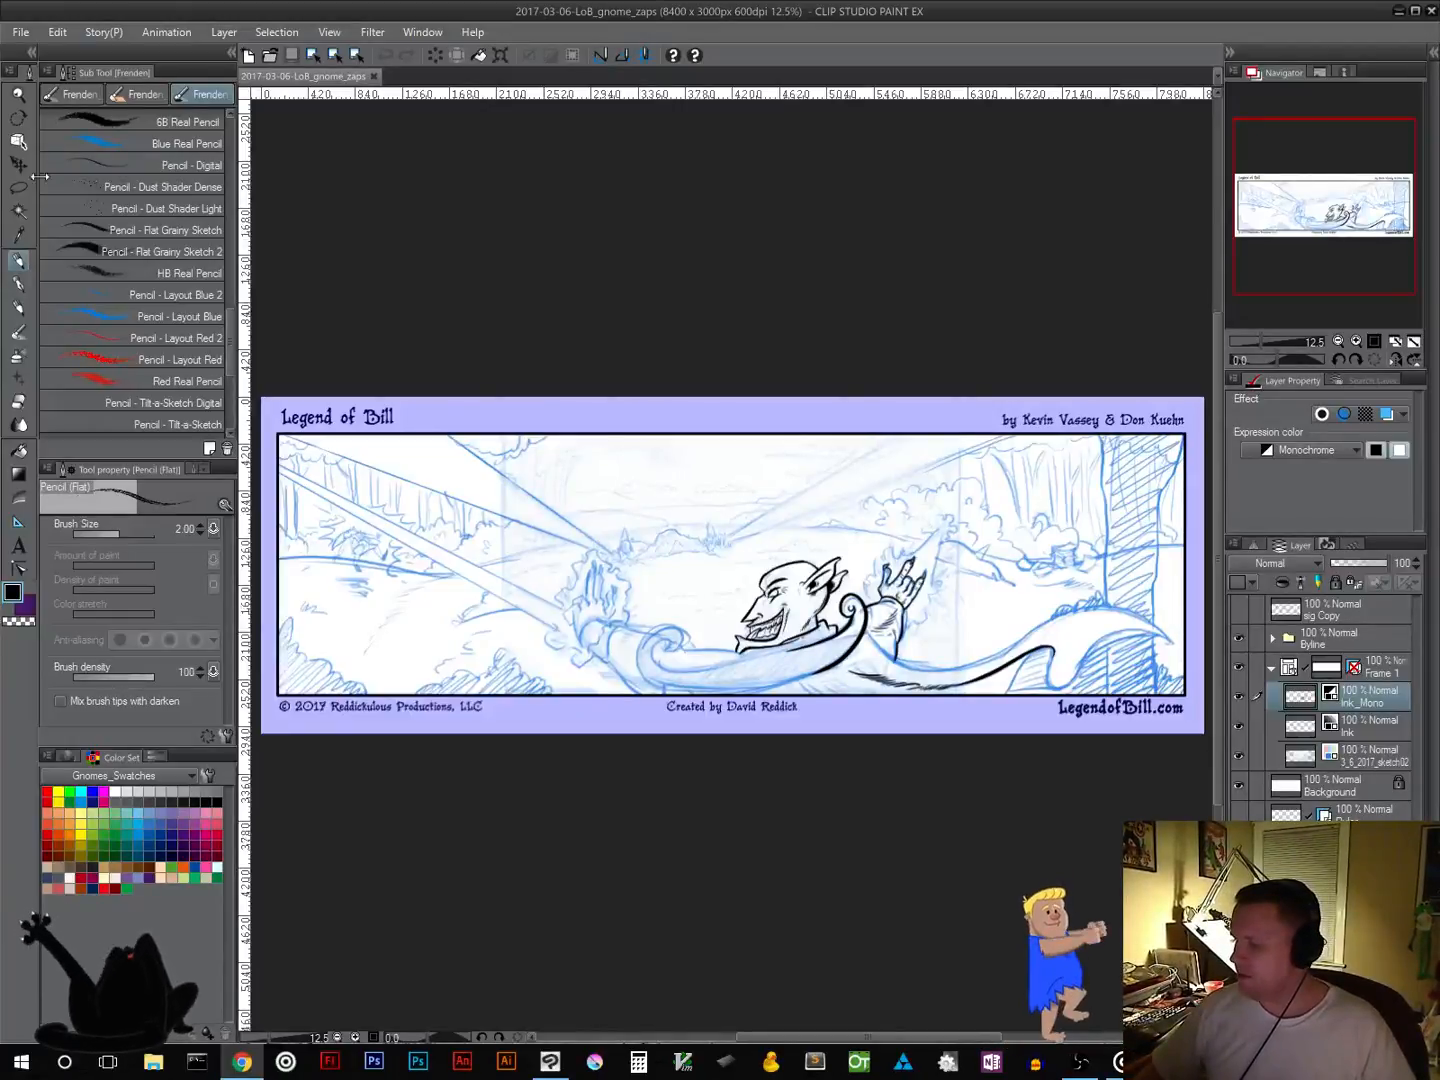
Step: Zoom the comic strip to 100% and choose the Inker - Lando Calbrusshian brush from the inking sub tools
{"action": "left_click", "coordinate": [1374, 341]}
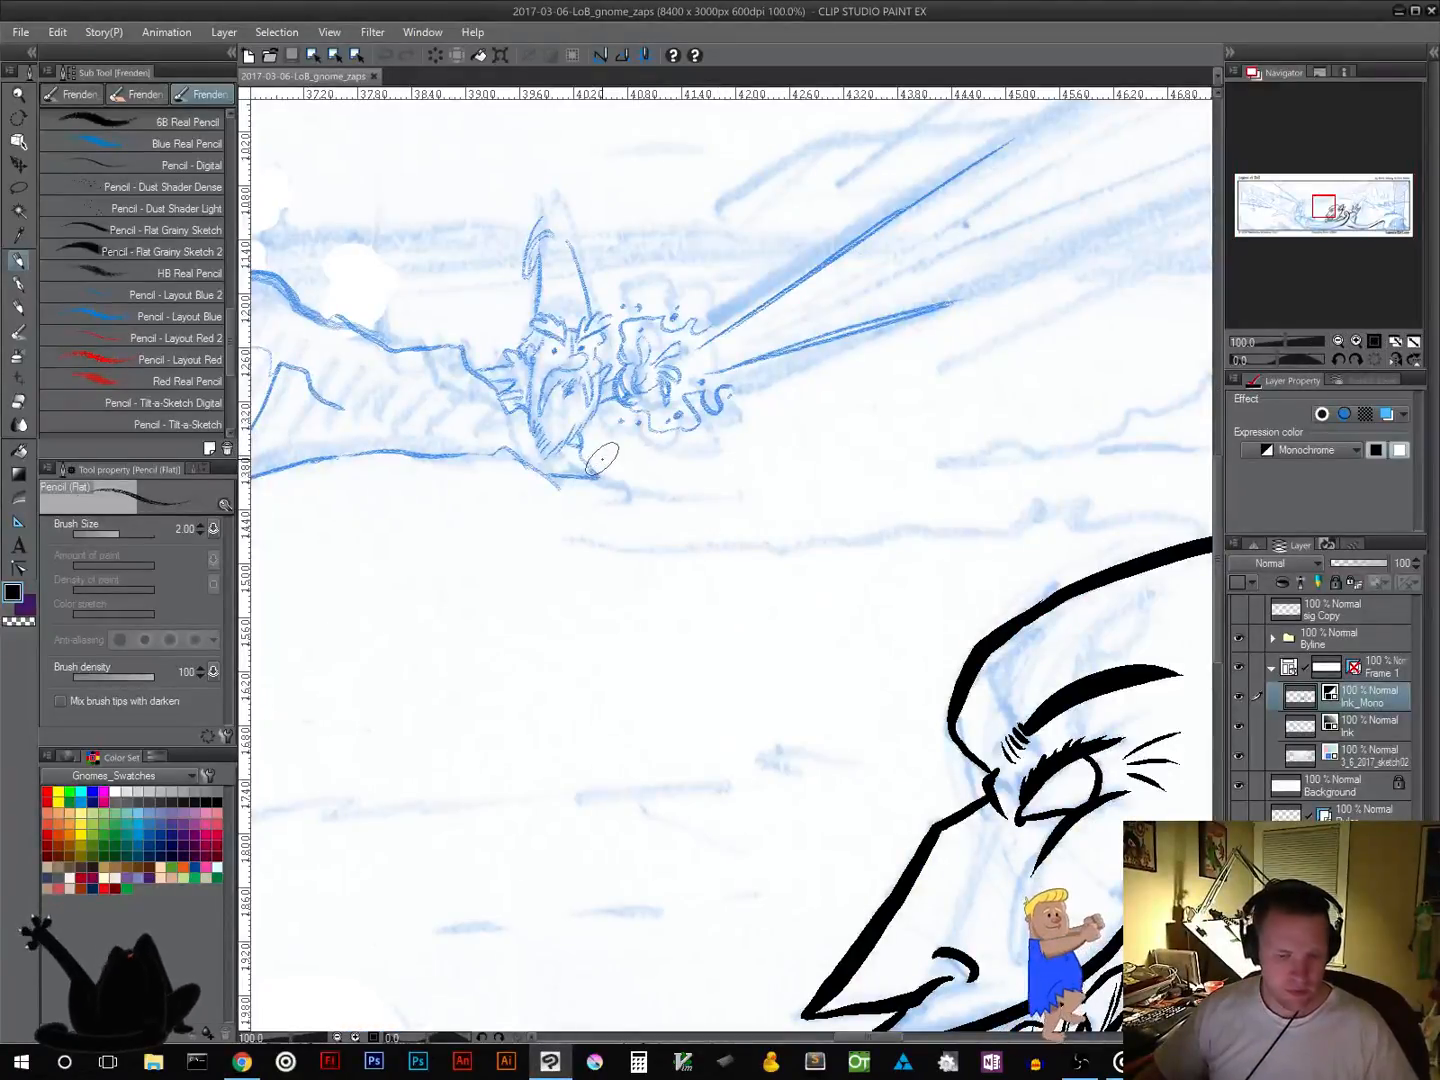
{"action": "left_click", "coordinate": [81, 96]}
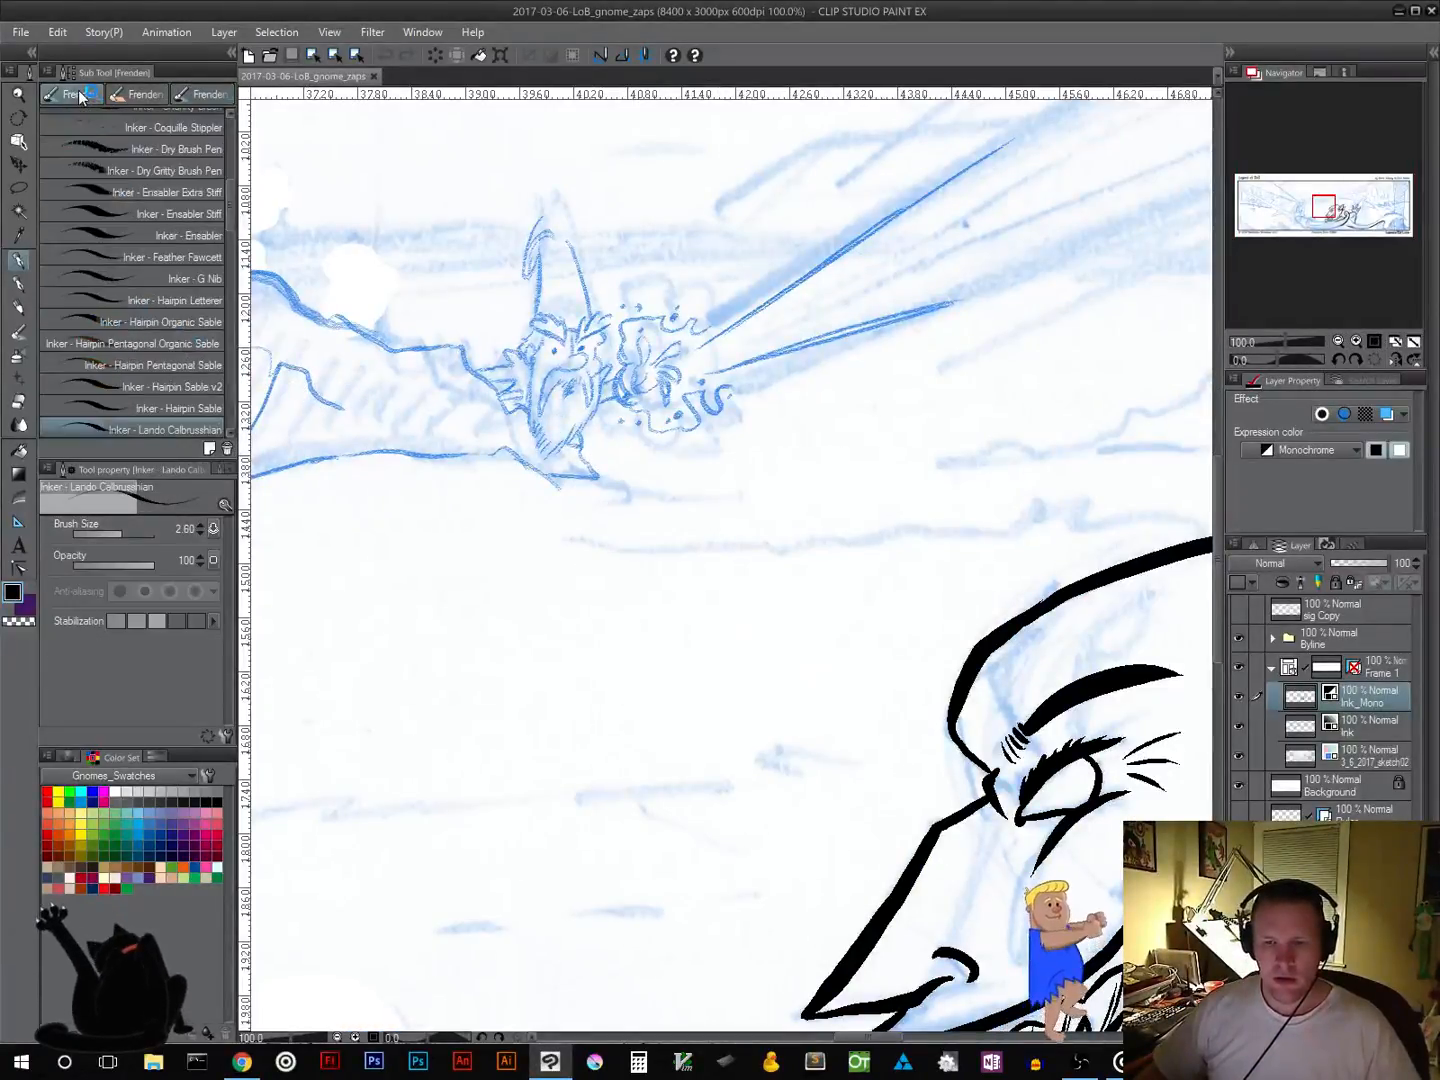
{"action": "scroll", "coordinate": [146, 247], "scroll_direction": "down", "scroll_amount": 3}
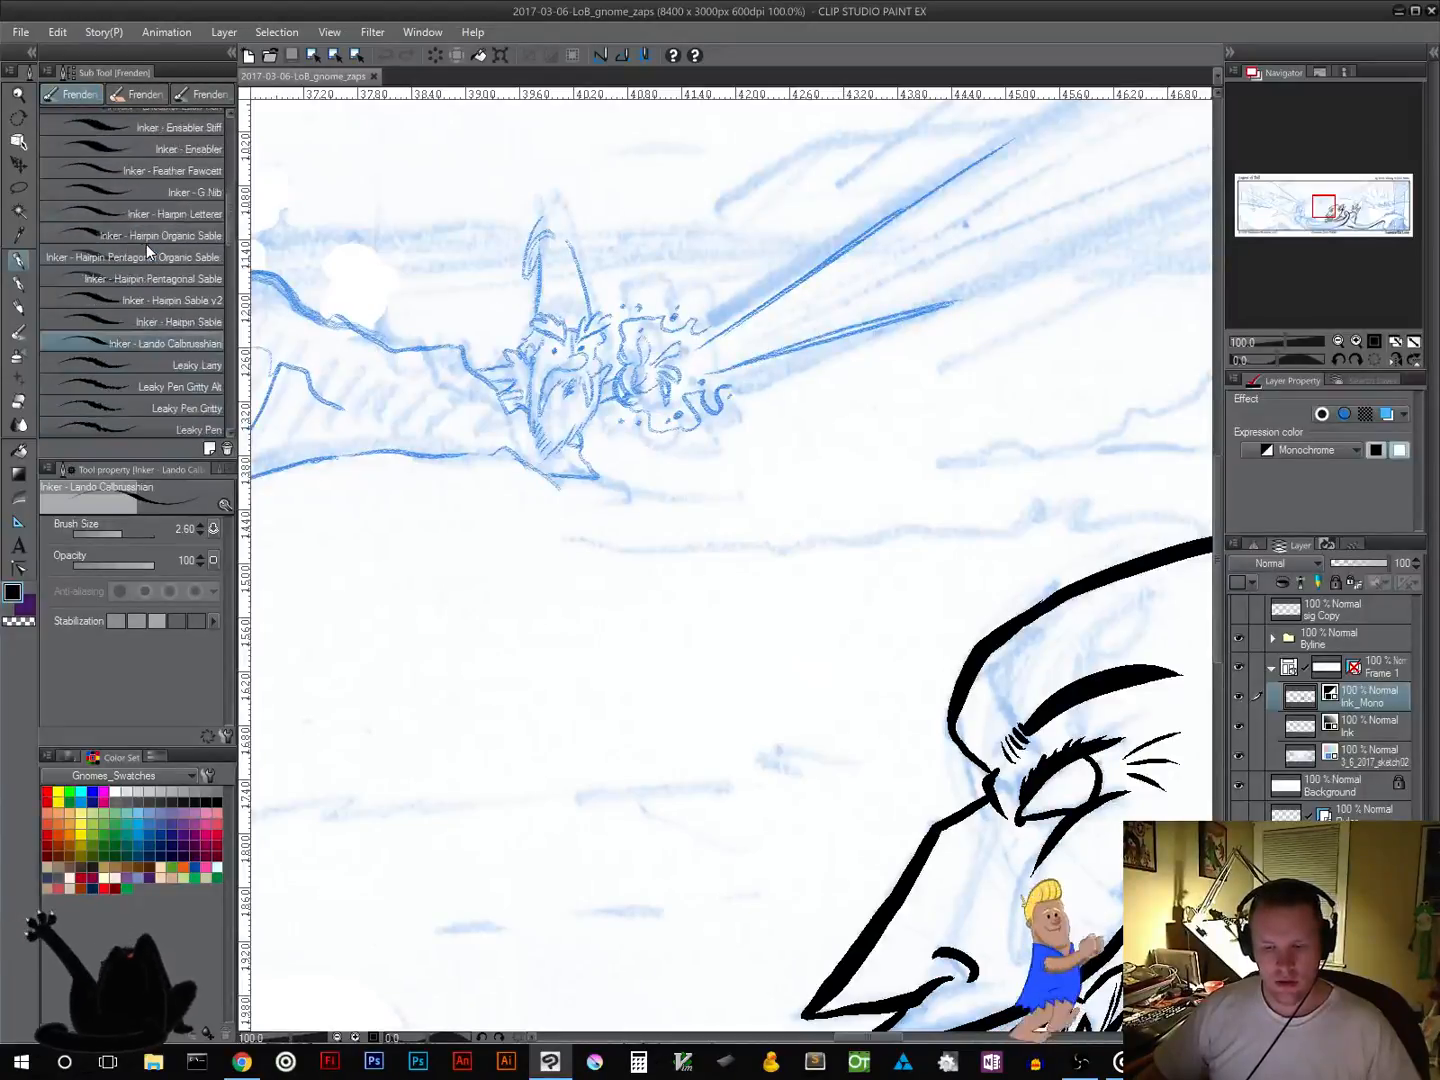
{"action": "scroll", "coordinate": [146, 246], "scroll_direction": "down", "scroll_amount": 2}
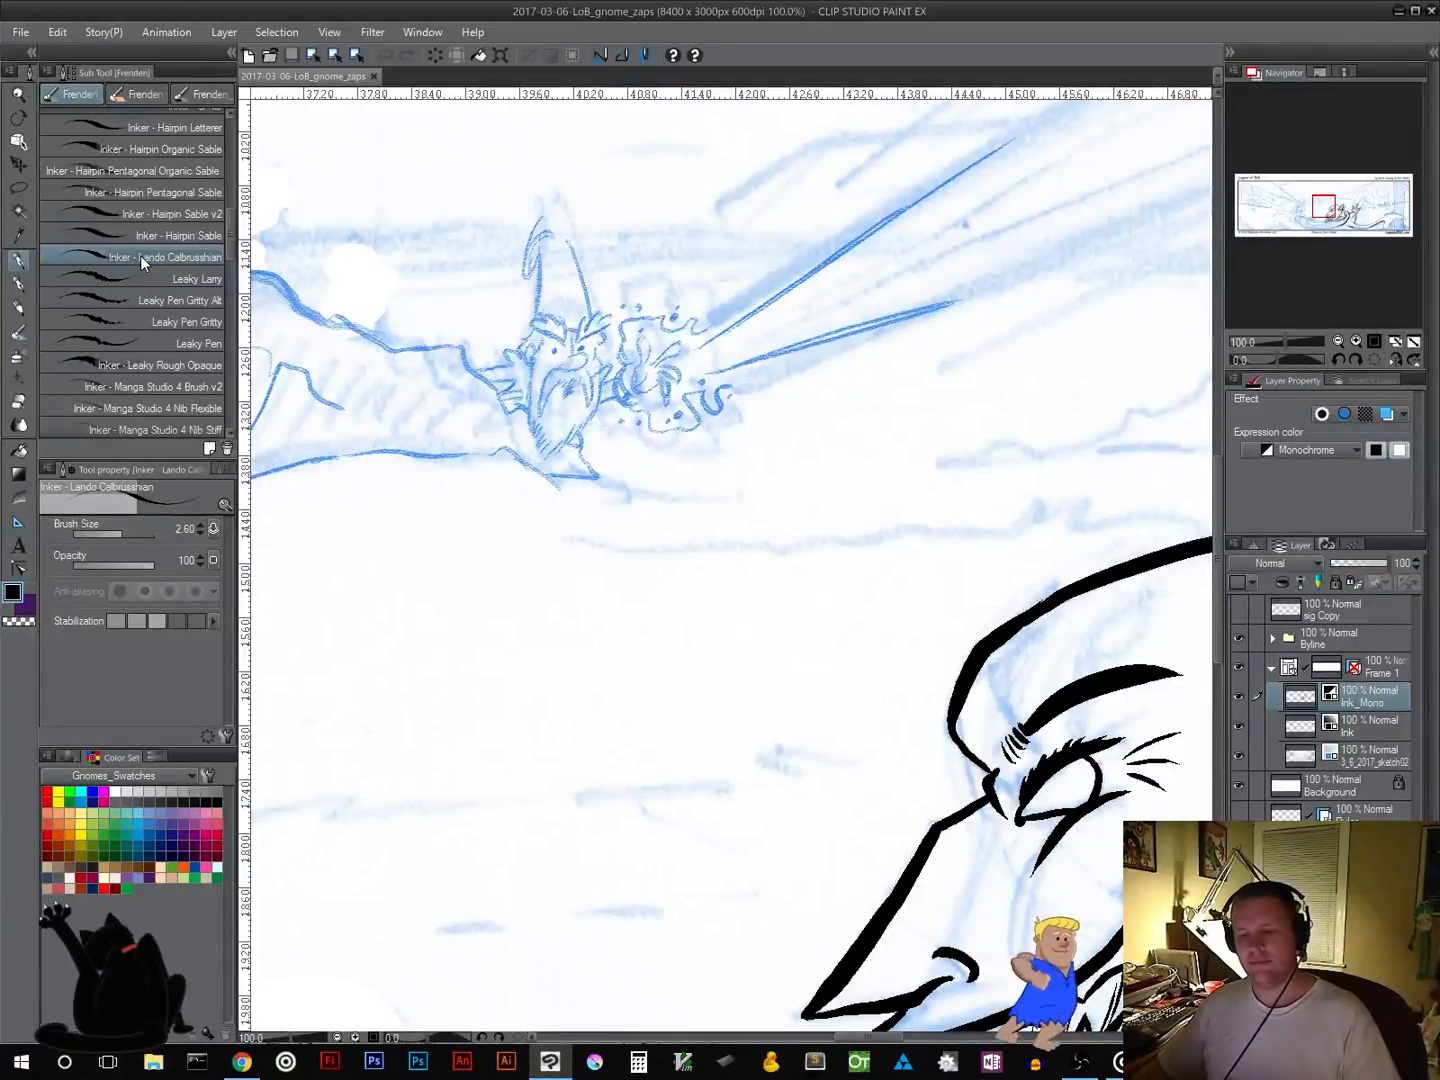
{"action": "left_click", "coordinate": [158, 279]}
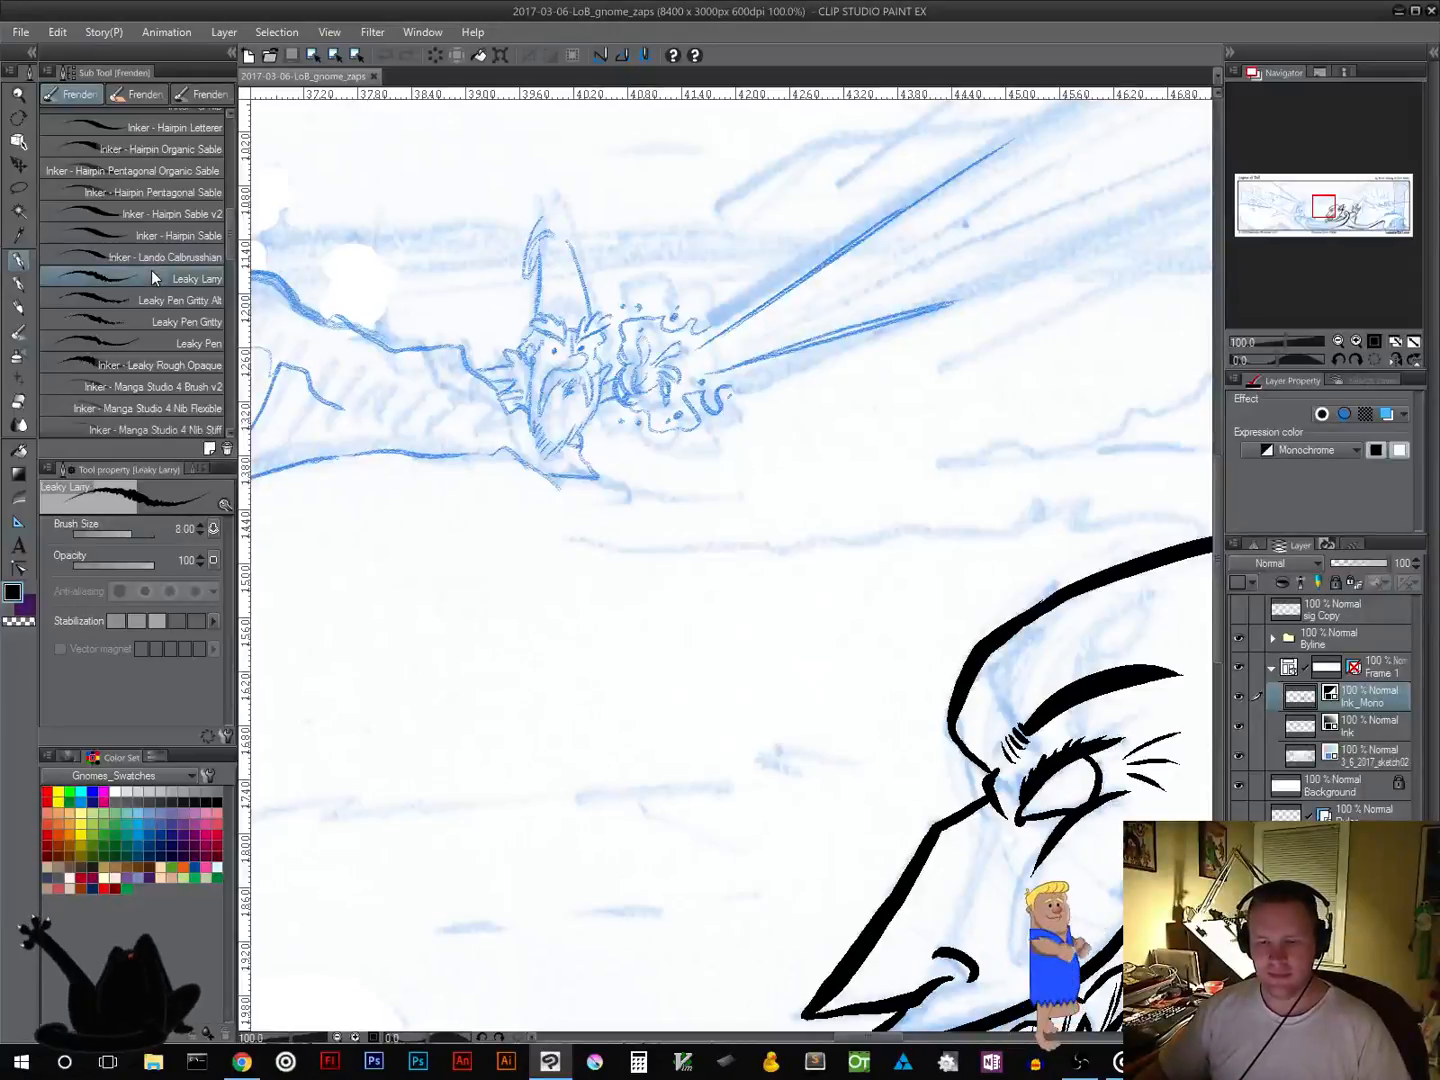
{"action": "left_click", "coordinate": [153, 257]}
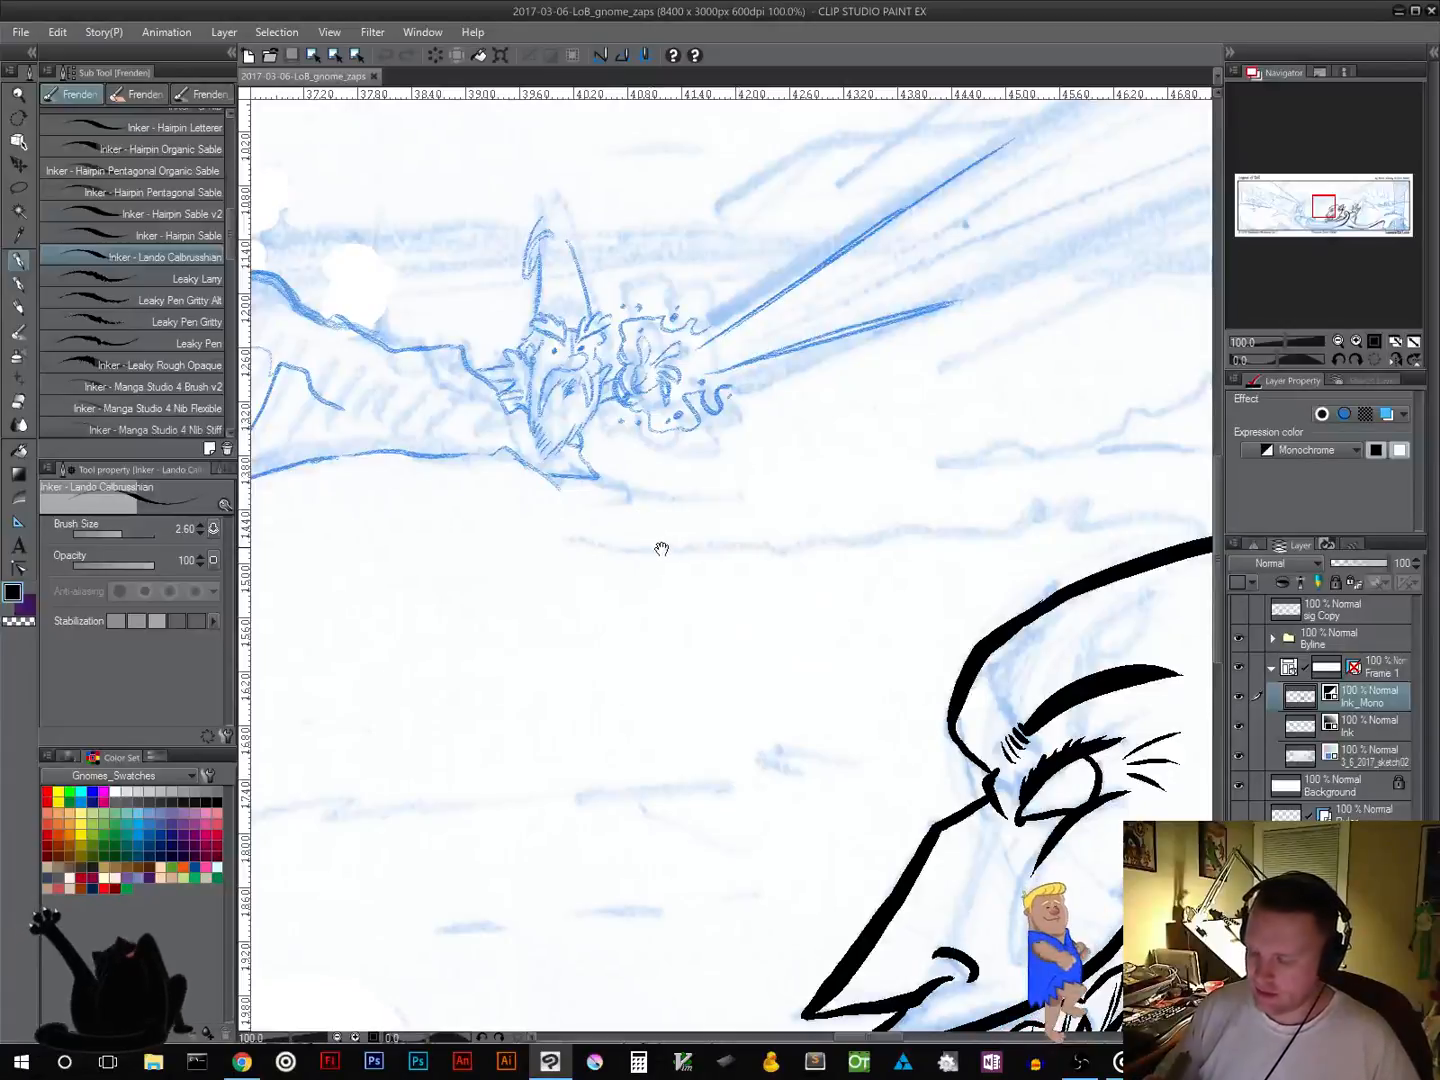
Step: Hide all palettes to leave more canvas space around the curled left end of the gnome's collar
{"action": "left_click_drag", "start_coordinate": [807, 705], "coordinate": [437, 484]}
{"action": "left_click_drag", "start_coordinate": [313, 921], "coordinate": [617, 502]}
{"action": "mouse_move", "coordinate": [668, 789]}
{"action": "left_mouse_down"}
{"action": "mouse_move", "coordinate": [1027, 767]}
{"action": "mouse_move", "coordinate": [1067, 781]}
{"action": "mouse_move", "coordinate": [964, 614]}
{"action": "mouse_move", "coordinate": [1009, 662]}
{"action": "mouse_move", "coordinate": [972, 757]}
{"action": "mouse_move", "coordinate": [836, 746]}
{"action": "left_mouse_up"}
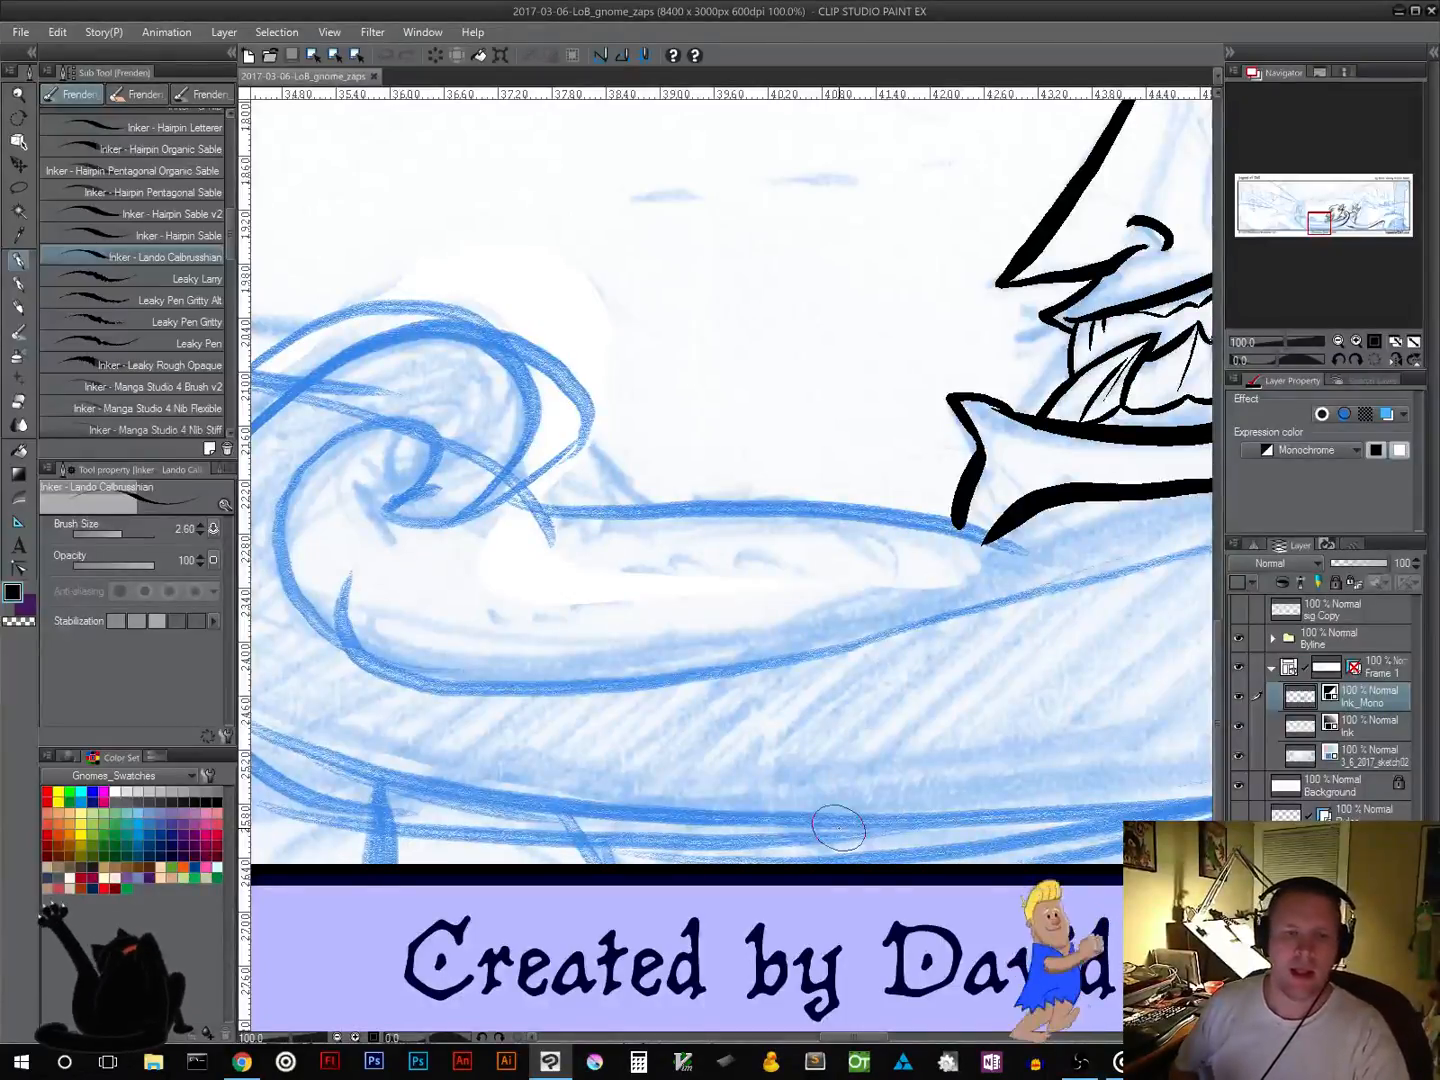
{"action": "key", "text": "Tab"}
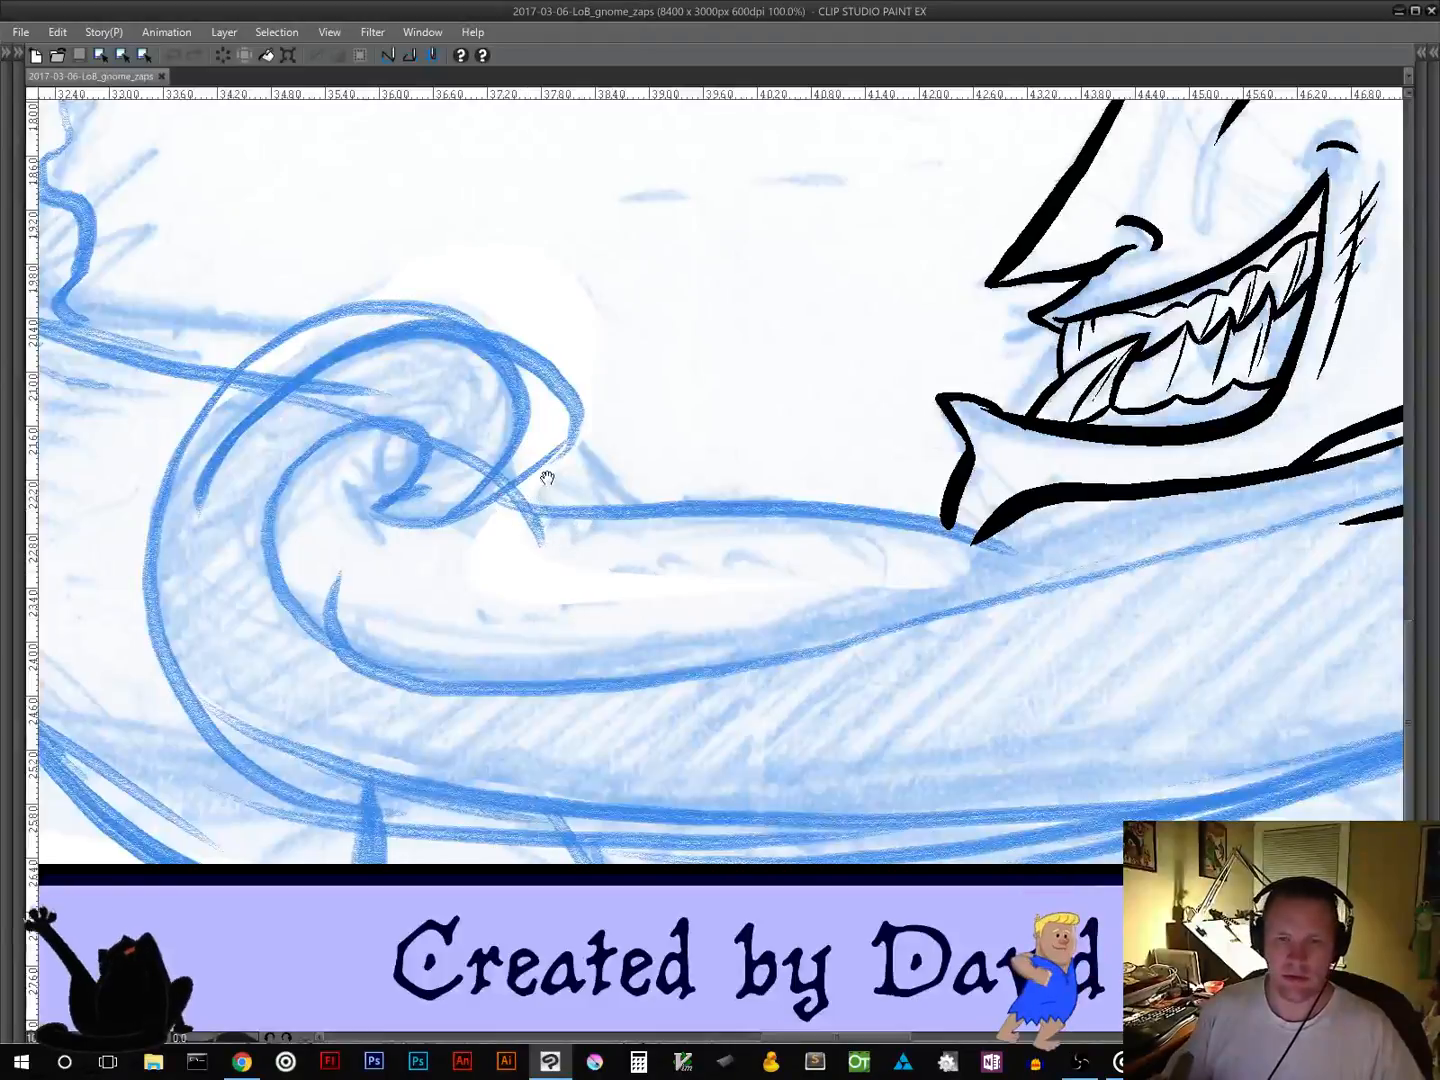
{"action": "mouse_move", "coordinate": [630, 445]}
{"action": "left_mouse_down"}
{"action": "mouse_move", "coordinate": [617, 569]}
{"action": "mouse_move", "coordinate": [598, 566]}
{"action": "mouse_move", "coordinate": [711, 576]}
{"action": "mouse_move", "coordinate": [685, 569]}
{"action": "mouse_move", "coordinate": [739, 607]}
{"action": "mouse_move", "coordinate": [720, 614]}
{"action": "left_mouse_up"}
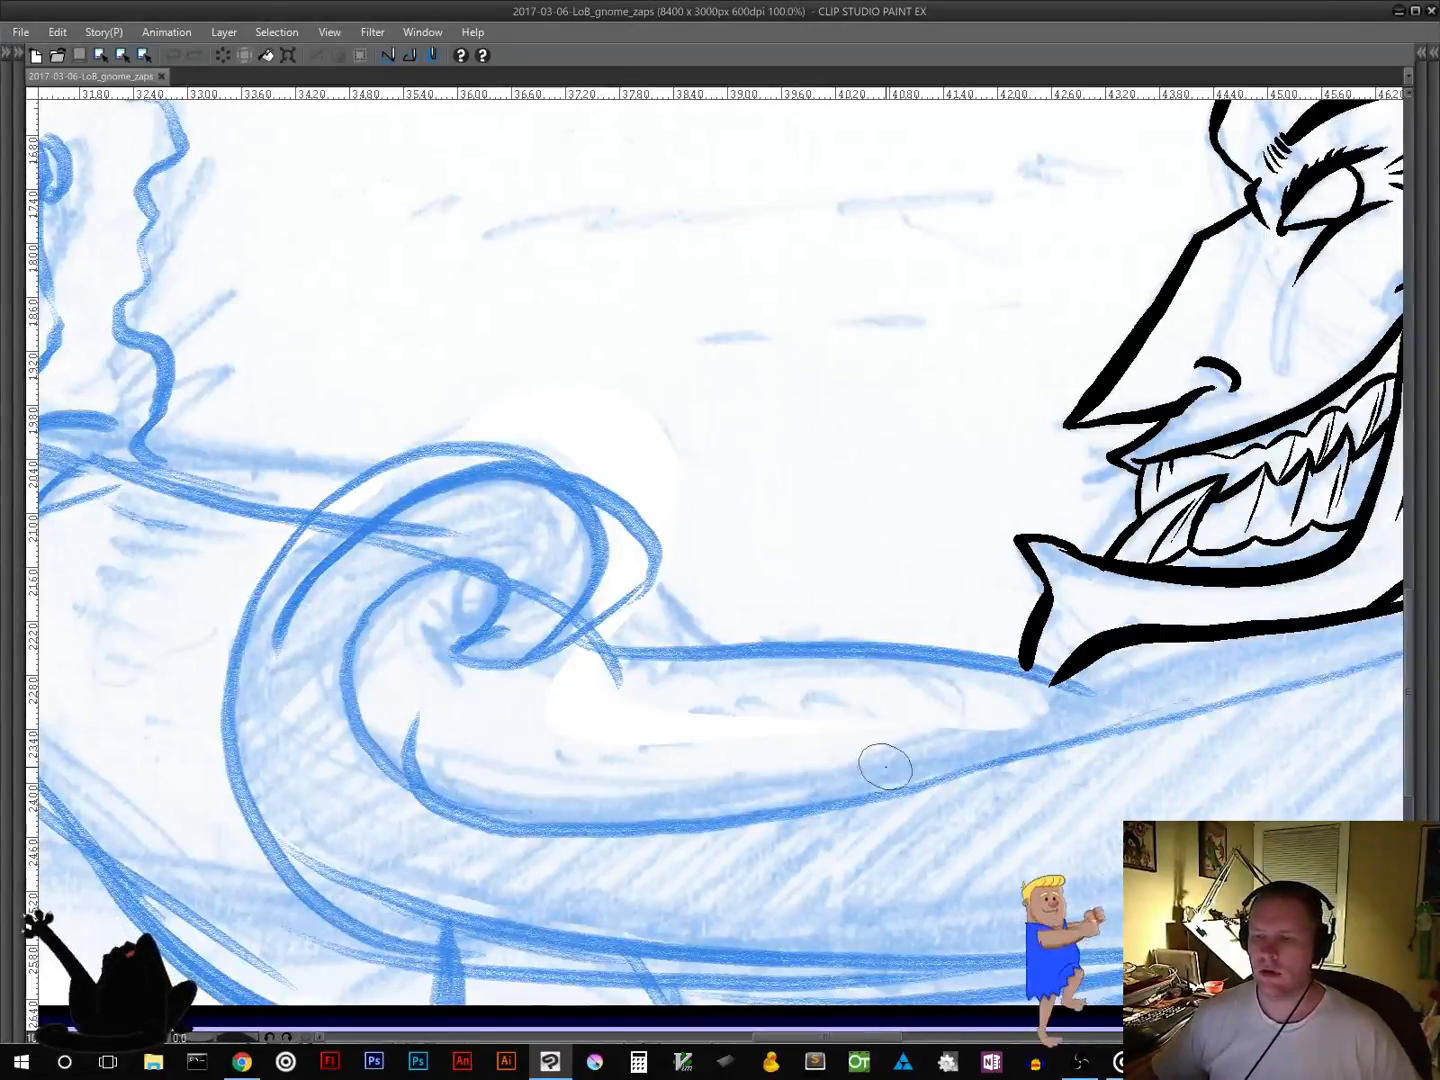
Step: Open a second window of the same canvas showing the whole strip, and close it again
{"action": "left_click", "coordinate": [426, 33]}
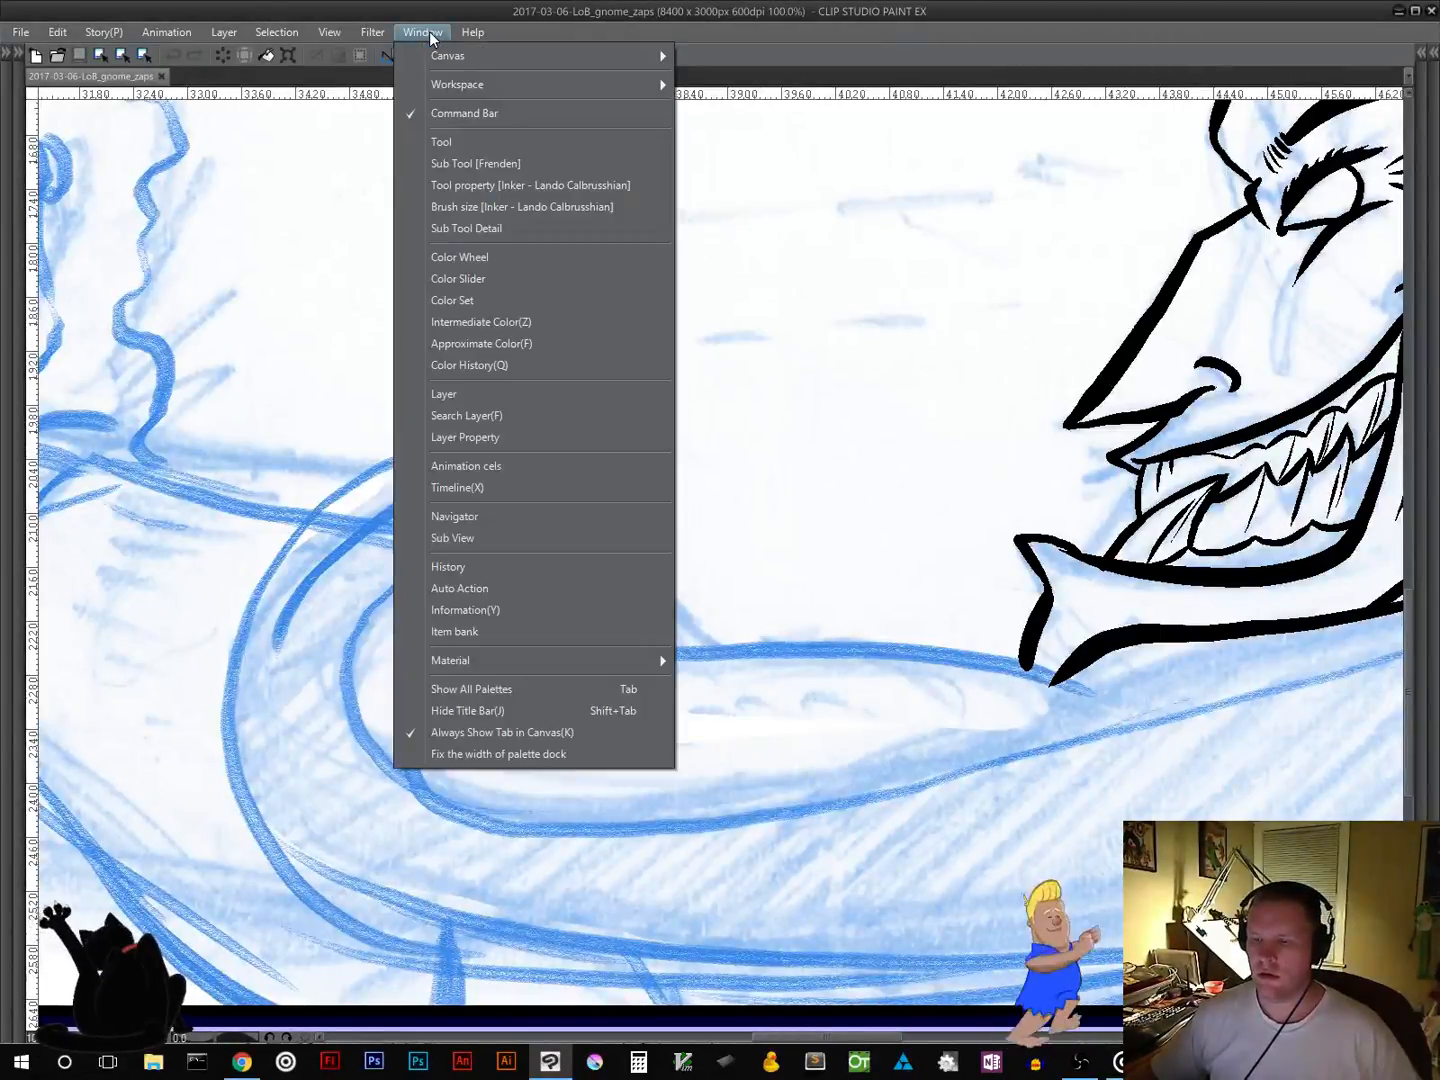
{"action": "mouse_move", "coordinate": [446, 60]}
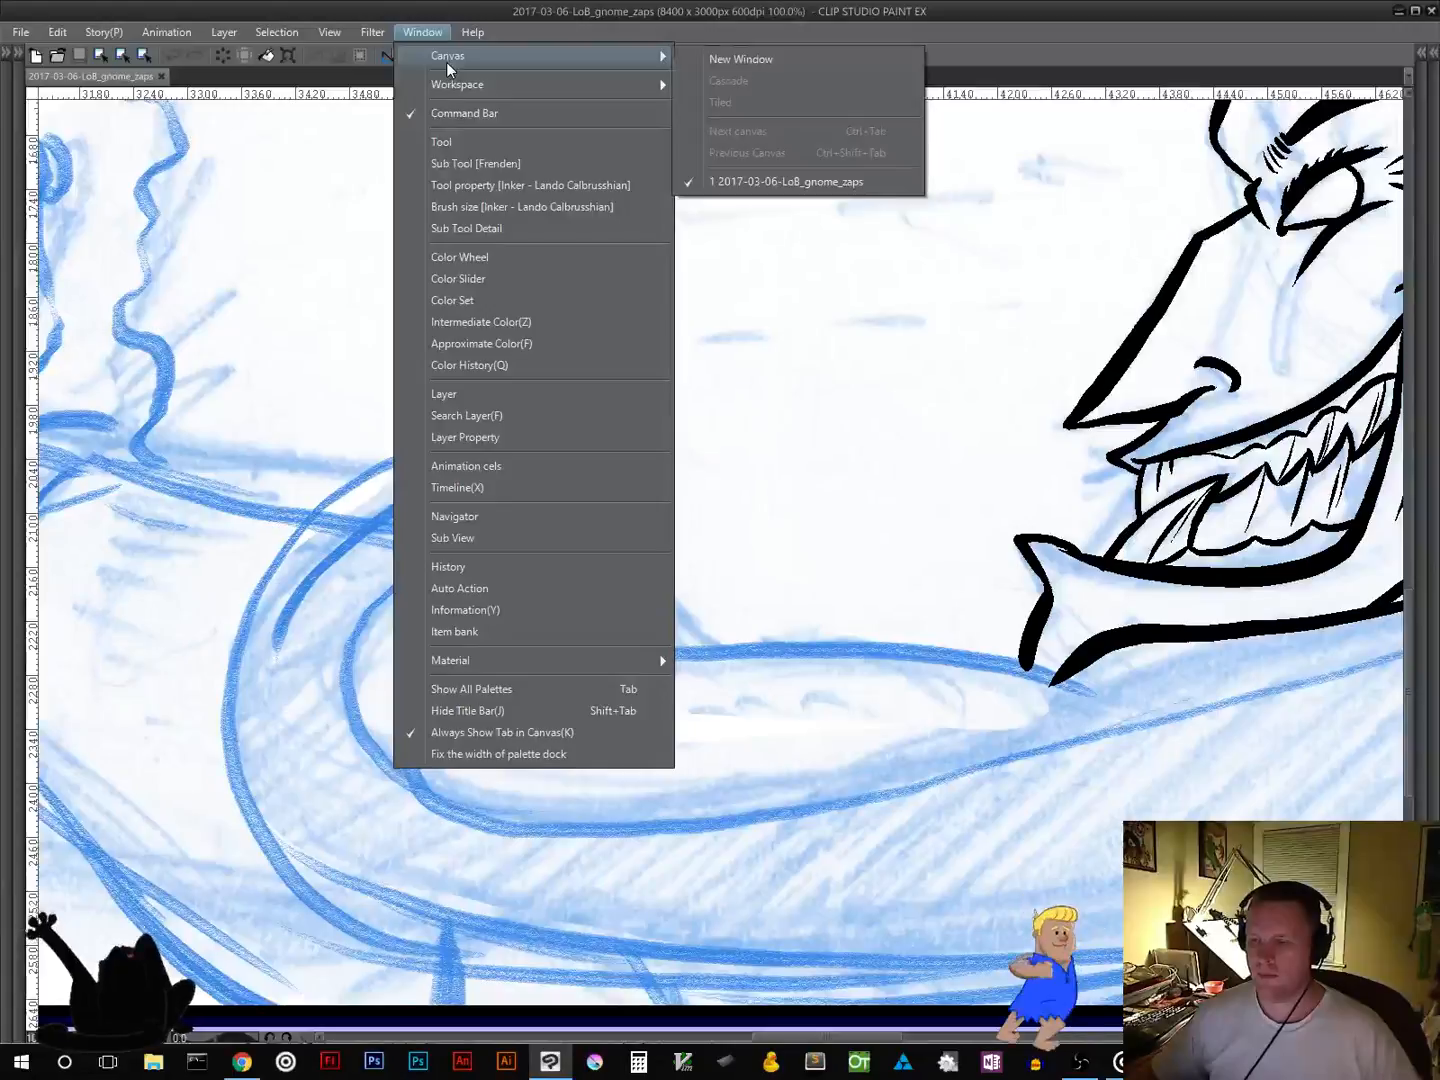
{"action": "left_click", "coordinate": [767, 63]}
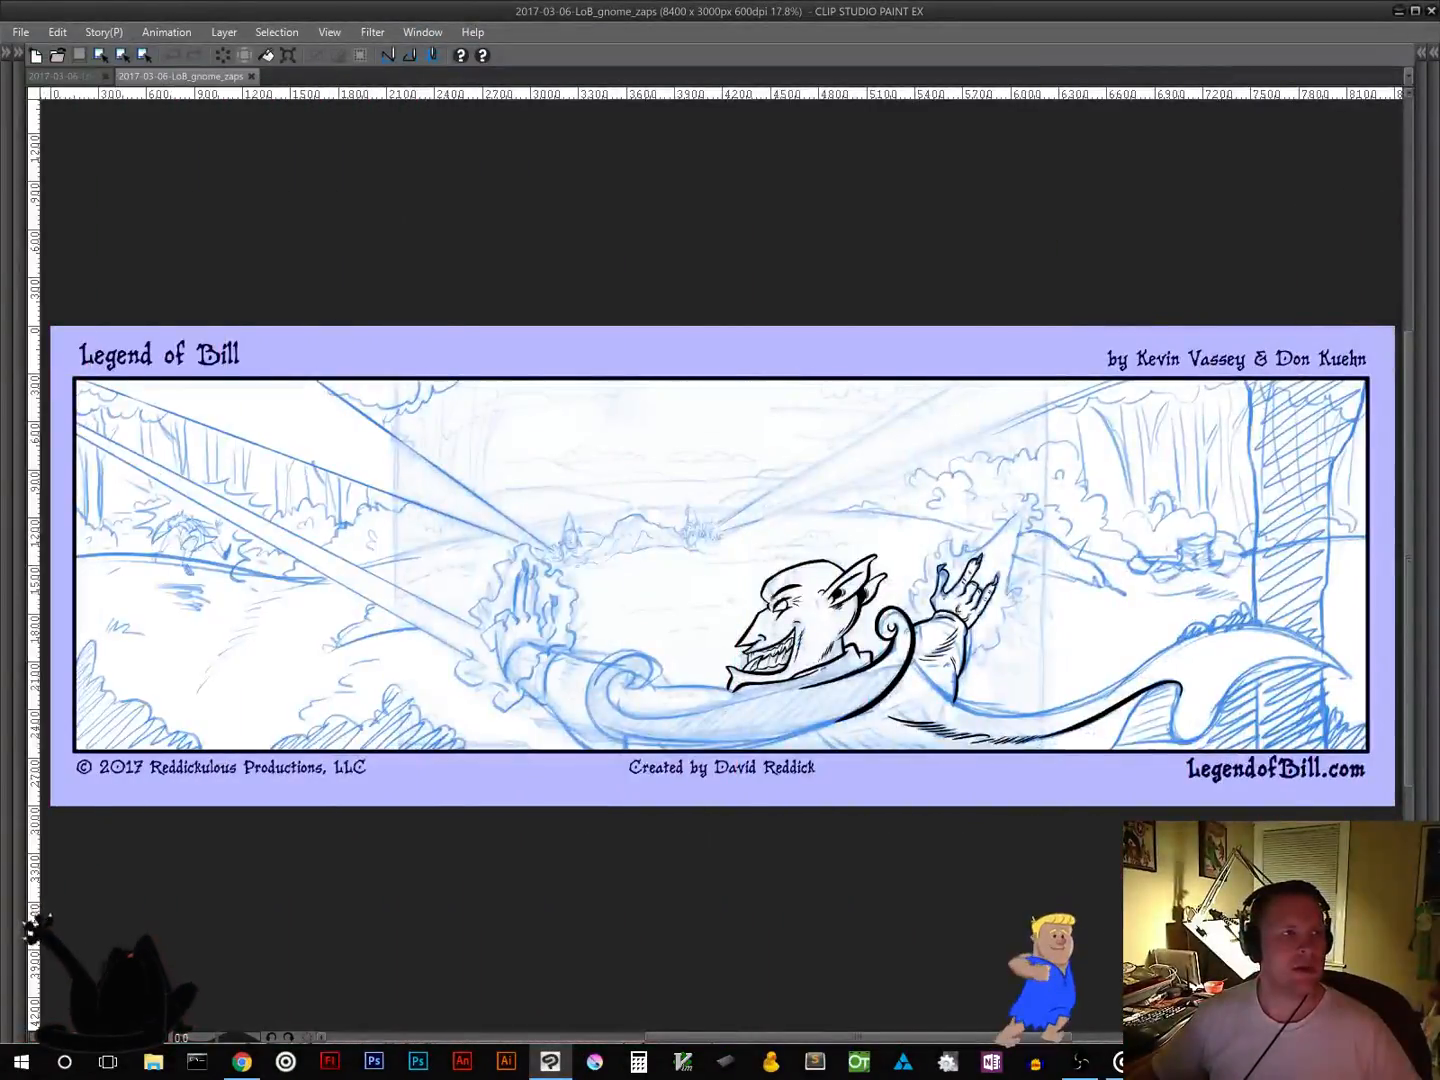
{"action": "key", "text": "ctrl+w"}
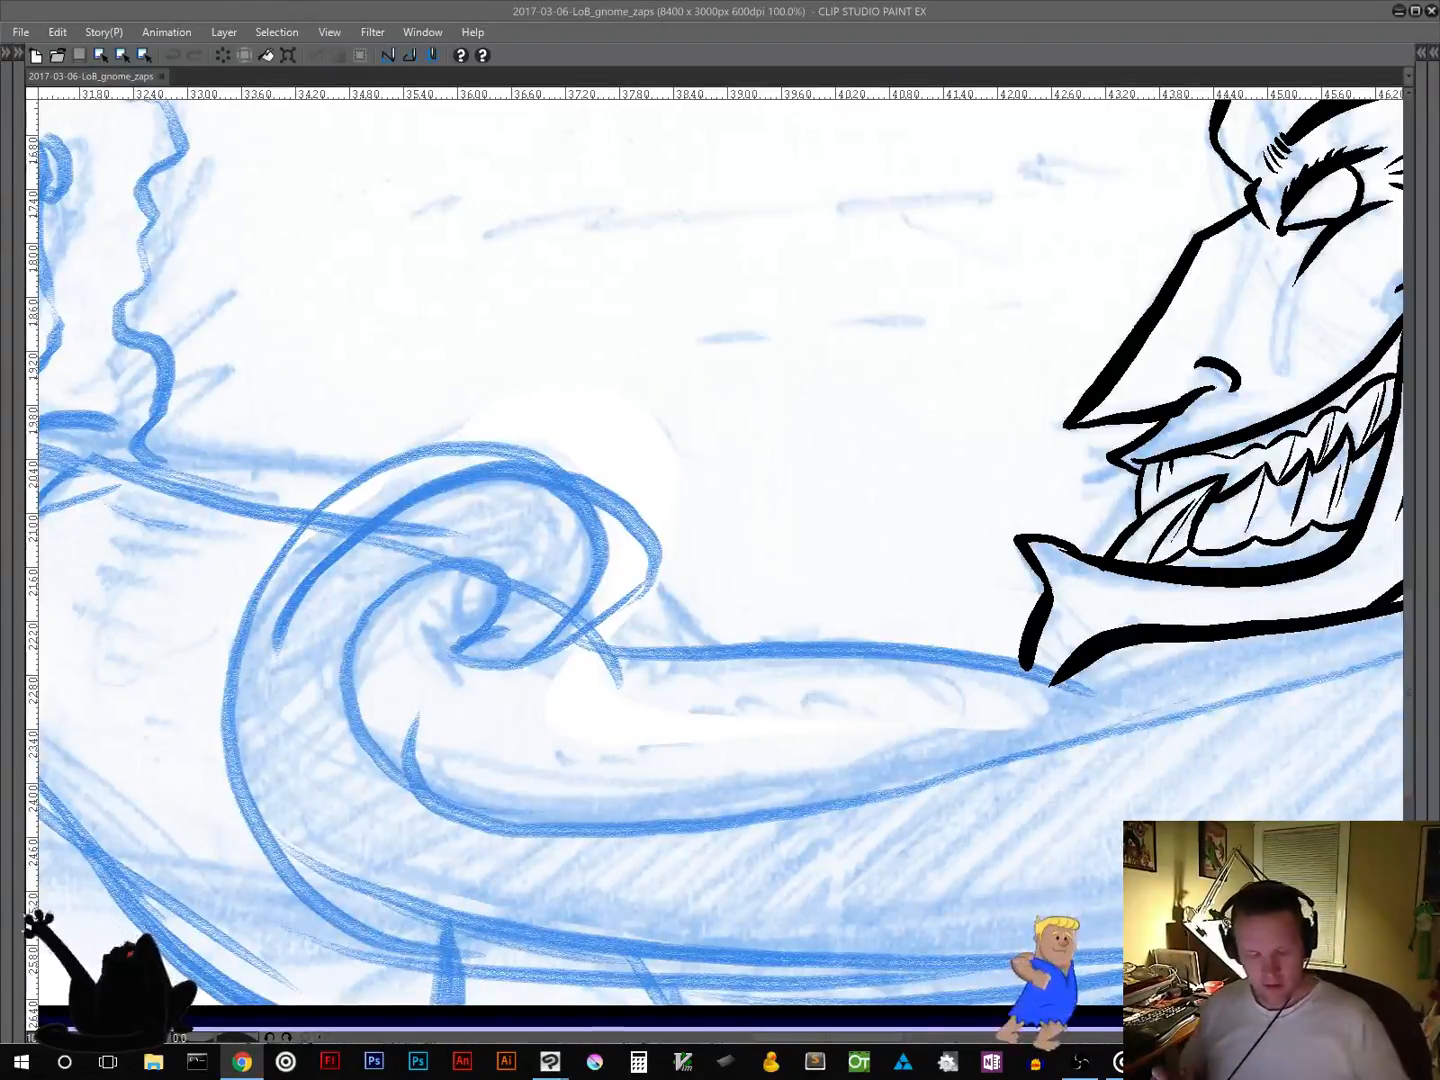
{"action": "left_click", "coordinate": [778, 25]}
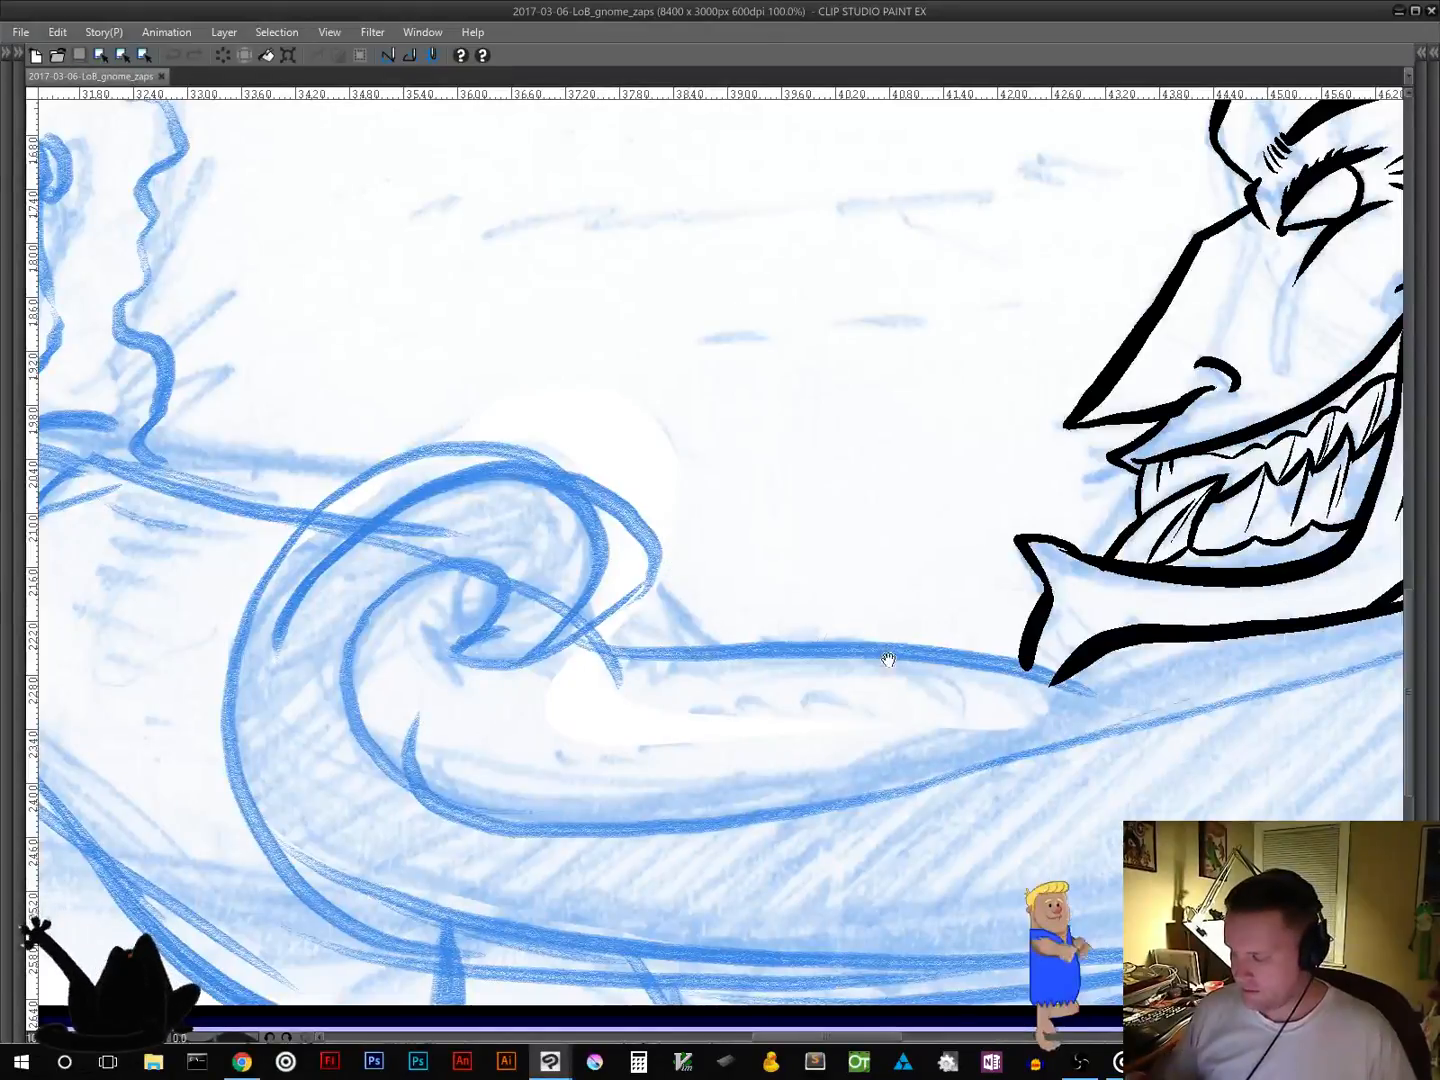
Step: Ink the collar's upper edge with its inner left curl, and the outer curl running into the lower edge, over the blue sketch
{"action": "mouse_move", "coordinate": [983, 781]}
{"action": "left_mouse_down"}
{"action": "mouse_move", "coordinate": [786, 627]}
{"action": "mouse_move", "coordinate": [701, 611]}
{"action": "mouse_move", "coordinate": [678, 739]}
{"action": "left_mouse_up"}
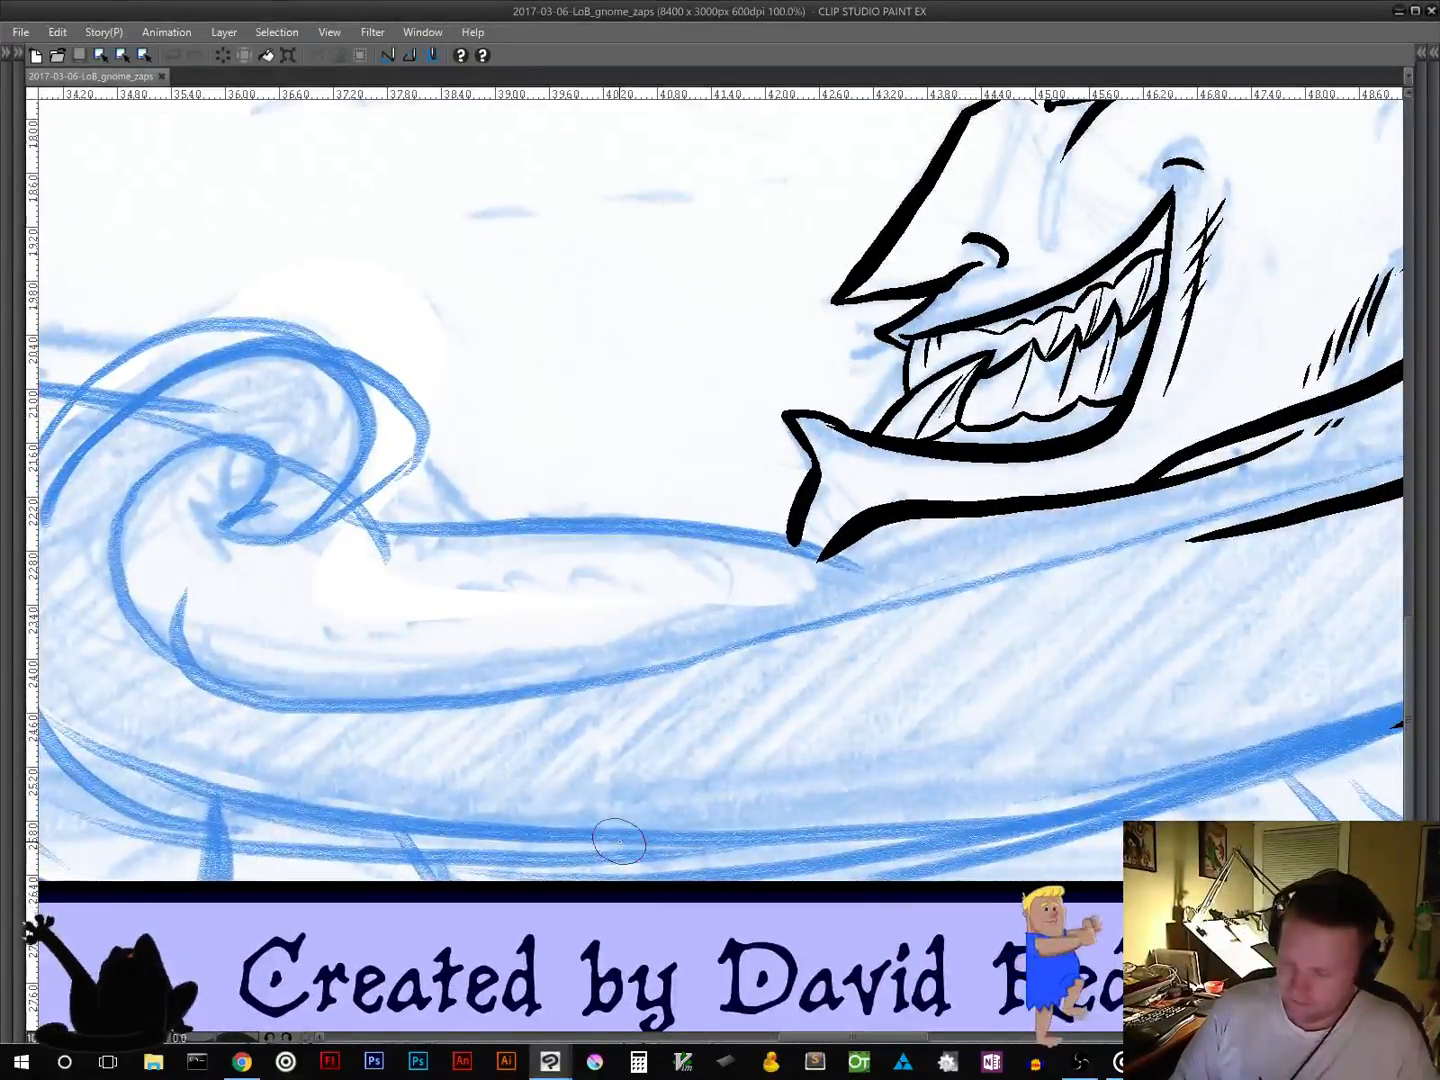
{"action": "mouse_move", "coordinate": [213, 524]}
{"action": "left_mouse_down"}
{"action": "mouse_move", "coordinate": [267, 493]}
{"action": "mouse_move", "coordinate": [258, 454]}
{"action": "mouse_move", "coordinate": [225, 435]}
{"action": "mouse_move", "coordinate": [178, 457]}
{"action": "mouse_move", "coordinate": [139, 508]}
{"action": "mouse_move", "coordinate": [124, 587]}
{"action": "mouse_move", "coordinate": [147, 636]}
{"action": "mouse_move", "coordinate": [206, 676]}
{"action": "mouse_move", "coordinate": [295, 699]}
{"action": "mouse_move", "coordinate": [541, 683]}
{"action": "mouse_move", "coordinate": [1183, 541]}
{"action": "left_mouse_up"}
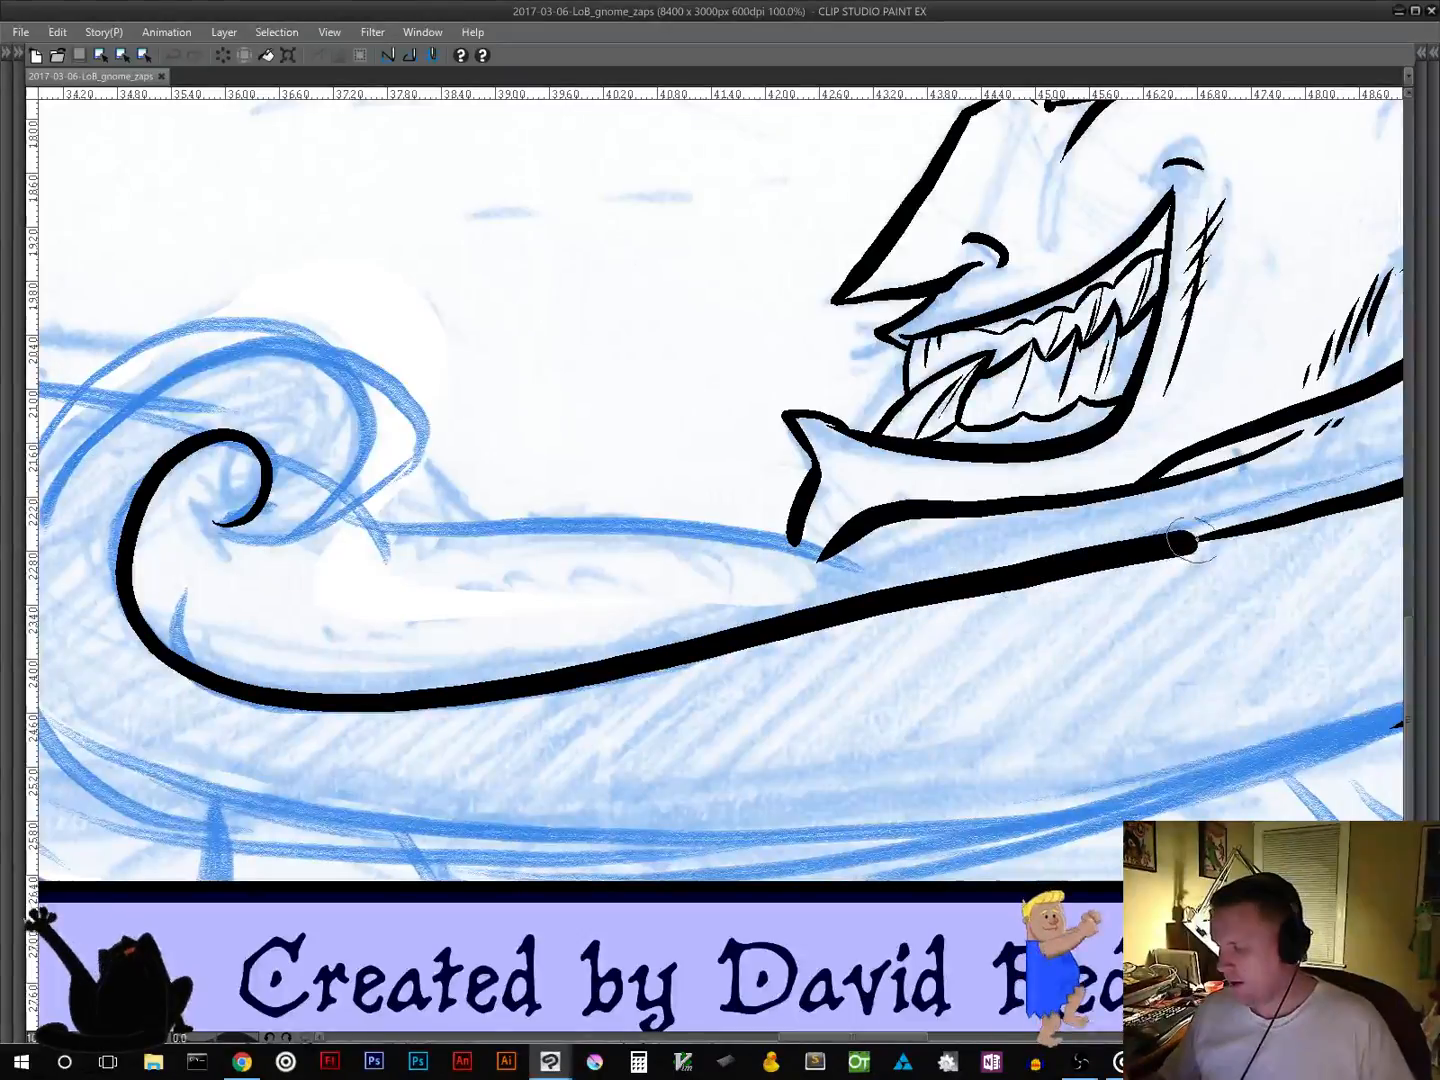
{"action": "mouse_move", "coordinate": [633, 705]}
{"action": "left_mouse_down"}
{"action": "mouse_move", "coordinate": [822, 712]}
{"action": "mouse_move", "coordinate": [842, 681]}
{"action": "left_mouse_up"}
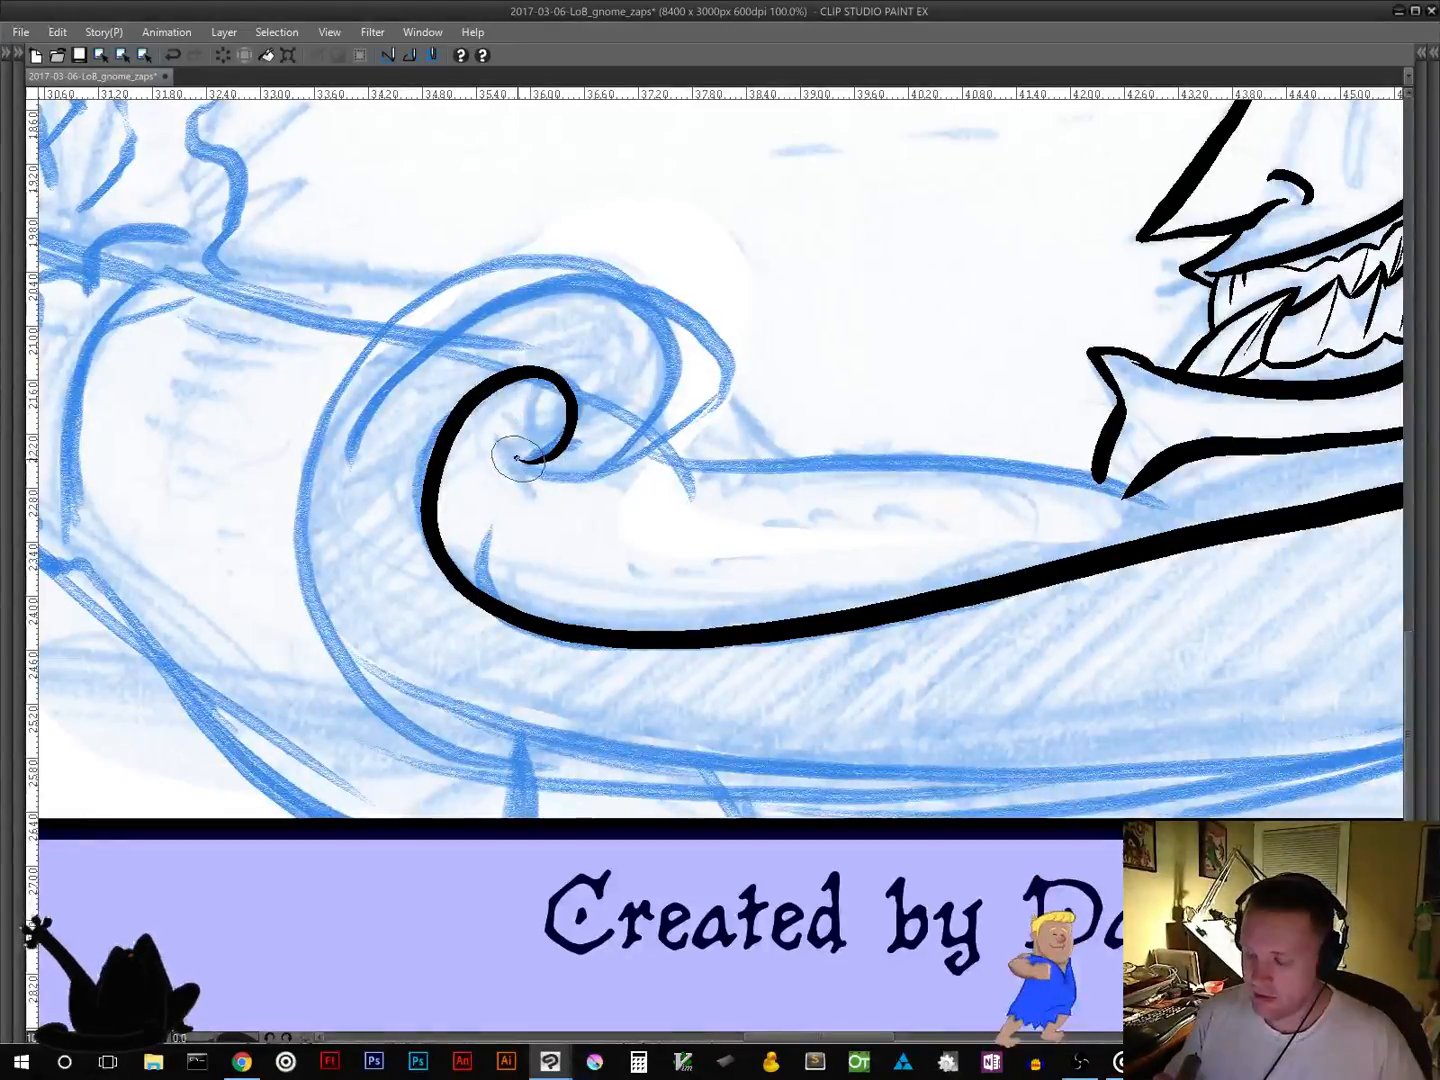
{"action": "mouse_move", "coordinate": [516, 458]}
{"action": "left_mouse_down"}
{"action": "mouse_move", "coordinate": [625, 481]}
{"action": "mouse_move", "coordinate": [670, 438]}
{"action": "mouse_move", "coordinate": [692, 381]}
{"action": "mouse_move", "coordinate": [658, 304]}
{"action": "mouse_move", "coordinate": [581, 260]}
{"action": "mouse_move", "coordinate": [446, 271]}
{"action": "mouse_move", "coordinate": [329, 389]}
{"action": "mouse_move", "coordinate": [300, 557]}
{"action": "mouse_move", "coordinate": [338, 648]}
{"action": "mouse_move", "coordinate": [464, 724]}
{"action": "mouse_move", "coordinate": [650, 760]}
{"action": "mouse_move", "coordinate": [911, 778]}
{"action": "mouse_move", "coordinate": [1340, 752]}
{"action": "left_mouse_up"}
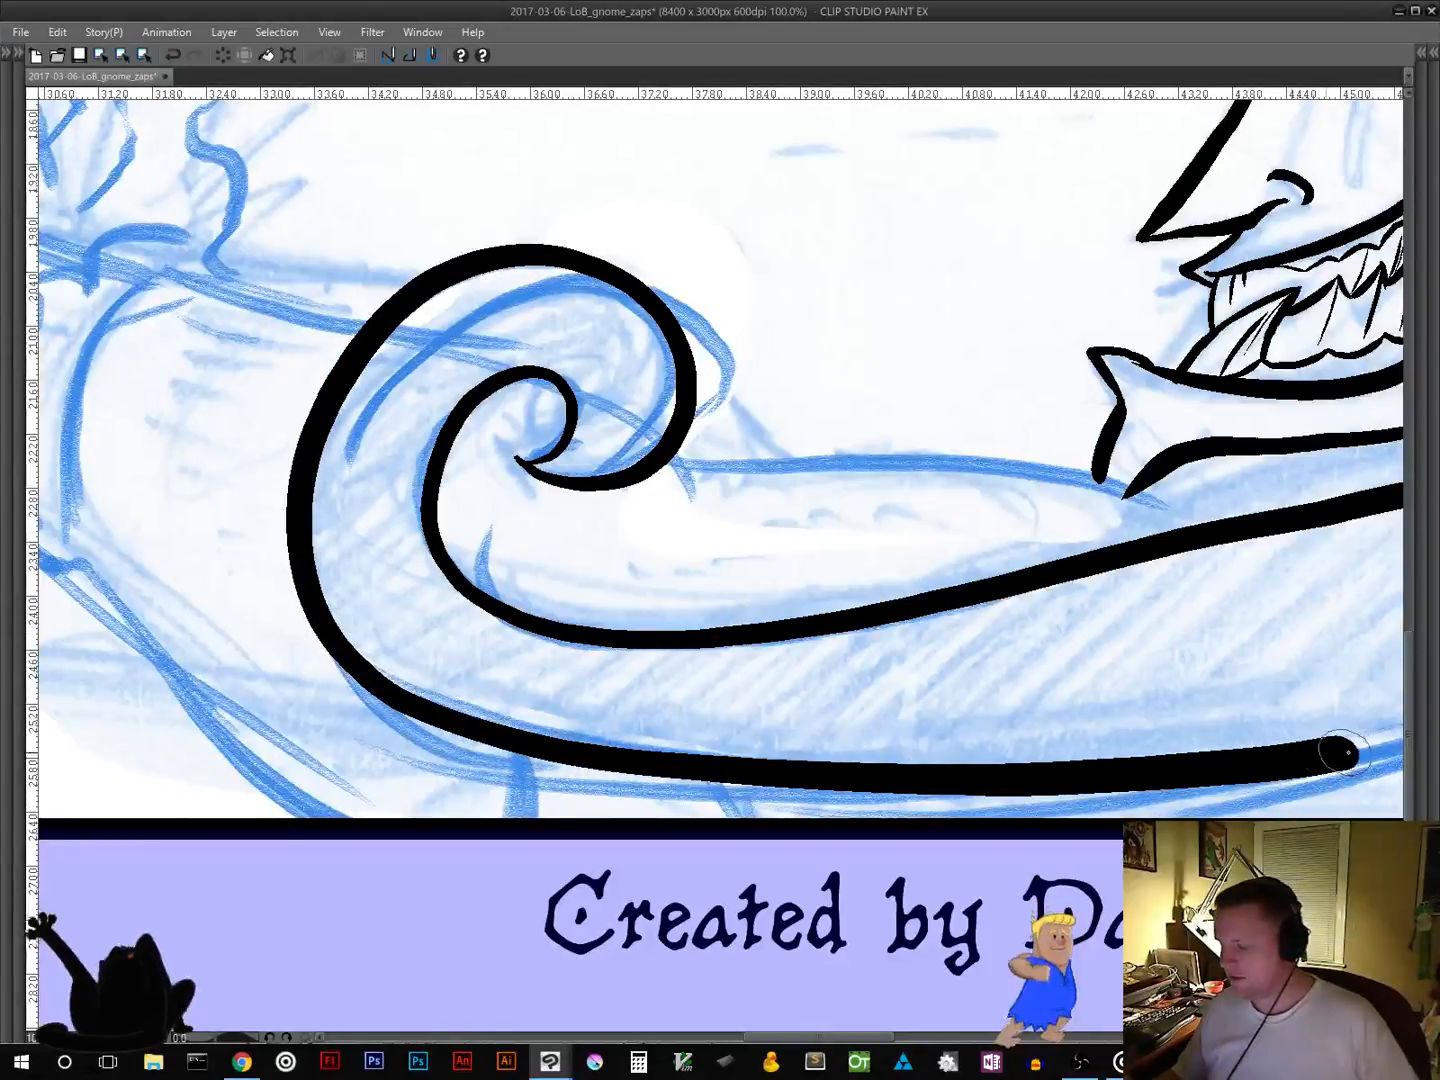
Step: Ink the missing stretch of the collar's lower edge up to the existing thick line, undoing and redrawing the joining stroke
{"action": "mouse_move", "coordinate": [1098, 631]}
{"action": "left_mouse_down"}
{"action": "mouse_move", "coordinate": [945, 624]}
{"action": "mouse_move", "coordinate": [428, 540]}
{"action": "left_mouse_up"}
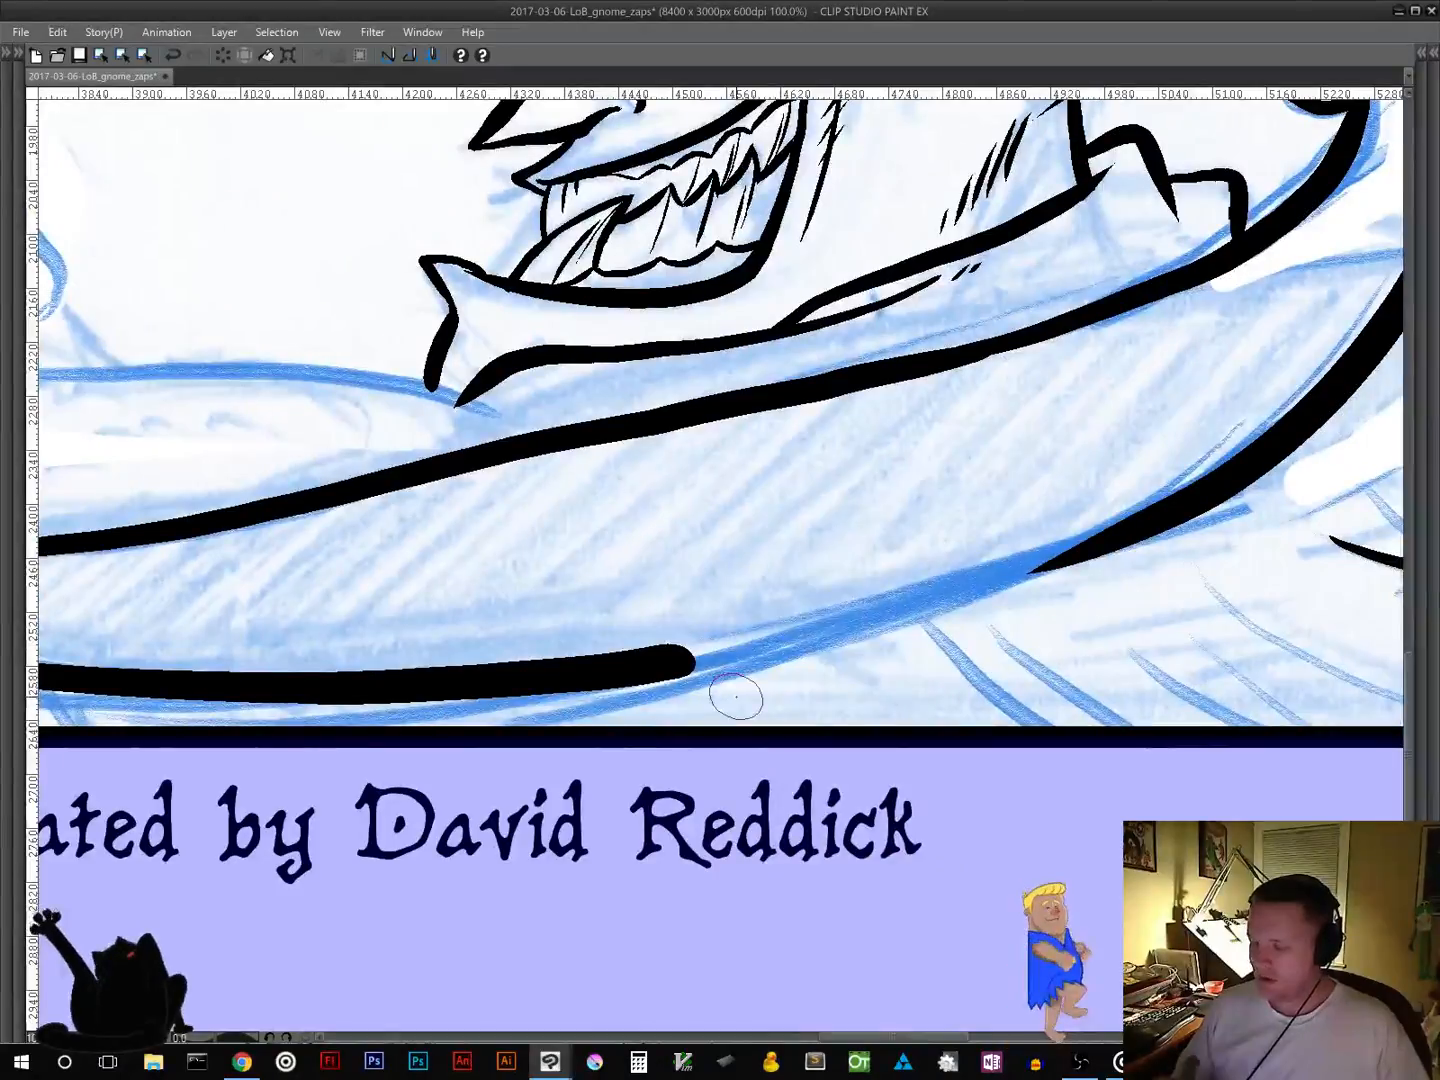
{"action": "mouse_move", "coordinate": [585, 665]}
{"action": "left_mouse_down"}
{"action": "mouse_move", "coordinate": [836, 625]}
{"action": "mouse_move", "coordinate": [1190, 507]}
{"action": "mouse_move", "coordinate": [1254, 461]}
{"action": "mouse_move", "coordinate": [1057, 568]}
{"action": "mouse_move", "coordinate": [940, 611]}
{"action": "mouse_move", "coordinate": [592, 679]}
{"action": "mouse_move", "coordinate": [420, 688]}
{"action": "left_mouse_up"}
{"action": "key", "text": "ctrl+z"}
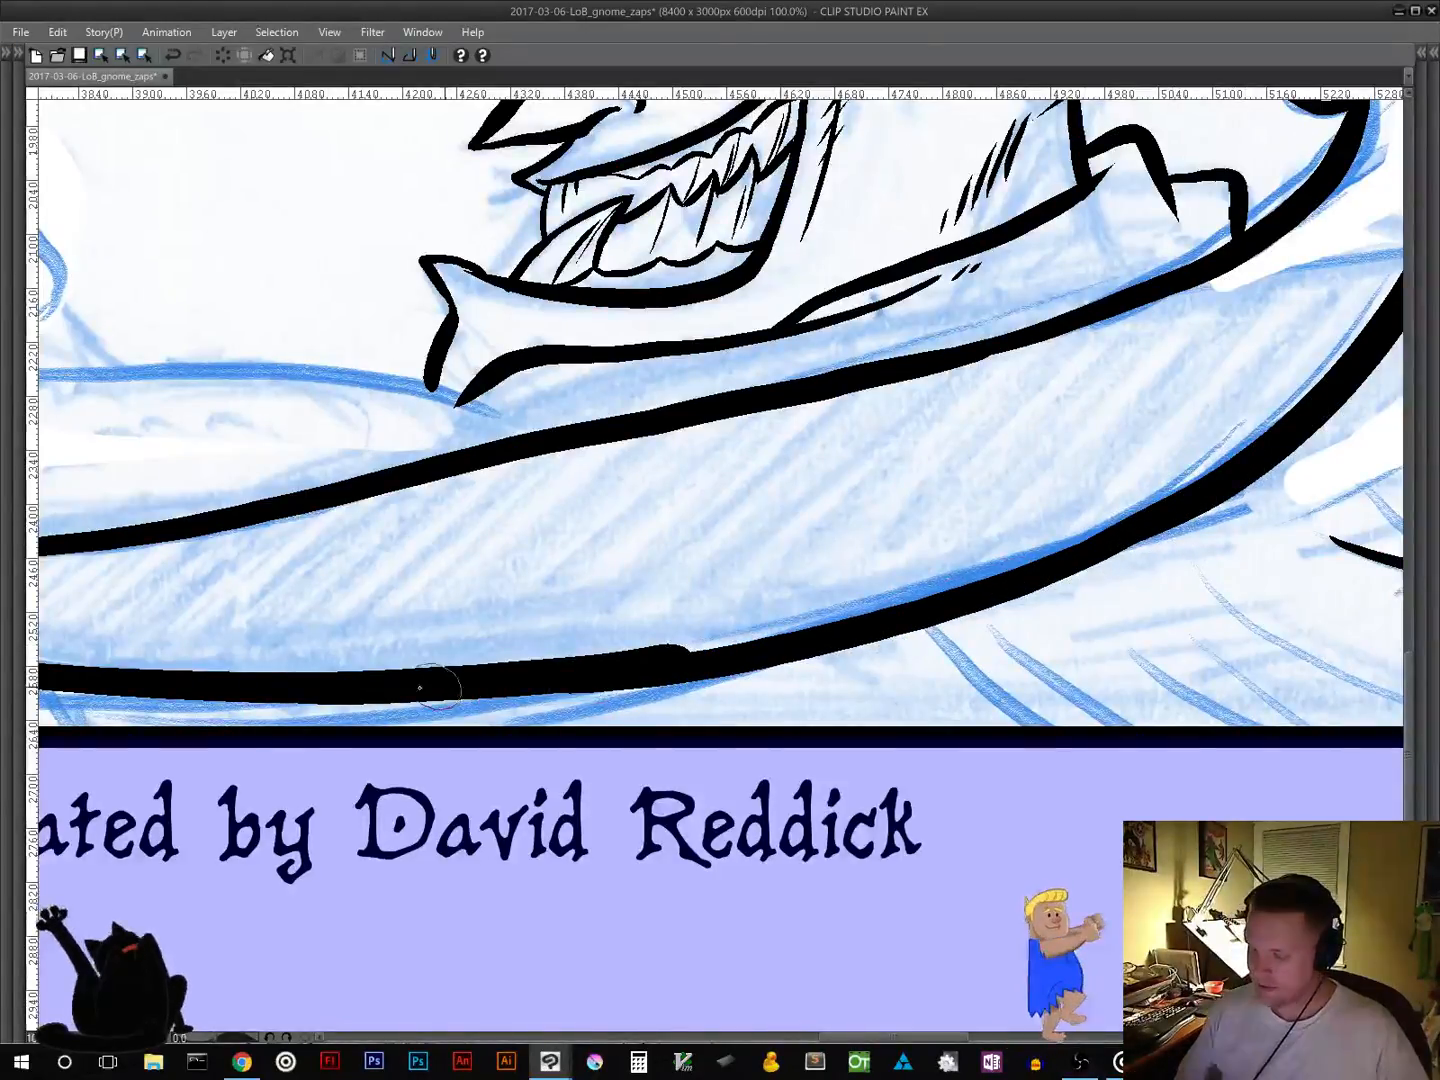
{"action": "mouse_move", "coordinate": [655, 660]}
{"action": "left_mouse_down"}
{"action": "mouse_move", "coordinate": [983, 583]}
{"action": "mouse_move", "coordinate": [1223, 479]}
{"action": "mouse_move", "coordinate": [1305, 426]}
{"action": "left_mouse_up"}
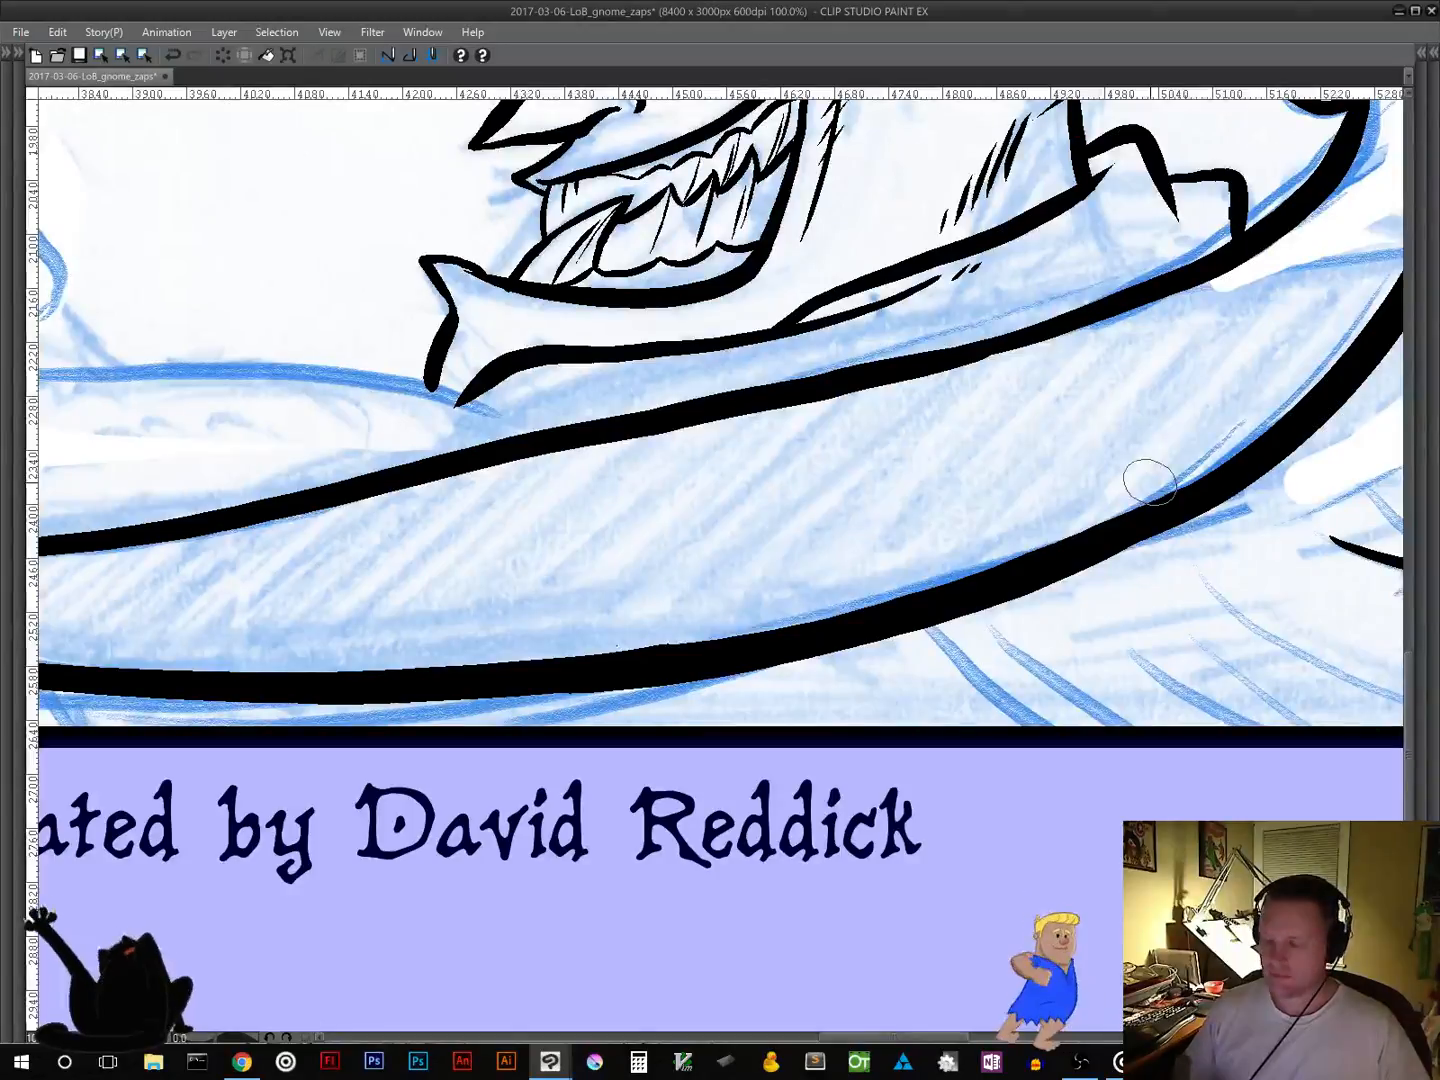
Step: Add thin tapered accent lines and a short dash under the collar's upper edge, plus two curved lines beside the inner left curl
{"action": "left_click_drag", "start_coordinate": [656, 630], "coordinate": [1180, 659]}
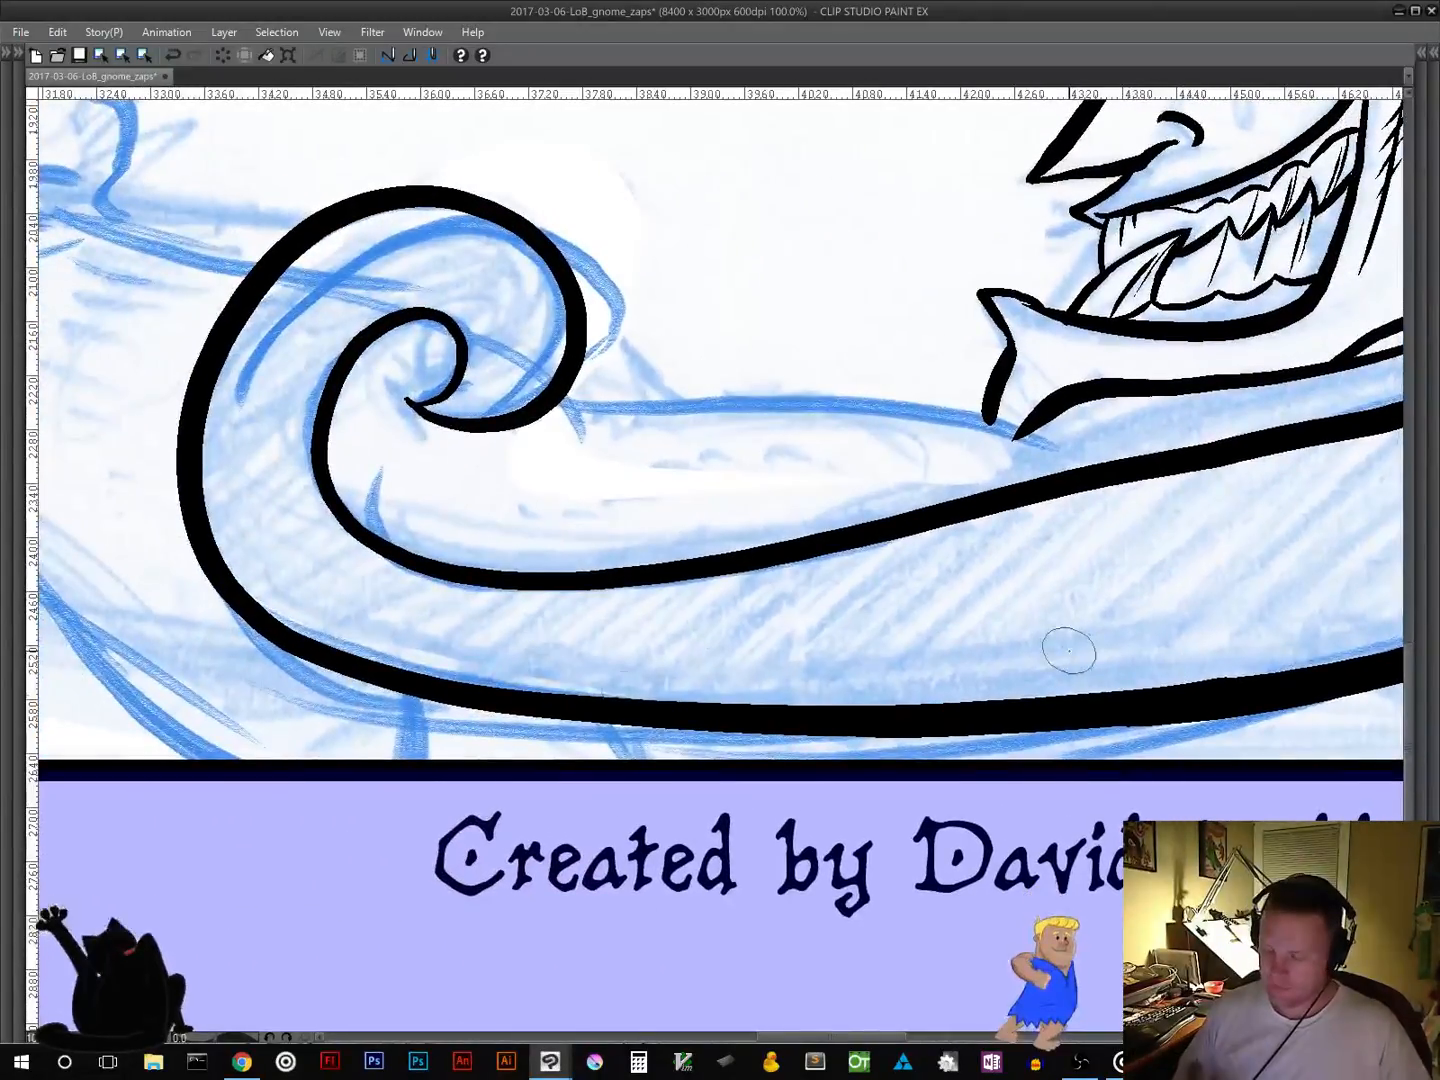
{"action": "left_click_drag", "start_coordinate": [640, 607], "coordinate": [952, 558]}
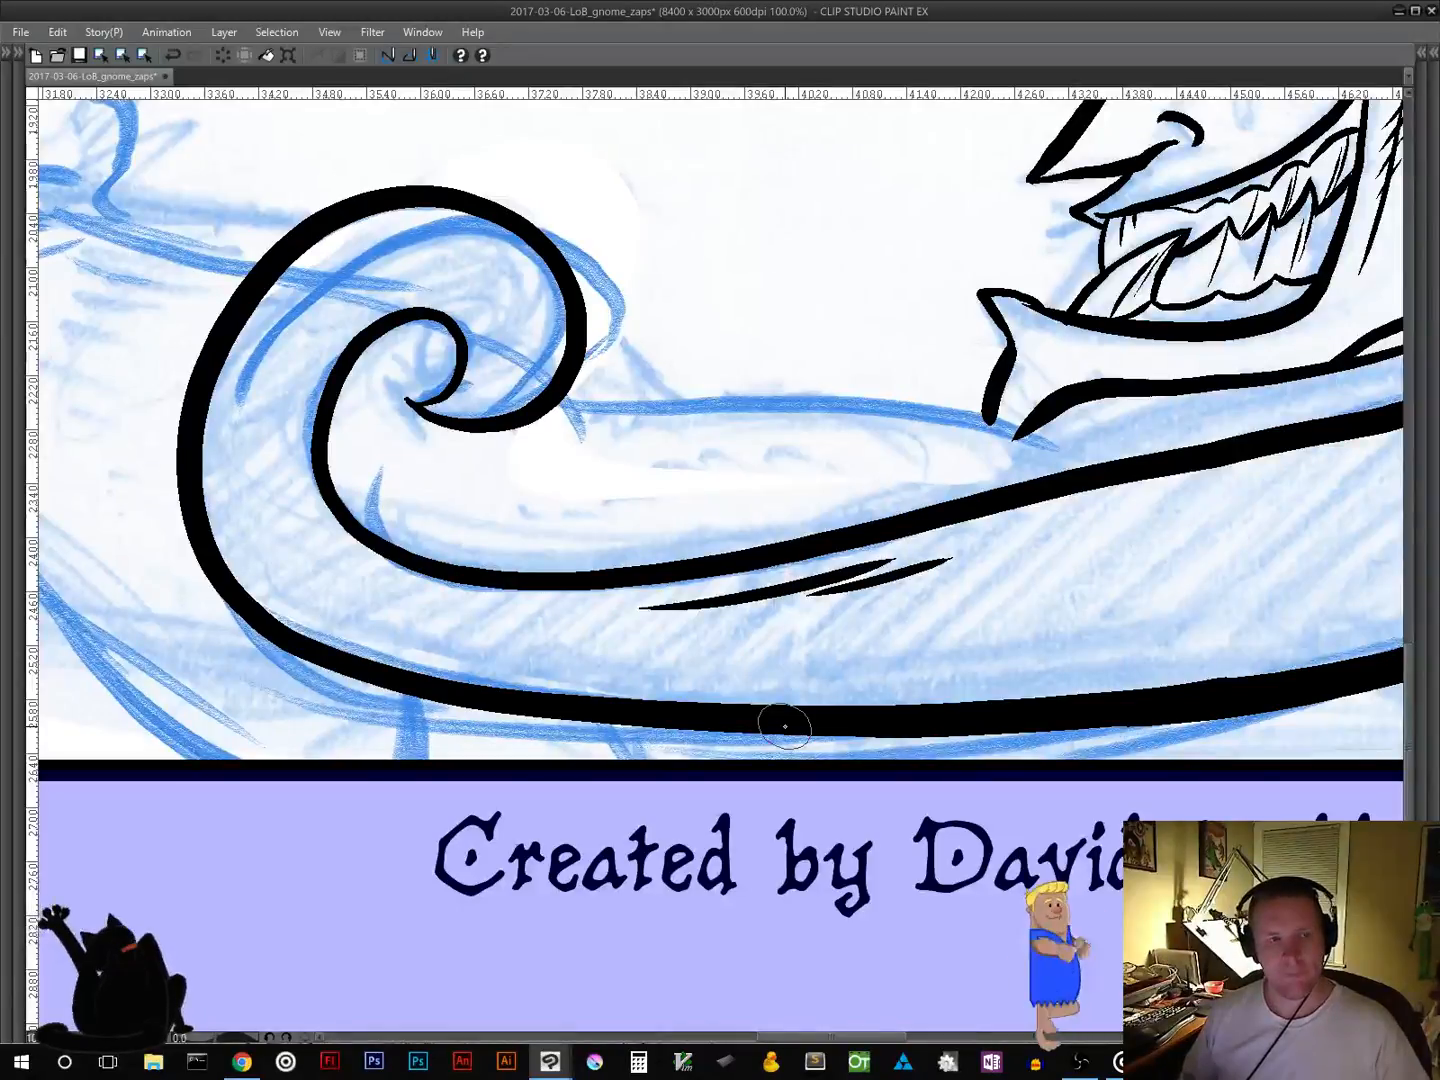
{"action": "key", "text": "ctrl+z"}
{"action": "left_click_drag", "start_coordinate": [892, 584], "coordinate": [916, 578]}
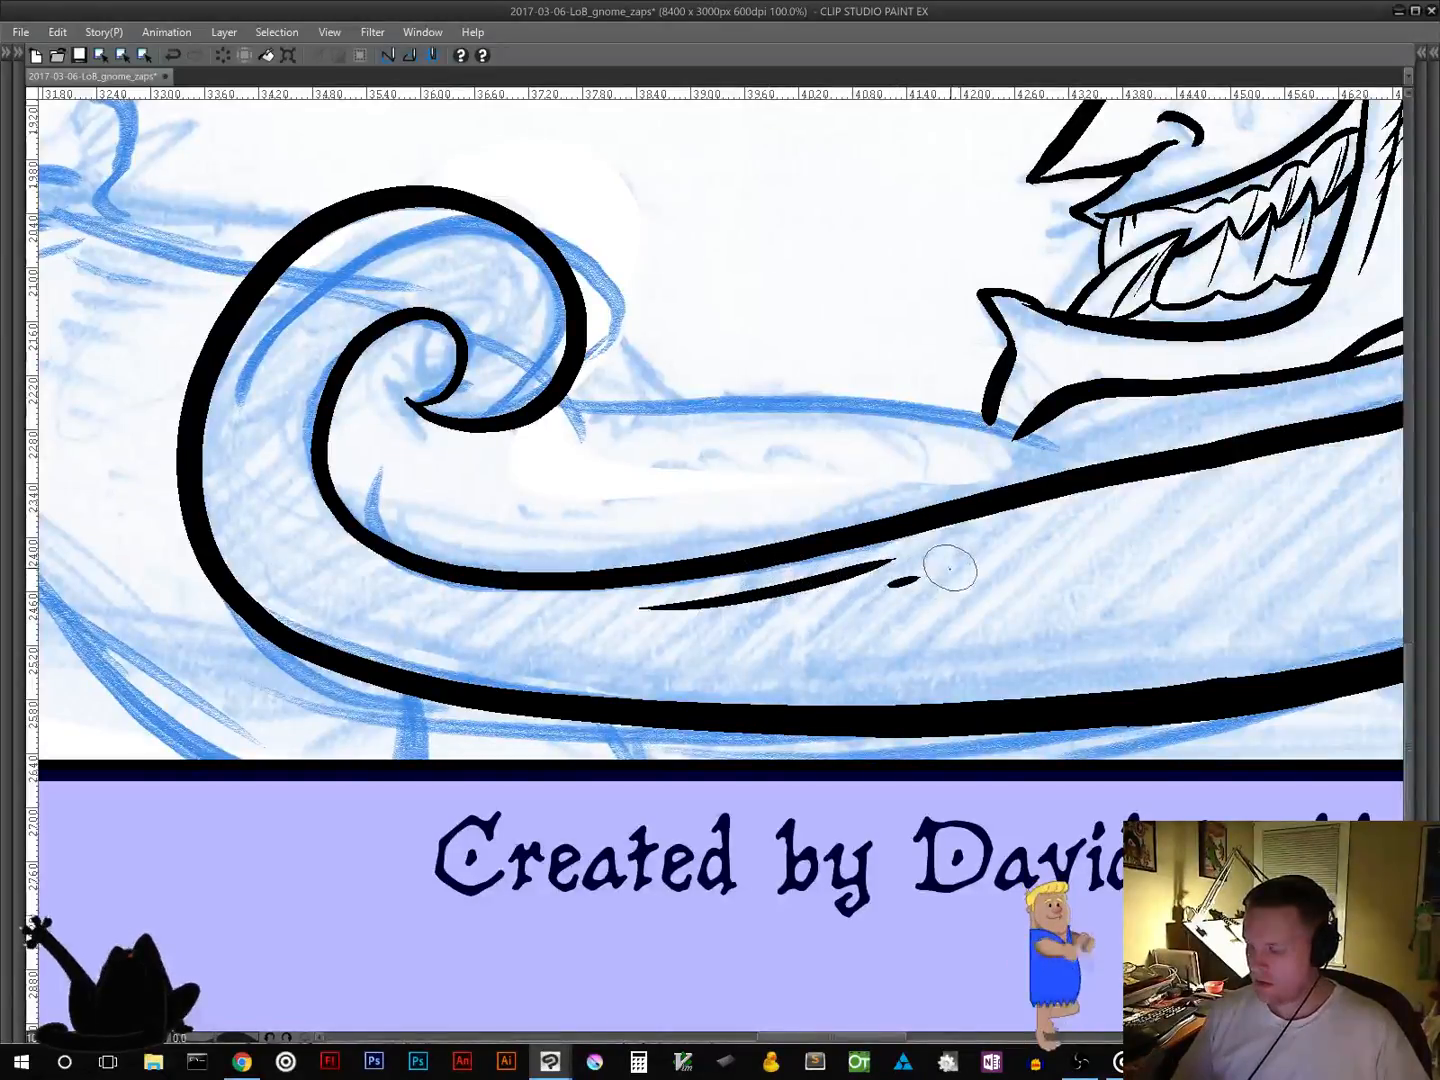
{"action": "mouse_move", "coordinate": [299, 416]}
{"action": "left_mouse_down"}
{"action": "mouse_move", "coordinate": [298, 456]}
{"action": "mouse_move", "coordinate": [332, 547]}
{"action": "left_mouse_up"}
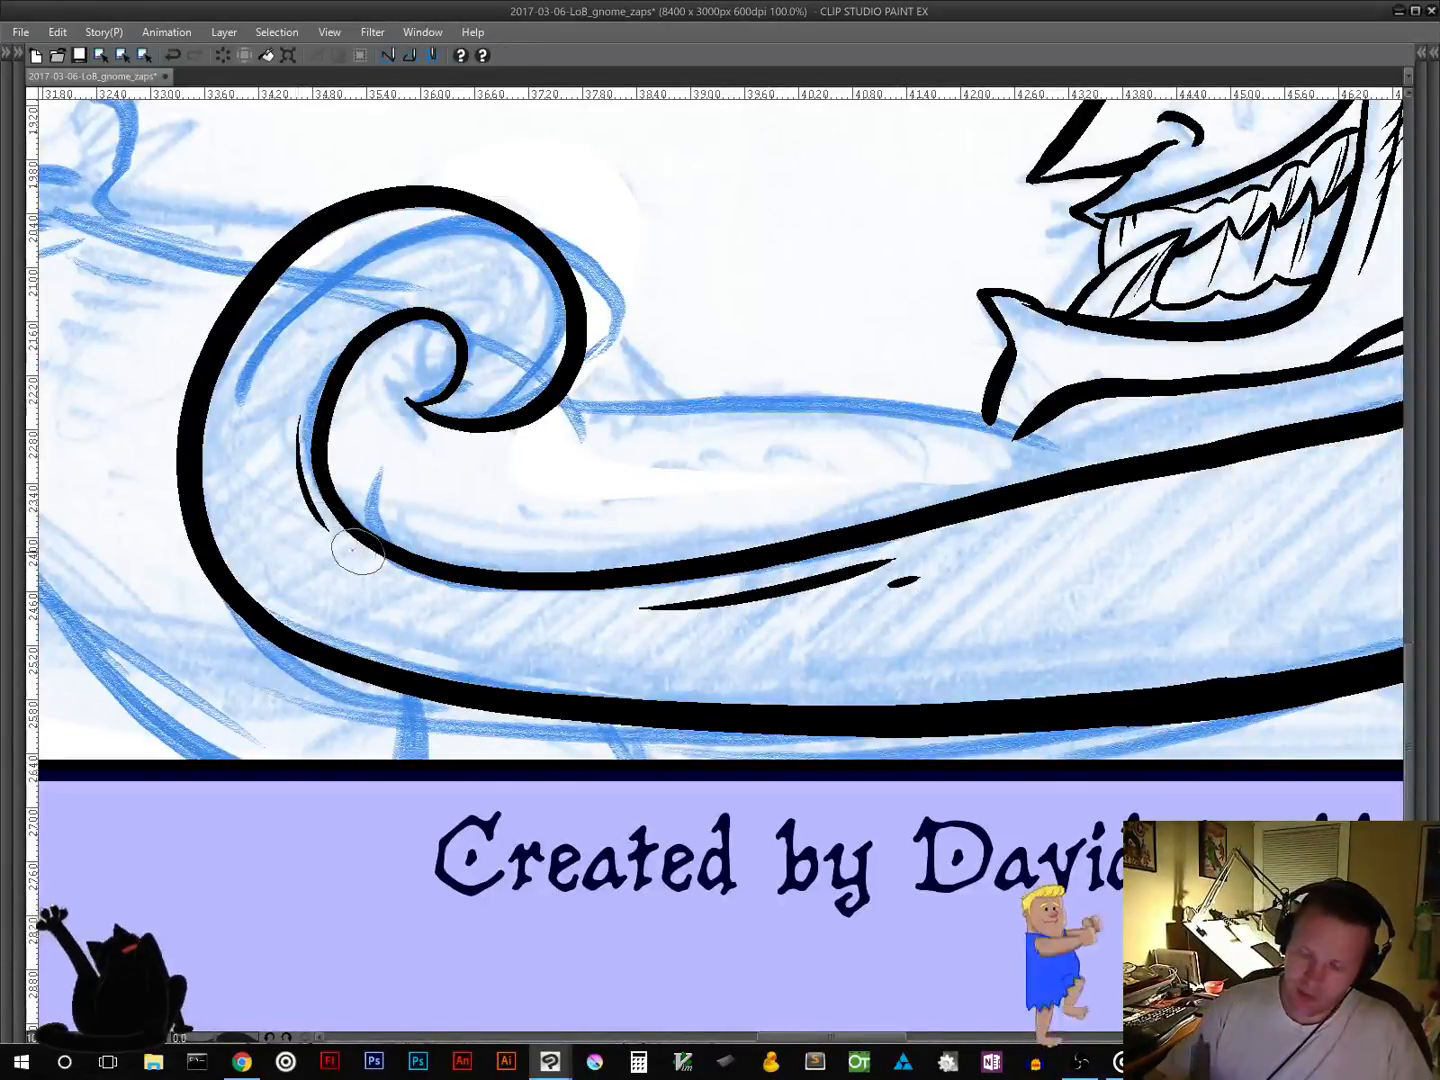
{"action": "left_click_drag", "start_coordinate": [283, 455], "coordinate": [327, 537]}
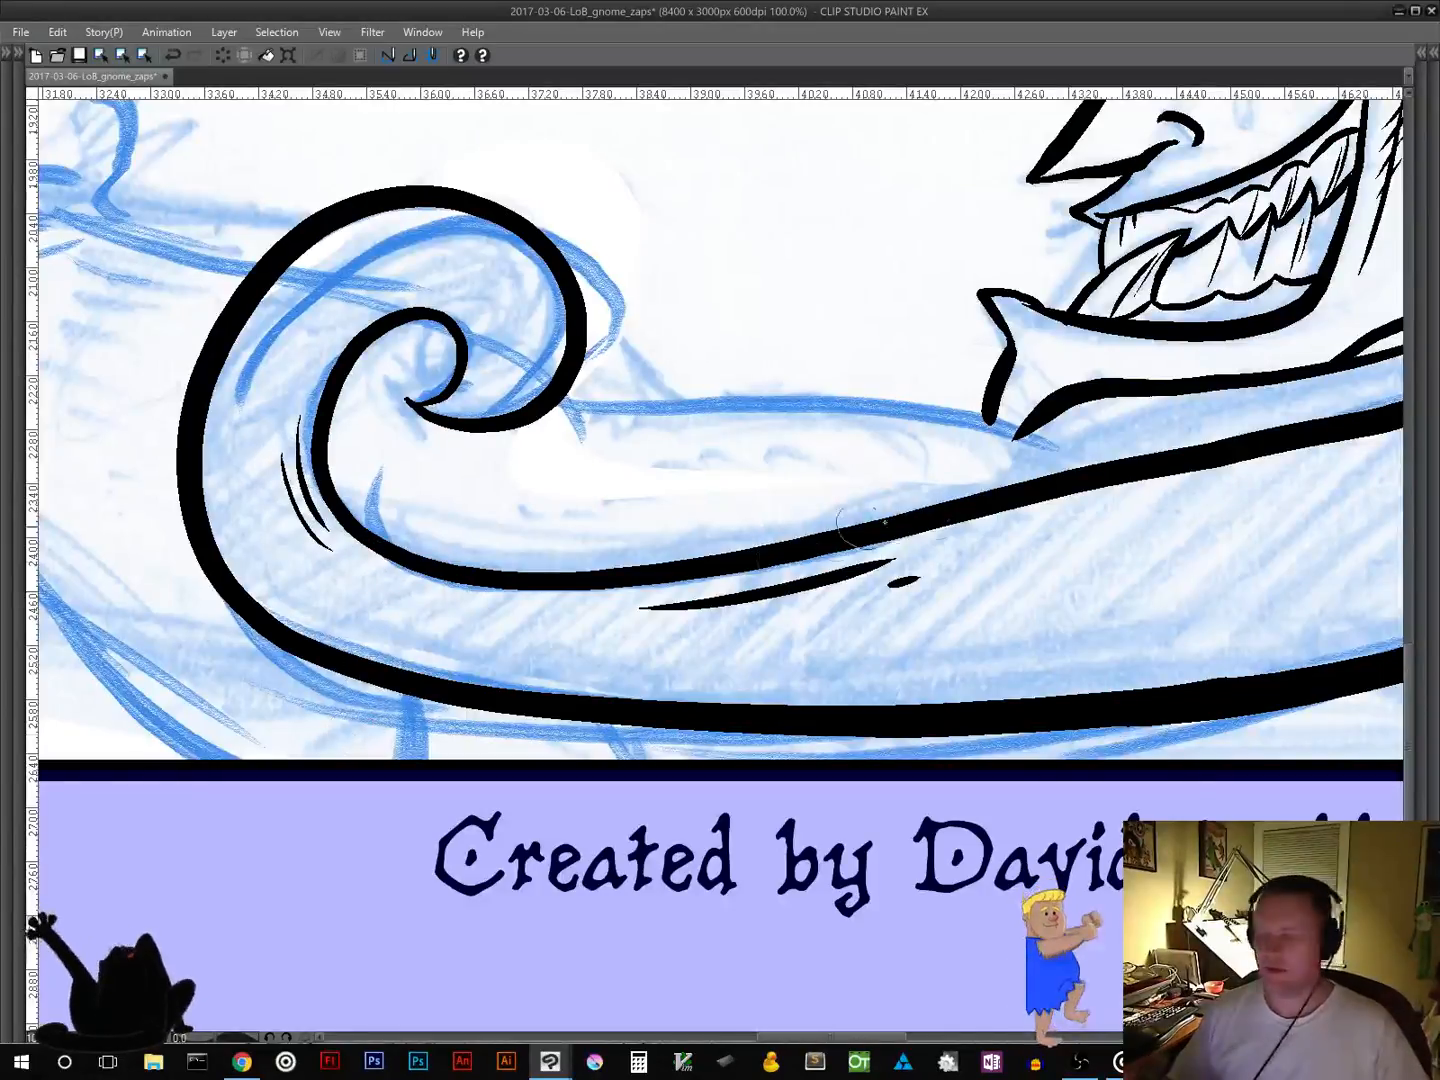
Step: Add two tapered accent strokes inside the collar's thick outer edge, below the curl at the gnome's ear side
{"action": "left_click_drag", "start_coordinate": [1008, 565], "coordinate": [190, 800]}
{"action": "left_click_drag", "start_coordinate": [931, 617], "coordinate": [754, 762]}
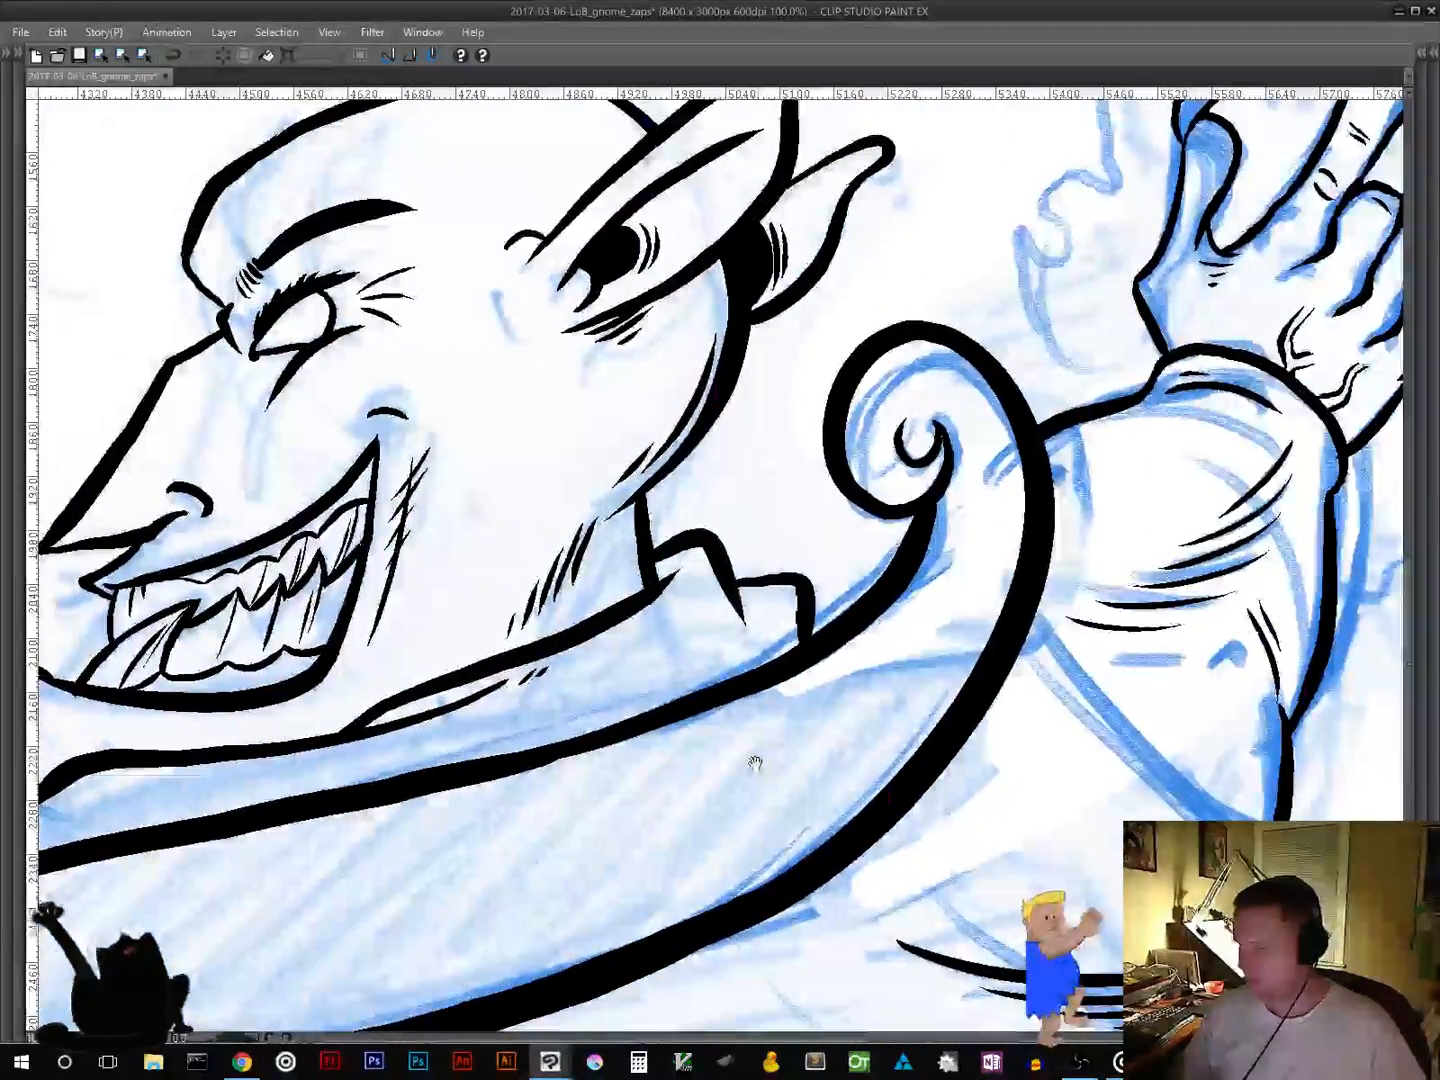
{"action": "mouse_move", "coordinate": [1002, 556]}
{"action": "left_mouse_down"}
{"action": "mouse_move", "coordinate": [942, 661]}
{"action": "mouse_move", "coordinate": [862, 752]}
{"action": "left_mouse_up"}
{"action": "left_click_drag", "start_coordinate": [960, 636], "coordinate": [880, 725]}
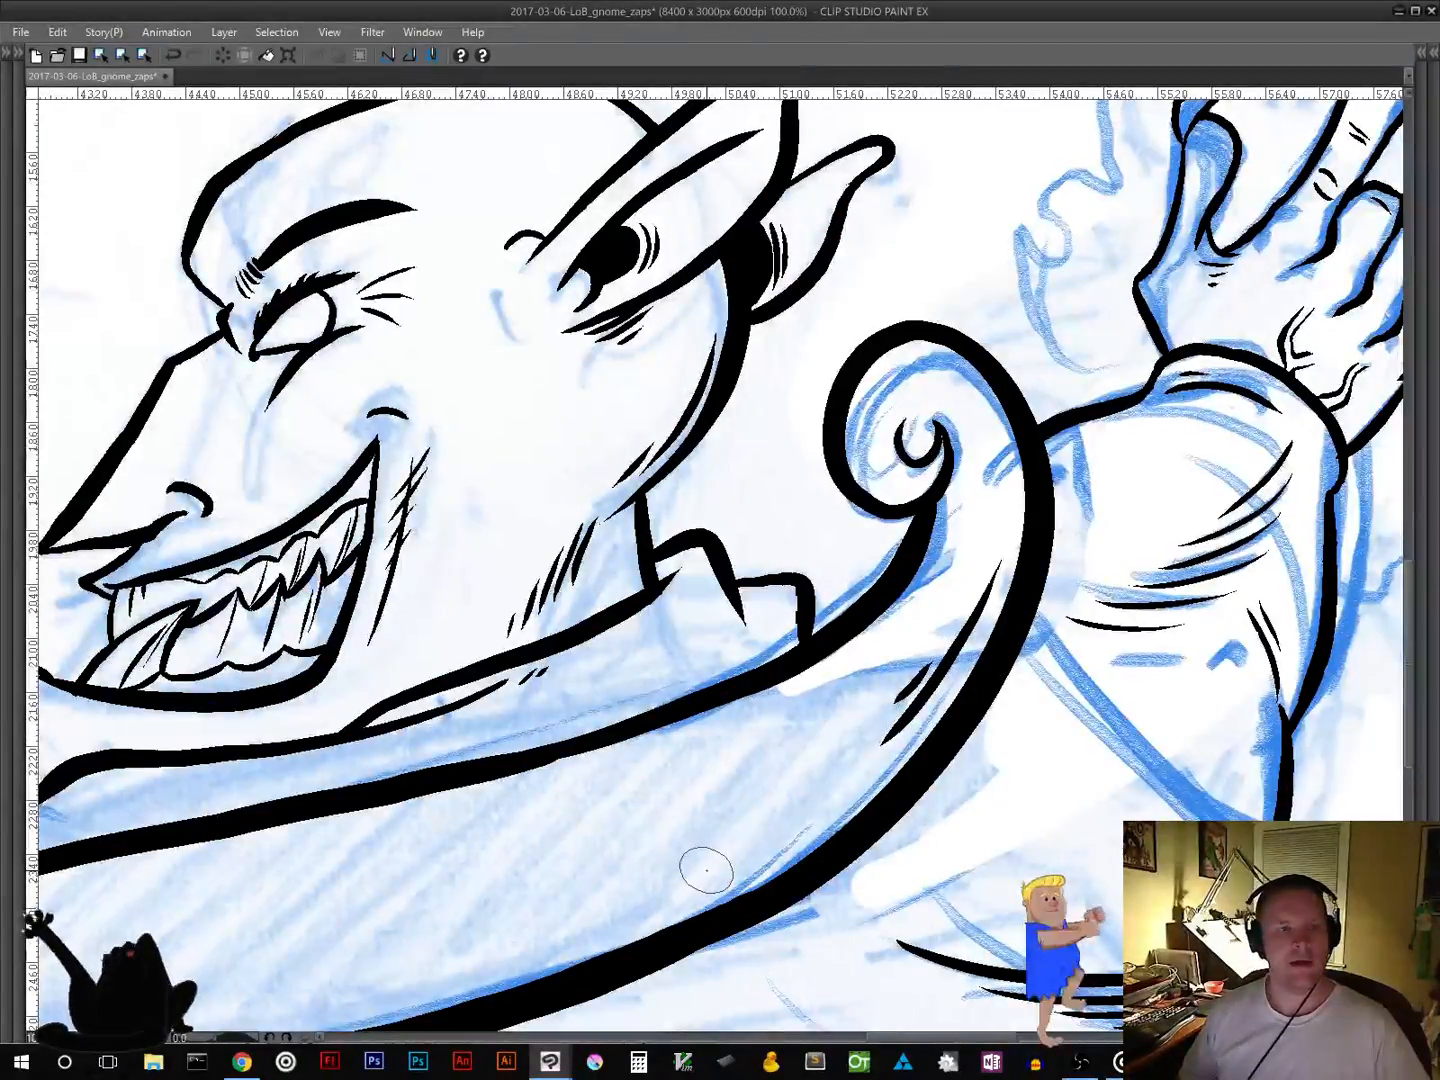
Step: Ink short vertical fold lines between the collar's lower edge and the panel border, beneath the left curl
{"action": "left_click_drag", "start_coordinate": [569, 768], "coordinate": [1200, 382]}
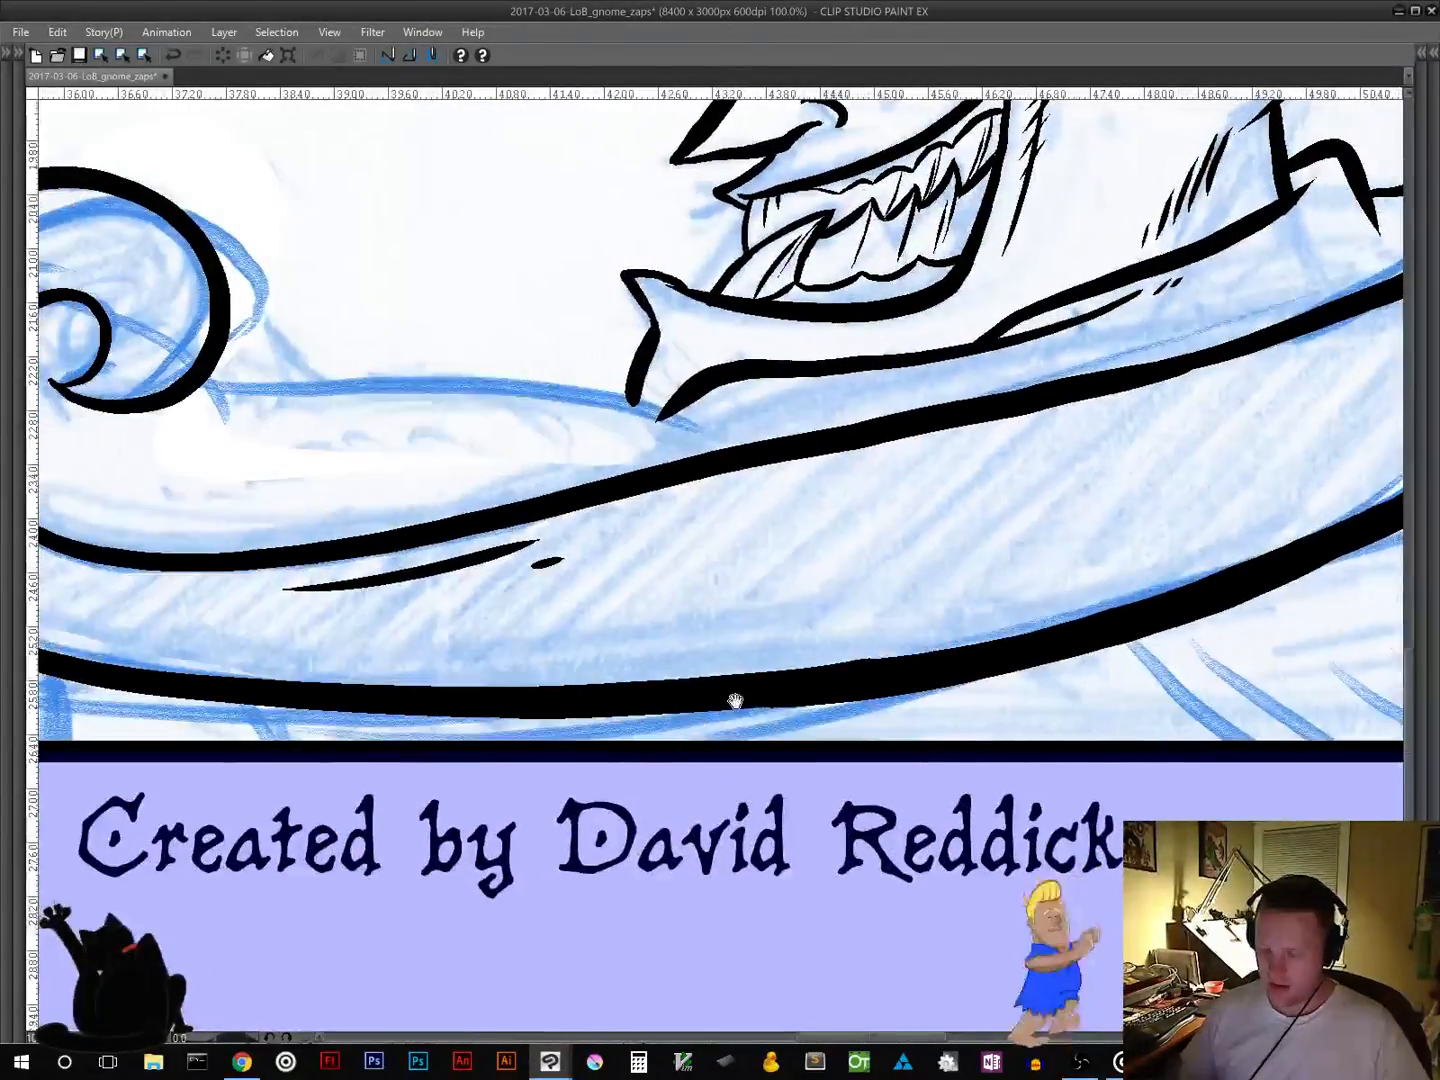
{"action": "left_click_drag", "start_coordinate": [670, 752], "coordinate": [1035, 591]}
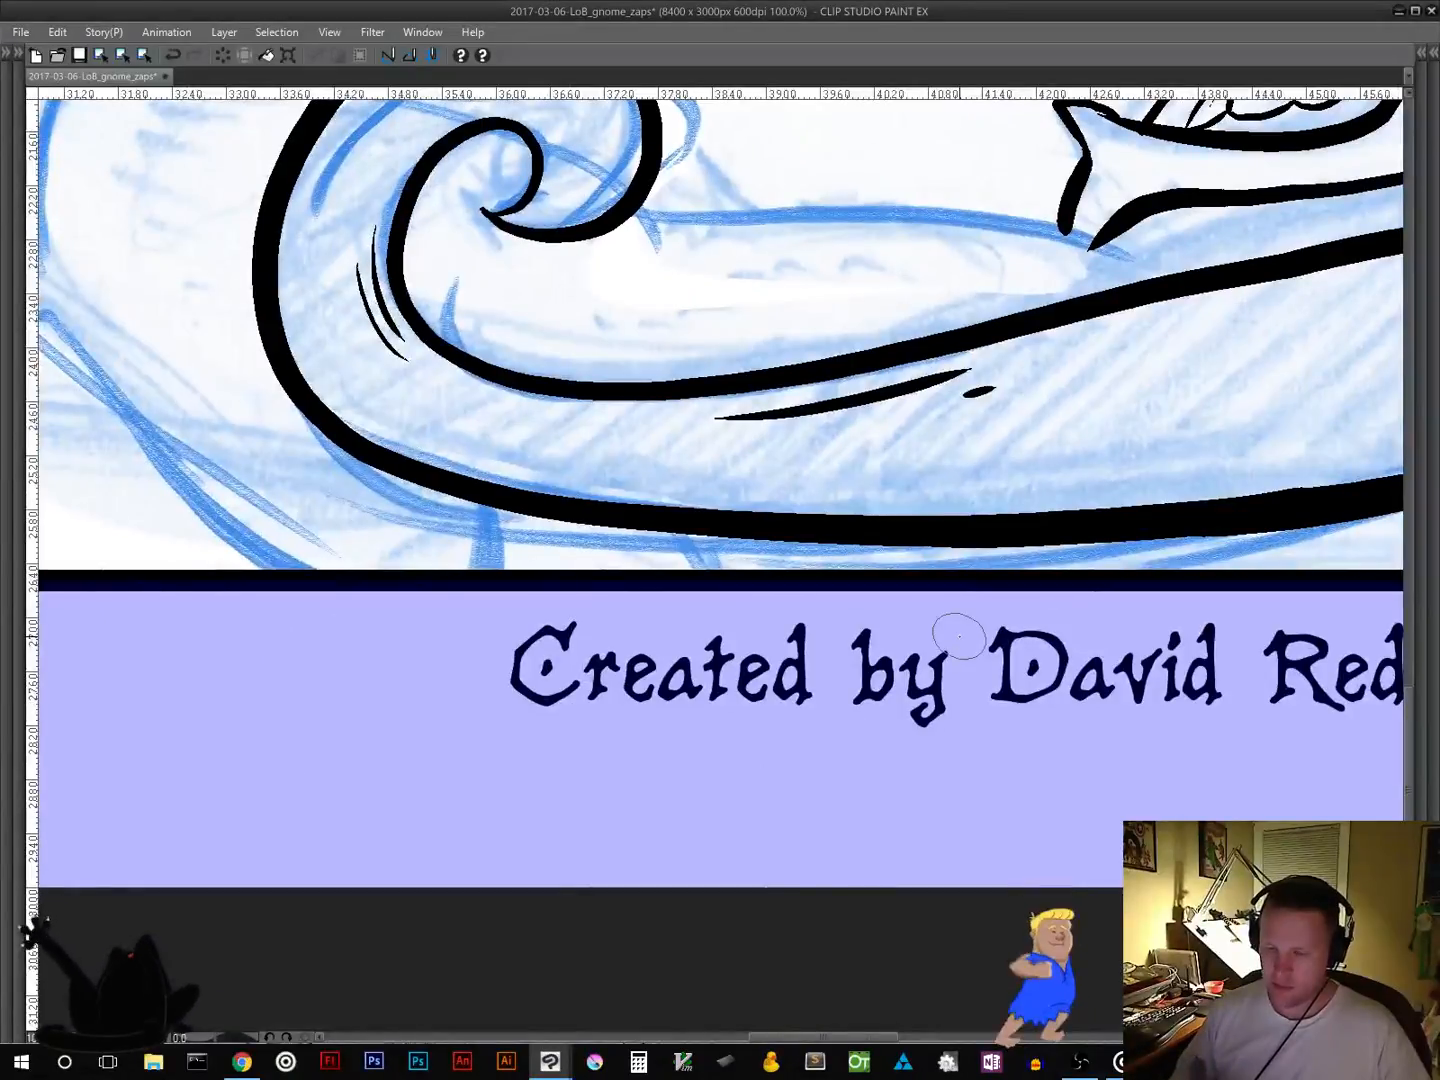
{"action": "left_click_drag", "start_coordinate": [571, 614], "coordinate": [726, 765]}
{"action": "left_click_drag", "start_coordinate": [685, 804], "coordinate": [631, 723]}
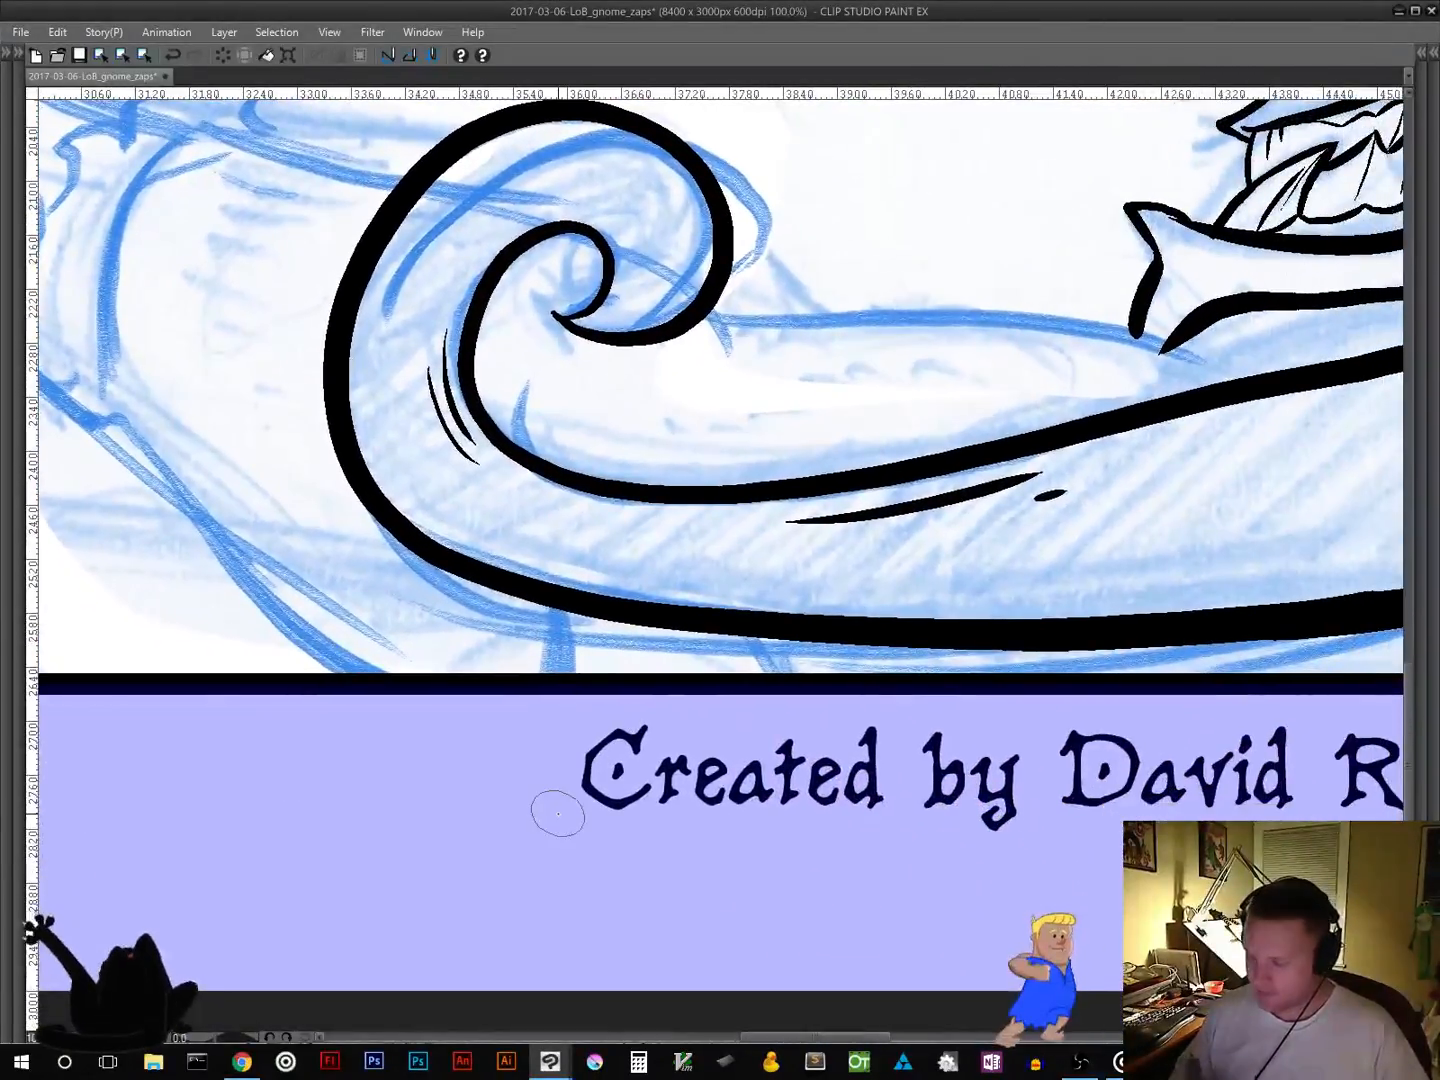
{"action": "left_click_drag", "start_coordinate": [553, 598], "coordinate": [553, 660]}
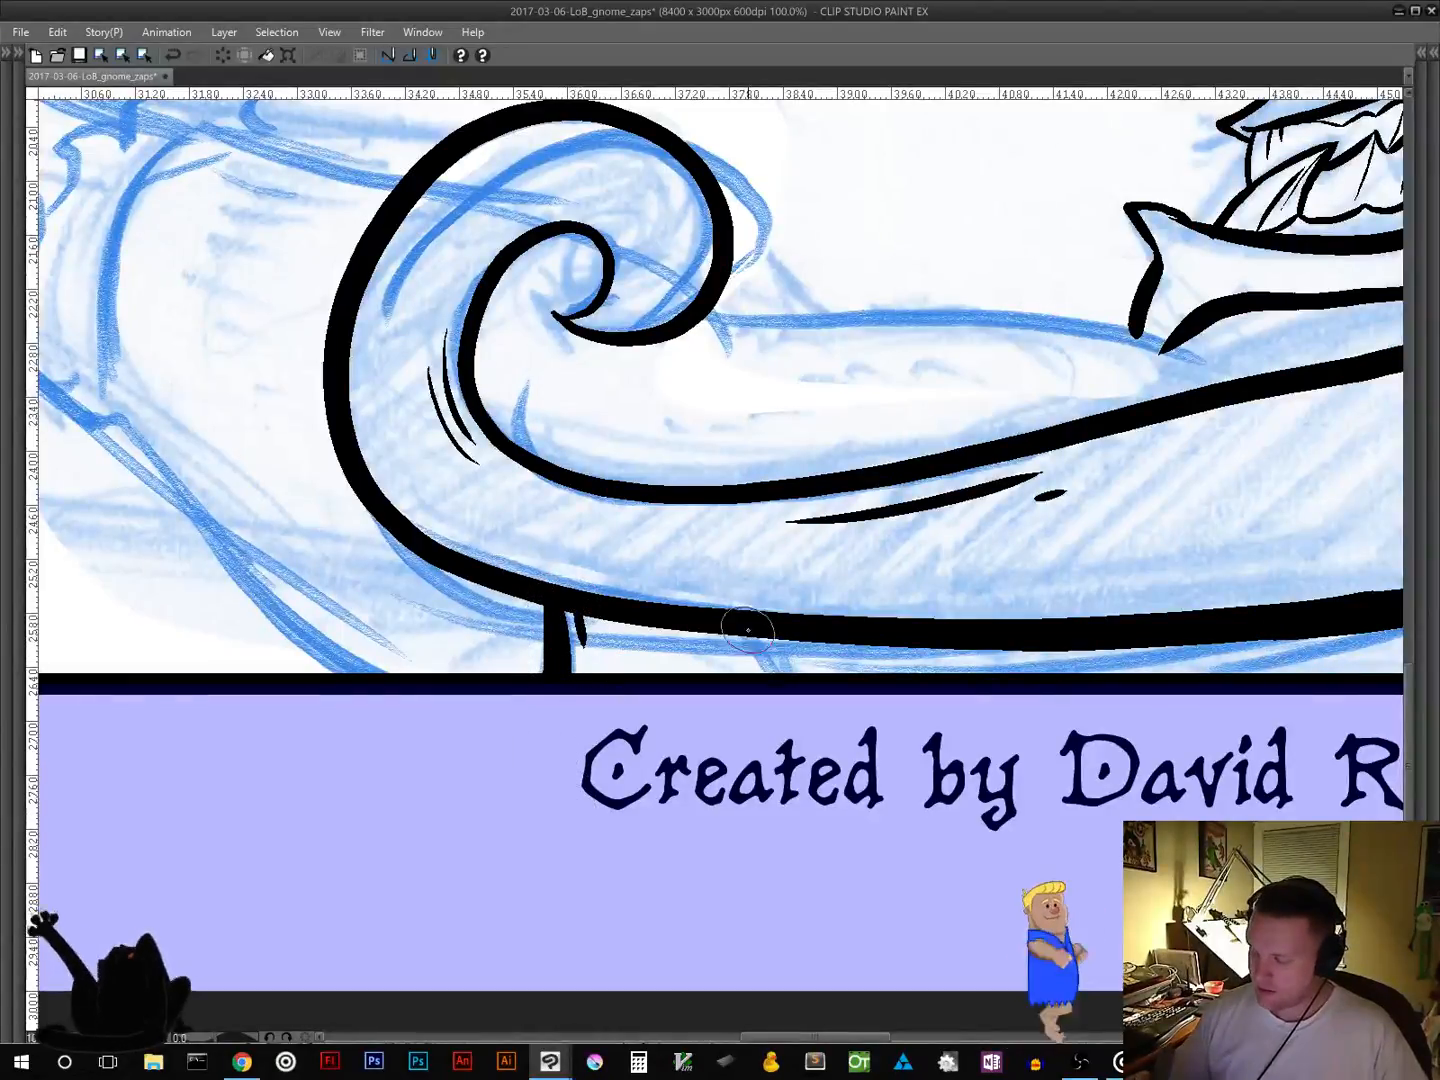
{"action": "left_click_drag", "start_coordinate": [737, 618], "coordinate": [785, 685]}
Step: Ink four tapered cloak fold lines running diagonally from beneath the collar's lower edge to the panel border
{"action": "left_click_drag", "start_coordinate": [992, 818], "coordinate": [524, 765]}
{"action": "left_click_drag", "start_coordinate": [846, 739], "coordinate": [572, 834]}
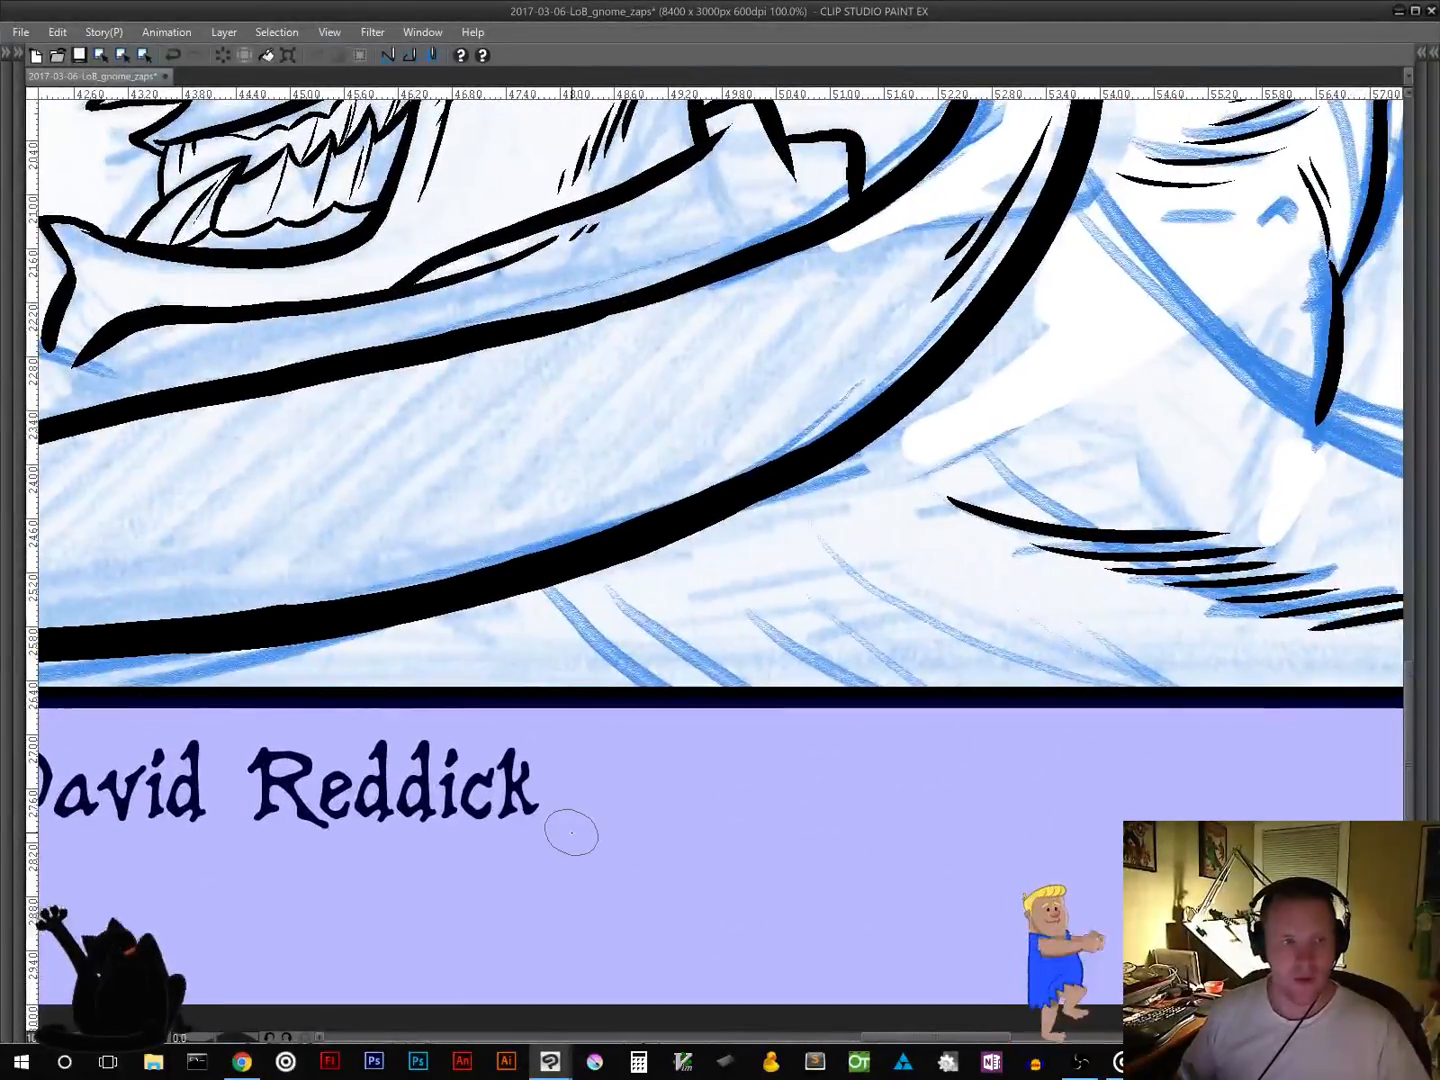
{"action": "left_click_drag", "start_coordinate": [545, 588], "coordinate": [655, 686]}
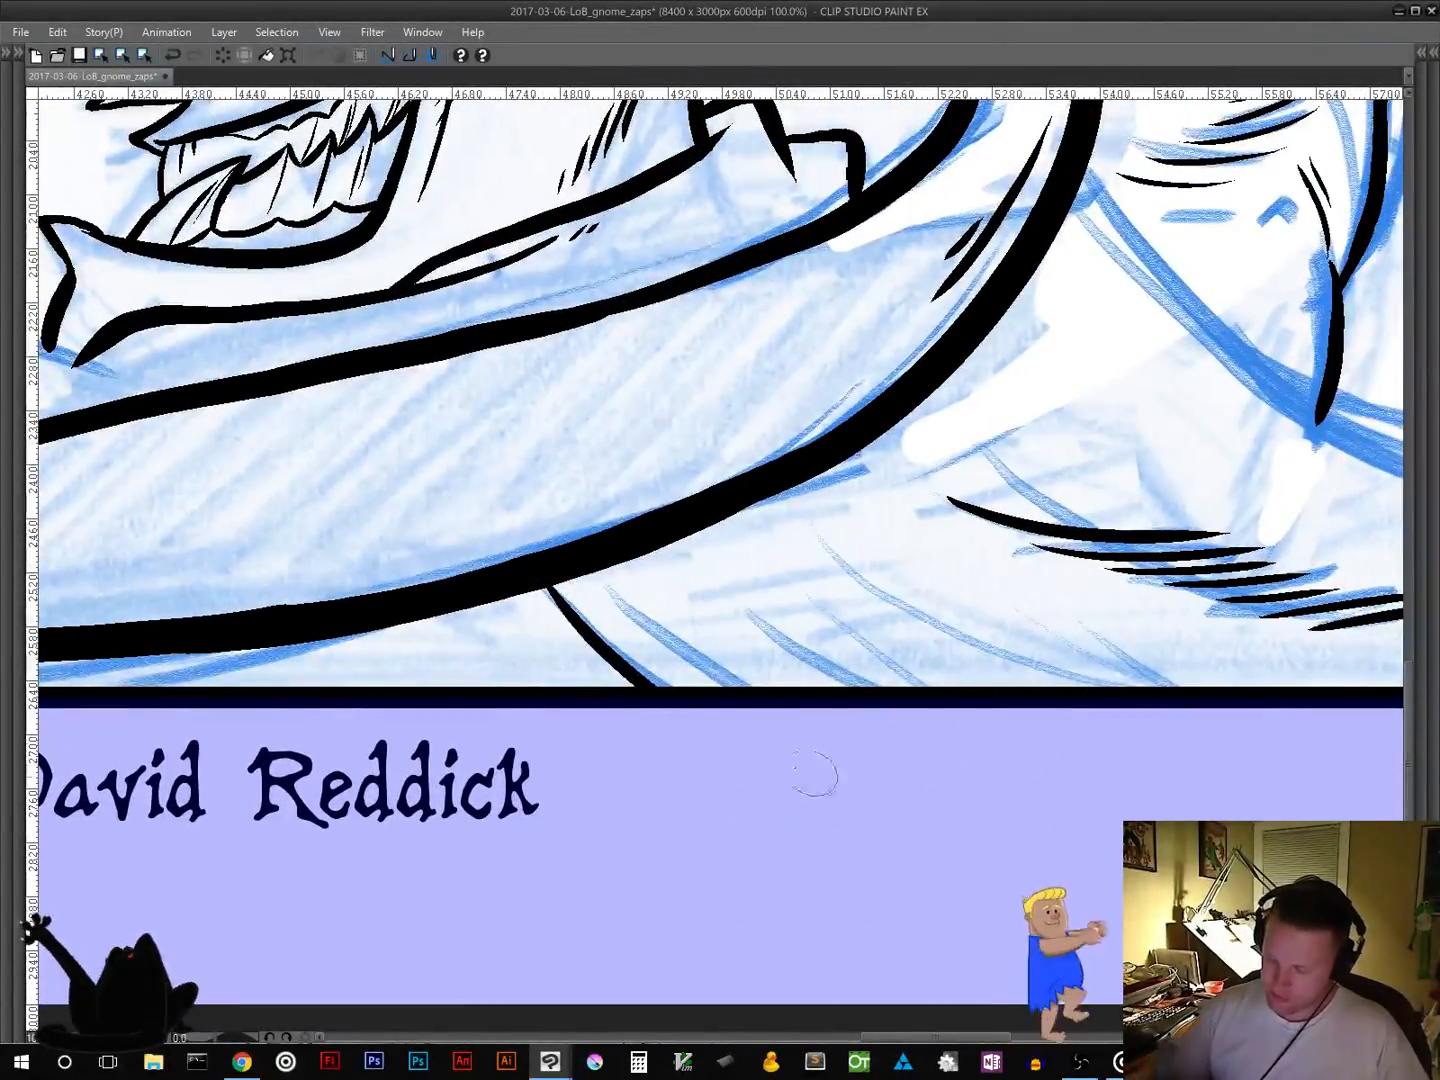
{"action": "left_click_drag", "start_coordinate": [617, 620], "coordinate": [716, 686]}
{"action": "left_click_drag", "start_coordinate": [736, 605], "coordinate": [898, 688]}
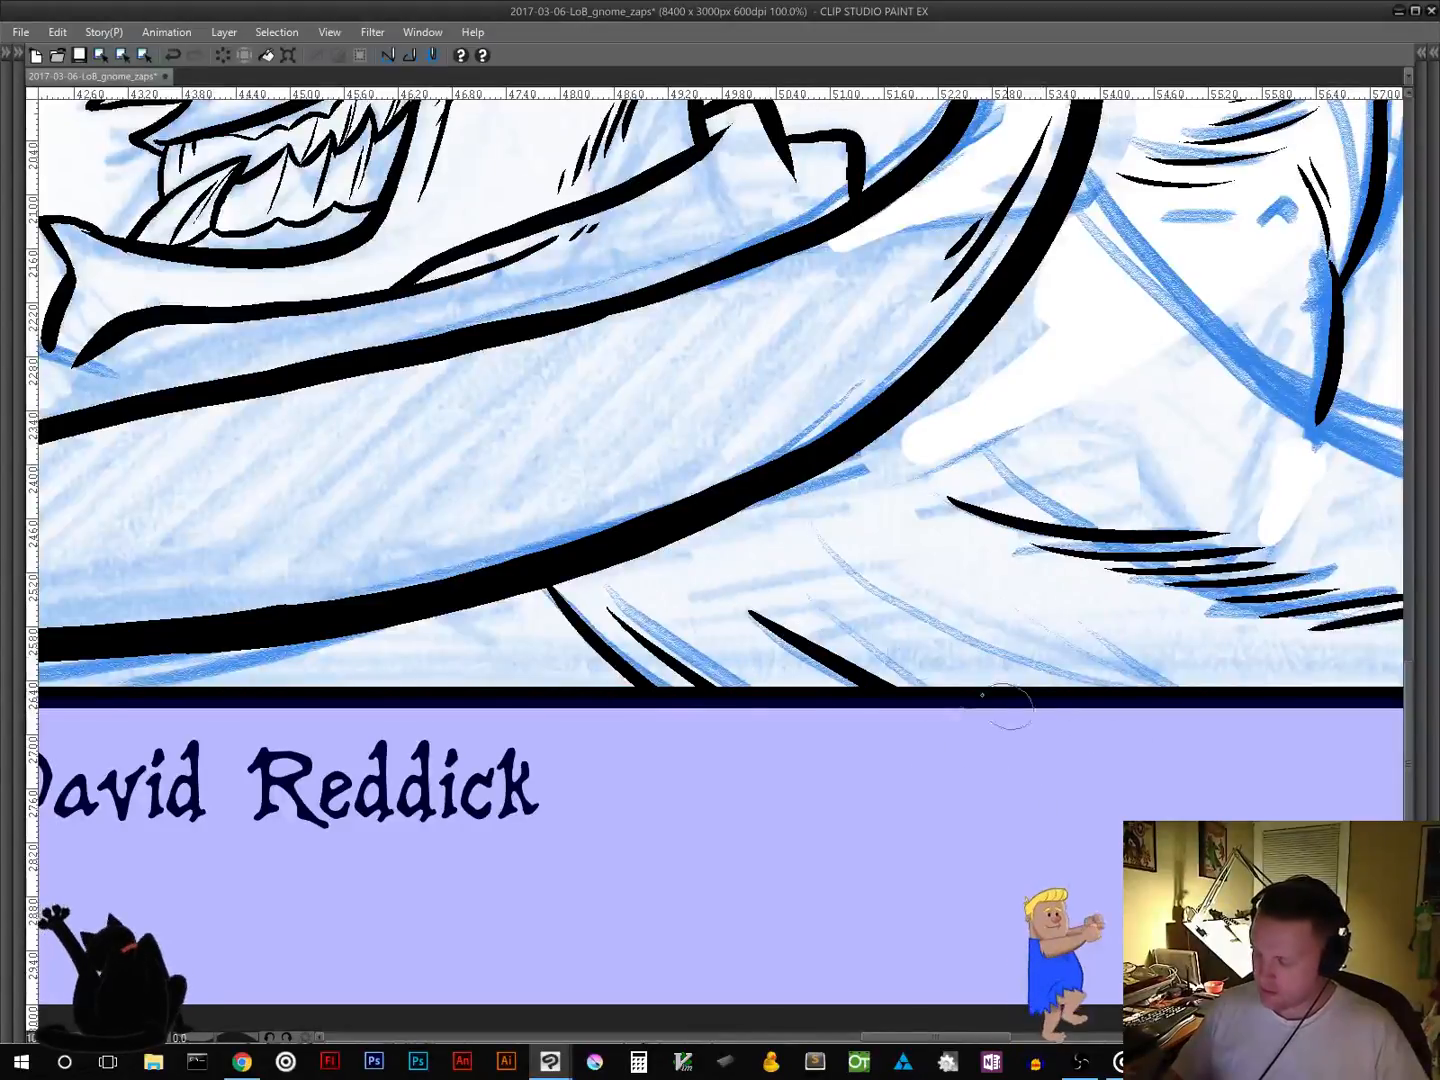
{"action": "left_click_drag", "start_coordinate": [815, 598], "coordinate": [1040, 686]}
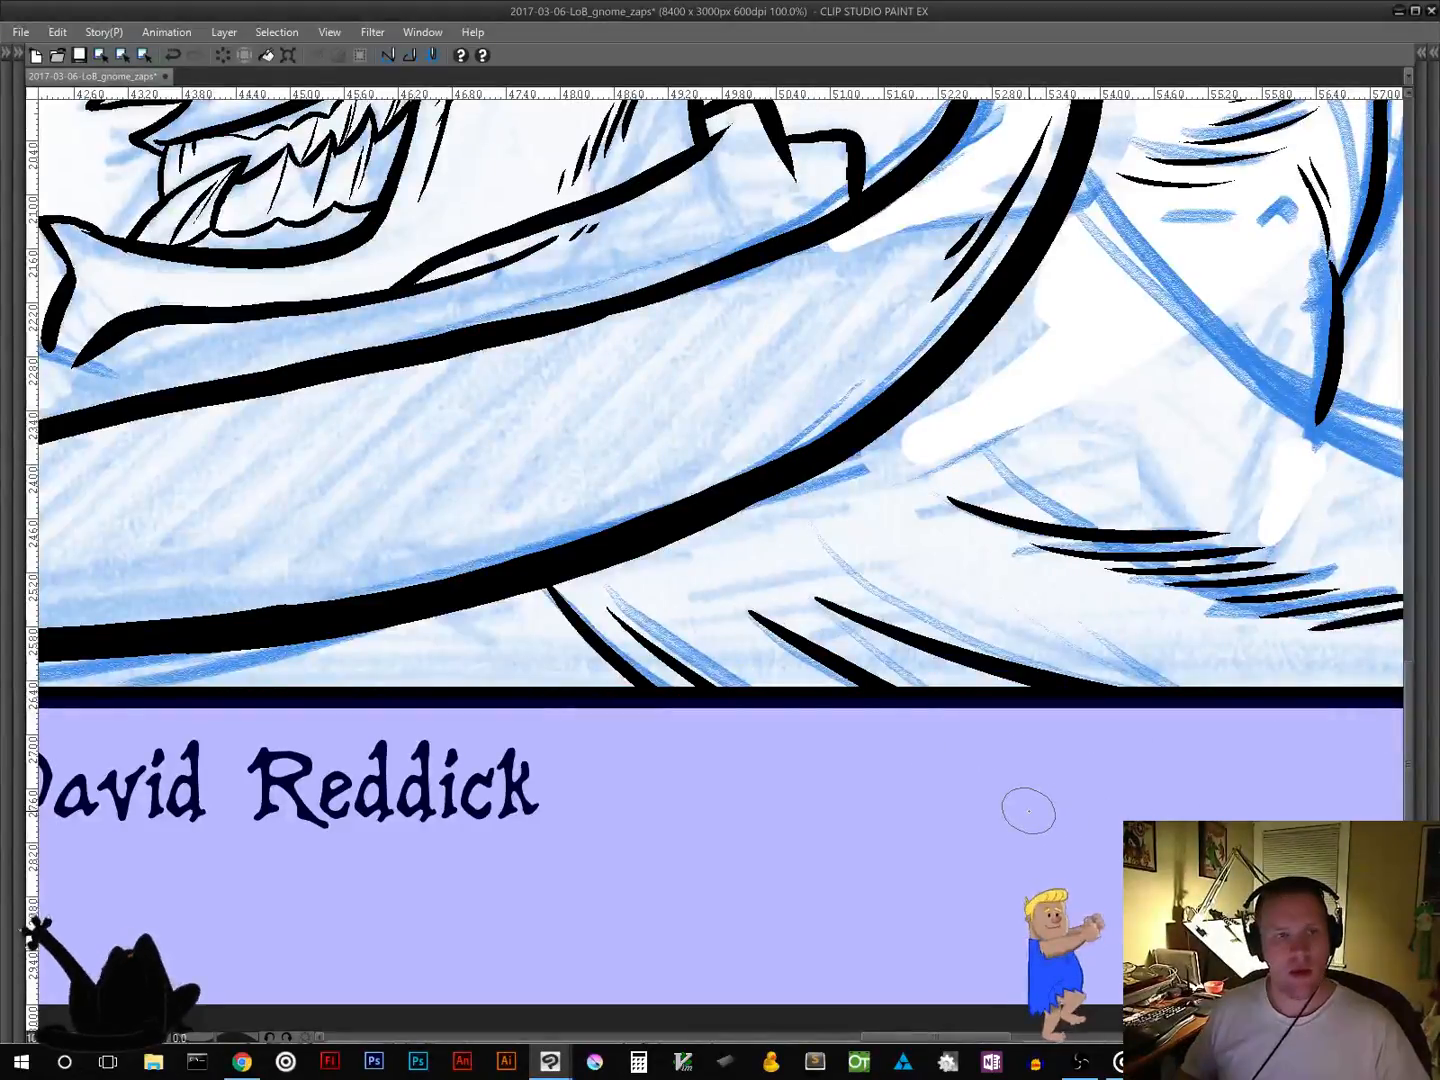
Step: Ink the cloak tail's S-shaped fold and the curved inner line behind it, undoing and redrawing both strokes
{"action": "left_click_drag", "start_coordinate": [1086, 764], "coordinate": [414, 828]}
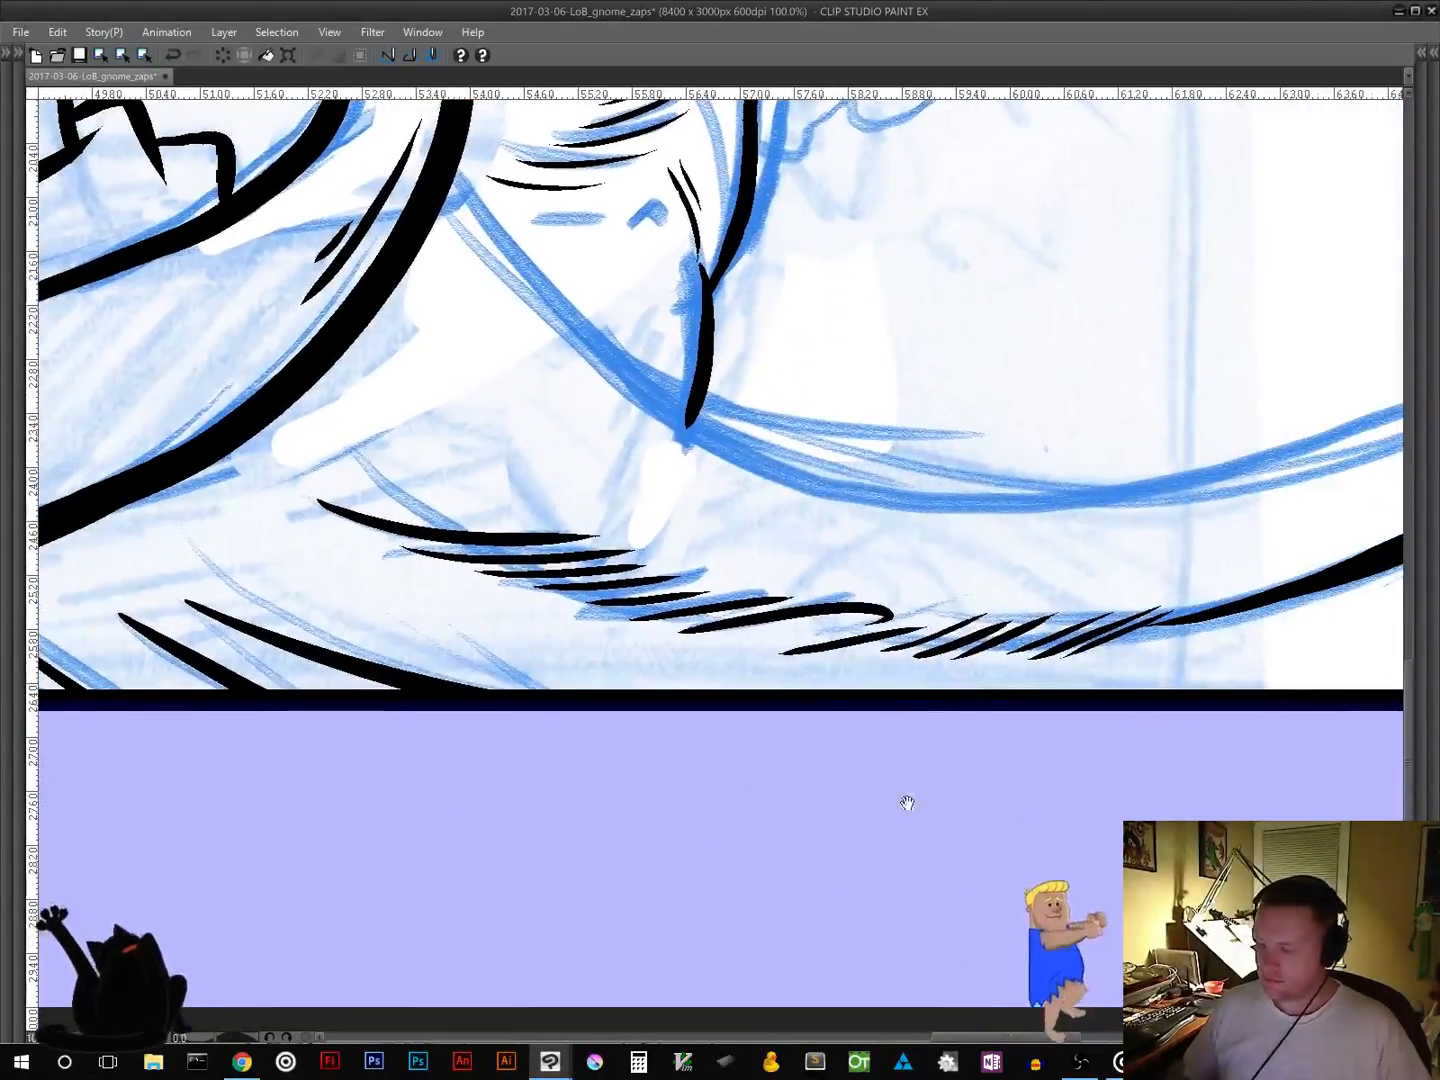
{"action": "left_click_drag", "start_coordinate": [907, 803], "coordinate": [453, 749]}
{"action": "left_click_drag", "start_coordinate": [714, 787], "coordinate": [436, 887]}
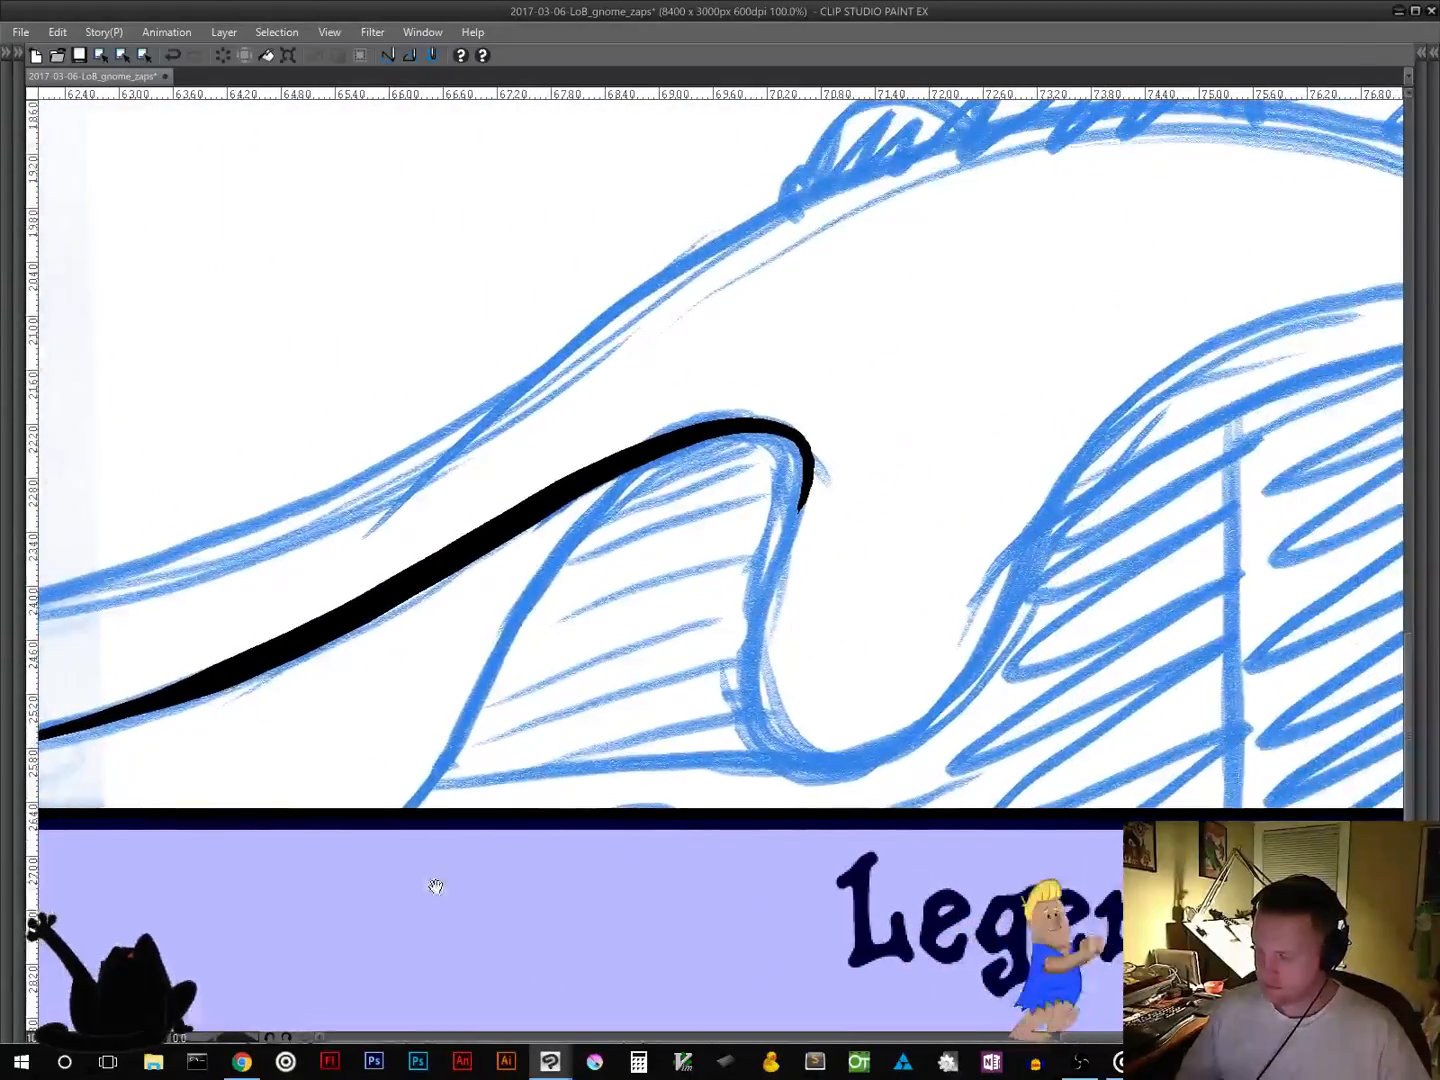
{"action": "mouse_move", "coordinate": [1192, 370]}
{"action": "left_mouse_down"}
{"action": "mouse_move", "coordinate": [1097, 442]}
{"action": "mouse_move", "coordinate": [984, 650]}
{"action": "mouse_move", "coordinate": [927, 728]}
{"action": "mouse_move", "coordinate": [862, 775]}
{"action": "mouse_move", "coordinate": [800, 778]}
{"action": "mouse_move", "coordinate": [752, 738]}
{"action": "mouse_move", "coordinate": [747, 663]}
{"action": "mouse_move", "coordinate": [812, 468]}
{"action": "left_mouse_up"}
{"action": "left_click_drag", "start_coordinate": [612, 488], "coordinate": [368, 882]}
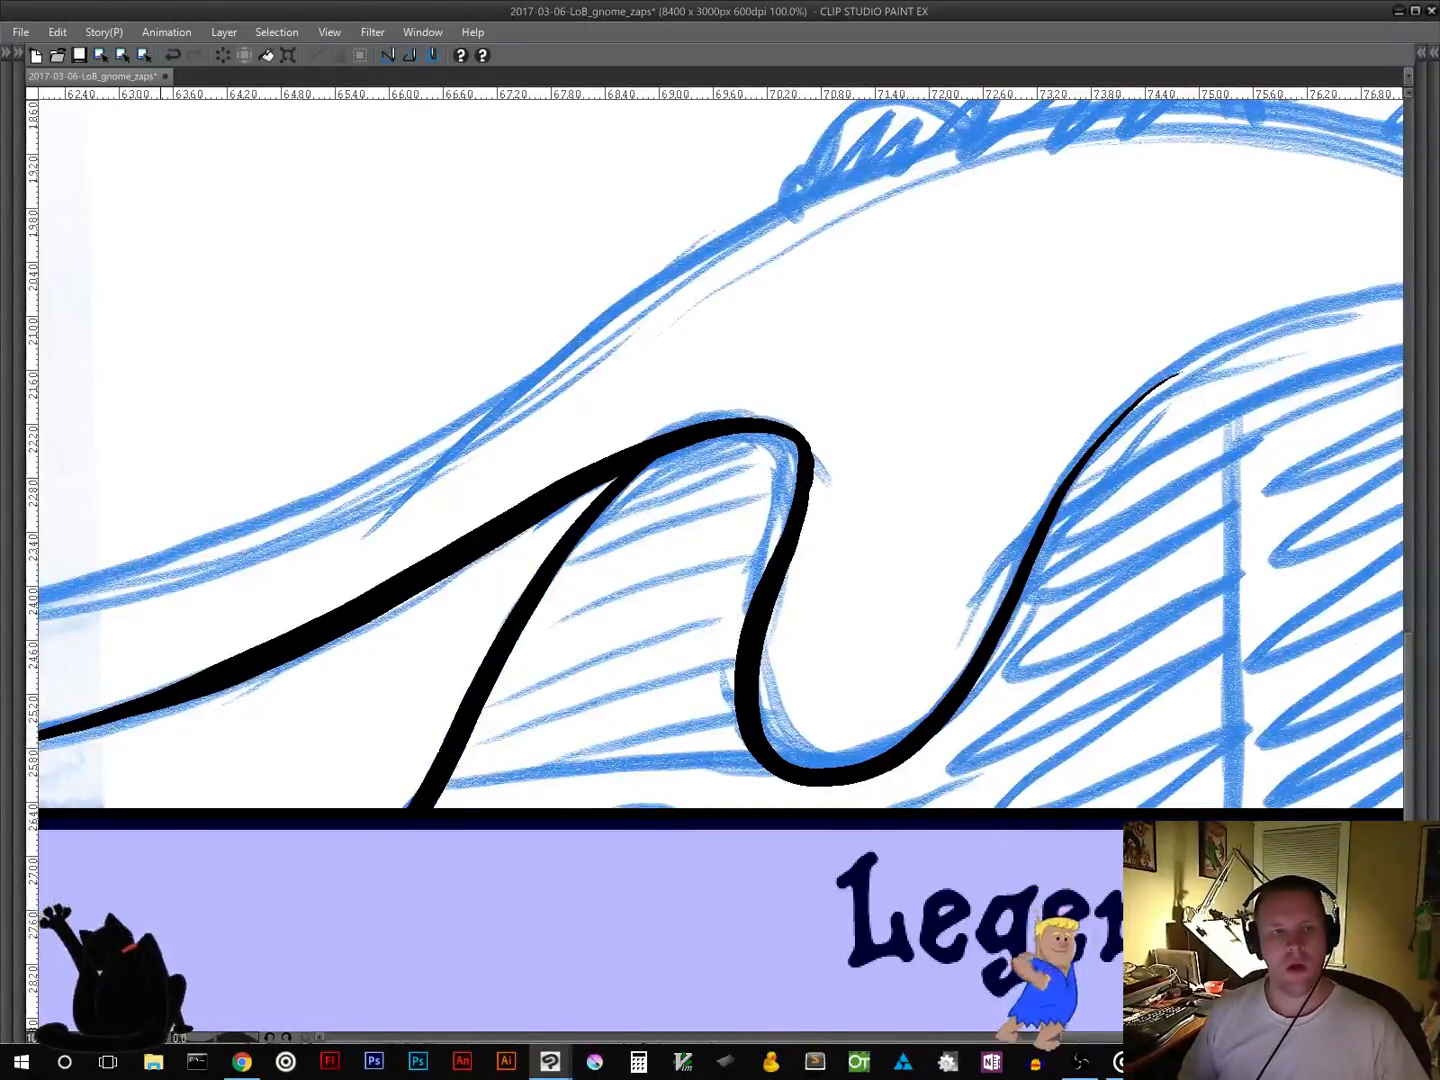
{"action": "key", "text": "ctrl+z"}
{"action": "key", "text": "ctrl+z"}
{"action": "key", "text": "ctrl+z"}
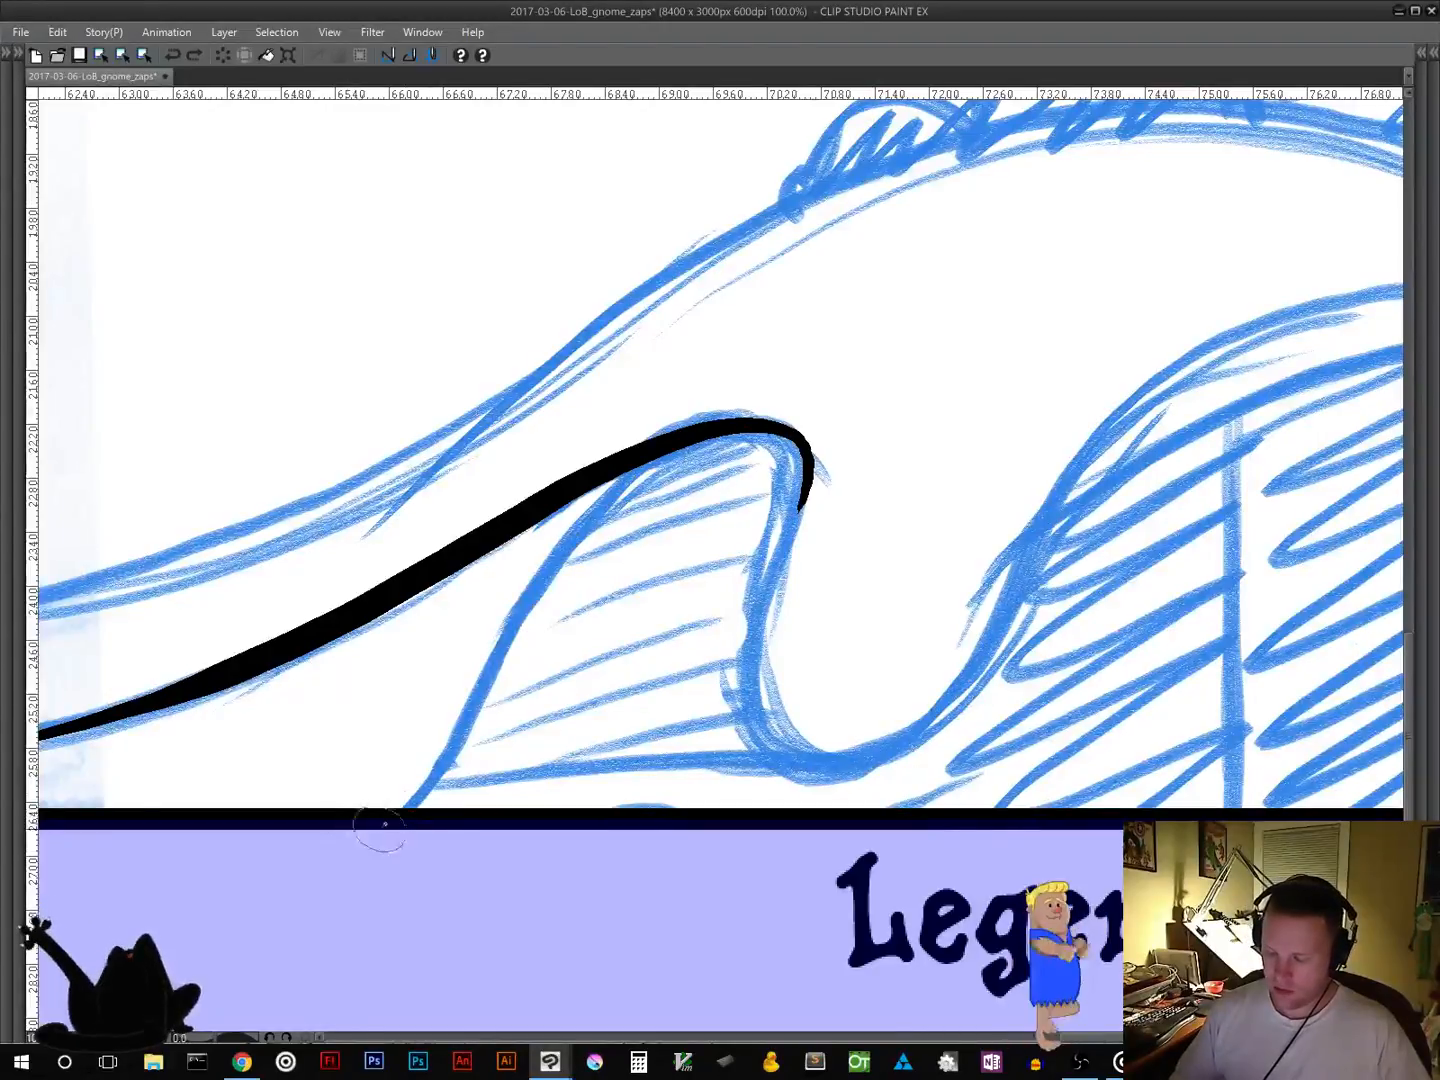
{"action": "mouse_move", "coordinate": [380, 825]}
{"action": "left_mouse_down"}
{"action": "mouse_move", "coordinate": [590, 520]}
{"action": "mouse_move", "coordinate": [745, 458]}
{"action": "left_mouse_up"}
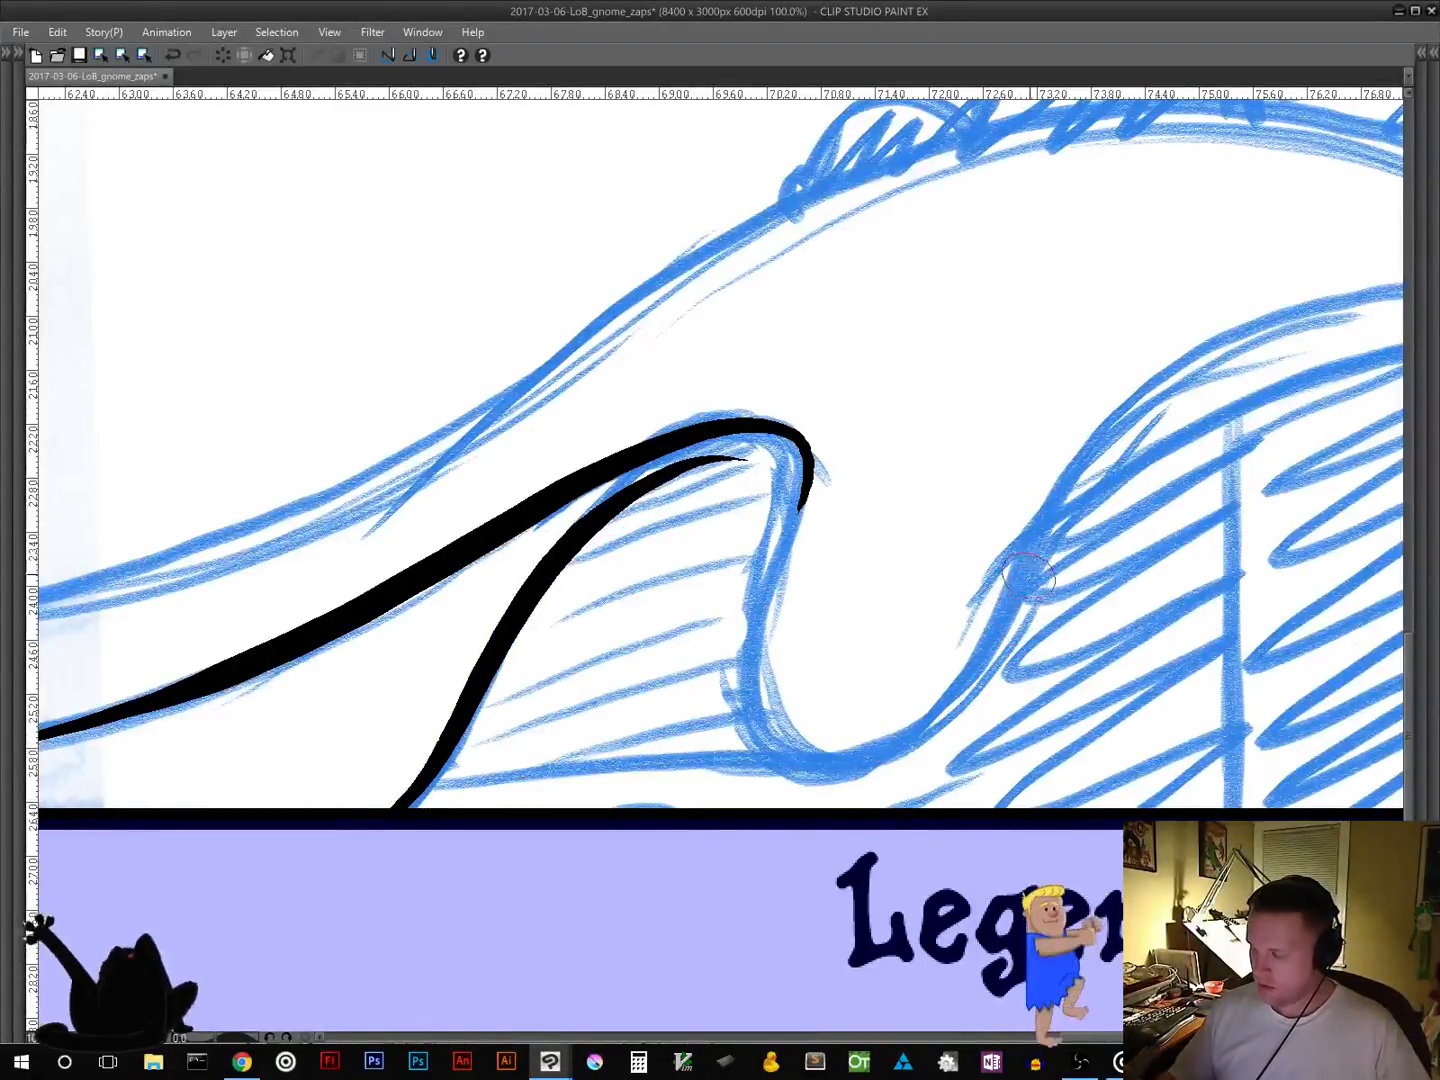
{"action": "mouse_move", "coordinate": [1028, 577]}
{"action": "left_mouse_down"}
{"action": "mouse_move", "coordinate": [936, 704]}
{"action": "mouse_move", "coordinate": [870, 756]}
{"action": "mouse_move", "coordinate": [793, 776]}
{"action": "mouse_move", "coordinate": [753, 741]}
{"action": "mouse_move", "coordinate": [758, 648]}
{"action": "mouse_move", "coordinate": [806, 436]}
{"action": "left_mouse_up"}
Step: Ink the cloak tail's lower edge from the dip to its pointed tip, plus a thick upper edge sweeping back from the tip
{"action": "mouse_move", "coordinate": [1113, 660]}
{"action": "left_mouse_down"}
{"action": "mouse_move", "coordinate": [797, 776]}
{"action": "mouse_move", "coordinate": [598, 804]}
{"action": "mouse_move", "coordinate": [681, 793]}
{"action": "left_mouse_up"}
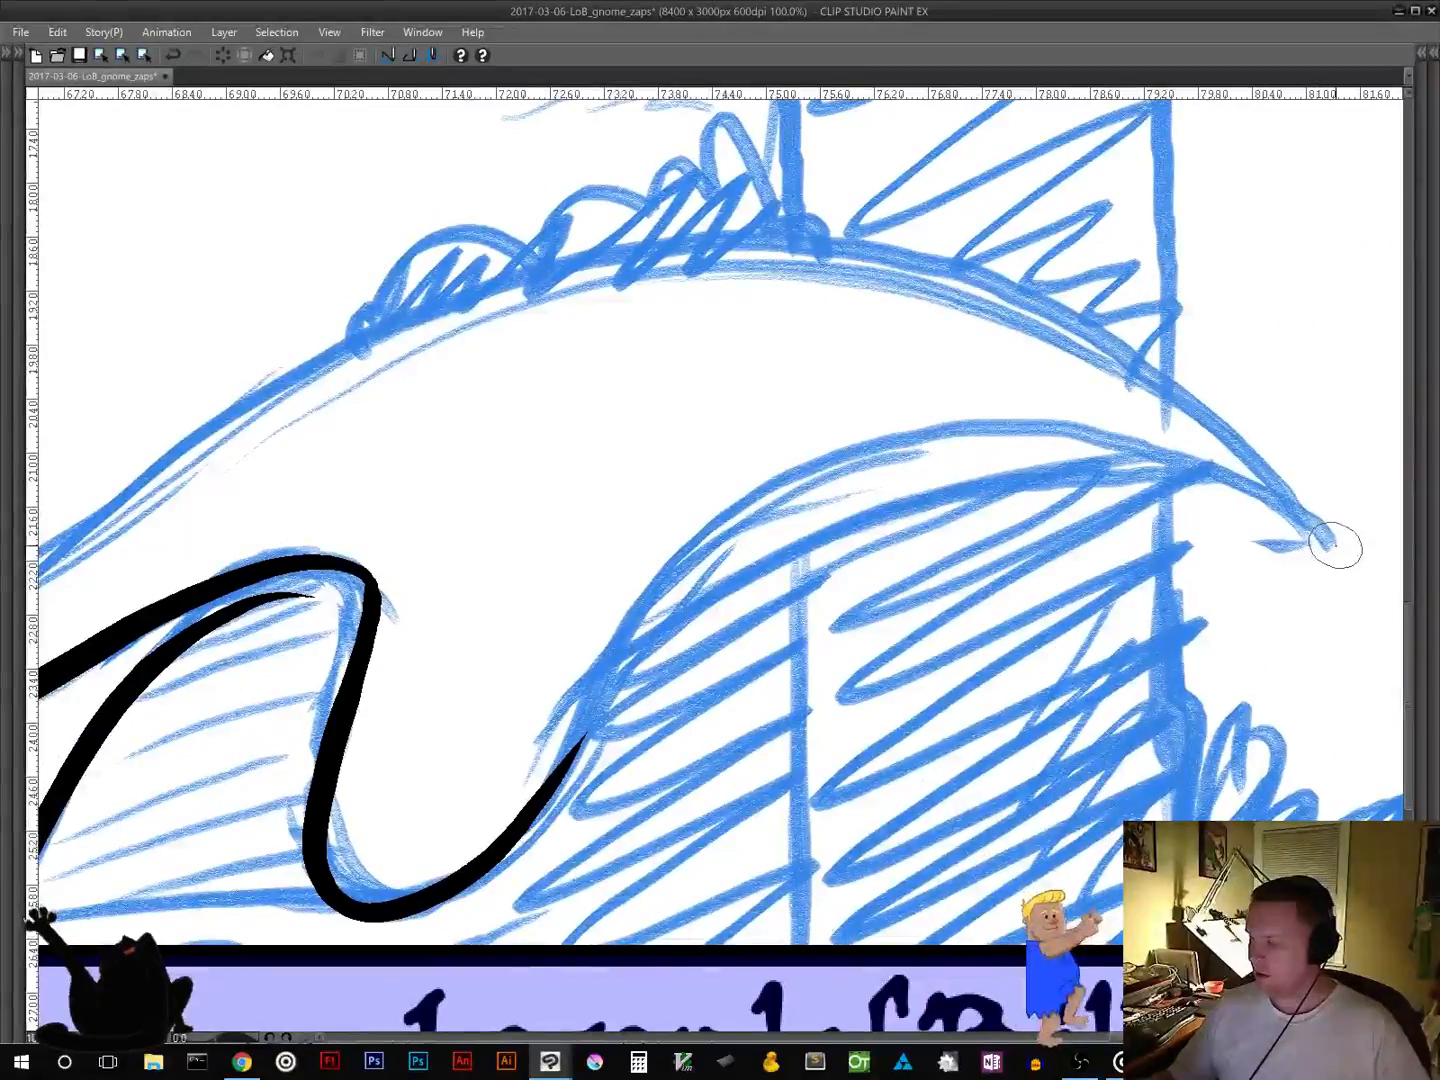
{"action": "mouse_move", "coordinate": [1330, 543]}
{"action": "left_mouse_down"}
{"action": "mouse_move", "coordinate": [1210, 464]}
{"action": "mouse_move", "coordinate": [1077, 426]}
{"action": "mouse_move", "coordinate": [901, 446]}
{"action": "mouse_move", "coordinate": [759, 515]}
{"action": "mouse_move", "coordinate": [651, 607]}
{"action": "mouse_move", "coordinate": [515, 830]}
{"action": "mouse_move", "coordinate": [388, 918]}
{"action": "left_mouse_up"}
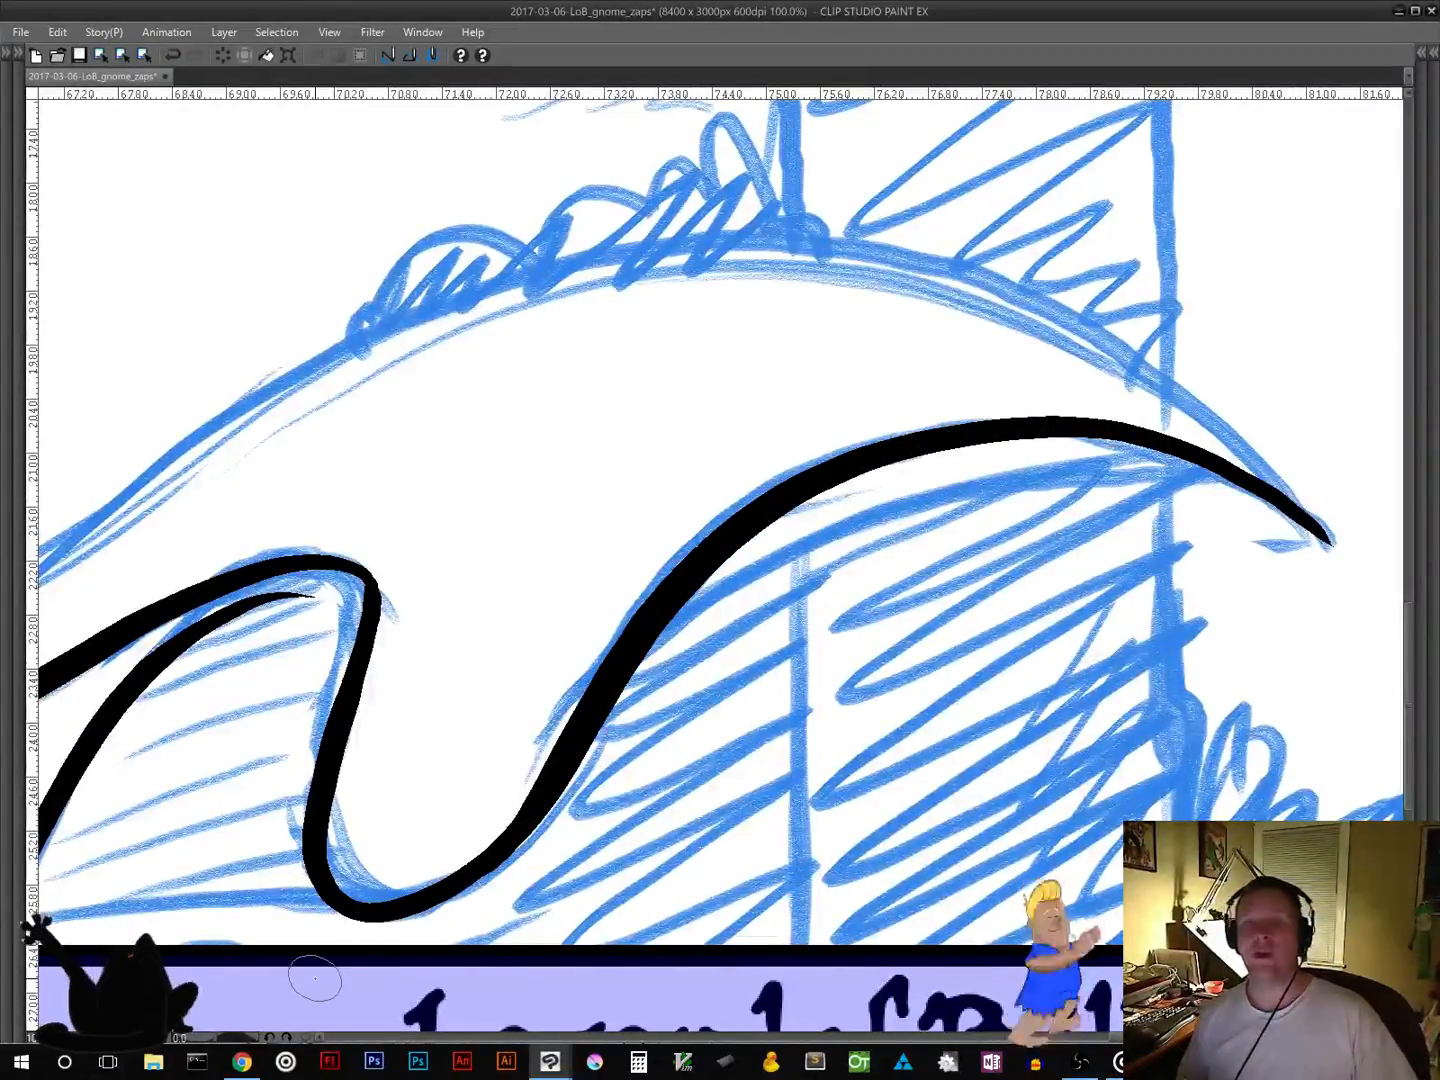
{"action": "mouse_move", "coordinate": [640, 568]}
{"action": "left_mouse_down"}
{"action": "mouse_move", "coordinate": [701, 675]}
{"action": "mouse_move", "coordinate": [589, 720]}
{"action": "left_mouse_up"}
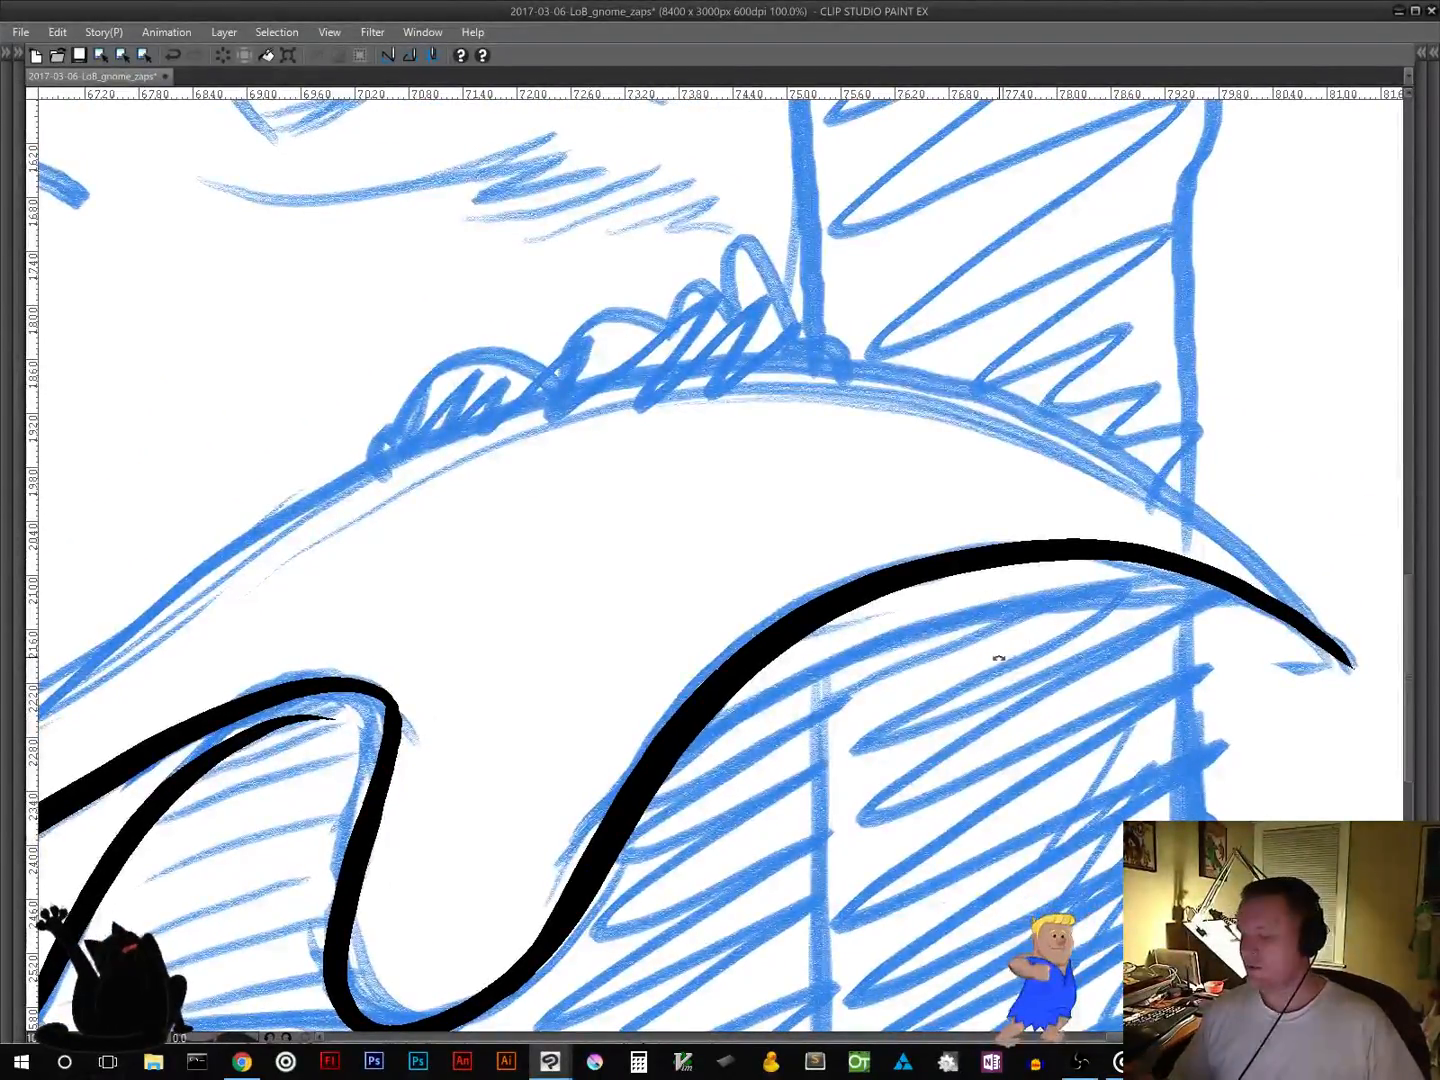
{"action": "left_click_drag", "start_coordinate": [1042, 652], "coordinate": [1060, 498]}
{"action": "left_click_drag", "start_coordinate": [960, 673], "coordinate": [951, 576]}
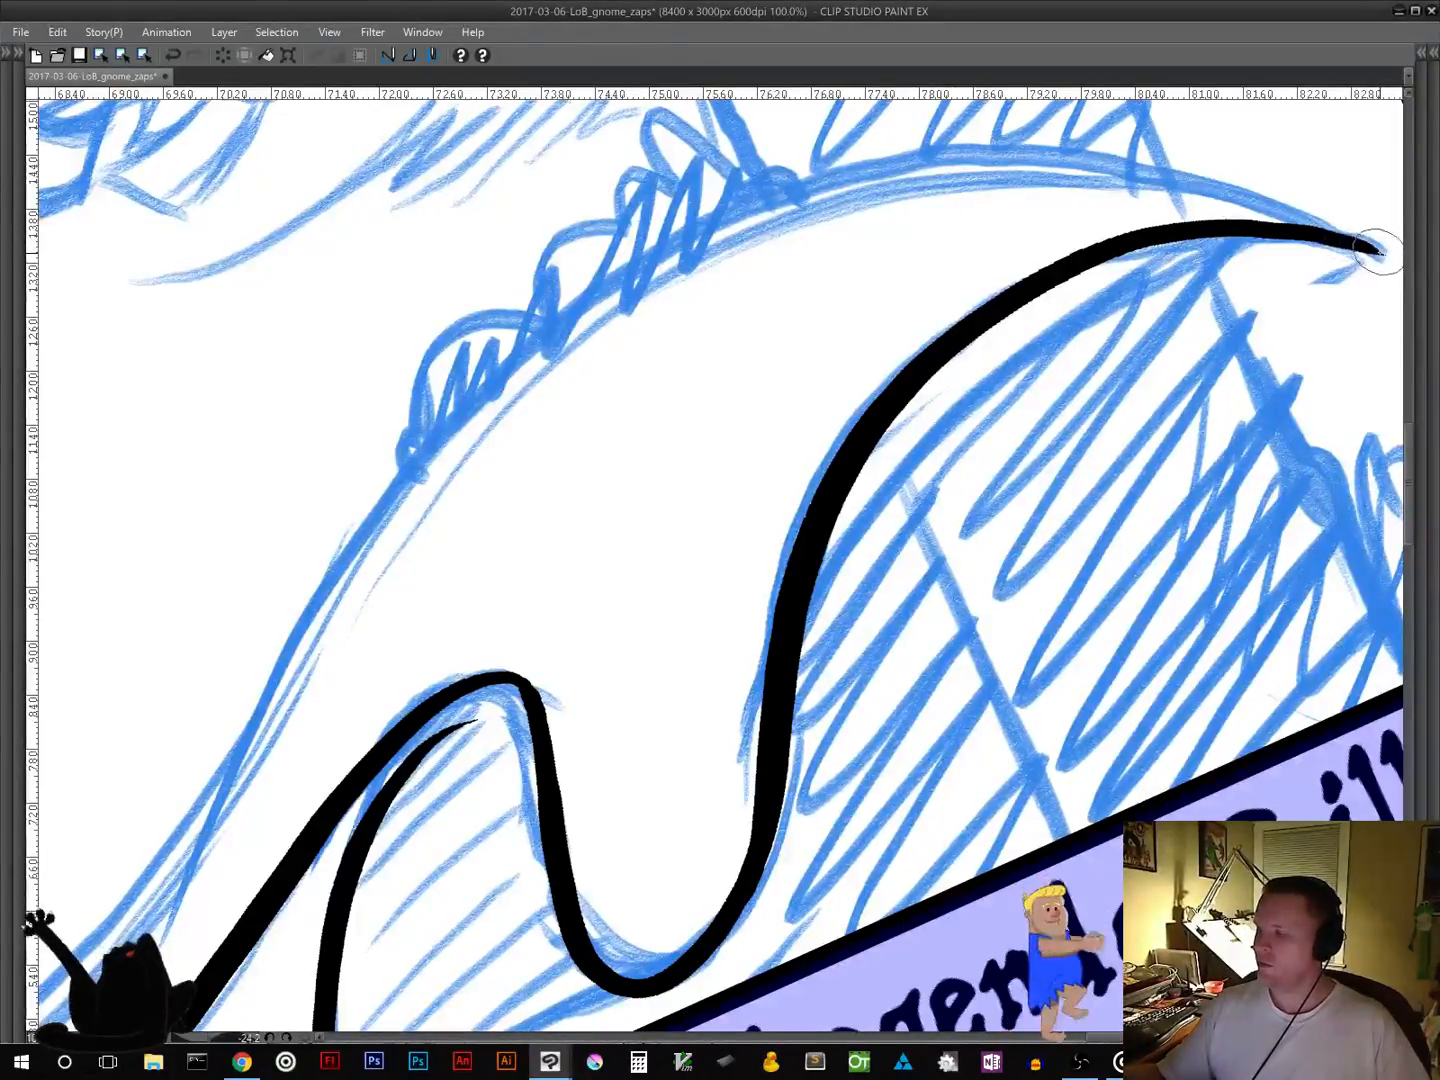
{"action": "mouse_move", "coordinate": [1380, 250]}
{"action": "left_mouse_down"}
{"action": "mouse_move", "coordinate": [1226, 187]}
{"action": "mouse_move", "coordinate": [1077, 159]}
{"action": "mouse_move", "coordinate": [878, 162]}
{"action": "mouse_move", "coordinate": [681, 245]}
{"action": "mouse_move", "coordinate": [512, 367]}
{"action": "mouse_move", "coordinate": [380, 523]}
{"action": "mouse_move", "coordinate": [193, 868]}
{"action": "left_mouse_up"}
Step: Ink the cloak's upper edge from the collar beneath the sleeve to the thick tail line, undoing and redrawing the opening stroke
{"action": "mouse_move", "coordinate": [600, 743]}
{"action": "left_mouse_down"}
{"action": "mouse_move", "coordinate": [670, 743]}
{"action": "mouse_move", "coordinate": [1260, 393]}
{"action": "left_mouse_up"}
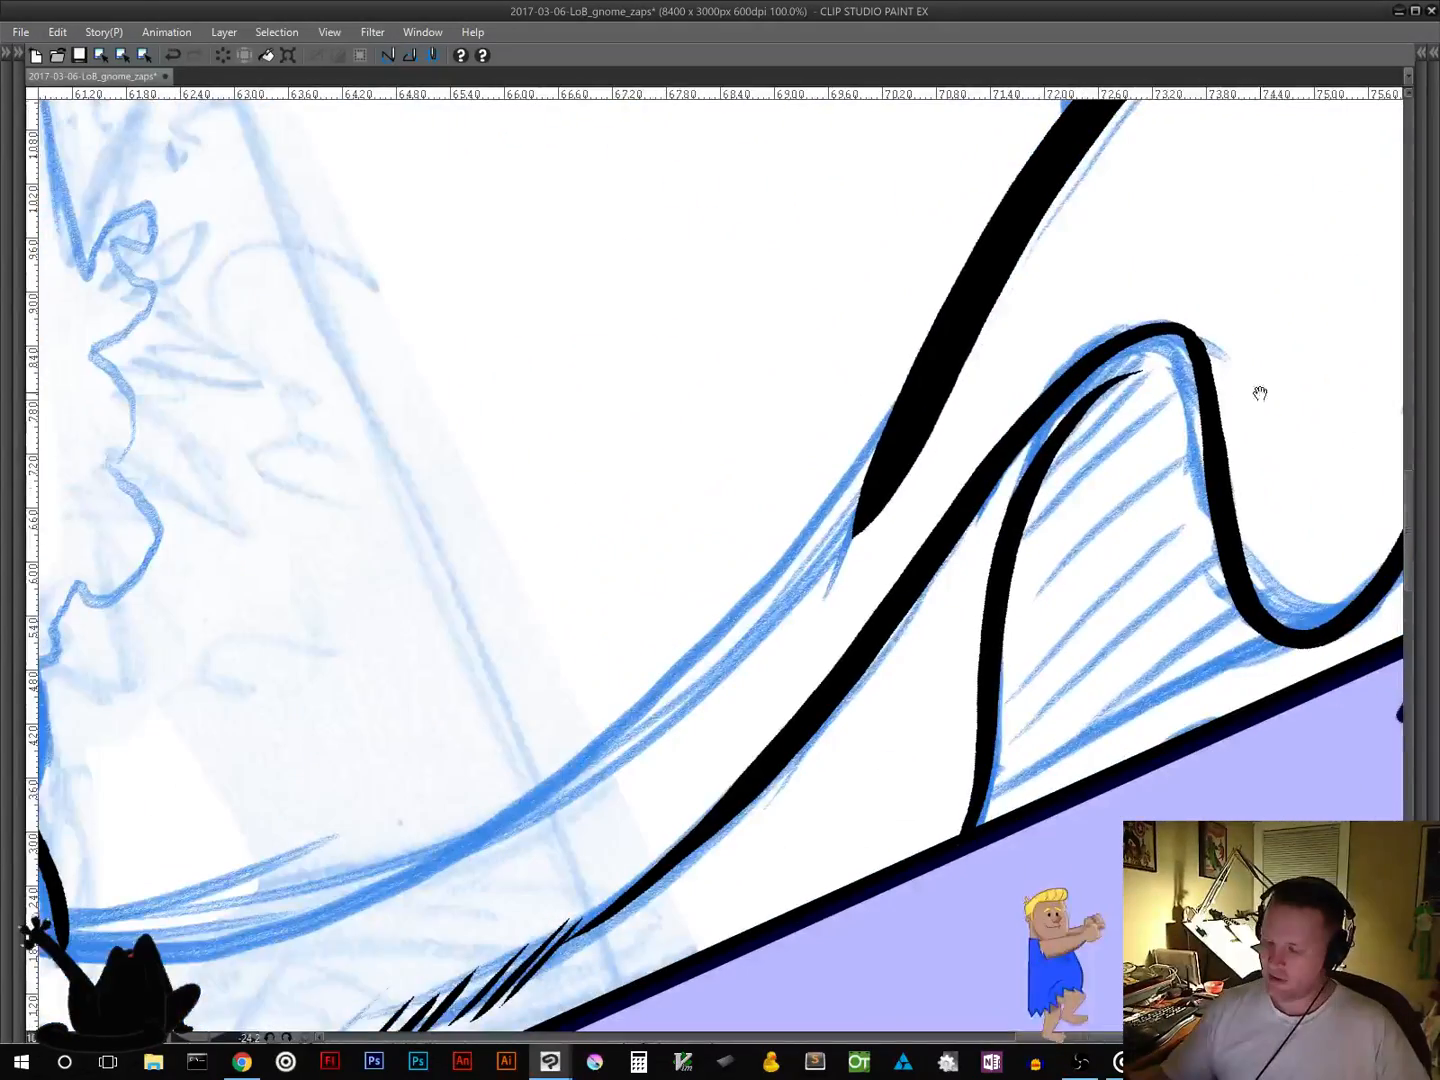
{"action": "left_click_drag", "start_coordinate": [775, 784], "coordinate": [887, 681]}
{"action": "mouse_move", "coordinate": [530, 861]}
{"action": "left_mouse_down"}
{"action": "mouse_move", "coordinate": [853, 737]}
{"action": "mouse_move", "coordinate": [447, 823]}
{"action": "mouse_move", "coordinate": [517, 771]}
{"action": "mouse_move", "coordinate": [752, 710]}
{"action": "mouse_move", "coordinate": [656, 762]}
{"action": "mouse_move", "coordinate": [633, 813]}
{"action": "left_mouse_up"}
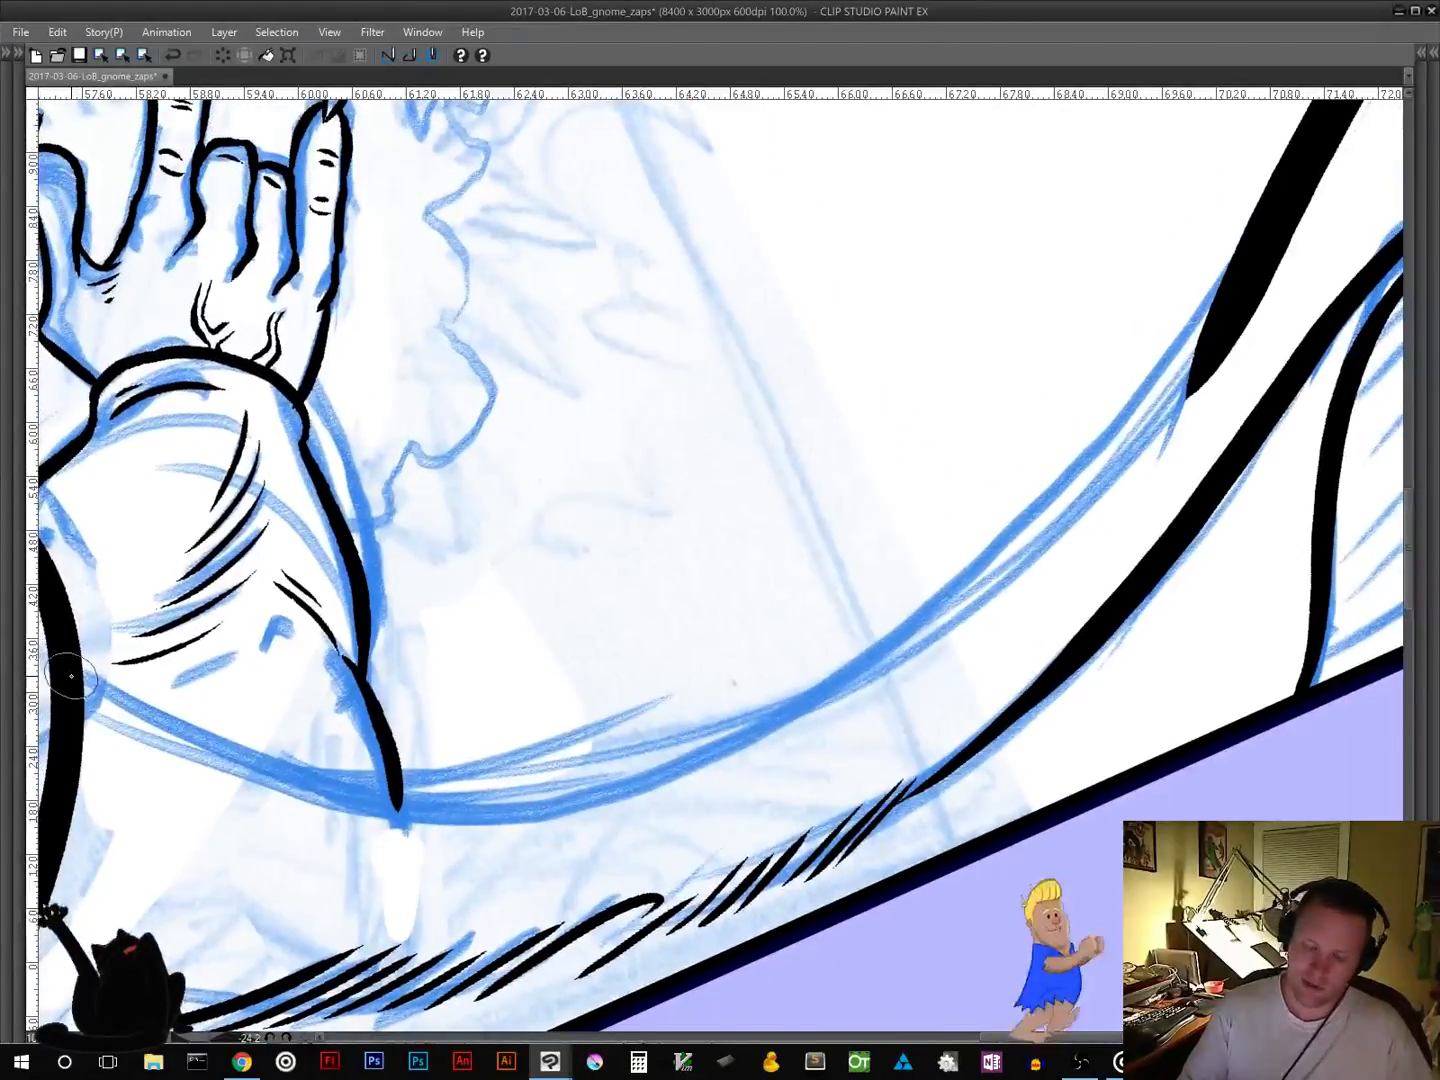
{"action": "left_click_drag", "start_coordinate": [75, 677], "coordinate": [294, 782]}
{"action": "key", "text": "ctrl+z"}
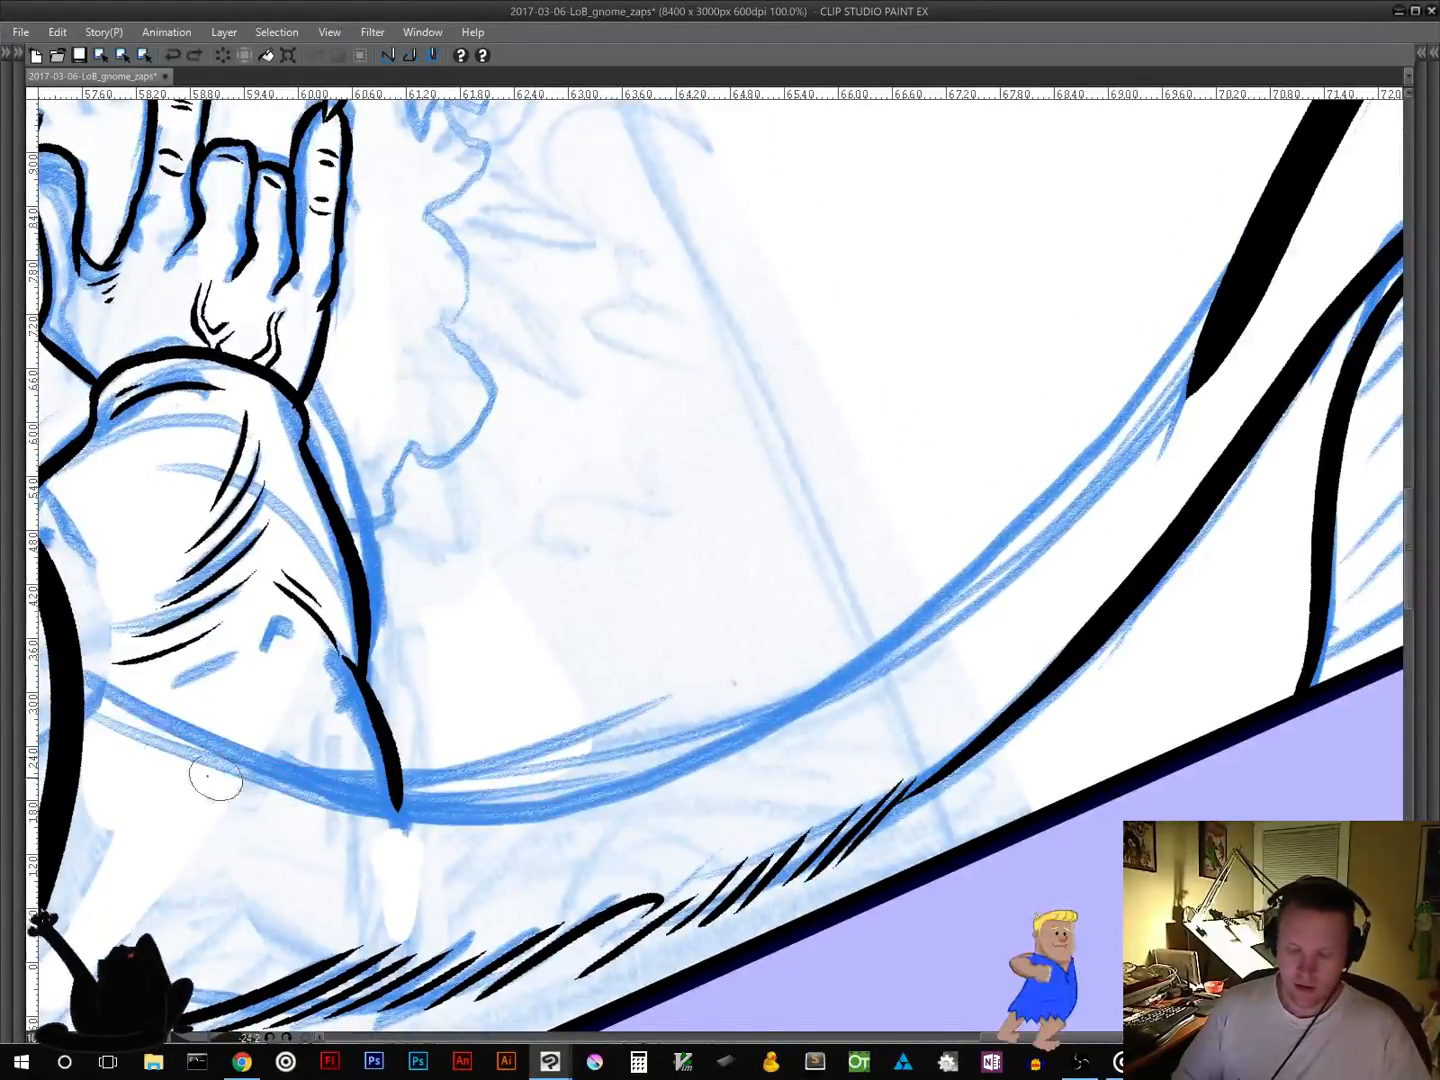
{"action": "mouse_move", "coordinate": [71, 680]}
{"action": "left_mouse_down"}
{"action": "mouse_move", "coordinate": [258, 781]}
{"action": "mouse_move", "coordinate": [338, 795]}
{"action": "mouse_move", "coordinate": [511, 785]}
{"action": "left_mouse_up"}
{"action": "key", "text": "ctrl+z"}
{"action": "mouse_move", "coordinate": [70, 678]}
{"action": "left_mouse_down"}
{"action": "mouse_move", "coordinate": [166, 751]}
{"action": "mouse_move", "coordinate": [377, 802]}
{"action": "mouse_move", "coordinate": [499, 799]}
{"action": "mouse_move", "coordinate": [737, 733]}
{"action": "mouse_move", "coordinate": [956, 608]}
{"action": "mouse_move", "coordinate": [1139, 447]}
{"action": "mouse_move", "coordinate": [1266, 236]}
{"action": "left_mouse_up"}
Step: Thicken and smooth the join where the cloak's new upper edge meets the thick tail line, undoing the unwanted passes
{"action": "left_click_drag", "start_coordinate": [1218, 358], "coordinate": [1116, 482]}
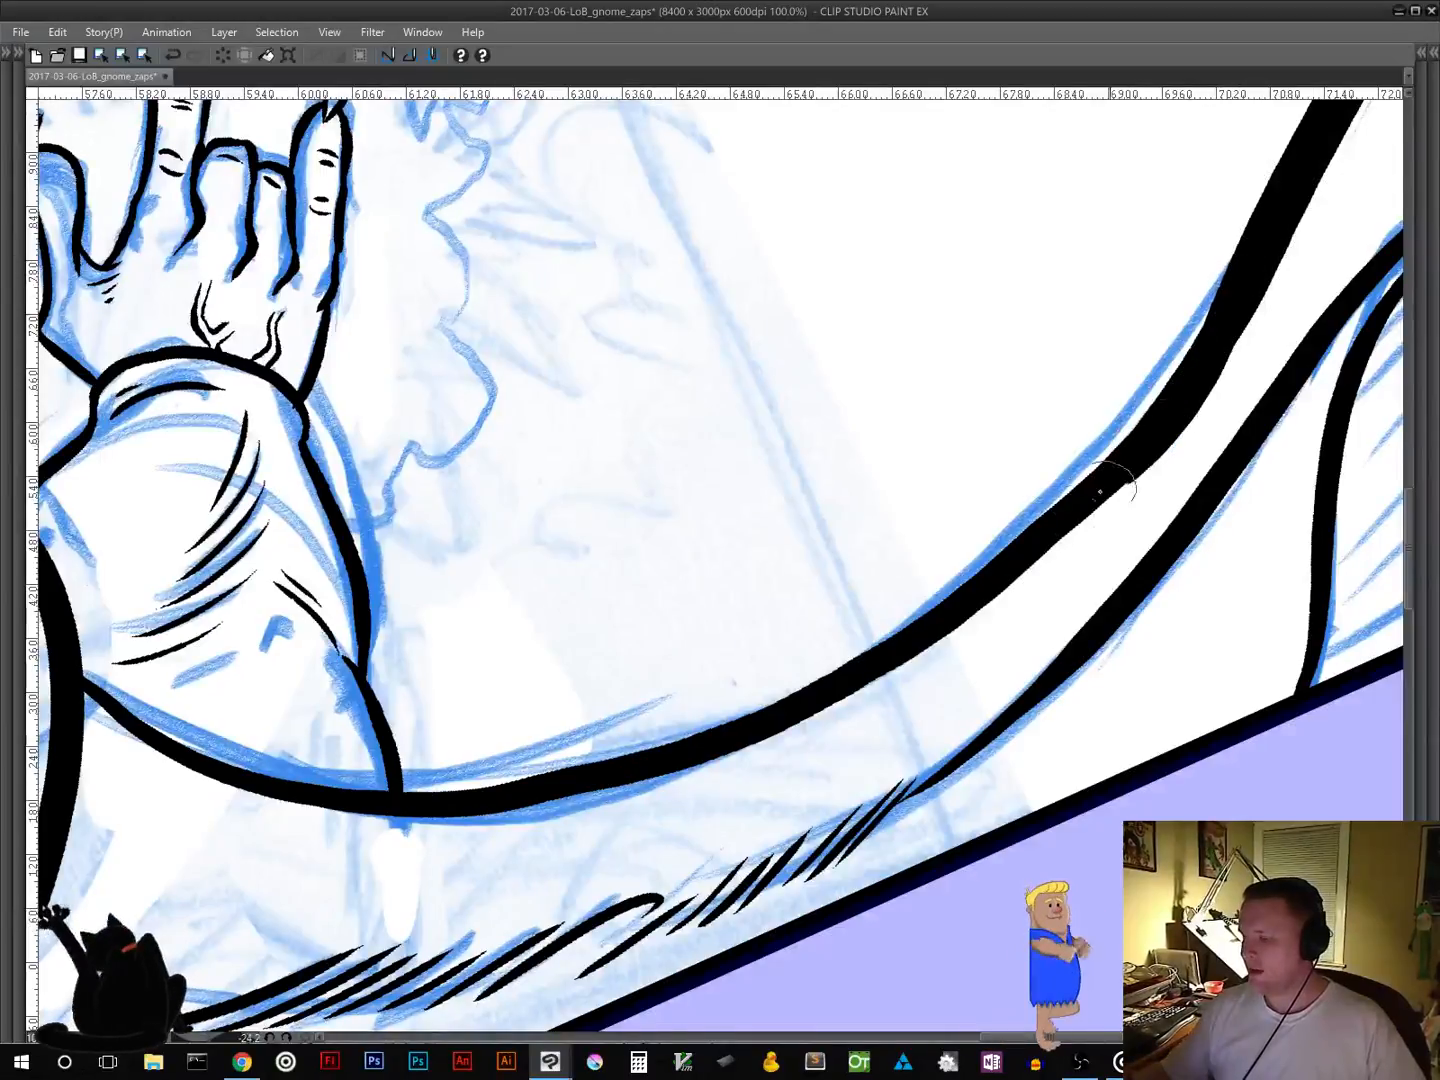
{"action": "key", "text": "ctrl+z"}
{"action": "mouse_move", "coordinate": [1216, 315]}
{"action": "left_mouse_down"}
{"action": "mouse_move", "coordinate": [1084, 485]}
{"action": "mouse_move", "coordinate": [868, 627]}
{"action": "left_mouse_up"}
{"action": "key", "text": "ctrl+z"}
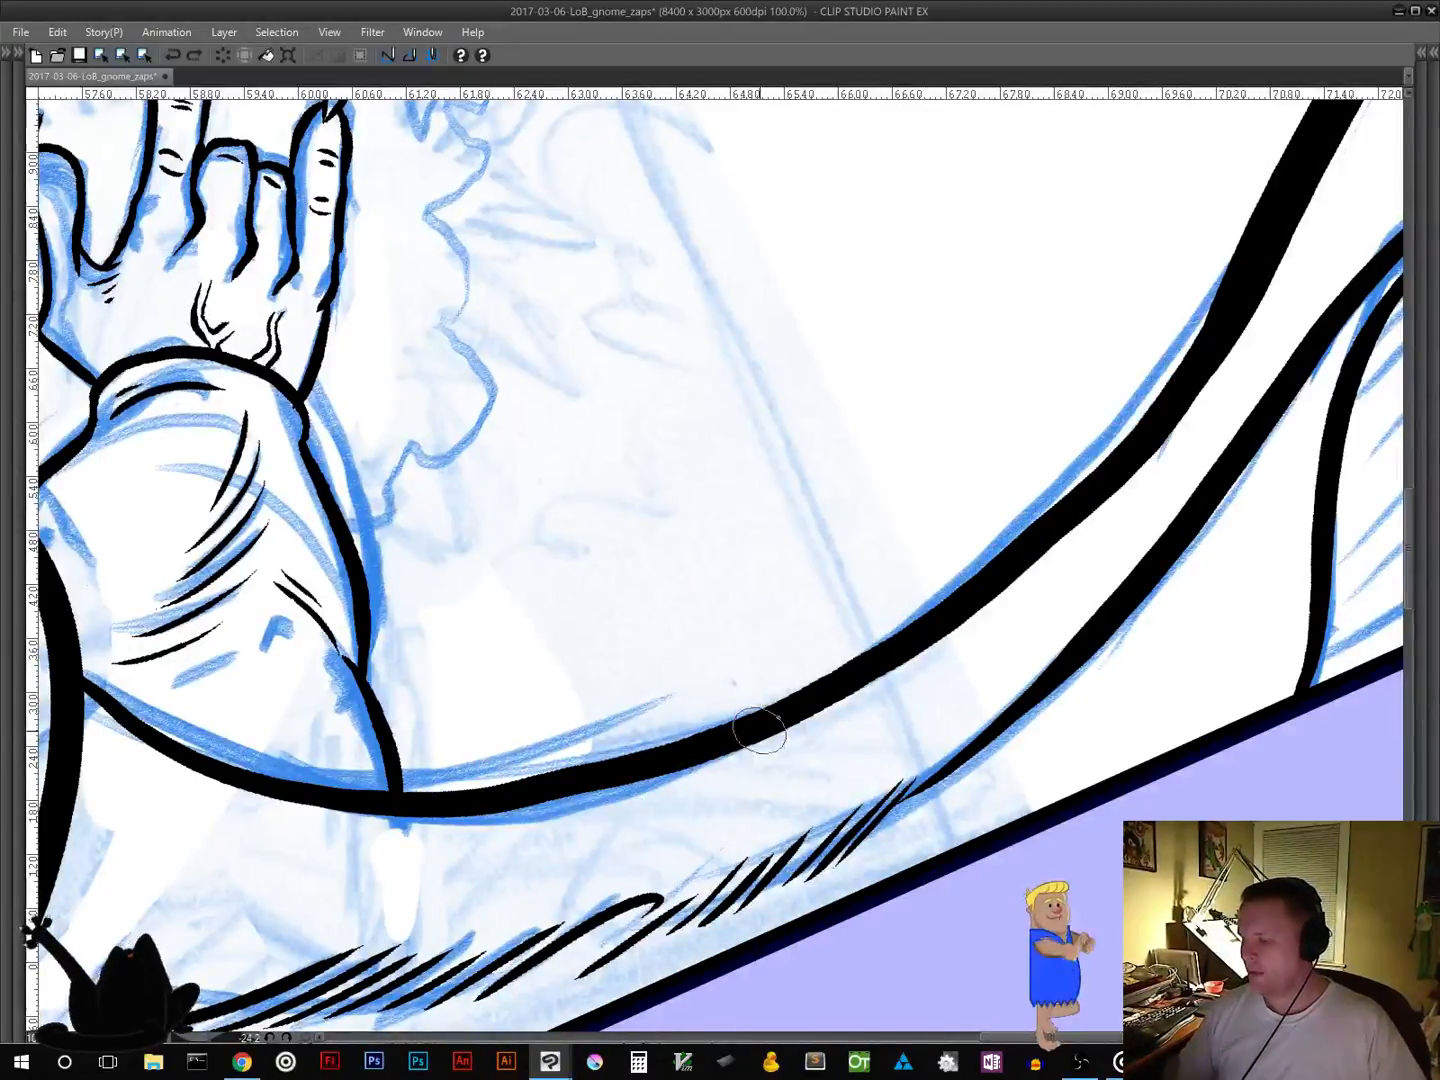
{"action": "mouse_move", "coordinate": [1082, 494]}
{"action": "left_mouse_down"}
{"action": "mouse_move", "coordinate": [1203, 345]}
{"action": "mouse_move", "coordinate": [1266, 213]}
{"action": "mouse_move", "coordinate": [1290, 115]}
{"action": "left_mouse_up"}
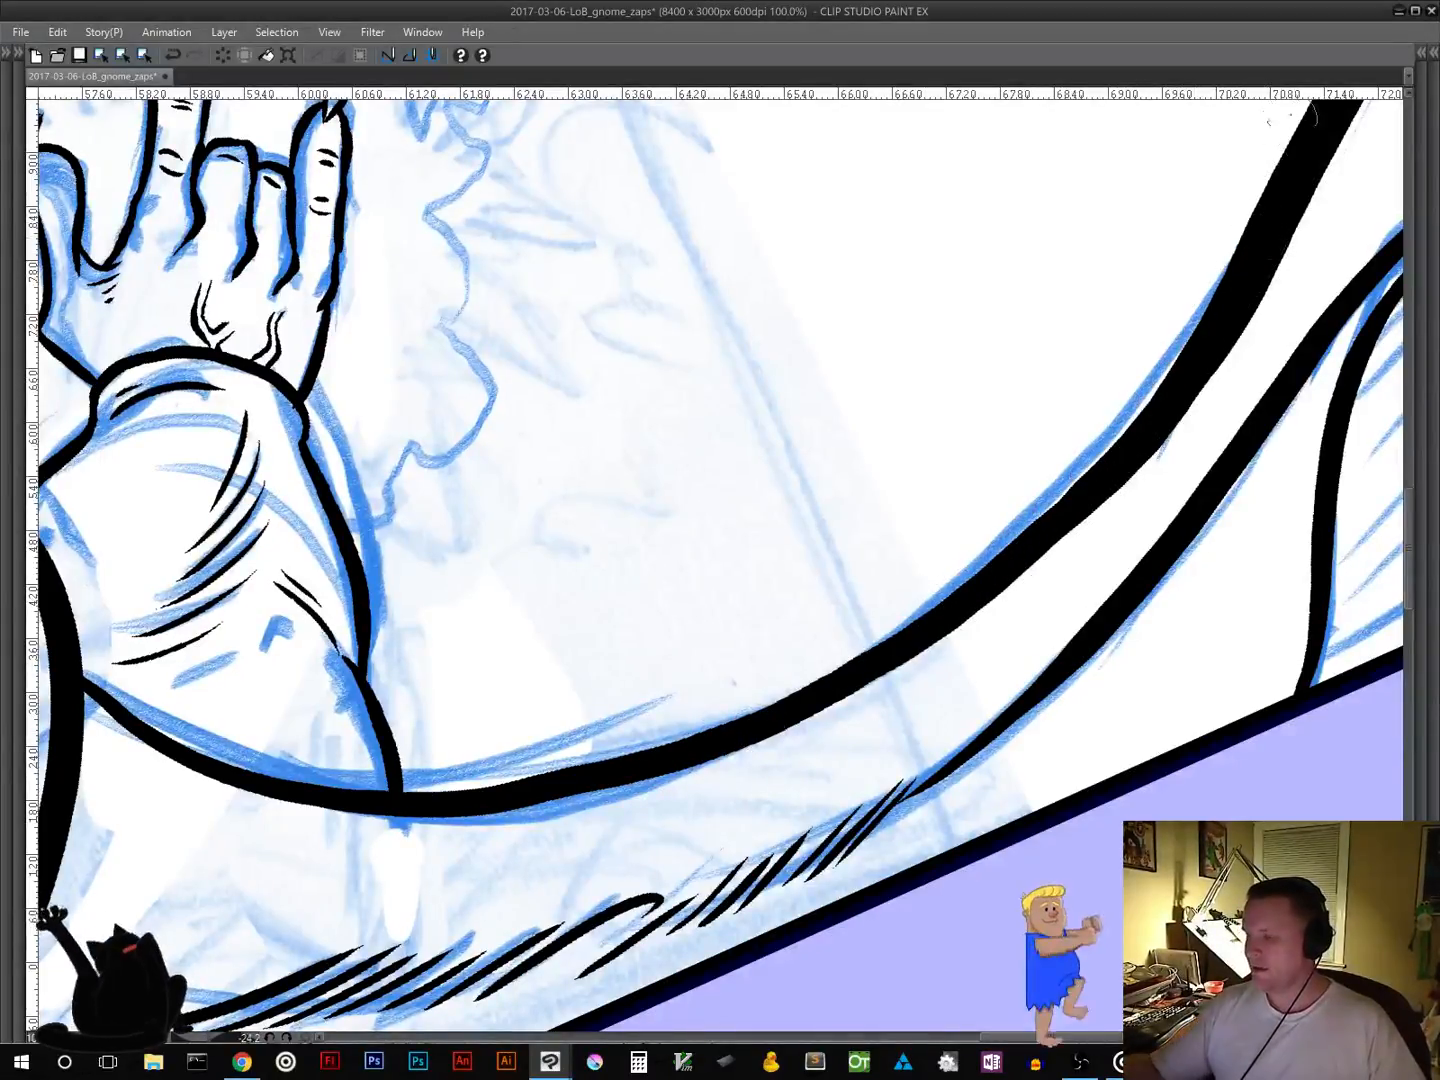
Step: Reinforce the start of the cloak edge where it meets the collar's thick outer line beside the sleeve
{"action": "left_click_drag", "start_coordinate": [876, 692], "coordinate": [847, 450]}
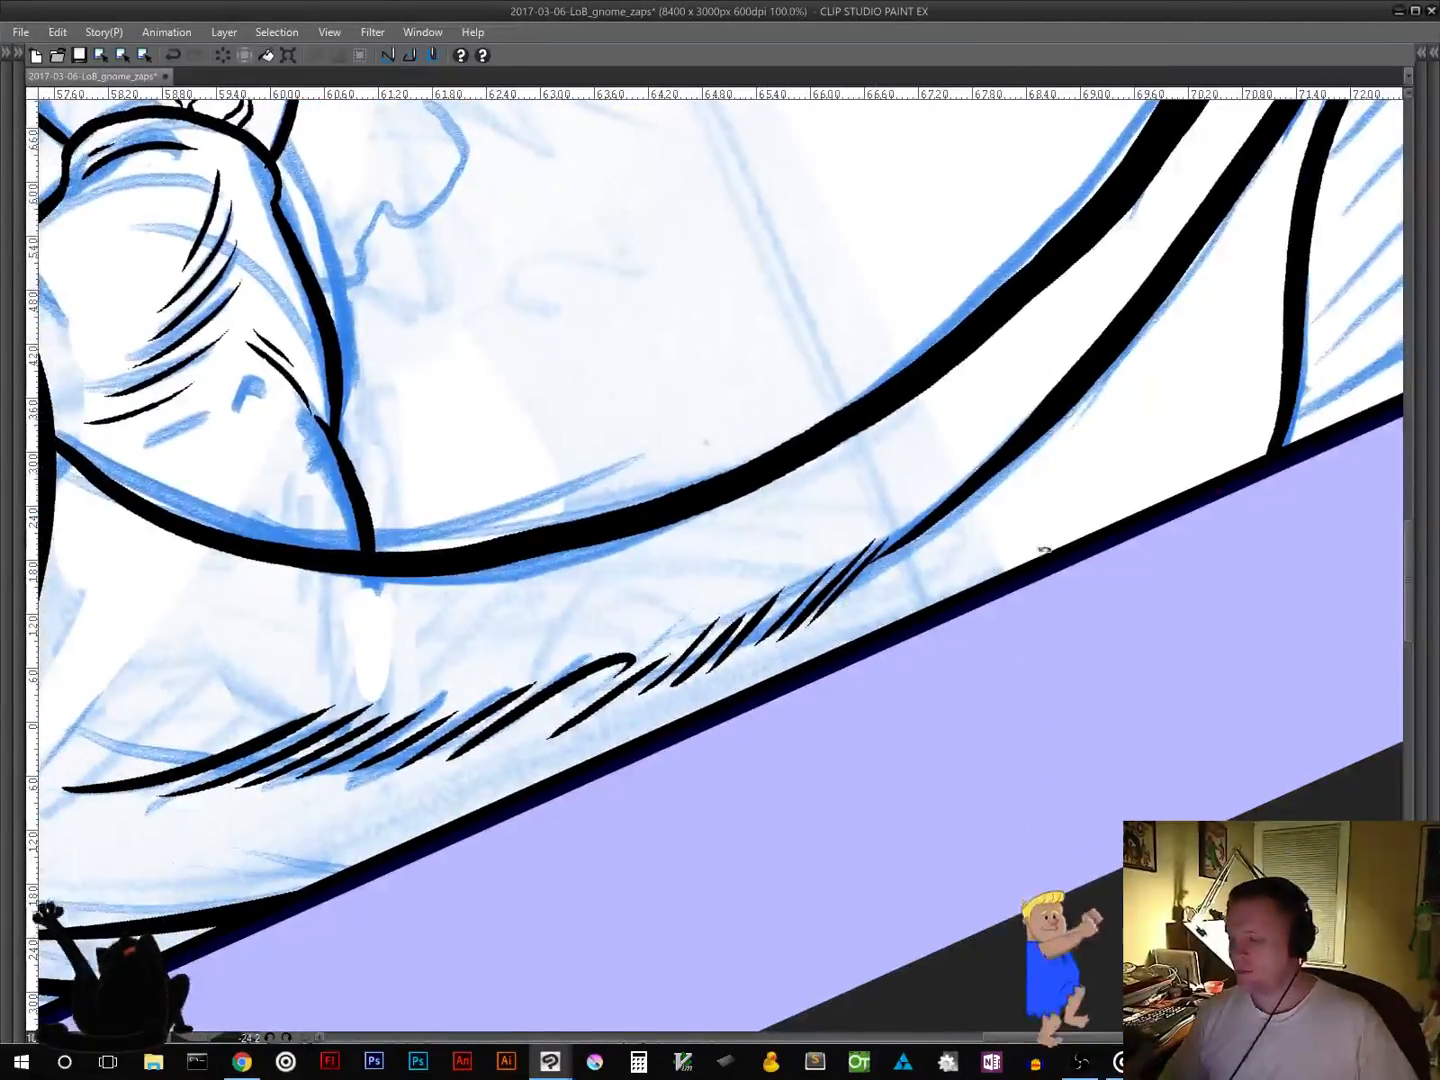
{"action": "left_click_drag", "start_coordinate": [1044, 551], "coordinate": [895, 750]}
{"action": "left_click_drag", "start_coordinate": [568, 548], "coordinate": [769, 968]}
{"action": "mouse_move", "coordinate": [790, 782]}
{"action": "left_mouse_down"}
{"action": "mouse_move", "coordinate": [916, 813]}
{"action": "mouse_move", "coordinate": [917, 852]}
{"action": "left_mouse_up"}
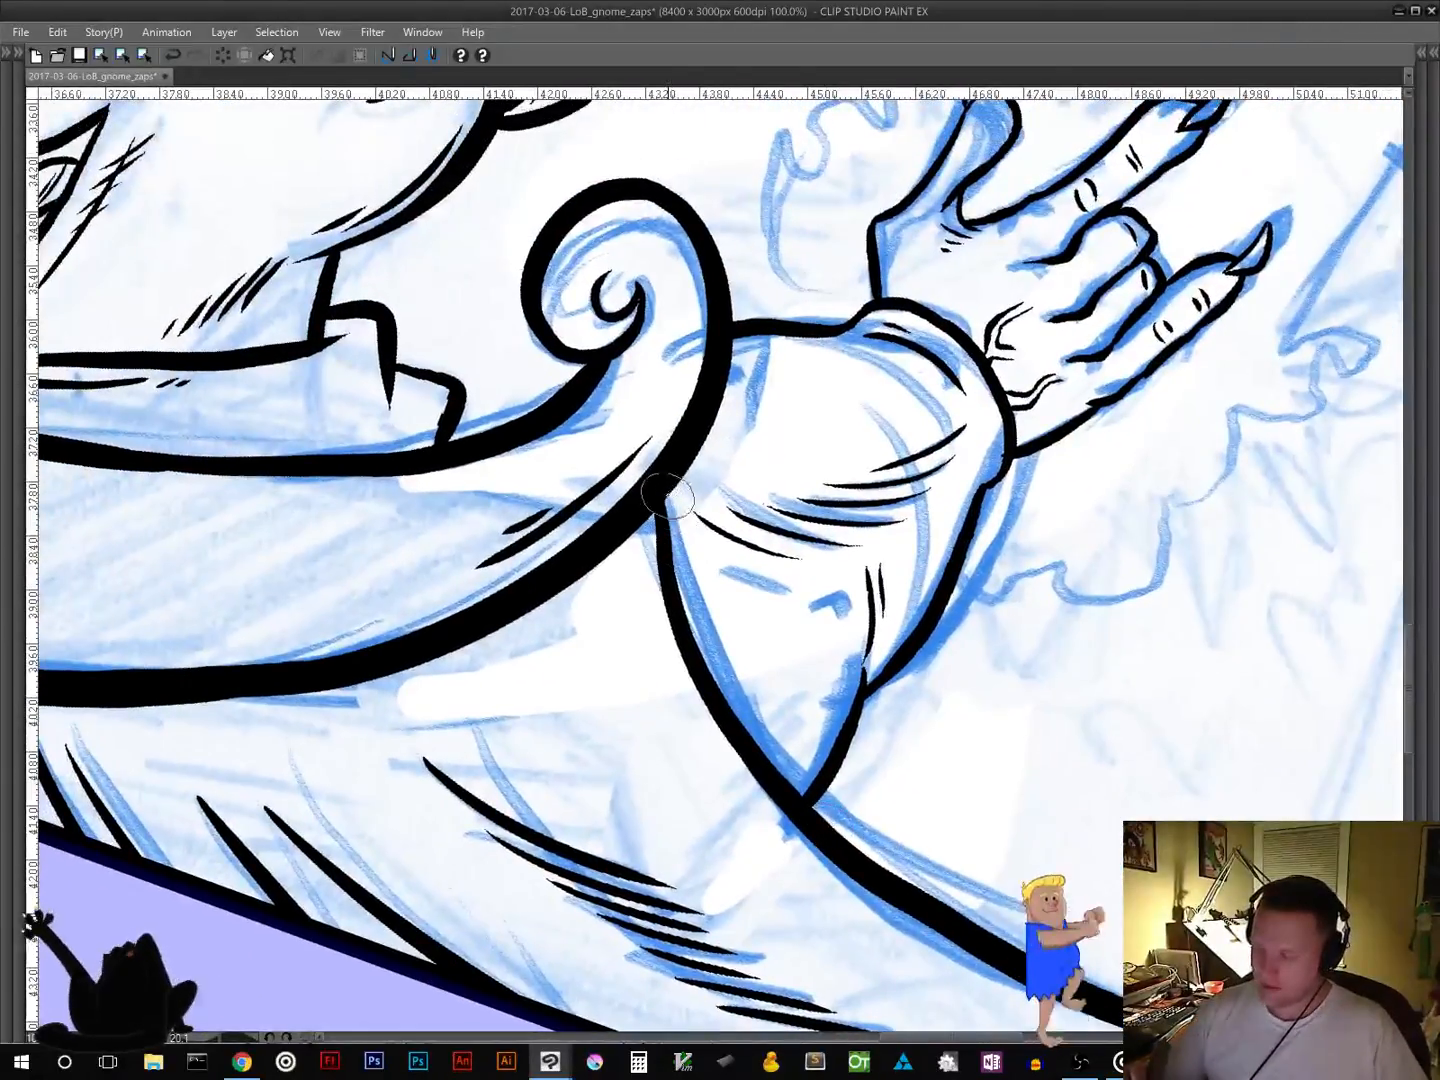
{"action": "left_click_drag", "start_coordinate": [669, 489], "coordinate": [676, 590]}
{"action": "left_click_drag", "start_coordinate": [665, 495], "coordinate": [679, 637]}
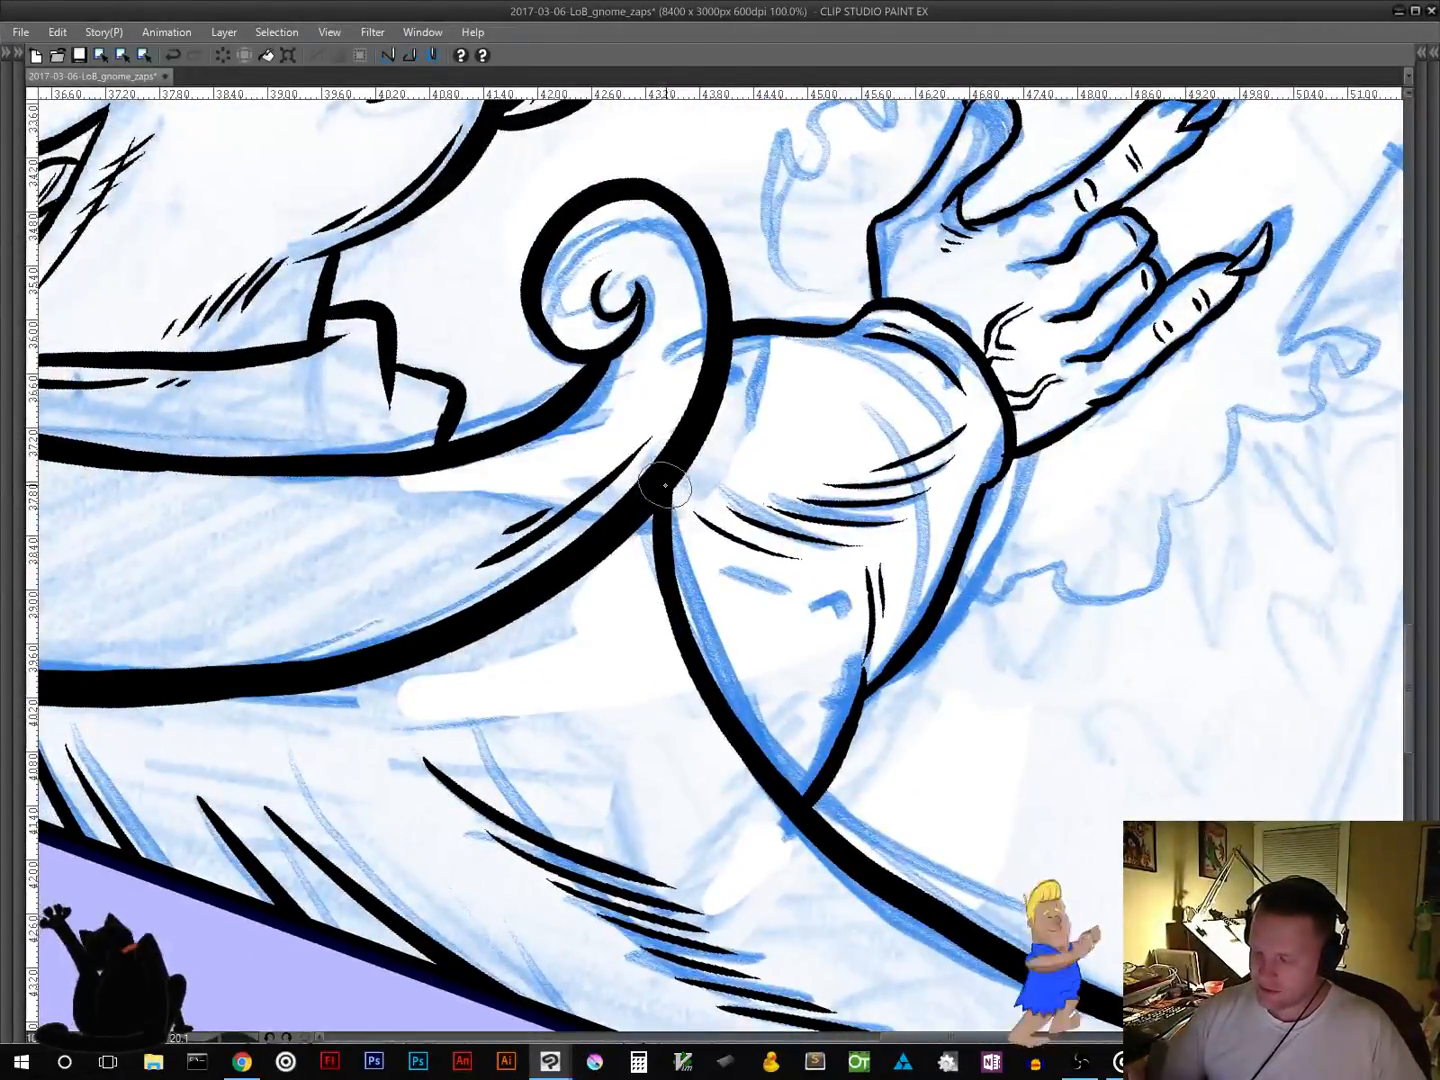
Step: Ink the bottom edge of the small cloak fold from its inner line to the dip, undoing and redrawing the stroke
{"action": "left_click_drag", "start_coordinate": [670, 733], "coordinate": [826, 579]}
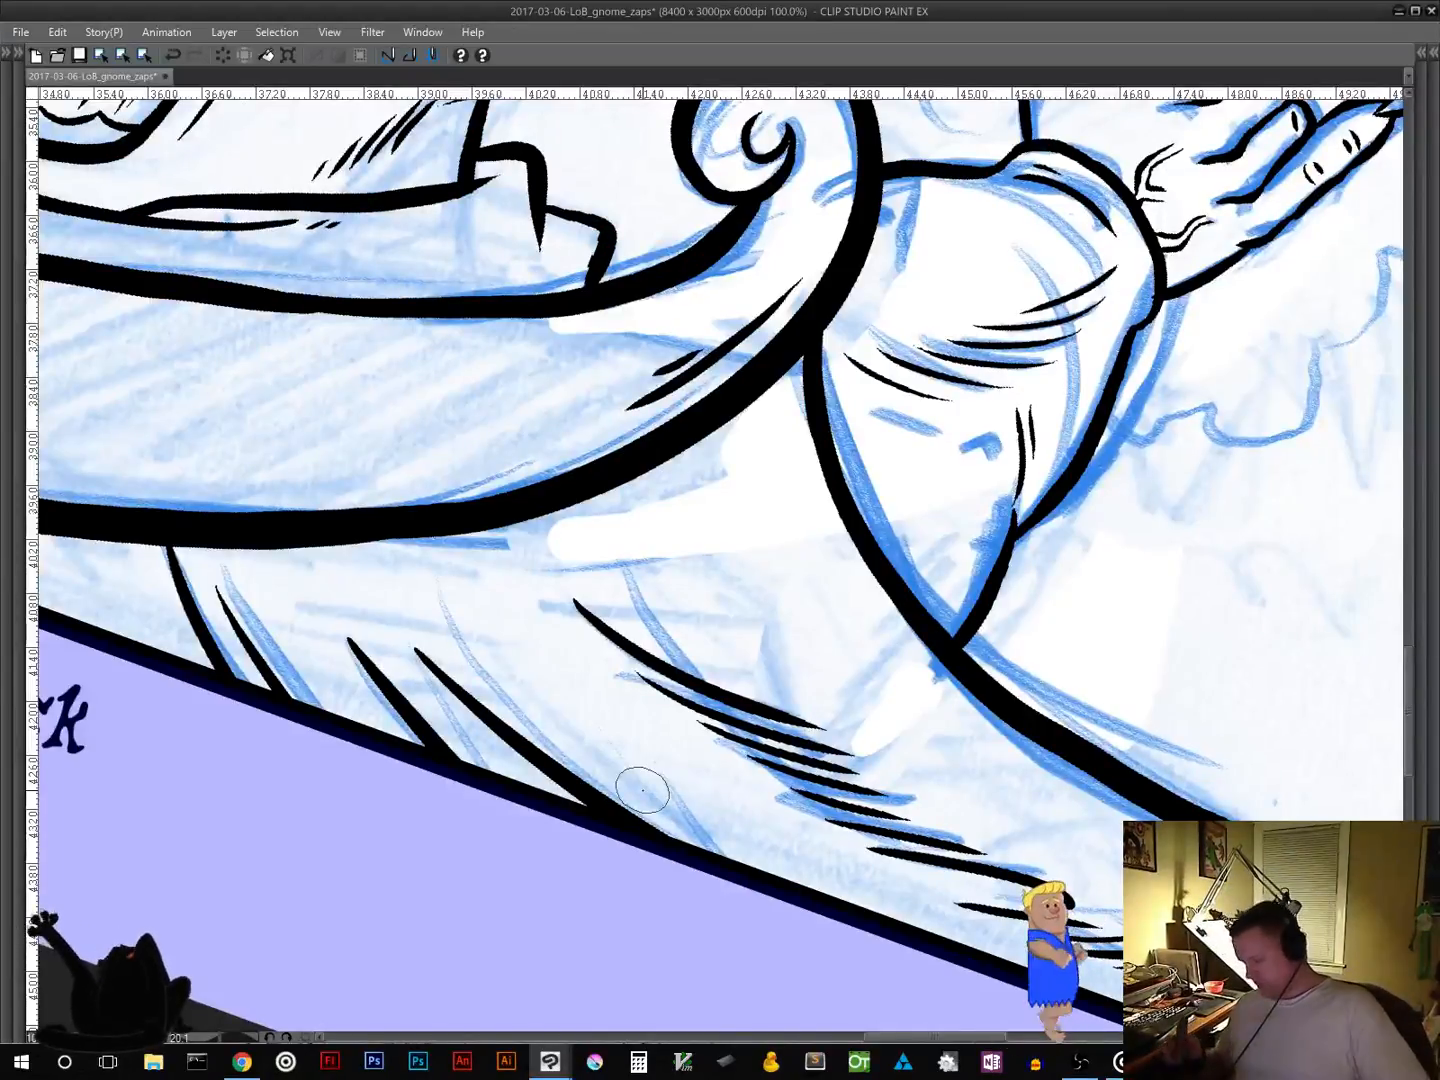
{"action": "mouse_move", "coordinate": [1116, 583]}
{"action": "left_mouse_down"}
{"action": "mouse_move", "coordinate": [1006, 556]}
{"action": "mouse_move", "coordinate": [264, 517]}
{"action": "left_mouse_up"}
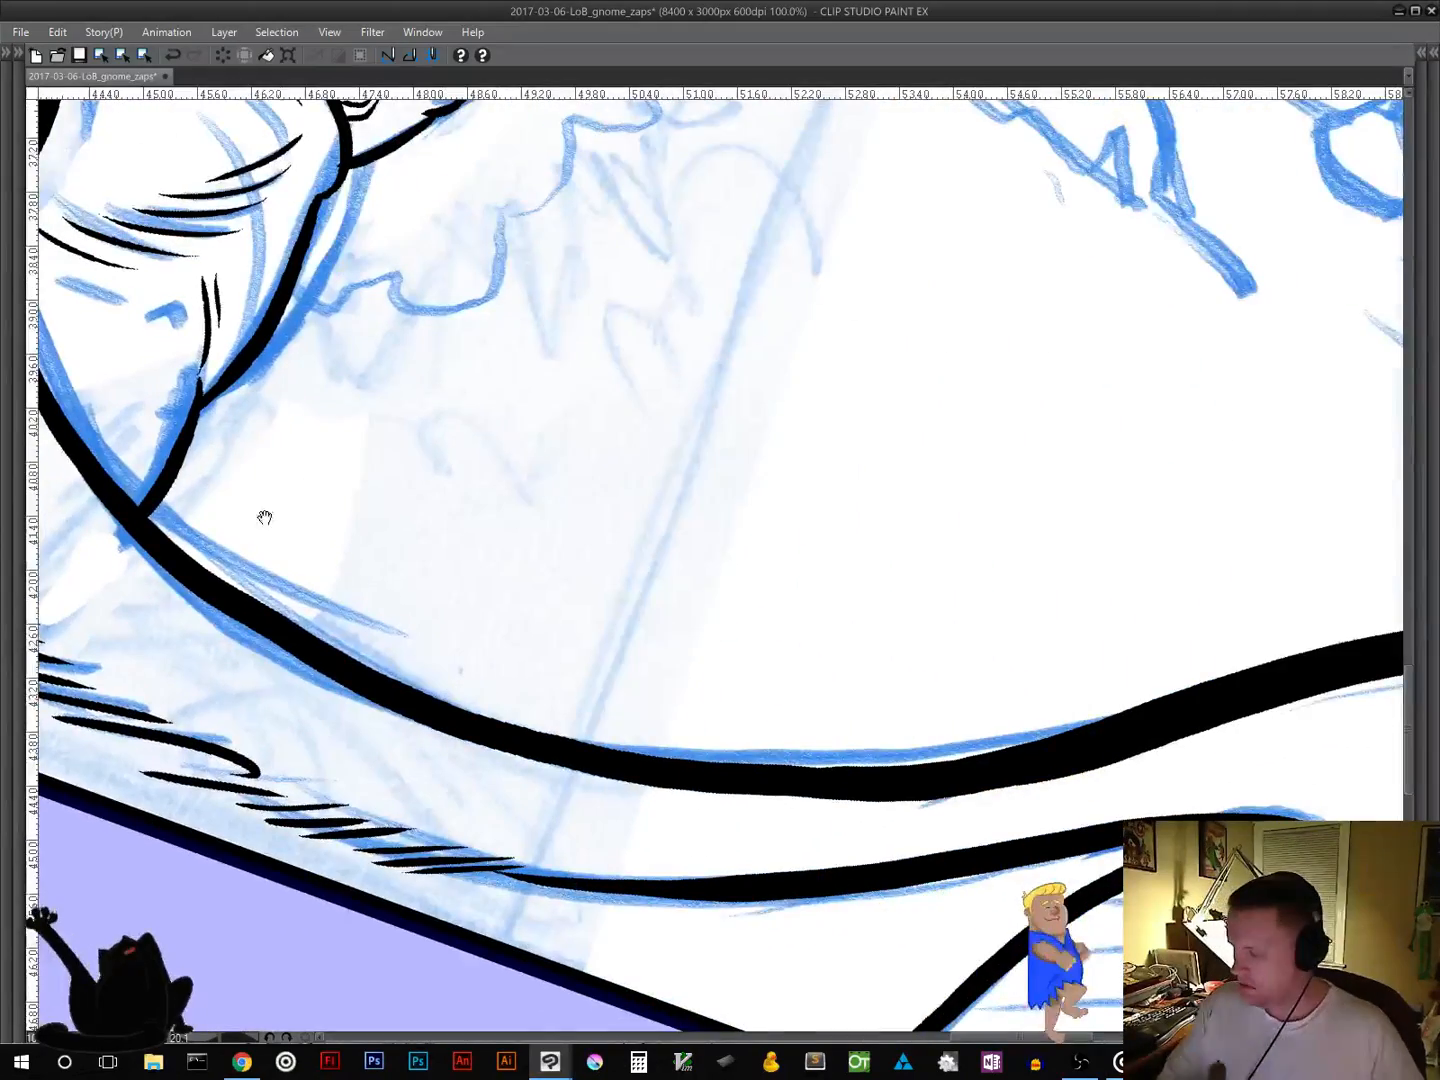
{"action": "left_click_drag", "start_coordinate": [947, 792], "coordinate": [688, 385]}
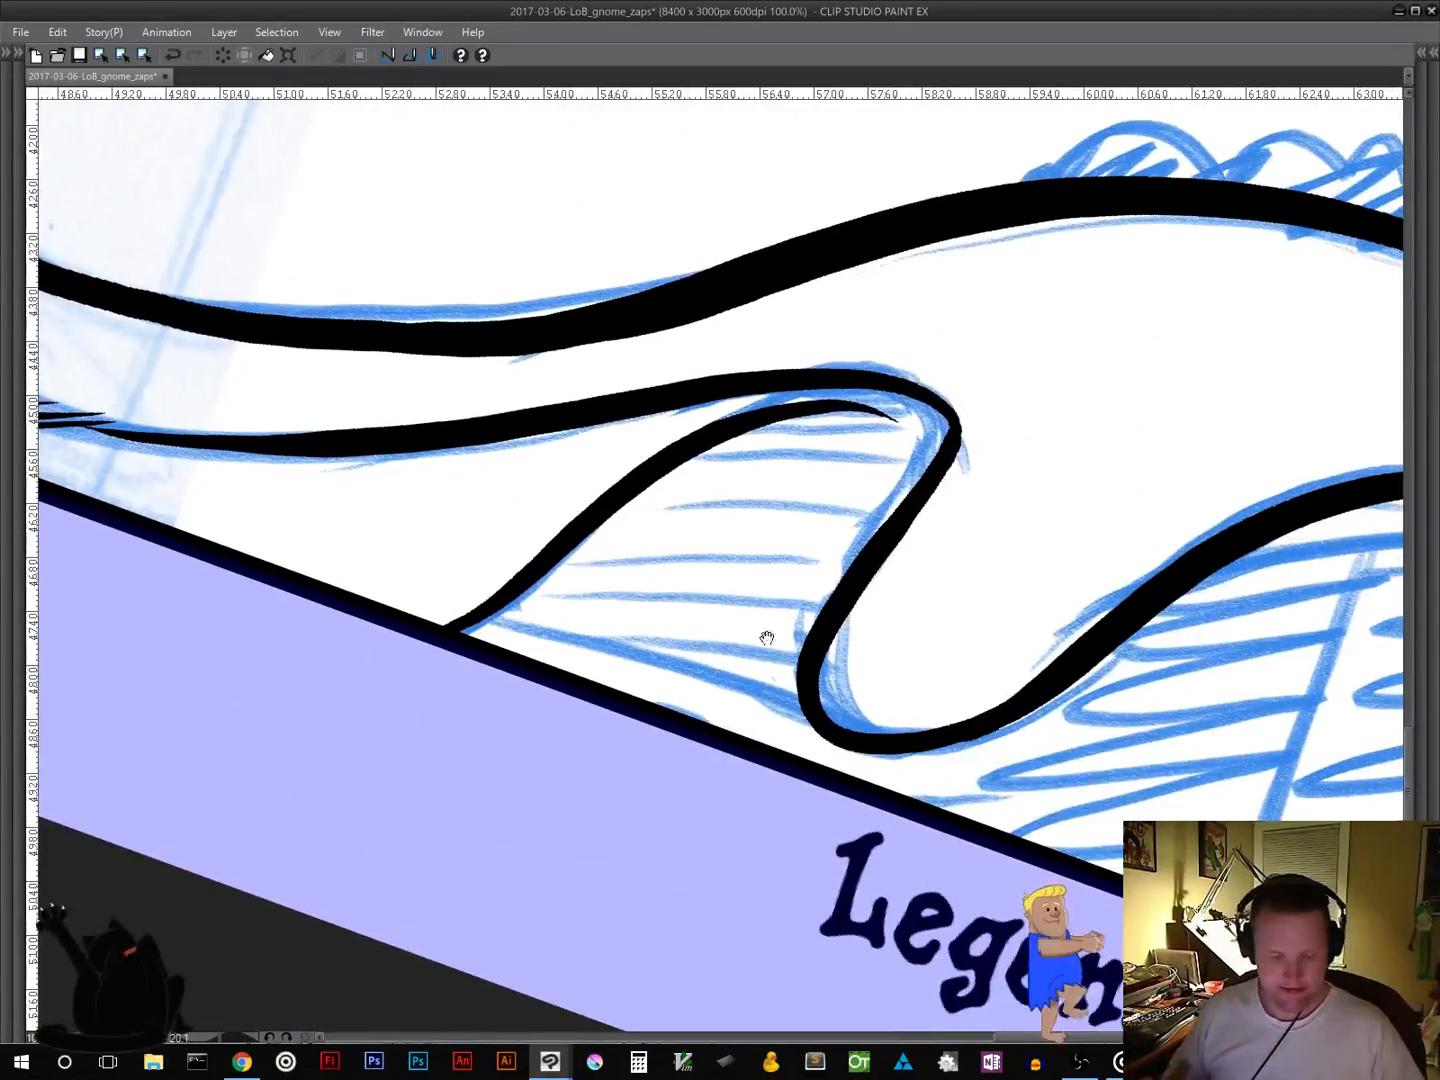
{"action": "mouse_move", "coordinate": [1044, 678]}
{"action": "left_mouse_down"}
{"action": "mouse_move", "coordinate": [1109, 471]}
{"action": "mouse_move", "coordinate": [1040, 465]}
{"action": "left_mouse_up"}
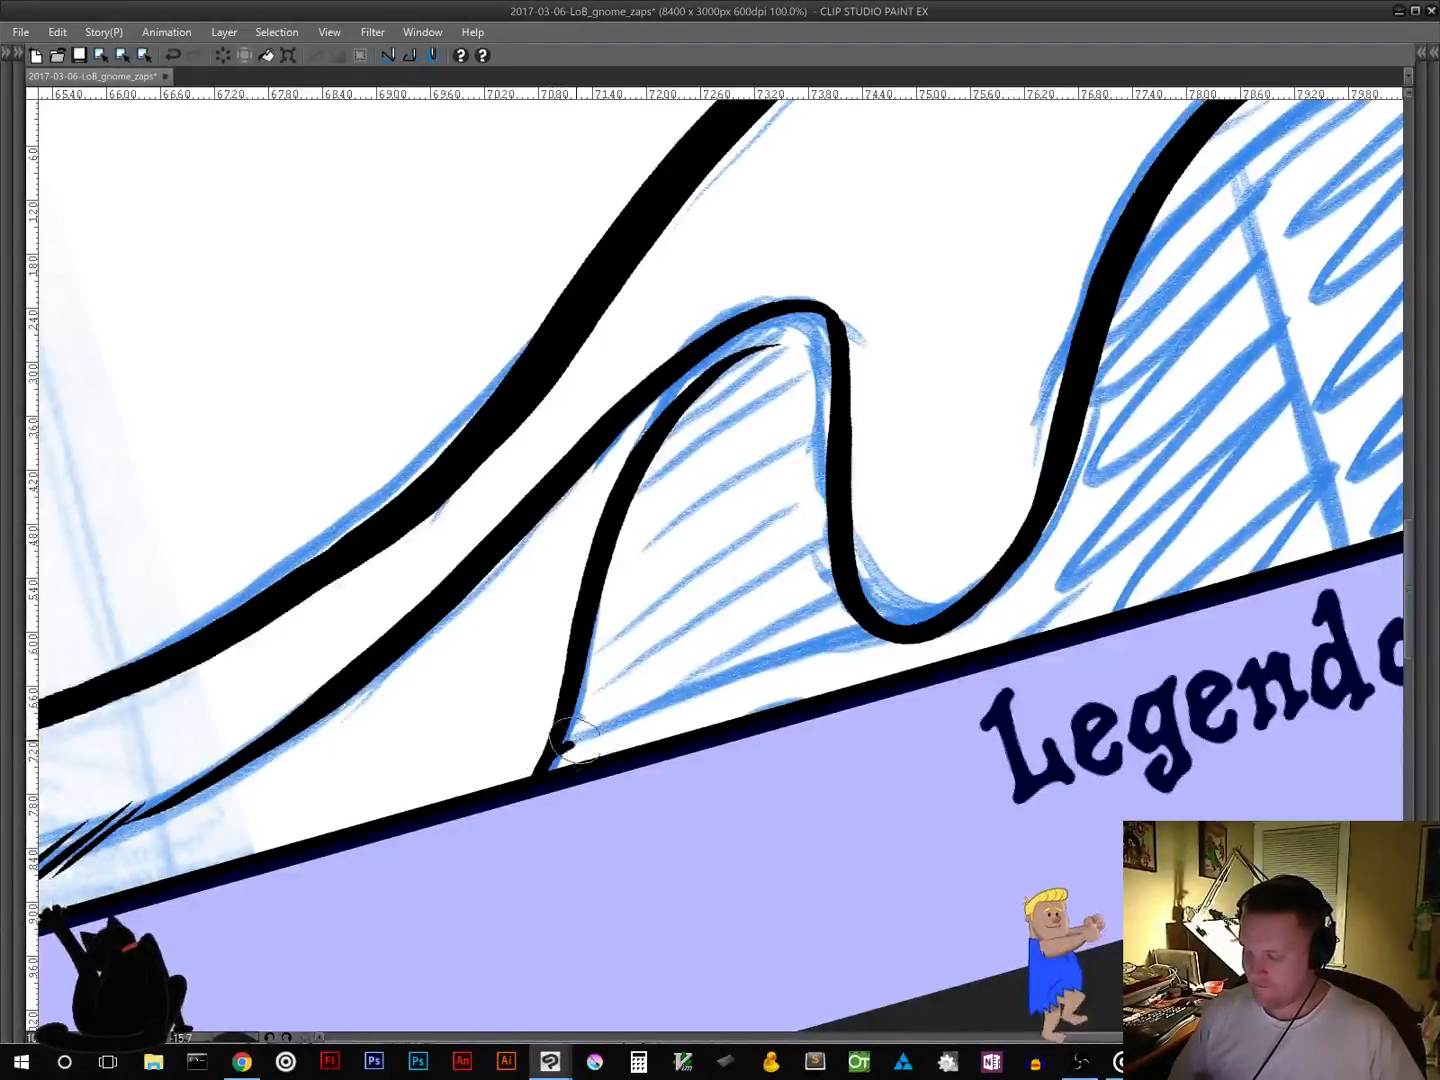
{"action": "mouse_move", "coordinate": [550, 744]}
{"action": "left_mouse_down"}
{"action": "mouse_move", "coordinate": [745, 654]}
{"action": "mouse_move", "coordinate": [880, 608]}
{"action": "left_mouse_up"}
{"action": "key", "text": "ctrl+z"}
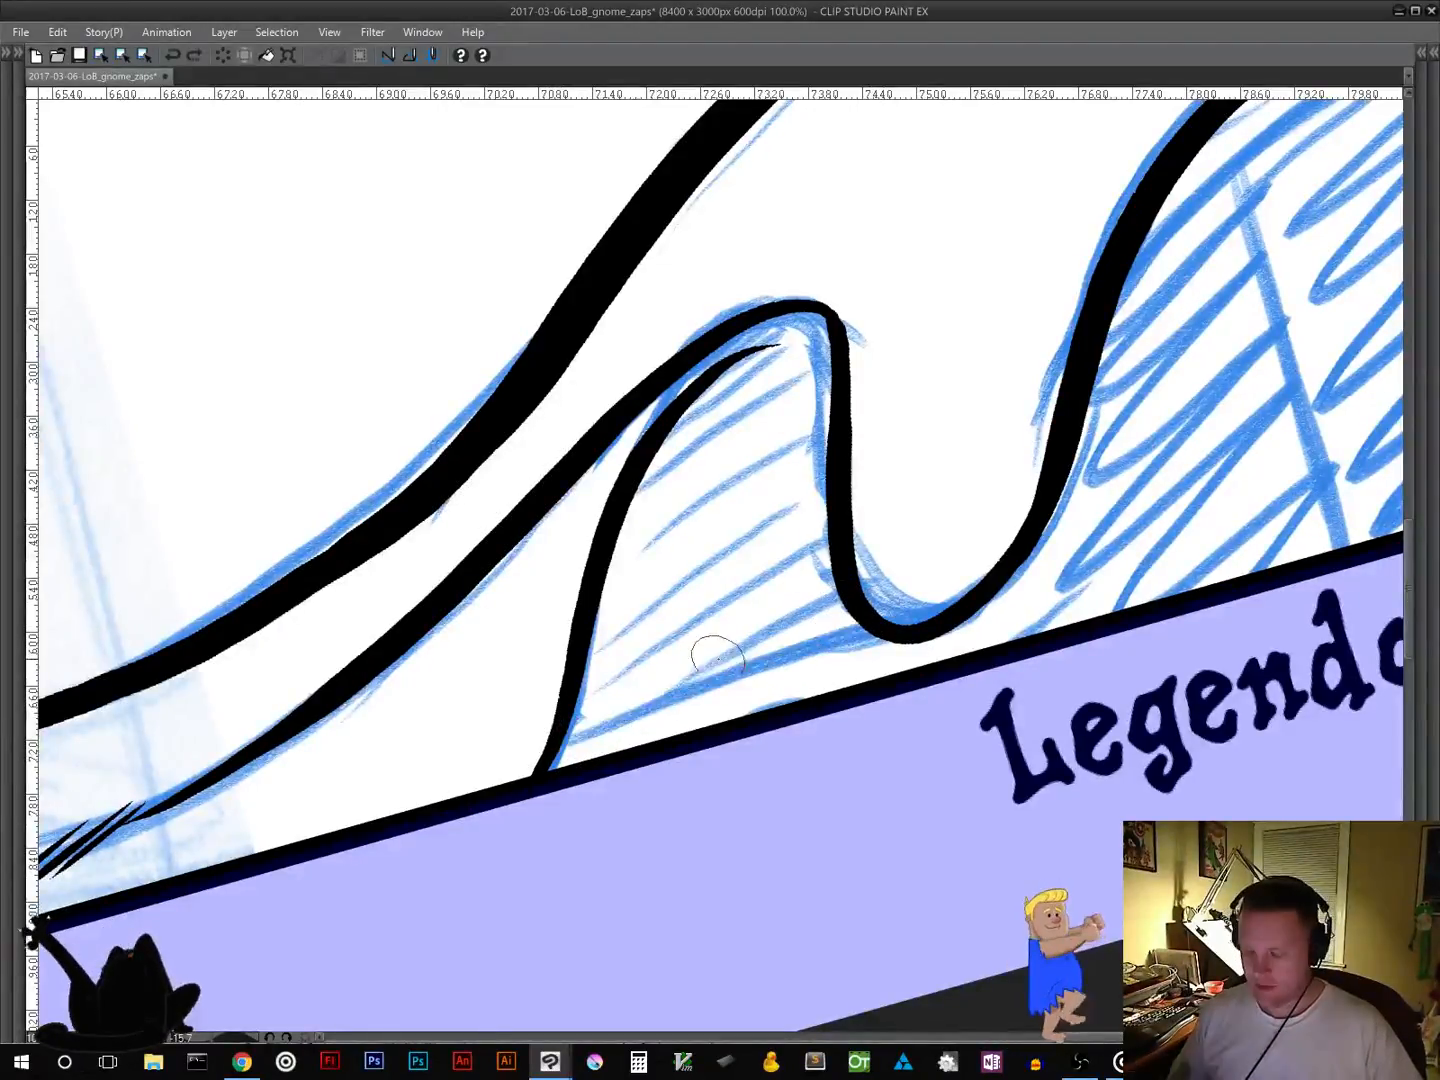
{"action": "mouse_move", "coordinate": [540, 748]}
{"action": "left_mouse_down"}
{"action": "mouse_move", "coordinate": [724, 677]}
{"action": "mouse_move", "coordinate": [880, 625]}
{"action": "left_mouse_up"}
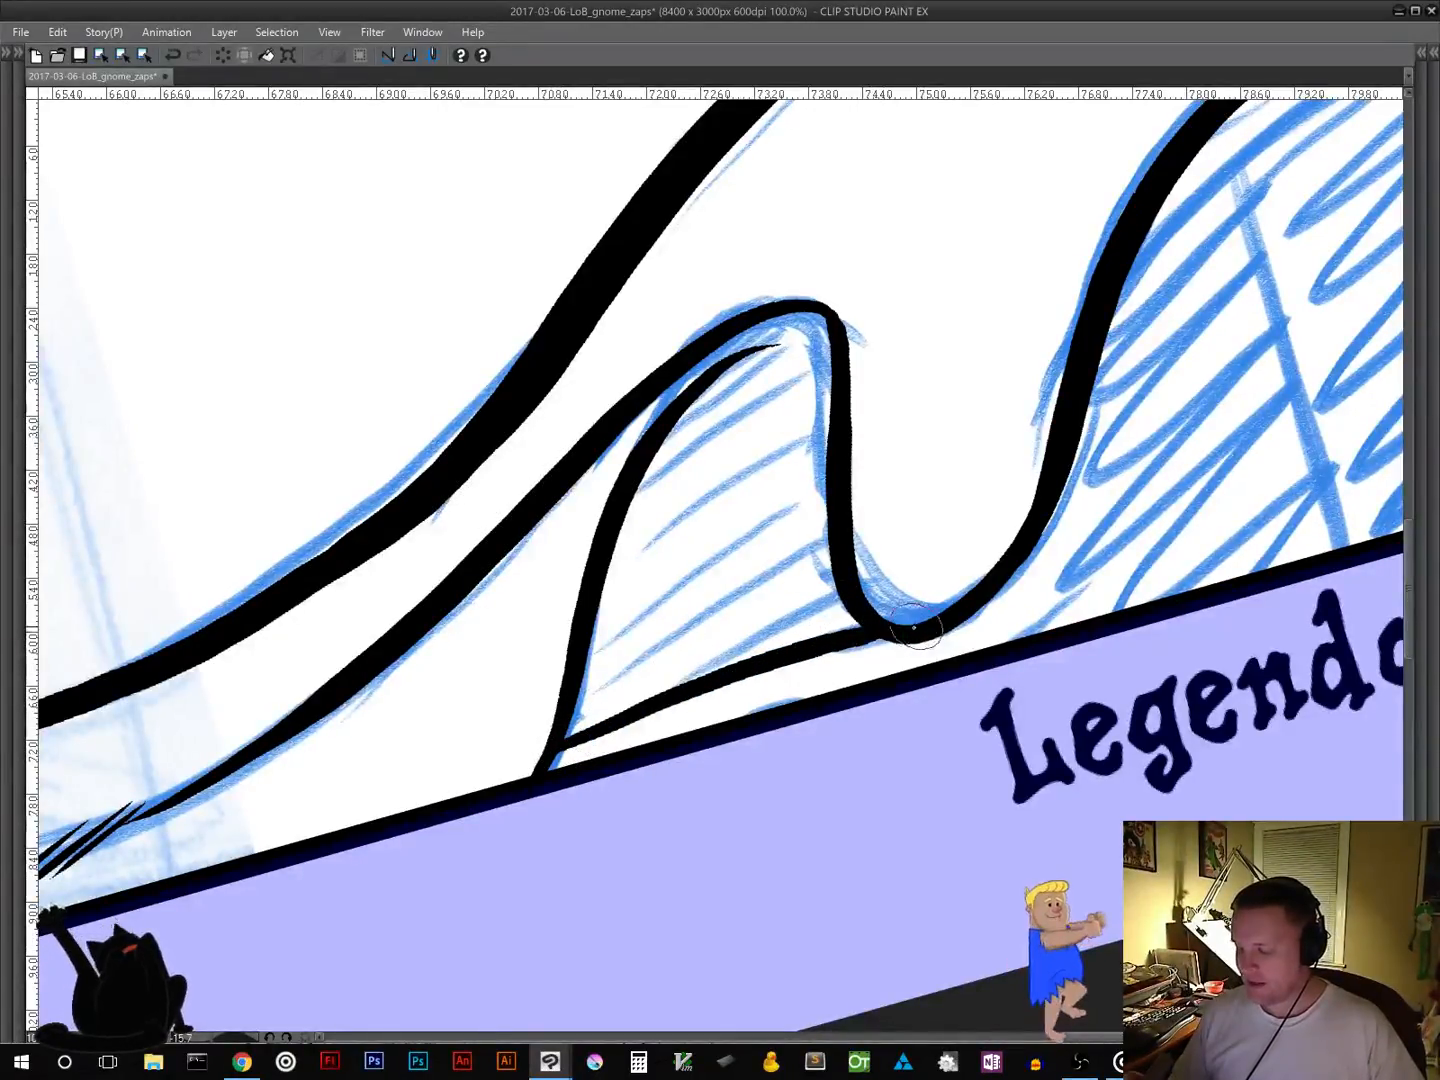
{"action": "key", "text": "ctrl+z"}
{"action": "mouse_move", "coordinate": [534, 759]}
{"action": "left_mouse_down"}
{"action": "mouse_move", "coordinate": [891, 644]}
{"action": "mouse_move", "coordinate": [664, 703]}
{"action": "mouse_move", "coordinate": [538, 757]}
{"action": "left_mouse_up"}
{"action": "key", "text": "ctrl+z"}
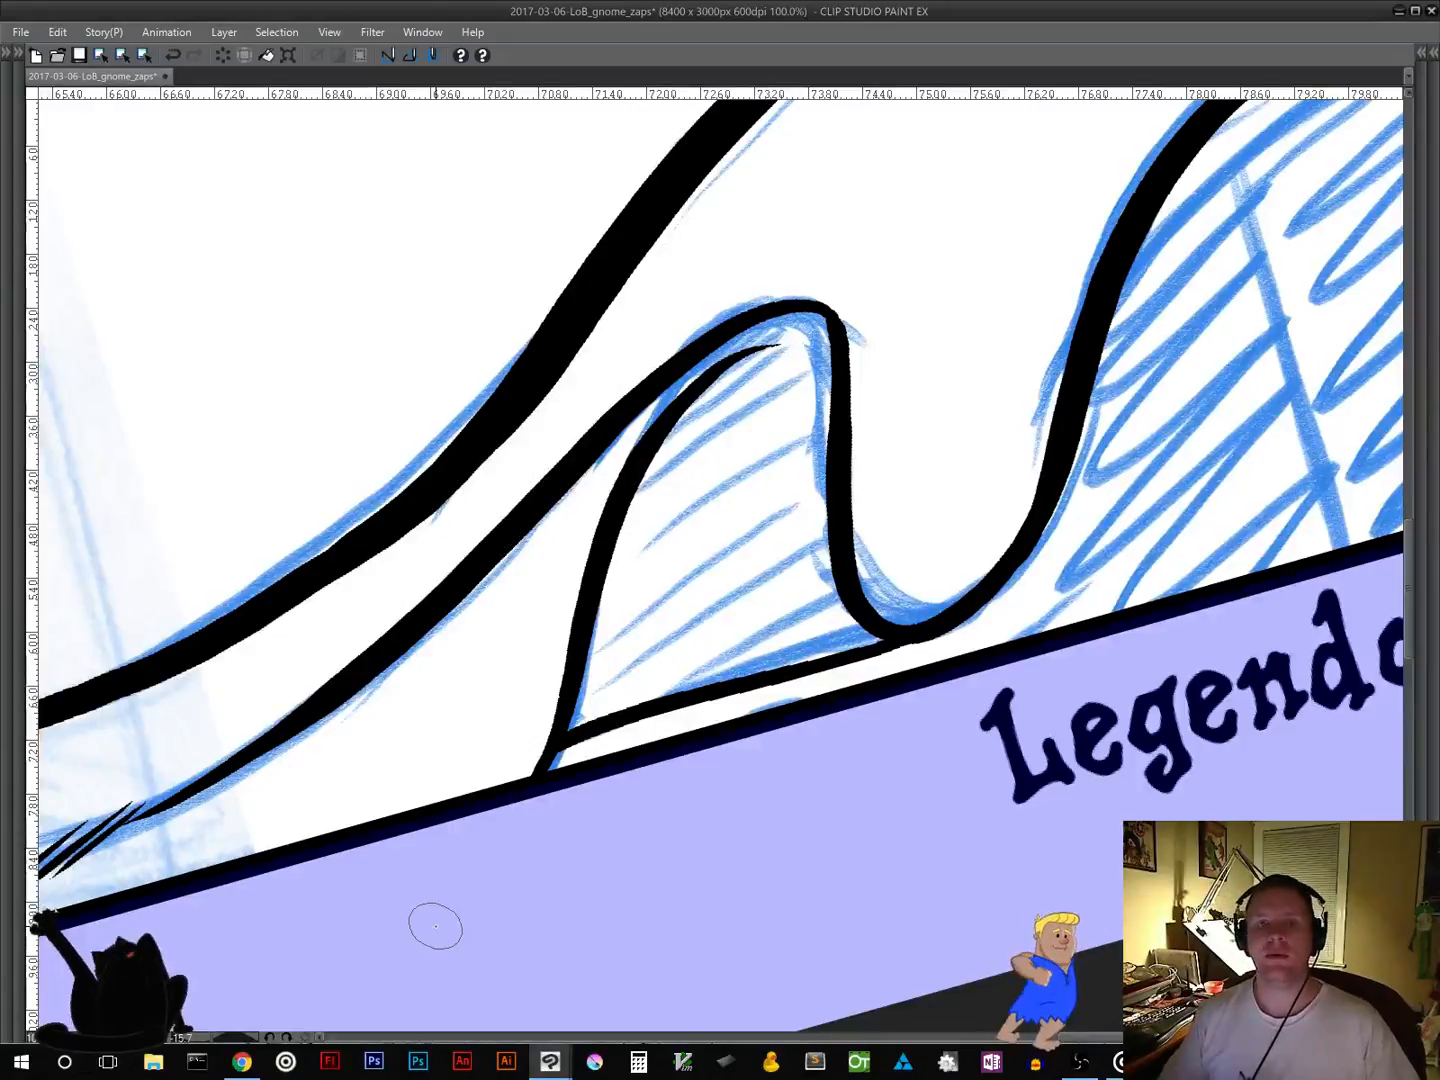
Step: Hatch the inside of the small cloak fold with tapered shading strokes fanning out from its inner line, from peak to base
{"action": "left_click_drag", "start_coordinate": [807, 703], "coordinate": [862, 725]}
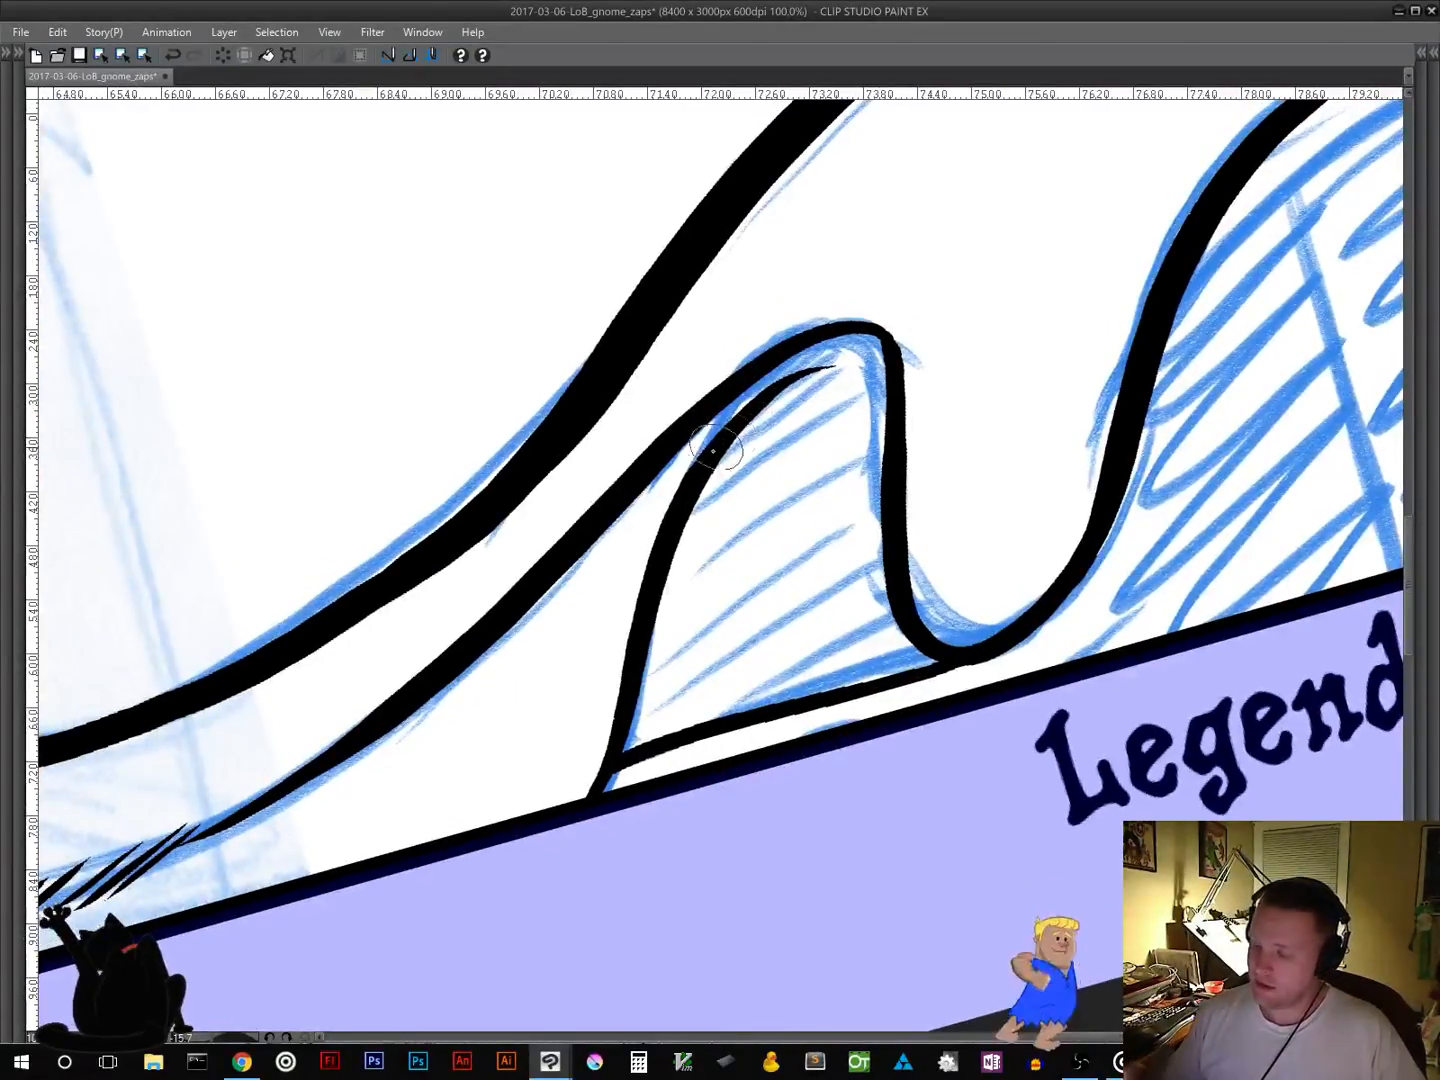
{"action": "left_click_drag", "start_coordinate": [698, 474], "coordinate": [808, 388]}
{"action": "left_click_drag", "start_coordinate": [698, 487], "coordinate": [813, 400]}
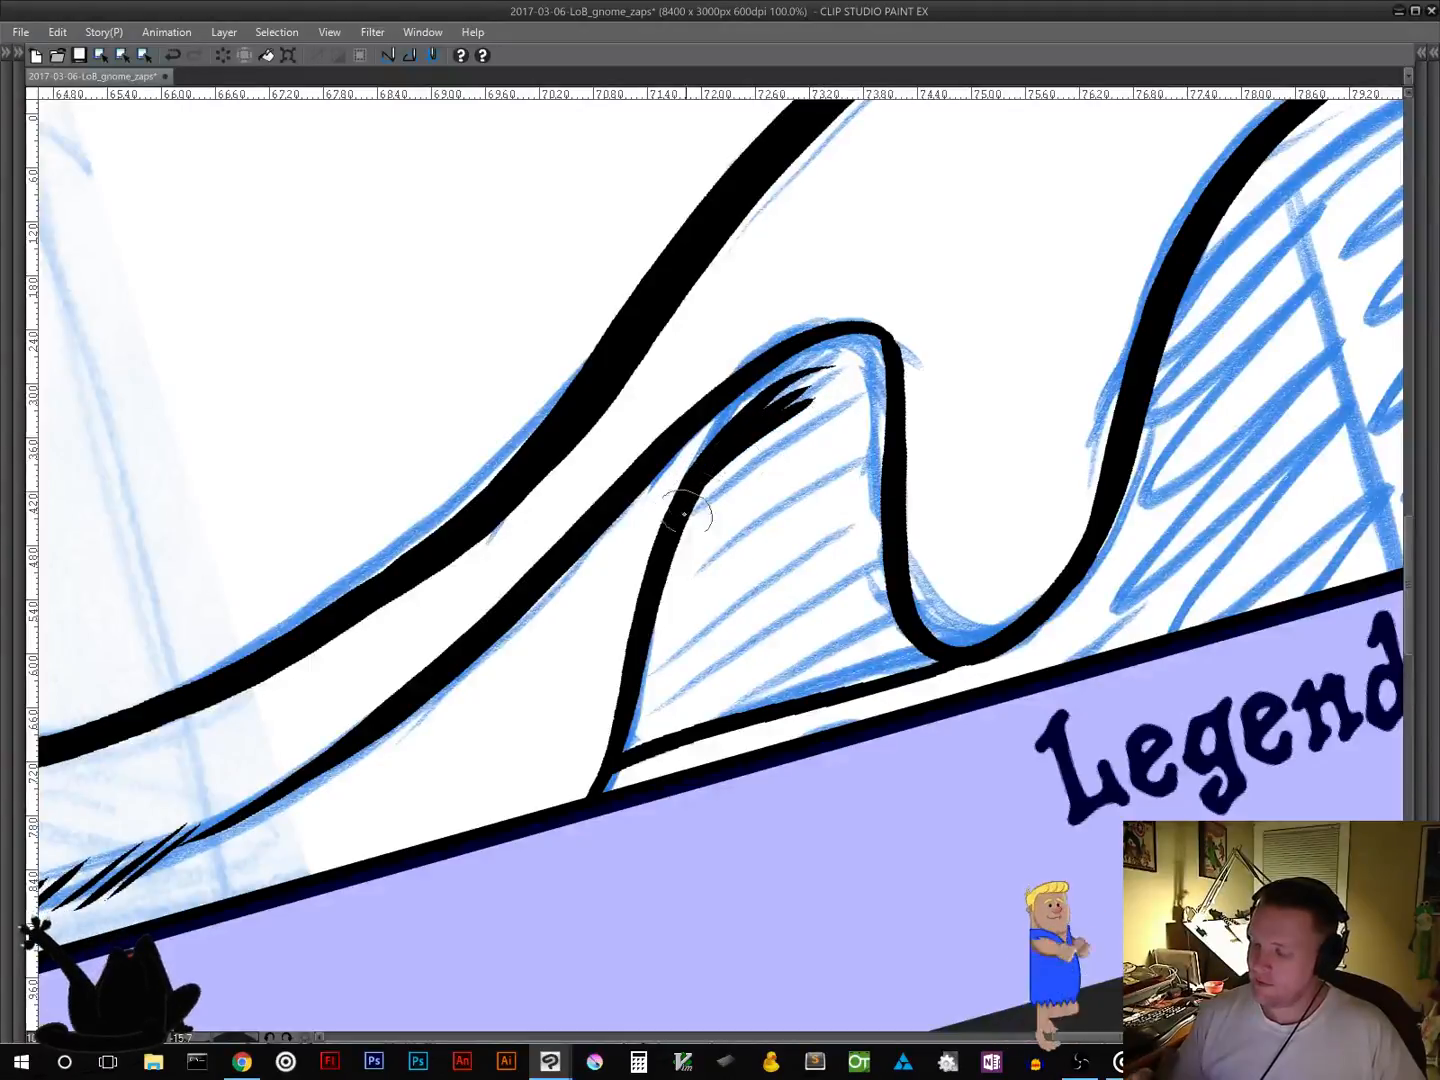
{"action": "mouse_move", "coordinate": [680, 520]}
{"action": "left_mouse_down"}
{"action": "mouse_move", "coordinate": [795, 428]}
{"action": "mouse_move", "coordinate": [743, 480]}
{"action": "left_mouse_up"}
{"action": "left_click_drag", "start_coordinate": [673, 563], "coordinate": [804, 466]}
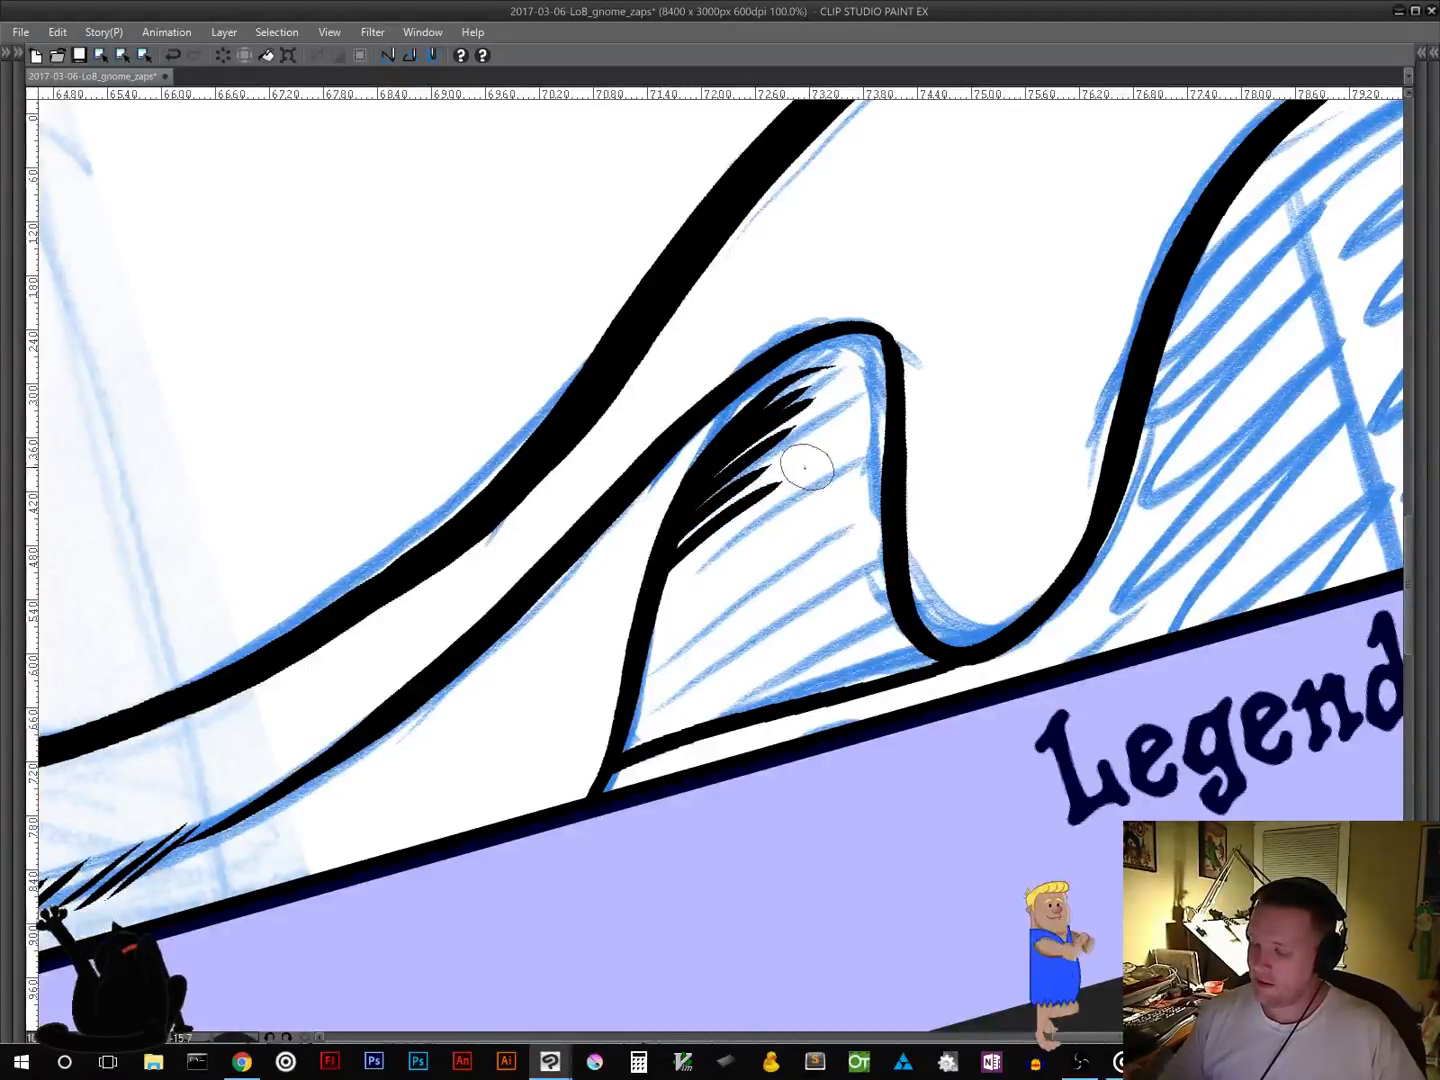
{"action": "left_click_drag", "start_coordinate": [645, 595], "coordinate": [808, 488]}
{"action": "mouse_move", "coordinate": [635, 640]}
{"action": "left_mouse_down"}
{"action": "mouse_move", "coordinate": [770, 512]}
{"action": "mouse_move", "coordinate": [724, 574]}
{"action": "mouse_move", "coordinate": [817, 540]}
{"action": "left_mouse_up"}
{"action": "left_click_drag", "start_coordinate": [618, 690], "coordinate": [826, 560]}
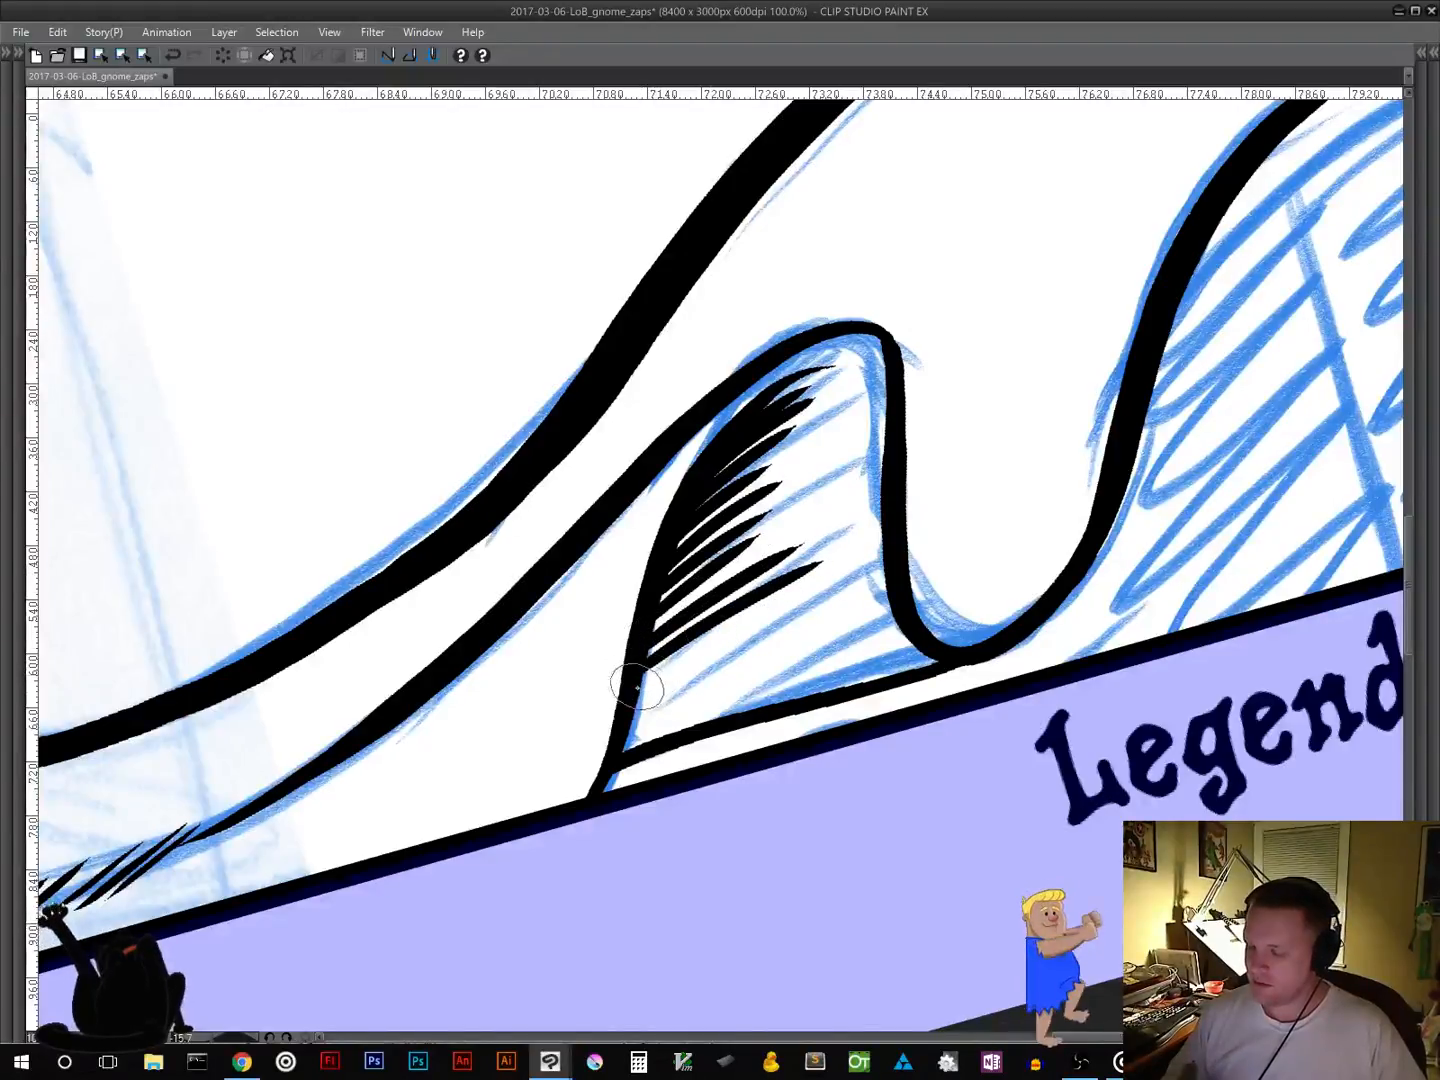
{"action": "left_click_drag", "start_coordinate": [627, 685], "coordinate": [826, 580]}
{"action": "left_click_drag", "start_coordinate": [629, 718], "coordinate": [866, 600]}
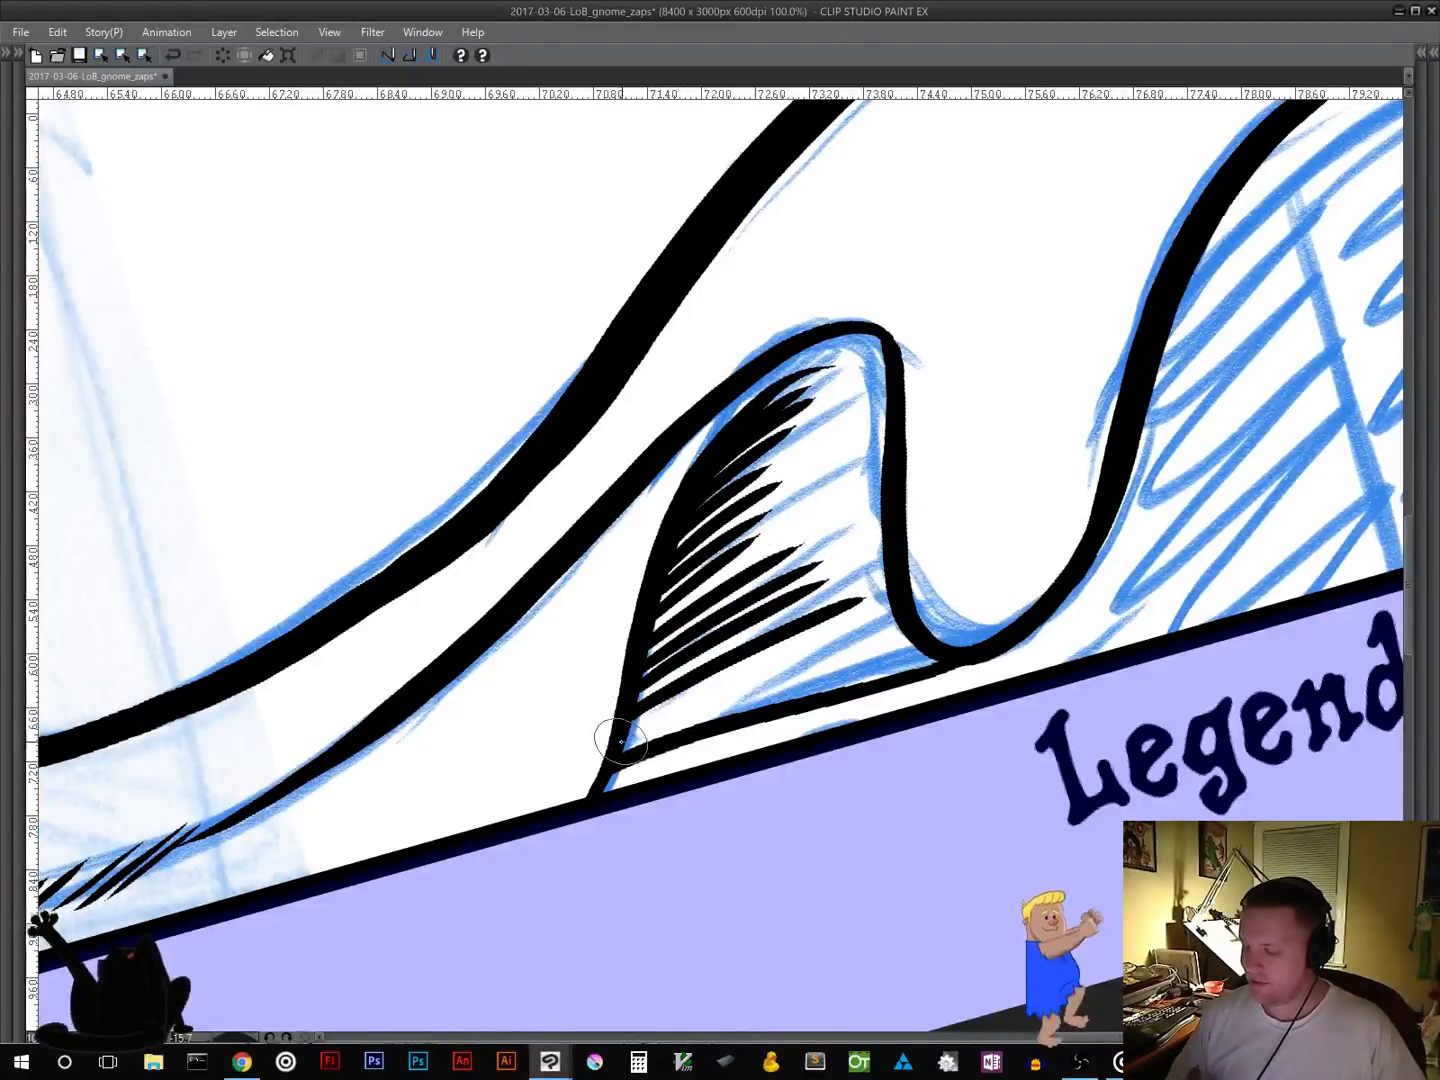
{"action": "left_click_drag", "start_coordinate": [608, 748], "coordinate": [914, 622]}
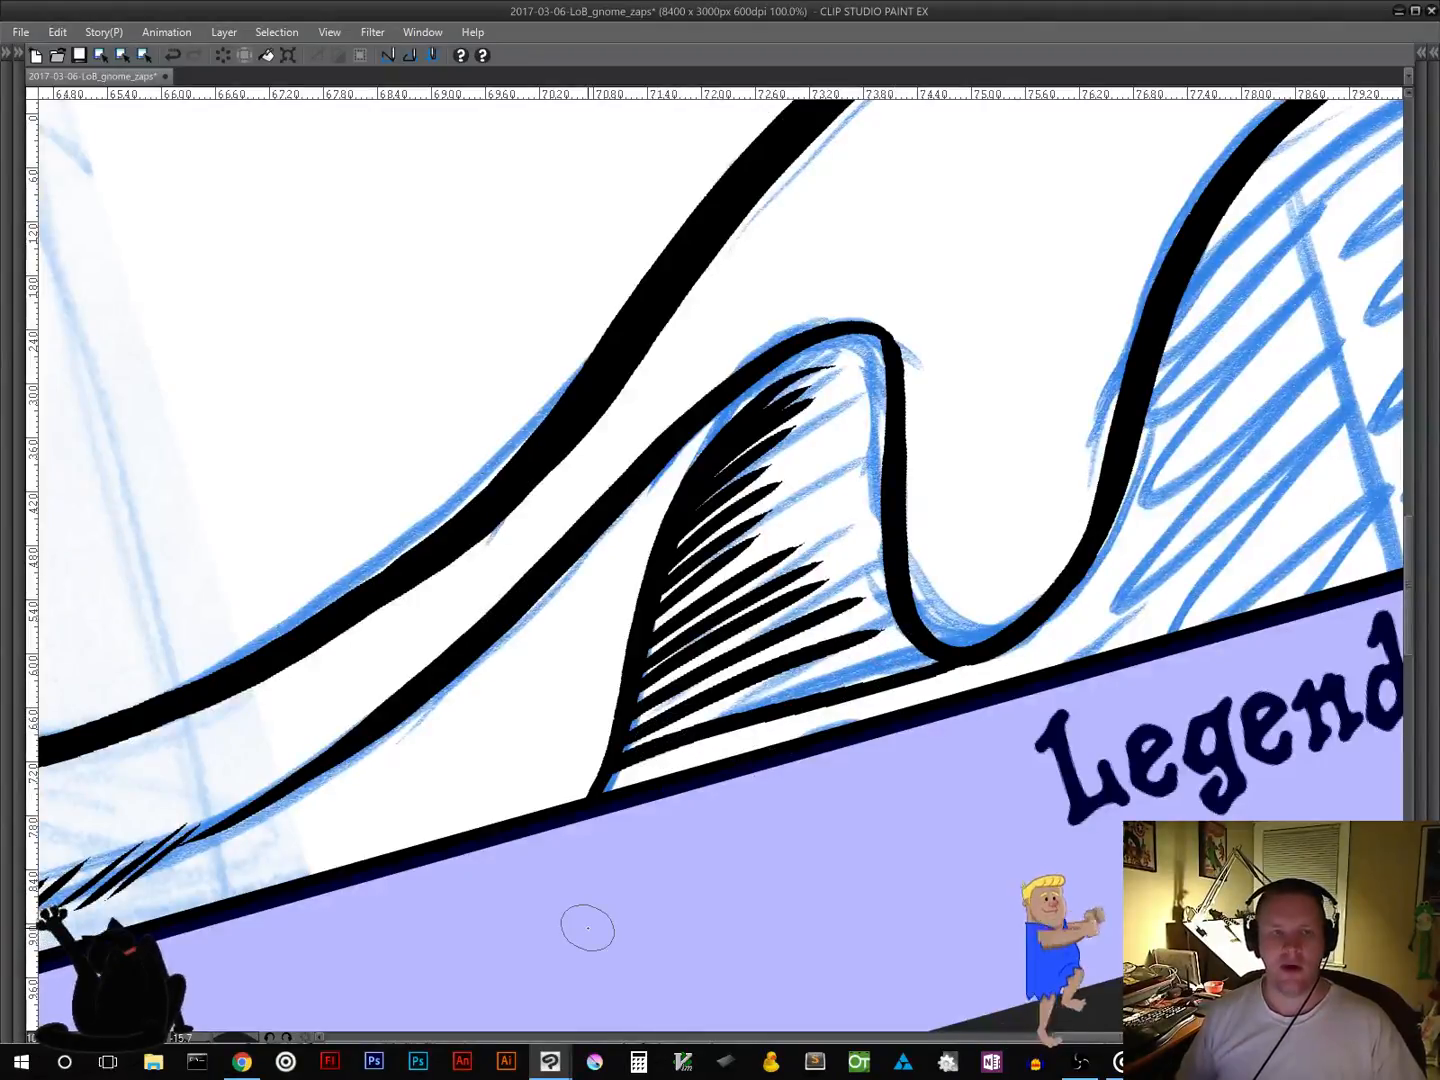
Step: Undo all the tapered hatching strokes inside the small cloak fold, keeping its inner line and bottom edge
{"action": "key", "text": "ctrl+z"}
{"action": "key", "text": "ctrl+z"}
{"action": "key", "text": "ctrl+z"}
{"action": "key", "text": "ctrl+z"}
{"action": "key", "text": "ctrl+z"}
{"action": "key", "text": "ctrl+z"}
{"action": "key", "text": "ctrl+z"}
{"action": "key", "text": "ctrl+z"}
{"action": "key", "text": "ctrl+z"}
{"action": "key", "text": "ctrl+z"}
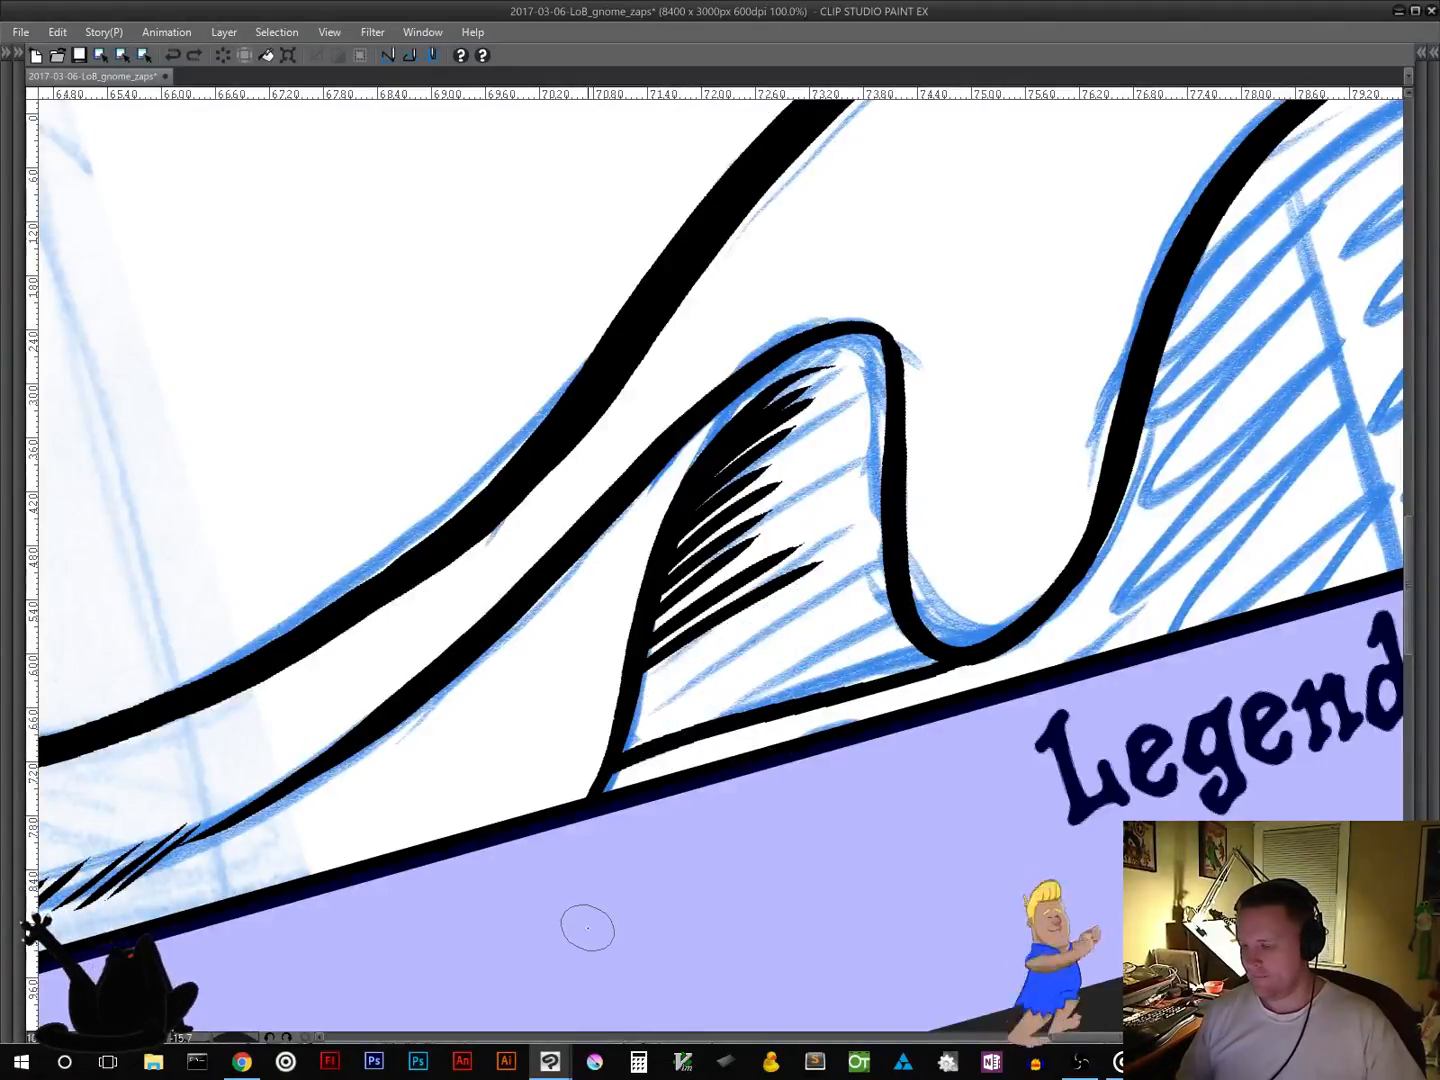
{"action": "key", "text": "ctrl+z"}
{"action": "key", "text": "ctrl+z"}
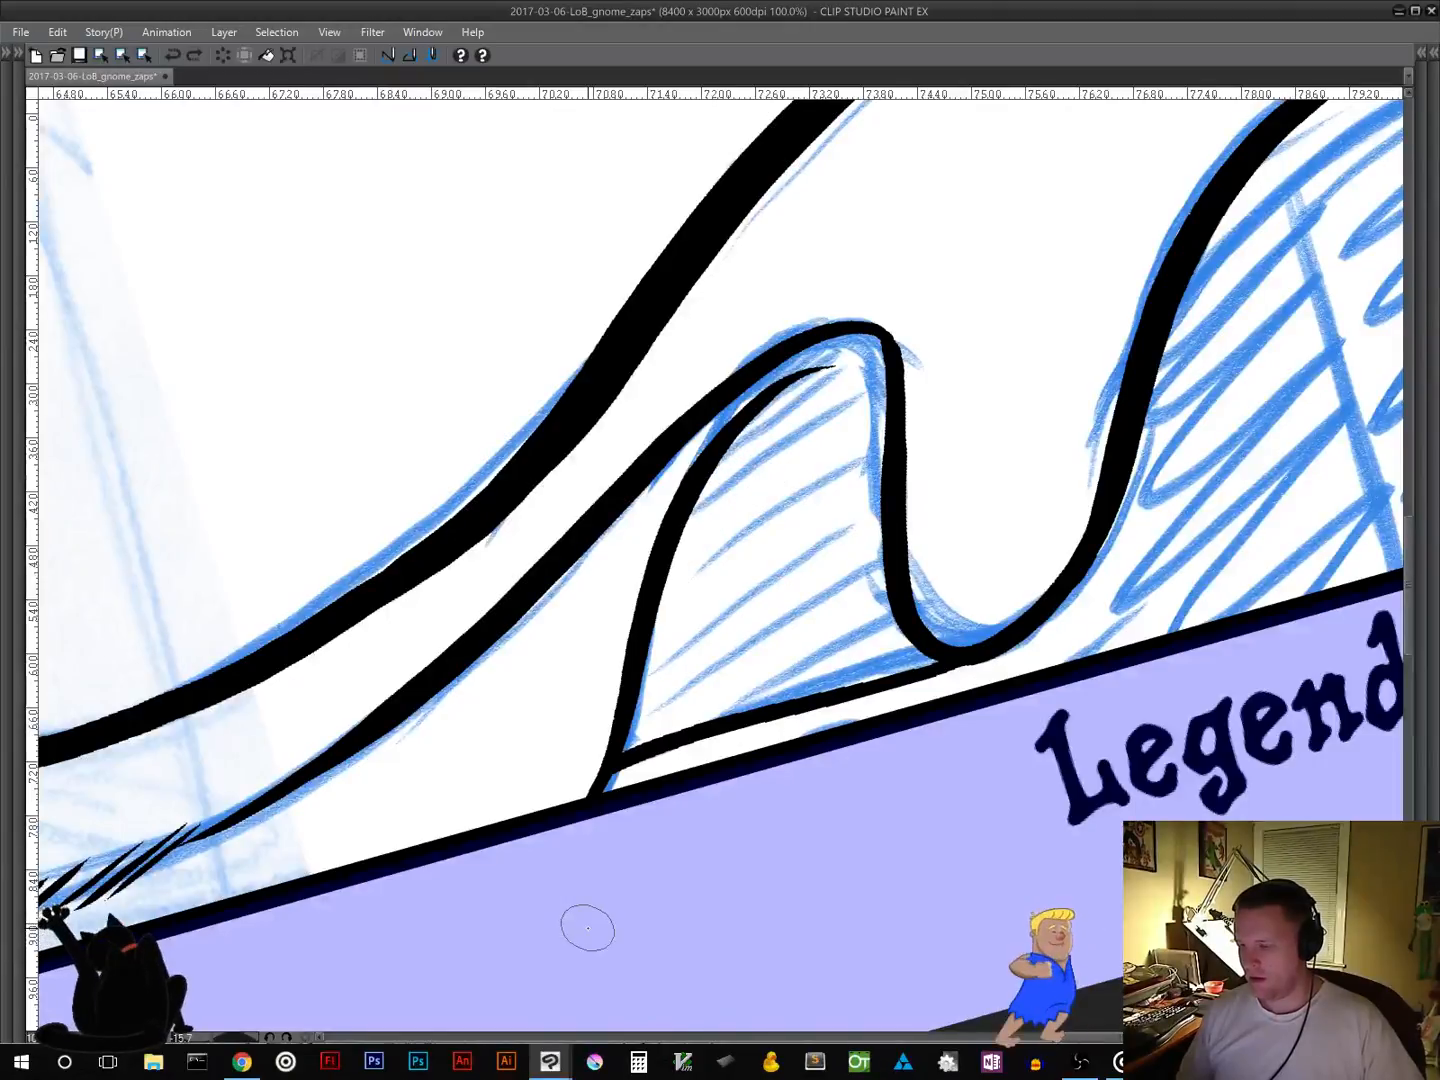
{"action": "mouse_move", "coordinate": [728, 442]}
{"action": "left_mouse_down"}
{"action": "mouse_move", "coordinate": [686, 620]}
{"action": "mouse_move", "coordinate": [605, 775]}
{"action": "mouse_move", "coordinate": [703, 475]}
{"action": "mouse_move", "coordinate": [660, 625]}
{"action": "left_mouse_up"}
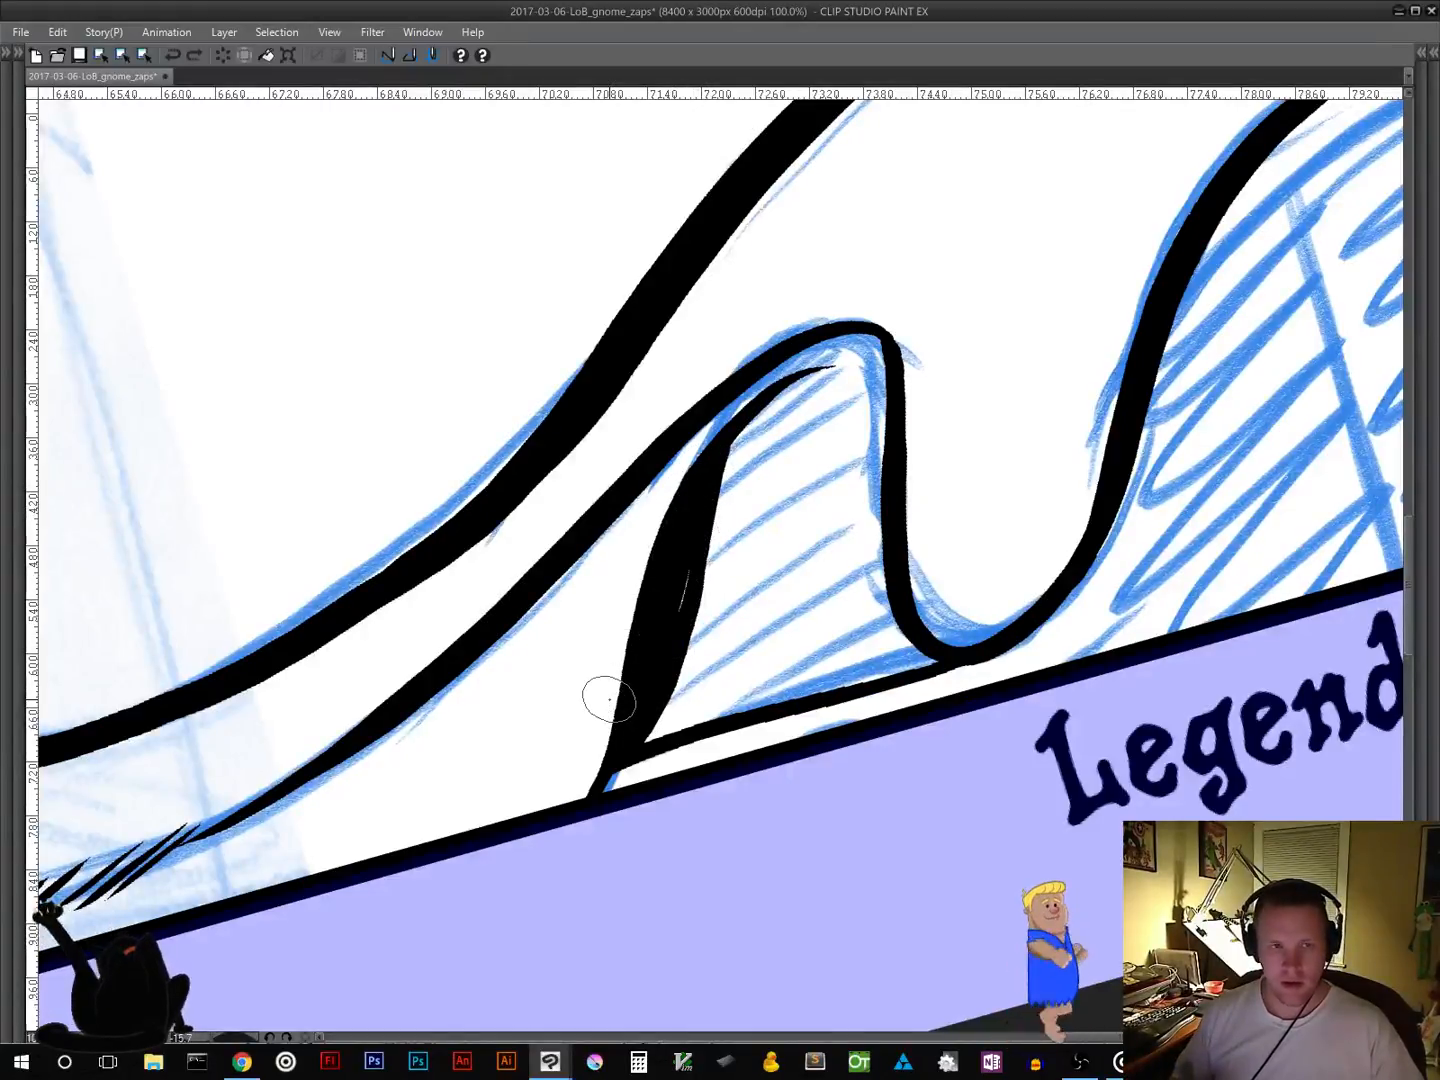
{"action": "key", "text": "ctrl+z"}
{"action": "key", "text": "ctrl+z"}
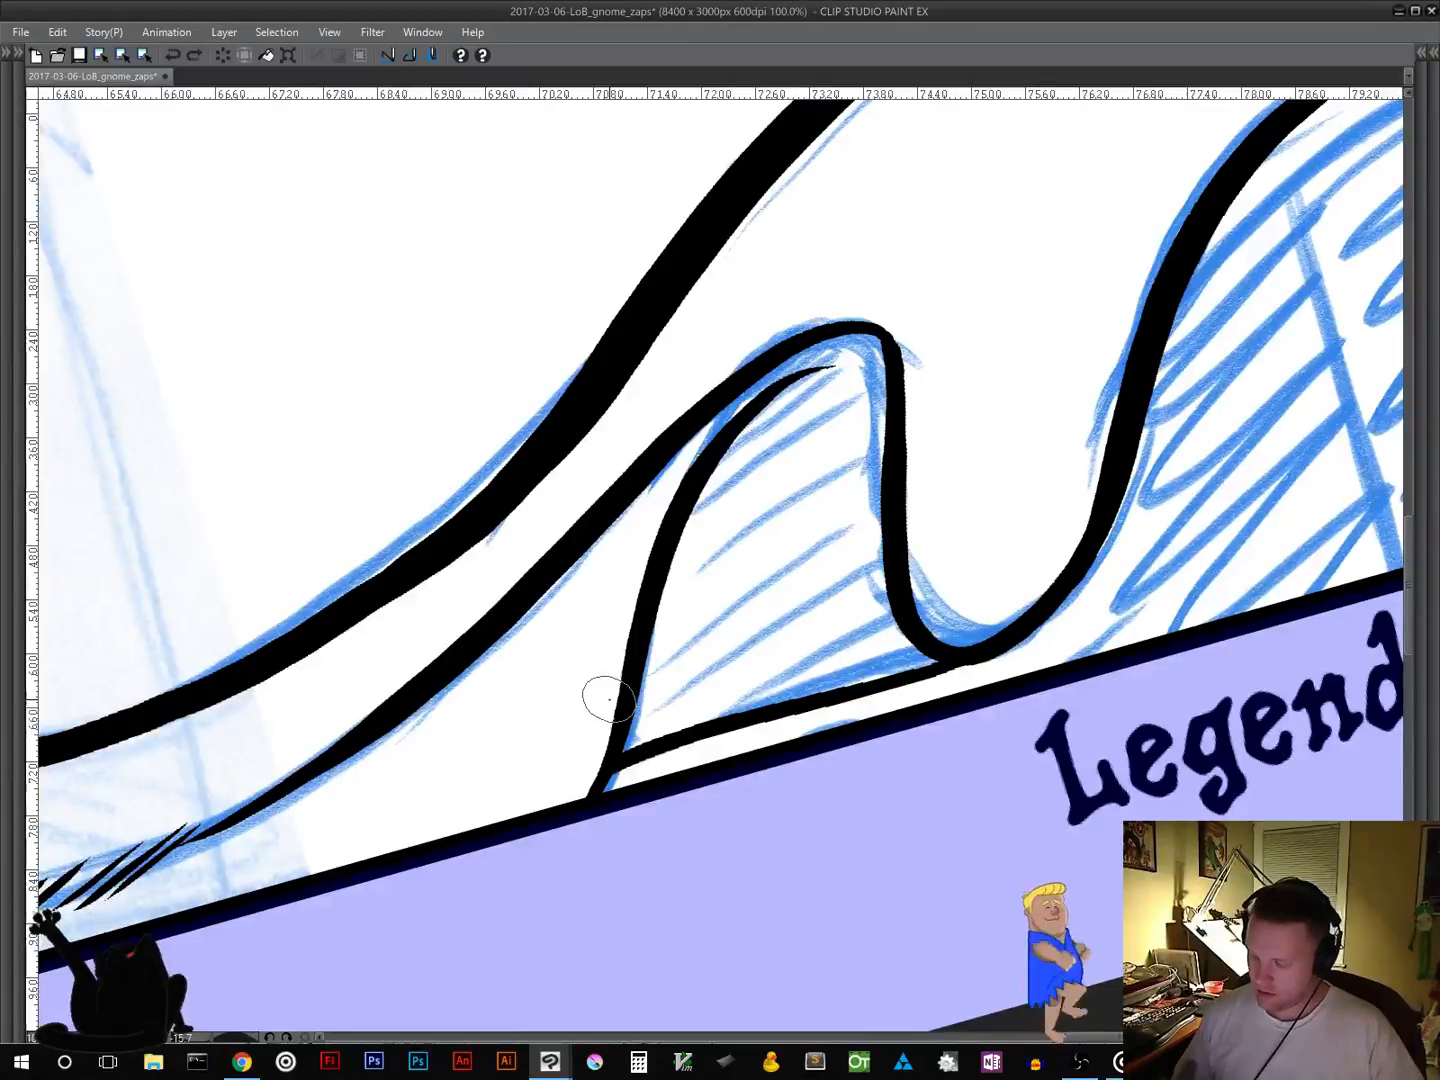
Step: Outline a shadow area against the inner line of the small cloak fold and fill it solid black
{"action": "mouse_move", "coordinate": [615, 748]}
{"action": "left_mouse_down"}
{"action": "mouse_move", "coordinate": [782, 645]}
{"action": "mouse_move", "coordinate": [795, 462]}
{"action": "mouse_move", "coordinate": [775, 395]}
{"action": "mouse_move", "coordinate": [672, 520]}
{"action": "mouse_move", "coordinate": [630, 712]}
{"action": "mouse_move", "coordinate": [707, 675]}
{"action": "mouse_move", "coordinate": [781, 530]}
{"action": "mouse_move", "coordinate": [787, 396]}
{"action": "left_mouse_up"}
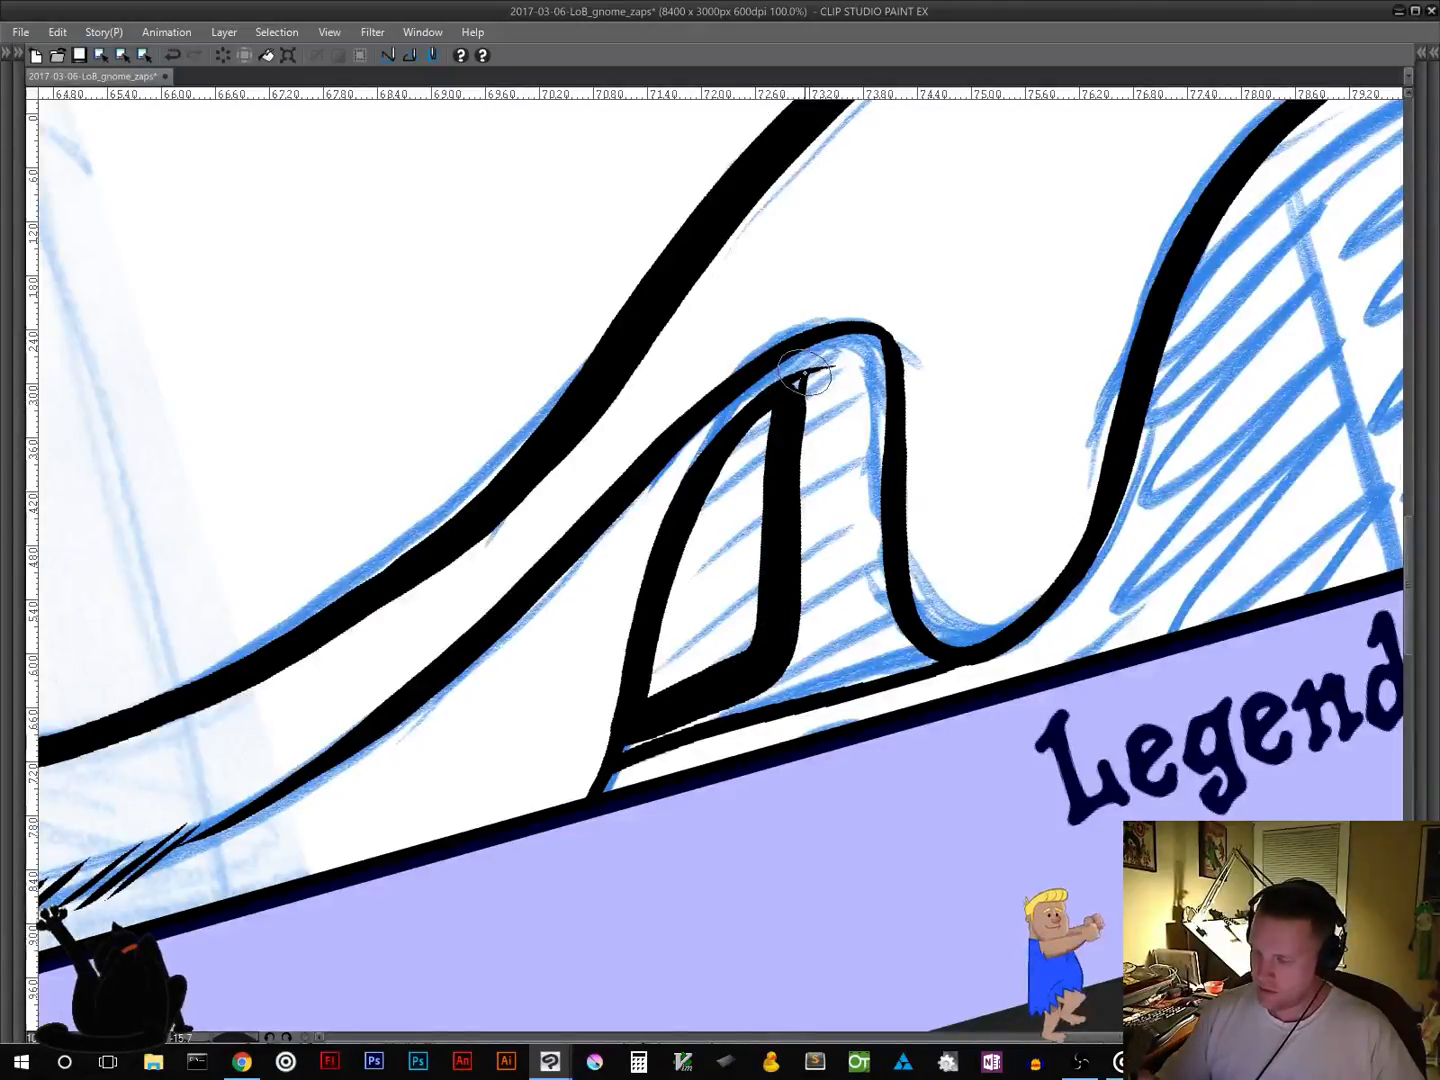
{"action": "mouse_move", "coordinate": [770, 405]}
{"action": "left_mouse_down"}
{"action": "mouse_move", "coordinate": [714, 489]}
{"action": "mouse_move", "coordinate": [649, 701]}
{"action": "mouse_move", "coordinate": [765, 440]}
{"action": "mouse_move", "coordinate": [668, 685]}
{"action": "mouse_move", "coordinate": [746, 462]}
{"action": "left_mouse_up"}
{"action": "mouse_move", "coordinate": [672, 665]}
{"action": "left_mouse_down"}
{"action": "mouse_move", "coordinate": [765, 514]}
{"action": "mouse_move", "coordinate": [701, 678]}
{"action": "mouse_move", "coordinate": [767, 571]}
{"action": "left_mouse_up"}
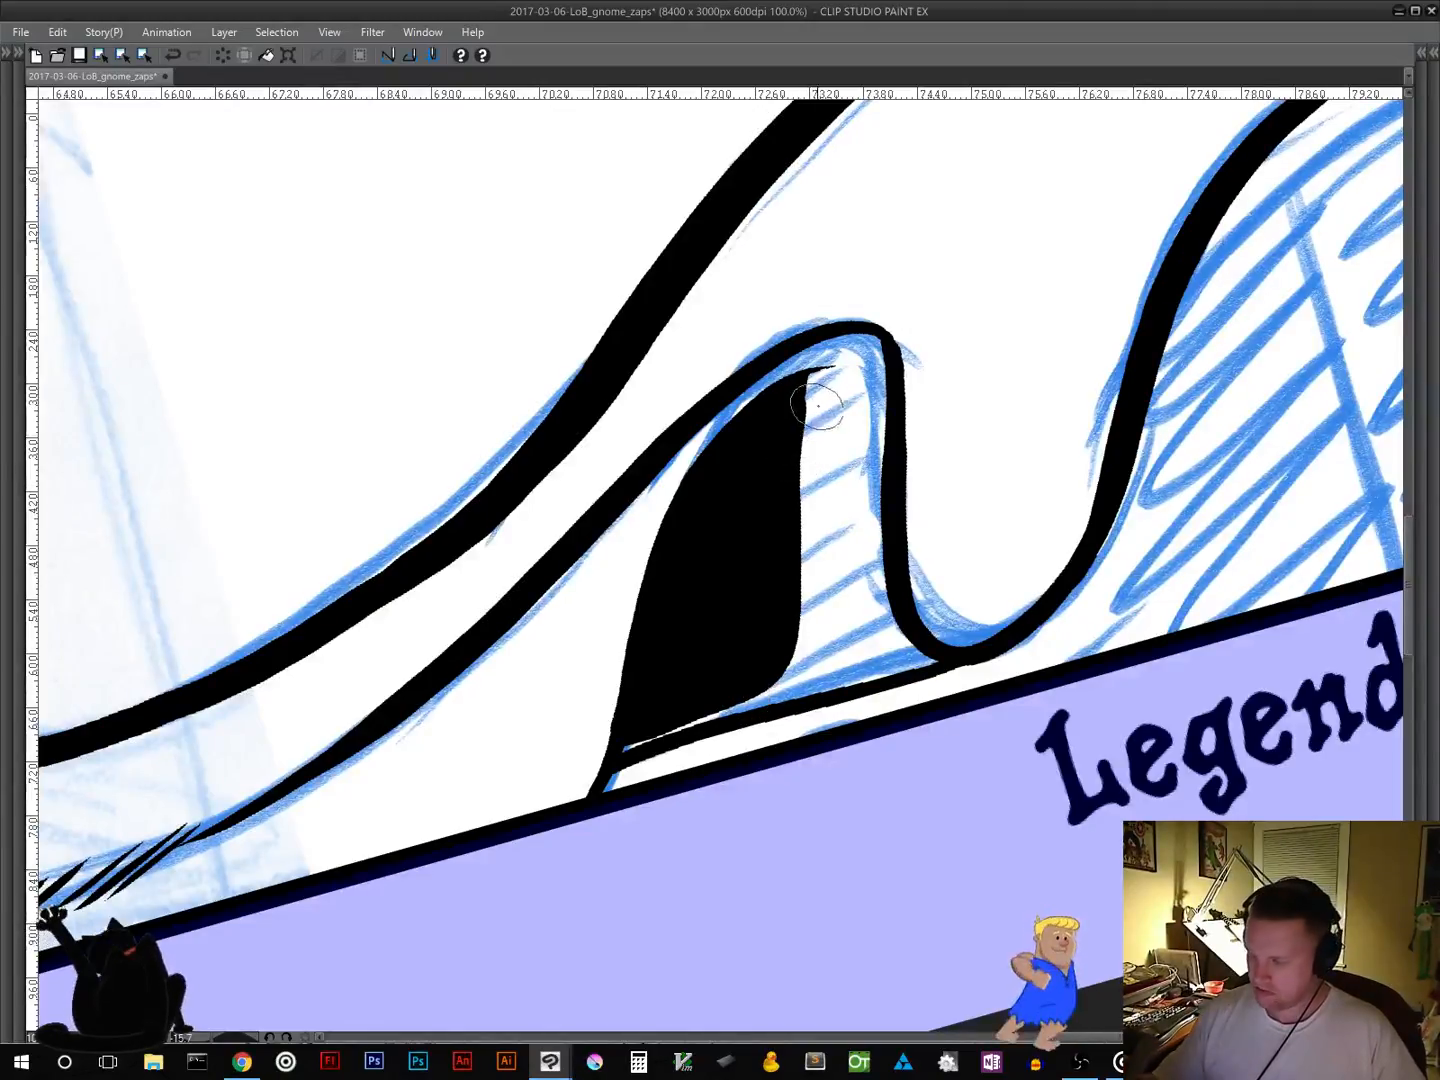
{"action": "mouse_move", "coordinate": [819, 407]}
{"action": "left_mouse_down"}
{"action": "mouse_move", "coordinate": [808, 385]}
{"action": "mouse_move", "coordinate": [800, 562]}
{"action": "mouse_move", "coordinate": [780, 636]}
{"action": "left_mouse_up"}
{"action": "key", "text": "ctrl+z"}
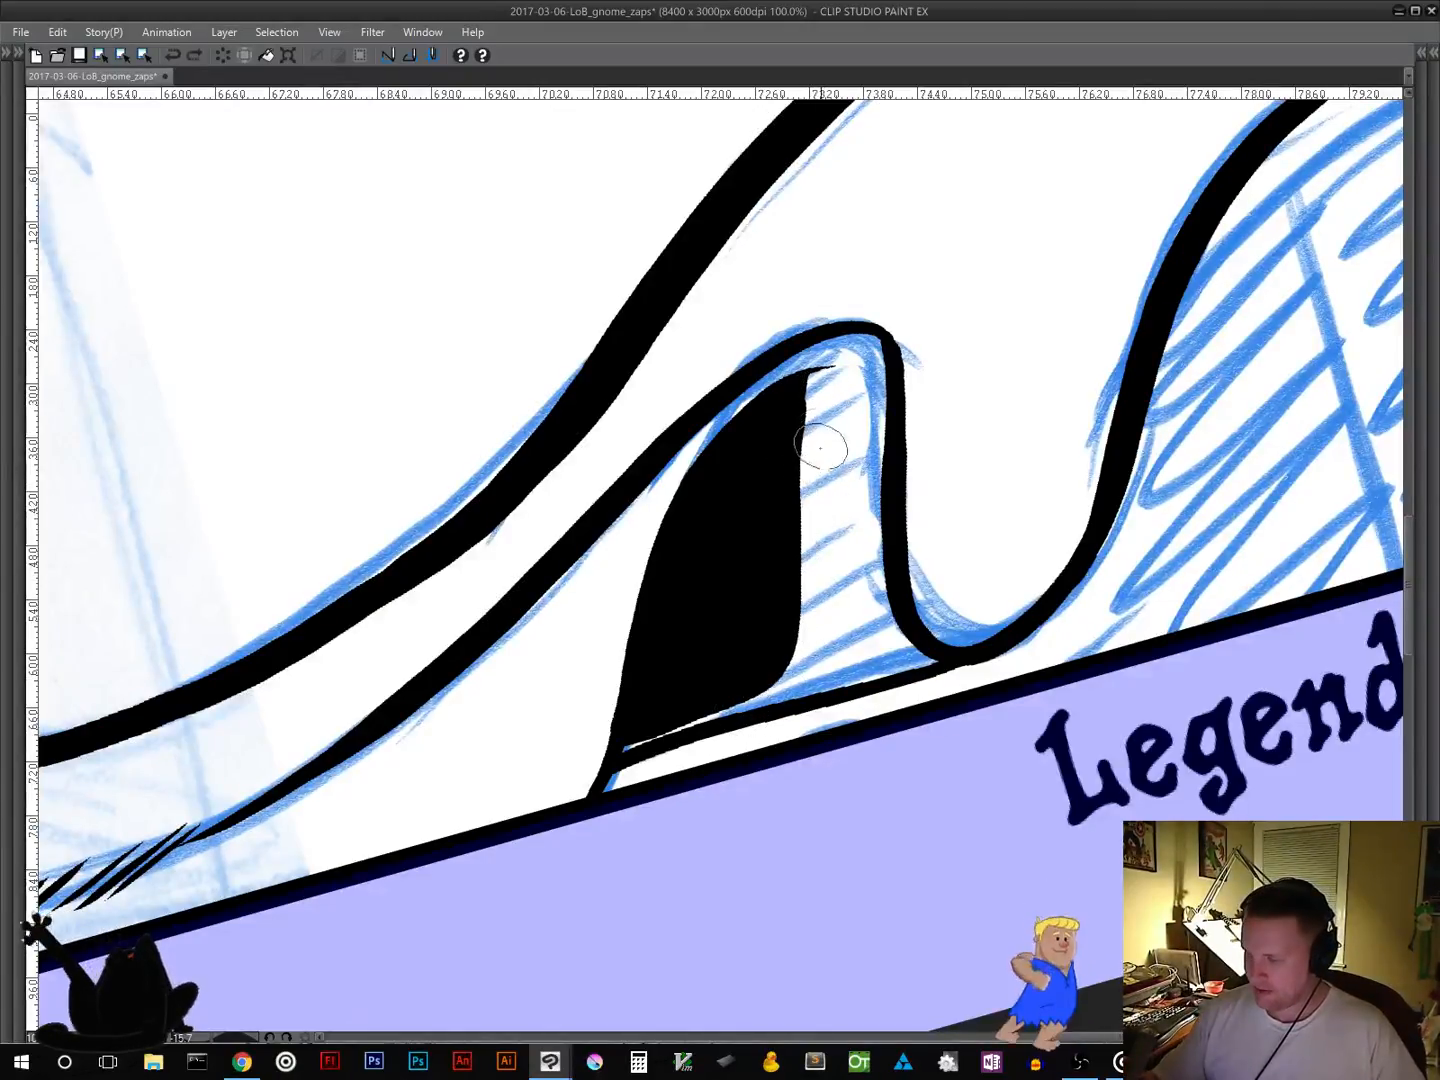
{"action": "mouse_move", "coordinate": [810, 410]}
{"action": "left_mouse_down"}
{"action": "mouse_move", "coordinate": [806, 625]}
{"action": "mouse_move", "coordinate": [842, 640]}
{"action": "left_mouse_up"}
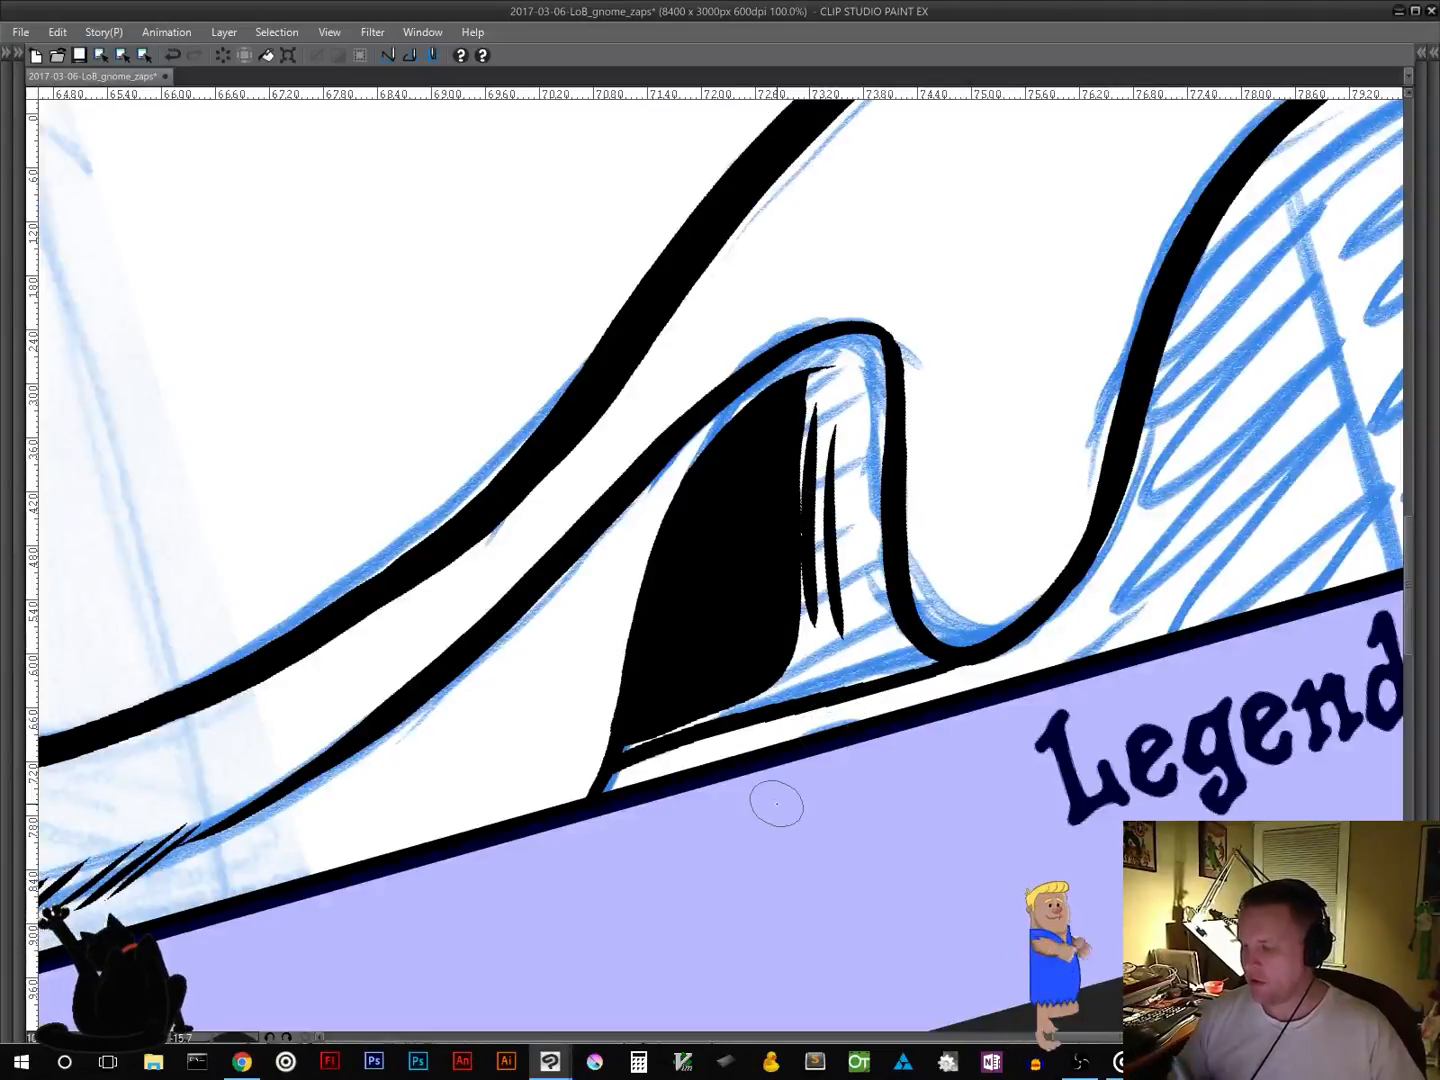
{"action": "key", "text": "ctrl+z"}
{"action": "key", "text": "ctrl+z"}
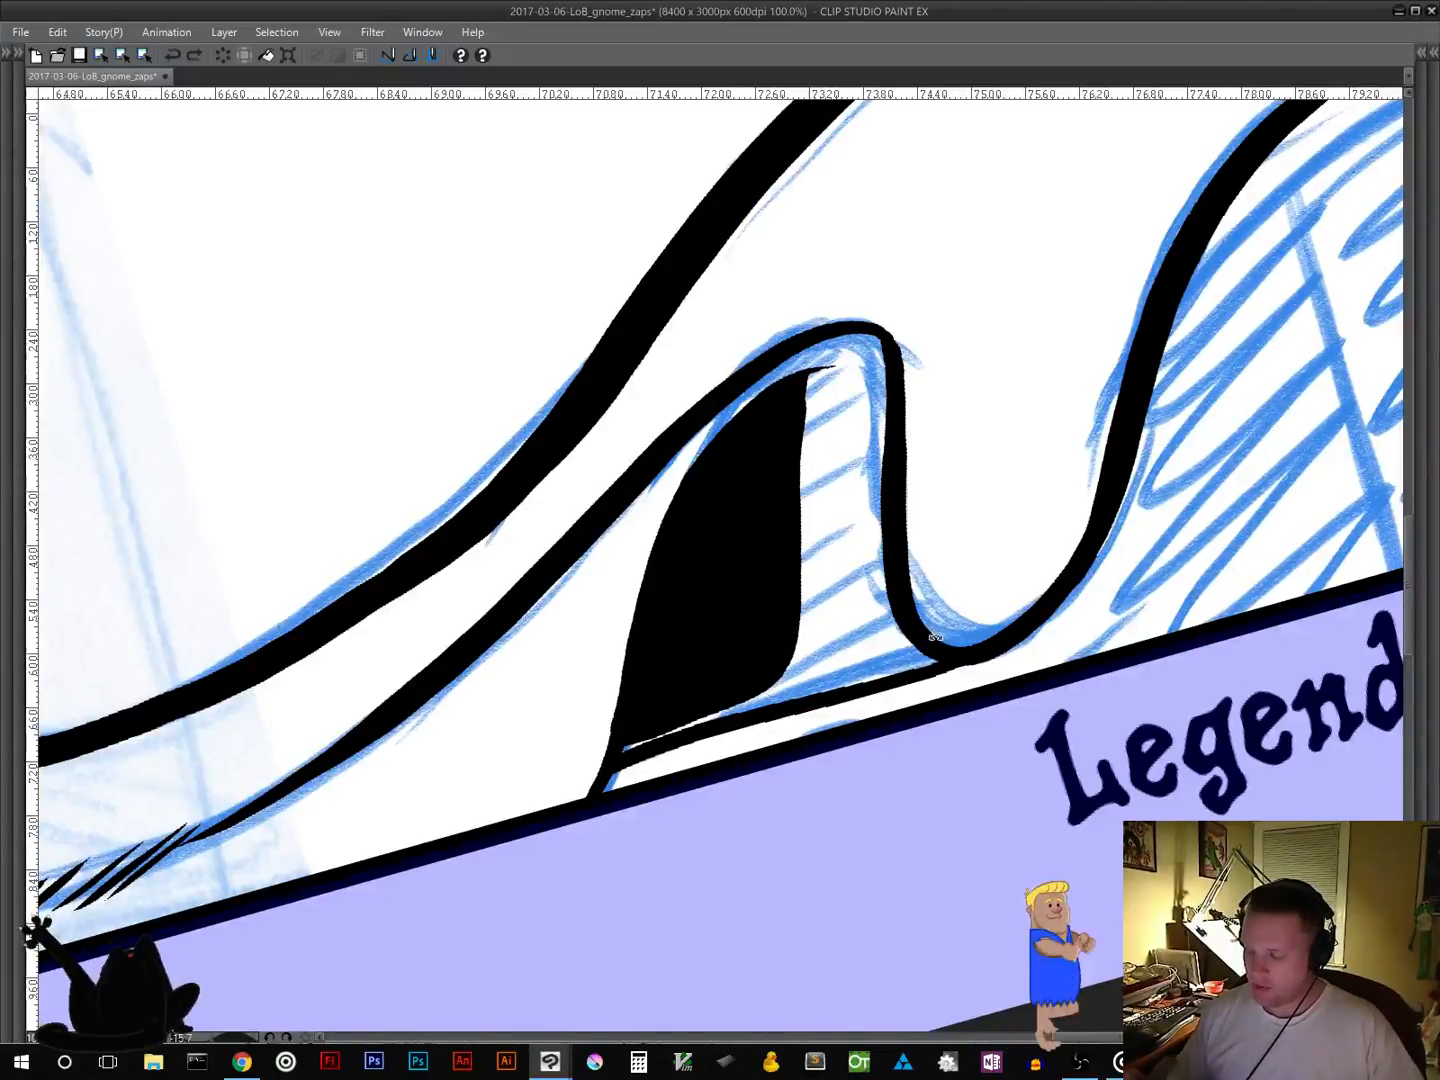
Step: Reshape the open edge of the fold's black shadow into a smooth curve and fill out its lower corner
{"action": "mouse_move", "coordinate": [953, 672]}
{"action": "left_mouse_down"}
{"action": "mouse_move", "coordinate": [938, 733]}
{"action": "mouse_move", "coordinate": [795, 850]}
{"action": "mouse_move", "coordinate": [652, 858]}
{"action": "left_mouse_up"}
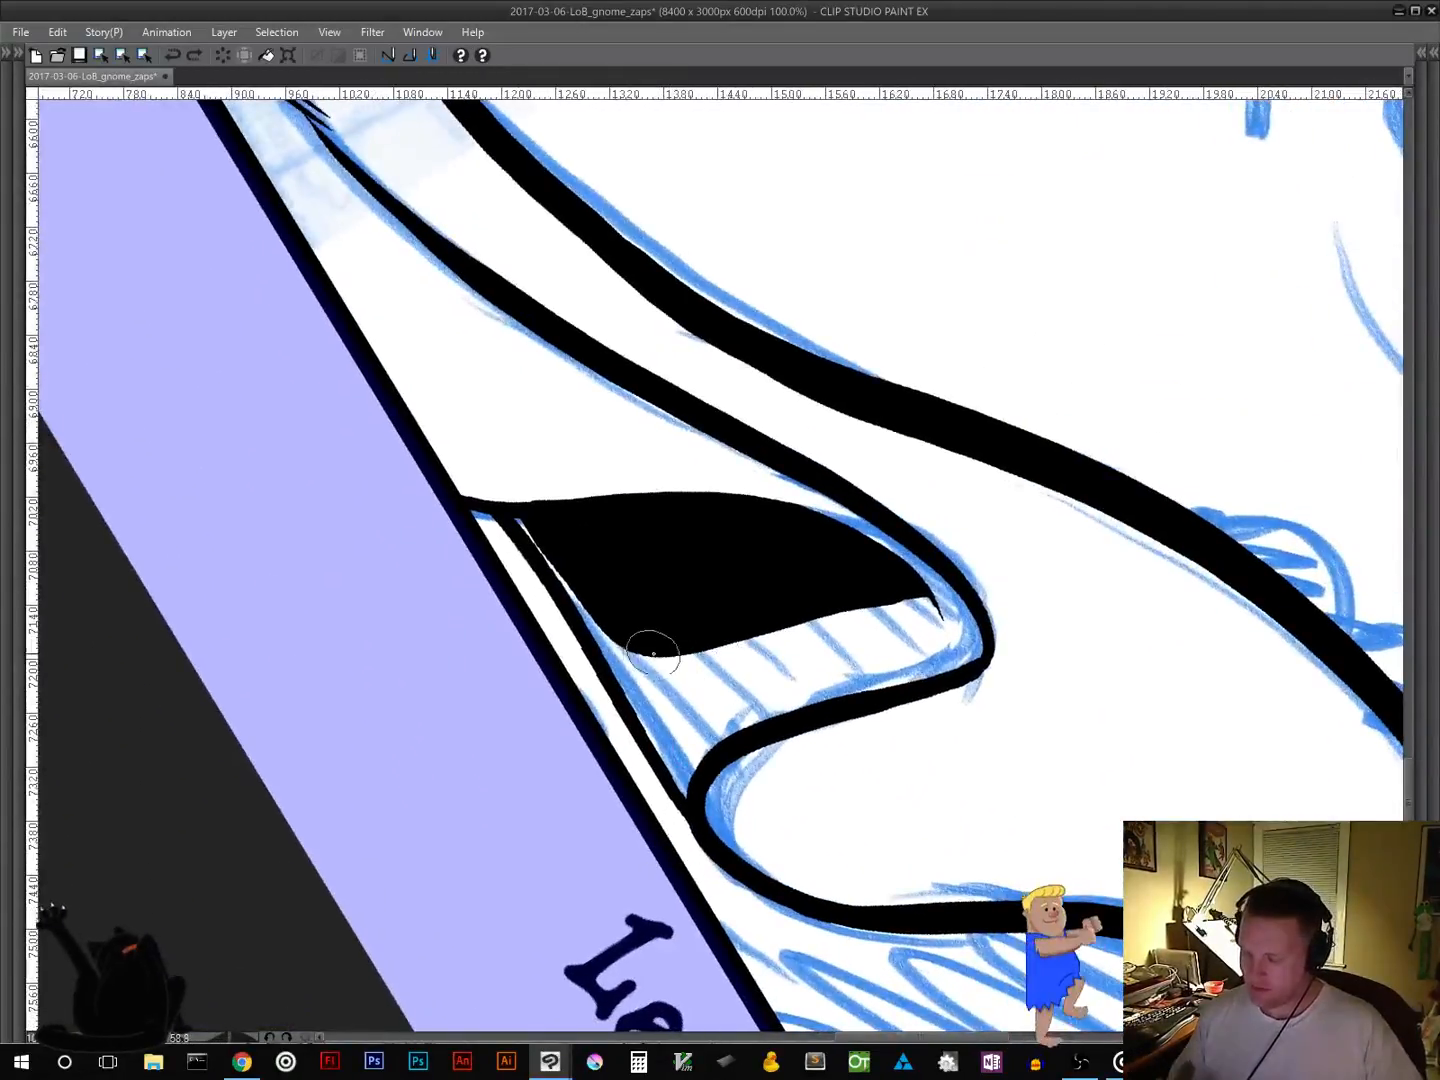
{"action": "mouse_move", "coordinate": [652, 652]}
{"action": "left_mouse_down"}
{"action": "mouse_move", "coordinate": [650, 672]}
{"action": "mouse_move", "coordinate": [842, 601]}
{"action": "mouse_move", "coordinate": [933, 603]}
{"action": "left_mouse_up"}
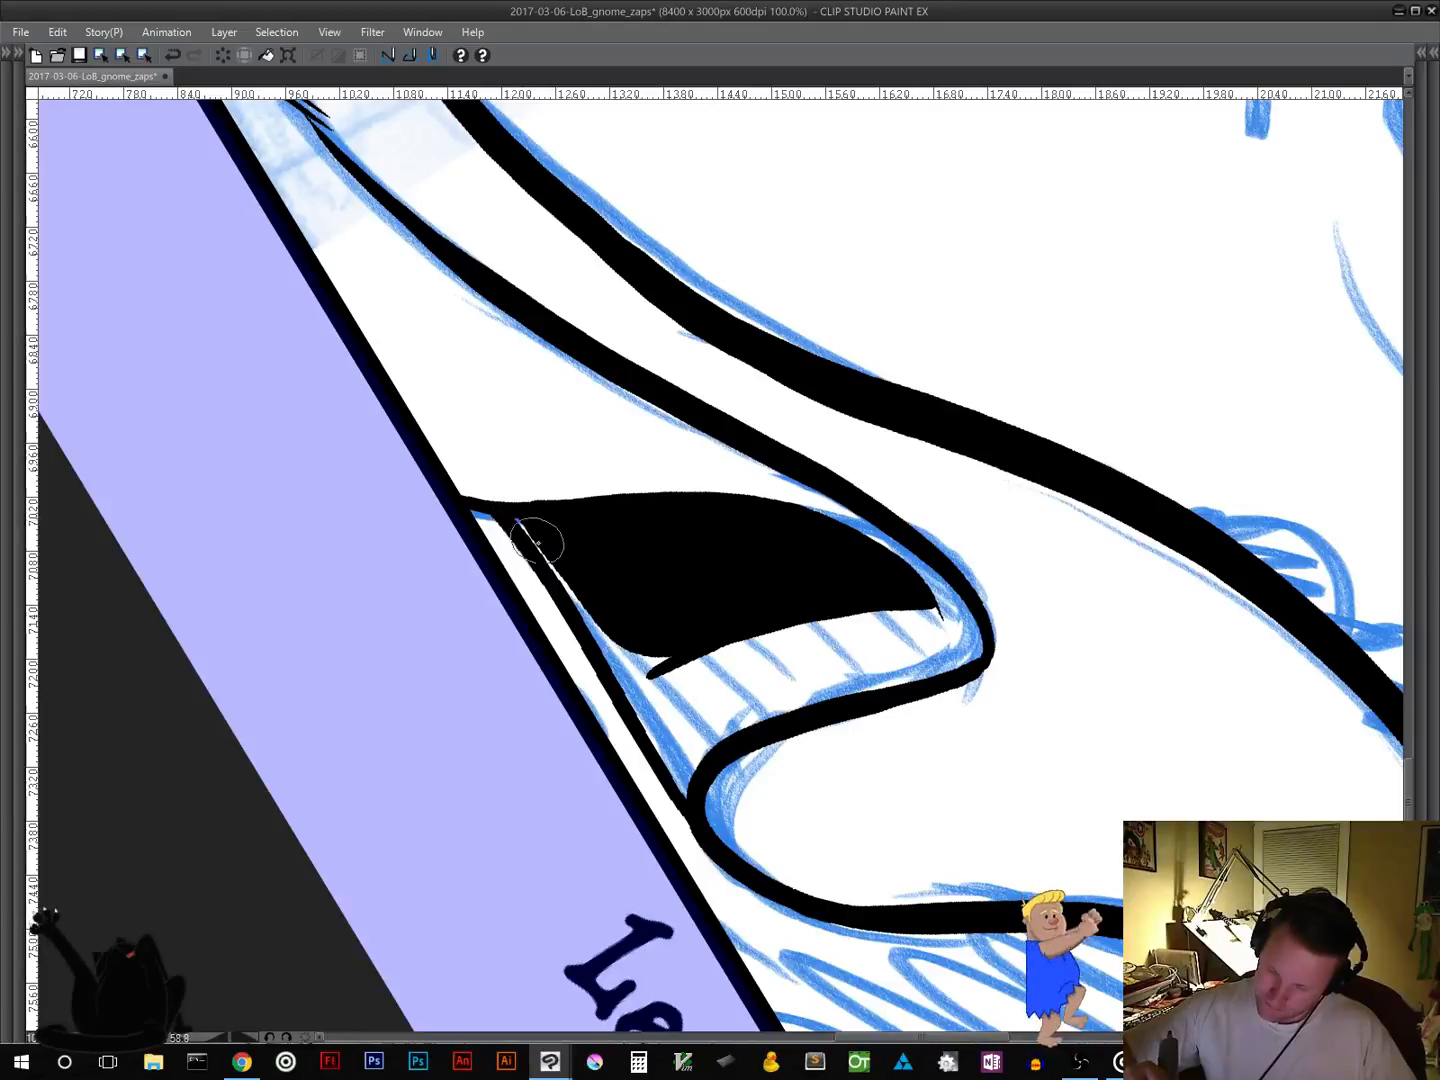
{"action": "left_click_drag", "start_coordinate": [596, 624], "coordinate": [644, 681]}
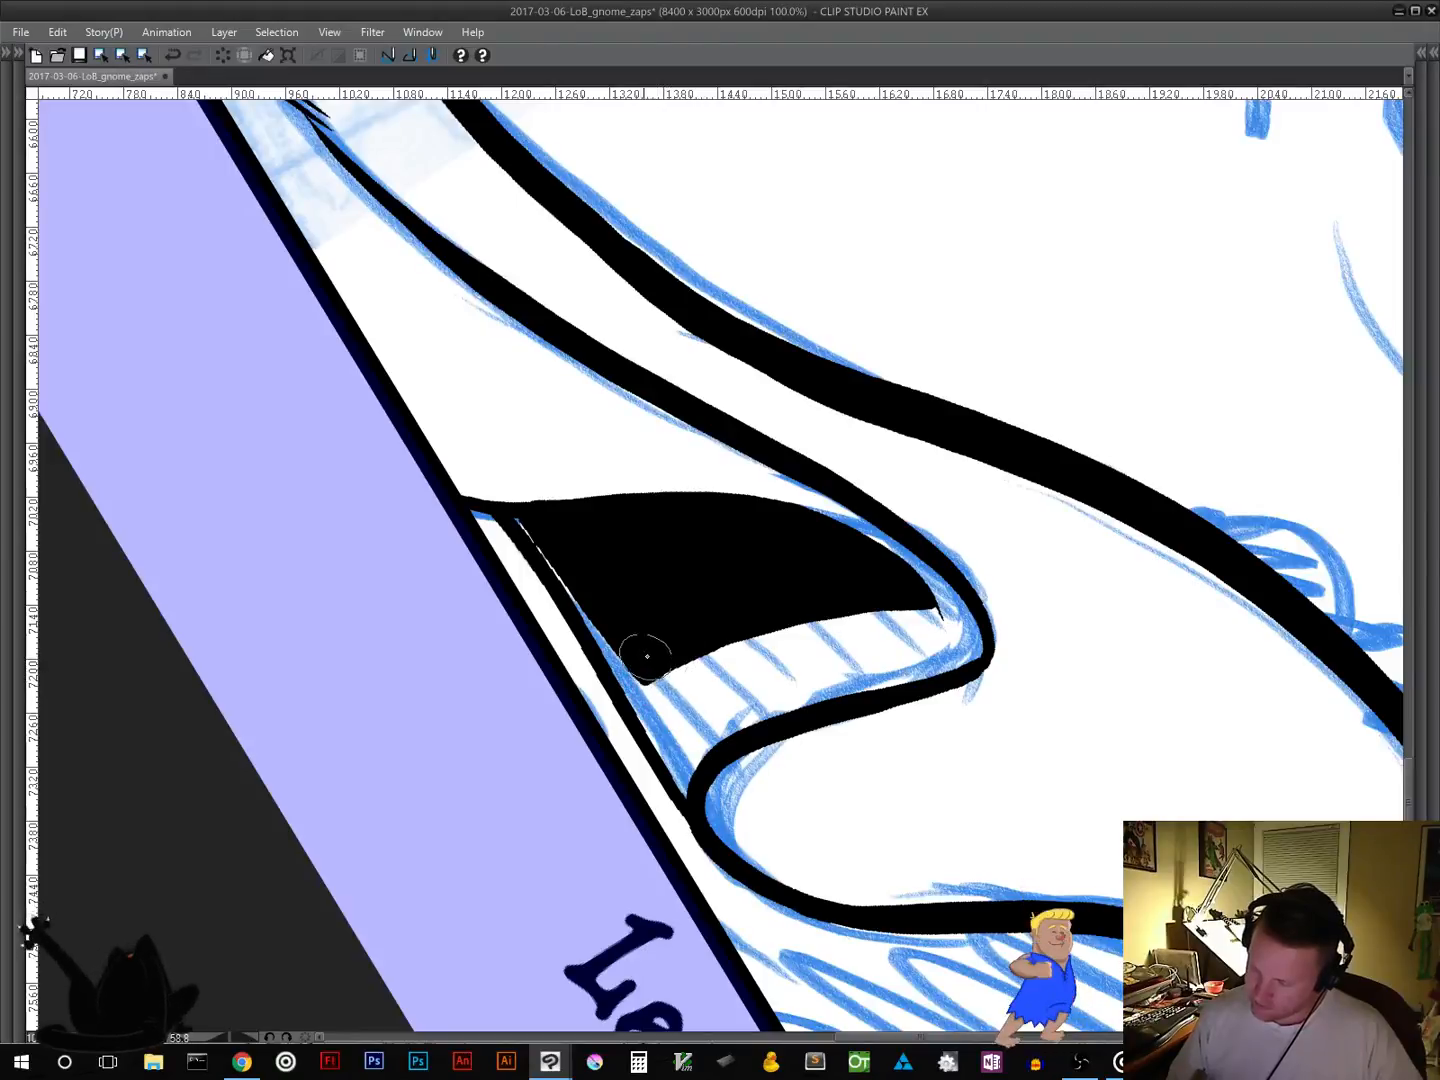
Step: Hatch tapered strokes parallel to the black shadow's open edge inside the small cloak fold, undoing the first stroke
{"action": "mouse_move", "coordinate": [652, 688]}
{"action": "left_mouse_down"}
{"action": "mouse_move", "coordinate": [775, 642]}
{"action": "mouse_move", "coordinate": [897, 622]}
{"action": "left_mouse_up"}
{"action": "key", "text": "ctrl+z"}
{"action": "left_click_drag", "start_coordinate": [1016, 672], "coordinate": [871, 579]}
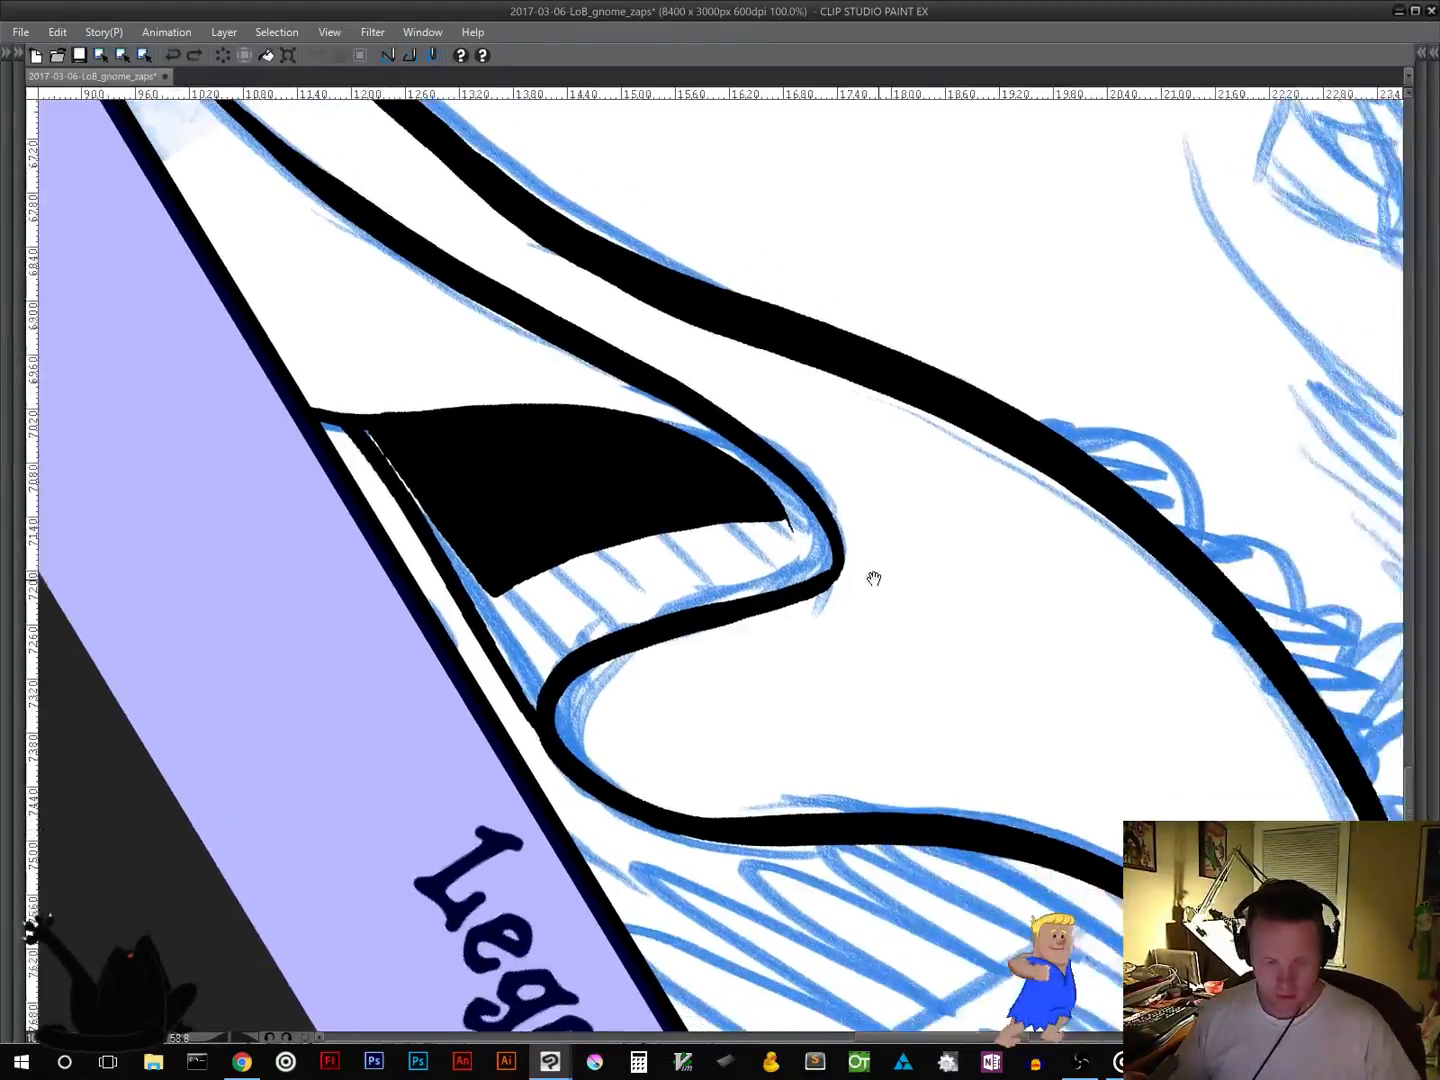
{"action": "left_click_drag", "start_coordinate": [900, 661], "coordinate": [935, 602]}
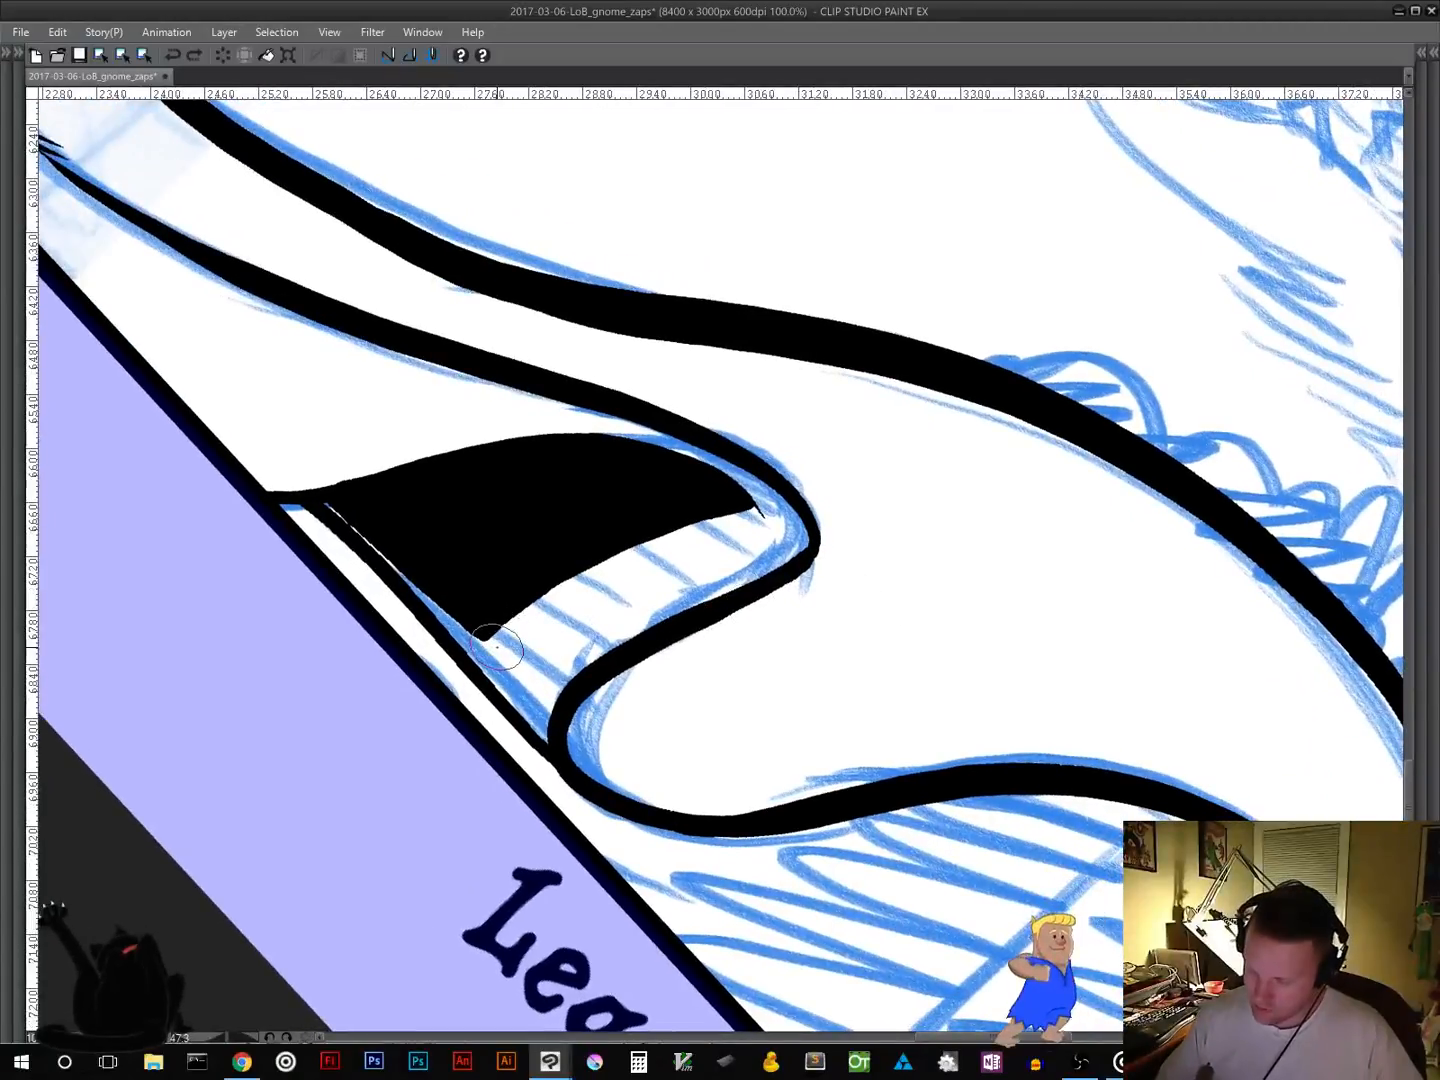
{"action": "mouse_move", "coordinate": [497, 642]}
{"action": "left_mouse_down"}
{"action": "mouse_move", "coordinate": [562, 588]}
{"action": "mouse_move", "coordinate": [730, 522]}
{"action": "left_mouse_up"}
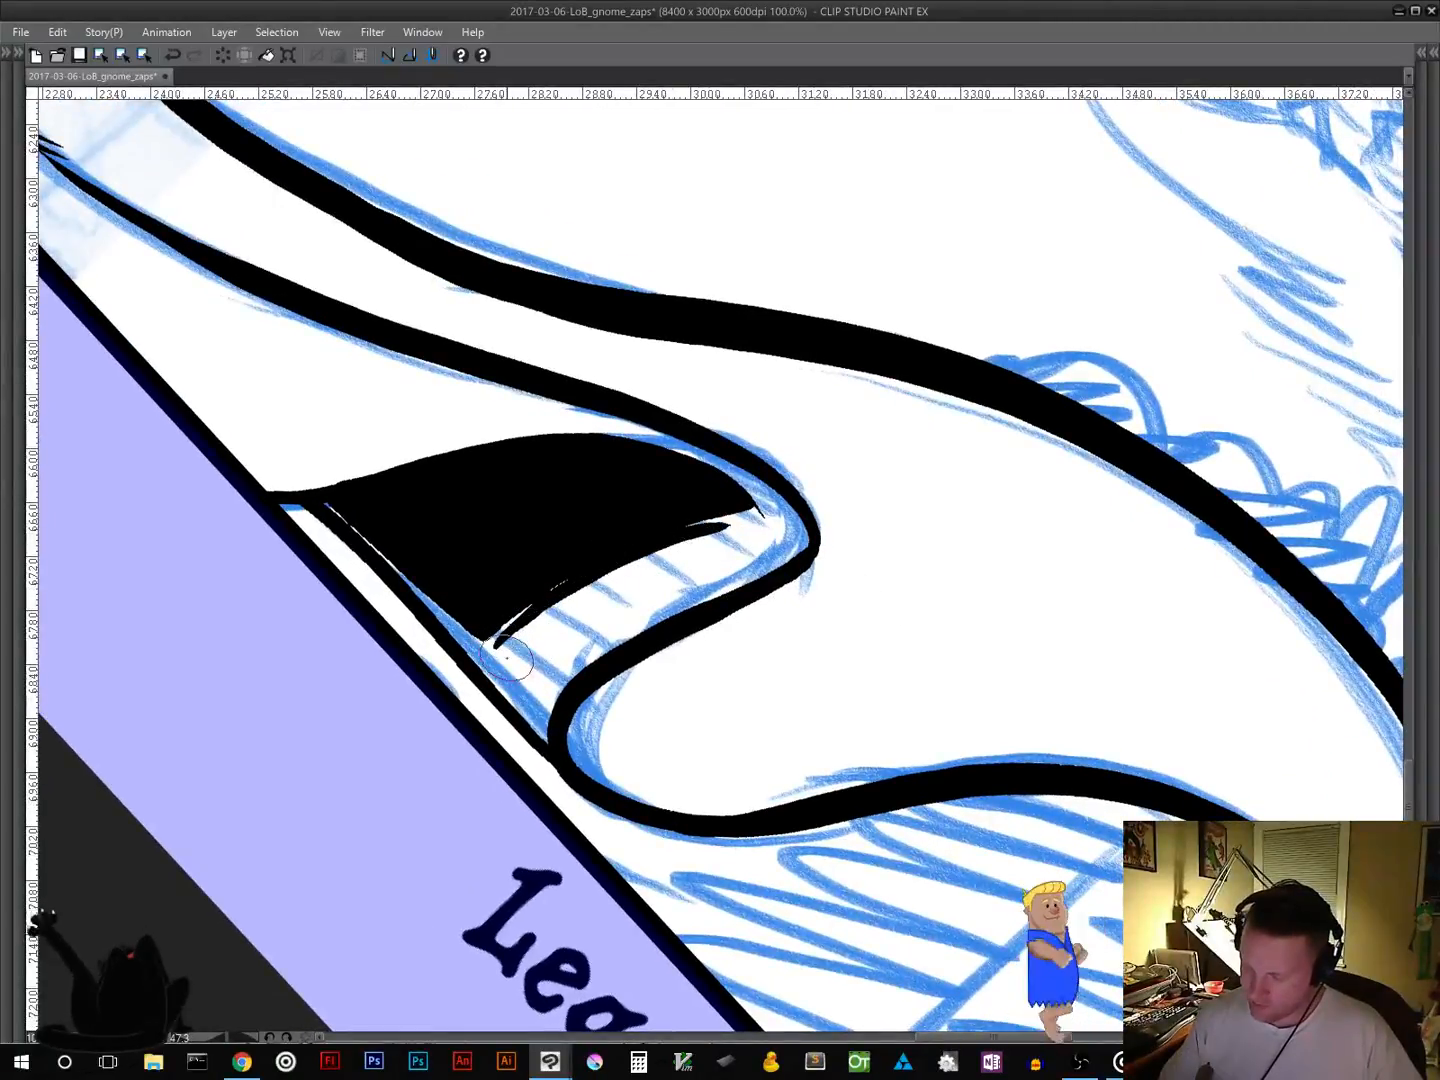
{"action": "left_click_drag", "start_coordinate": [510, 652], "coordinate": [745, 535]}
{"action": "mouse_move", "coordinate": [522, 663]}
{"action": "left_mouse_down"}
{"action": "mouse_move", "coordinate": [719, 552]}
{"action": "mouse_move", "coordinate": [642, 598]}
{"action": "mouse_move", "coordinate": [750, 568]}
{"action": "mouse_move", "coordinate": [772, 545]}
{"action": "left_mouse_up"}
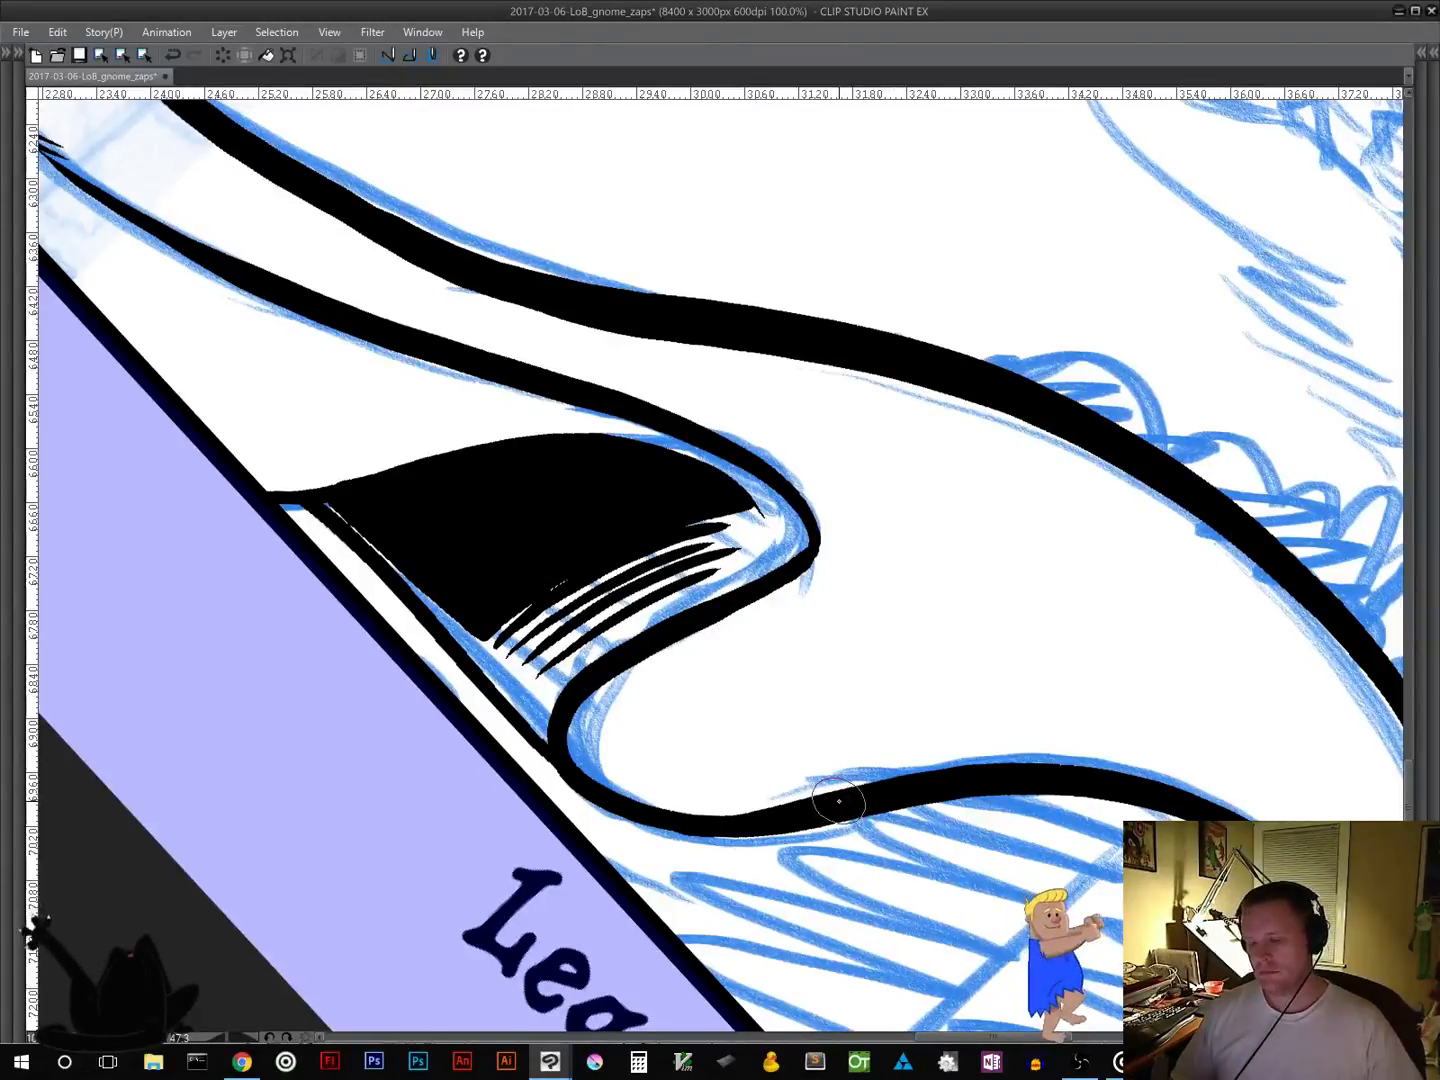
Step: Extend the black shadow's corner down toward the fold's bottom edge and touch up the shading near the peak
{"action": "mouse_move", "coordinate": [396, 562]}
{"action": "left_mouse_down"}
{"action": "mouse_move", "coordinate": [475, 645]}
{"action": "mouse_move", "coordinate": [458, 594]}
{"action": "mouse_move", "coordinate": [476, 647]}
{"action": "mouse_move", "coordinate": [499, 621]}
{"action": "mouse_move", "coordinate": [473, 634]}
{"action": "mouse_move", "coordinate": [609, 558]}
{"action": "left_mouse_up"}
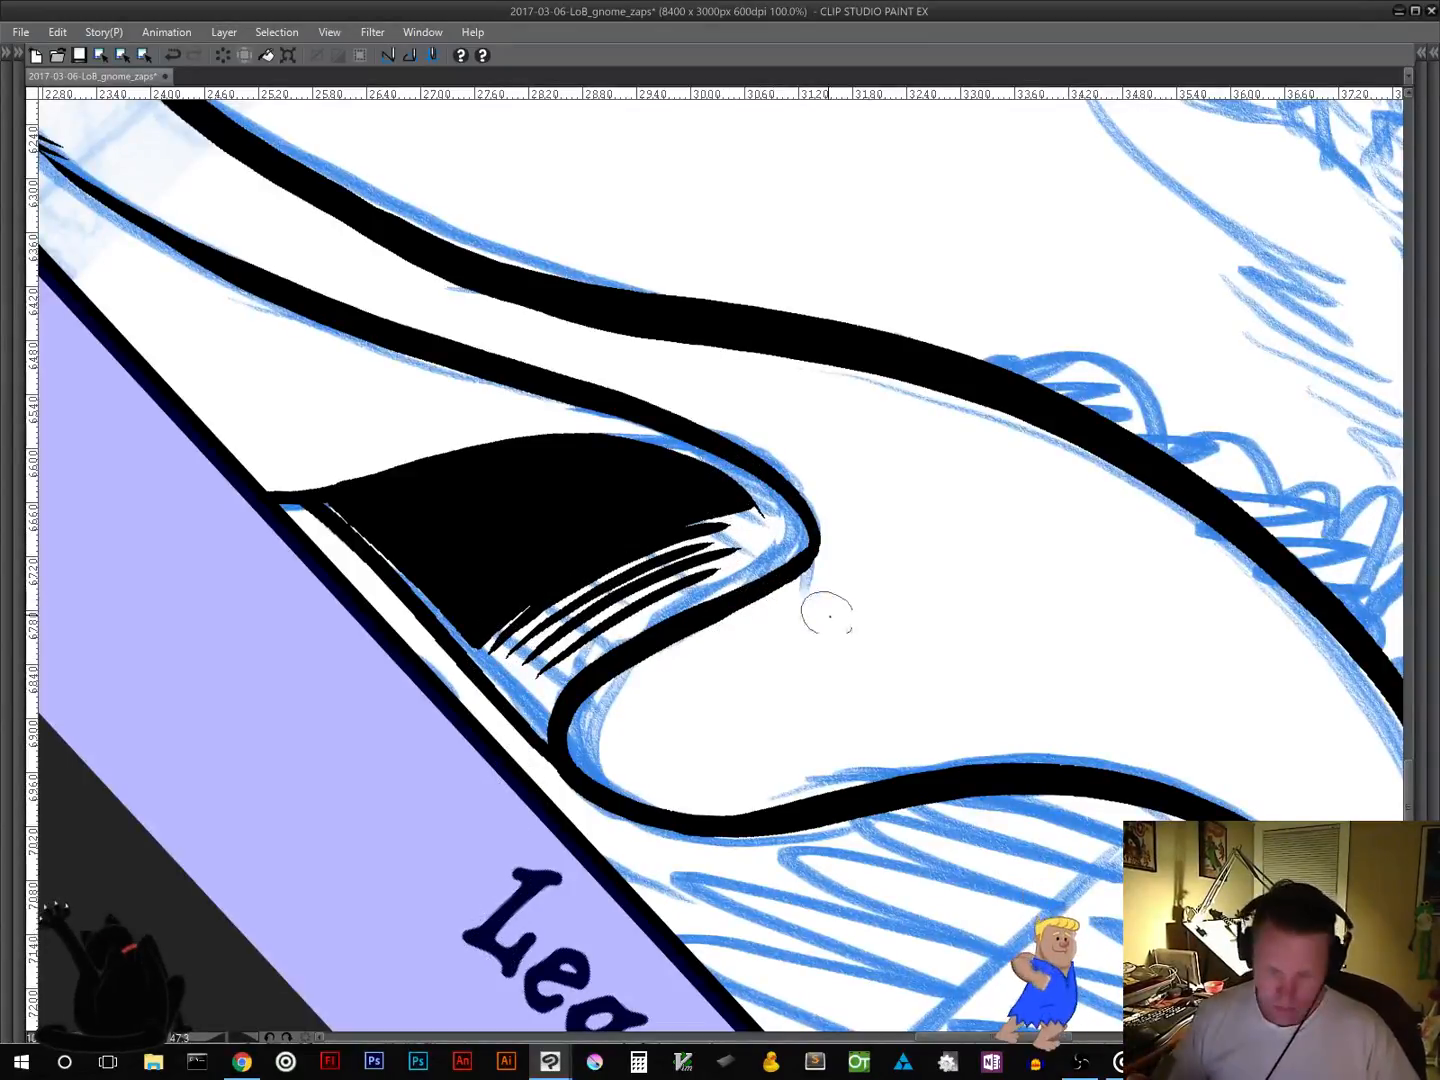
{"action": "mouse_move", "coordinate": [1012, 582]}
{"action": "left_mouse_down"}
{"action": "mouse_move", "coordinate": [877, 334]}
{"action": "mouse_move", "coordinate": [768, 378]}
{"action": "left_mouse_up"}
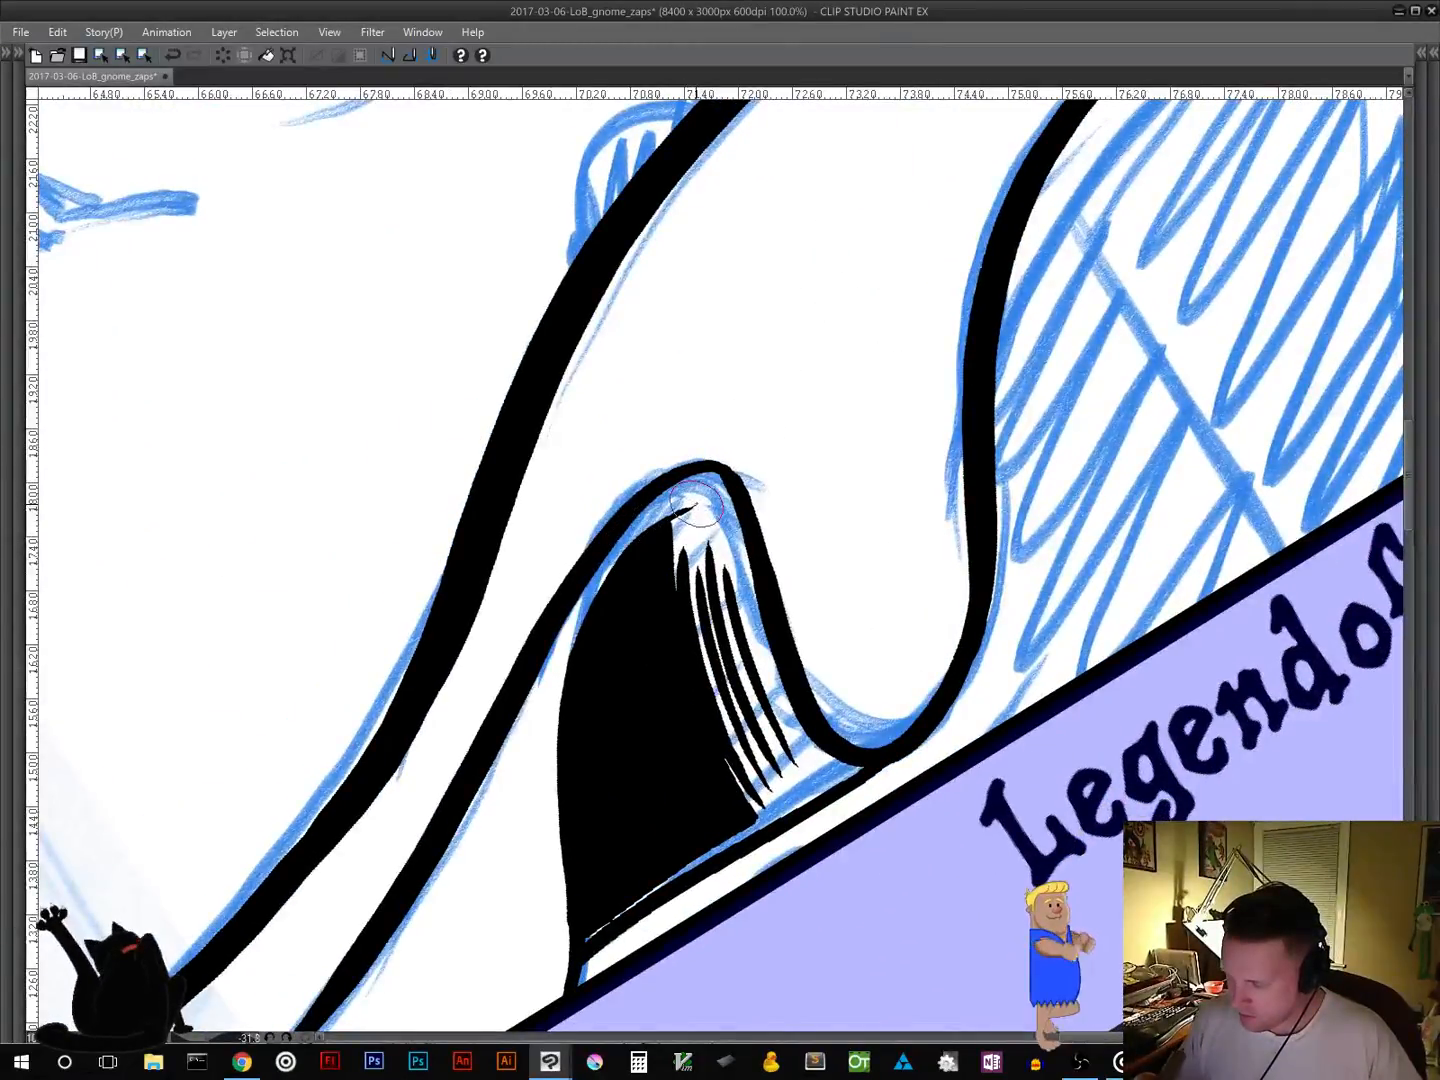
{"action": "mouse_move", "coordinate": [696, 505]}
{"action": "left_mouse_down"}
{"action": "mouse_move", "coordinate": [656, 526]}
{"action": "mouse_move", "coordinate": [694, 506]}
{"action": "mouse_move", "coordinate": [661, 560]}
{"action": "mouse_move", "coordinate": [684, 513]}
{"action": "mouse_move", "coordinate": [685, 611]}
{"action": "left_mouse_up"}
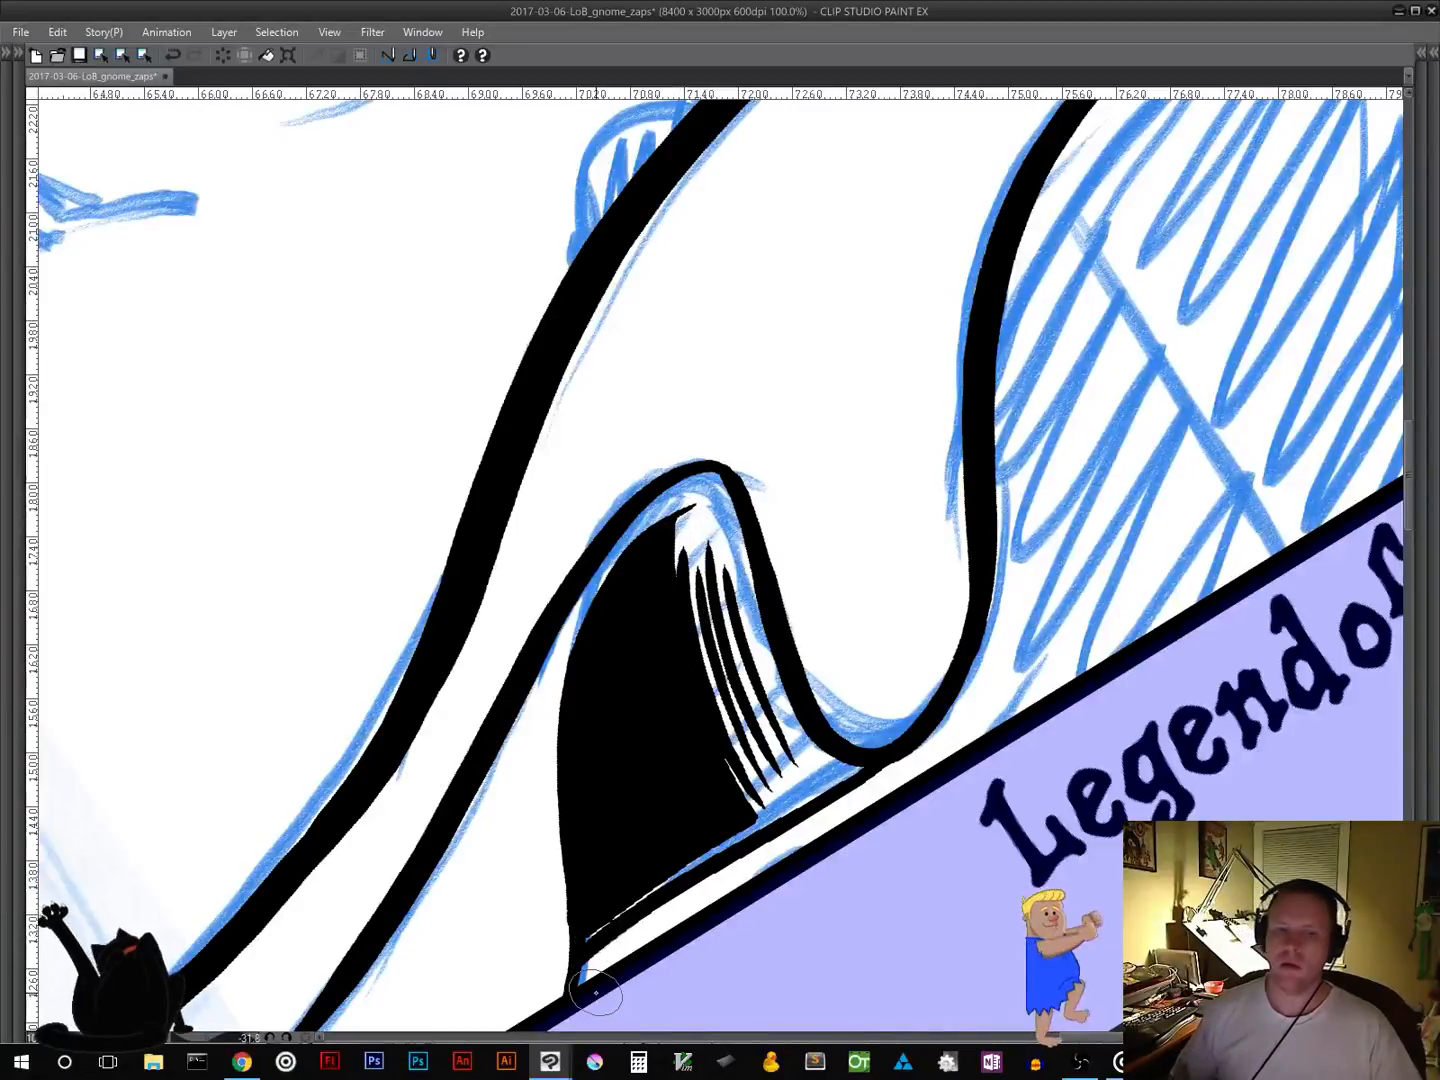
Step: Add four tapered hatching strokes beneath the cloak's thick upper edge, near the curve toward the tail tip
{"action": "left_click_drag", "start_coordinate": [904, 656], "coordinate": [804, 524]}
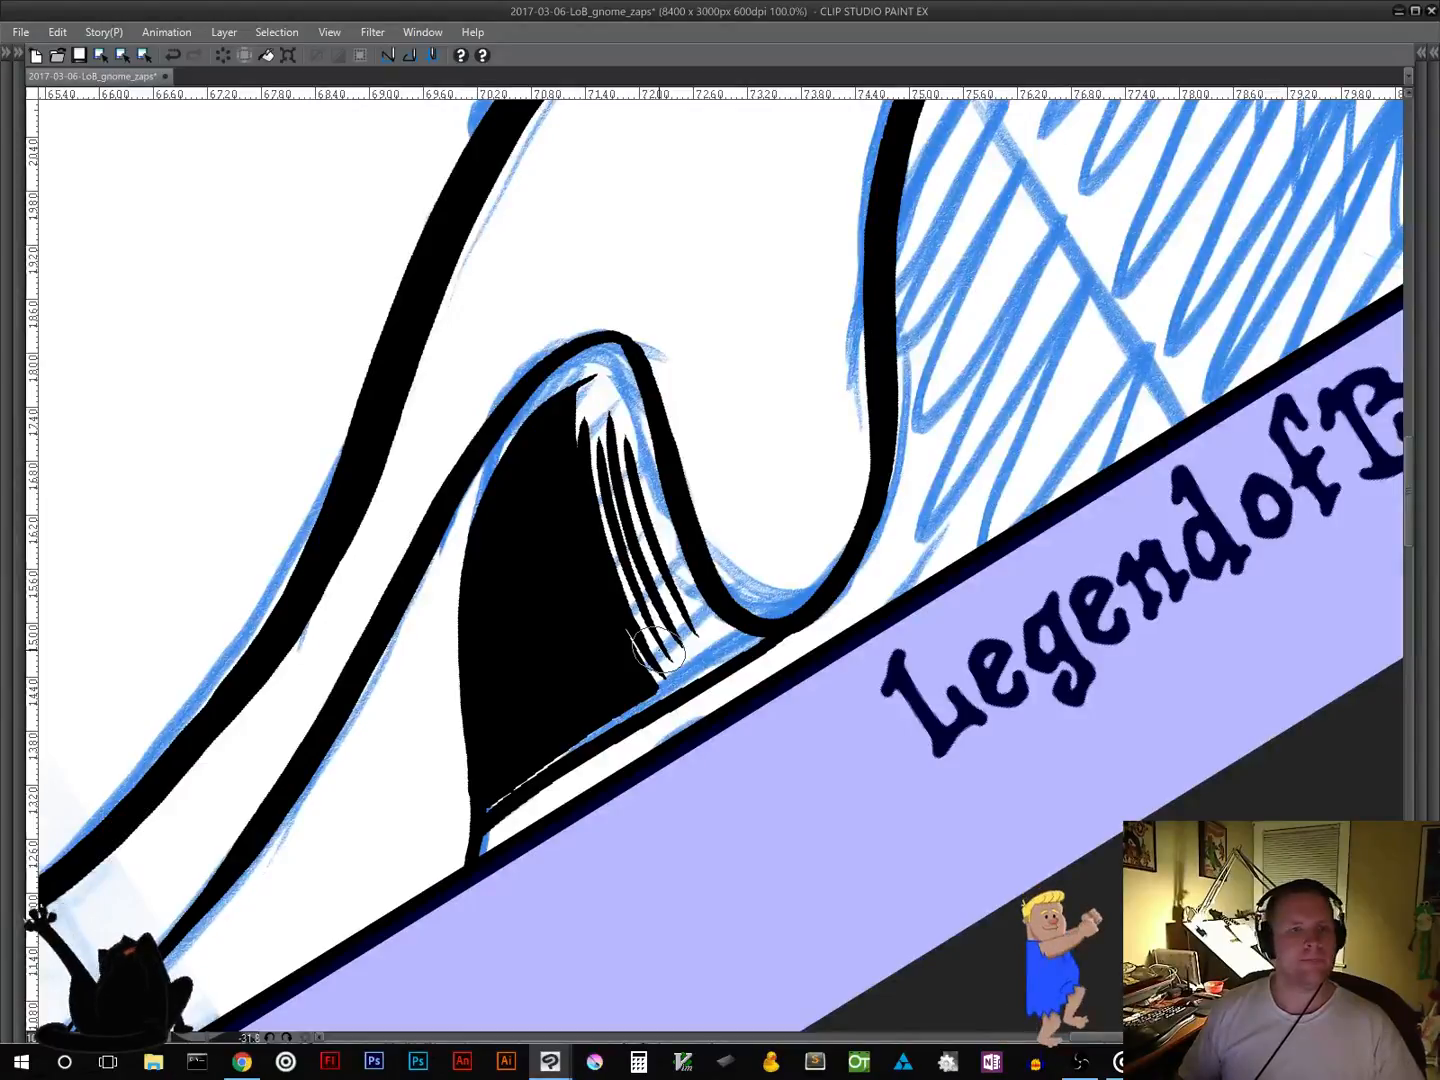
{"action": "left_click_drag", "start_coordinate": [979, 344], "coordinate": [858, 852]}
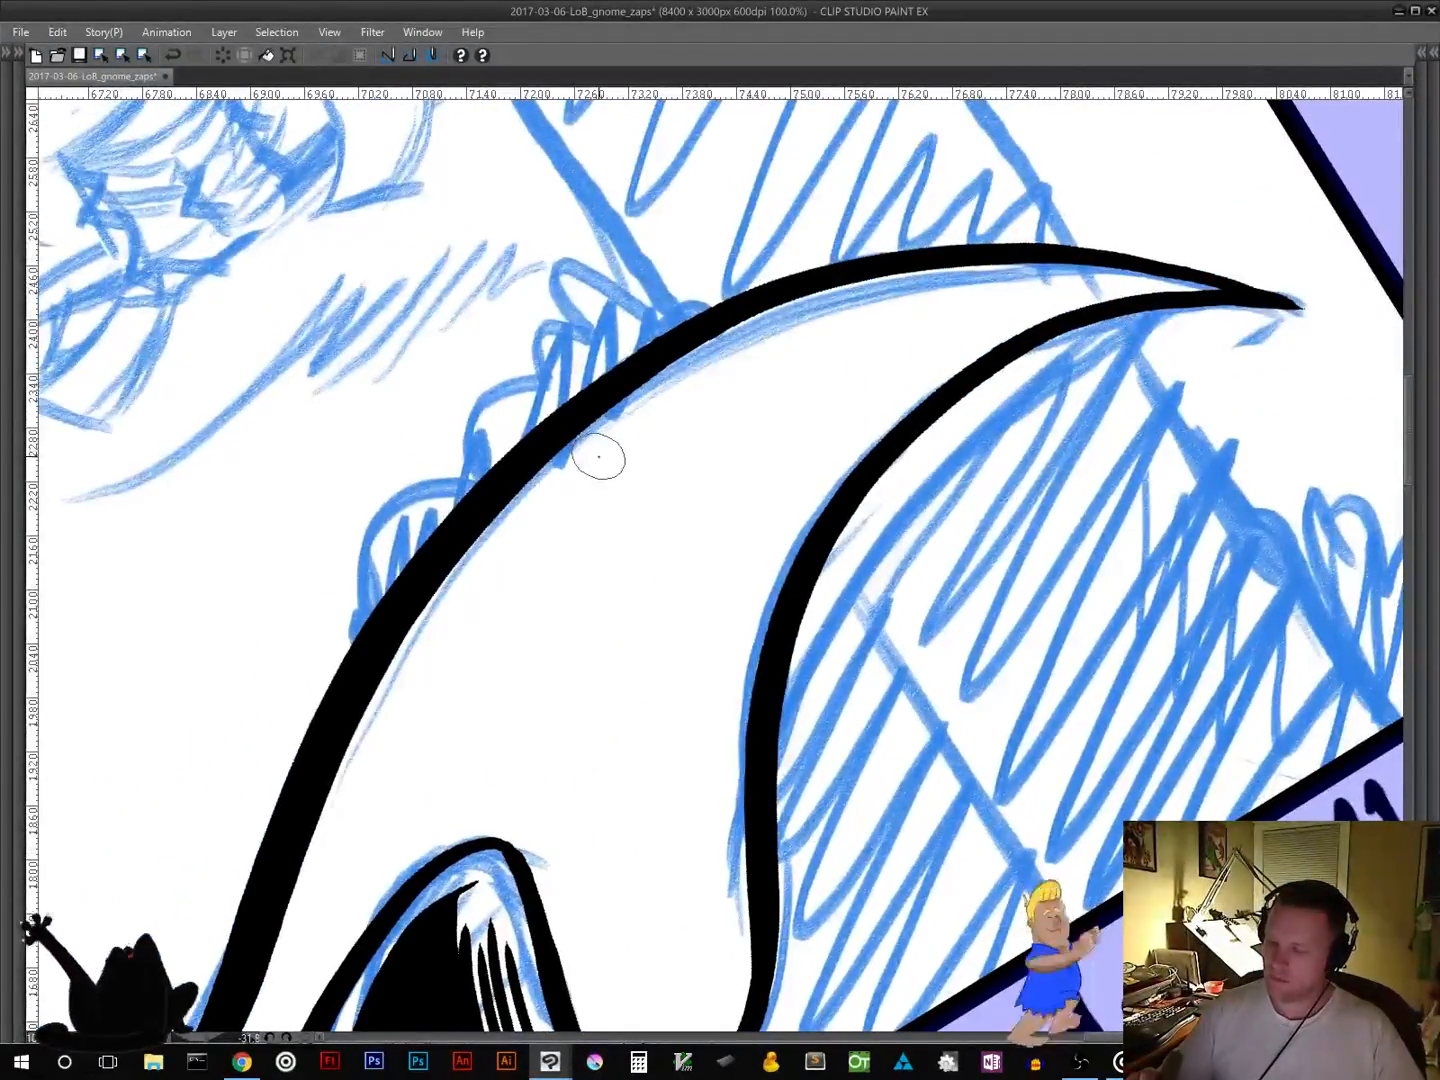
{"action": "left_click_drag", "start_coordinate": [600, 453], "coordinate": [810, 318]}
{"action": "left_click_drag", "start_coordinate": [645, 437], "coordinate": [848, 313]}
{"action": "left_click_drag", "start_coordinate": [736, 388], "coordinate": [890, 314]}
{"action": "left_click_drag", "start_coordinate": [826, 352], "coordinate": [916, 320]}
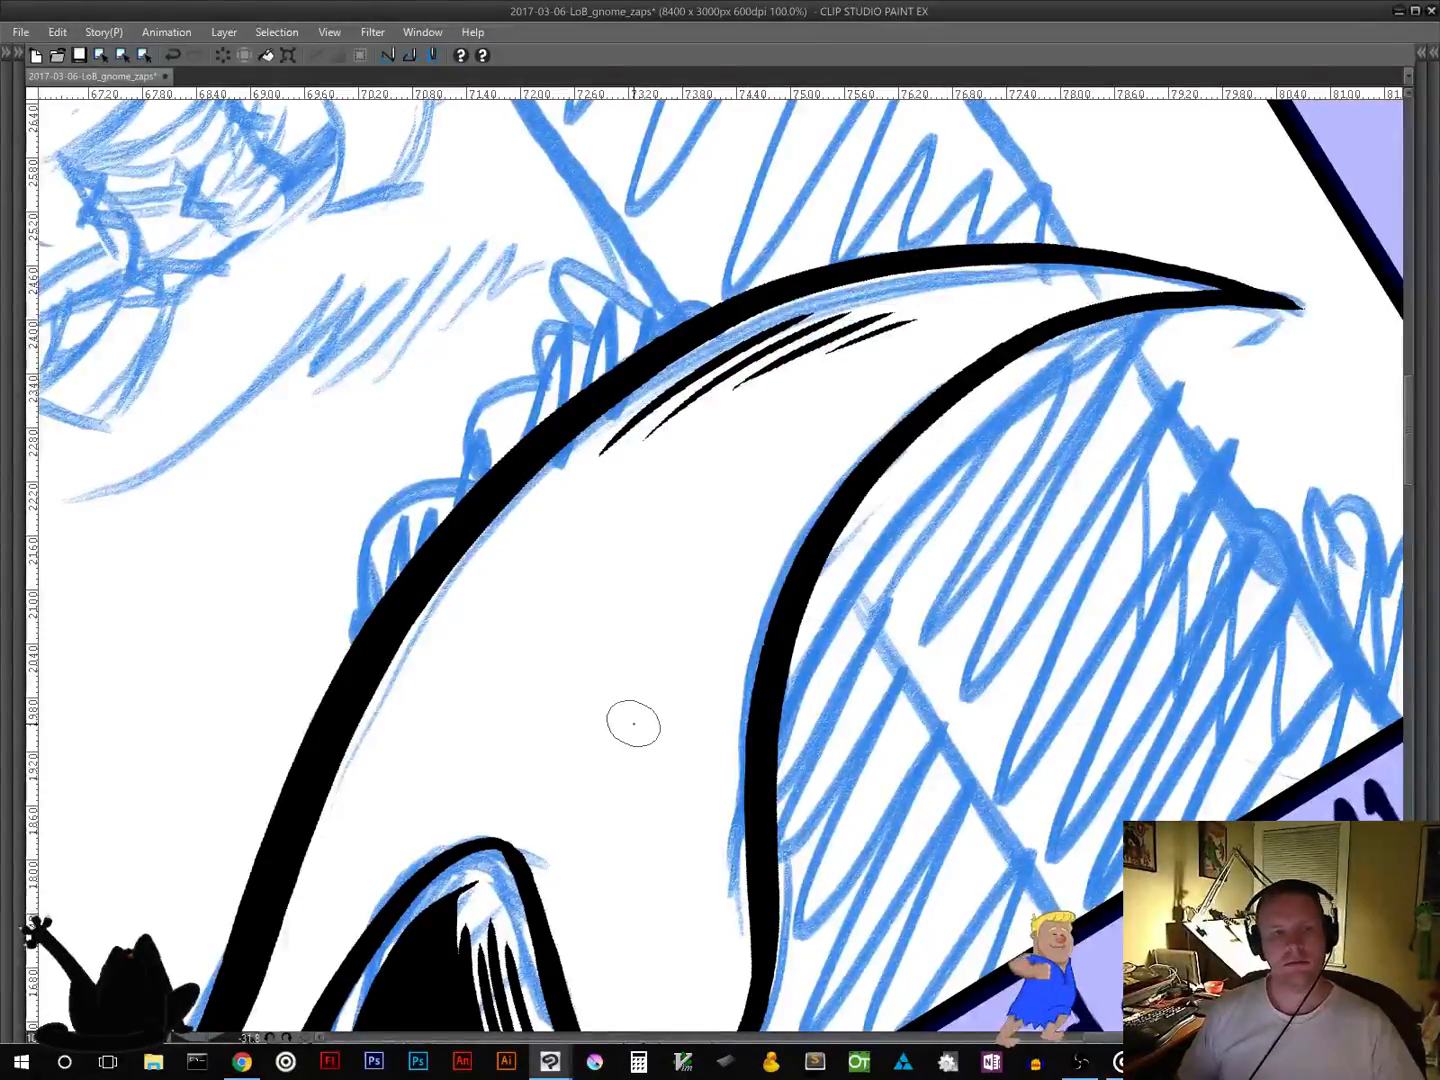
Step: Thicken the collar's outer line along its lower curve beside the cloak folds and smooth its outer side
{"action": "left_click_drag", "start_coordinate": [634, 723], "coordinate": [1204, 315]}
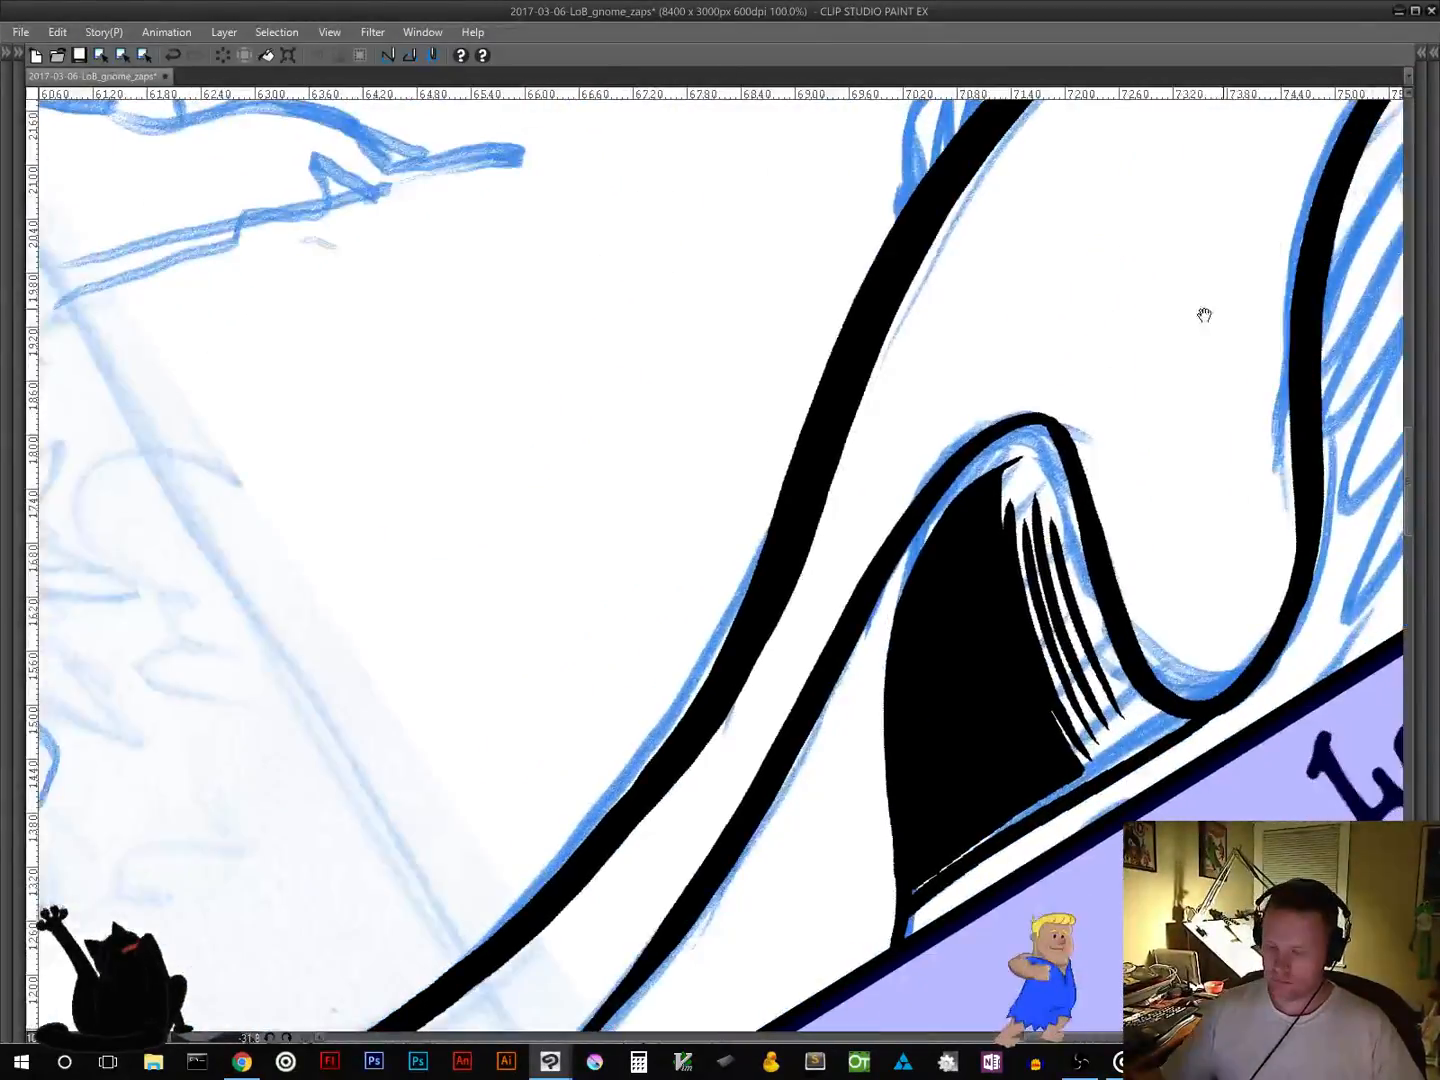
{"action": "left_click_drag", "start_coordinate": [406, 889], "coordinate": [1147, 347]}
{"action": "left_click_drag", "start_coordinate": [472, 862], "coordinate": [929, 257]}
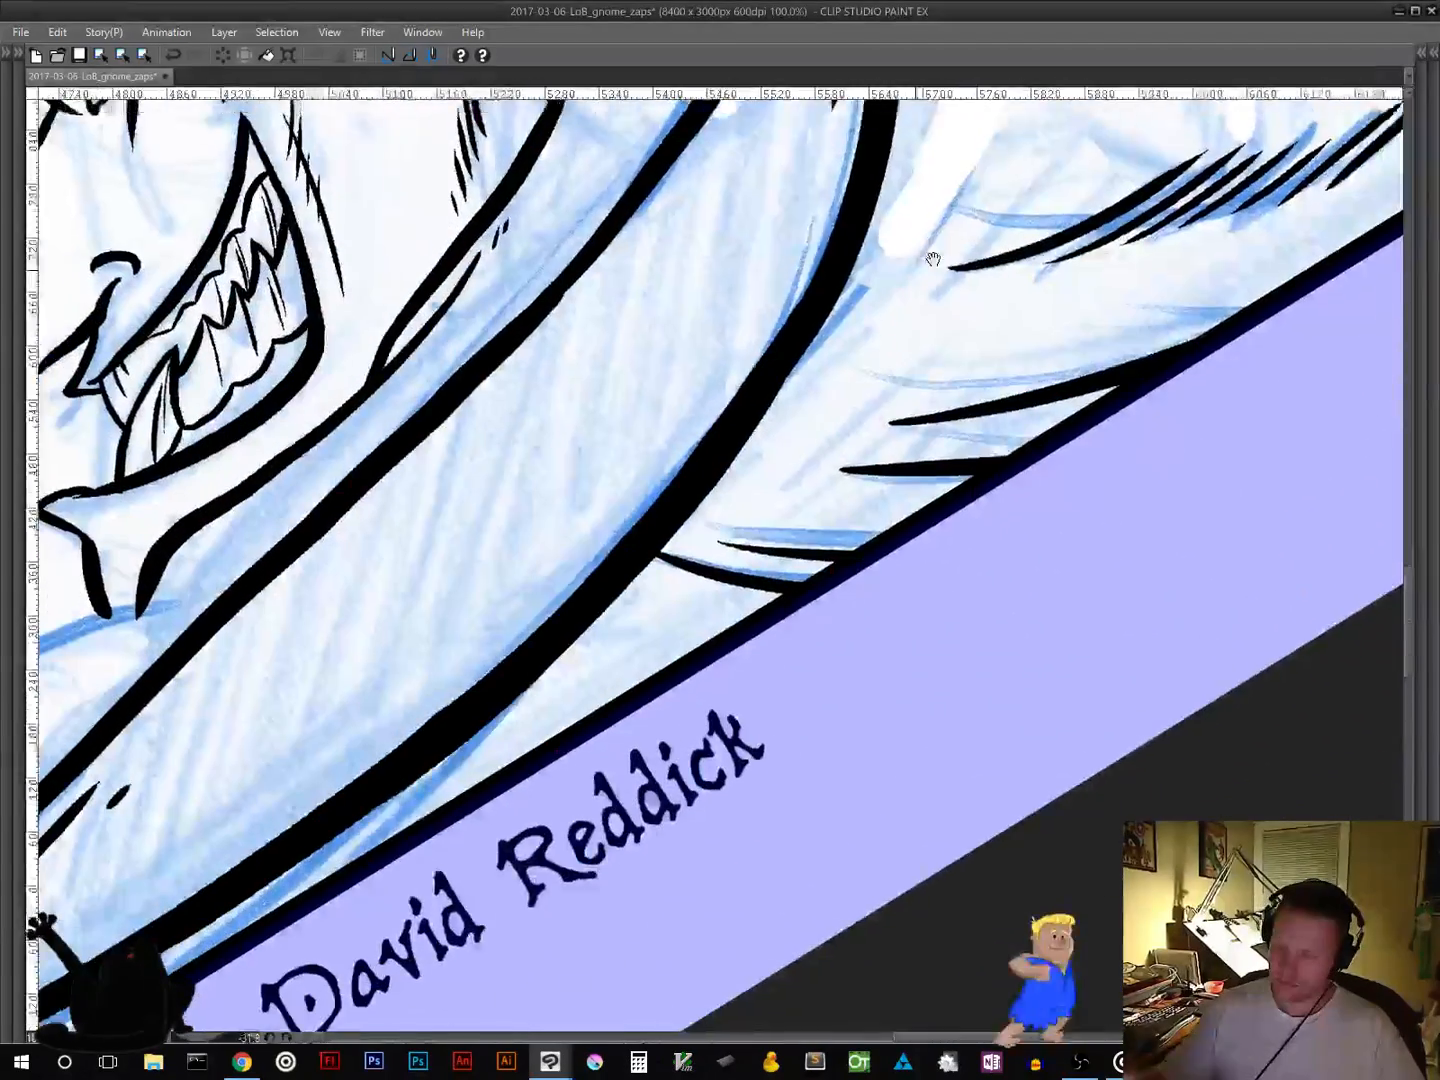
{"action": "left_click_drag", "start_coordinate": [615, 677], "coordinate": [890, 450]}
{"action": "left_click_drag", "start_coordinate": [569, 656], "coordinate": [659, 579]}
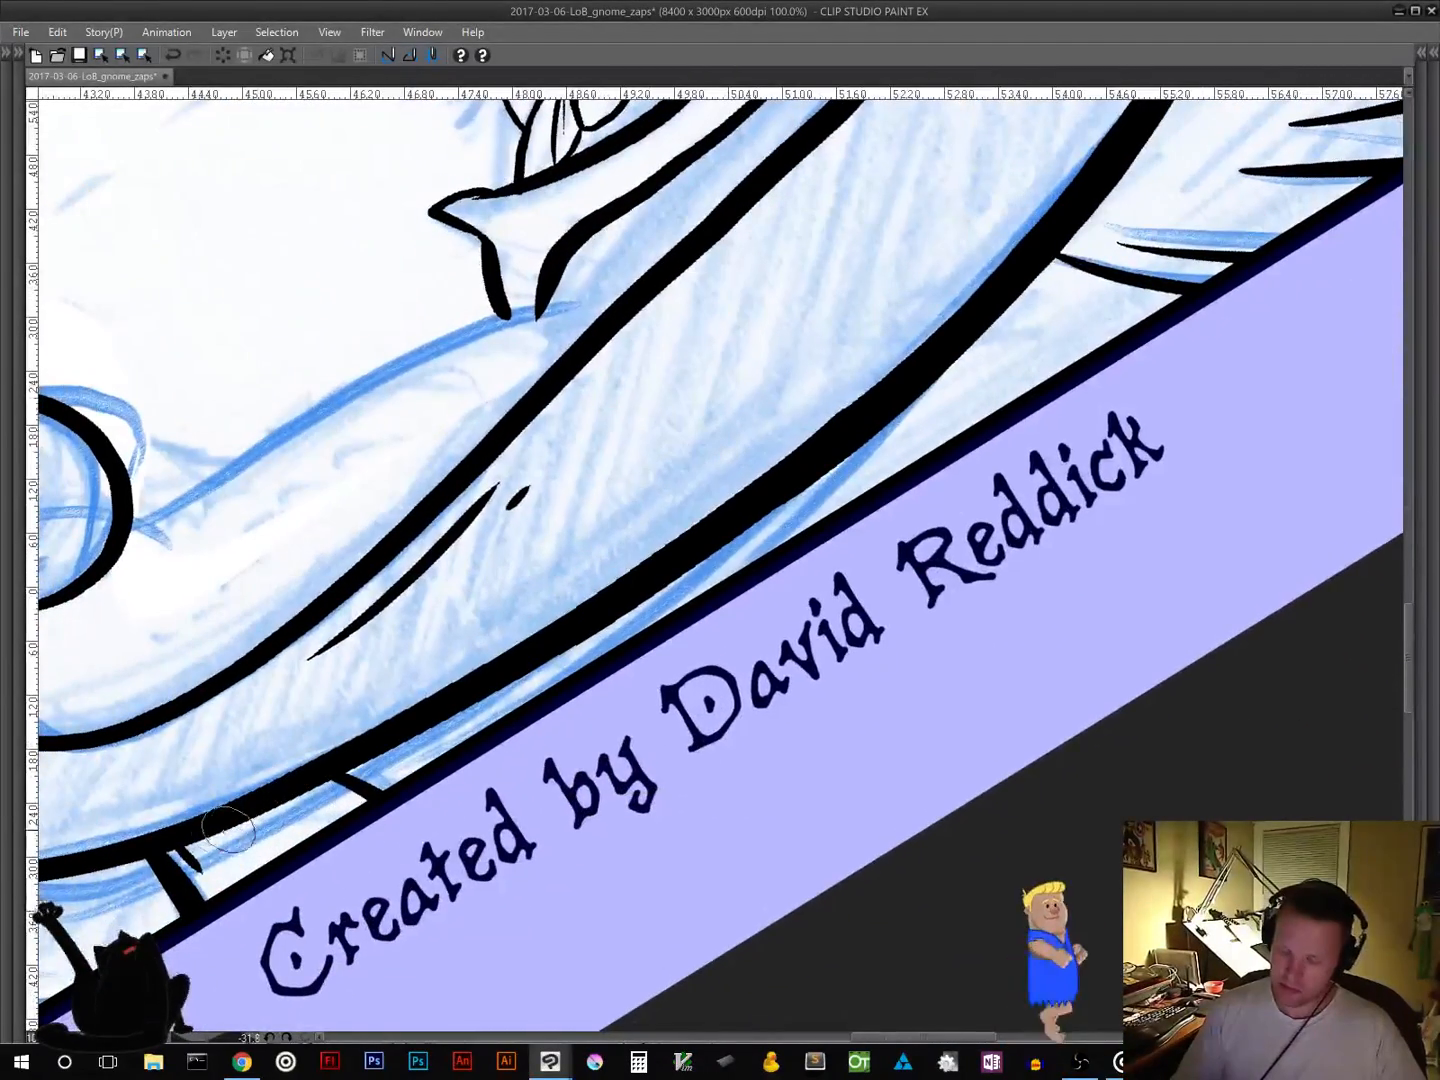
{"action": "mouse_move", "coordinate": [195, 833]}
{"action": "left_mouse_down"}
{"action": "mouse_move", "coordinate": [490, 690]}
{"action": "mouse_move", "coordinate": [765, 513]}
{"action": "mouse_move", "coordinate": [1016, 315]}
{"action": "mouse_move", "coordinate": [1160, 143]}
{"action": "mouse_move", "coordinate": [745, 533]}
{"action": "left_mouse_up"}
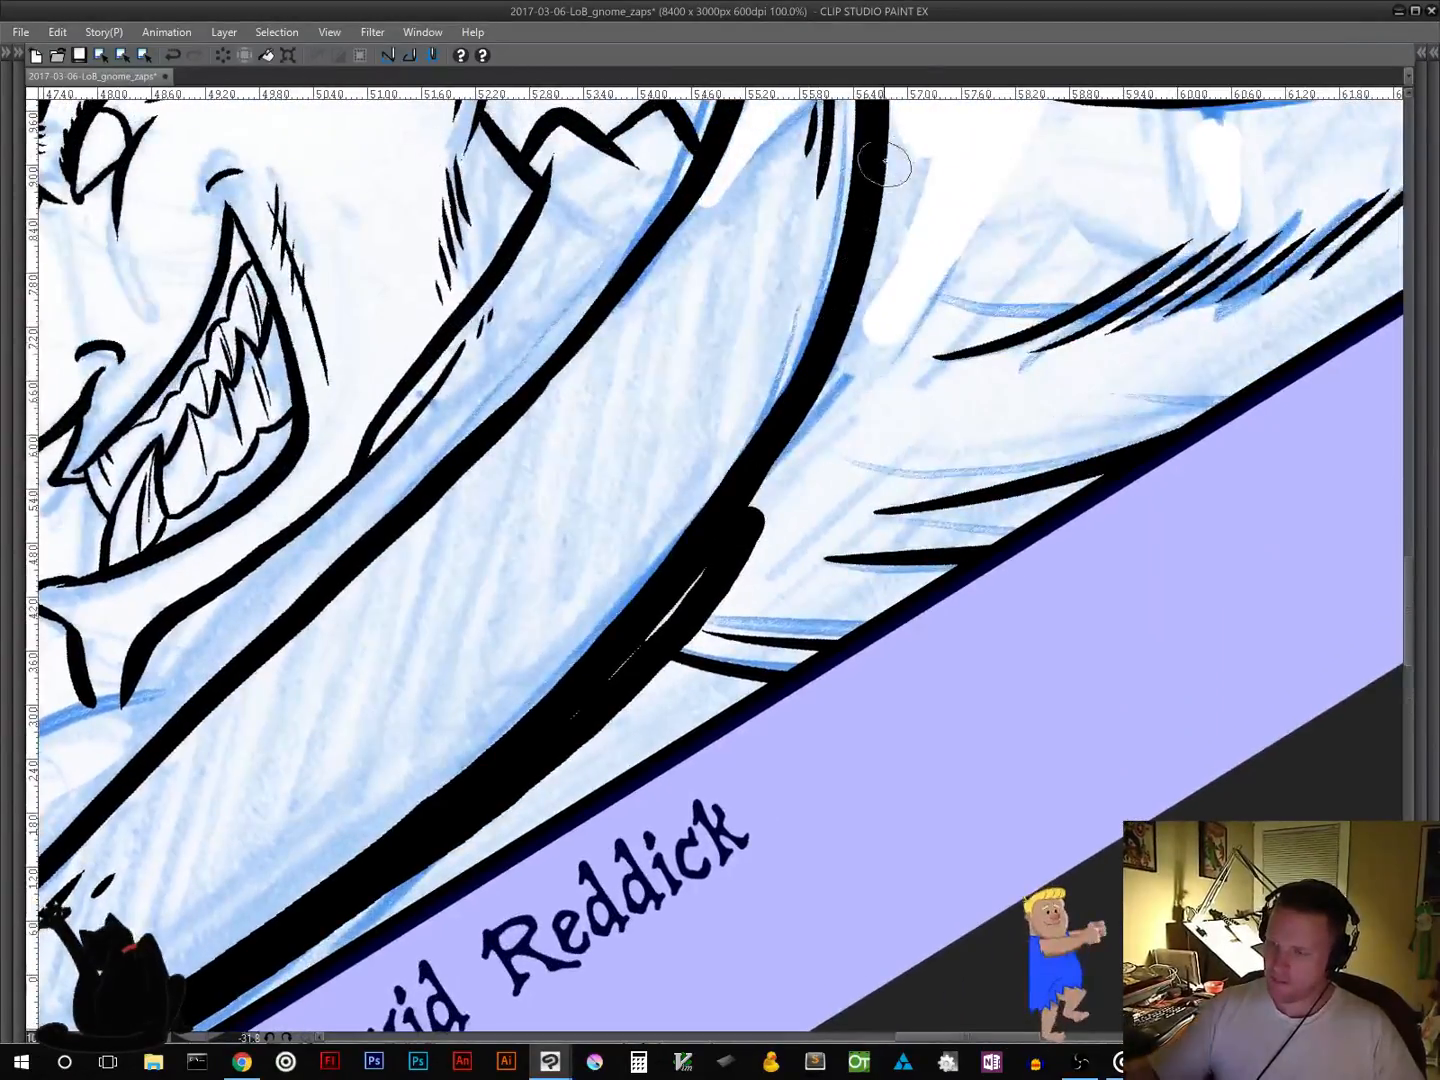
{"action": "mouse_move", "coordinate": [839, 322]}
{"action": "left_mouse_down"}
{"action": "mouse_move", "coordinate": [784, 466]}
{"action": "mouse_move", "coordinate": [621, 676]}
{"action": "left_mouse_up"}
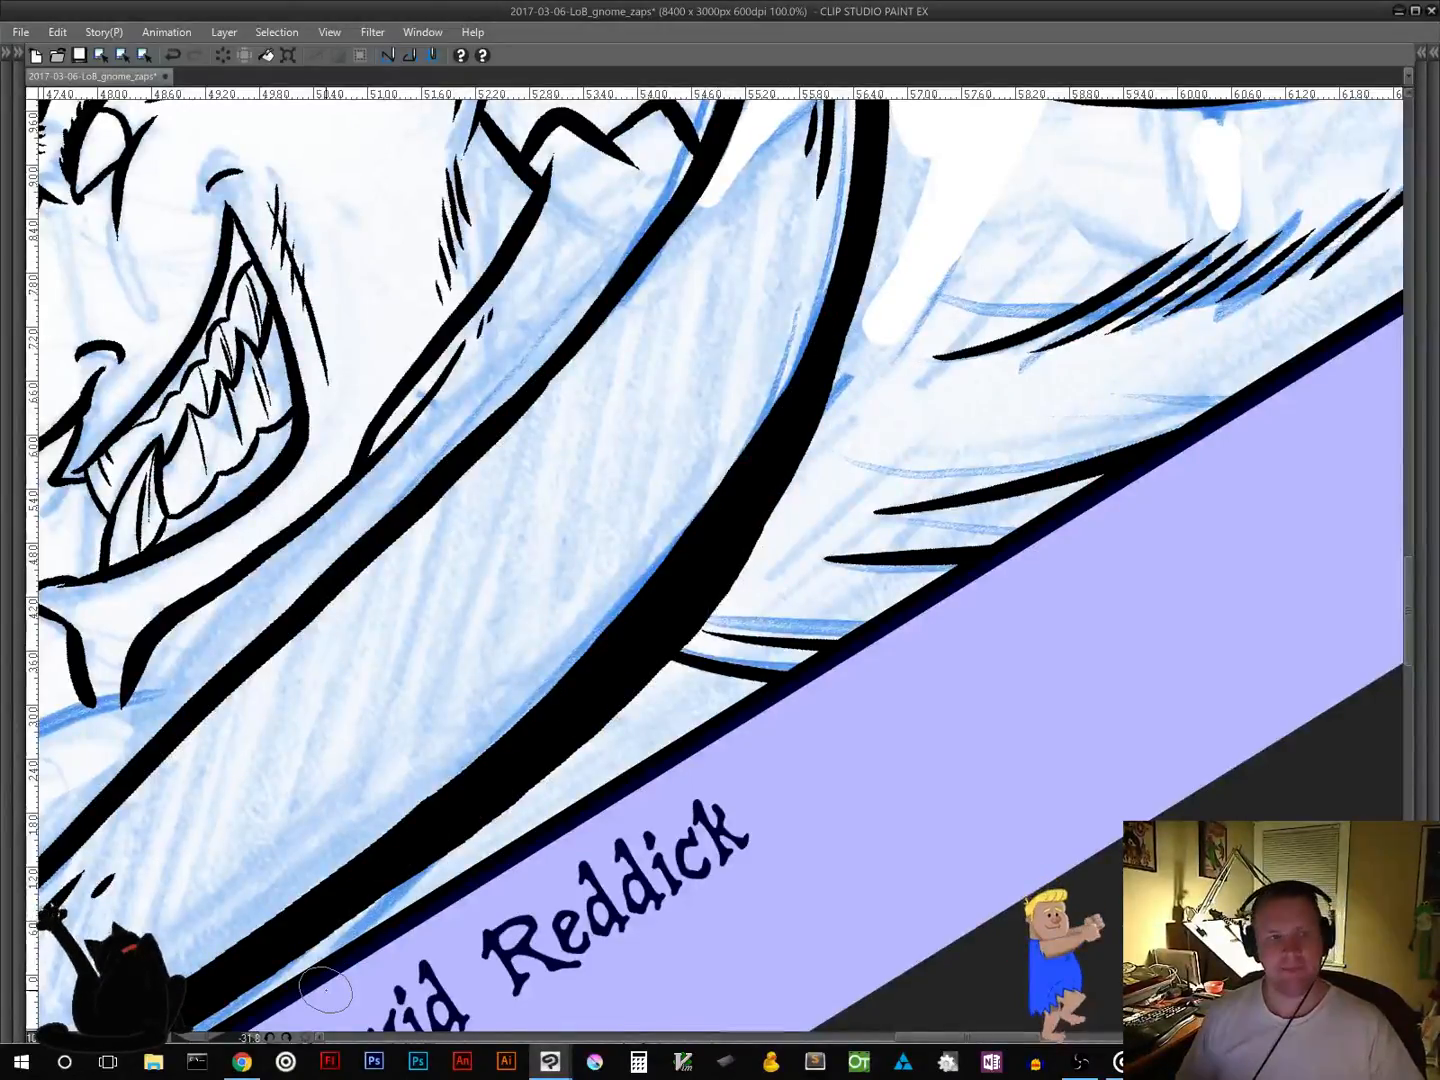
Step: Add long tapered shading strokes on the cloak, running parallel to the thickened outer line of the collar
{"action": "left_click_drag", "start_coordinate": [861, 588], "coordinate": [627, 481]}
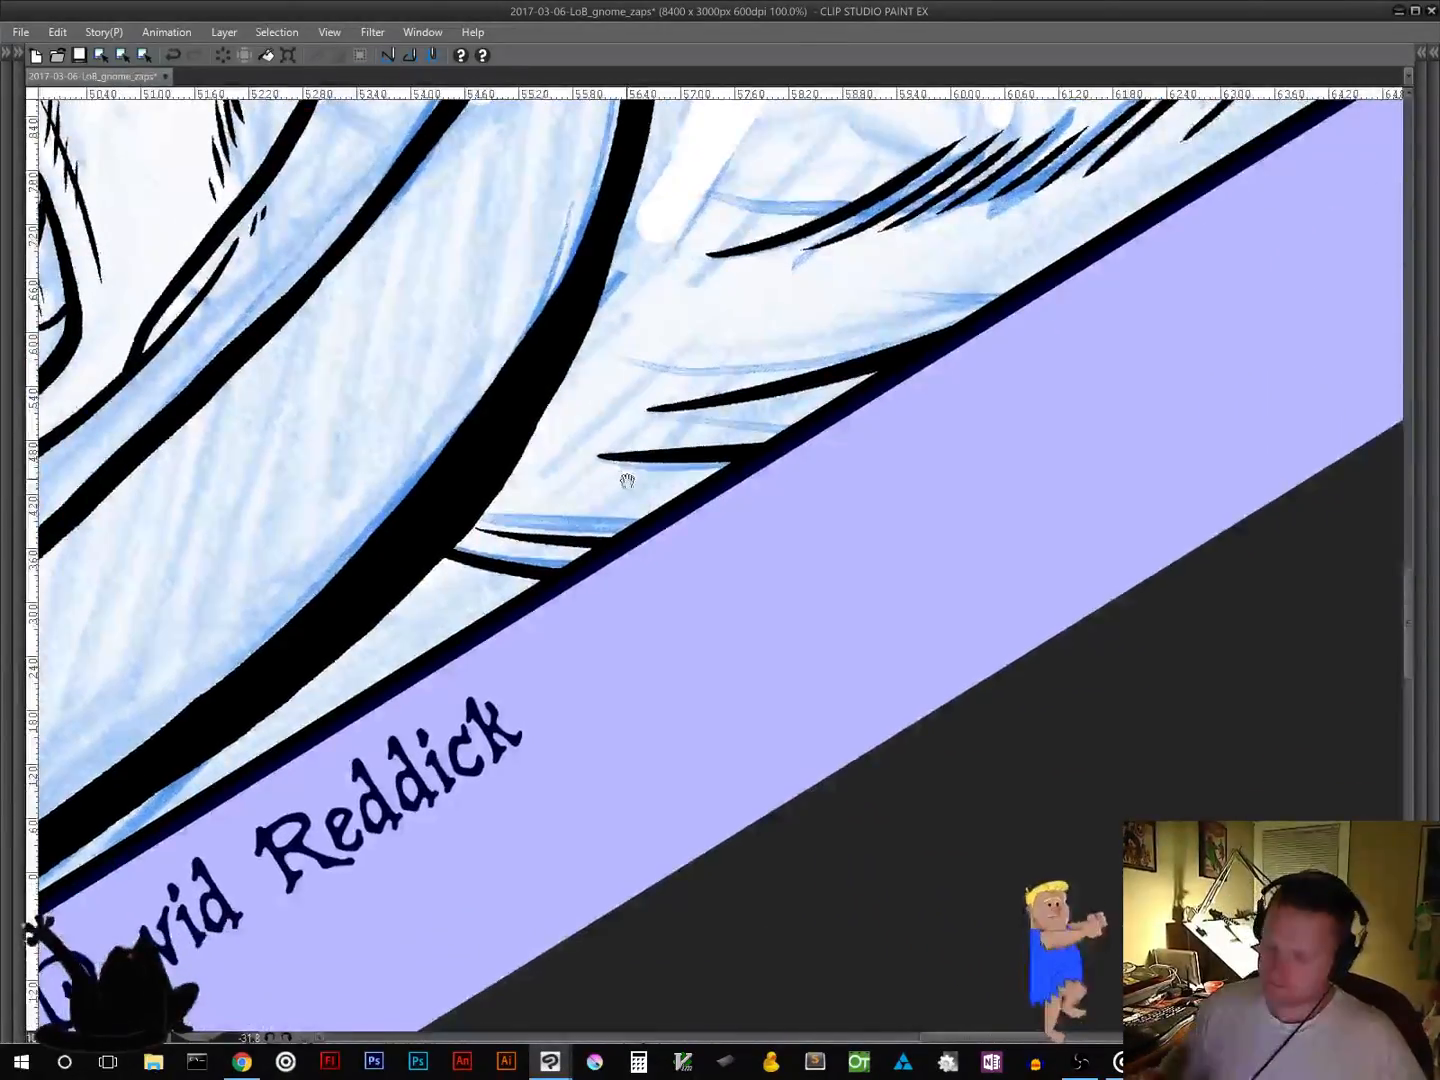
{"action": "mouse_move", "coordinate": [325, 688]}
{"action": "left_mouse_down"}
{"action": "mouse_move", "coordinate": [433, 591]}
{"action": "mouse_move", "coordinate": [503, 503]}
{"action": "mouse_move", "coordinate": [622, 303]}
{"action": "left_mouse_up"}
{"action": "left_click_drag", "start_coordinate": [411, 640], "coordinate": [556, 460]}
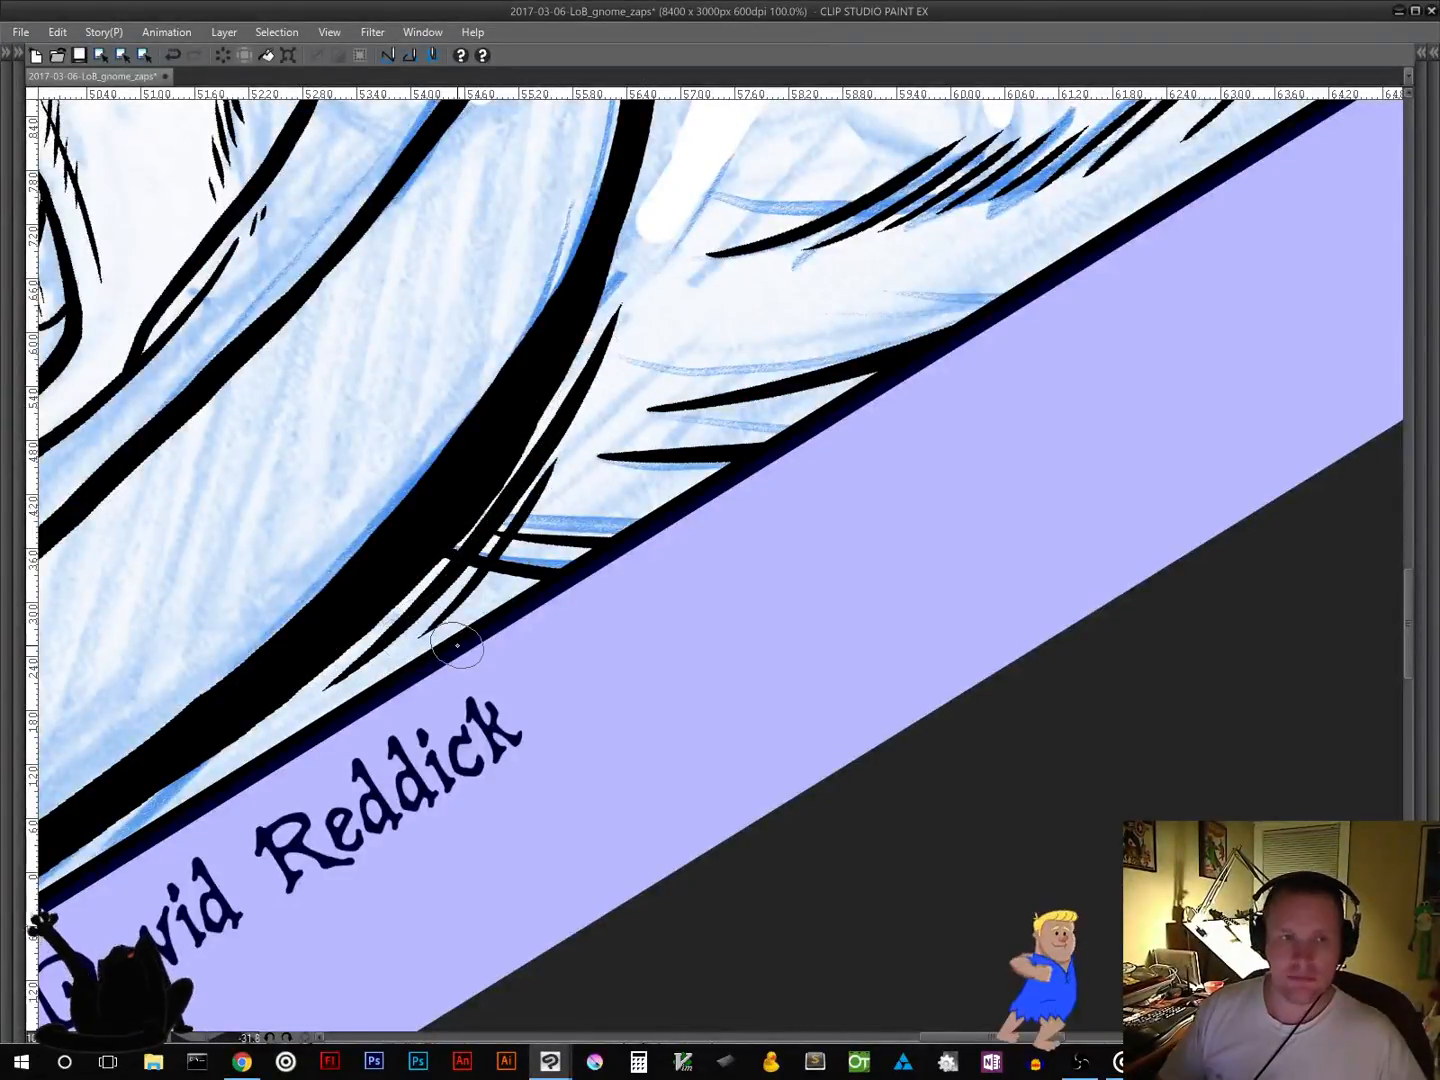
Step: Ink the curved contour from the collar's front curl to the collar edge below the gnome's chin, reinforcing the join
{"action": "left_click_drag", "start_coordinate": [718, 421], "coordinate": [685, 829]}
{"action": "left_click_drag", "start_coordinate": [734, 561], "coordinate": [644, 866]}
{"action": "left_click_drag", "start_coordinate": [553, 910], "coordinate": [918, 492]}
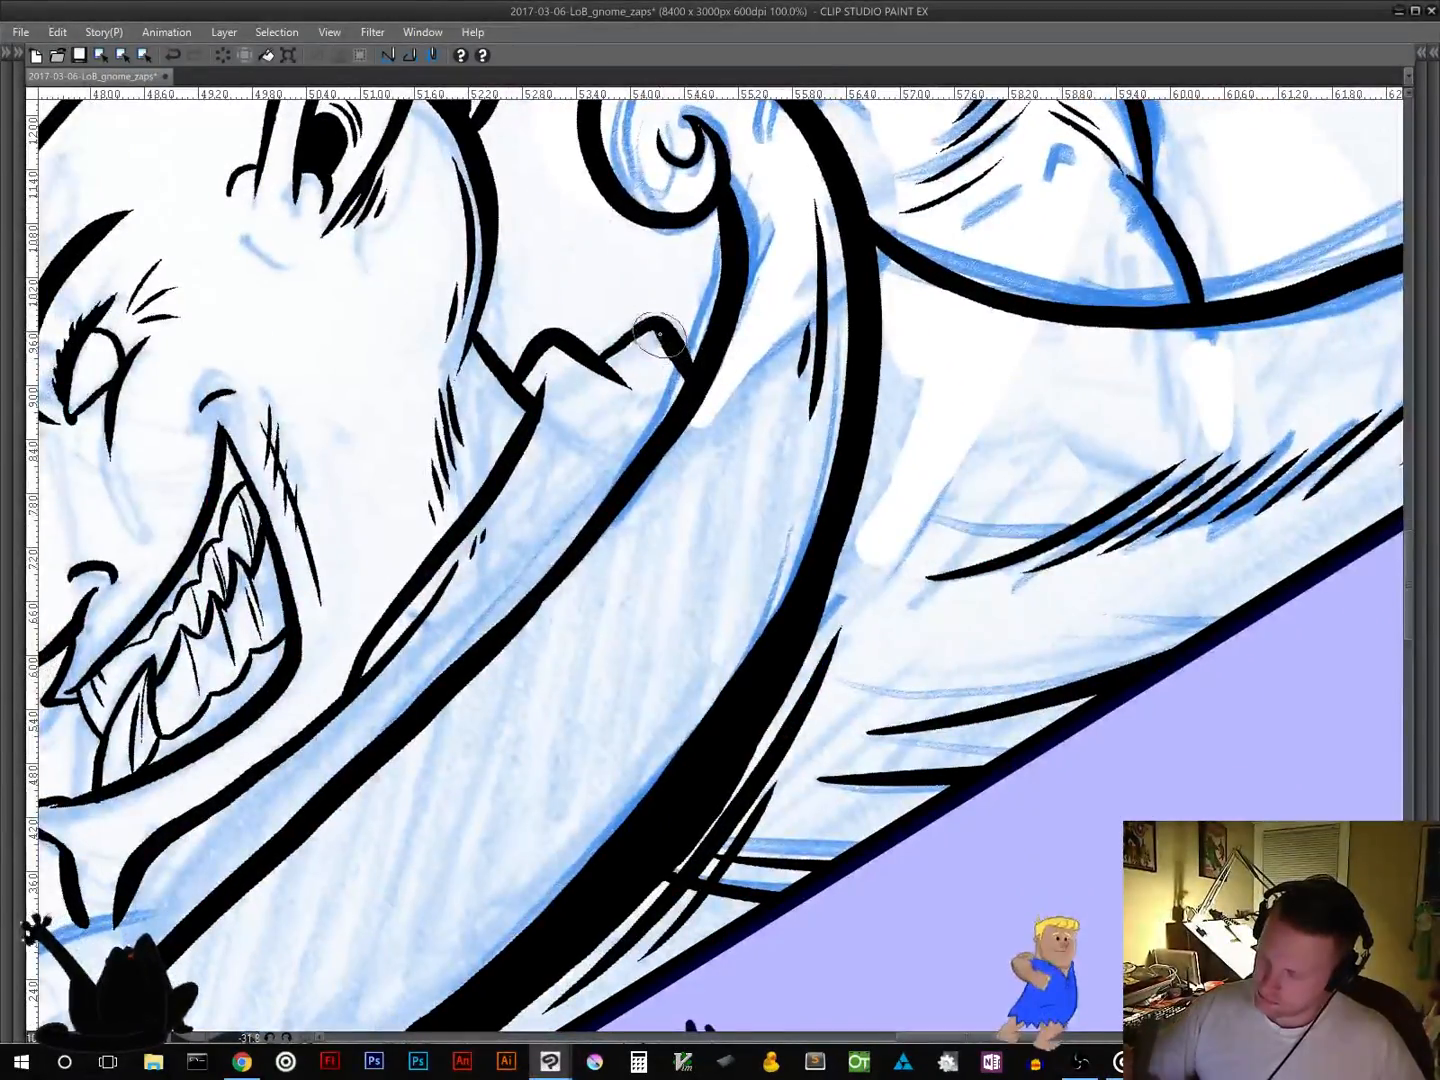
{"action": "left_click_drag", "start_coordinate": [593, 764], "coordinate": [1107, 300]}
{"action": "mouse_move", "coordinate": [652, 672]}
{"action": "left_mouse_down"}
{"action": "mouse_move", "coordinate": [933, 633]}
{"action": "mouse_move", "coordinate": [1029, 543]}
{"action": "left_mouse_up"}
{"action": "mouse_move", "coordinate": [680, 530]}
{"action": "left_mouse_down"}
{"action": "mouse_move", "coordinate": [528, 650]}
{"action": "mouse_move", "coordinate": [650, 518]}
{"action": "mouse_move", "coordinate": [835, 422]}
{"action": "mouse_move", "coordinate": [940, 408]}
{"action": "left_mouse_up"}
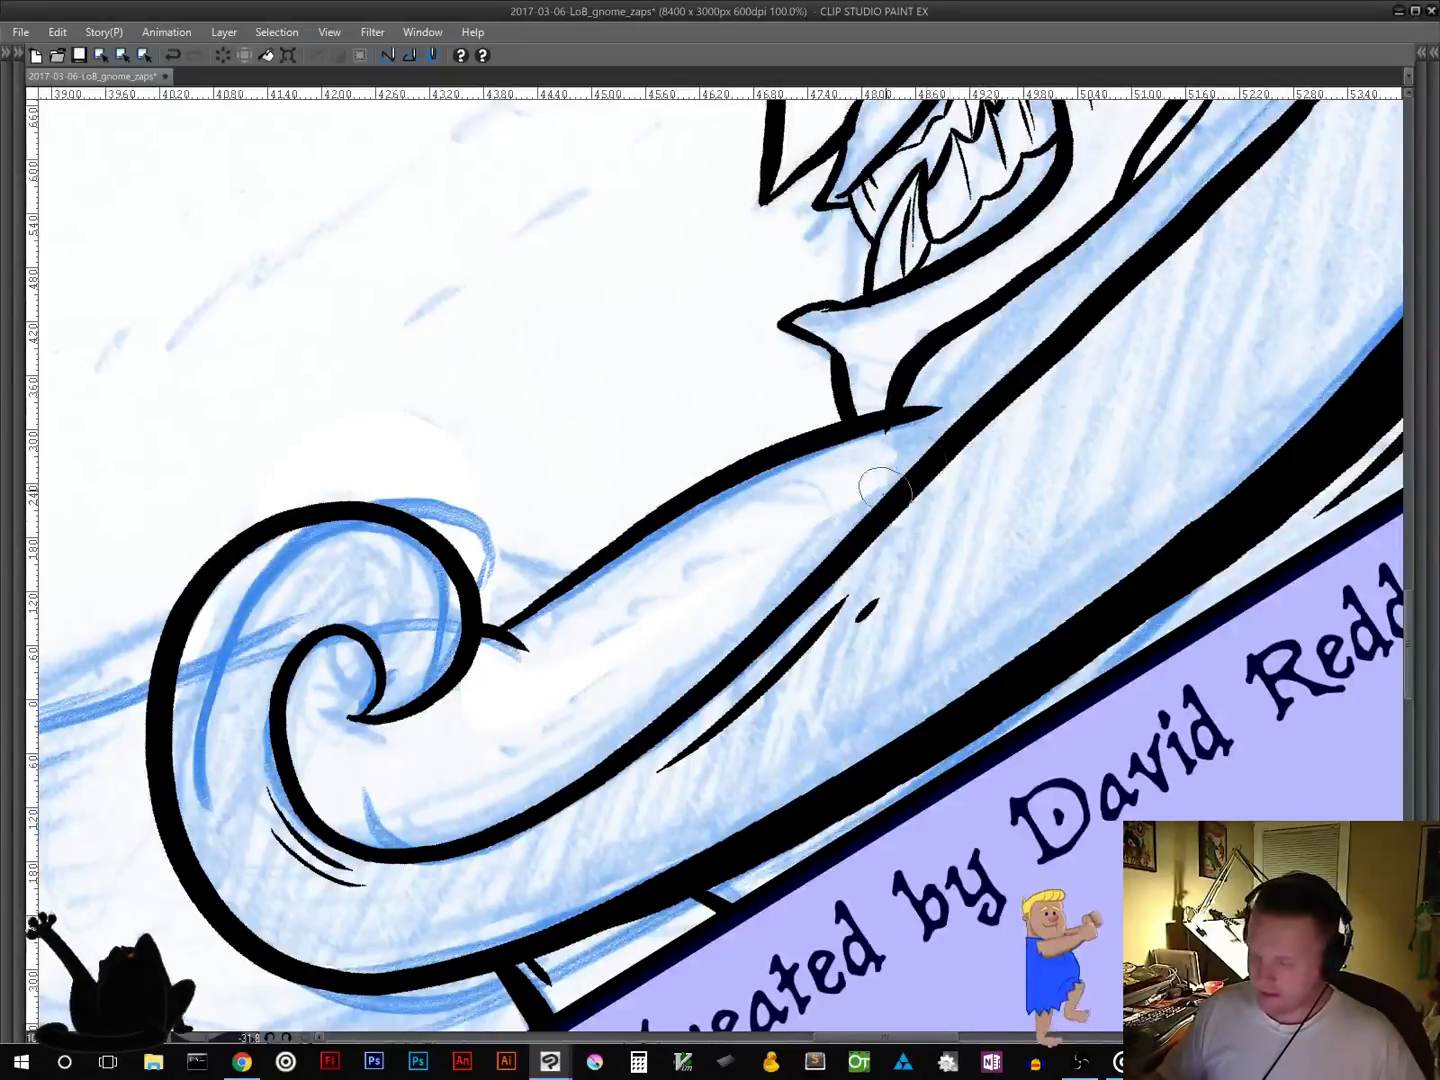
{"action": "left_click_drag", "start_coordinate": [985, 392], "coordinate": [900, 422]}
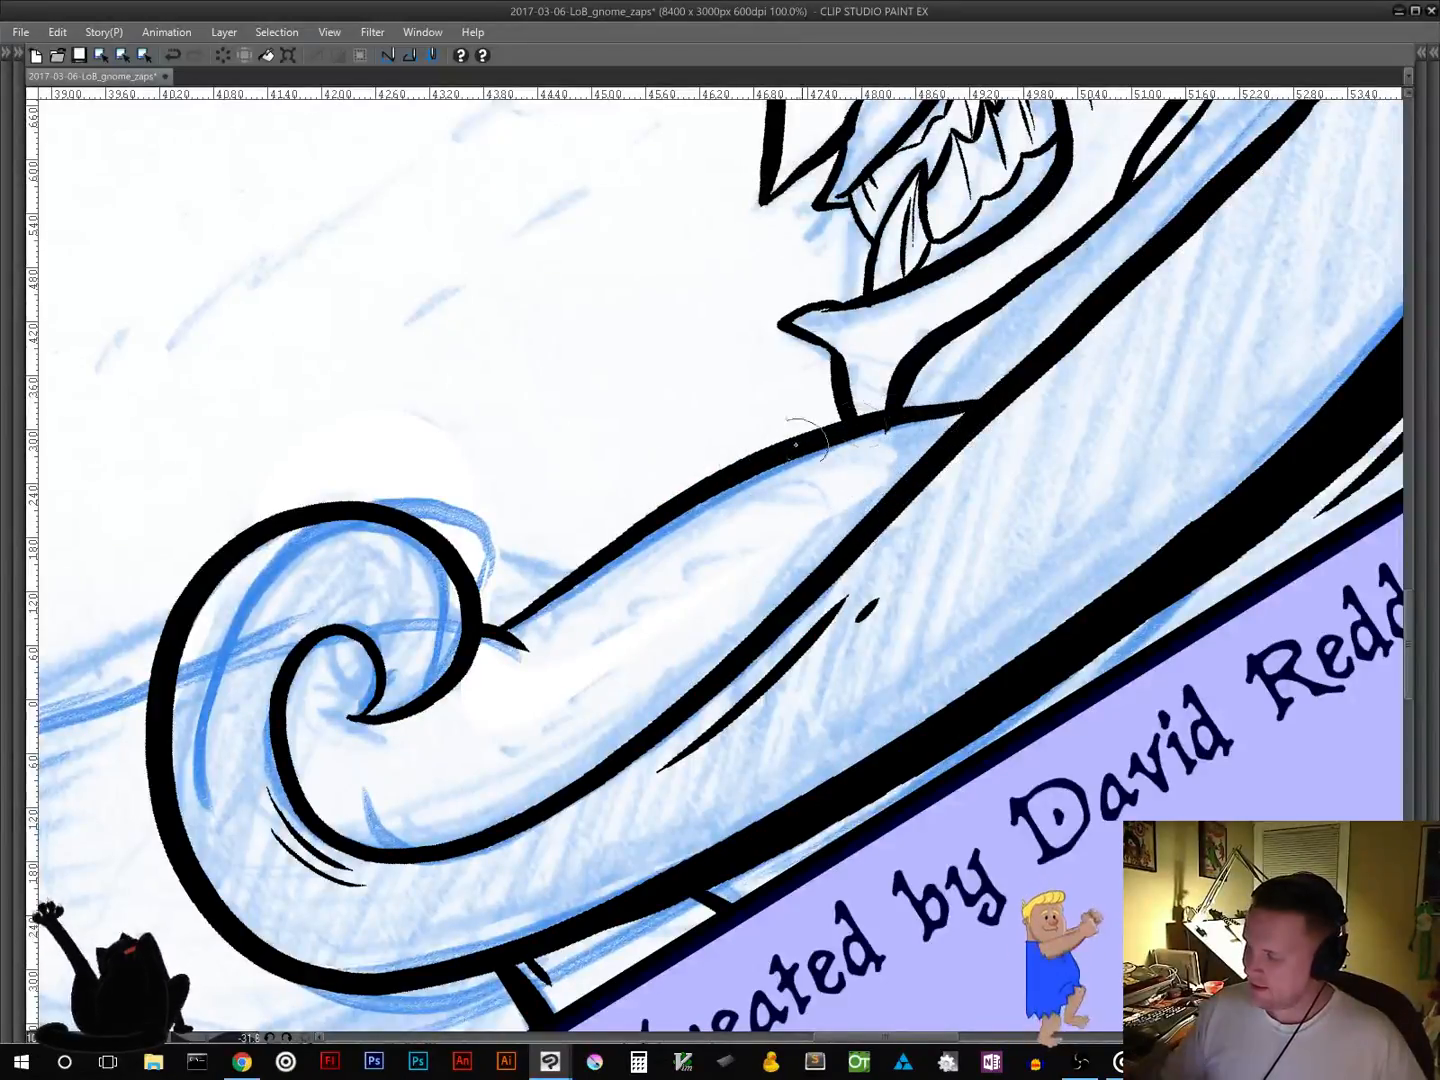
{"action": "left_click_drag", "start_coordinate": [993, 405], "coordinate": [902, 420]}
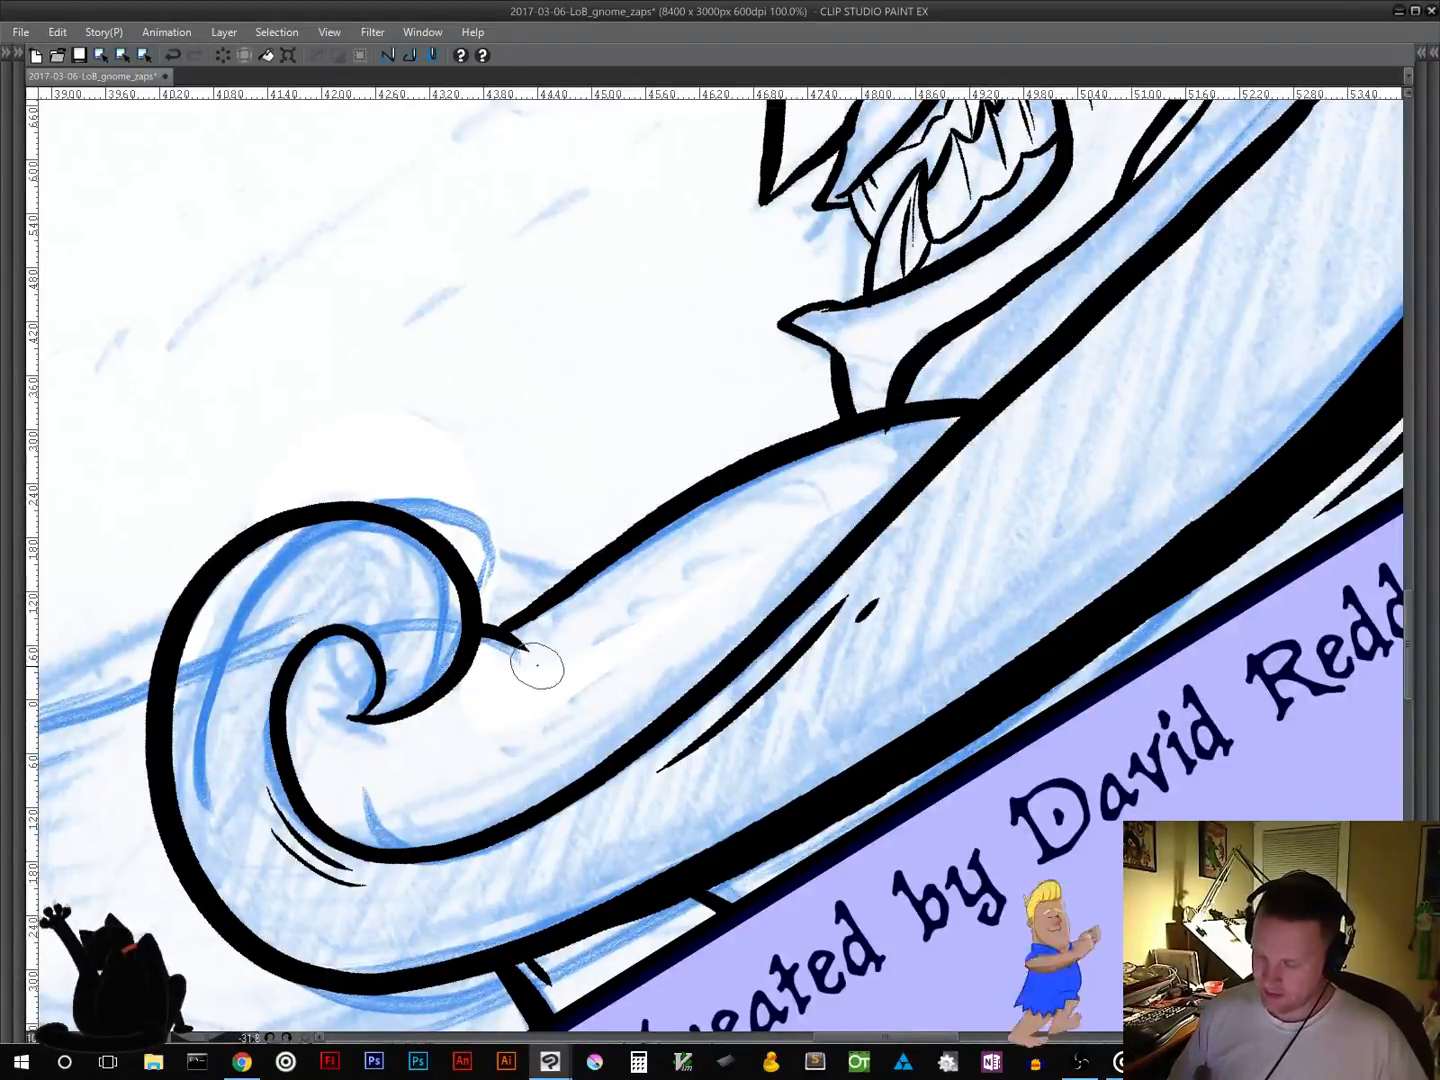
Step: Add a cluster of short hatching strokes inside the collar, beside the small crease at the front curl
{"action": "mouse_move", "coordinate": [522, 667]}
{"action": "left_mouse_down"}
{"action": "mouse_move", "coordinate": [602, 656]}
{"action": "mouse_move", "coordinate": [610, 678]}
{"action": "left_mouse_up"}
{"action": "left_click_drag", "start_coordinate": [540, 695], "coordinate": [612, 696]}
{"action": "left_click_drag", "start_coordinate": [714, 784], "coordinate": [964, 595]}
{"action": "left_click_drag", "start_coordinate": [750, 722], "coordinate": [706, 590]}
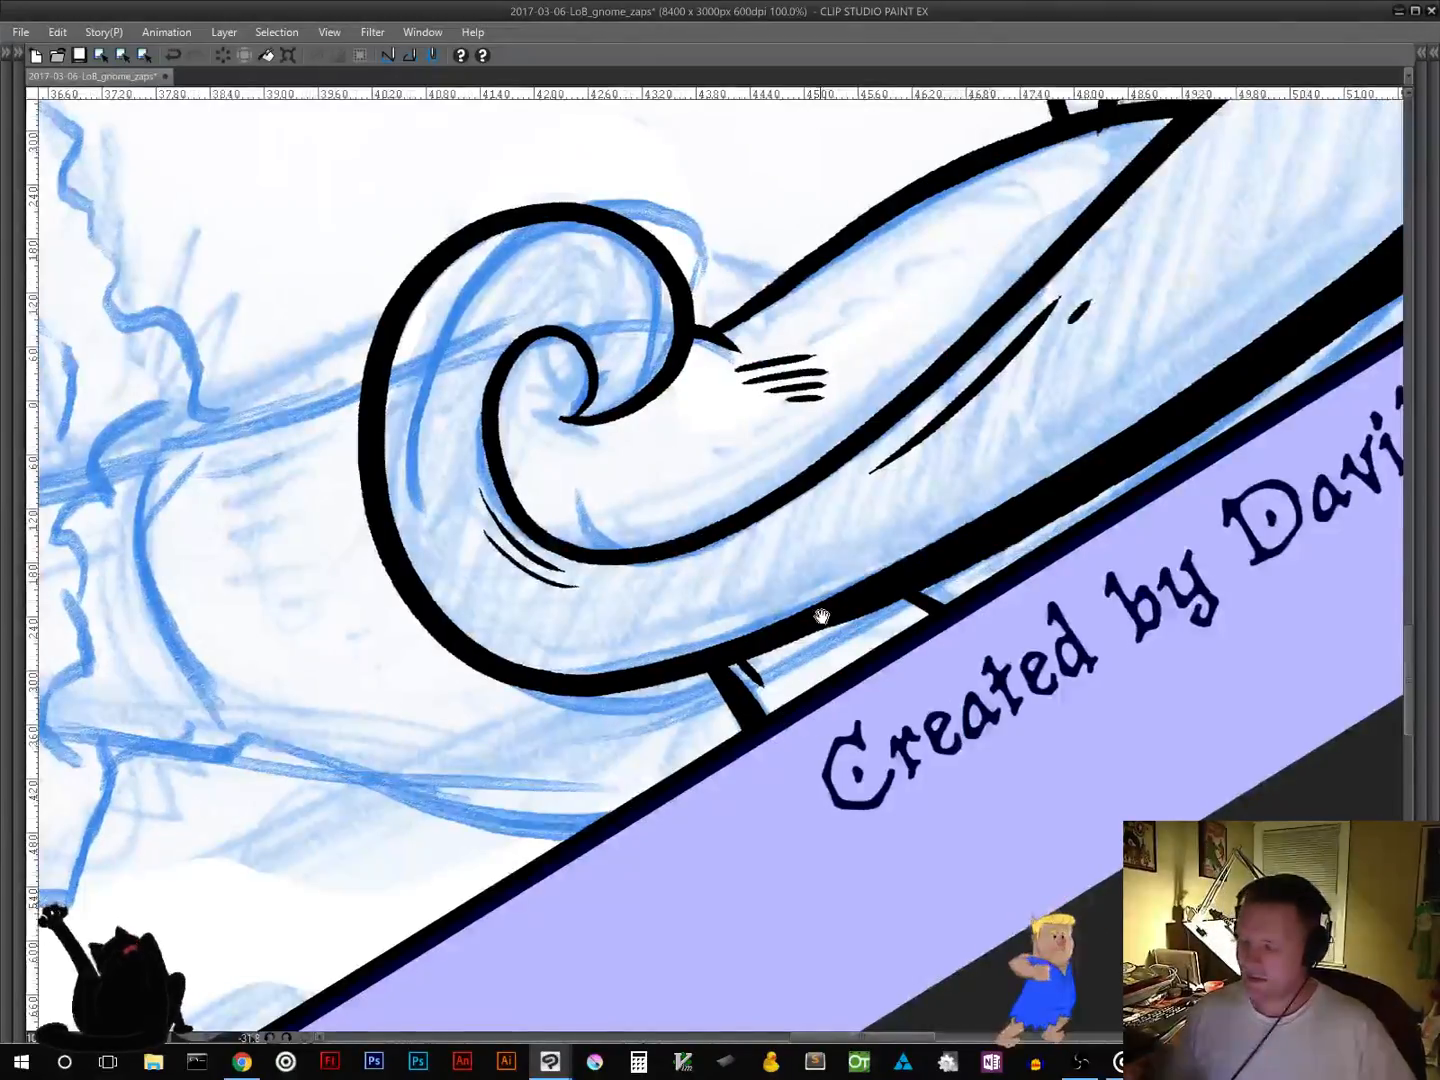
{"action": "left_click_drag", "start_coordinate": [822, 618], "coordinate": [1195, 637]}
{"action": "mouse_move", "coordinate": [1023, 708]}
{"action": "left_mouse_down"}
{"action": "mouse_move", "coordinate": [1012, 636]}
{"action": "mouse_move", "coordinate": [948, 758]}
{"action": "mouse_move", "coordinate": [1051, 758]}
{"action": "mouse_move", "coordinate": [984, 757]}
{"action": "left_mouse_up"}
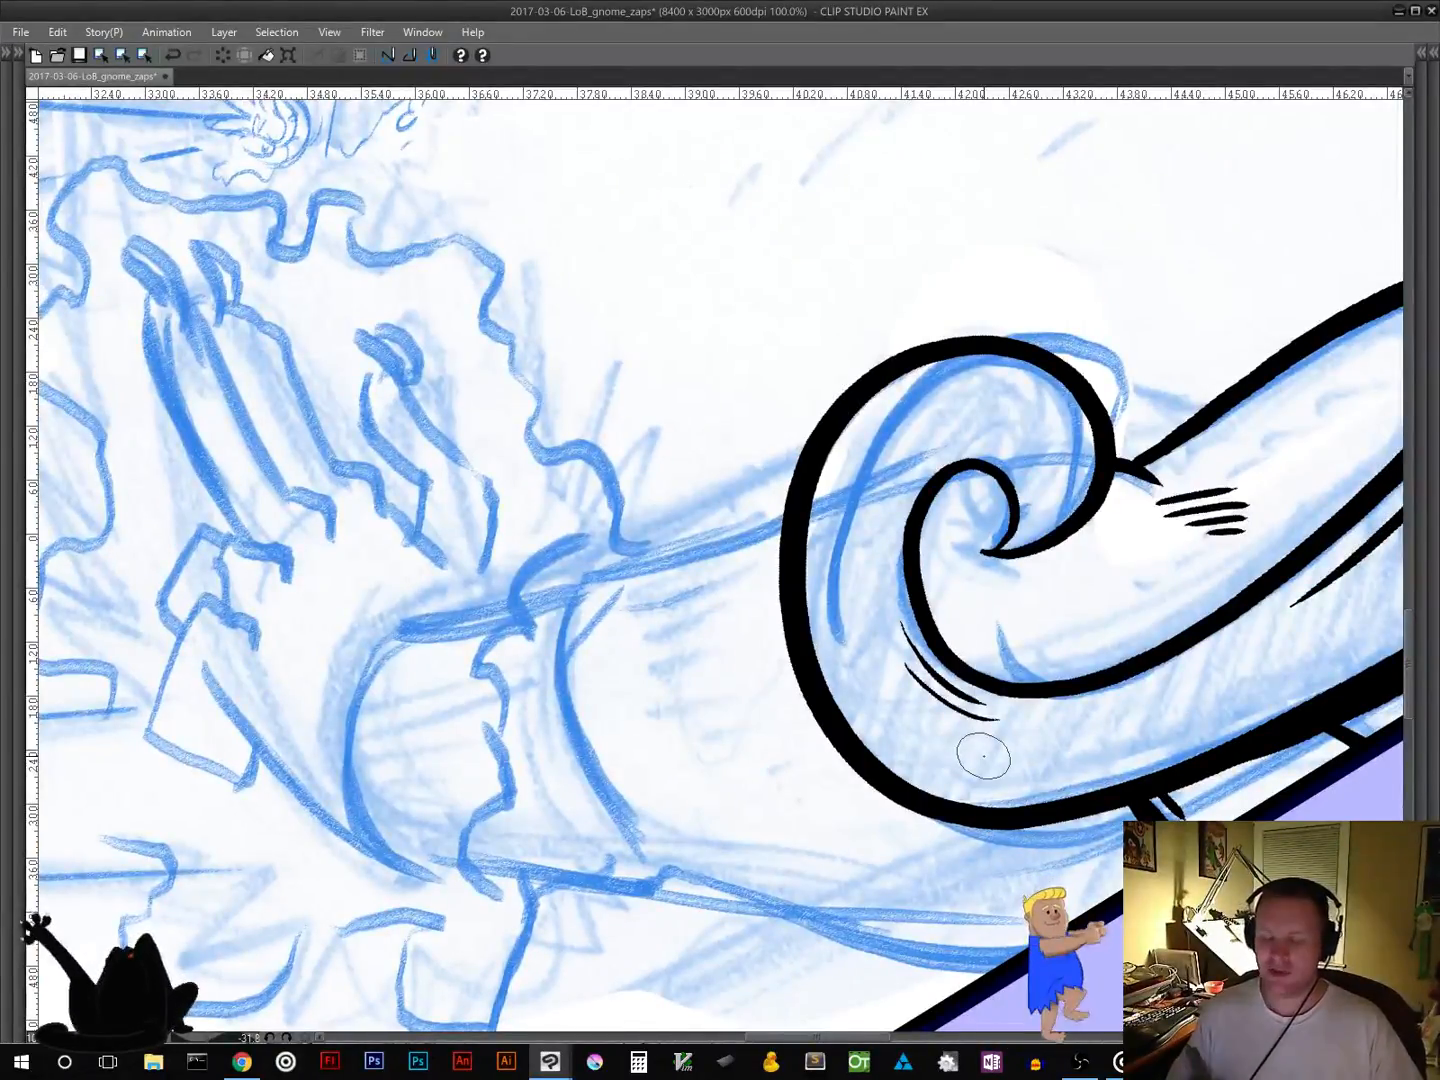
Step: Ink the sleeve's upper and lower edges from the collar curl to the wrist, leaving a gap where the energy outline crosses the upper edge
{"action": "mouse_move", "coordinate": [462, 620]}
{"action": "left_mouse_down"}
{"action": "mouse_move", "coordinate": [430, 605]}
{"action": "mouse_move", "coordinate": [340, 735]}
{"action": "mouse_move", "coordinate": [425, 873]}
{"action": "left_mouse_up"}
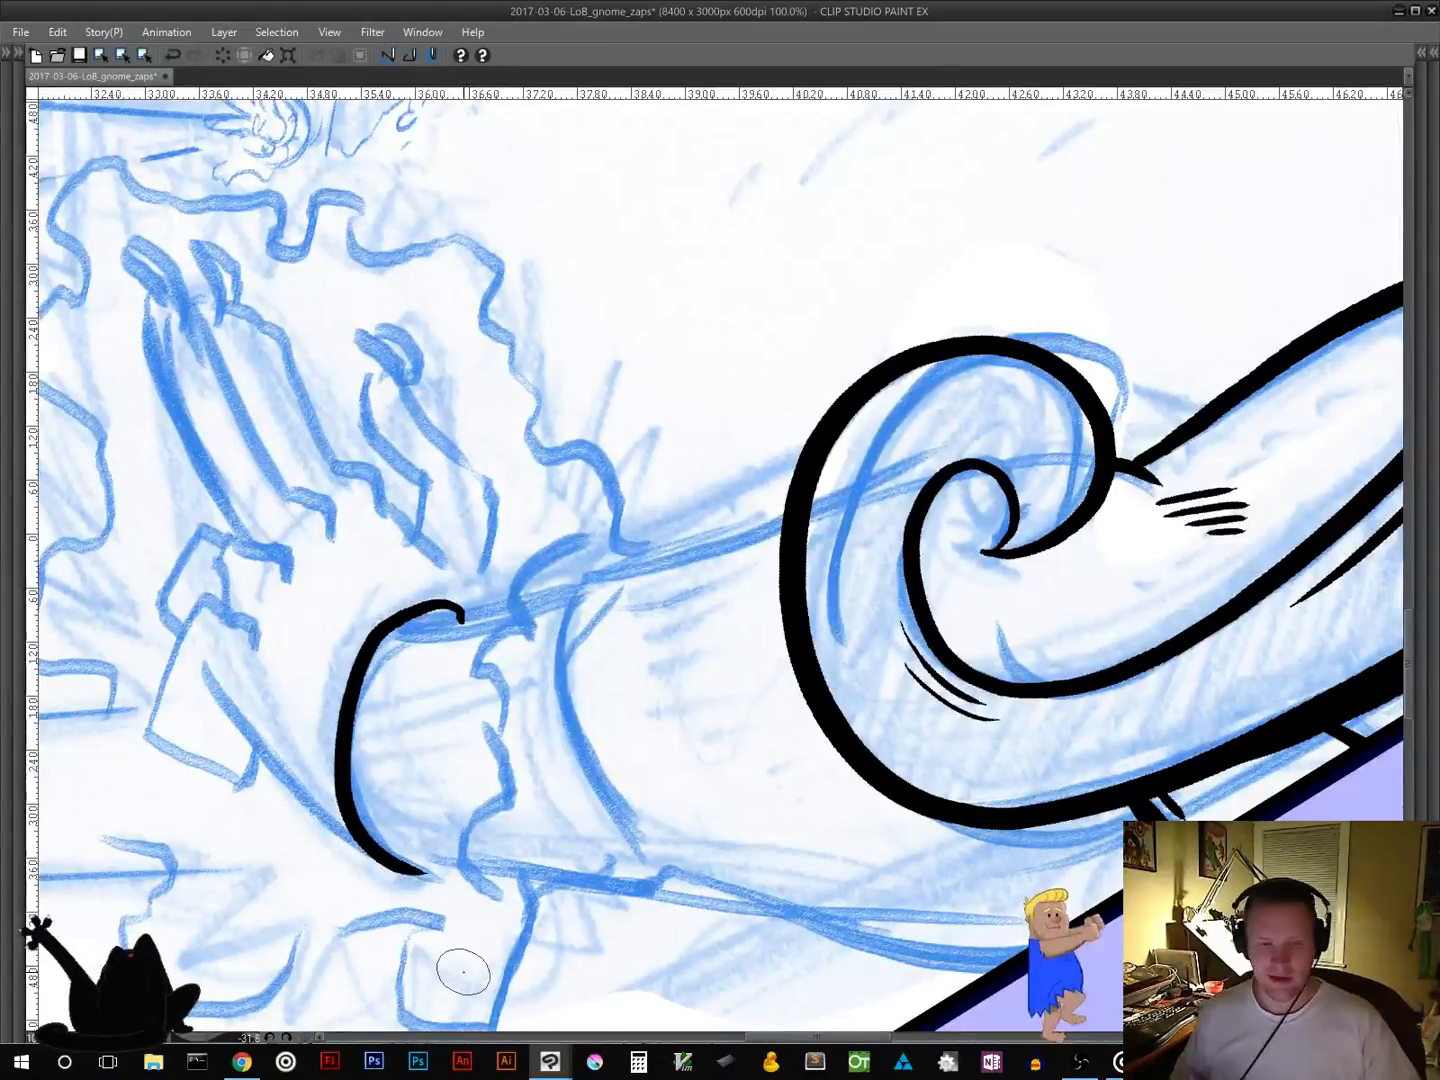
{"action": "key", "text": "ctrl+z"}
{"action": "left_click_drag", "start_coordinate": [886, 660], "coordinate": [996, 635]}
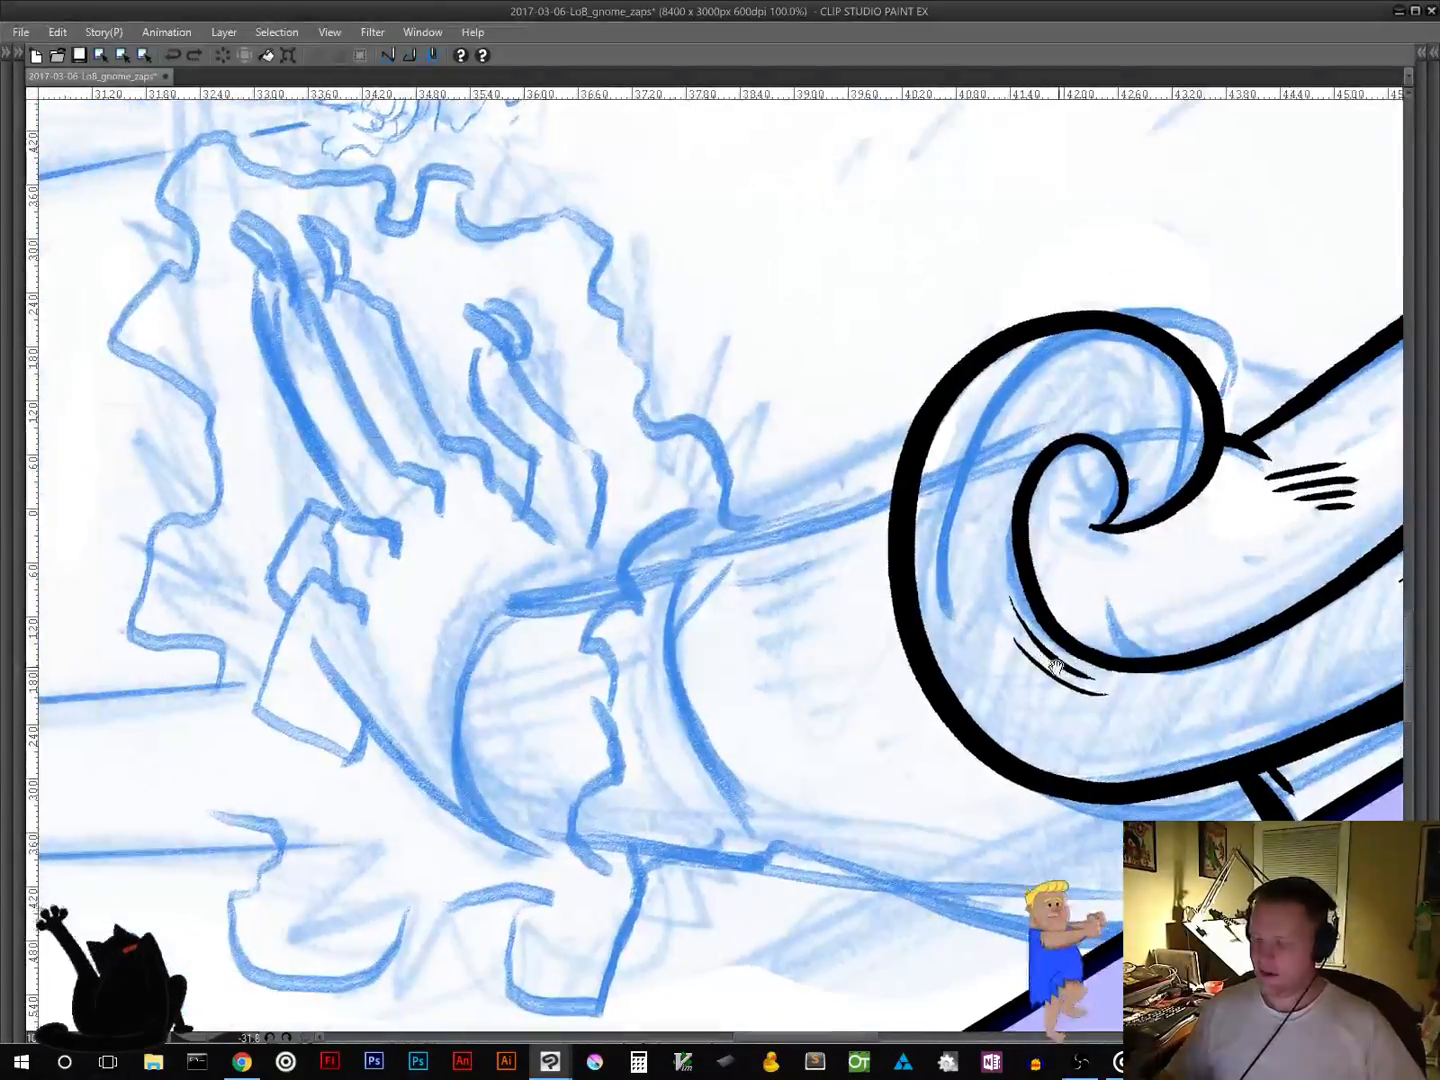
{"action": "mouse_move", "coordinate": [524, 611]}
{"action": "left_mouse_down"}
{"action": "mouse_move", "coordinate": [762, 550]}
{"action": "mouse_move", "coordinate": [913, 487]}
{"action": "left_mouse_up"}
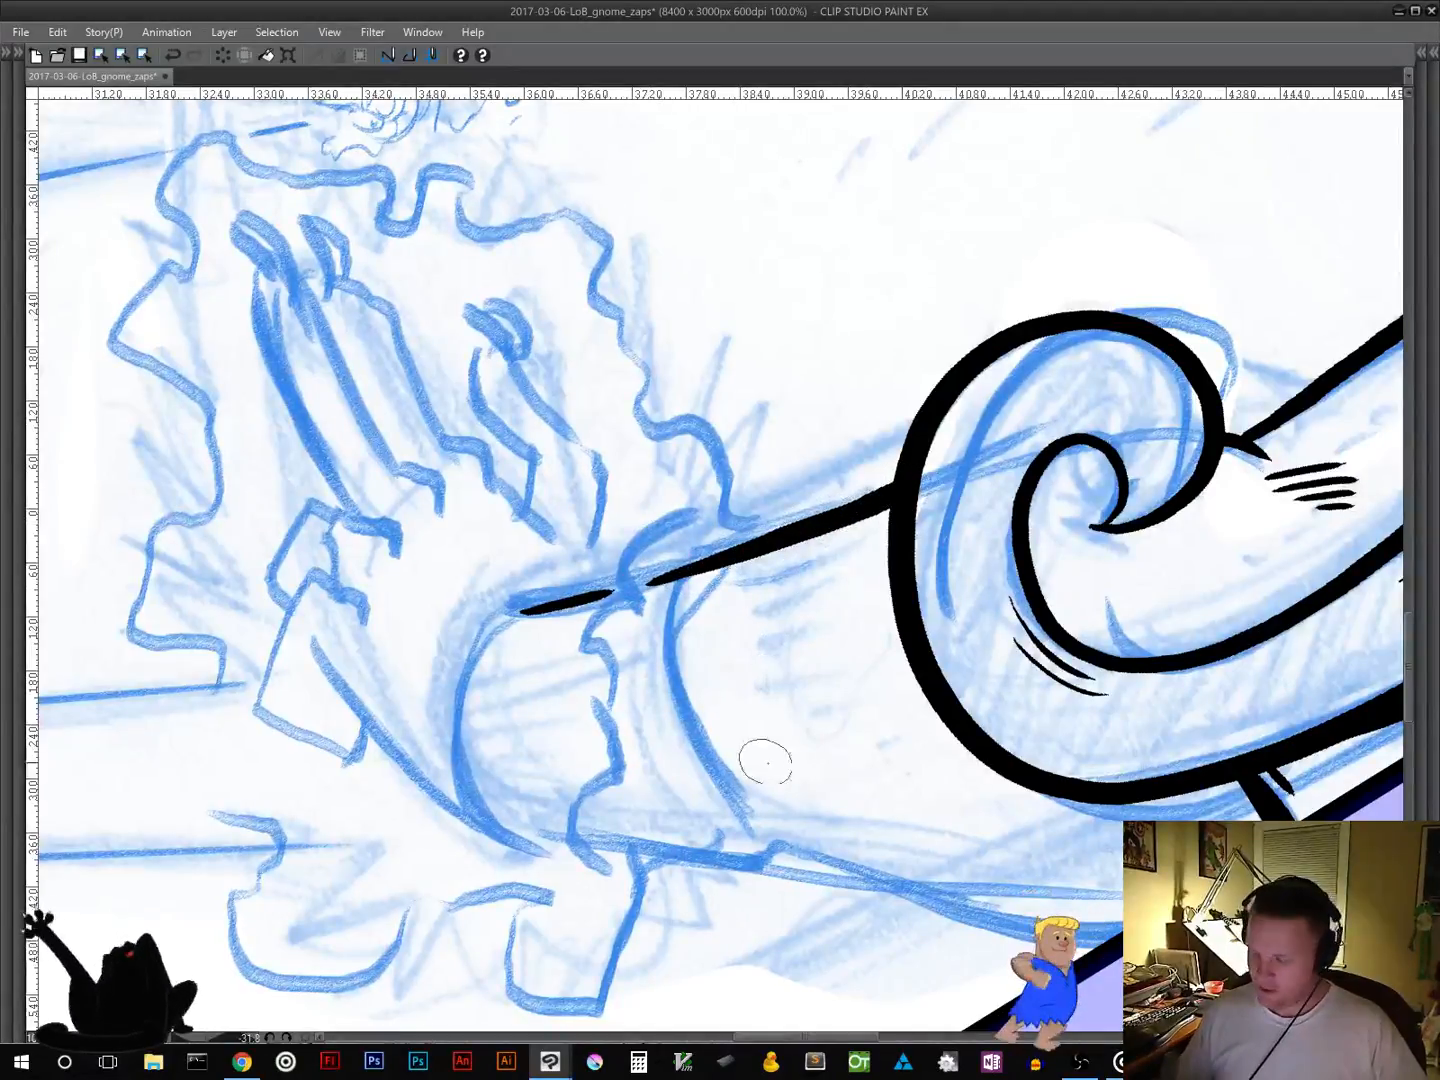
{"action": "left_click_drag", "start_coordinate": [856, 774], "coordinate": [695, 504]}
{"action": "left_click_drag", "start_coordinate": [1016, 660], "coordinate": [1030, 478]}
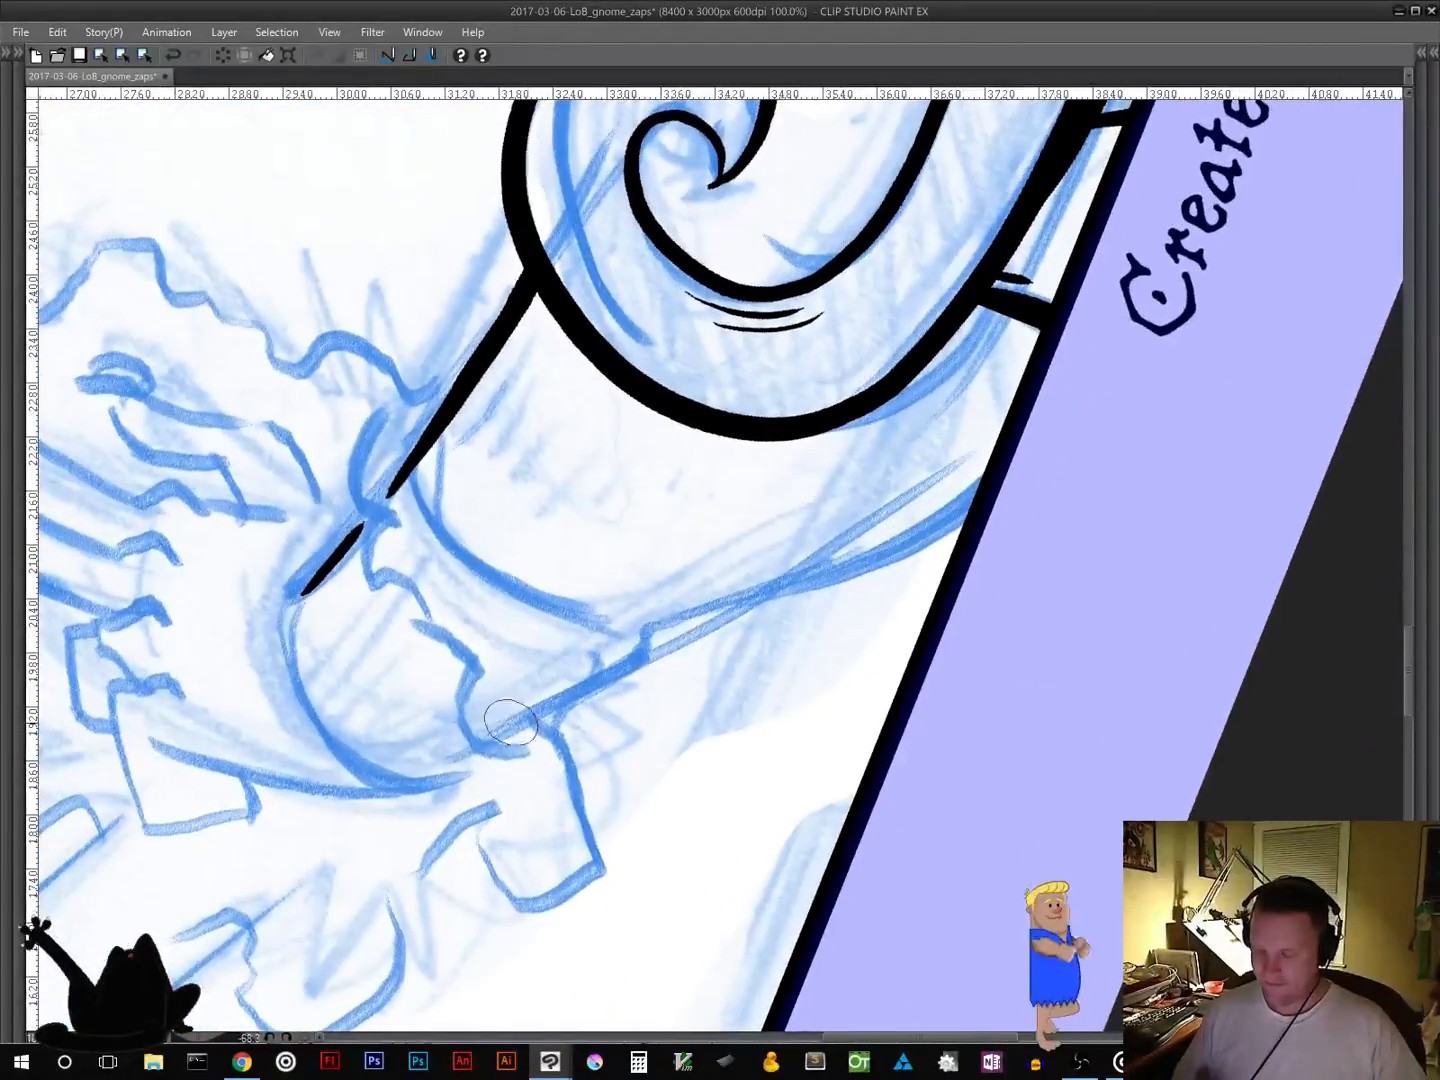
{"action": "mouse_move", "coordinate": [485, 742]}
{"action": "left_mouse_down"}
{"action": "mouse_move", "coordinate": [611, 668]}
{"action": "mouse_move", "coordinate": [845, 572]}
{"action": "mouse_move", "coordinate": [988, 468]}
{"action": "left_mouse_up"}
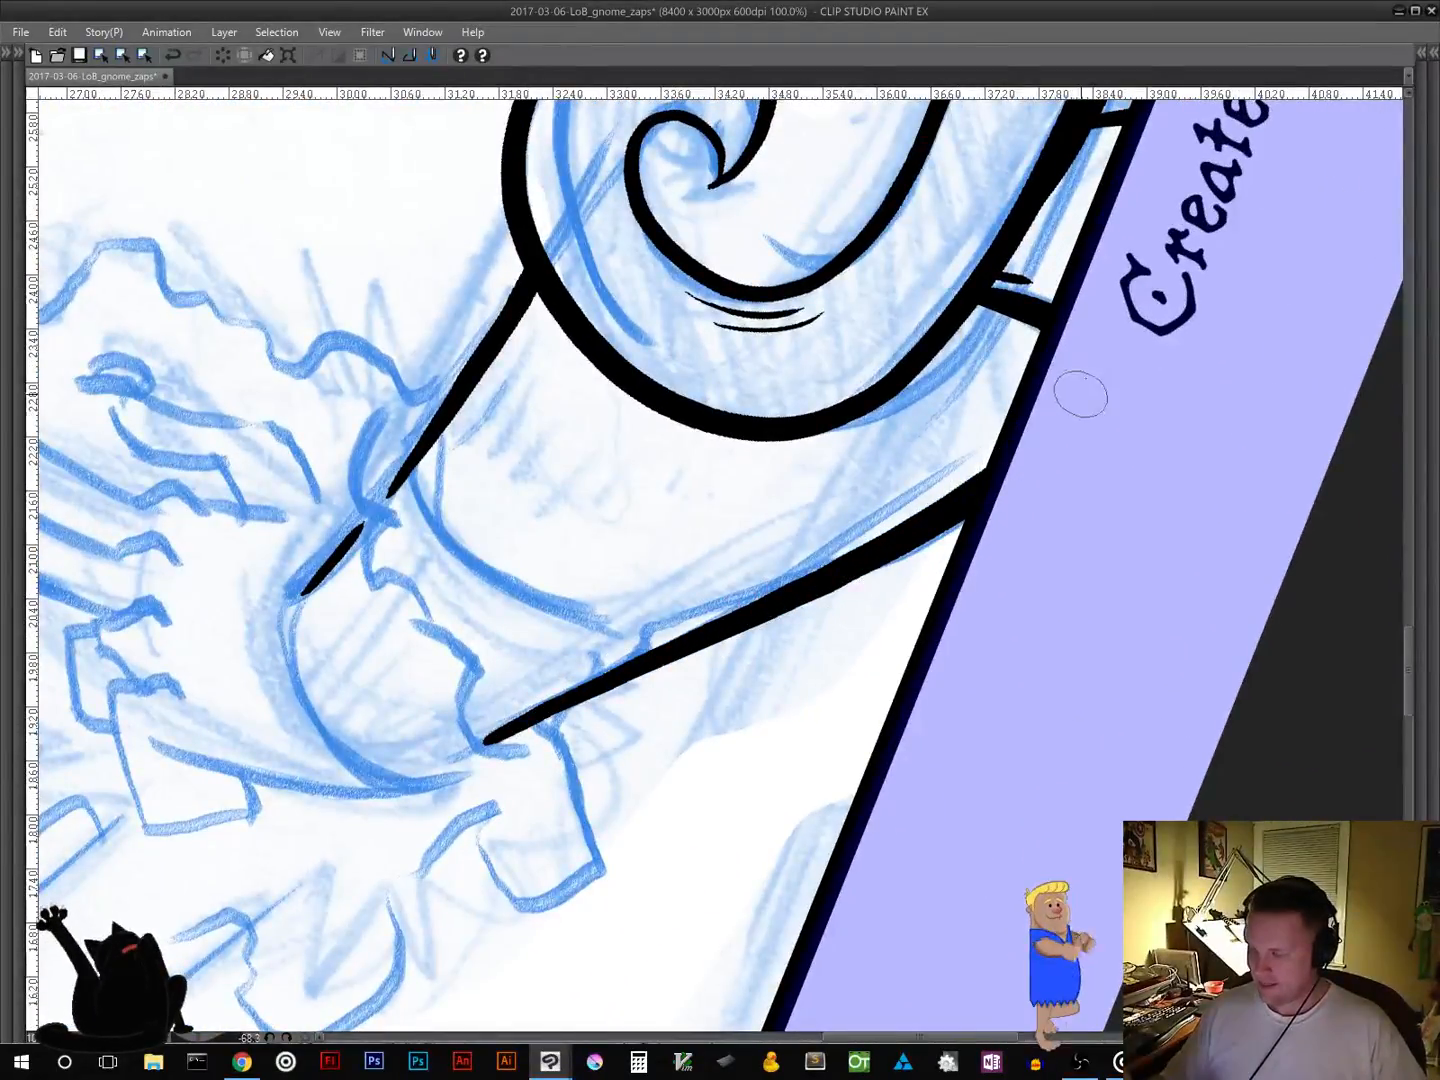
Step: Add a cluster of tapered hatching strokes inside the sleeve, parallel to its thick lower edge
{"action": "left_click_drag", "start_coordinate": [658, 619], "coordinate": [890, 500]}
{"action": "left_click_drag", "start_coordinate": [760, 552], "coordinate": [893, 490]}
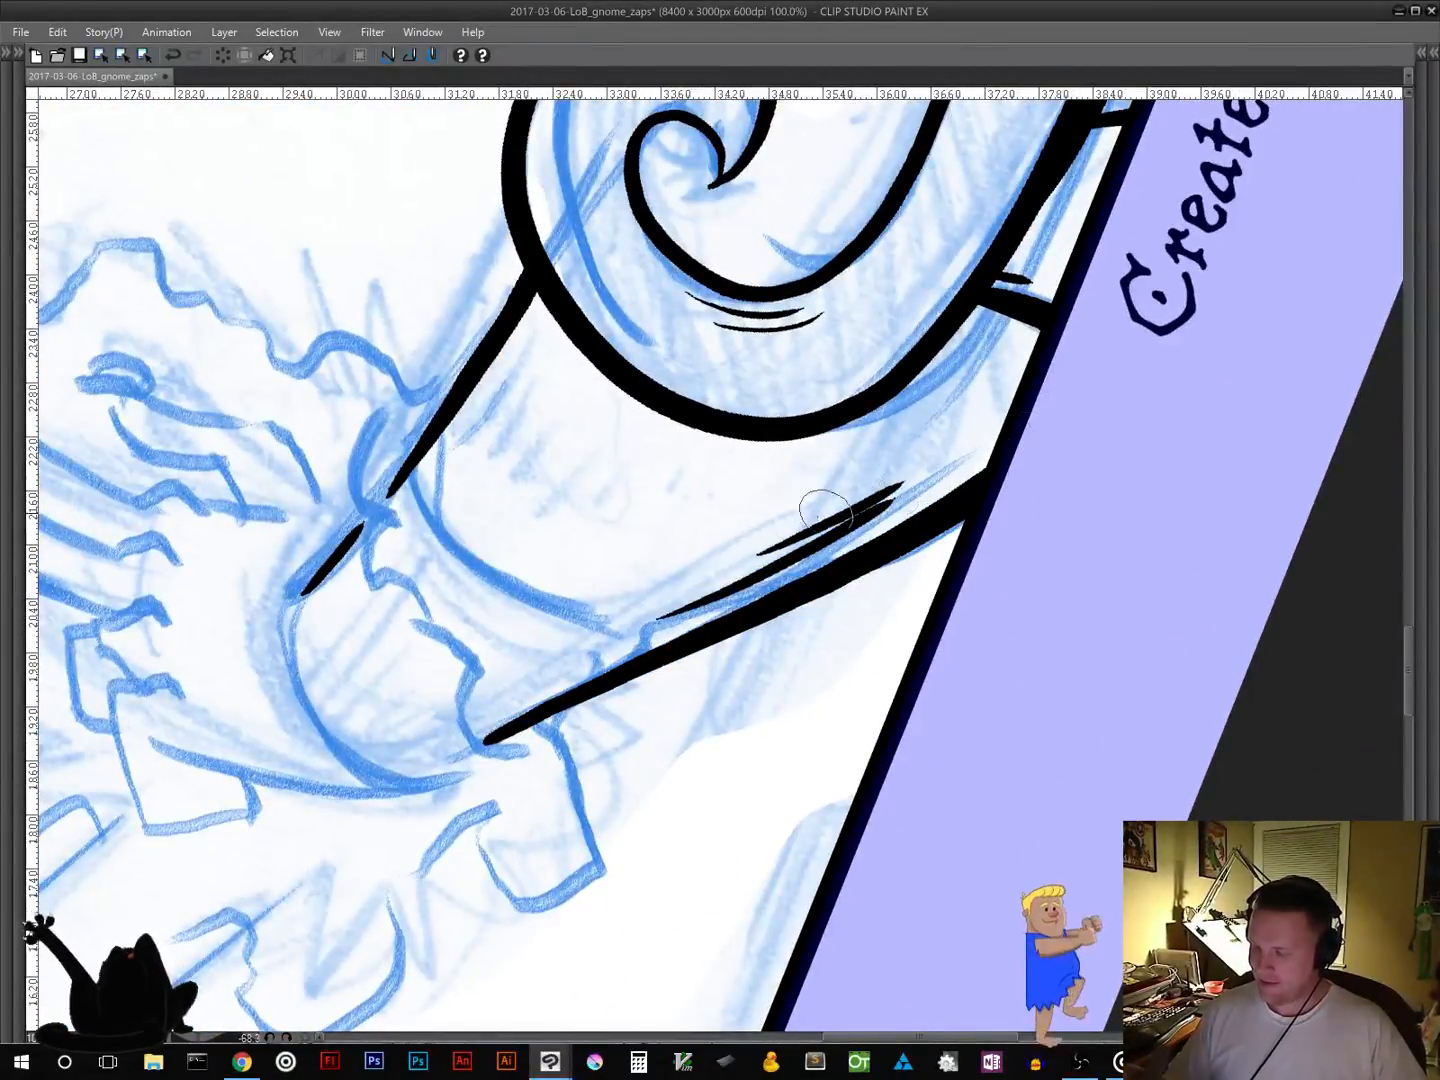
{"action": "mouse_move", "coordinate": [797, 520]}
{"action": "left_mouse_down"}
{"action": "mouse_move", "coordinate": [871, 467]}
{"action": "mouse_move", "coordinate": [843, 475]}
{"action": "mouse_move", "coordinate": [905, 455]}
{"action": "left_mouse_up"}
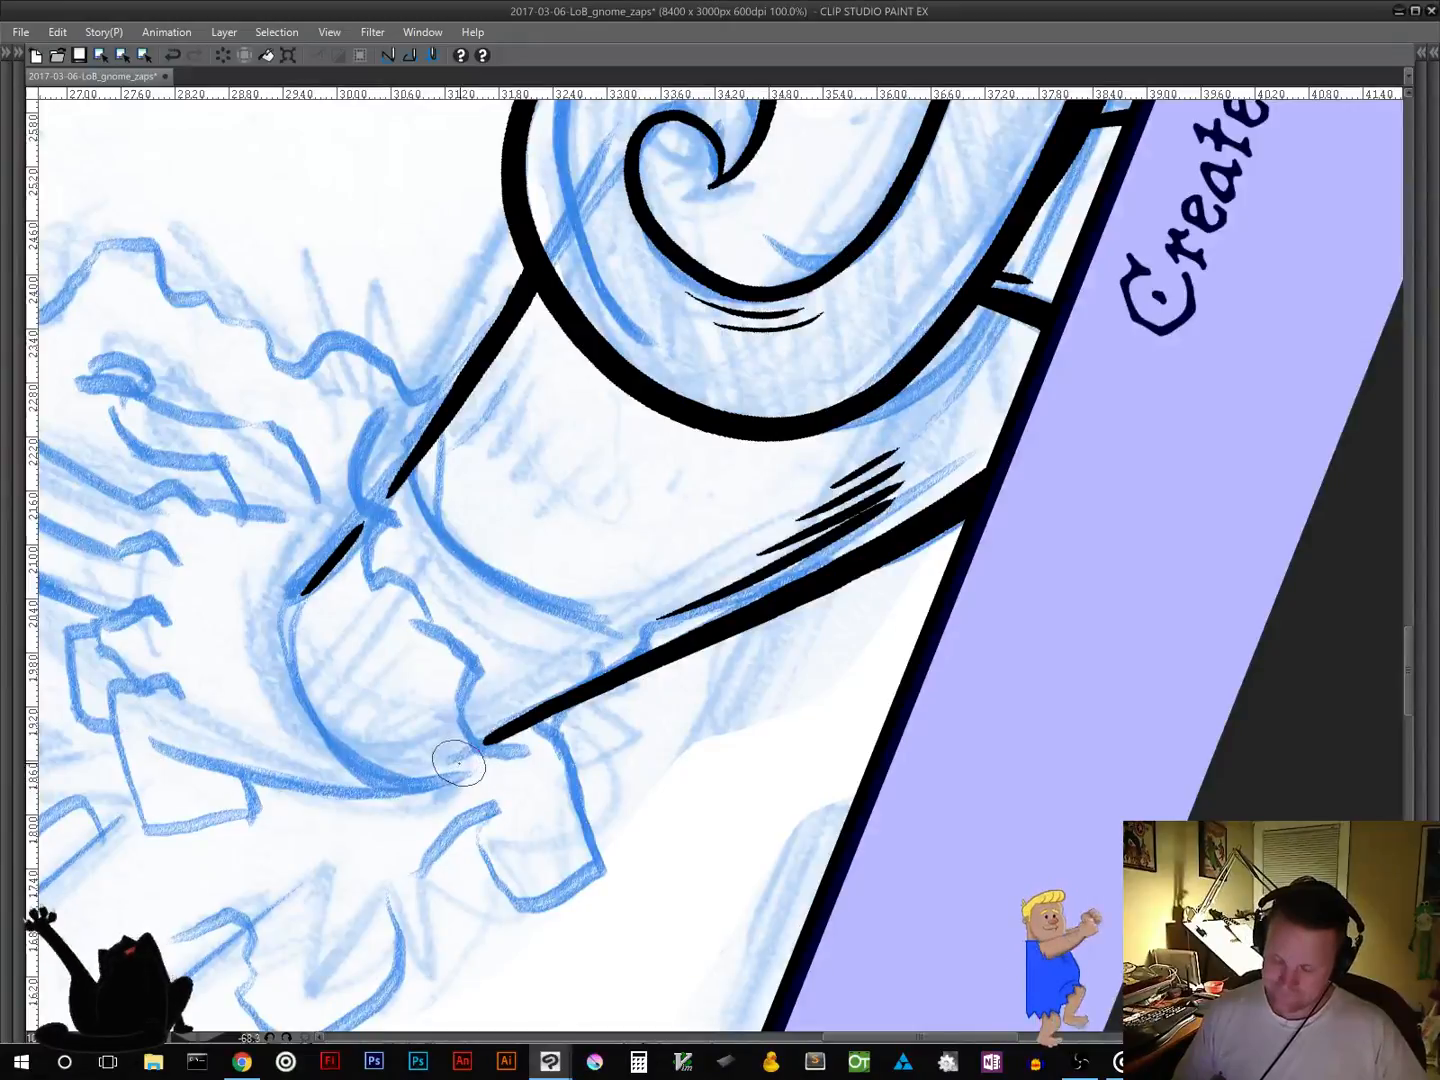
Step: Ink the rounded cuff joining the sleeve's edges at the wrist and add one tapered accent stroke inside its curve
{"action": "mouse_move", "coordinate": [458, 764]}
{"action": "left_mouse_down"}
{"action": "mouse_move", "coordinate": [417, 778]}
{"action": "mouse_move", "coordinate": [347, 759]}
{"action": "mouse_move", "coordinate": [298, 689]}
{"action": "mouse_move", "coordinate": [296, 616]}
{"action": "mouse_move", "coordinate": [368, 522]}
{"action": "left_mouse_up"}
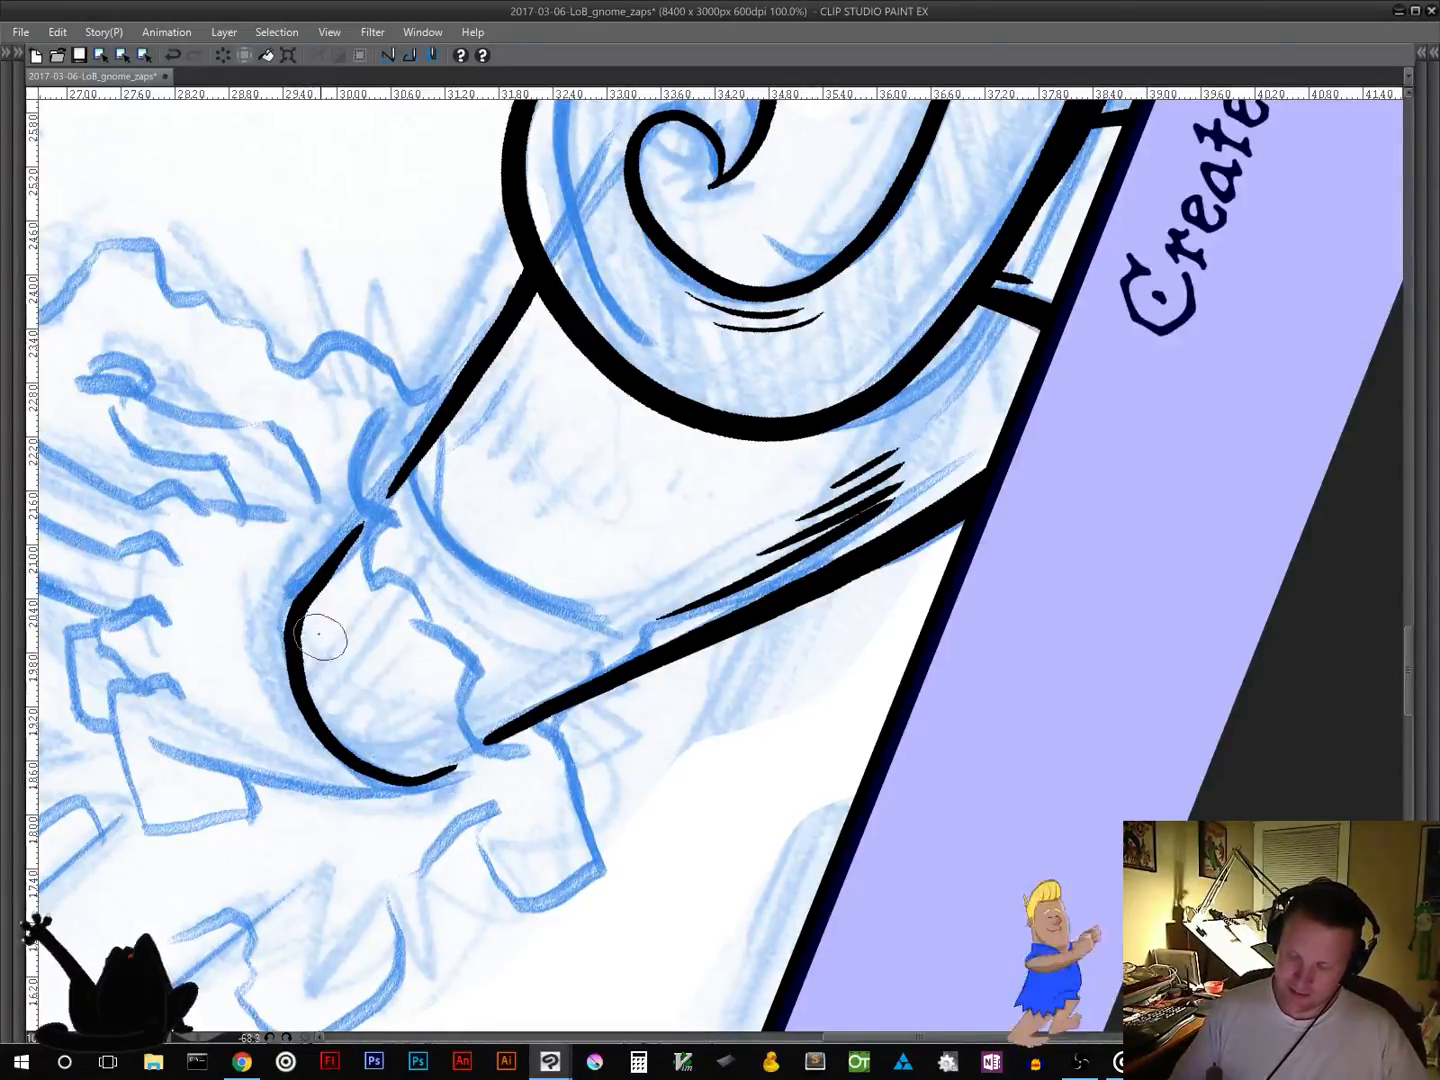
{"action": "left_click_drag", "start_coordinate": [318, 620], "coordinate": [390, 750]}
{"action": "key", "text": "ctrl+z"}
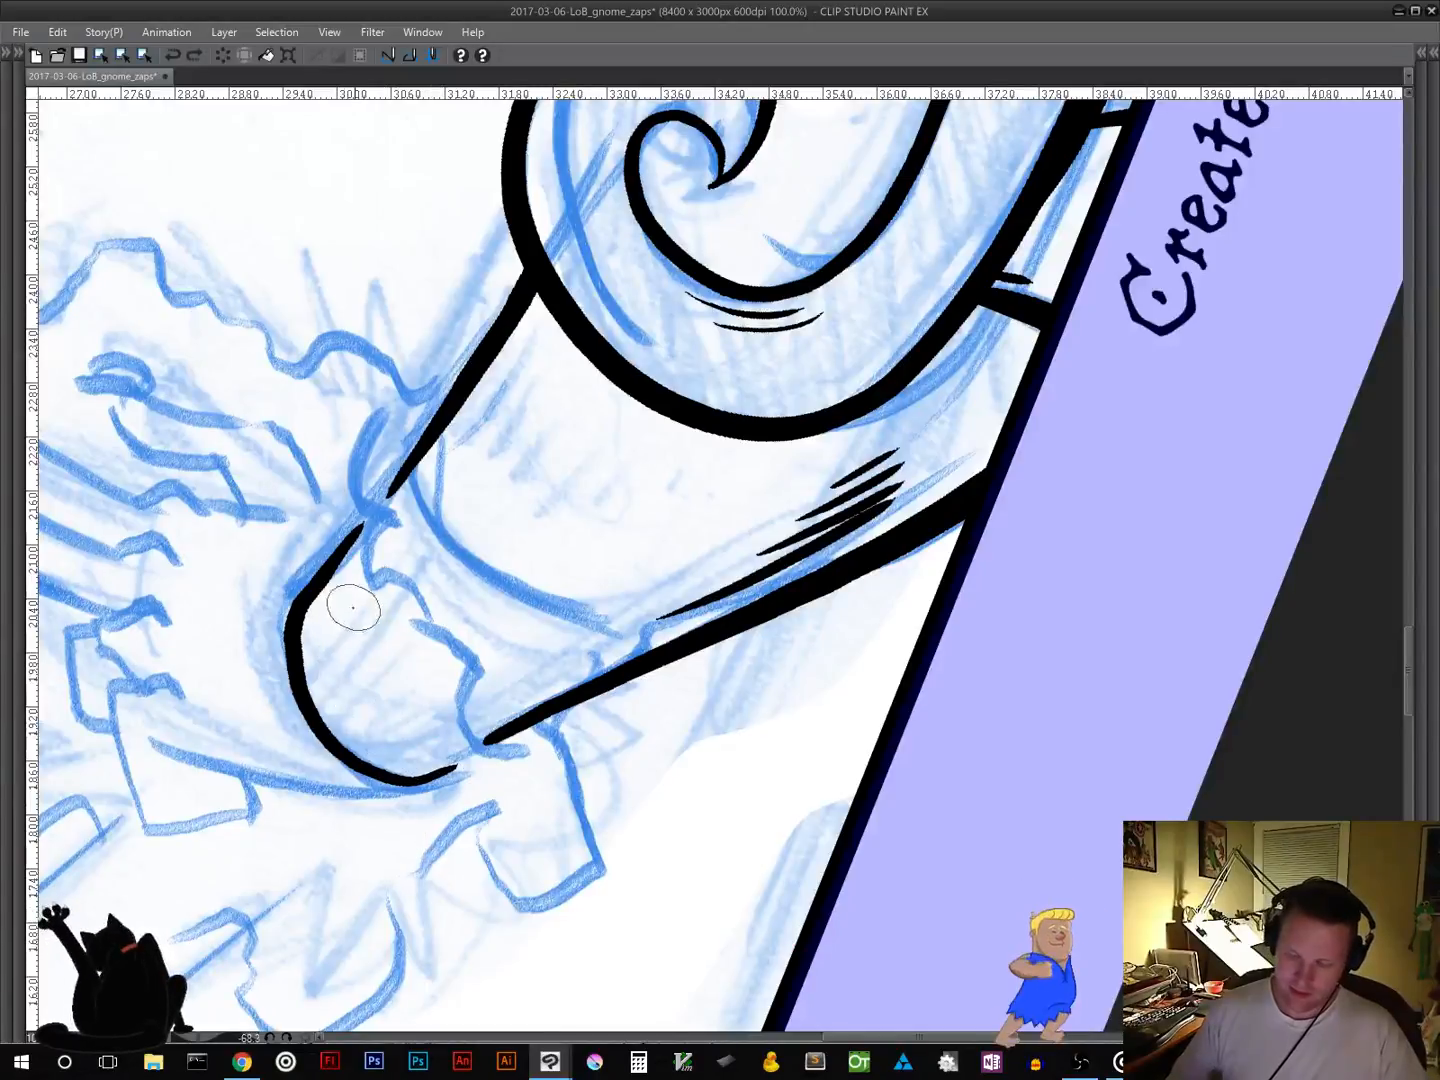
{"action": "mouse_move", "coordinate": [318, 614]}
{"action": "left_mouse_down"}
{"action": "mouse_move", "coordinate": [342, 705]}
{"action": "mouse_move", "coordinate": [386, 752]}
{"action": "left_mouse_up"}
{"action": "key", "text": "ctrl+z"}
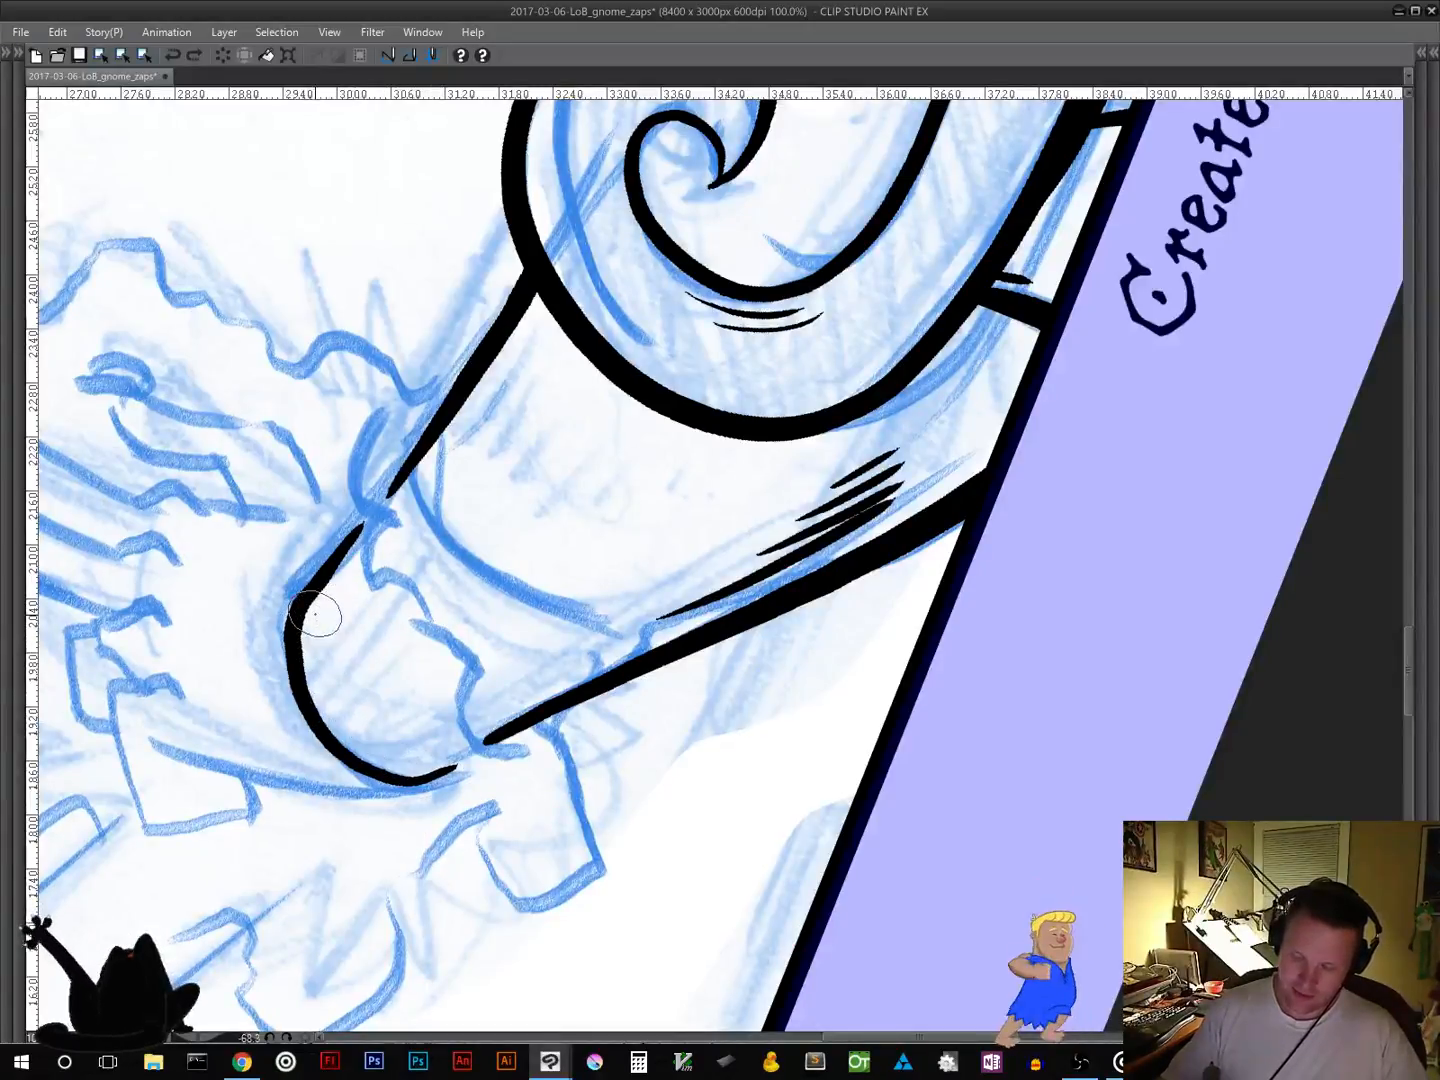
{"action": "left_click_drag", "start_coordinate": [312, 613], "coordinate": [362, 735]}
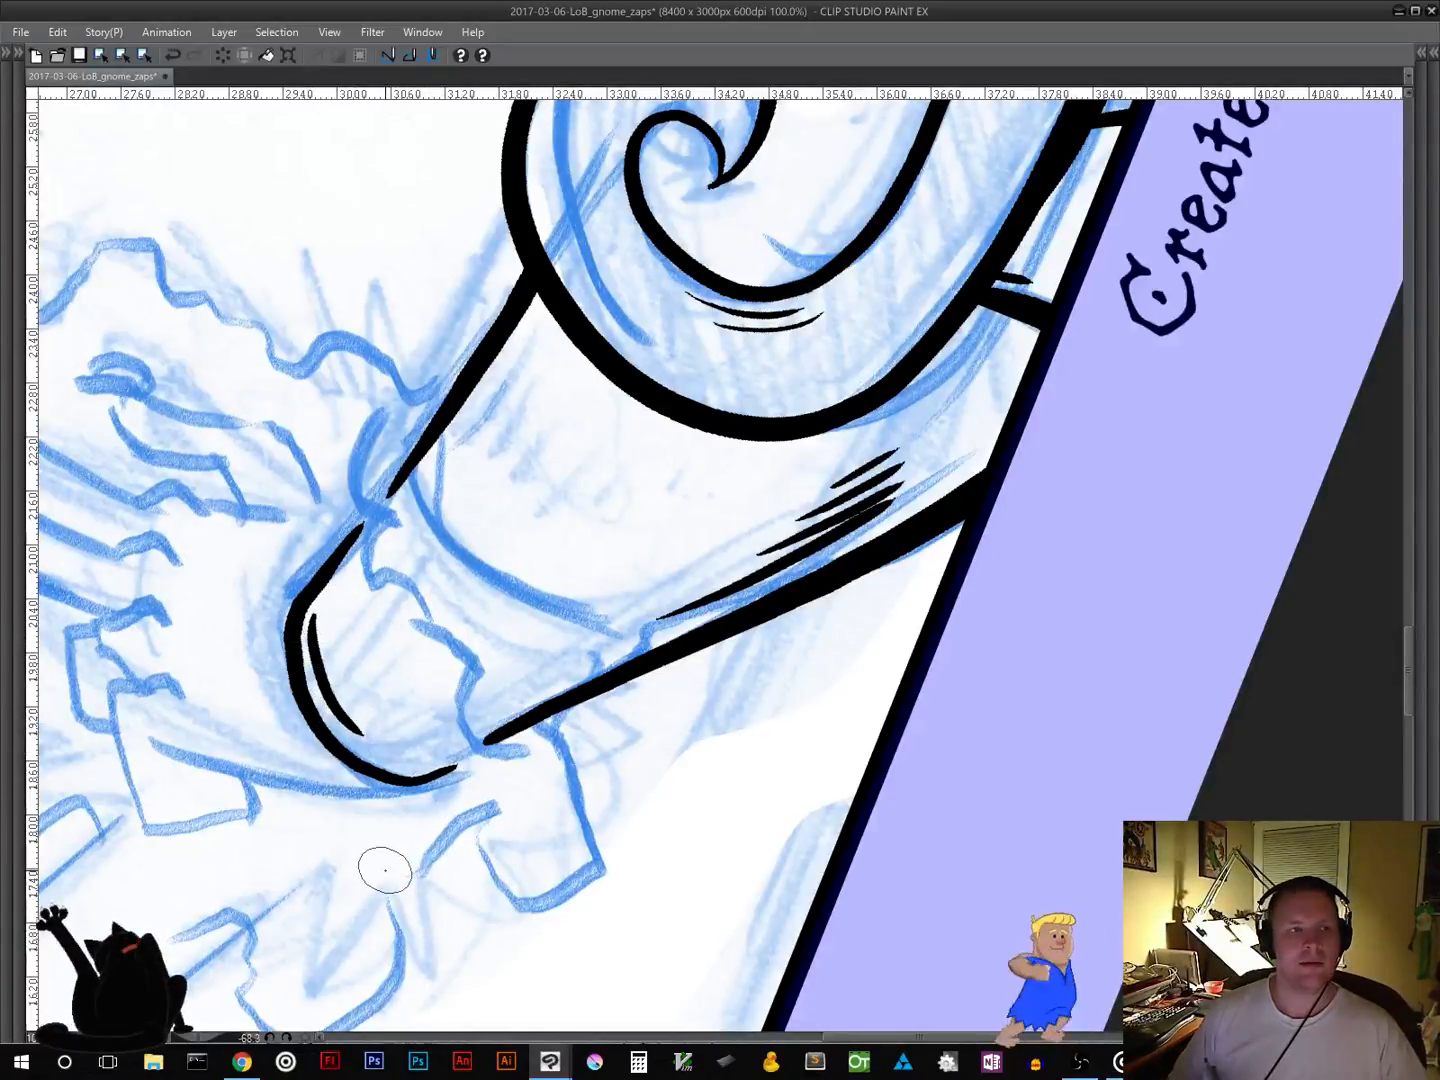
Step: Ink the outermost folded finger with its inner nail detail and the outer edge of the hand down to the cuff
{"action": "mouse_move", "coordinate": [548, 683]}
{"action": "left_mouse_down"}
{"action": "mouse_move", "coordinate": [665, 635]}
{"action": "mouse_move", "coordinate": [757, 520]}
{"action": "left_mouse_up"}
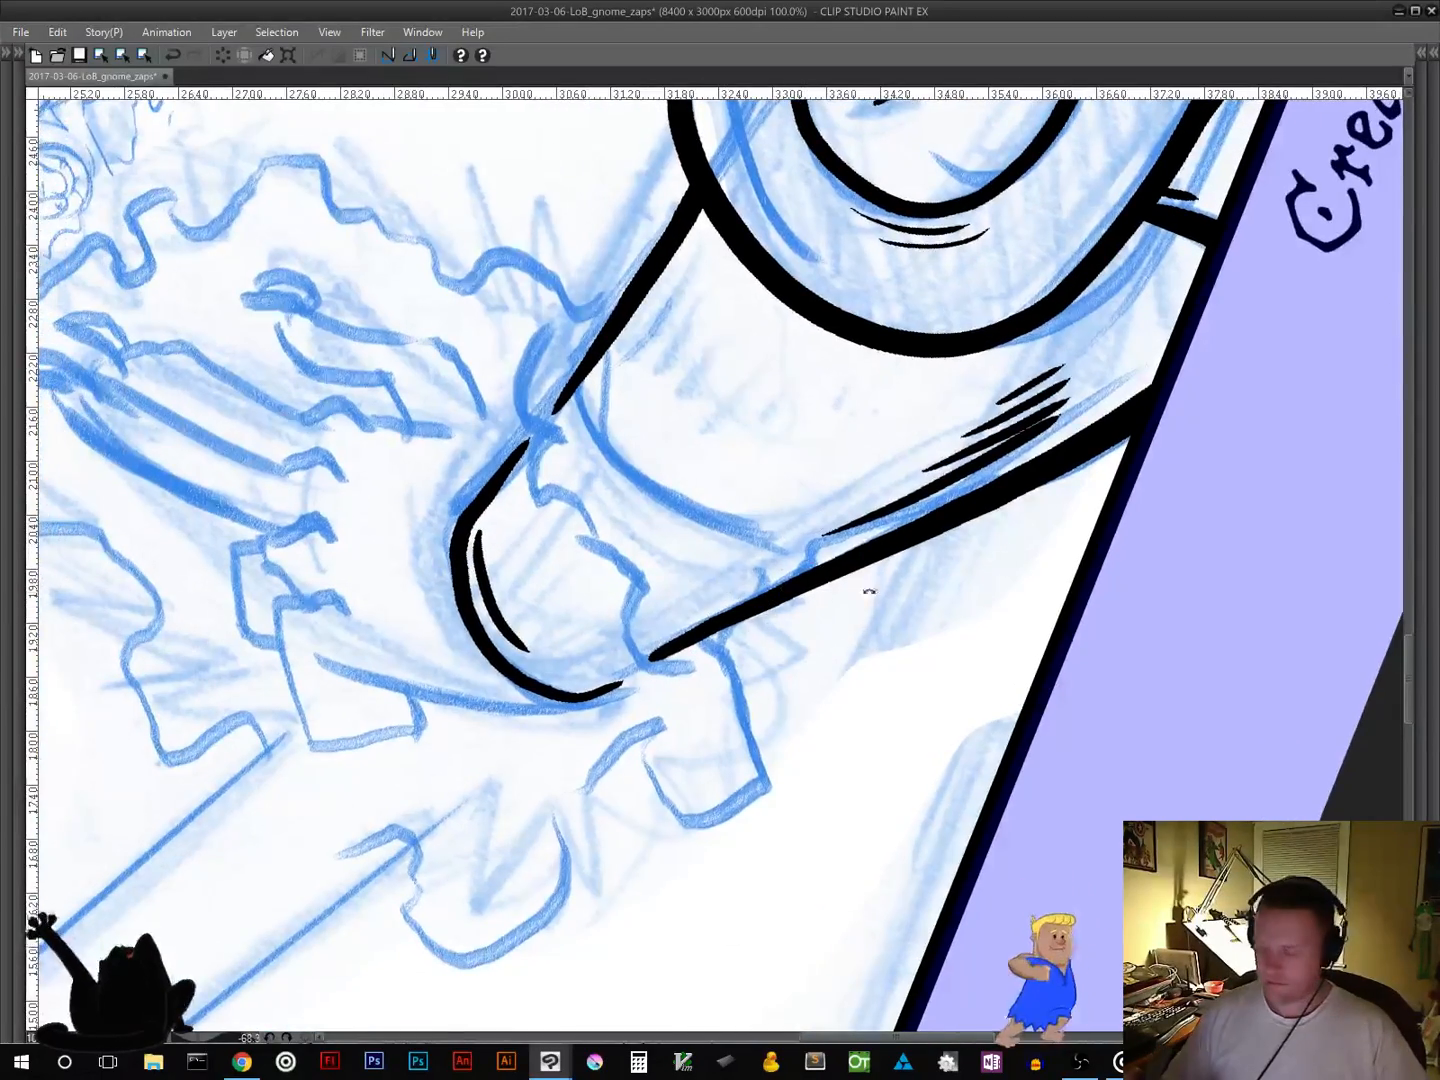
{"action": "left_click_drag", "start_coordinate": [869, 591], "coordinate": [634, 899]}
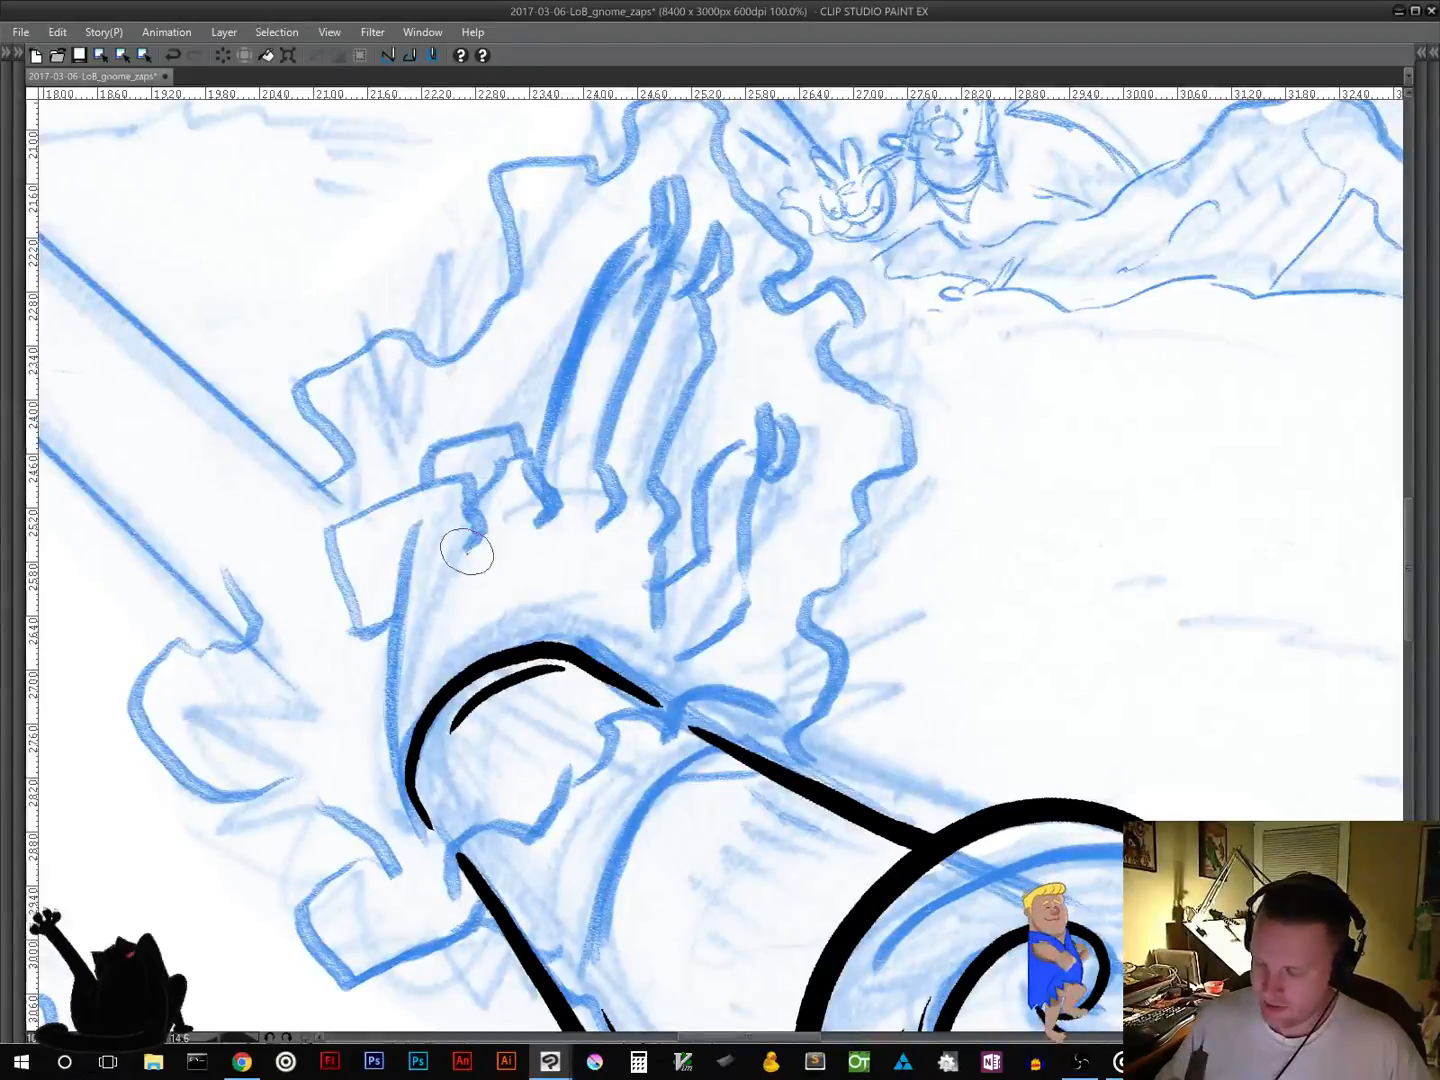
{"action": "mouse_move", "coordinate": [463, 553]}
{"action": "left_mouse_down"}
{"action": "mouse_move", "coordinate": [484, 515]}
{"action": "mouse_move", "coordinate": [466, 478]}
{"action": "mouse_move", "coordinate": [338, 535]}
{"action": "mouse_move", "coordinate": [362, 630]}
{"action": "mouse_move", "coordinate": [392, 622]}
{"action": "left_mouse_up"}
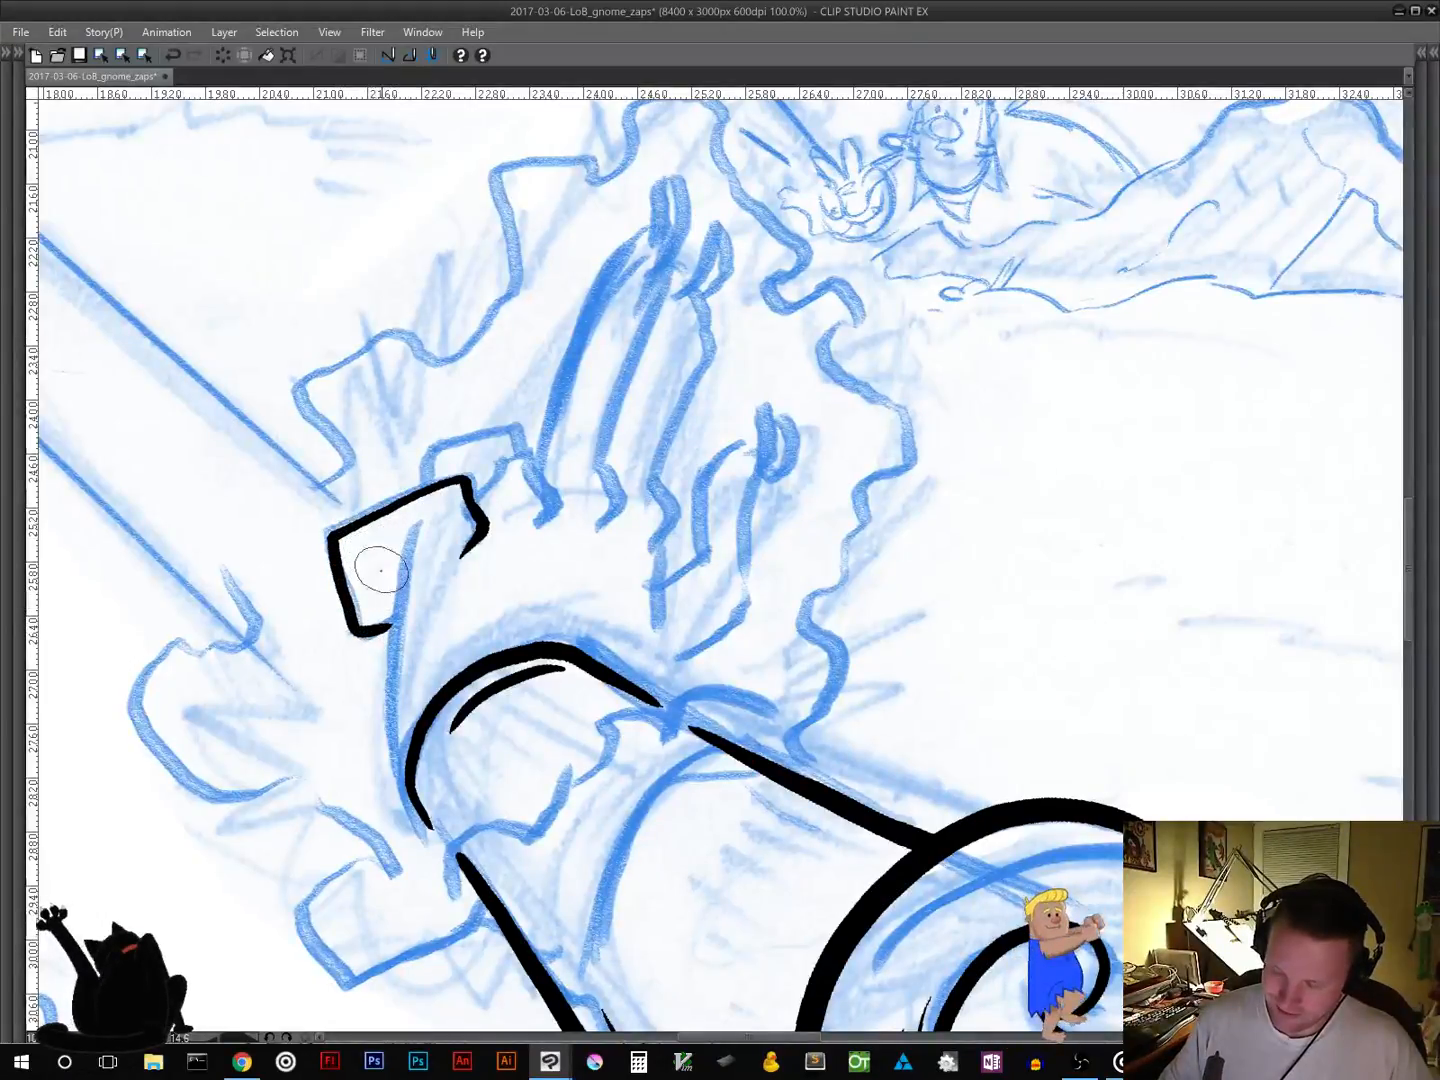
{"action": "mouse_move", "coordinate": [378, 556]}
{"action": "left_mouse_down"}
{"action": "mouse_move", "coordinate": [382, 630]}
{"action": "mouse_move", "coordinate": [405, 548]}
{"action": "mouse_move", "coordinate": [395, 730]}
{"action": "mouse_move", "coordinate": [417, 803]}
{"action": "left_mouse_up"}
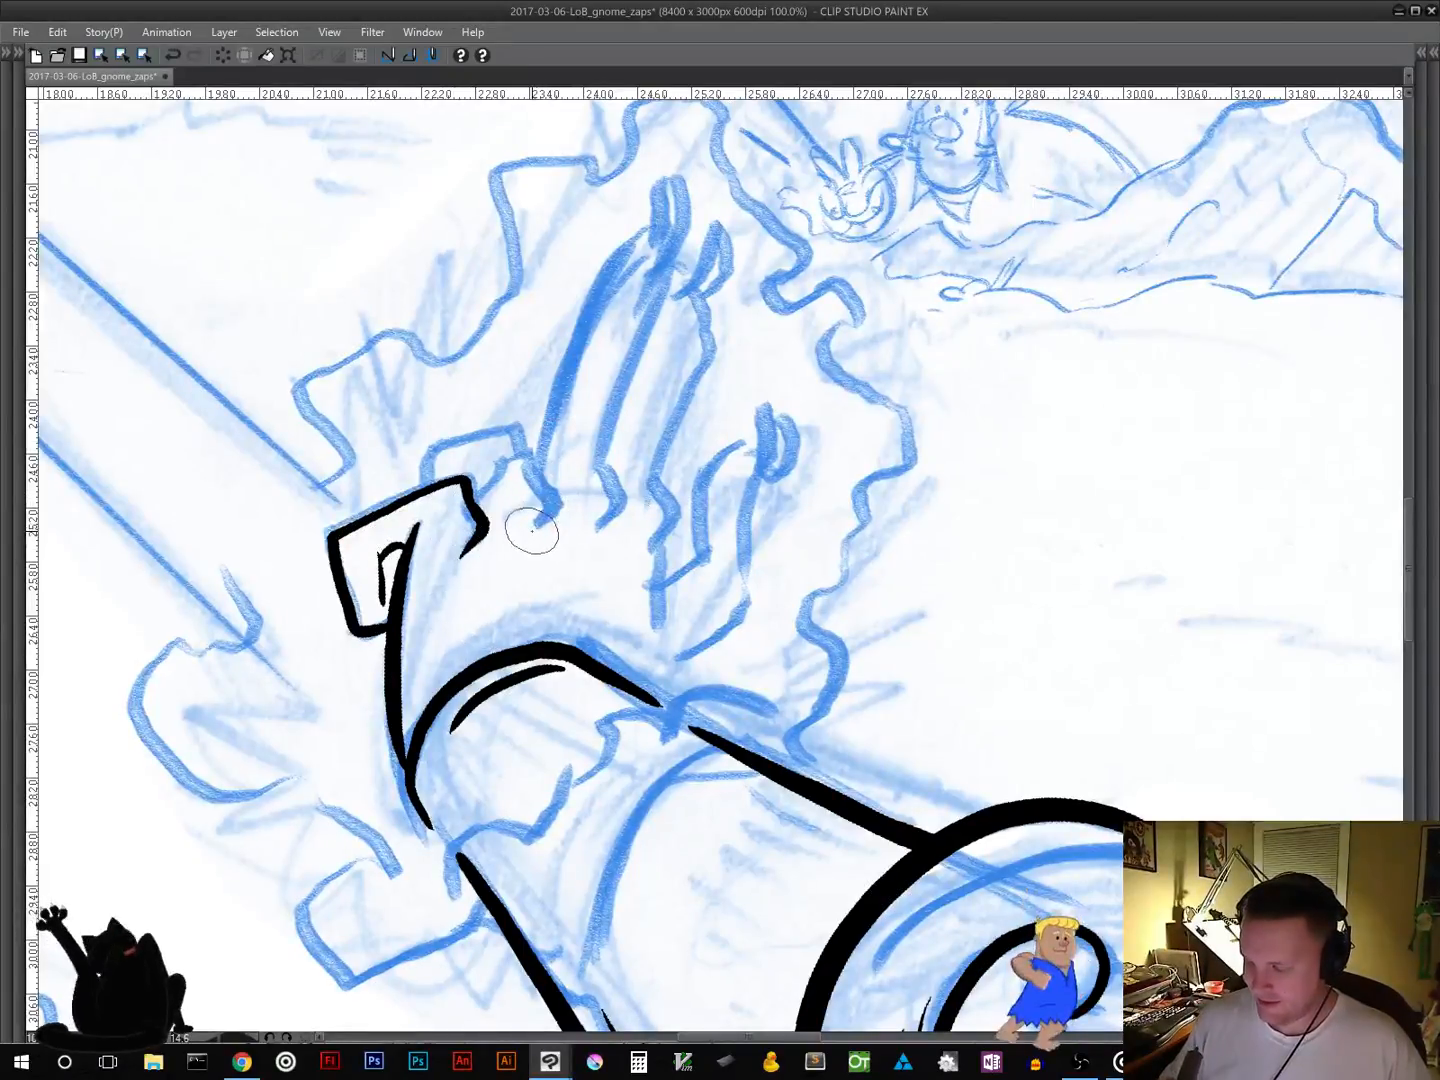
Step: Ink the second folded finger behind the first and add fine crease ticks at the corners of both folded fingers
{"action": "mouse_move", "coordinate": [535, 525]}
{"action": "left_mouse_down"}
{"action": "mouse_move", "coordinate": [550, 505]}
{"action": "mouse_move", "coordinate": [518, 432]}
{"action": "mouse_move", "coordinate": [427, 455]}
{"action": "mouse_move", "coordinate": [412, 466]}
{"action": "mouse_move", "coordinate": [418, 490]}
{"action": "left_mouse_up"}
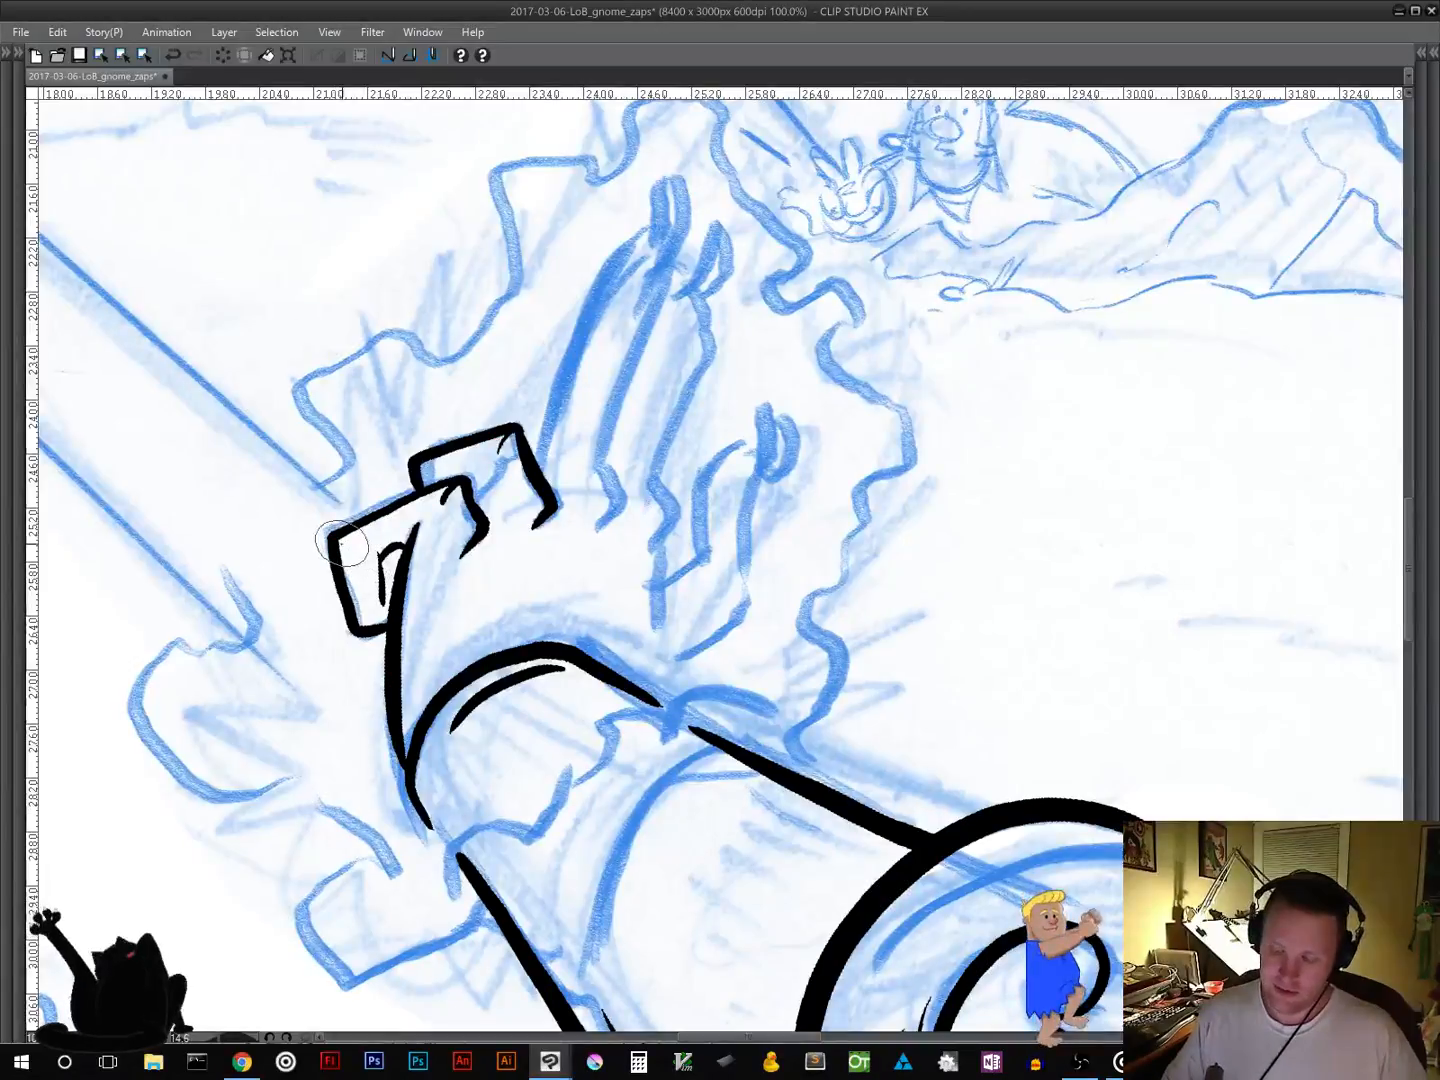
{"action": "left_click_drag", "start_coordinate": [338, 540], "coordinate": [366, 539]}
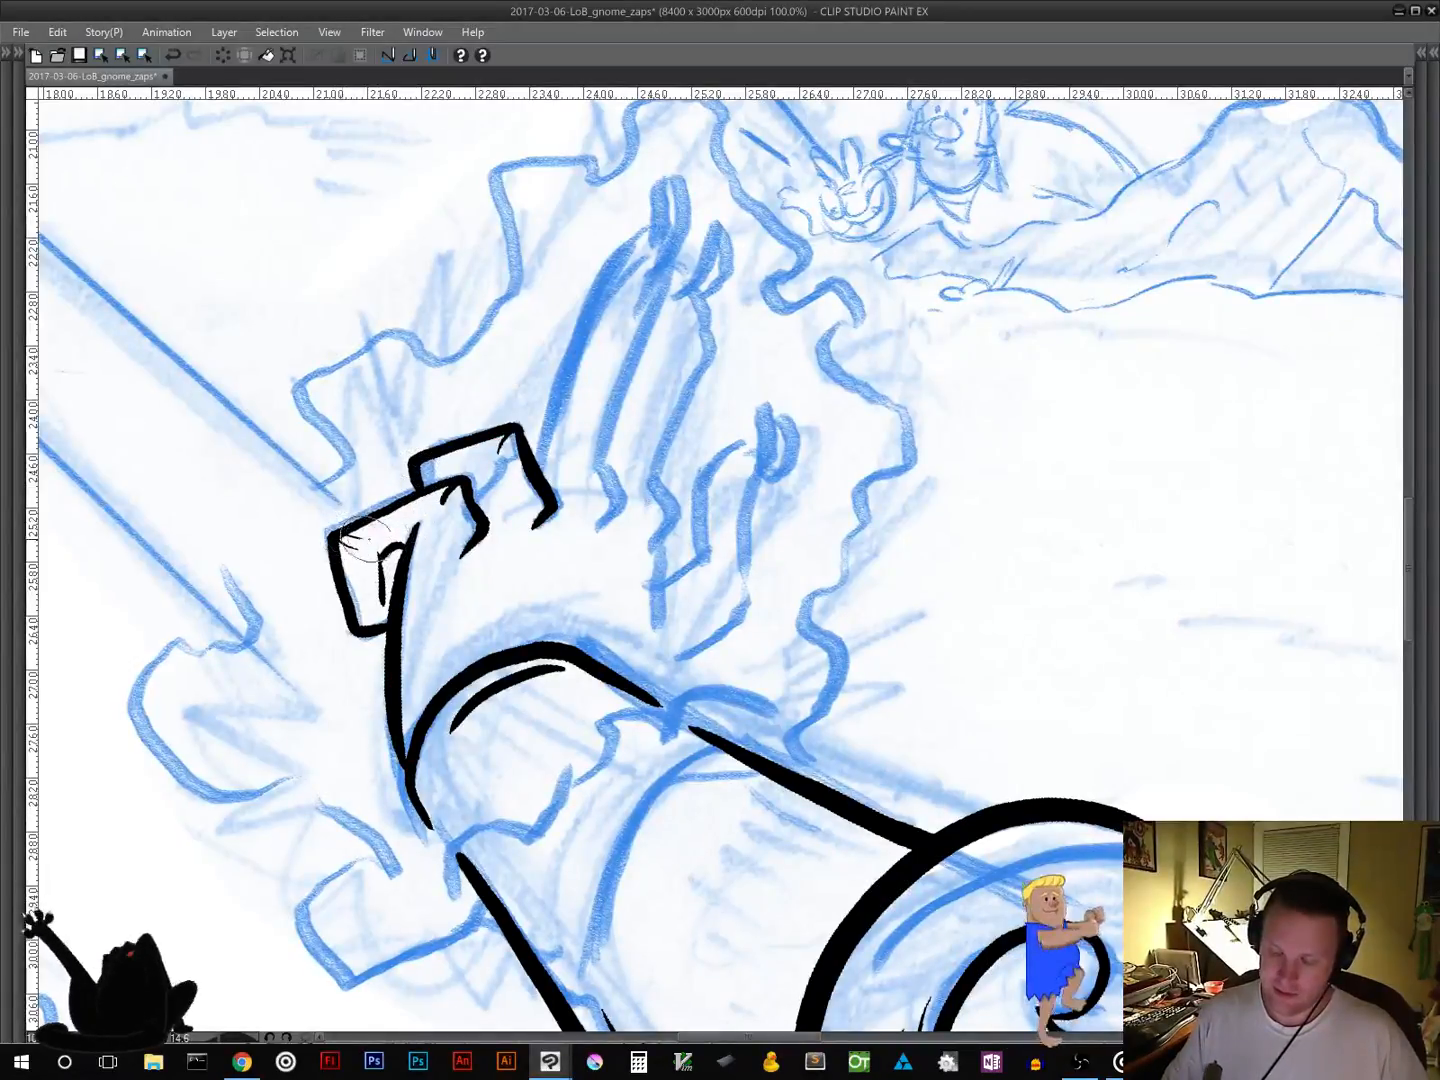
{"action": "left_click_drag", "start_coordinate": [416, 466], "coordinate": [440, 461]}
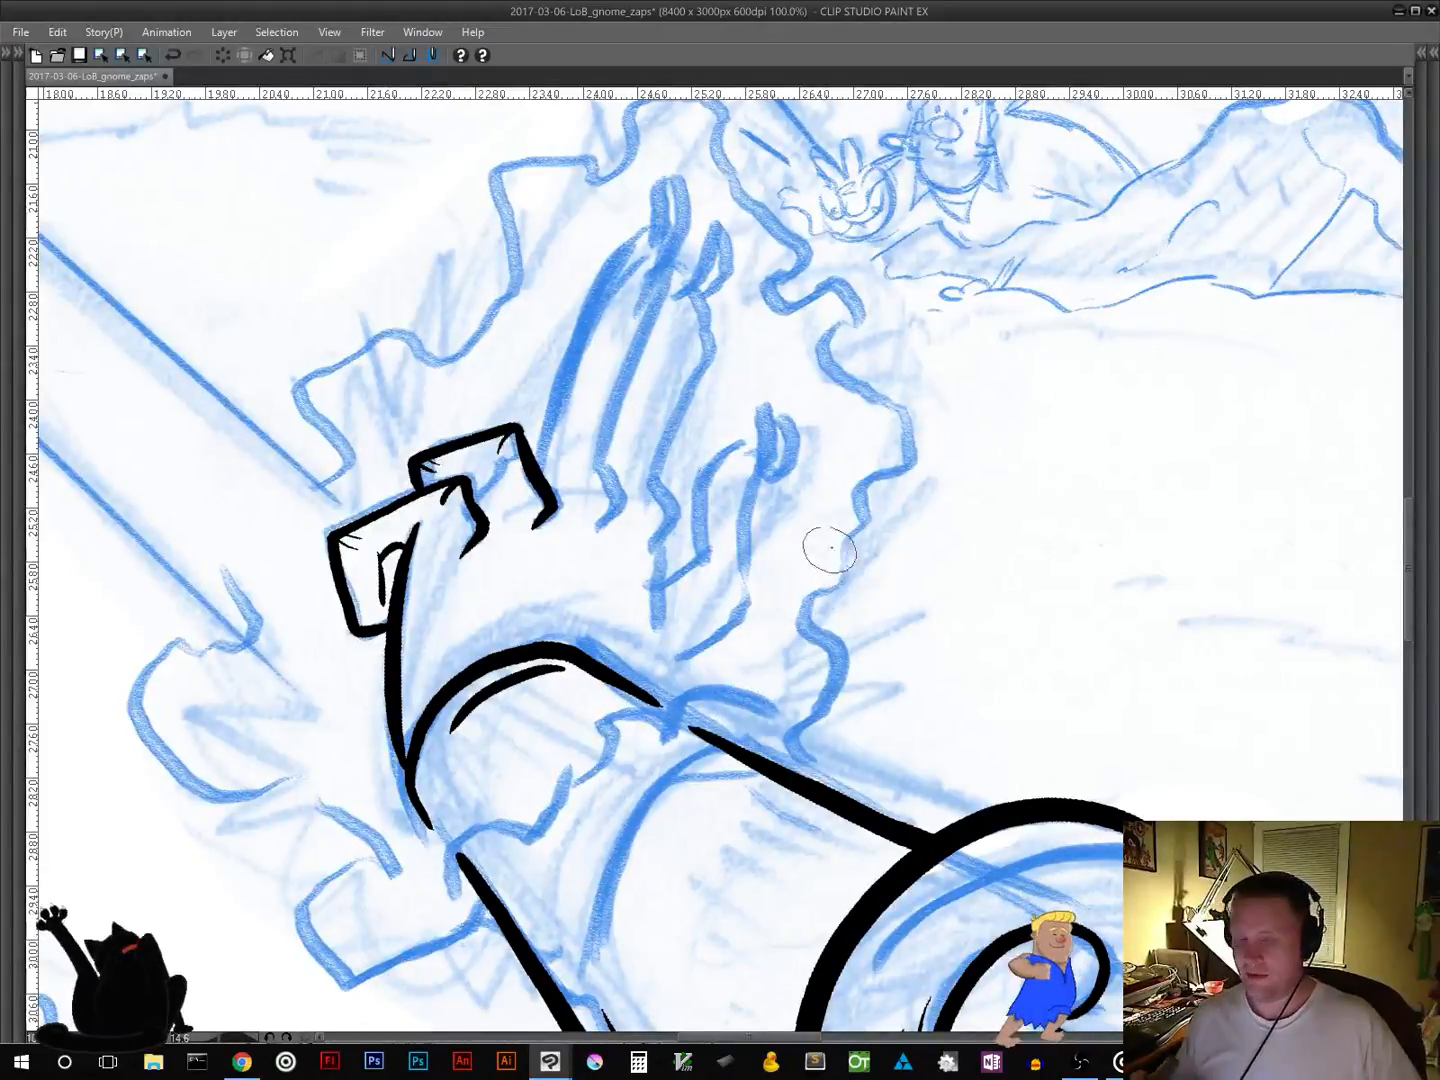
Step: Ink the two raised fingers with their pointed nails and the knuckle curves at their bases
{"action": "left_click_drag", "start_coordinate": [769, 438], "coordinate": [654, 603]}
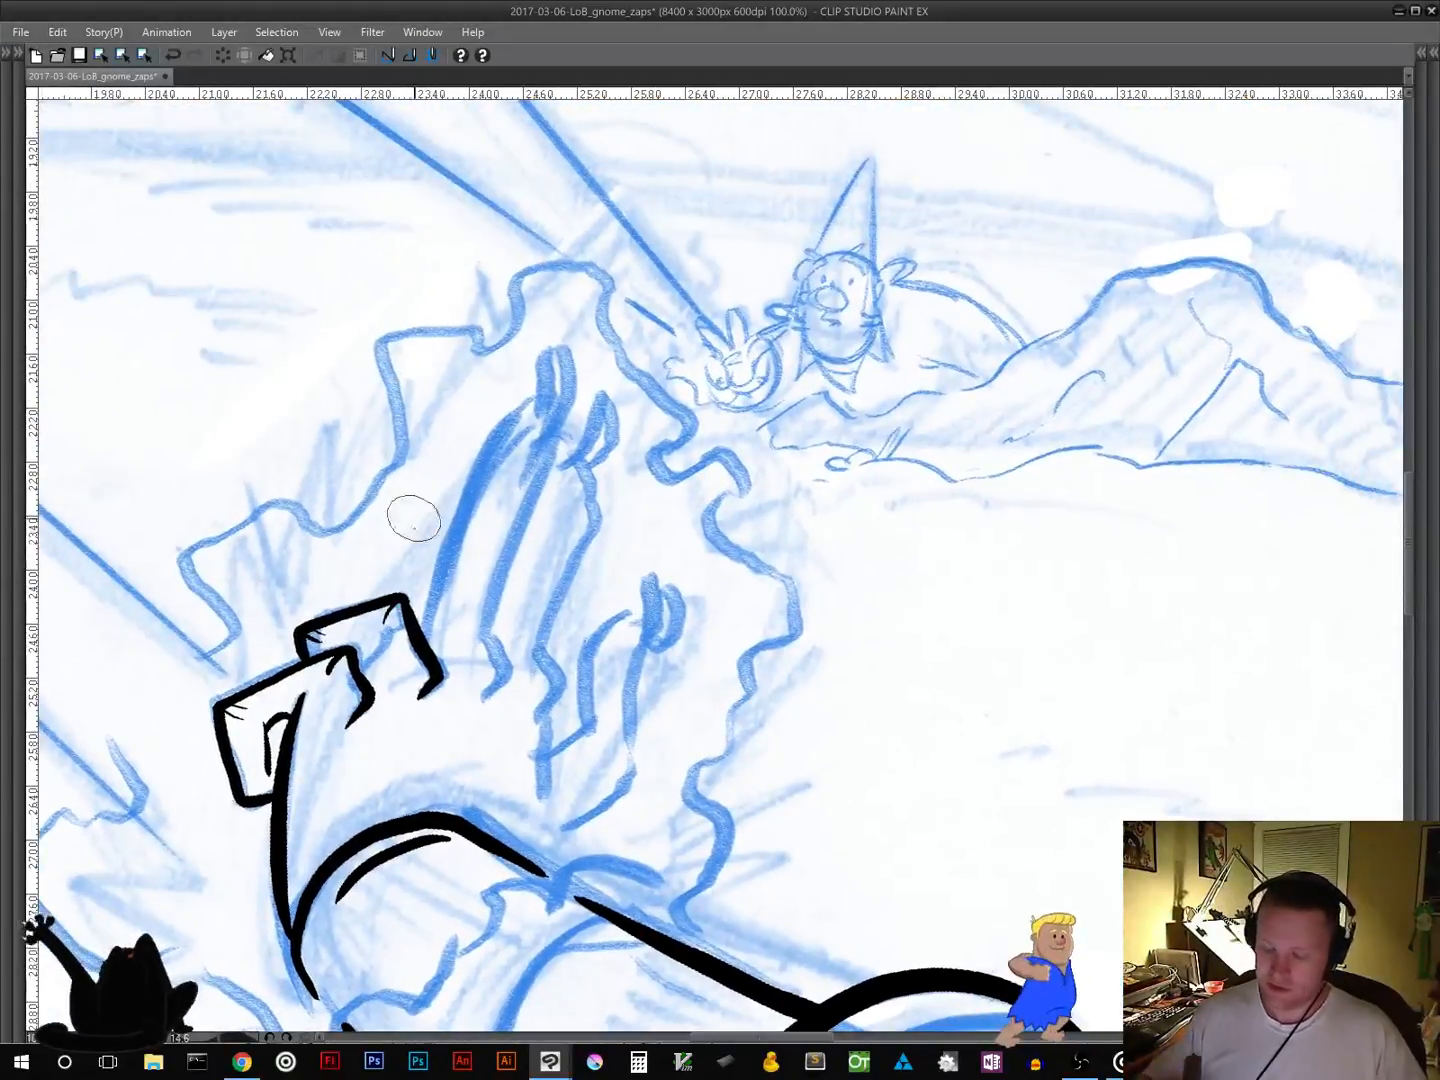
{"action": "mouse_move", "coordinate": [418, 640]}
{"action": "left_mouse_down"}
{"action": "mouse_move", "coordinate": [450, 524]}
{"action": "mouse_move", "coordinate": [535, 397]}
{"action": "mouse_move", "coordinate": [543, 490]}
{"action": "mouse_move", "coordinate": [501, 594]}
{"action": "mouse_move", "coordinate": [494, 690]}
{"action": "mouse_move", "coordinate": [534, 716]}
{"action": "left_mouse_up"}
{"action": "mouse_move", "coordinate": [545, 635]}
{"action": "left_mouse_down"}
{"action": "mouse_move", "coordinate": [598, 503]}
{"action": "mouse_move", "coordinate": [584, 538]}
{"action": "mouse_move", "coordinate": [596, 518]}
{"action": "mouse_move", "coordinate": [586, 468]}
{"action": "mouse_move", "coordinate": [600, 407]}
{"action": "mouse_move", "coordinate": [613, 449]}
{"action": "mouse_move", "coordinate": [558, 493]}
{"action": "mouse_move", "coordinate": [580, 451]}
{"action": "mouse_move", "coordinate": [566, 481]}
{"action": "mouse_move", "coordinate": [563, 419]}
{"action": "mouse_move", "coordinate": [540, 426]}
{"action": "mouse_move", "coordinate": [566, 399]}
{"action": "mouse_move", "coordinate": [558, 332]}
{"action": "mouse_move", "coordinate": [543, 405]}
{"action": "left_mouse_up"}
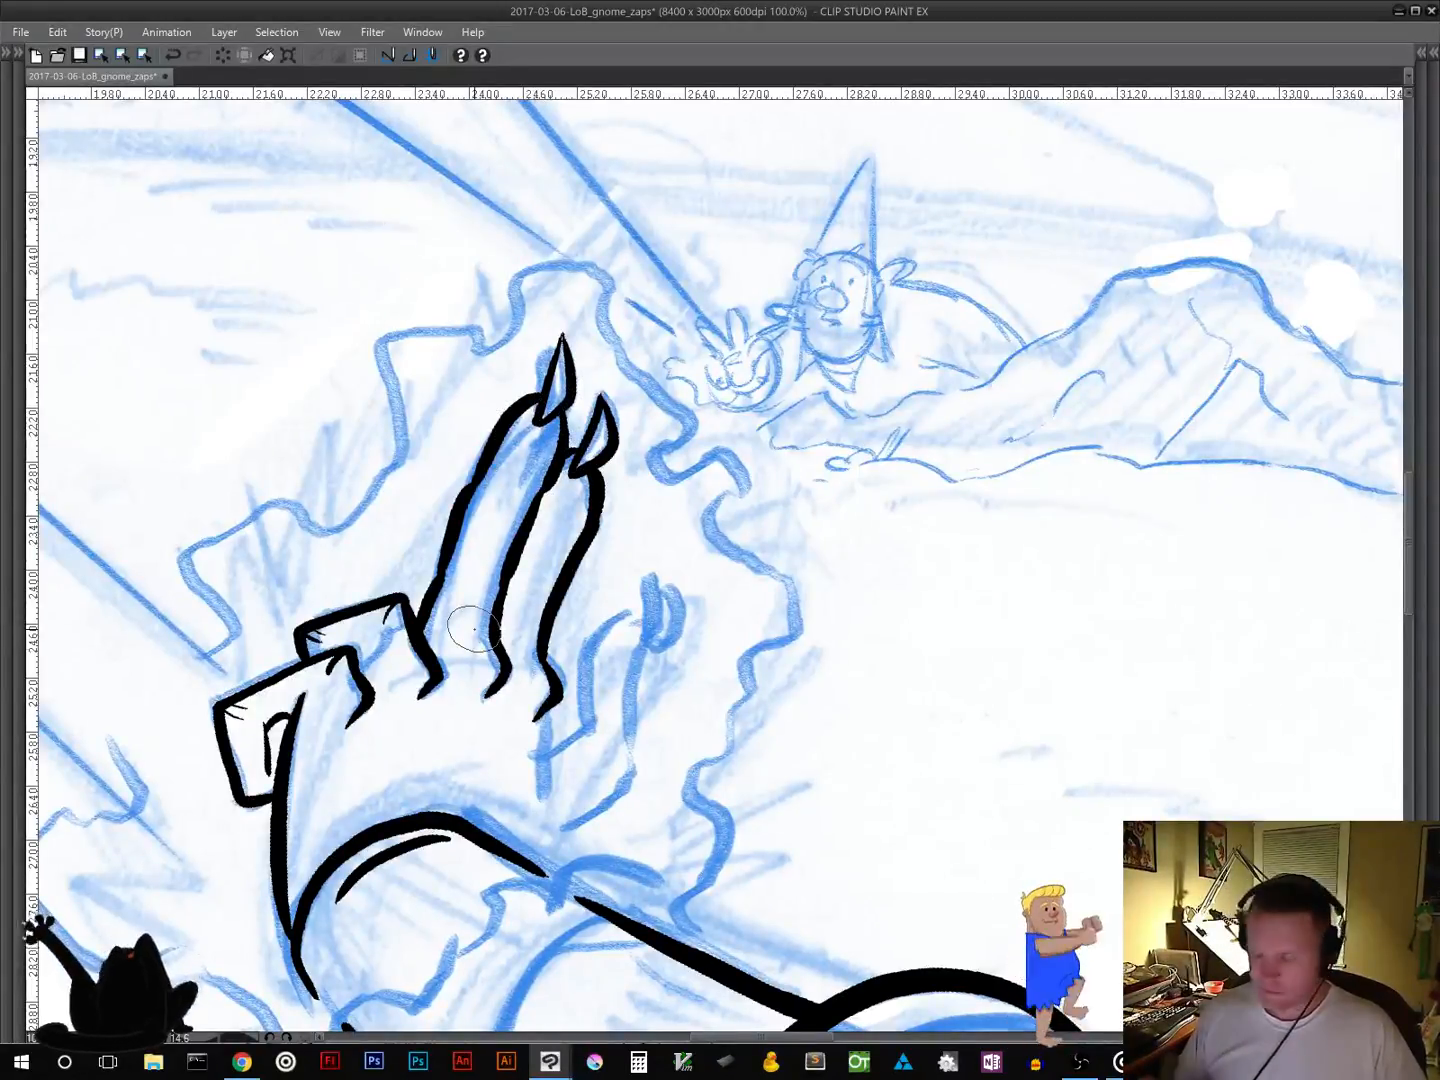
Step: Add short joint creases across the middle and upper knuckles of both raised fingers
{"action": "left_click_drag", "start_coordinate": [983, 614], "coordinate": [963, 424]}
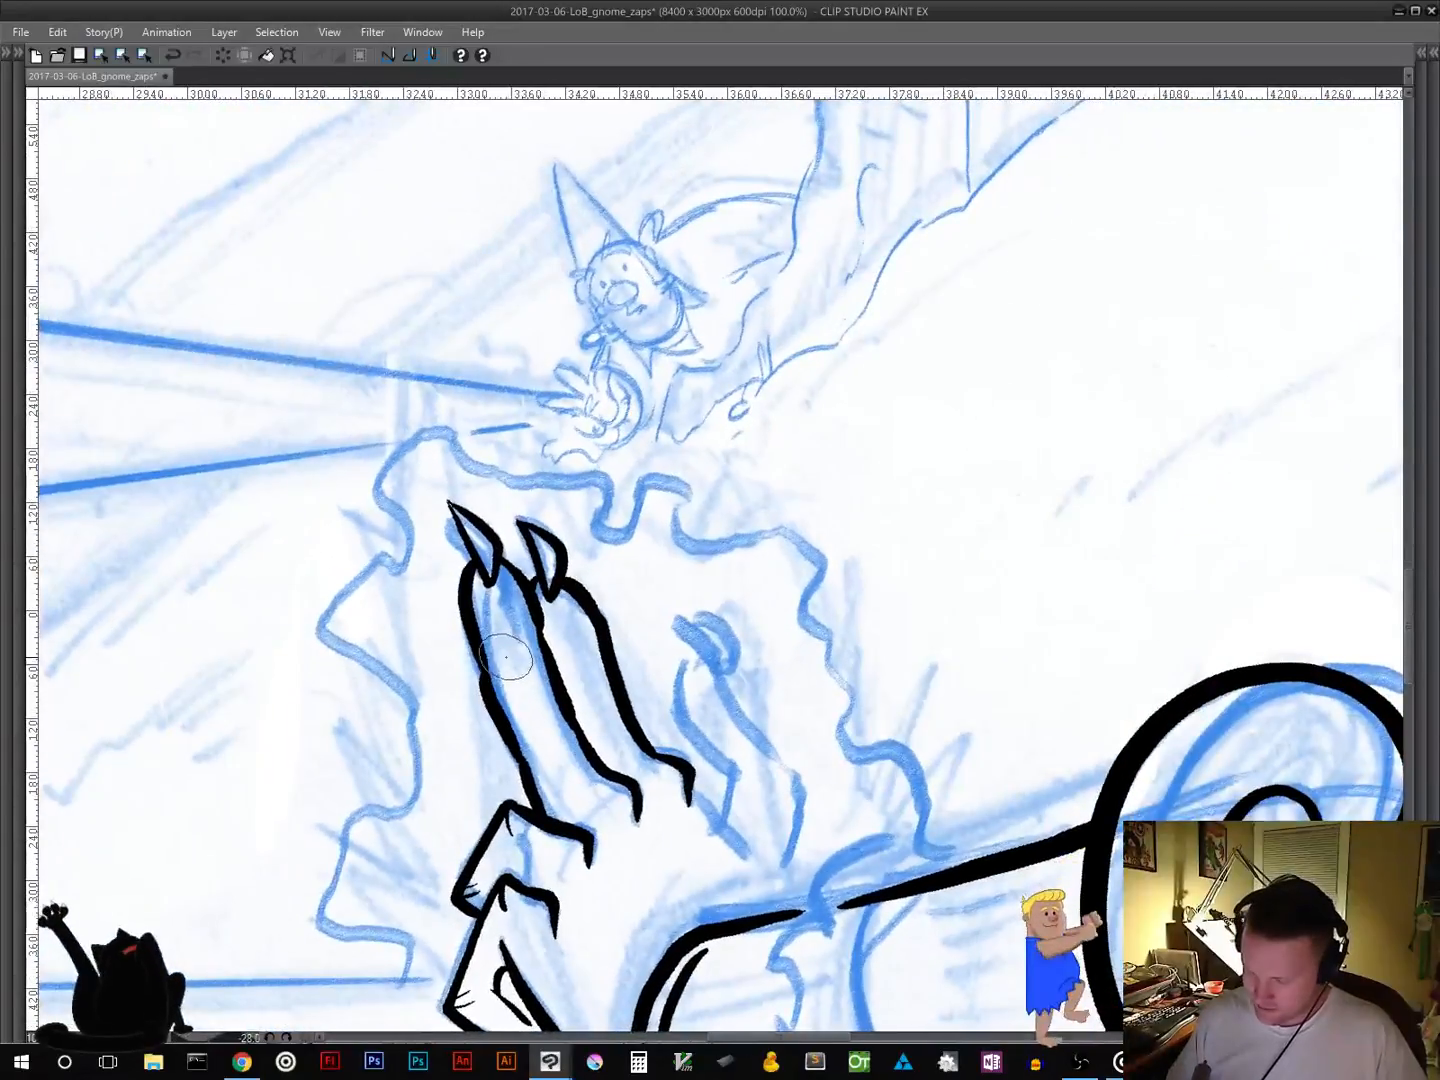
{"action": "left_click_drag", "start_coordinate": [504, 659], "coordinate": [529, 647]}
{"action": "left_click_drag", "start_coordinate": [529, 735], "coordinate": [613, 714]}
{"action": "left_click_drag", "start_coordinate": [558, 647], "coordinate": [572, 641]}
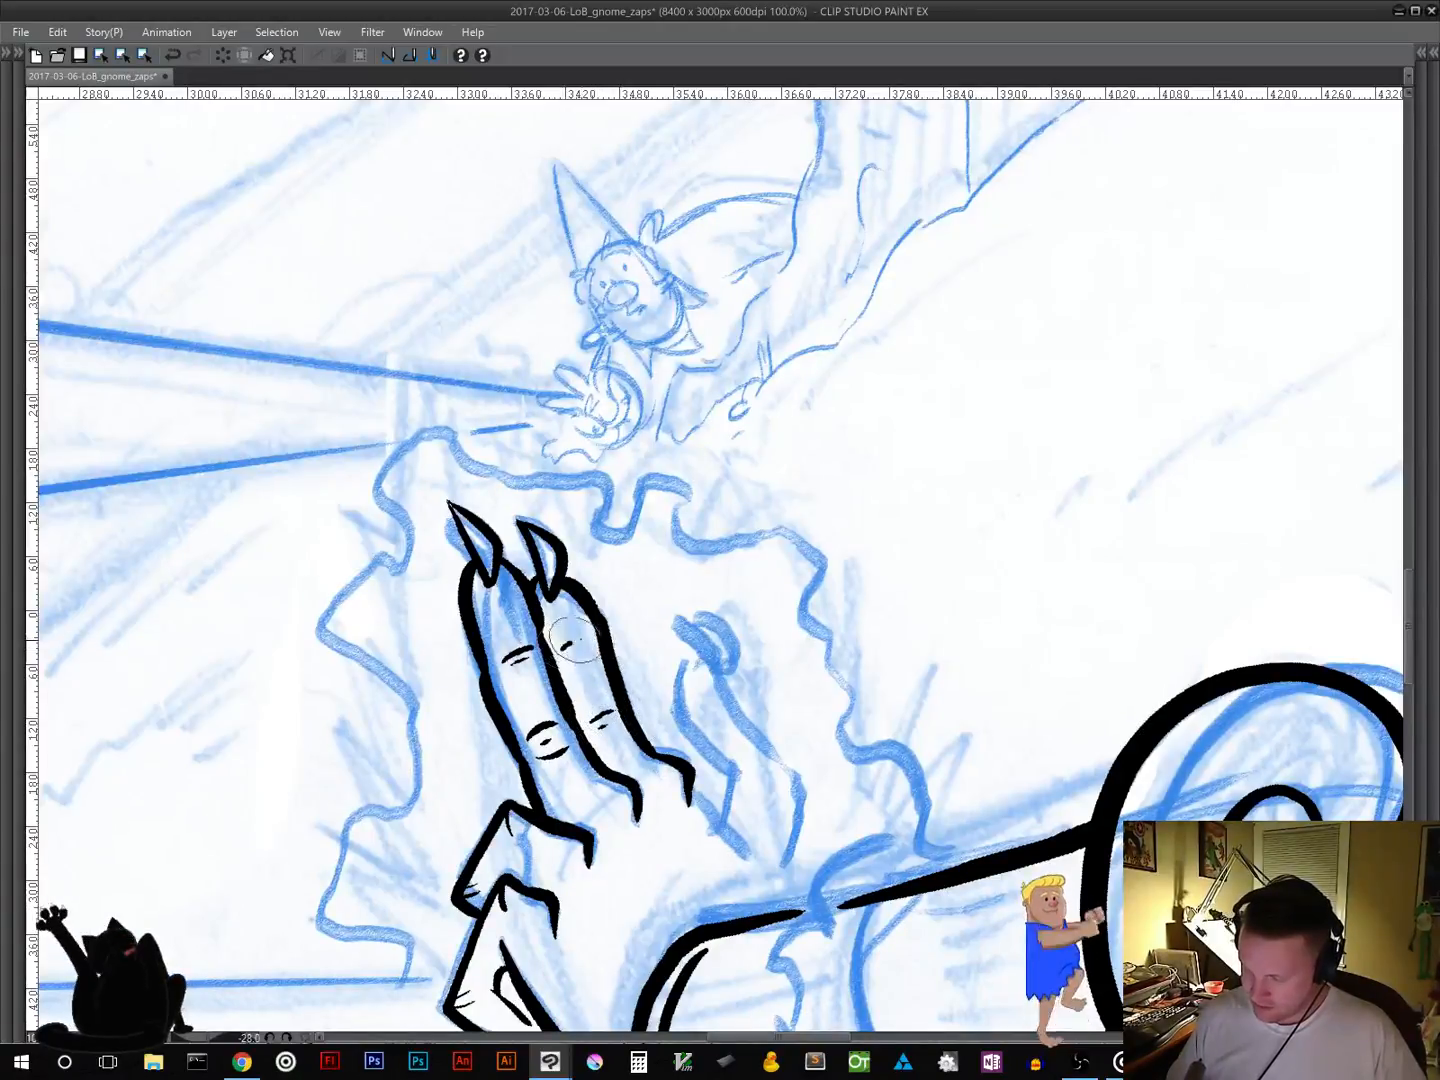
Step: Ink the bent thumb's contours and webbing, carrying its outer line down to the edge of the cuff
{"action": "left_click_drag", "start_coordinate": [808, 703], "coordinate": [689, 496]}
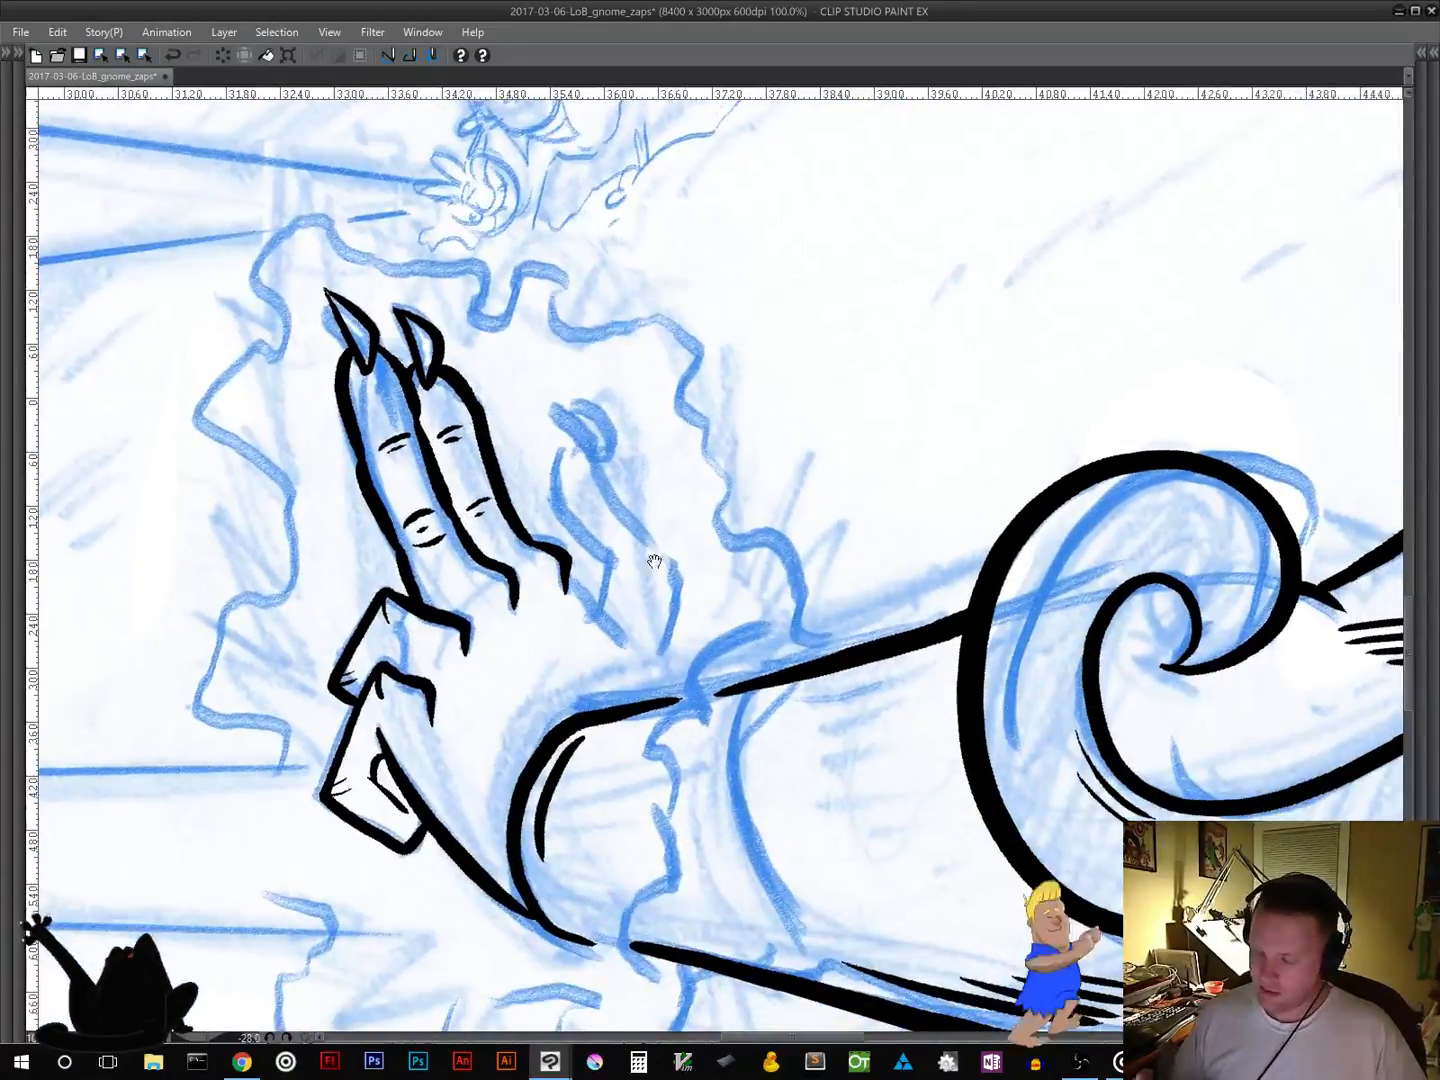
{"action": "left_click_drag", "start_coordinate": [669, 638], "coordinate": [573, 550]}
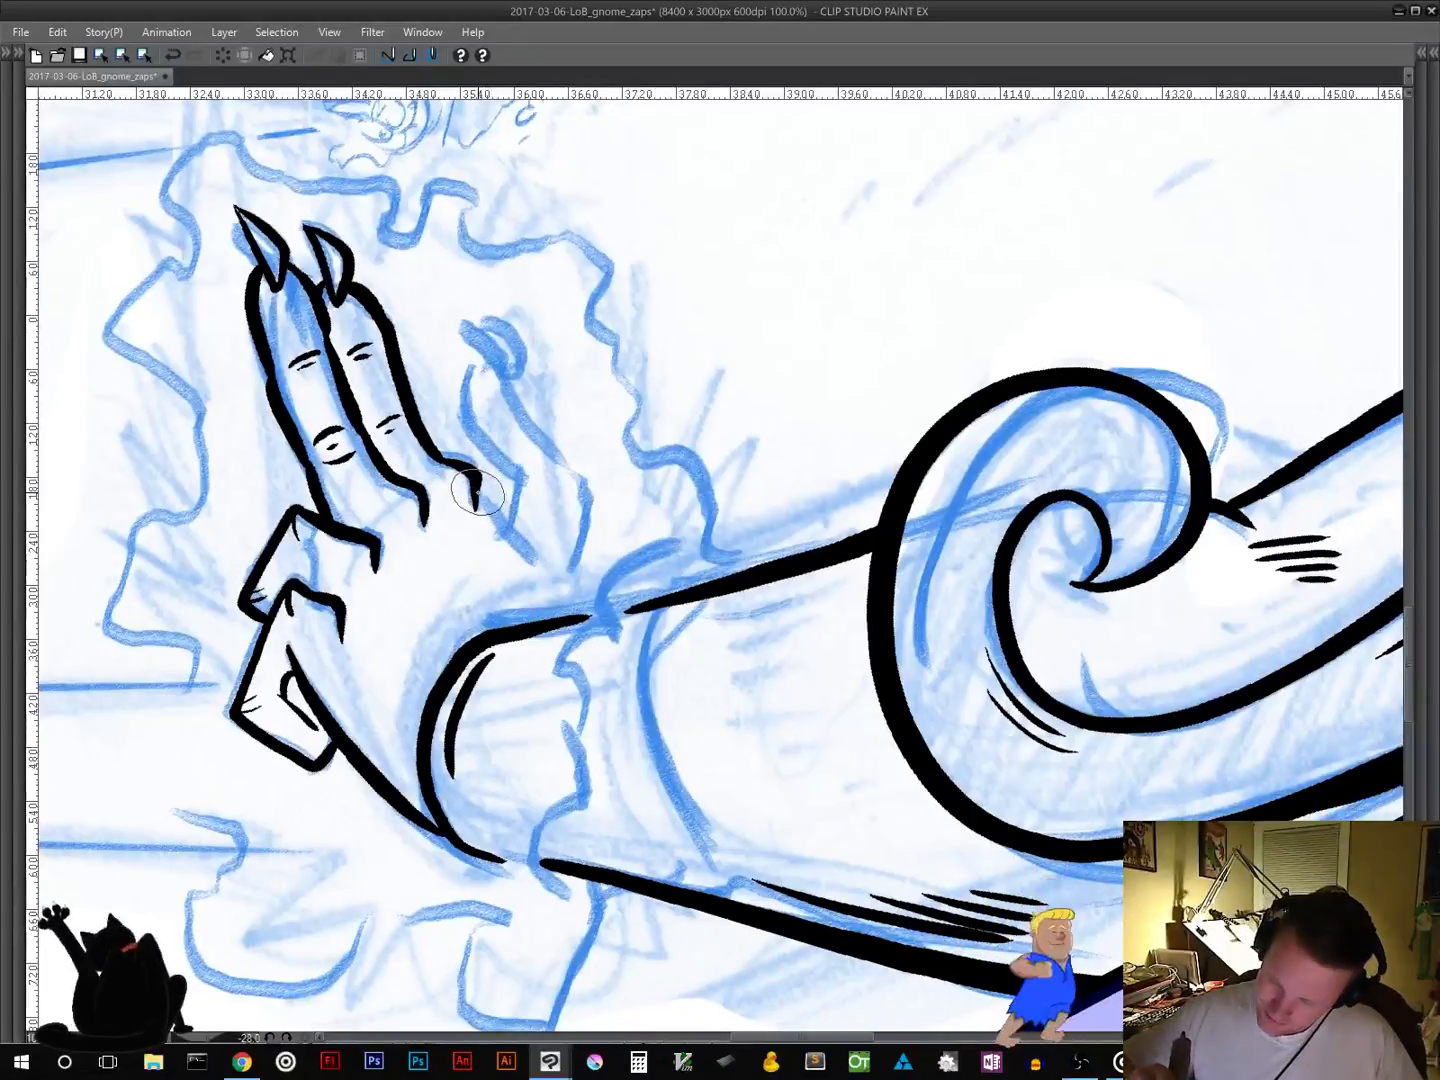
{"action": "left_click_drag", "start_coordinate": [478, 492], "coordinate": [540, 555]}
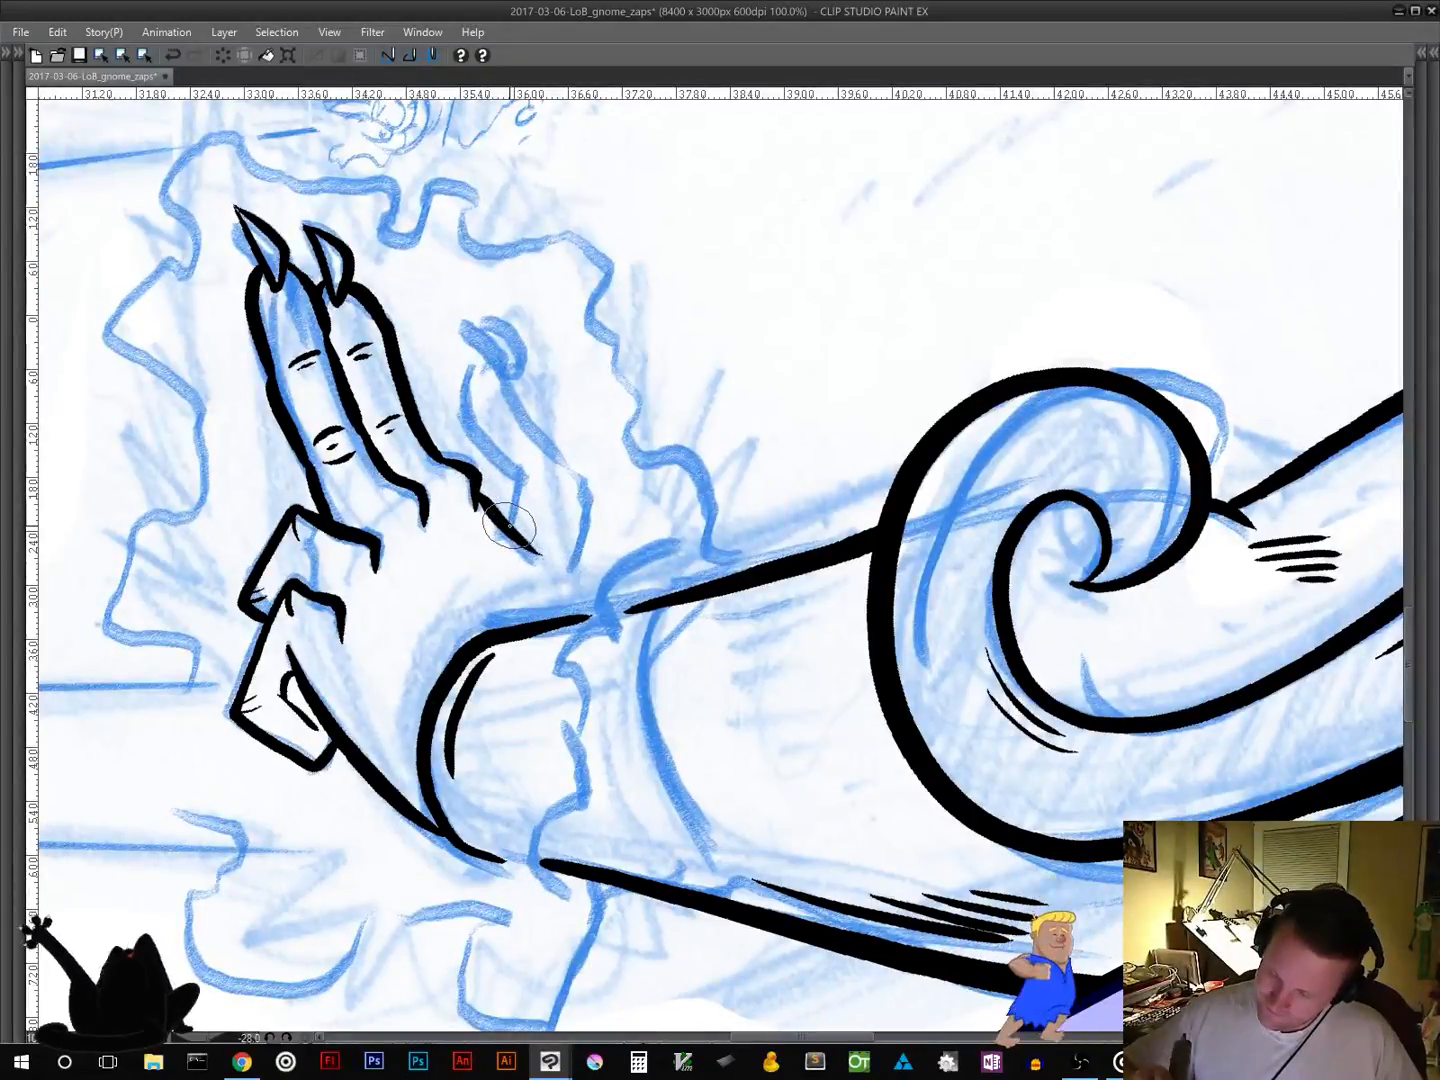
{"action": "mouse_move", "coordinate": [518, 470]}
{"action": "left_mouse_down"}
{"action": "mouse_move", "coordinate": [510, 528]}
{"action": "mouse_move", "coordinate": [460, 402]}
{"action": "mouse_move", "coordinate": [492, 355]}
{"action": "mouse_move", "coordinate": [586, 487]}
{"action": "mouse_move", "coordinate": [582, 605]}
{"action": "left_mouse_up"}
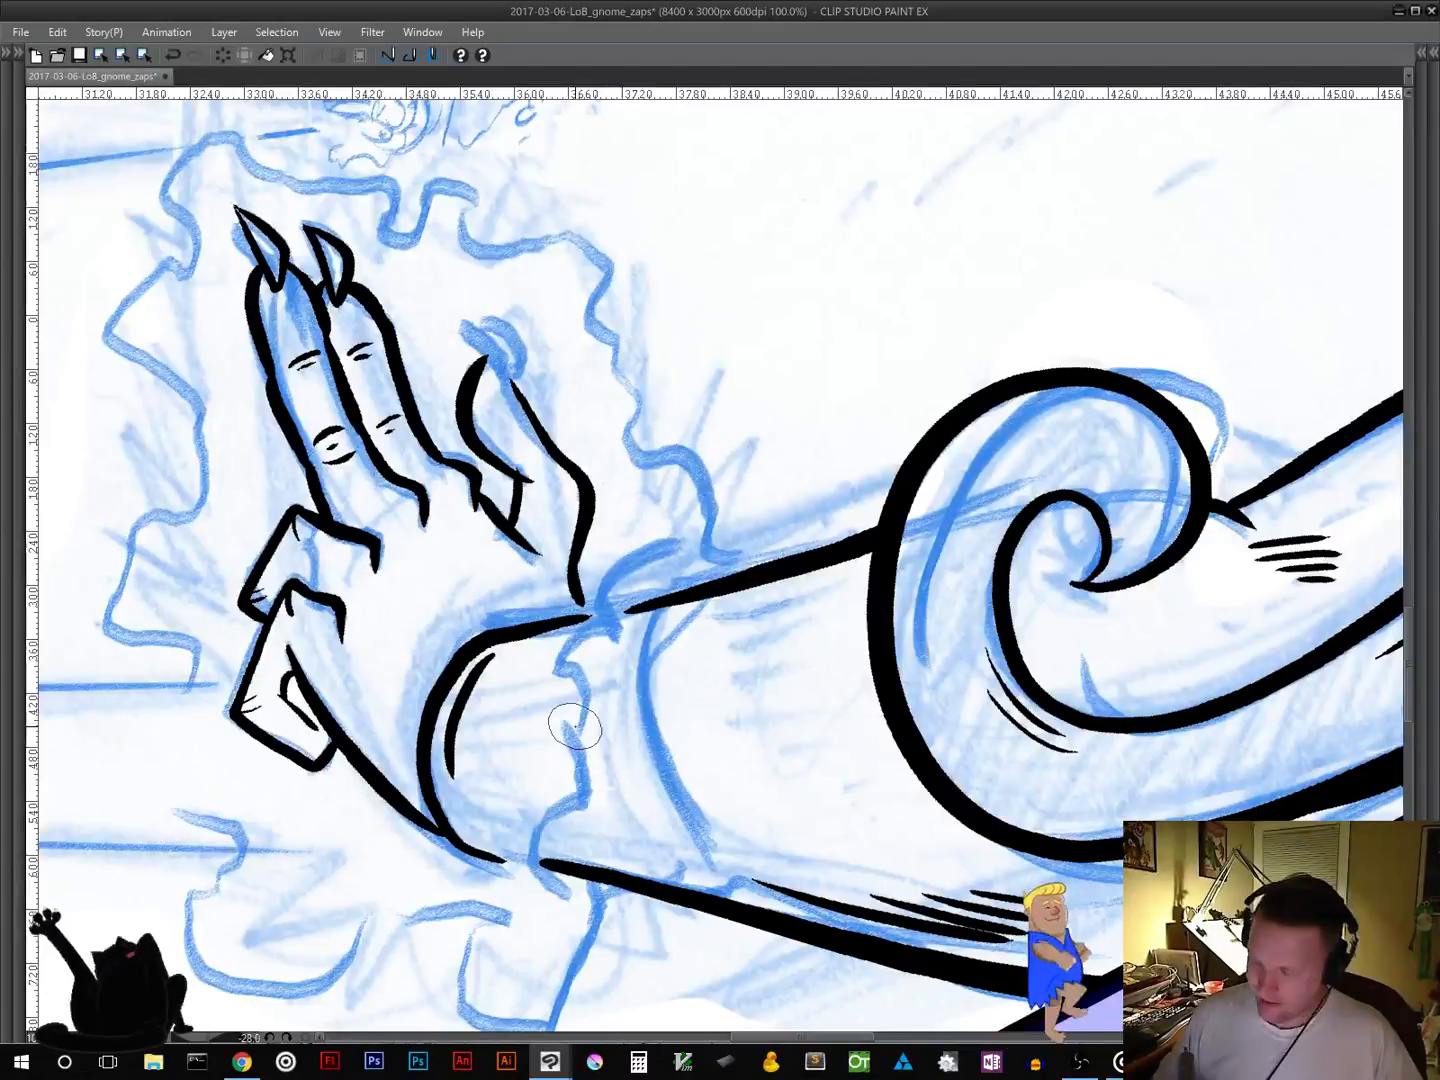
{"action": "key", "text": "ctrl+z"}
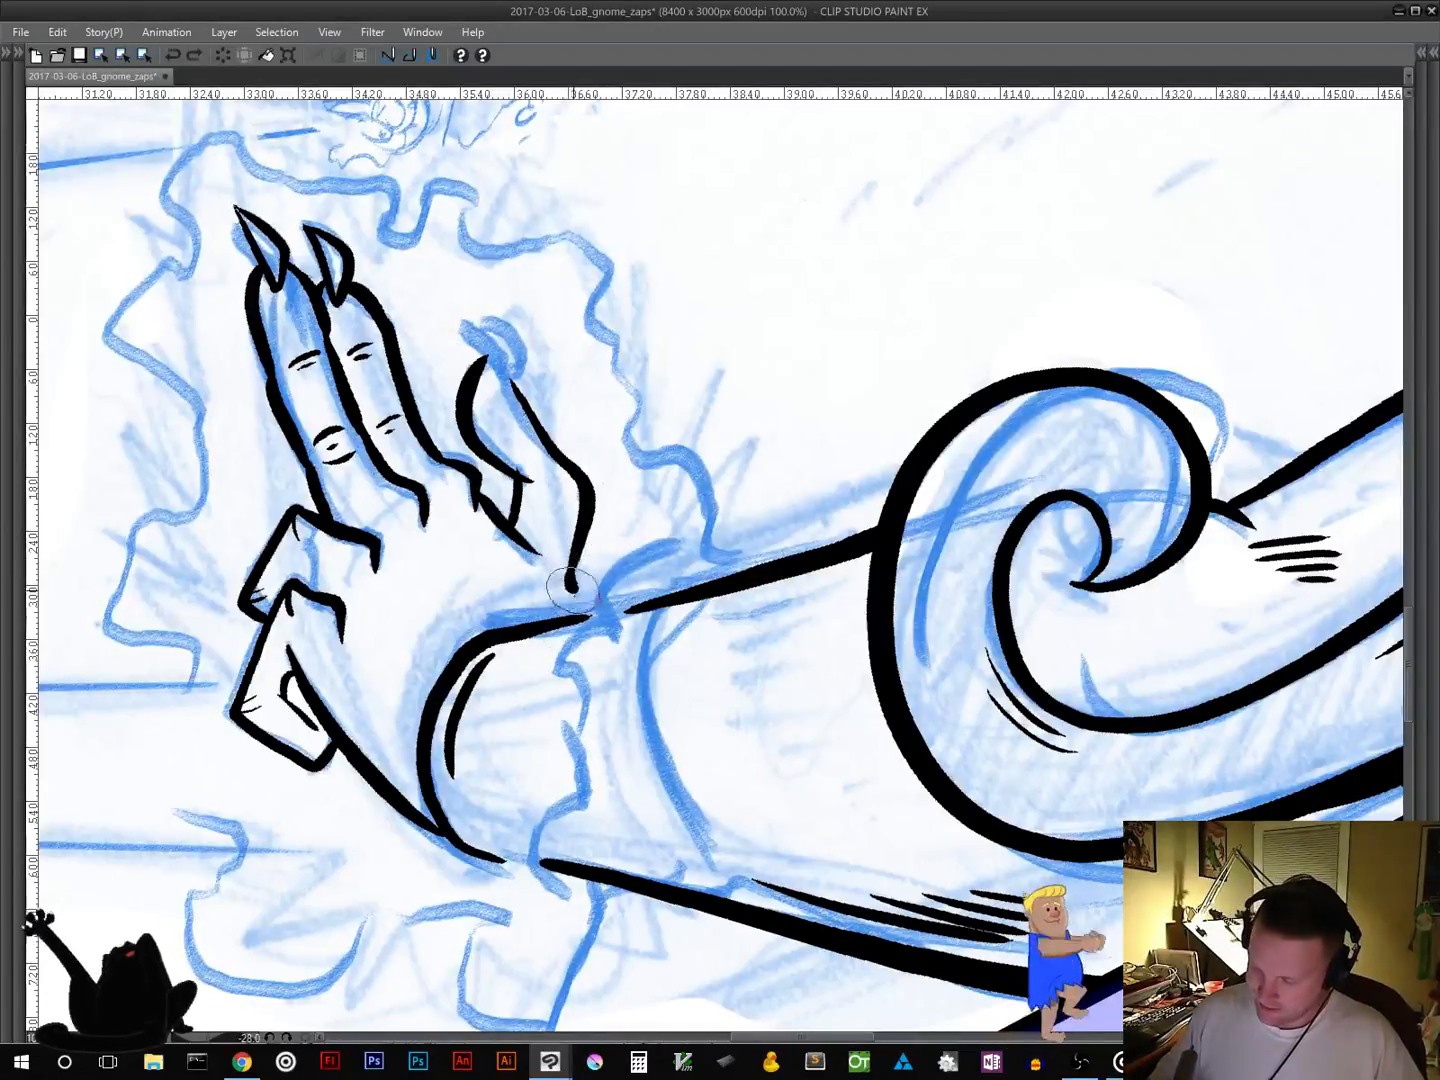
{"action": "left_click_drag", "start_coordinate": [570, 592], "coordinate": [590, 618]}
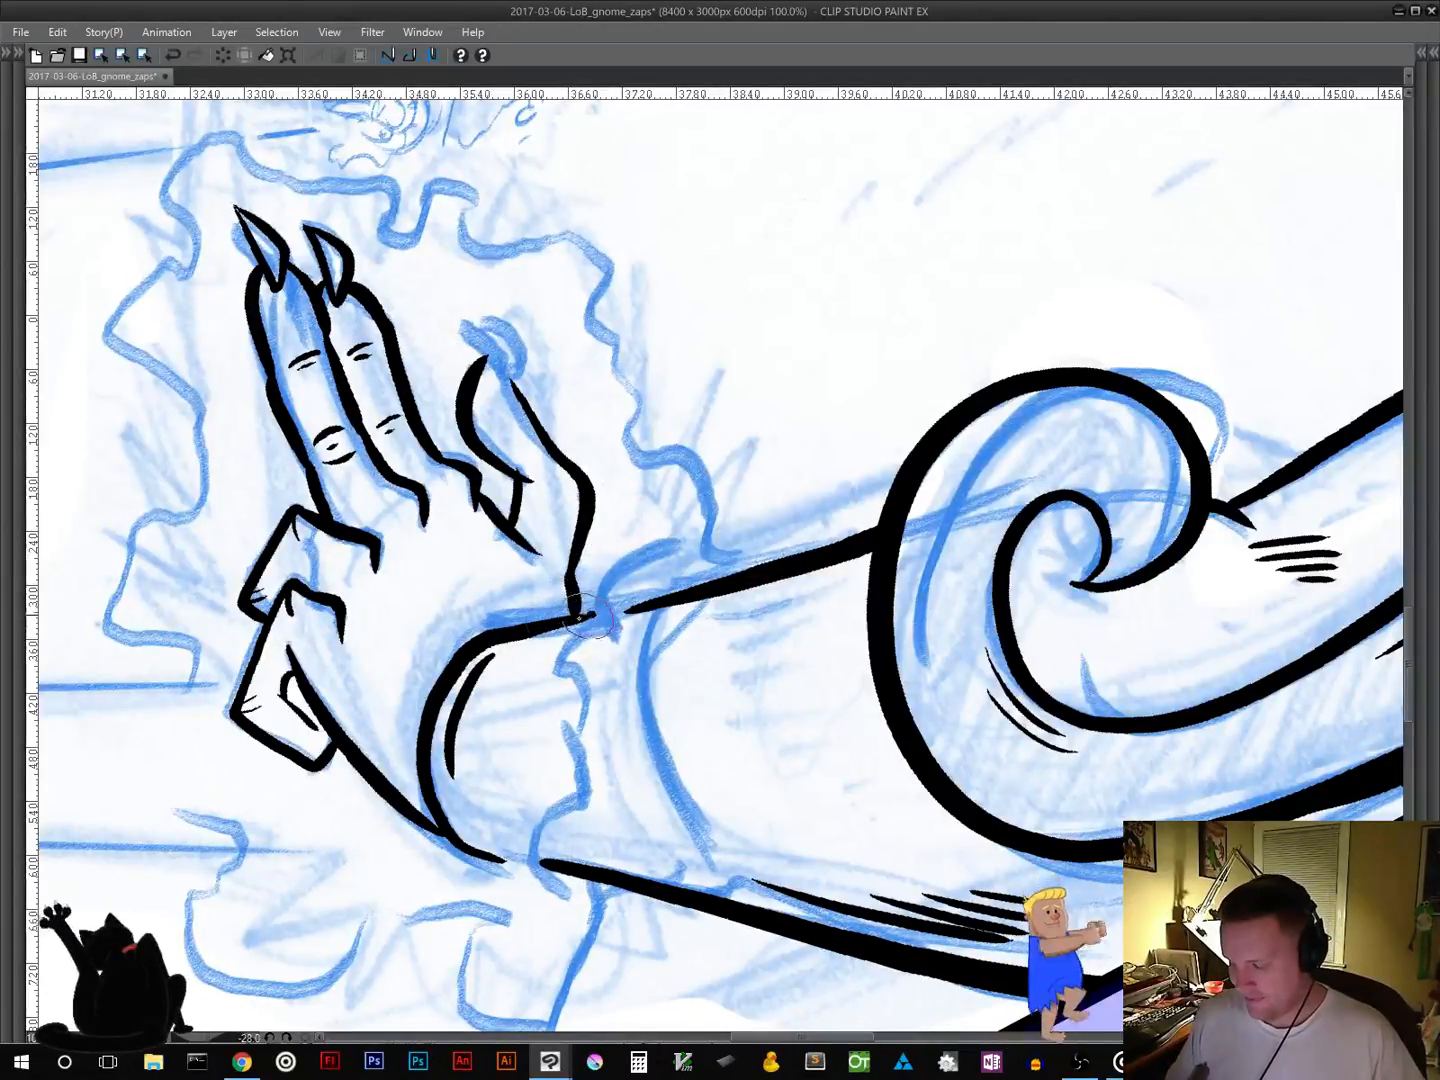
Step: Ink a sharp pointed nail on the tip of the thumb, redrawing it until its shape fits
{"action": "left_click_drag", "start_coordinate": [646, 522], "coordinate": [661, 675]}
{"action": "left_click_drag", "start_coordinate": [816, 524], "coordinate": [800, 590]}
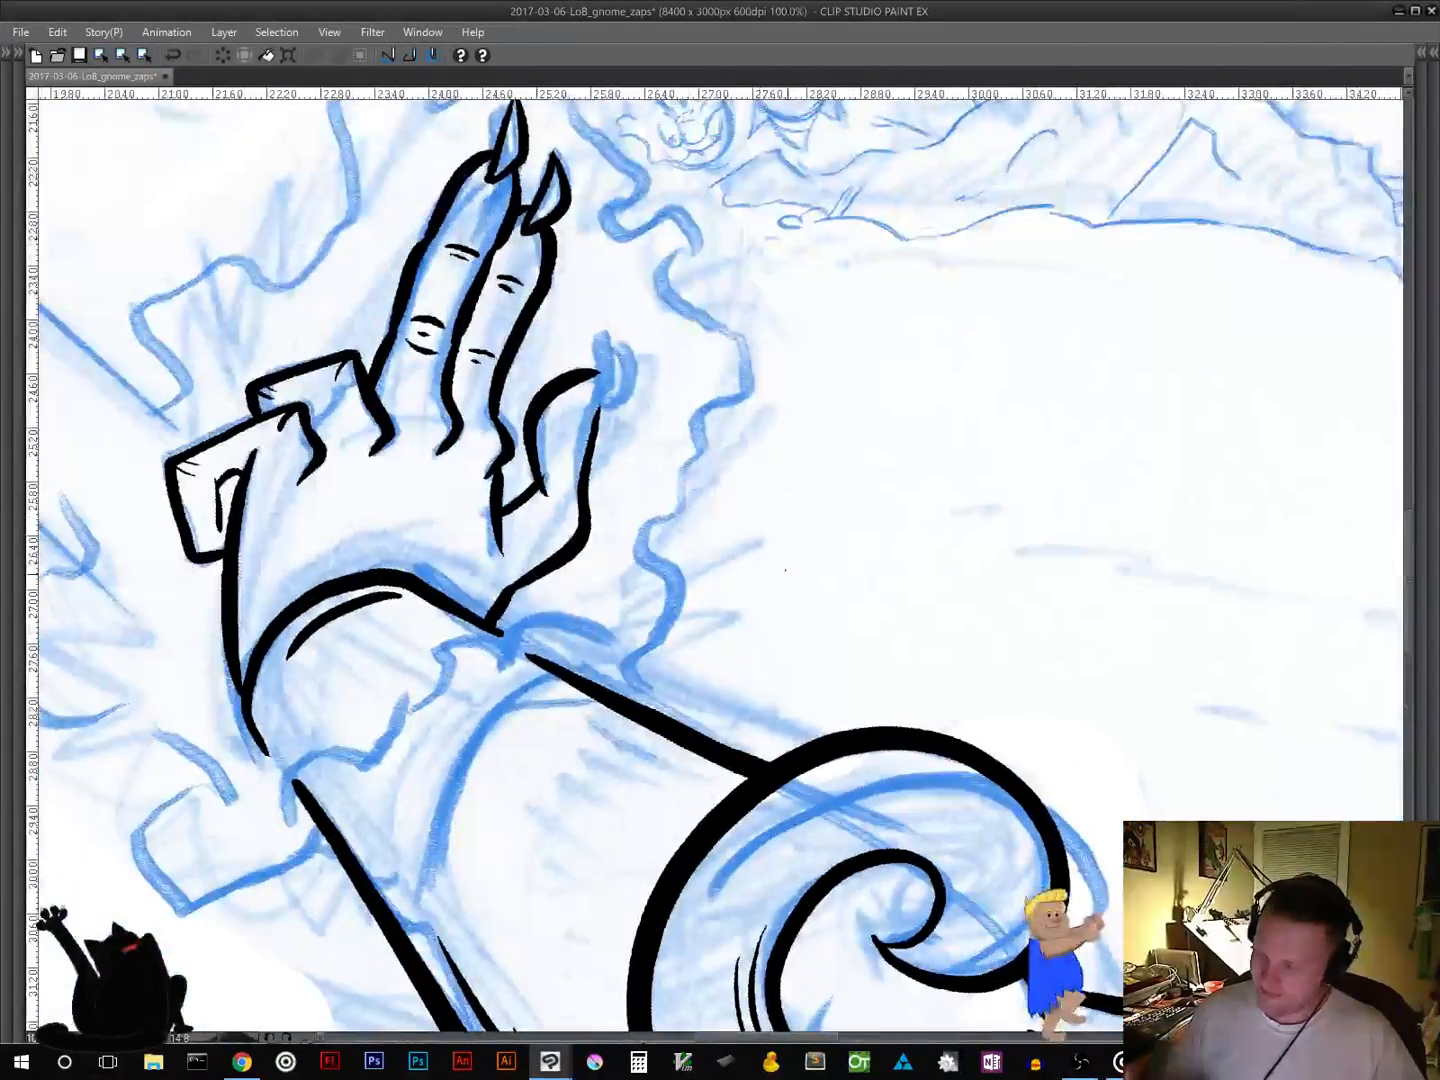
{"action": "mouse_move", "coordinate": [601, 333]}
{"action": "left_mouse_down"}
{"action": "mouse_move", "coordinate": [598, 403]}
{"action": "mouse_move", "coordinate": [625, 364]}
{"action": "mouse_move", "coordinate": [604, 338]}
{"action": "mouse_move", "coordinate": [604, 395]}
{"action": "left_mouse_up"}
{"action": "key", "text": "ctrl+z"}
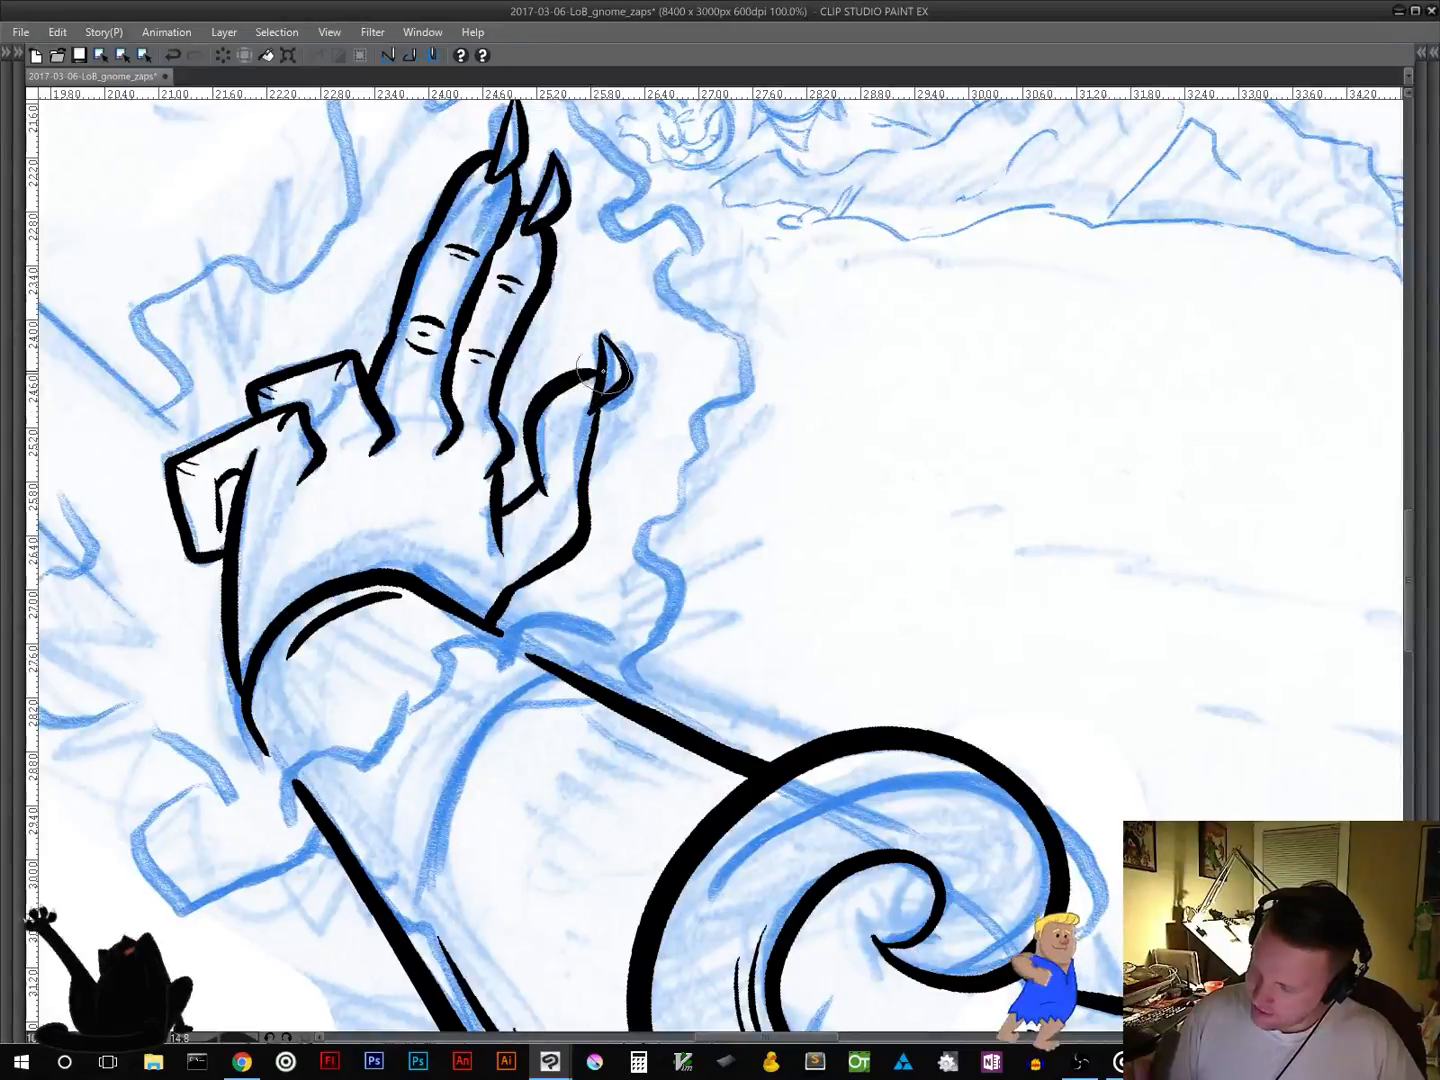
{"action": "key", "text": "ctrl+z"}
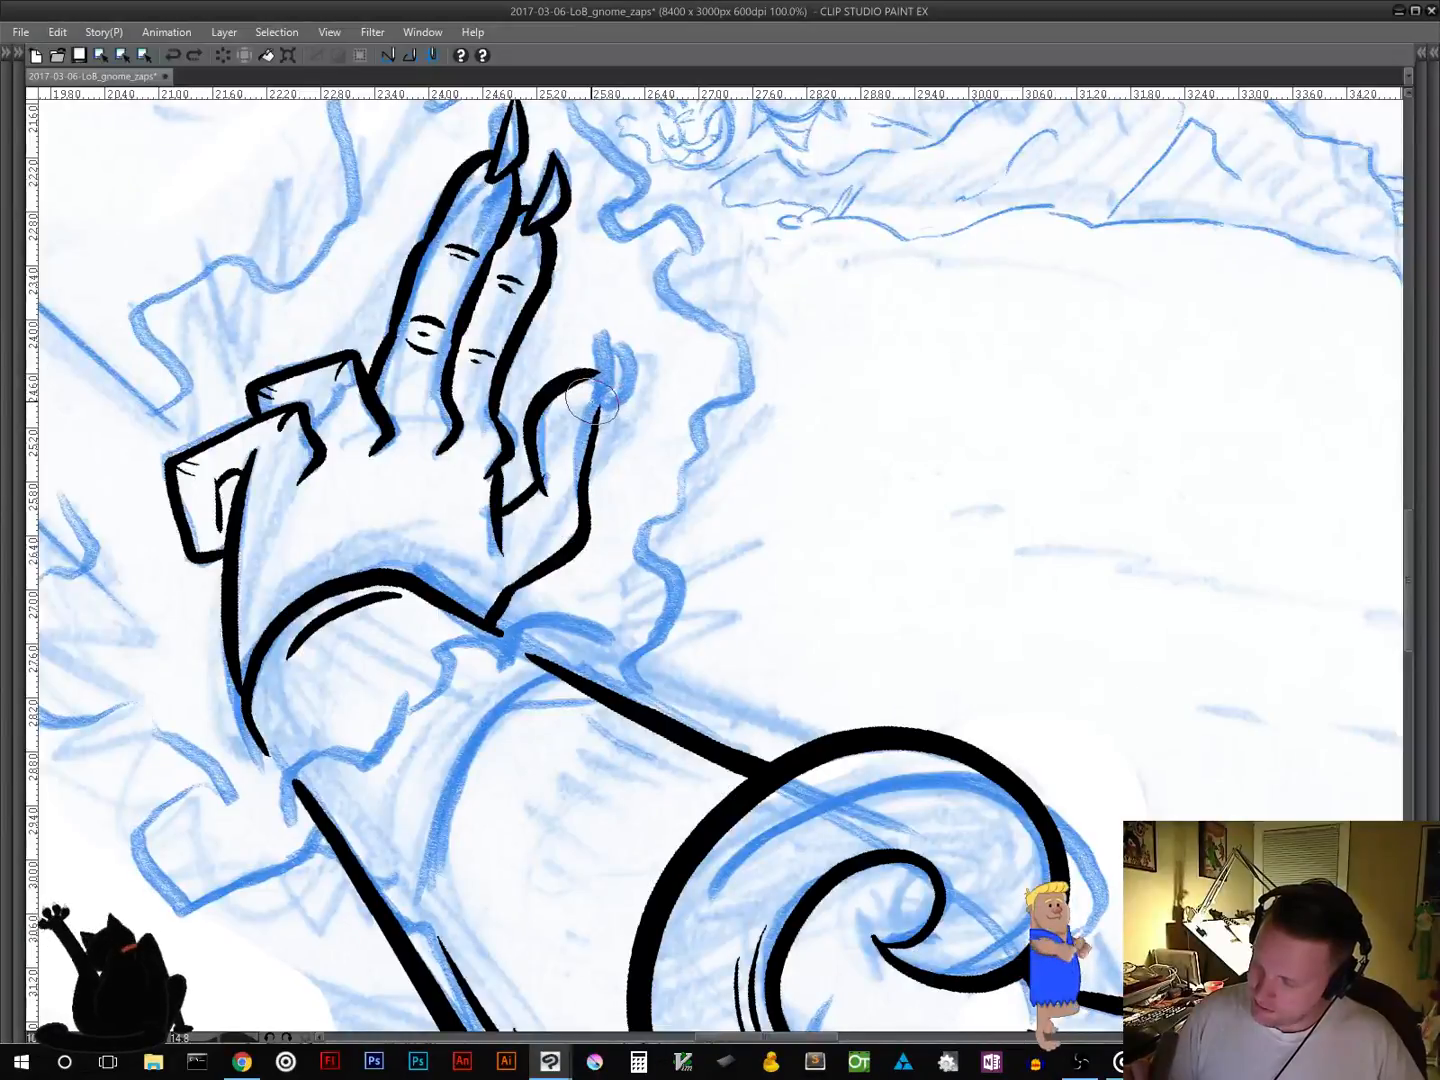
{"action": "left_click_drag", "start_coordinate": [598, 326], "coordinate": [608, 396]}
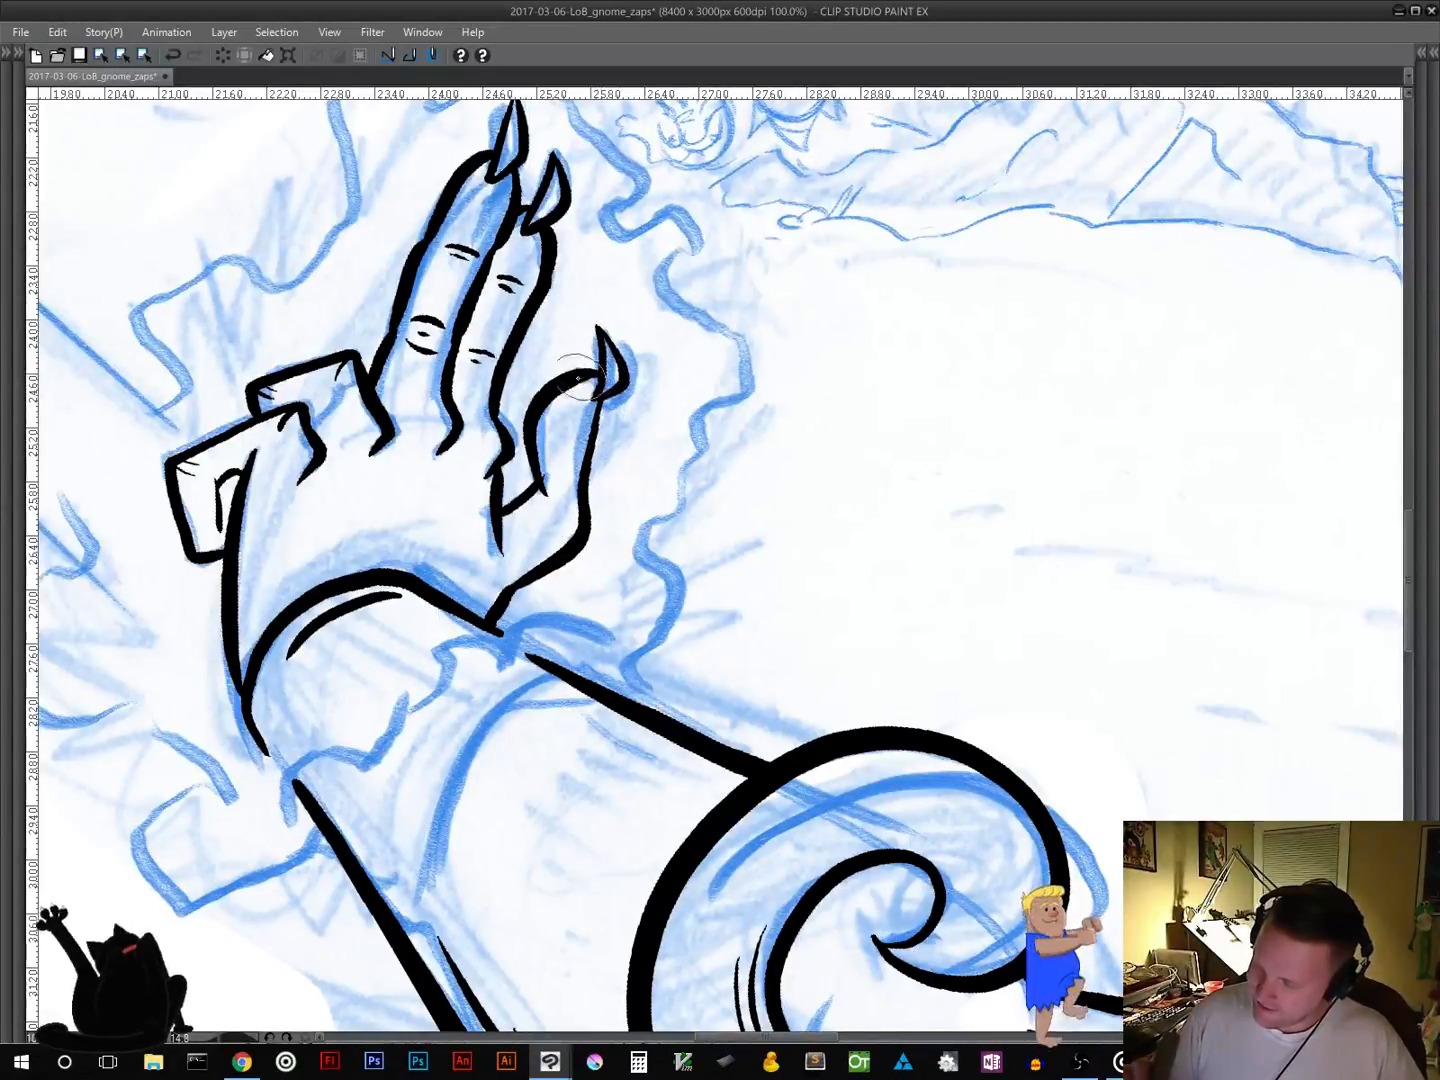
Step: Ink branching tendon lines on the back of the clawed hand and short hatching along its outer edge
{"action": "left_click_drag", "start_coordinate": [688, 516], "coordinate": [732, 630]}
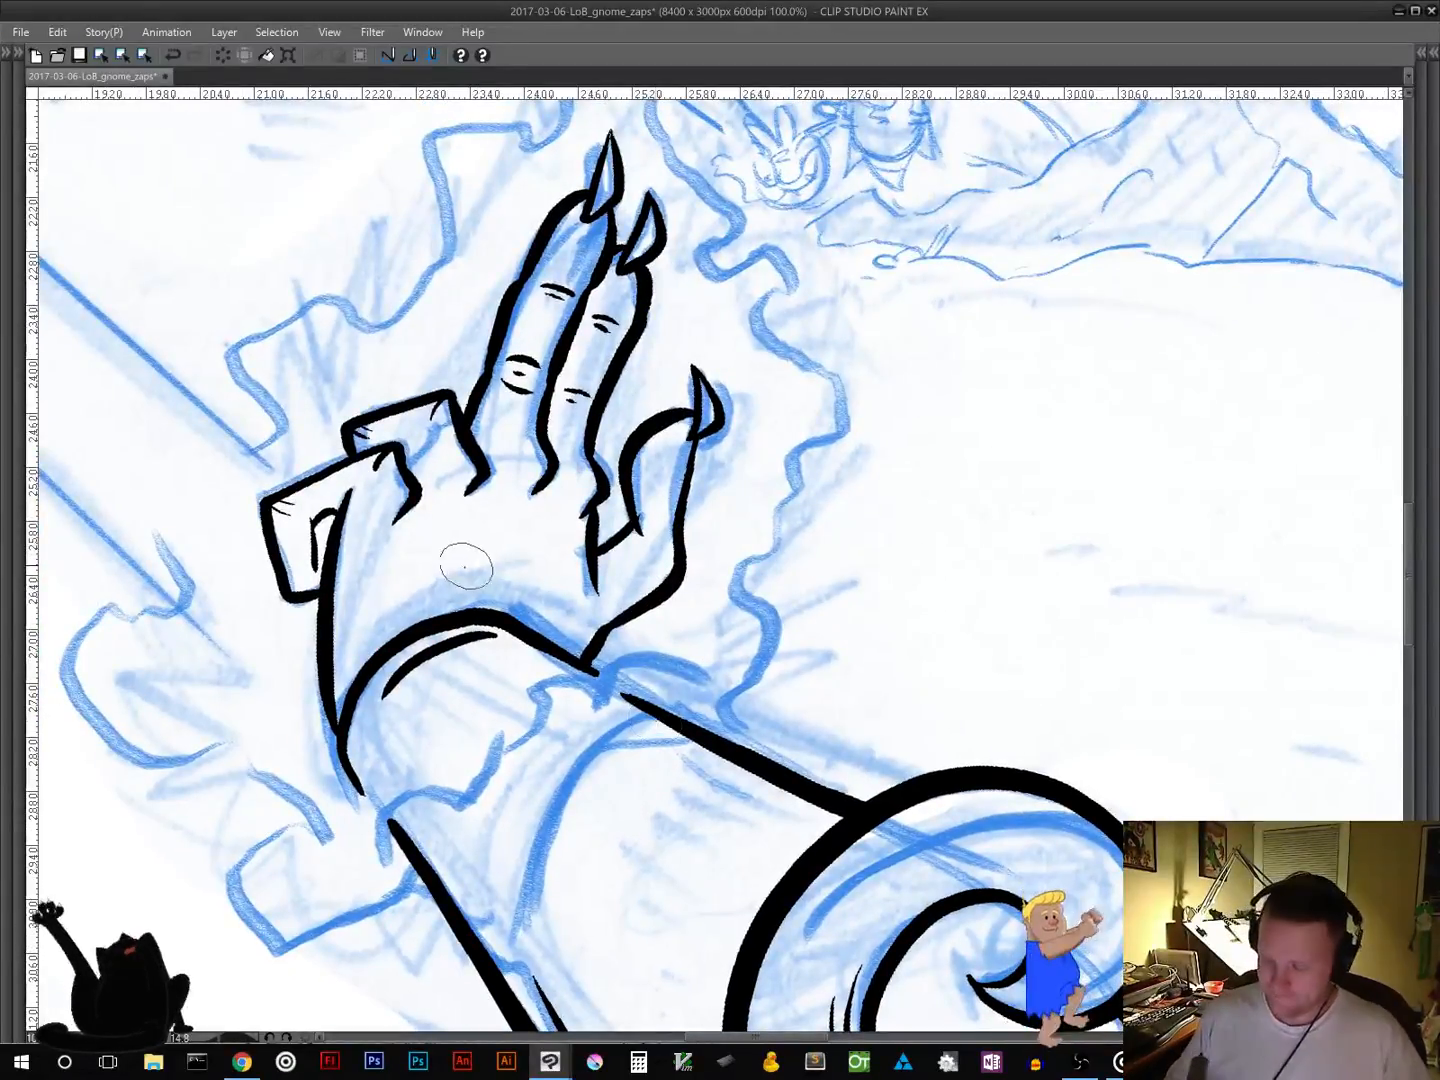
{"action": "mouse_move", "coordinate": [455, 620]}
{"action": "left_mouse_down"}
{"action": "mouse_move", "coordinate": [463, 506]}
{"action": "mouse_move", "coordinate": [473, 560]}
{"action": "mouse_move", "coordinate": [507, 533]}
{"action": "mouse_move", "coordinate": [467, 623]}
{"action": "mouse_move", "coordinate": [528, 596]}
{"action": "mouse_move", "coordinate": [552, 543]}
{"action": "mouse_move", "coordinate": [542, 595]}
{"action": "left_mouse_up"}
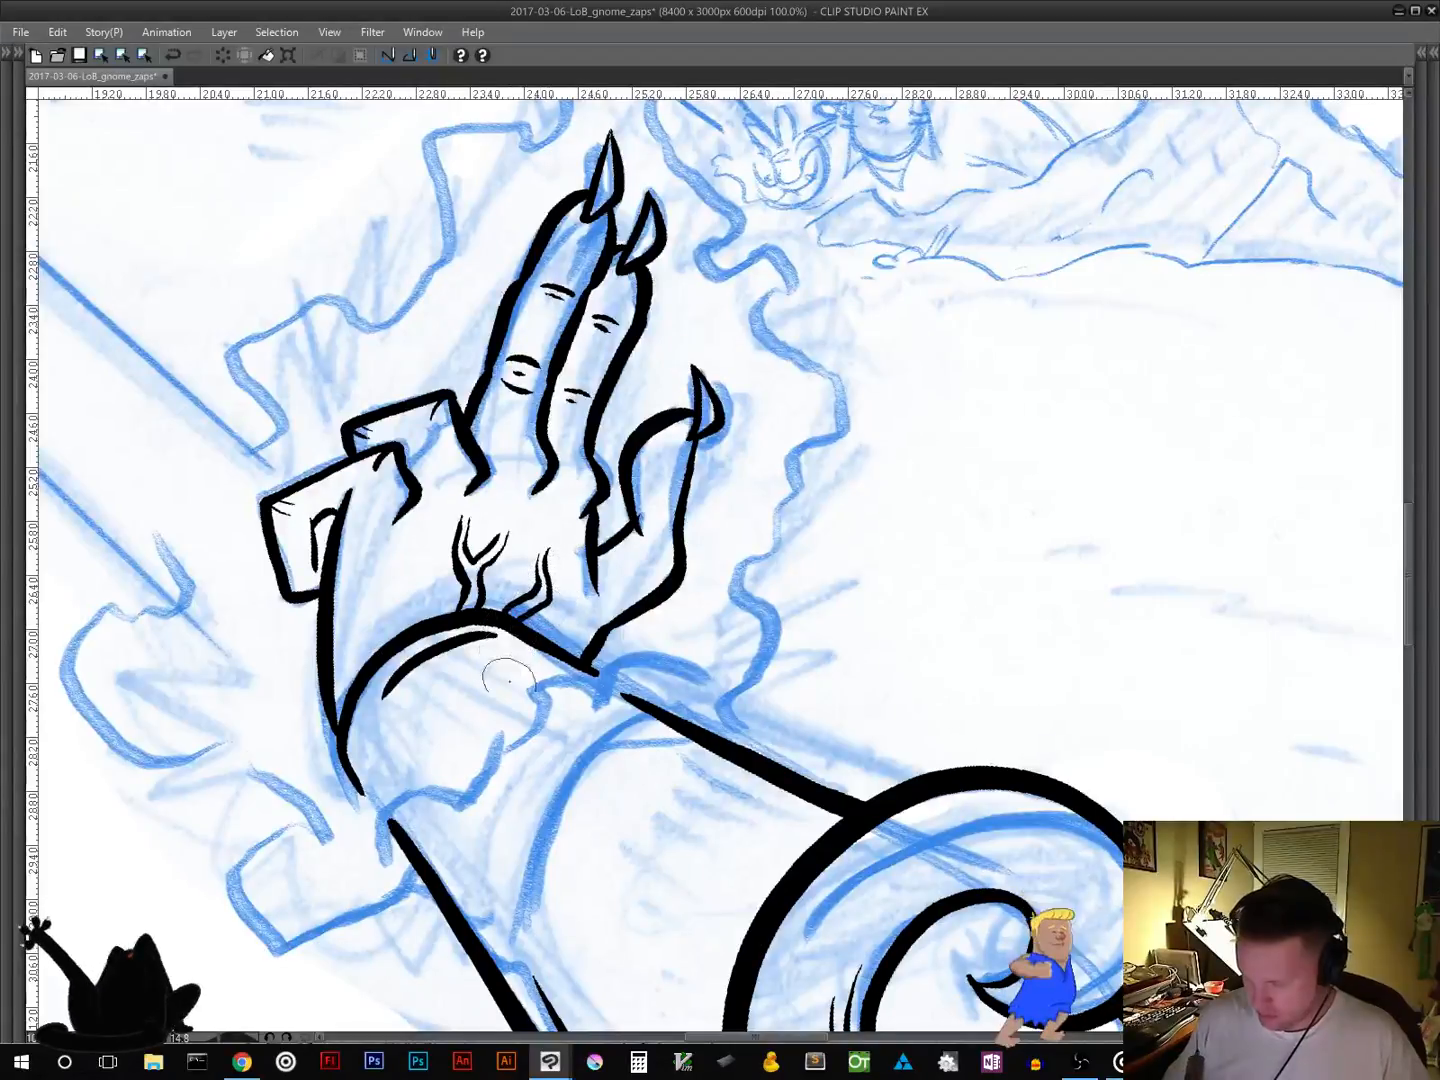
{"action": "mouse_move", "coordinate": [937, 685]}
{"action": "left_mouse_down"}
{"action": "mouse_move", "coordinate": [842, 553]}
{"action": "mouse_move", "coordinate": [826, 742]}
{"action": "mouse_move", "coordinate": [1290, 562]}
{"action": "left_mouse_up"}
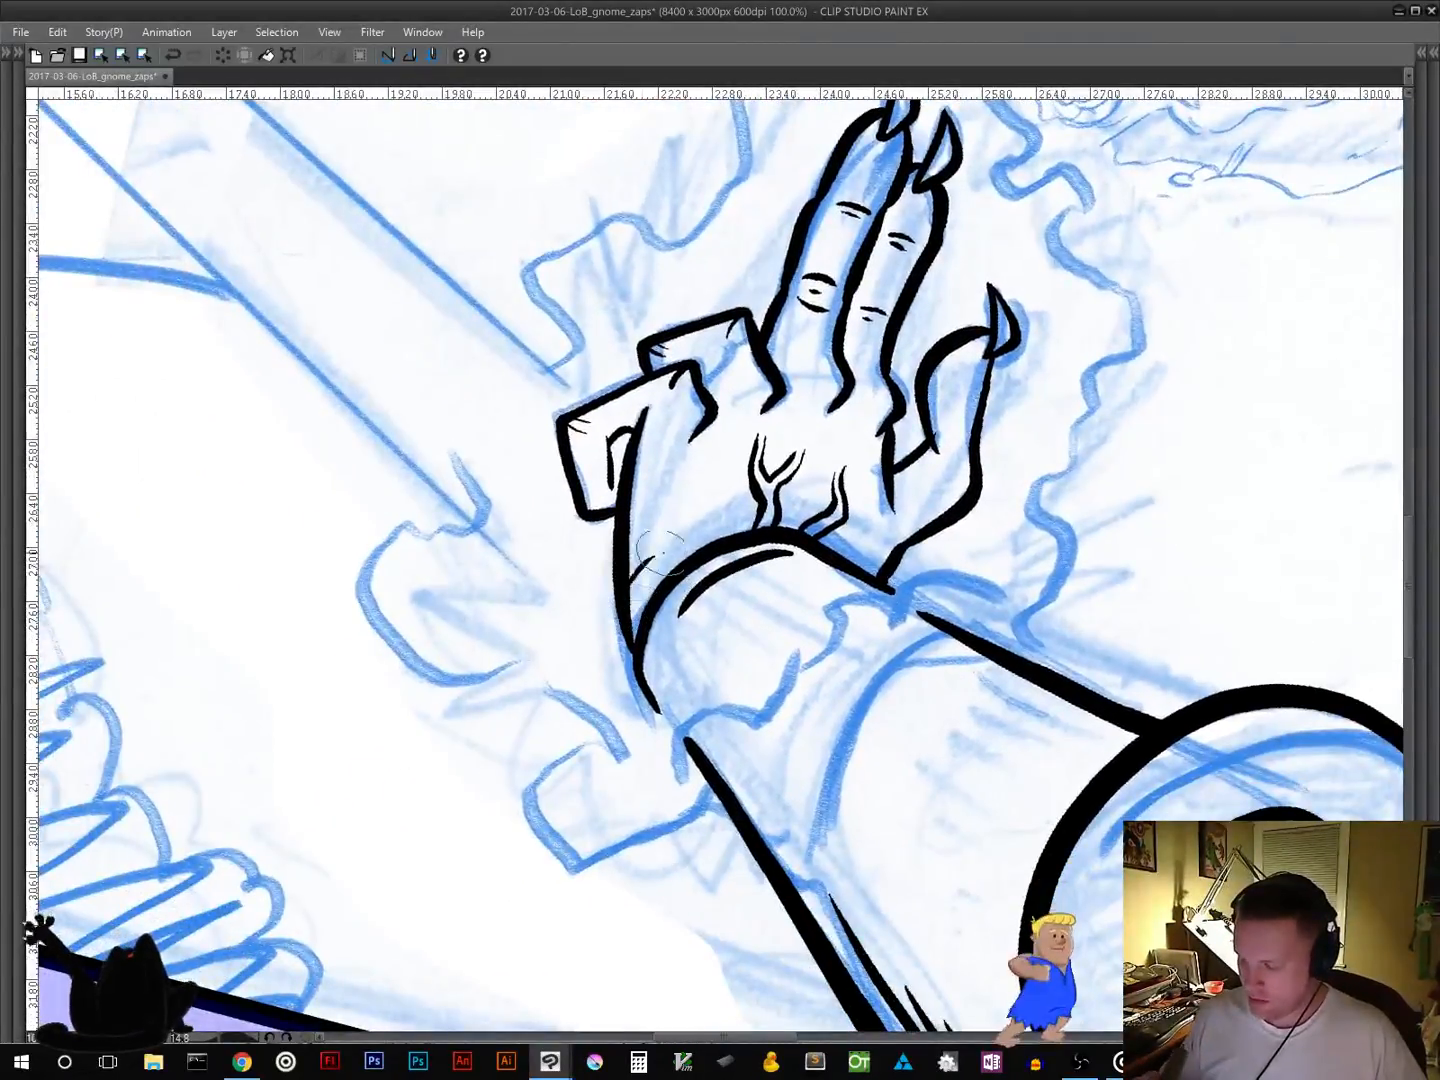
{"action": "mouse_move", "coordinate": [625, 569]}
{"action": "left_mouse_down"}
{"action": "mouse_move", "coordinate": [650, 545]}
{"action": "mouse_move", "coordinate": [645, 525]}
{"action": "left_mouse_up"}
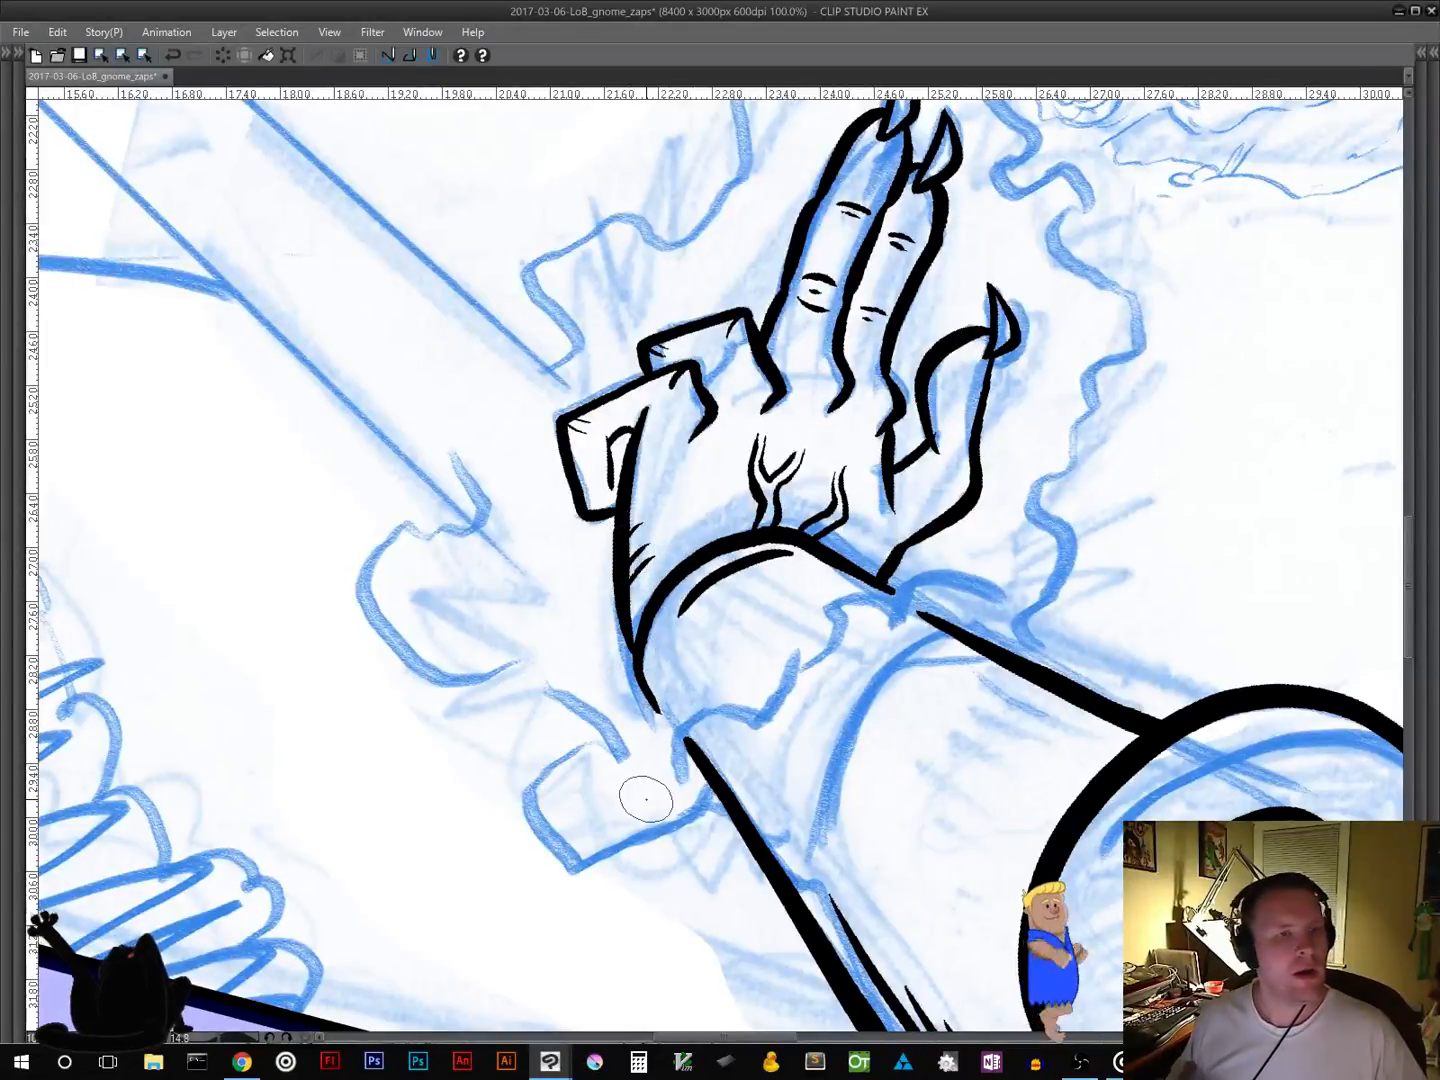
Step: Ink the wavy magic aura around both sides of the other raised hand, wrapping its jagged edge across the sleeve below the cuff
{"action": "mouse_move", "coordinate": [978, 630]}
{"action": "left_mouse_down"}
{"action": "mouse_move", "coordinate": [861, 643]}
{"action": "mouse_move", "coordinate": [868, 489]}
{"action": "mouse_move", "coordinate": [847, 534]}
{"action": "left_mouse_up"}
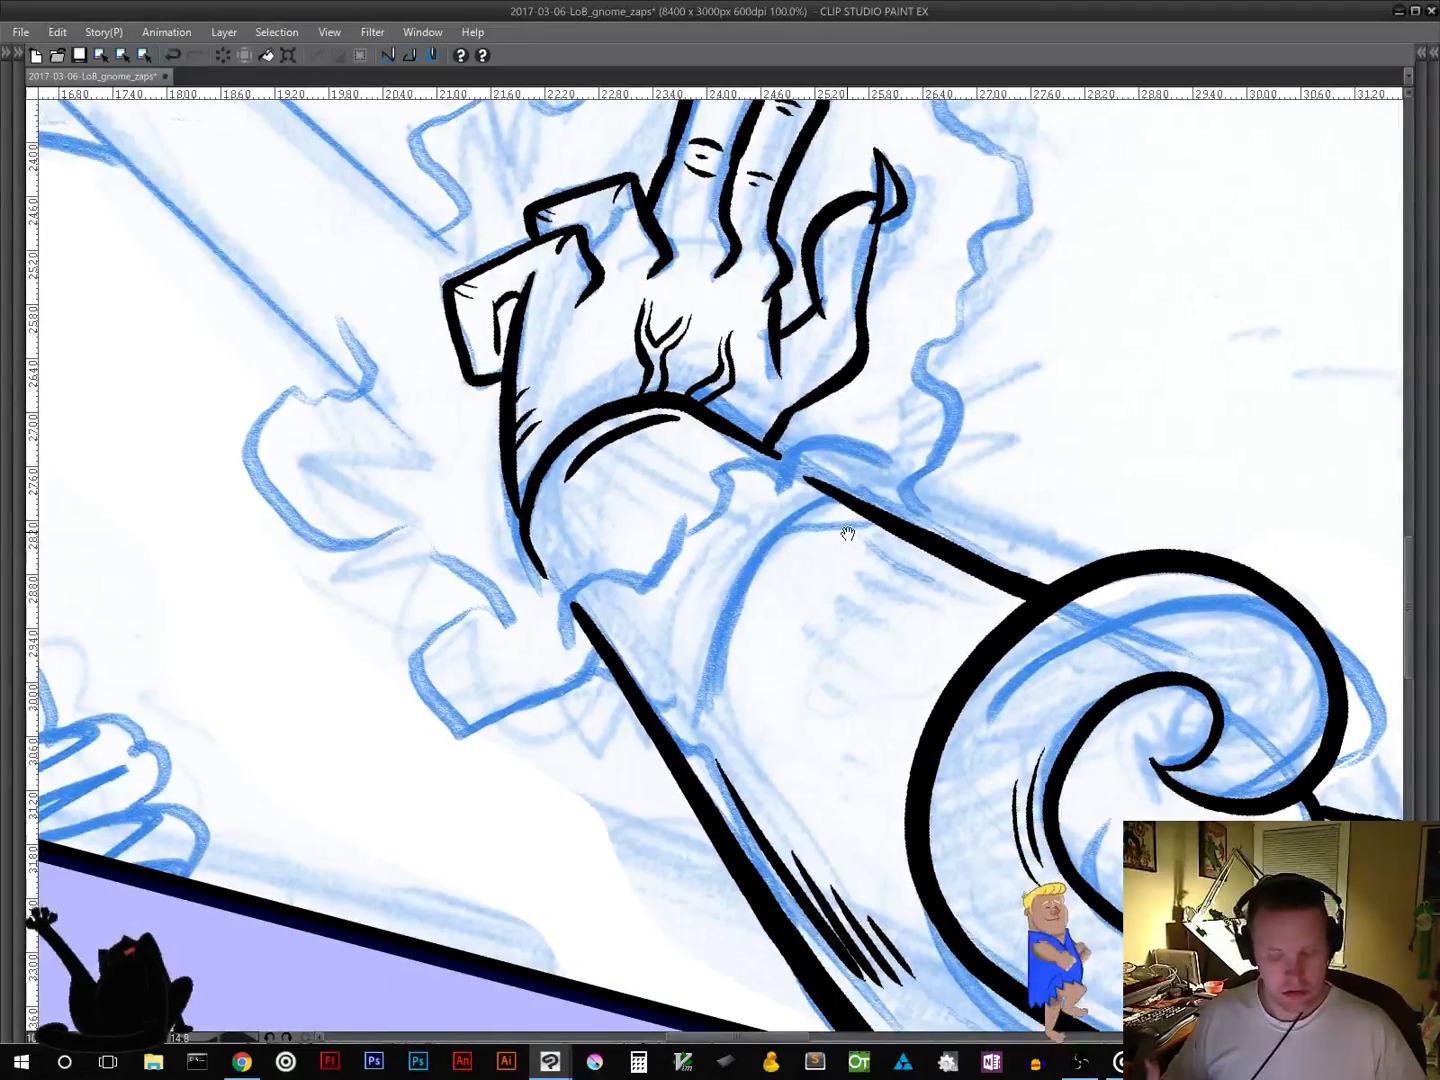
{"action": "left_click_drag", "start_coordinate": [1014, 715], "coordinate": [1033, 384]}
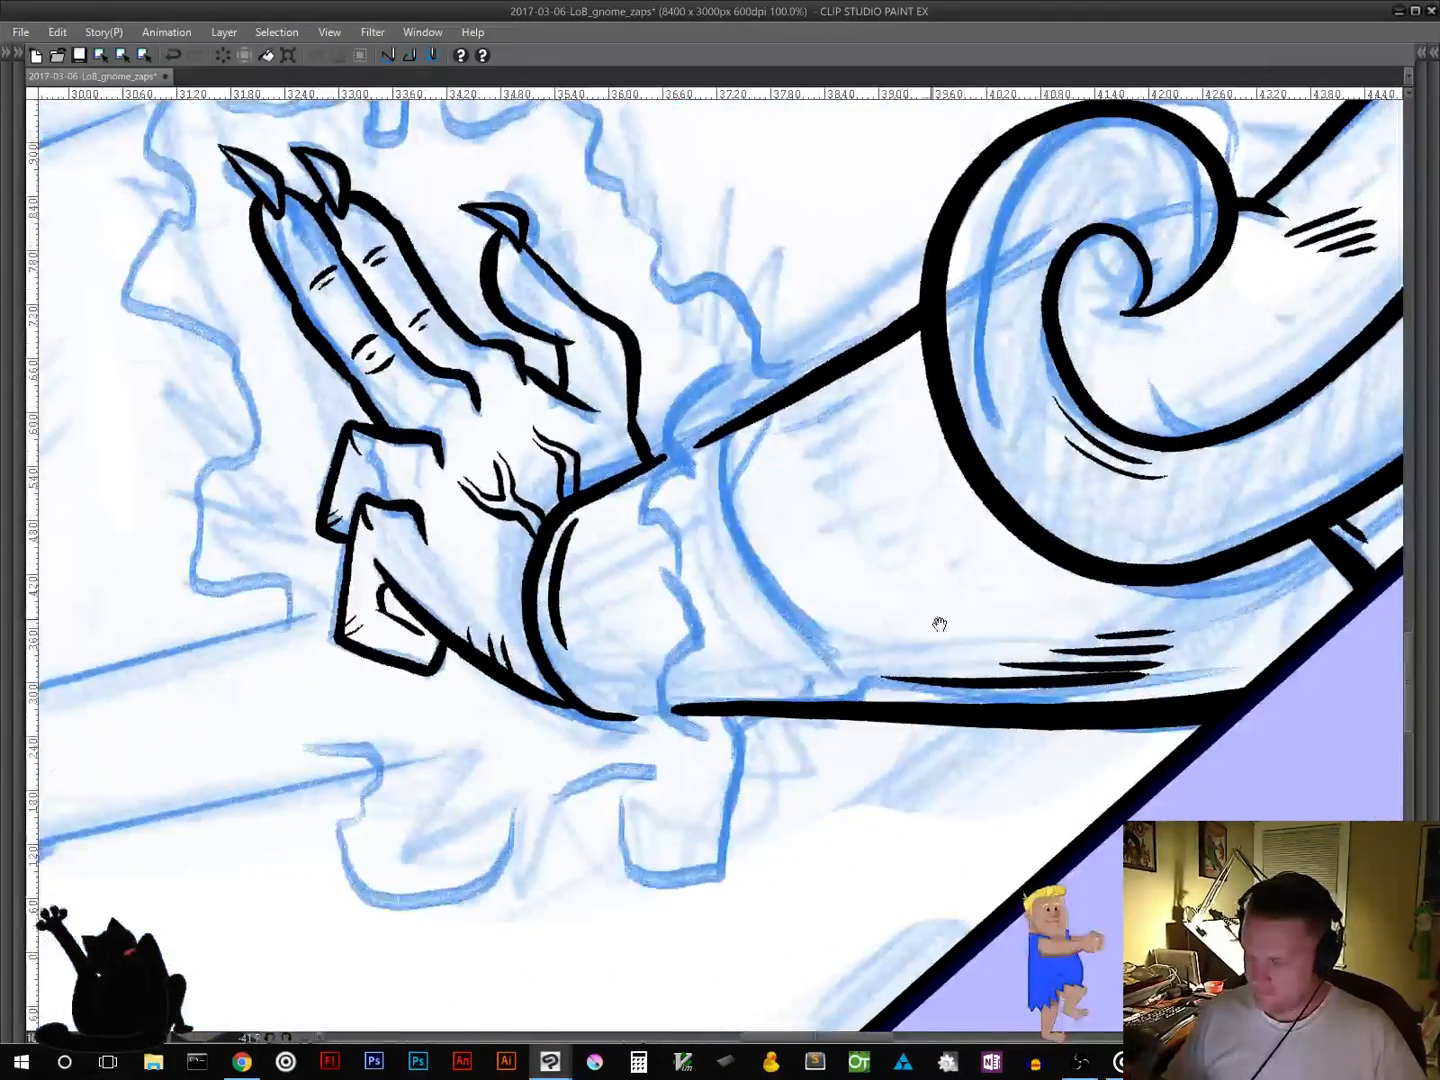
{"action": "mouse_move", "coordinate": [946, 632]}
{"action": "left_mouse_down"}
{"action": "mouse_move", "coordinate": [820, 778]}
{"action": "mouse_move", "coordinate": [868, 739]}
{"action": "mouse_move", "coordinate": [946, 597]}
{"action": "left_mouse_up"}
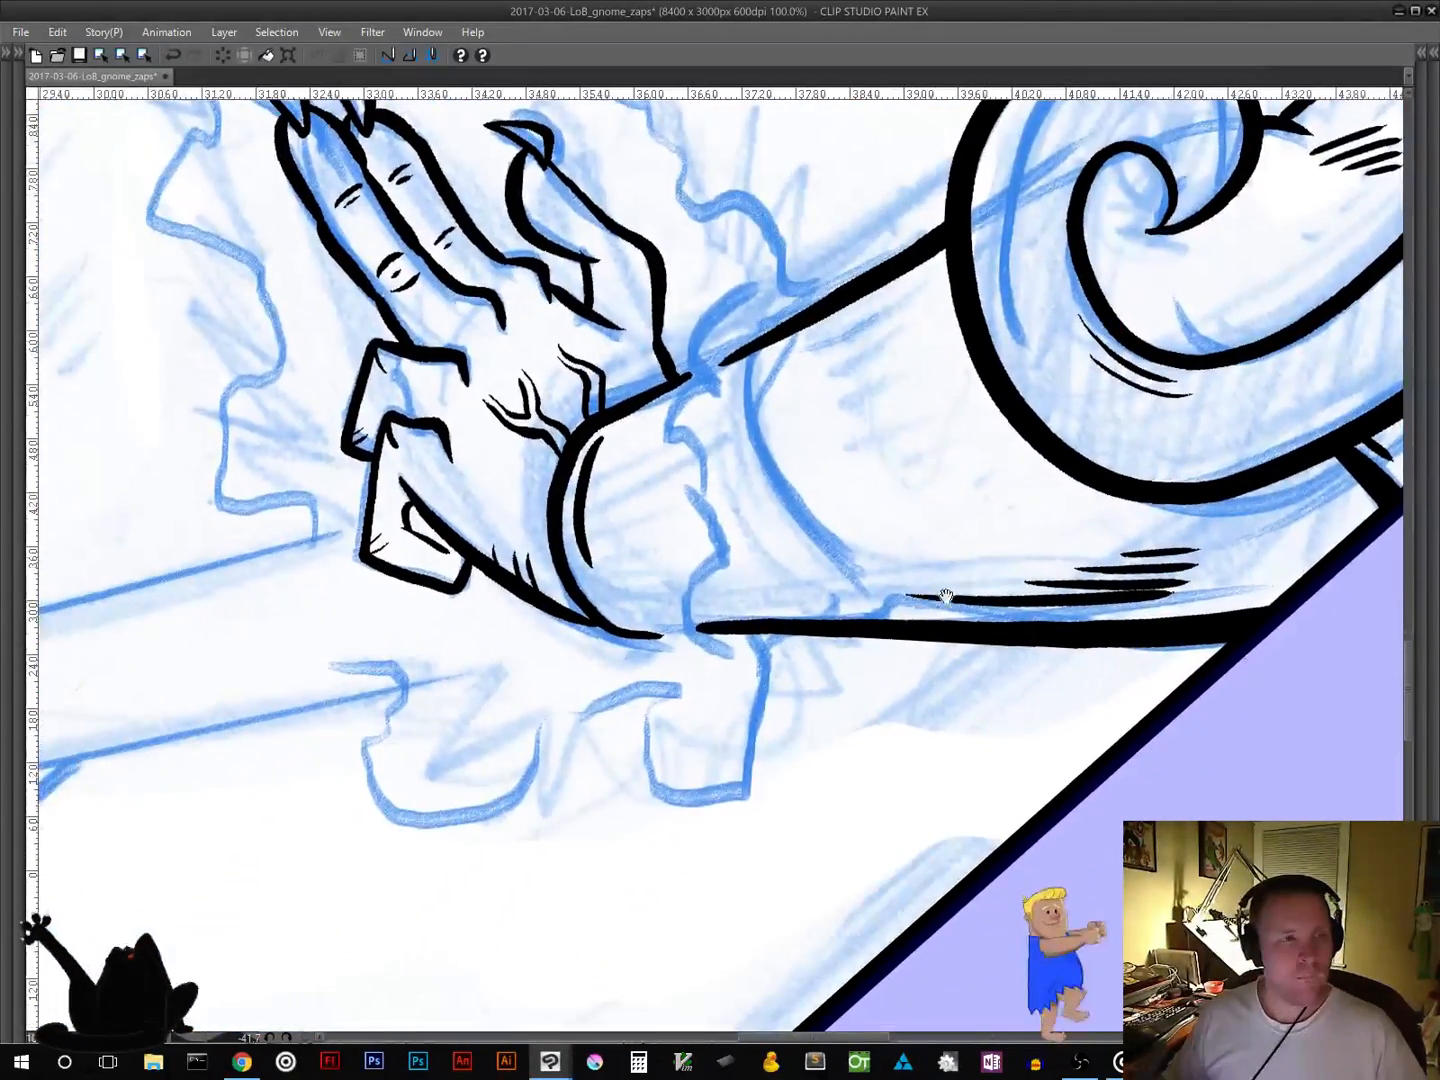
{"action": "mouse_move", "coordinate": [1038, 438]}
{"action": "left_mouse_down"}
{"action": "mouse_move", "coordinate": [870, 548]}
{"action": "mouse_move", "coordinate": [619, 751]}
{"action": "left_mouse_up"}
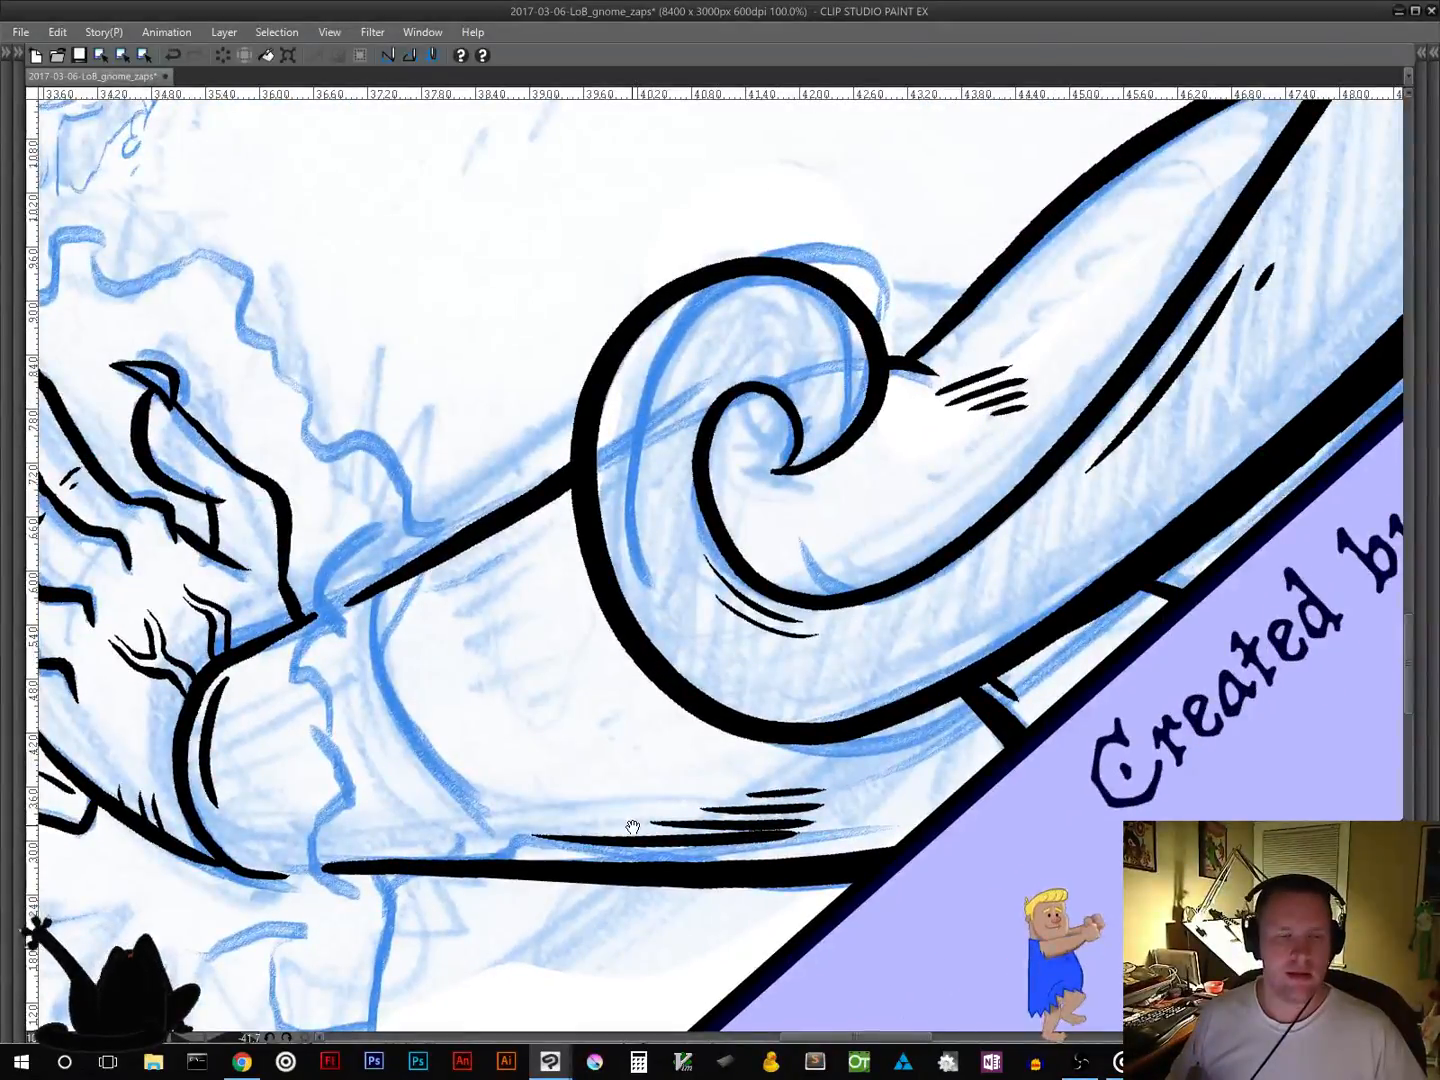
{"action": "left_click_drag", "start_coordinate": [835, 602], "coordinate": [563, 933]}
{"action": "left_click_drag", "start_coordinate": [778, 451], "coordinate": [469, 887]}
{"action": "left_click_drag", "start_coordinate": [855, 466], "coordinate": [511, 793]}
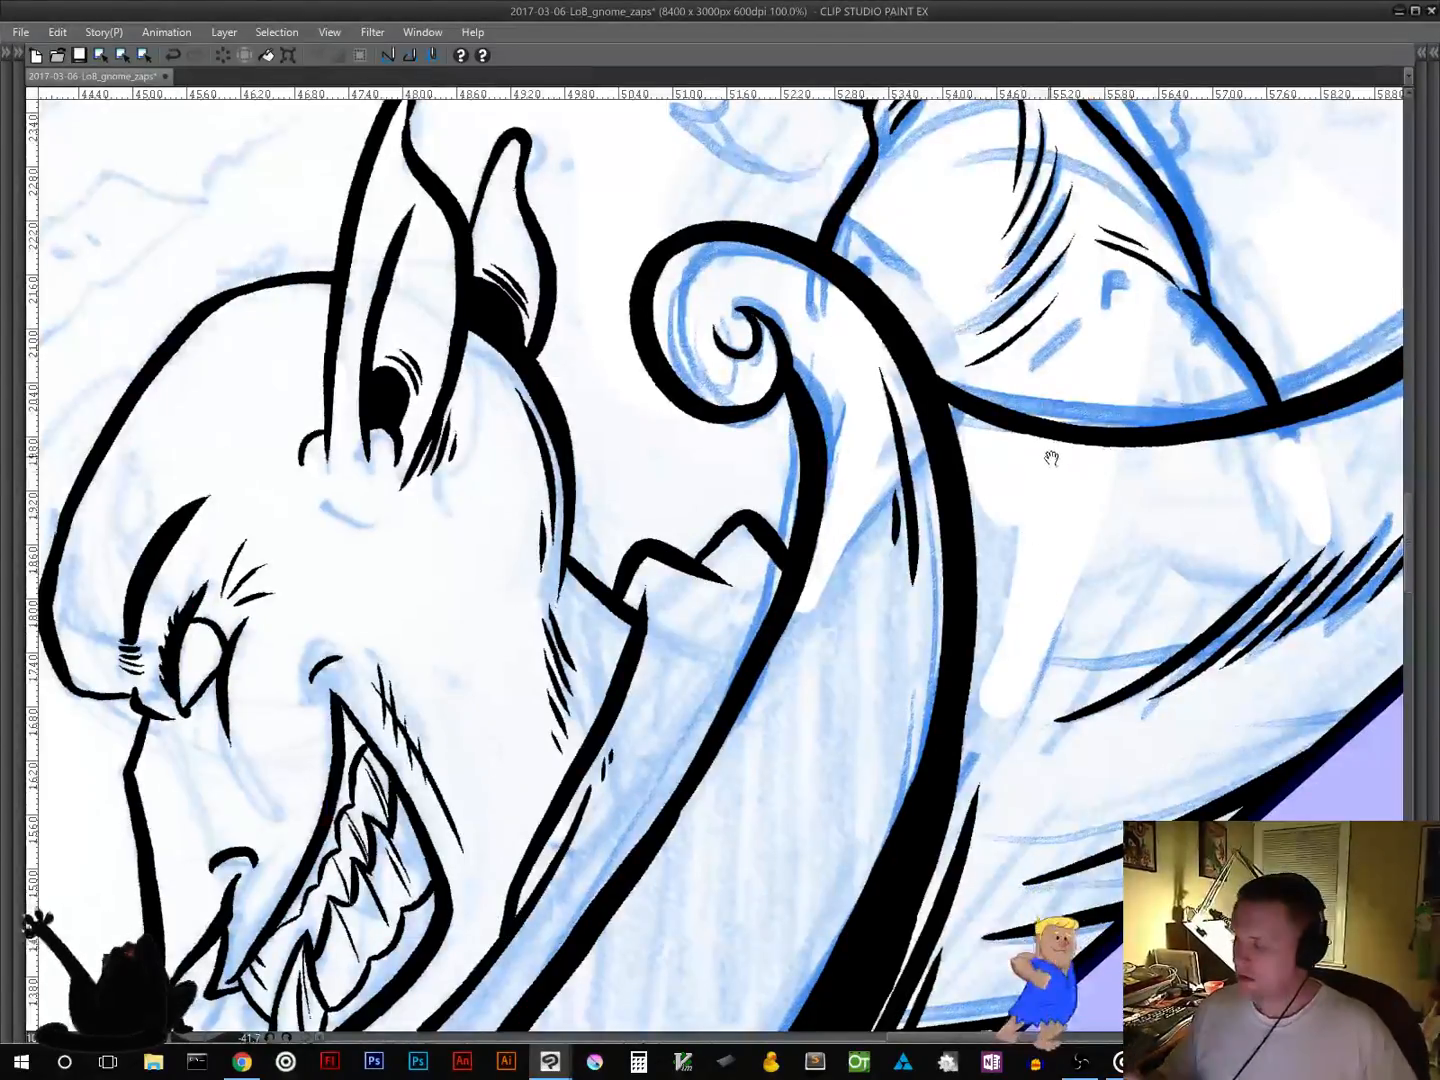
{"action": "left_click_drag", "start_coordinate": [1048, 460], "coordinate": [715, 920]}
{"action": "mouse_move", "coordinate": [780, 636]}
{"action": "left_mouse_down"}
{"action": "mouse_move", "coordinate": [826, 760]}
{"action": "mouse_move", "coordinate": [818, 789]}
{"action": "left_mouse_up"}
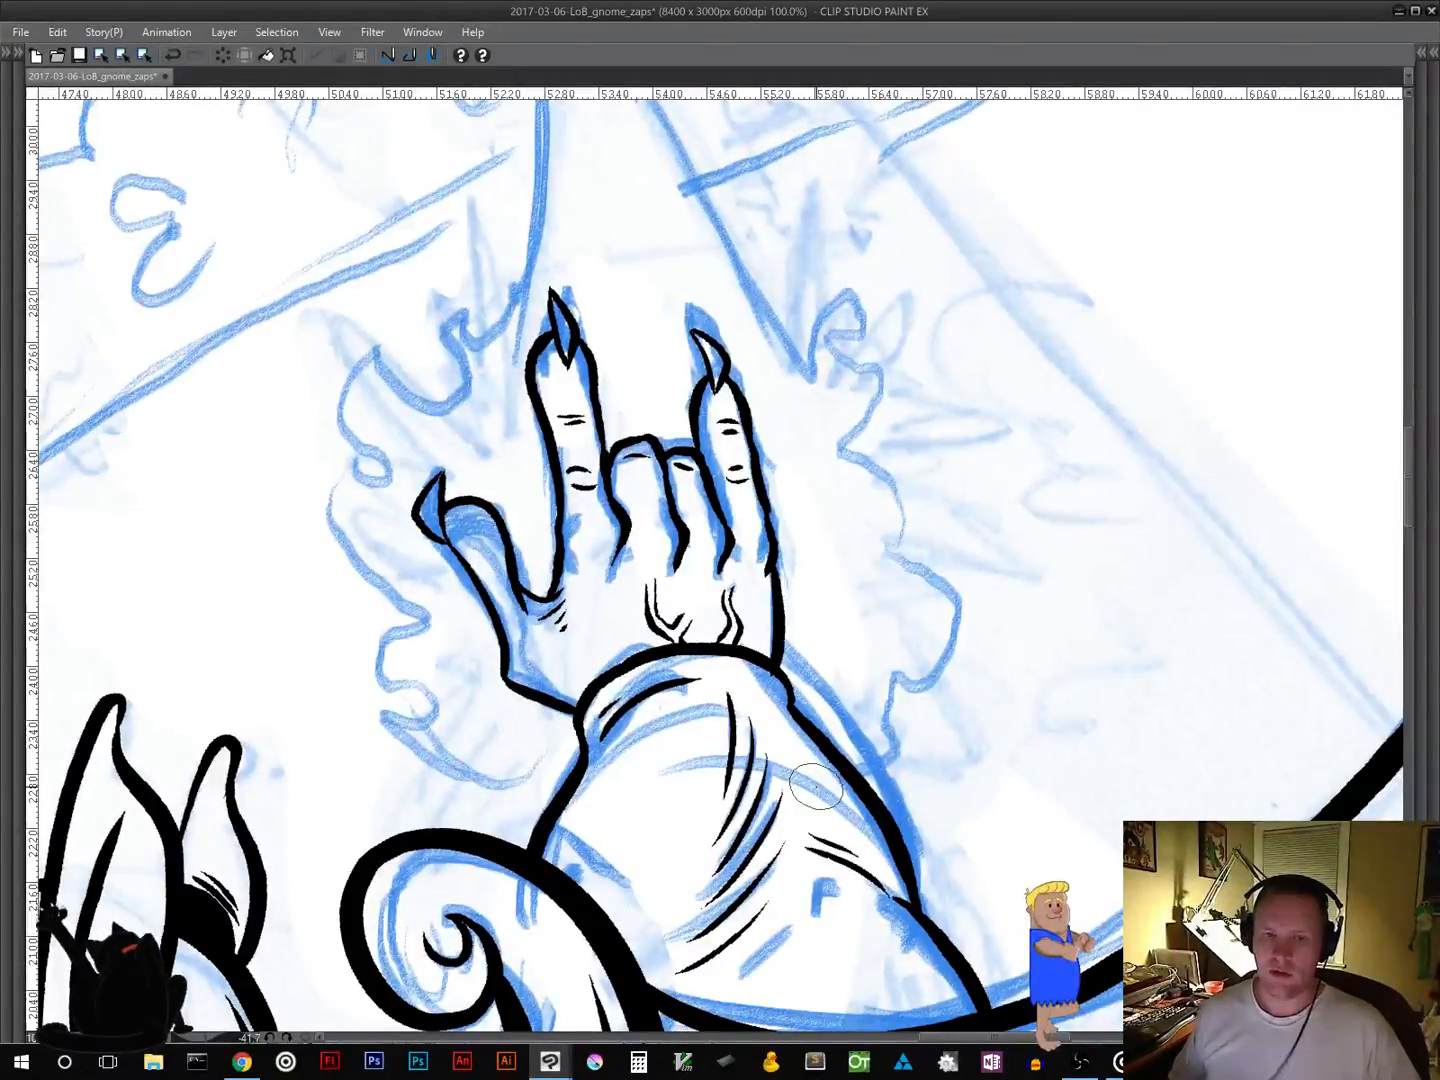
{"action": "mouse_move", "coordinate": [848, 691]}
{"action": "left_mouse_down"}
{"action": "mouse_move", "coordinate": [845, 579]}
{"action": "mouse_move", "coordinate": [818, 553]}
{"action": "left_mouse_up"}
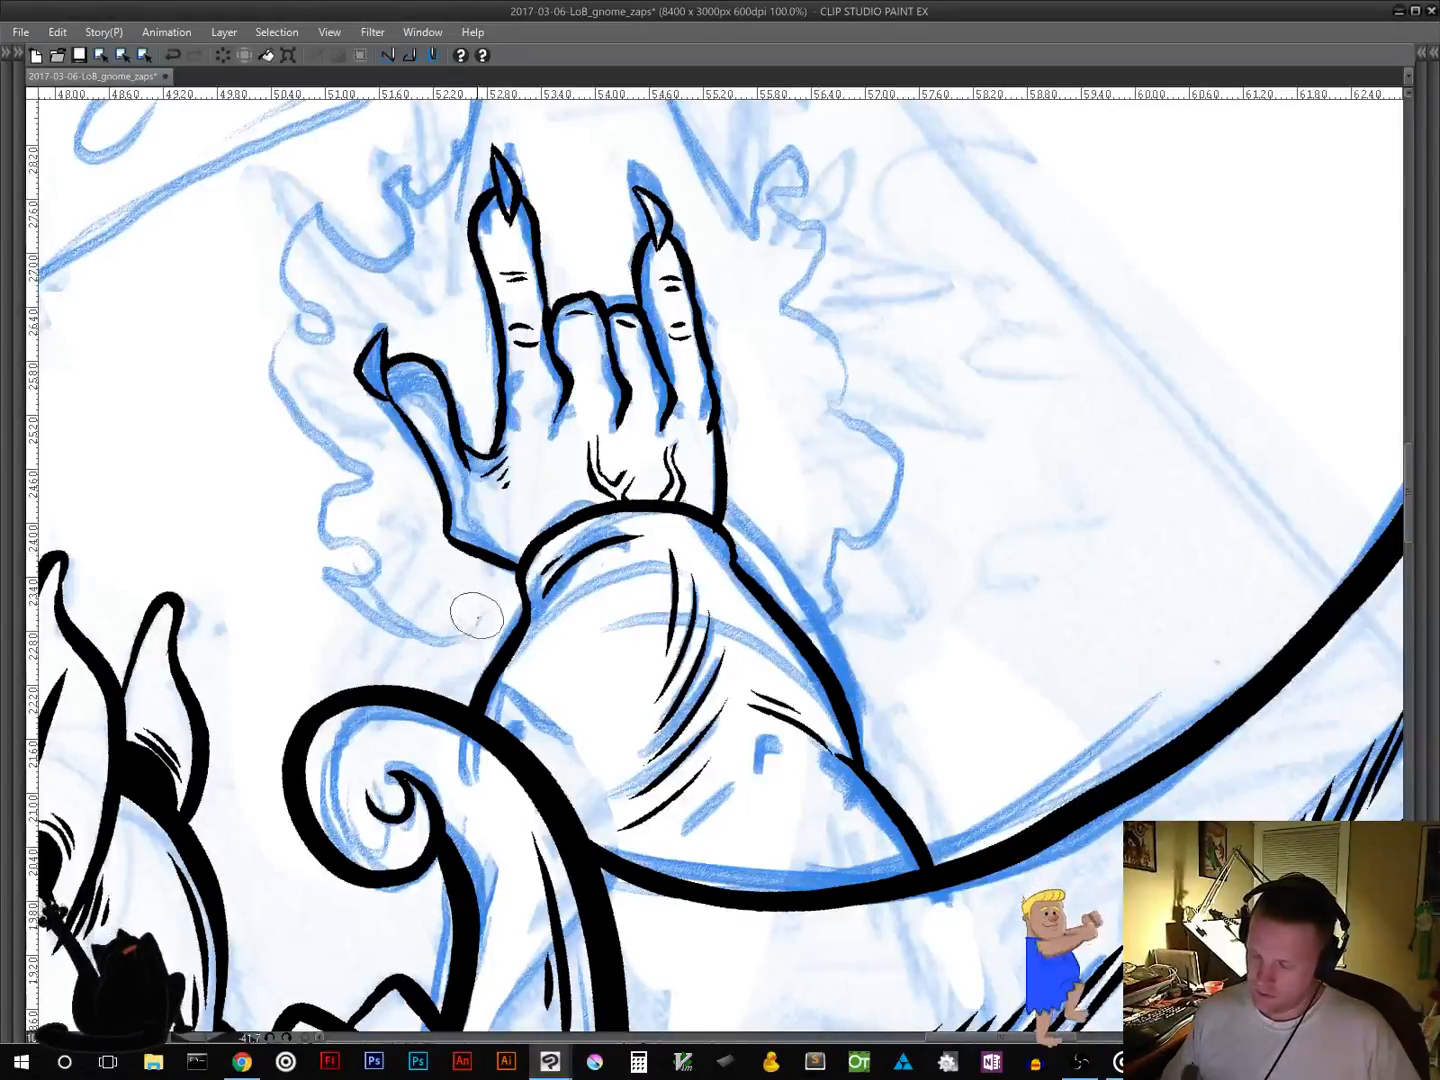
{"action": "mouse_move", "coordinate": [488, 636]}
{"action": "left_mouse_down"}
{"action": "mouse_move", "coordinate": [536, 650]}
{"action": "mouse_move", "coordinate": [588, 627]}
{"action": "mouse_move", "coordinate": [598, 594]}
{"action": "mouse_move", "coordinate": [638, 605]}
{"action": "mouse_move", "coordinate": [698, 570]}
{"action": "mouse_move", "coordinate": [743, 608]}
{"action": "mouse_move", "coordinate": [778, 578]}
{"action": "mouse_move", "coordinate": [846, 610]}
{"action": "mouse_move", "coordinate": [831, 578]}
{"action": "mouse_move", "coordinate": [841, 526]}
{"action": "mouse_move", "coordinate": [873, 540]}
{"action": "mouse_move", "coordinate": [906, 462]}
{"action": "mouse_move", "coordinate": [838, 400]}
{"action": "mouse_move", "coordinate": [839, 328]}
{"action": "mouse_move", "coordinate": [779, 314]}
{"action": "mouse_move", "coordinate": [813, 268]}
{"action": "mouse_move", "coordinate": [809, 225]}
{"action": "mouse_move", "coordinate": [779, 198]}
{"action": "mouse_move", "coordinate": [807, 185]}
{"action": "mouse_move", "coordinate": [797, 152]}
{"action": "mouse_move", "coordinate": [763, 160]}
{"action": "mouse_move", "coordinate": [755, 230]}
{"action": "left_mouse_up"}
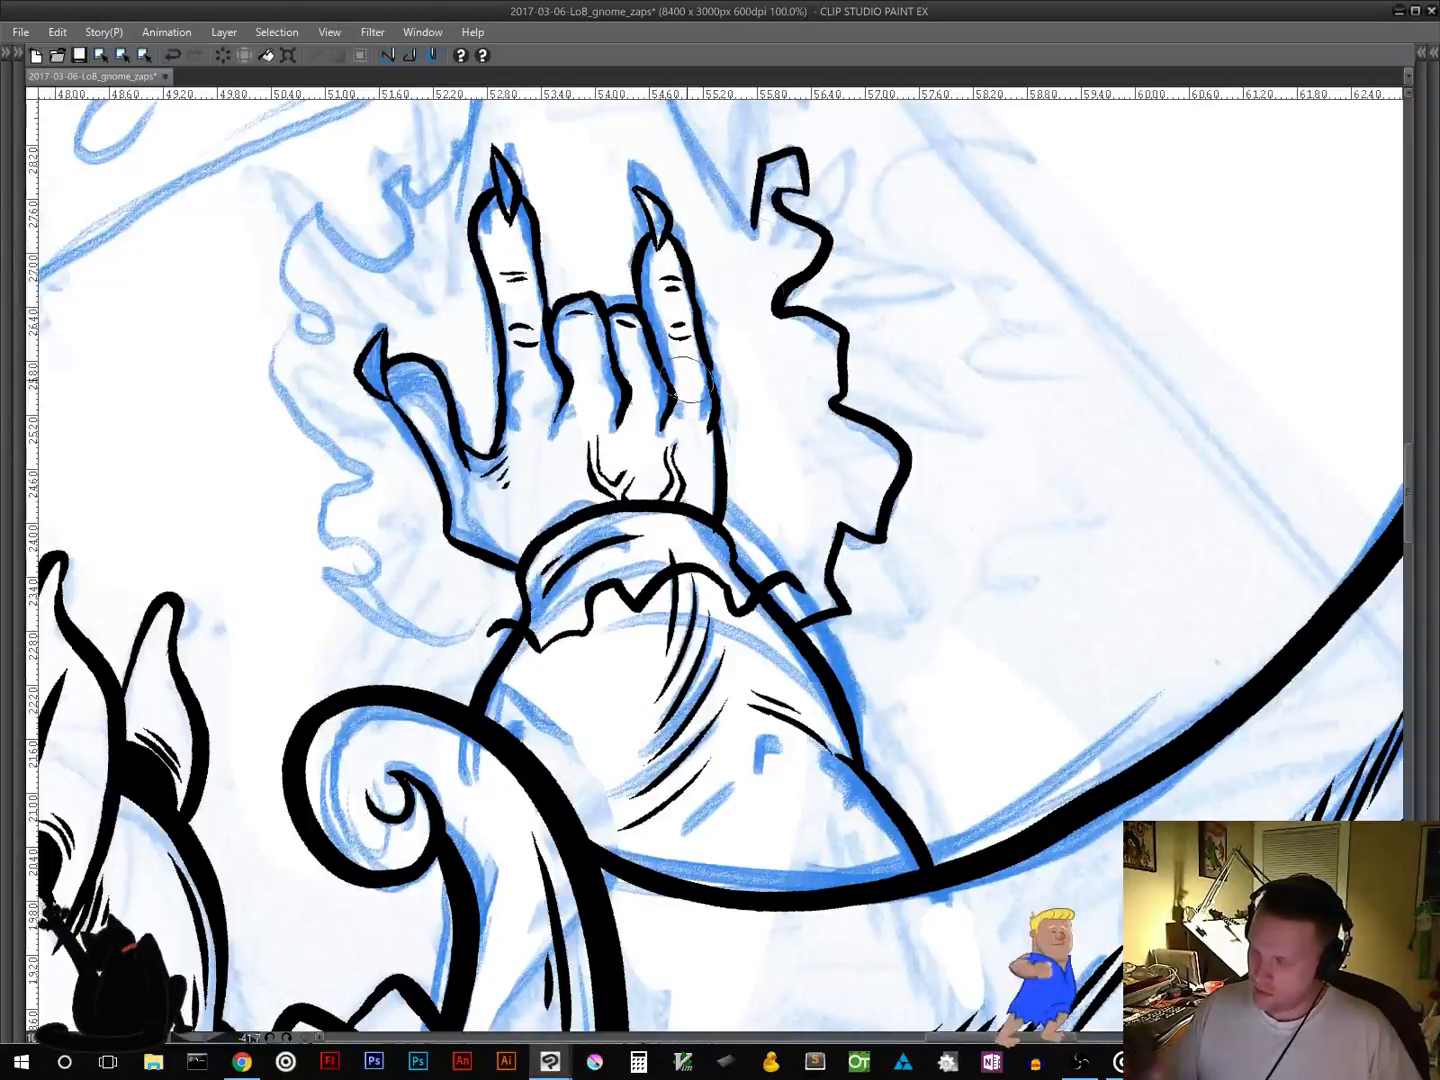
{"action": "mouse_move", "coordinate": [507, 650]}
{"action": "left_mouse_down"}
{"action": "mouse_move", "coordinate": [480, 662]}
{"action": "mouse_move", "coordinate": [400, 640]}
{"action": "mouse_move", "coordinate": [340, 580]}
{"action": "mouse_move", "coordinate": [373, 553]}
{"action": "mouse_move", "coordinate": [308, 528]}
{"action": "mouse_move", "coordinate": [352, 488]}
{"action": "mouse_move", "coordinate": [273, 392]}
{"action": "mouse_move", "coordinate": [295, 330]}
{"action": "mouse_move", "coordinate": [328, 300]}
{"action": "mouse_move", "coordinate": [274, 214]}
{"action": "mouse_move", "coordinate": [395, 255]}
{"action": "mouse_move", "coordinate": [398, 178]}
{"action": "mouse_move", "coordinate": [437, 228]}
{"action": "left_mouse_up"}
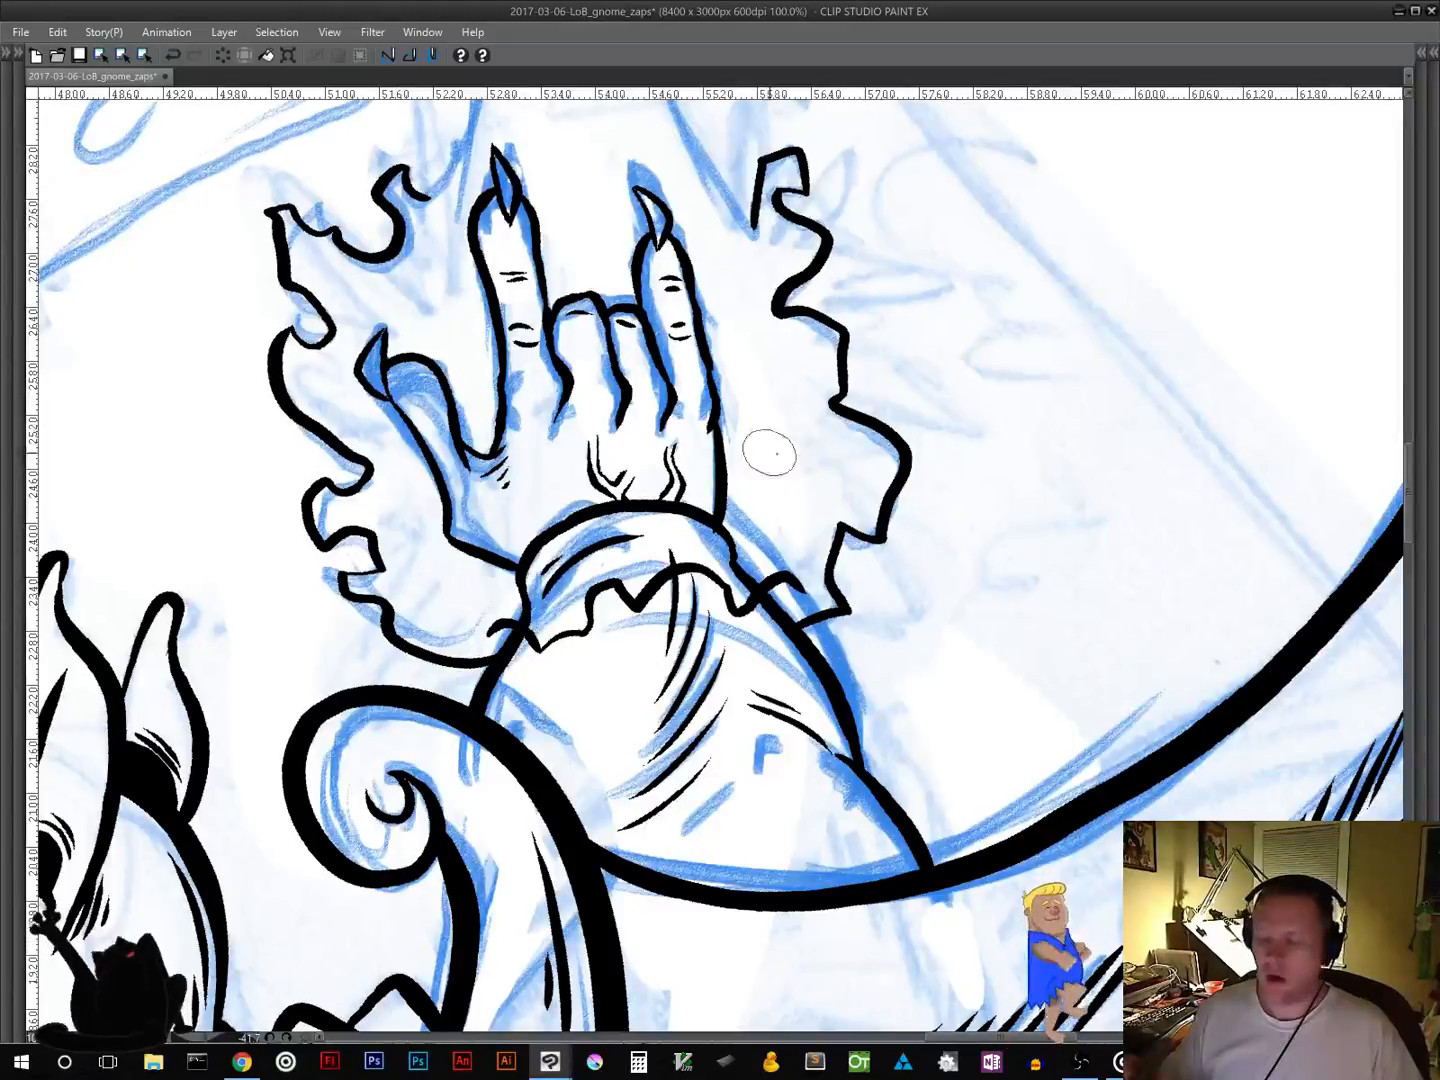
Step: Ink the two converging edges of the magic beam, from the aura beside the fingers toward the distant burst
{"action": "mouse_move", "coordinate": [900, 395]}
{"action": "left_mouse_down"}
{"action": "mouse_move", "coordinate": [982, 786]}
{"action": "mouse_move", "coordinate": [940, 805]}
{"action": "mouse_move", "coordinate": [855, 690]}
{"action": "mouse_move", "coordinate": [758, 506]}
{"action": "left_mouse_up"}
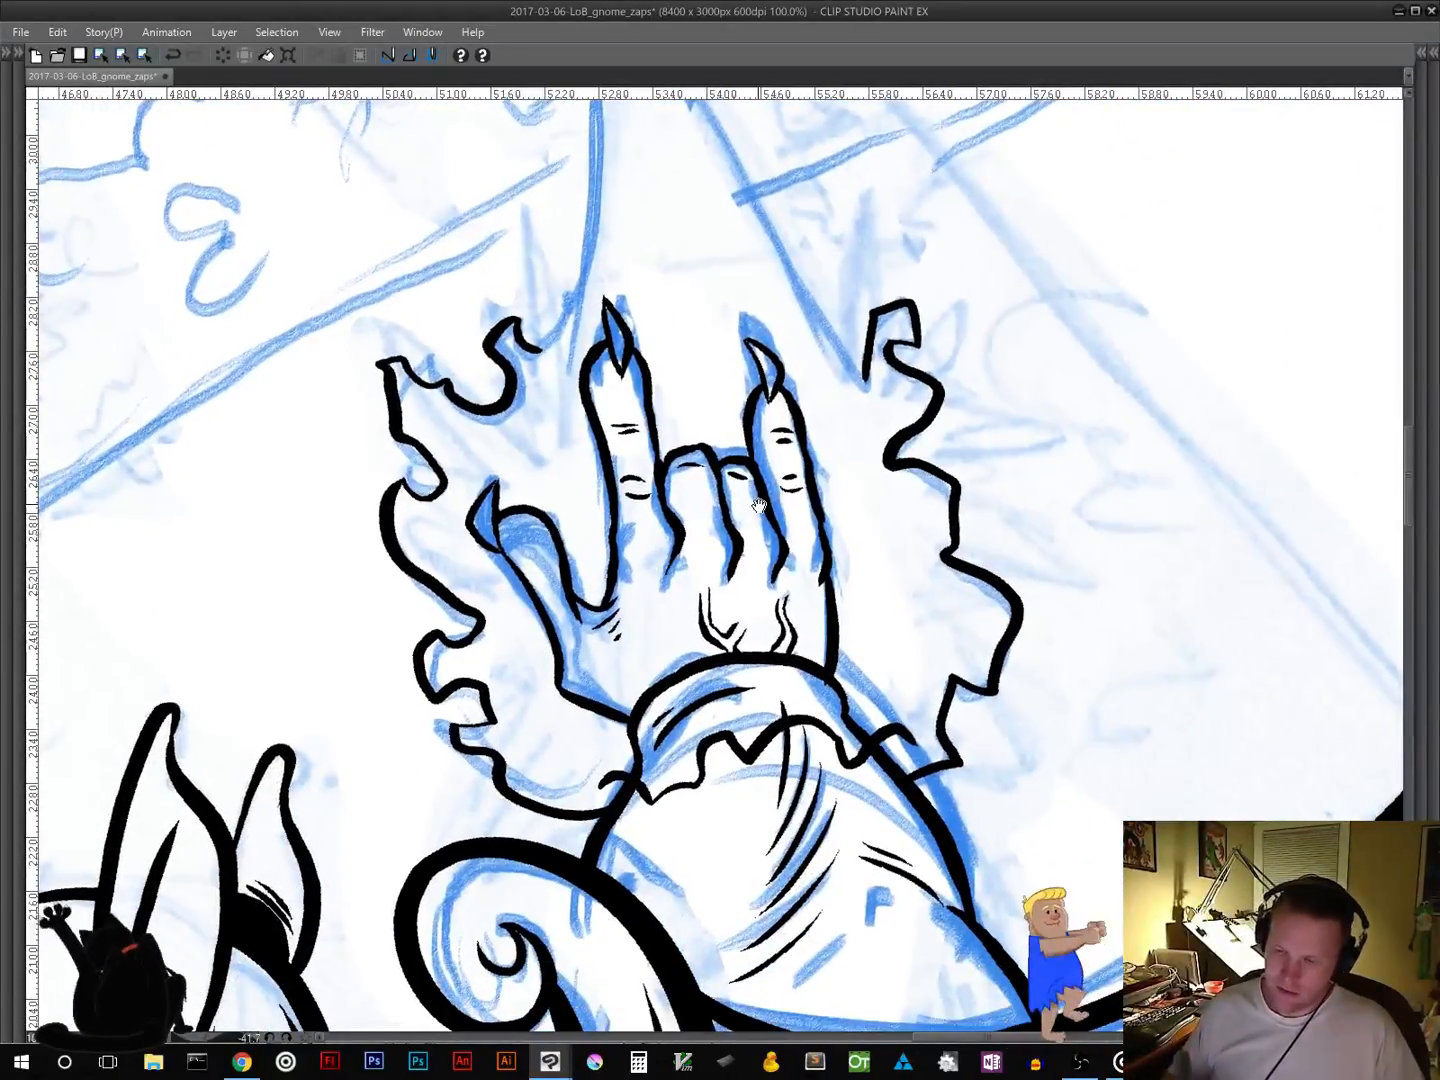
{"action": "left_click_drag", "start_coordinate": [758, 345], "coordinate": [736, 712]}
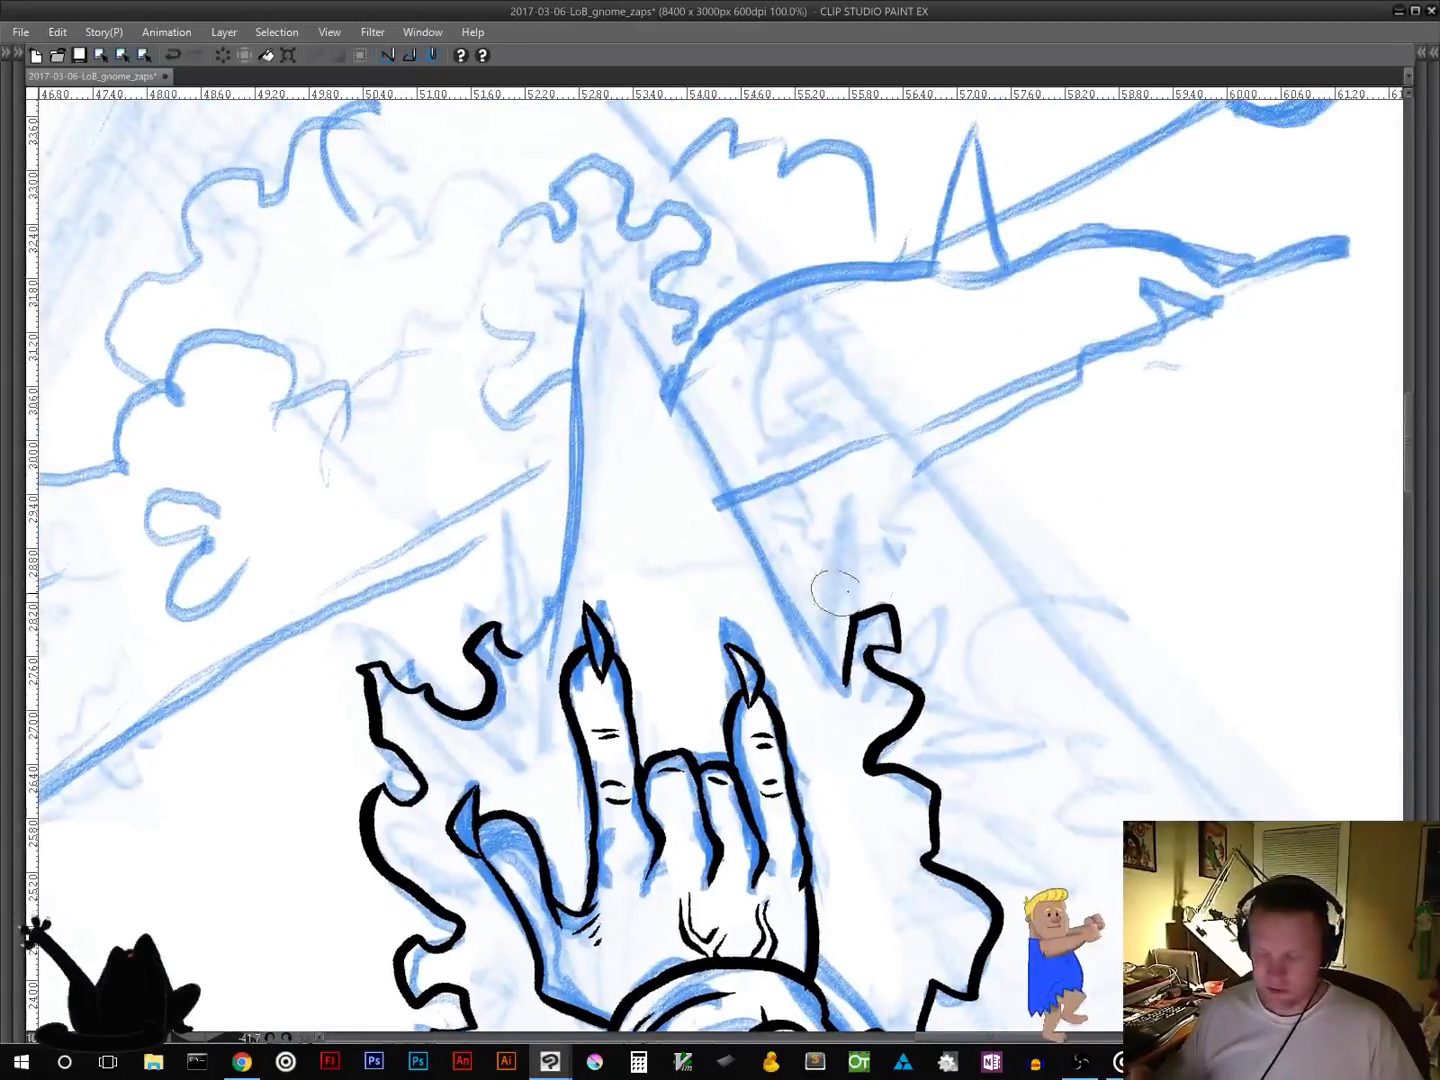
{"action": "mouse_move", "coordinate": [840, 592]}
{"action": "left_mouse_down"}
{"action": "mouse_move", "coordinate": [948, 579]}
{"action": "mouse_move", "coordinate": [903, 678]}
{"action": "mouse_move", "coordinate": [832, 752]}
{"action": "mouse_move", "coordinate": [806, 727]}
{"action": "left_mouse_up"}
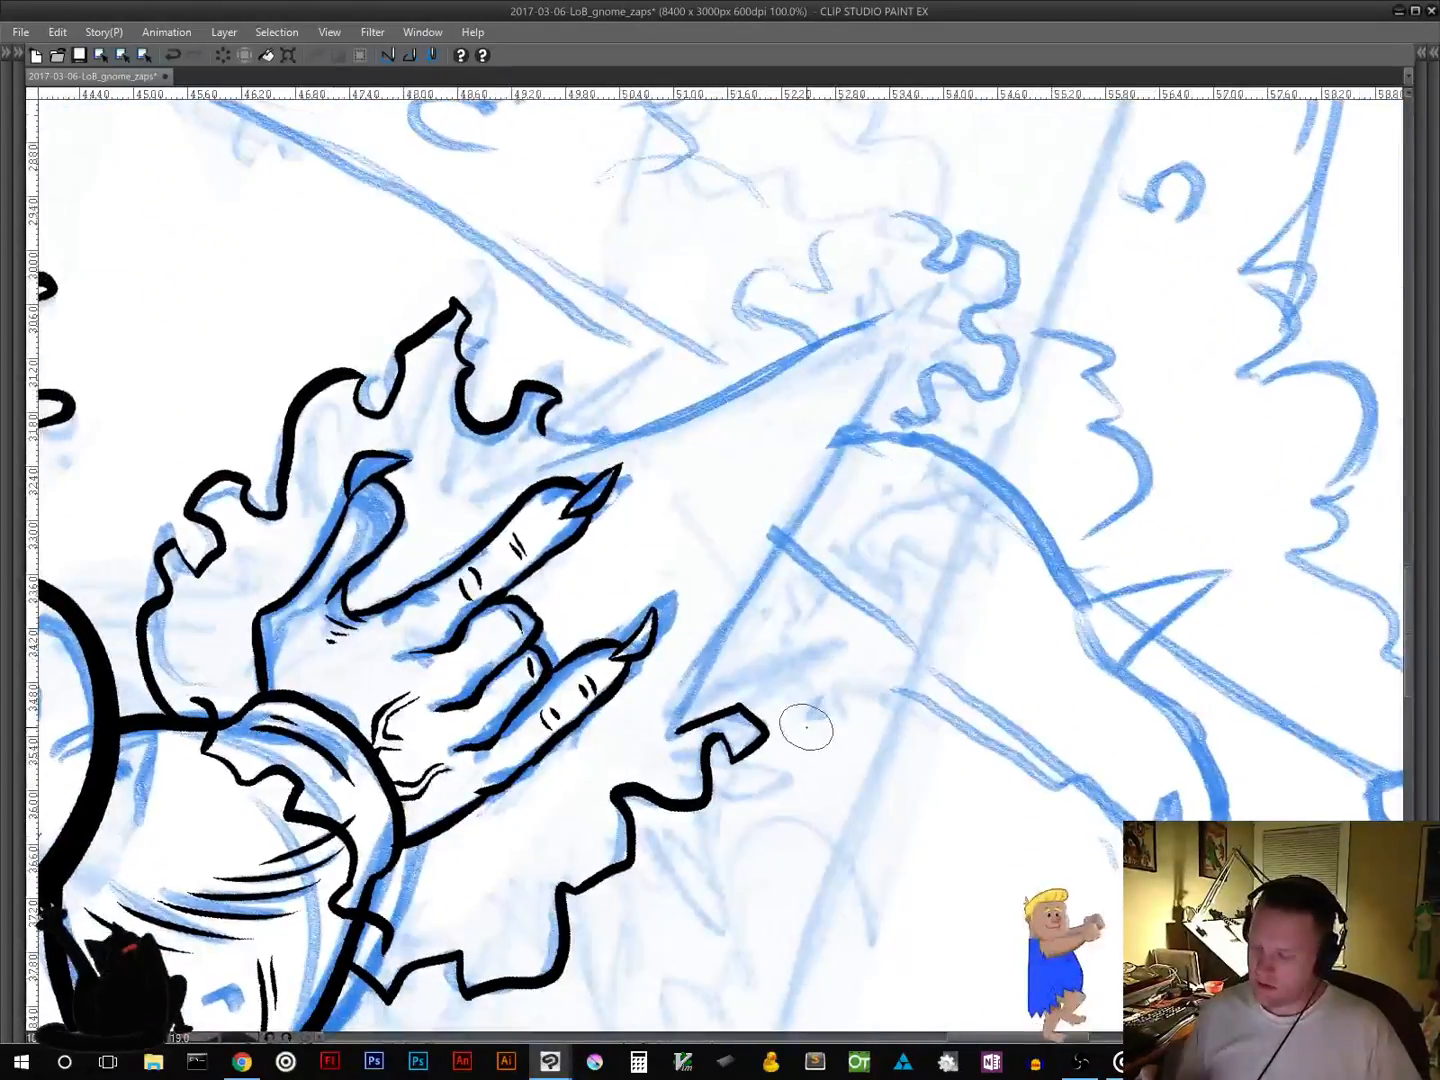
{"action": "mouse_move", "coordinate": [540, 423]}
{"action": "left_mouse_down"}
{"action": "mouse_move", "coordinate": [610, 438]}
{"action": "mouse_move", "coordinate": [682, 410]}
{"action": "mouse_move", "coordinate": [902, 296]}
{"action": "left_mouse_up"}
{"action": "left_click_drag", "start_coordinate": [764, 710], "coordinate": [641, 572]}
{"action": "left_click_drag", "start_coordinate": [555, 590], "coordinate": [775, 207]}
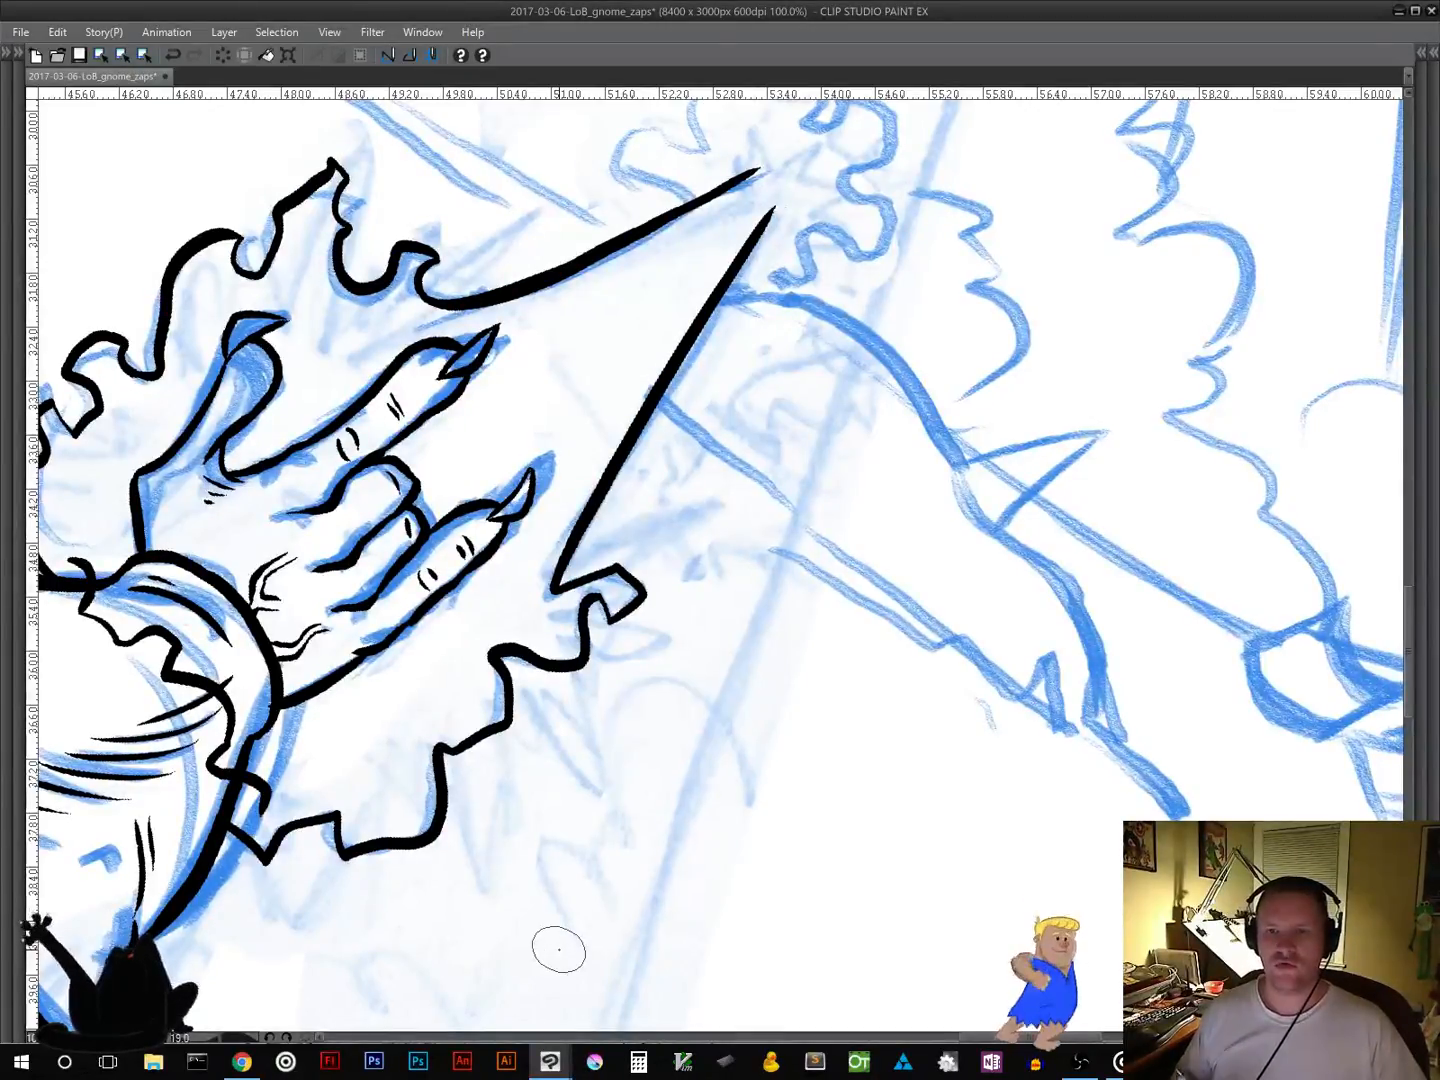
{"action": "left_click_drag", "start_coordinate": [859, 409], "coordinate": [926, 543]}
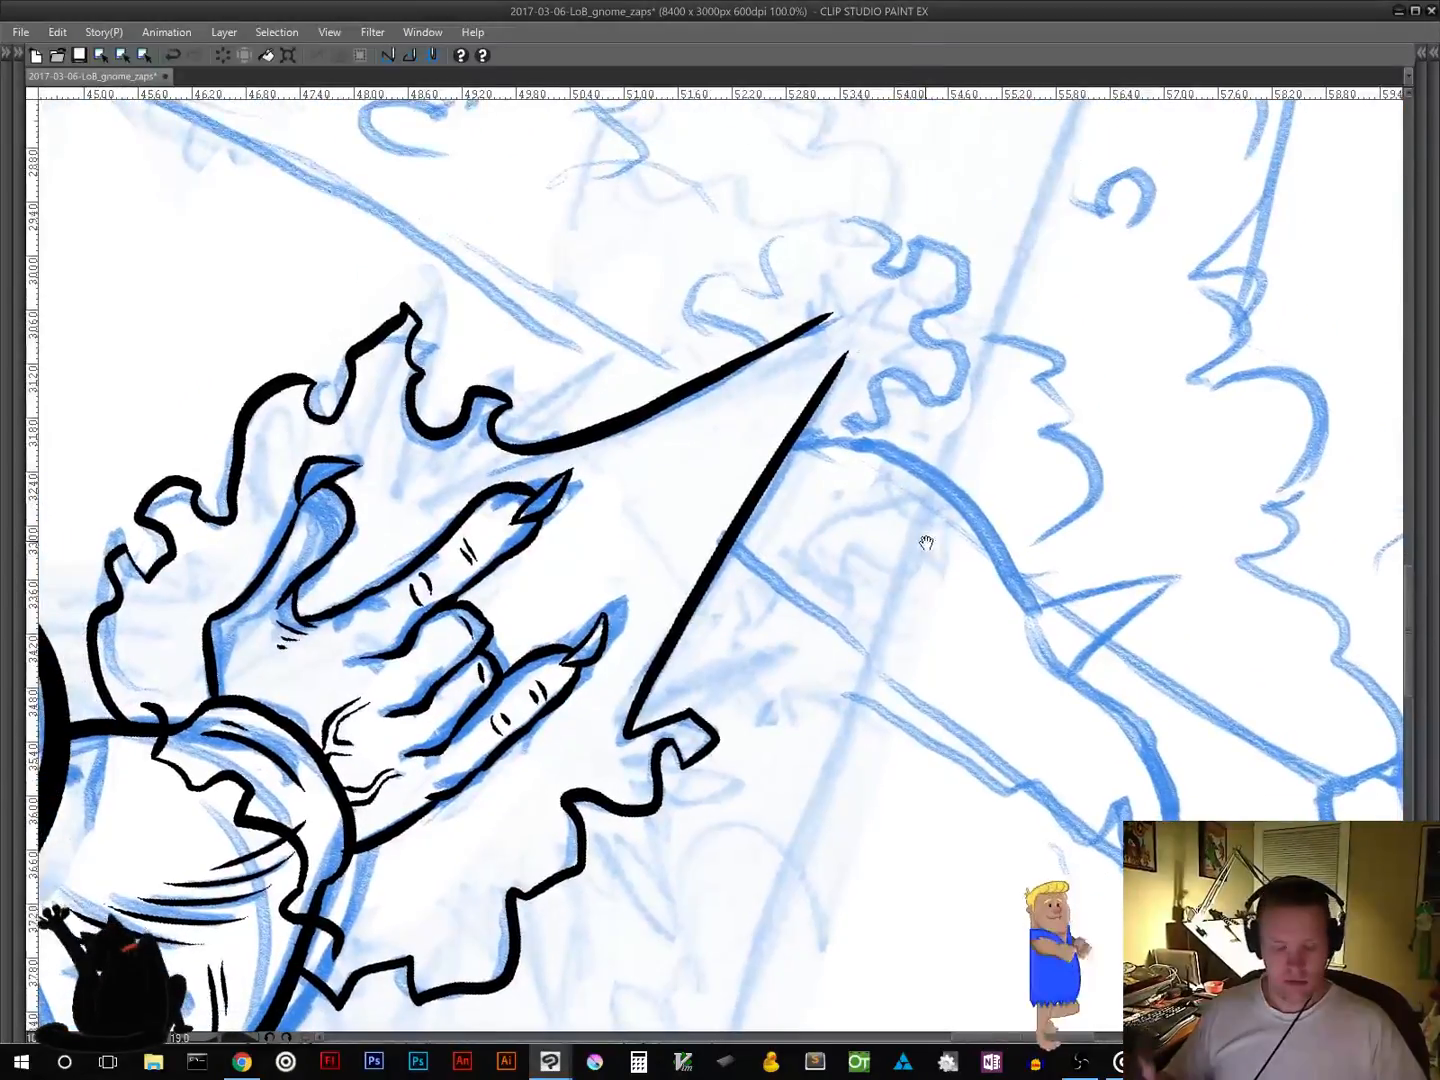
{"action": "left_click_drag", "start_coordinate": [919, 626], "coordinate": [951, 453]}
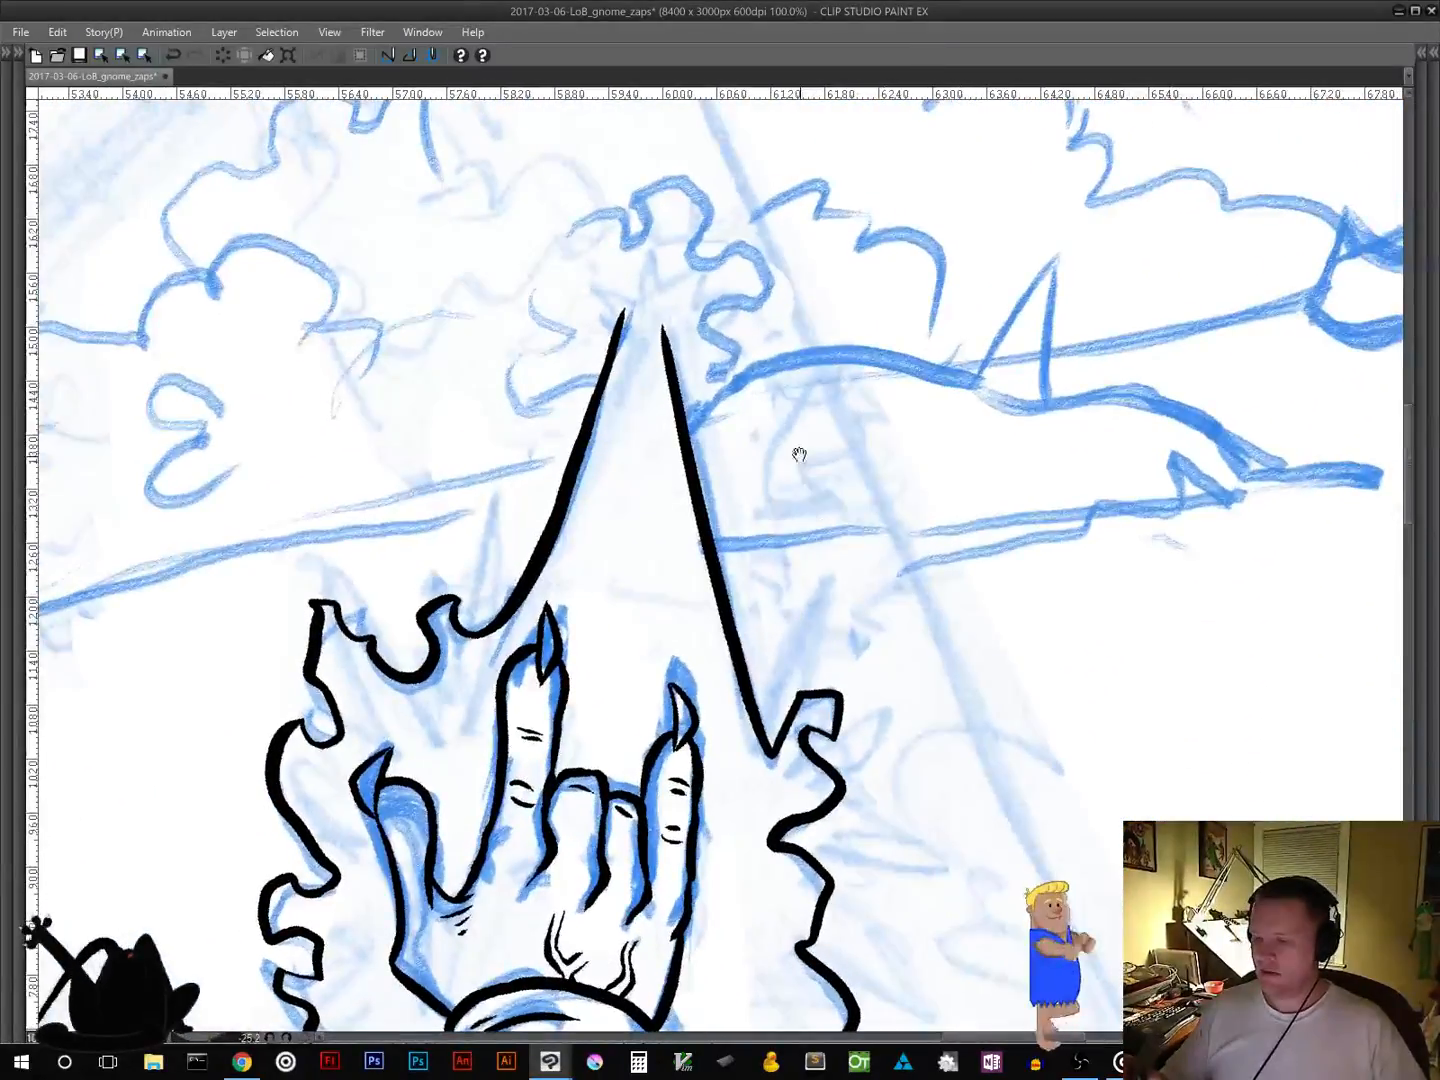
{"action": "mouse_move", "coordinate": [797, 453]}
{"action": "left_mouse_down"}
{"action": "mouse_move", "coordinate": [910, 688]}
{"action": "mouse_move", "coordinate": [910, 742]}
{"action": "left_mouse_up"}
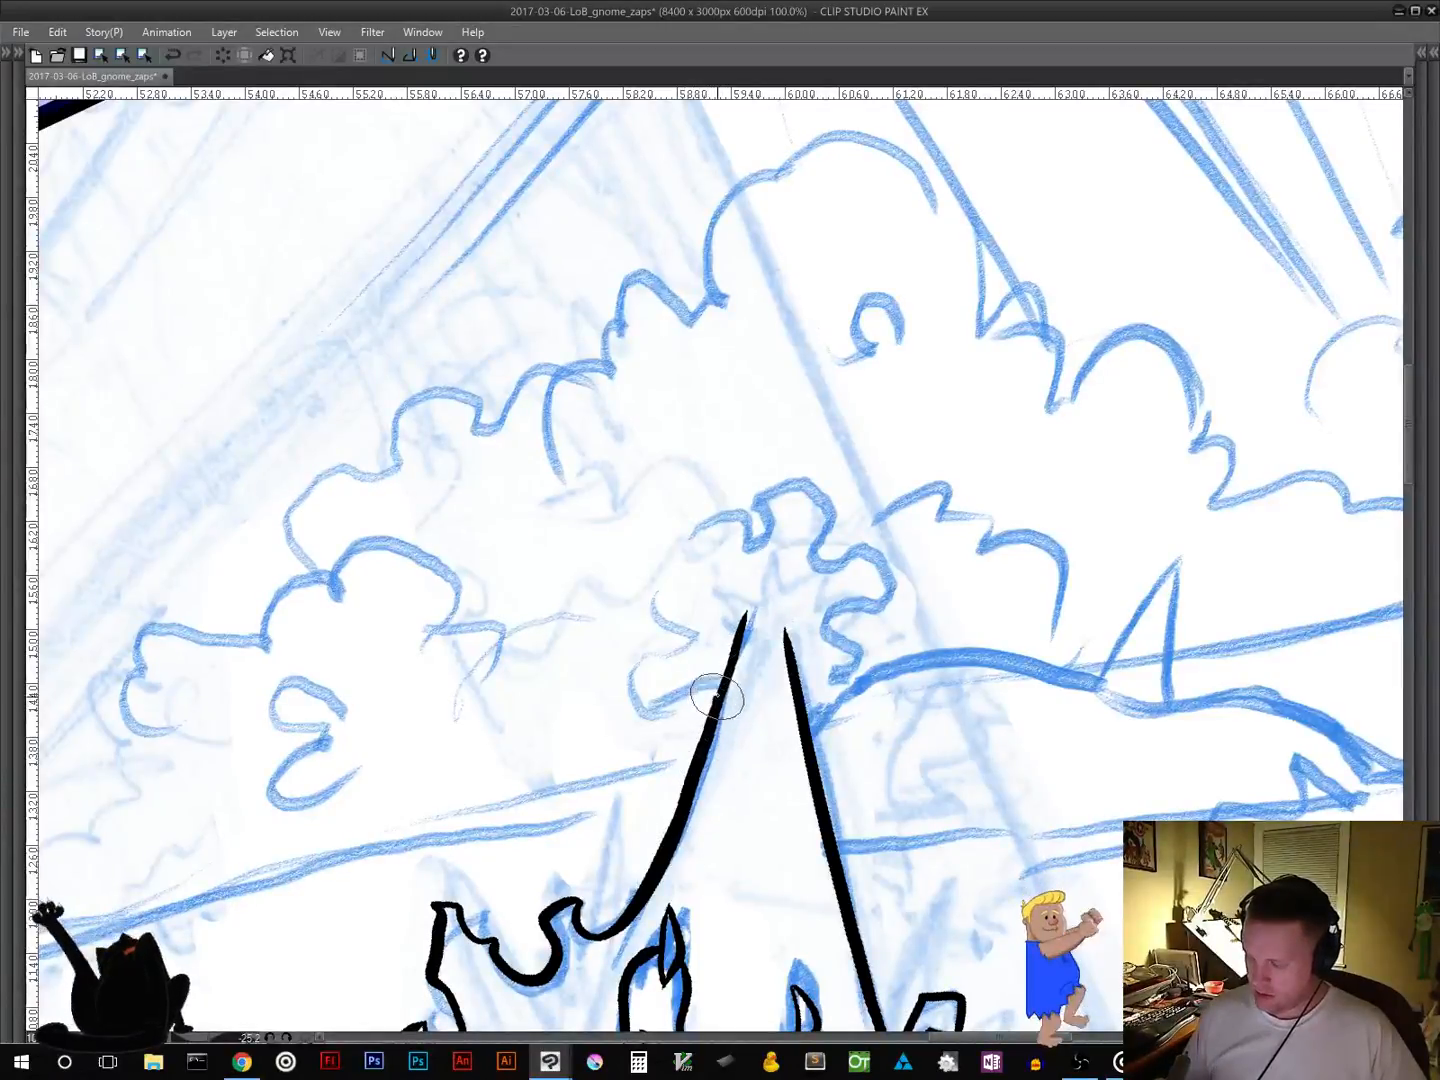
{"action": "mouse_move", "coordinate": [716, 690]}
{"action": "left_mouse_down"}
{"action": "mouse_move", "coordinate": [680, 686]}
{"action": "mouse_move", "coordinate": [625, 720]}
{"action": "mouse_move", "coordinate": [648, 655]}
{"action": "mouse_move", "coordinate": [680, 695]}
{"action": "mouse_move", "coordinate": [628, 700]}
{"action": "mouse_move", "coordinate": [700, 645]}
{"action": "mouse_move", "coordinate": [640, 570]}
{"action": "mouse_move", "coordinate": [690, 590]}
{"action": "mouse_move", "coordinate": [681, 540]}
{"action": "mouse_move", "coordinate": [740, 535]}
{"action": "left_mouse_up"}
{"action": "key", "text": "ctrl+z"}
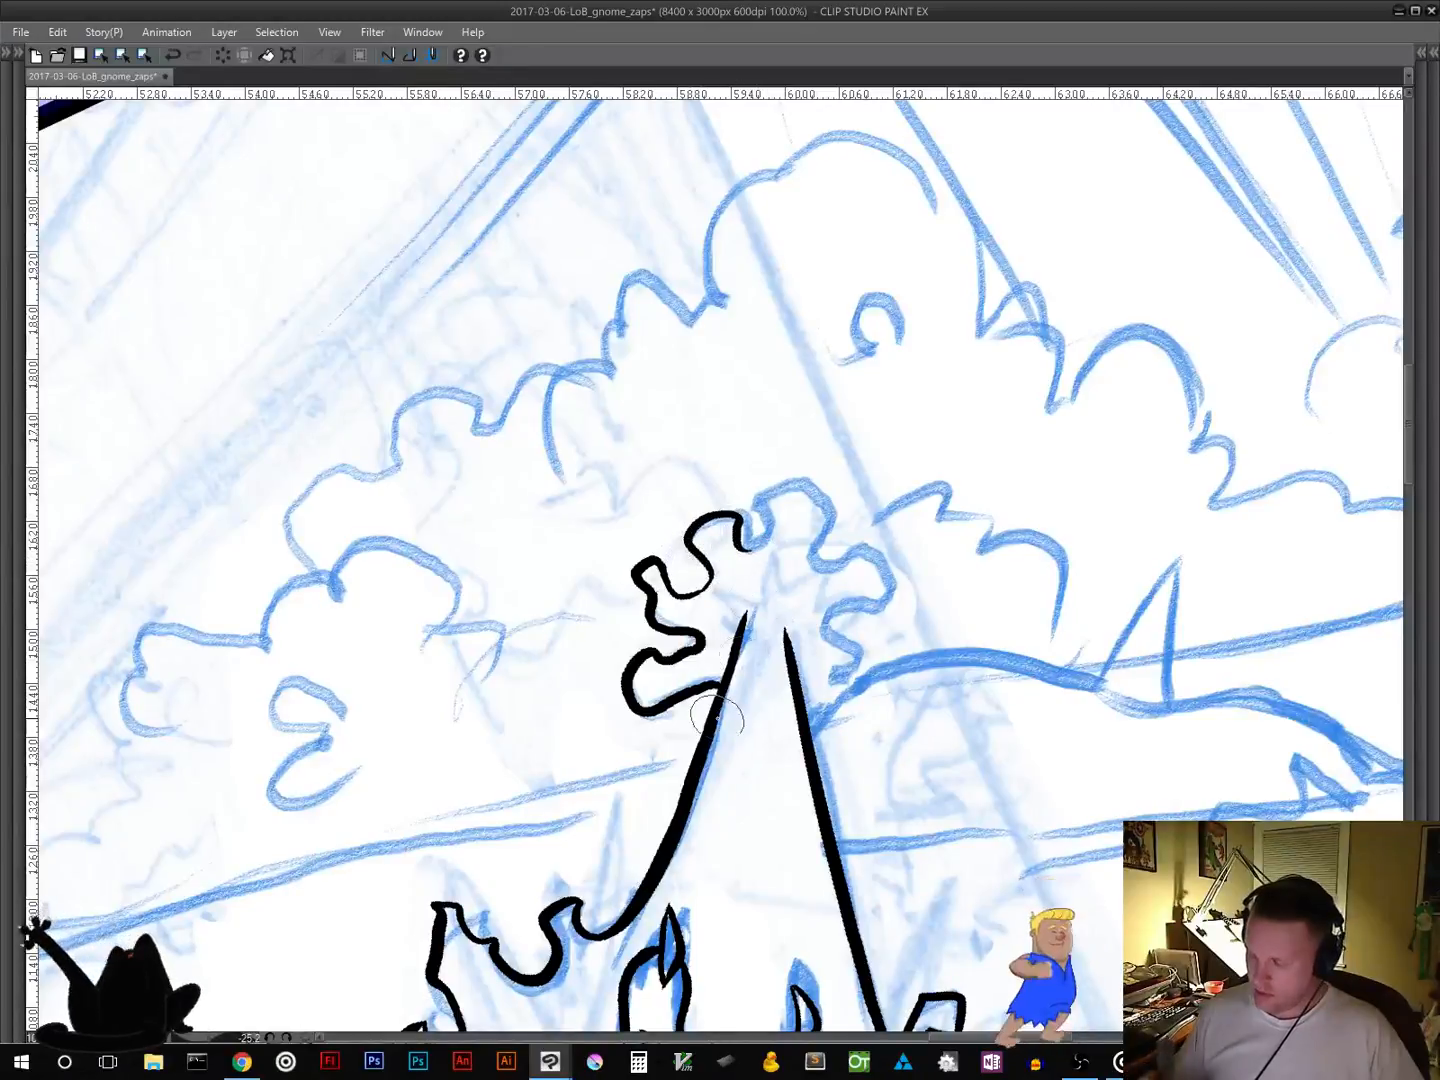
{"action": "key", "text": "ctrl+z"}
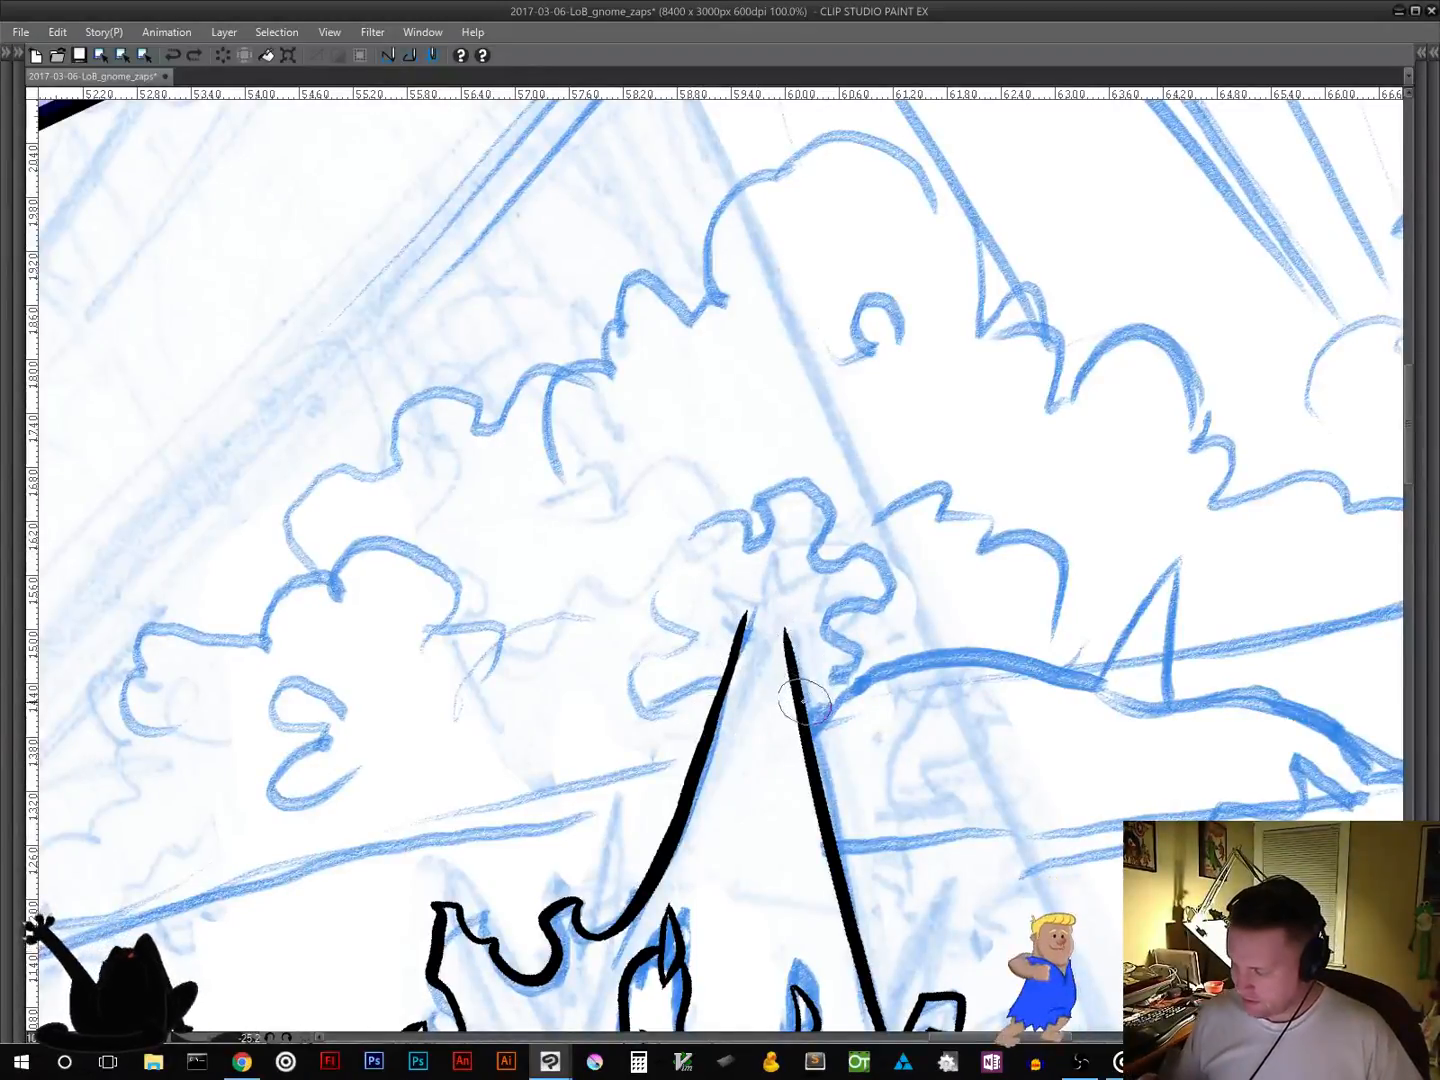
Step: Ink the lobed burst outline around the beam's far tip and add thin tapering accent lines along the beam's inner edges
{"action": "mouse_move", "coordinate": [813, 683]}
{"action": "left_mouse_down"}
{"action": "mouse_move", "coordinate": [848, 668]}
{"action": "mouse_move", "coordinate": [832, 635]}
{"action": "mouse_move", "coordinate": [887, 592]}
{"action": "mouse_move", "coordinate": [815, 556]}
{"action": "mouse_move", "coordinate": [830, 508]}
{"action": "mouse_move", "coordinate": [781, 489]}
{"action": "mouse_move", "coordinate": [745, 535]}
{"action": "mouse_move", "coordinate": [672, 555]}
{"action": "mouse_move", "coordinate": [694, 588]}
{"action": "mouse_move", "coordinate": [686, 635]}
{"action": "mouse_move", "coordinate": [627, 666]}
{"action": "mouse_move", "coordinate": [640, 716]}
{"action": "mouse_move", "coordinate": [722, 684]}
{"action": "left_mouse_up"}
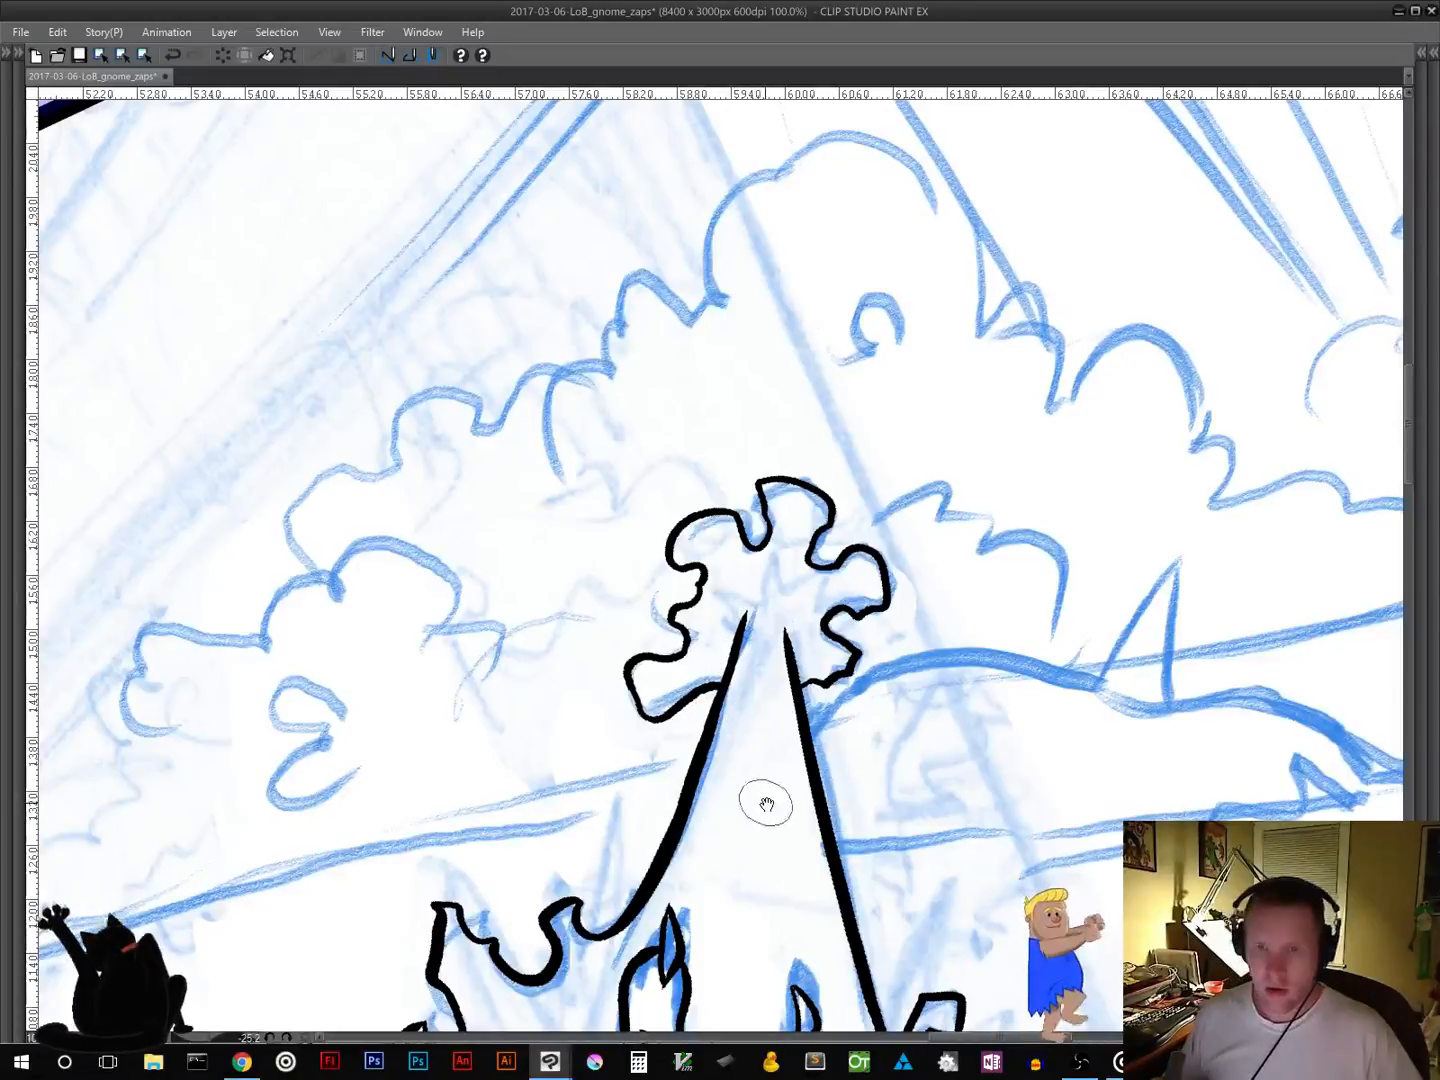
{"action": "left_click_drag", "start_coordinate": [767, 803], "coordinate": [724, 589]}
{"action": "left_click_drag", "start_coordinate": [884, 497], "coordinate": [873, 636]}
{"action": "left_click_drag", "start_coordinate": [626, 567], "coordinate": [830, 435]}
{"action": "mouse_move", "coordinate": [667, 730]}
{"action": "left_mouse_down"}
{"action": "mouse_move", "coordinate": [850, 447]}
{"action": "mouse_move", "coordinate": [847, 413]}
{"action": "left_mouse_up"}
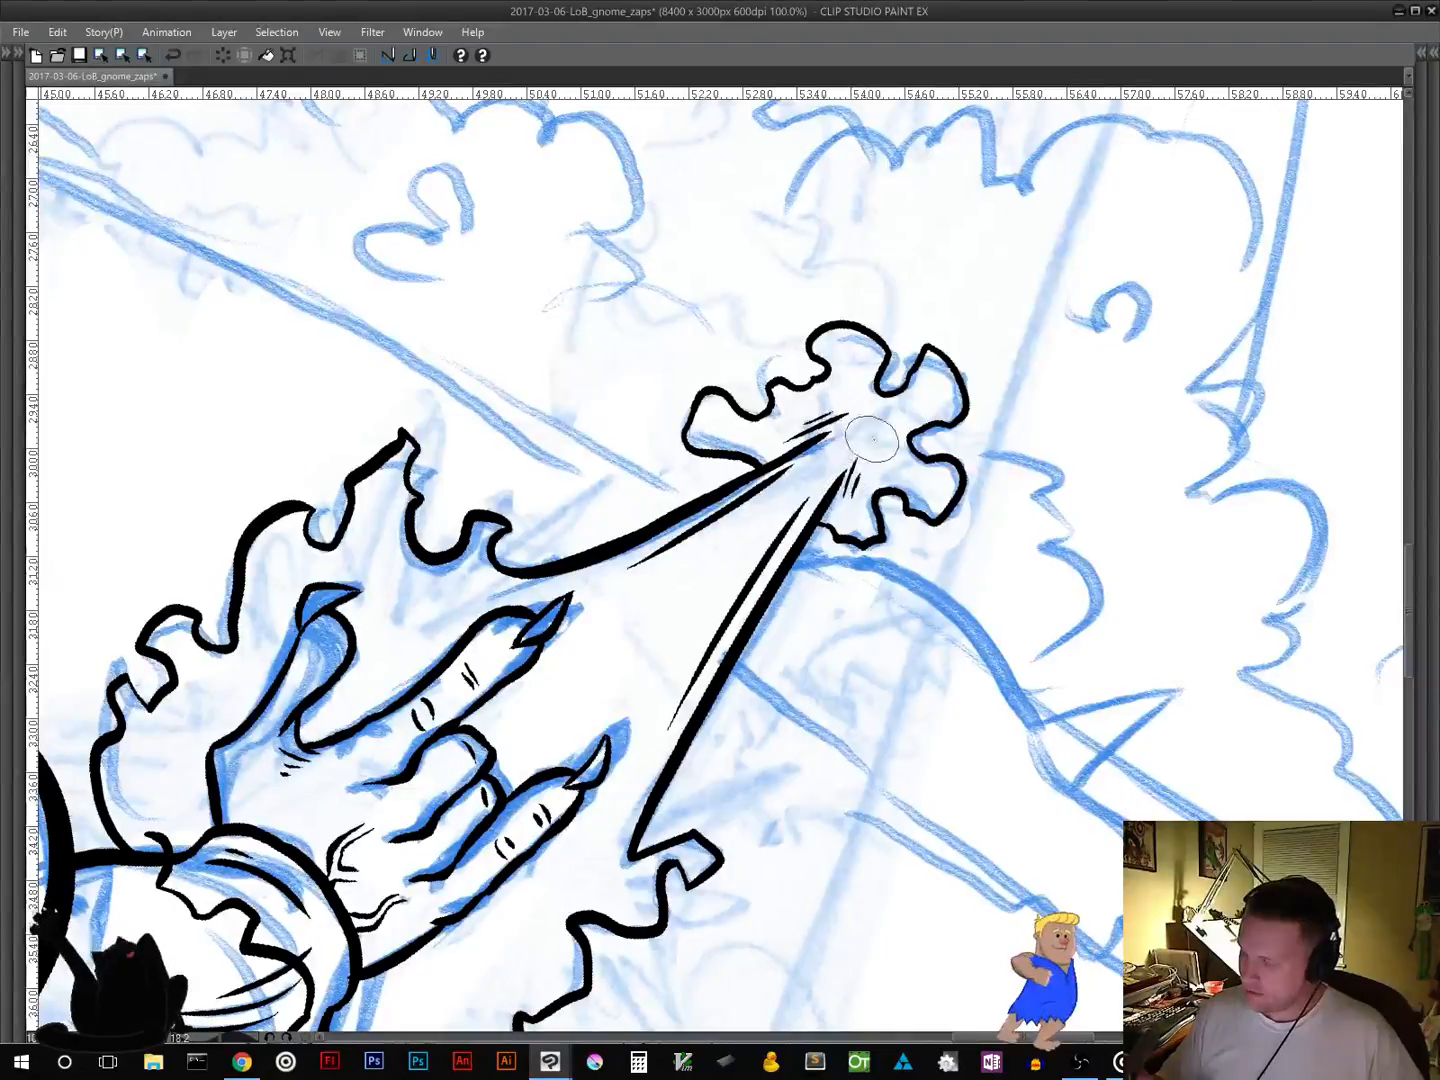
Step: Ink the small pointed rock shape behind the beam's thumb-side edge, with a few short ground dashes trailing from it
{"action": "mouse_move", "coordinate": [936, 679]}
{"action": "left_mouse_down"}
{"action": "mouse_move", "coordinate": [836, 640]}
{"action": "mouse_move", "coordinate": [796, 564]}
{"action": "mouse_move", "coordinate": [829, 665]}
{"action": "mouse_move", "coordinate": [804, 733]}
{"action": "left_mouse_up"}
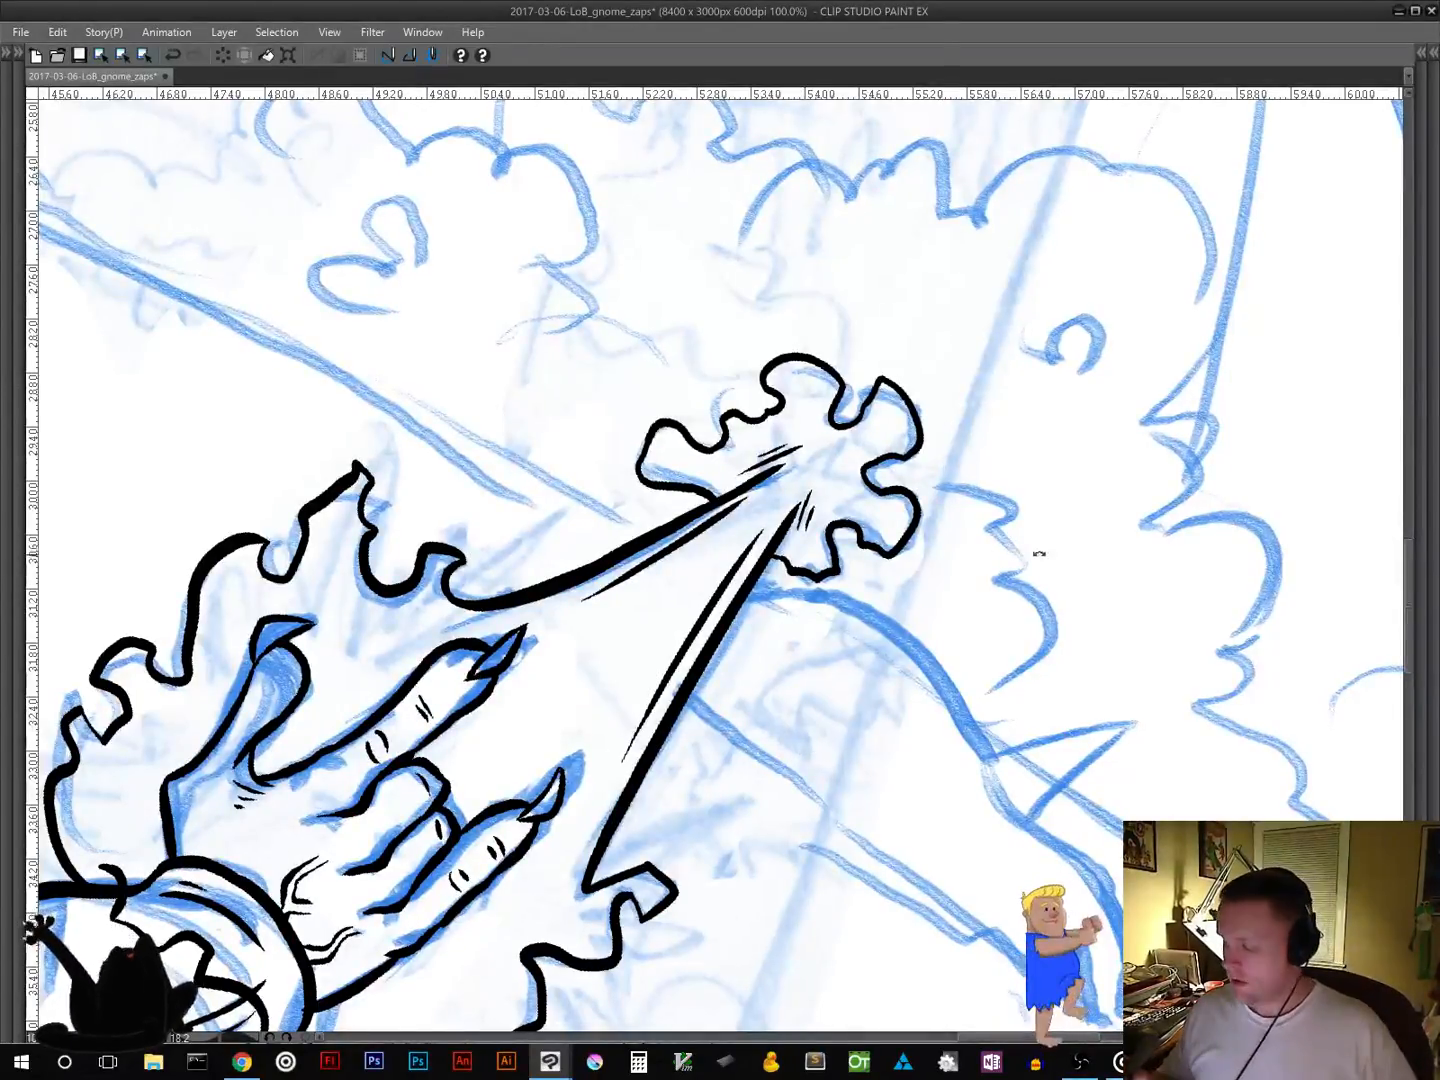
{"action": "left_click_drag", "start_coordinate": [1039, 553], "coordinate": [933, 345]}
{"action": "mouse_move", "coordinate": [978, 705]}
{"action": "left_mouse_down"}
{"action": "mouse_move", "coordinate": [926, 649]}
{"action": "mouse_move", "coordinate": [687, 739]}
{"action": "left_mouse_up"}
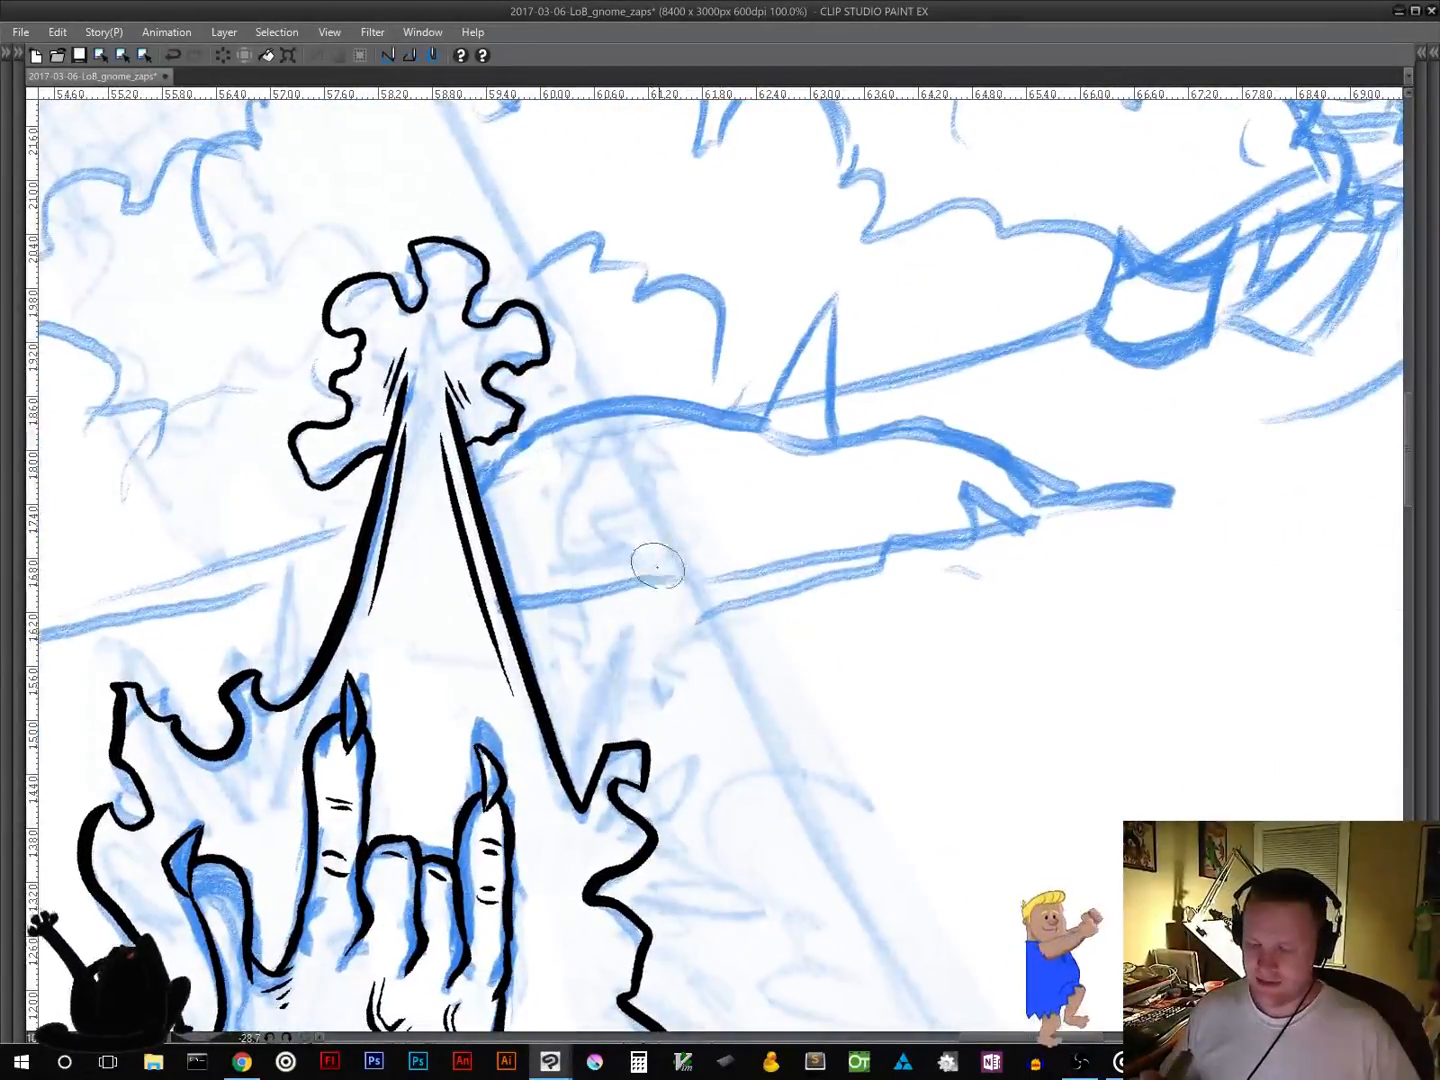
{"action": "mouse_move", "coordinate": [651, 562]}
{"action": "left_mouse_down"}
{"action": "mouse_move", "coordinate": [854, 565]}
{"action": "mouse_move", "coordinate": [925, 530]}
{"action": "left_mouse_up"}
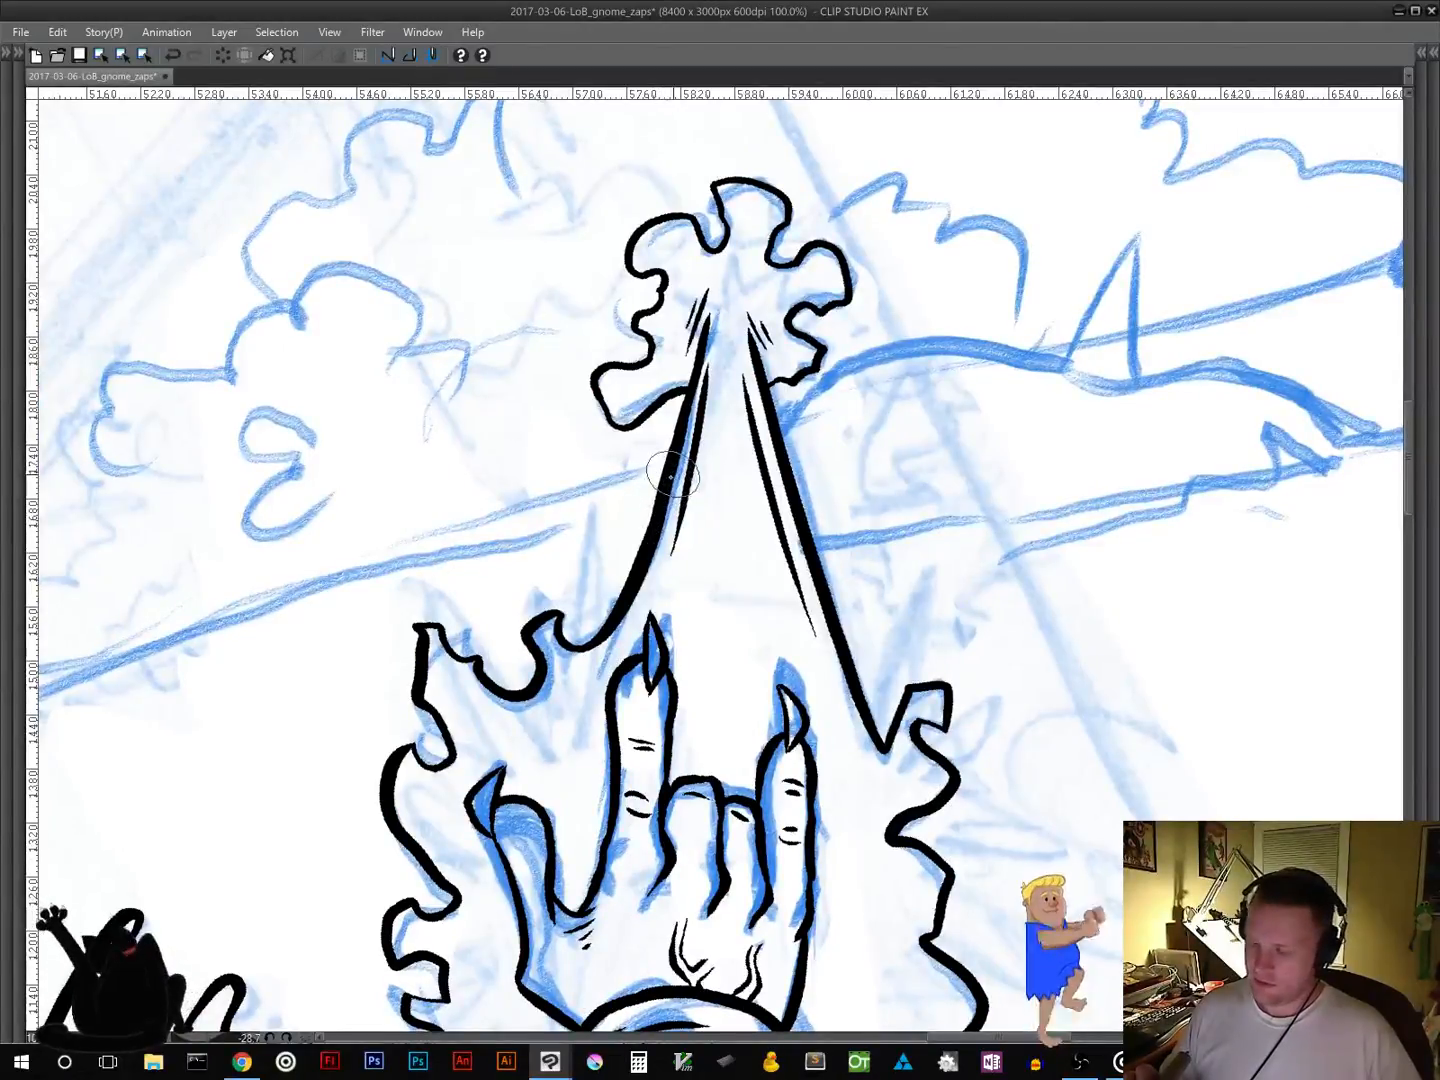
{"action": "mouse_move", "coordinate": [665, 488]}
{"action": "left_mouse_down"}
{"action": "mouse_move", "coordinate": [582, 581]}
{"action": "mouse_move", "coordinate": [637, 583]}
{"action": "left_mouse_up"}
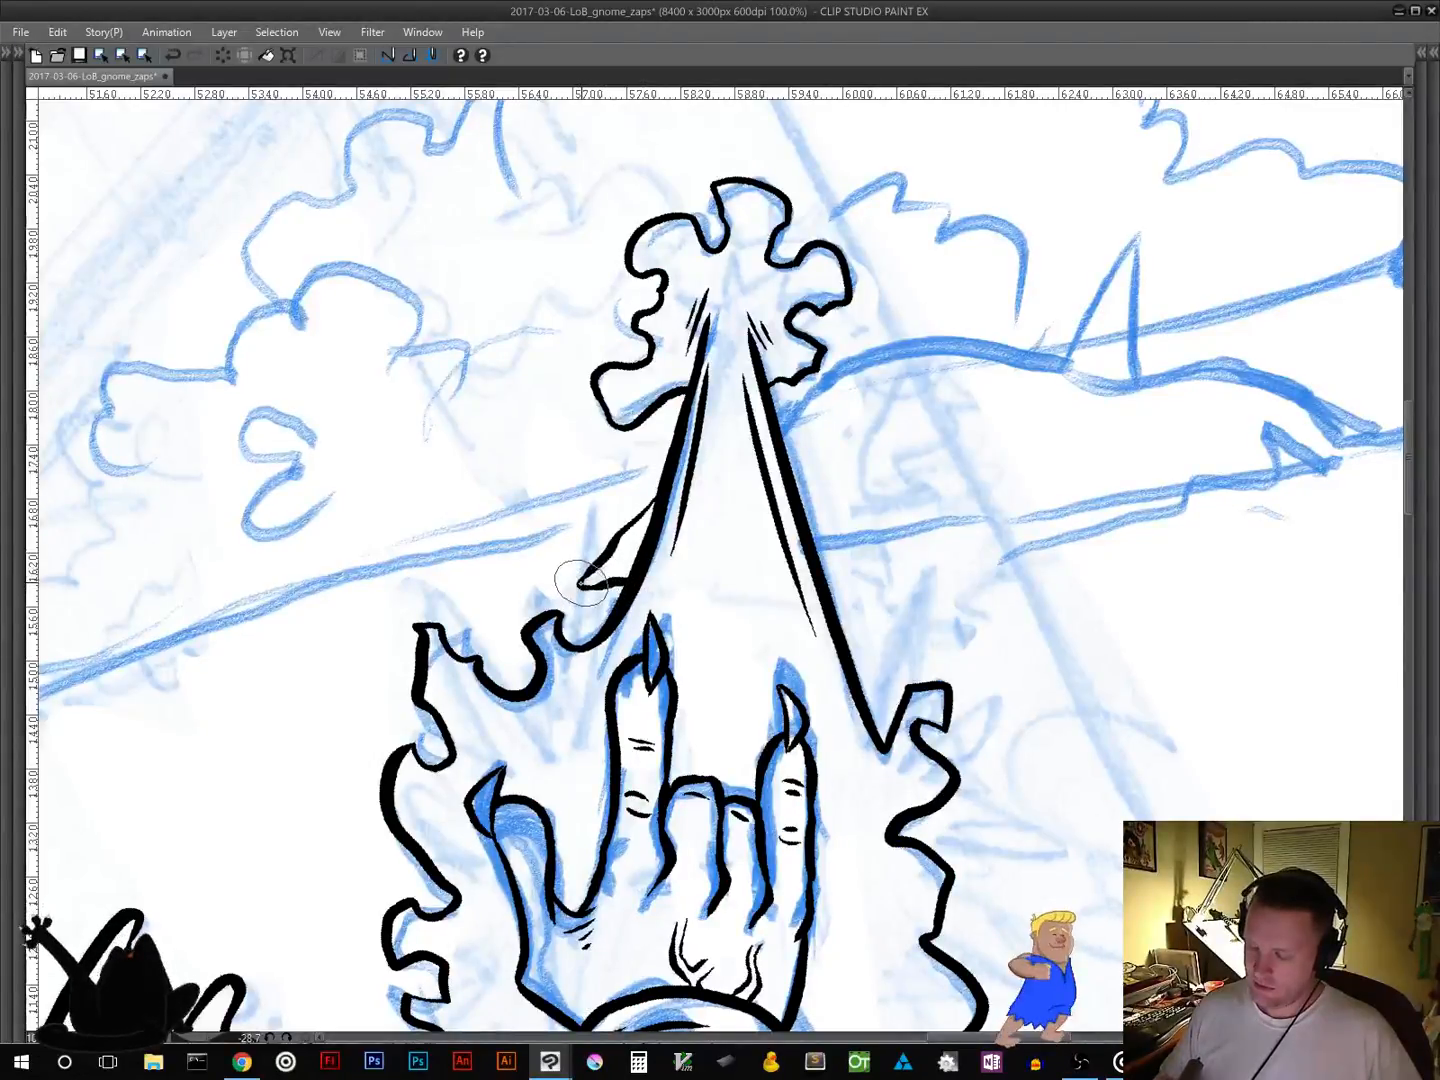
{"action": "left_click_drag", "start_coordinate": [555, 584], "coordinate": [527, 602]}
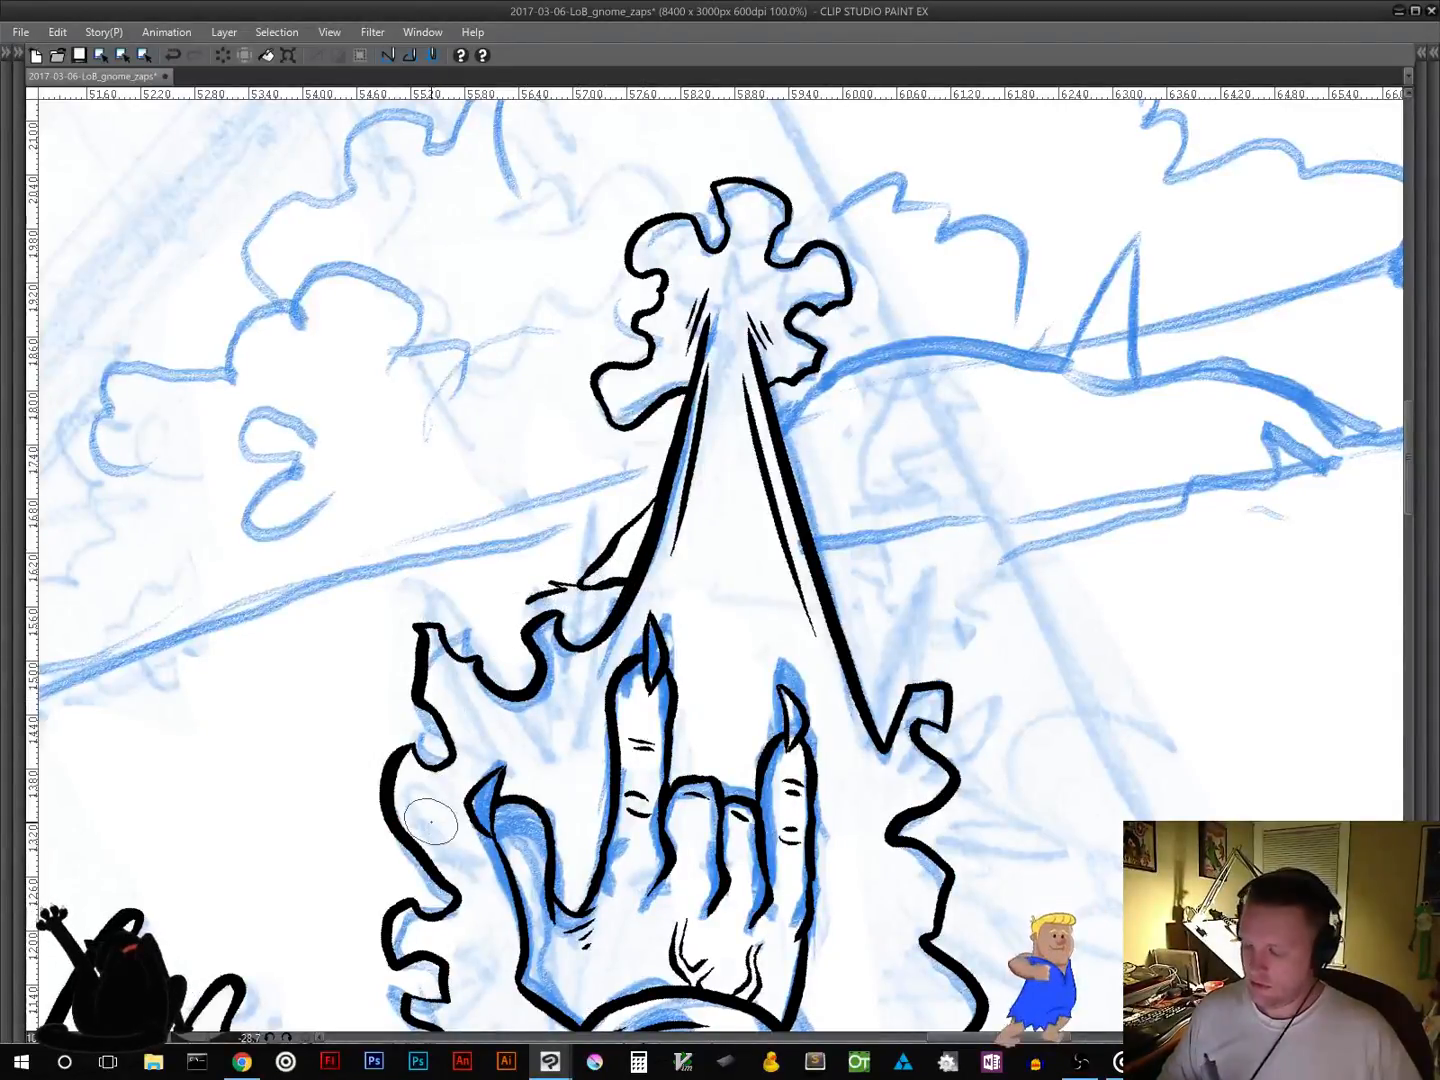
Step: Ink the rock facet and wavy top contour of the hill on the beam's other side, adding small specks below the contour
{"action": "mouse_move", "coordinate": [818, 549]}
{"action": "left_mouse_down"}
{"action": "mouse_move", "coordinate": [1021, 516]}
{"action": "mouse_move", "coordinate": [961, 445]}
{"action": "mouse_move", "coordinate": [875, 415]}
{"action": "left_mouse_up"}
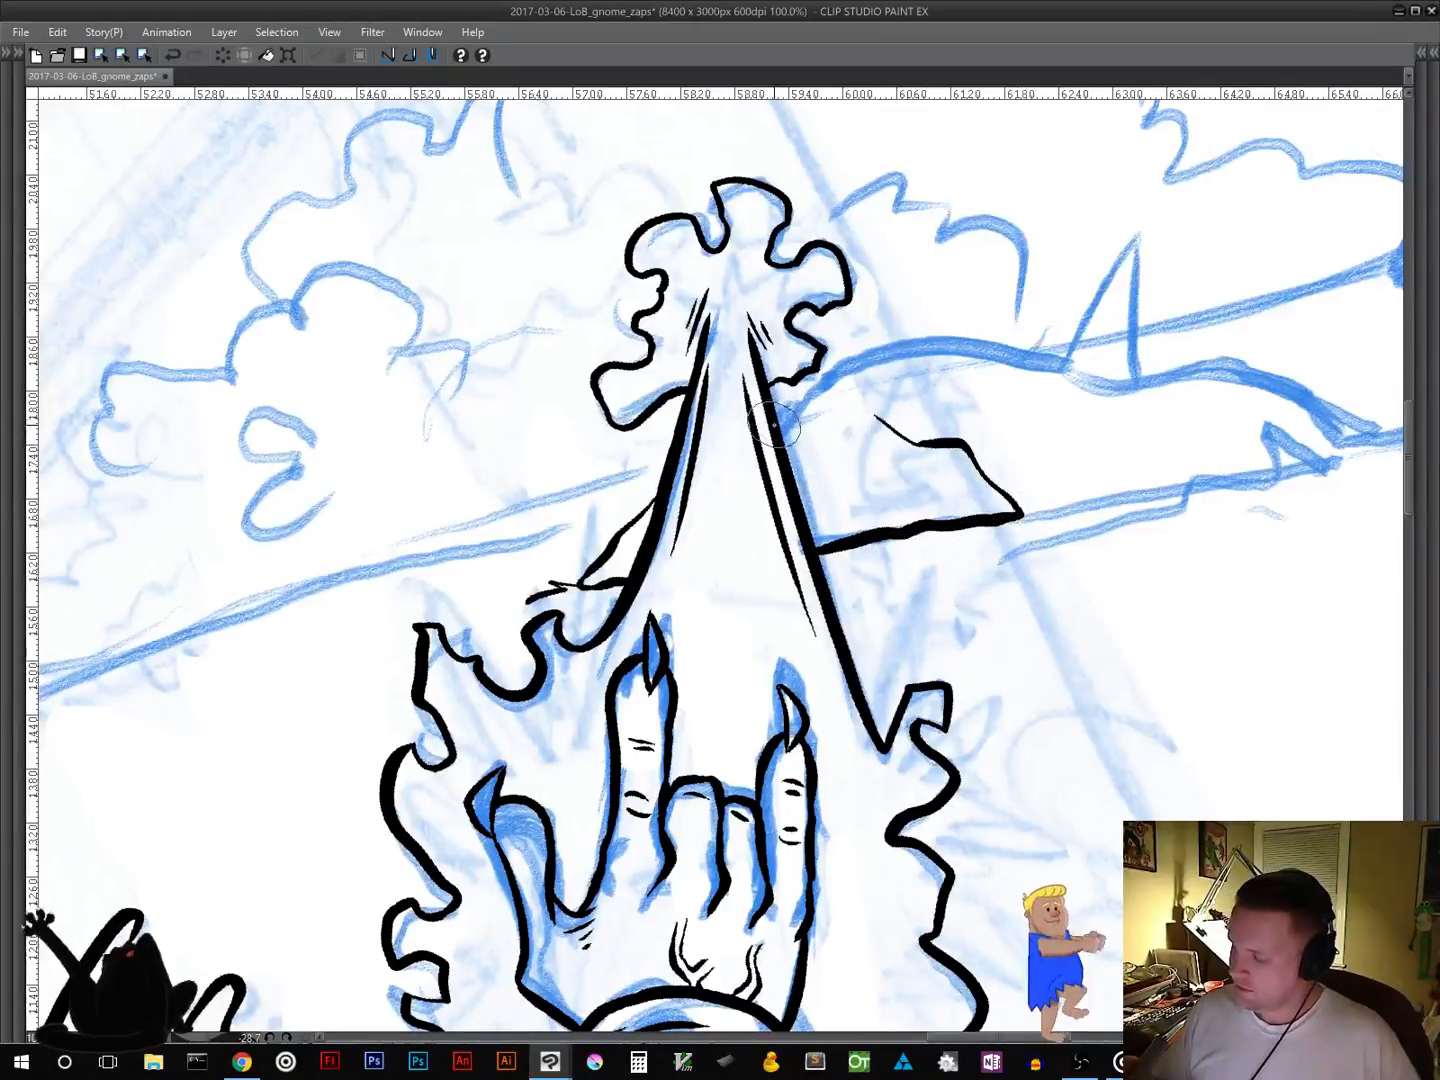
{"action": "mouse_move", "coordinate": [778, 418]}
{"action": "left_mouse_down"}
{"action": "mouse_move", "coordinate": [837, 397]}
{"action": "mouse_move", "coordinate": [850, 358]}
{"action": "mouse_move", "coordinate": [925, 340]}
{"action": "mouse_move", "coordinate": [1097, 370]}
{"action": "mouse_move", "coordinate": [1083, 376]}
{"action": "mouse_move", "coordinate": [1215, 366]}
{"action": "mouse_move", "coordinate": [1285, 392]}
{"action": "left_mouse_up"}
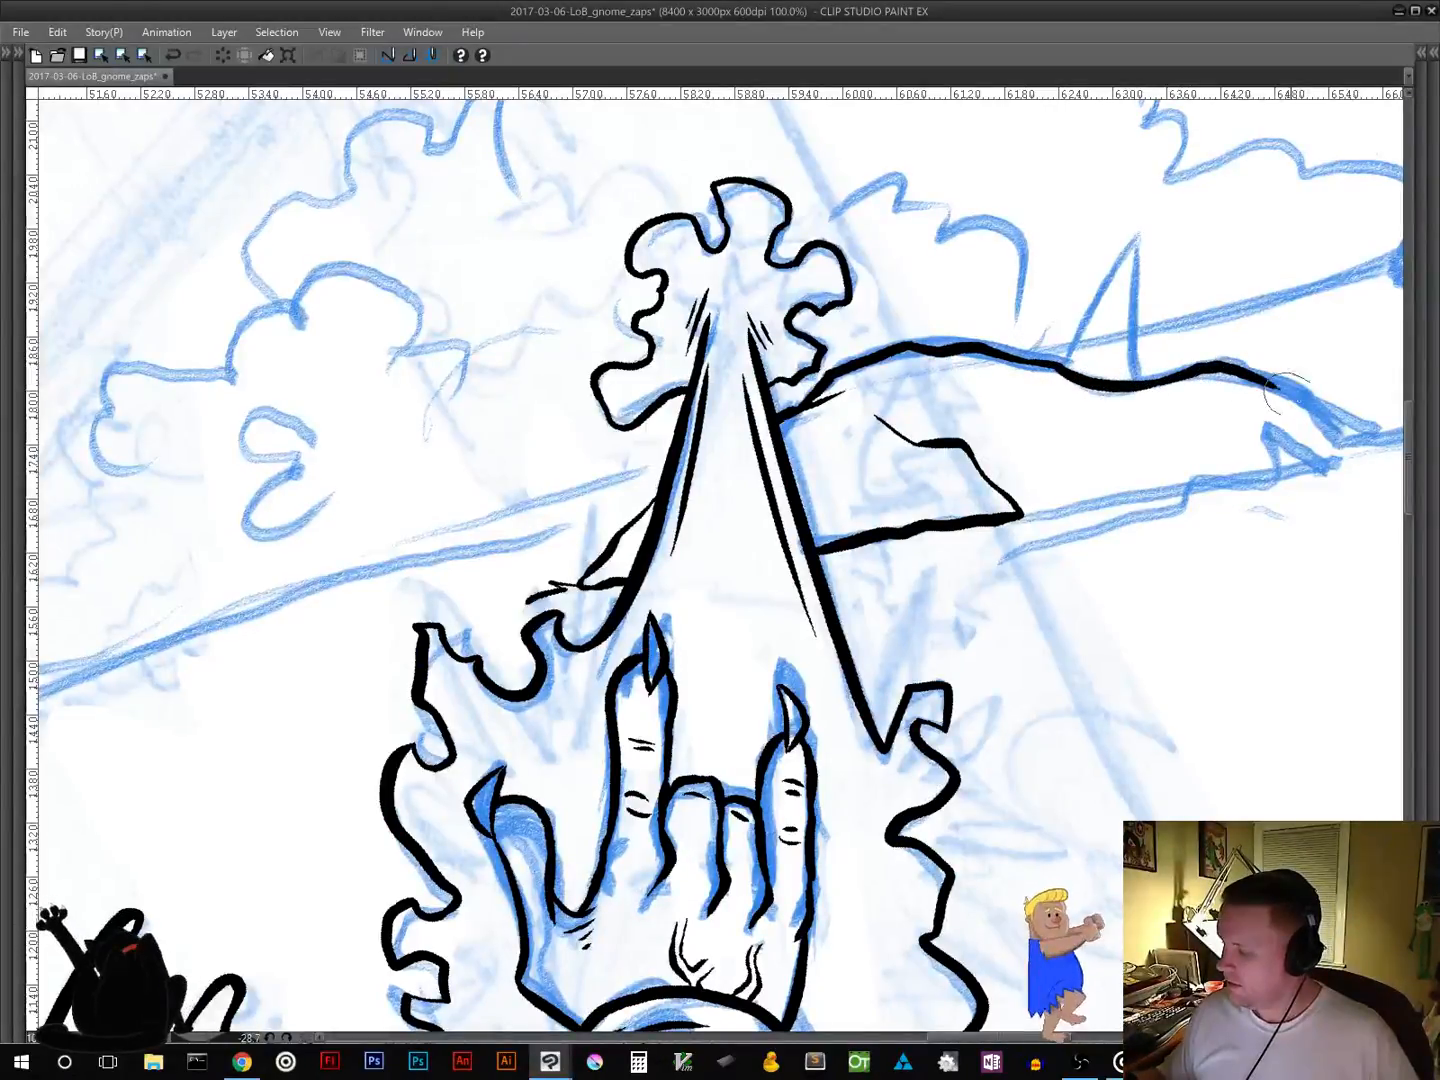
{"action": "left_click_drag", "start_coordinate": [1251, 526], "coordinate": [1082, 560]}
{"action": "left_click_drag", "start_coordinate": [993, 431], "coordinate": [1005, 435]}
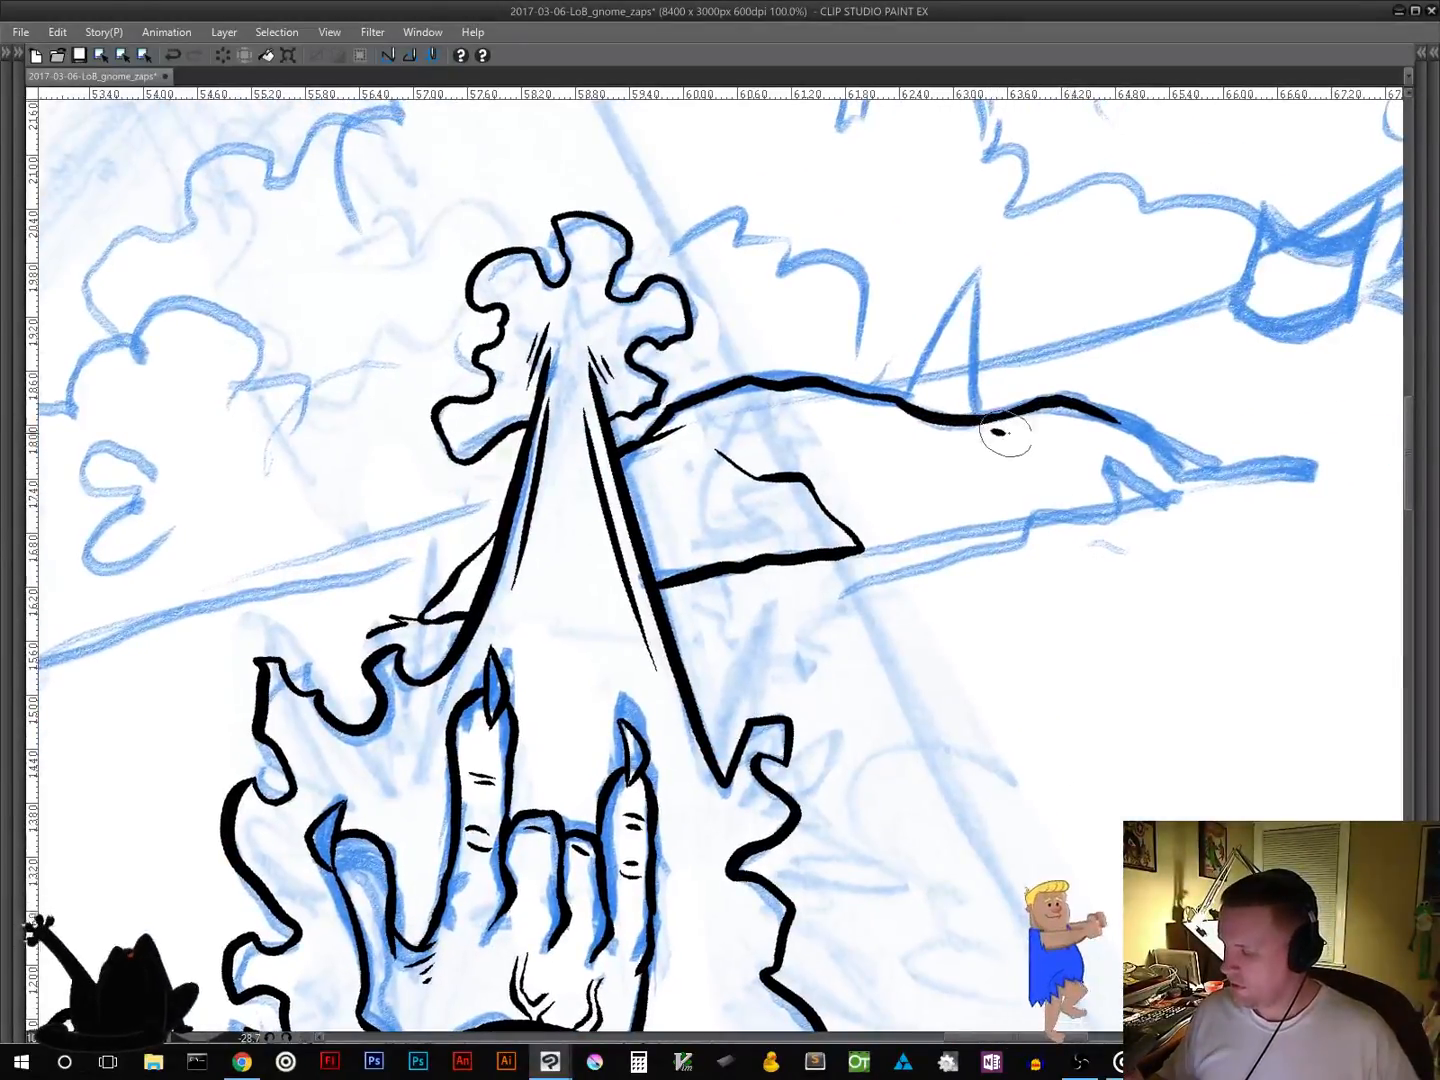
Step: Ink the hill's full base line out to its pointed far end and extend the top contour down to meet it
{"action": "left_click_drag", "start_coordinate": [805, 562], "coordinate": [1294, 462]}
{"action": "mouse_move", "coordinate": [1010, 518]}
{"action": "left_mouse_down"}
{"action": "mouse_move", "coordinate": [1119, 500]}
{"action": "mouse_move", "coordinate": [984, 643]}
{"action": "left_mouse_up"}
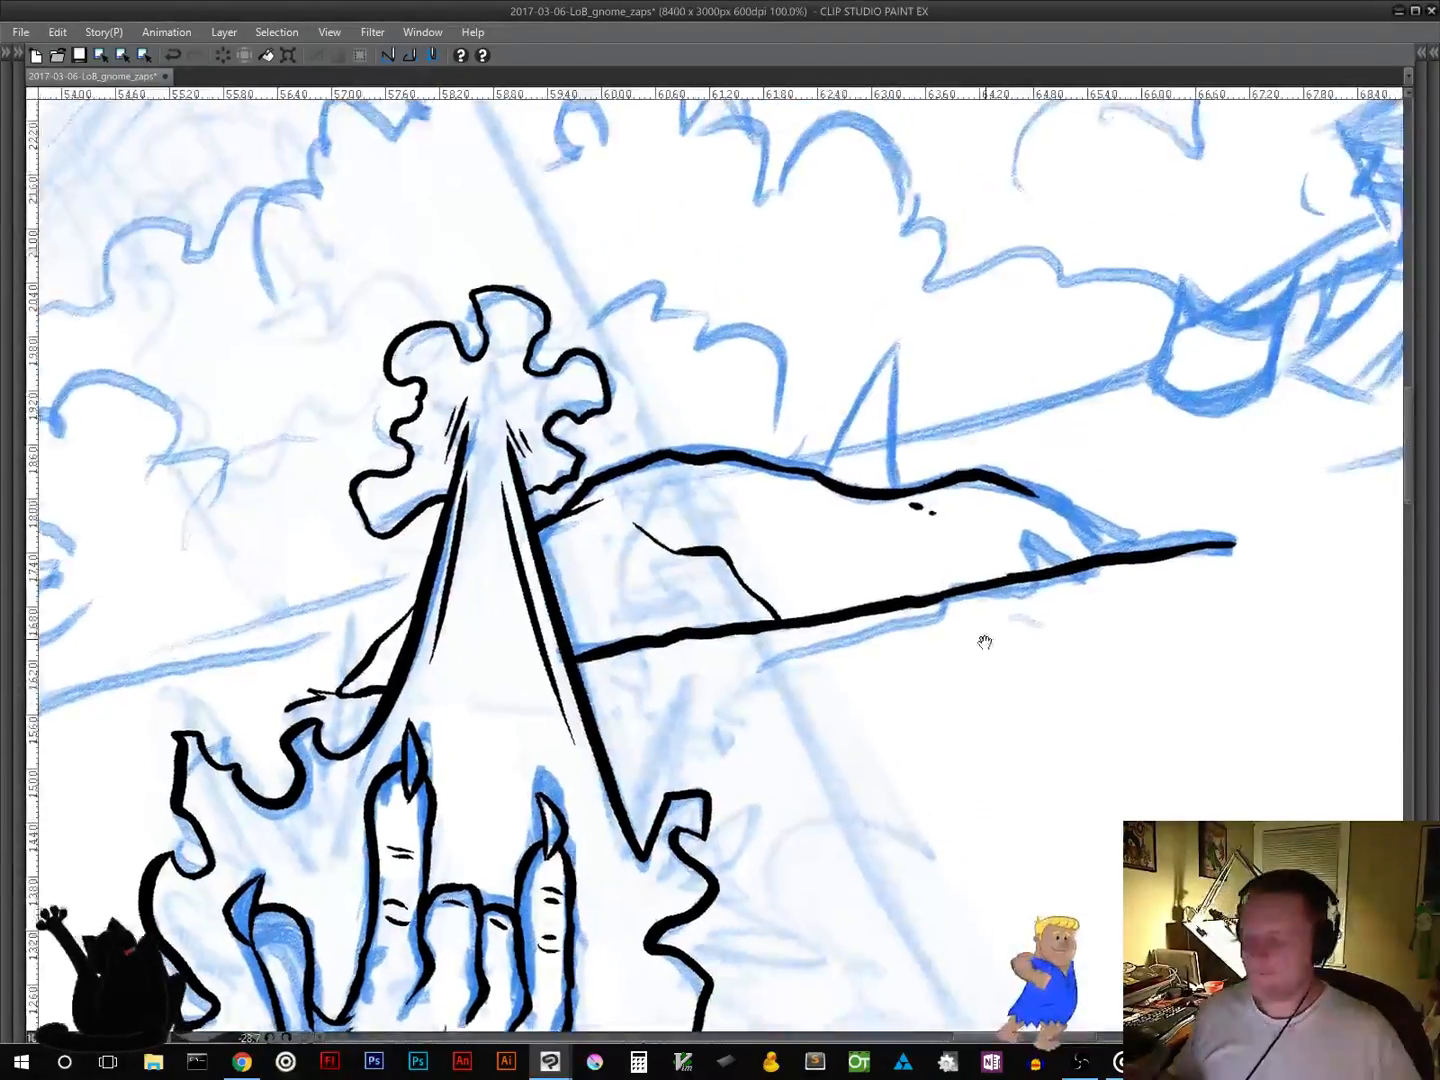
{"action": "mouse_move", "coordinate": [1235, 549]}
{"action": "left_mouse_down"}
{"action": "mouse_move", "coordinate": [1125, 541]}
{"action": "mouse_move", "coordinate": [975, 490]}
{"action": "left_mouse_up"}
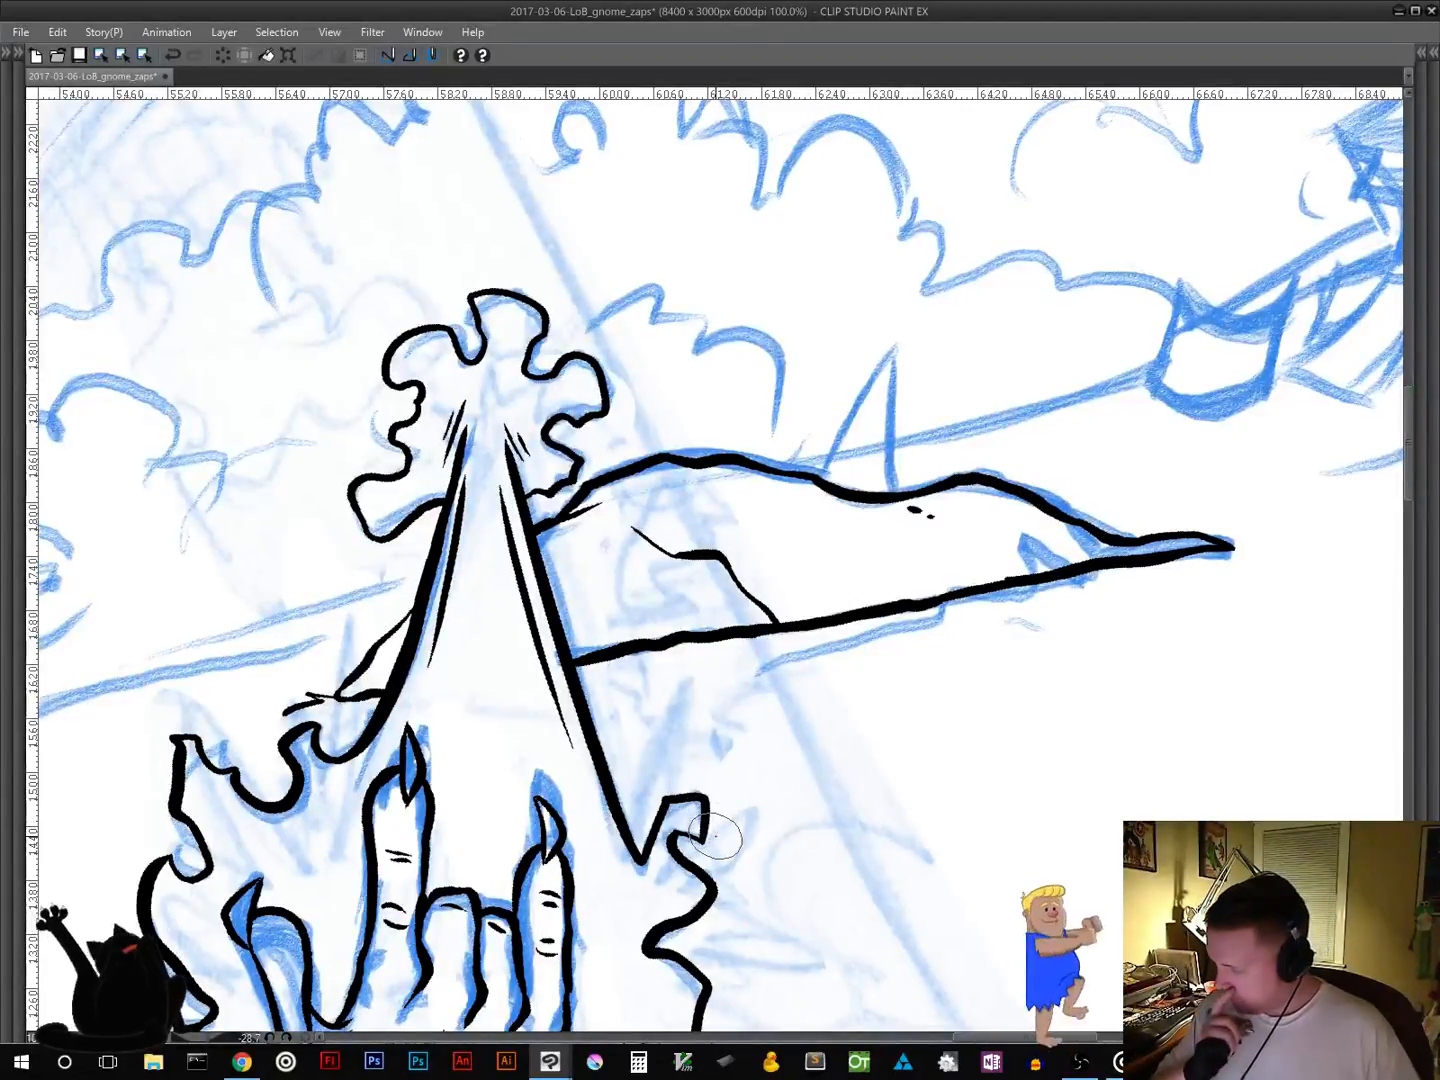
{"action": "left_click_drag", "start_coordinate": [979, 661], "coordinate": [712, 640]}
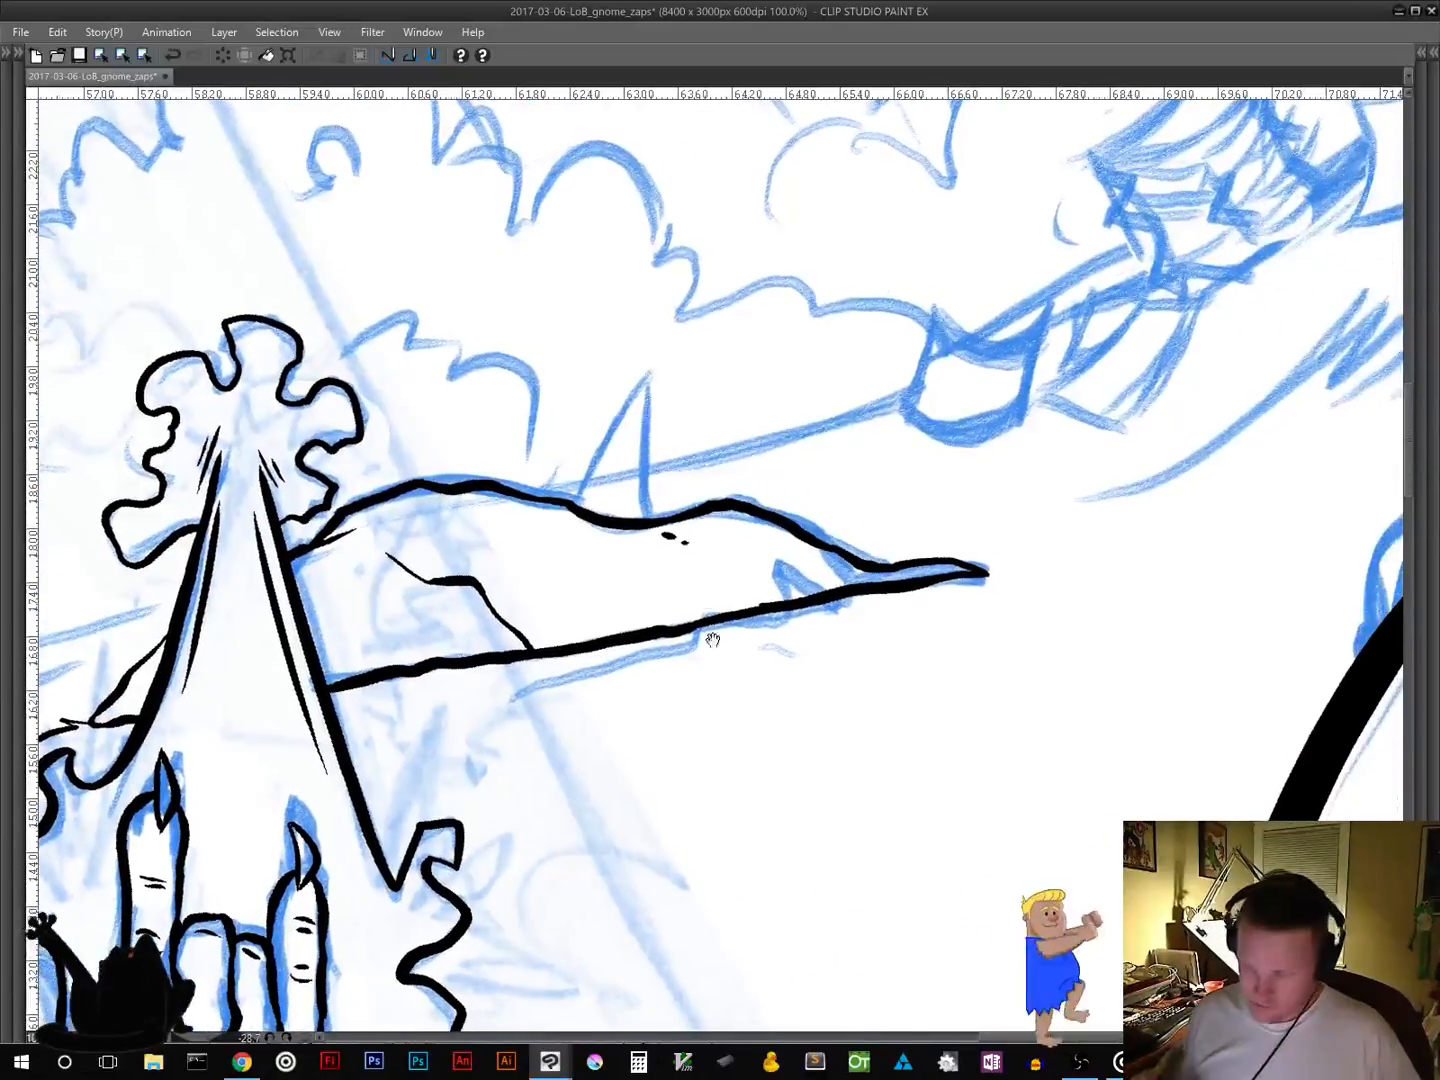
Step: Ink the tall pointed spike behind the hill's ridge and add small zigzag grass marks trailing from the hill's pointed far end
{"action": "mouse_move", "coordinate": [577, 498]}
{"action": "left_mouse_down"}
{"action": "mouse_move", "coordinate": [646, 383]}
{"action": "mouse_move", "coordinate": [652, 519]}
{"action": "left_mouse_up"}
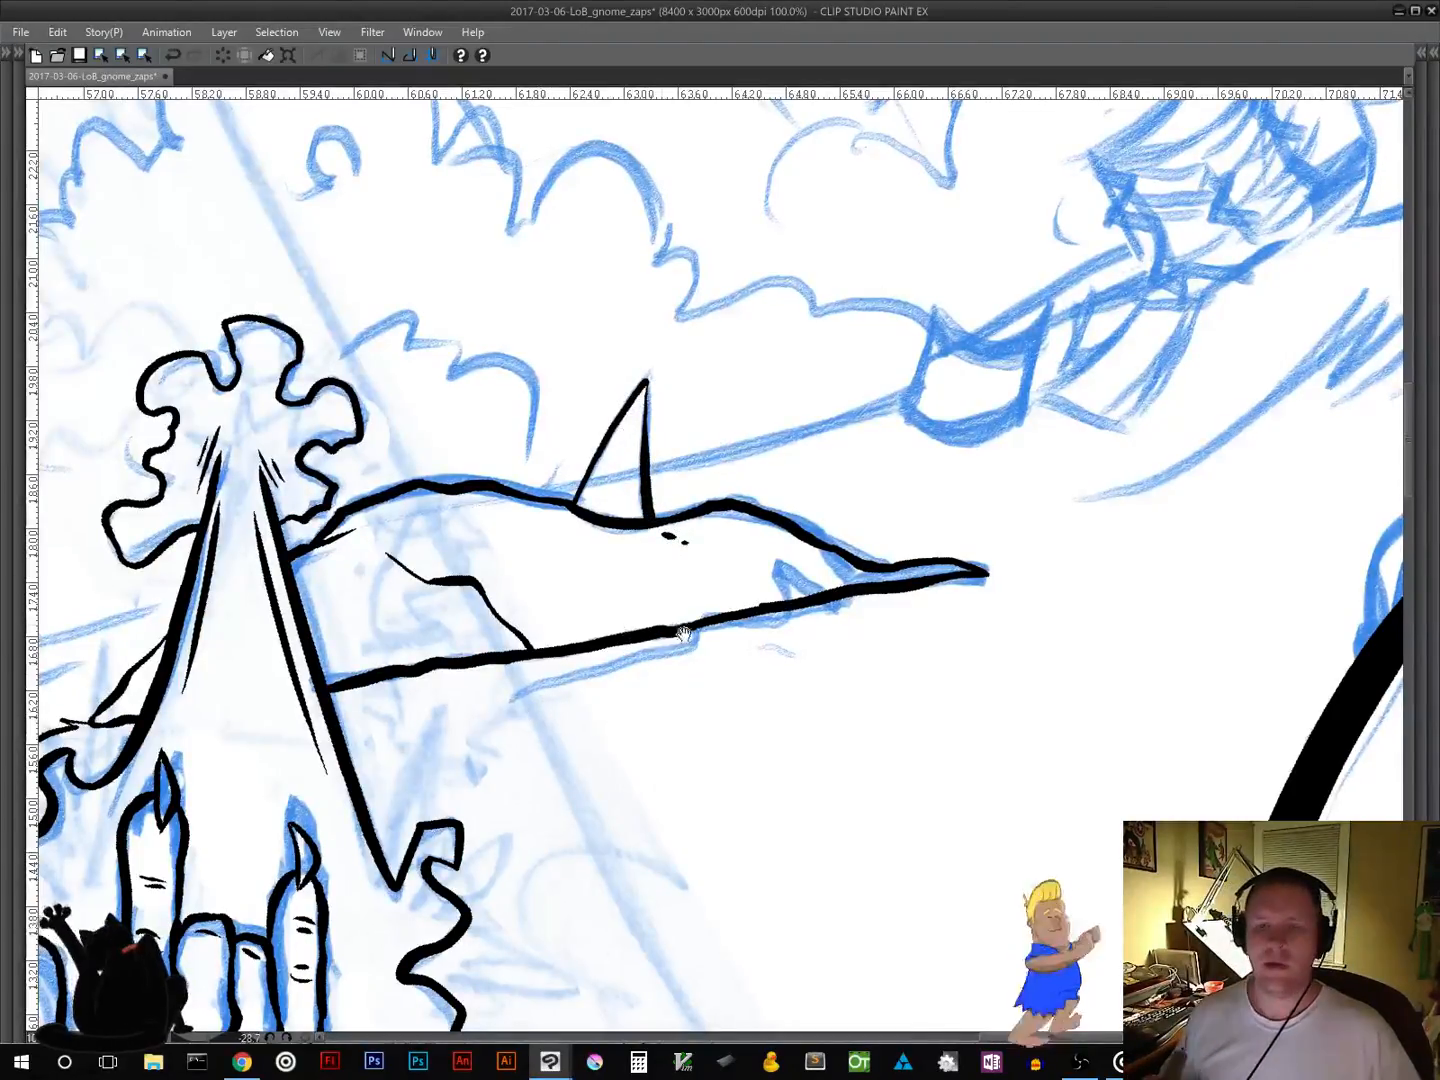
{"action": "left_click_drag", "start_coordinate": [683, 634], "coordinate": [1183, 449]}
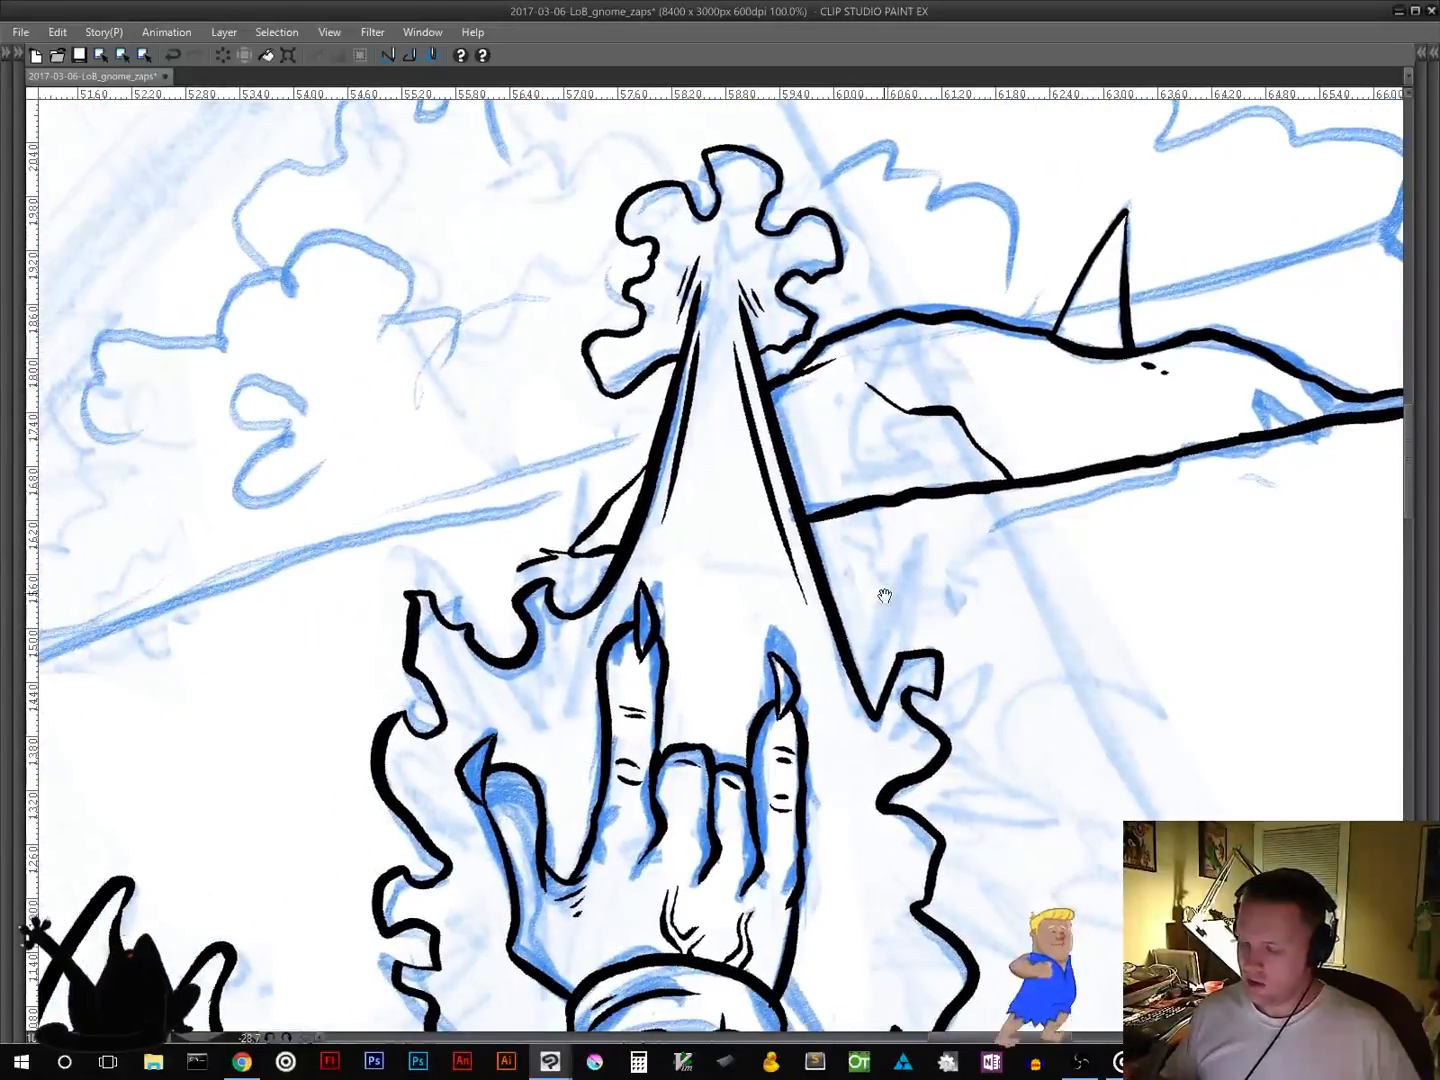
{"action": "left_click_drag", "start_coordinate": [974, 600], "coordinate": [386, 760]}
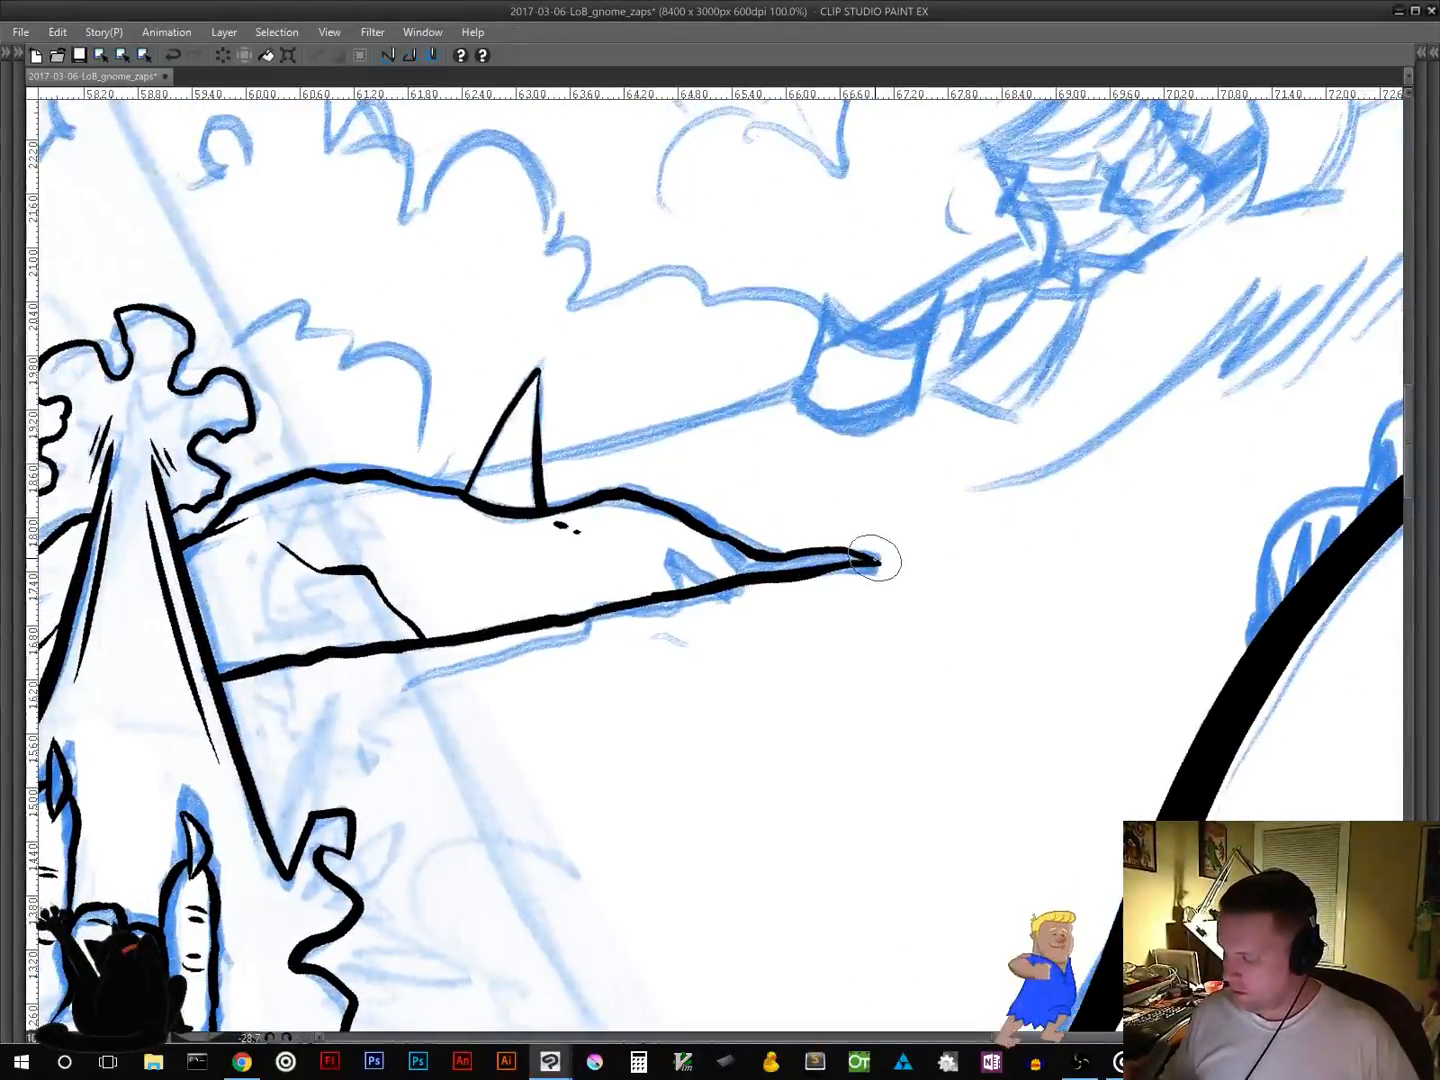
{"action": "mouse_move", "coordinate": [877, 561]}
{"action": "left_mouse_down"}
{"action": "mouse_move", "coordinate": [929, 543]}
{"action": "mouse_move", "coordinate": [990, 548]}
{"action": "mouse_move", "coordinate": [955, 604]}
{"action": "mouse_move", "coordinate": [683, 662]}
{"action": "left_mouse_up"}
{"action": "left_click_drag", "start_coordinate": [916, 592], "coordinate": [854, 657]}
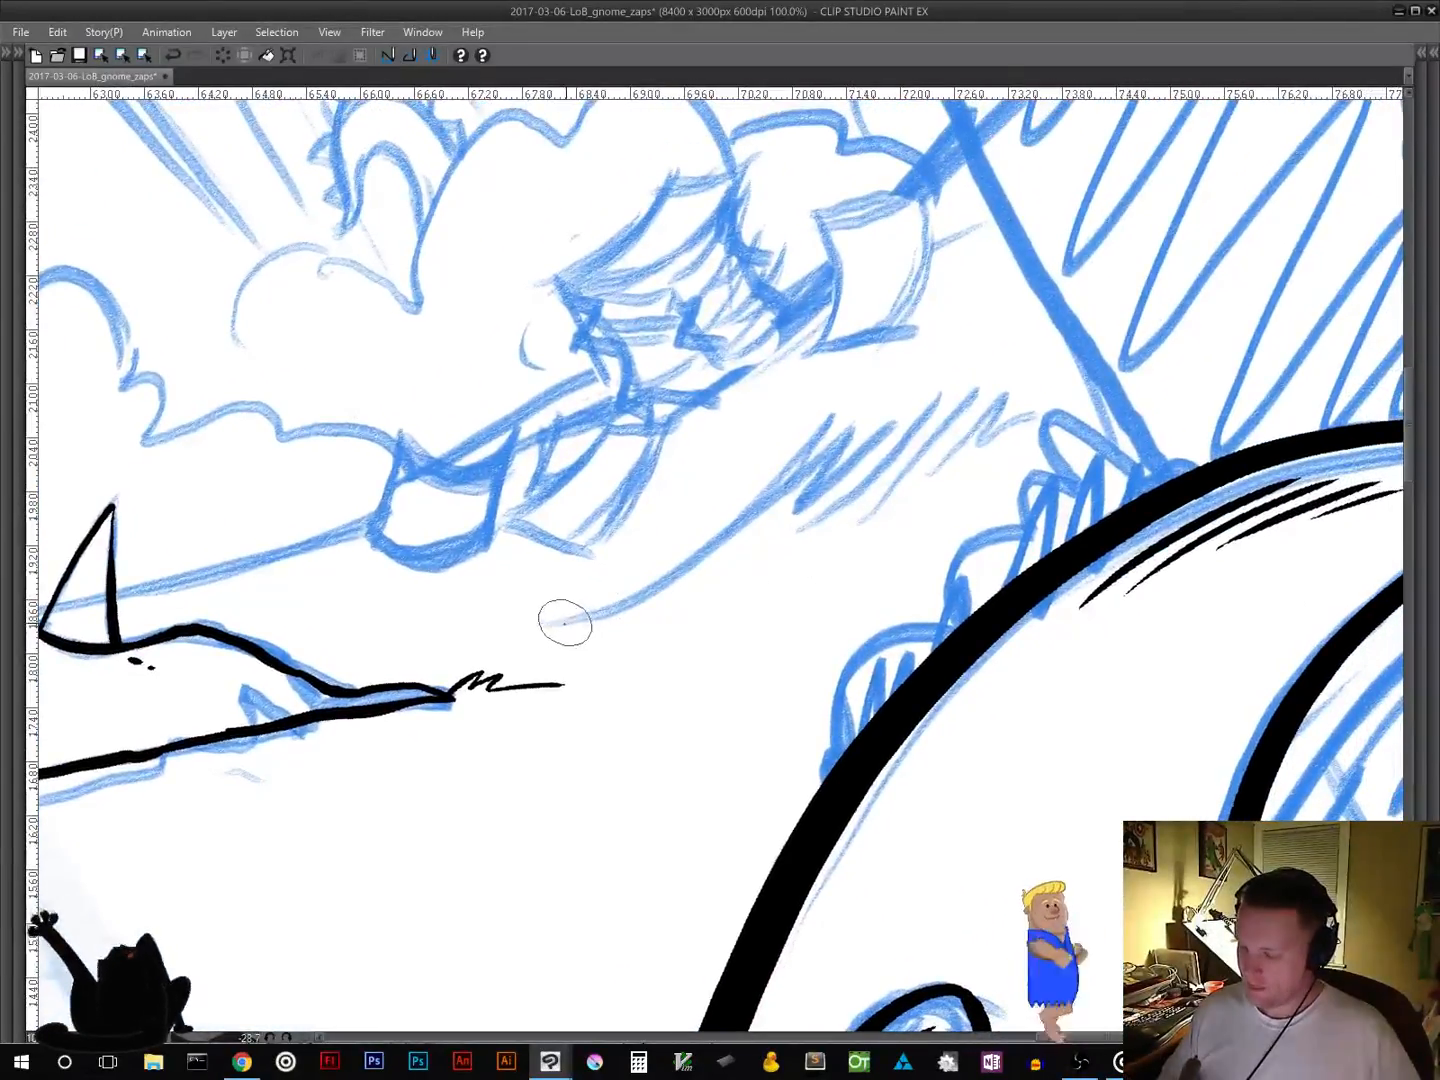
Step: Ink the rising curved slope contour between the hill's tip and the big cloak curve, with grass tufts and slanted hatch strokes along it
{"action": "mouse_move", "coordinate": [553, 626]}
{"action": "left_mouse_down"}
{"action": "mouse_move", "coordinate": [611, 587]}
{"action": "mouse_move", "coordinate": [595, 604]}
{"action": "mouse_move", "coordinate": [609, 588]}
{"action": "mouse_move", "coordinate": [622, 604]}
{"action": "mouse_move", "coordinate": [710, 539]}
{"action": "mouse_move", "coordinate": [828, 417]}
{"action": "left_mouse_up"}
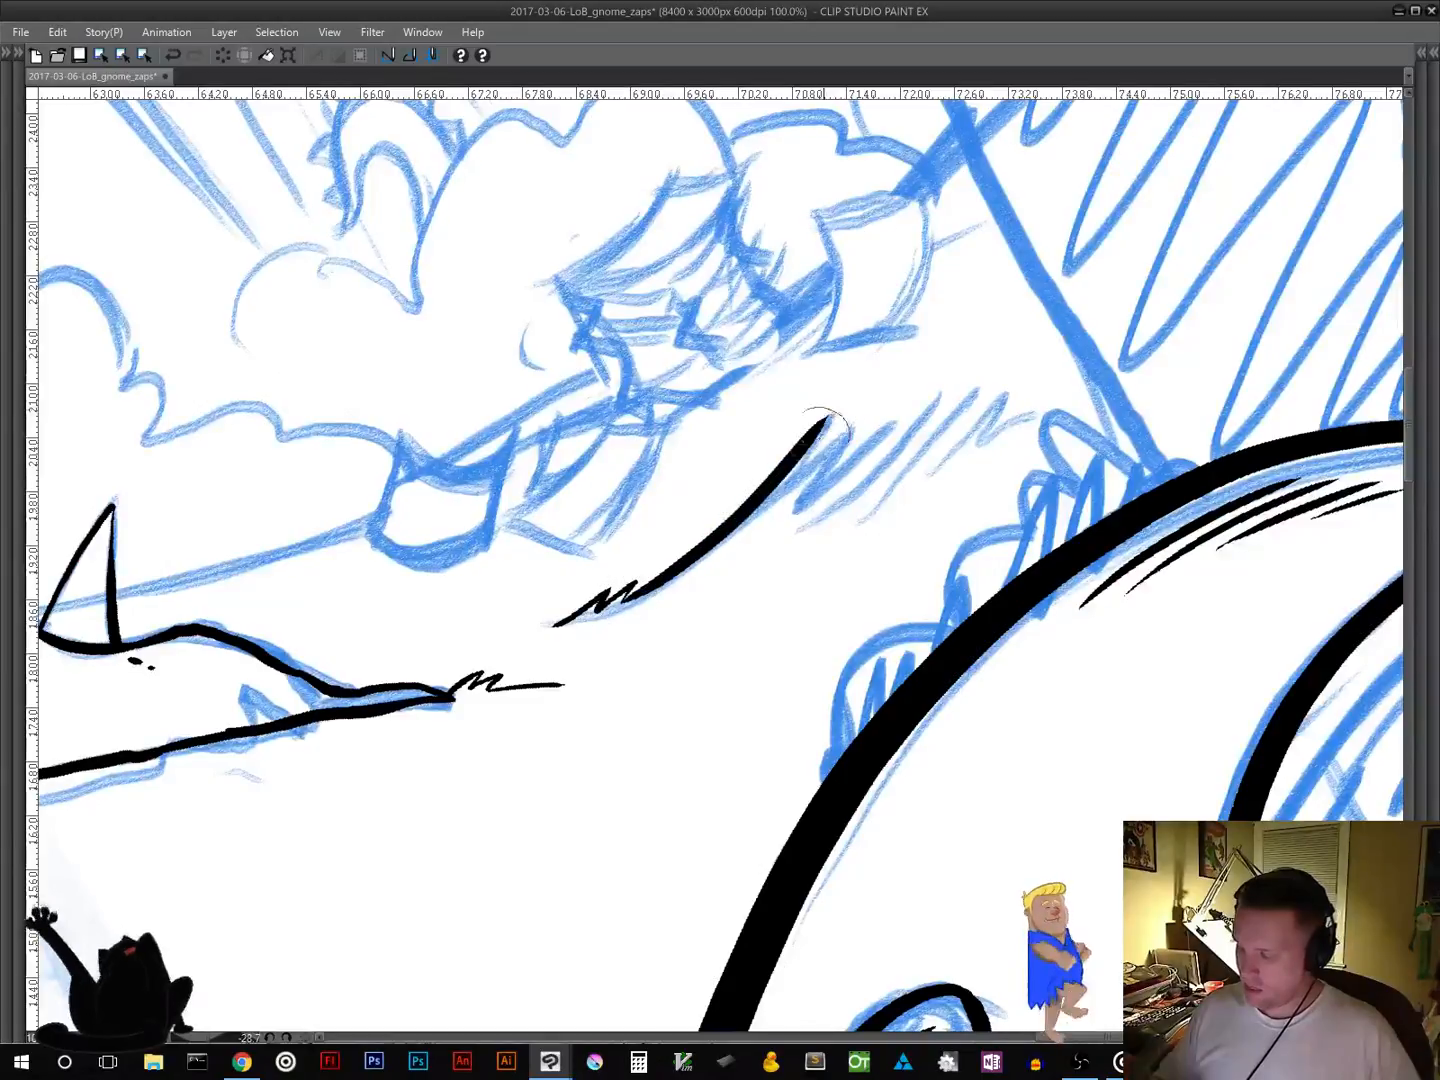
{"action": "left_click_drag", "start_coordinate": [764, 521], "coordinate": [856, 436]}
{"action": "left_click_drag", "start_coordinate": [797, 512], "coordinate": [905, 418]}
{"action": "left_click_drag", "start_coordinate": [855, 490], "coordinate": [950, 412]}
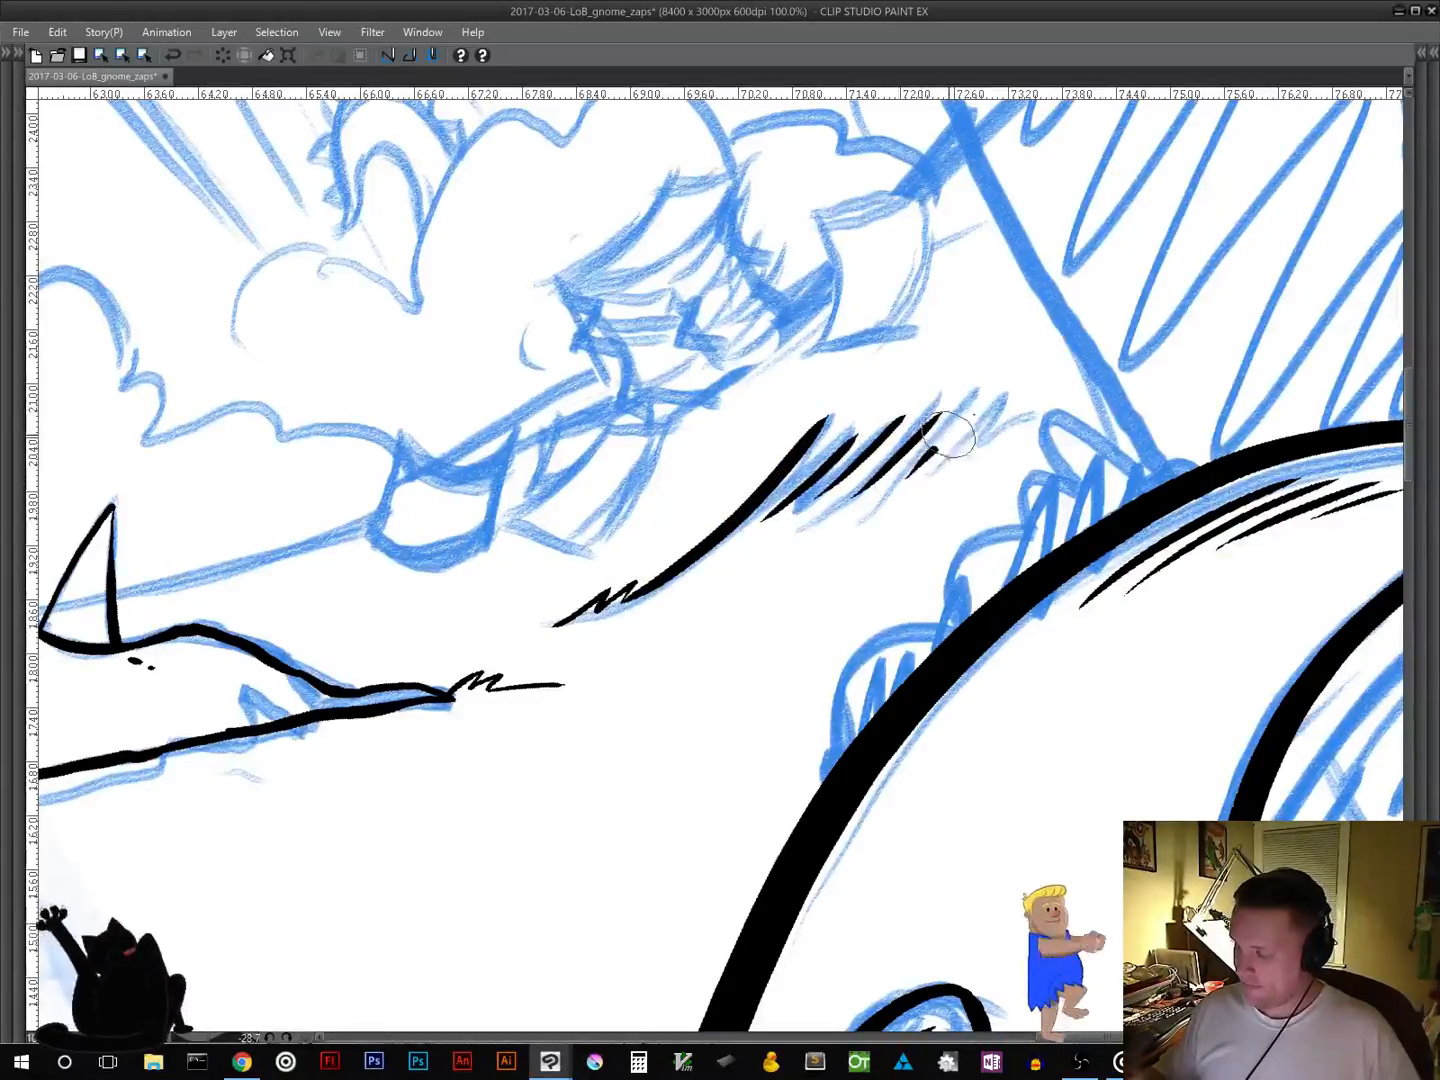
{"action": "mouse_move", "coordinate": [910, 476]}
{"action": "left_mouse_down"}
{"action": "mouse_move", "coordinate": [1000, 400]}
{"action": "mouse_move", "coordinate": [1028, 436]}
{"action": "left_mouse_up"}
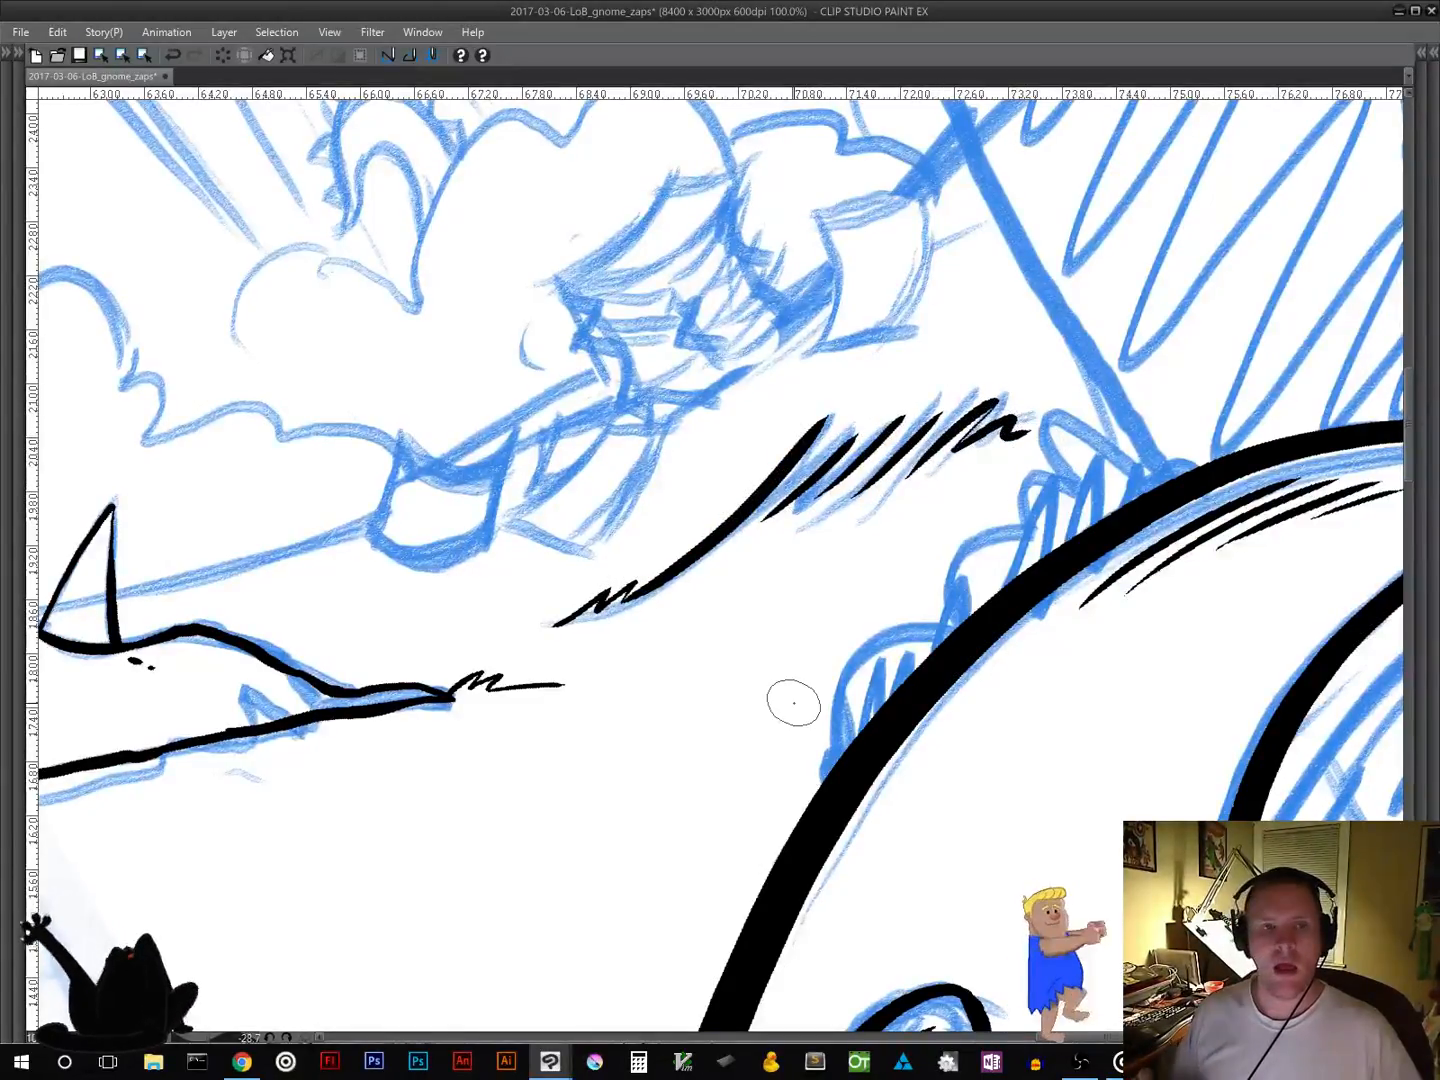
Step: Ink the jagged rock ridge above the large pointy-eared head, with a ragged underside, trailing dashes and small specks
{"action": "left_click_drag", "start_coordinate": [810, 600], "coordinate": [1003, 659]}
{"action": "left_click_drag", "start_coordinate": [600, 700], "coordinate": [950, 537]}
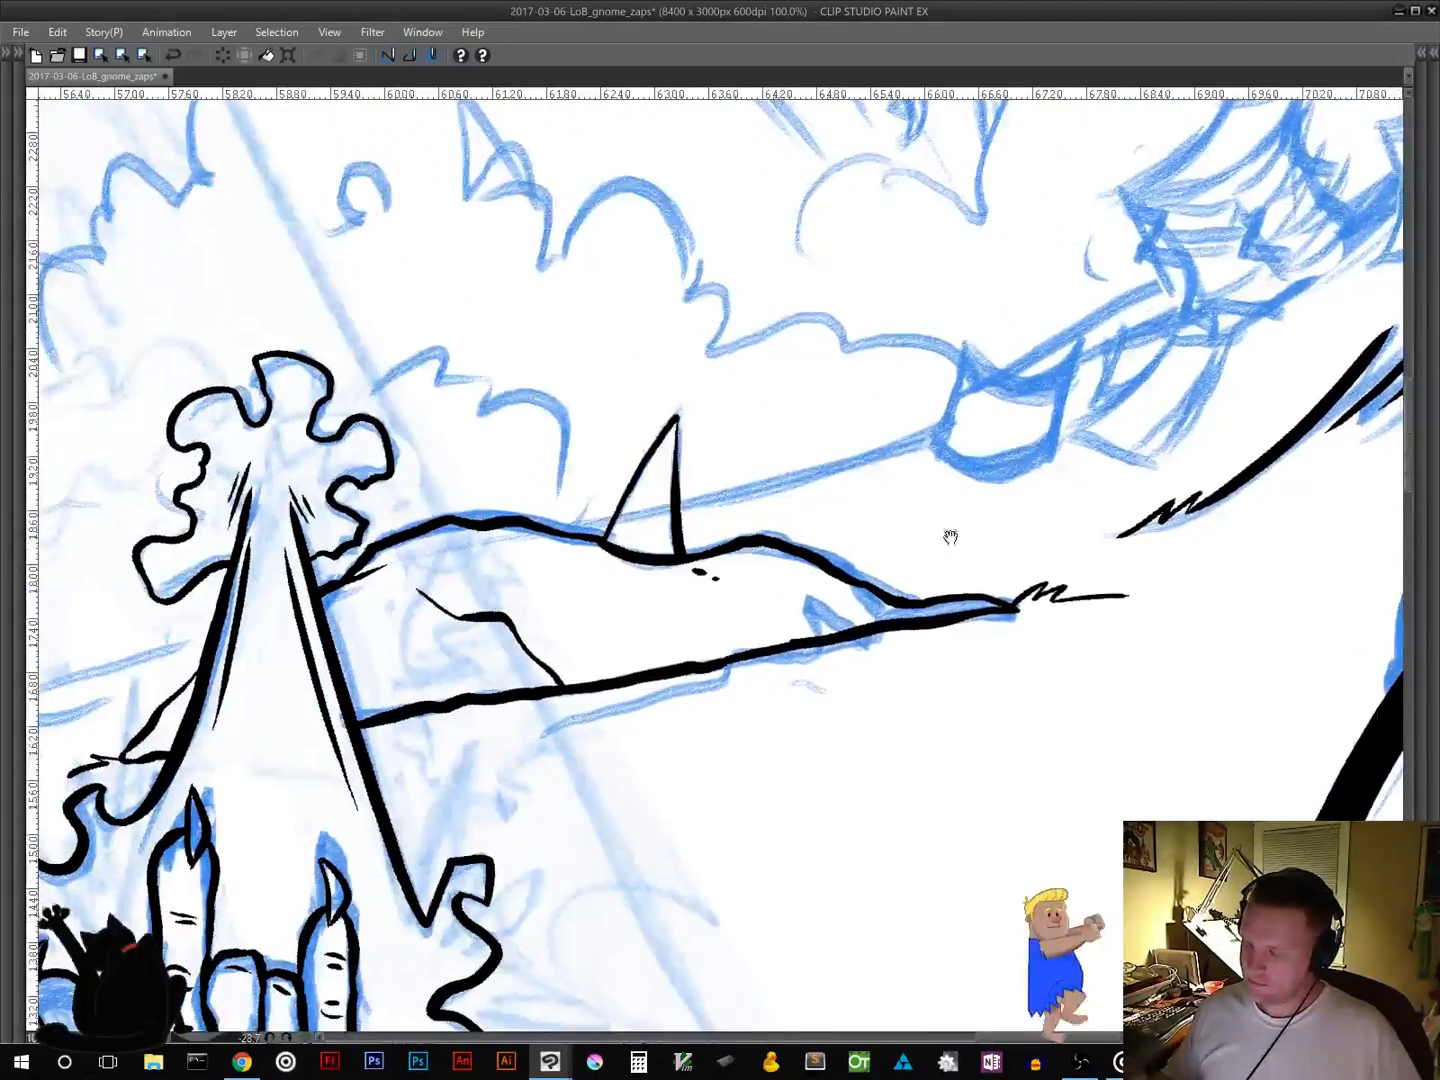
{"action": "left_click_drag", "start_coordinate": [844, 534], "coordinate": [1157, 472]}
{"action": "left_click_drag", "start_coordinate": [948, 545], "coordinate": [1158, 467]}
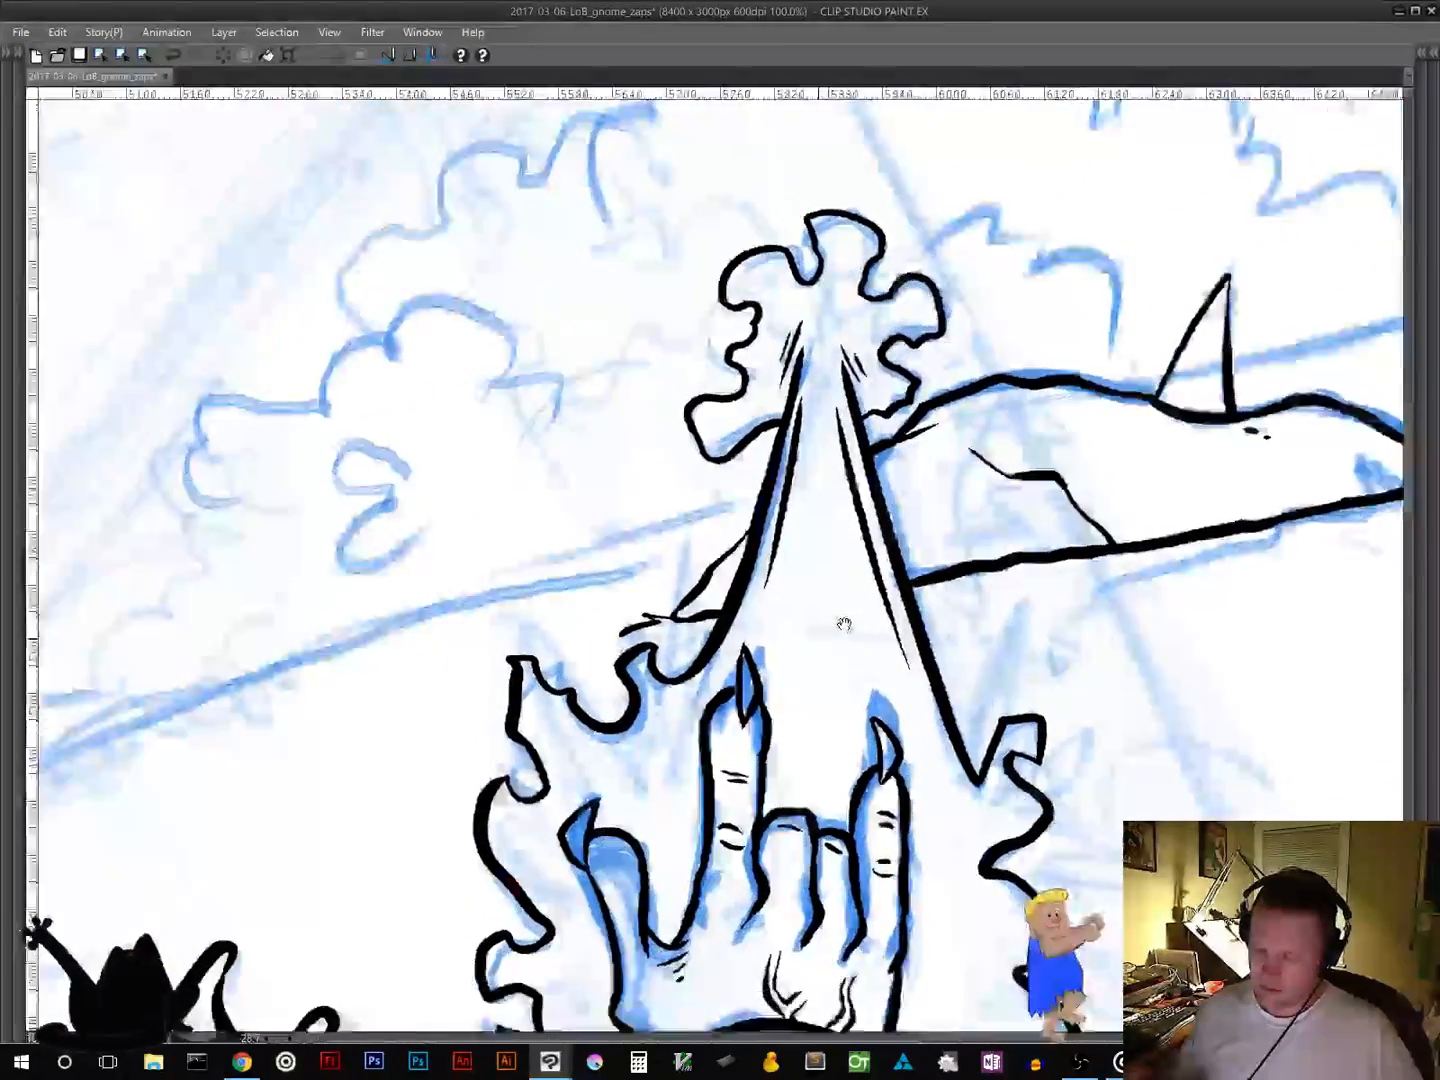
{"action": "left_click_drag", "start_coordinate": [844, 624], "coordinate": [1254, 464]}
{"action": "left_click_drag", "start_coordinate": [746, 665], "coordinate": [1056, 325]}
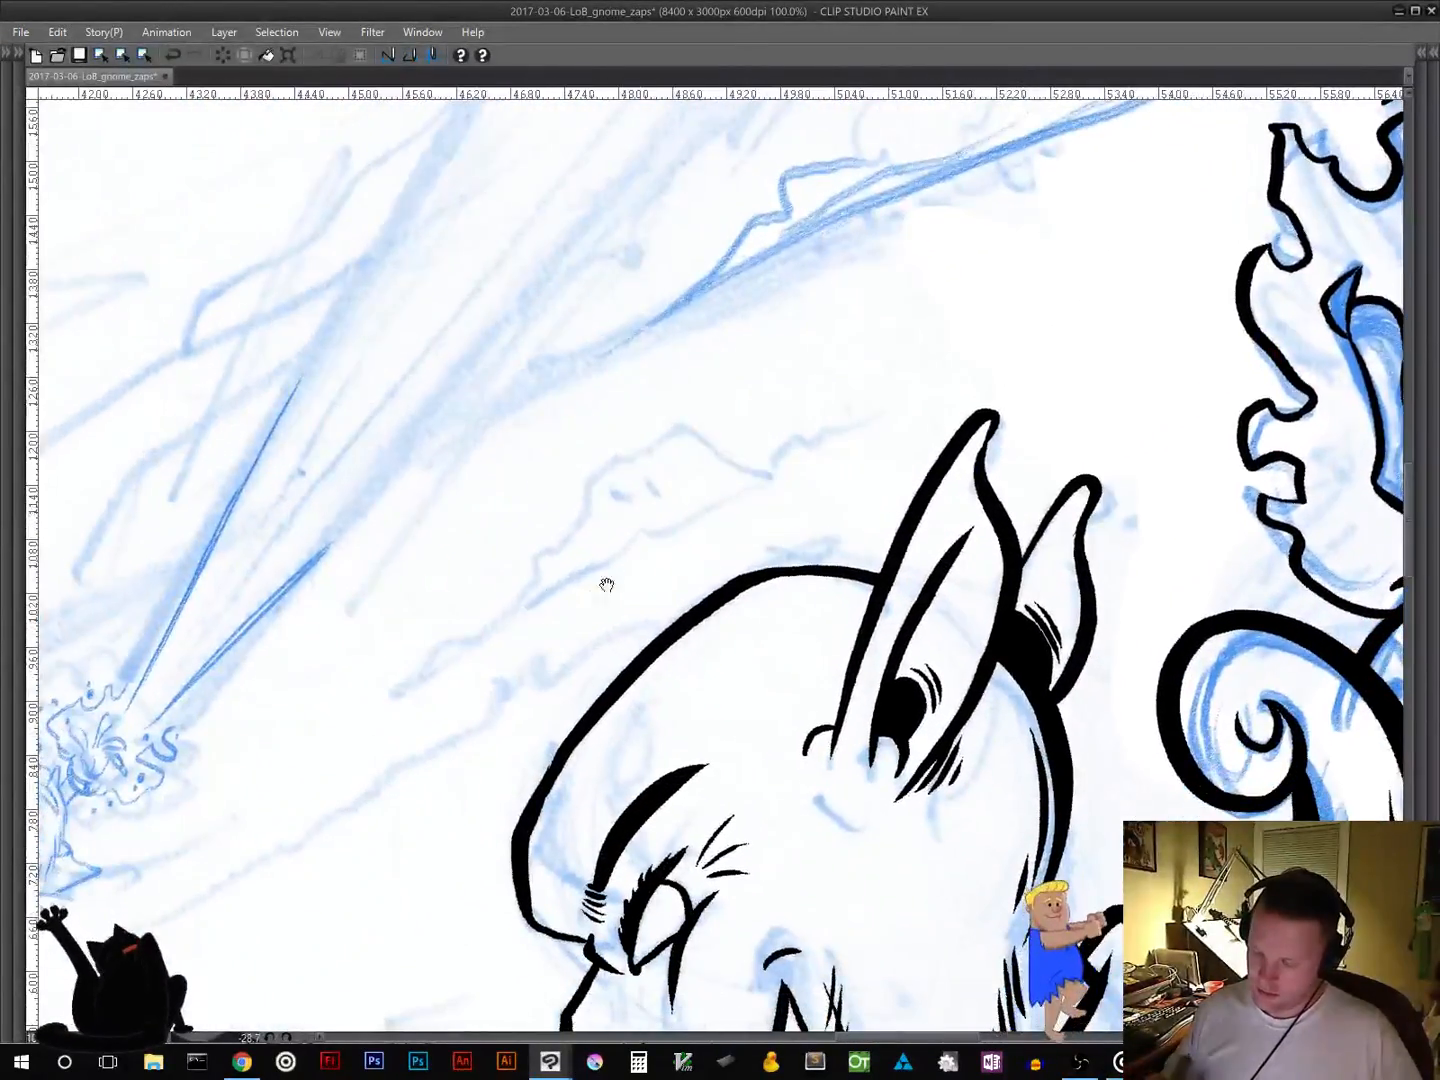
{"action": "mouse_move", "coordinate": [396, 697]}
{"action": "left_mouse_down"}
{"action": "mouse_move", "coordinate": [517, 601]}
{"action": "mouse_move", "coordinate": [622, 456]}
{"action": "mouse_move", "coordinate": [656, 462]}
{"action": "mouse_move", "coordinate": [634, 456]}
{"action": "mouse_move", "coordinate": [678, 429]}
{"action": "mouse_move", "coordinate": [752, 464]}
{"action": "mouse_move", "coordinate": [852, 420]}
{"action": "left_mouse_up"}
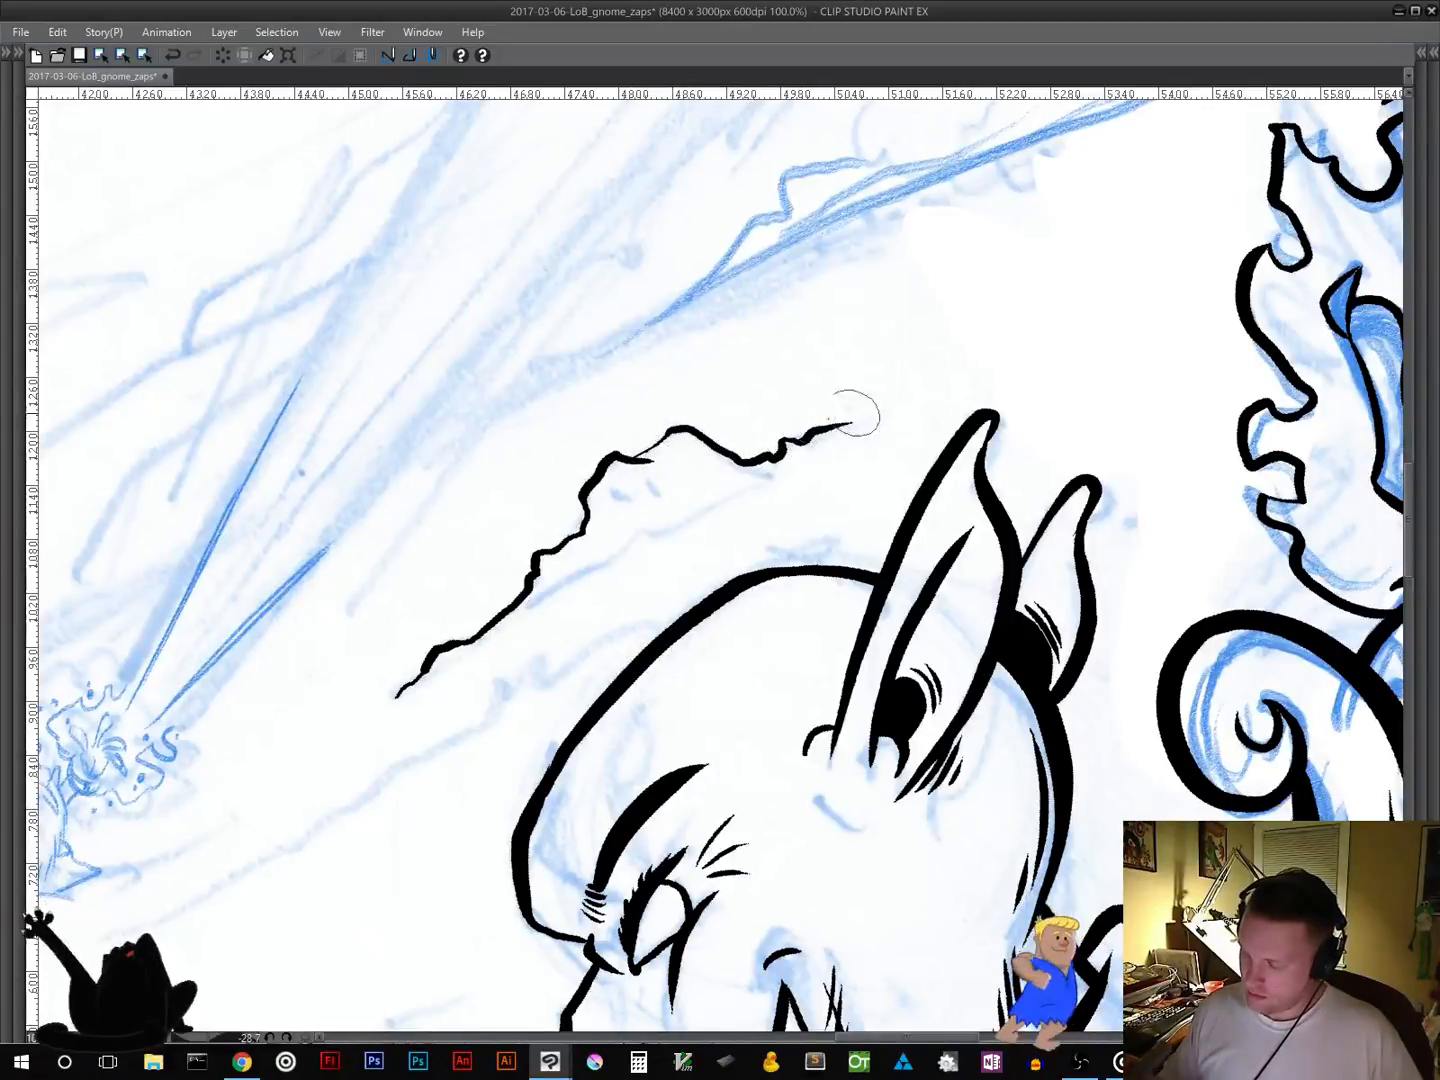
{"action": "left_click_drag", "start_coordinate": [632, 460], "coordinate": [656, 444]}
{"action": "left_click_drag", "start_coordinate": [537, 543], "coordinate": [399, 693]}
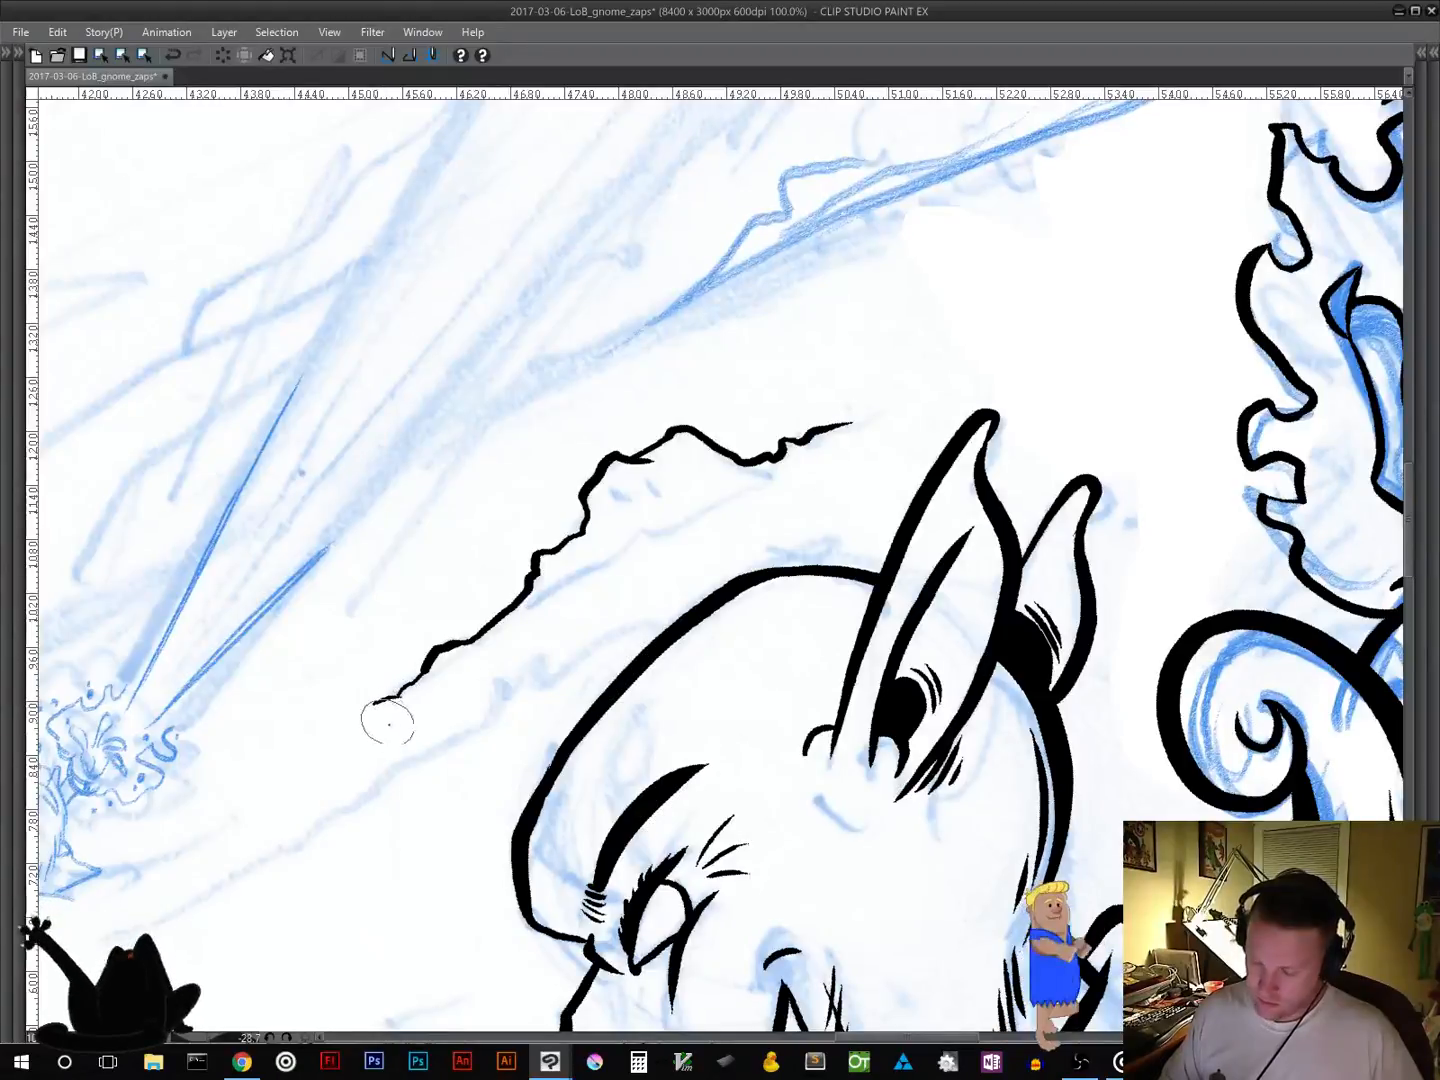
{"action": "key", "text": "ctrl+z"}
{"action": "mouse_move", "coordinate": [398, 697]}
{"action": "left_mouse_down"}
{"action": "mouse_move", "coordinate": [559, 600]}
{"action": "mouse_move", "coordinate": [613, 557]}
{"action": "mouse_move", "coordinate": [626, 518]}
{"action": "mouse_move", "coordinate": [633, 548]}
{"action": "mouse_move", "coordinate": [642, 530]}
{"action": "mouse_move", "coordinate": [696, 505]}
{"action": "mouse_move", "coordinate": [632, 545]}
{"action": "mouse_move", "coordinate": [875, 417]}
{"action": "mouse_move", "coordinate": [848, 420]}
{"action": "mouse_move", "coordinate": [796, 446]}
{"action": "mouse_move", "coordinate": [932, 410]}
{"action": "left_mouse_up"}
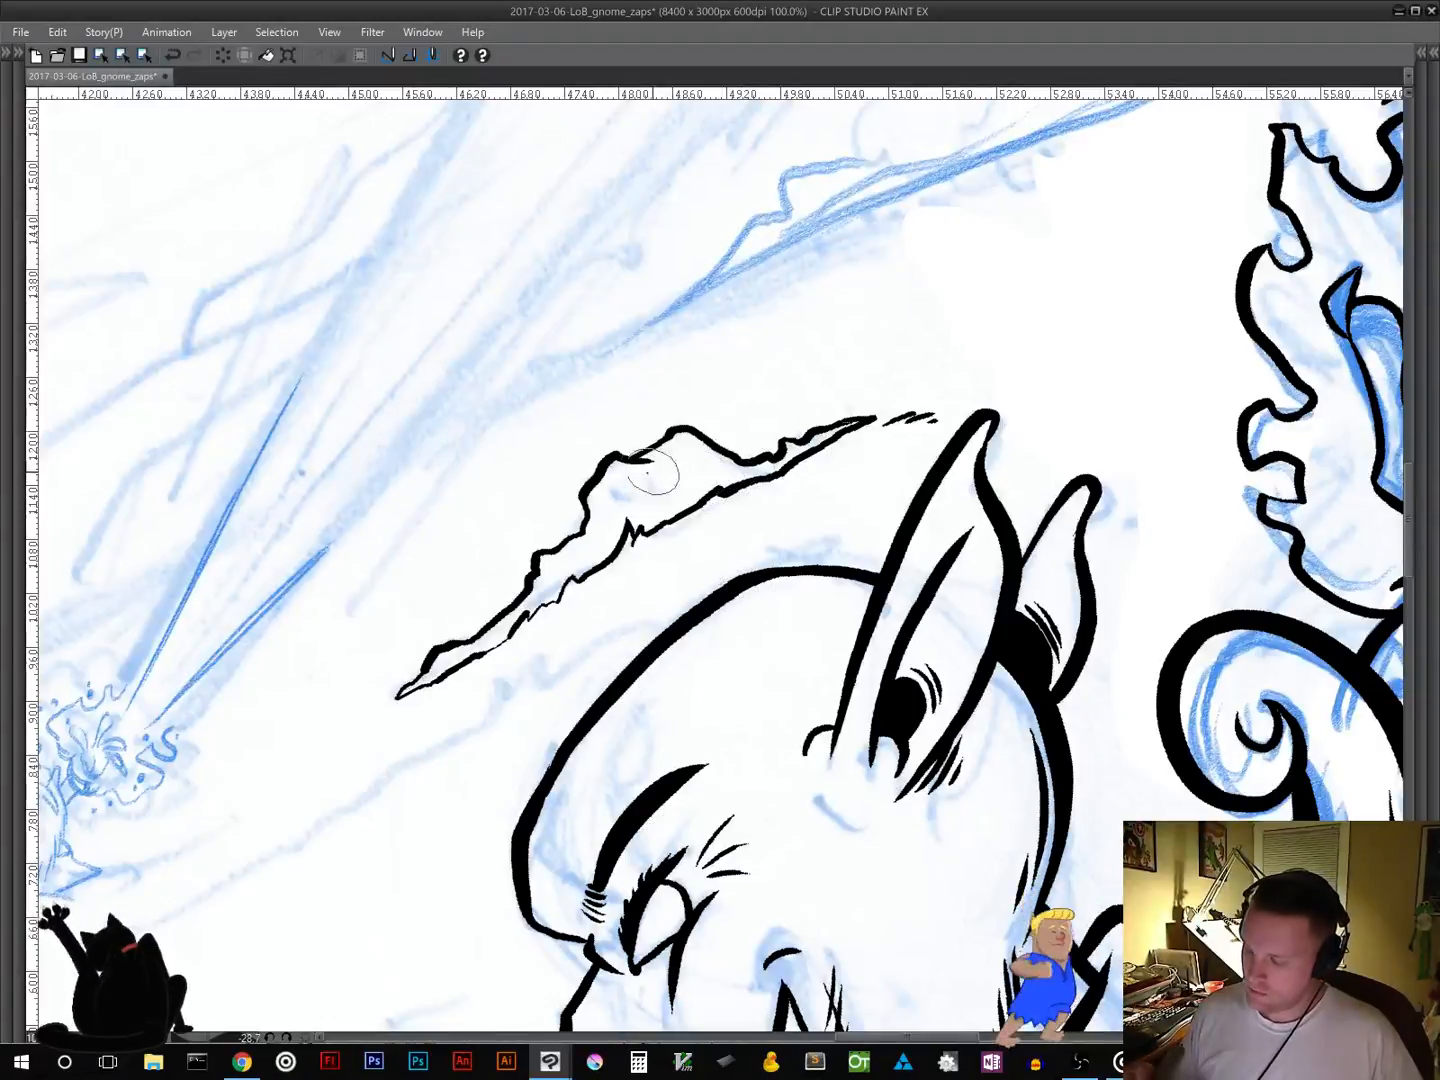
{"action": "left_click_drag", "start_coordinate": [612, 487], "coordinate": [627, 490]}
Step: Ink the long ground contour sloping down from behind the large head's forehead, with a small grass tuft along it
{"action": "left_click_drag", "start_coordinate": [649, 685], "coordinate": [950, 392]}
{"action": "mouse_move", "coordinate": [942, 316]}
{"action": "left_mouse_down"}
{"action": "mouse_move", "coordinate": [861, 356]}
{"action": "mouse_move", "coordinate": [835, 352]}
{"action": "mouse_move", "coordinate": [808, 380]}
{"action": "mouse_move", "coordinate": [828, 373]}
{"action": "mouse_move", "coordinate": [591, 537]}
{"action": "mouse_move", "coordinate": [442, 621]}
{"action": "left_mouse_up"}
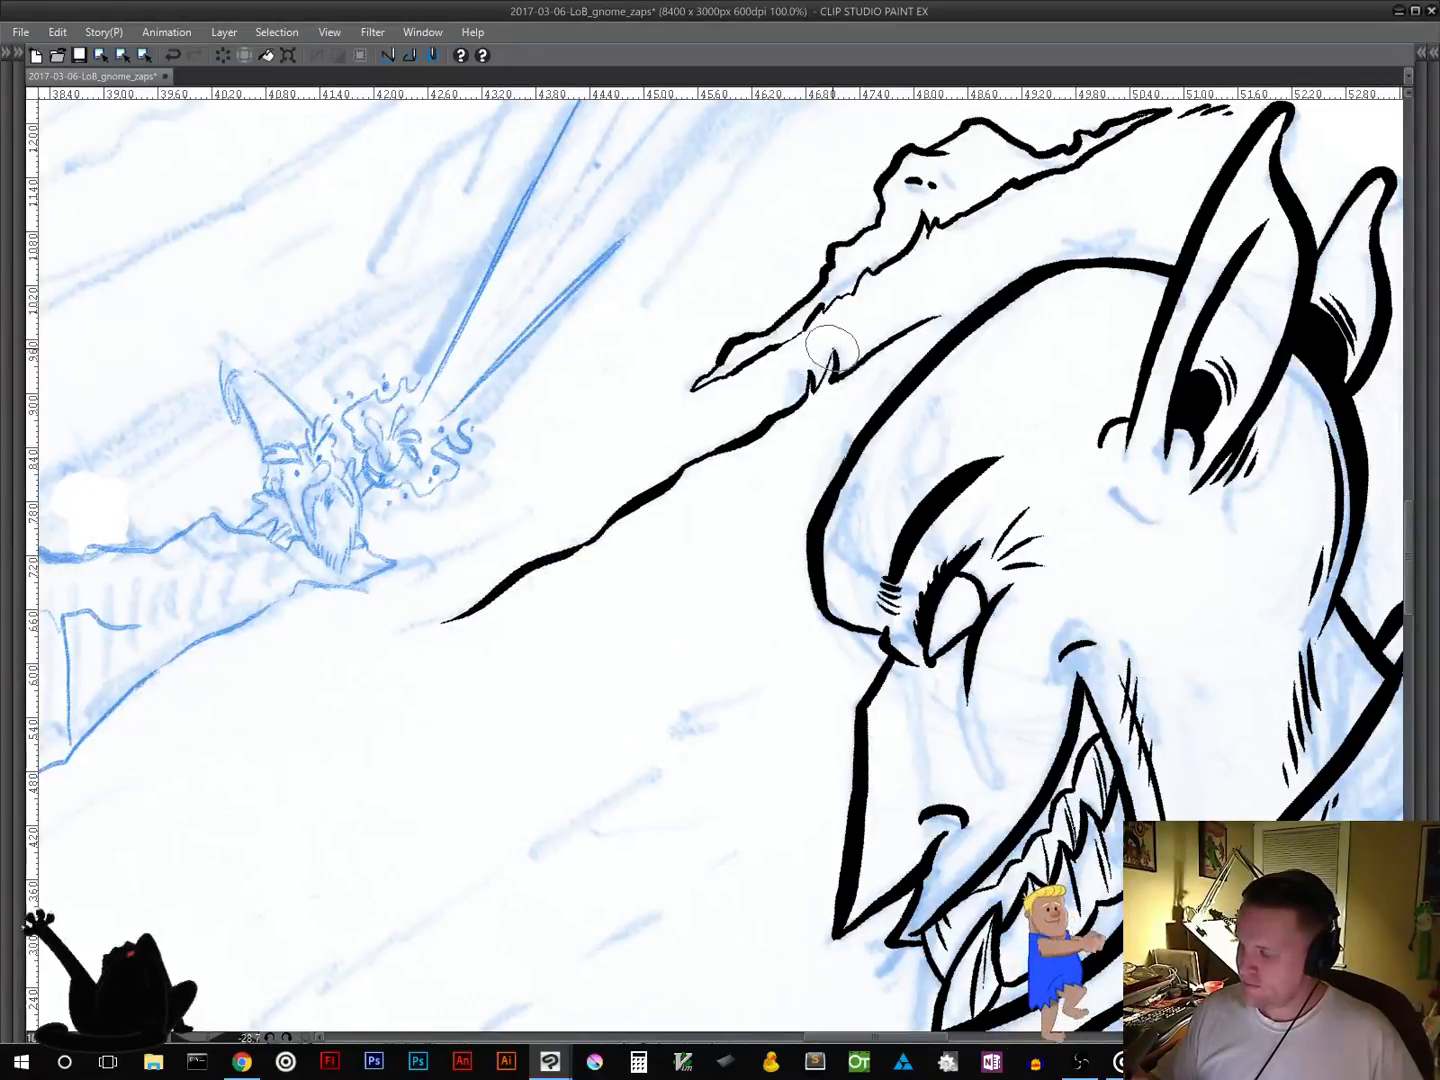
{"action": "mouse_move", "coordinate": [739, 775]}
{"action": "left_mouse_down"}
{"action": "mouse_move", "coordinate": [781, 546]}
{"action": "mouse_move", "coordinate": [572, 630]}
{"action": "mouse_move", "coordinate": [412, 758]}
{"action": "left_mouse_up"}
{"action": "mouse_move", "coordinate": [660, 537]}
{"action": "left_mouse_down"}
{"action": "mouse_move", "coordinate": [620, 762]}
{"action": "mouse_move", "coordinate": [842, 713]}
{"action": "mouse_move", "coordinate": [945, 665]}
{"action": "left_mouse_up"}
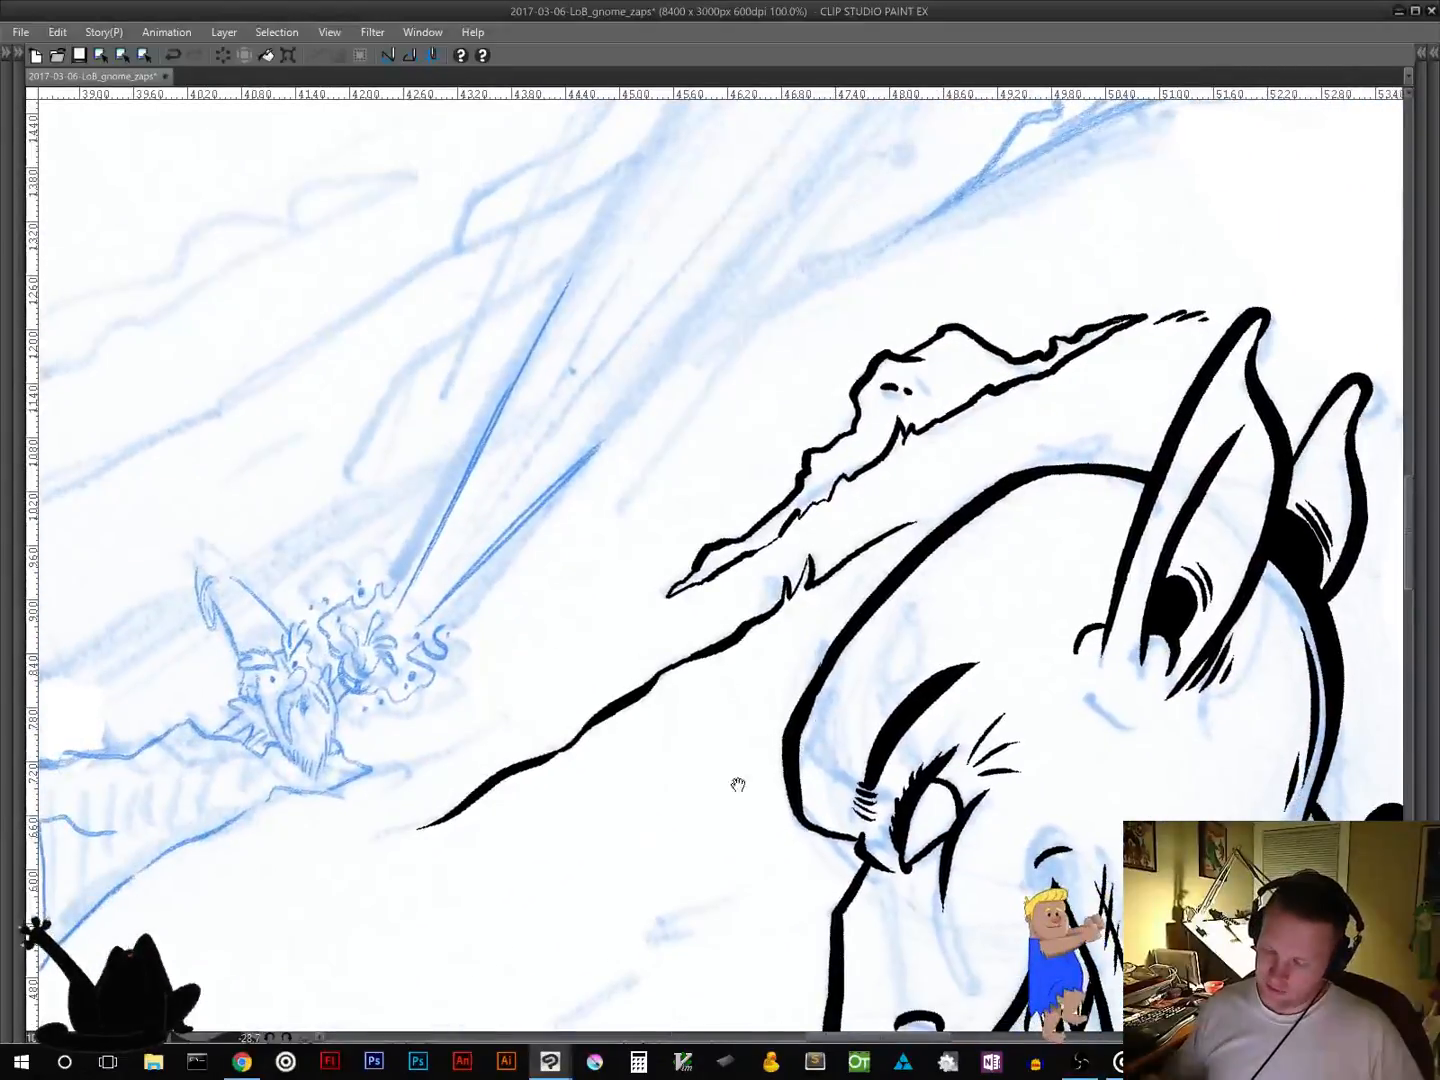
Step: Ink the broken, tapering ground contour lines across the open slope between the large face and the hand's aura
{"action": "left_click_drag", "start_coordinate": [597, 860], "coordinate": [996, 442]}
{"action": "left_click_drag", "start_coordinate": [753, 614], "coordinate": [607, 482]}
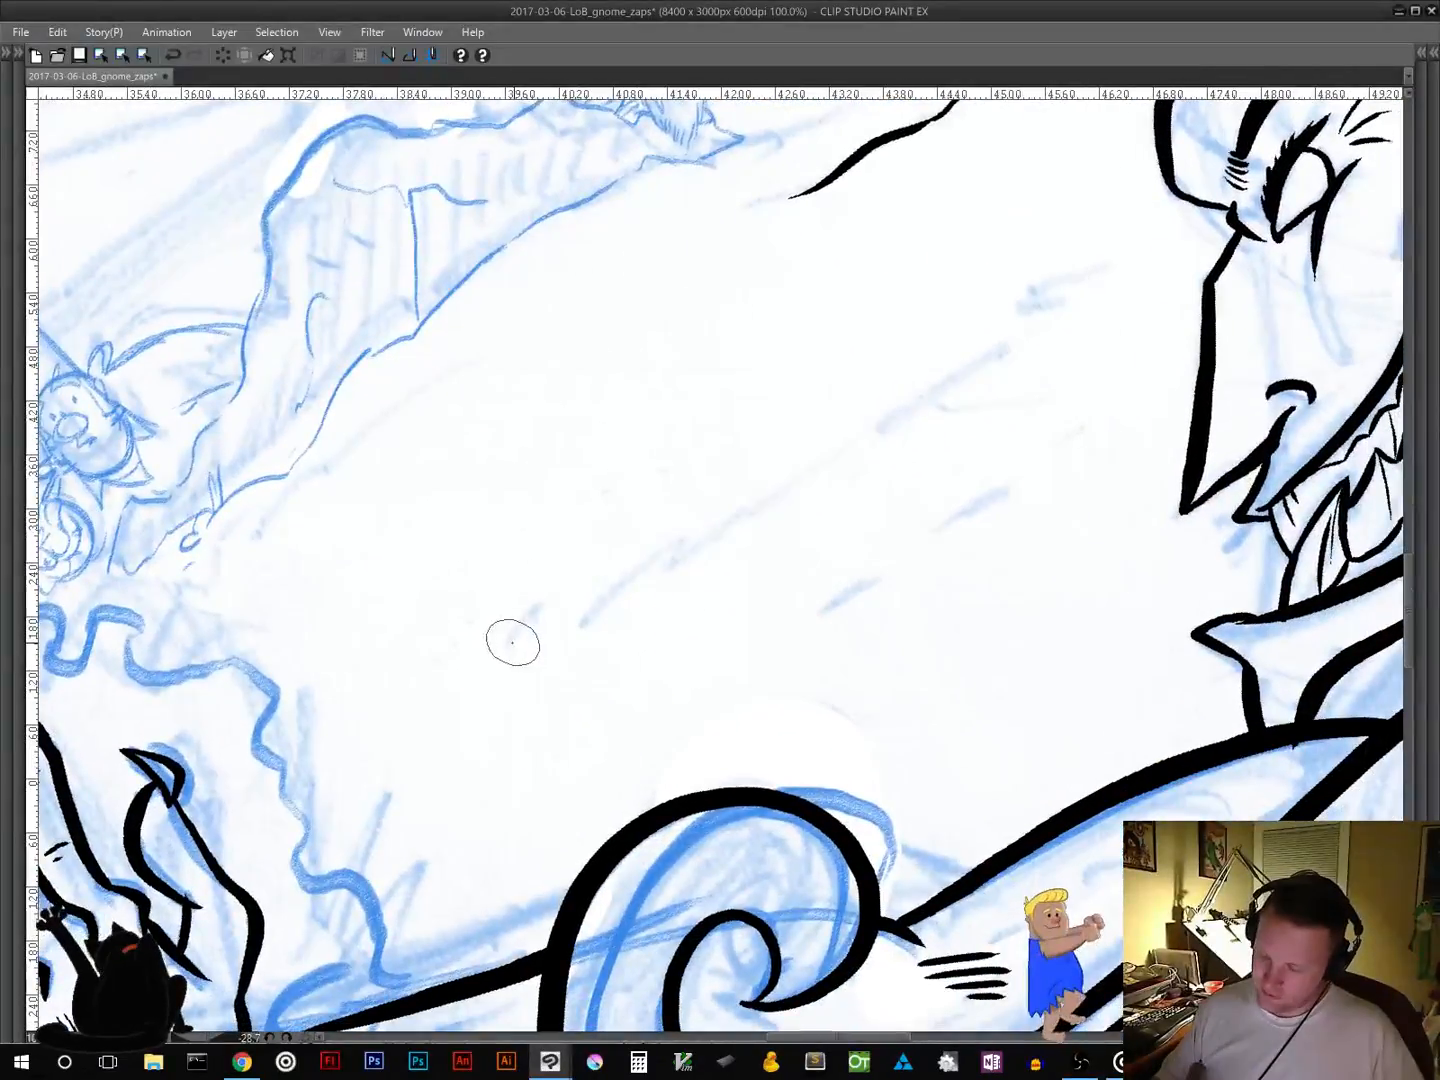
{"action": "mouse_move", "coordinate": [506, 650]}
{"action": "left_mouse_down"}
{"action": "mouse_move", "coordinate": [578, 575]}
{"action": "mouse_move", "coordinate": [694, 540]}
{"action": "mouse_move", "coordinate": [870, 443]}
{"action": "left_mouse_up"}
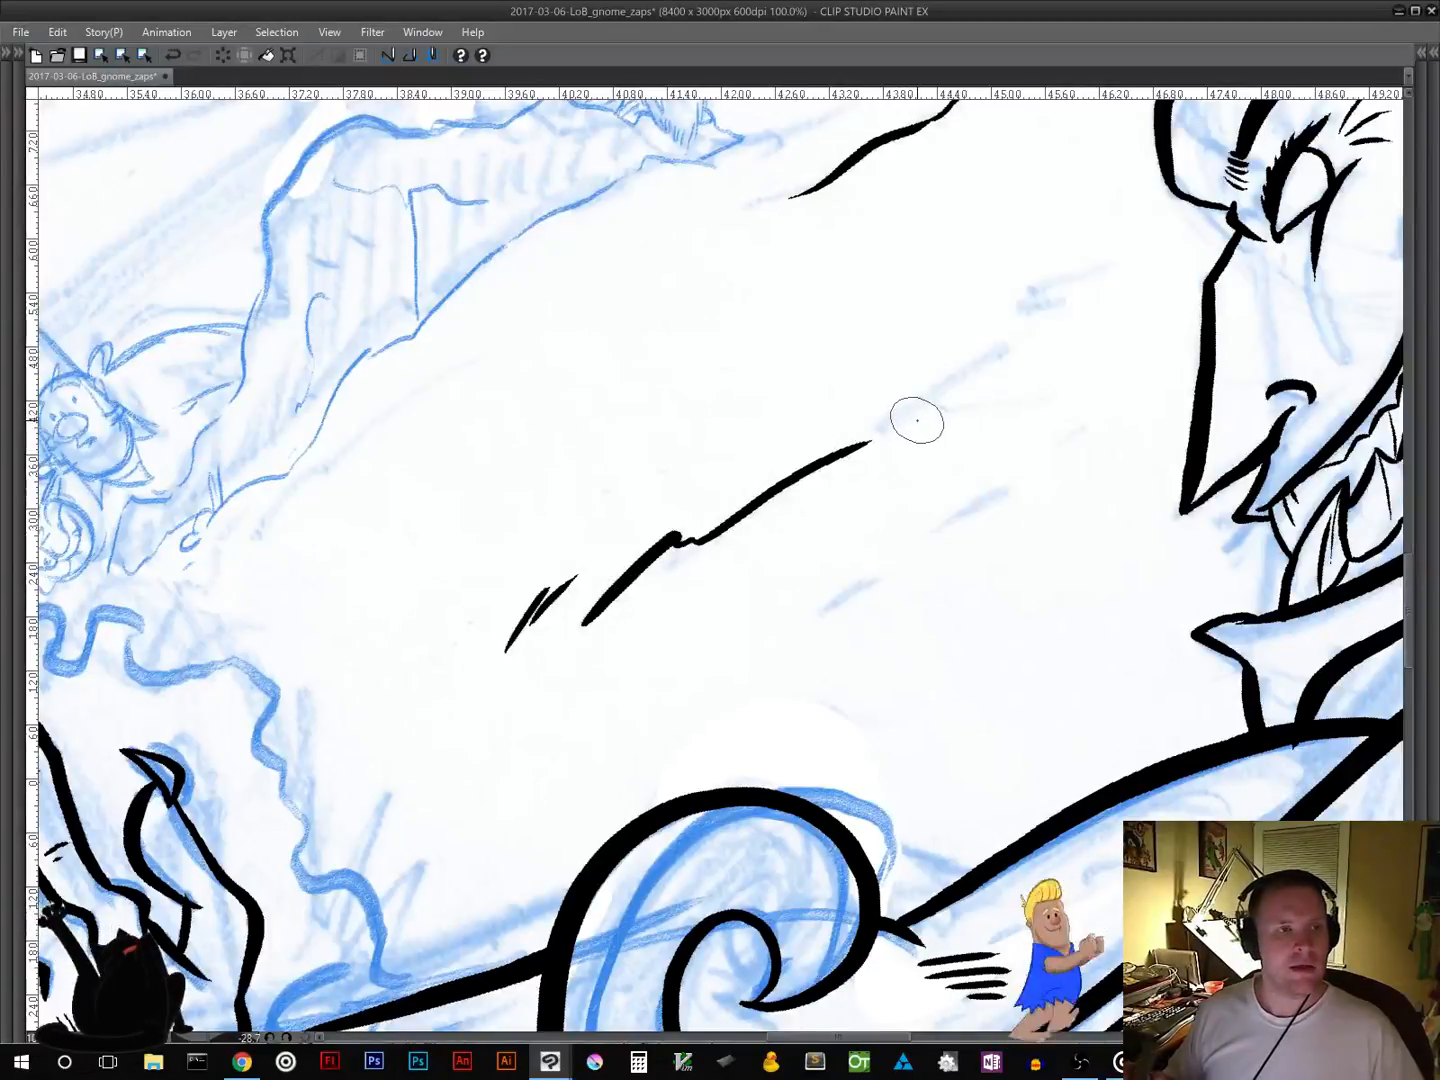
{"action": "left_click_drag", "start_coordinate": [822, 617], "coordinate": [1082, 452]}
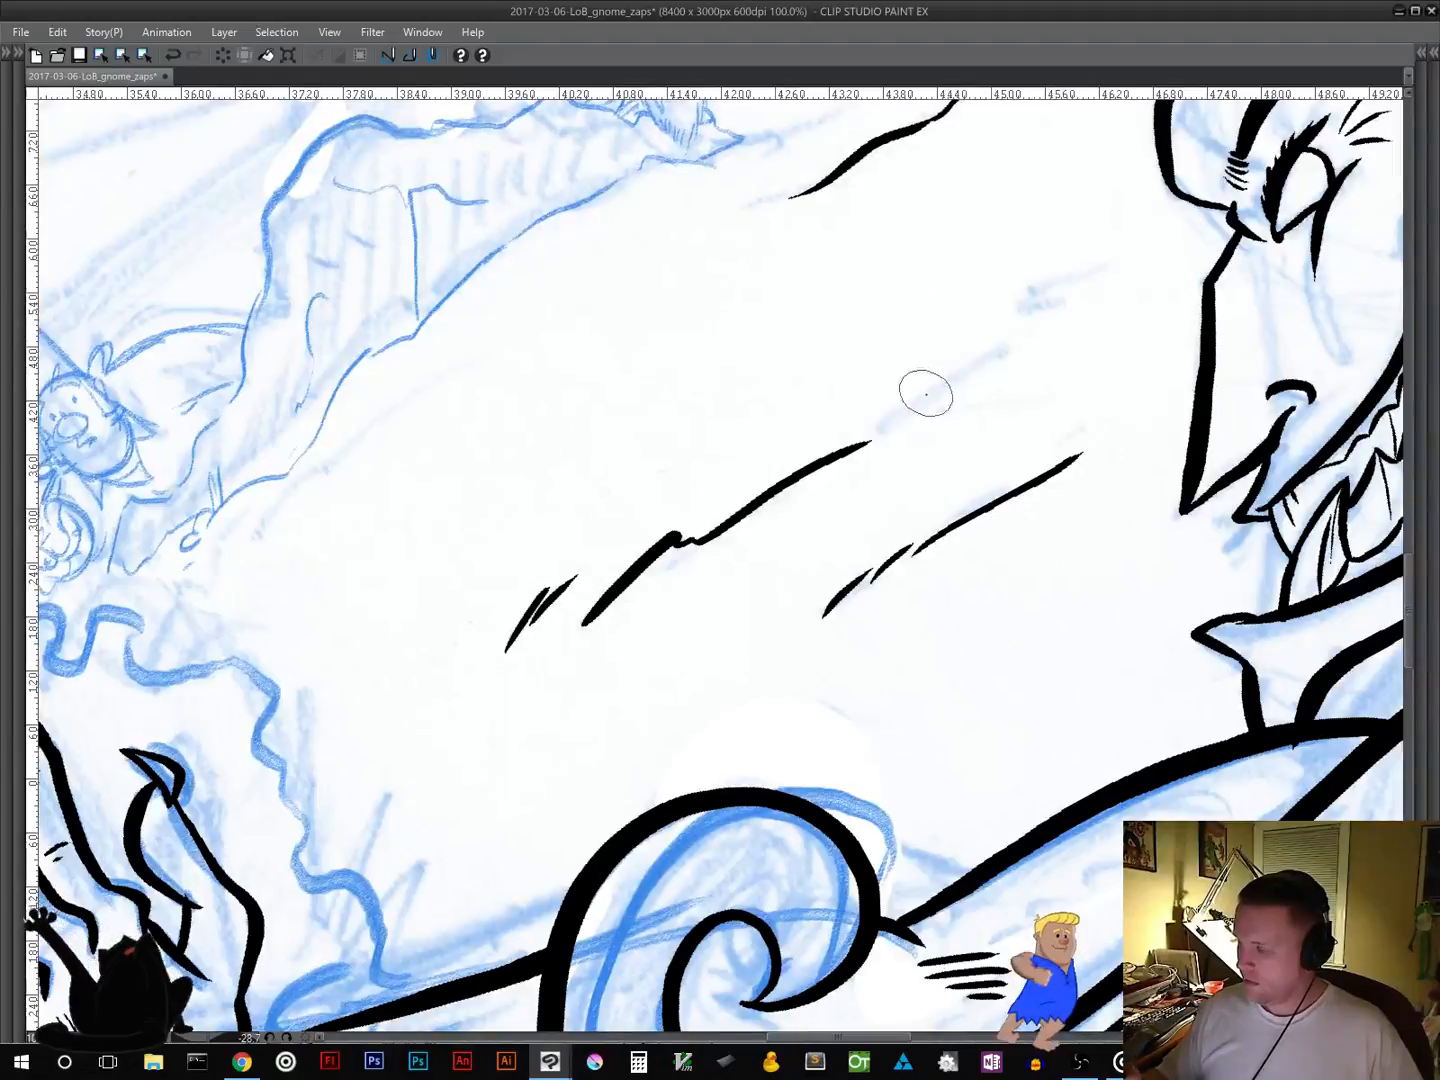
{"action": "mouse_move", "coordinate": [941, 388]}
{"action": "left_mouse_down"}
{"action": "mouse_move", "coordinate": [997, 323]}
{"action": "mouse_move", "coordinate": [1113, 281]}
{"action": "left_mouse_up"}
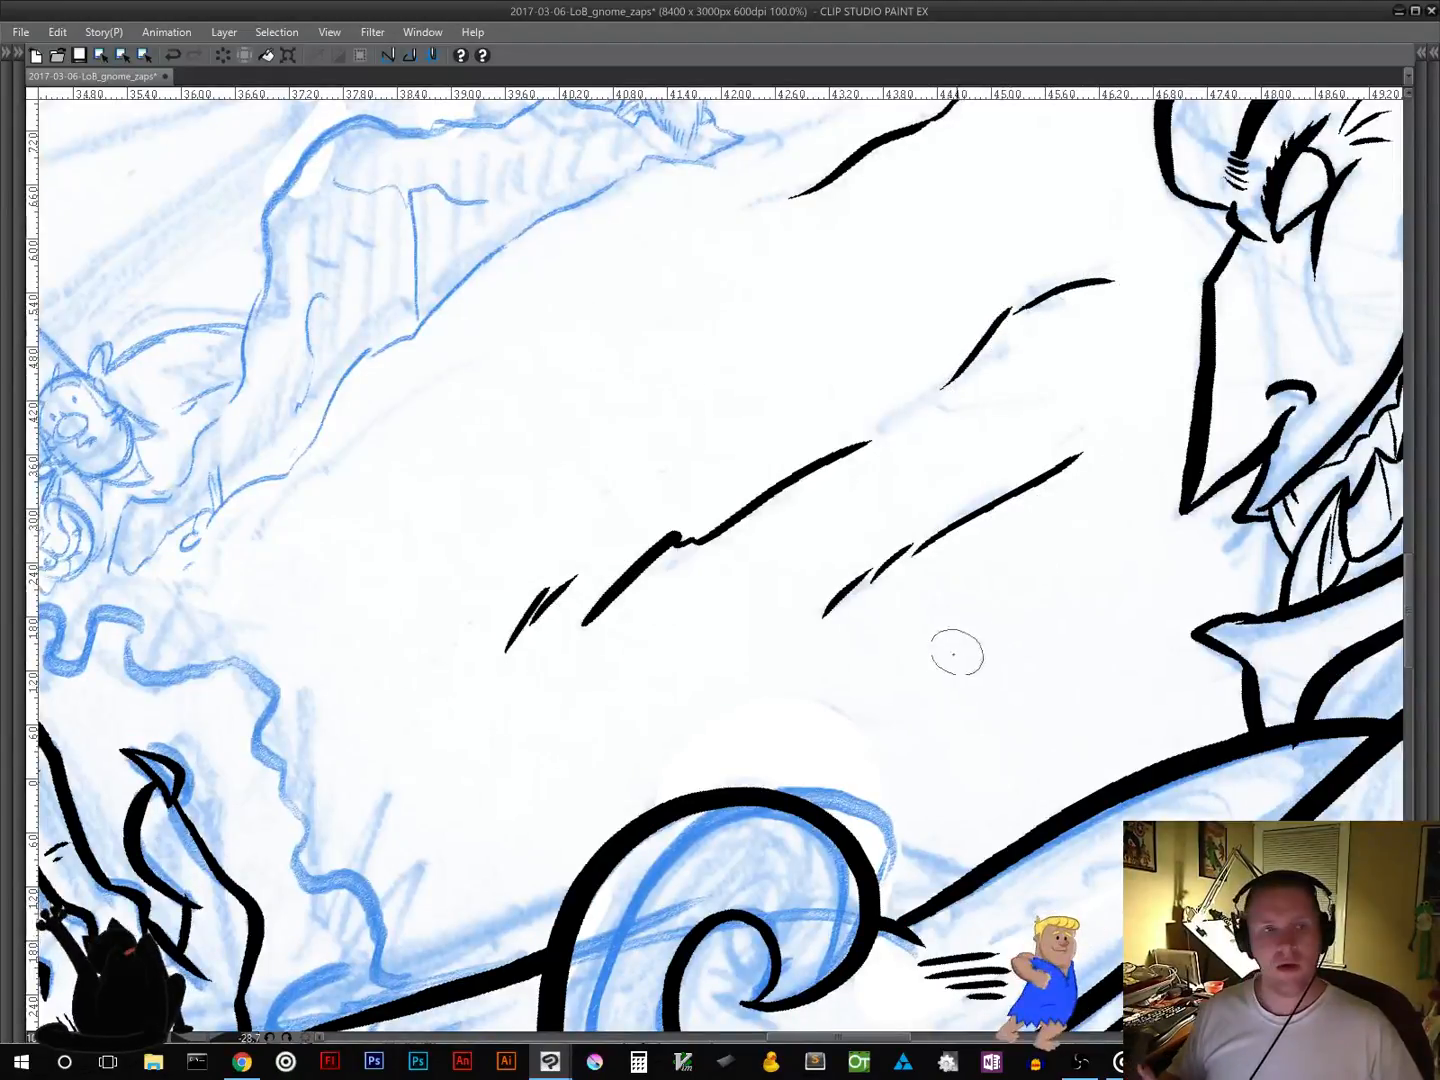
Step: Ink the lobed lower edge of the magic aura beneath the clawed hand, redoing the last lobe to meet the sleeve's underside
{"action": "left_click_drag", "start_coordinate": [904, 717], "coordinate": [920, 559]}
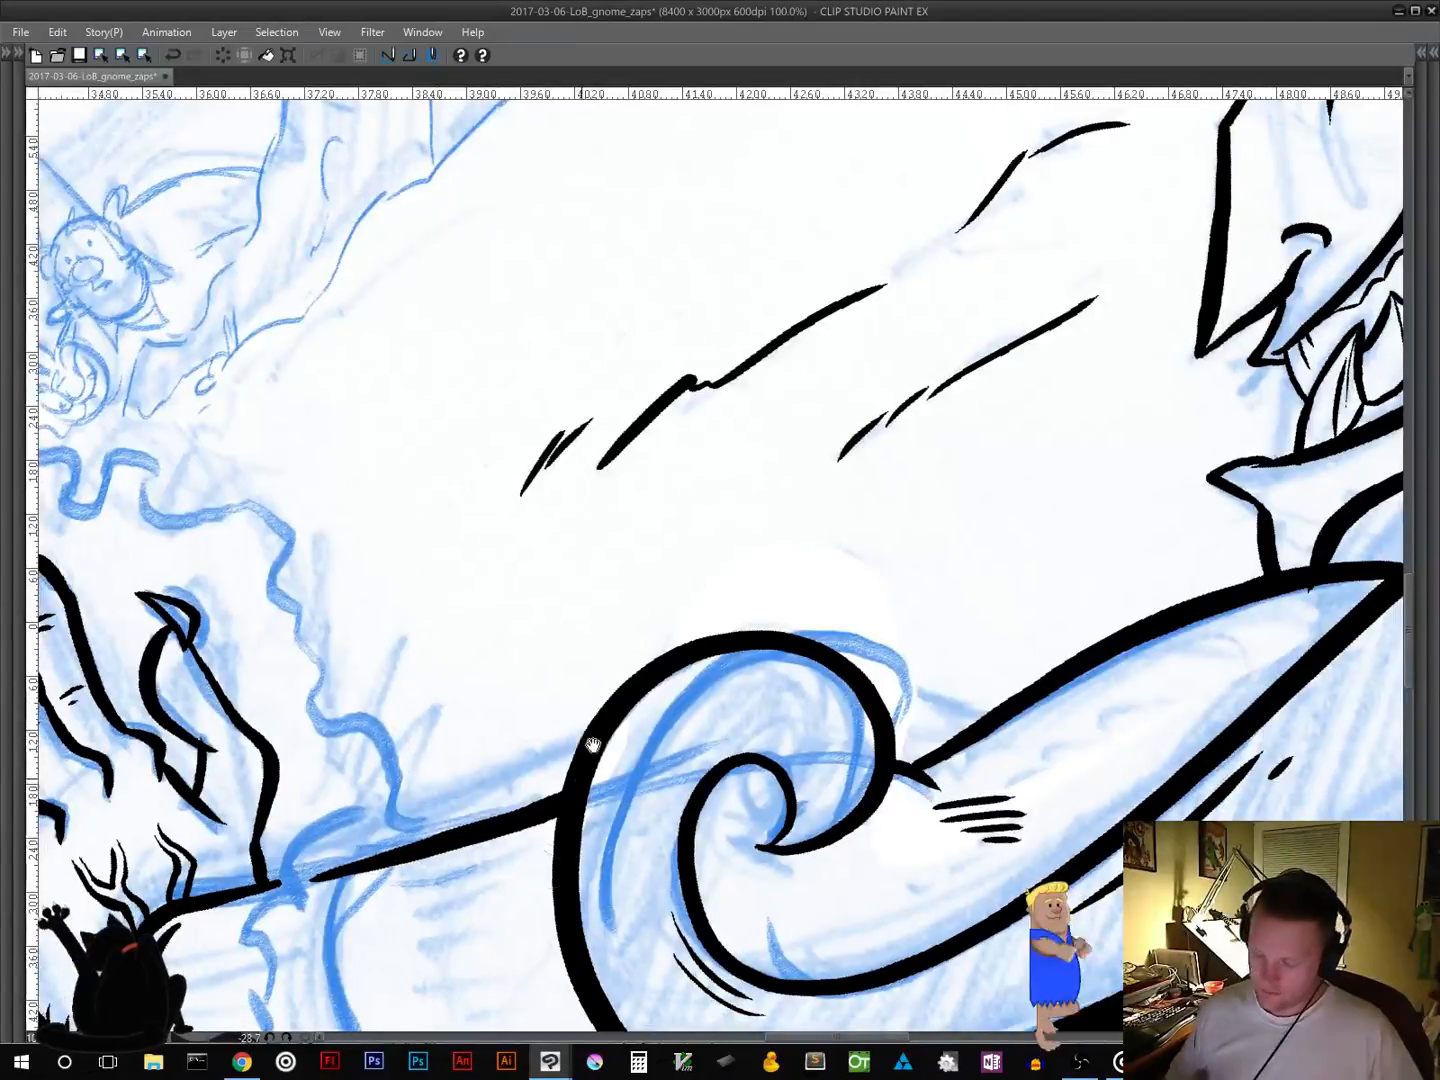
{"action": "mouse_move", "coordinate": [588, 739]}
{"action": "left_mouse_down"}
{"action": "mouse_move", "coordinate": [690, 700]}
{"action": "mouse_move", "coordinate": [796, 693]}
{"action": "mouse_move", "coordinate": [885, 598]}
{"action": "mouse_move", "coordinate": [883, 458]}
{"action": "left_mouse_up"}
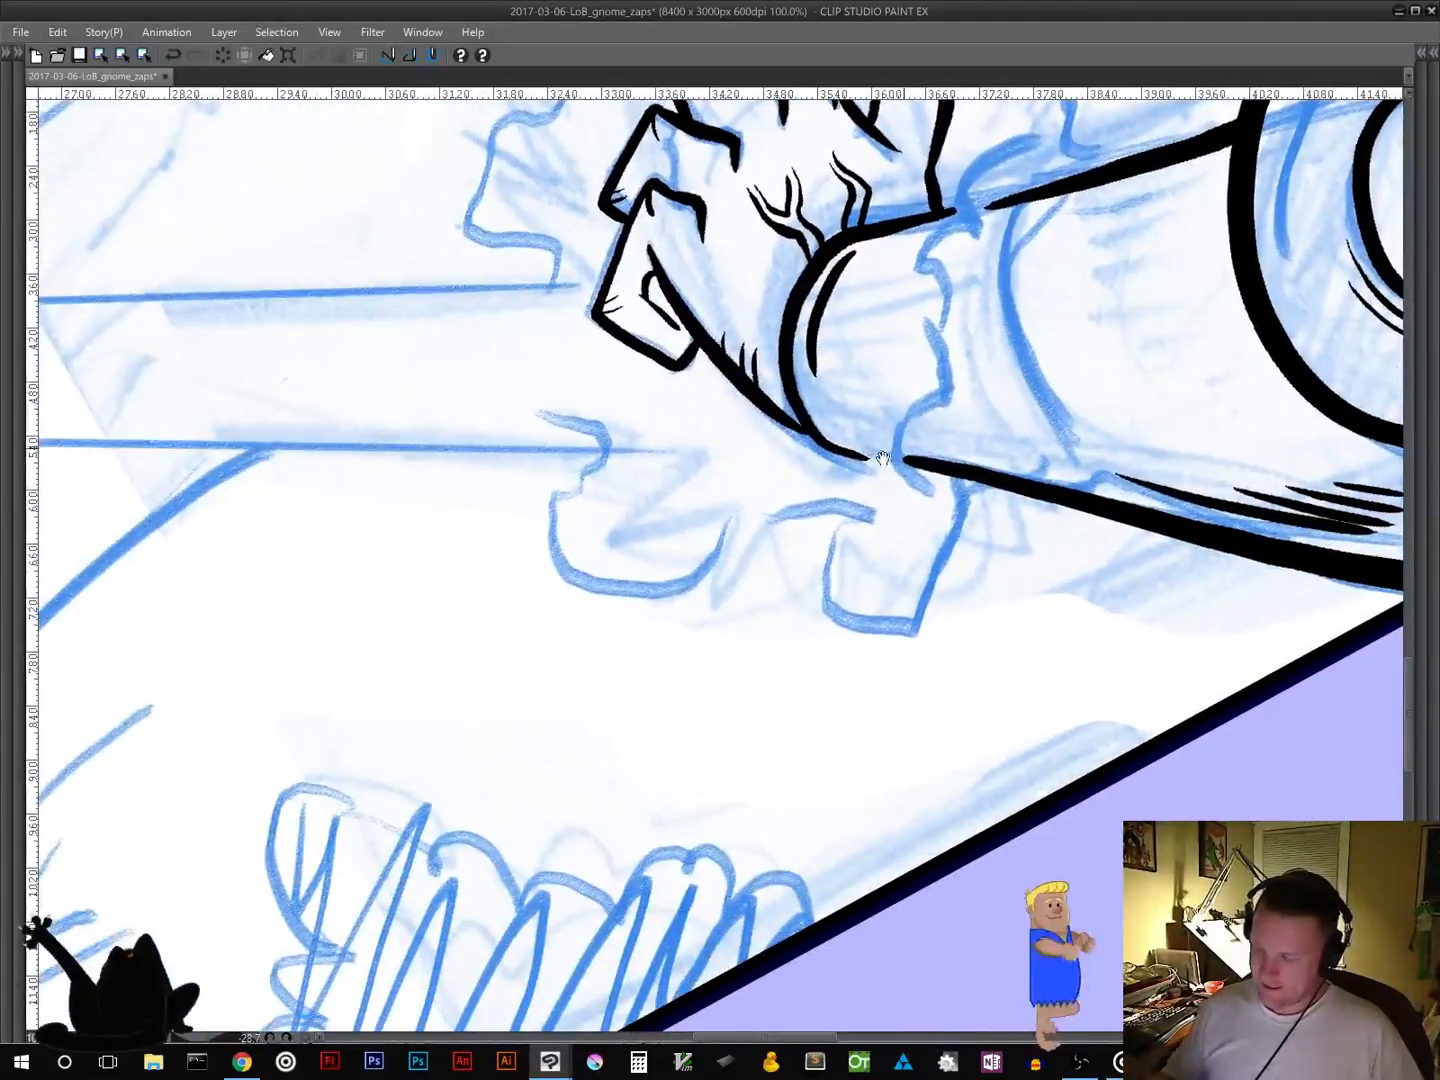
{"action": "mouse_move", "coordinate": [603, 450]}
{"action": "left_mouse_down"}
{"action": "mouse_move", "coordinate": [553, 540]}
{"action": "mouse_move", "coordinate": [610, 596]}
{"action": "mouse_move", "coordinate": [678, 600]}
{"action": "mouse_move", "coordinate": [742, 516]}
{"action": "mouse_move", "coordinate": [820, 512]}
{"action": "mouse_move", "coordinate": [855, 537]}
{"action": "mouse_move", "coordinate": [820, 575]}
{"action": "mouse_move", "coordinate": [870, 622]}
{"action": "left_mouse_up"}
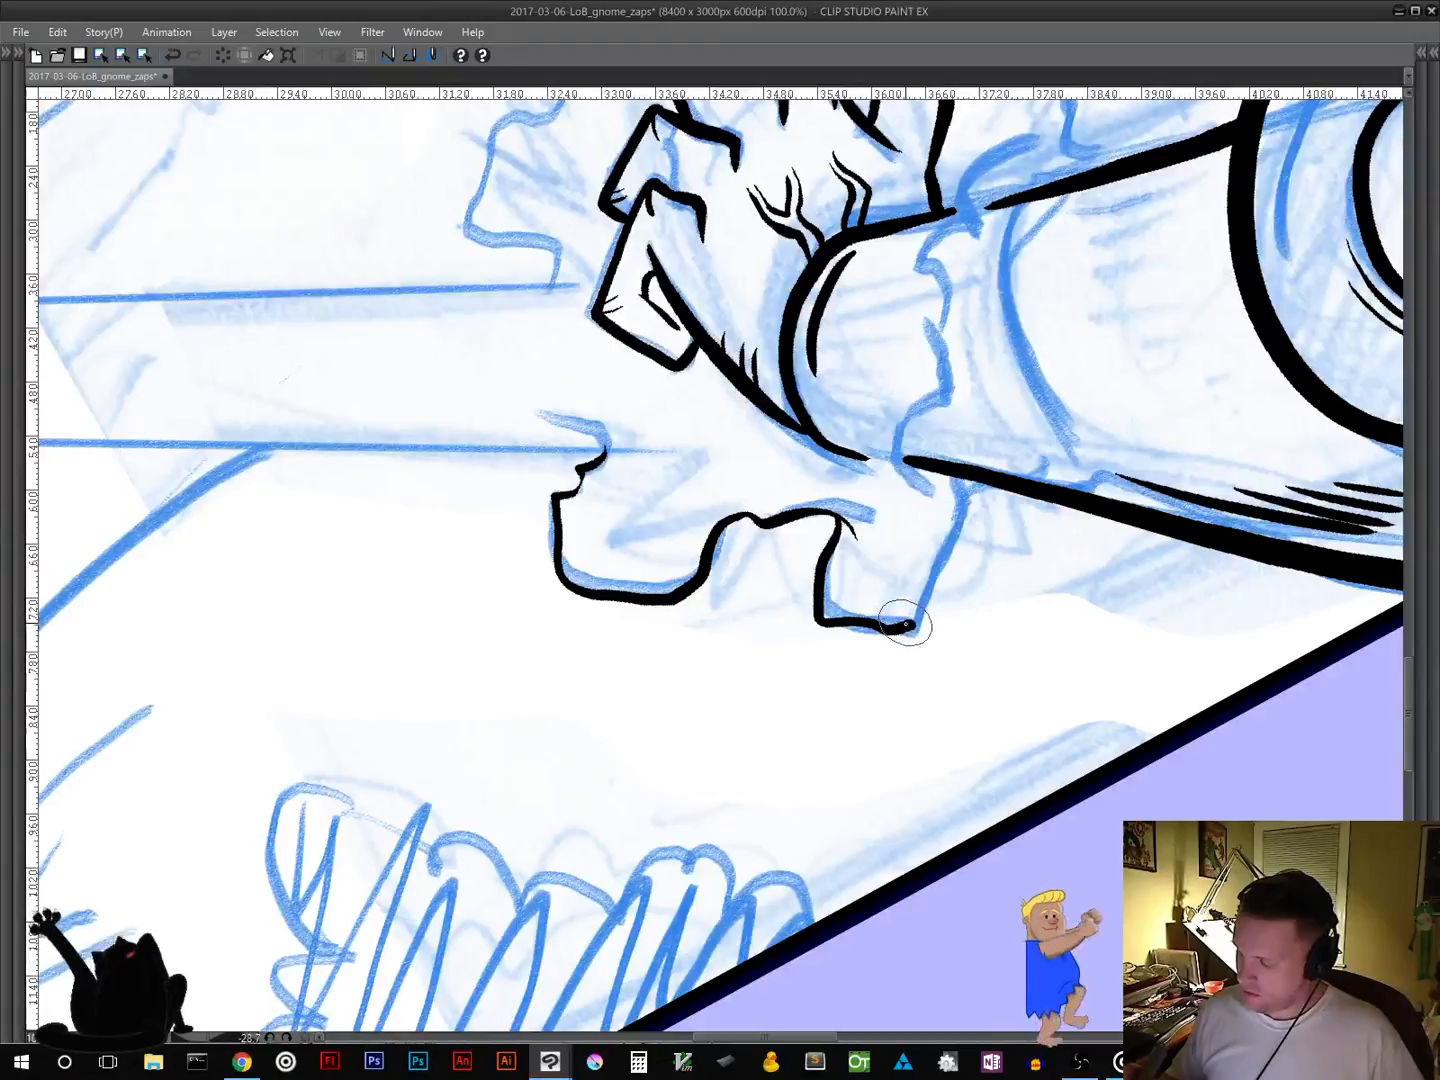
{"action": "key", "text": "ctrl+z"}
{"action": "key", "text": "ctrl+z"}
{"action": "mouse_move", "coordinate": [730, 520]}
{"action": "left_mouse_down"}
{"action": "mouse_move", "coordinate": [815, 508]}
{"action": "mouse_move", "coordinate": [820, 553]}
{"action": "mouse_move", "coordinate": [865, 622]}
{"action": "mouse_move", "coordinate": [935, 612]}
{"action": "mouse_move", "coordinate": [992, 505]}
{"action": "mouse_move", "coordinate": [986, 478]}
{"action": "mouse_move", "coordinate": [929, 794]}
{"action": "left_mouse_up"}
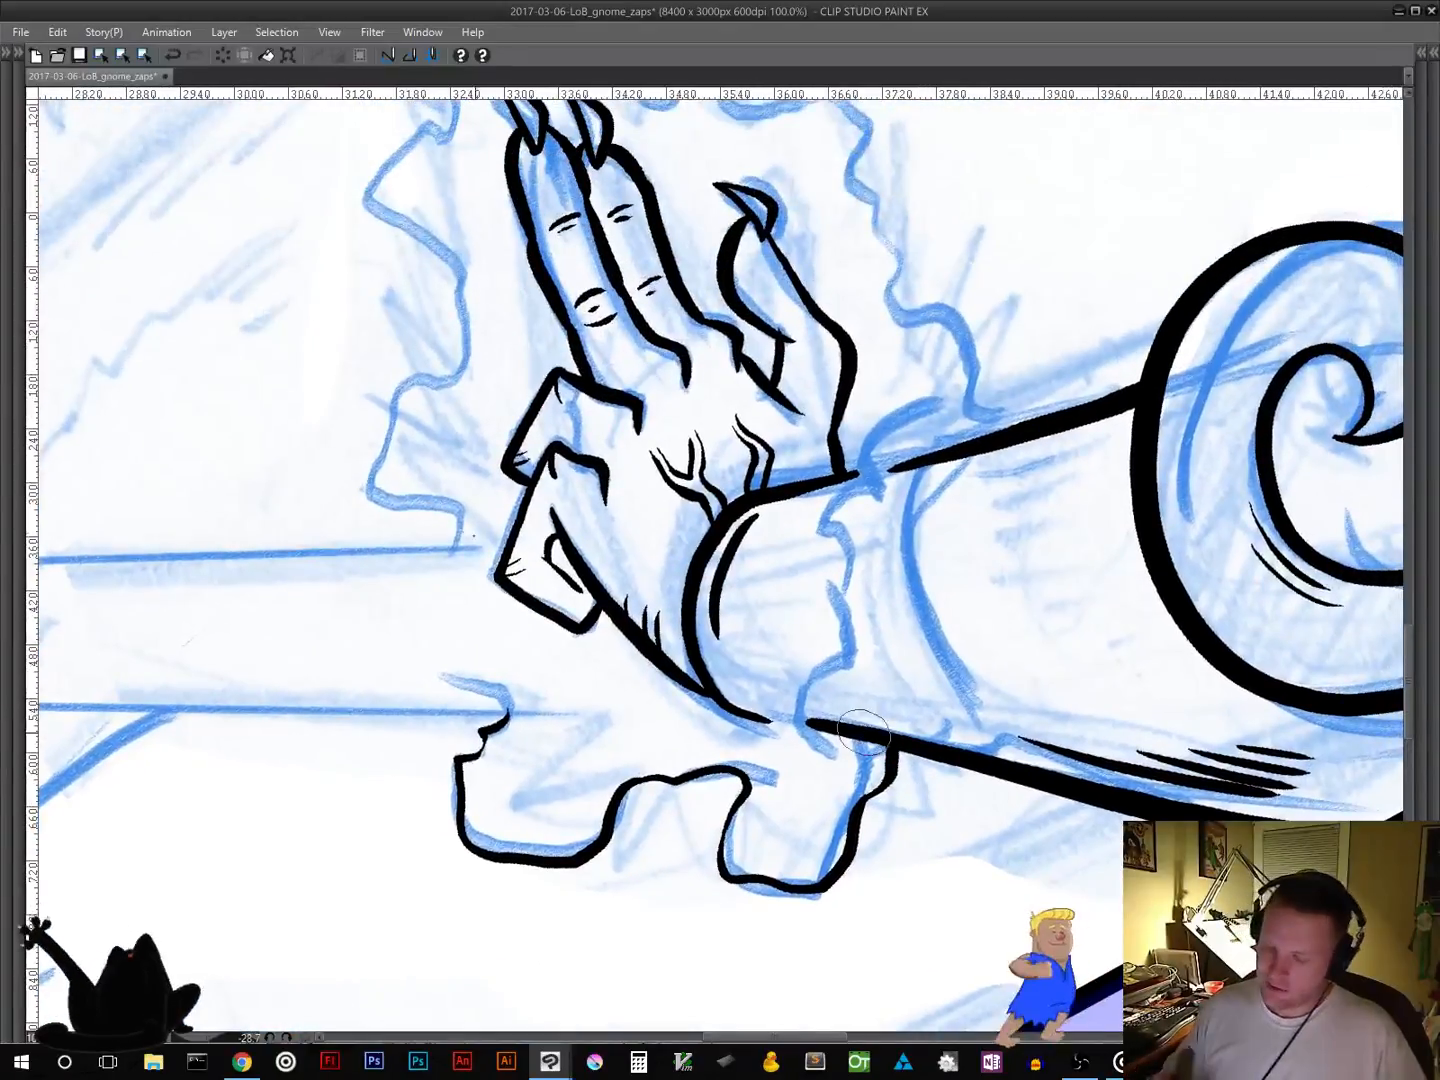
Step: Ink the rest of the wavy aura outline around the clawed fingers to the sleeve, plus its ragged edge across the wrist
{"action": "left_click_drag", "start_coordinate": [630, 484], "coordinate": [689, 715]}
{"action": "mouse_move", "coordinate": [516, 780]}
{"action": "left_mouse_down"}
{"action": "mouse_move", "coordinate": [515, 735]}
{"action": "mouse_move", "coordinate": [450, 725]}
{"action": "mouse_move", "coordinate": [435, 690]}
{"action": "mouse_move", "coordinate": [463, 618]}
{"action": "mouse_move", "coordinate": [530, 595]}
{"action": "mouse_move", "coordinate": [535, 525]}
{"action": "mouse_move", "coordinate": [434, 433]}
{"action": "mouse_move", "coordinate": [475, 372]}
{"action": "mouse_move", "coordinate": [522, 352]}
{"action": "mouse_move", "coordinate": [500, 310]}
{"action": "mouse_move", "coordinate": [507, 257]}
{"action": "mouse_move", "coordinate": [590, 268]}
{"action": "left_mouse_up"}
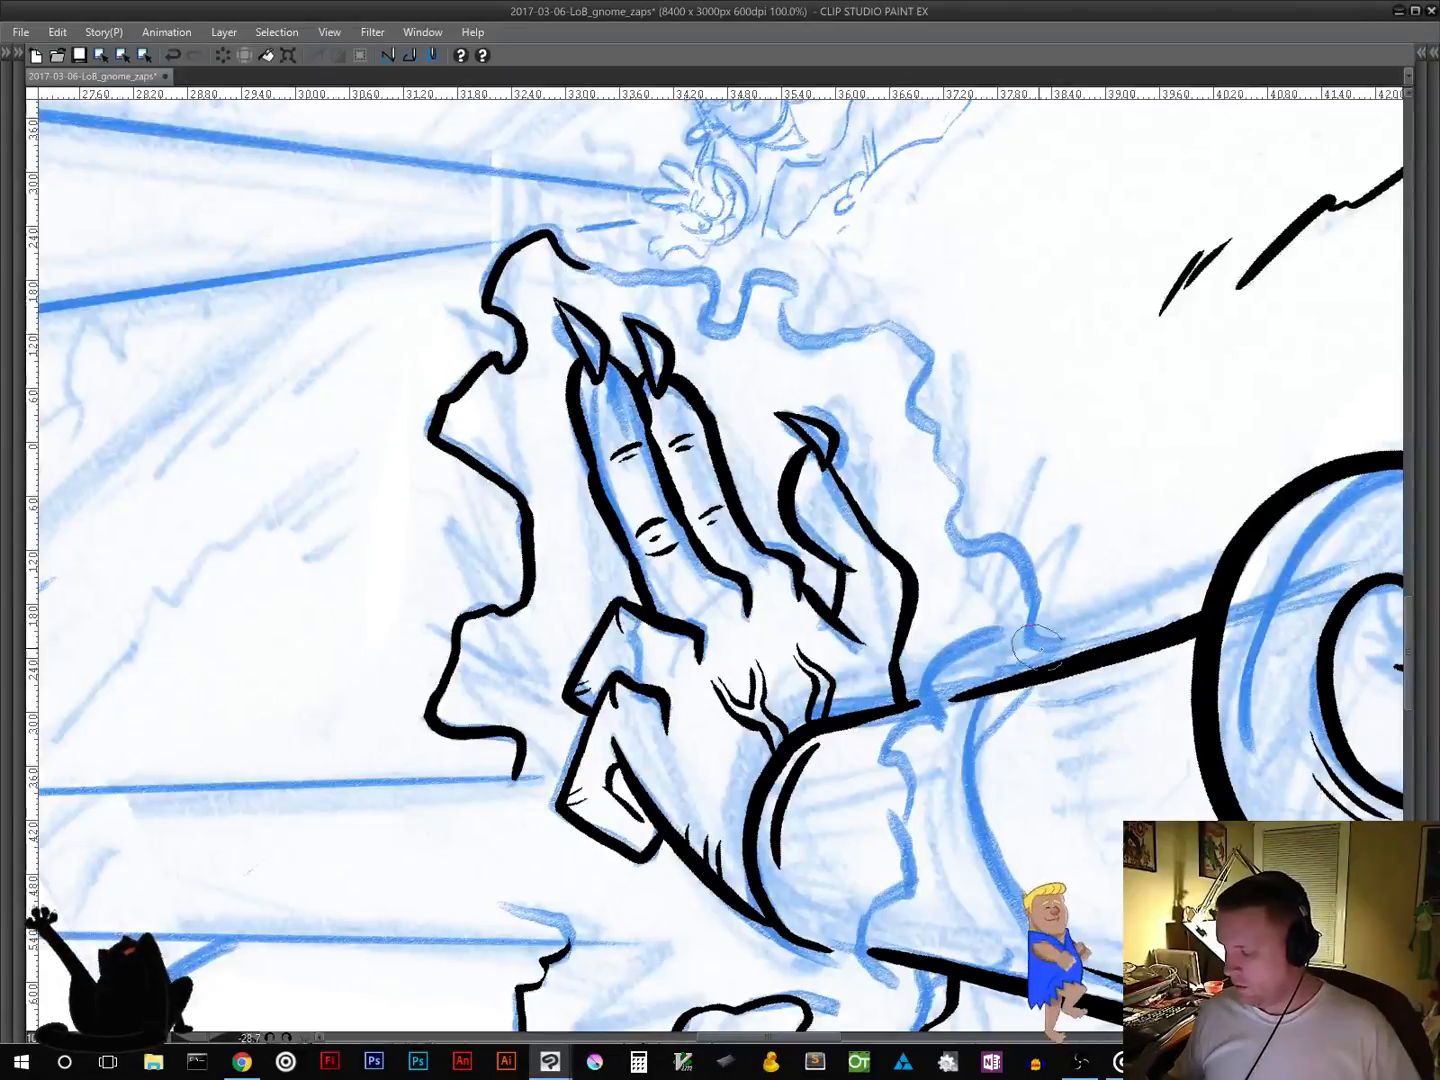
{"action": "mouse_move", "coordinate": [1063, 652]}
{"action": "left_mouse_down"}
{"action": "mouse_move", "coordinate": [1028, 532]}
{"action": "mouse_move", "coordinate": [955, 520]}
{"action": "mouse_move", "coordinate": [945, 455]}
{"action": "mouse_move", "coordinate": [912, 400]}
{"action": "mouse_move", "coordinate": [930, 352]}
{"action": "mouse_move", "coordinate": [897, 324]}
{"action": "mouse_move", "coordinate": [795, 343]}
{"action": "mouse_move", "coordinate": [776, 276]}
{"action": "mouse_move", "coordinate": [736, 326]}
{"action": "mouse_move", "coordinate": [702, 282]}
{"action": "mouse_move", "coordinate": [565, 243]}
{"action": "left_mouse_up"}
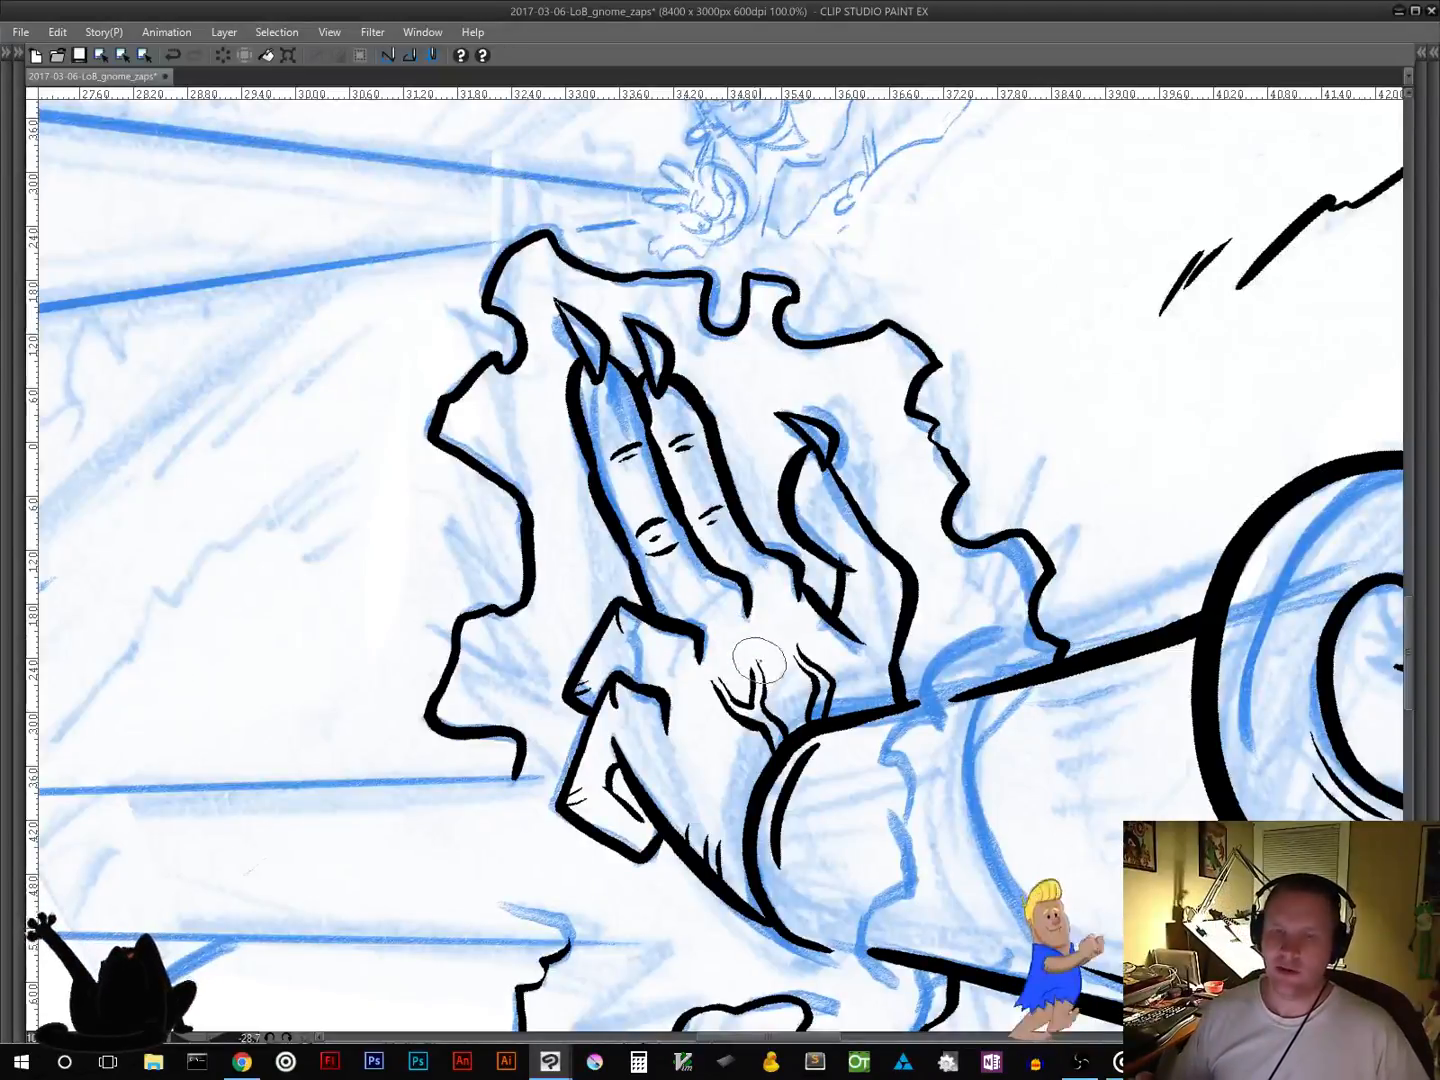
{"action": "left_click_drag", "start_coordinate": [818, 724], "coordinate": [620, 545]}
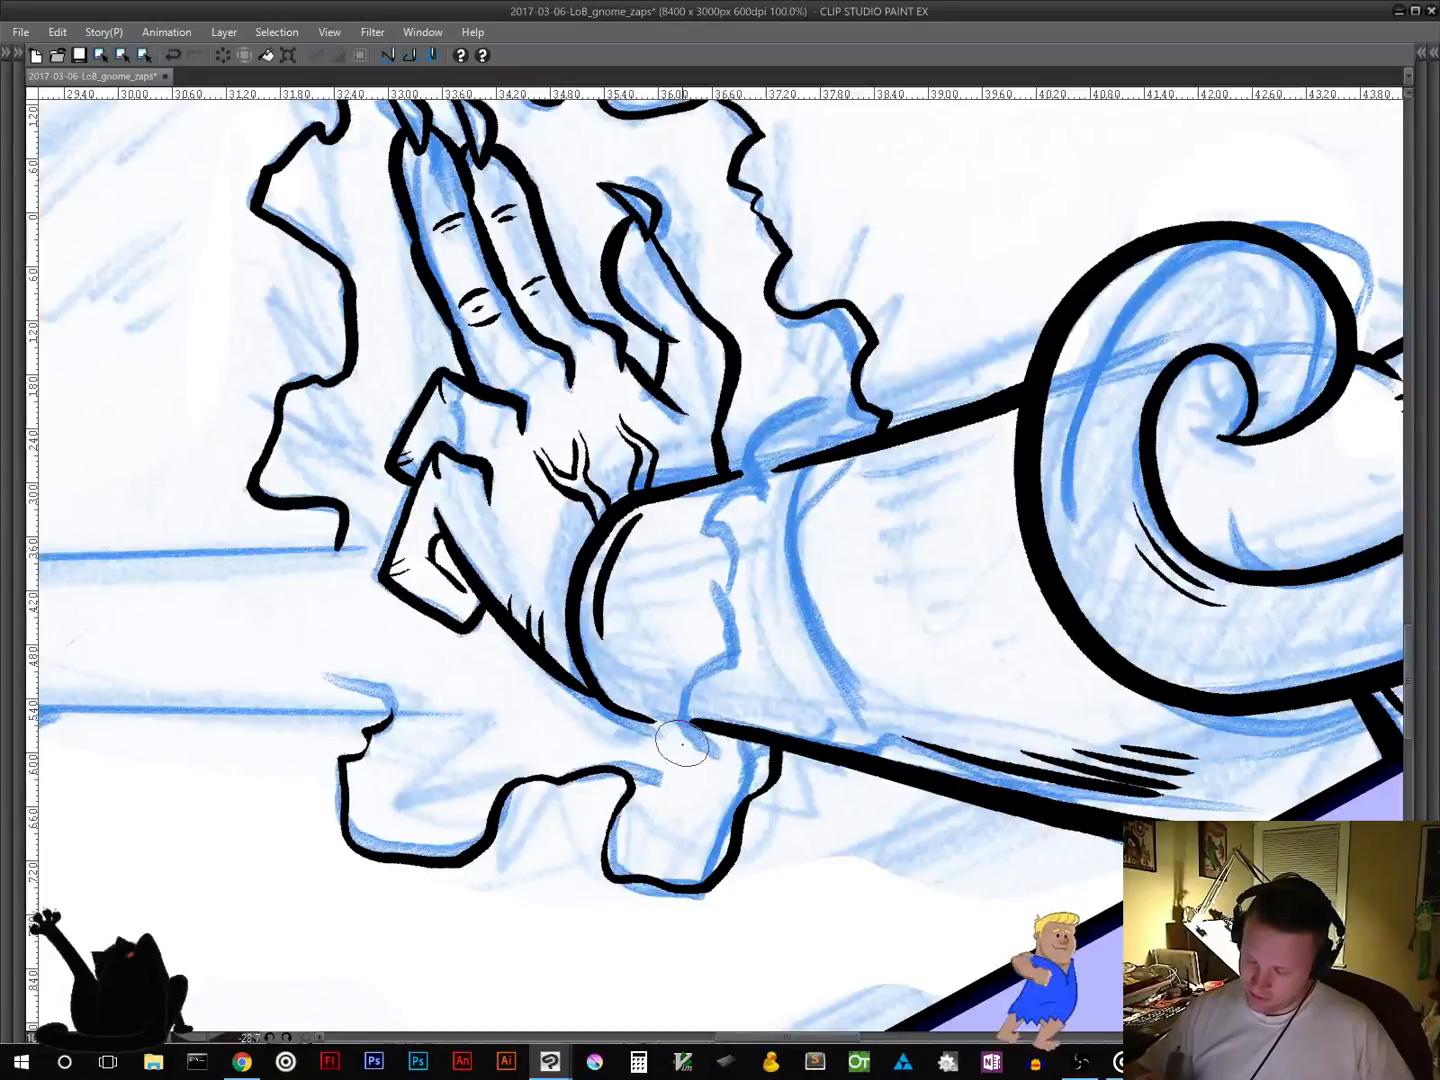
{"action": "mouse_move", "coordinate": [707, 762]}
{"action": "left_mouse_down"}
{"action": "mouse_move", "coordinate": [676, 726]}
{"action": "mouse_move", "coordinate": [738, 625]}
{"action": "mouse_move", "coordinate": [735, 562]}
{"action": "mouse_move", "coordinate": [692, 514]}
{"action": "mouse_move", "coordinate": [763, 490]}
{"action": "mouse_move", "coordinate": [840, 402]}
{"action": "left_mouse_up"}
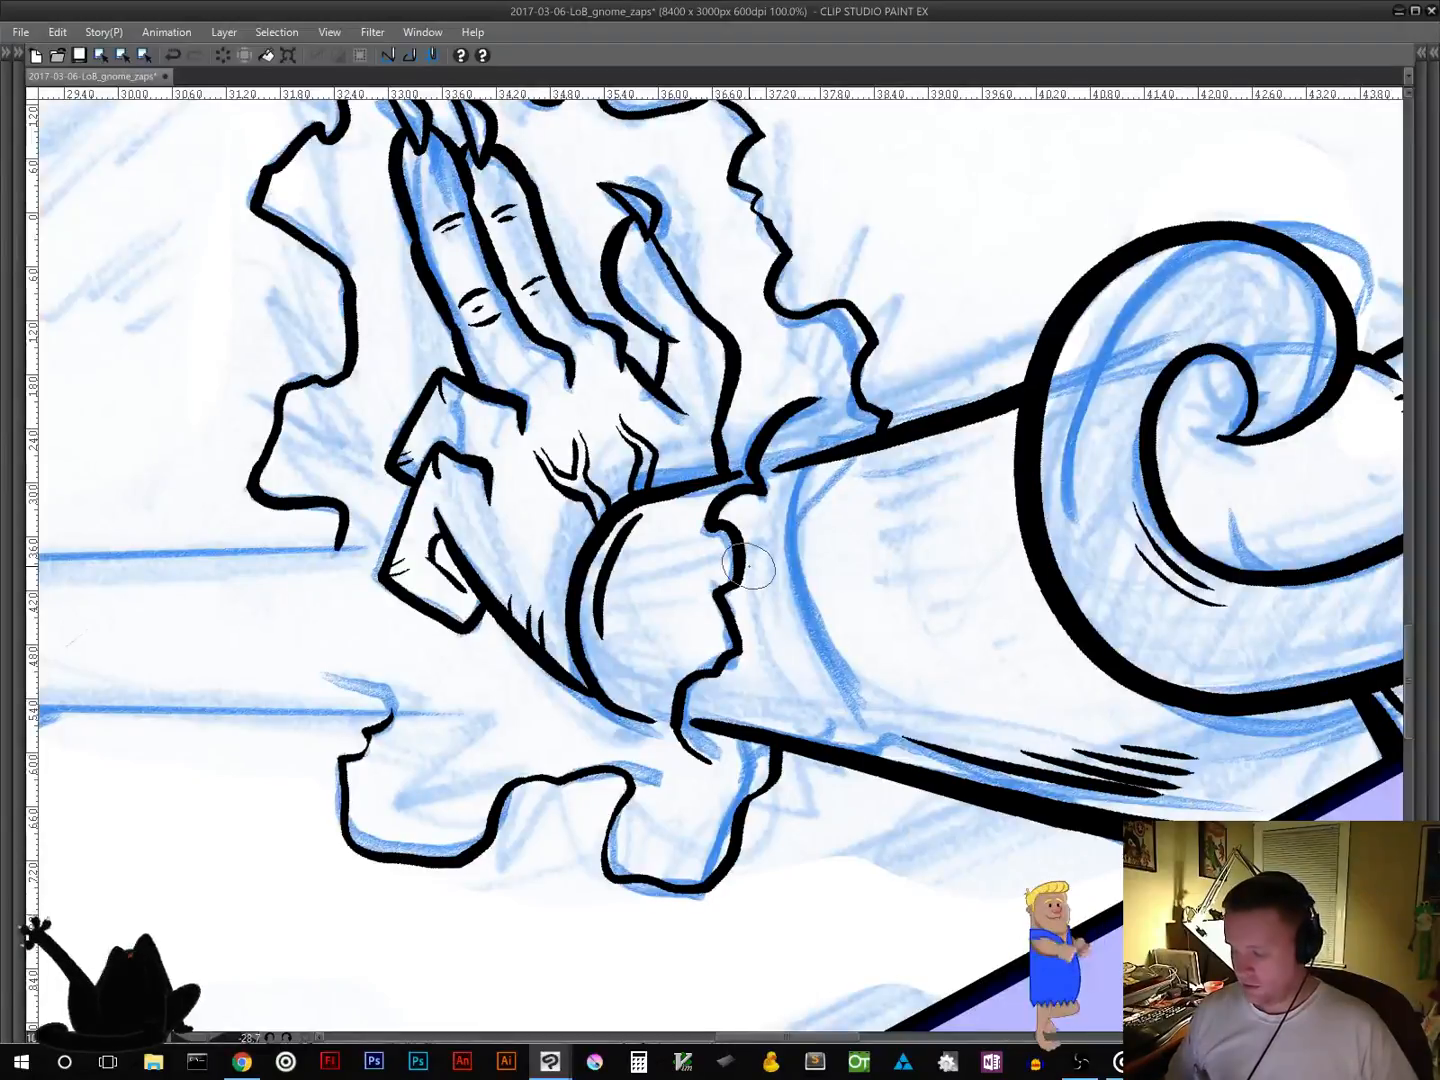
Step: Ink the rocky hill between the two small pointed-hat figures, with its grass-tufted base line and jagged top contour
{"action": "mouse_move", "coordinate": [911, 778]}
{"action": "left_mouse_down"}
{"action": "mouse_move", "coordinate": [1083, 765]}
{"action": "mouse_move", "coordinate": [994, 808]}
{"action": "left_mouse_up"}
{"action": "left_click_drag", "start_coordinate": [879, 648], "coordinate": [818, 762]}
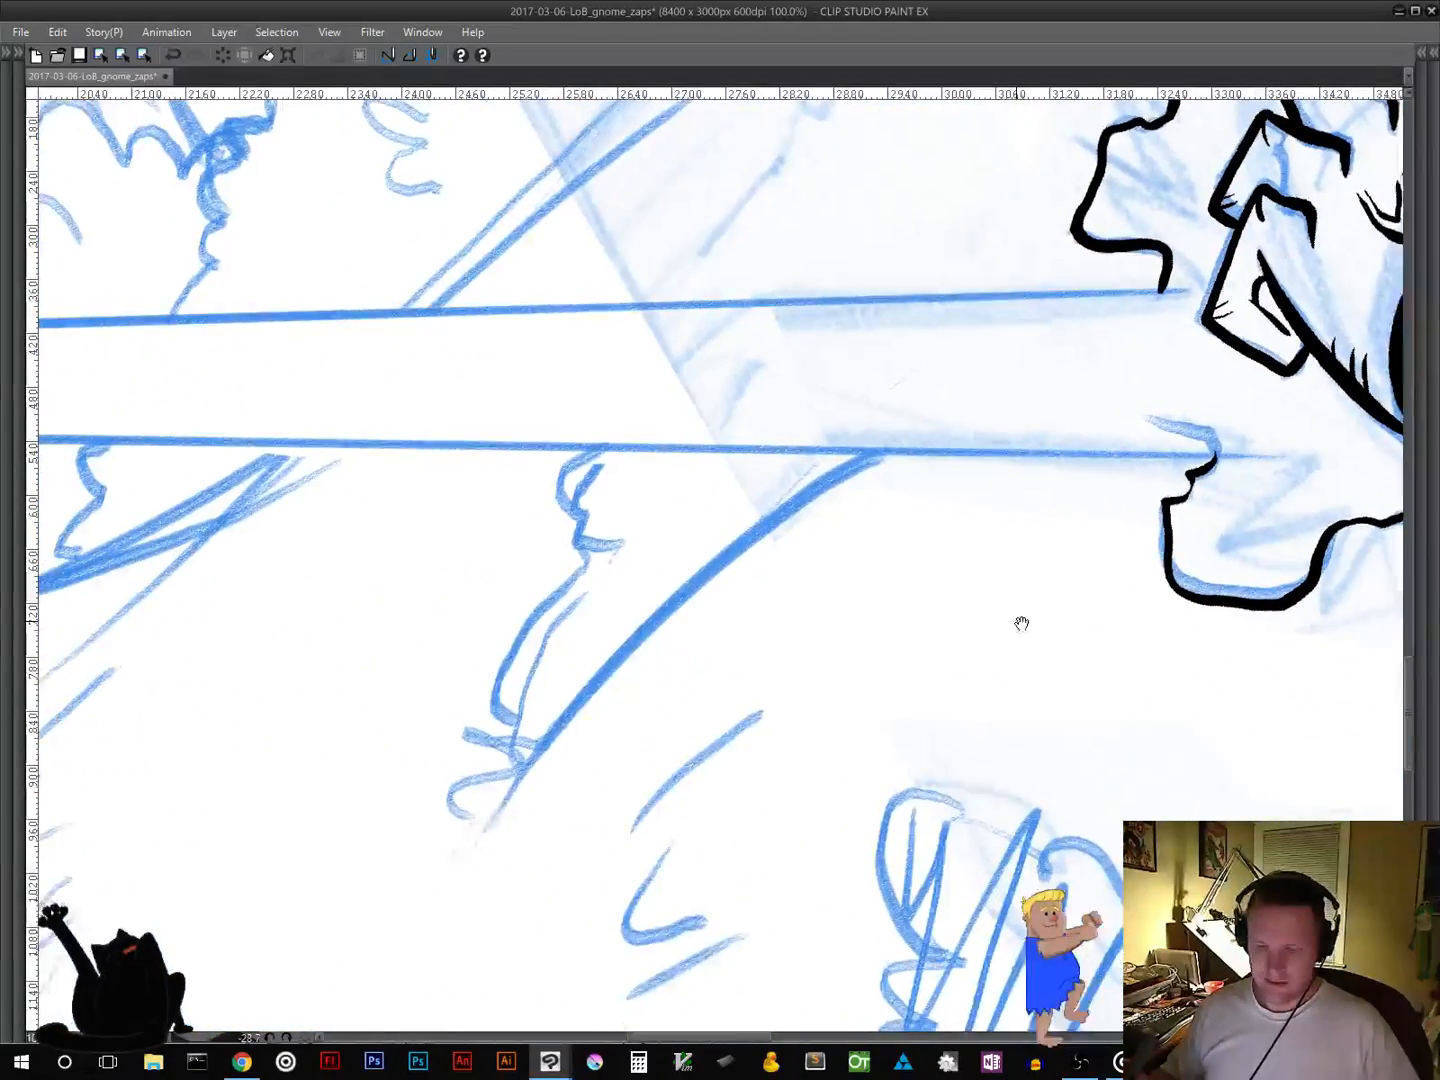
{"action": "left_click_drag", "start_coordinate": [1027, 660], "coordinate": [1112, 437]}
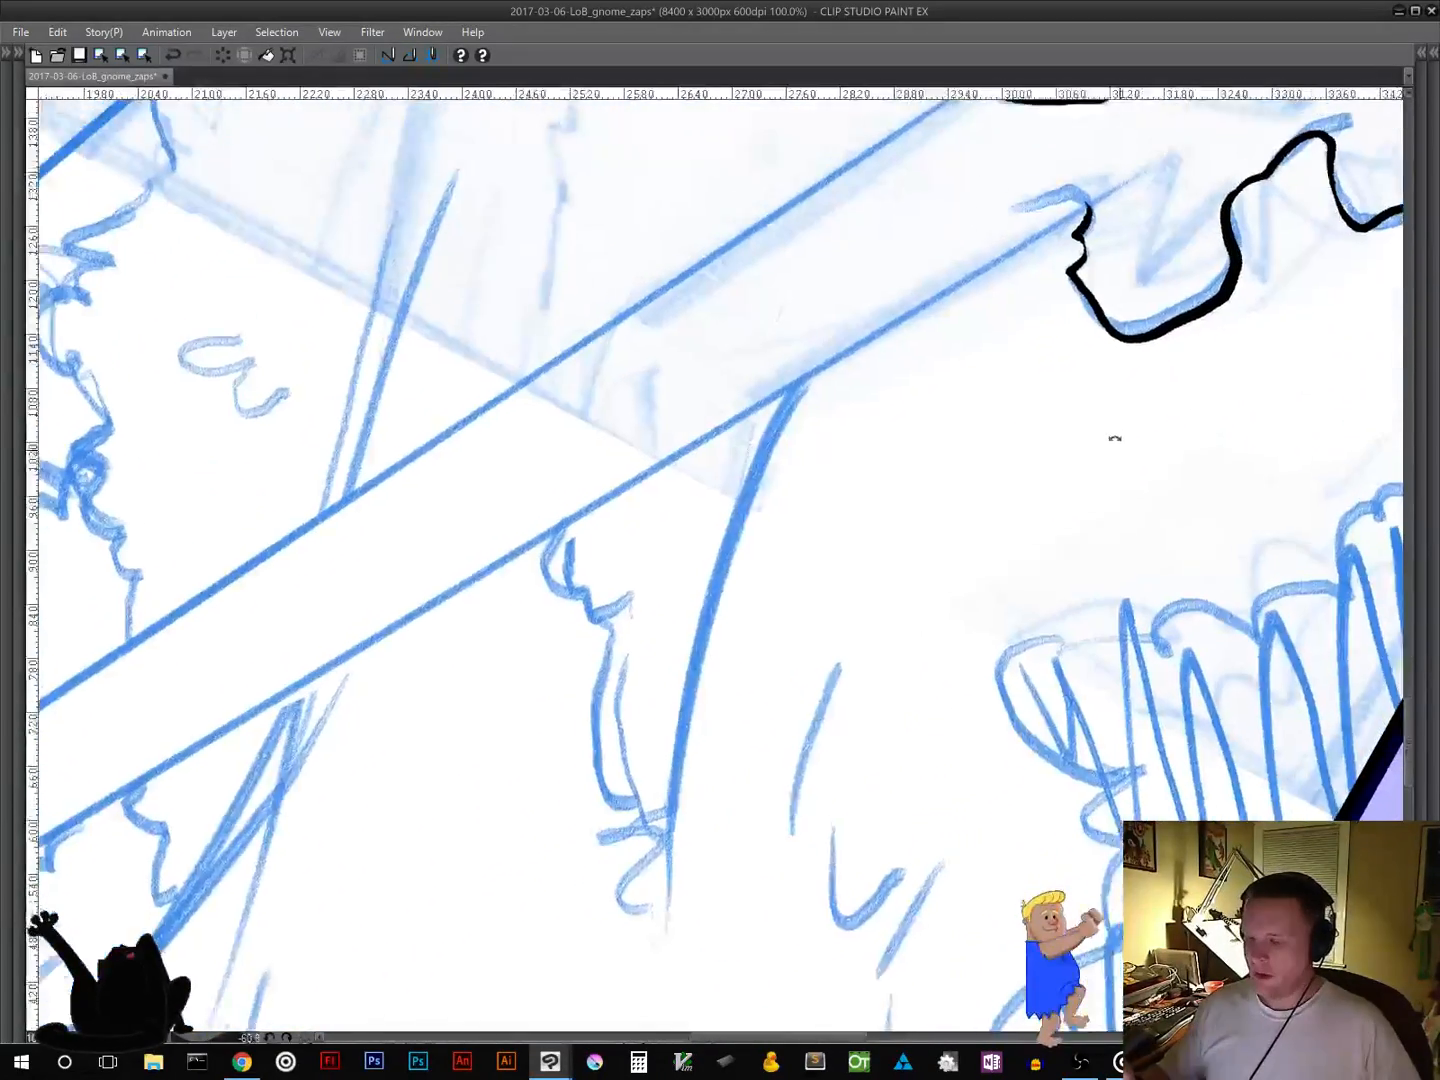
{"action": "mouse_move", "coordinate": [701, 604]}
{"action": "left_mouse_down"}
{"action": "mouse_move", "coordinate": [578, 887]}
{"action": "mouse_move", "coordinate": [775, 701]}
{"action": "mouse_move", "coordinate": [1163, 476]}
{"action": "left_mouse_up"}
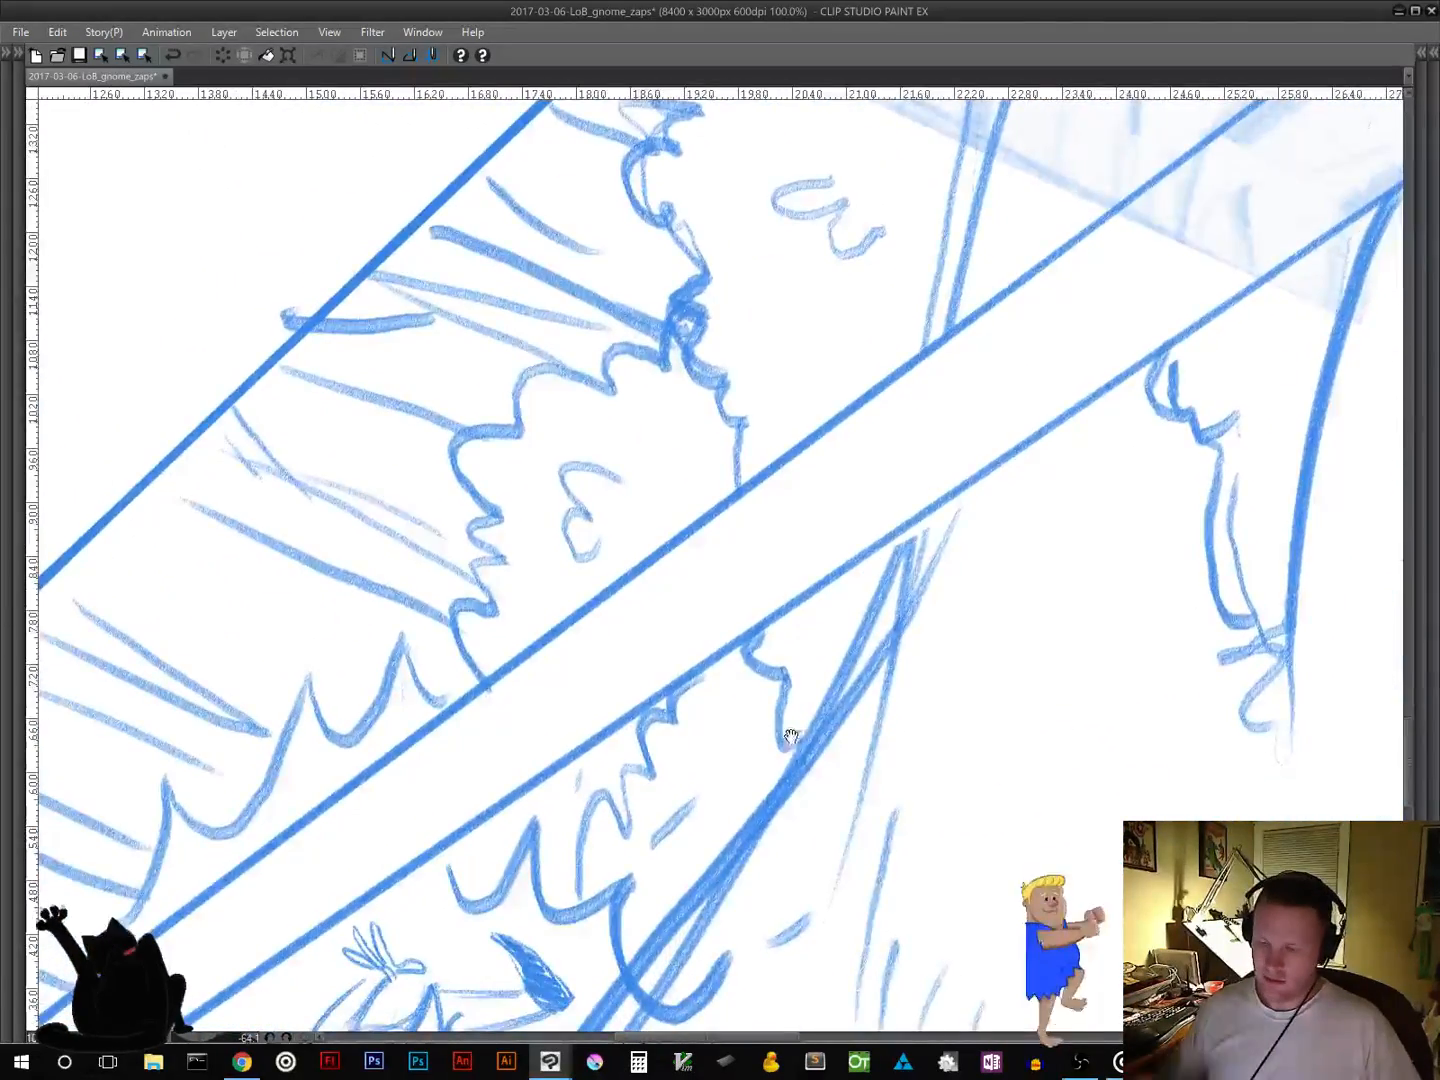
{"action": "mouse_move", "coordinate": [793, 740]}
{"action": "left_mouse_down"}
{"action": "mouse_move", "coordinate": [1267, 335]}
{"action": "mouse_move", "coordinate": [1400, 200]}
{"action": "mouse_move", "coordinate": [950, 481]}
{"action": "mouse_move", "coordinate": [585, 890]}
{"action": "left_mouse_up"}
{"action": "mouse_move", "coordinate": [945, 505]}
{"action": "left_mouse_down"}
{"action": "mouse_move", "coordinate": [887, 546]}
{"action": "mouse_move", "coordinate": [688, 873]}
{"action": "left_mouse_up"}
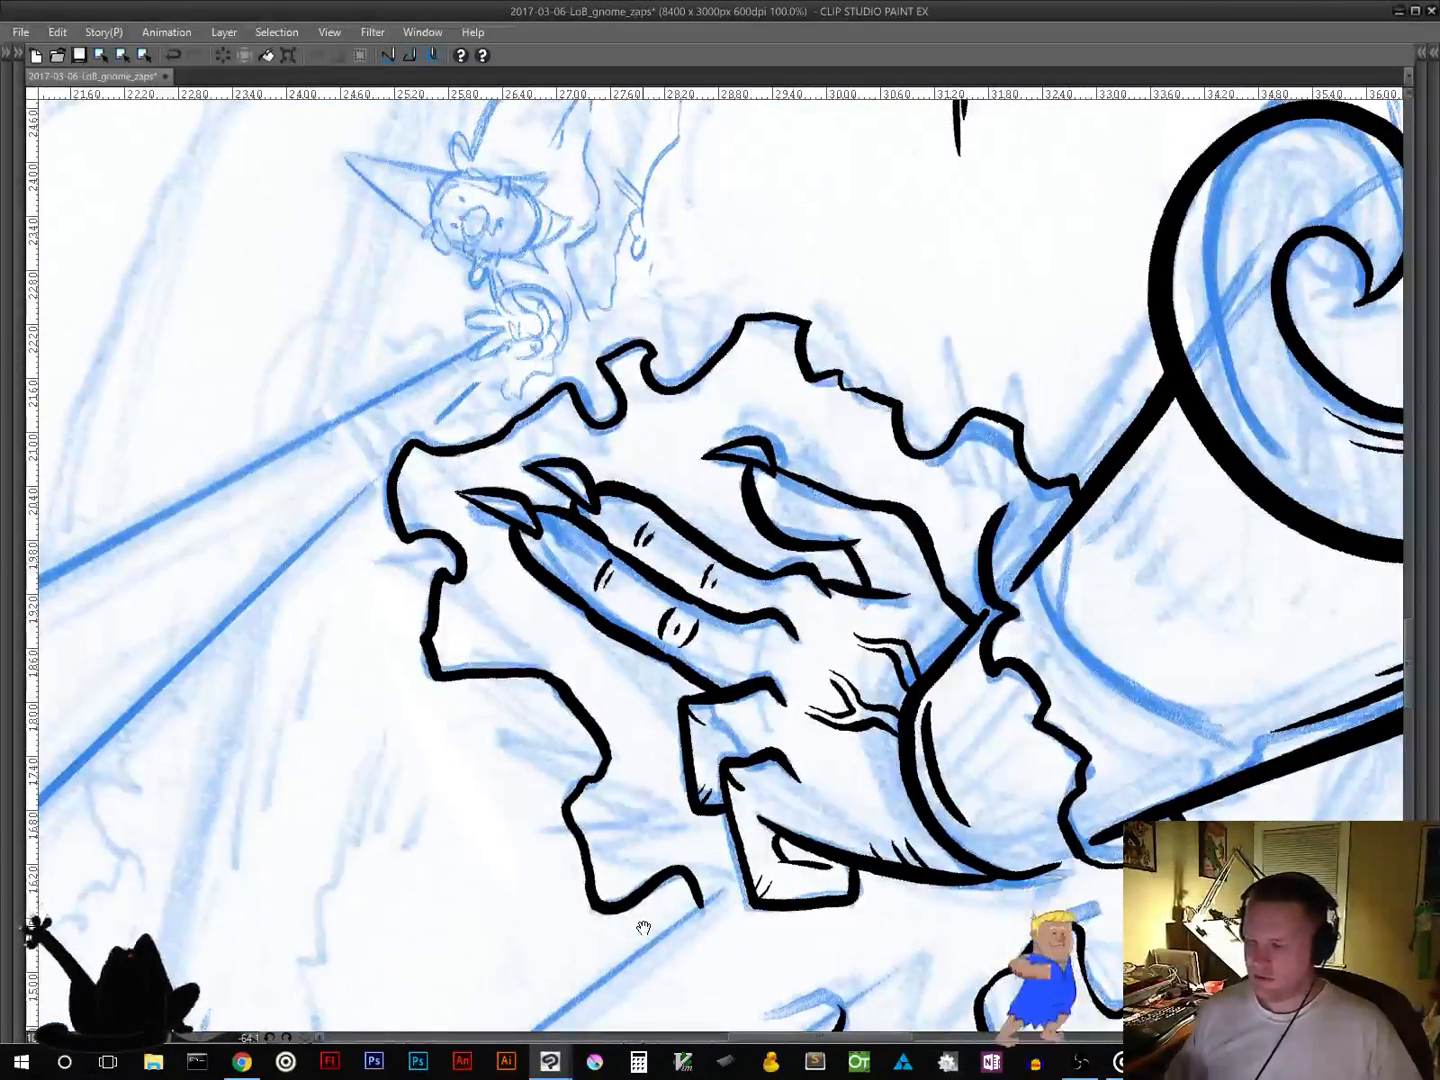
{"action": "mouse_move", "coordinate": [881, 457]}
{"action": "left_mouse_down"}
{"action": "mouse_move", "coordinate": [866, 587]}
{"action": "mouse_move", "coordinate": [836, 622]}
{"action": "left_mouse_up"}
{"action": "mouse_move", "coordinate": [908, 451]}
{"action": "left_mouse_down"}
{"action": "mouse_move", "coordinate": [961, 514]}
{"action": "mouse_move", "coordinate": [971, 656]}
{"action": "mouse_move", "coordinate": [964, 601]}
{"action": "mouse_move", "coordinate": [1053, 710]}
{"action": "left_mouse_up"}
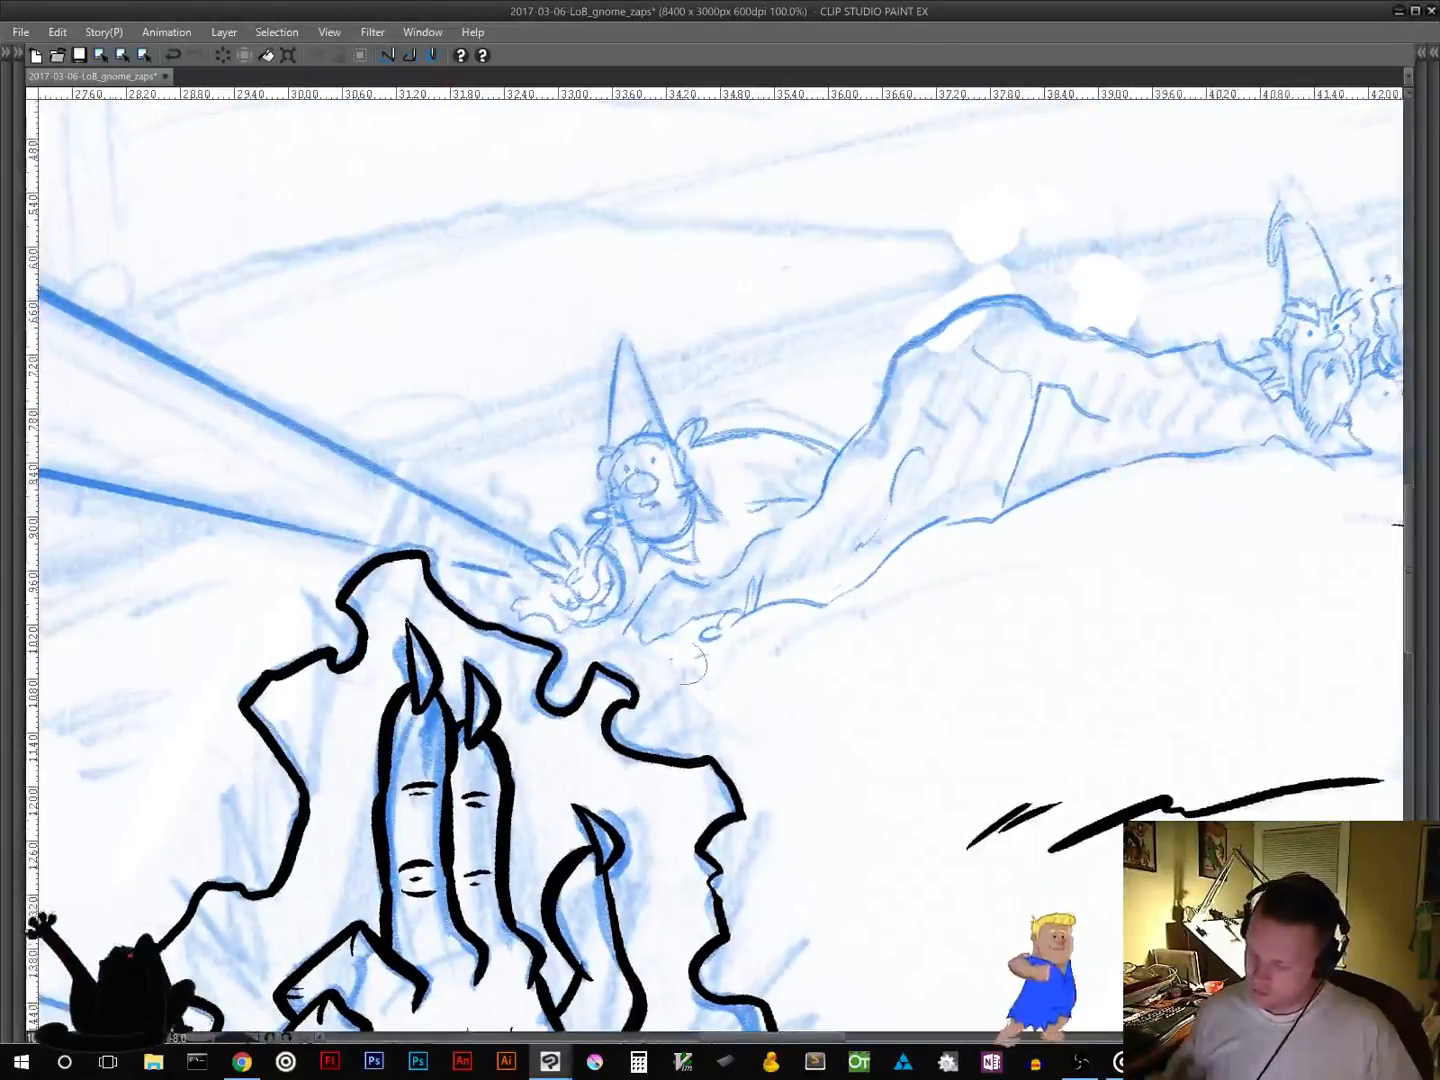
{"action": "mouse_move", "coordinate": [628, 632]}
{"action": "left_mouse_down"}
{"action": "mouse_move", "coordinate": [663, 614]}
{"action": "mouse_move", "coordinate": [643, 643]}
{"action": "mouse_move", "coordinate": [741, 614]}
{"action": "mouse_move", "coordinate": [779, 571]}
{"action": "mouse_move", "coordinate": [764, 601]}
{"action": "mouse_move", "coordinate": [789, 588]}
{"action": "mouse_move", "coordinate": [818, 604]}
{"action": "mouse_move", "coordinate": [948, 517]}
{"action": "mouse_move", "coordinate": [1145, 460]}
{"action": "mouse_move", "coordinate": [1281, 445]}
{"action": "mouse_move", "coordinate": [1330, 458]}
{"action": "left_mouse_up"}
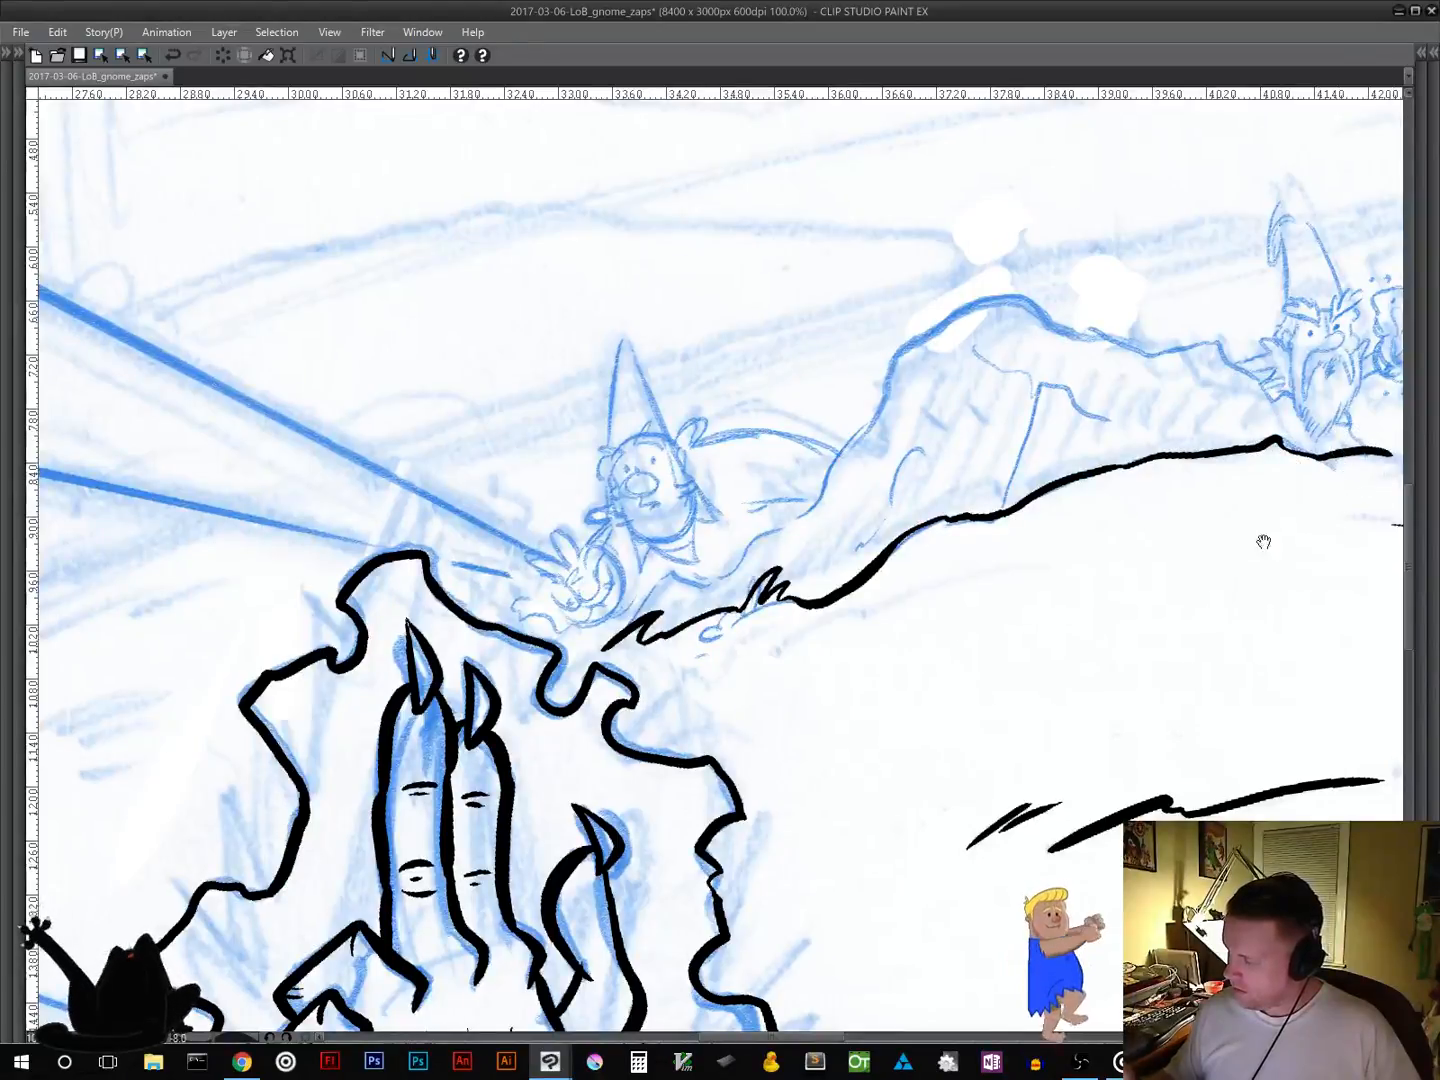
{"action": "left_click_drag", "start_coordinate": [1263, 540], "coordinate": [991, 632]}
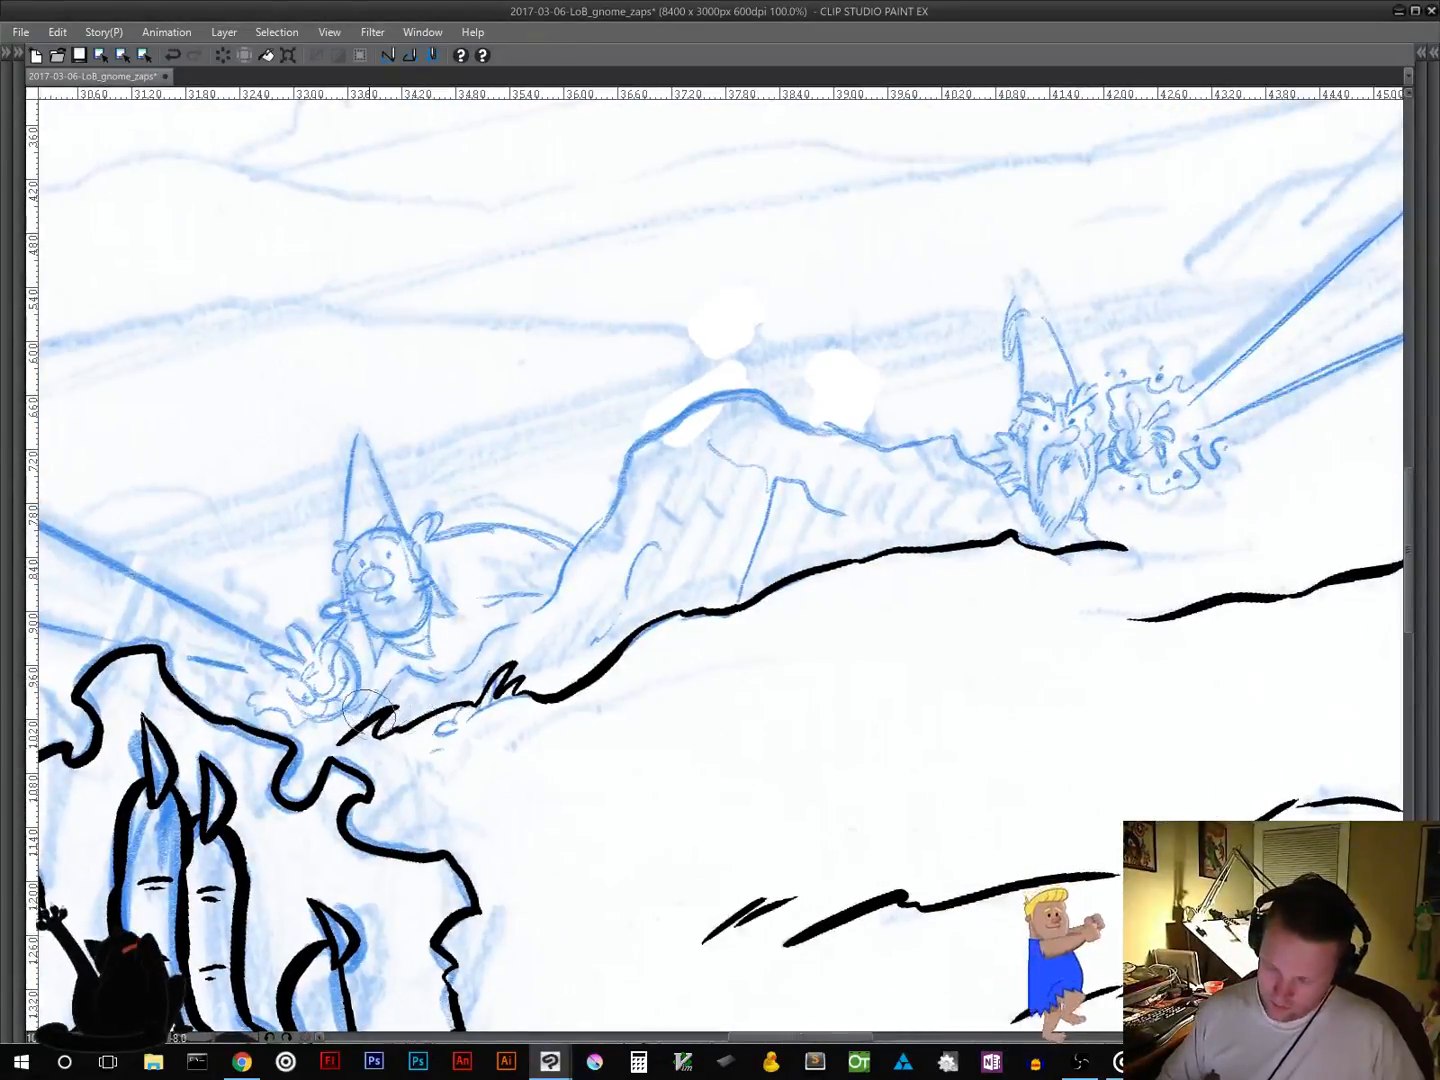
{"action": "mouse_move", "coordinate": [364, 718]}
{"action": "left_mouse_down"}
{"action": "mouse_move", "coordinate": [402, 669]}
{"action": "mouse_move", "coordinate": [480, 661]}
{"action": "mouse_move", "coordinate": [446, 672]}
{"action": "mouse_move", "coordinate": [549, 604]}
{"action": "mouse_move", "coordinate": [583, 532]}
{"action": "mouse_move", "coordinate": [627, 491]}
{"action": "mouse_move", "coordinate": [585, 545]}
{"action": "mouse_move", "coordinate": [607, 524]}
{"action": "mouse_move", "coordinate": [623, 450]}
{"action": "mouse_move", "coordinate": [719, 399]}
{"action": "mouse_move", "coordinate": [761, 389]}
{"action": "mouse_move", "coordinate": [794, 430]}
{"action": "mouse_move", "coordinate": [844, 427]}
{"action": "mouse_move", "coordinate": [896, 458]}
{"action": "mouse_move", "coordinate": [946, 445]}
{"action": "mouse_move", "coordinate": [1022, 492]}
{"action": "left_mouse_up"}
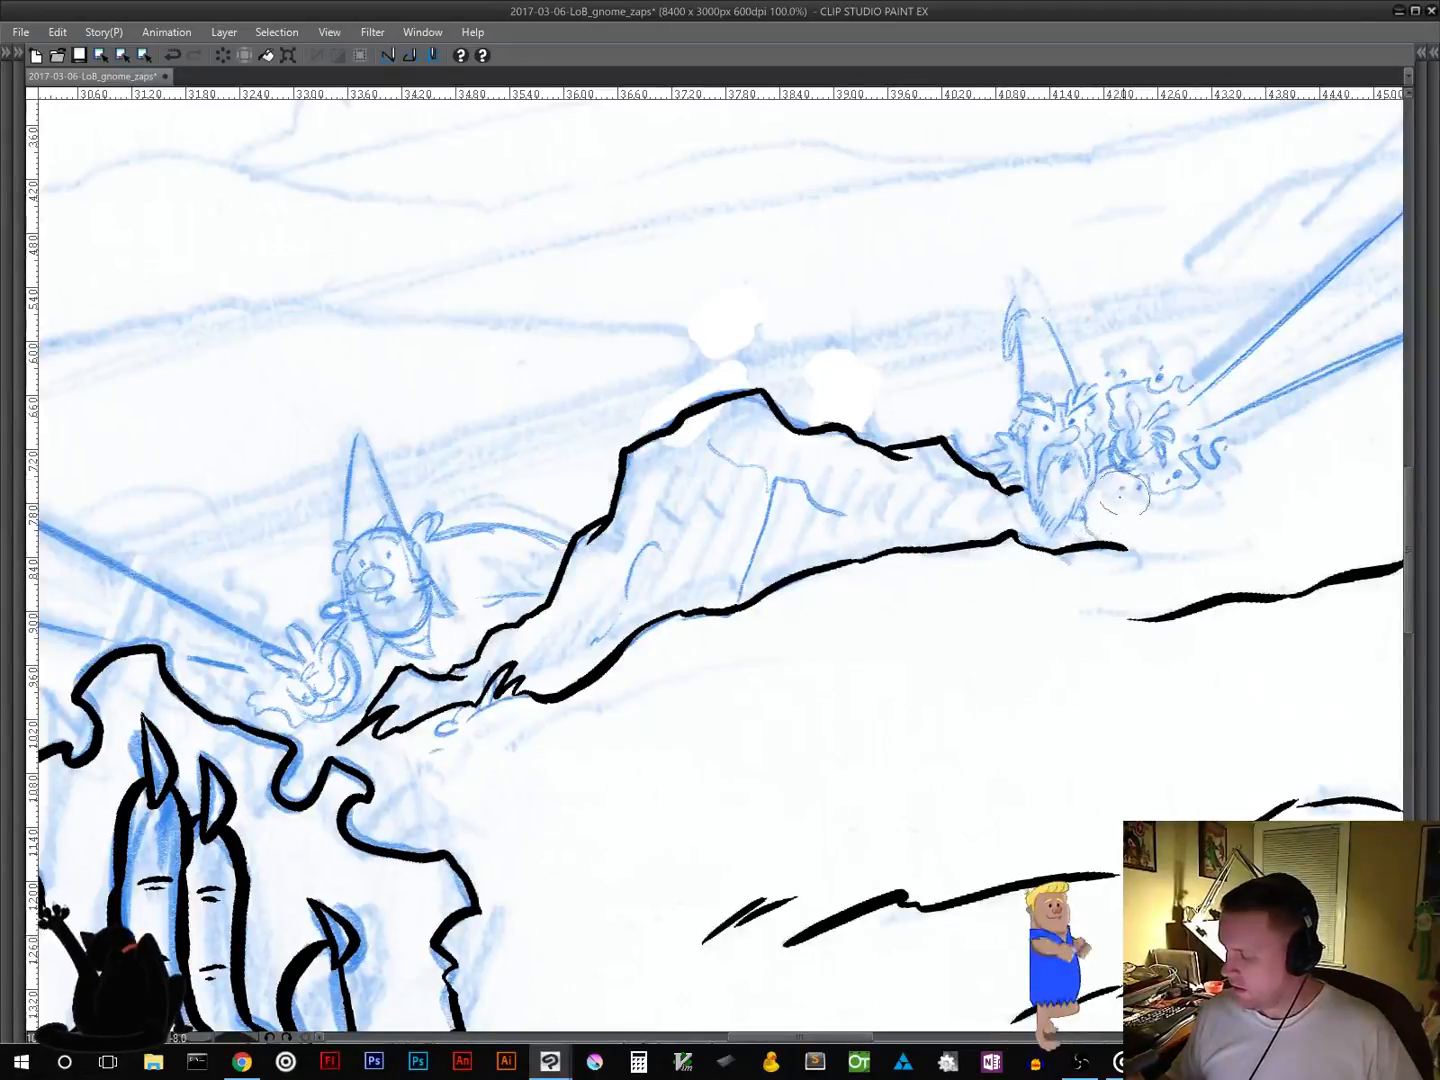
Step: Ink the hill's short end slope beside the bearded gnome, plus the crease lines and small dashes on its rocky face
{"action": "left_click_drag", "start_coordinate": [1078, 513], "coordinate": [1122, 548]}
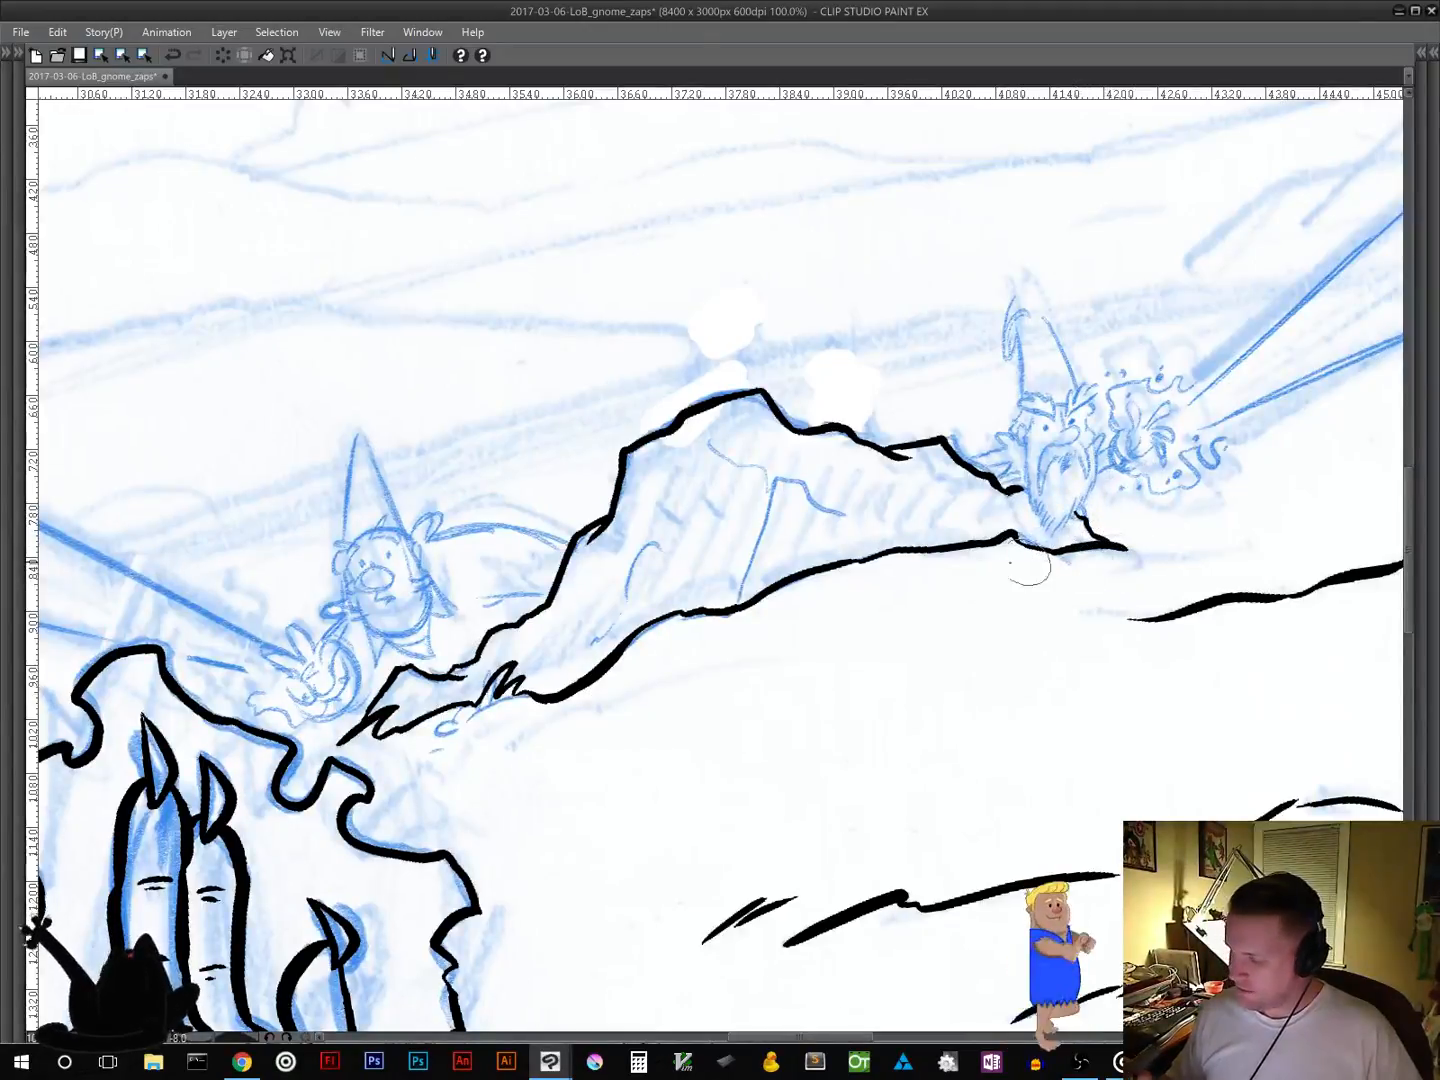
{"action": "mouse_move", "coordinate": [845, 512]}
{"action": "left_mouse_down"}
{"action": "mouse_move", "coordinate": [779, 482]}
{"action": "mouse_move", "coordinate": [731, 584]}
{"action": "mouse_move", "coordinate": [639, 557]}
{"action": "mouse_move", "coordinate": [621, 612]}
{"action": "mouse_move", "coordinate": [549, 651]}
{"action": "left_mouse_up"}
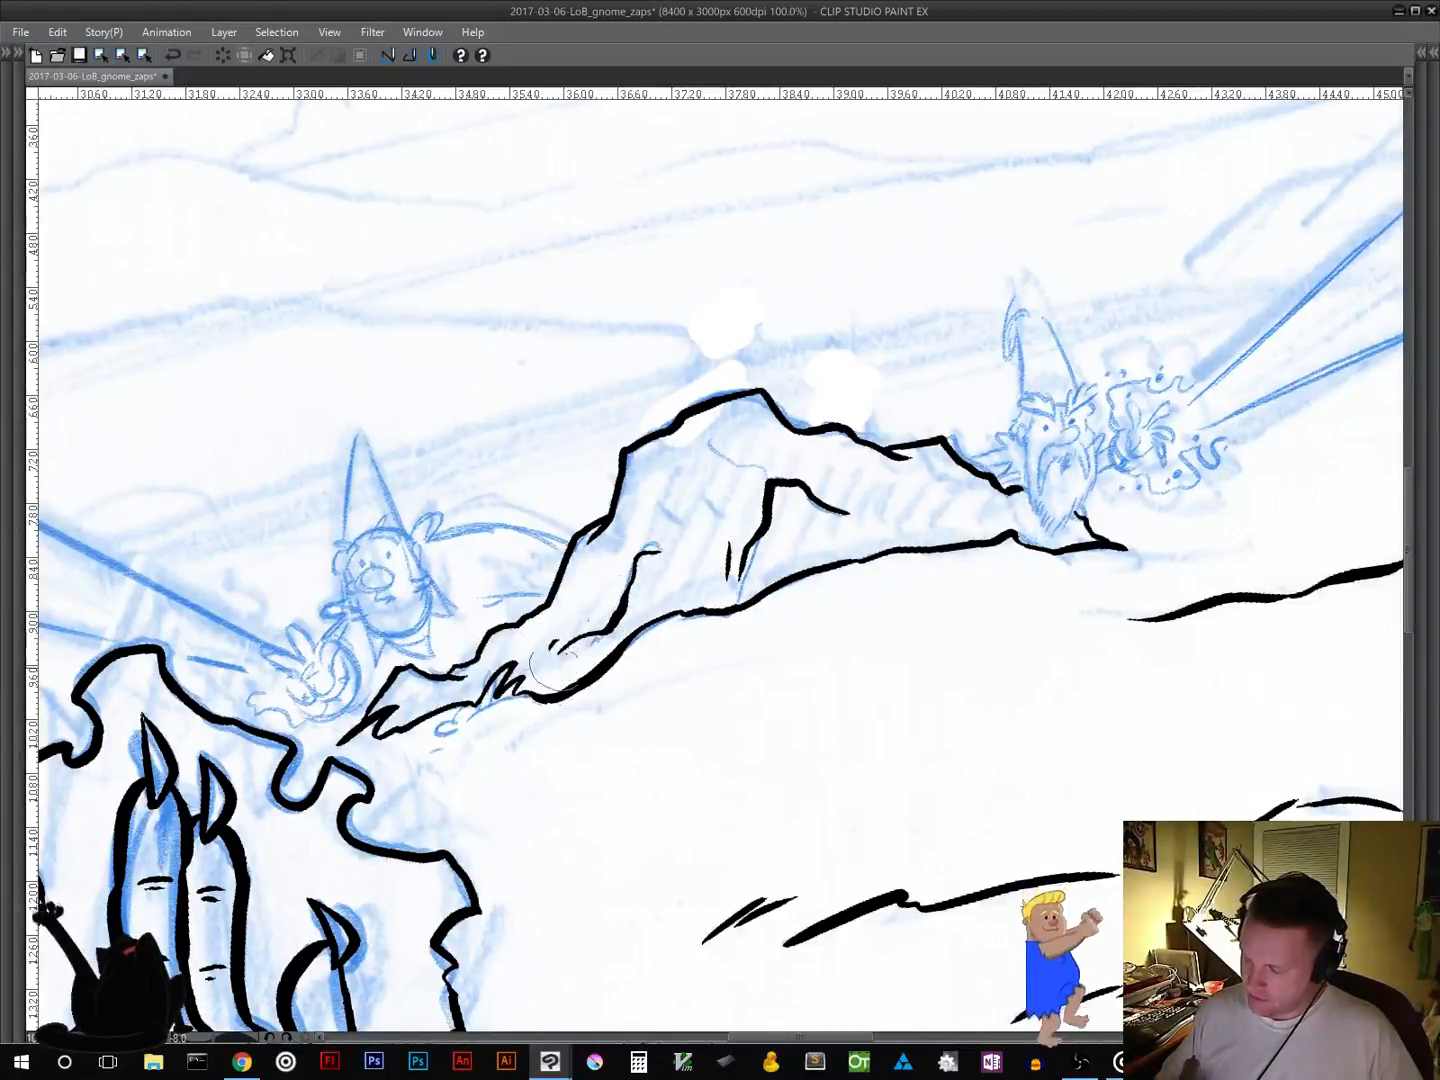
{"action": "left_click_drag", "start_coordinate": [639, 463], "coordinate": [661, 469]}
{"action": "left_click", "coordinate": [680, 470]}
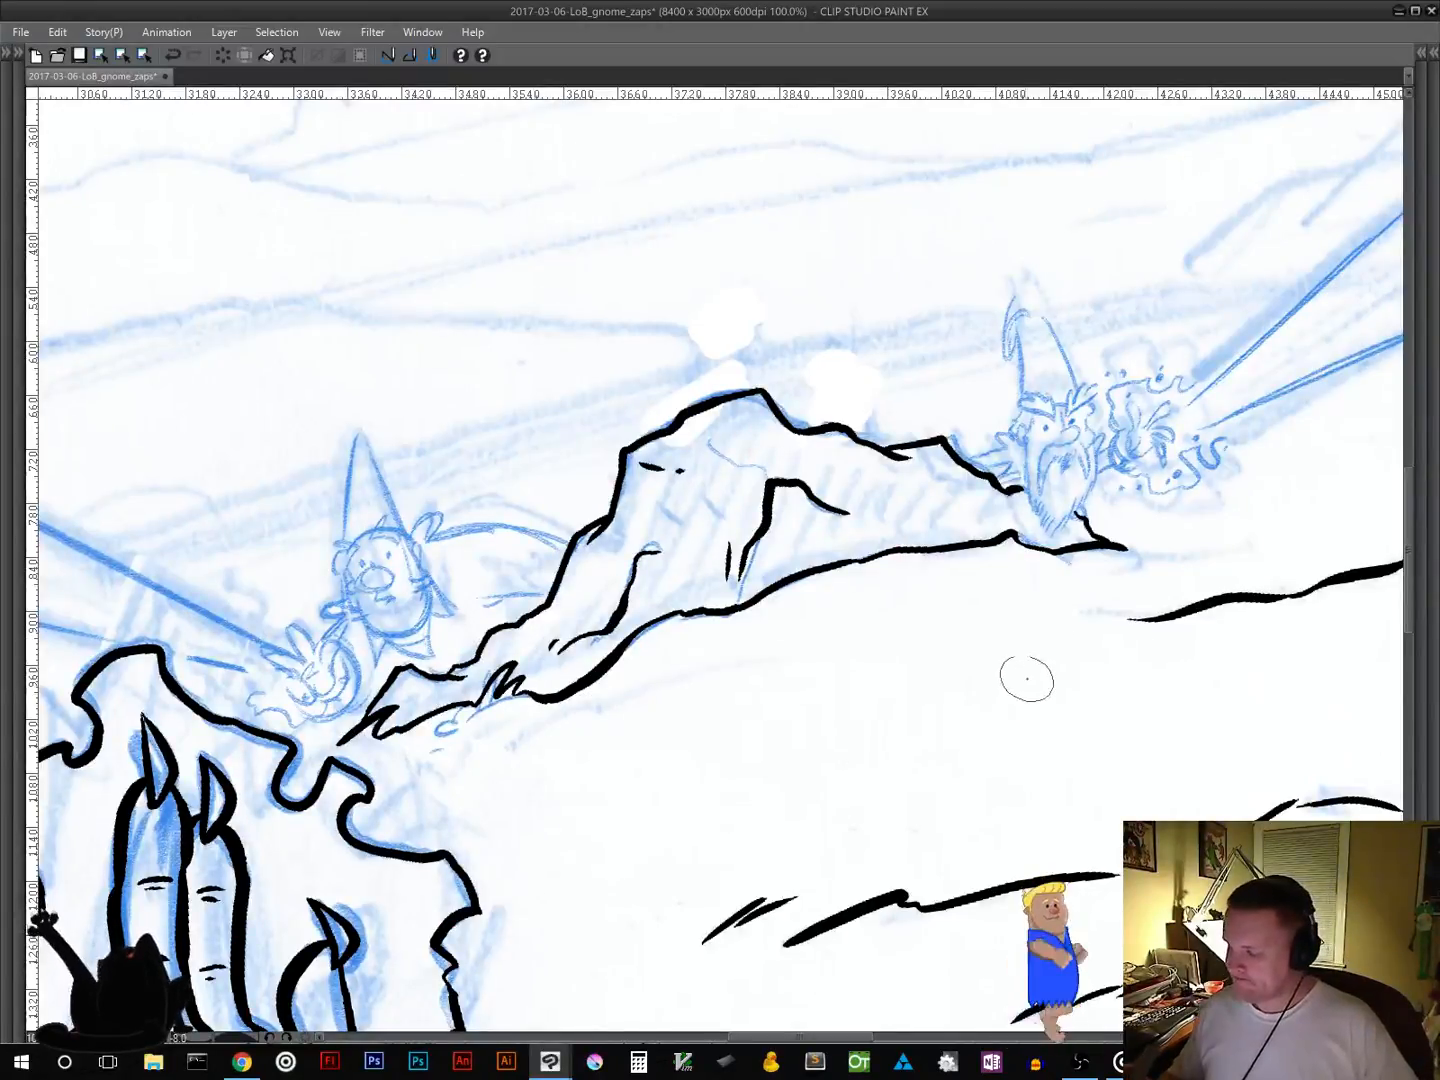
Step: Ink a row of short slanted grass strokes on the slope just below the hill's base line
{"action": "left_click_drag", "start_coordinate": [1023, 688], "coordinate": [932, 595]}
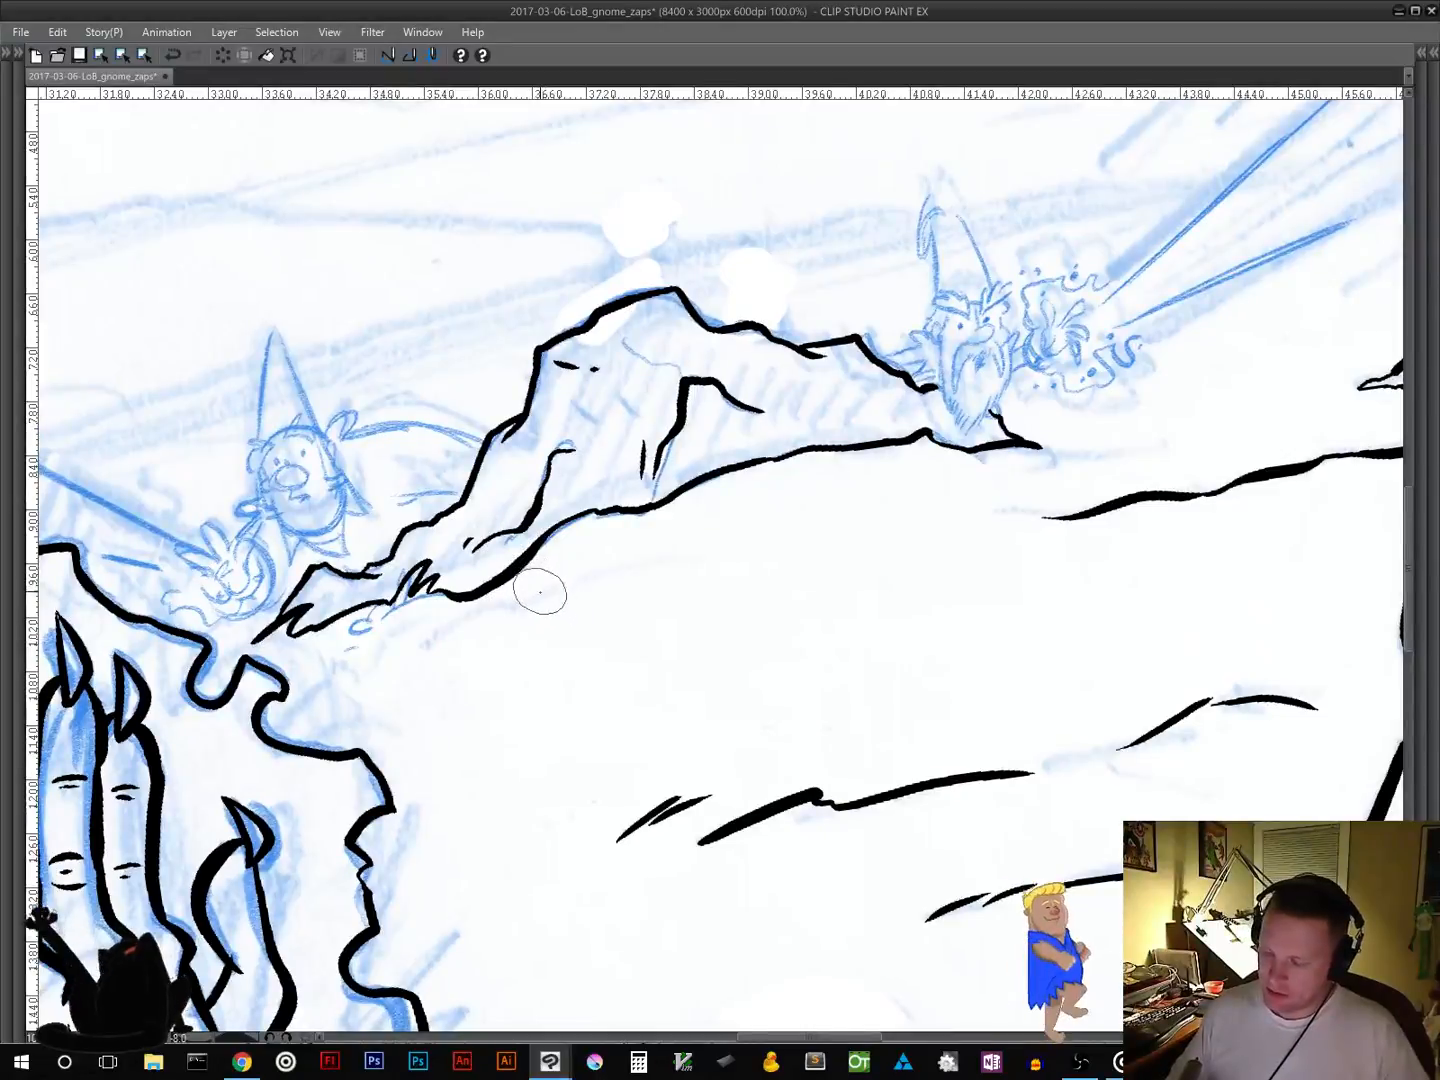
{"action": "left_click_drag", "start_coordinate": [545, 589], "coordinate": [563, 566]}
{"action": "left_click_drag", "start_coordinate": [558, 585], "coordinate": [598, 562]}
{"action": "left_click_drag", "start_coordinate": [588, 578], "coordinate": [645, 557]}
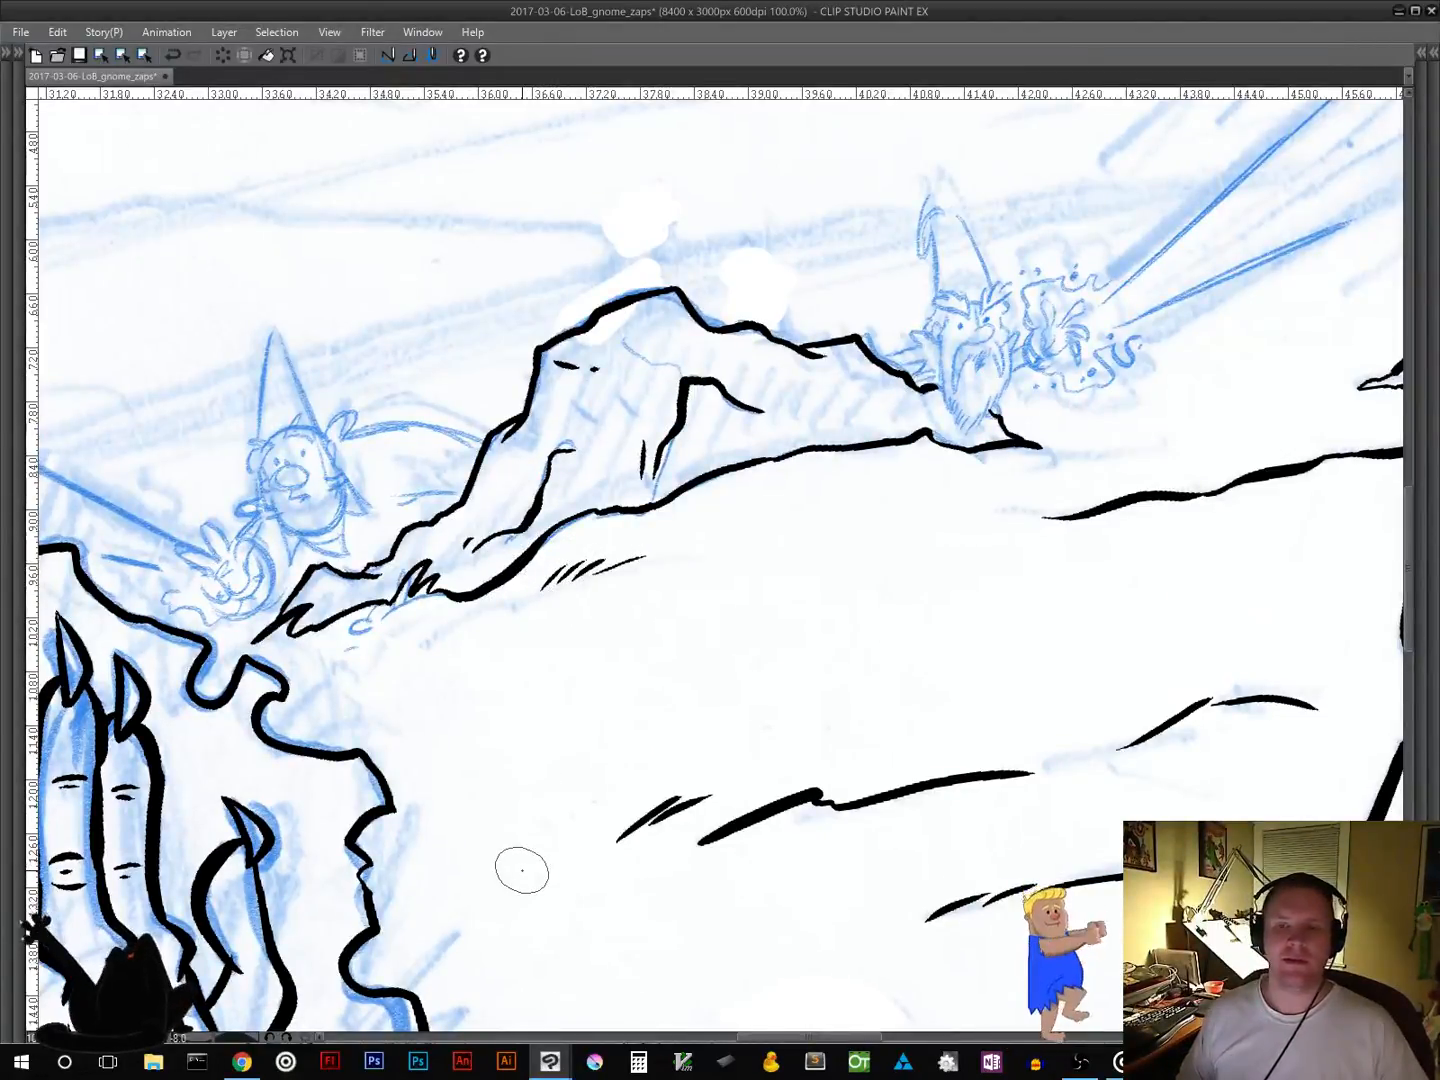
Step: Ink the low ledge between the small floppy-eared gnome and the hill, redoing its curved top line with a hooked end
{"action": "left_click_drag", "start_coordinate": [827, 547], "coordinate": [1051, 671]}
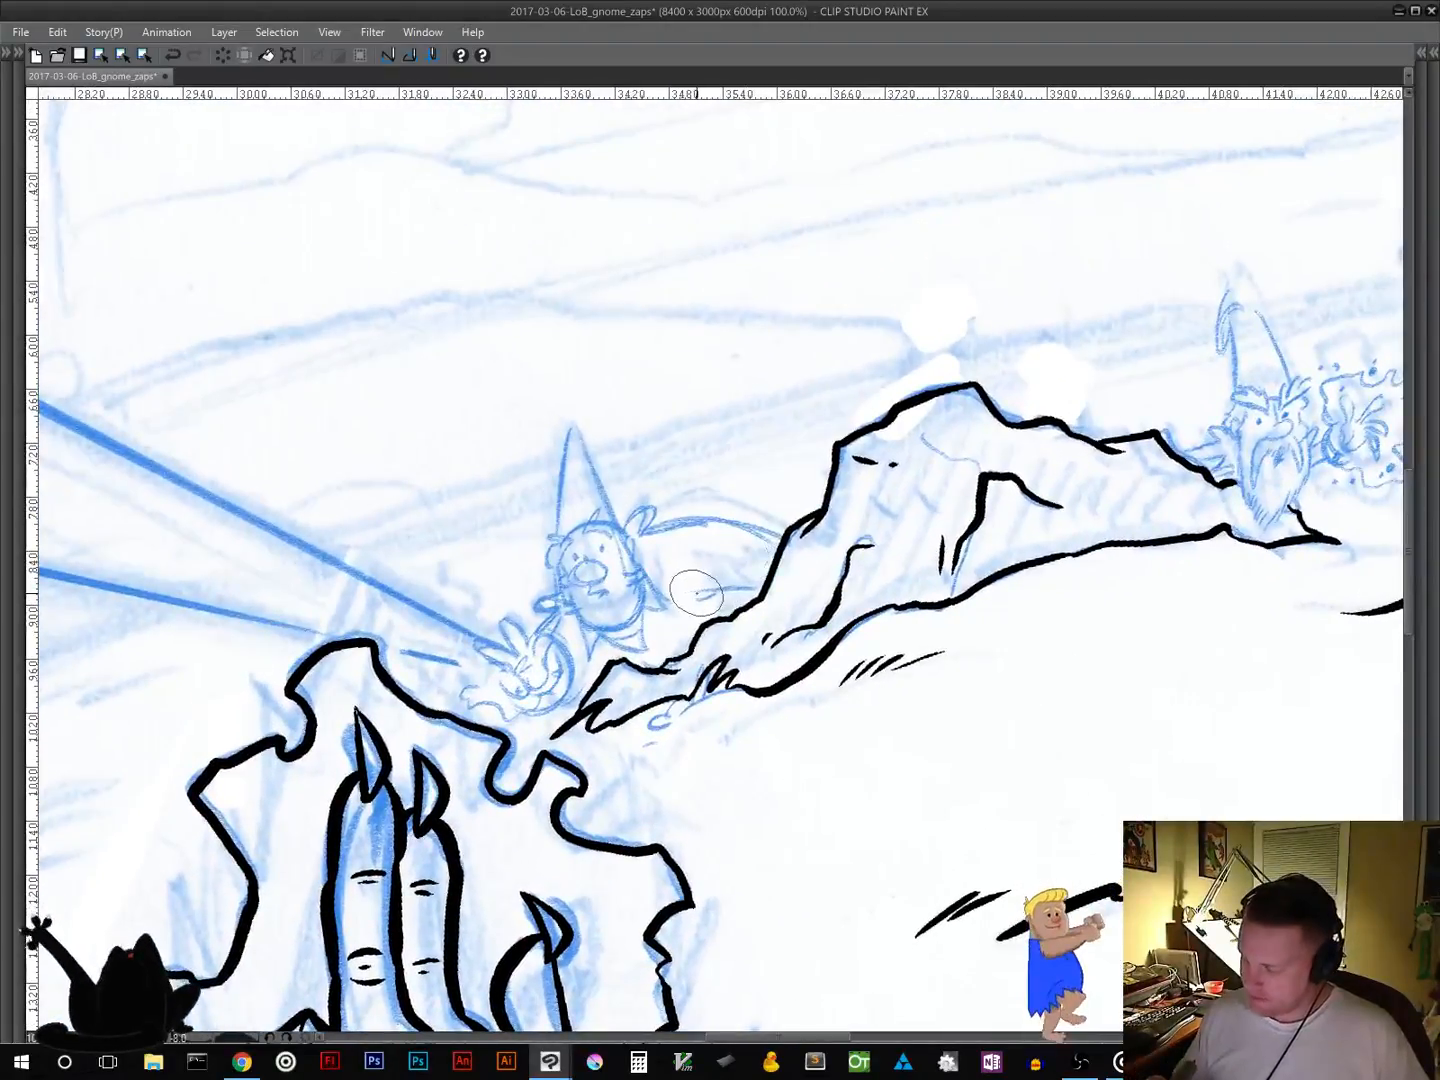
{"action": "mouse_move", "coordinate": [699, 592]}
{"action": "left_mouse_down"}
{"action": "mouse_move", "coordinate": [769, 592]}
{"action": "mouse_move", "coordinate": [709, 597]}
{"action": "left_mouse_up"}
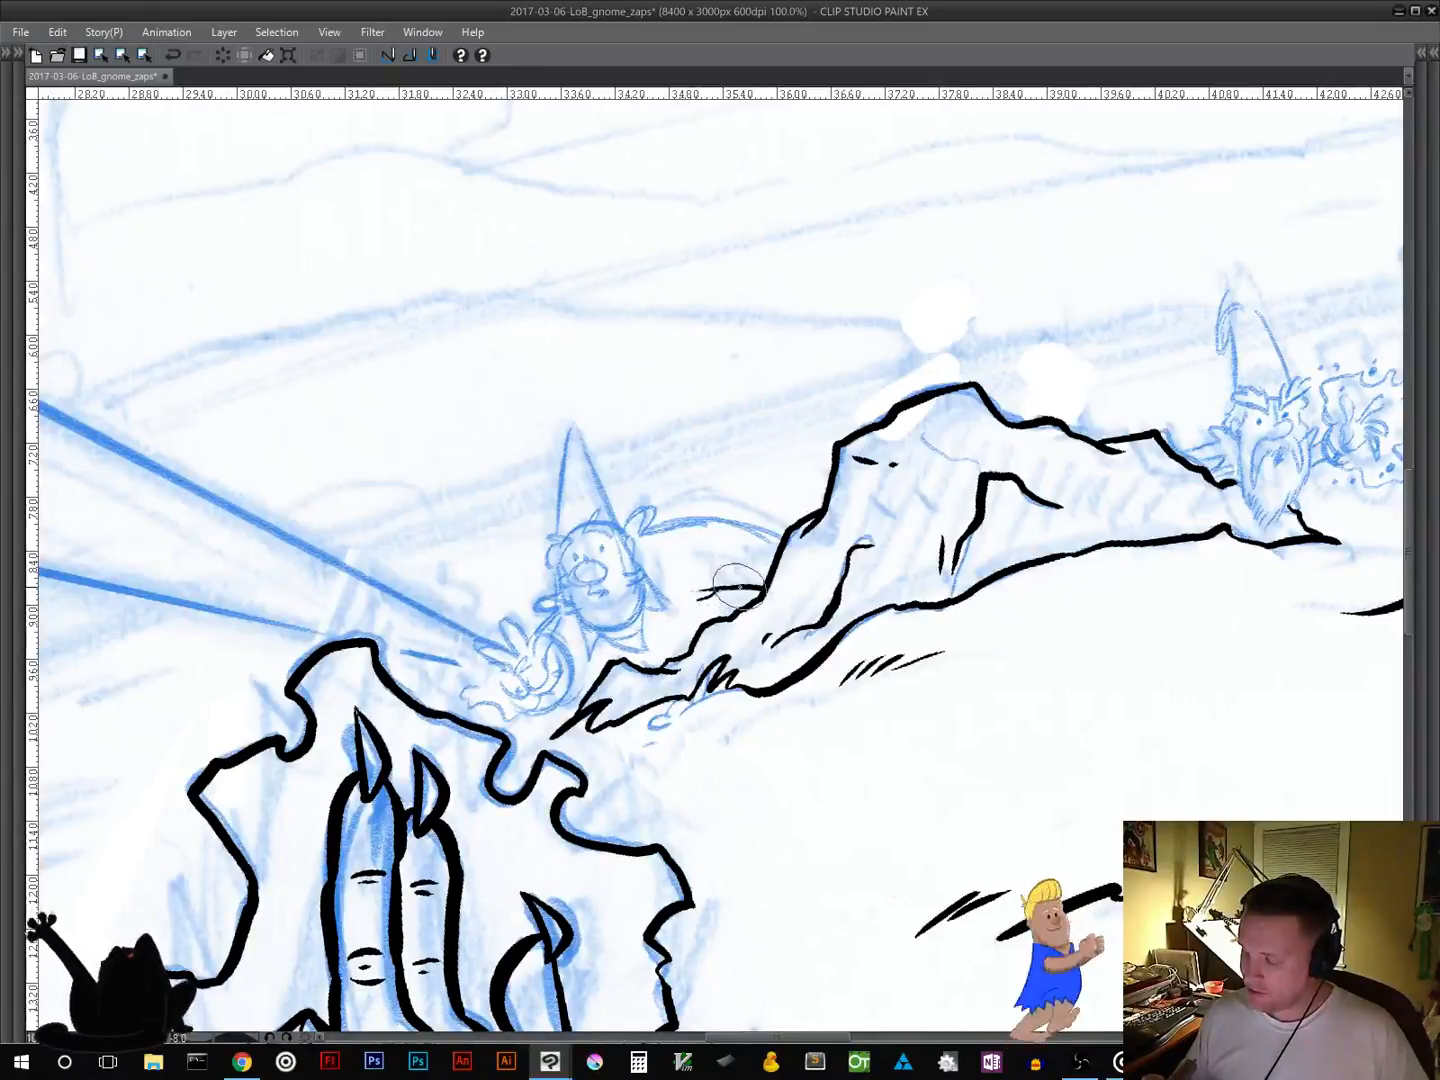
{"action": "left_click_drag", "start_coordinate": [779, 538], "coordinate": [648, 533]}
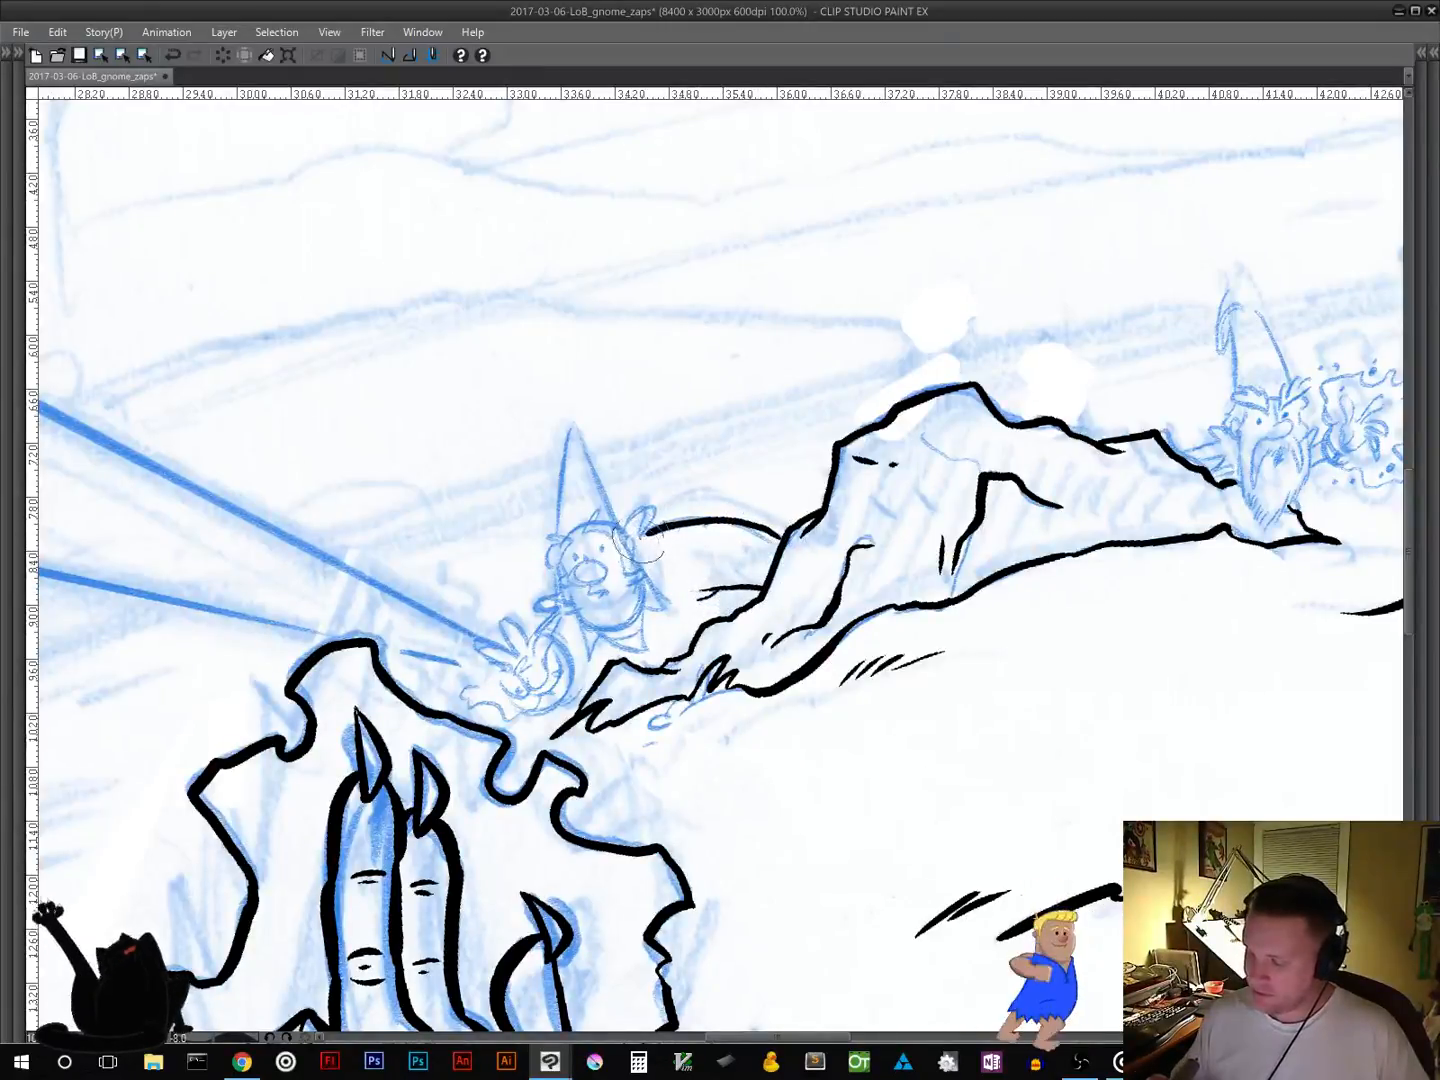
{"action": "key", "text": "ctrl+z"}
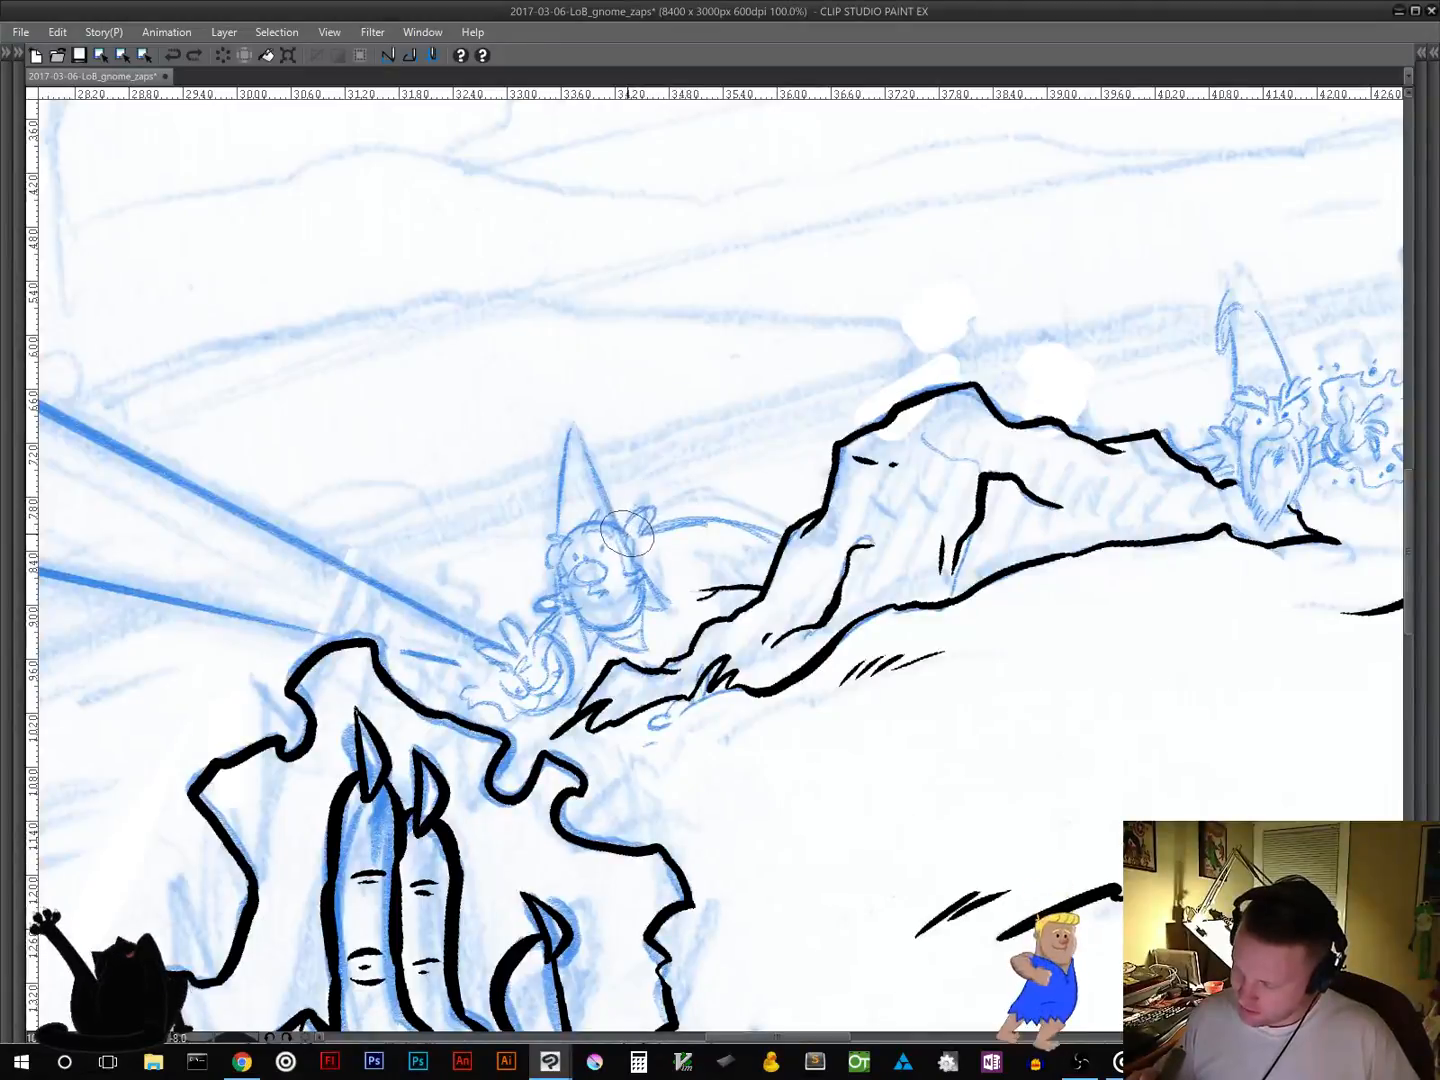
{"action": "mouse_move", "coordinate": [629, 528]}
{"action": "left_mouse_down"}
{"action": "mouse_move", "coordinate": [712, 518]}
{"action": "mouse_move", "coordinate": [782, 536]}
{"action": "left_mouse_up"}
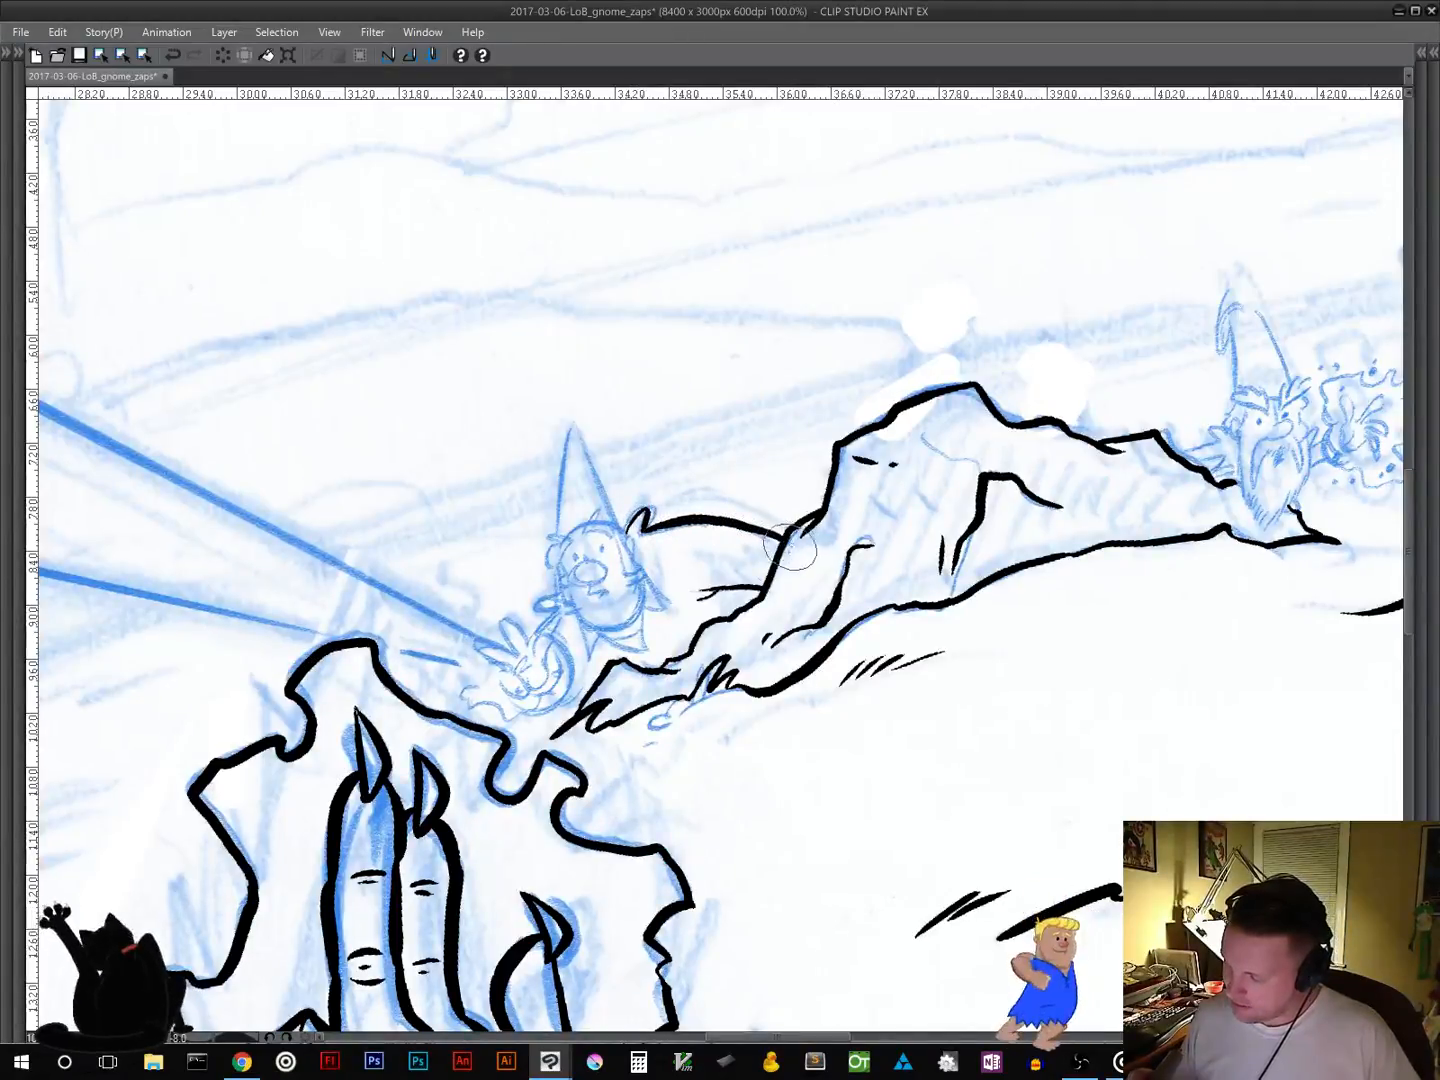
Step: Ink a small pebble and a few short ground marks at the foot of the hill, above the hand's aura
{"action": "left_click_drag", "start_coordinate": [781, 829], "coordinate": [838, 688]}
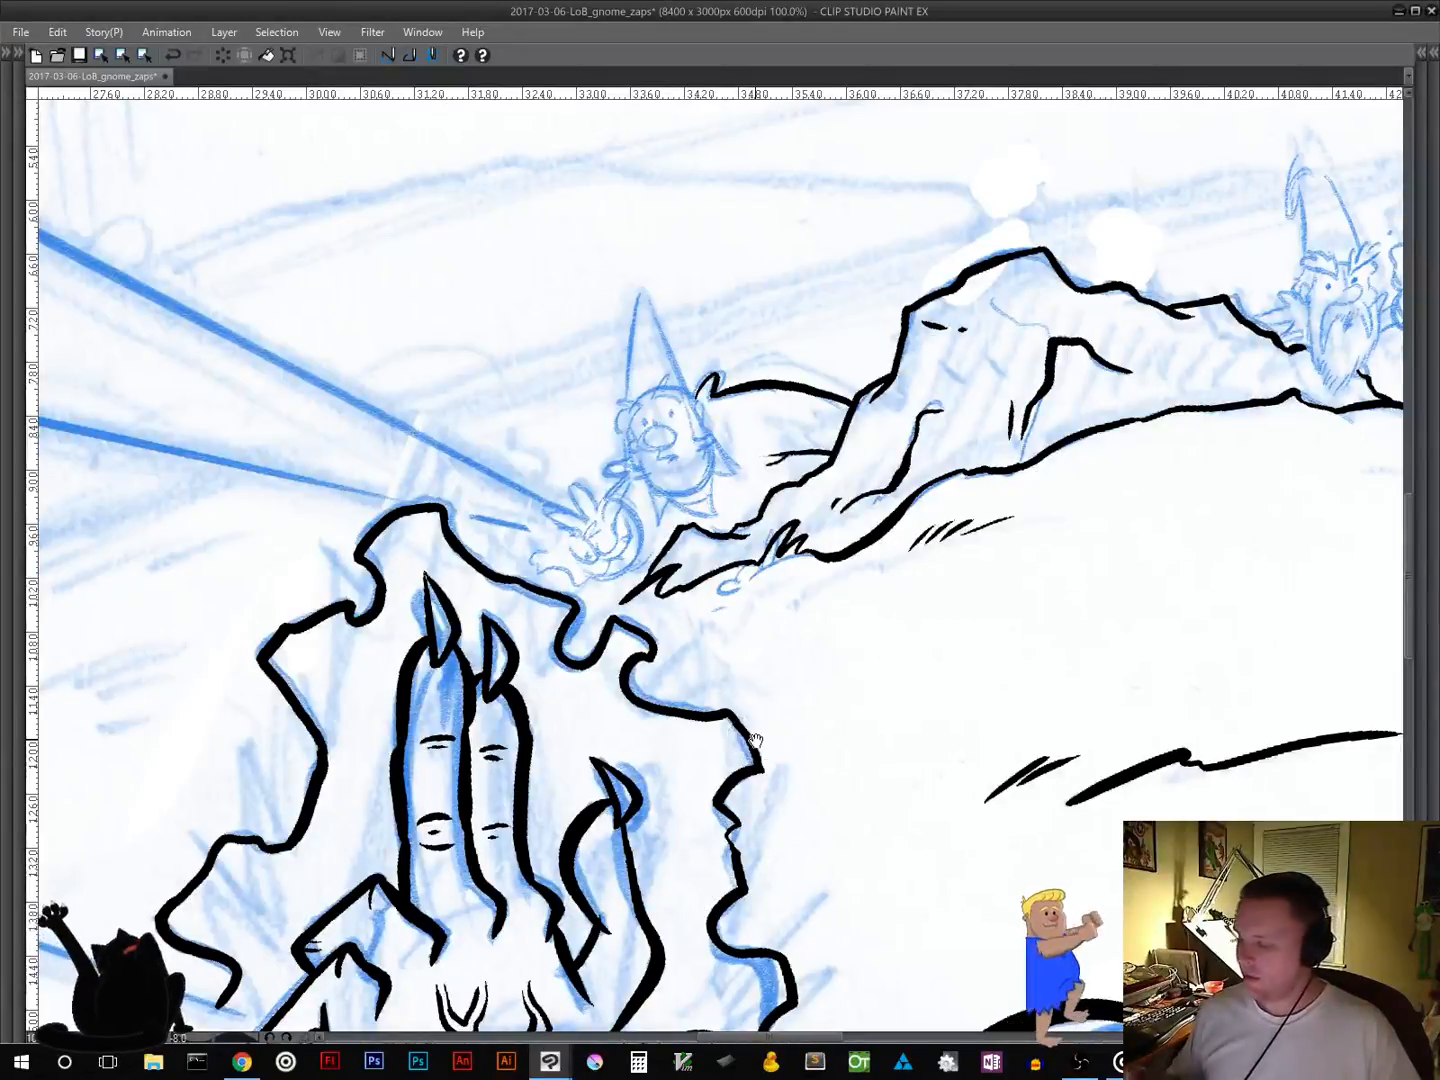
{"action": "mouse_move", "coordinate": [1020, 637]}
{"action": "left_mouse_down"}
{"action": "mouse_move", "coordinate": [844, 750]}
{"action": "mouse_move", "coordinate": [844, 608]}
{"action": "left_mouse_up"}
{"action": "mouse_move", "coordinate": [732, 568]}
{"action": "left_mouse_down"}
{"action": "mouse_move", "coordinate": [752, 560]}
{"action": "mouse_move", "coordinate": [724, 625]}
{"action": "left_mouse_up"}
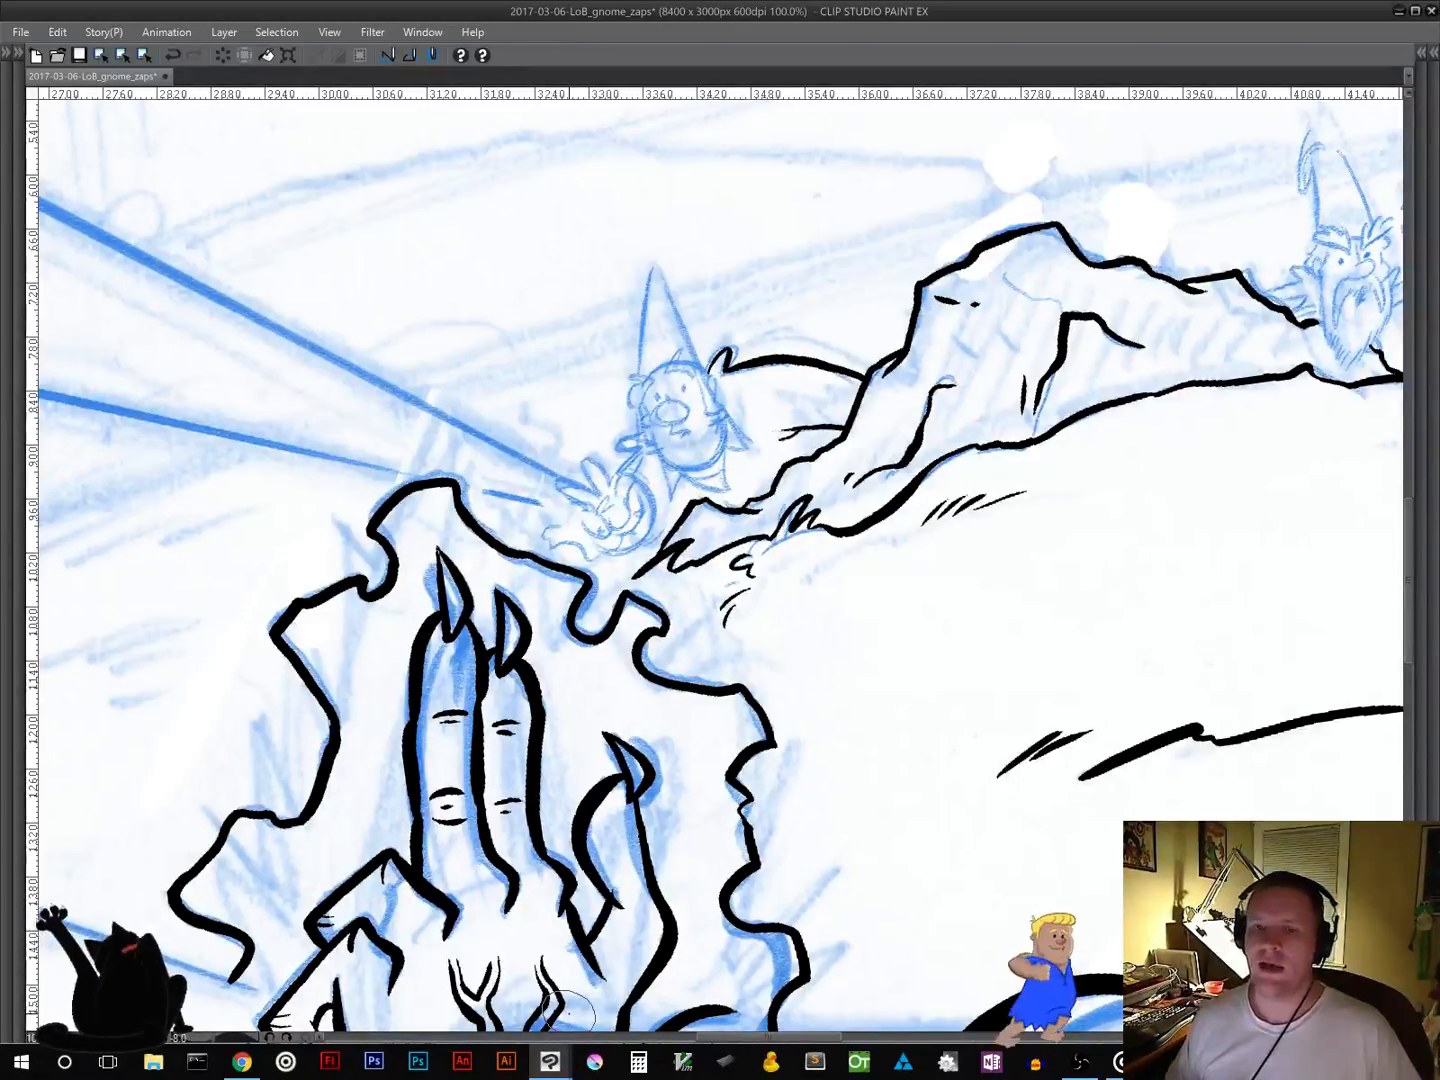
{"action": "left_click_drag", "start_coordinate": [696, 770], "coordinate": [1162, 349]}
{"action": "left_click_drag", "start_coordinate": [519, 835], "coordinate": [1097, 511]}
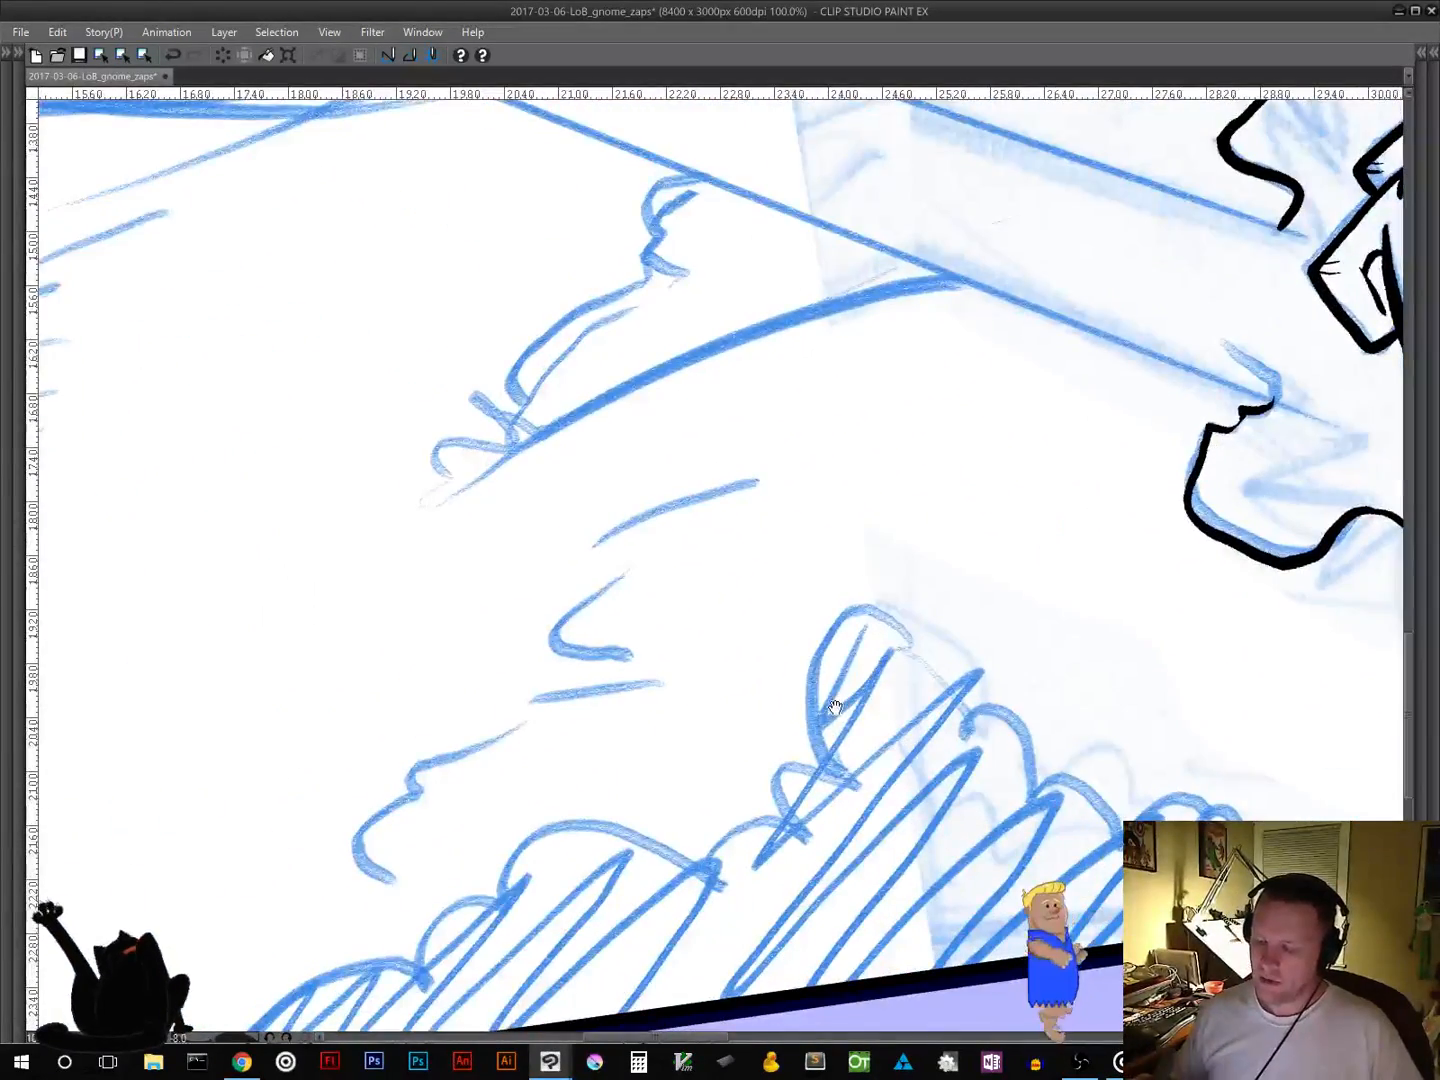
{"action": "left_click_drag", "start_coordinate": [822, 710], "coordinate": [902, 562]}
{"action": "left_click_drag", "start_coordinate": [832, 676], "coordinate": [830, 773]}
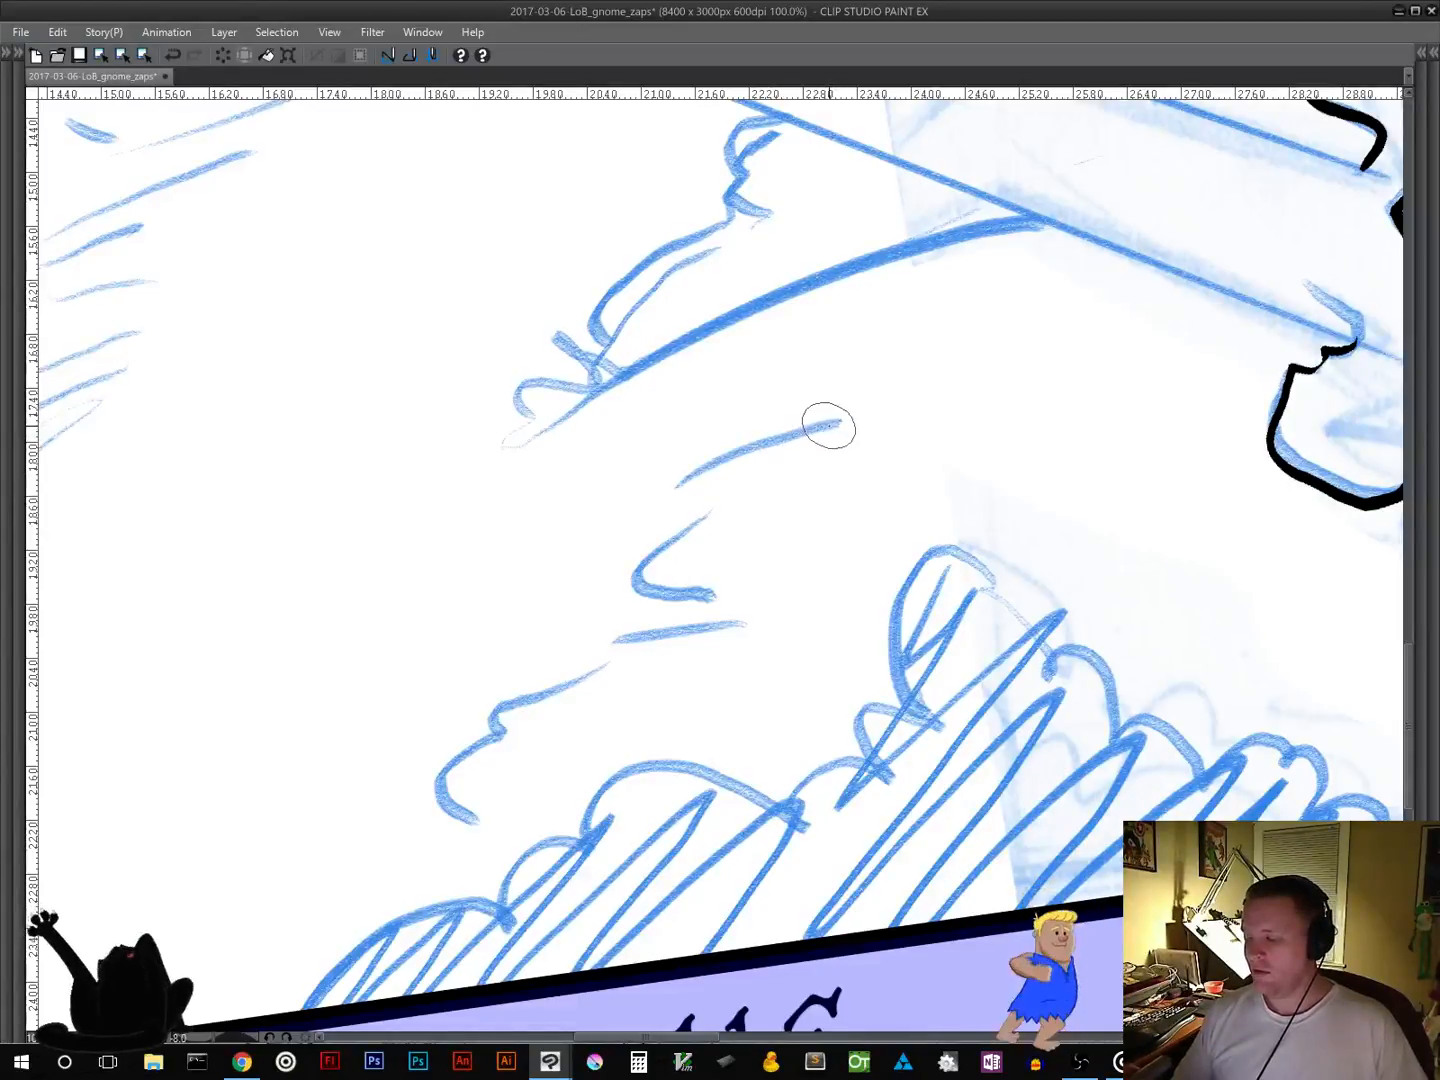
{"action": "mouse_move", "coordinate": [834, 424]}
{"action": "left_mouse_down"}
{"action": "mouse_move", "coordinate": [683, 486]}
{"action": "mouse_move", "coordinate": [702, 471]}
{"action": "mouse_move", "coordinate": [683, 485]}
{"action": "mouse_move", "coordinate": [713, 494]}
{"action": "mouse_move", "coordinate": [681, 514]}
{"action": "left_mouse_up"}
{"action": "key", "text": "ctrl+z"}
{"action": "key", "text": "ctrl+z"}
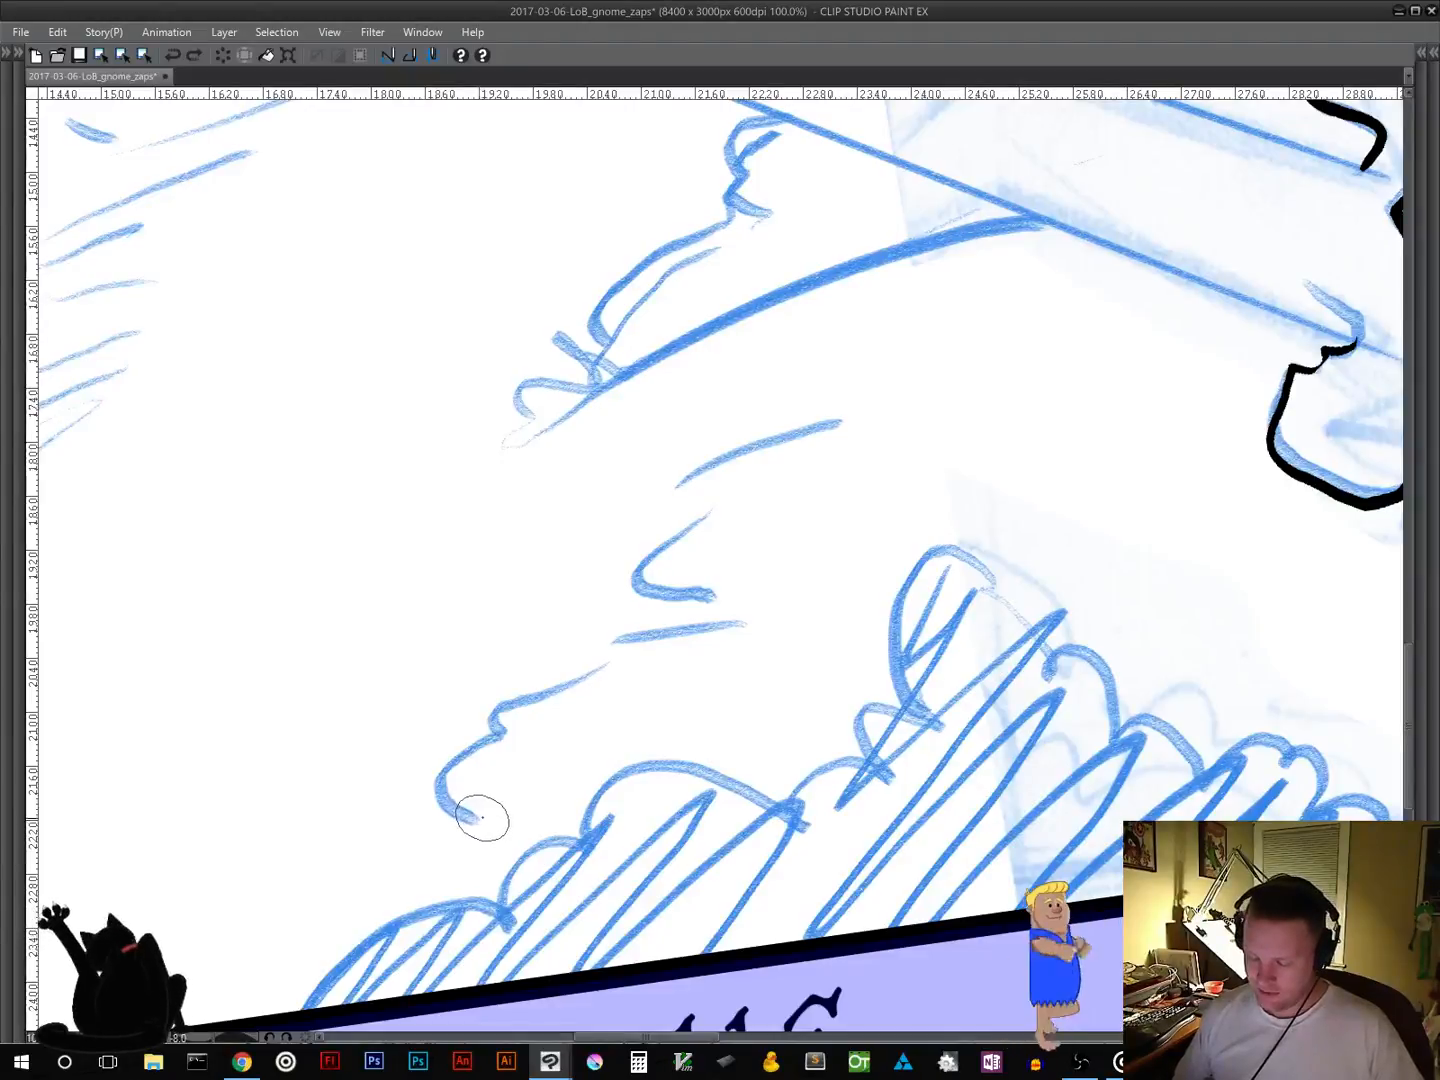
Step: Ink the notched ground contour above the foreground bushes and a stack of short tapering strokes continuing up the slope
{"action": "mouse_move", "coordinate": [478, 818]}
{"action": "left_mouse_down"}
{"action": "mouse_move", "coordinate": [446, 769]}
{"action": "mouse_move", "coordinate": [507, 729]}
{"action": "mouse_move", "coordinate": [520, 691]}
{"action": "mouse_move", "coordinate": [623, 670]}
{"action": "left_mouse_up"}
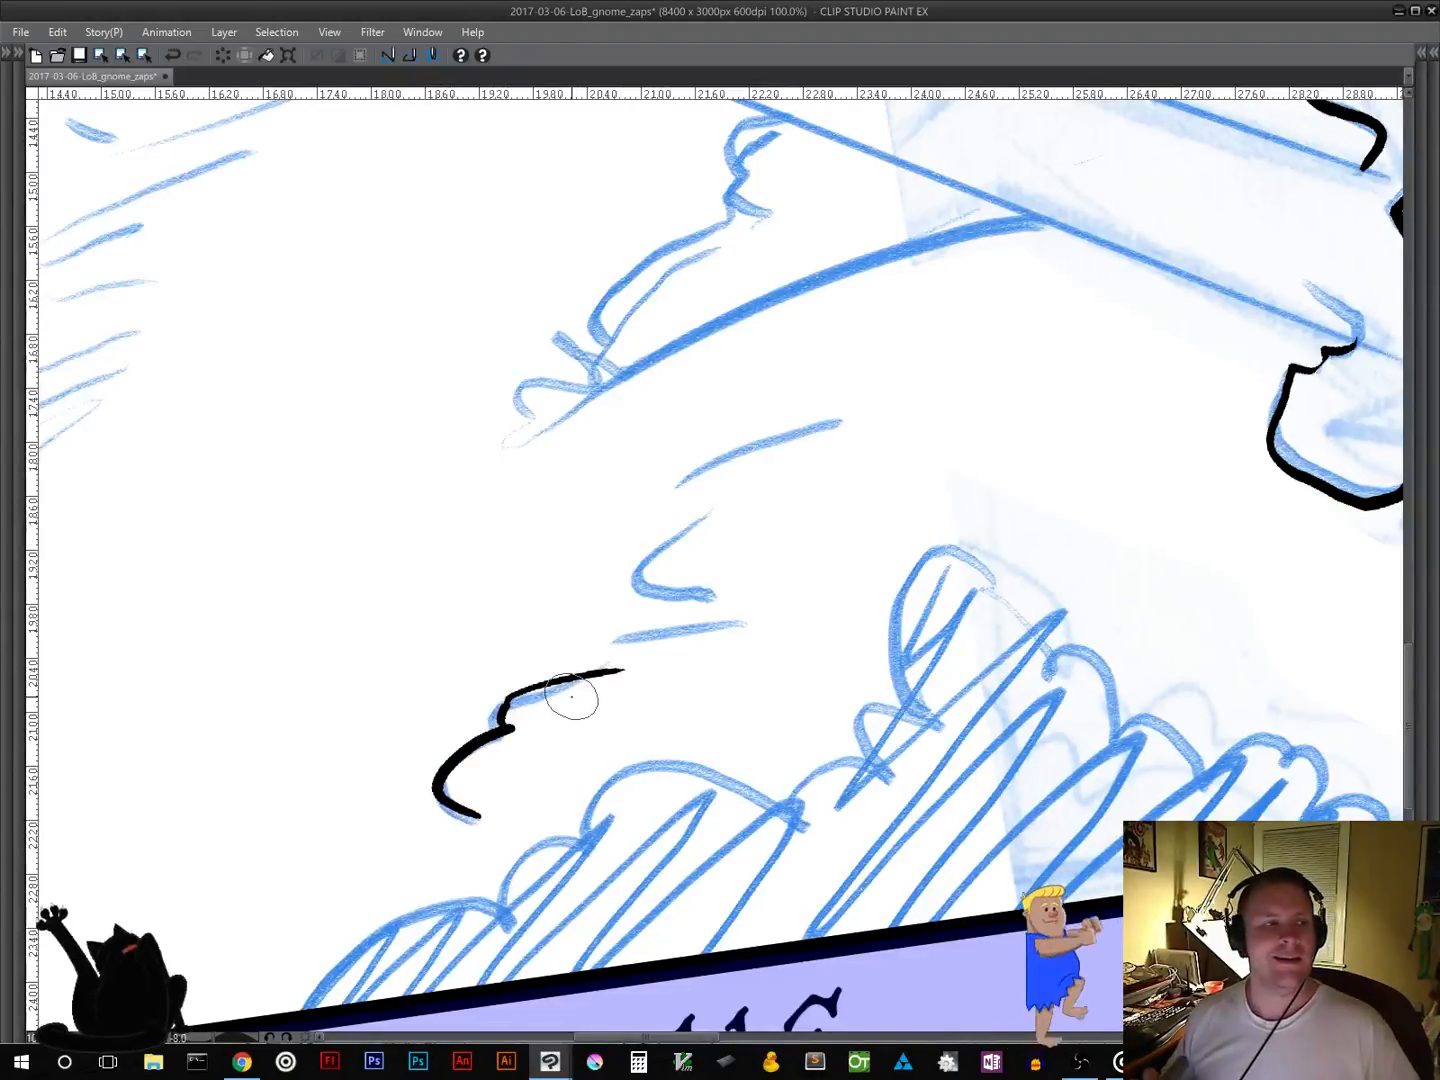
{"action": "mouse_move", "coordinate": [612, 636]}
{"action": "left_mouse_down"}
{"action": "mouse_move", "coordinate": [700, 530]}
{"action": "mouse_move", "coordinate": [770, 510]}
{"action": "left_mouse_up"}
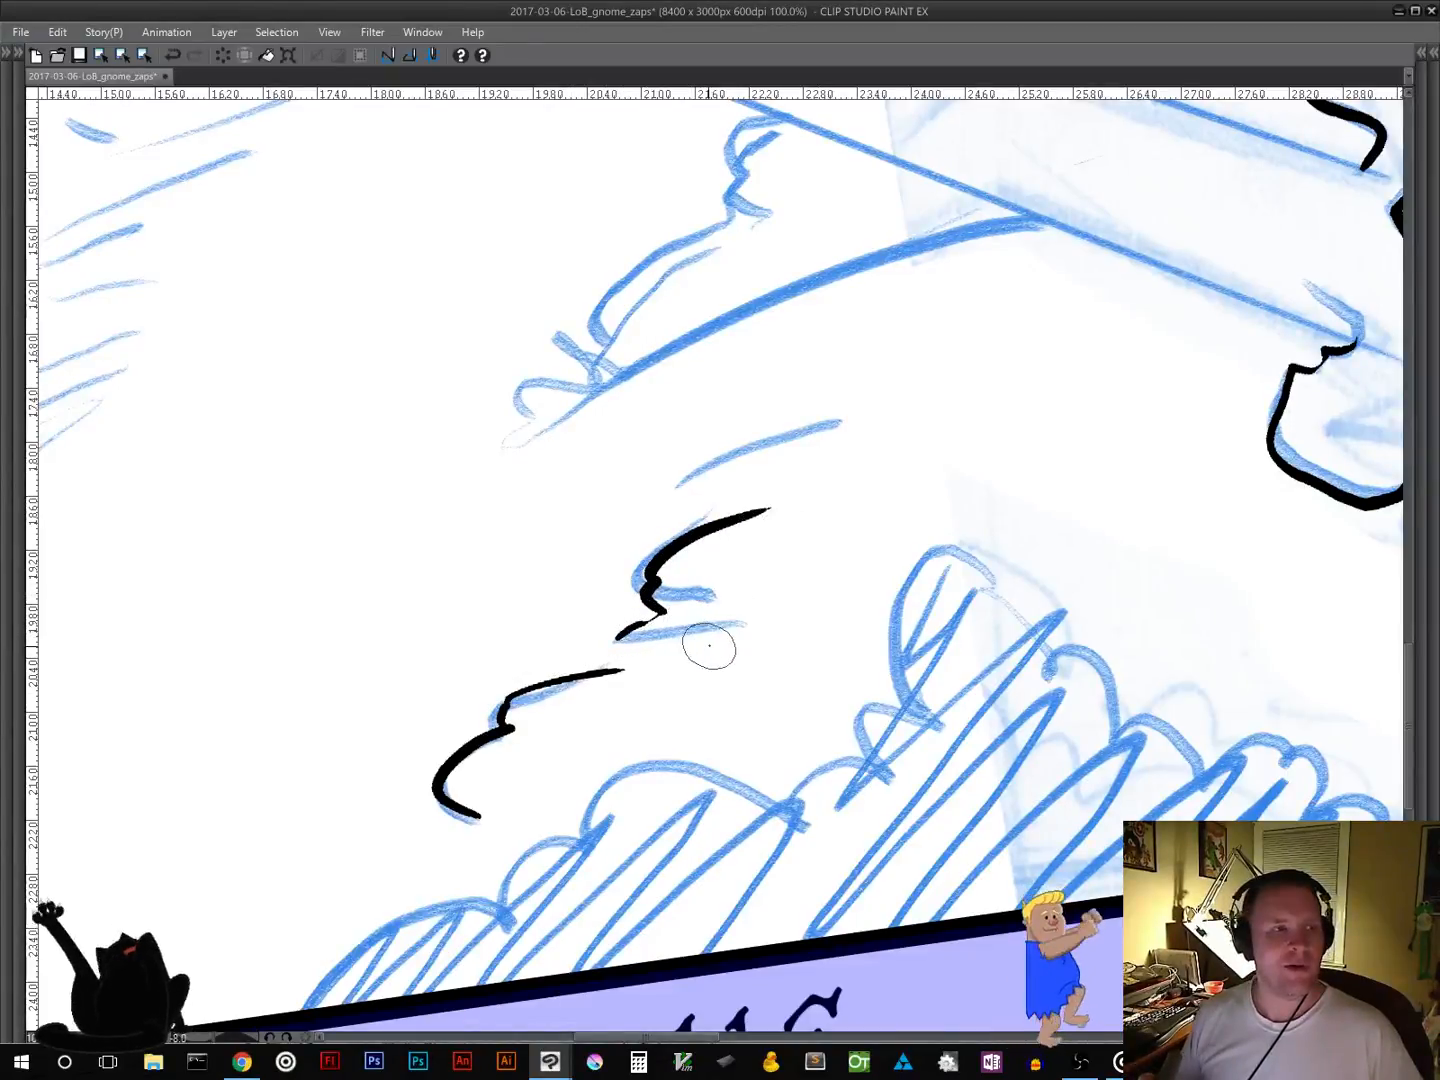
{"action": "key", "text": "ctrl+z"}
{"action": "mouse_move", "coordinate": [614, 640]}
{"action": "left_mouse_down"}
{"action": "mouse_move", "coordinate": [708, 601]}
{"action": "mouse_move", "coordinate": [763, 556]}
{"action": "left_mouse_up"}
{"action": "left_click_drag", "start_coordinate": [680, 592], "coordinate": [827, 515]}
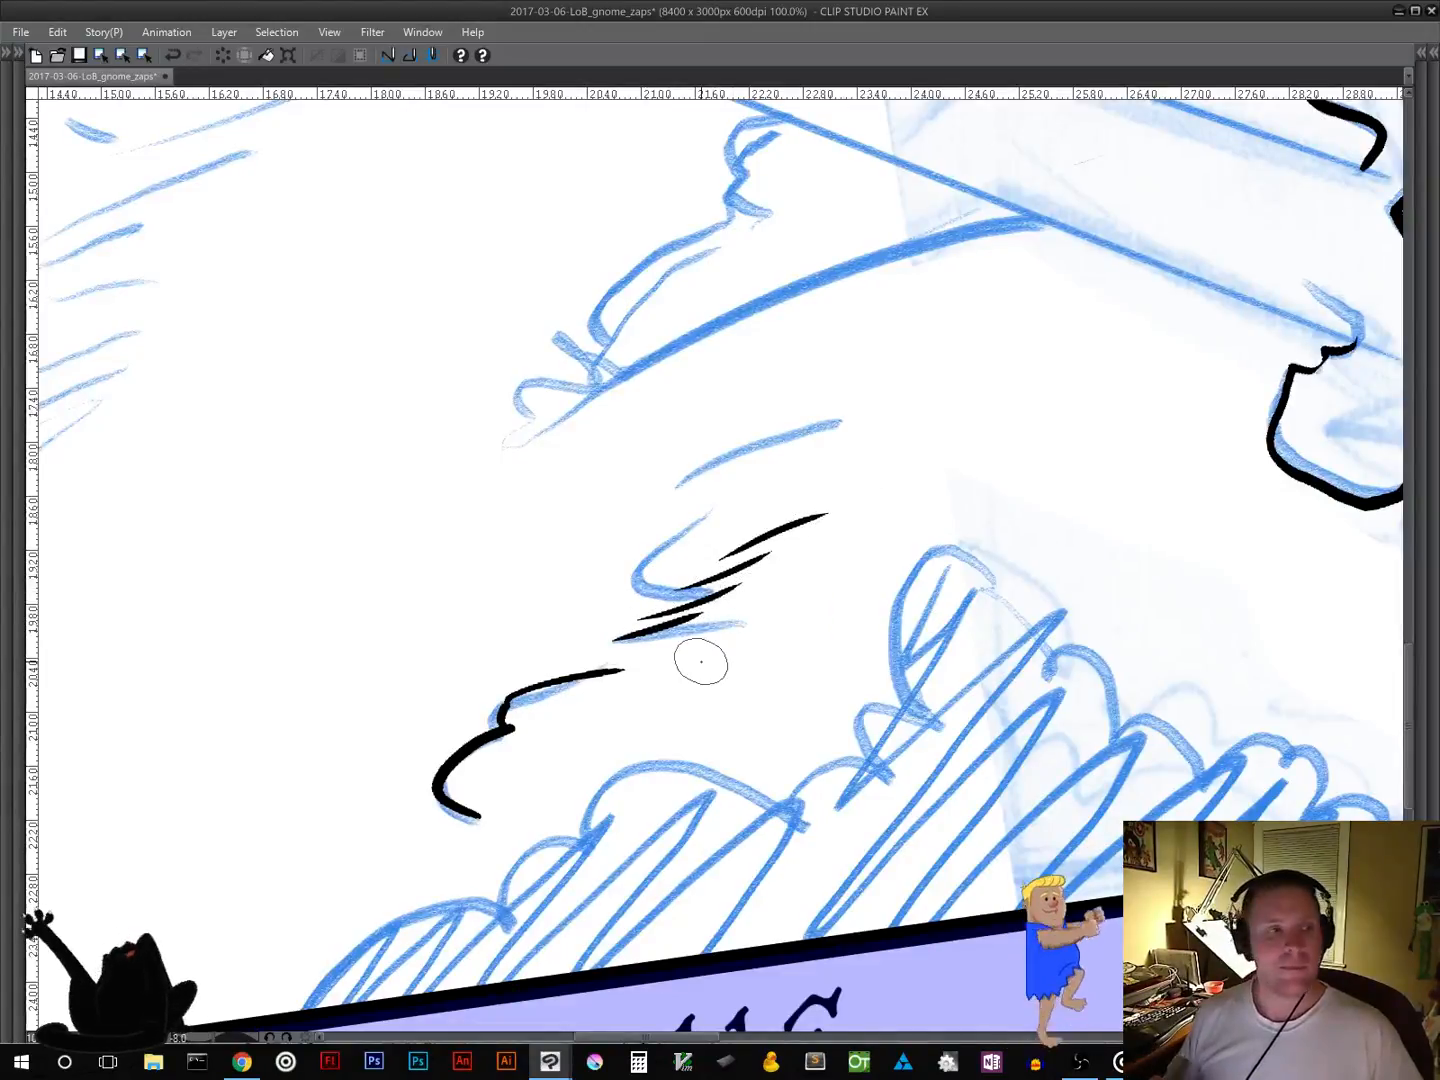
Step: Ink the rock mound under the magic beam with its notched base line and inner marks, plus a short curved contour above the beam
{"action": "left_click_drag", "start_coordinate": [880, 394], "coordinate": [789, 653]}
{"action": "mouse_move", "coordinate": [951, 481]}
{"action": "left_mouse_down"}
{"action": "mouse_move", "coordinate": [816, 484]}
{"action": "mouse_move", "coordinate": [815, 501]}
{"action": "mouse_move", "coordinate": [609, 581]}
{"action": "mouse_move", "coordinate": [484, 665]}
{"action": "mouse_move", "coordinate": [420, 718]}
{"action": "left_mouse_up"}
{"action": "left_click_drag", "start_coordinate": [488, 650], "coordinate": [566, 538]}
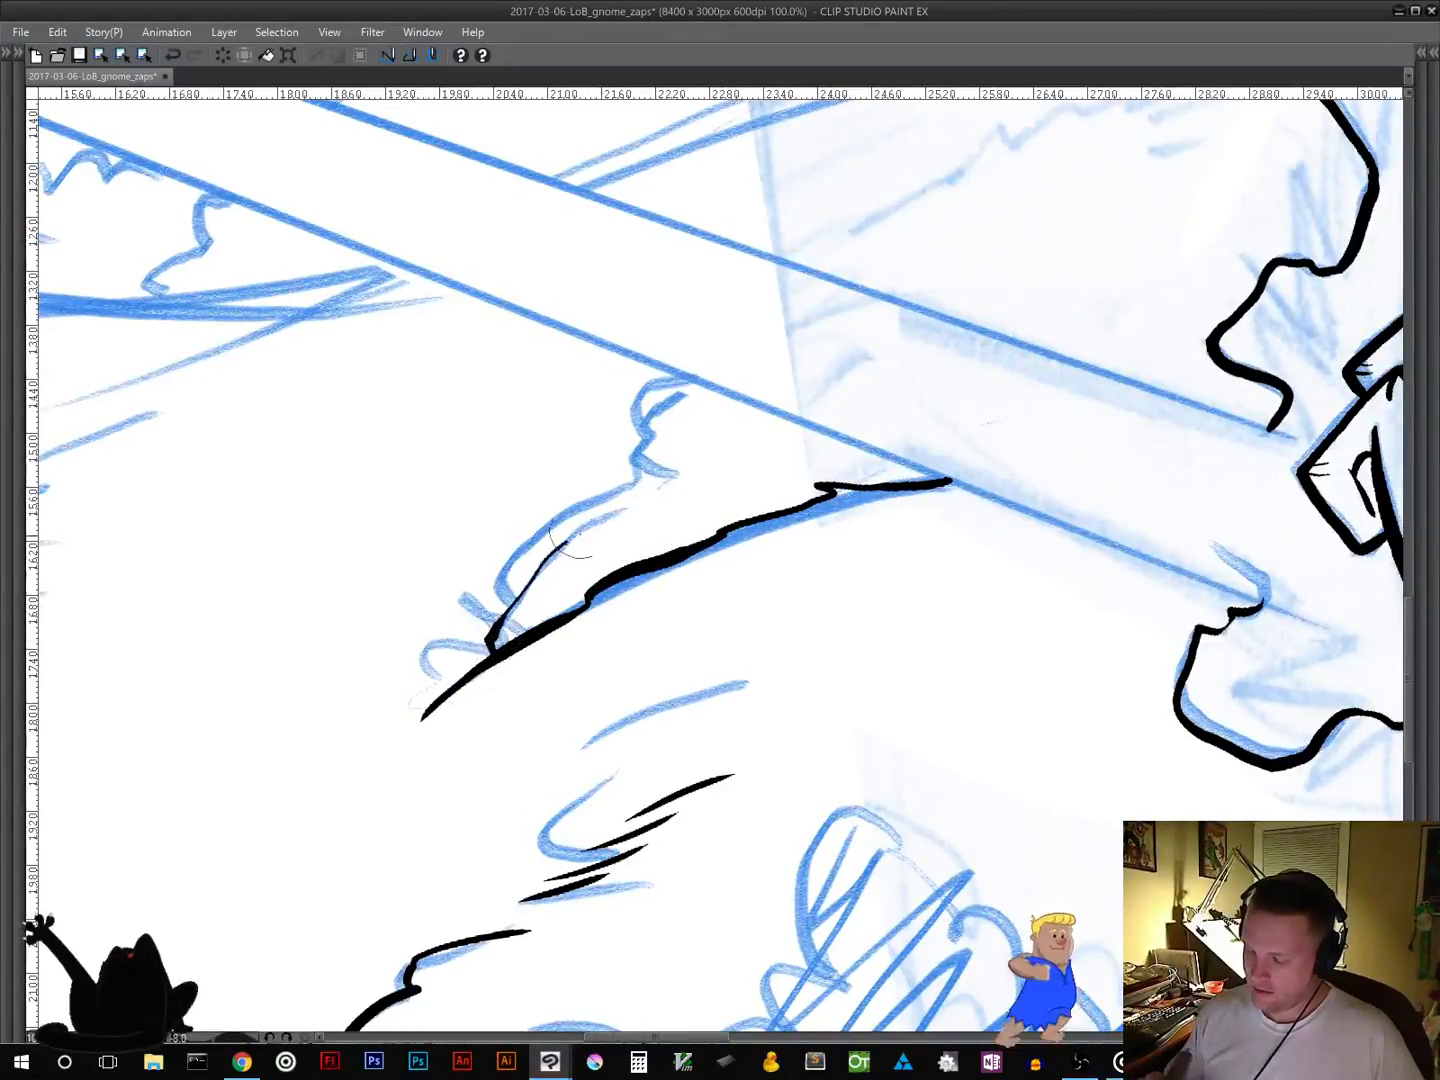
{"action": "mouse_move", "coordinate": [510, 604]}
{"action": "left_mouse_down"}
{"action": "mouse_move", "coordinate": [528, 543]}
{"action": "mouse_move", "coordinate": [674, 460]}
{"action": "mouse_move", "coordinate": [636, 486]}
{"action": "mouse_move", "coordinate": [642, 380]}
{"action": "mouse_move", "coordinate": [703, 375]}
{"action": "mouse_move", "coordinate": [717, 437]}
{"action": "left_mouse_up"}
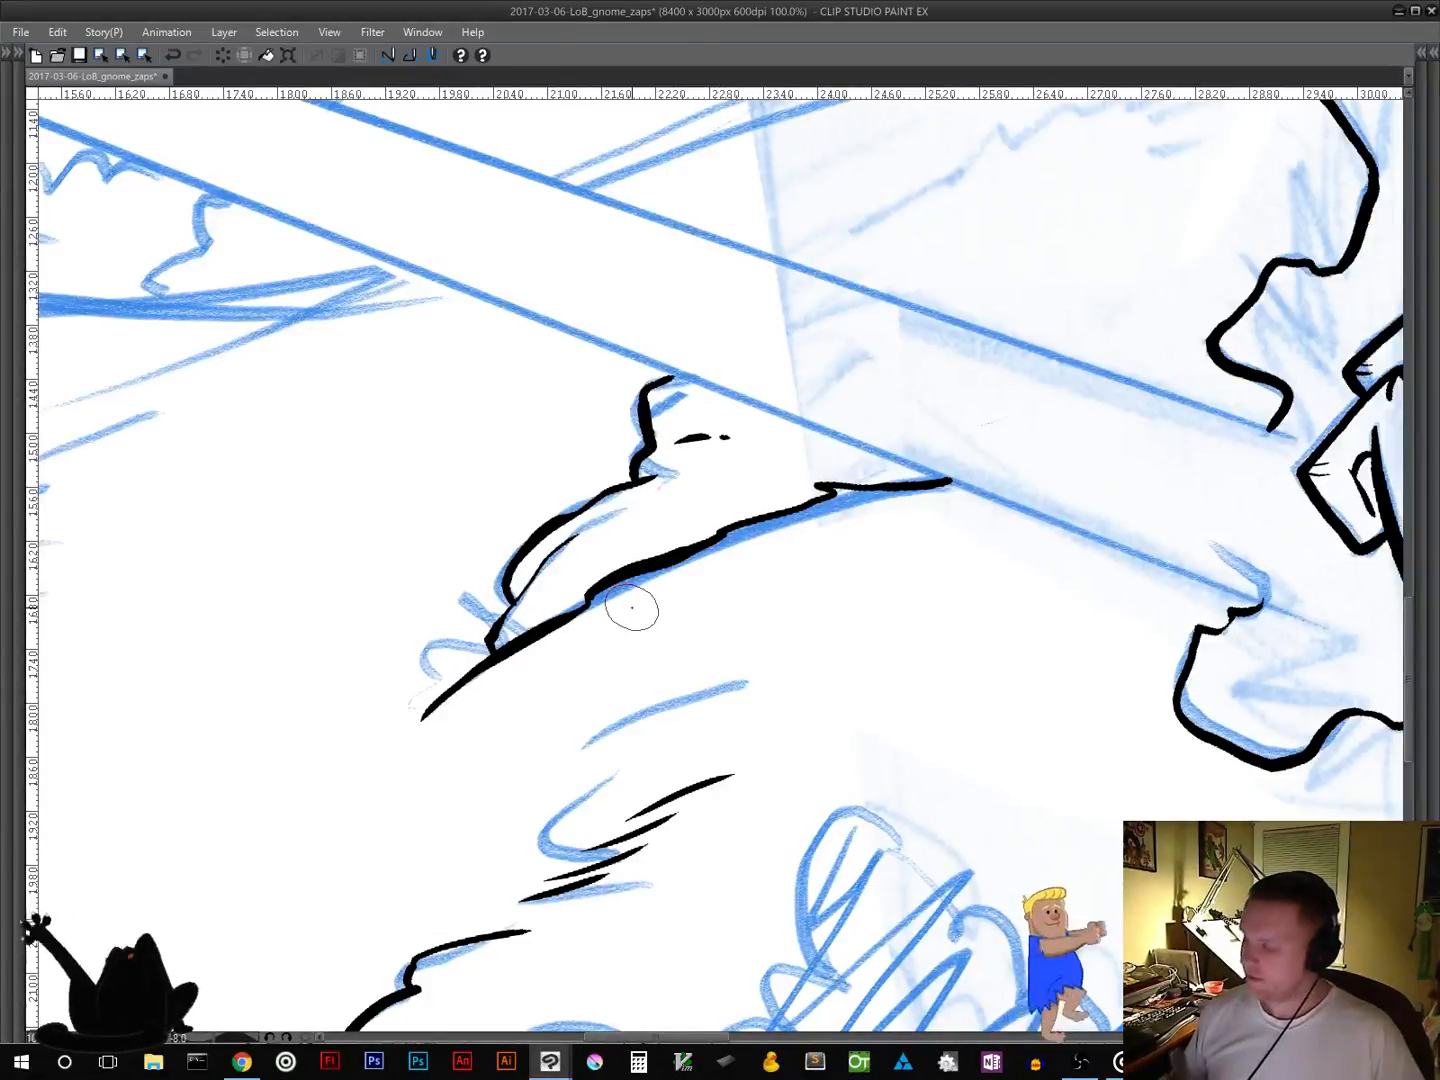
{"action": "mouse_move", "coordinate": [1015, 341]}
{"action": "left_mouse_down"}
{"action": "mouse_move", "coordinate": [1097, 345]}
{"action": "mouse_move", "coordinate": [1162, 385]}
{"action": "left_mouse_up"}
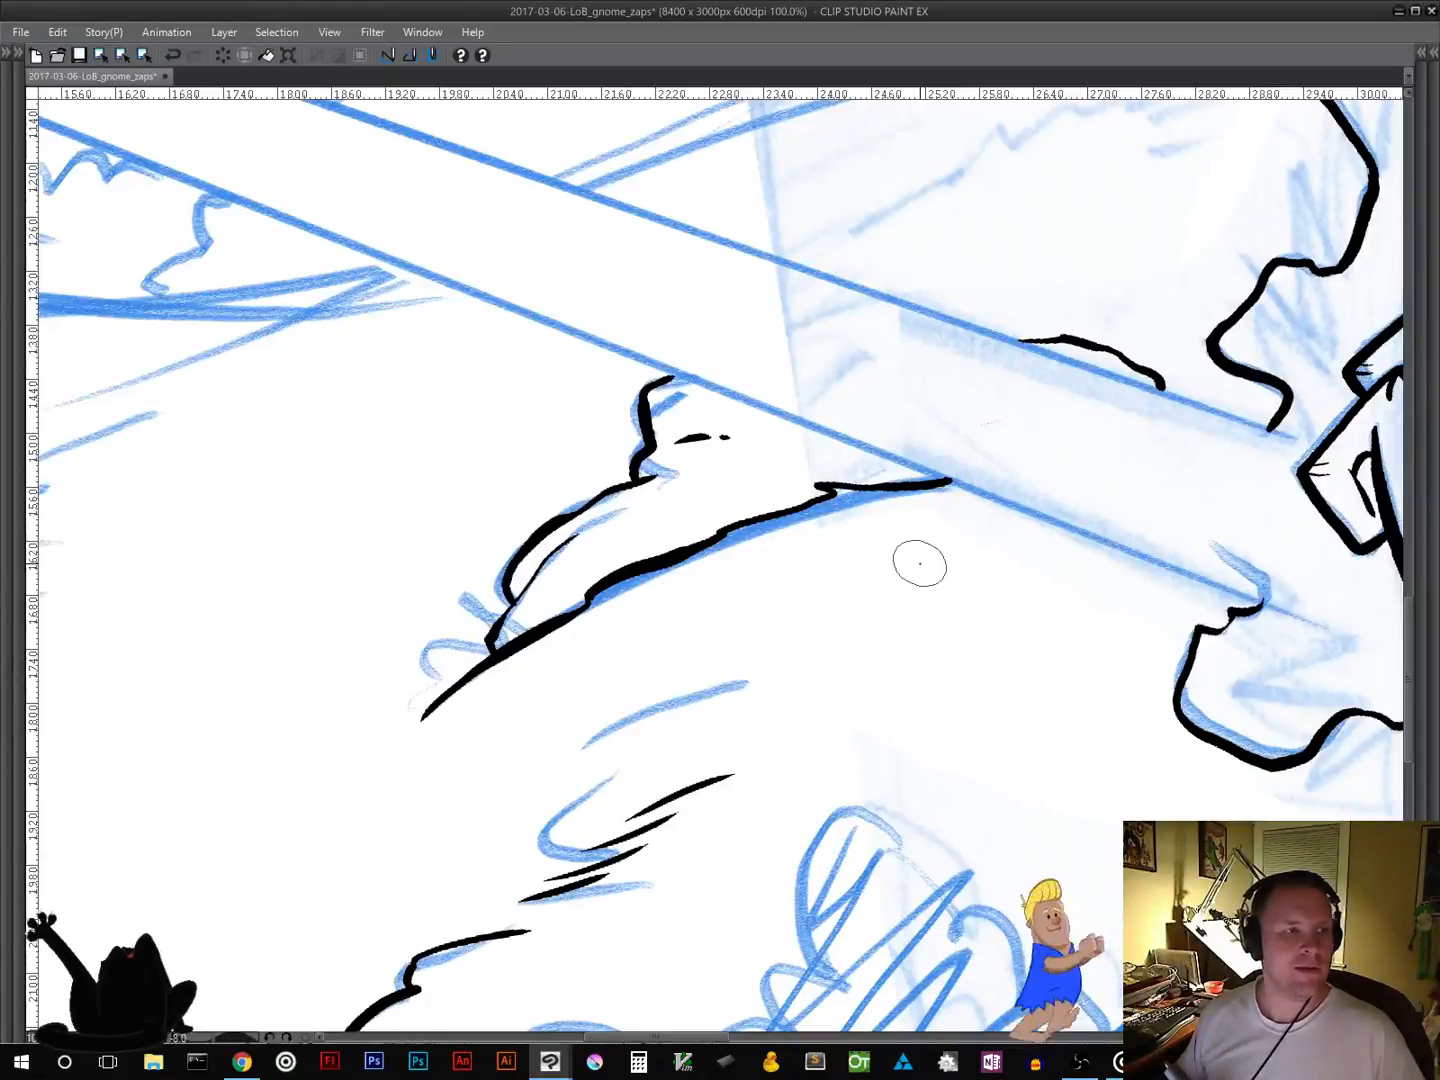
Step: Ink the series of tapering slanted strokes descending the open slope, from the long upper stroke down to the short lowest one
{"action": "mouse_move", "coordinate": [565, 703]}
{"action": "left_mouse_down"}
{"action": "mouse_move", "coordinate": [1077, 482]}
{"action": "mouse_move", "coordinate": [1135, 579]}
{"action": "left_mouse_up"}
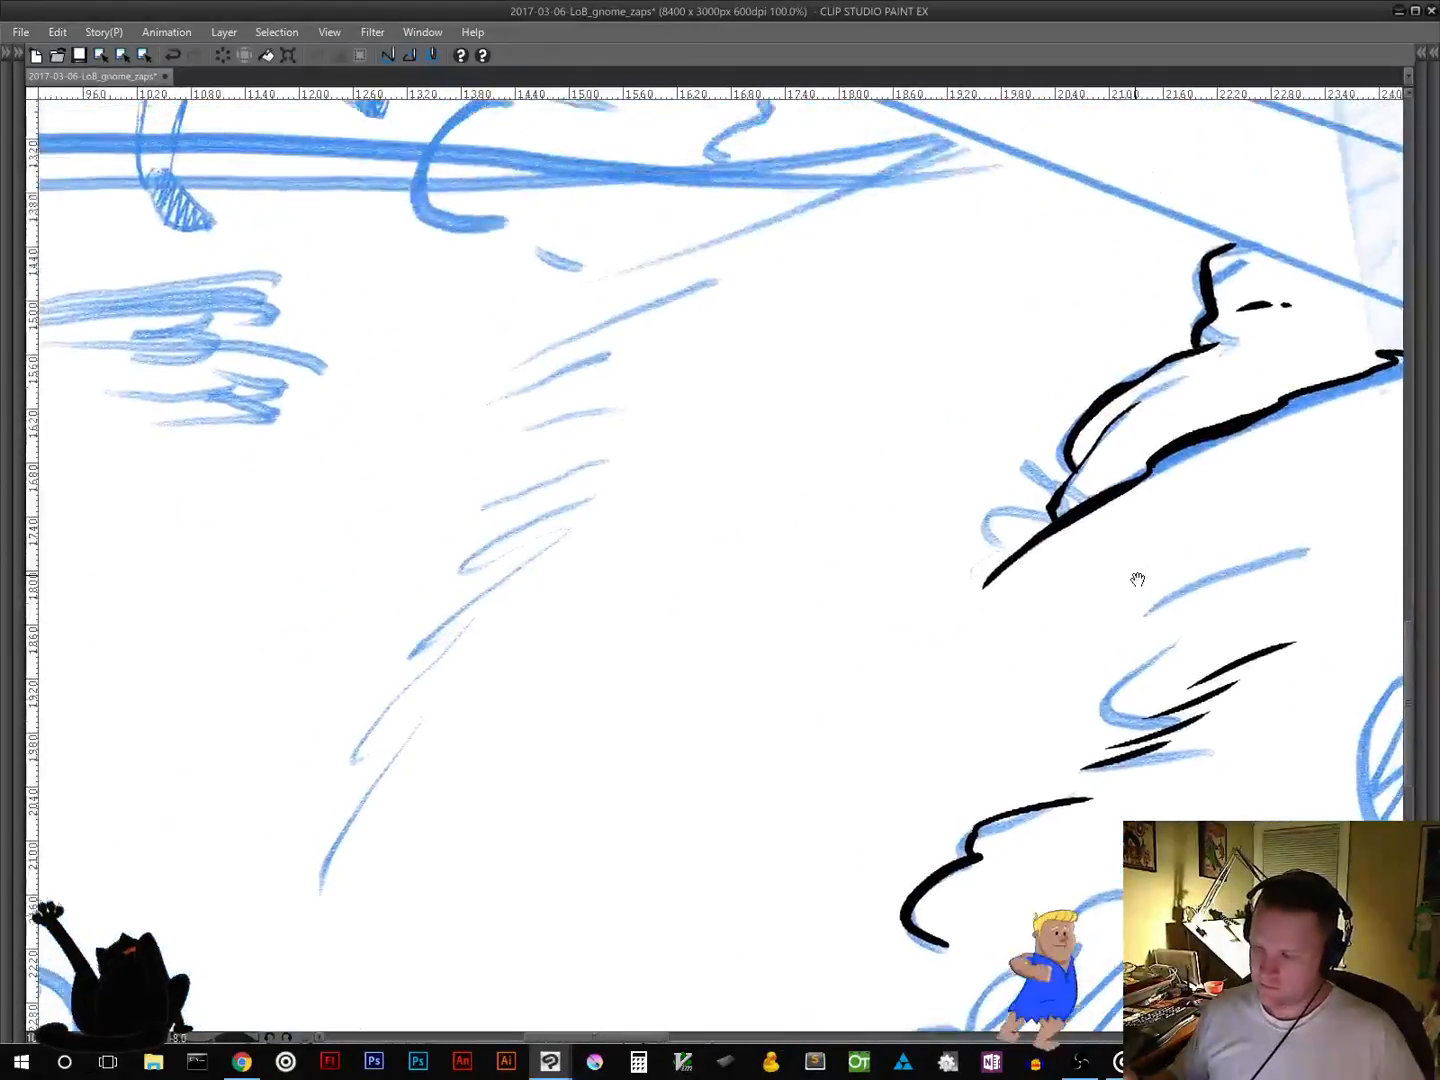
{"action": "mouse_move", "coordinate": [713, 287]}
{"action": "left_mouse_down"}
{"action": "mouse_move", "coordinate": [545, 350]}
{"action": "mouse_move", "coordinate": [492, 395]}
{"action": "left_mouse_up"}
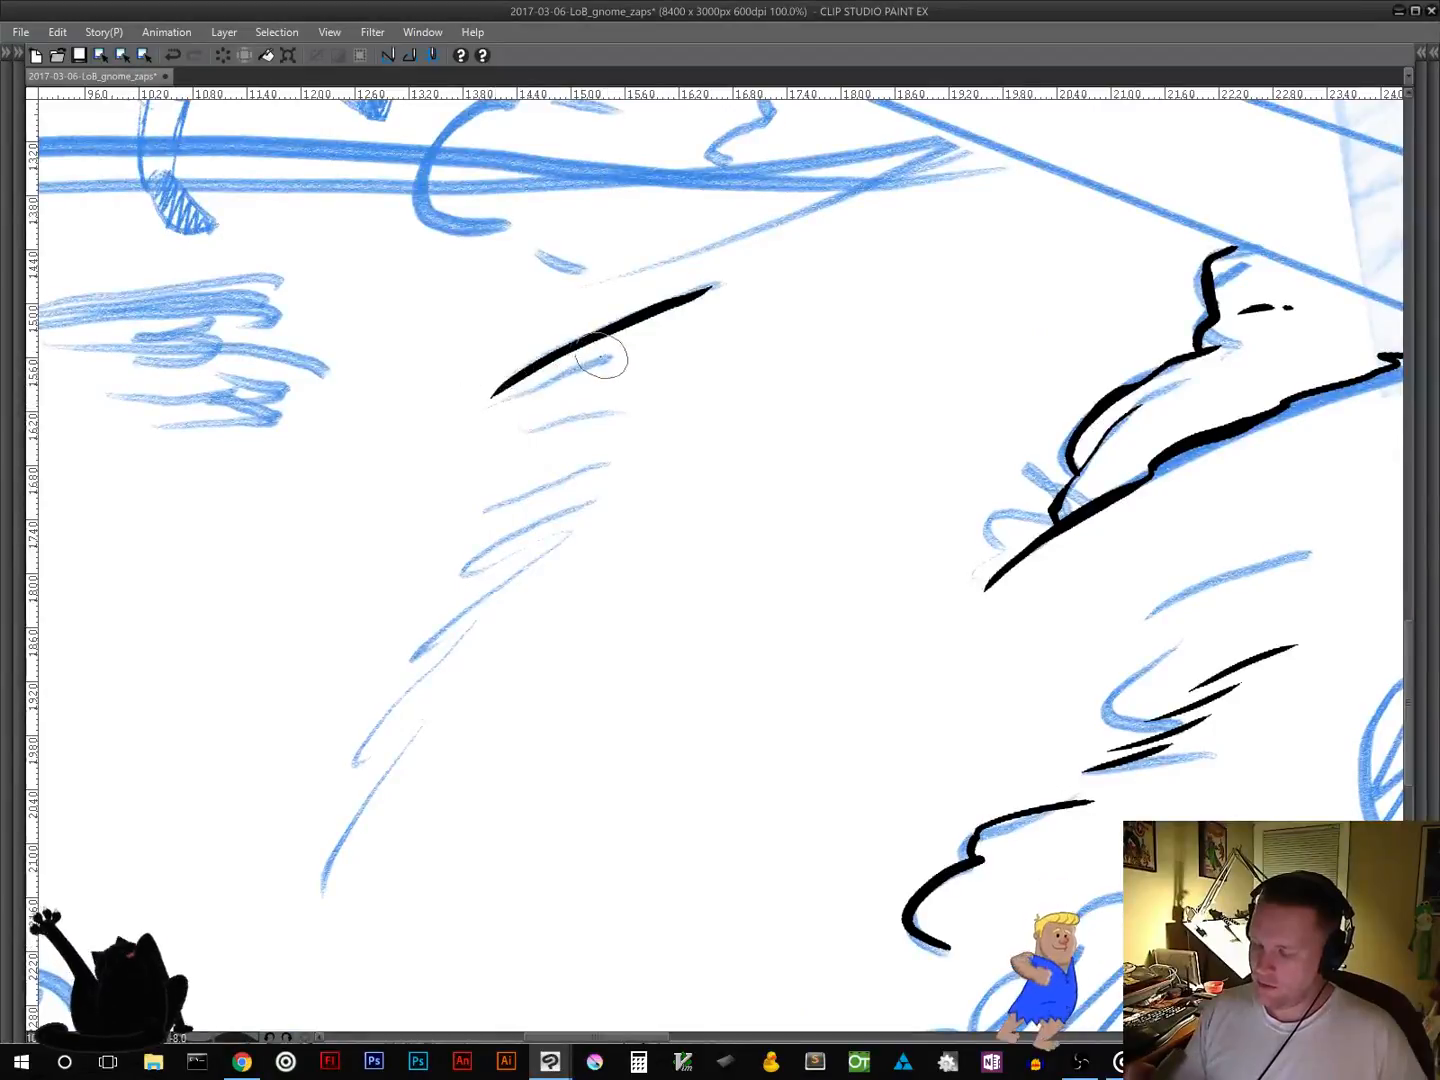
{"action": "left_click_drag", "start_coordinate": [605, 358], "coordinate": [462, 448]}
{"action": "mouse_move", "coordinate": [572, 407]}
{"action": "left_mouse_down"}
{"action": "mouse_move", "coordinate": [476, 477]}
{"action": "mouse_move", "coordinate": [450, 585]}
{"action": "mouse_move", "coordinate": [333, 791]}
{"action": "left_mouse_up"}
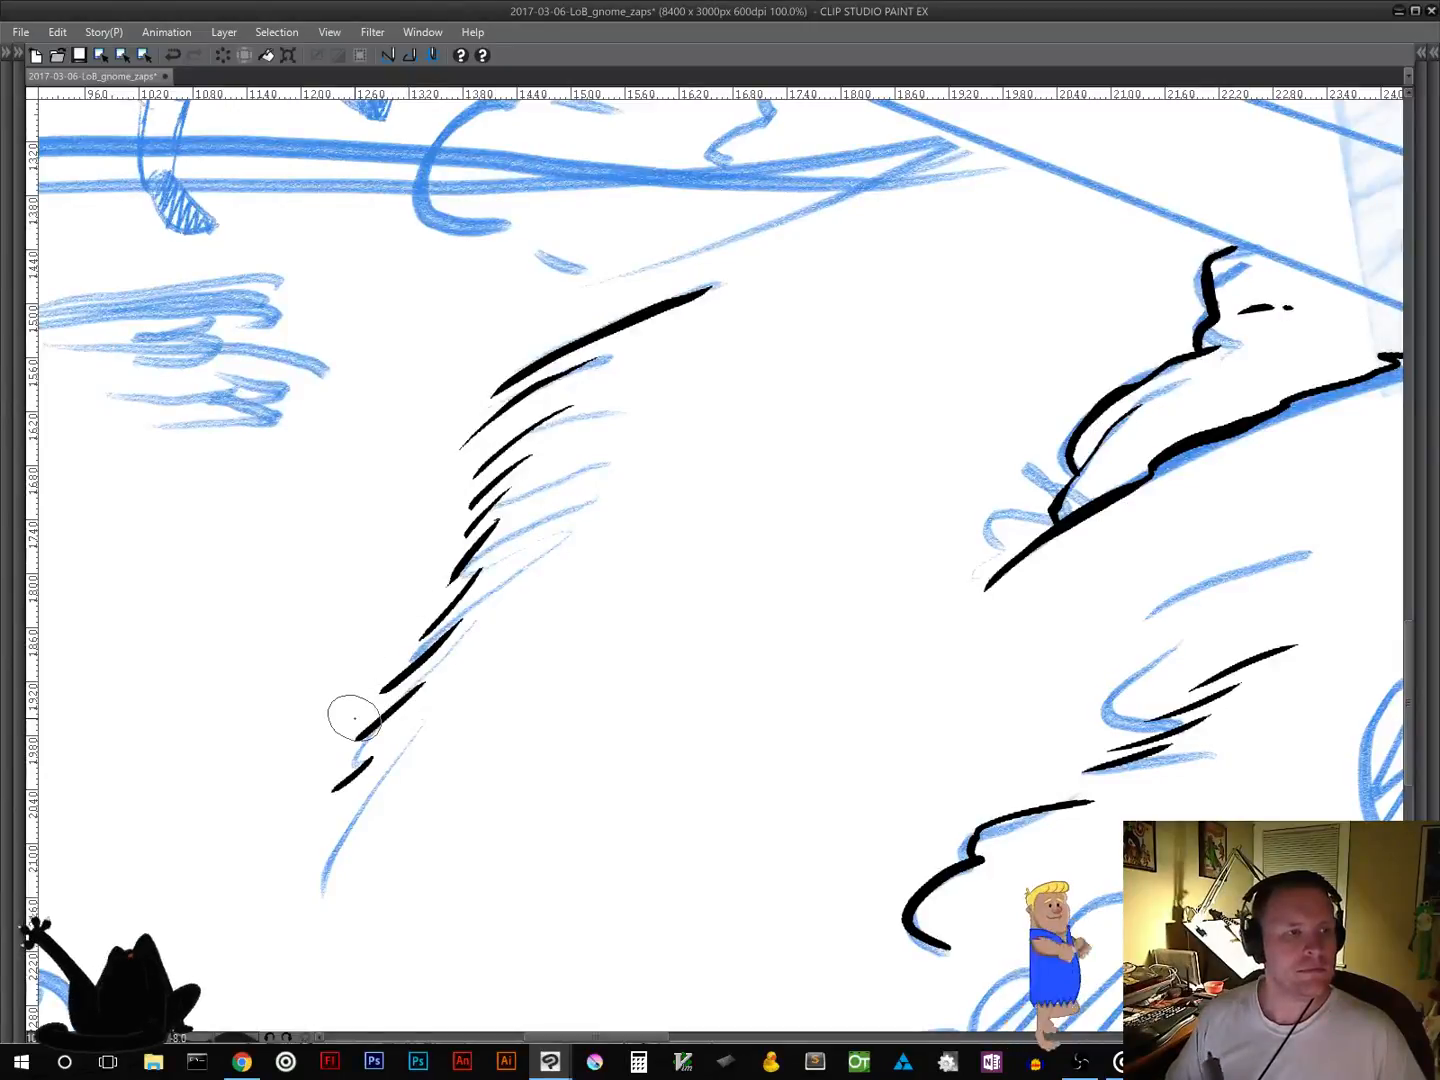
Step: Ink a spiky grass tuft with a trailing ground line near the panel's left border and save the file
{"action": "mouse_move", "coordinate": [514, 649]}
{"action": "left_mouse_down"}
{"action": "mouse_move", "coordinate": [685, 656]}
{"action": "mouse_move", "coordinate": [605, 831]}
{"action": "left_mouse_up"}
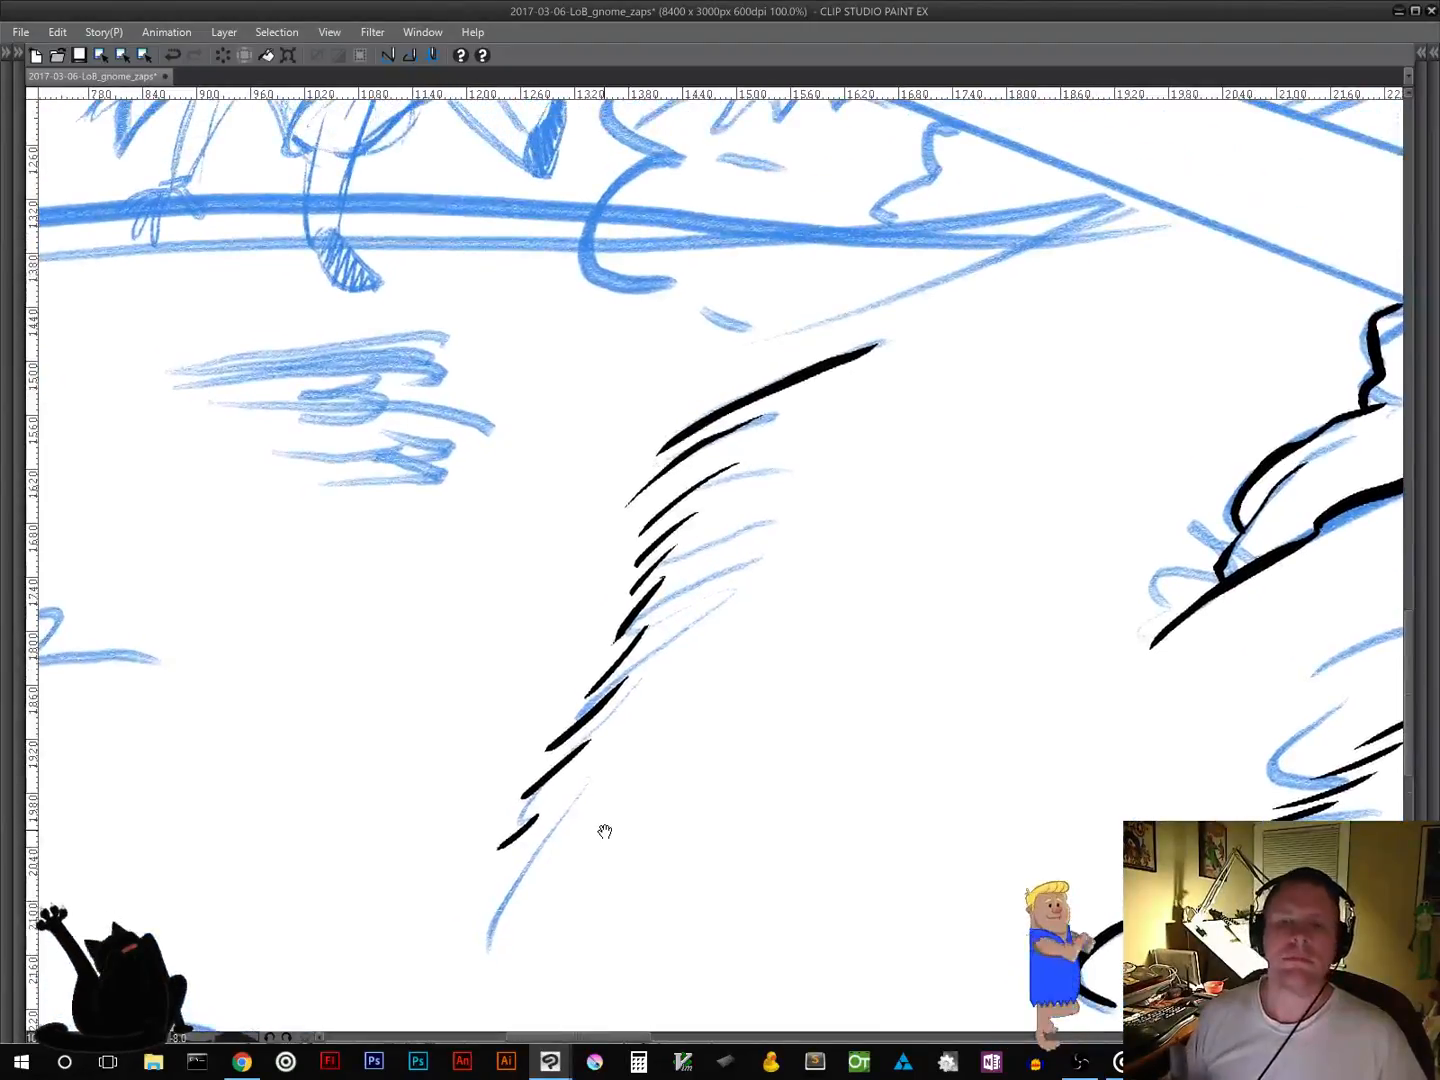
{"action": "mouse_move", "coordinate": [437, 643]}
{"action": "left_mouse_down"}
{"action": "mouse_move", "coordinate": [983, 476]}
{"action": "mouse_move", "coordinate": [872, 533]}
{"action": "left_mouse_up"}
{"action": "mouse_move", "coordinate": [527, 557]}
{"action": "left_mouse_down"}
{"action": "mouse_move", "coordinate": [553, 453]}
{"action": "mouse_move", "coordinate": [551, 560]}
{"action": "mouse_move", "coordinate": [594, 490]}
{"action": "mouse_move", "coordinate": [580, 545]}
{"action": "mouse_move", "coordinate": [605, 548]}
{"action": "left_mouse_up"}
{"action": "left_click_drag", "start_coordinate": [658, 520], "coordinate": [790, 550]}
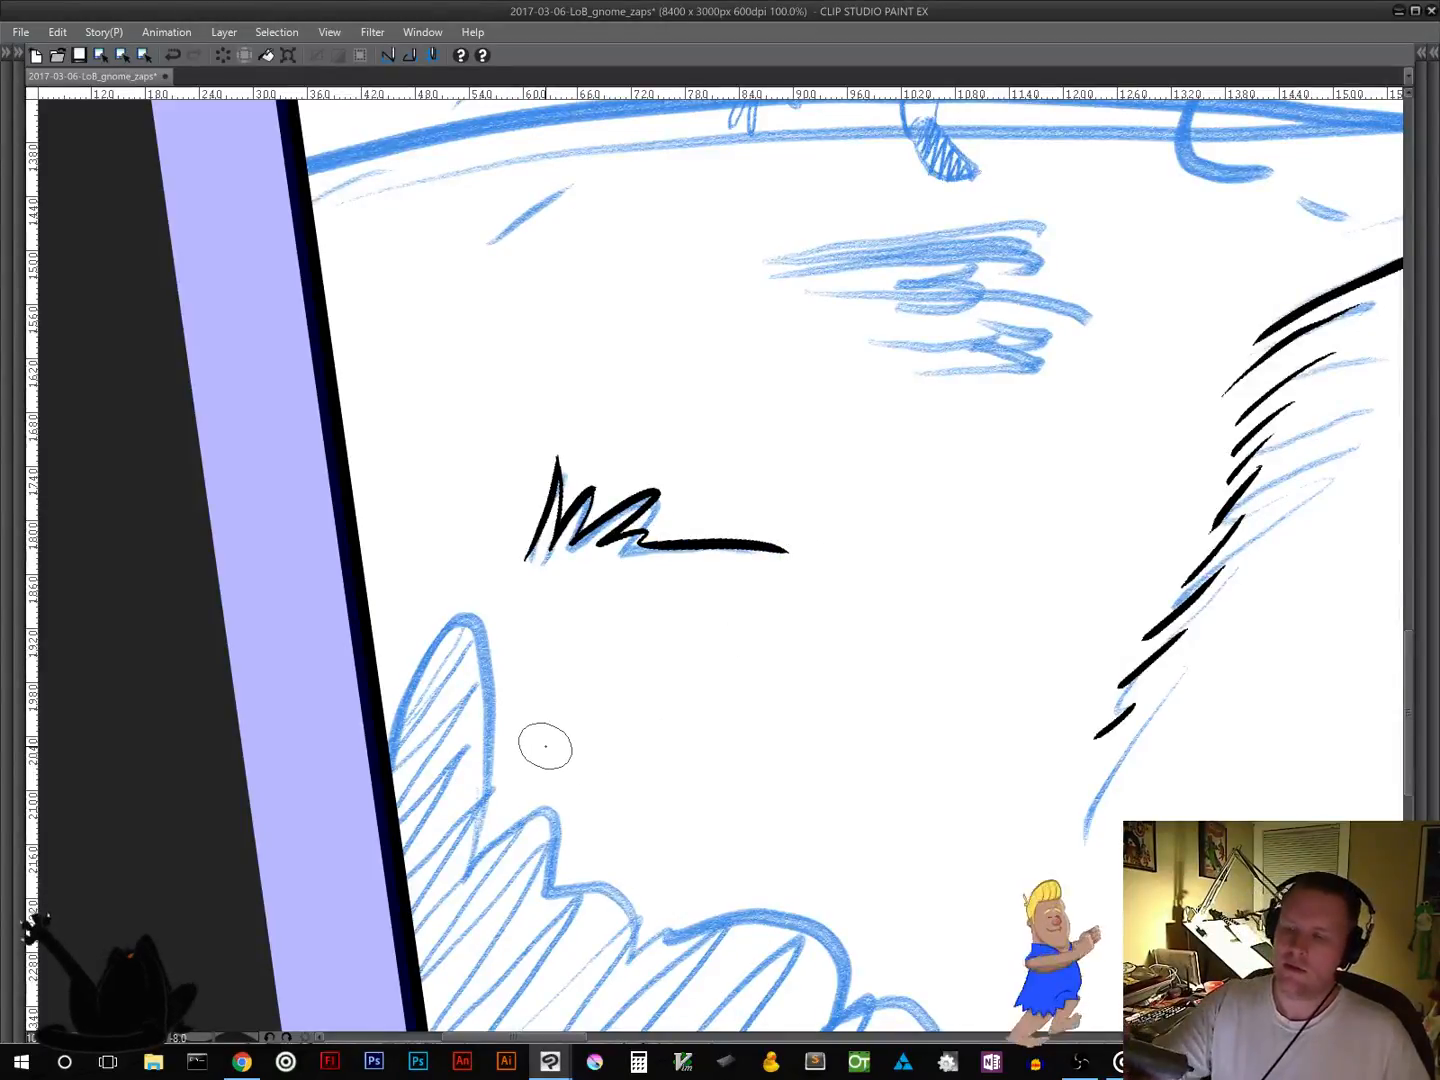
{"action": "left_click", "coordinate": [81, 55]}
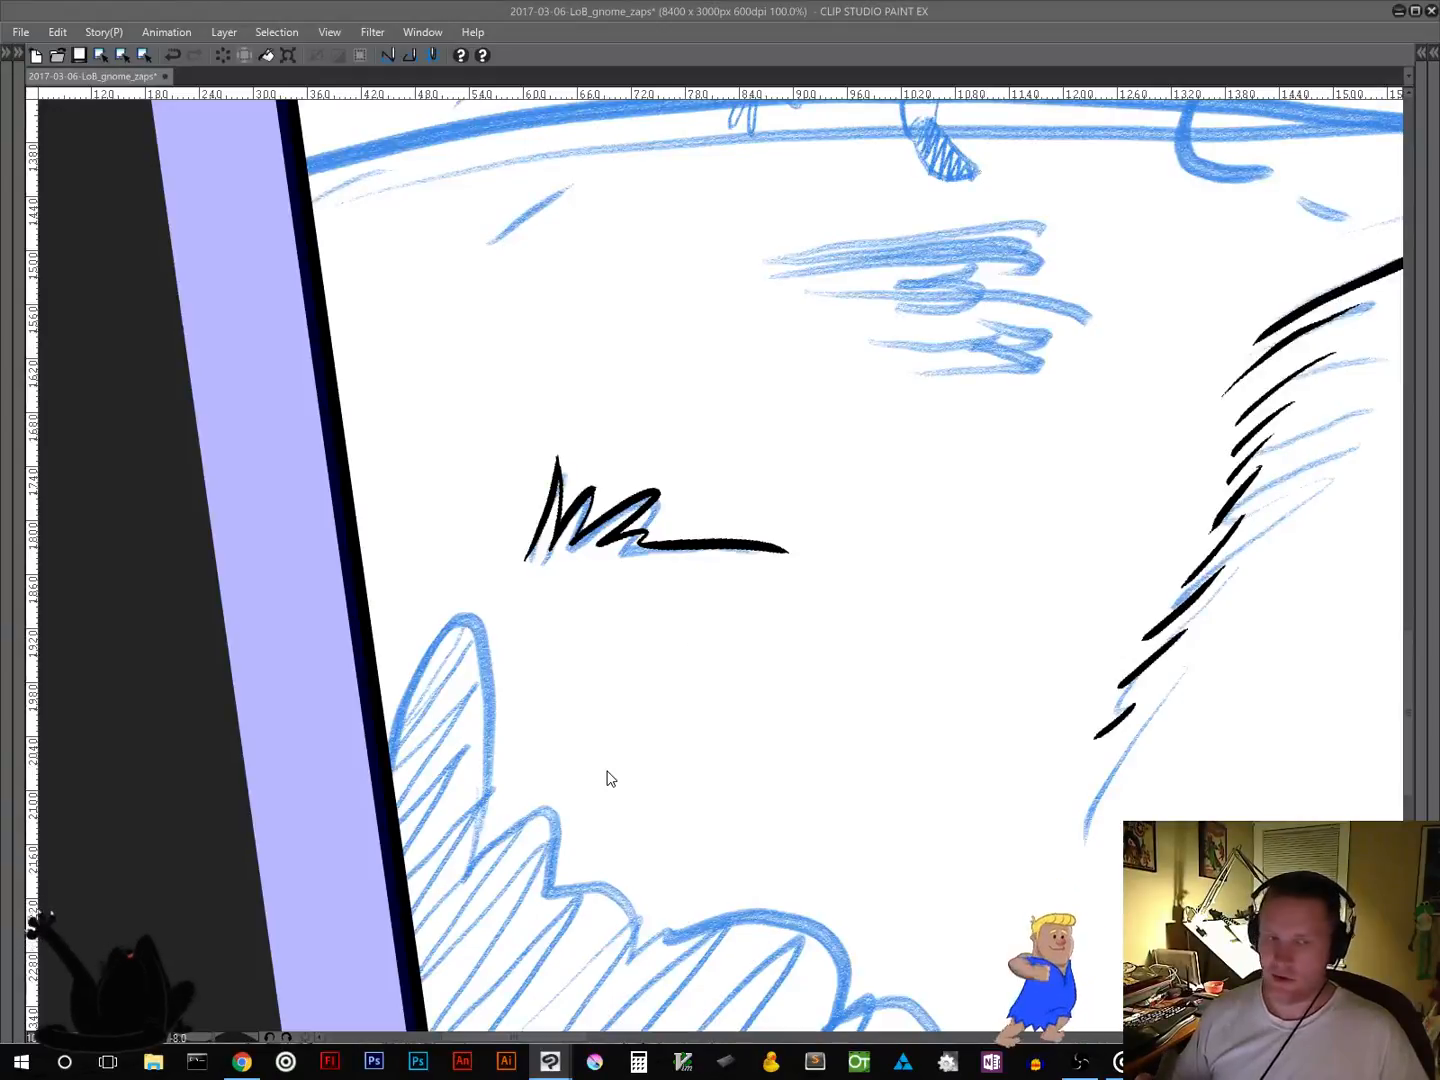
Step: Ink the scalloped bush outline in the panel's lower-left corner and fill the bush solid black
{"action": "left_click_drag", "start_coordinate": [608, 653], "coordinate": [400, 210]}
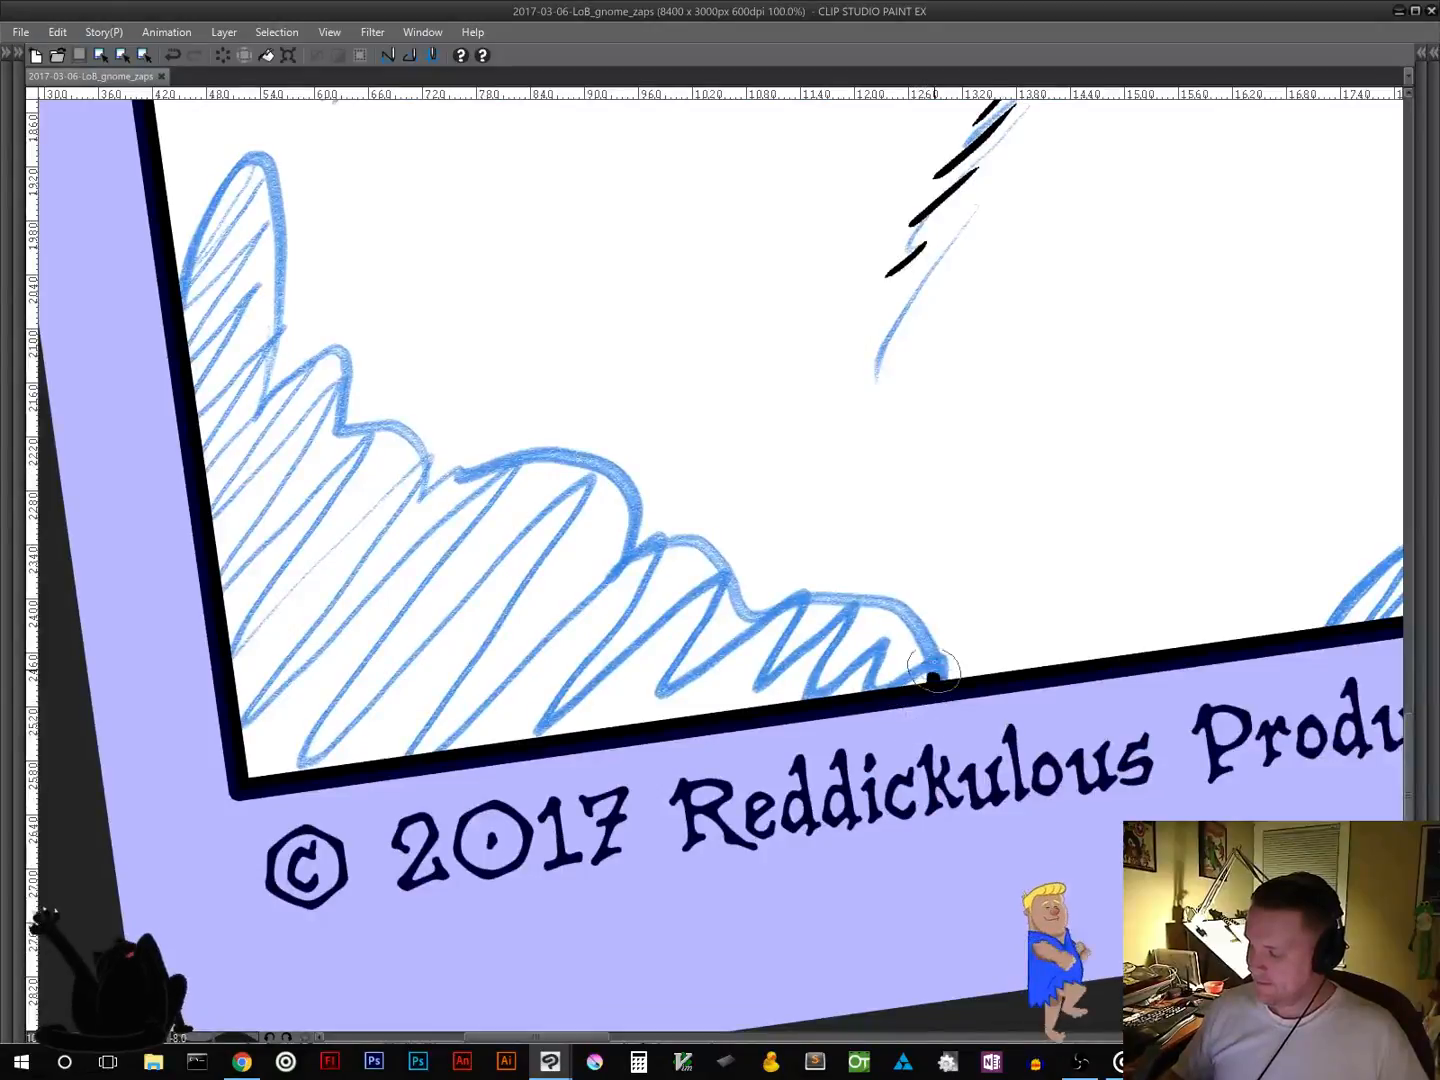
{"action": "mouse_move", "coordinate": [938, 682]}
{"action": "left_mouse_down"}
{"action": "mouse_move", "coordinate": [891, 599]}
{"action": "mouse_move", "coordinate": [741, 651]}
{"action": "mouse_move", "coordinate": [787, 619]}
{"action": "mouse_move", "coordinate": [697, 542]}
{"action": "mouse_move", "coordinate": [581, 611]}
{"action": "mouse_move", "coordinate": [618, 567]}
{"action": "mouse_move", "coordinate": [588, 532]}
{"action": "mouse_move", "coordinate": [584, 544]}
{"action": "mouse_move", "coordinate": [590, 514]}
{"action": "mouse_move", "coordinate": [555, 505]}
{"action": "mouse_move", "coordinate": [537, 445]}
{"action": "mouse_move", "coordinate": [394, 484]}
{"action": "mouse_move", "coordinate": [407, 461]}
{"action": "mouse_move", "coordinate": [393, 464]}
{"action": "mouse_move", "coordinate": [375, 422]}
{"action": "mouse_move", "coordinate": [336, 430]}
{"action": "mouse_move", "coordinate": [348, 362]}
{"action": "mouse_move", "coordinate": [258, 403]}
{"action": "mouse_move", "coordinate": [294, 304]}
{"action": "mouse_move", "coordinate": [271, 171]}
{"action": "mouse_move", "coordinate": [188, 366]}
{"action": "mouse_move", "coordinate": [263, 820]}
{"action": "mouse_move", "coordinate": [277, 784]}
{"action": "mouse_move", "coordinate": [257, 763]}
{"action": "mouse_move", "coordinate": [280, 778]}
{"action": "mouse_move", "coordinate": [403, 764]}
{"action": "mouse_move", "coordinate": [940, 678]}
{"action": "left_mouse_up"}
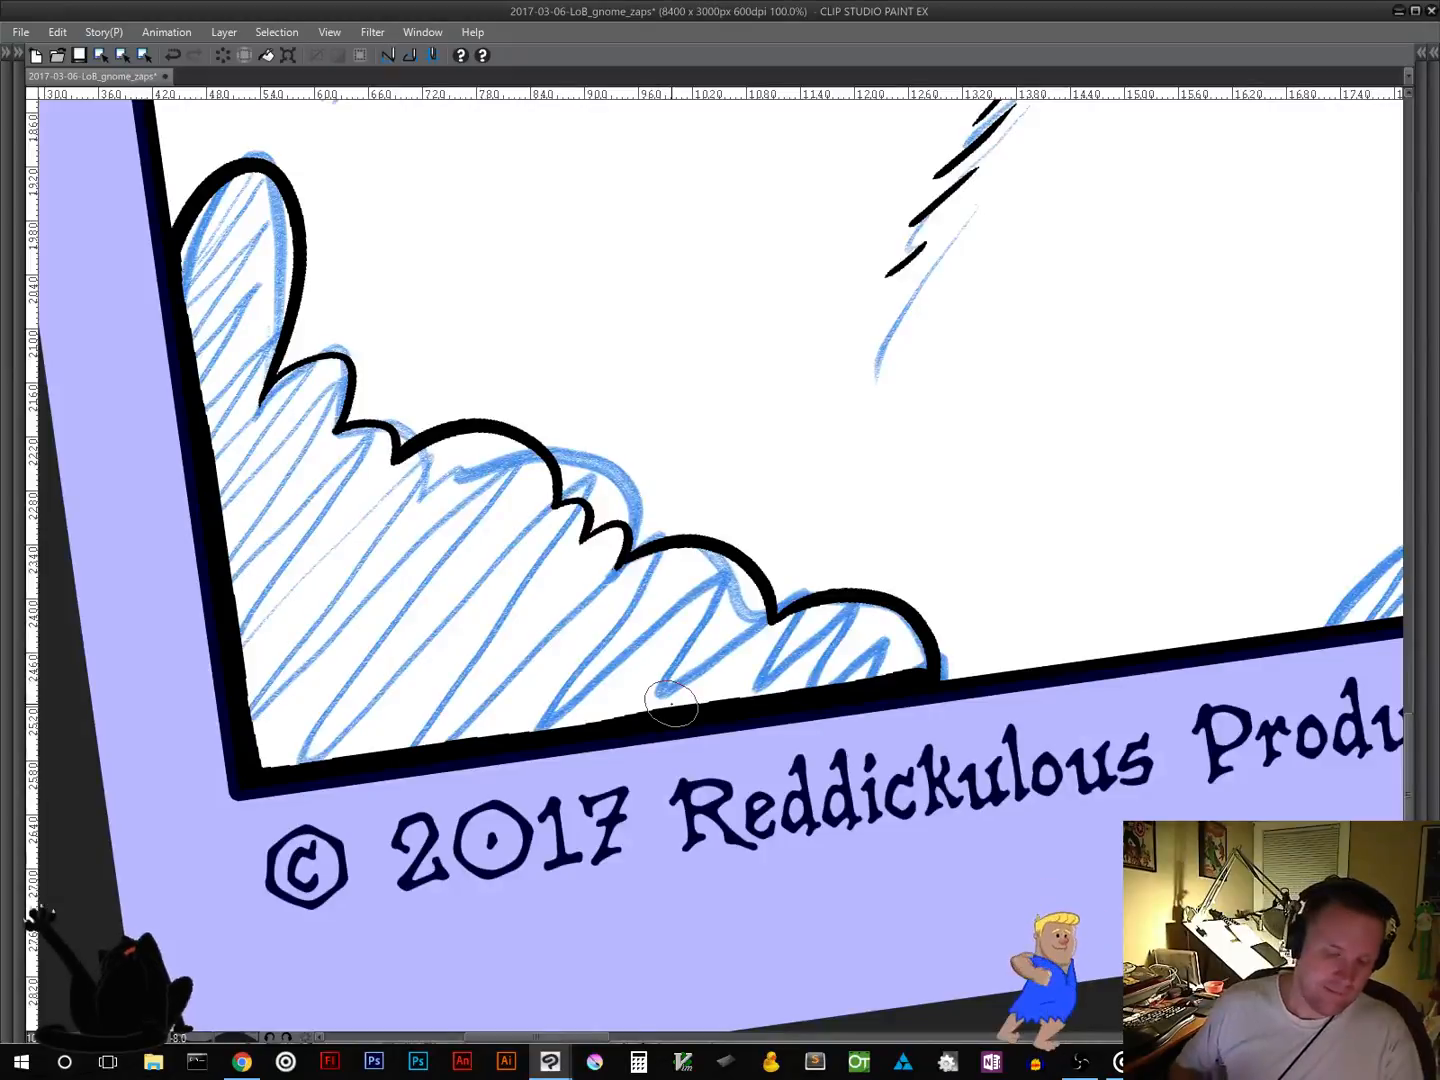
{"action": "key", "text": "Tab"}
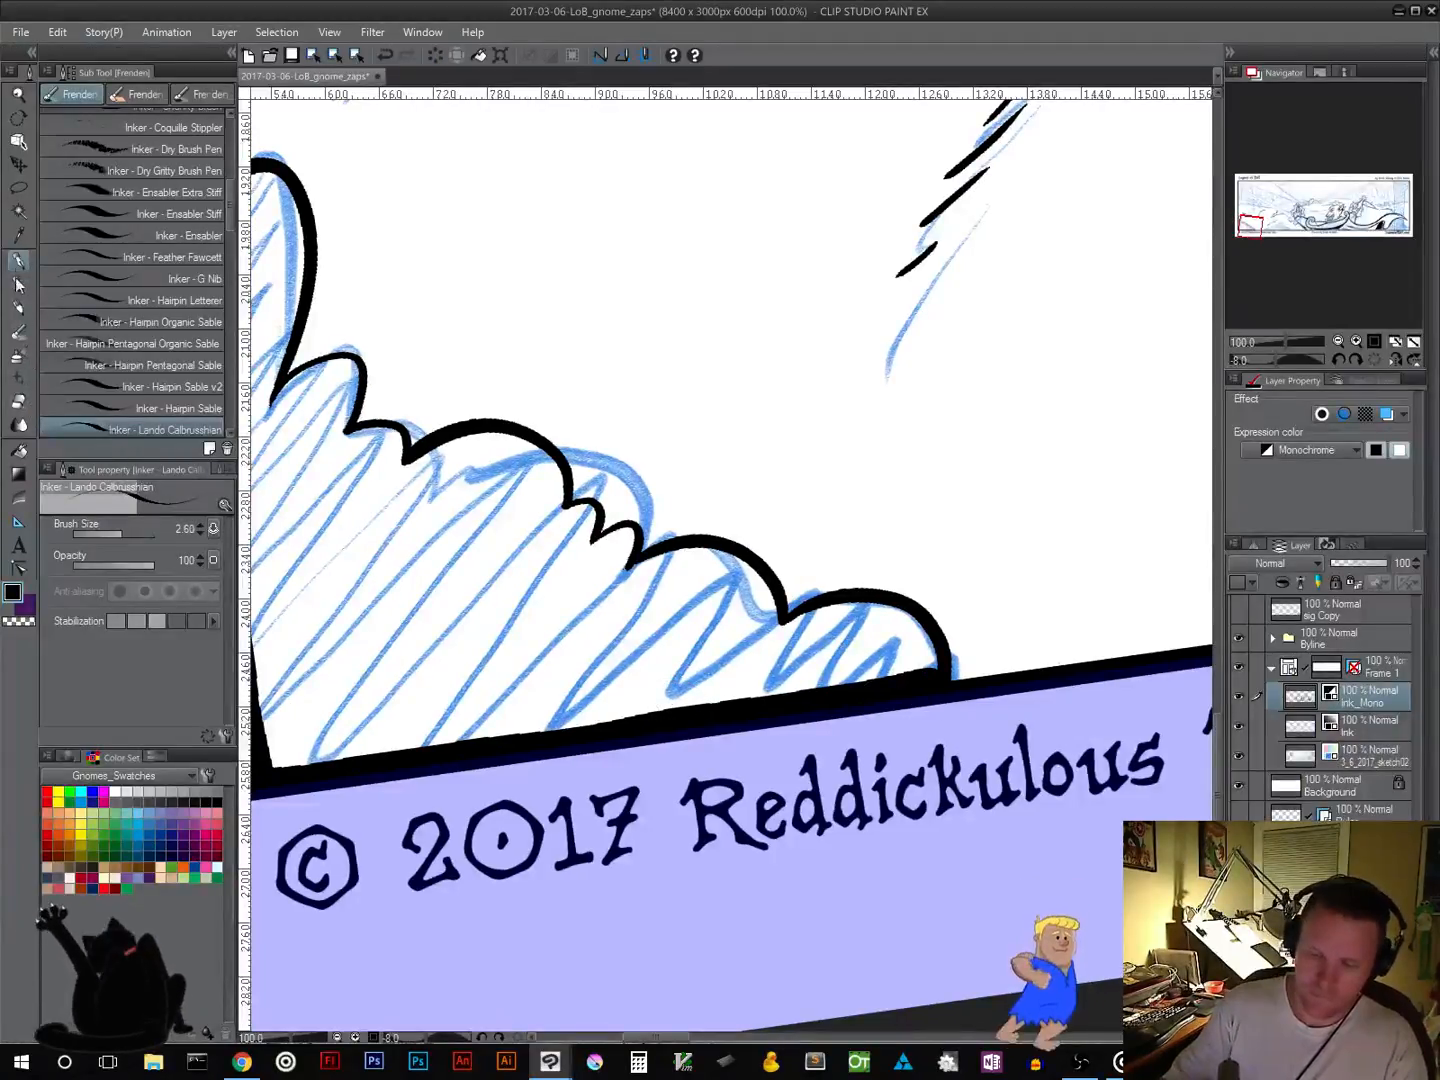
{"action": "left_click", "coordinate": [22, 450]}
{"action": "key", "text": "Tab"}
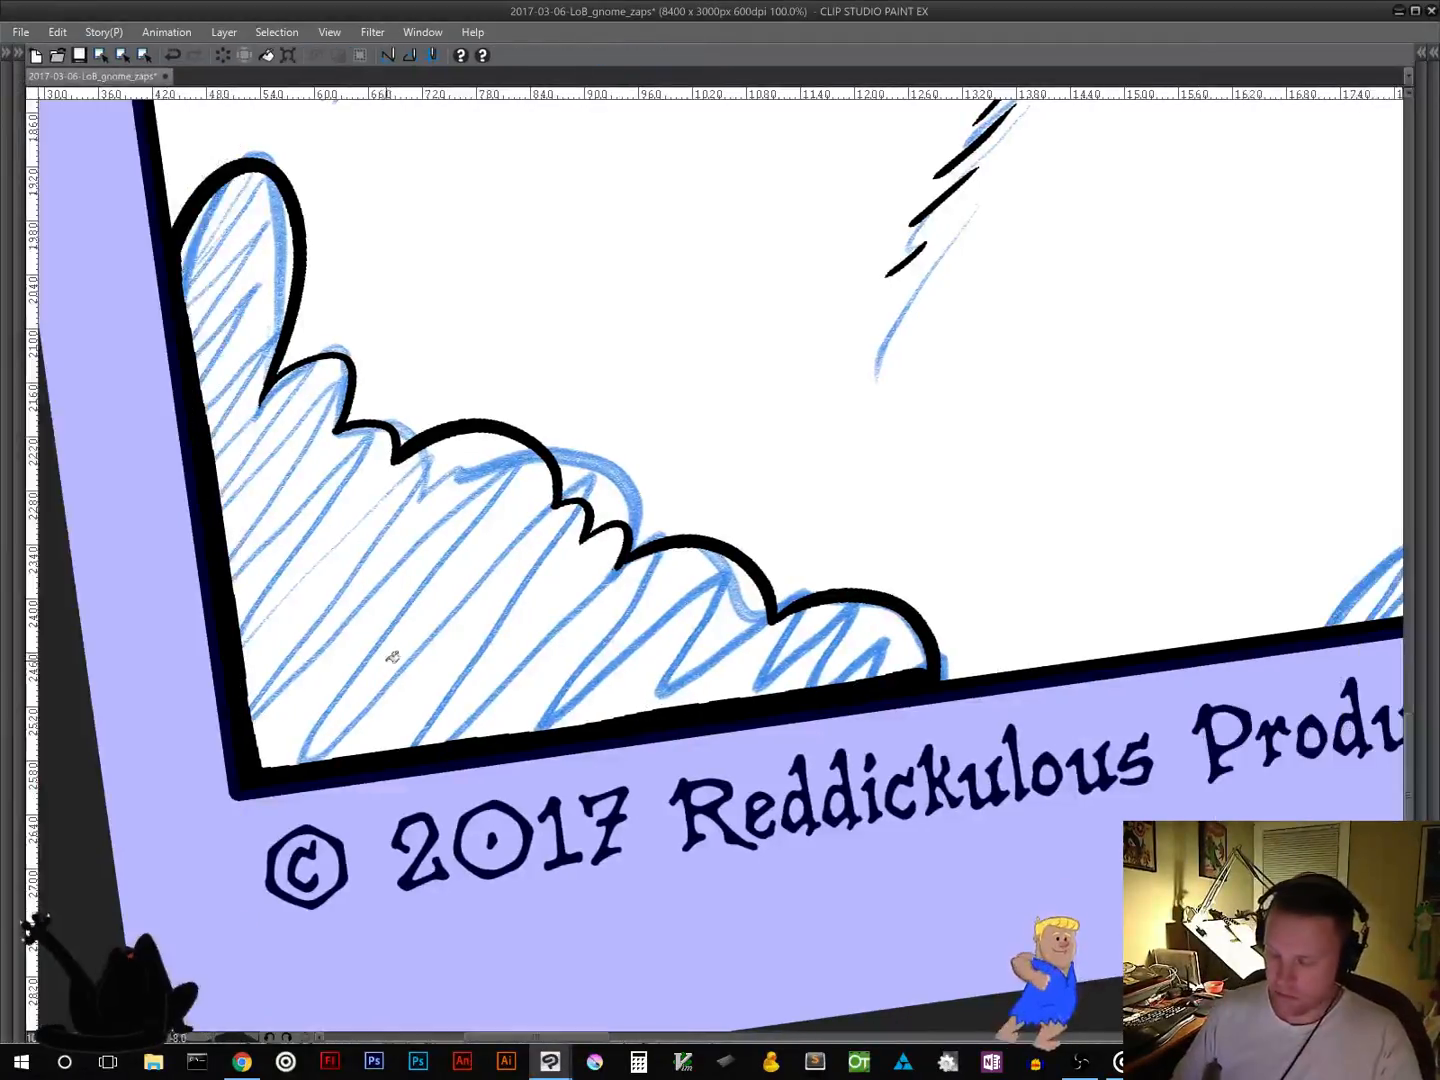
{"action": "key", "text": "Tab"}
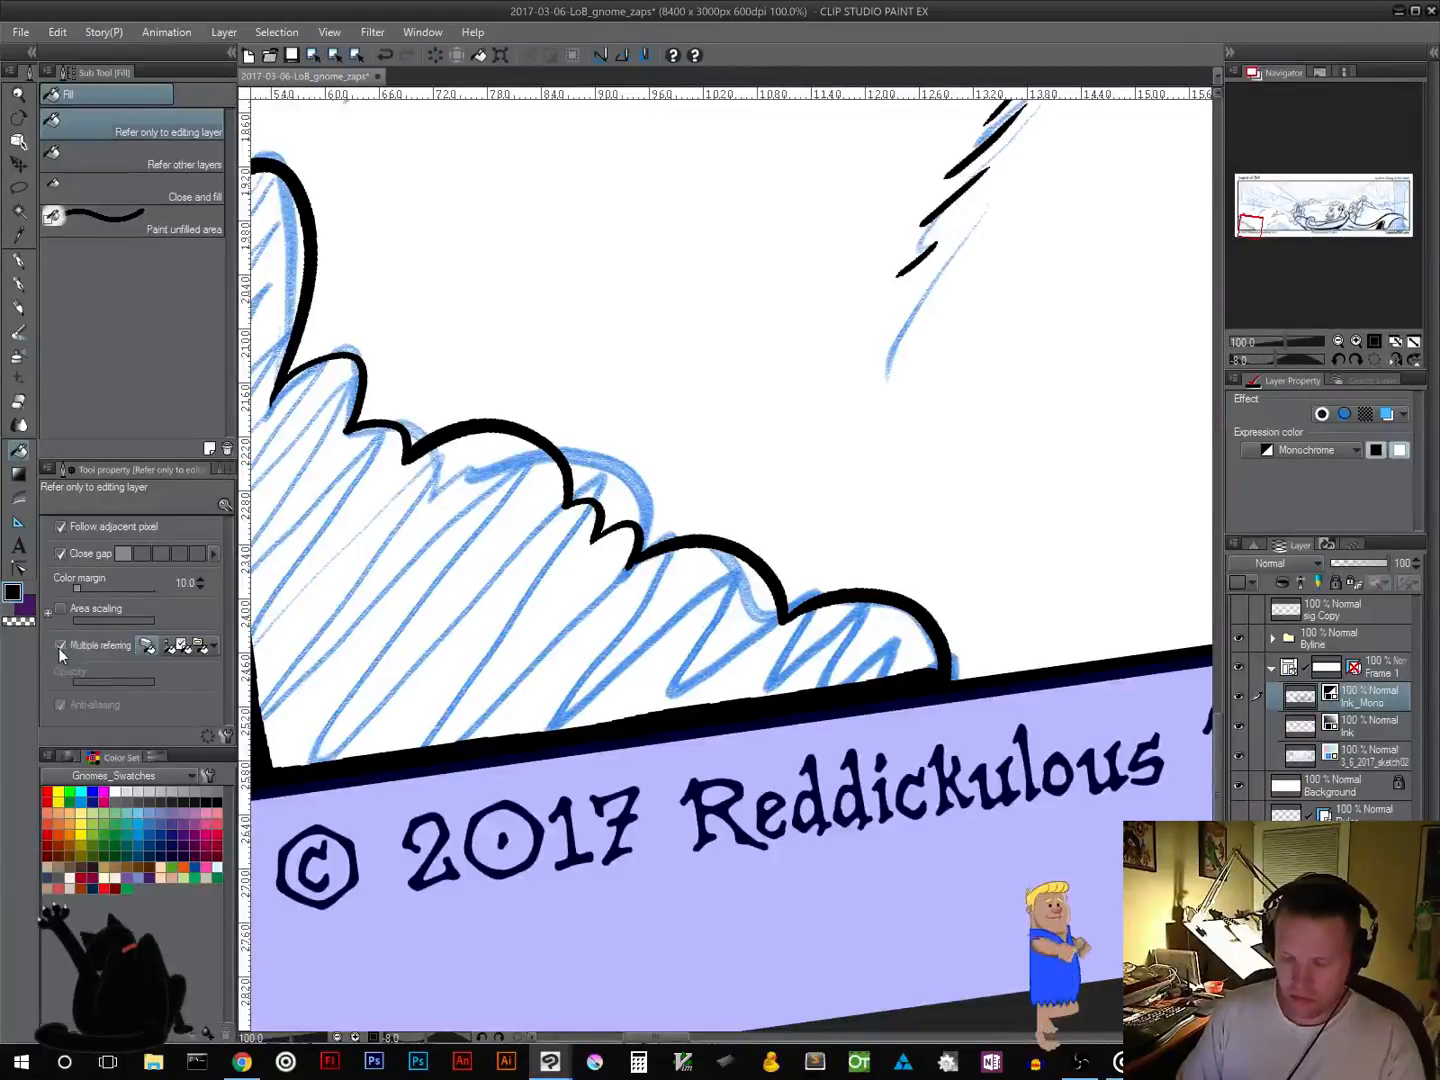
{"action": "key", "text": "Tab"}
{"action": "left_click", "coordinate": [386, 628]}
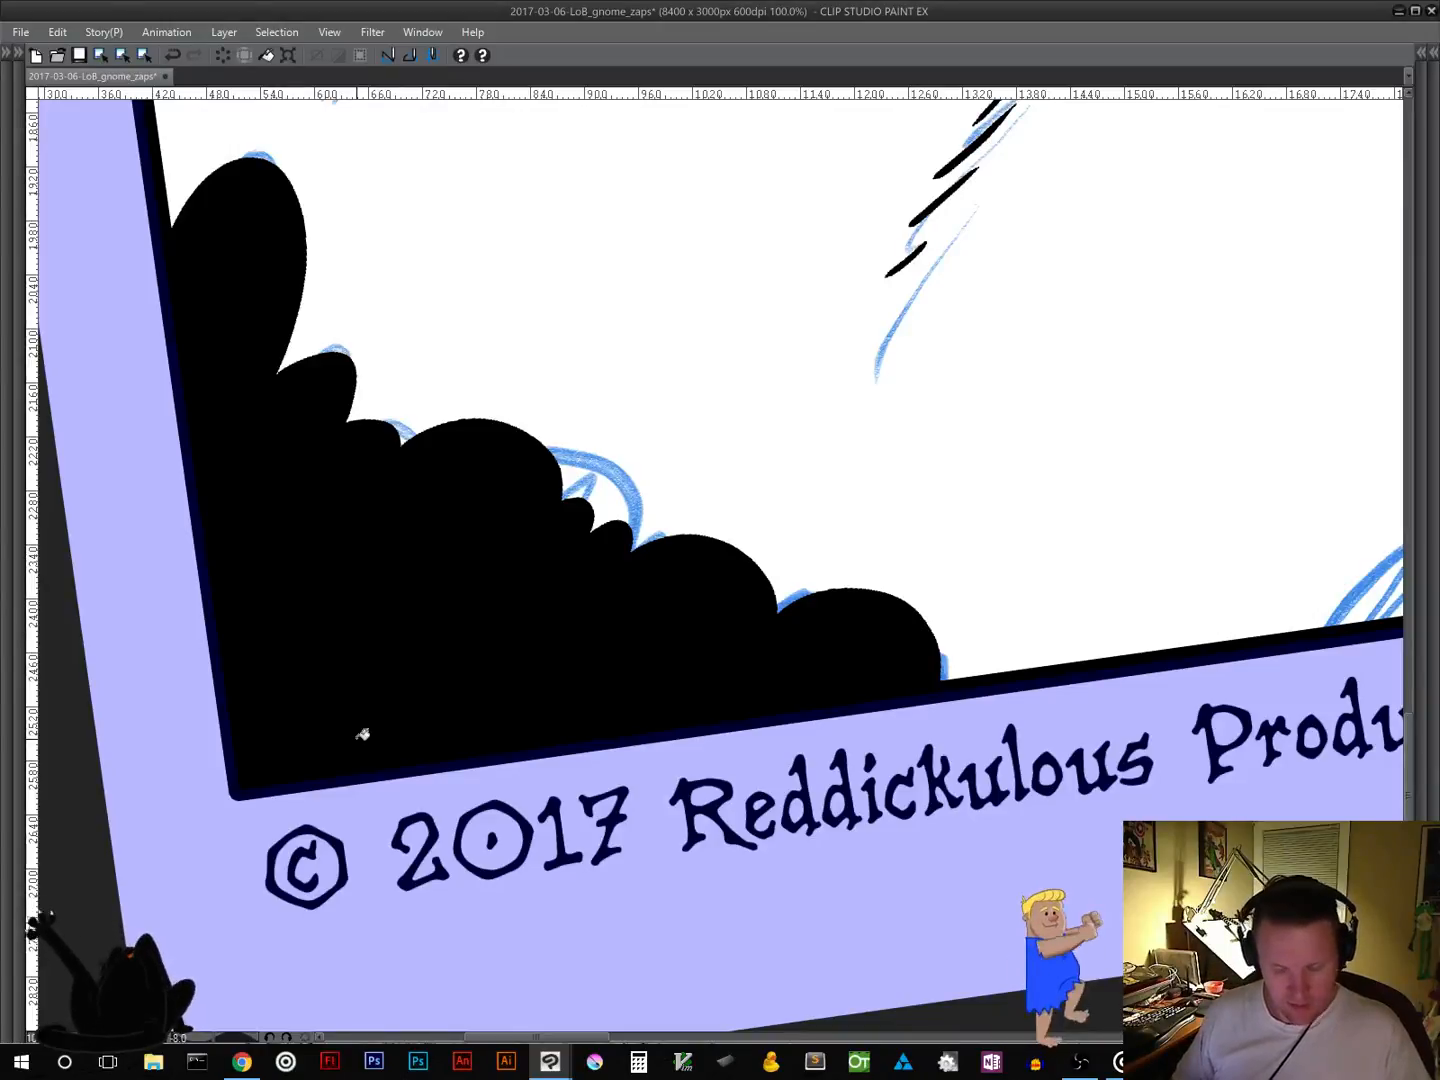
Step: Ink the scalloped outline of the tall-lobed bush on the panel's bottom border above the copyright line's end, closing both ends at the border
{"action": "mouse_move", "coordinate": [852, 445]}
{"action": "left_mouse_down"}
{"action": "mouse_move", "coordinate": [849, 836]}
{"action": "mouse_move", "coordinate": [868, 932]}
{"action": "left_mouse_up"}
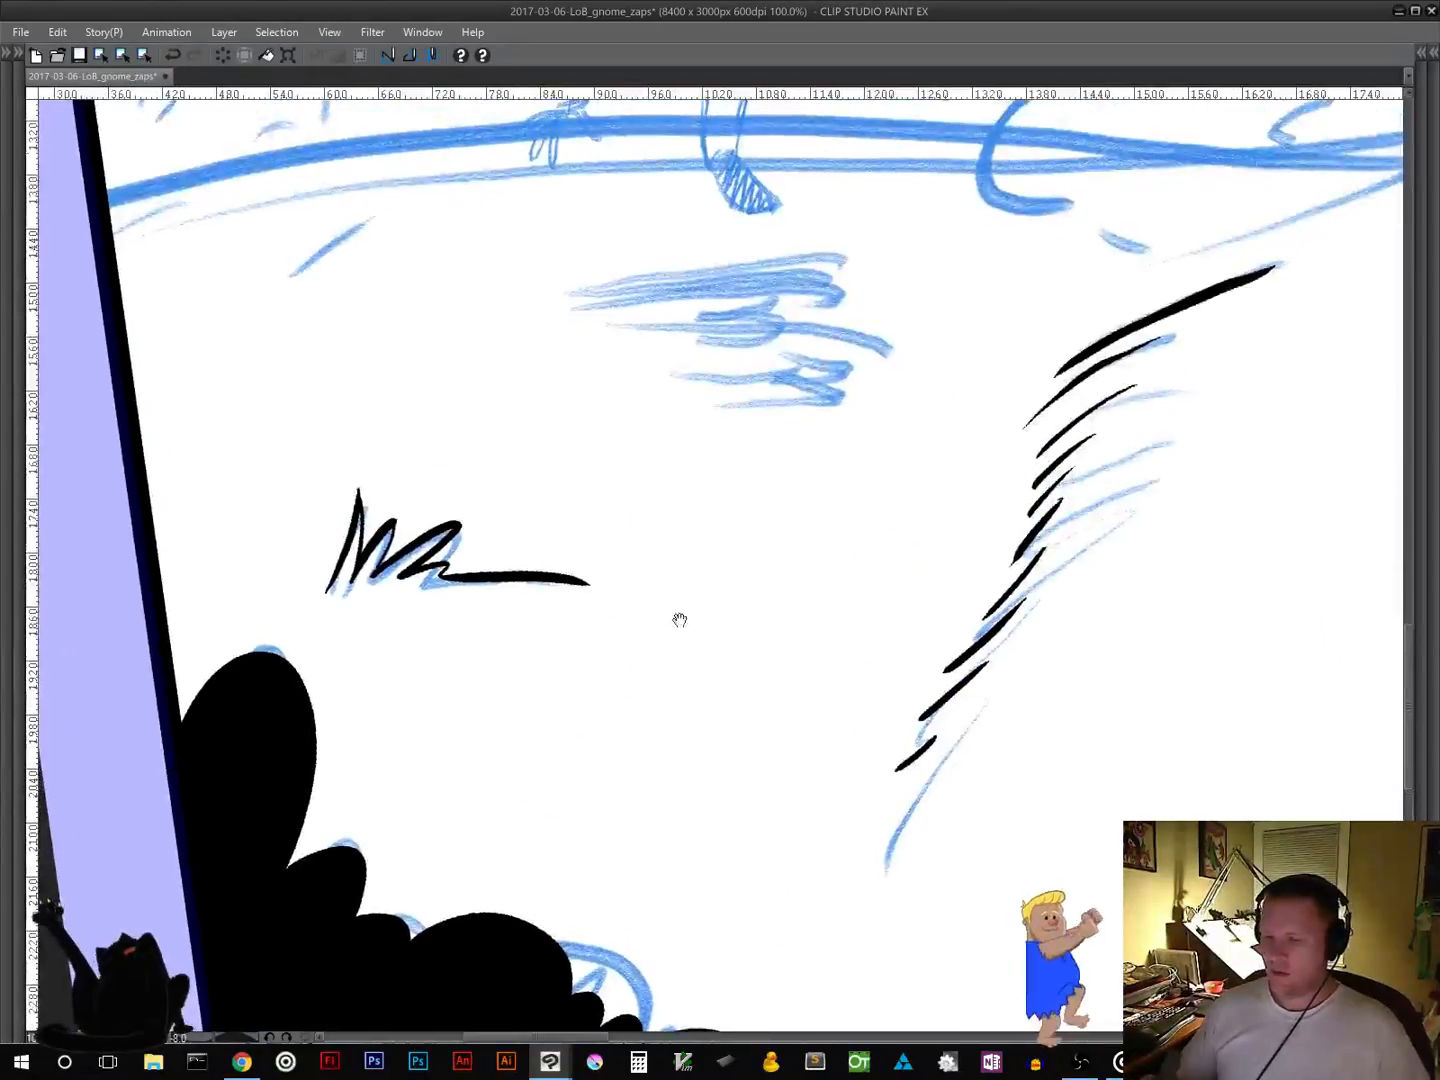
{"action": "left_click_drag", "start_coordinate": [632, 545], "coordinate": [685, 942]}
{"action": "mouse_move", "coordinate": [513, 676]}
{"action": "left_mouse_down"}
{"action": "mouse_move", "coordinate": [566, 685]}
{"action": "mouse_move", "coordinate": [829, 903]}
{"action": "left_mouse_up"}
{"action": "mouse_move", "coordinate": [953, 703]}
{"action": "left_mouse_down"}
{"action": "mouse_move", "coordinate": [641, 726]}
{"action": "mouse_move", "coordinate": [363, 716]}
{"action": "left_mouse_up"}
{"action": "mouse_move", "coordinate": [950, 988]}
{"action": "left_mouse_down"}
{"action": "mouse_move", "coordinate": [865, 723]}
{"action": "mouse_move", "coordinate": [825, 704]}
{"action": "left_mouse_up"}
{"action": "mouse_move", "coordinate": [1085, 660]}
{"action": "left_mouse_down"}
{"action": "mouse_move", "coordinate": [916, 566]}
{"action": "mouse_move", "coordinate": [352, 308]}
{"action": "left_mouse_up"}
{"action": "left_click_drag", "start_coordinate": [1129, 679], "coordinate": [849, 248]}
{"action": "left_click_drag", "start_coordinate": [743, 611], "coordinate": [716, 718]}
{"action": "mouse_move", "coordinate": [1095, 615]}
{"action": "left_mouse_down"}
{"action": "mouse_move", "coordinate": [1098, 576]}
{"action": "mouse_move", "coordinate": [988, 586]}
{"action": "mouse_move", "coordinate": [1012, 553]}
{"action": "mouse_move", "coordinate": [950, 506]}
{"action": "mouse_move", "coordinate": [945, 519]}
{"action": "mouse_move", "coordinate": [922, 480]}
{"action": "mouse_move", "coordinate": [841, 476]}
{"action": "mouse_move", "coordinate": [816, 502]}
{"action": "mouse_move", "coordinate": [806, 440]}
{"action": "mouse_move", "coordinate": [733, 440]}
{"action": "mouse_move", "coordinate": [660, 307]}
{"action": "mouse_move", "coordinate": [571, 400]}
{"action": "mouse_move", "coordinate": [568, 535]}
{"action": "mouse_move", "coordinate": [497, 531]}
{"action": "mouse_move", "coordinate": [498, 589]}
{"action": "mouse_move", "coordinate": [310, 544]}
{"action": "mouse_move", "coordinate": [302, 626]}
{"action": "mouse_move", "coordinate": [202, 622]}
{"action": "mouse_move", "coordinate": [197, 675]}
{"action": "left_mouse_up"}
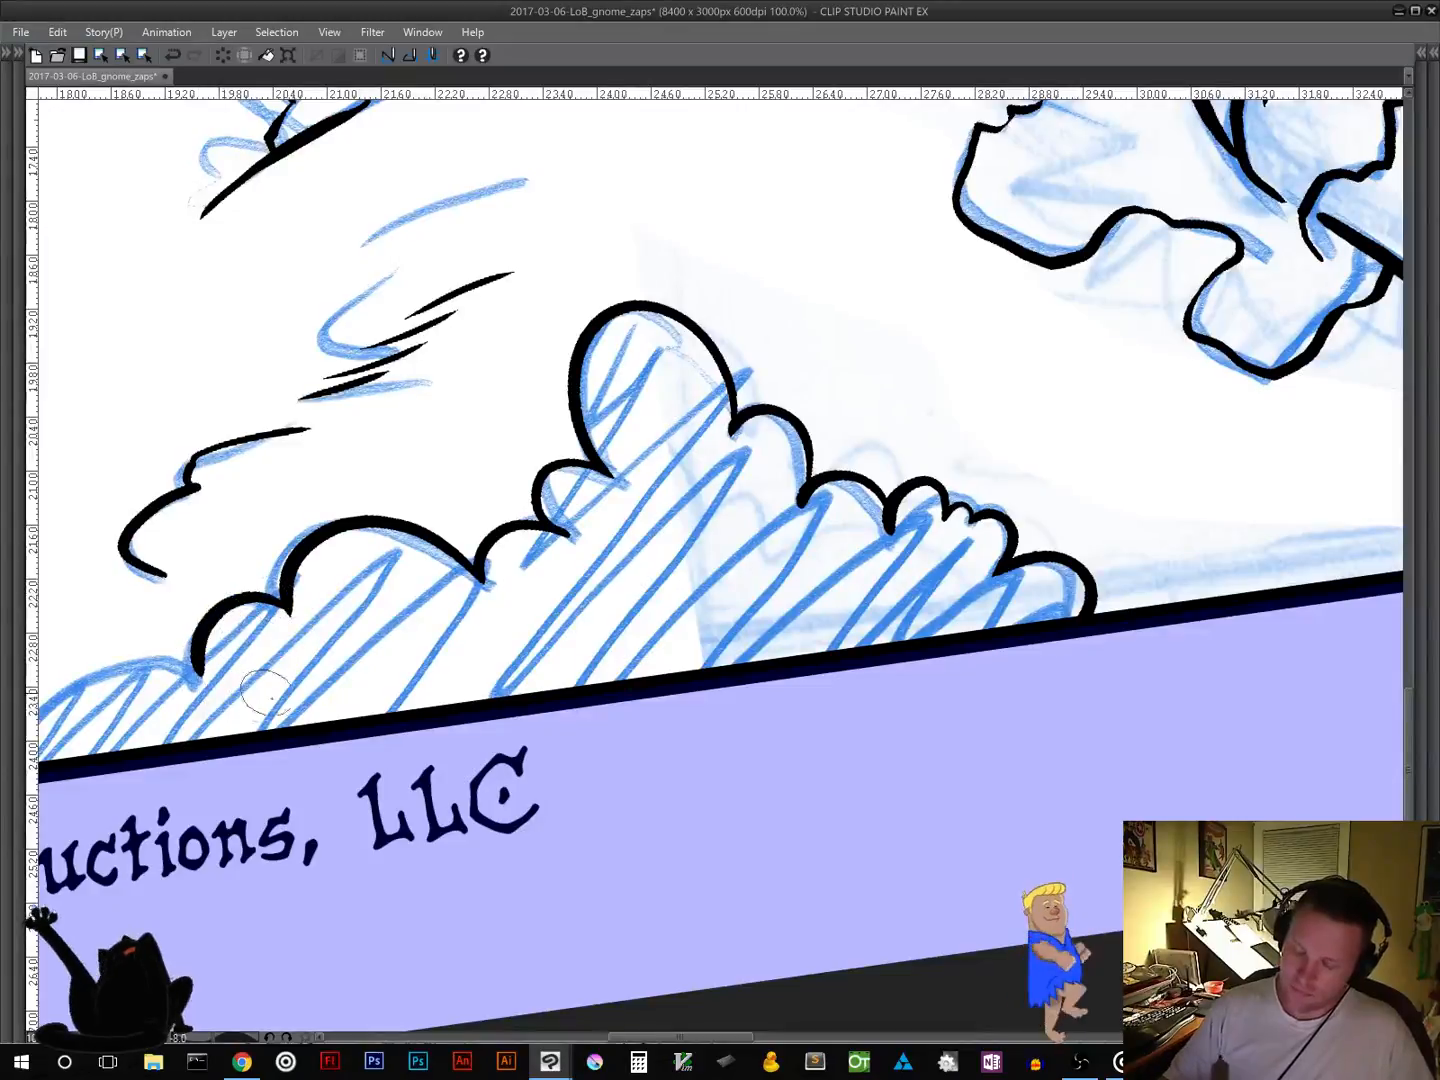
{"action": "left_click_drag", "start_coordinate": [465, 627], "coordinate": [1016, 462]}
{"action": "mouse_move", "coordinate": [747, 508]}
{"action": "left_mouse_down"}
{"action": "mouse_move", "coordinate": [695, 487]}
{"action": "mouse_move", "coordinate": [662, 535]}
{"action": "mouse_move", "coordinate": [595, 550]}
{"action": "mouse_move", "coordinate": [553, 600]}
{"action": "left_mouse_up"}
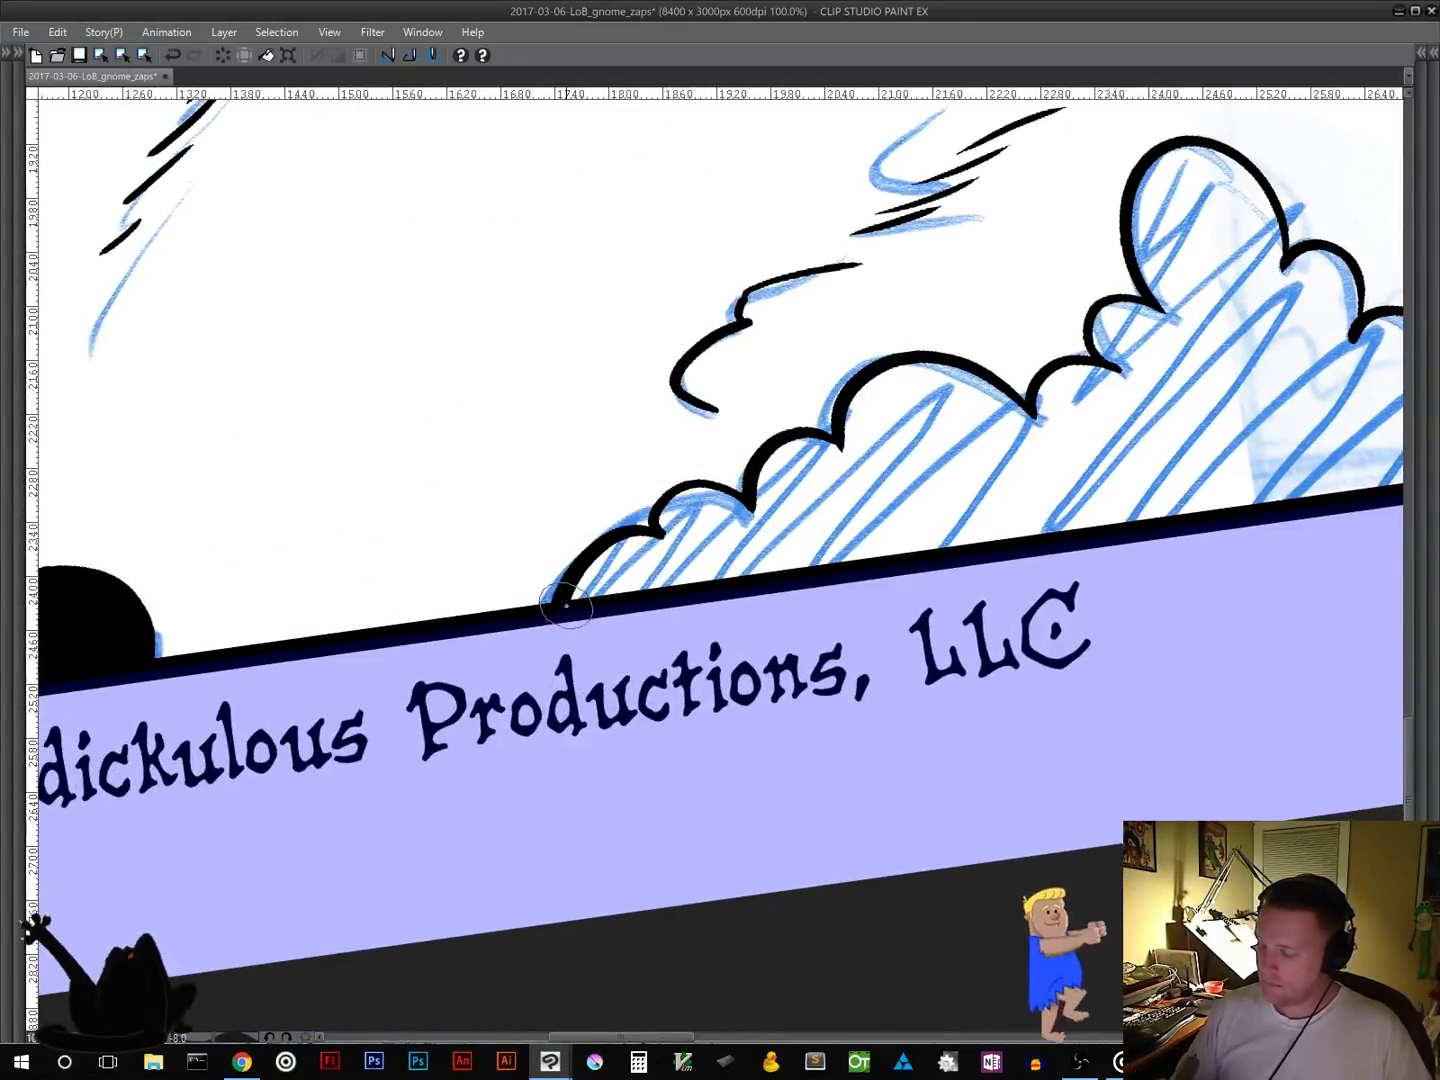
Step: Thicken the border line along the base of the copyright-side bush and fill the bush solid black
{"action": "left_click_drag", "start_coordinate": [703, 588], "coordinate": [1300, 478]}
{"action": "mouse_move", "coordinate": [1300, 478]}
{"action": "left_mouse_down"}
{"action": "mouse_move", "coordinate": [775, 678]}
{"action": "mouse_move", "coordinate": [619, 714]}
{"action": "mouse_move", "coordinate": [760, 643]}
{"action": "mouse_move", "coordinate": [1018, 596]}
{"action": "left_mouse_up"}
{"action": "left_click_drag", "start_coordinate": [582, 762], "coordinate": [775, 704]}
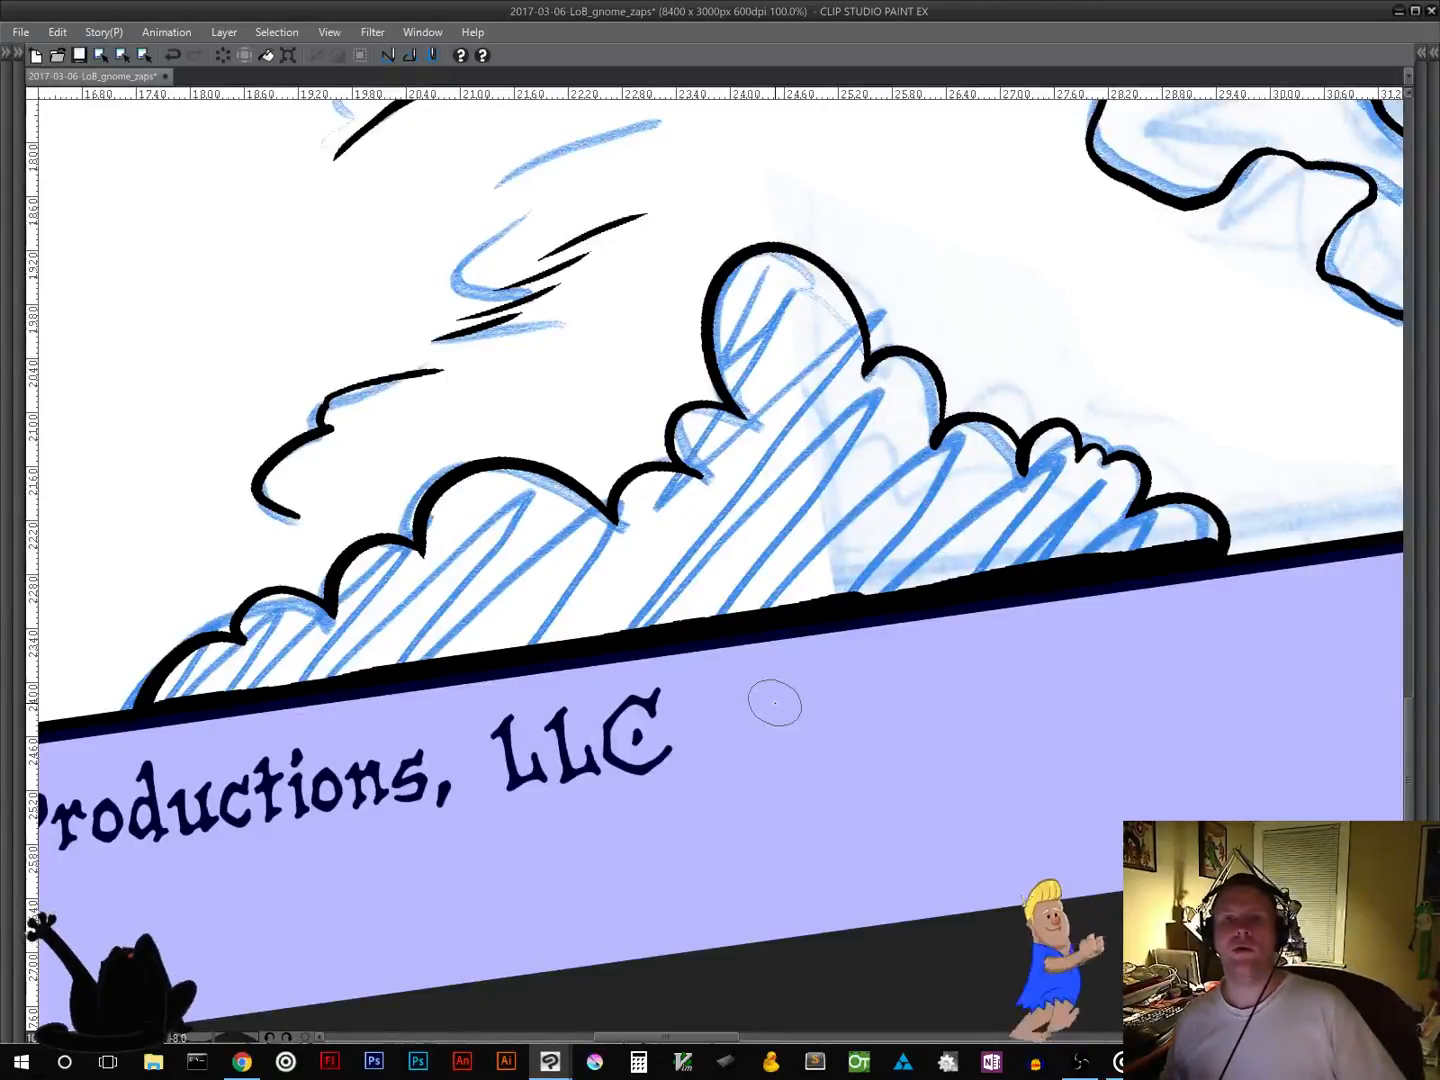
{"action": "left_click", "coordinate": [762, 524]}
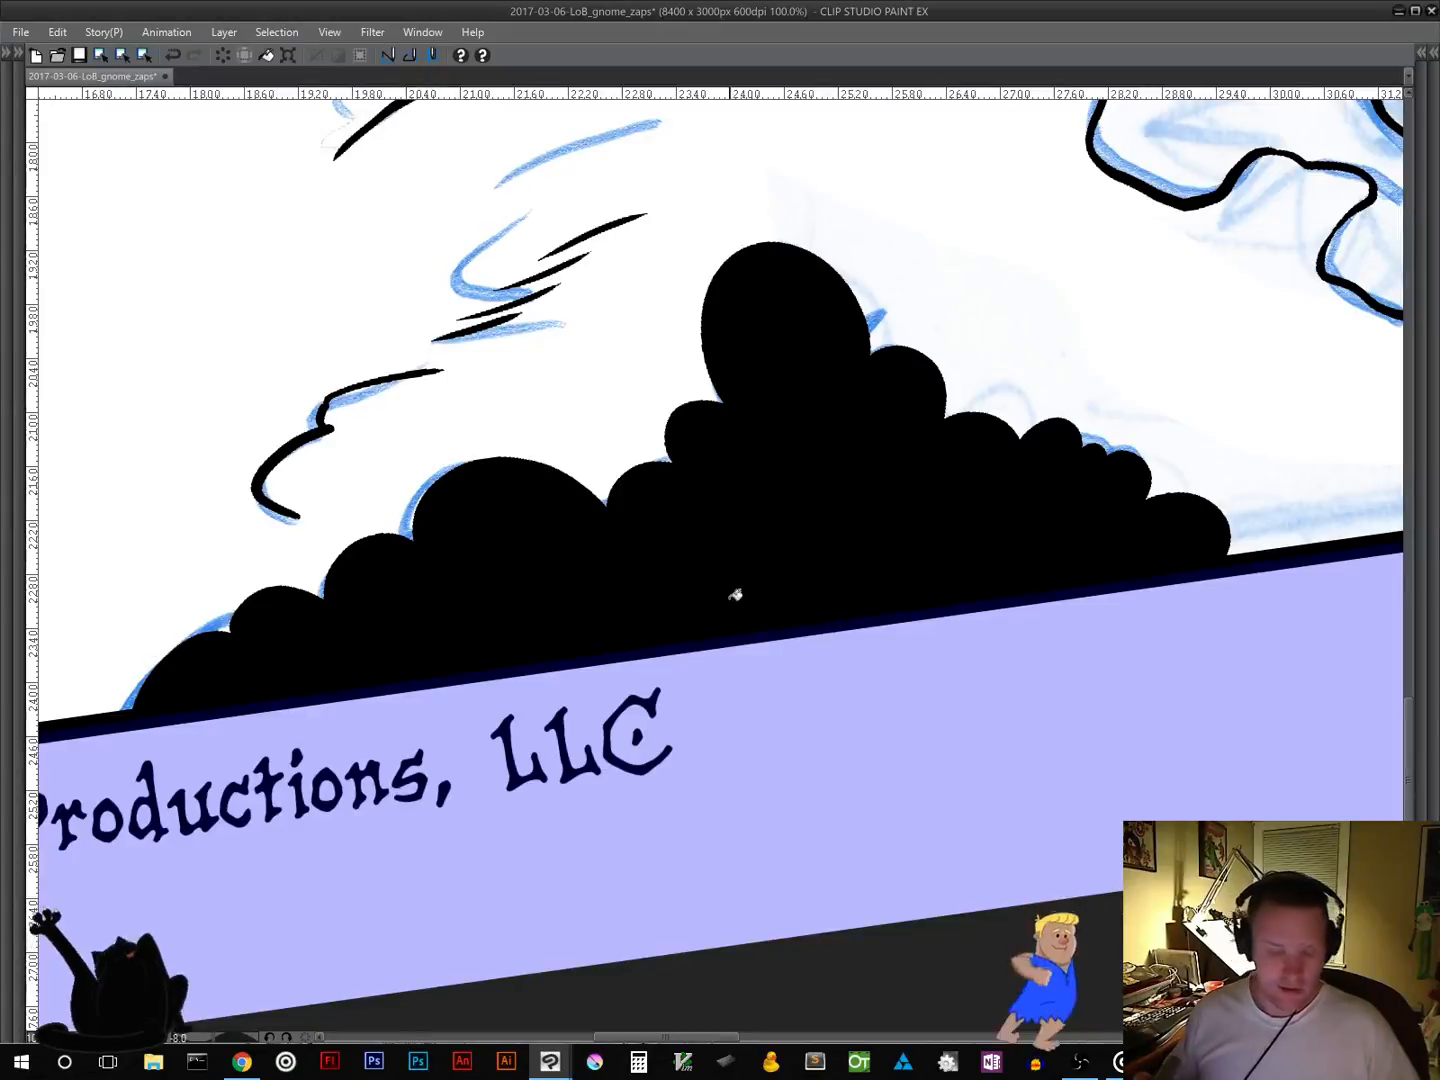
Step: Ink the lower trunk edges and bush outlines beneath the tapering curved point in the panel's lower-right corner, closing them along the borders
{"action": "left_click_drag", "start_coordinate": [830, 495], "coordinate": [495, 607]}
{"action": "left_click_drag", "start_coordinate": [1110, 586], "coordinate": [210, 670]}
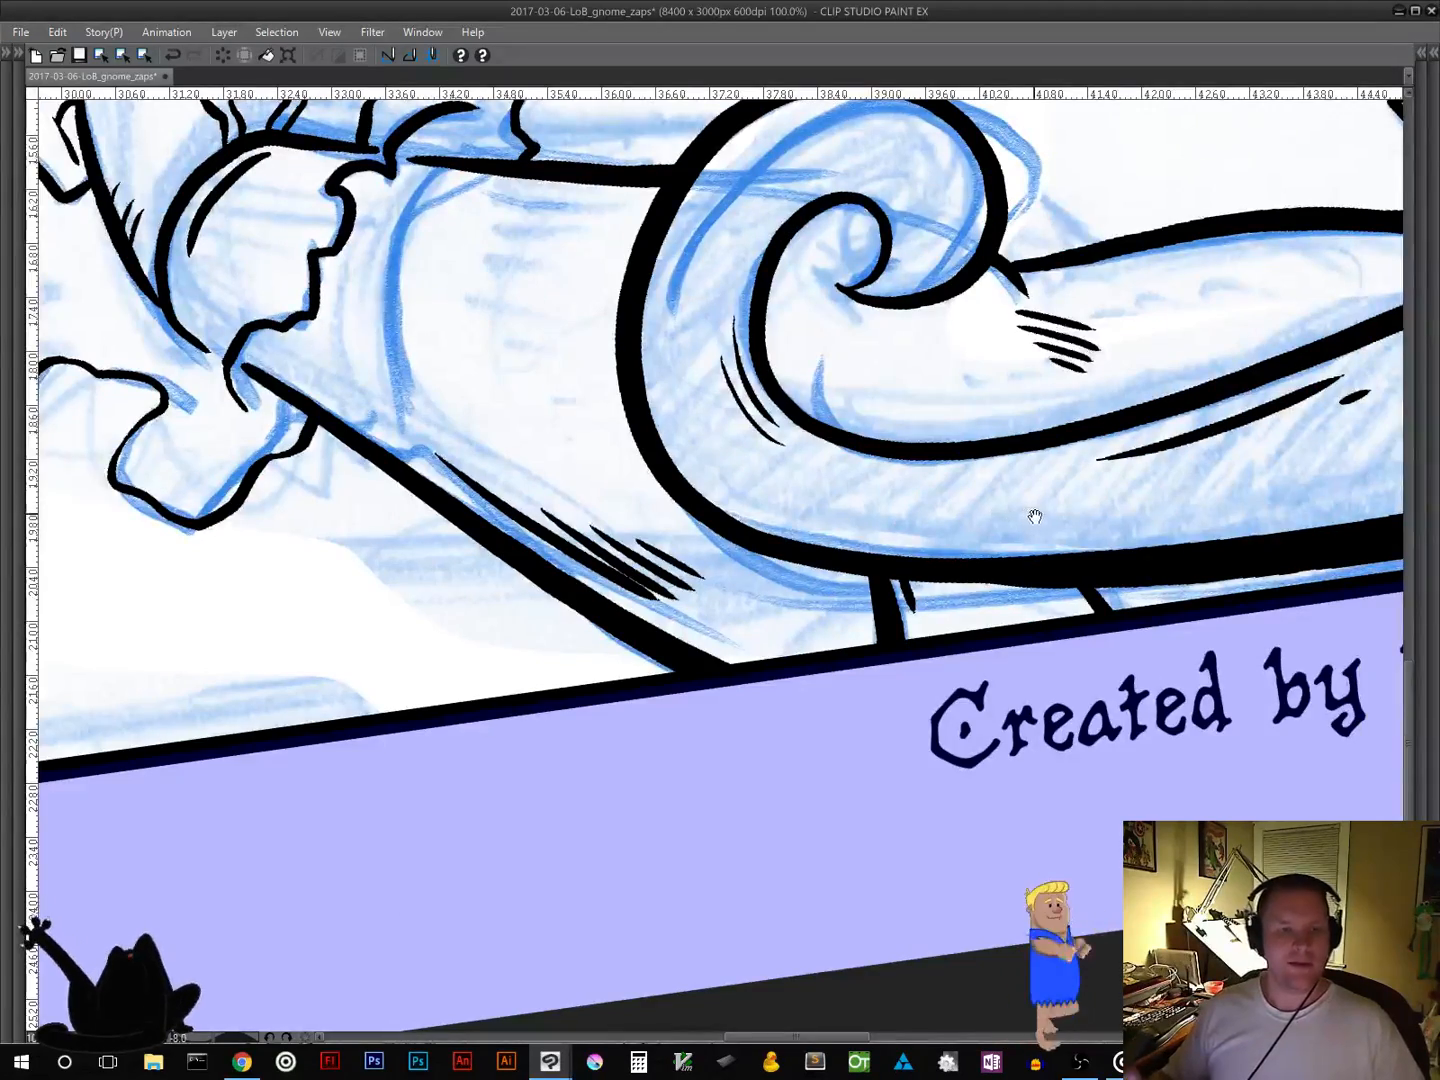
{"action": "left_click_drag", "start_coordinate": [1032, 517], "coordinate": [697, 562]}
{"action": "left_click_drag", "start_coordinate": [980, 517], "coordinate": [620, 582]}
{"action": "left_click_drag", "start_coordinate": [1032, 463], "coordinate": [434, 733]}
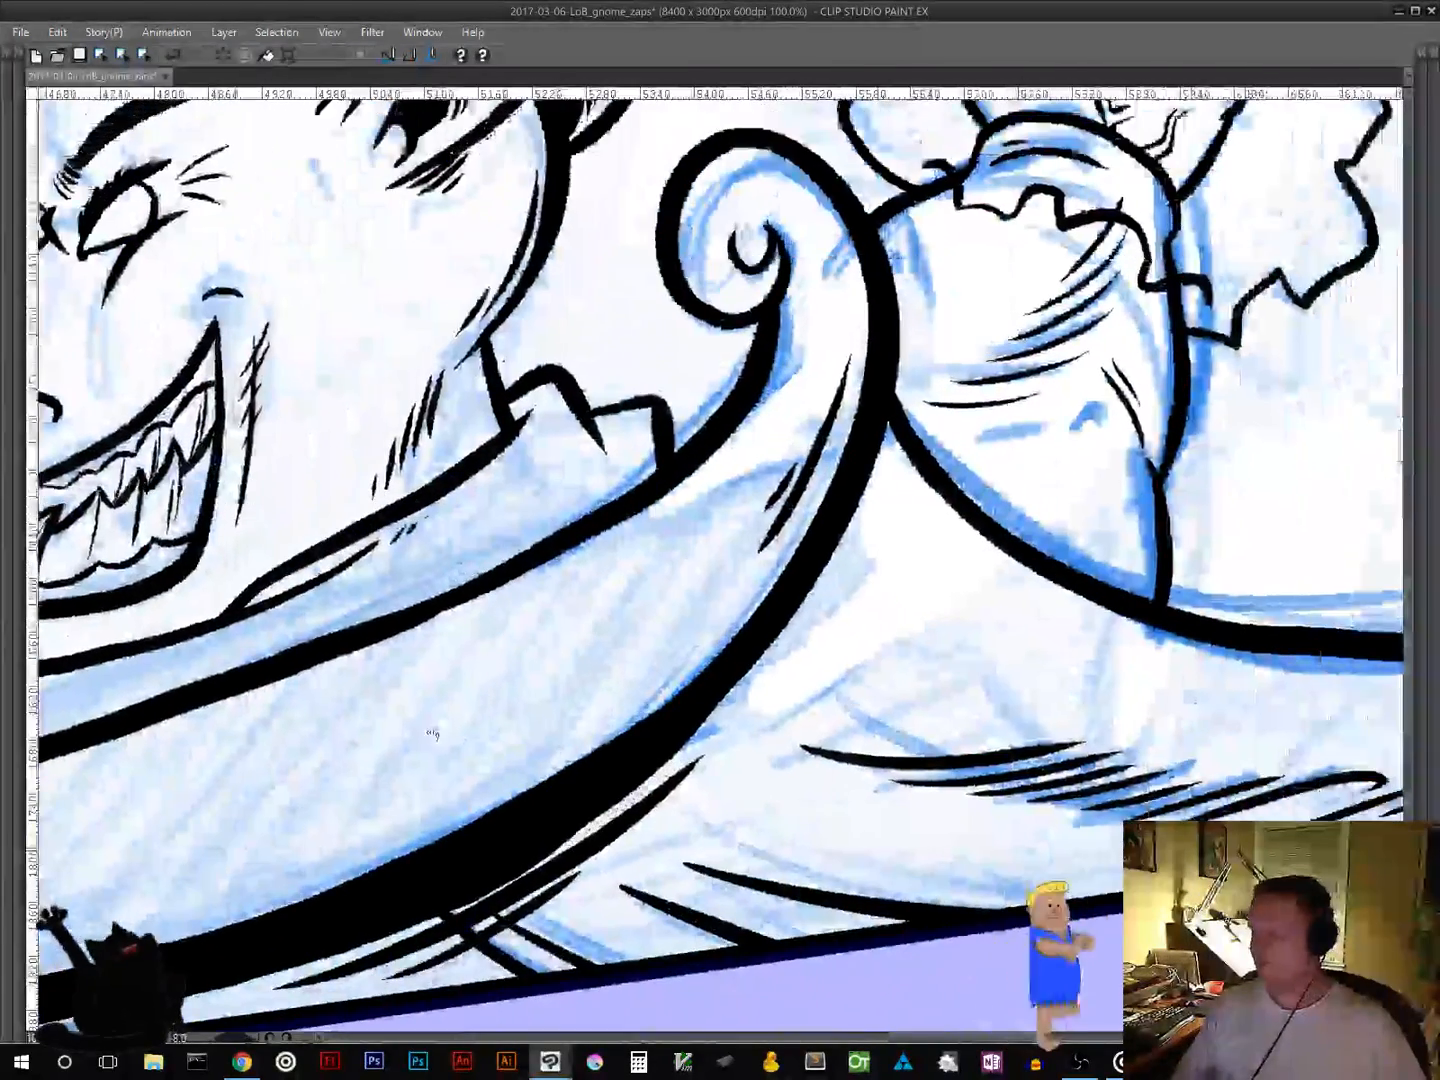
{"action": "left_click_drag", "start_coordinate": [1099, 678], "coordinate": [178, 711]}
{"action": "left_click_drag", "start_coordinate": [748, 683], "coordinate": [600, 690]}
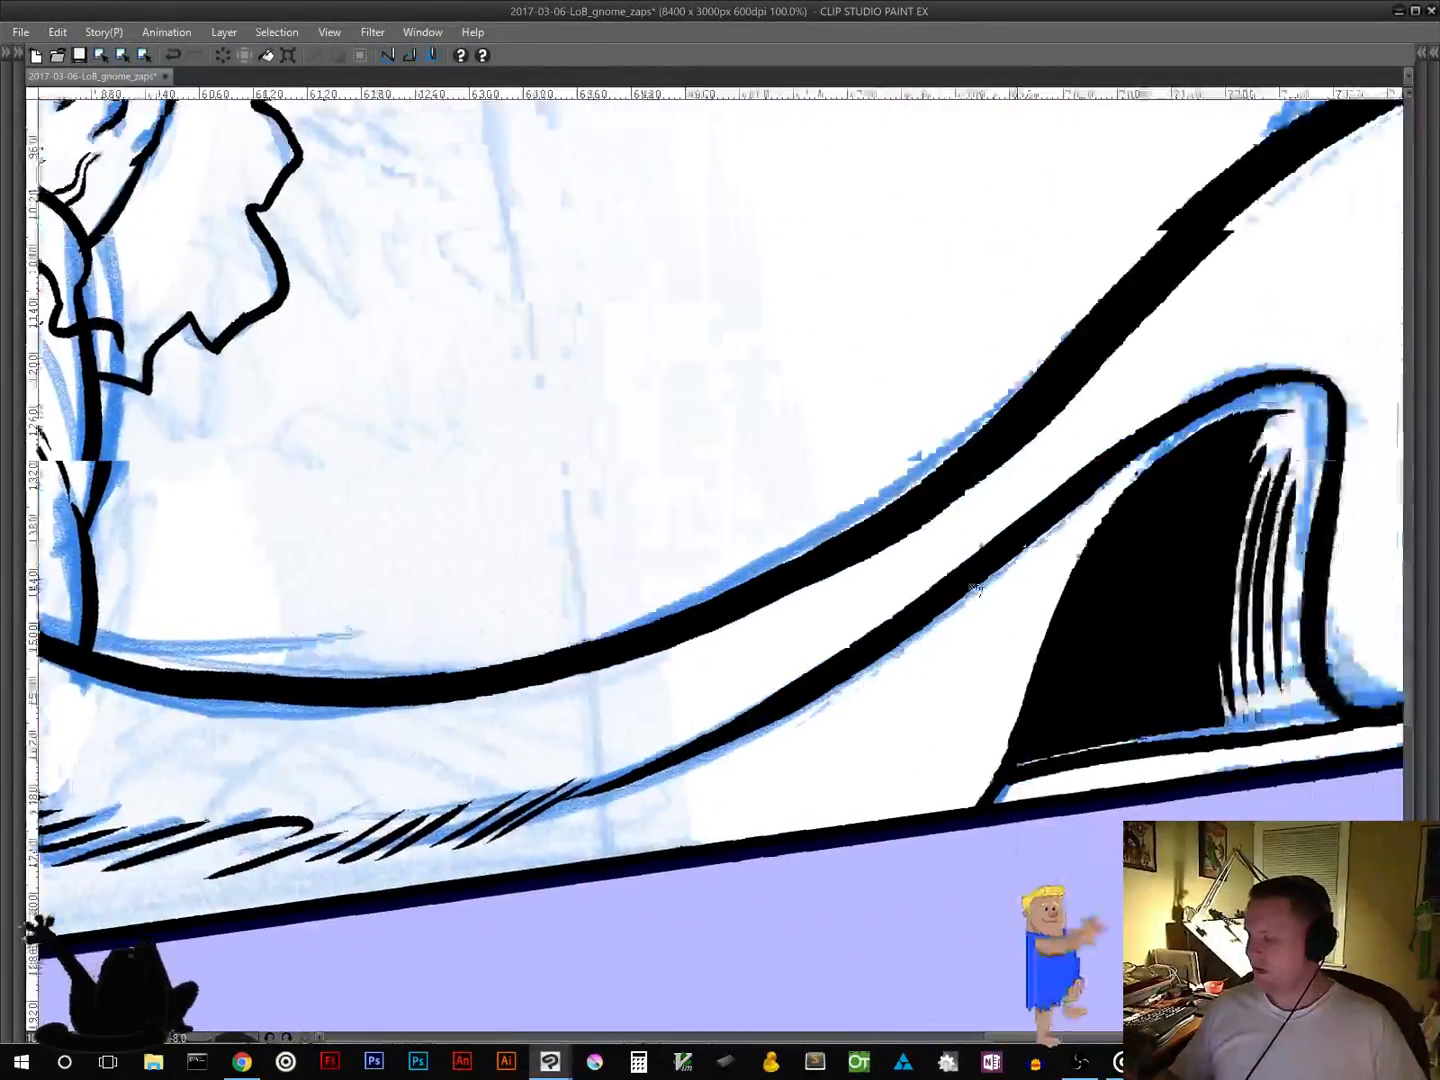
{"action": "left_click_drag", "start_coordinate": [1100, 690], "coordinate": [353, 693]}
{"action": "mouse_move", "coordinate": [1062, 559]}
{"action": "left_mouse_down"}
{"action": "mouse_move", "coordinate": [334, 727]}
{"action": "mouse_move", "coordinate": [261, 759]}
{"action": "left_mouse_up"}
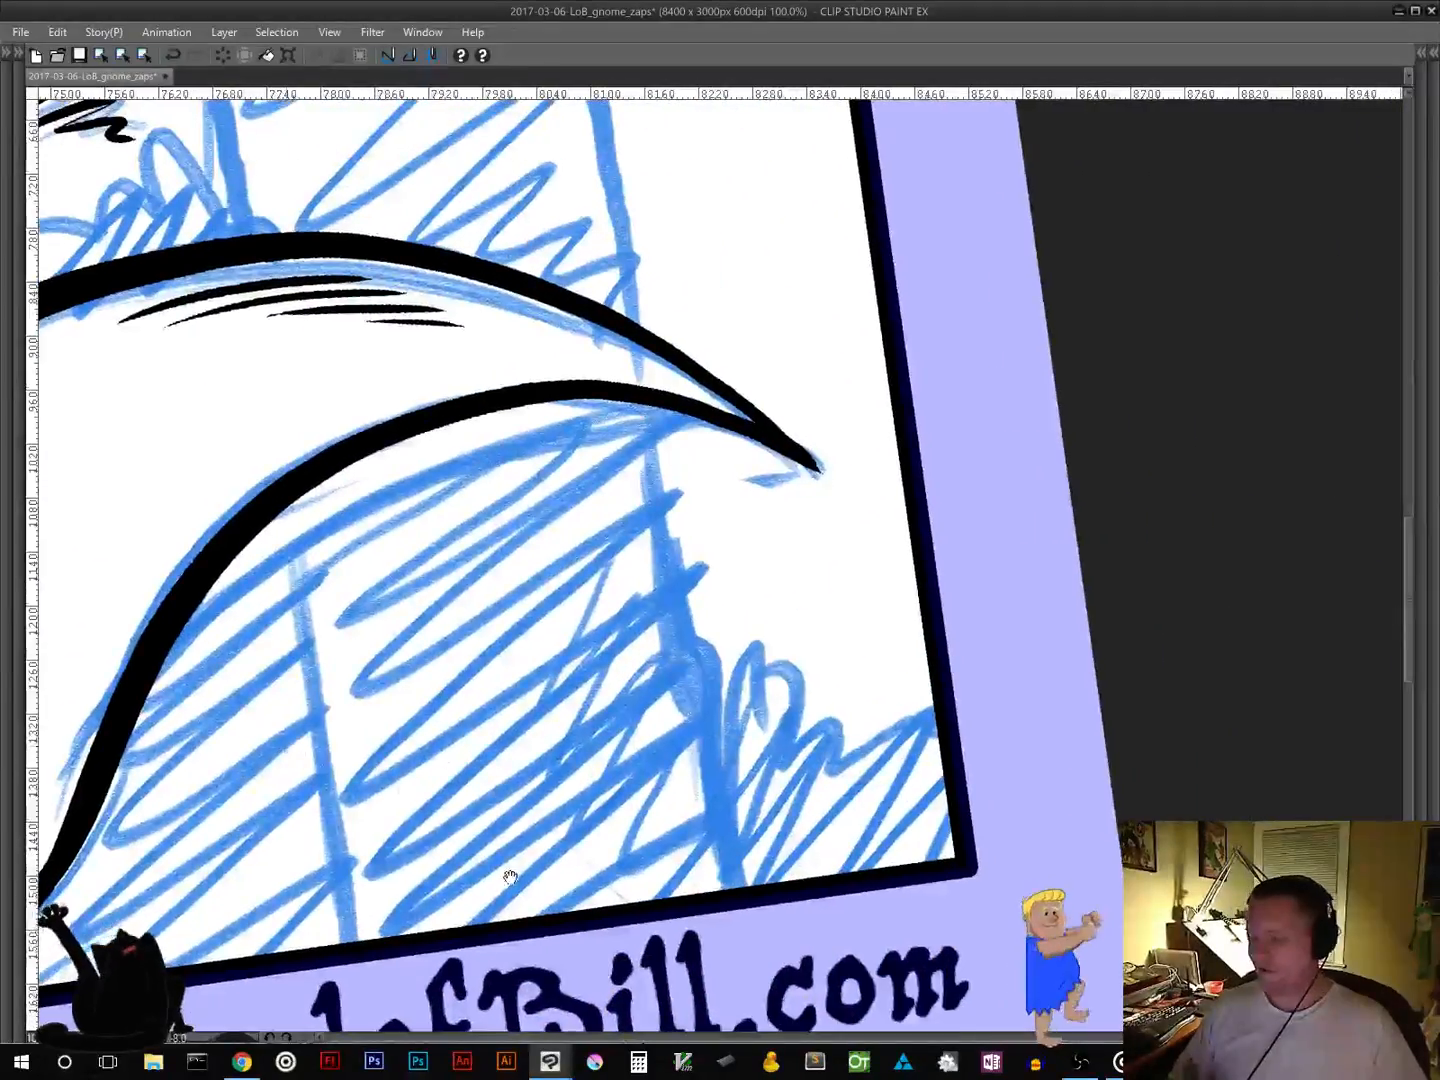
{"action": "left_click_drag", "start_coordinate": [549, 826], "coordinate": [808, 728]}
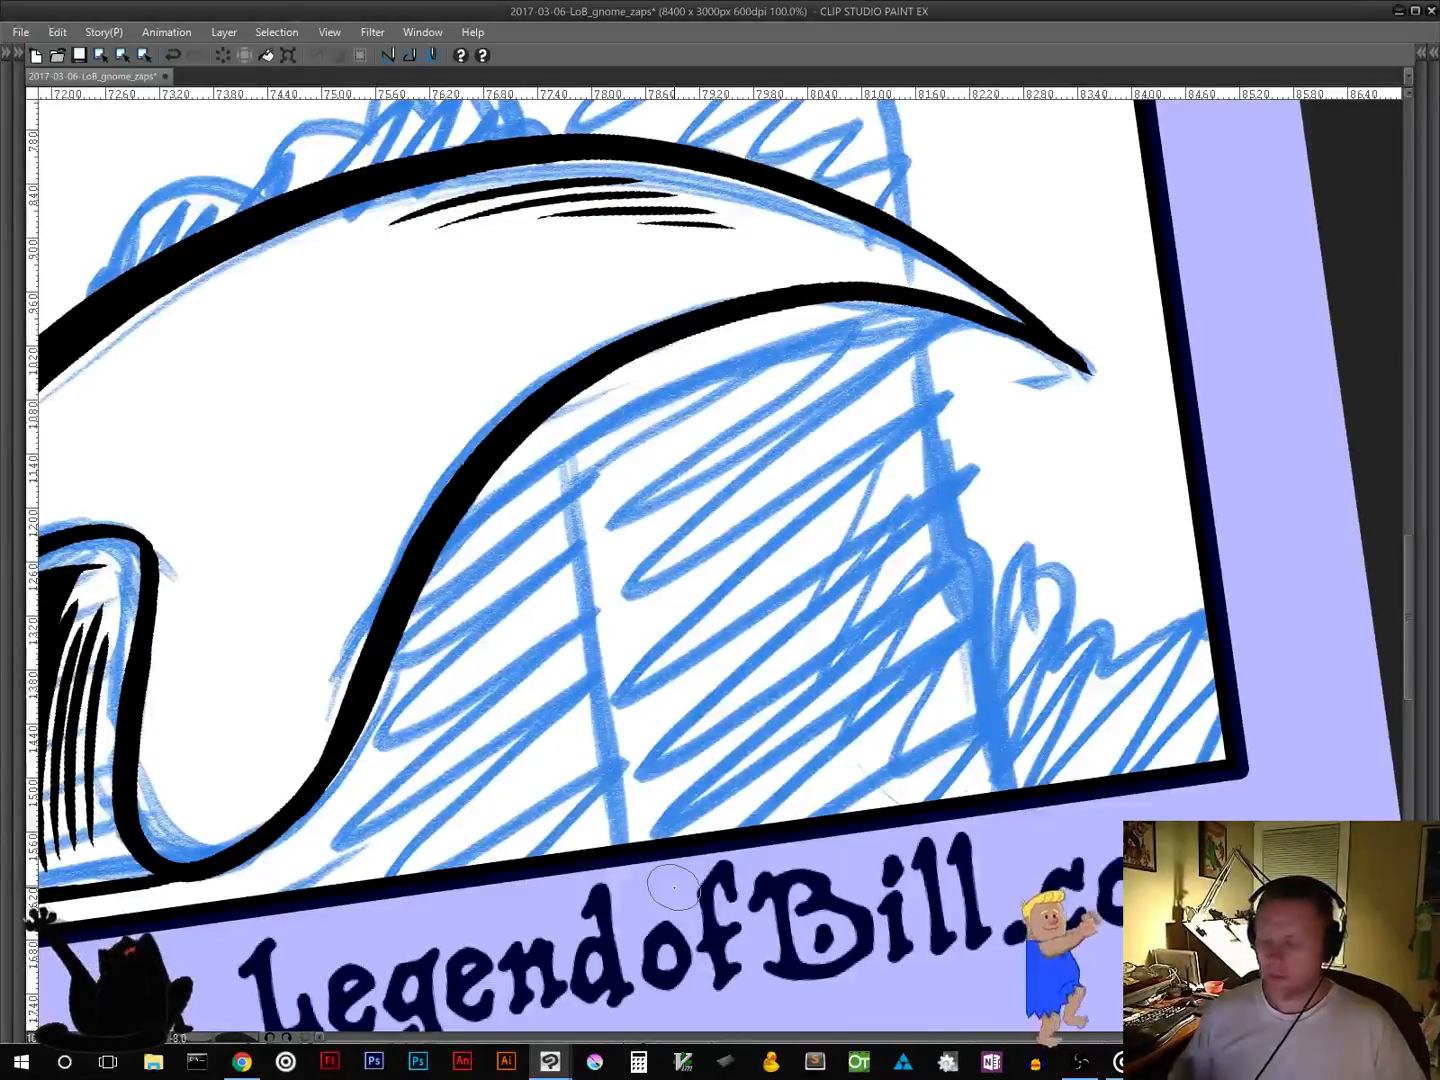
{"action": "mouse_move", "coordinate": [585, 665]}
{"action": "left_mouse_down"}
{"action": "mouse_move", "coordinate": [489, 700]}
{"action": "mouse_move", "coordinate": [497, 740]}
{"action": "mouse_move", "coordinate": [355, 878]}
{"action": "left_mouse_up"}
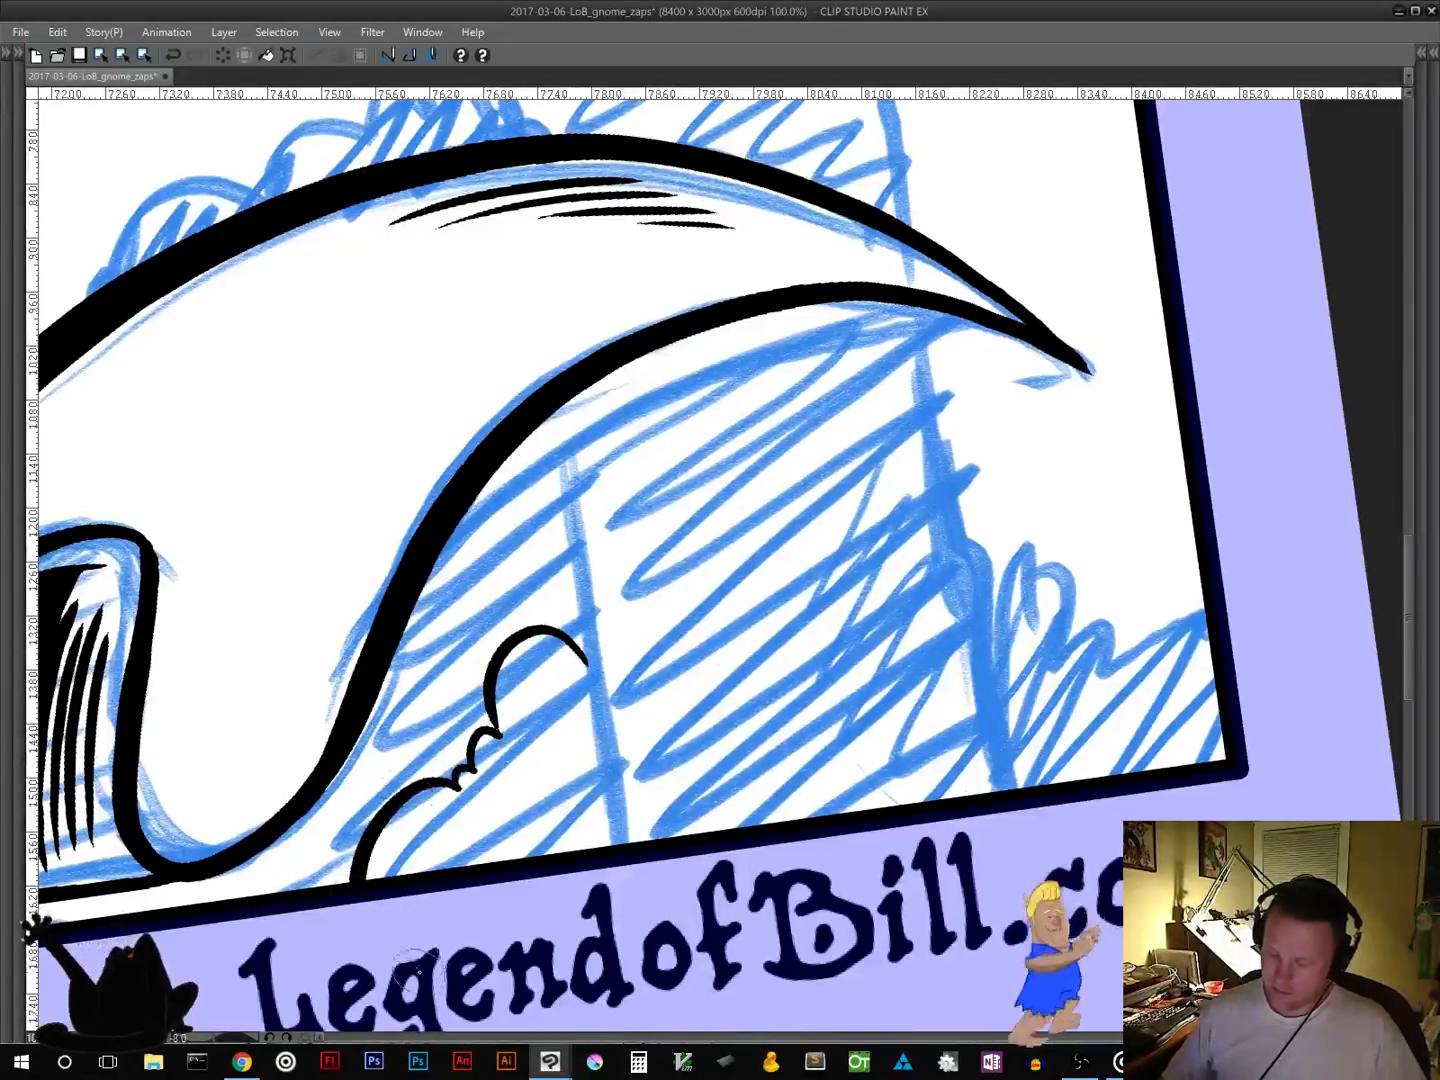
{"action": "left_click_drag", "start_coordinate": [584, 662], "coordinate": [560, 405]}
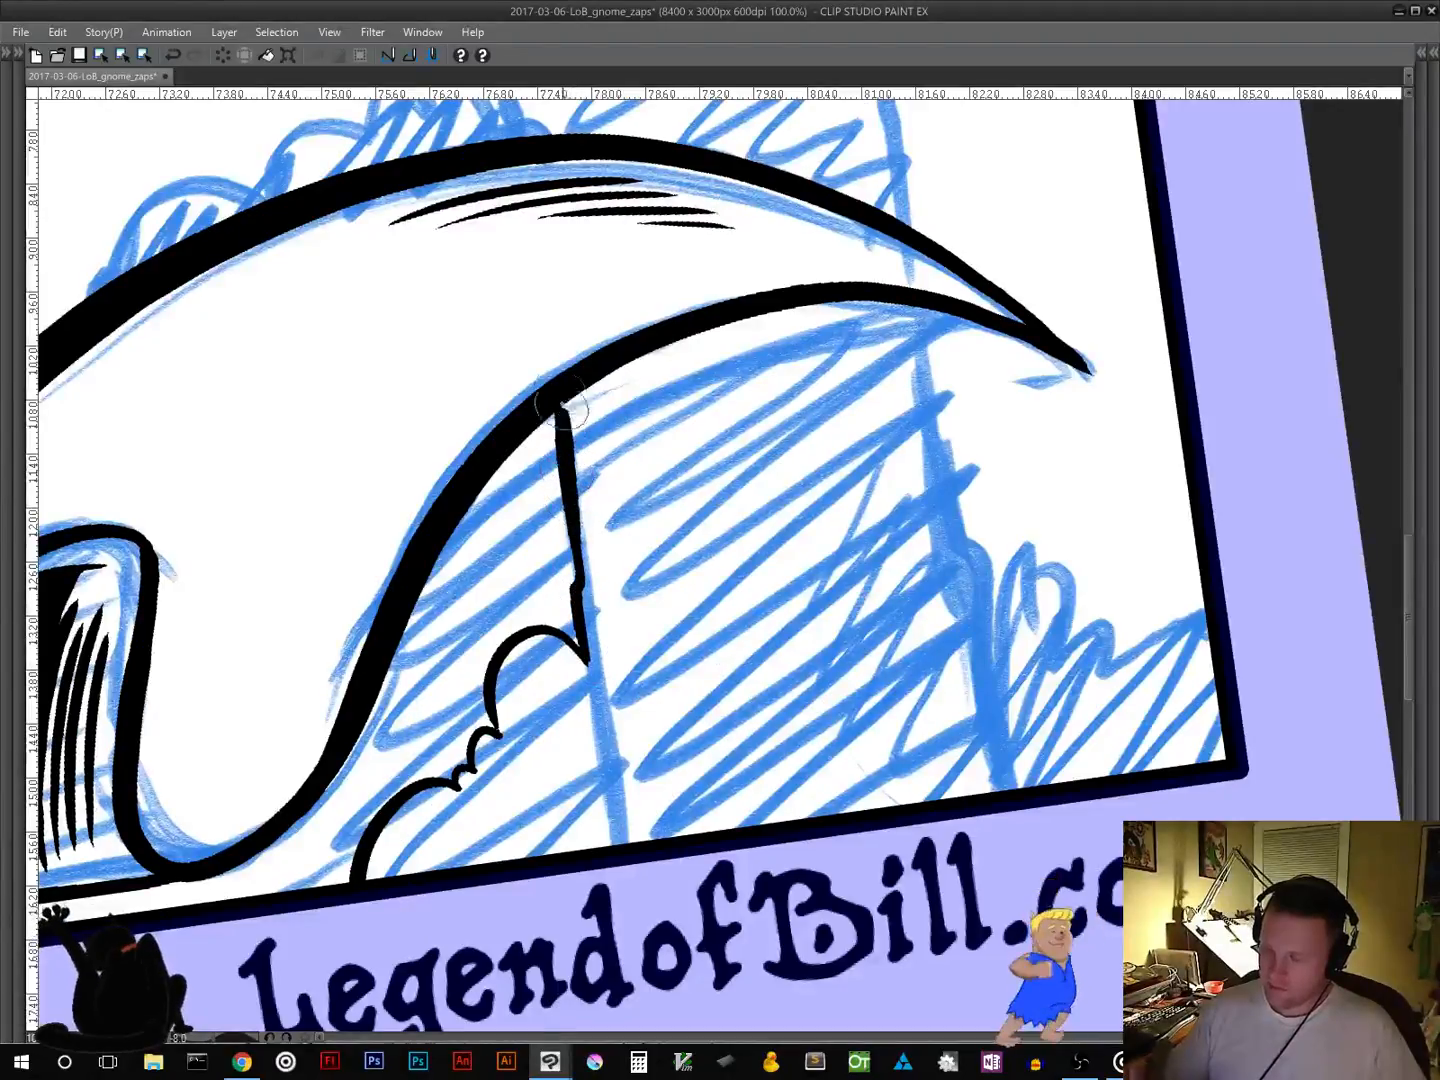
{"action": "mouse_move", "coordinate": [915, 308]}
{"action": "left_mouse_down"}
{"action": "mouse_move", "coordinate": [957, 529]}
{"action": "mouse_move", "coordinate": [1004, 637]}
{"action": "mouse_move", "coordinate": [987, 607]}
{"action": "mouse_move", "coordinate": [1045, 473]}
{"action": "mouse_move", "coordinate": [1059, 469]}
{"action": "mouse_move", "coordinate": [1035, 591]}
{"action": "mouse_move", "coordinate": [1072, 598]}
{"action": "mouse_move", "coordinate": [1091, 639]}
{"action": "mouse_move", "coordinate": [1119, 614]}
{"action": "mouse_move", "coordinate": [1140, 620]}
{"action": "mouse_move", "coordinate": [1159, 516]}
{"action": "mouse_move", "coordinate": [1265, 520]}
{"action": "mouse_move", "coordinate": [1185, 497]}
{"action": "mouse_move", "coordinate": [1214, 737]}
{"action": "mouse_move", "coordinate": [1195, 769]}
{"action": "mouse_move", "coordinate": [350, 881]}
{"action": "left_mouse_up"}
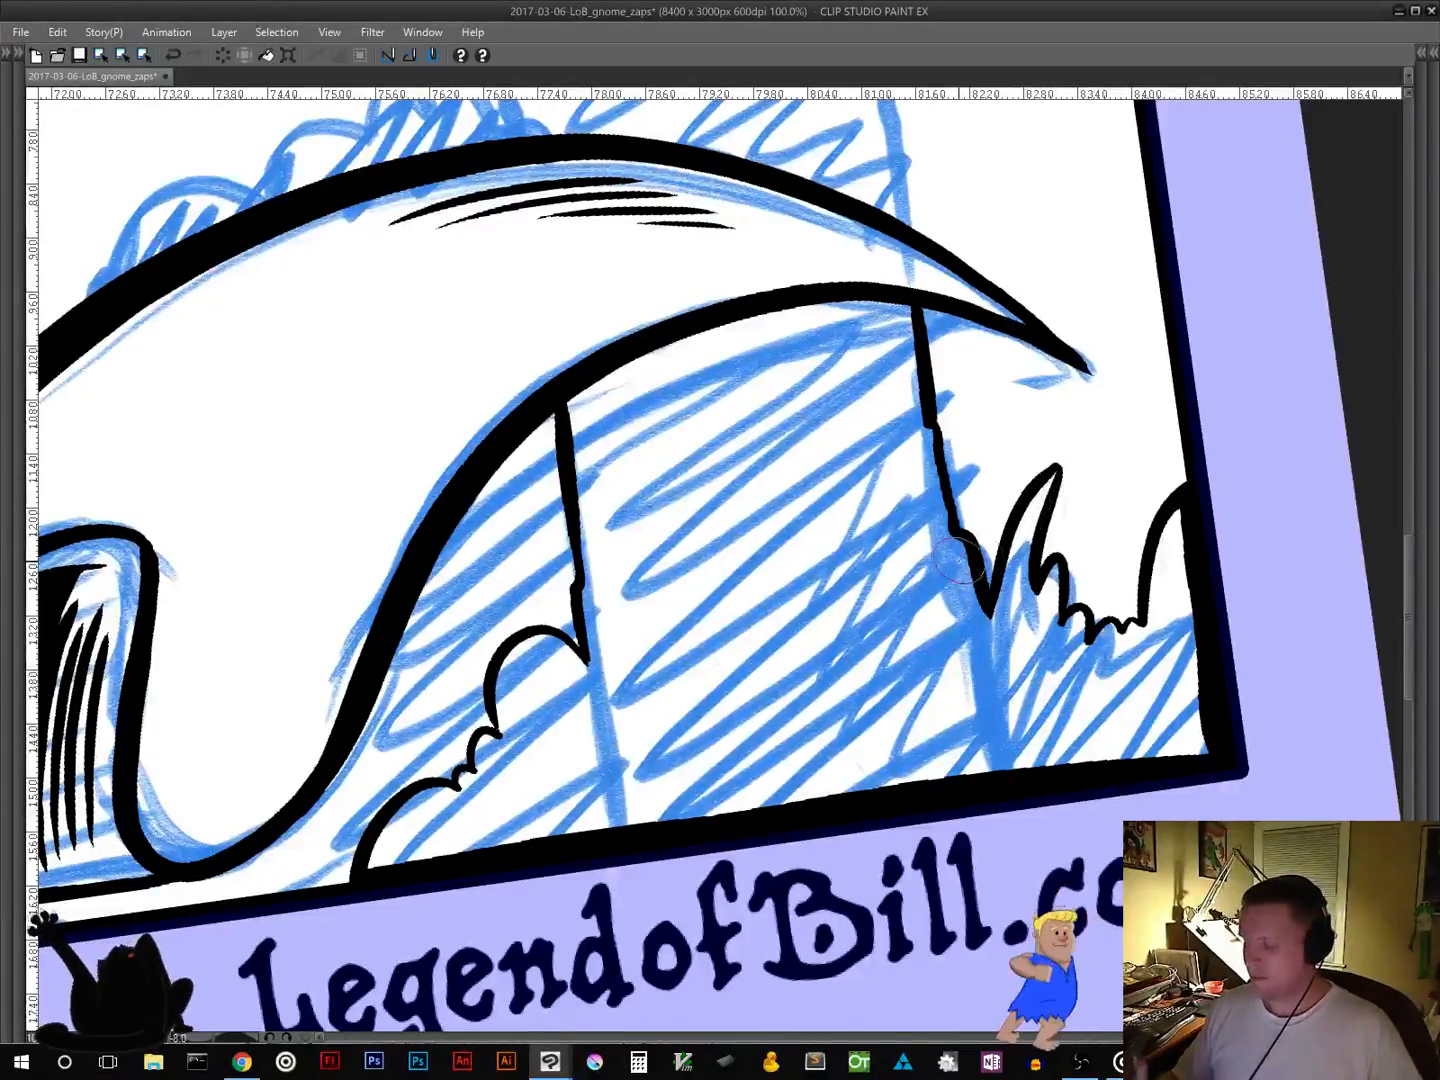
Step: Fill the corner trunk and bushes solid black, and trim the tall pointed bush tip into a shorter rounded lobe
{"action": "mouse_move", "coordinate": [708, 446]}
{"action": "left_mouse_down"}
{"action": "mouse_move", "coordinate": [726, 559]}
{"action": "mouse_move", "coordinate": [727, 466]}
{"action": "left_mouse_up"}
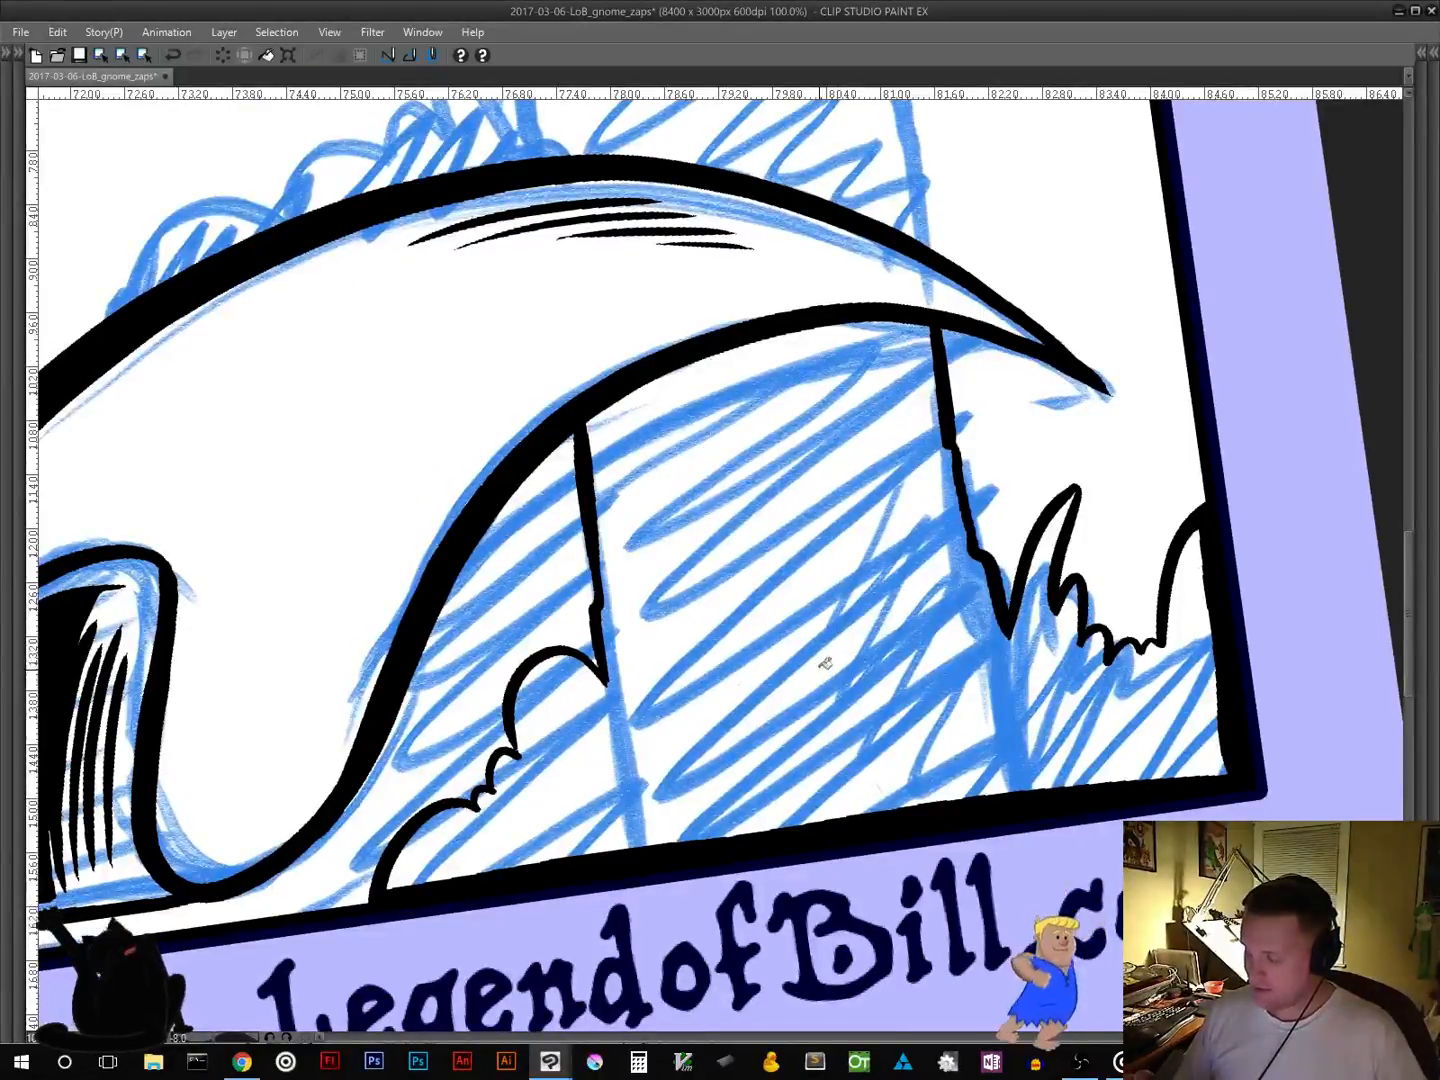
{"action": "left_click", "coordinate": [802, 716]}
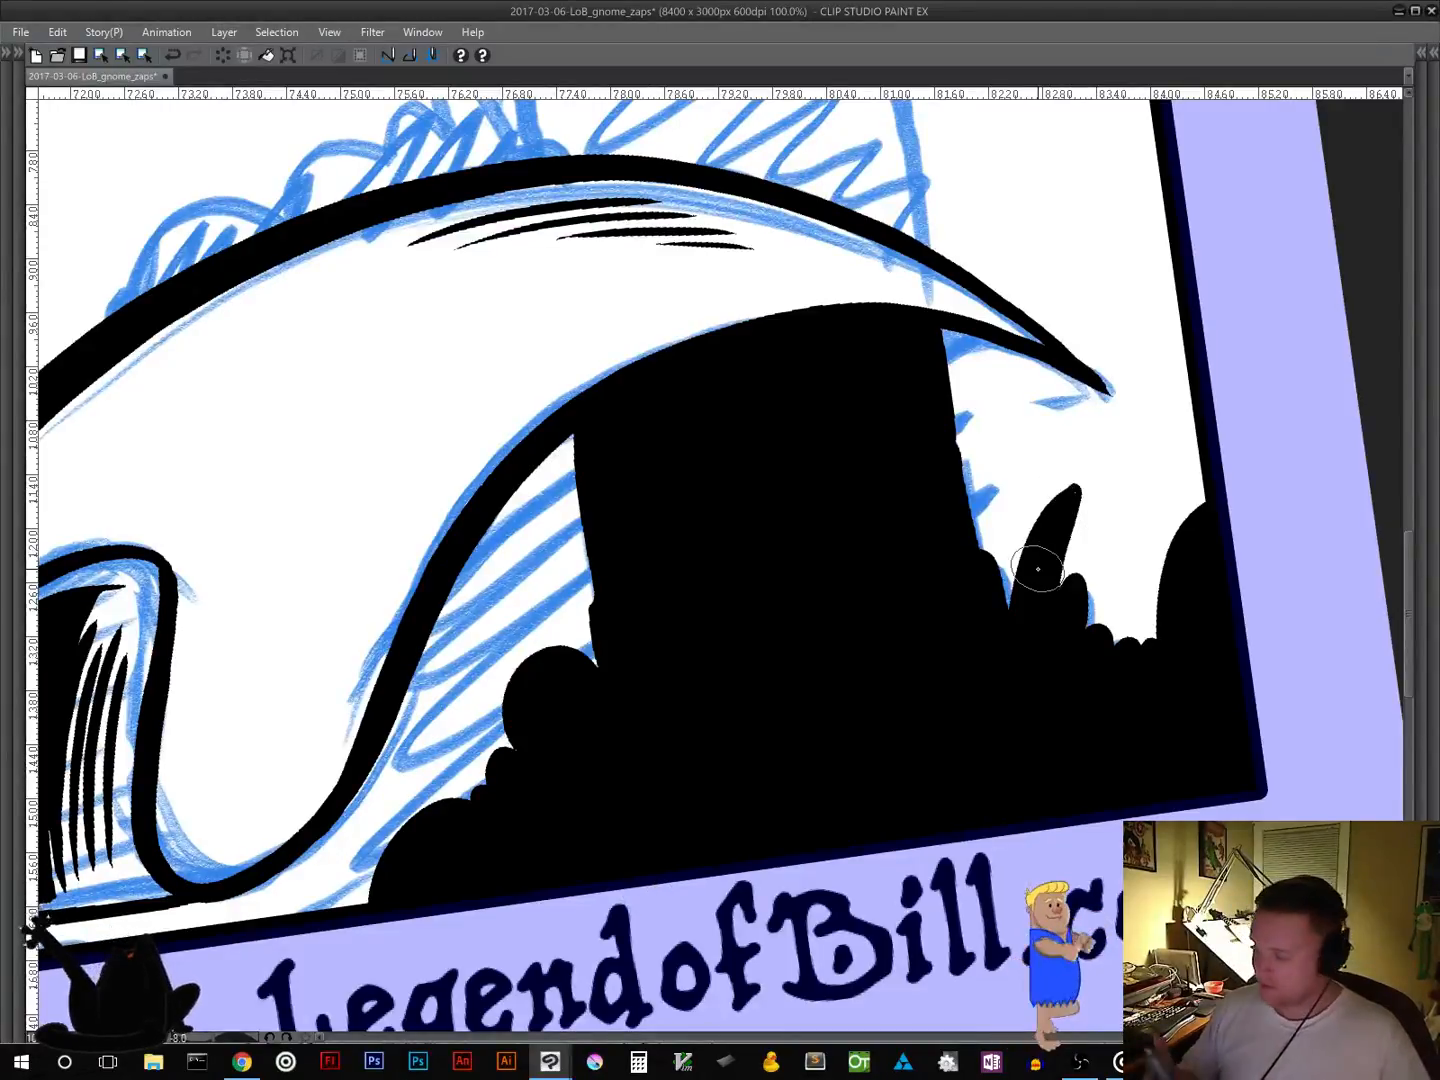
{"action": "key", "text": "e"}
{"action": "mouse_move", "coordinate": [1076, 476]}
{"action": "left_mouse_down"}
{"action": "mouse_move", "coordinate": [1027, 557]}
{"action": "mouse_move", "coordinate": [1069, 499]}
{"action": "mouse_move", "coordinate": [1047, 549]}
{"action": "mouse_move", "coordinate": [1058, 589]}
{"action": "mouse_move", "coordinate": [1053, 547]}
{"action": "mouse_move", "coordinate": [1027, 556]}
{"action": "mouse_move", "coordinate": [1019, 622]}
{"action": "mouse_move", "coordinate": [1031, 554]}
{"action": "mouse_move", "coordinate": [1032, 586]}
{"action": "mouse_move", "coordinate": [1055, 559]}
{"action": "mouse_move", "coordinate": [1045, 595]}
{"action": "left_mouse_up"}
{"action": "key", "text": "p"}
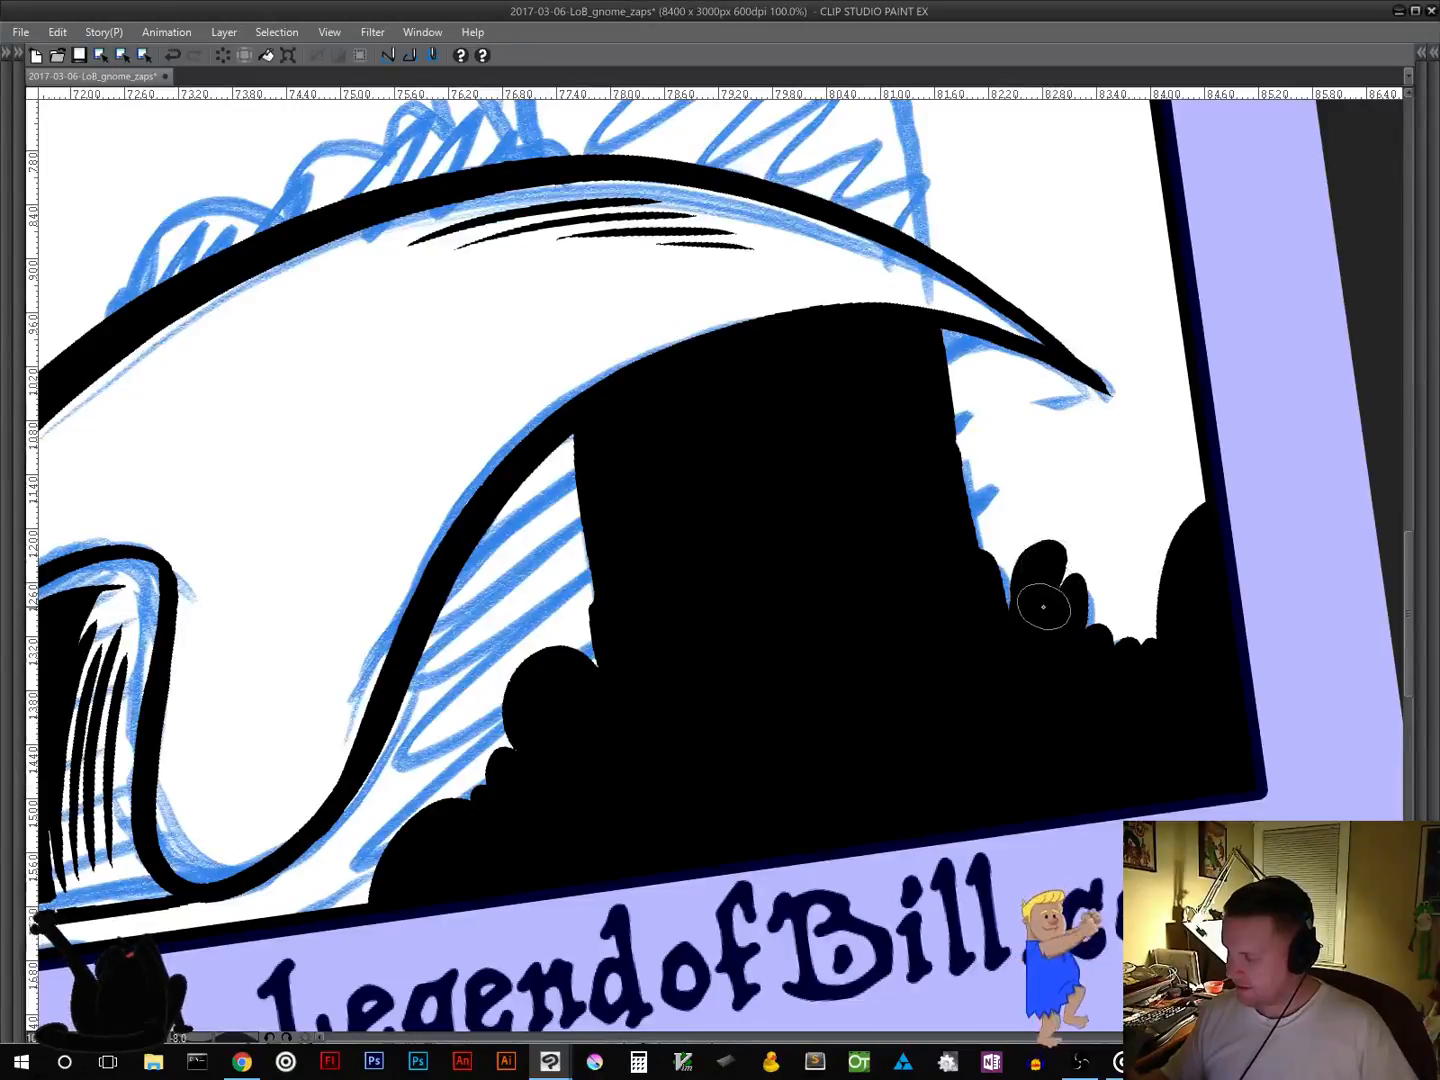
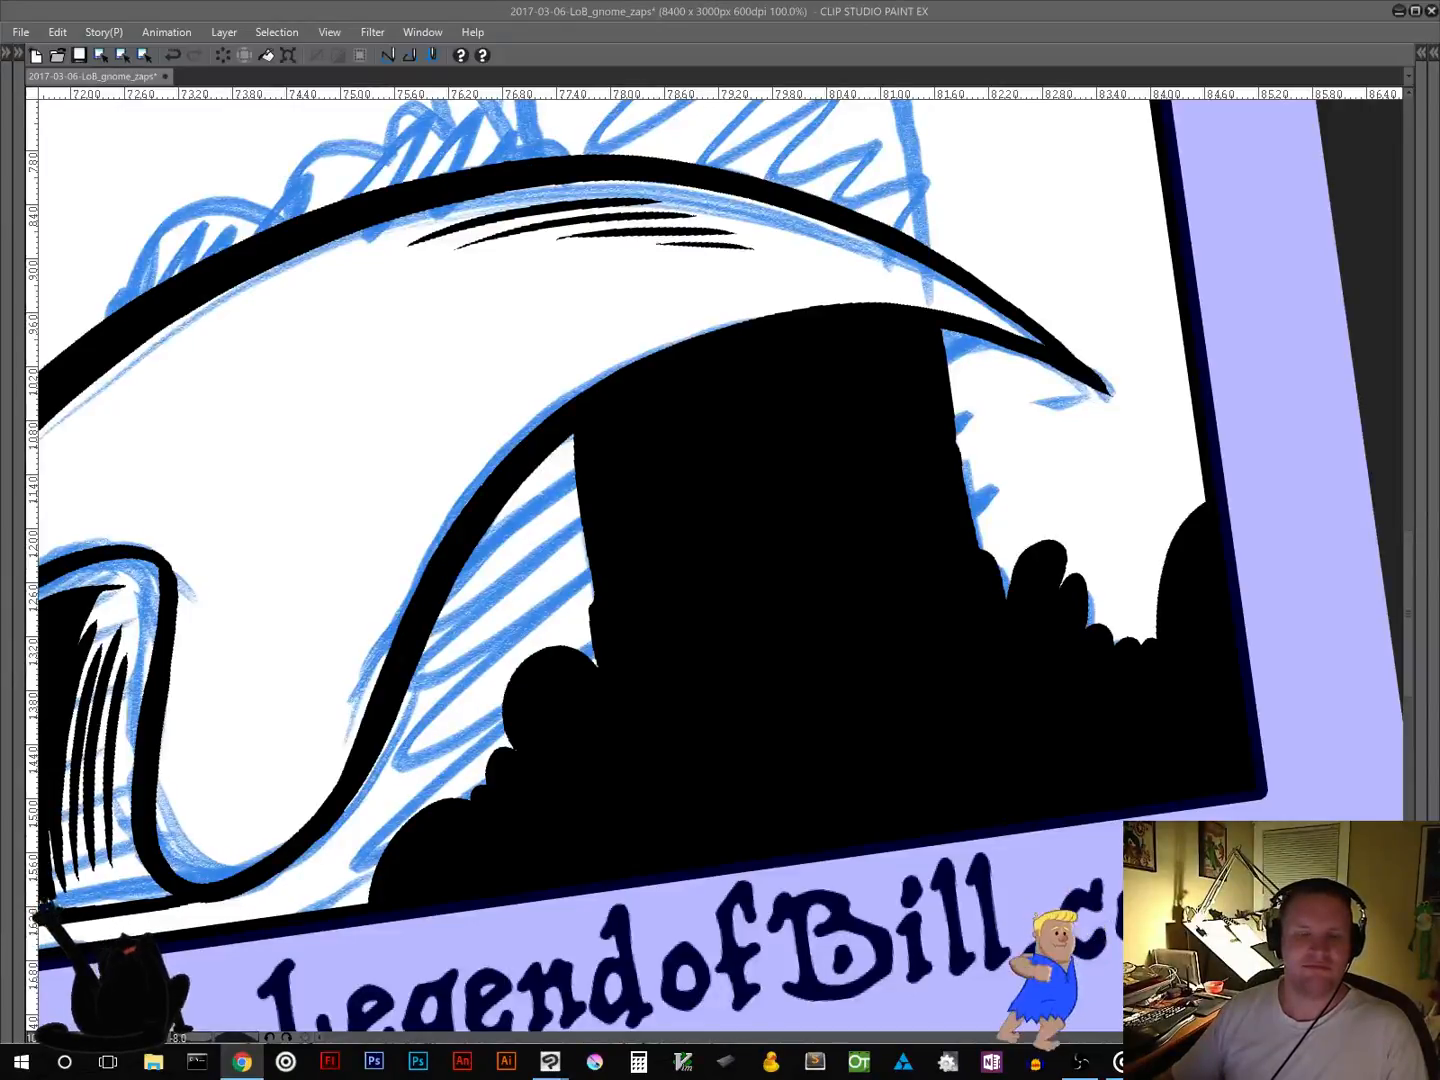
Step: Straighten the canvas rotation and ink the tree trunk's left edge from the panel's top border down to the black curved contour
{"action": "key", "text": "alt+Tab"}
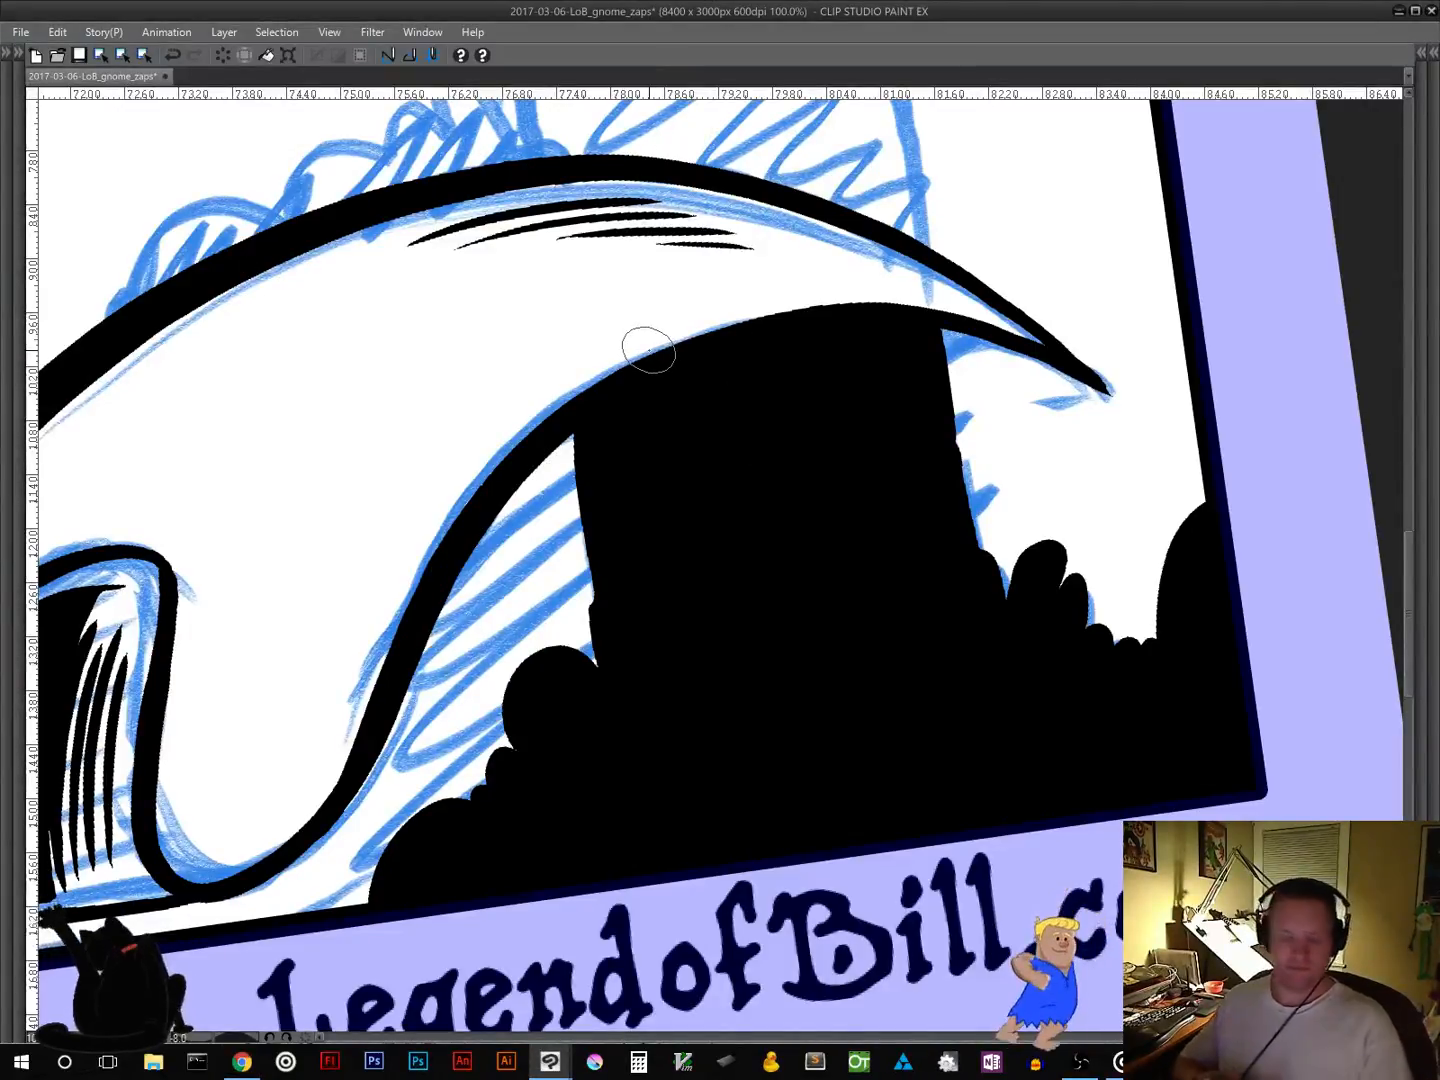
{"action": "left_click_drag", "start_coordinate": [839, 566], "coordinate": [809, 849]}
{"action": "mouse_move", "coordinate": [779, 494]}
{"action": "left_mouse_down"}
{"action": "mouse_move", "coordinate": [781, 530]}
{"action": "mouse_move", "coordinate": [958, 781]}
{"action": "left_mouse_up"}
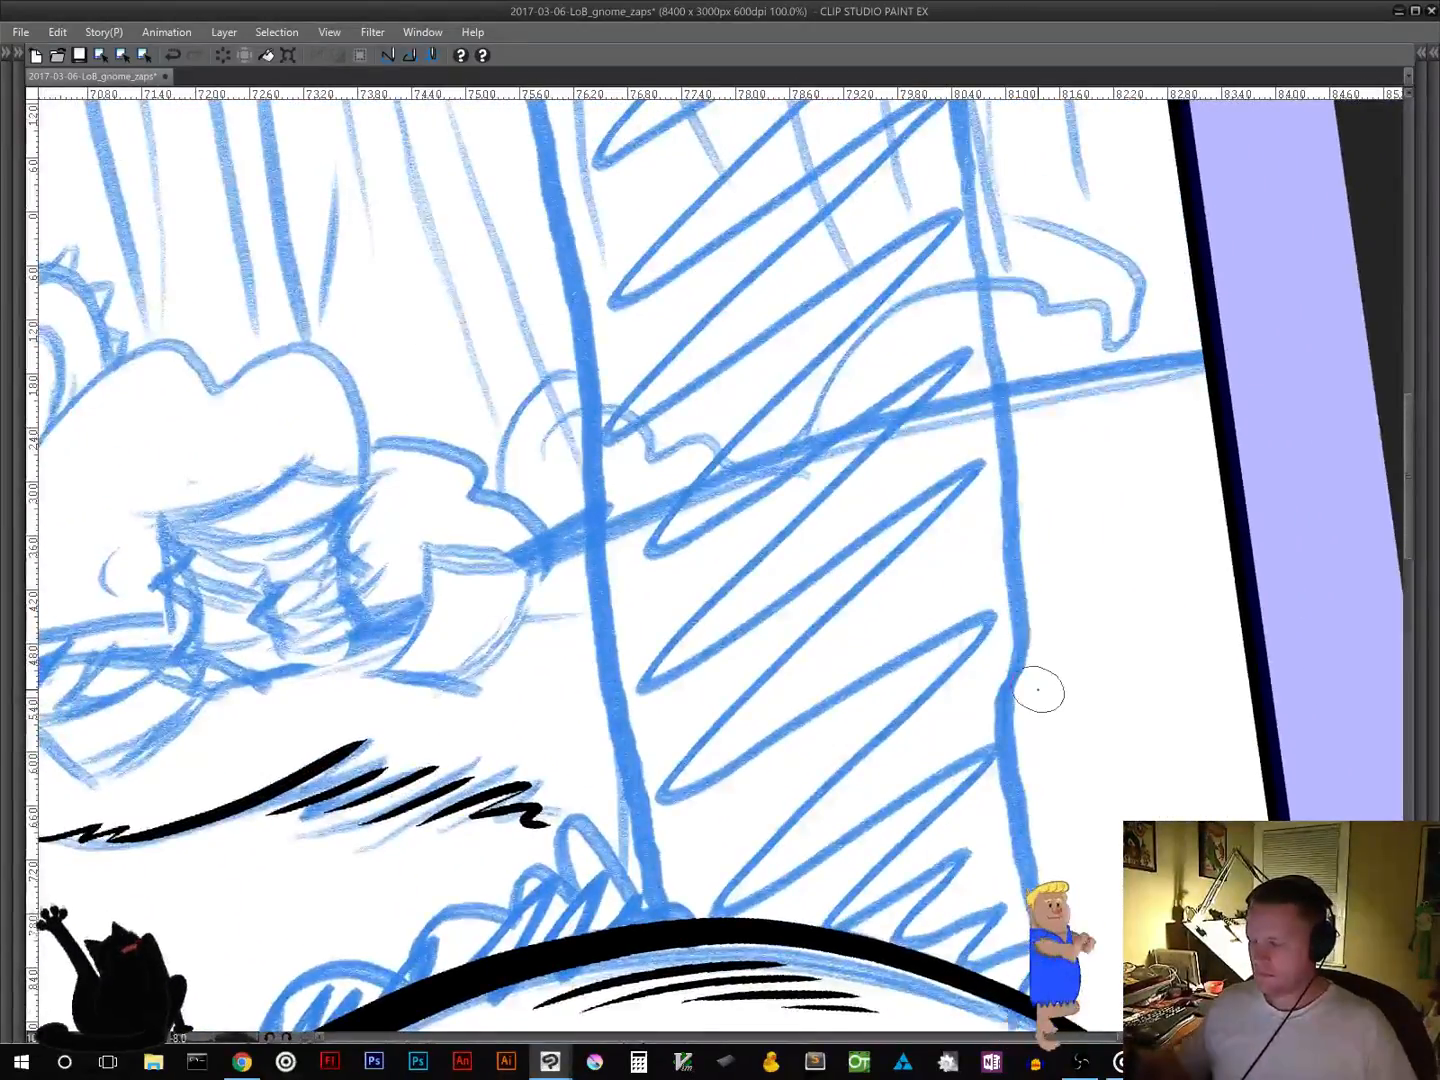
{"action": "mouse_move", "coordinate": [787, 488]}
{"action": "left_mouse_down"}
{"action": "mouse_move", "coordinate": [855, 810]}
{"action": "mouse_move", "coordinate": [828, 897]}
{"action": "left_mouse_up"}
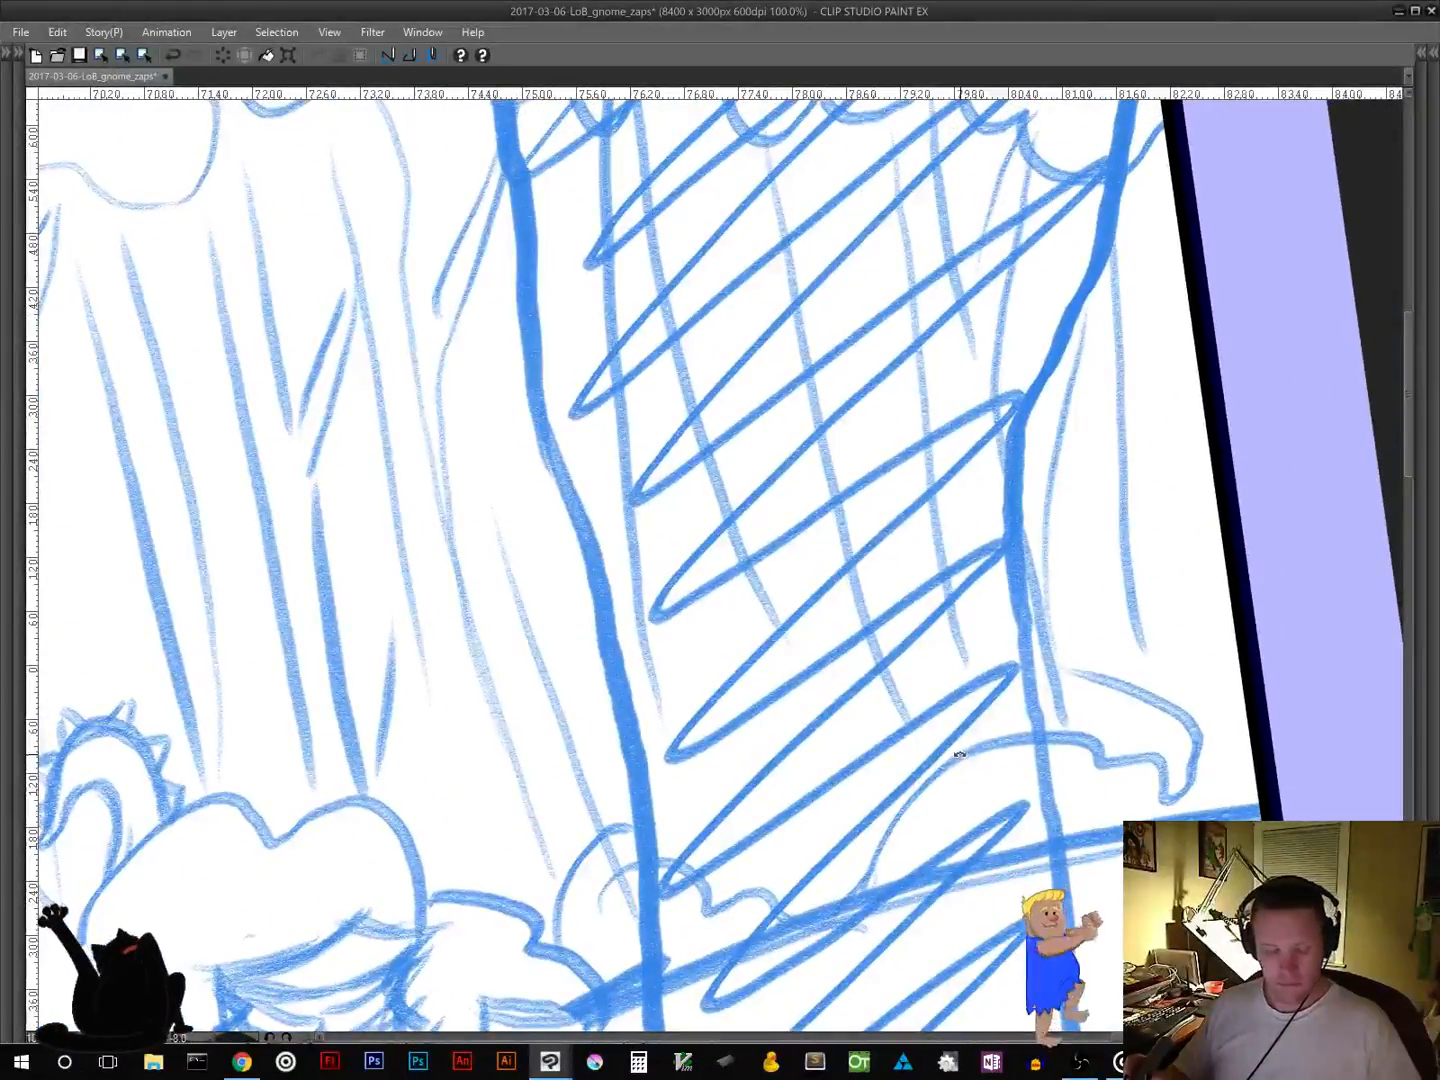
{"action": "double_click", "coordinate": [960, 757], "text": "shift"}
{"action": "left_click_drag", "start_coordinate": [861, 595], "coordinate": [890, 940]}
{"action": "mouse_move", "coordinate": [577, 348]}
{"action": "left_mouse_down"}
{"action": "mouse_move", "coordinate": [614, 480]}
{"action": "mouse_move", "coordinate": [606, 625]}
{"action": "mouse_move", "coordinate": [628, 943]}
{"action": "left_mouse_up"}
{"action": "left_click_drag", "start_coordinate": [735, 900], "coordinate": [745, 454]}
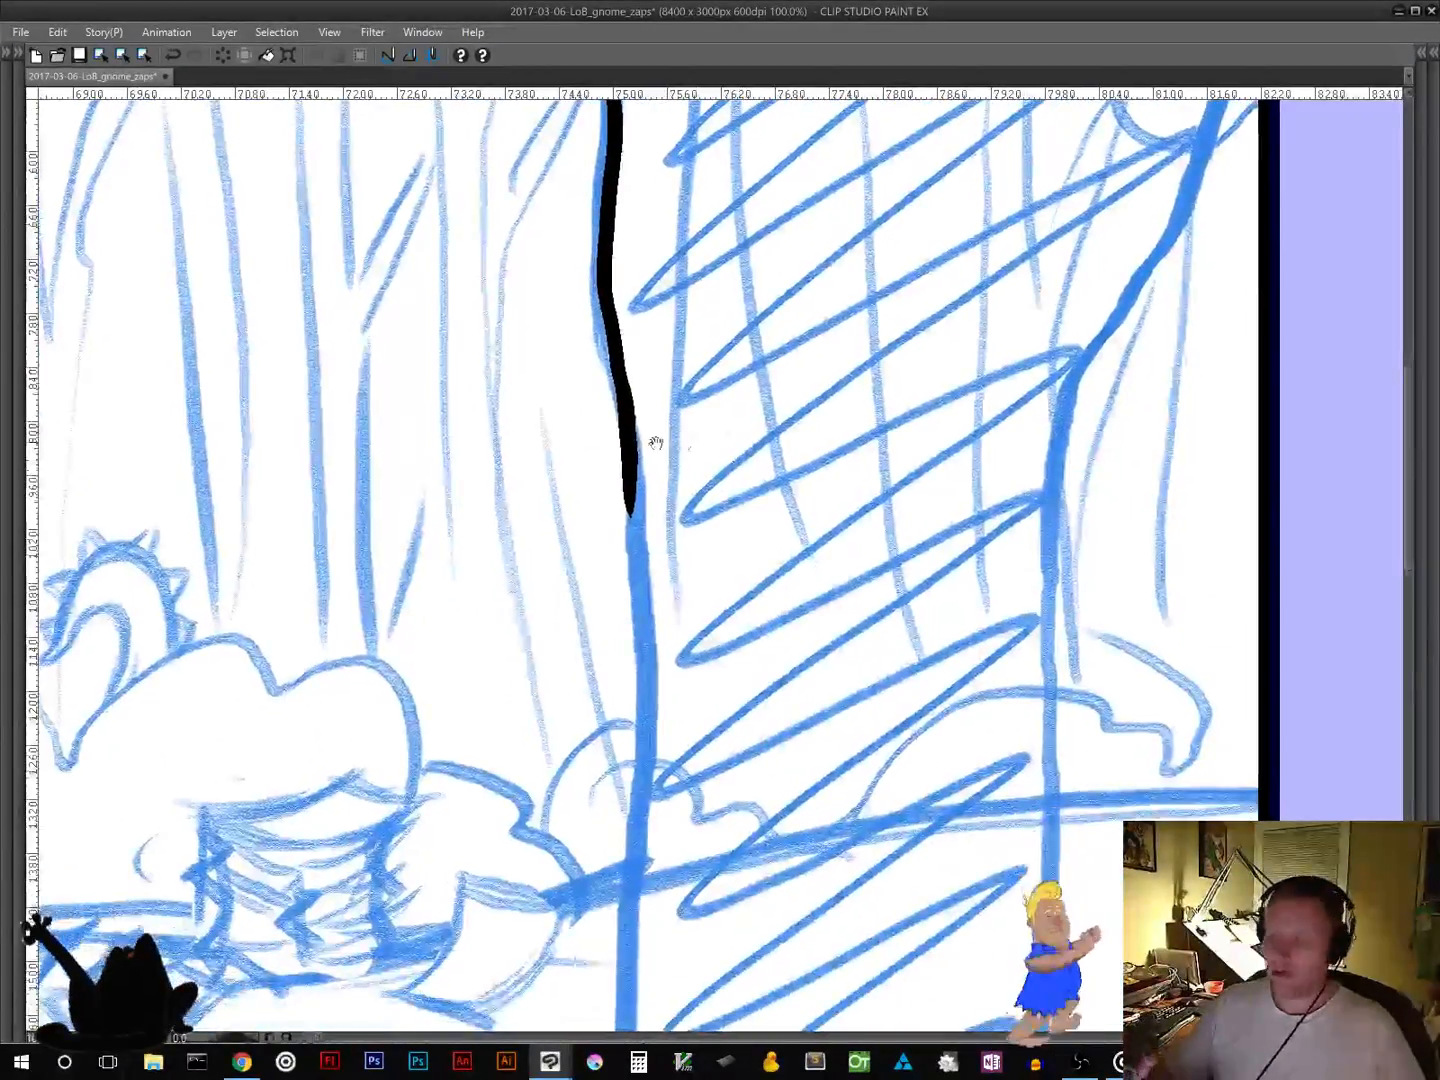
{"action": "left_click_drag", "start_coordinate": [627, 477], "coordinate": [630, 928]}
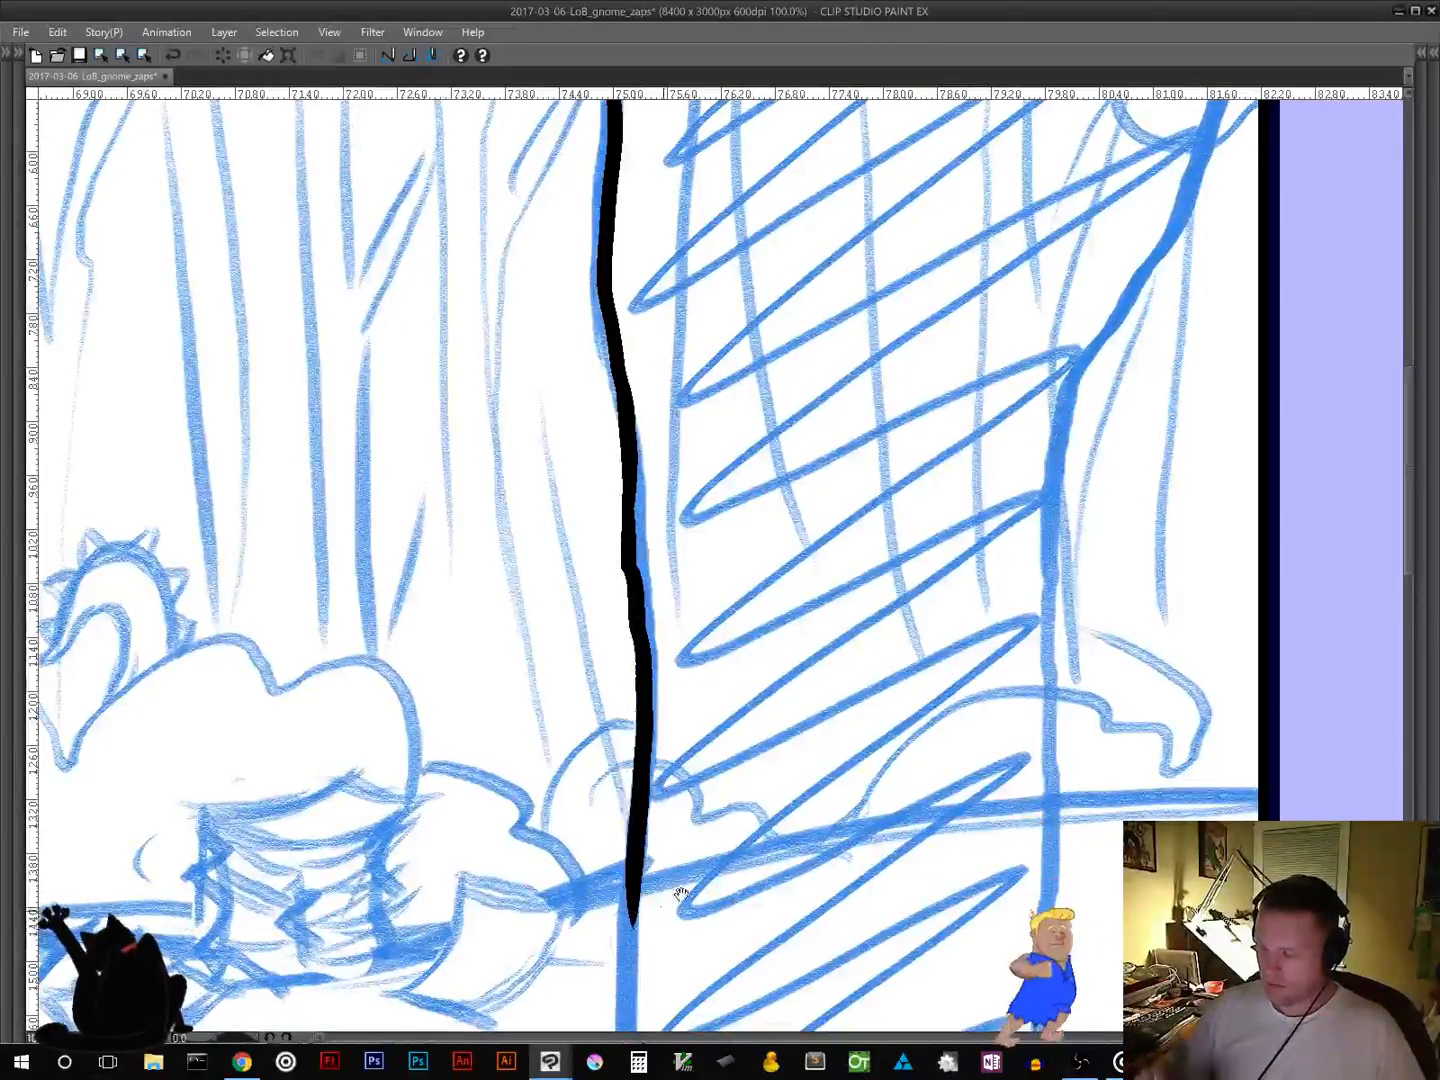
{"action": "left_click_drag", "start_coordinate": [704, 852], "coordinate": [741, 400]}
{"action": "left_click_drag", "start_coordinate": [660, 490], "coordinate": [660, 825]}
Step: Ink the tree trunk's irregular right edge from the curved contour up to the panel's top border
{"action": "mouse_move", "coordinate": [959, 703]}
{"action": "left_mouse_down"}
{"action": "mouse_move", "coordinate": [899, 733]}
{"action": "mouse_move", "coordinate": [713, 709]}
{"action": "left_mouse_up"}
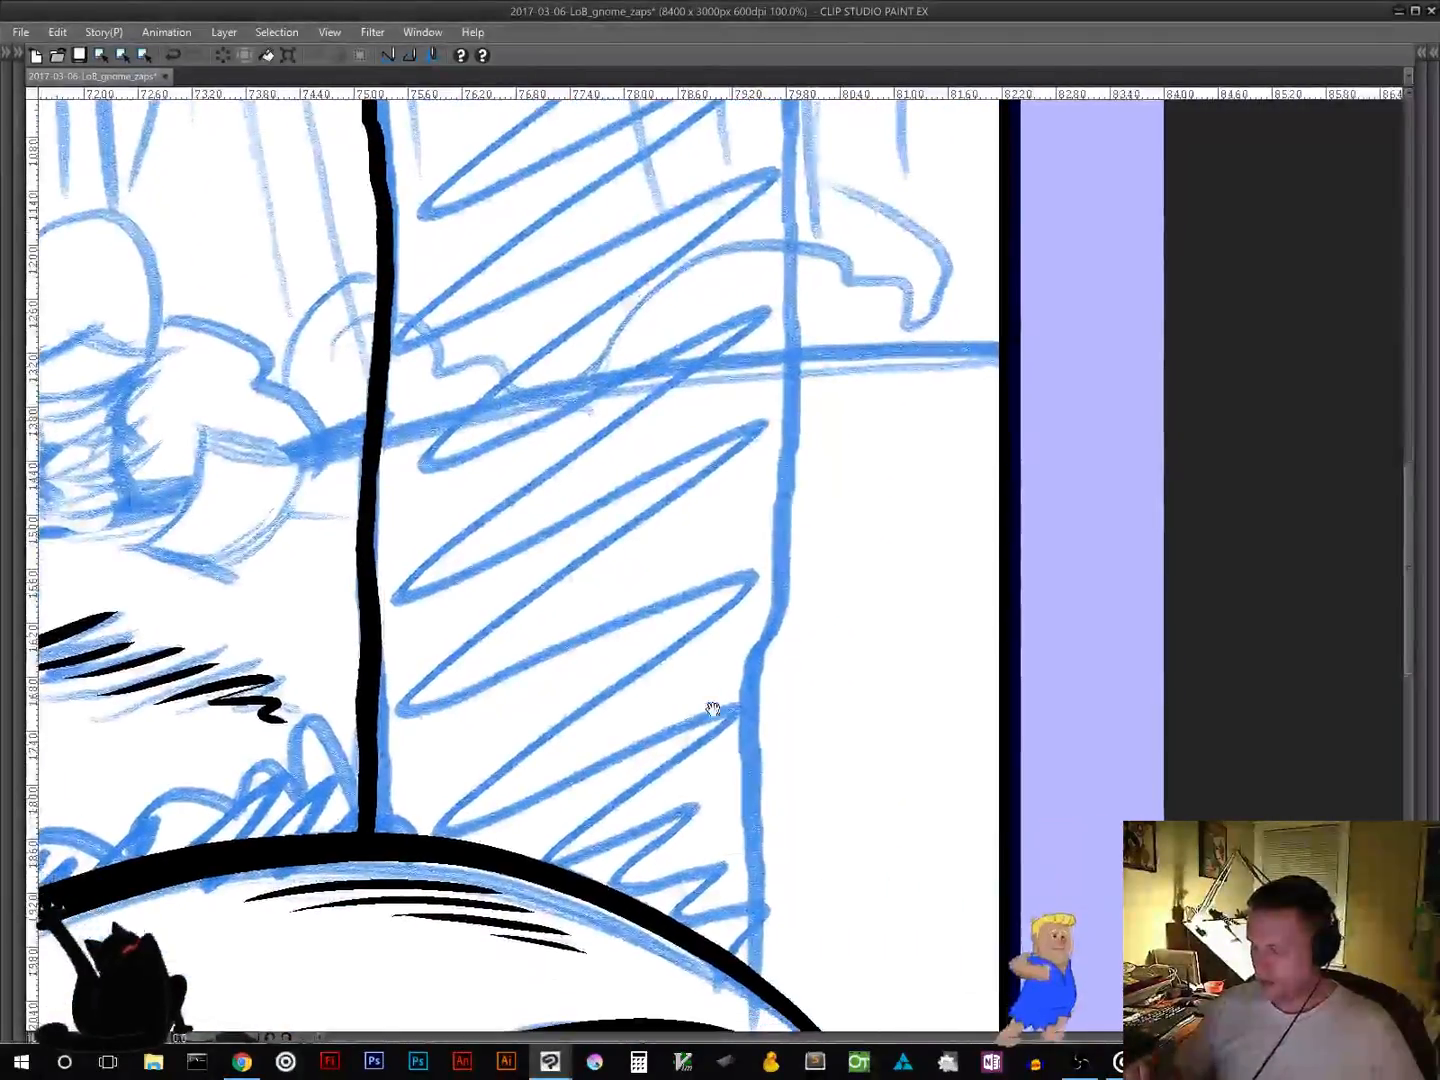
{"action": "mouse_move", "coordinate": [748, 978]}
{"action": "left_mouse_down"}
{"action": "mouse_move", "coordinate": [741, 789]}
{"action": "mouse_move", "coordinate": [754, 660]}
{"action": "mouse_move", "coordinate": [771, 636]}
{"action": "mouse_move", "coordinate": [775, 226]}
{"action": "mouse_move", "coordinate": [776, 195]}
{"action": "left_mouse_up"}
{"action": "mouse_move", "coordinate": [803, 213]}
{"action": "left_mouse_down"}
{"action": "mouse_move", "coordinate": [803, 438]}
{"action": "mouse_move", "coordinate": [768, 738]}
{"action": "mouse_move", "coordinate": [731, 657]}
{"action": "mouse_move", "coordinate": [738, 520]}
{"action": "mouse_move", "coordinate": [808, 395]}
{"action": "mouse_move", "coordinate": [872, 325]}
{"action": "mouse_move", "coordinate": [910, 192]}
{"action": "left_mouse_up"}
{"action": "mouse_move", "coordinate": [905, 206]}
{"action": "left_mouse_down"}
{"action": "mouse_move", "coordinate": [774, 627]}
{"action": "mouse_move", "coordinate": [816, 436]}
{"action": "left_mouse_up"}
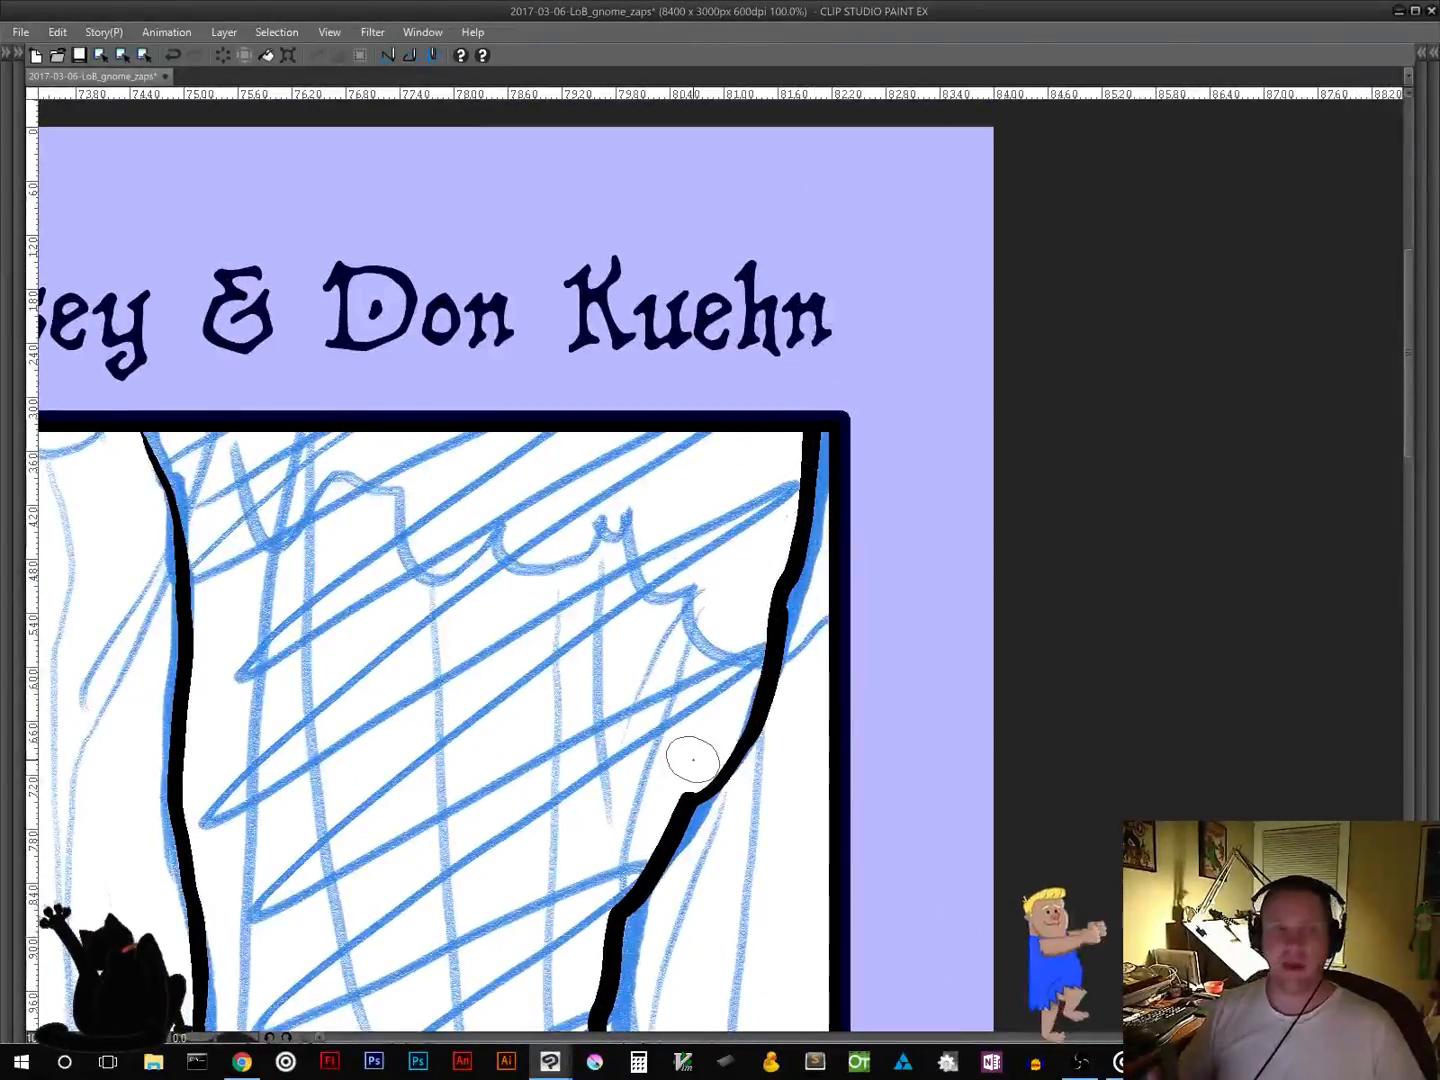
{"action": "left_click_drag", "start_coordinate": [682, 746], "coordinate": [1217, 681]}
{"action": "left_click_drag", "start_coordinate": [609, 680], "coordinate": [833, 705]}
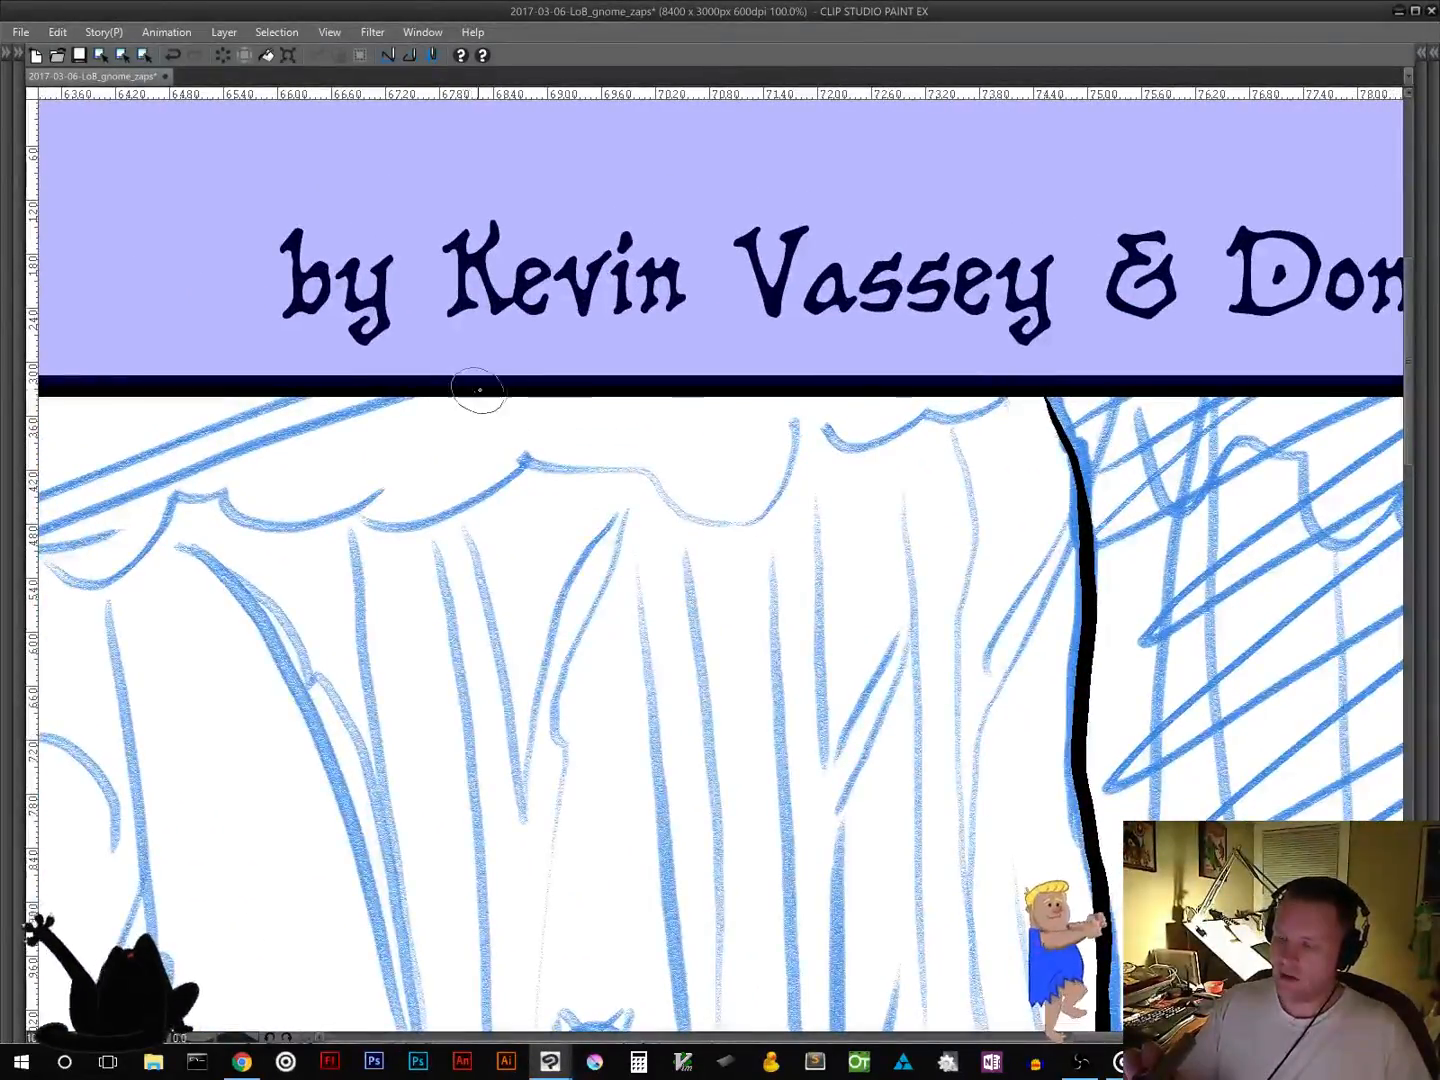
{"action": "mouse_move", "coordinate": [478, 398]}
{"action": "left_mouse_down"}
{"action": "mouse_move", "coordinate": [484, 434]}
{"action": "mouse_move", "coordinate": [521, 429]}
{"action": "mouse_move", "coordinate": [544, 456]}
{"action": "mouse_move", "coordinate": [640, 428]}
{"action": "left_mouse_up"}
{"action": "key", "text": "ctrl+z"}
{"action": "key", "text": "ctrl+z"}
Step: Ink the scalloped foliage edge descending to the tree trunk and thicken the panel's top border line across the trunk
{"action": "mouse_move", "coordinate": [476, 399]}
{"action": "left_mouse_down"}
{"action": "mouse_move", "coordinate": [445, 419]}
{"action": "mouse_move", "coordinate": [527, 417]}
{"action": "mouse_move", "coordinate": [519, 454]}
{"action": "mouse_move", "coordinate": [631, 443]}
{"action": "mouse_move", "coordinate": [676, 482]}
{"action": "mouse_move", "coordinate": [732, 452]}
{"action": "mouse_move", "coordinate": [717, 443]}
{"action": "mouse_move", "coordinate": [728, 459]}
{"action": "mouse_move", "coordinate": [762, 450]}
{"action": "mouse_move", "coordinate": [873, 533]}
{"action": "mouse_move", "coordinate": [868, 493]}
{"action": "mouse_move", "coordinate": [924, 504]}
{"action": "mouse_move", "coordinate": [981, 554]}
{"action": "mouse_move", "coordinate": [1003, 546]}
{"action": "mouse_move", "coordinate": [1004, 585]}
{"action": "mouse_move", "coordinate": [1115, 598]}
{"action": "left_mouse_up"}
{"action": "mouse_move", "coordinate": [1106, 714]}
{"action": "left_mouse_down"}
{"action": "mouse_move", "coordinate": [370, 720]}
{"action": "mouse_move", "coordinate": [1078, 752]}
{"action": "left_mouse_up"}
{"action": "left_click_drag", "start_coordinate": [340, 446], "coordinate": [1250, 448]}
{"action": "mouse_move", "coordinate": [1211, 470]}
{"action": "left_mouse_down"}
{"action": "mouse_move", "coordinate": [1061, 579]}
{"action": "mouse_move", "coordinate": [761, 667]}
{"action": "mouse_move", "coordinate": [761, 615]}
{"action": "mouse_move", "coordinate": [801, 597]}
{"action": "mouse_move", "coordinate": [1135, 591]}
{"action": "left_mouse_up"}
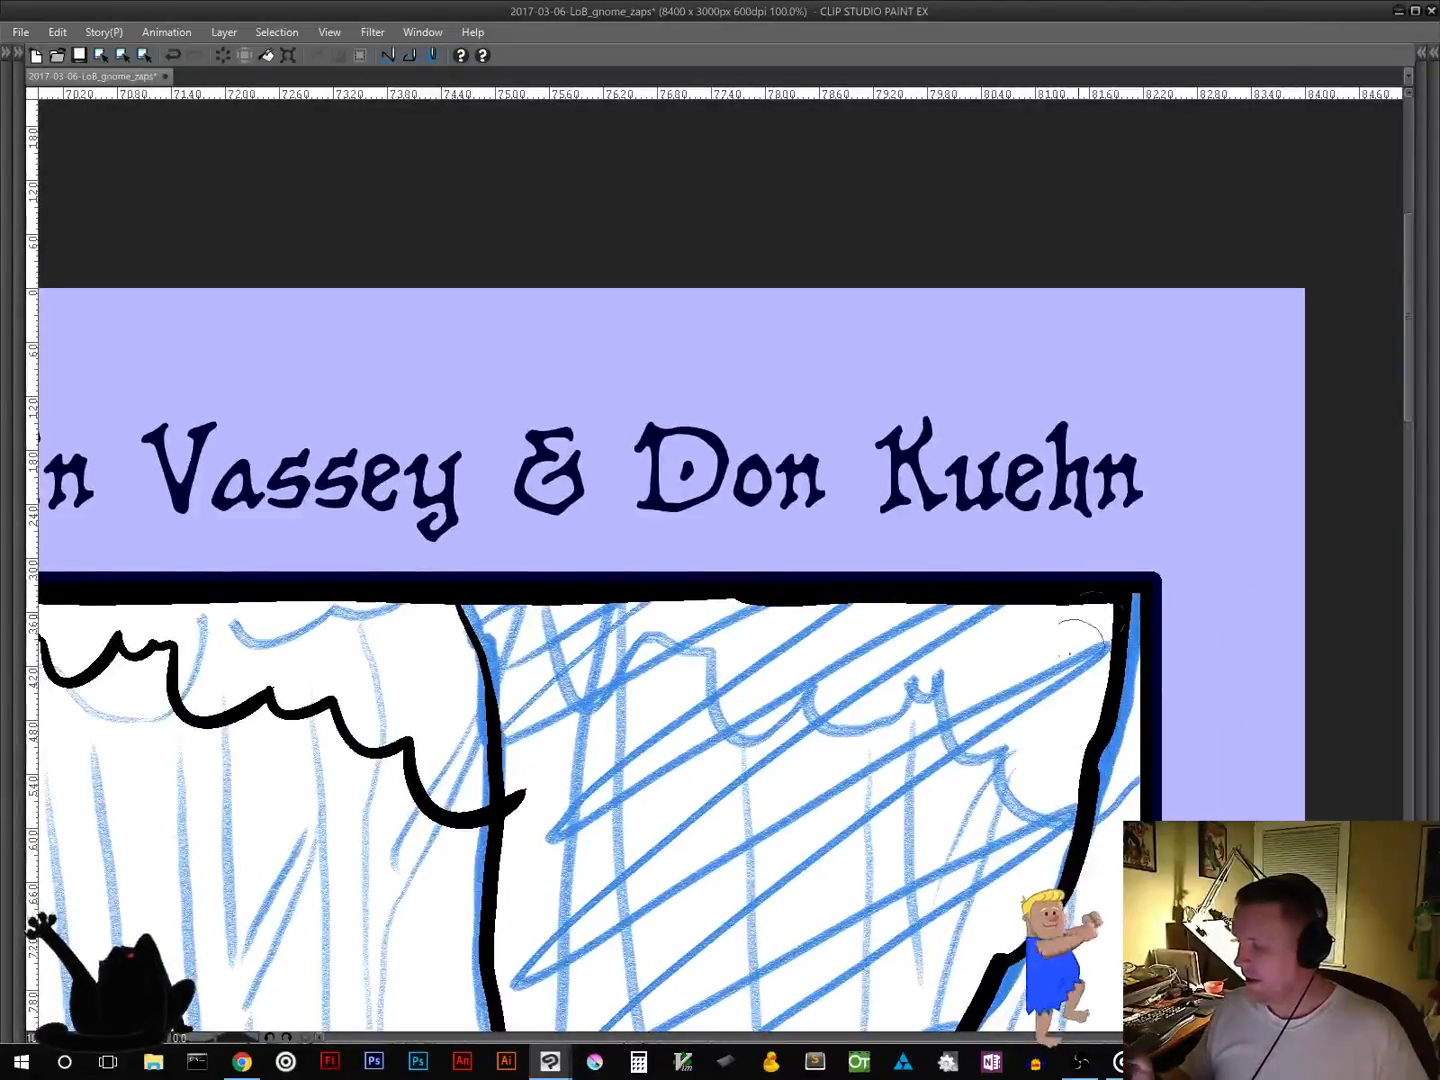
Step: Fill the tree trunk and the scalloped overhanging foliage solid black
{"action": "left_click_drag", "start_coordinate": [882, 800], "coordinate": [1053, 543]}
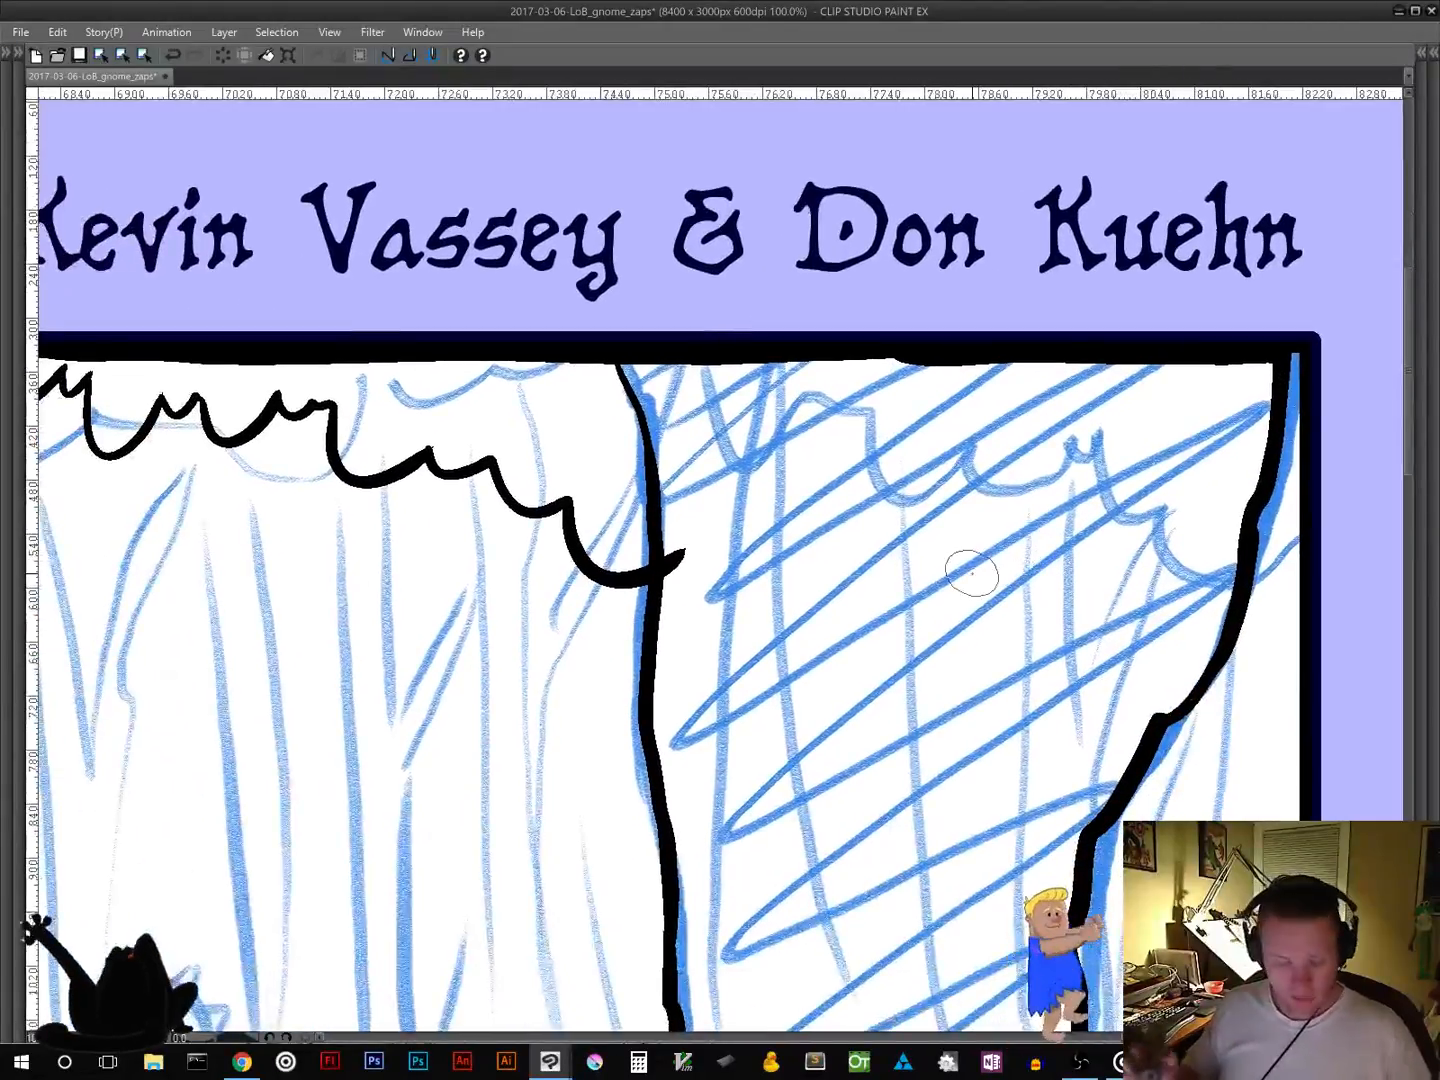
{"action": "left_click", "coordinate": [823, 687]}
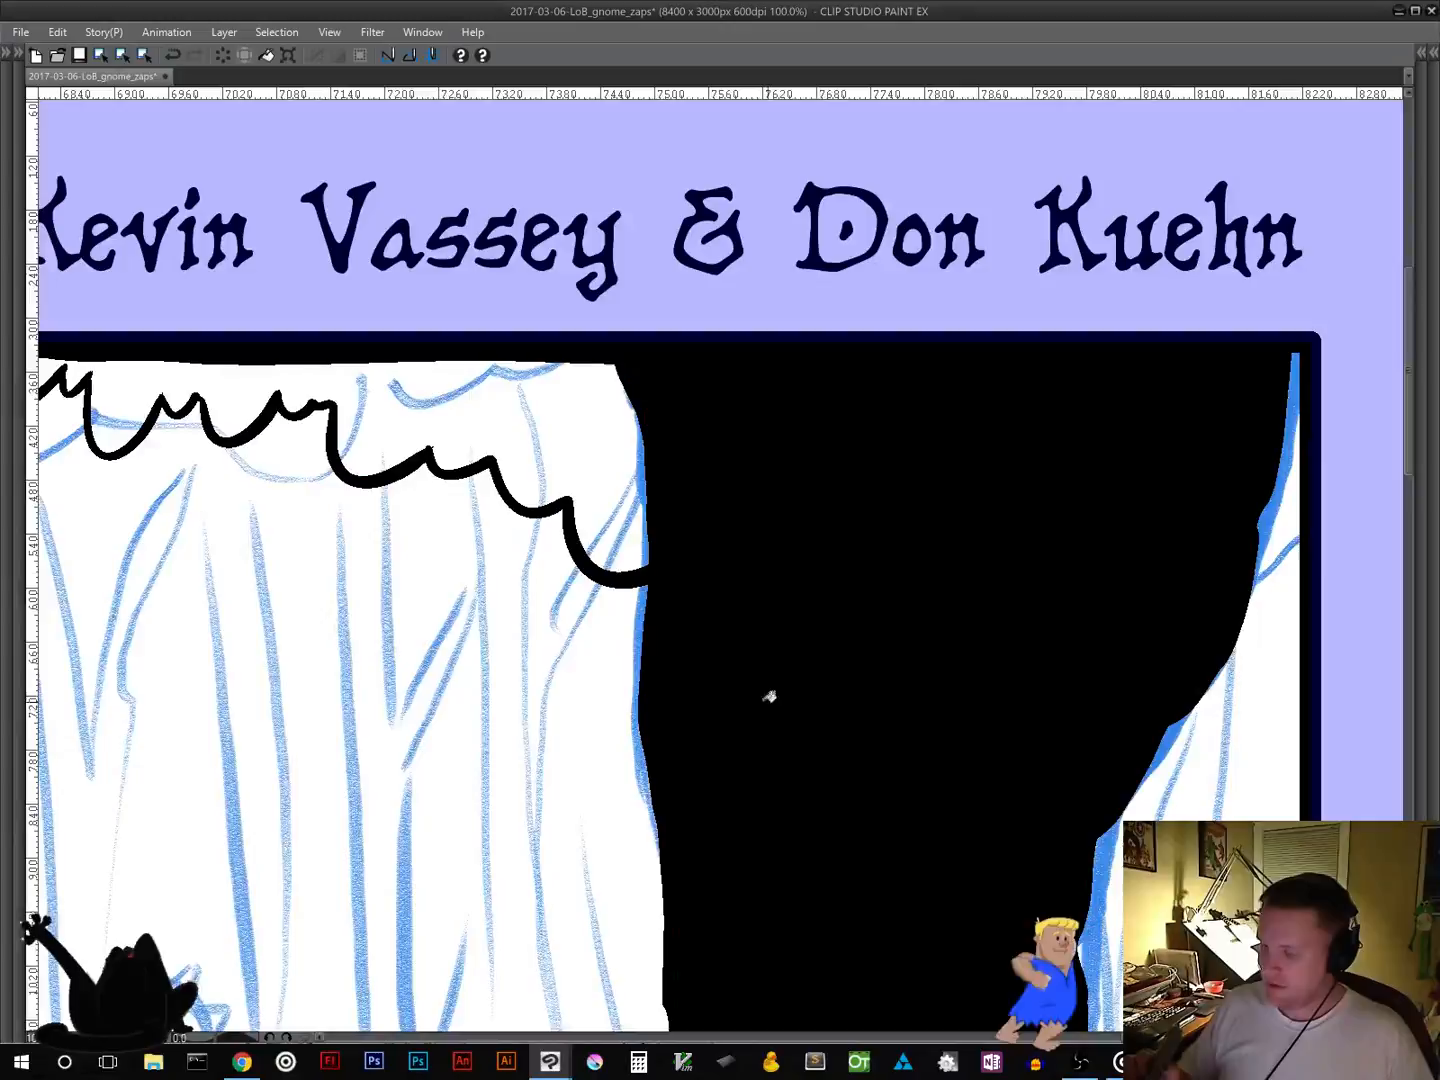
{"action": "left_click", "coordinate": [604, 473]}
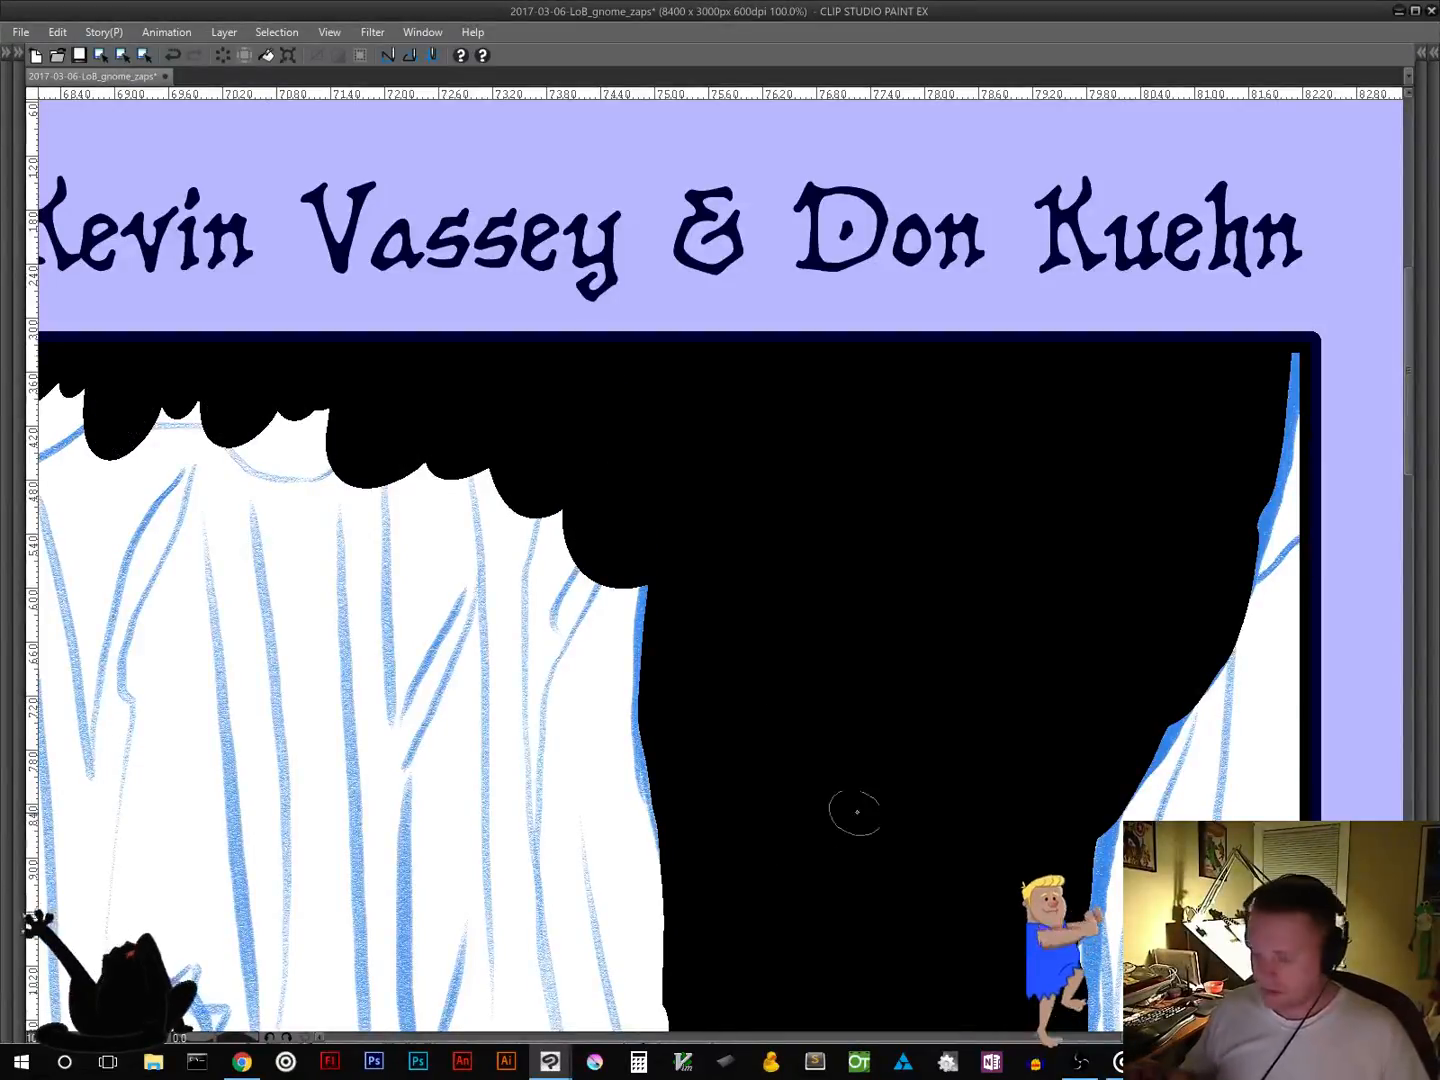
Step: Ink the cloud-like top outline of the background bush left of the black trunk, with small notches between its lobes
{"action": "key", "text": "space"}
{"action": "left_click_drag", "start_coordinate": [883, 860], "coordinate": [820, 250]}
{"action": "left_click_drag", "start_coordinate": [775, 883], "coordinate": [687, 432]}
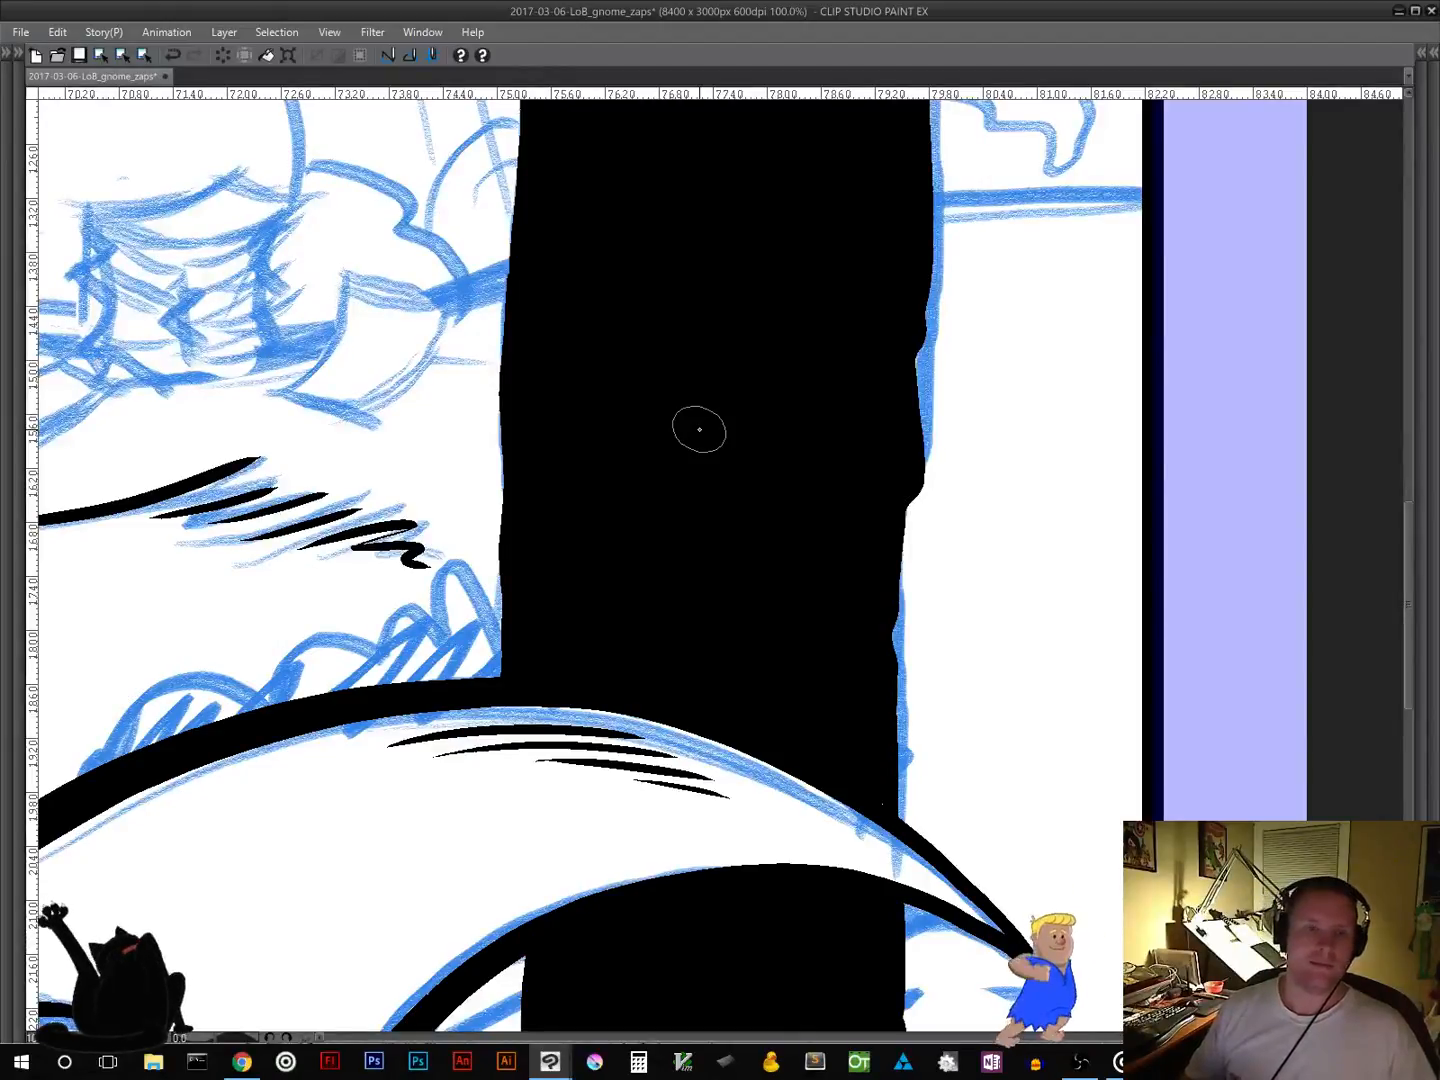
{"action": "left_click_drag", "start_coordinate": [700, 431], "coordinate": [983, 903]}
{"action": "left_click_drag", "start_coordinate": [667, 714], "coordinate": [800, 994]}
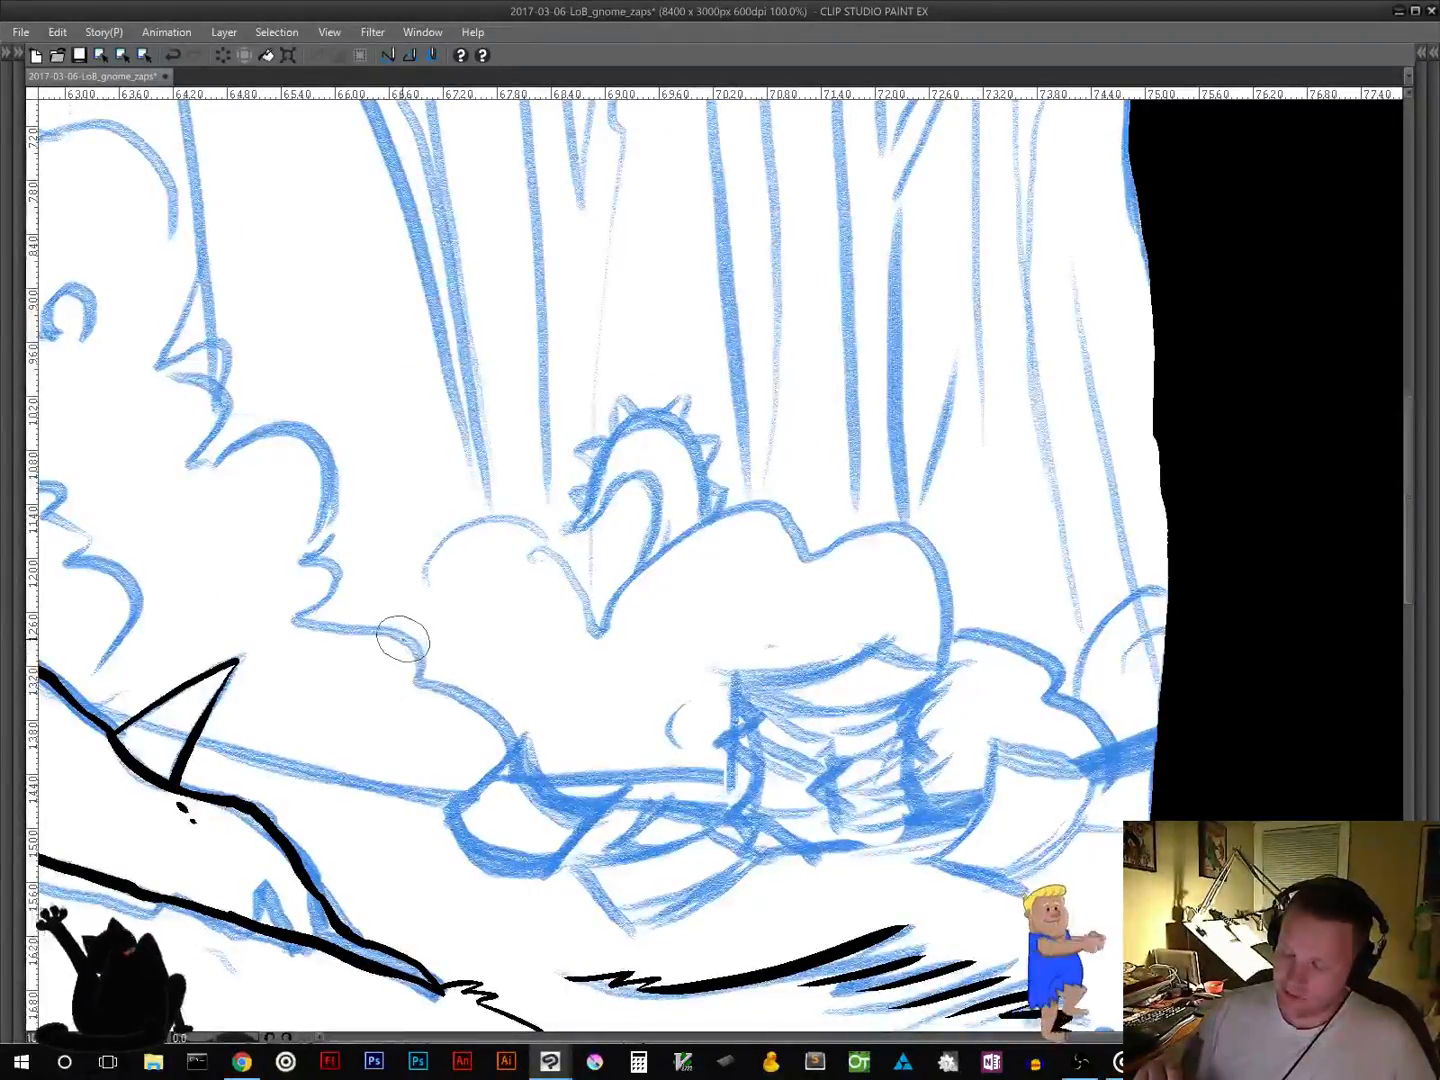
{"action": "mouse_move", "coordinate": [399, 638]}
{"action": "left_mouse_down"}
{"action": "mouse_move", "coordinate": [441, 590]}
{"action": "mouse_move", "coordinate": [429, 570]}
{"action": "mouse_move", "coordinate": [498, 511]}
{"action": "mouse_move", "coordinate": [583, 602]}
{"action": "mouse_move", "coordinate": [590, 640]}
{"action": "mouse_move", "coordinate": [729, 511]}
{"action": "mouse_move", "coordinate": [801, 604]}
{"action": "mouse_move", "coordinate": [787, 553]}
{"action": "mouse_move", "coordinate": [813, 565]}
{"action": "mouse_move", "coordinate": [895, 523]}
{"action": "mouse_move", "coordinate": [937, 628]}
{"action": "mouse_move", "coordinate": [940, 604]}
{"action": "mouse_move", "coordinate": [952, 656]}
{"action": "left_mouse_up"}
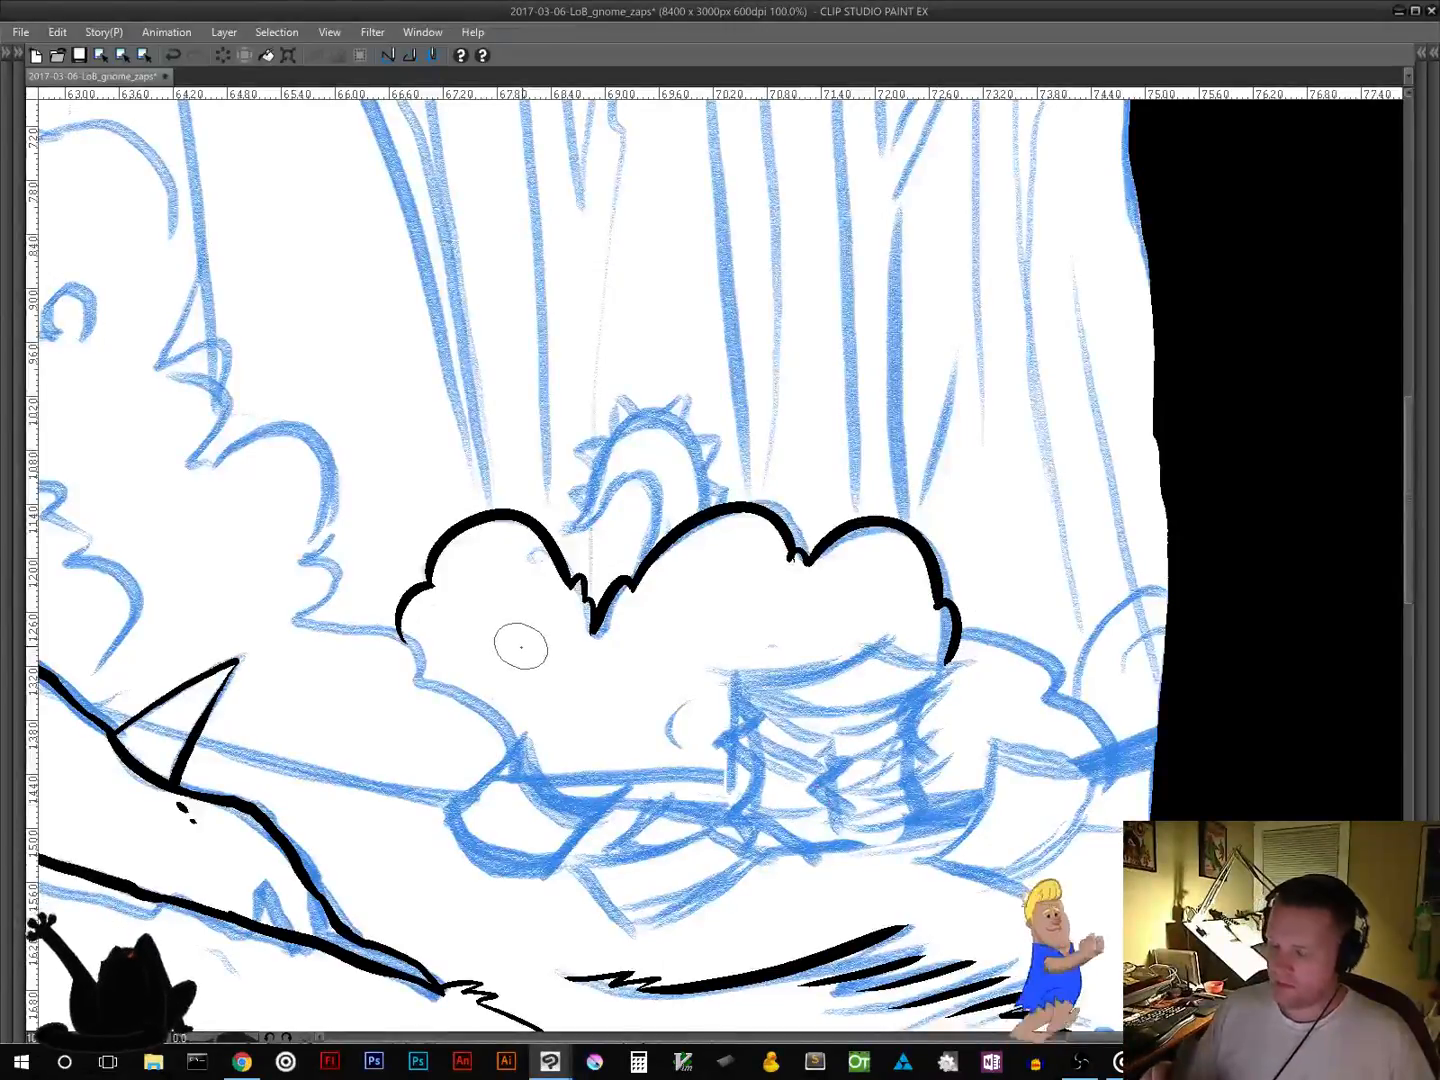
Step: Add two small clusters of curved leaf marks inside the background bush, one in each main lobe
{"action": "mouse_move", "coordinate": [489, 648]}
{"action": "left_mouse_down"}
{"action": "mouse_move", "coordinate": [506, 604]}
{"action": "mouse_move", "coordinate": [521, 638]}
{"action": "mouse_move", "coordinate": [513, 679]}
{"action": "left_mouse_up"}
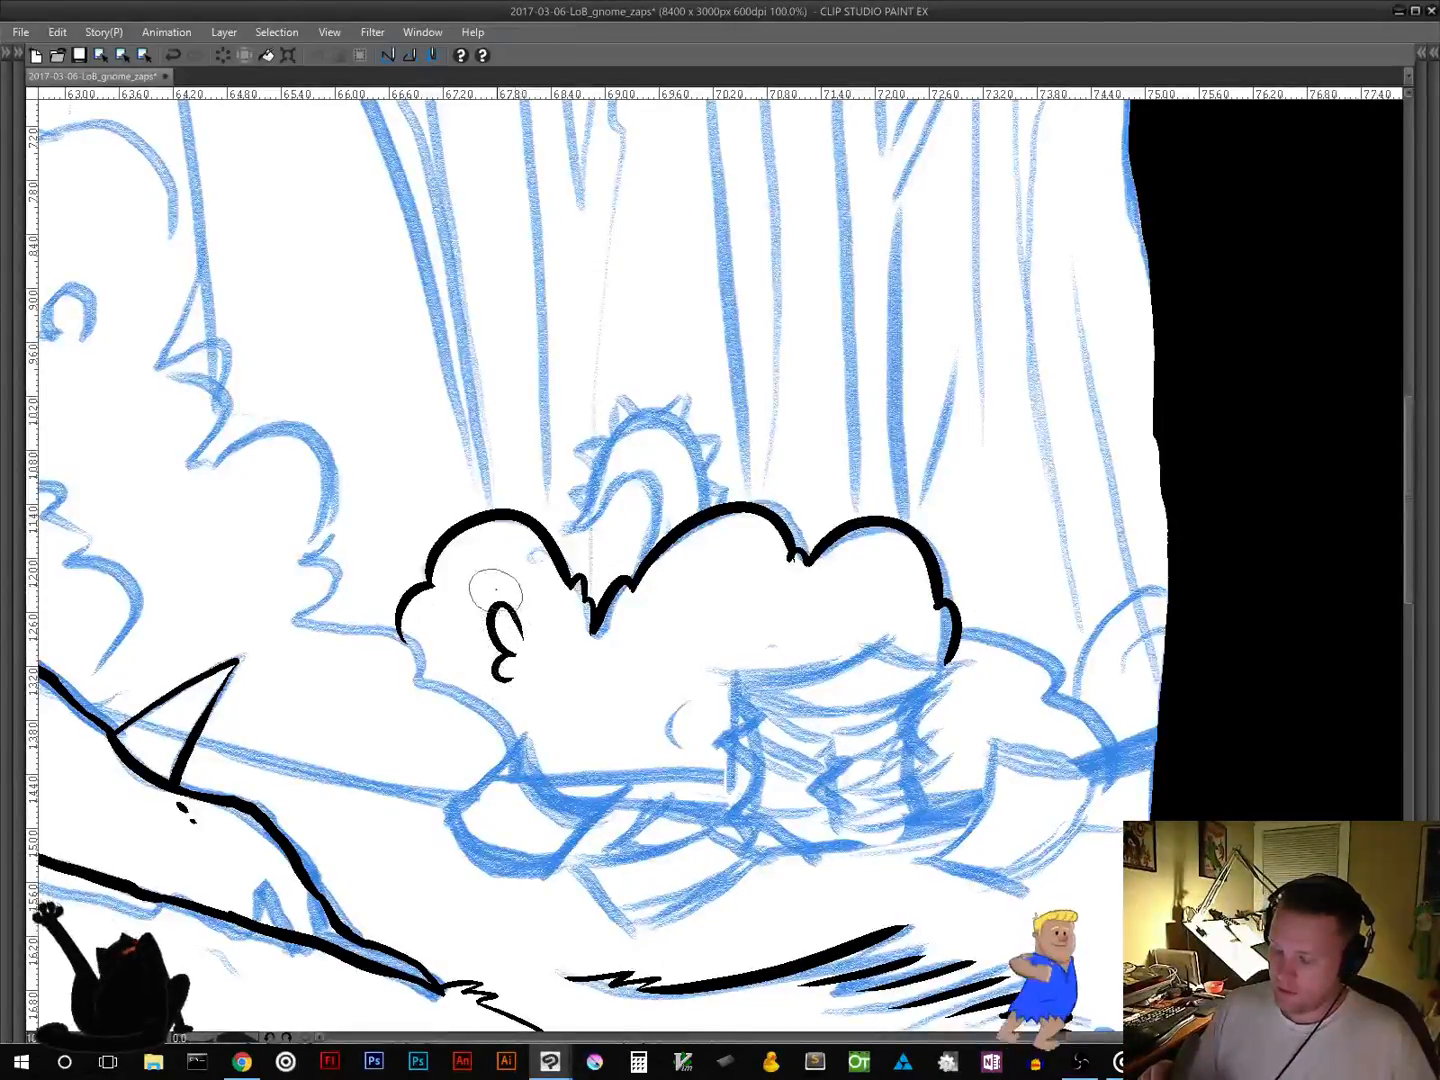
{"action": "left_click_drag", "start_coordinate": [495, 591], "coordinate": [517, 636]}
{"action": "mouse_move", "coordinate": [754, 626]}
{"action": "left_mouse_down"}
{"action": "mouse_move", "coordinate": [778, 607]}
{"action": "mouse_move", "coordinate": [771, 635]}
{"action": "mouse_move", "coordinate": [764, 608]}
{"action": "left_mouse_up"}
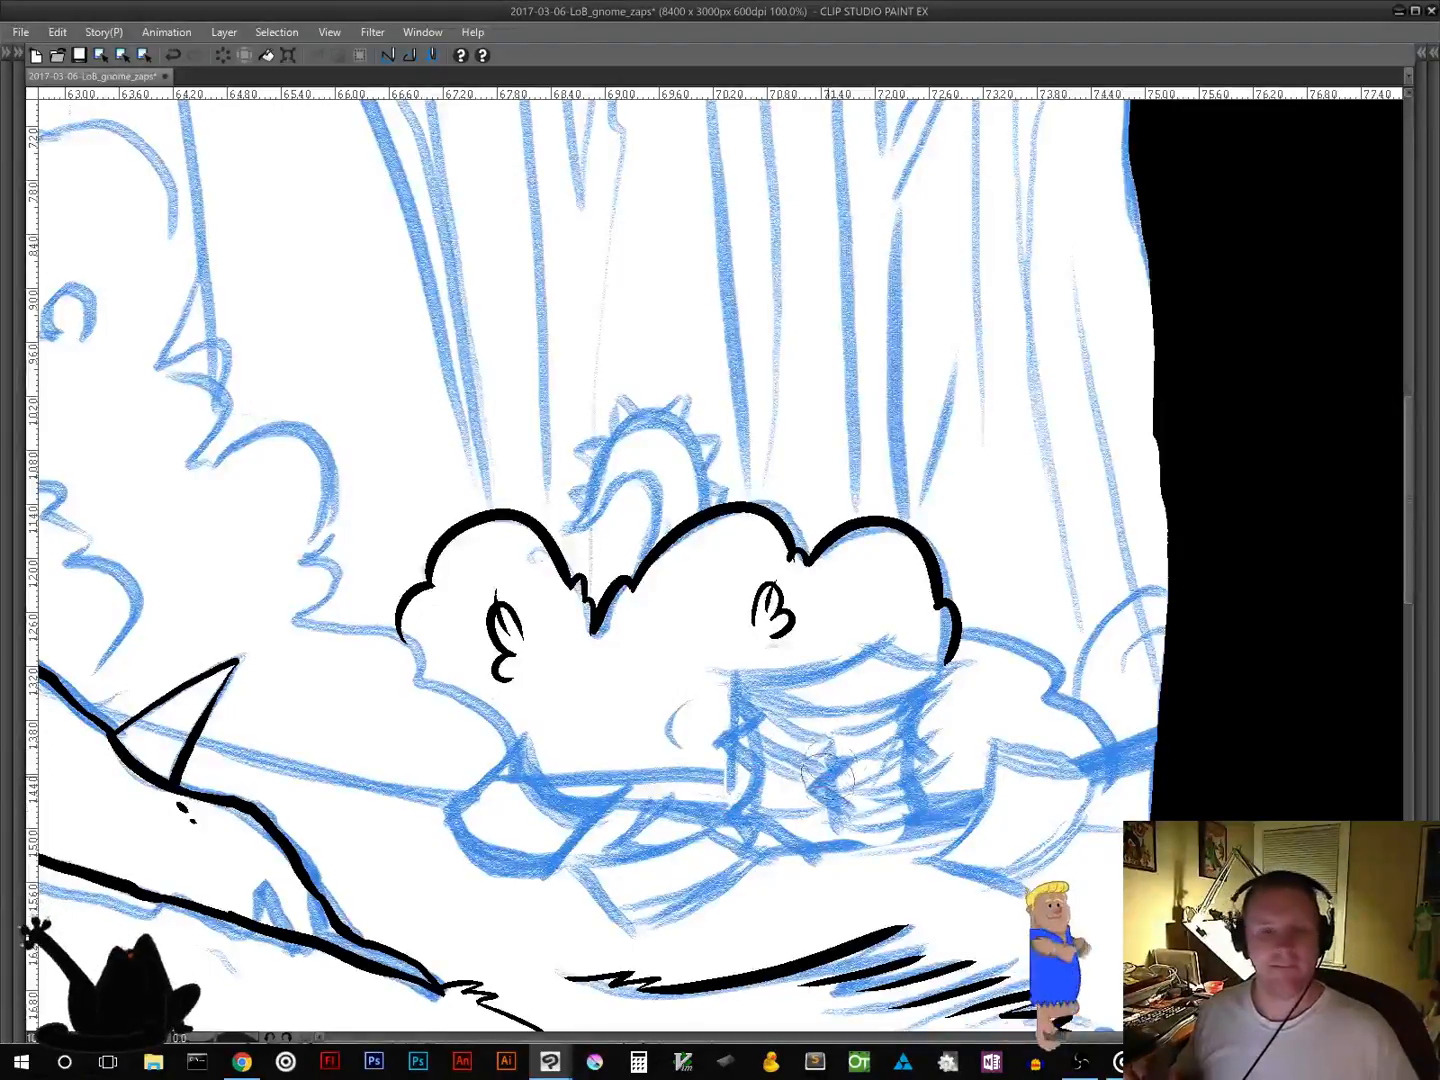
{"action": "left_click_drag", "start_coordinate": [1023, 740], "coordinate": [896, 734]}
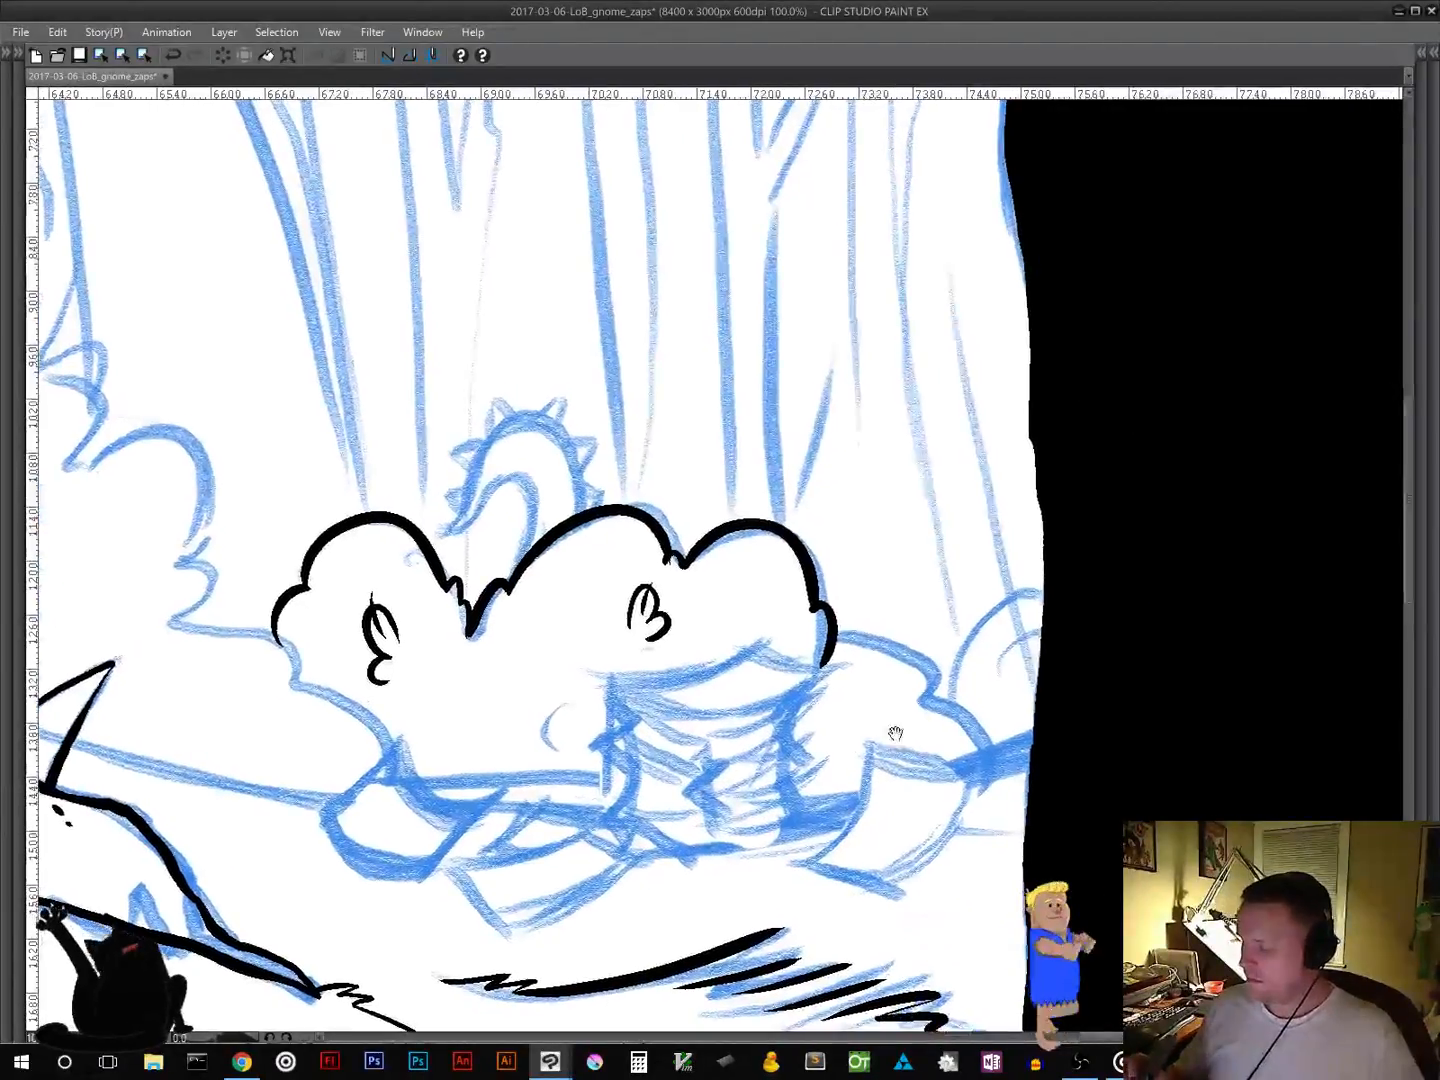
Step: Ink the spiky foliage clump and small leafy bush between the cloud-like bush and the black trunk, adding a leaf mark and grass line
{"action": "mouse_move", "coordinate": [837, 635]}
{"action": "left_mouse_down"}
{"action": "mouse_move", "coordinate": [905, 655]}
{"action": "mouse_move", "coordinate": [895, 668]}
{"action": "mouse_move", "coordinate": [962, 770]}
{"action": "mouse_move", "coordinate": [899, 699]}
{"action": "left_mouse_up"}
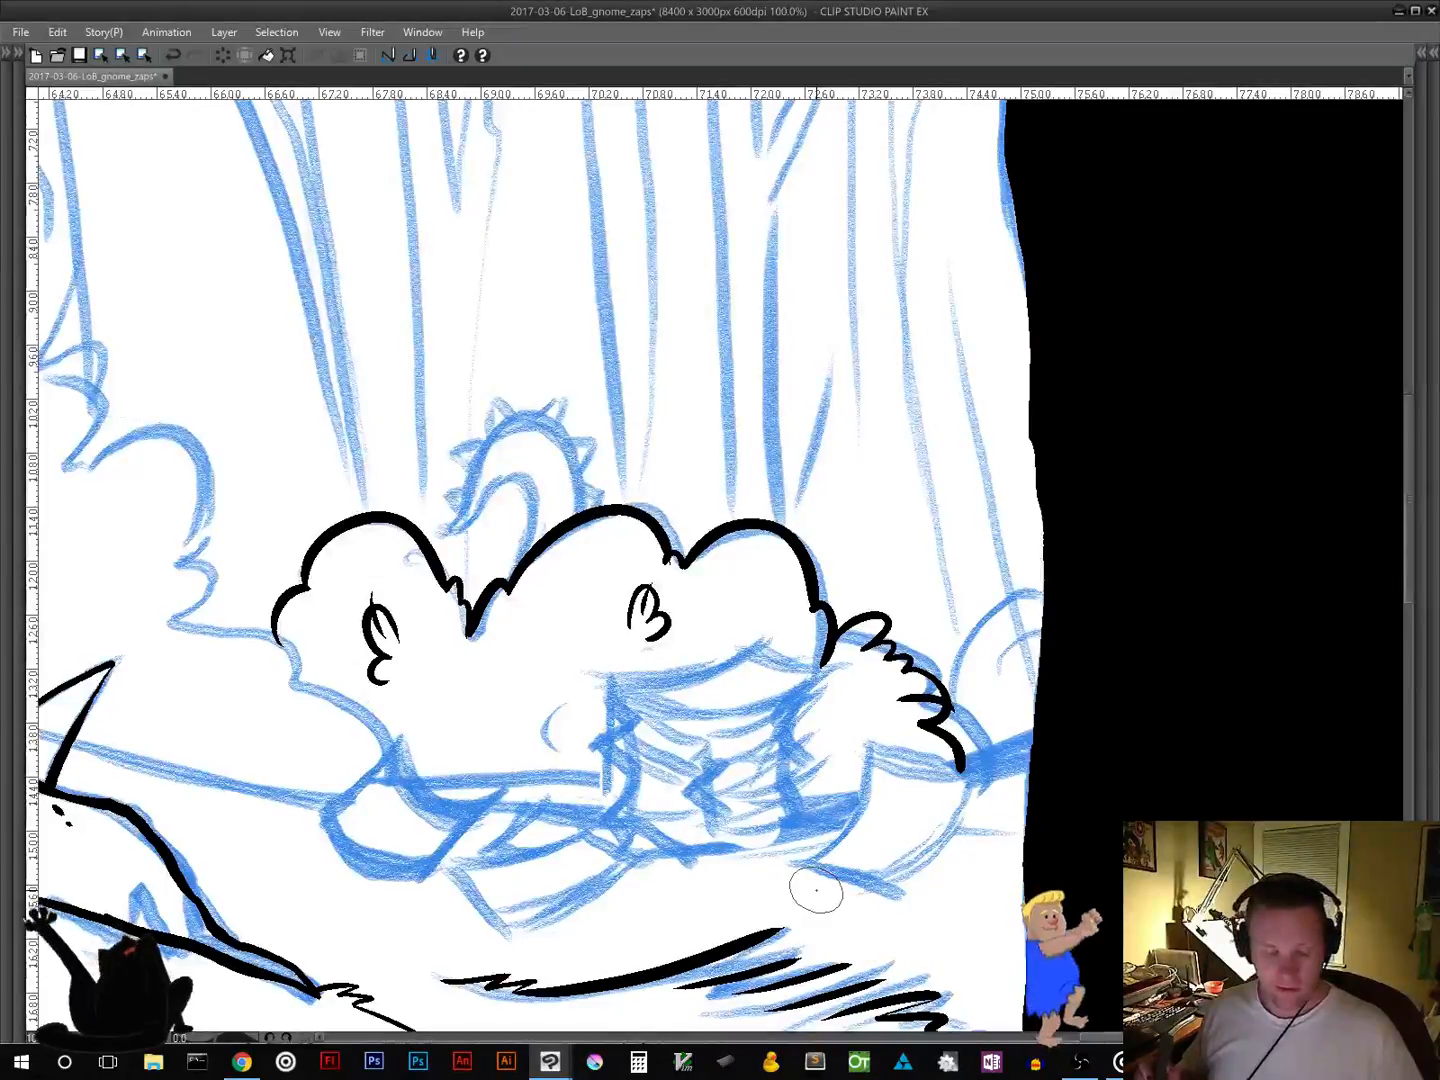
{"action": "key", "text": "ctrl+z"}
{"action": "left_click_drag", "start_coordinate": [891, 702], "coordinate": [948, 713]}
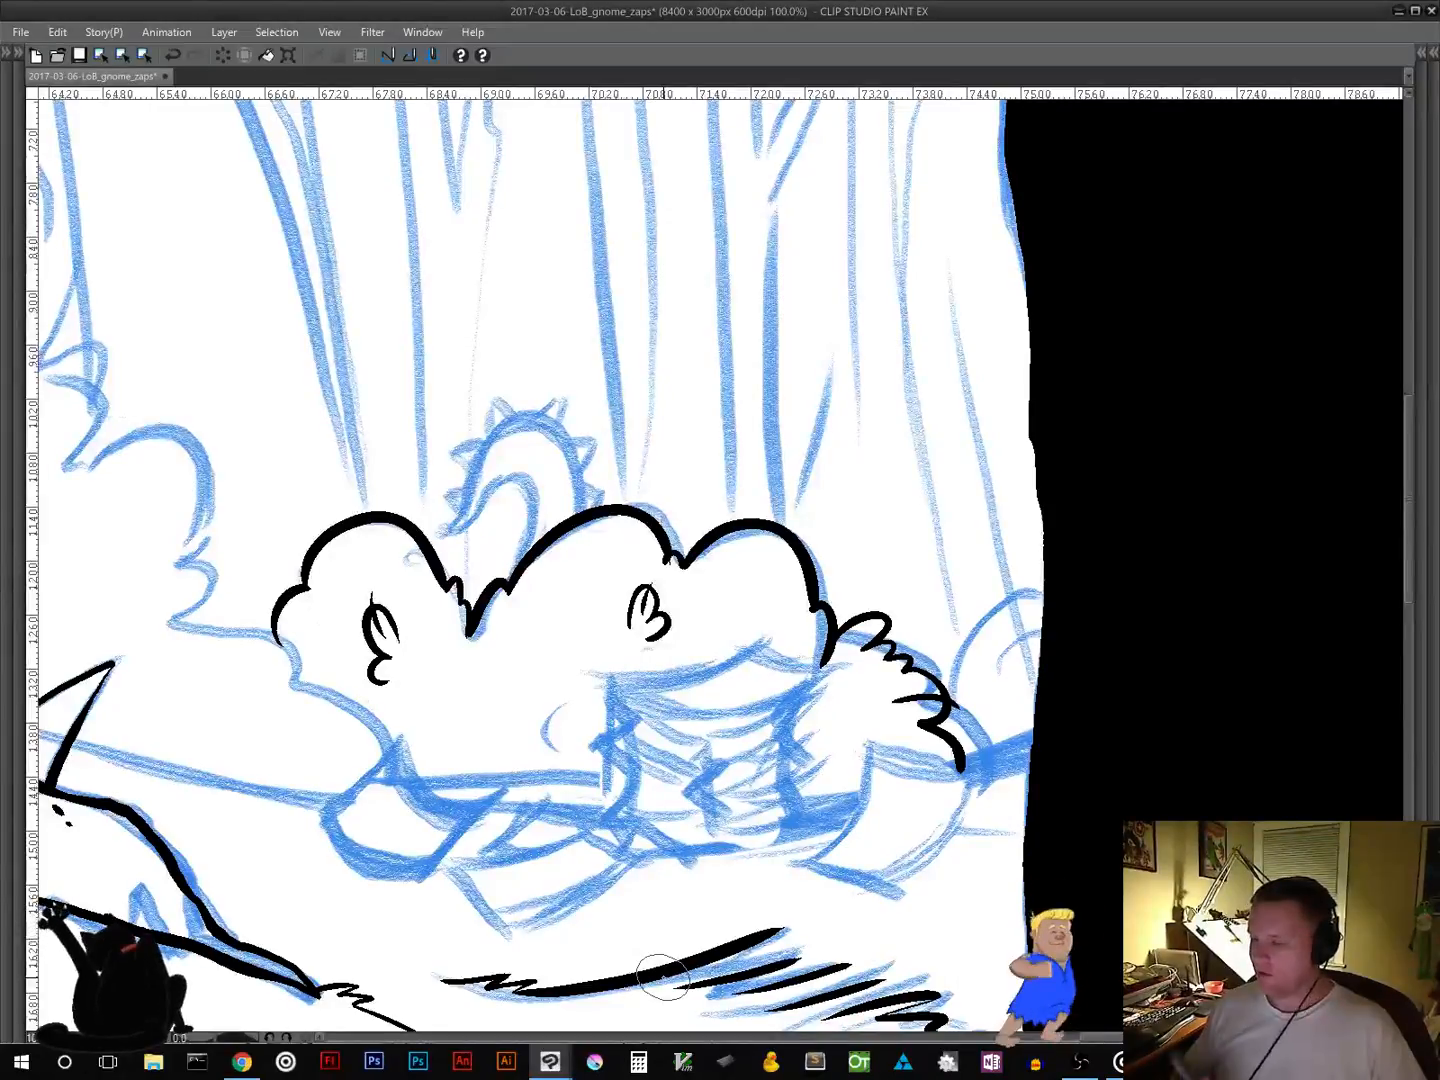
{"action": "mouse_move", "coordinate": [934, 655]}
{"action": "left_mouse_down"}
{"action": "mouse_move", "coordinate": [959, 657]}
{"action": "mouse_move", "coordinate": [981, 587]}
{"action": "mouse_move", "coordinate": [1007, 602]}
{"action": "mouse_move", "coordinate": [1043, 580]}
{"action": "mouse_move", "coordinate": [985, 632]}
{"action": "left_mouse_up"}
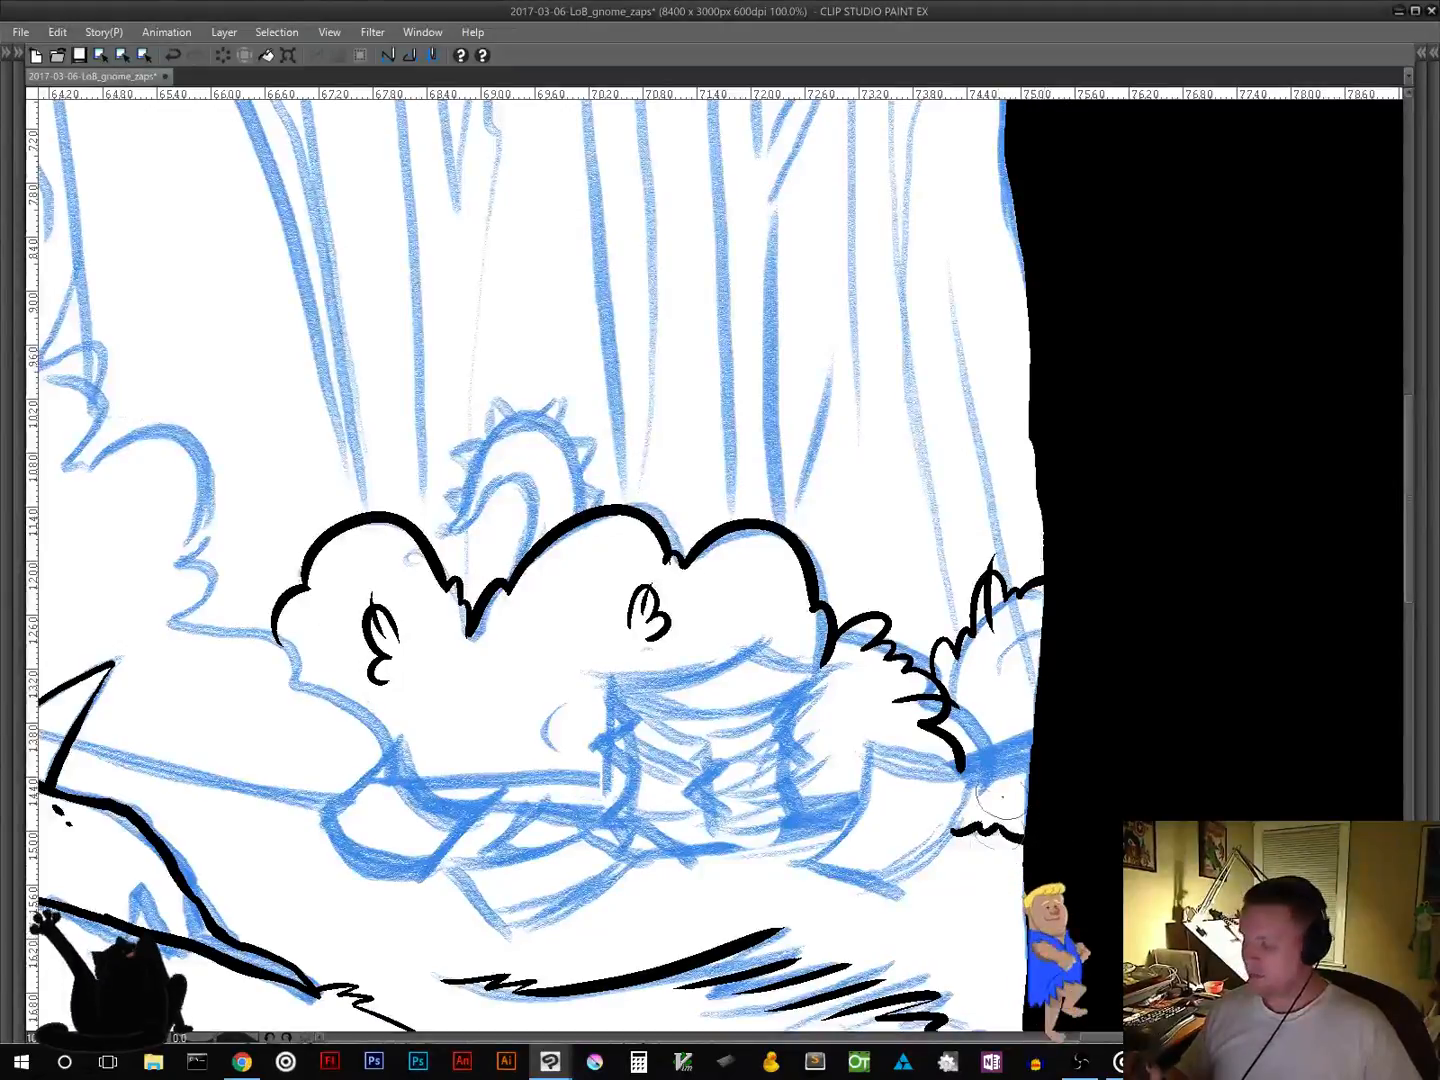
{"action": "mouse_move", "coordinate": [1015, 687]}
{"action": "left_mouse_down"}
{"action": "mouse_move", "coordinate": [994, 661]}
{"action": "mouse_move", "coordinate": [1018, 718]}
{"action": "left_mouse_up"}
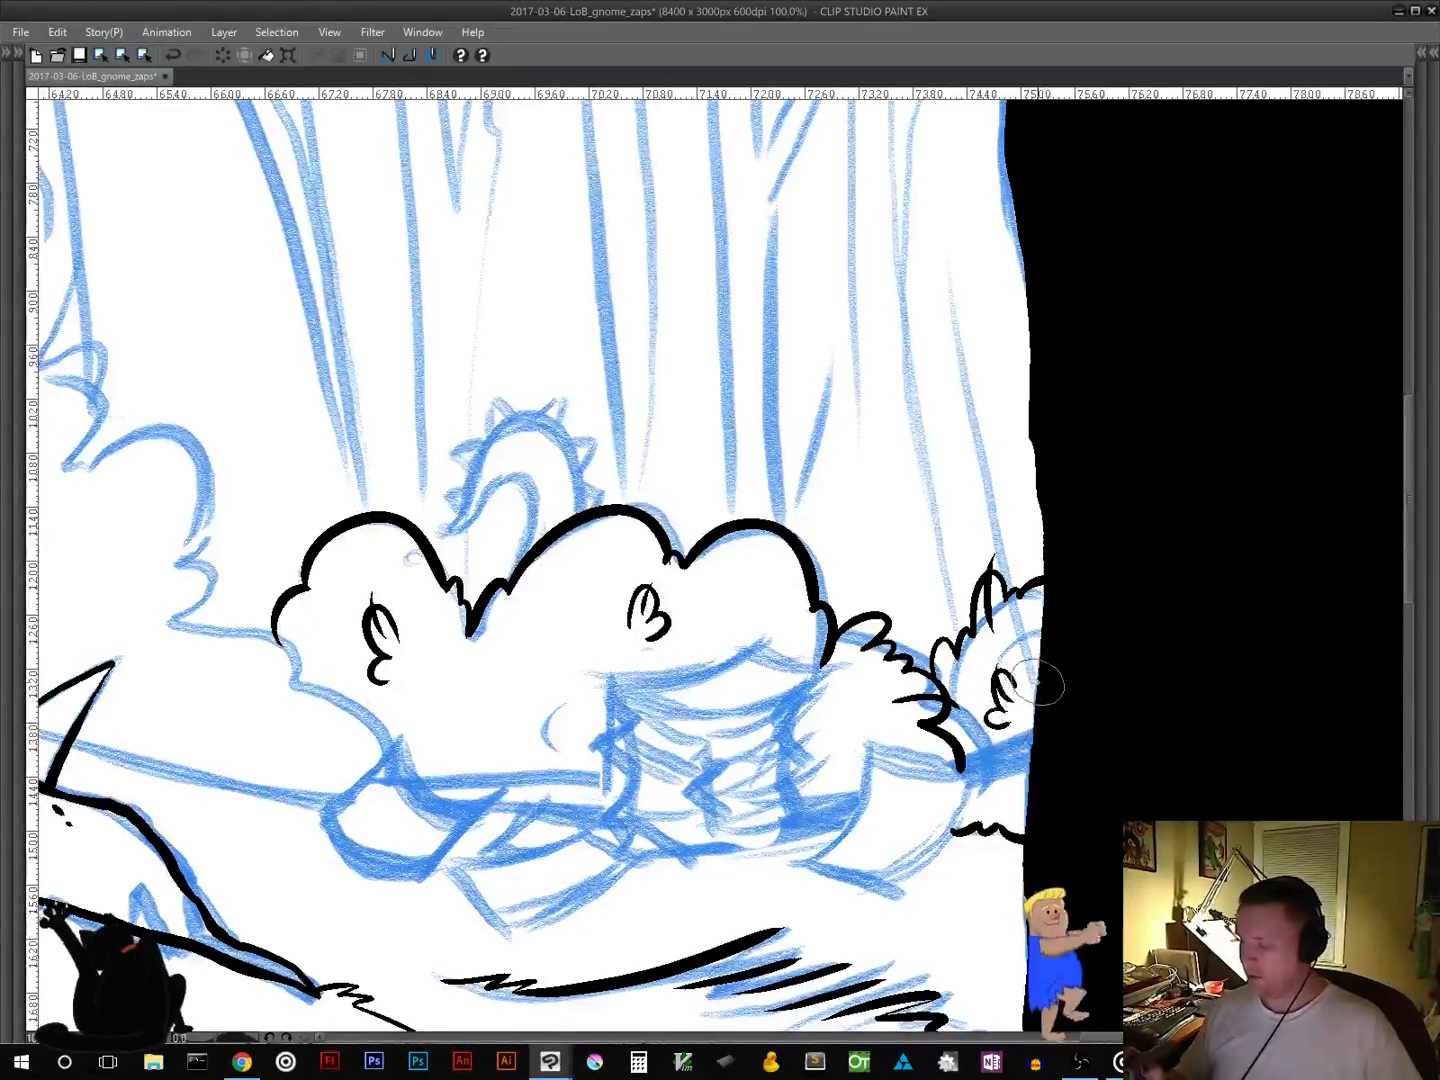
Step: Ink the lobed, notched foliage edge that climbs from the base of the cloud-like bush toward the tall background bush
{"action": "left_click_drag", "start_coordinate": [785, 836], "coordinate": [1027, 879]}
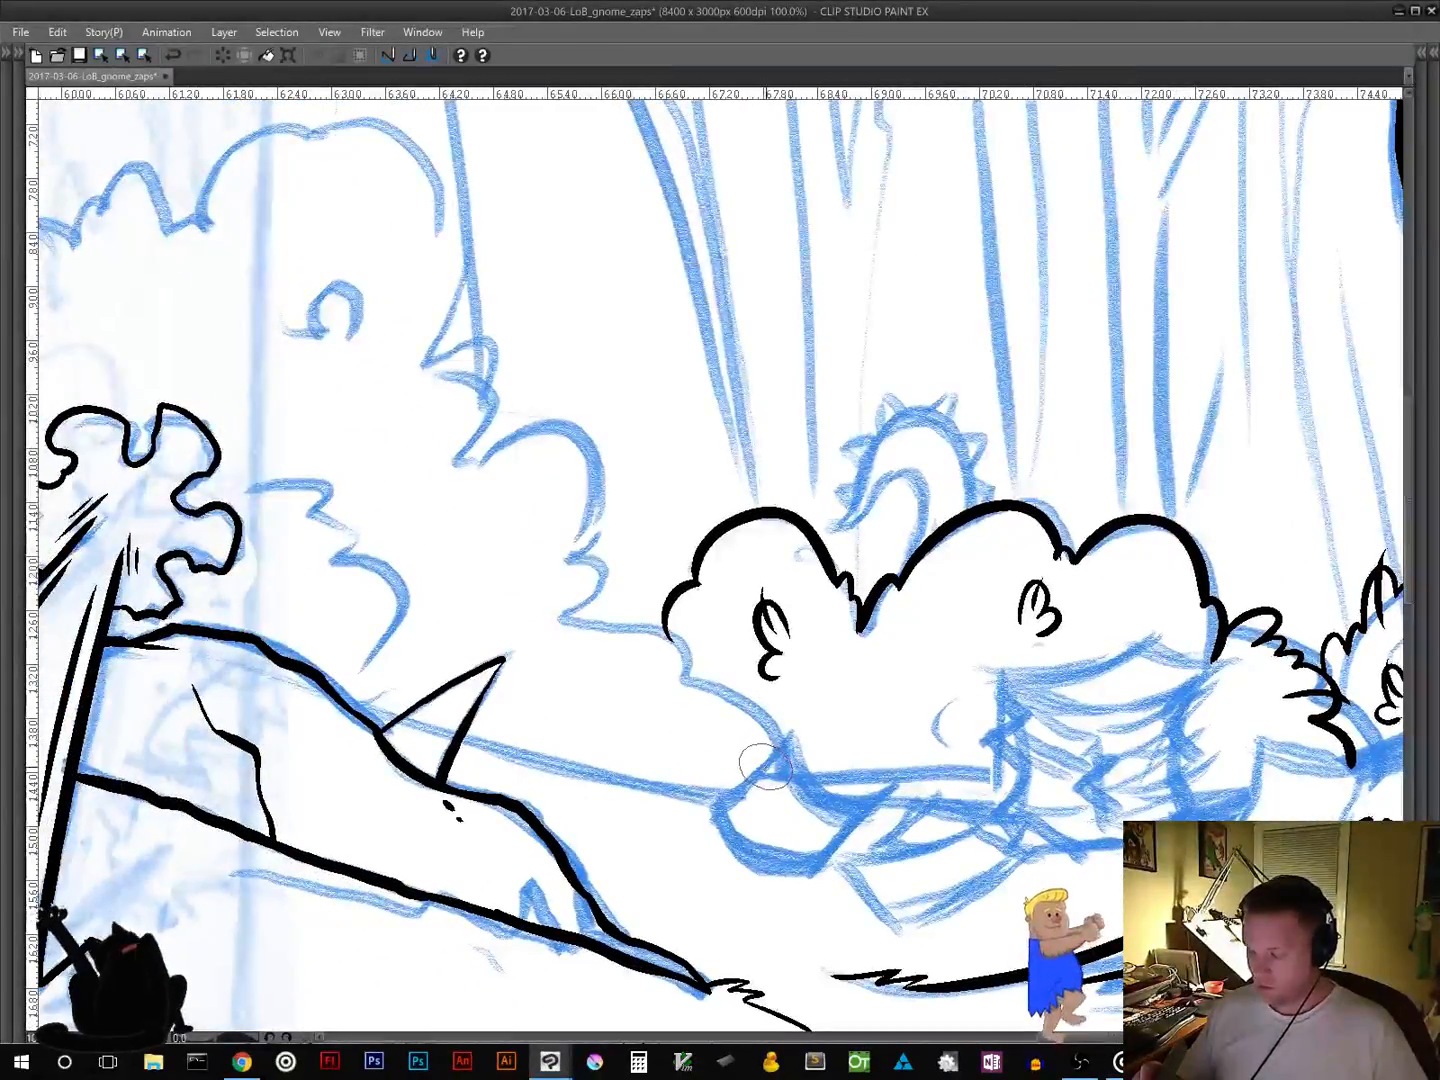
{"action": "mouse_move", "coordinate": [762, 770]}
{"action": "left_mouse_down"}
{"action": "mouse_move", "coordinate": [743, 701]}
{"action": "mouse_move", "coordinate": [698, 712]}
{"action": "mouse_move", "coordinate": [688, 682]}
{"action": "mouse_move", "coordinate": [635, 650]}
{"action": "left_mouse_up"}
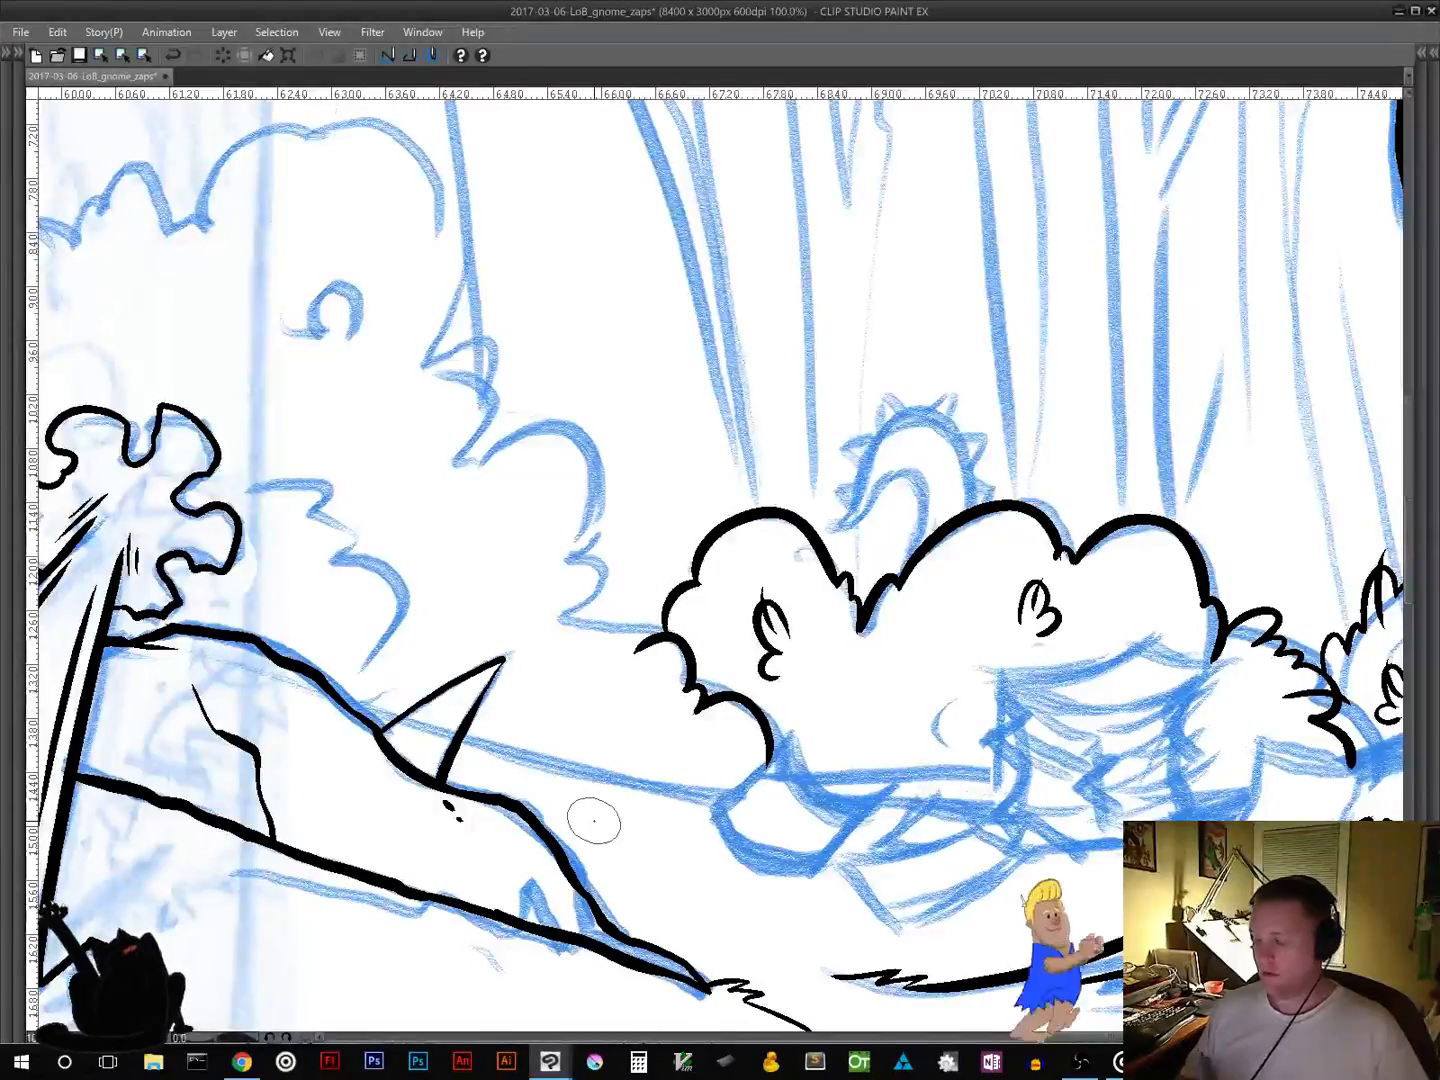
{"action": "left_click_drag", "start_coordinate": [595, 822], "coordinate": [782, 962]}
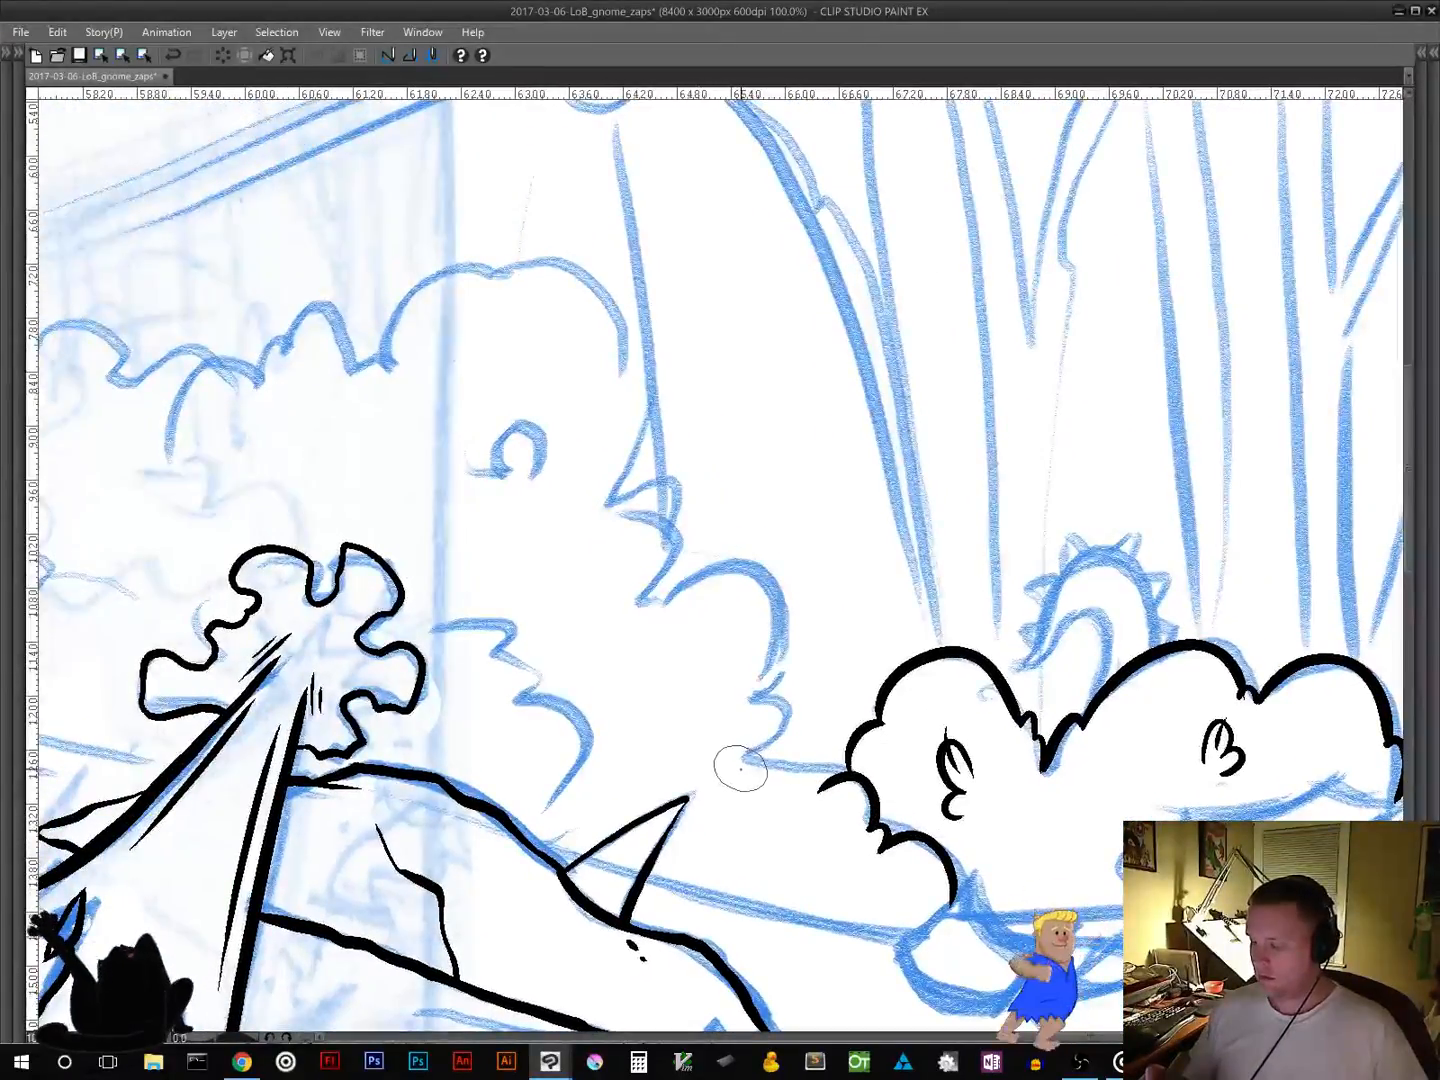
{"action": "mouse_move", "coordinate": [740, 768]}
{"action": "left_mouse_down"}
{"action": "mouse_move", "coordinate": [790, 766]}
{"action": "mouse_move", "coordinate": [796, 787]}
{"action": "mouse_move", "coordinate": [822, 789]}
{"action": "mouse_move", "coordinate": [752, 735]}
{"action": "mouse_move", "coordinate": [749, 707]}
{"action": "mouse_move", "coordinate": [776, 665]}
{"action": "mouse_move", "coordinate": [760, 660]}
{"action": "mouse_move", "coordinate": [735, 563]}
{"action": "mouse_move", "coordinate": [648, 607]}
{"action": "left_mouse_up"}
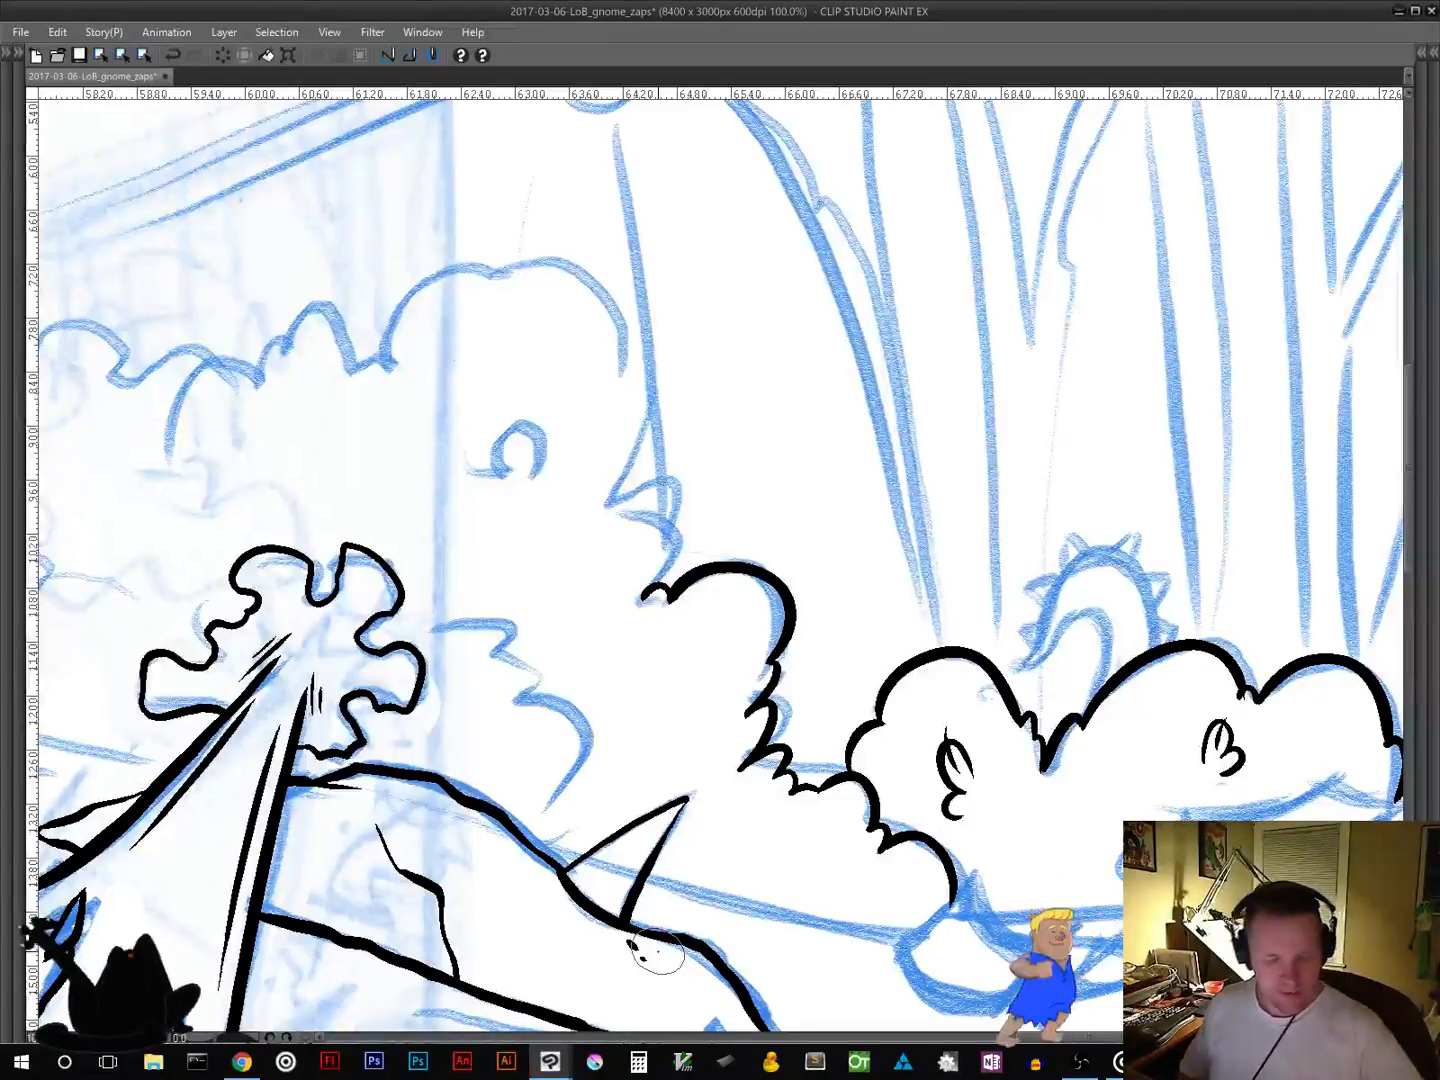
{"action": "mouse_move", "coordinate": [832, 595]}
{"action": "left_mouse_down"}
{"action": "mouse_move", "coordinate": [935, 733]}
{"action": "mouse_move", "coordinate": [998, 750]}
{"action": "left_mouse_up"}
{"action": "mouse_move", "coordinate": [826, 746]}
{"action": "left_mouse_down"}
{"action": "mouse_move", "coordinate": [848, 714]}
{"action": "mouse_move", "coordinate": [833, 694]}
{"action": "mouse_move", "coordinate": [853, 674]}
{"action": "mouse_move", "coordinate": [790, 658]}
{"action": "left_mouse_up"}
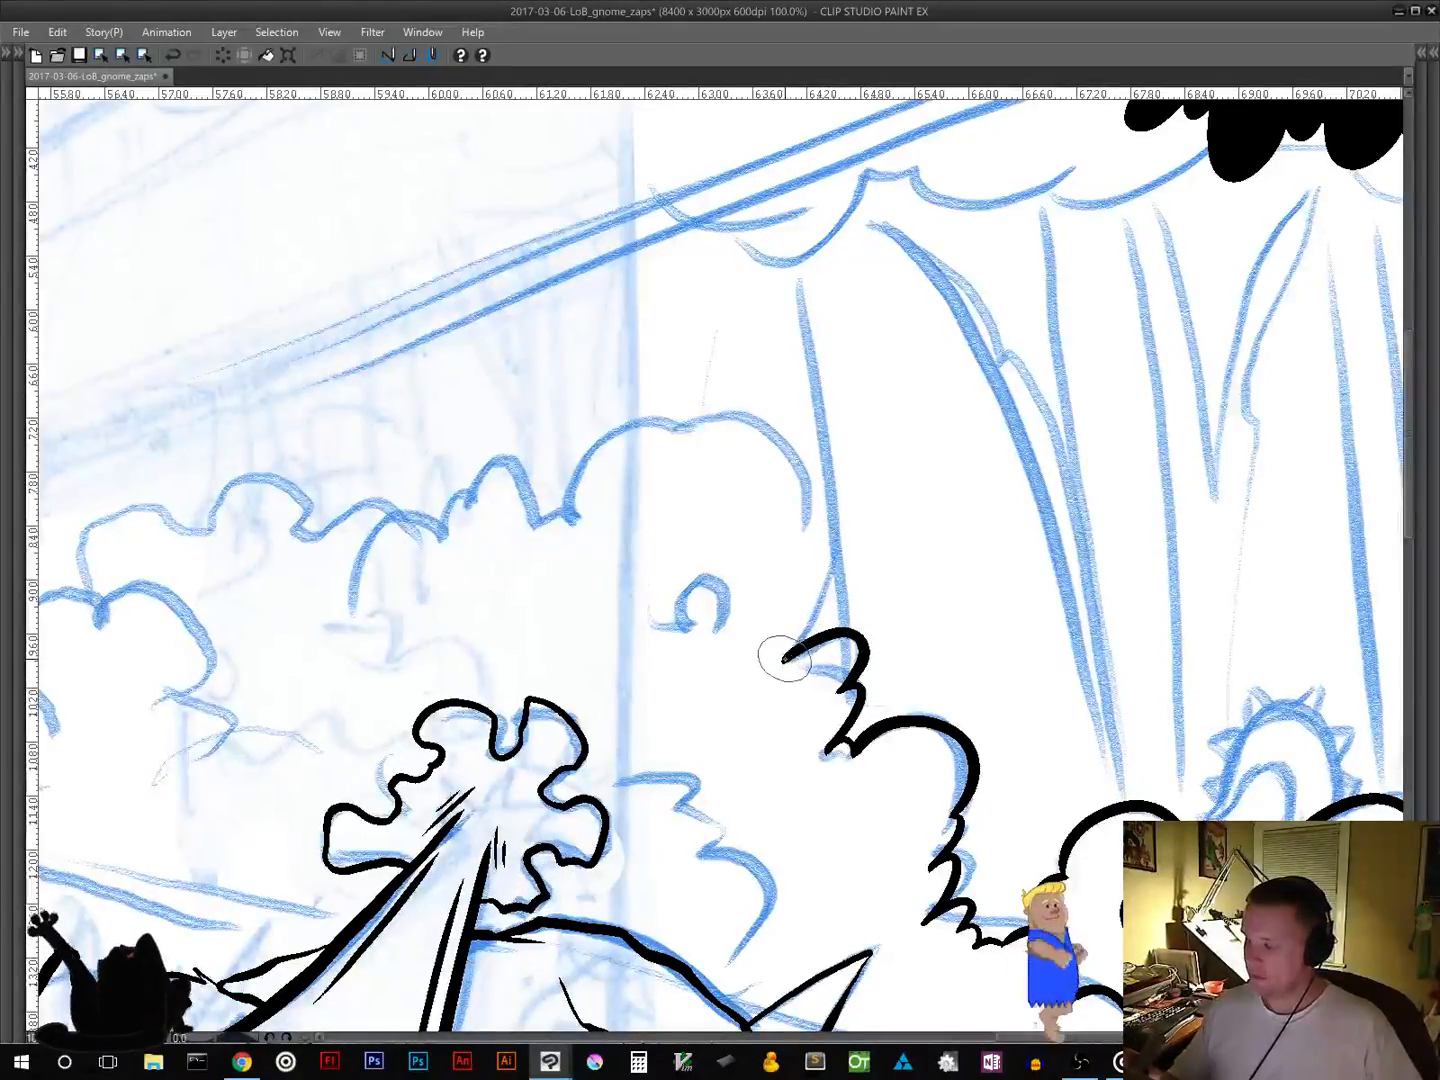
Step: Ink the tall bush's side and the scalloped tops of the bushes extending left behind the cone-shaped rock, with two leaf clusters inside
{"action": "mouse_move", "coordinate": [784, 653]}
{"action": "left_mouse_down"}
{"action": "mouse_move", "coordinate": [820, 478]}
{"action": "mouse_move", "coordinate": [804, 482]}
{"action": "mouse_move", "coordinate": [749, 418]}
{"action": "mouse_move", "coordinate": [666, 428]}
{"action": "mouse_move", "coordinate": [625, 415]}
{"action": "mouse_move", "coordinate": [548, 520]}
{"action": "mouse_move", "coordinate": [502, 446]}
{"action": "mouse_move", "coordinate": [494, 472]}
{"action": "mouse_move", "coordinate": [445, 490]}
{"action": "mouse_move", "coordinate": [441, 512]}
{"action": "left_mouse_up"}
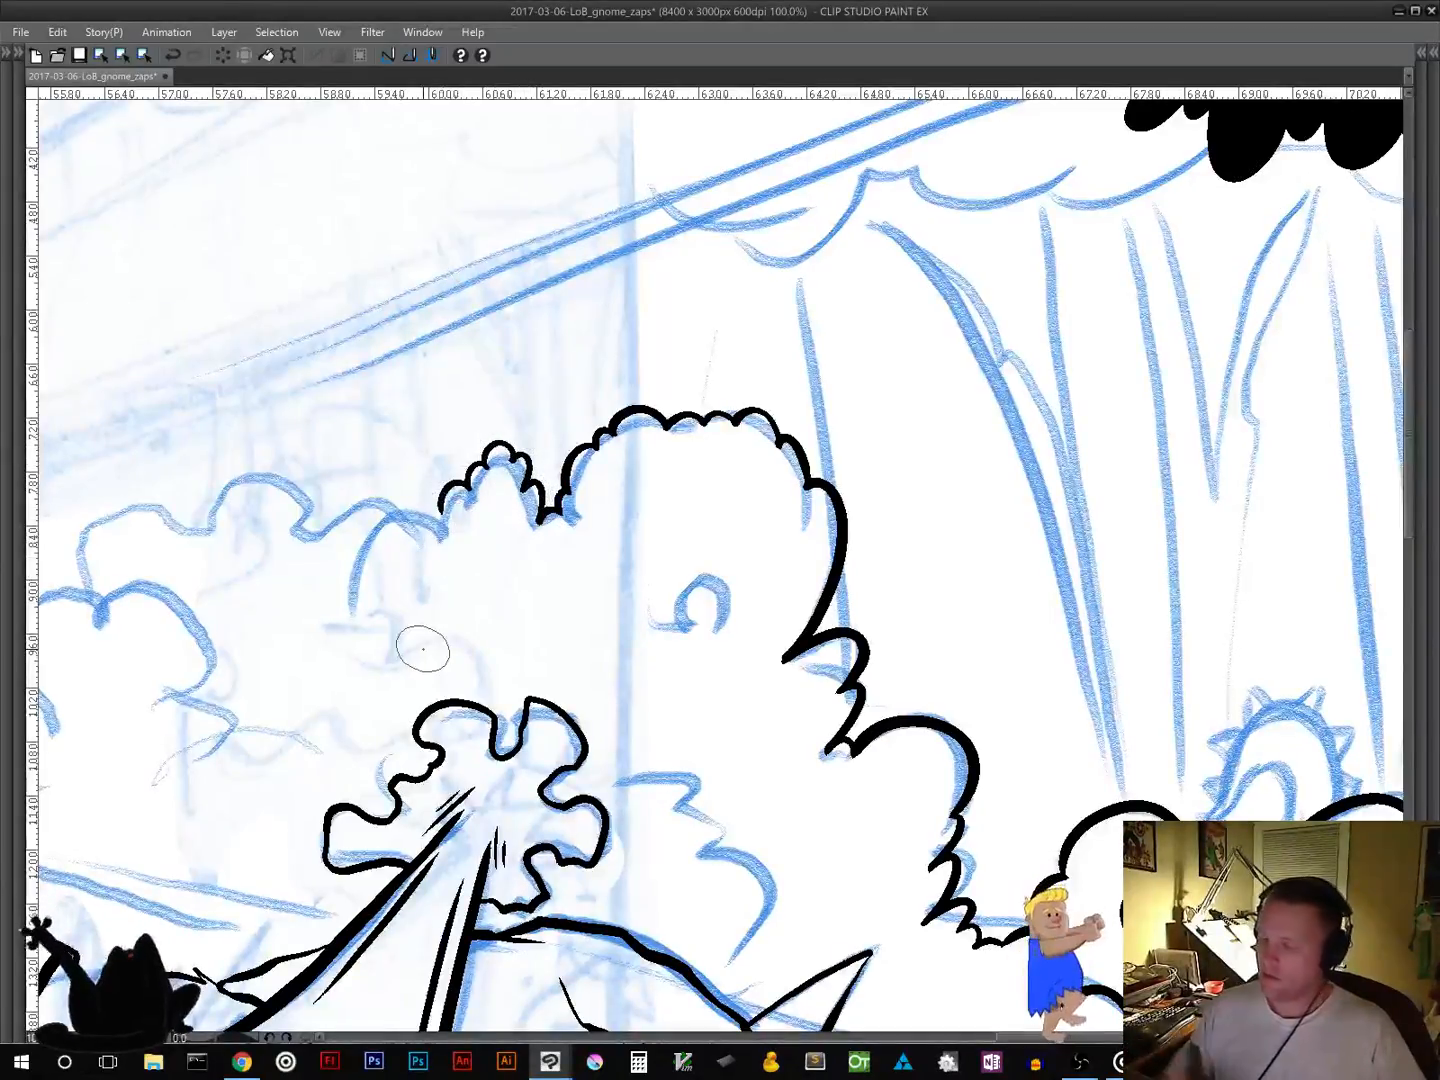
{"action": "mouse_move", "coordinate": [715, 625]}
{"action": "left_mouse_down"}
{"action": "mouse_move", "coordinate": [691, 571]}
{"action": "mouse_move", "coordinate": [696, 625]}
{"action": "mouse_move", "coordinate": [668, 645]}
{"action": "left_mouse_up"}
{"action": "left_click_drag", "start_coordinate": [778, 749], "coordinate": [861, 665]}
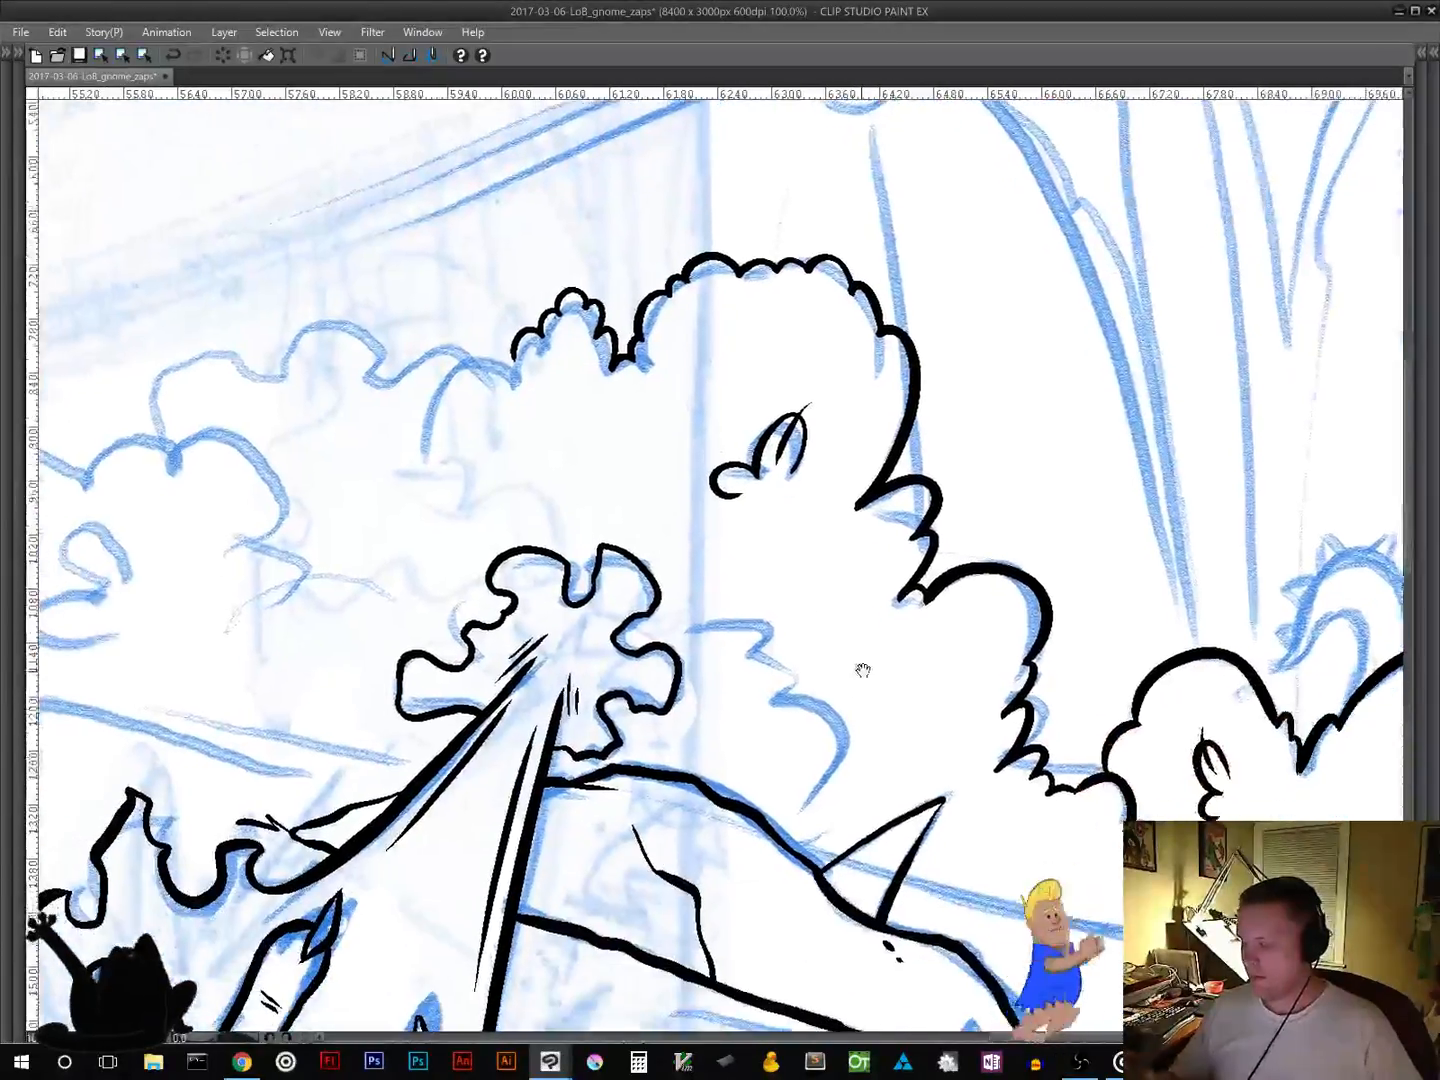
{"action": "mouse_move", "coordinate": [704, 691]}
{"action": "left_mouse_down"}
{"action": "mouse_move", "coordinate": [1026, 789]}
{"action": "mouse_move", "coordinate": [1078, 844]}
{"action": "left_mouse_up"}
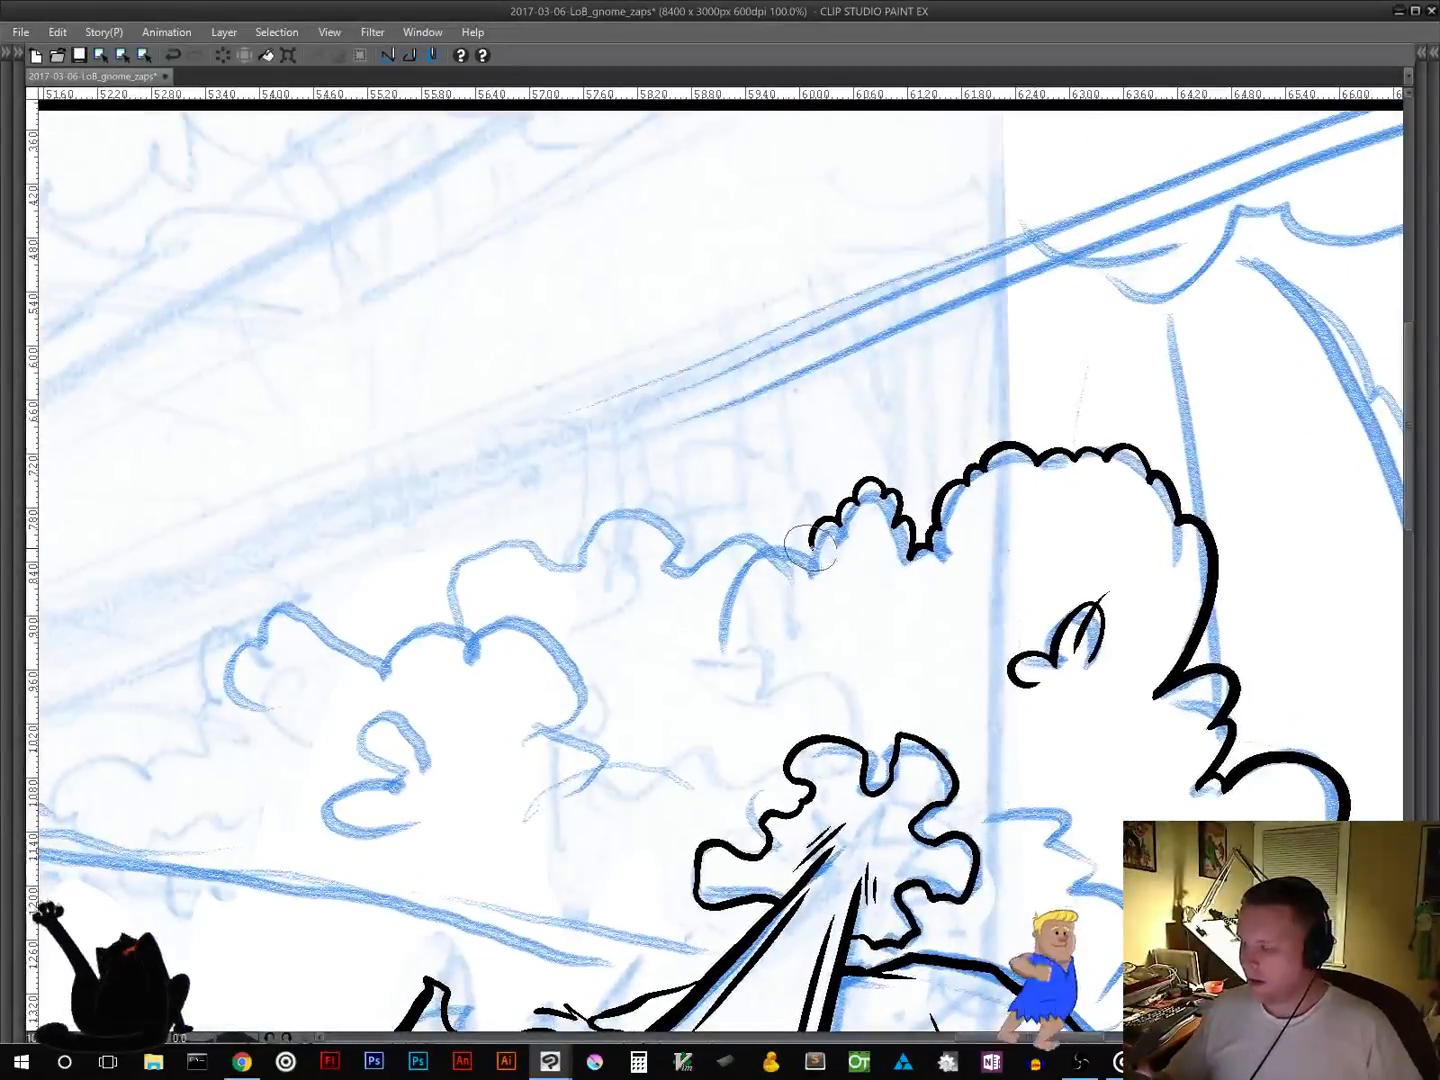
{"action": "mouse_move", "coordinate": [795, 557]}
{"action": "left_mouse_down"}
{"action": "mouse_move", "coordinate": [772, 545]}
{"action": "mouse_move", "coordinate": [665, 569]}
{"action": "mouse_move", "coordinate": [627, 524]}
{"action": "mouse_move", "coordinate": [602, 520]}
{"action": "mouse_move", "coordinate": [575, 572]}
{"action": "left_mouse_up"}
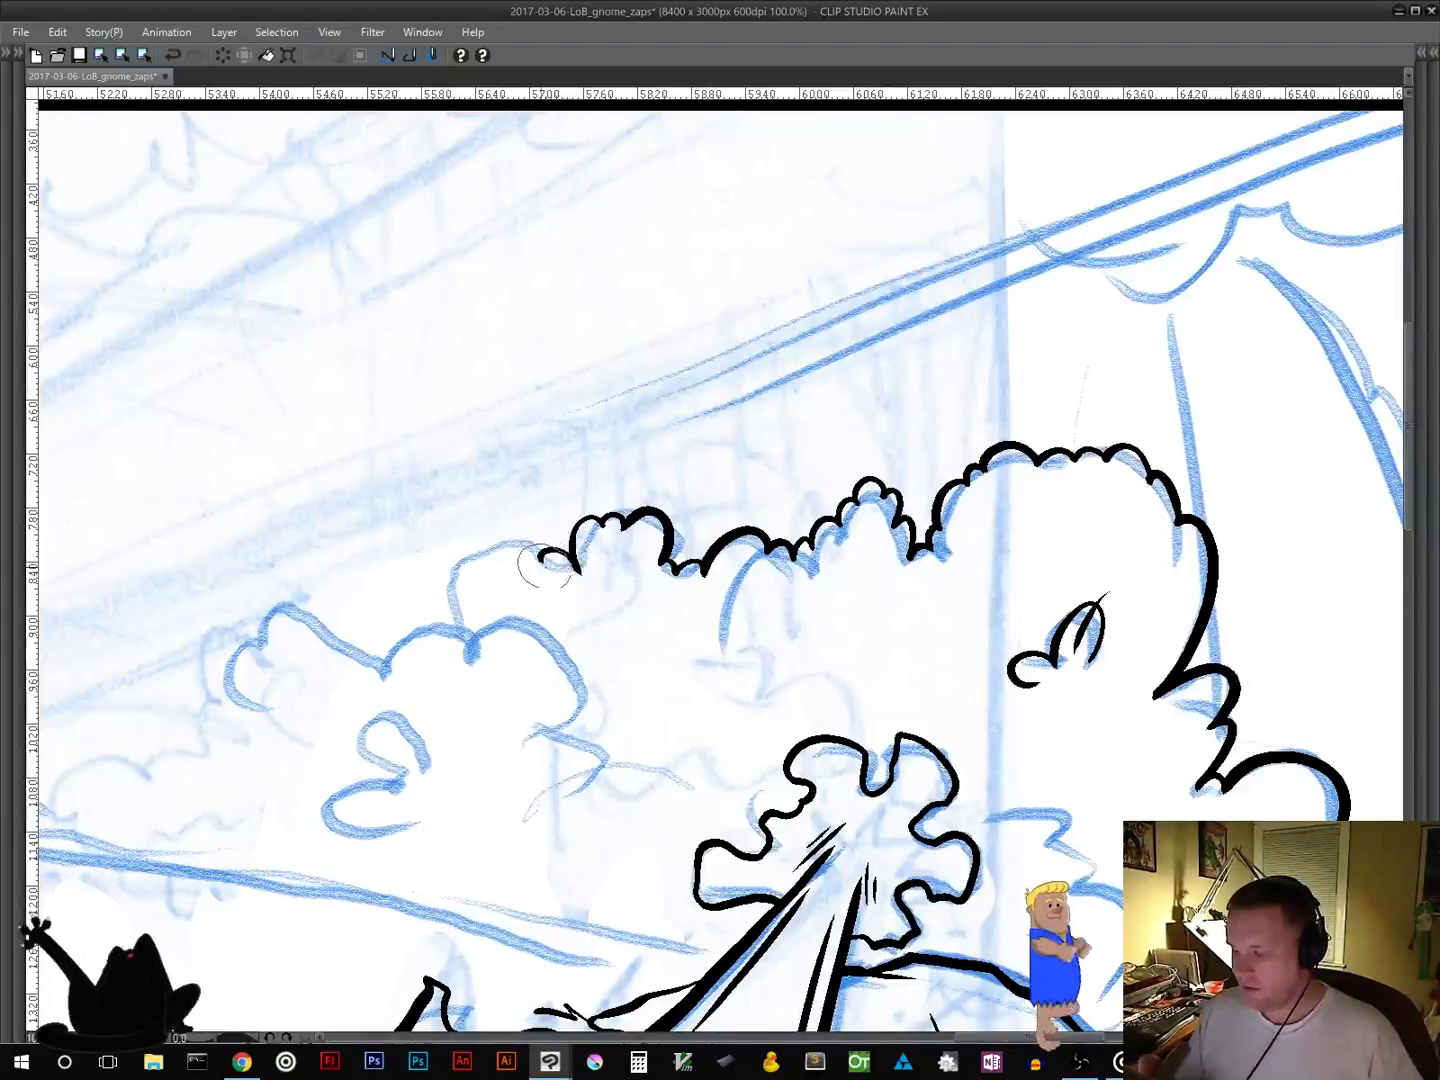
{"action": "mouse_move", "coordinate": [543, 560]}
{"action": "left_mouse_down"}
{"action": "mouse_move", "coordinate": [509, 533]}
{"action": "mouse_move", "coordinate": [467, 560]}
{"action": "mouse_move", "coordinate": [443, 581]}
{"action": "mouse_move", "coordinate": [468, 617]}
{"action": "left_mouse_up"}
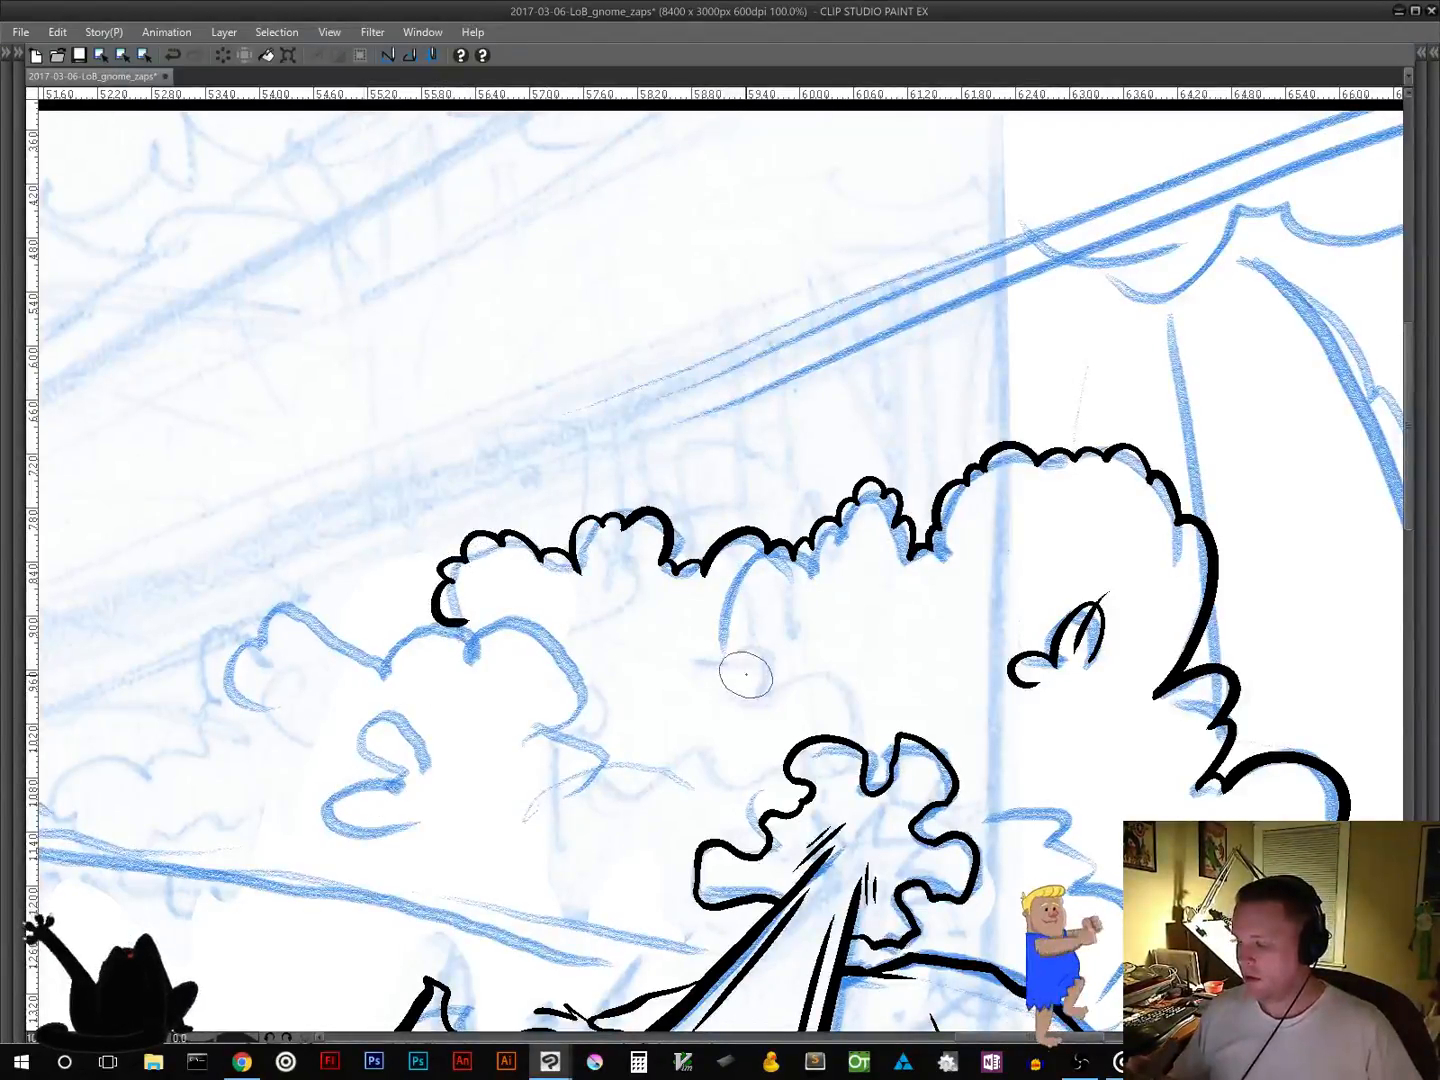
{"action": "left_click_drag", "start_coordinate": [720, 688], "coordinate": [705, 720]}
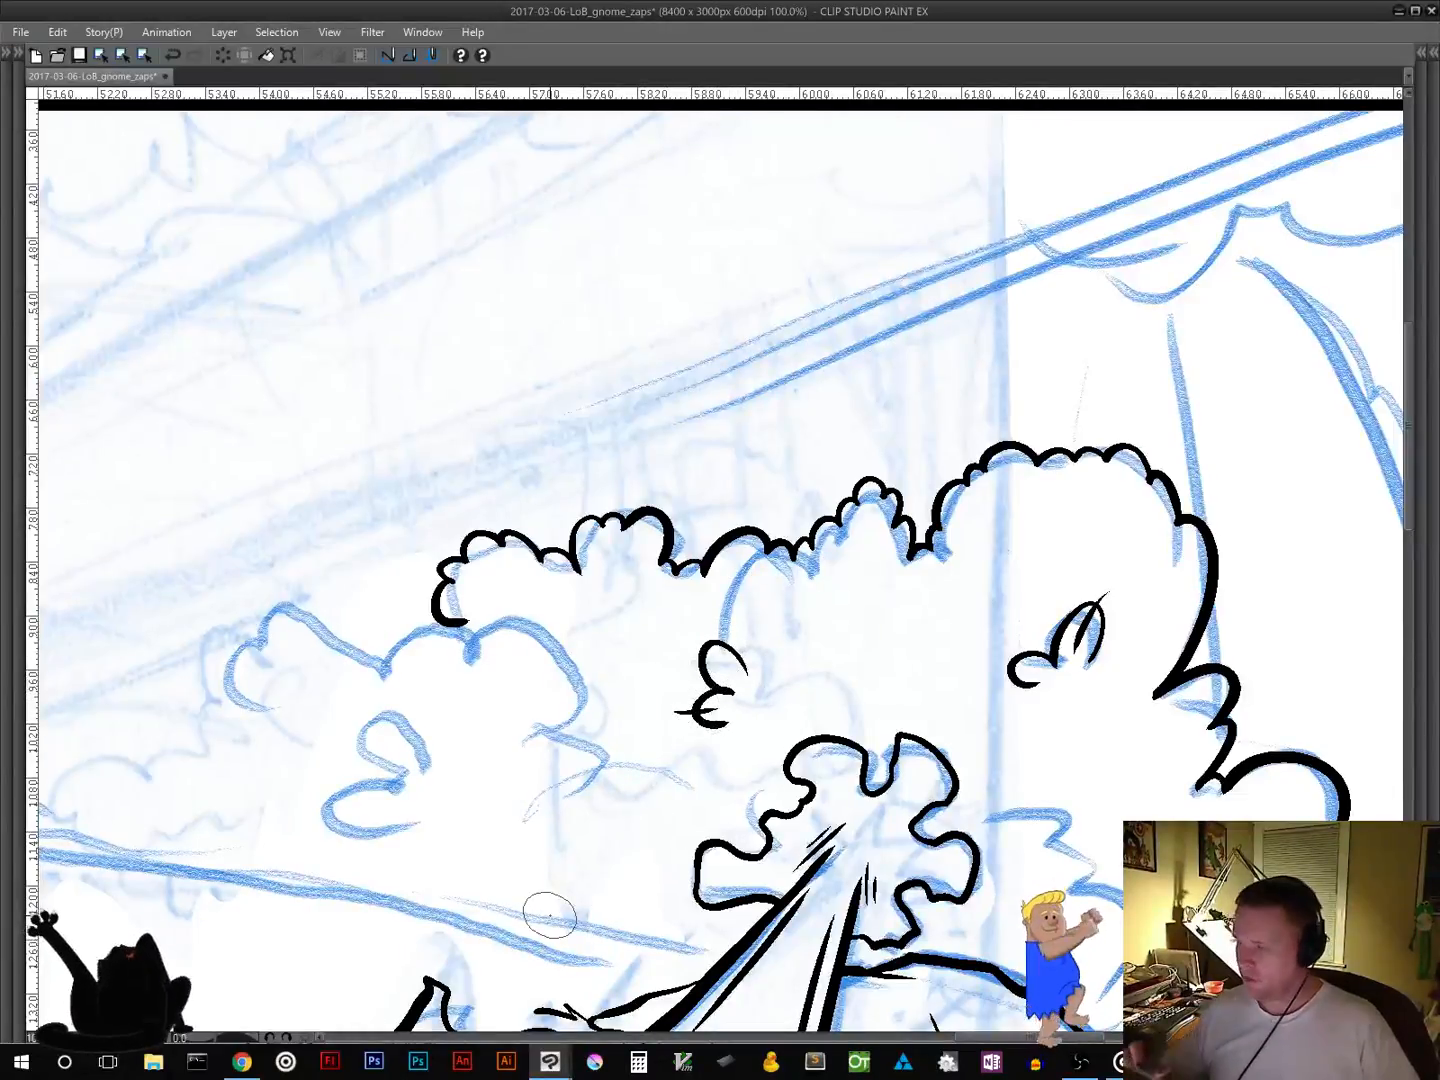
{"action": "left_click_drag", "start_coordinate": [702, 629], "coordinate": [717, 654]}
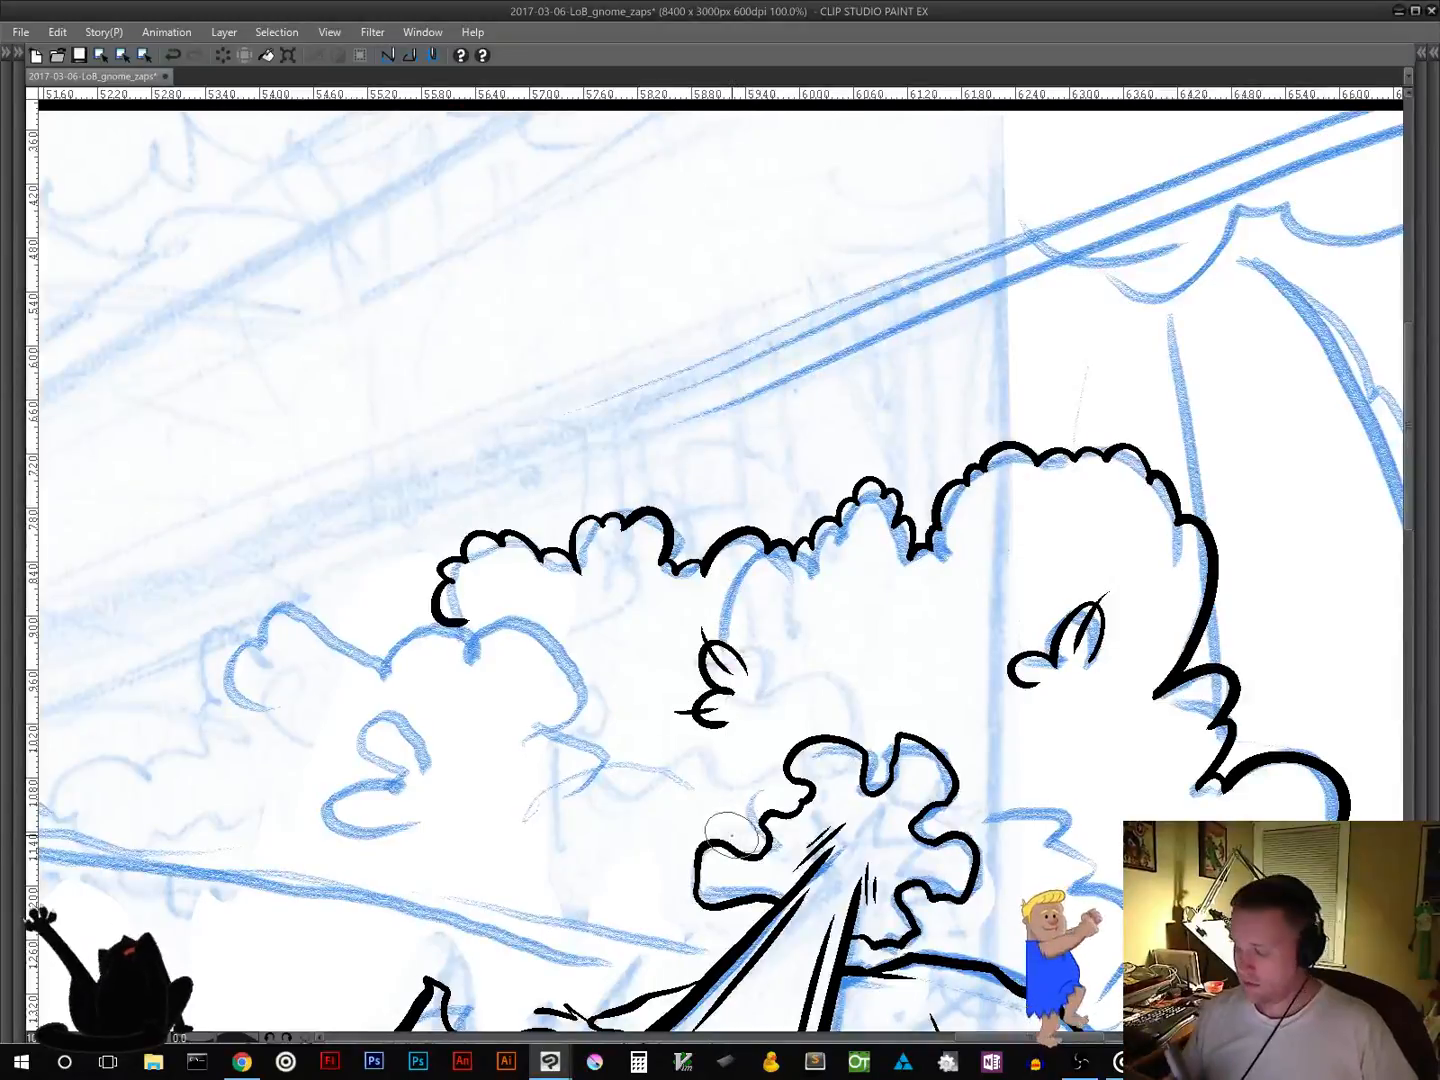
Step: Ink the lobed outline of the lower bush in front of the scalloped foliage, with a leaf cluster inside it
{"action": "left_click_drag", "start_coordinate": [1070, 829], "coordinate": [925, 633]}
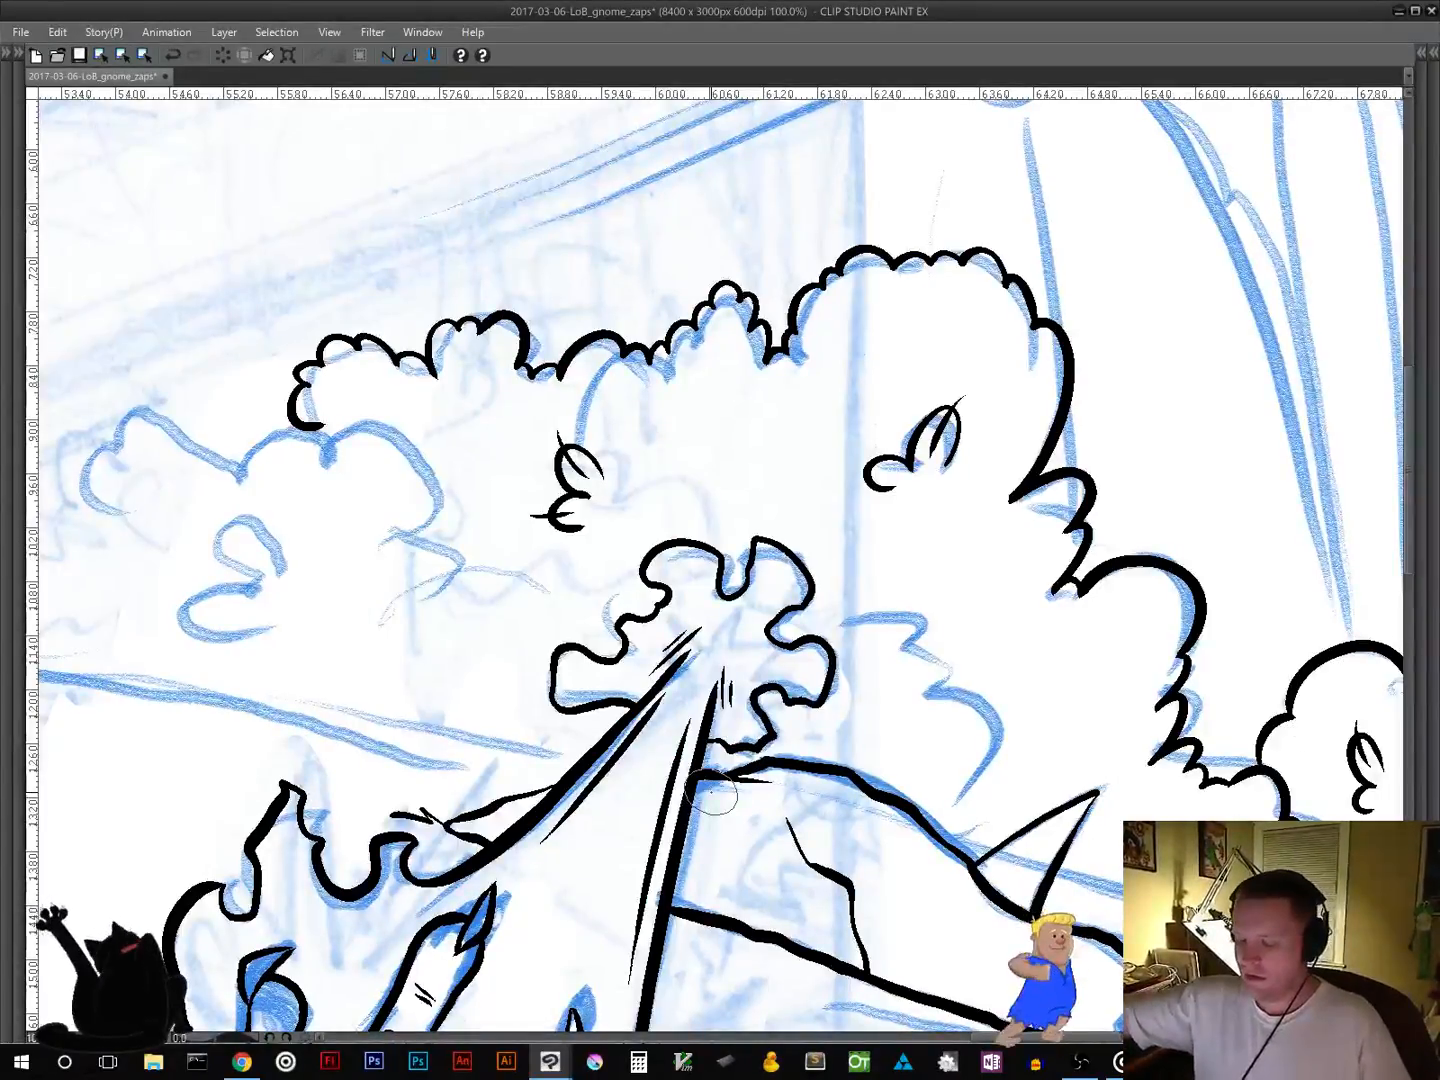
{"action": "left_click_drag", "start_coordinate": [376, 617], "coordinate": [775, 692]}
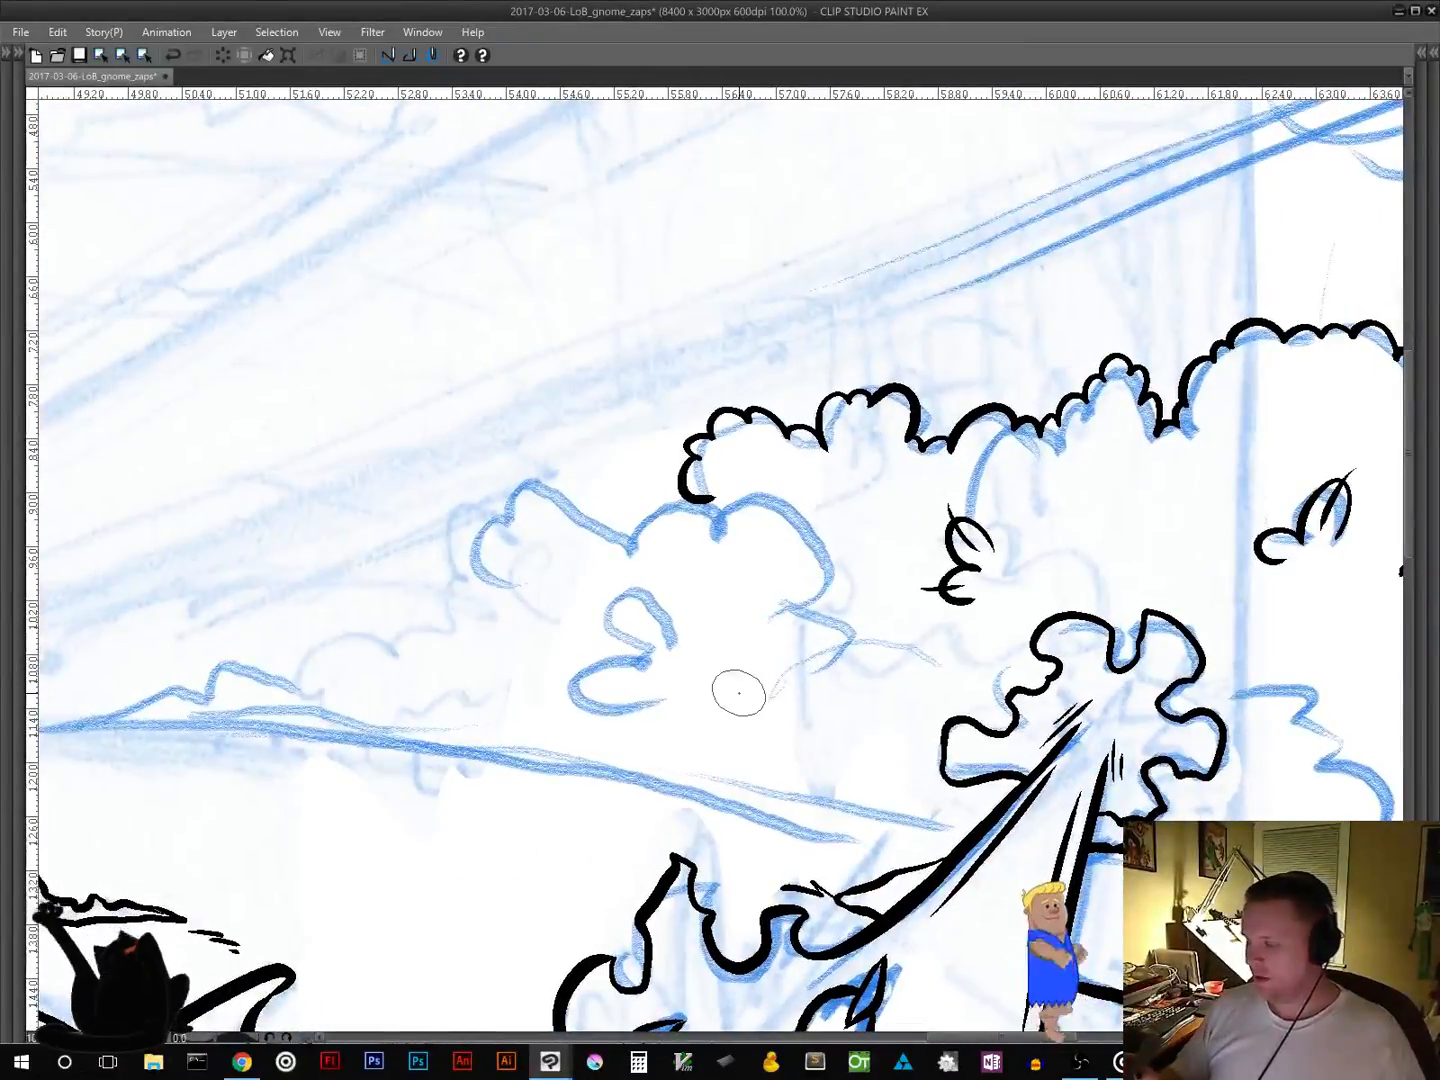
{"action": "mouse_move", "coordinate": [789, 607]}
{"action": "left_mouse_down"}
{"action": "mouse_move", "coordinate": [780, 502]}
{"action": "mouse_move", "coordinate": [745, 540]}
{"action": "mouse_move", "coordinate": [632, 550]}
{"action": "mouse_move", "coordinate": [548, 475]}
{"action": "mouse_move", "coordinate": [478, 525]}
{"action": "mouse_move", "coordinate": [490, 580]}
{"action": "left_mouse_up"}
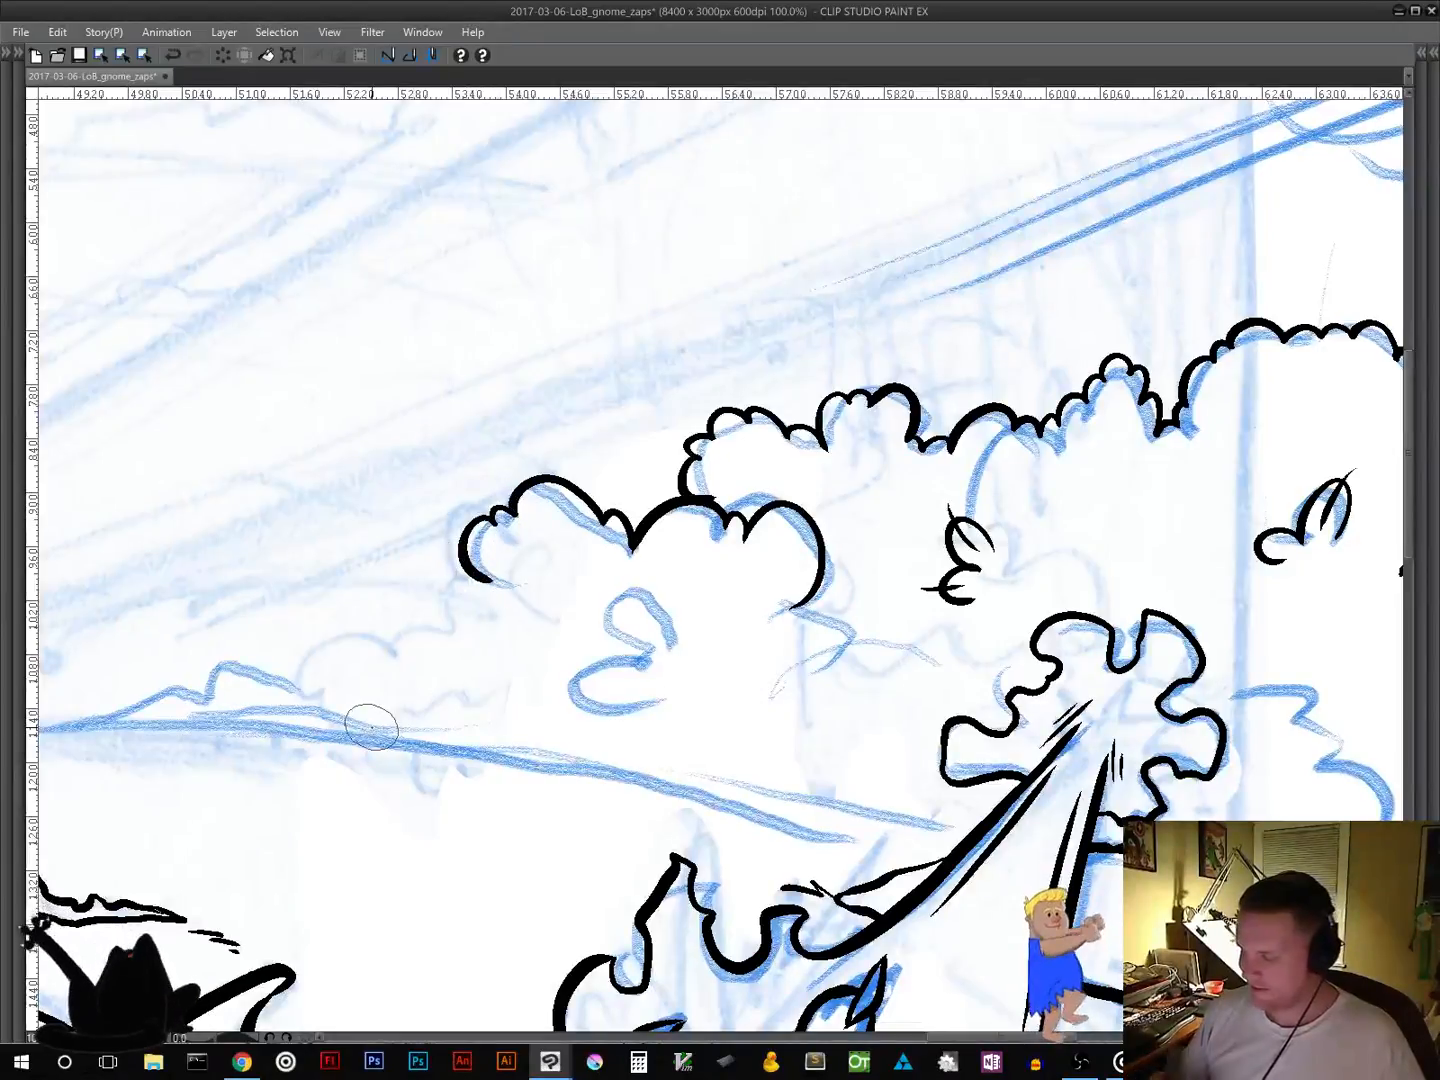
{"action": "left_click_drag", "start_coordinate": [669, 645], "coordinate": [628, 672]}
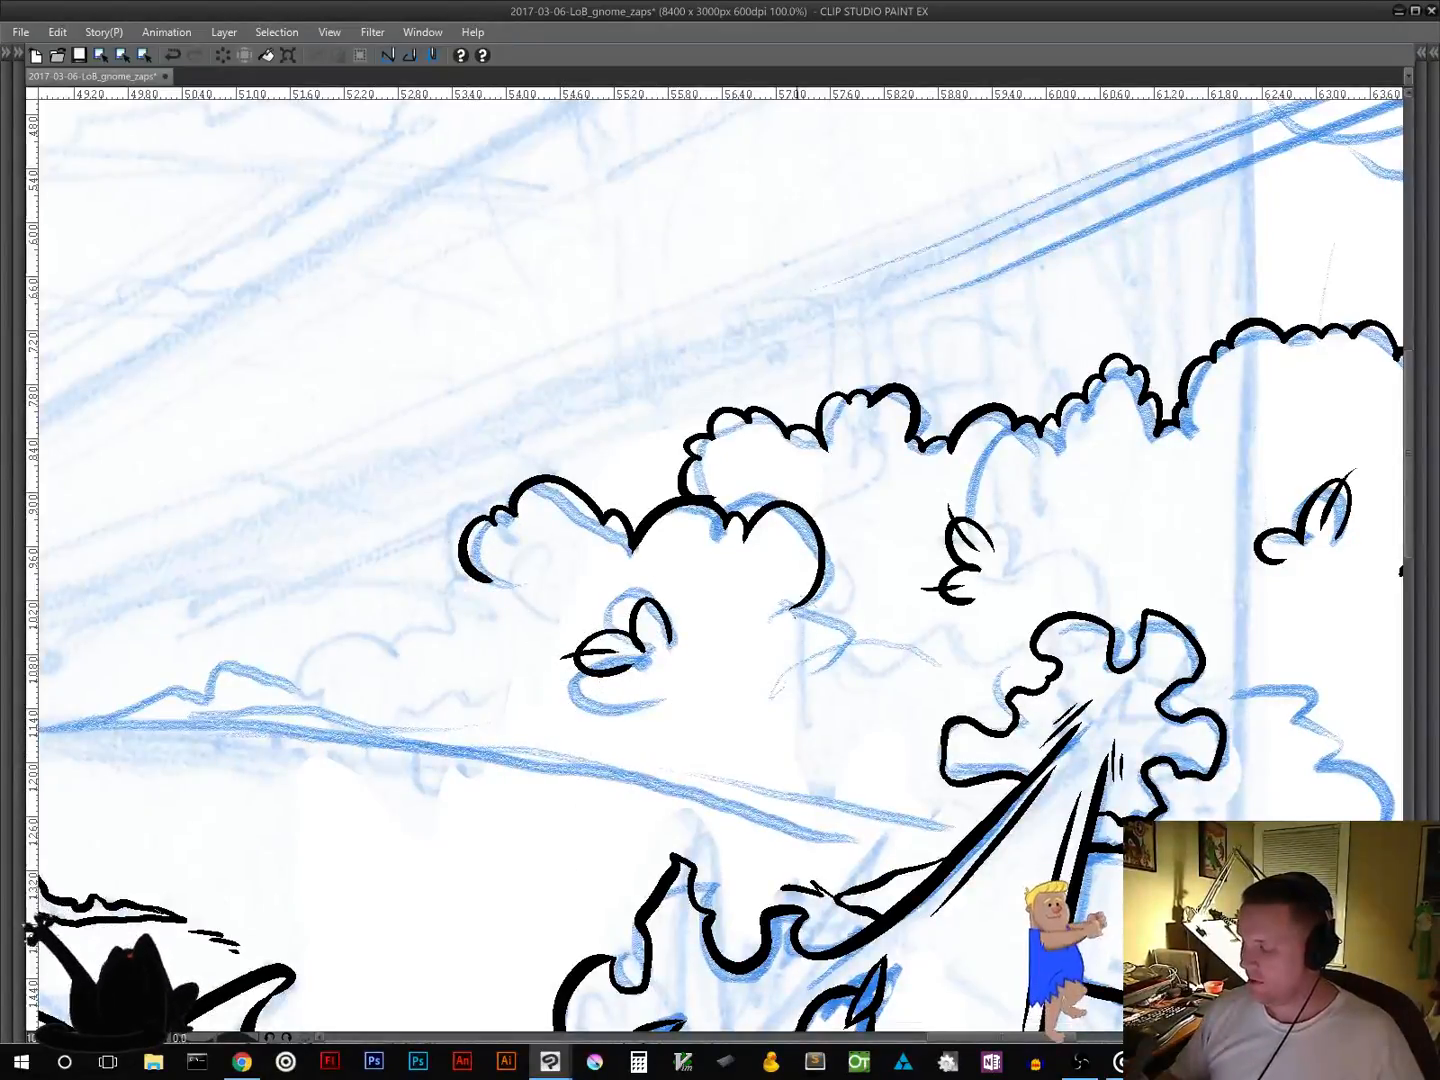
{"action": "left_click_drag", "start_coordinate": [789, 611], "coordinate": [805, 635]}
Step: Ink the small scalloped foliage descending from the lower bush and tapering into the distant horizon line
{"action": "mouse_move", "coordinate": [640, 747]}
{"action": "left_mouse_down"}
{"action": "mouse_move", "coordinate": [707, 760]}
{"action": "mouse_move", "coordinate": [813, 845]}
{"action": "left_mouse_up"}
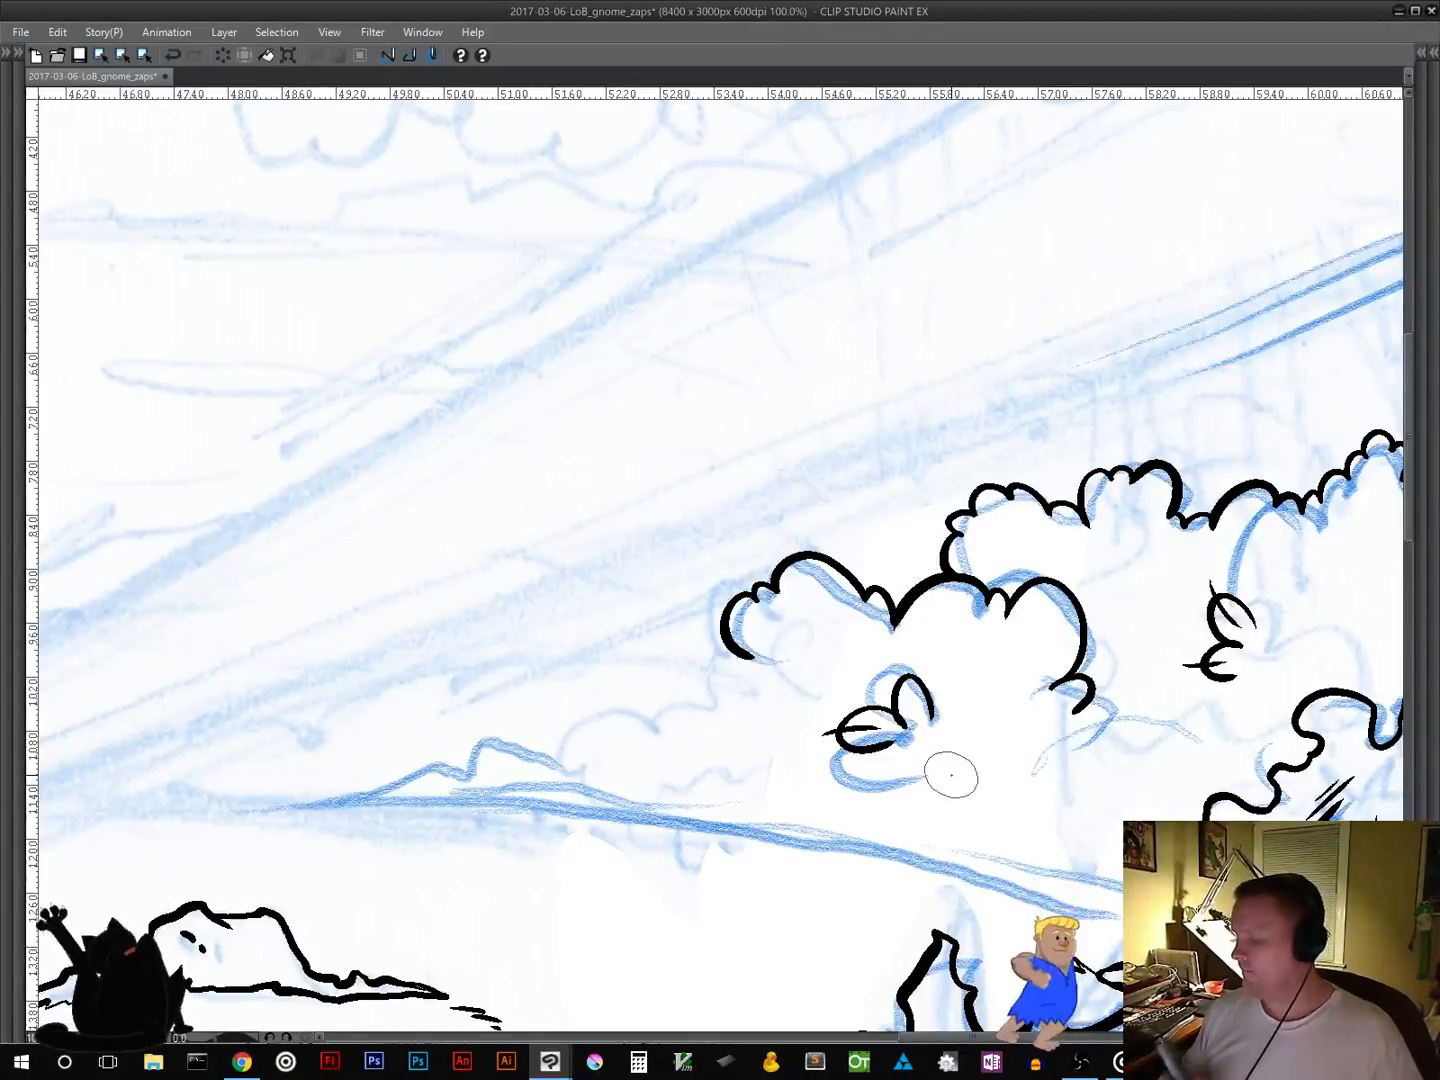
{"action": "mouse_move", "coordinate": [740, 655]}
{"action": "left_mouse_down"}
{"action": "mouse_move", "coordinate": [724, 705]}
{"action": "mouse_move", "coordinate": [658, 707]}
{"action": "mouse_move", "coordinate": [647, 736]}
{"action": "mouse_move", "coordinate": [648, 722]}
{"action": "mouse_move", "coordinate": [582, 727]}
{"action": "mouse_move", "coordinate": [553, 760]}
{"action": "left_mouse_up"}
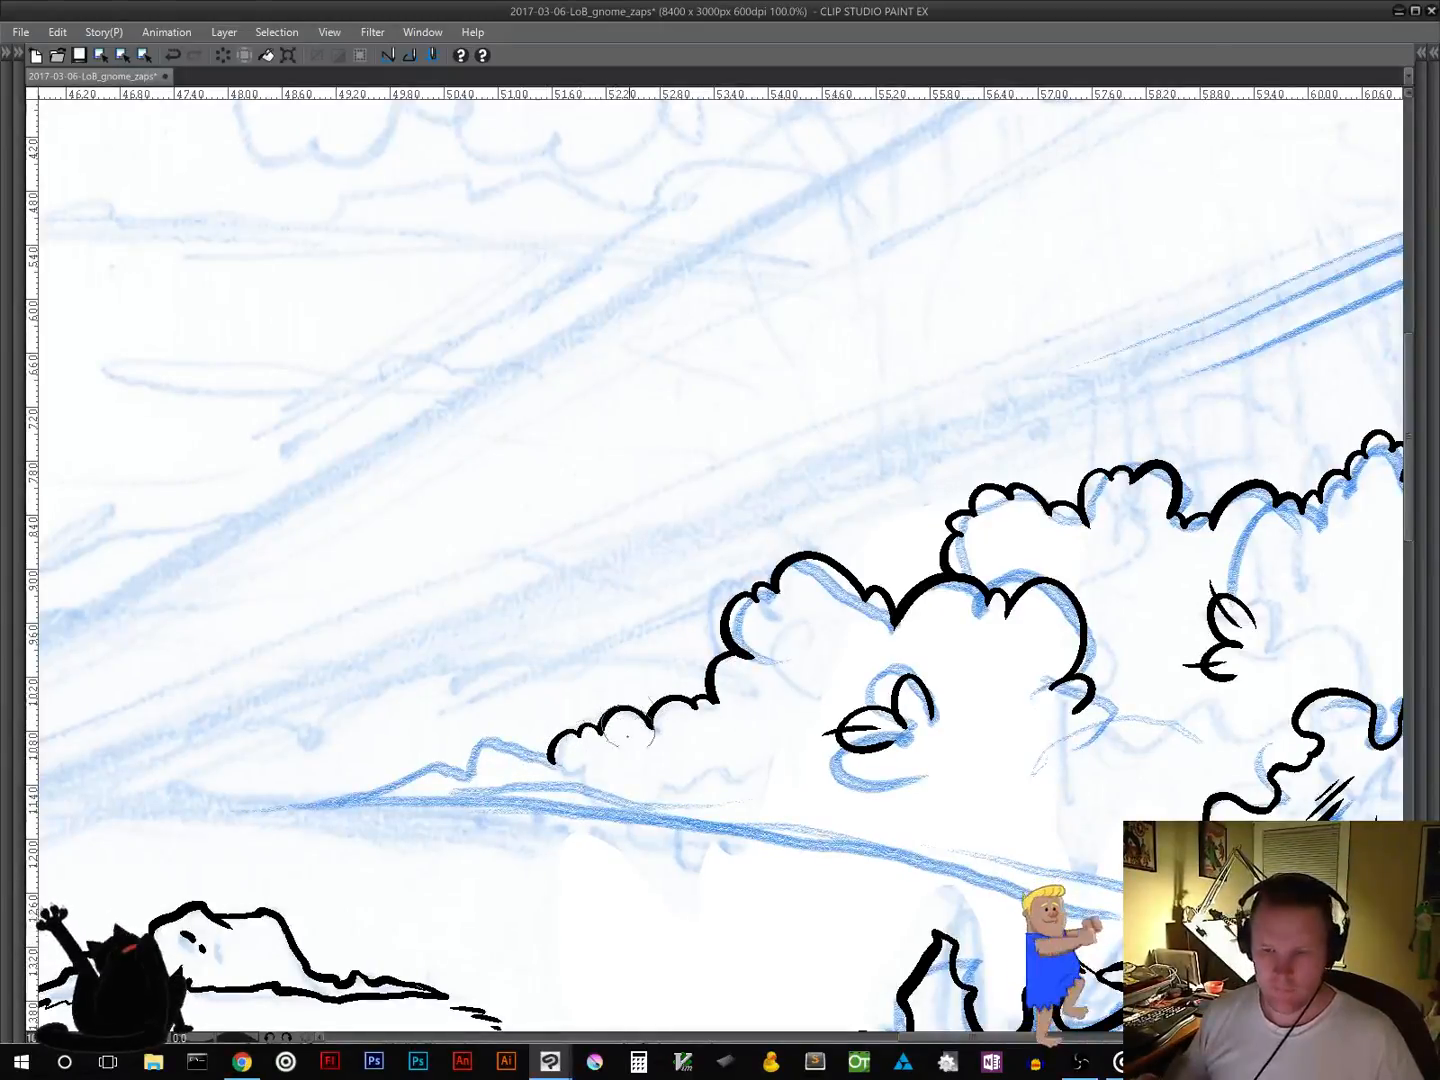
{"action": "mouse_move", "coordinate": [540, 757]}
{"action": "left_mouse_down"}
{"action": "mouse_move", "coordinate": [733, 730]}
{"action": "mouse_move", "coordinate": [440, 781]}
{"action": "left_mouse_up"}
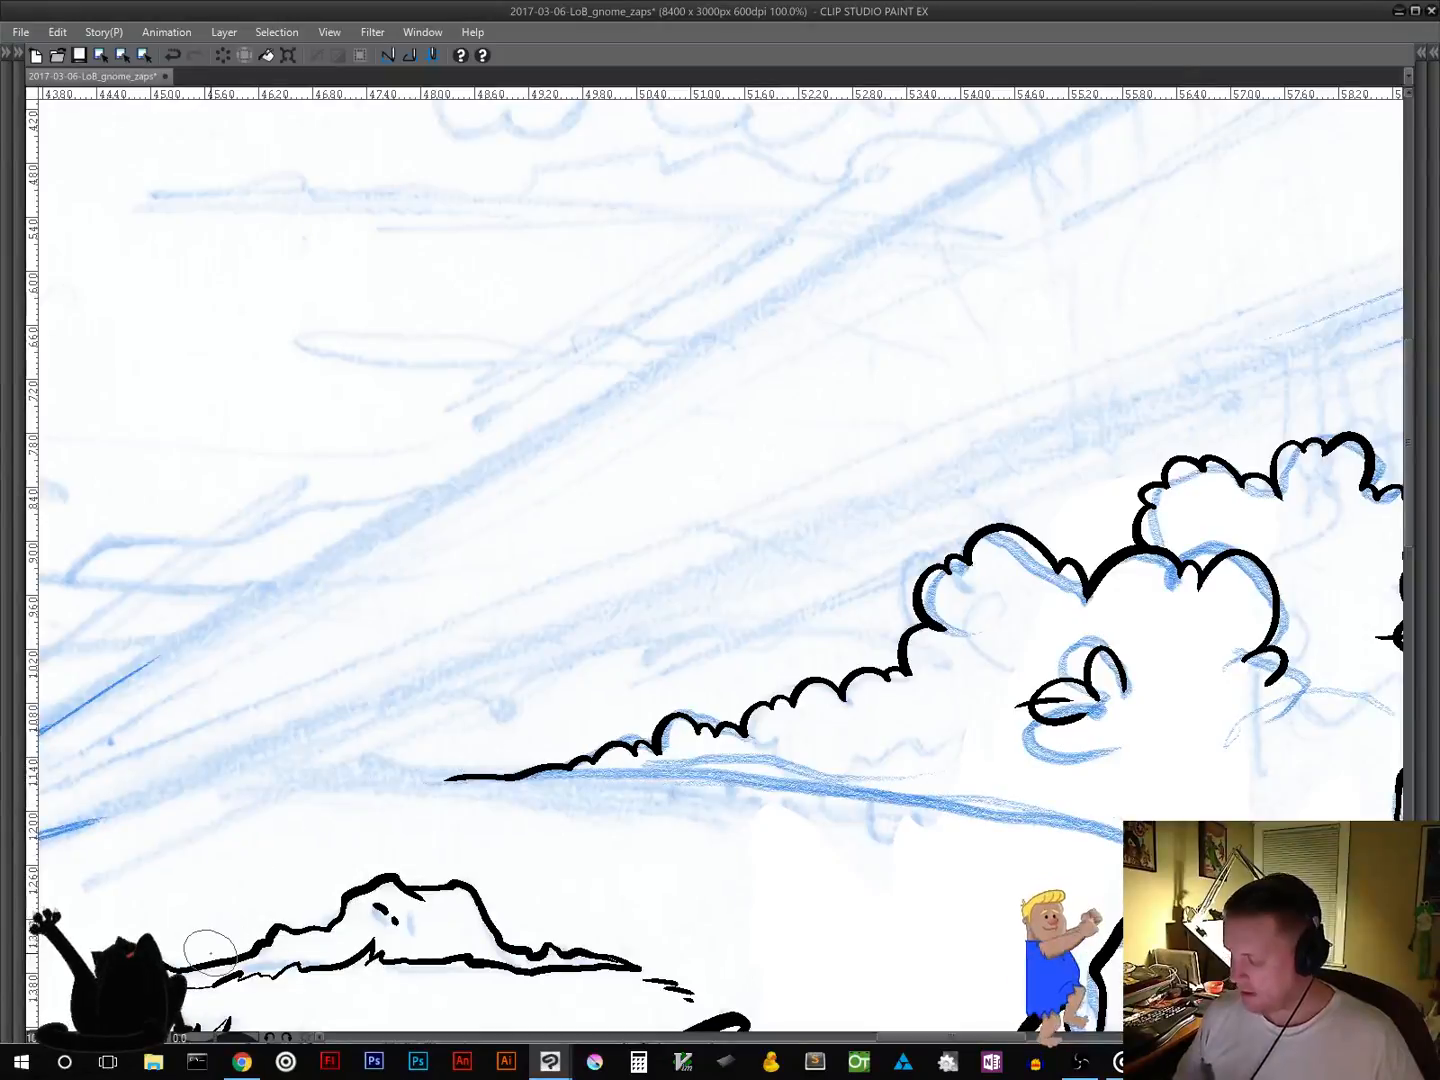
Step: Ink the ground line beneath the background foliage from its tapered far end to the cone-shaped rock
{"action": "left_click_drag", "start_coordinate": [853, 818], "coordinate": [934, 613]}
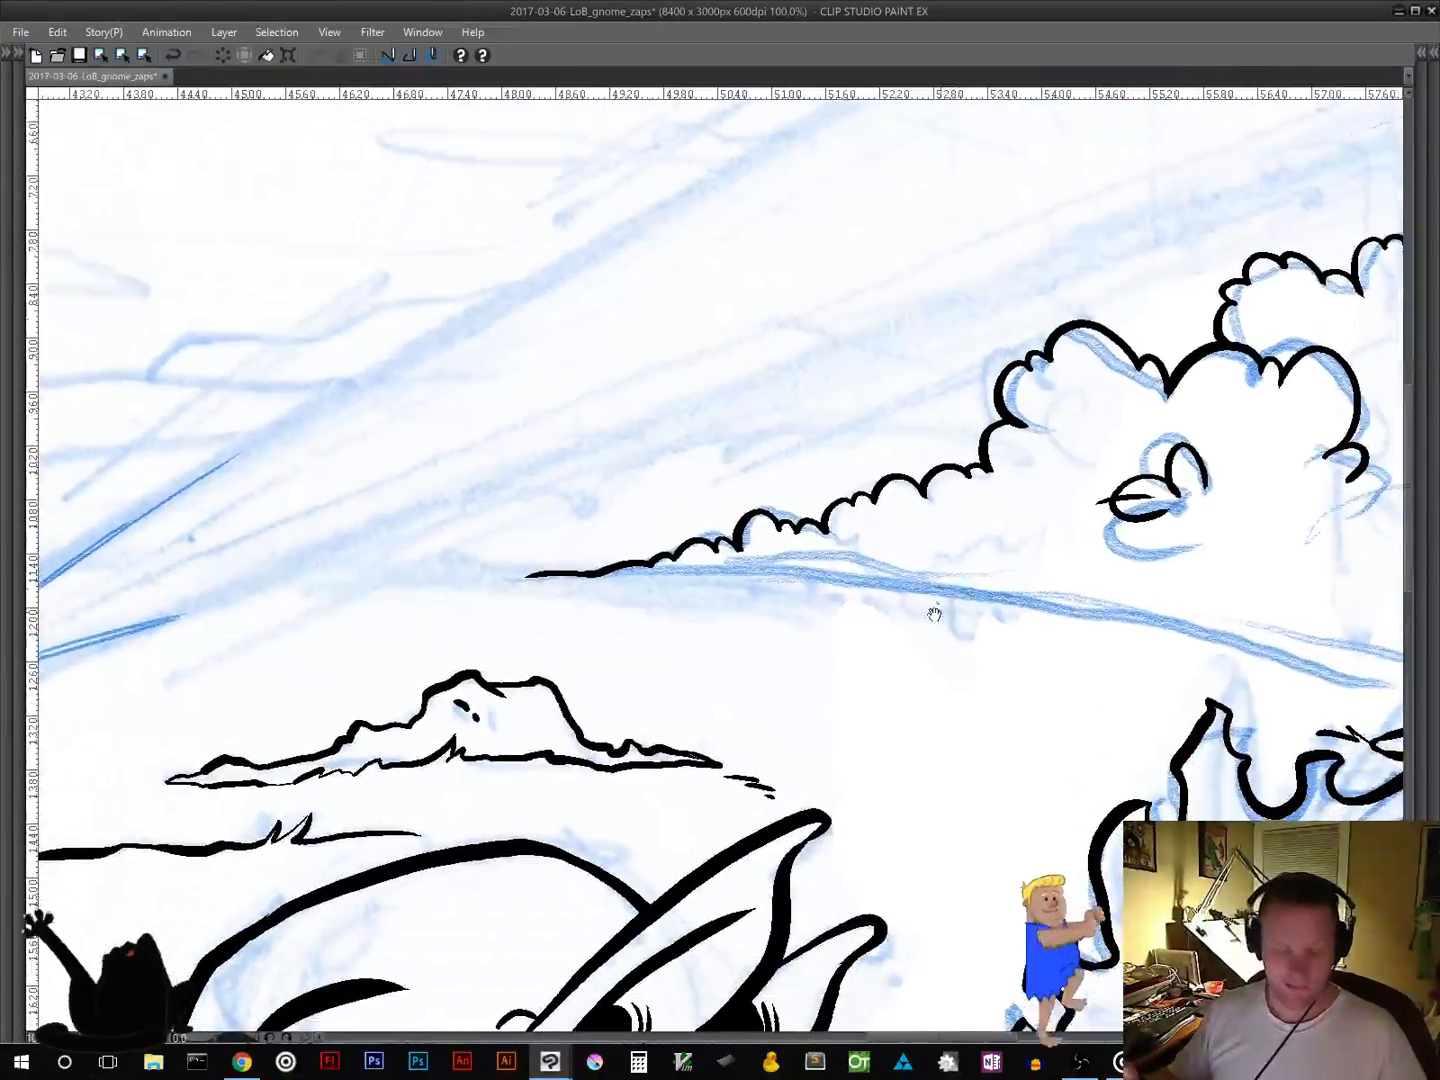
{"action": "mouse_move", "coordinate": [1019, 669]}
{"action": "left_mouse_down"}
{"action": "mouse_move", "coordinate": [1070, 624]}
{"action": "mouse_move", "coordinate": [794, 672]}
{"action": "mouse_move", "coordinate": [1023, 542]}
{"action": "mouse_move", "coordinate": [1029, 521]}
{"action": "mouse_move", "coordinate": [971, 572]}
{"action": "mouse_move", "coordinate": [912, 578]}
{"action": "left_mouse_up"}
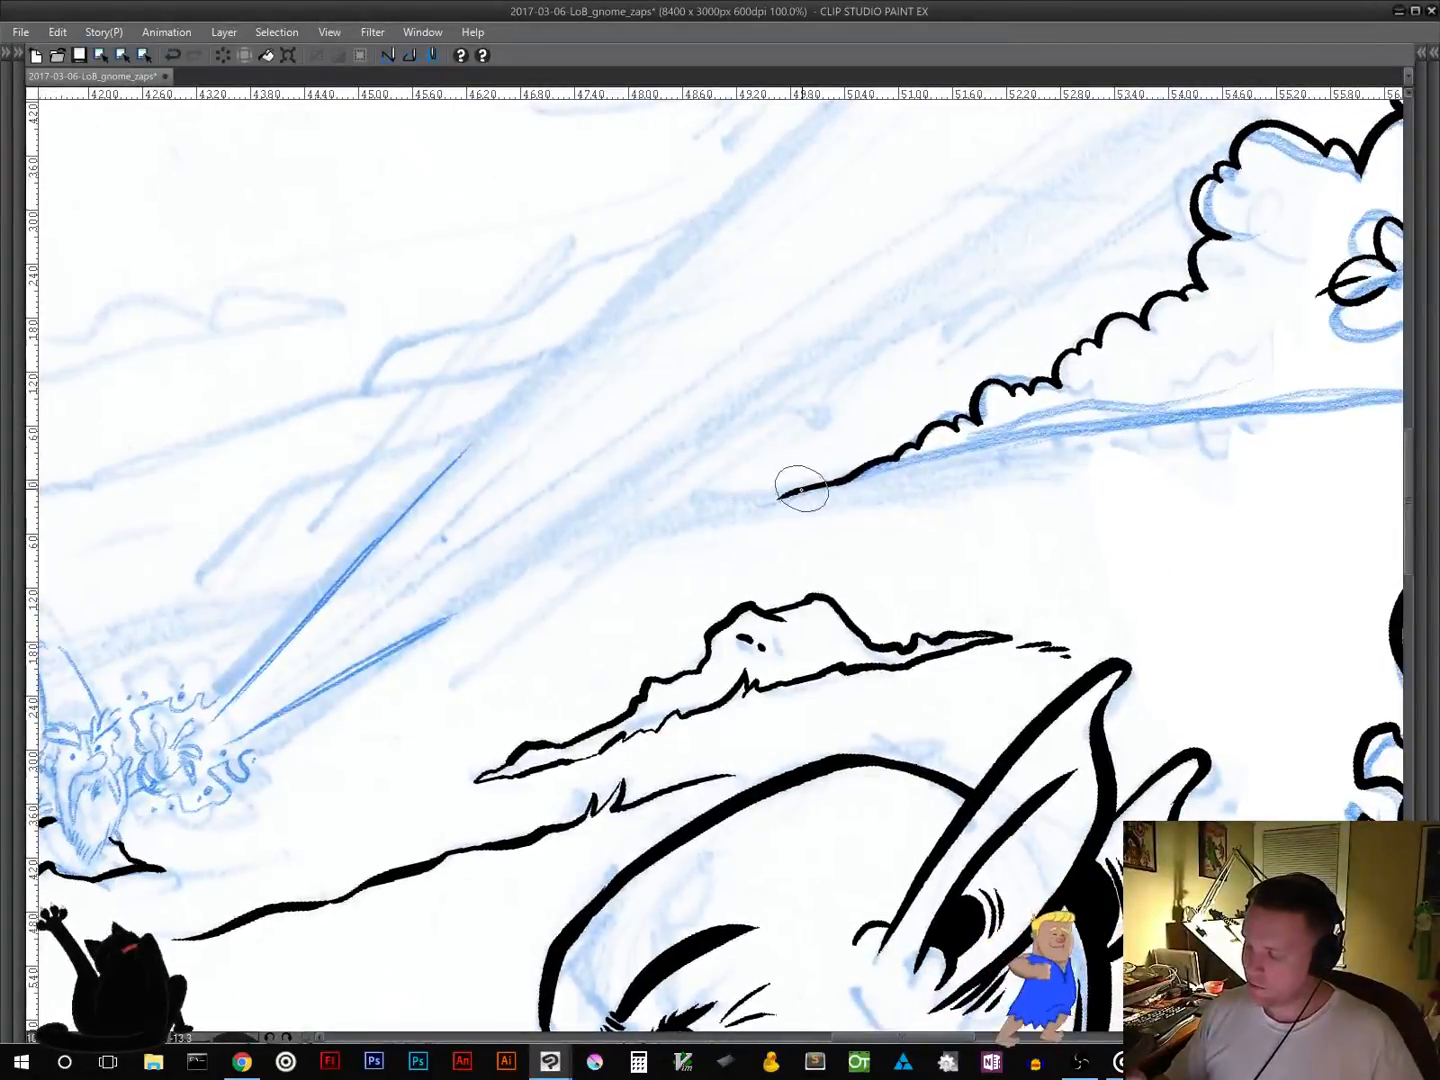
{"action": "left_click_drag", "start_coordinate": [797, 482], "coordinate": [550, 558]}
{"action": "left_click_drag", "start_coordinate": [959, 521], "coordinate": [527, 703]}
{"action": "mouse_move", "coordinate": [412, 663]}
{"action": "left_mouse_down"}
{"action": "mouse_move", "coordinate": [598, 621]}
{"action": "mouse_move", "coordinate": [990, 580]}
{"action": "left_mouse_up"}
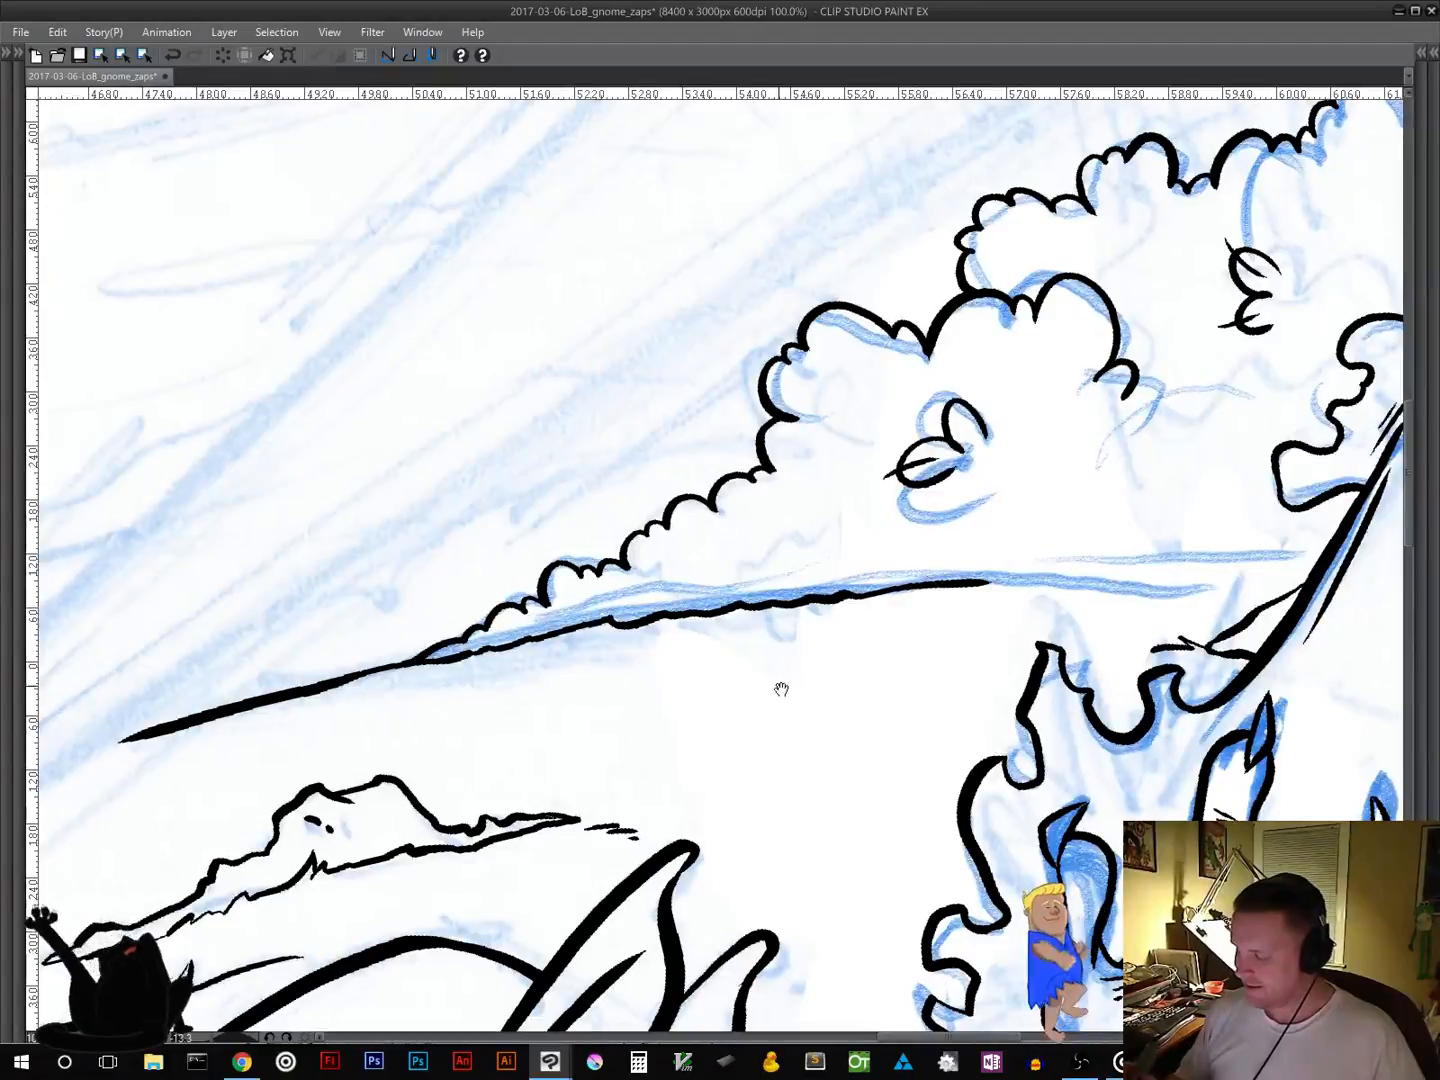
{"action": "left_click_drag", "start_coordinate": [781, 689], "coordinate": [395, 823]}
{"action": "left_click_drag", "start_coordinate": [587, 707], "coordinate": [750, 698]}
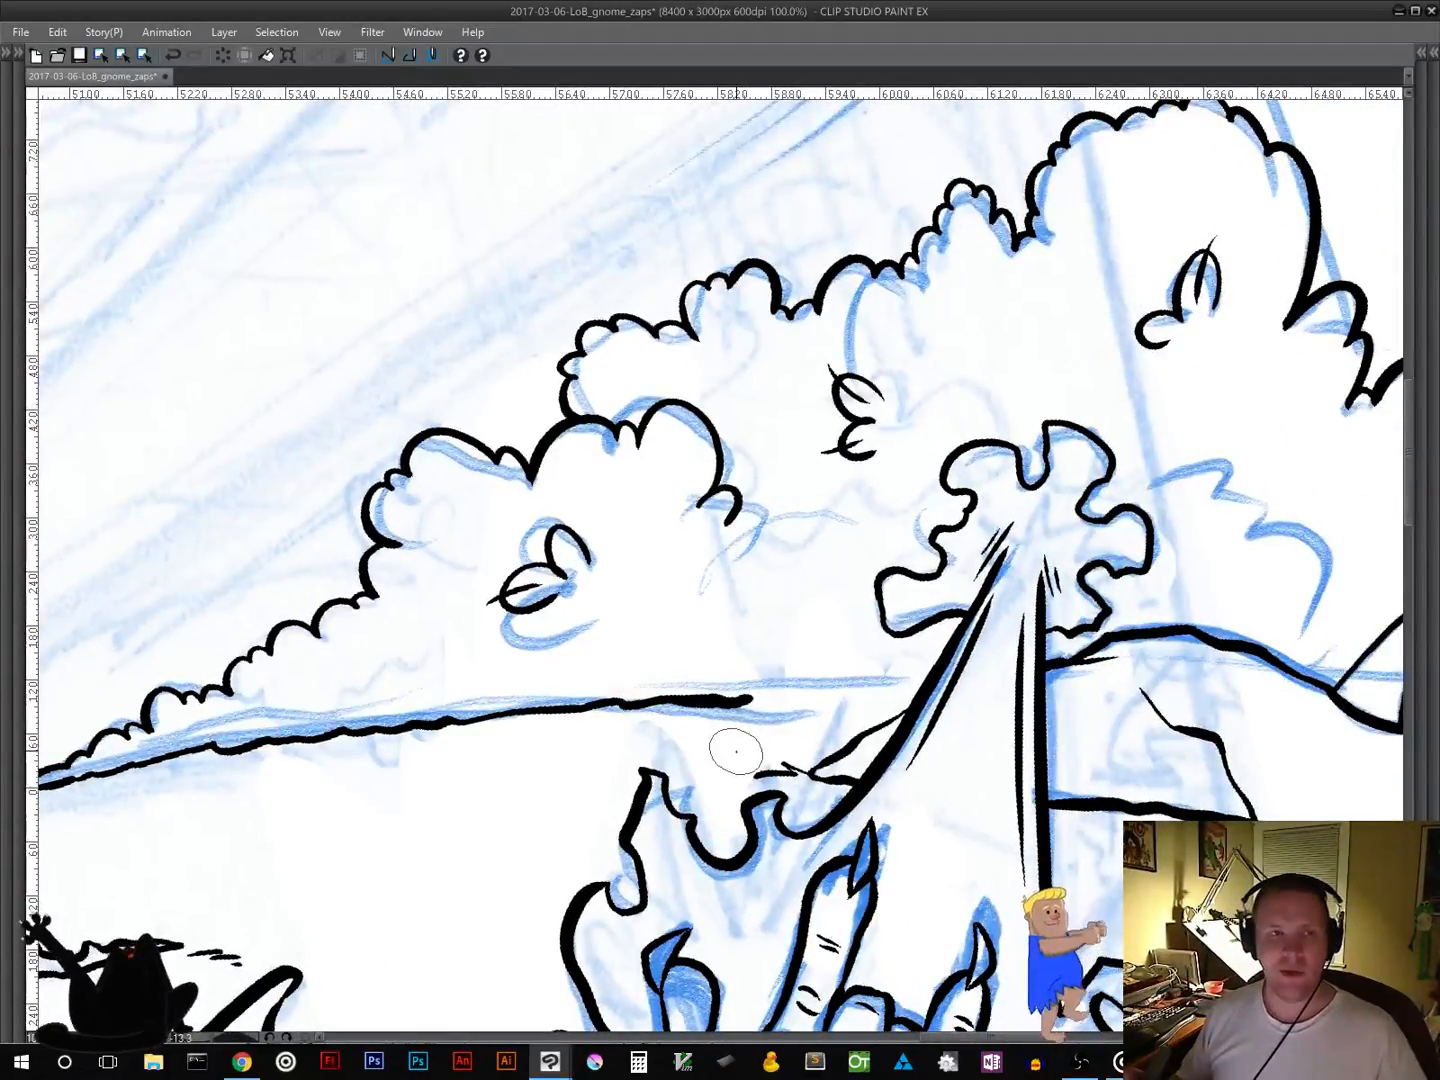
{"action": "left_click_drag", "start_coordinate": [731, 697], "coordinate": [935, 708]}
Step: Ink the ground line beneath the foliage from the pointed spike on the rock ledge to the sketched objects at right
{"action": "left_click_drag", "start_coordinate": [1008, 806], "coordinate": [615, 856]}
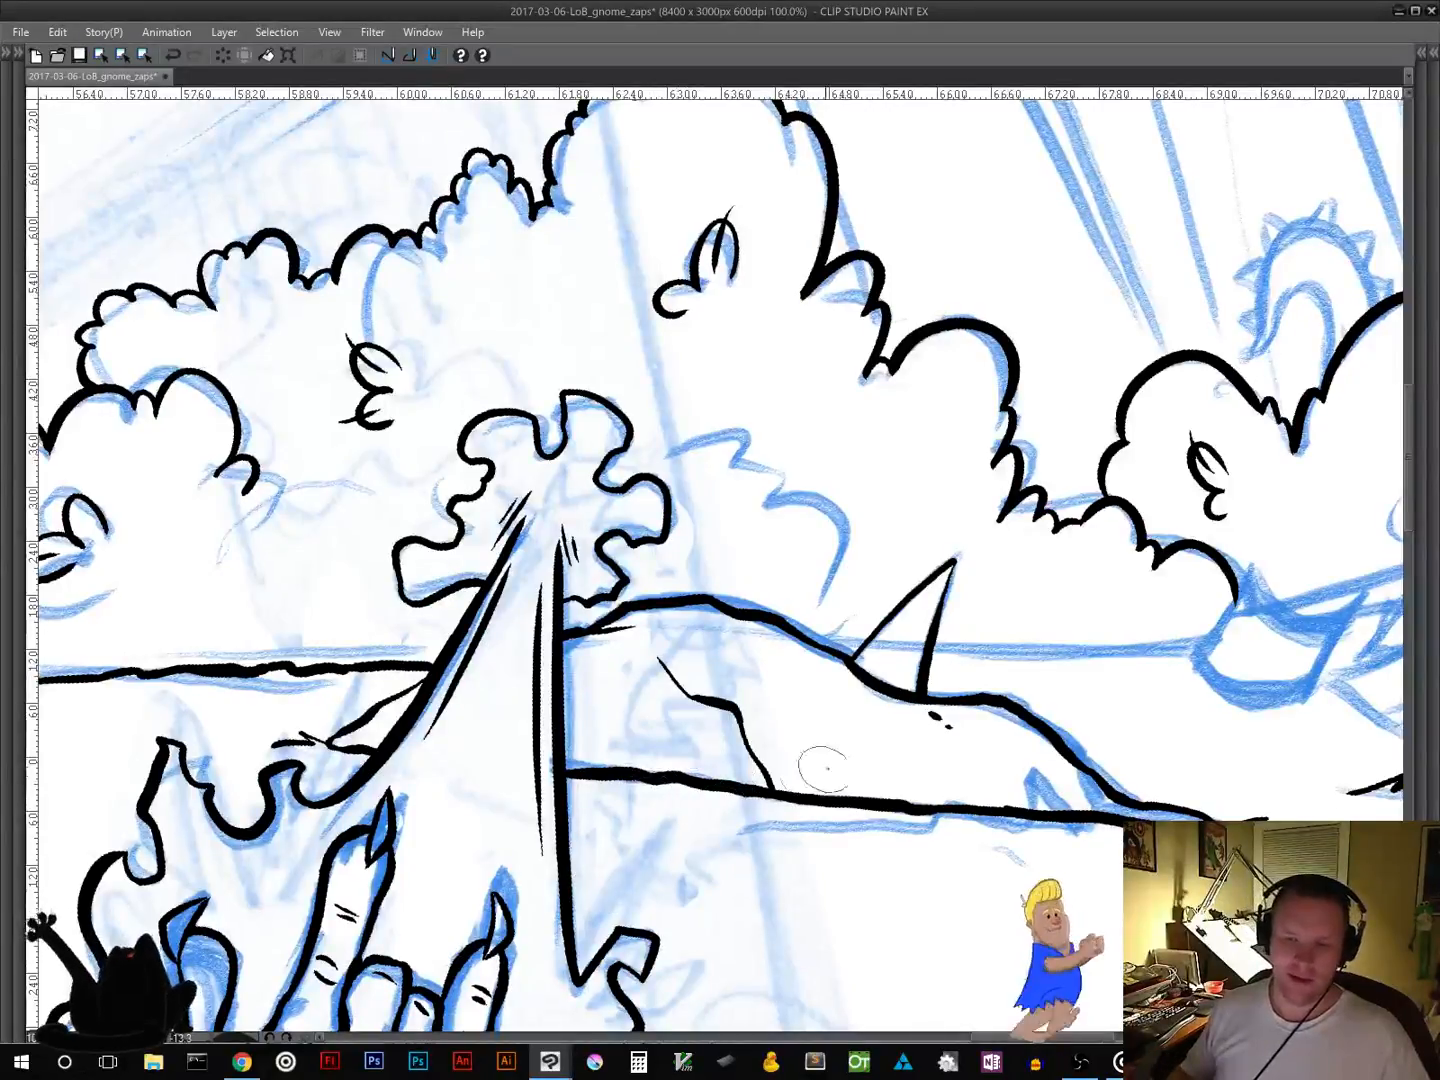
{"action": "mouse_move", "coordinate": [963, 777]}
{"action": "left_mouse_down"}
{"action": "mouse_move", "coordinate": [863, 725]}
{"action": "mouse_move", "coordinate": [741, 715]}
{"action": "mouse_move", "coordinate": [714, 736]}
{"action": "left_mouse_up"}
{"action": "left_click_drag", "start_coordinate": [908, 768], "coordinate": [924, 752]}
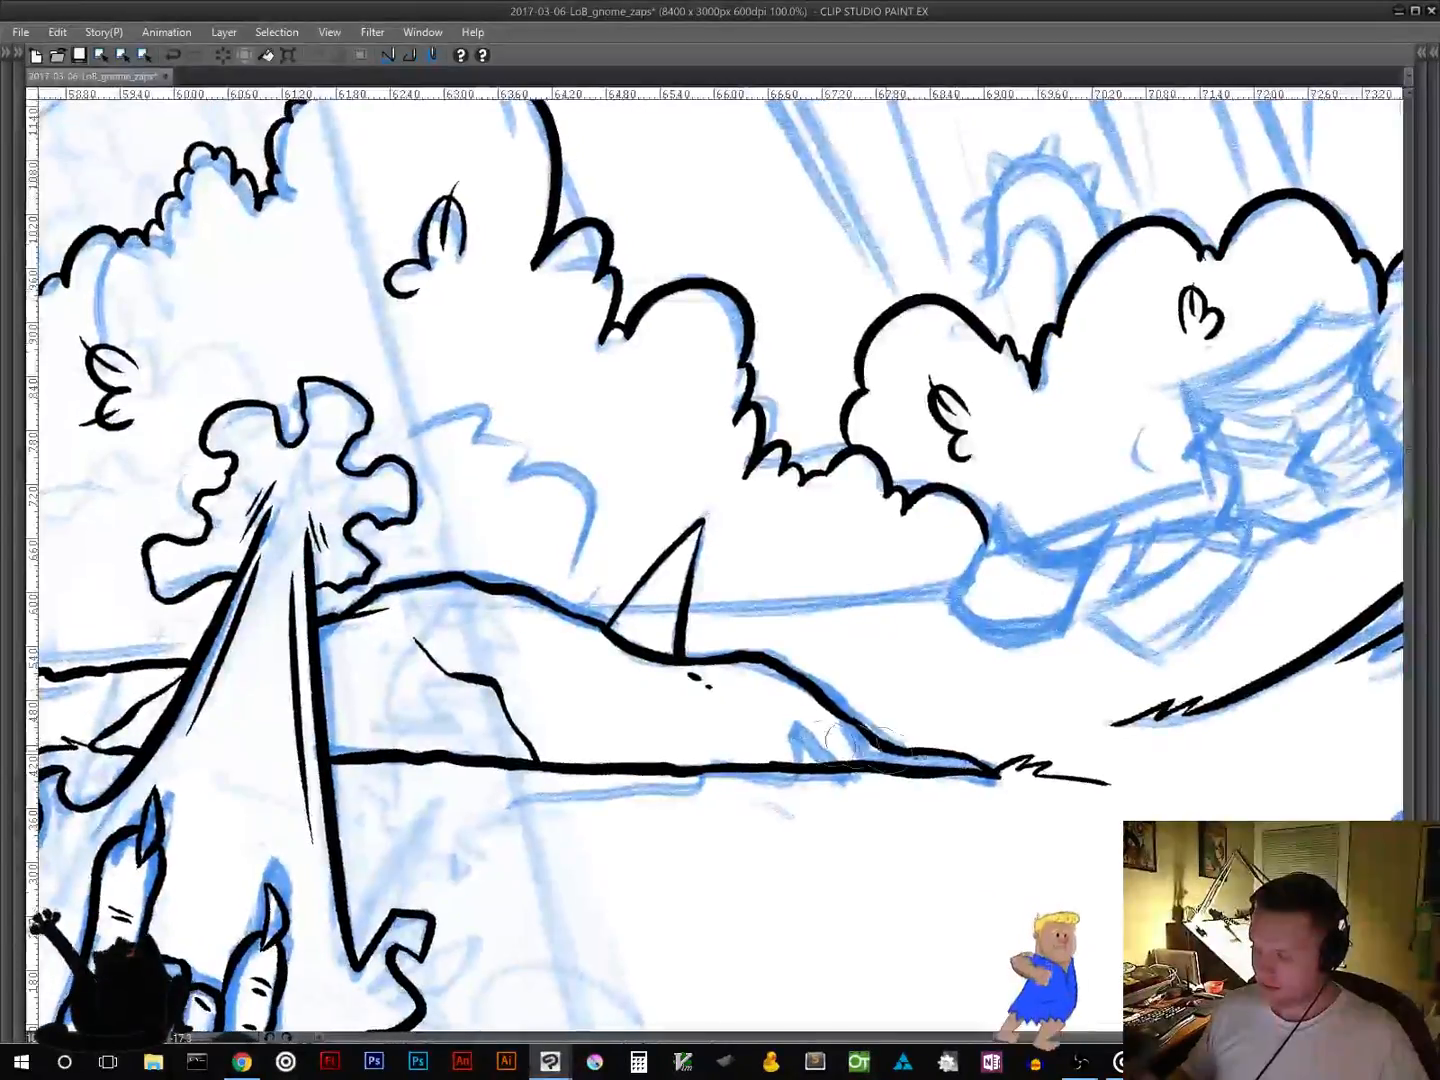
{"action": "left_click_drag", "start_coordinate": [680, 630], "coordinate": [955, 605]}
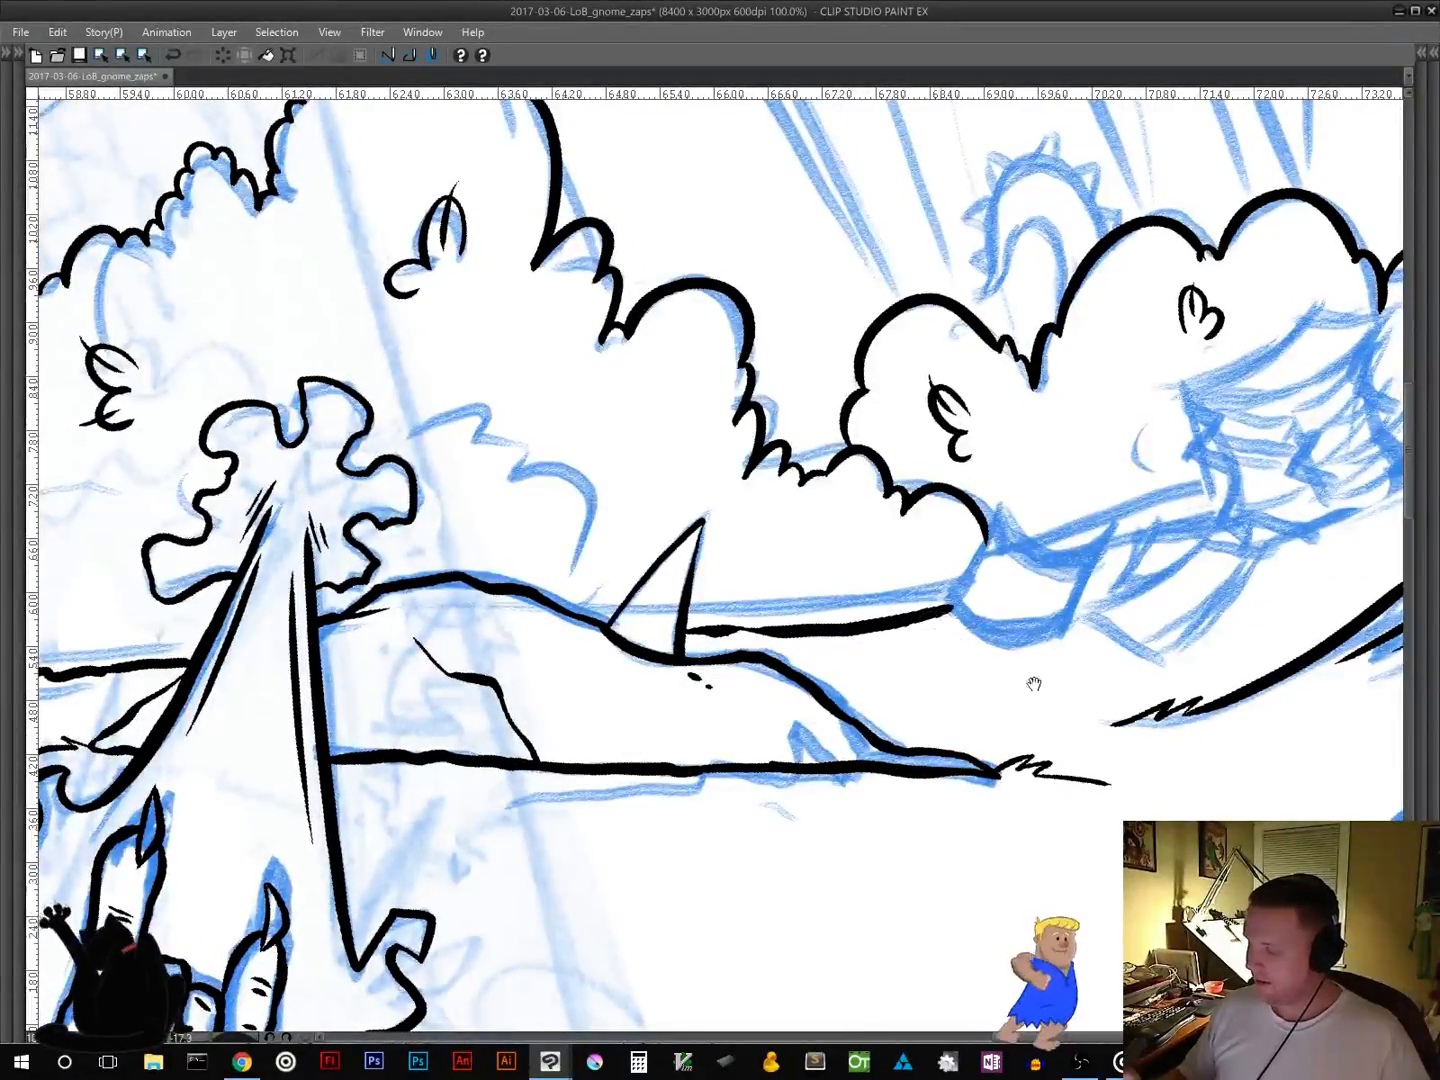
Step: Add leaf marks inside the low bush and a notched foliage edge with a leaf cluster in the bush above the rock ledge
{"action": "left_click_drag", "start_coordinate": [1029, 682], "coordinate": [810, 770]}
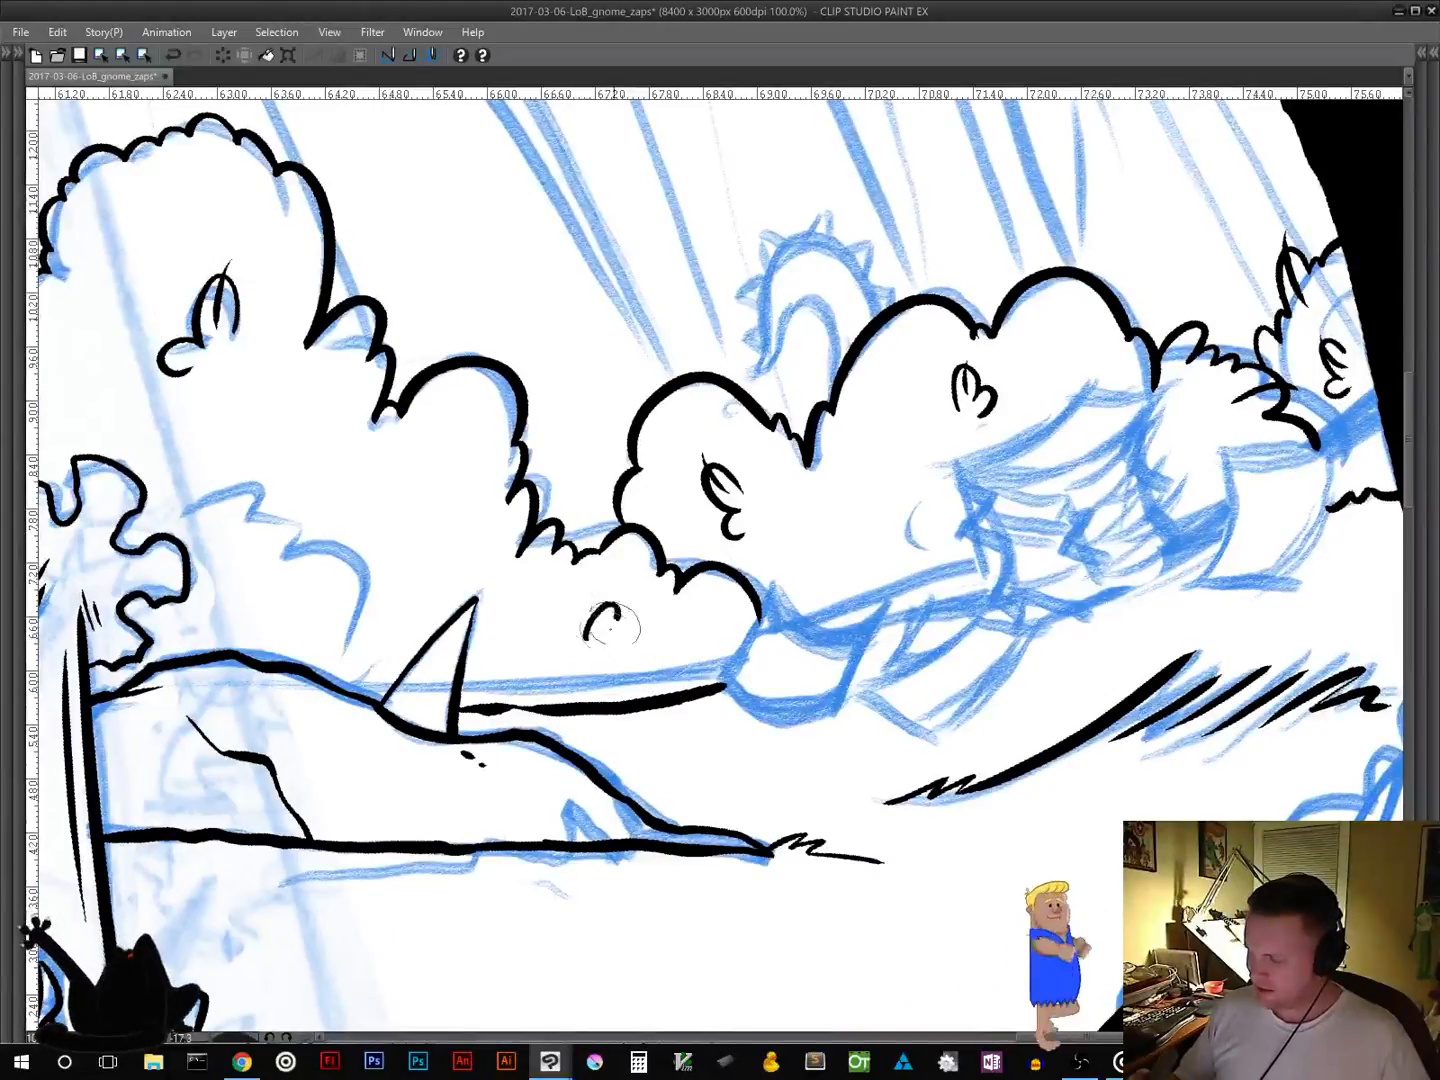
{"action": "left_click_drag", "start_coordinate": [604, 635], "coordinate": [606, 647]}
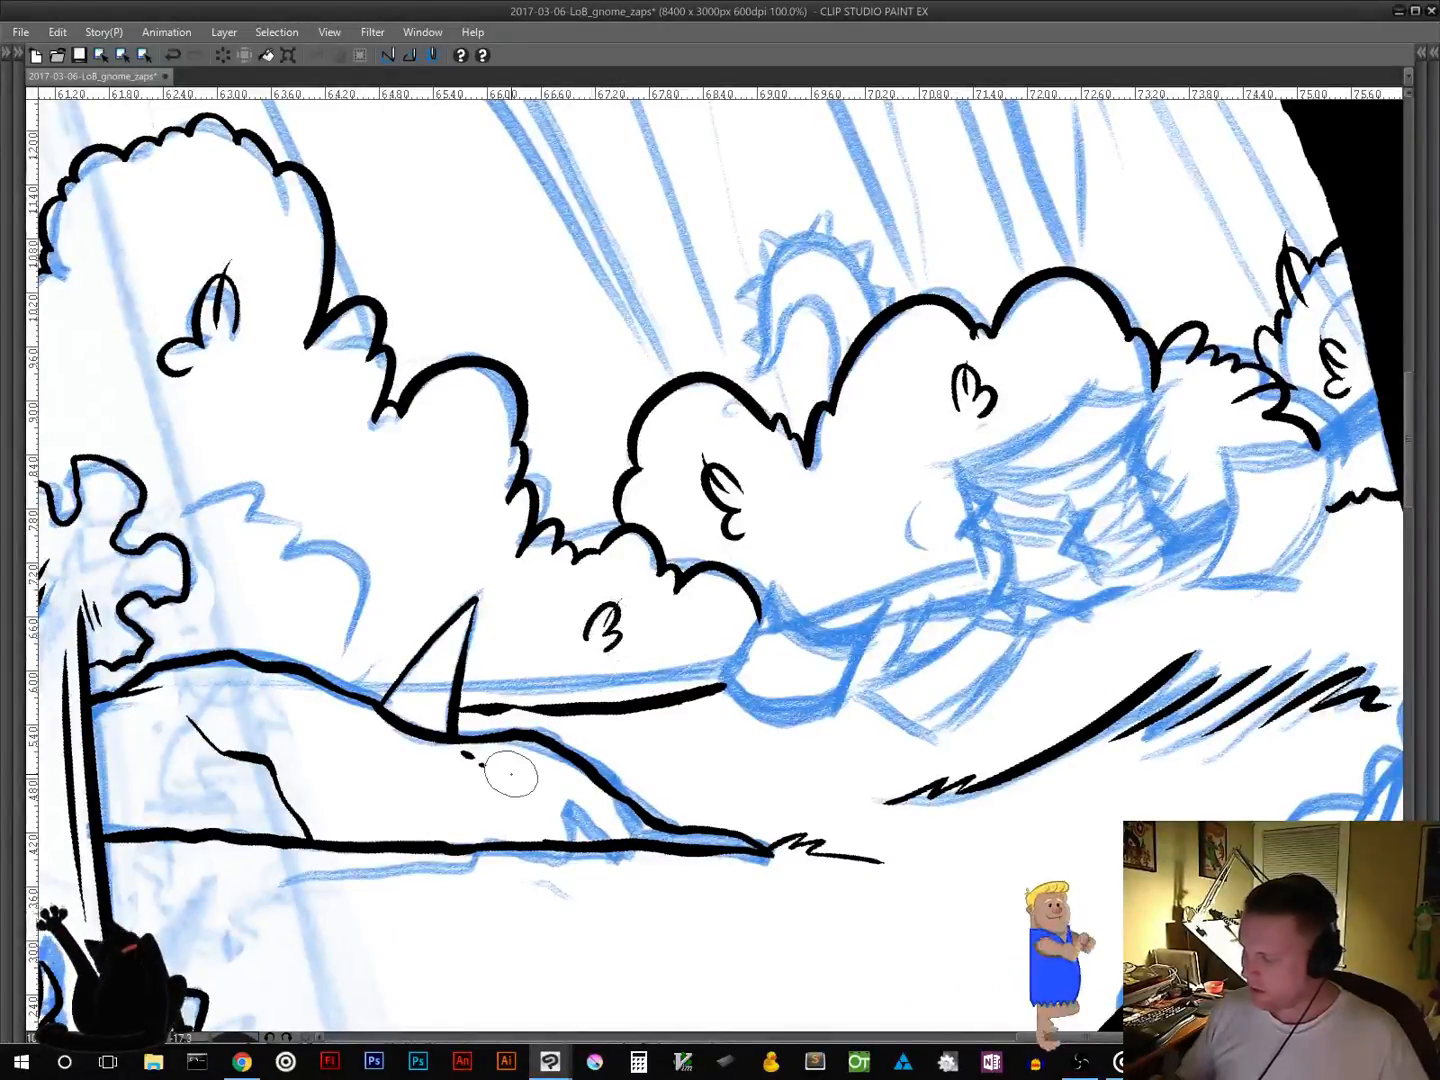
{"action": "left_click_drag", "start_coordinate": [945, 710], "coordinate": [1087, 674]}
{"action": "left_click_drag", "start_coordinate": [490, 795], "coordinate": [788, 758]}
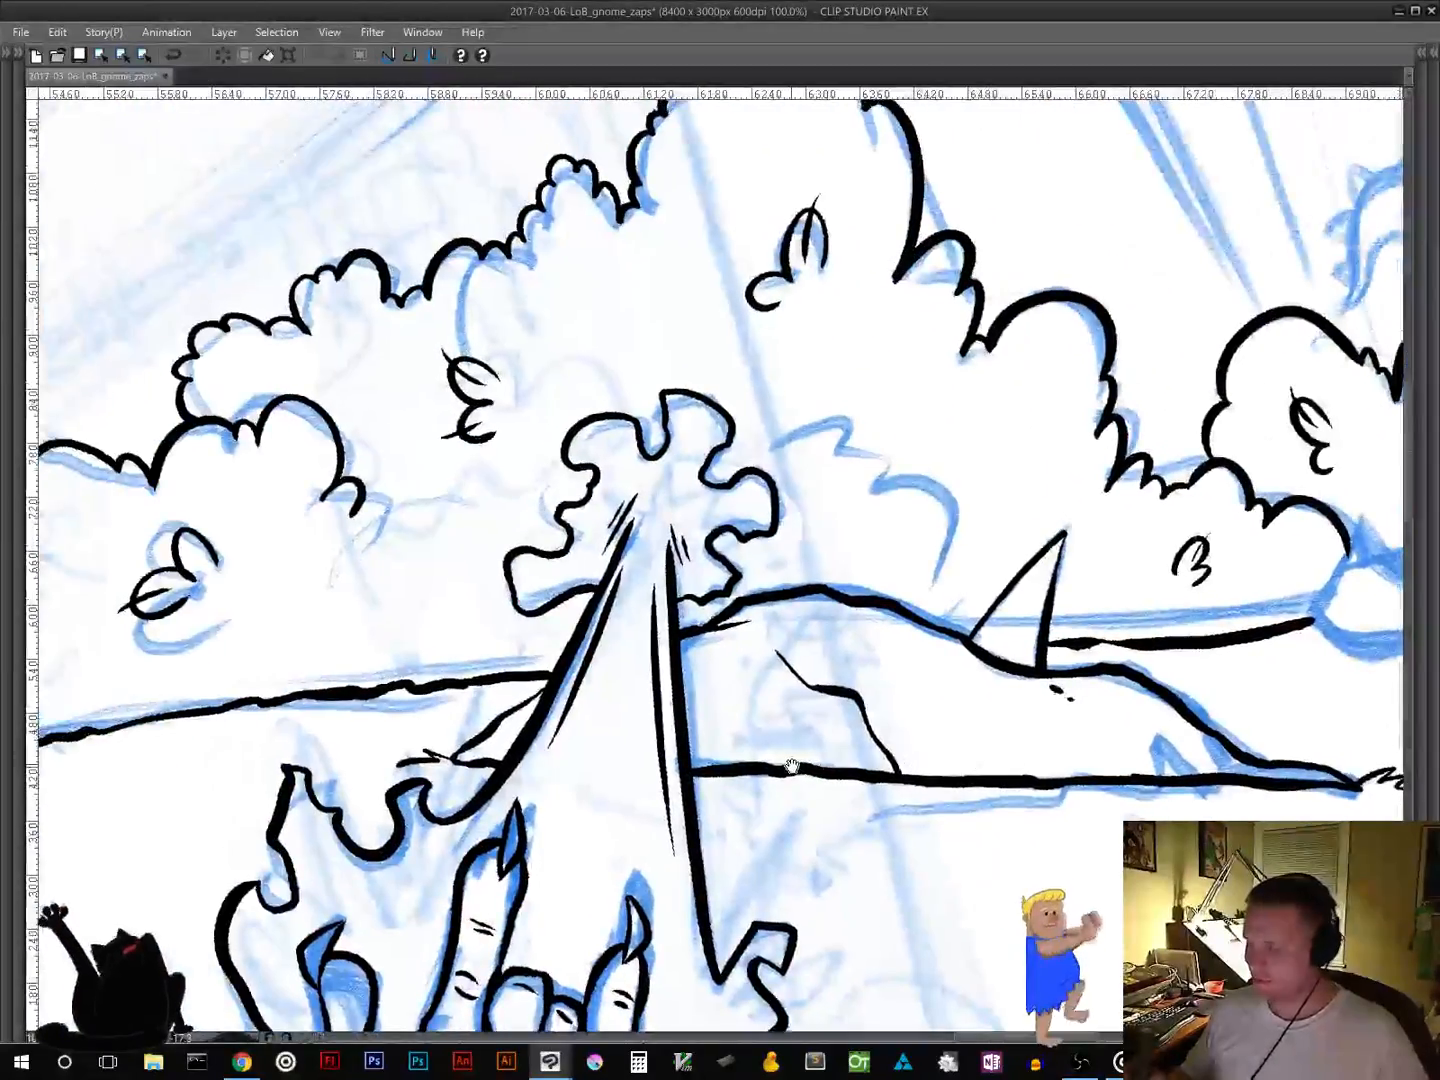
{"action": "mouse_move", "coordinate": [932, 550]}
{"action": "left_mouse_down"}
{"action": "mouse_move", "coordinate": [955, 514]}
{"action": "mouse_move", "coordinate": [877, 492]}
{"action": "mouse_move", "coordinate": [910, 481]}
{"action": "mouse_move", "coordinate": [928, 523]}
{"action": "left_mouse_up"}
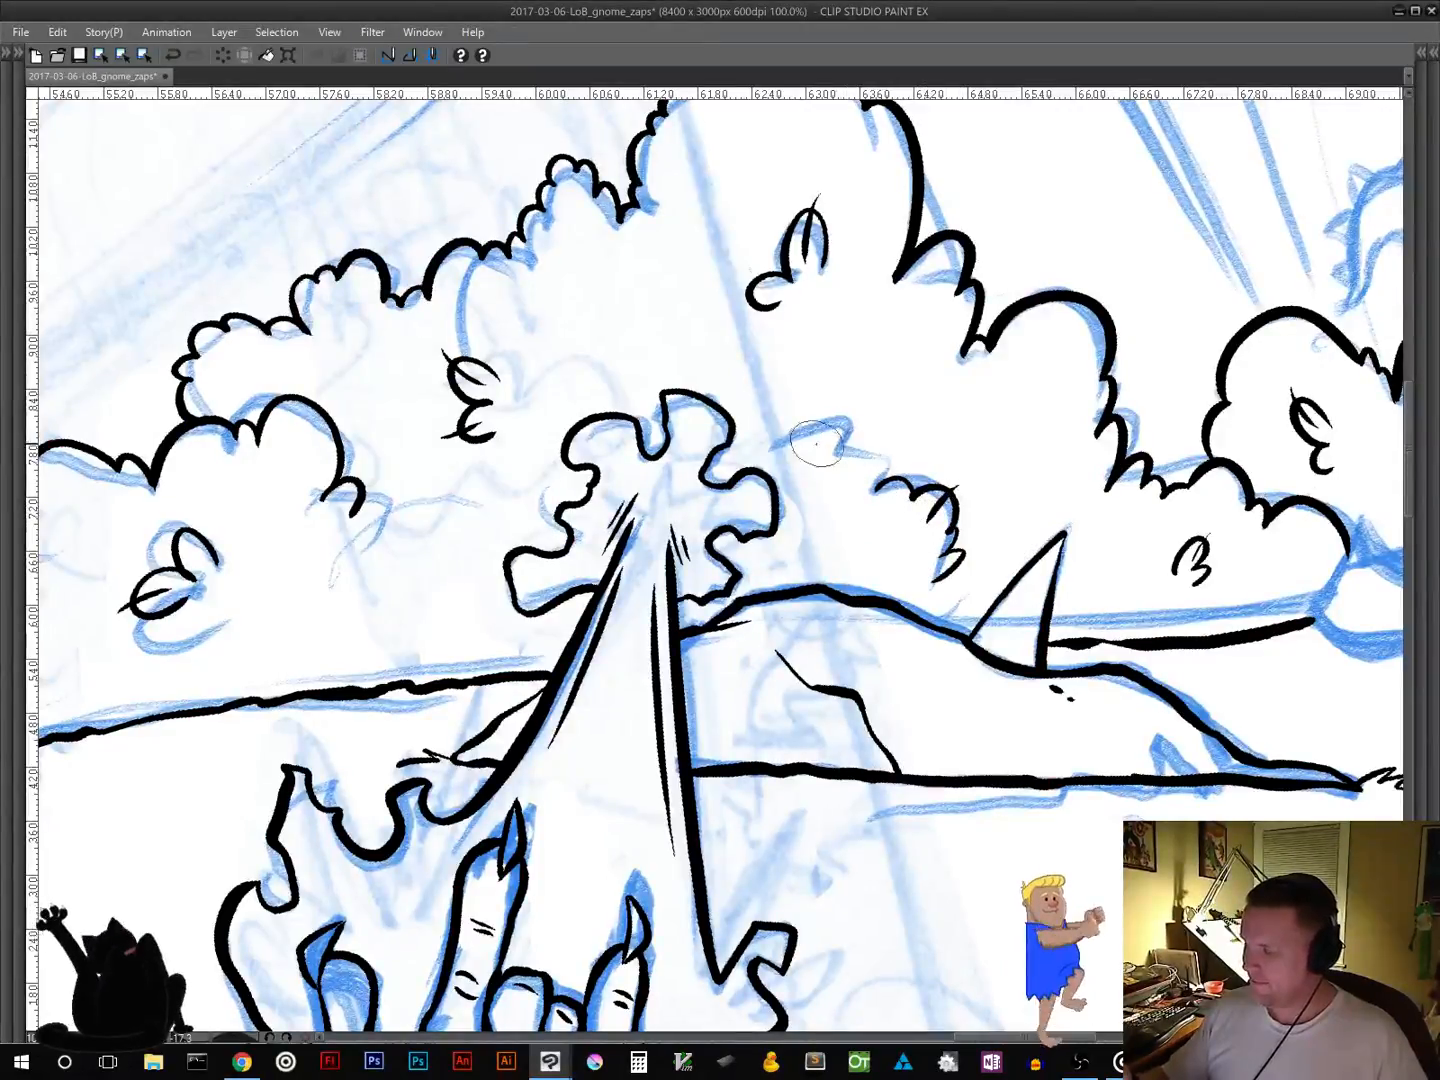
{"action": "mouse_move", "coordinate": [806, 455]}
{"action": "left_mouse_down"}
{"action": "mouse_move", "coordinate": [811, 435]}
{"action": "mouse_move", "coordinate": [842, 452]}
{"action": "mouse_move", "coordinate": [850, 480]}
{"action": "left_mouse_up"}
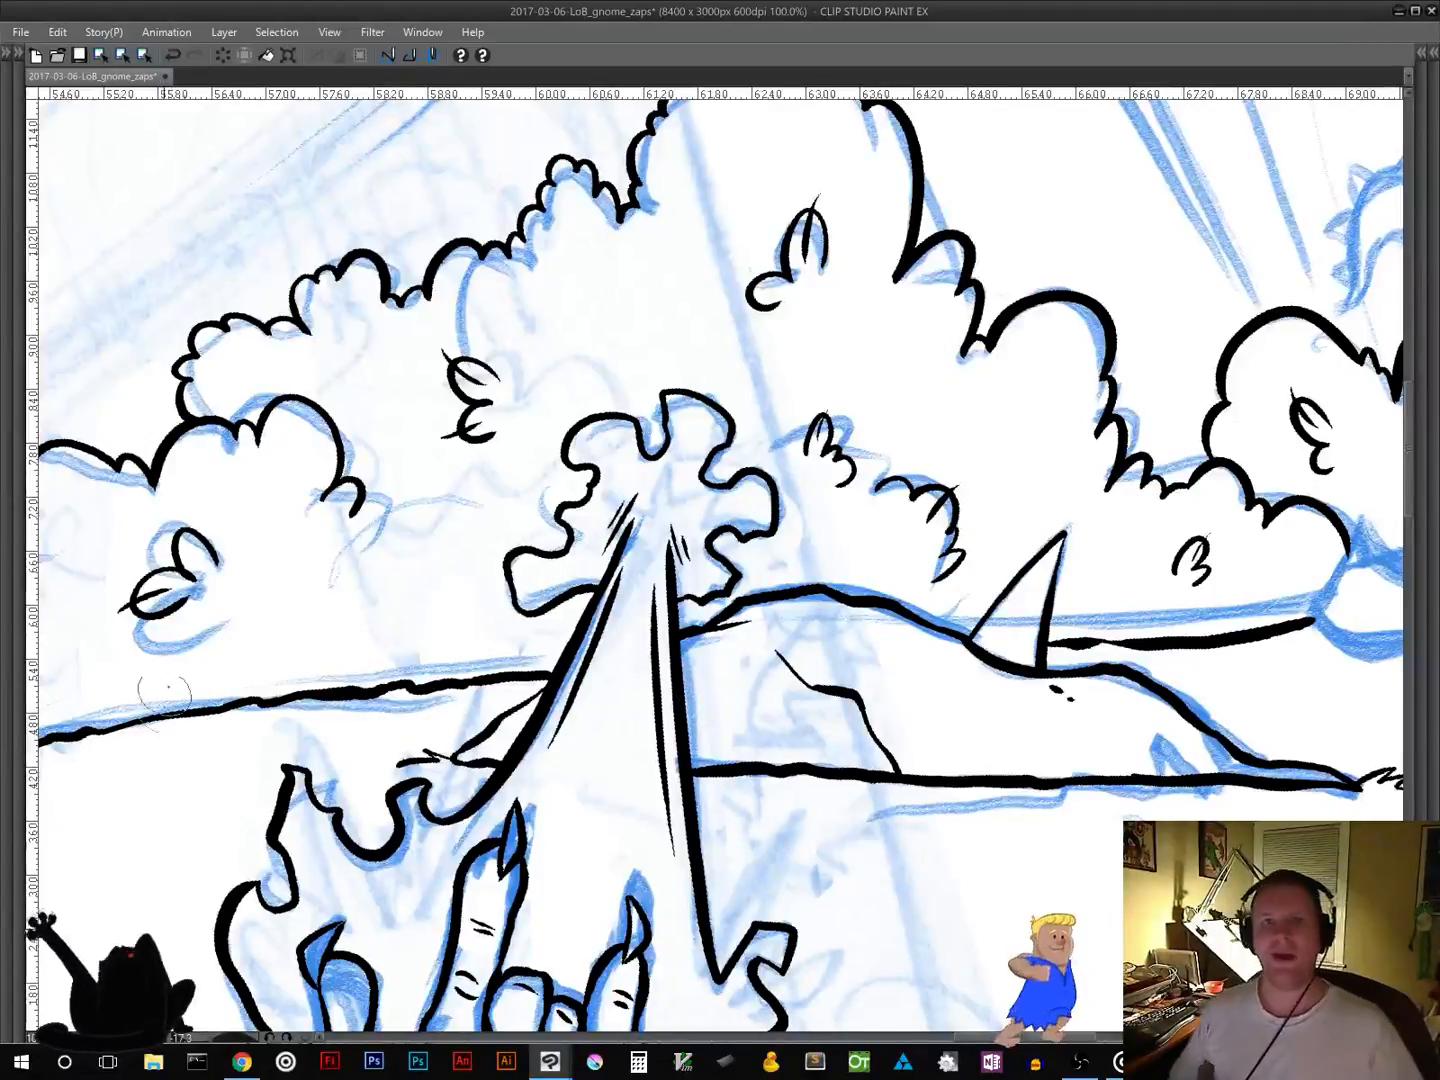
Step: Ink the thick hillside line rising from the panel border to the lower magic beam, beside the clawed hand
{"action": "left_click_drag", "start_coordinate": [264, 786], "coordinate": [1005, 633]}
{"action": "mouse_move", "coordinate": [438, 808]}
{"action": "left_mouse_down"}
{"action": "mouse_move", "coordinate": [1080, 585]}
{"action": "mouse_move", "coordinate": [617, 749]}
{"action": "mouse_move", "coordinate": [1030, 611]}
{"action": "left_mouse_up"}
{"action": "left_click_drag", "start_coordinate": [540, 823], "coordinate": [1080, 595]}
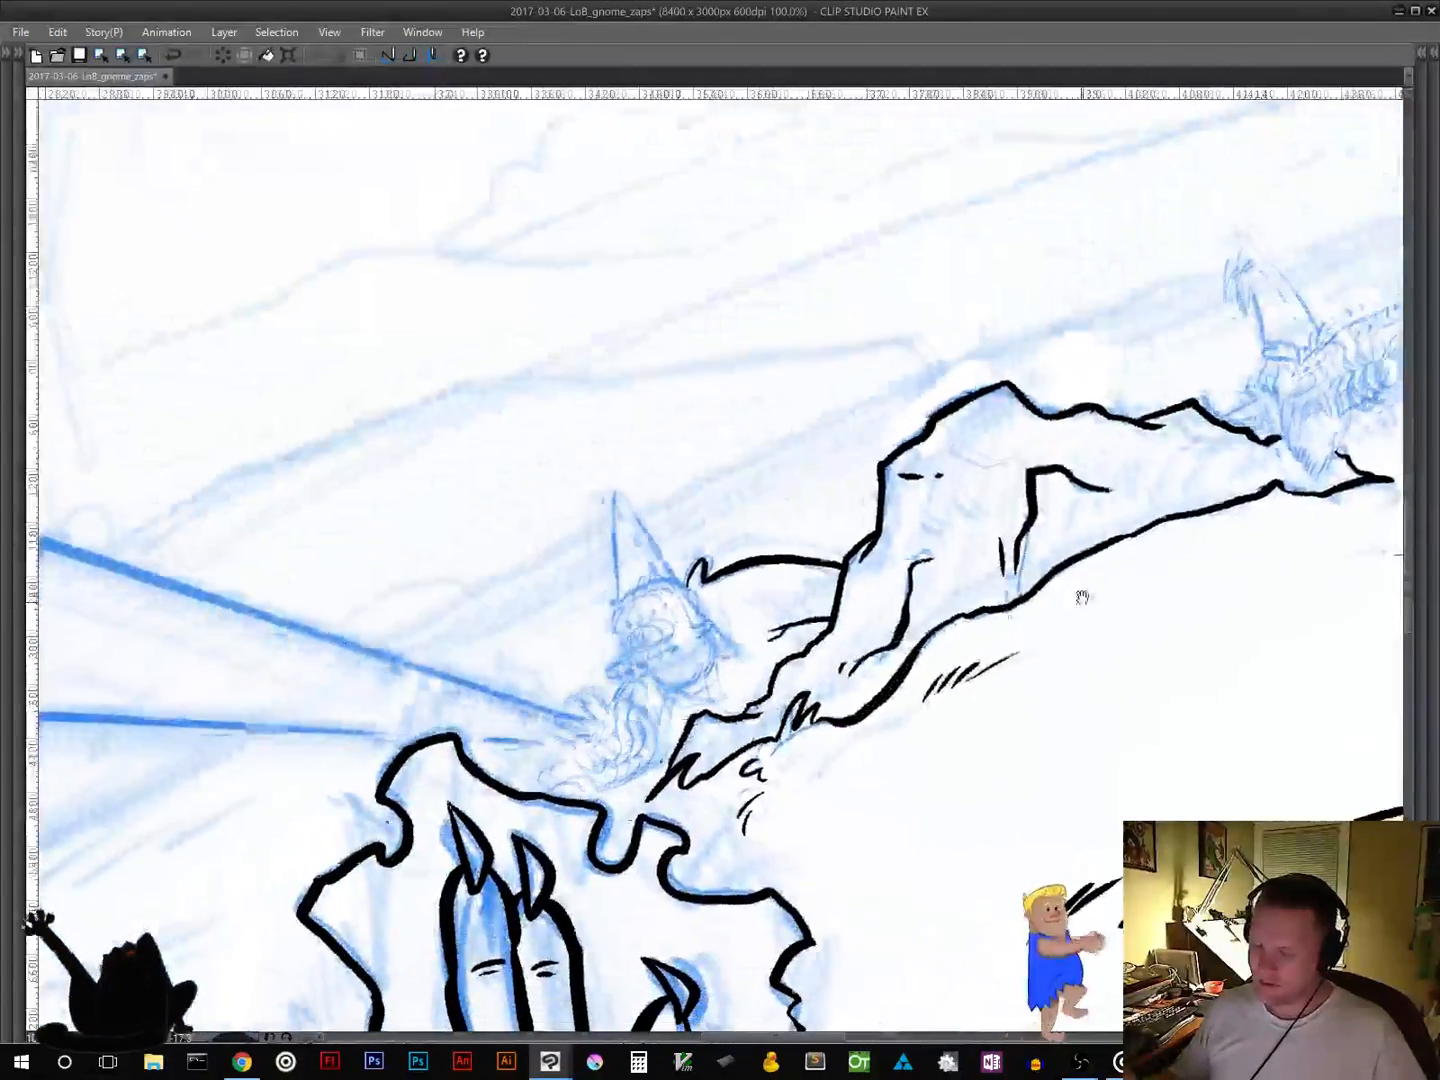
{"action": "left_click_drag", "start_coordinate": [496, 819], "coordinate": [972, 523]}
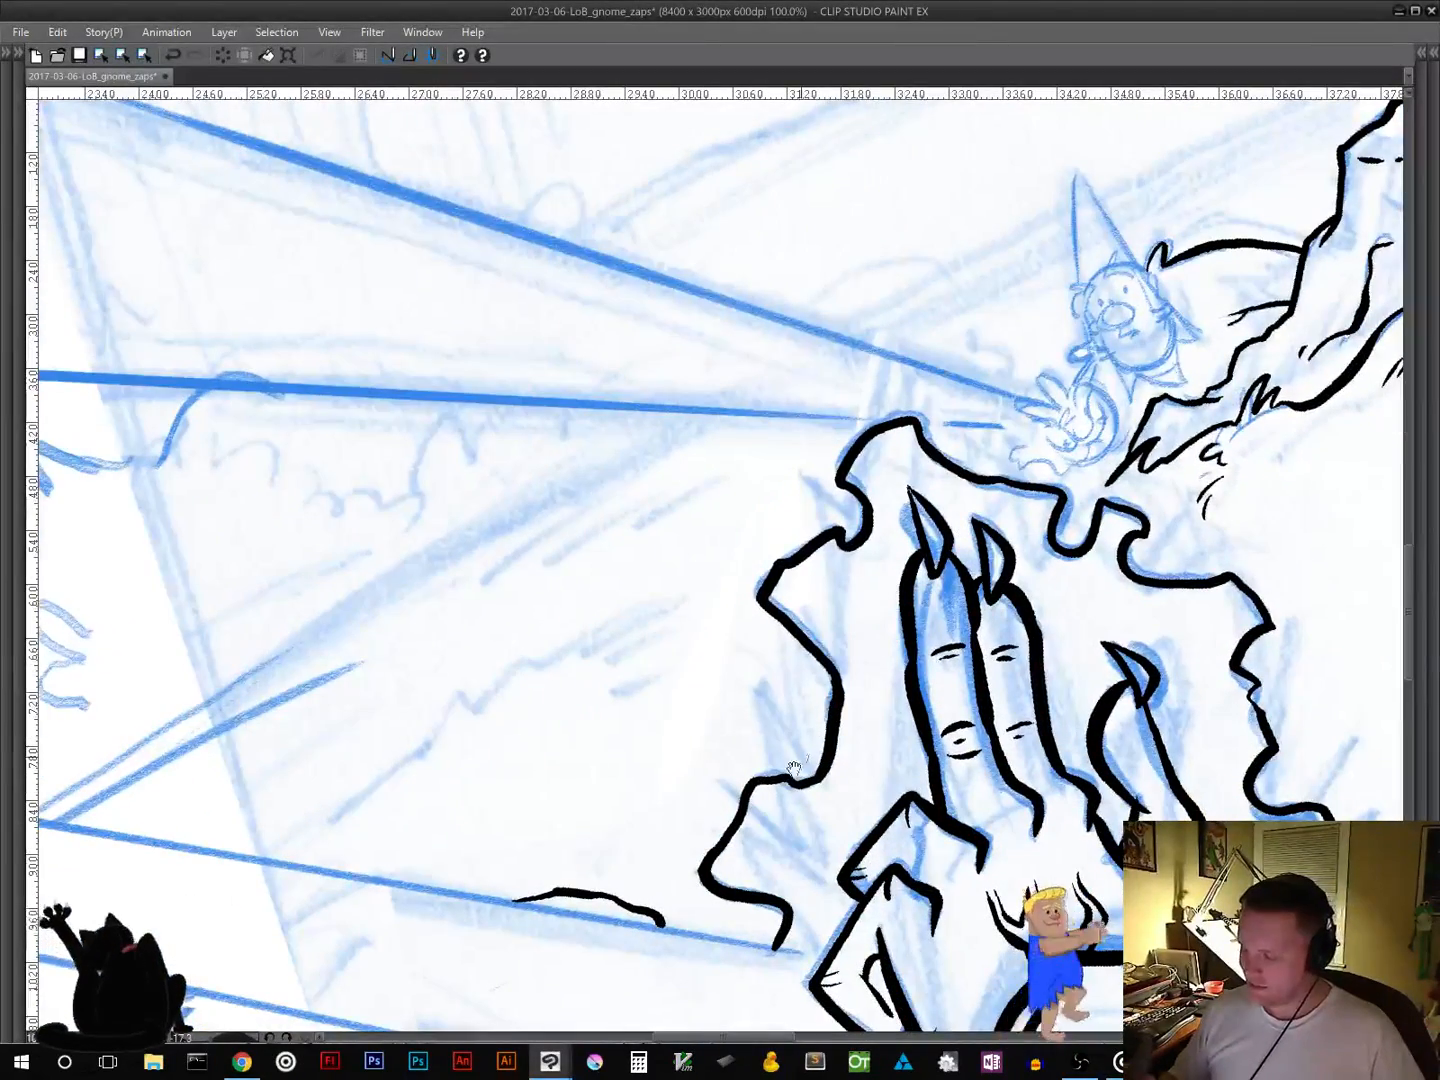
{"action": "left_click_drag", "start_coordinate": [607, 812], "coordinate": [781, 685]}
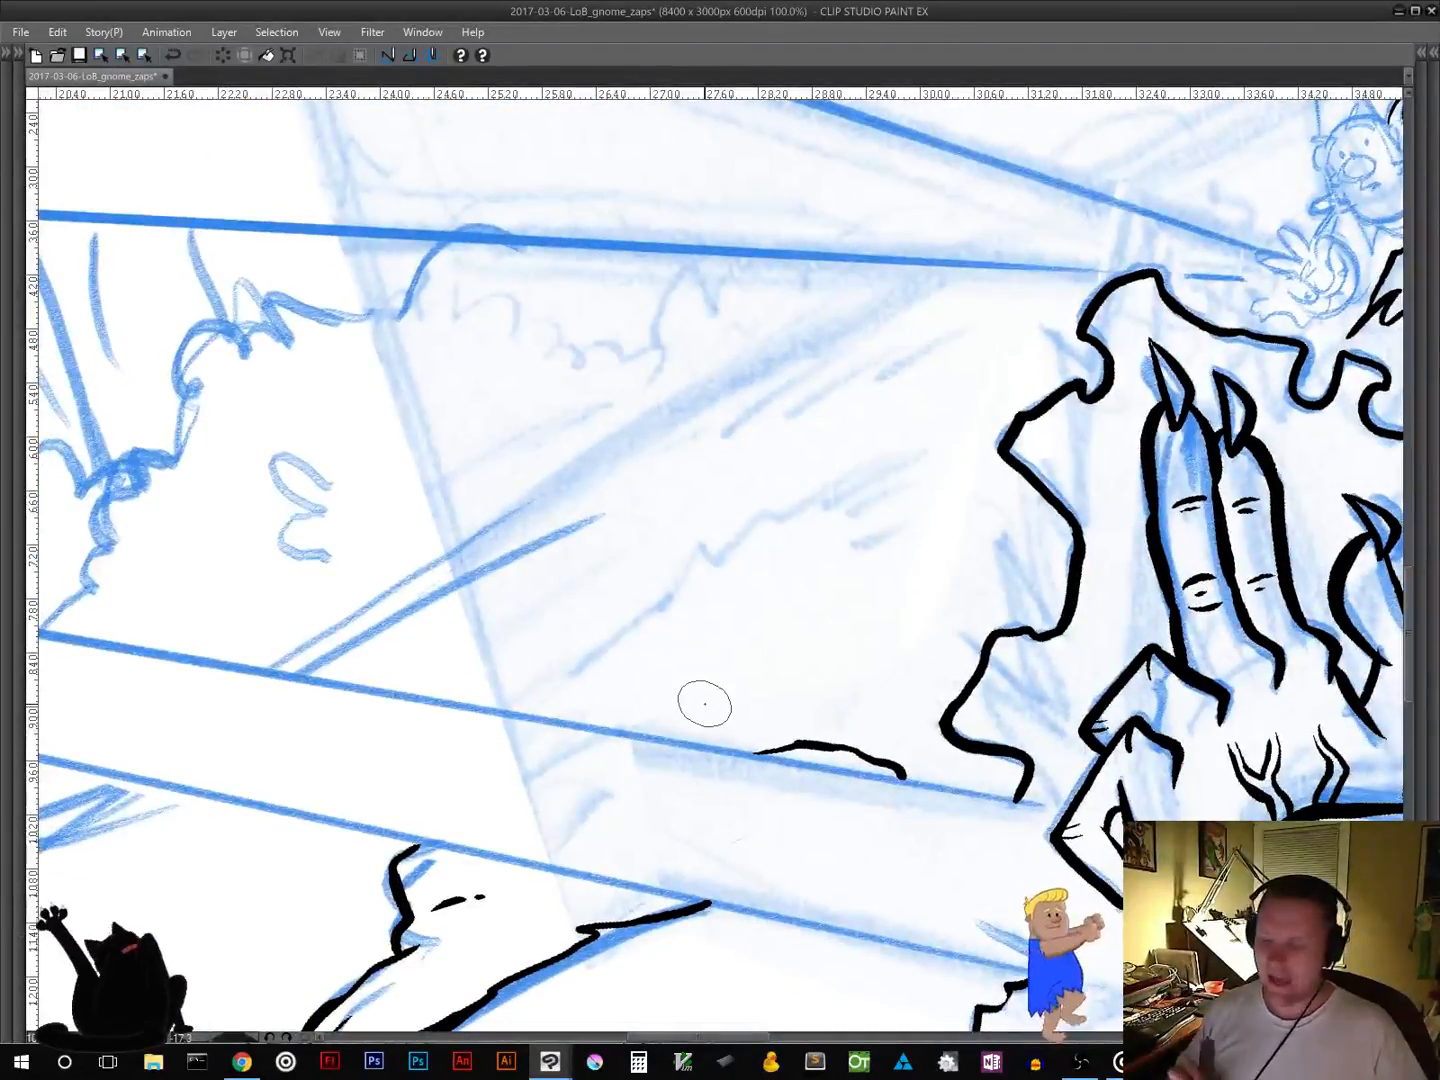
{"action": "left_click_drag", "start_coordinate": [650, 616], "coordinate": [287, 858]}
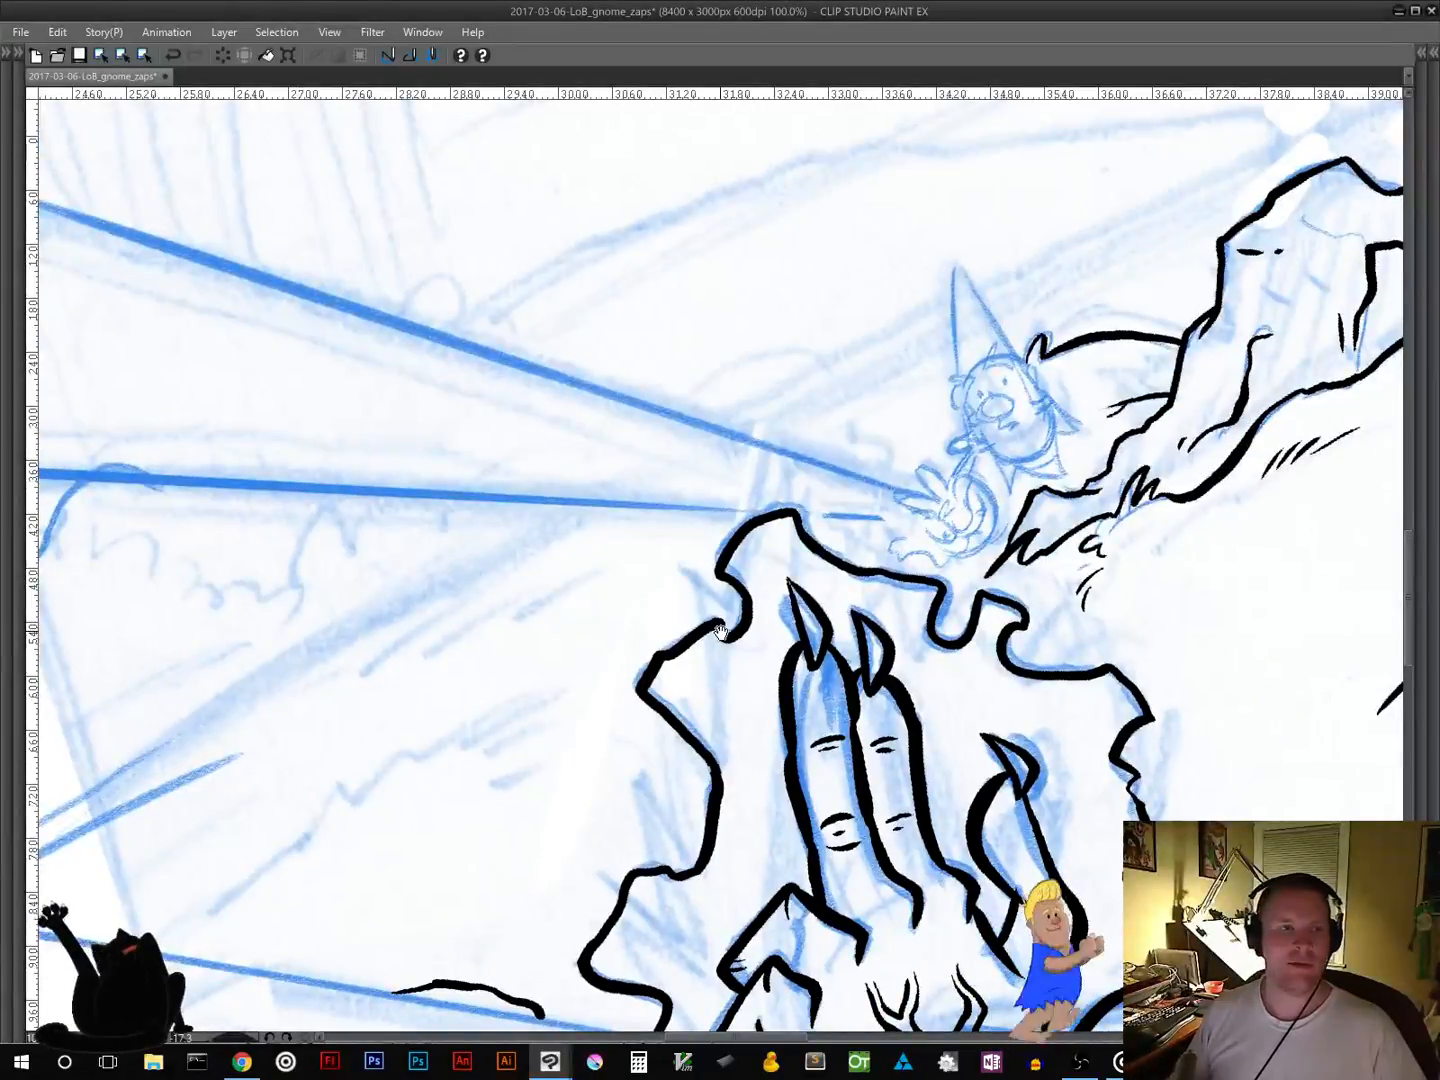
{"action": "left_click_drag", "start_coordinate": [215, 814], "coordinate": [526, 680]}
{"action": "mouse_move", "coordinate": [245, 777]}
{"action": "left_mouse_down"}
{"action": "mouse_move", "coordinate": [605, 526]}
{"action": "mouse_move", "coordinate": [878, 377]}
{"action": "left_mouse_up"}
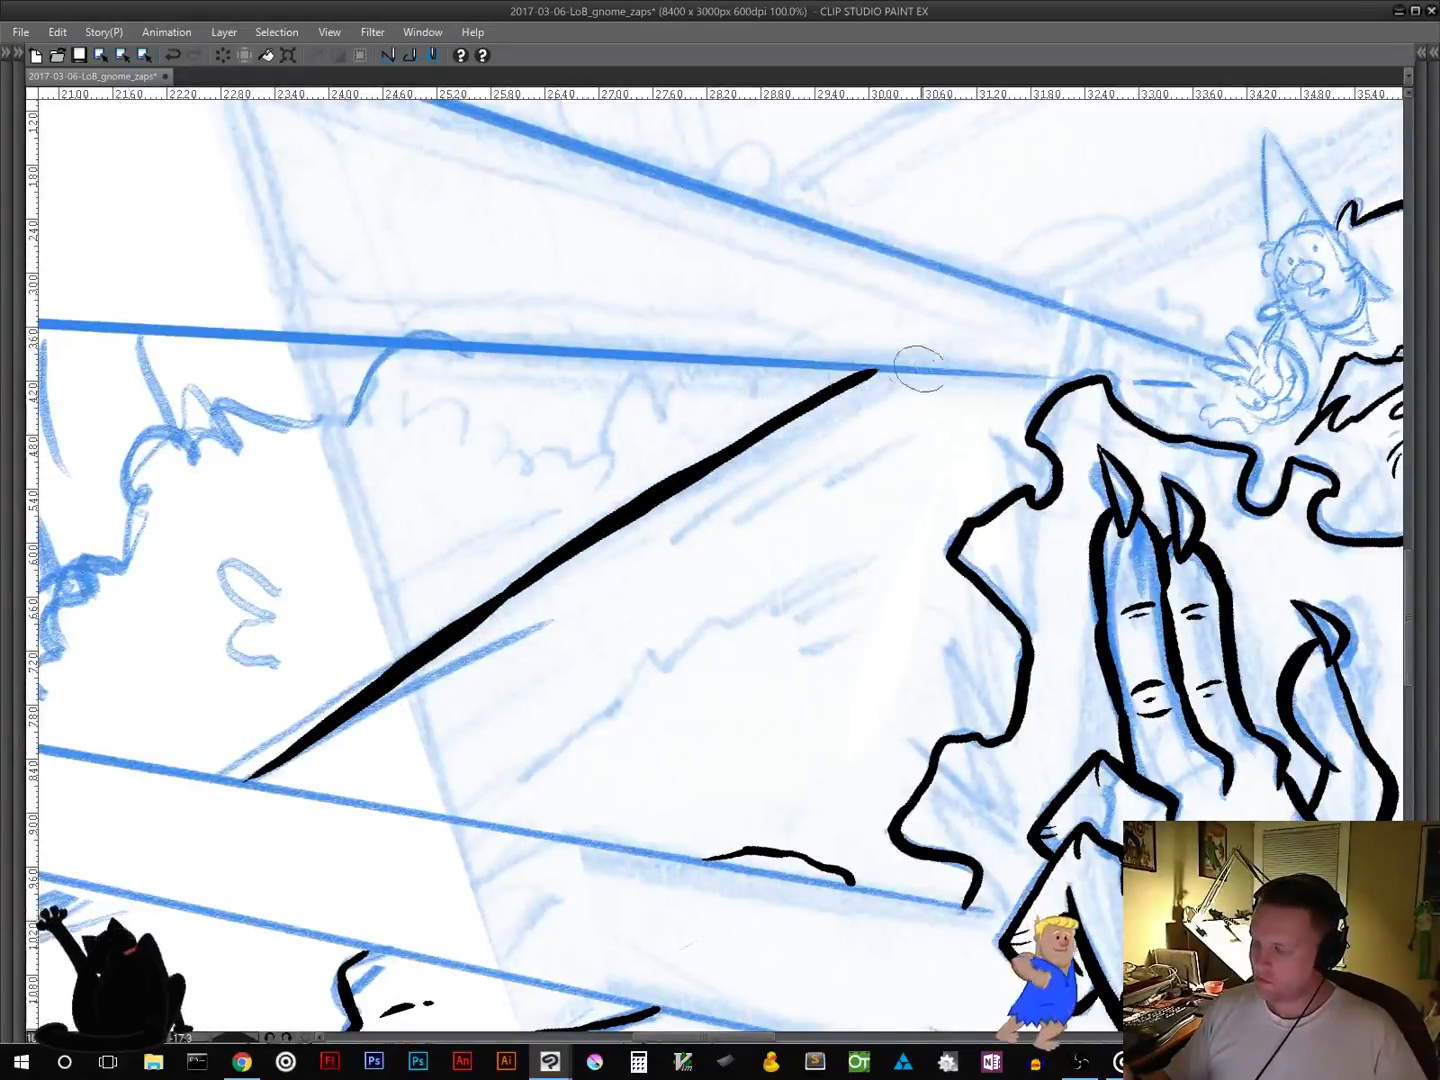
Step: Ink the hill line from the upper beam behind both gnomes' hats to the far gnome's rays, and extend its continuation beyond them
{"action": "left_click_drag", "start_coordinate": [991, 438], "coordinate": [452, 736]}
{"action": "mouse_move", "coordinate": [463, 597]}
{"action": "left_mouse_down"}
{"action": "mouse_move", "coordinate": [727, 461]}
{"action": "mouse_move", "coordinate": [1143, 295]}
{"action": "left_mouse_up"}
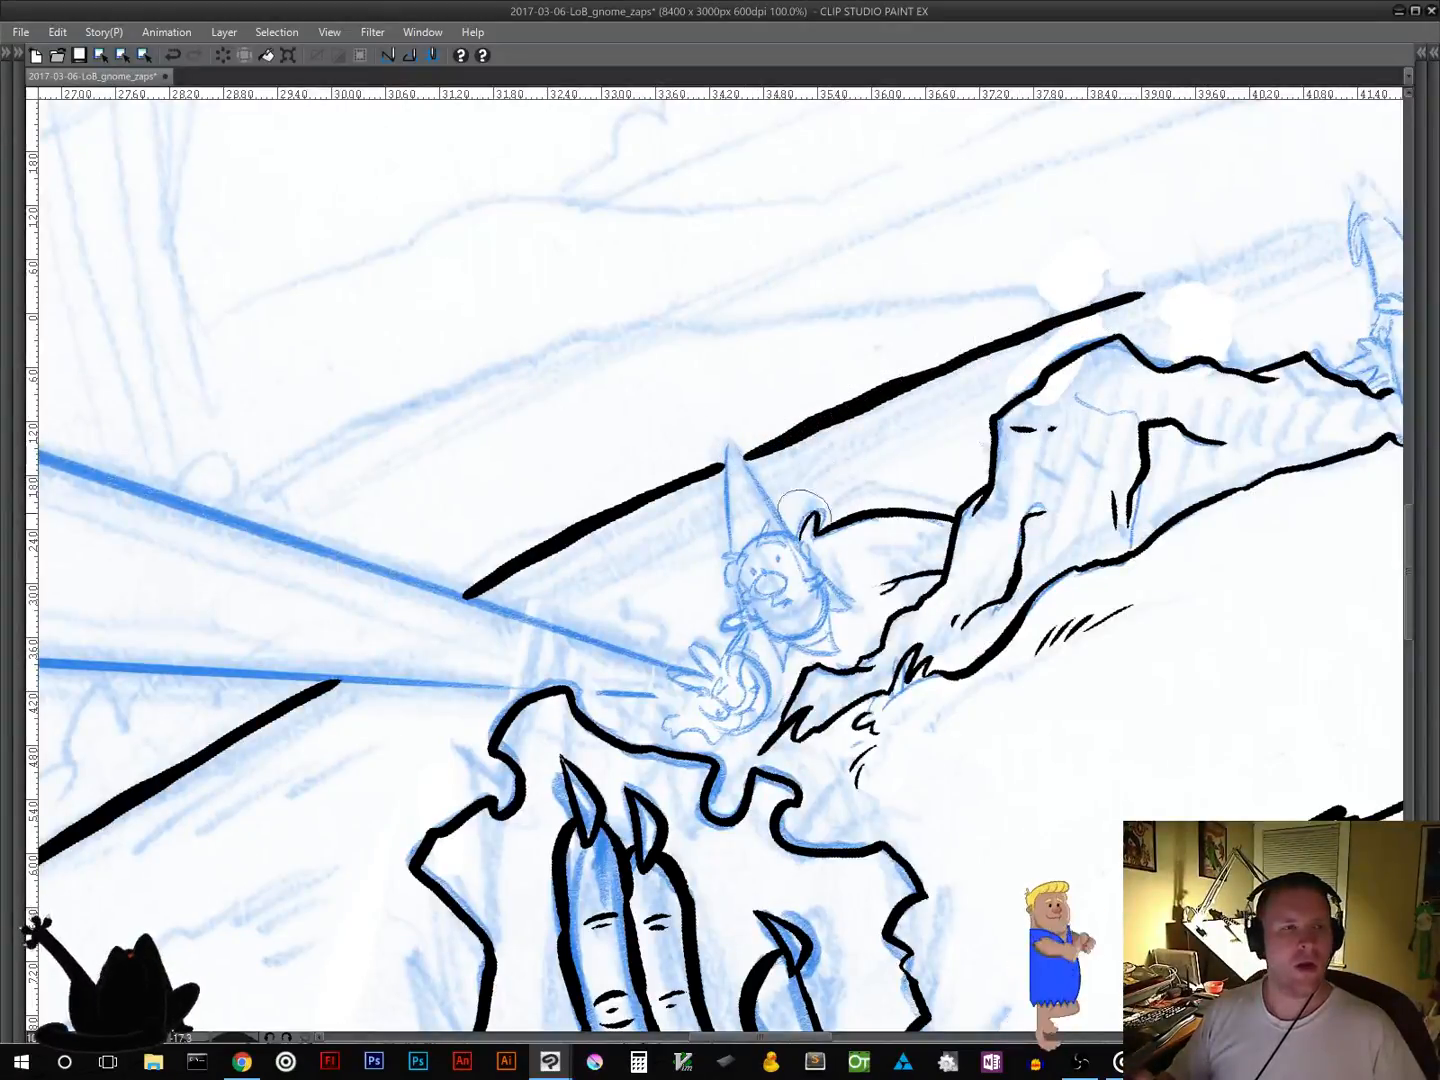
{"action": "left_click_drag", "start_coordinate": [961, 504], "coordinate": [320, 850]}
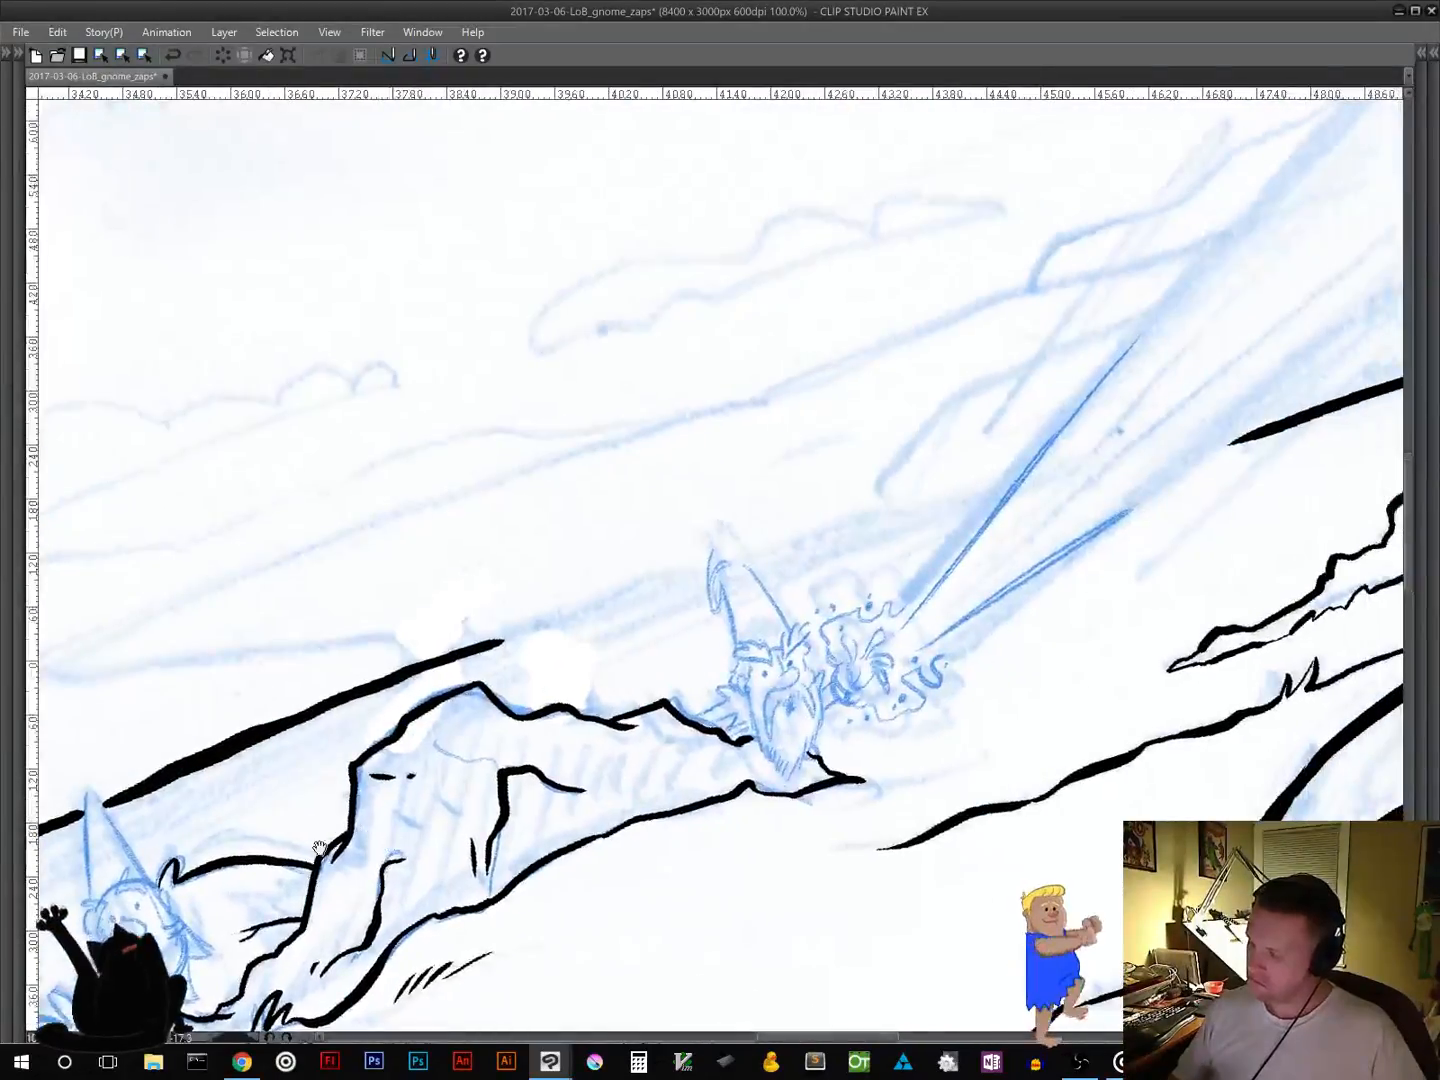
{"action": "mouse_move", "coordinate": [520, 638]}
{"action": "left_mouse_down"}
{"action": "mouse_move", "coordinate": [630, 591]}
{"action": "mouse_move", "coordinate": [1010, 483]}
{"action": "left_mouse_up"}
{"action": "left_click_drag", "start_coordinate": [1217, 445], "coordinate": [1264, 438]}
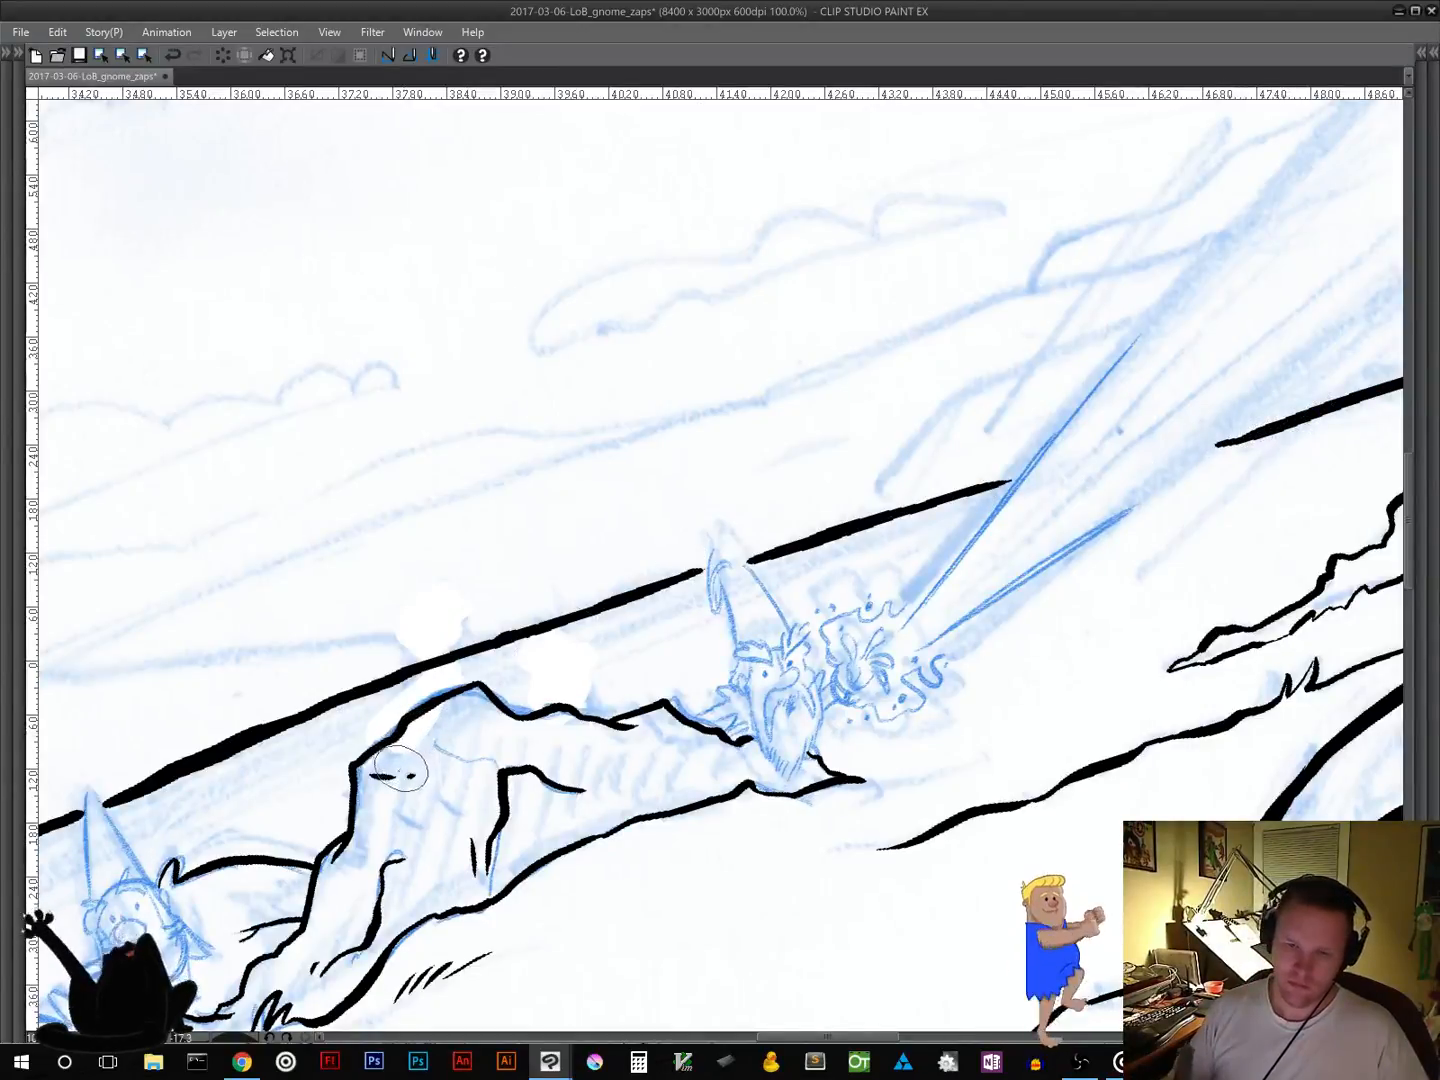
Step: Add short grass strokes beneath the thick hillside line and ink a broken, jagged contour across the slope below
{"action": "left_click_drag", "start_coordinate": [414, 779], "coordinate": [827, 567]}
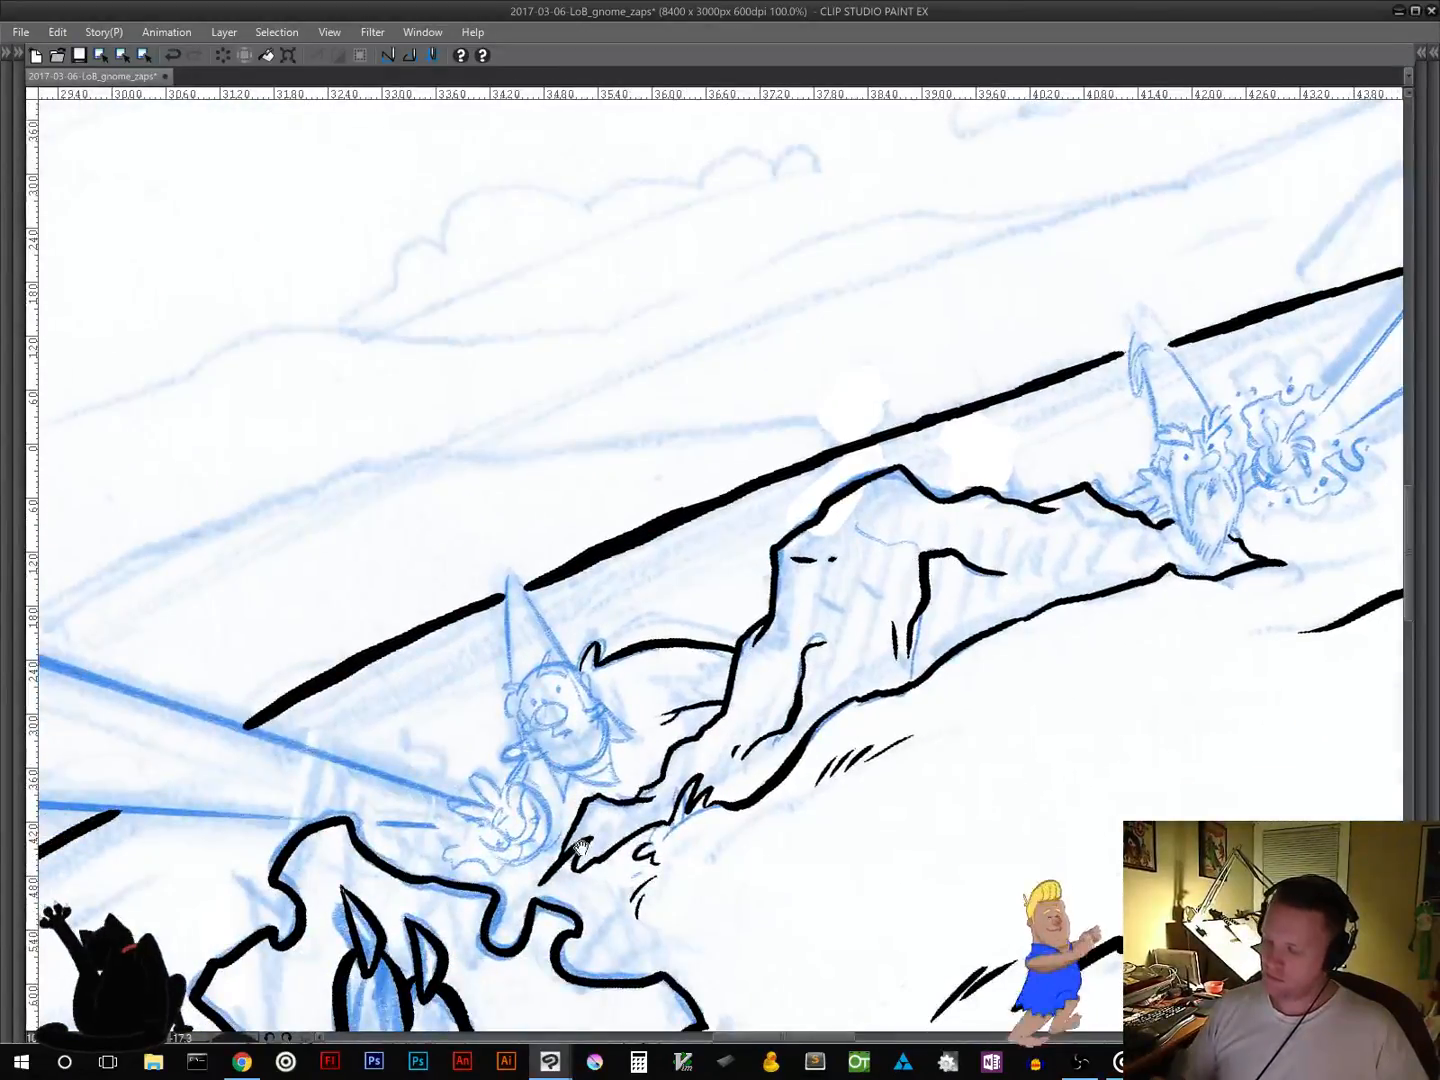
{"action": "mouse_move", "coordinate": [565, 855]}
{"action": "left_mouse_down"}
{"action": "mouse_move", "coordinate": [552, 836]}
{"action": "mouse_move", "coordinate": [1092, 565]}
{"action": "left_mouse_up"}
{"action": "left_click_drag", "start_coordinate": [395, 890], "coordinate": [598, 690]}
{"action": "left_click_drag", "start_coordinate": [385, 641], "coordinate": [500, 568]}
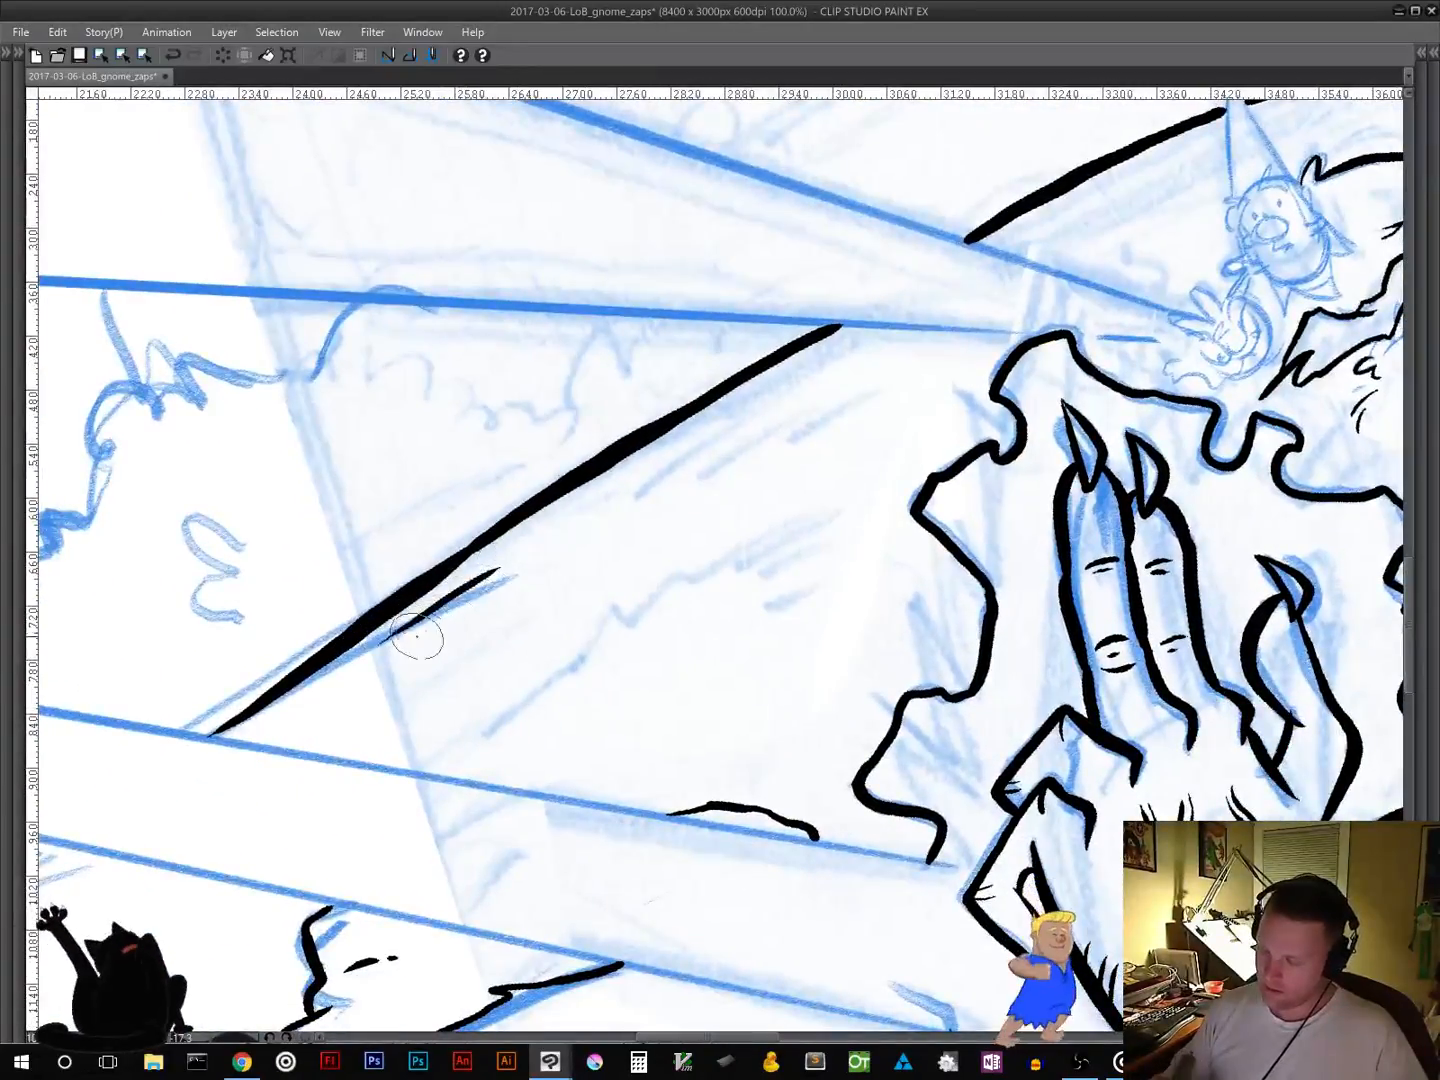
{"action": "mouse_move", "coordinate": [429, 628]}
{"action": "left_mouse_down"}
{"action": "mouse_move", "coordinate": [522, 565]}
{"action": "mouse_move", "coordinate": [548, 565]}
{"action": "left_mouse_up"}
{"action": "left_click_drag", "start_coordinate": [486, 596], "coordinate": [578, 562]}
{"action": "mouse_move", "coordinate": [636, 497]}
{"action": "left_mouse_down"}
{"action": "mouse_move", "coordinate": [697, 445]}
{"action": "mouse_move", "coordinate": [835, 402]}
{"action": "left_mouse_up"}
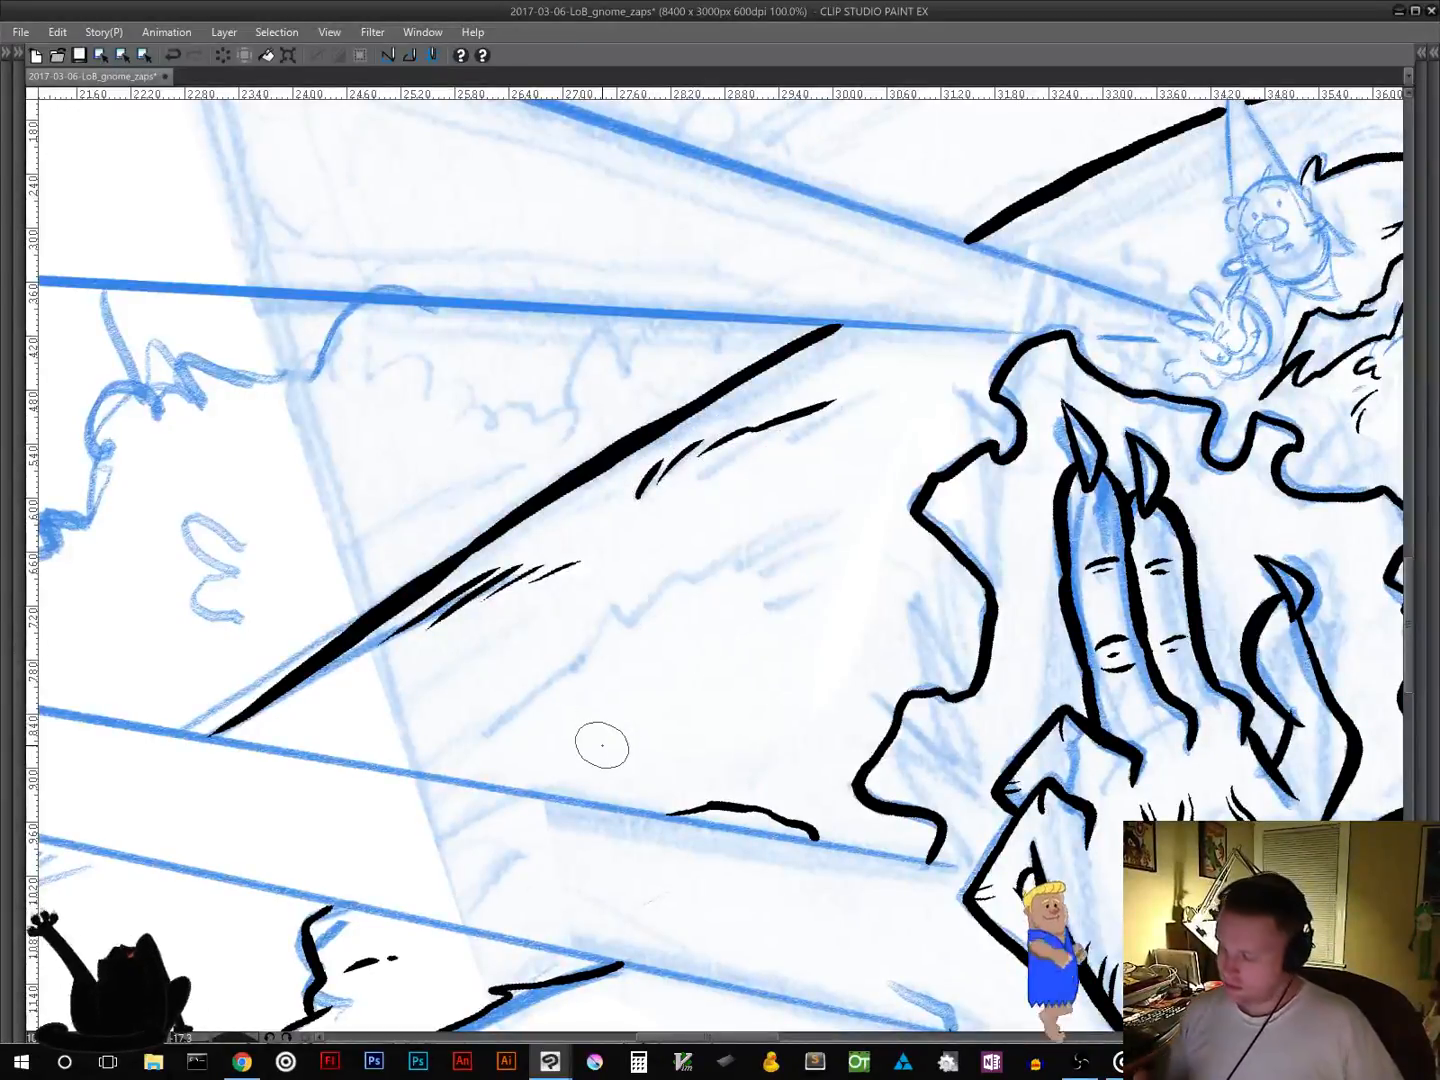
{"action": "mouse_move", "coordinate": [480, 740]}
{"action": "left_mouse_down"}
{"action": "mouse_move", "coordinate": [505, 690]}
{"action": "mouse_move", "coordinate": [749, 547]}
{"action": "mouse_move", "coordinate": [843, 525]}
{"action": "mouse_move", "coordinate": [912, 548]}
{"action": "left_mouse_up"}
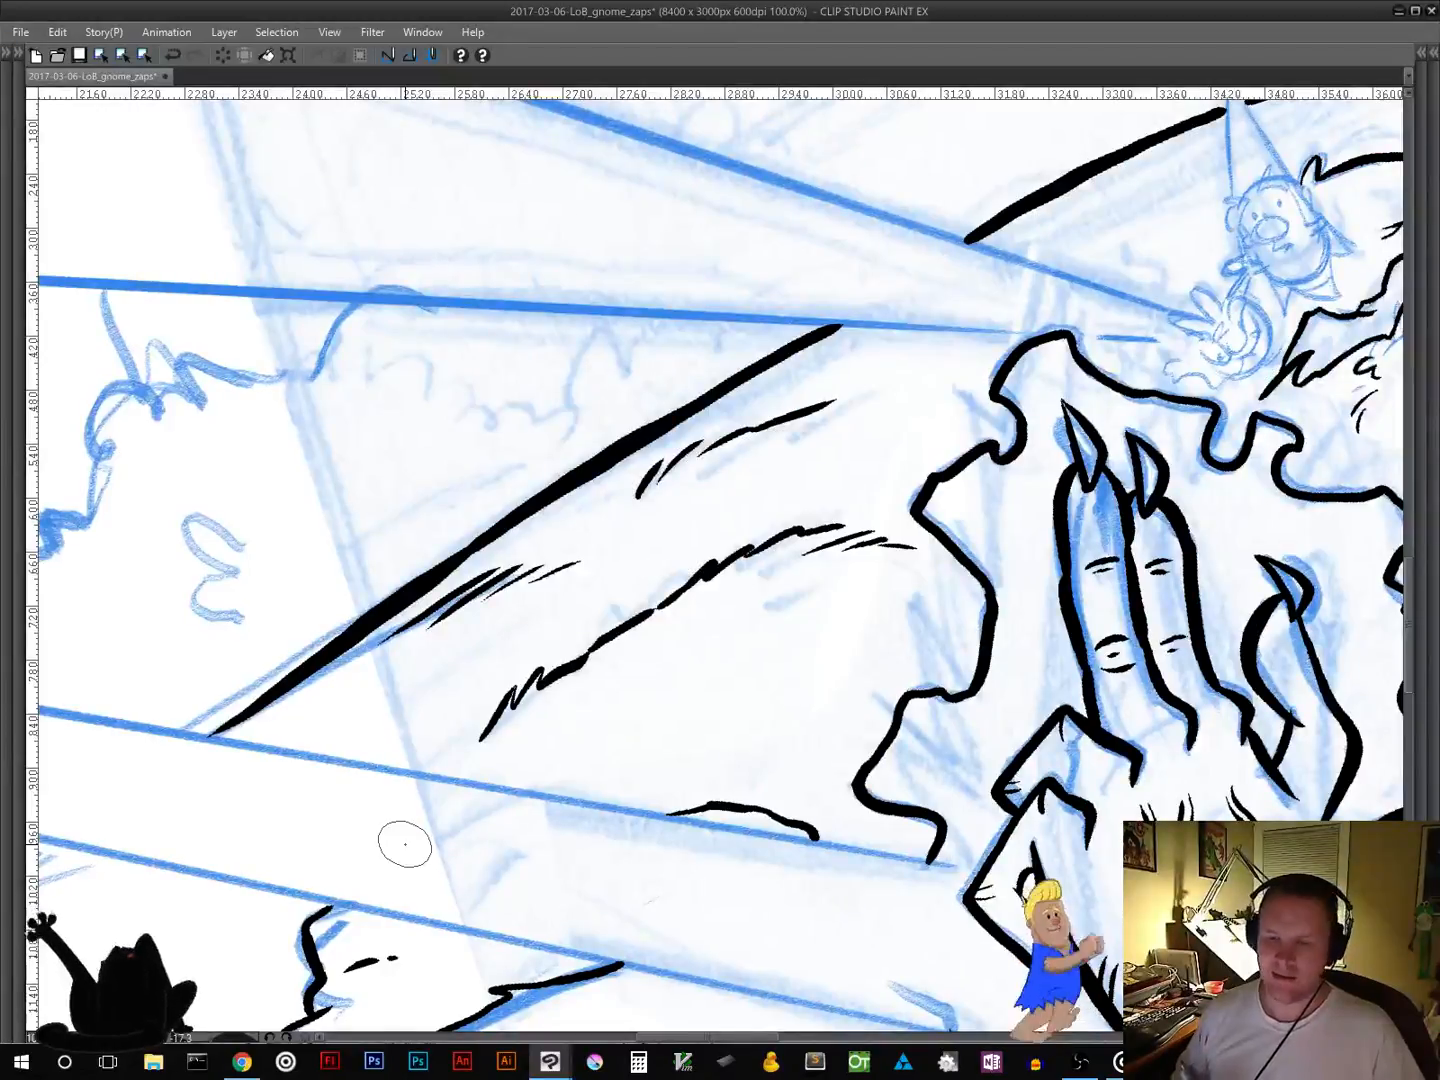
Step: Add tapered hatch strokes along the edge of the ground slope in the lower panel
{"action": "left_click_drag", "start_coordinate": [405, 845], "coordinate": [900, 408]}
{"action": "mouse_move", "coordinate": [655, 735]}
{"action": "left_mouse_down"}
{"action": "mouse_move", "coordinate": [724, 590]}
{"action": "mouse_move", "coordinate": [415, 738]}
{"action": "left_mouse_up"}
{"action": "left_click_drag", "start_coordinate": [530, 711], "coordinate": [345, 802]}
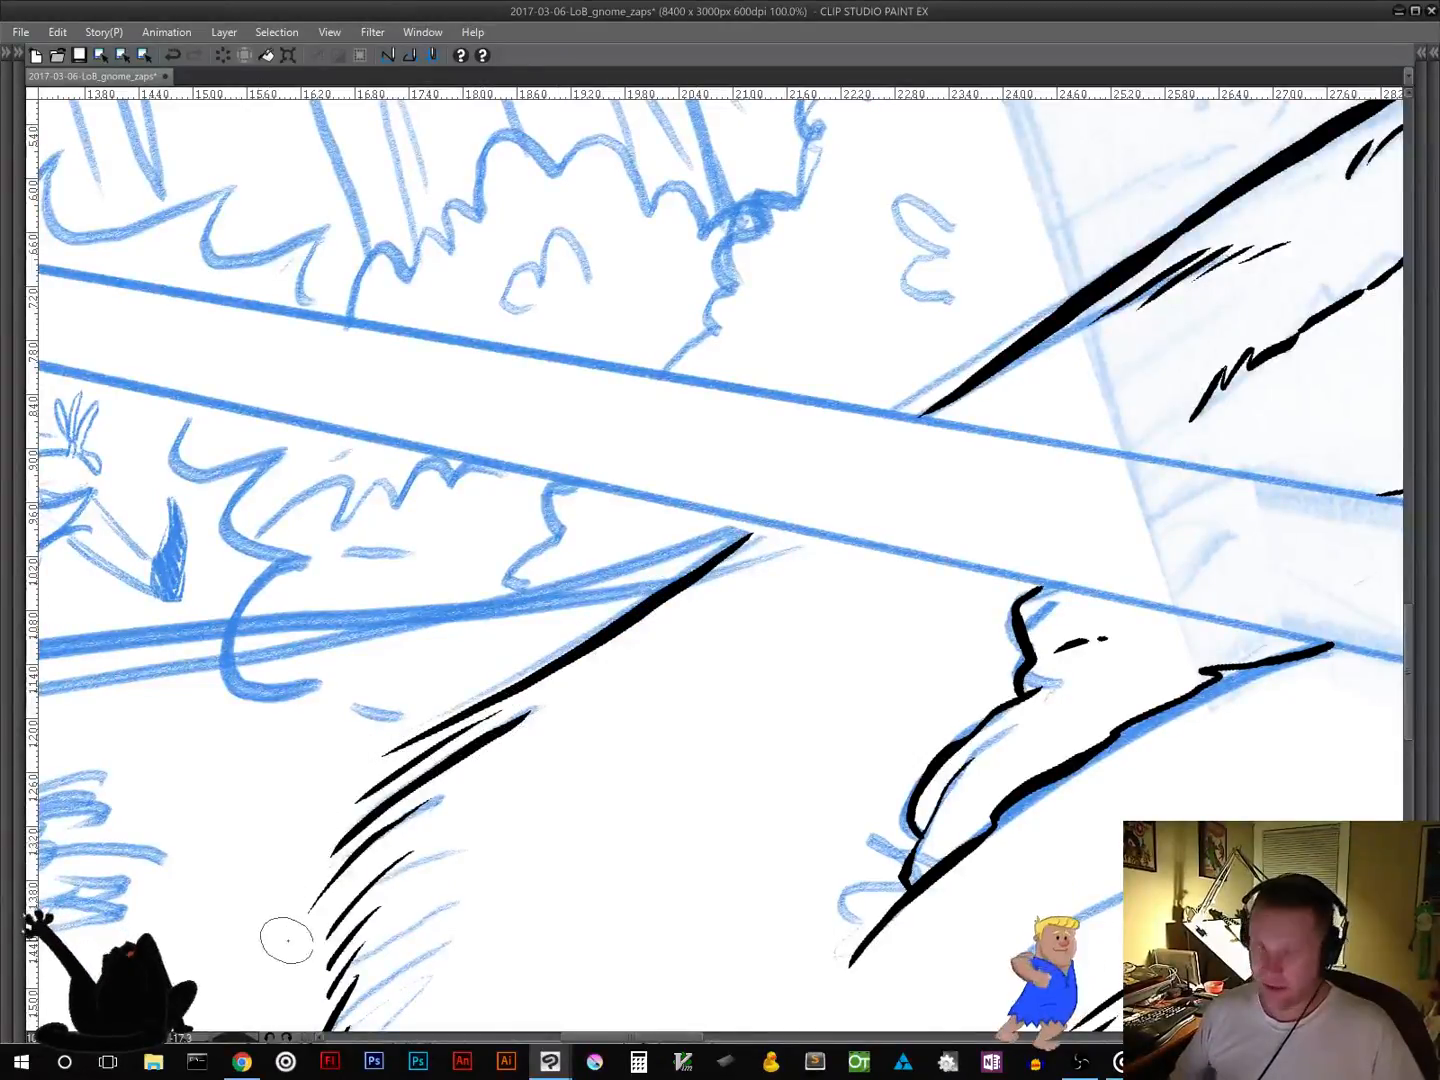
{"action": "left_click_drag", "start_coordinate": [520, 797], "coordinate": [1025, 733]}
{"action": "mouse_move", "coordinate": [1222, 476]}
{"action": "left_mouse_down"}
{"action": "mouse_move", "coordinate": [1060, 538]}
{"action": "mouse_move", "coordinate": [470, 604]}
{"action": "left_mouse_up"}
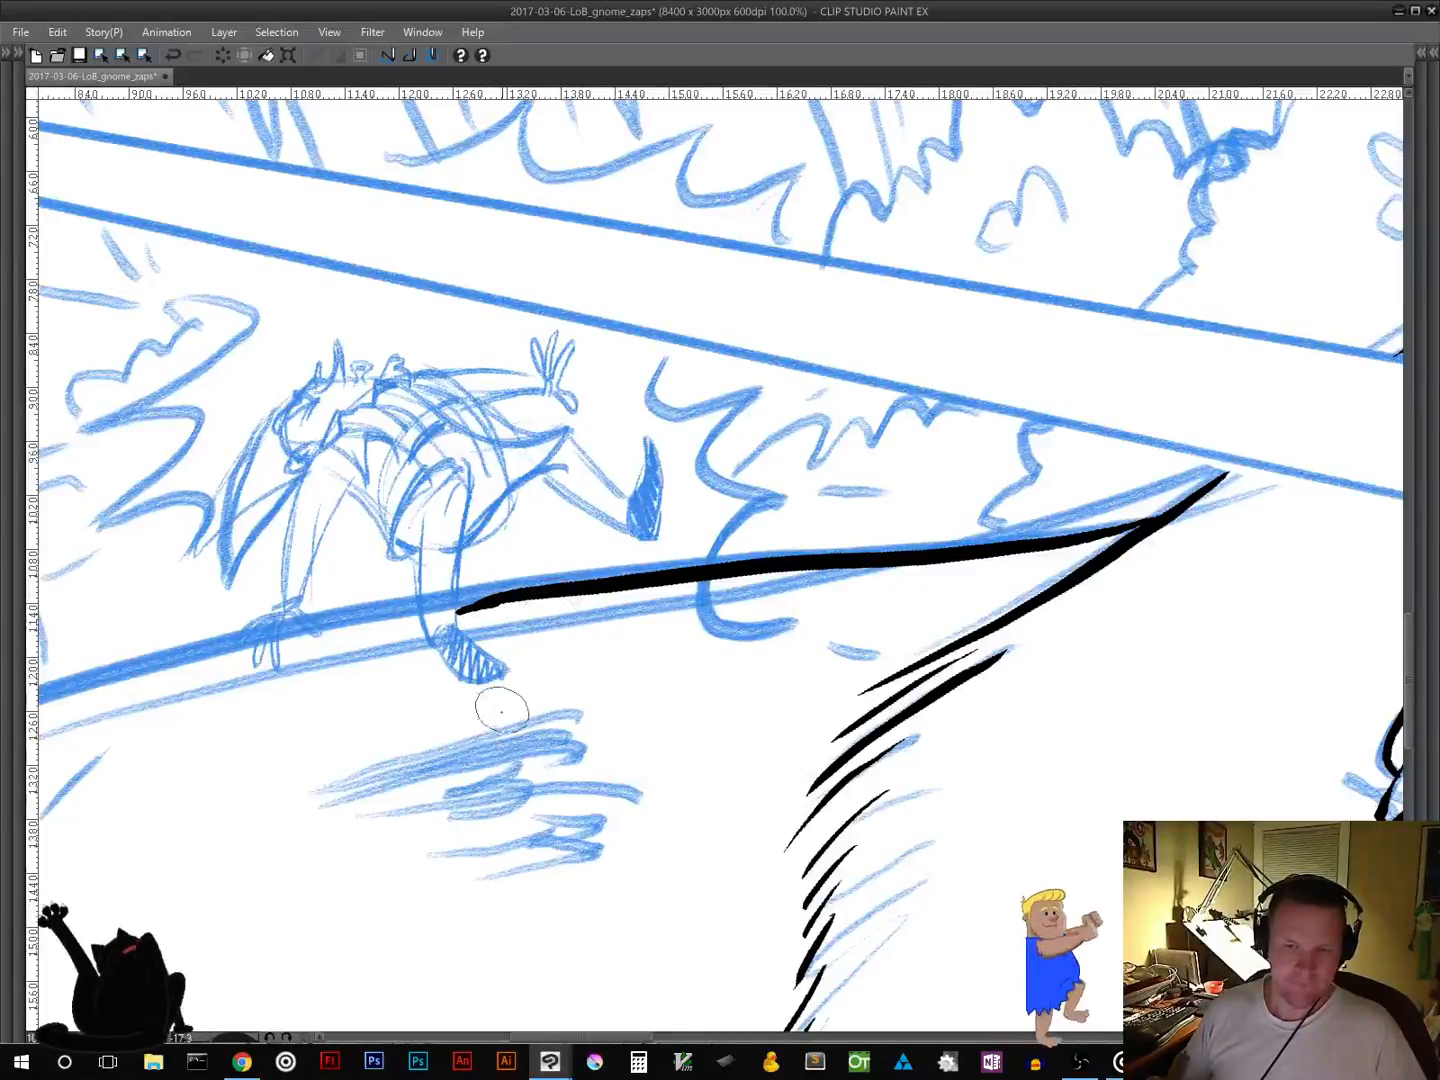
{"action": "key", "text": "ctrl+z"}
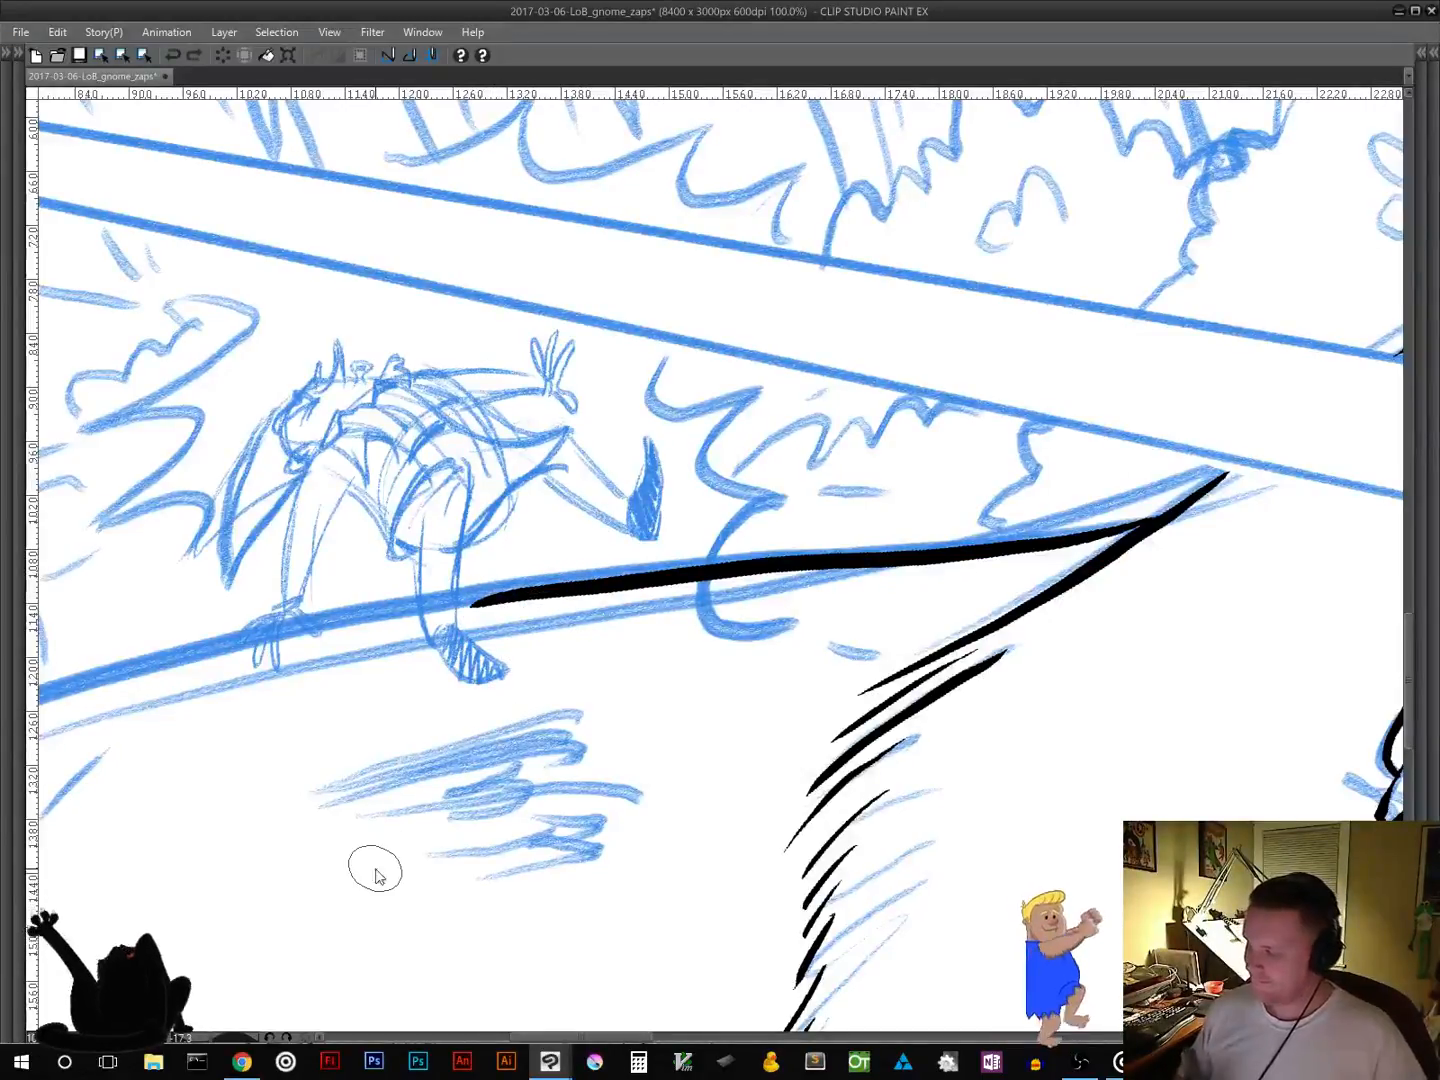
{"action": "key", "text": "ctrl+z"}
{"action": "mouse_move", "coordinate": [463, 604]}
{"action": "left_mouse_down"}
{"action": "mouse_move", "coordinate": [1080, 521]}
{"action": "mouse_move", "coordinate": [1228, 470]}
{"action": "left_mouse_up"}
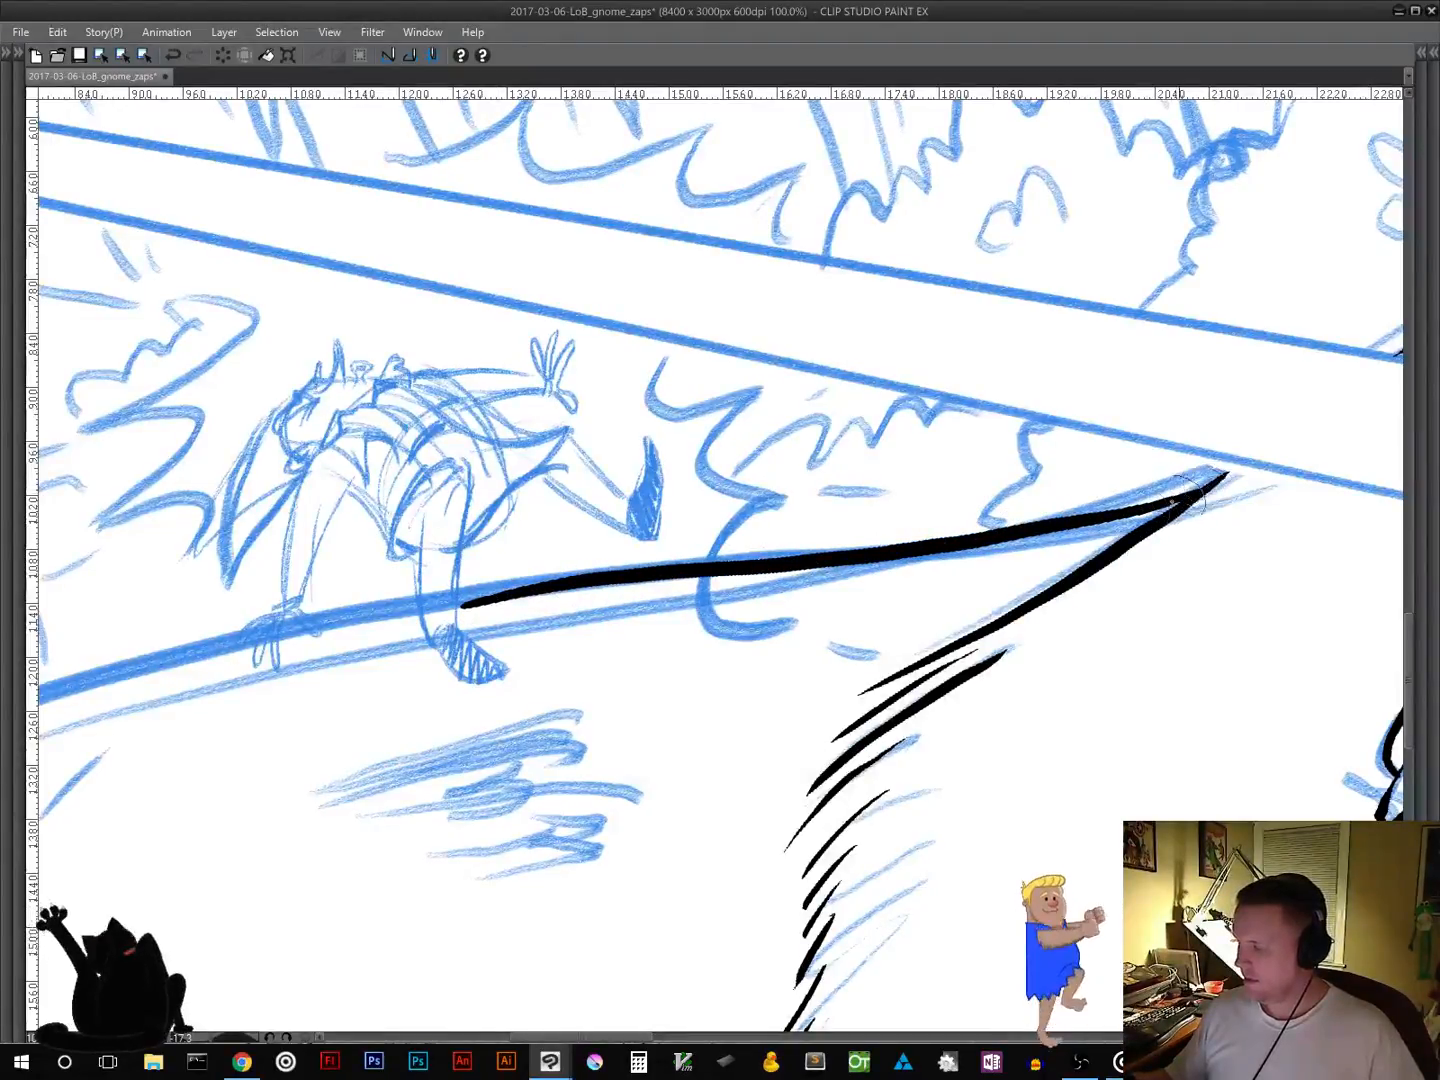
{"action": "left_click_drag", "start_coordinate": [660, 722], "coordinate": [1037, 630]}
{"action": "left_click_drag", "start_coordinate": [880, 555], "coordinate": [794, 581]}
{"action": "key", "text": "ctrl+z"}
{"action": "key", "text": "ctrl+z"}
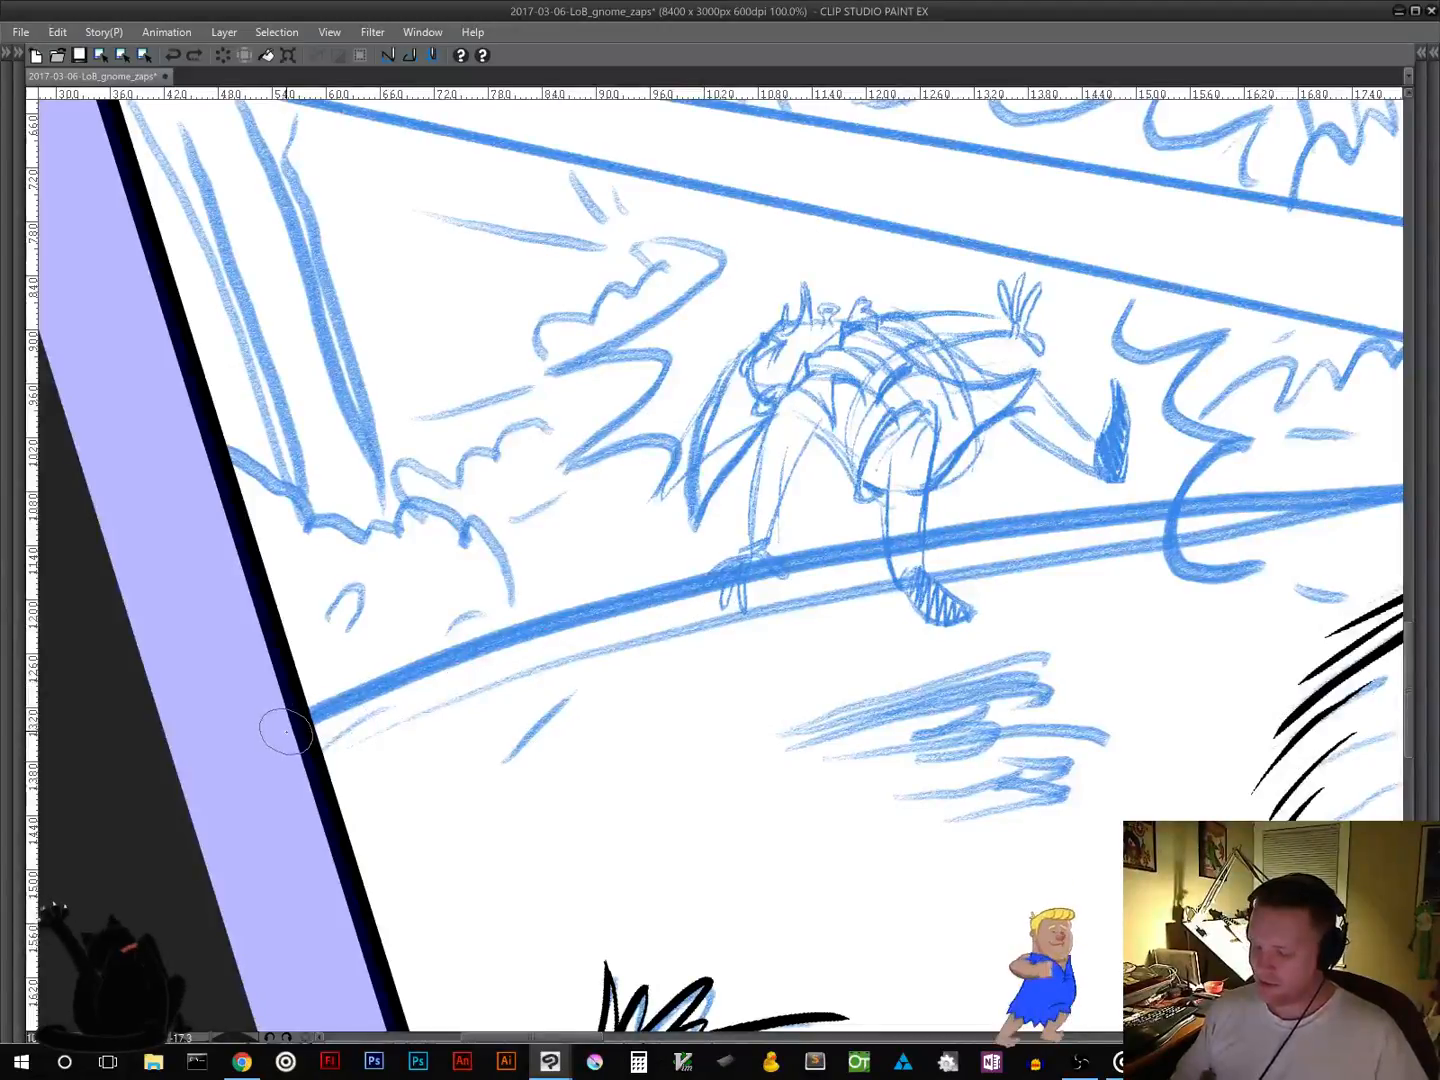
Step: Ink the curved ground line from the black panel edge to the sketched bush, leaving gaps at the crouching figure's hand and foot
{"action": "mouse_move", "coordinate": [308, 717]}
{"action": "left_mouse_down"}
{"action": "mouse_move", "coordinate": [630, 585]}
{"action": "mouse_move", "coordinate": [710, 580]}
{"action": "left_mouse_up"}
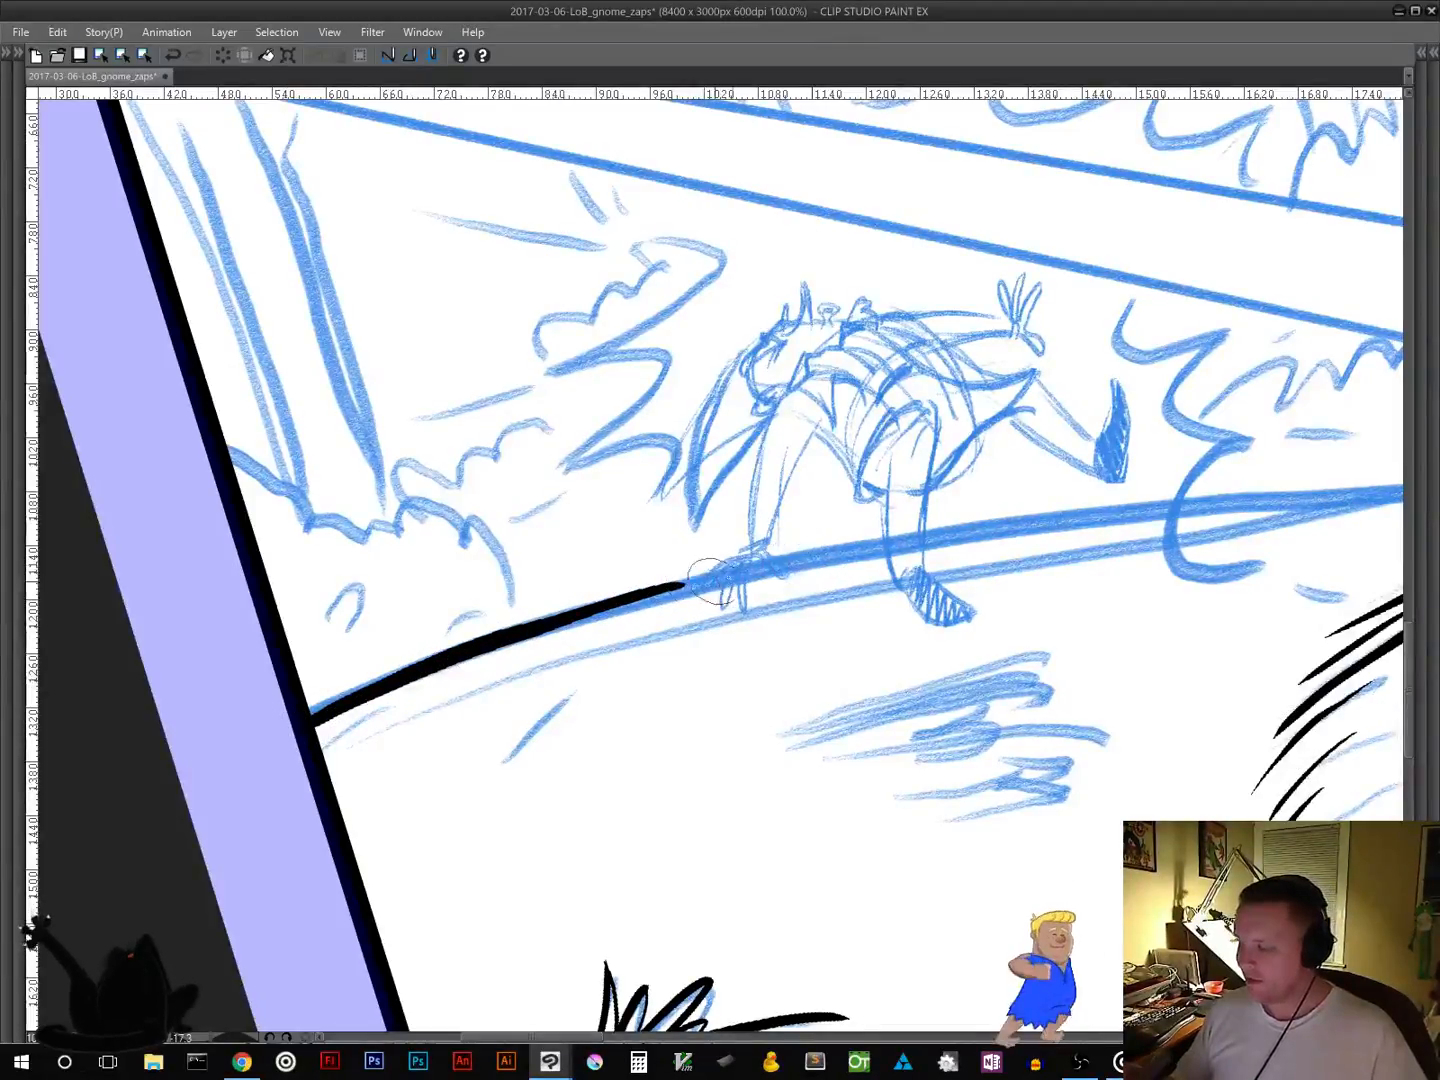
{"action": "left_click_drag", "start_coordinate": [792, 557], "coordinate": [1185, 518]}
Step: Ink the lower-panel bush's scalloped base and its side up to the panel border, and join it to the slope with short ground strokes
{"action": "left_click_drag", "start_coordinate": [1225, 595], "coordinate": [635, 725]}
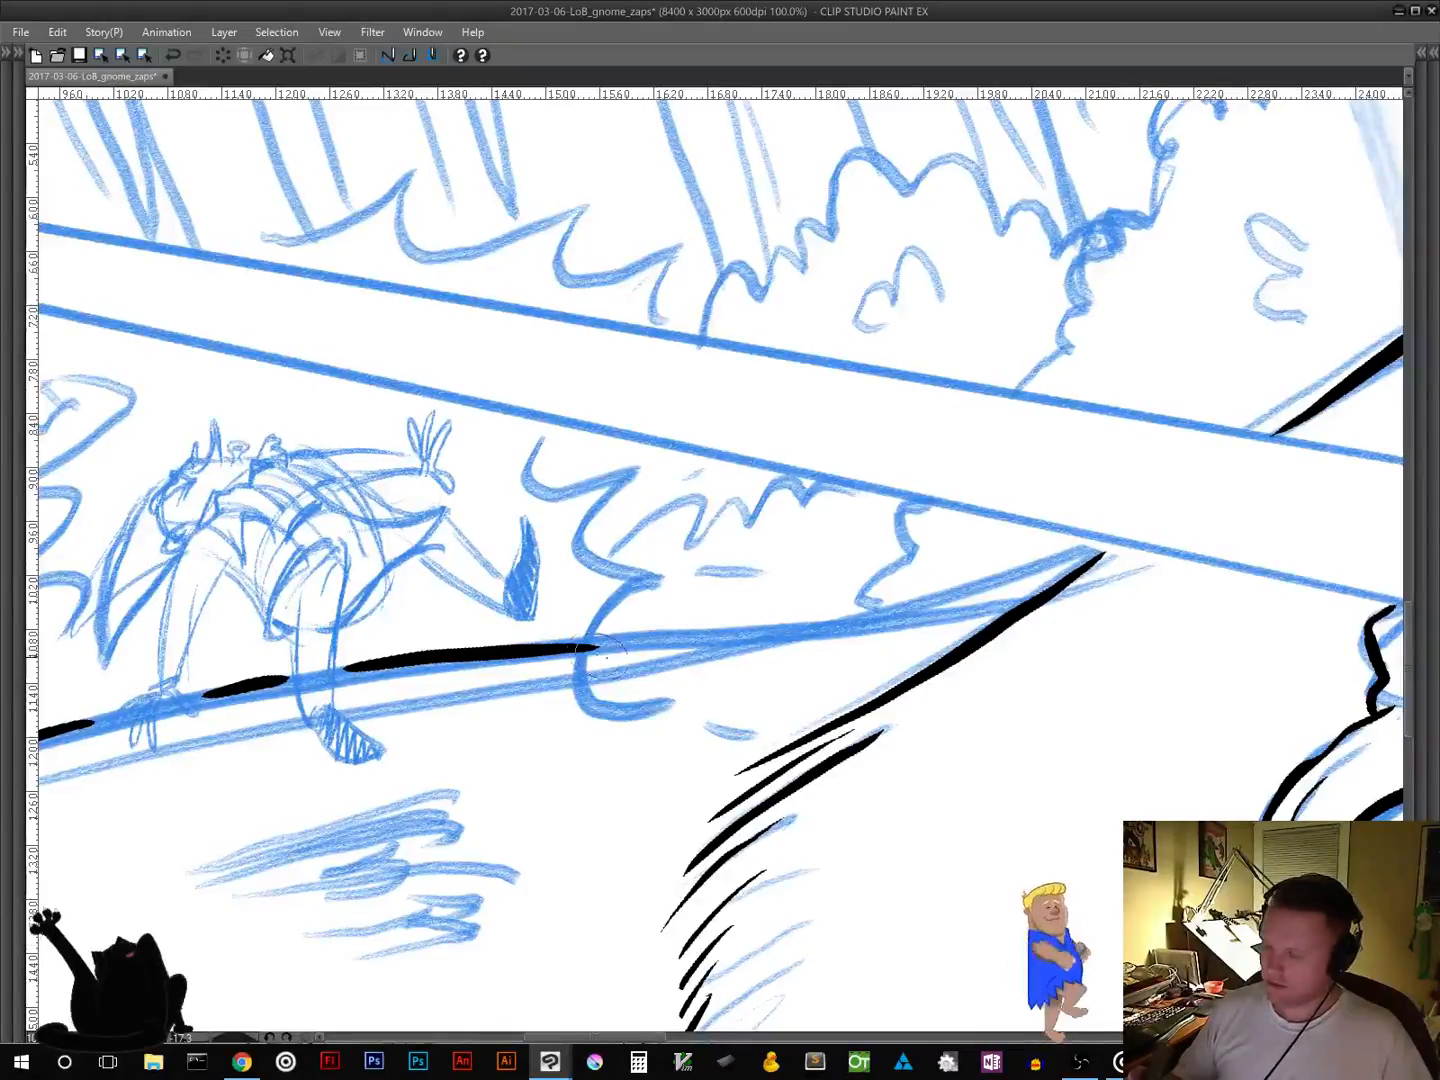
{"action": "mouse_move", "coordinate": [643, 585]}
{"action": "left_mouse_down"}
{"action": "mouse_move", "coordinate": [598, 592]}
{"action": "mouse_move", "coordinate": [612, 604]}
{"action": "mouse_move", "coordinate": [600, 660]}
{"action": "mouse_move", "coordinate": [670, 640]}
{"action": "mouse_move", "coordinate": [830, 648]}
{"action": "mouse_move", "coordinate": [910, 625]}
{"action": "left_mouse_up"}
{"action": "left_click_drag", "start_coordinate": [918, 602], "coordinate": [952, 581]}
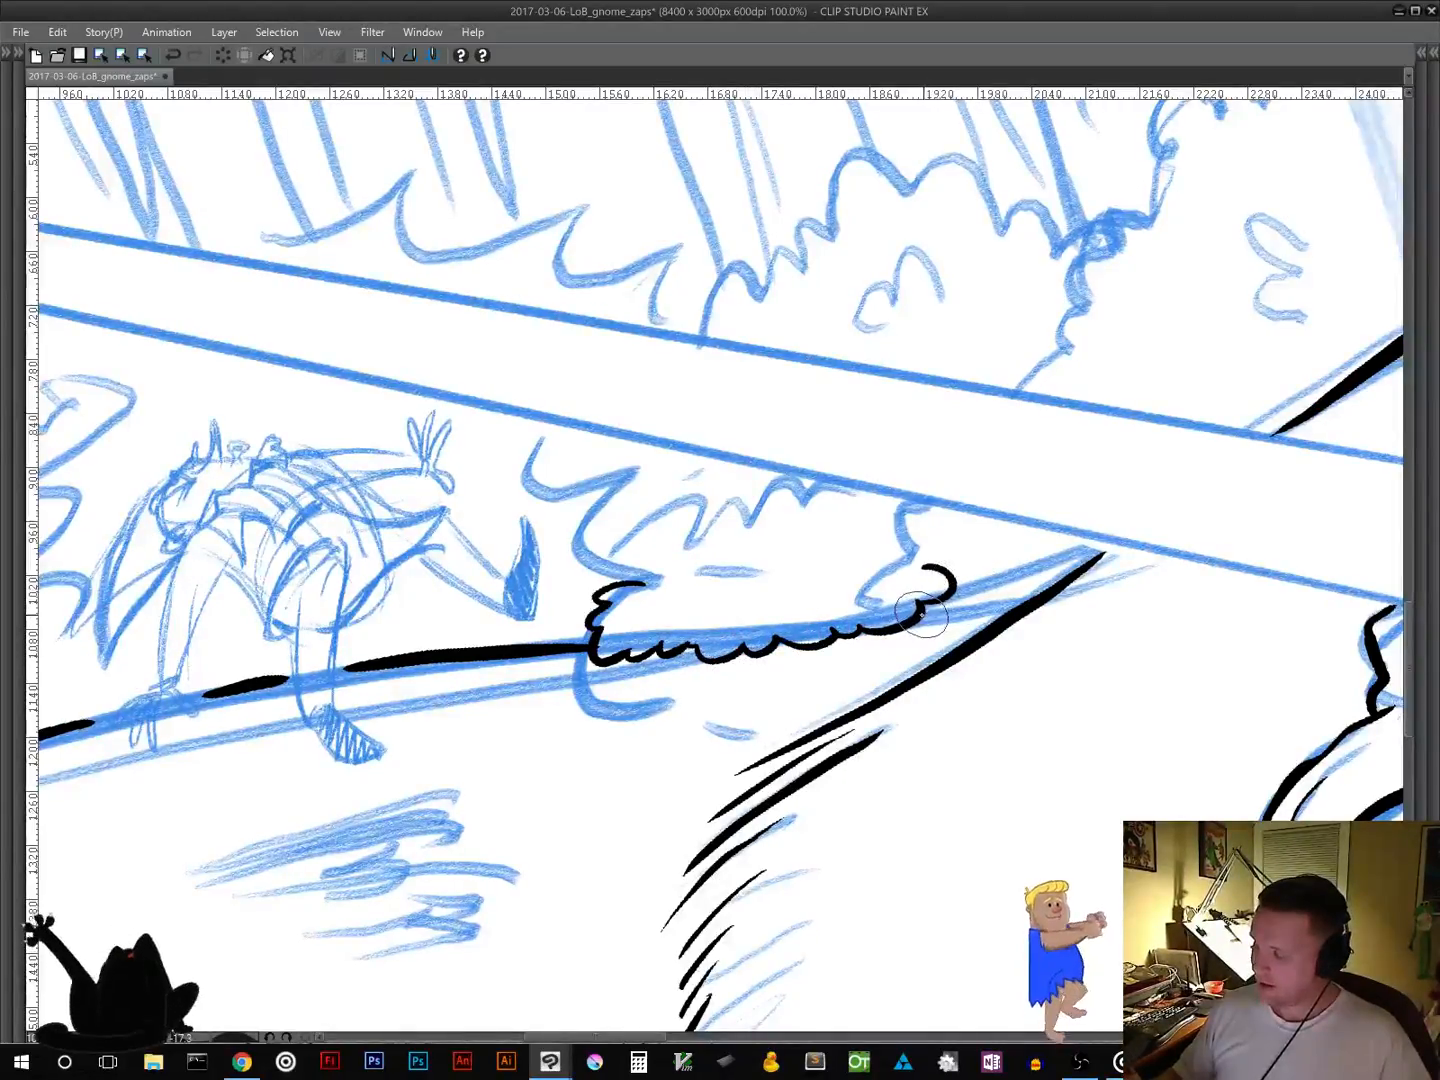
{"action": "mouse_move", "coordinate": [920, 615]}
{"action": "left_mouse_down"}
{"action": "mouse_move", "coordinate": [997, 611]}
{"action": "mouse_move", "coordinate": [1050, 594]}
{"action": "mouse_move", "coordinate": [1052, 578]}
{"action": "mouse_move", "coordinate": [1000, 600]}
{"action": "left_mouse_up"}
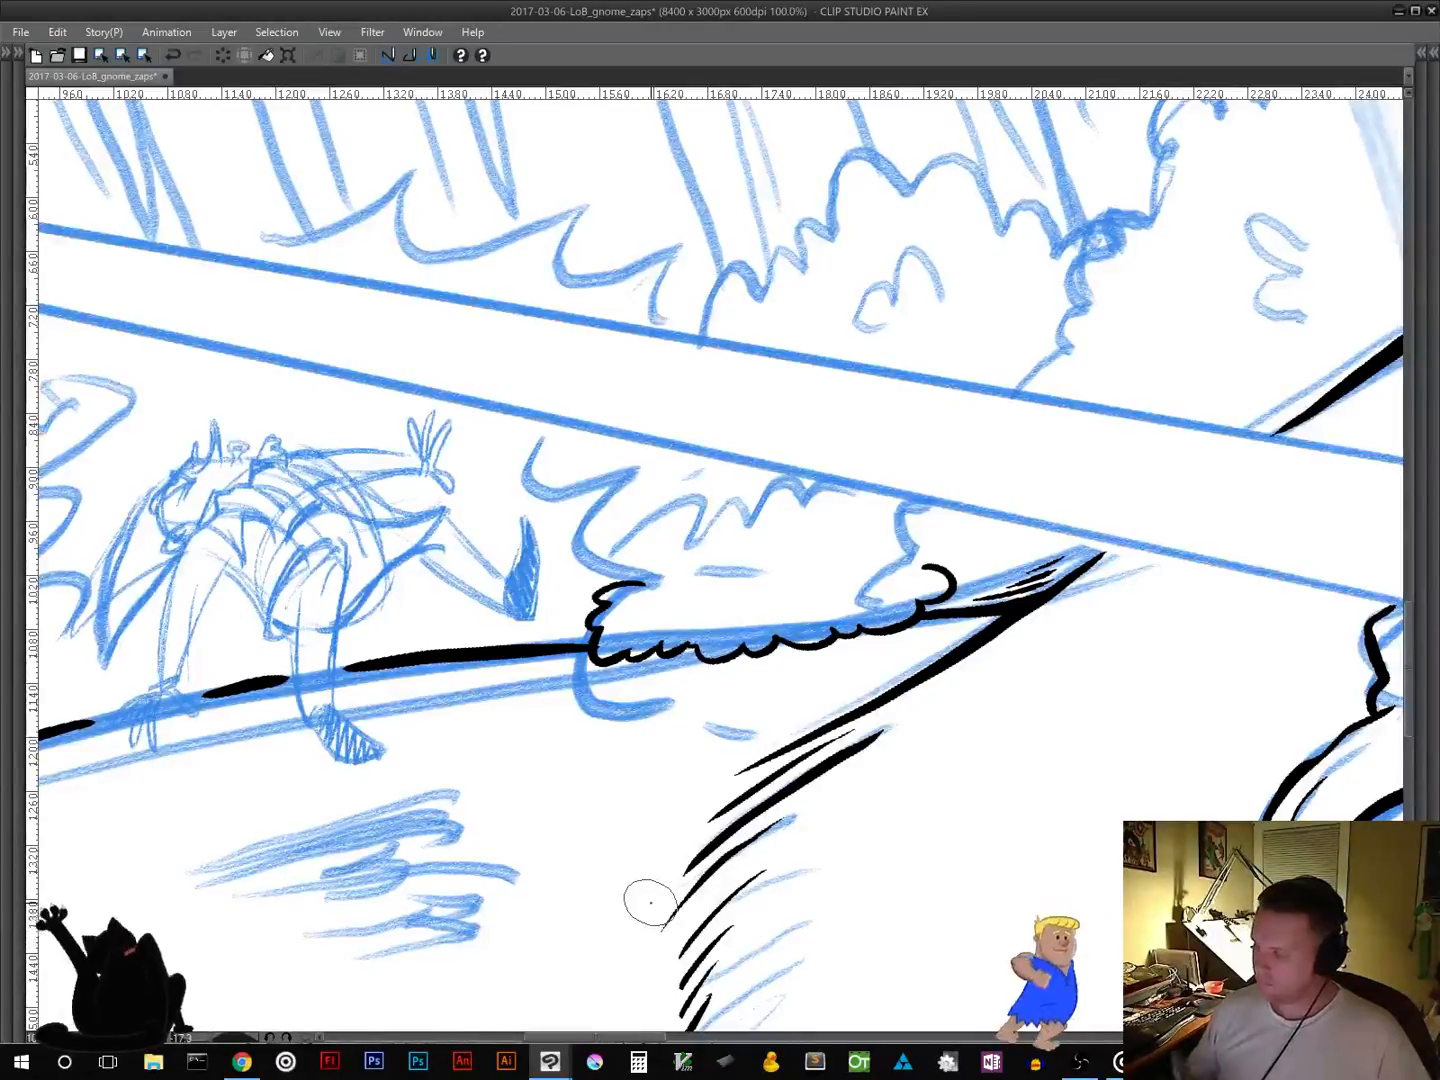
{"action": "left_click_drag", "start_coordinate": [915, 735], "coordinate": [398, 958]}
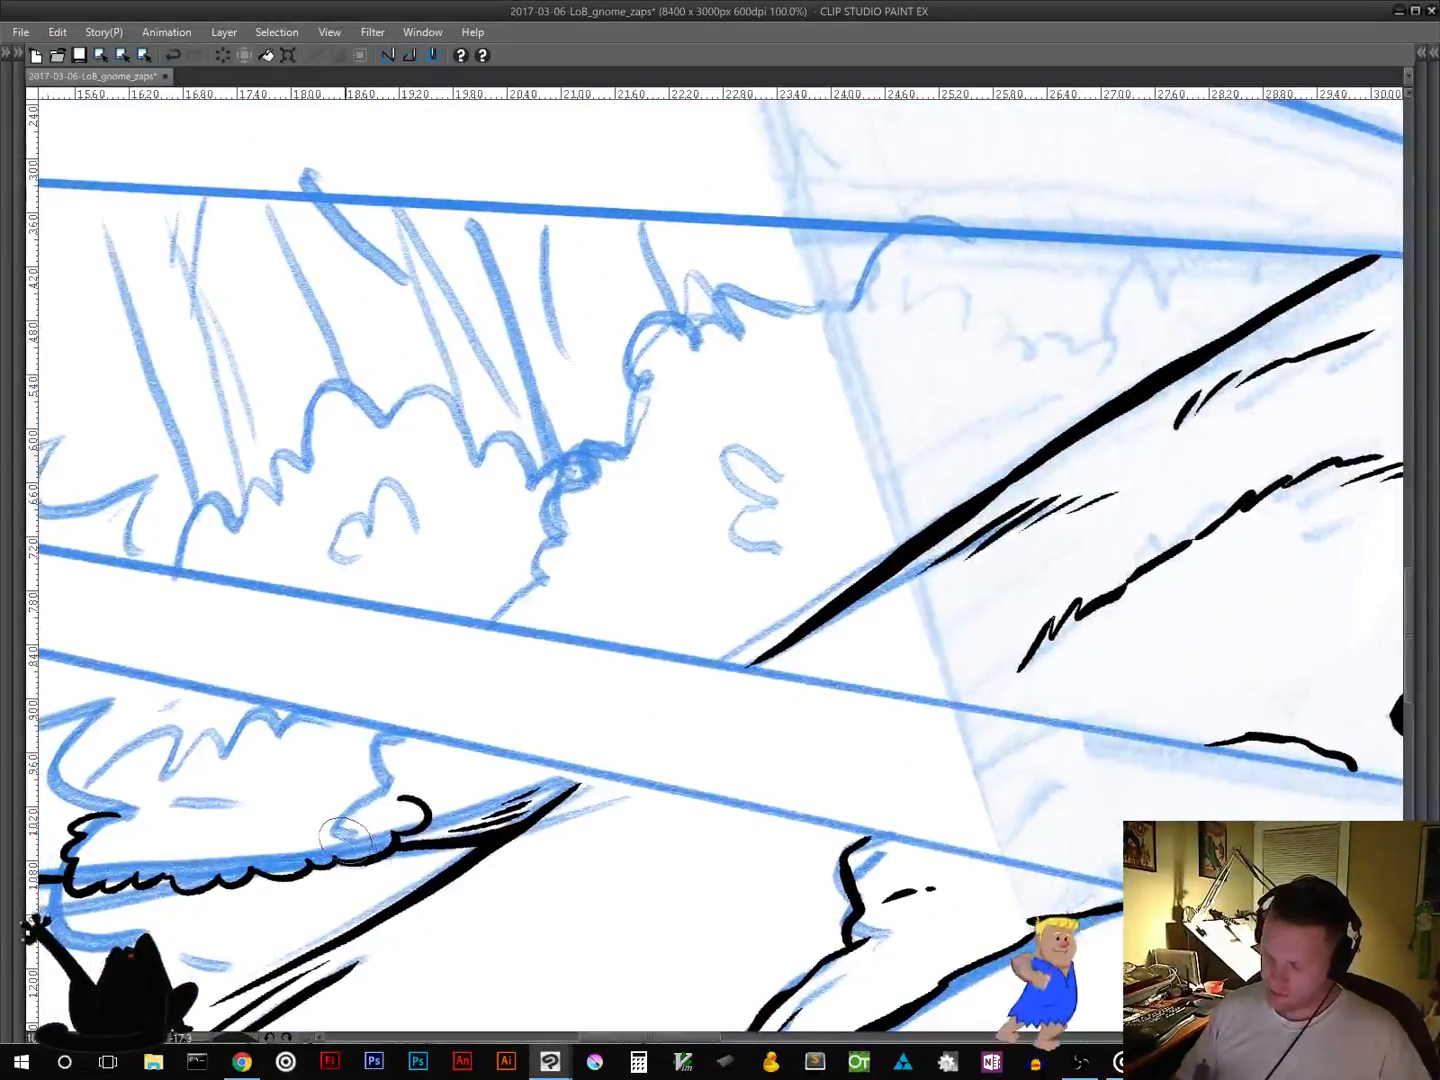
{"action": "mouse_move", "coordinate": [345, 835]}
{"action": "left_mouse_down"}
{"action": "mouse_move", "coordinate": [368, 800]}
{"action": "mouse_move", "coordinate": [355, 786]}
{"action": "mouse_move", "coordinate": [390, 762]}
{"action": "mouse_move", "coordinate": [382, 736]}
{"action": "left_mouse_up"}
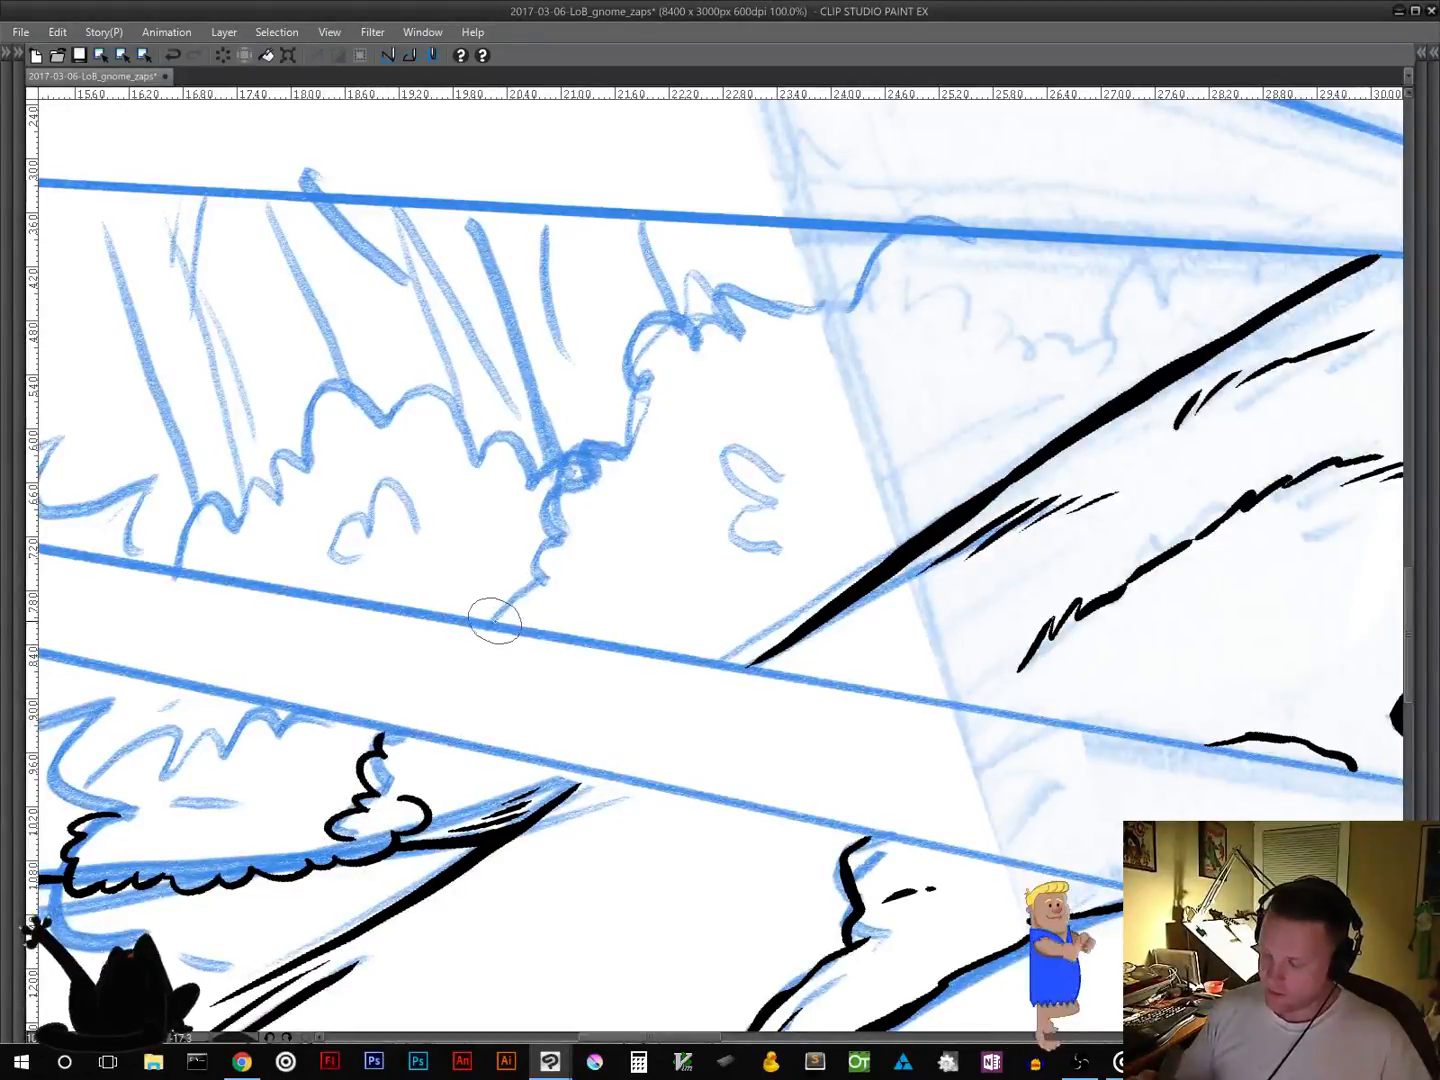
Step: Ink the large bush's scalloped outline between the lower panel border and the upper beam, and add a leaf cluster inside it
{"action": "mouse_move", "coordinate": [521, 600]}
{"action": "left_mouse_down"}
{"action": "mouse_move", "coordinate": [526, 561]}
{"action": "mouse_move", "coordinate": [561, 547]}
{"action": "mouse_move", "coordinate": [549, 528]}
{"action": "mouse_move", "coordinate": [594, 474]}
{"action": "mouse_move", "coordinate": [603, 418]}
{"action": "mouse_move", "coordinate": [636, 433]}
{"action": "mouse_move", "coordinate": [621, 424]}
{"action": "mouse_move", "coordinate": [655, 388]}
{"action": "mouse_move", "coordinate": [629, 334]}
{"action": "mouse_move", "coordinate": [704, 322]}
{"action": "mouse_move", "coordinate": [738, 279]}
{"action": "mouse_move", "coordinate": [775, 313]}
{"action": "mouse_move", "coordinate": [762, 314]}
{"action": "mouse_move", "coordinate": [829, 334]}
{"action": "mouse_move", "coordinate": [827, 308]}
{"action": "mouse_move", "coordinate": [845, 318]}
{"action": "mouse_move", "coordinate": [862, 256]}
{"action": "left_mouse_up"}
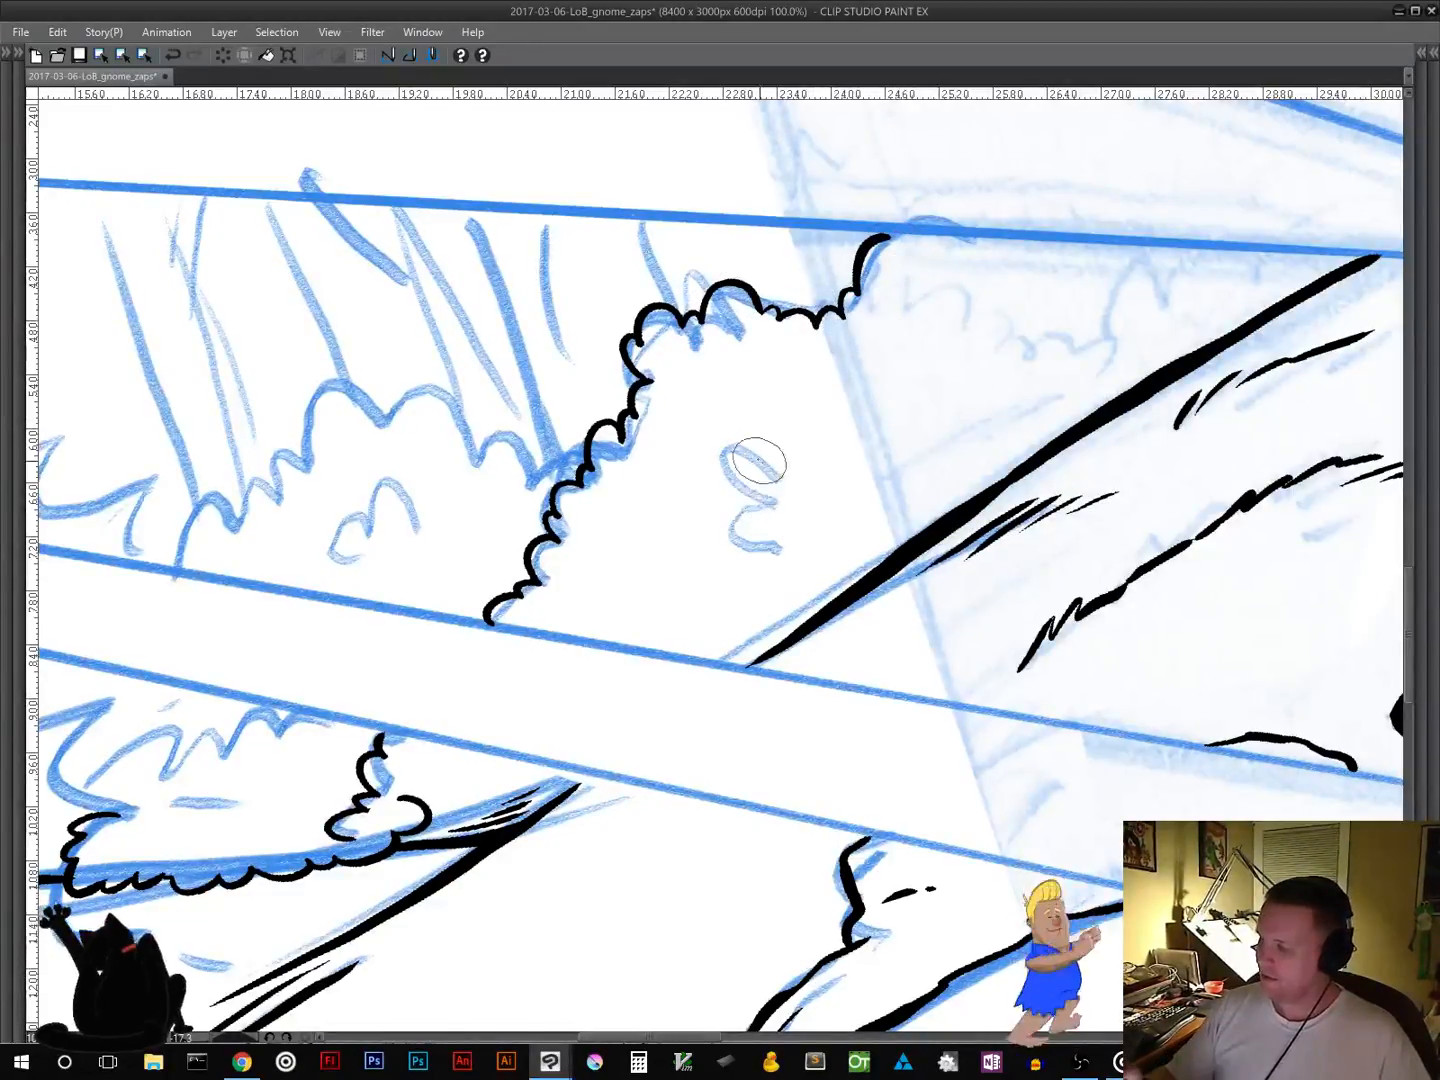
{"action": "mouse_move", "coordinate": [765, 463]}
{"action": "left_mouse_down"}
{"action": "mouse_move", "coordinate": [738, 508]}
{"action": "mouse_move", "coordinate": [785, 532]}
{"action": "left_mouse_up"}
{"action": "left_click_drag", "start_coordinate": [712, 440], "coordinate": [780, 500]}
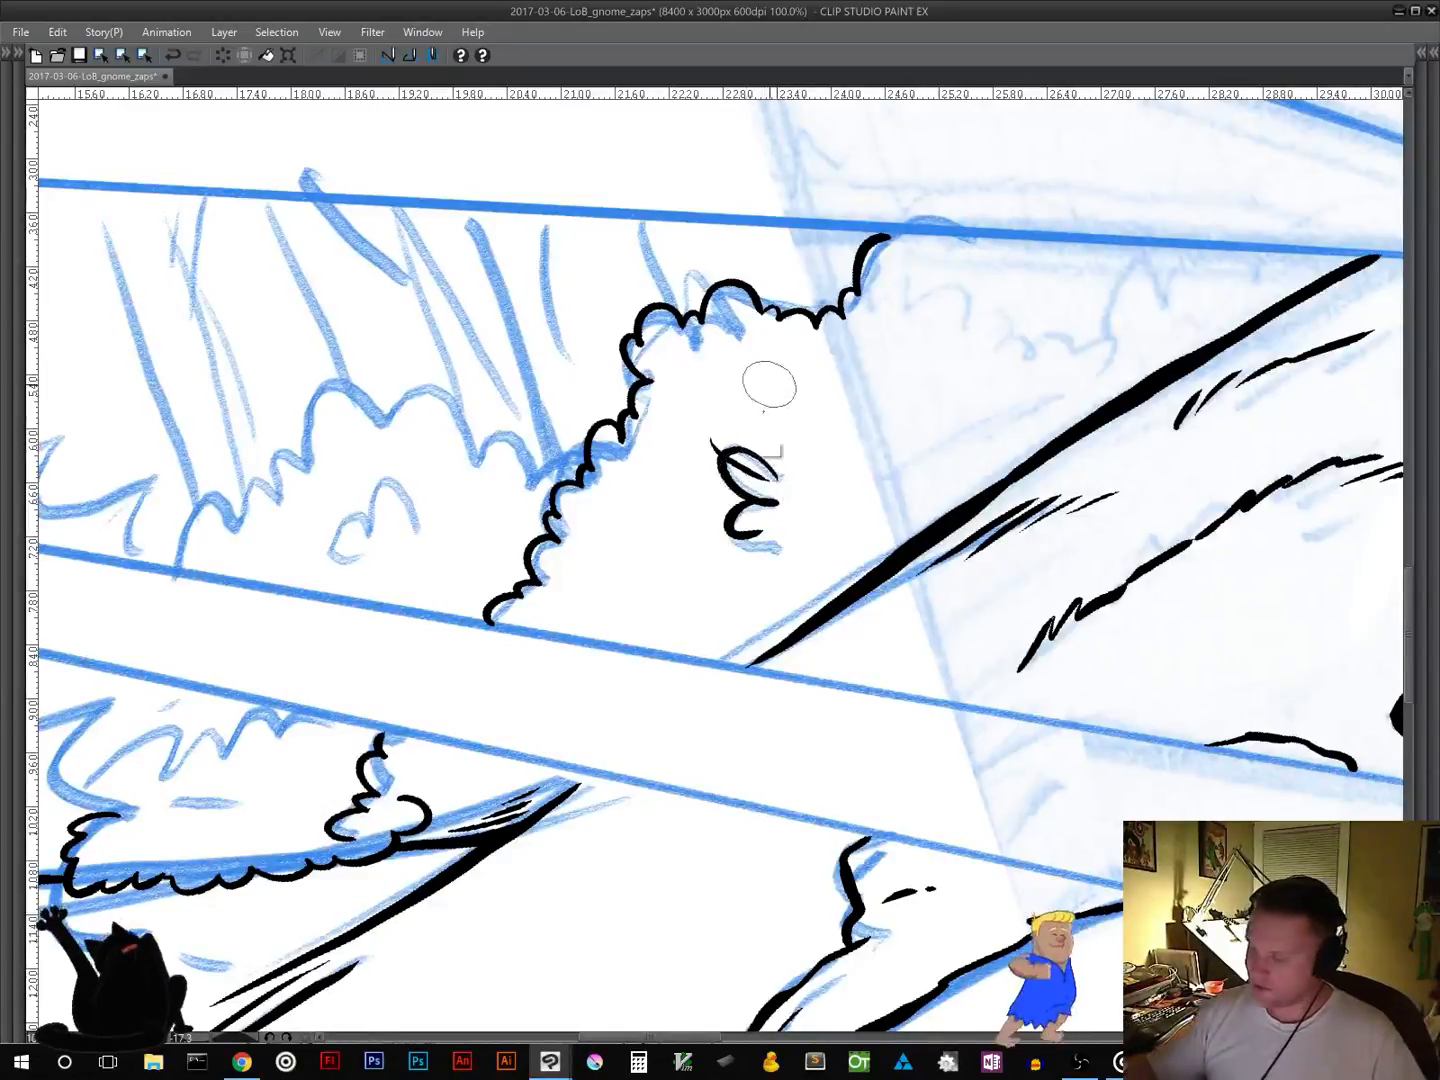
{"action": "key", "text": "ctrl+z"}
{"action": "left_click_drag", "start_coordinate": [712, 442], "coordinate": [787, 498]}
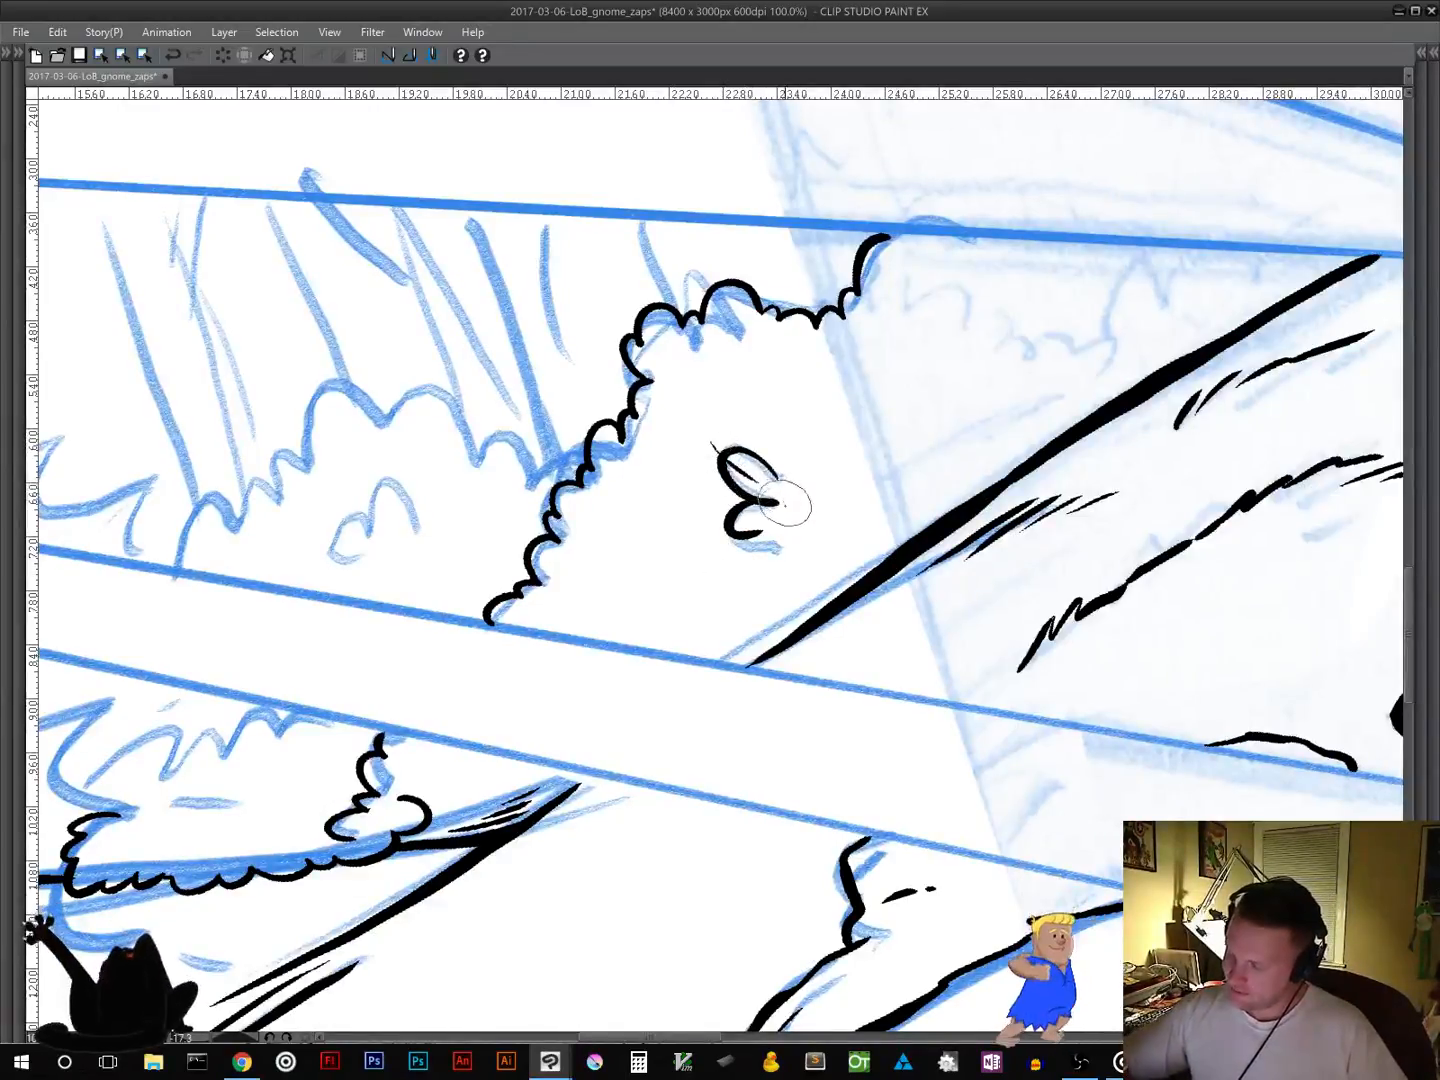
{"action": "left_click_drag", "start_coordinate": [707, 541], "coordinate": [777, 504]}
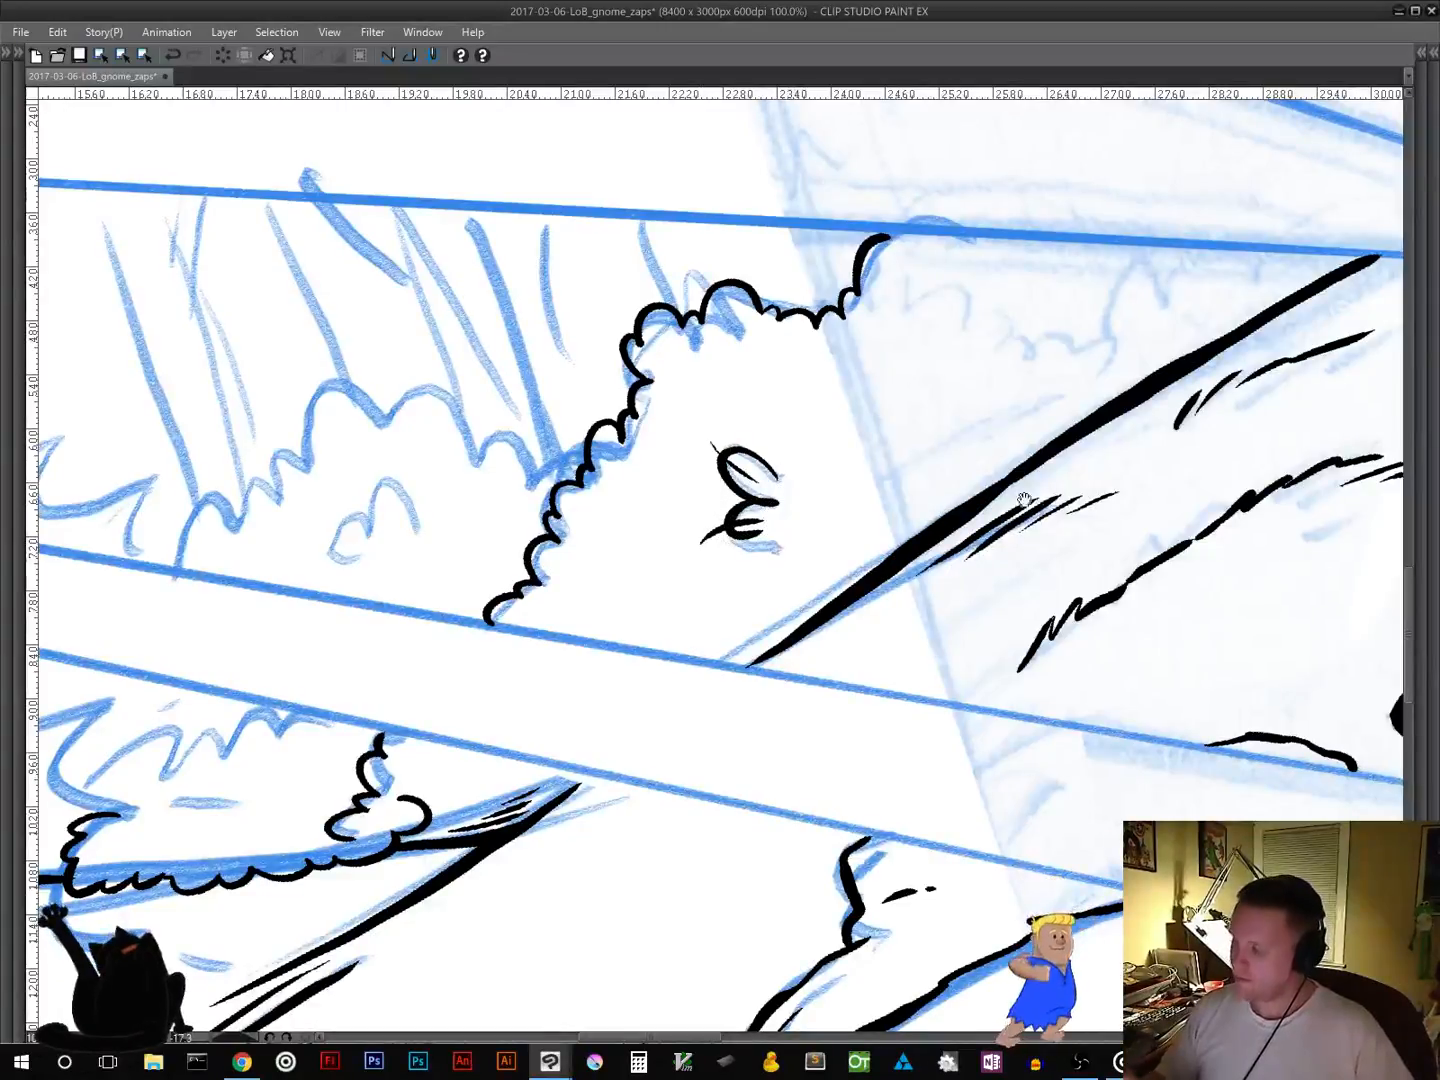
Step: Add two small leaf clusters inside the large bush, above the thick hillside line
{"action": "mouse_move", "coordinate": [918, 653]}
{"action": "left_mouse_down"}
{"action": "mouse_move", "coordinate": [773, 743]}
{"action": "mouse_move", "coordinate": [712, 803]}
{"action": "left_mouse_up"}
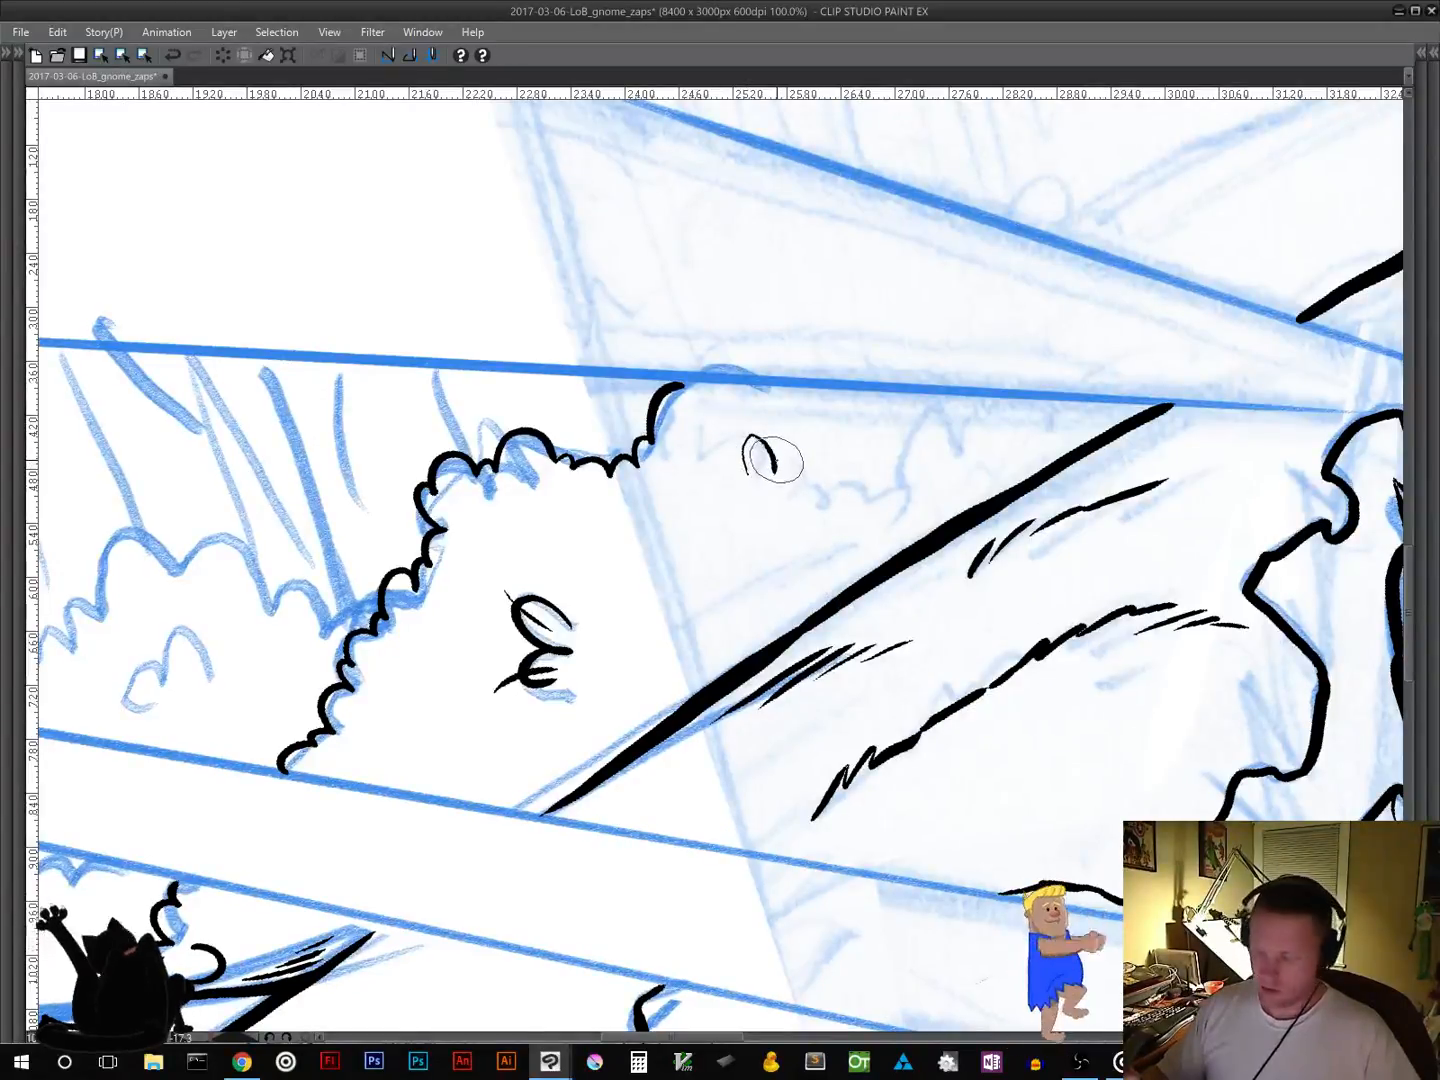
{"action": "key", "text": "ctrl+z"}
{"action": "mouse_move", "coordinate": [738, 472]}
{"action": "left_mouse_down"}
{"action": "mouse_move", "coordinate": [752, 431]}
{"action": "mouse_move", "coordinate": [783, 471]}
{"action": "left_mouse_up"}
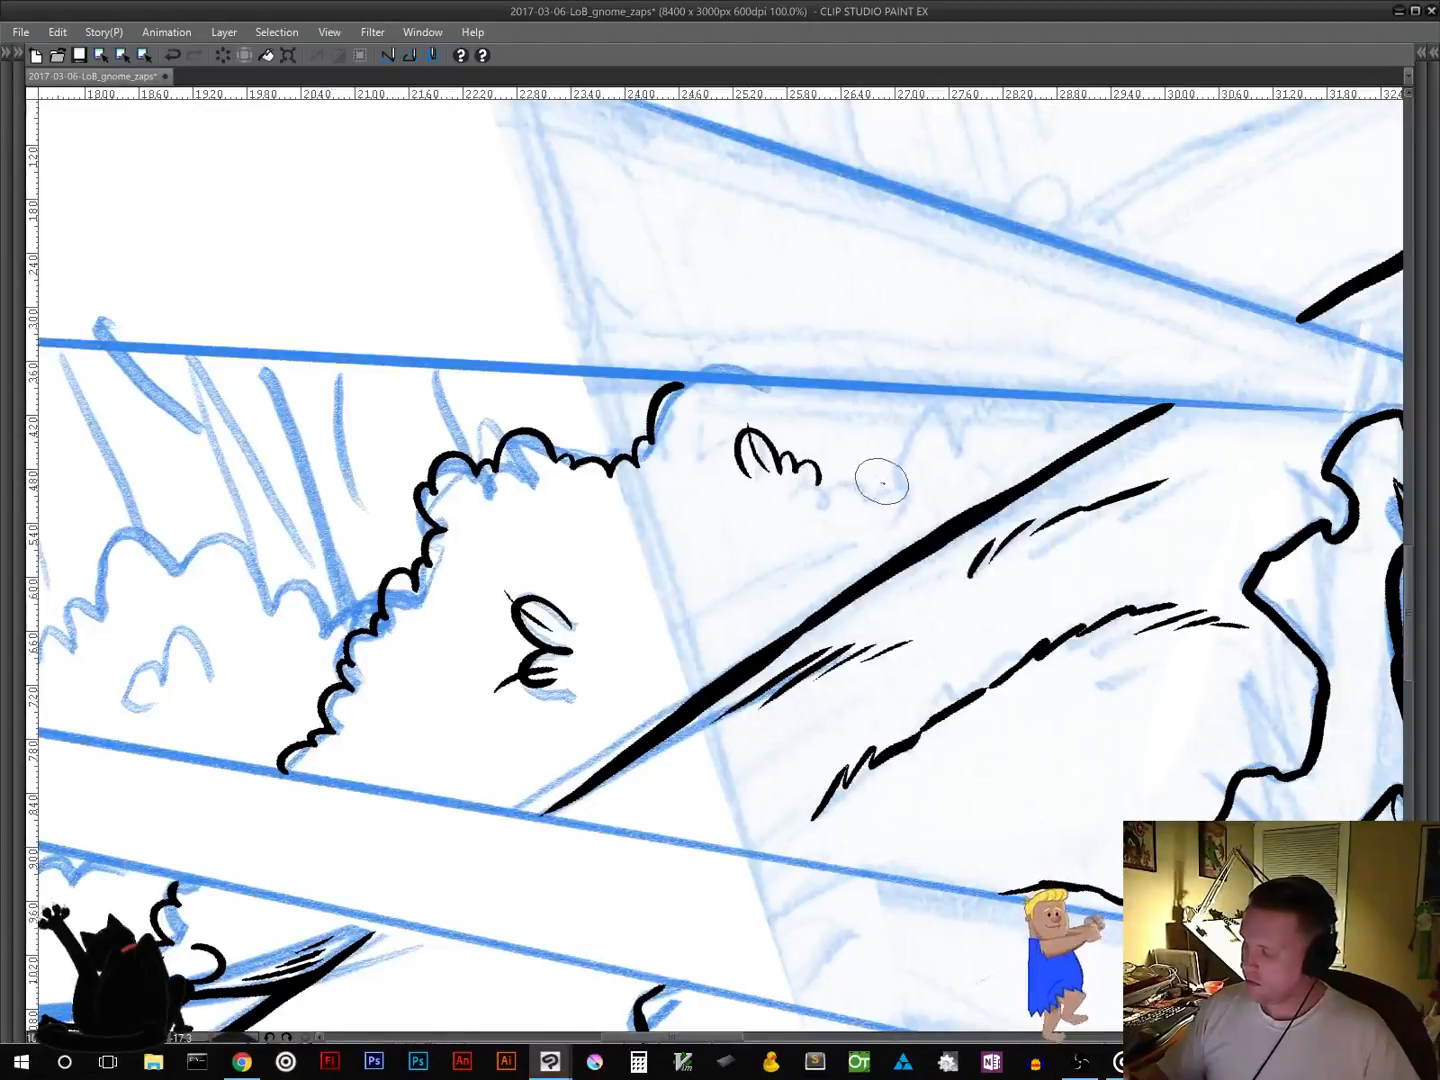
{"action": "left_click_drag", "start_coordinate": [870, 482], "coordinate": [915, 458]}
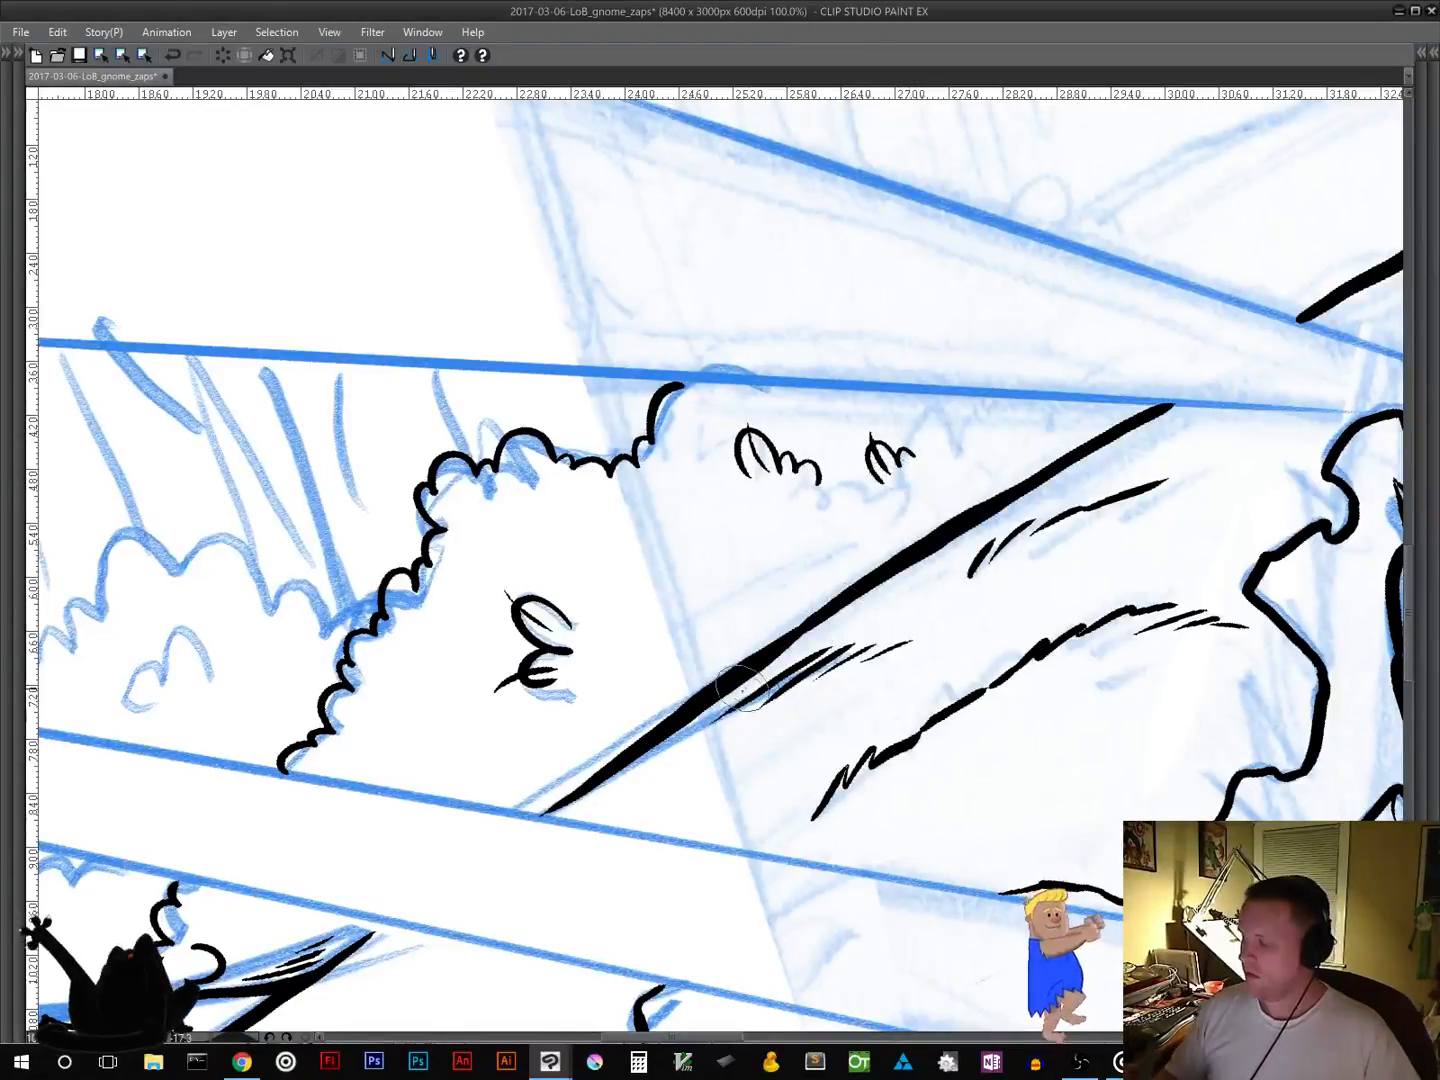
Step: Ink the smaller scalloped bush from the panel border to the large bush, and add a leaf mark inside it
{"action": "left_click_drag", "start_coordinate": [846, 685], "coordinate": [709, 817]}
{"action": "left_click_drag", "start_coordinate": [920, 692], "coordinate": [515, 890]}
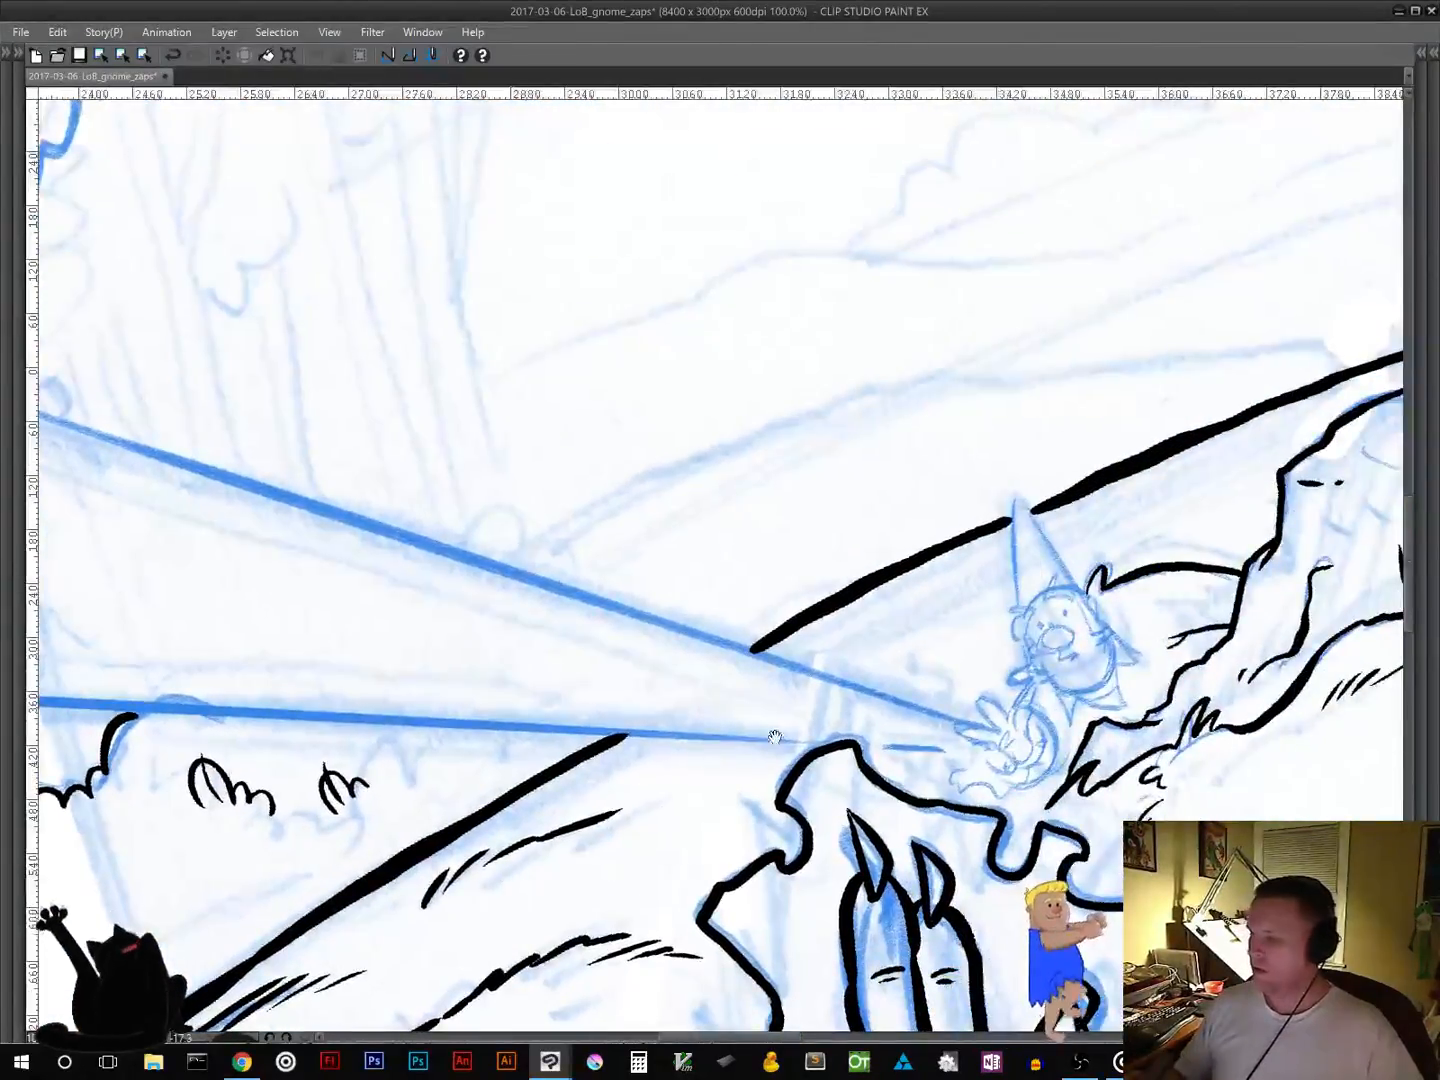
{"action": "left_click_drag", "start_coordinate": [783, 738], "coordinate": [606, 831]}
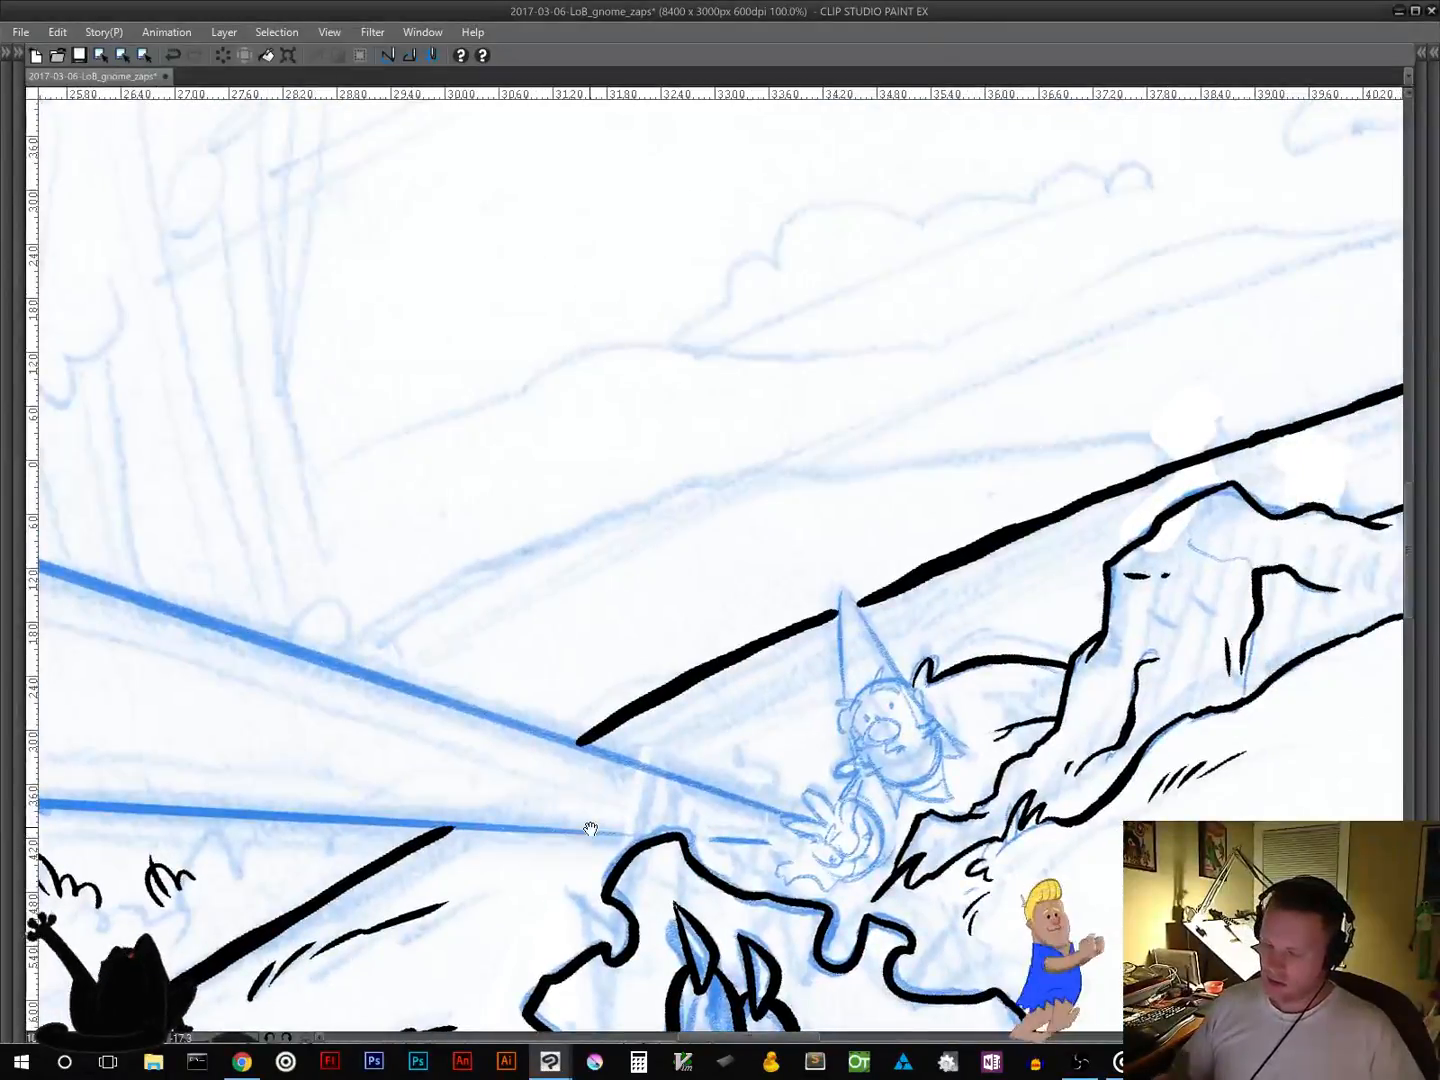
{"action": "left_click_drag", "start_coordinate": [528, 656], "coordinate": [1034, 494]}
{"action": "left_click_drag", "start_coordinate": [511, 866], "coordinate": [878, 499]}
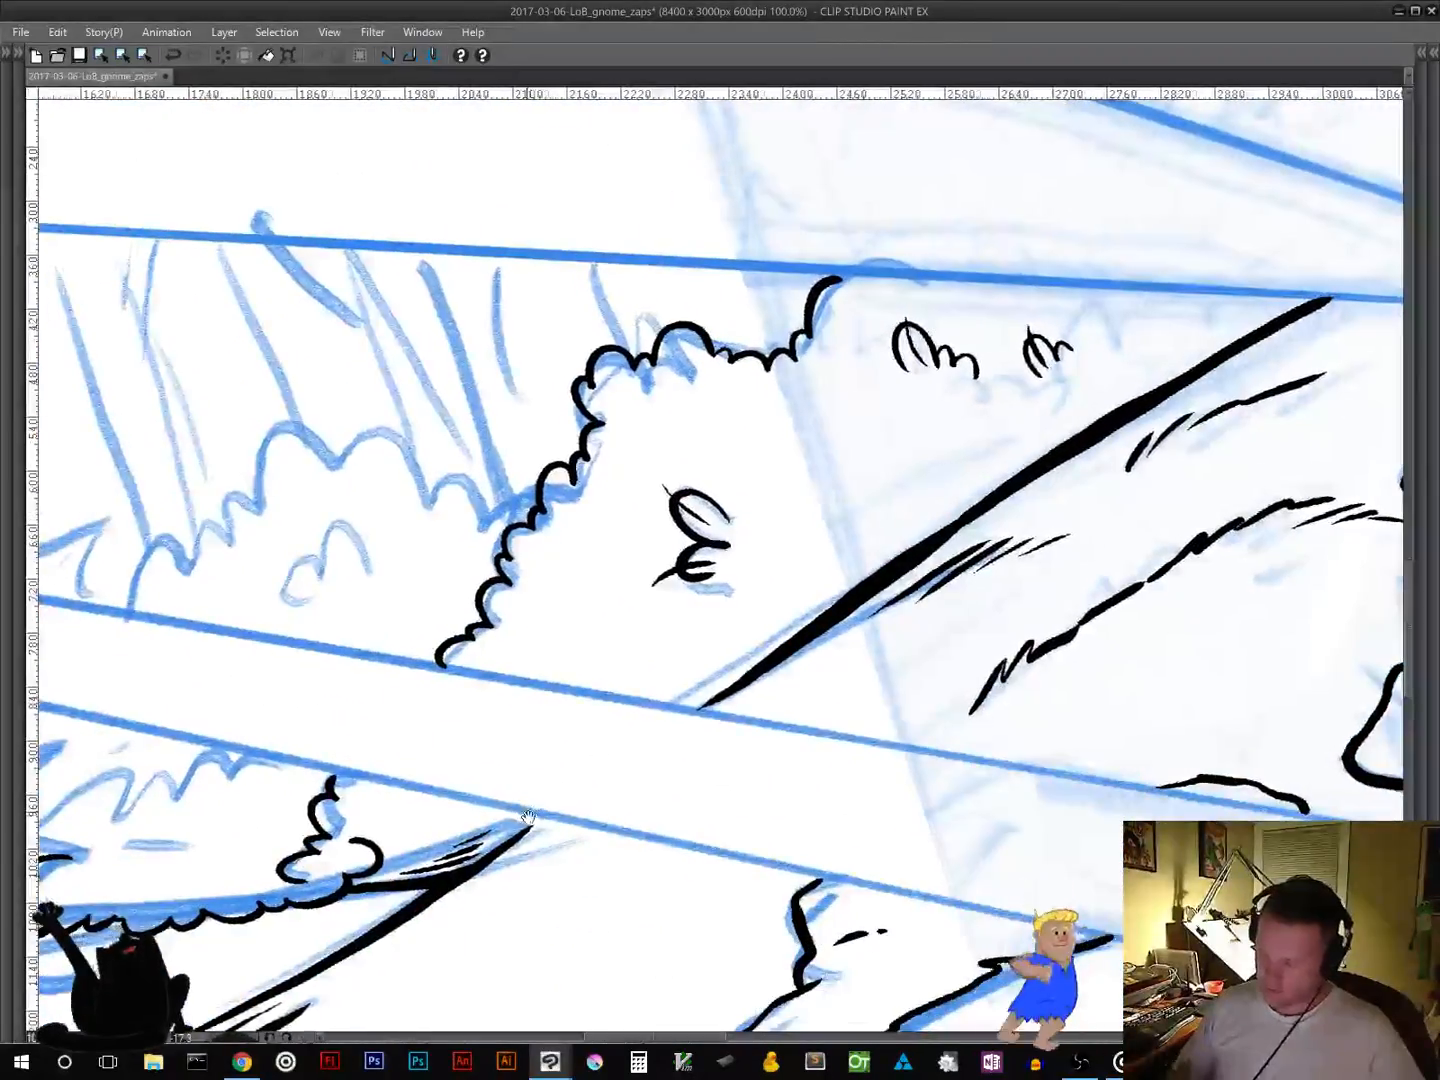
{"action": "left_click_drag", "start_coordinate": [527, 816], "coordinate": [923, 745]}
{"action": "mouse_move", "coordinate": [928, 421]}
{"action": "left_mouse_down"}
{"action": "mouse_move", "coordinate": [868, 521]}
{"action": "mouse_move", "coordinate": [812, 565]}
{"action": "mouse_move", "coordinate": [800, 525]}
{"action": "mouse_move", "coordinate": [770, 537]}
{"action": "mouse_move", "coordinate": [688, 482]}
{"action": "mouse_move", "coordinate": [532, 580]}
{"action": "mouse_move", "coordinate": [496, 643]}
{"action": "left_mouse_up"}
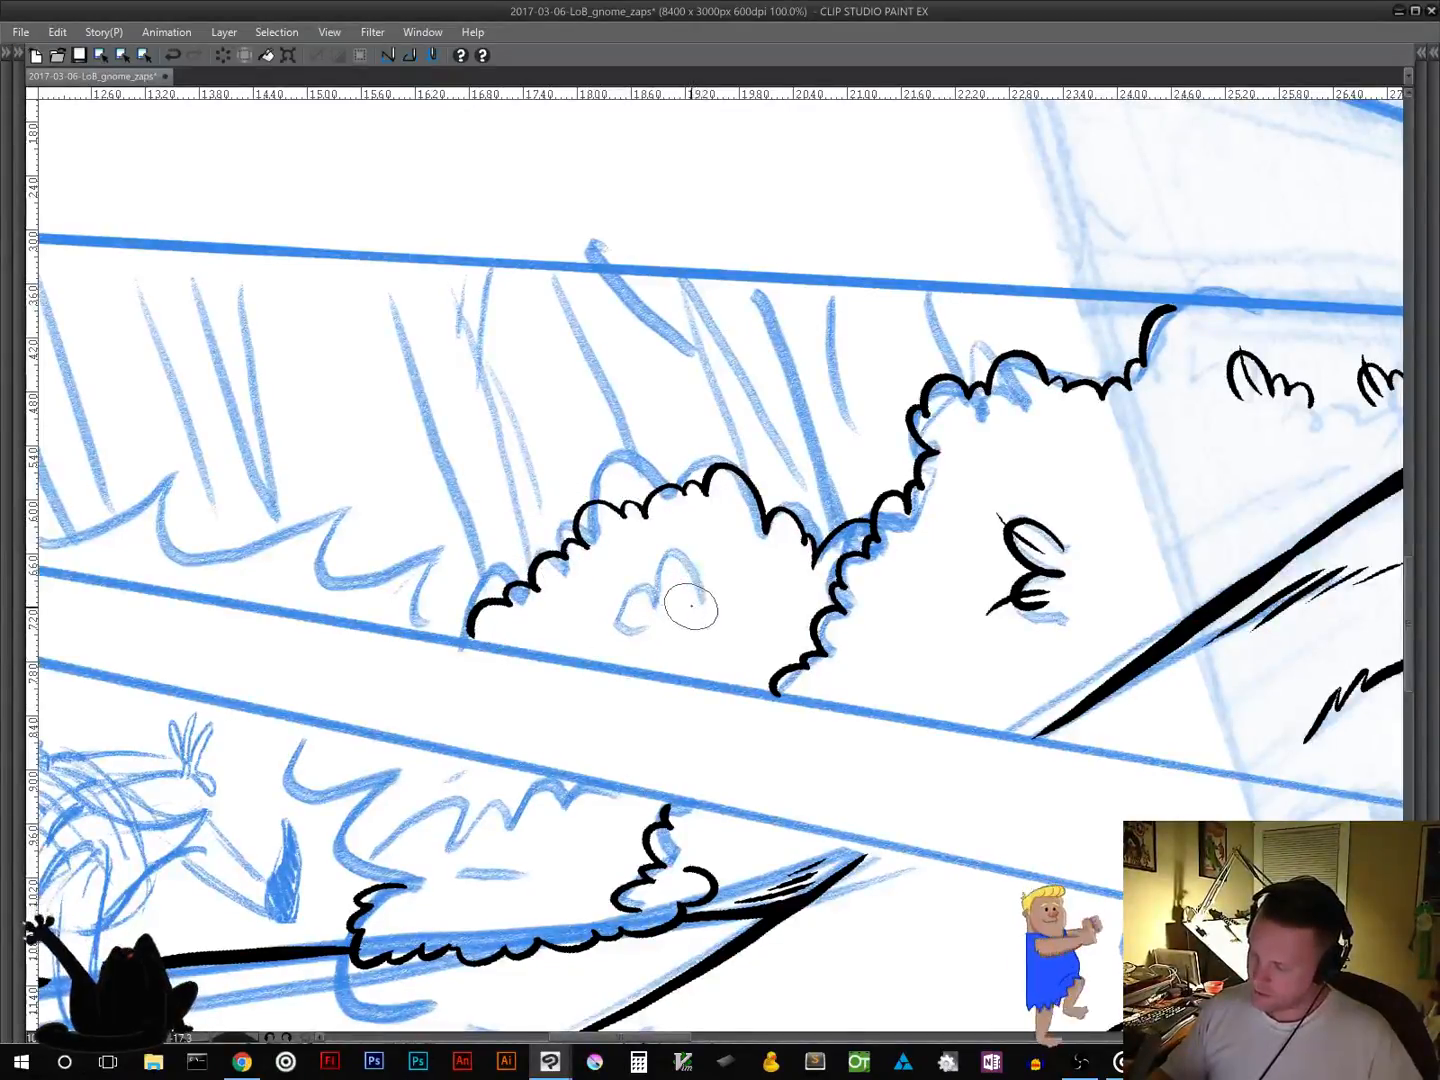
{"action": "mouse_move", "coordinate": [658, 600]}
{"action": "left_mouse_down"}
{"action": "mouse_move", "coordinate": [672, 605]}
{"action": "mouse_move", "coordinate": [626, 605]}
{"action": "left_mouse_up"}
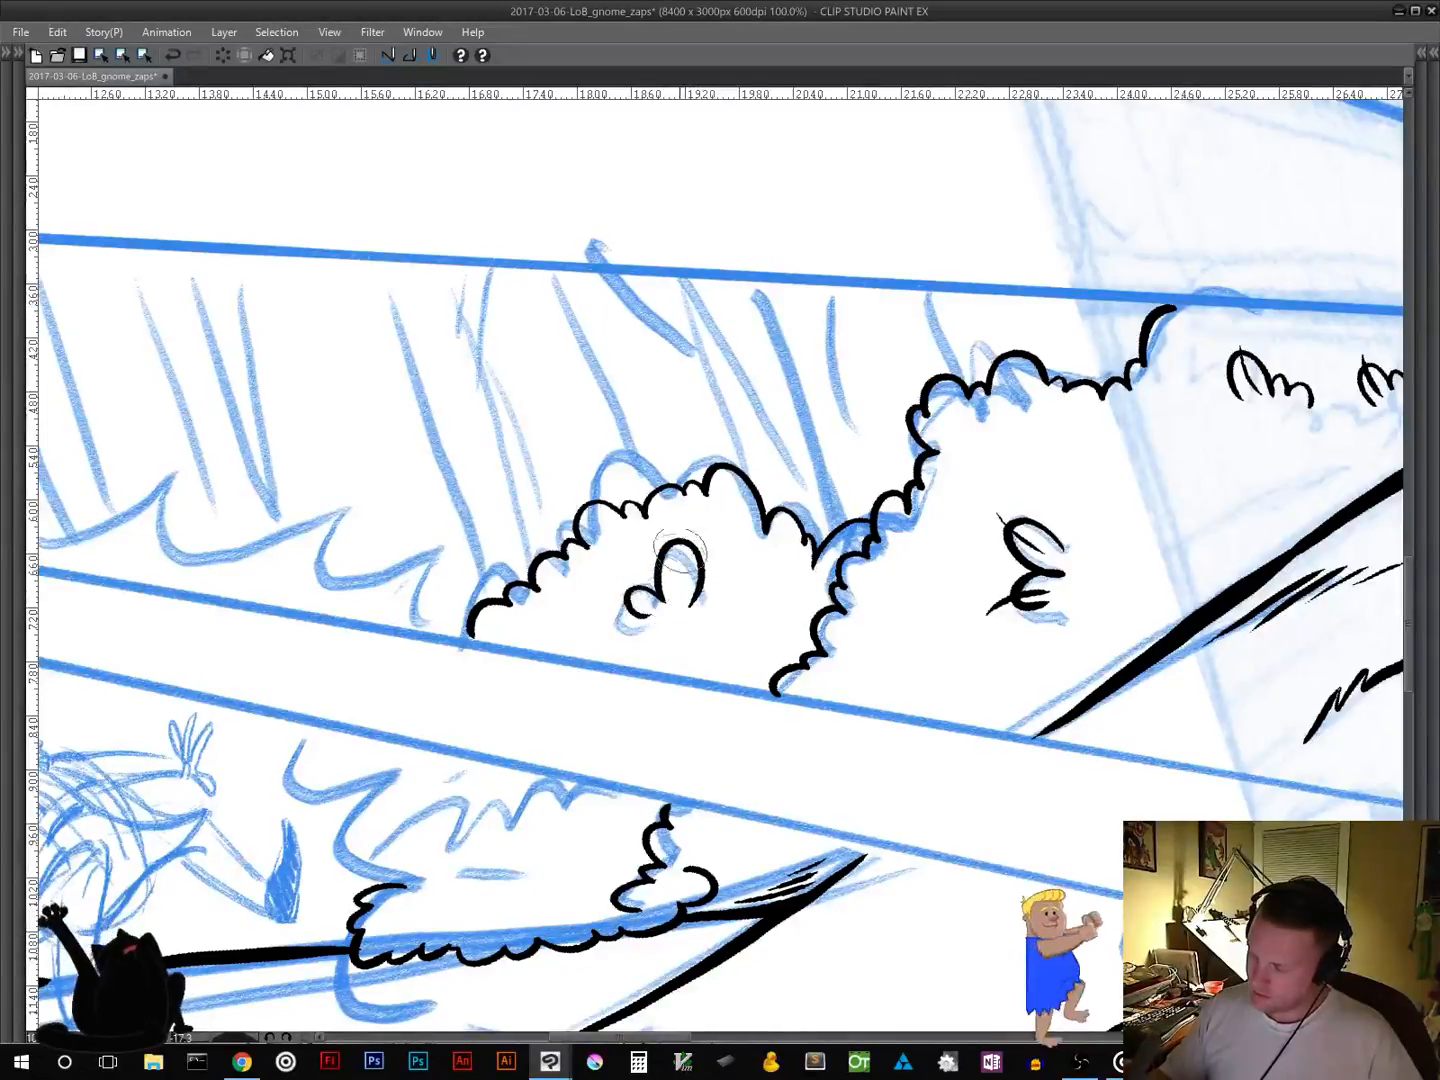
Step: Finish the smaller bush's leaf mark, and ink the scalloped bush with its leaf cluster between the lower panel's left border and the ground line
{"action": "left_click_drag", "start_coordinate": [680, 540], "coordinate": [698, 625]}
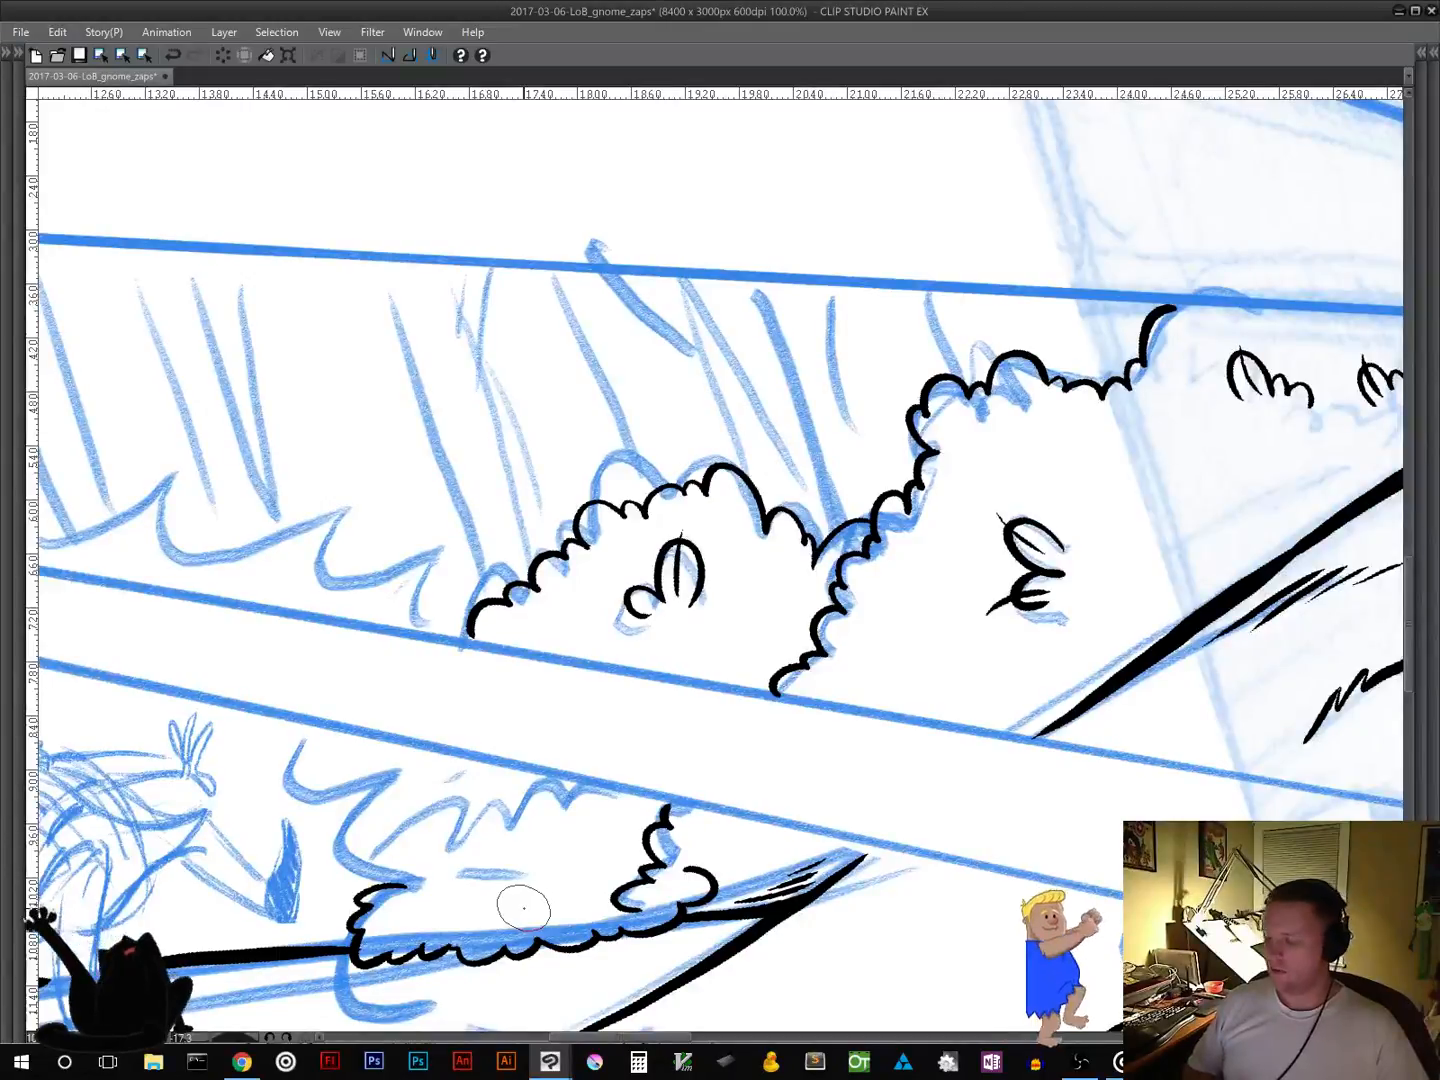
{"action": "left_click_drag", "start_coordinate": [547, 881], "coordinate": [736, 736]}
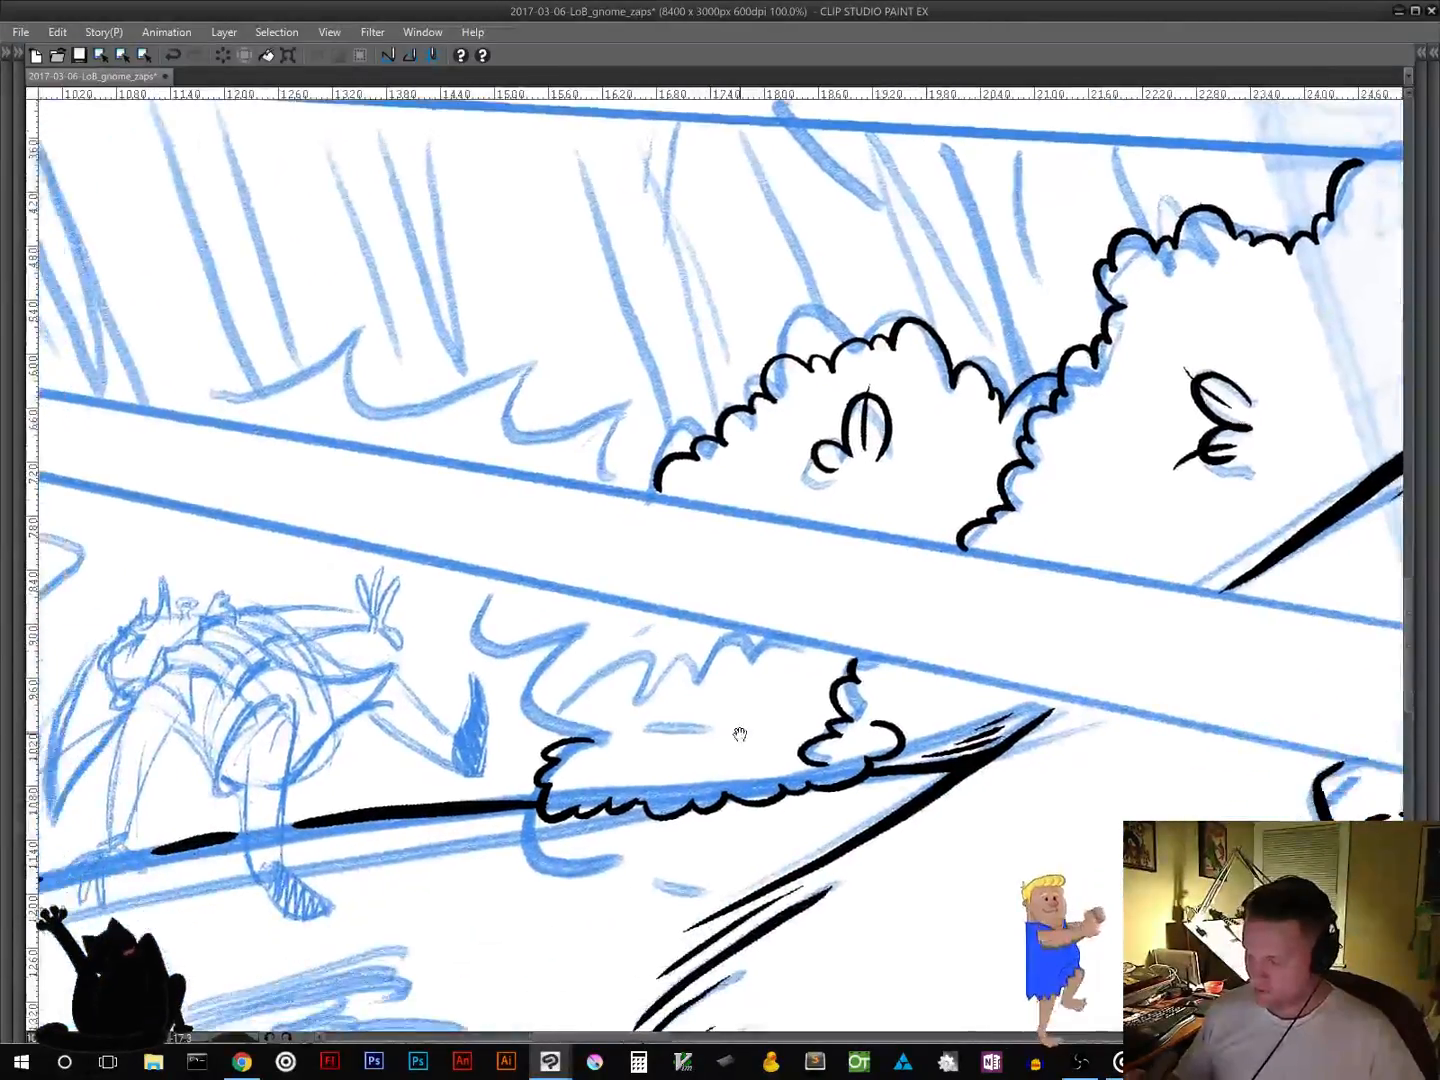
{"action": "mouse_move", "coordinate": [581, 896]}
{"action": "left_mouse_down"}
{"action": "mouse_move", "coordinate": [672, 802]}
{"action": "mouse_move", "coordinate": [884, 765]}
{"action": "left_mouse_up"}
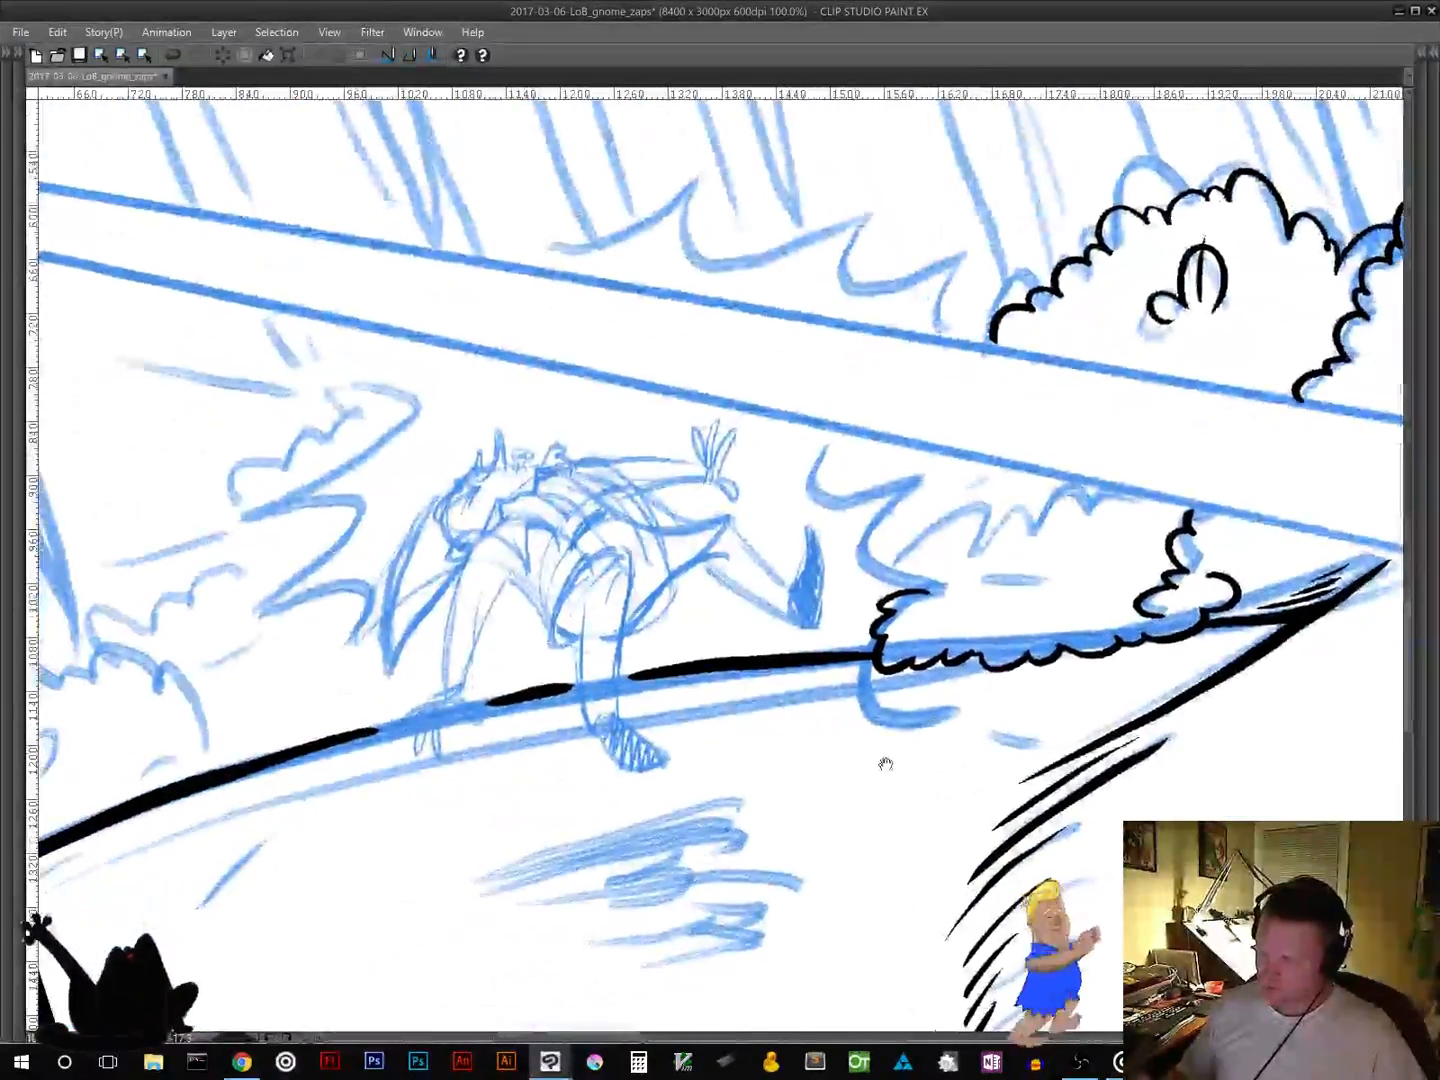
{"action": "left_click_drag", "start_coordinate": [676, 820], "coordinate": [692, 813]}
{"action": "left_click_drag", "start_coordinate": [565, 845], "coordinate": [961, 744]}
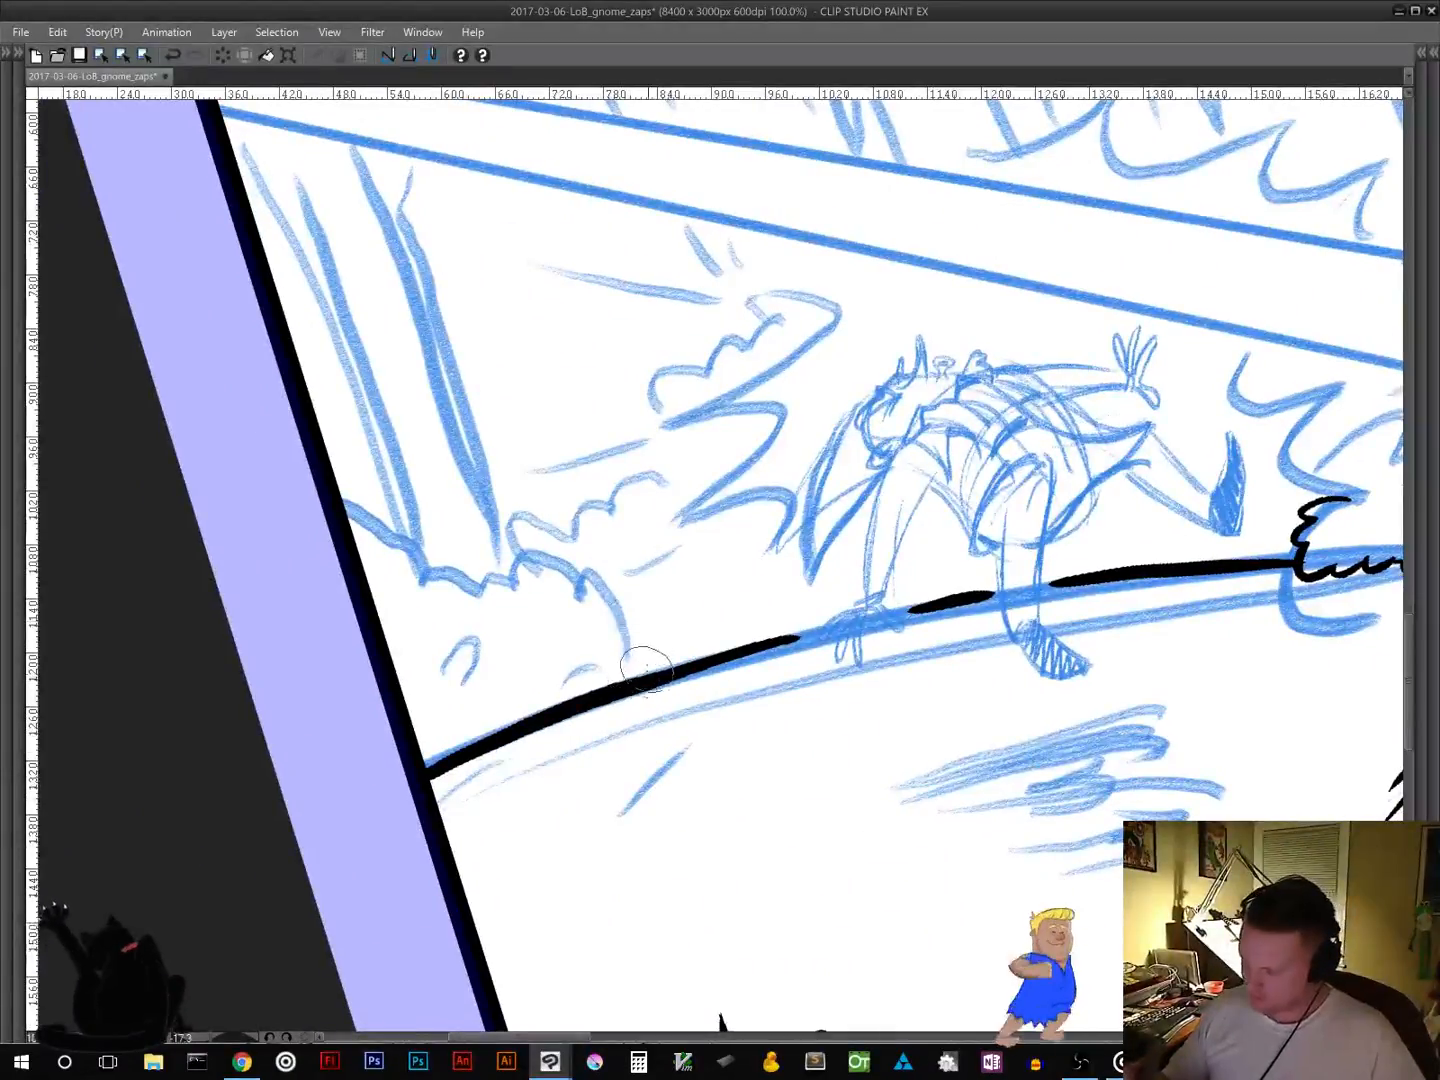
{"action": "mouse_move", "coordinate": [623, 662]}
{"action": "left_mouse_down"}
{"action": "mouse_move", "coordinate": [603, 567]}
{"action": "mouse_move", "coordinate": [588, 597]}
{"action": "mouse_move", "coordinate": [553, 557]}
{"action": "mouse_move", "coordinate": [514, 600]}
{"action": "mouse_move", "coordinate": [435, 567]}
{"action": "mouse_move", "coordinate": [417, 579]}
{"action": "mouse_move", "coordinate": [405, 529]}
{"action": "mouse_move", "coordinate": [395, 545]}
{"action": "mouse_move", "coordinate": [345, 507]}
{"action": "left_mouse_up"}
{"action": "mouse_move", "coordinate": [470, 664]}
{"action": "left_mouse_down"}
{"action": "mouse_move", "coordinate": [408, 662]}
{"action": "mouse_move", "coordinate": [466, 653]}
{"action": "mouse_move", "coordinate": [447, 680]}
{"action": "left_mouse_up"}
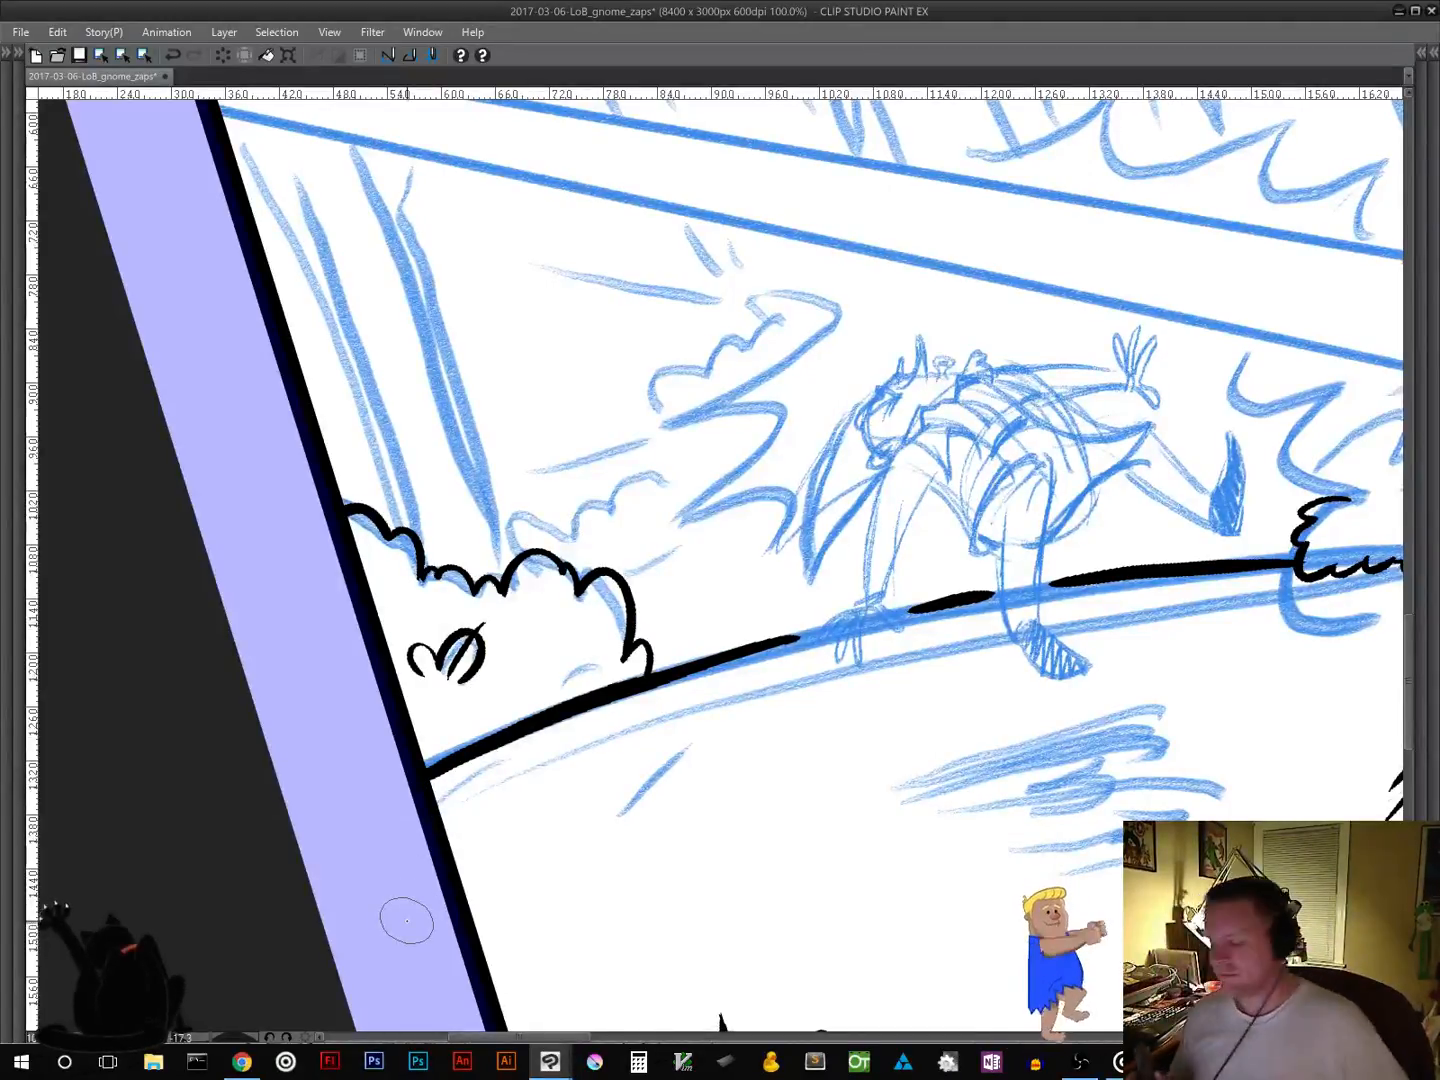
Step: Ink the upper panel's overhanging foliage with a scalloped edge from the blue panel line to the outer border, and add a leaf cluster inside it
{"action": "mouse_move", "coordinate": [755, 729]}
{"action": "left_mouse_down"}
{"action": "mouse_move", "coordinate": [733, 765]}
{"action": "mouse_move", "coordinate": [496, 948]}
{"action": "left_mouse_up"}
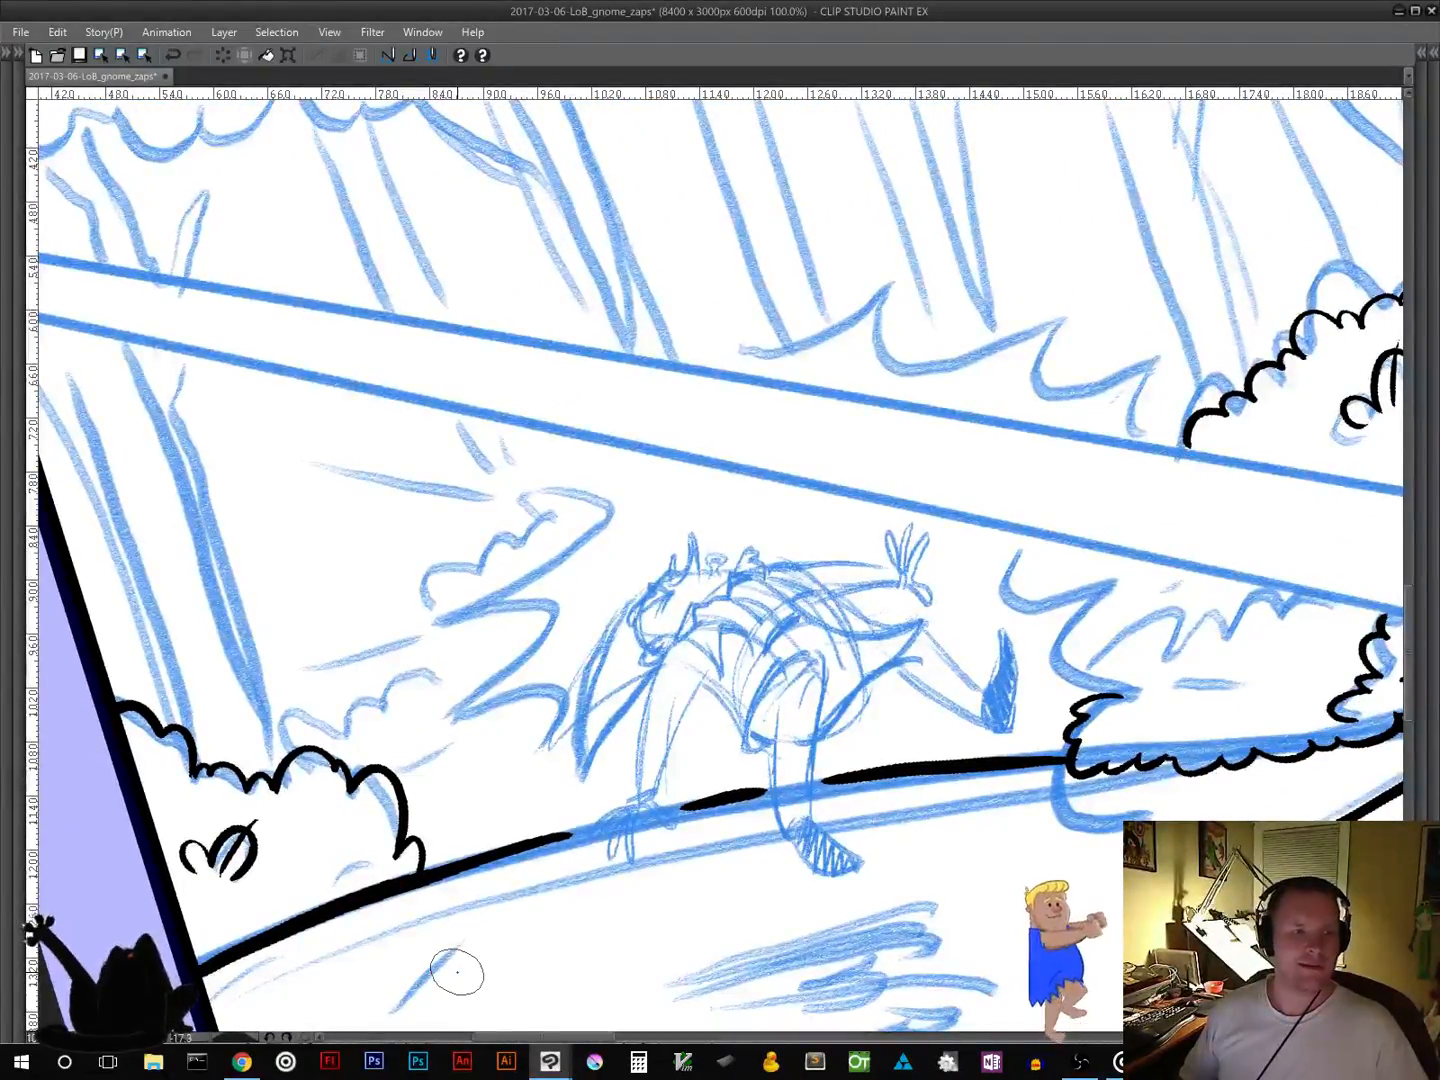
{"action": "mouse_move", "coordinate": [635, 702]}
{"action": "left_mouse_down"}
{"action": "mouse_move", "coordinate": [755, 727]}
{"action": "mouse_move", "coordinate": [765, 752]}
{"action": "mouse_move", "coordinate": [1073, 759]}
{"action": "mouse_move", "coordinate": [1013, 913]}
{"action": "left_mouse_up"}
{"action": "left_click_drag", "start_coordinate": [985, 832], "coordinate": [408, 882]}
{"action": "left_click_drag", "start_coordinate": [908, 584], "coordinate": [451, 941]}
{"action": "left_click_drag", "start_coordinate": [729, 711], "coordinate": [704, 801]}
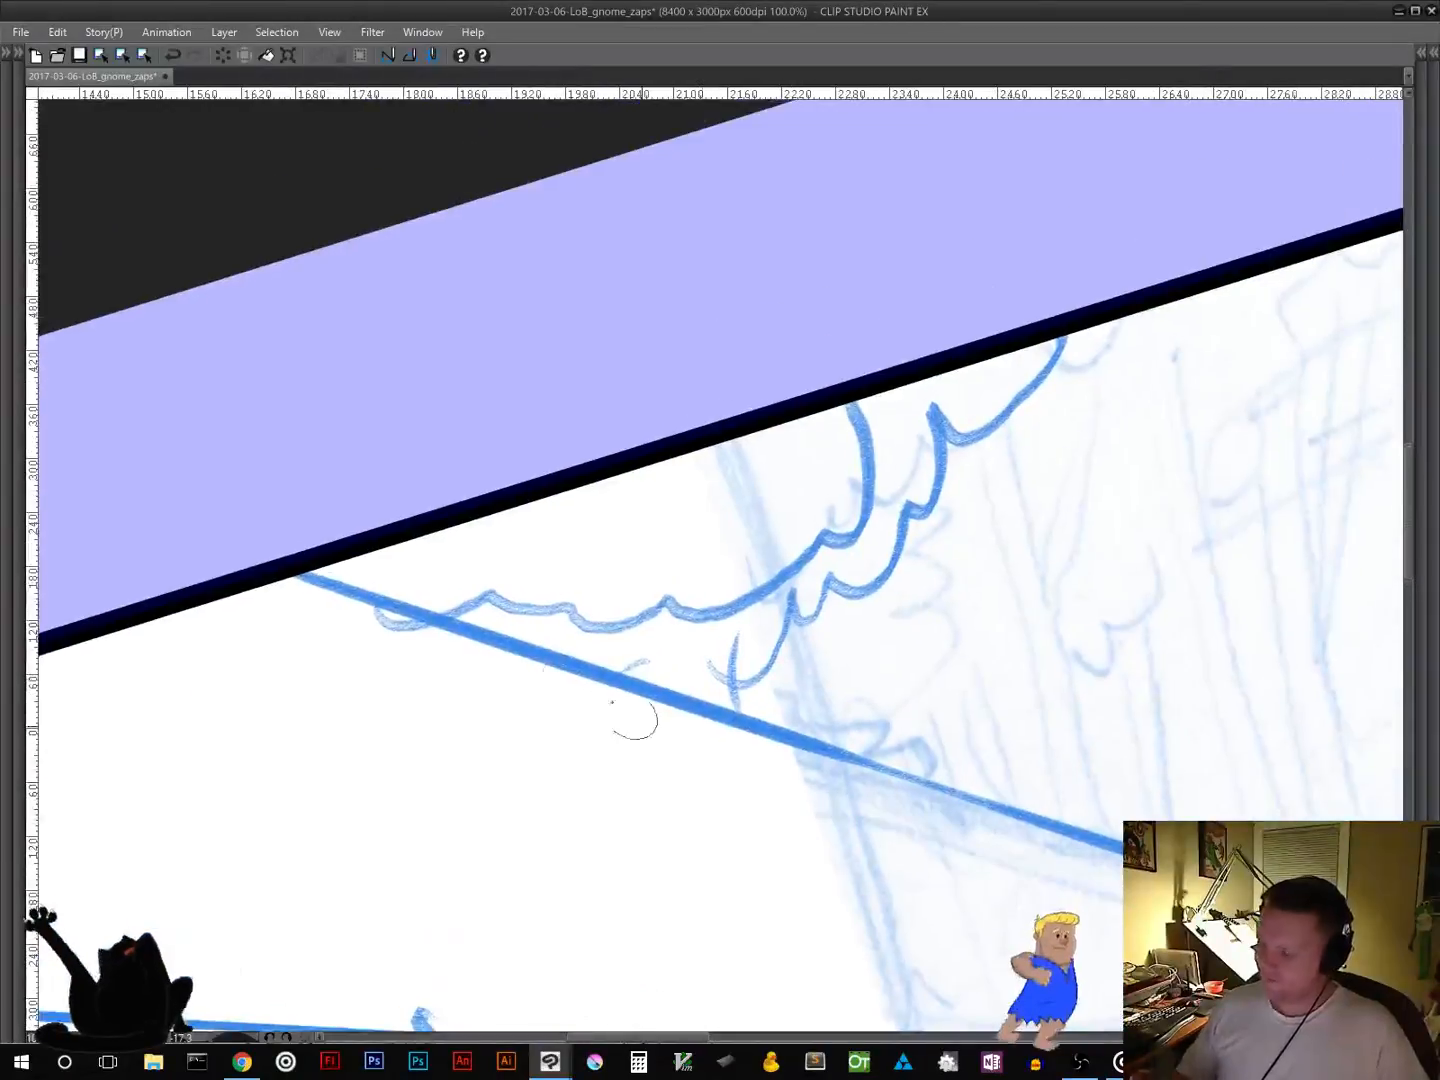
{"action": "mouse_move", "coordinate": [462, 607]}
{"action": "left_mouse_down"}
{"action": "mouse_move", "coordinate": [492, 594]}
{"action": "mouse_move", "coordinate": [542, 612]}
{"action": "mouse_move", "coordinate": [592, 599]}
{"action": "mouse_move", "coordinate": [600, 626]}
{"action": "mouse_move", "coordinate": [754, 597]}
{"action": "mouse_move", "coordinate": [743, 588]}
{"action": "mouse_move", "coordinate": [820, 566]}
{"action": "mouse_move", "coordinate": [834, 545]}
{"action": "mouse_move", "coordinate": [820, 538]}
{"action": "mouse_move", "coordinate": [868, 518]}
{"action": "mouse_move", "coordinate": [880, 462]}
{"action": "mouse_move", "coordinate": [866, 386]}
{"action": "left_mouse_up"}
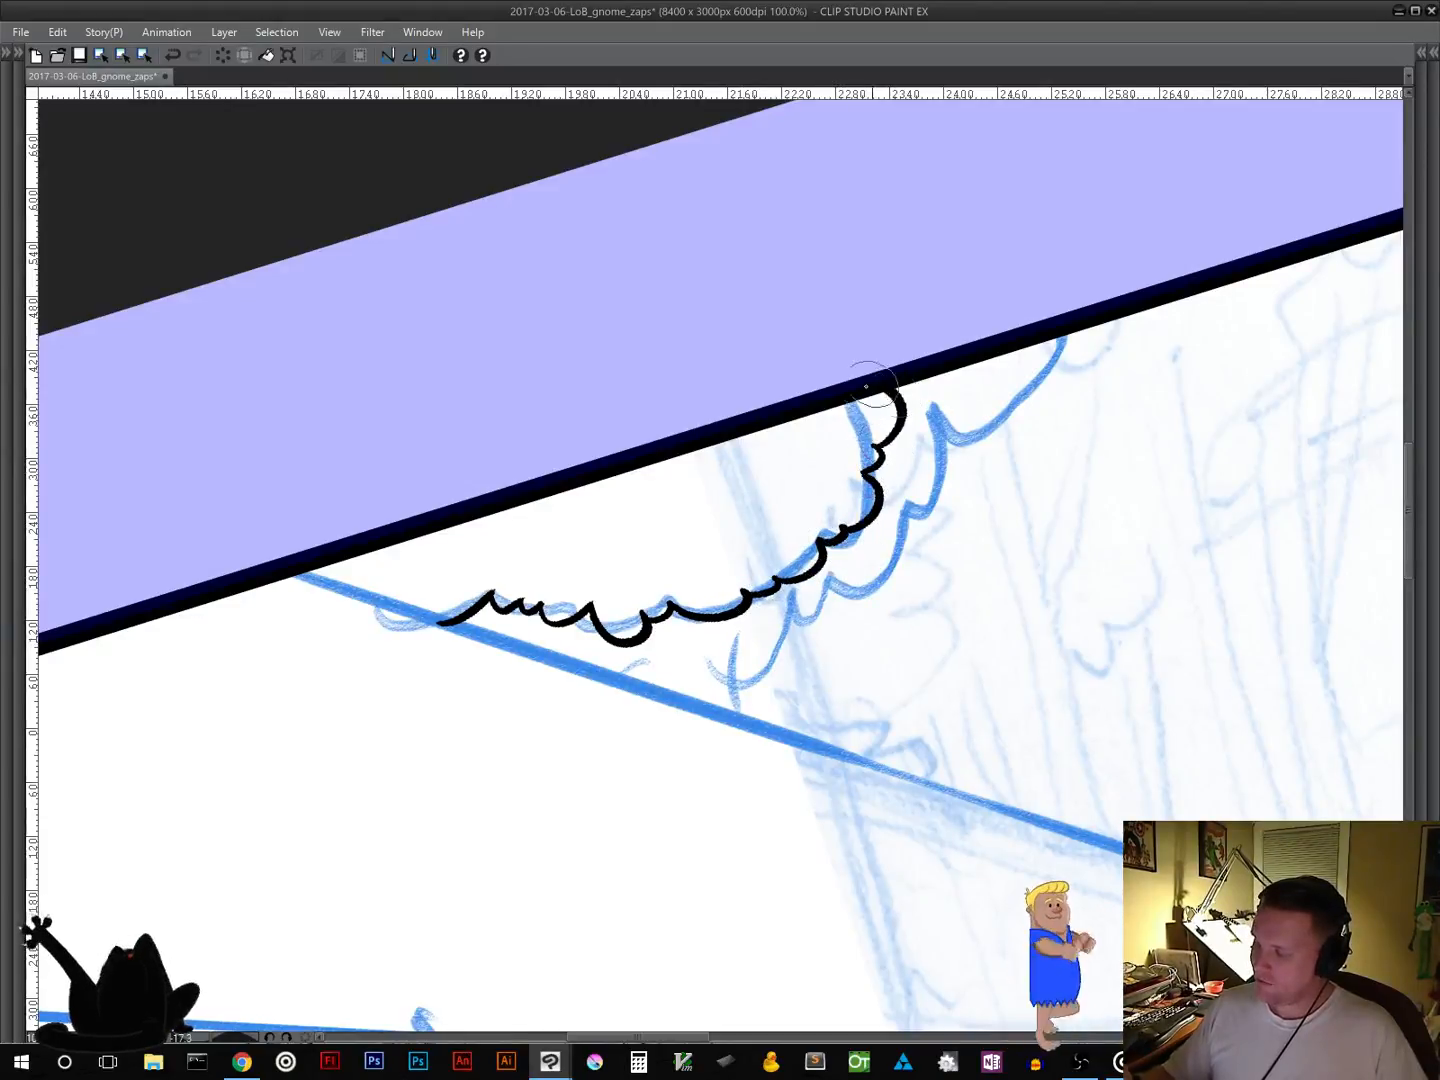
{"action": "mouse_move", "coordinate": [680, 492]}
{"action": "left_mouse_down"}
{"action": "mouse_move", "coordinate": [725, 493]}
{"action": "mouse_move", "coordinate": [712, 489]}
{"action": "mouse_move", "coordinate": [727, 476]}
{"action": "mouse_move", "coordinate": [722, 530]}
{"action": "left_mouse_up"}
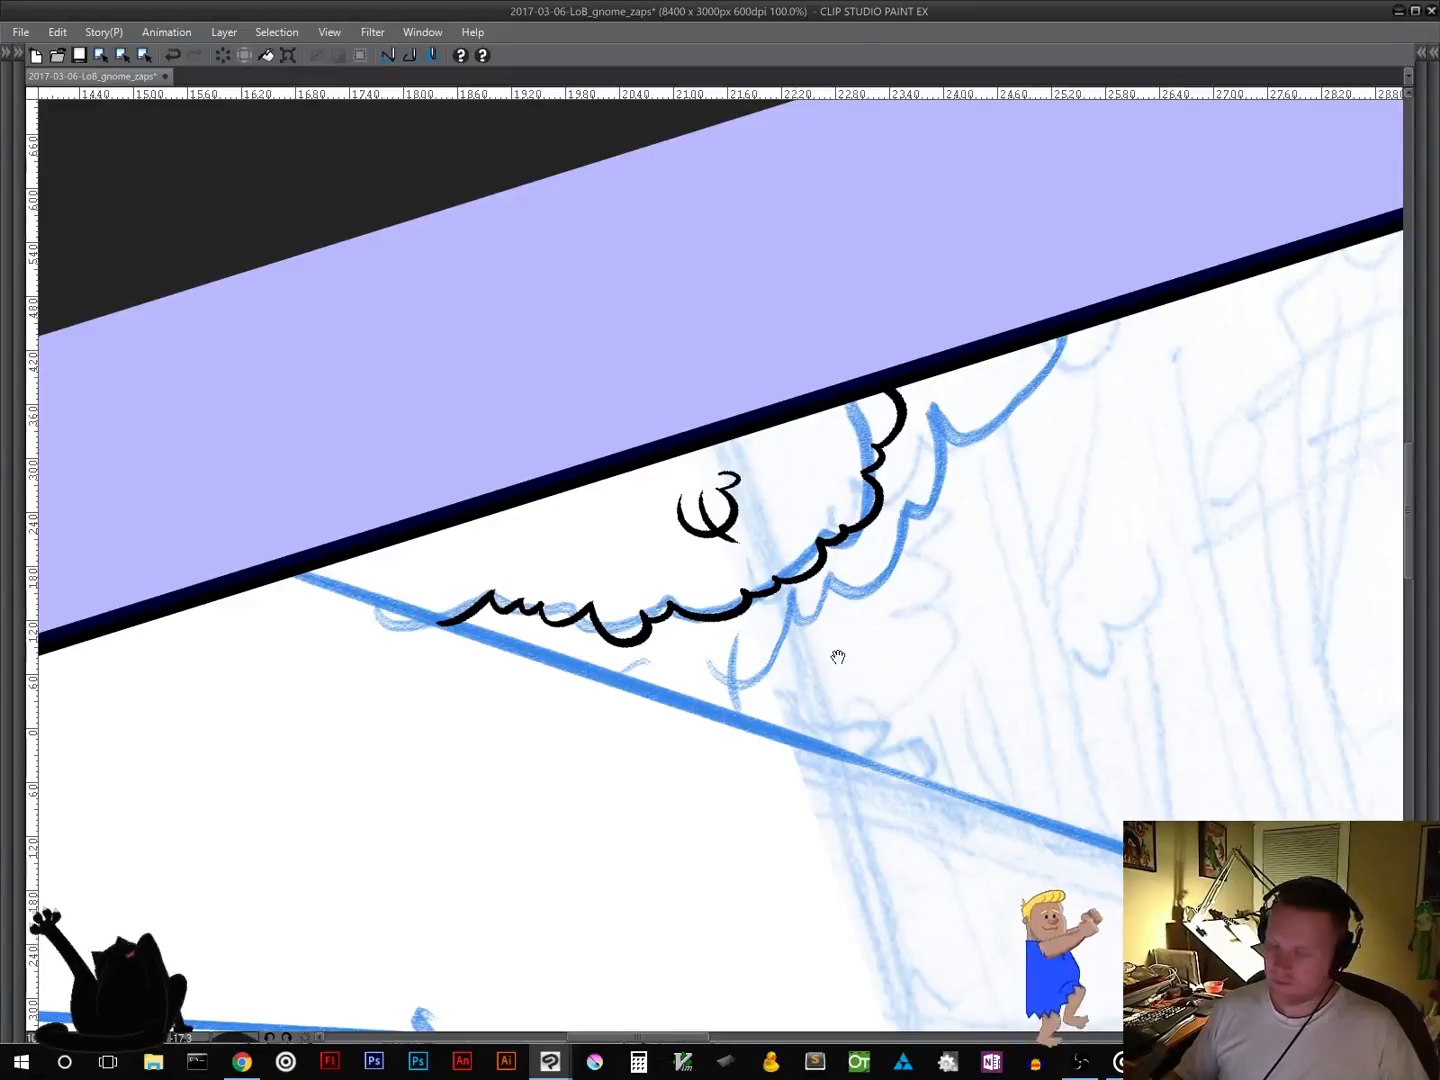
Step: Ink the second scalloped foliage edge below the first, from the blue panel line to the outer border, and add a small leaf mark
{"action": "mouse_move", "coordinate": [838, 657]}
{"action": "left_mouse_down"}
{"action": "mouse_move", "coordinate": [861, 691]}
{"action": "mouse_move", "coordinate": [726, 740]}
{"action": "left_mouse_up"}
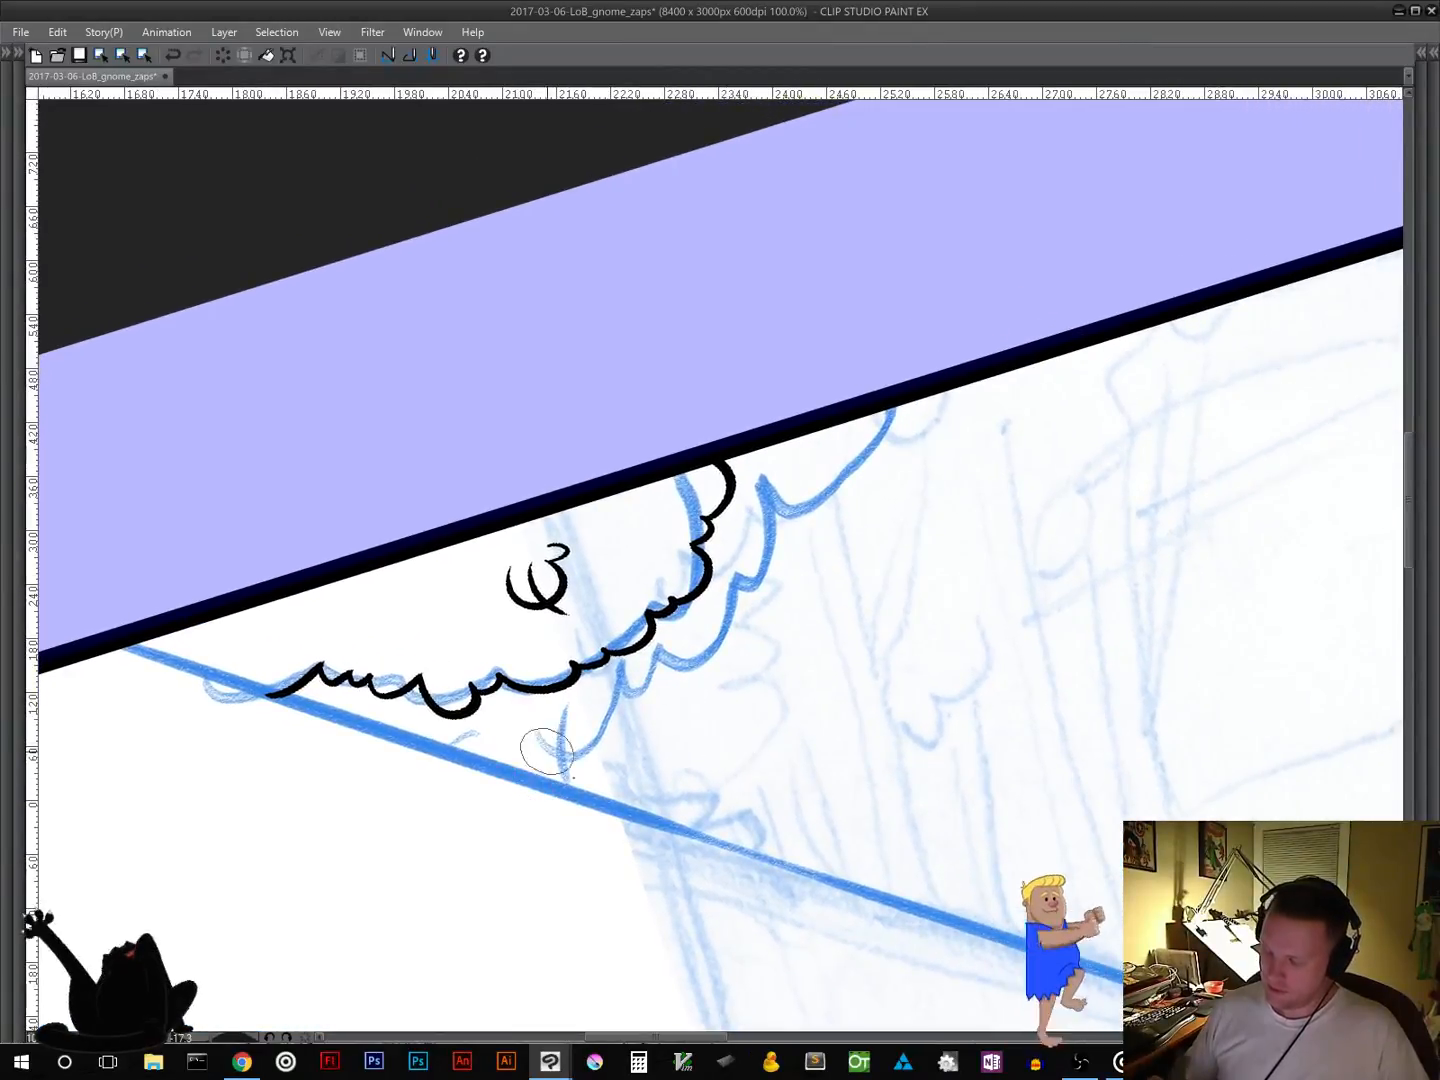
{"action": "mouse_move", "coordinate": [523, 776]}
{"action": "left_mouse_down"}
{"action": "mouse_move", "coordinate": [628, 724]}
{"action": "mouse_move", "coordinate": [614, 700]}
{"action": "mouse_move", "coordinate": [694, 640]}
{"action": "mouse_move", "coordinate": [745, 625]}
{"action": "mouse_move", "coordinate": [818, 547]}
{"action": "mouse_move", "coordinate": [778, 575]}
{"action": "mouse_move", "coordinate": [770, 557]}
{"action": "mouse_move", "coordinate": [830, 490]}
{"action": "mouse_move", "coordinate": [898, 460]}
{"action": "mouse_move", "coordinate": [880, 456]}
{"action": "left_mouse_up"}
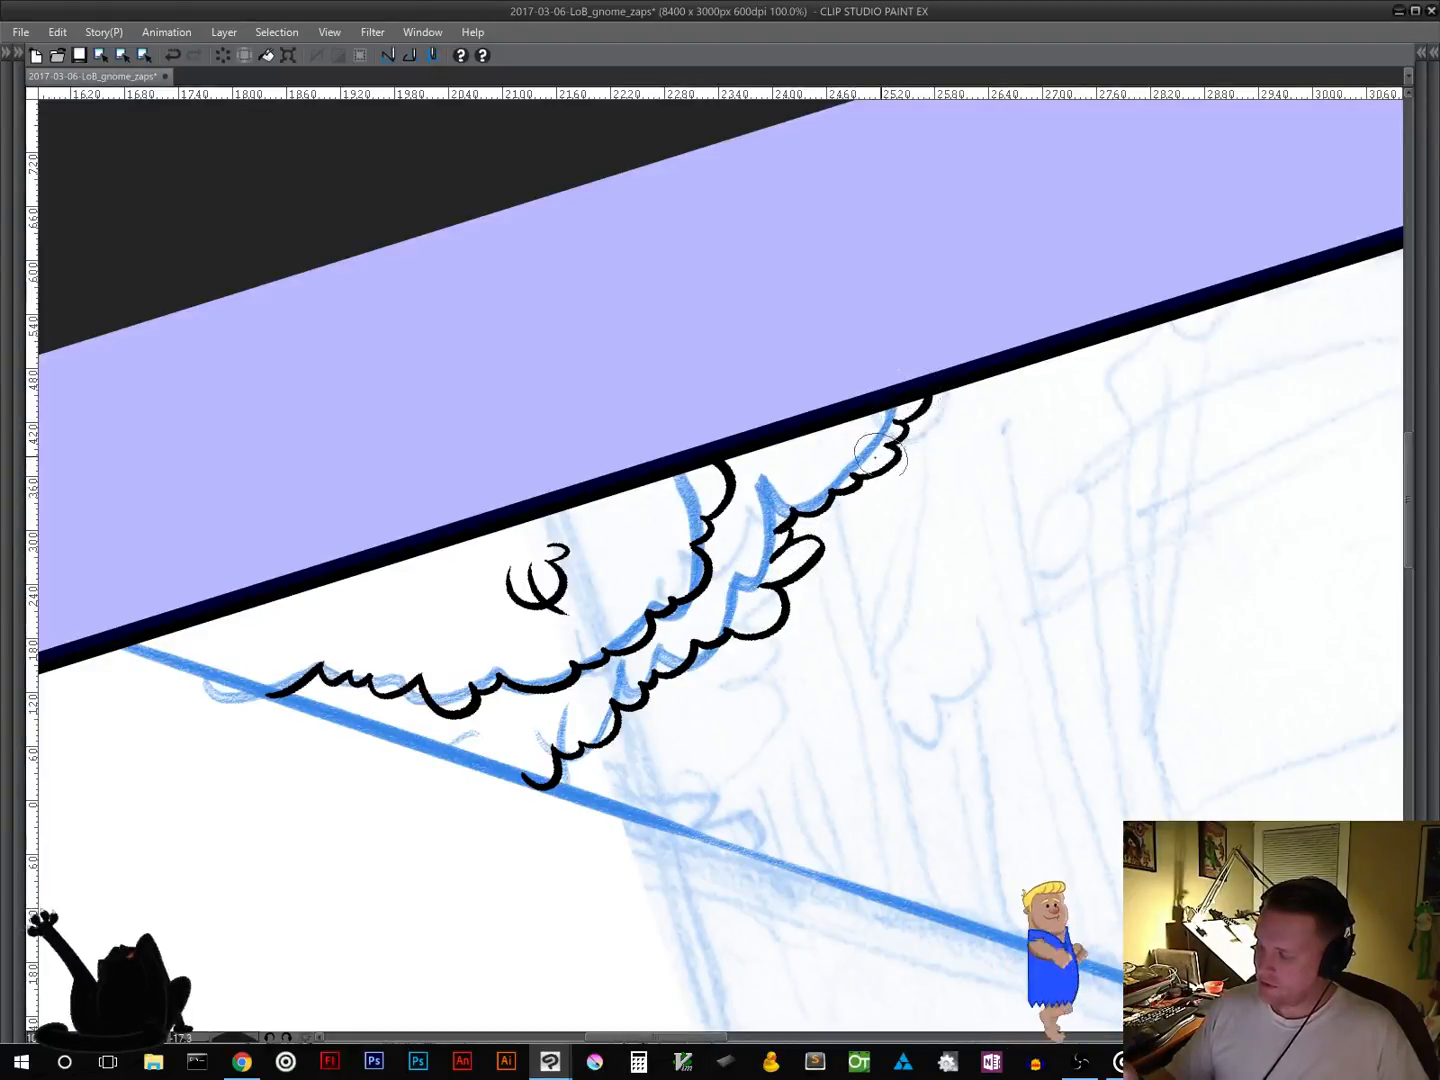
{"action": "left_click_drag", "start_coordinate": [790, 478], "coordinate": [804, 473]}
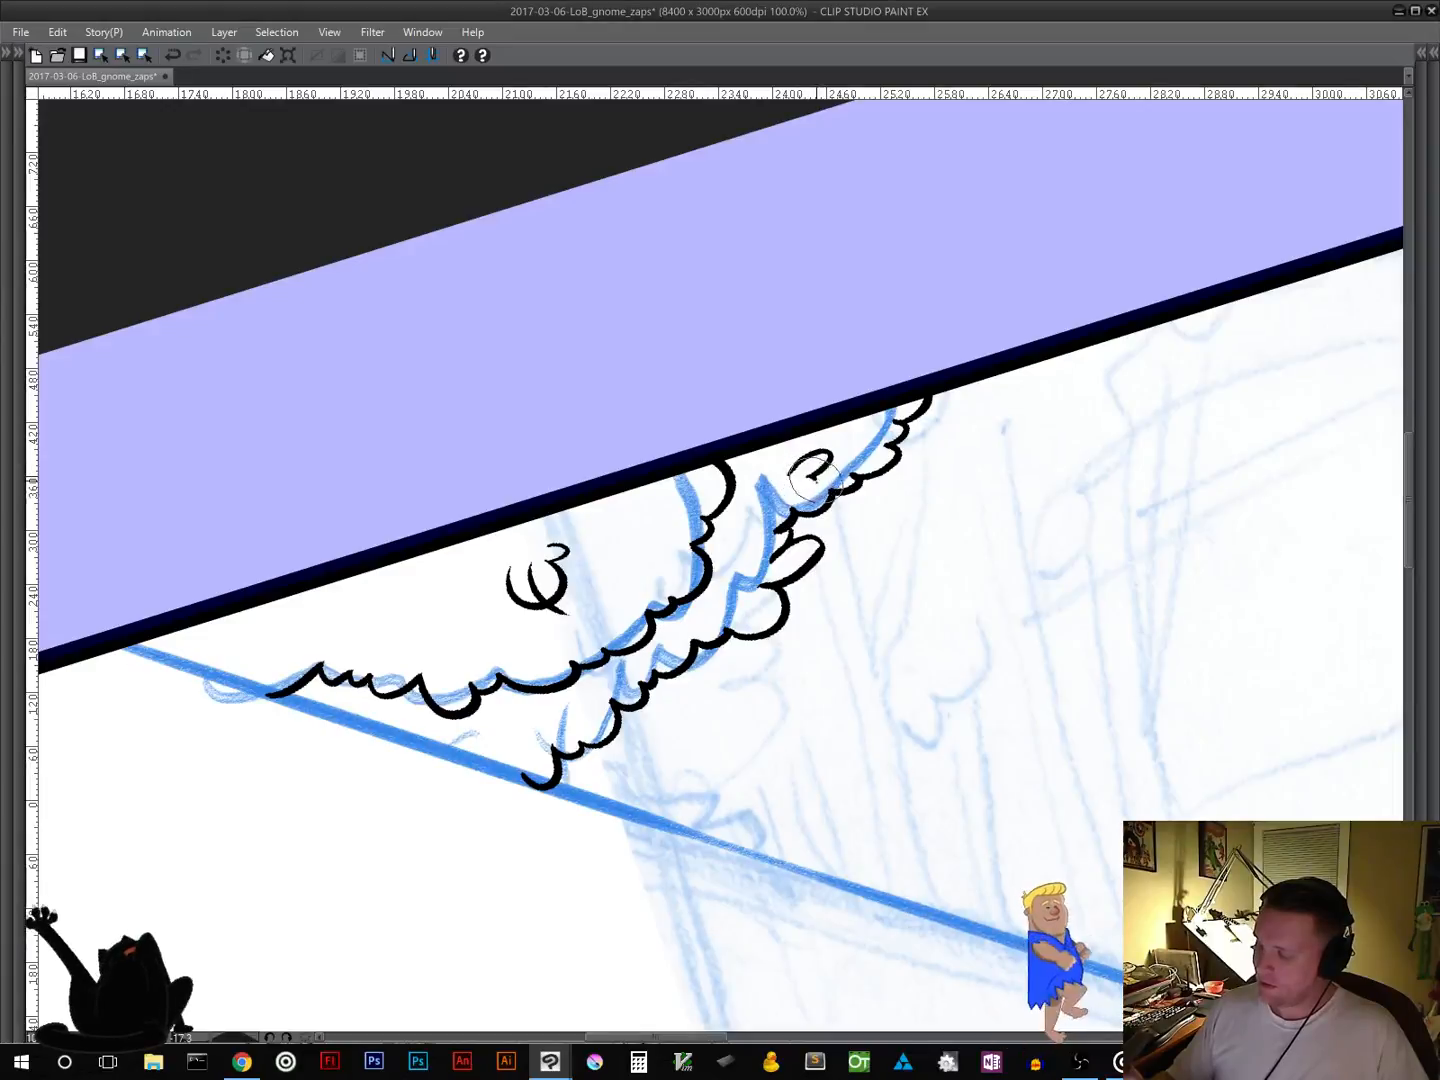
{"action": "mouse_move", "coordinate": [658, 772]}
{"action": "left_mouse_down"}
{"action": "mouse_move", "coordinate": [704, 758]}
{"action": "mouse_move", "coordinate": [1019, 550]}
{"action": "mouse_move", "coordinate": [797, 524]}
{"action": "mouse_move", "coordinate": [844, 402]}
{"action": "left_mouse_up"}
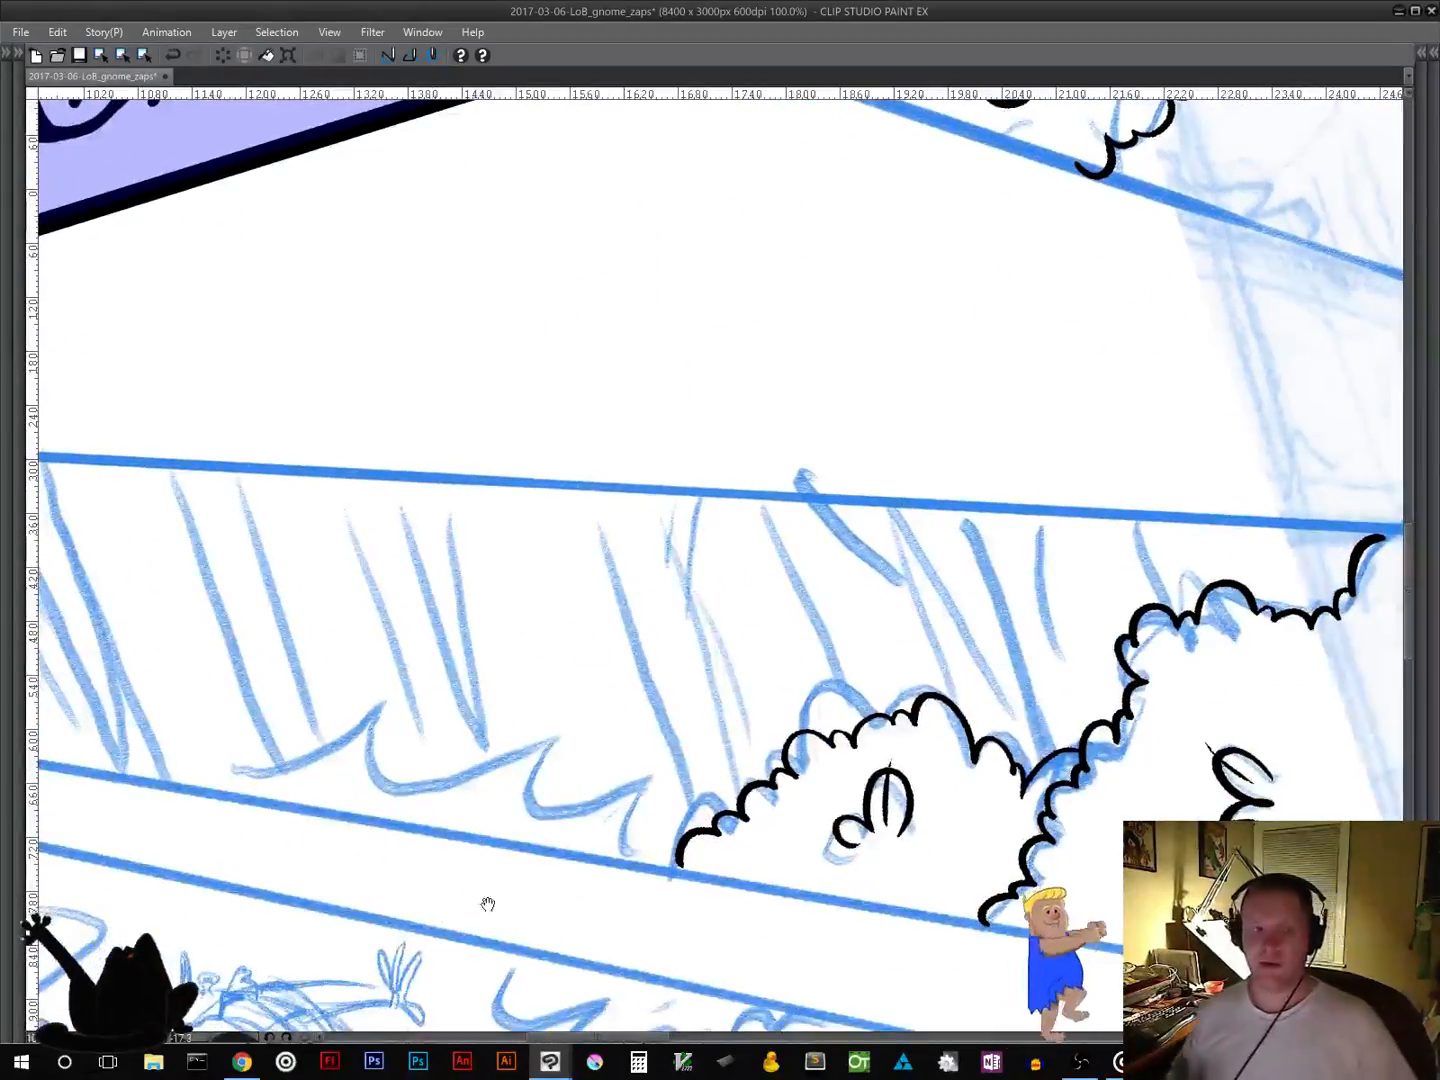
{"action": "mouse_move", "coordinate": [485, 903]}
{"action": "left_mouse_down"}
{"action": "mouse_move", "coordinate": [624, 726]}
{"action": "mouse_move", "coordinate": [582, 741]}
{"action": "left_mouse_up"}
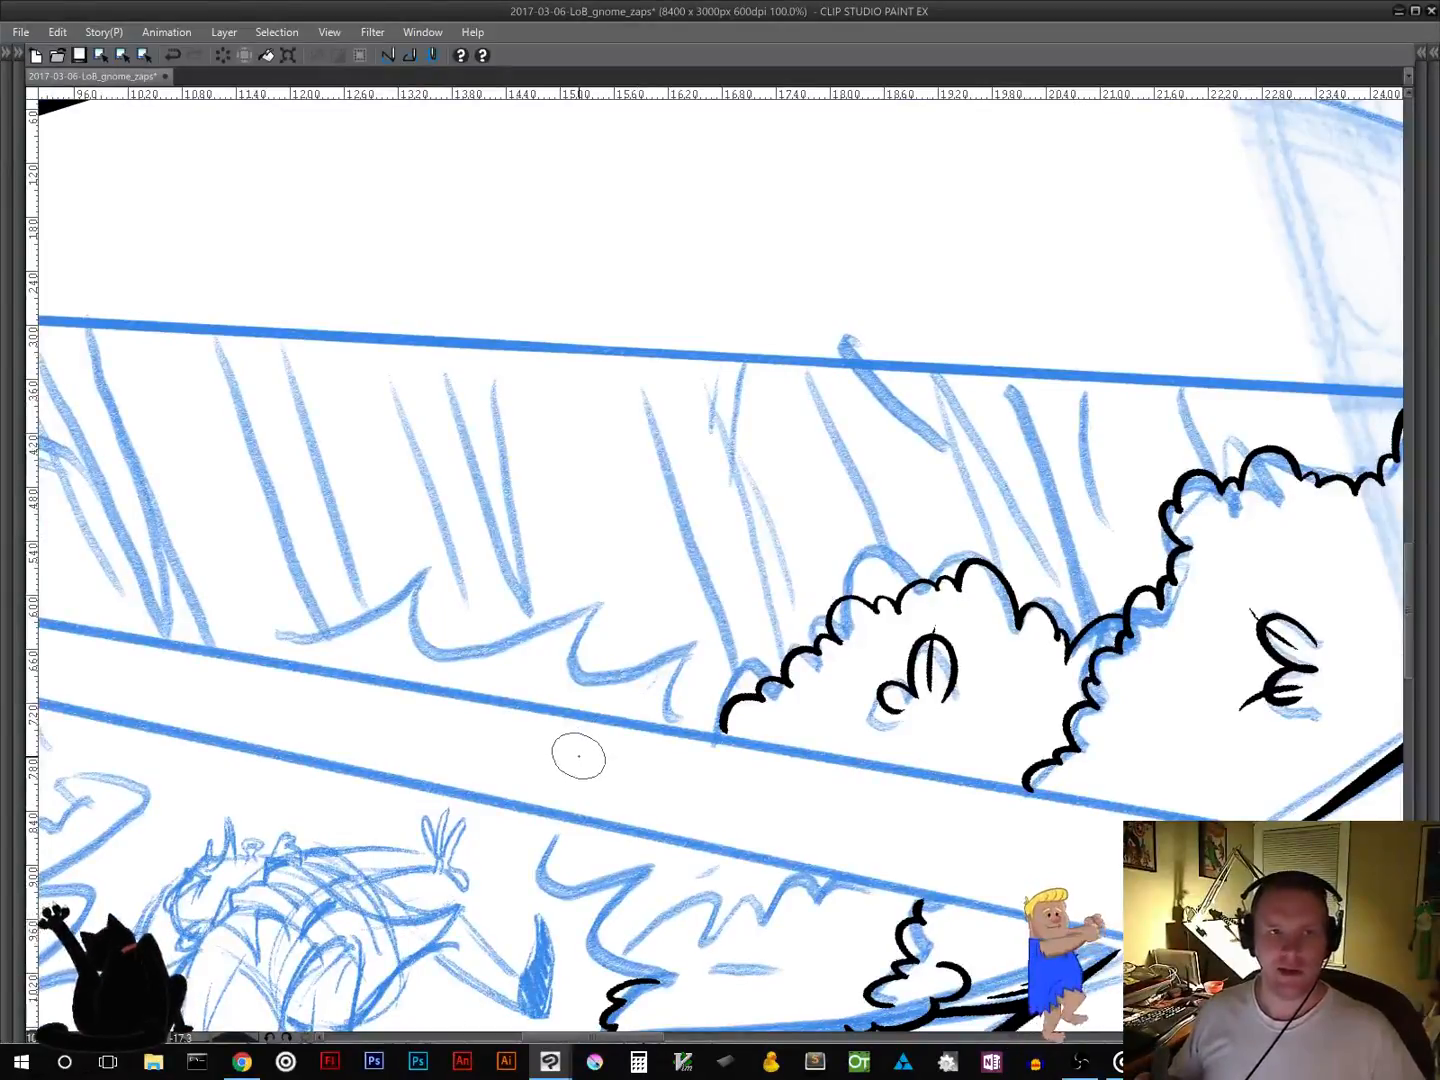
Step: Ink the two distant hill contours behind the gnomes along the blue sketch, ending the lower one at the thick slope line
{"action": "mouse_move", "coordinate": [949, 542]}
{"action": "left_mouse_down"}
{"action": "mouse_move", "coordinate": [797, 640]}
{"action": "mouse_move", "coordinate": [239, 889]}
{"action": "left_mouse_up"}
{"action": "mouse_move", "coordinate": [906, 526]}
{"action": "left_mouse_down"}
{"action": "mouse_move", "coordinate": [521, 929]}
{"action": "mouse_move", "coordinate": [430, 998]}
{"action": "left_mouse_up"}
{"action": "left_click_drag", "start_coordinate": [944, 592], "coordinate": [228, 762]}
{"action": "left_click_drag", "start_coordinate": [1054, 511], "coordinate": [260, 910]}
{"action": "left_click_drag", "start_coordinate": [658, 777], "coordinate": [580, 701]}
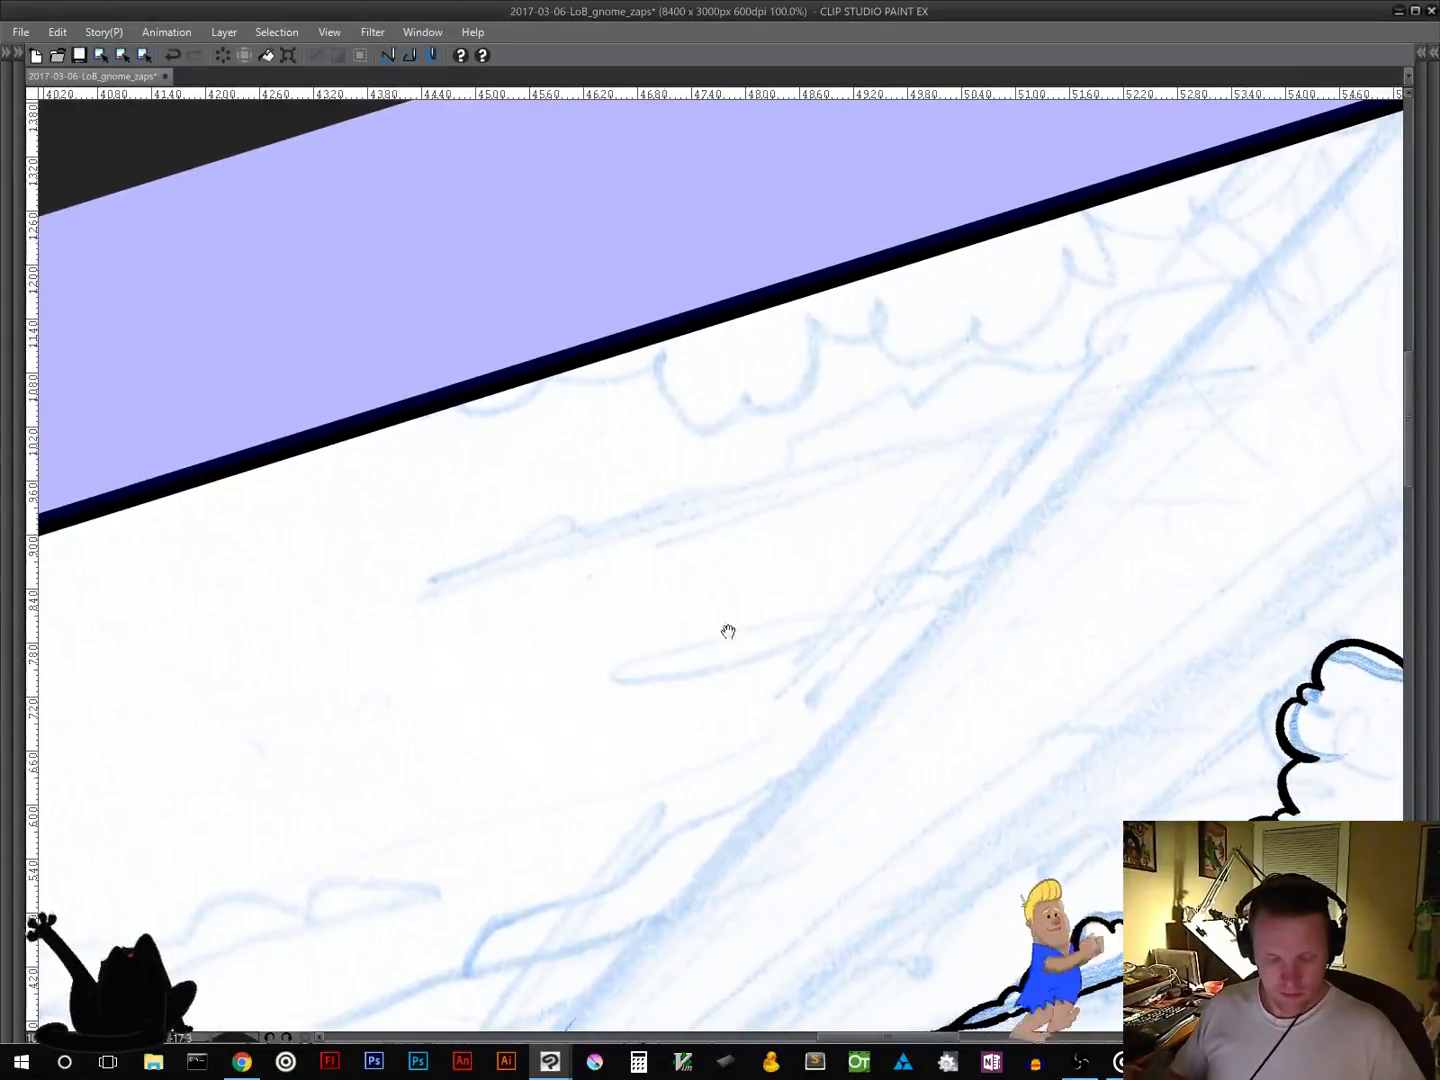
{"action": "left_click_drag", "start_coordinate": [895, 611], "coordinate": [843, 630]}
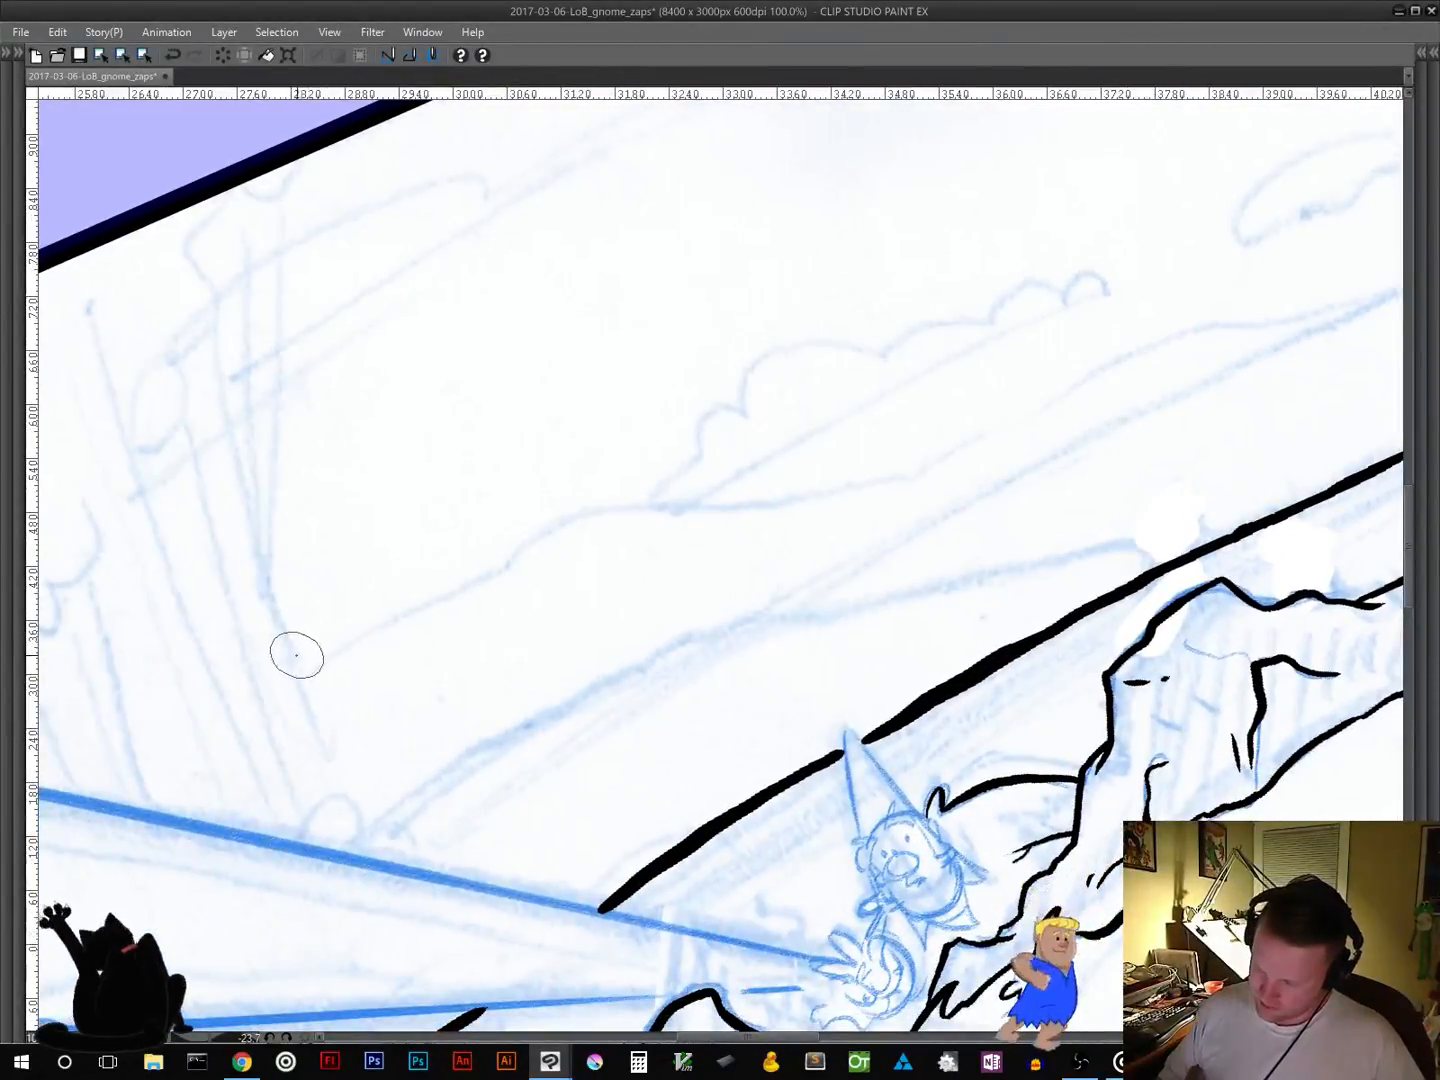
{"action": "mouse_move", "coordinate": [294, 657]}
{"action": "left_mouse_down"}
{"action": "mouse_move", "coordinate": [318, 628]}
{"action": "mouse_move", "coordinate": [475, 580]}
{"action": "mouse_move", "coordinate": [550, 527]}
{"action": "mouse_move", "coordinate": [614, 508]}
{"action": "mouse_move", "coordinate": [824, 497]}
{"action": "mouse_move", "coordinate": [1088, 414]}
{"action": "mouse_move", "coordinate": [678, 659]}
{"action": "mouse_move", "coordinate": [505, 662]}
{"action": "mouse_move", "coordinate": [685, 553]}
{"action": "mouse_move", "coordinate": [832, 540]}
{"action": "mouse_move", "coordinate": [985, 490]}
{"action": "left_mouse_up"}
{"action": "left_click_drag", "start_coordinate": [649, 720], "coordinate": [900, 505]}
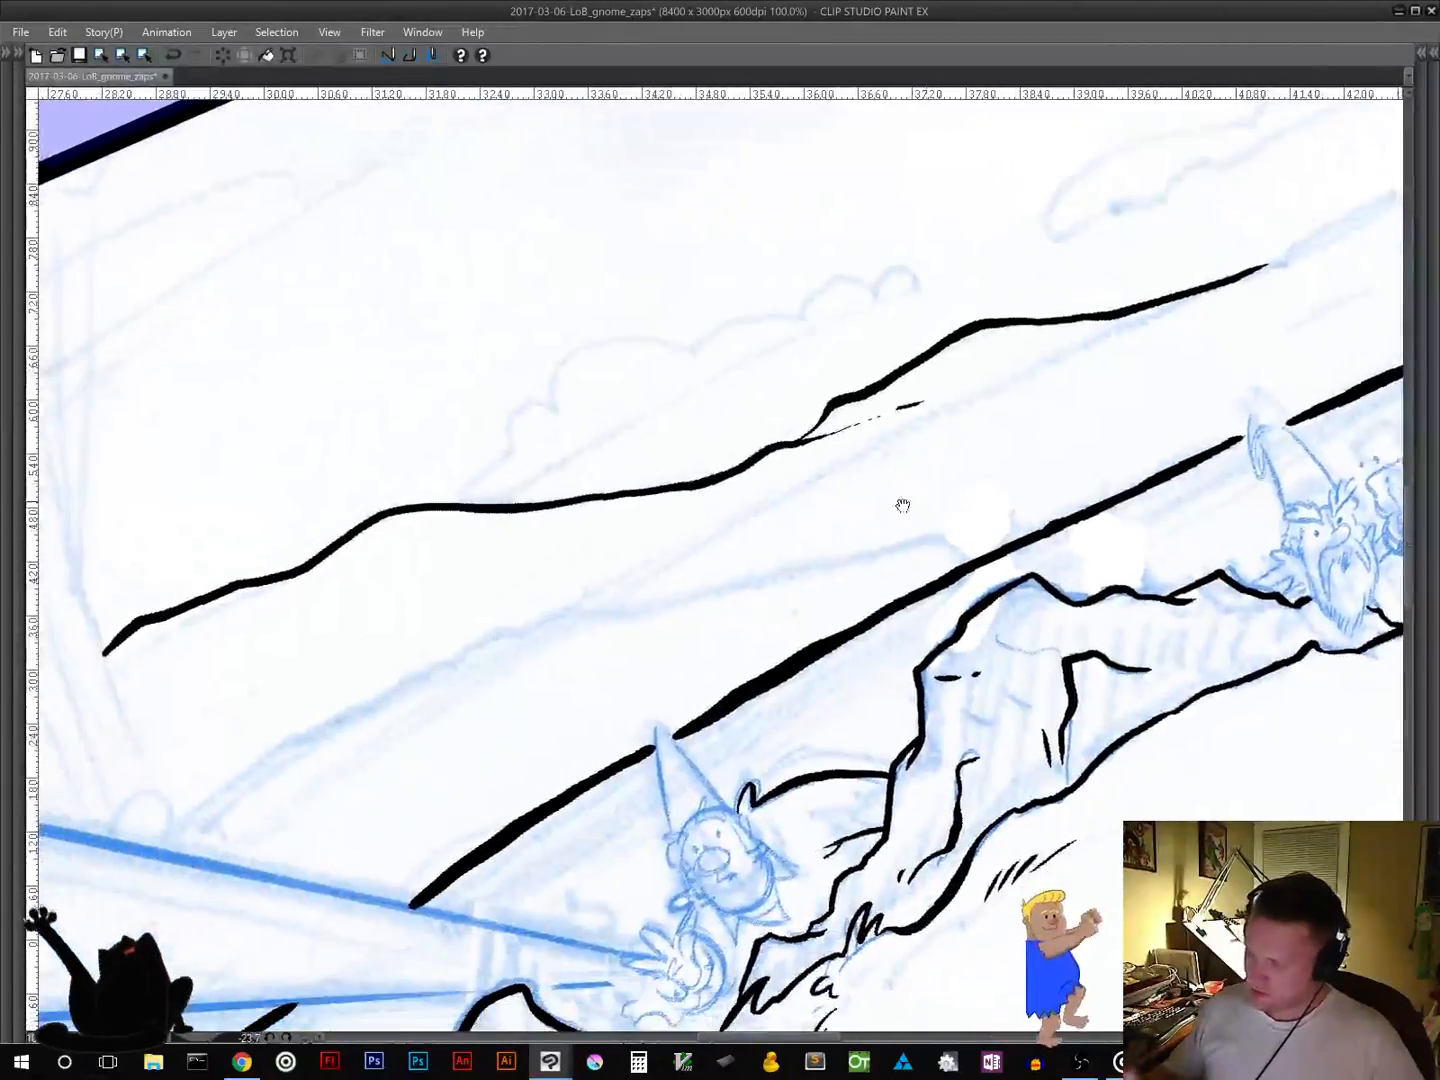
{"action": "mouse_move", "coordinate": [163, 852]}
{"action": "left_mouse_down"}
{"action": "mouse_move", "coordinate": [193, 781]}
{"action": "mouse_move", "coordinate": [309, 710]}
{"action": "mouse_move", "coordinate": [405, 685]}
{"action": "mouse_move", "coordinate": [498, 636]}
{"action": "mouse_move", "coordinate": [1005, 516]}
{"action": "mouse_move", "coordinate": [1062, 521]}
{"action": "left_mouse_up"}
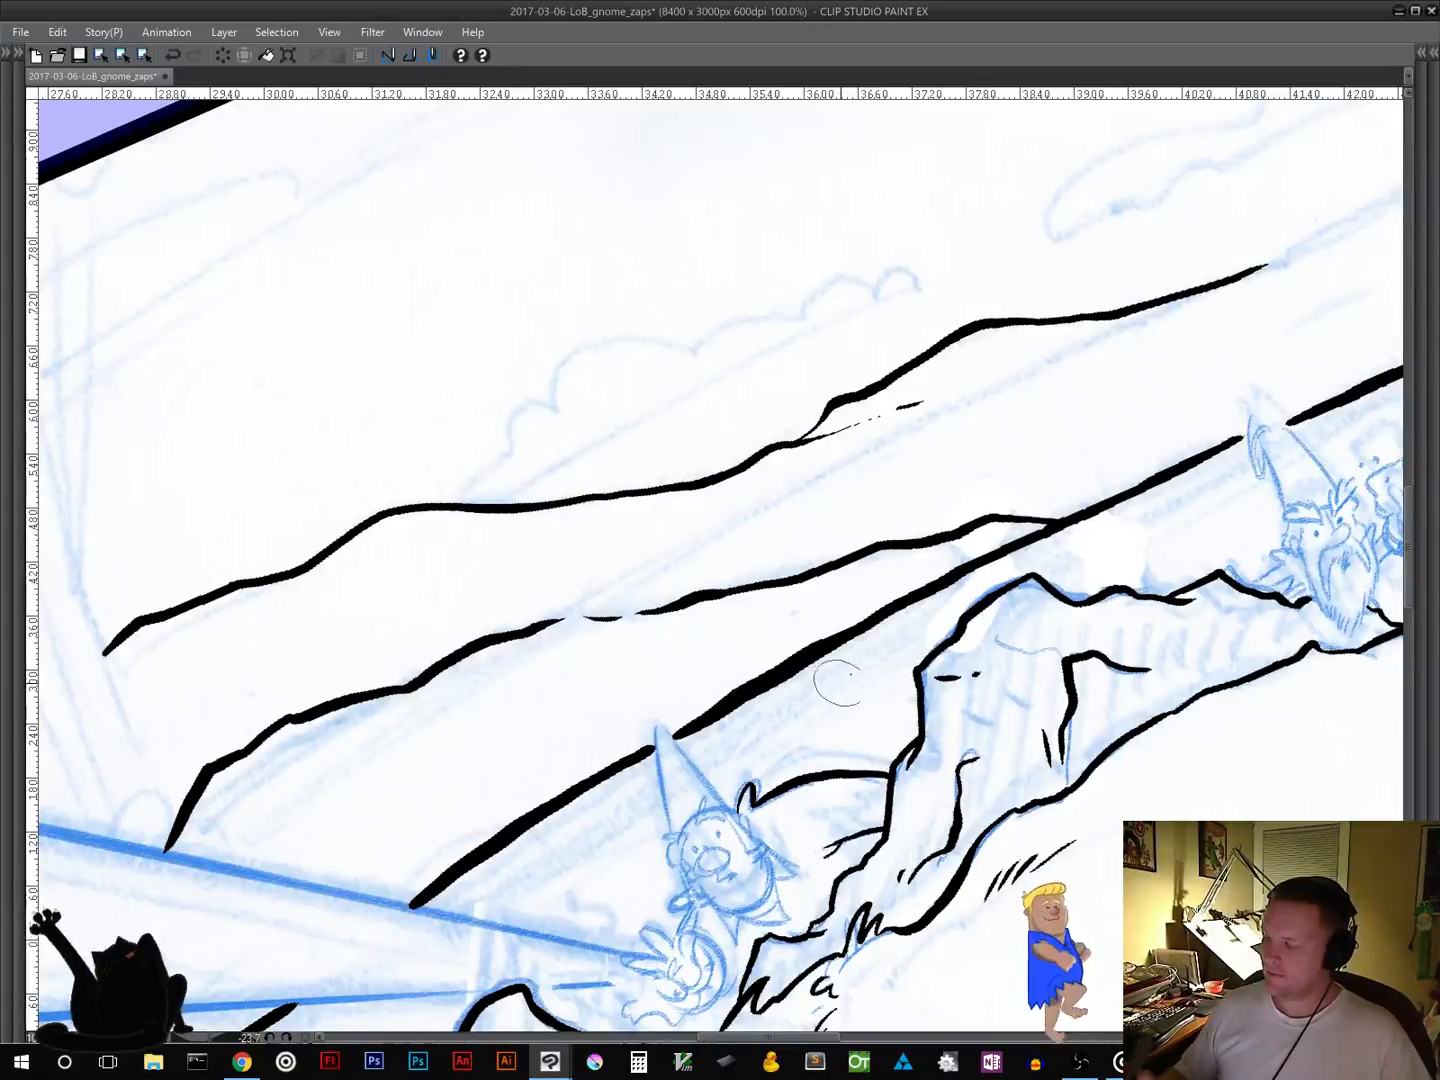
Step: Ink the ridge contours above the bearded gnome, extending them up to the edge of his zap beam
{"action": "mouse_move", "coordinate": [862, 666]}
{"action": "left_mouse_down"}
{"action": "mouse_move", "coordinate": [602, 758]}
{"action": "mouse_move", "coordinate": [171, 853]}
{"action": "left_mouse_up"}
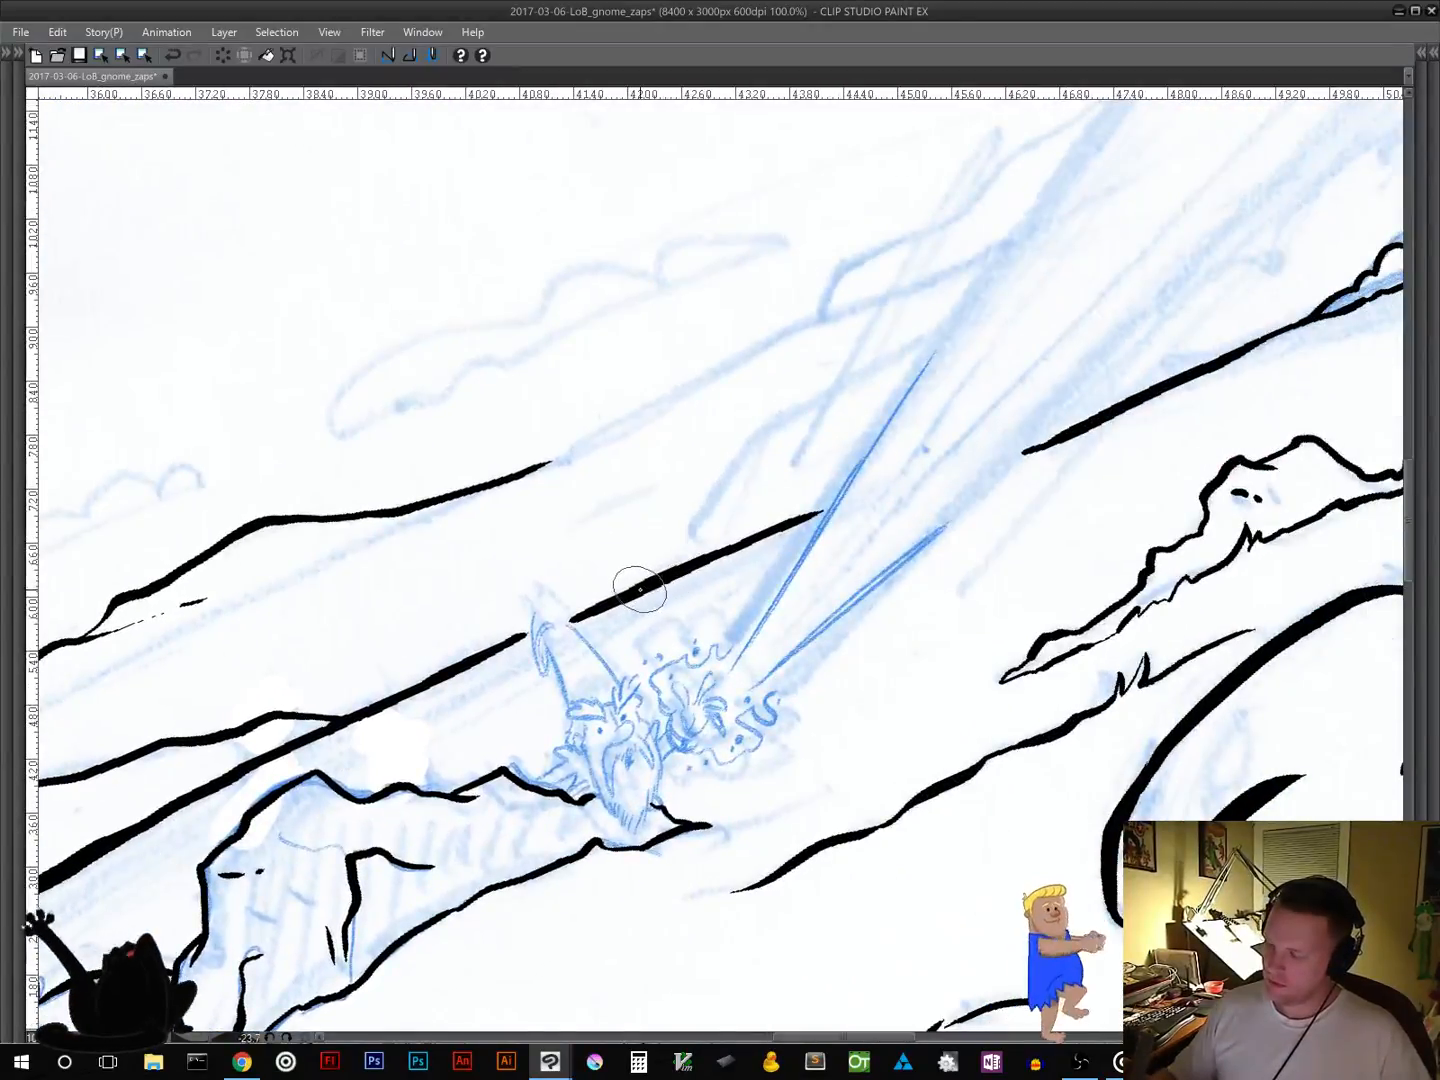
{"action": "mouse_move", "coordinate": [660, 568]}
{"action": "left_mouse_down"}
{"action": "mouse_move", "coordinate": [710, 476]}
{"action": "mouse_move", "coordinate": [852, 379]}
{"action": "mouse_move", "coordinate": [928, 350]}
{"action": "left_mouse_up"}
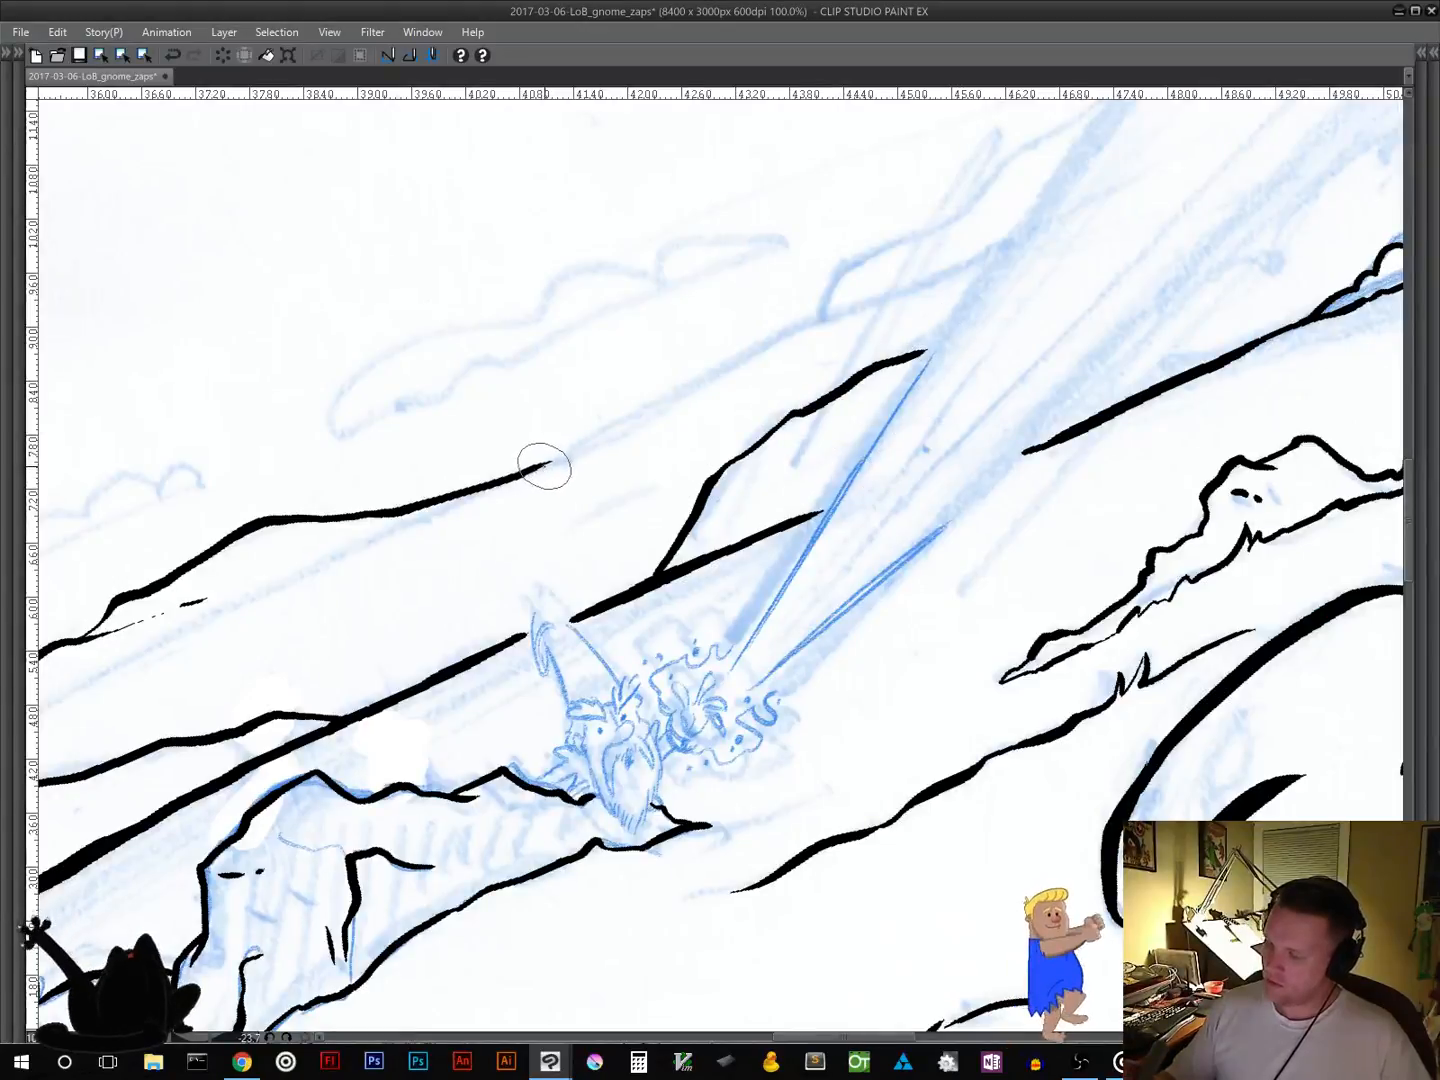
{"action": "mouse_move", "coordinate": [515, 485]}
{"action": "left_mouse_down"}
{"action": "mouse_move", "coordinate": [620, 405]}
{"action": "mouse_move", "coordinate": [771, 325]}
{"action": "mouse_move", "coordinate": [864, 307]}
{"action": "mouse_move", "coordinate": [845, 264]}
{"action": "mouse_move", "coordinate": [958, 212]}
{"action": "mouse_move", "coordinate": [1040, 128]}
{"action": "left_mouse_up"}
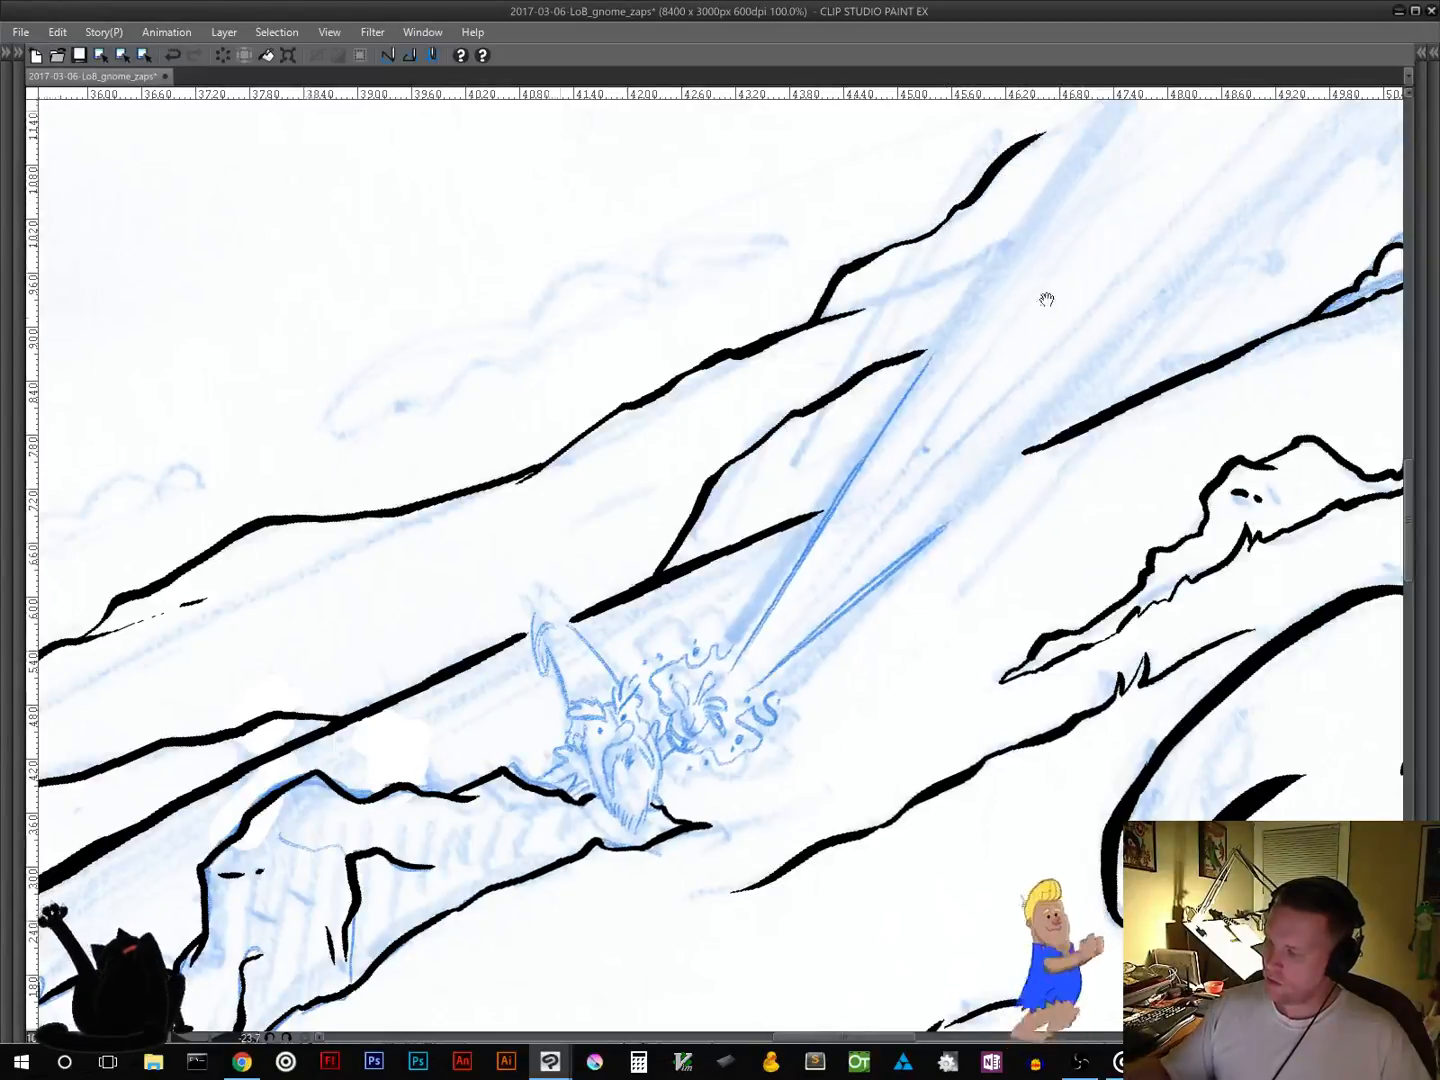
{"action": "left_click_drag", "start_coordinate": [1045, 296], "coordinate": [639, 683]}
{"action": "left_click_drag", "start_coordinate": [634, 517], "coordinate": [730, 453]}
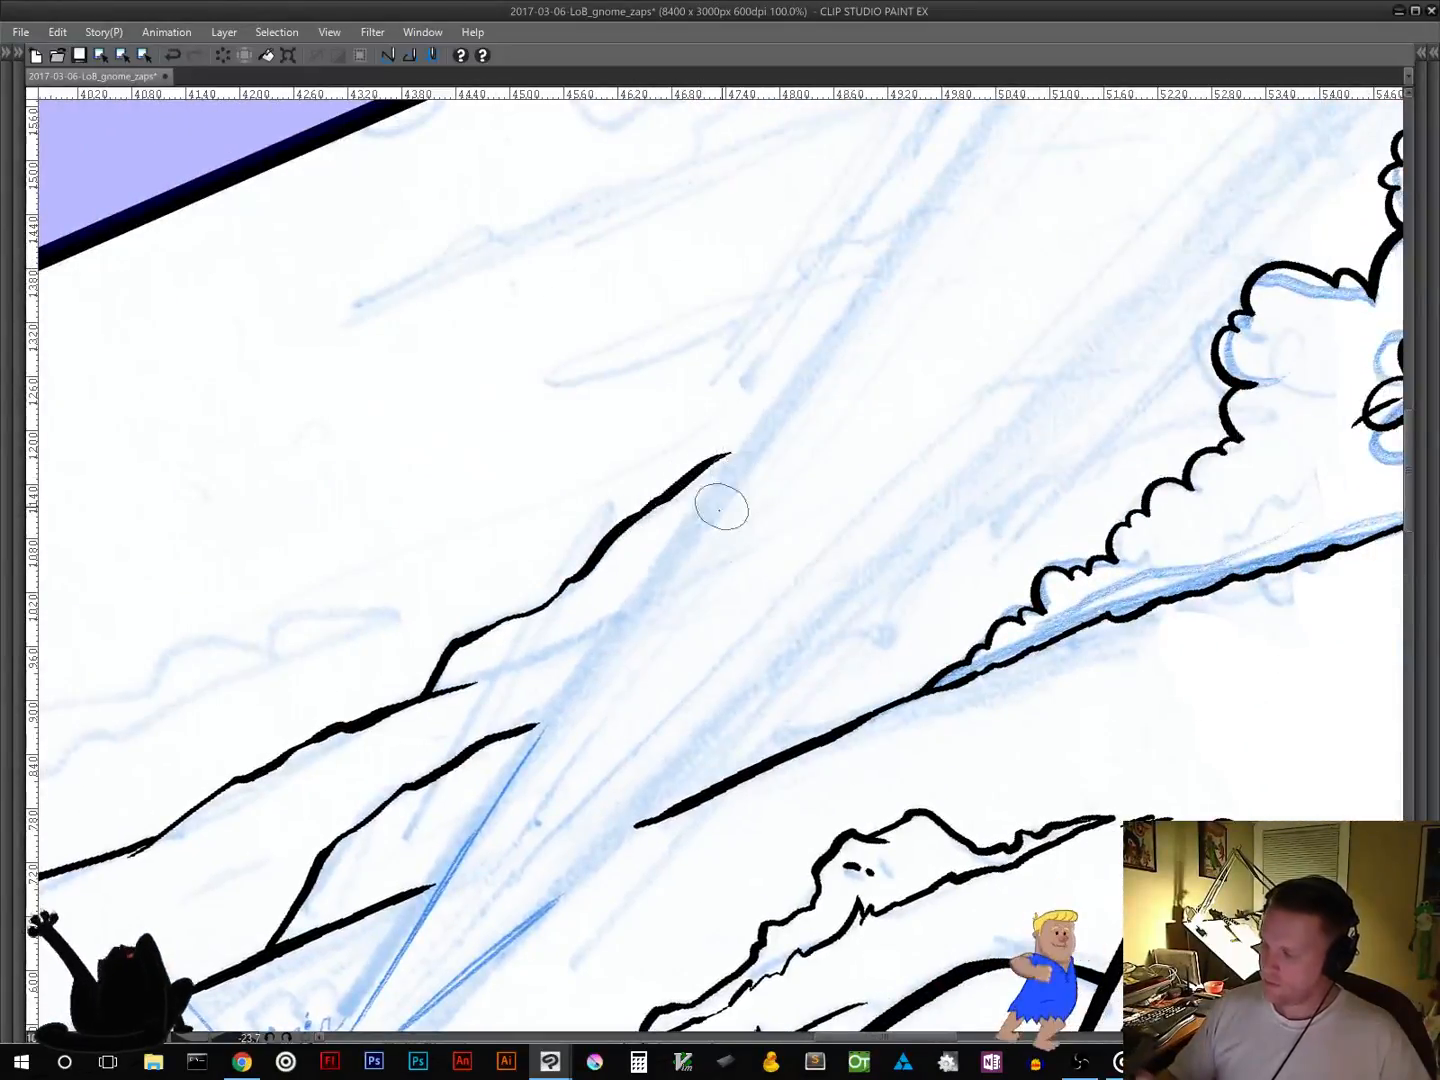
{"action": "mouse_move", "coordinate": [442, 763]}
{"action": "left_mouse_down"}
{"action": "mouse_move", "coordinate": [637, 671]}
{"action": "mouse_move", "coordinate": [779, 492]}
{"action": "left_mouse_up"}
Step: Add thin broken detail strokes and small dots across the slopes between the inked hill contours
{"action": "mouse_move", "coordinate": [352, 912]}
{"action": "left_mouse_down"}
{"action": "mouse_move", "coordinate": [493, 856]}
{"action": "mouse_move", "coordinate": [724, 702]}
{"action": "left_mouse_up"}
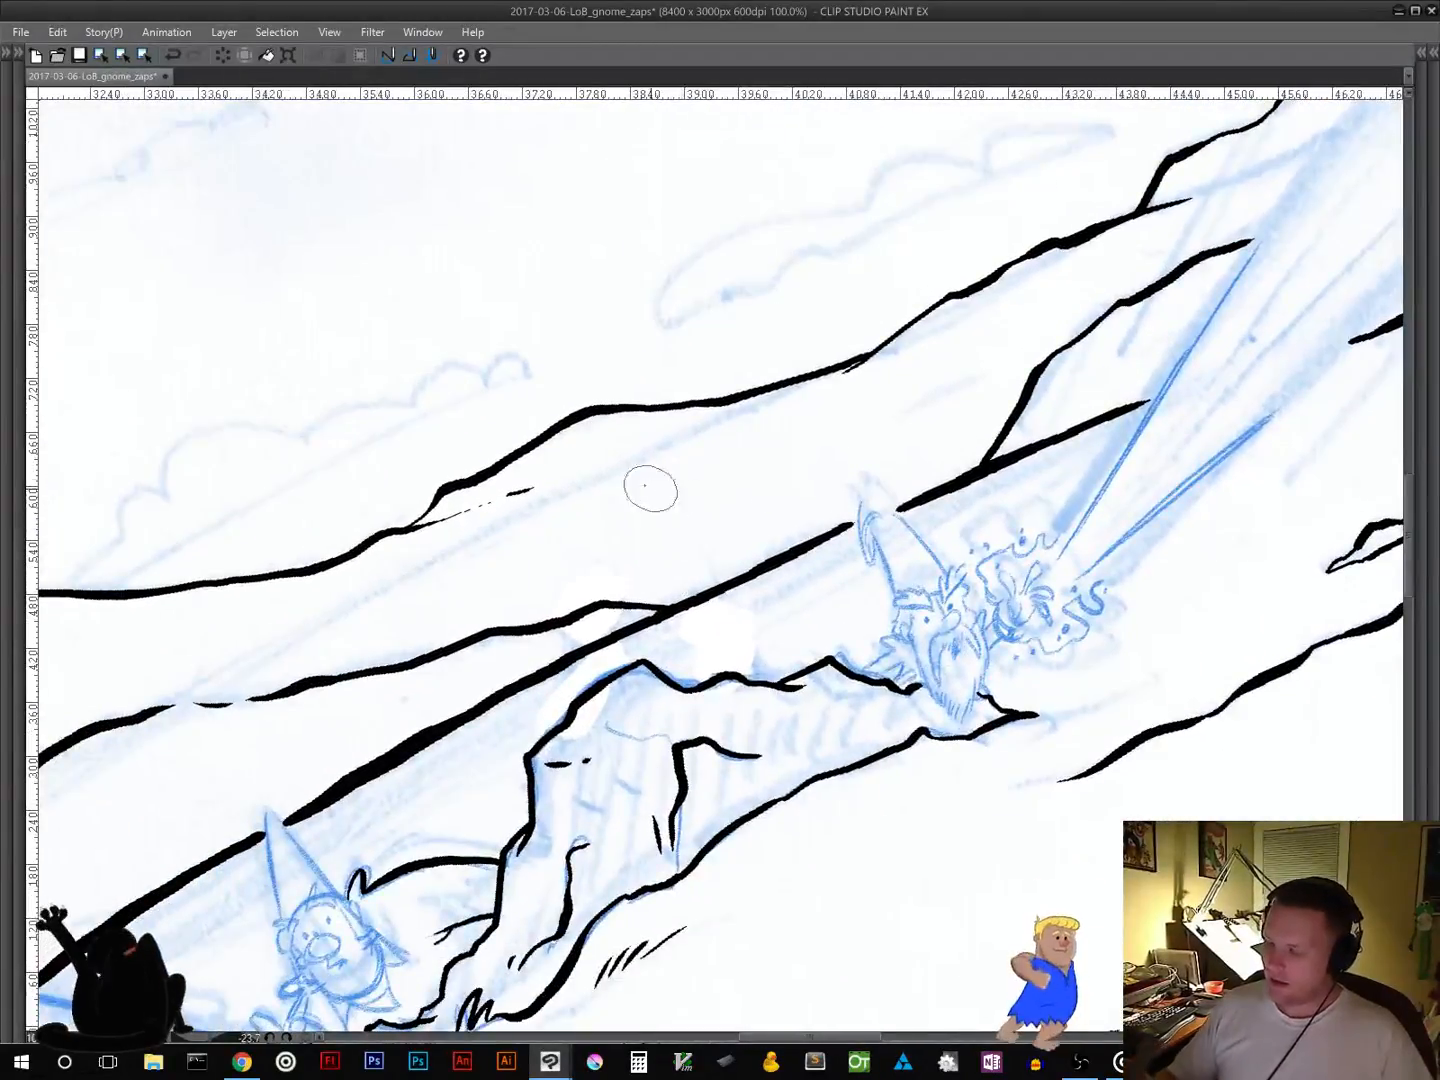
{"action": "left_click_drag", "start_coordinate": [614, 477], "coordinate": [657, 460]}
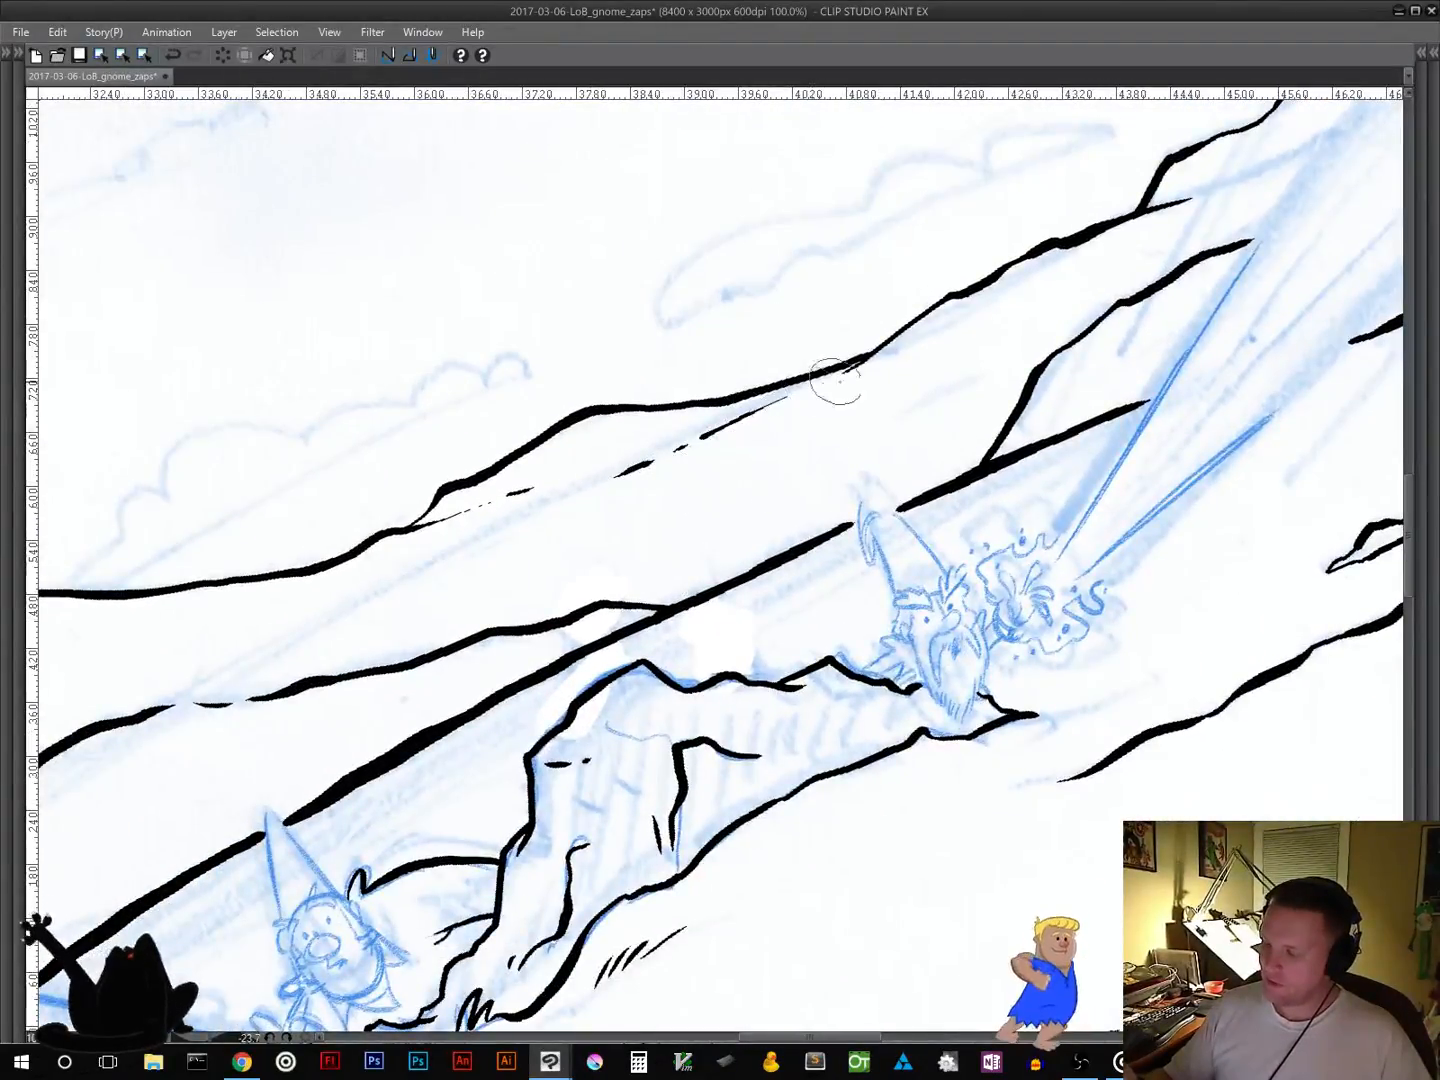
{"action": "left_click_drag", "start_coordinate": [430, 588], "coordinate": [280, 665]}
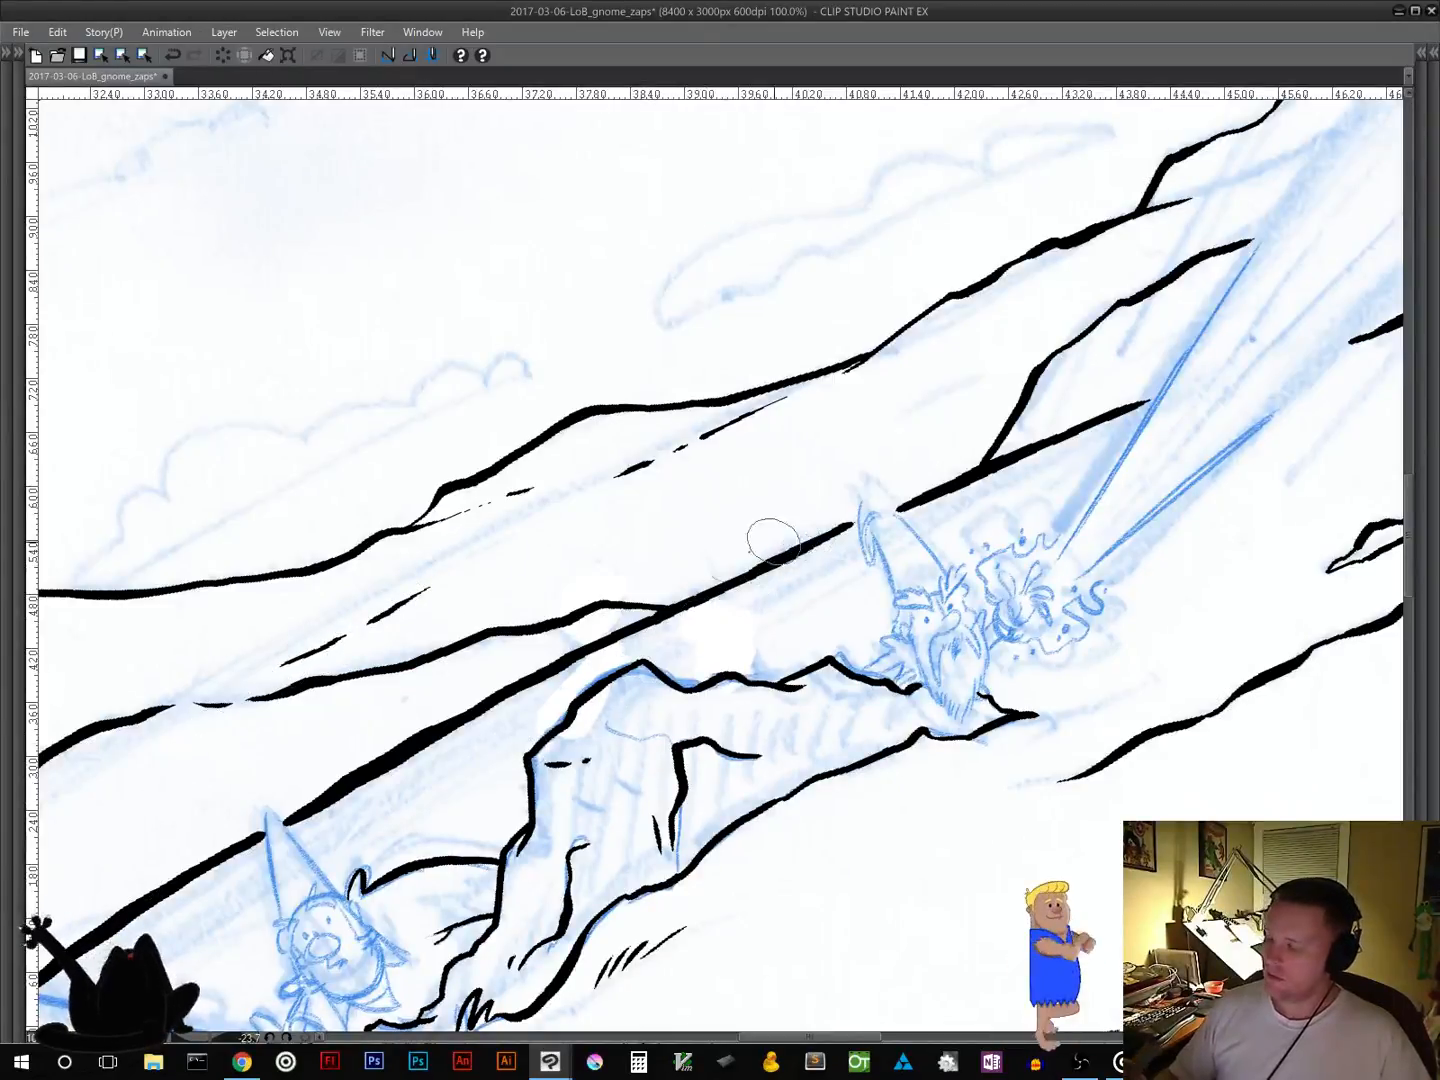
{"action": "left_click_drag", "start_coordinate": [668, 585], "coordinate": [717, 565]}
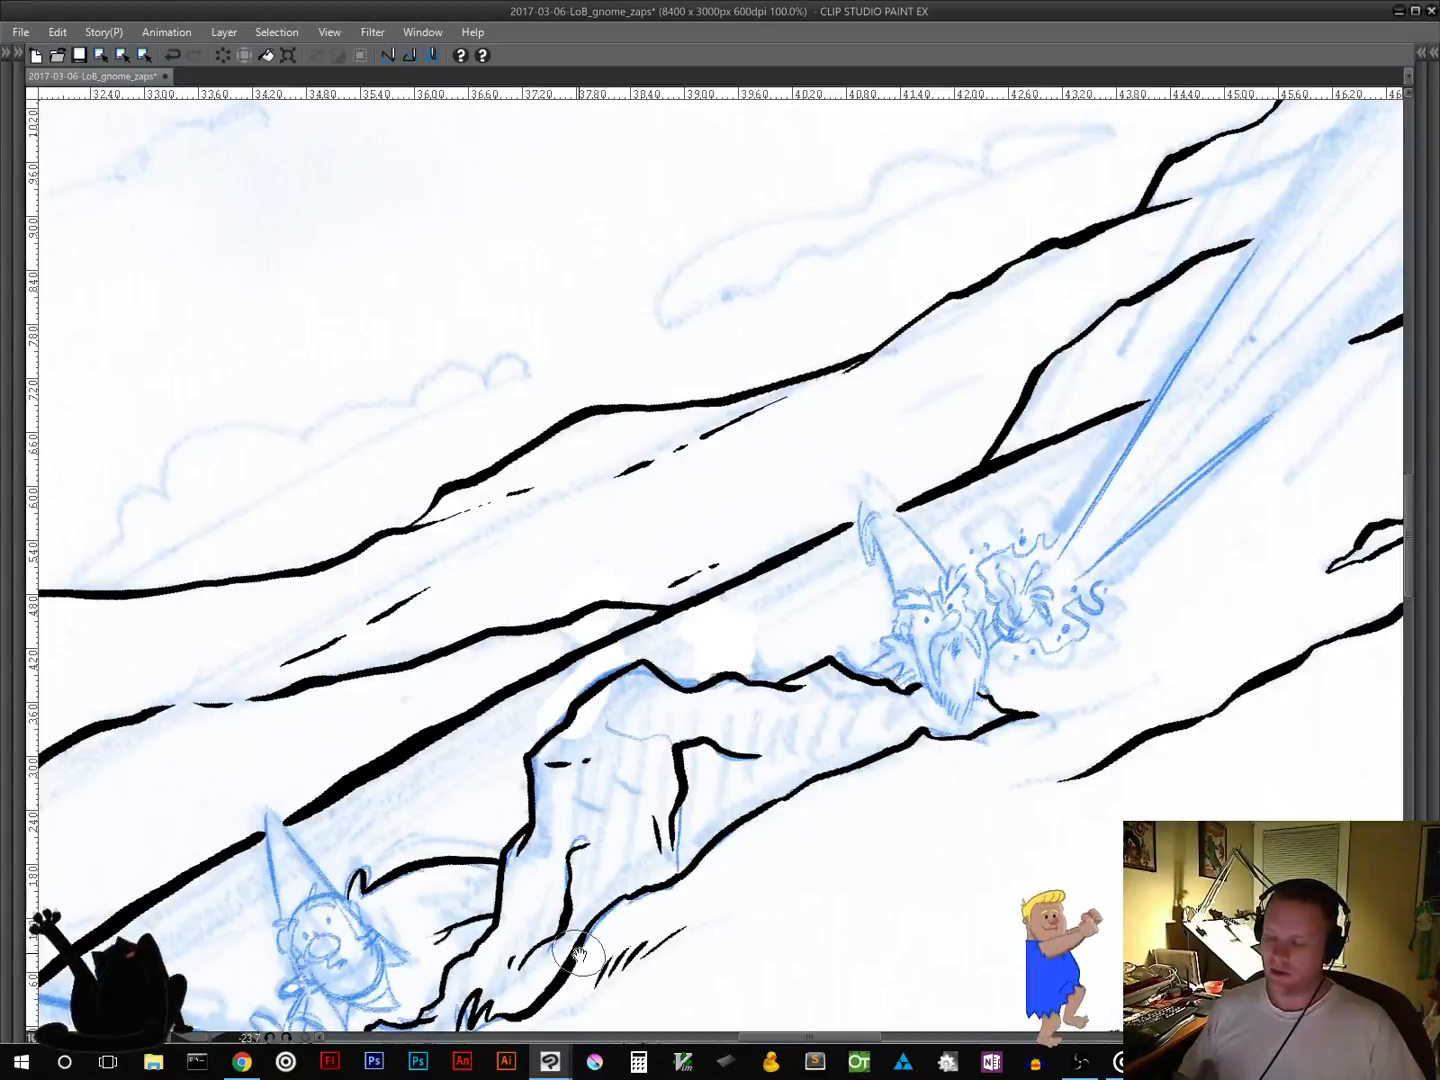
{"action": "mouse_move", "coordinate": [417, 667]}
{"action": "left_mouse_down"}
{"action": "mouse_move", "coordinate": [444, 678]}
{"action": "mouse_move", "coordinate": [786, 570]}
{"action": "left_mouse_up"}
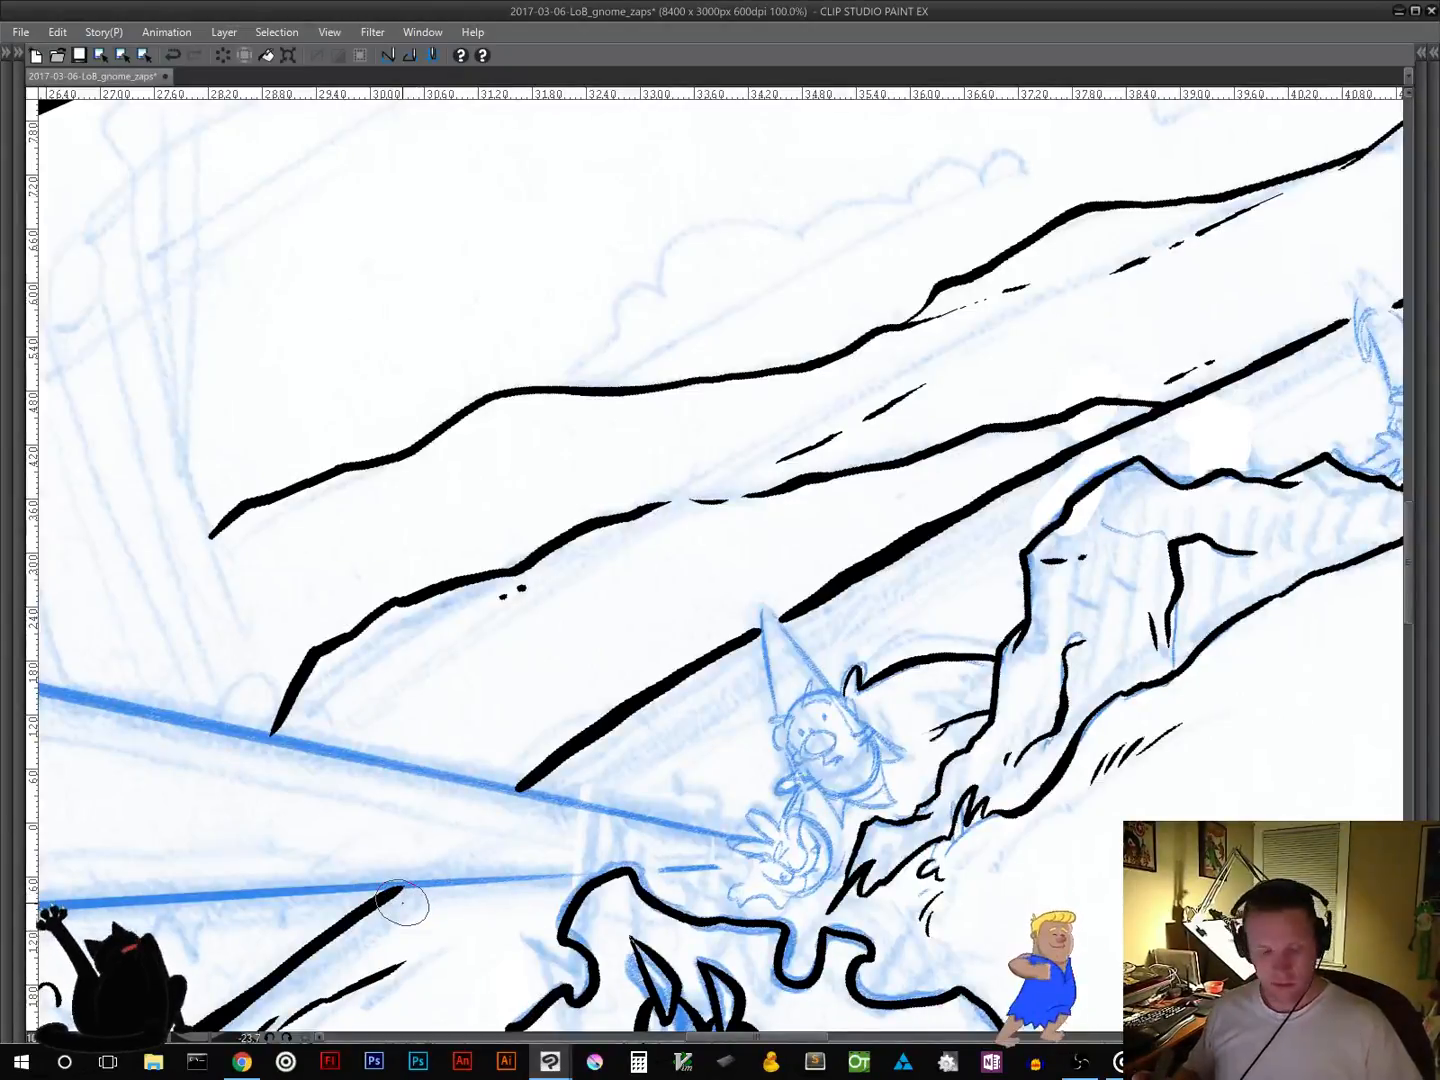
Step: Ink the upper edge of the wide zap beam from the upper panel border to the lower gnome's hand, redoing the first attempt
{"action": "key", "text": "Tab"}
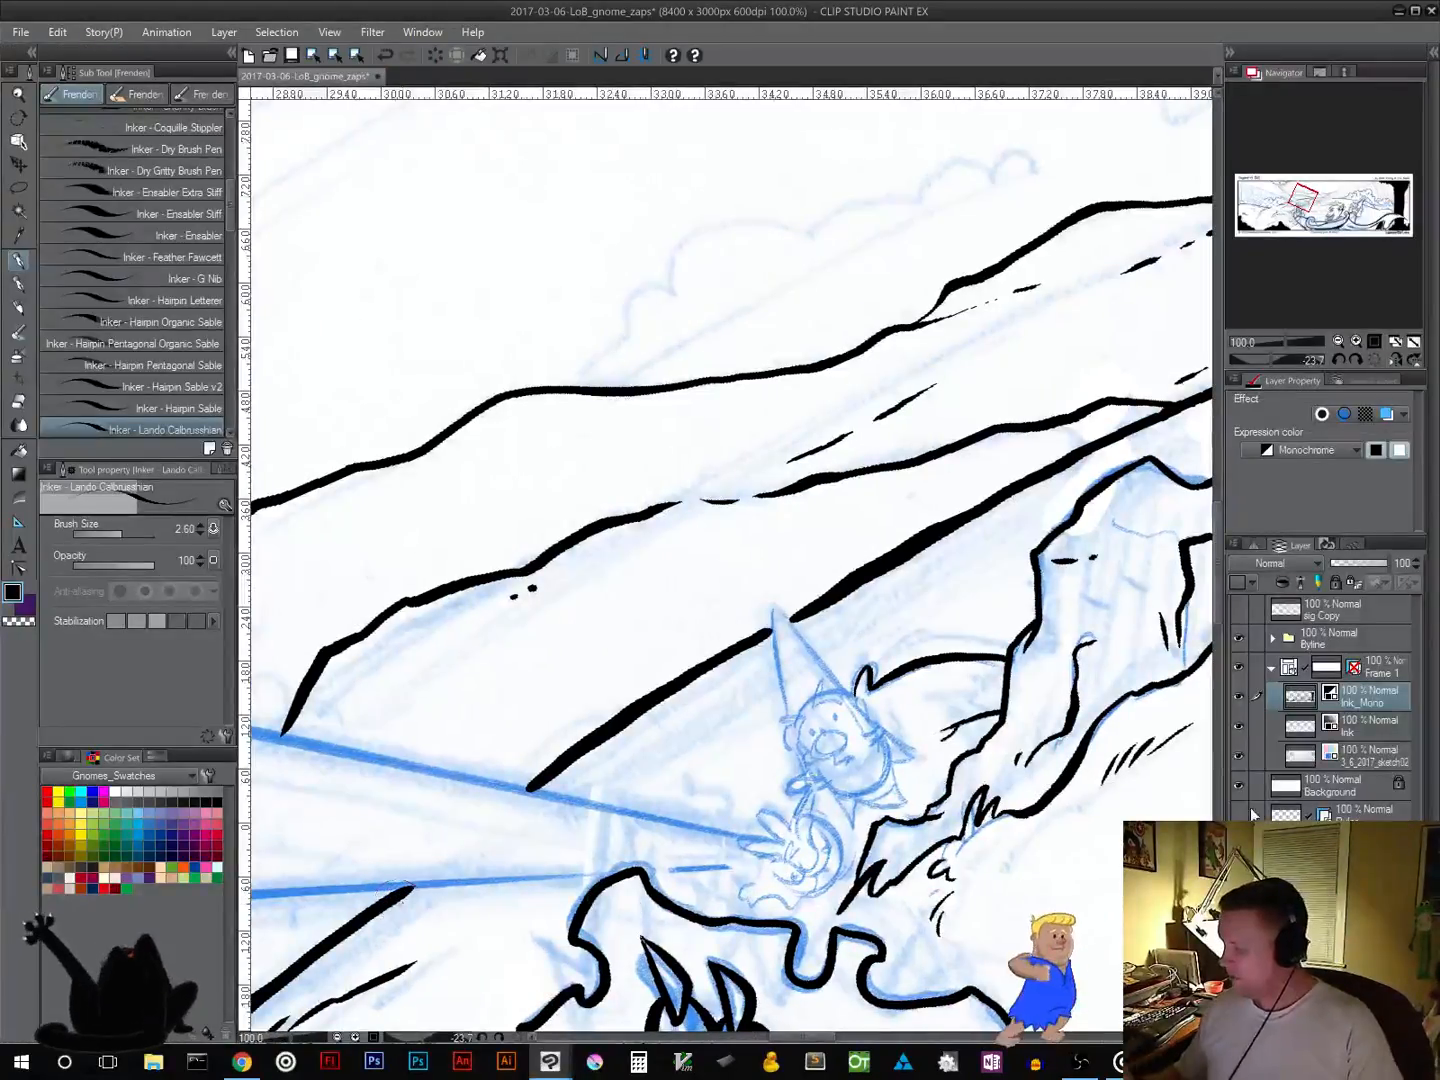
{"action": "key", "text": "Tab"}
{"action": "left_click_drag", "start_coordinate": [453, 839], "coordinate": [1125, 762]}
{"action": "left_click_drag", "start_coordinate": [780, 844], "coordinate": [1101, 838]}
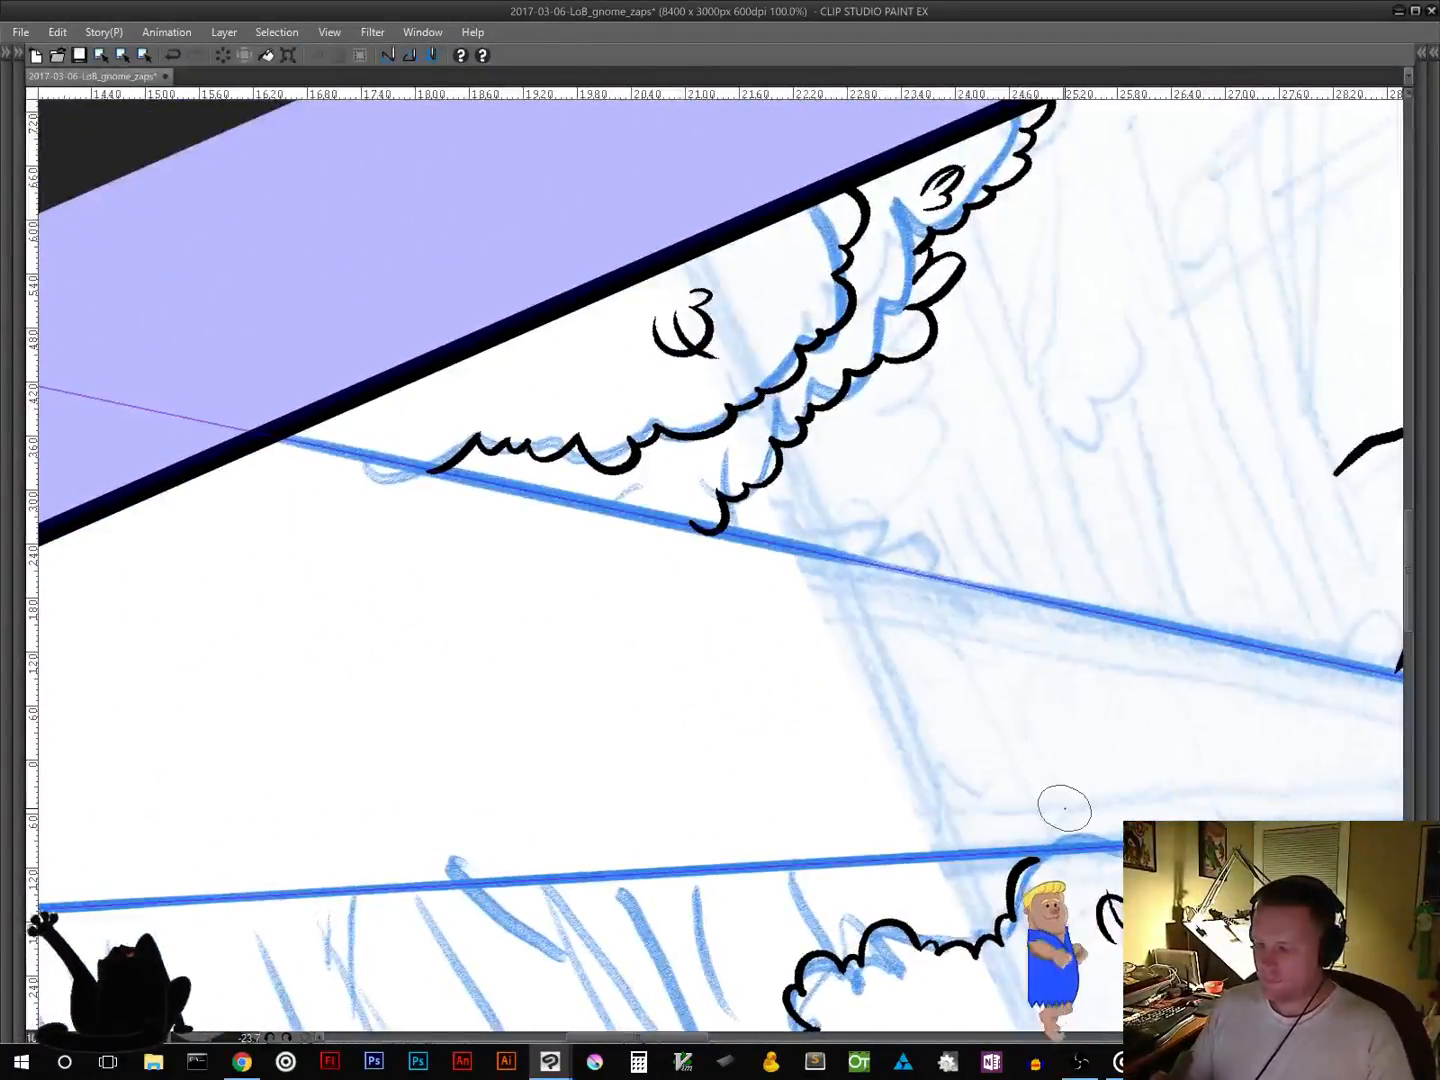
{"action": "left_click_drag", "start_coordinate": [276, 437], "coordinate": [932, 574]}
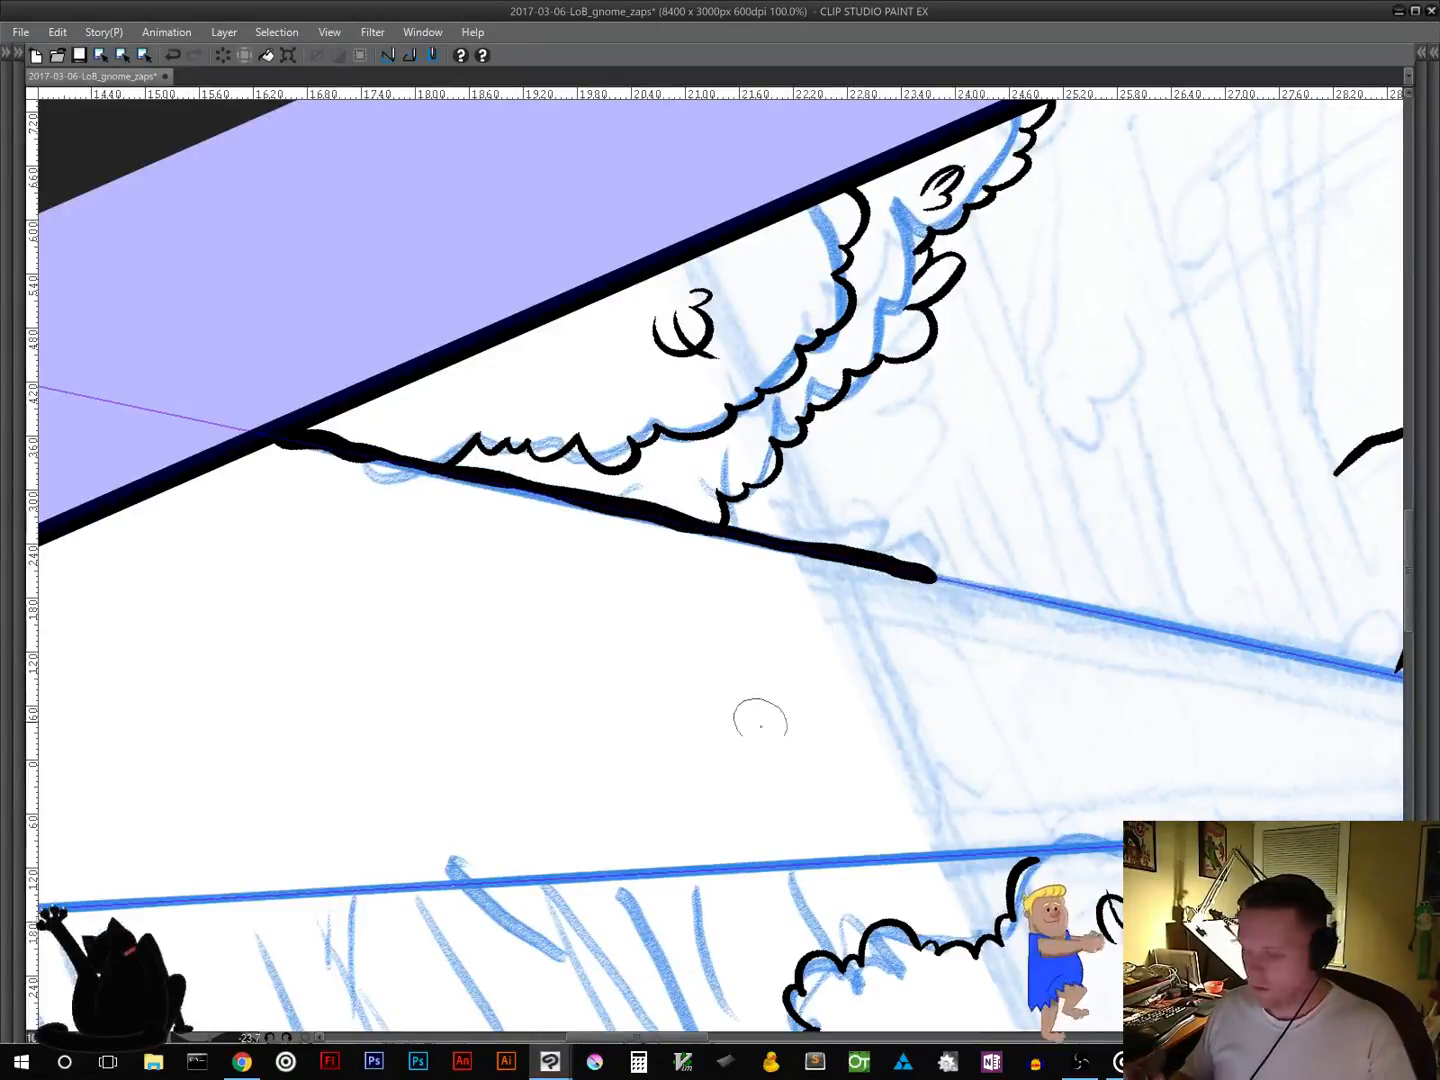
{"action": "key", "text": "ctrl+z"}
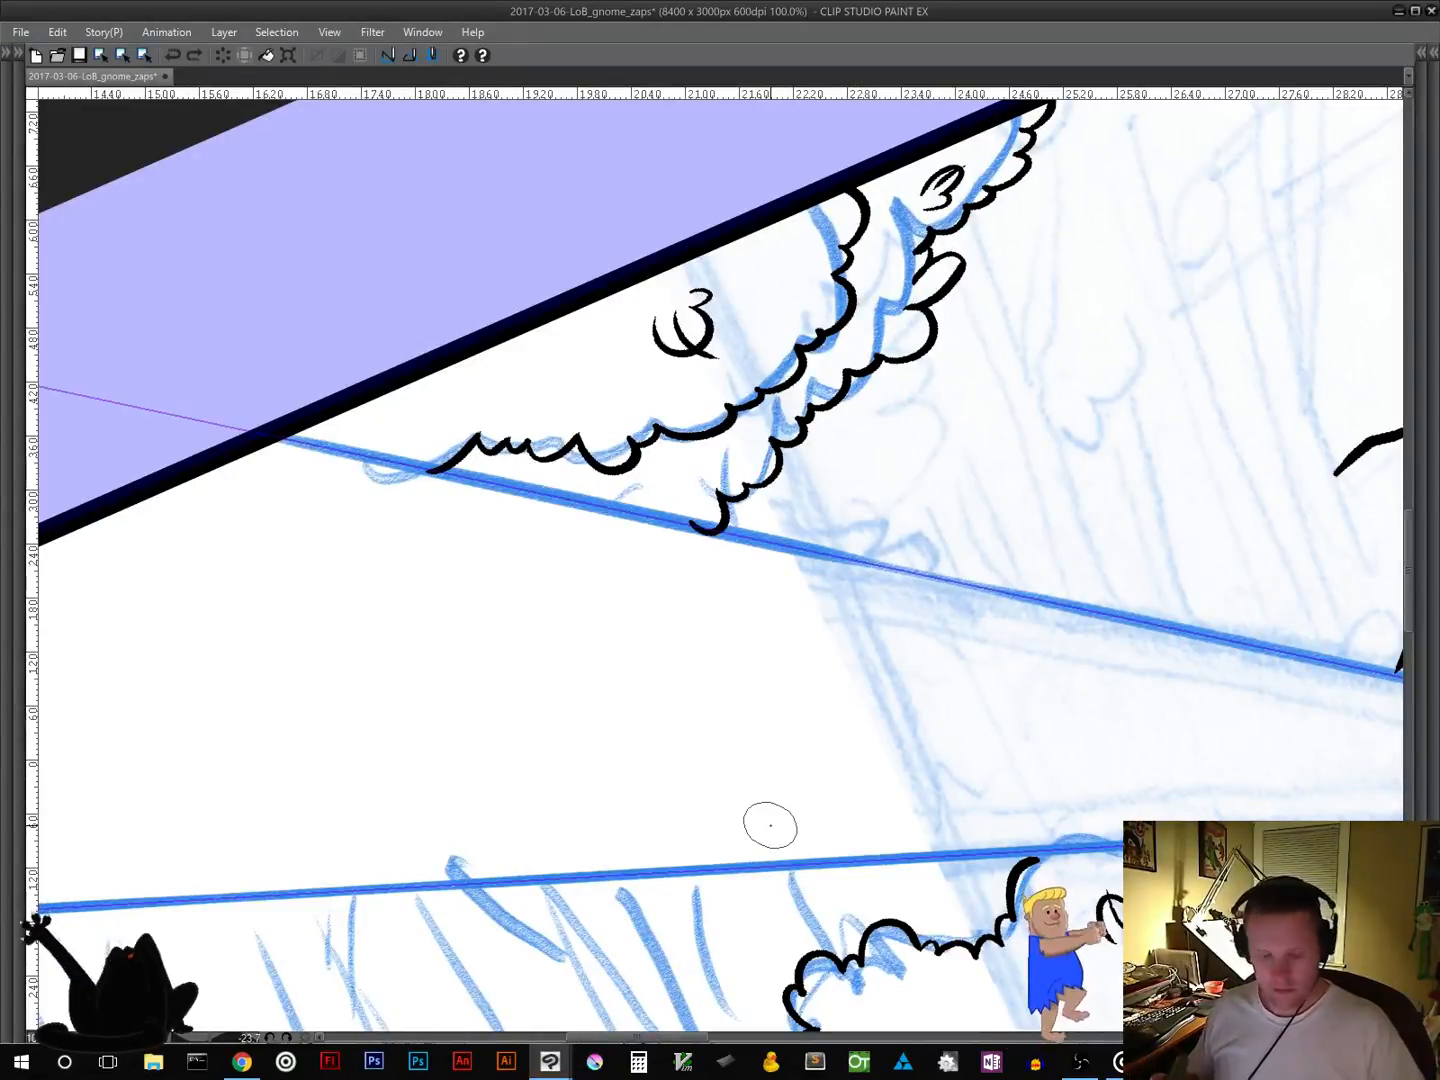
{"action": "key", "text": "Tab"}
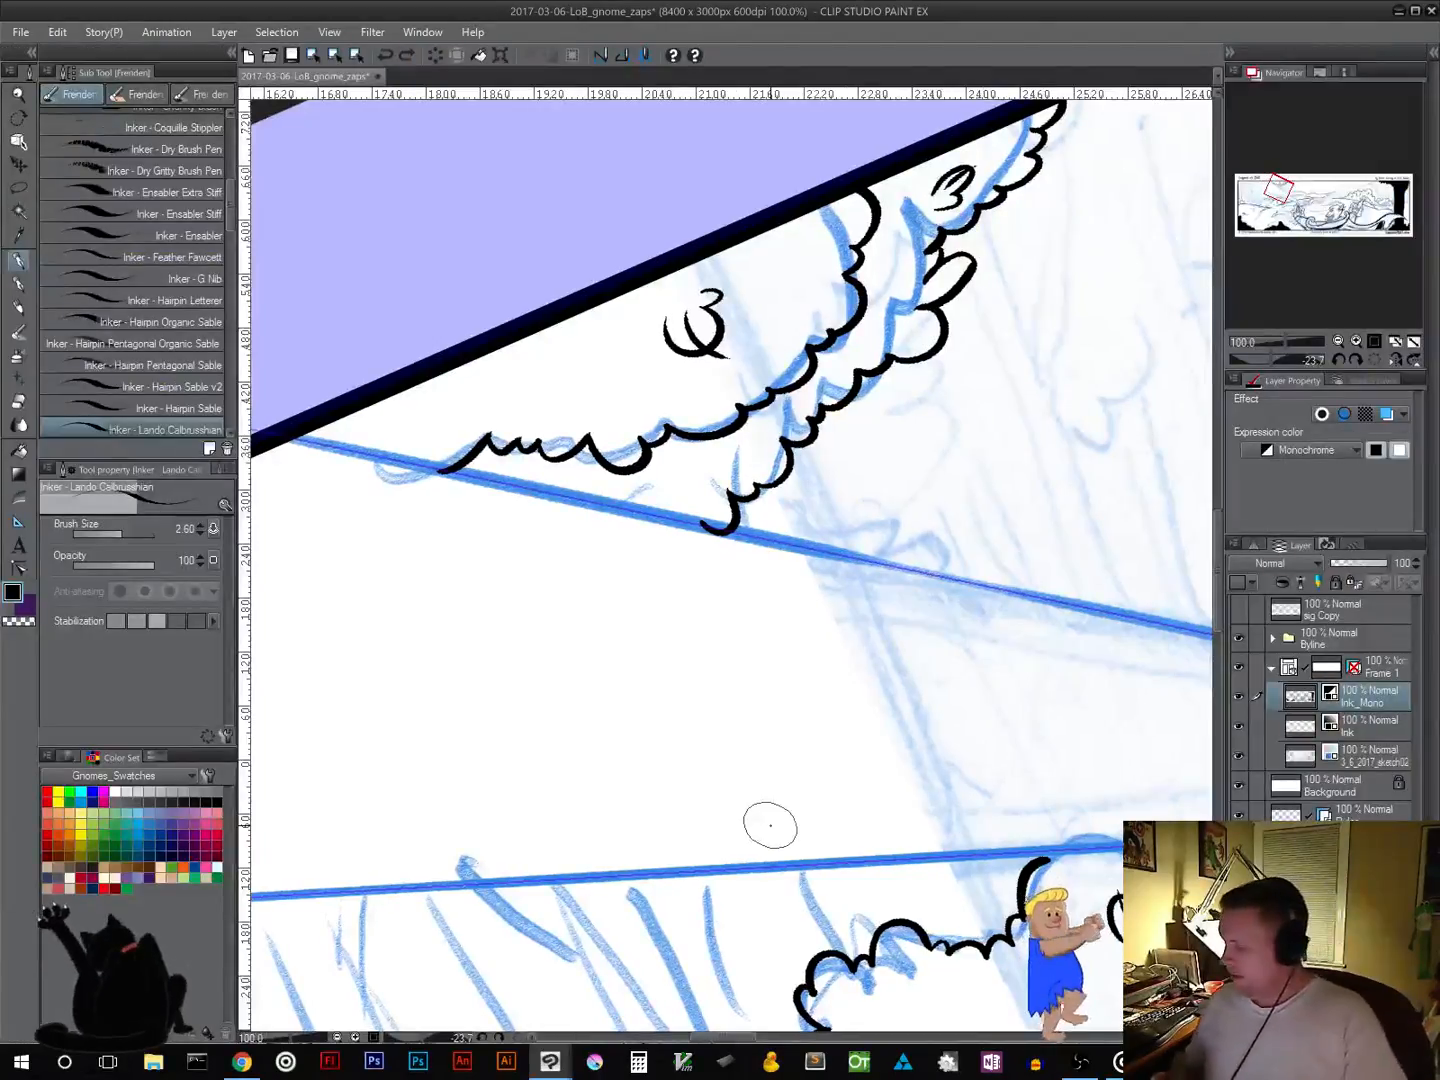
{"action": "key", "text": "Tab"}
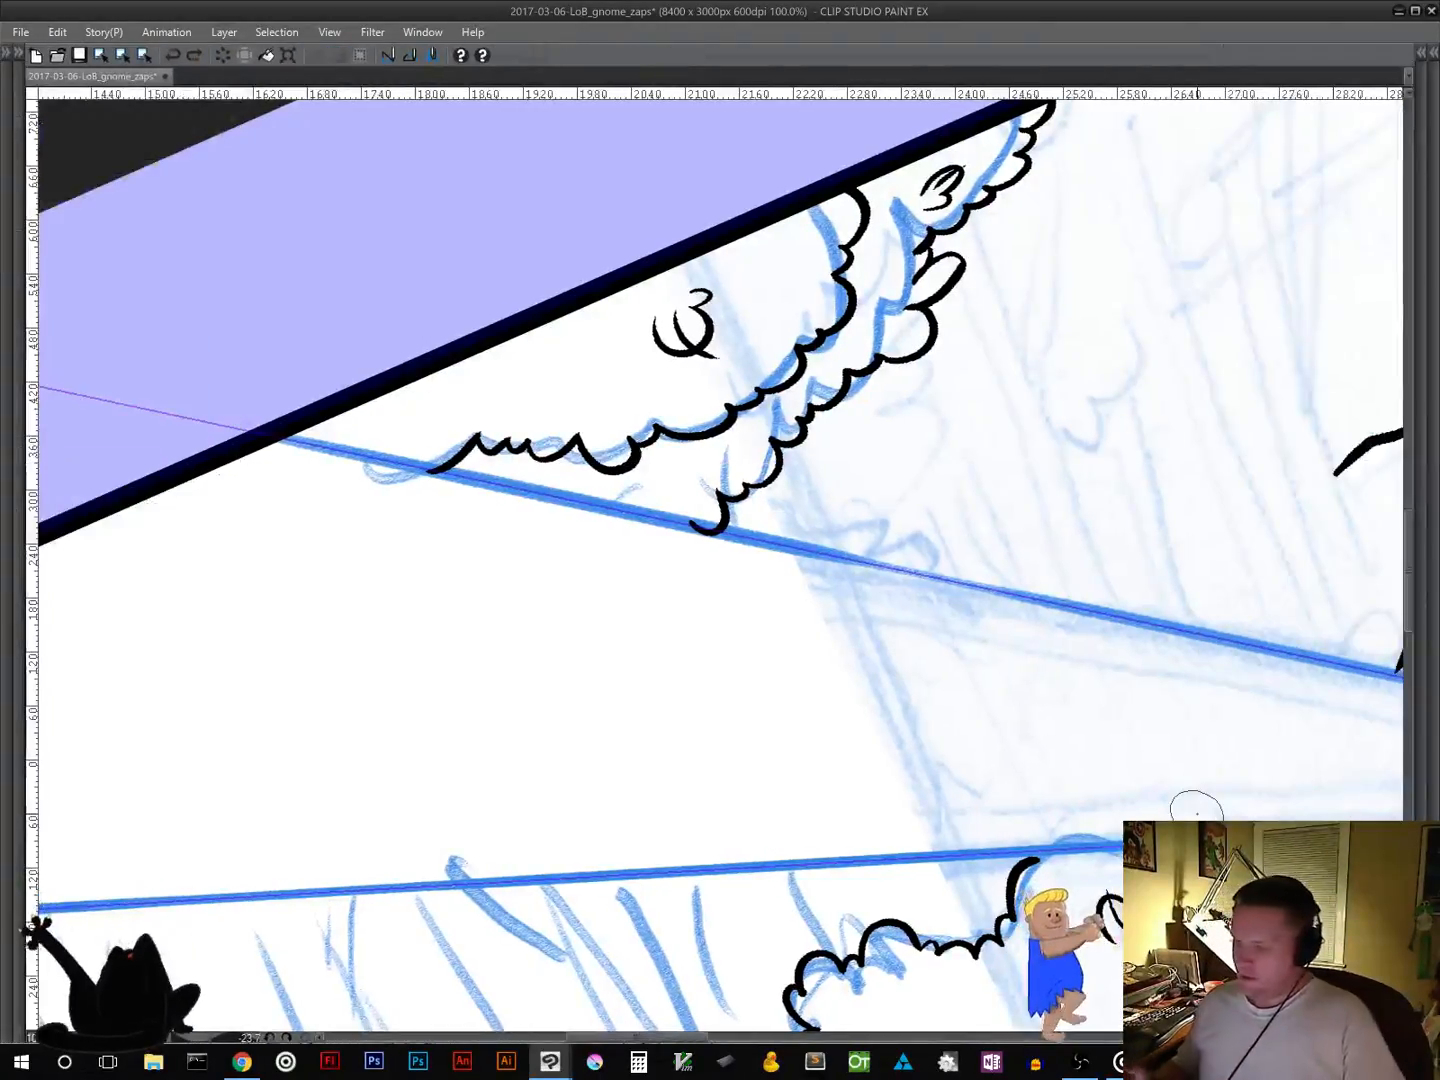
{"action": "left_click_drag", "start_coordinate": [283, 436], "coordinate": [1355, 660]}
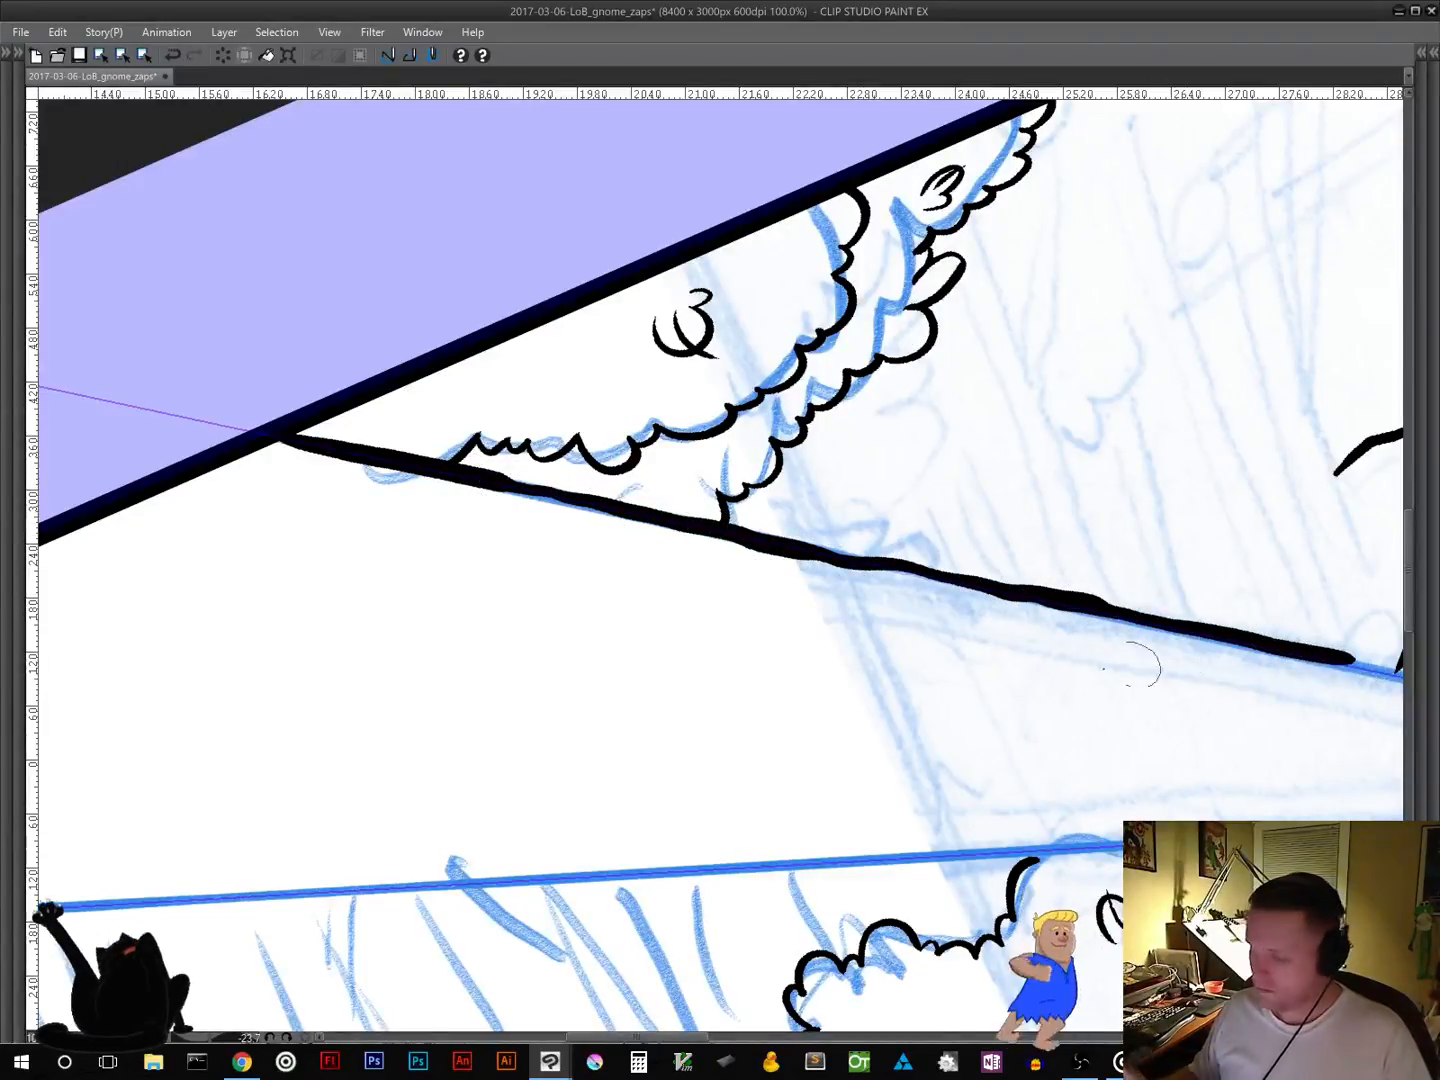
{"action": "left_click_drag", "start_coordinate": [1057, 704], "coordinate": [305, 627]}
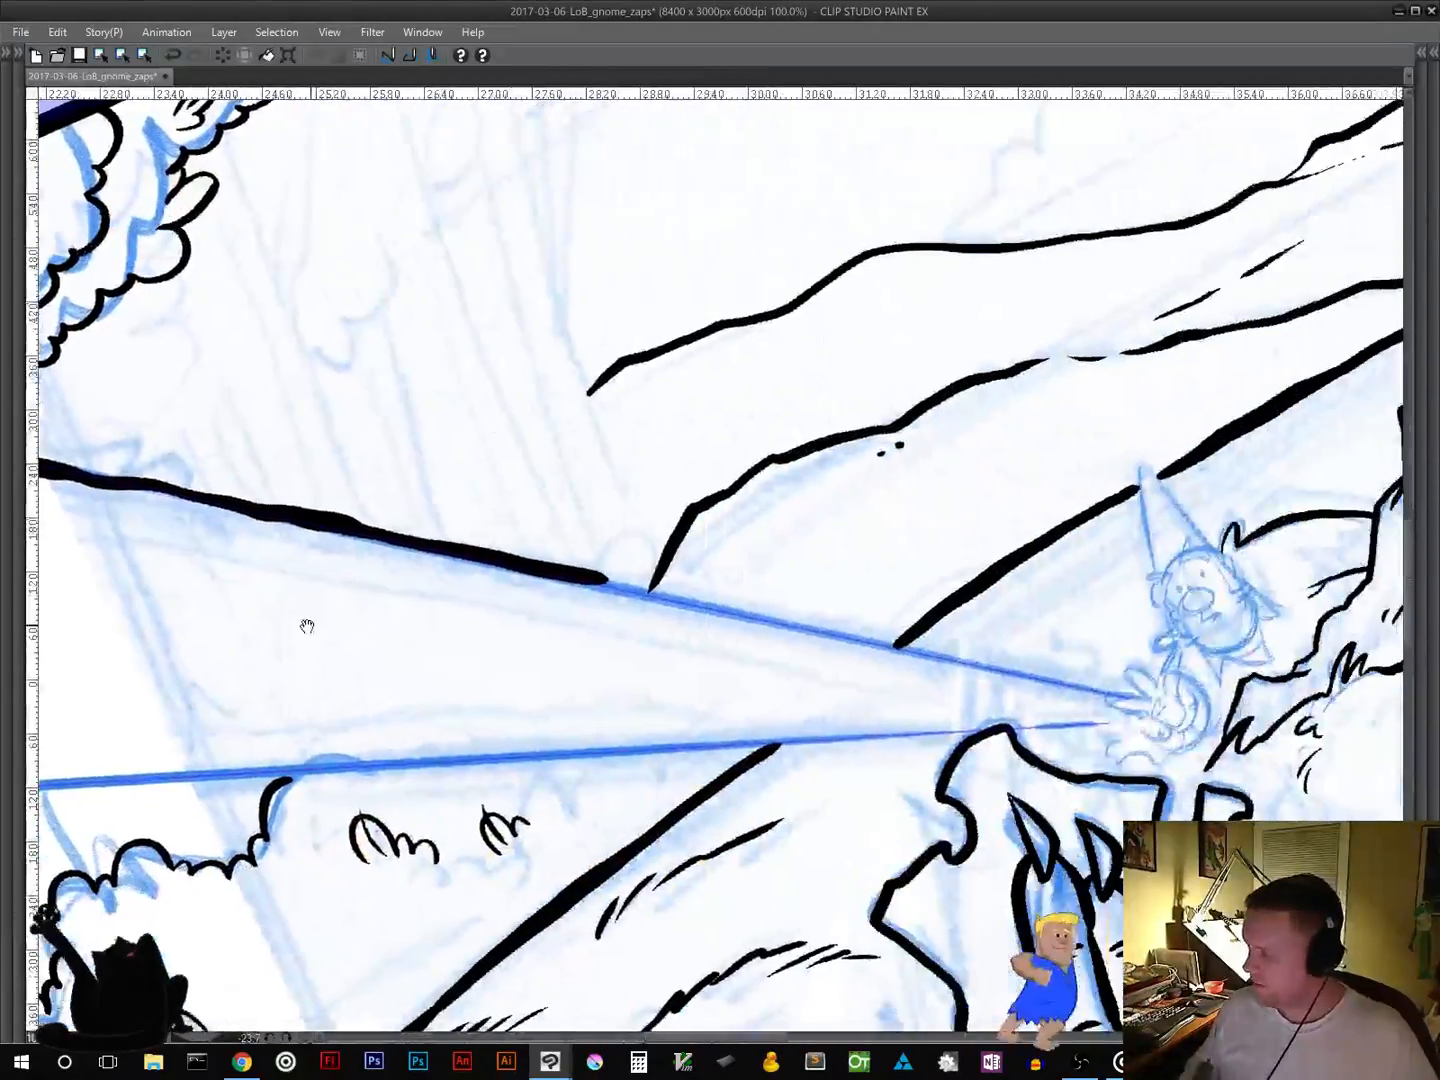
{"action": "left_click_drag", "start_coordinate": [610, 585], "coordinate": [1125, 697]}
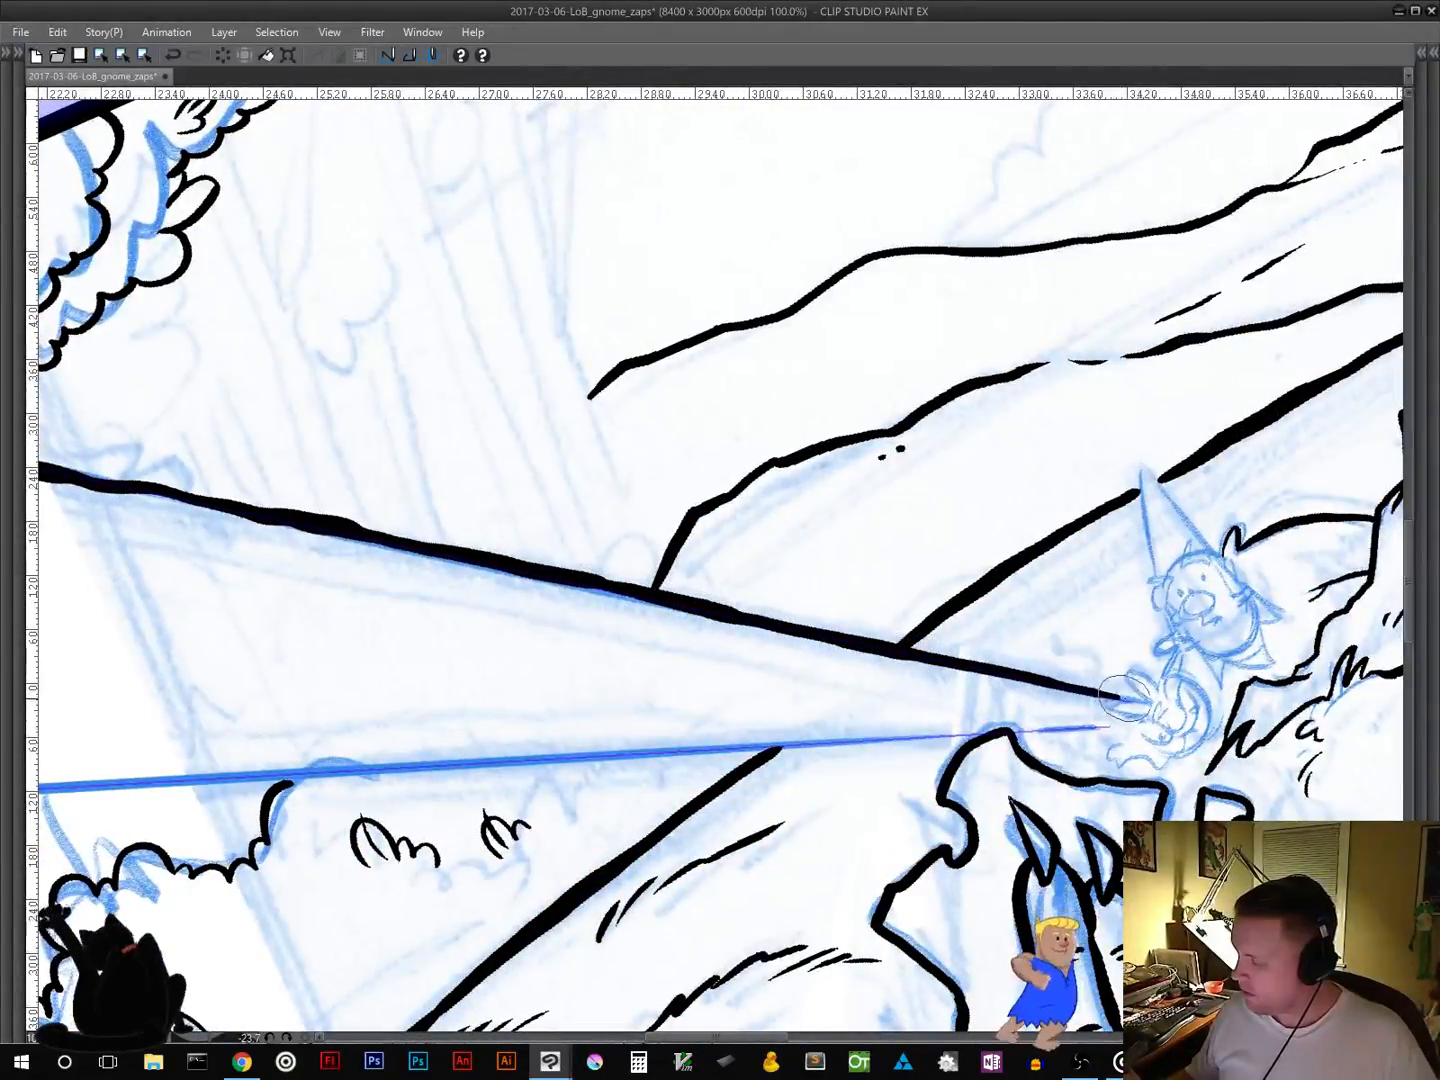
Step: Ink the lower edge of the wide zap beam from the gnome's hand to the panel corner below the Legend of Bill title
{"action": "left_click_drag", "start_coordinate": [762, 861], "coordinate": [771, 814]}
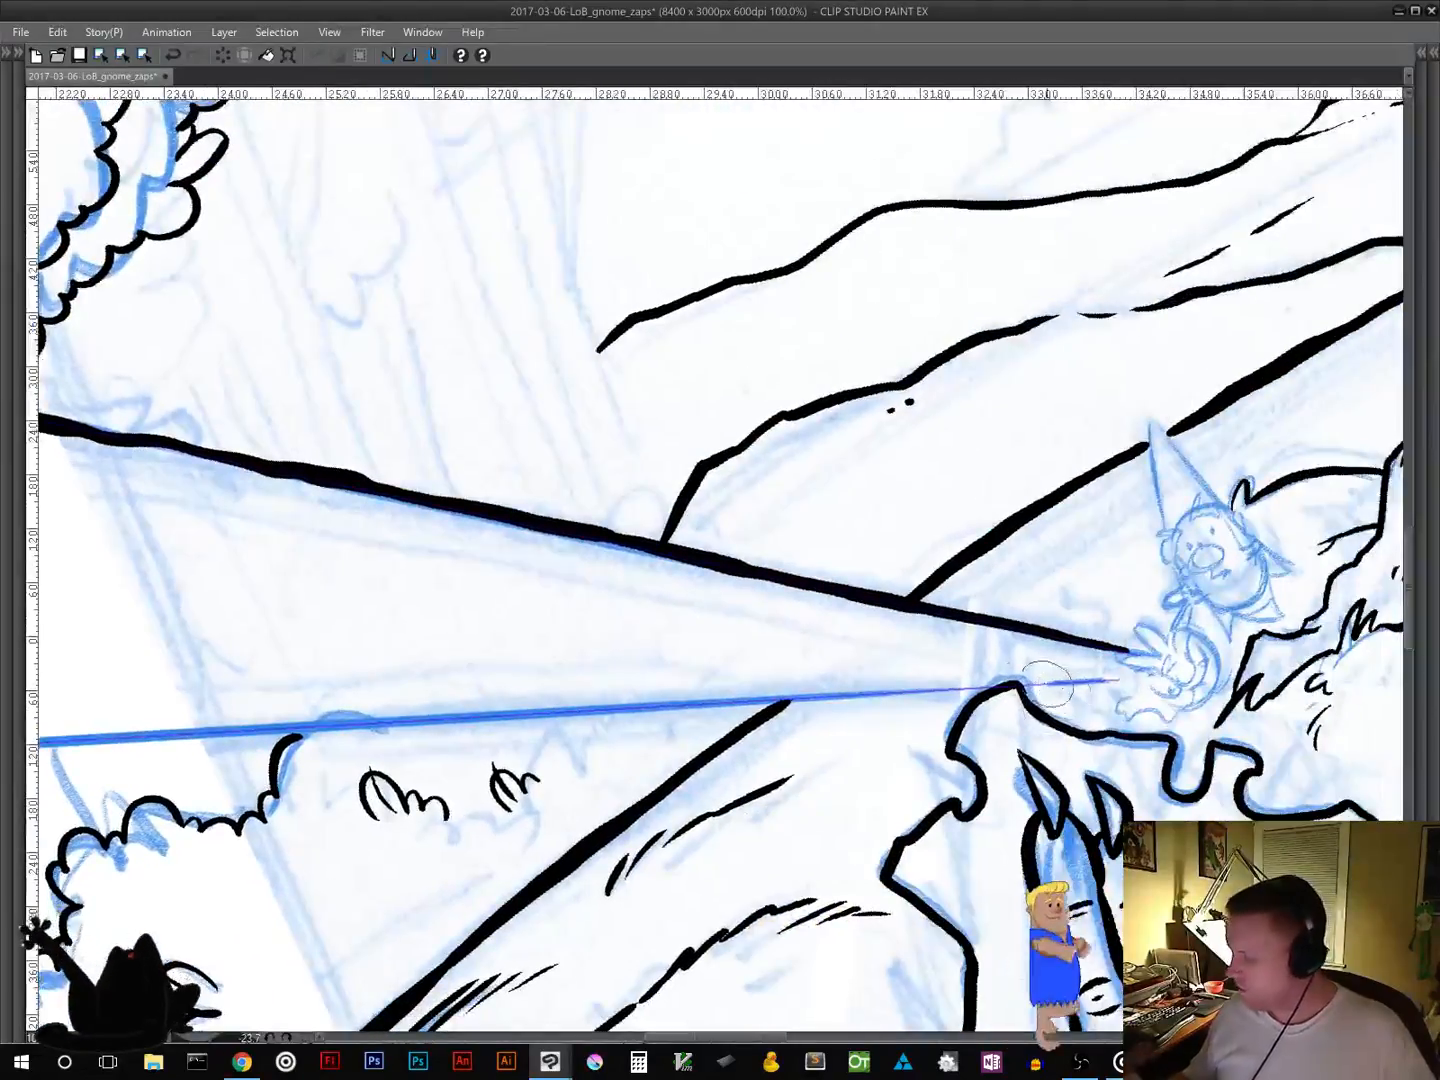
{"action": "left_click_drag", "start_coordinate": [1018, 688], "coordinate": [1145, 684]}
{"action": "left_click_drag", "start_coordinate": [885, 809], "coordinate": [1035, 786]}
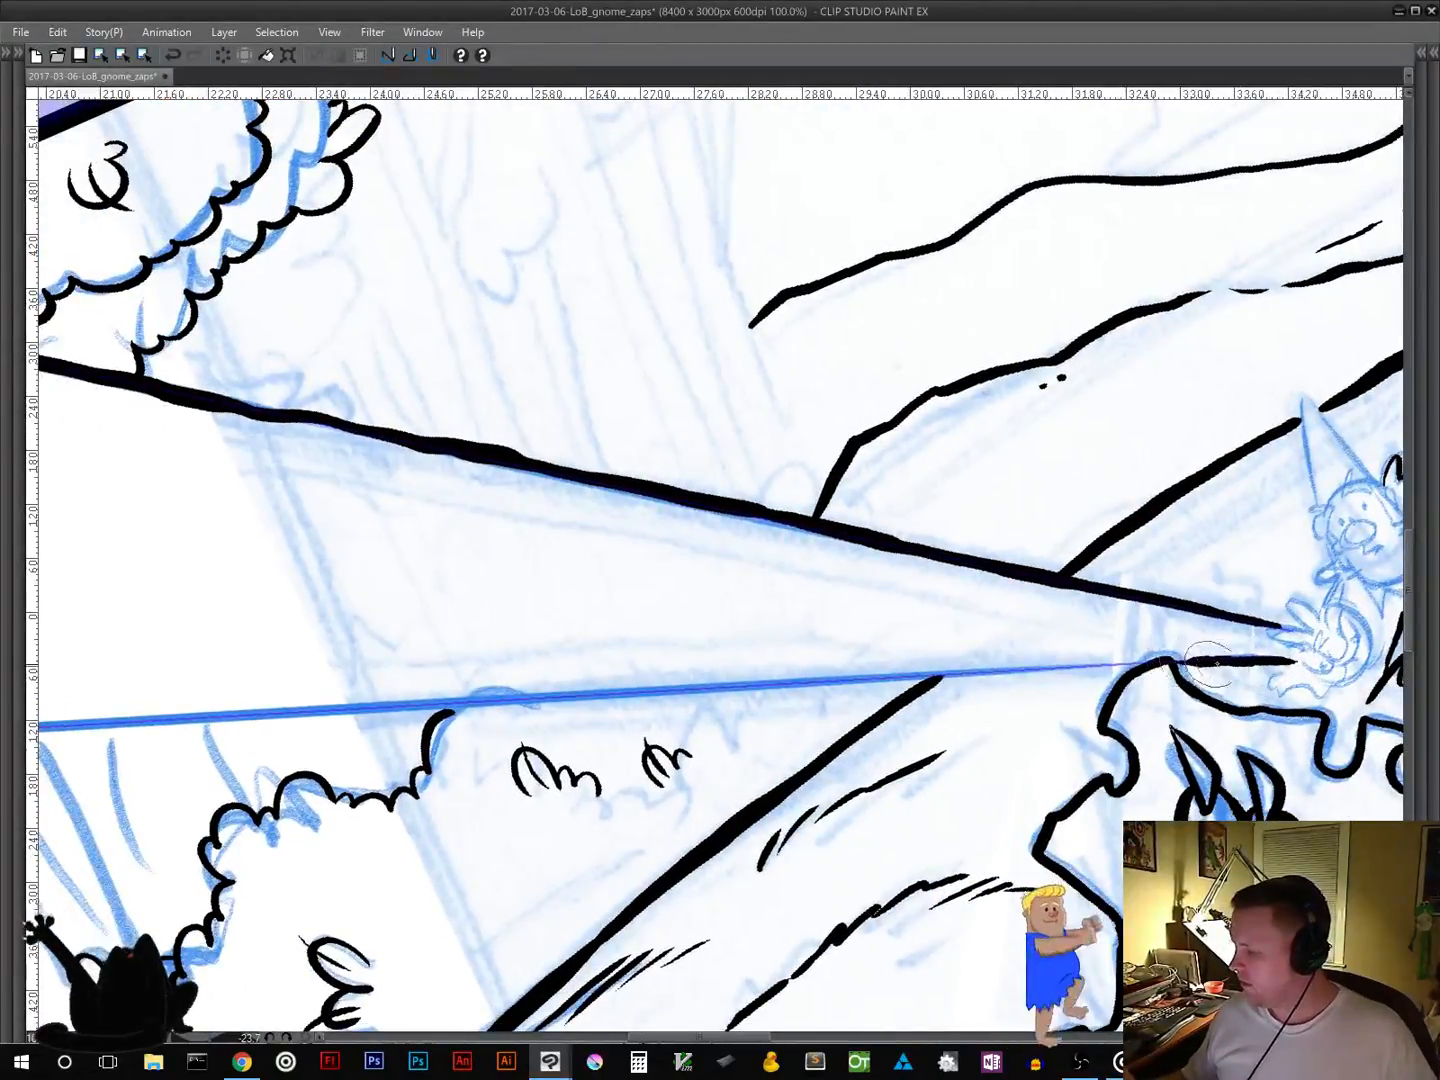
{"action": "mouse_move", "coordinate": [1141, 665]}
{"action": "left_mouse_down"}
{"action": "mouse_move", "coordinate": [155, 730]}
{"action": "mouse_move", "coordinate": [478, 742]}
{"action": "mouse_move", "coordinate": [952, 708]}
{"action": "mouse_move", "coordinate": [906, 675]}
{"action": "mouse_move", "coordinate": [370, 700]}
{"action": "left_mouse_up"}
{"action": "mouse_move", "coordinate": [379, 787]}
{"action": "left_mouse_down"}
{"action": "mouse_move", "coordinate": [1138, 733]}
{"action": "mouse_move", "coordinate": [1136, 657]}
{"action": "left_mouse_up"}
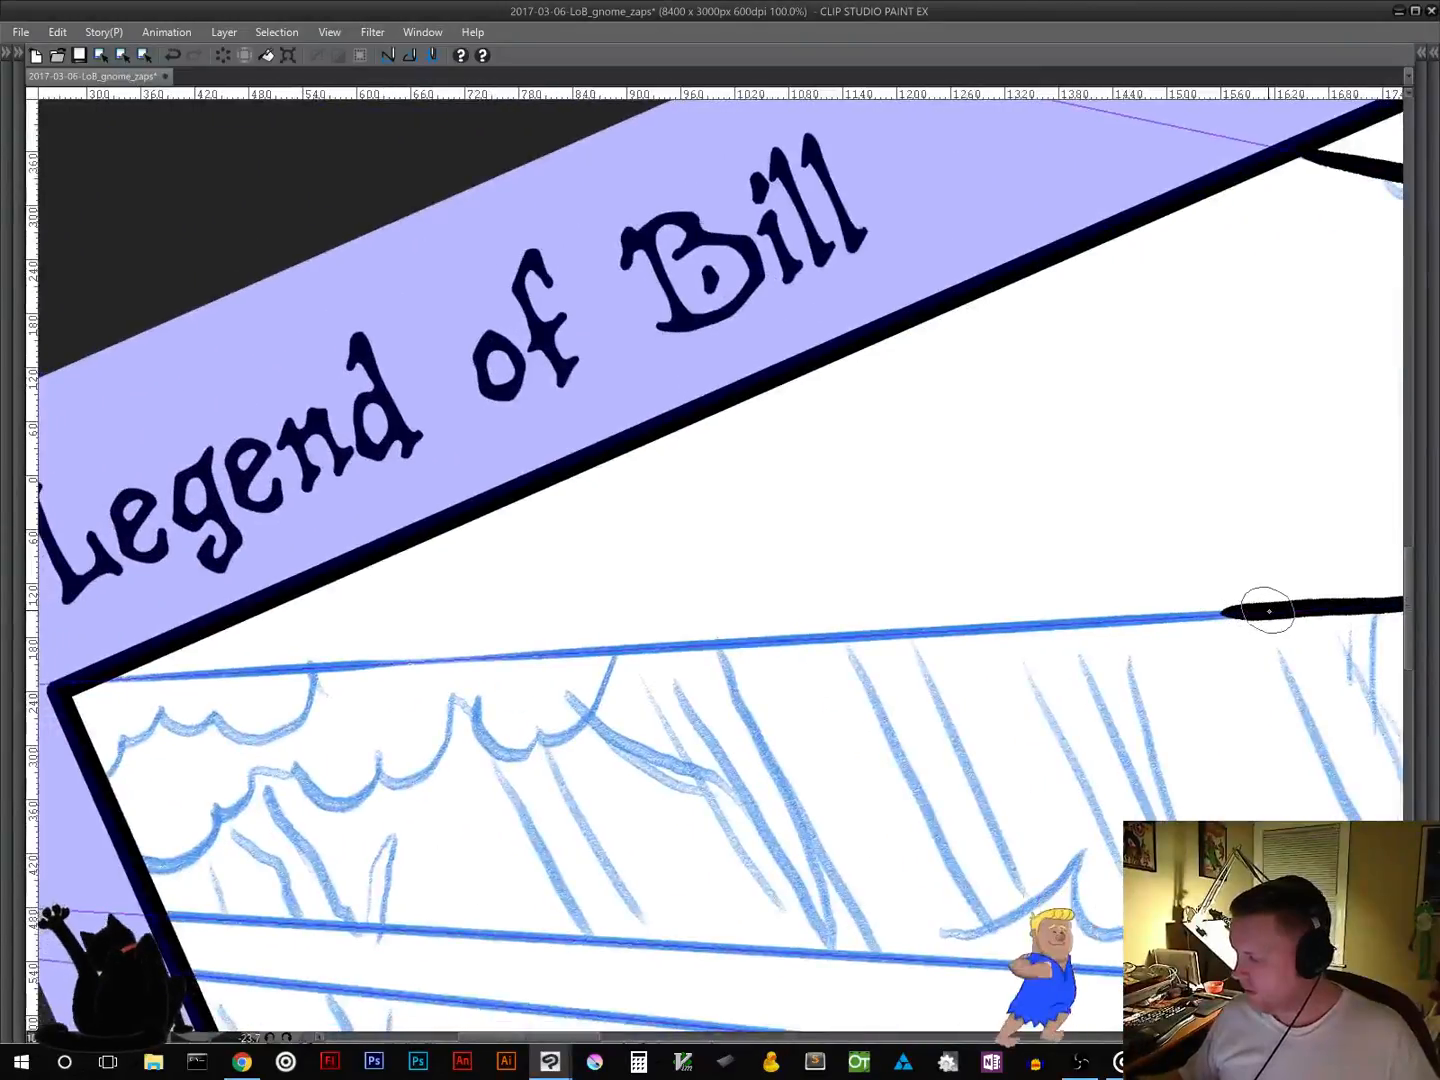
{"action": "left_click_drag", "start_coordinate": [1268, 611], "coordinate": [83, 686]}
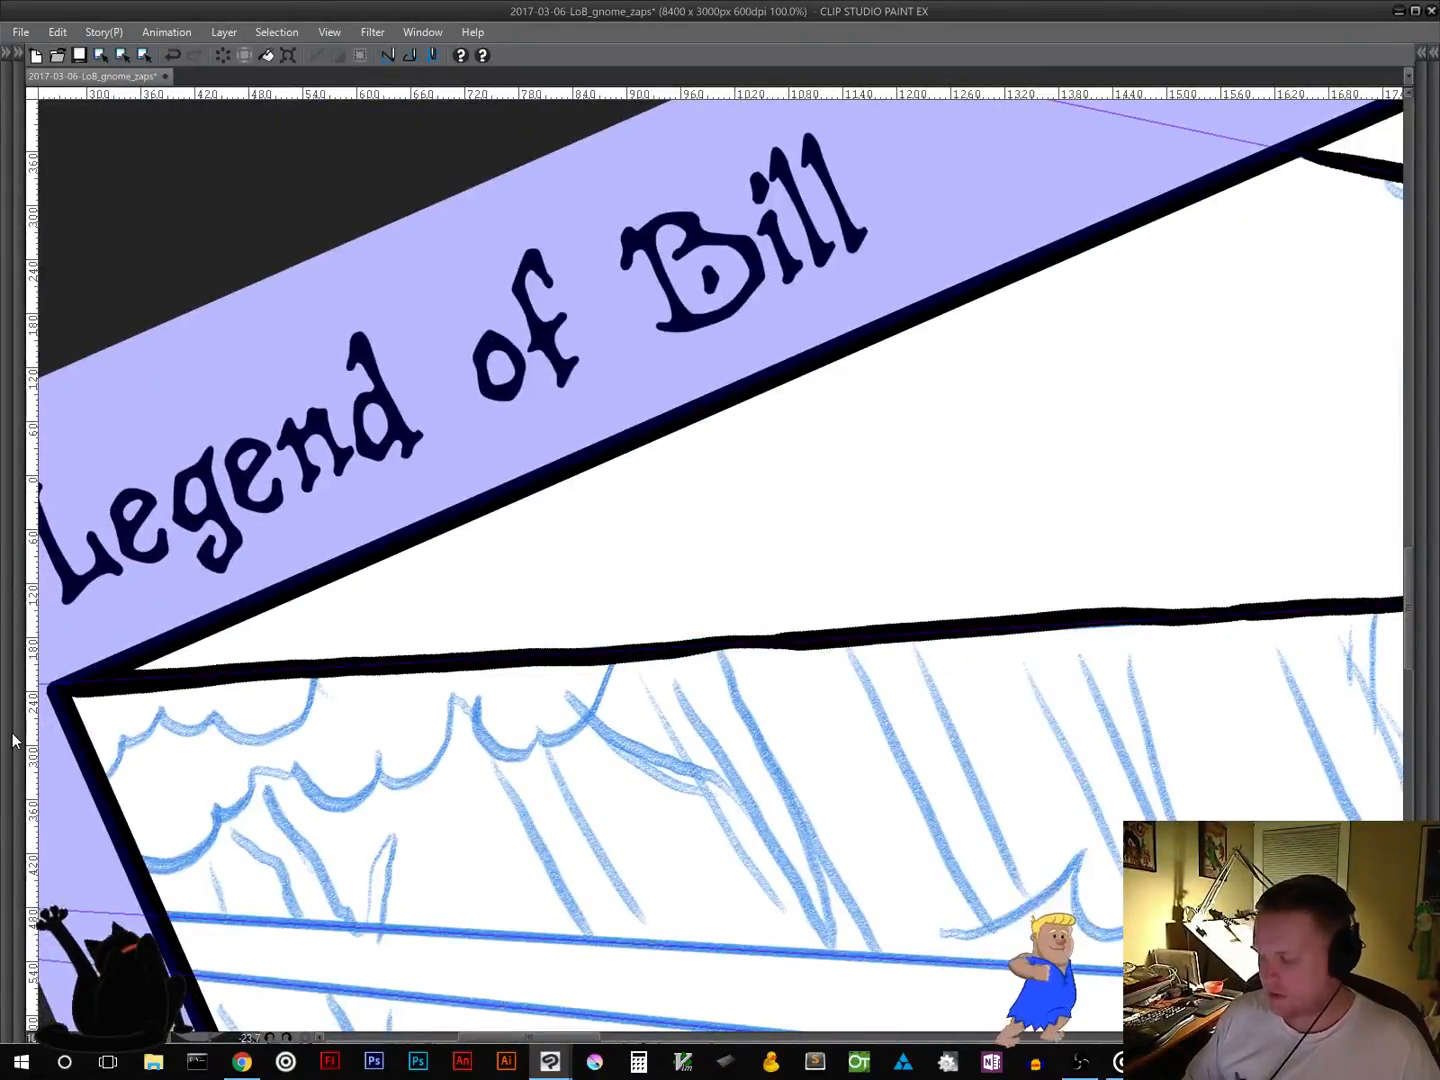
Step: Add short tapered hatch strokes beneath the foreground slope line below the crouching figure, near the panel border
{"action": "left_click_drag", "start_coordinate": [945, 690], "coordinate": [285, 800]}
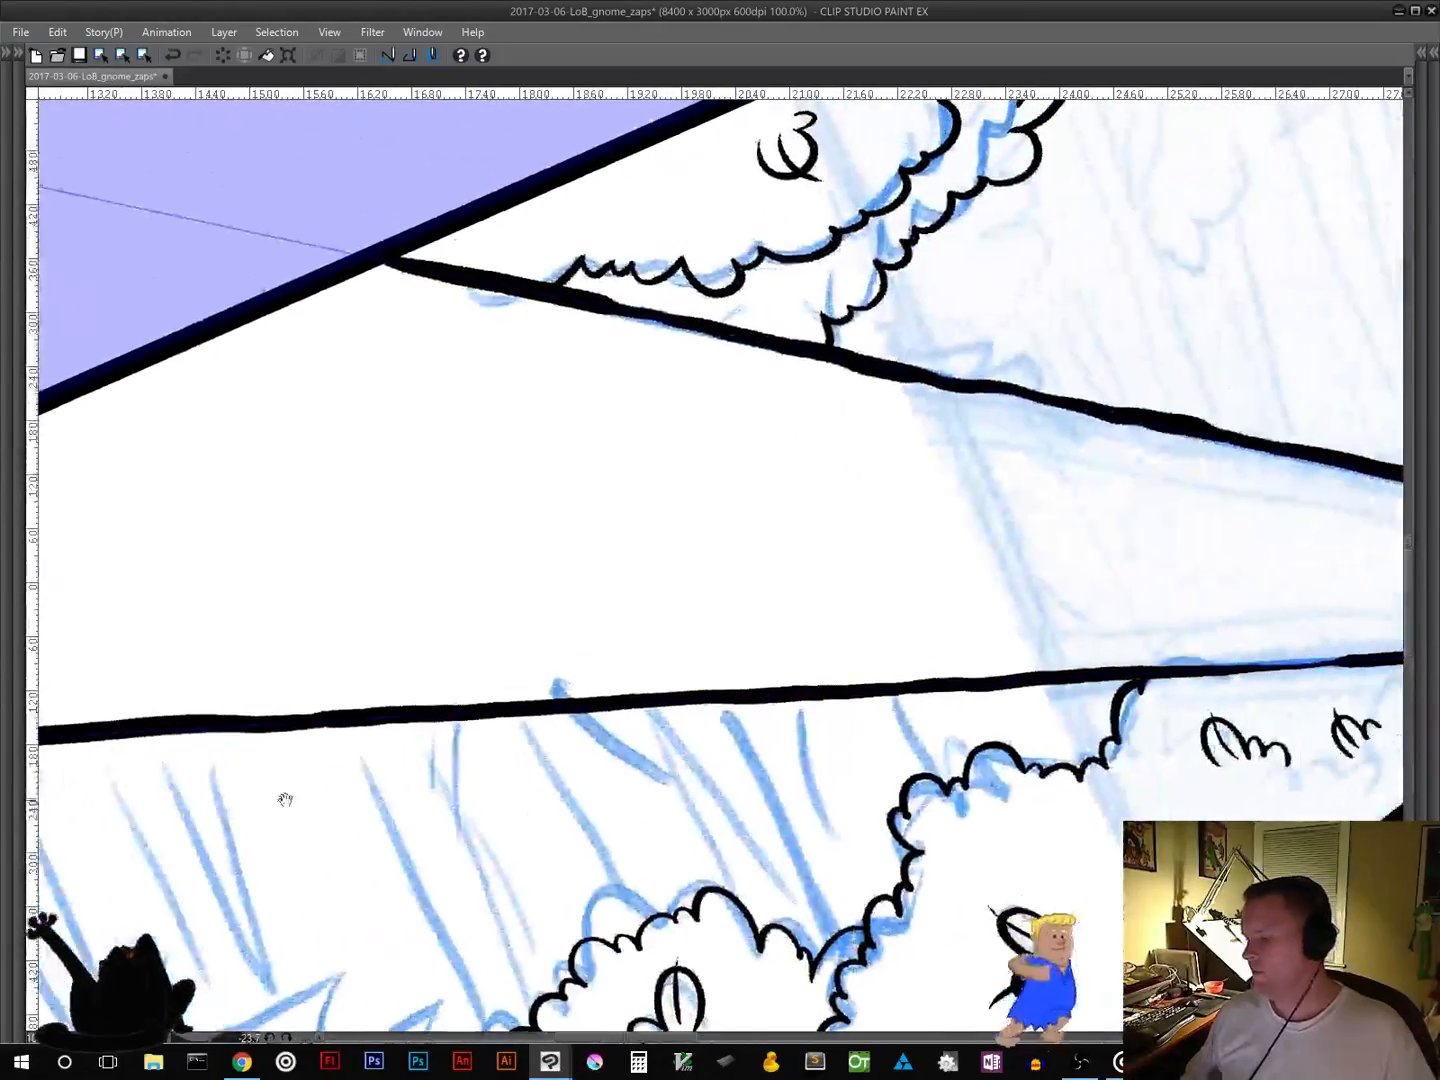
{"action": "left_click_drag", "start_coordinate": [1023, 765], "coordinate": [277, 831]}
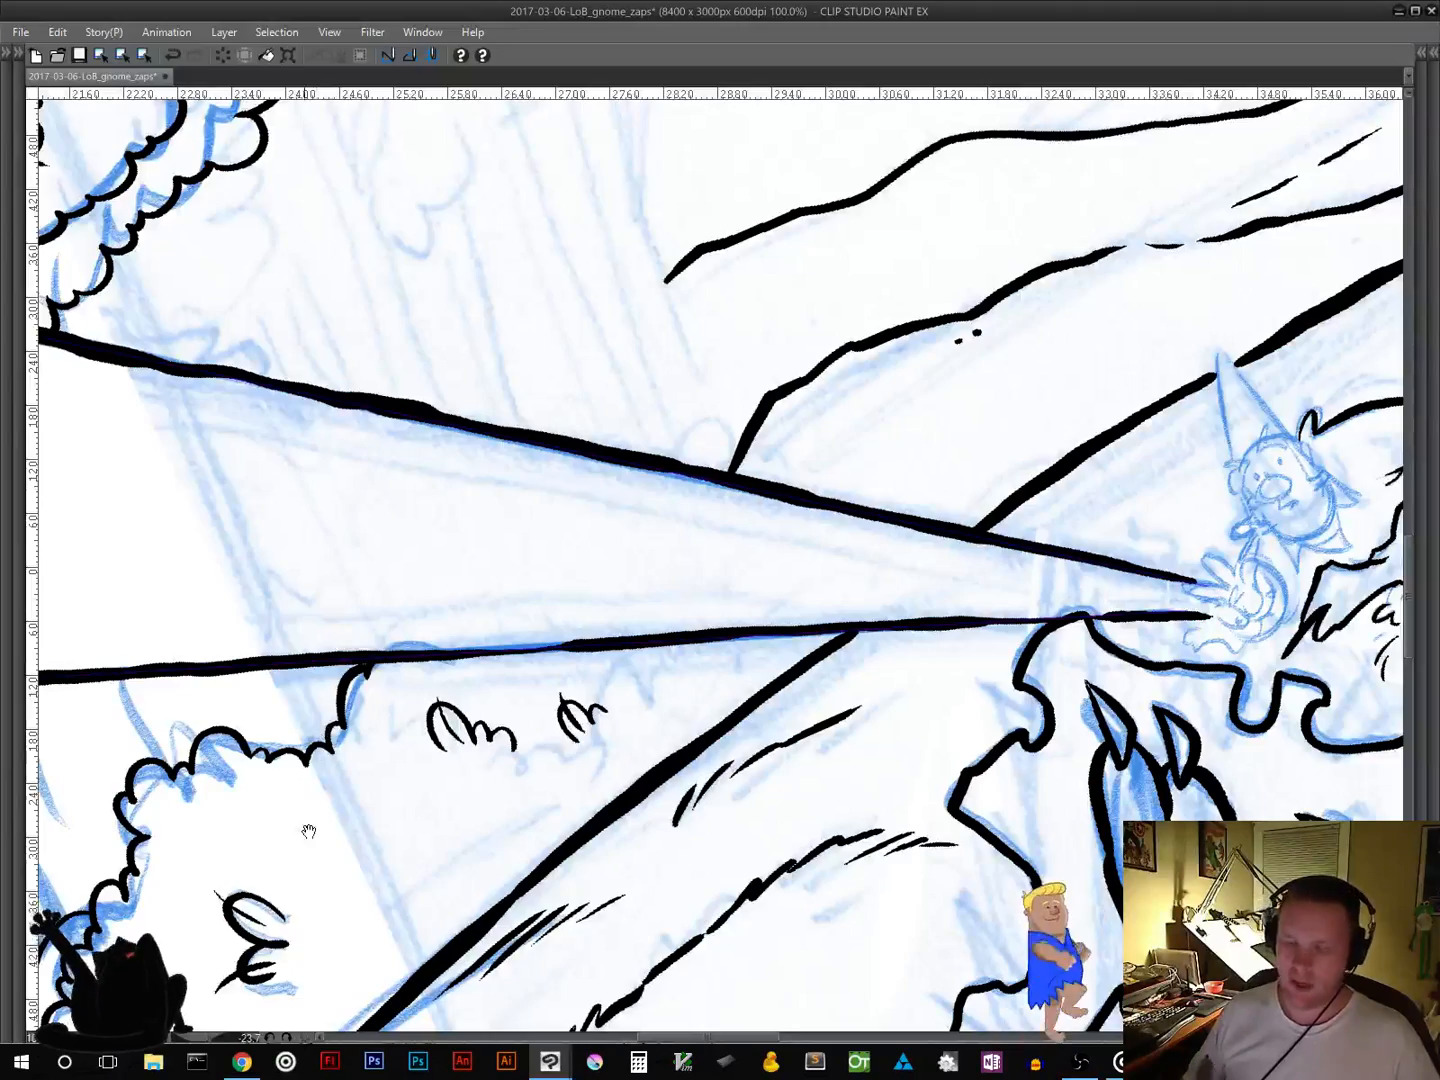
{"action": "left_click_drag", "start_coordinate": [309, 831], "coordinate": [675, 537]}
{"action": "mouse_move", "coordinate": [385, 788]}
{"action": "left_mouse_down"}
{"action": "mouse_move", "coordinate": [595, 643]}
{"action": "mouse_move", "coordinate": [653, 584]}
{"action": "left_mouse_up"}
{"action": "mouse_move", "coordinate": [475, 753]}
{"action": "left_mouse_down"}
{"action": "mouse_move", "coordinate": [625, 698]}
{"action": "mouse_move", "coordinate": [697, 775]}
{"action": "mouse_move", "coordinate": [813, 775]}
{"action": "left_mouse_up"}
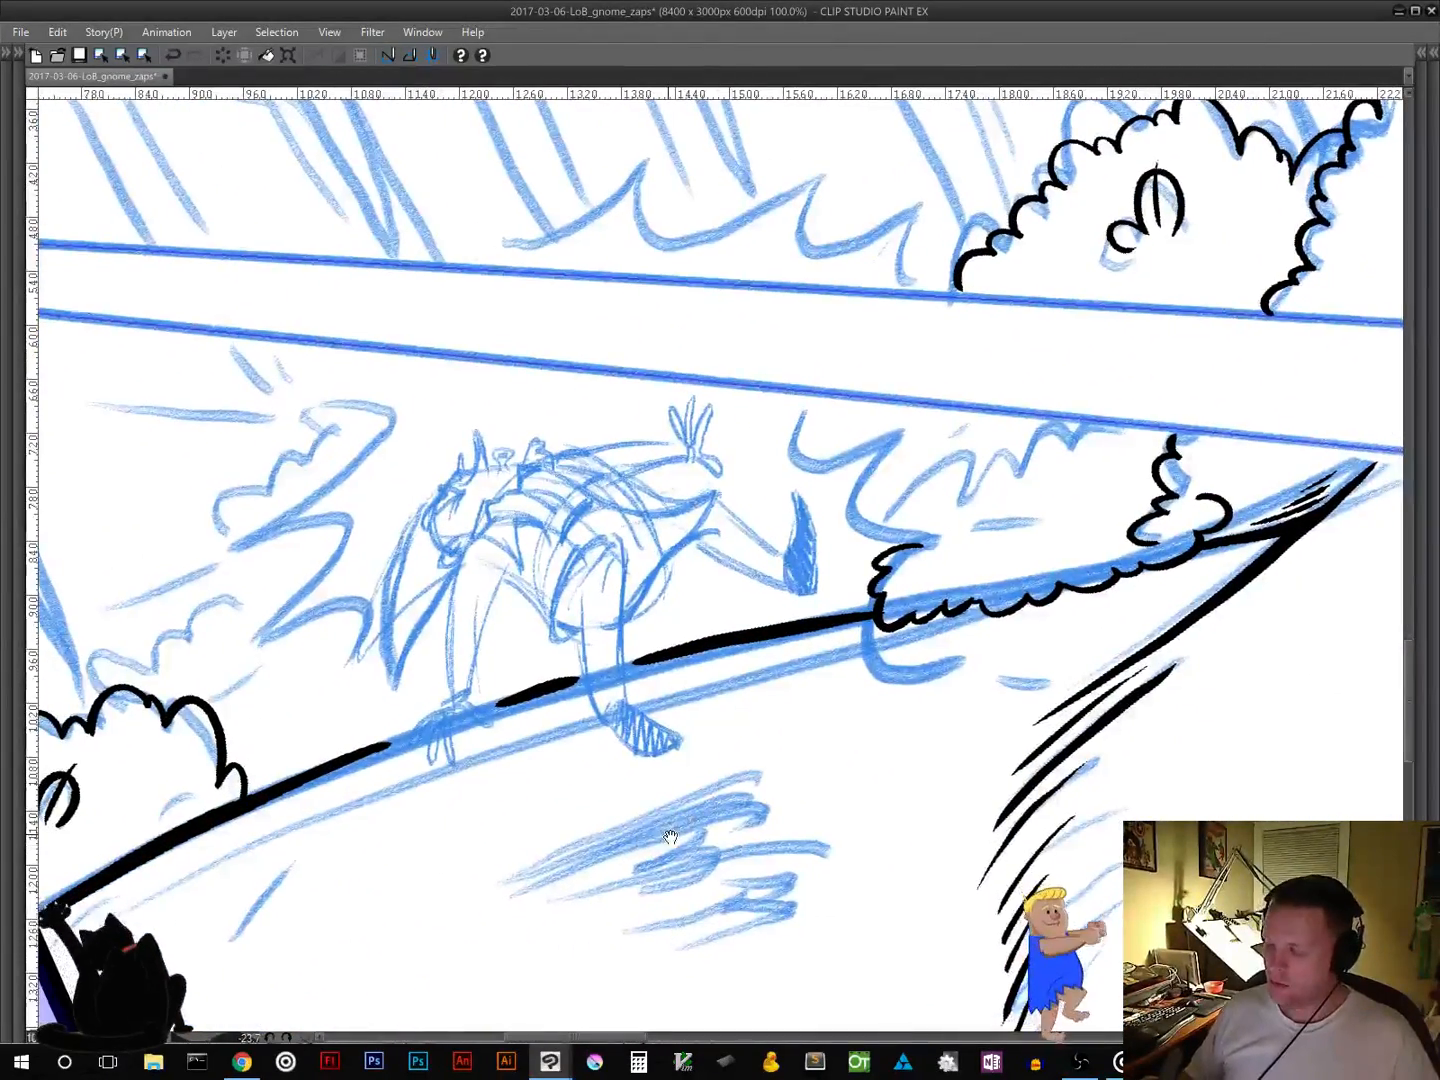
{"action": "mouse_move", "coordinate": [670, 836]}
{"action": "left_mouse_down"}
{"action": "mouse_move", "coordinate": [722, 805]}
{"action": "mouse_move", "coordinate": [689, 756]}
{"action": "left_mouse_up"}
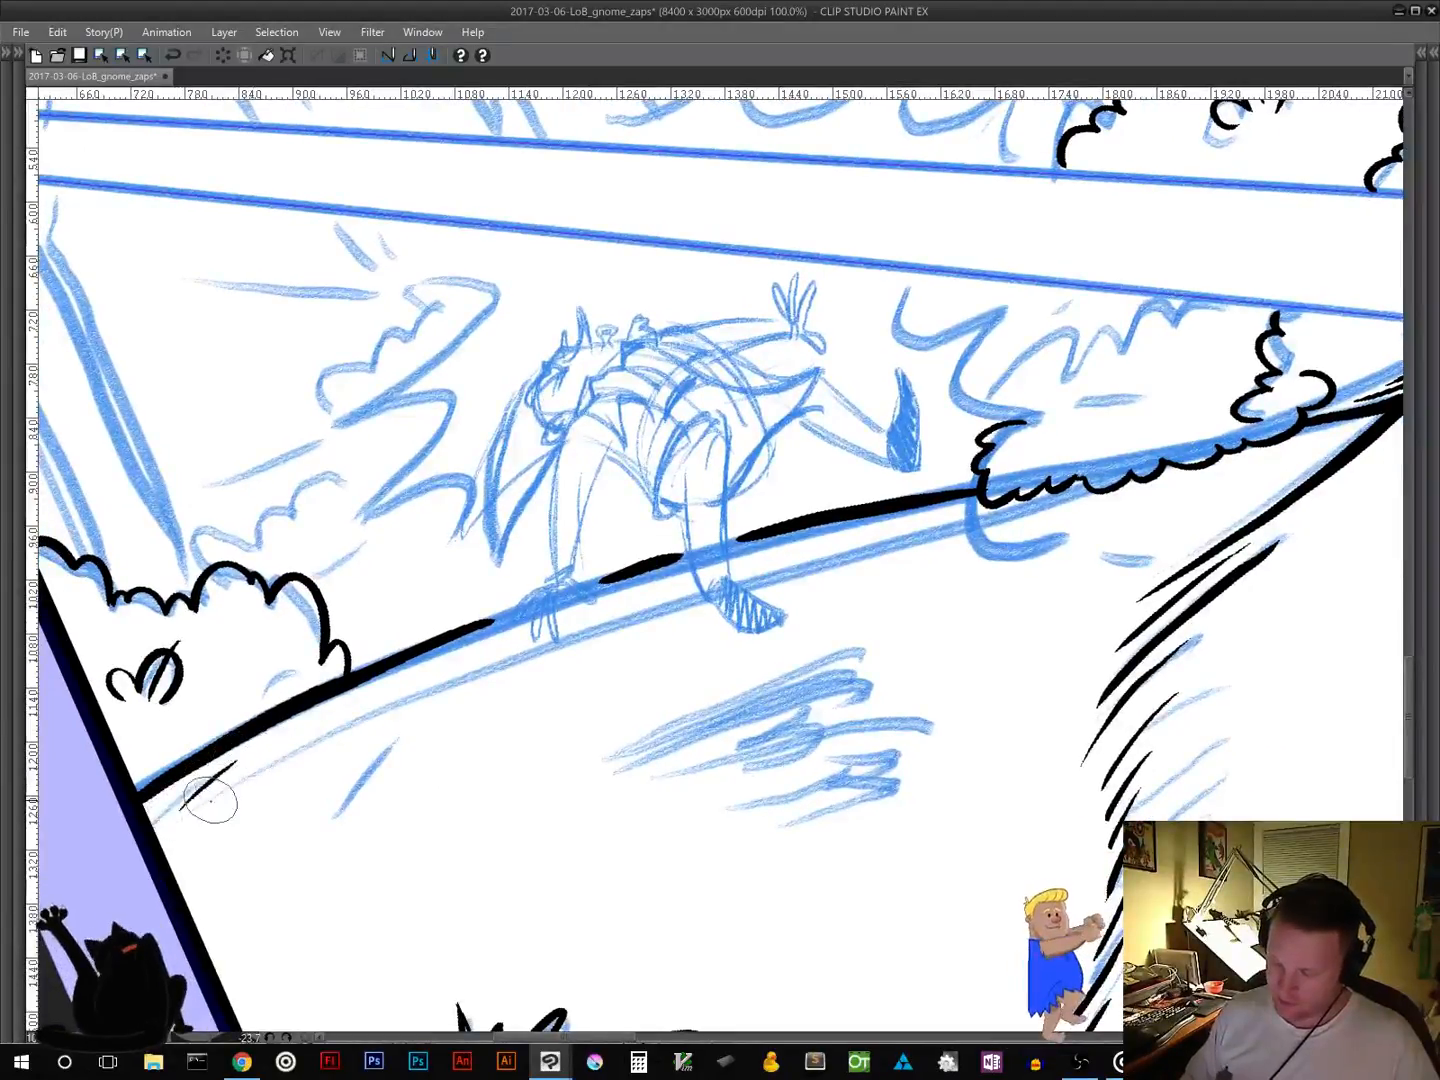
{"action": "left_click_drag", "start_coordinate": [195, 805], "coordinate": [260, 760]}
{"action": "left_click_drag", "start_coordinate": [230, 790], "coordinate": [405, 700]}
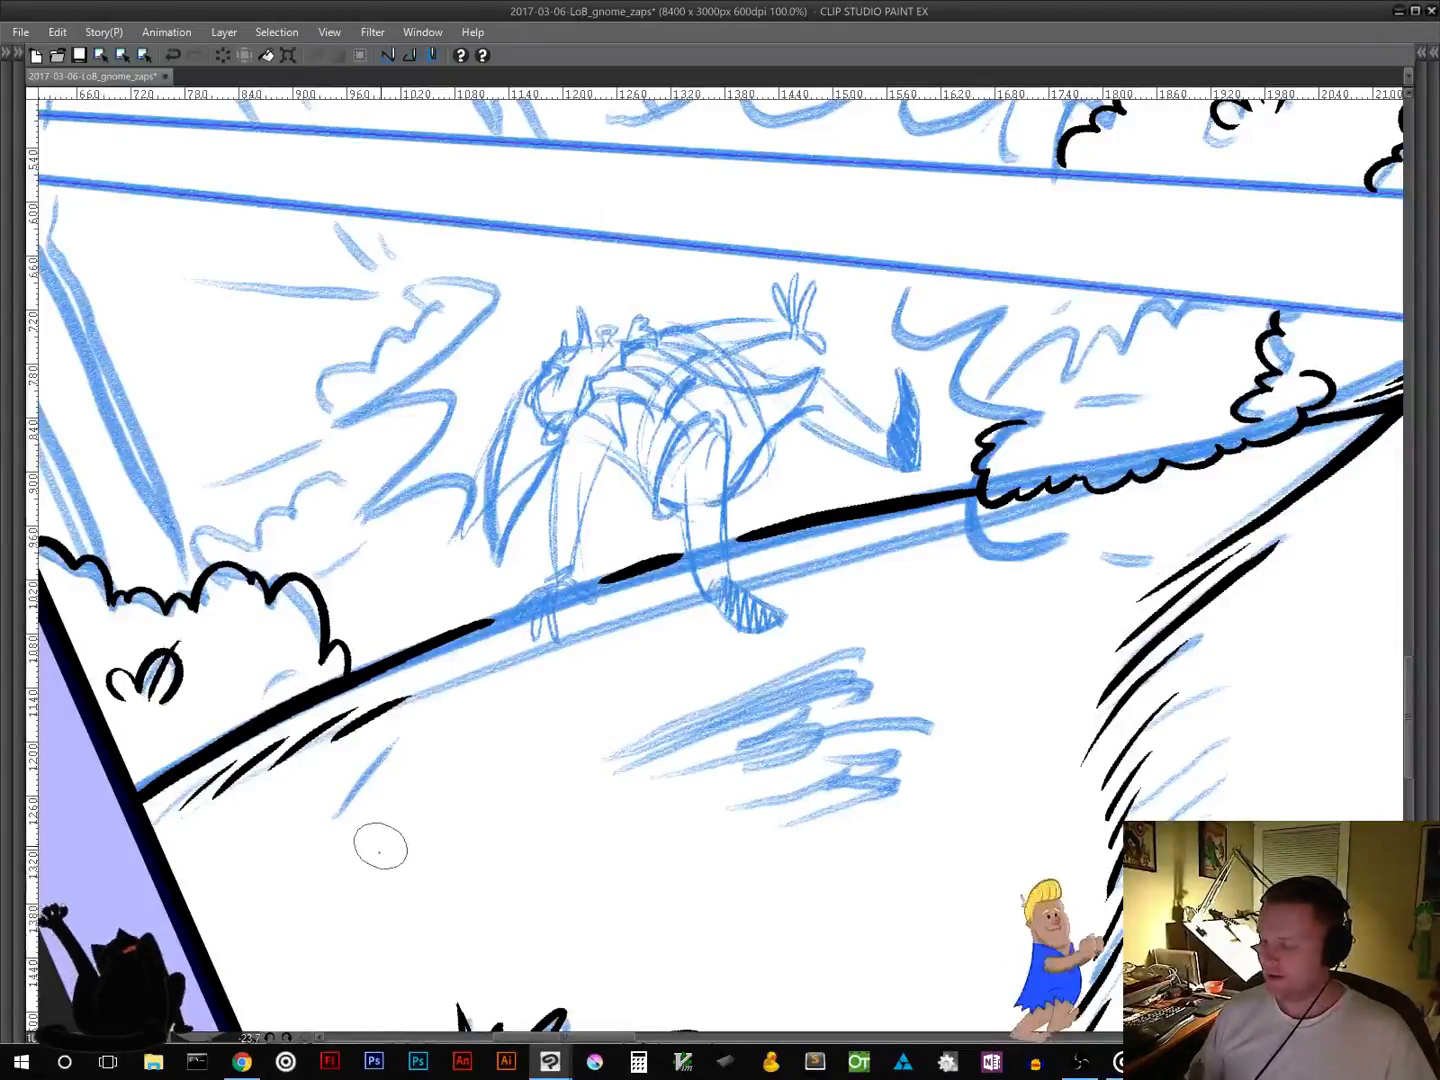
Step: Ink the upper edge of the narrow beam above the crouching figure, extending it to the panel border
{"action": "left_click_drag", "start_coordinate": [605, 718], "coordinate": [450, 930]}
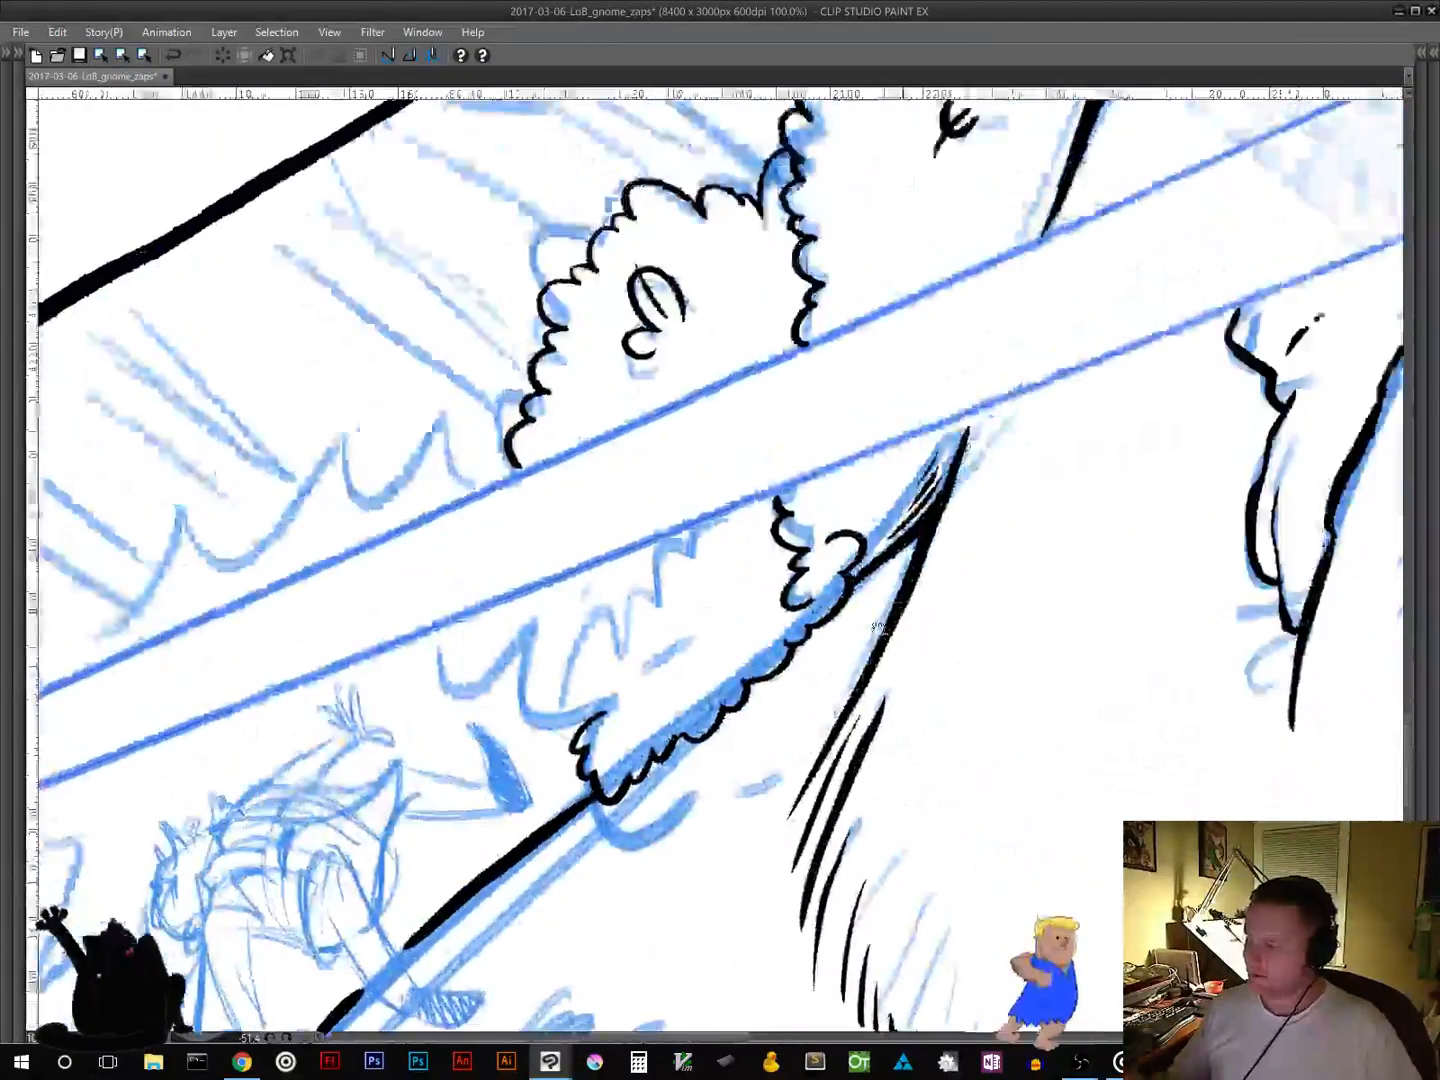
{"action": "mouse_move", "coordinate": [1160, 440]}
{"action": "left_mouse_down"}
{"action": "mouse_move", "coordinate": [784, 691]}
{"action": "mouse_move", "coordinate": [386, 842]}
{"action": "mouse_move", "coordinate": [482, 857]}
{"action": "mouse_move", "coordinate": [578, 809]}
{"action": "left_mouse_up"}
{"action": "mouse_move", "coordinate": [970, 352]}
{"action": "left_mouse_down"}
{"action": "mouse_move", "coordinate": [995, 342]}
{"action": "mouse_move", "coordinate": [110, 740]}
{"action": "left_mouse_up"}
{"action": "left_click_drag", "start_coordinate": [345, 737], "coordinate": [1105, 457]}
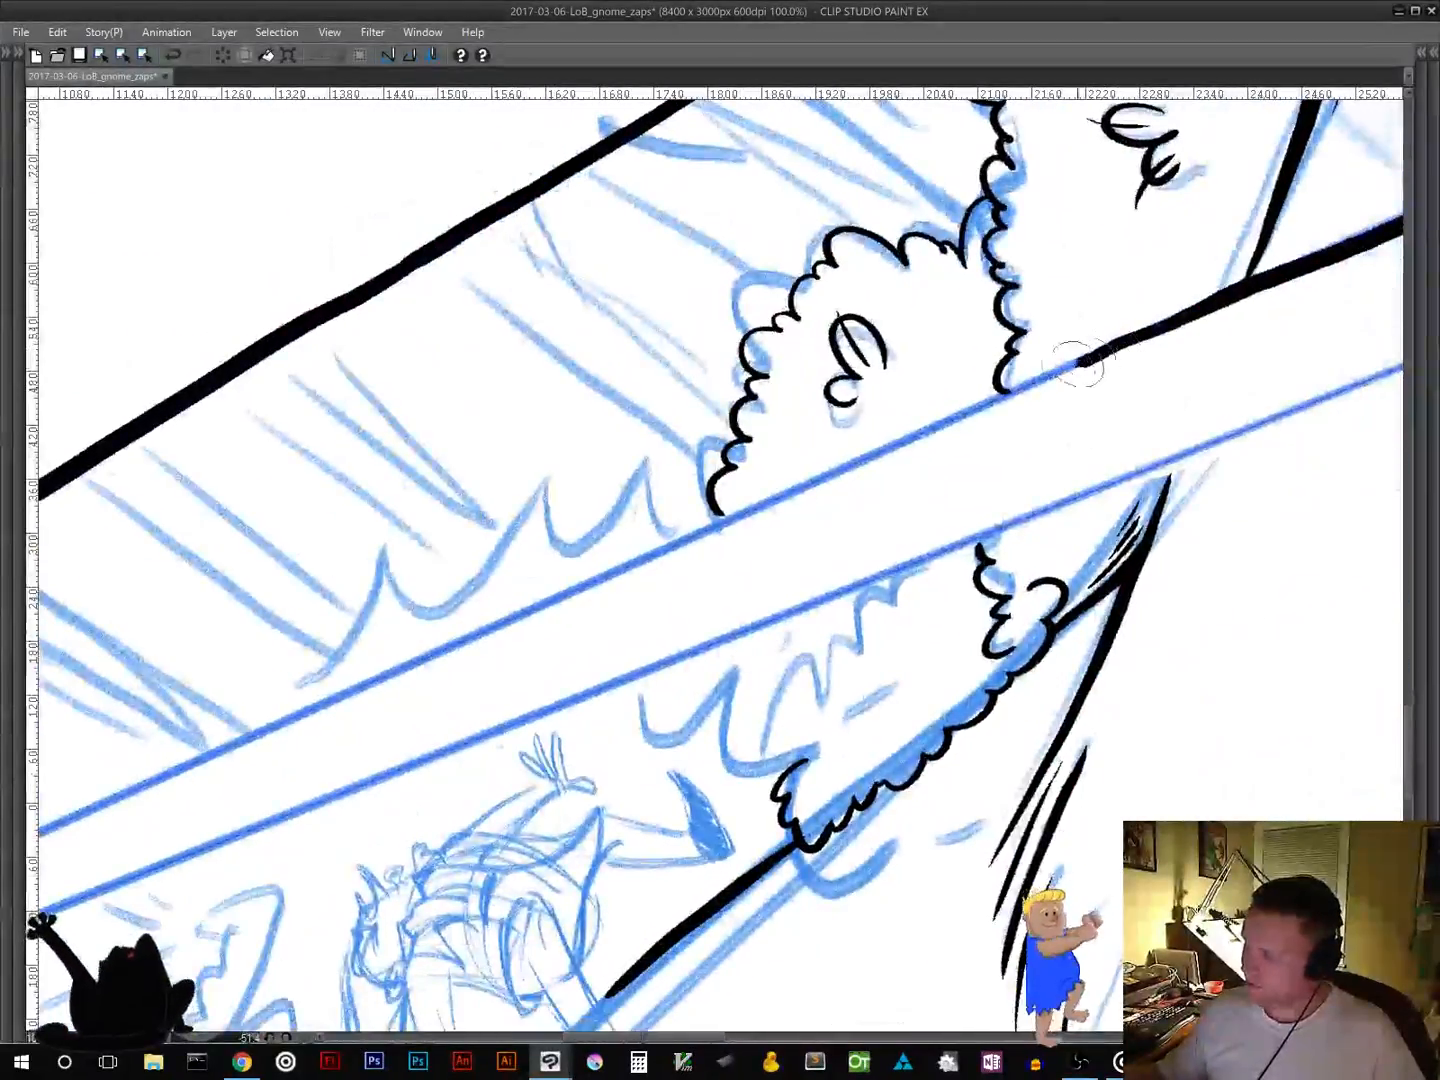
{"action": "mouse_move", "coordinate": [1090, 352]}
{"action": "left_mouse_down"}
{"action": "mouse_move", "coordinate": [221, 757]}
{"action": "mouse_move", "coordinate": [906, 611]}
{"action": "mouse_move", "coordinate": [1110, 475]}
{"action": "left_mouse_up"}
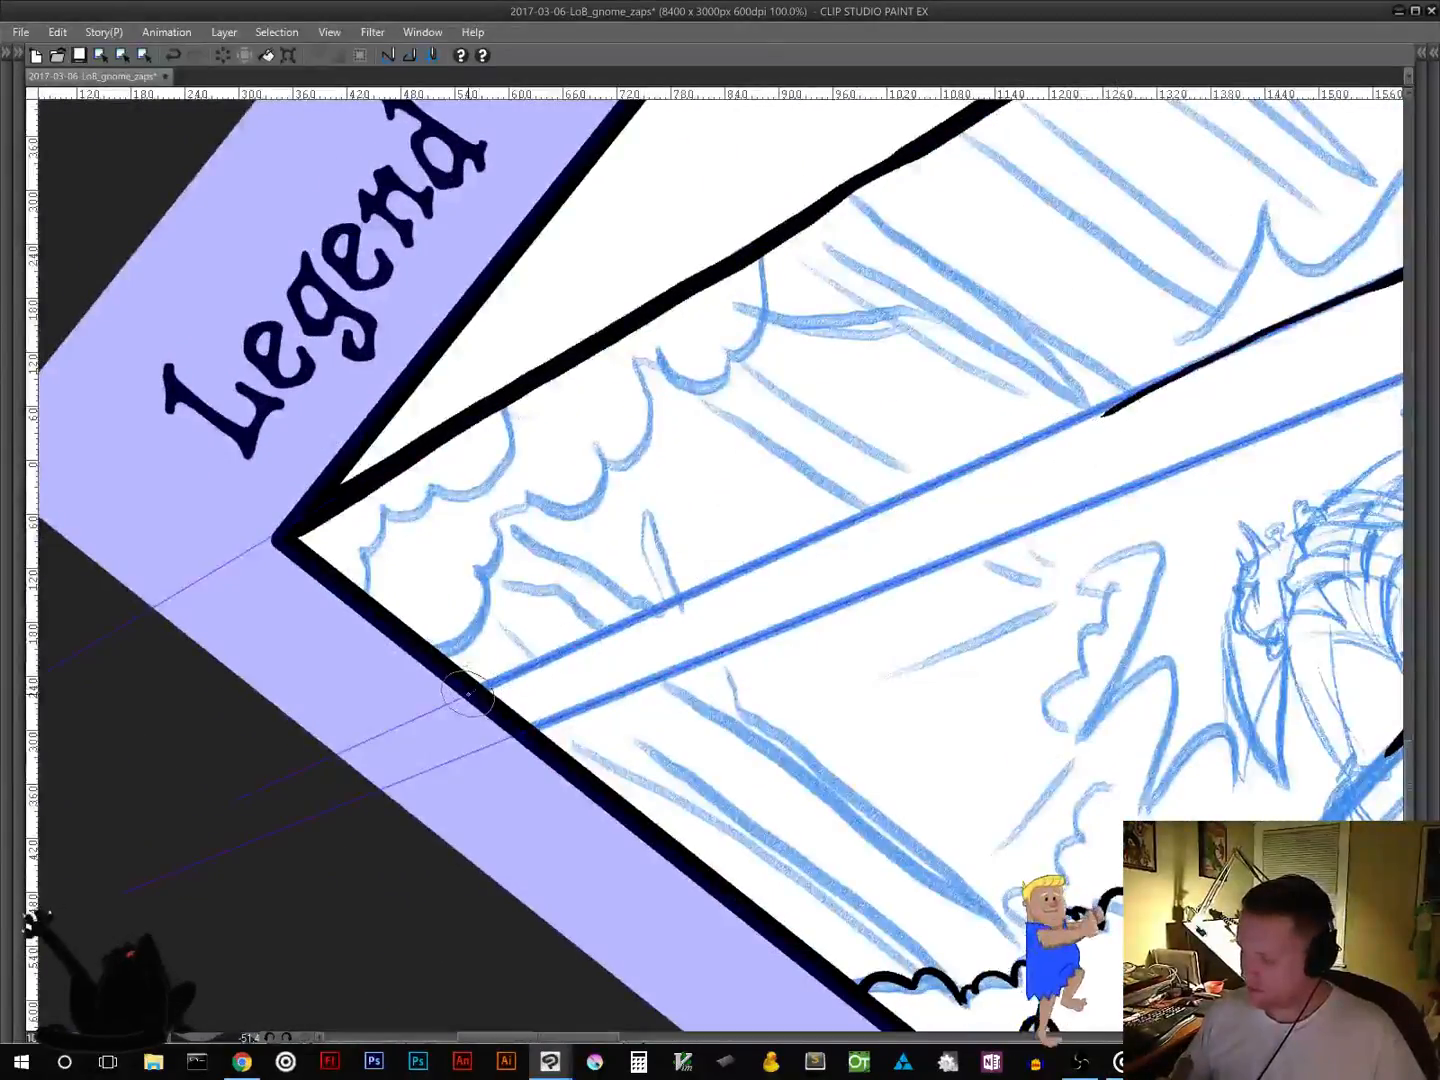
{"action": "left_click_drag", "start_coordinate": [470, 695], "coordinate": [1200, 368]}
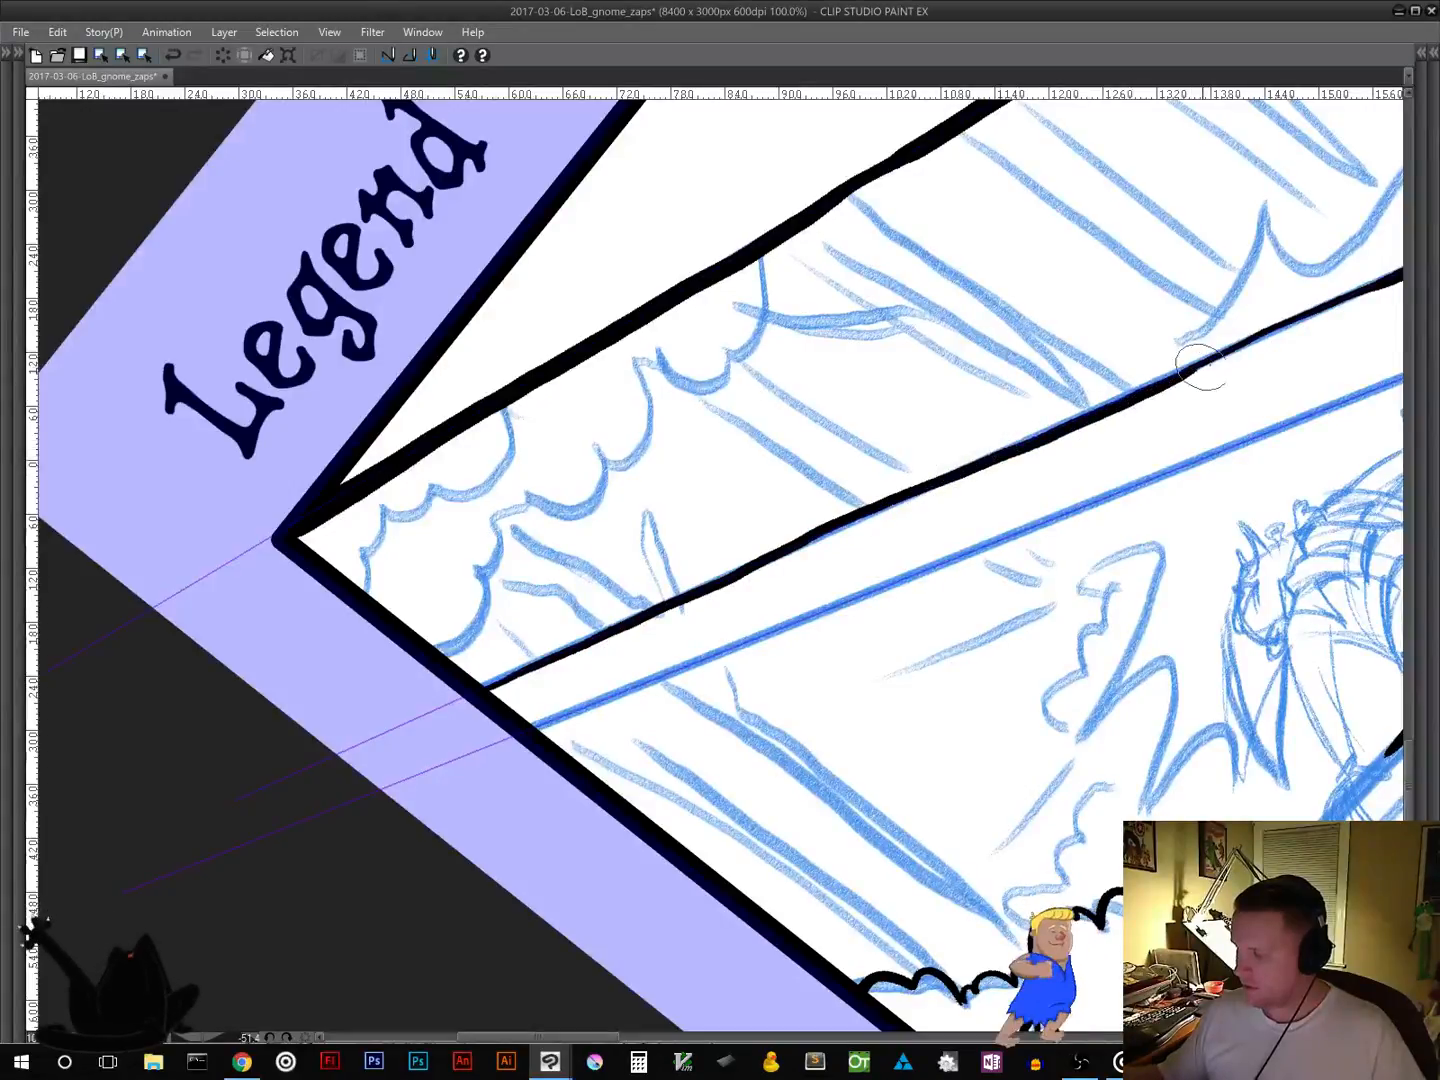
Step: Ink the lower edge of the narrow beam from the panel border, above the crouching figure, to the jagged flare below the gnome's hand
{"action": "left_click_drag", "start_coordinate": [505, 740], "coordinate": [1400, 370]}
{"action": "scroll", "coordinate": [810, 633], "scroll_direction": "up", "scroll_amount": 2}
{"action": "left_click_drag", "start_coordinate": [810, 635], "coordinate": [296, 775]}
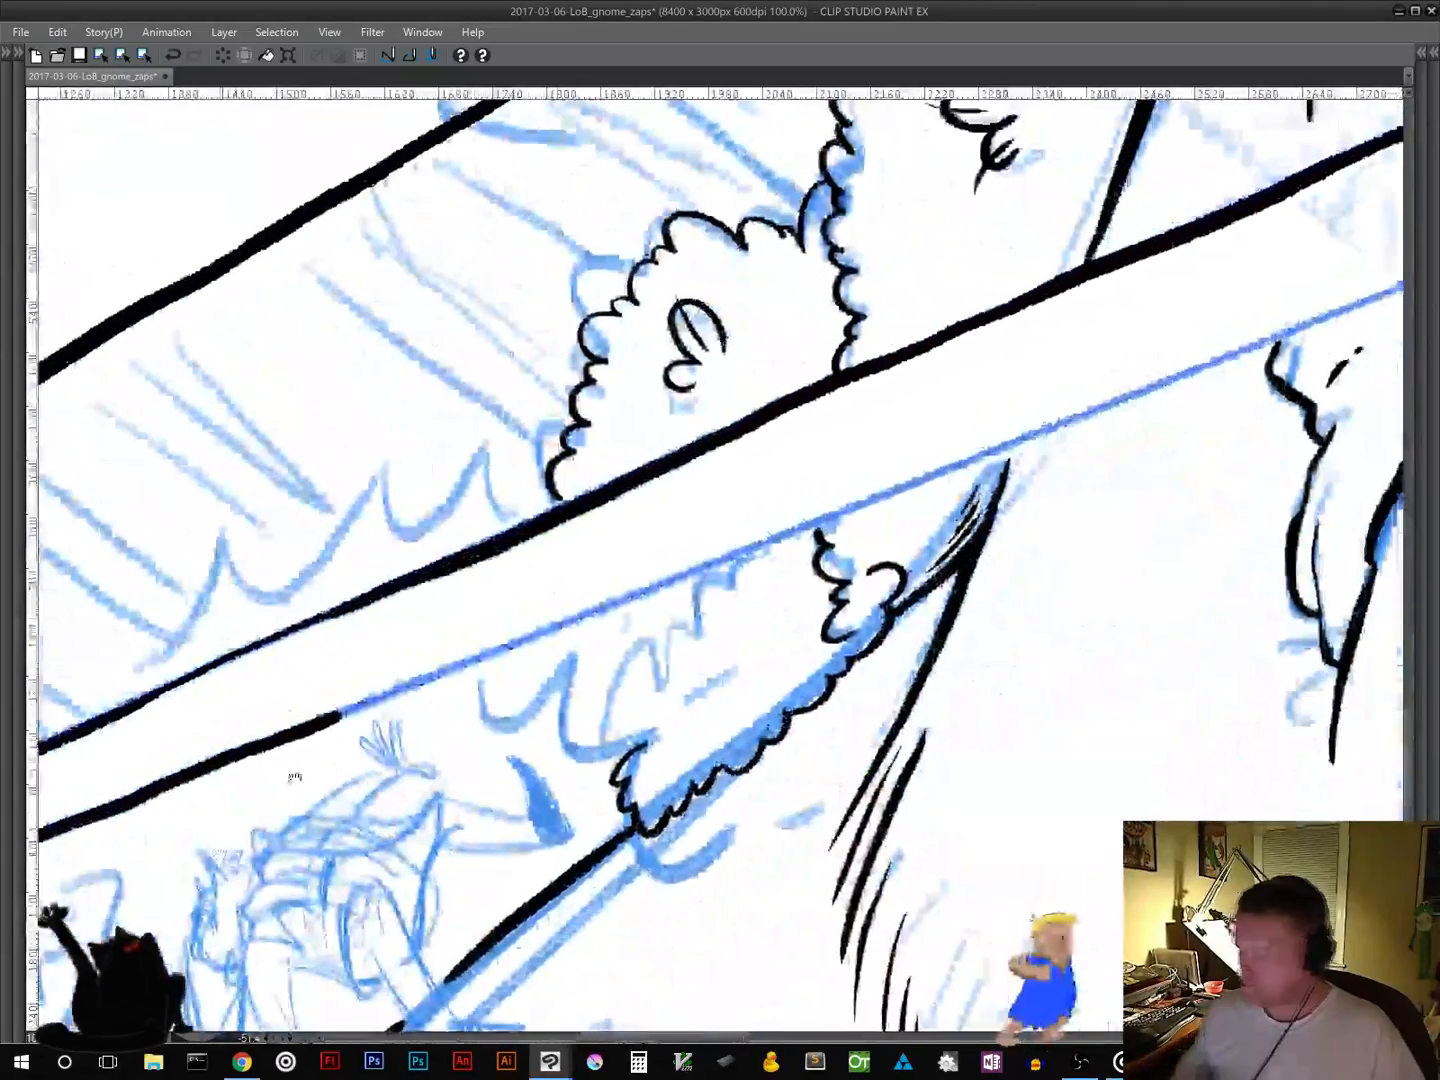
{"action": "mouse_move", "coordinate": [340, 715]}
{"action": "left_mouse_down"}
{"action": "mouse_move", "coordinate": [1115, 402]}
{"action": "mouse_move", "coordinate": [941, 544]}
{"action": "mouse_move", "coordinate": [530, 697]}
{"action": "left_mouse_up"}
{"action": "mouse_move", "coordinate": [411, 700]}
{"action": "left_mouse_down"}
{"action": "mouse_move", "coordinate": [860, 512]}
{"action": "mouse_move", "coordinate": [1090, 437]}
{"action": "mouse_move", "coordinate": [851, 611]}
{"action": "mouse_move", "coordinate": [705, 682]}
{"action": "left_mouse_up"}
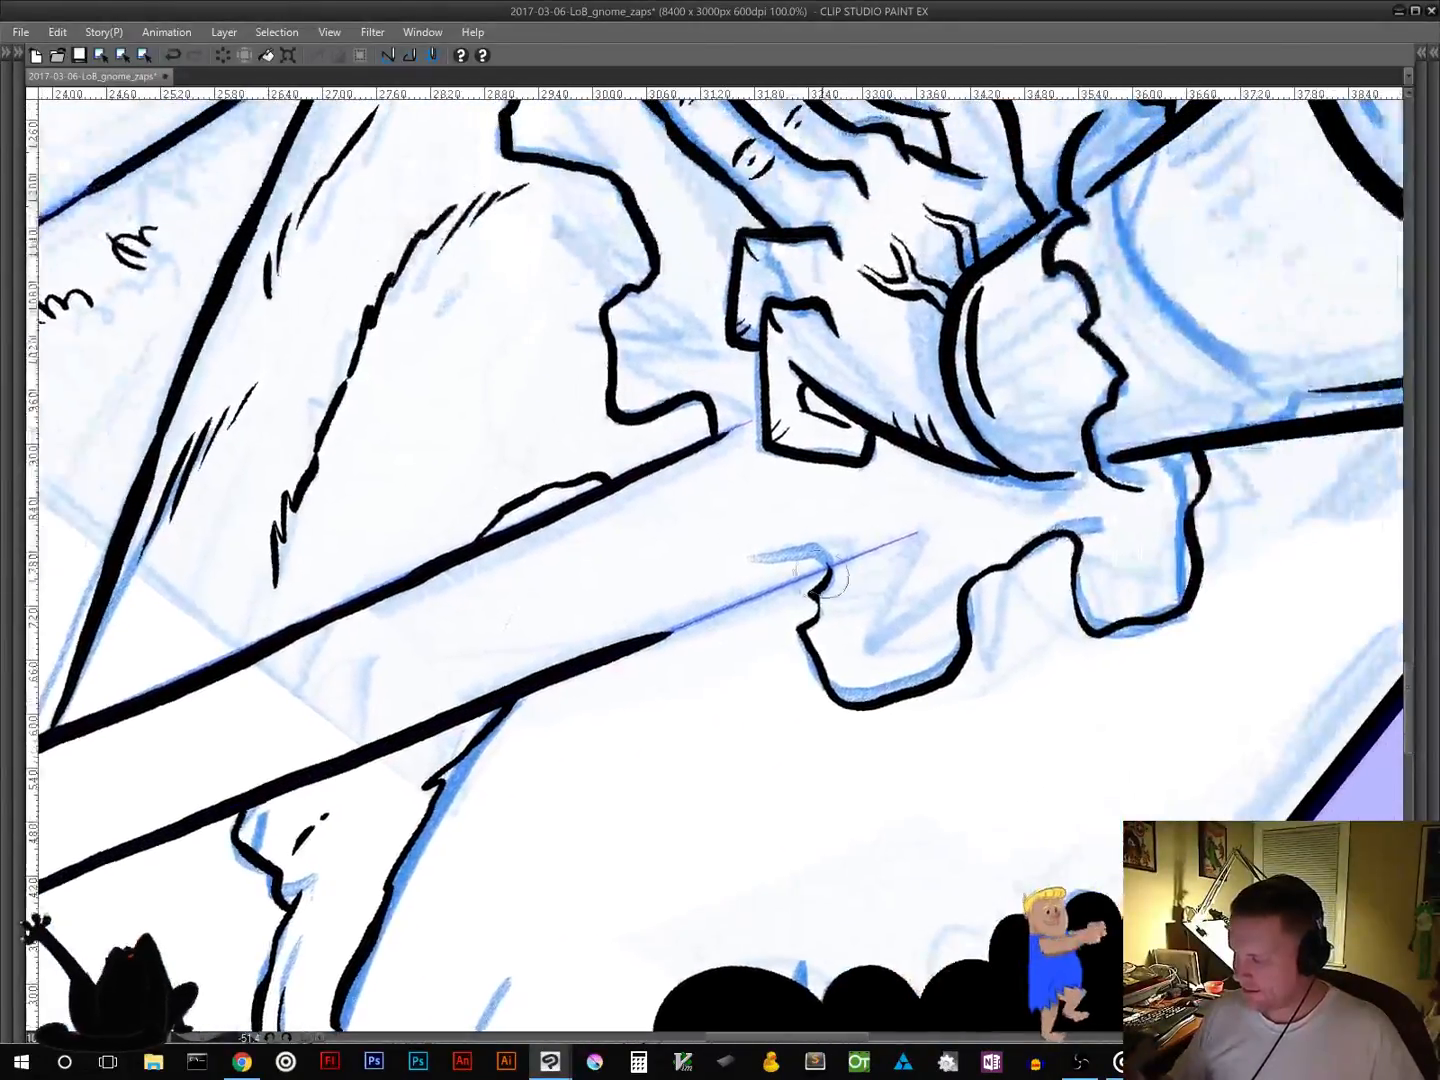
{"action": "left_click_drag", "start_coordinate": [820, 575], "coordinate": [572, 665]}
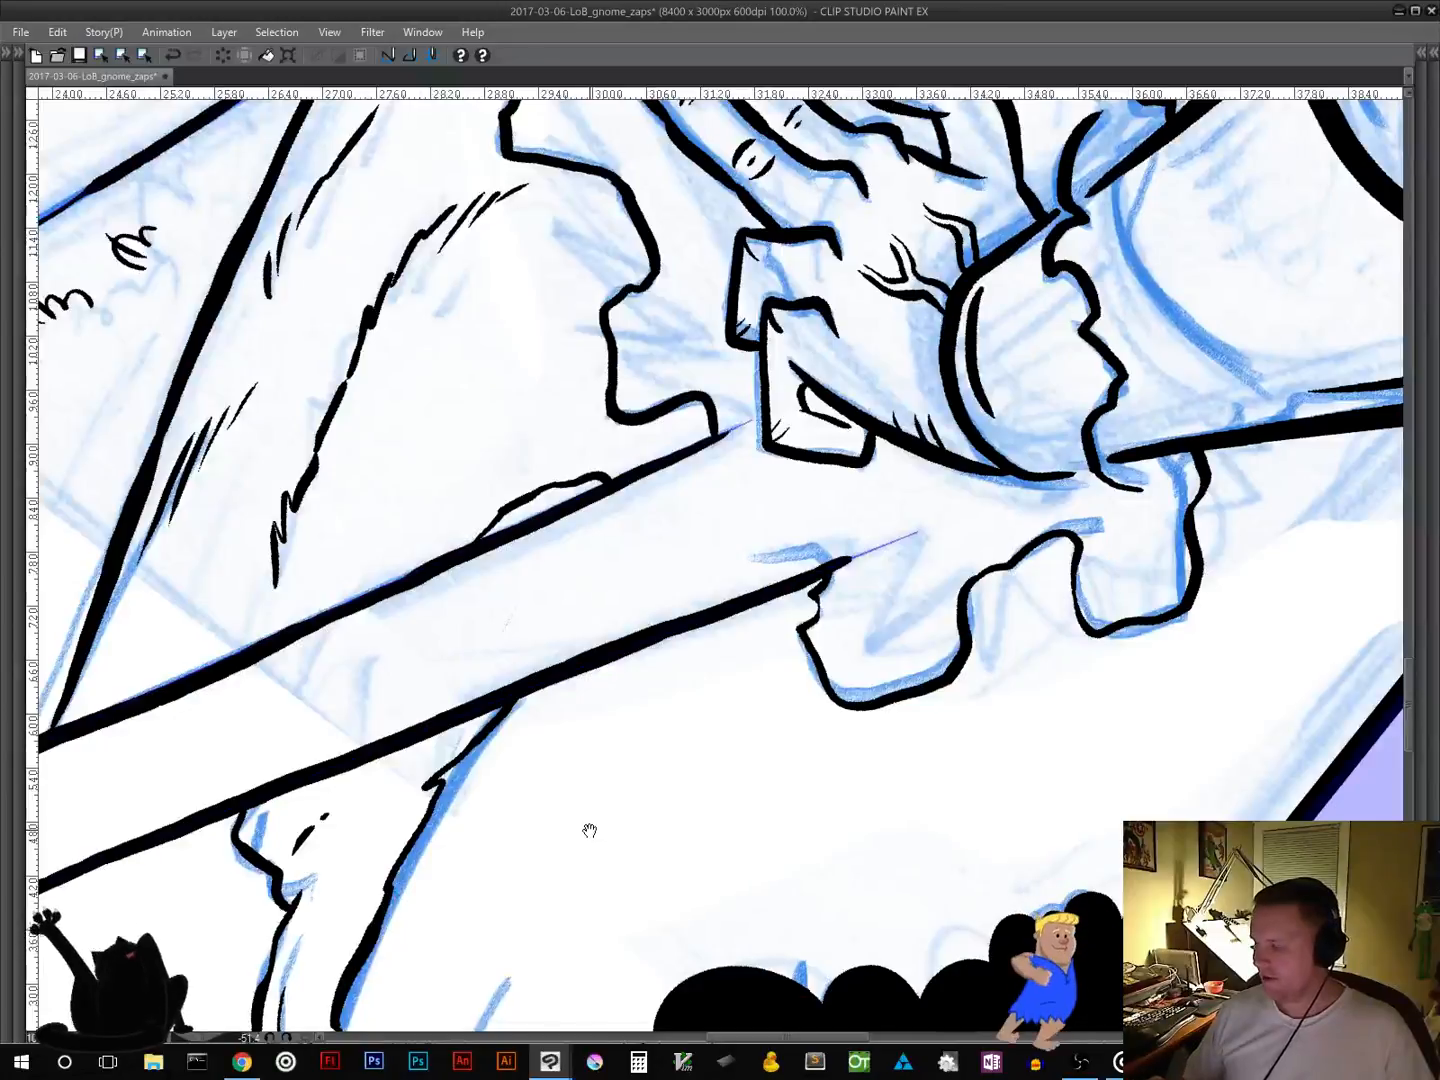
Step: Thicken the top of the foreground slope line just below the beam's lower edge
{"action": "left_click_drag", "start_coordinate": [588, 829], "coordinate": [768, 489]}
{"action": "left_click_drag", "start_coordinate": [450, 888], "coordinate": [988, 577]}
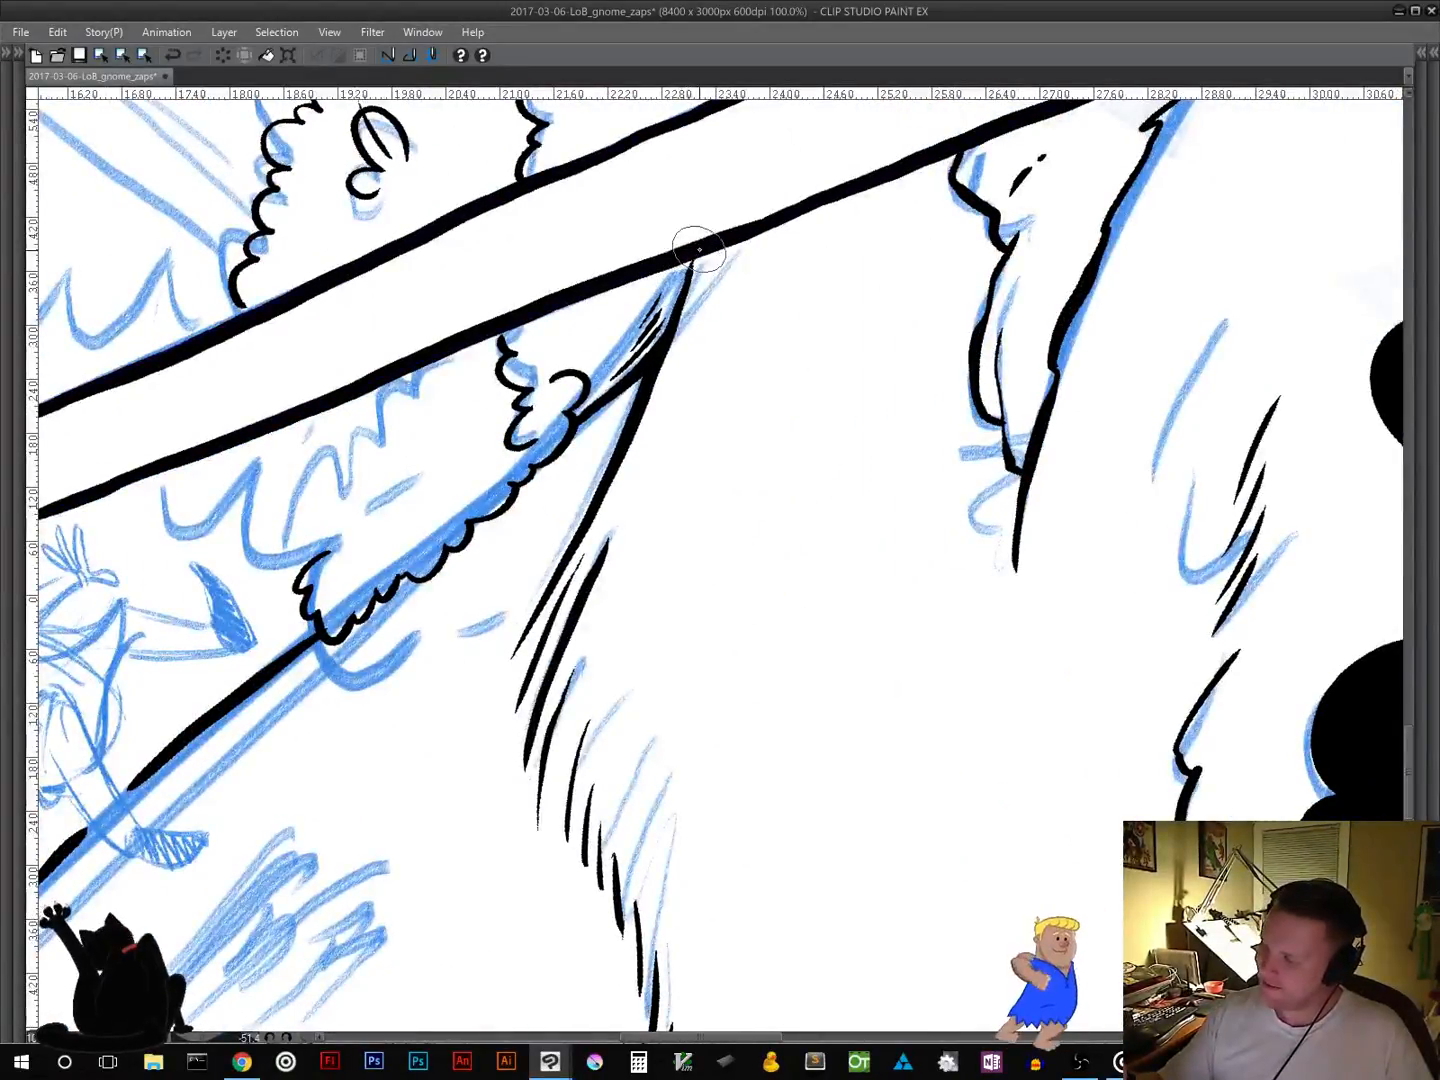
{"action": "left_click_drag", "start_coordinate": [688, 276], "coordinate": [622, 394]}
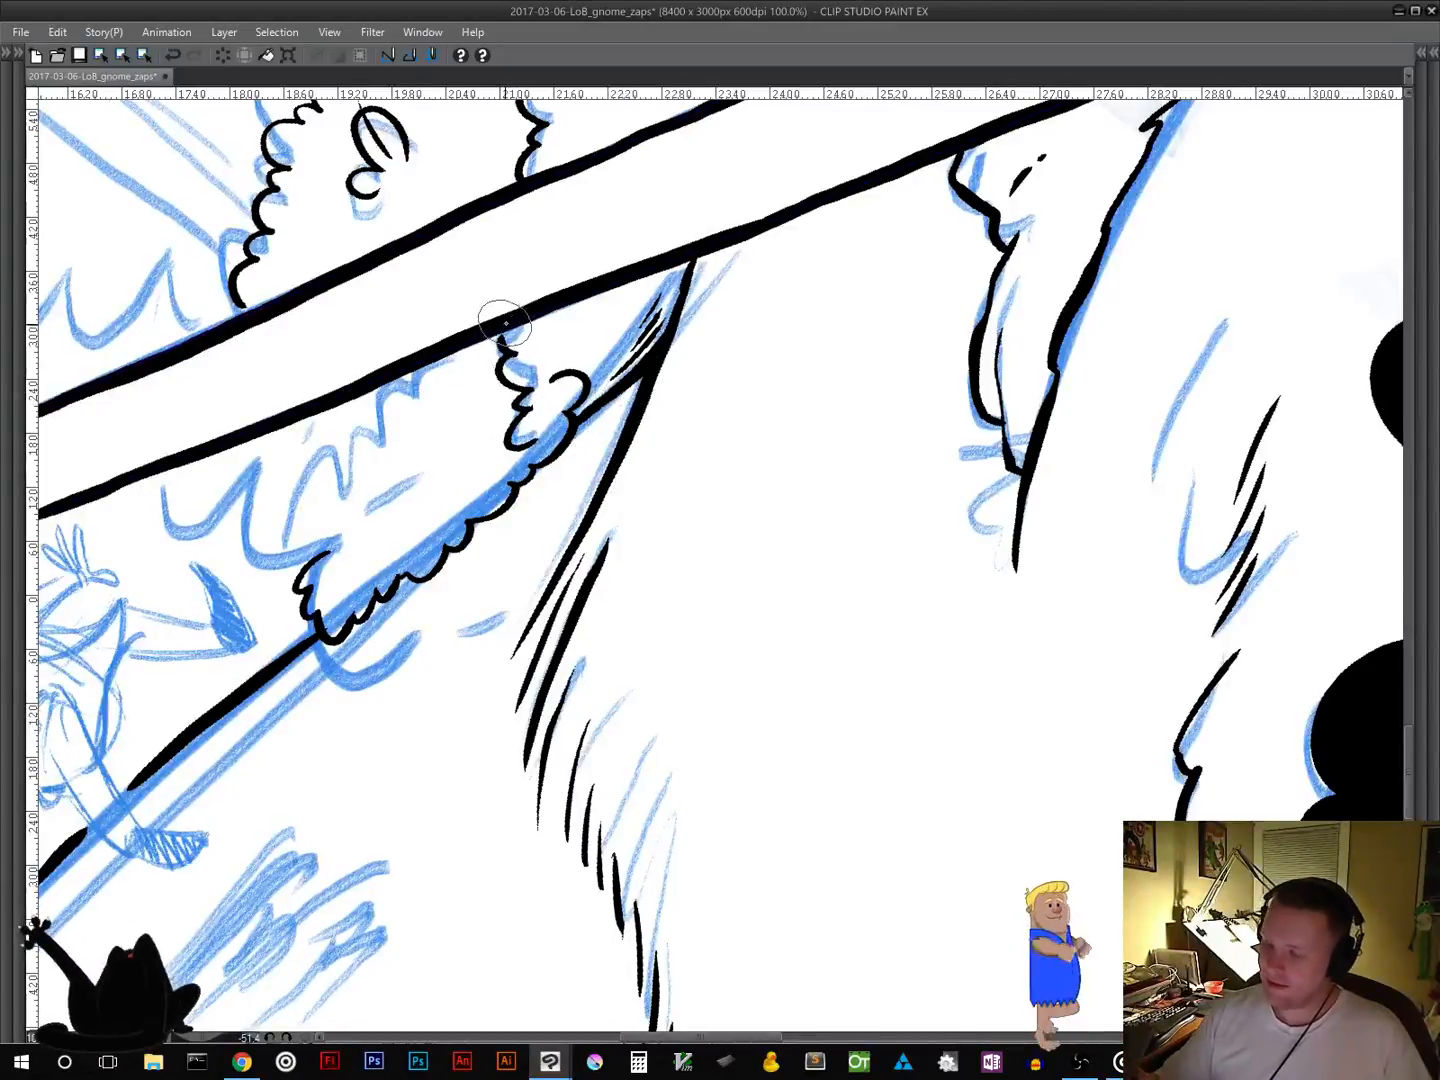
Step: Ink the spiky, curved burst outline along the beam's upper edge, beside the scalloped bush
{"action": "mouse_move", "coordinate": [478, 697]}
{"action": "left_mouse_down"}
{"action": "mouse_move", "coordinate": [489, 720]}
{"action": "mouse_move", "coordinate": [620, 804]}
{"action": "mouse_move", "coordinate": [583, 853]}
{"action": "left_mouse_up"}
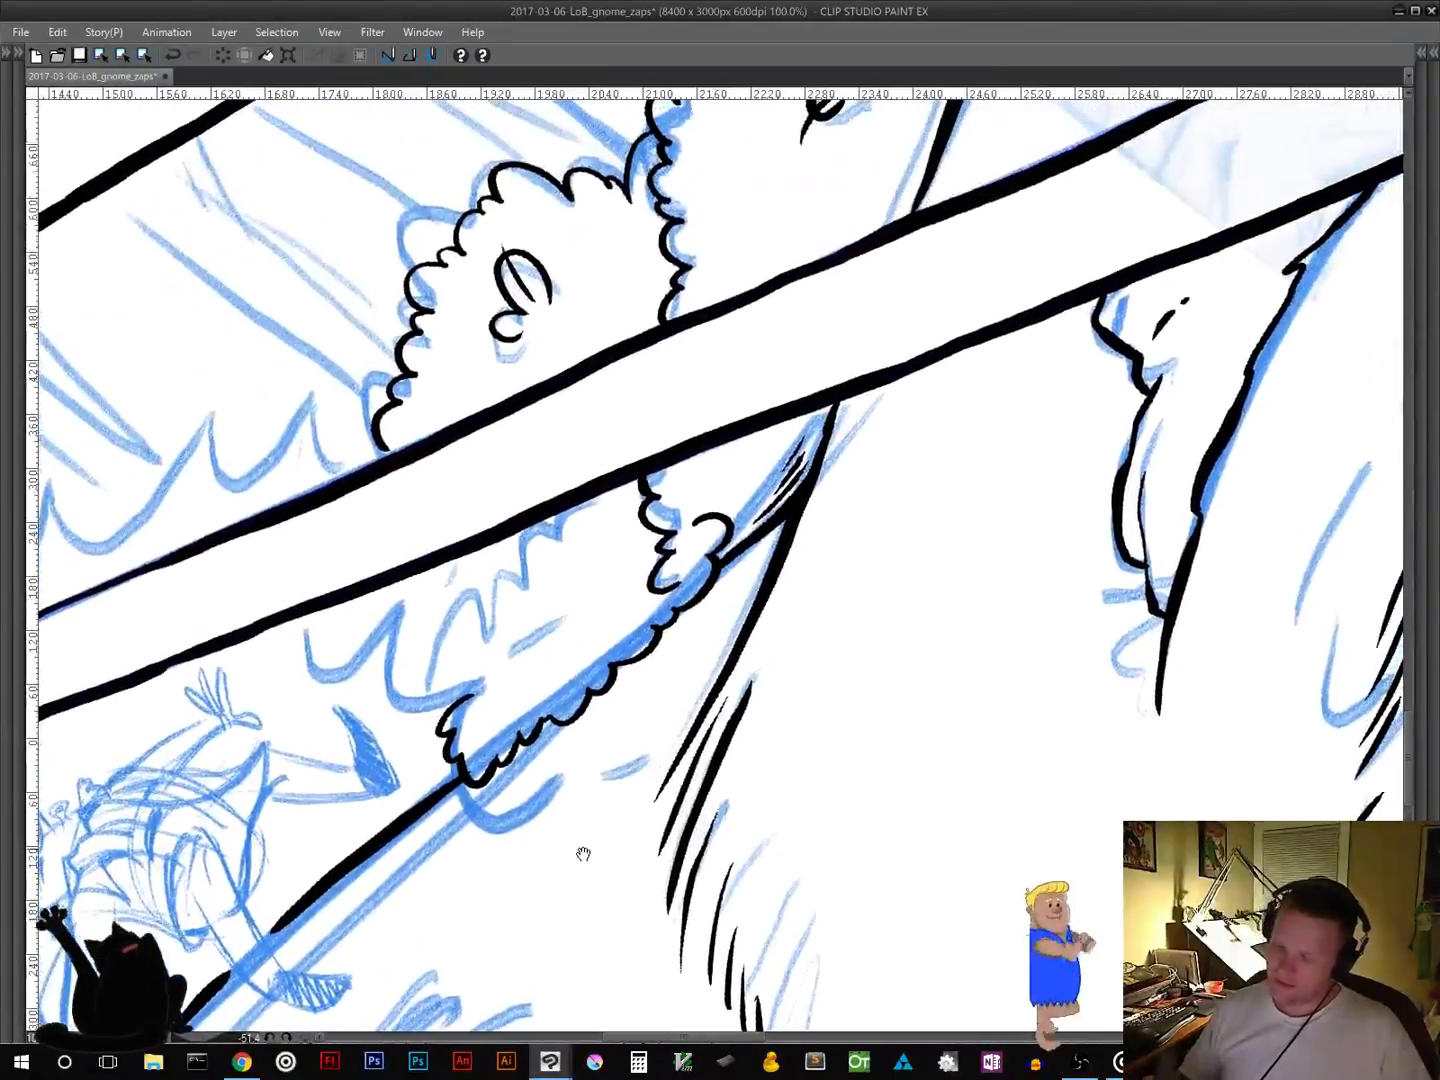
{"action": "mouse_move", "coordinate": [376, 950]}
{"action": "left_mouse_down"}
{"action": "mouse_move", "coordinate": [430, 834]}
{"action": "mouse_move", "coordinate": [810, 870]}
{"action": "left_mouse_up"}
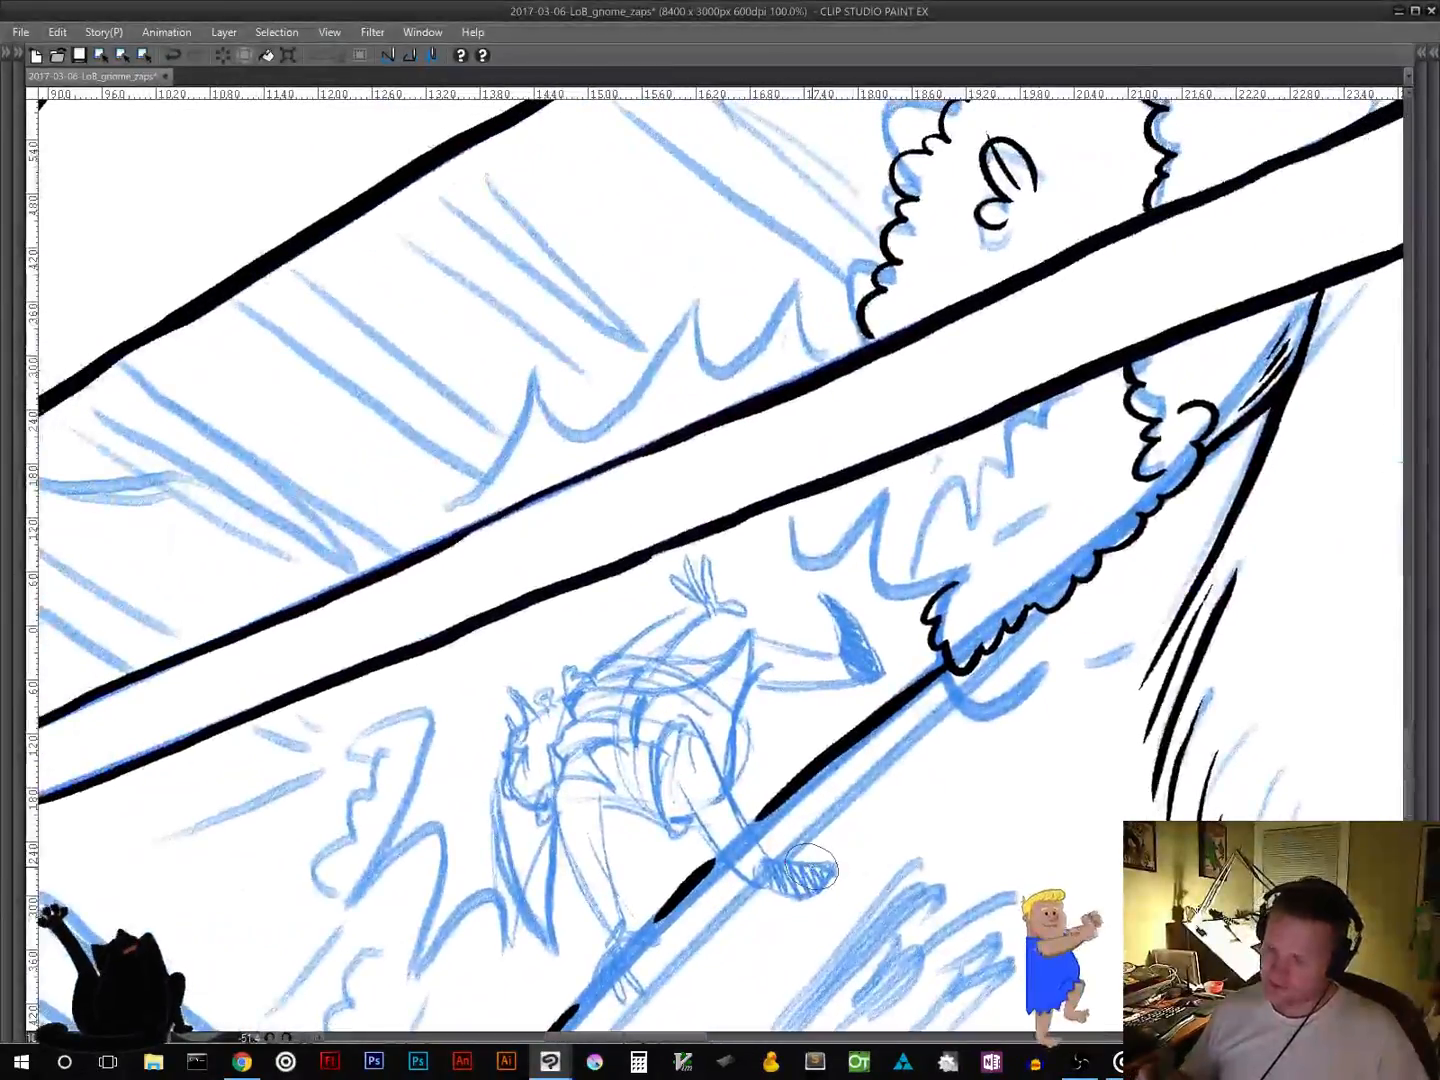
{"action": "mouse_move", "coordinate": [390, 510]}
{"action": "left_mouse_down"}
{"action": "mouse_move", "coordinate": [468, 492]}
{"action": "mouse_move", "coordinate": [539, 372]}
{"action": "mouse_move", "coordinate": [682, 308]}
{"action": "mouse_move", "coordinate": [768, 325]}
{"action": "mouse_move", "coordinate": [800, 282]}
{"action": "mouse_move", "coordinate": [838, 356]}
{"action": "left_mouse_up"}
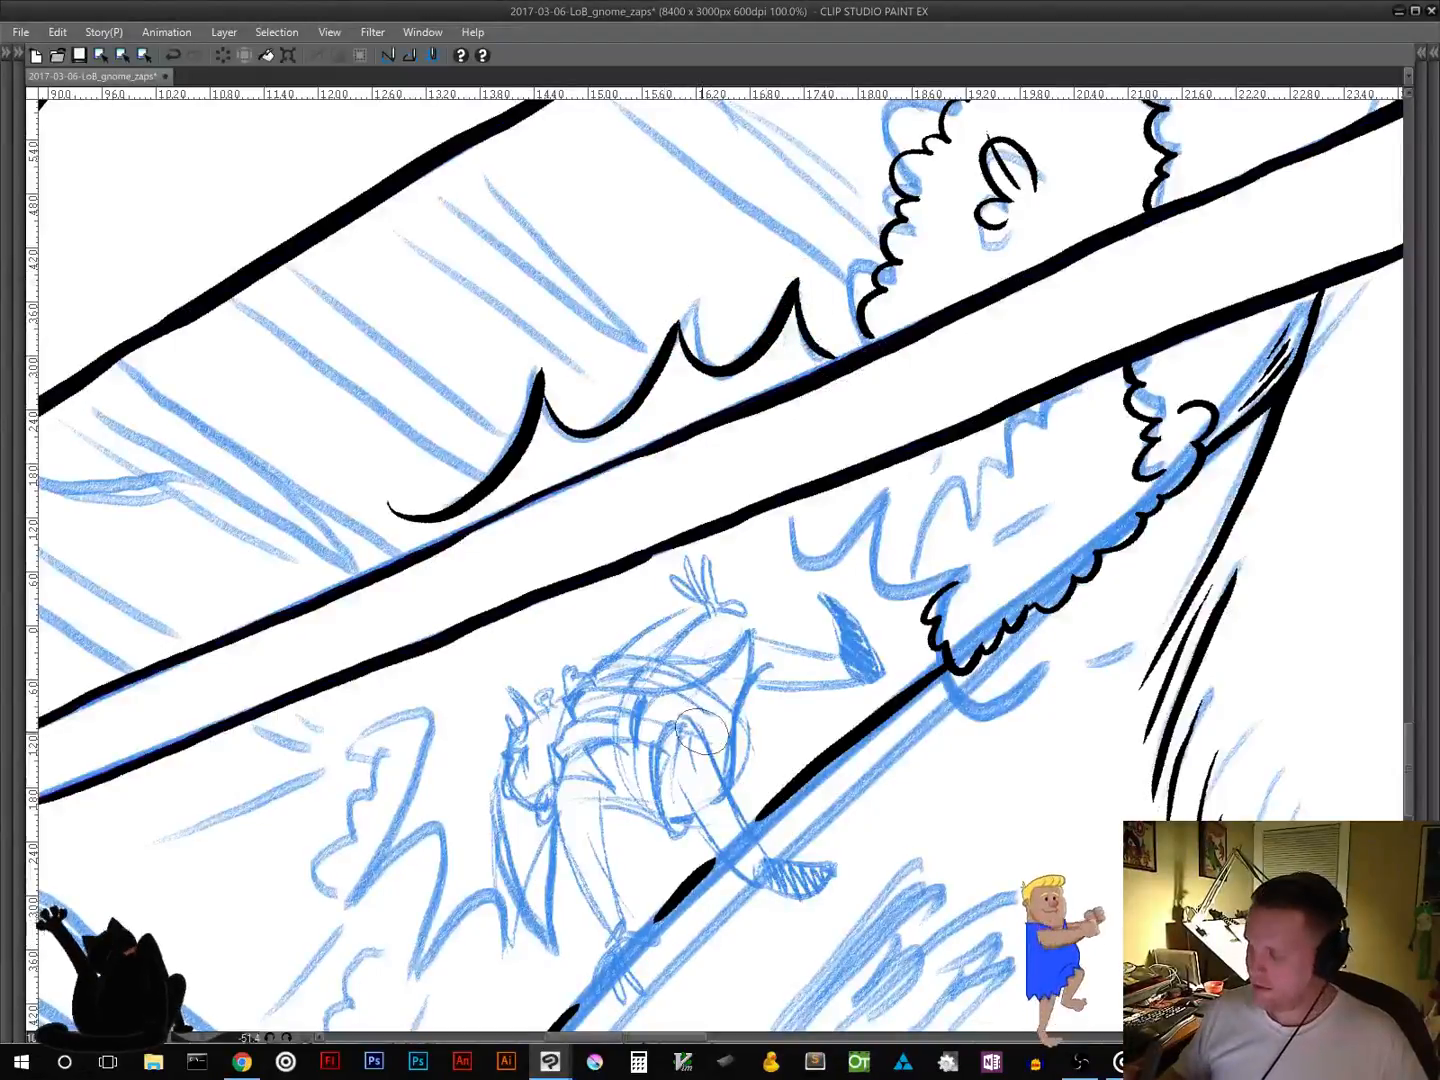
Step: Ink the jagged burst outline on the crouching figure's head side, redoing its lowest curve nearest the slope line
{"action": "left_click_drag", "start_coordinate": [613, 809], "coordinate": [688, 527]}
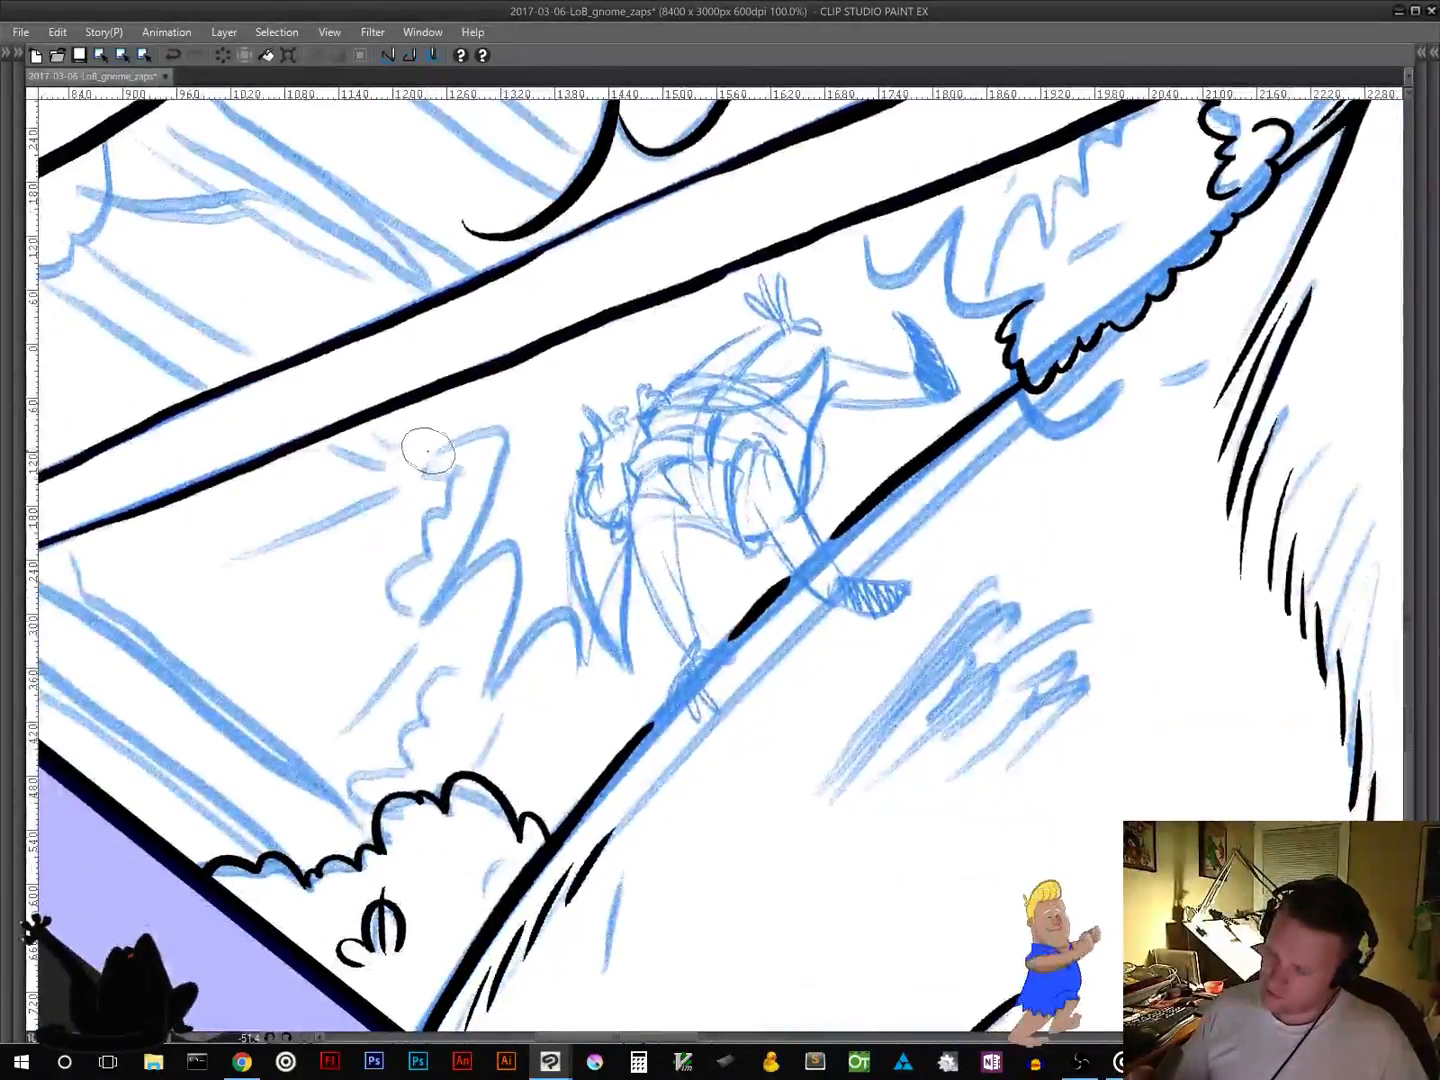
{"action": "mouse_move", "coordinate": [412, 460]}
{"action": "left_mouse_down"}
{"action": "mouse_move", "coordinate": [503, 472]}
{"action": "mouse_move", "coordinate": [420, 622]}
{"action": "mouse_move", "coordinate": [516, 552]}
{"action": "mouse_move", "coordinate": [497, 688]}
{"action": "mouse_move", "coordinate": [573, 725]}
{"action": "mouse_move", "coordinate": [628, 699]}
{"action": "left_mouse_up"}
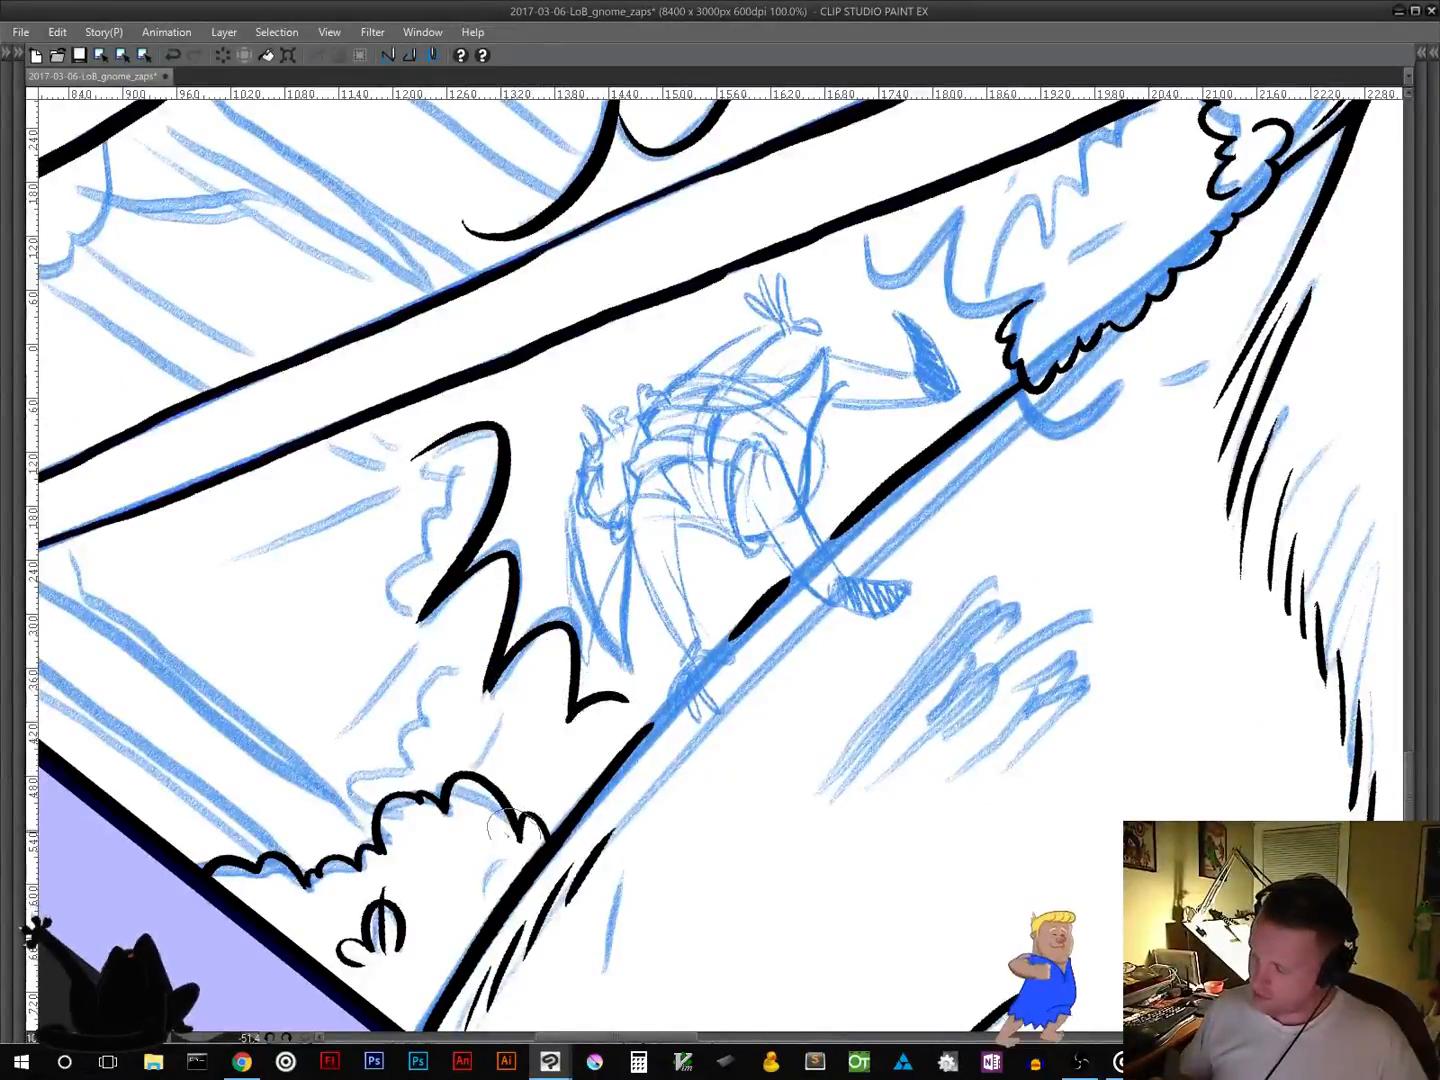
{"action": "key", "text": "ctrl+z"}
{"action": "key", "text": "ctrl+z"}
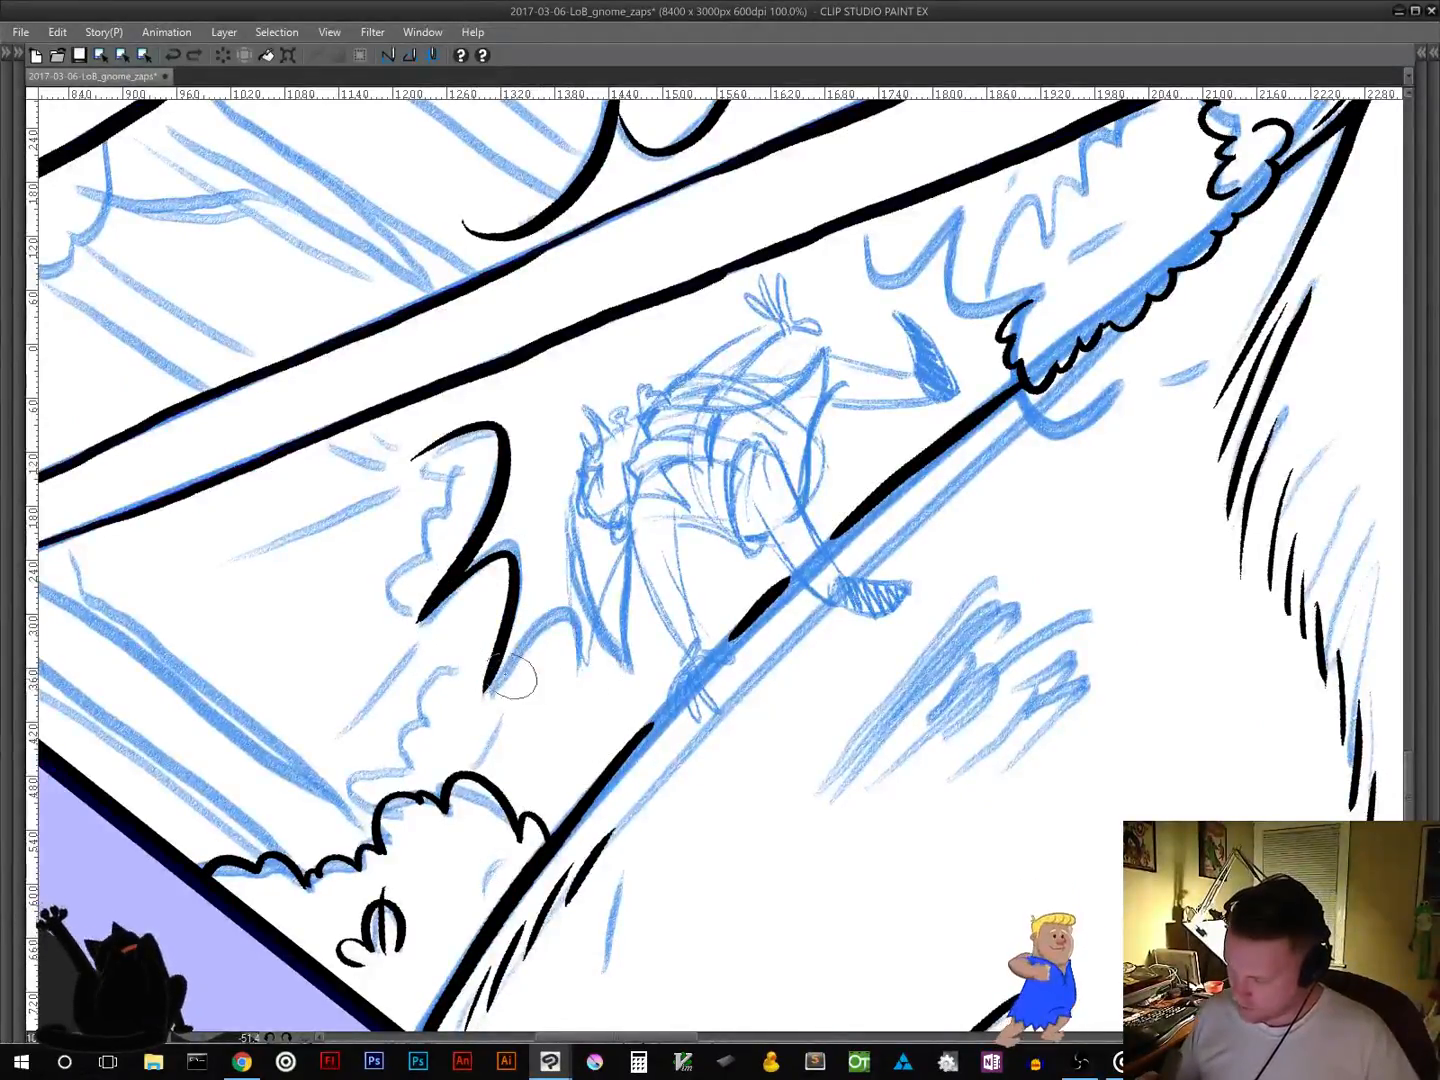
{"action": "mouse_move", "coordinate": [483, 690]}
{"action": "left_mouse_down"}
{"action": "mouse_move", "coordinate": [545, 635]}
{"action": "mouse_move", "coordinate": [566, 697]}
{"action": "left_mouse_up"}
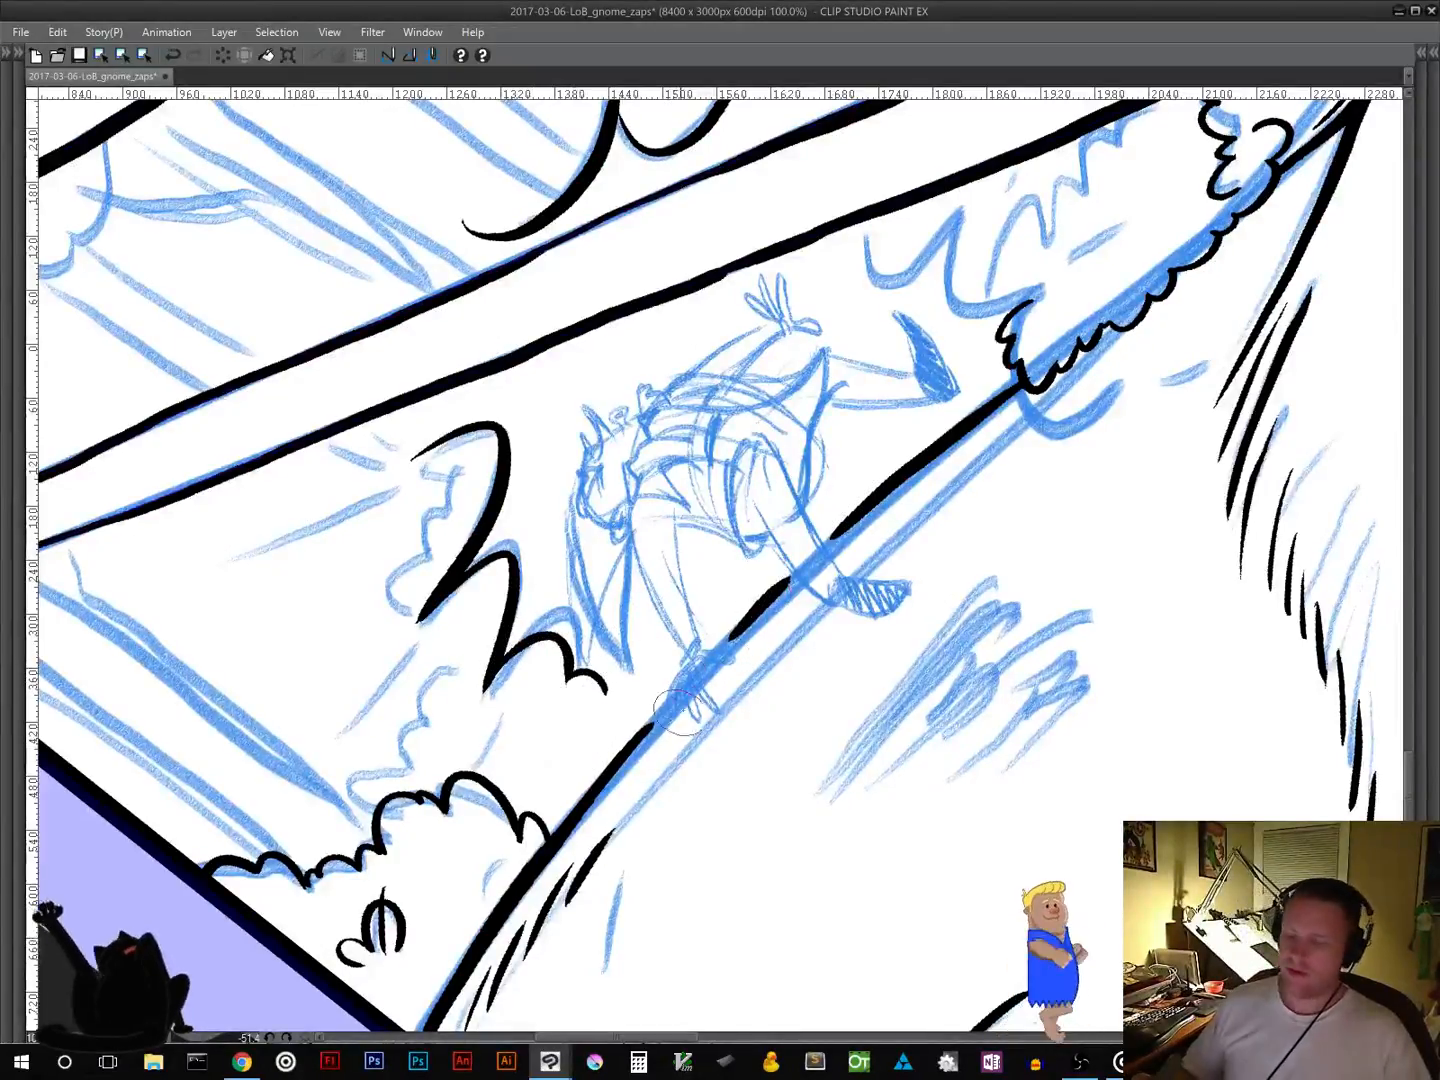
Step: Add three tapered streaks radiating outward from the jagged burst outline beside the crouching figure
{"action": "left_click_drag", "start_coordinate": [680, 707], "coordinate": [840, 723]}
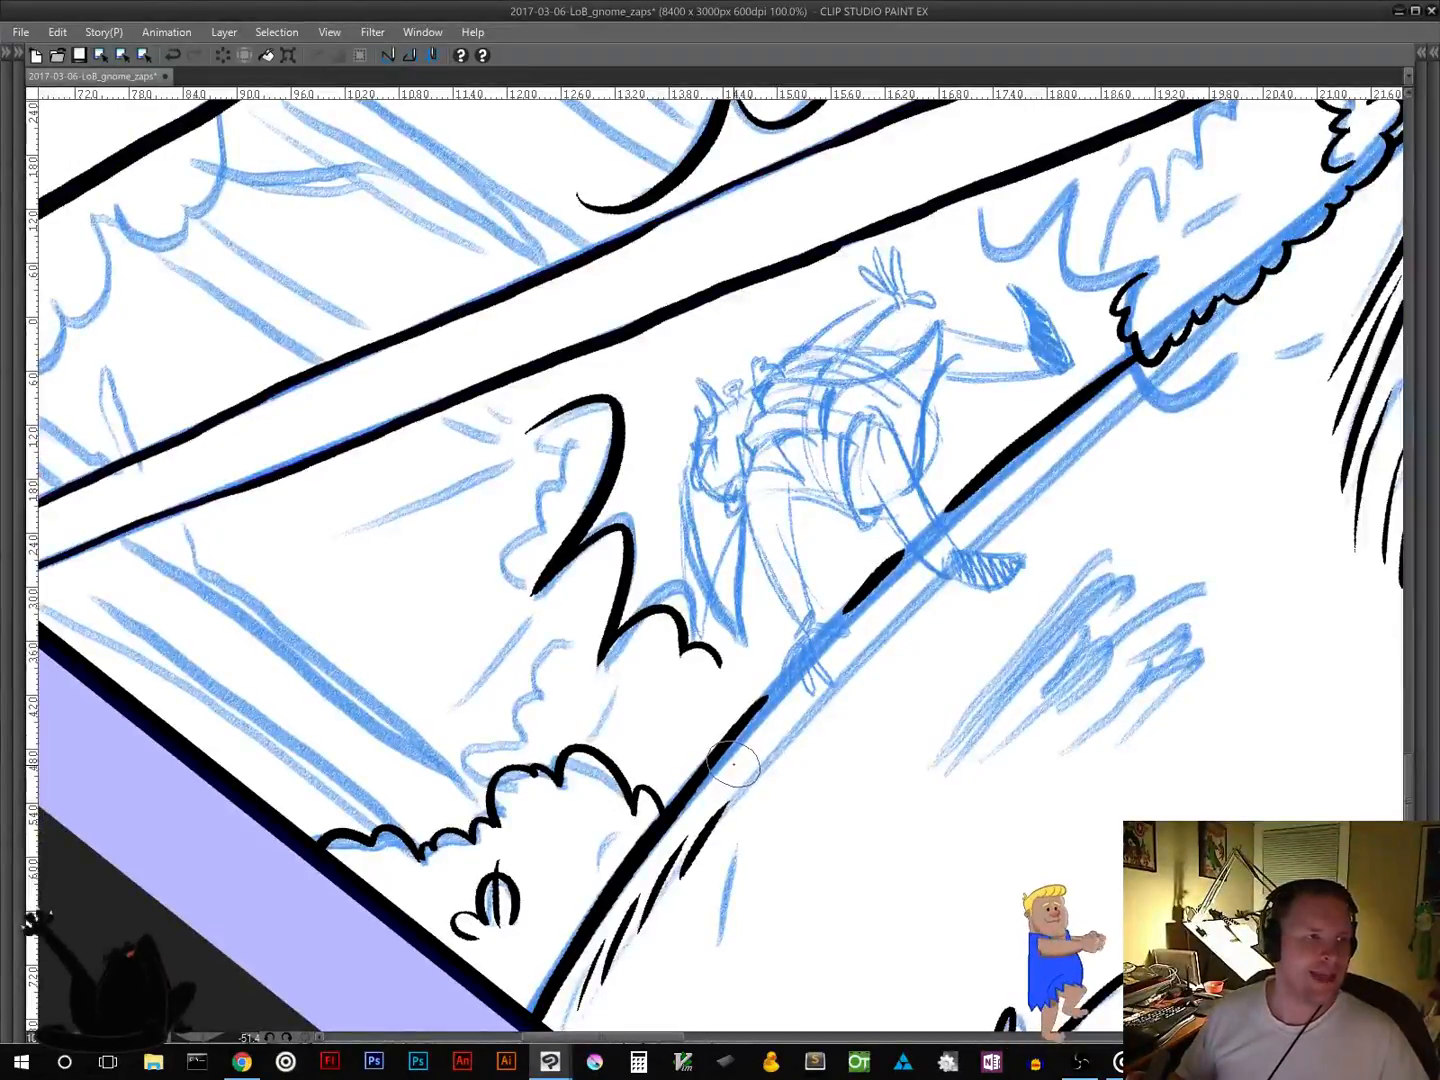
{"action": "left_click_drag", "start_coordinate": [664, 597], "coordinate": [551, 707]}
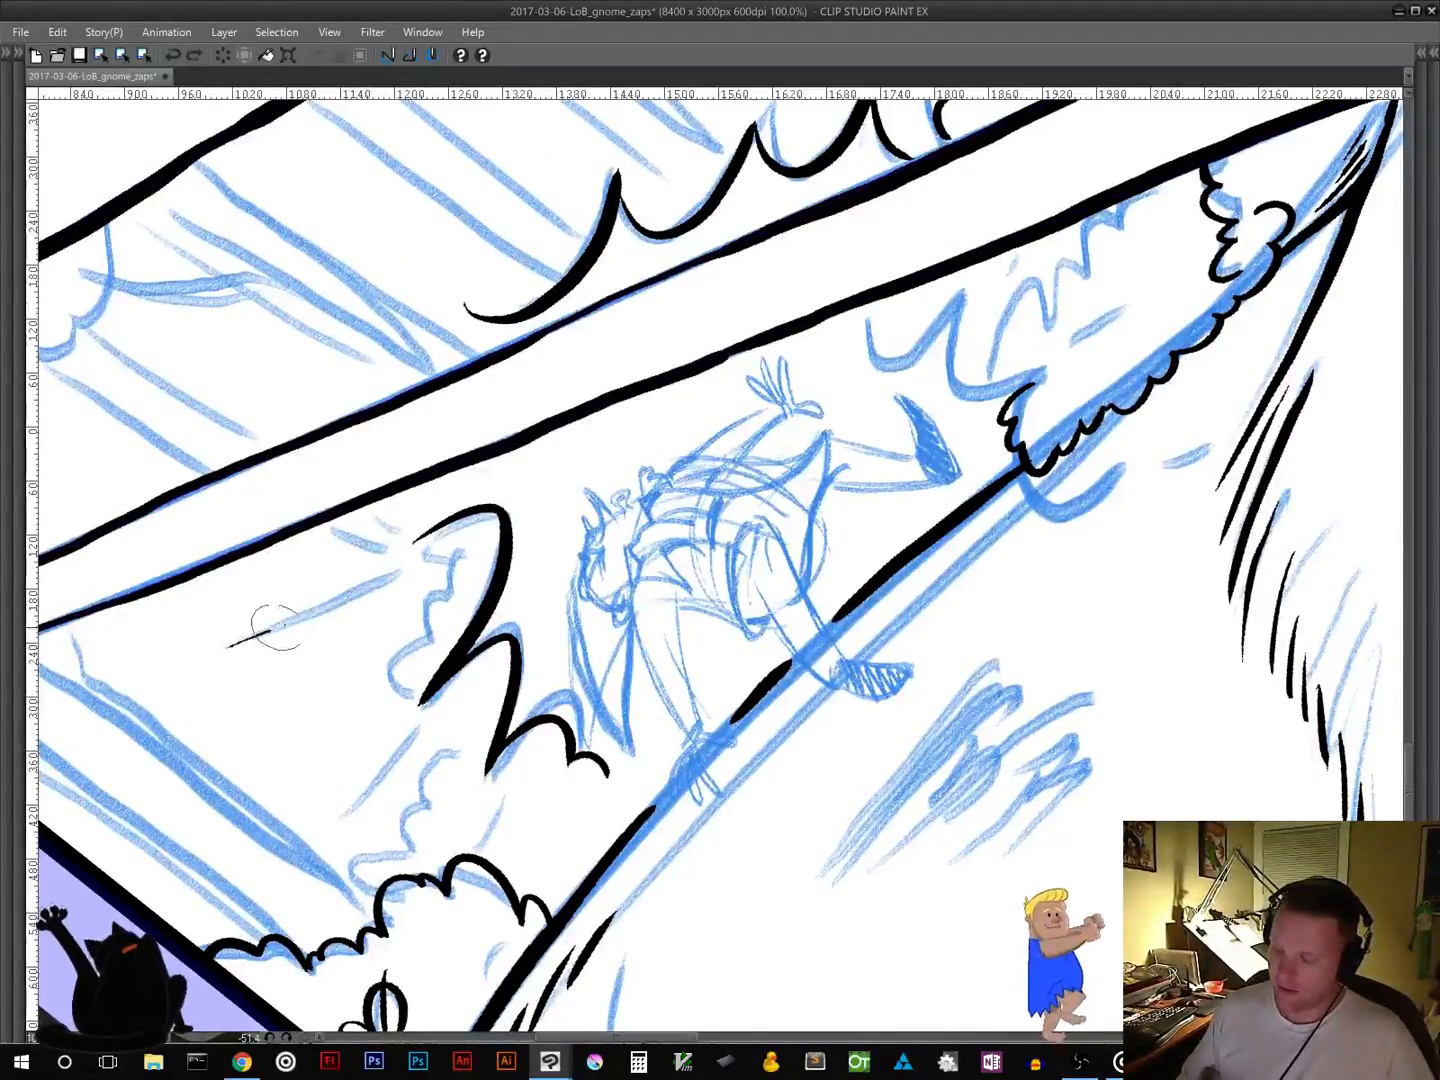
{"action": "left_click_drag", "start_coordinate": [275, 627], "coordinate": [407, 575]}
{"action": "left_click_drag", "start_coordinate": [343, 818], "coordinate": [425, 722]}
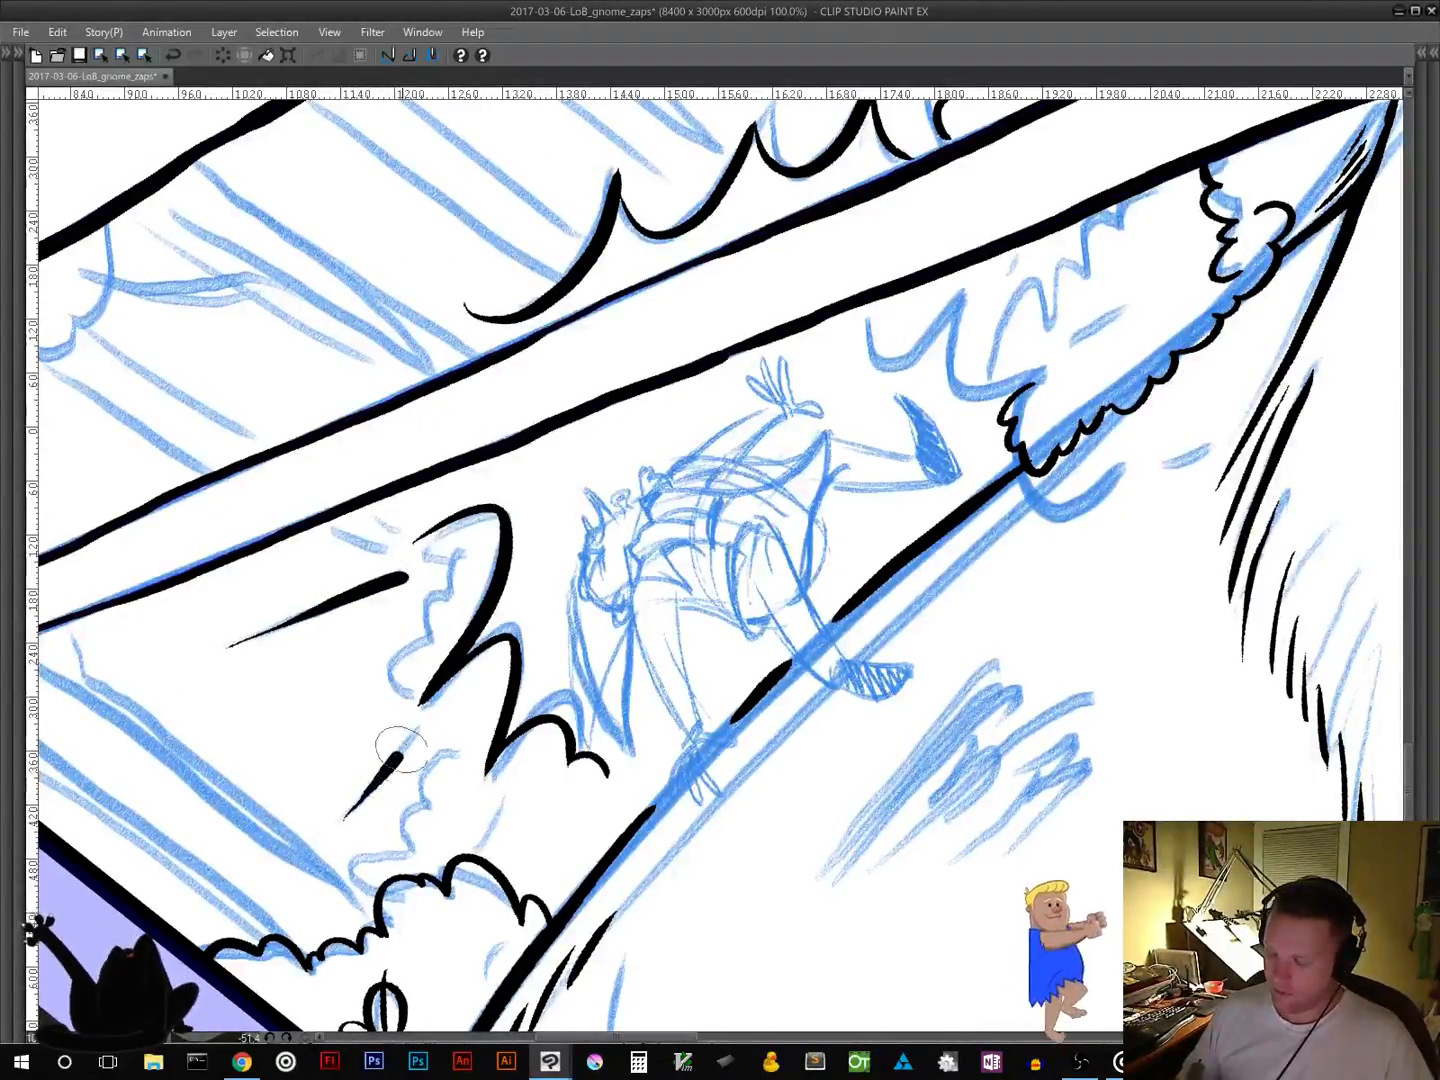
{"action": "left_click_drag", "start_coordinate": [492, 828], "coordinate": [541, 760]}
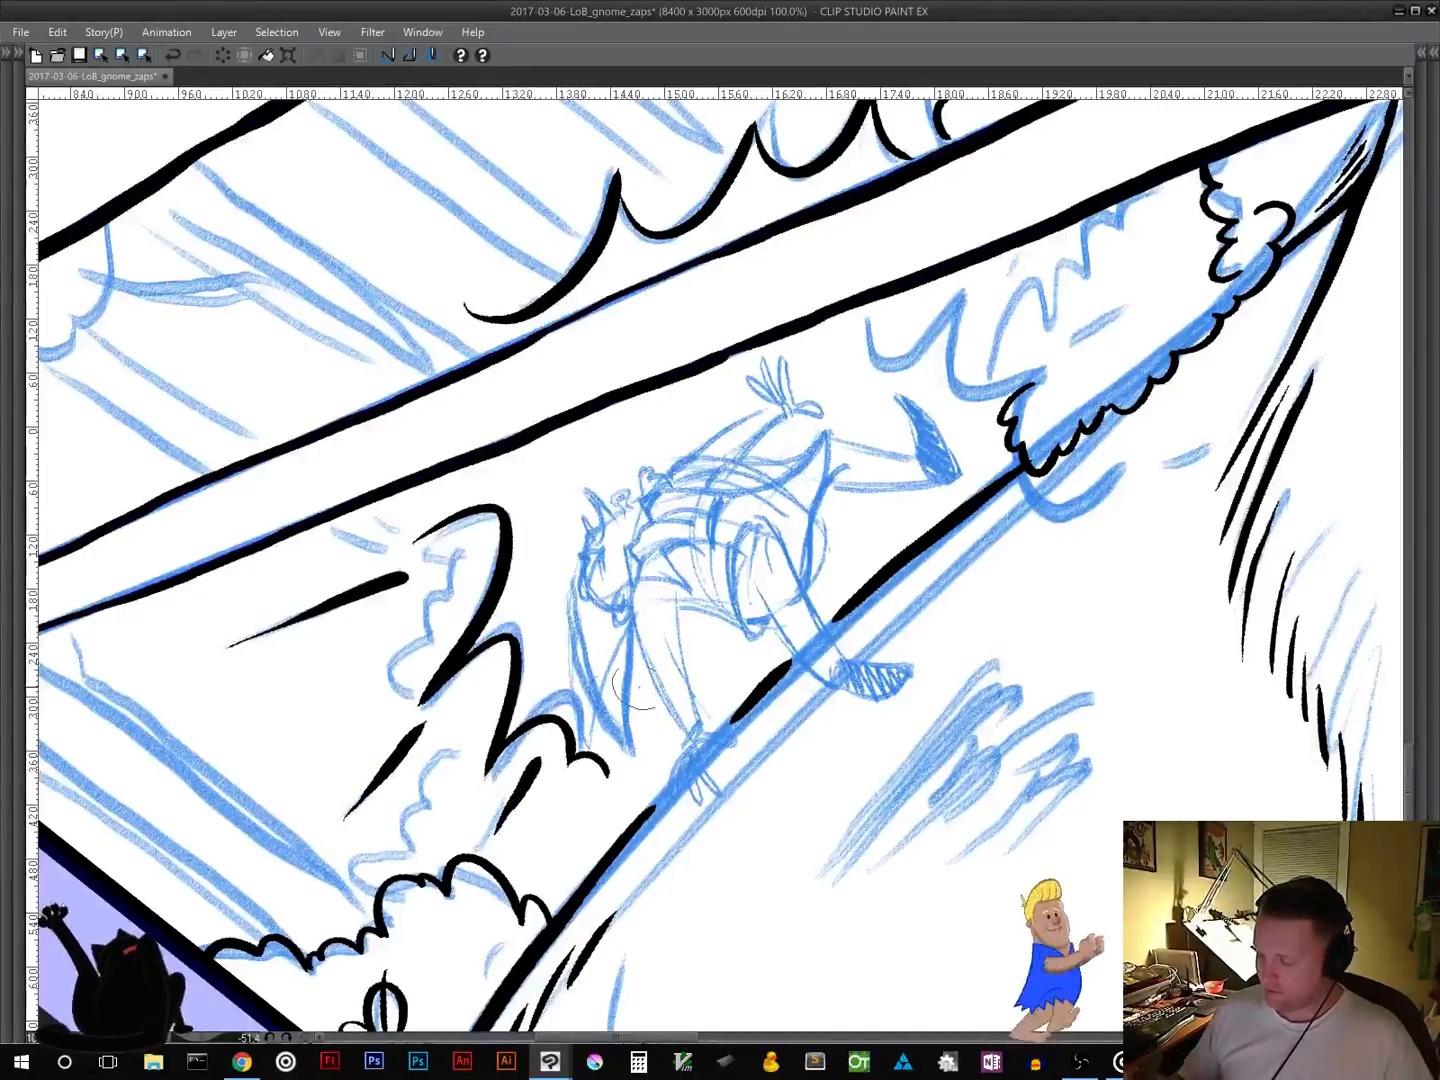
Step: Ink scalloped foliage behind the burst outline on the figure's head side and add short pointed ends to both burst outlines
{"action": "left_click_drag", "start_coordinate": [738, 558], "coordinate": [680, 820]}
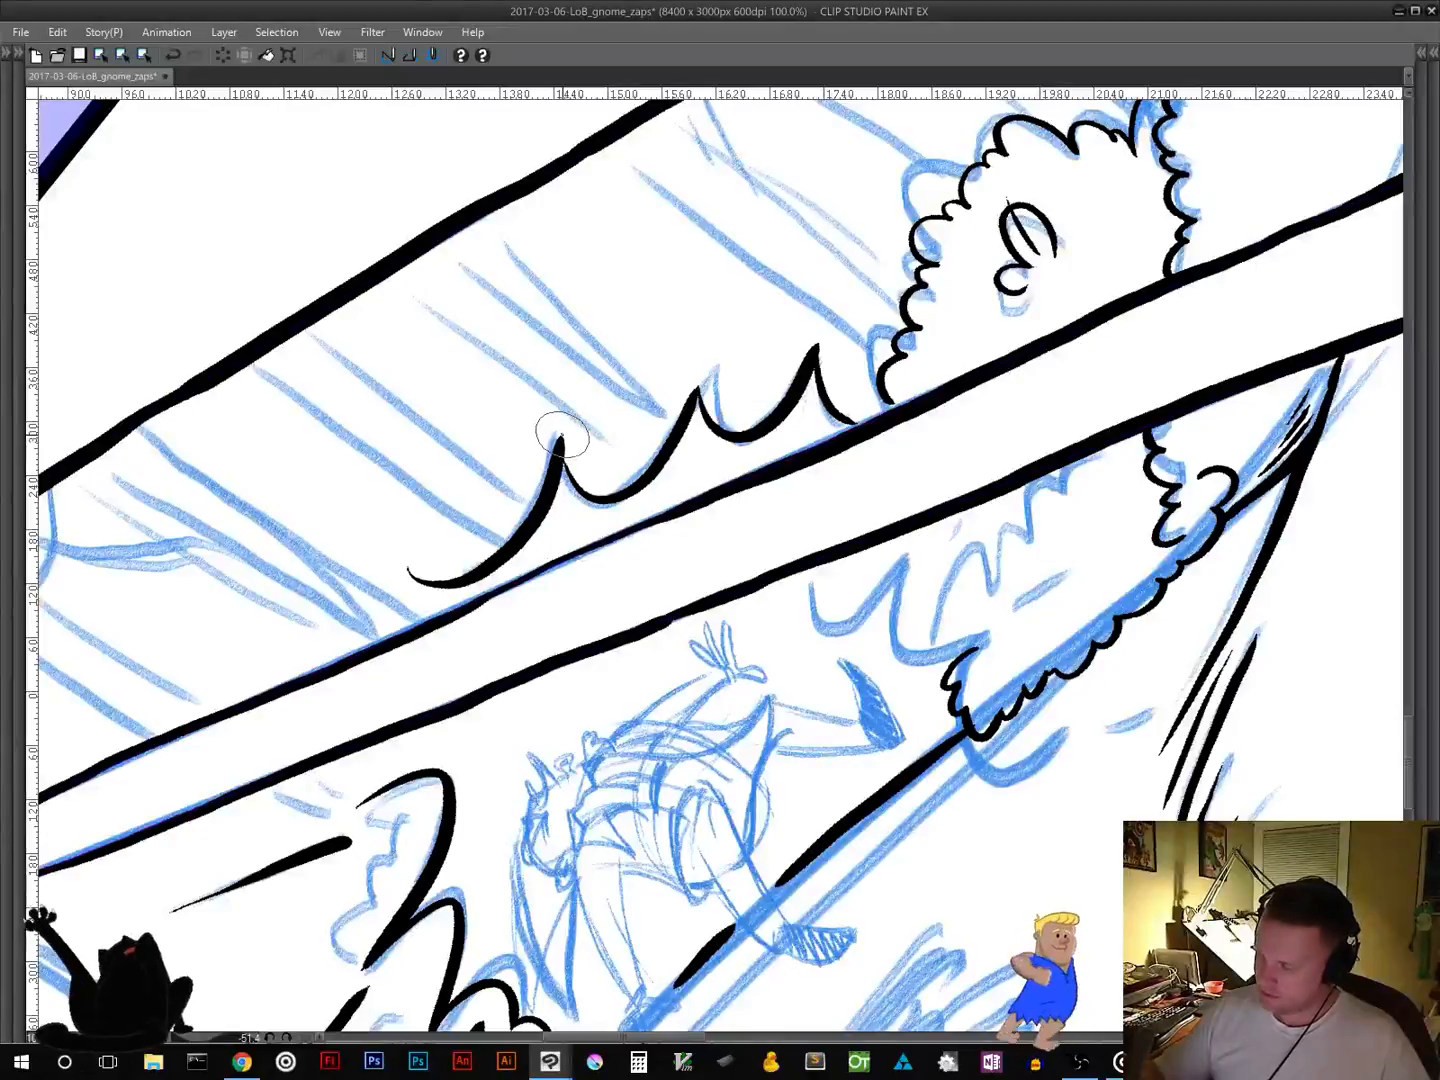
{"action": "left_click_drag", "start_coordinate": [510, 784], "coordinate": [588, 584]}
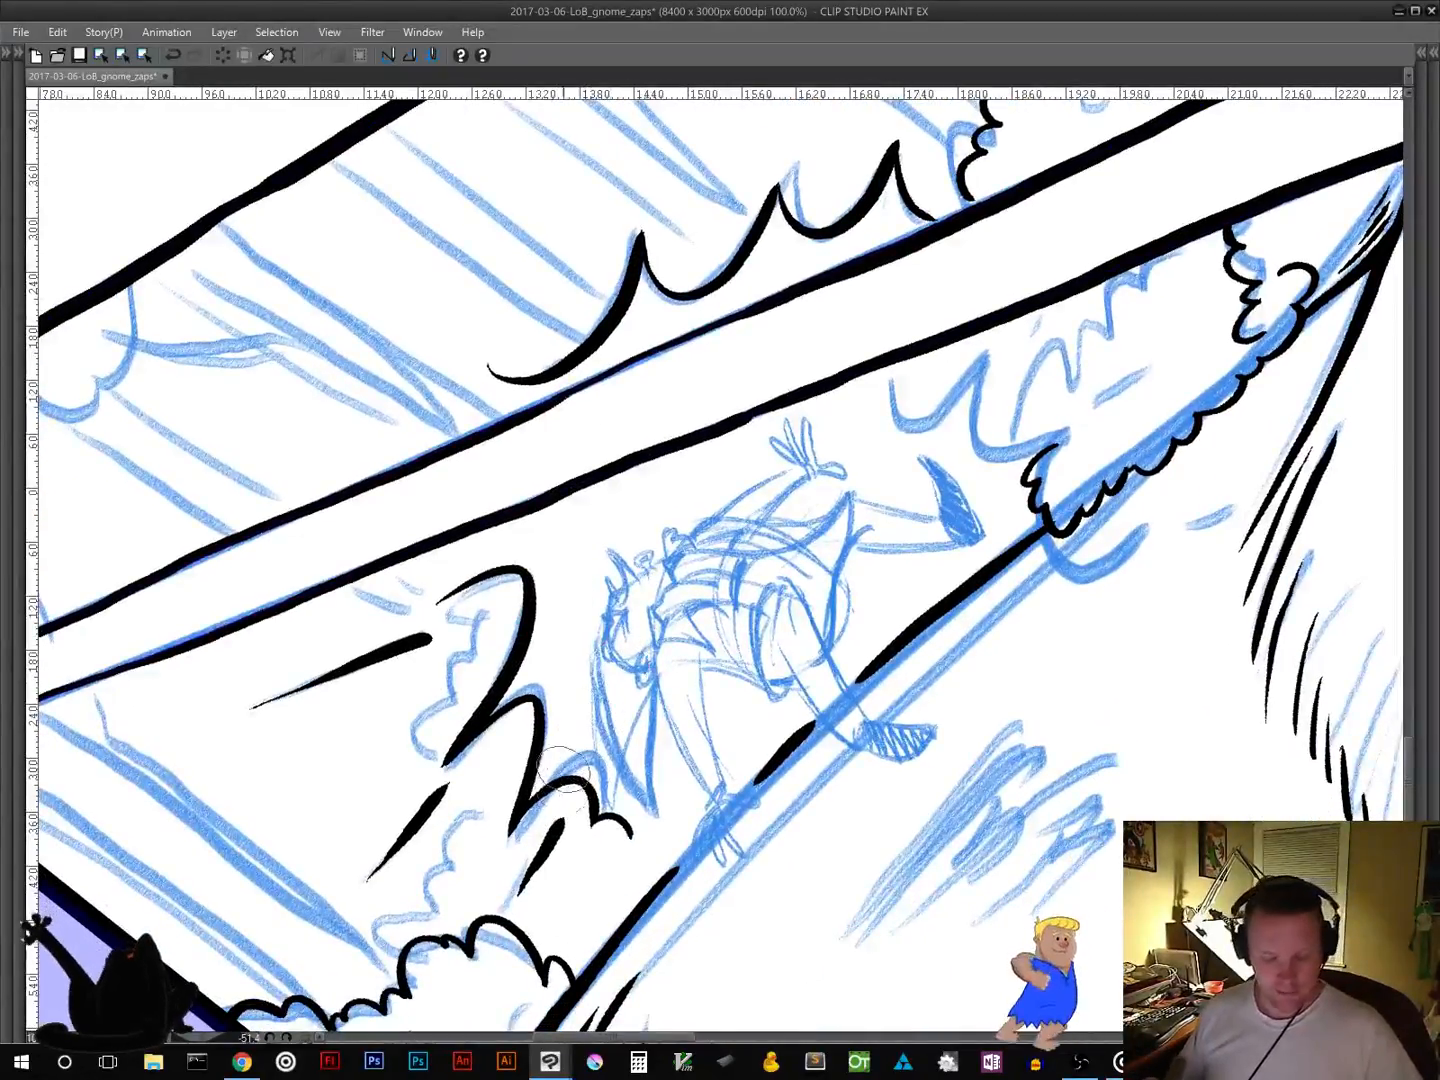
{"action": "left_click_drag", "start_coordinate": [845, 800], "coordinate": [619, 868]}
{"action": "mouse_move", "coordinate": [212, 610]}
{"action": "left_mouse_down"}
{"action": "mouse_move", "coordinate": [250, 578]}
{"action": "mouse_move", "coordinate": [272, 605]}
{"action": "mouse_move", "coordinate": [310, 562]}
{"action": "mouse_move", "coordinate": [345, 580]}
{"action": "mouse_move", "coordinate": [447, 545]}
{"action": "left_mouse_up"}
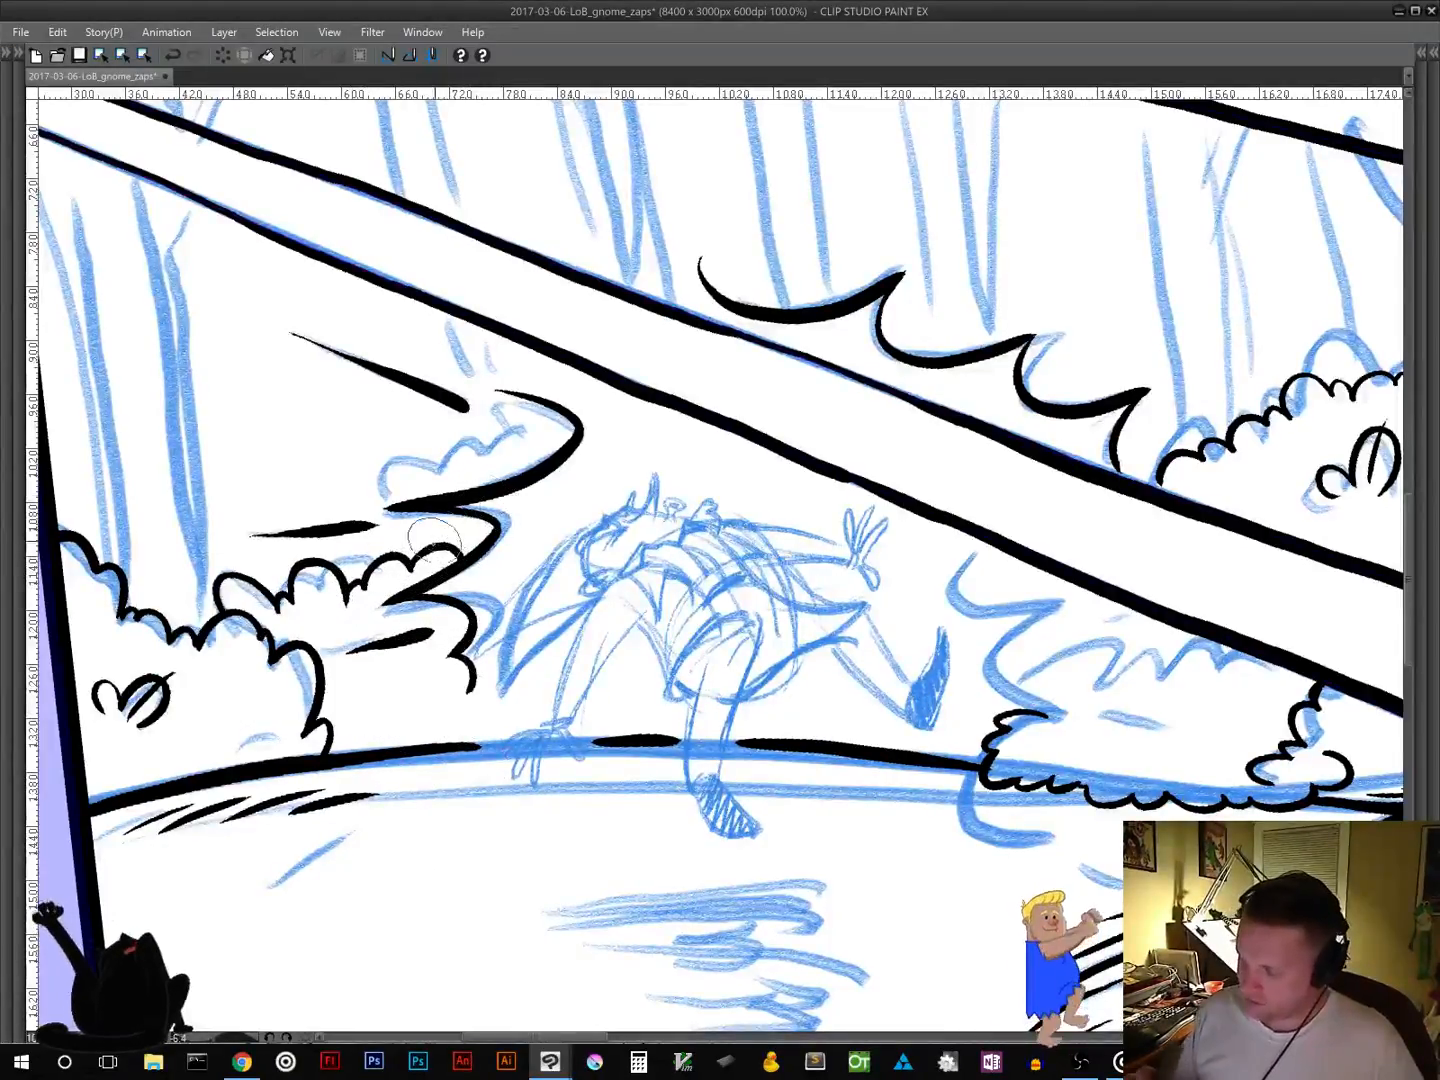
{"action": "mouse_move", "coordinate": [438, 540]}
{"action": "left_mouse_down"}
{"action": "mouse_move", "coordinate": [450, 449]}
{"action": "mouse_move", "coordinate": [477, 471]}
{"action": "mouse_move", "coordinate": [497, 446]}
{"action": "mouse_move", "coordinate": [544, 453]}
{"action": "mouse_move", "coordinate": [576, 432]}
{"action": "left_mouse_up"}
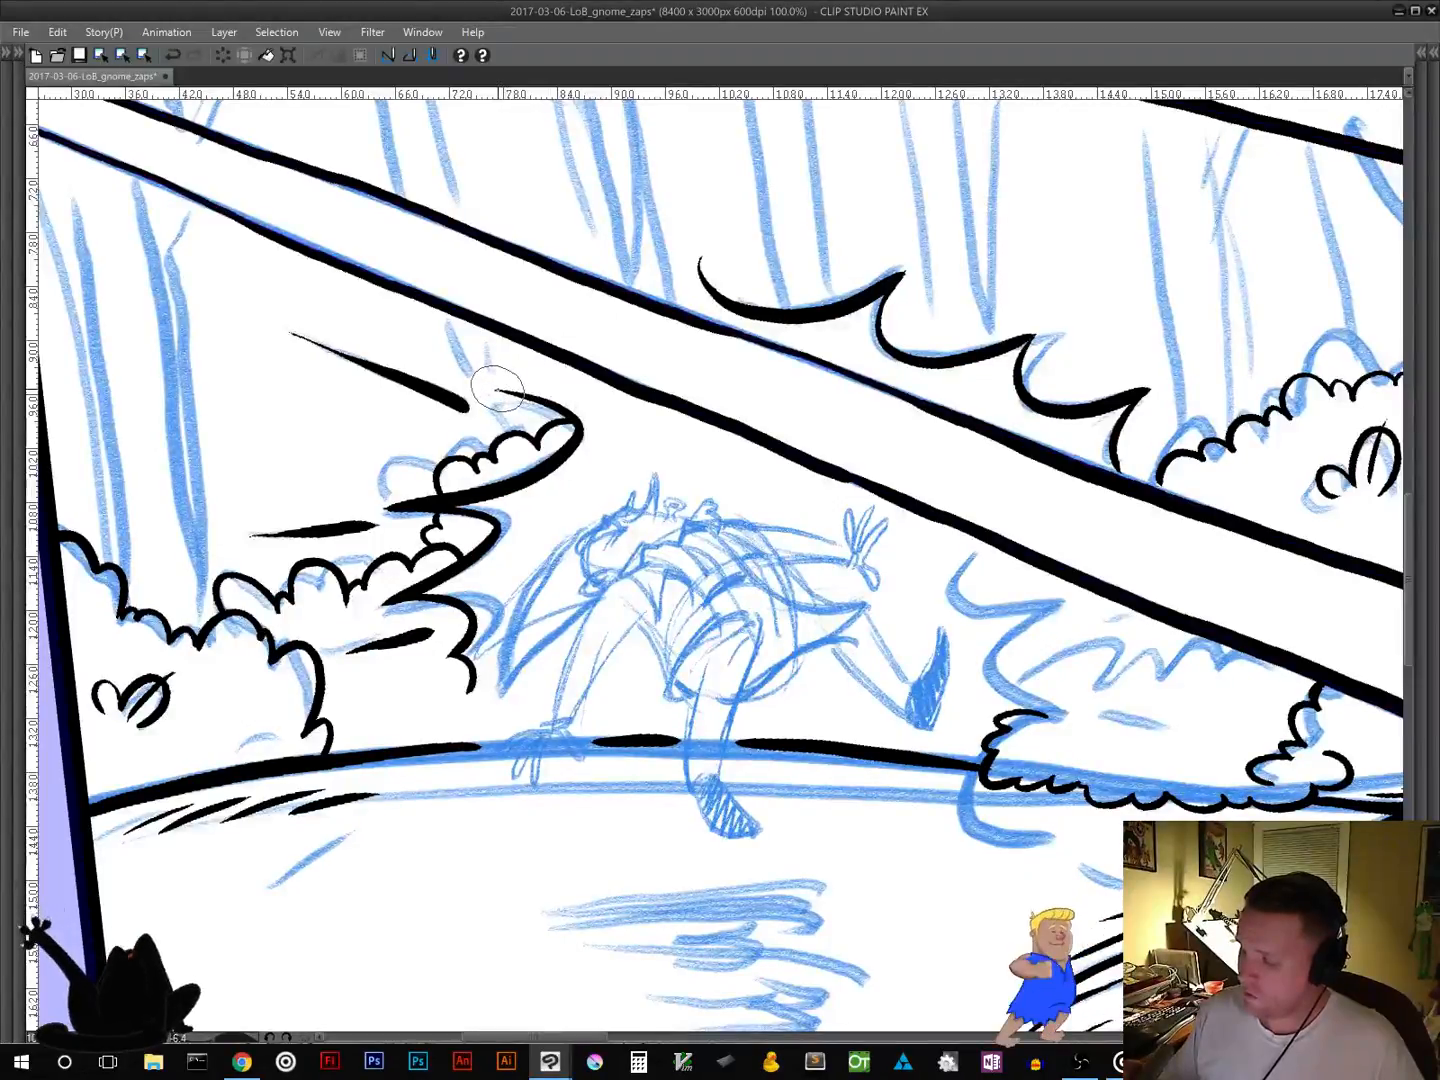
{"action": "left_click_drag", "start_coordinate": [523, 391], "coordinate": [586, 382]}
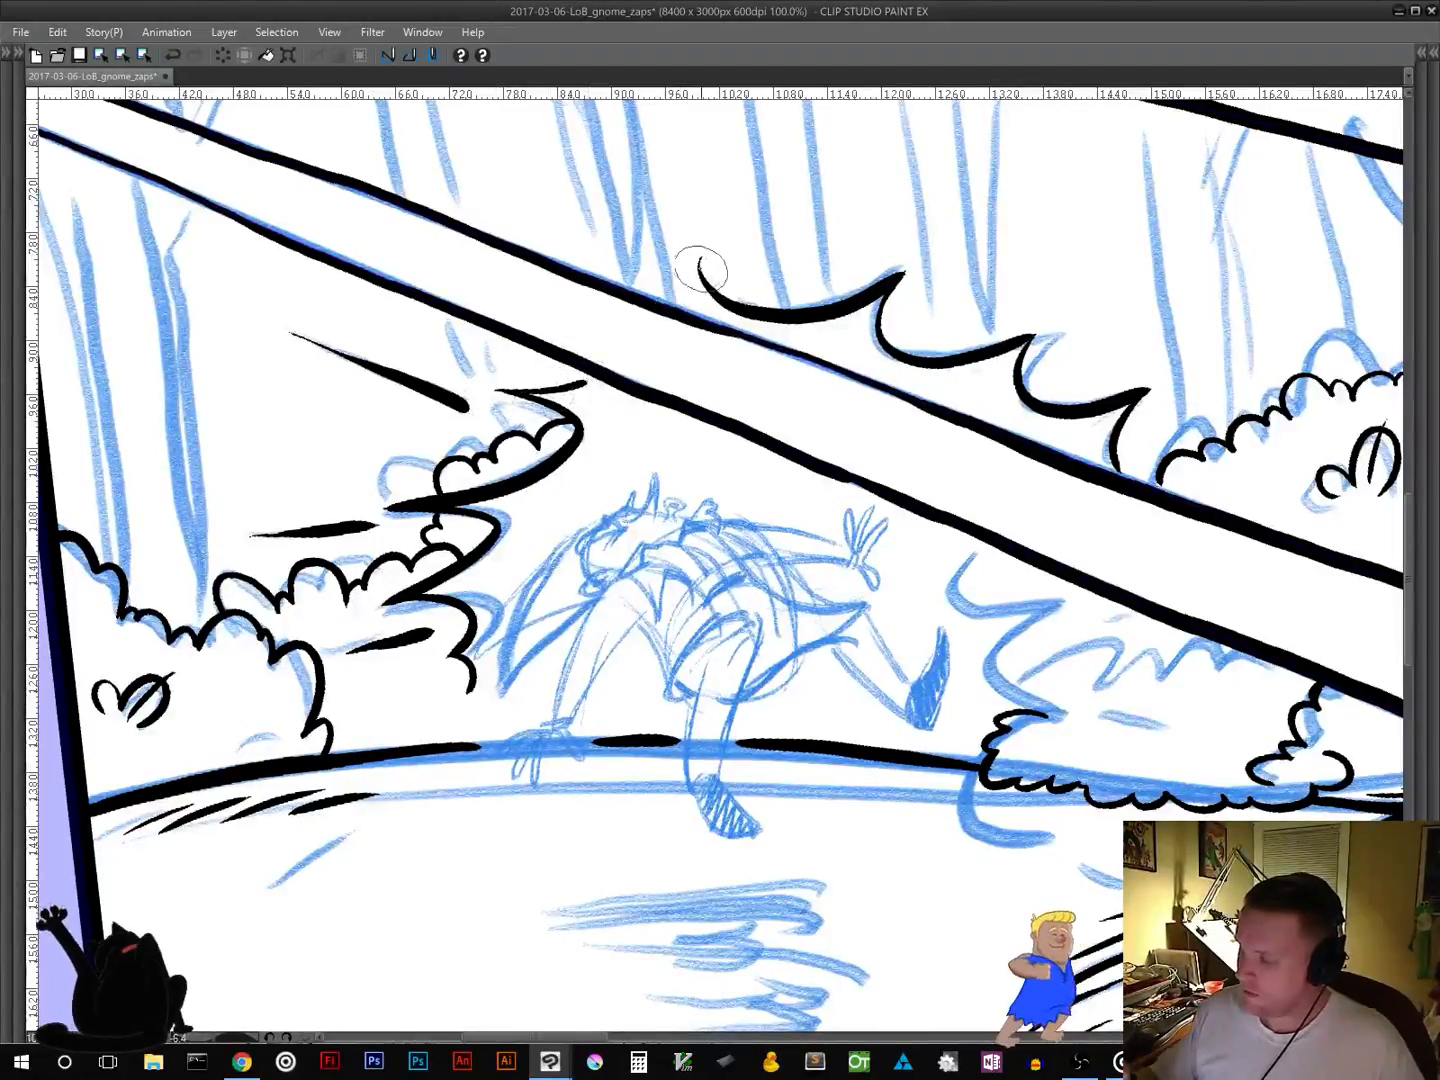
{"action": "left_click_drag", "start_coordinate": [698, 262], "coordinate": [689, 292]}
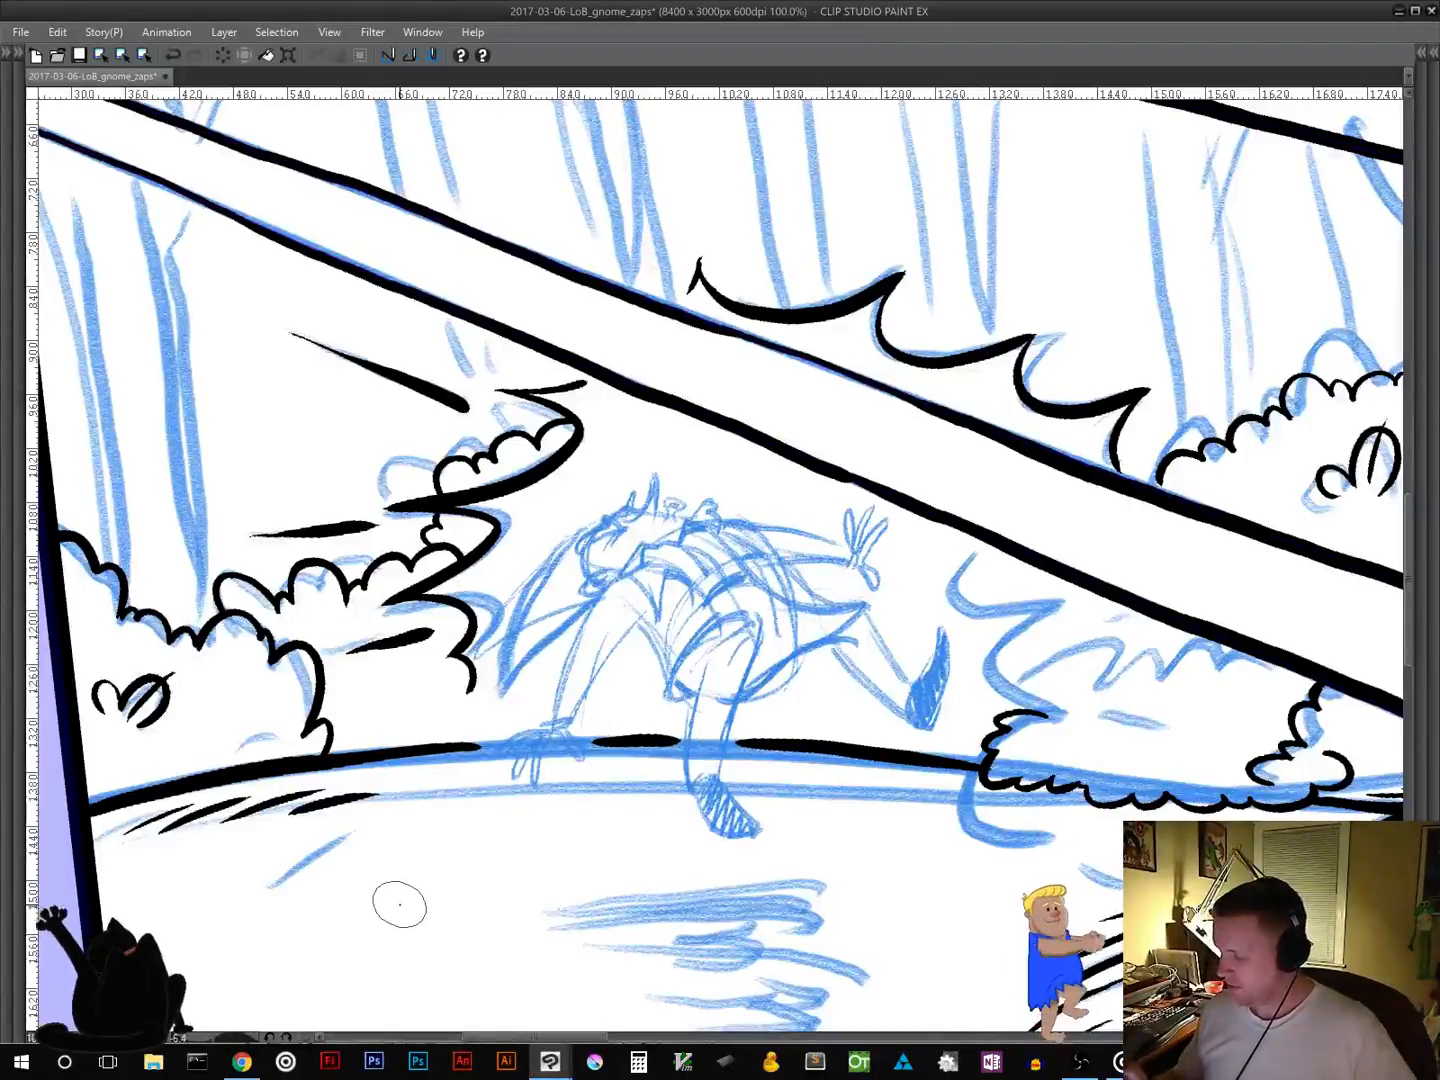
Step: Erase the near end of the bush by the figure's raised foot and ink the jagged burst outline in its place
{"action": "mouse_move", "coordinate": [1042, 704]}
{"action": "left_mouse_down"}
{"action": "mouse_move", "coordinate": [1060, 702]}
{"action": "mouse_move", "coordinate": [971, 735]}
{"action": "mouse_move", "coordinate": [994, 783]}
{"action": "left_mouse_up"}
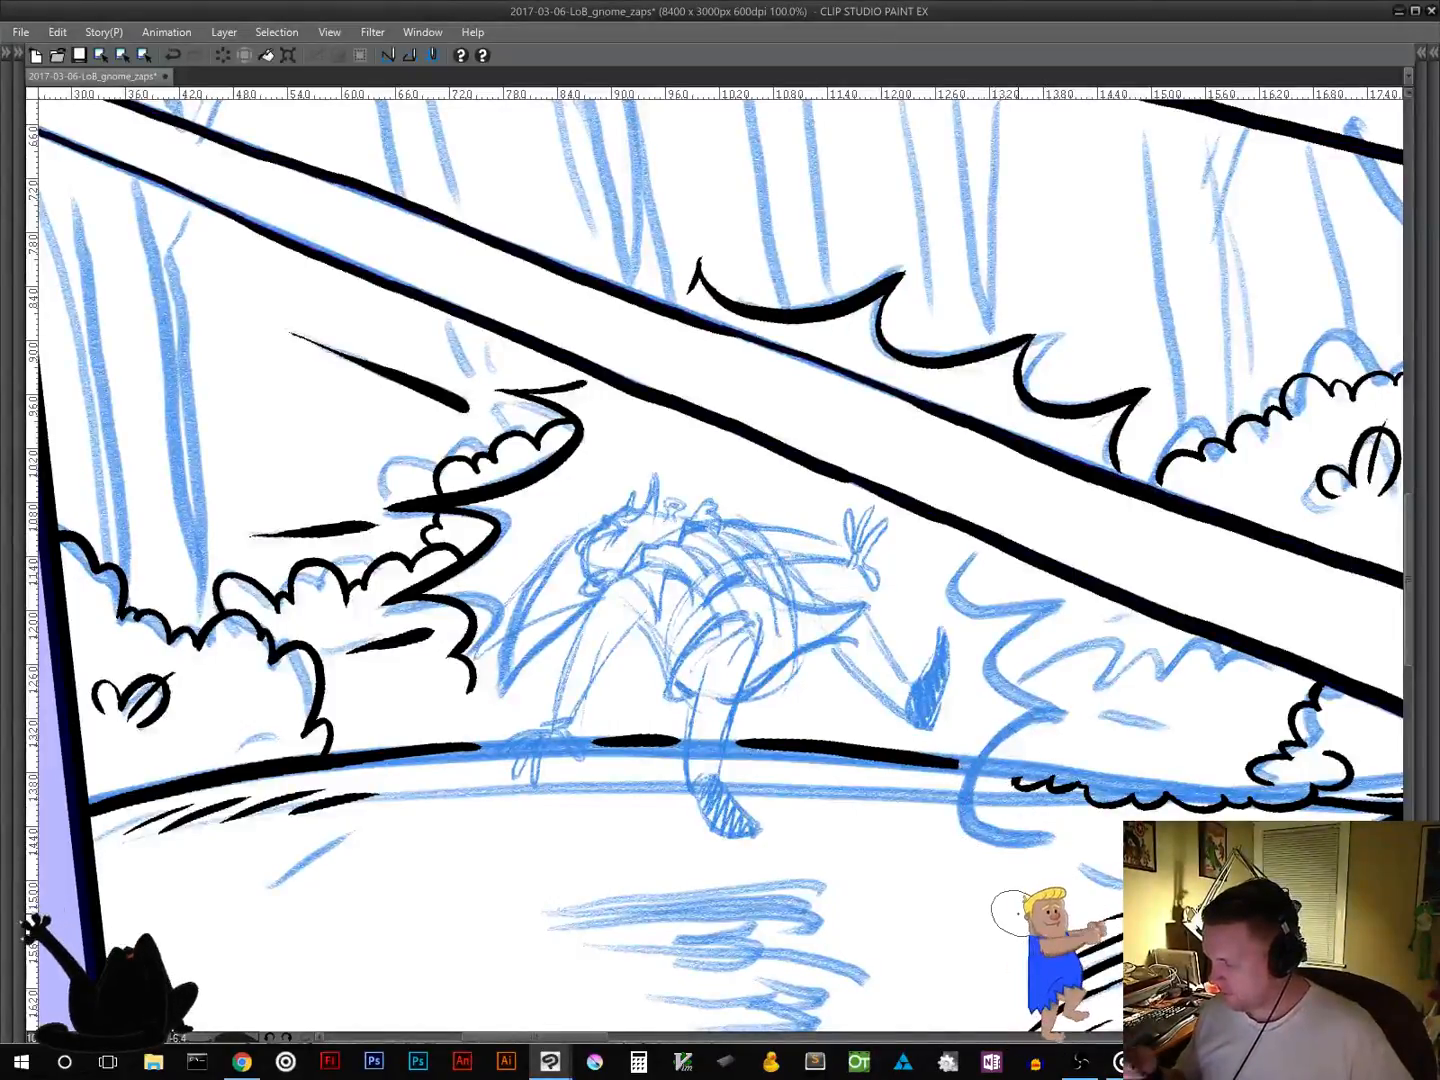
{"action": "mouse_move", "coordinate": [977, 556]}
{"action": "left_mouse_down"}
{"action": "mouse_move", "coordinate": [962, 600]}
{"action": "mouse_move", "coordinate": [1069, 603]}
{"action": "mouse_move", "coordinate": [1022, 626]}
{"action": "mouse_move", "coordinate": [992, 681]}
{"action": "mouse_move", "coordinate": [1072, 708]}
{"action": "mouse_move", "coordinate": [1022, 724]}
{"action": "mouse_move", "coordinate": [1033, 830]}
{"action": "left_mouse_up"}
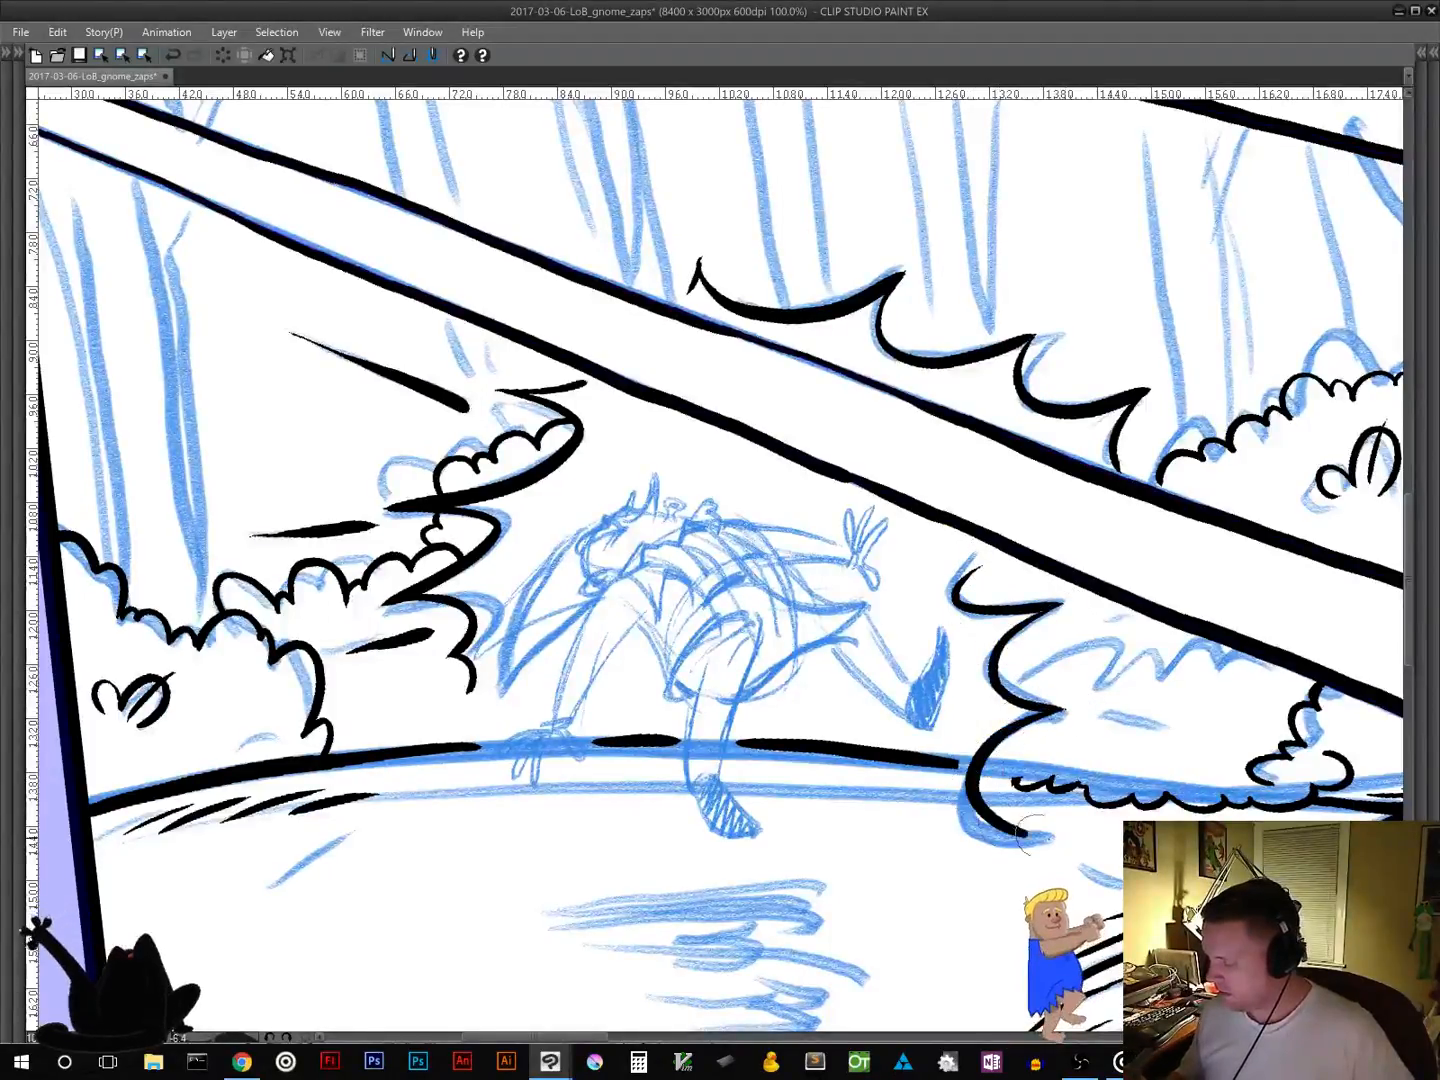
Step: Rework the ground line and the bush's scalloped lower edge so both meet the new burst outline
{"action": "left_click_drag", "start_coordinate": [935, 761], "coordinate": [975, 765]}
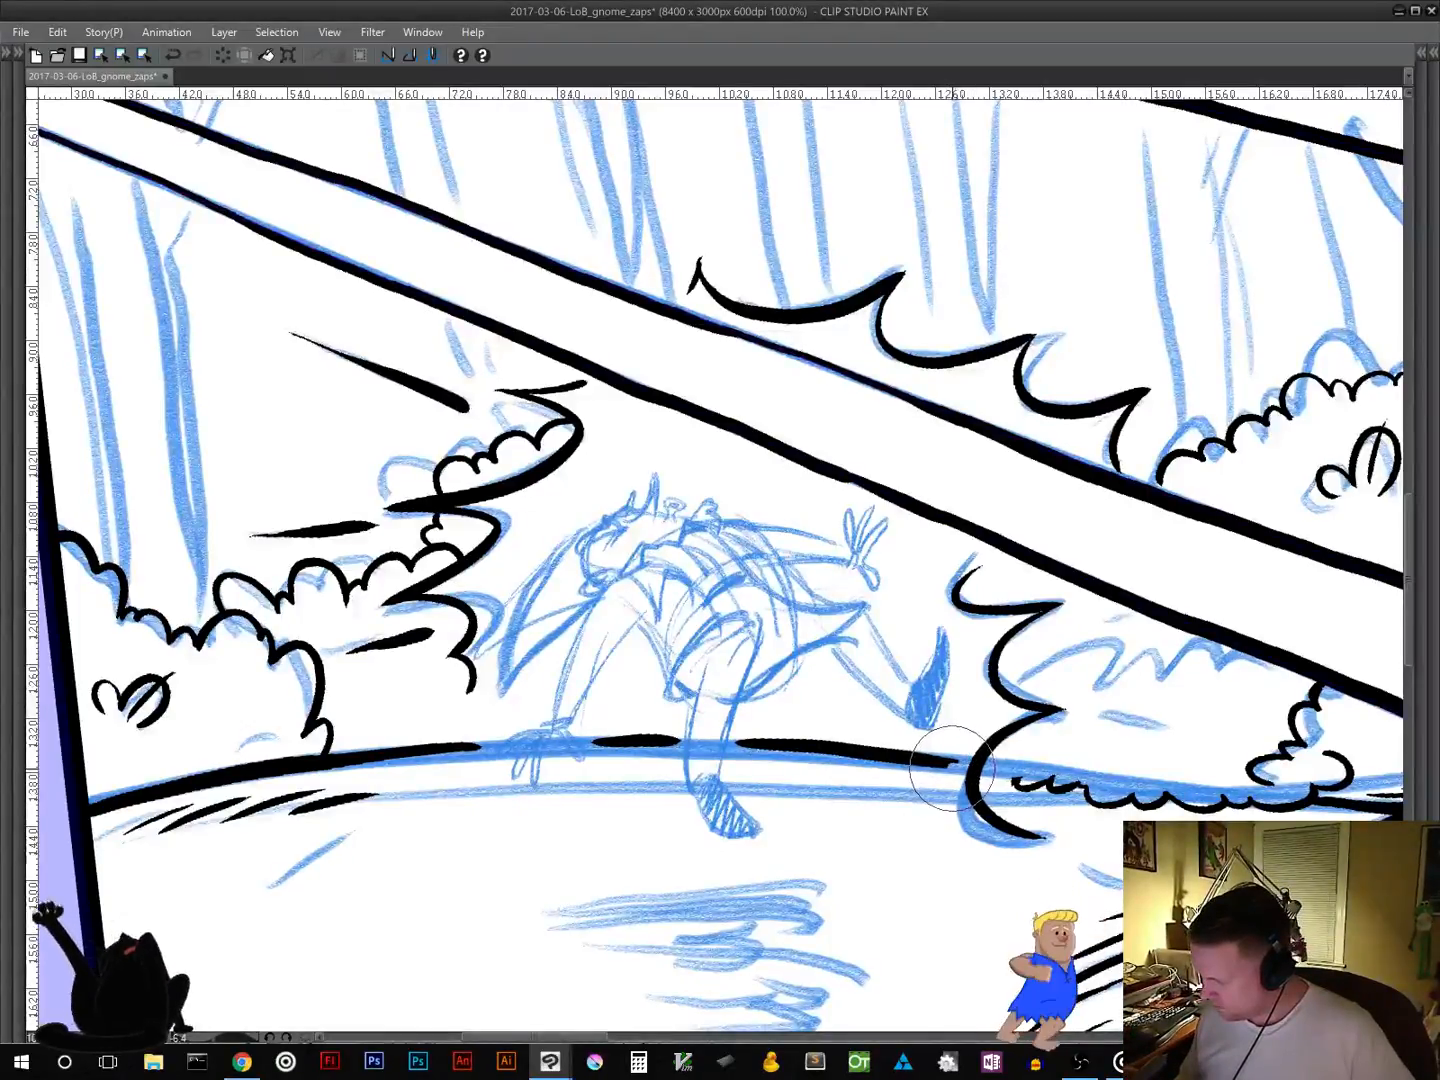
{"action": "key", "text": "ctrl+z"}
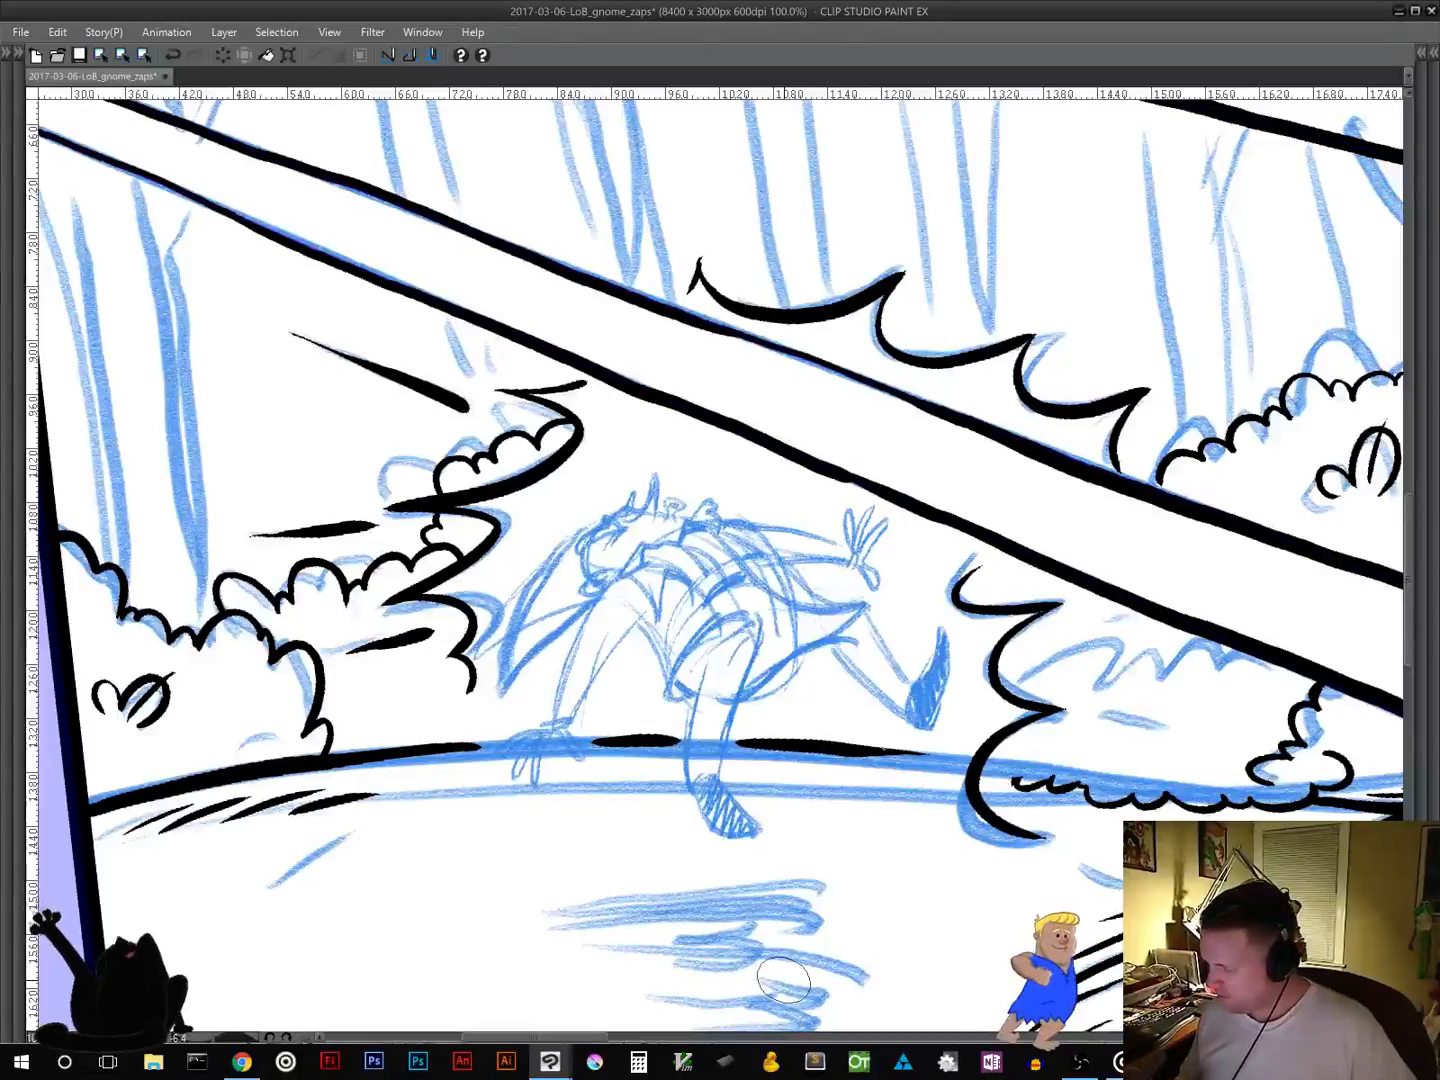
{"action": "mouse_move", "coordinate": [898, 752]}
{"action": "left_mouse_down"}
{"action": "mouse_move", "coordinate": [1020, 756]}
{"action": "mouse_move", "coordinate": [1016, 782]}
{"action": "mouse_move", "coordinate": [1028, 766]}
{"action": "mouse_move", "coordinate": [1014, 779]}
{"action": "mouse_move", "coordinate": [1023, 767]}
{"action": "mouse_move", "coordinate": [981, 767]}
{"action": "mouse_move", "coordinate": [1019, 777]}
{"action": "left_mouse_up"}
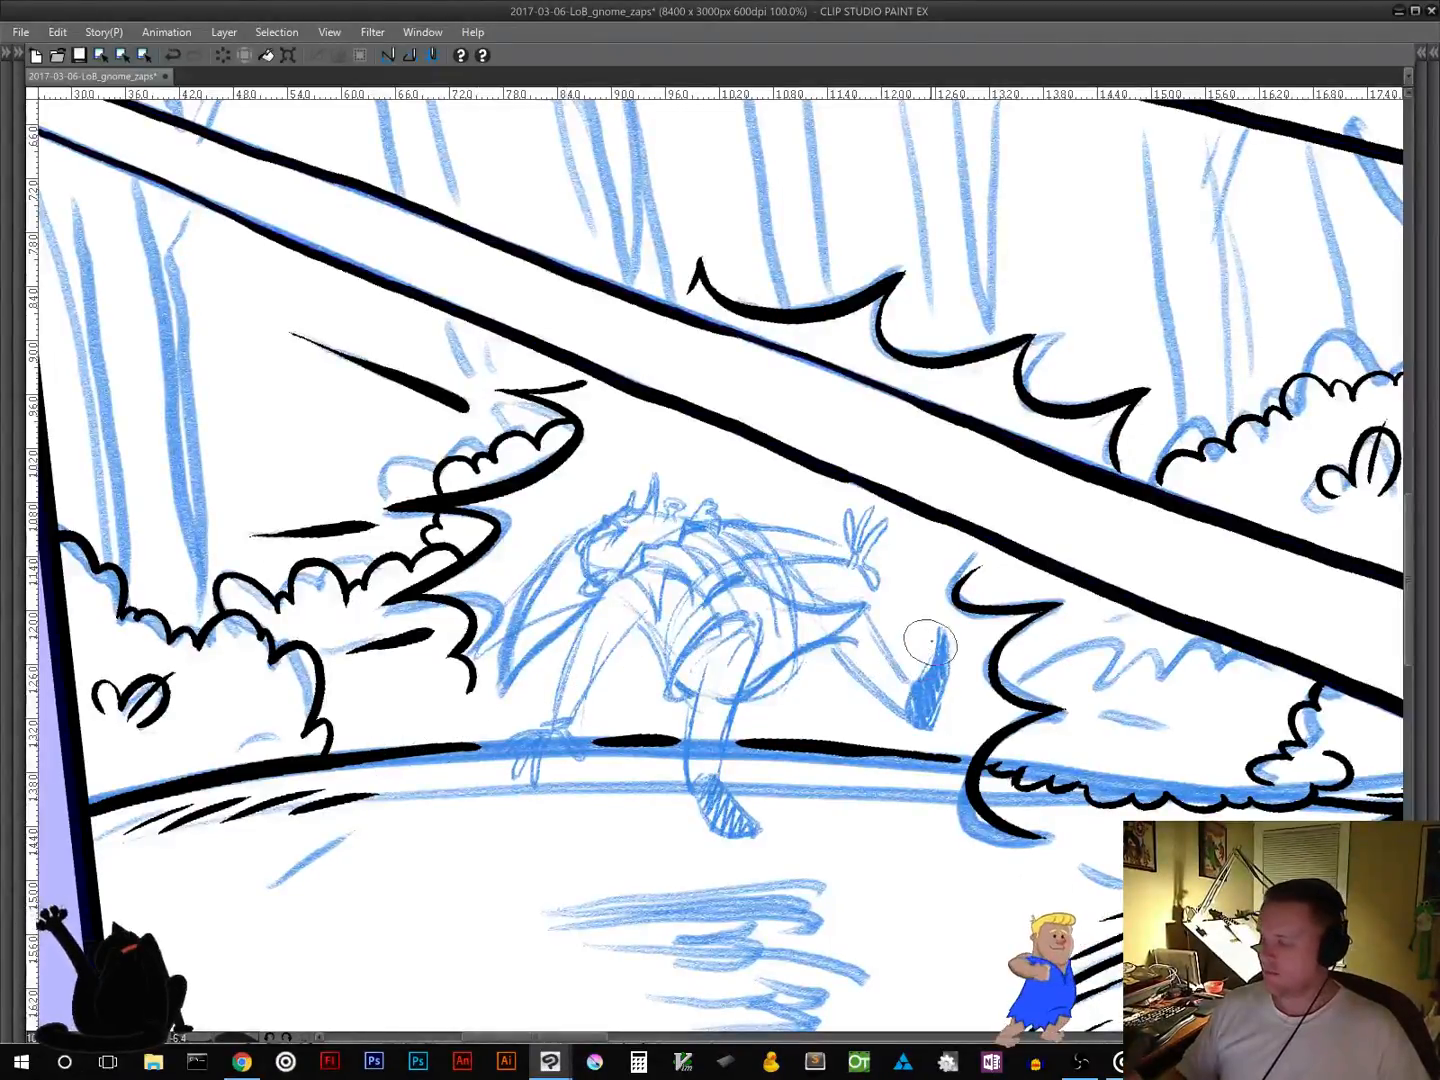
Step: Ink the scalloped top of the bush between the burst outline and the beam, and add small leaf marks inside it
{"action": "mouse_move", "coordinate": [926, 643]}
{"action": "left_mouse_down"}
{"action": "mouse_move", "coordinate": [572, 778]}
{"action": "mouse_move", "coordinate": [463, 837]}
{"action": "left_mouse_up"}
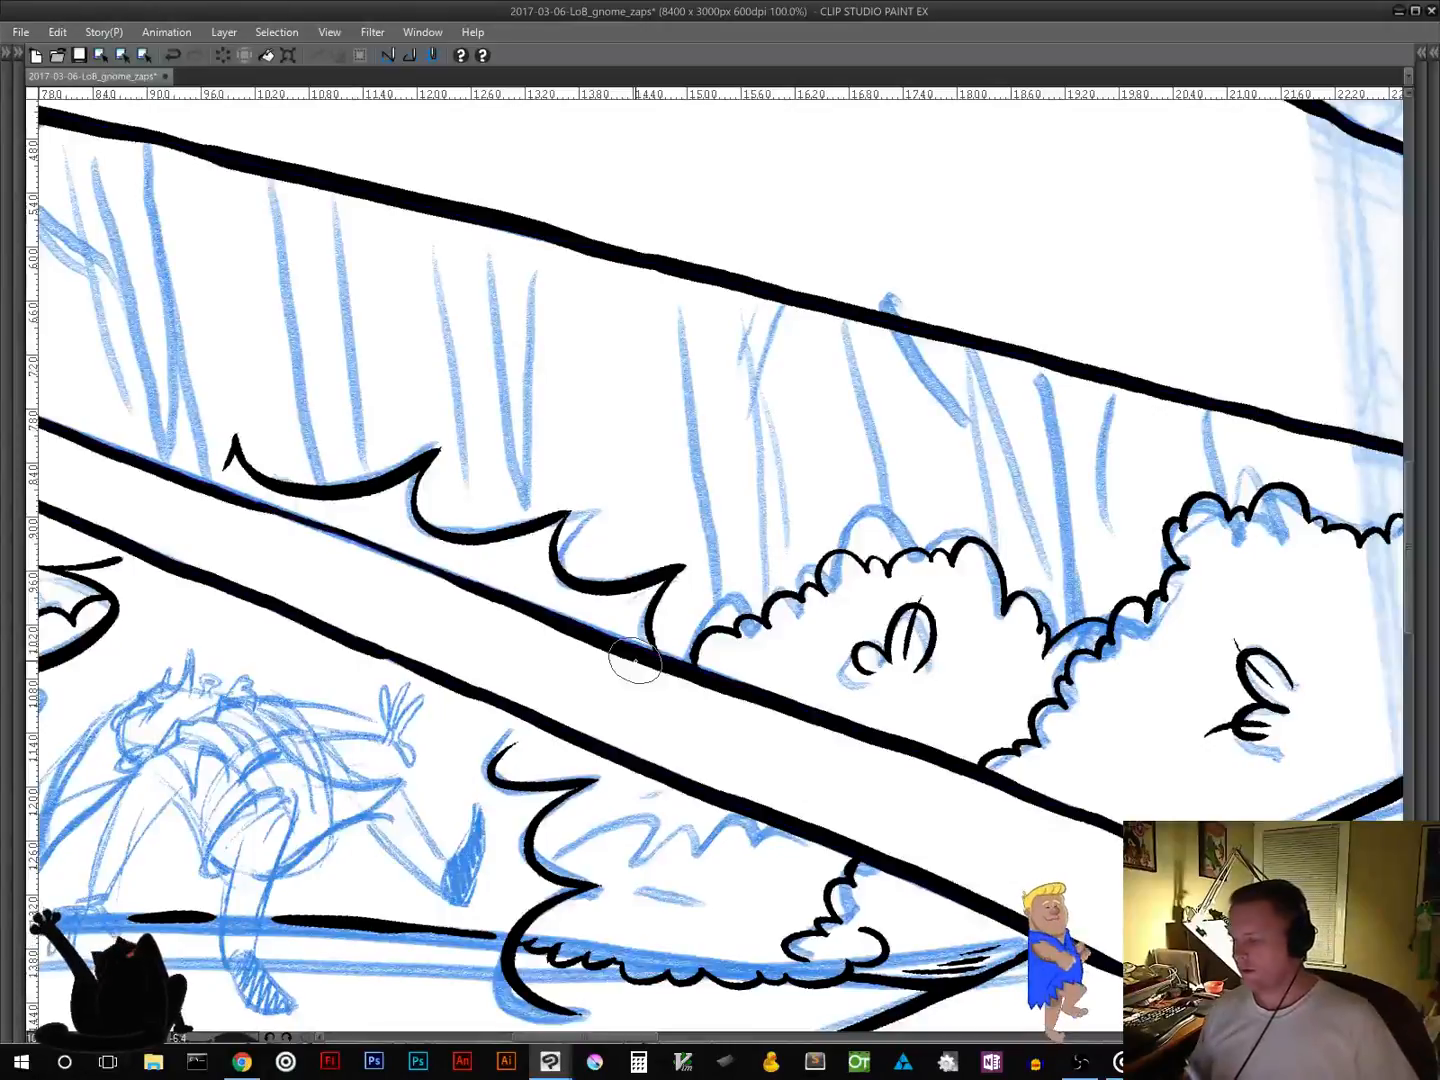
{"action": "left_click_drag", "start_coordinate": [890, 813], "coordinate": [1073, 553]}
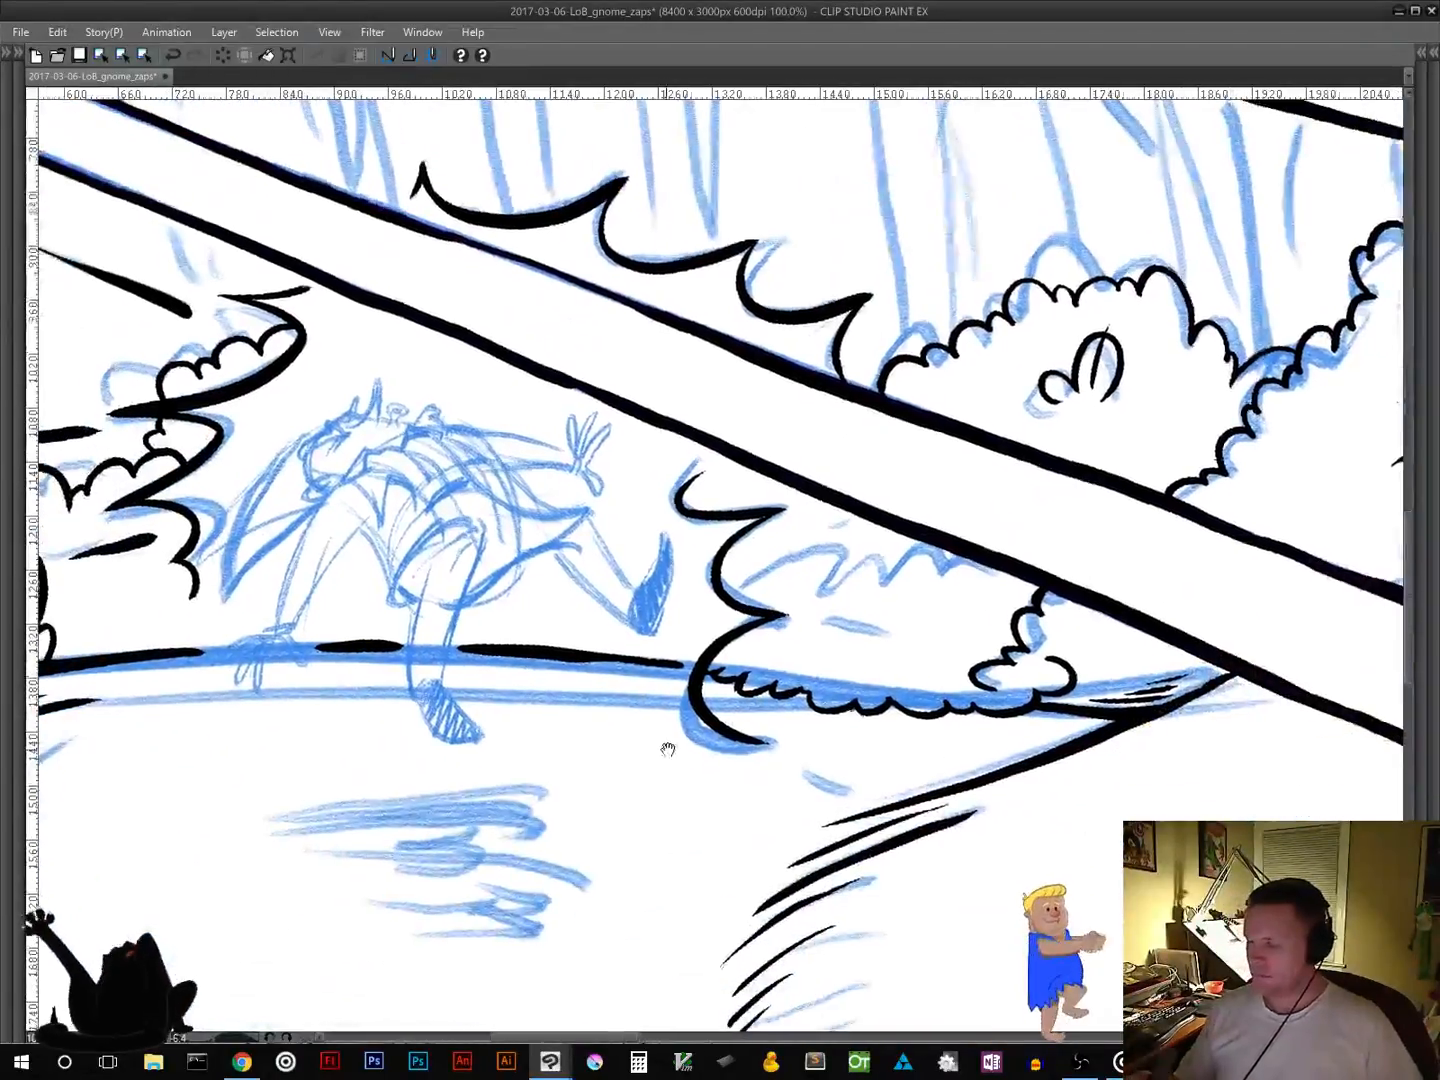
{"action": "left_click_drag", "start_coordinate": [668, 749], "coordinate": [910, 743]}
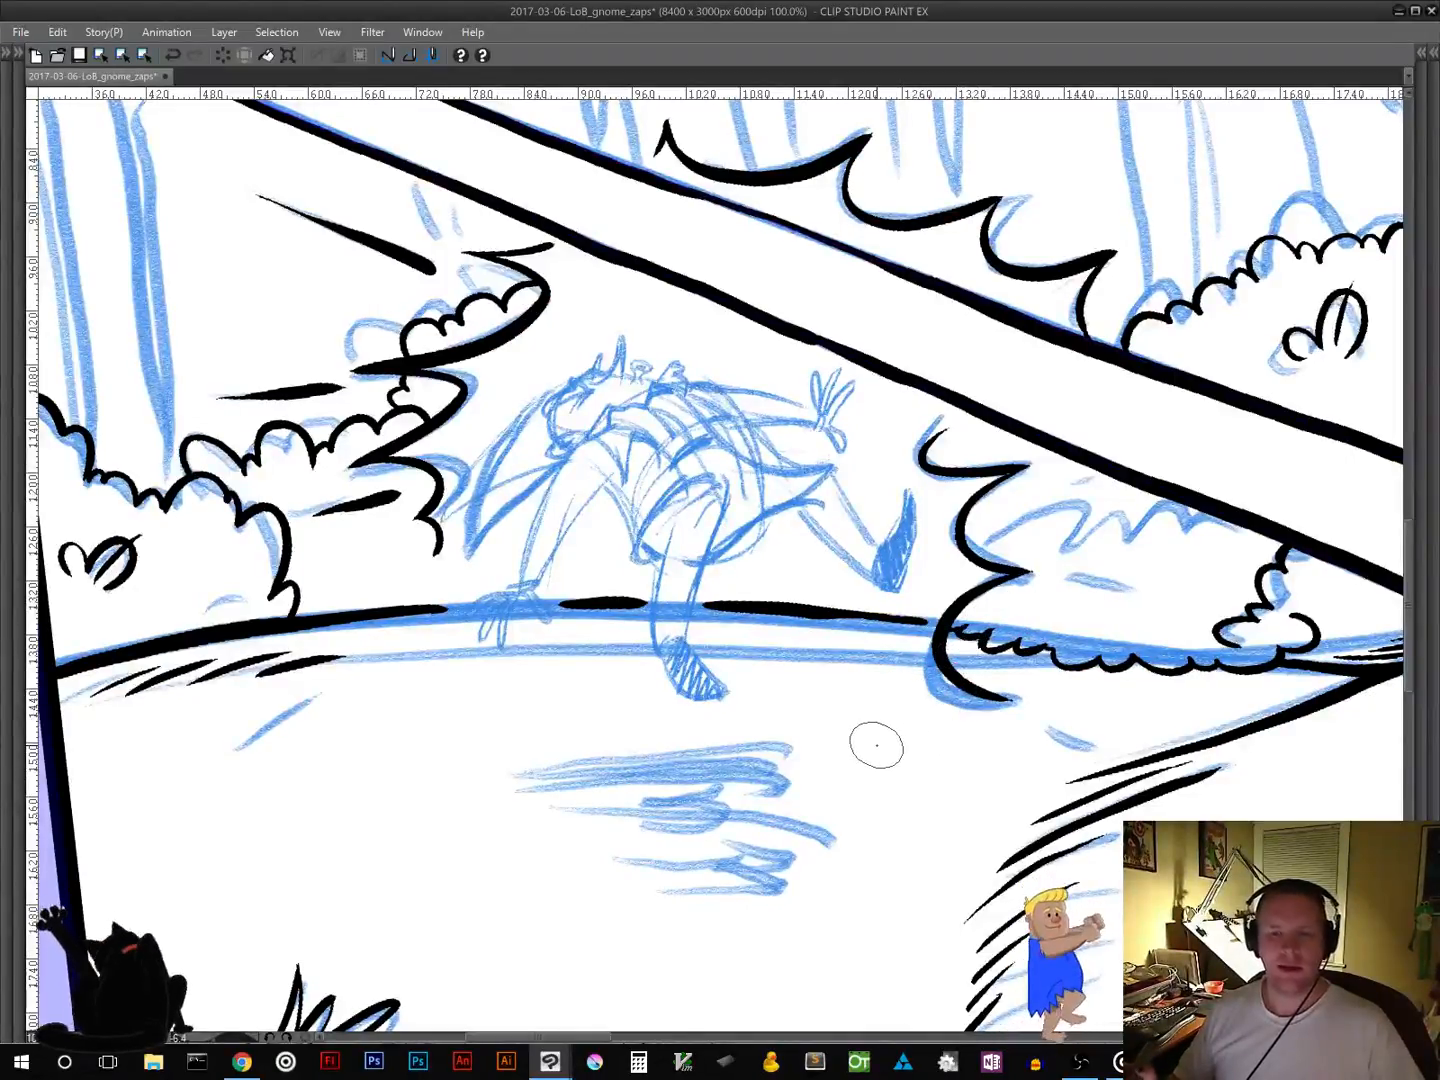
{"action": "mouse_move", "coordinate": [865, 714]}
{"action": "left_mouse_down"}
{"action": "mouse_move", "coordinate": [480, 836]}
{"action": "mouse_move", "coordinate": [540, 853]}
{"action": "left_mouse_up"}
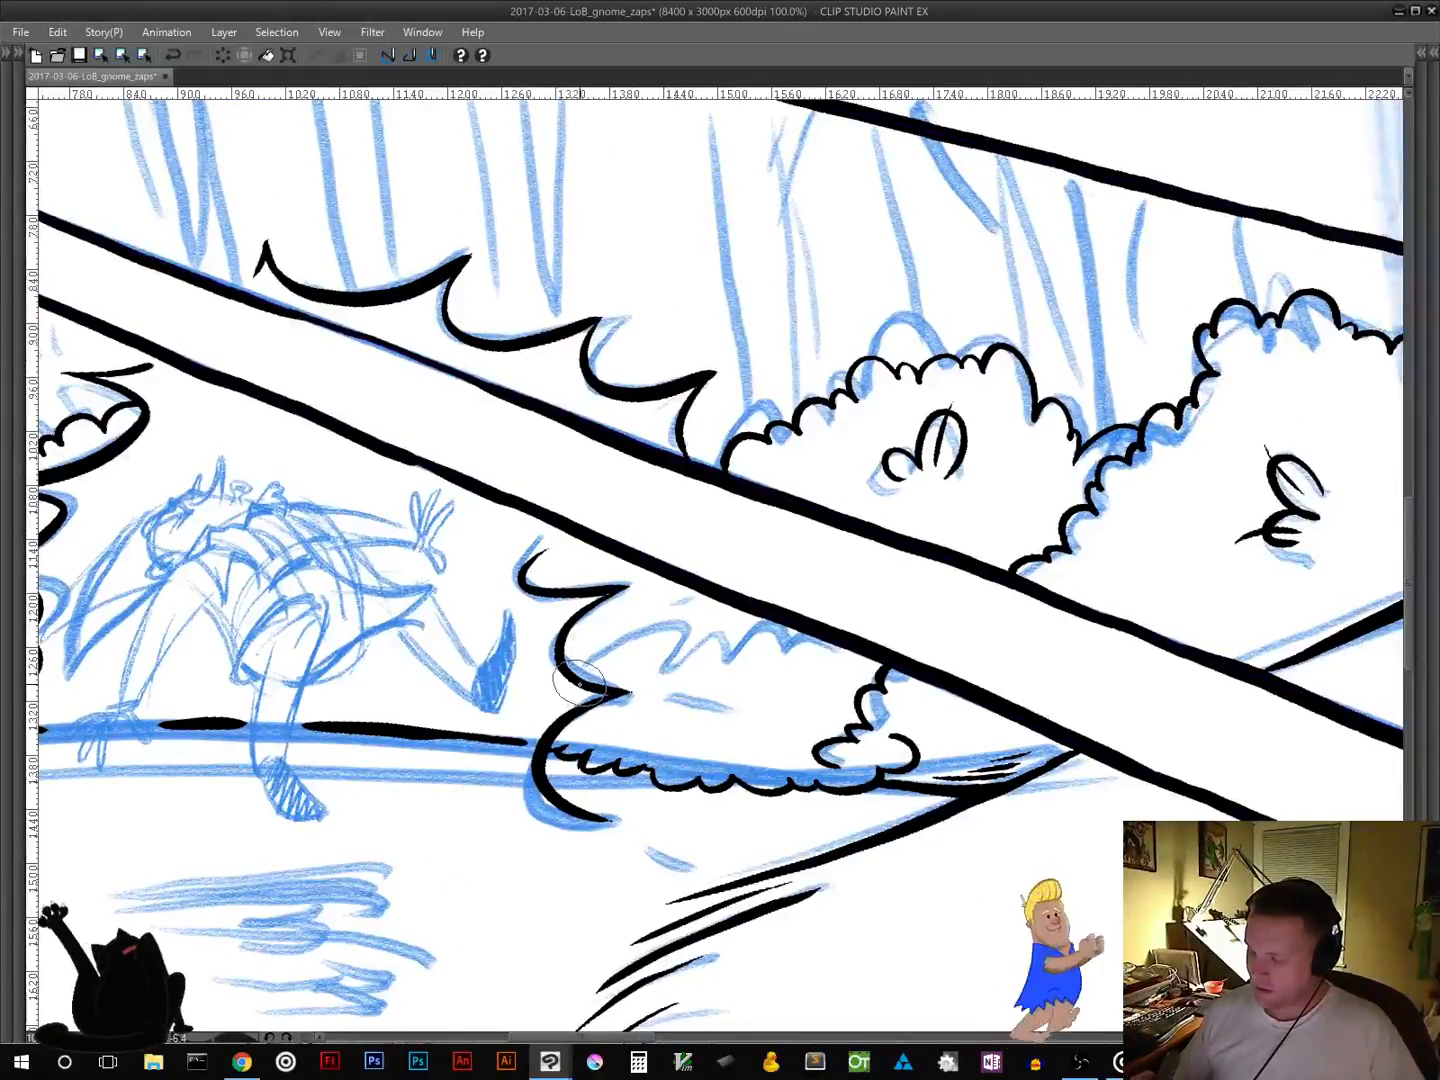
{"action": "mouse_move", "coordinate": [597, 655]}
{"action": "left_mouse_down"}
{"action": "mouse_move", "coordinate": [640, 620]}
{"action": "mouse_move", "coordinate": [670, 655]}
{"action": "mouse_move", "coordinate": [677, 637]}
{"action": "mouse_move", "coordinate": [746, 659]}
{"action": "mouse_move", "coordinate": [752, 639]}
{"action": "mouse_move", "coordinate": [809, 624]}
{"action": "left_mouse_up"}
{"action": "mouse_move", "coordinate": [752, 702]}
{"action": "left_mouse_down"}
{"action": "mouse_move", "coordinate": [774, 676]}
{"action": "mouse_move", "coordinate": [773, 724]}
{"action": "mouse_move", "coordinate": [795, 669]}
{"action": "mouse_move", "coordinate": [778, 744]}
{"action": "mouse_move", "coordinate": [687, 698]}
{"action": "mouse_move", "coordinate": [700, 731]}
{"action": "mouse_move", "coordinate": [677, 706]}
{"action": "mouse_move", "coordinate": [688, 734]}
{"action": "left_mouse_up"}
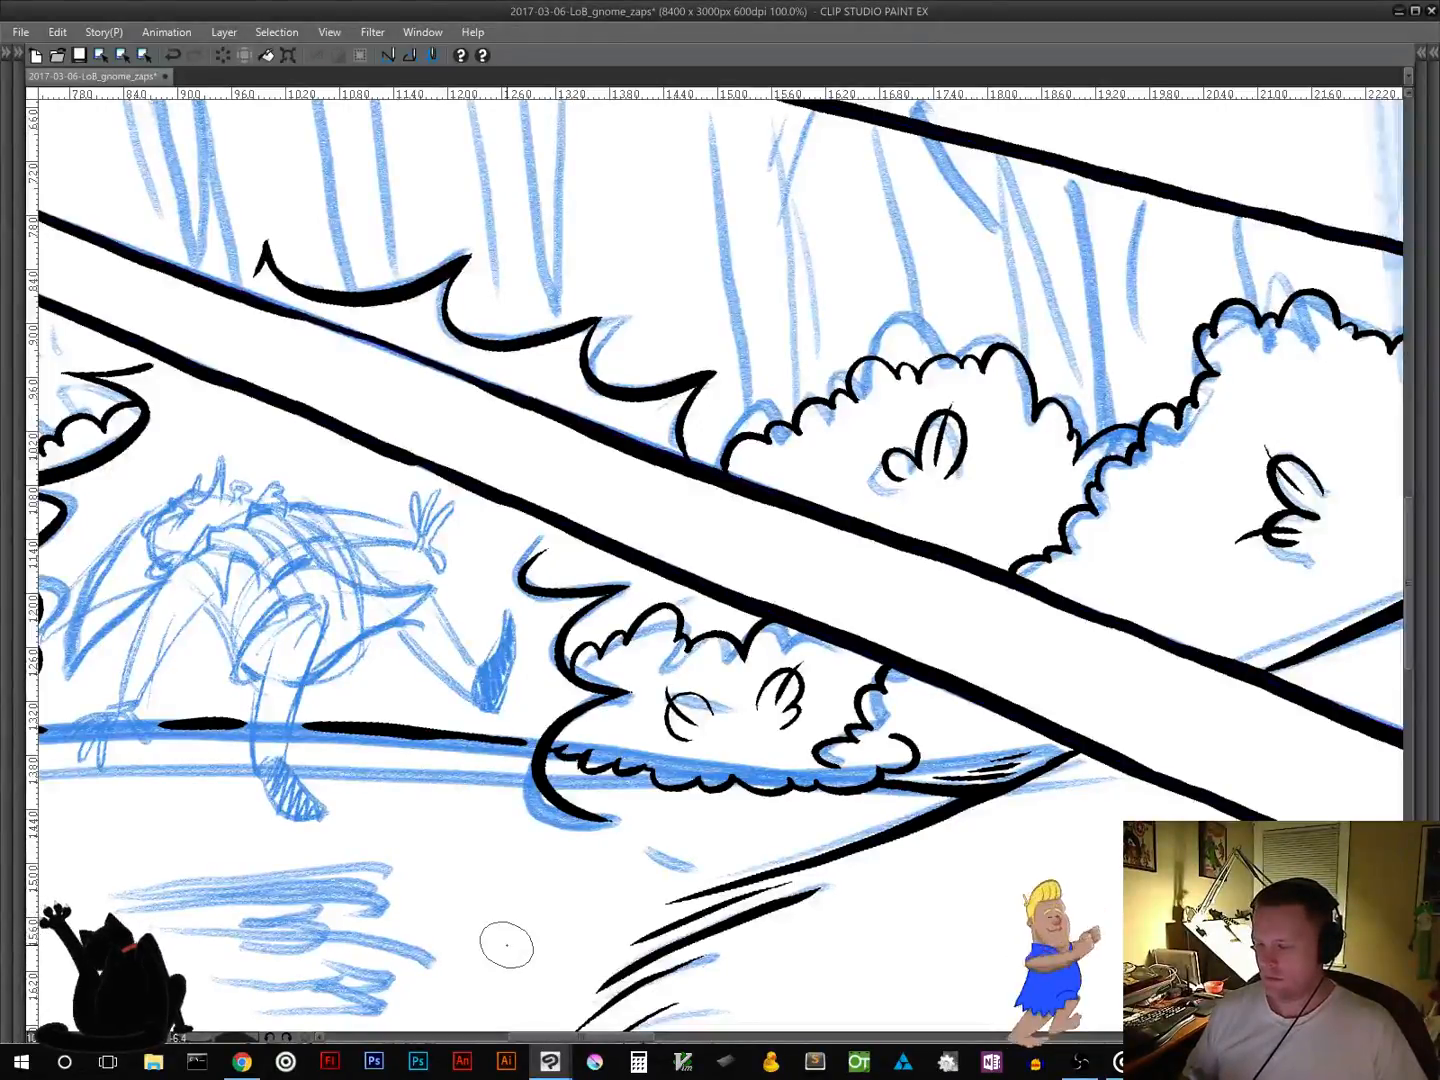
Step: Ink two rows of scalloped treetop foliage in the panel corner below the Legend of Bill title, between the two beams
{"action": "key", "text": "space"}
{"action": "mouse_move", "coordinate": [403, 824]}
{"action": "left_mouse_down"}
{"action": "mouse_move", "coordinate": [736, 740]}
{"action": "mouse_move", "coordinate": [881, 627]}
{"action": "left_mouse_up"}
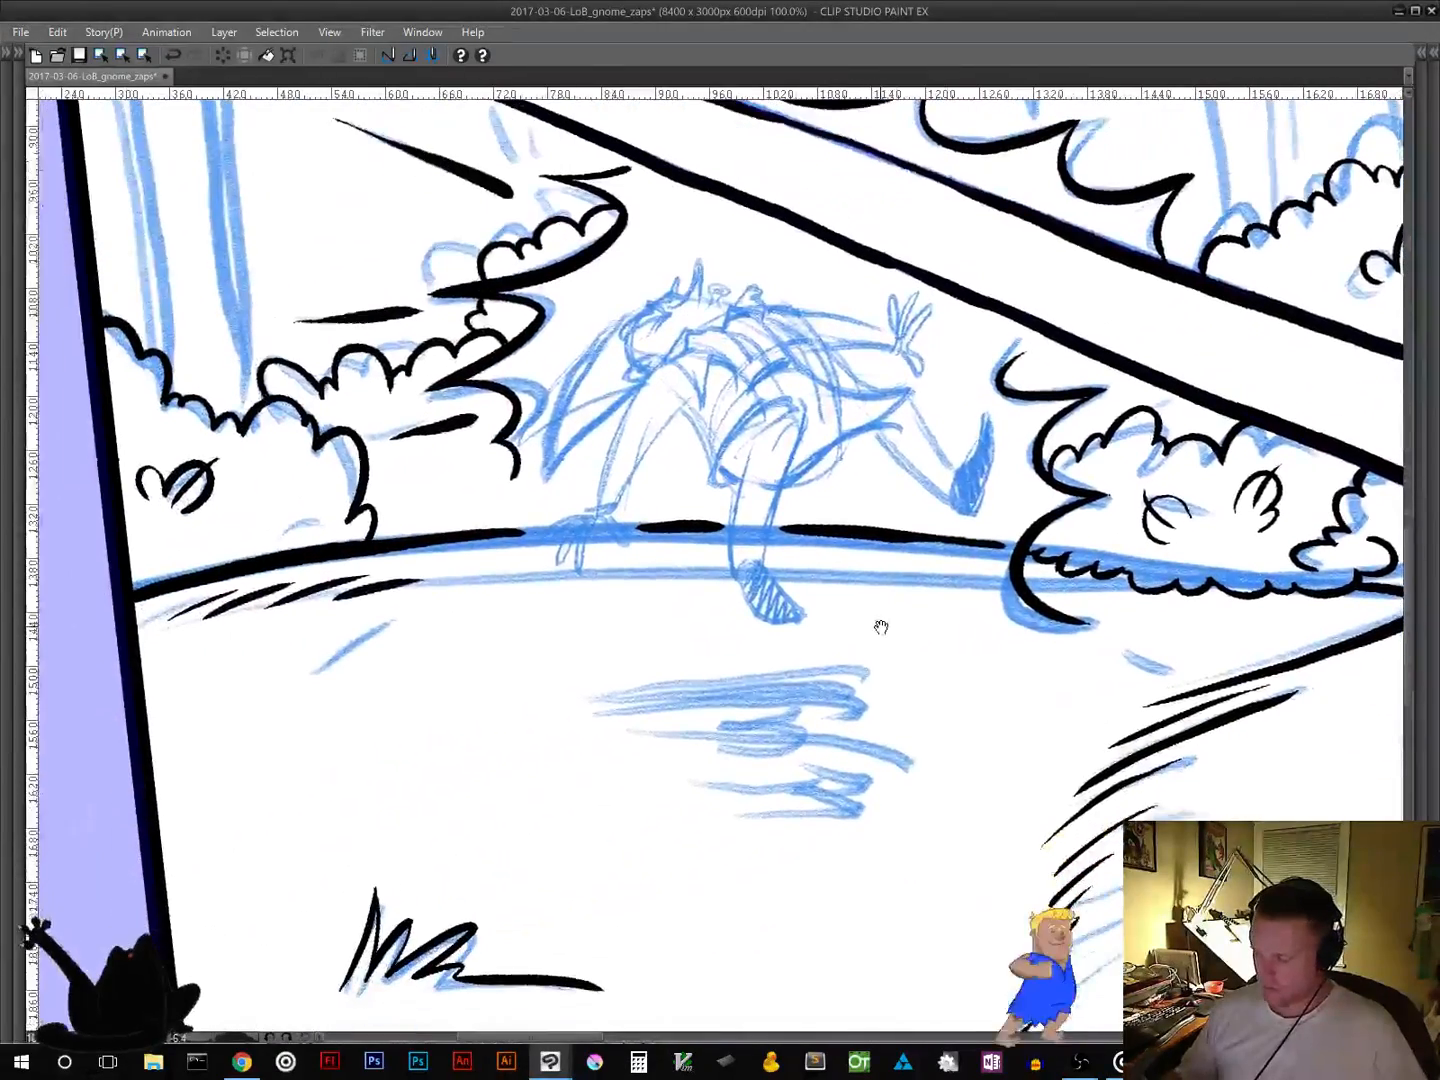
{"action": "mouse_move", "coordinate": [681, 871]}
{"action": "left_mouse_down"}
{"action": "mouse_move", "coordinate": [688, 495]}
{"action": "mouse_move", "coordinate": [636, 468]}
{"action": "mouse_move", "coordinate": [242, 855]}
{"action": "left_mouse_up"}
{"action": "mouse_move", "coordinate": [622, 630]}
{"action": "left_mouse_down"}
{"action": "mouse_move", "coordinate": [585, 922]}
{"action": "mouse_move", "coordinate": [930, 848]}
{"action": "mouse_move", "coordinate": [1096, 835]}
{"action": "left_mouse_up"}
{"action": "left_click_drag", "start_coordinate": [628, 777], "coordinate": [729, 961]}
{"action": "left_click_drag", "start_coordinate": [683, 648], "coordinate": [843, 903]}
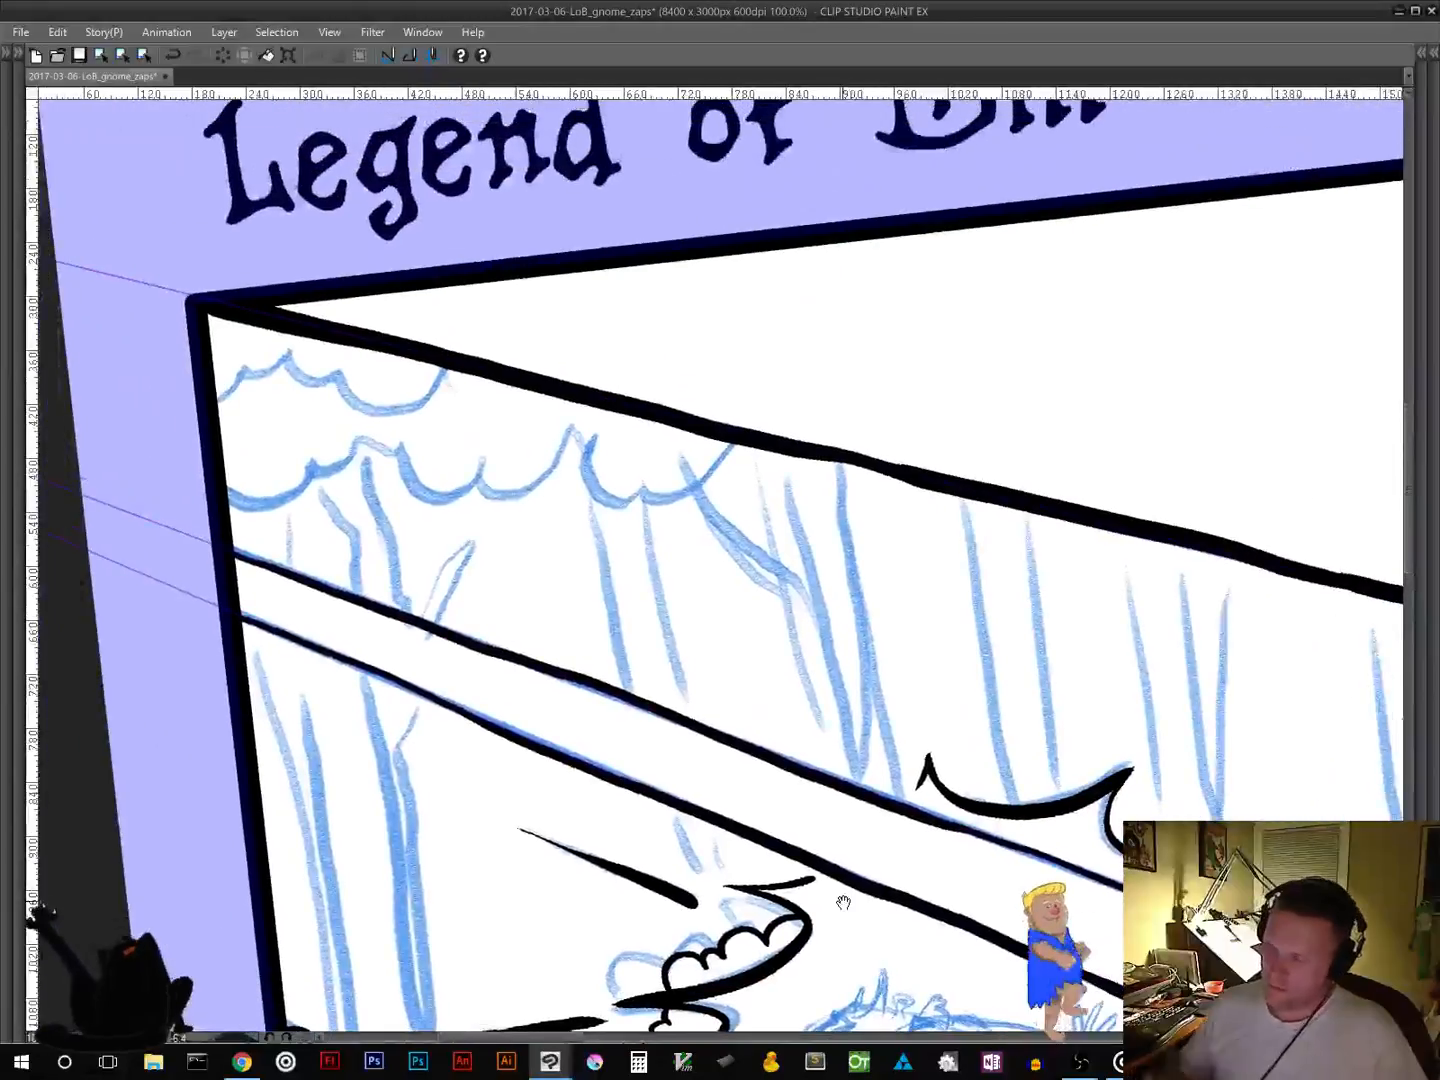
{"action": "mouse_move", "coordinate": [214, 408]}
{"action": "left_mouse_down"}
{"action": "mouse_move", "coordinate": [252, 366]}
{"action": "mouse_move", "coordinate": [257, 381]}
{"action": "mouse_move", "coordinate": [283, 364]}
{"action": "mouse_move", "coordinate": [338, 392]}
{"action": "mouse_move", "coordinate": [342, 375]}
{"action": "mouse_move", "coordinate": [385, 419]}
{"action": "mouse_move", "coordinate": [445, 372]}
{"action": "left_mouse_up"}
{"action": "mouse_move", "coordinate": [220, 485]}
{"action": "left_mouse_down"}
{"action": "mouse_move", "coordinate": [316, 452]}
{"action": "mouse_move", "coordinate": [314, 478]}
{"action": "mouse_move", "coordinate": [375, 442]}
{"action": "mouse_move", "coordinate": [380, 458]}
{"action": "mouse_move", "coordinate": [477, 495]}
{"action": "mouse_move", "coordinate": [474, 481]}
{"action": "mouse_move", "coordinate": [508, 510]}
{"action": "mouse_move", "coordinate": [553, 474]}
{"action": "mouse_move", "coordinate": [690, 492]}
{"action": "mouse_move", "coordinate": [755, 480]}
{"action": "mouse_move", "coordinate": [772, 452]}
{"action": "left_mouse_up"}
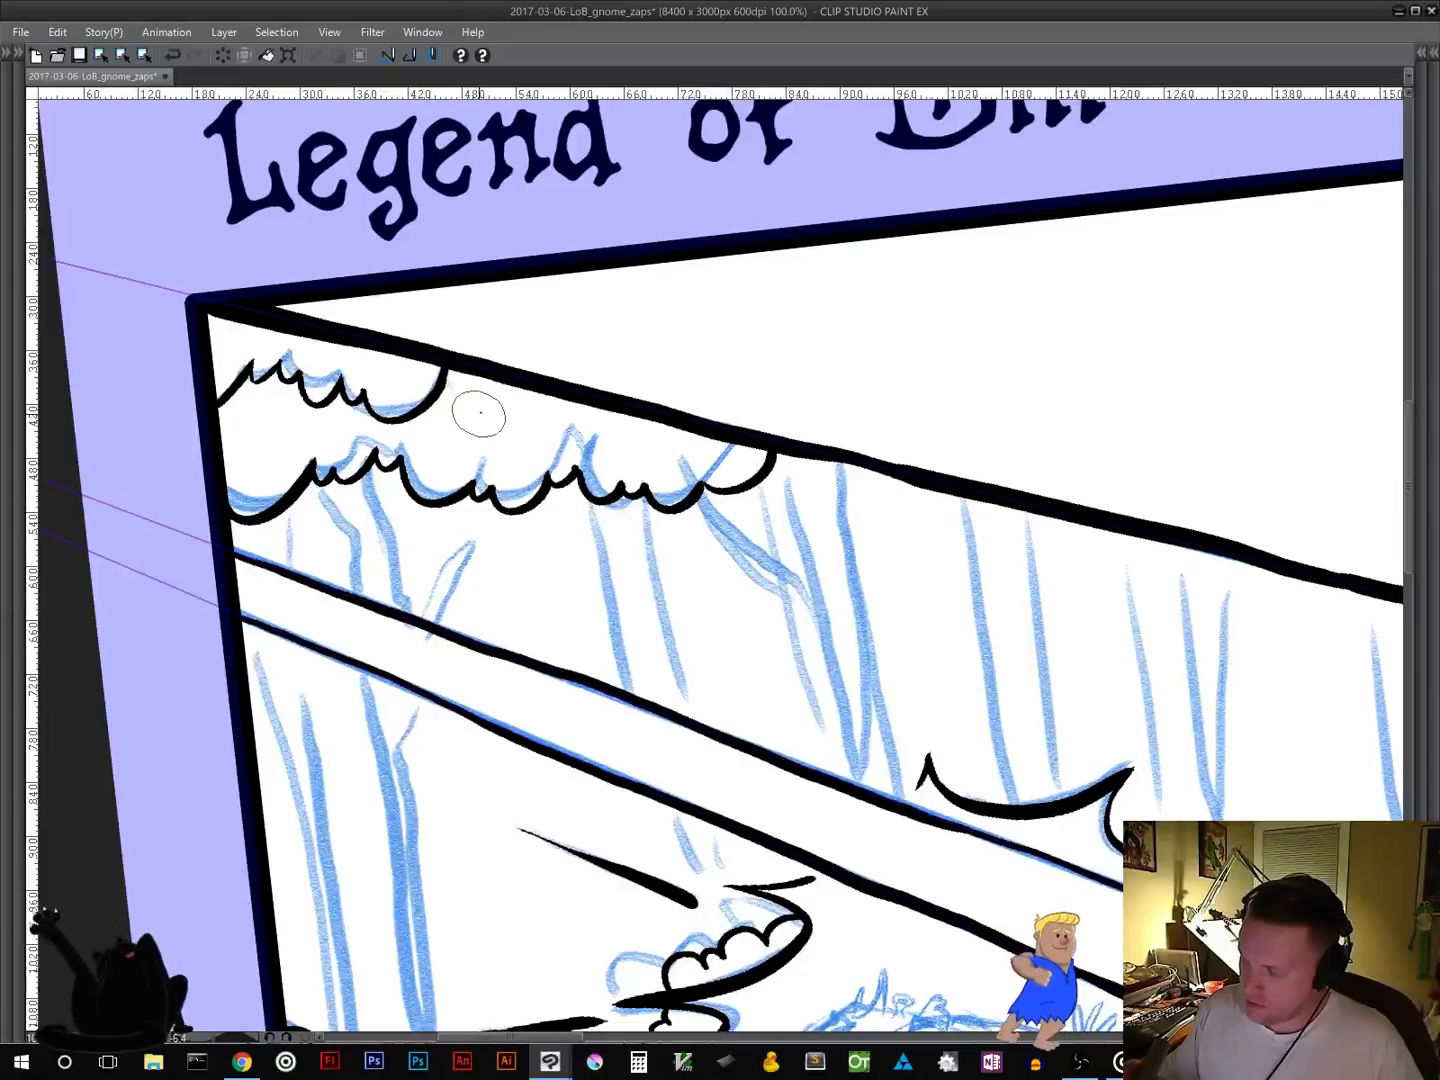
Step: Ink small leaf marks inside the treetop foliage in the panel corner below the Legend of Bill title
{"action": "mouse_move", "coordinate": [476, 408]}
{"action": "left_mouse_down"}
{"action": "mouse_move", "coordinate": [480, 435]}
{"action": "mouse_move", "coordinate": [516, 430]}
{"action": "mouse_move", "coordinate": [482, 422]}
{"action": "left_mouse_up"}
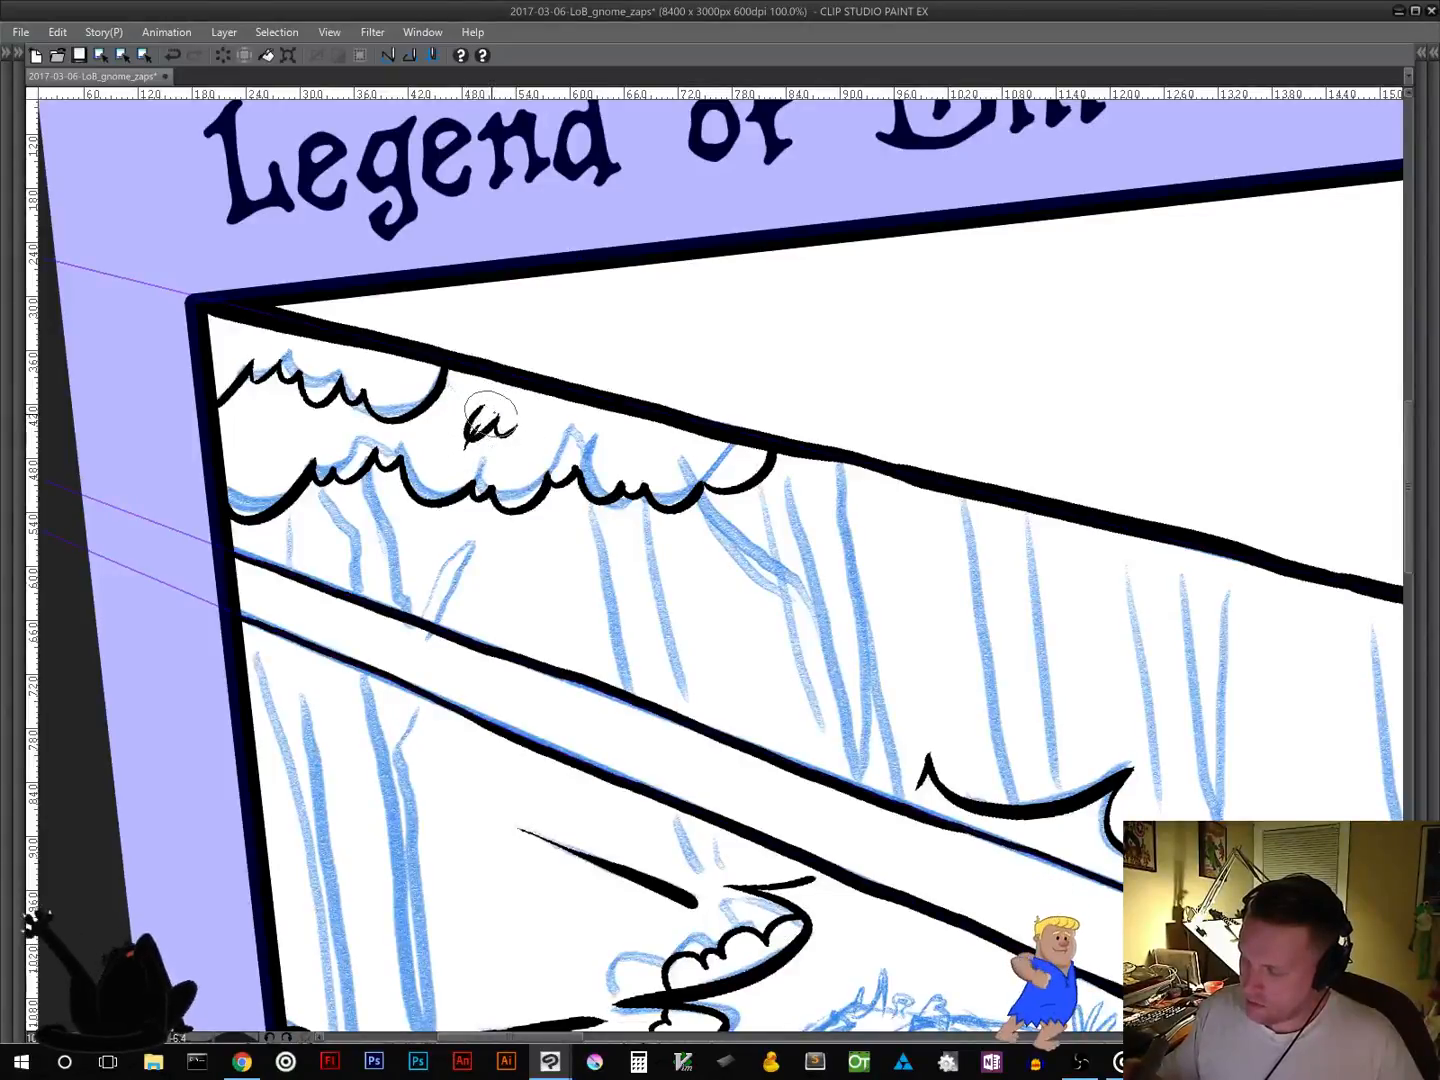
{"action": "mouse_move", "coordinate": [276, 433]}
{"action": "left_mouse_down"}
{"action": "mouse_move", "coordinate": [285, 436]}
{"action": "mouse_move", "coordinate": [252, 459]}
{"action": "mouse_move", "coordinate": [276, 432]}
{"action": "left_mouse_up"}
{"action": "key", "text": "ctrl+z"}
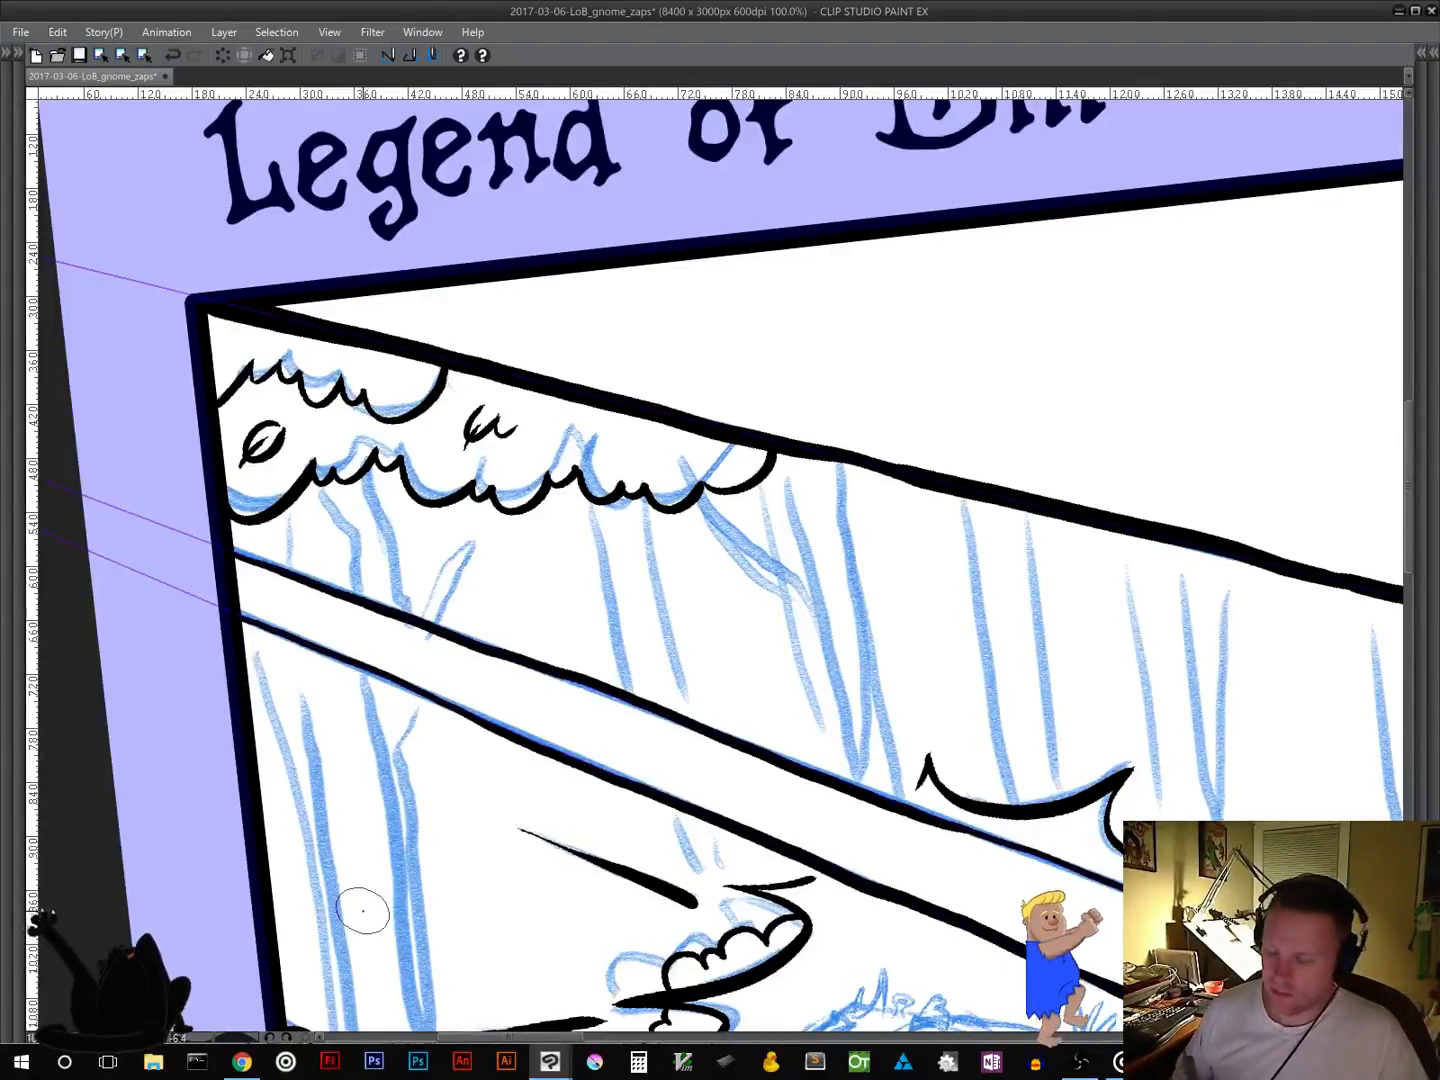
Step: Ink a long scalloped foliage row from the upper beam edge up to the panel border, outside the existing treetops, with two leaf marks inside
{"action": "left_click_drag", "start_coordinate": [625, 660], "coordinate": [479, 858]}
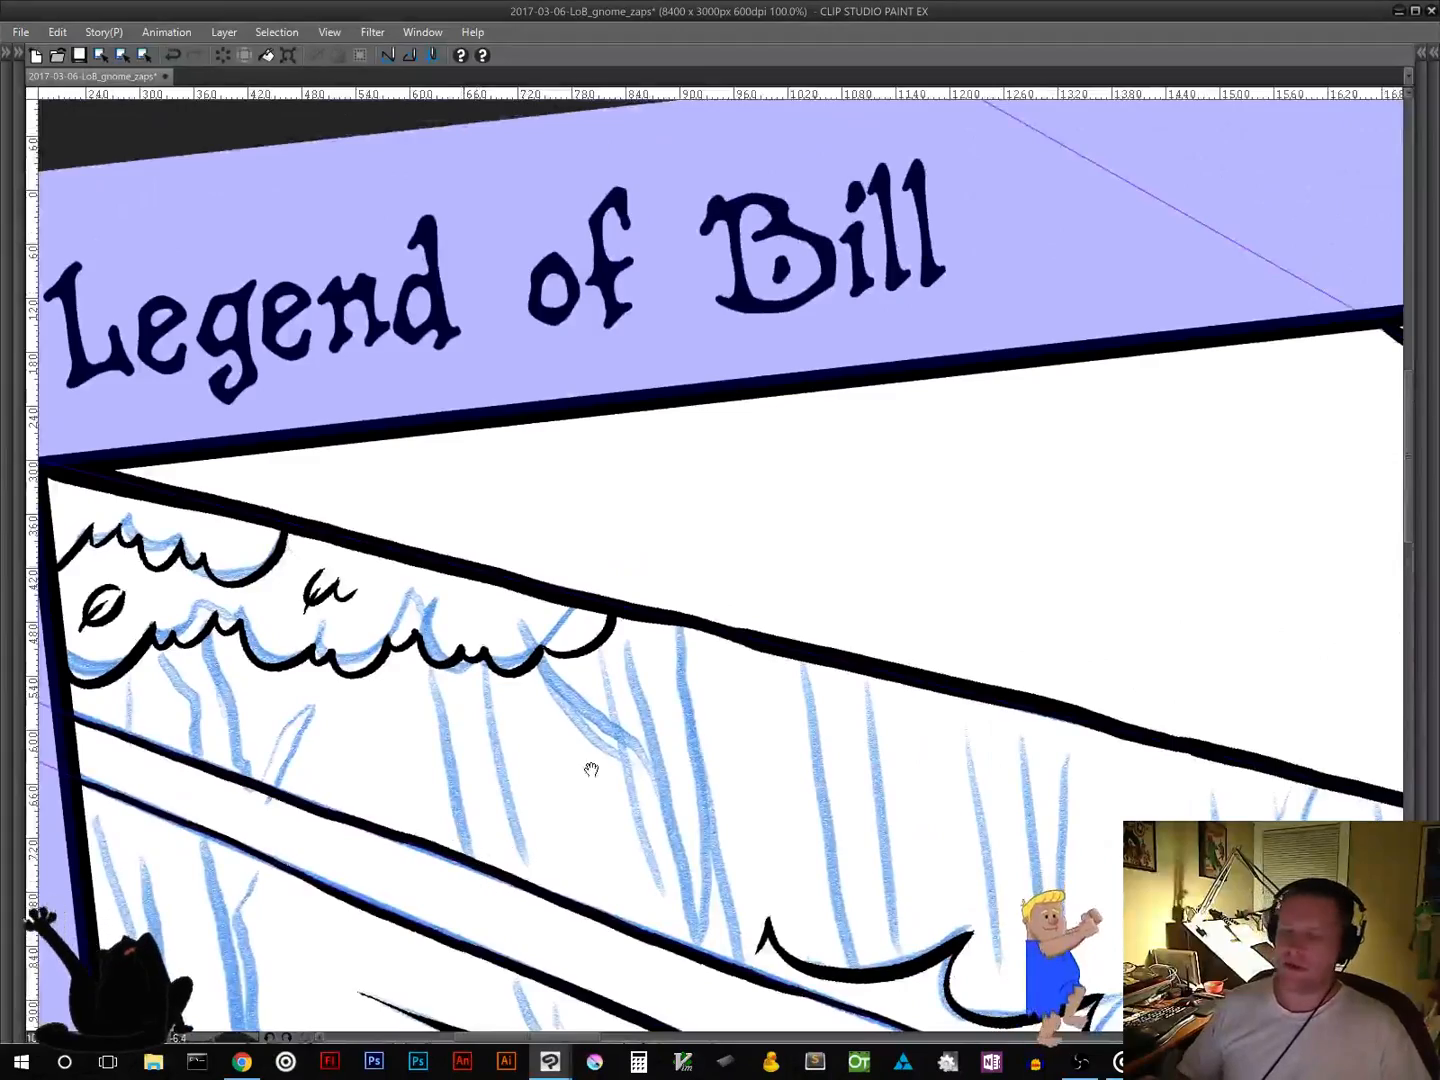
{"action": "left_click_drag", "start_coordinate": [591, 769], "coordinate": [120, 606]}
{"action": "mouse_move", "coordinate": [870, 590]}
{"action": "left_mouse_down"}
{"action": "mouse_move", "coordinate": [466, 858]}
{"action": "mouse_move", "coordinate": [129, 616]}
{"action": "left_mouse_up"}
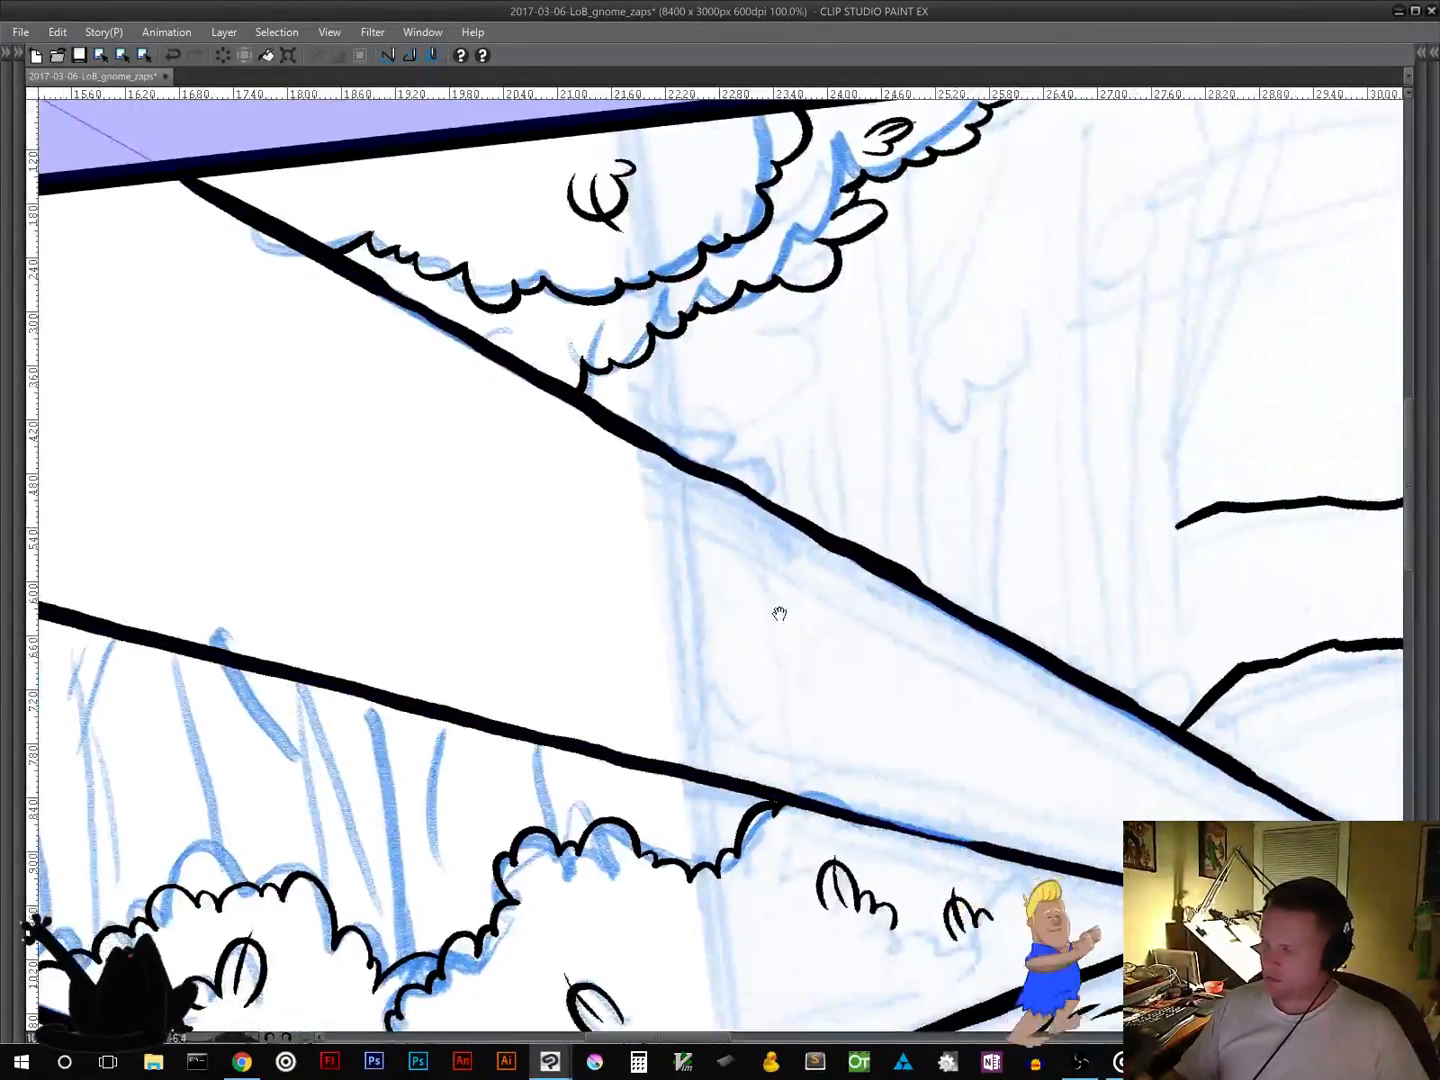
{"action": "left_click_drag", "start_coordinate": [779, 613], "coordinate": [509, 864]}
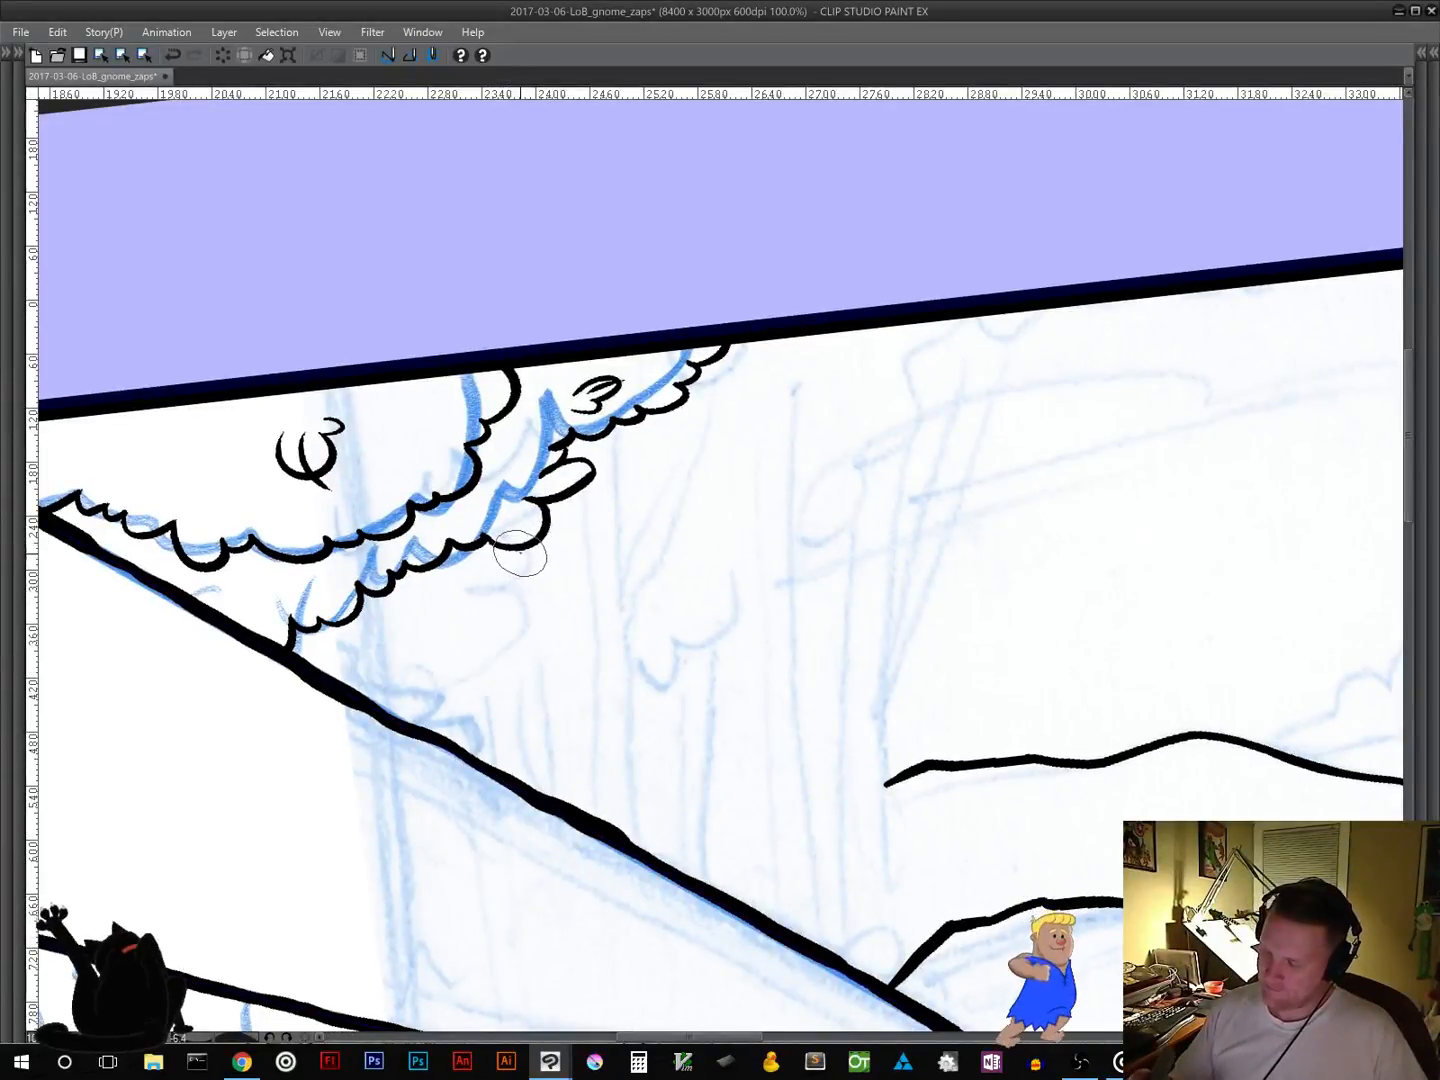
{"action": "mouse_move", "coordinate": [517, 550]}
{"action": "left_mouse_down"}
{"action": "mouse_move", "coordinate": [486, 626]}
{"action": "mouse_move", "coordinate": [454, 611]}
{"action": "mouse_move", "coordinate": [453, 643]}
{"action": "left_mouse_up"}
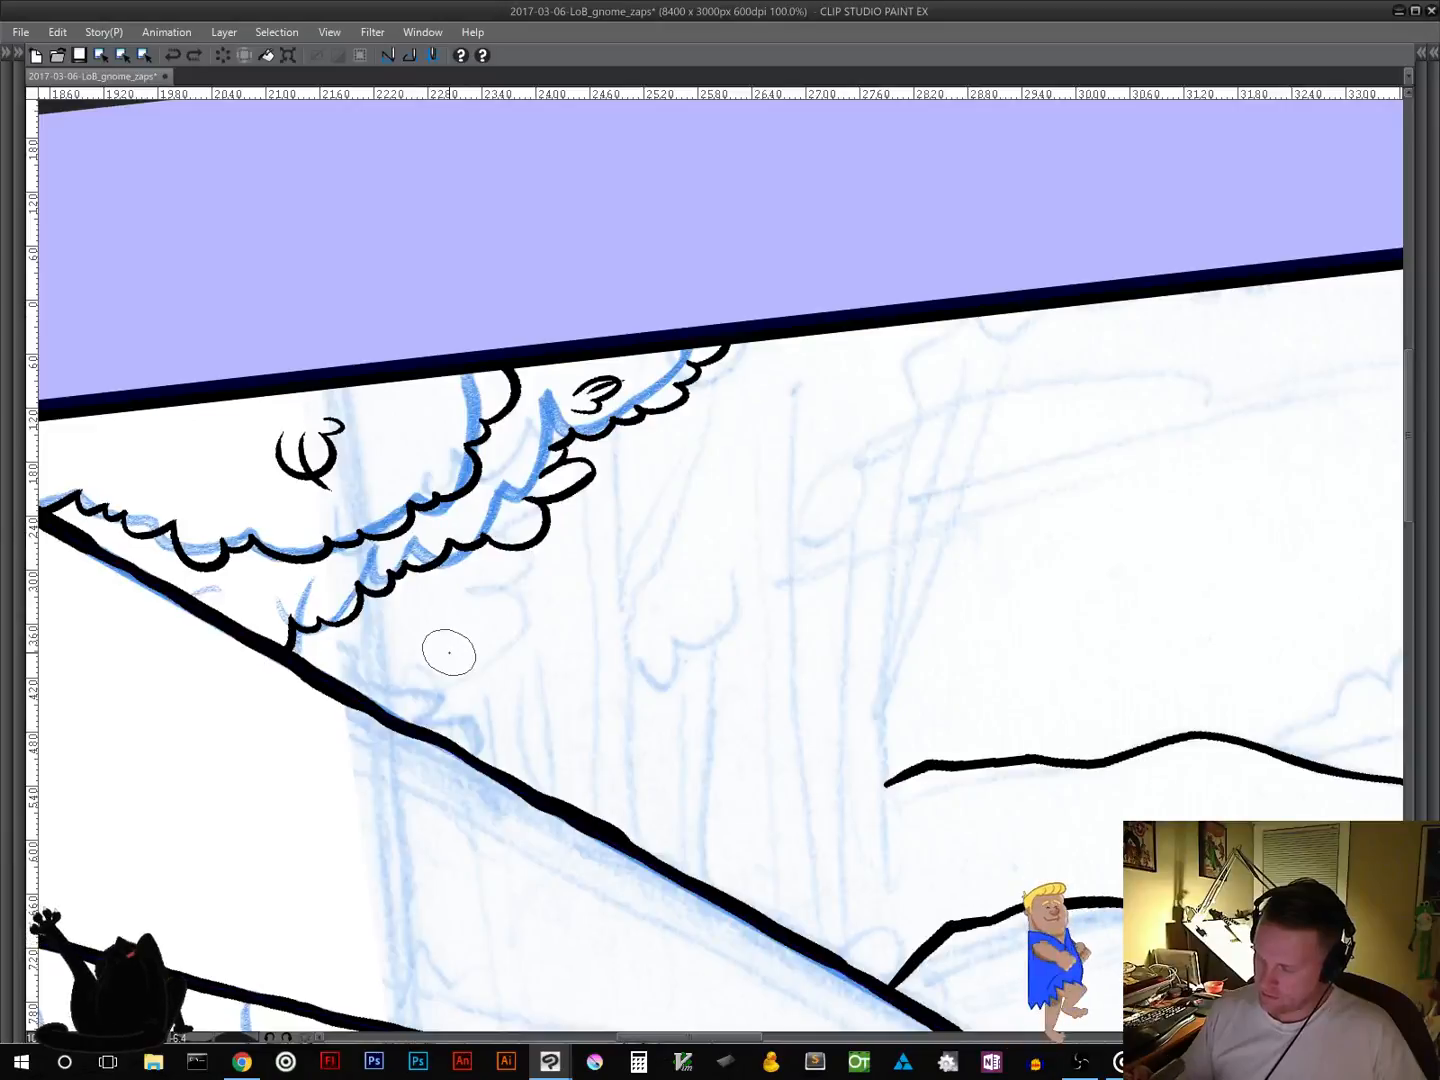
{"action": "left_click_drag", "start_coordinate": [626, 617], "coordinate": [525, 689]}
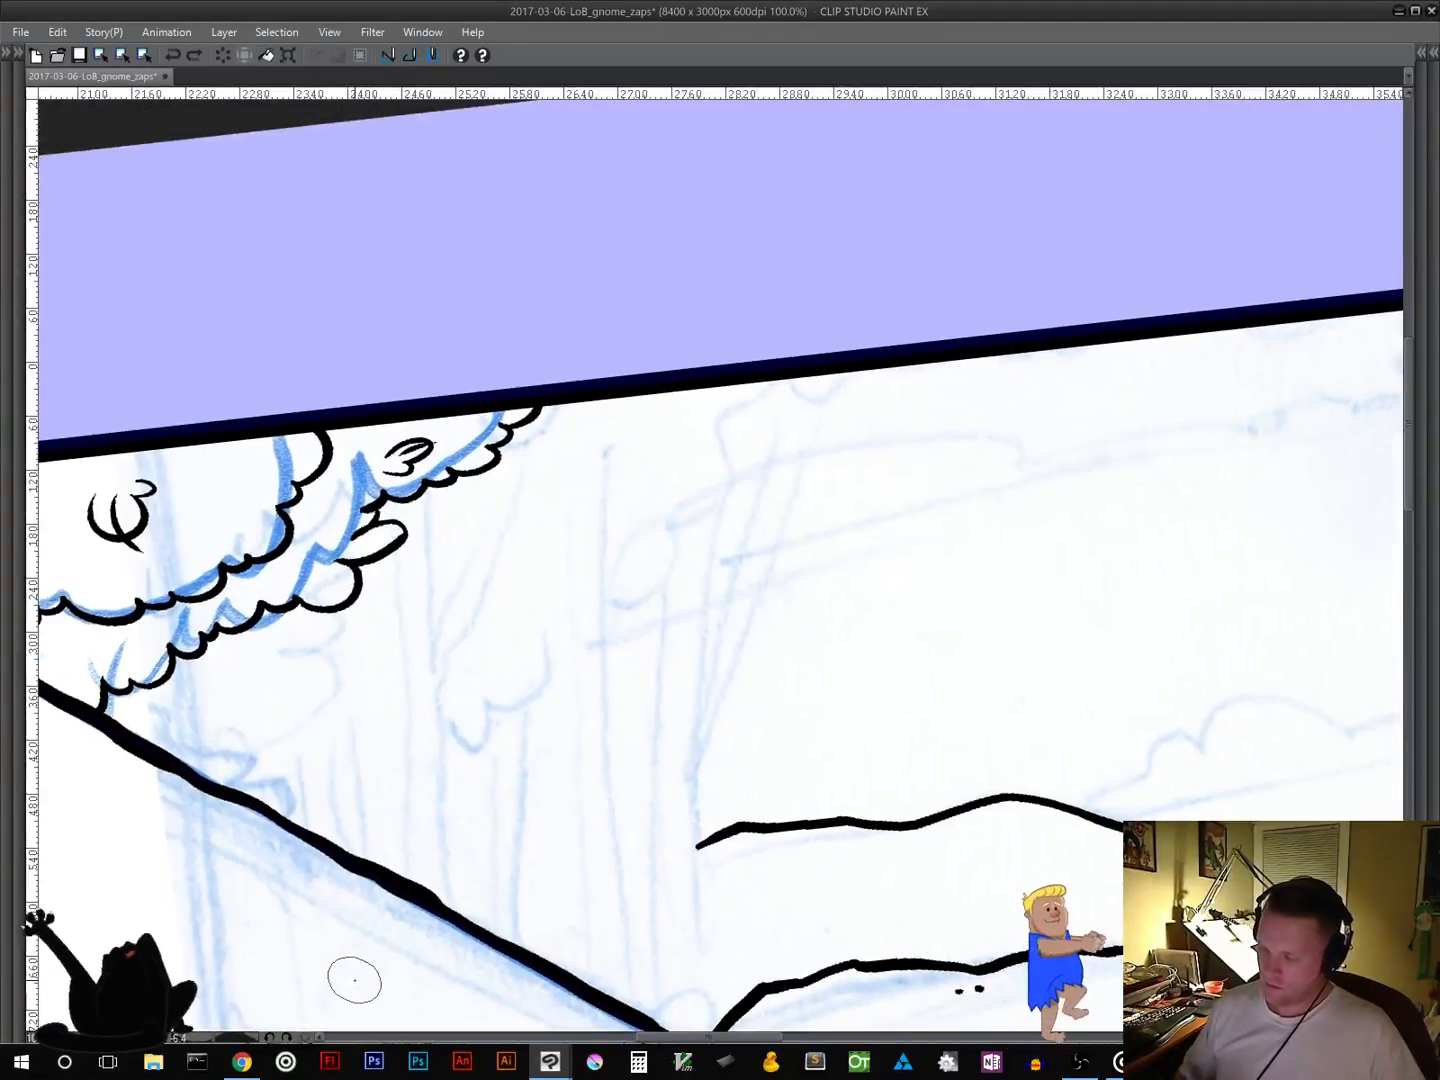
{"action": "mouse_move", "coordinate": [216, 789]}
{"action": "left_mouse_down"}
{"action": "mouse_move", "coordinate": [270, 752]}
{"action": "mouse_move", "coordinate": [278, 736]}
{"action": "mouse_move", "coordinate": [255, 745]}
{"action": "mouse_move", "coordinate": [272, 724]}
{"action": "mouse_move", "coordinate": [311, 718]}
{"action": "mouse_move", "coordinate": [358, 668]}
{"action": "mouse_move", "coordinate": [397, 666]}
{"action": "mouse_move", "coordinate": [461, 579]}
{"action": "mouse_move", "coordinate": [513, 551]}
{"action": "mouse_move", "coordinate": [496, 552]}
{"action": "mouse_move", "coordinate": [527, 555]}
{"action": "mouse_move", "coordinate": [547, 510]}
{"action": "mouse_move", "coordinate": [593, 474]}
{"action": "mouse_move", "coordinate": [572, 487]}
{"action": "mouse_move", "coordinate": [558, 507]}
{"action": "mouse_move", "coordinate": [601, 483]}
{"action": "mouse_move", "coordinate": [558, 509]}
{"action": "mouse_move", "coordinate": [705, 422]}
{"action": "mouse_move", "coordinate": [705, 372]}
{"action": "mouse_move", "coordinate": [735, 392]}
{"action": "left_mouse_up"}
{"action": "key", "text": "ctrl+z"}
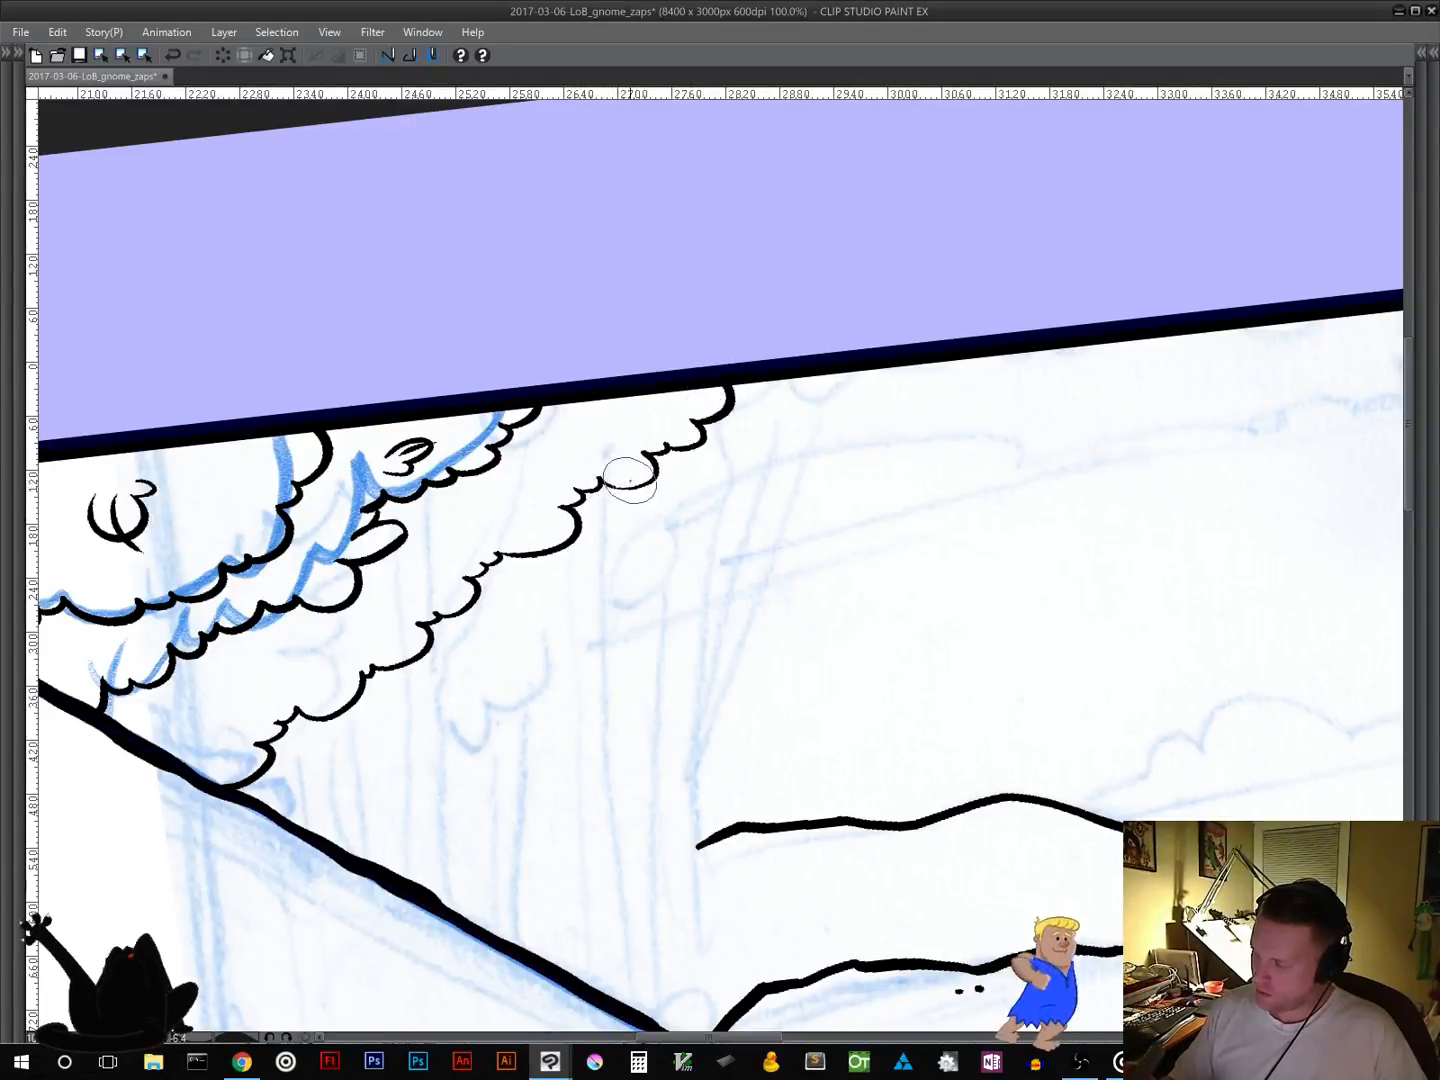
{"action": "left_click_drag", "start_coordinate": [607, 483], "coordinate": [631, 487]}
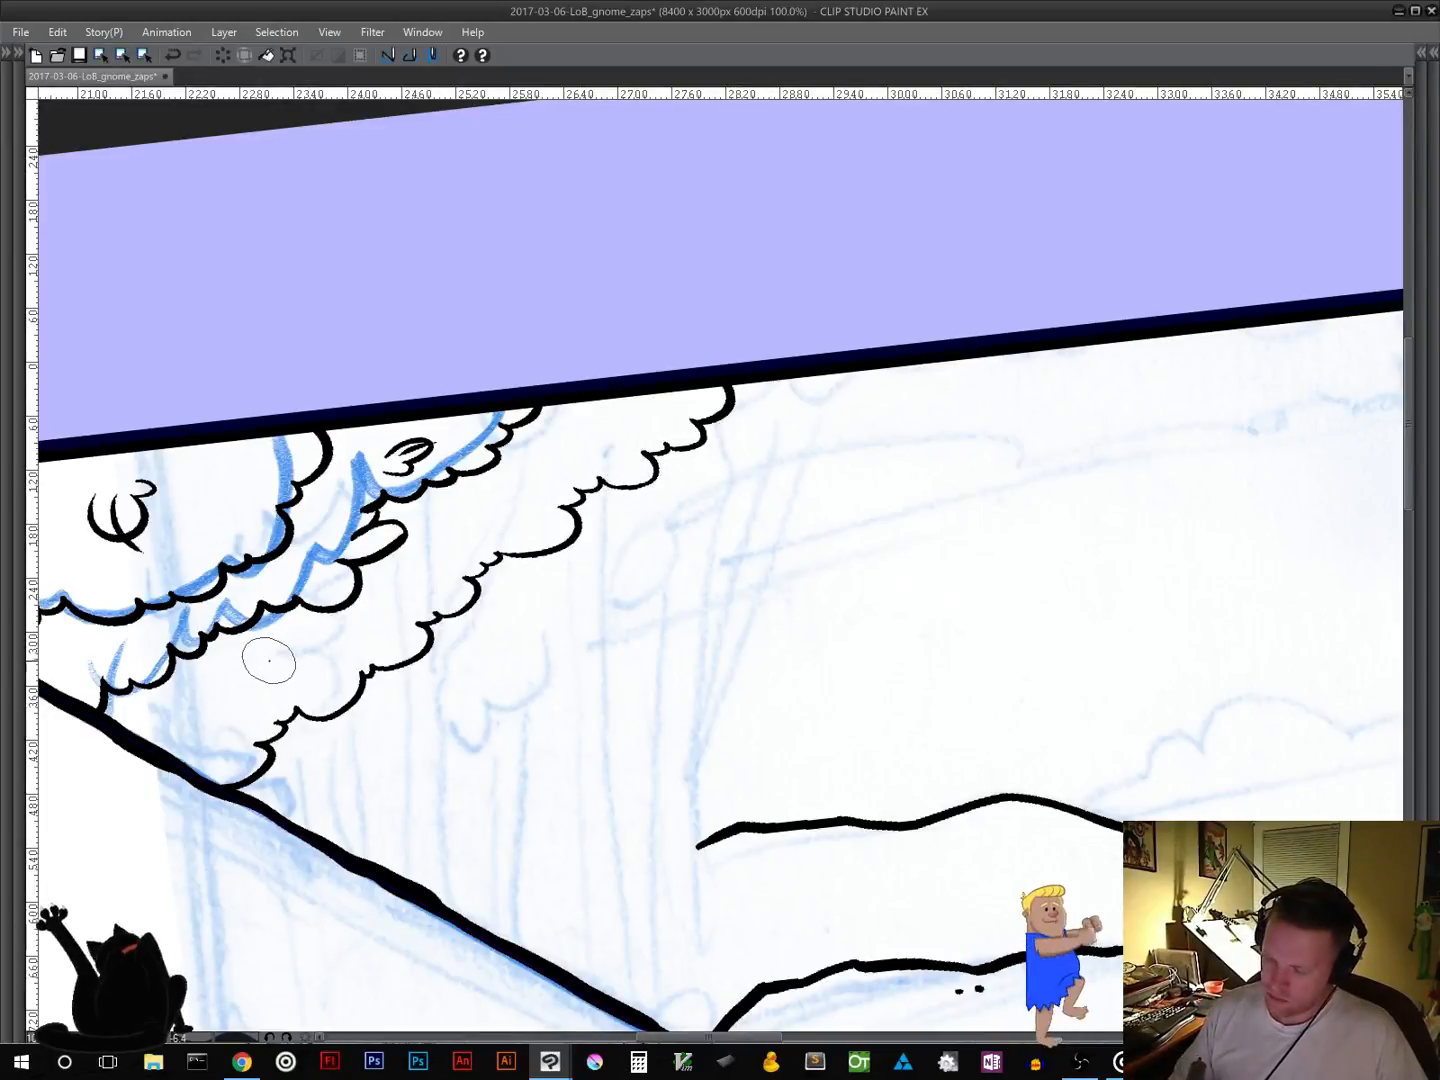
{"action": "mouse_move", "coordinate": [268, 660]}
{"action": "left_mouse_down"}
{"action": "mouse_move", "coordinate": [325, 642]}
{"action": "mouse_move", "coordinate": [264, 682]}
{"action": "mouse_move", "coordinate": [281, 703]}
{"action": "left_mouse_up"}
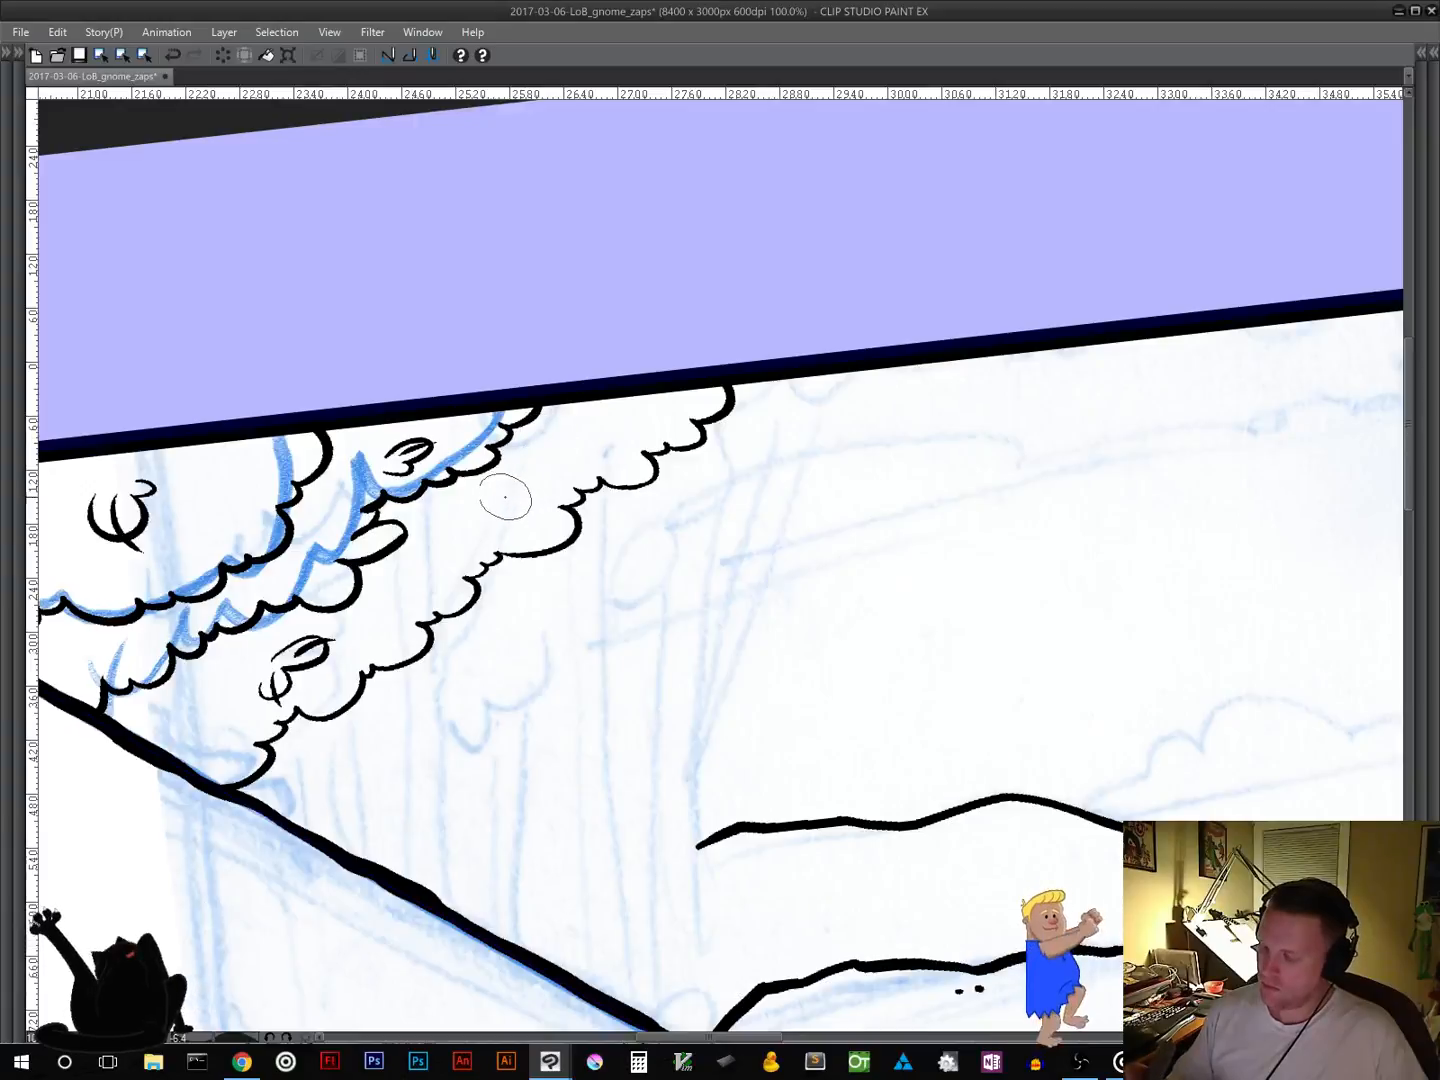
{"action": "mouse_move", "coordinate": [513, 499]}
{"action": "left_mouse_down"}
{"action": "mouse_move", "coordinate": [545, 497]}
{"action": "mouse_move", "coordinate": [525, 480]}
{"action": "mouse_move", "coordinate": [540, 462]}
{"action": "left_mouse_up"}
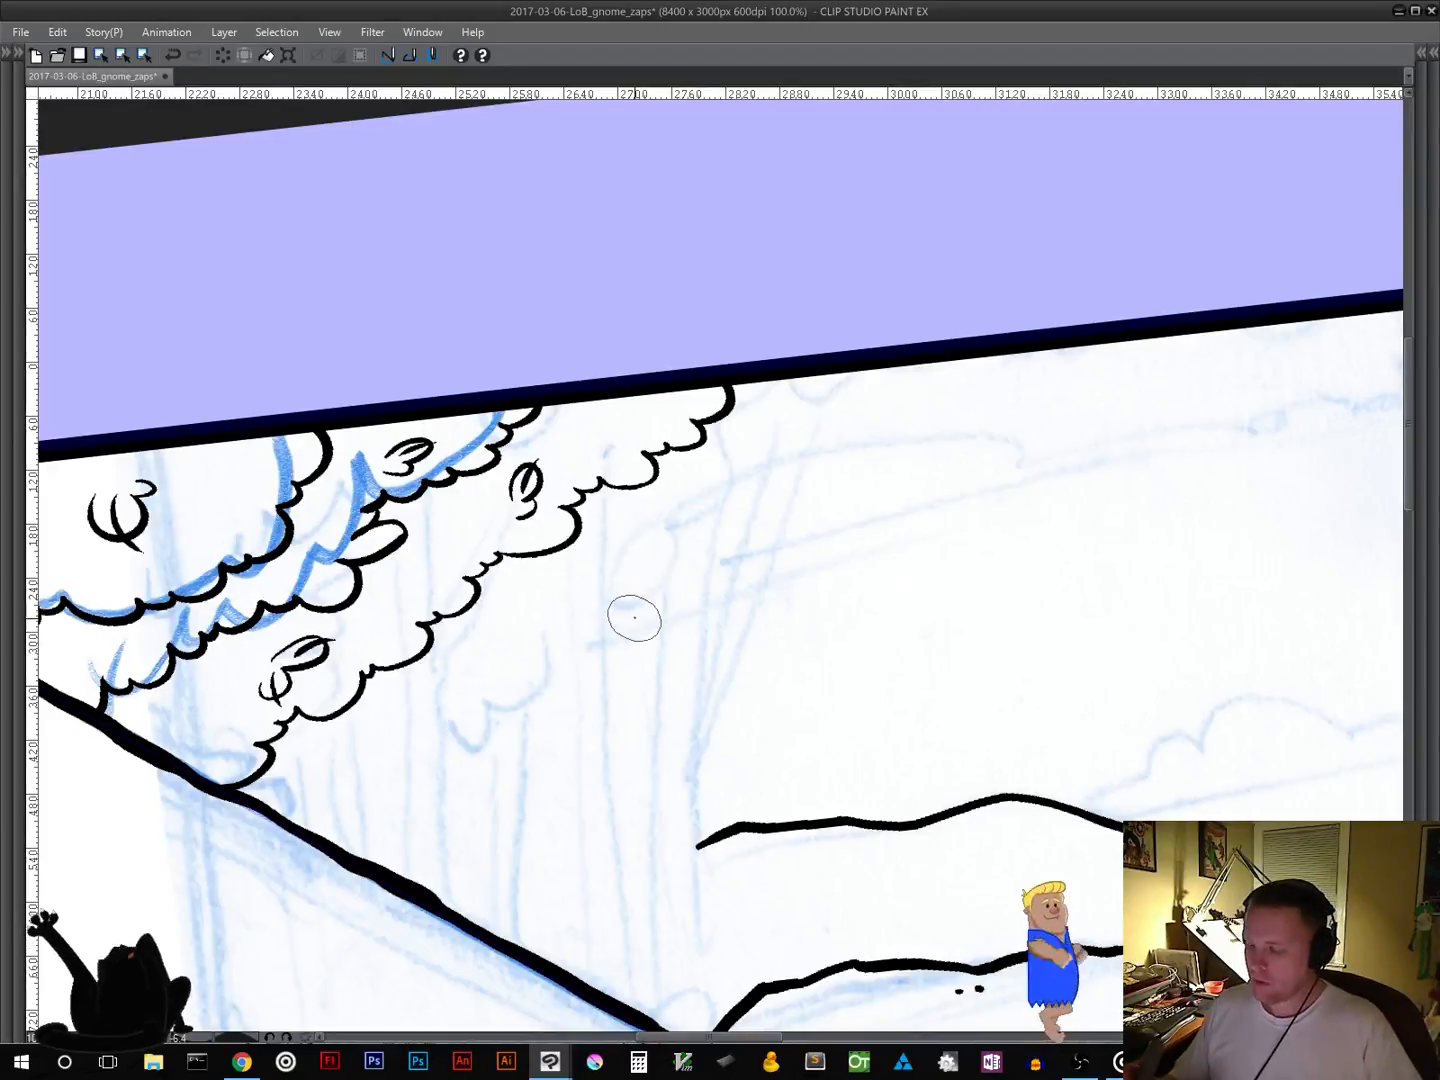
Step: Extend the treetops along the panel's top border with another scalloped foliage row and add leaf marks inside it
{"action": "mouse_move", "coordinate": [626, 632]}
{"action": "left_mouse_down"}
{"action": "mouse_move", "coordinate": [649, 492]}
{"action": "mouse_move", "coordinate": [560, 640]}
{"action": "left_mouse_up"}
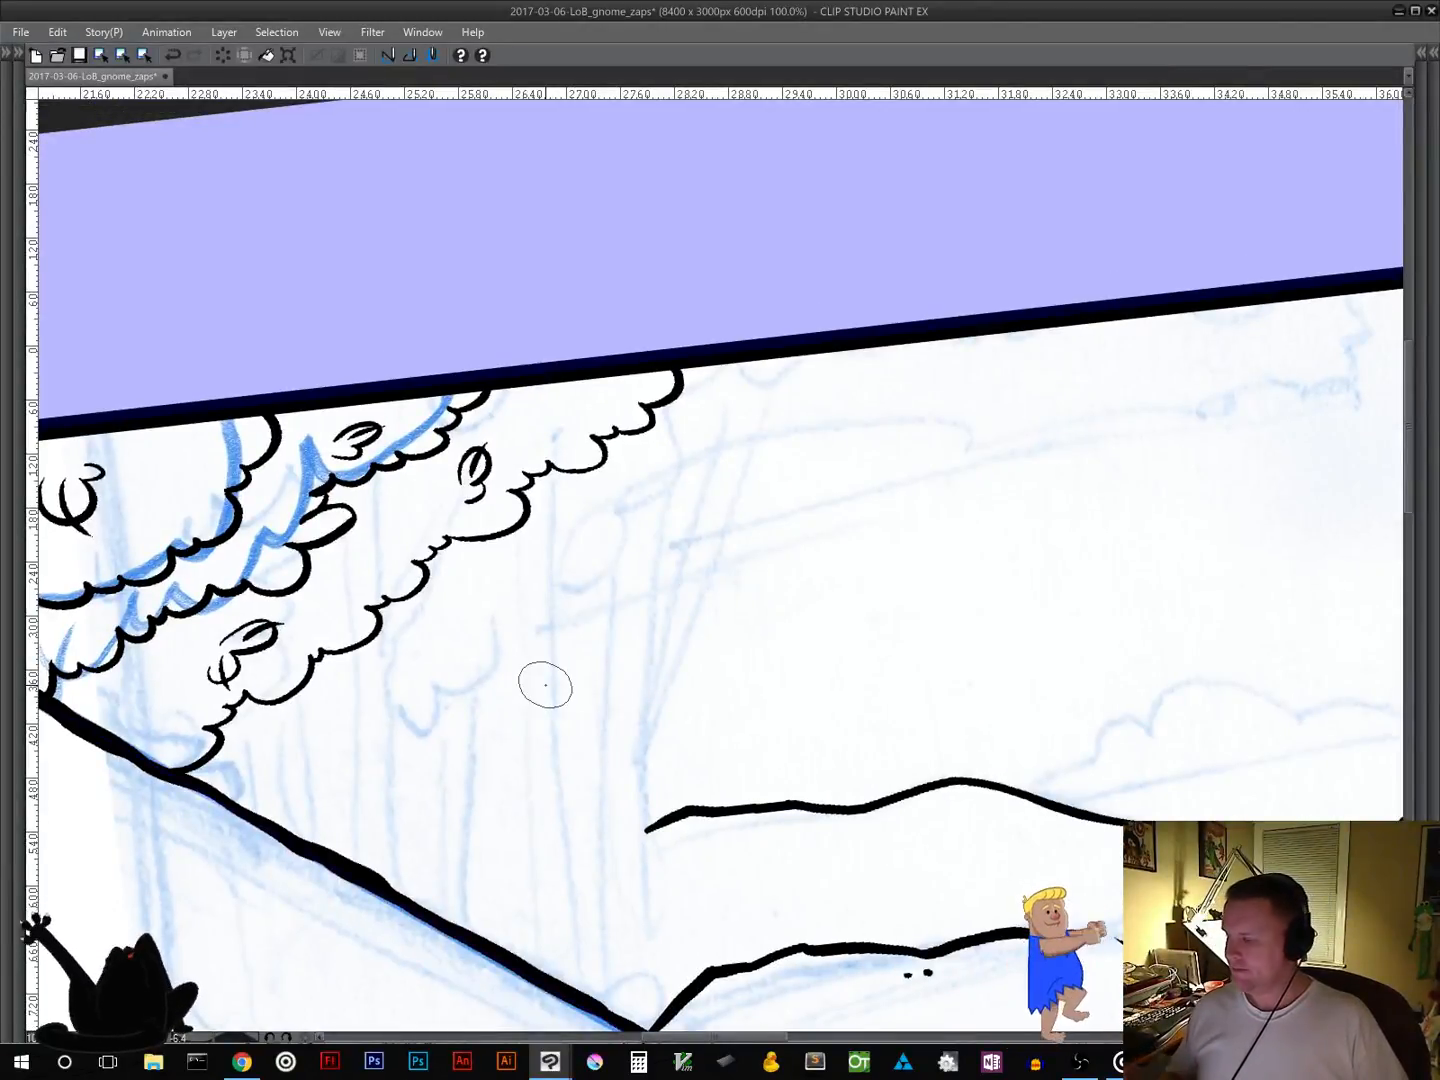
{"action": "left_click_drag", "start_coordinate": [545, 685], "coordinate": [478, 699]}
{"action": "left_click_drag", "start_coordinate": [1035, 652], "coordinate": [659, 714]}
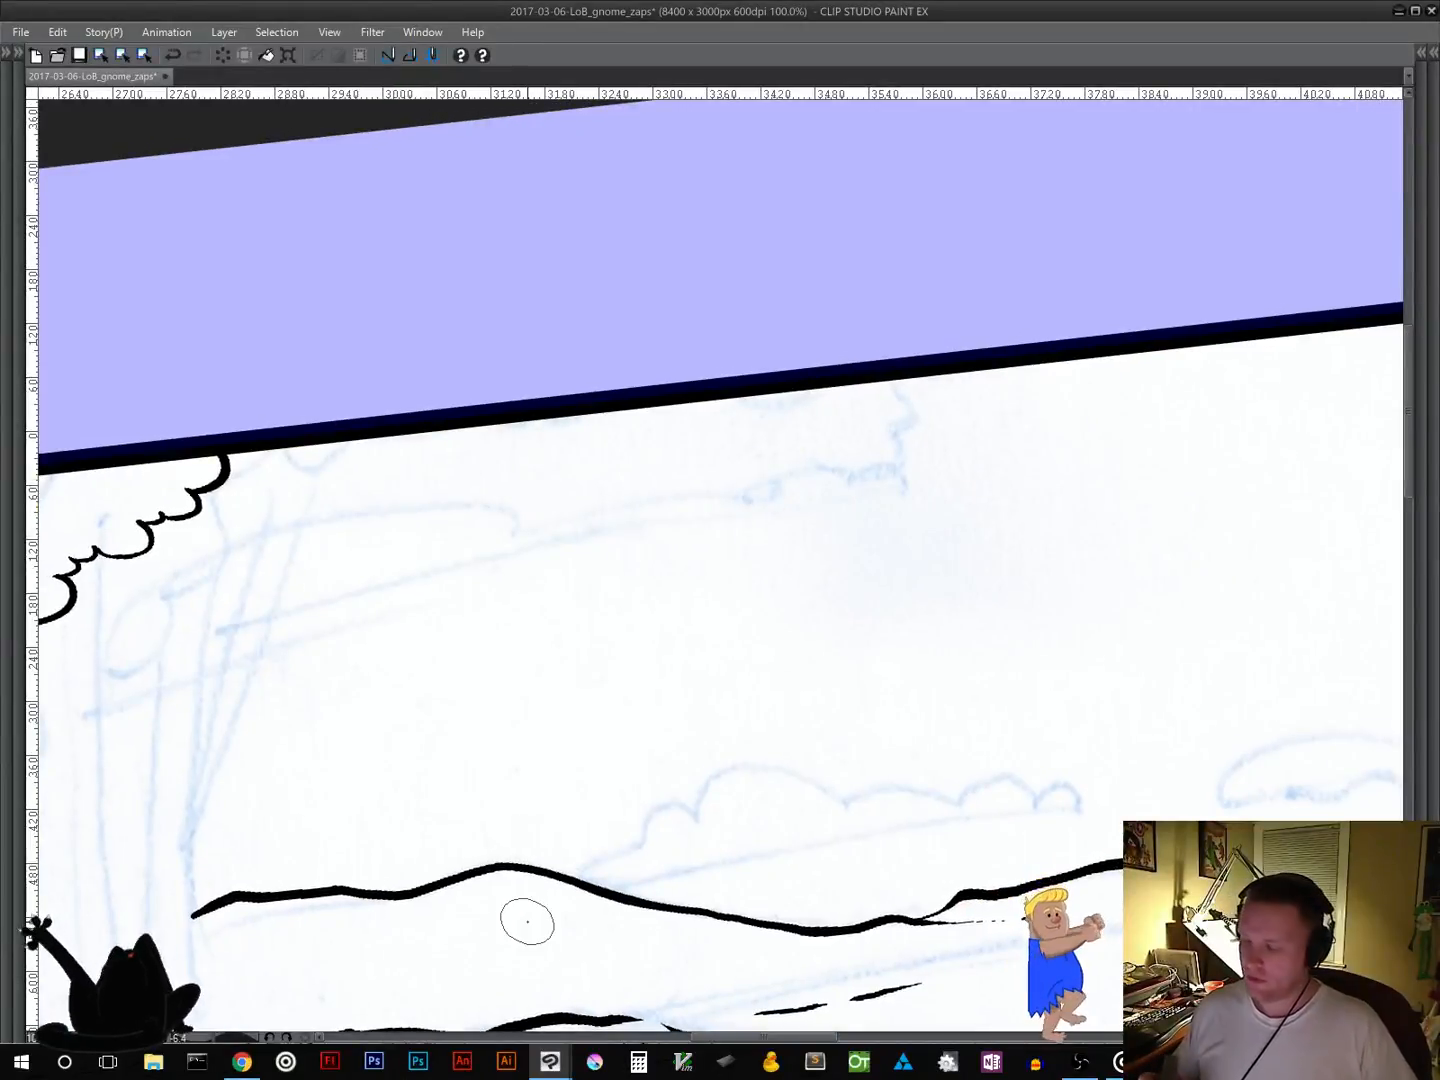
{"action": "mouse_move", "coordinate": [146, 548]}
{"action": "left_mouse_down"}
{"action": "mouse_move", "coordinate": [218, 563]}
{"action": "mouse_move", "coordinate": [302, 511]}
{"action": "mouse_move", "coordinate": [373, 507]}
{"action": "mouse_move", "coordinate": [416, 529]}
{"action": "mouse_move", "coordinate": [446, 495]}
{"action": "mouse_move", "coordinate": [617, 410]}
{"action": "left_mouse_up"}
{"action": "mouse_move", "coordinate": [333, 469]}
{"action": "left_mouse_down"}
{"action": "mouse_move", "coordinate": [357, 465]}
{"action": "mouse_move", "coordinate": [354, 482]}
{"action": "left_mouse_up"}
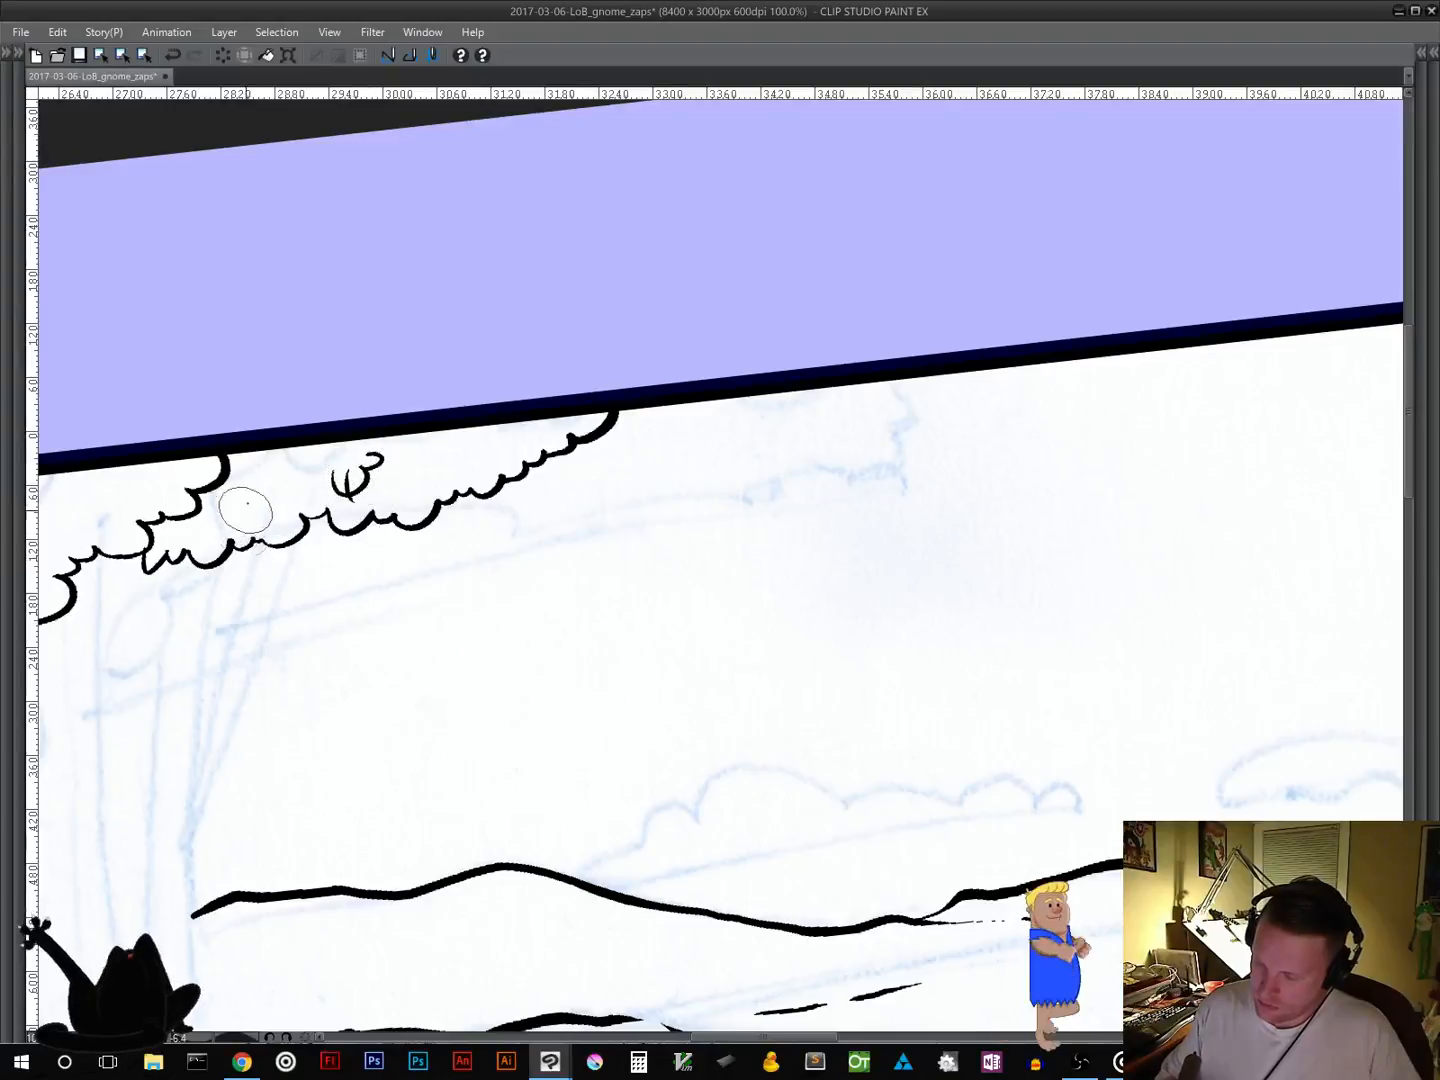
{"action": "mouse_move", "coordinate": [246, 511]}
{"action": "left_mouse_down"}
{"action": "mouse_move", "coordinate": [258, 490]}
{"action": "mouse_move", "coordinate": [250, 510]}
{"action": "mouse_move", "coordinate": [270, 505]}
{"action": "left_mouse_up"}
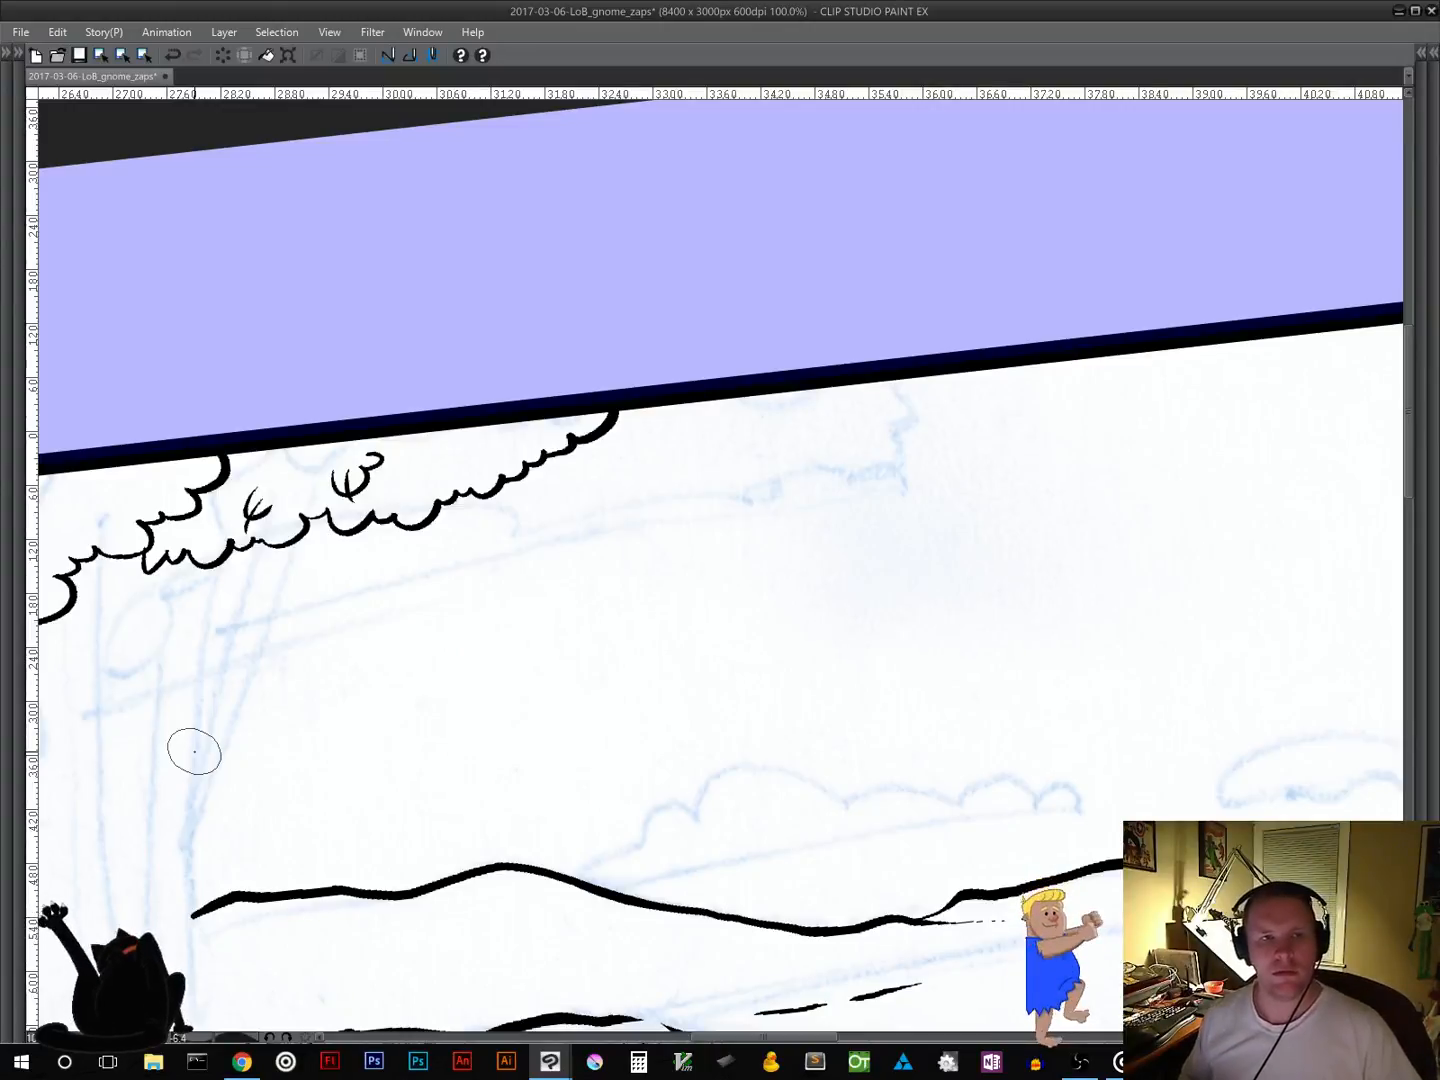
Step: Ink the scalloped foliage edge under the byline, from the sketched beam to the black silhouetted leaves, and add two leaf strokes across it
{"action": "left_click_drag", "start_coordinate": [787, 640], "coordinate": [395, 736]}
{"action": "left_click_drag", "start_coordinate": [1147, 614], "coordinate": [193, 617]}
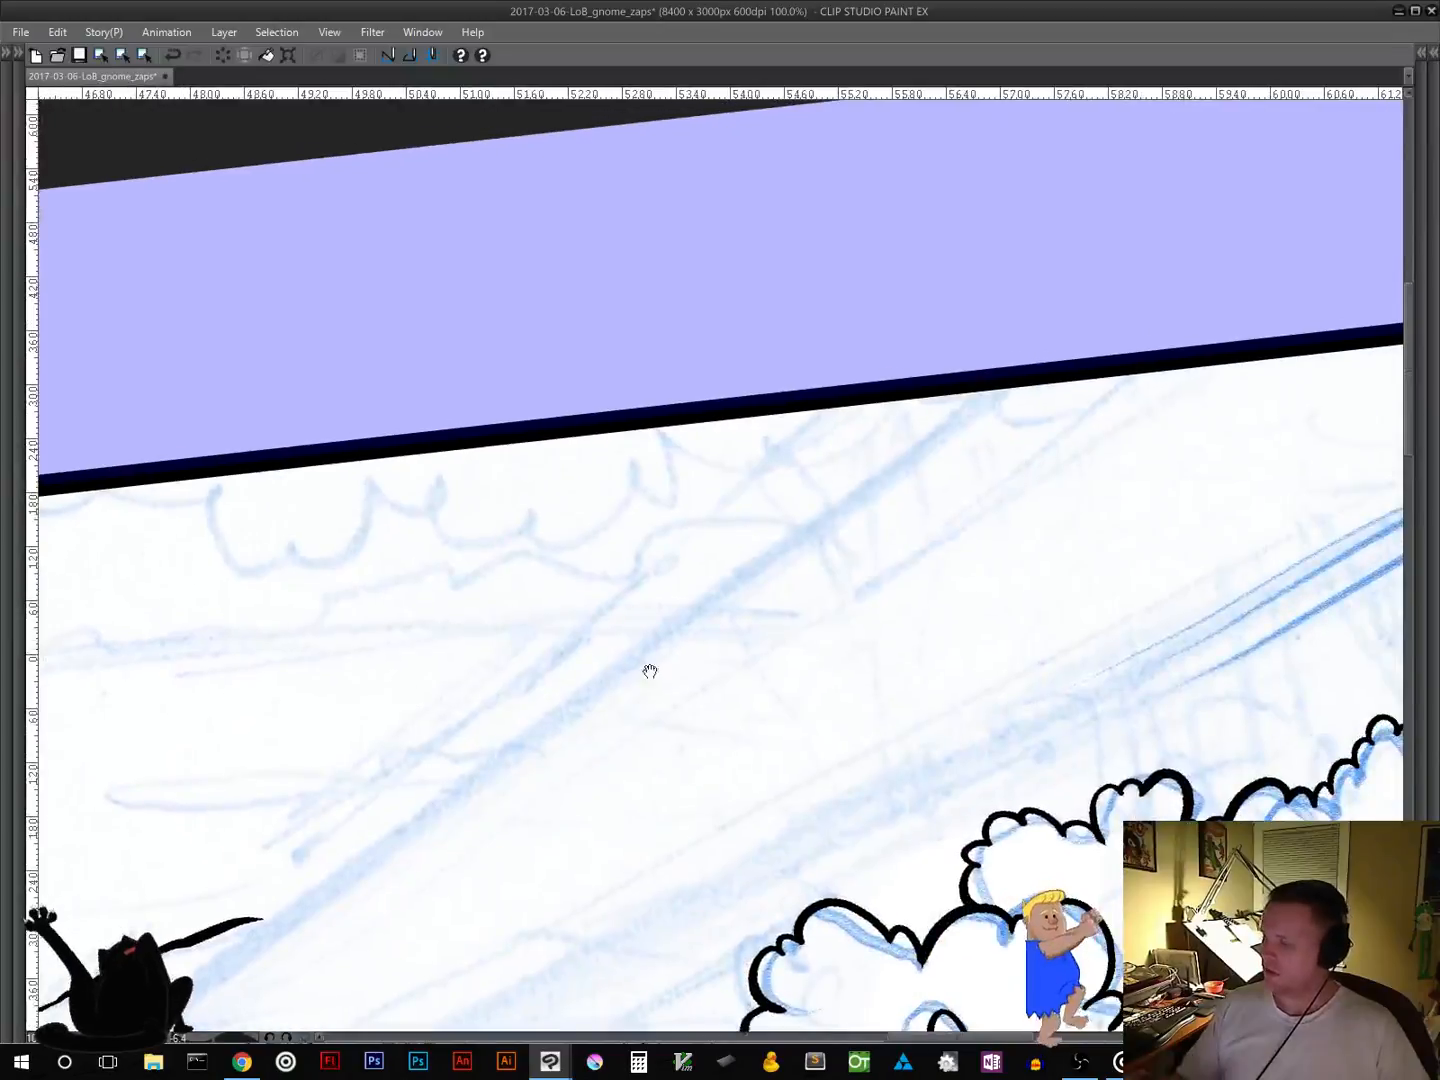
{"action": "left_click_drag", "start_coordinate": [1090, 630], "coordinate": [144, 784]}
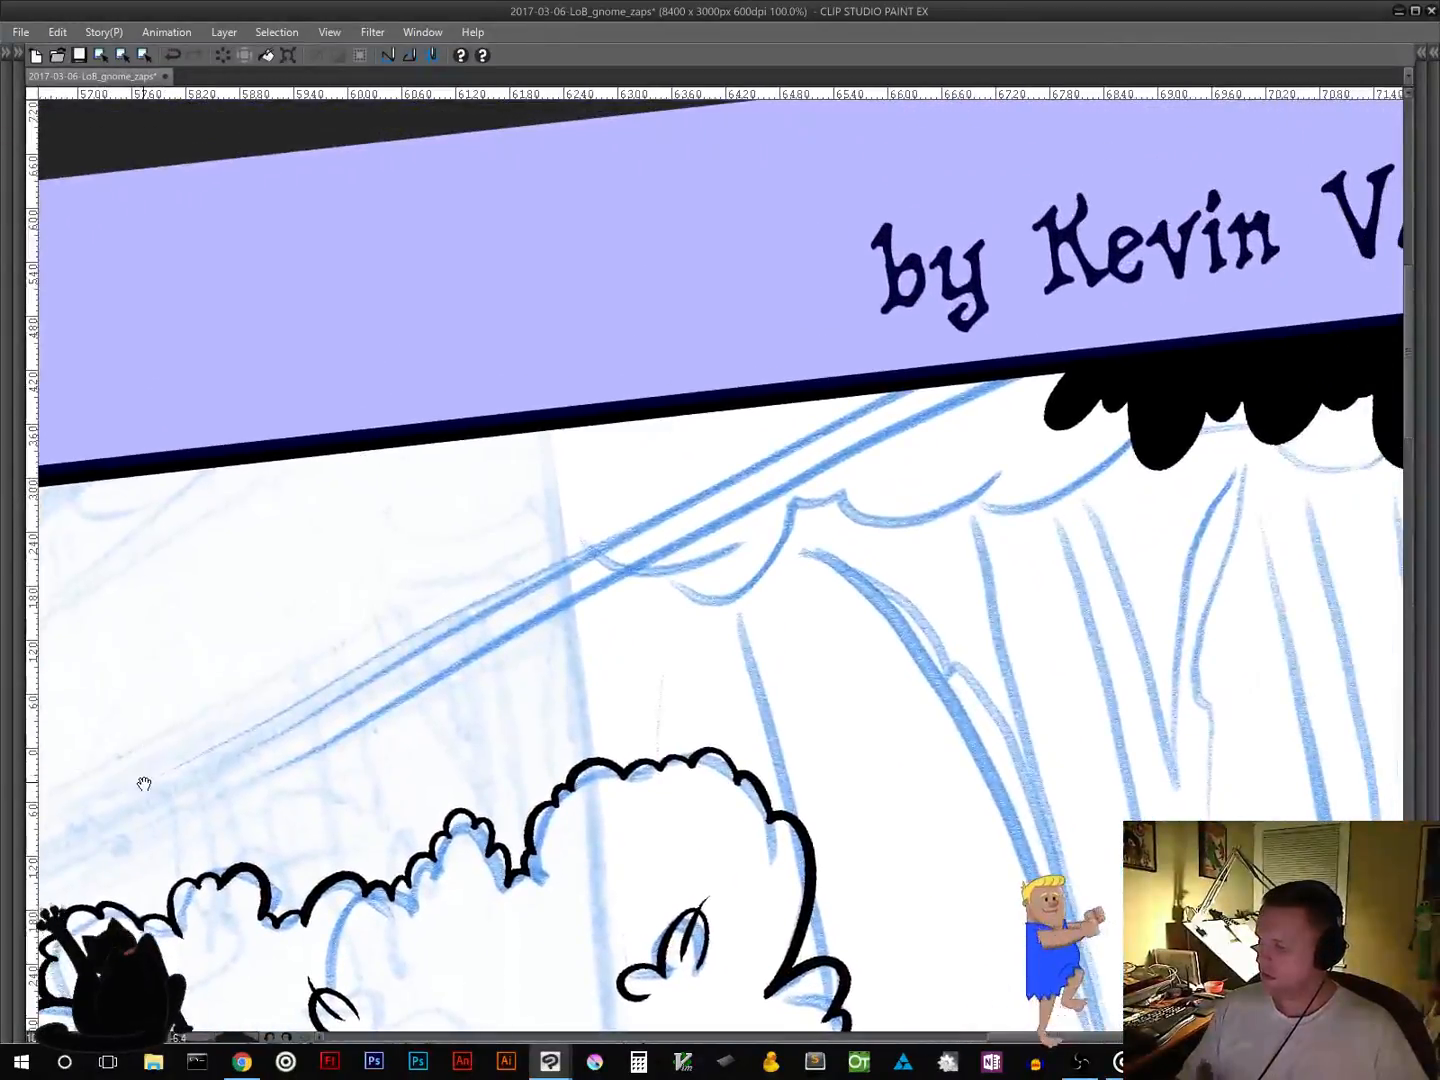
{"action": "mouse_move", "coordinate": [634, 565]}
{"action": "left_mouse_down"}
{"action": "mouse_move", "coordinate": [677, 563]}
{"action": "mouse_move", "coordinate": [734, 608]}
{"action": "mouse_move", "coordinate": [748, 576]}
{"action": "mouse_move", "coordinate": [784, 573]}
{"action": "mouse_move", "coordinate": [829, 512]}
{"action": "mouse_move", "coordinate": [974, 523]}
{"action": "mouse_move", "coordinate": [1008, 504]}
{"action": "mouse_move", "coordinate": [1073, 506]}
{"action": "mouse_move", "coordinate": [1097, 488]}
{"action": "mouse_move", "coordinate": [1083, 488]}
{"action": "mouse_move", "coordinate": [1173, 511]}
{"action": "mouse_move", "coordinate": [1240, 480]}
{"action": "left_mouse_up"}
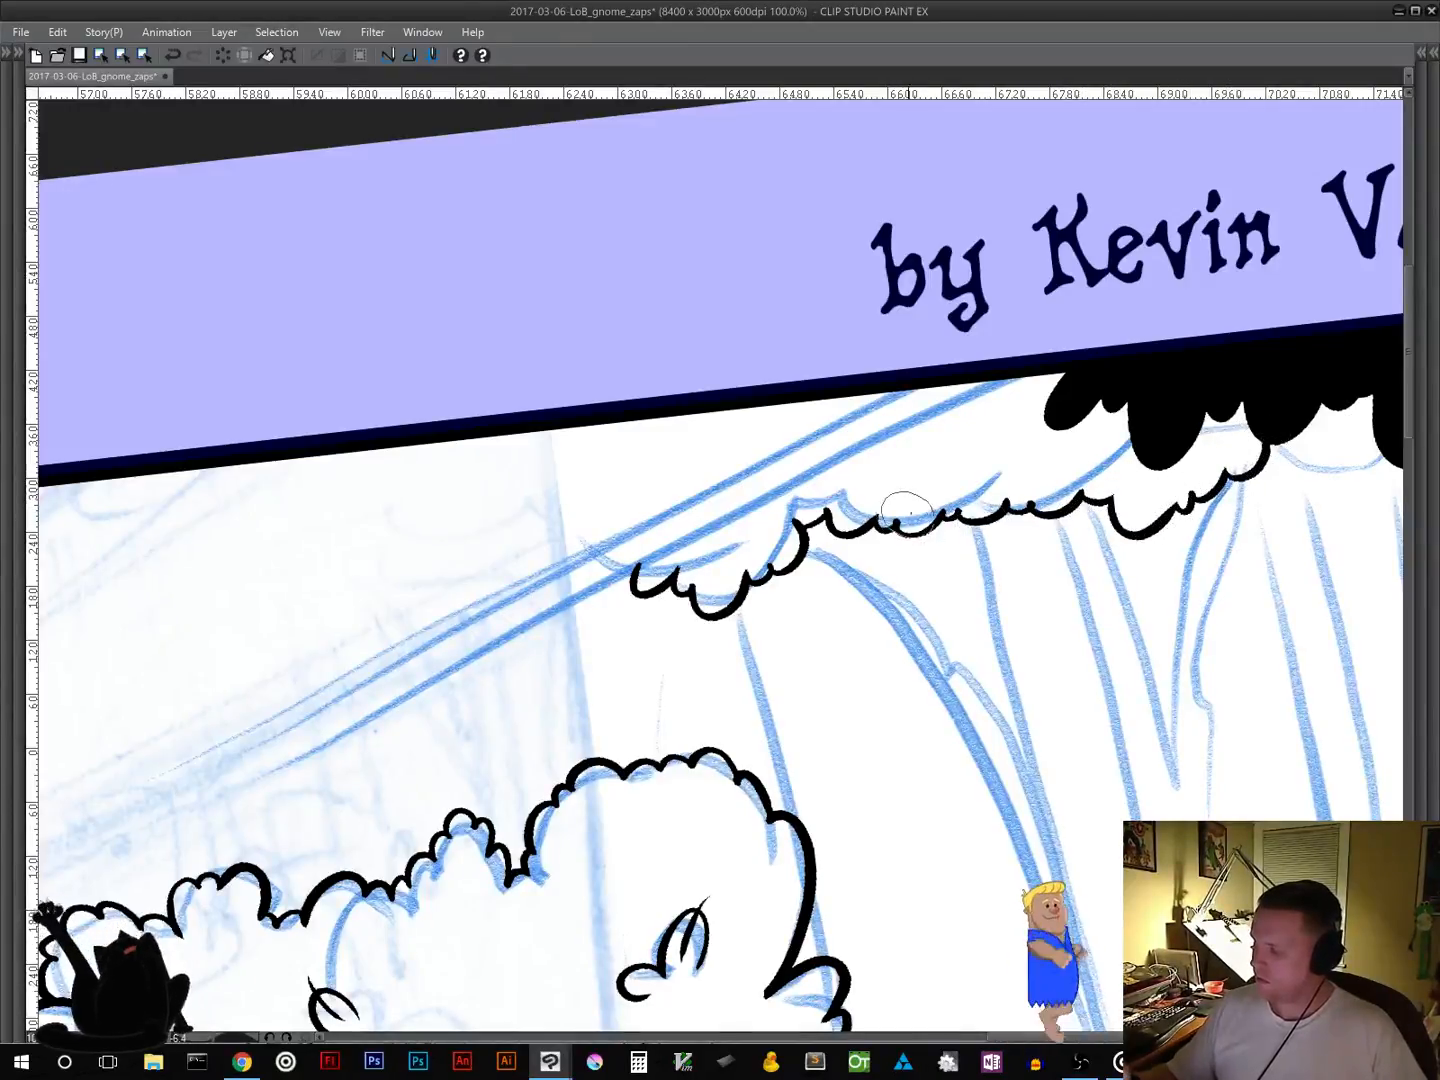
{"action": "left_click_drag", "start_coordinate": [926, 495], "coordinate": [911, 547]}
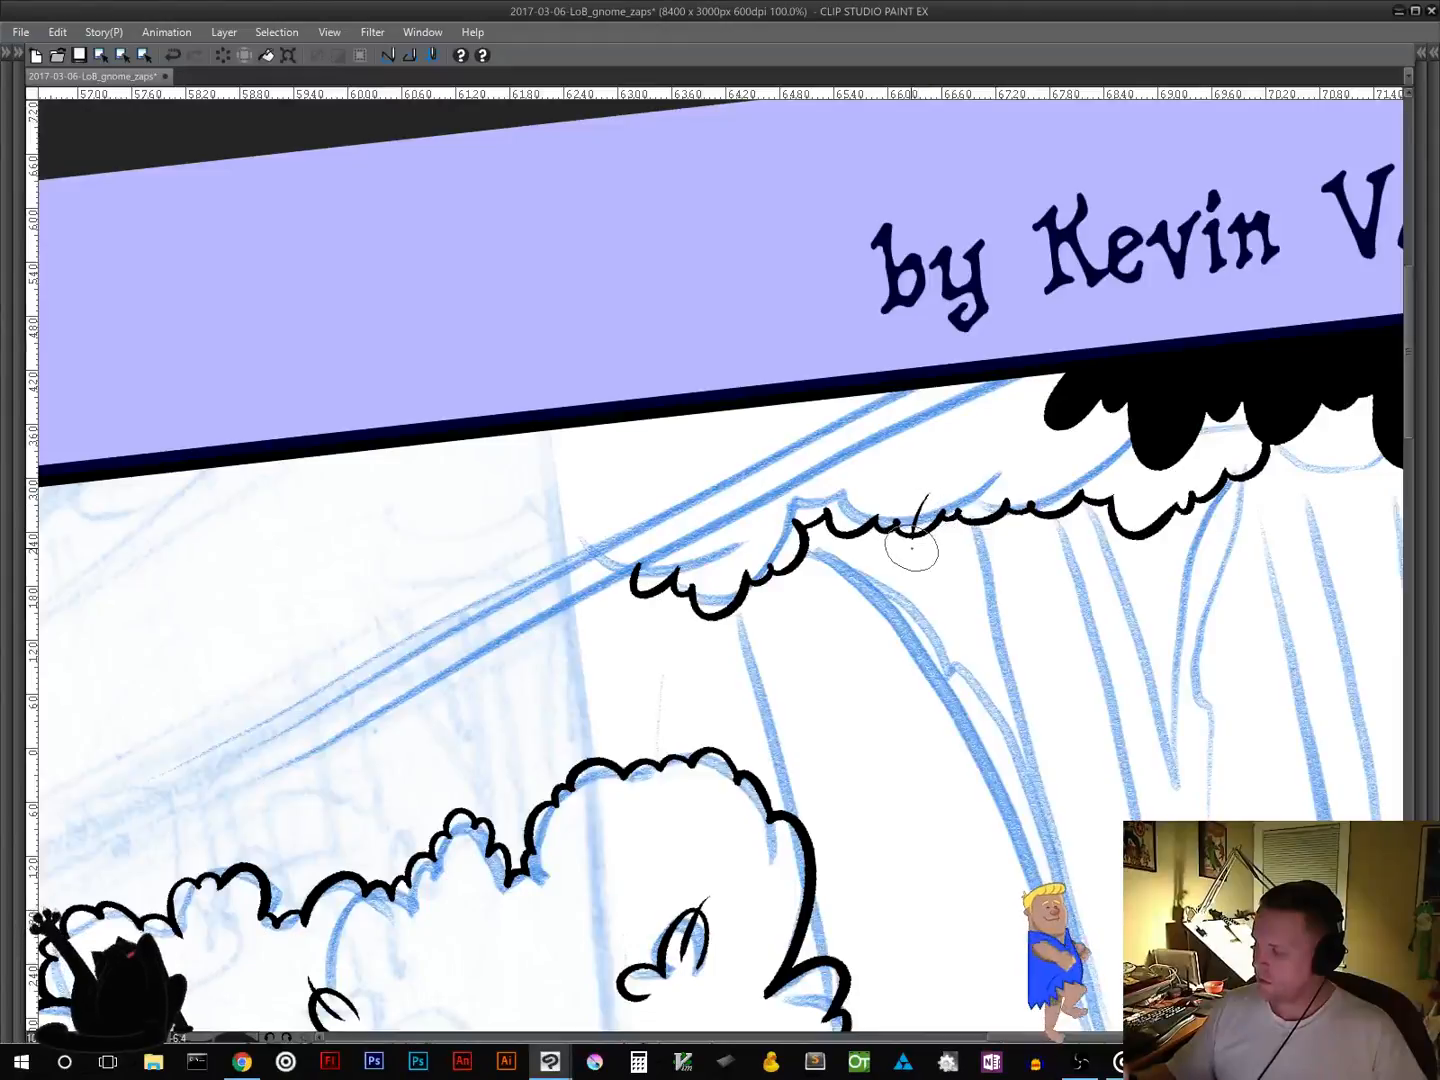
{"action": "left_click_drag", "start_coordinate": [716, 580], "coordinate": [714, 622]}
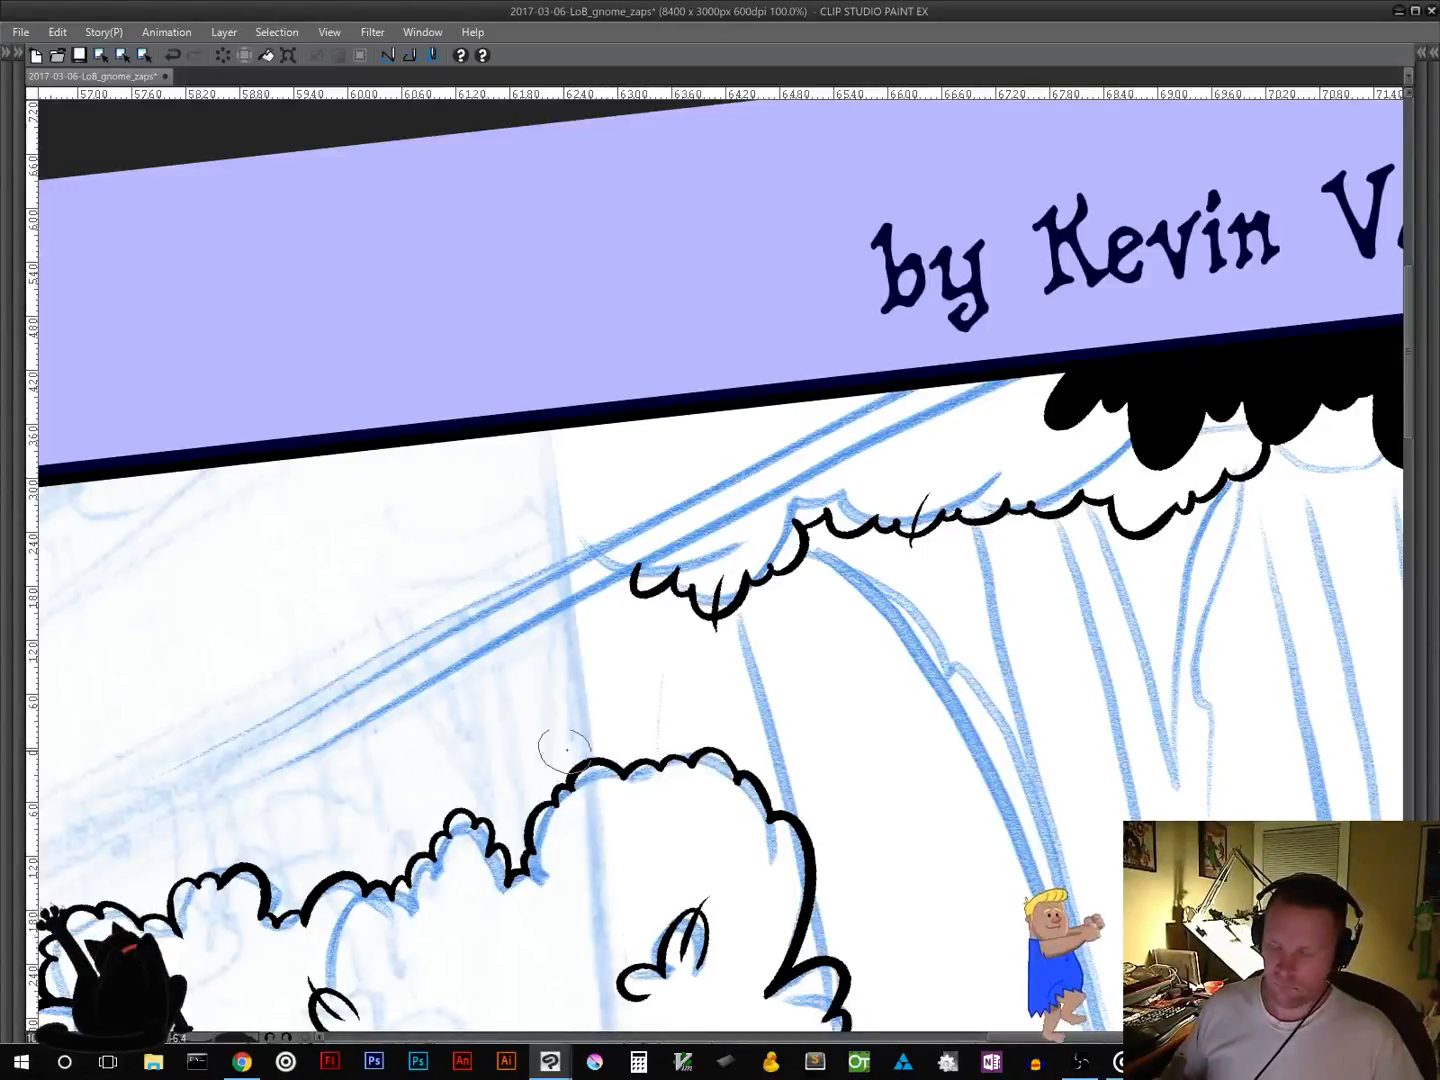
Step: Ink scalloped foliage hanging from the top border to the sketched beam above the bushes, and add three leaf marks around it
{"action": "mouse_move", "coordinate": [565, 745]}
{"action": "left_mouse_down"}
{"action": "mouse_move", "coordinate": [784, 710]}
{"action": "mouse_move", "coordinate": [916, 713]}
{"action": "mouse_move", "coordinate": [1182, 601]}
{"action": "mouse_move", "coordinate": [852, 700]}
{"action": "mouse_move", "coordinate": [906, 761]}
{"action": "left_mouse_up"}
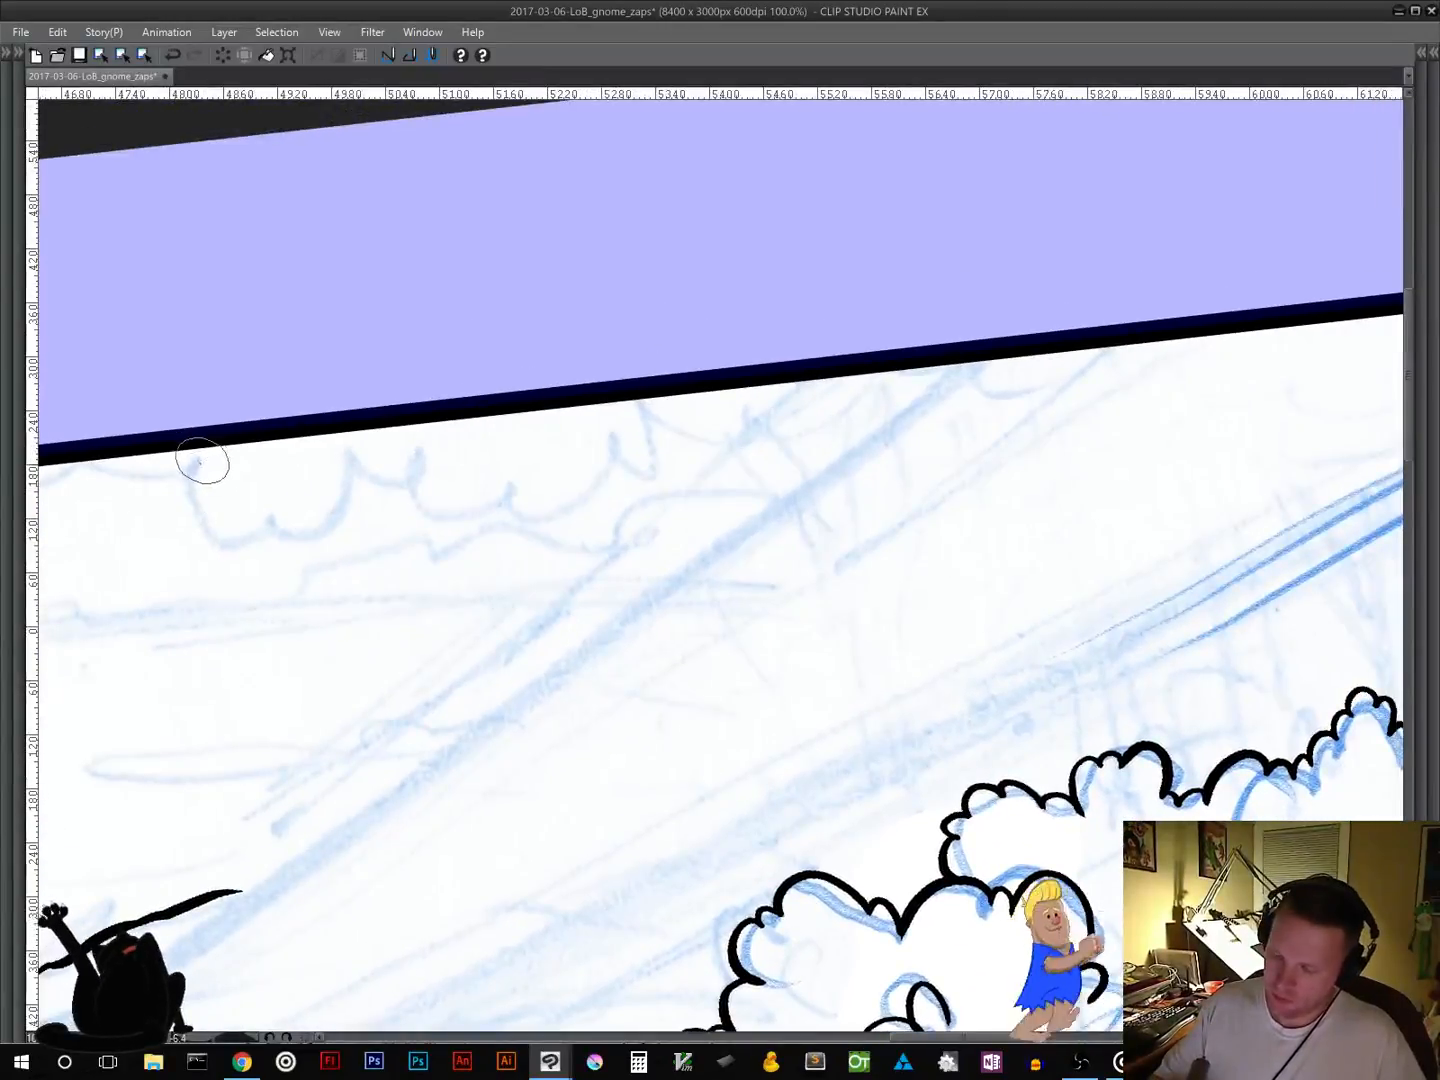
{"action": "mouse_move", "coordinate": [87, 457]}
{"action": "left_mouse_down"}
{"action": "mouse_move", "coordinate": [206, 458]}
{"action": "mouse_move", "coordinate": [190, 472]}
{"action": "mouse_move", "coordinate": [200, 487]}
{"action": "mouse_move", "coordinate": [292, 485]}
{"action": "mouse_move", "coordinate": [288, 503]}
{"action": "mouse_move", "coordinate": [335, 513]}
{"action": "mouse_move", "coordinate": [347, 490]}
{"action": "mouse_move", "coordinate": [425, 506]}
{"action": "mouse_move", "coordinate": [434, 485]}
{"action": "mouse_move", "coordinate": [510, 520]}
{"action": "mouse_move", "coordinate": [556, 487]}
{"action": "mouse_move", "coordinate": [572, 506]}
{"action": "mouse_move", "coordinate": [652, 511]}
{"action": "mouse_move", "coordinate": [634, 561]}
{"action": "mouse_move", "coordinate": [673, 573]}
{"action": "left_mouse_up"}
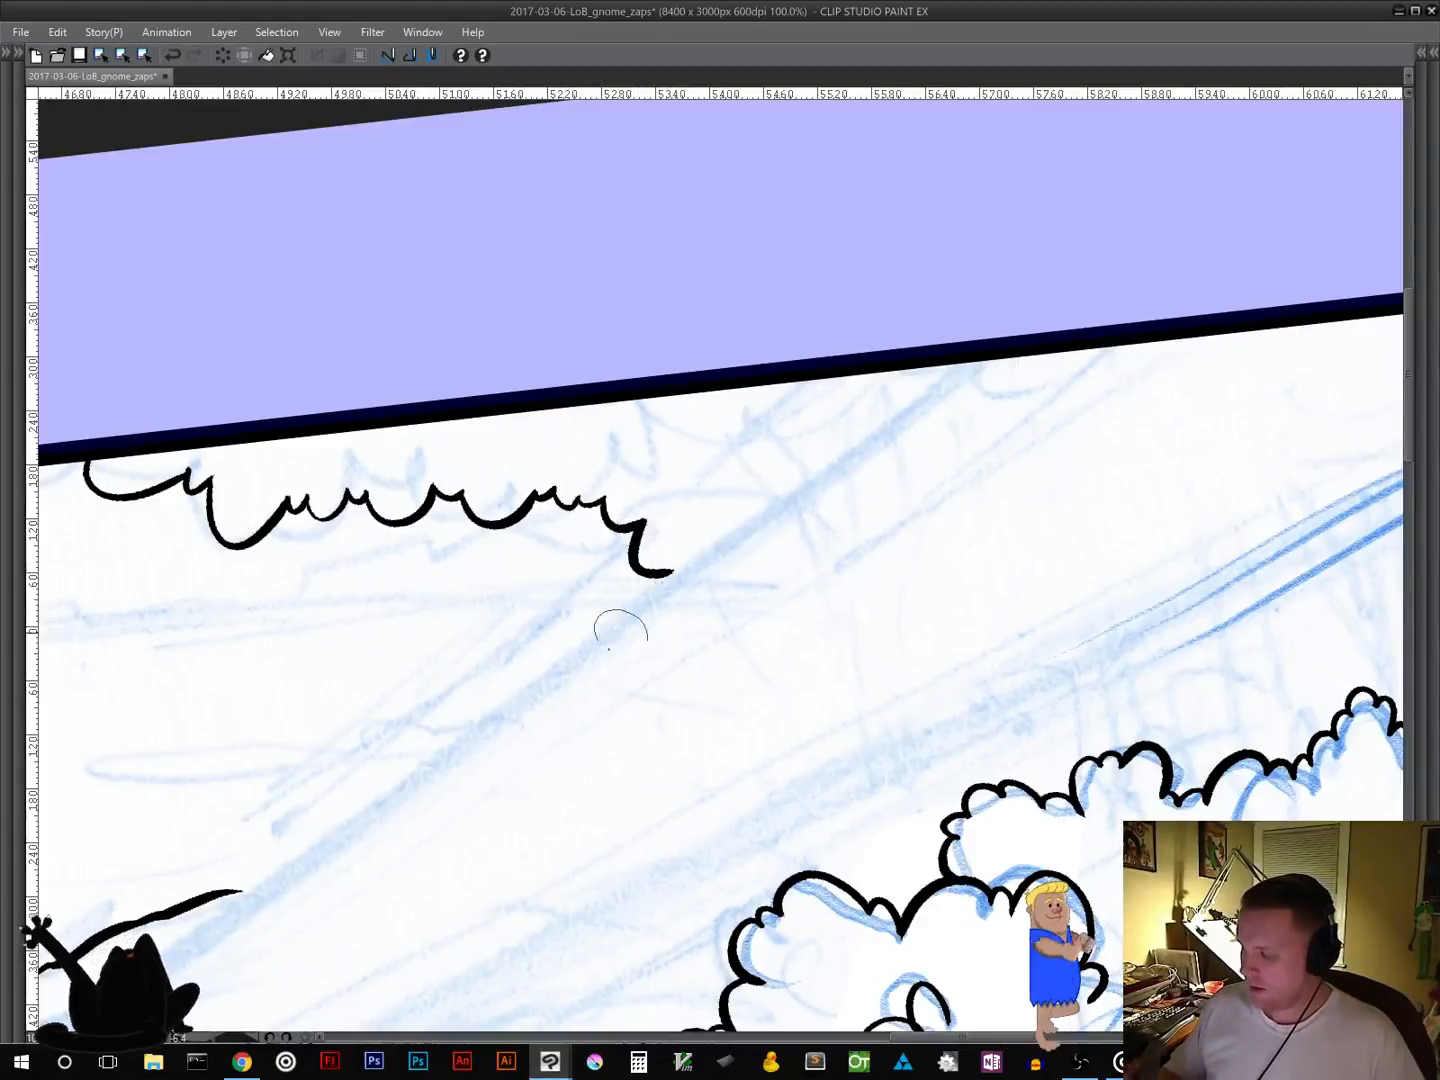
{"action": "mouse_move", "coordinate": [521, 431]}
{"action": "left_mouse_down"}
{"action": "mouse_move", "coordinate": [549, 445]}
{"action": "mouse_move", "coordinate": [484, 475]}
{"action": "mouse_move", "coordinate": [547, 448]}
{"action": "mouse_move", "coordinate": [546, 425]}
{"action": "mouse_move", "coordinate": [522, 432]}
{"action": "mouse_move", "coordinate": [544, 448]}
{"action": "mouse_move", "coordinate": [477, 462]}
{"action": "mouse_move", "coordinate": [562, 455]}
{"action": "left_mouse_up"}
{"action": "key", "text": "ctrl+z"}
{"action": "key", "text": "ctrl+z"}
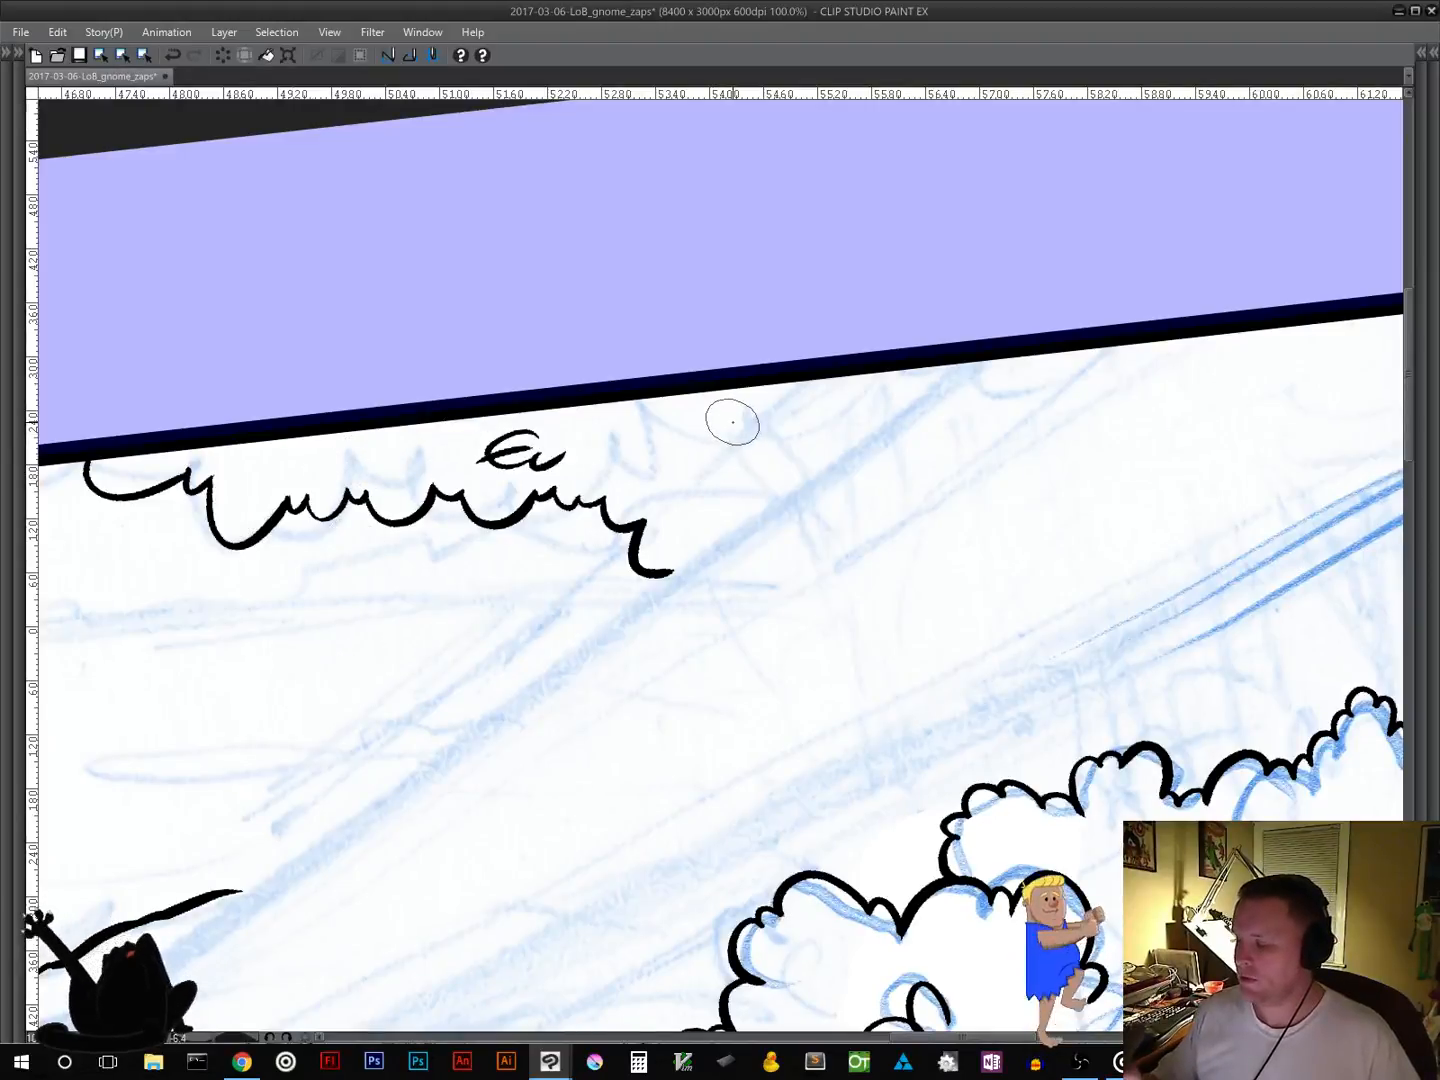
{"action": "mouse_move", "coordinate": [728, 424]}
{"action": "left_mouse_down"}
{"action": "mouse_move", "coordinate": [700, 440]}
{"action": "mouse_move", "coordinate": [751, 429]}
{"action": "mouse_move", "coordinate": [708, 495]}
{"action": "left_mouse_up"}
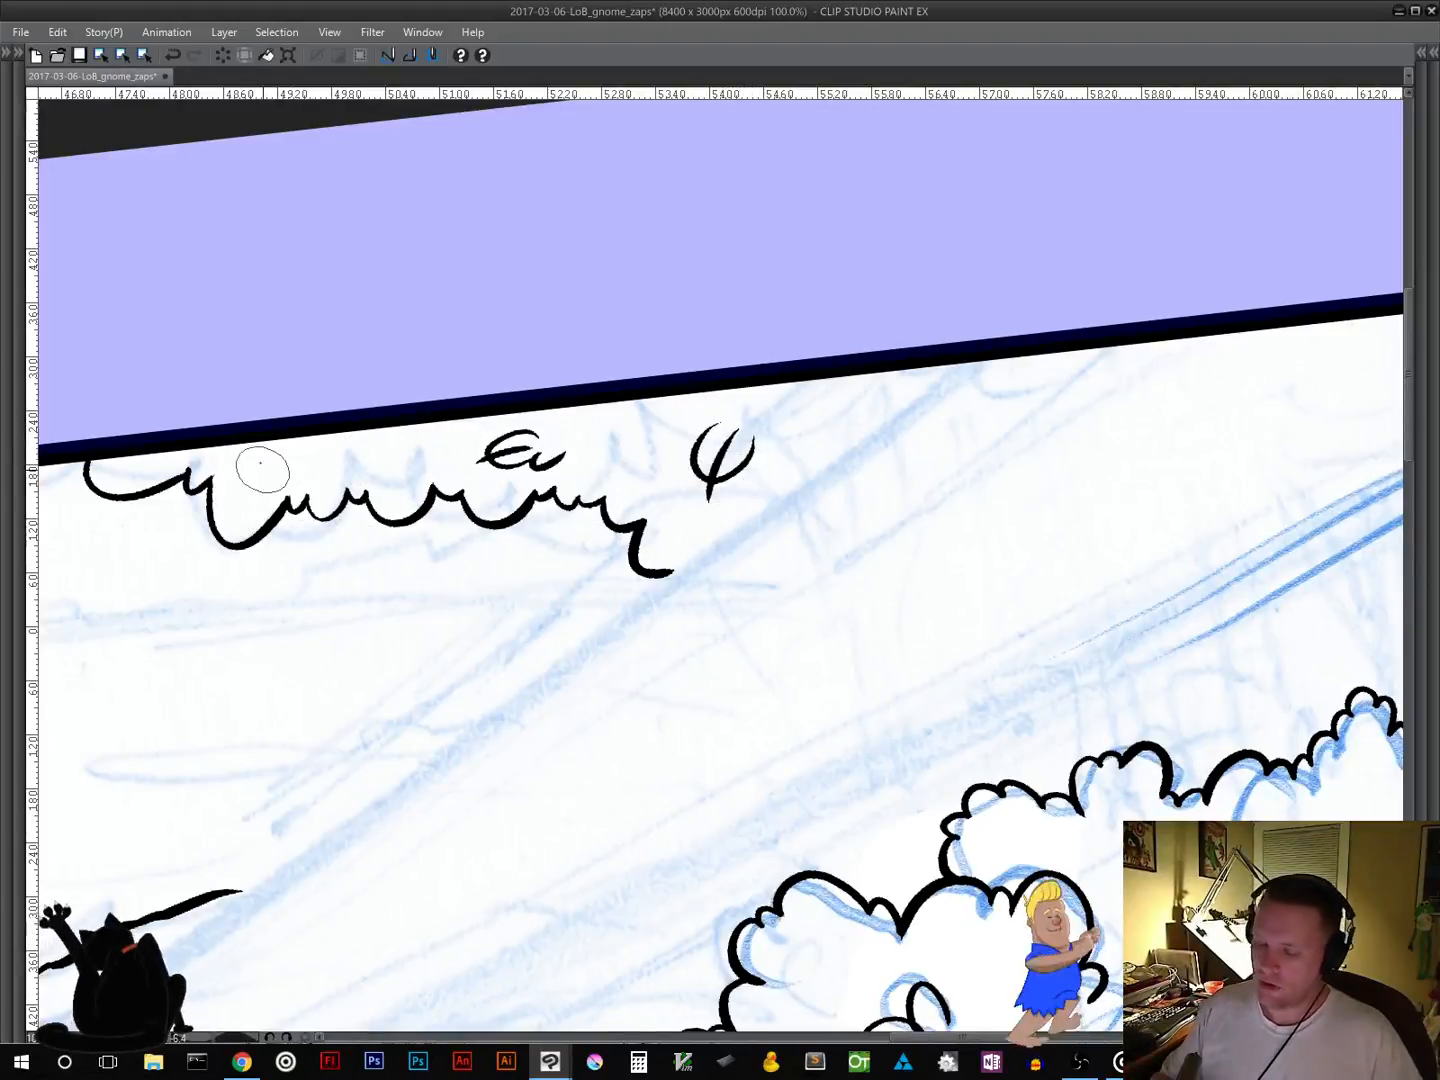
{"action": "mouse_move", "coordinate": [268, 462]}
{"action": "left_mouse_down"}
{"action": "mouse_move", "coordinate": [230, 482]}
{"action": "mouse_move", "coordinate": [268, 483]}
{"action": "left_mouse_up"}
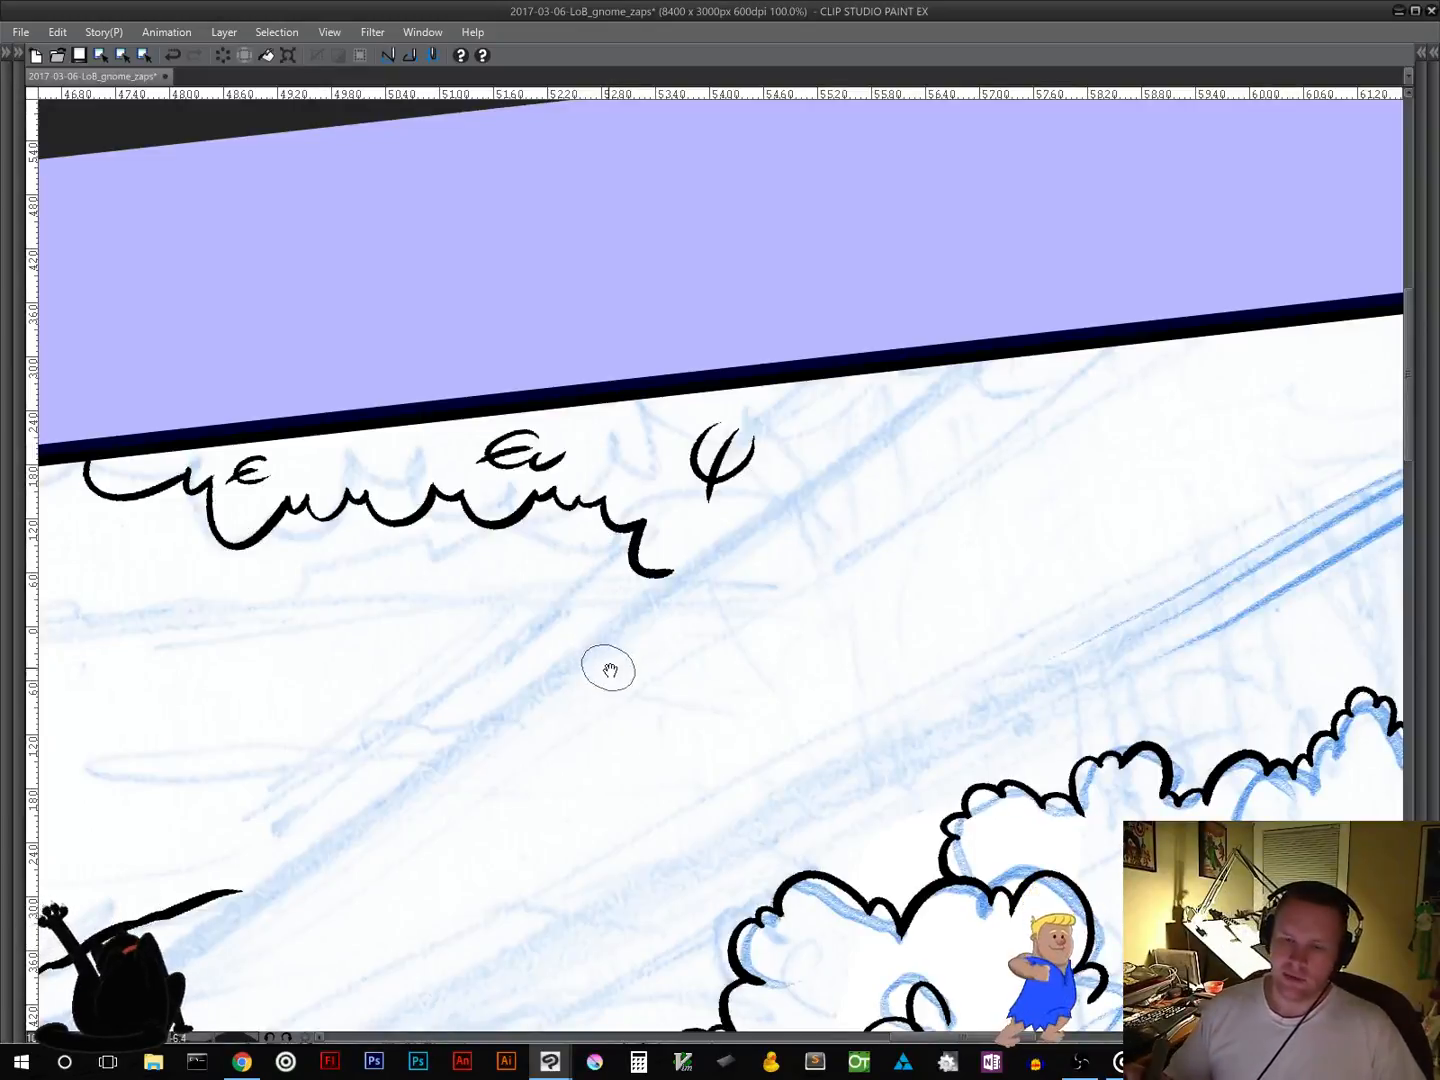
Step: Add a leaf mark inside the foliage under the byline, beside the black silhouetted leaves
{"action": "mouse_move", "coordinate": [608, 669]}
{"action": "left_mouse_down"}
{"action": "mouse_move", "coordinate": [543, 656]}
{"action": "mouse_move", "coordinate": [333, 447]}
{"action": "left_mouse_up"}
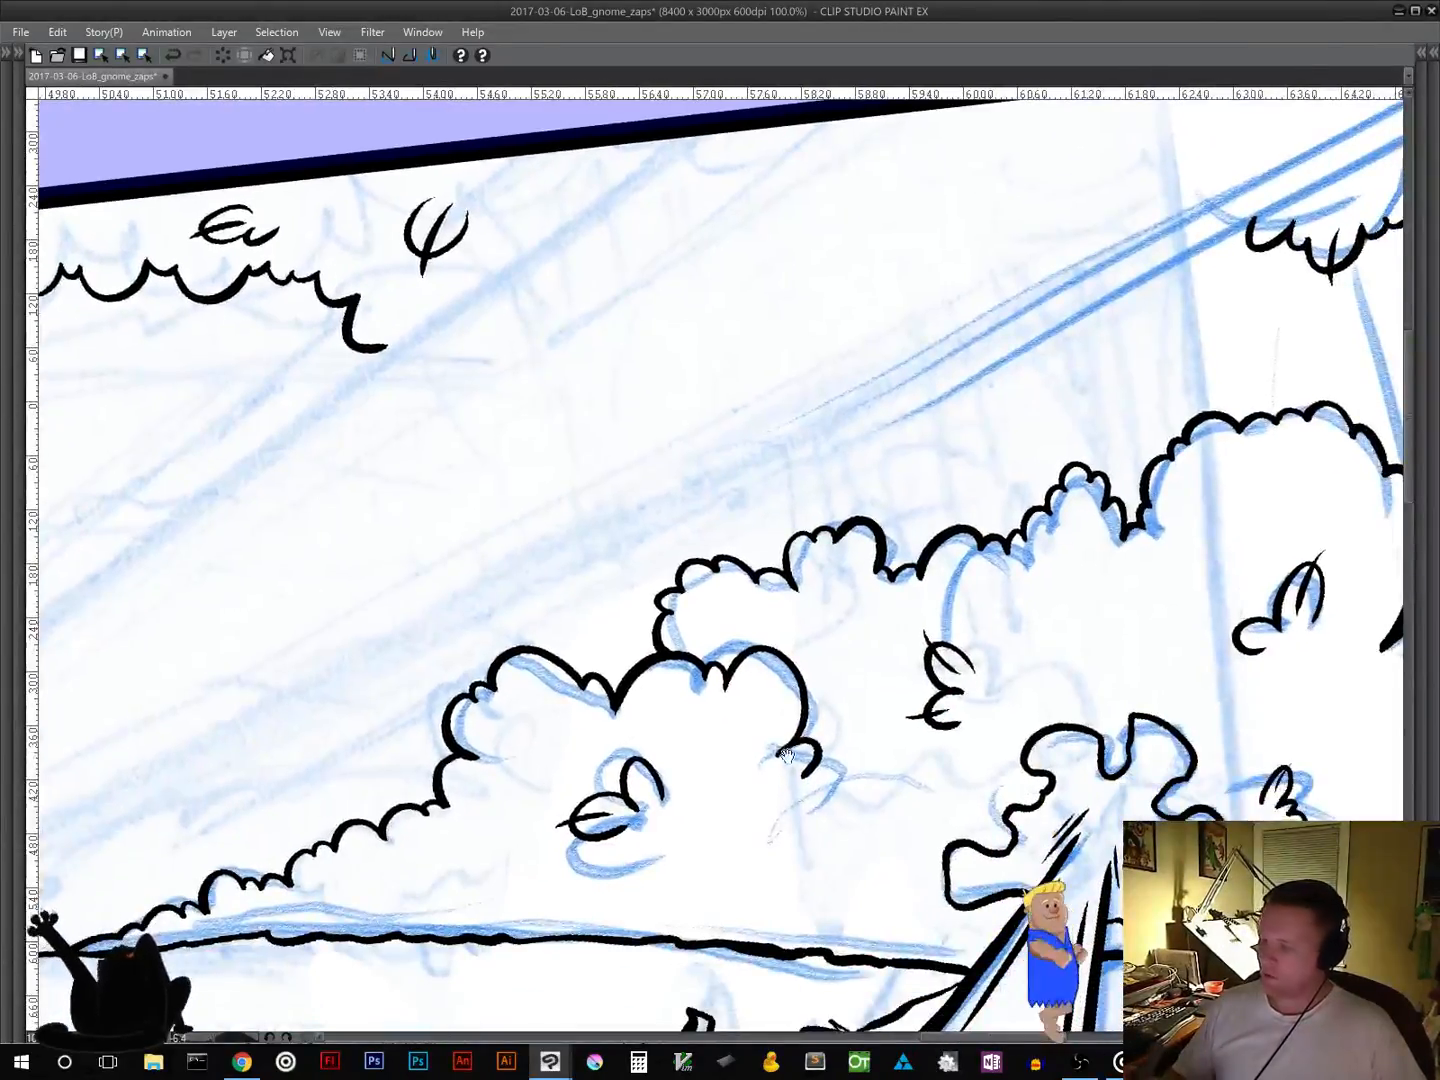
{"action": "left_click_drag", "start_coordinate": [787, 756], "coordinate": [352, 864]}
{"action": "mouse_move", "coordinate": [1005, 787]}
{"action": "left_mouse_down"}
{"action": "mouse_move", "coordinate": [722, 787]}
{"action": "mouse_move", "coordinate": [350, 751]}
{"action": "left_mouse_up"}
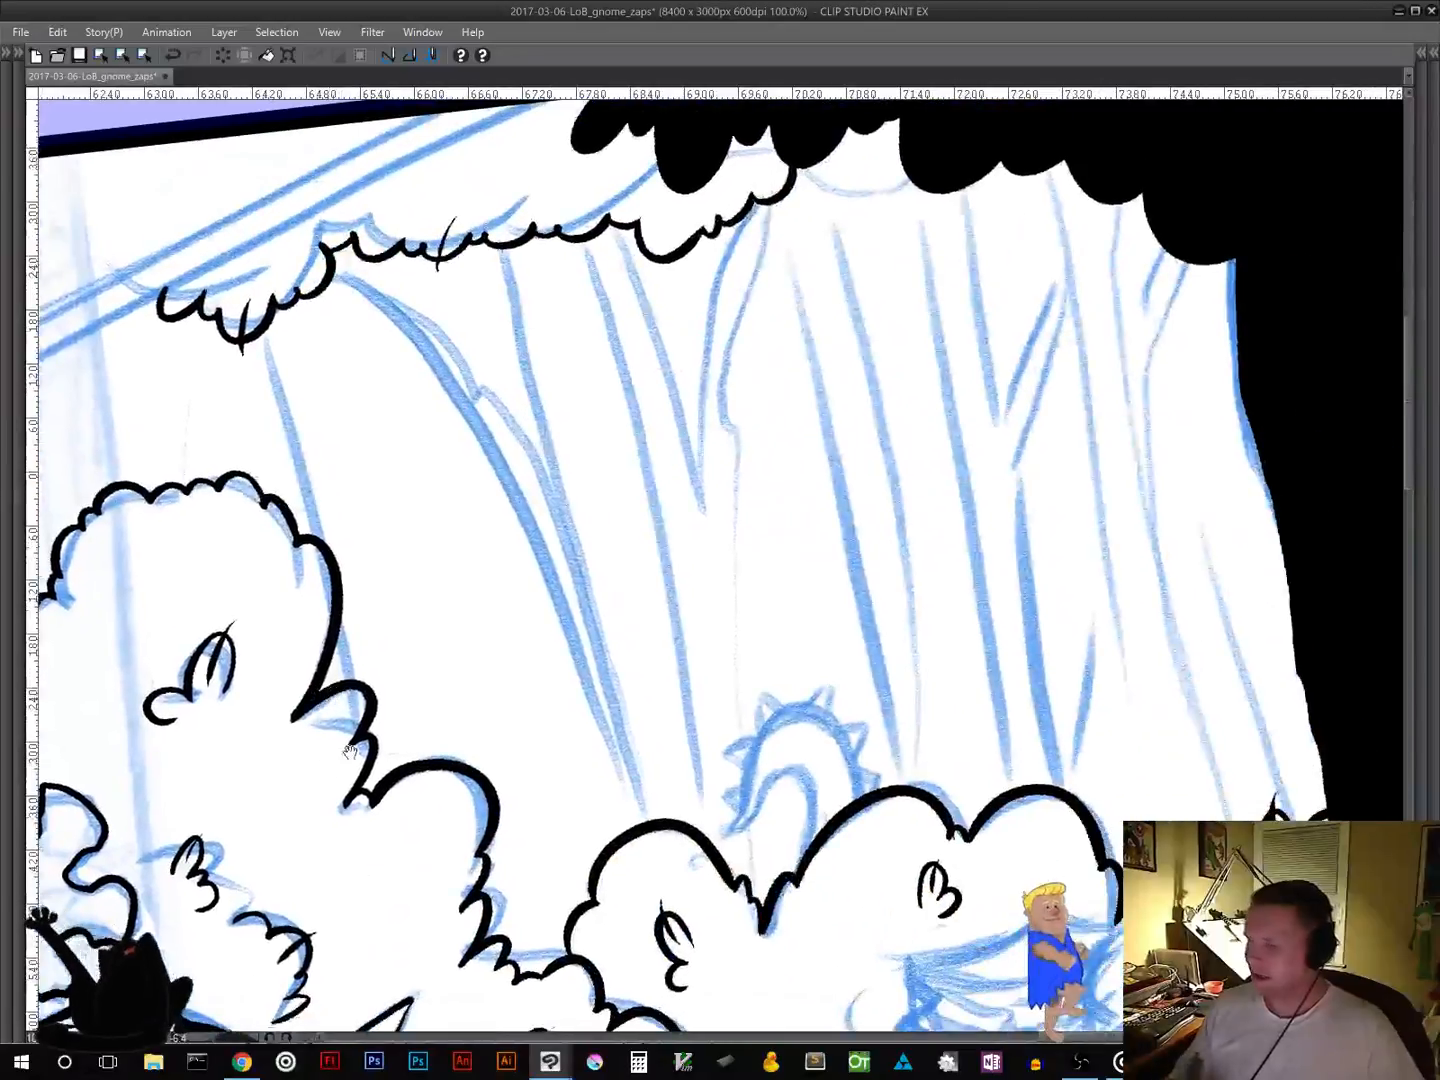
{"action": "mouse_move", "coordinate": [532, 612]}
{"action": "left_mouse_down"}
{"action": "mouse_move", "coordinate": [557, 829]}
{"action": "mouse_move", "coordinate": [592, 930]}
{"action": "left_mouse_up"}
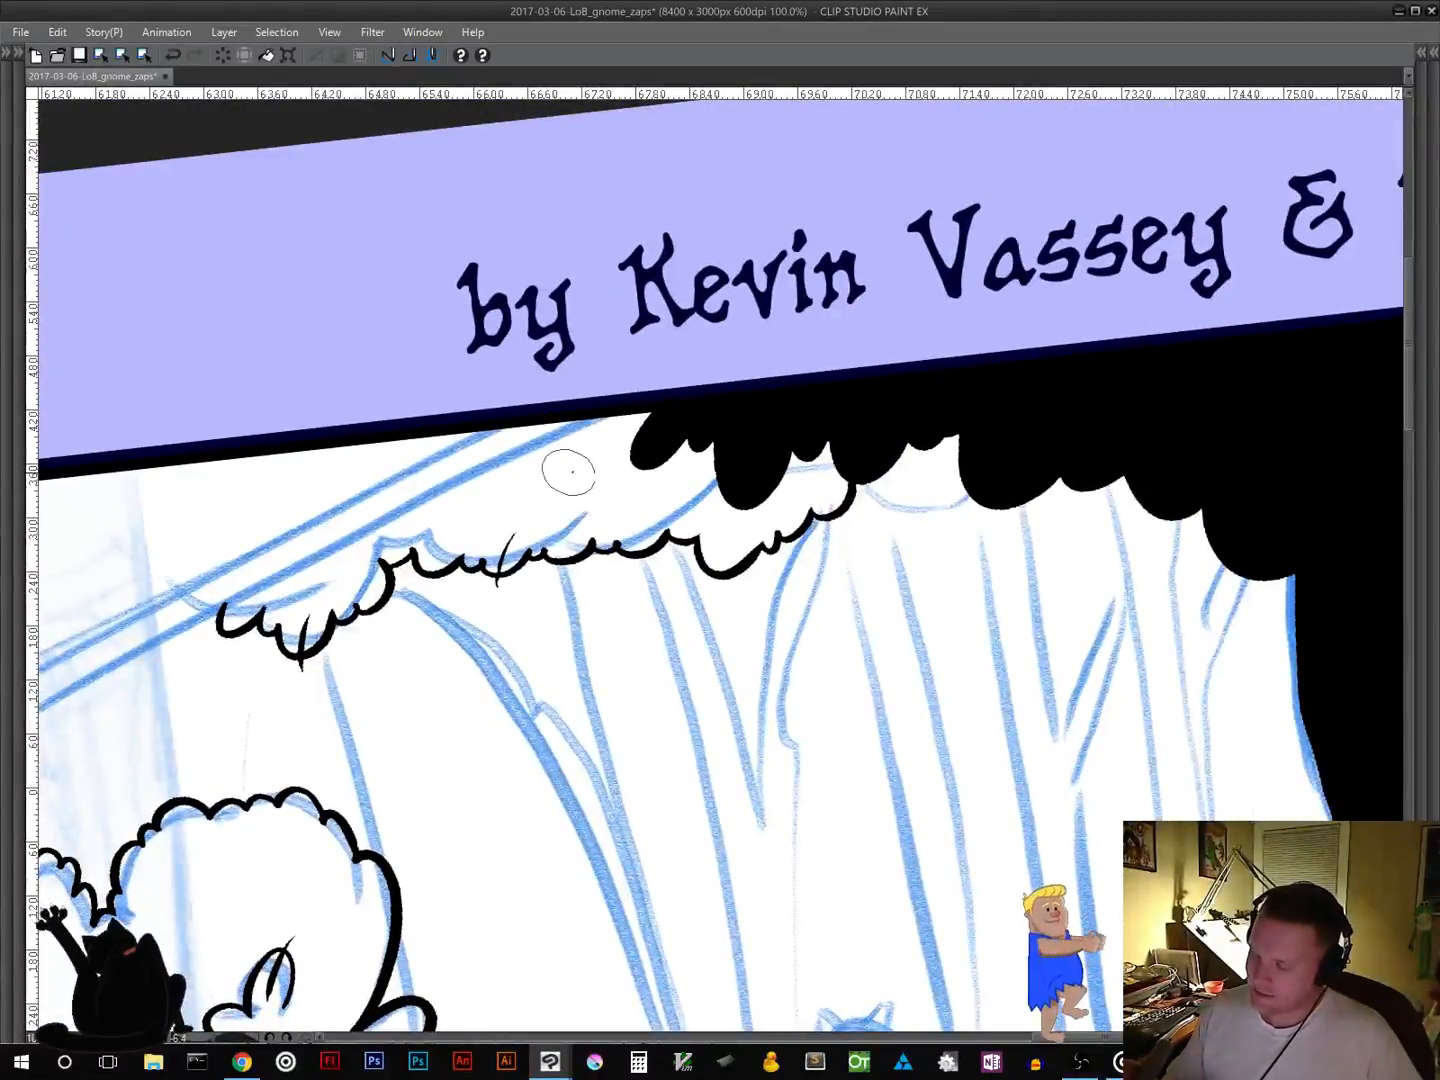
{"action": "mouse_move", "coordinate": [569, 466]}
{"action": "left_mouse_down"}
{"action": "mouse_move", "coordinate": [557, 482]}
{"action": "mouse_move", "coordinate": [603, 483]}
{"action": "mouse_move", "coordinate": [532, 494]}
{"action": "mouse_move", "coordinate": [577, 478]}
{"action": "left_mouse_up"}
{"action": "key", "text": "ctrl+z"}
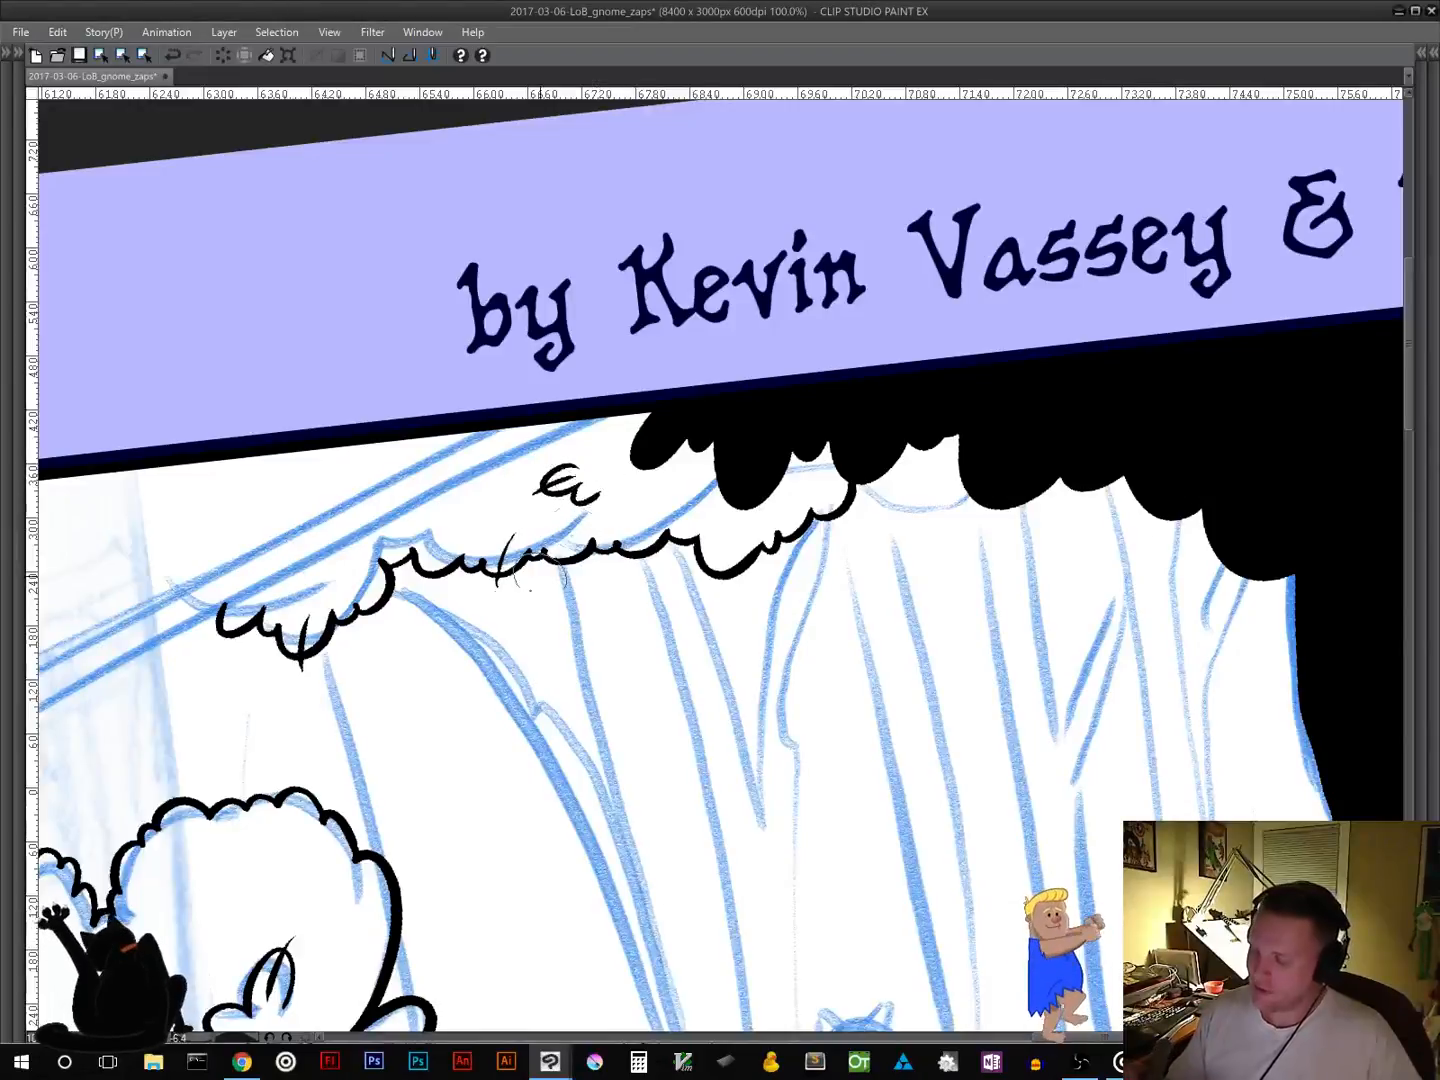
Step: Ink the left edge of the curled paper sheet lying on the ground against the low bush
{"action": "mouse_move", "coordinate": [882, 948]}
{"action": "left_mouse_down"}
{"action": "mouse_move", "coordinate": [739, 556]}
{"action": "mouse_move", "coordinate": [748, 513]}
{"action": "left_mouse_up"}
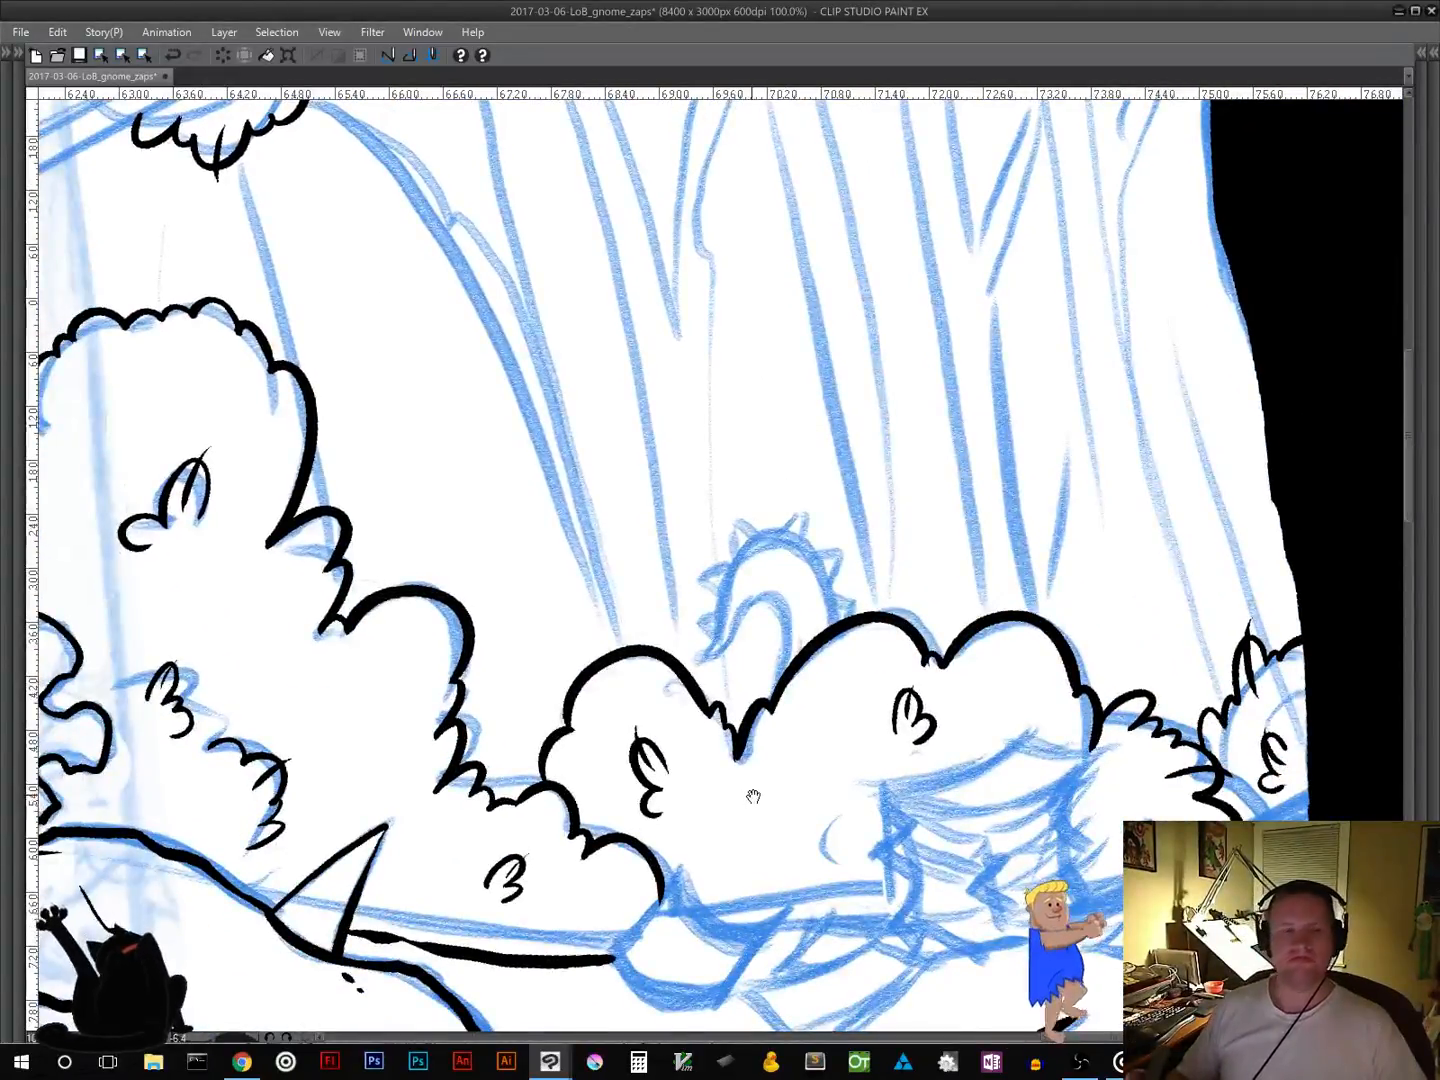
{"action": "left_click_drag", "start_coordinate": [753, 796], "coordinate": [530, 846]}
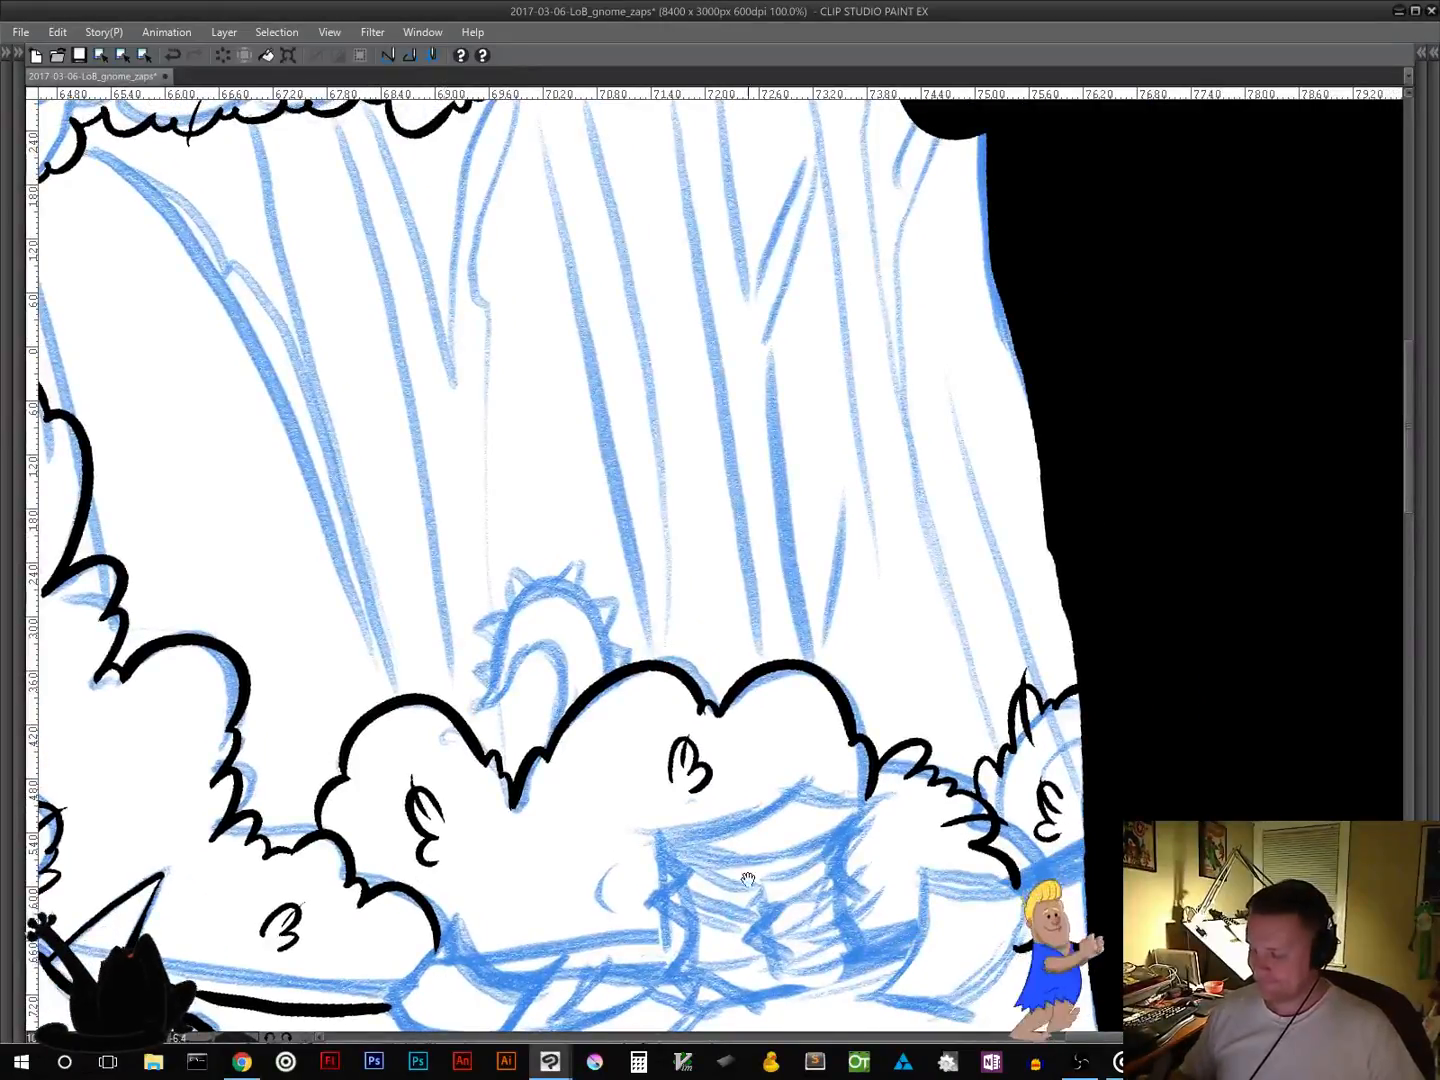
{"action": "mouse_move", "coordinate": [748, 879]}
{"action": "left_mouse_down"}
{"action": "mouse_move", "coordinate": [800, 690]}
{"action": "mouse_move", "coordinate": [752, 569]}
{"action": "left_mouse_up"}
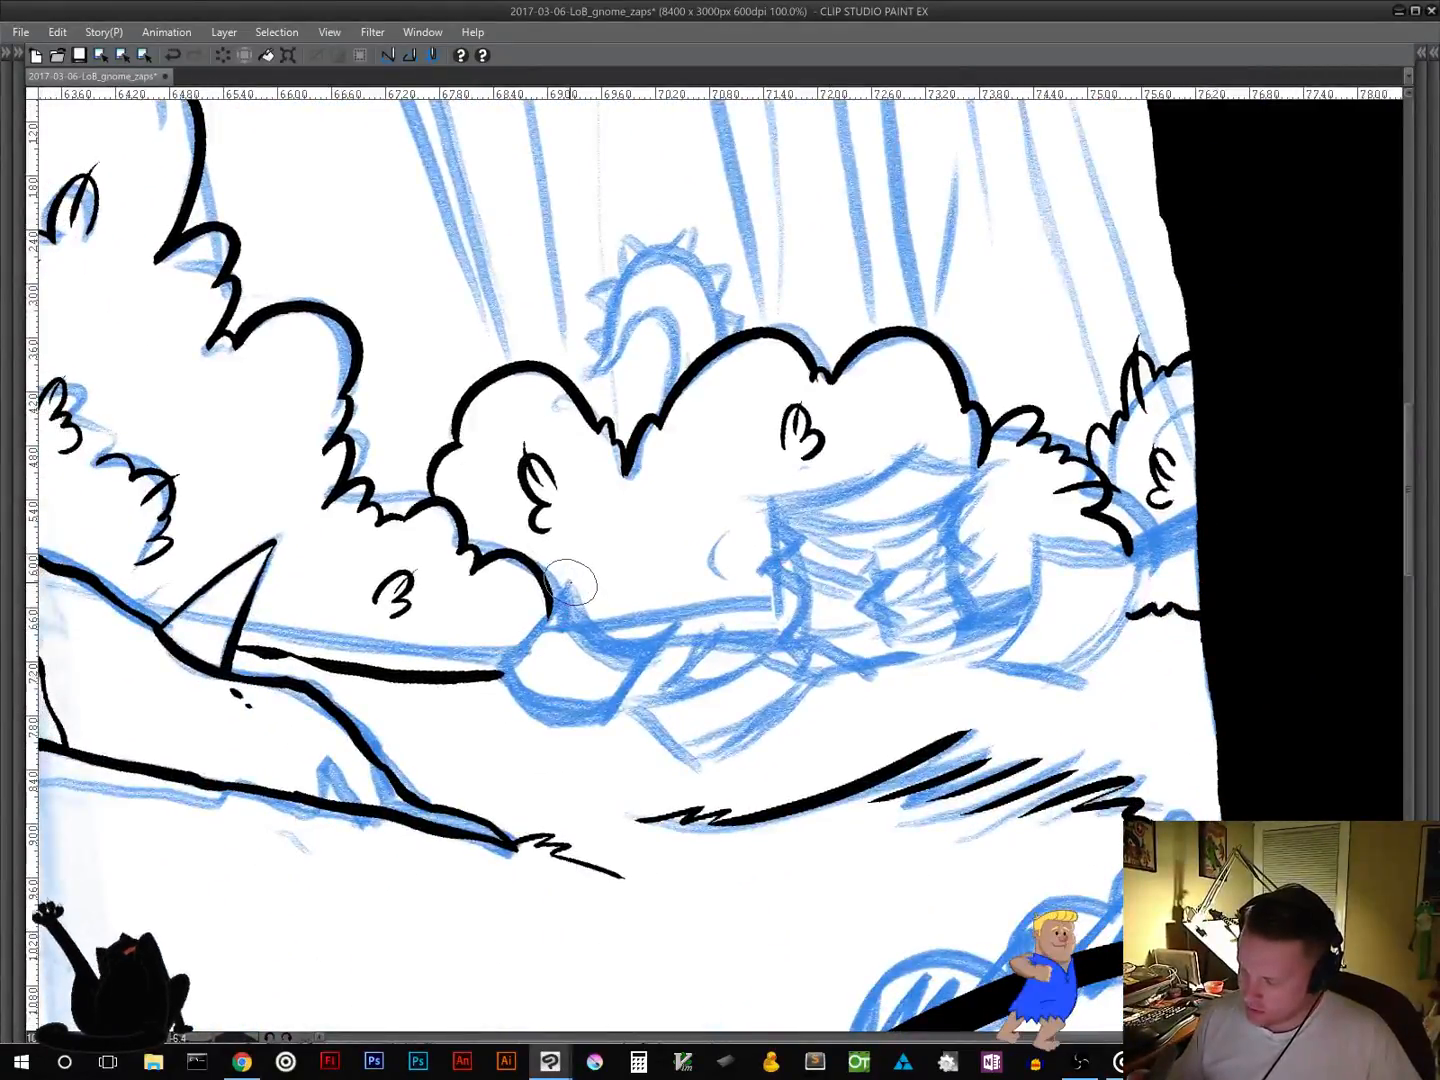
{"action": "left_click_drag", "start_coordinate": [568, 585], "coordinate": [507, 659]}
{"action": "key", "text": "ctrl+z"}
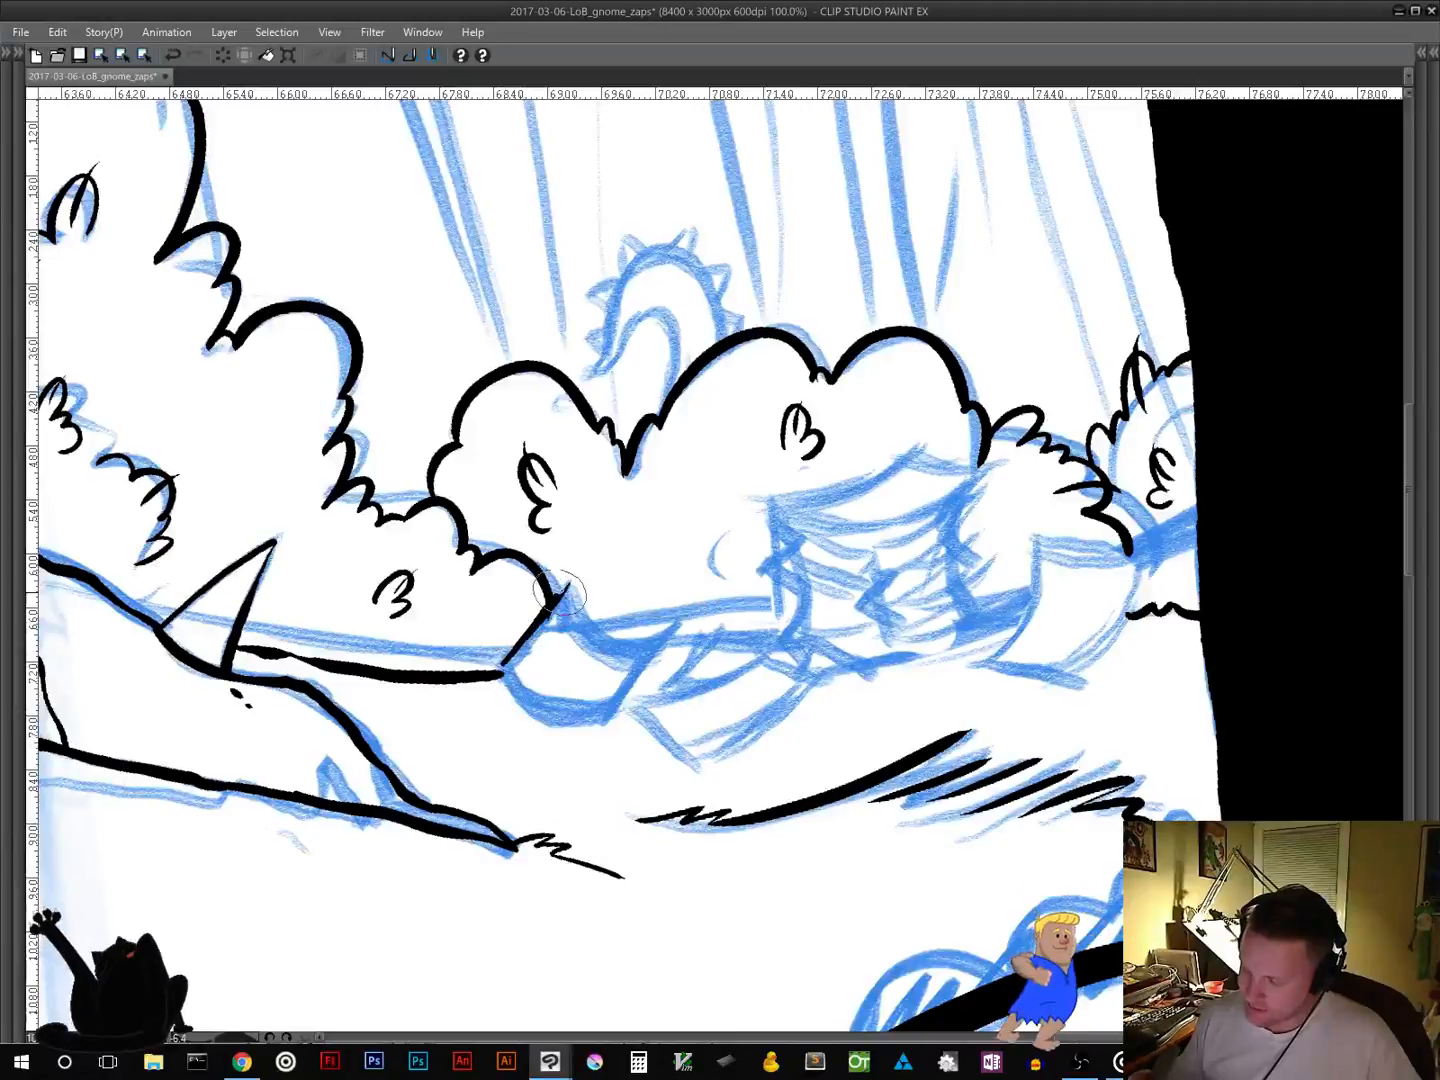
{"action": "left_click_drag", "start_coordinate": [566, 590], "coordinate": [509, 659]}
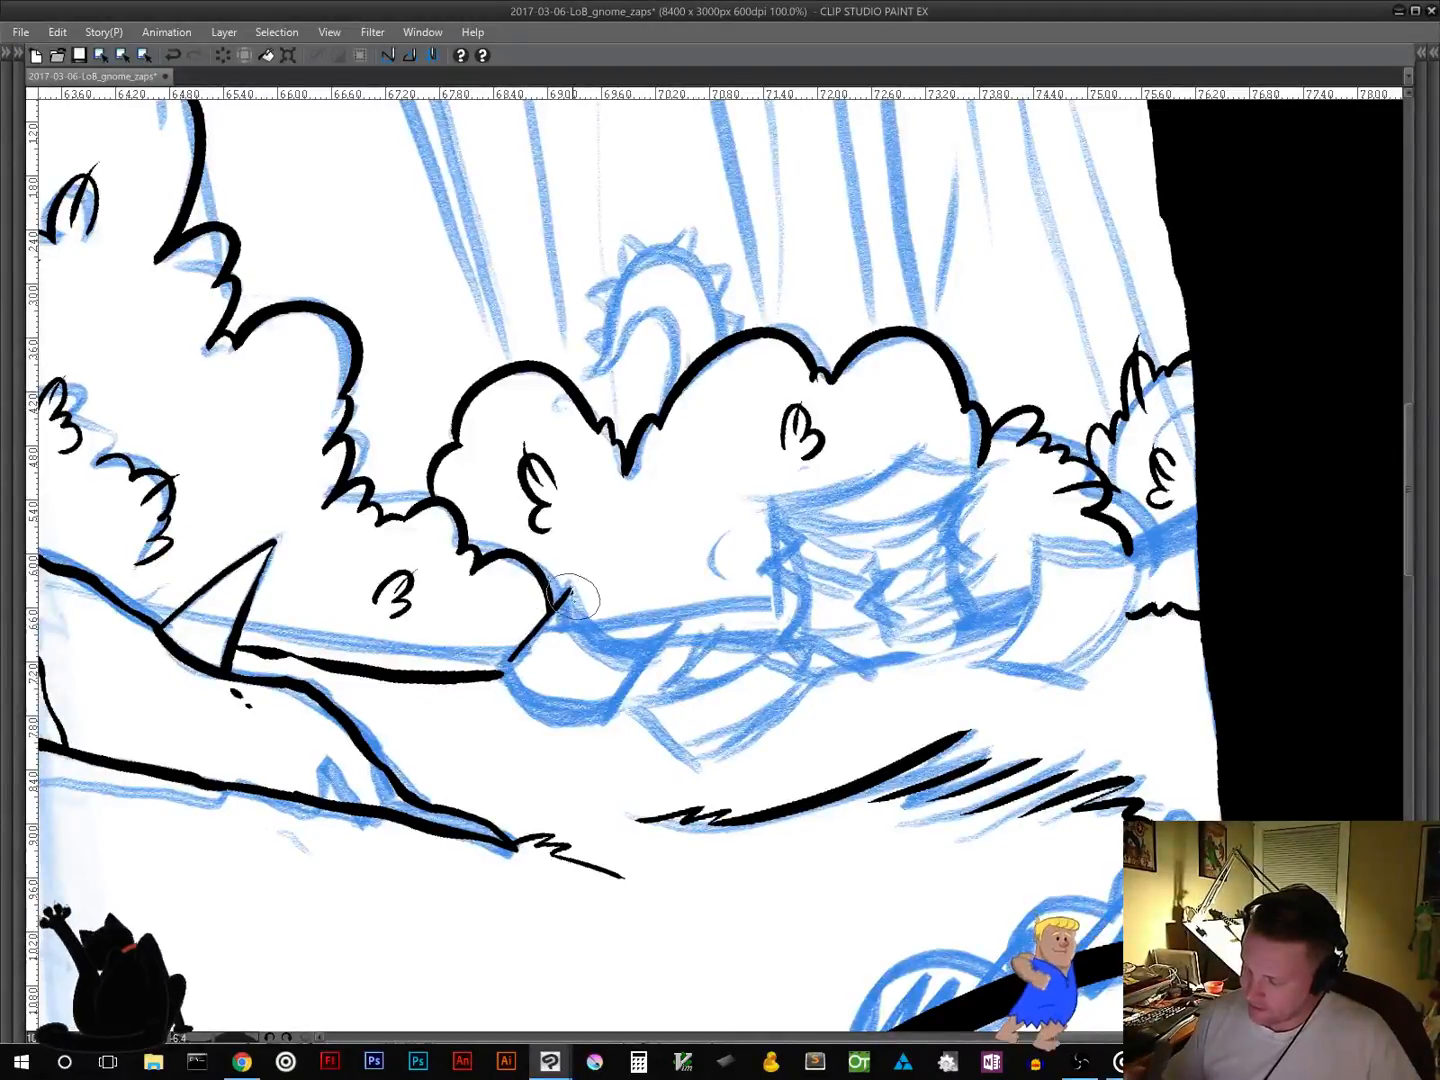
Step: Complete the curled sheet's outline with a sagging top edge, a rounded bottom edge and a slanted right edge
{"action": "mouse_move", "coordinate": [569, 591]}
{"action": "left_mouse_down"}
{"action": "mouse_move", "coordinate": [602, 630]}
{"action": "mouse_move", "coordinate": [660, 629]}
{"action": "left_mouse_up"}
{"action": "key", "text": "ctrl+z"}
{"action": "mouse_move", "coordinate": [570, 596]}
{"action": "left_mouse_down"}
{"action": "mouse_move", "coordinate": [602, 632]}
{"action": "mouse_move", "coordinate": [670, 622]}
{"action": "left_mouse_up"}
{"action": "mouse_move", "coordinate": [510, 664]}
{"action": "left_mouse_down"}
{"action": "mouse_move", "coordinate": [524, 704]}
{"action": "mouse_move", "coordinate": [628, 705]}
{"action": "left_mouse_up"}
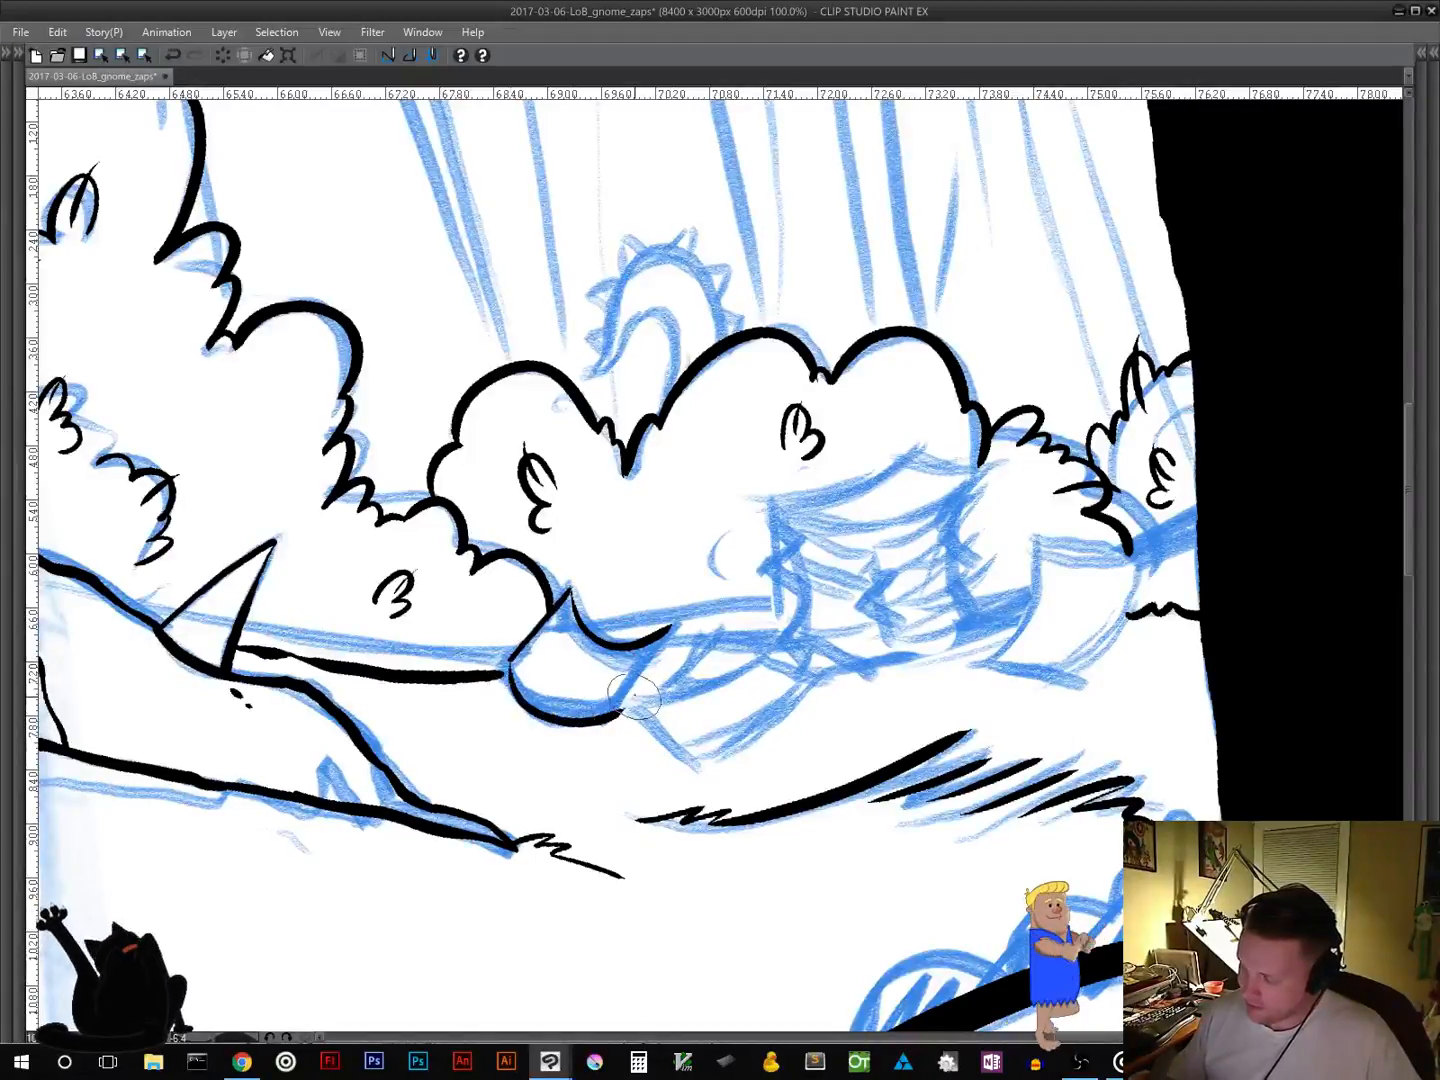
{"action": "key", "text": "ctrl+z"}
{"action": "mouse_move", "coordinate": [510, 665]}
{"action": "left_mouse_down"}
{"action": "mouse_move", "coordinate": [550, 711]}
{"action": "mouse_move", "coordinate": [623, 697]}
{"action": "mouse_move", "coordinate": [609, 716]}
{"action": "mouse_move", "coordinate": [675, 625]}
{"action": "mouse_move", "coordinate": [607, 713]}
{"action": "left_mouse_up"}
{"action": "key", "text": "ctrl+z"}
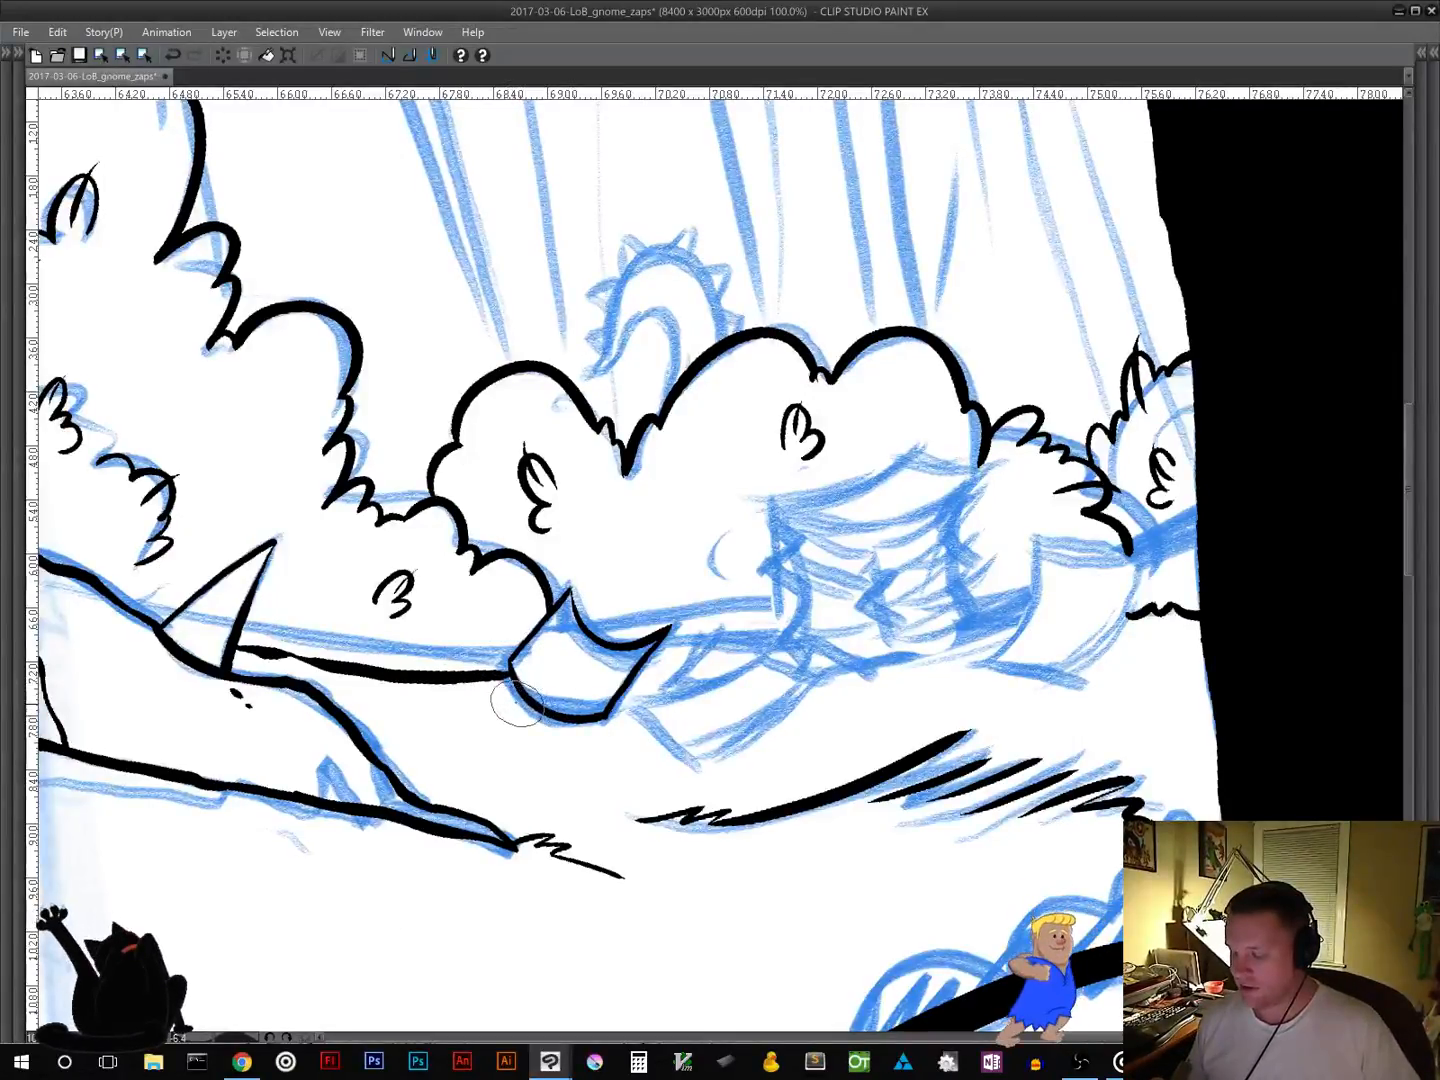
Step: Ink the flat sheet and the partly covered sheet beside the curled one, with short shadow strokes beneath the papers
{"action": "mouse_move", "coordinate": [517, 701]}
{"action": "left_mouse_down"}
{"action": "mouse_move", "coordinate": [590, 722]}
{"action": "mouse_move", "coordinate": [580, 732]}
{"action": "mouse_move", "coordinate": [765, 660]}
{"action": "mouse_move", "coordinate": [814, 679]}
{"action": "mouse_move", "coordinate": [687, 771]}
{"action": "mouse_move", "coordinate": [627, 710]}
{"action": "mouse_move", "coordinate": [740, 665]}
{"action": "left_mouse_up"}
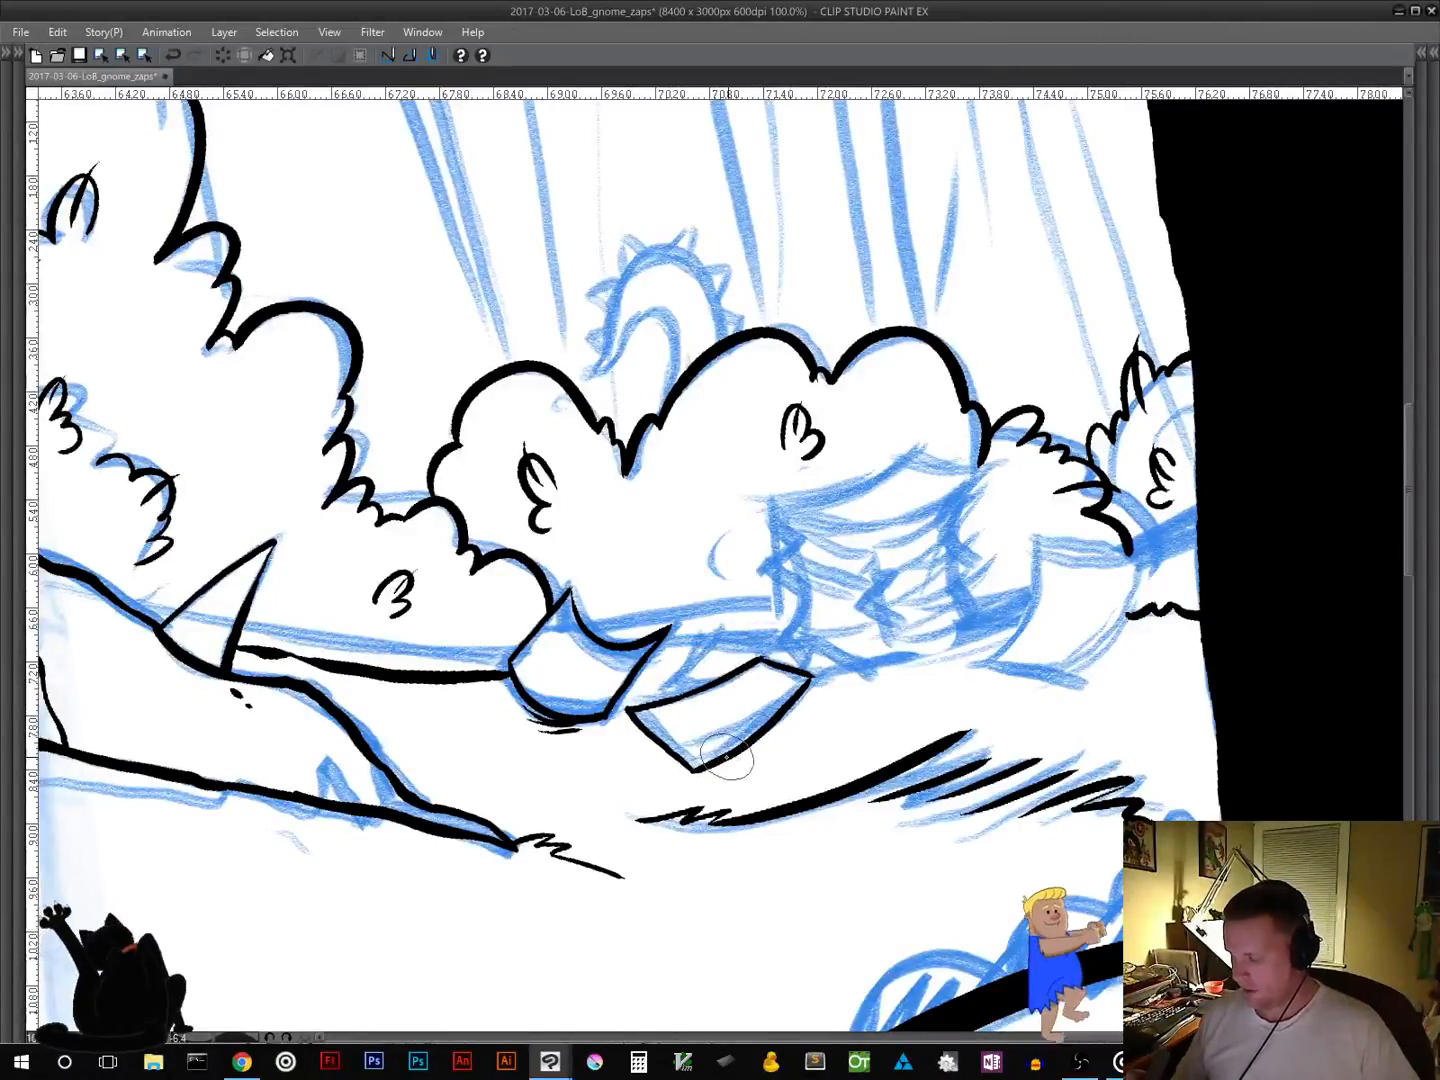
{"action": "mouse_move", "coordinate": [808, 708]}
{"action": "left_mouse_down"}
{"action": "mouse_move", "coordinate": [749, 746]}
{"action": "mouse_move", "coordinate": [777, 720]}
{"action": "left_mouse_up"}
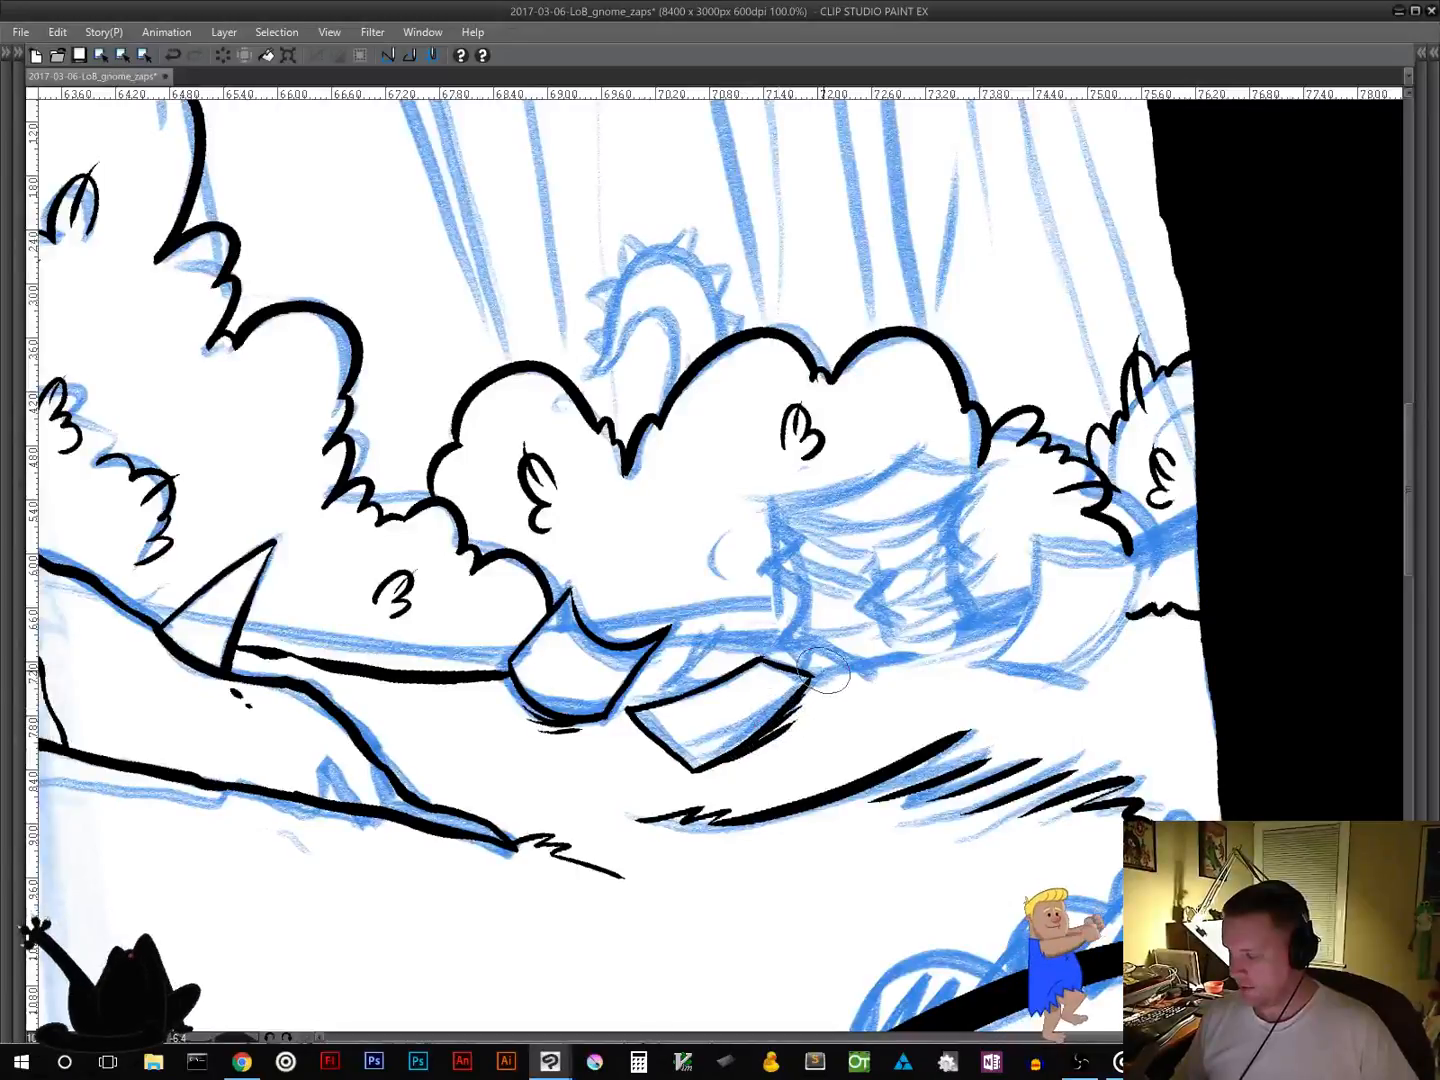
{"action": "mouse_move", "coordinate": [675, 683]}
{"action": "left_mouse_down"}
{"action": "mouse_move", "coordinate": [713, 685]}
{"action": "mouse_move", "coordinate": [676, 683]}
{"action": "mouse_move", "coordinate": [733, 645]}
{"action": "mouse_move", "coordinate": [719, 636]}
{"action": "mouse_move", "coordinate": [782, 664]}
{"action": "left_mouse_up"}
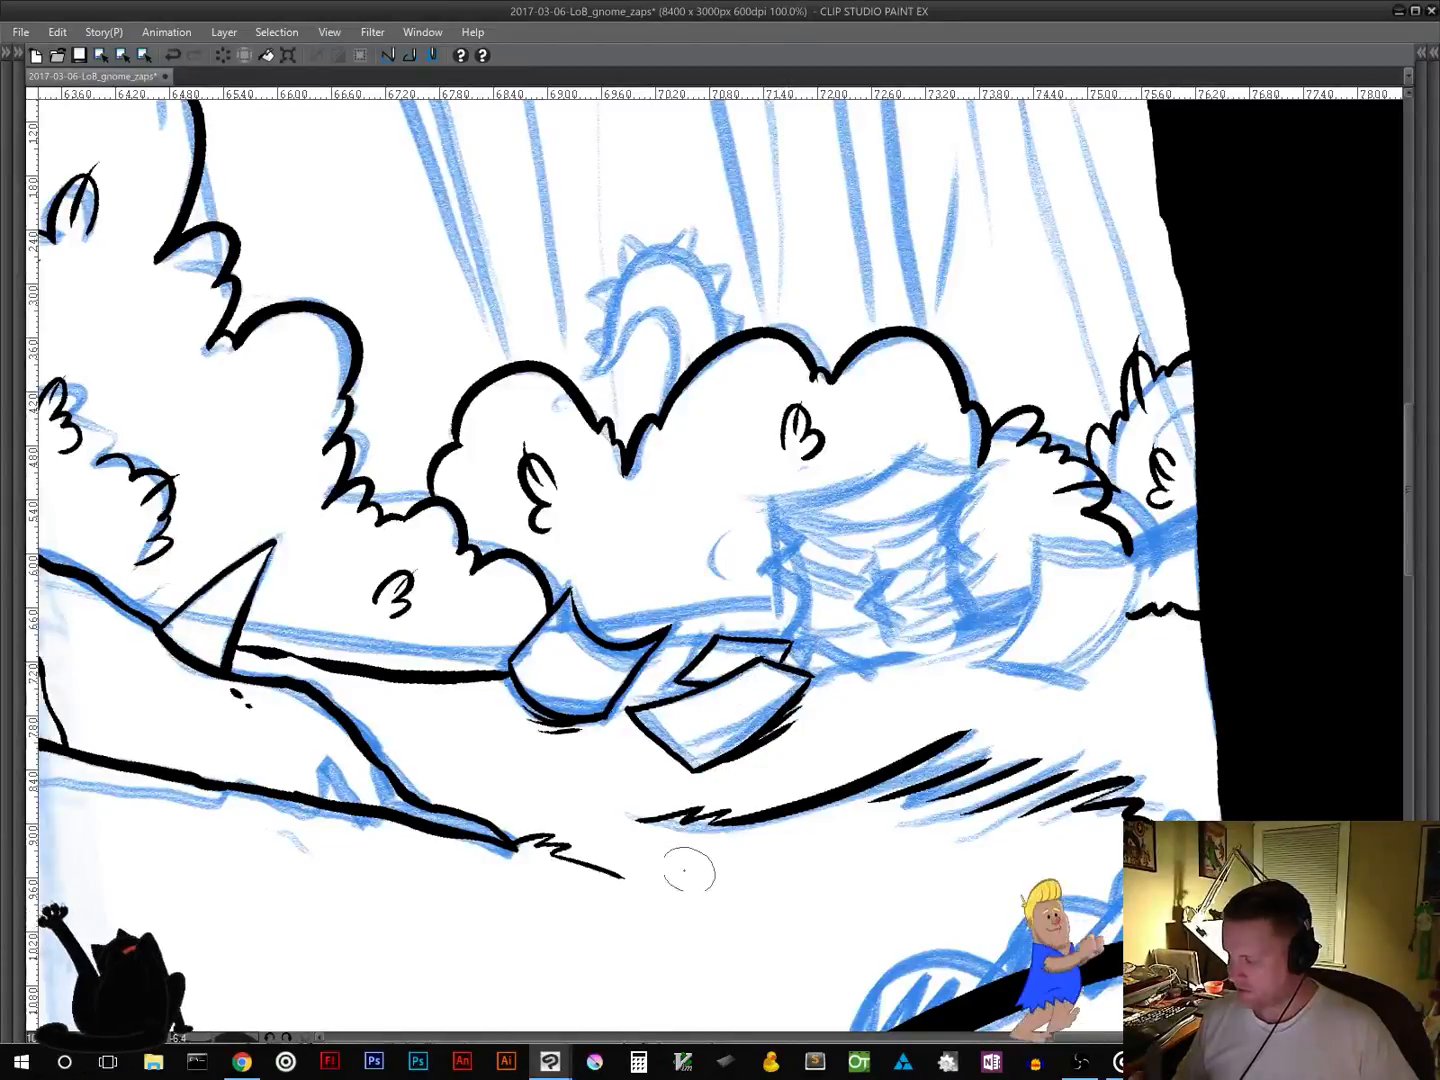
Step: Ink the four-sided paper sheet standing near the black tree trunk and hatch a shadow along its edge
{"action": "mouse_move", "coordinate": [1002, 720]}
{"action": "left_mouse_down"}
{"action": "mouse_move", "coordinate": [701, 820]}
{"action": "mouse_move", "coordinate": [735, 648]}
{"action": "mouse_move", "coordinate": [731, 698]}
{"action": "mouse_move", "coordinate": [690, 759]}
{"action": "left_mouse_up"}
{"action": "key", "text": "ctrl+z"}
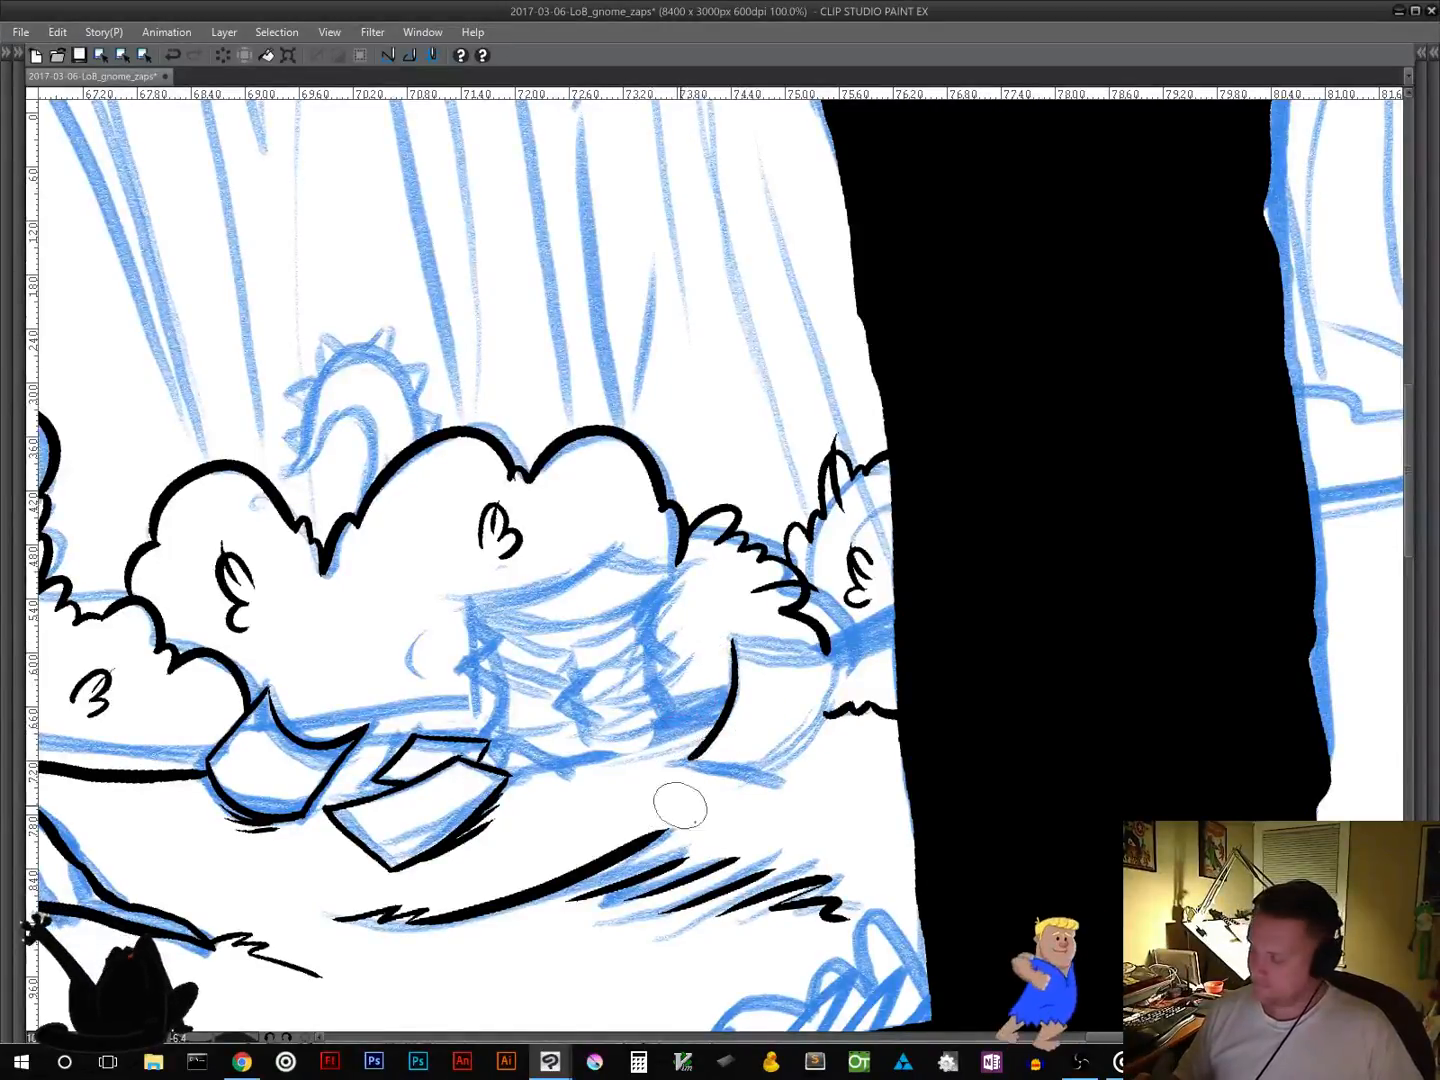
{"action": "left_click_drag", "start_coordinate": [830, 650], "coordinate": [776, 784]}
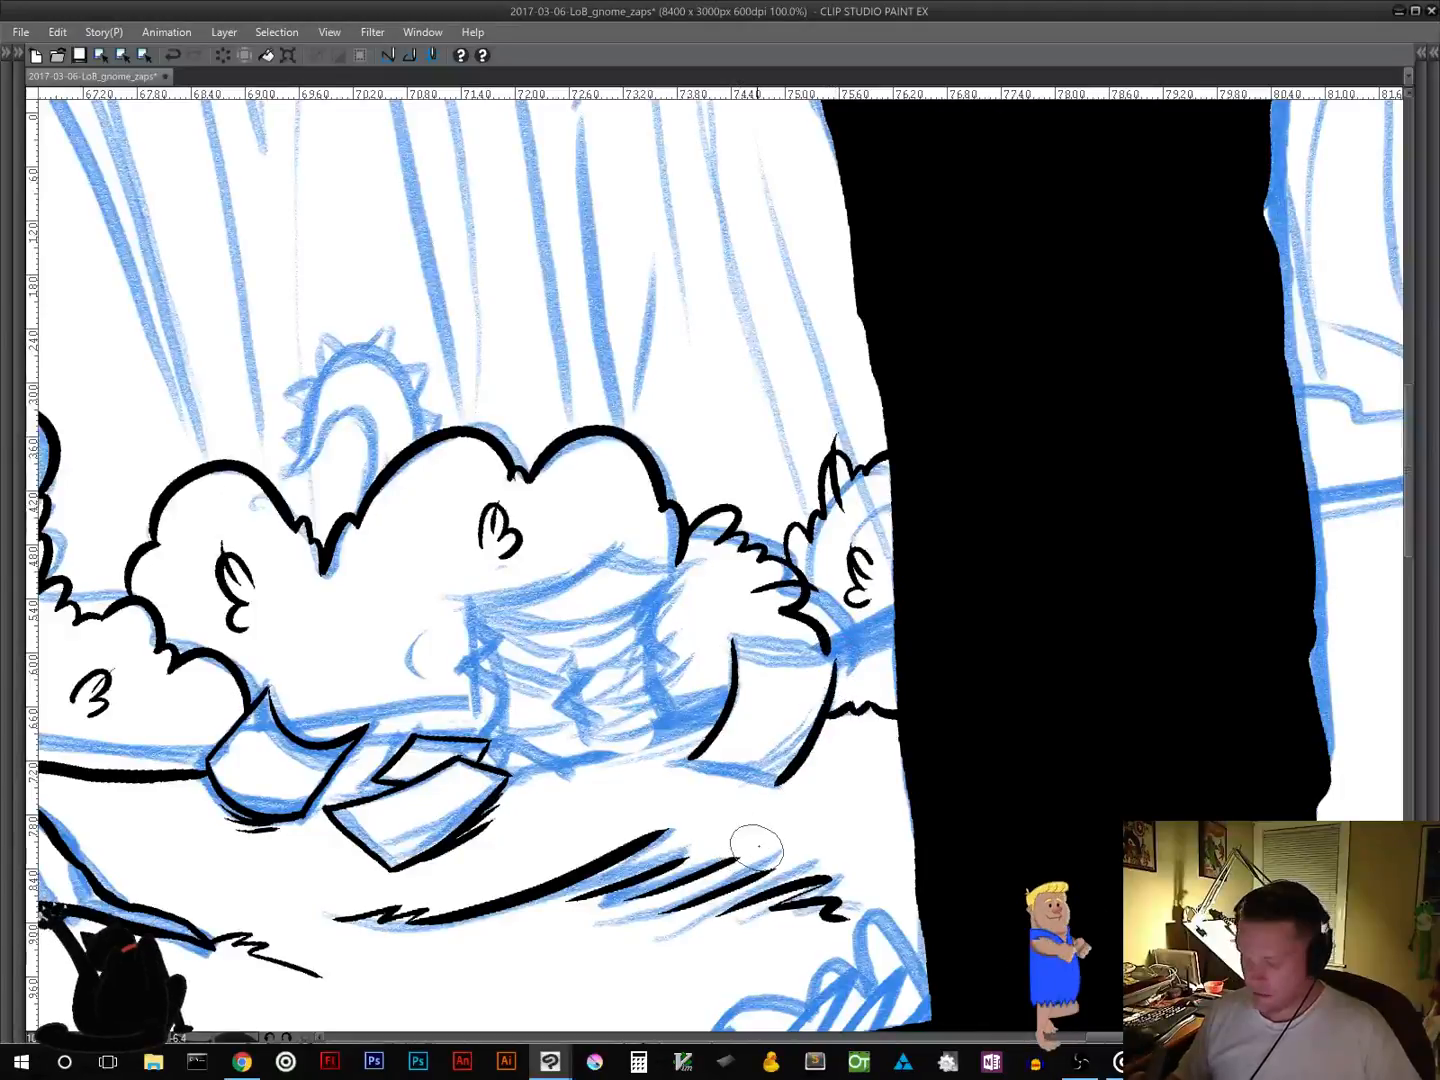
{"action": "mouse_move", "coordinate": [880, 735]}
{"action": "left_mouse_down"}
{"action": "mouse_move", "coordinate": [948, 685]}
{"action": "mouse_move", "coordinate": [945, 570]}
{"action": "left_mouse_up"}
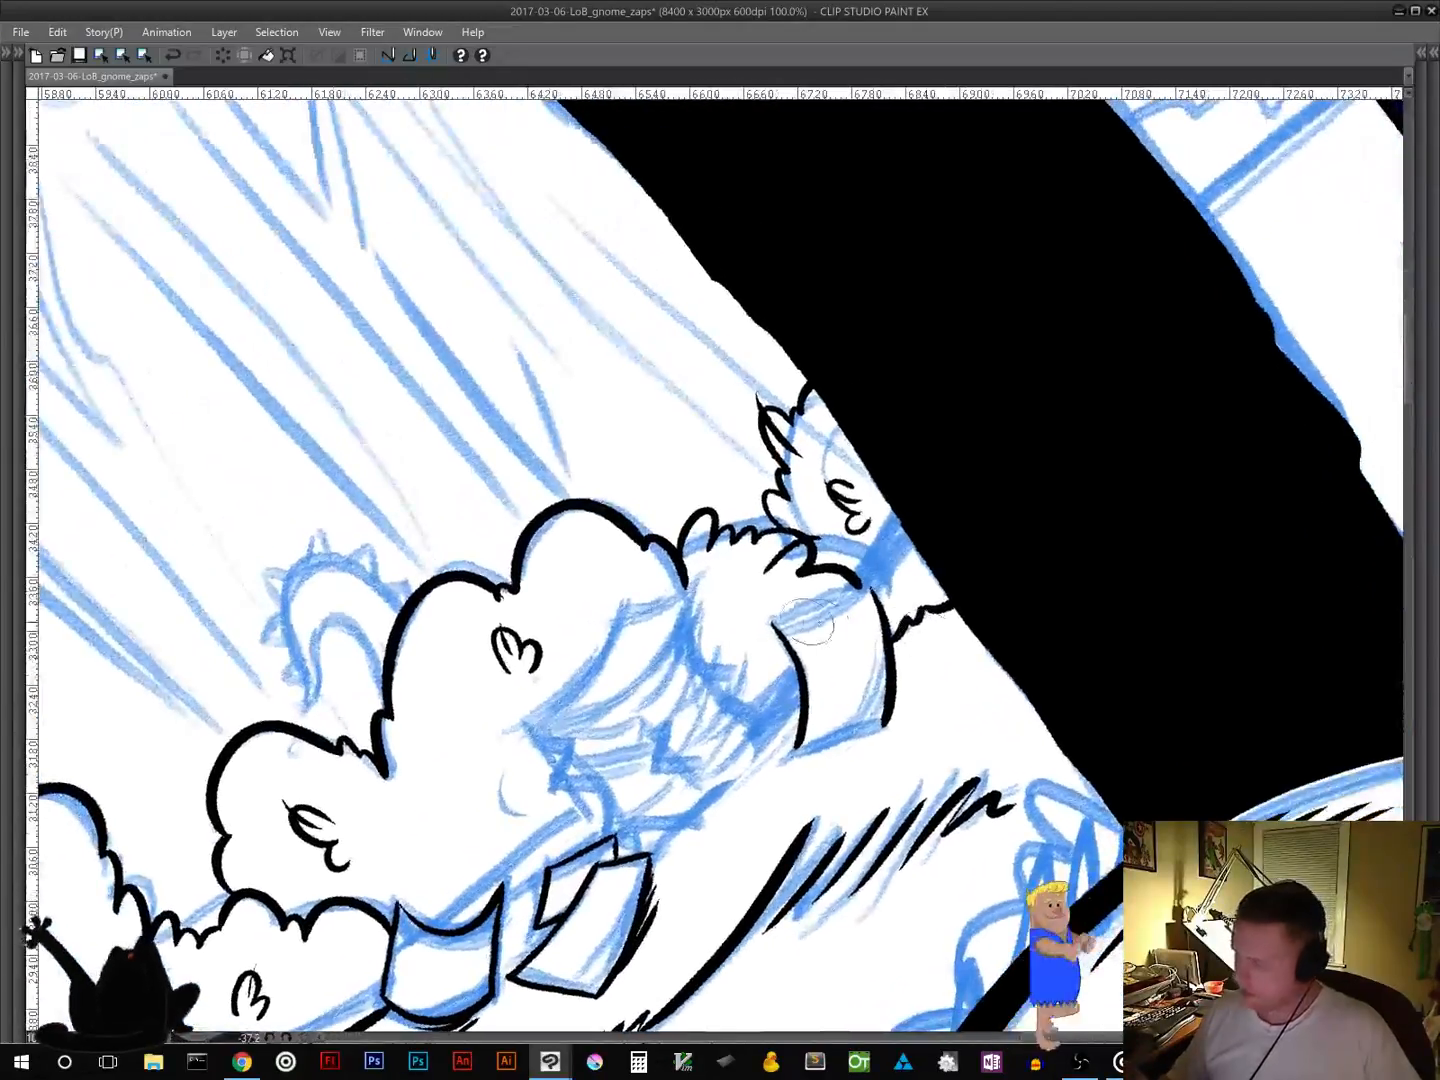
{"action": "left_click_drag", "start_coordinate": [775, 622], "coordinate": [862, 586]}
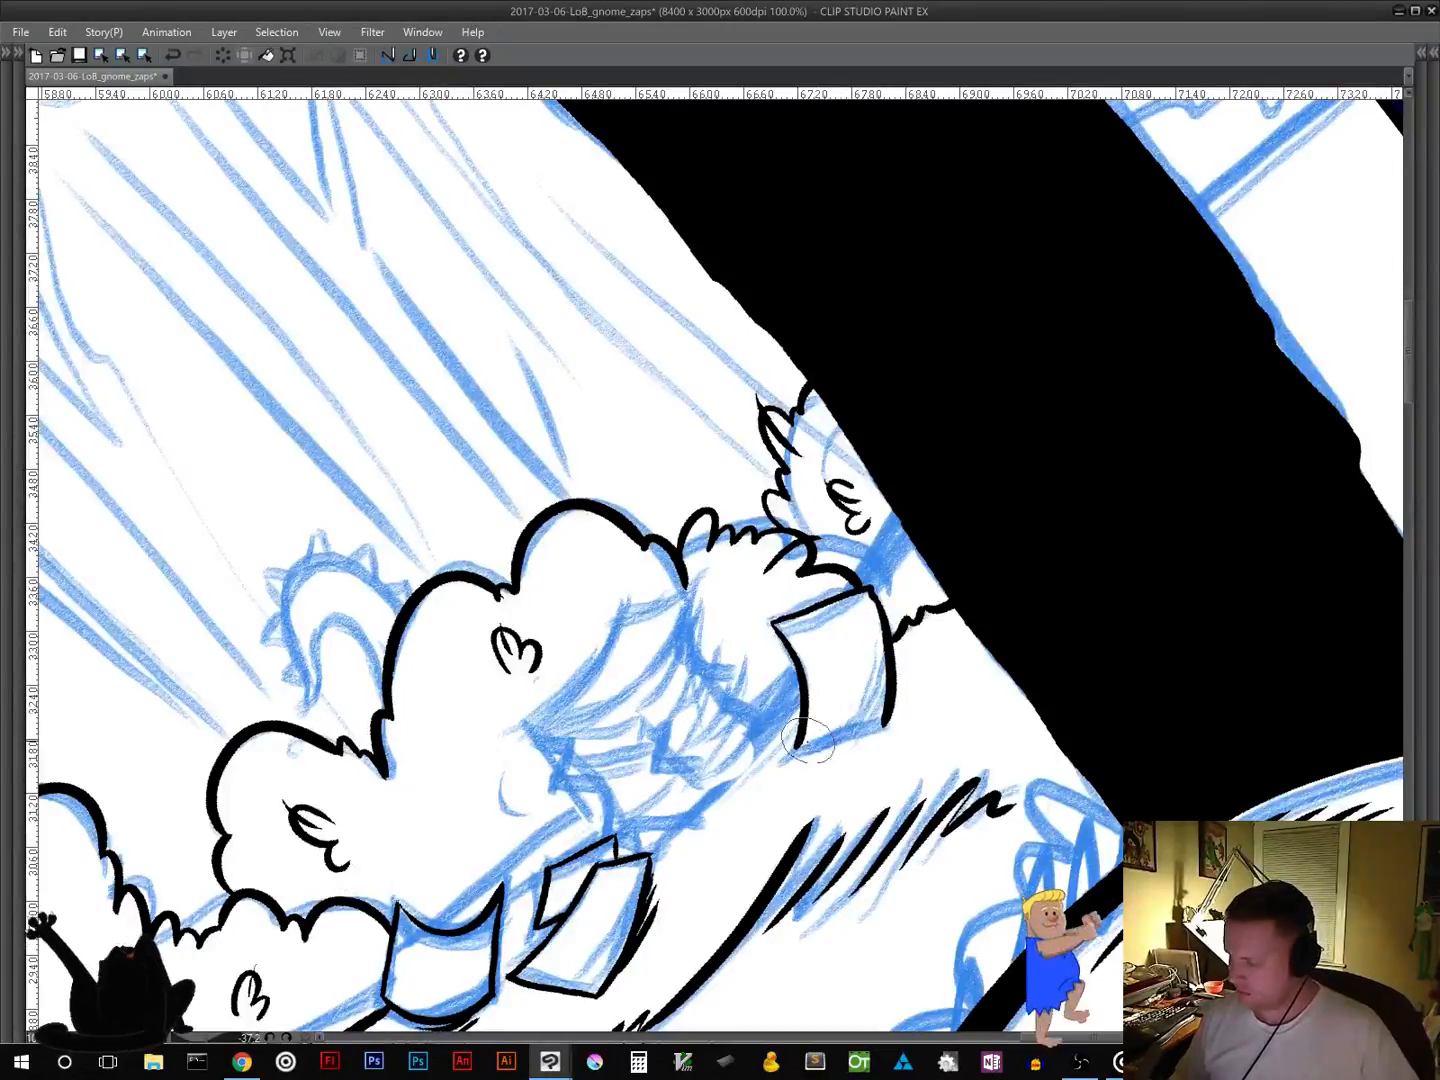
{"action": "mouse_move", "coordinate": [797, 750]}
{"action": "left_mouse_down"}
{"action": "mouse_move", "coordinate": [885, 728]}
{"action": "mouse_move", "coordinate": [893, 702]}
{"action": "mouse_move", "coordinate": [886, 738]}
{"action": "left_mouse_up"}
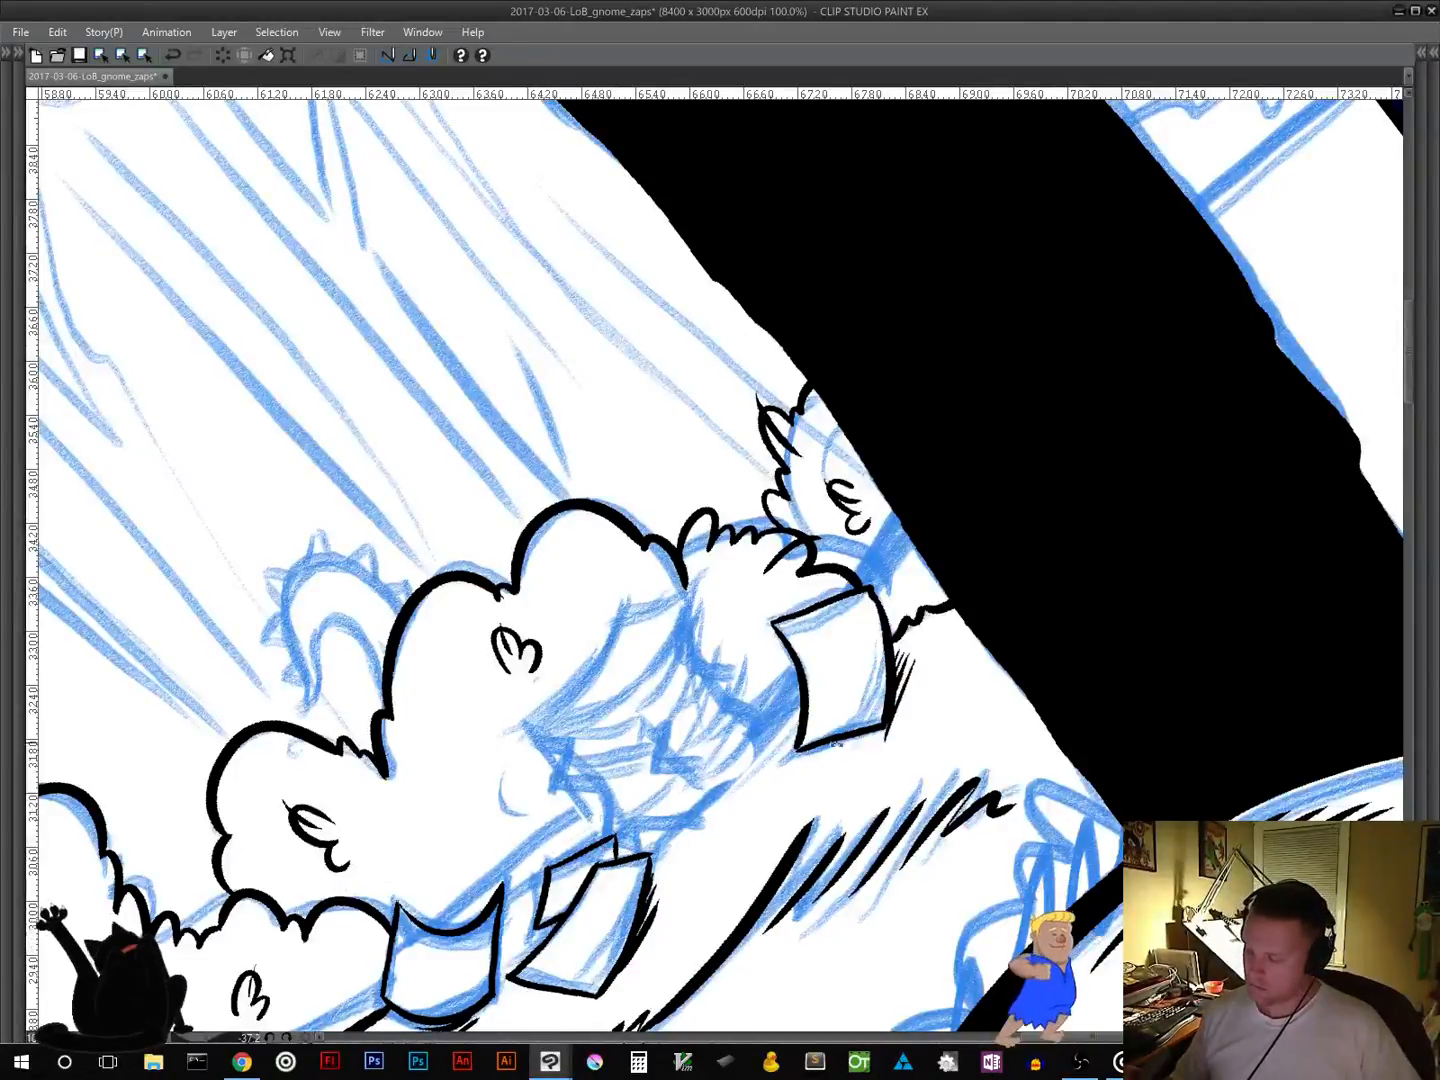
Step: Ink the curved top sheet of the sketched paper stack in front of the bushes
{"action": "mouse_move", "coordinate": [836, 744]}
{"action": "left_mouse_down"}
{"action": "mouse_move", "coordinate": [708, 795]}
{"action": "mouse_move", "coordinate": [722, 800]}
{"action": "left_mouse_up"}
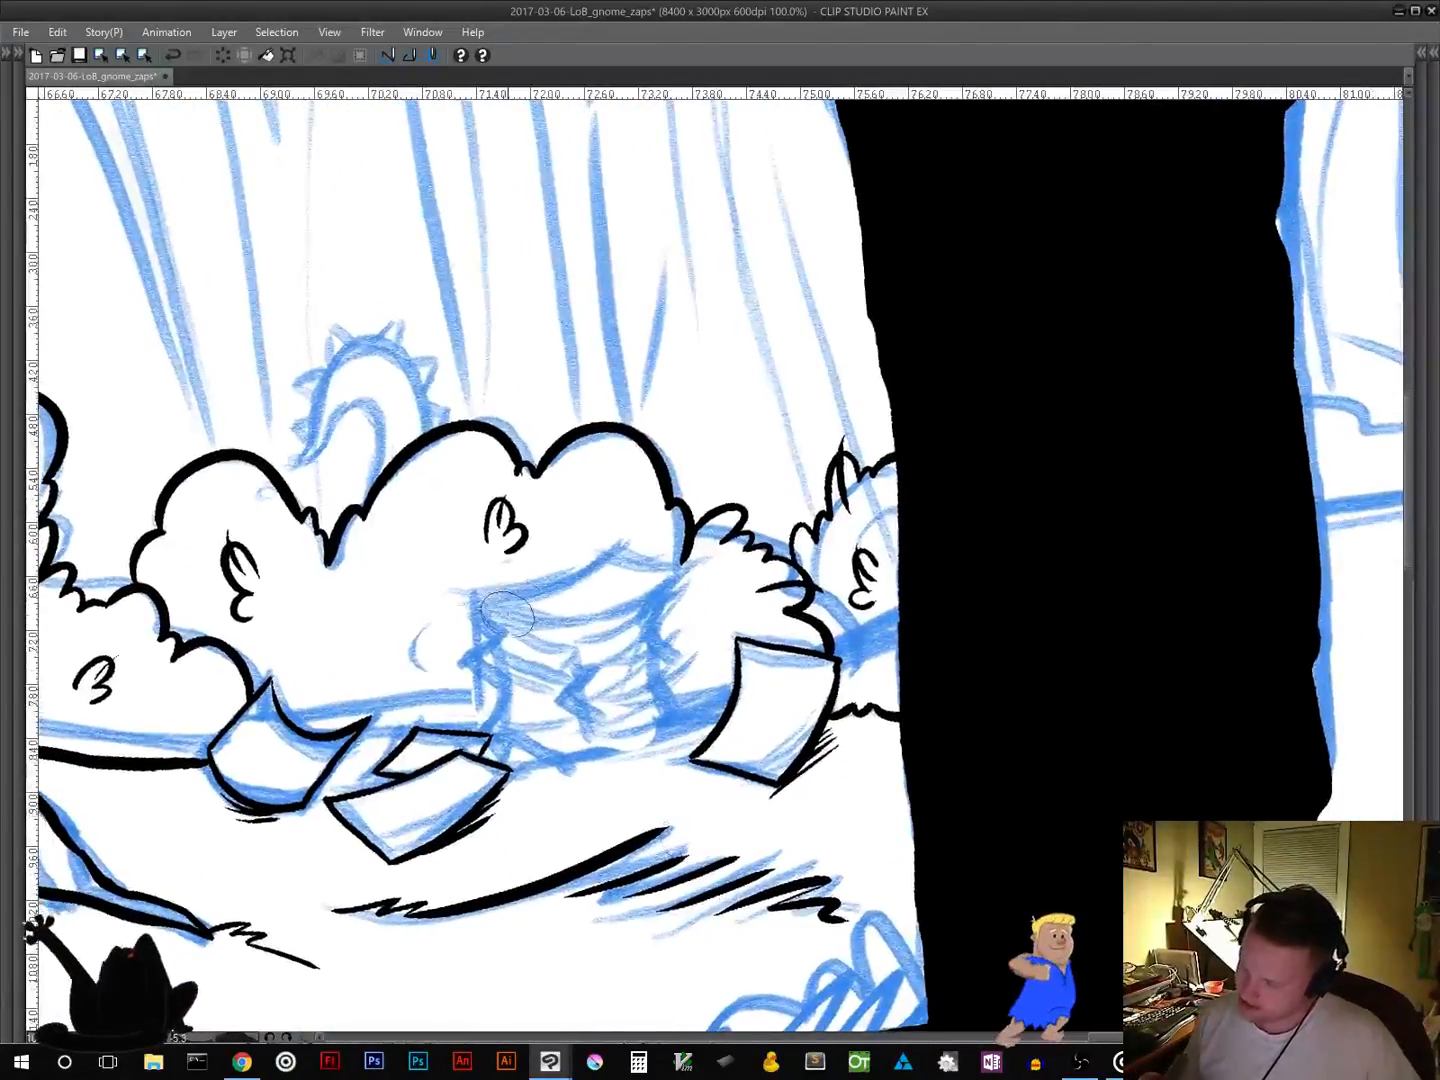
{"action": "mouse_move", "coordinate": [494, 603]}
{"action": "left_mouse_down"}
{"action": "mouse_move", "coordinate": [552, 616]}
{"action": "mouse_move", "coordinate": [595, 618]}
{"action": "left_mouse_up"}
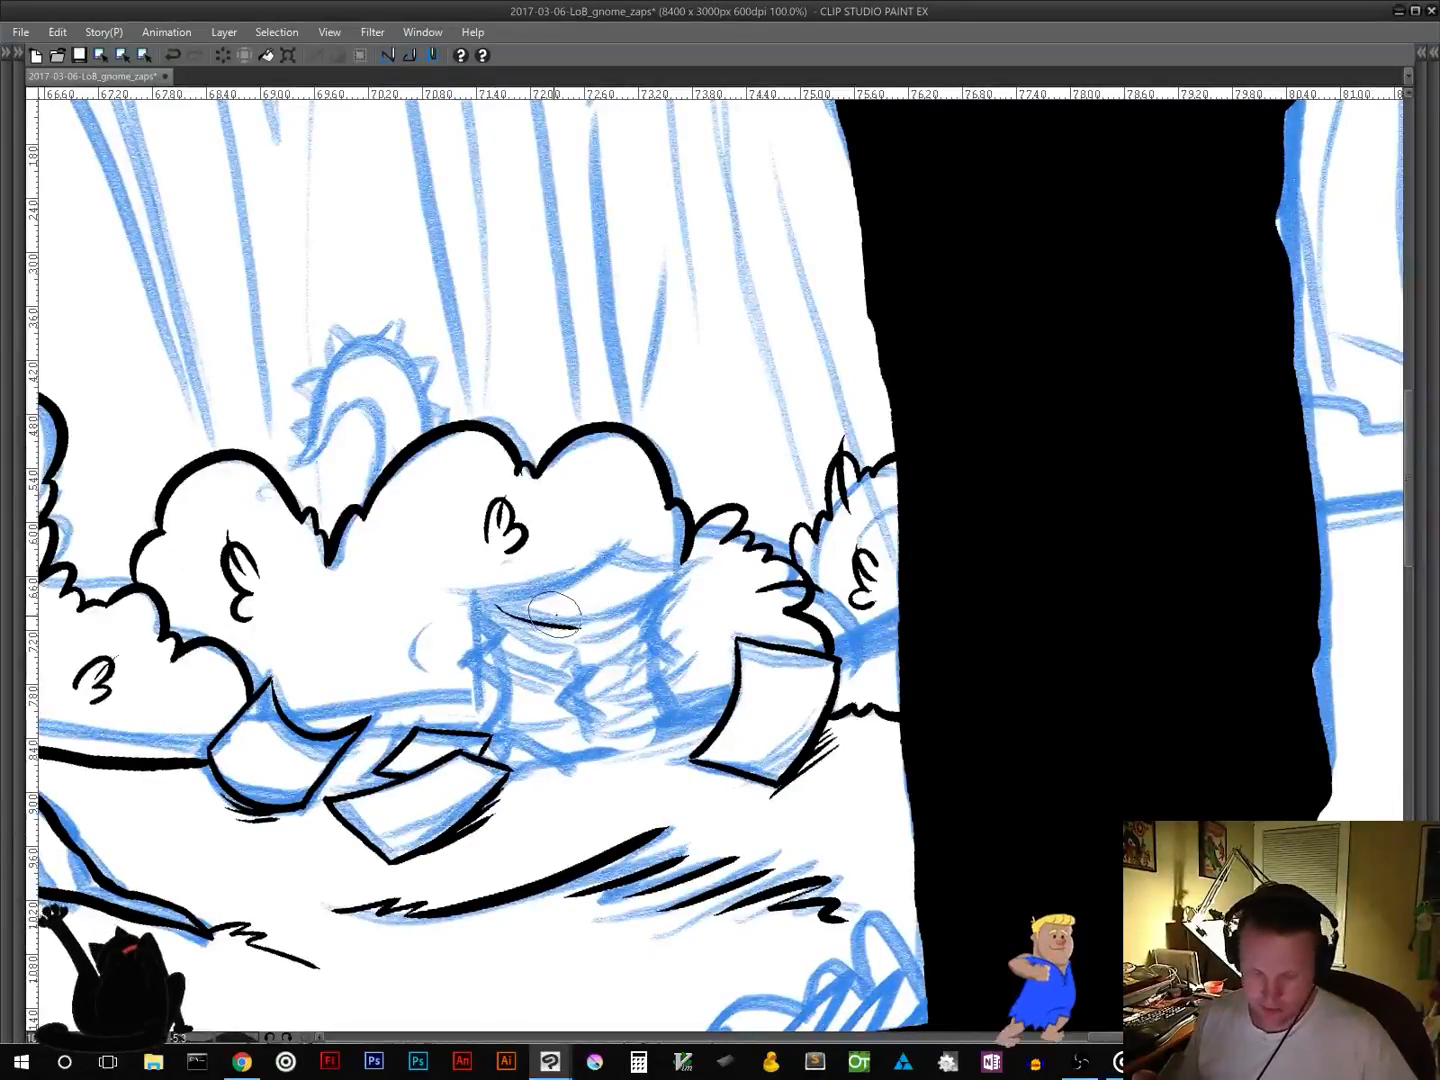
{"action": "key", "text": "ctrl+z"}
{"action": "left_click_drag", "start_coordinate": [496, 606], "coordinate": [582, 628]}
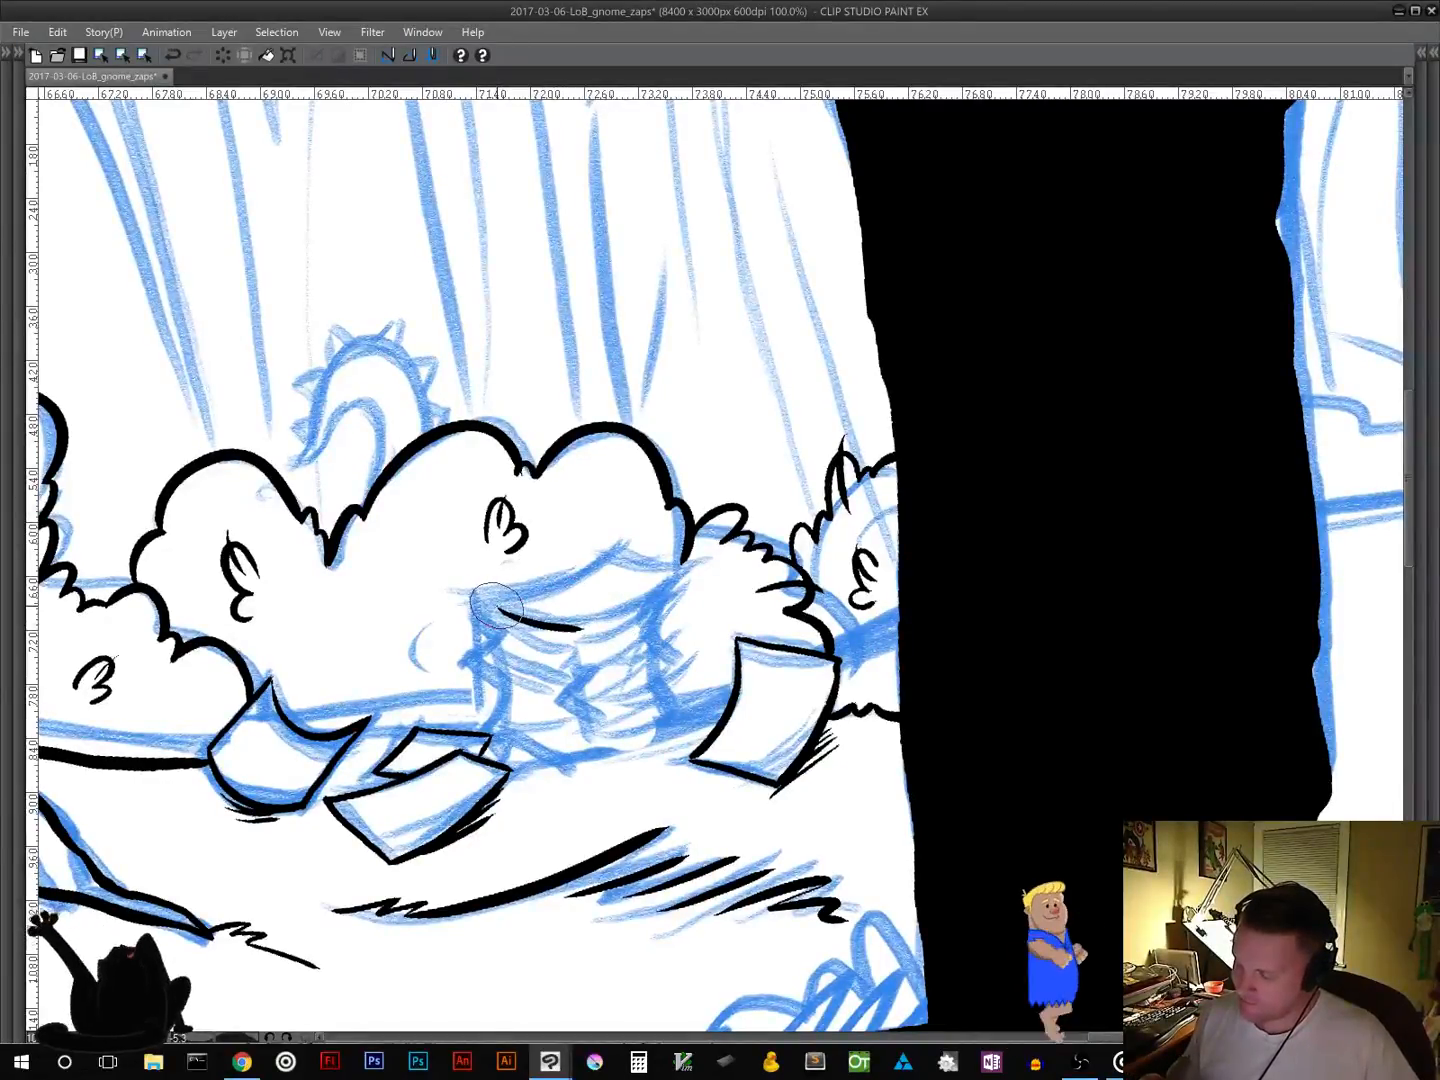
{"action": "mouse_move", "coordinate": [496, 605]}
{"action": "left_mouse_down"}
{"action": "mouse_move", "coordinate": [610, 549]}
{"action": "mouse_move", "coordinate": [702, 562]}
{"action": "mouse_move", "coordinate": [575, 631]}
{"action": "mouse_move", "coordinate": [600, 599]}
{"action": "mouse_move", "coordinate": [560, 584]}
{"action": "mouse_move", "coordinate": [580, 567]}
{"action": "mouse_move", "coordinate": [475, 597]}
{"action": "left_mouse_up"}
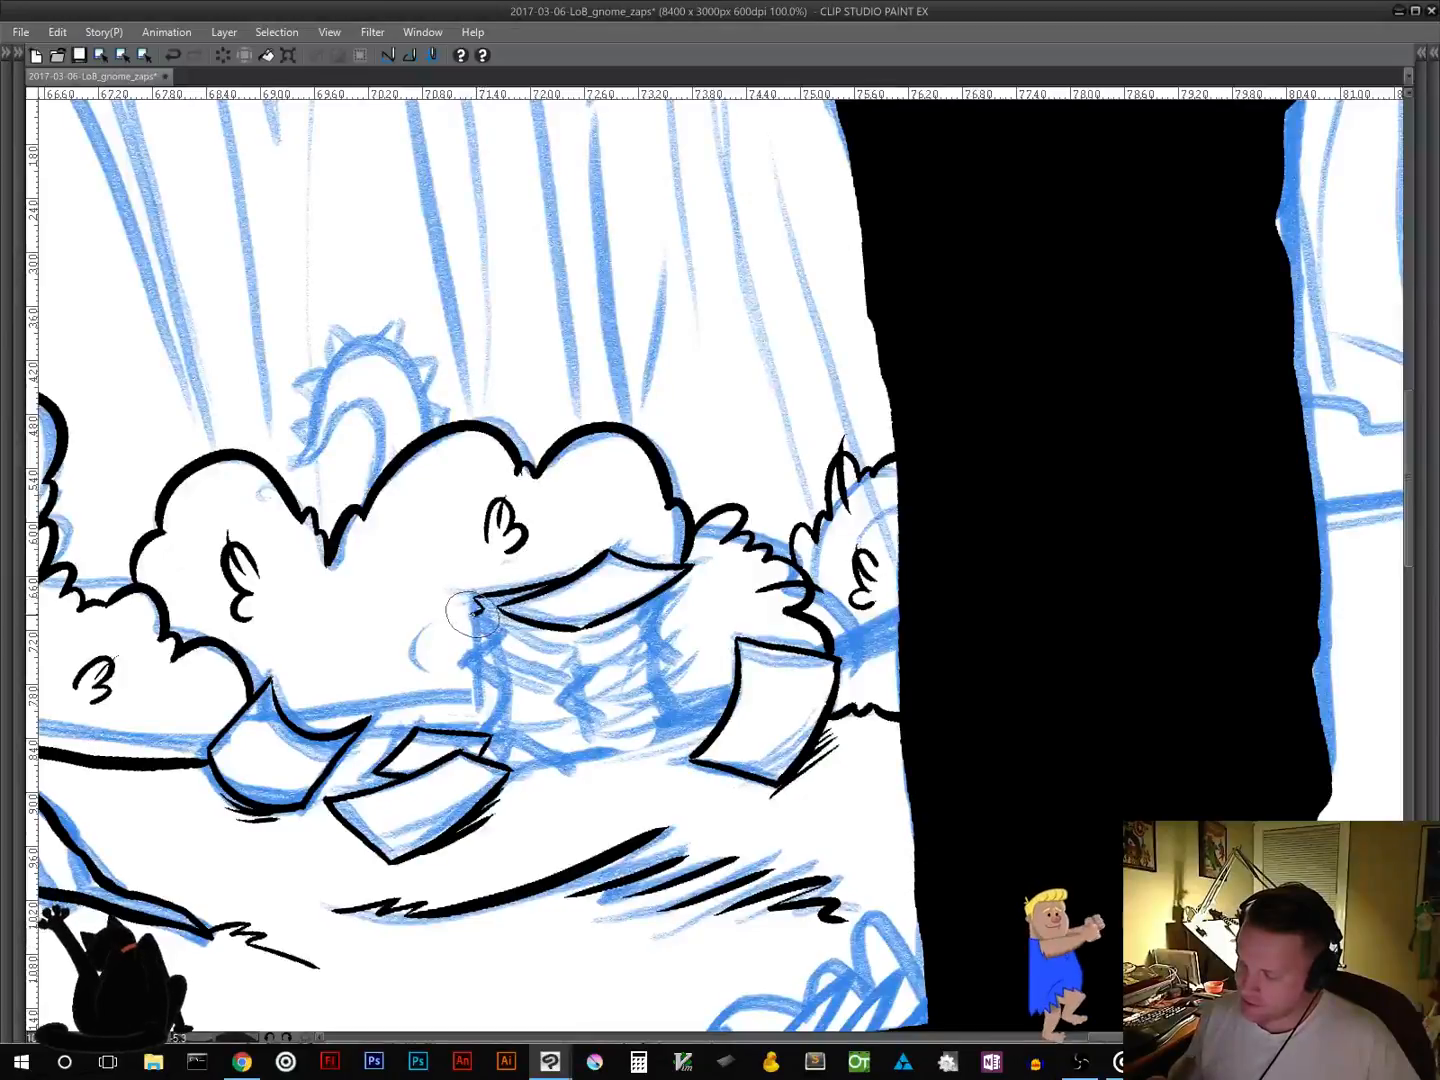
Step: Ink the jagged layered pages below the top sheet, down to the base of the paper stack
{"action": "mouse_move", "coordinate": [477, 600]}
{"action": "left_mouse_down"}
{"action": "mouse_move", "coordinate": [474, 655]}
{"action": "mouse_move", "coordinate": [468, 617]}
{"action": "mouse_move", "coordinate": [504, 627]}
{"action": "mouse_move", "coordinate": [498, 645]}
{"action": "mouse_move", "coordinate": [452, 657]}
{"action": "mouse_move", "coordinate": [450, 697]}
{"action": "mouse_move", "coordinate": [464, 660]}
{"action": "mouse_move", "coordinate": [563, 699]}
{"action": "mouse_move", "coordinate": [549, 699]}
{"action": "mouse_move", "coordinate": [574, 665]}
{"action": "mouse_move", "coordinate": [491, 640]}
{"action": "mouse_move", "coordinate": [590, 667]}
{"action": "left_mouse_up"}
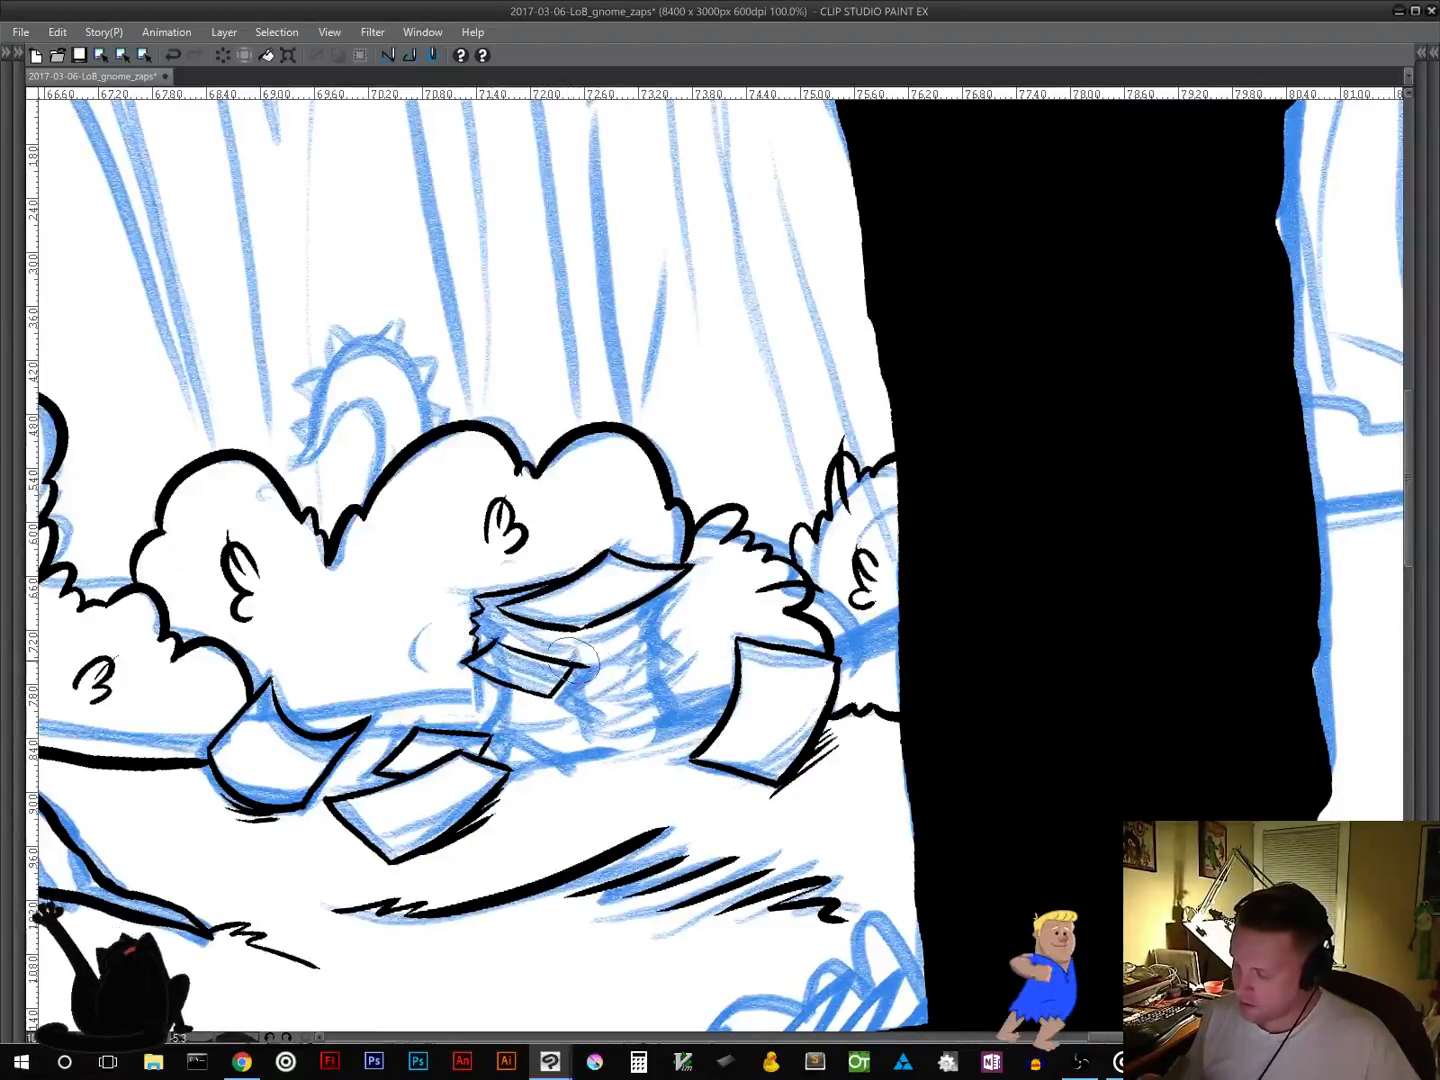
{"action": "mouse_move", "coordinate": [482, 624]}
{"action": "left_mouse_down"}
{"action": "mouse_move", "coordinate": [607, 653]}
{"action": "mouse_move", "coordinate": [635, 630]}
{"action": "mouse_move", "coordinate": [572, 648]}
{"action": "mouse_move", "coordinate": [652, 618]}
{"action": "mouse_move", "coordinate": [572, 643]}
{"action": "mouse_move", "coordinate": [675, 589]}
{"action": "mouse_move", "coordinate": [612, 625]}
{"action": "mouse_move", "coordinate": [675, 603]}
{"action": "mouse_move", "coordinate": [612, 641]}
{"action": "mouse_move", "coordinate": [685, 613]}
{"action": "mouse_move", "coordinate": [612, 668]}
{"action": "mouse_move", "coordinate": [682, 626]}
{"action": "mouse_move", "coordinate": [682, 610]}
{"action": "mouse_move", "coordinate": [667, 613]}
{"action": "mouse_move", "coordinate": [684, 606]}
{"action": "mouse_move", "coordinate": [614, 663]}
{"action": "left_mouse_up"}
{"action": "key", "text": "ctrl+z"}
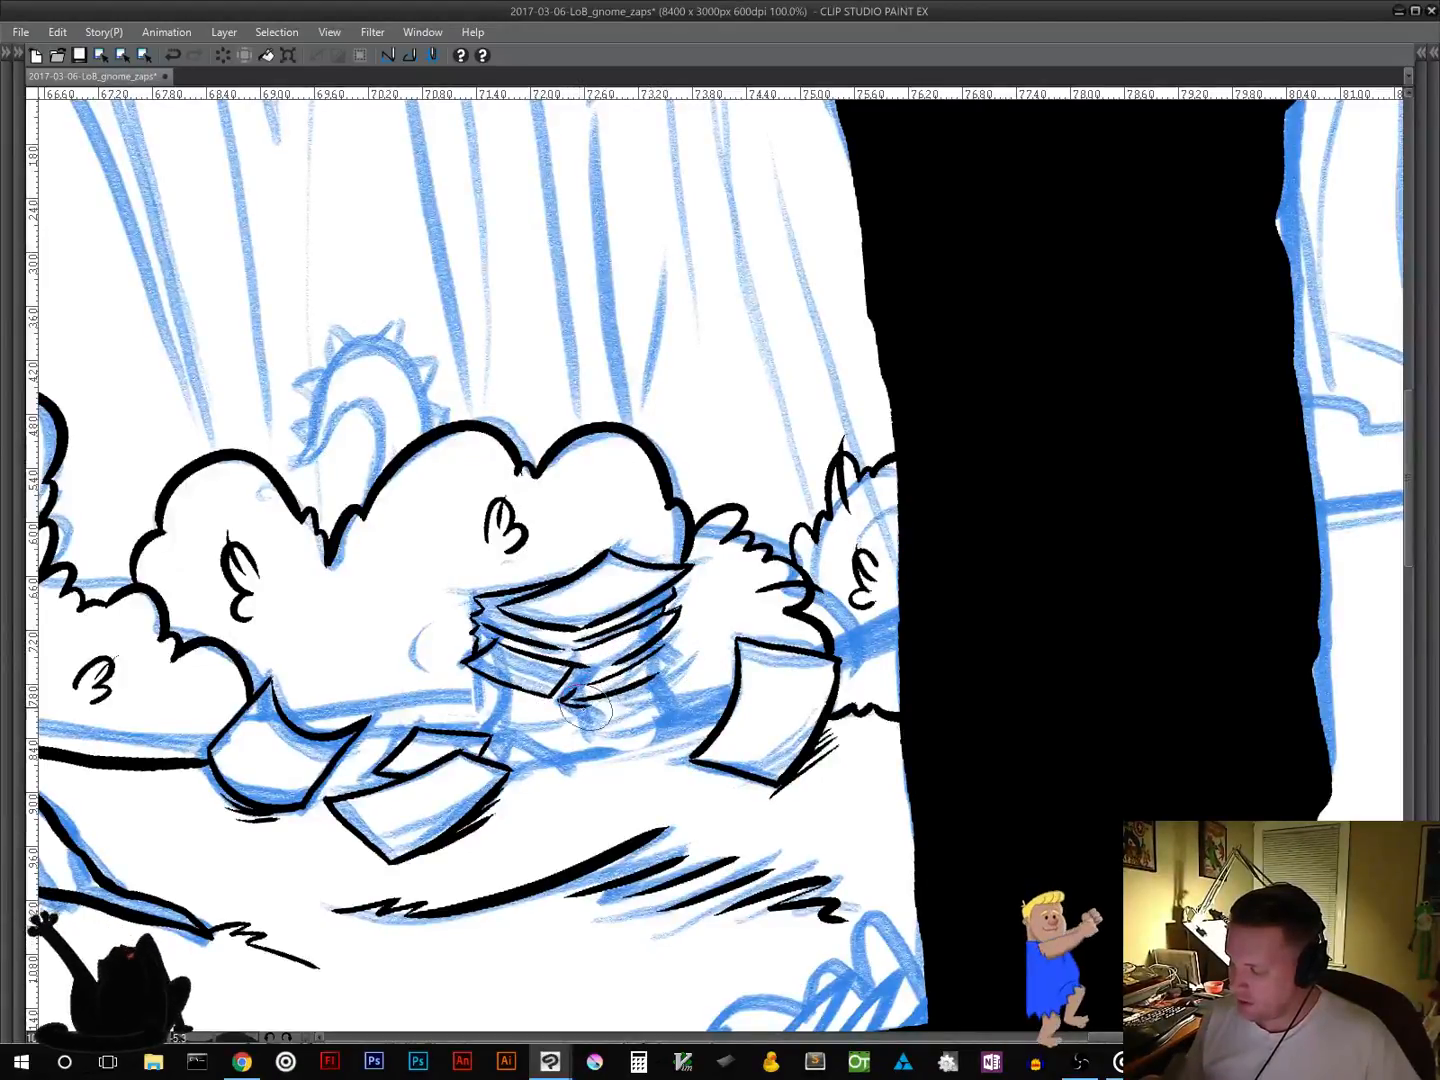
{"action": "mouse_move", "coordinate": [586, 708]}
{"action": "left_mouse_down"}
{"action": "mouse_move", "coordinate": [561, 729]}
{"action": "mouse_move", "coordinate": [587, 745]}
{"action": "mouse_move", "coordinate": [569, 741]}
{"action": "mouse_move", "coordinate": [682, 700]}
{"action": "mouse_move", "coordinate": [609, 726]}
{"action": "mouse_move", "coordinate": [682, 691]}
{"action": "mouse_move", "coordinate": [619, 704]}
{"action": "mouse_move", "coordinate": [695, 664]}
{"action": "mouse_move", "coordinate": [642, 659]}
{"action": "mouse_move", "coordinate": [682, 669]}
{"action": "mouse_move", "coordinate": [652, 674]}
{"action": "mouse_move", "coordinate": [672, 659]}
{"action": "mouse_move", "coordinate": [652, 654]}
{"action": "mouse_move", "coordinate": [702, 659]}
{"action": "mouse_move", "coordinate": [624, 704]}
{"action": "left_mouse_up"}
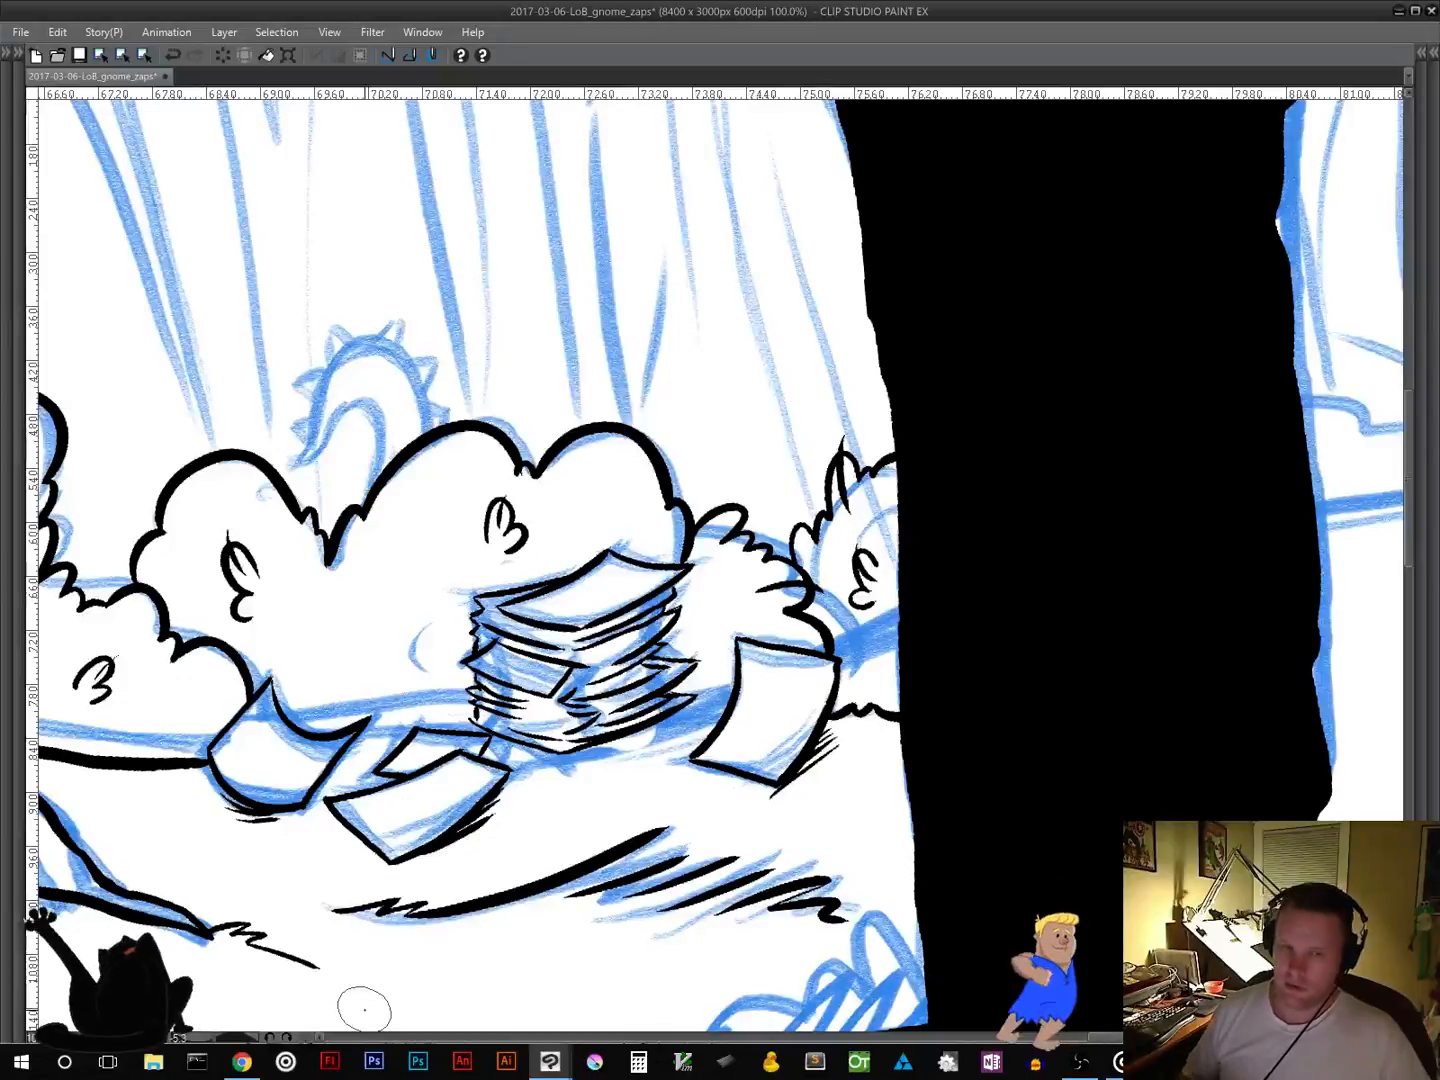
Step: Hatch a ground shadow under the paper stack and ink the scalloped bush bottom in the gaps between the papers
{"action": "left_click_drag", "start_coordinate": [616, 800], "coordinate": [700, 733]}
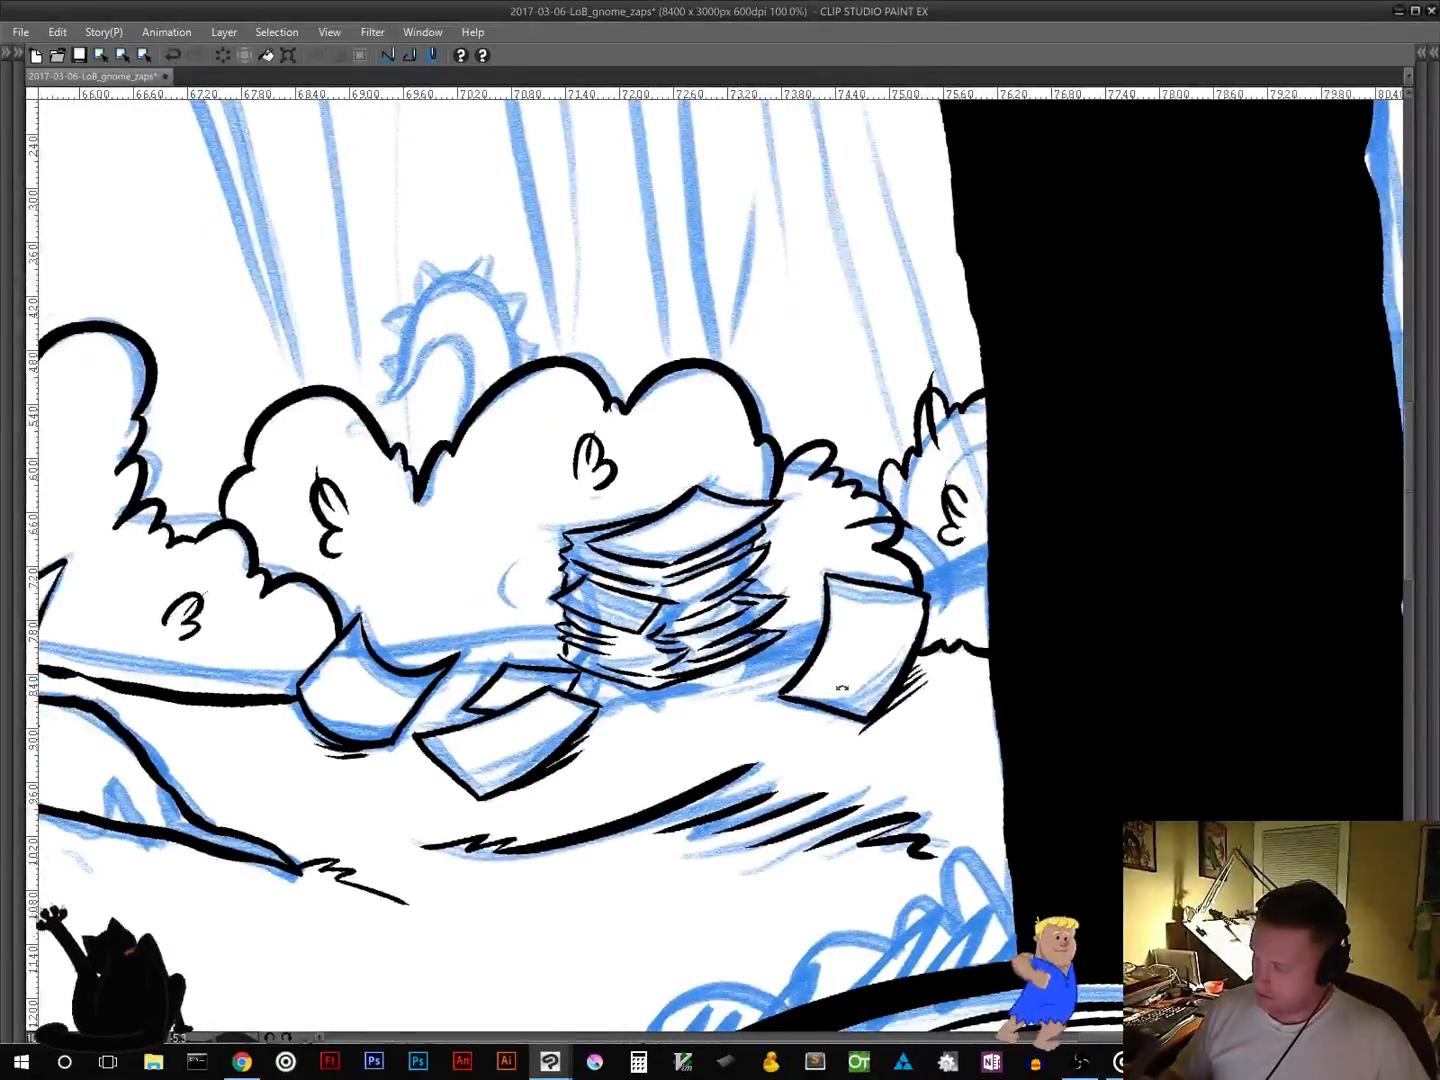
{"action": "left_click_drag", "start_coordinate": [842, 688], "coordinate": [725, 690]}
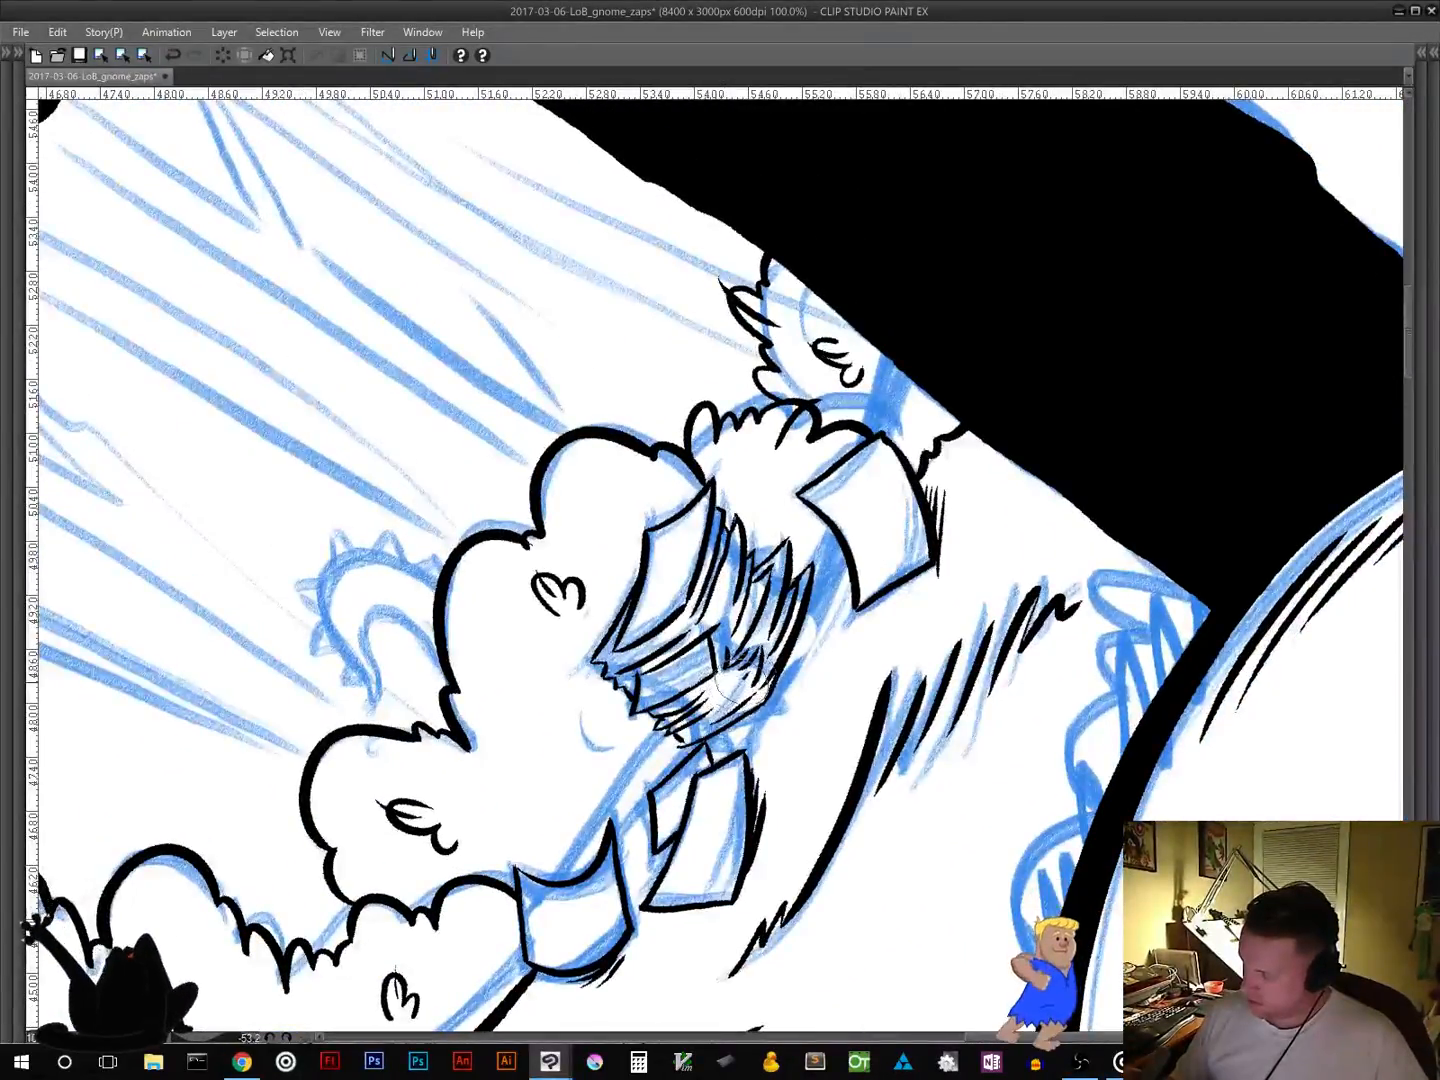
{"action": "left_click_drag", "start_coordinate": [868, 746], "coordinate": [755, 717]}
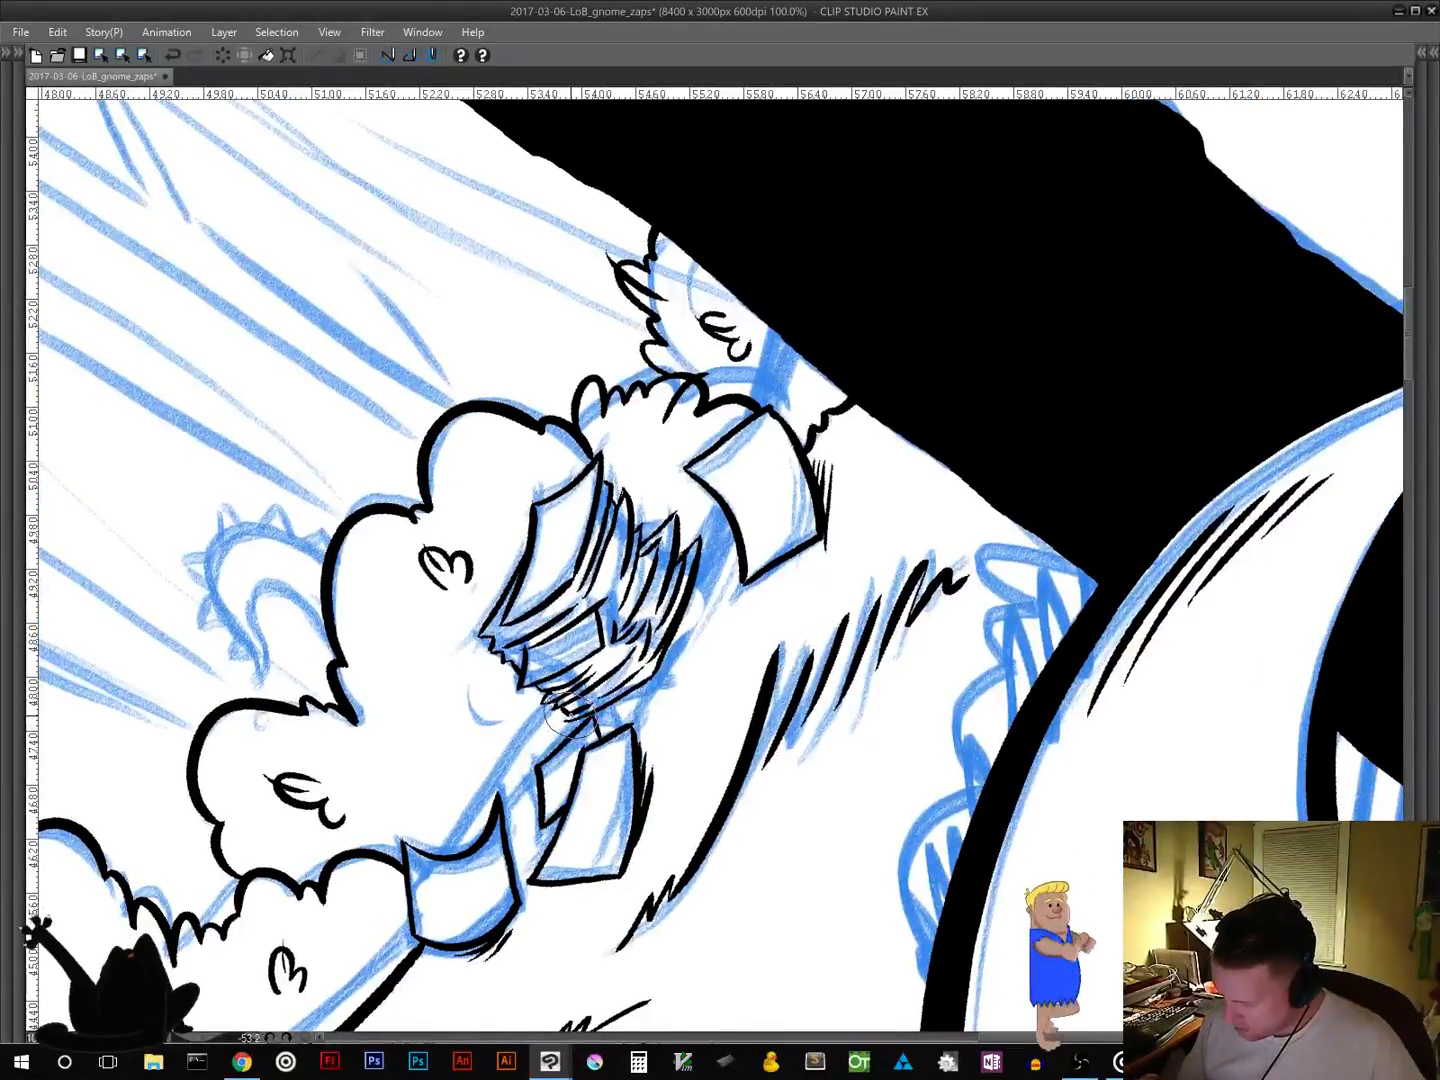
{"action": "mouse_move", "coordinate": [714, 722]}
{"action": "left_mouse_down"}
{"action": "mouse_move", "coordinate": [762, 694]}
{"action": "mouse_move", "coordinate": [726, 652]}
{"action": "mouse_move", "coordinate": [646, 606]}
{"action": "left_mouse_up"}
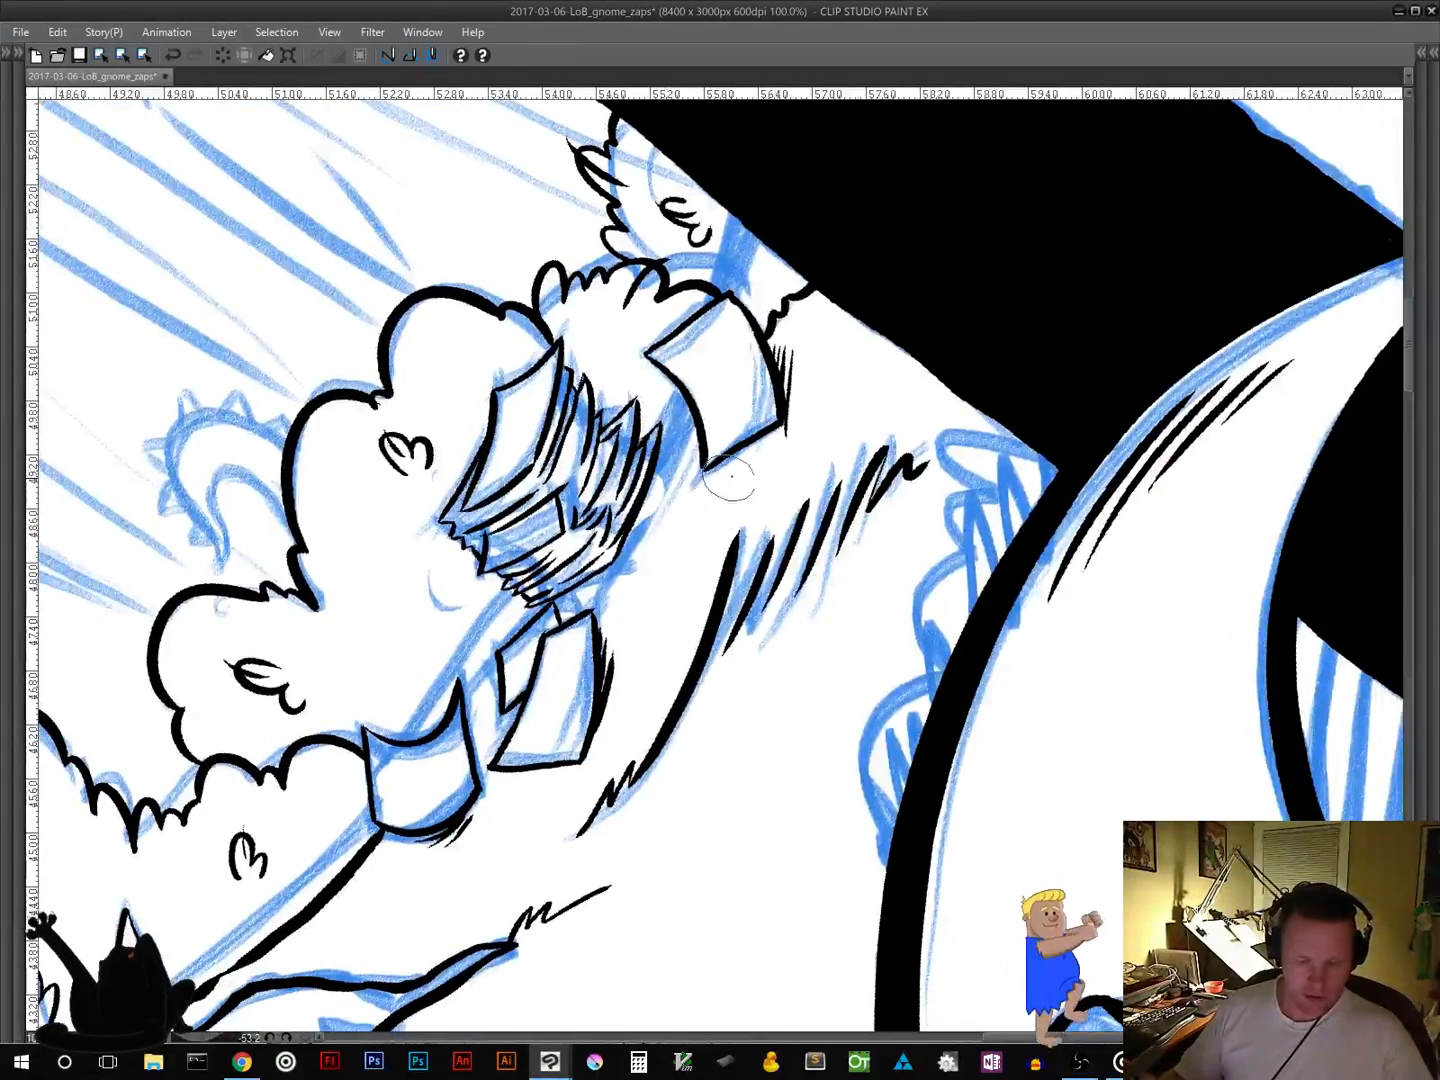
{"action": "mouse_move", "coordinate": [776, 592]}
{"action": "left_mouse_down"}
{"action": "mouse_move", "coordinate": [763, 740]}
{"action": "mouse_move", "coordinate": [772, 714]}
{"action": "left_mouse_up"}
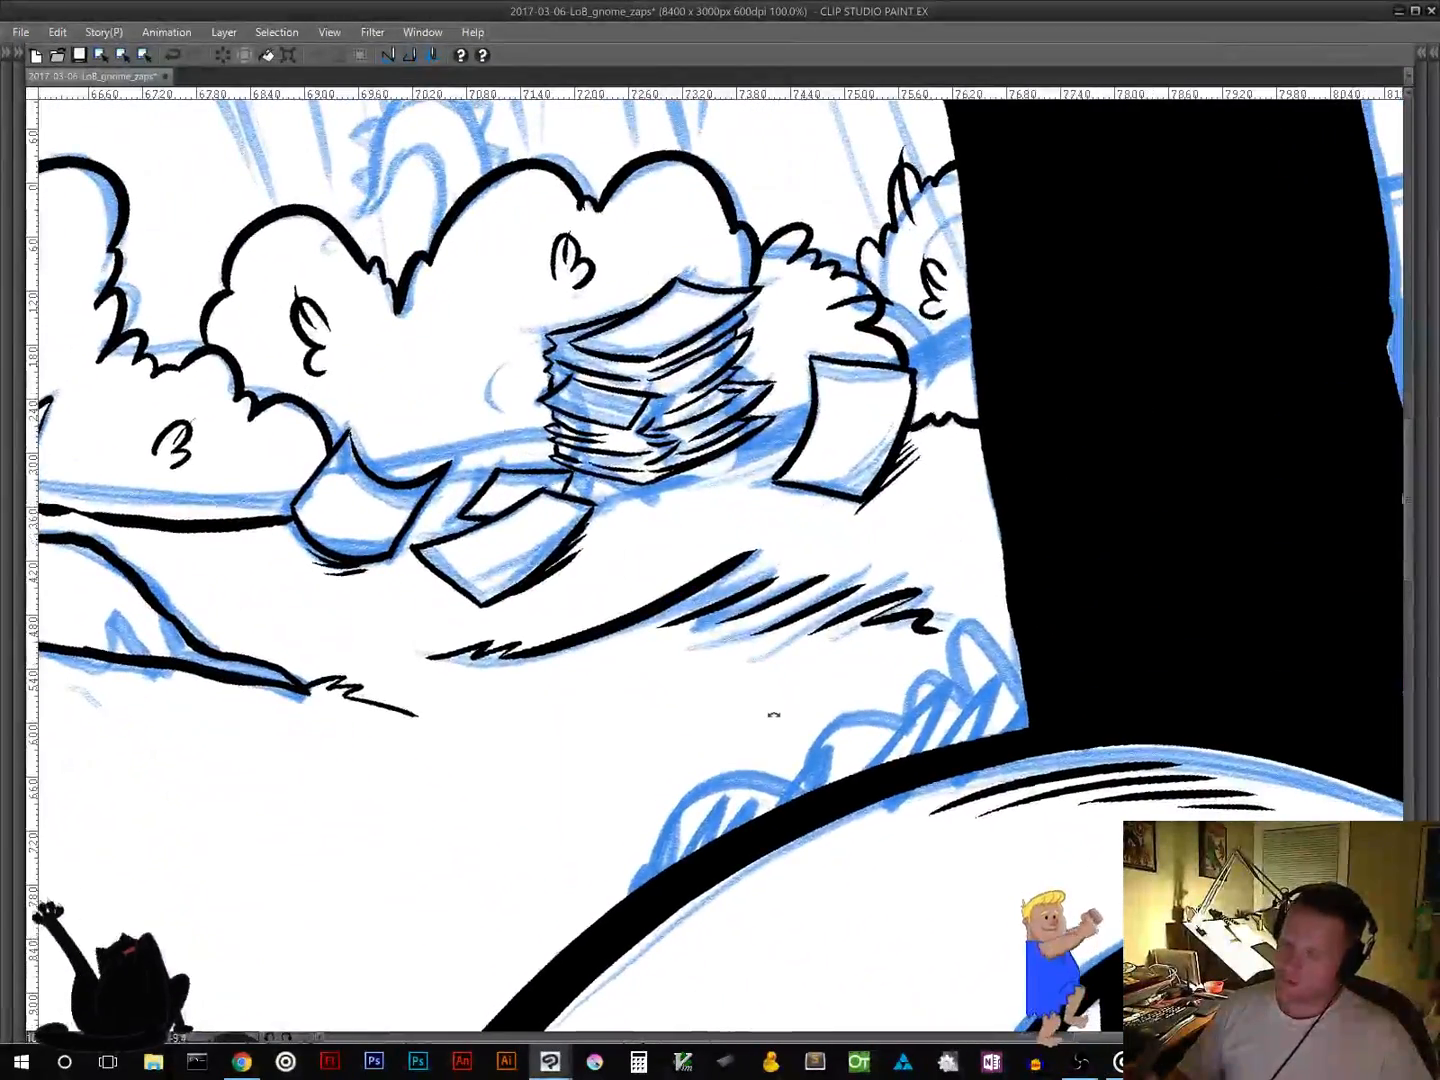
{"action": "left_click_drag", "start_coordinate": [650, 656], "coordinate": [697, 775]}
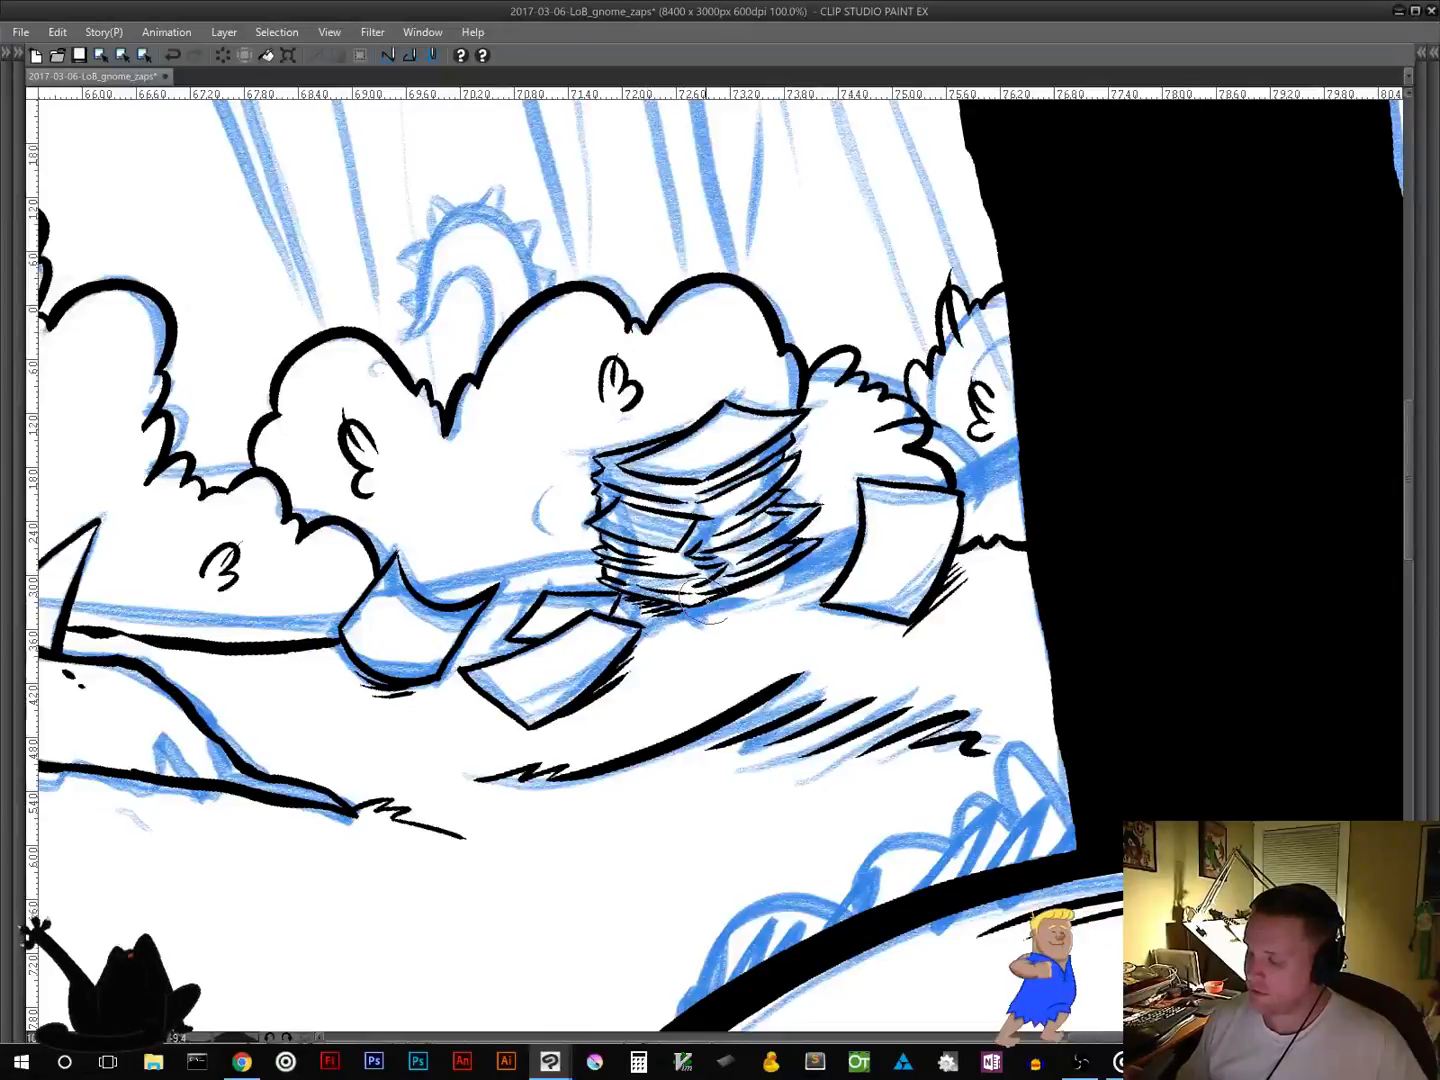
{"action": "mouse_move", "coordinate": [662, 610]}
{"action": "left_mouse_down"}
{"action": "mouse_move", "coordinate": [704, 602]}
{"action": "mouse_move", "coordinate": [679, 627]}
{"action": "mouse_move", "coordinate": [786, 574]}
{"action": "left_mouse_up"}
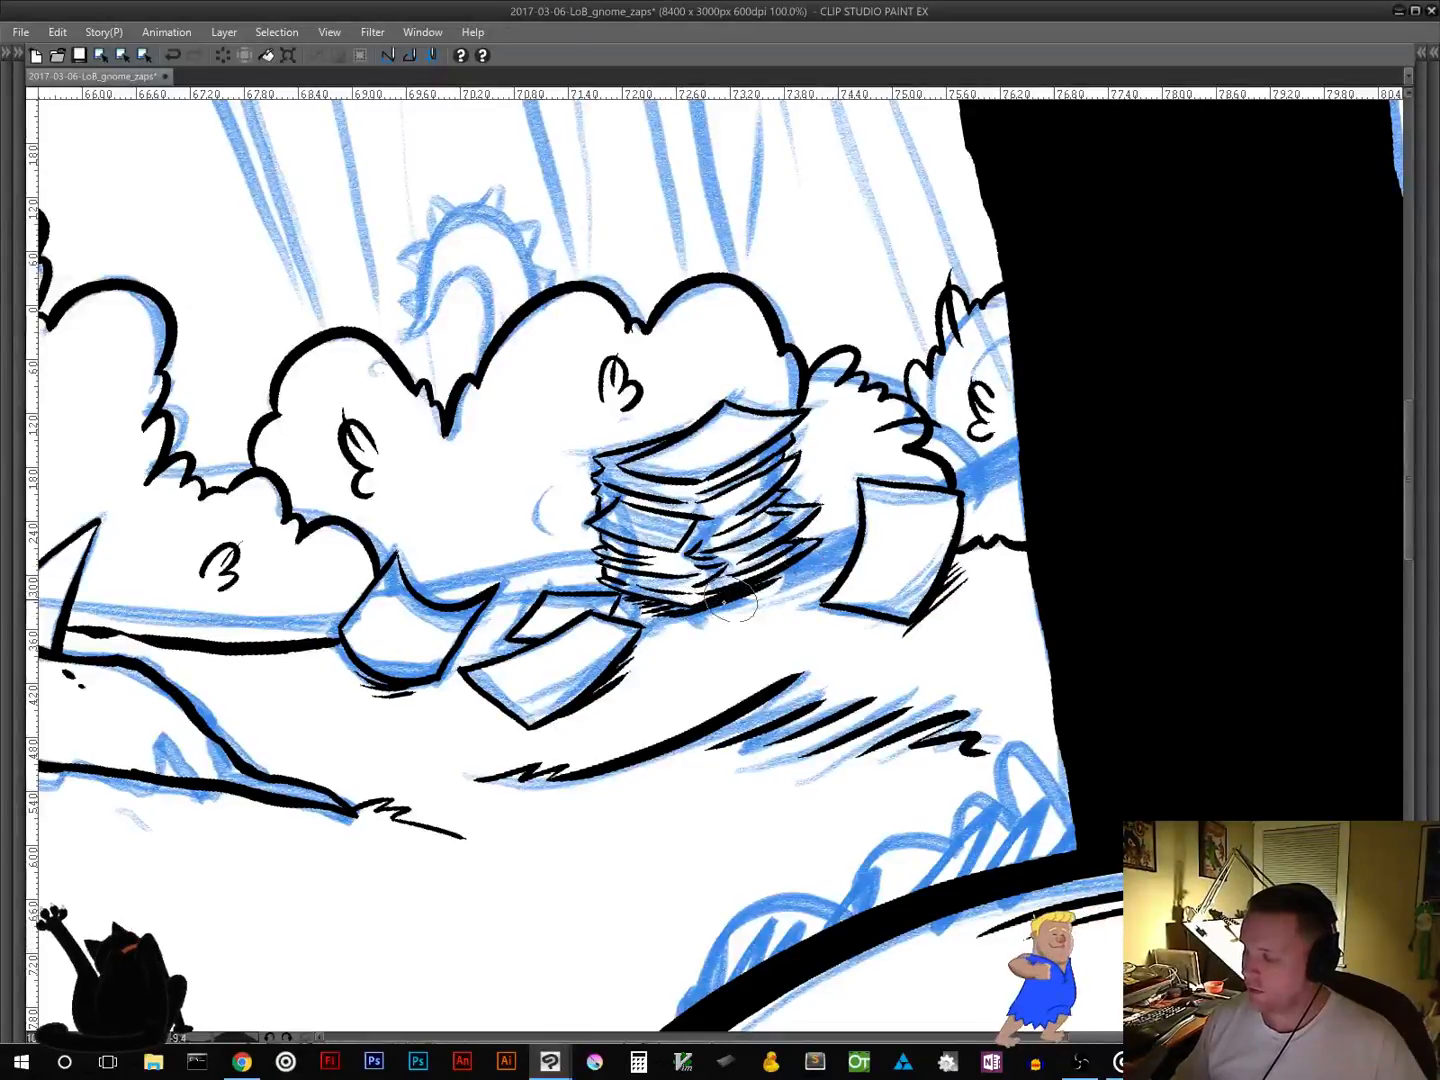
{"action": "mouse_move", "coordinate": [710, 610]}
{"action": "left_mouse_down"}
{"action": "mouse_move", "coordinate": [786, 577]}
{"action": "mouse_move", "coordinate": [792, 589]}
{"action": "left_mouse_up"}
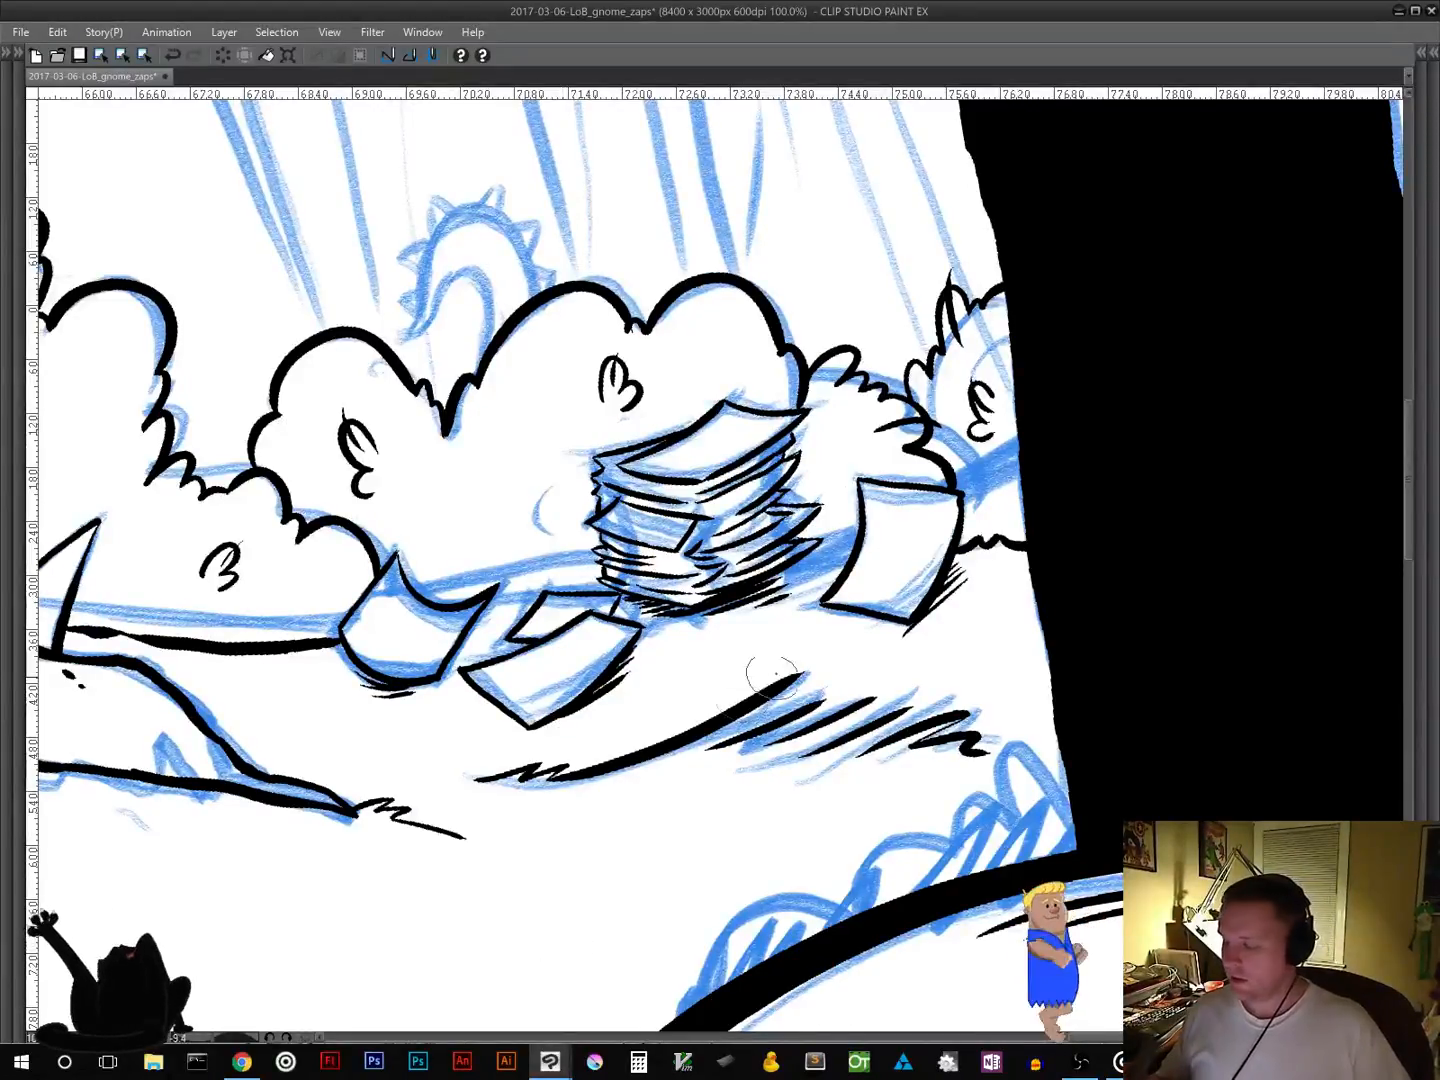
{"action": "left_click_drag", "start_coordinate": [787, 652], "coordinate": [924, 668]}
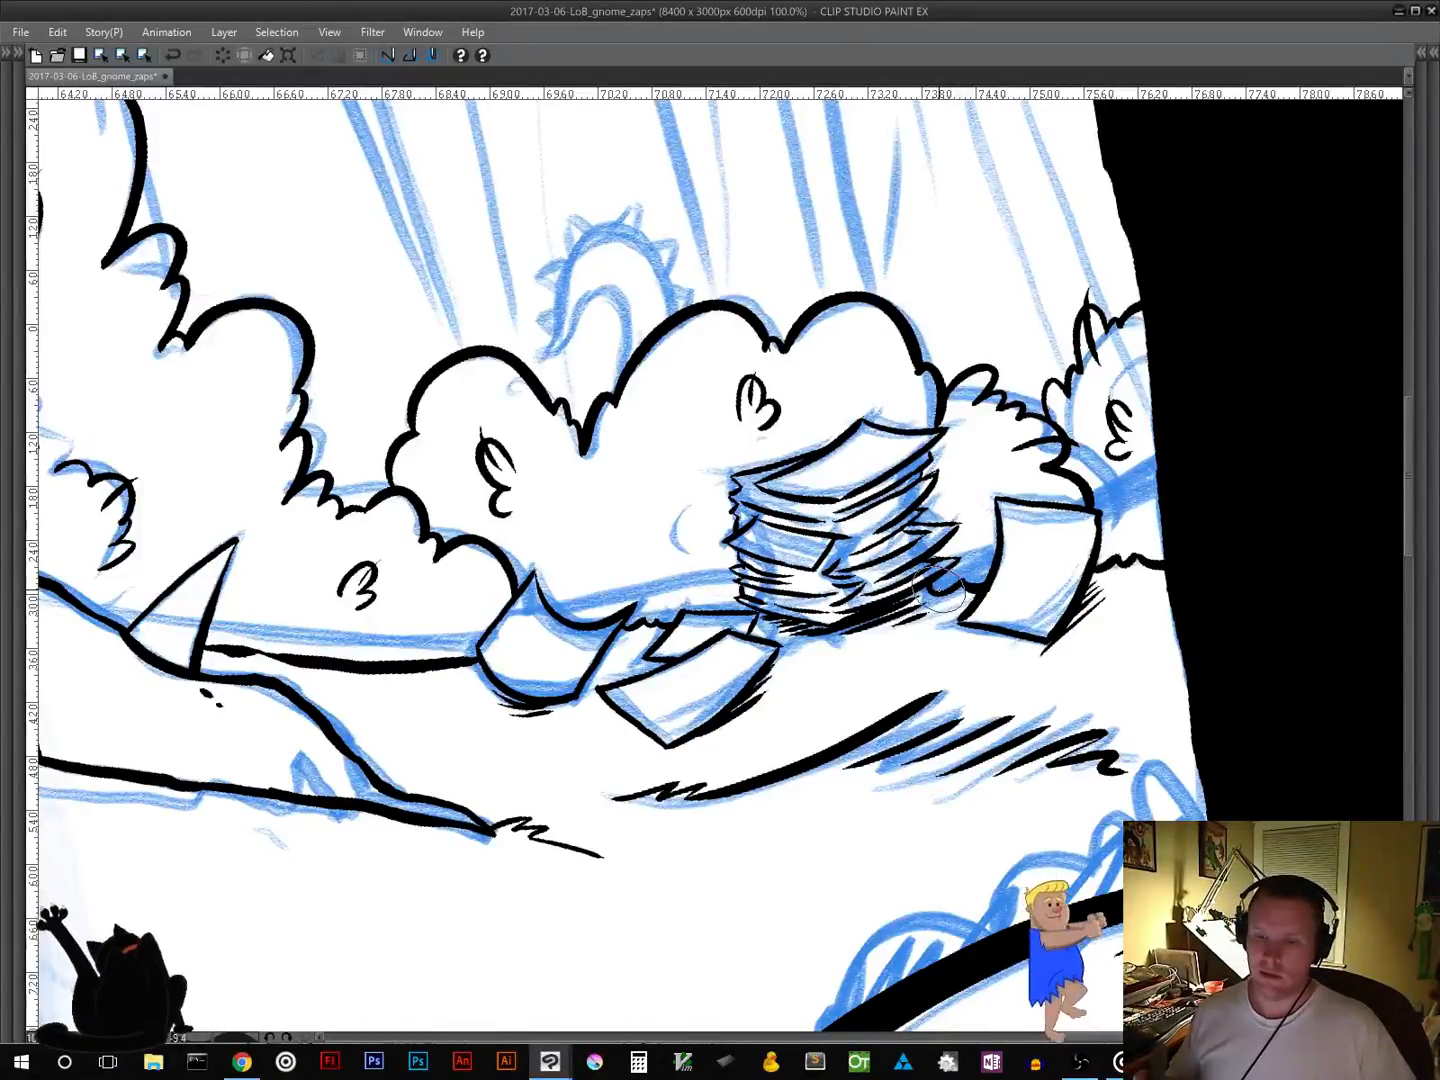
Step: Ink the curled tail rising behind the bushes and add triangular spikes along its outer edge
{"action": "mouse_move", "coordinate": [904, 709]}
{"action": "left_mouse_down"}
{"action": "mouse_move", "coordinate": [861, 781]}
{"action": "mouse_move", "coordinate": [904, 942]}
{"action": "left_mouse_up"}
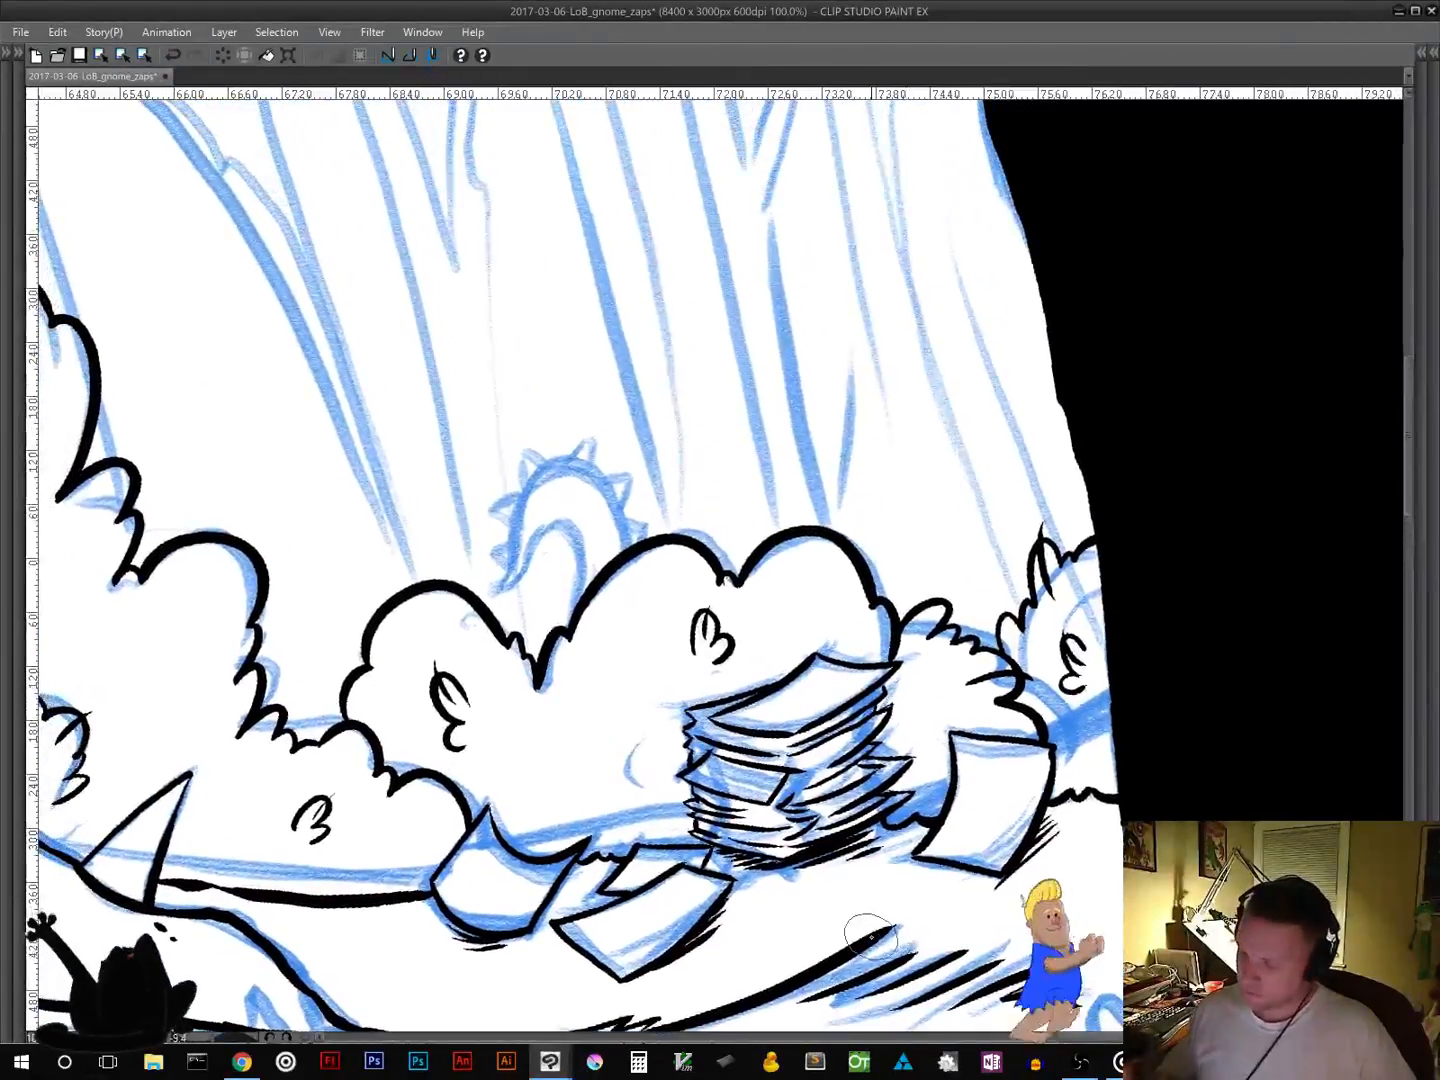
{"action": "mouse_move", "coordinate": [497, 592]}
{"action": "left_mouse_down"}
{"action": "mouse_move", "coordinate": [559, 524]}
{"action": "mouse_move", "coordinate": [578, 544]}
{"action": "mouse_move", "coordinate": [574, 631]}
{"action": "mouse_move", "coordinate": [614, 583]}
{"action": "mouse_move", "coordinate": [624, 525]}
{"action": "mouse_move", "coordinate": [586, 466]}
{"action": "mouse_move", "coordinate": [563, 456]}
{"action": "mouse_move", "coordinate": [536, 473]}
{"action": "mouse_move", "coordinate": [497, 594]}
{"action": "left_mouse_up"}
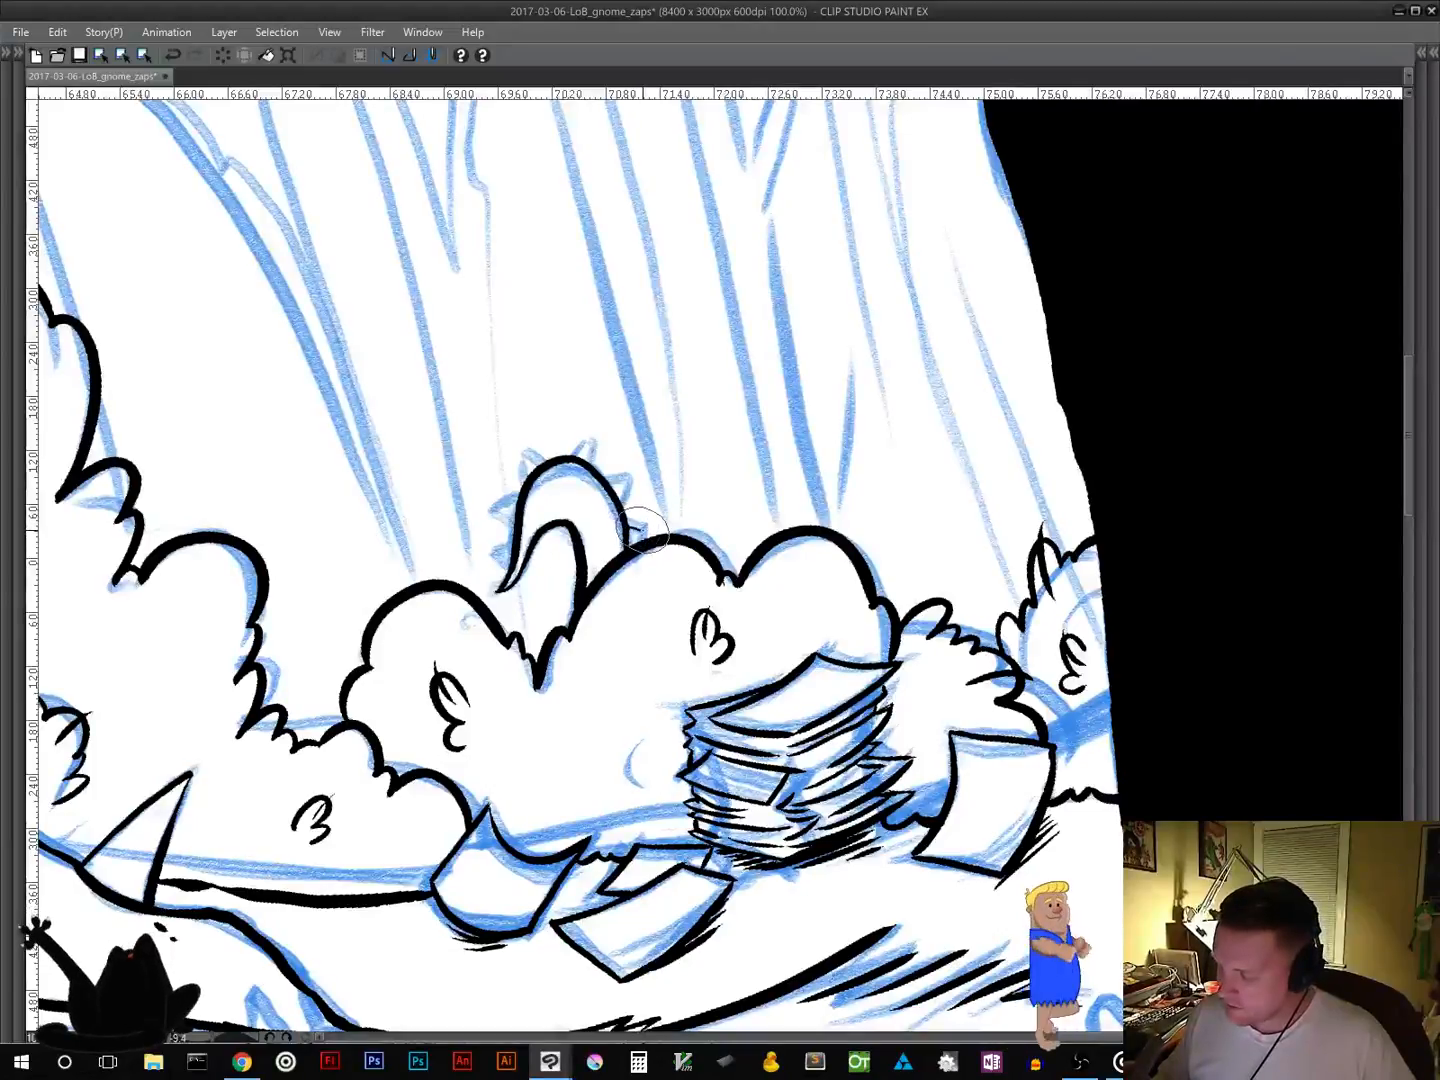
{"action": "left_click_drag", "start_coordinate": [641, 531], "coordinate": [637, 543]}
{"action": "left_click_drag", "start_coordinate": [604, 481], "coordinate": [629, 480]}
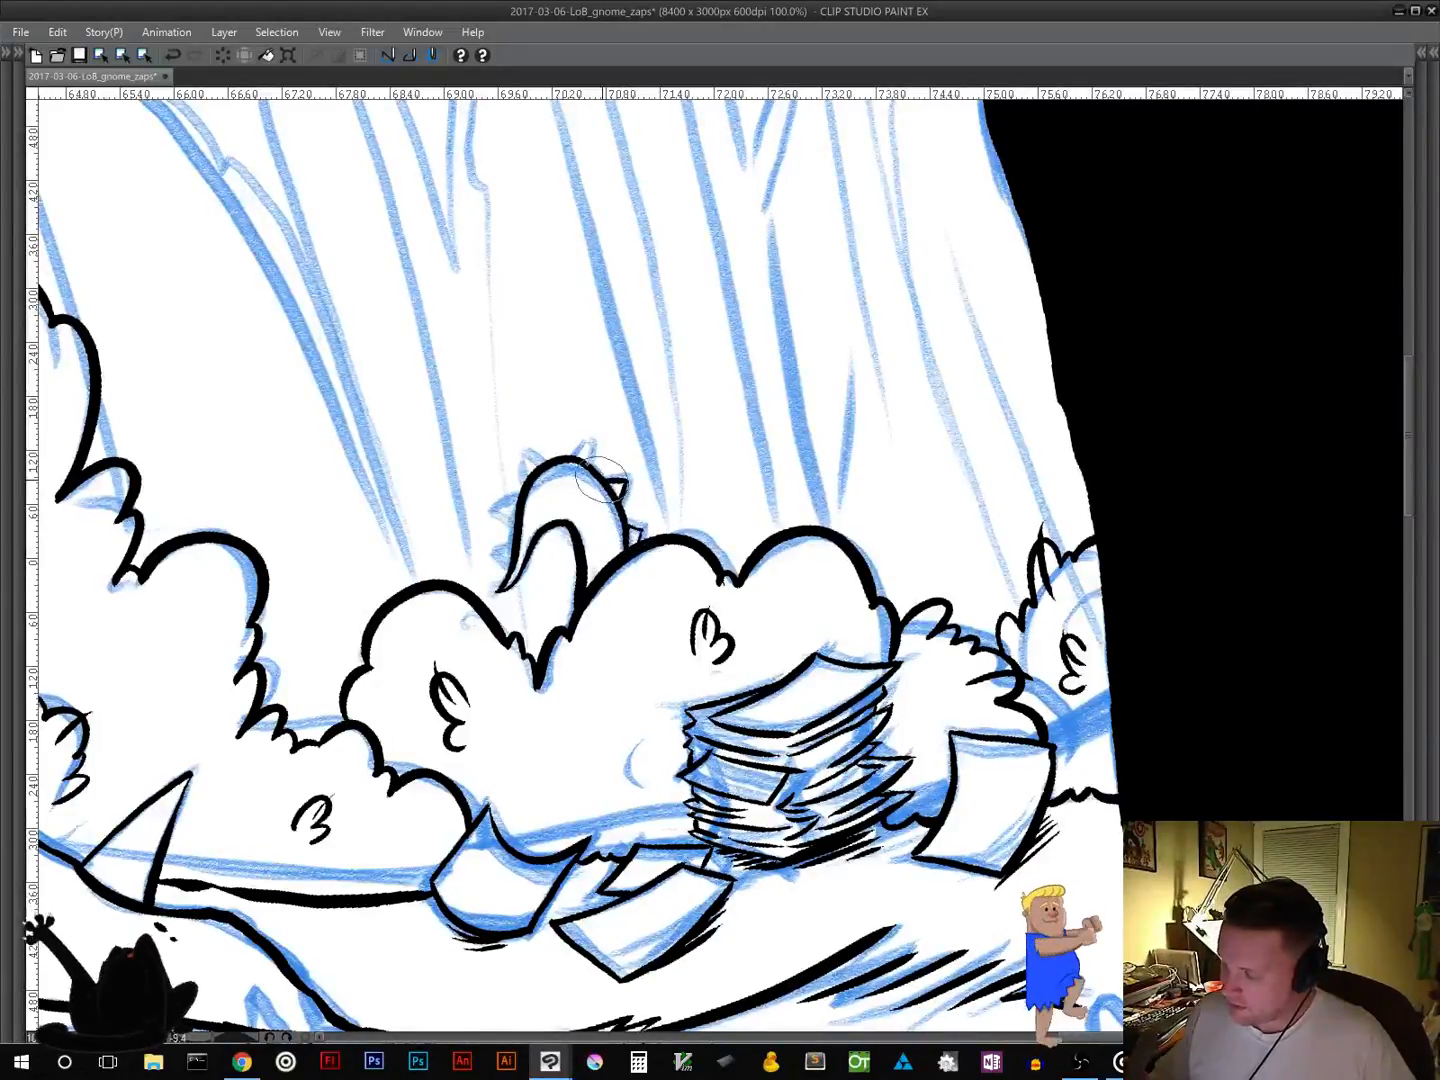
{"action": "mouse_move", "coordinate": [571, 458]}
{"action": "left_mouse_down"}
{"action": "mouse_move", "coordinate": [590, 442]}
{"action": "mouse_move", "coordinate": [593, 463]}
{"action": "mouse_move", "coordinate": [524, 457]}
{"action": "mouse_move", "coordinate": [527, 478]}
{"action": "mouse_move", "coordinate": [497, 514]}
{"action": "mouse_move", "coordinate": [514, 524]}
{"action": "mouse_move", "coordinate": [491, 556]}
{"action": "mouse_move", "coordinate": [509, 574]}
{"action": "left_mouse_up"}
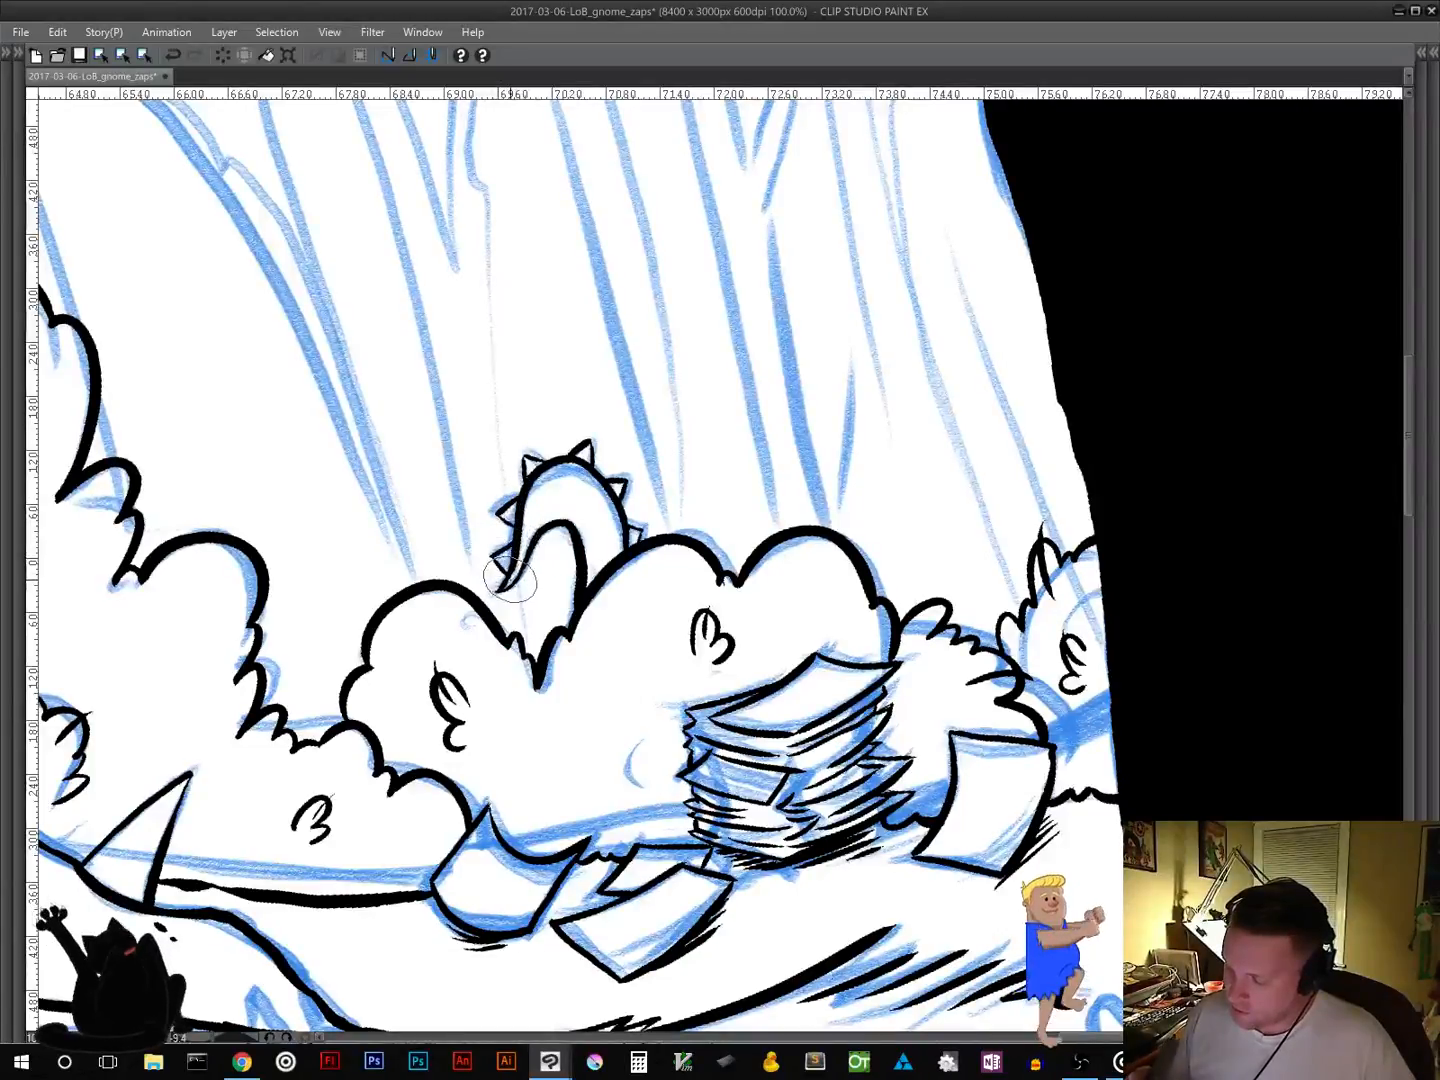
Step: Examine the inked panel from the paper stack and spiked tail across to the uninked crouching figure below the diagonal beam
{"action": "mouse_move", "coordinate": [782, 851]}
{"action": "left_mouse_down"}
{"action": "mouse_move", "coordinate": [846, 719]}
{"action": "mouse_move", "coordinate": [622, 532]}
{"action": "left_mouse_up"}
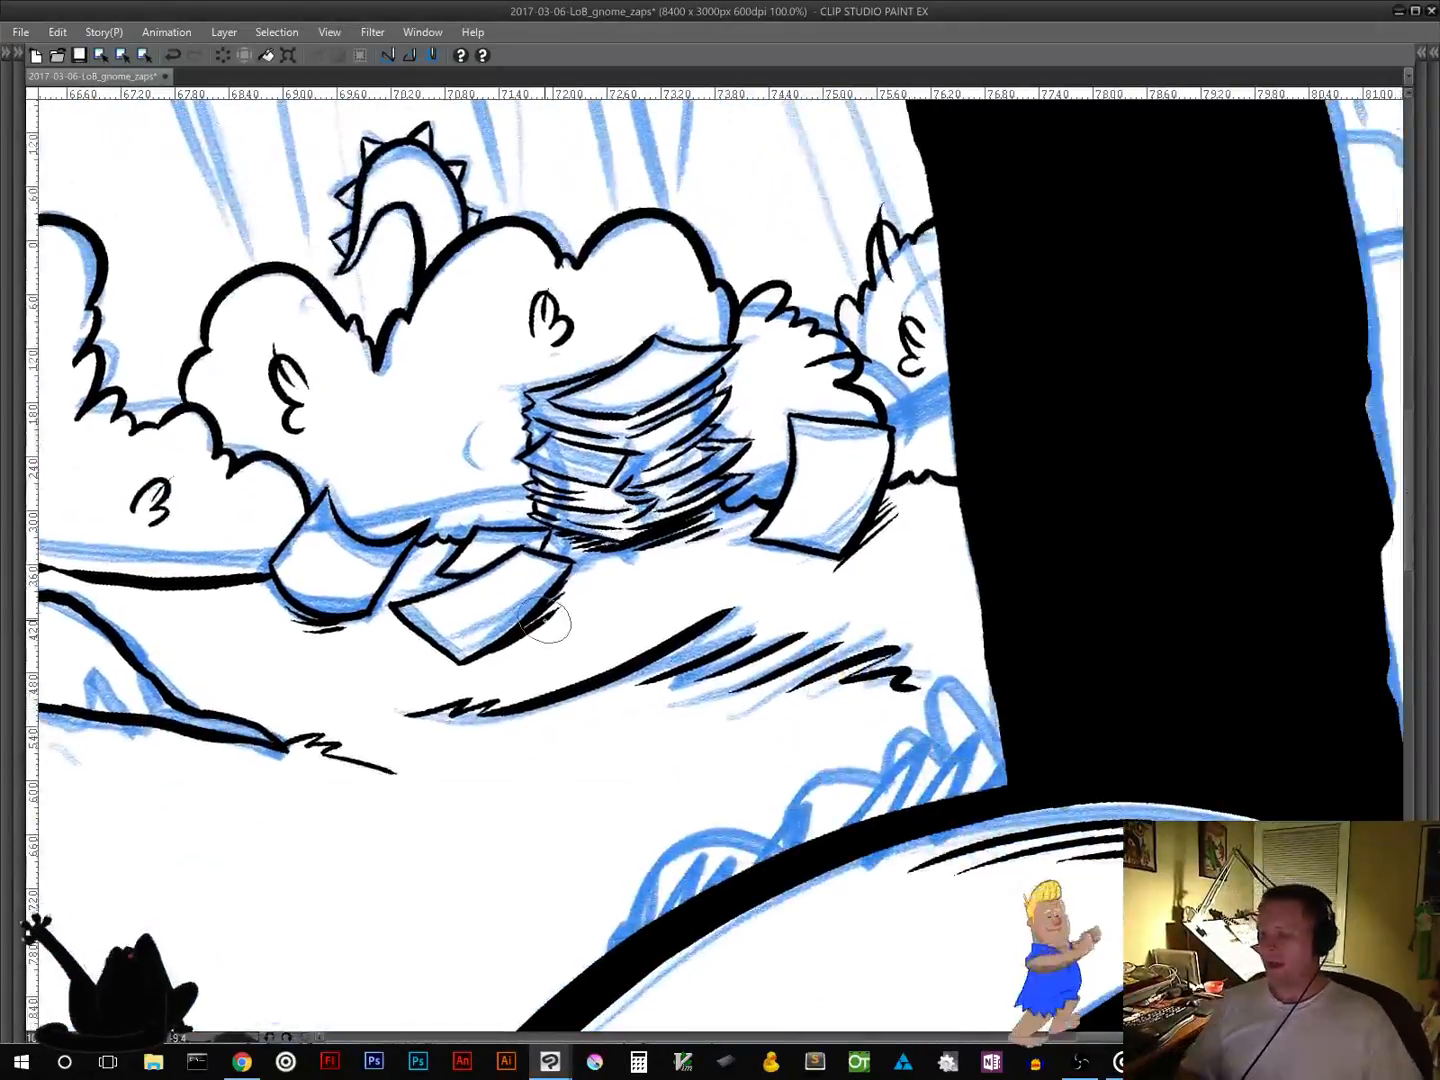
{"action": "mouse_move", "coordinate": [430, 658]}
{"action": "left_mouse_down"}
{"action": "mouse_move", "coordinate": [660, 928]}
{"action": "mouse_move", "coordinate": [700, 928]}
{"action": "left_mouse_up"}
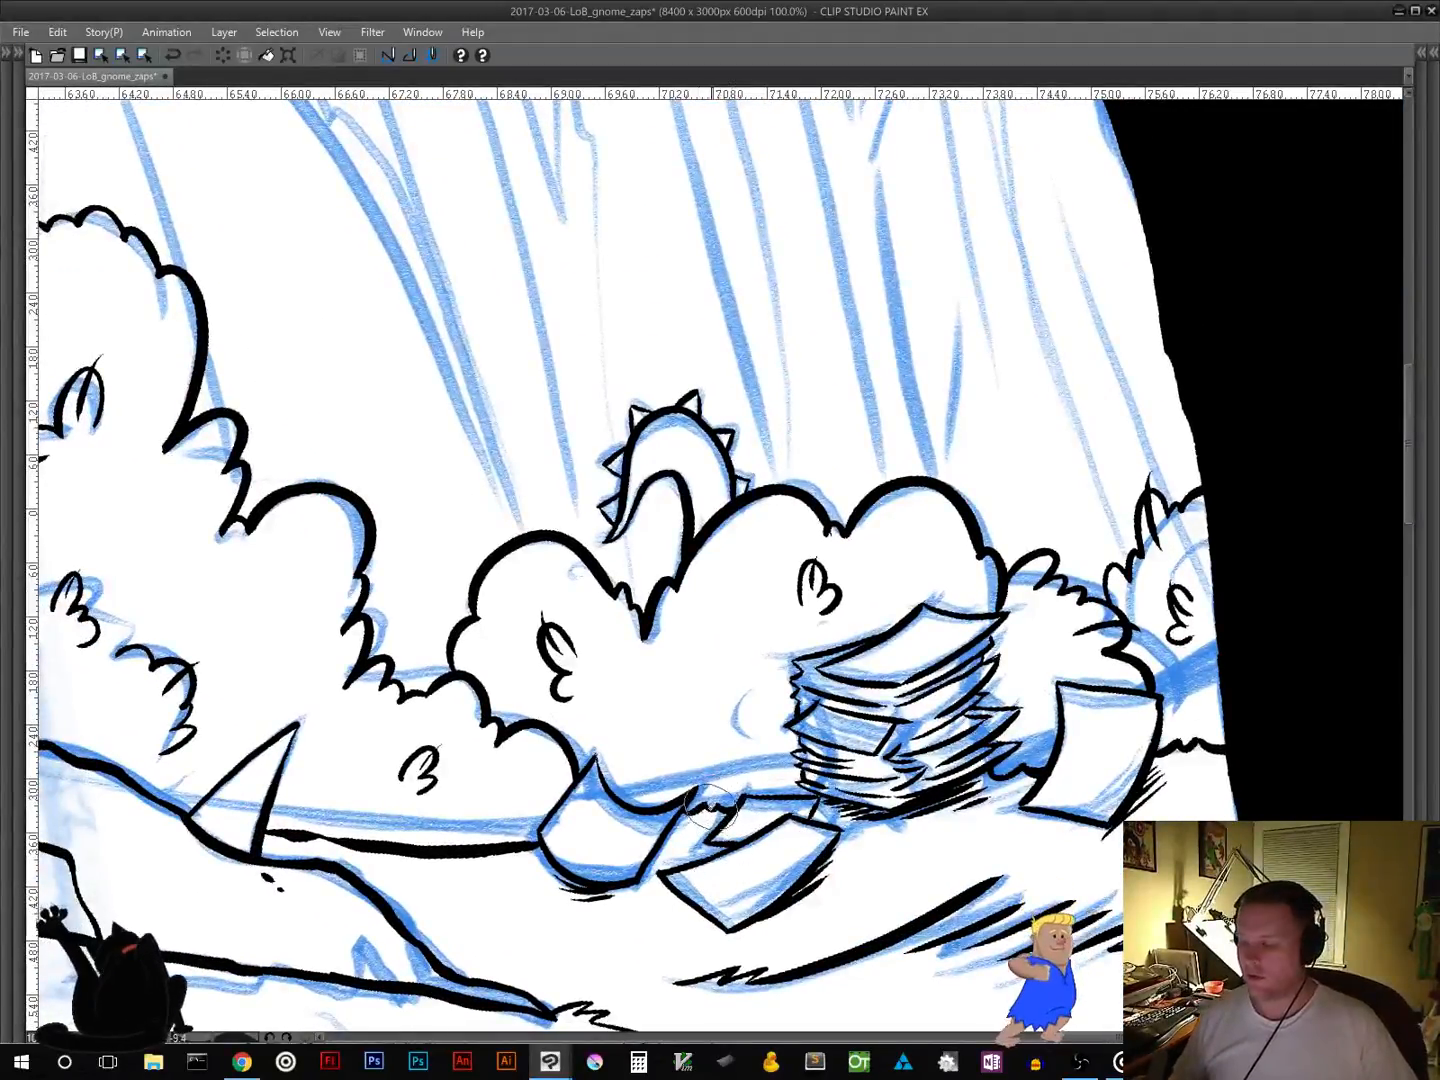
{"action": "mouse_move", "coordinate": [690, 818]}
{"action": "left_mouse_down"}
{"action": "mouse_move", "coordinate": [793, 713]}
{"action": "mouse_move", "coordinate": [962, 700]}
{"action": "left_mouse_up"}
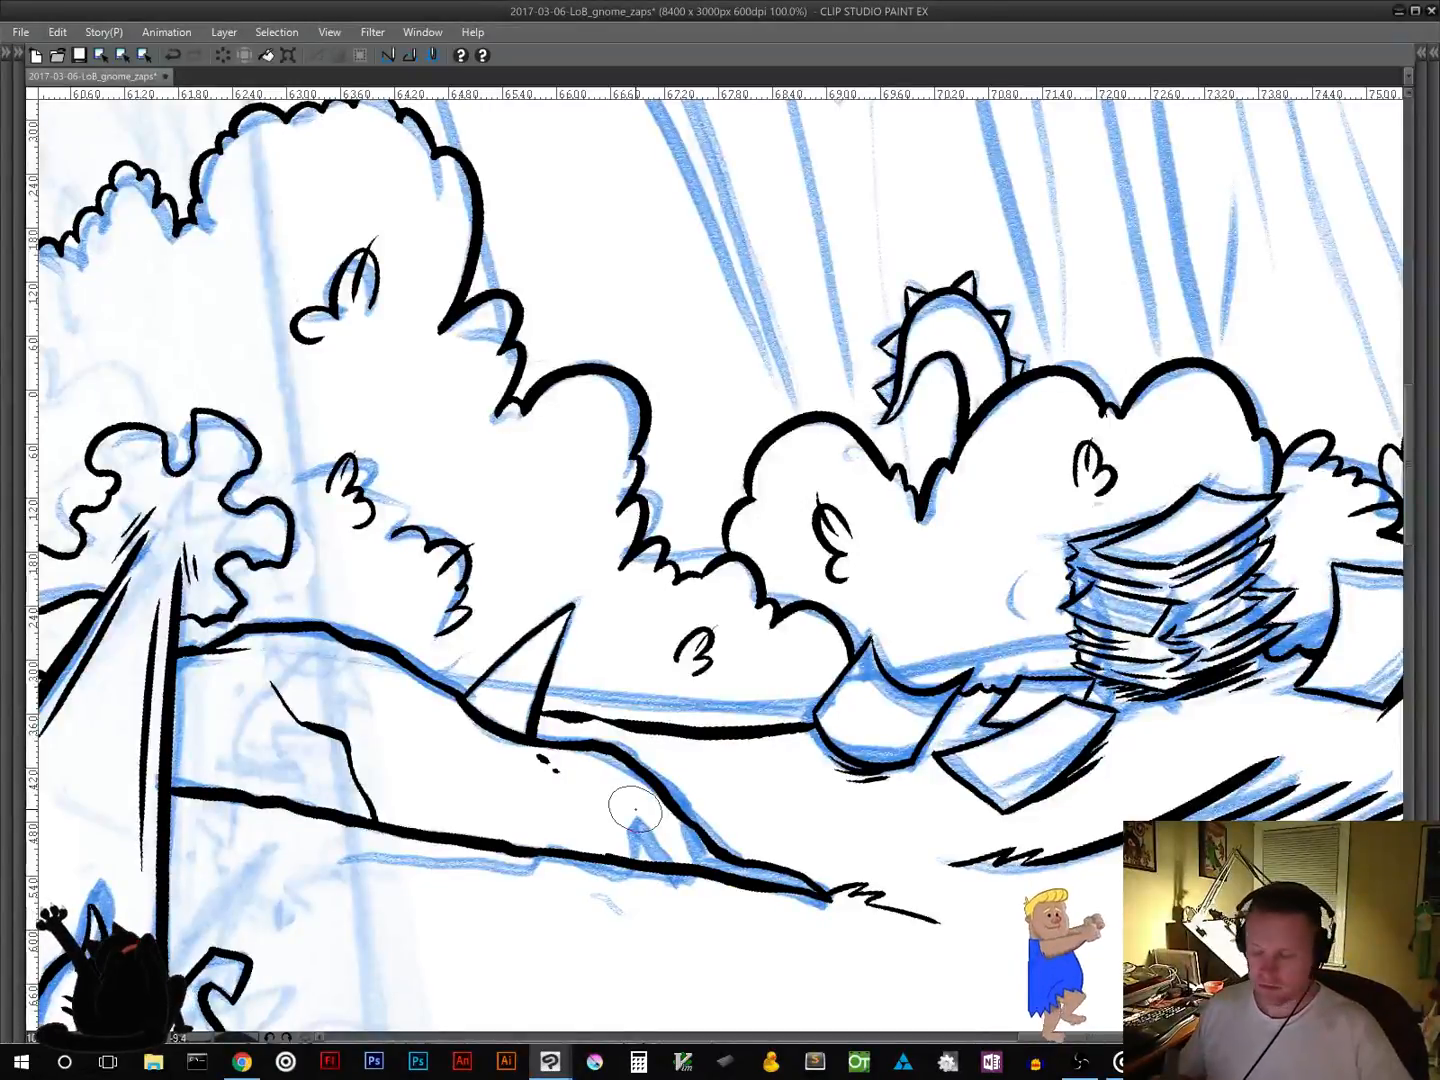
{"action": "mouse_move", "coordinate": [595, 678]}
{"action": "left_mouse_down"}
{"action": "mouse_move", "coordinate": [990, 748]}
{"action": "mouse_move", "coordinate": [1260, 731]}
{"action": "left_mouse_up"}
{"action": "mouse_move", "coordinate": [600, 521]}
{"action": "left_mouse_down"}
{"action": "mouse_move", "coordinate": [685, 583]}
{"action": "mouse_move", "coordinate": [1260, 608]}
{"action": "left_mouse_up"}
{"action": "mouse_move", "coordinate": [608, 835]}
{"action": "left_mouse_down"}
{"action": "mouse_move", "coordinate": [937, 527]}
{"action": "mouse_move", "coordinate": [1104, 341]}
{"action": "left_mouse_up"}
{"action": "mouse_move", "coordinate": [670, 664]}
{"action": "left_mouse_down"}
{"action": "mouse_move", "coordinate": [958, 666]}
{"action": "mouse_move", "coordinate": [1221, 641]}
{"action": "left_mouse_up"}
{"action": "left_click_drag", "start_coordinate": [568, 858], "coordinate": [1084, 637]}
{"action": "mouse_move", "coordinate": [684, 886]}
{"action": "left_mouse_down"}
{"action": "mouse_move", "coordinate": [772, 821]}
{"action": "mouse_move", "coordinate": [1237, 655]}
{"action": "left_mouse_up"}
{"action": "left_click_drag", "start_coordinate": [397, 838], "coordinate": [1050, 718]}
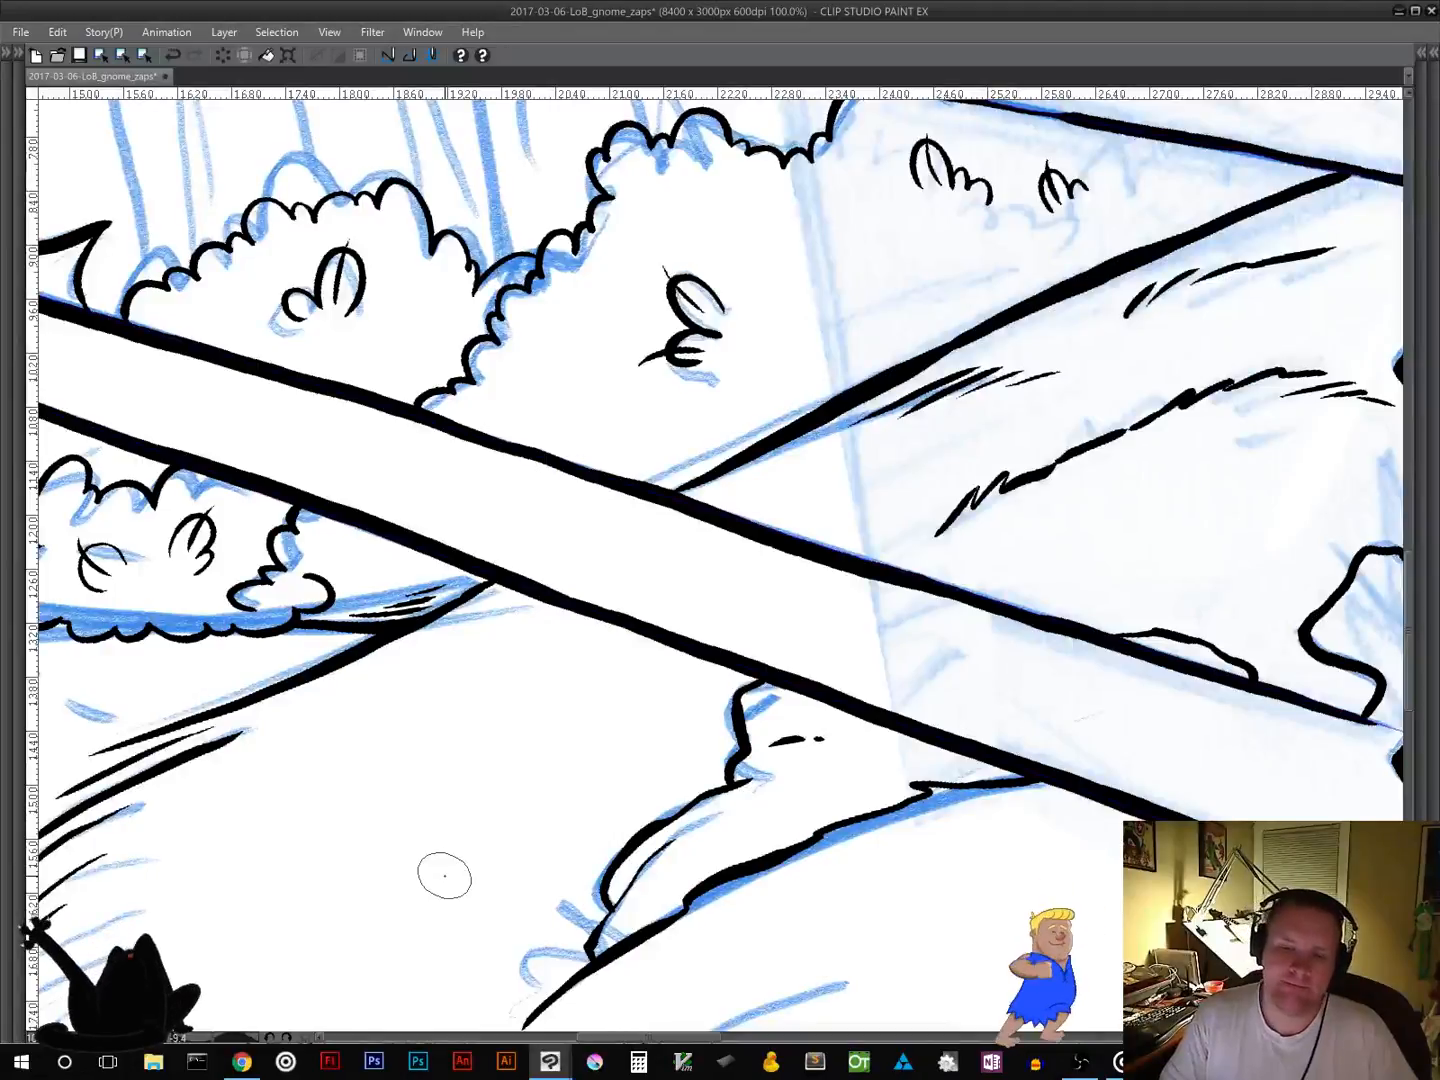
{"action": "mouse_move", "coordinate": [386, 714]}
{"action": "left_mouse_down"}
{"action": "mouse_move", "coordinate": [1040, 575]}
{"action": "mouse_move", "coordinate": [1203, 521]}
{"action": "left_mouse_up"}
{"action": "left_click_drag", "start_coordinate": [421, 688], "coordinate": [521, 923]}
{"action": "left_click_drag", "start_coordinate": [600, 820], "coordinate": [593, 864]}
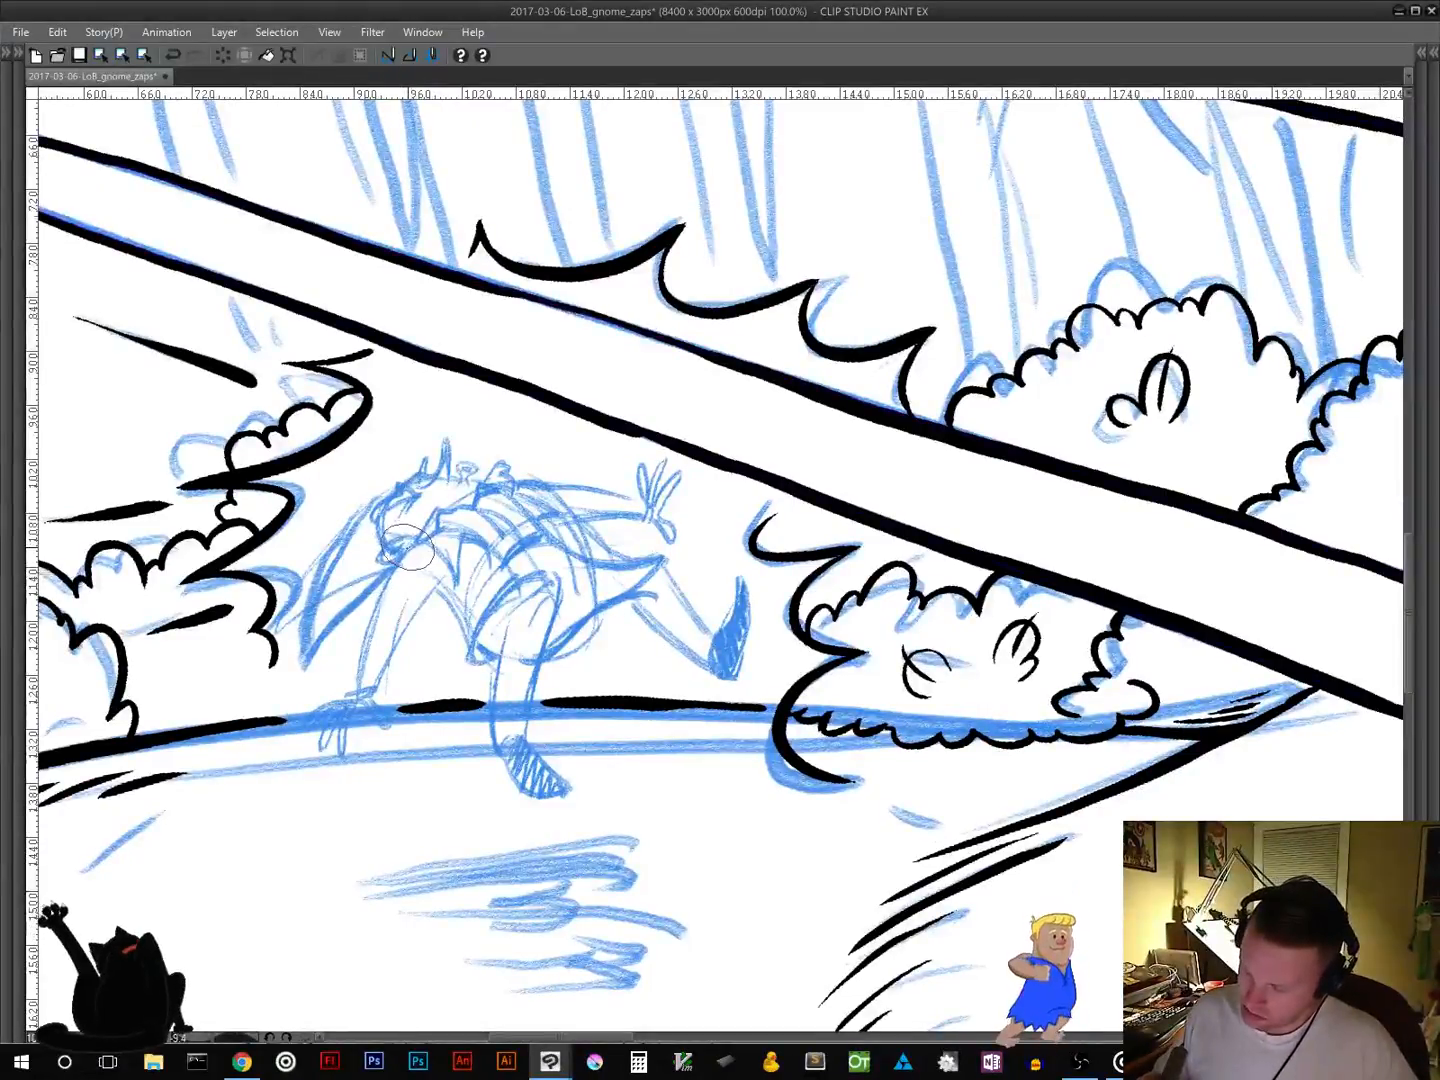
Step: Ink the crouching figure's planted arm and cuff, the lower edge of the torso, and the front leg down to the ankle
{"action": "mouse_move", "coordinate": [388, 565]}
{"action": "left_mouse_down"}
{"action": "mouse_move", "coordinate": [412, 540]}
{"action": "mouse_move", "coordinate": [389, 564]}
{"action": "left_mouse_up"}
{"action": "mouse_move", "coordinate": [397, 563]}
{"action": "left_mouse_down"}
{"action": "mouse_move", "coordinate": [353, 662]}
{"action": "mouse_move", "coordinate": [355, 696]}
{"action": "mouse_move", "coordinate": [351, 682]}
{"action": "mouse_move", "coordinate": [376, 684]}
{"action": "mouse_move", "coordinate": [455, 569]}
{"action": "left_mouse_up"}
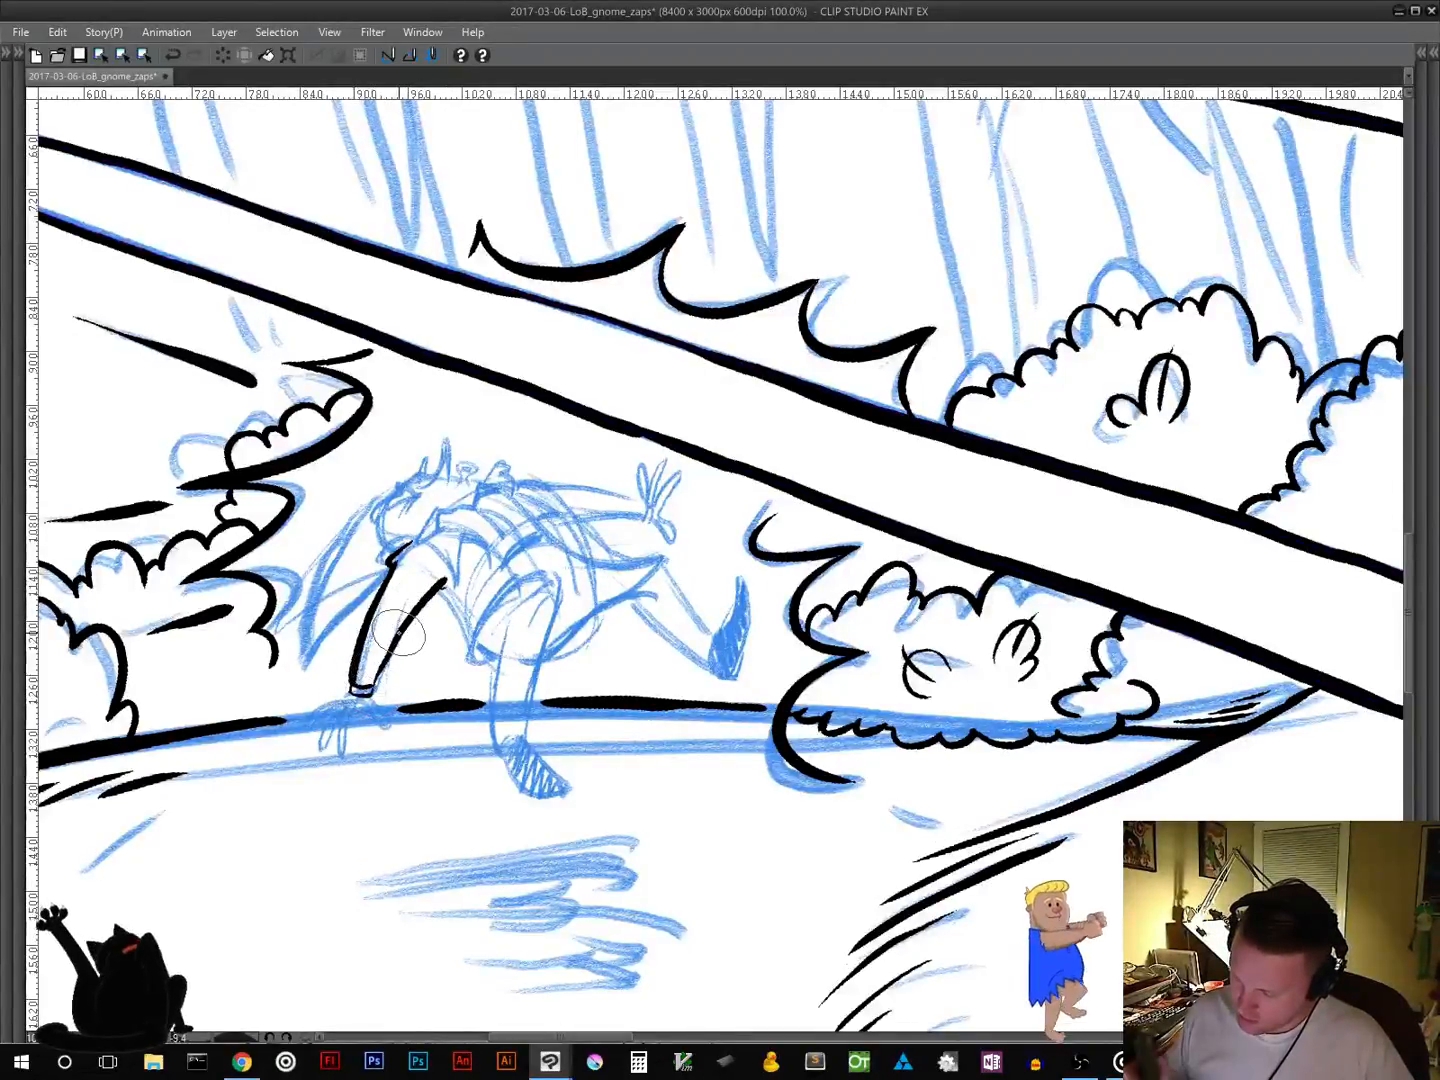
{"action": "mouse_move", "coordinate": [447, 600]}
{"action": "left_mouse_down"}
{"action": "mouse_move", "coordinate": [468, 661]}
{"action": "mouse_move", "coordinate": [530, 582]}
{"action": "left_mouse_up"}
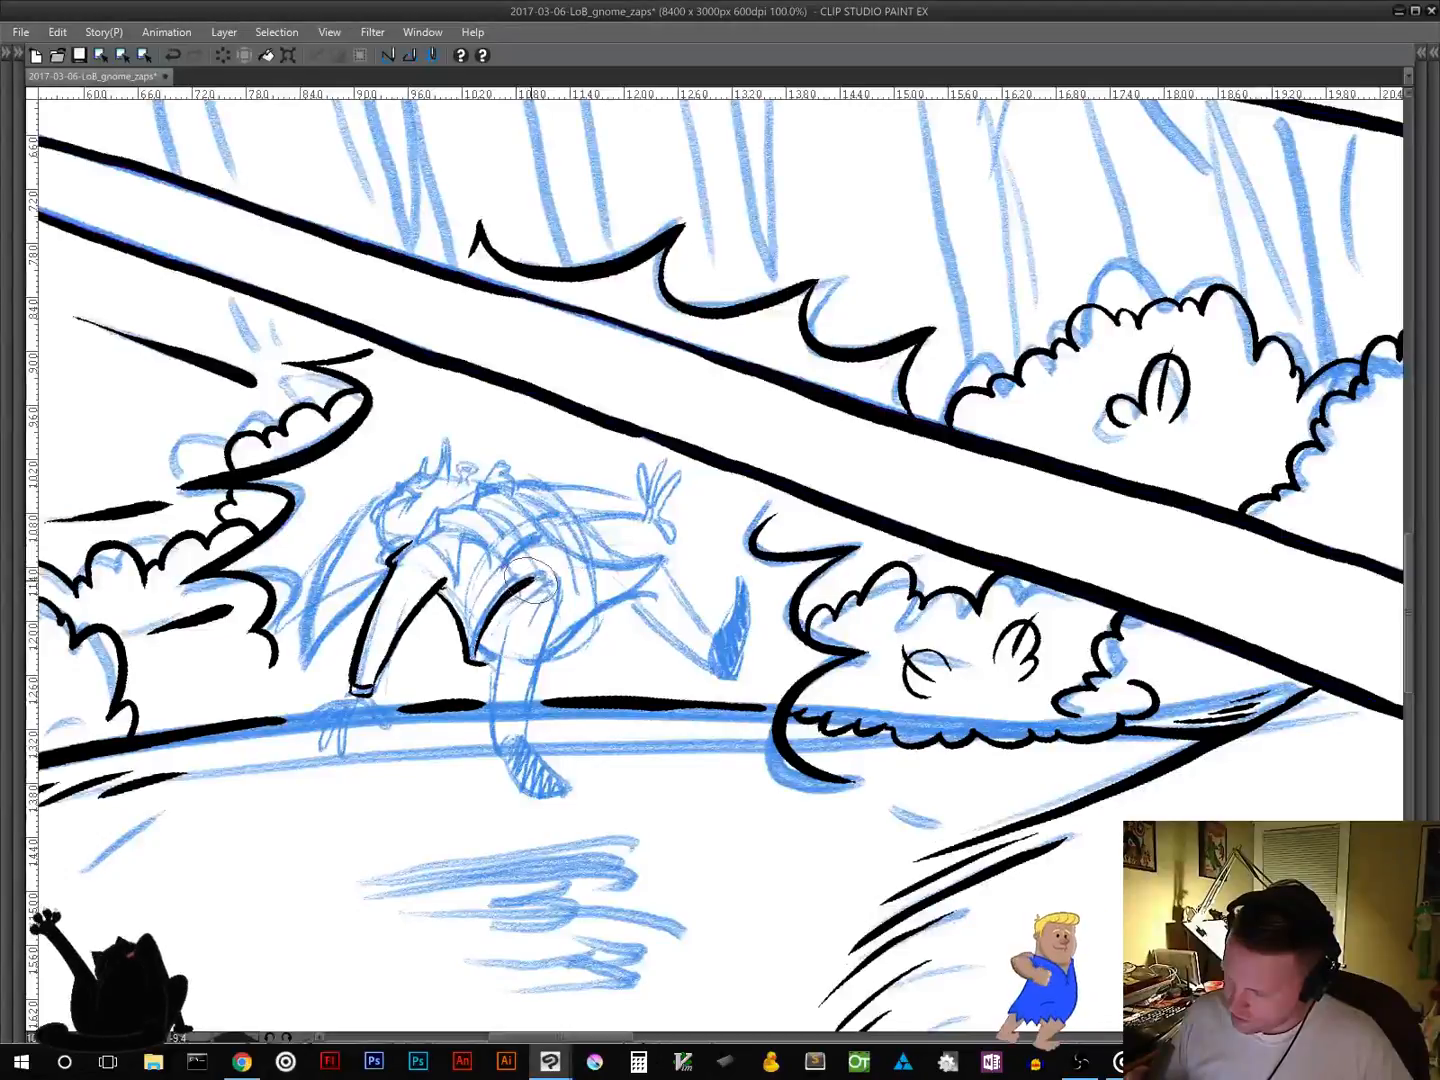
{"action": "mouse_move", "coordinate": [528, 588]}
{"action": "left_mouse_down"}
{"action": "mouse_move", "coordinate": [558, 600]}
{"action": "mouse_move", "coordinate": [502, 660]}
{"action": "mouse_move", "coordinate": [491, 745]}
{"action": "mouse_move", "coordinate": [518, 695]}
{"action": "mouse_move", "coordinate": [517, 730]}
{"action": "mouse_move", "coordinate": [535, 735]}
{"action": "mouse_move", "coordinate": [518, 705]}
{"action": "mouse_move", "coordinate": [540, 730]}
{"action": "mouse_move", "coordinate": [560, 590]}
{"action": "left_mouse_up"}
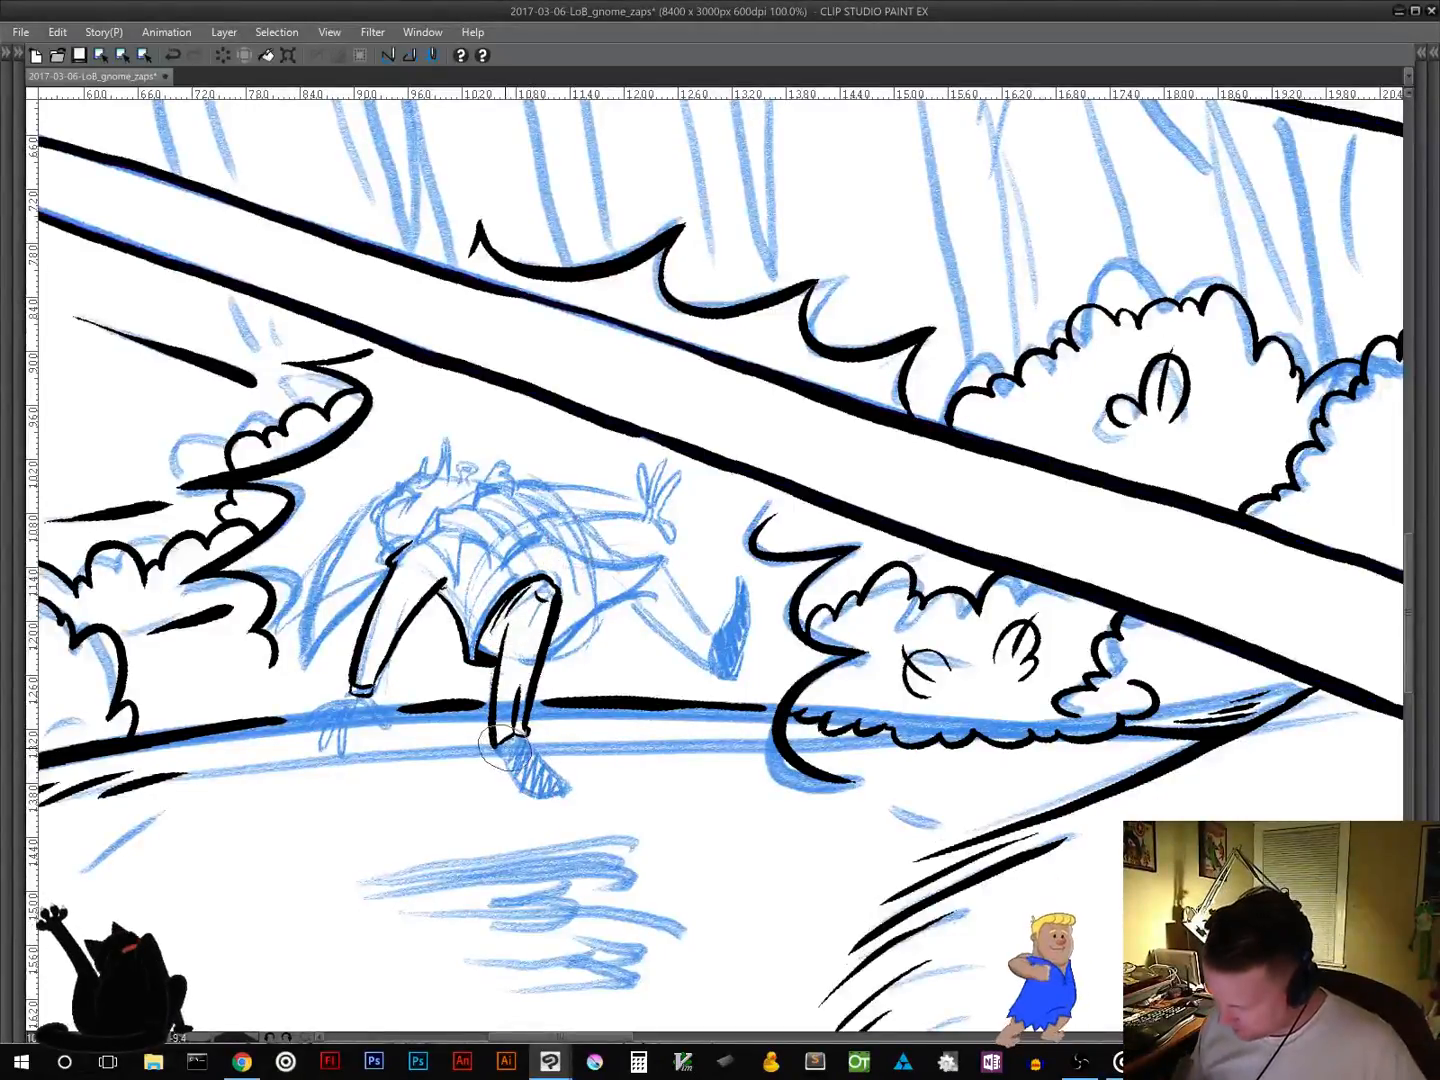
Step: Ink the figure's front shoe solid black and add small white highlights across its toe
{"action": "mouse_move", "coordinate": [495, 748]}
{"action": "left_mouse_down"}
{"action": "mouse_move", "coordinate": [528, 788]}
{"action": "mouse_move", "coordinate": [575, 787]}
{"action": "mouse_move", "coordinate": [533, 737]}
{"action": "mouse_move", "coordinate": [495, 745]}
{"action": "mouse_move", "coordinate": [503, 765]}
{"action": "mouse_move", "coordinate": [535, 745]}
{"action": "left_mouse_up"}
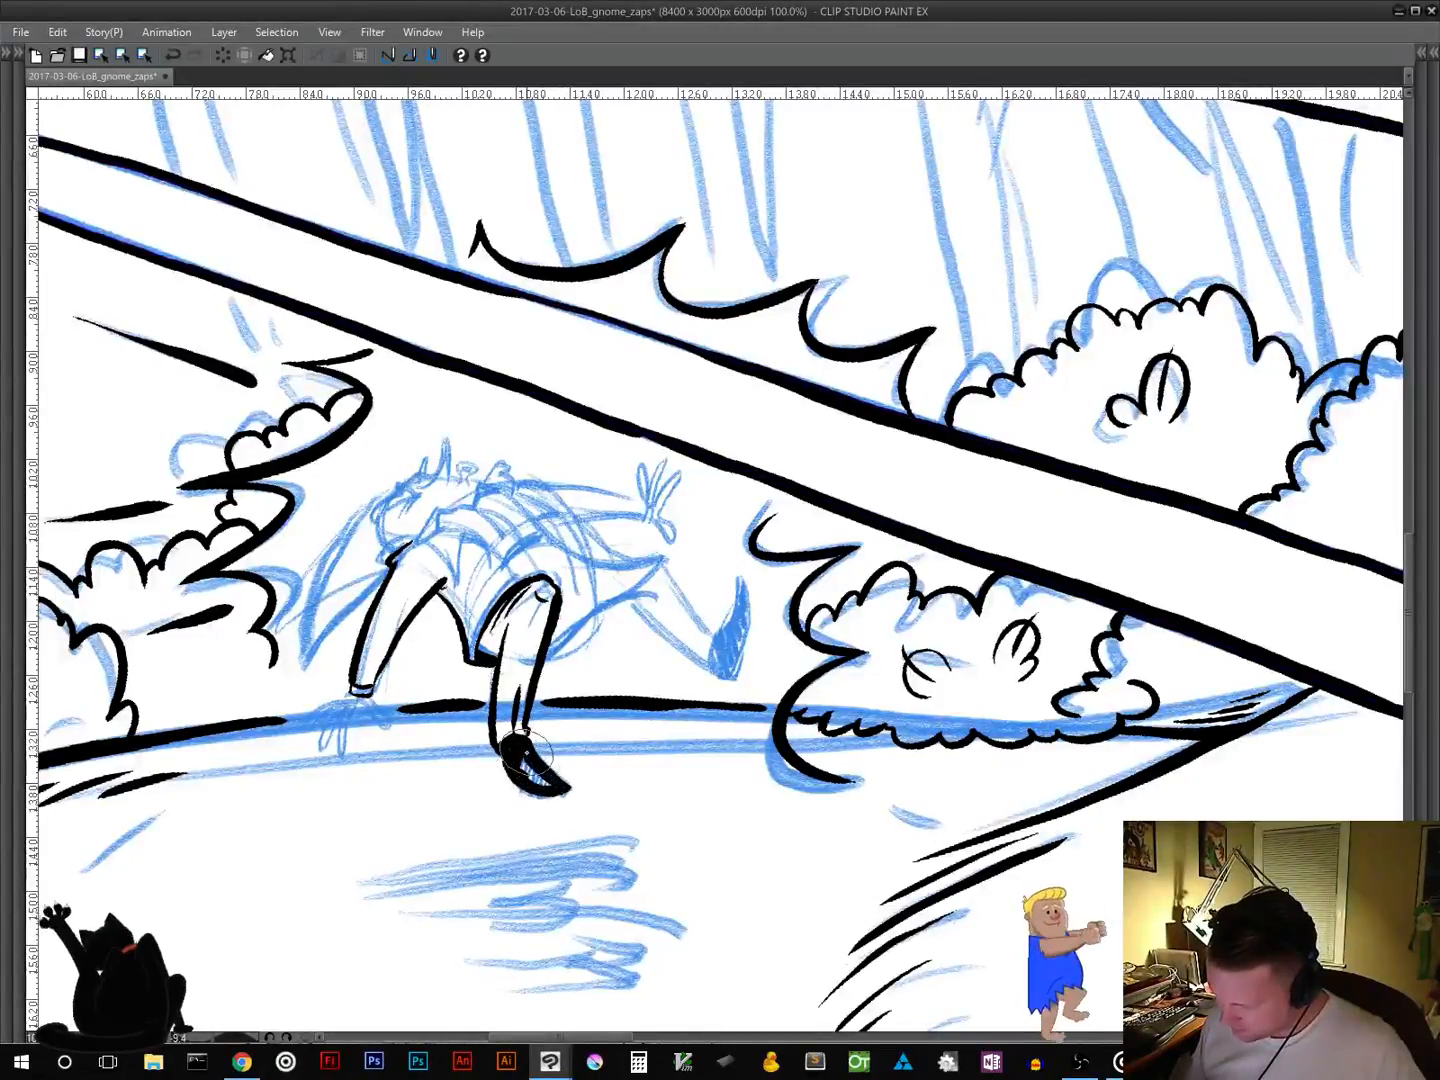
{"action": "left_click_drag", "start_coordinate": [535, 775], "coordinate": [550, 786]}
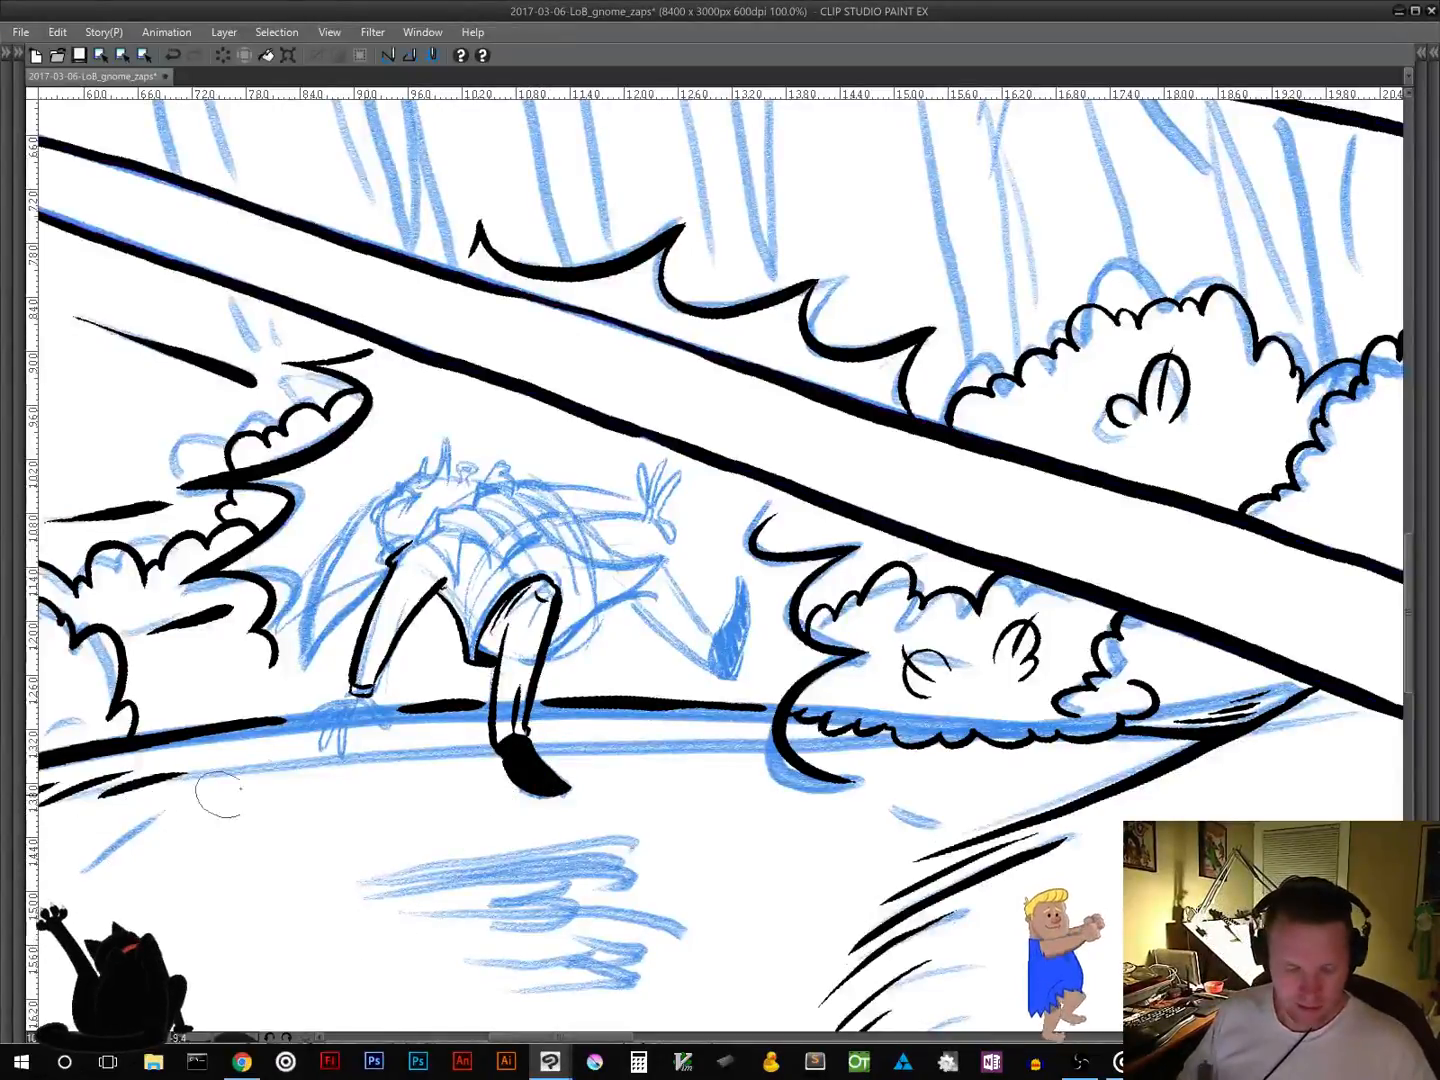
{"action": "key", "text": "Tab"}
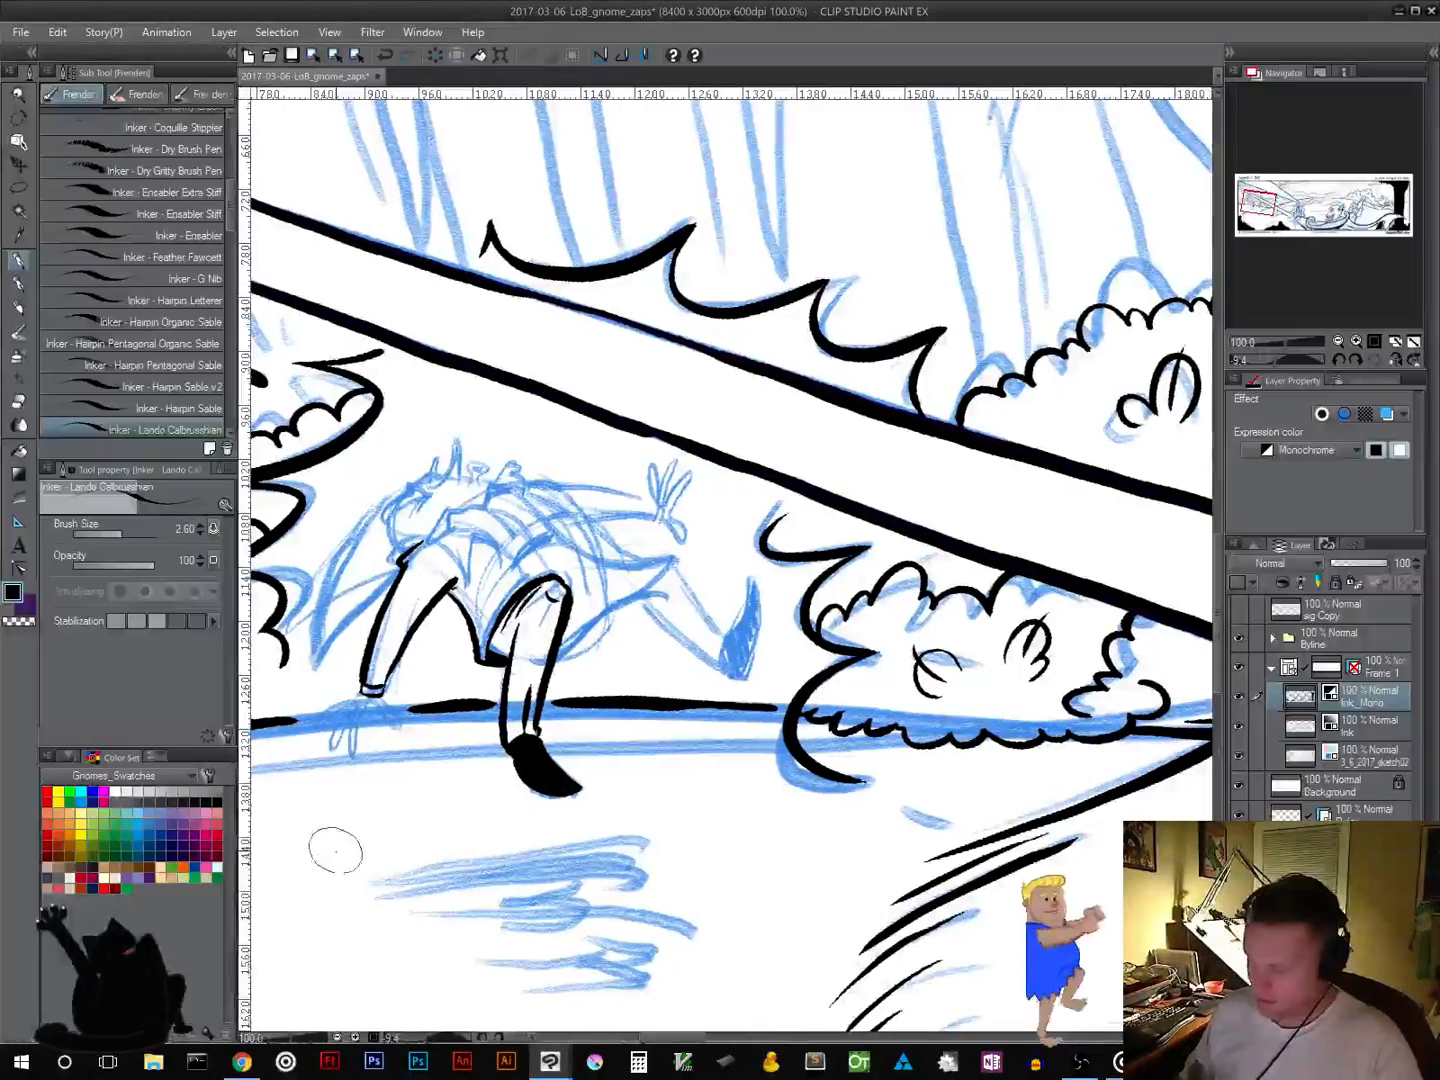
{"action": "left_click", "coordinate": [29, 607]}
{"action": "left_click", "coordinate": [127, 791]}
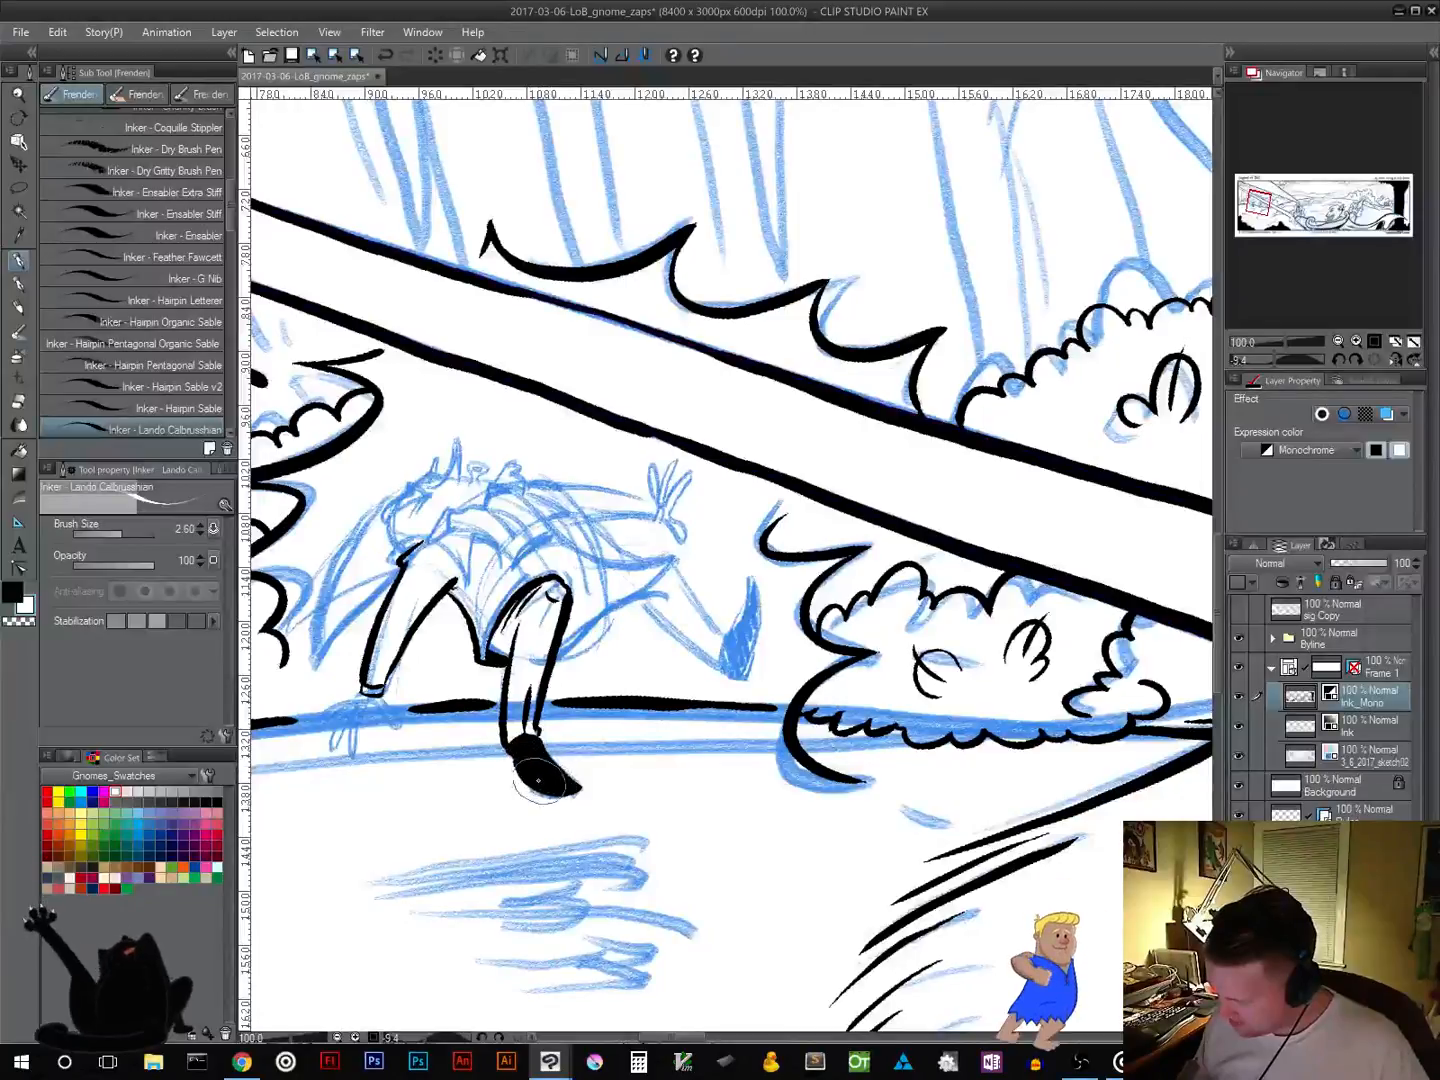
{"action": "mouse_move", "coordinate": [530, 776]}
{"action": "left_mouse_down"}
{"action": "mouse_move", "coordinate": [565, 779]}
{"action": "mouse_move", "coordinate": [544, 768]}
{"action": "mouse_move", "coordinate": [554, 775]}
{"action": "left_mouse_up"}
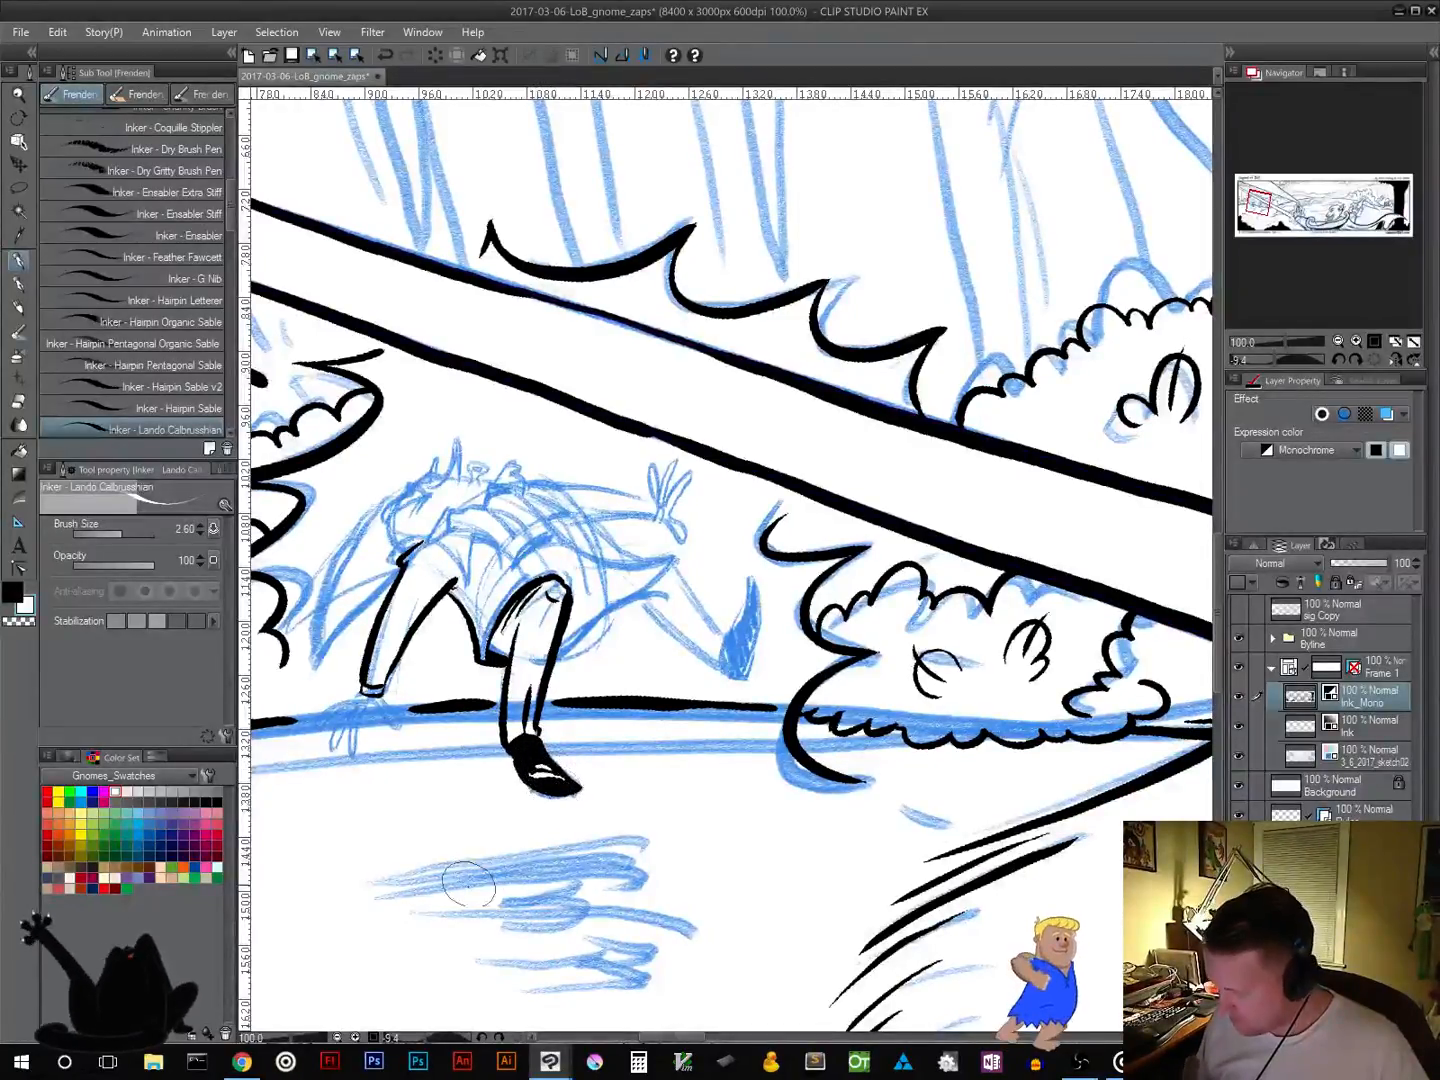
{"action": "left_click", "coordinate": [25, 597]}
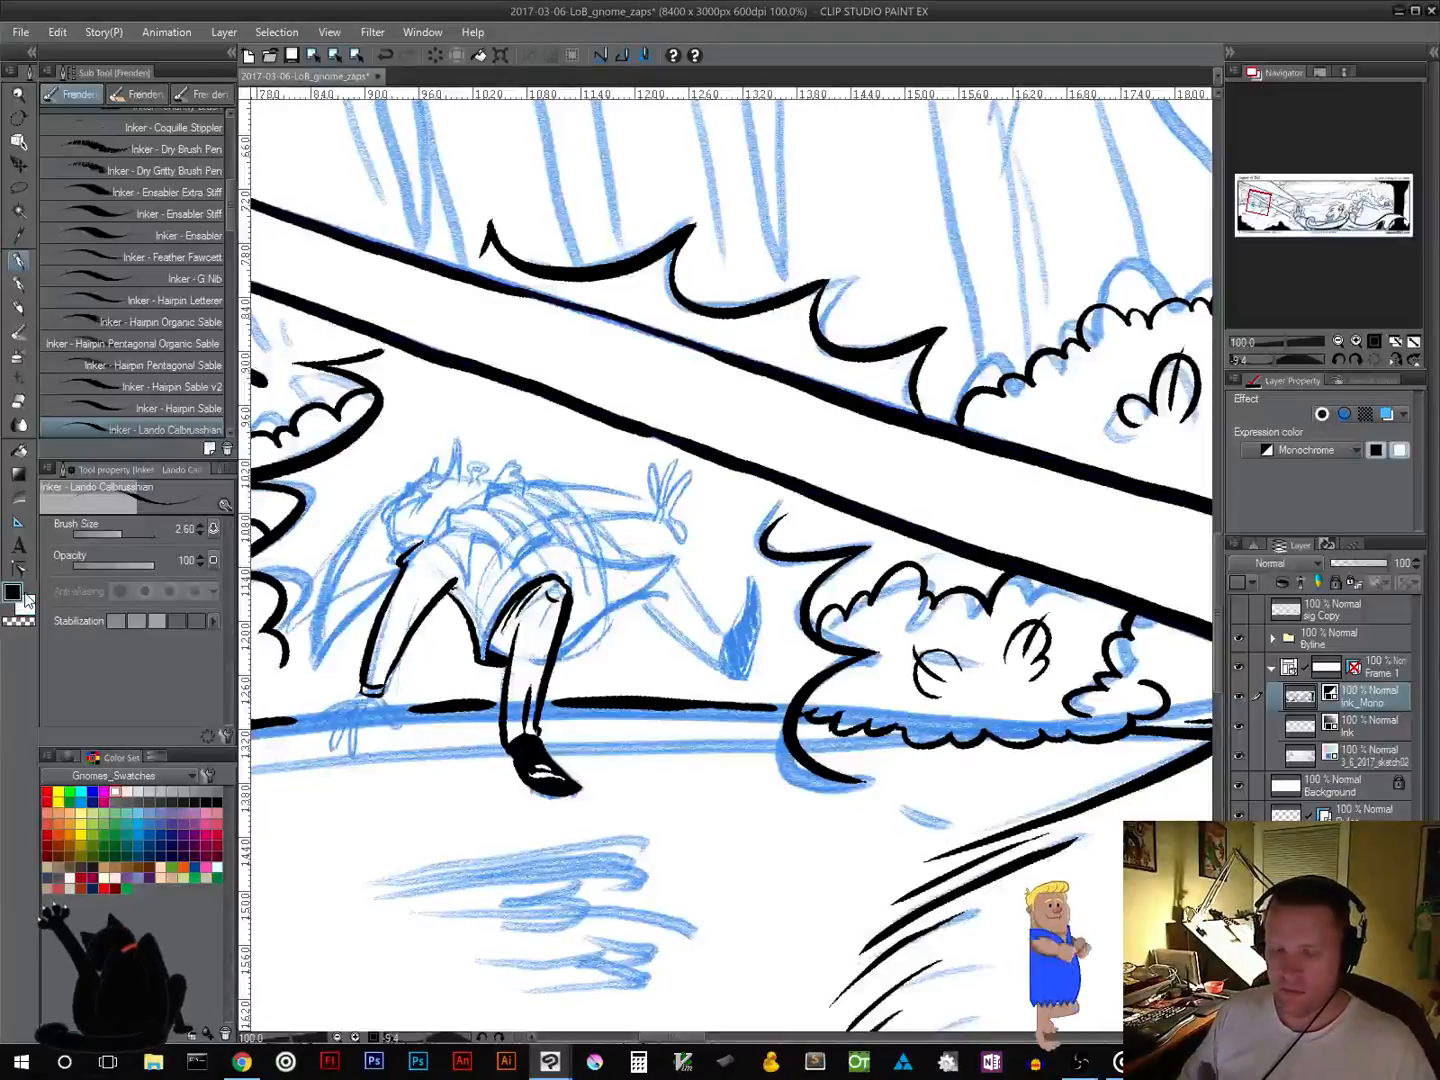
Step: Ink the curved torso line above the front knee and rough in the outline of the leg stretched out behind
{"action": "left_click_drag", "start_coordinate": [763, 663], "coordinate": [619, 592]}
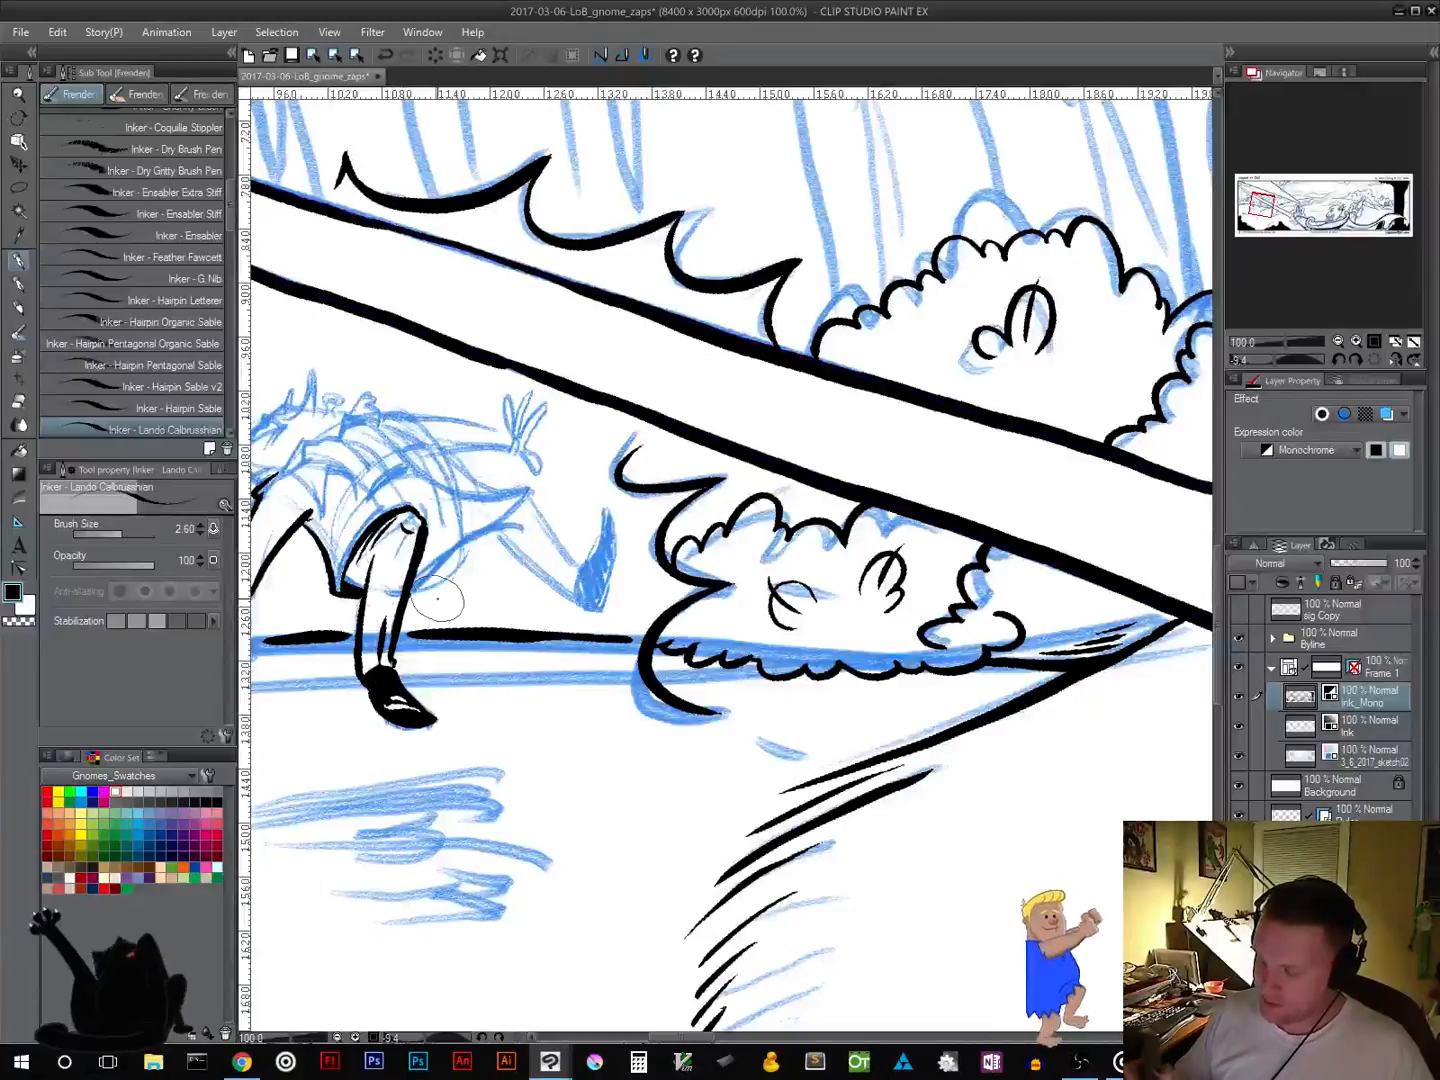
{"action": "mouse_move", "coordinate": [488, 600]}
{"action": "left_mouse_down"}
{"action": "mouse_move", "coordinate": [556, 620]}
{"action": "mouse_move", "coordinate": [588, 690]}
{"action": "left_mouse_up"}
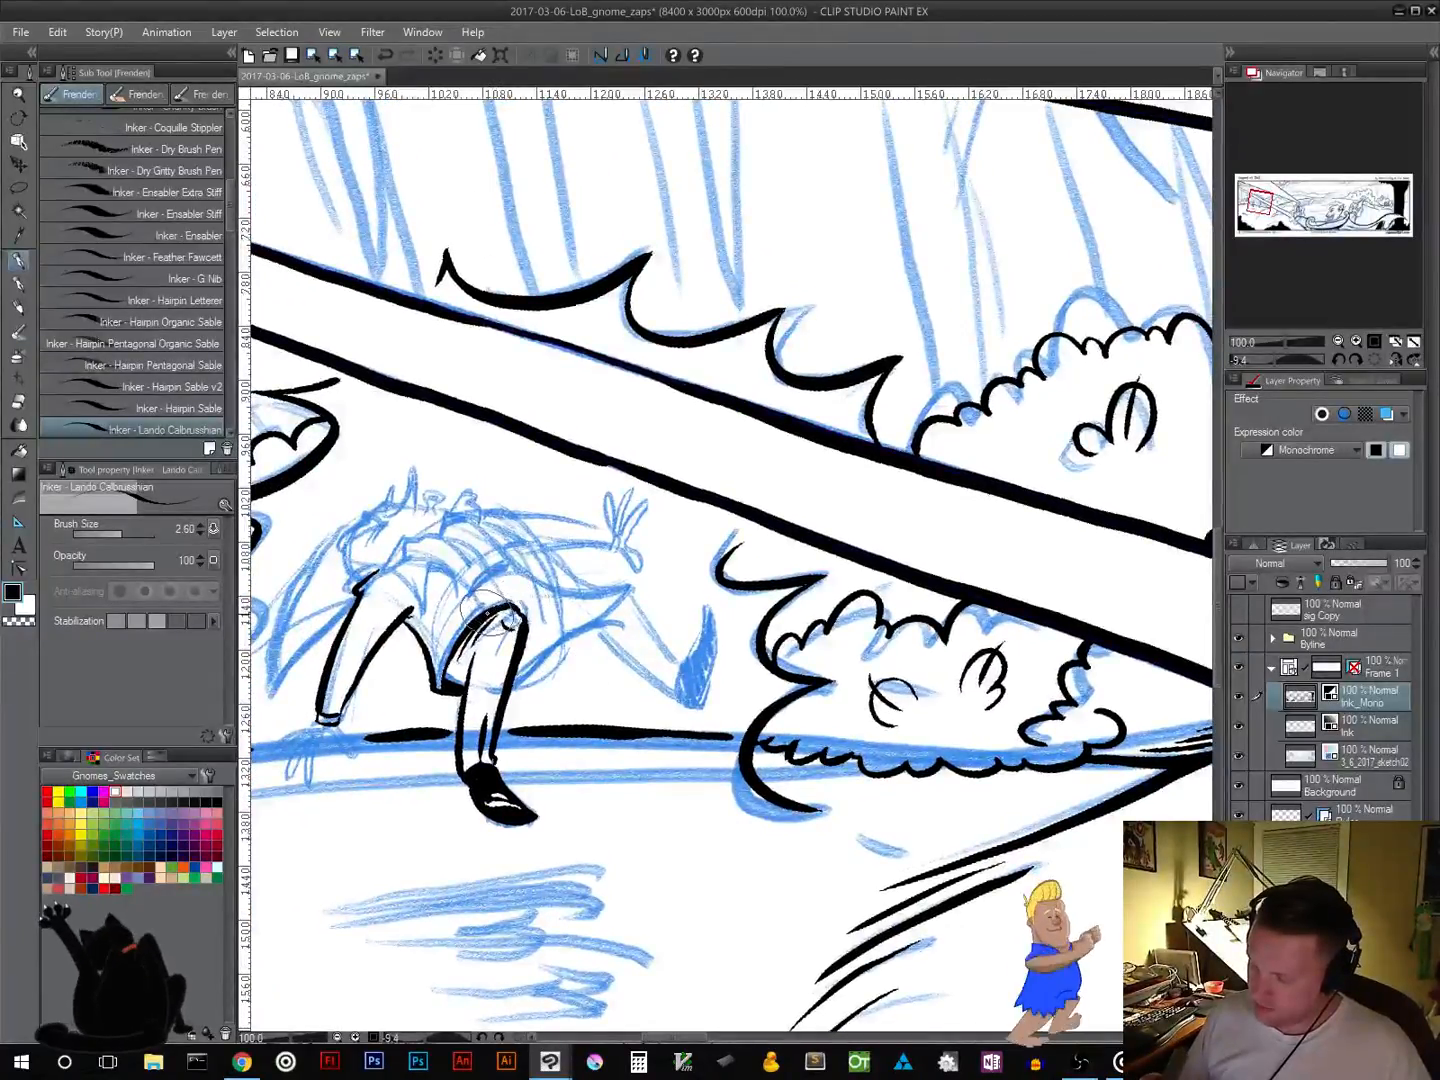
{"action": "mouse_move", "coordinate": [500, 612]}
{"action": "left_mouse_down"}
{"action": "mouse_move", "coordinate": [450, 563]}
{"action": "mouse_move", "coordinate": [385, 558]}
{"action": "left_mouse_up"}
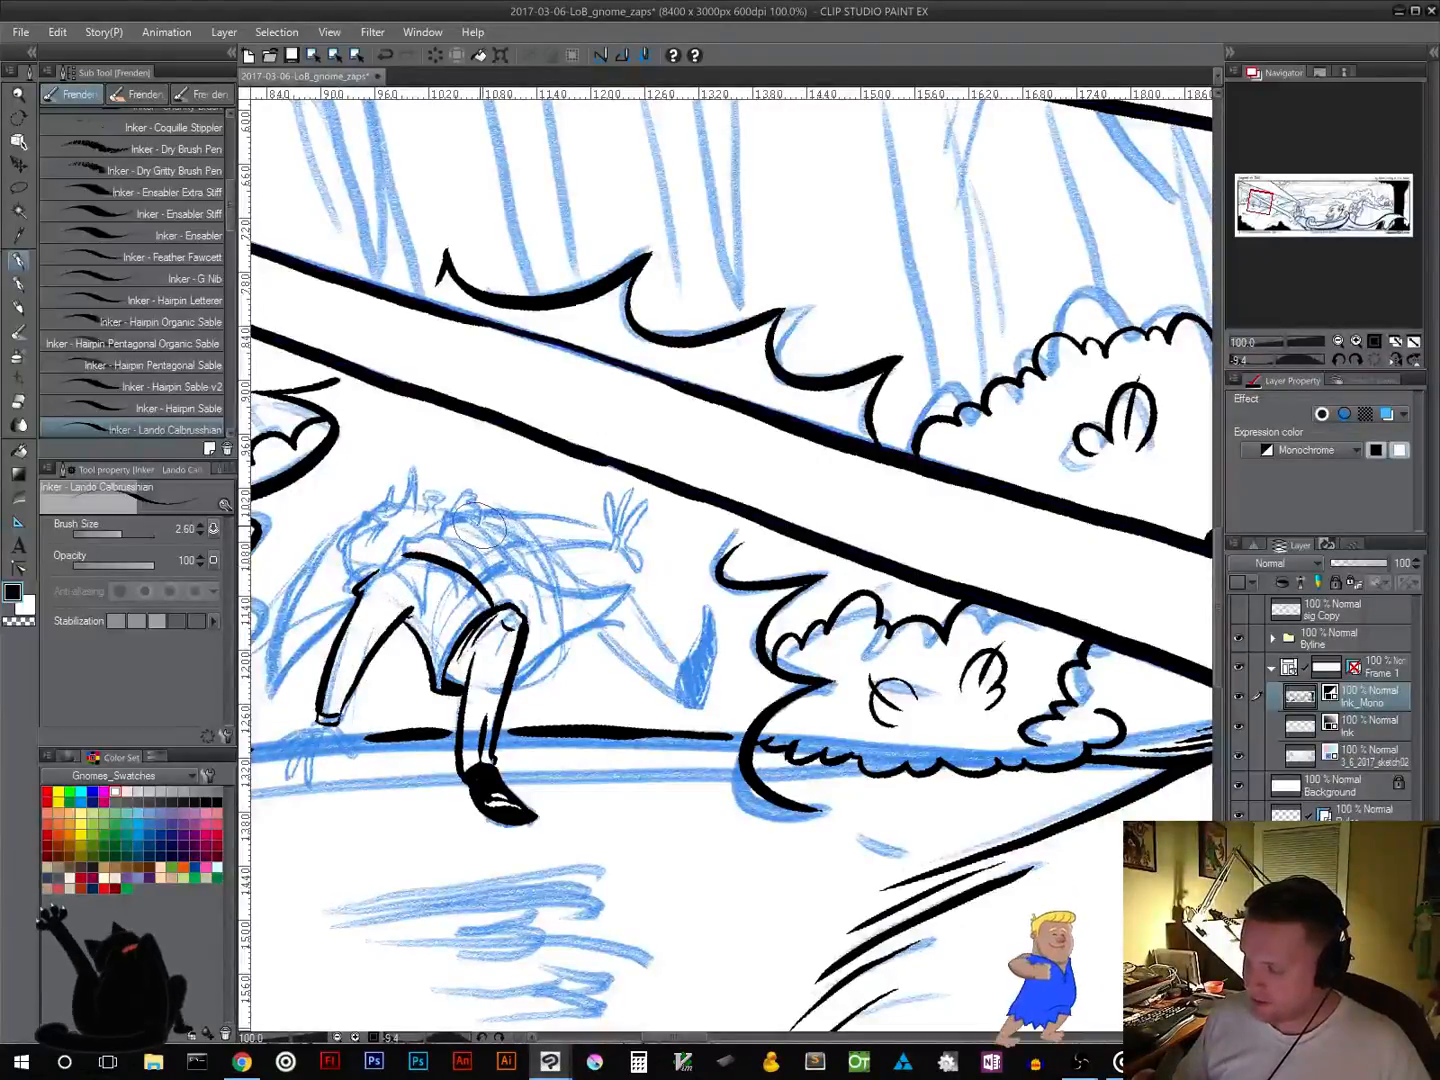
{"action": "mouse_move", "coordinate": [478, 525]}
{"action": "left_mouse_down"}
{"action": "mouse_move", "coordinate": [558, 599]}
{"action": "mouse_move", "coordinate": [618, 595]}
{"action": "left_mouse_up"}
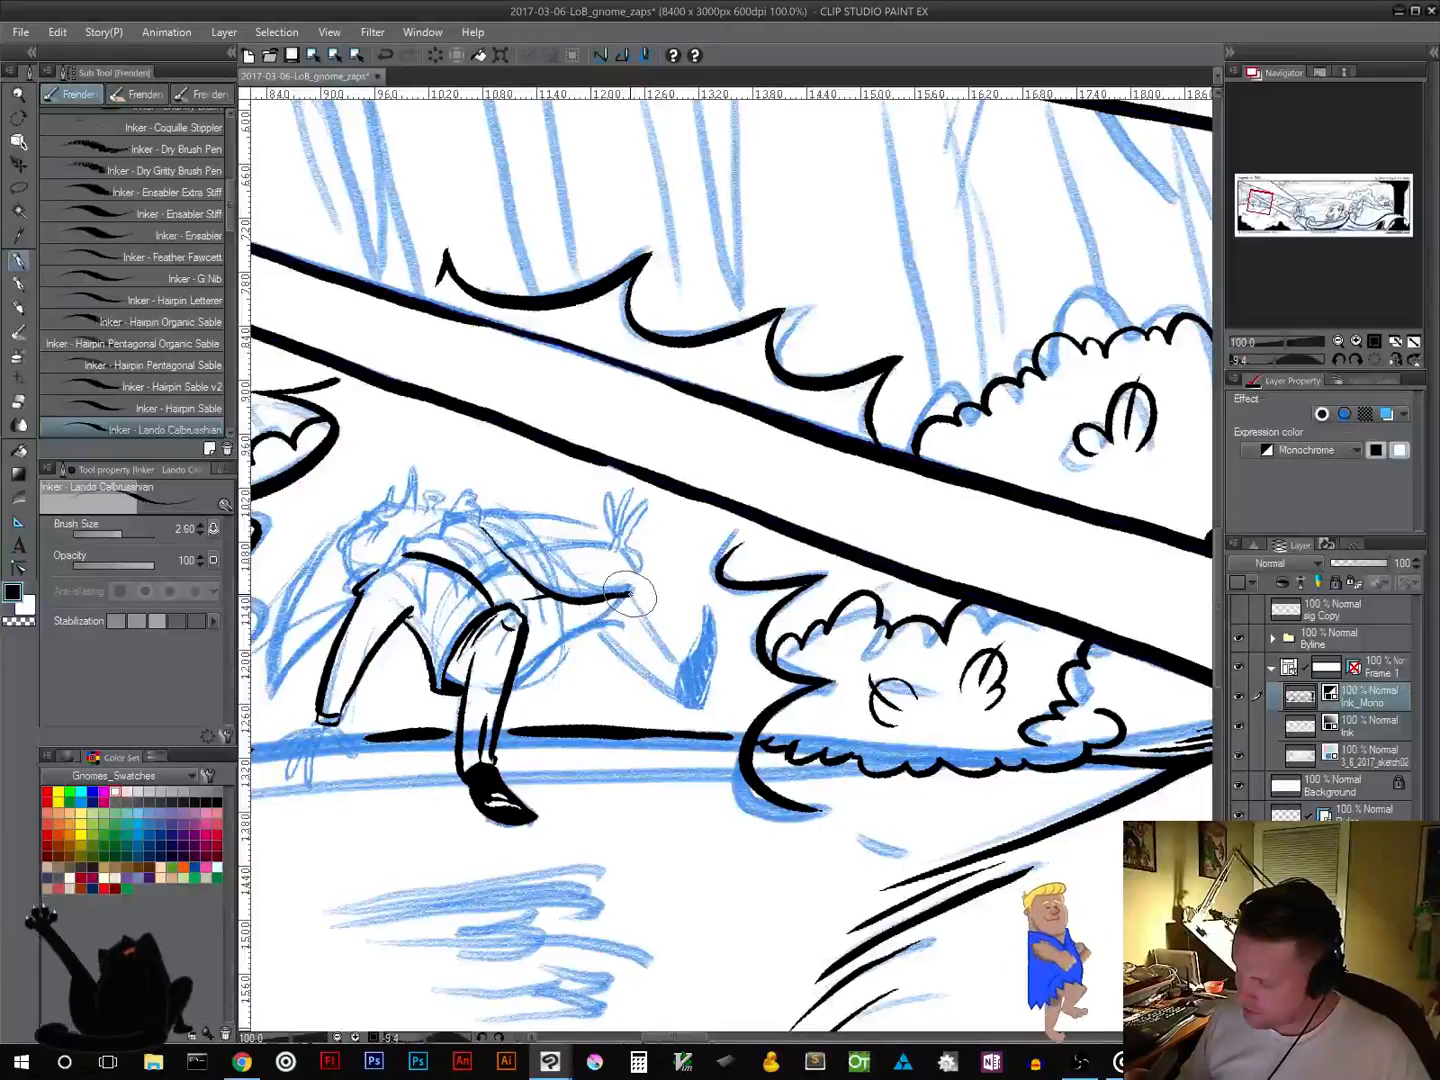
{"action": "left_click_drag", "start_coordinate": [630, 597], "coordinate": [685, 665]}
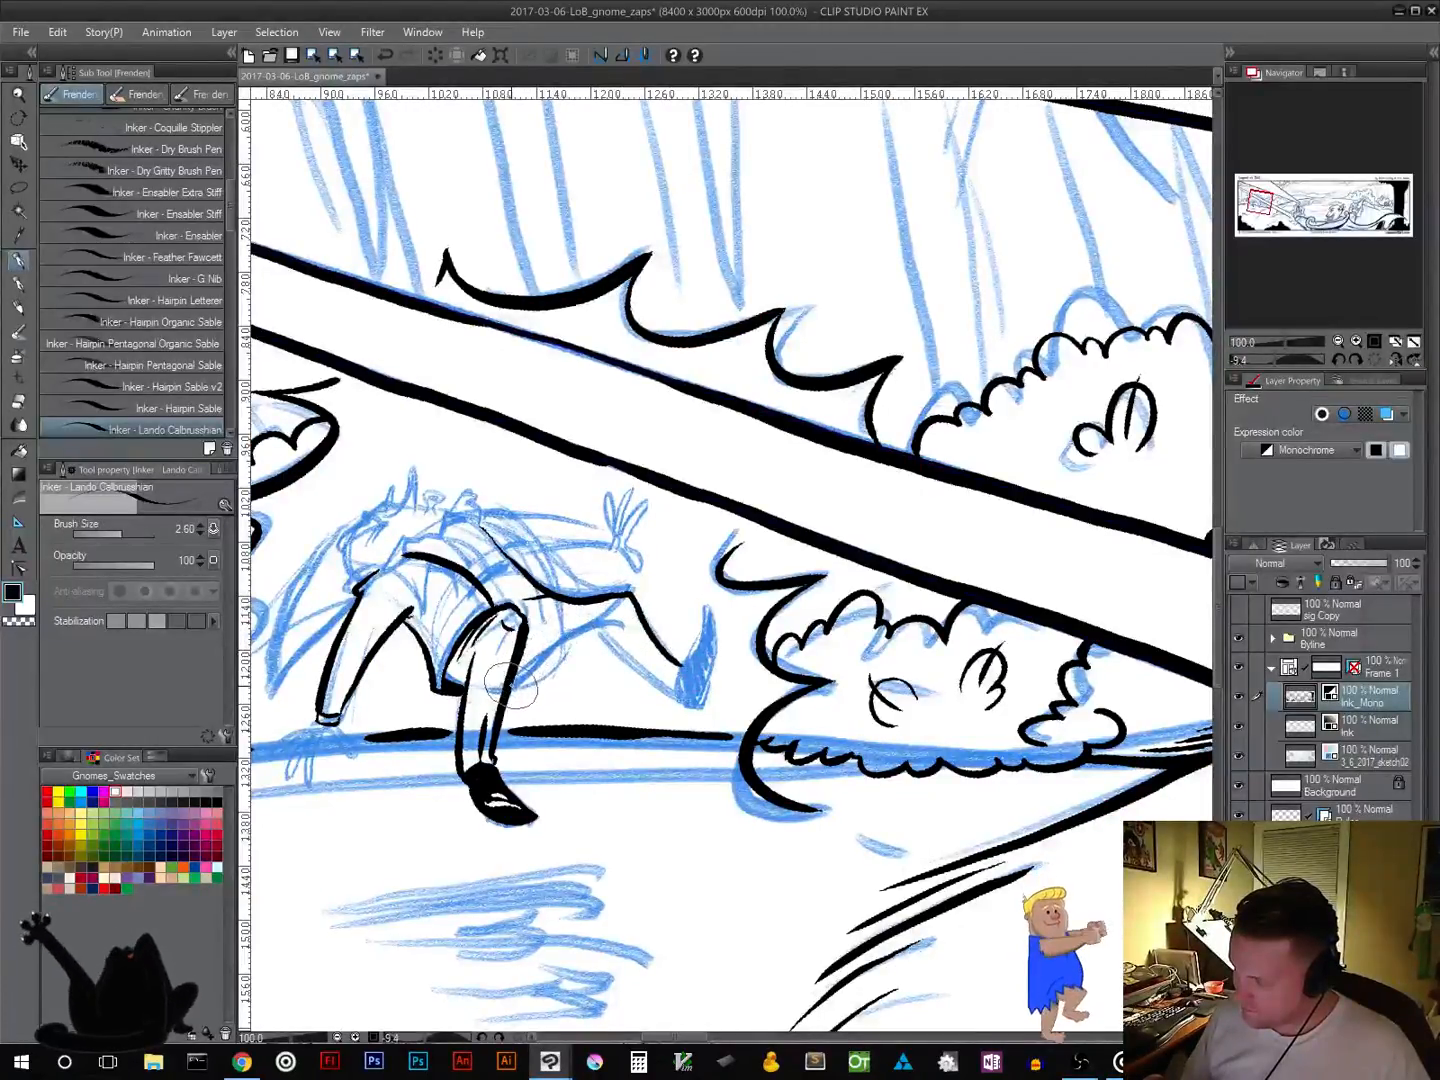
{"action": "mouse_move", "coordinate": [522, 683]}
{"action": "left_mouse_down"}
{"action": "mouse_move", "coordinate": [573, 638]}
{"action": "mouse_move", "coordinate": [635, 631]}
{"action": "mouse_move", "coordinate": [595, 629]}
{"action": "mouse_move", "coordinate": [648, 686]}
{"action": "left_mouse_up"}
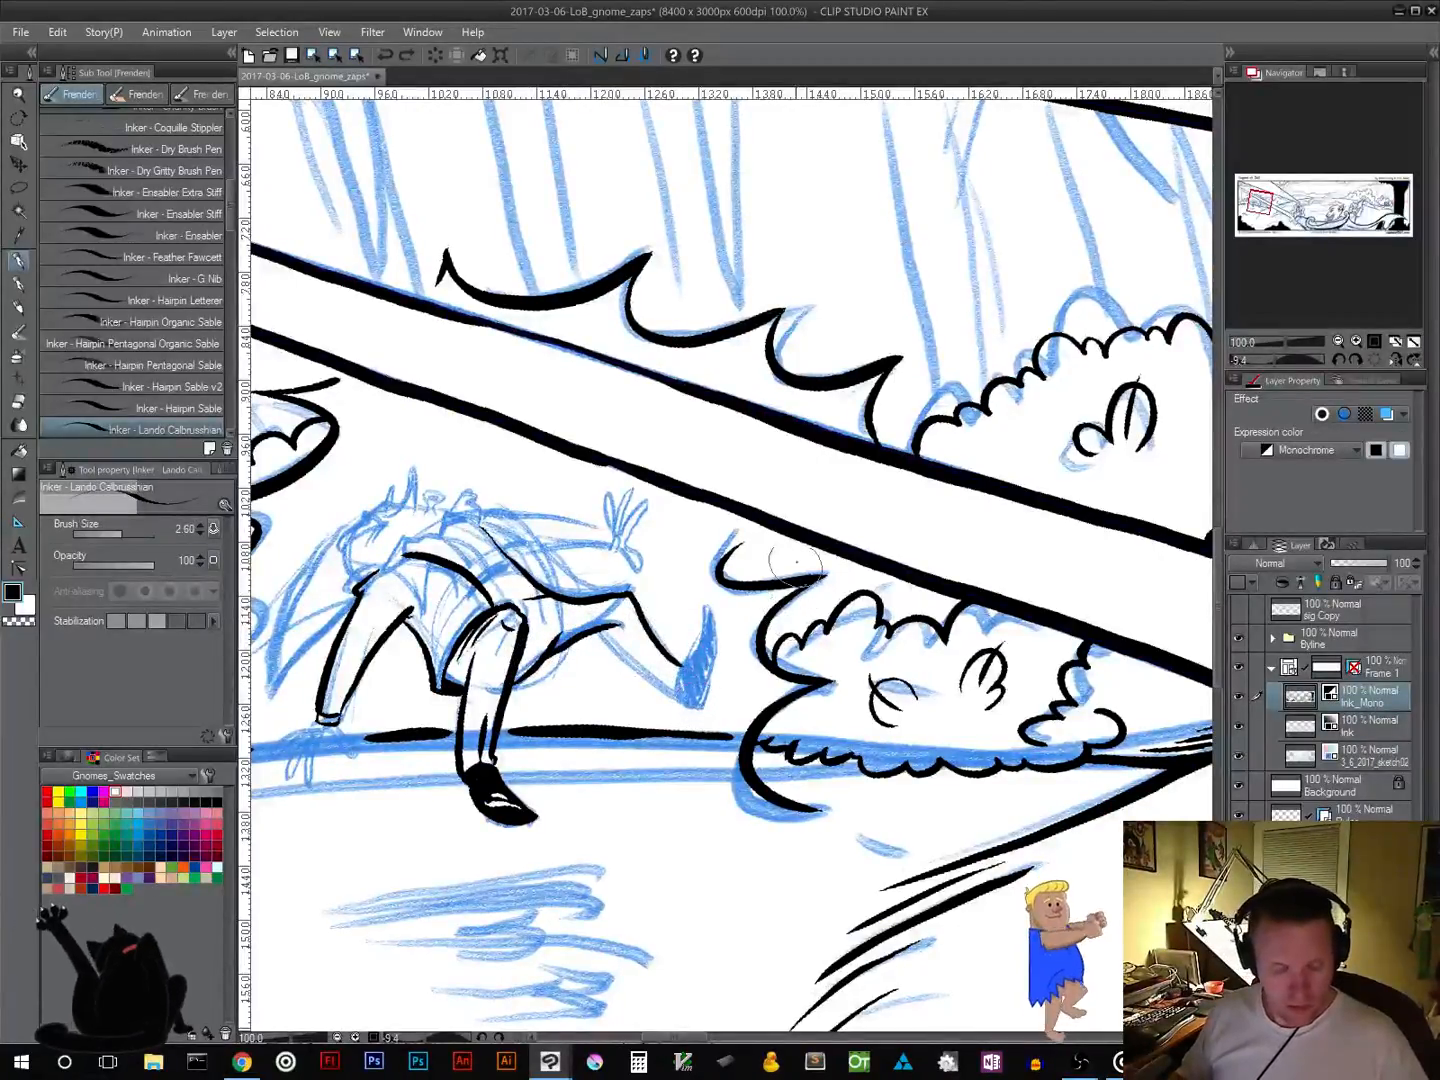
Step: Rework the stretched-out leg by removing its upper thigh line and inking both edges of the lower leg from knee to shoe
{"action": "key", "text": "r"}
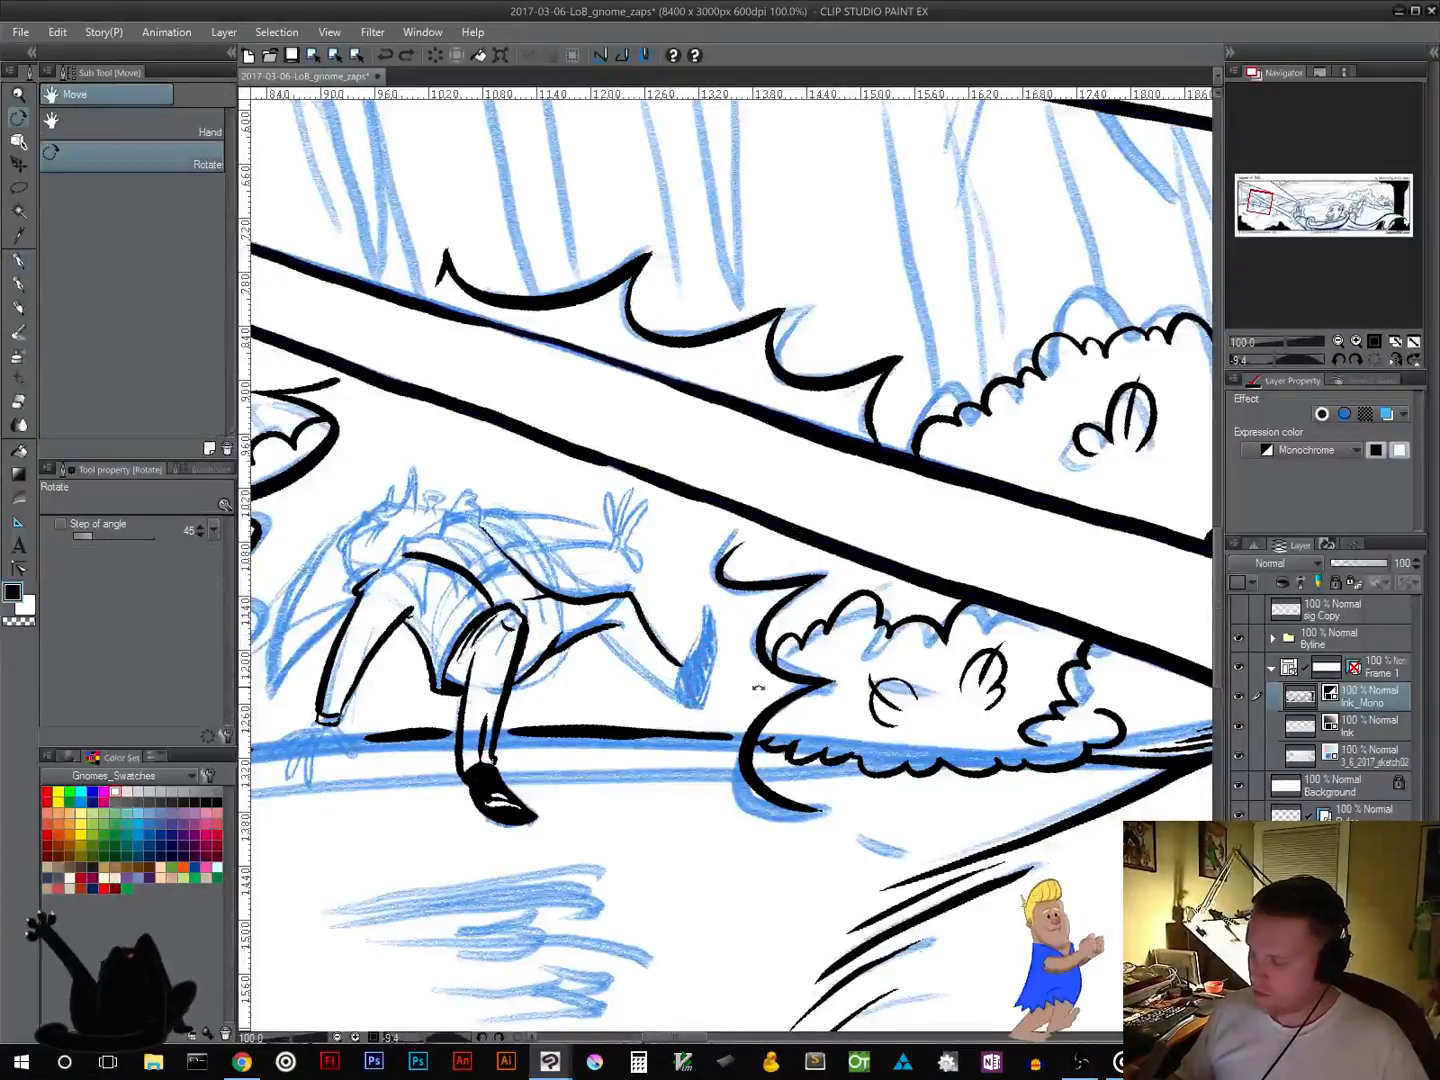
{"action": "left_click_drag", "start_coordinate": [758, 687], "coordinate": [593, 605]}
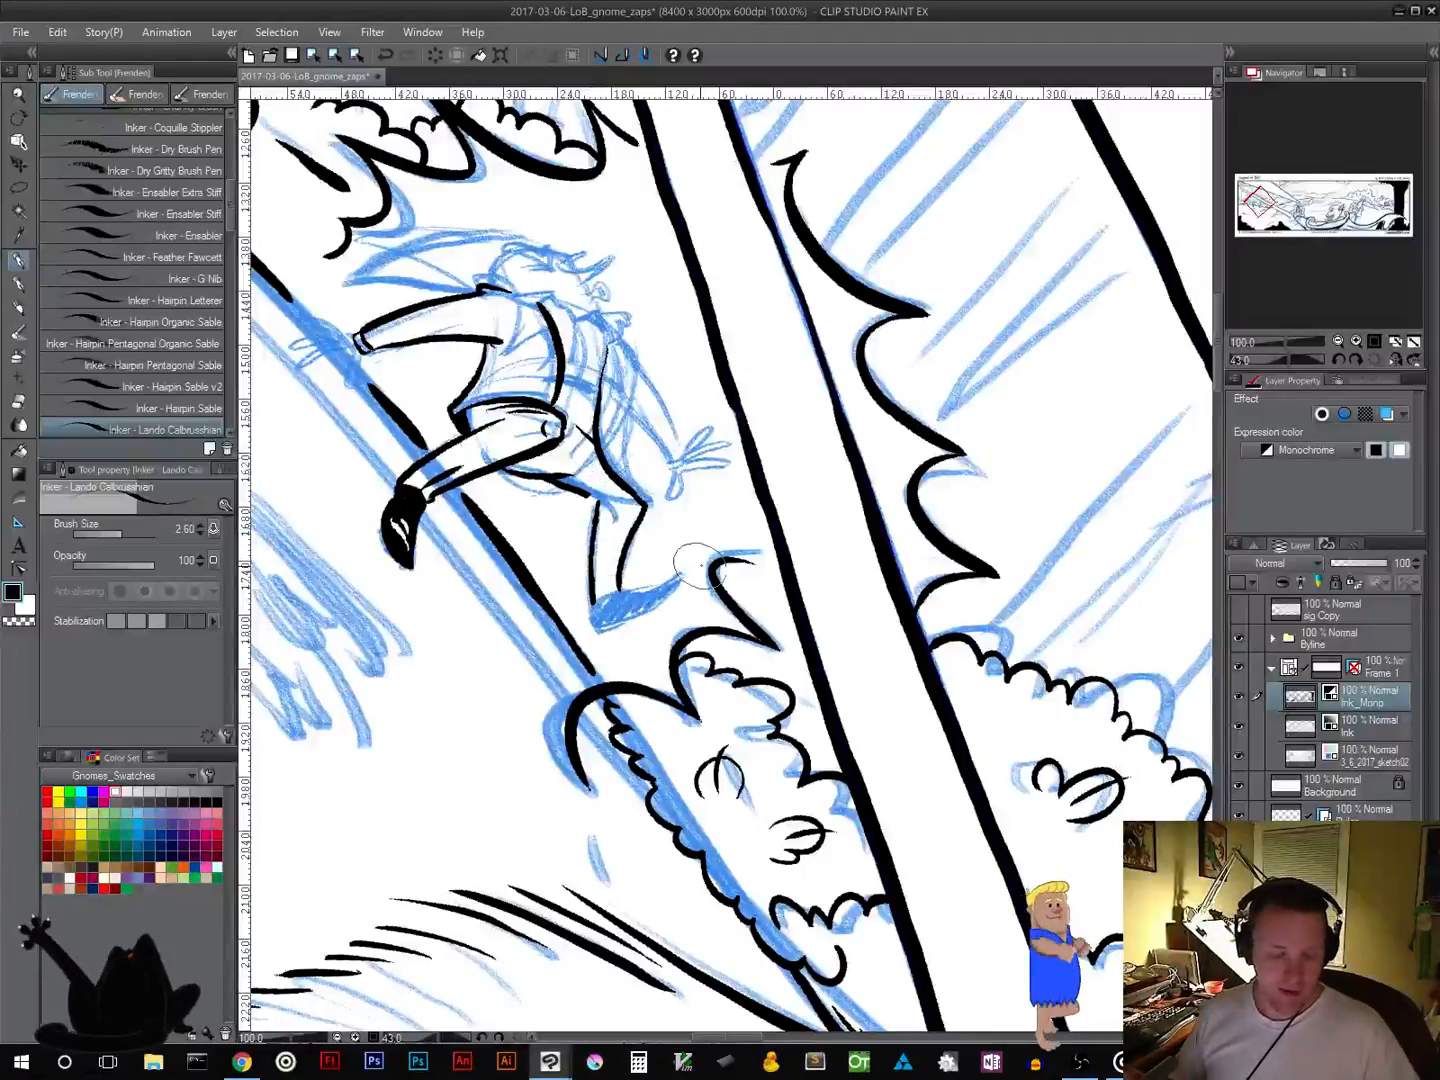
{"action": "key", "text": "r"}
{"action": "left_click_drag", "start_coordinate": [803, 670], "coordinate": [877, 515]}
{"action": "key", "text": "p"}
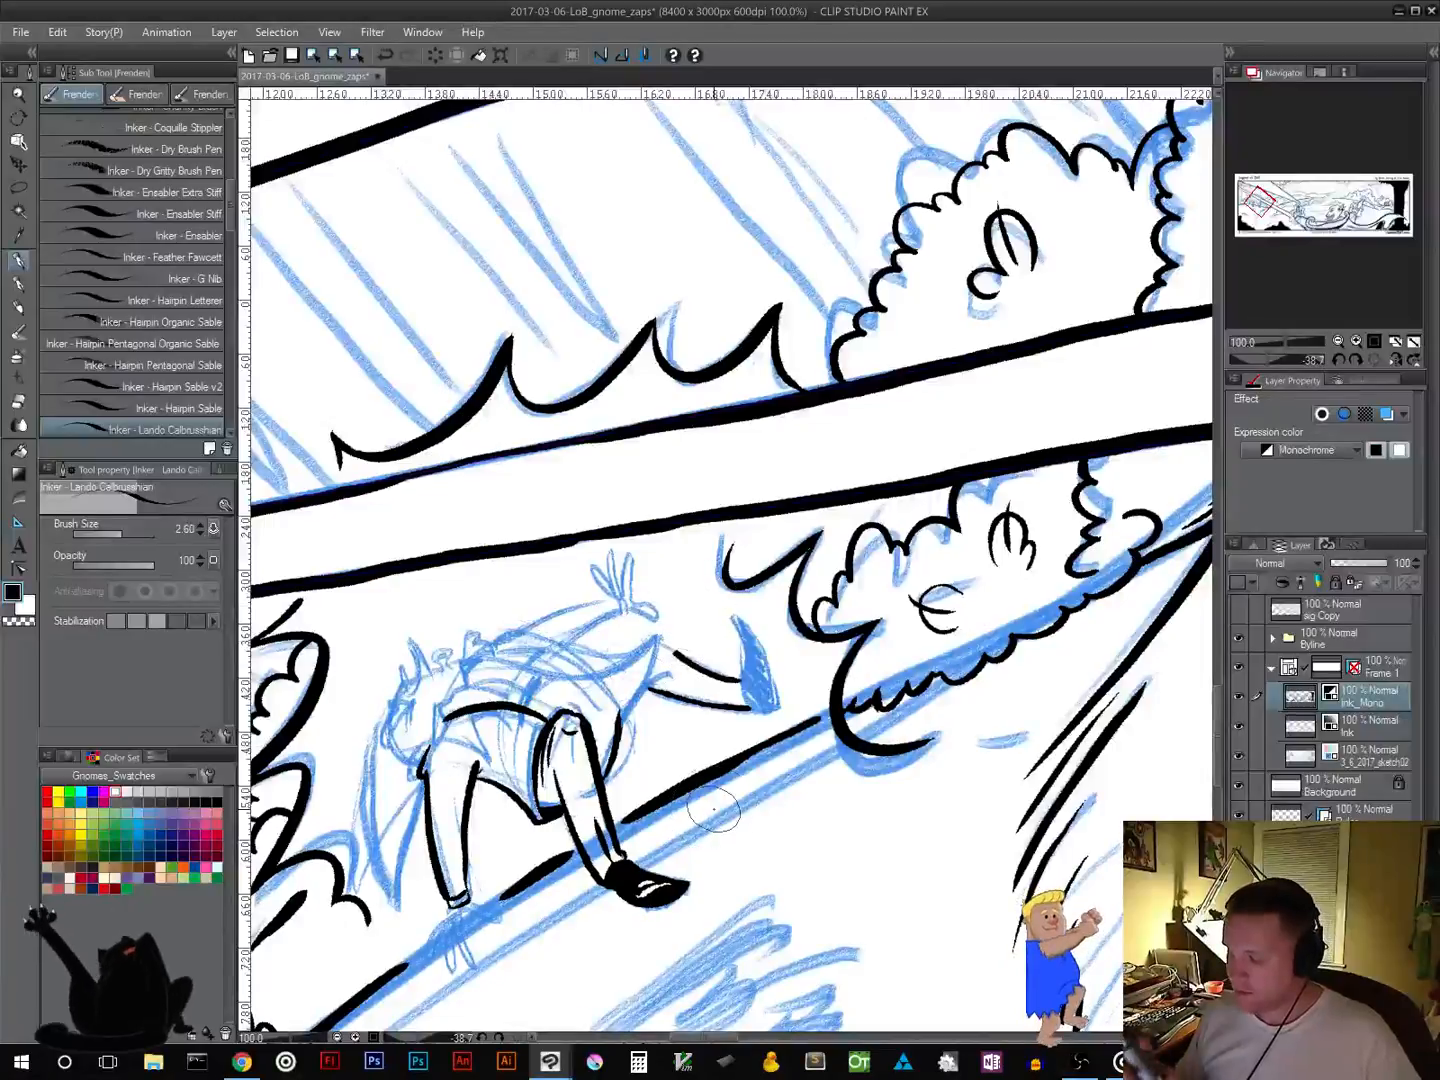
{"action": "left_click_drag", "start_coordinate": [662, 693], "coordinate": [638, 624]}
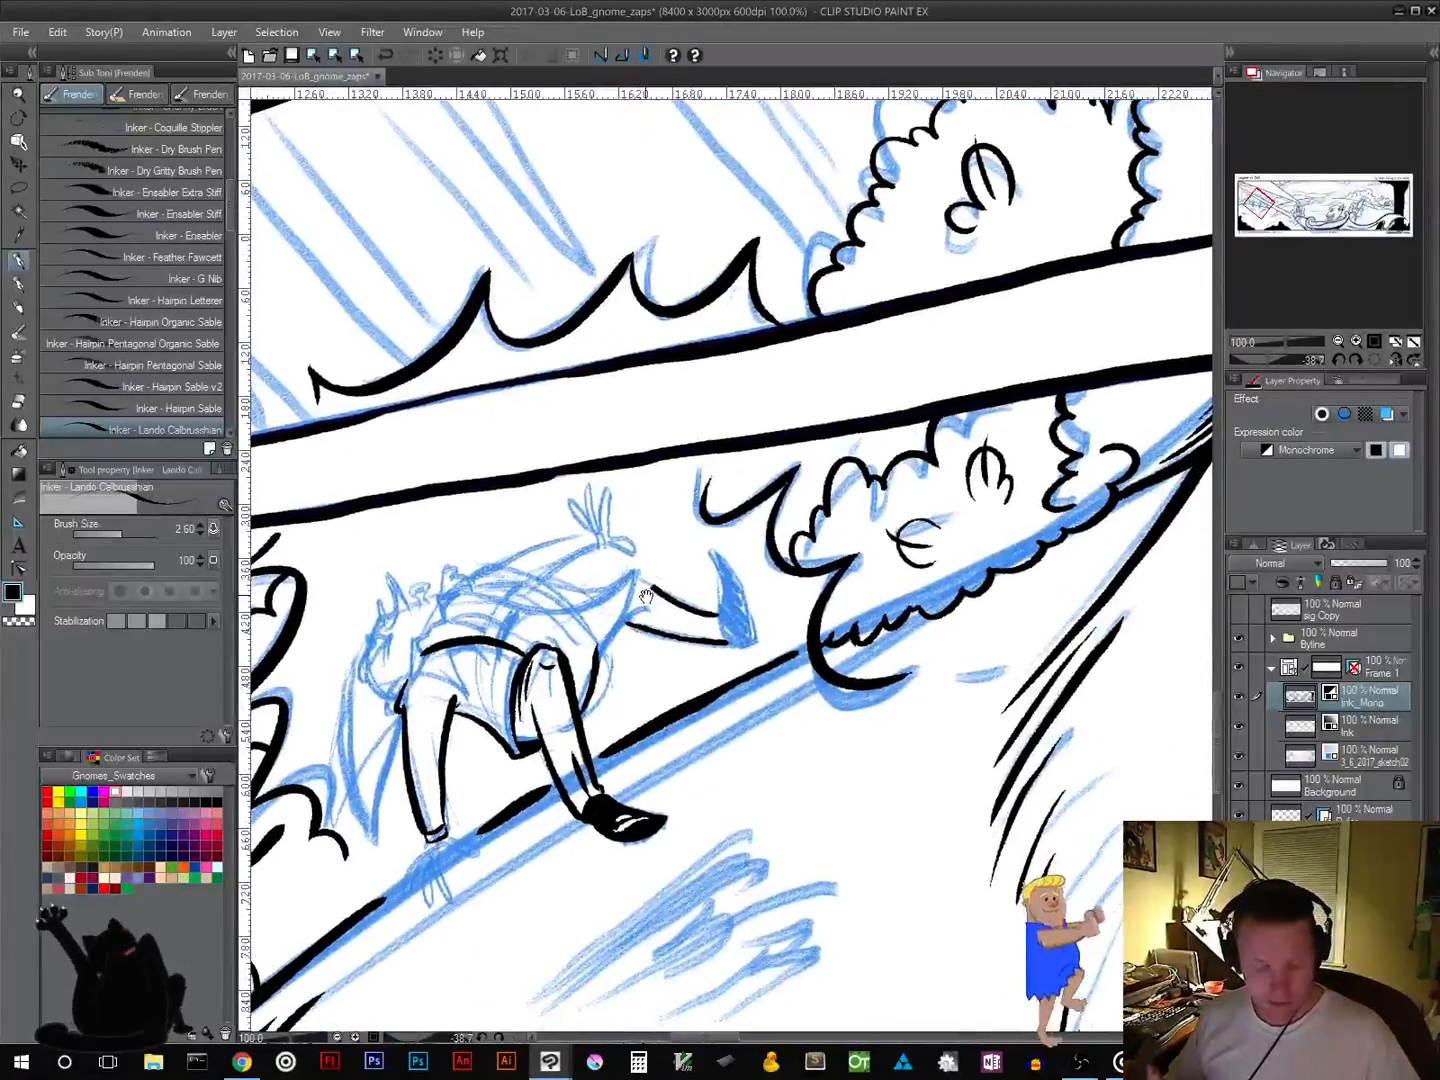
{"action": "mouse_move", "coordinate": [704, 698]}
{"action": "left_mouse_down"}
{"action": "mouse_move", "coordinate": [651, 716]}
{"action": "mouse_move", "coordinate": [573, 708]}
{"action": "left_mouse_up"}
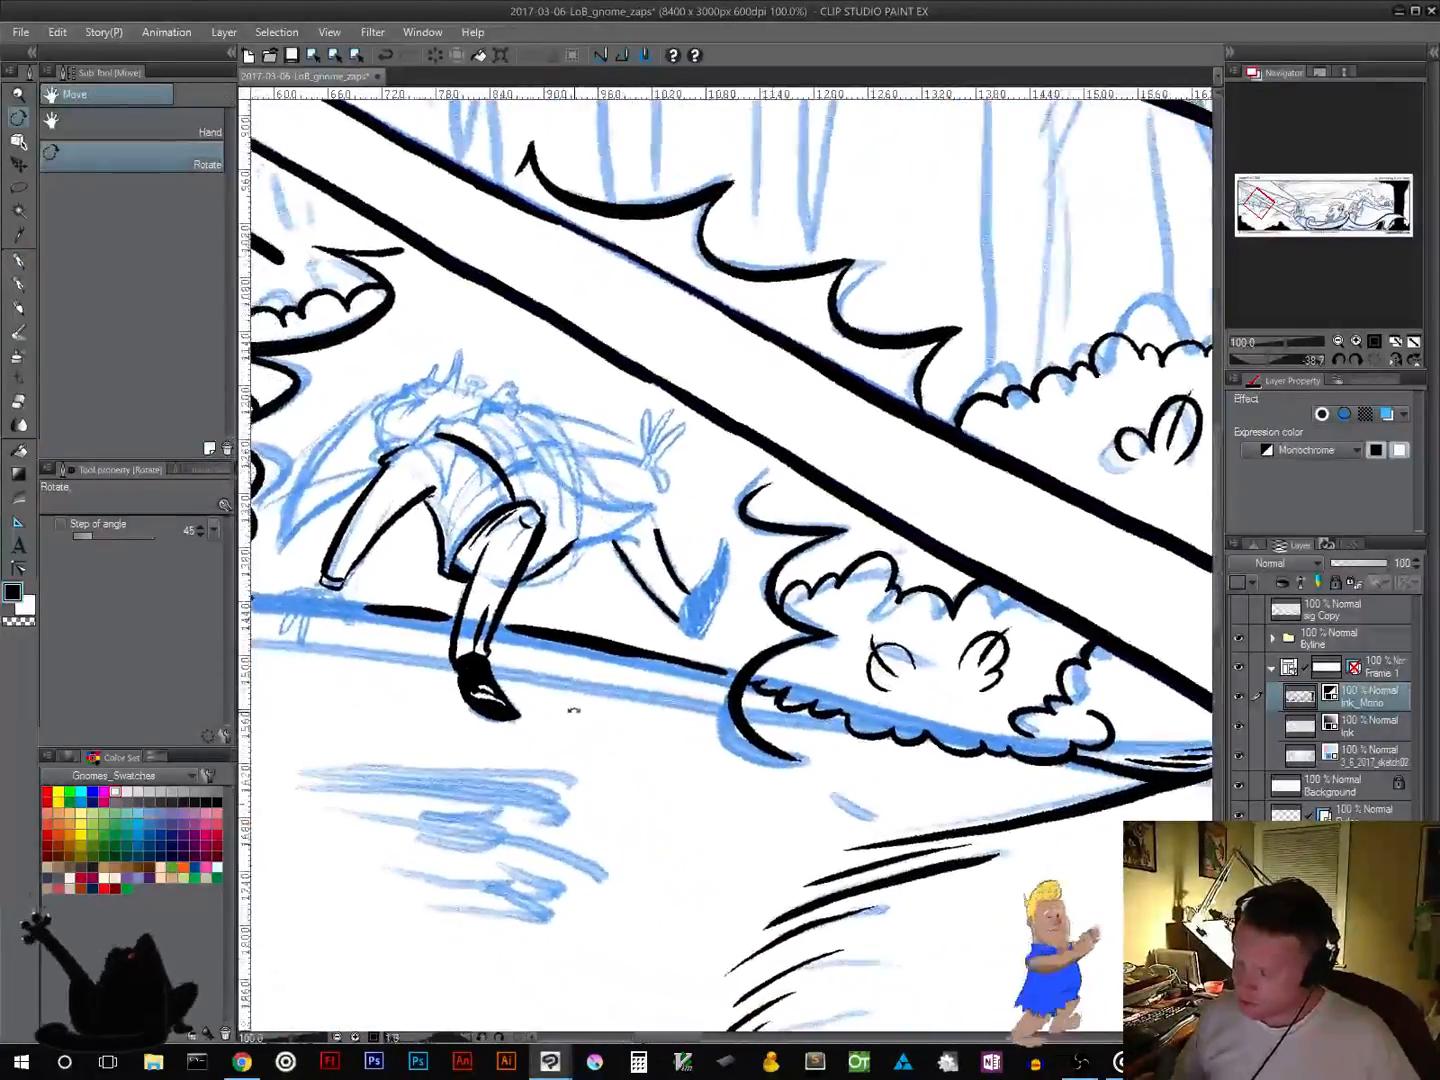
{"action": "mouse_move", "coordinate": [556, 559]}
{"action": "left_mouse_down"}
{"action": "mouse_move", "coordinate": [634, 538]}
{"action": "mouse_move", "coordinate": [661, 548]}
{"action": "left_mouse_up"}
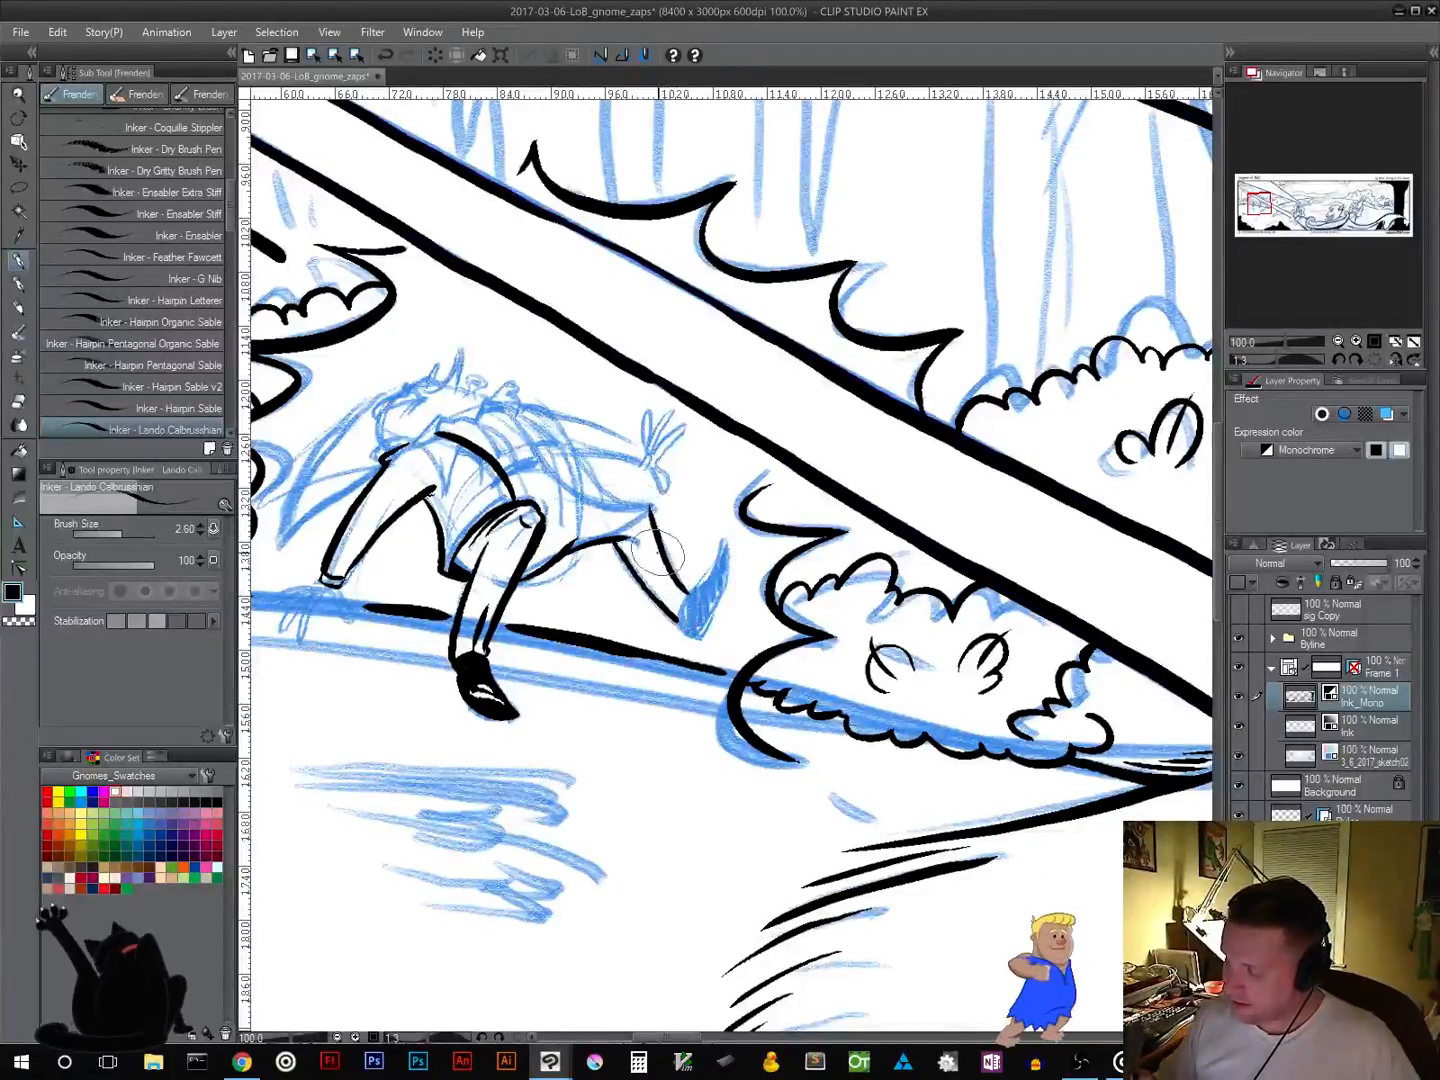
Step: Ink the top edge of the stretched-out leg's thigh up to the bent knee
{"action": "key", "text": "r"}
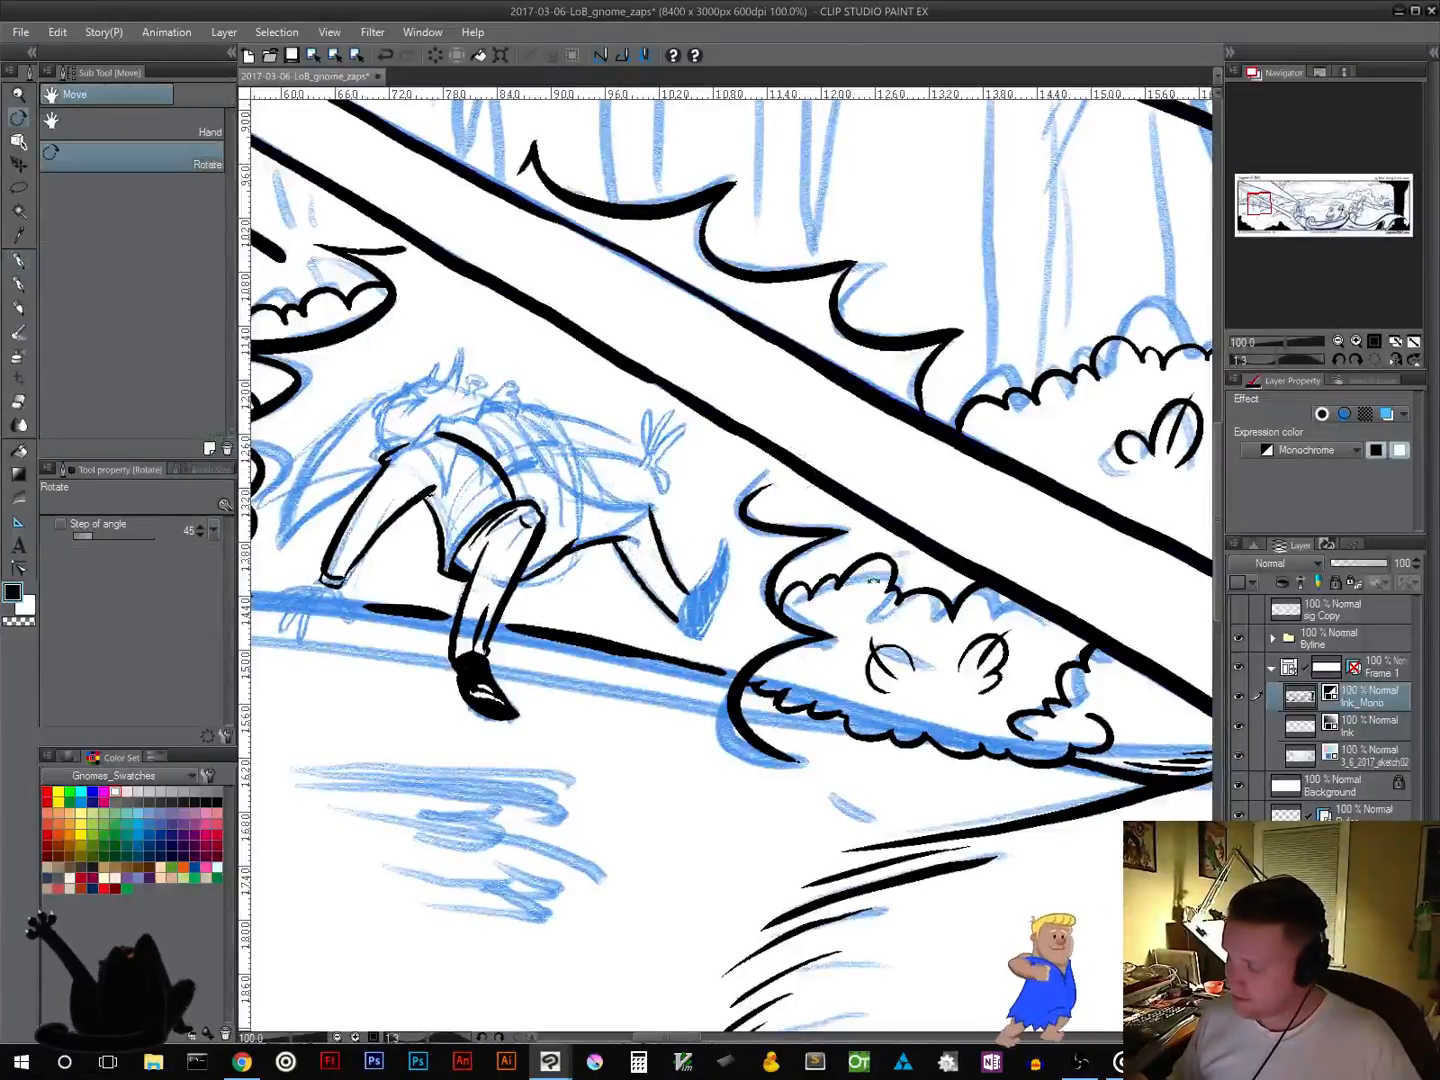
{"action": "left_click_drag", "start_coordinate": [873, 581], "coordinate": [865, 515]}
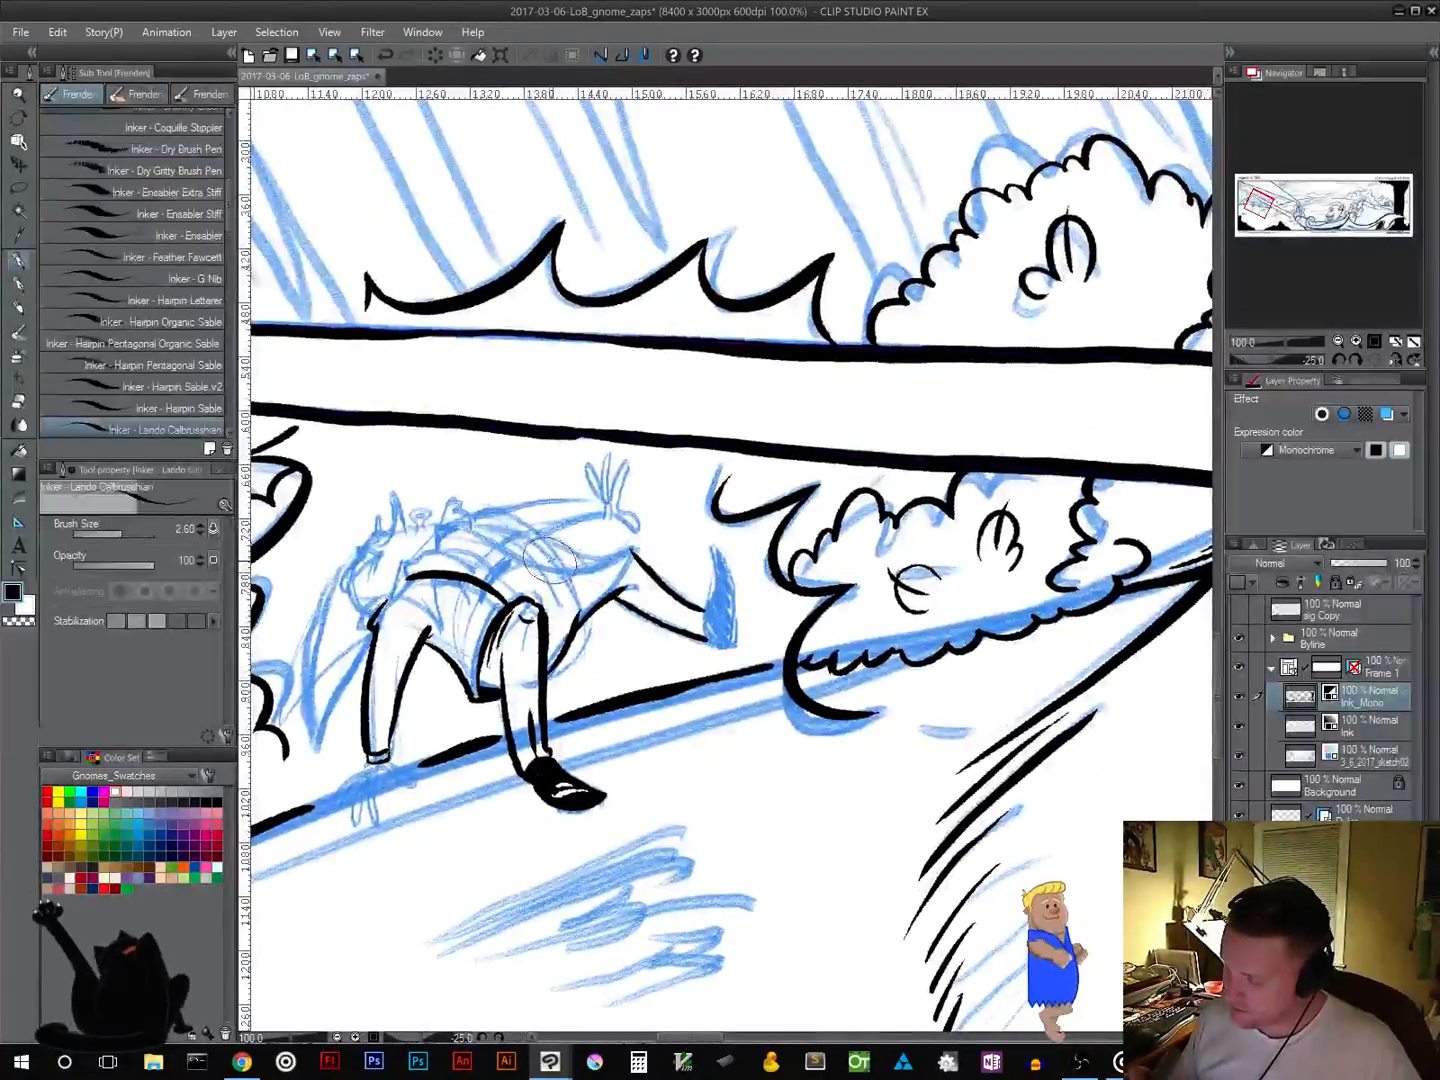
{"action": "mouse_move", "coordinate": [549, 560]}
{"action": "left_mouse_down"}
{"action": "mouse_move", "coordinate": [622, 545]}
{"action": "mouse_move", "coordinate": [627, 566]}
{"action": "left_mouse_up"}
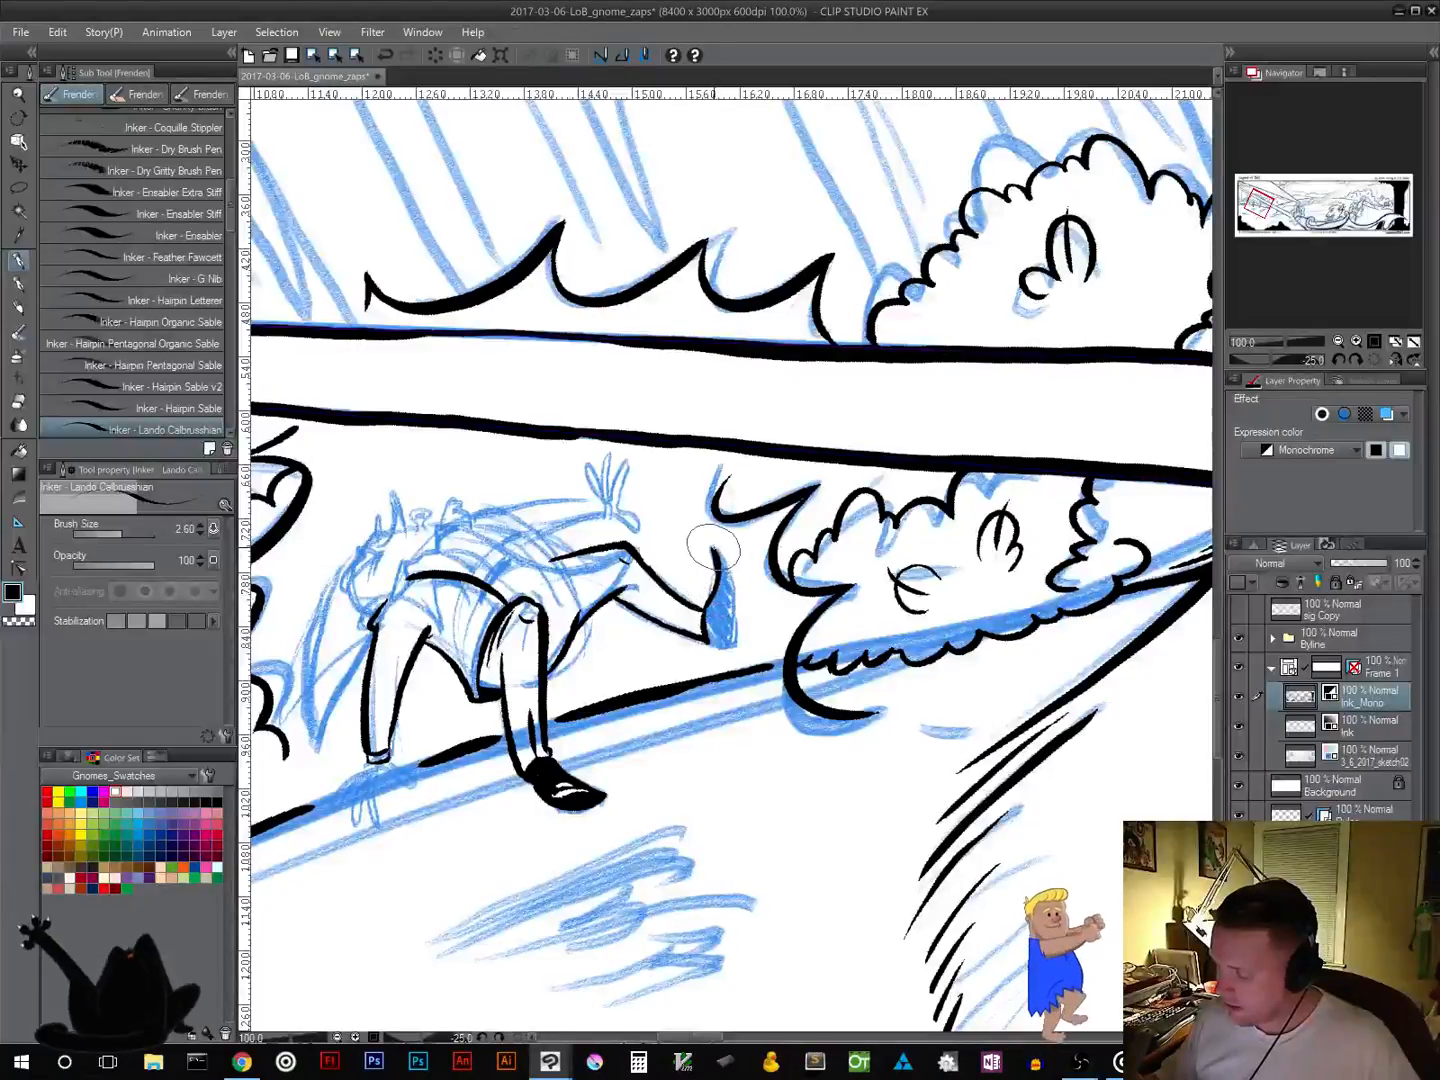
Step: Ink the raised rear shoe solid black and cut white highlights along its length from toe to heel
{"action": "left_click_drag", "start_coordinate": [714, 549], "coordinate": [732, 590]}
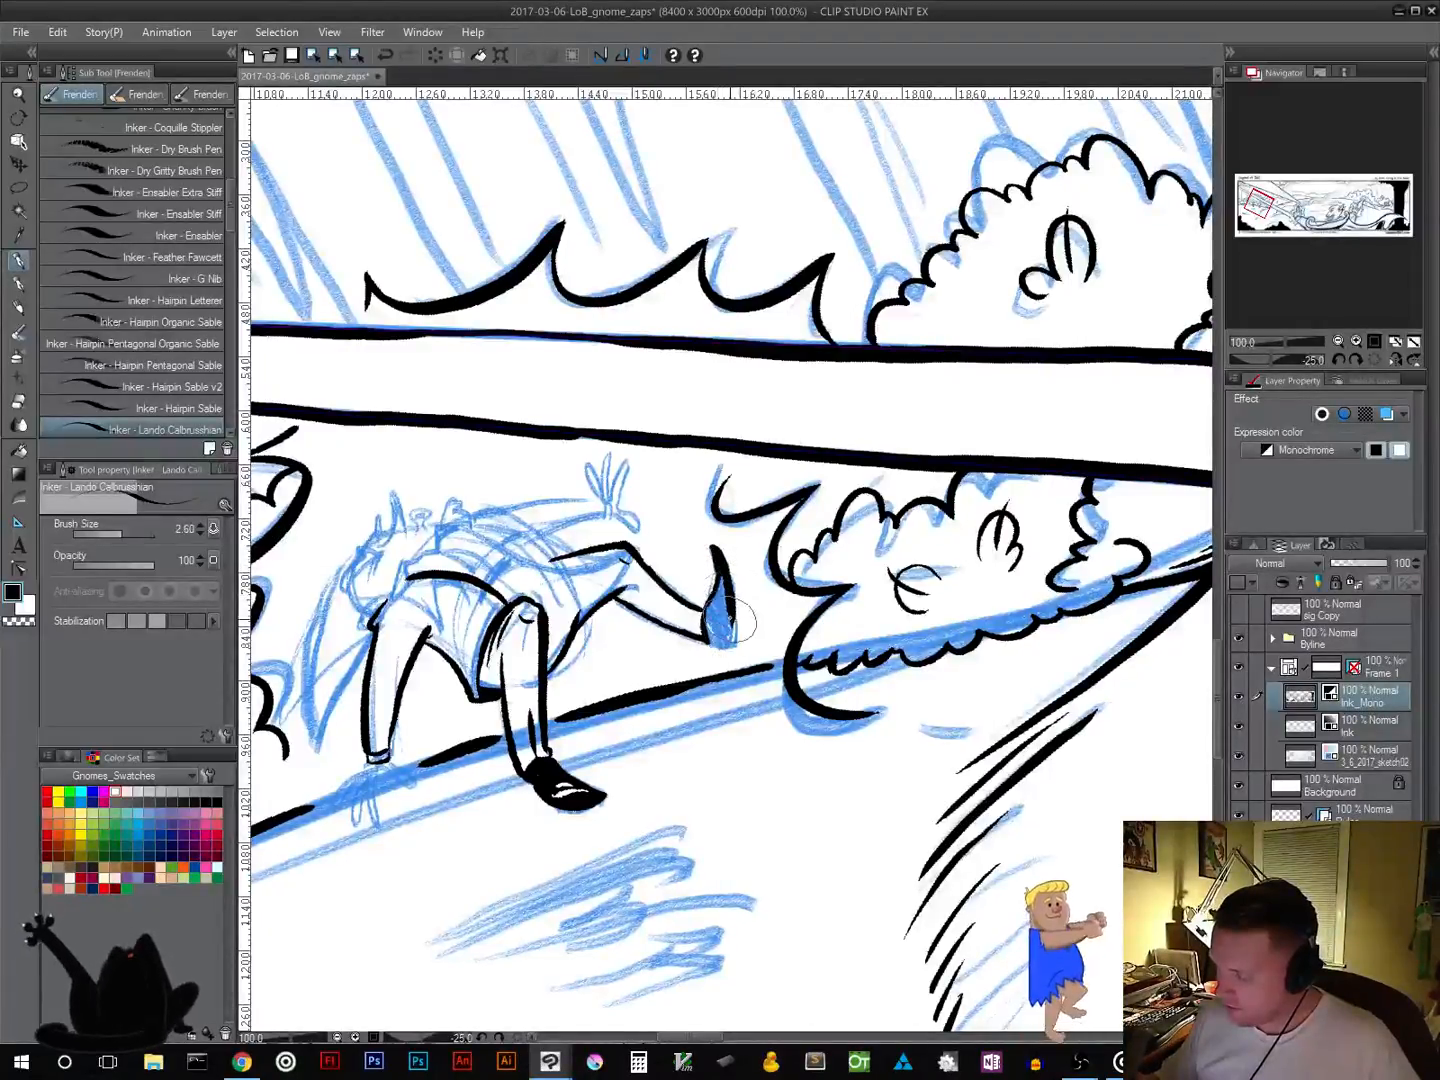
{"action": "left_click_drag", "start_coordinate": [729, 600], "coordinate": [724, 619]}
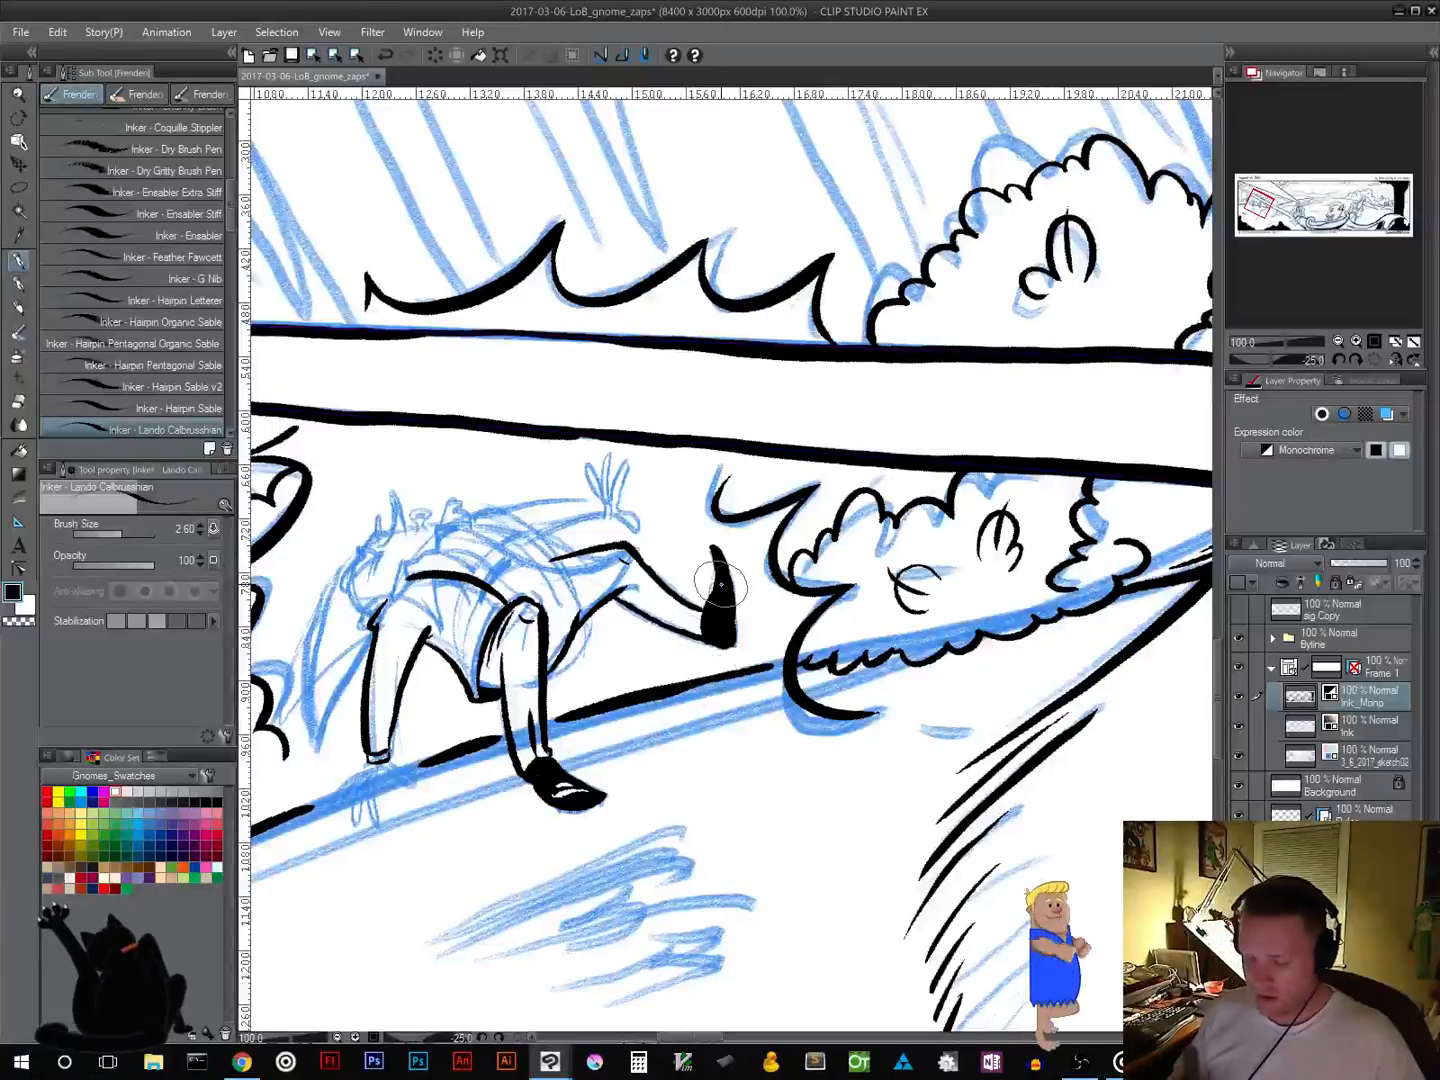
{"action": "left_click", "coordinate": [29, 608]}
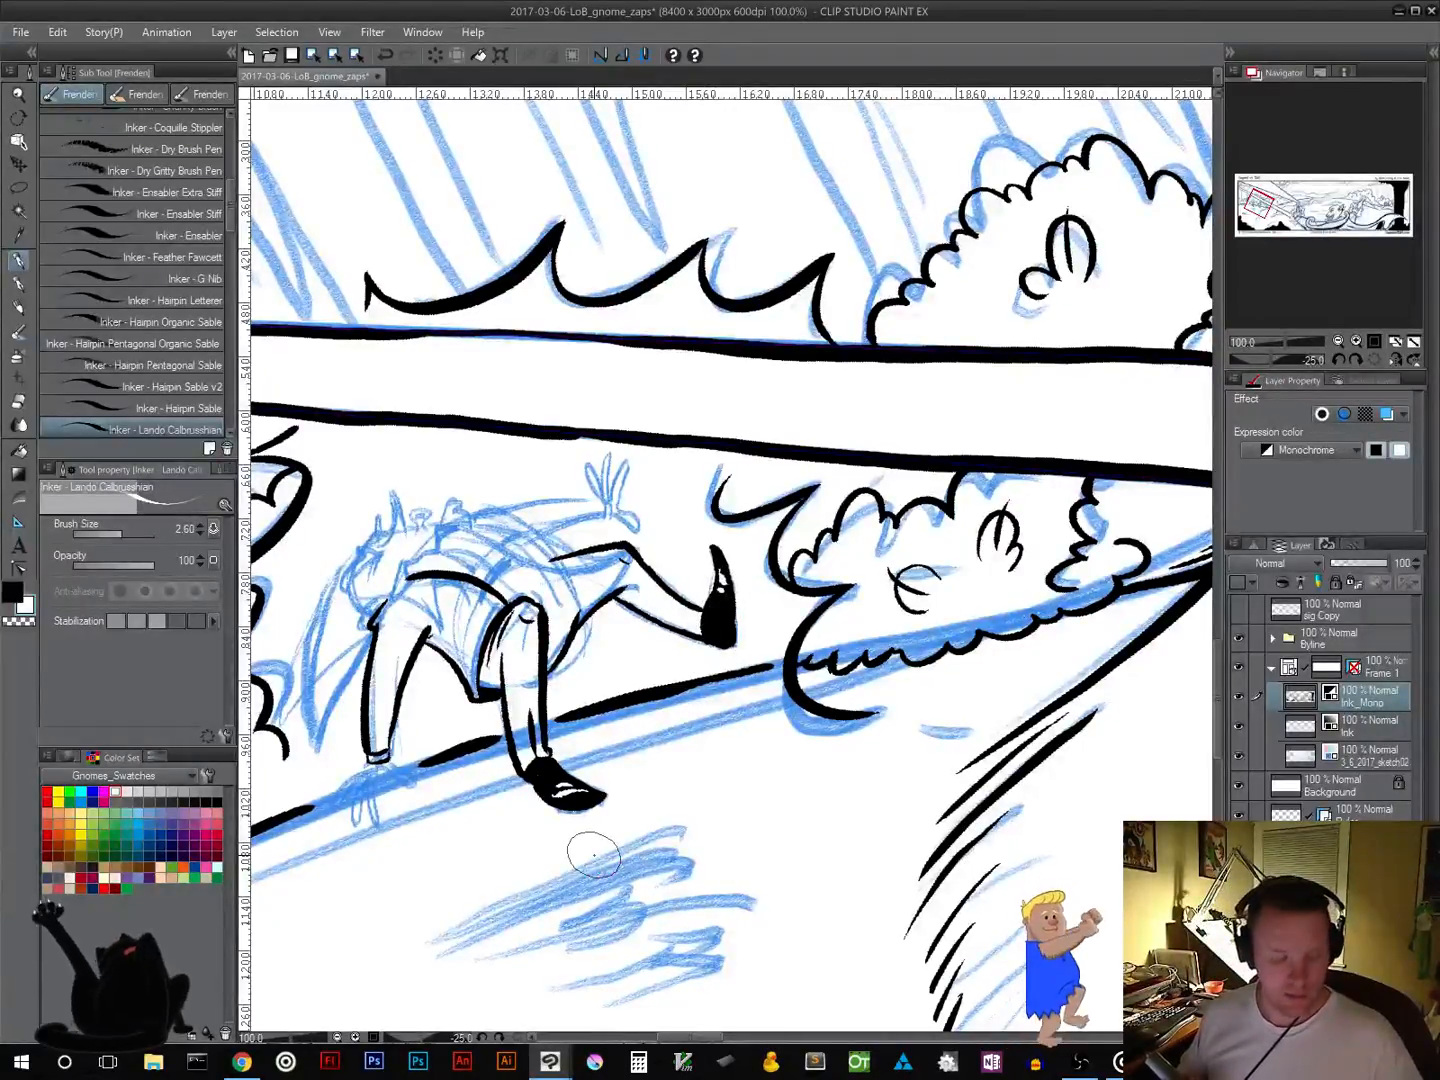
{"action": "key", "text": "r"}
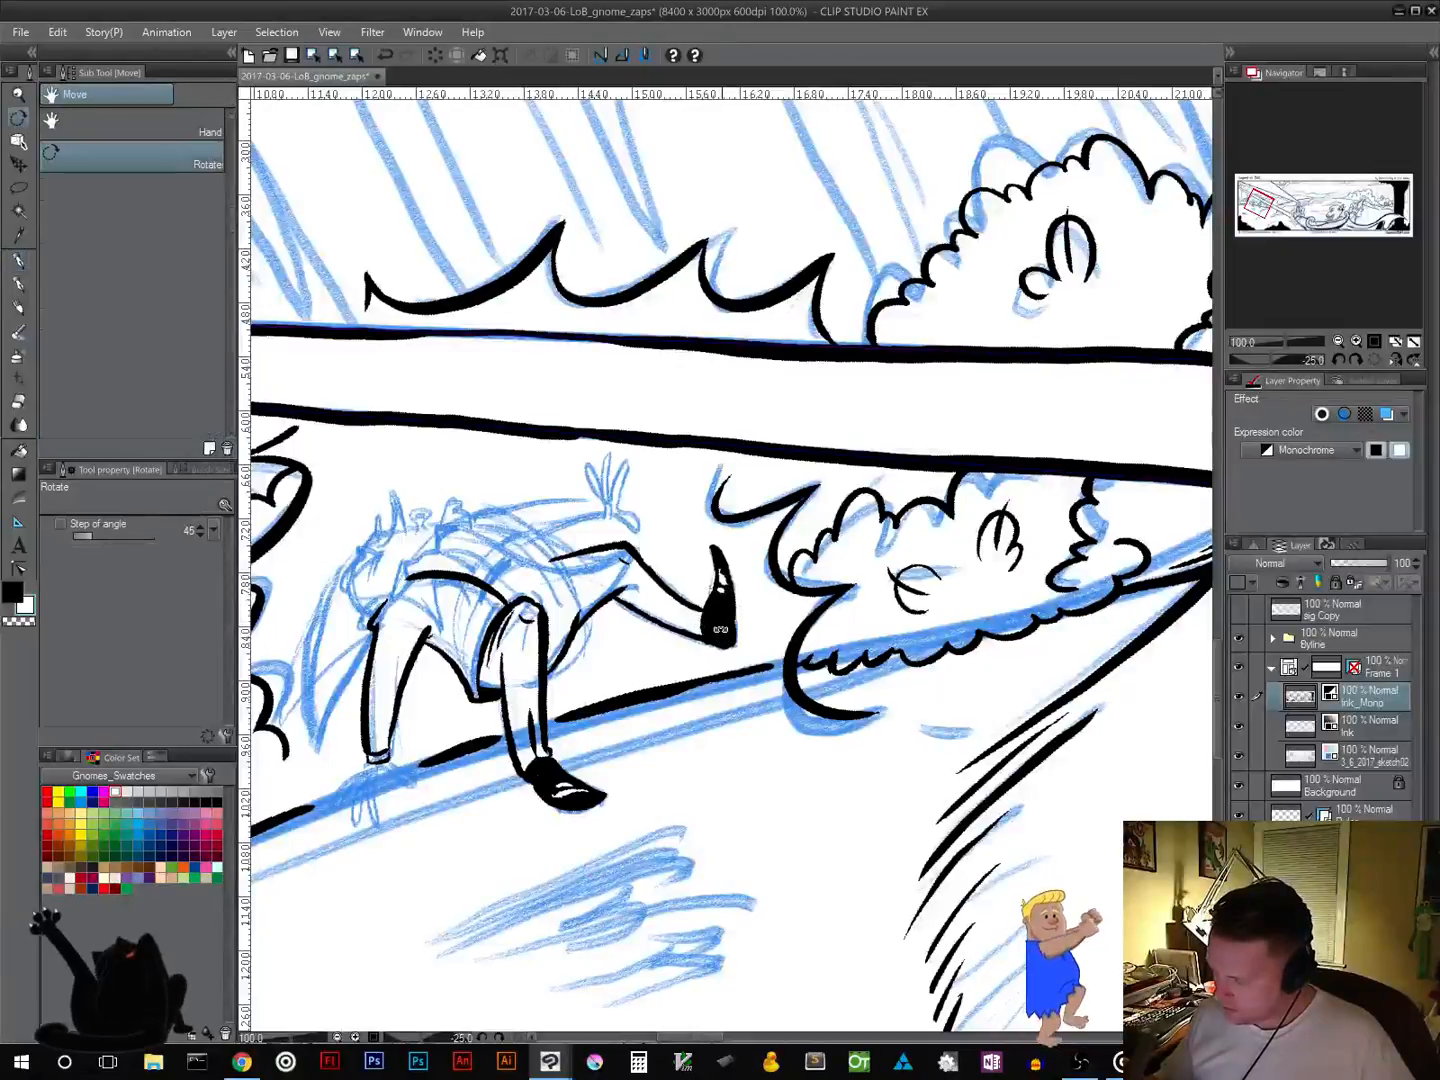
{"action": "left_click", "coordinate": [18, 262]}
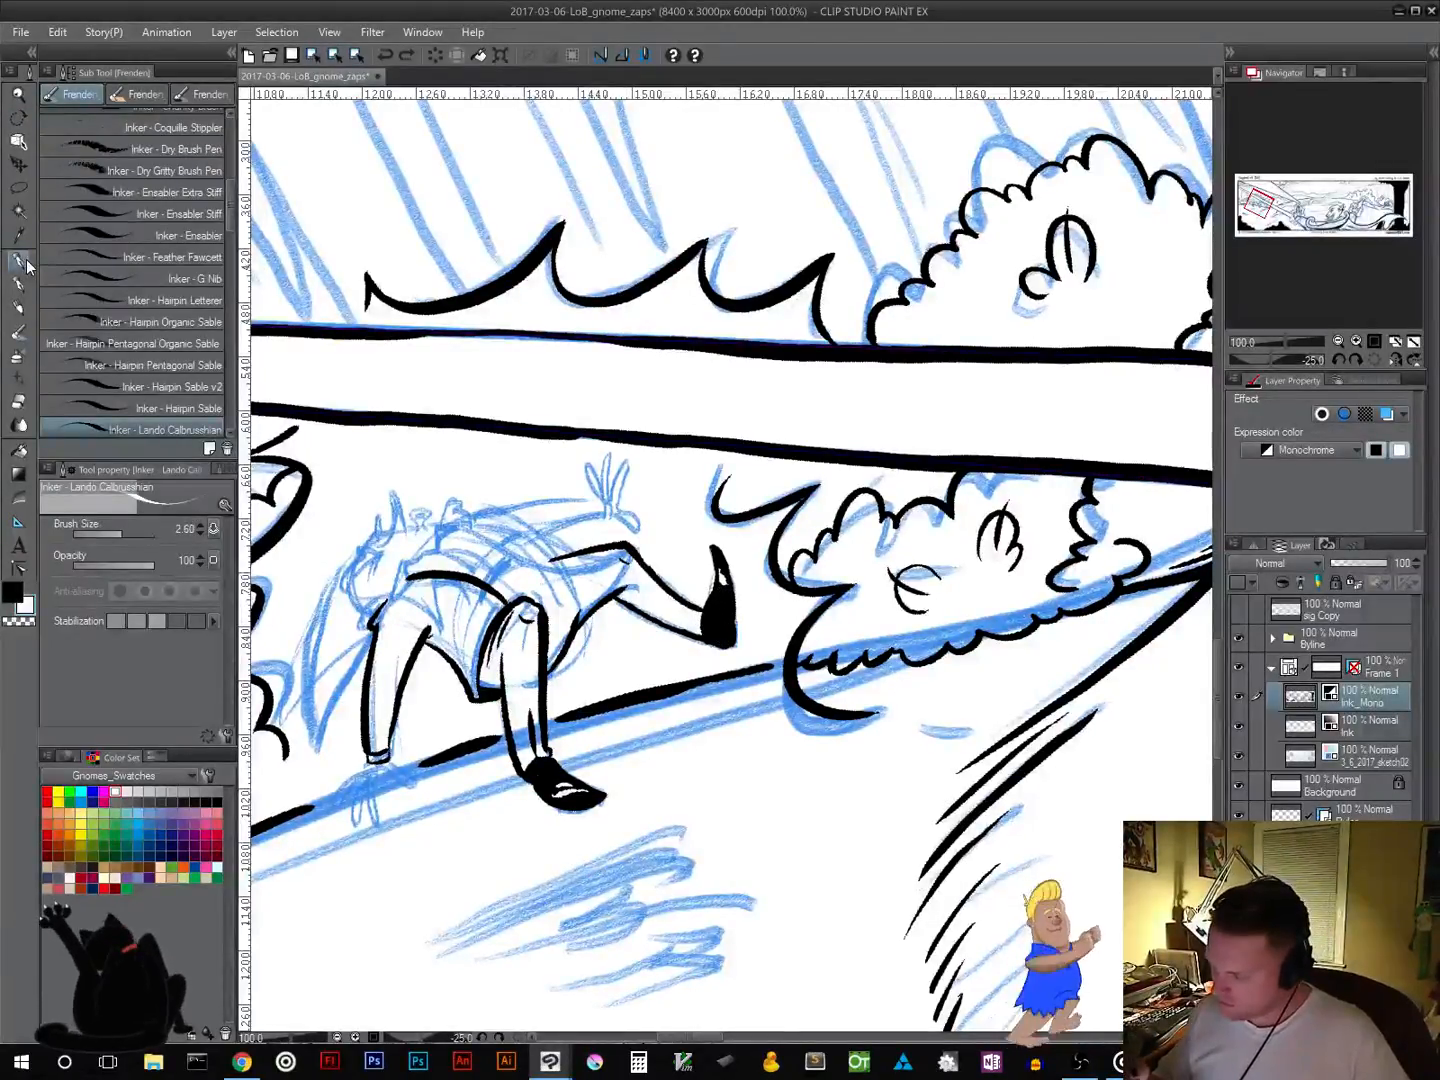
{"action": "left_click_drag", "start_coordinate": [714, 580], "coordinate": [714, 624]}
{"action": "left_click_drag", "start_coordinate": [716, 558], "coordinate": [720, 570]}
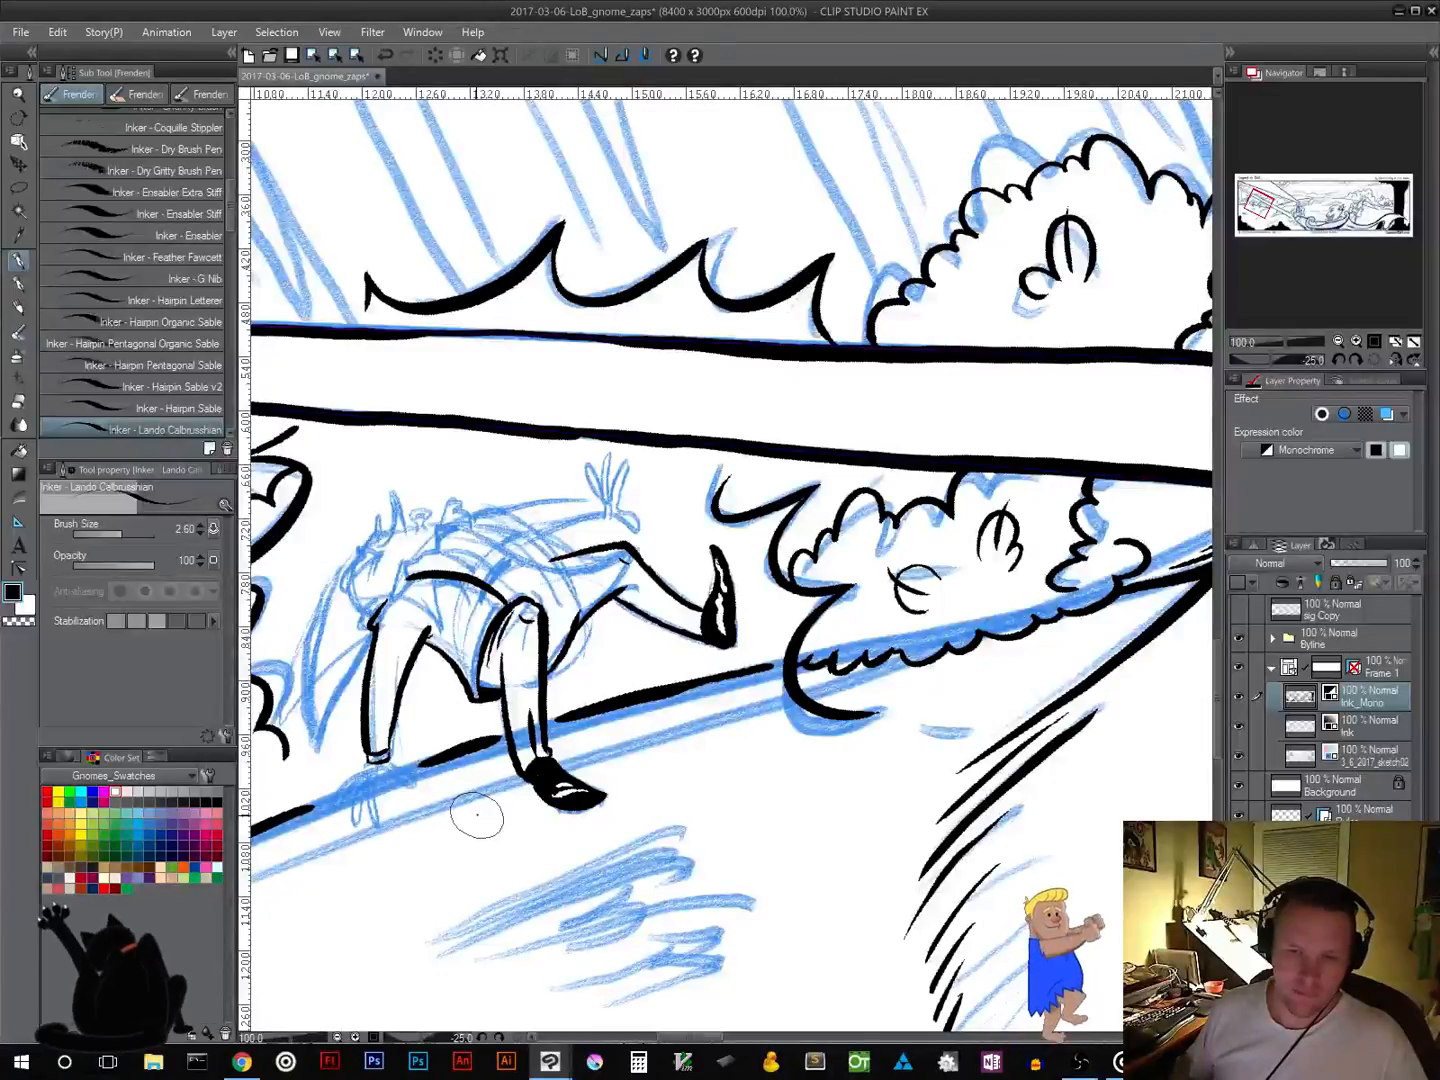
Step: Ink the underside of the crouching figure's raised back arm from the wrist toward the shoulder, undoing a misplaced stroke along the way
{"action": "left_click_drag", "start_coordinate": [573, 730], "coordinate": [636, 633]}
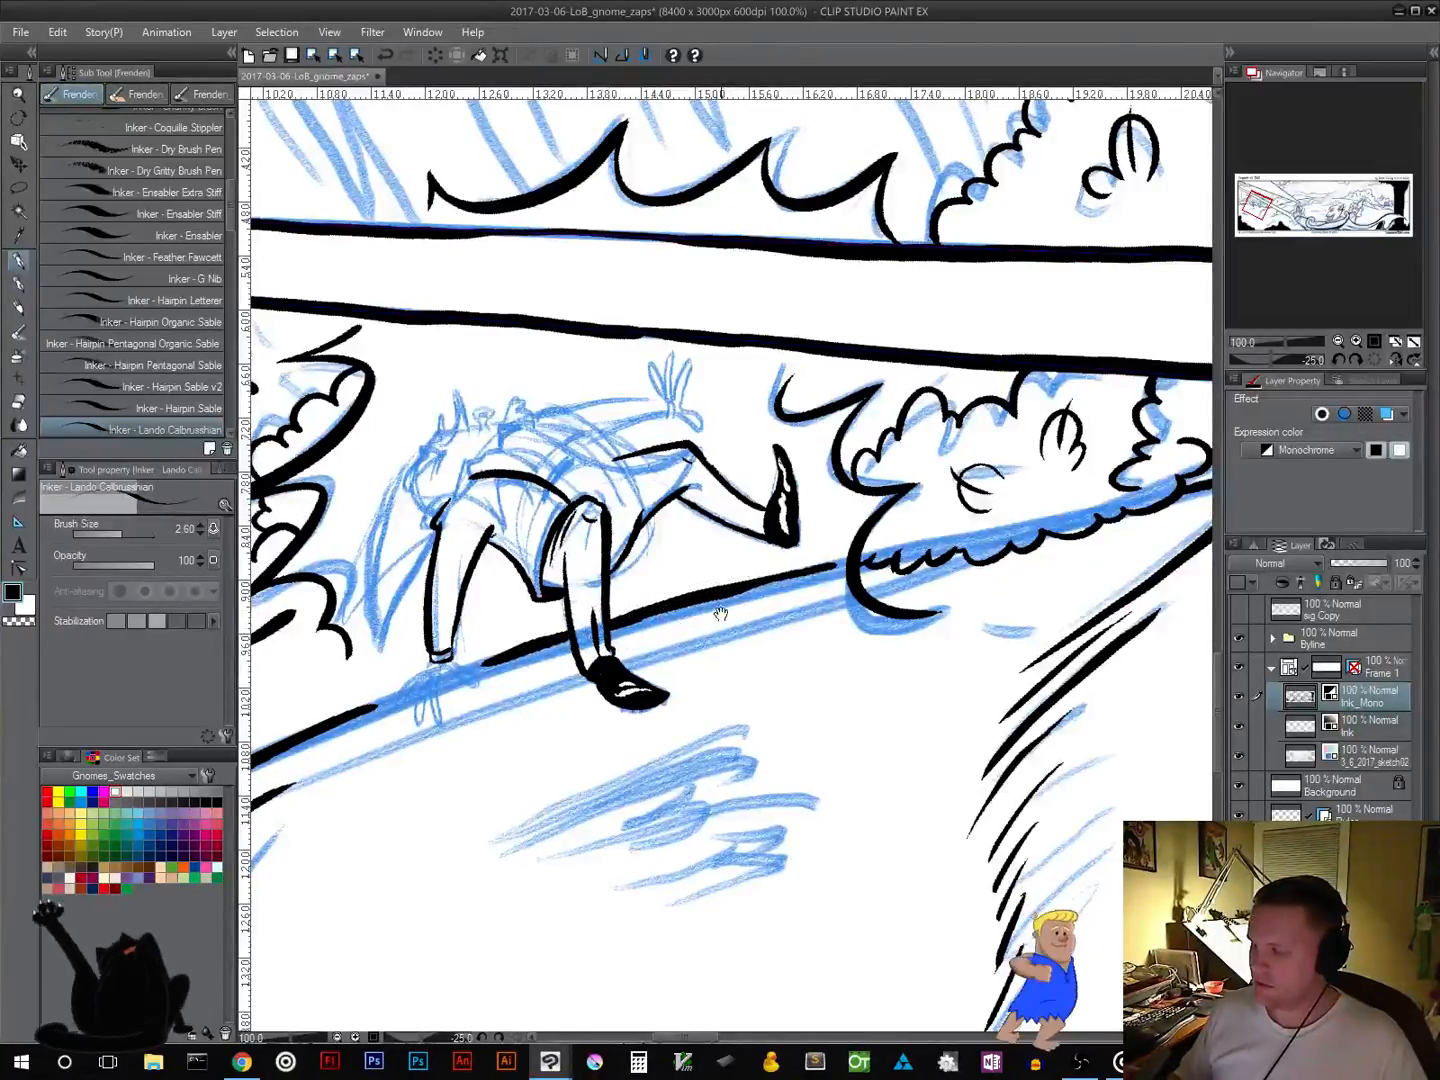
{"action": "mouse_move", "coordinate": [720, 605]}
{"action": "left_mouse_down"}
{"action": "mouse_move", "coordinate": [656, 714]}
{"action": "mouse_move", "coordinate": [591, 771]}
{"action": "left_mouse_up"}
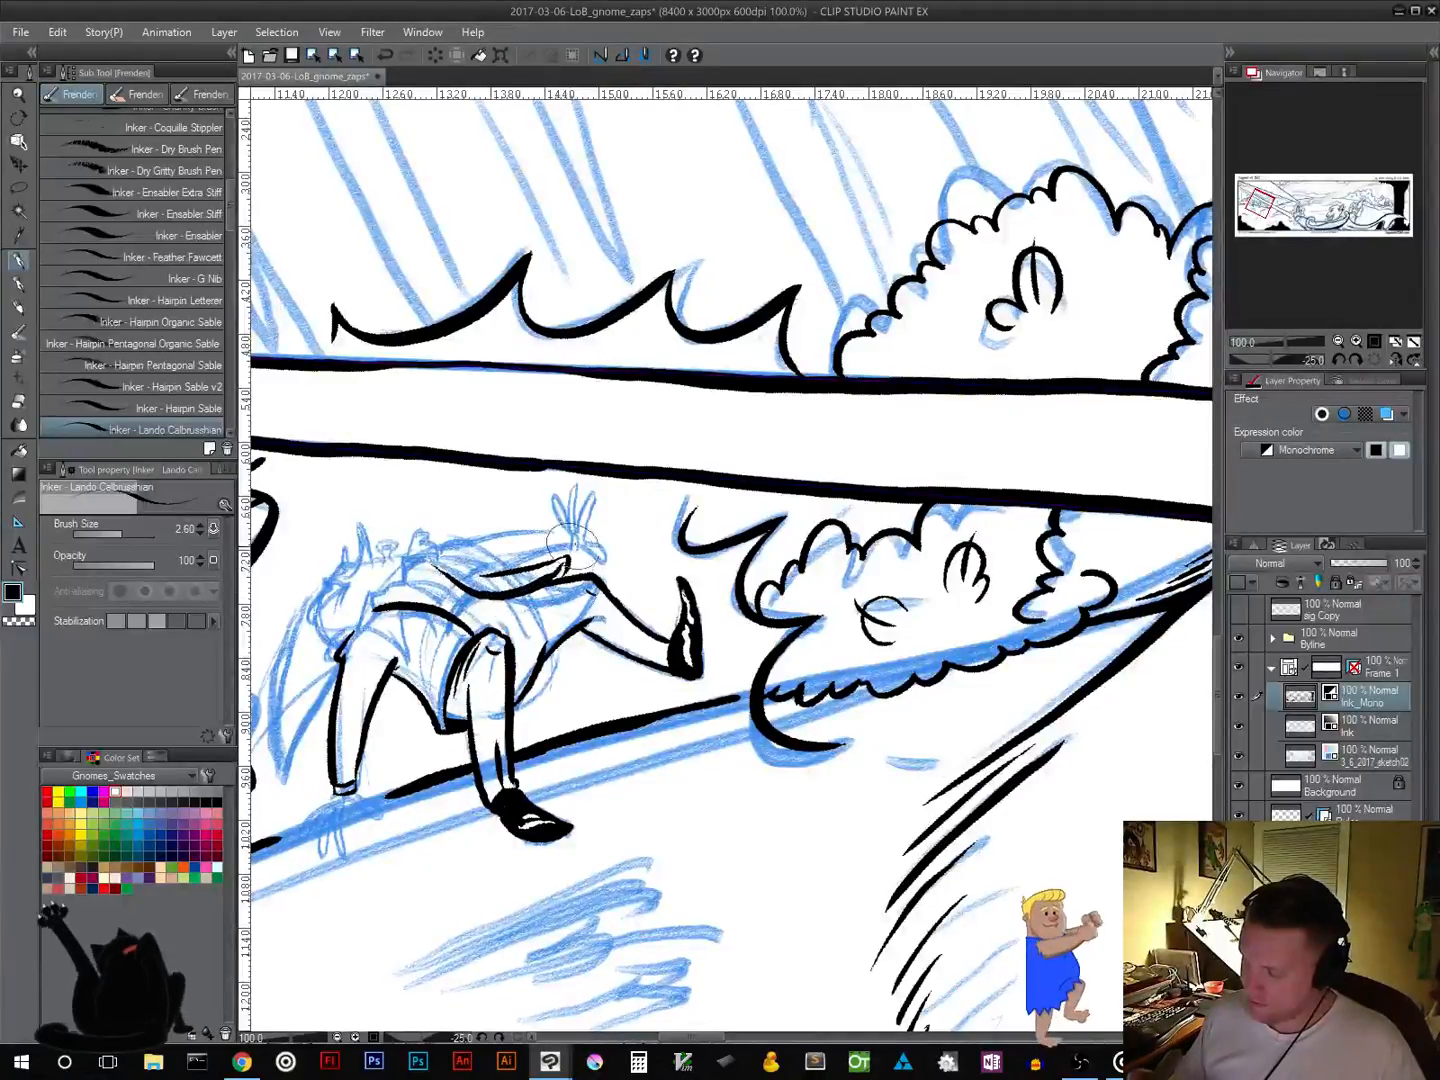
{"action": "key", "text": "ctrl+z"}
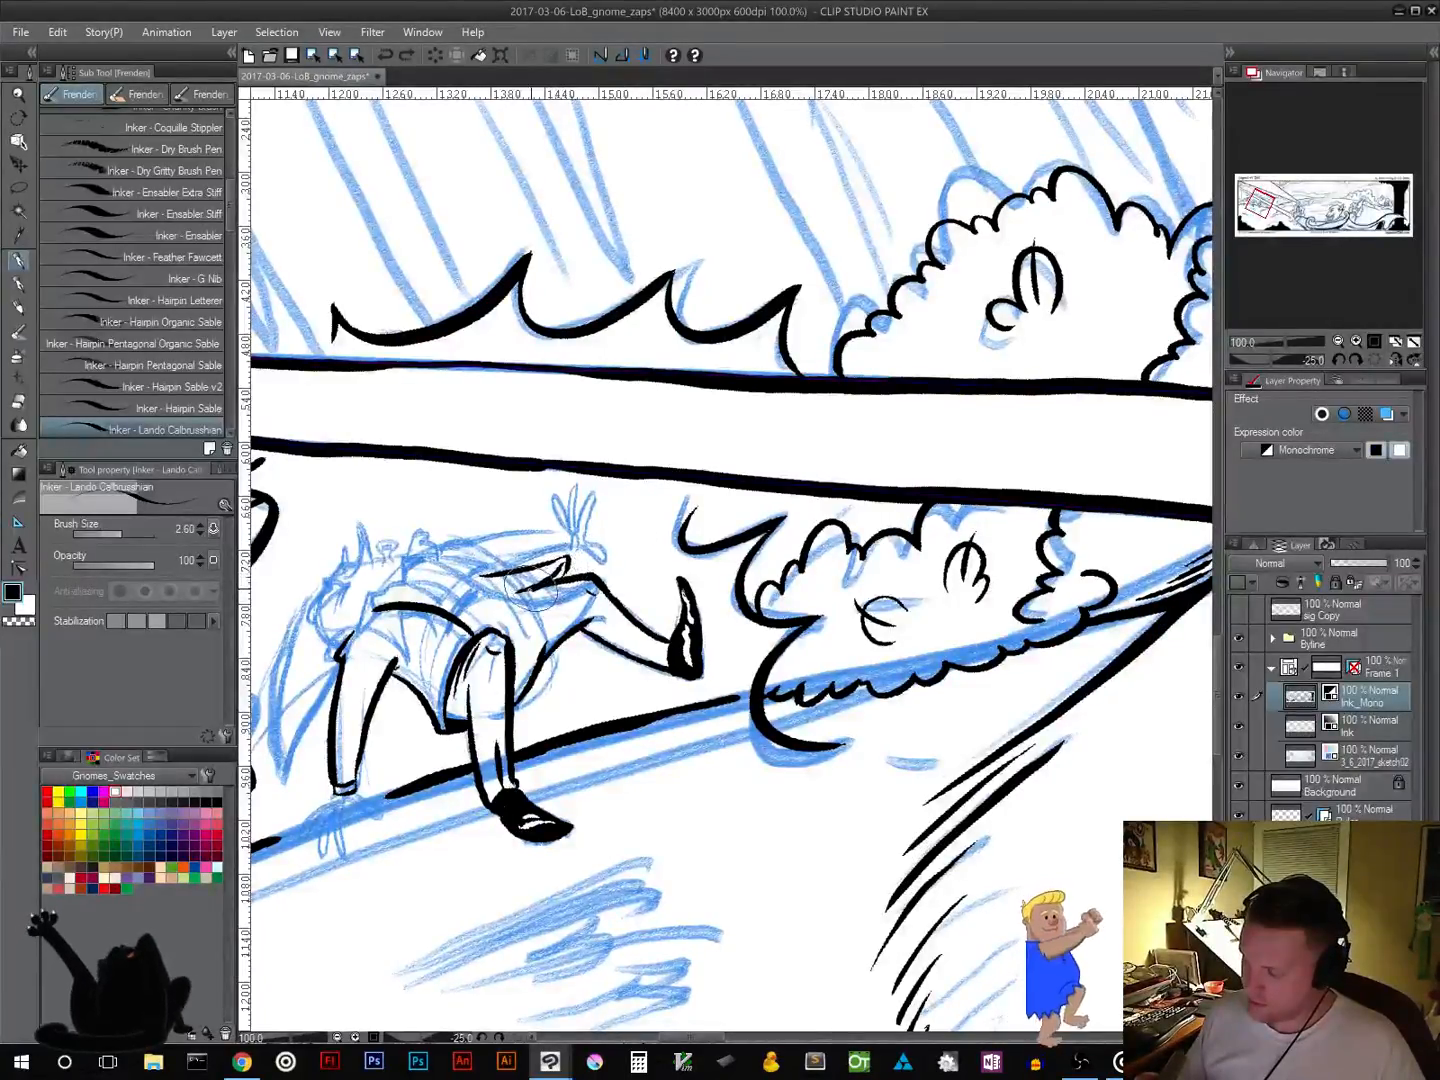
{"action": "left_click_drag", "start_coordinate": [582, 585], "coordinate": [335, 655]}
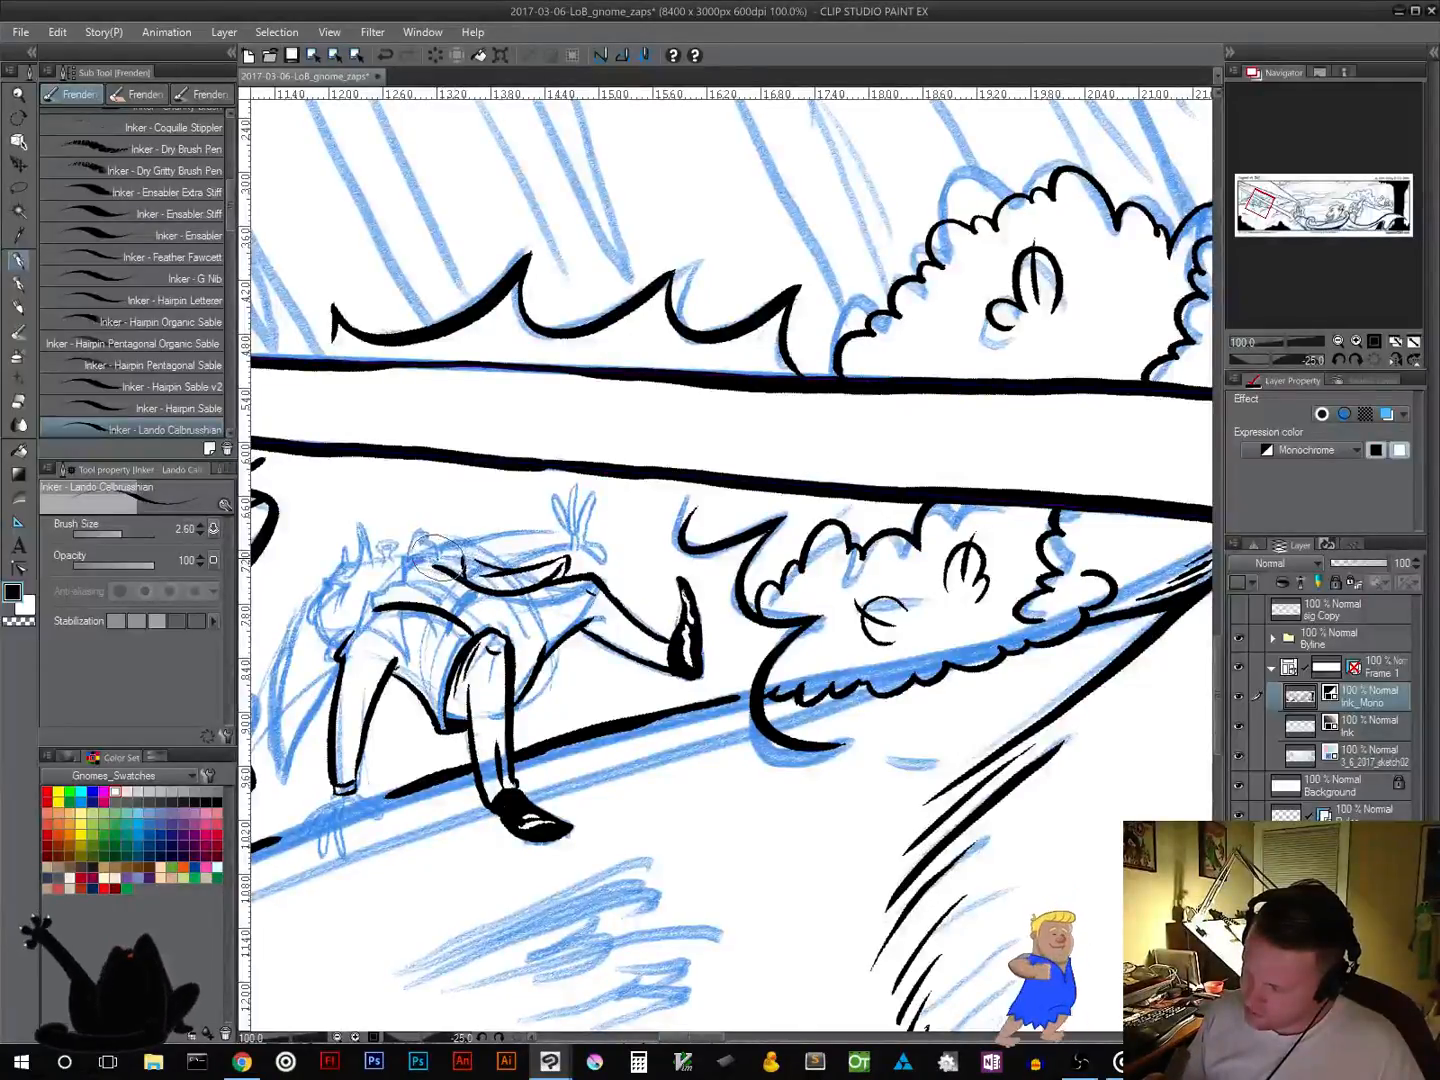
{"action": "left_click_drag", "start_coordinate": [436, 559], "coordinate": [462, 558]}
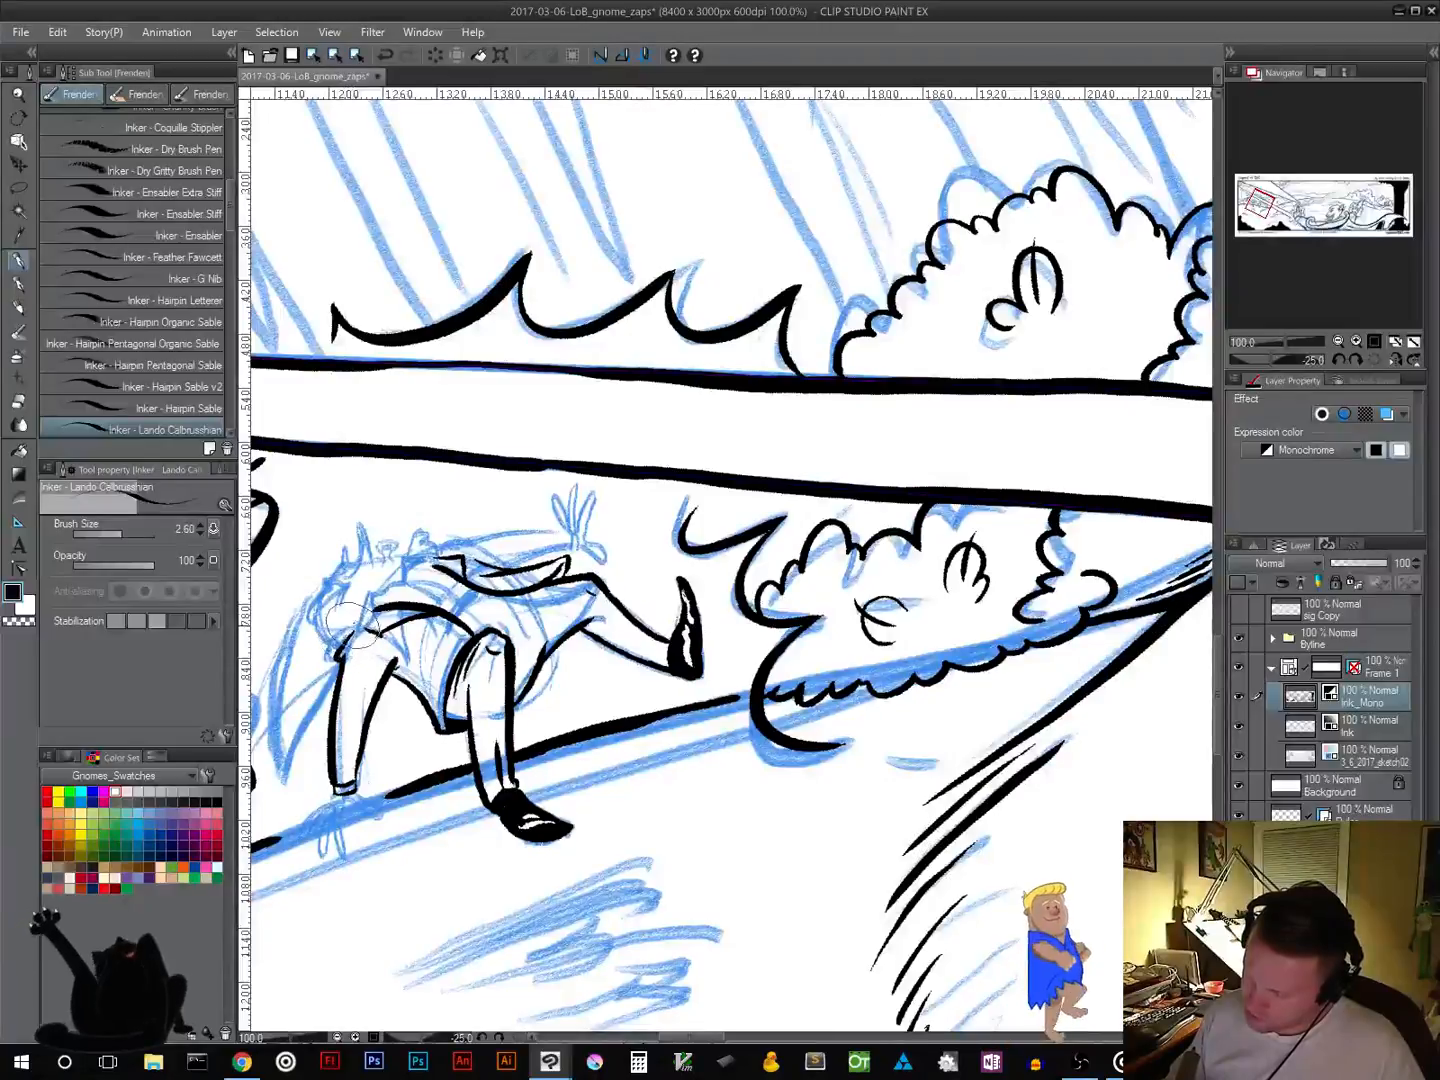
Step: Ink the pointed collar and lapel lines across the crouching figure's upper back and shoulders
{"action": "key", "text": "r"}
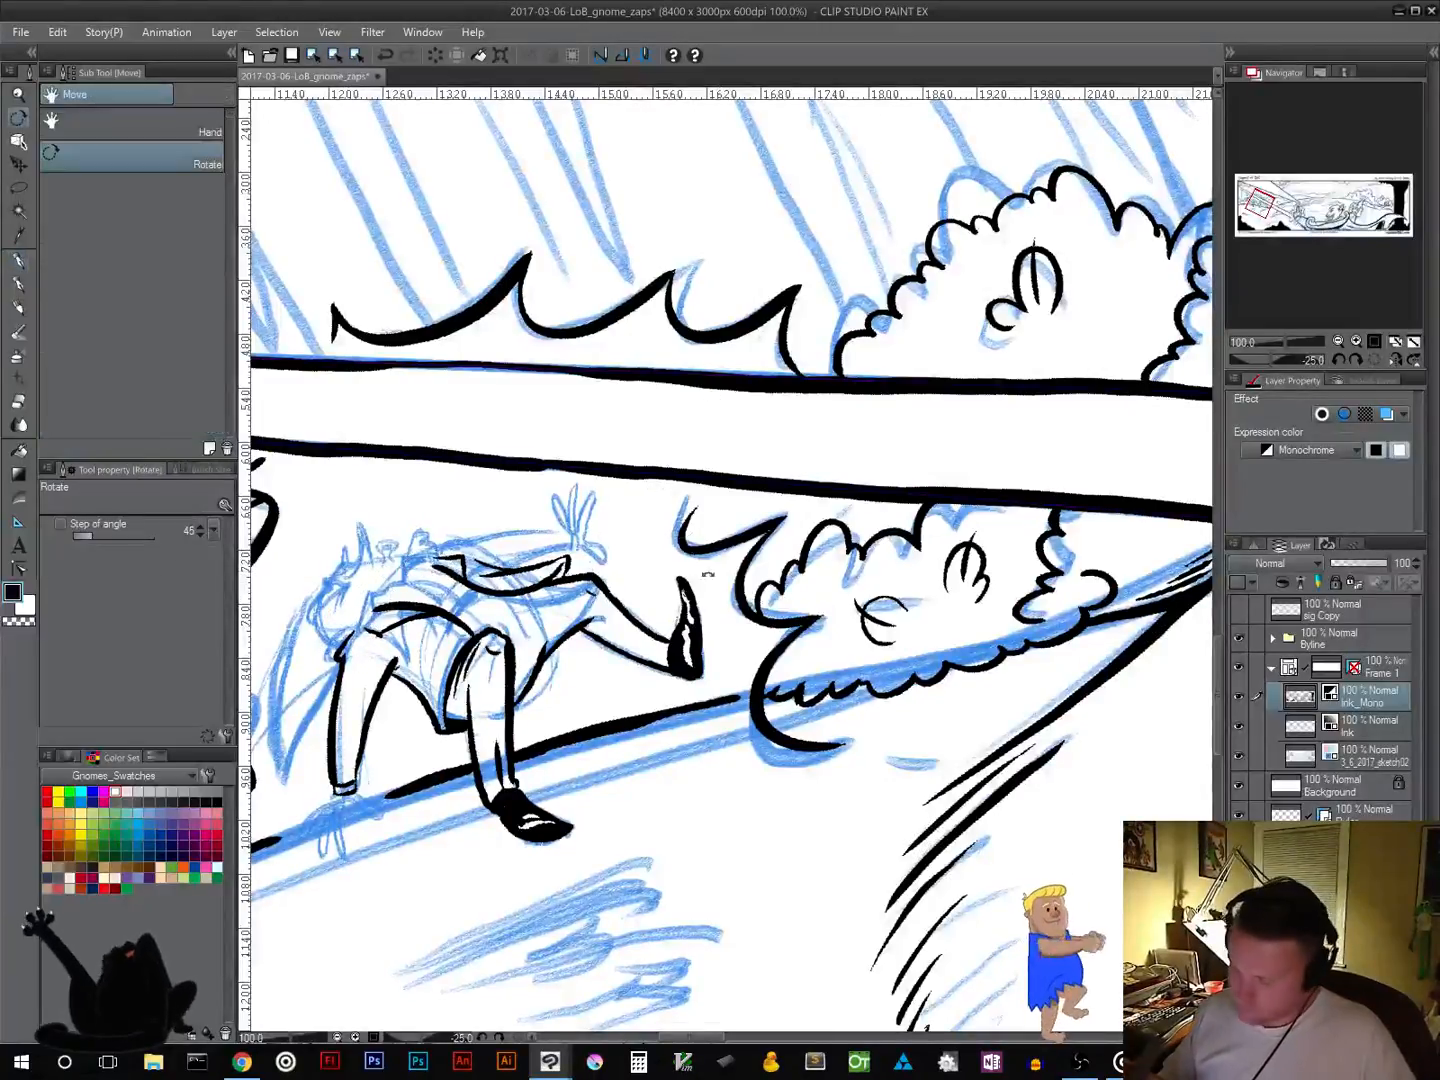
{"action": "left_click_drag", "start_coordinate": [763, 590], "coordinate": [740, 610]}
{"action": "left_click_drag", "start_coordinate": [673, 510], "coordinate": [749, 731]}
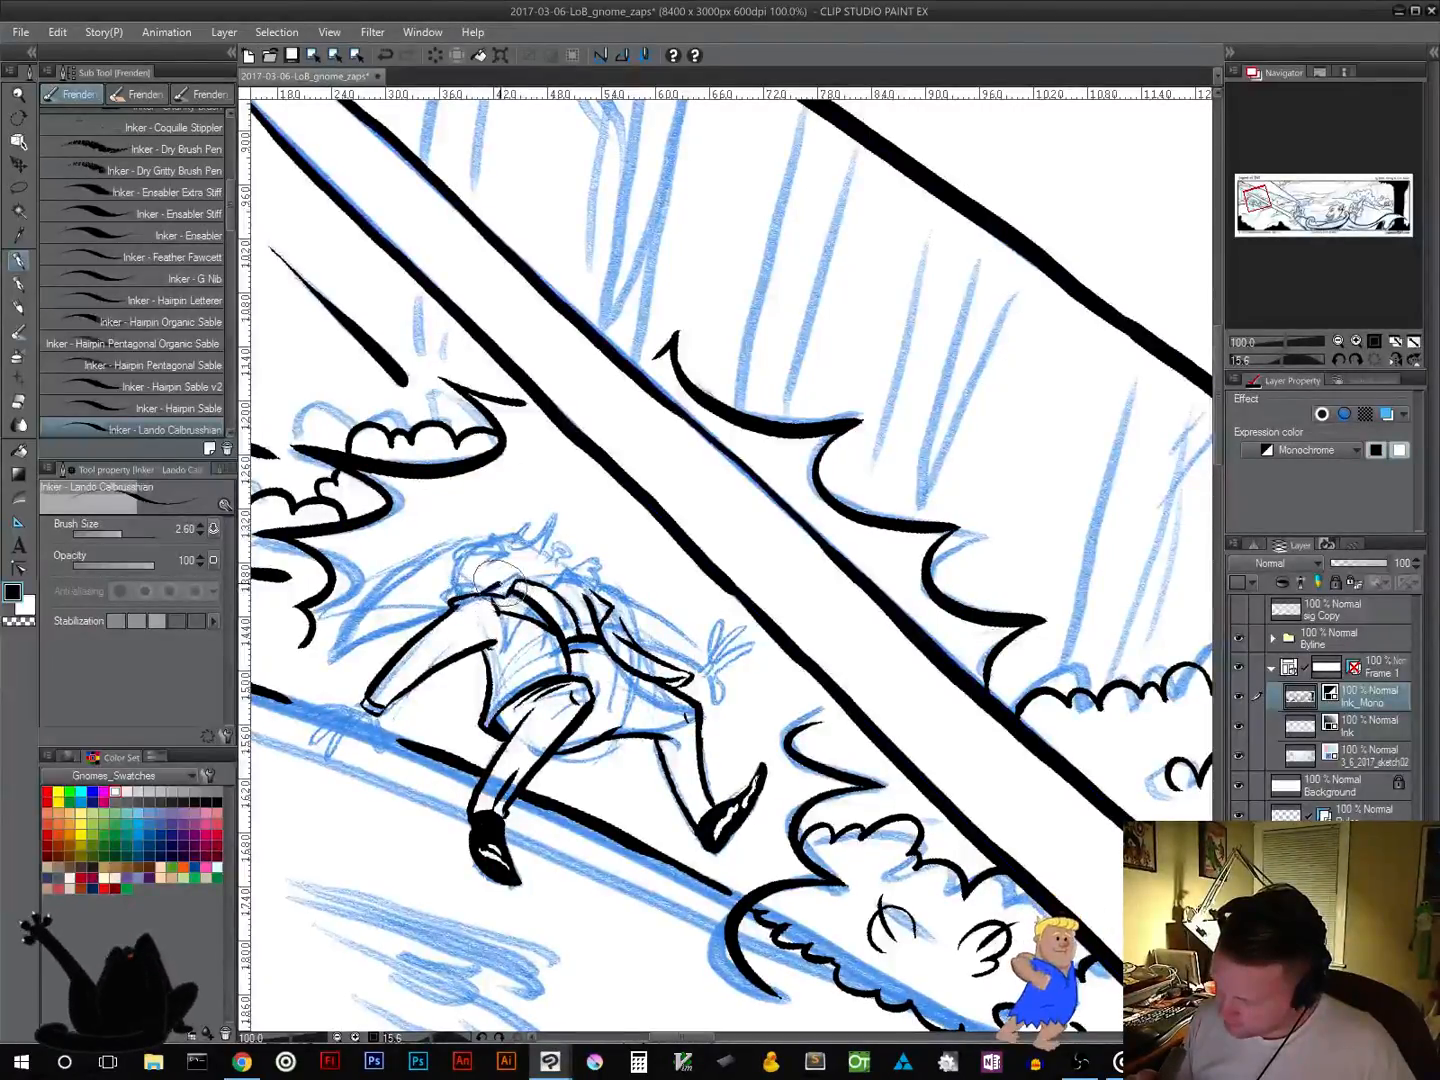
{"action": "left_click_drag", "start_coordinate": [505, 572], "coordinate": [578, 628]}
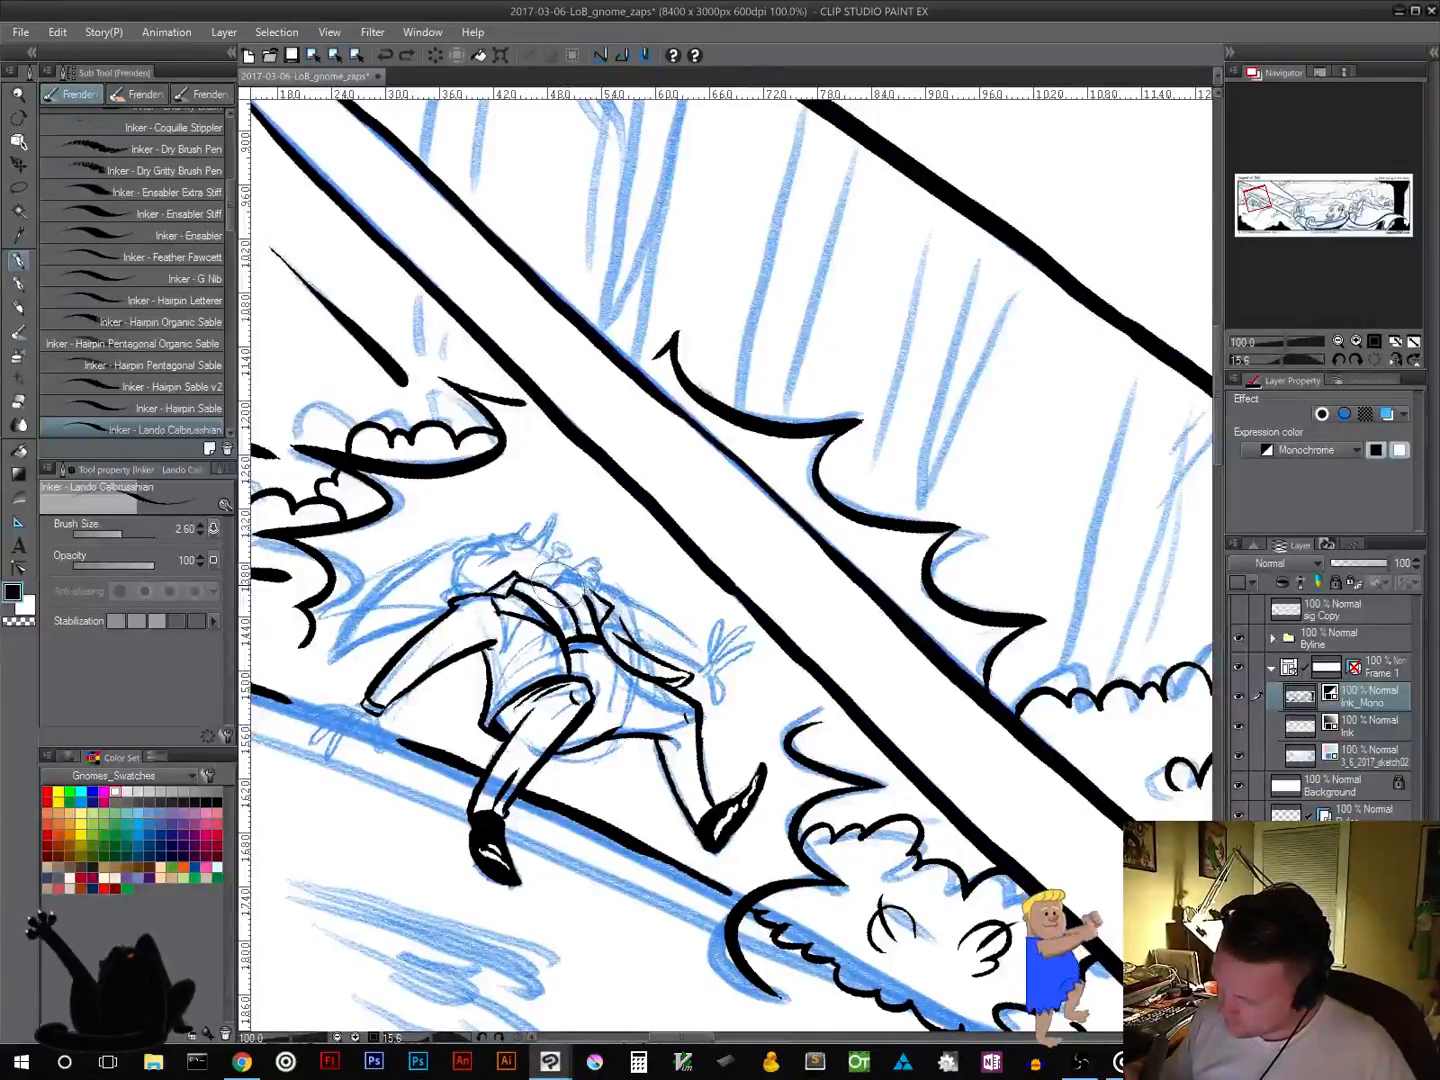
{"action": "mouse_move", "coordinate": [554, 588]}
{"action": "left_mouse_down"}
{"action": "mouse_move", "coordinate": [569, 569]}
{"action": "mouse_move", "coordinate": [593, 591]}
{"action": "left_mouse_up"}
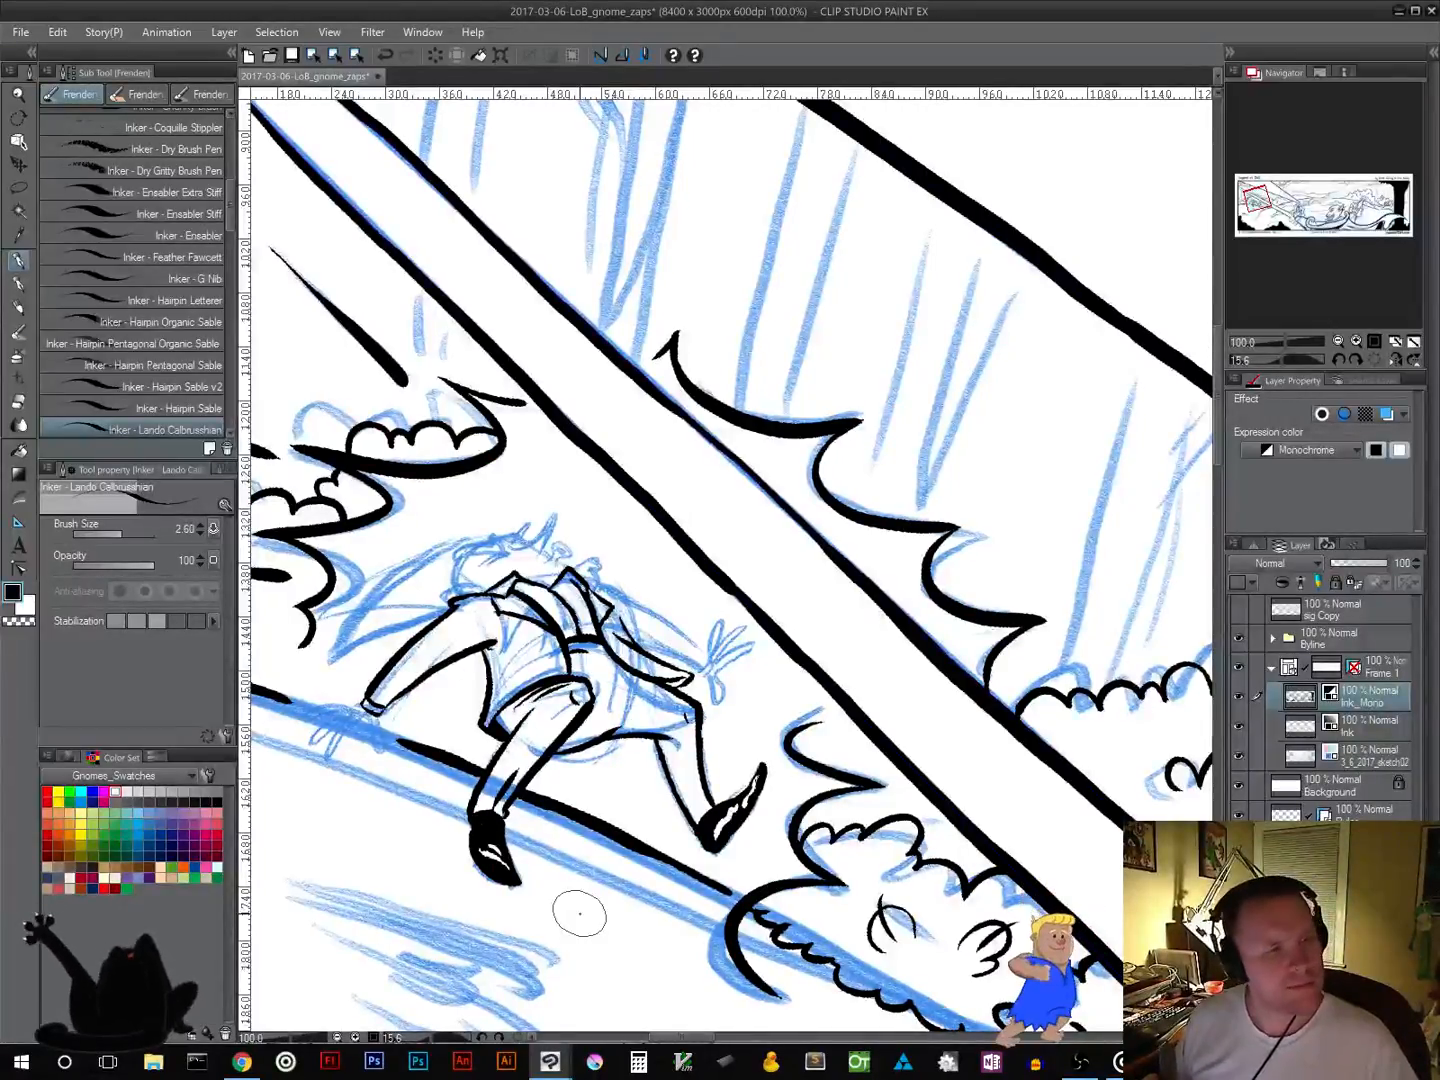
Step: Ink the crouching figure's head over the sketch, including tufted hair, long pointed nose, eyes and open mouth
{"action": "mouse_move", "coordinate": [606, 618]}
{"action": "left_mouse_down"}
{"action": "mouse_move", "coordinate": [650, 664]}
{"action": "mouse_move", "coordinate": [643, 679]}
{"action": "left_mouse_up"}
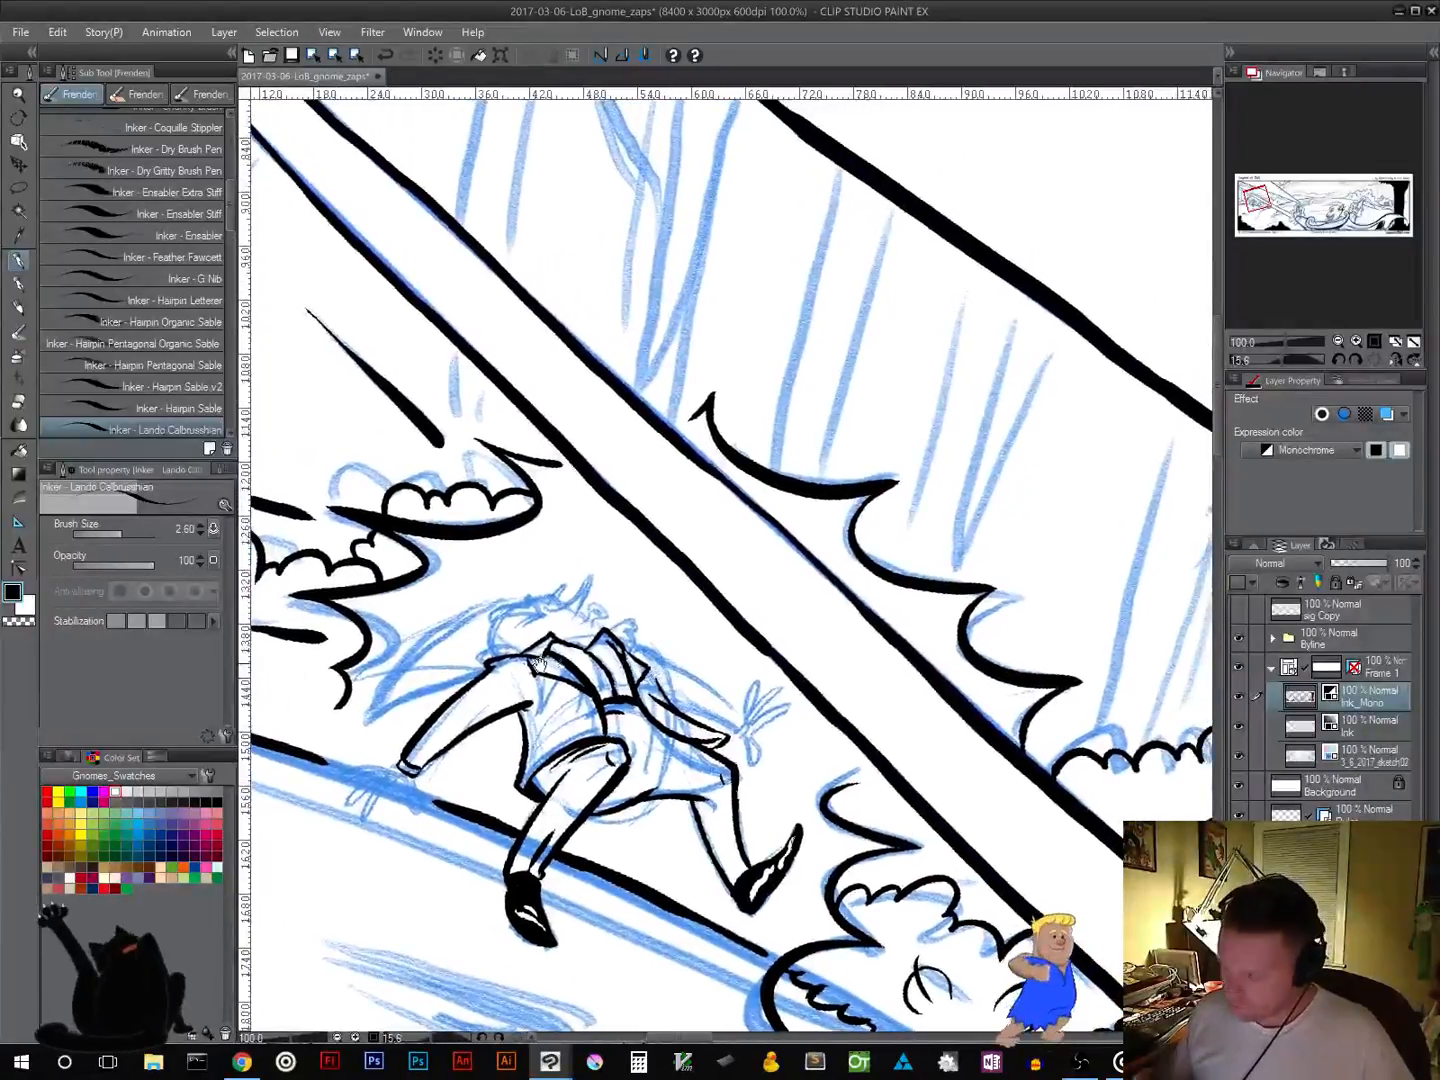
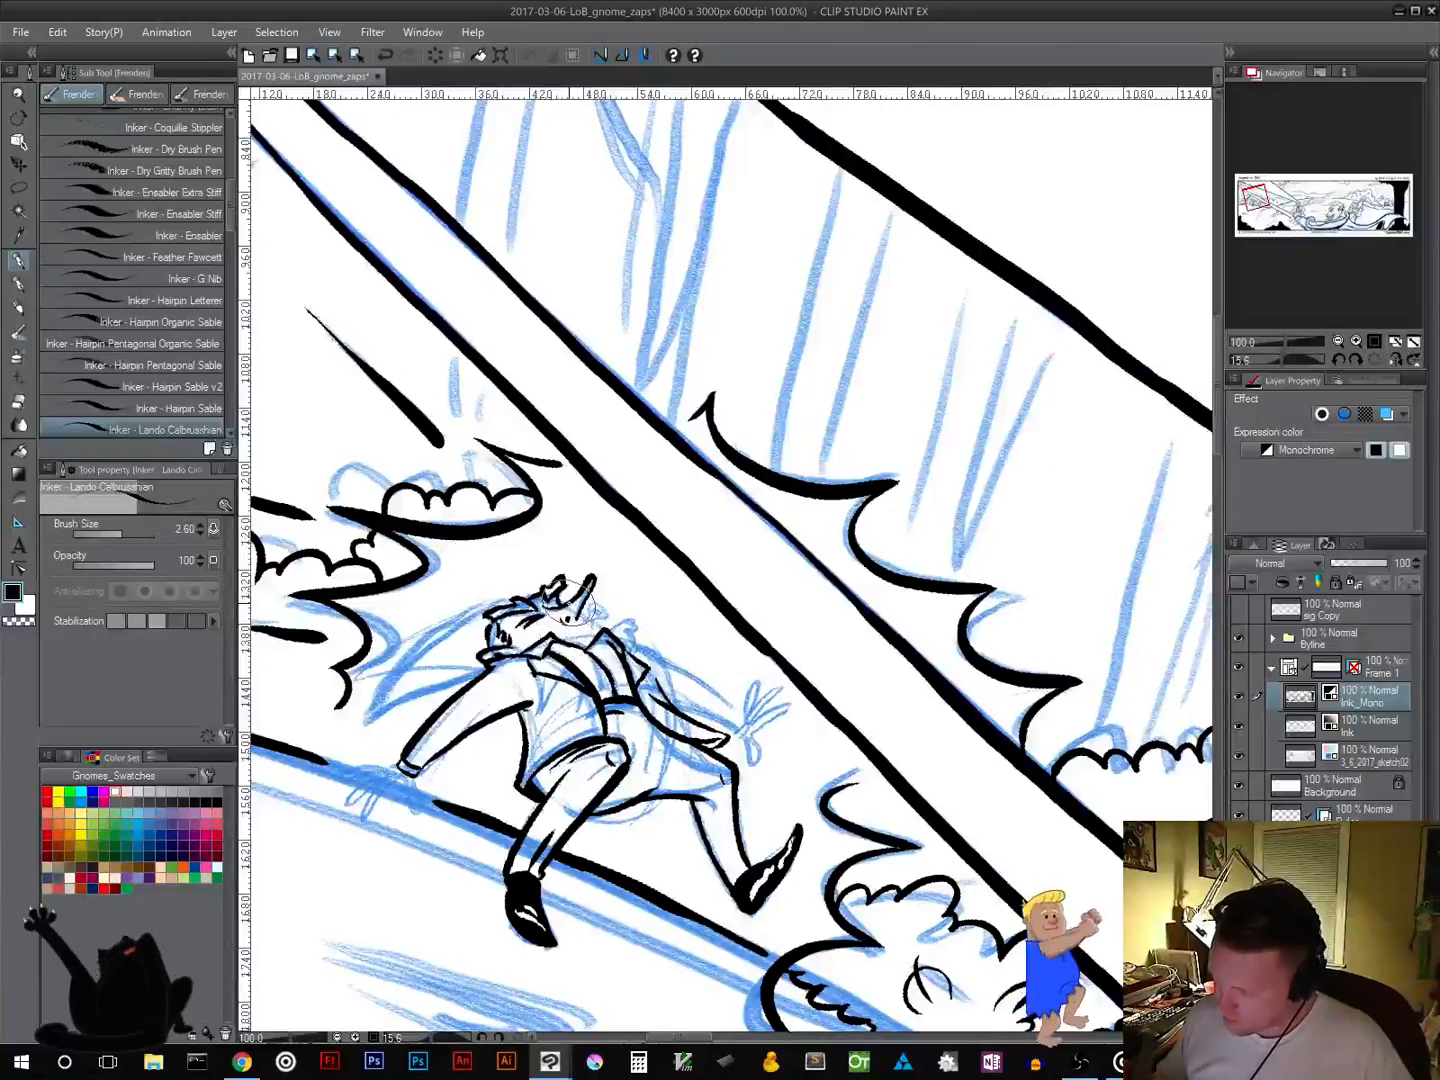
{"action": "key", "text": "shift+space"}
{"action": "left_click_drag", "start_coordinate": [790, 777], "coordinate": [631, 771]}
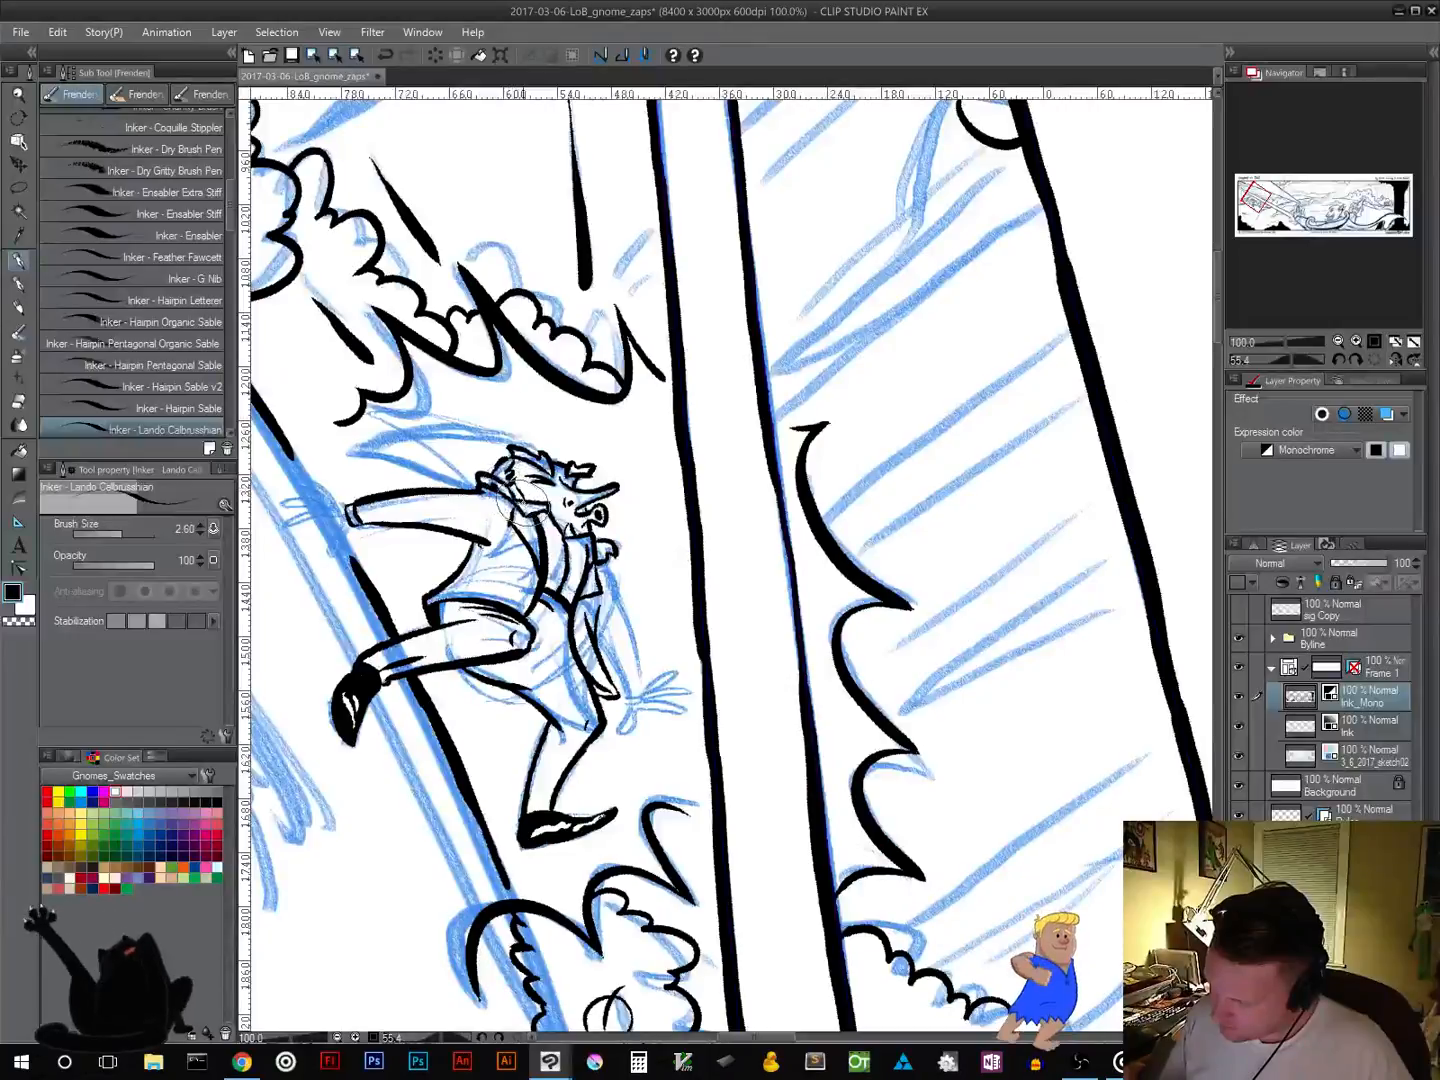
Step: Ink the outer edge and wrist cuff of the raised back arm, and save the drawing
{"action": "left_click_drag", "start_coordinate": [595, 679], "coordinate": [610, 723]}
{"action": "key", "text": "r"}
{"action": "left_click_drag", "start_coordinate": [710, 635], "coordinate": [830, 520]}
{"action": "key", "text": "p"}
{"action": "mouse_move", "coordinate": [809, 663]}
{"action": "left_mouse_down"}
{"action": "mouse_move", "coordinate": [486, 512]}
{"action": "mouse_move", "coordinate": [585, 438]}
{"action": "mouse_move", "coordinate": [607, 452]}
{"action": "mouse_move", "coordinate": [548, 488]}
{"action": "mouse_move", "coordinate": [597, 455]}
{"action": "left_mouse_up"}
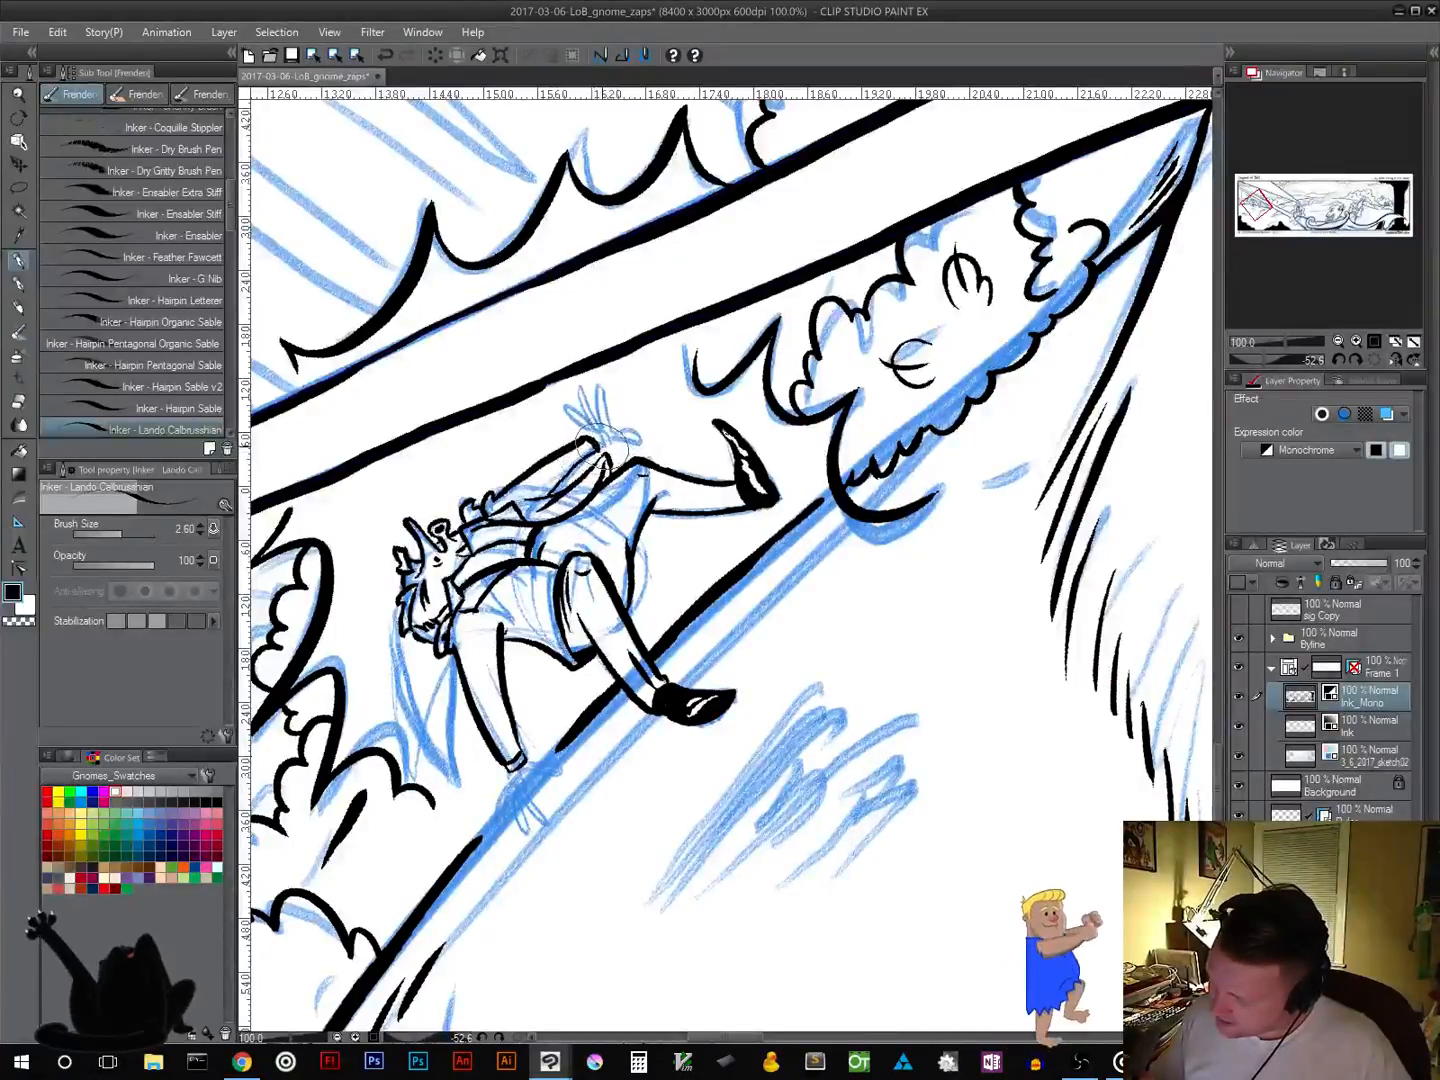
{"action": "left_click_drag", "start_coordinate": [594, 432], "coordinate": [607, 442]}
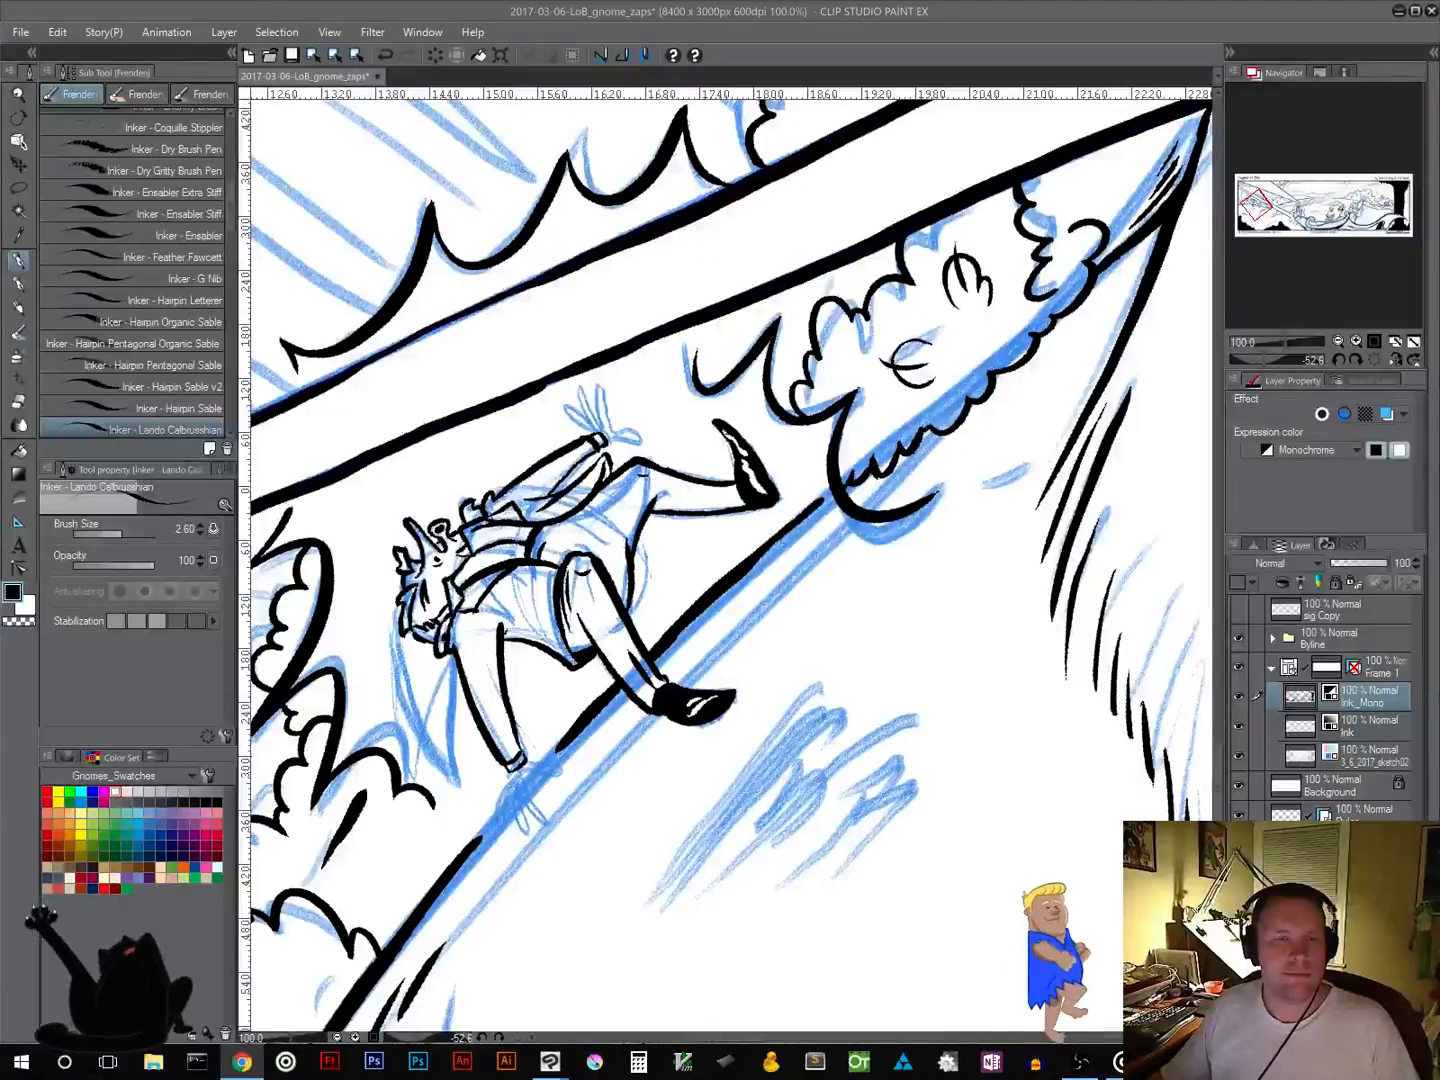
{"action": "key", "text": "alt+Tab"}
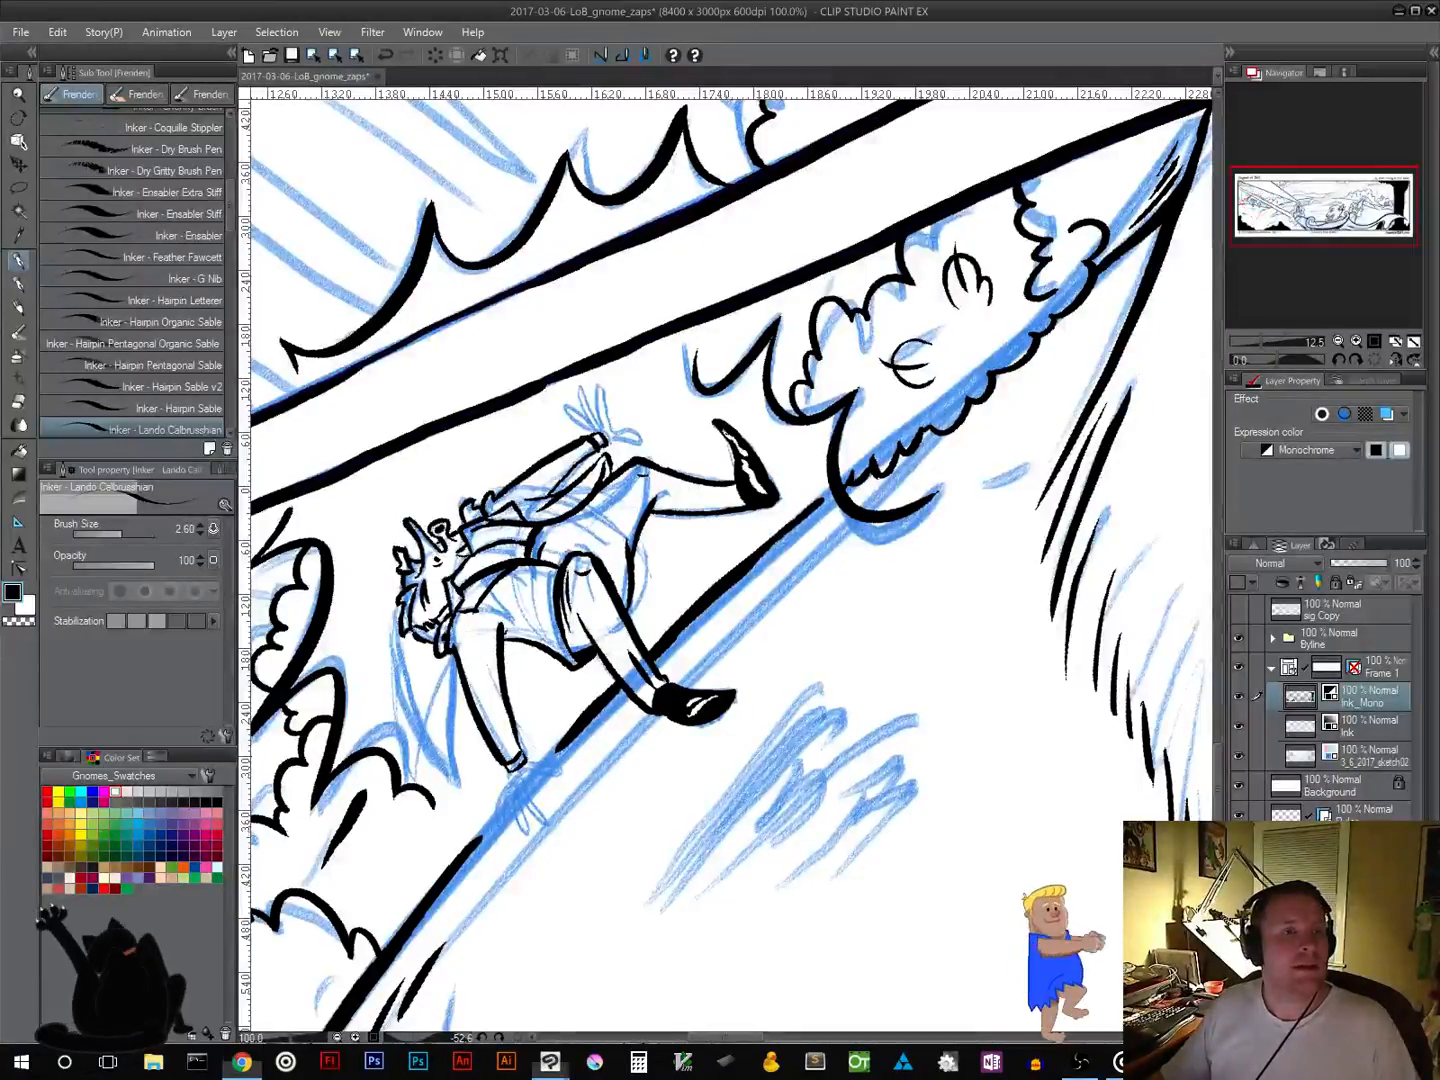
{"action": "left_click", "coordinate": [293, 58]}
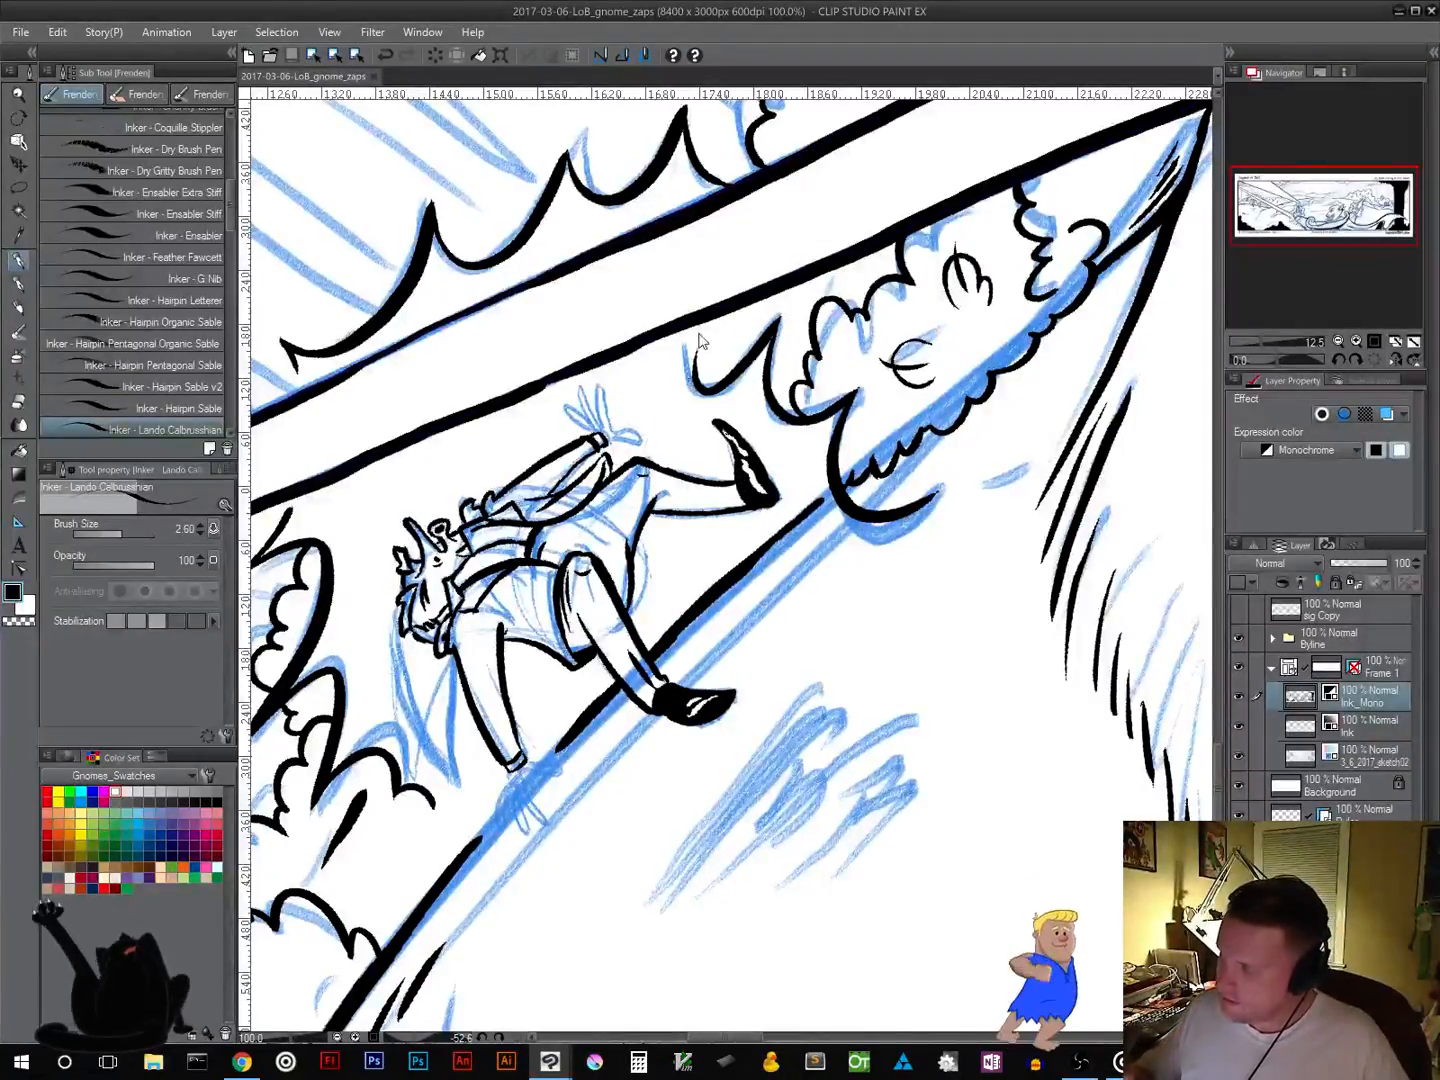
Step: Ink the raised hand with spread fingers beyond the cuff of the back arm
{"action": "mouse_move", "coordinate": [685, 438]}
{"action": "left_mouse_down"}
{"action": "mouse_move", "coordinate": [690, 493]}
{"action": "mouse_move", "coordinate": [759, 614]}
{"action": "mouse_move", "coordinate": [661, 664]}
{"action": "left_mouse_up"}
{"action": "key", "text": "r"}
{"action": "key", "text": "p"}
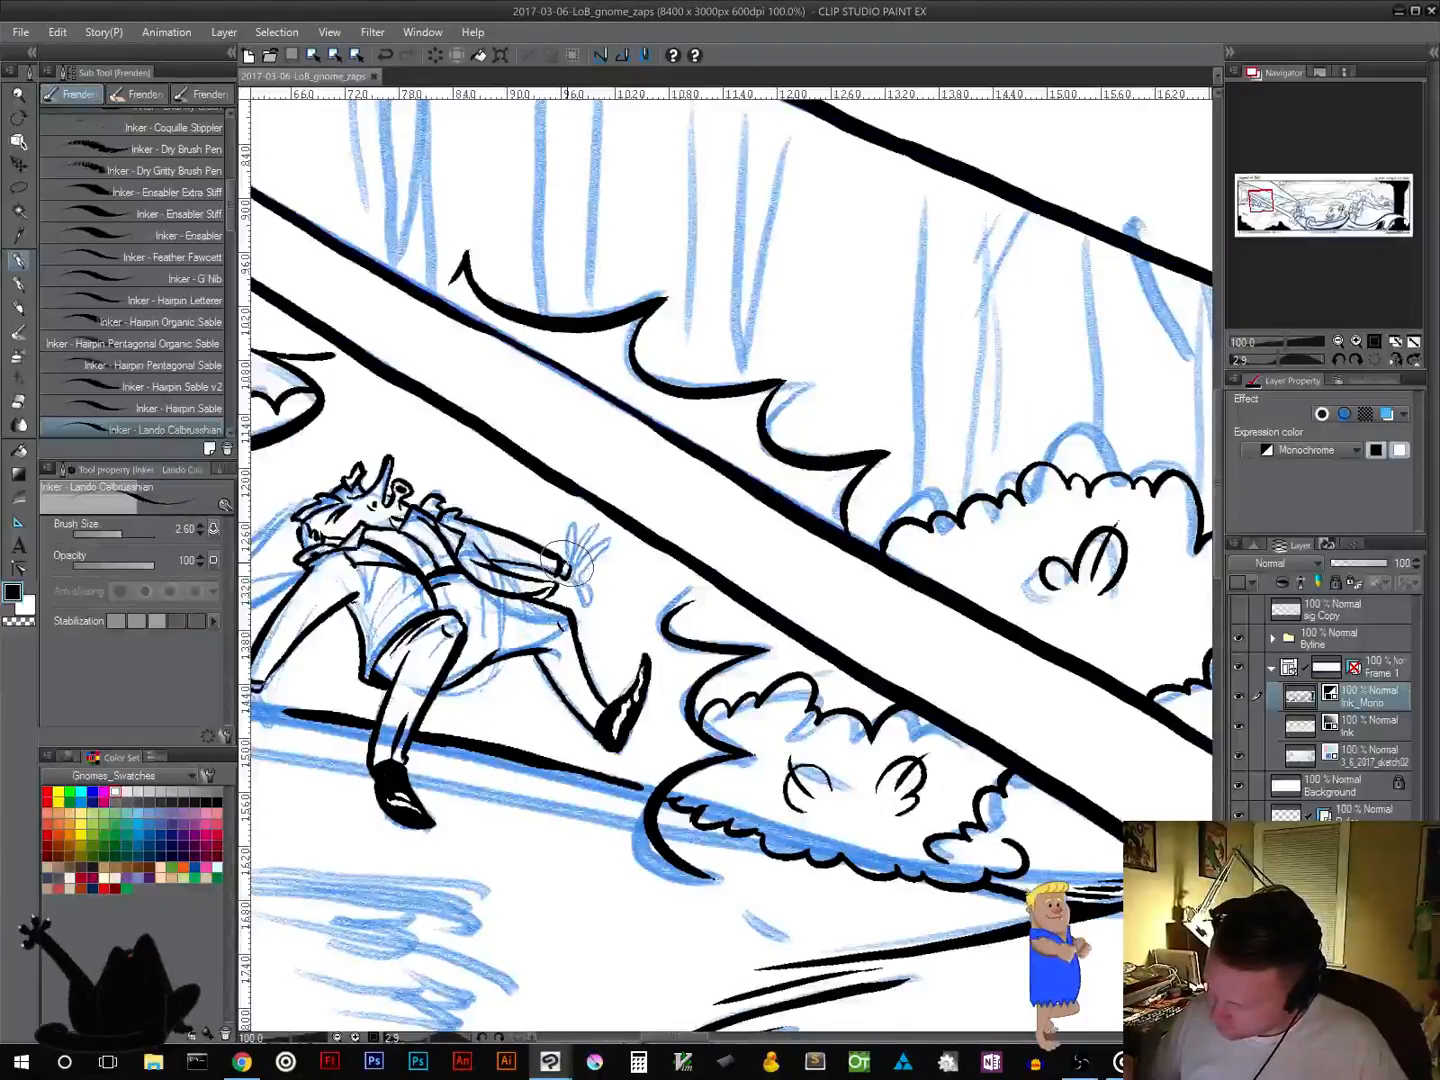
{"action": "left_click_drag", "start_coordinate": [567, 562], "coordinate": [561, 574]}
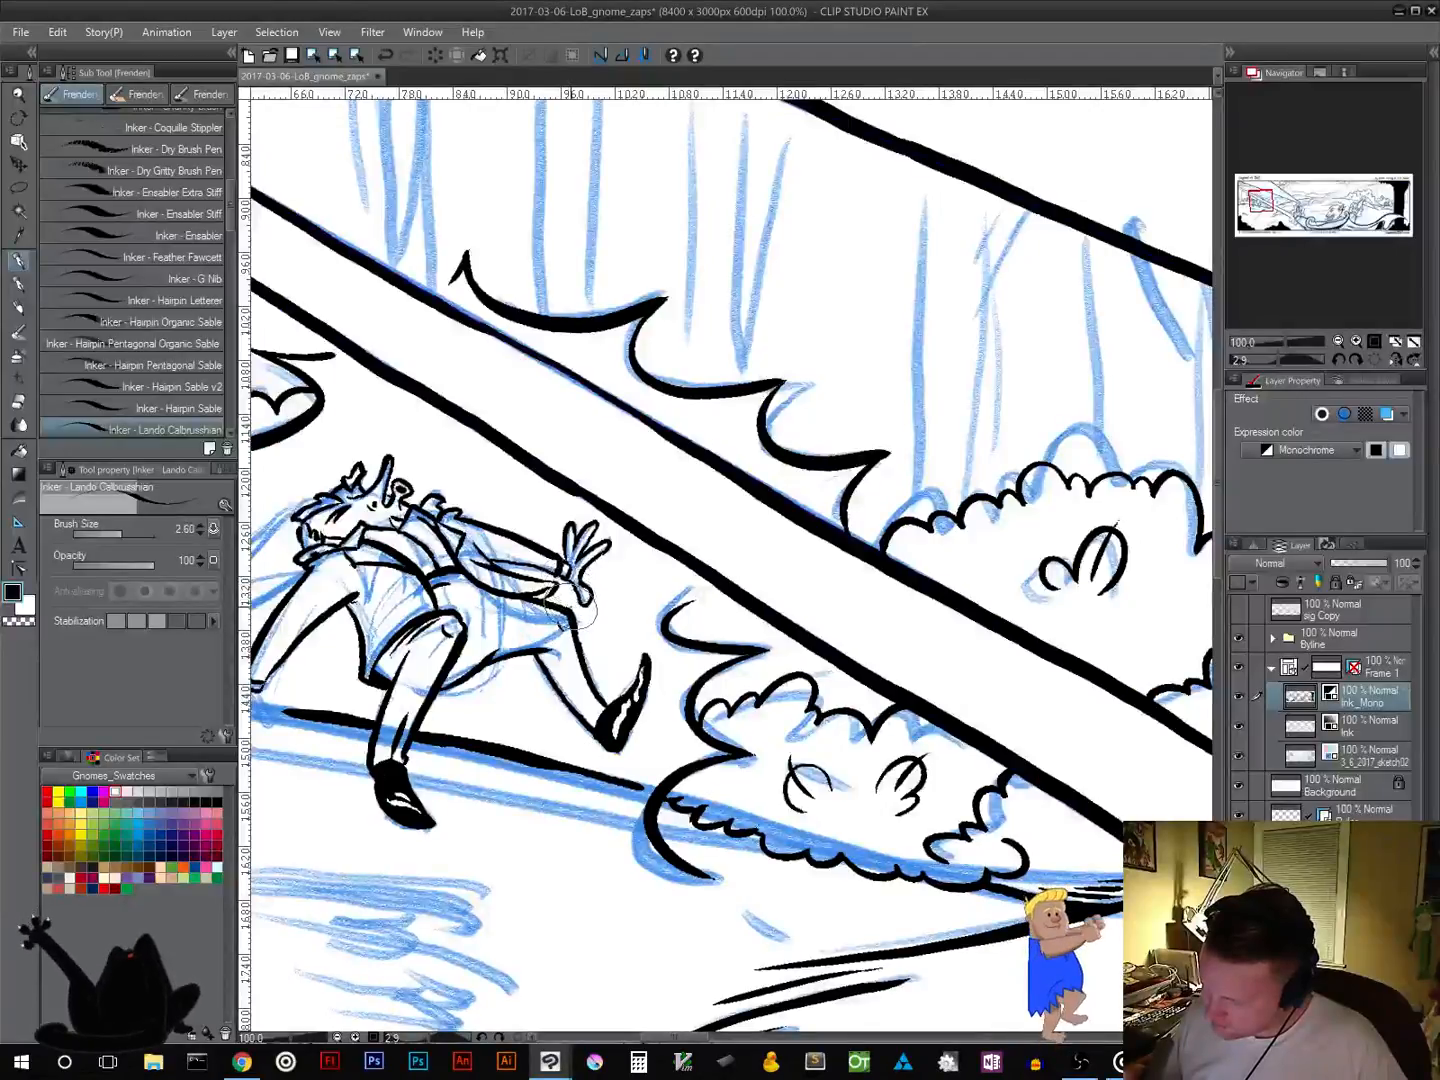
Step: Ink the splayed hand planted on the ground edge, redoing its thumb, and add short fold lines at that arm's shoulder
{"action": "left_click_drag", "start_coordinate": [578, 706], "coordinate": [838, 617]}
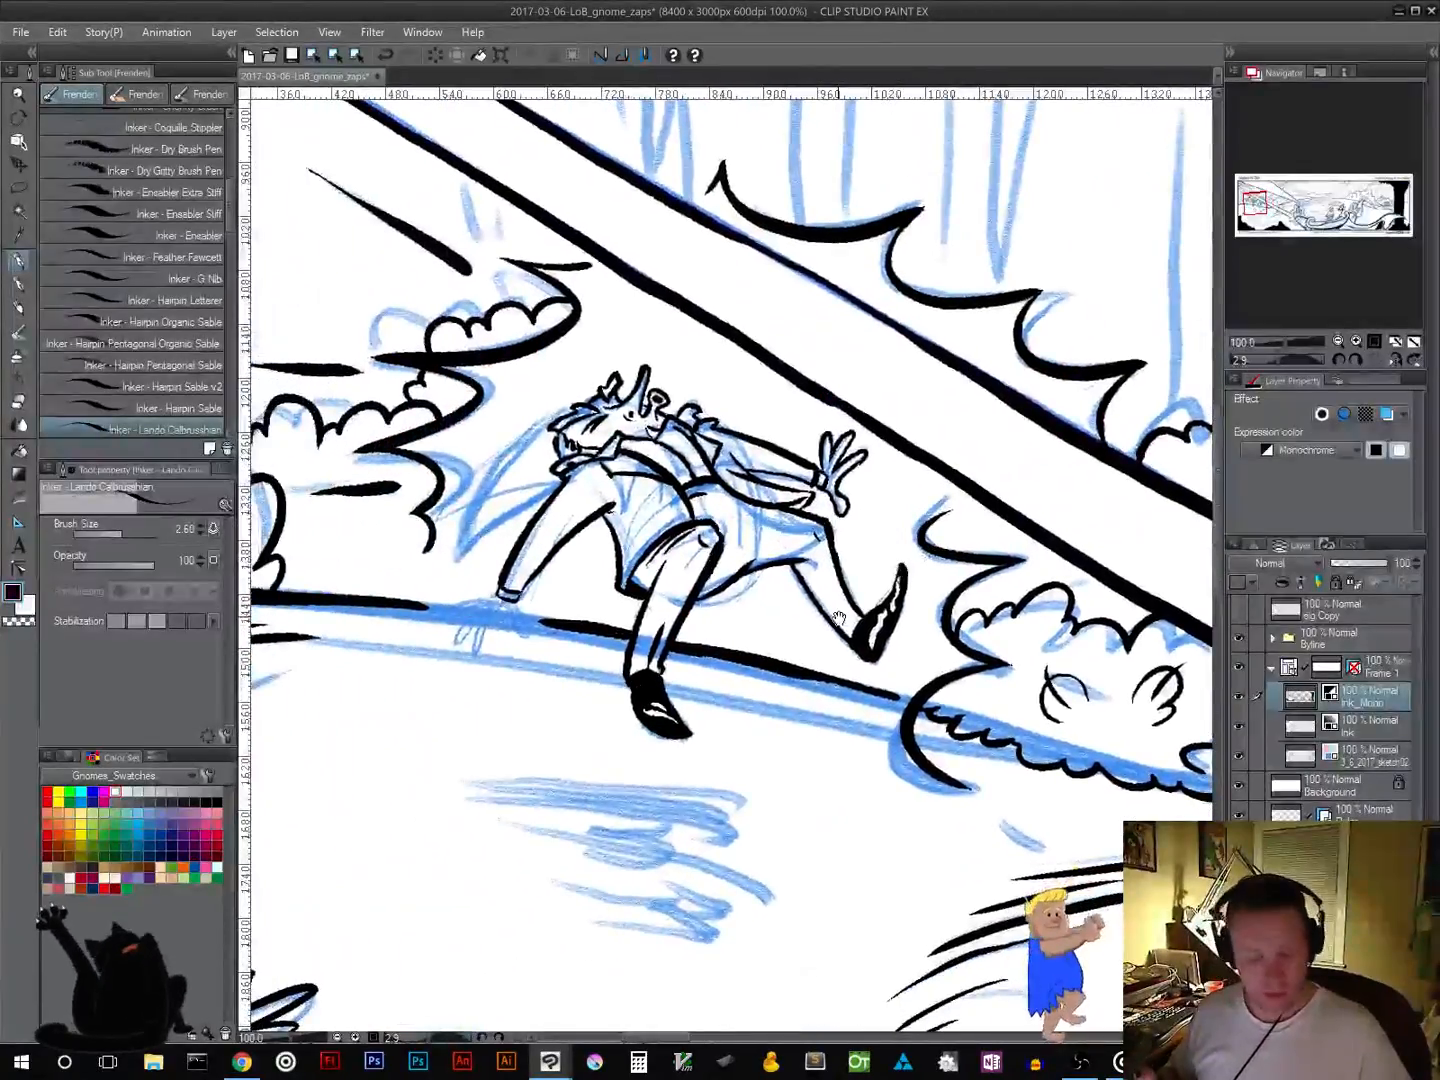
{"action": "key", "text": "r"}
{"action": "double_click", "coordinate": [839, 617]}
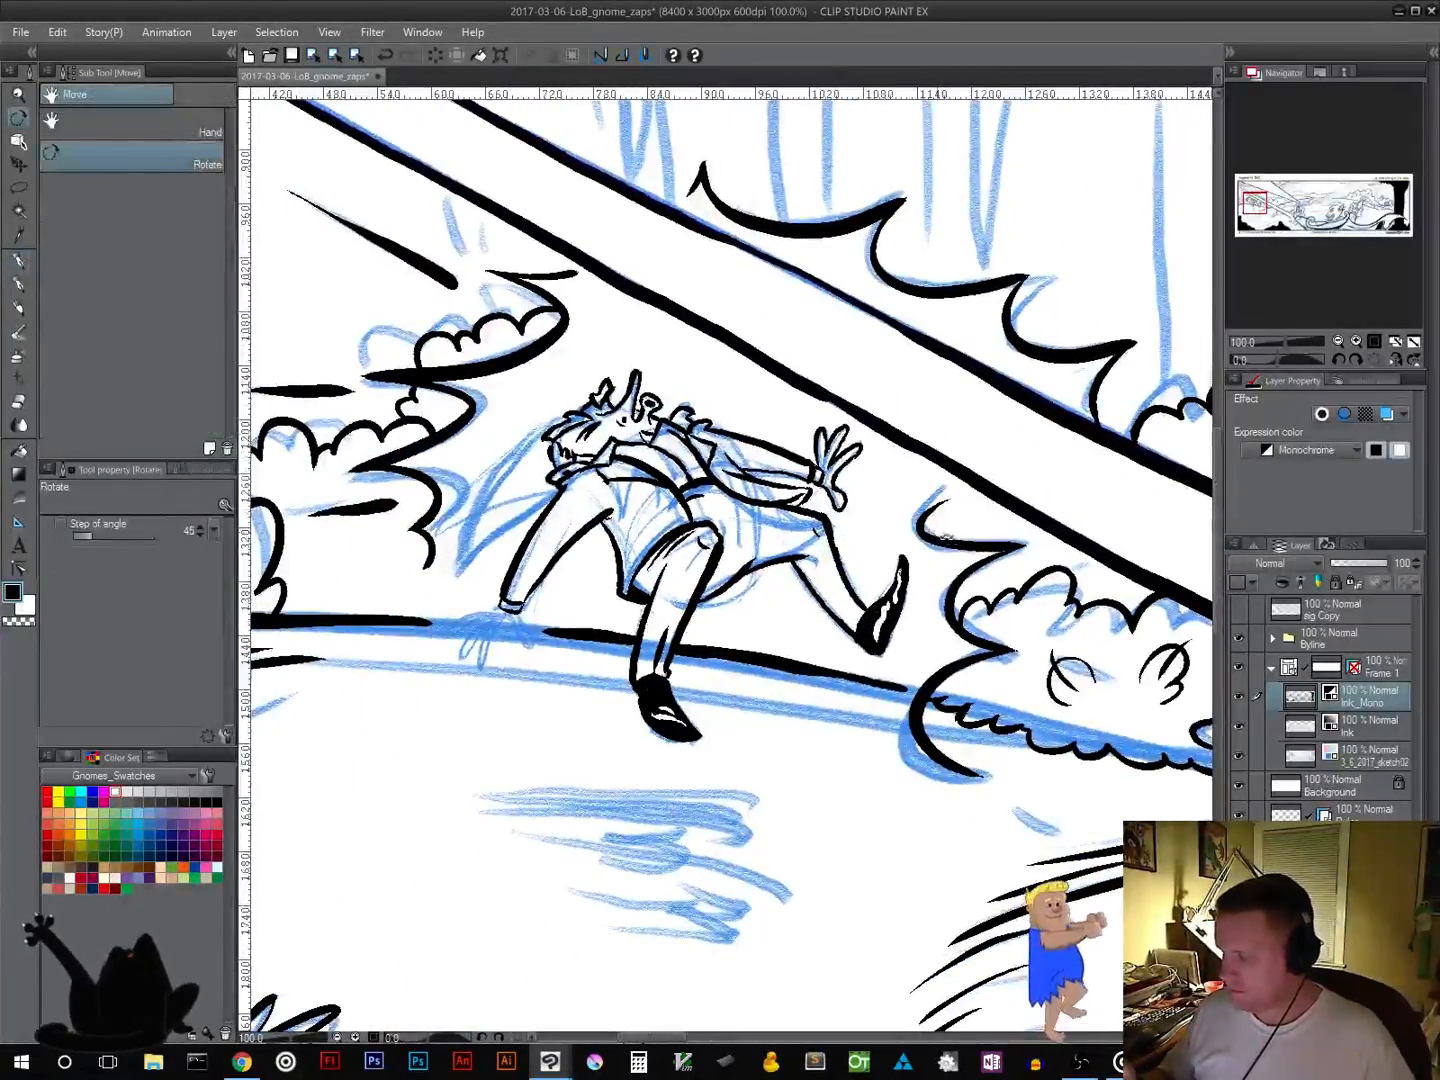
{"action": "key", "text": "r"}
{"action": "left_click_drag", "start_coordinate": [955, 571], "coordinate": [931, 466]}
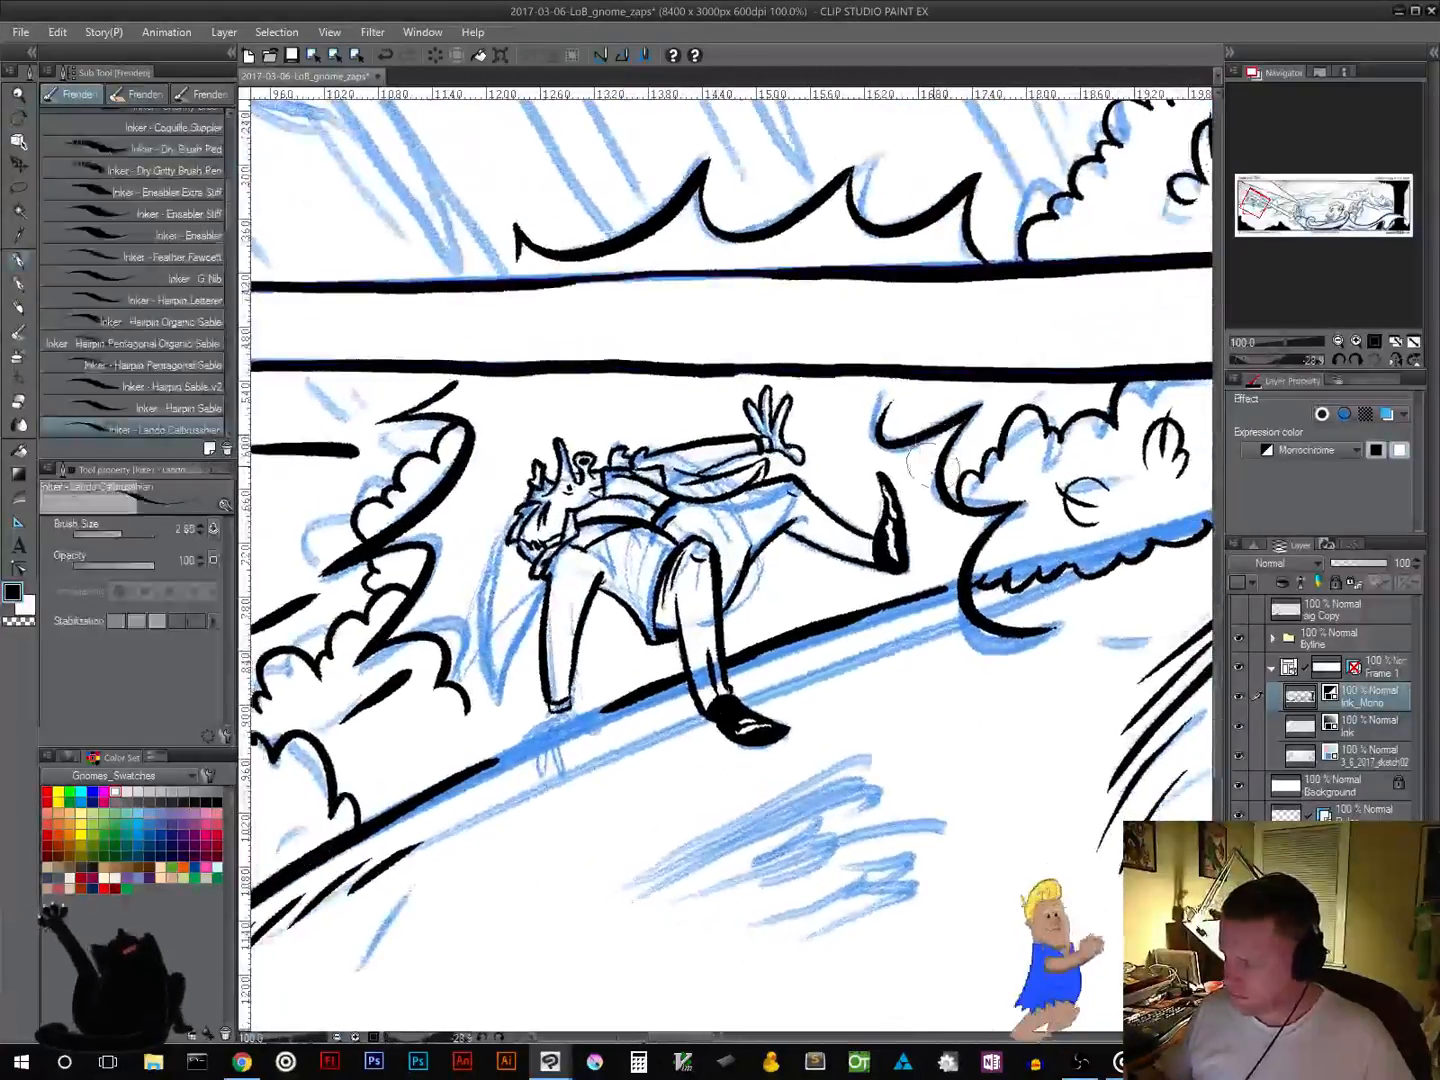
{"action": "left_click_drag", "start_coordinate": [643, 652], "coordinate": [588, 484]}
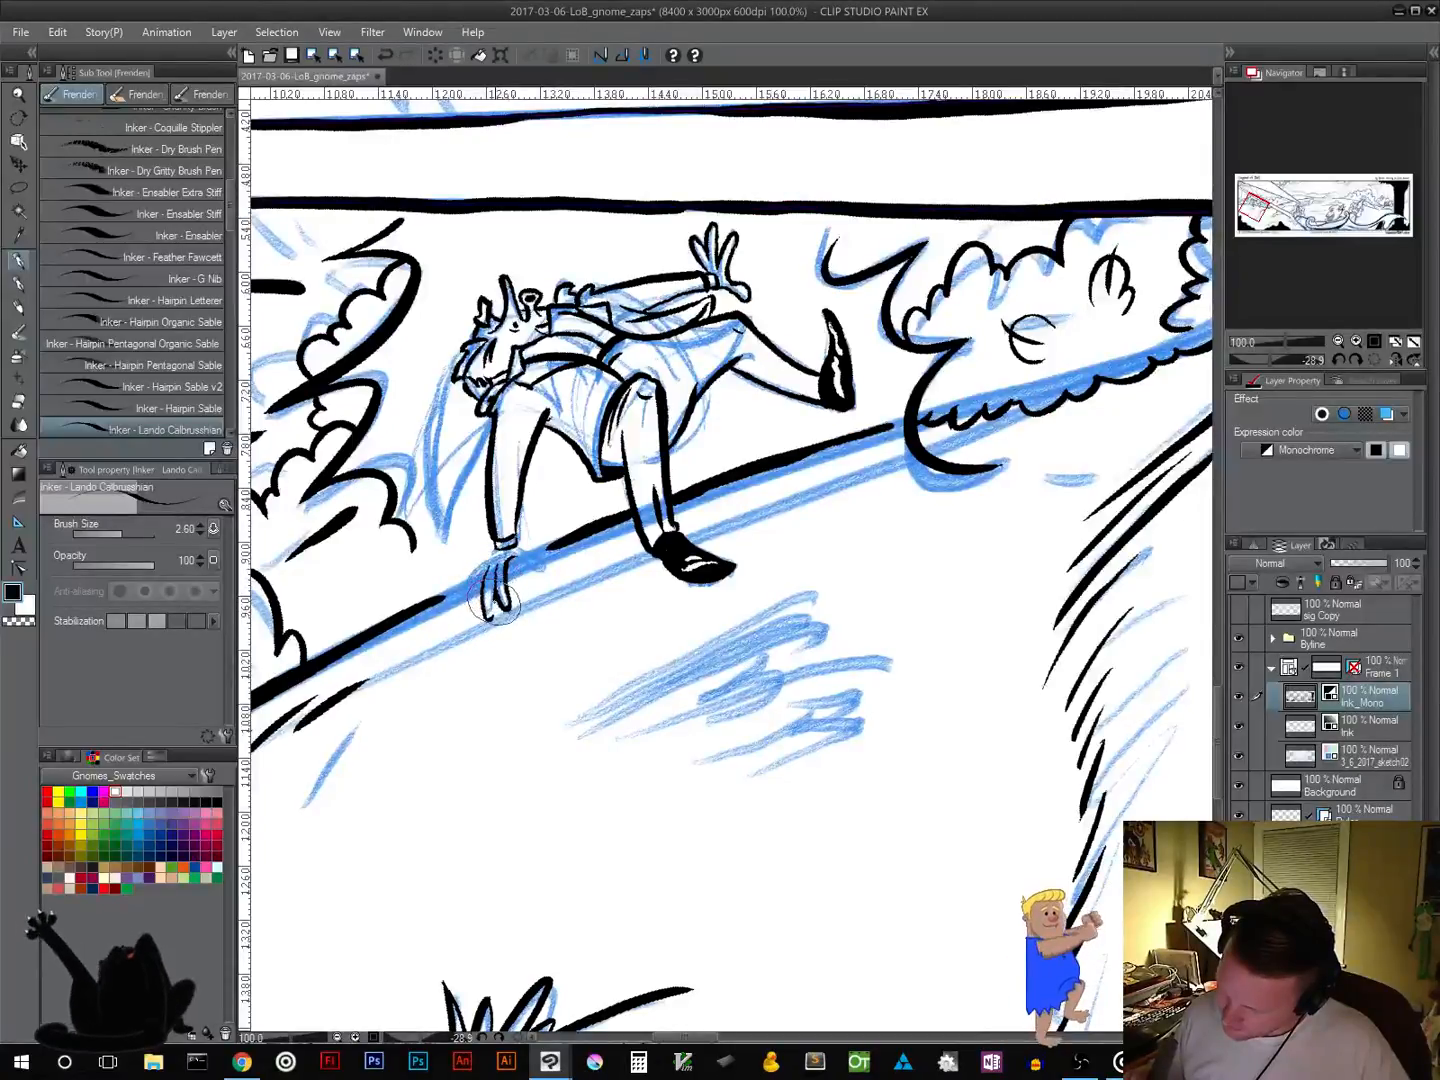
{"action": "key", "text": "ctrl+z"}
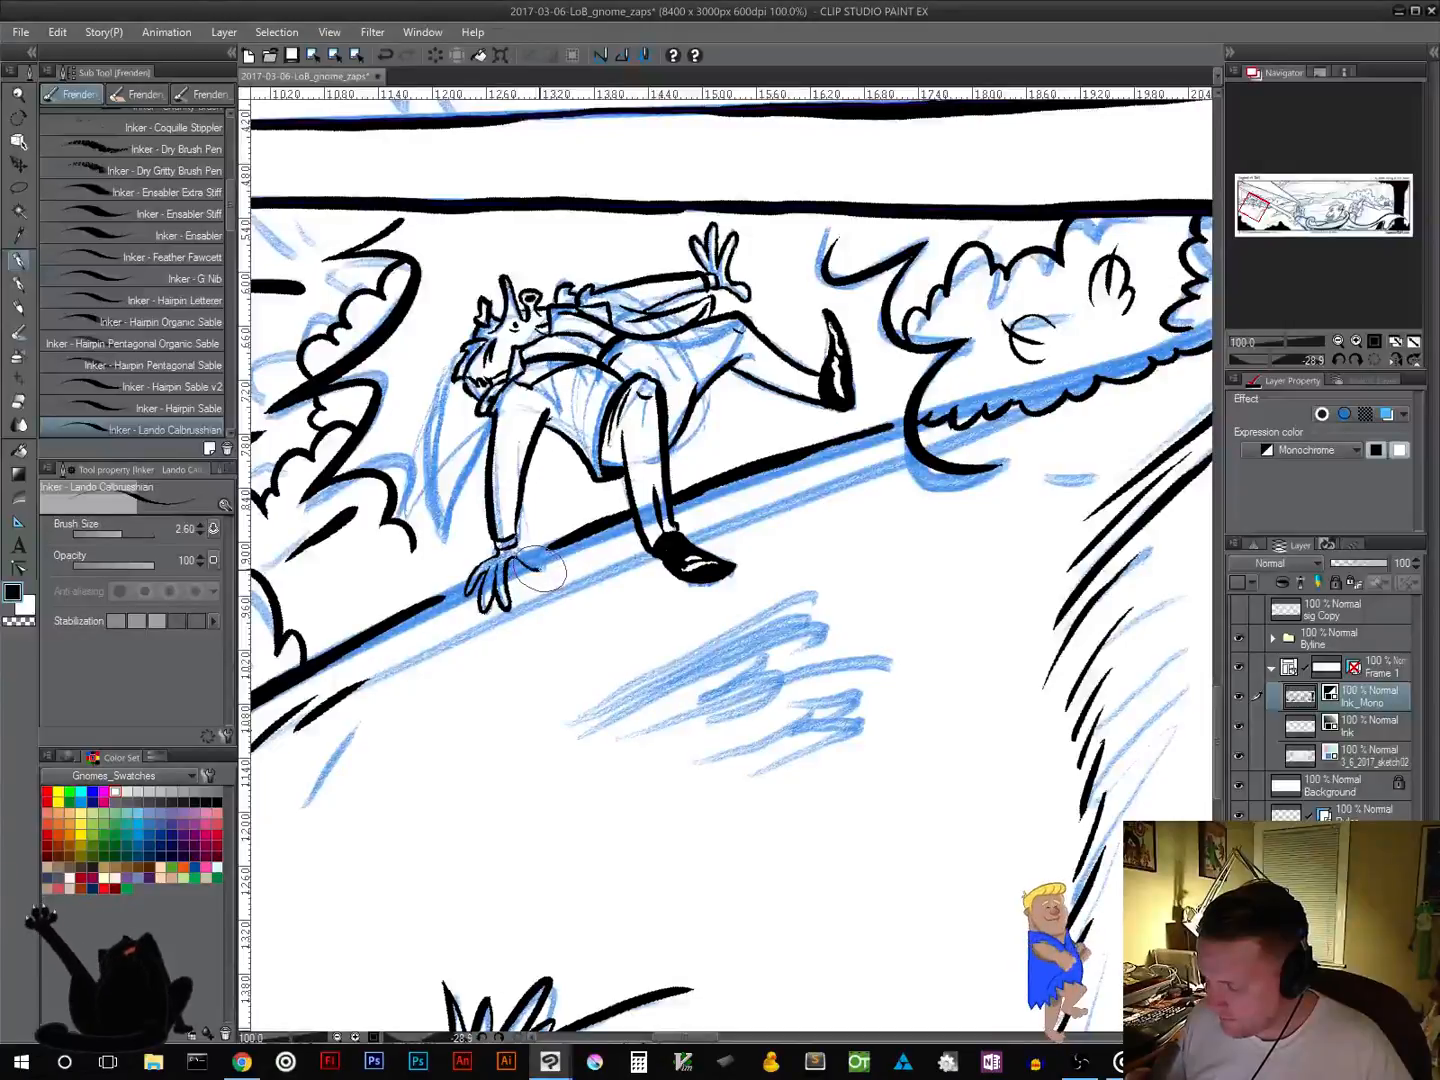
{"action": "mouse_move", "coordinate": [542, 568]}
{"action": "left_mouse_down"}
{"action": "mouse_move", "coordinate": [520, 552]}
{"action": "mouse_move", "coordinate": [541, 569]}
{"action": "left_mouse_up"}
{"action": "key", "text": "ctrl+z"}
{"action": "key", "text": "ctrl+z"}
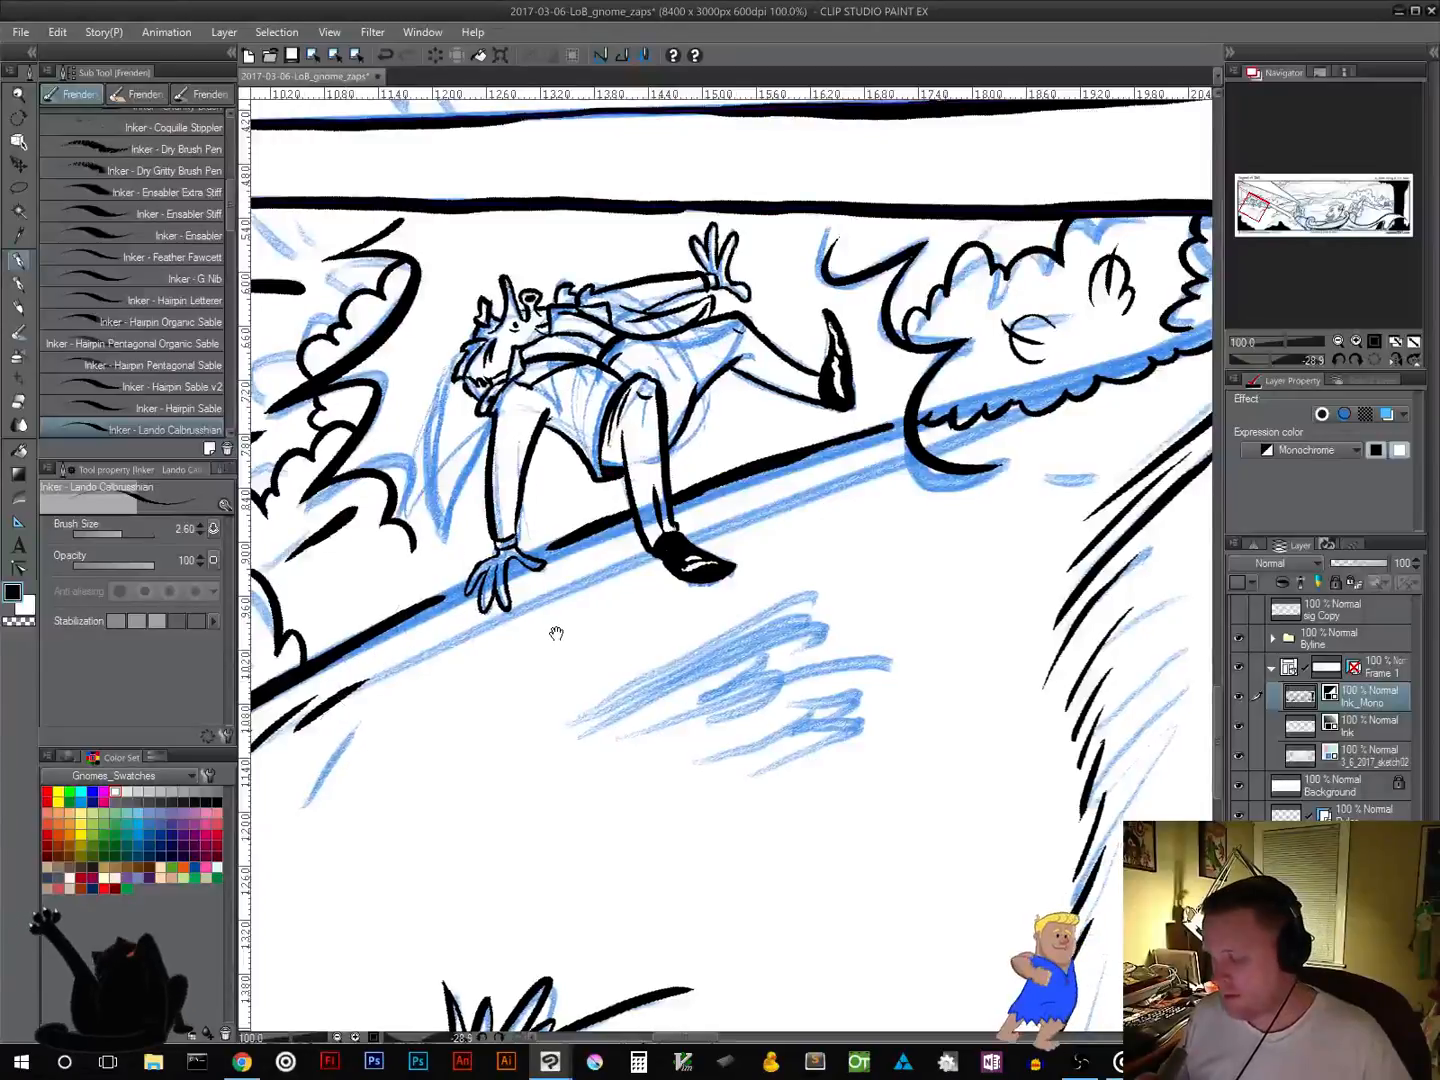
{"action": "left_click_drag", "start_coordinate": [498, 615], "coordinate": [610, 589]}
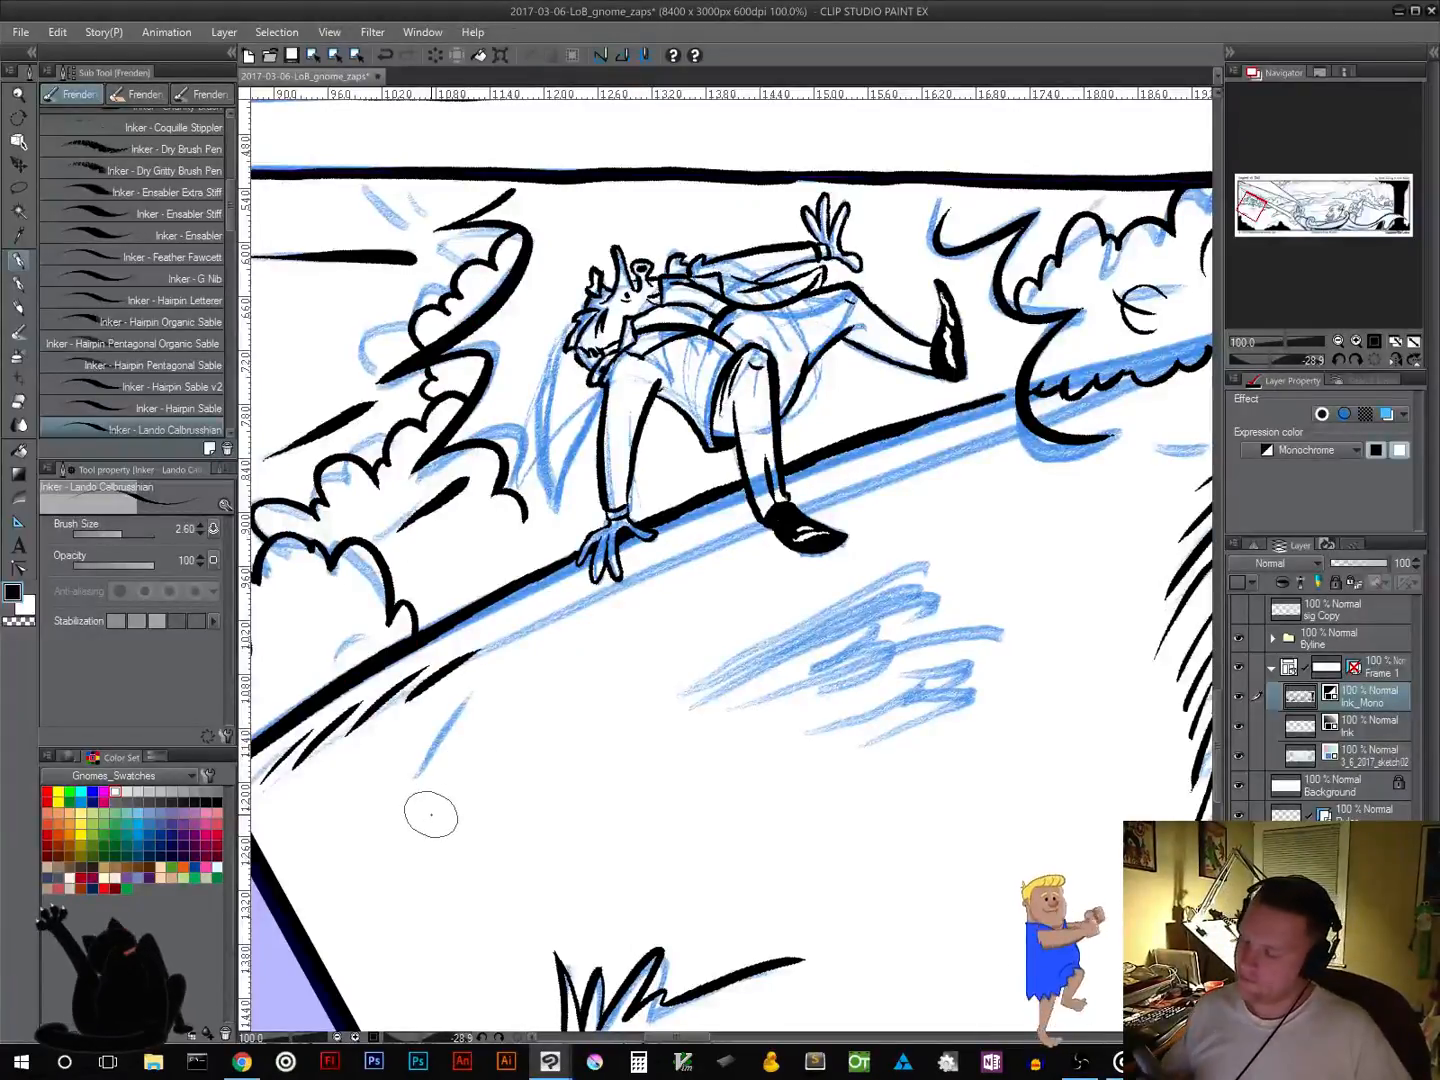
{"action": "left_click_drag", "start_coordinate": [620, 371], "coordinate": [654, 376]}
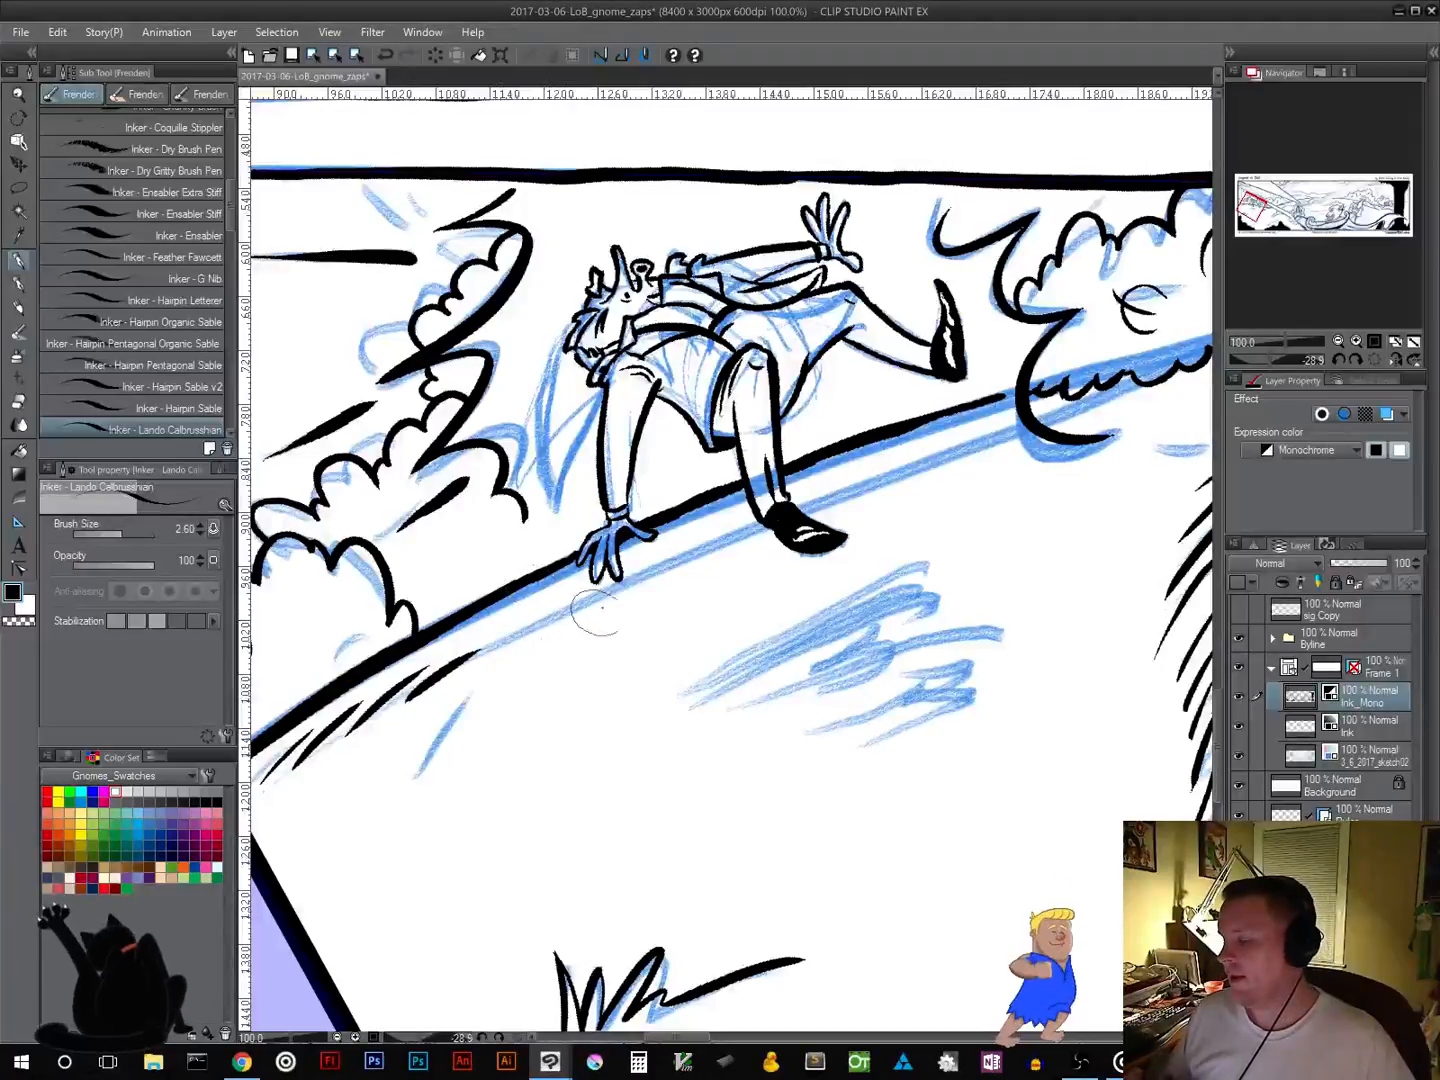
Step: Ink the cast shadow below the figure's front shoe as a dense patch of tapered black diagonal strokes
{"action": "left_click_drag", "start_coordinate": [890, 480], "coordinate": [741, 721]}
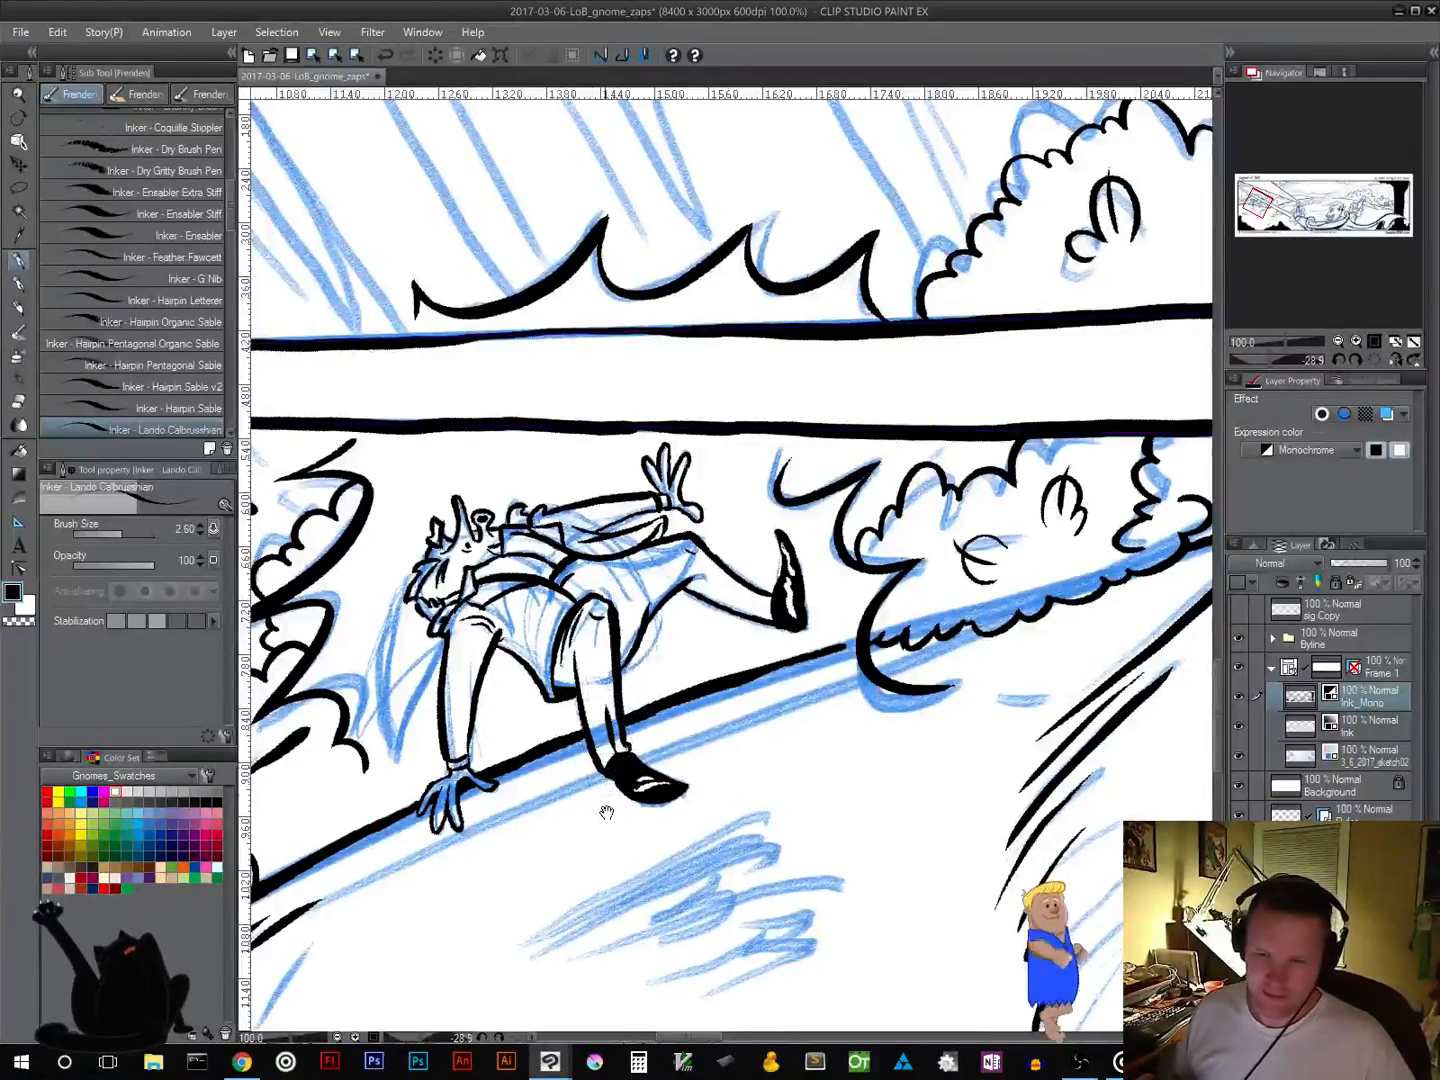
{"action": "left_click_drag", "start_coordinate": [605, 805], "coordinate": [665, 590]}
{"action": "mouse_move", "coordinate": [690, 685]}
{"action": "left_mouse_down"}
{"action": "mouse_move", "coordinate": [678, 670]}
{"action": "mouse_move", "coordinate": [813, 559]}
{"action": "mouse_move", "coordinate": [672, 617]}
{"action": "mouse_move", "coordinate": [516, 646]}
{"action": "left_mouse_up"}
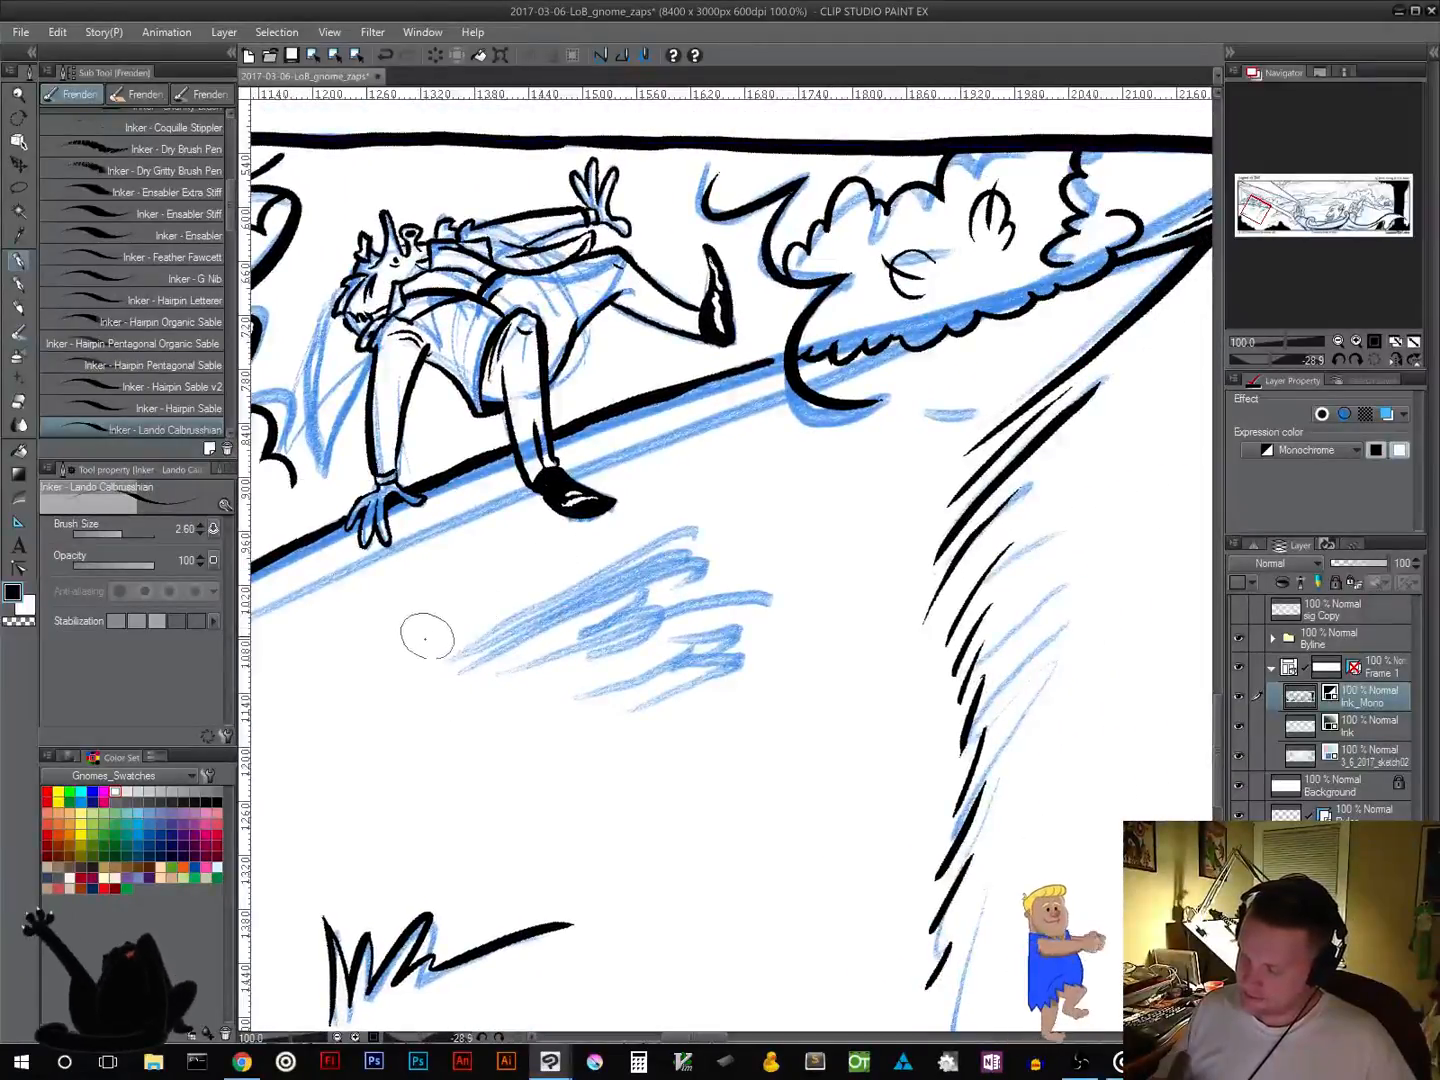
{"action": "left_click_drag", "start_coordinate": [457, 649], "coordinate": [671, 532]}
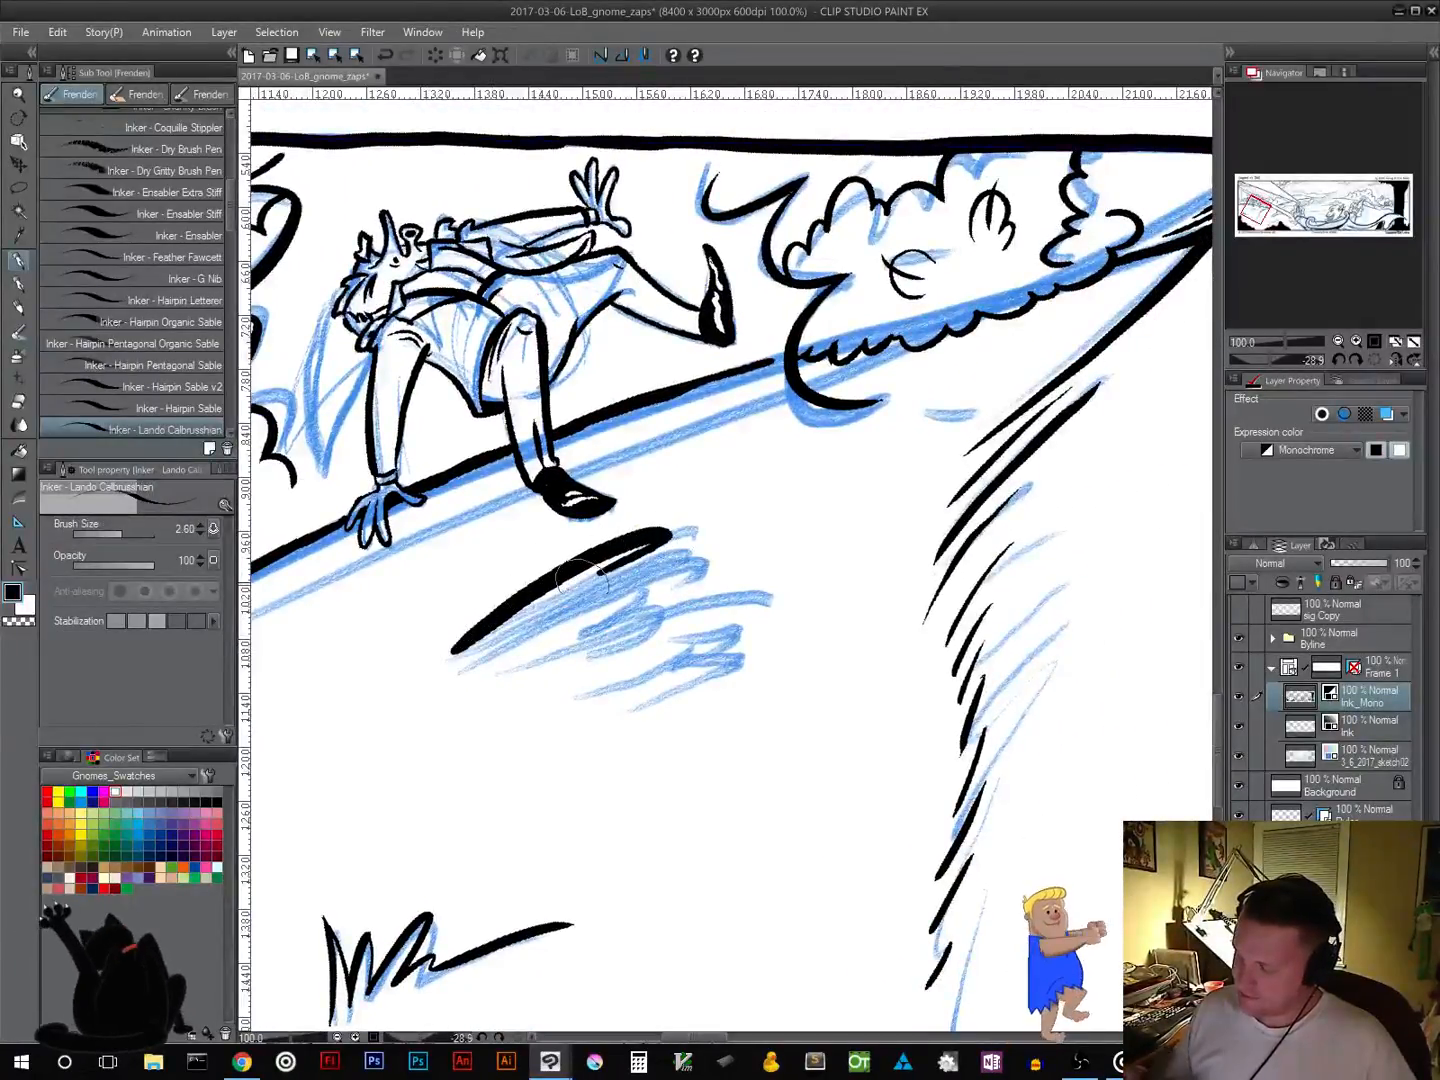
{"action": "key", "text": "ctrl+z"}
{"action": "mouse_move", "coordinate": [454, 651]}
{"action": "left_mouse_down"}
{"action": "mouse_move", "coordinate": [674, 536]}
{"action": "mouse_move", "coordinate": [685, 546]}
{"action": "left_mouse_up"}
{"action": "mouse_move", "coordinate": [513, 637]}
{"action": "left_mouse_down"}
{"action": "mouse_move", "coordinate": [603, 585]}
{"action": "mouse_move", "coordinate": [543, 630]}
{"action": "mouse_move", "coordinate": [655, 593]}
{"action": "mouse_move", "coordinate": [520, 655]}
{"action": "mouse_move", "coordinate": [686, 591]}
{"action": "left_mouse_up"}
{"action": "mouse_move", "coordinate": [583, 661]}
{"action": "left_mouse_down"}
{"action": "mouse_move", "coordinate": [714, 599]}
{"action": "mouse_move", "coordinate": [554, 671]}
{"action": "mouse_move", "coordinate": [718, 610]}
{"action": "mouse_move", "coordinate": [576, 689]}
{"action": "mouse_move", "coordinate": [756, 612]}
{"action": "left_mouse_up"}
{"action": "left_click_drag", "start_coordinate": [599, 699], "coordinate": [765, 625]}
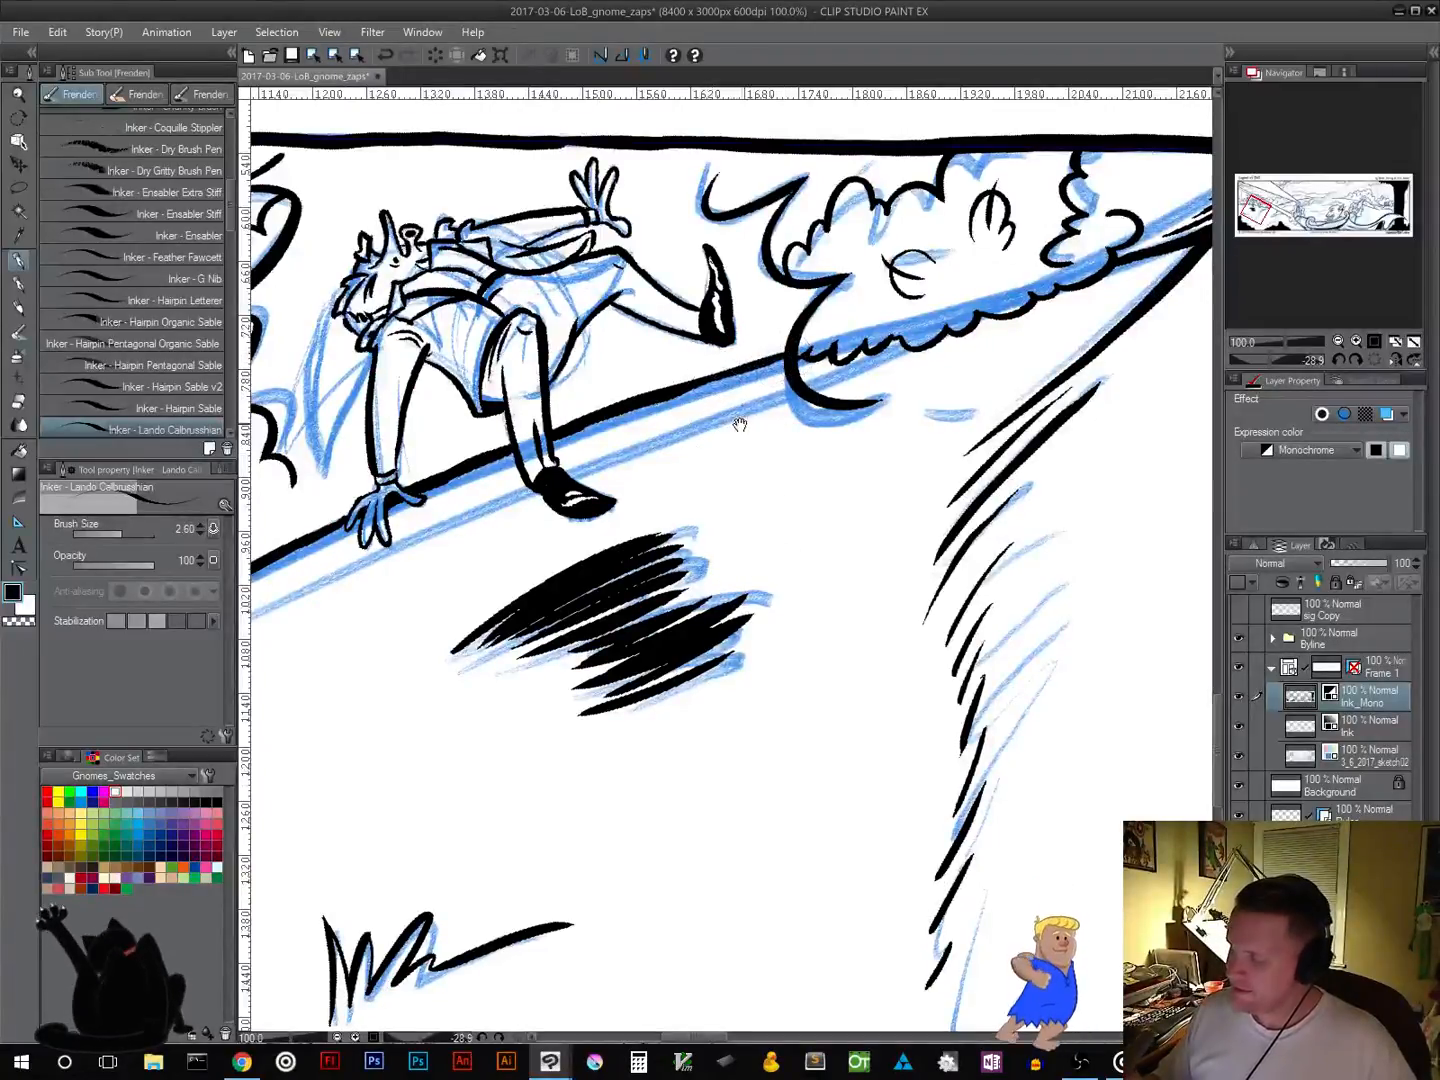
Step: Examine the inked panel from the crouching figure past the beam and bushes to the clawed hand and the curled shapes
{"action": "left_click_drag", "start_coordinate": [739, 420], "coordinate": [935, 752]}
{"action": "left_click_drag", "start_coordinate": [748, 780], "coordinate": [880, 790]}
{"action": "left_click_drag", "start_coordinate": [1191, 599], "coordinate": [668, 568]}
{"action": "left_click_drag", "start_coordinate": [1083, 353], "coordinate": [775, 659]}
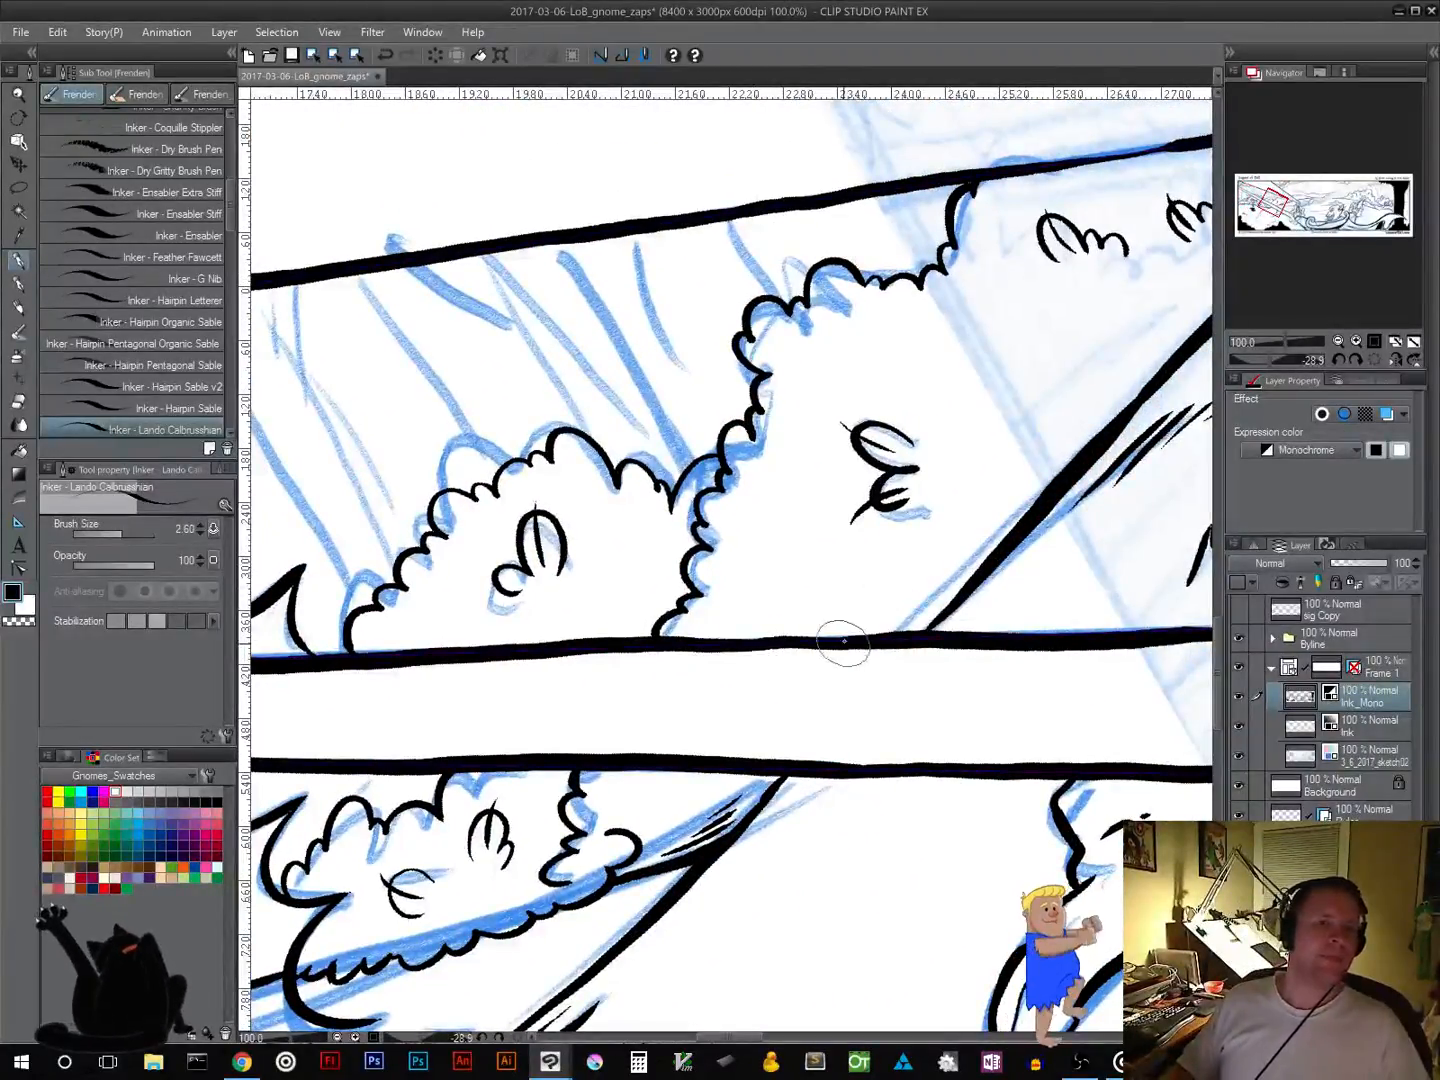
{"action": "left_click_drag", "start_coordinate": [813, 687], "coordinate": [590, 710]}
{"action": "mouse_move", "coordinate": [820, 698]}
{"action": "left_mouse_down"}
{"action": "mouse_move", "coordinate": [657, 719]}
{"action": "mouse_move", "coordinate": [605, 698]}
{"action": "left_mouse_up"}
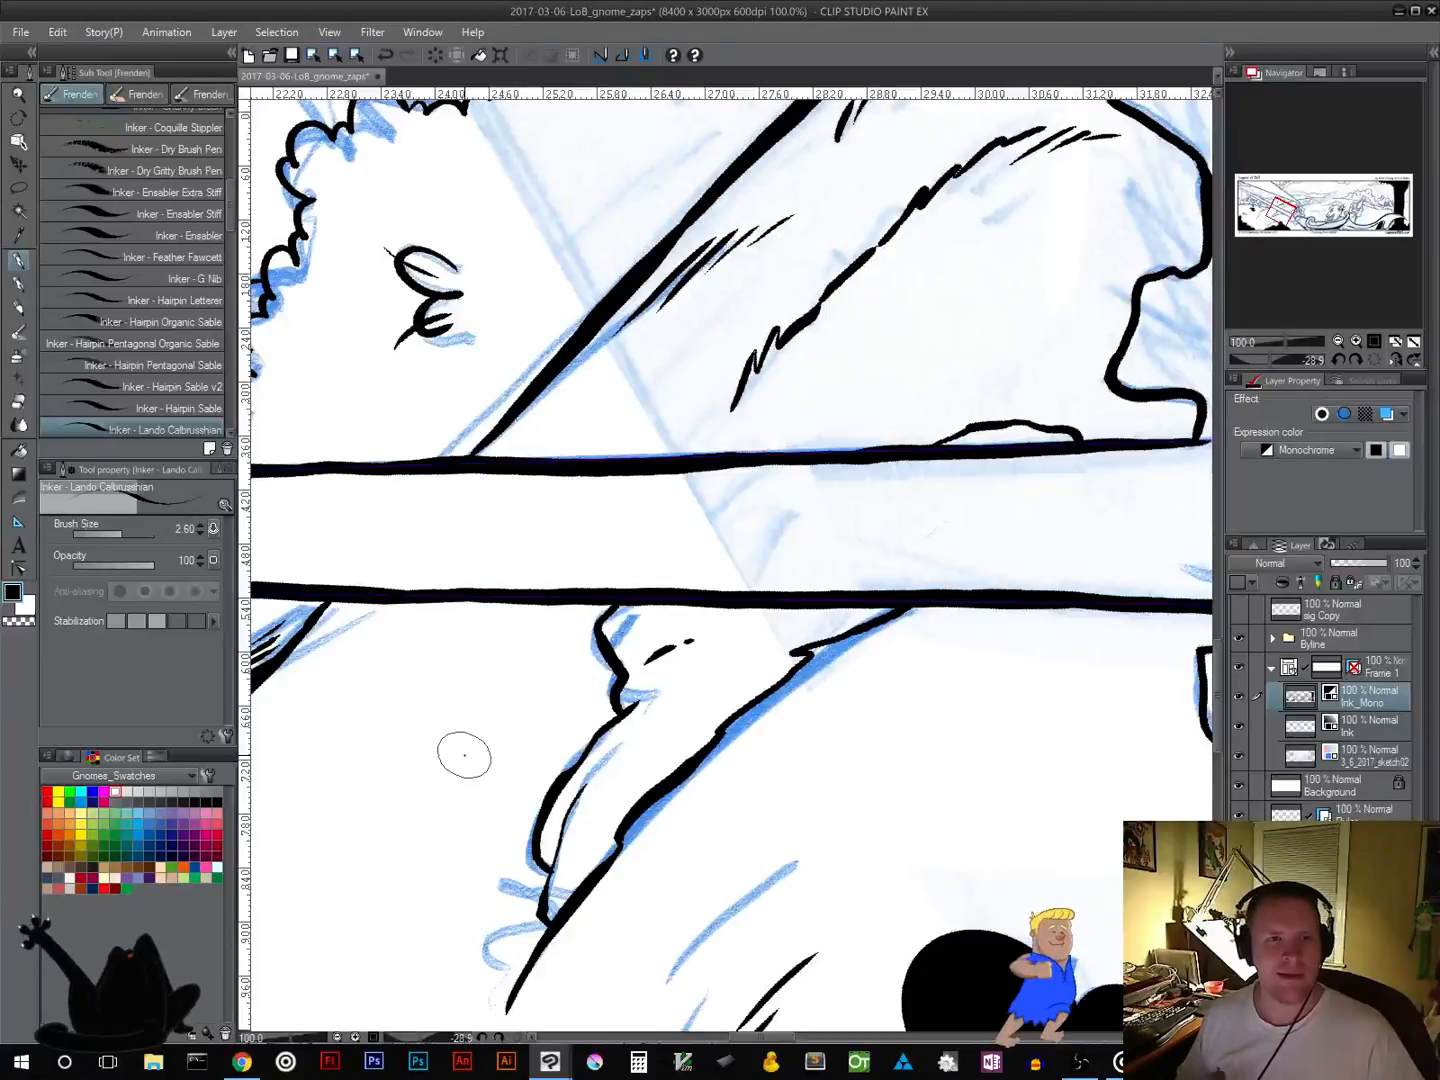
{"action": "left_click_drag", "start_coordinate": [846, 626], "coordinate": [219, 886]}
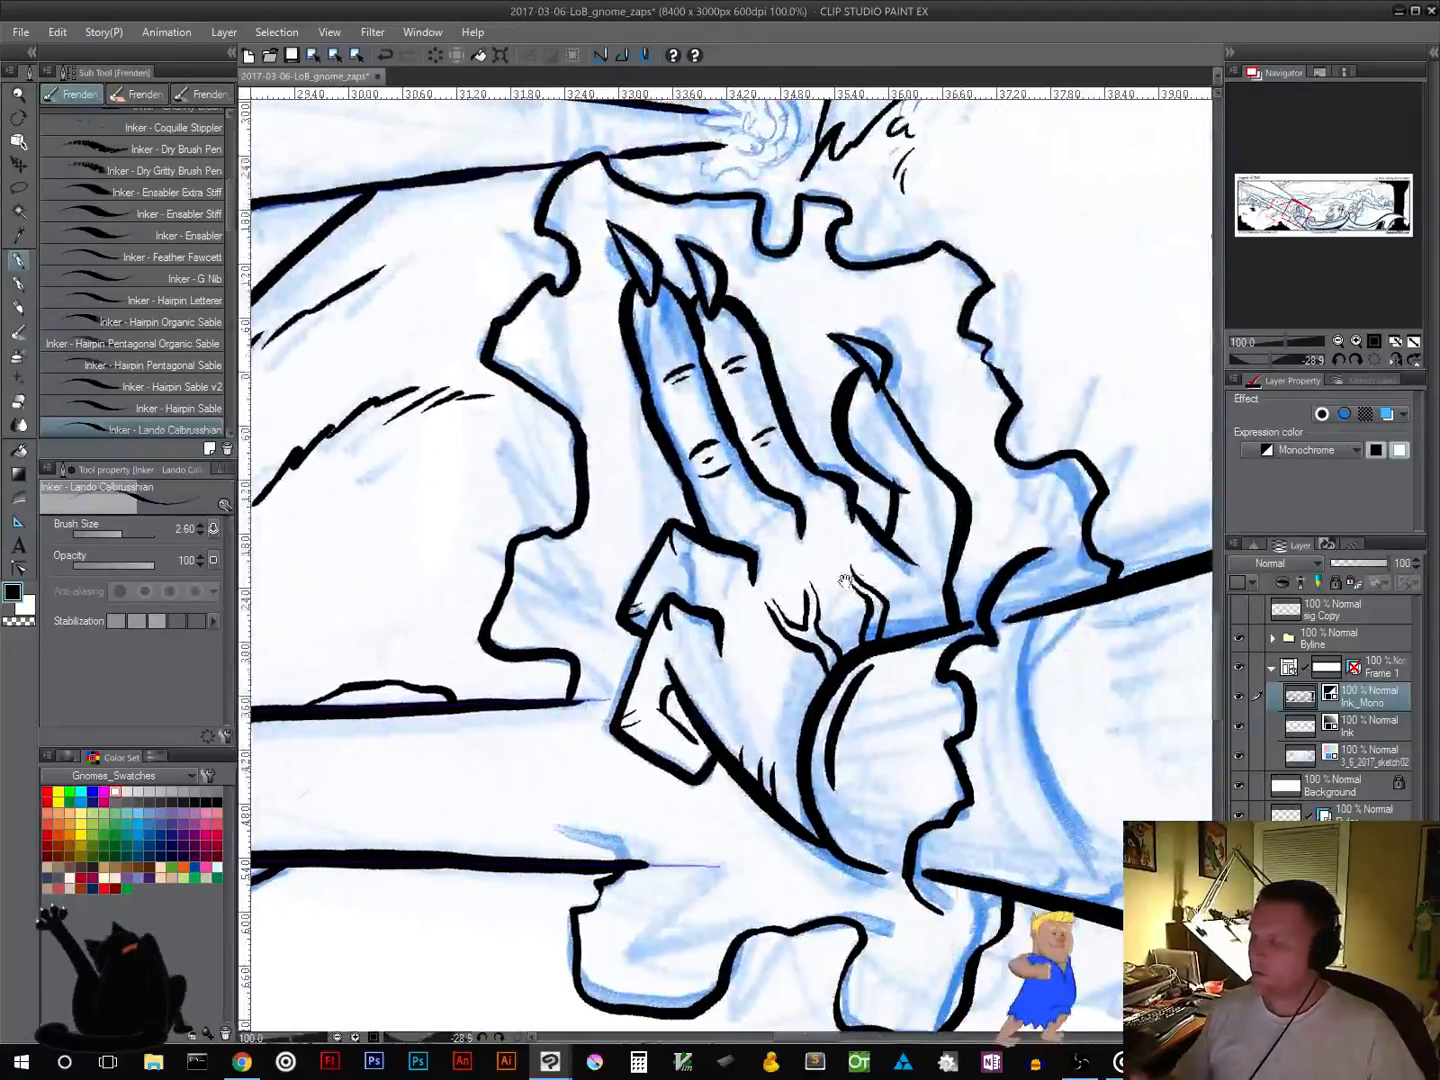
{"action": "left_click_drag", "start_coordinate": [845, 581], "coordinate": [450, 970]}
{"action": "left_click_drag", "start_coordinate": [877, 652], "coordinate": [451, 568]}
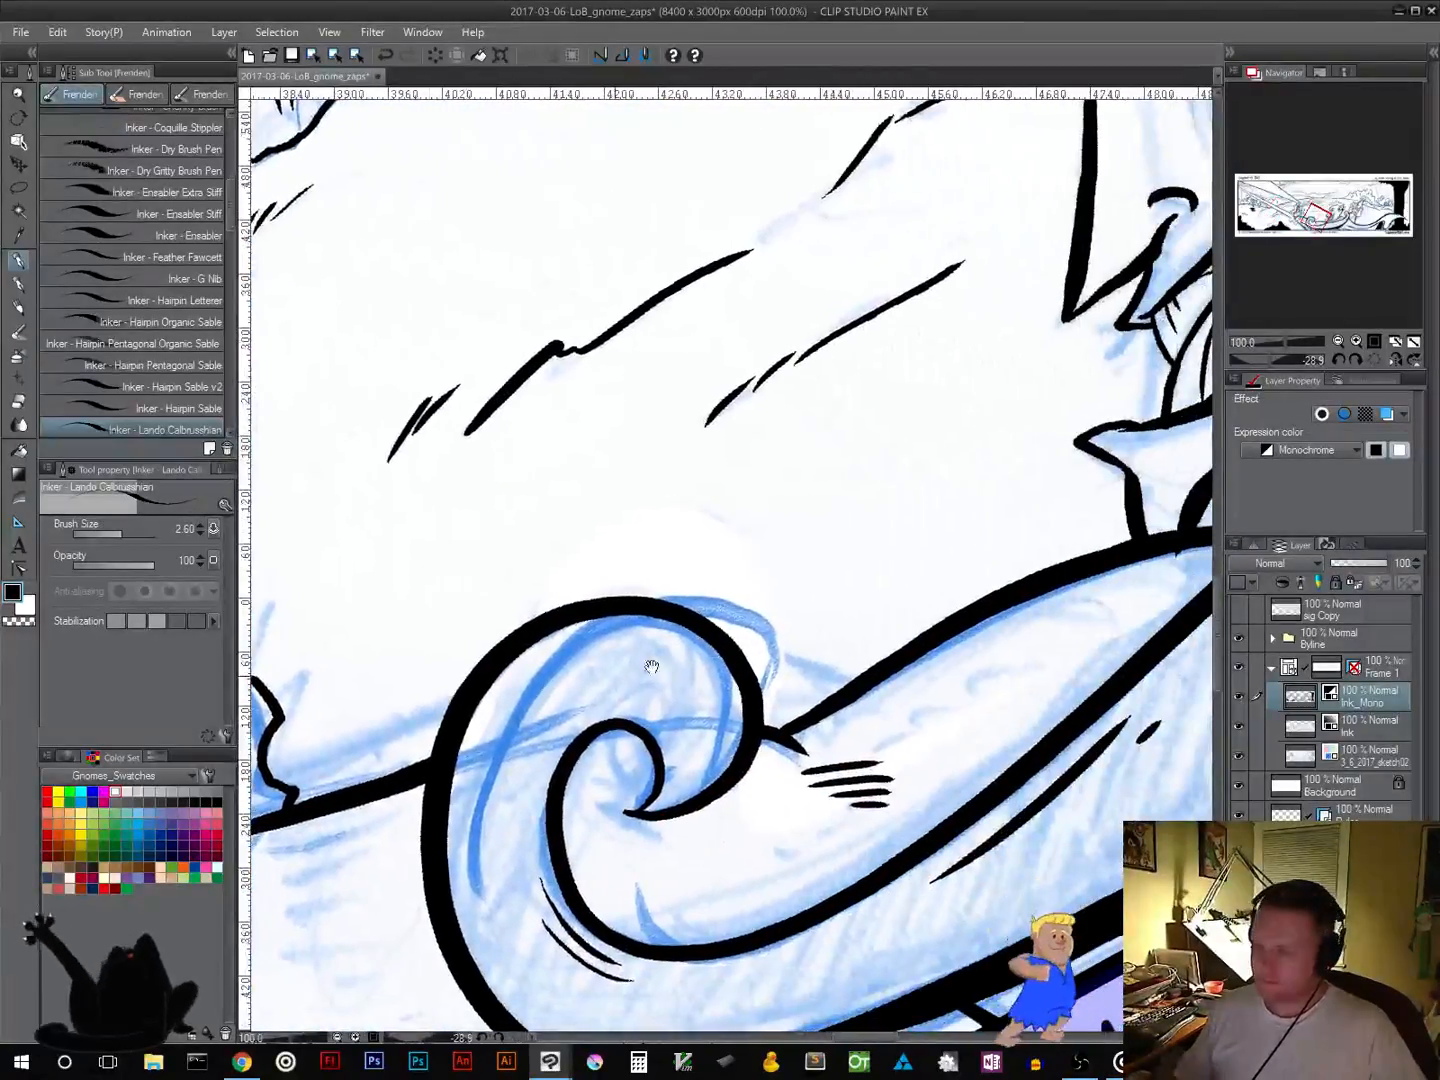
{"action": "left_click_drag", "start_coordinate": [920, 595], "coordinate": [611, 668]}
{"action": "left_click_drag", "start_coordinate": [1126, 500], "coordinate": [786, 592]}
{"action": "left_click_drag", "start_coordinate": [913, 520], "coordinate": [363, 720]}
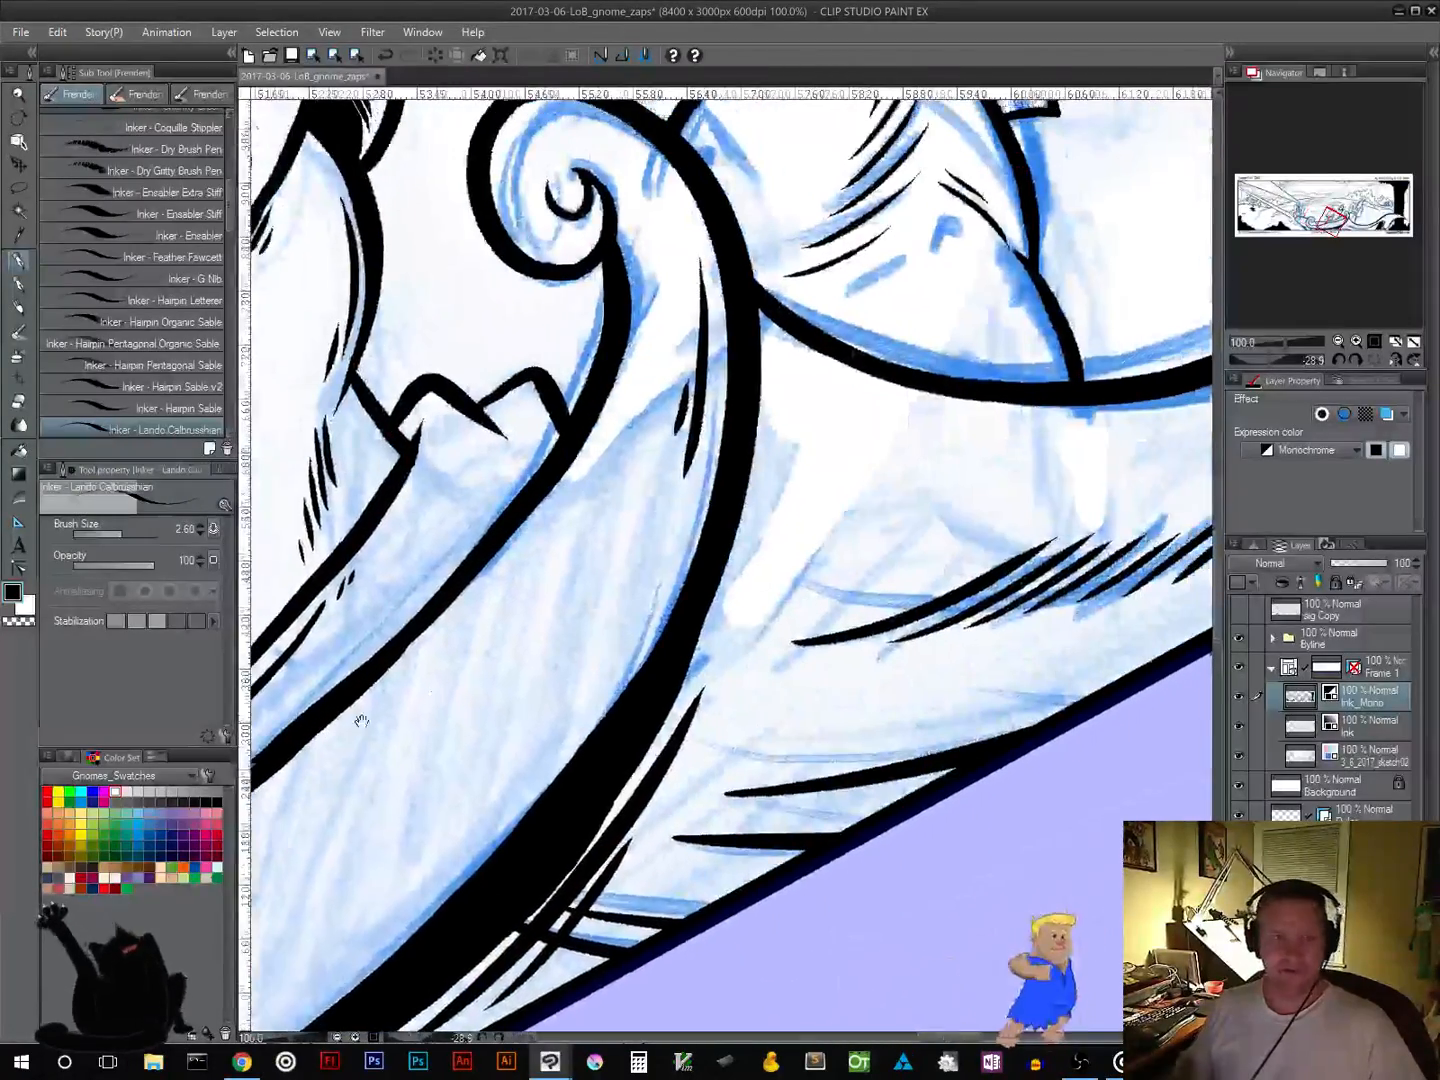
Step: Ink the ground line and the scalloped bush with leaf marks between the black tree trunk and the panel border
{"action": "left_click_drag", "start_coordinate": [968, 551], "coordinate": [232, 640]}
{"action": "left_click_drag", "start_coordinate": [1068, 345], "coordinate": [576, 762]}
{"action": "left_click_drag", "start_coordinate": [783, 423], "coordinate": [425, 940]}
{"action": "left_click_drag", "start_coordinate": [780, 479], "coordinate": [951, 870]}
{"action": "left_click_drag", "start_coordinate": [732, 541], "coordinate": [634, 805]}
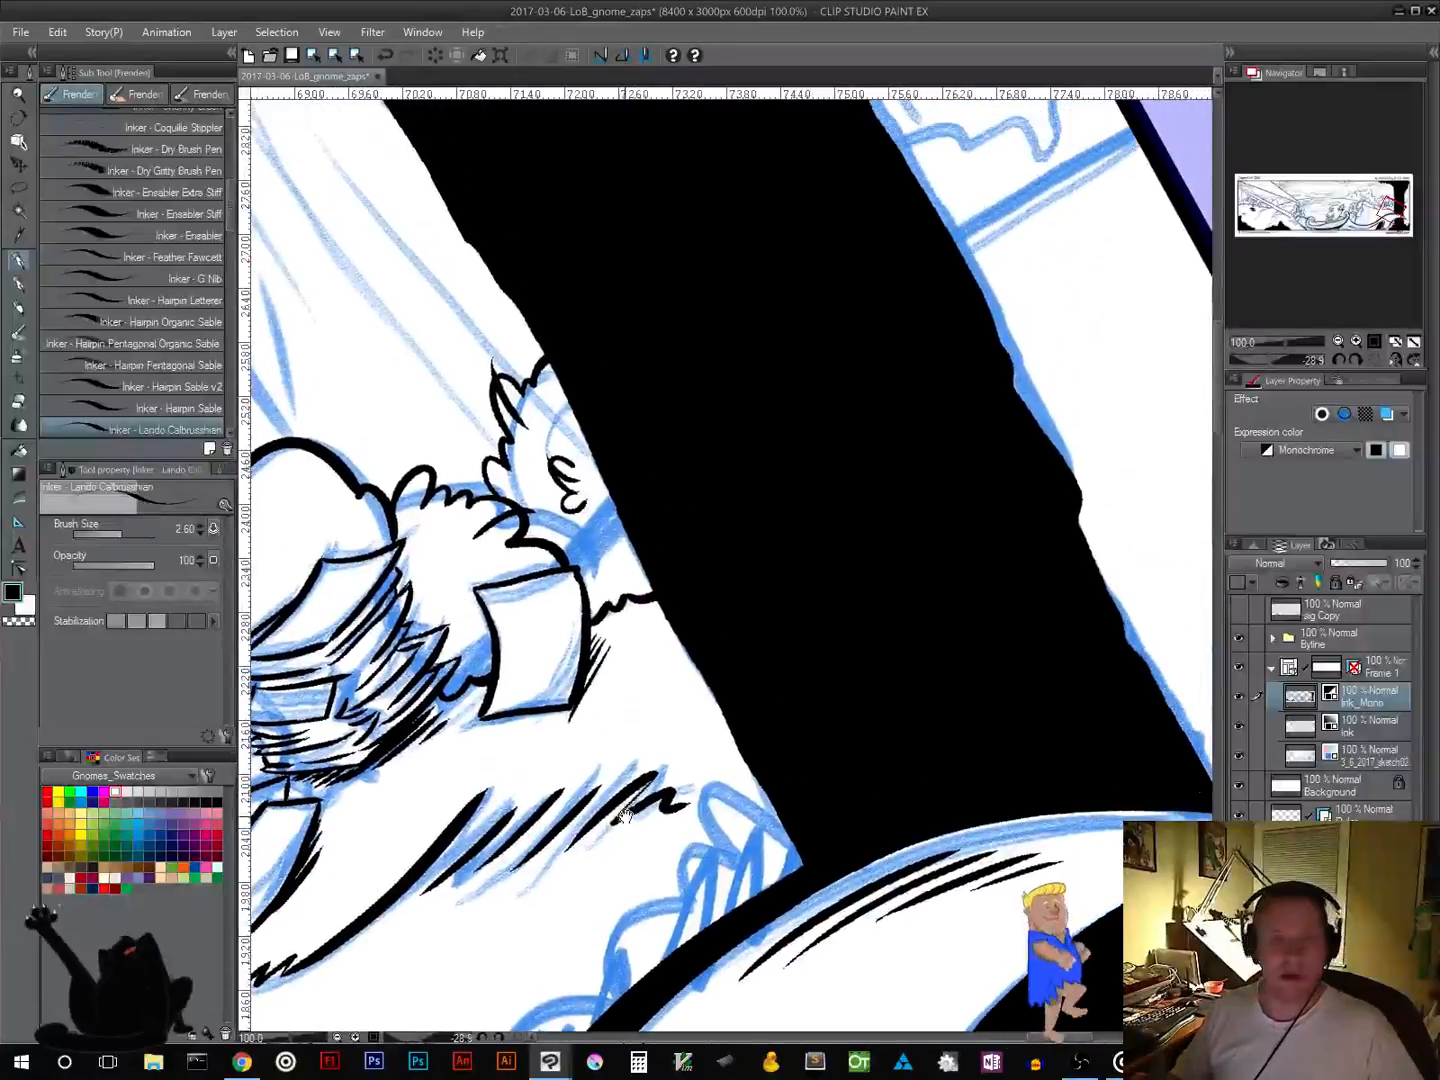
{"action": "mouse_move", "coordinate": [817, 590]}
{"action": "left_mouse_down"}
{"action": "mouse_move", "coordinate": [861, 634]}
{"action": "mouse_move", "coordinate": [701, 771]}
{"action": "left_mouse_up"}
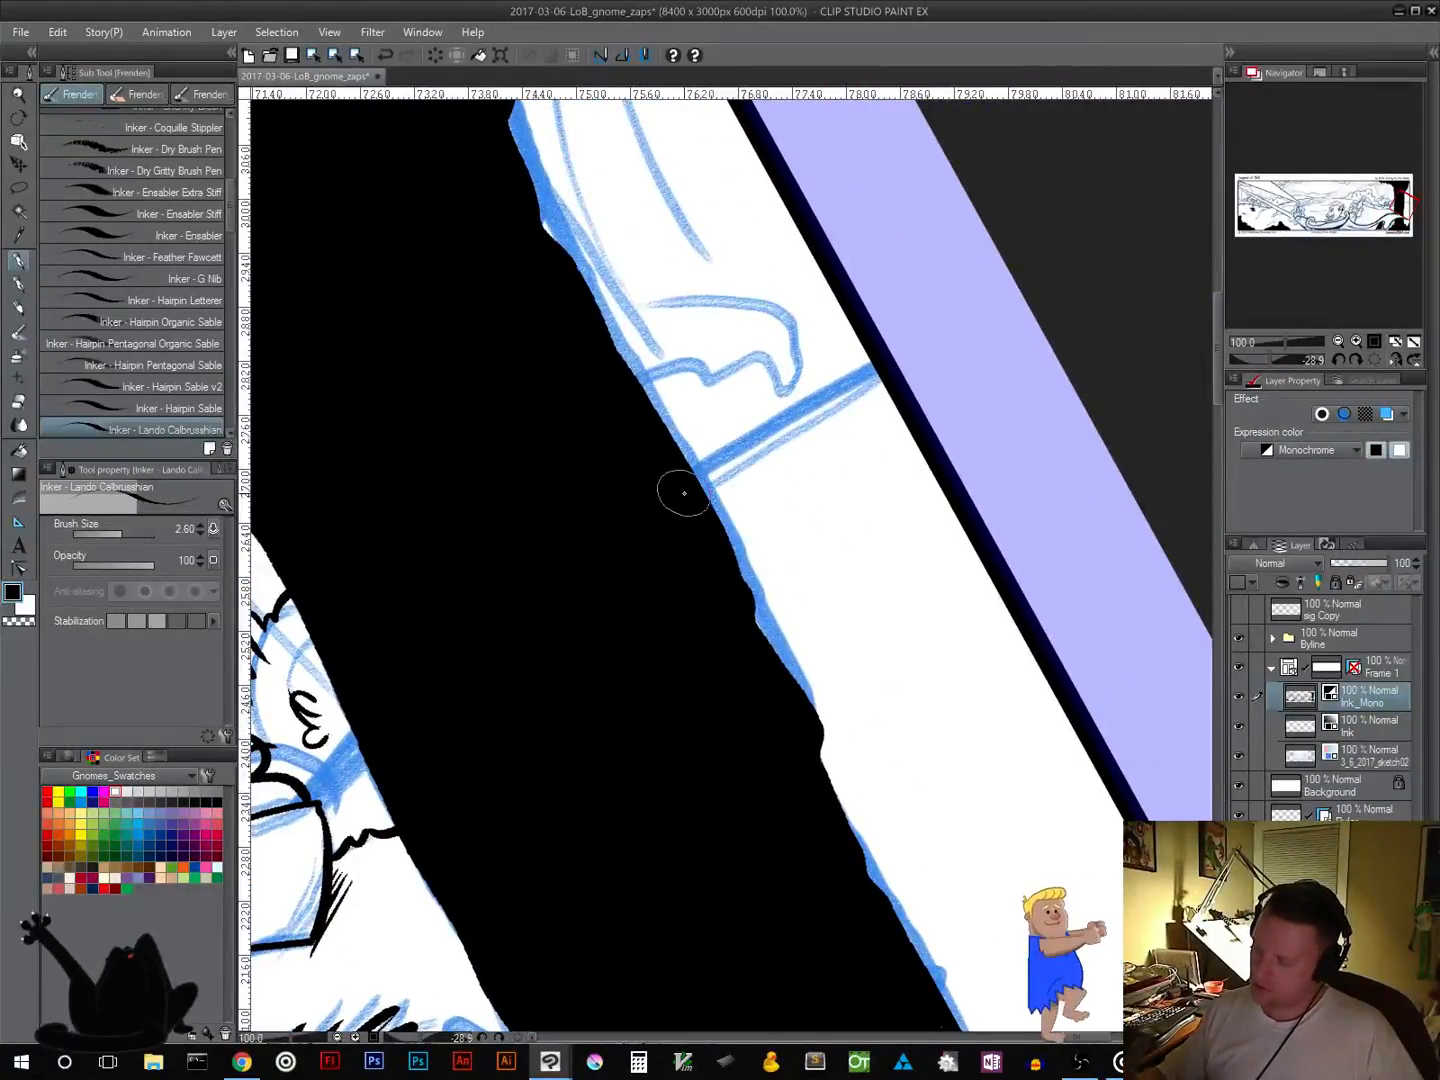
{"action": "mouse_move", "coordinate": [700, 482]}
{"action": "left_mouse_down"}
{"action": "mouse_move", "coordinate": [770, 419]}
{"action": "mouse_move", "coordinate": [887, 372]}
{"action": "mouse_move", "coordinate": [746, 525]}
{"action": "mouse_move", "coordinate": [765, 590]}
{"action": "left_mouse_up"}
{"action": "mouse_move", "coordinate": [672, 520]}
{"action": "left_mouse_down"}
{"action": "mouse_move", "coordinate": [728, 513]}
{"action": "mouse_move", "coordinate": [738, 535]}
{"action": "mouse_move", "coordinate": [752, 519]}
{"action": "mouse_move", "coordinate": [801, 518]}
{"action": "mouse_move", "coordinate": [827, 481]}
{"action": "mouse_move", "coordinate": [844, 485]}
{"action": "mouse_move", "coordinate": [841, 372]}
{"action": "left_mouse_up"}
{"action": "mouse_move", "coordinate": [771, 537]}
{"action": "left_mouse_down"}
{"action": "mouse_move", "coordinate": [762, 562]}
{"action": "mouse_move", "coordinate": [784, 536]}
{"action": "mouse_move", "coordinate": [786, 557]}
{"action": "left_mouse_up"}
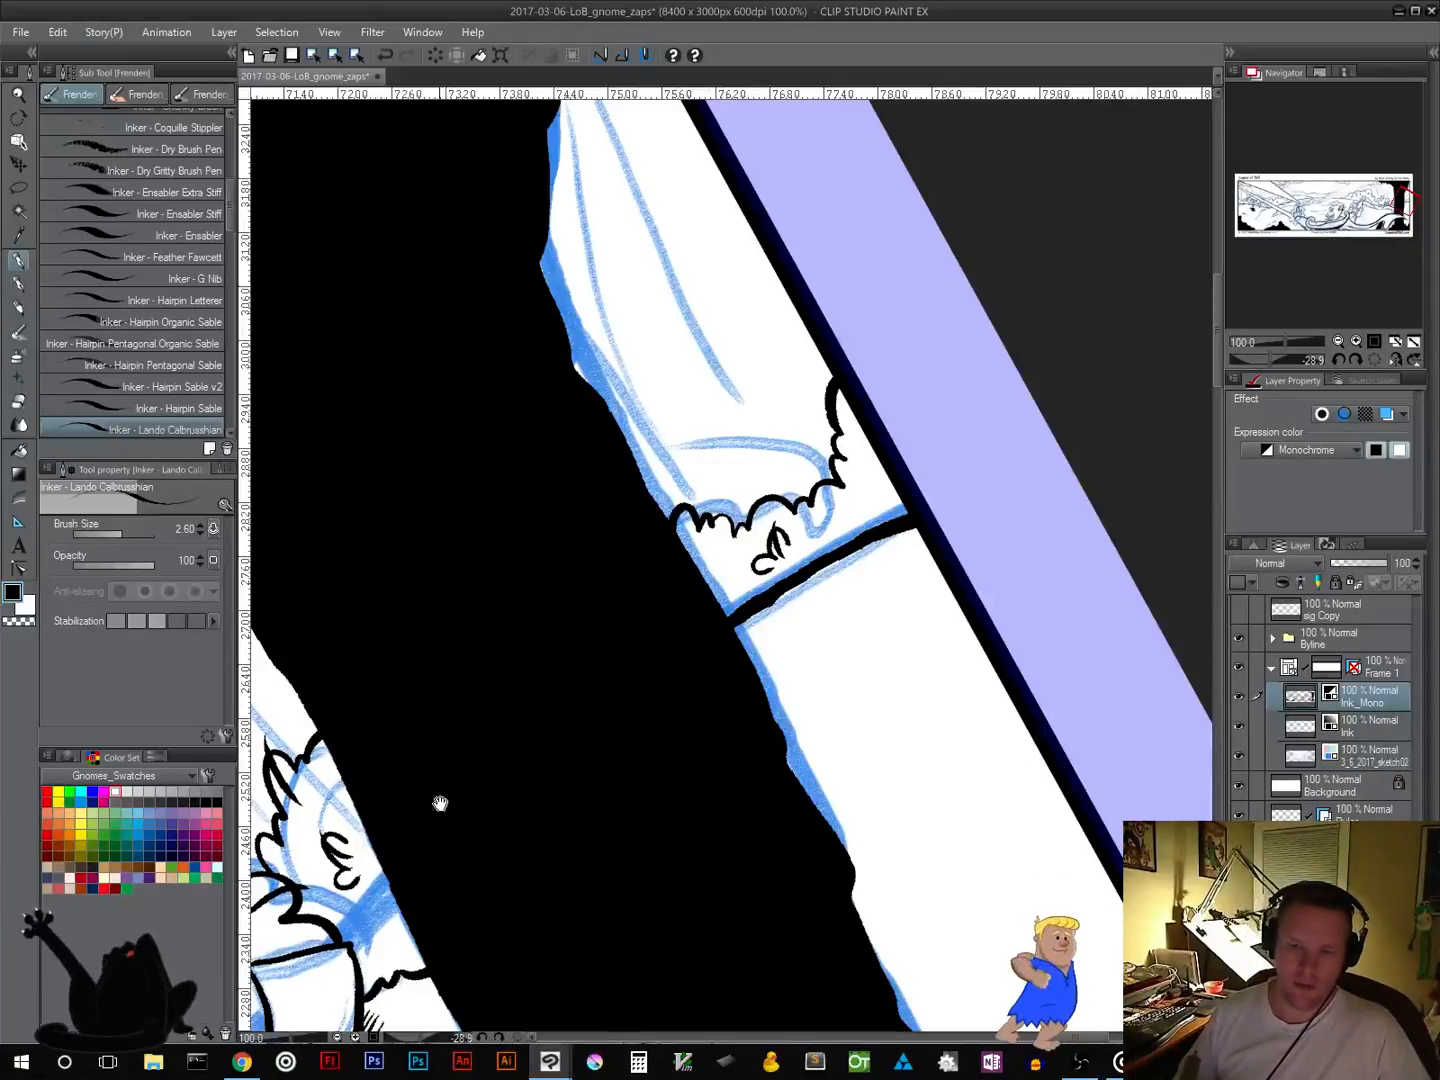
Step: Extend the far hill's outline down to the upper edge of the beam from the round-nosed gnome
{"action": "left_click_drag", "start_coordinate": [440, 800], "coordinate": [1009, 529]}
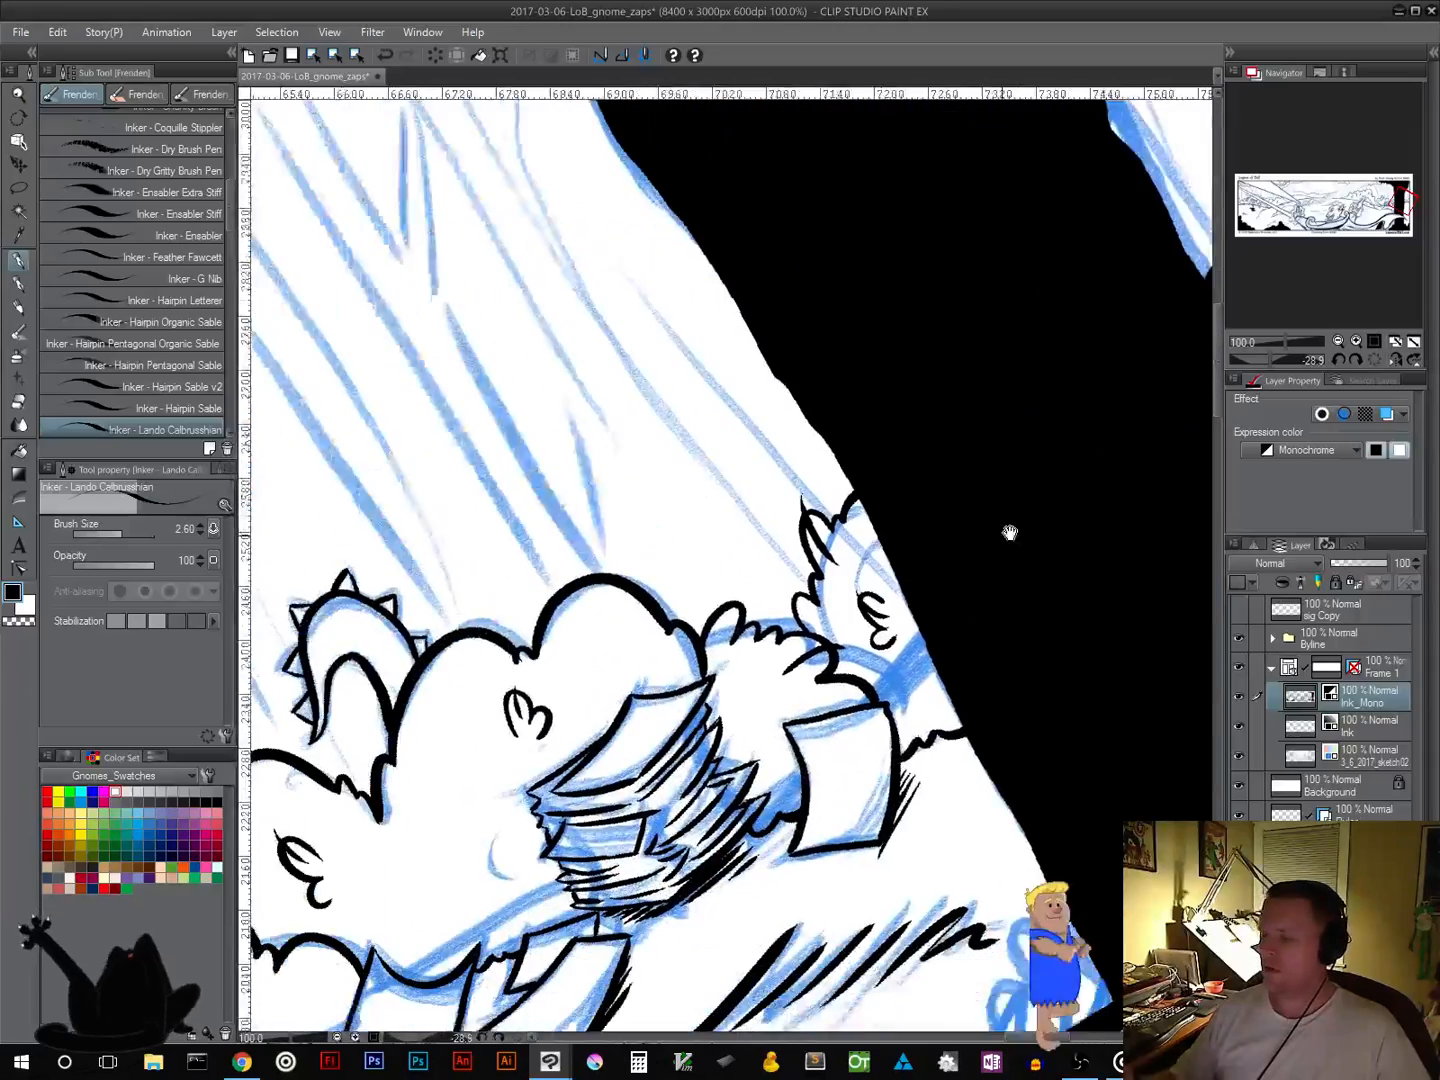
{"action": "left_click_drag", "start_coordinate": [437, 997], "coordinate": [913, 590]}
{"action": "left_click_drag", "start_coordinate": [608, 809], "coordinate": [852, 671]}
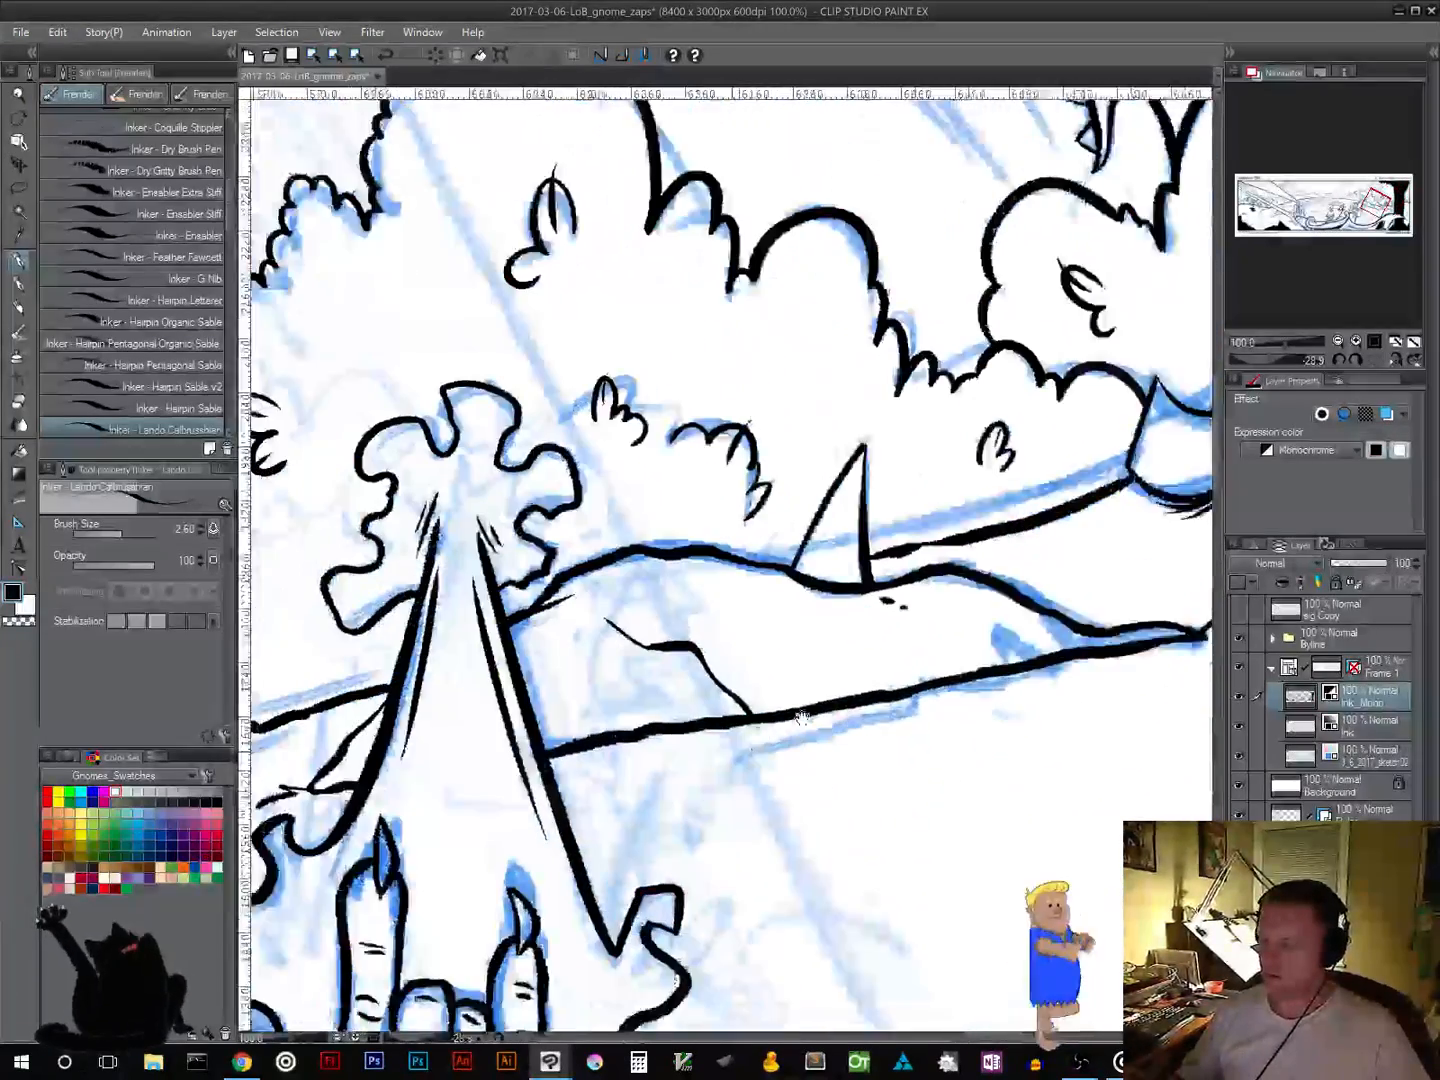
{"action": "left_click_drag", "start_coordinate": [701, 782], "coordinate": [846, 717]}
{"action": "left_click_drag", "start_coordinate": [506, 874], "coordinate": [1021, 585]}
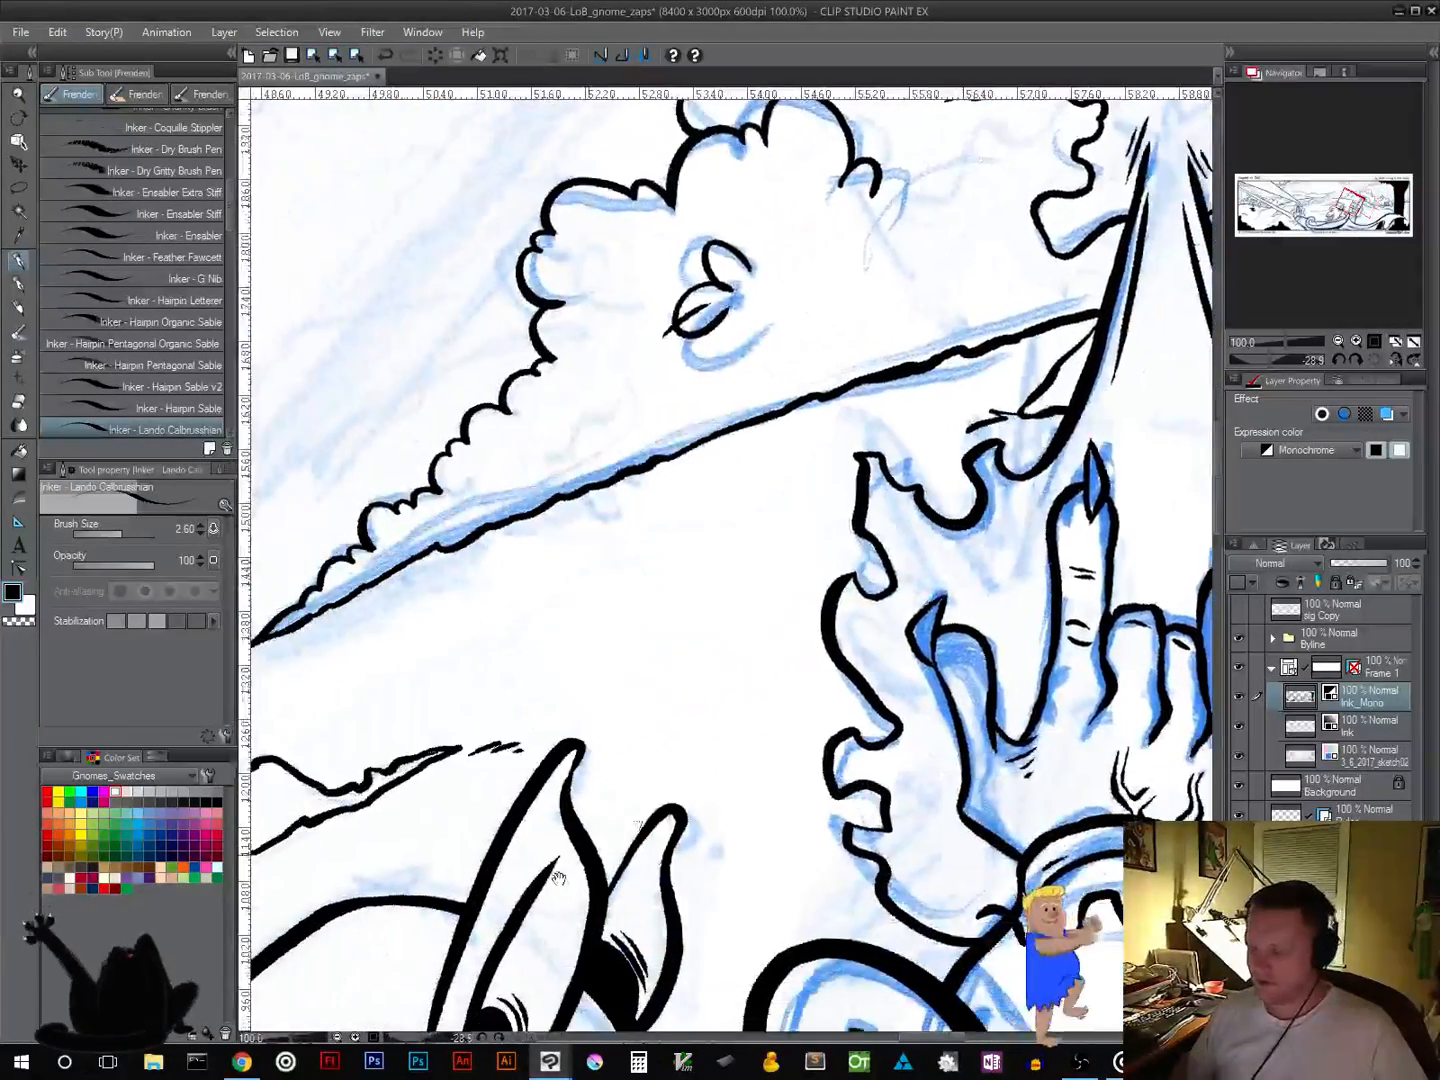
{"action": "left_click_drag", "start_coordinate": [556, 871], "coordinate": [919, 556]}
{"action": "left_click_drag", "start_coordinate": [359, 958], "coordinate": [659, 861]}
{"action": "left_click_drag", "start_coordinate": [522, 941], "coordinate": [851, 679]}
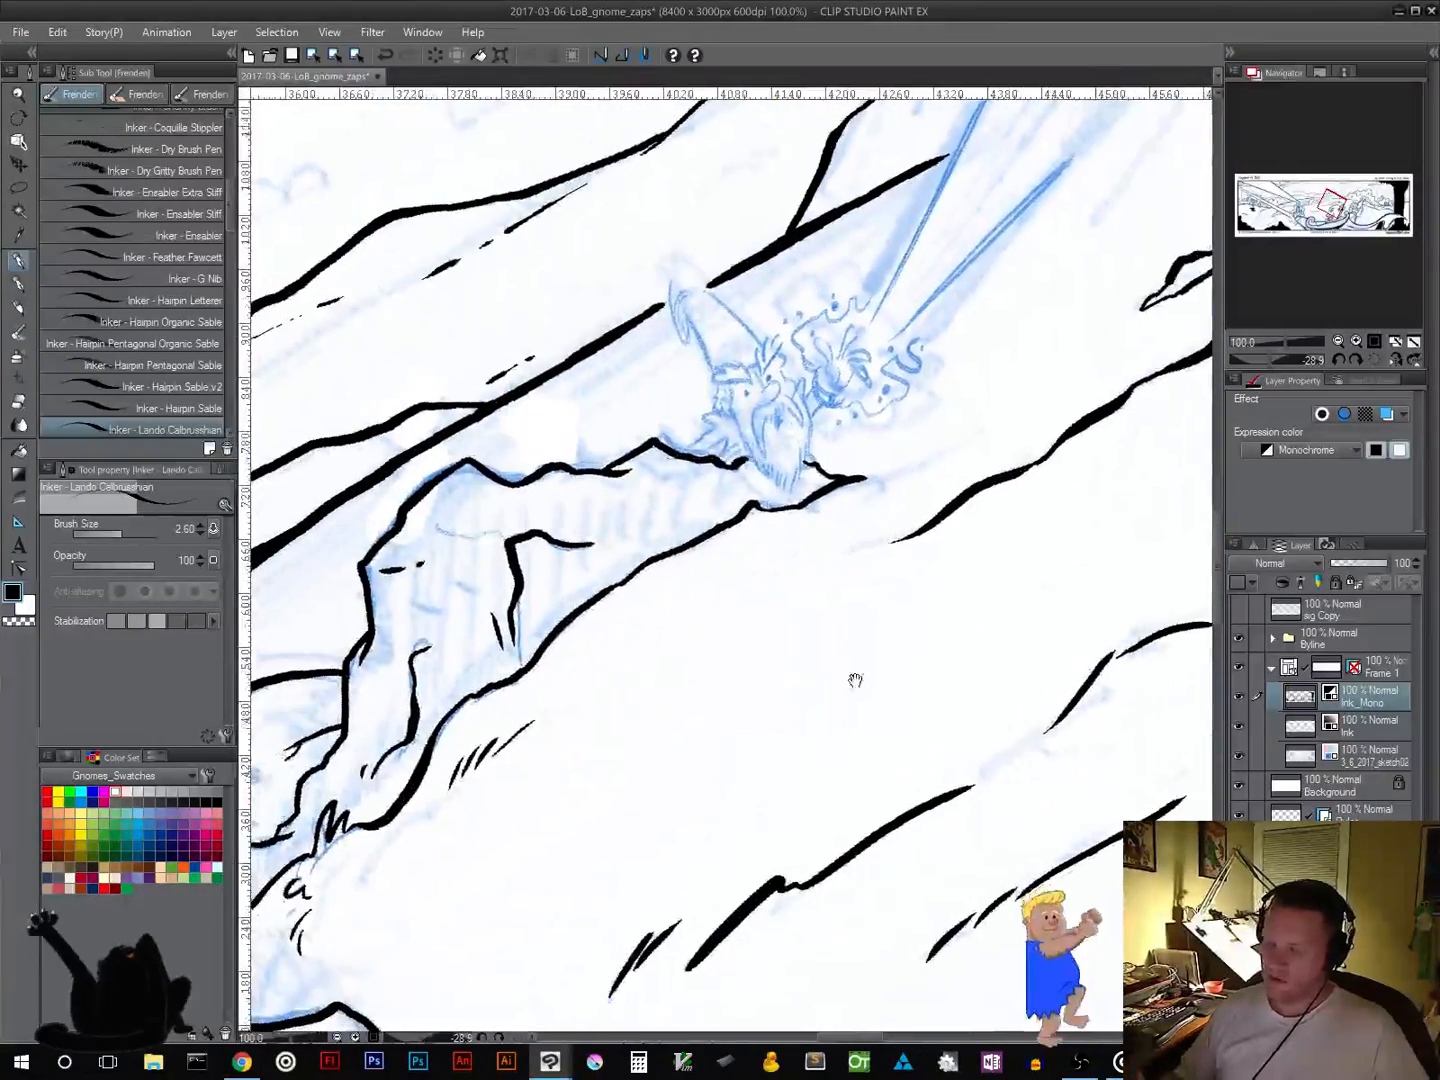
{"action": "left_click_drag", "start_coordinate": [541, 876], "coordinate": [796, 685]}
{"action": "left_click_drag", "start_coordinate": [494, 859], "coordinate": [643, 835]}
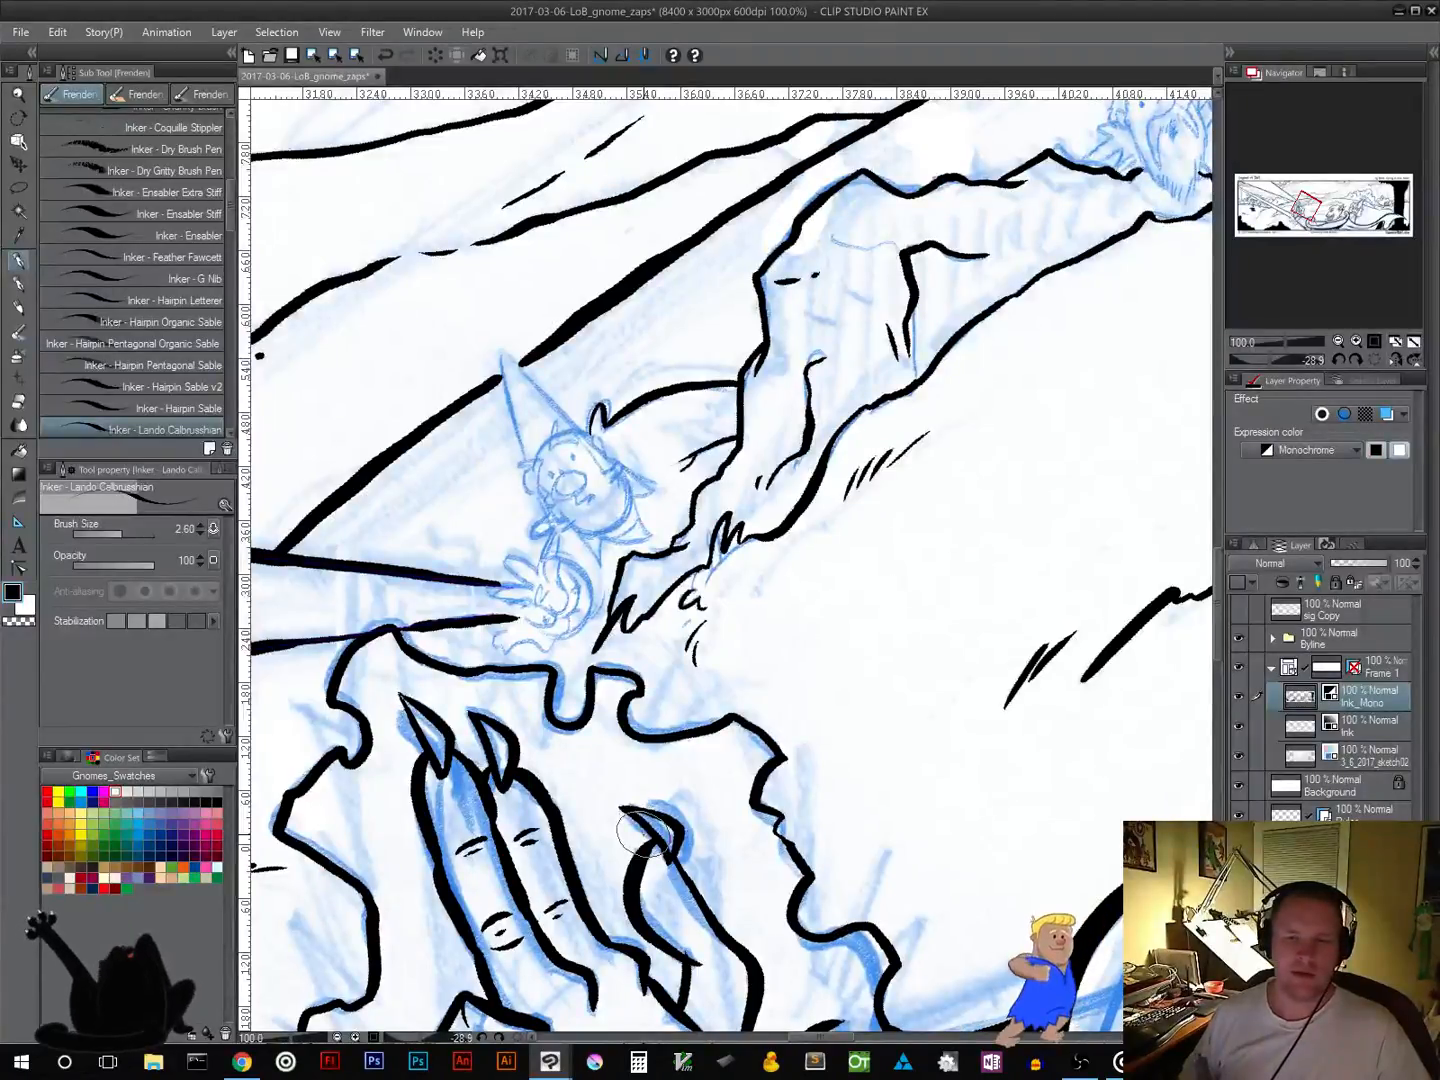
{"action": "left_click_drag", "start_coordinate": [650, 578], "coordinate": [840, 732]}
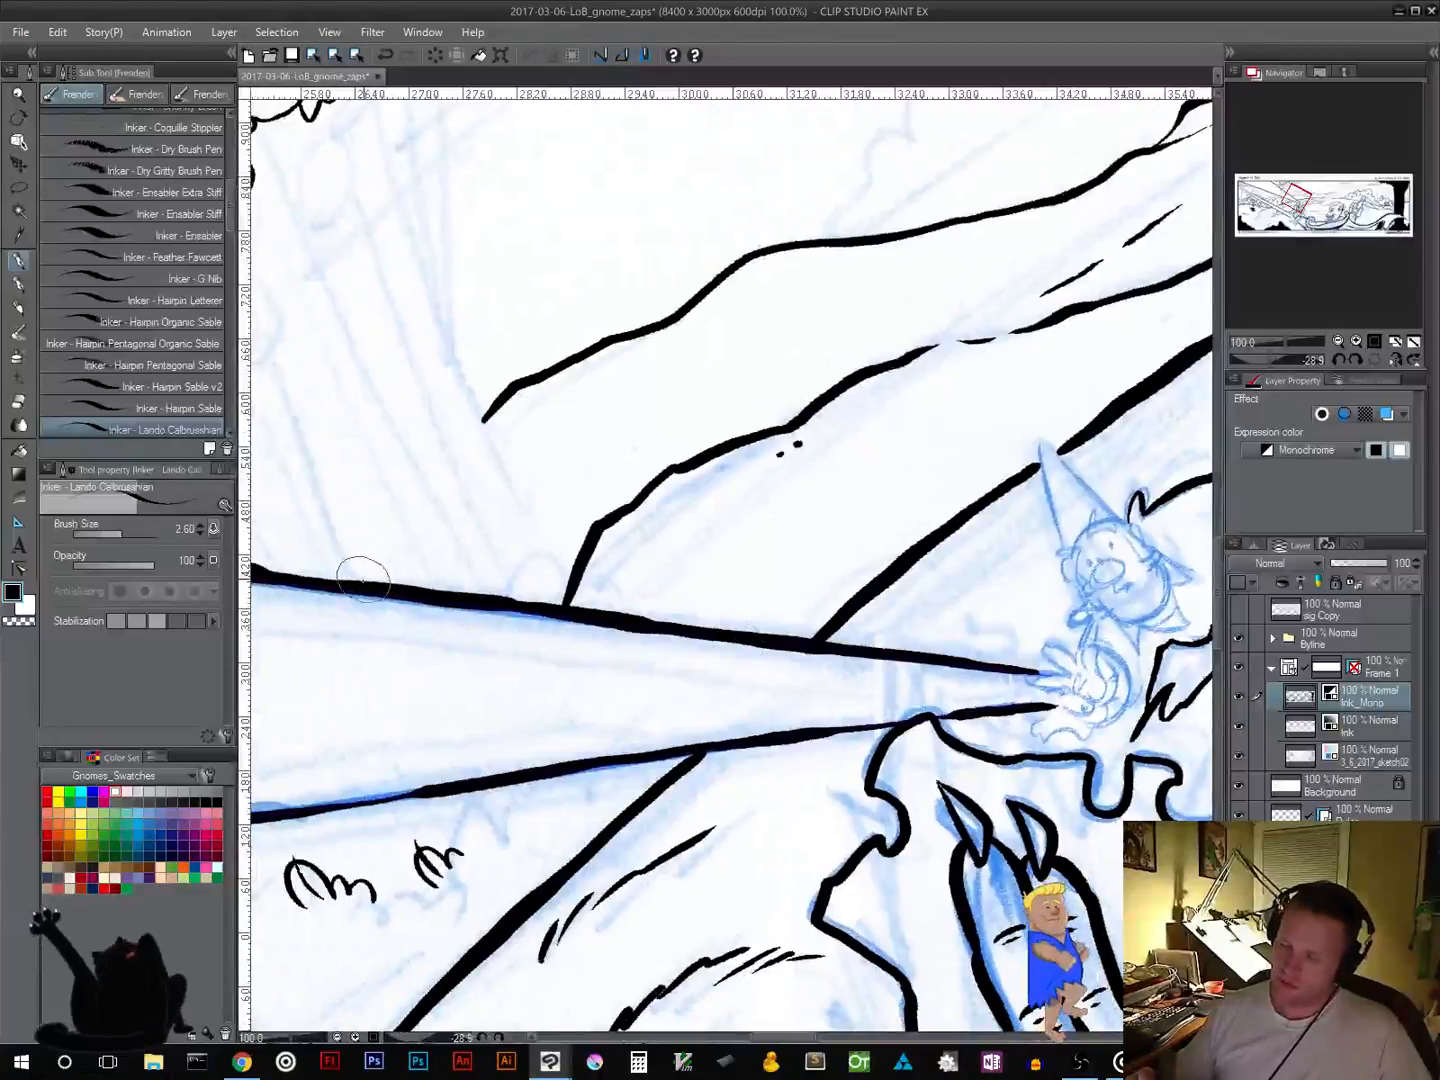
{"action": "left_click_drag", "start_coordinate": [360, 589], "coordinate": [483, 418]}
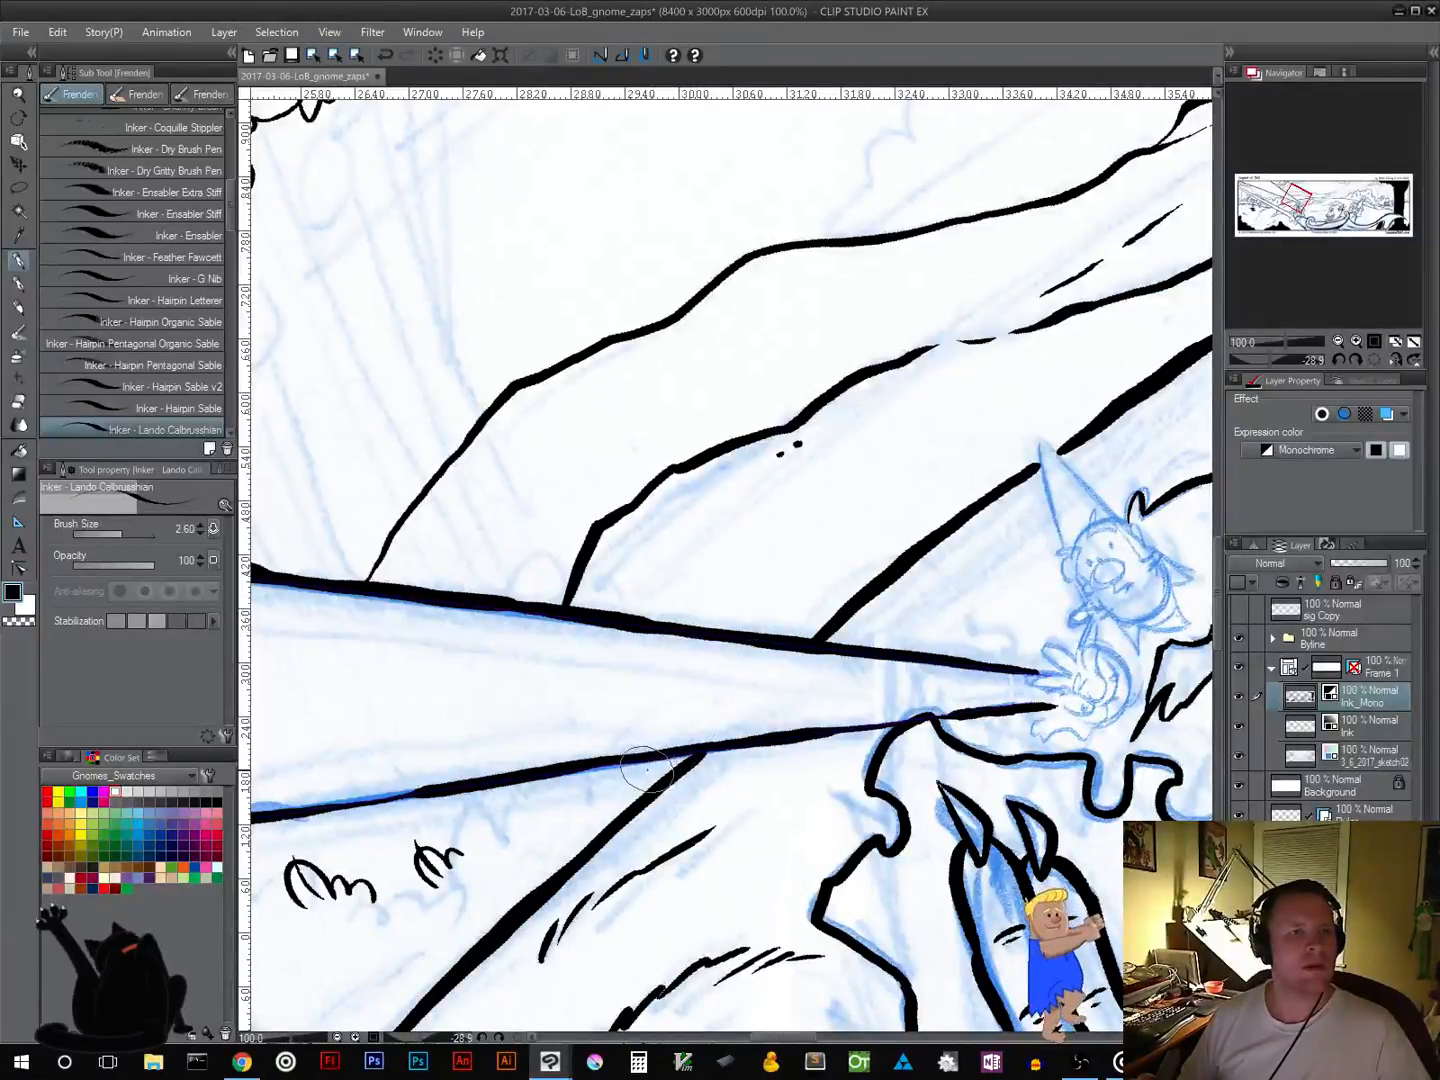
Step: Hide all the palettes and frame the sketched beam rising from the bearded gnome's hand
{"action": "left_click_drag", "start_coordinate": [896, 615], "coordinate": [672, 743]}
{"action": "left_click_drag", "start_coordinate": [1090, 733], "coordinate": [880, 682]}
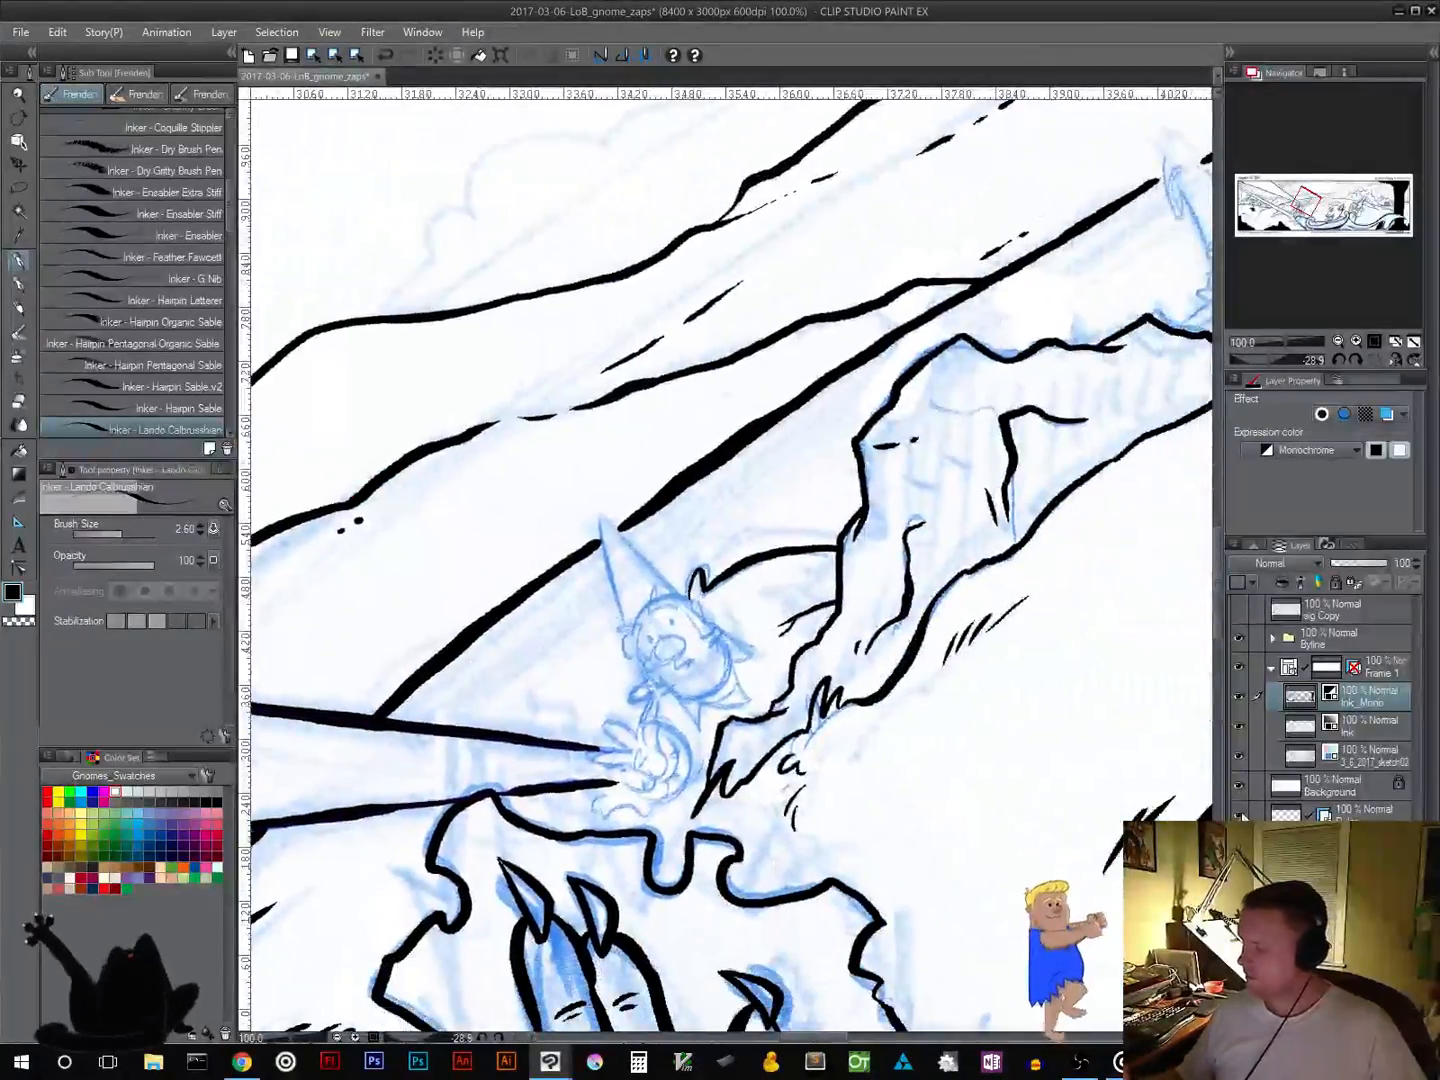
{"action": "left_click_drag", "start_coordinate": [982, 560], "coordinate": [486, 958]}
{"action": "left_click_drag", "start_coordinate": [845, 499], "coordinate": [440, 812]}
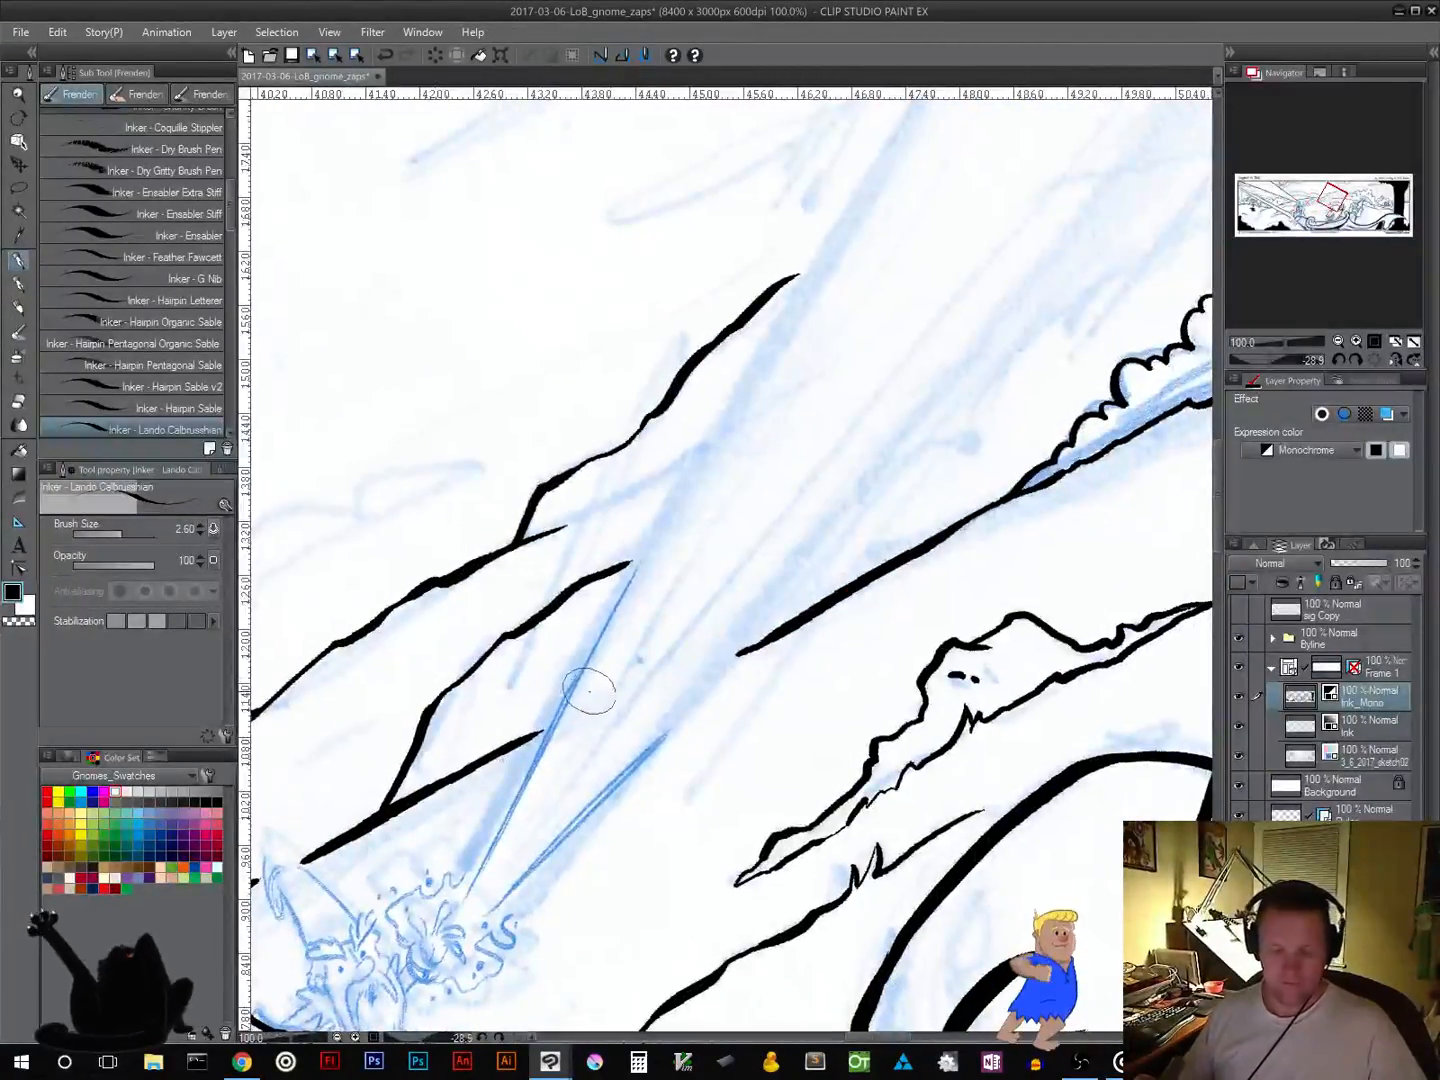
{"action": "key", "text": "Tab"}
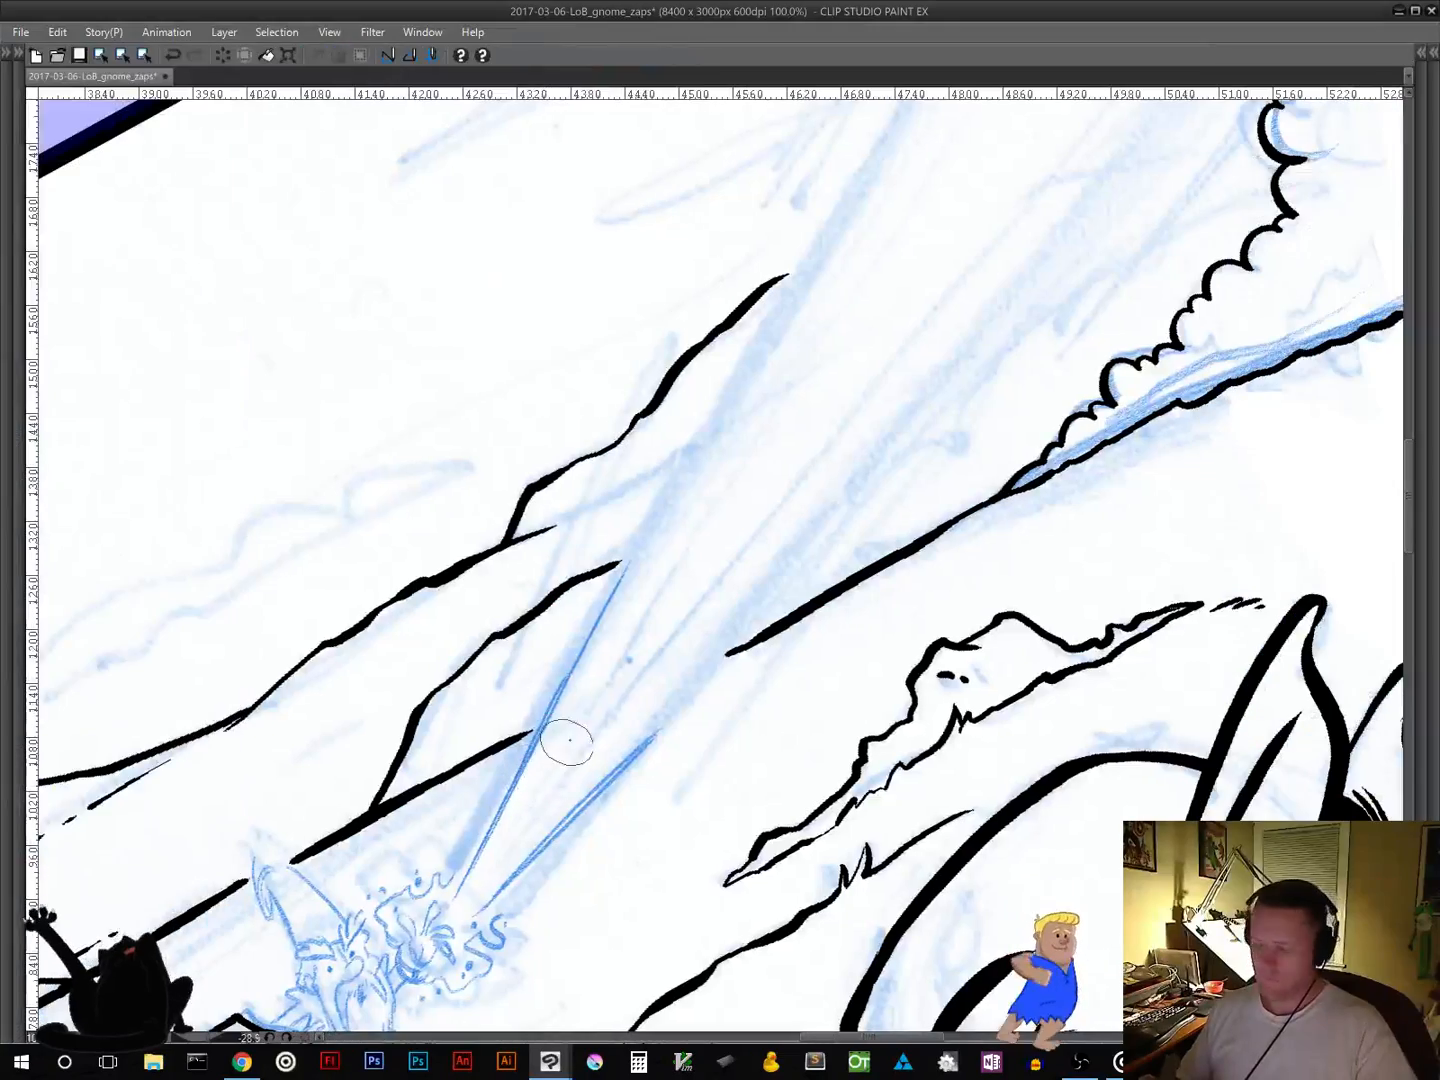
{"action": "mouse_move", "coordinate": [930, 561]}
{"action": "left_mouse_down"}
{"action": "mouse_move", "coordinate": [648, 855]}
{"action": "mouse_move", "coordinate": [858, 543]}
{"action": "left_mouse_up"}
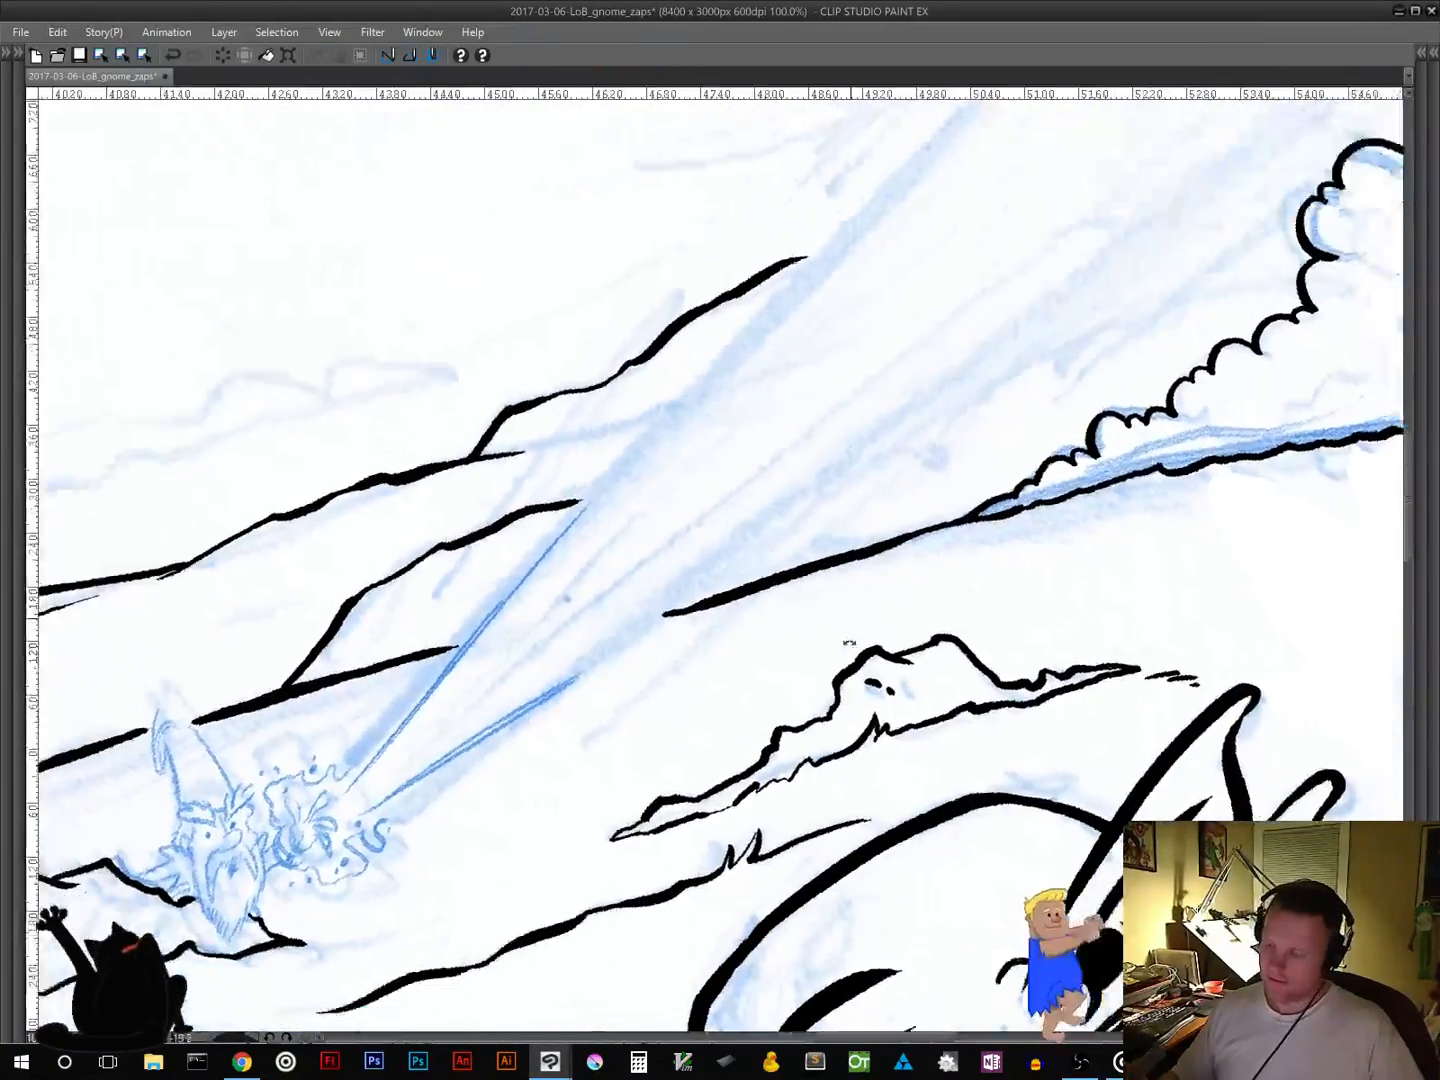
{"action": "left_click_drag", "start_coordinate": [850, 644], "coordinate": [833, 717]}
{"action": "left_click_drag", "start_coordinate": [981, 567], "coordinate": [728, 794]}
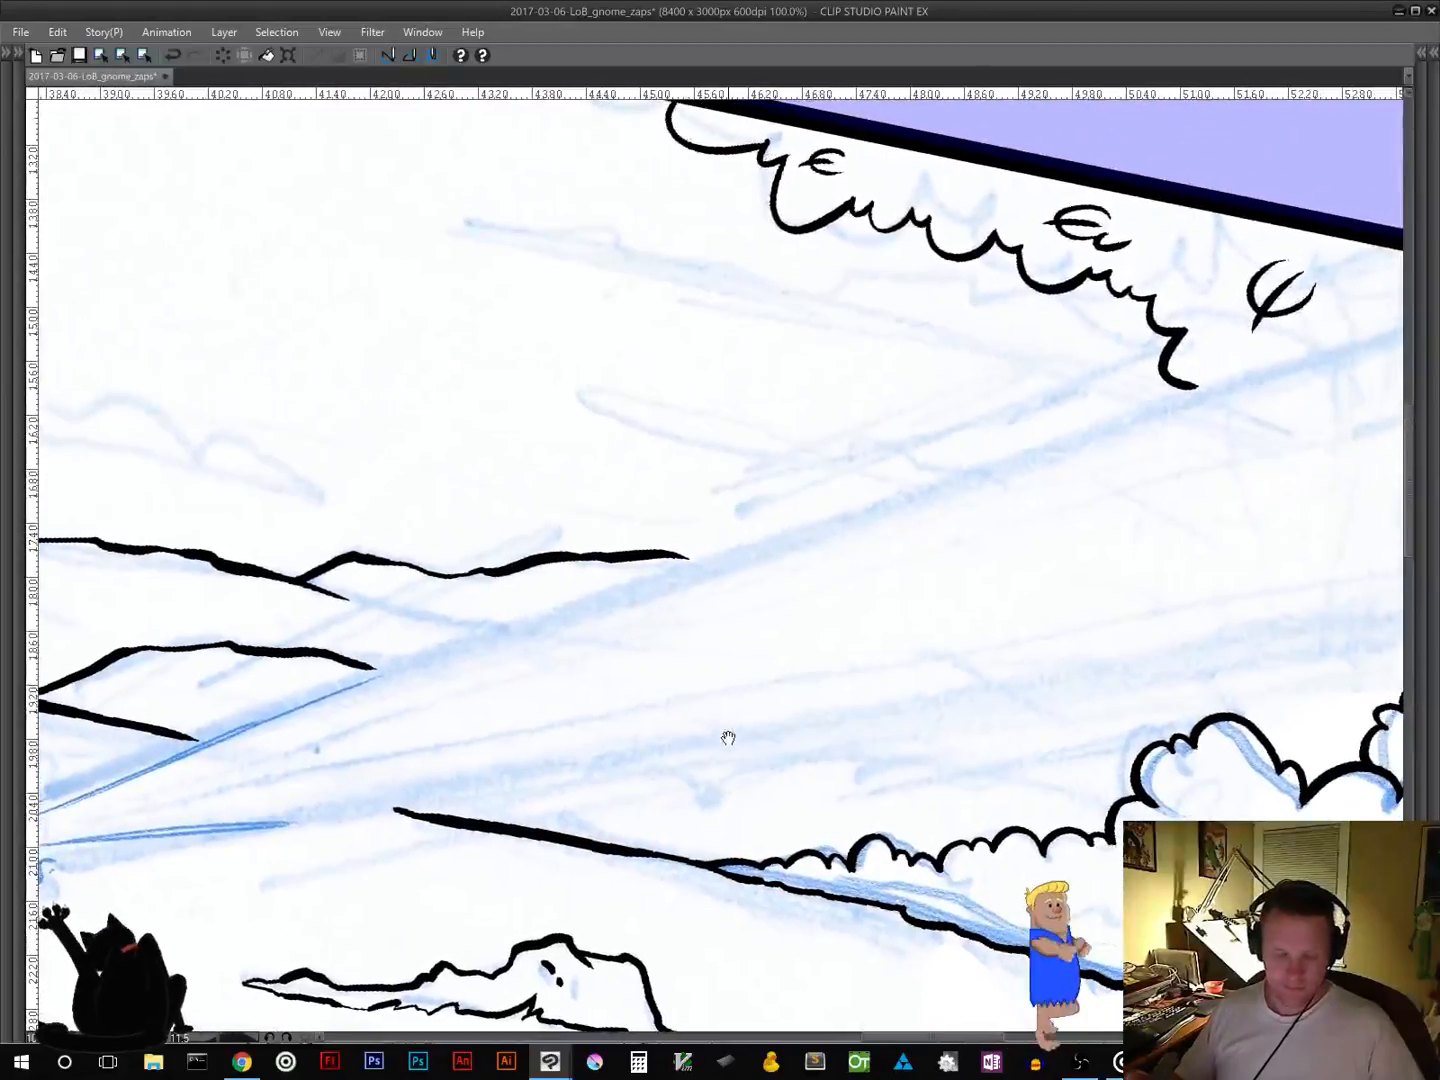
{"action": "scroll", "coordinate": [743, 691], "scroll_direction": "down", "scroll_amount": 1}
{"action": "left_click_drag", "start_coordinate": [816, 714], "coordinate": [689, 667]}
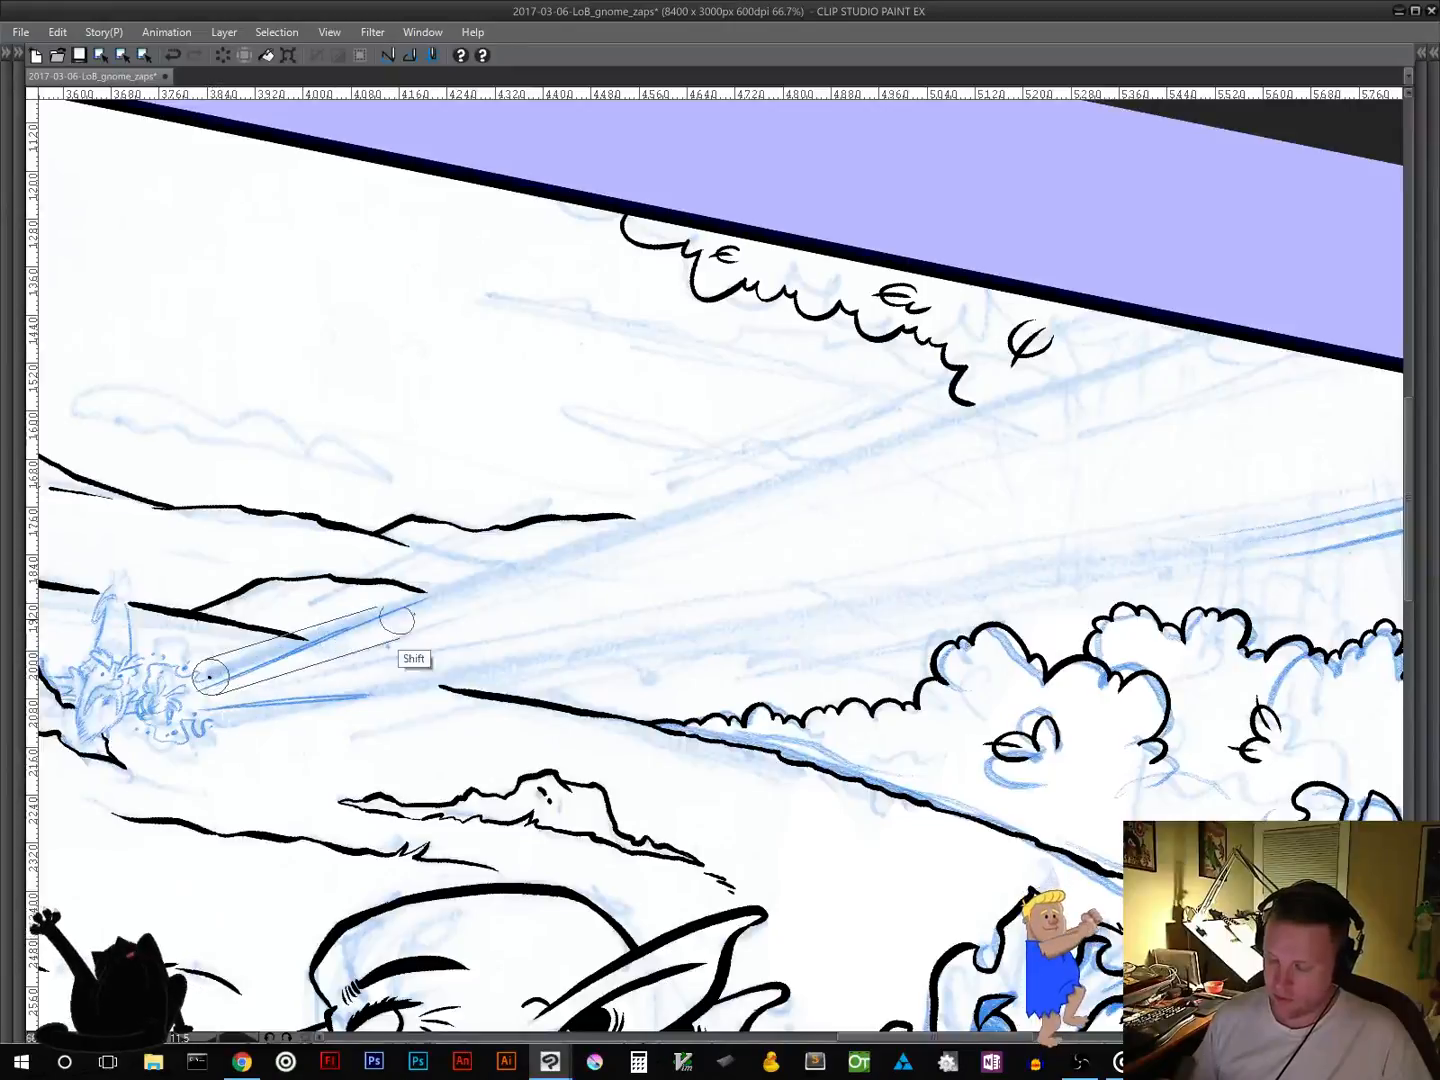
{"action": "left_click", "coordinate": [1228, 327], "text": "shift"}
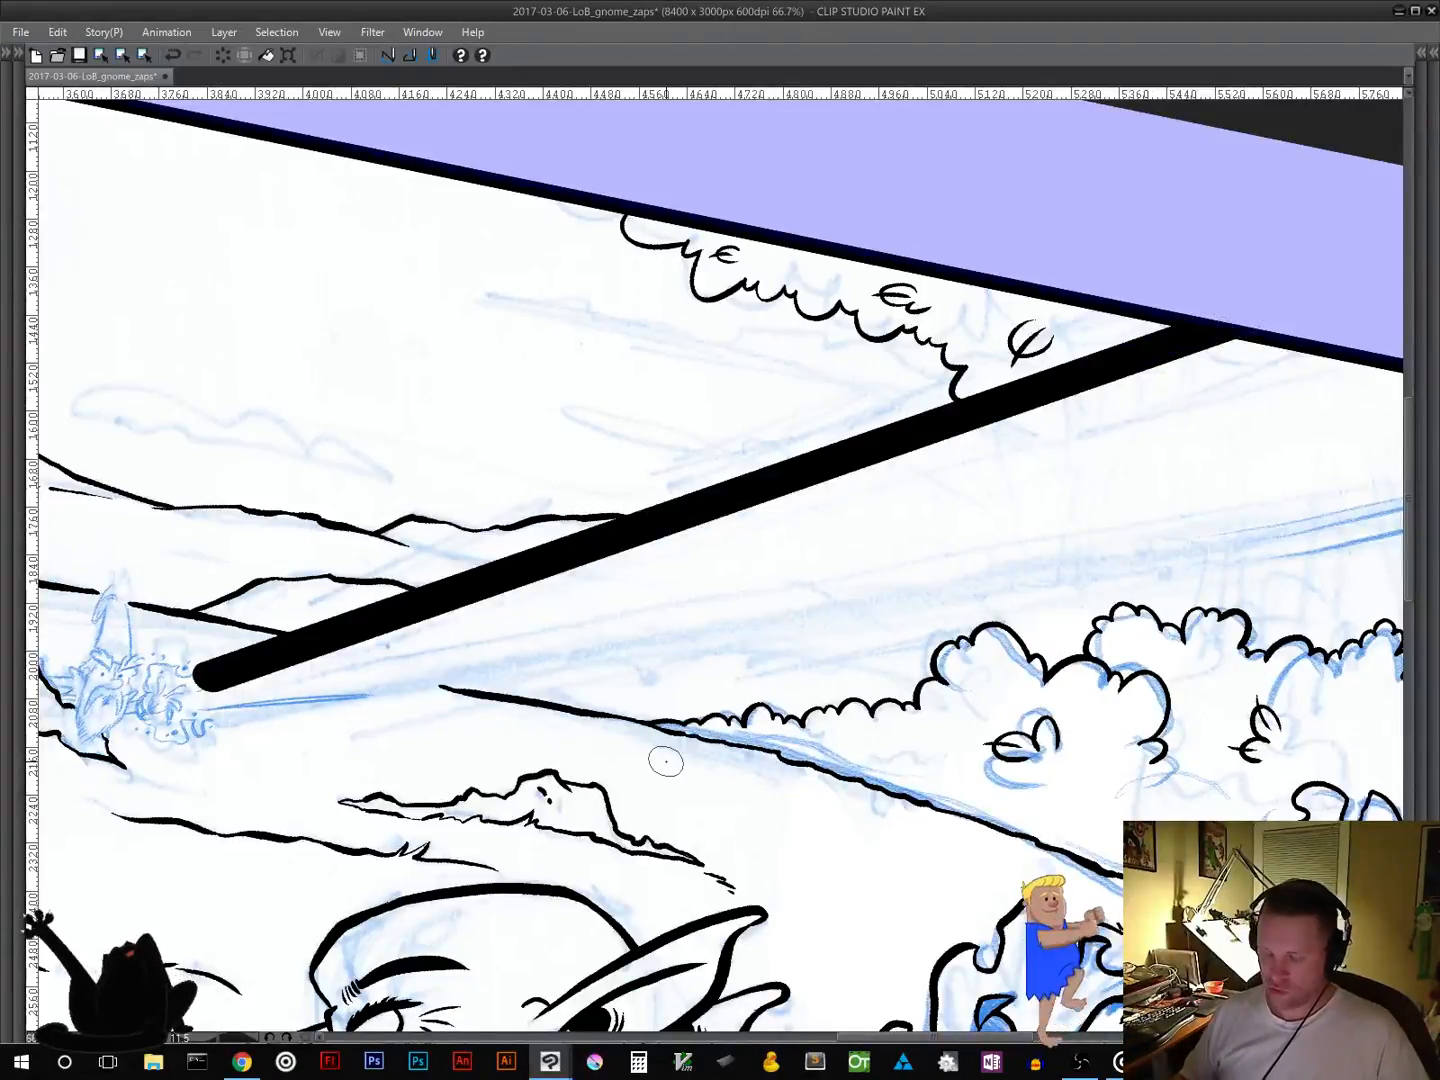
{"action": "key", "text": "ctrl+z"}
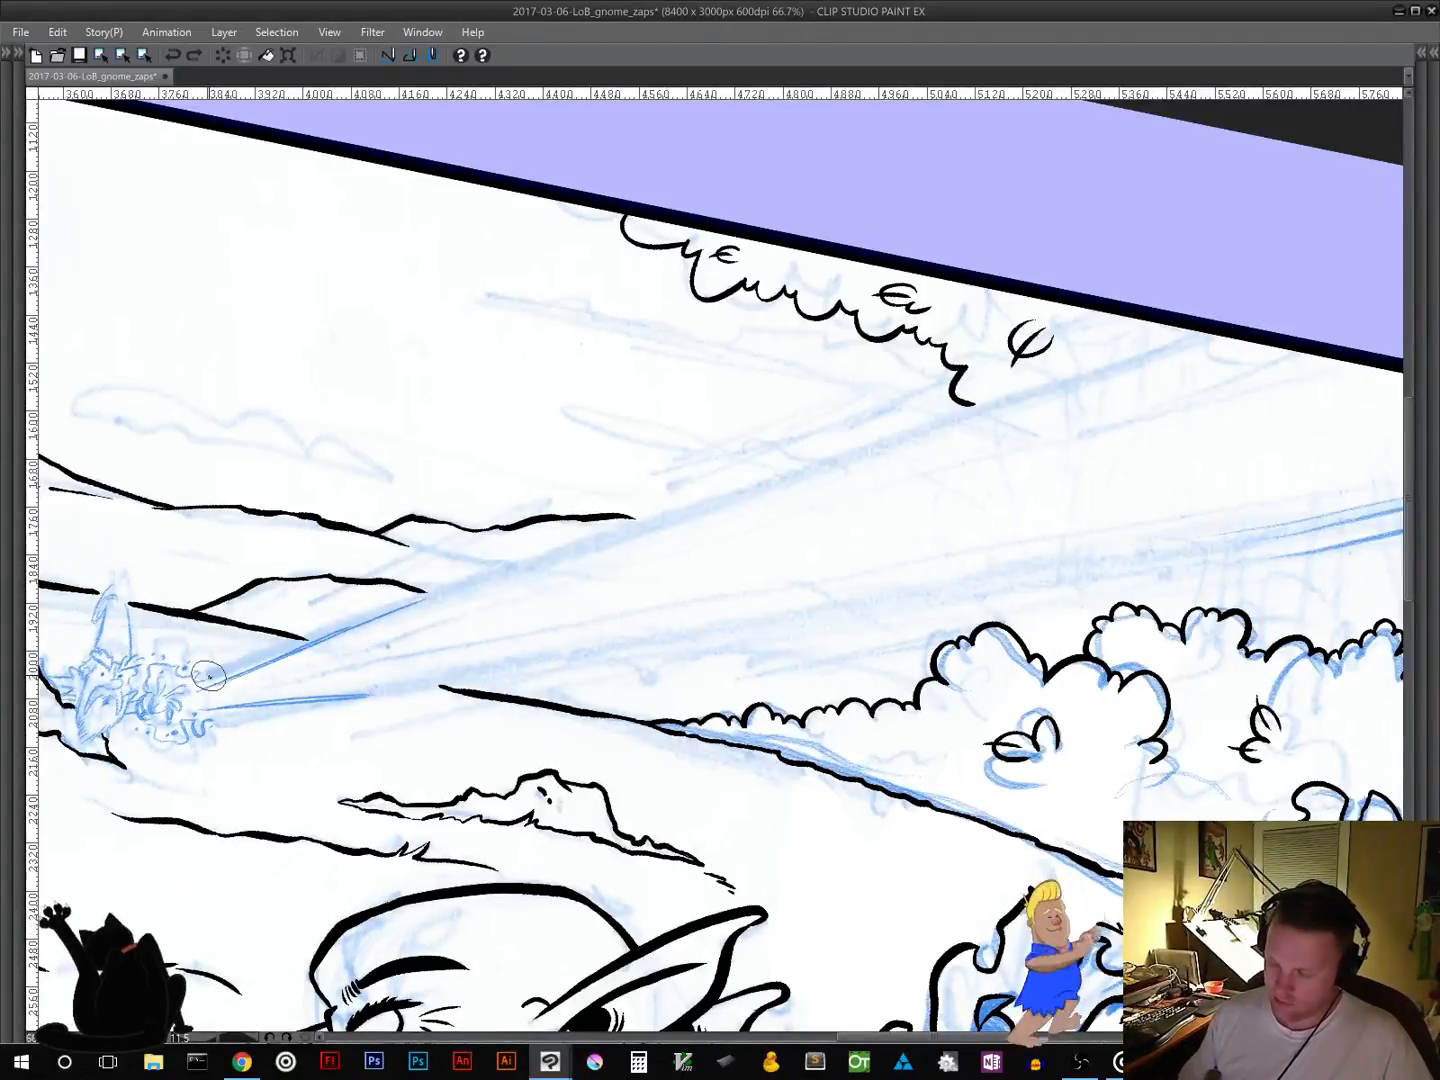
{"action": "left_click_drag", "start_coordinate": [206, 679], "coordinate": [304, 638]}
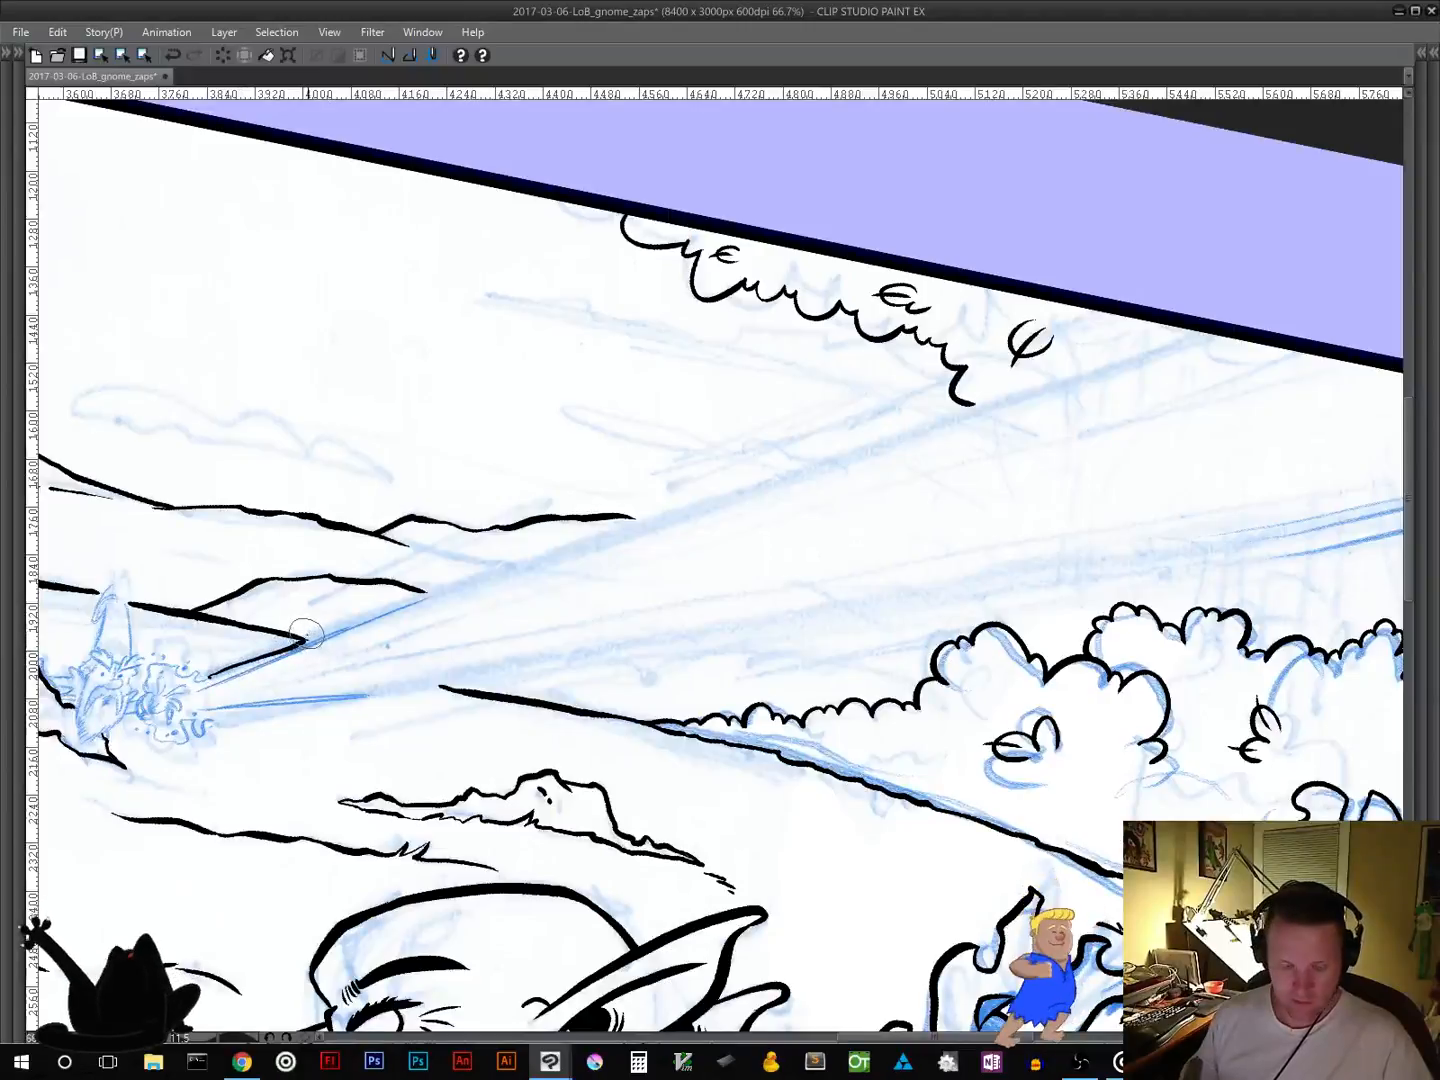
{"action": "key", "text": "ctrl+z"}
{"action": "left_click_drag", "start_coordinate": [209, 677], "coordinate": [391, 604]}
{"action": "key", "text": "ctrl+z"}
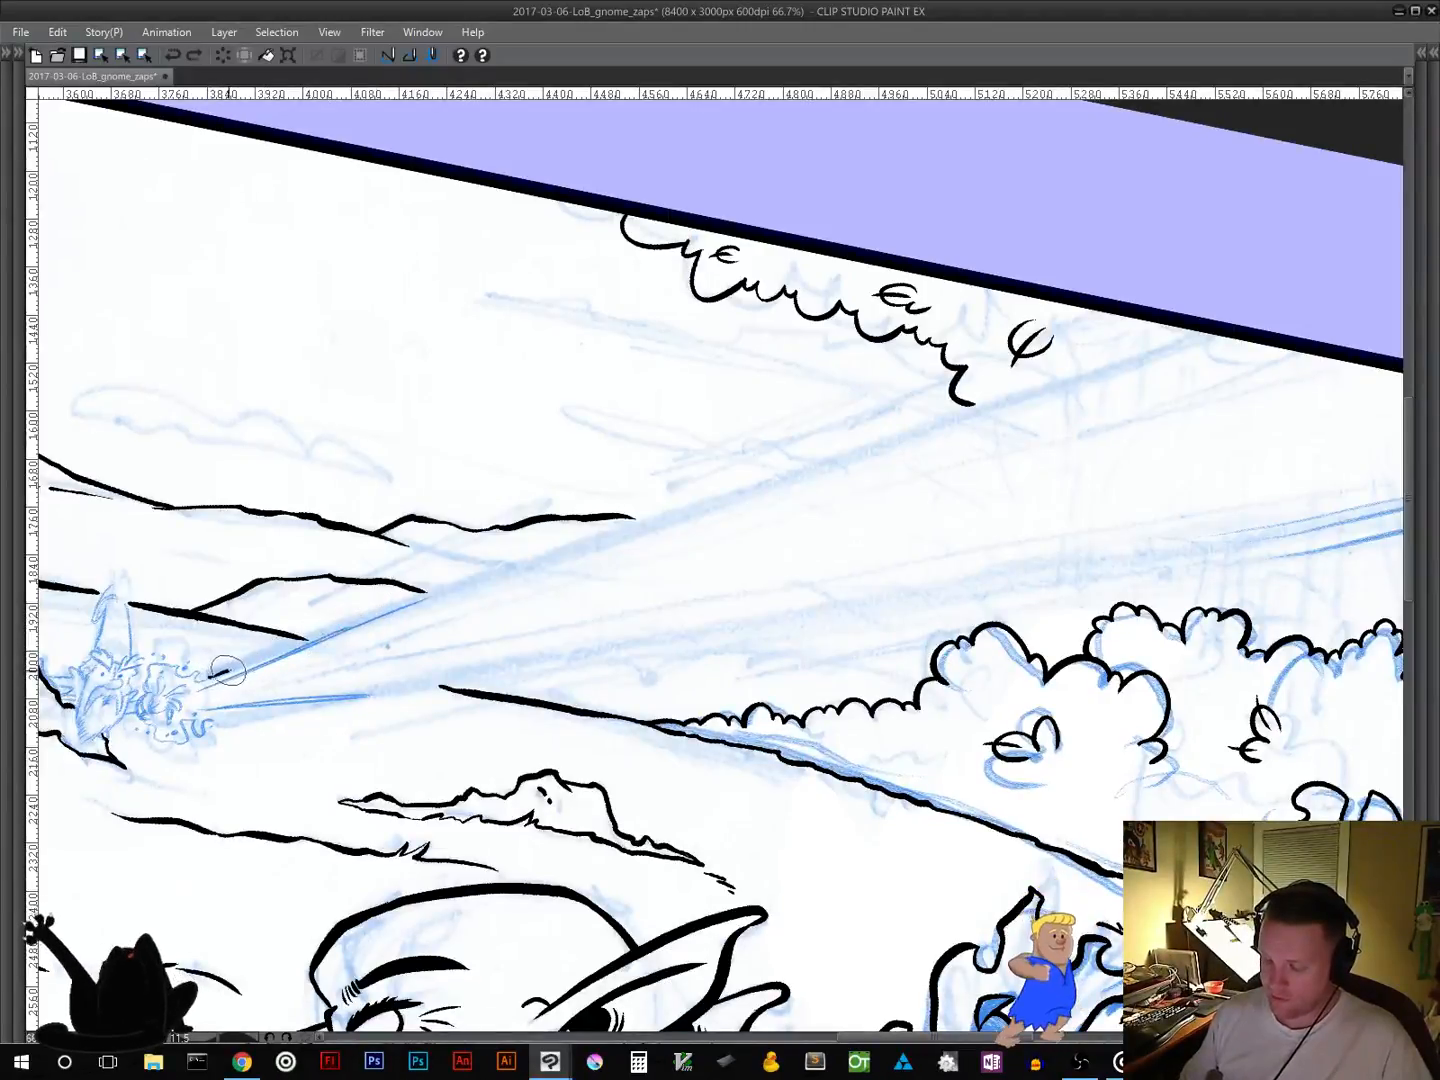
Step: Ink both edges of the bearded gnome's beam, widening from the magic burst at the hand to the panel border
{"action": "left_click_drag", "start_coordinate": [227, 671], "coordinate": [1246, 318]}
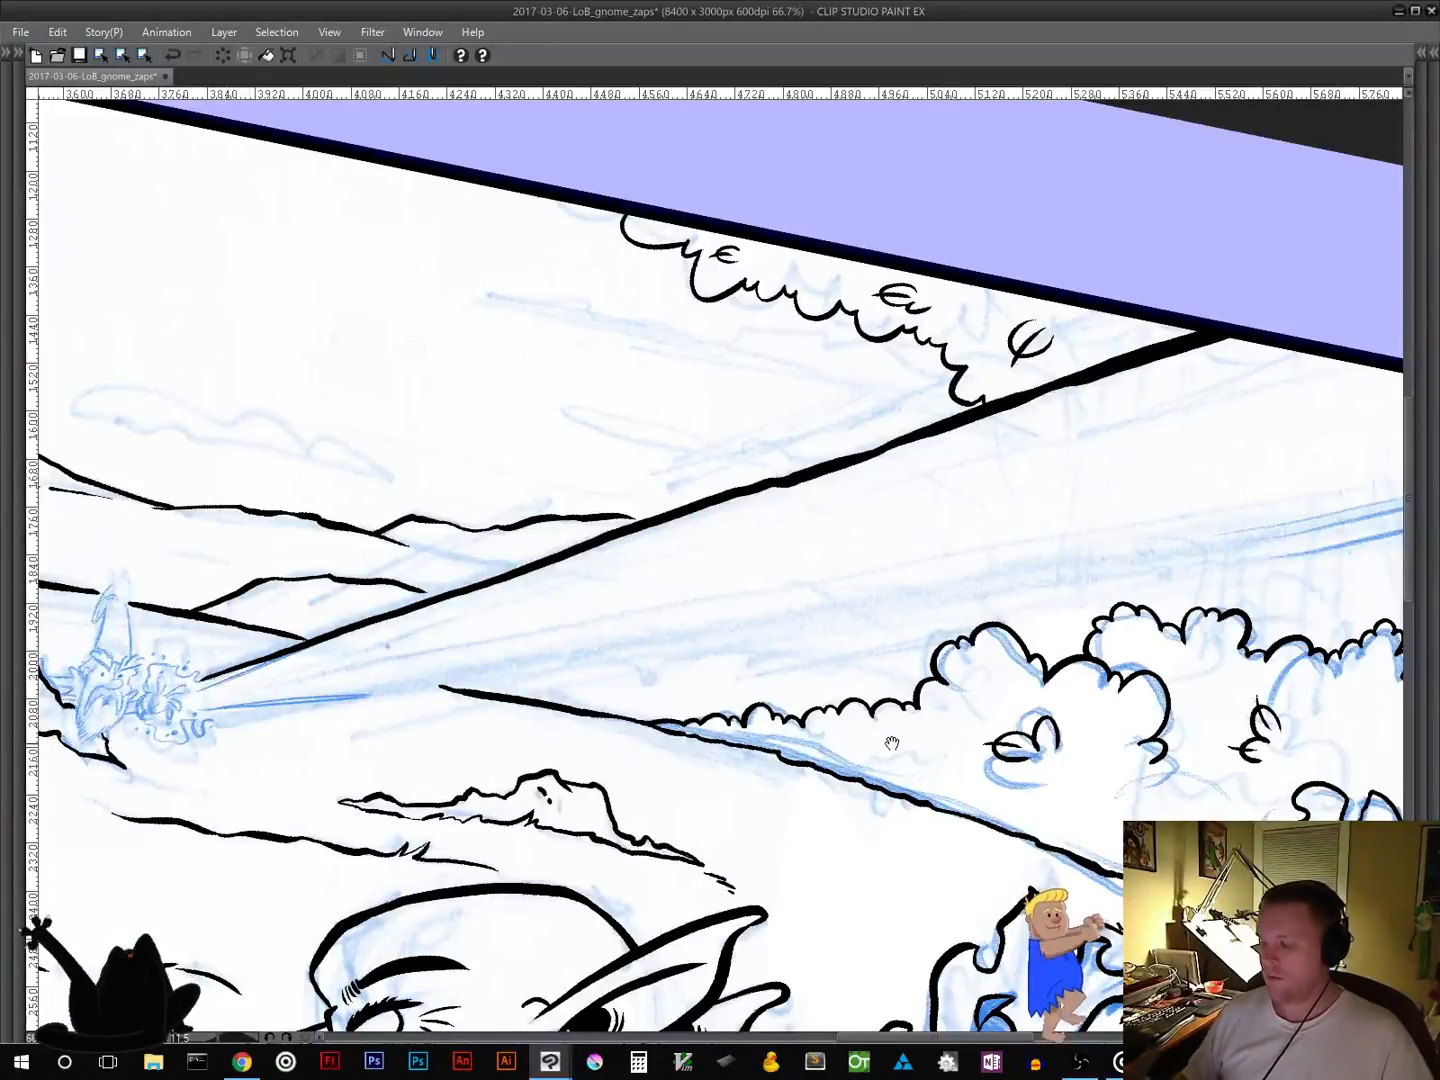
{"action": "mouse_move", "coordinate": [893, 742]}
{"action": "left_mouse_down"}
{"action": "mouse_move", "coordinate": [860, 630]}
{"action": "mouse_move", "coordinate": [689, 585]}
{"action": "mouse_move", "coordinate": [700, 571]}
{"action": "left_mouse_up"}
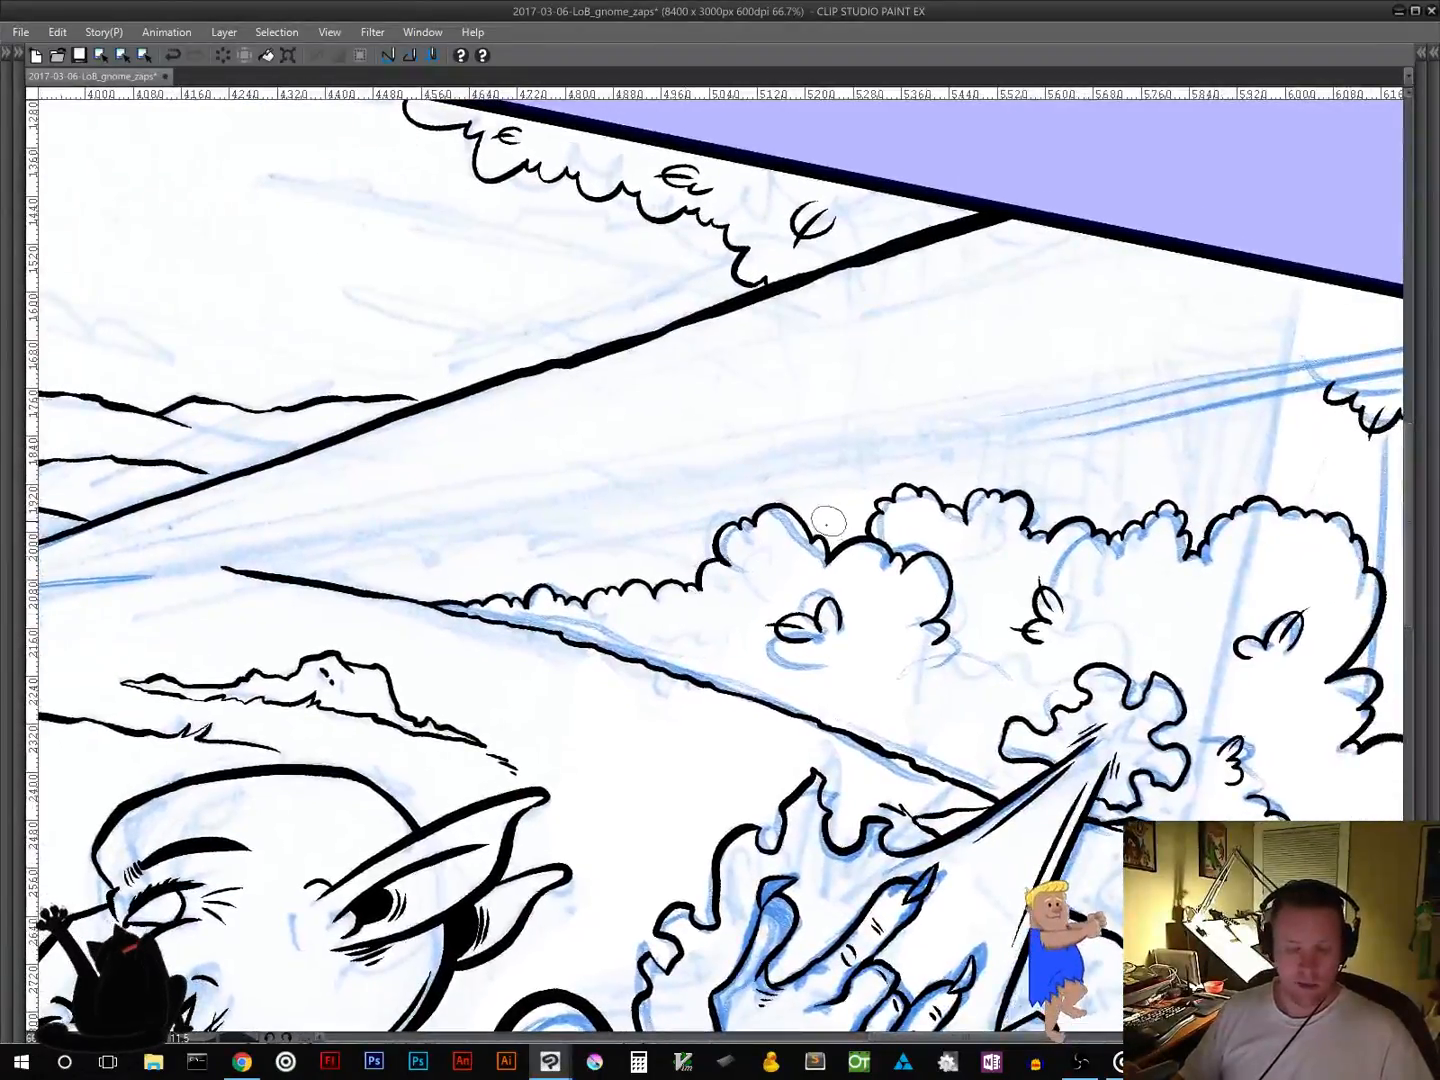
{"action": "left_click_drag", "start_coordinate": [566, 769], "coordinate": [648, 787]}
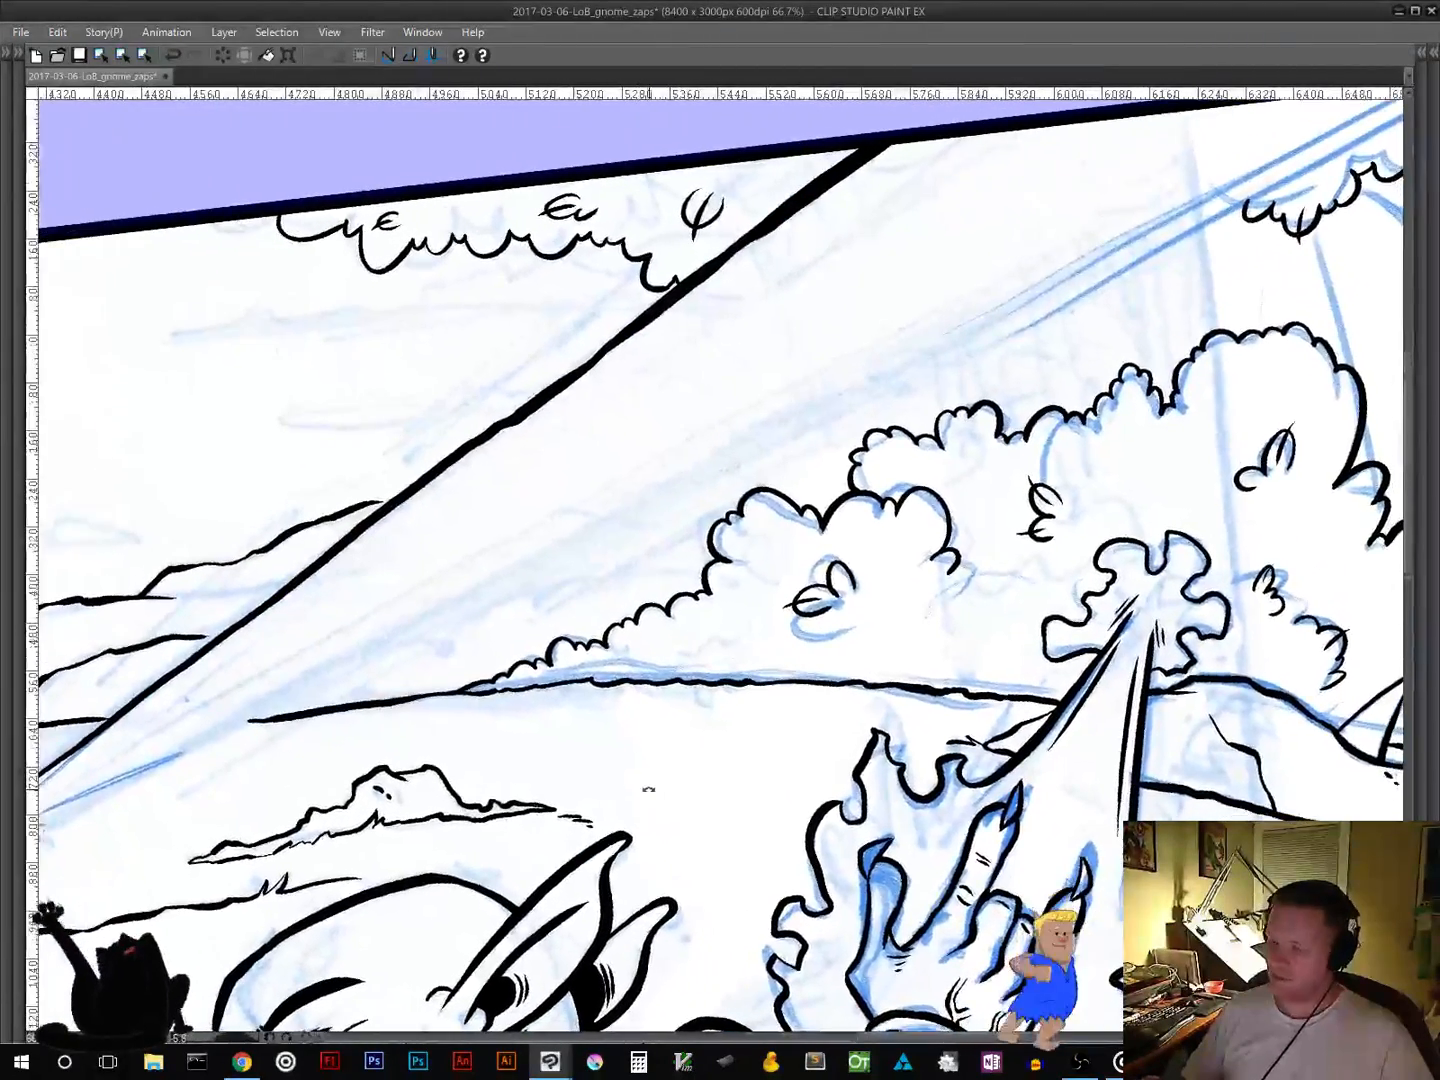
{"action": "left_click_drag", "start_coordinate": [514, 824], "coordinate": [703, 747]}
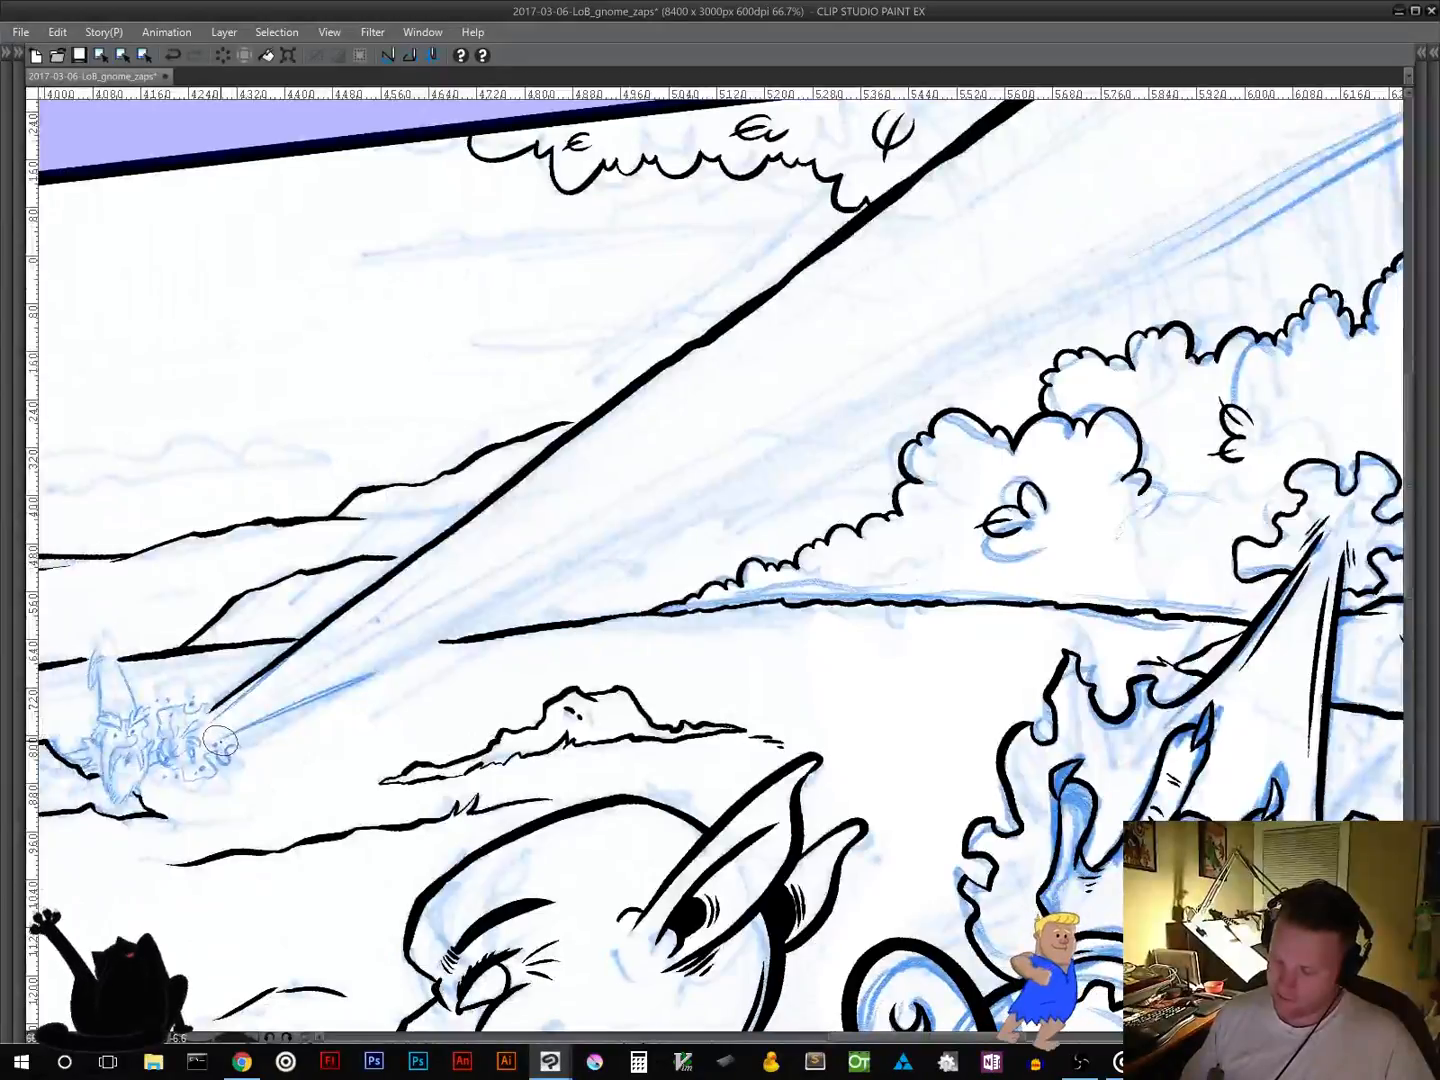
{"action": "left_click_drag", "start_coordinate": [230, 739], "coordinate": [967, 360]}
{"action": "left_click_drag", "start_coordinate": [1160, 385], "coordinate": [556, 734]}
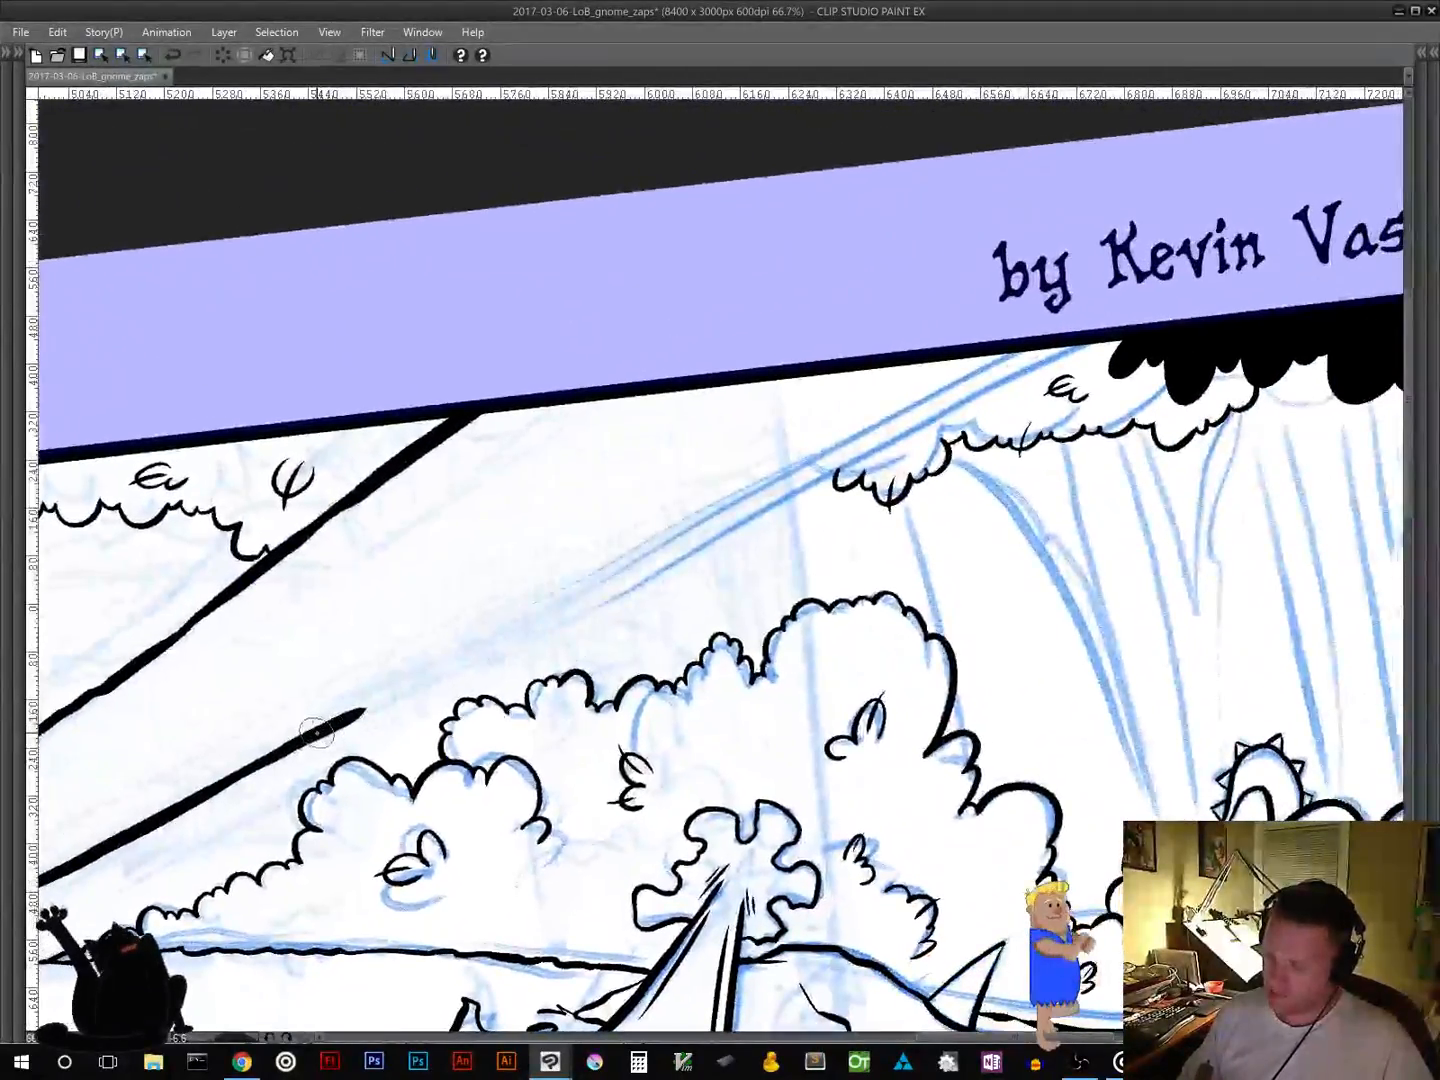
{"action": "left_click_drag", "start_coordinate": [320, 730], "coordinate": [1060, 347]}
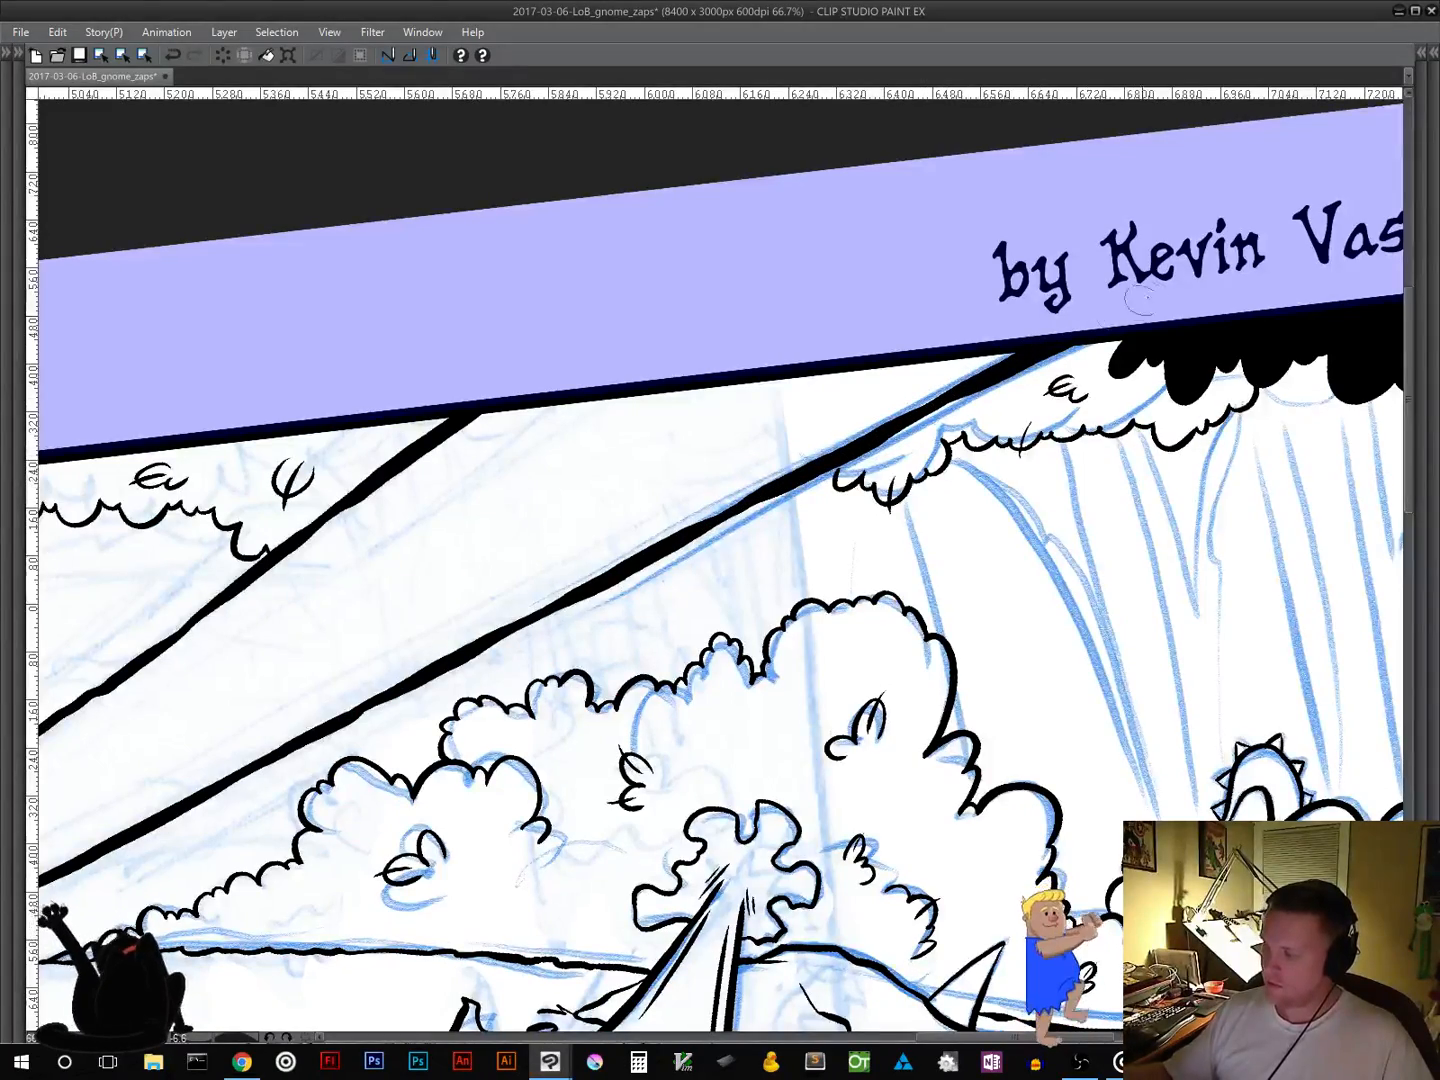
Step: Ink the bearded gnome's pointed hat with its tip bent over
{"action": "left_click_drag", "start_coordinate": [360, 871], "coordinate": [1165, 502]}
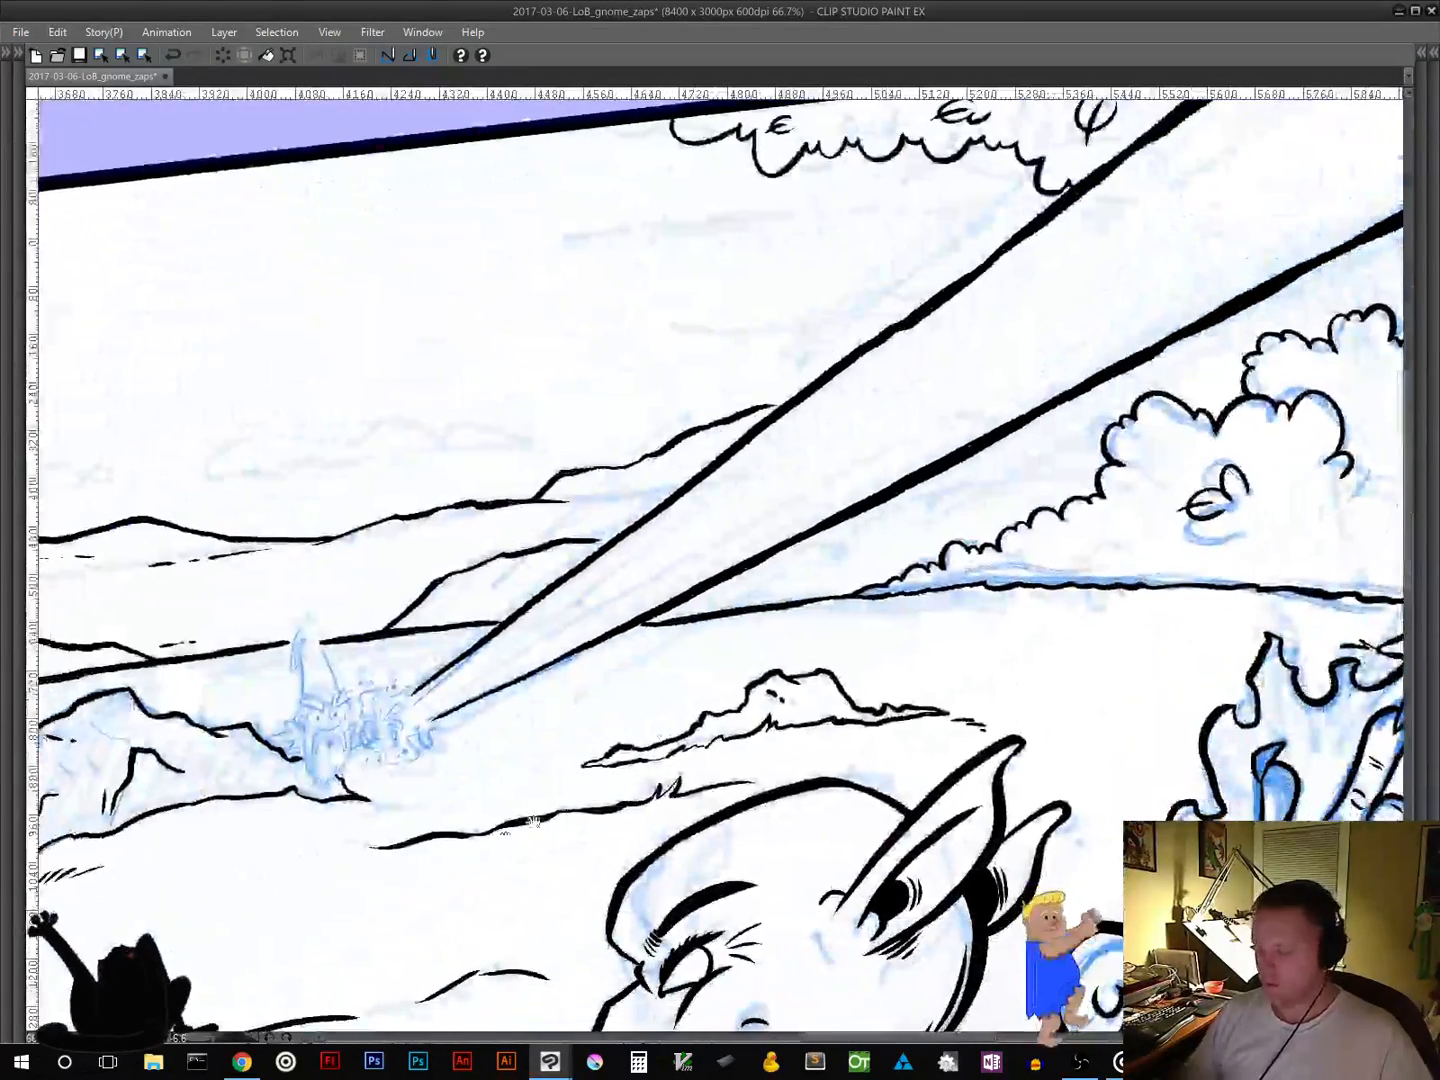
{"action": "left_click_drag", "start_coordinate": [510, 863], "coordinate": [836, 653]}
{"action": "left_click_drag", "start_coordinate": [687, 758], "coordinate": [905, 661]}
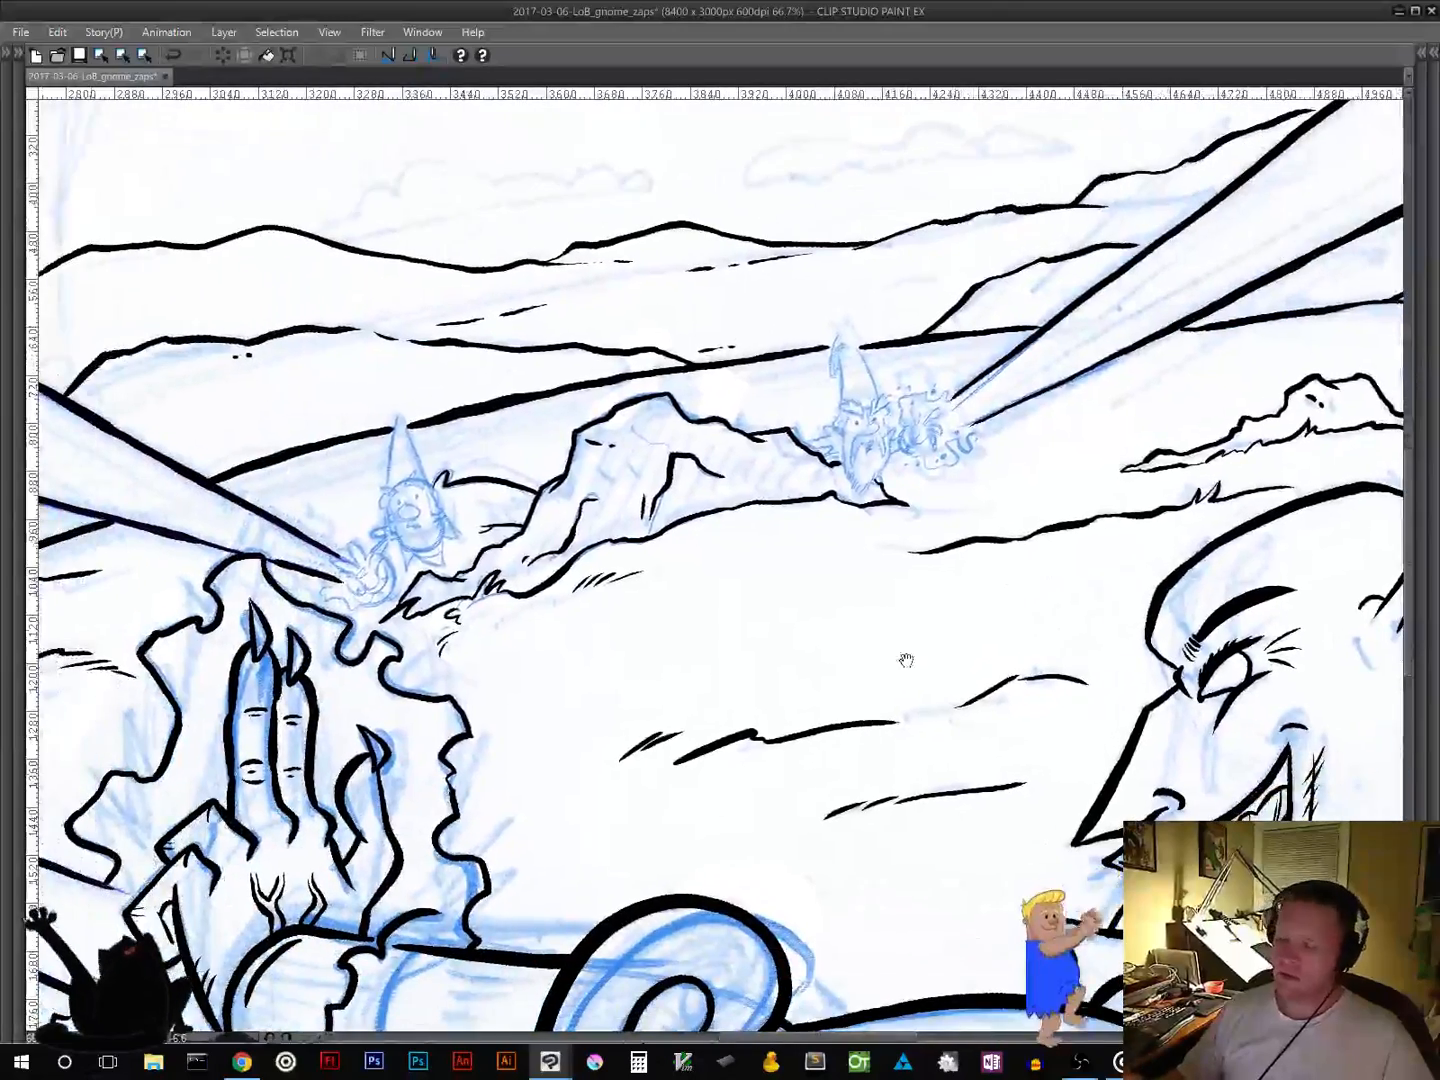
{"action": "left_click_drag", "start_coordinate": [553, 762], "coordinate": [383, 759]}
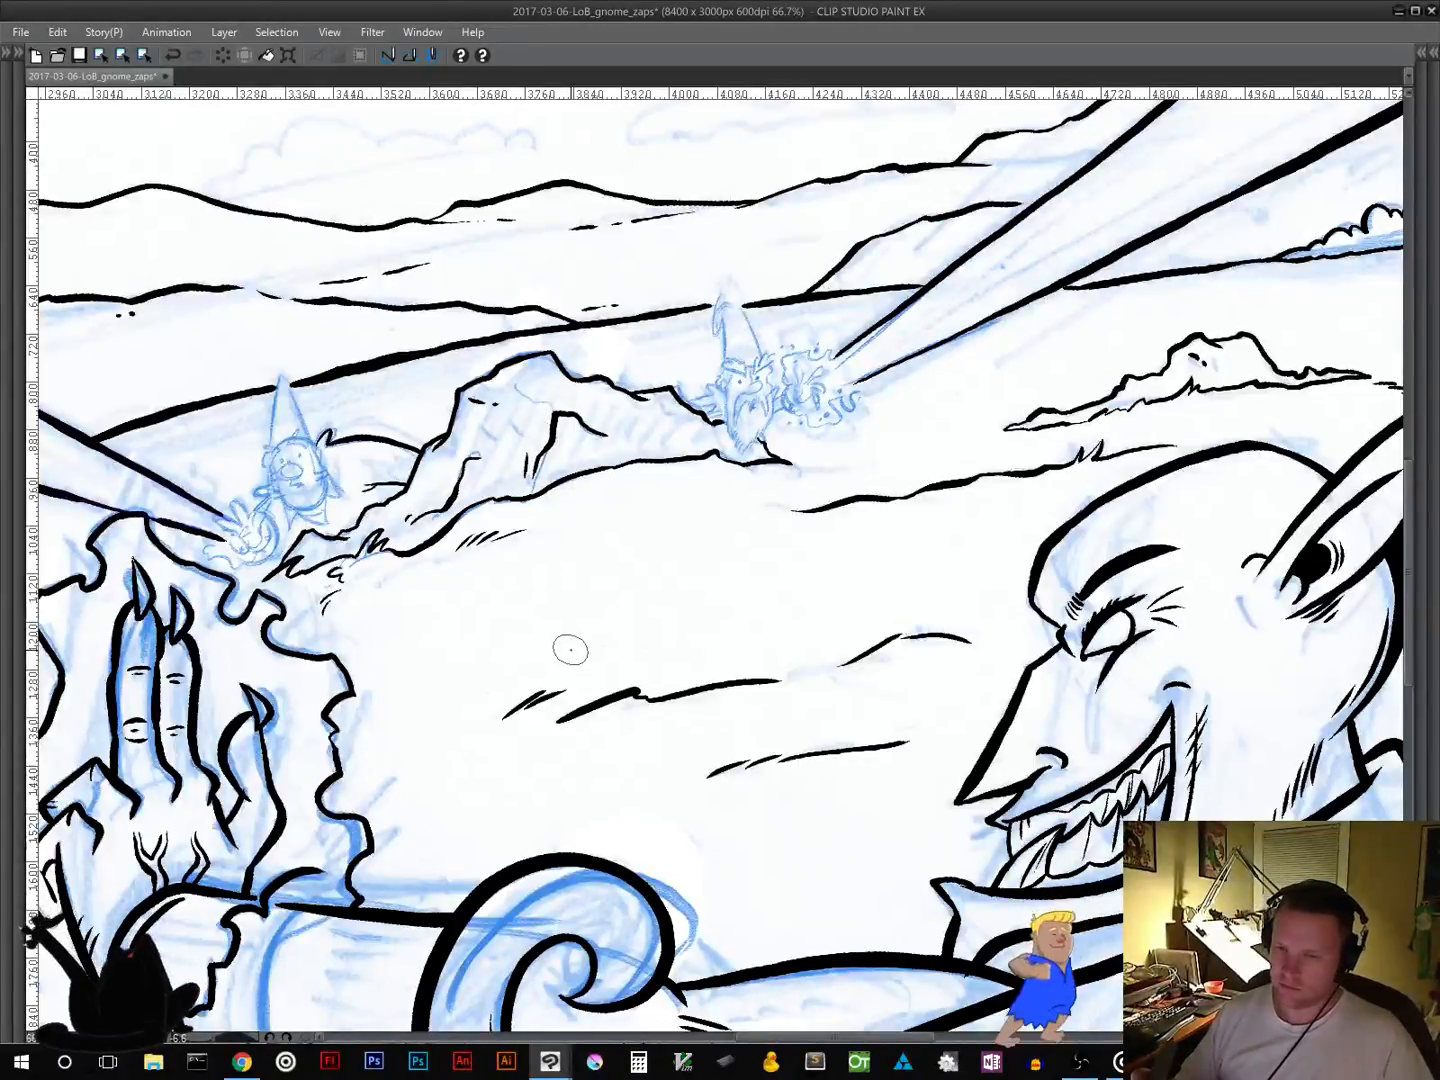
{"action": "mouse_move", "coordinate": [574, 643]}
{"action": "left_mouse_down"}
{"action": "mouse_move", "coordinate": [572, 688]}
{"action": "mouse_move", "coordinate": [225, 877]}
{"action": "mouse_move", "coordinate": [238, 893]}
{"action": "left_mouse_up"}
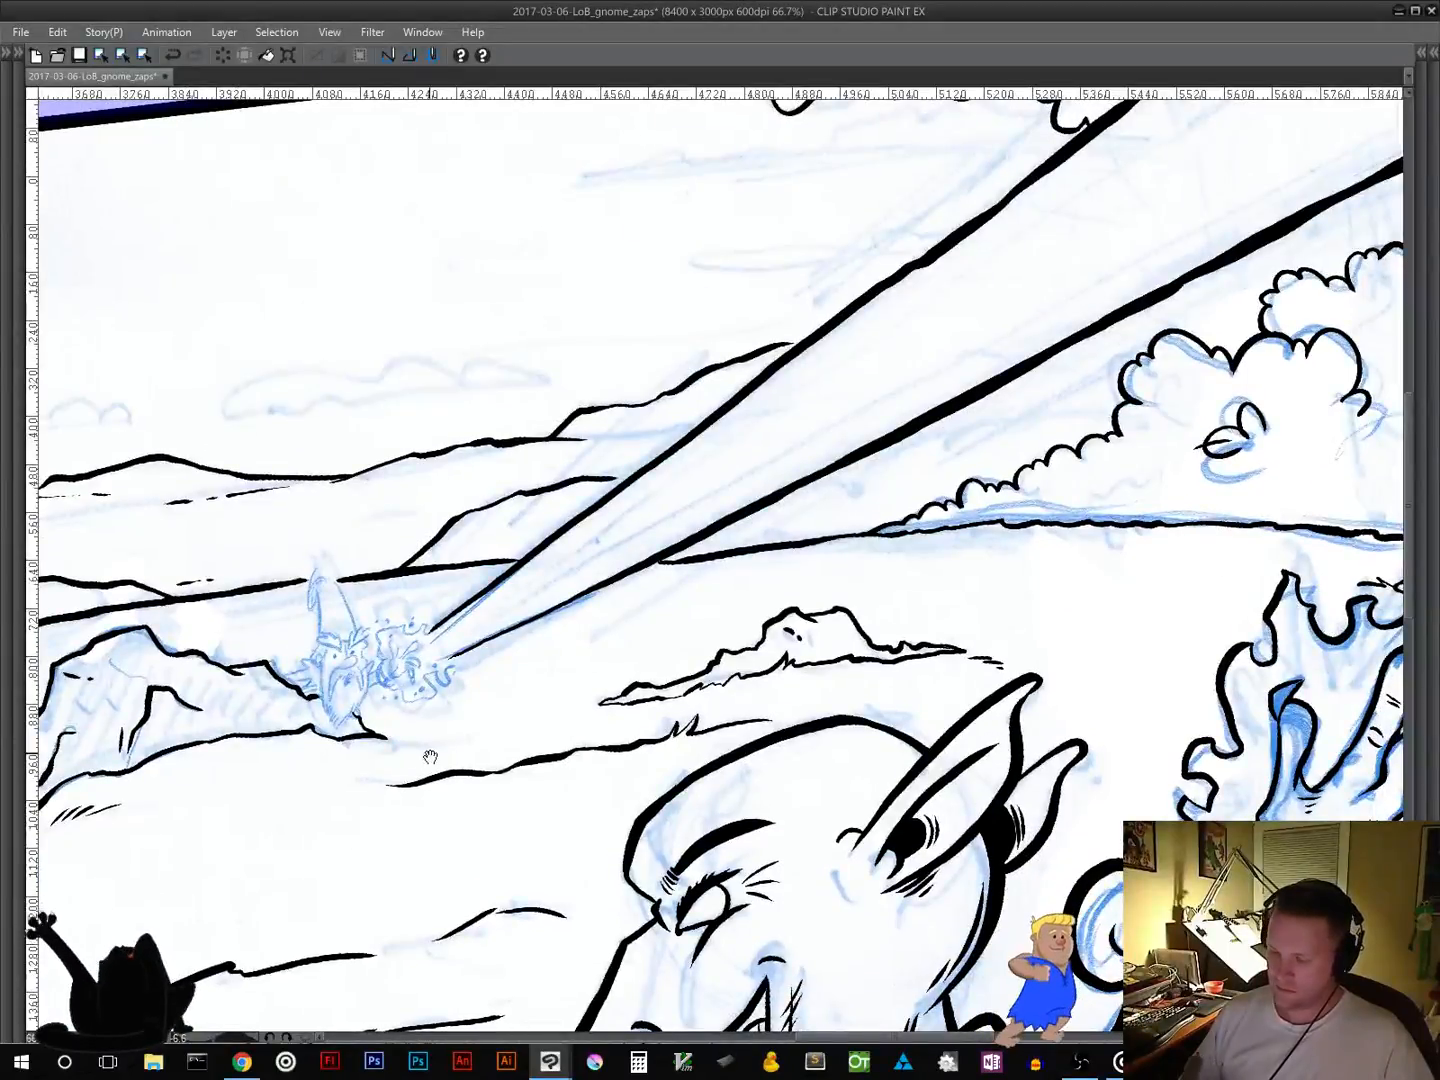
{"action": "left_click_drag", "start_coordinate": [430, 758], "coordinate": [554, 707]}
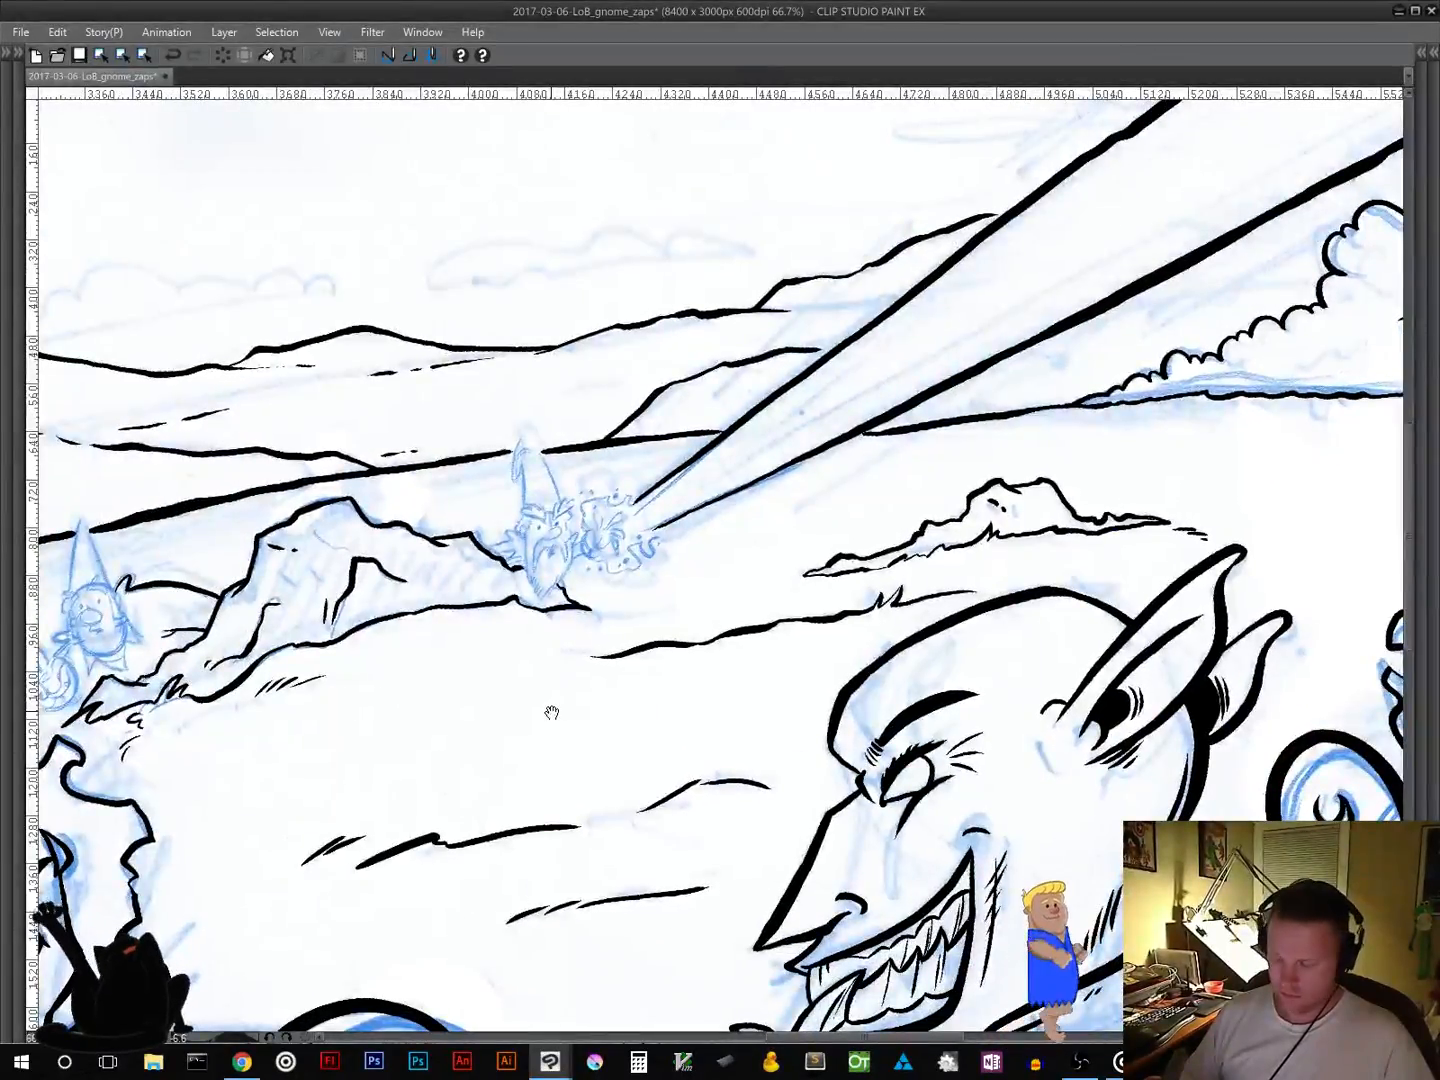
{"action": "left_click", "coordinate": [544, 734], "text": "ctrl"}
{"action": "left_click_drag", "start_coordinate": [575, 672], "coordinate": [447, 910]}
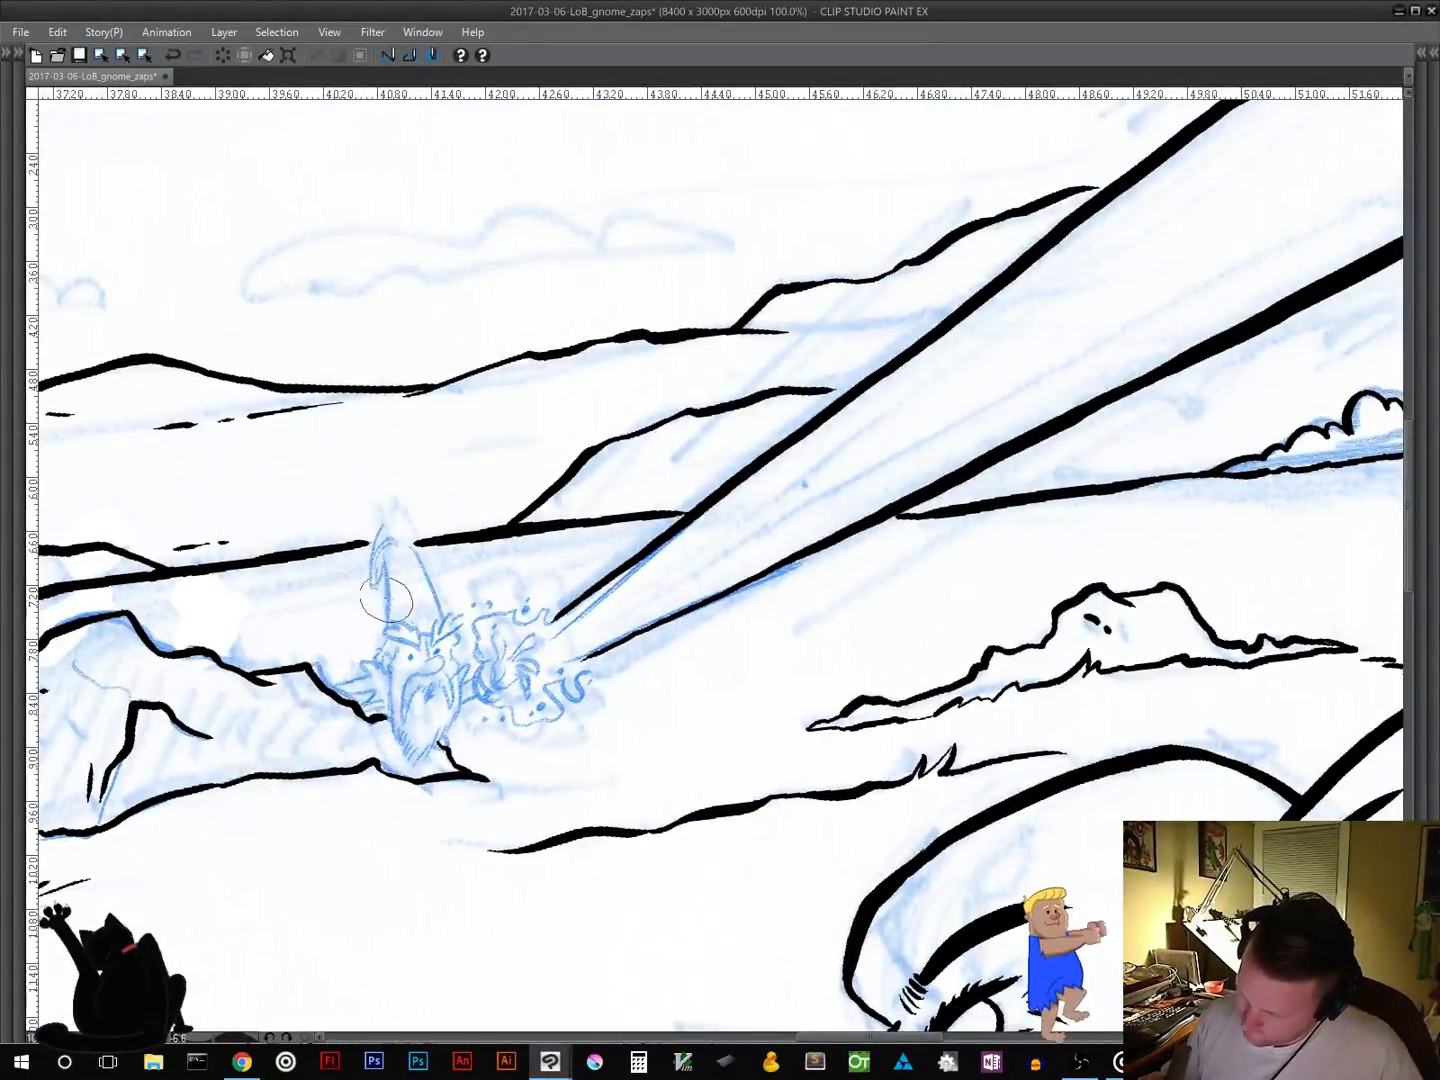
{"action": "mouse_move", "coordinate": [379, 579]}
{"action": "left_mouse_down"}
{"action": "mouse_move", "coordinate": [388, 593]}
{"action": "mouse_move", "coordinate": [373, 574]}
{"action": "mouse_move", "coordinate": [396, 542]}
{"action": "mouse_move", "coordinate": [439, 616]}
{"action": "mouse_move", "coordinate": [633, 551]}
{"action": "mouse_move", "coordinate": [662, 549]}
{"action": "mouse_move", "coordinate": [644, 580]}
{"action": "mouse_move", "coordinate": [715, 547]}
{"action": "mouse_move", "coordinate": [650, 525]}
{"action": "mouse_move", "coordinate": [585, 564]}
{"action": "left_mouse_up"}
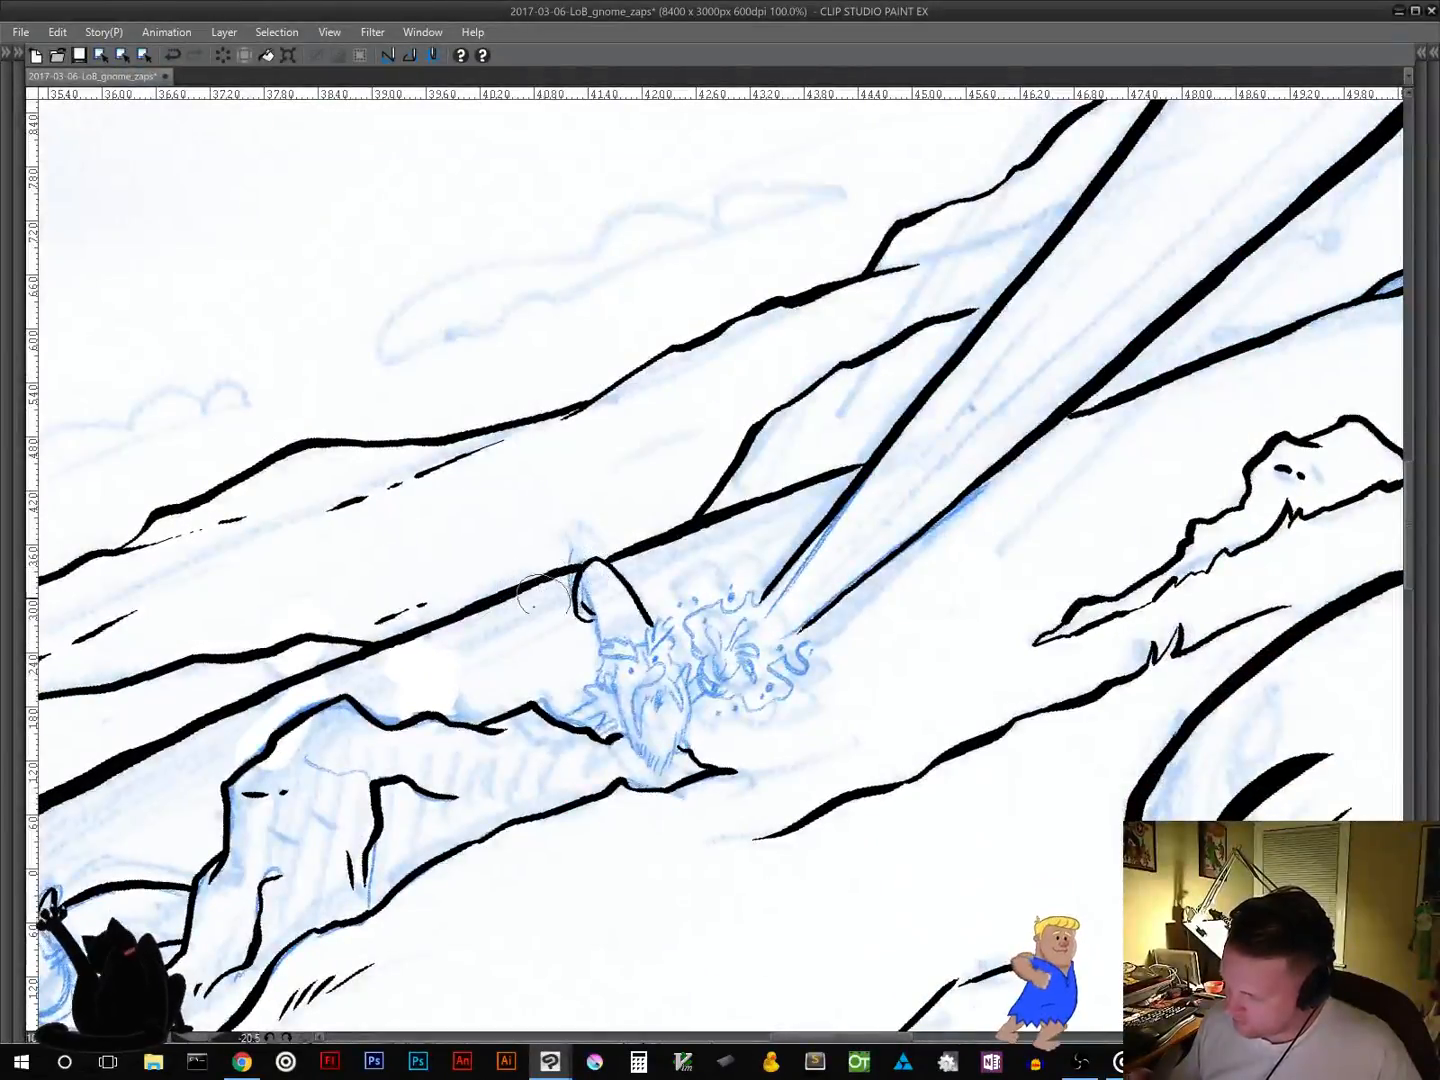
Step: Try to ink the bearded gnome's eyes and nose
{"action": "mouse_move", "coordinate": [691, 765]}
{"action": "left_mouse_down"}
{"action": "mouse_move", "coordinate": [580, 720]}
{"action": "mouse_move", "coordinate": [536, 669]}
{"action": "mouse_move", "coordinate": [572, 656]}
{"action": "mouse_move", "coordinate": [553, 629]}
{"action": "left_mouse_up"}
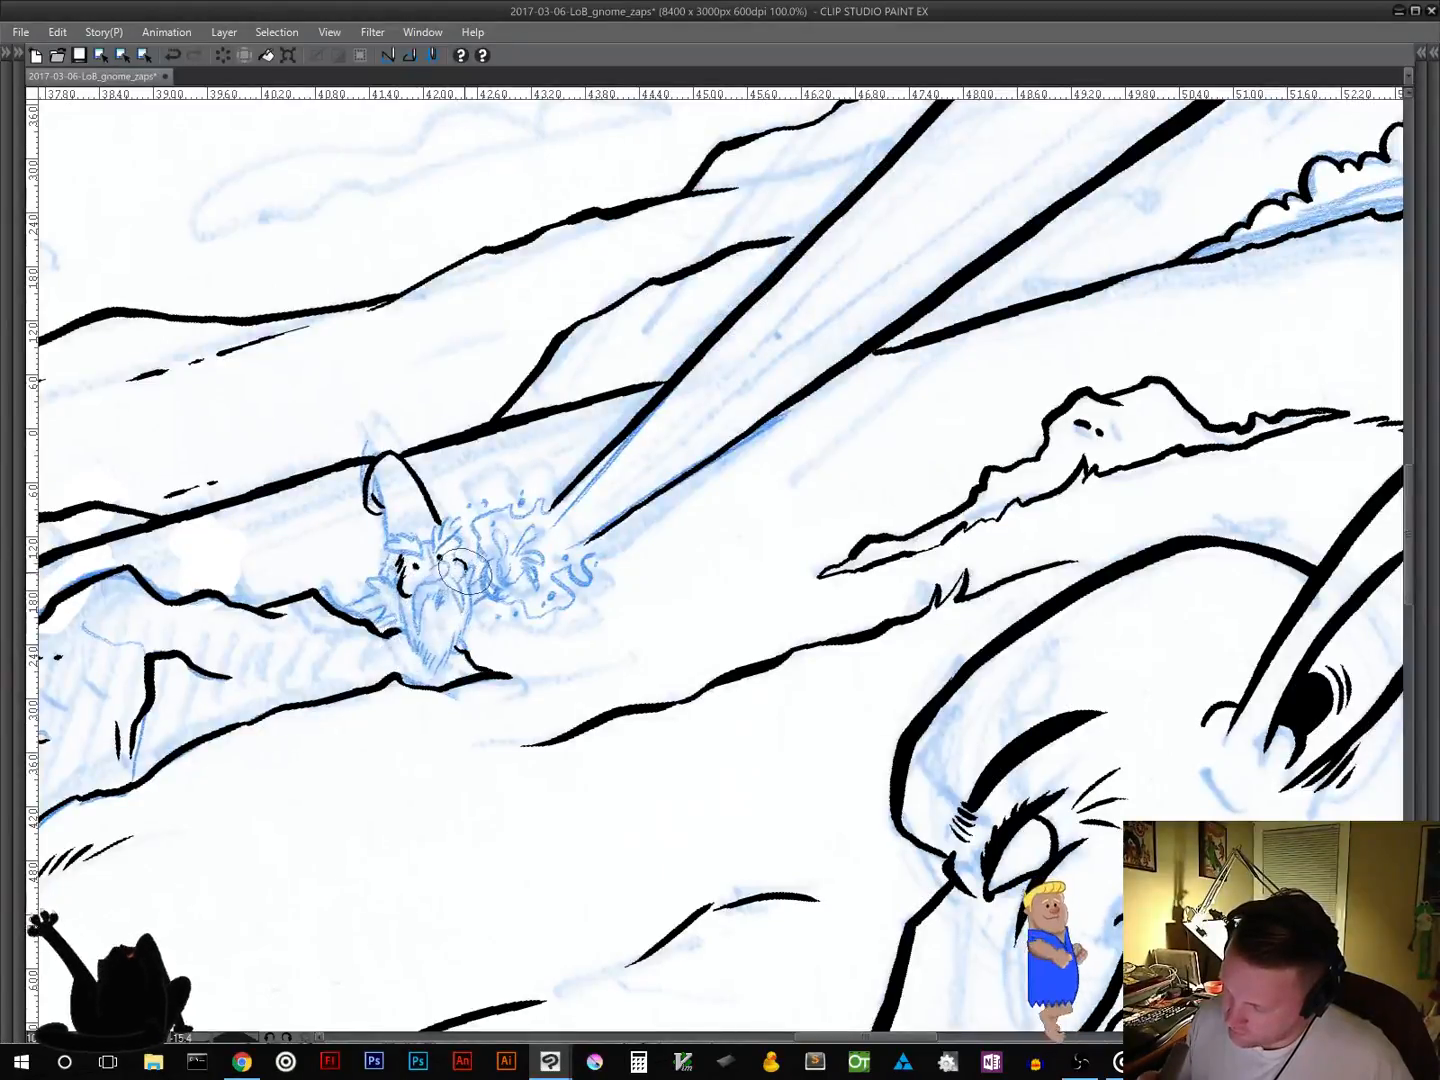
{"action": "key", "text": "ctrl+z"}
{"action": "left_click_drag", "start_coordinate": [464, 581], "coordinate": [455, 547]}
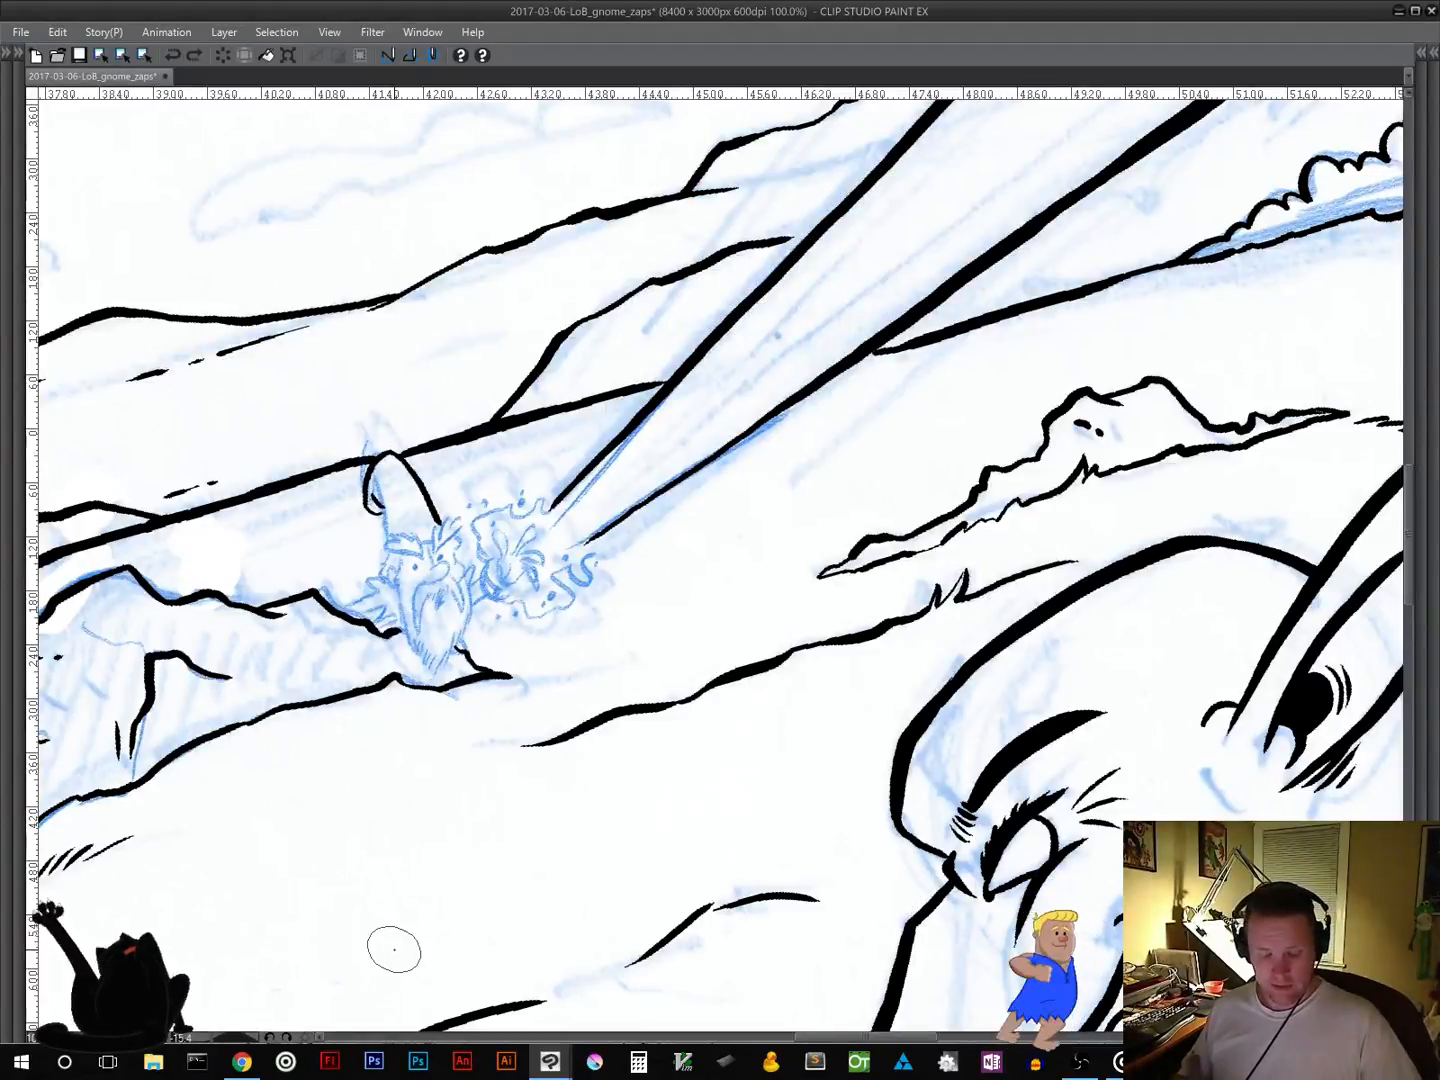
Step: Examine the whole comic panel with the canvas rotation reset to upright
{"action": "left_click", "coordinate": [552, 805], "text": "alt"}
{"action": "left_click", "coordinate": [561, 812], "text": "alt"}
{"action": "left_click", "coordinate": [564, 817], "text": "alt"}
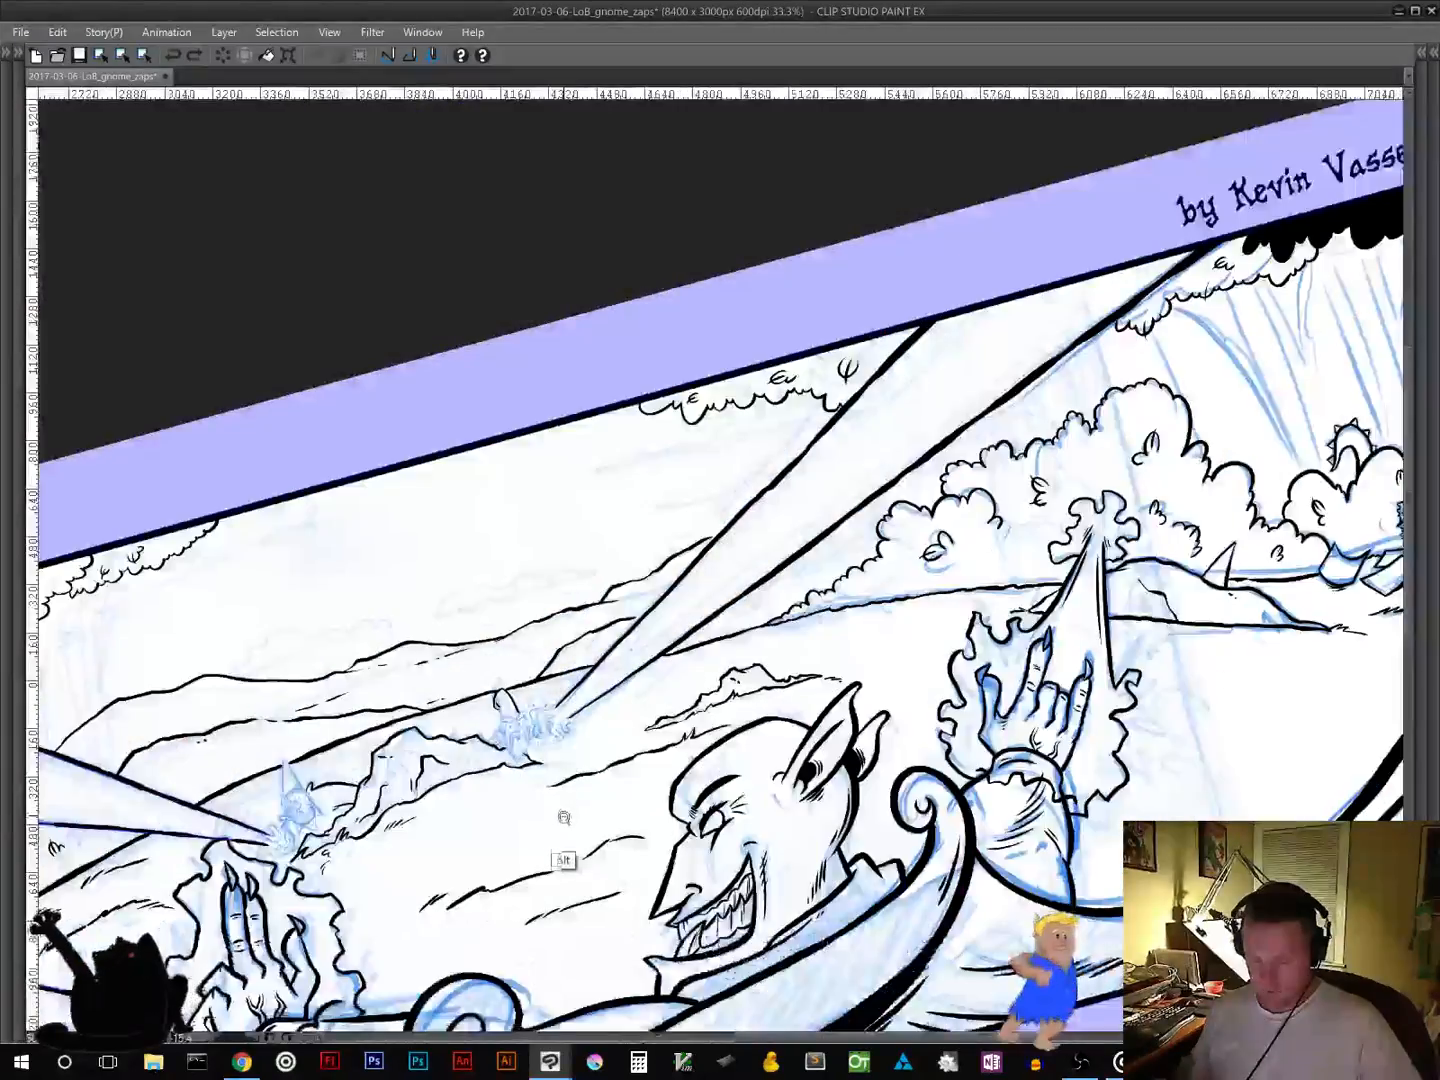
{"action": "left_click", "coordinate": [565, 820], "text": "alt"}
{"action": "left_click", "coordinate": [566, 829], "text": "alt"}
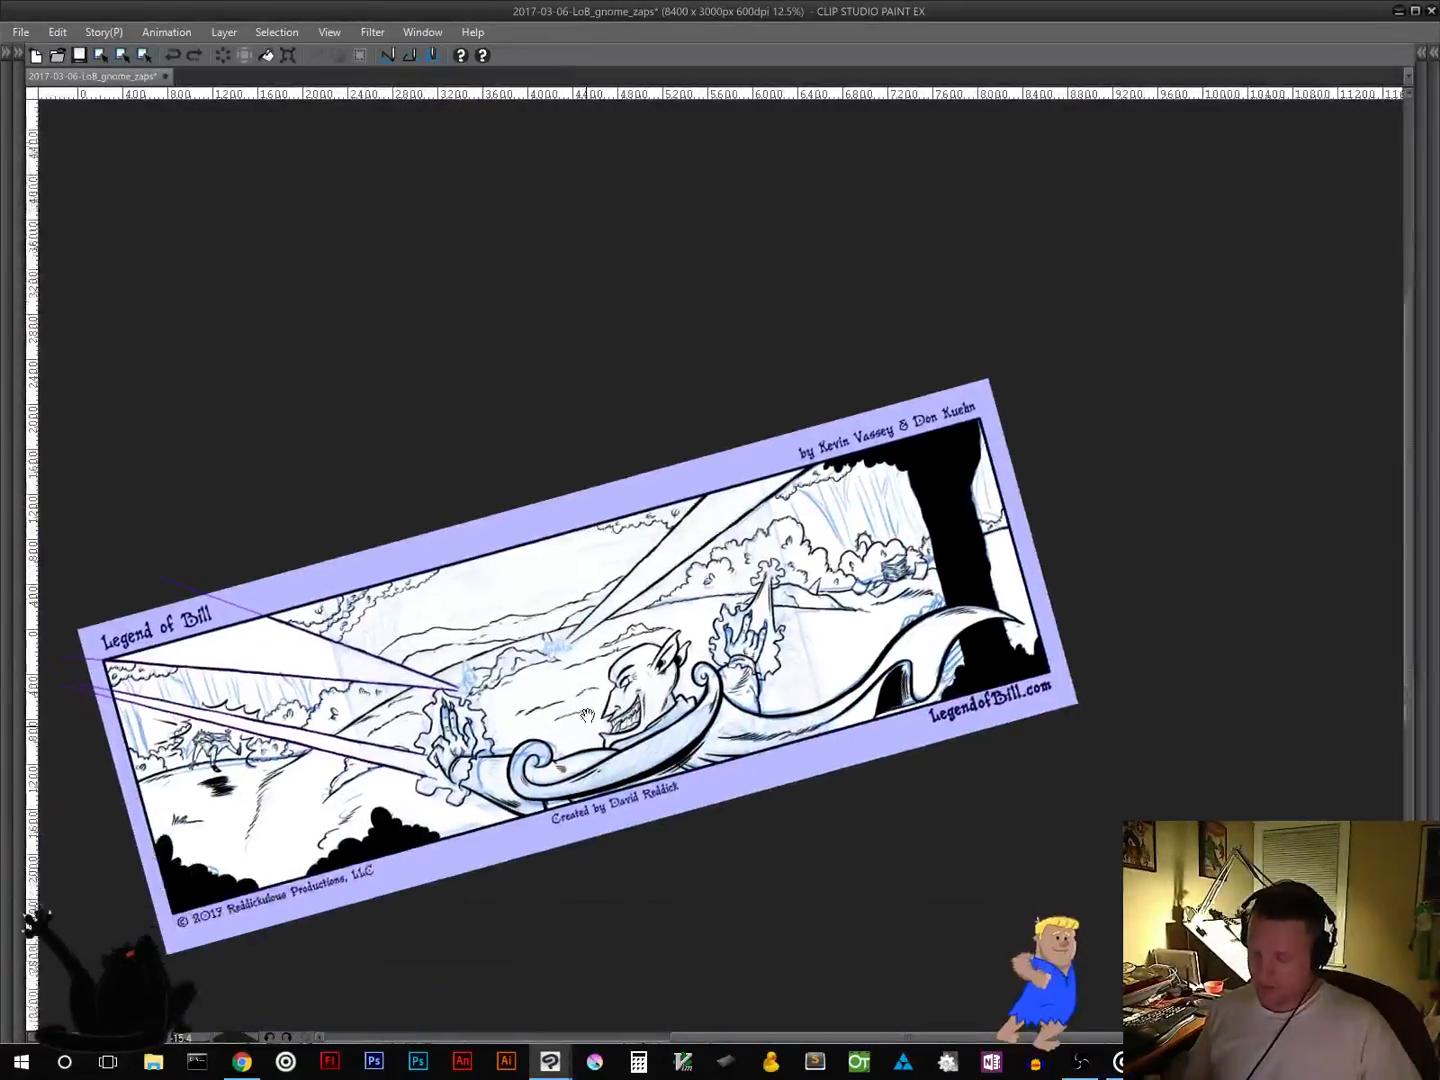
{"action": "left_click_drag", "start_coordinate": [587, 715], "coordinate": [586, 676]}
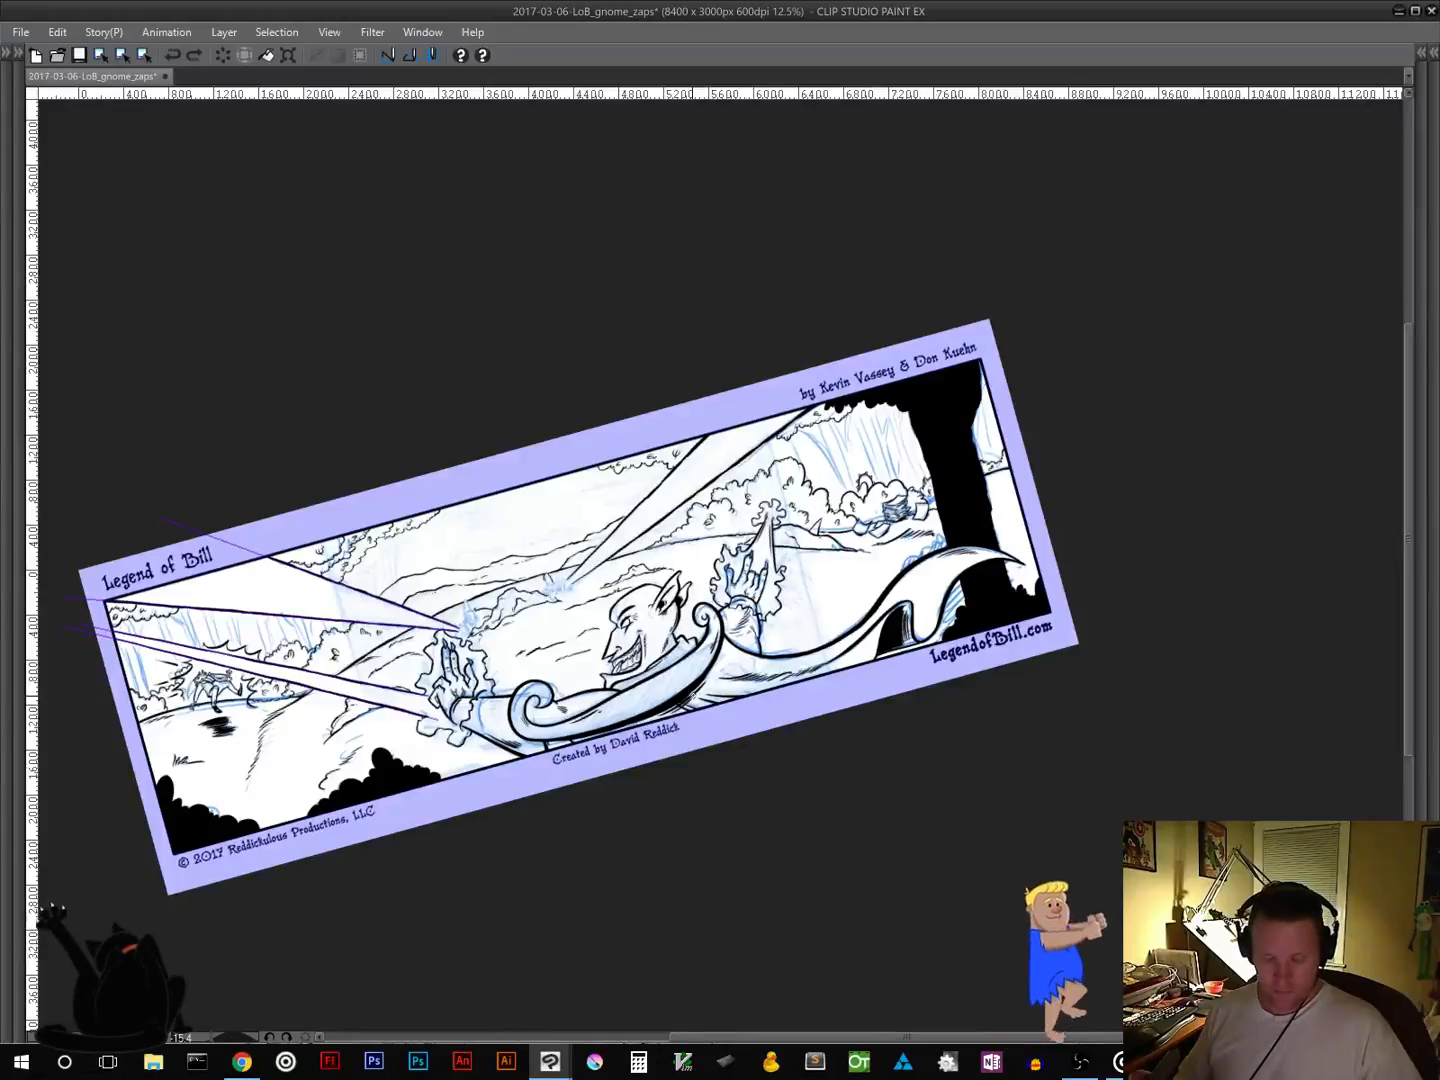
{"action": "double_click", "coordinate": [701, 696], "text": "shift"}
{"action": "left_click_drag", "start_coordinate": [657, 757], "coordinate": [795, 717]}
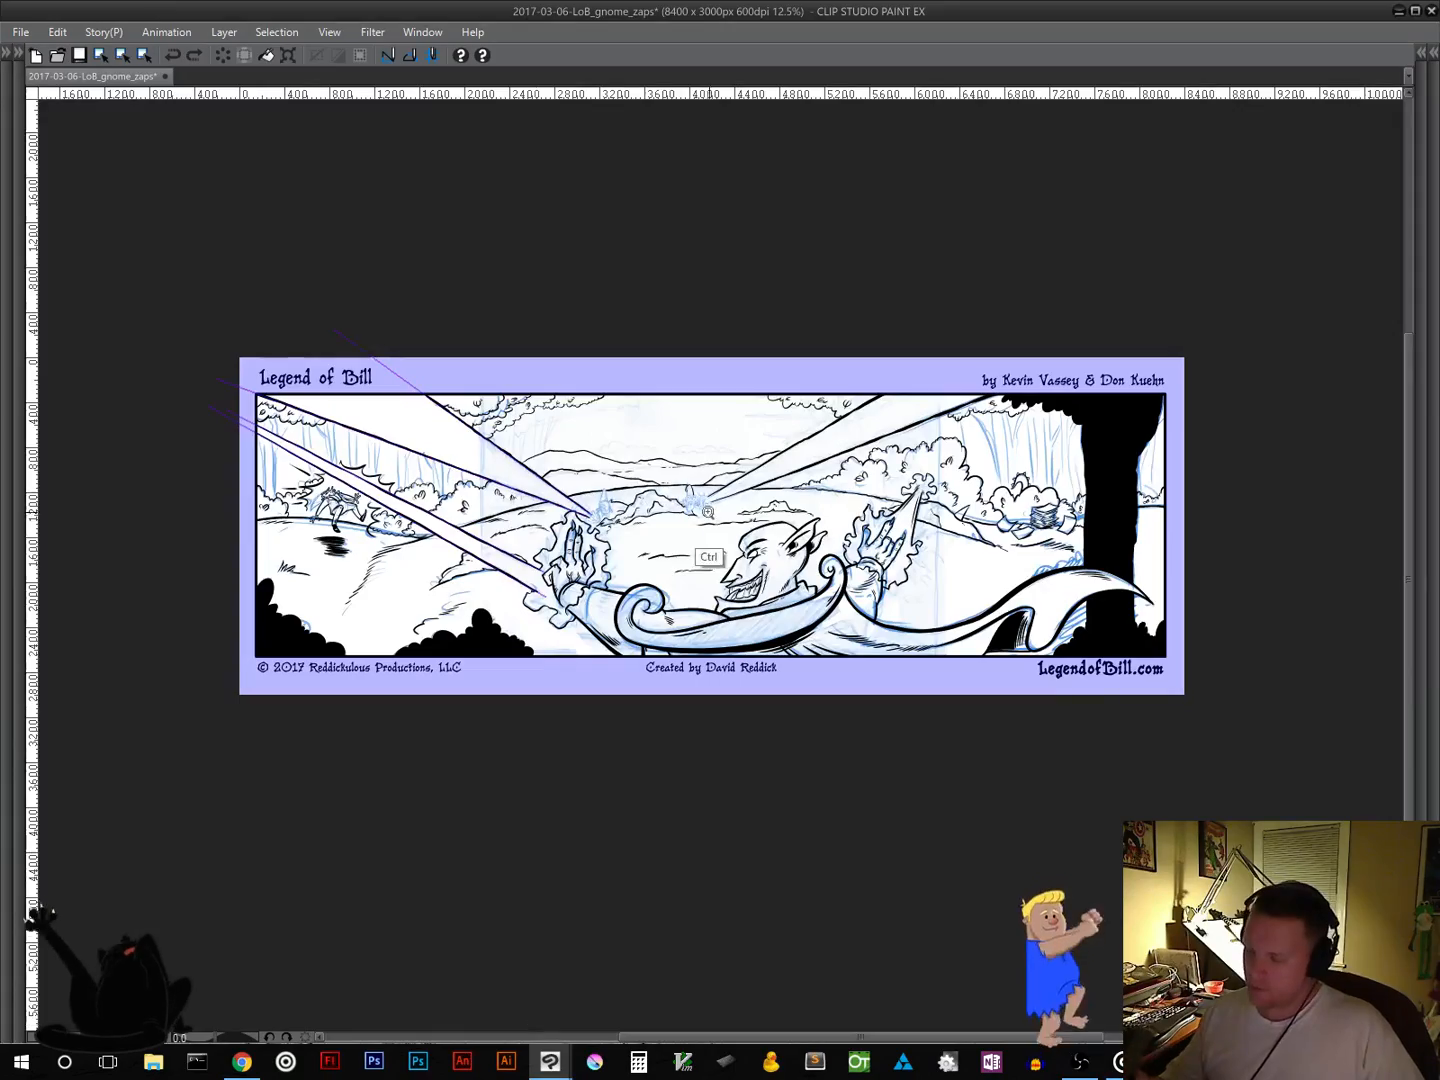
Step: Try to ink a round eye with a pupil on the bearded gnome's face
{"action": "scroll", "coordinate": [722, 526], "scroll_direction": "up", "scroll_amount": 5}
{"action": "scroll", "coordinate": [724, 530], "scroll_direction": "up", "scroll_amount": 4}
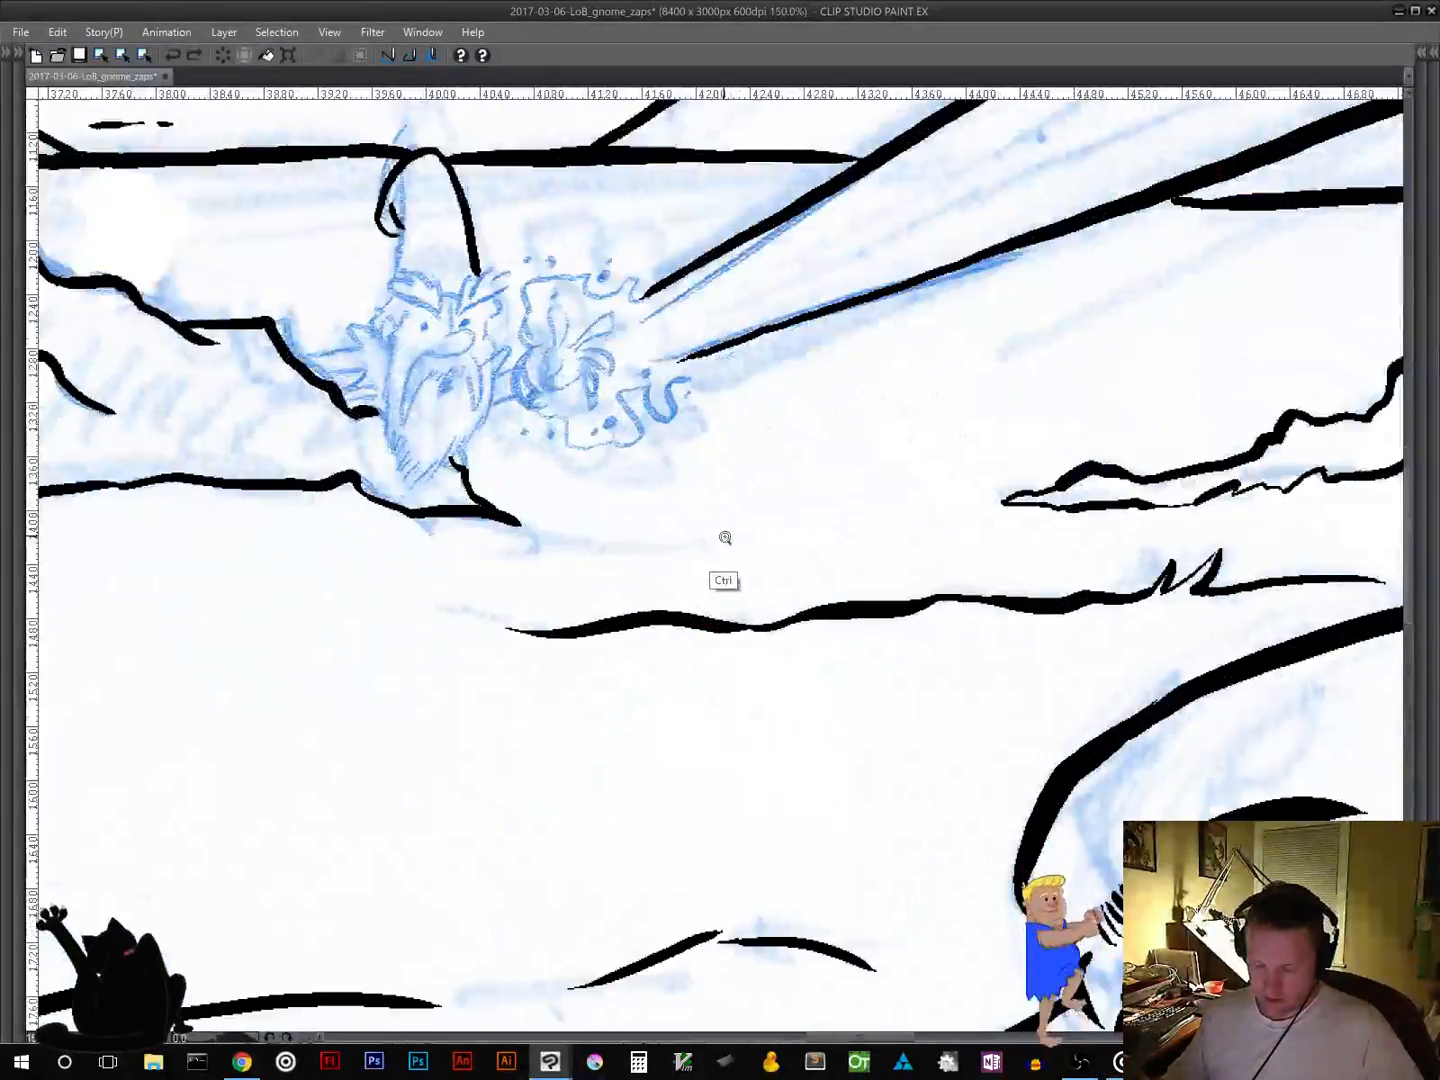
{"action": "left_click_drag", "start_coordinate": [631, 454], "coordinate": [912, 828]}
{"action": "left_click_drag", "start_coordinate": [608, 632], "coordinate": [883, 933]}
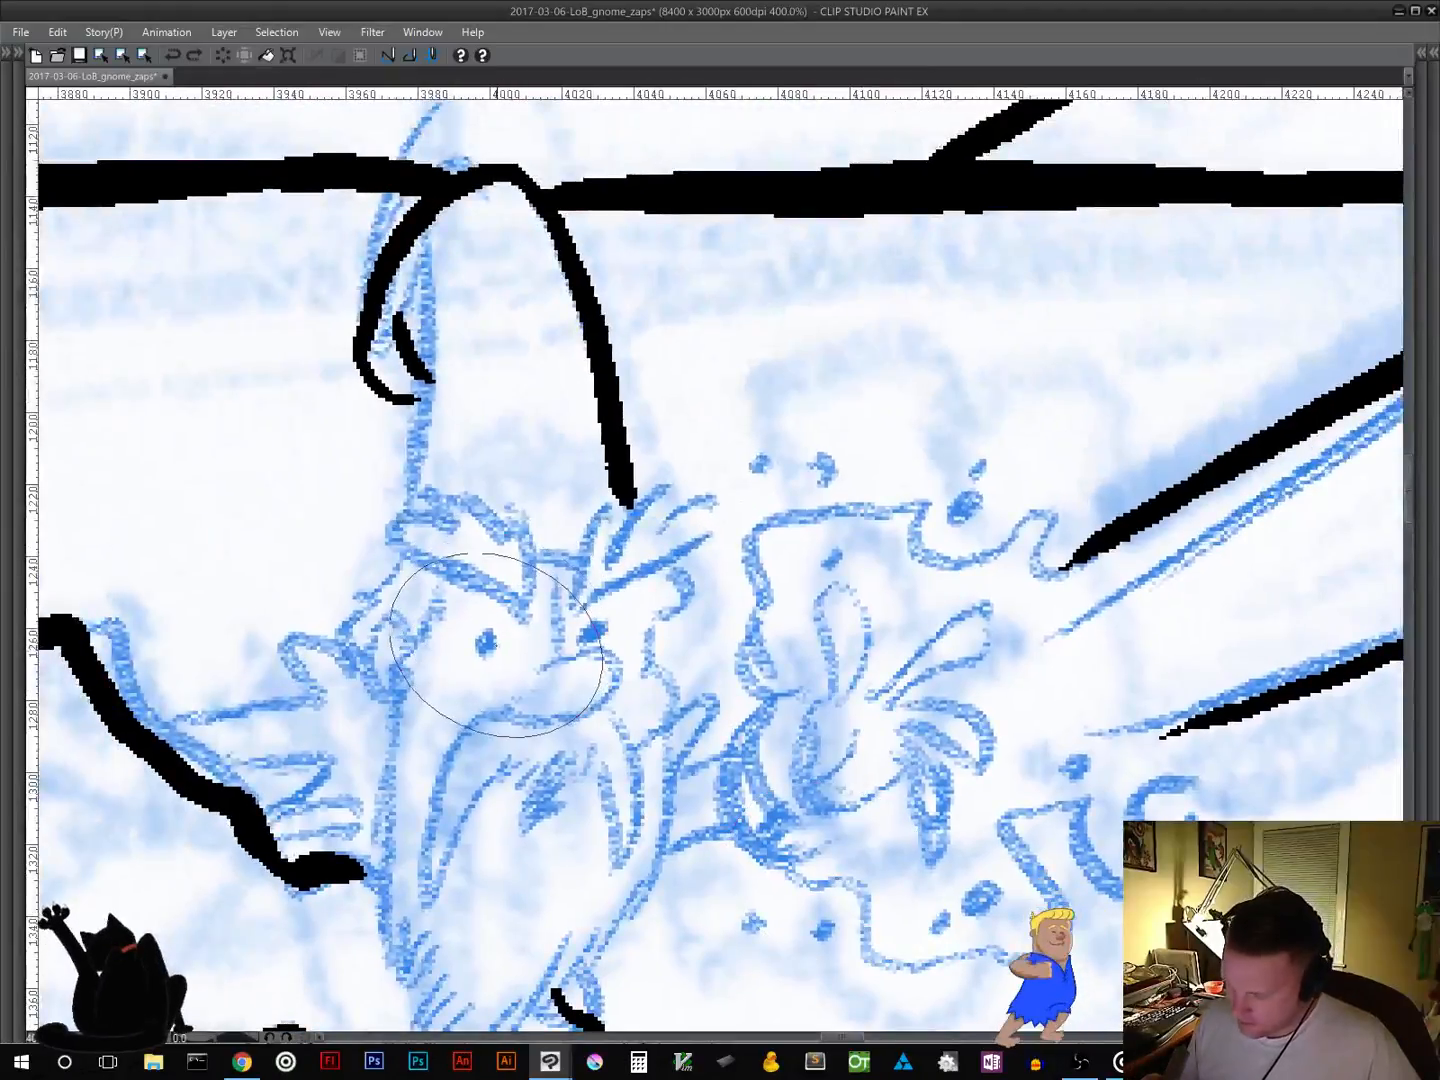
{"action": "left_click", "coordinate": [487, 648]}
{"action": "mouse_move", "coordinate": [492, 629]}
{"action": "left_mouse_down"}
{"action": "mouse_move", "coordinate": [461, 650]}
{"action": "mouse_move", "coordinate": [470, 622]}
{"action": "mouse_move", "coordinate": [512, 660]}
{"action": "left_mouse_up"}
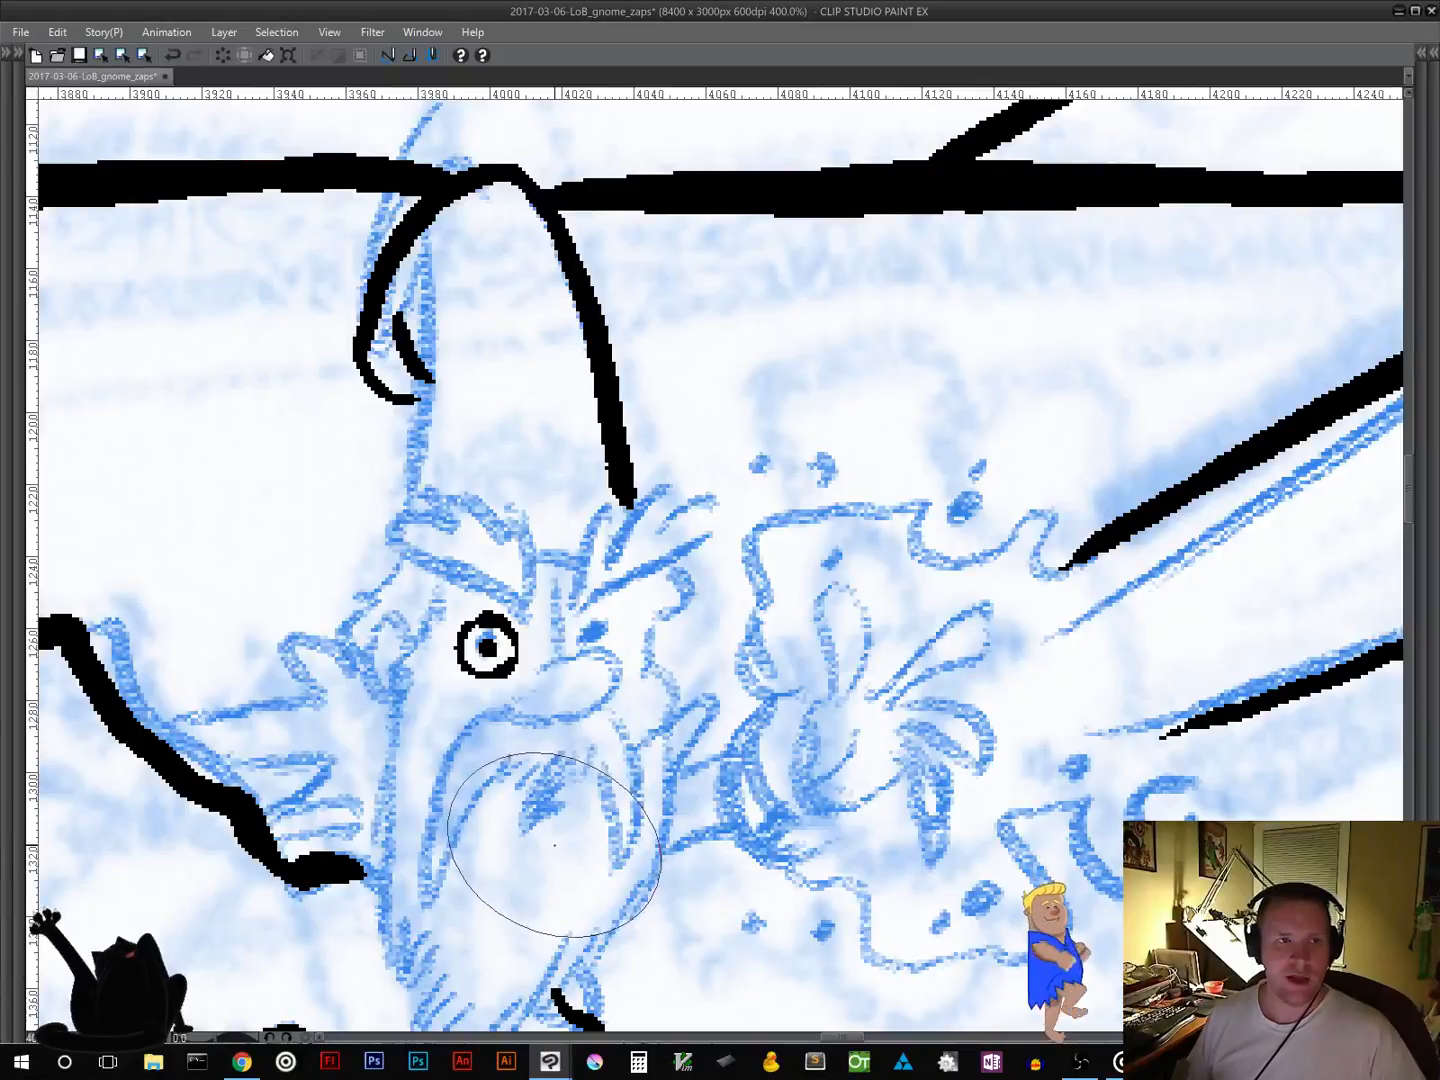
{"action": "key", "text": "ctrl+z"}
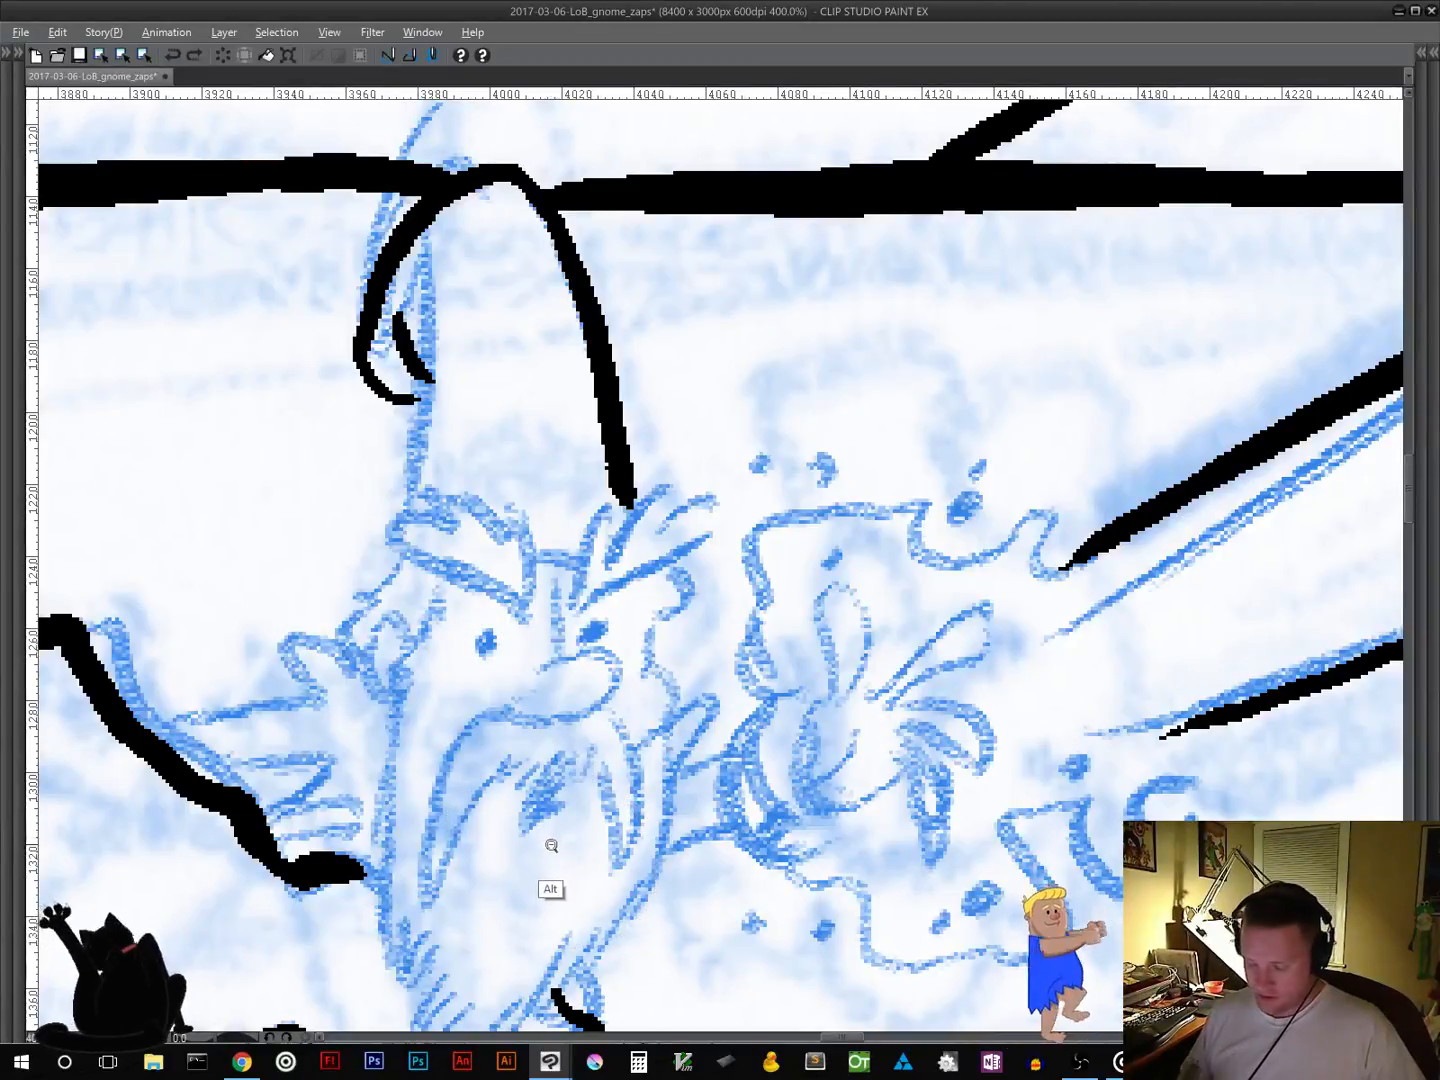
Step: Ink the bearded gnome's eyes, nose, drooping moustache and ear over the blue sketch
{"action": "scroll", "coordinate": [551, 857], "scroll_direction": "down", "scroll_amount": 3}
{"action": "scroll", "coordinate": [553, 859], "scroll_direction": "down", "scroll_amount": 2}
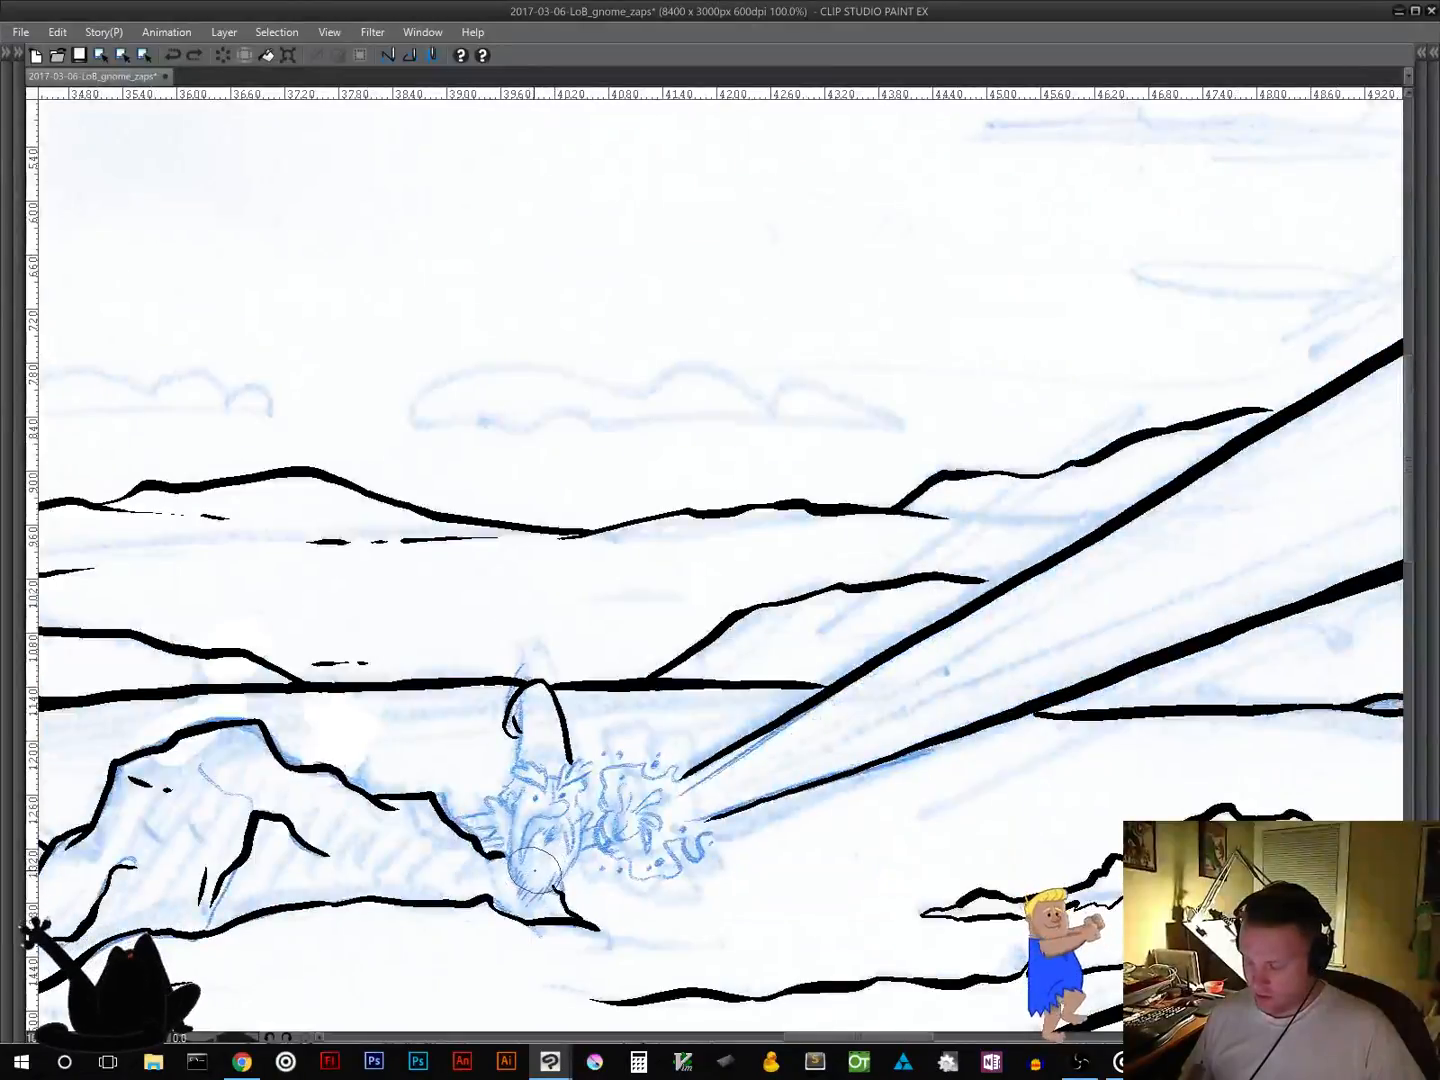
{"action": "left_click_drag", "start_coordinate": [548, 855], "coordinate": [575, 654]}
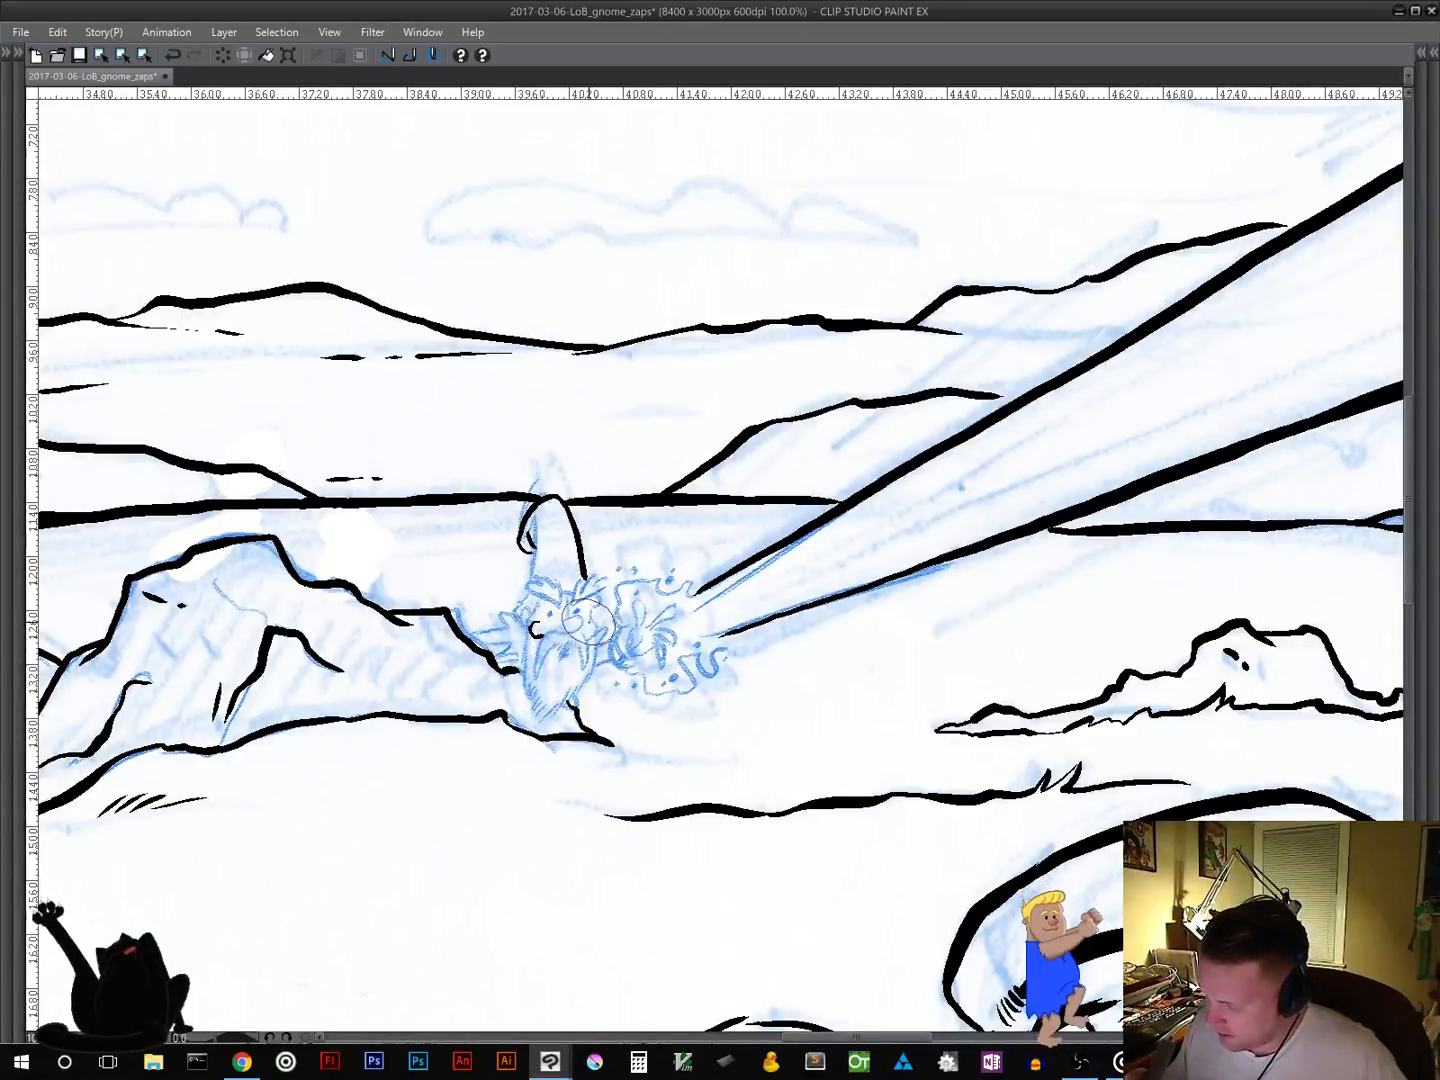
{"action": "left_click_drag", "start_coordinate": [591, 621], "coordinate": [590, 637]}
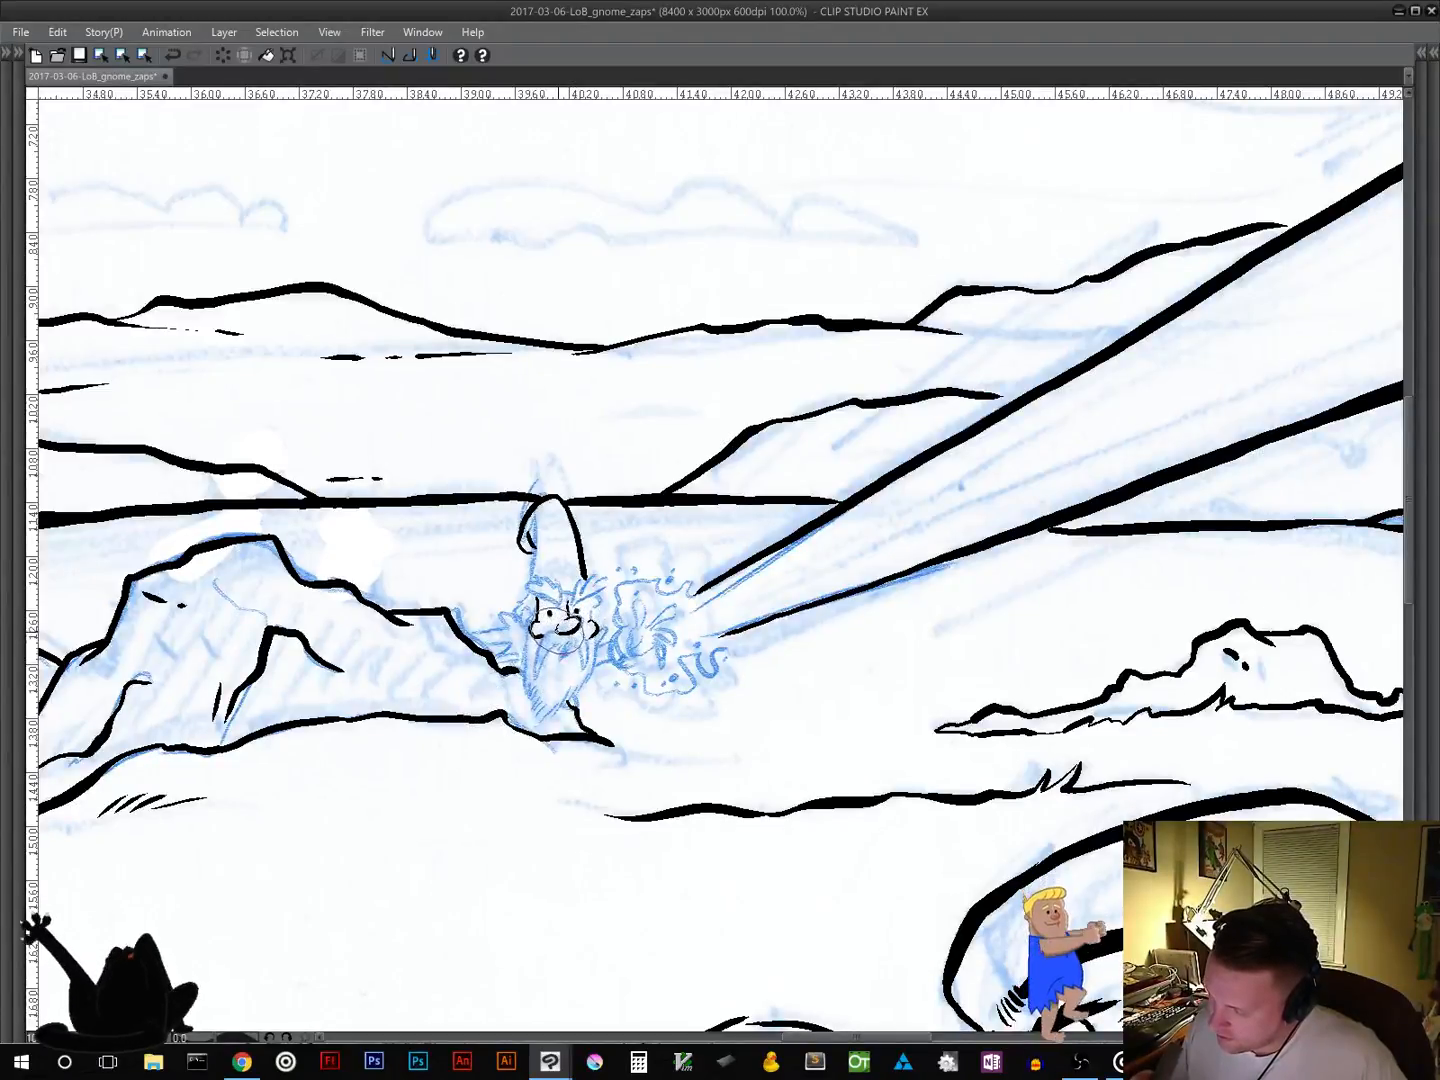
{"action": "left_click_drag", "start_coordinate": [548, 636], "coordinate": [536, 675]}
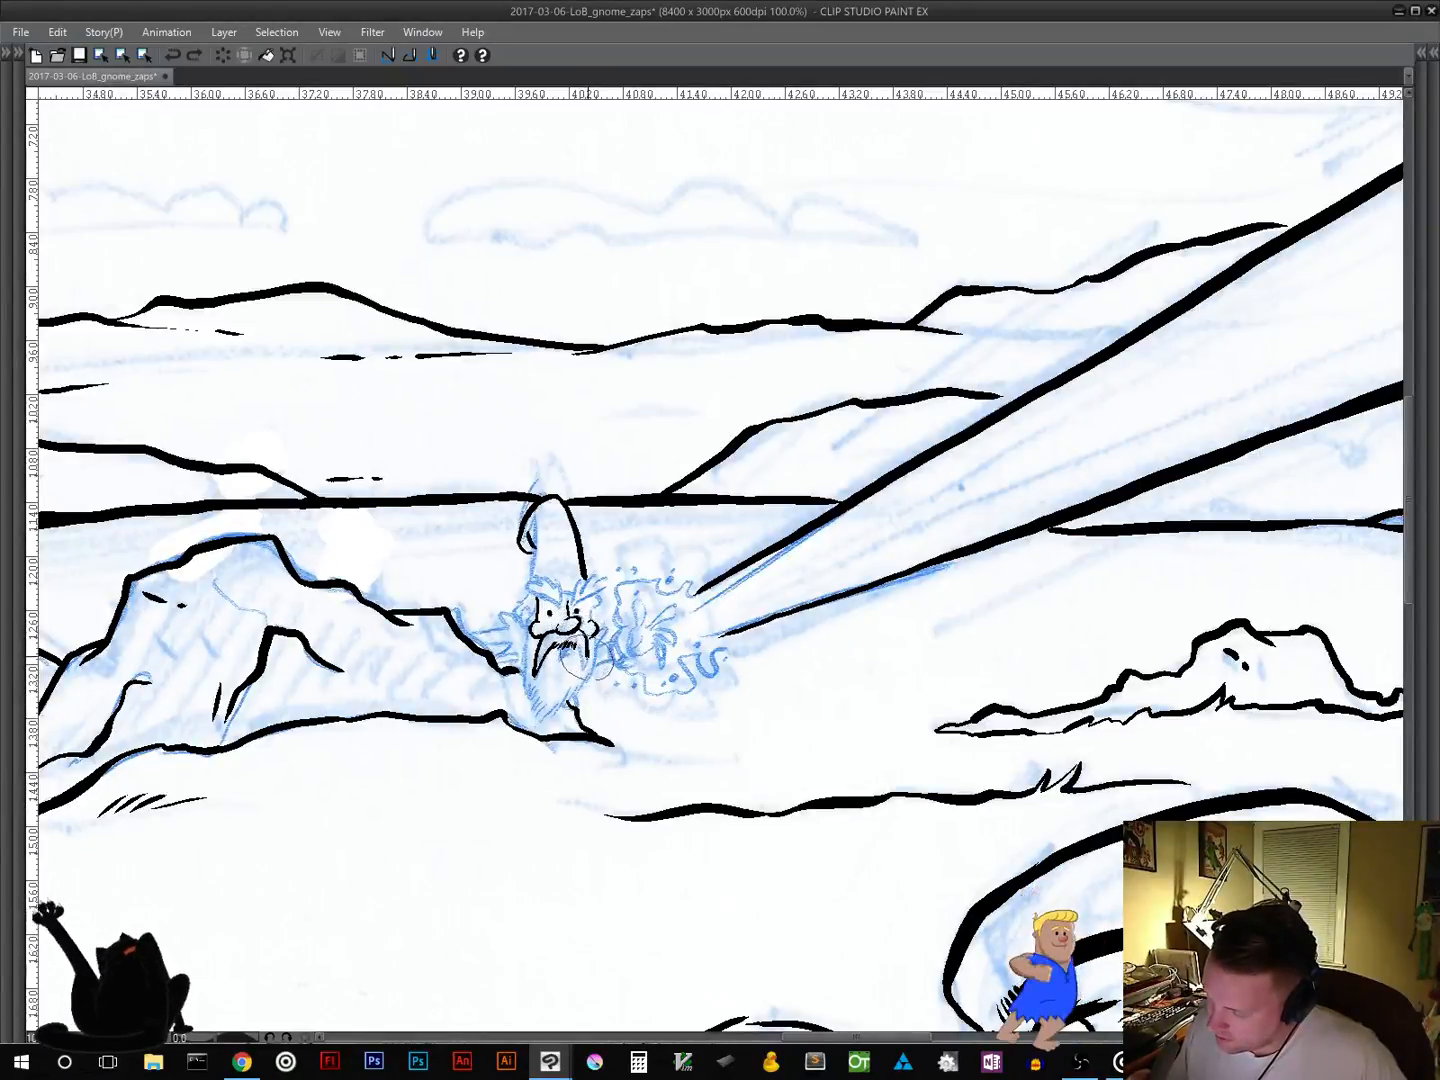
{"action": "left_click_drag", "start_coordinate": [589, 655], "coordinate": [587, 669]}
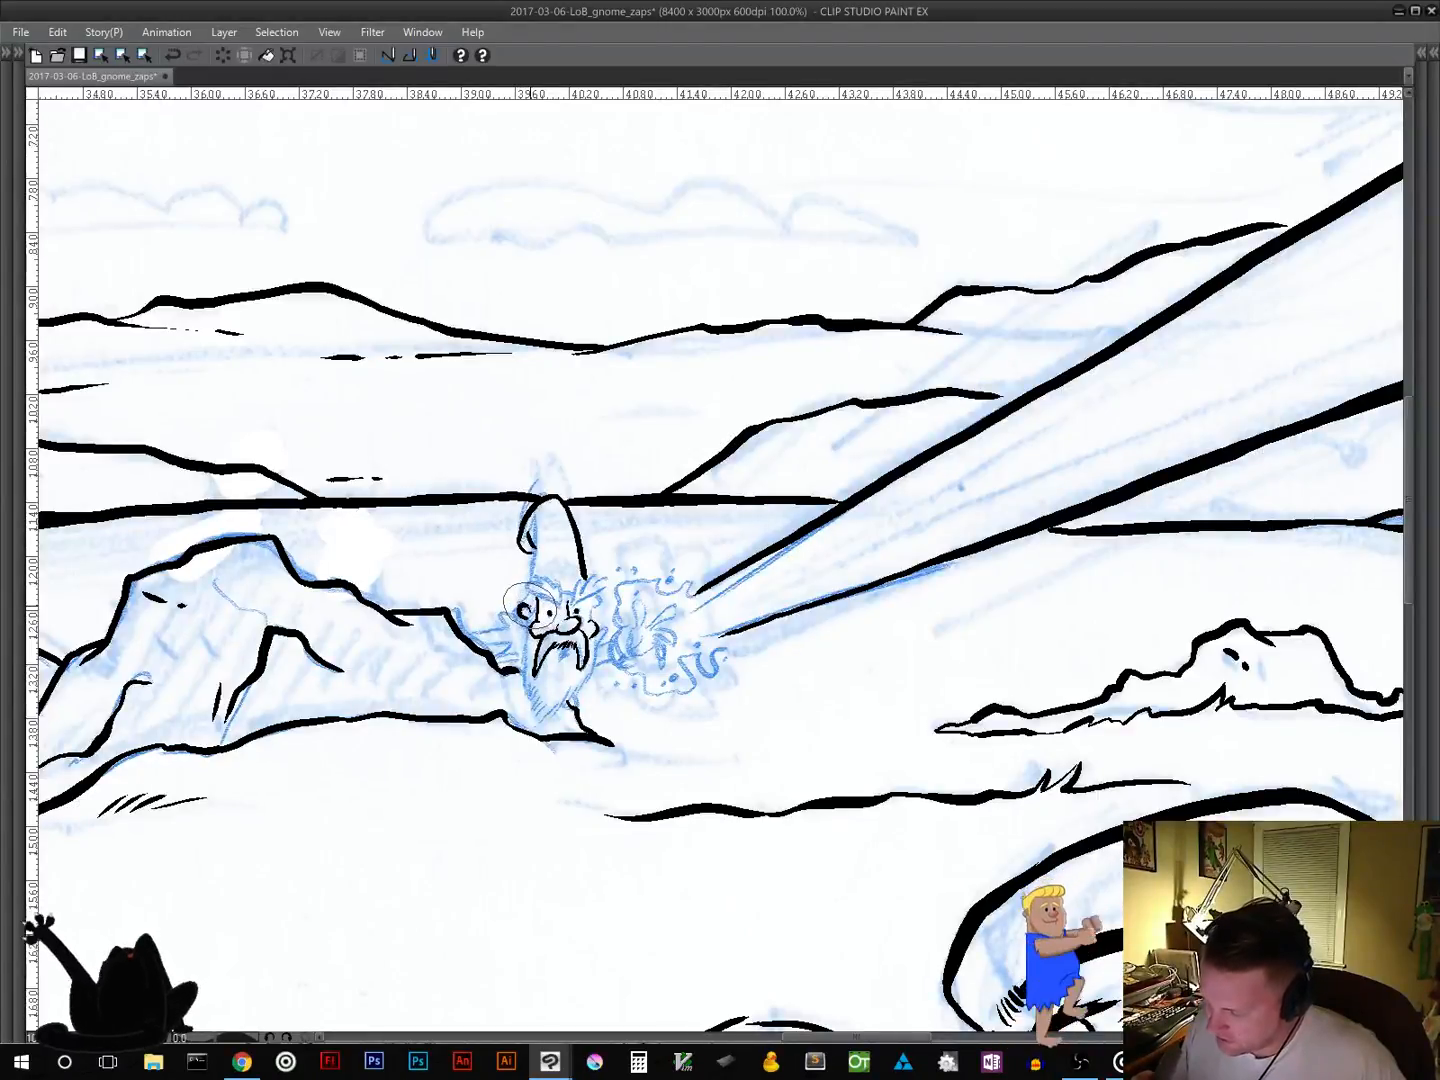
{"action": "key", "text": "ctrl+z"}
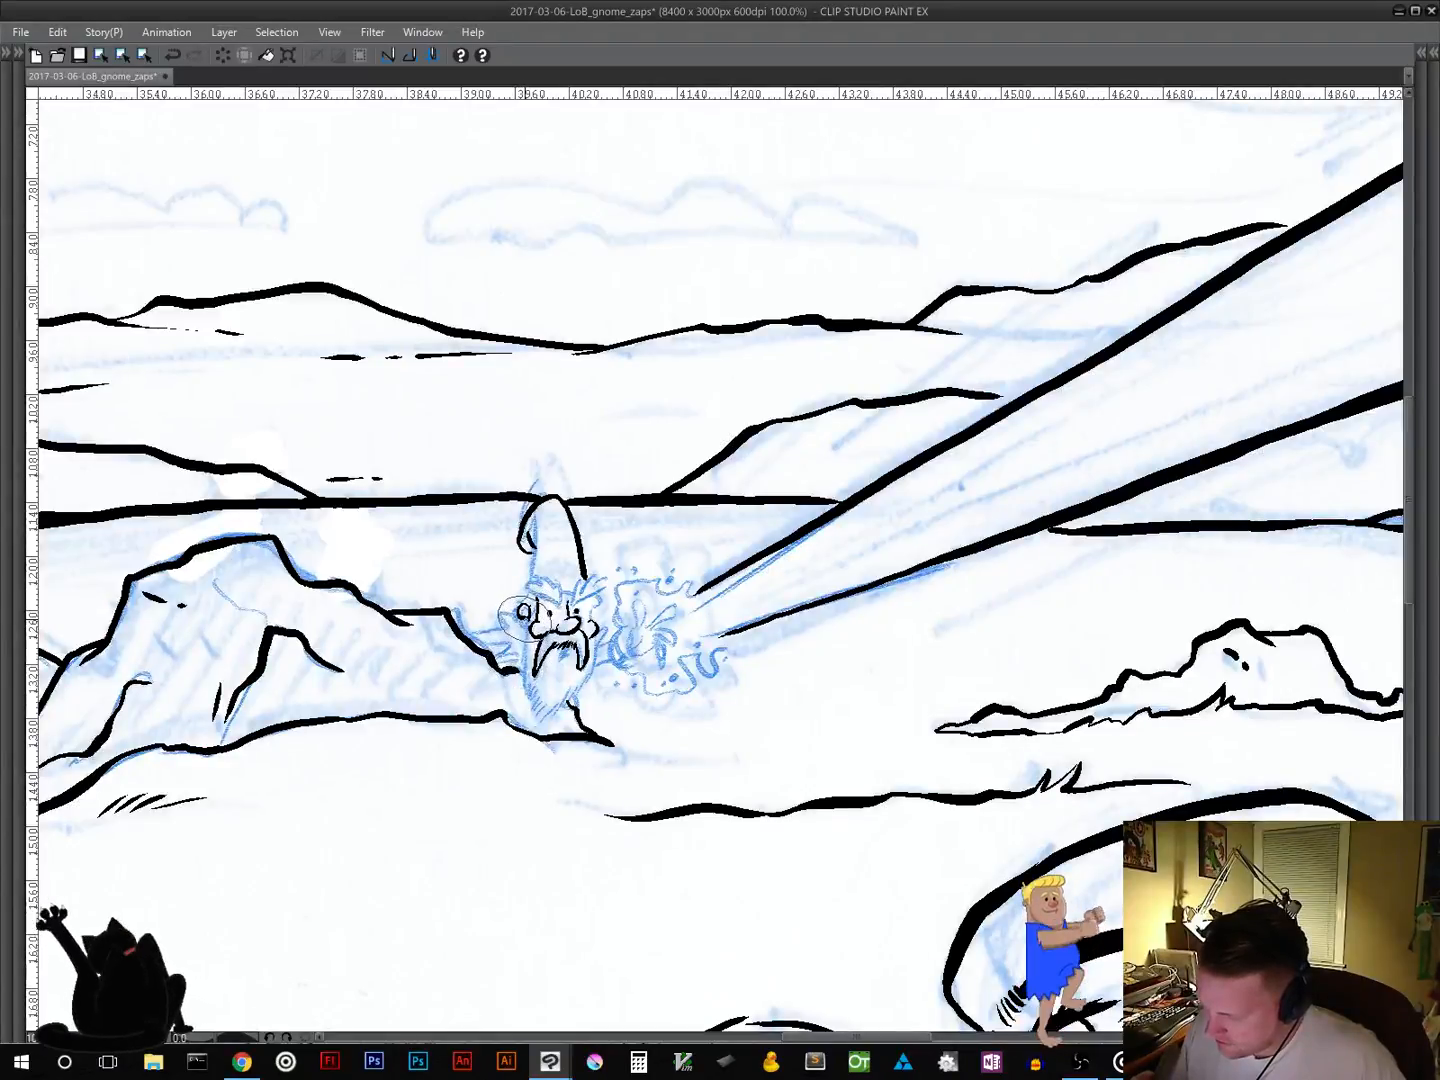
Step: Ink the outline of the bearded gnome's beard and the edges of his face around the ear
{"action": "mouse_move", "coordinate": [525, 644]}
{"action": "left_mouse_down"}
{"action": "mouse_move", "coordinate": [518, 688]}
{"action": "mouse_move", "coordinate": [526, 671]}
{"action": "mouse_move", "coordinate": [543, 711]}
{"action": "left_mouse_up"}
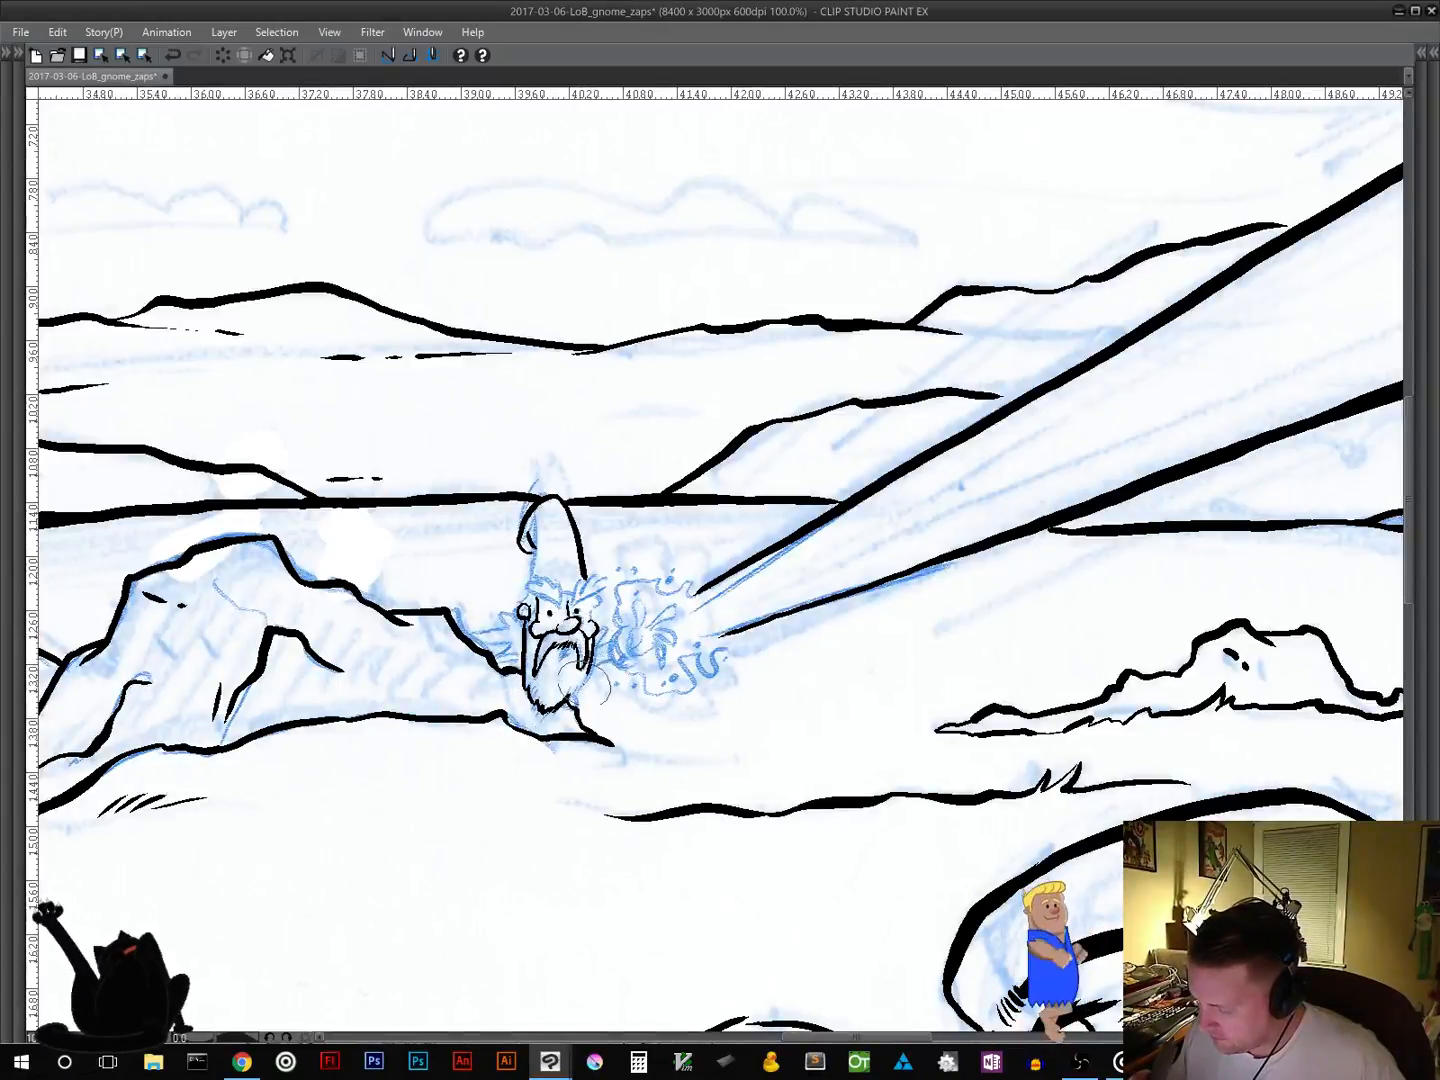
{"action": "left_click_drag", "start_coordinate": [596, 625], "coordinate": [590, 662]}
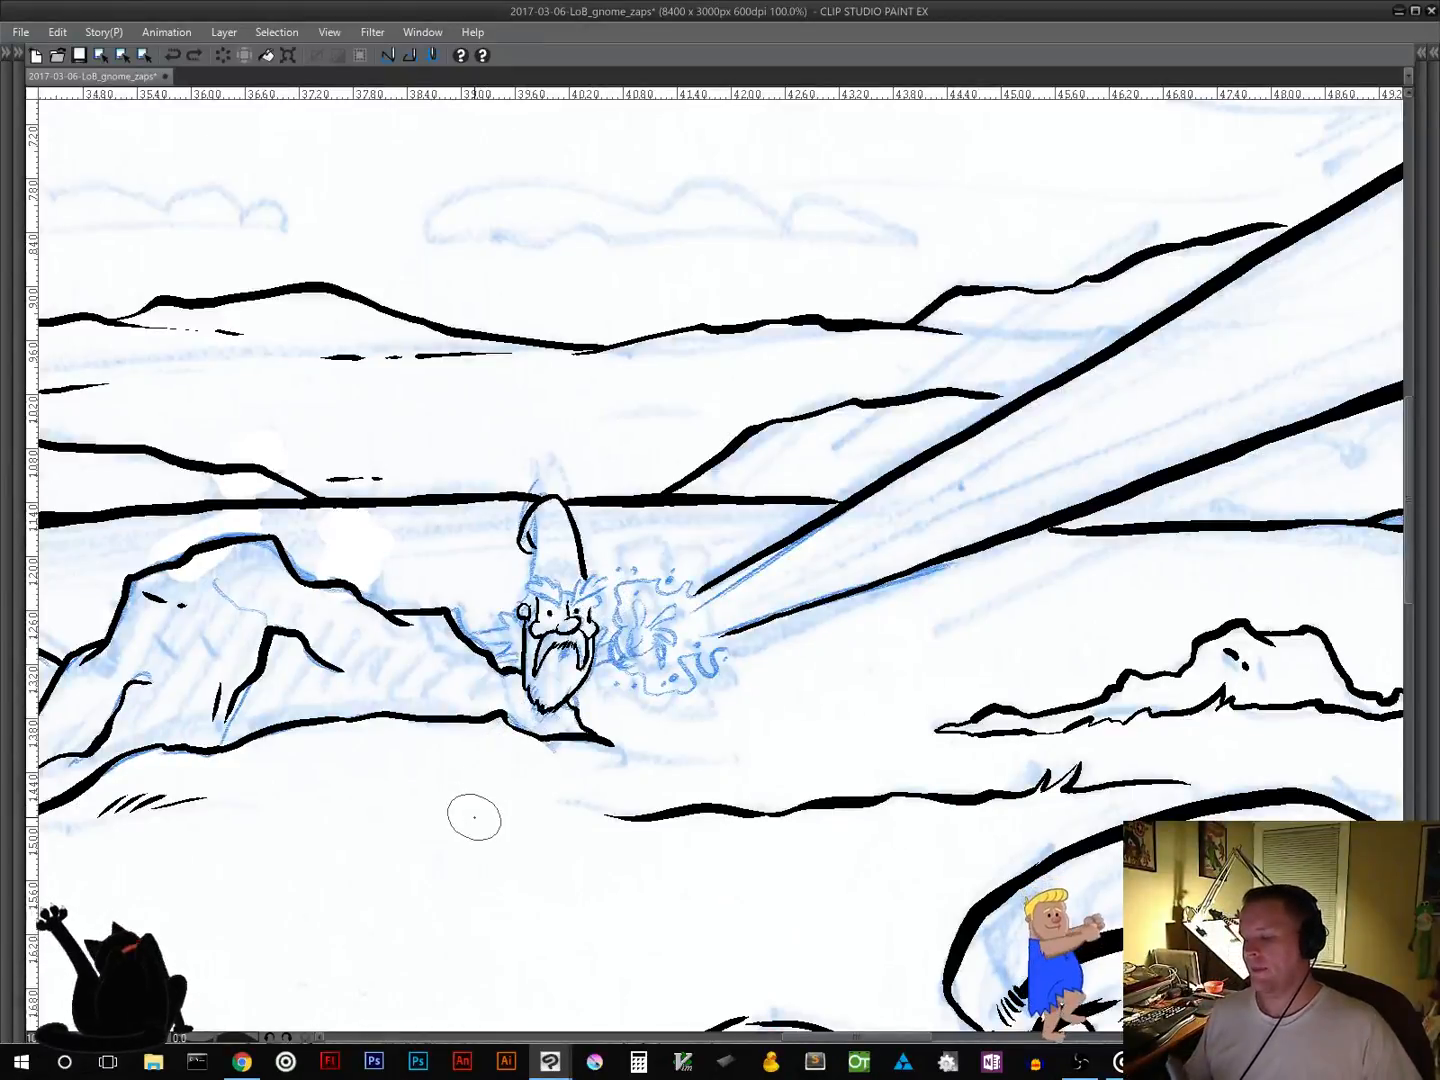
{"action": "key", "text": "ctrl+z"}
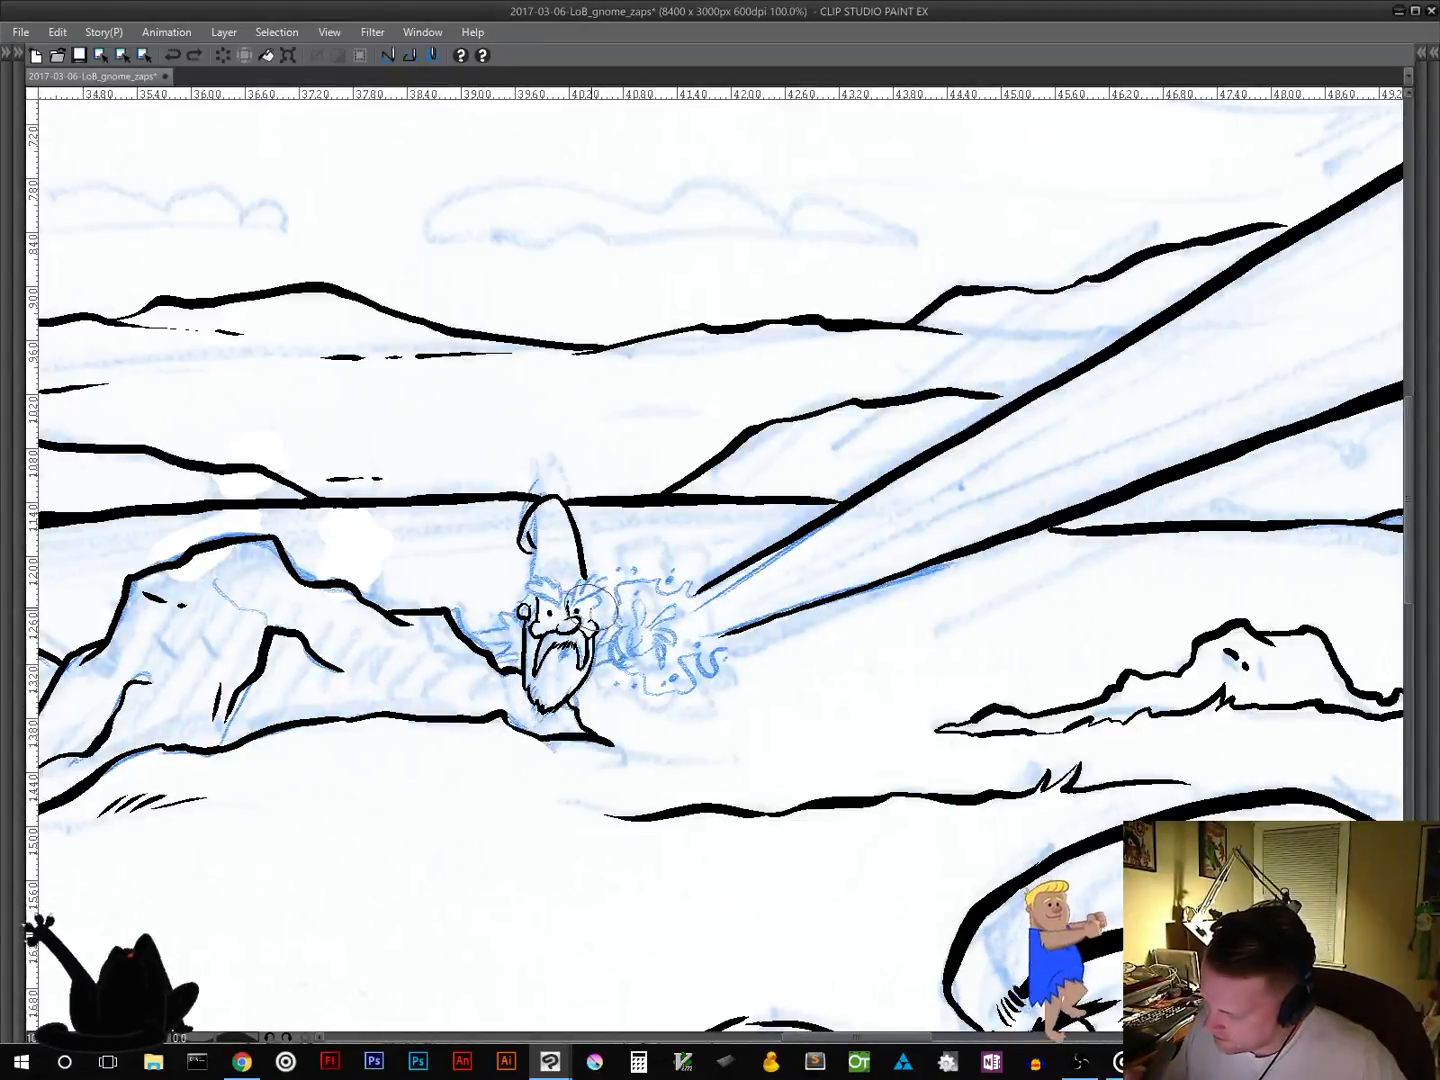
{"action": "left_click_drag", "start_coordinate": [591, 599], "coordinate": [597, 607]}
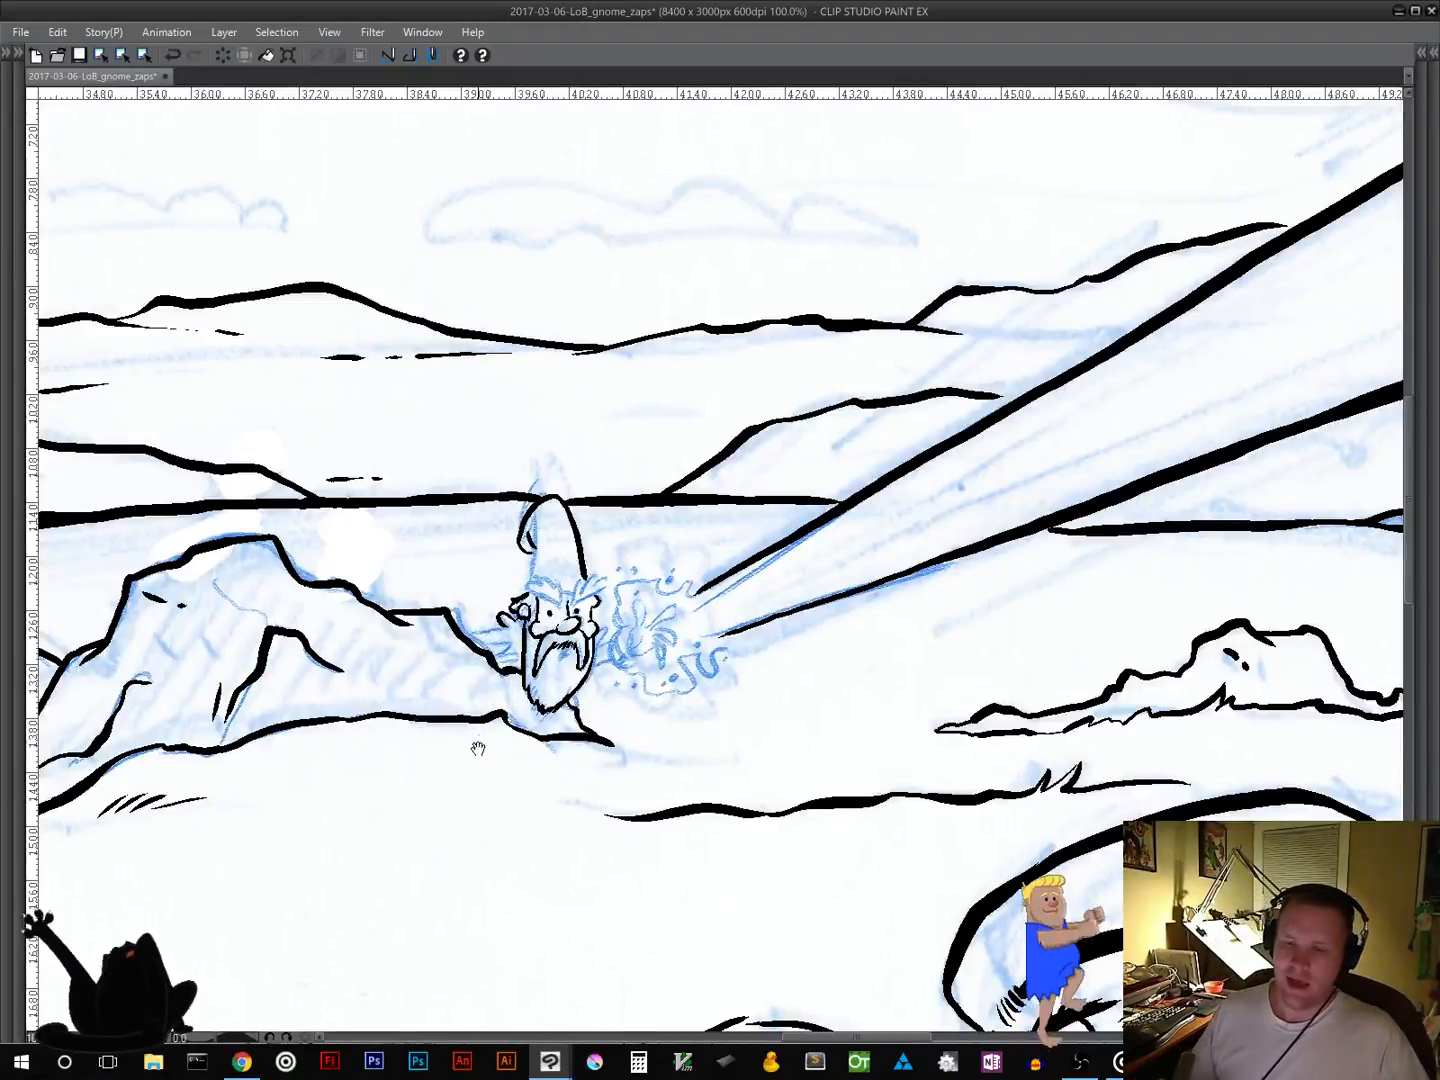
Step: Ink the pointed tufts behind the bearded gnome's head, his bushy eyebrows, the rest of his hat, his open mouth and the beard strands
{"action": "left_click_drag", "start_coordinate": [478, 748], "coordinate": [555, 797]}
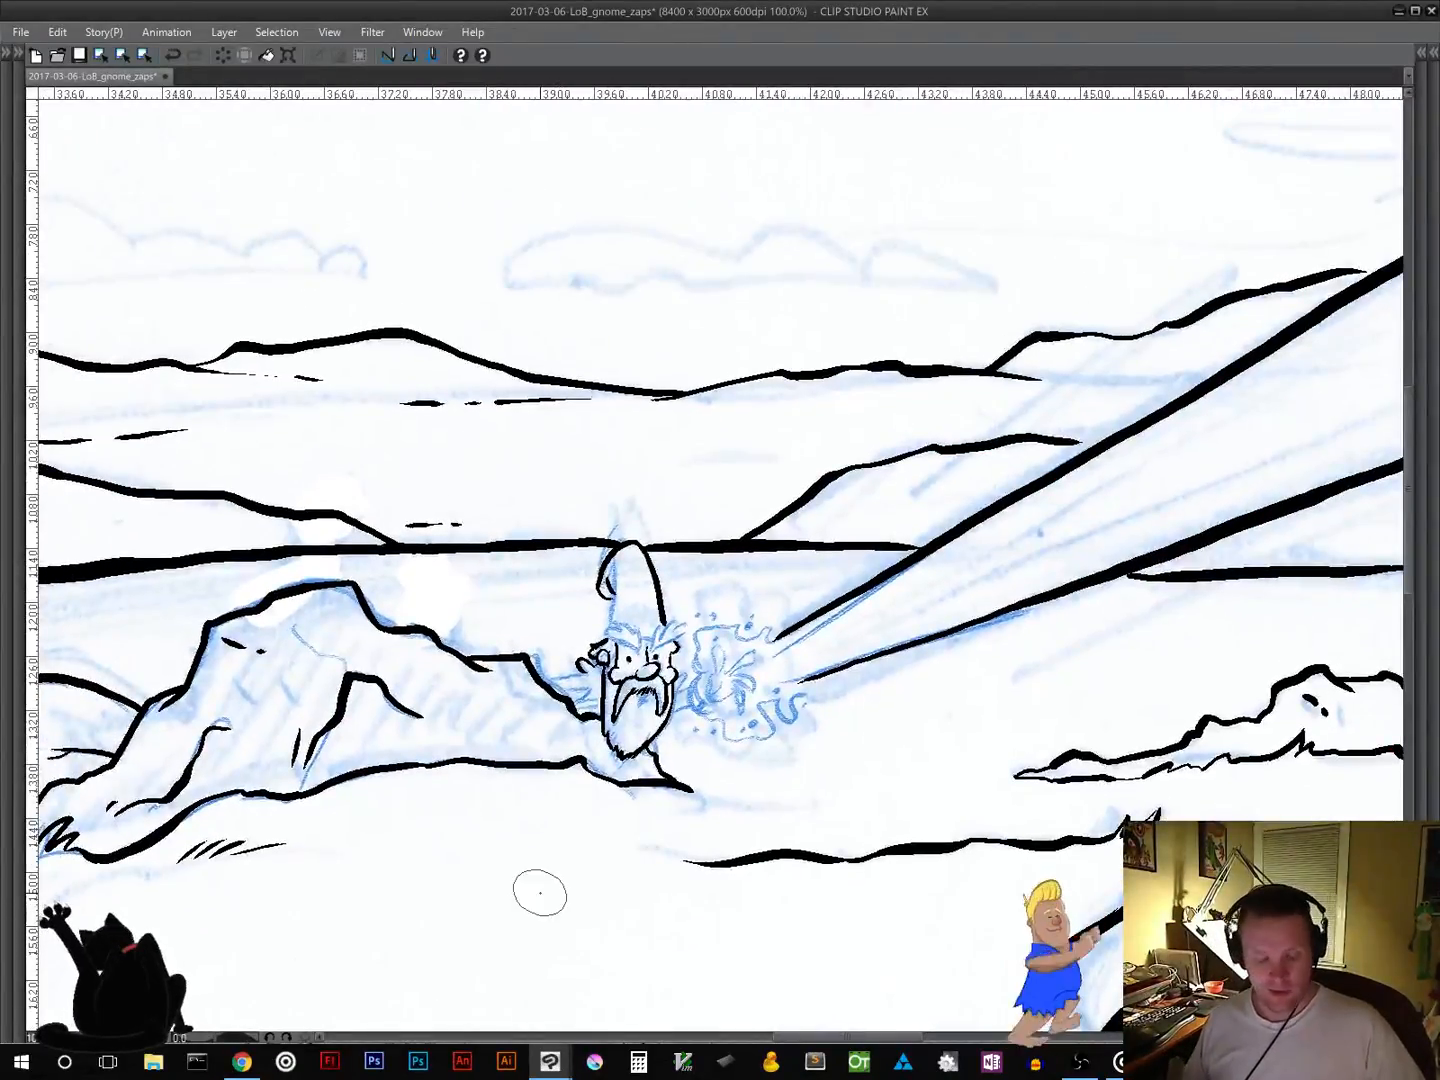
{"action": "left_click_drag", "start_coordinate": [698, 768], "coordinate": [761, 765]}
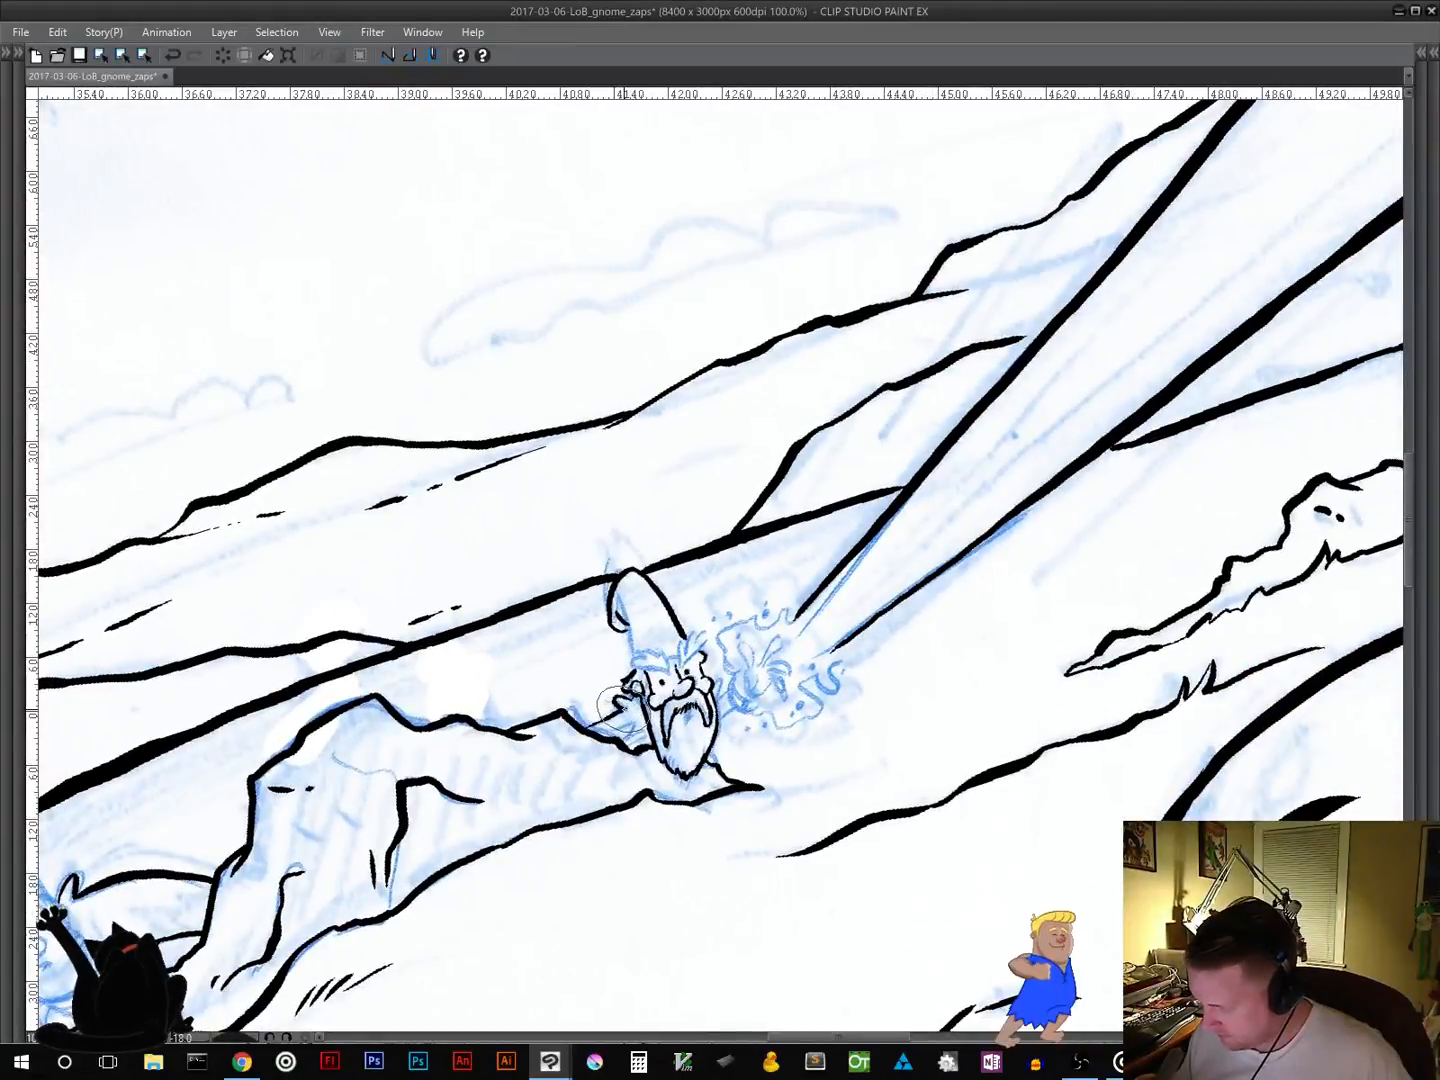
{"action": "left_click_drag", "start_coordinate": [584, 727], "coordinate": [623, 728]}
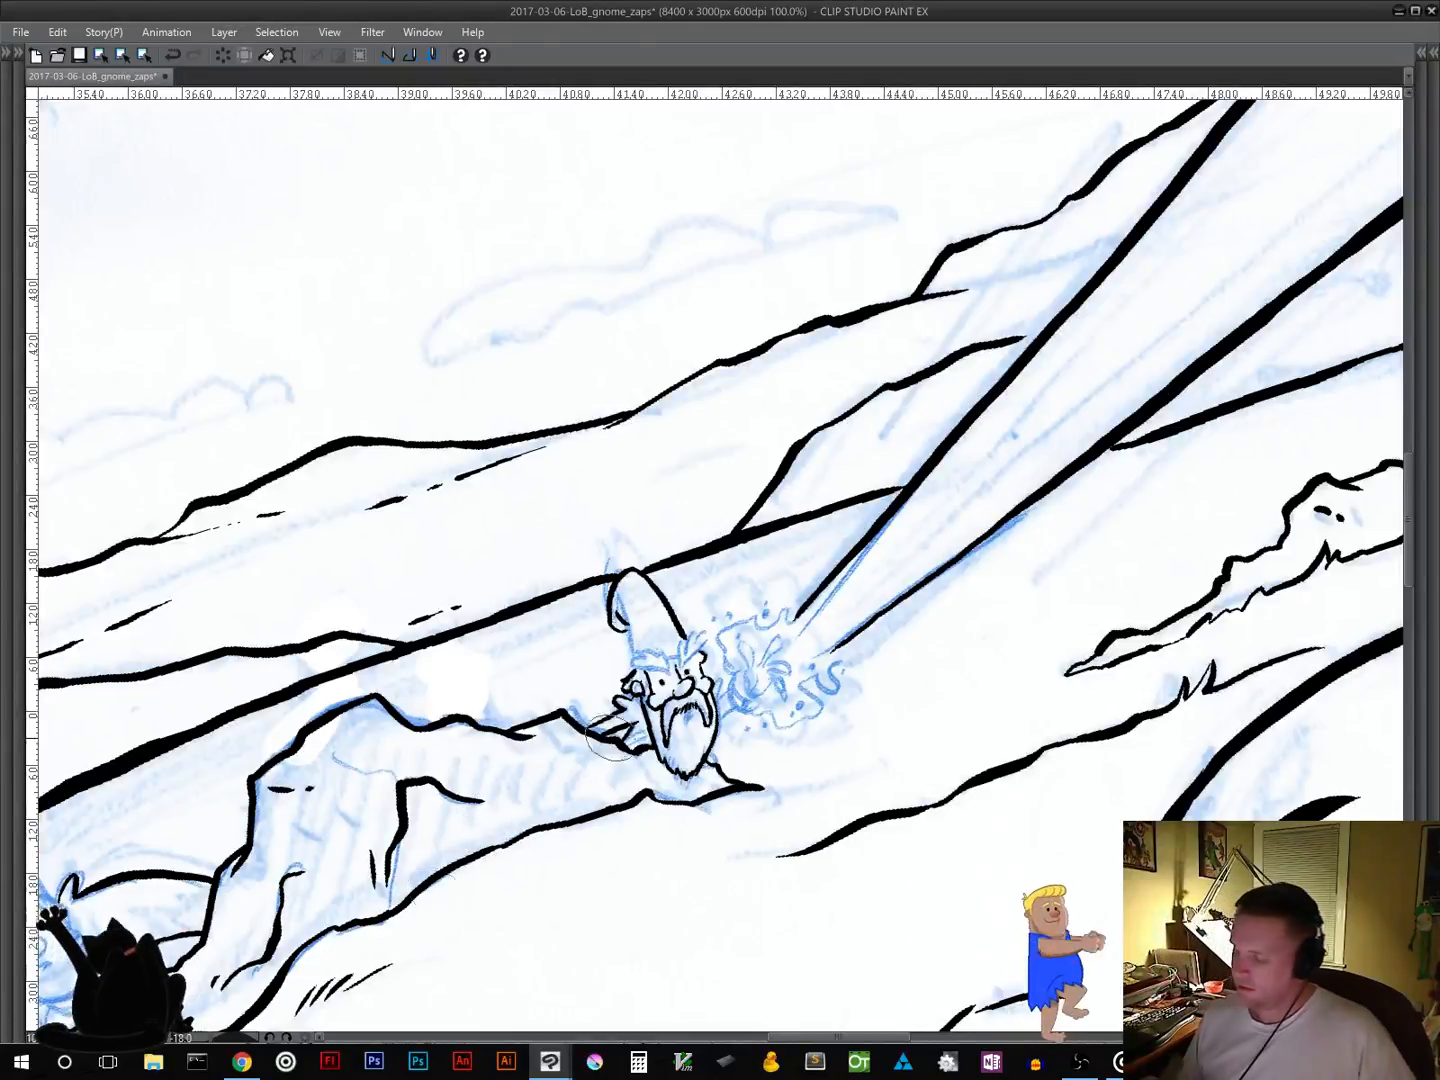
{"action": "left_click_drag", "start_coordinate": [769, 734], "coordinate": [540, 714]}
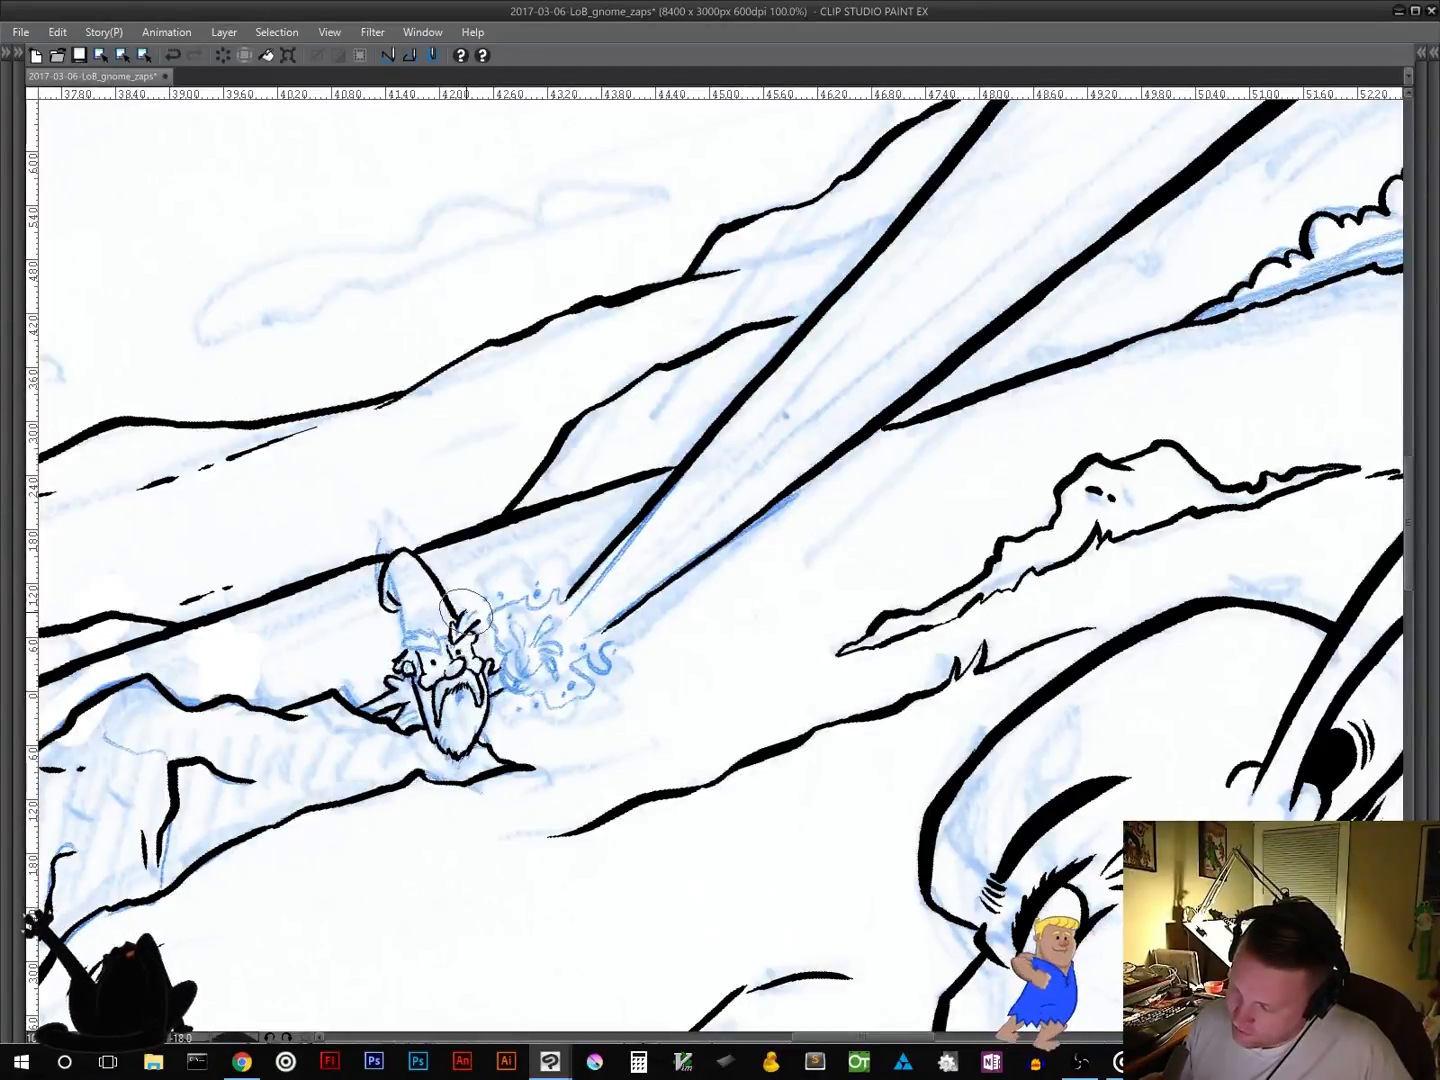
{"action": "left_click_drag", "start_coordinate": [465, 611], "coordinate": [471, 635]}
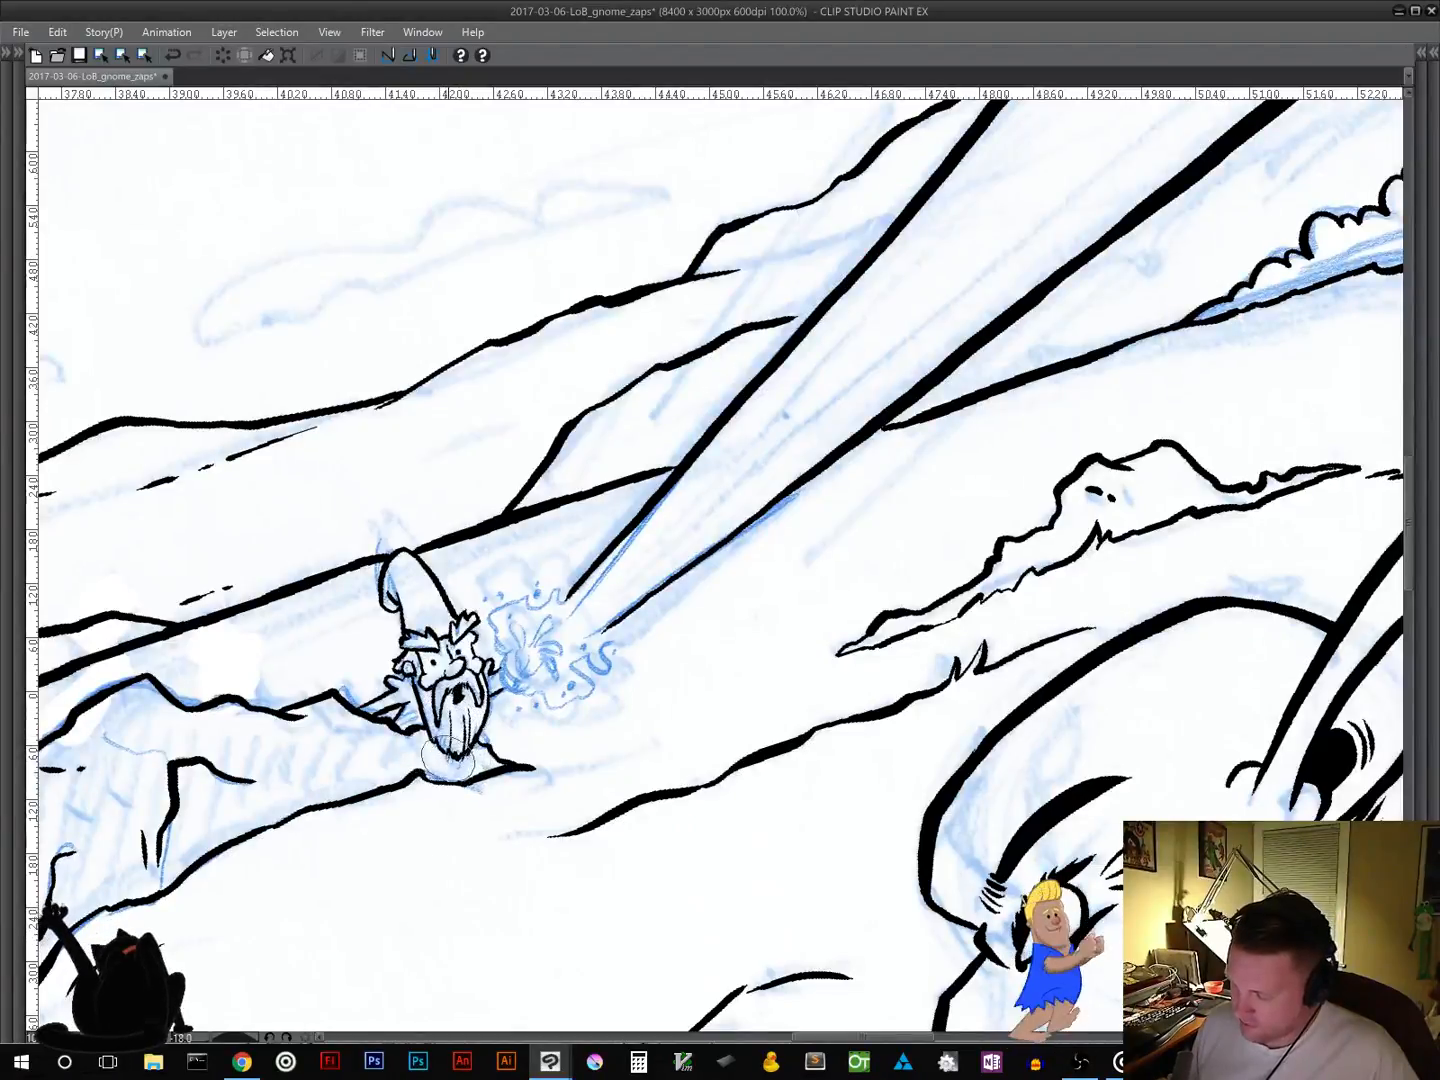
Step: Ink the bearded gnome's outstretched hand and the jagged magic burst around it at the base of the beam
{"action": "left_click_drag", "start_coordinate": [406, 930], "coordinate": [777, 660]}
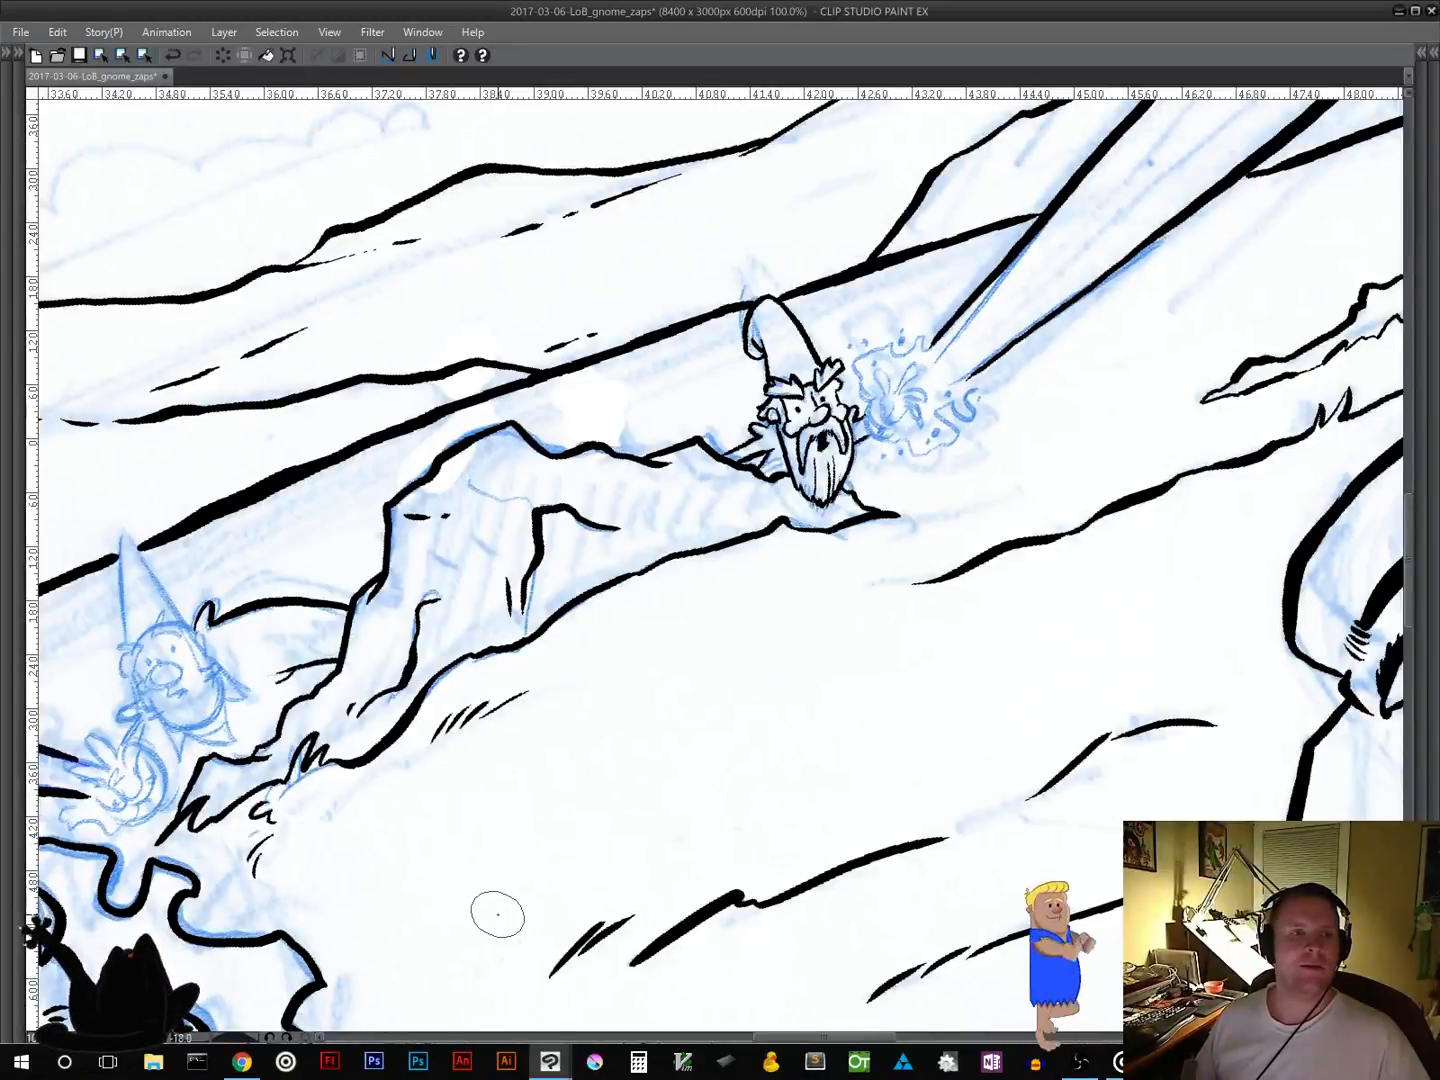
{"action": "left_click_drag", "start_coordinate": [486, 830], "coordinate": [660, 820]}
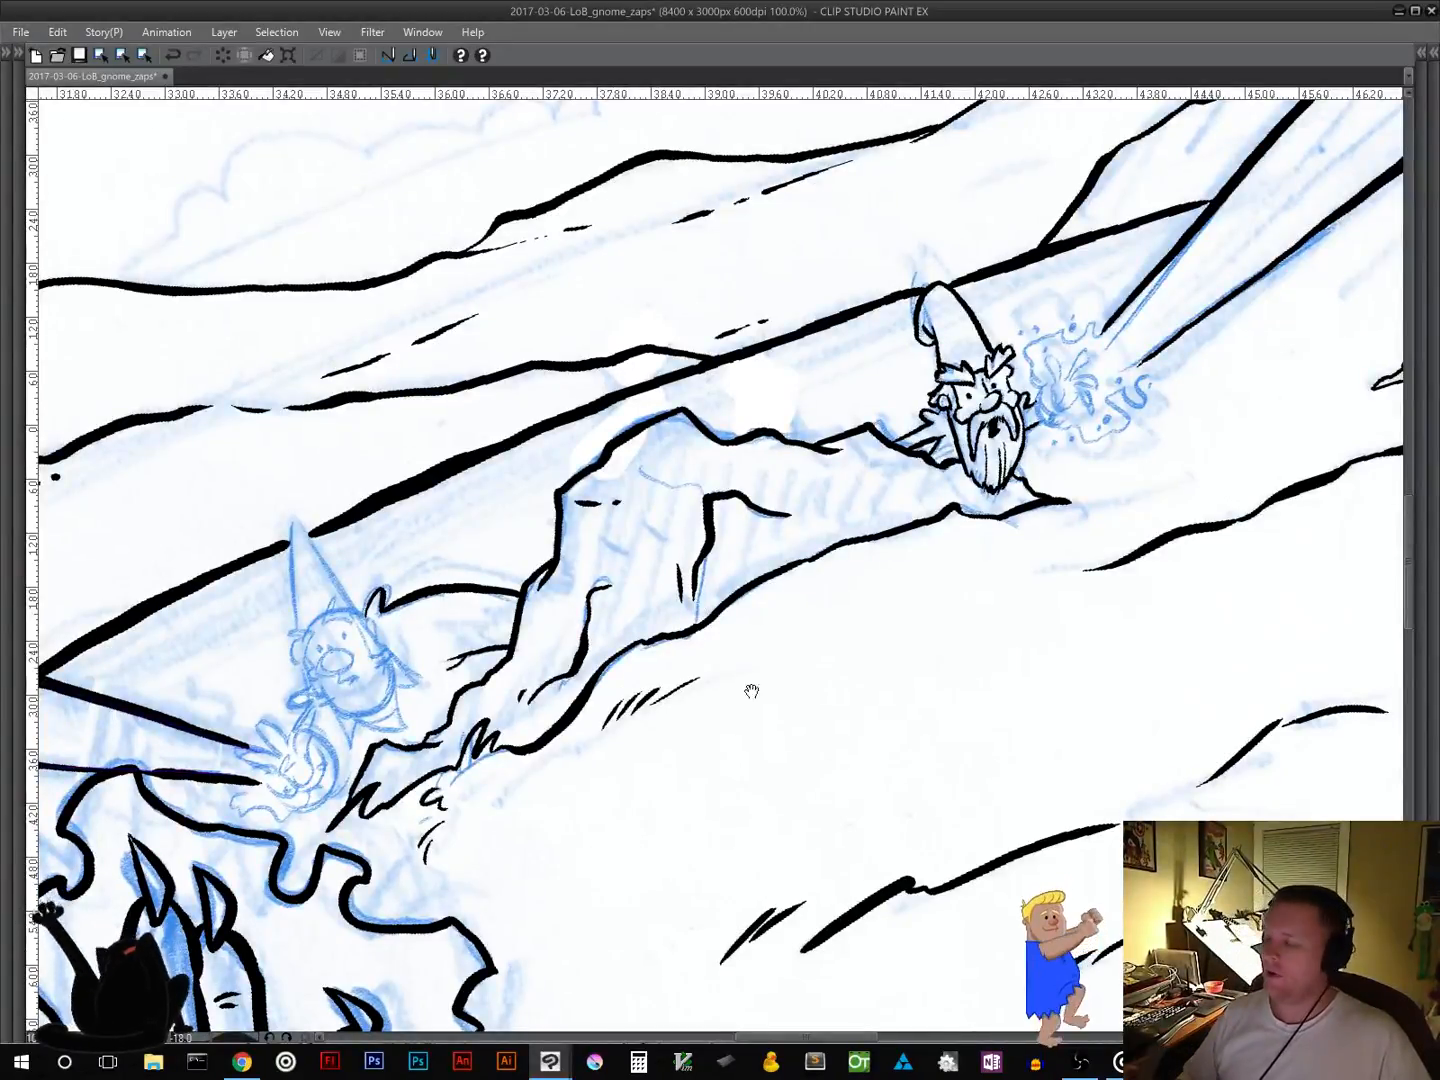
{"action": "mouse_move", "coordinate": [749, 689]}
{"action": "left_mouse_down"}
{"action": "mouse_move", "coordinate": [807, 694]}
{"action": "mouse_move", "coordinate": [410, 884]}
{"action": "mouse_move", "coordinate": [319, 902]}
{"action": "left_mouse_up"}
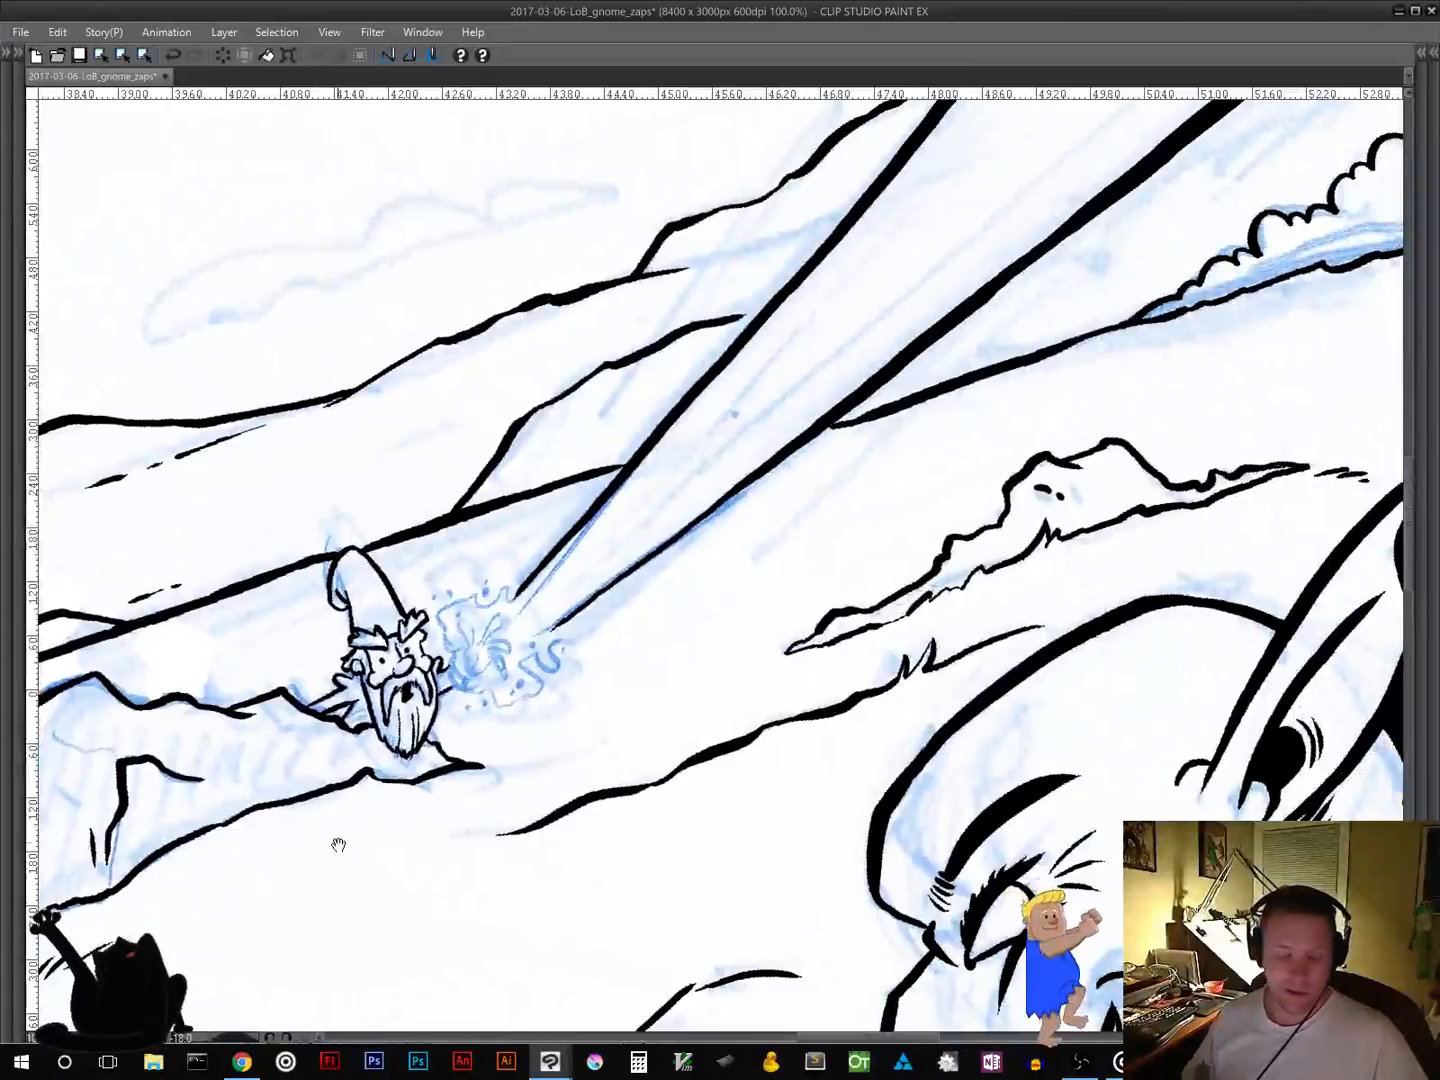
{"action": "mouse_move", "coordinate": [736, 712]}
{"action": "left_mouse_down"}
{"action": "mouse_move", "coordinate": [734, 752]}
{"action": "mouse_move", "coordinate": [706, 762]}
{"action": "left_mouse_up"}
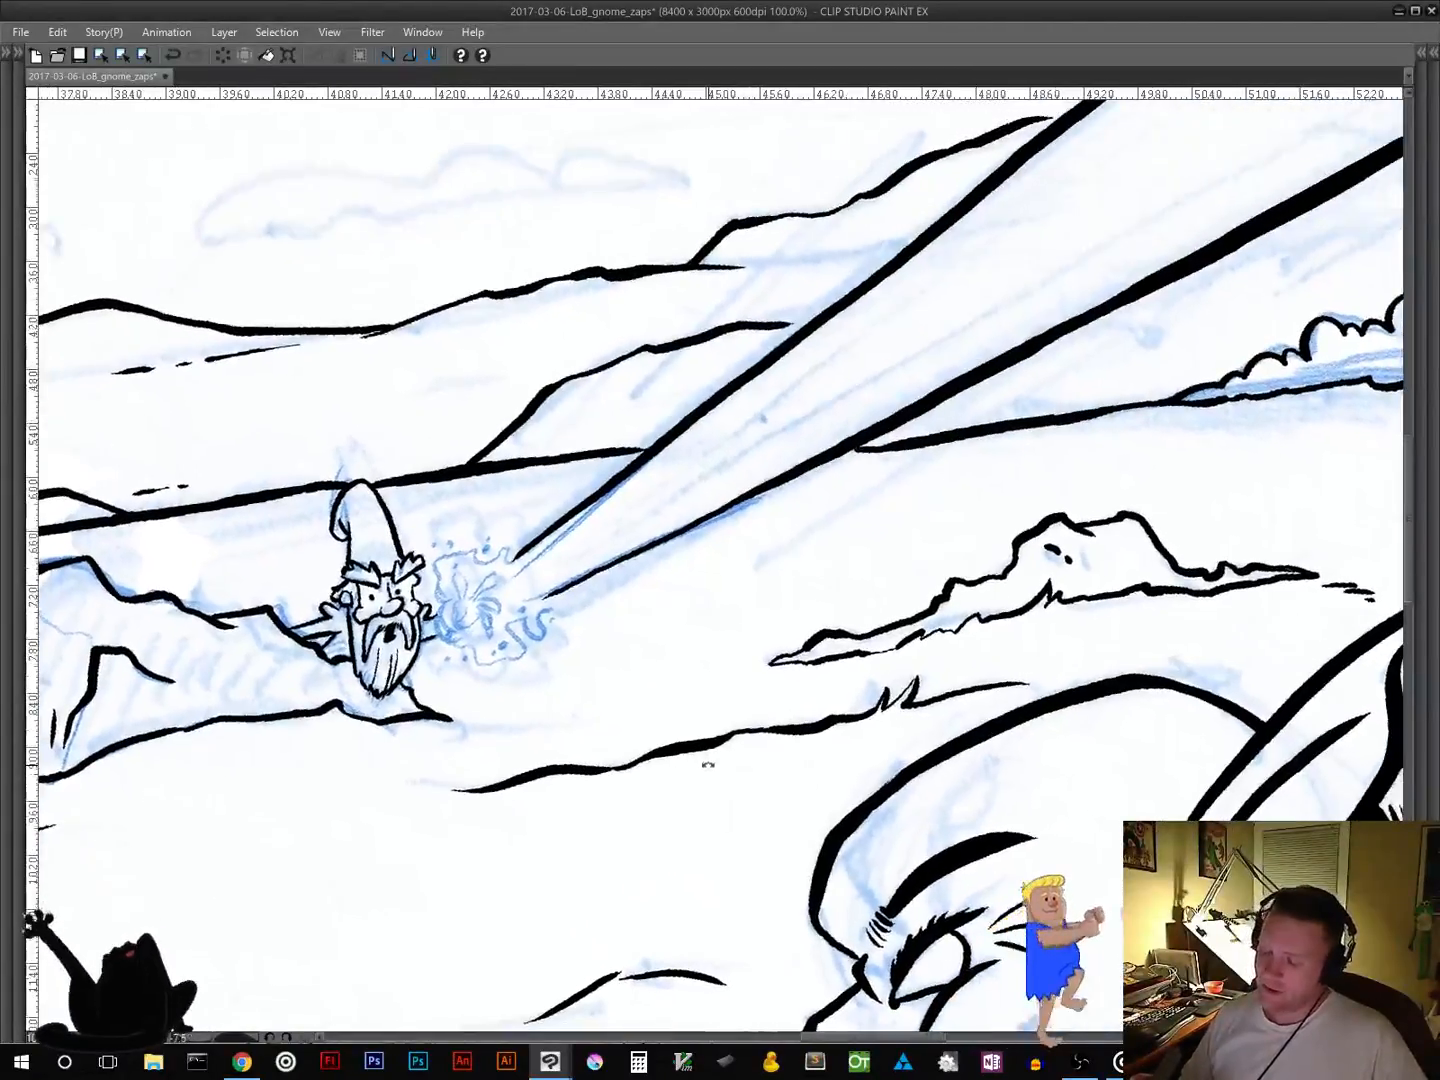
{"action": "left_click_drag", "start_coordinate": [620, 720], "coordinate": [706, 791]}
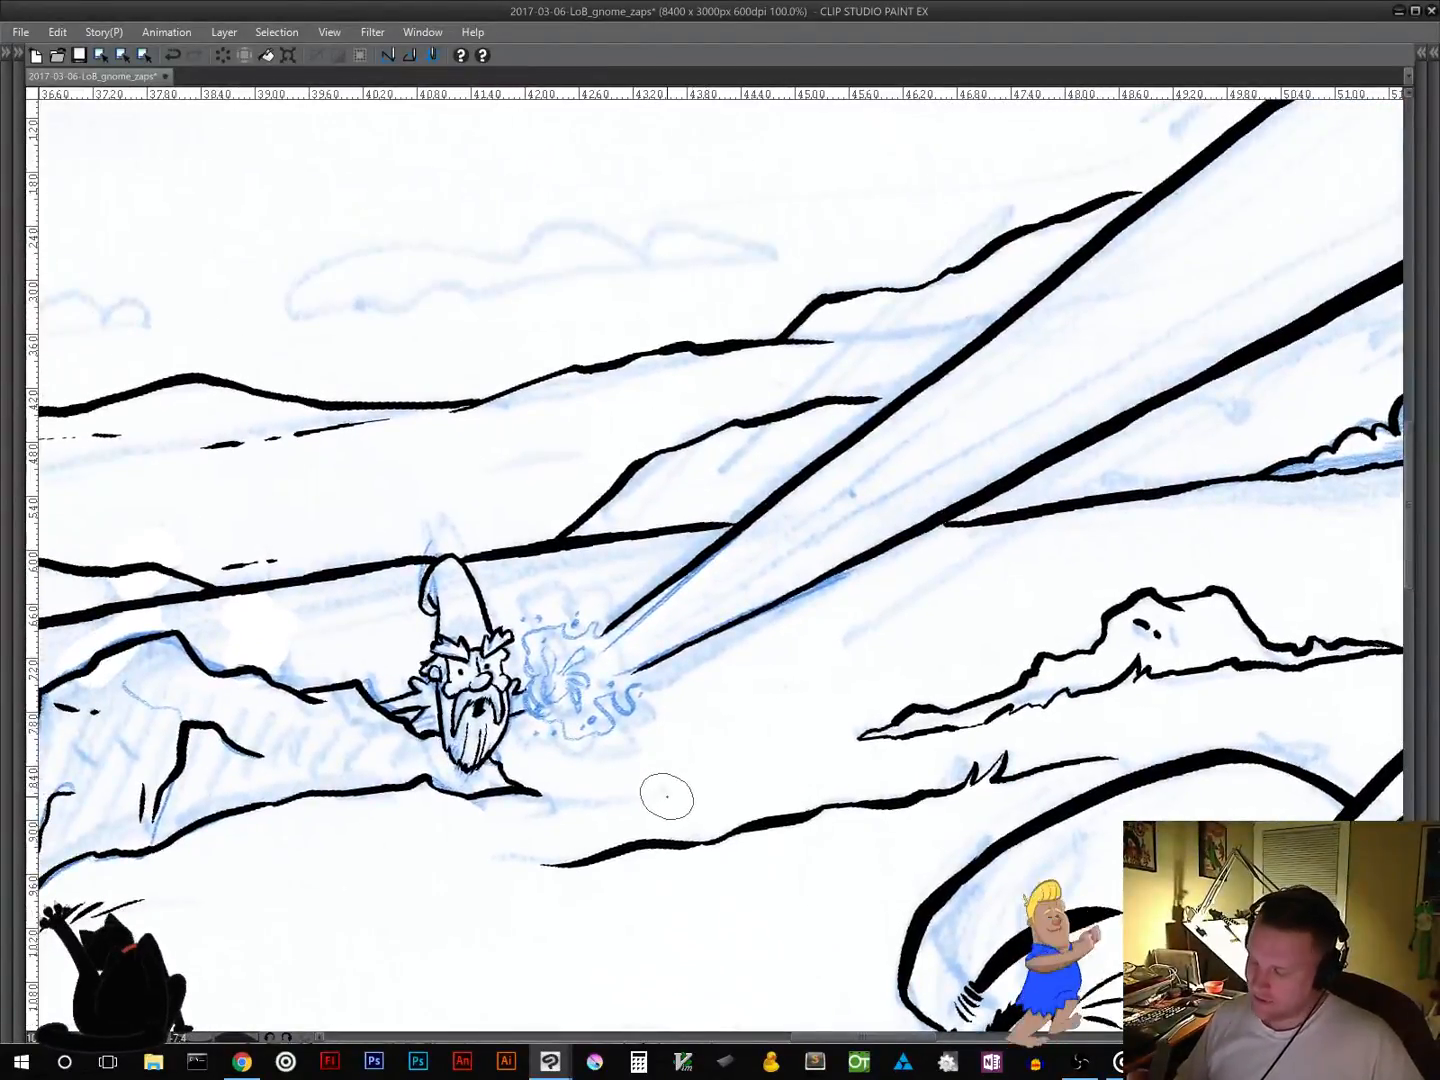
{"action": "mouse_move", "coordinate": [597, 635]}
{"action": "left_mouse_down"}
{"action": "mouse_move", "coordinate": [535, 620]}
{"action": "mouse_move", "coordinate": [552, 626]}
{"action": "mouse_move", "coordinate": [524, 637]}
{"action": "mouse_move", "coordinate": [549, 688]}
{"action": "mouse_move", "coordinate": [537, 680]}
{"action": "mouse_move", "coordinate": [535, 707]}
{"action": "mouse_move", "coordinate": [581, 740]}
{"action": "mouse_move", "coordinate": [611, 727]}
{"action": "mouse_move", "coordinate": [597, 694]}
{"action": "mouse_move", "coordinate": [634, 687]}
{"action": "left_mouse_up"}
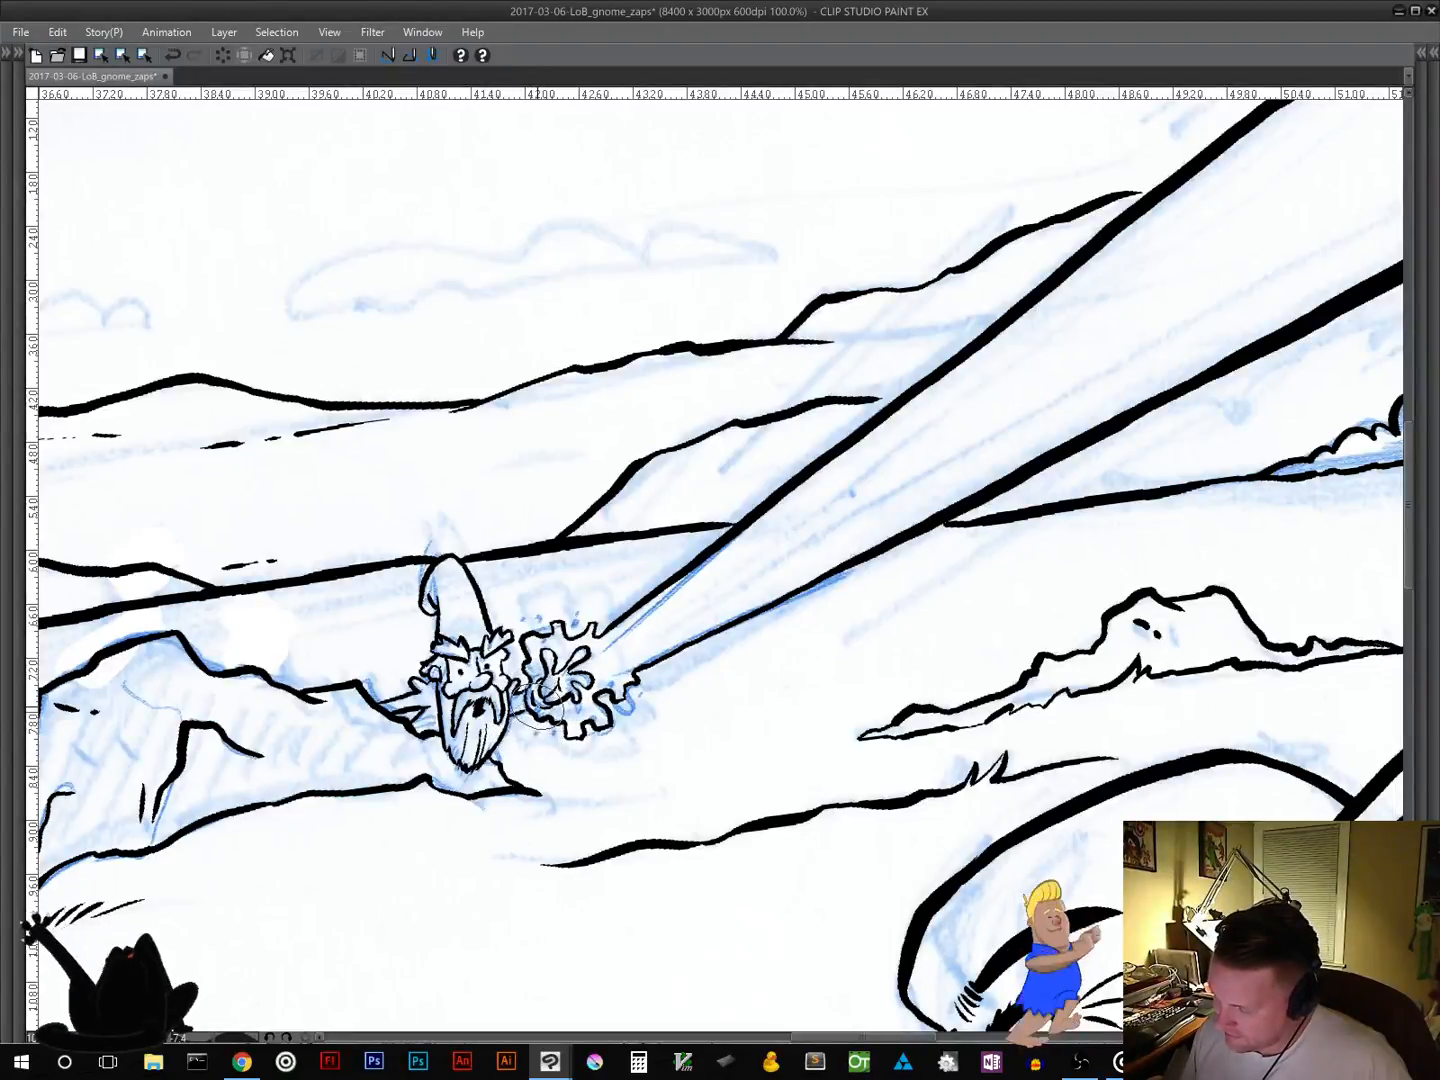
{"action": "key", "text": "ctrl+z"}
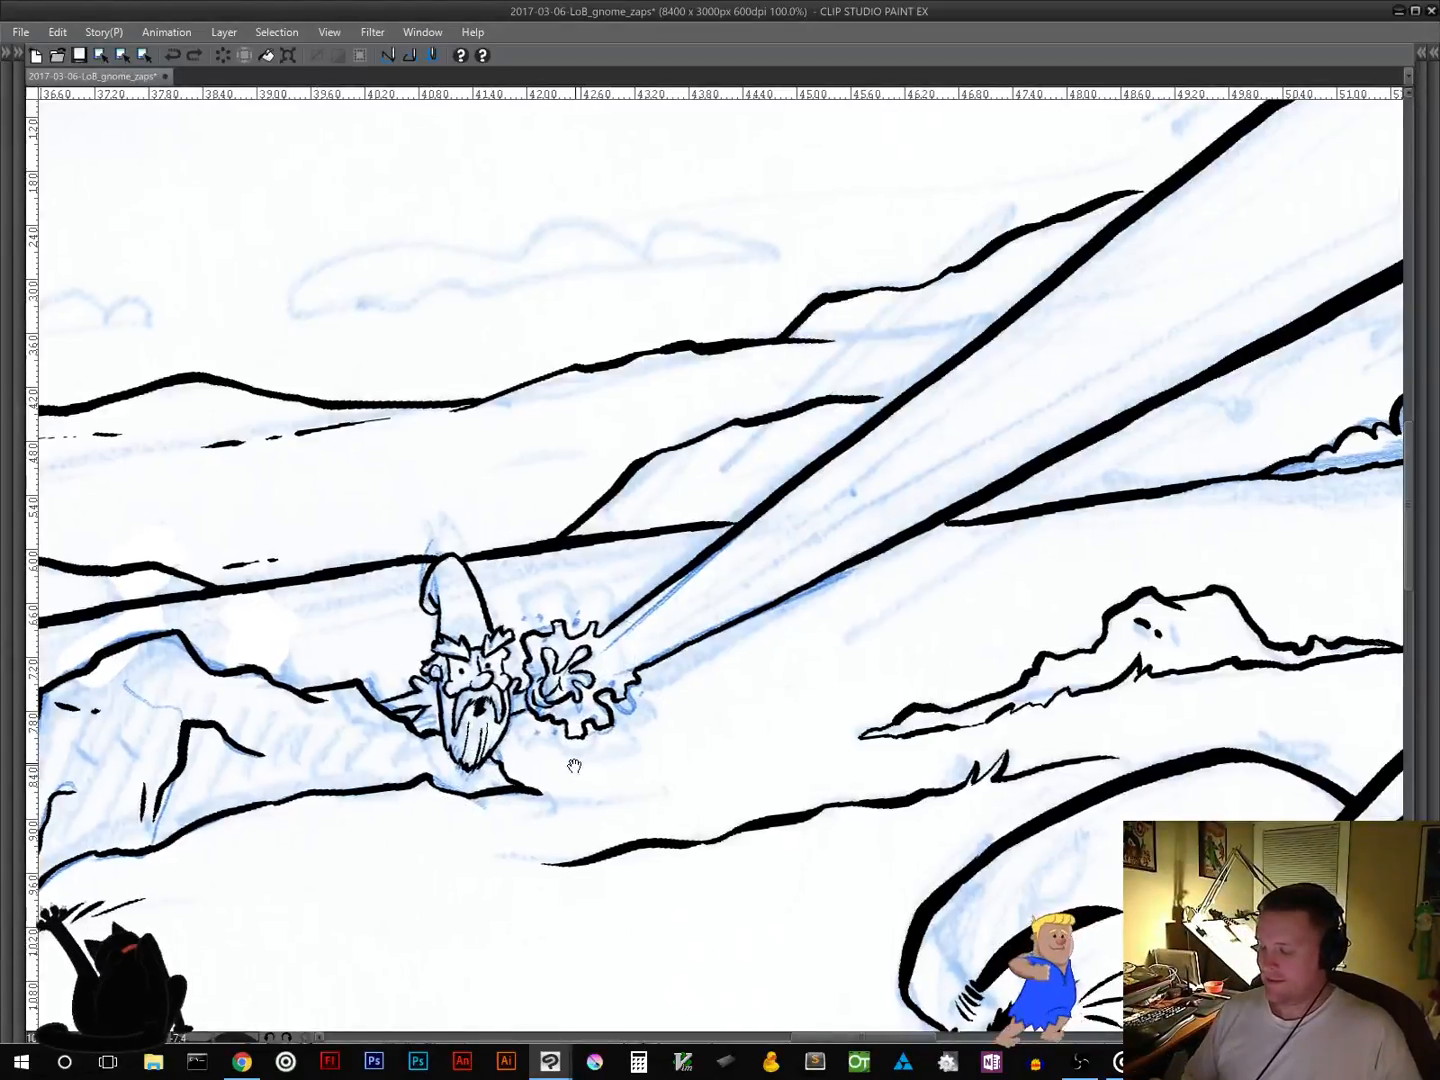
Step: Ink the eyes, round nose, mouth and eyebrows of the second small gnome beside the rocky outcrop
{"action": "left_click_drag", "start_coordinate": [574, 766], "coordinate": [985, 592]}
{"action": "left_click_drag", "start_coordinate": [917, 665], "coordinate": [356, 804]}
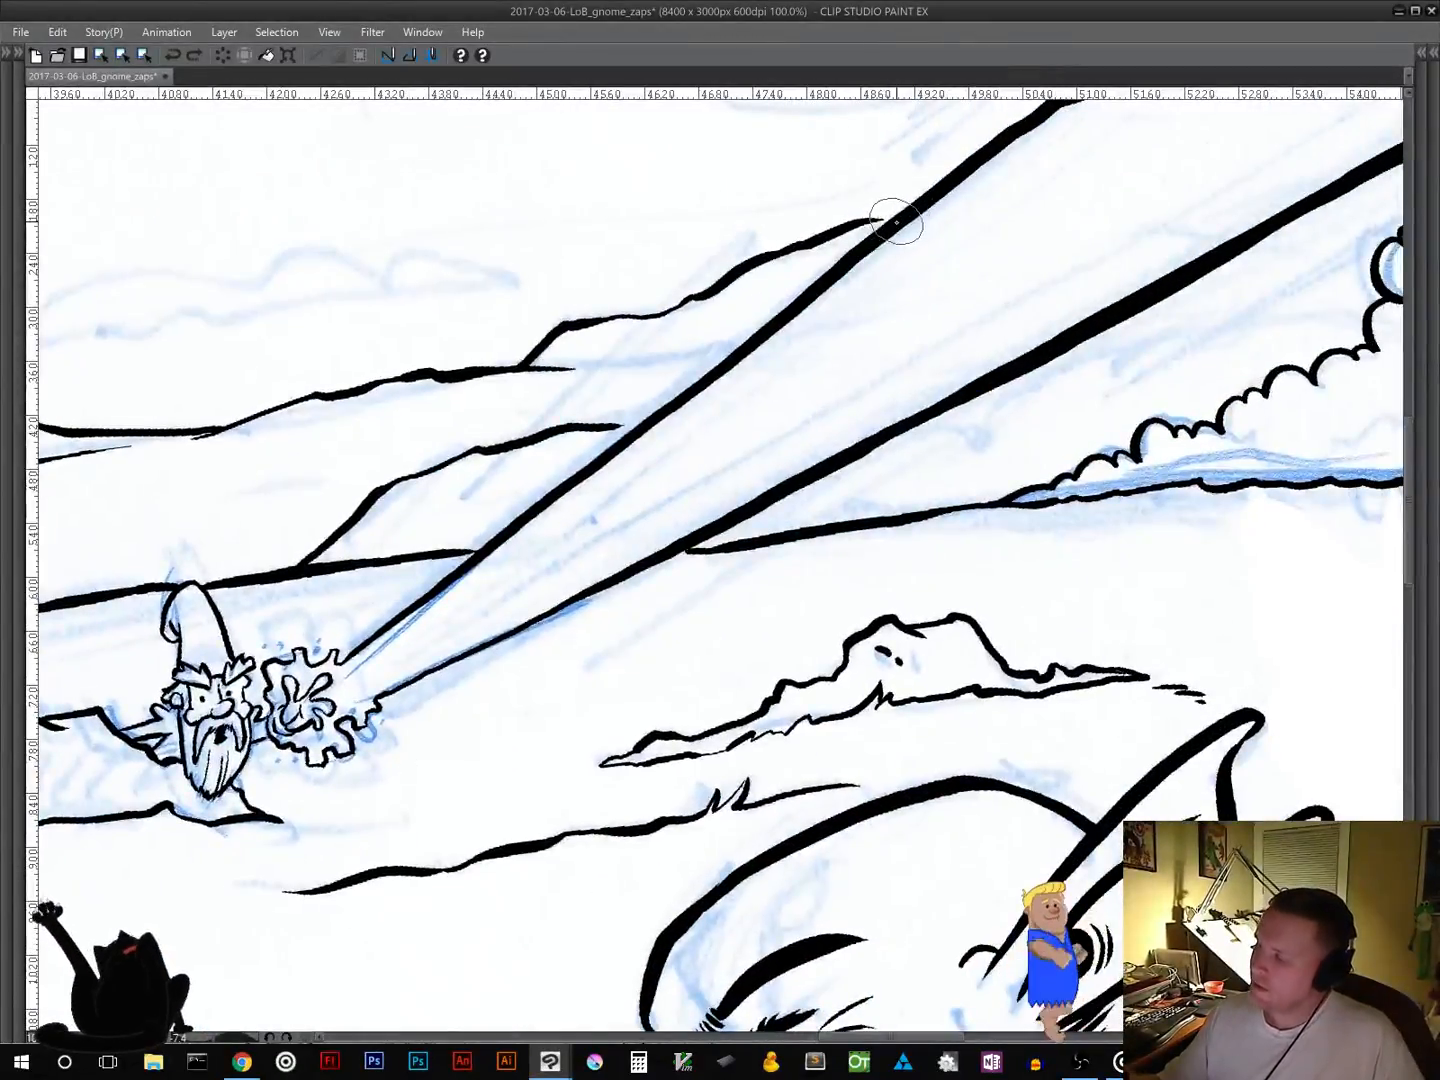
{"action": "left_click_drag", "start_coordinate": [453, 667], "coordinate": [1034, 464]}
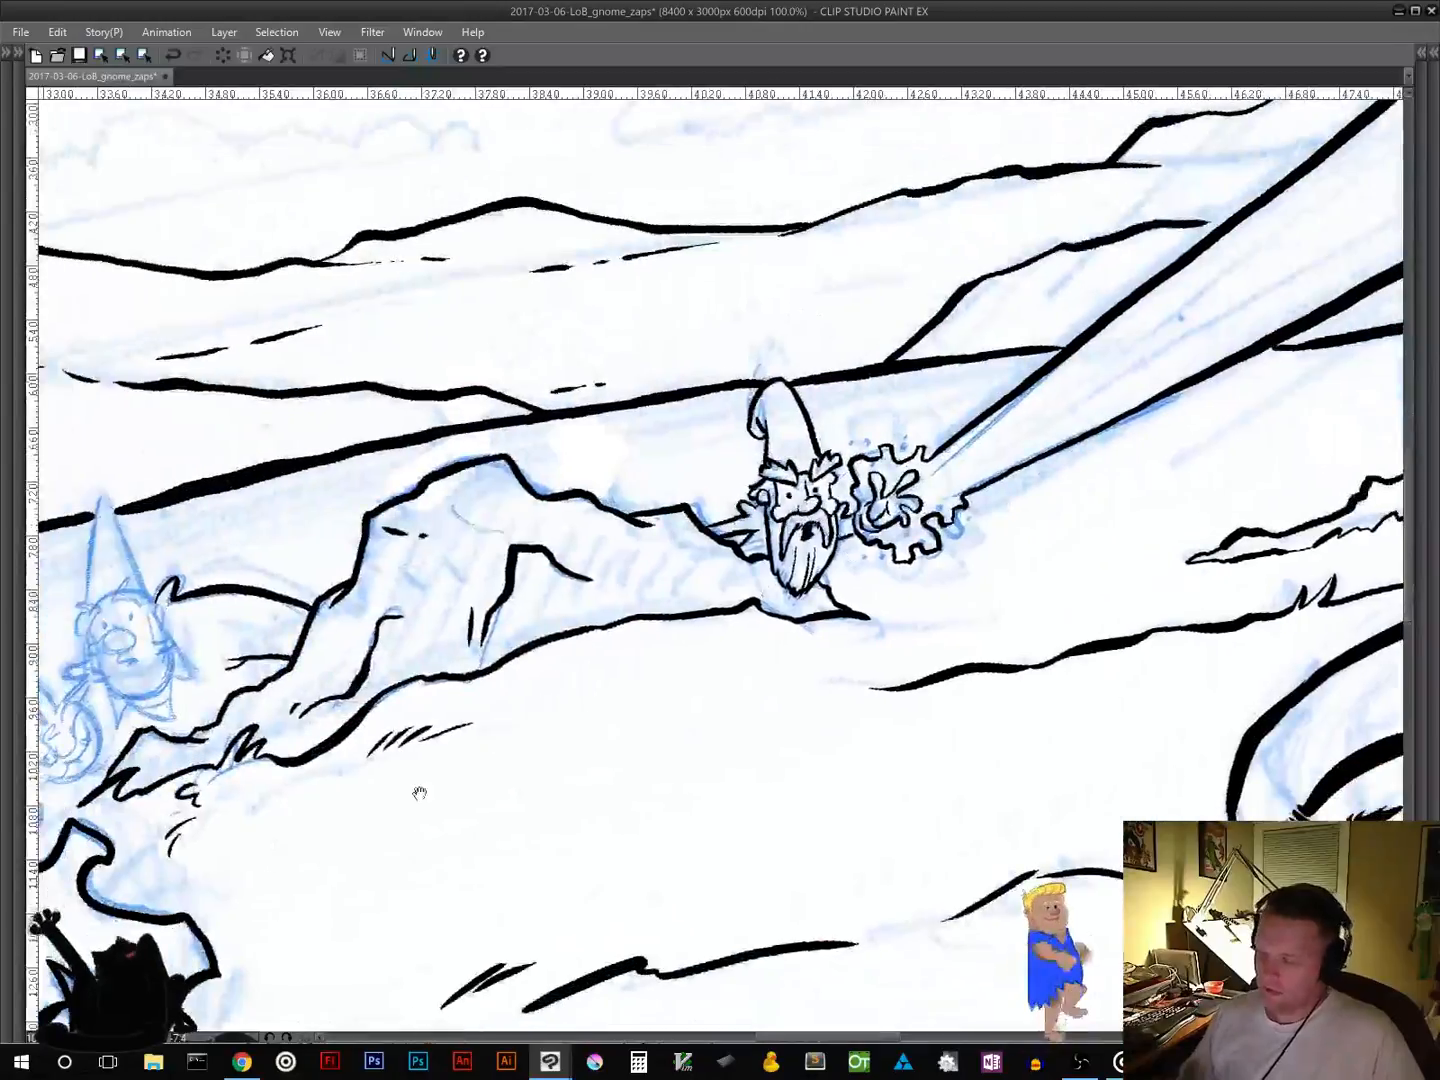
{"action": "left_click_drag", "start_coordinate": [418, 792], "coordinate": [743, 730]}
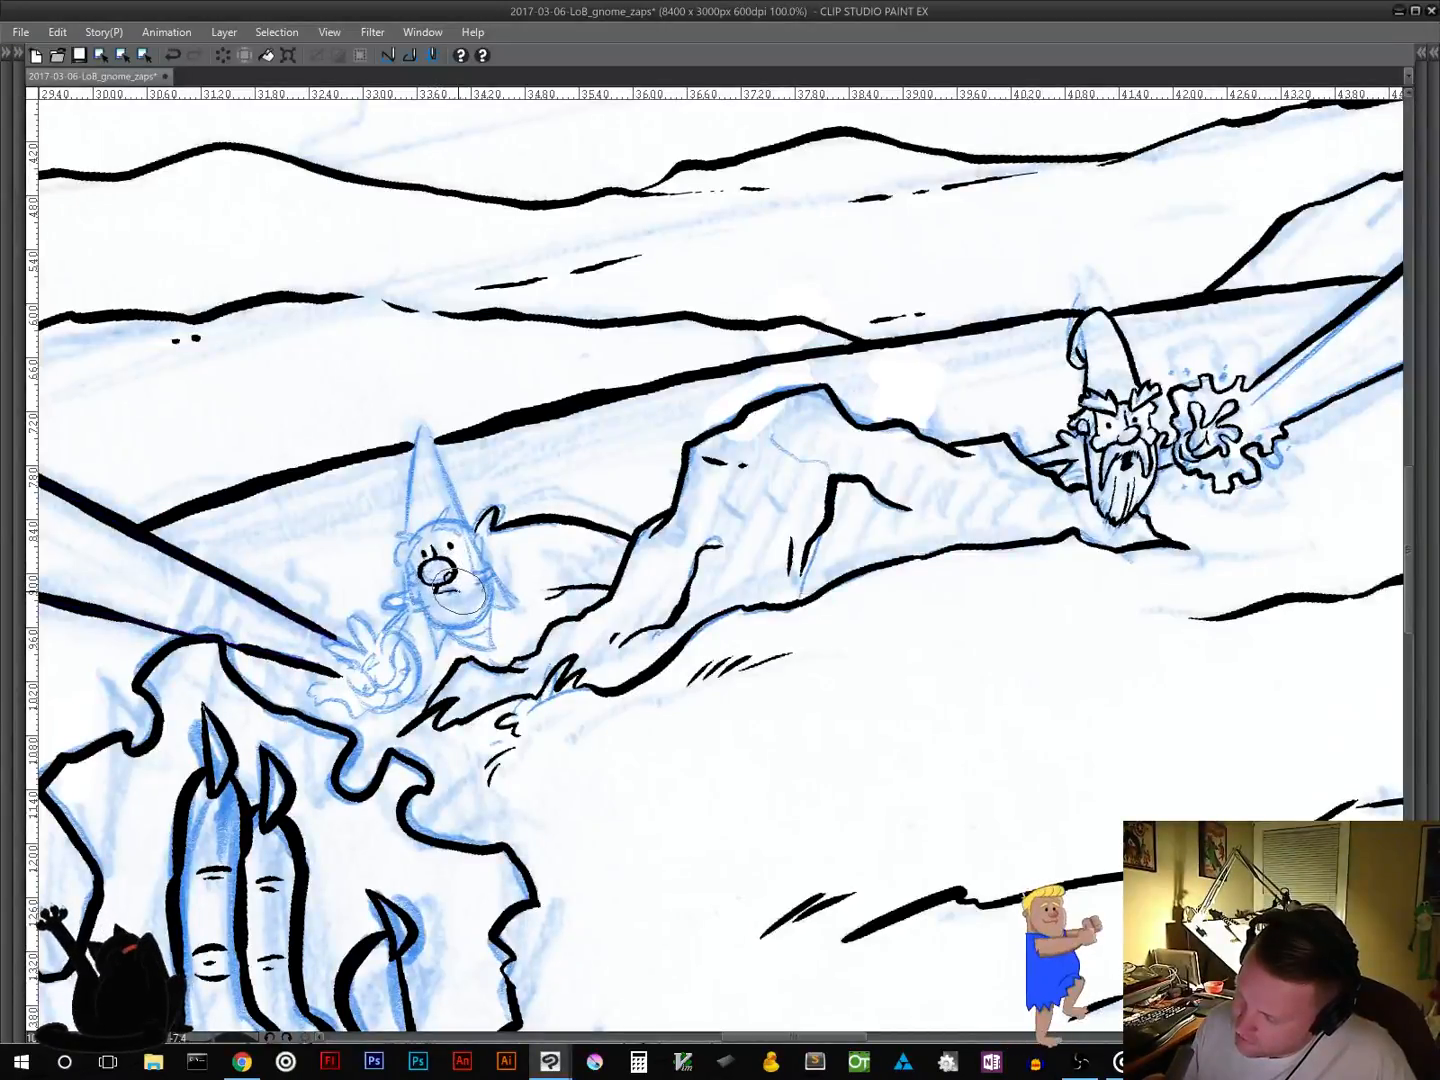
{"action": "left_click_drag", "start_coordinate": [463, 589], "coordinate": [451, 599]}
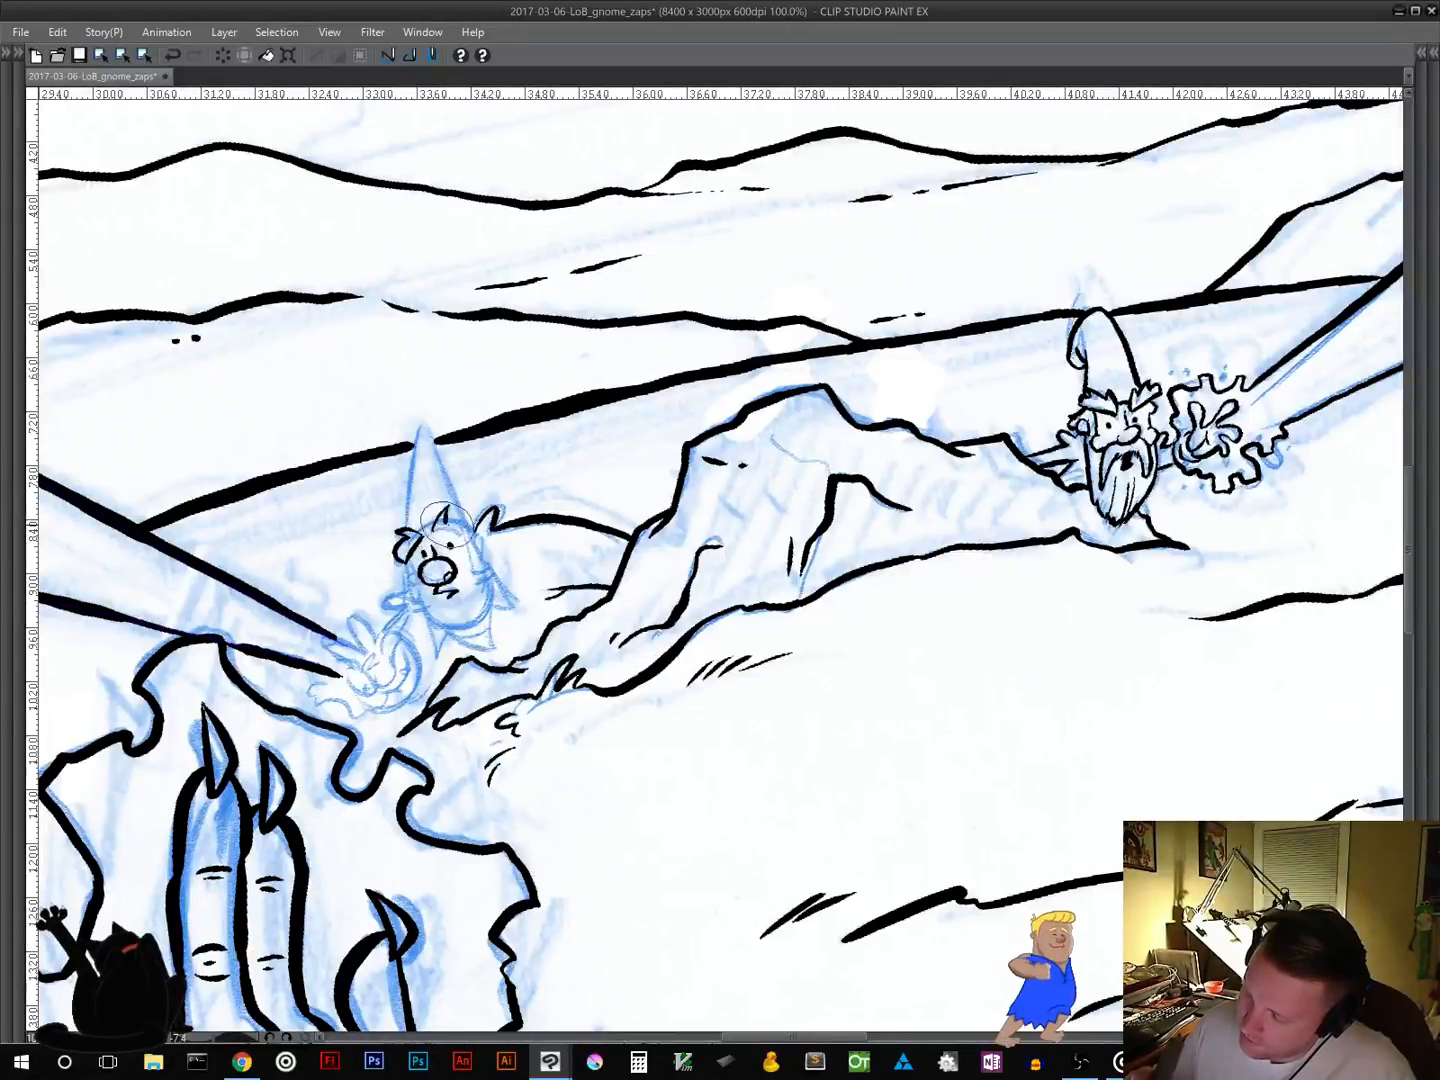
{"action": "mouse_move", "coordinate": [445, 520]}
{"action": "left_mouse_down"}
{"action": "mouse_move", "coordinate": [469, 537]}
{"action": "mouse_move", "coordinate": [464, 518]}
{"action": "left_mouse_up"}
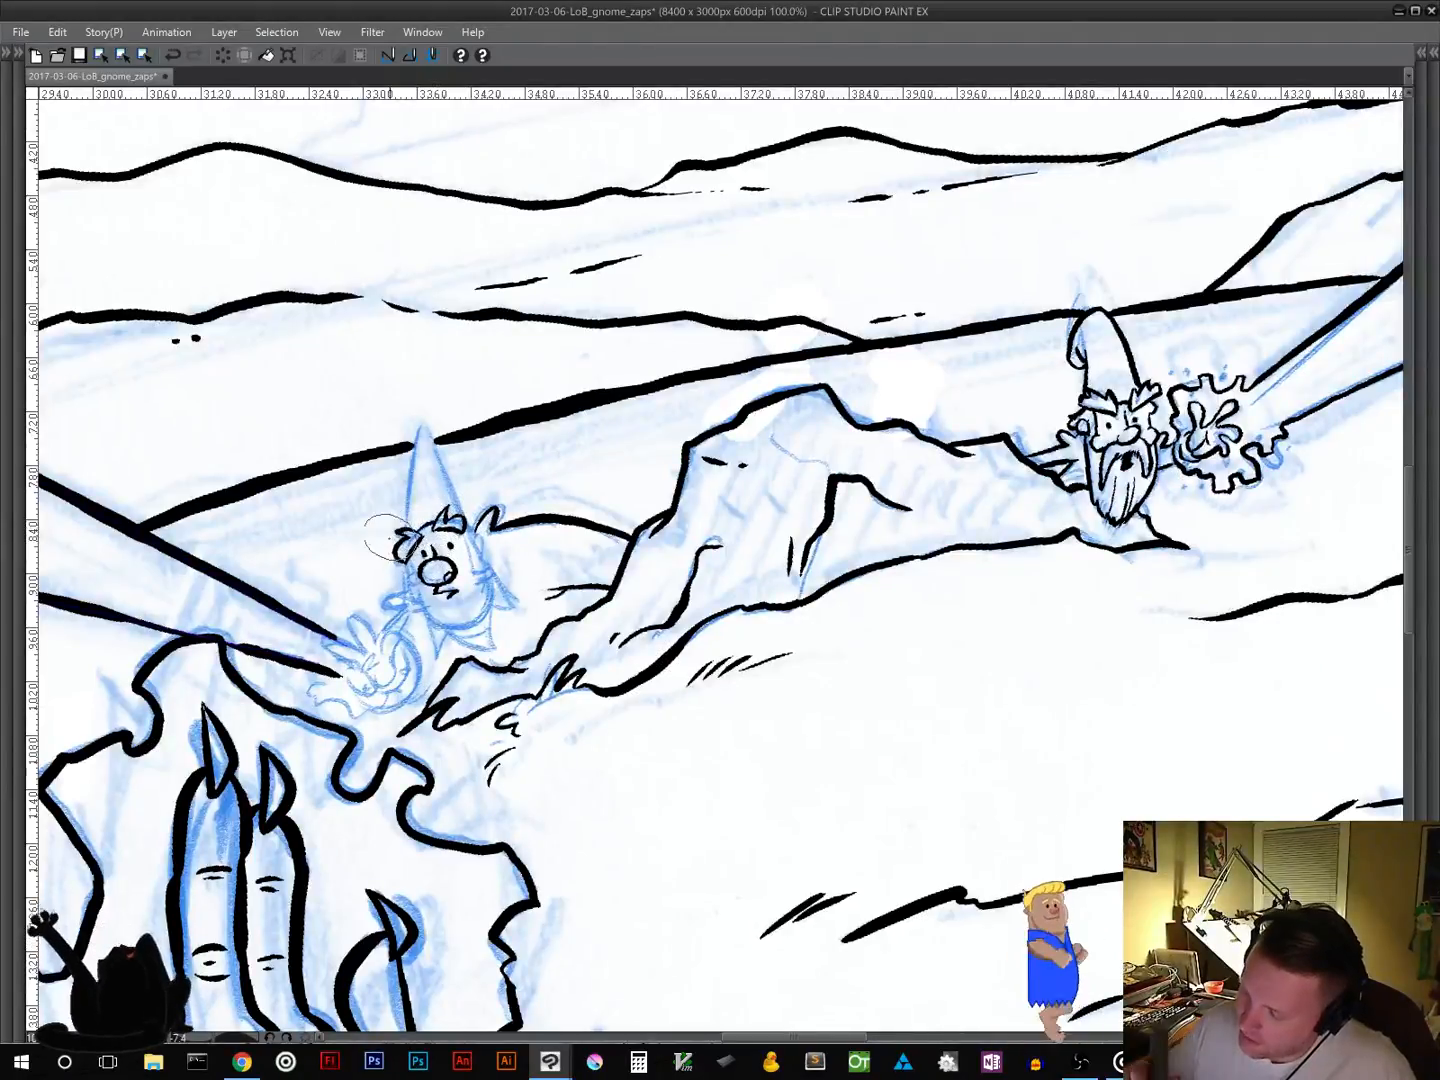
Step: Ink the second small gnome's pointed hat, hair, ear and jawline beside the rocky outcrop
{"action": "mouse_move", "coordinate": [405, 512]}
{"action": "left_mouse_down"}
{"action": "mouse_move", "coordinate": [422, 419]}
{"action": "mouse_move", "coordinate": [439, 450]}
{"action": "mouse_move", "coordinate": [429, 419]}
{"action": "mouse_move", "coordinate": [458, 494]}
{"action": "left_mouse_up"}
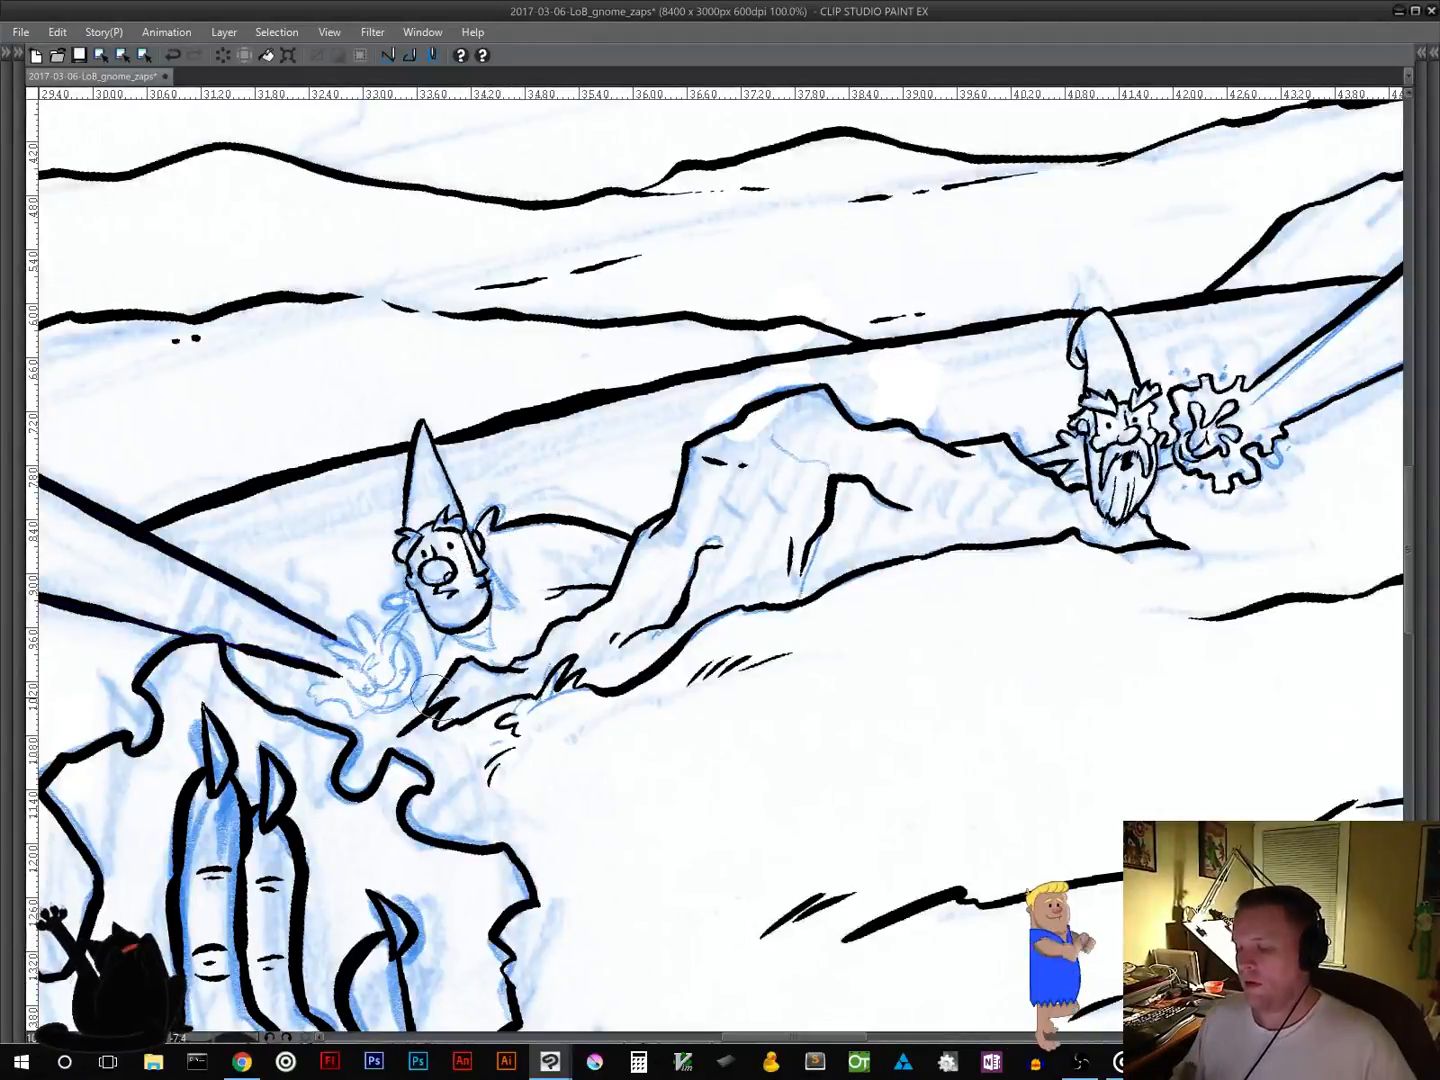
{"action": "left_click_drag", "start_coordinate": [579, 639], "coordinate": [635, 603]}
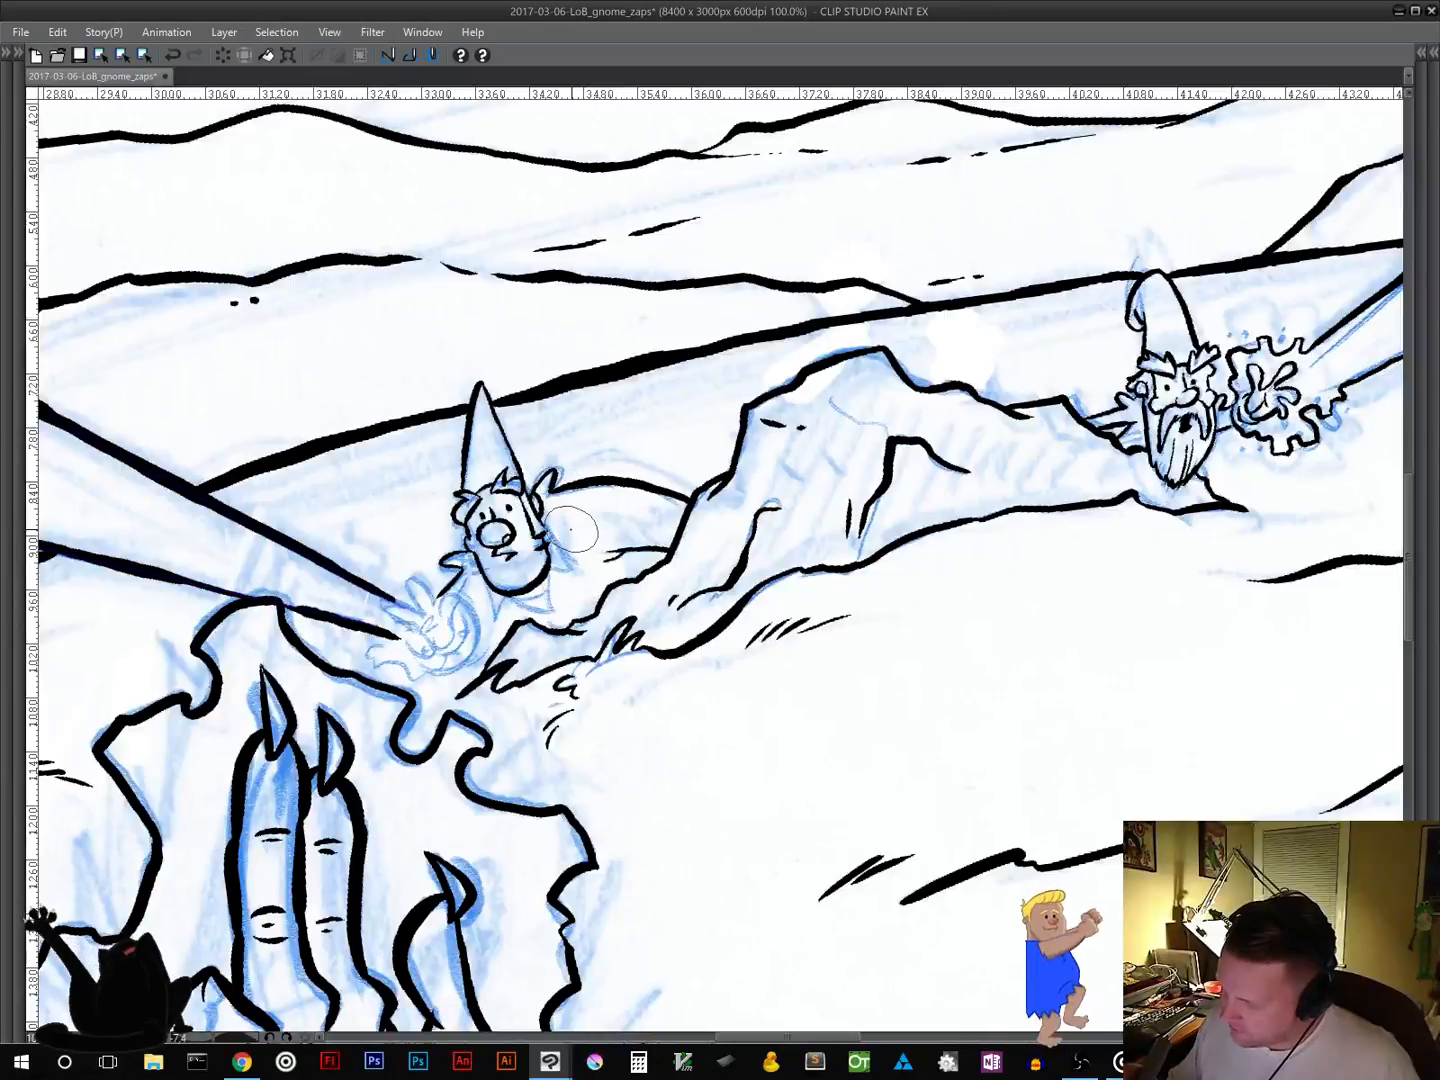
{"action": "left_click_drag", "start_coordinate": [540, 492], "coordinate": [558, 474]}
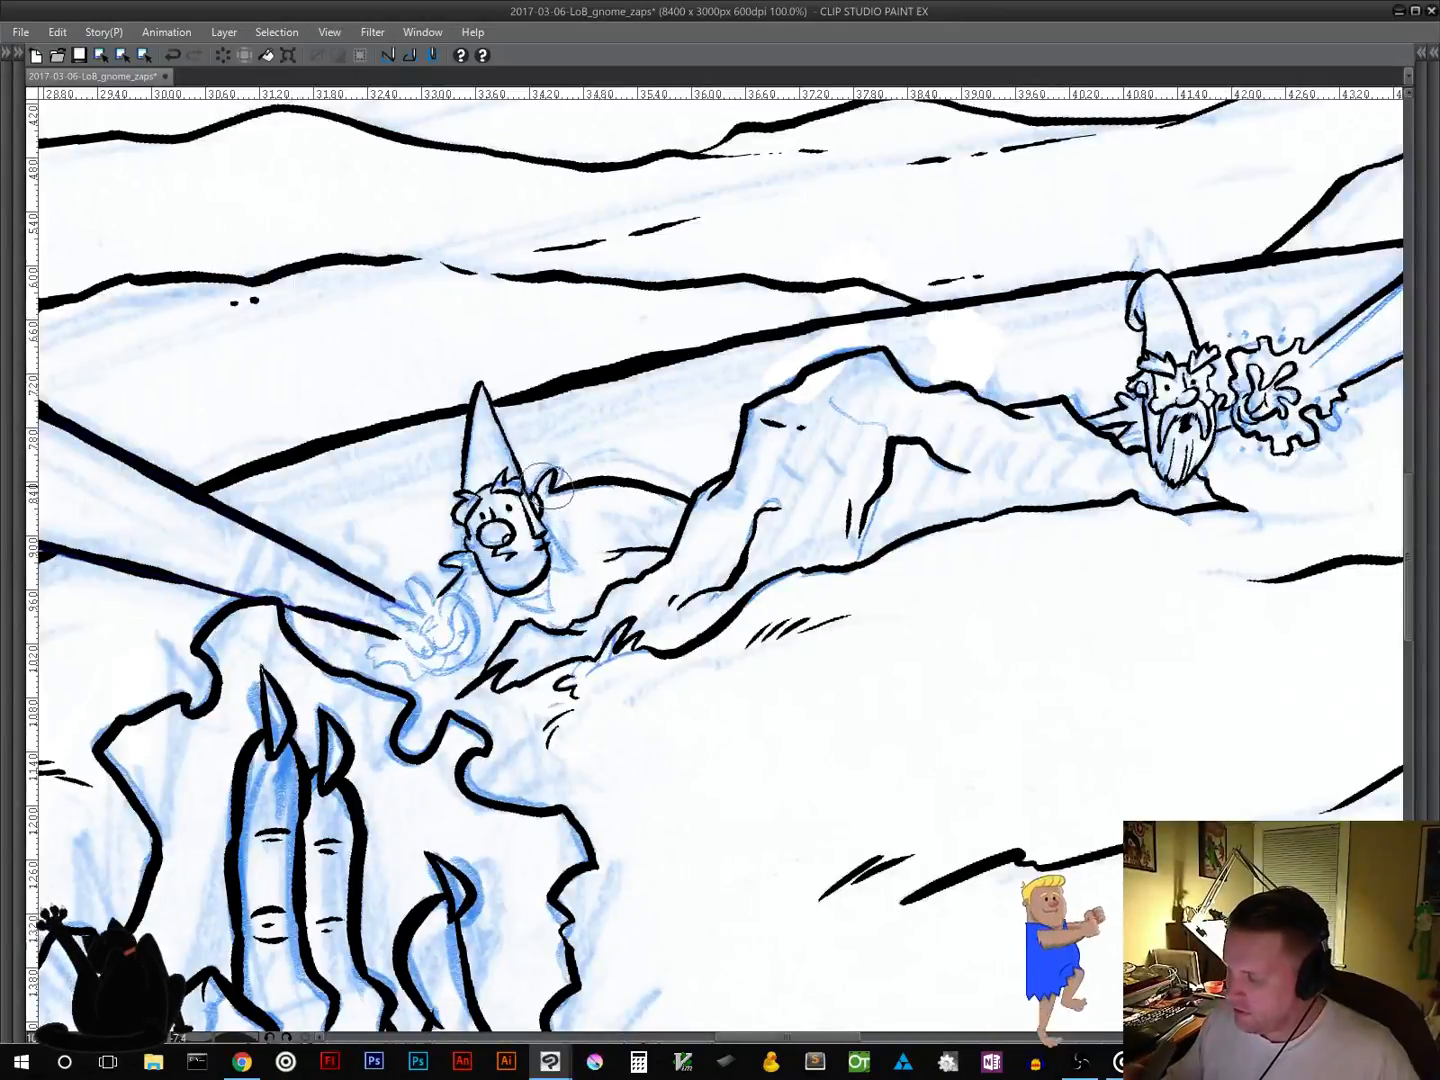
{"action": "left_click_drag", "start_coordinate": [679, 706], "coordinate": [622, 669]}
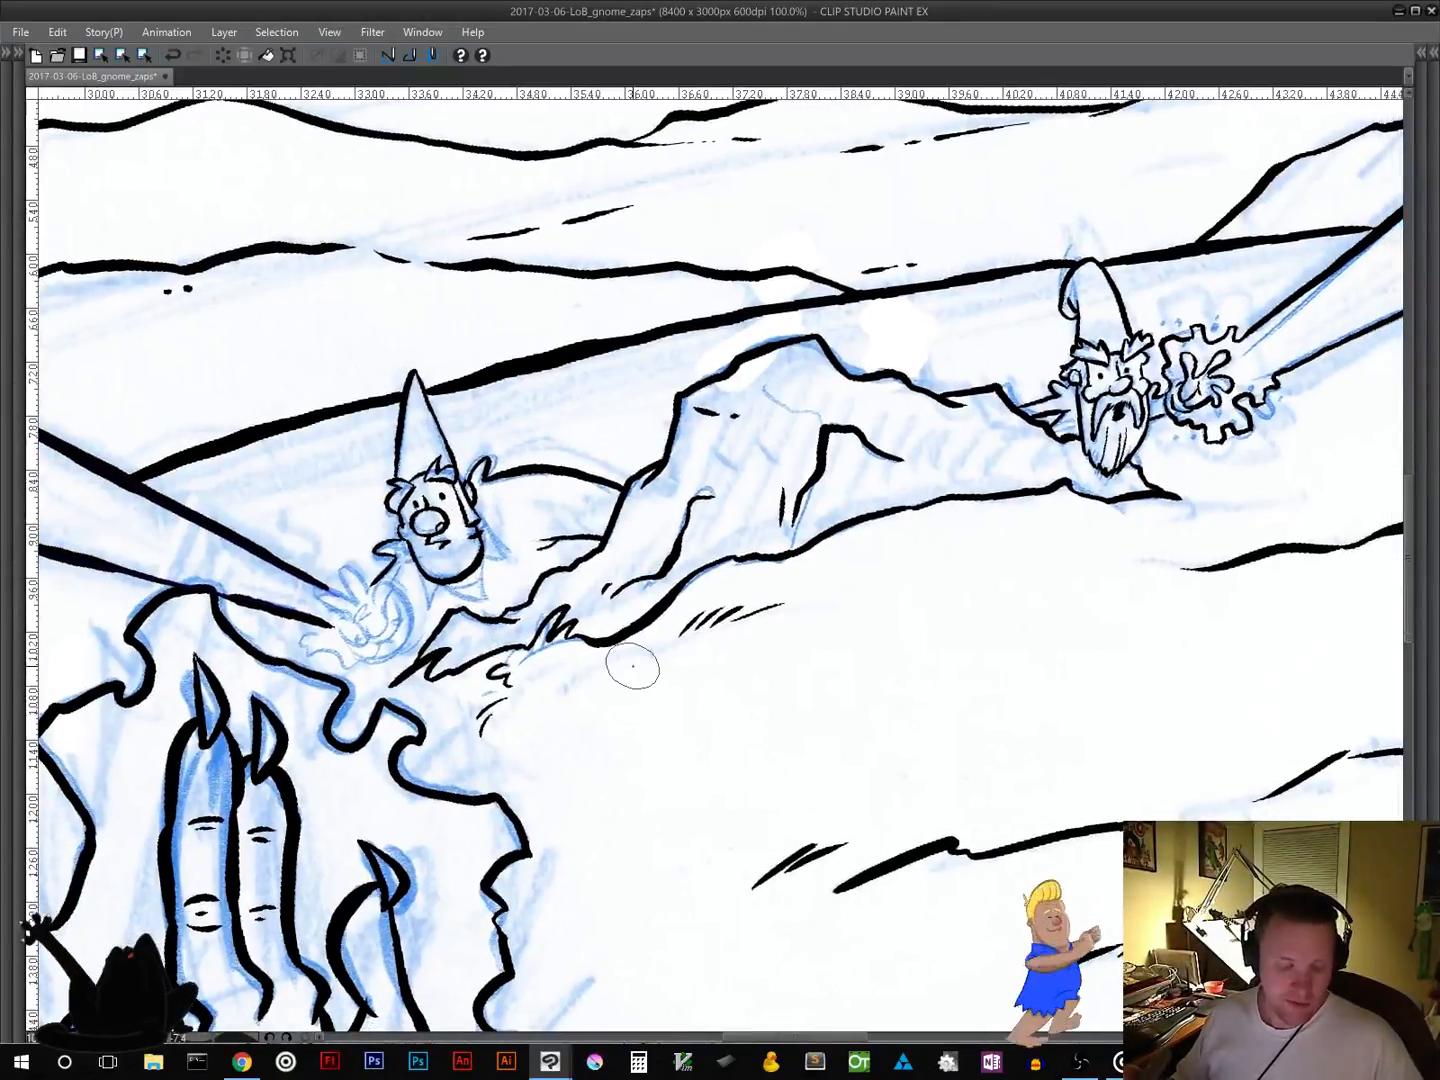
Step: Ink the pointed collar and neckline under the second small gnome's chin
{"action": "mouse_move", "coordinate": [652, 572]}
{"action": "left_mouse_down"}
{"action": "mouse_move", "coordinate": [658, 596]}
{"action": "mouse_move", "coordinate": [717, 394]}
{"action": "left_mouse_up"}
{"action": "mouse_move", "coordinate": [1154, 468]}
{"action": "left_mouse_down"}
{"action": "mouse_move", "coordinate": [1154, 446]}
{"action": "mouse_move", "coordinate": [925, 284]}
{"action": "mouse_move", "coordinate": [769, 291]}
{"action": "mouse_move", "coordinate": [746, 630]}
{"action": "left_mouse_up"}
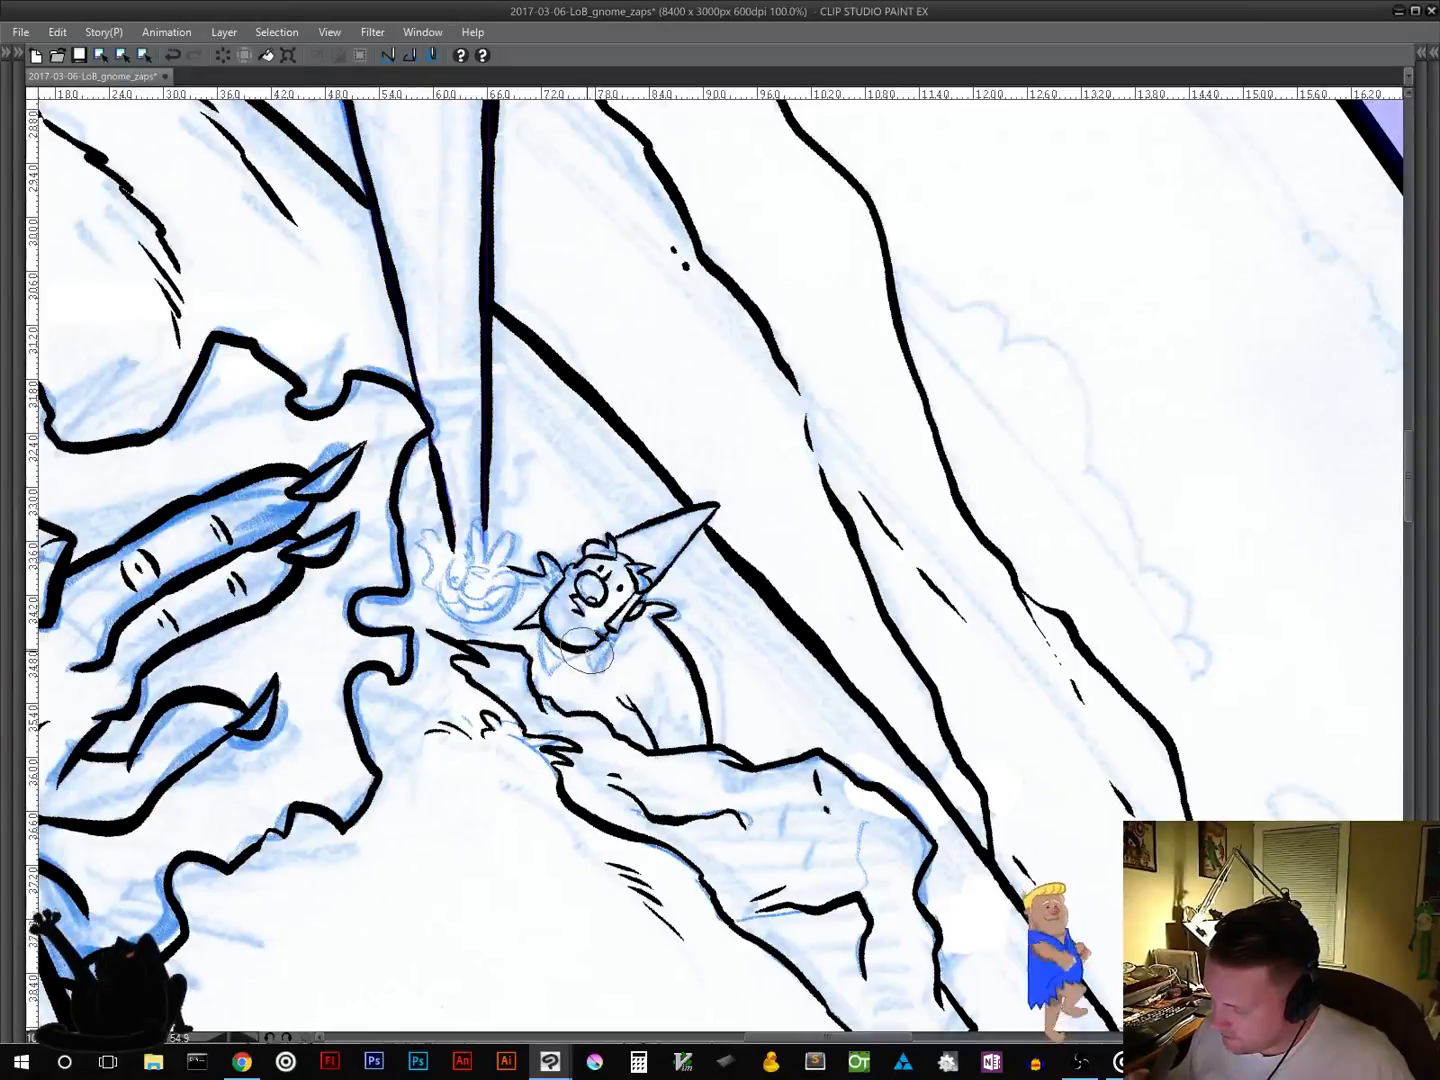
{"action": "left_click_drag", "start_coordinate": [599, 678], "coordinate": [612, 638]}
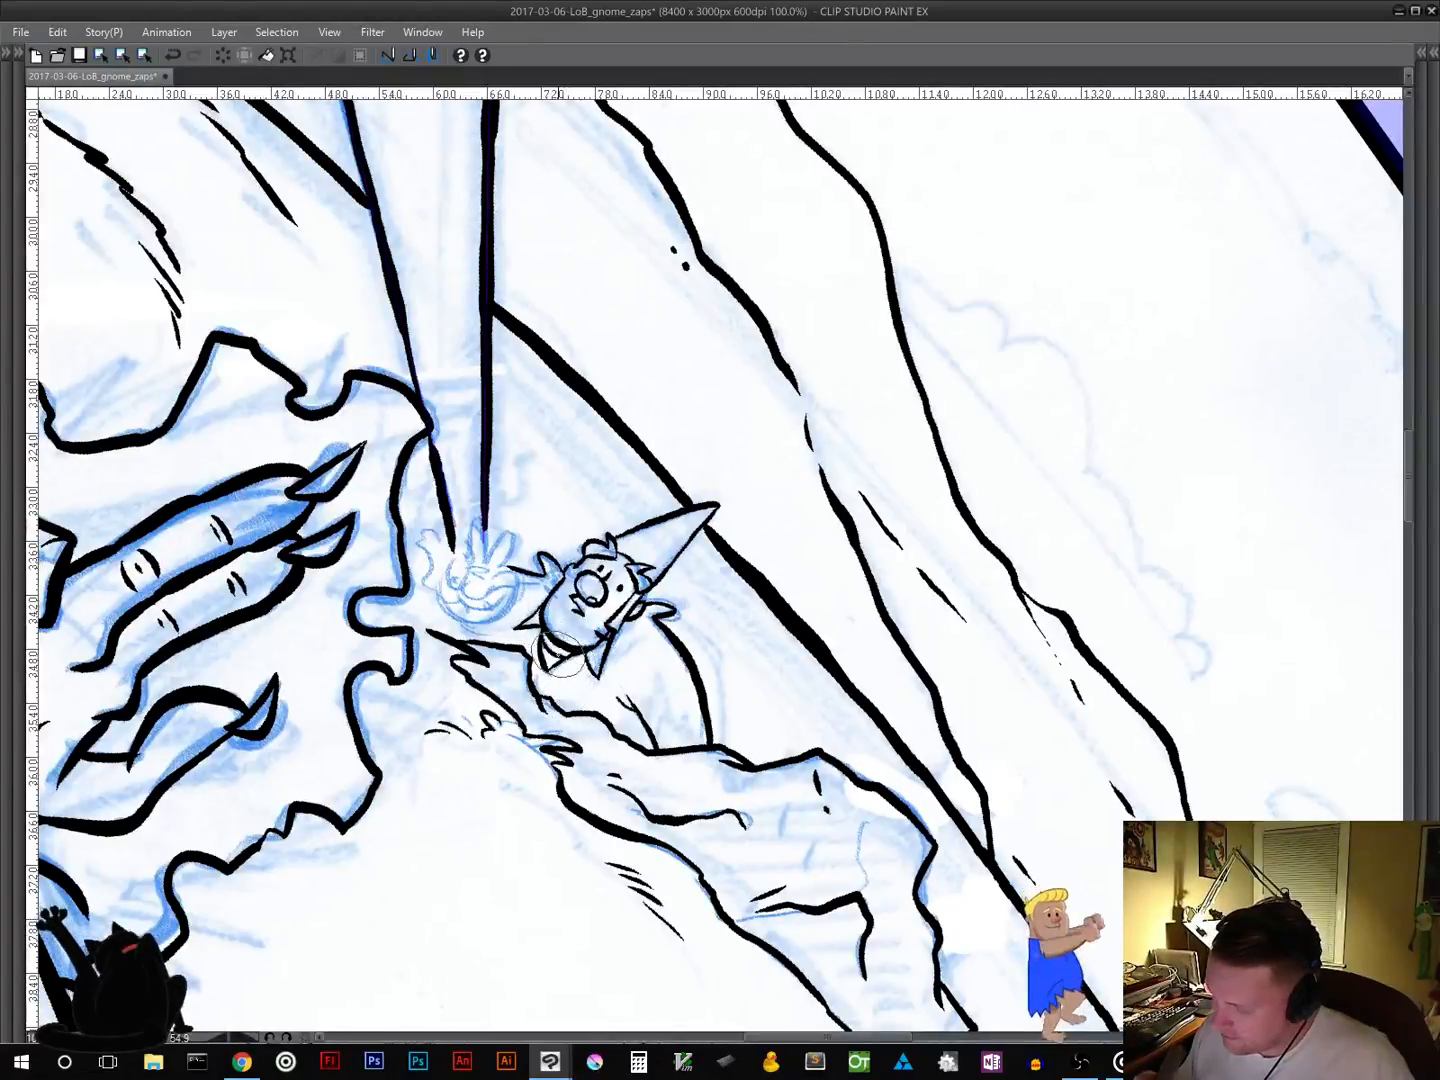
{"action": "left_click_drag", "start_coordinate": [786, 702], "coordinate": [823, 675]}
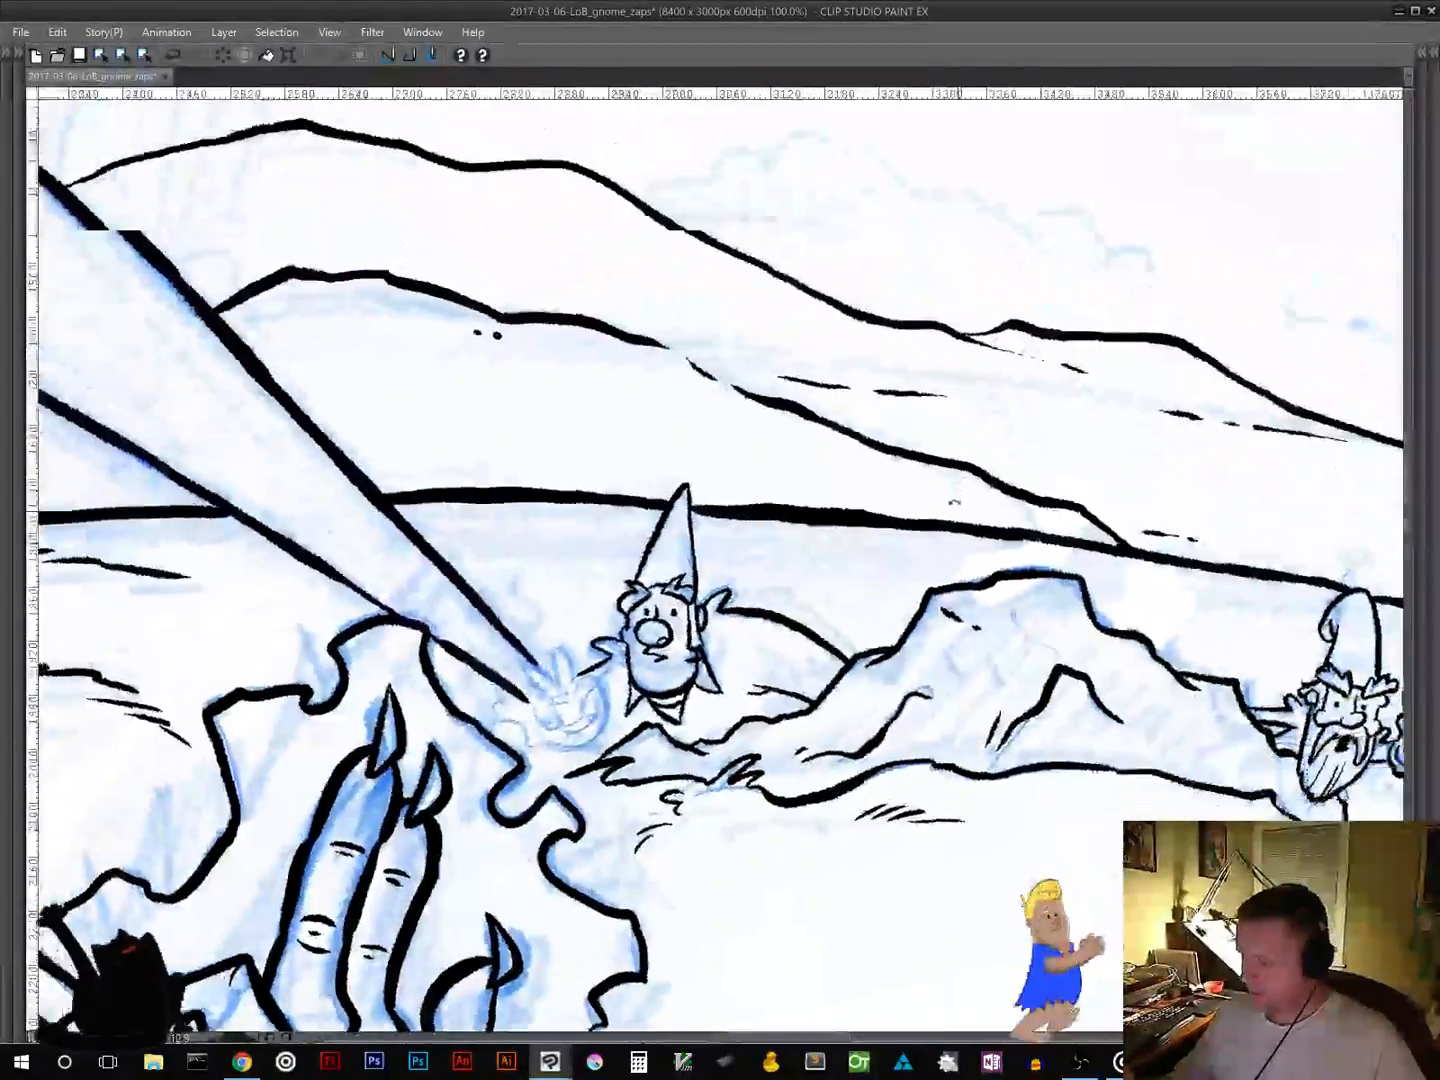
Step: Ink the second small gnome's outstretched hand and the jagged magic burst around it at the base of the beam
{"action": "left_click_drag", "start_coordinate": [740, 816], "coordinate": [704, 769]}
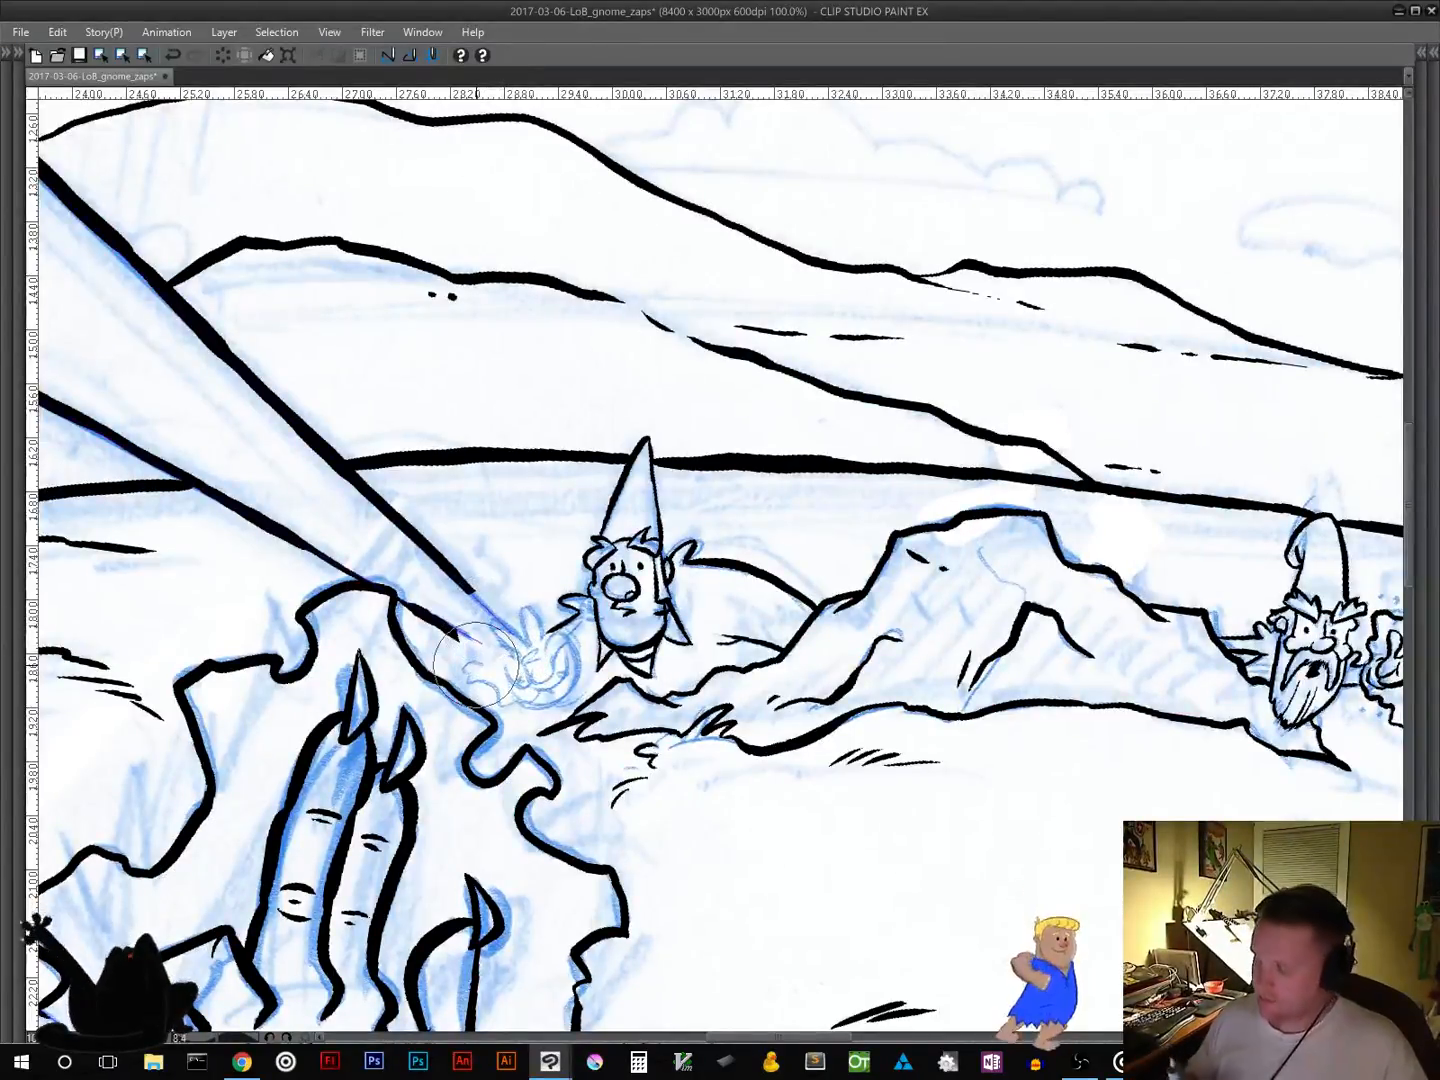
{"action": "key", "text": "Tab"}
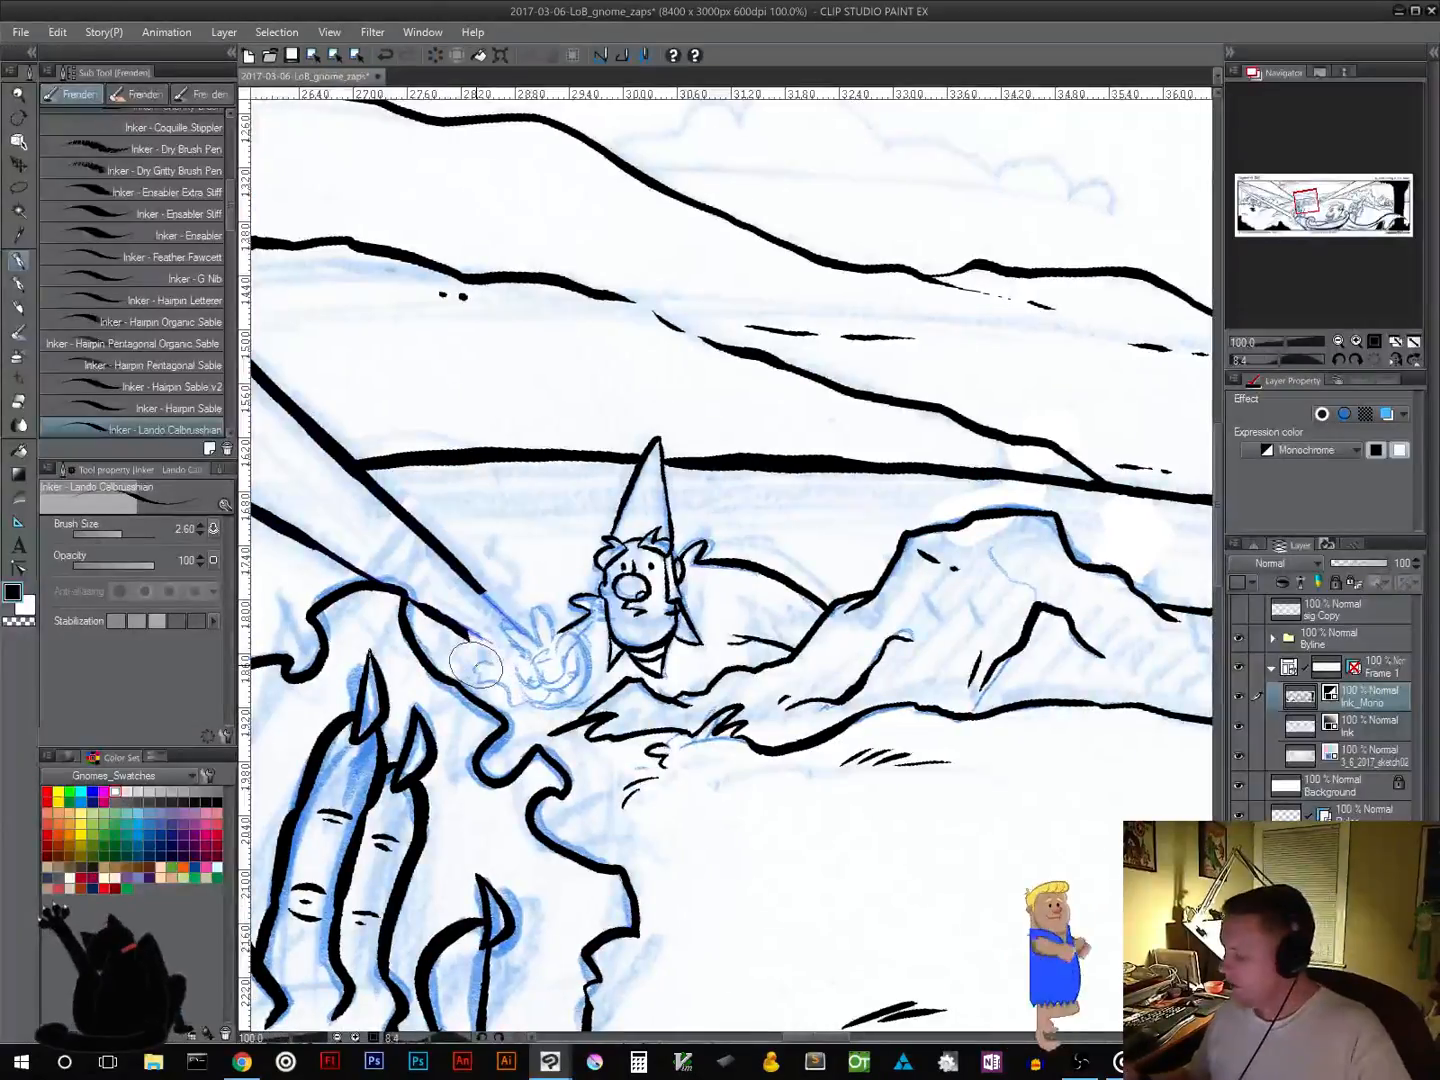
{"action": "key", "text": "Tab"}
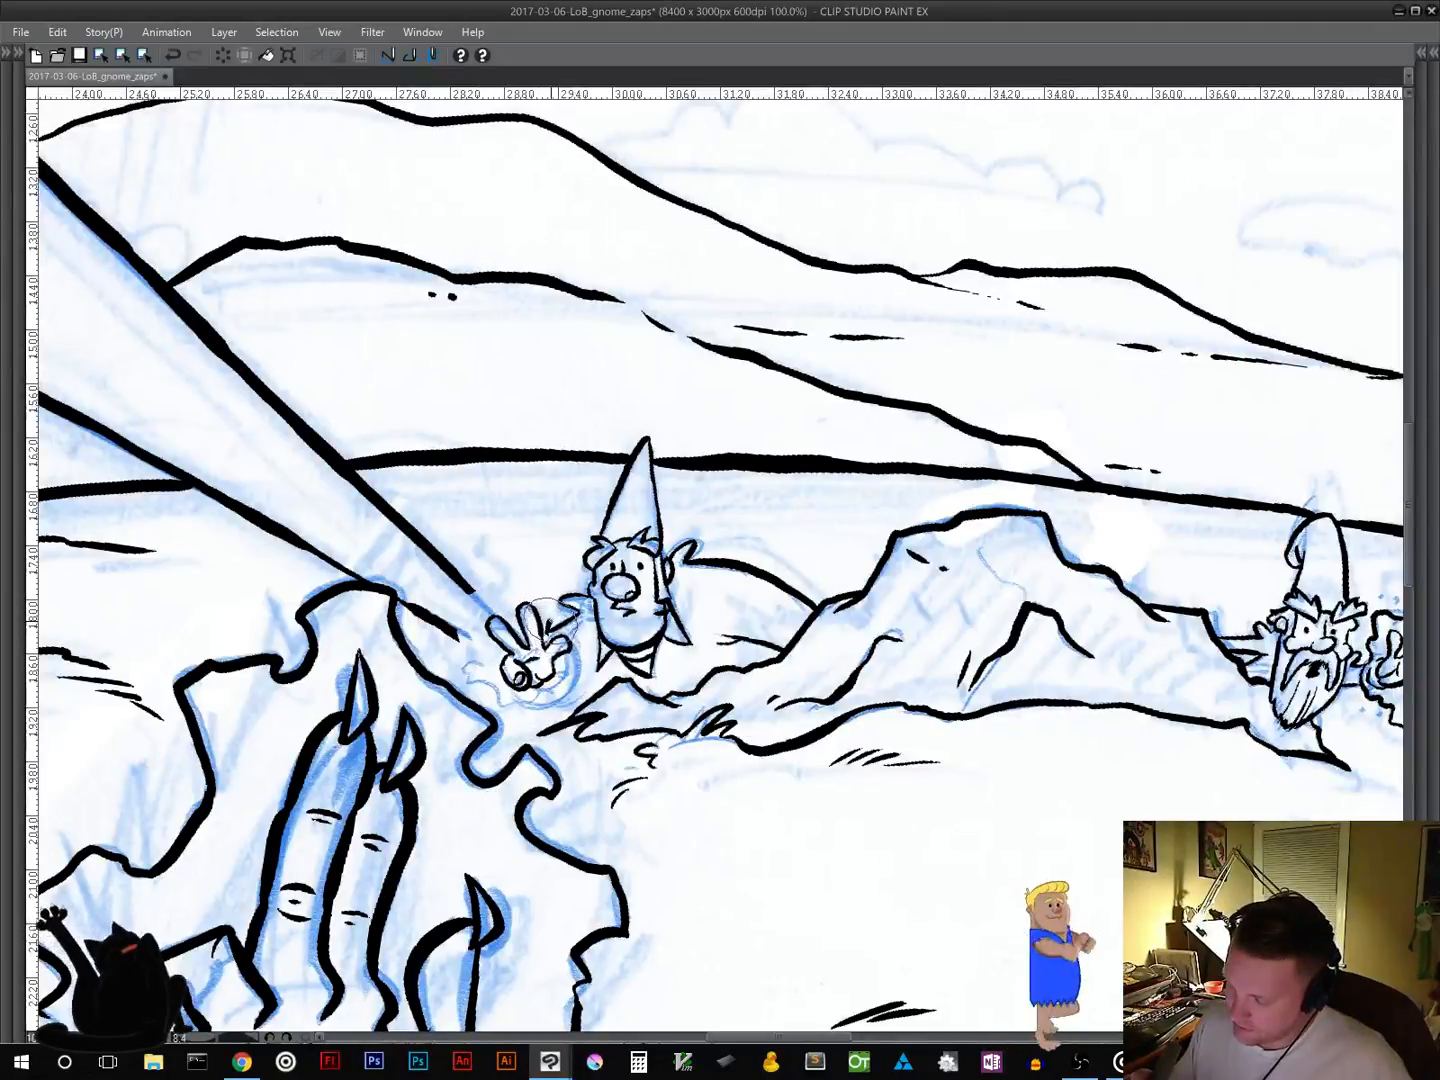
{"action": "mouse_move", "coordinate": [553, 622]}
{"action": "left_mouse_down"}
{"action": "mouse_move", "coordinate": [545, 589]}
{"action": "mouse_move", "coordinate": [489, 587]}
{"action": "left_mouse_up"}
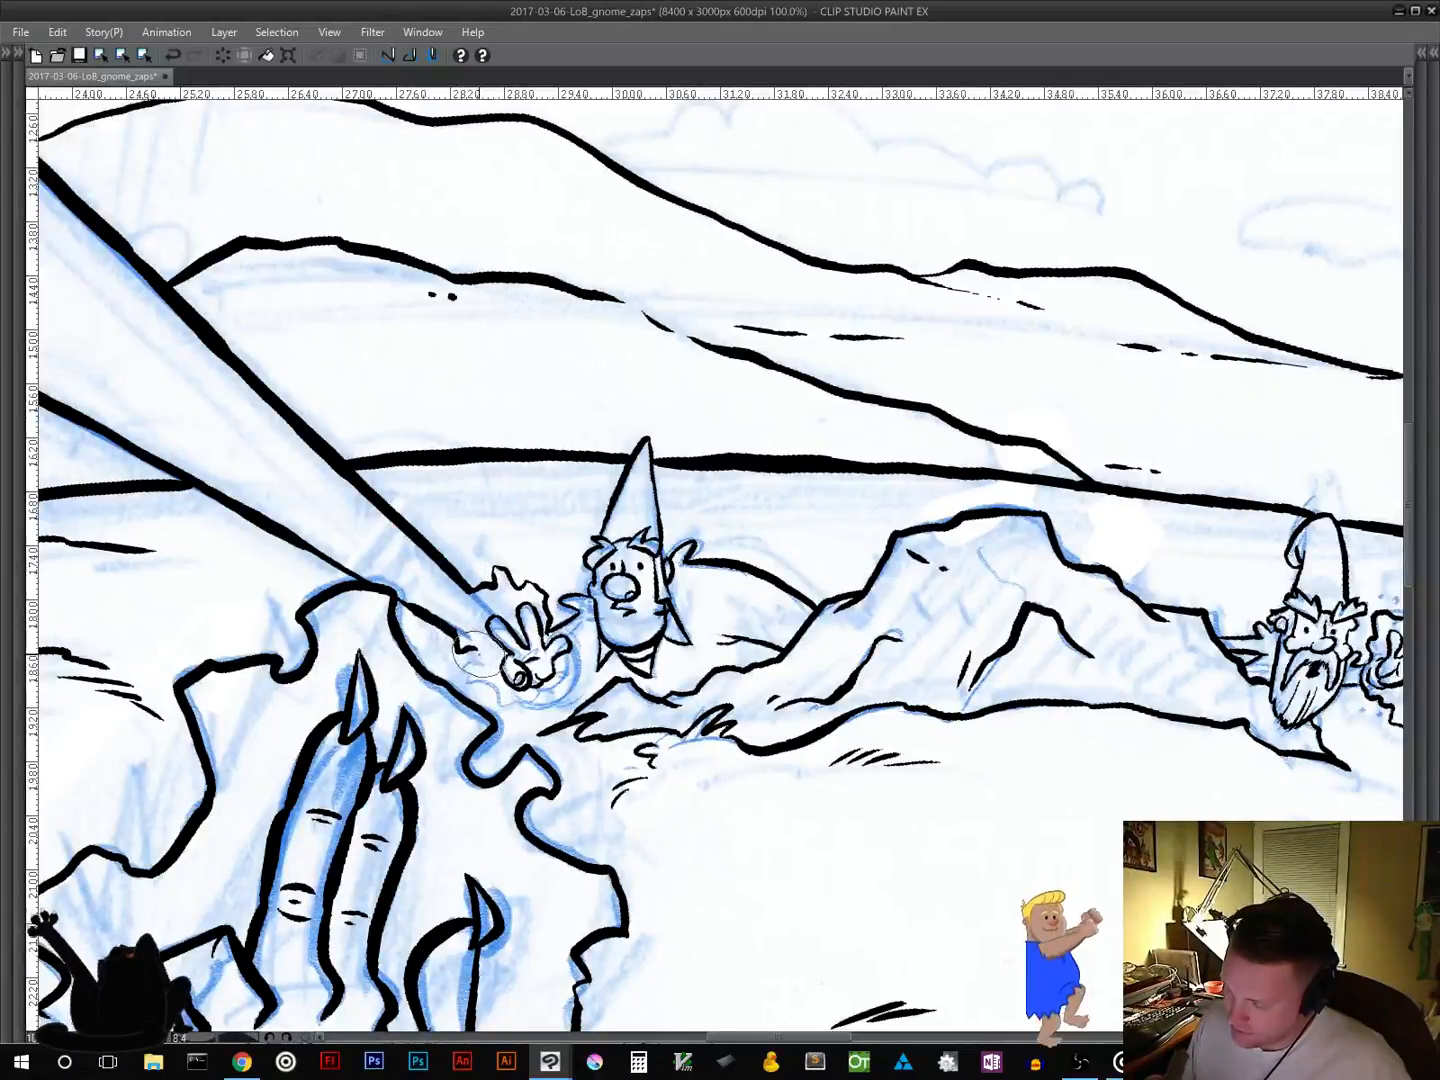
{"action": "mouse_move", "coordinate": [480, 654]}
{"action": "left_mouse_down"}
{"action": "mouse_move", "coordinate": [467, 672]}
{"action": "mouse_move", "coordinate": [506, 700]}
{"action": "mouse_move", "coordinate": [581, 685]}
{"action": "left_mouse_up"}
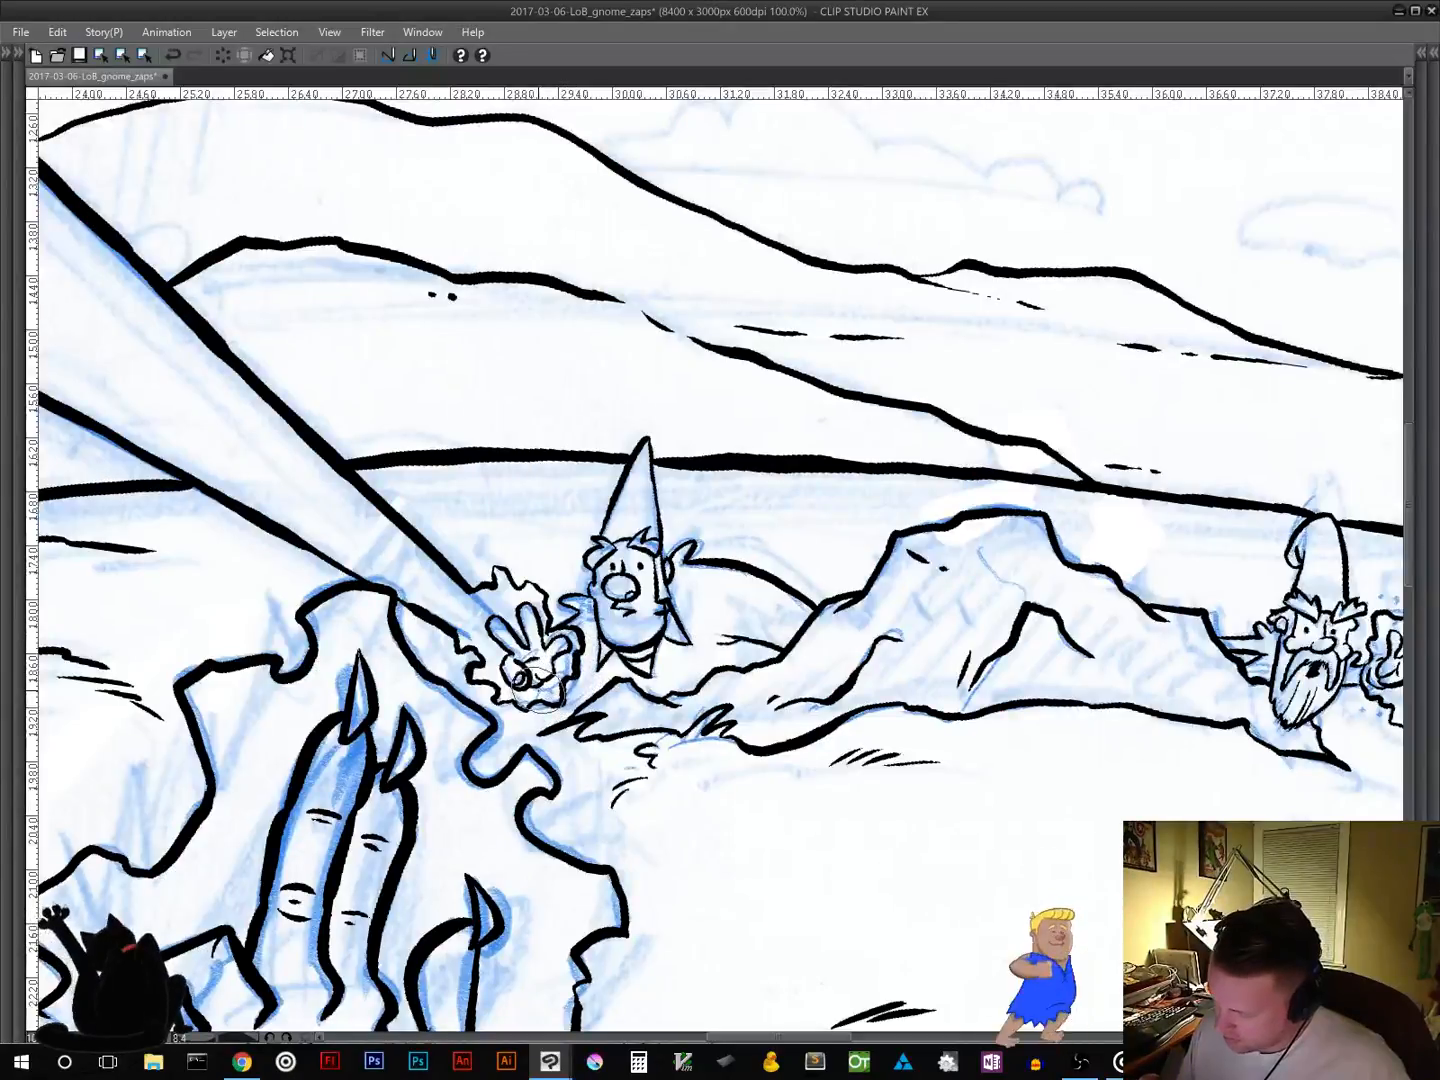
{"action": "left_click_drag", "start_coordinate": [533, 690], "coordinate": [555, 689]}
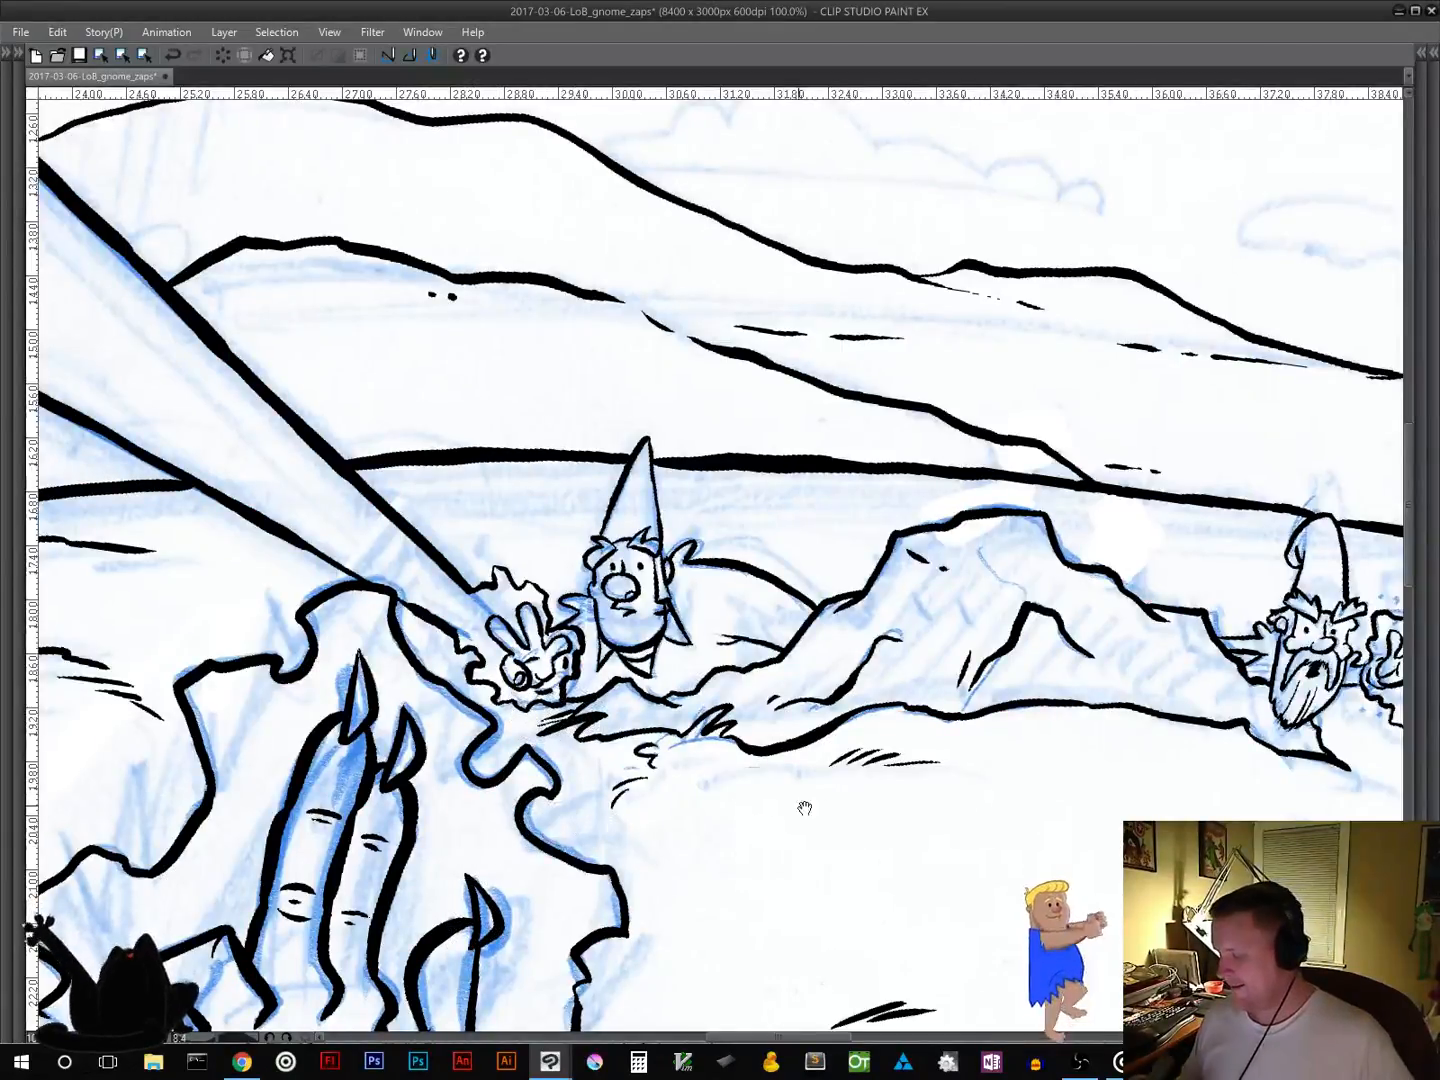
Step: Ink the long pointed shape sweeping back from the crouching figure's head down towards his supporting hand
{"action": "left_click_drag", "start_coordinate": [804, 805], "coordinate": [1180, 776]}
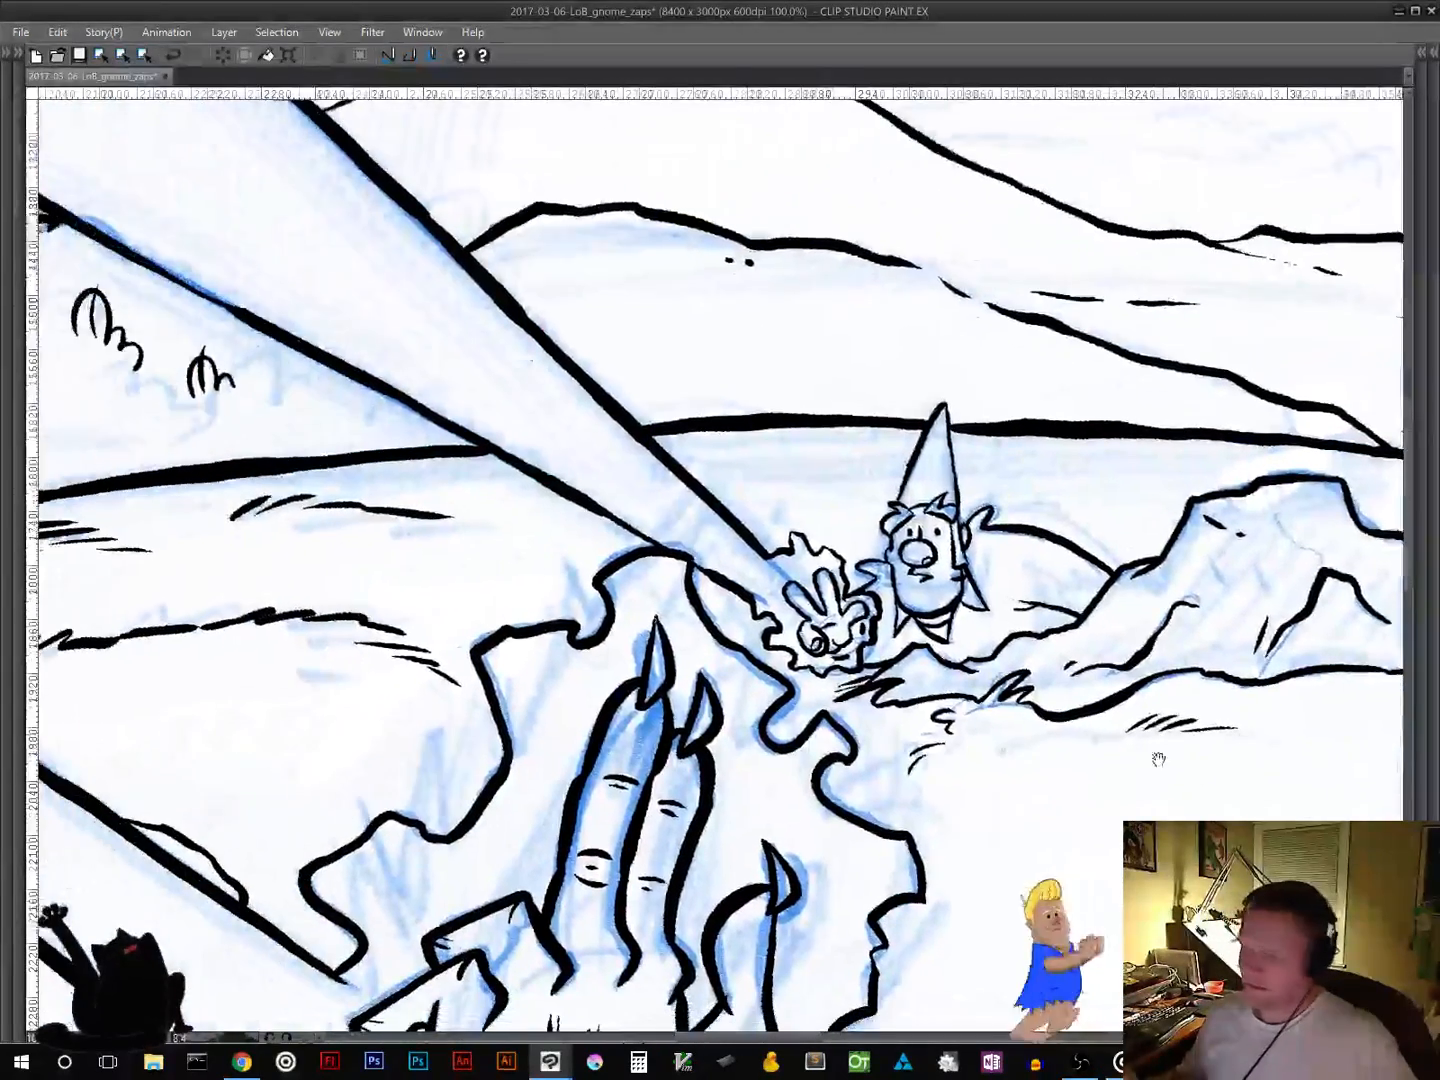
{"action": "left_click_drag", "start_coordinate": [355, 769], "coordinate": [1105, 692]}
{"action": "left_click_drag", "start_coordinate": [391, 727], "coordinate": [851, 661]}
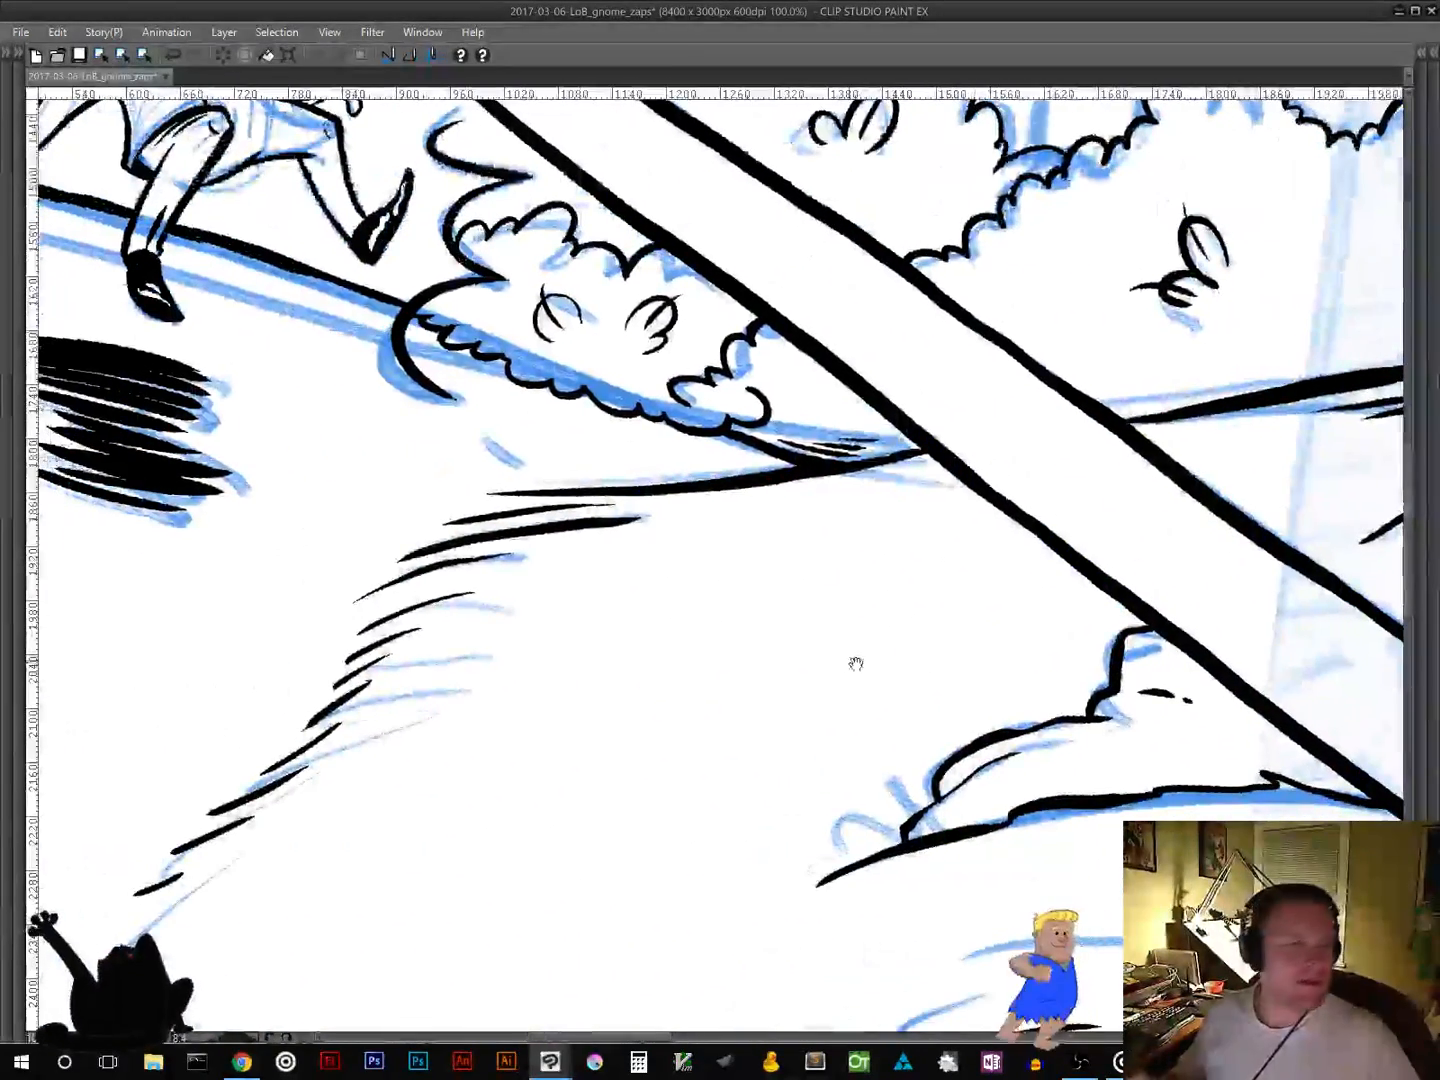
{"action": "left_click_drag", "start_coordinate": [431, 530], "coordinate": [1076, 827]}
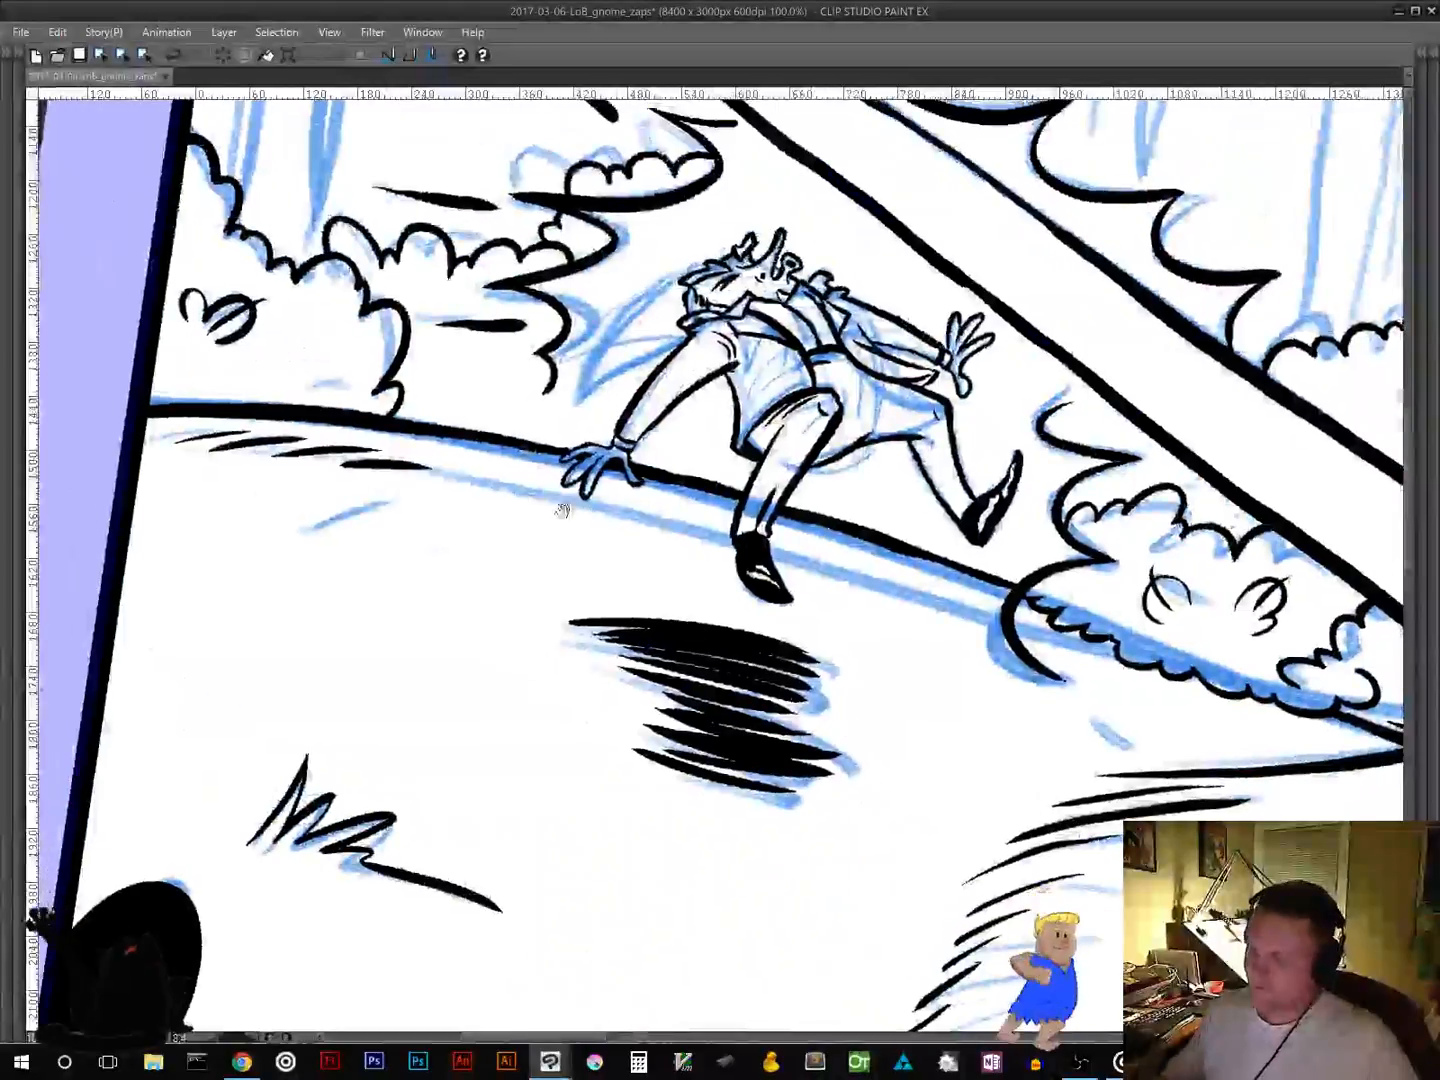
{"action": "mouse_move", "coordinate": [578, 390]}
{"action": "left_mouse_down"}
{"action": "mouse_move", "coordinate": [401, 718]}
{"action": "mouse_move", "coordinate": [452, 644]}
{"action": "mouse_move", "coordinate": [509, 601]}
{"action": "left_mouse_up"}
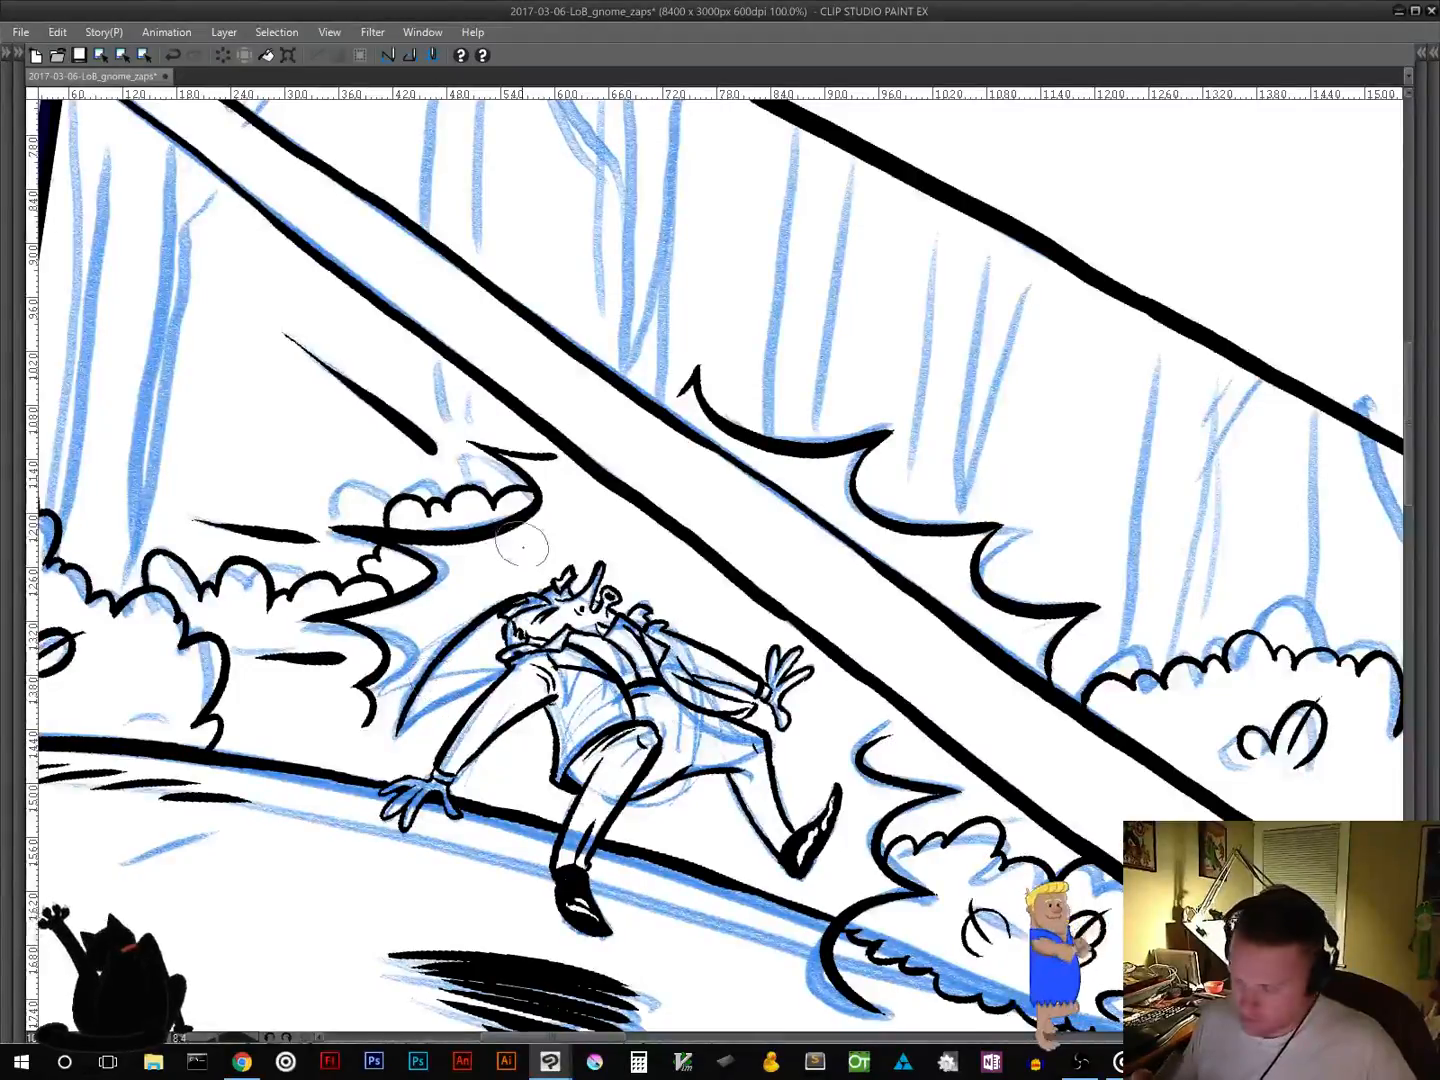
{"action": "key", "text": "ctrl+z"}
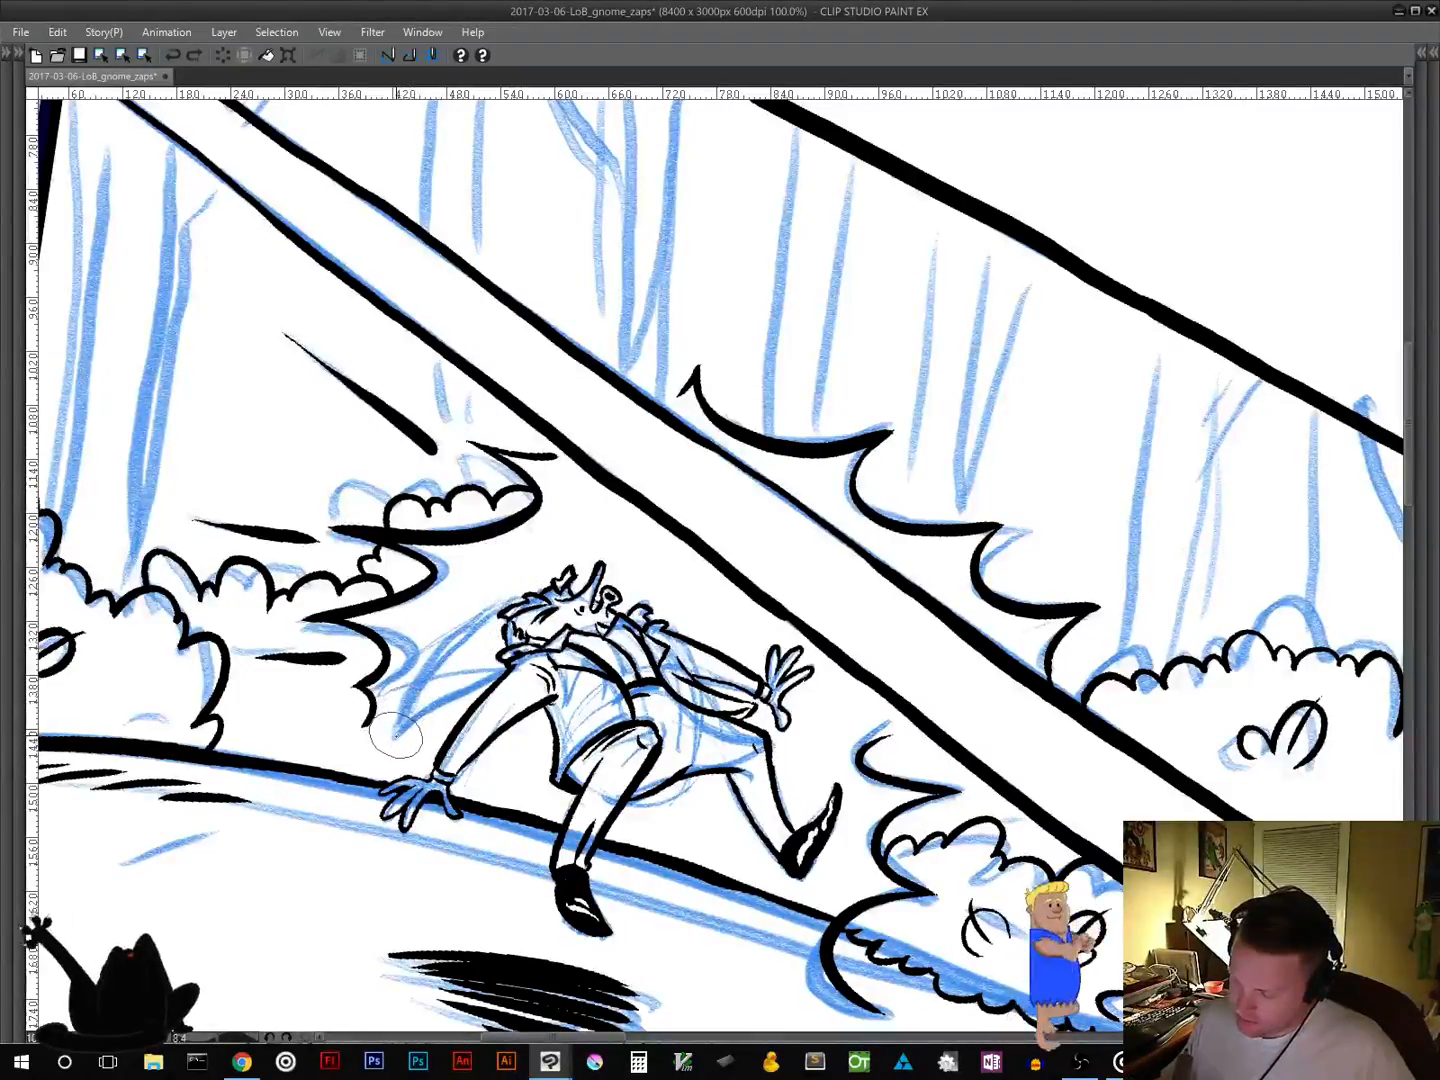
{"action": "mouse_move", "coordinate": [396, 737]}
{"action": "left_mouse_down"}
{"action": "mouse_move", "coordinate": [491, 595]}
{"action": "mouse_move", "coordinate": [563, 575]}
{"action": "mouse_move", "coordinate": [452, 631]}
{"action": "mouse_move", "coordinate": [391, 743]}
{"action": "mouse_move", "coordinate": [396, 717]}
{"action": "mouse_move", "coordinate": [394, 735]}
{"action": "mouse_move", "coordinate": [465, 674]}
{"action": "mouse_move", "coordinate": [513, 670]}
{"action": "left_mouse_up"}
{"action": "key", "text": "ctrl+z"}
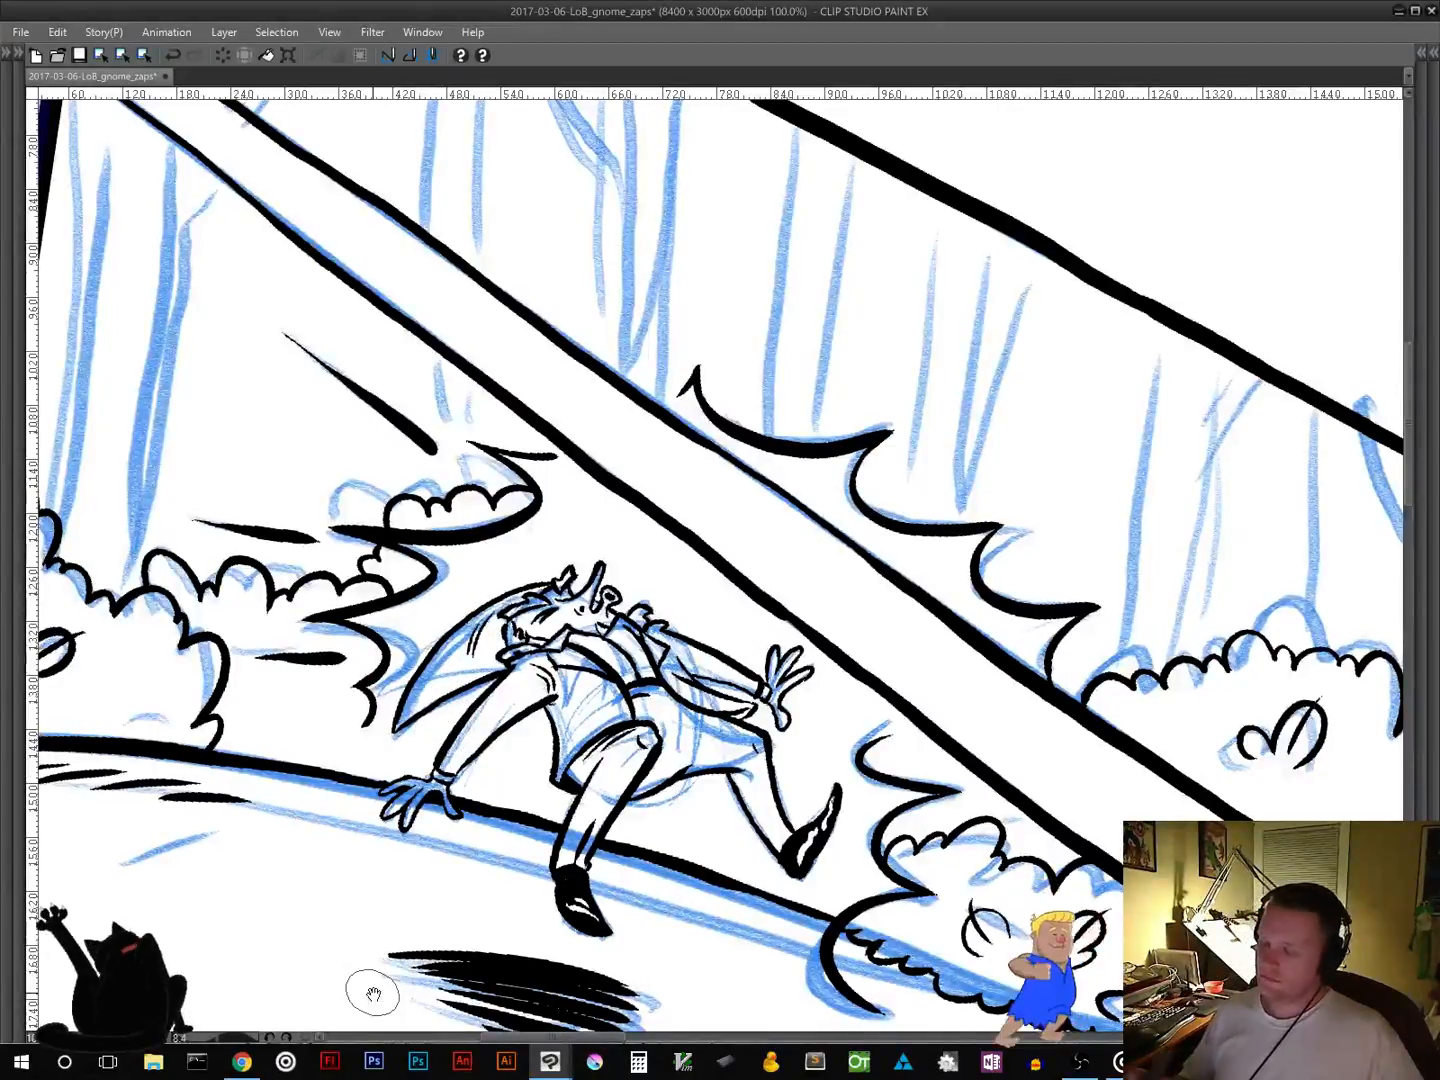
Step: Ink the puffy upper outline of the cloud rising from behind the distant hills
{"action": "left_click_drag", "start_coordinate": [373, 994], "coordinate": [562, 706]}
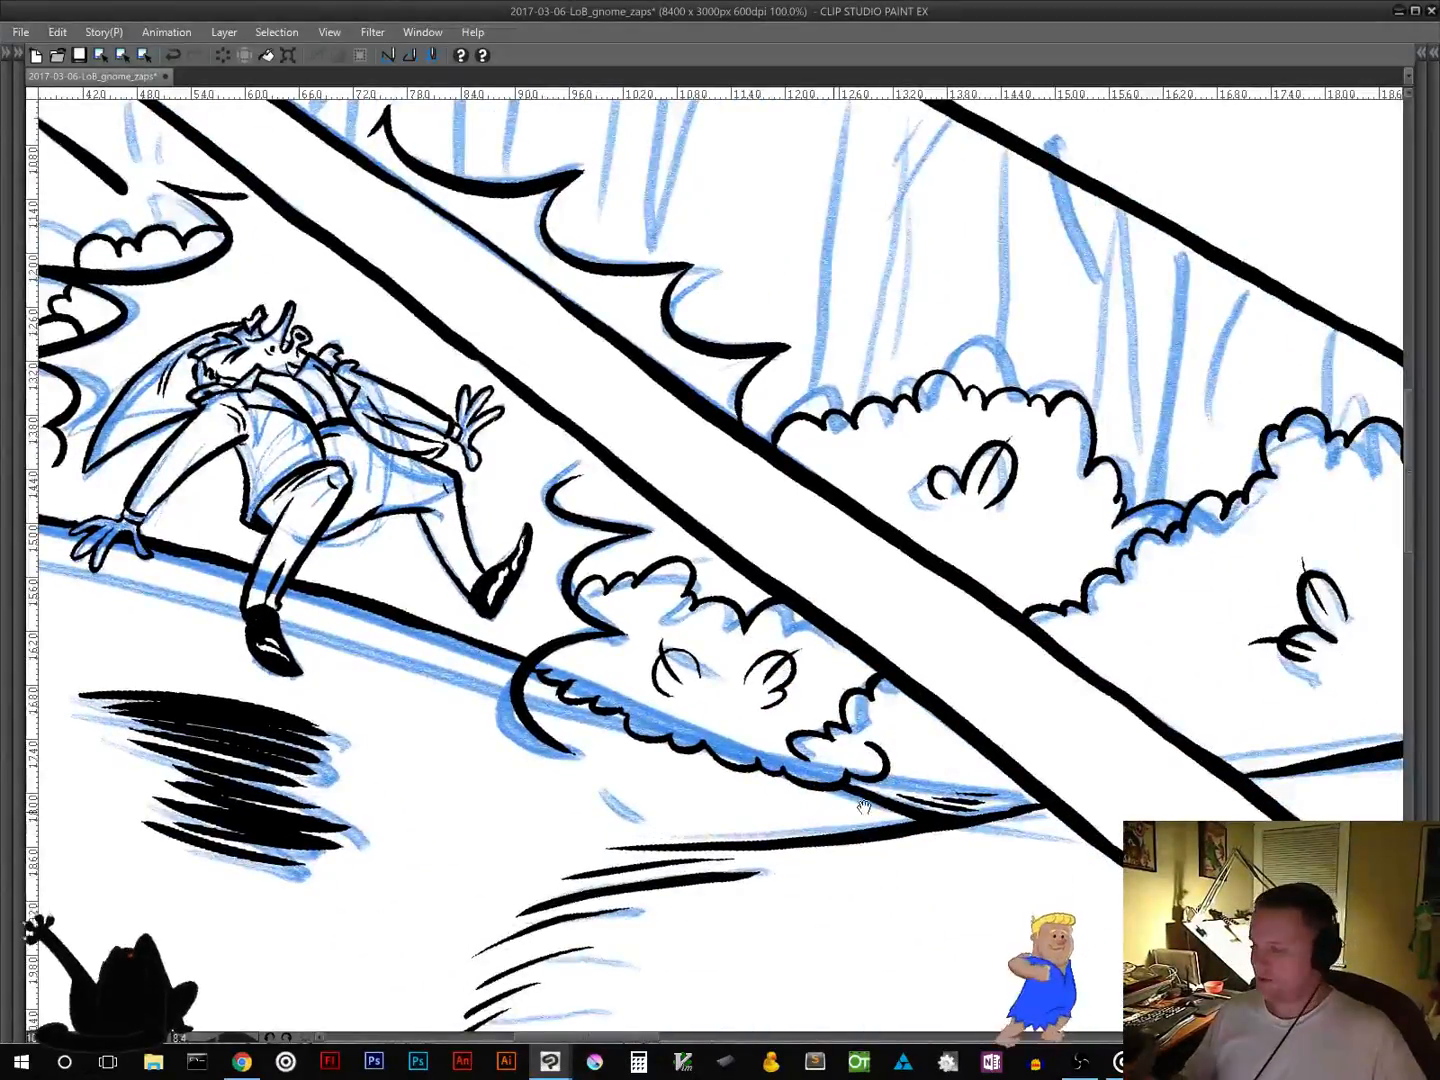
{"action": "mouse_move", "coordinate": [1110, 762]}
{"action": "left_mouse_down"}
{"action": "mouse_move", "coordinate": [717, 581]}
{"action": "mouse_move", "coordinate": [581, 606]}
{"action": "left_mouse_up"}
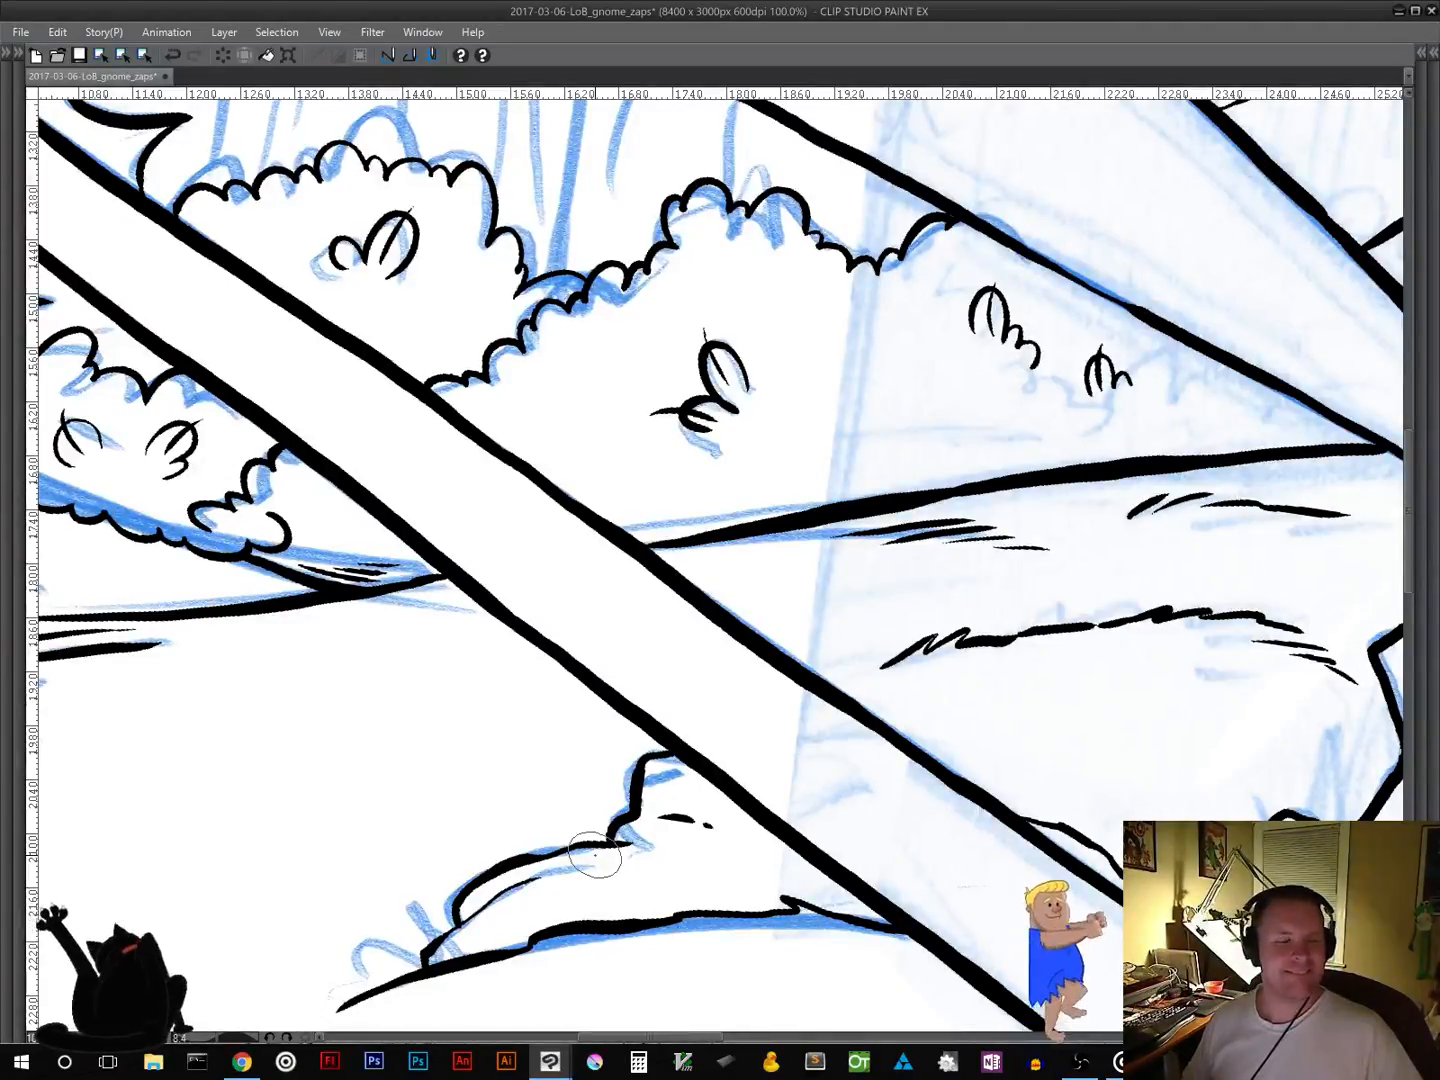
{"action": "left_click_drag", "start_coordinate": [692, 334], "coordinate": [392, 805]}
{"action": "left_click_drag", "start_coordinate": [1189, 566], "coordinate": [483, 697]}
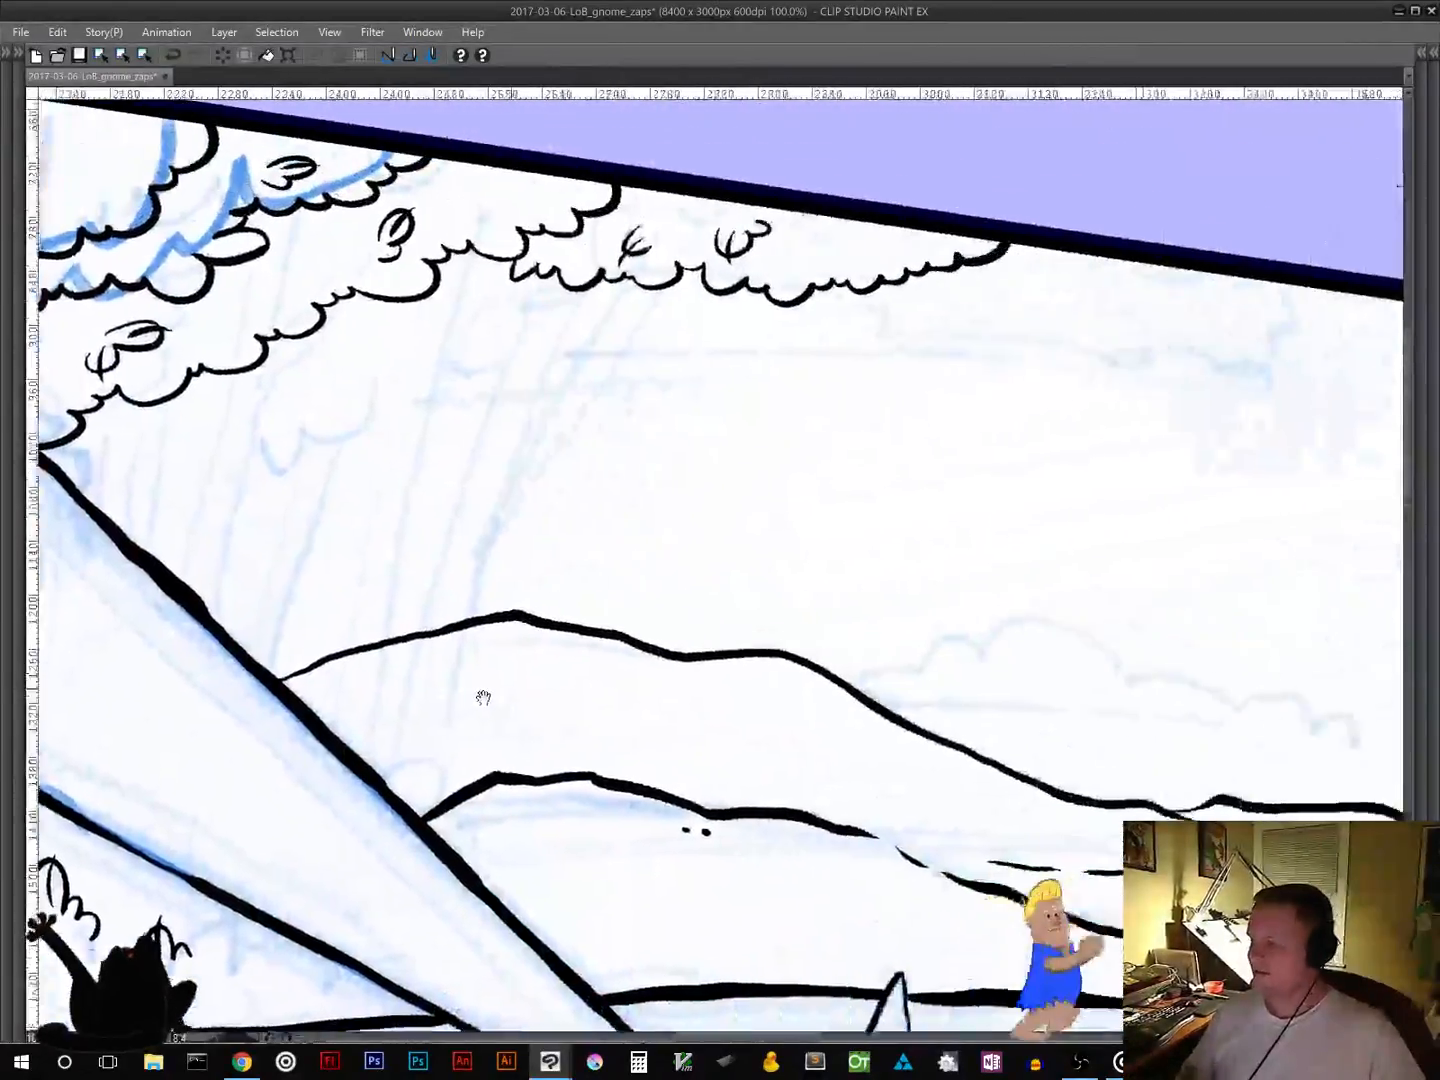
{"action": "mouse_move", "coordinate": [1061, 768]}
{"action": "left_mouse_down"}
{"action": "mouse_move", "coordinate": [1035, 795]}
{"action": "mouse_move", "coordinate": [1048, 648]}
{"action": "mouse_move", "coordinate": [1098, 623]}
{"action": "mouse_move", "coordinate": [1067, 589]}
{"action": "mouse_move", "coordinate": [852, 675]}
{"action": "left_mouse_up"}
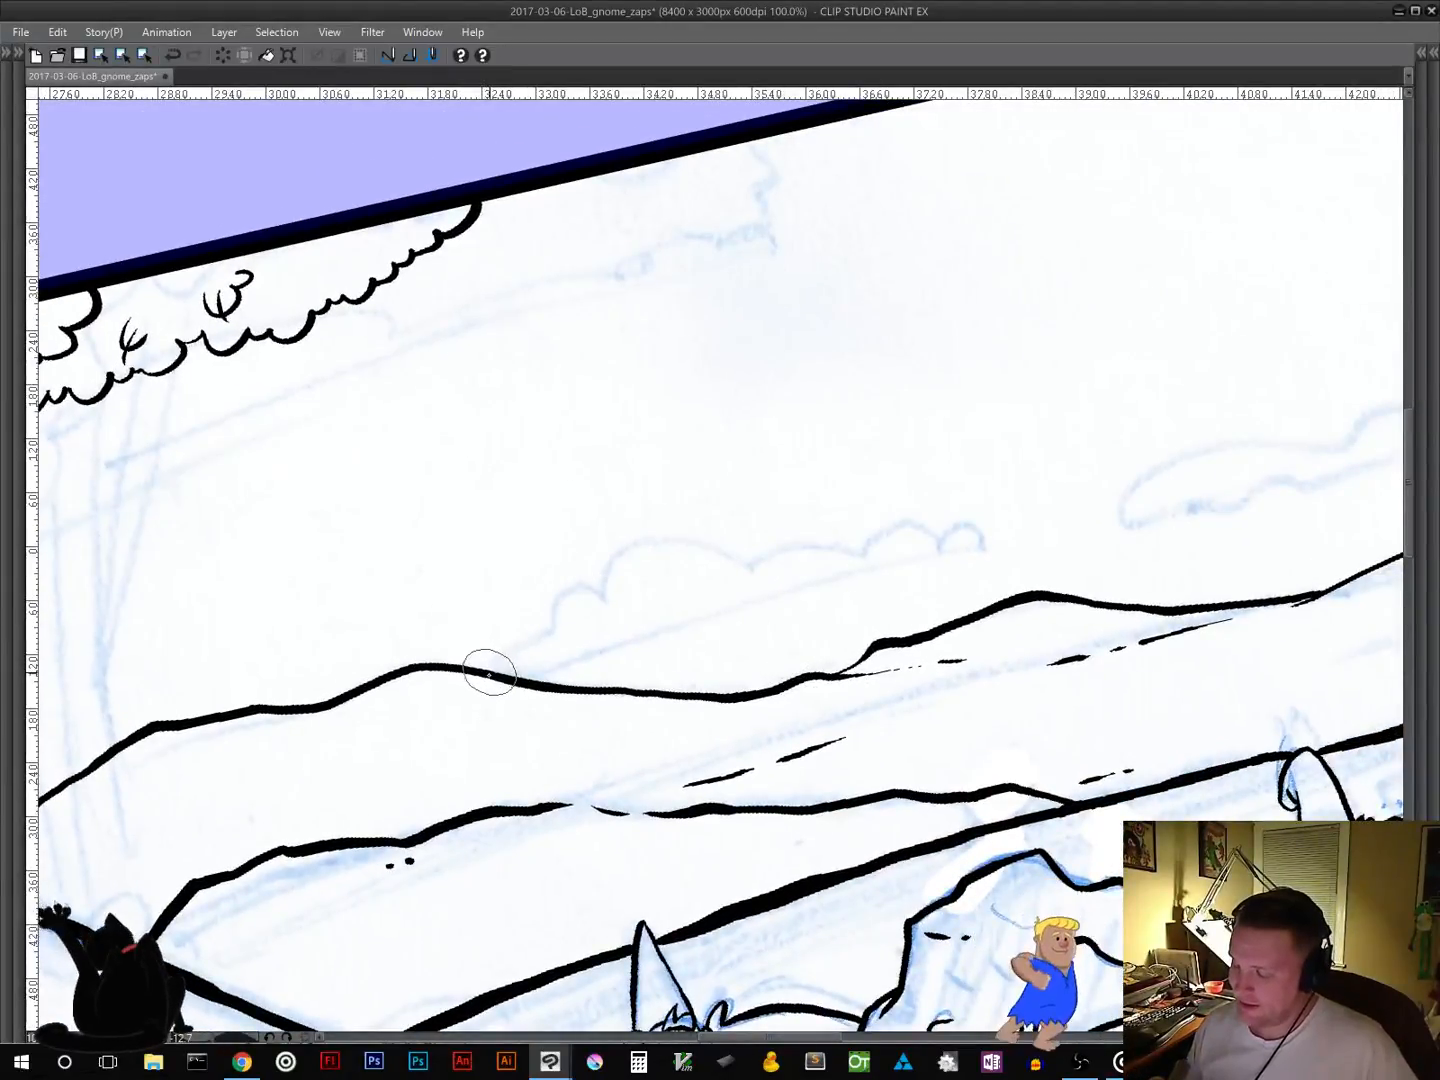
{"action": "mouse_move", "coordinate": [490, 668]}
{"action": "left_mouse_down"}
{"action": "mouse_move", "coordinate": [562, 633]}
{"action": "mouse_move", "coordinate": [548, 637]}
{"action": "mouse_move", "coordinate": [553, 606]}
{"action": "mouse_move", "coordinate": [572, 608]}
{"action": "mouse_move", "coordinate": [599, 564]}
{"action": "mouse_move", "coordinate": [613, 572]}
{"action": "mouse_move", "coordinate": [632, 519]}
{"action": "mouse_move", "coordinate": [736, 542]}
{"action": "mouse_move", "coordinate": [756, 568]}
{"action": "mouse_move", "coordinate": [742, 565]}
{"action": "mouse_move", "coordinate": [759, 547]}
{"action": "mouse_move", "coordinate": [833, 542]}
{"action": "mouse_move", "coordinate": [863, 560]}
{"action": "mouse_move", "coordinate": [913, 539]}
{"action": "mouse_move", "coordinate": [961, 544]}
{"action": "left_mouse_up"}
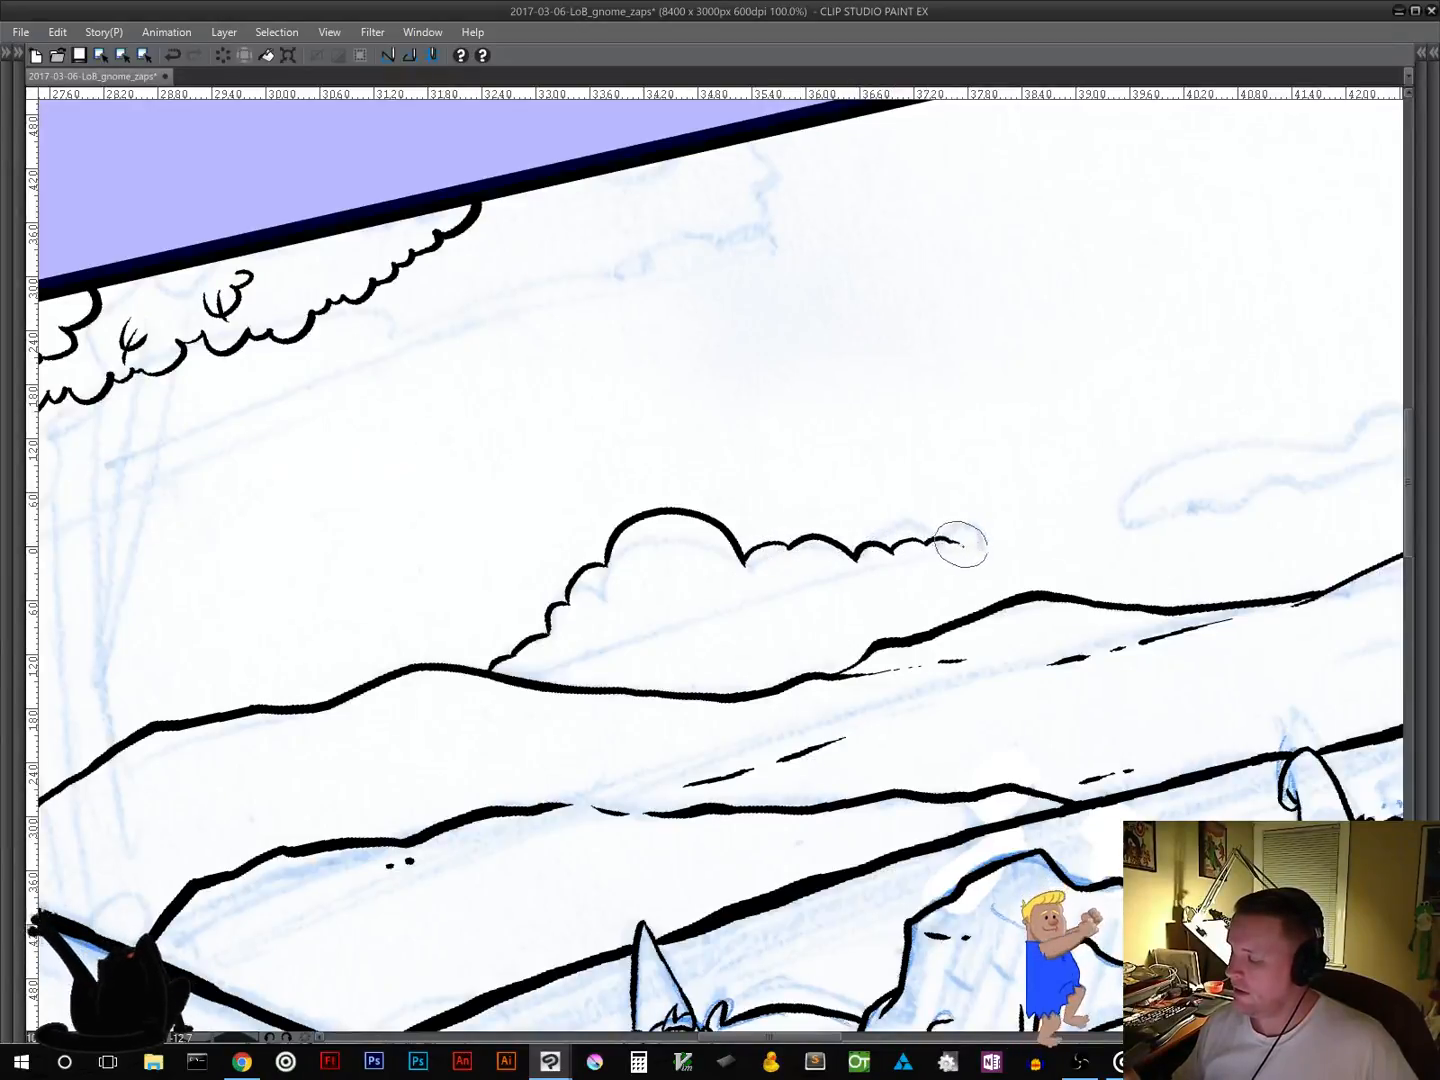
{"action": "left_click_drag", "start_coordinate": [521, 681], "coordinate": [599, 657]}
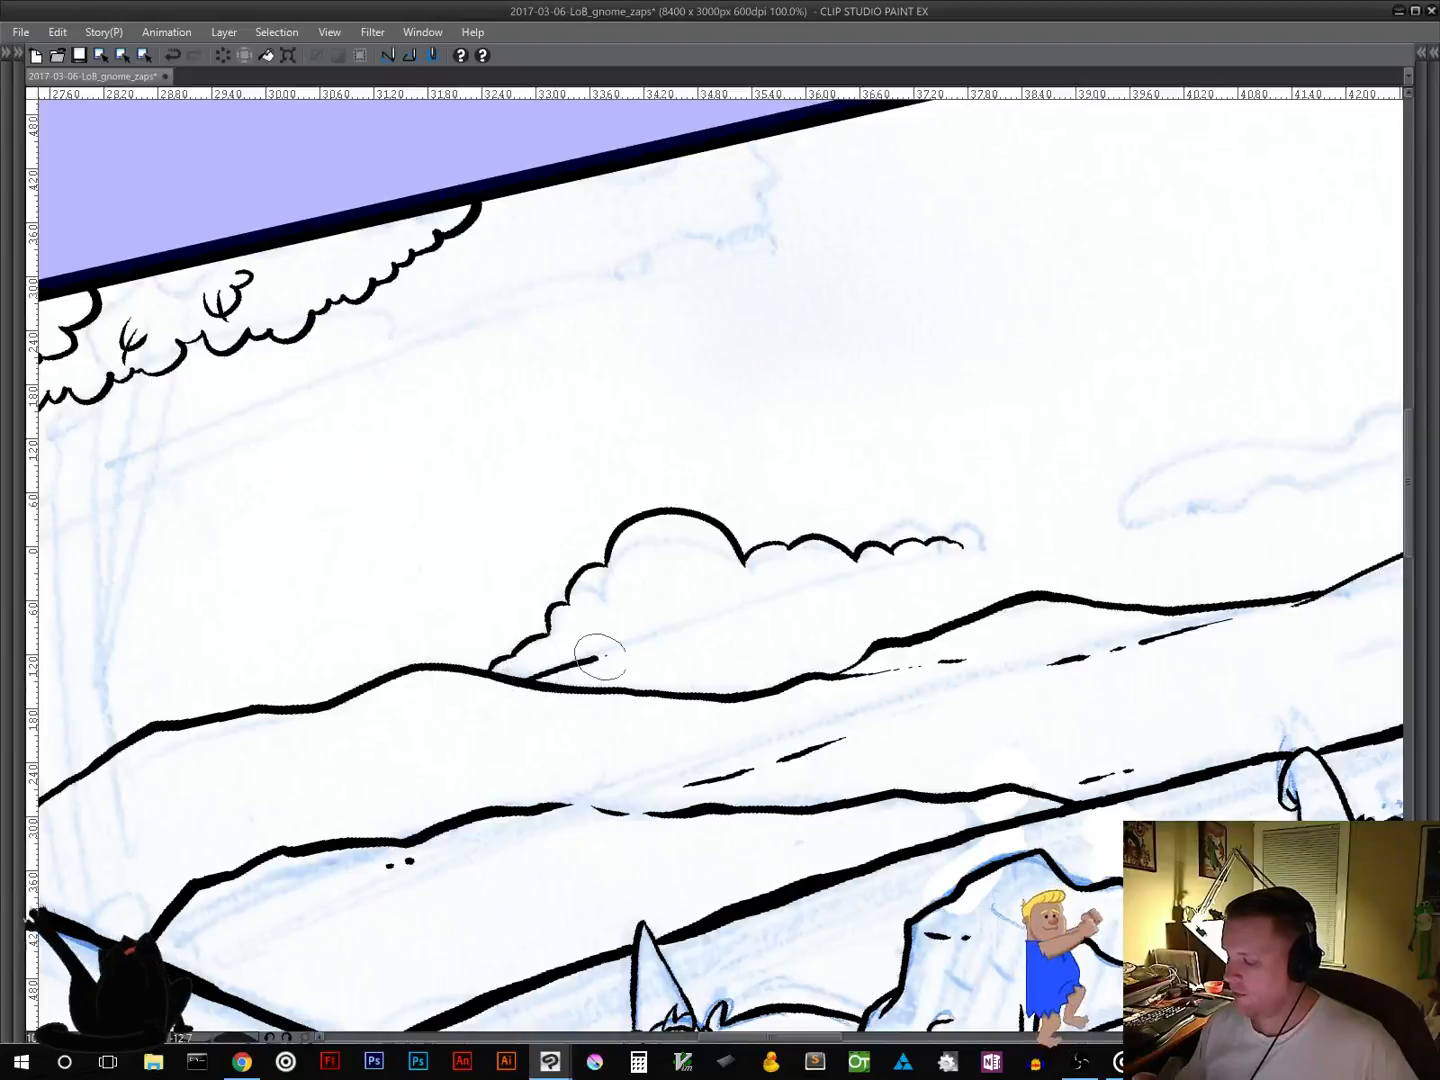
{"action": "key", "text": "ctrl+z"}
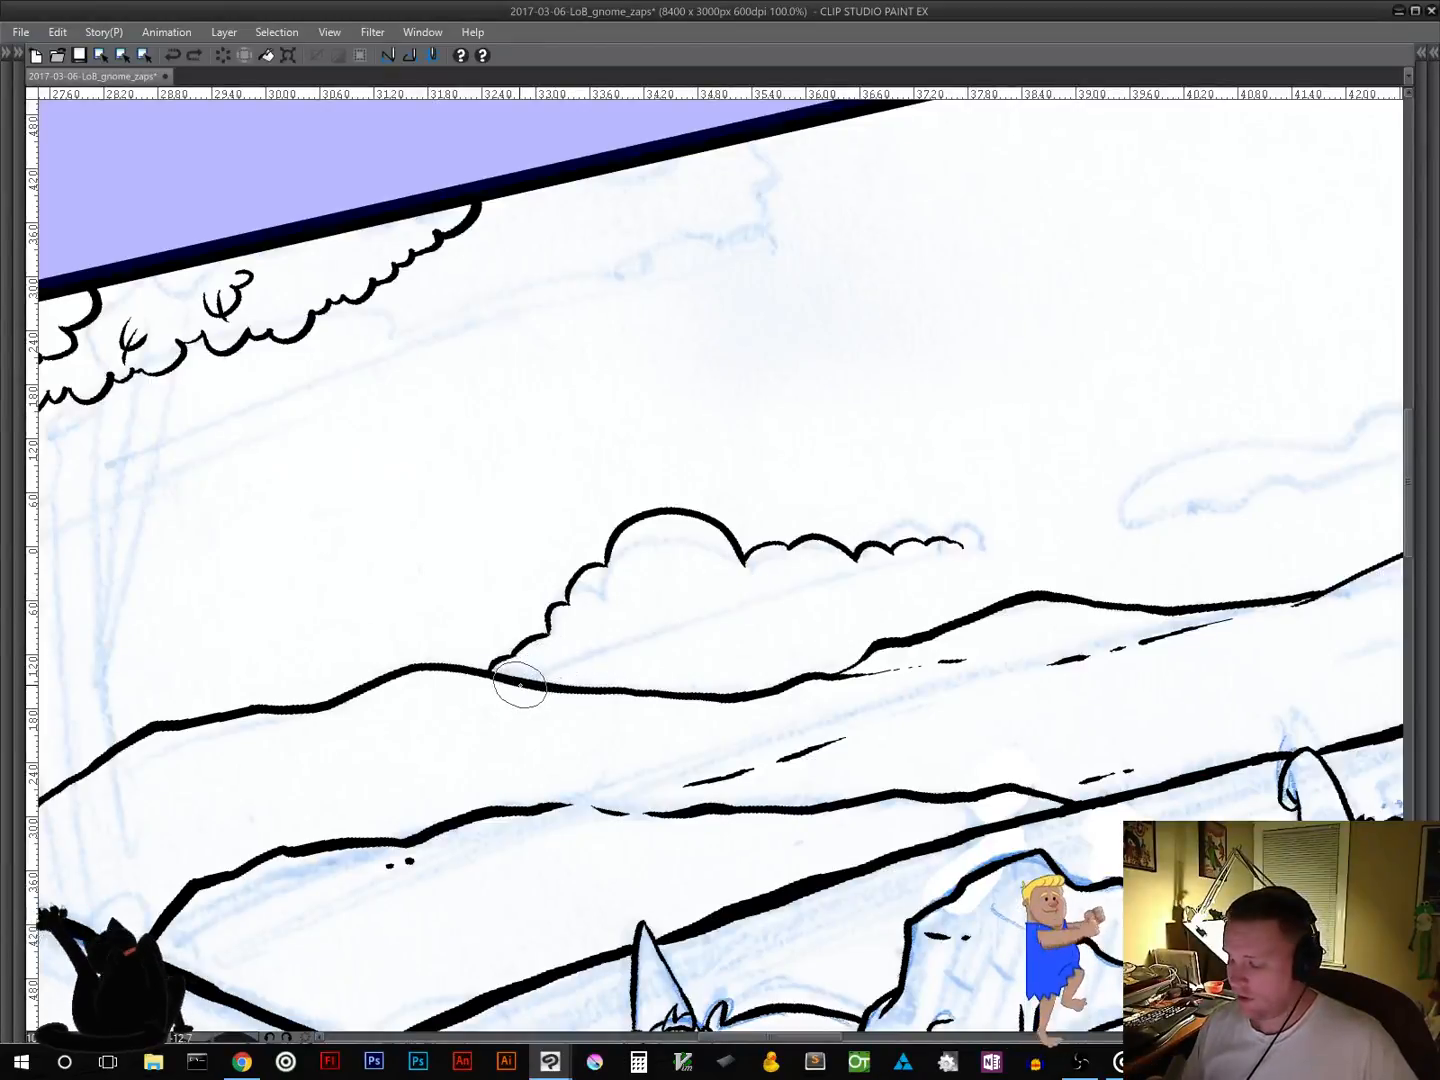
{"action": "left_click_drag", "start_coordinate": [519, 685], "coordinate": [975, 554]}
{"action": "key", "text": "ctrl+z"}
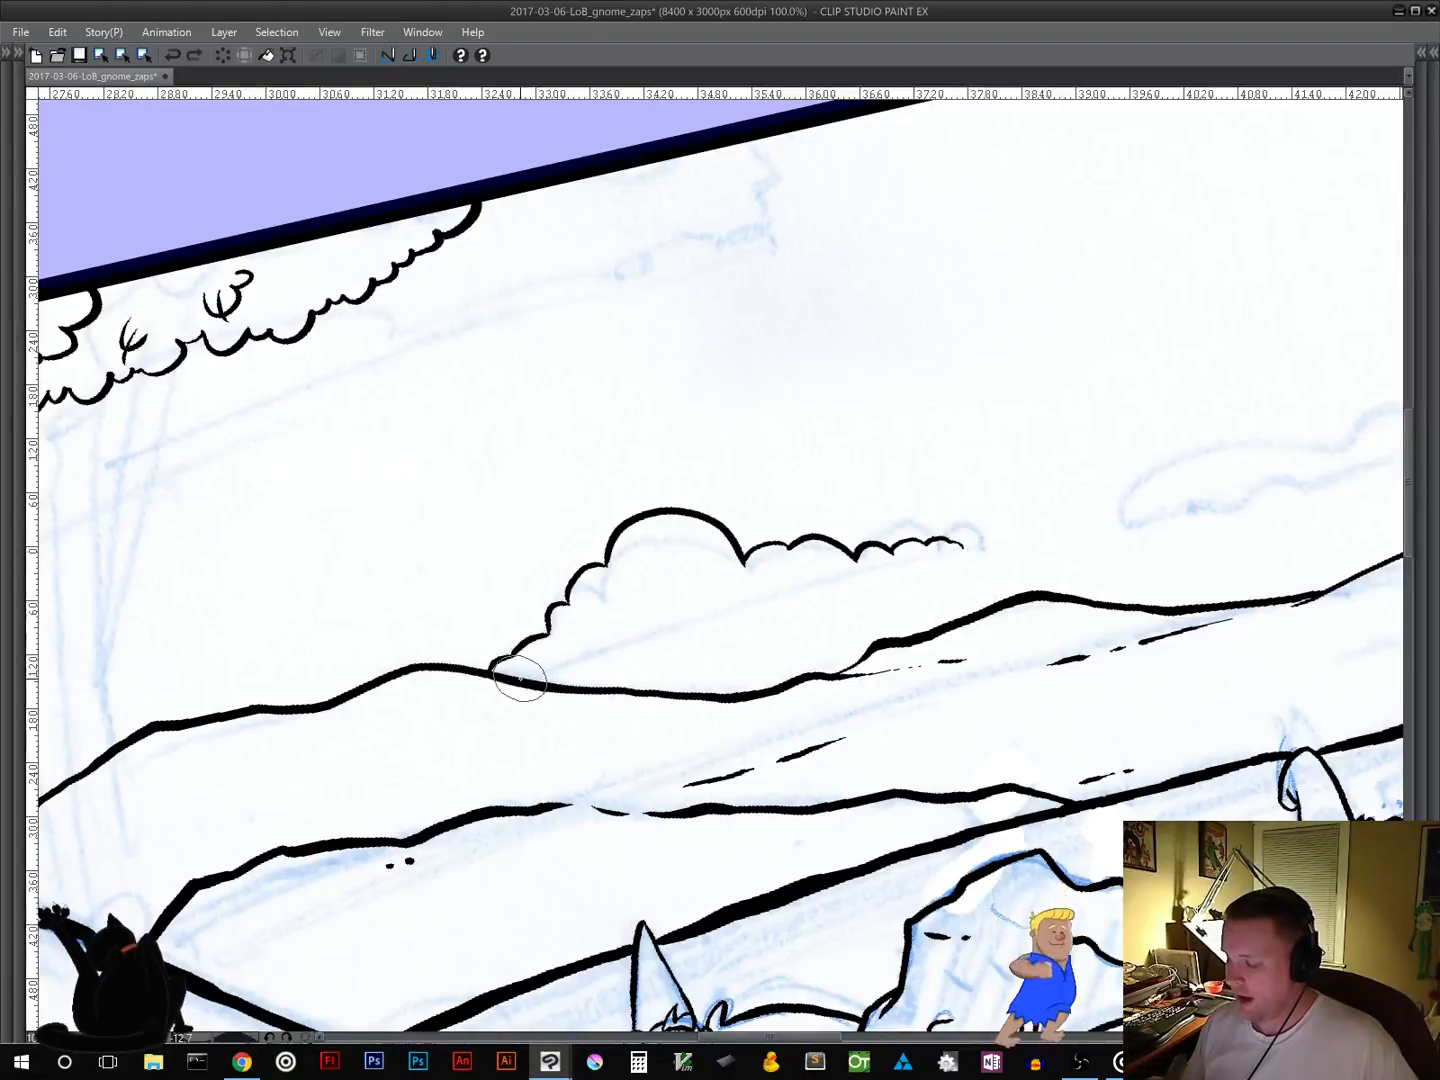
{"action": "left_click_drag", "start_coordinate": [519, 680], "coordinate": [665, 628]}
{"action": "key", "text": "ctrl+z"}
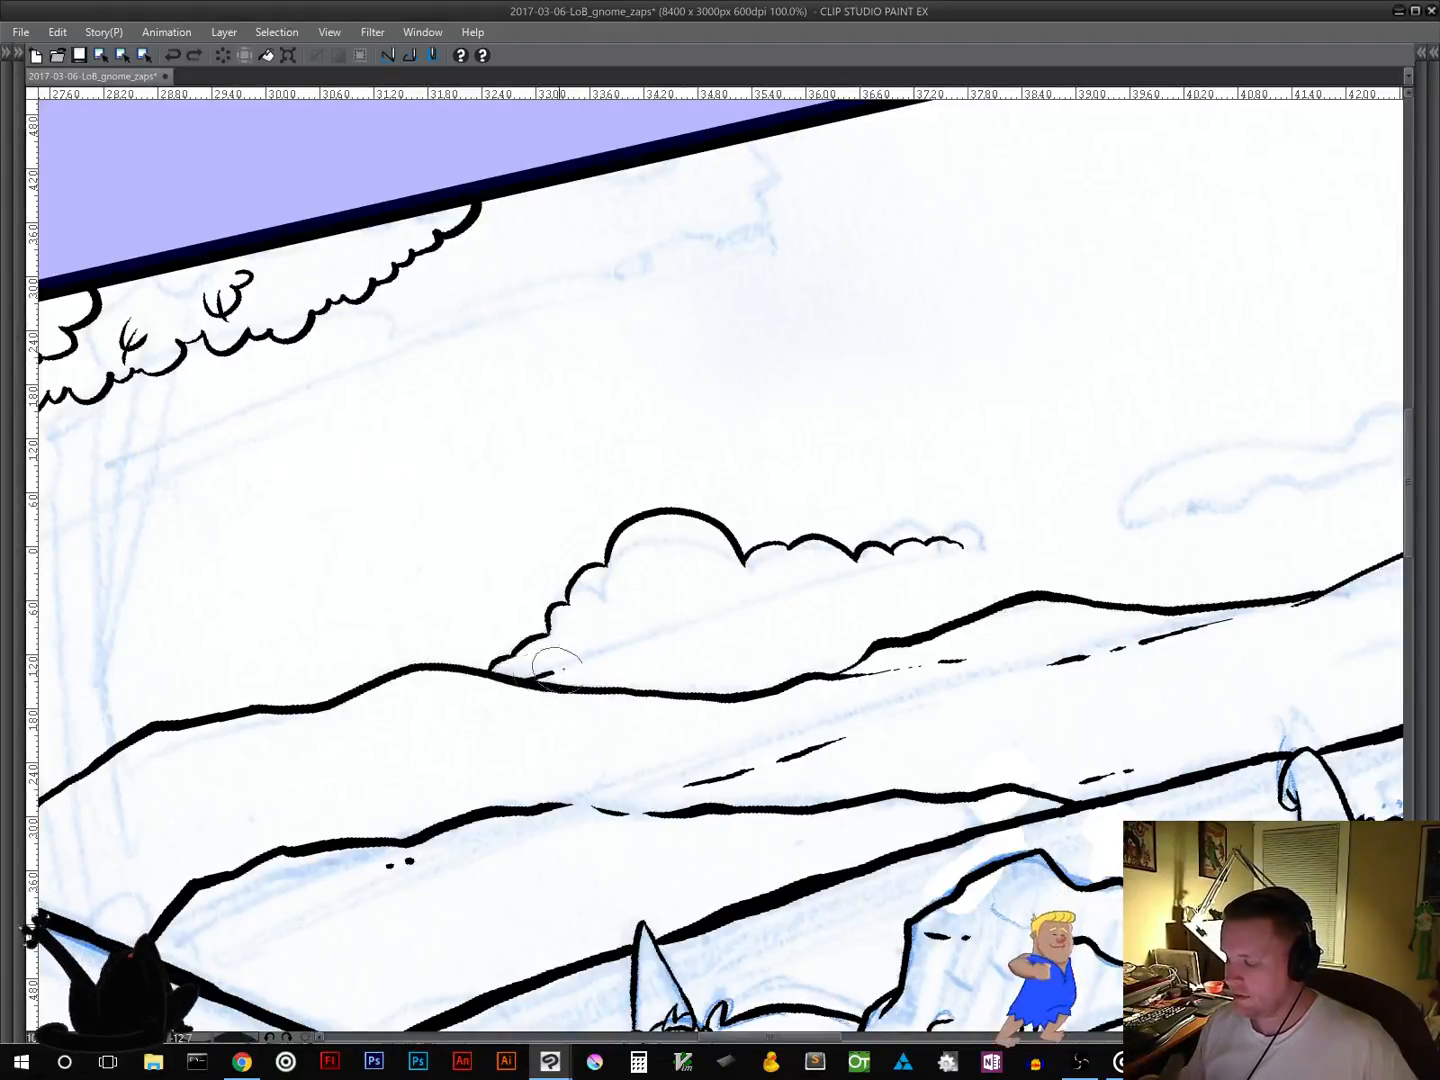
{"action": "left_click_drag", "start_coordinate": [532, 679], "coordinate": [987, 549]}
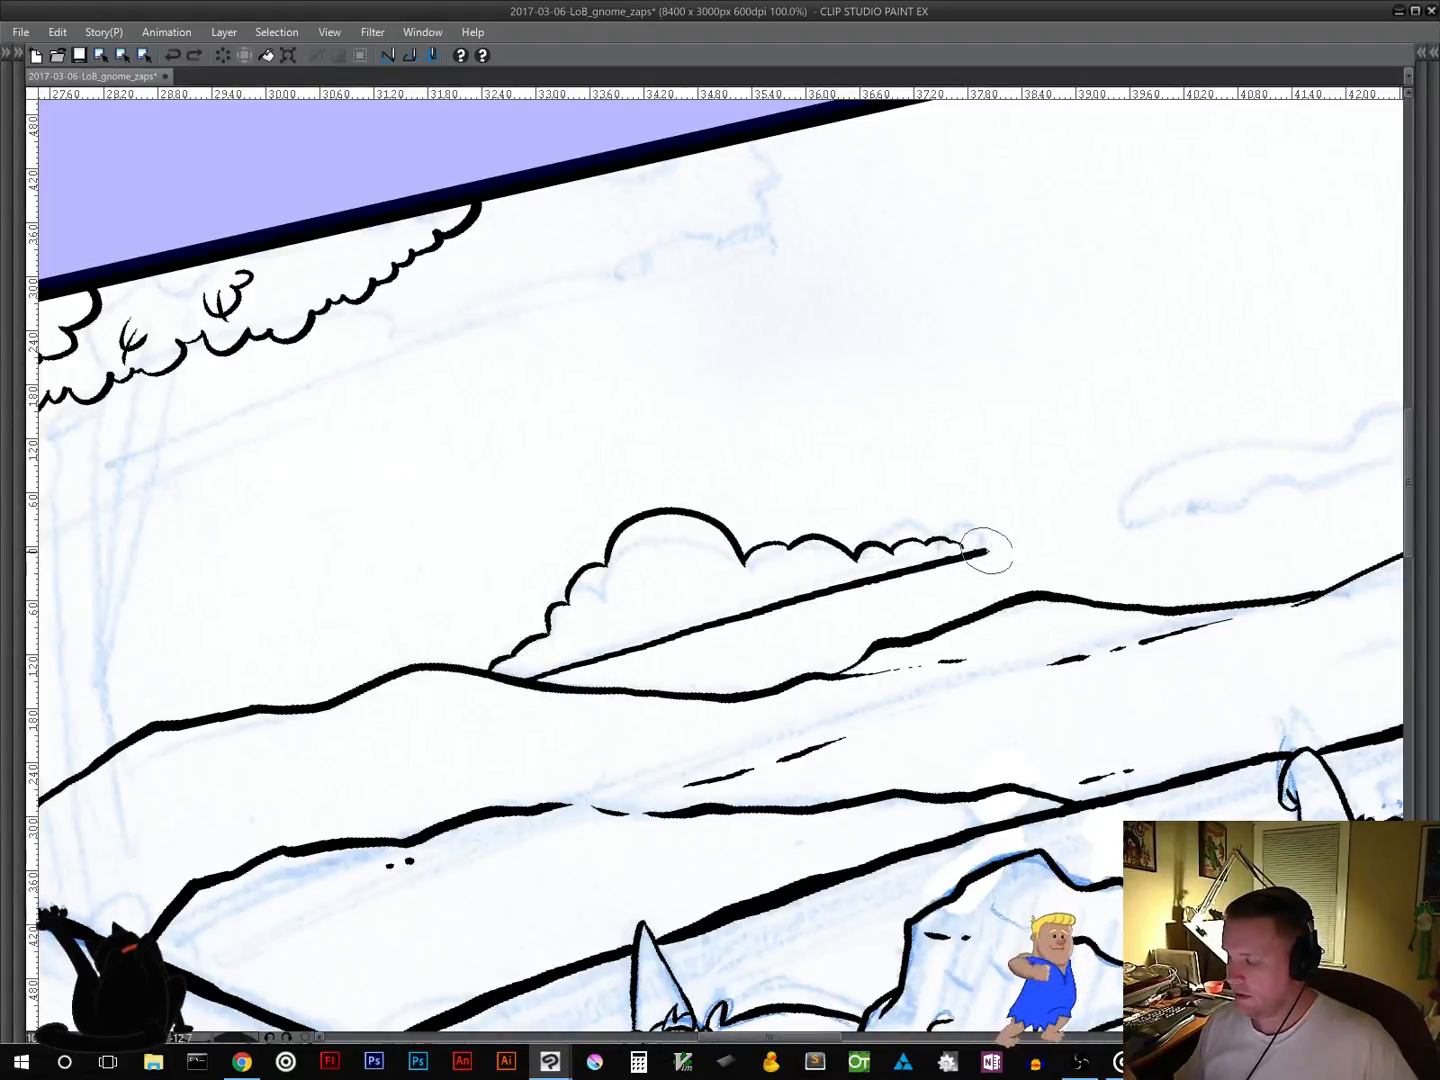
{"action": "key", "text": "ctrl+z"}
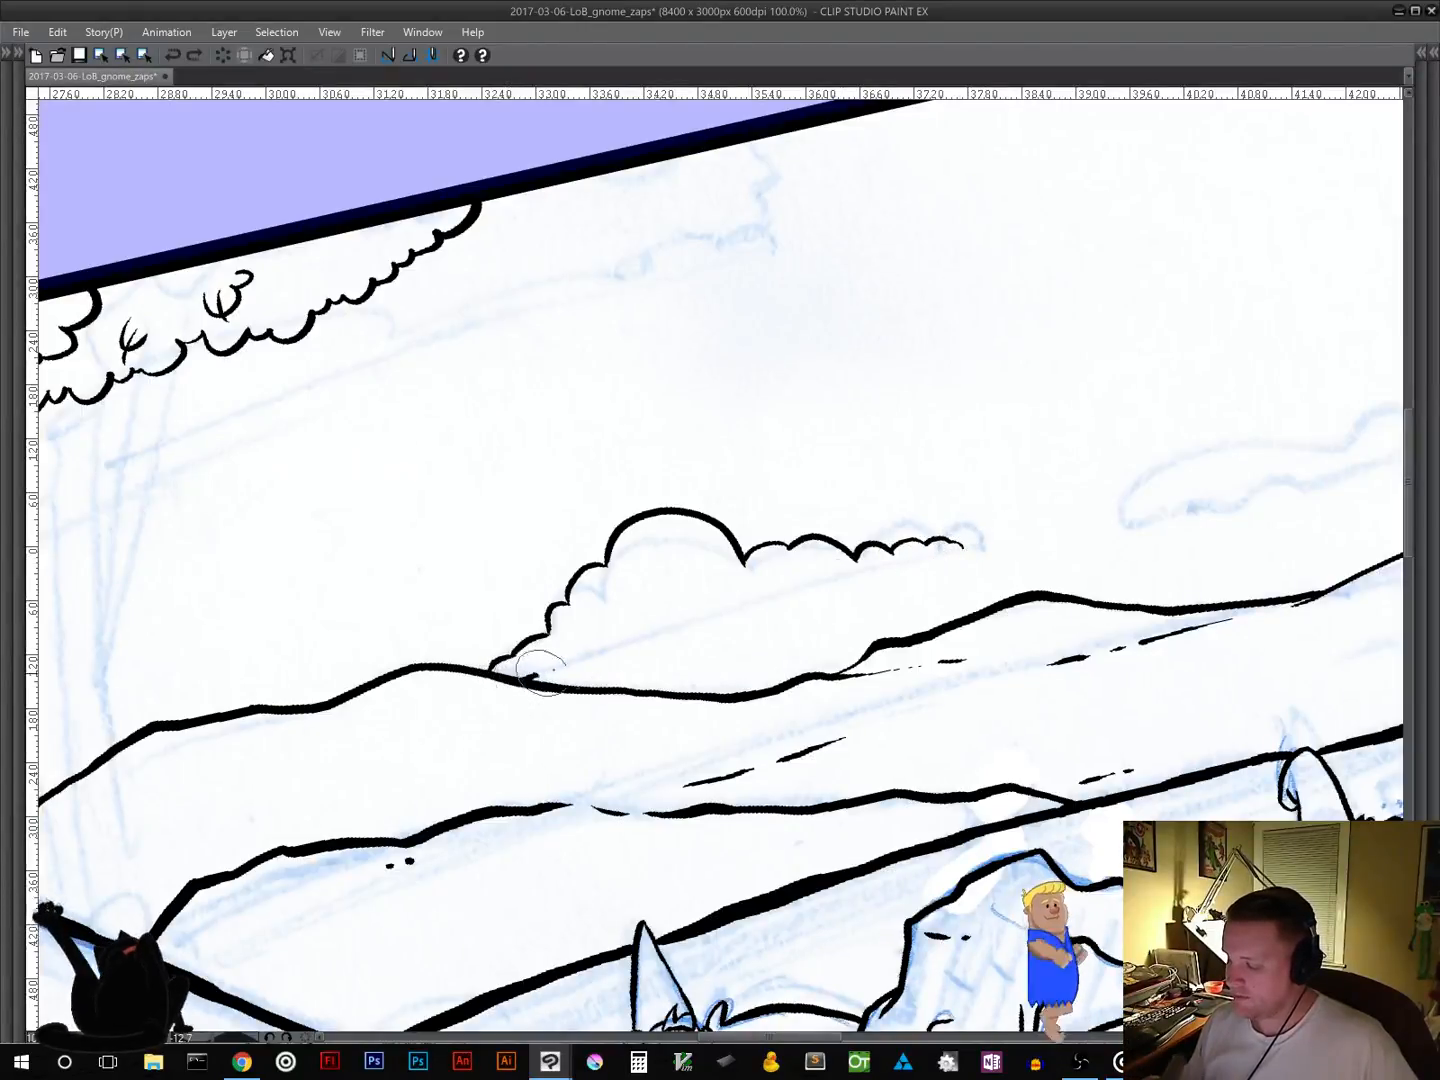
Step: Ink the straight slanted base of the first cloud and close its outline at the right tip
{"action": "mouse_move", "coordinate": [540, 672]}
{"action": "left_mouse_down"}
{"action": "mouse_move", "coordinate": [1004, 550]}
{"action": "mouse_move", "coordinate": [960, 543]}
{"action": "left_mouse_up"}
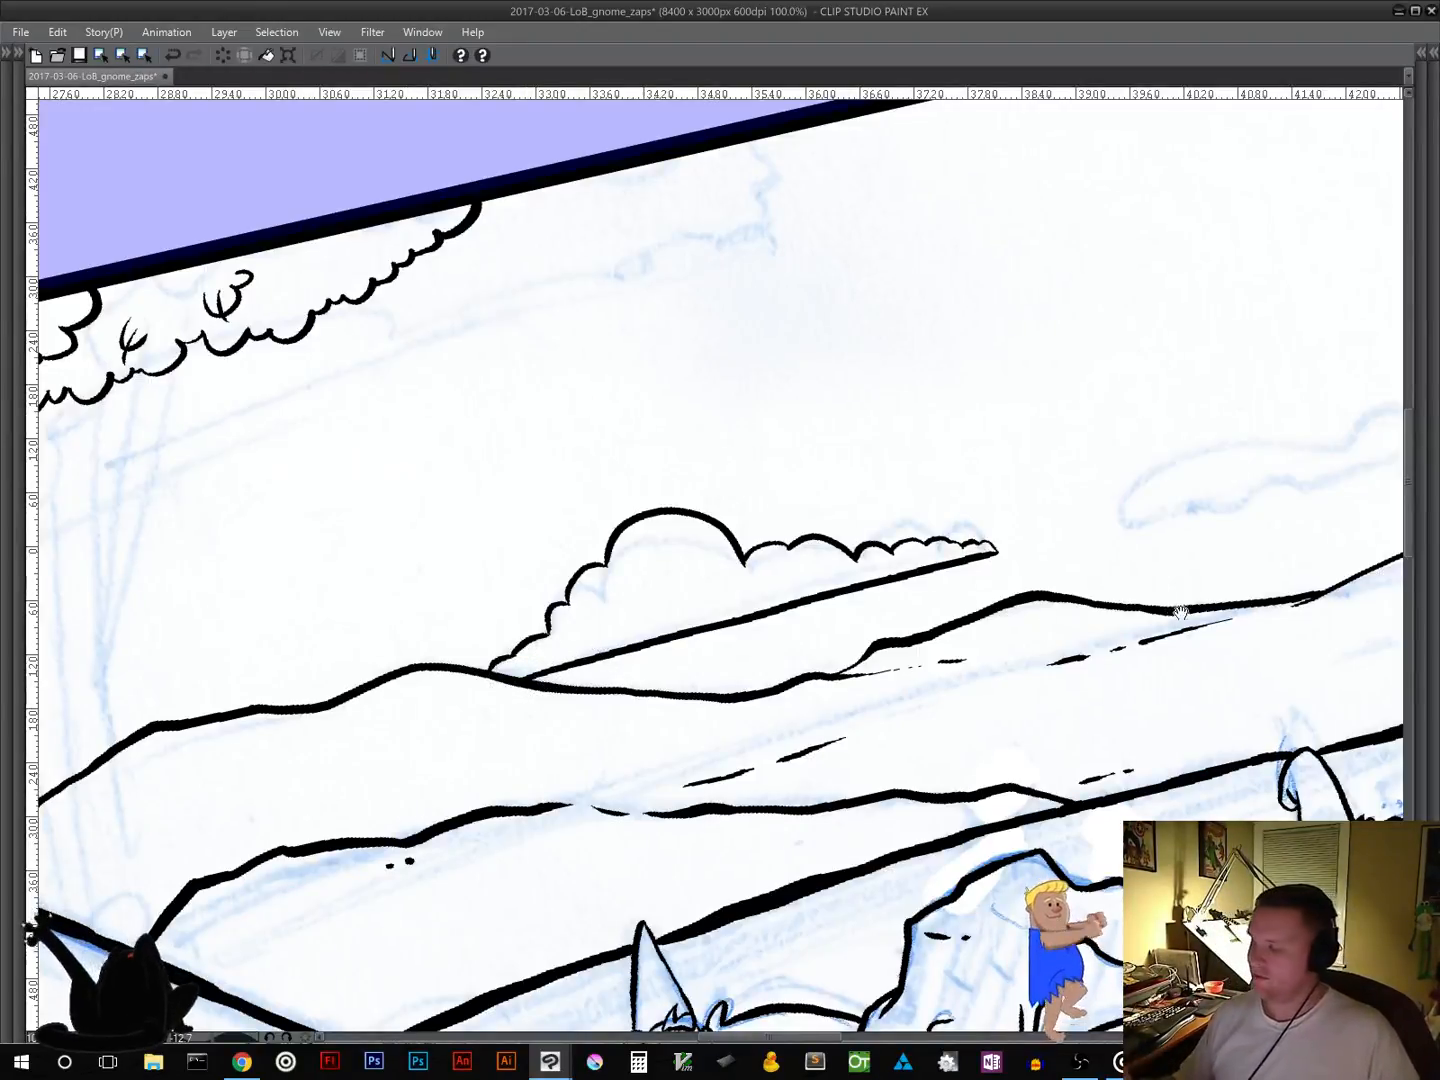
Step: Ink the second cloud above the bearded gnome with a straight slanted base and a puffy scalloped top
{"action": "mouse_move", "coordinate": [1182, 612]}
{"action": "left_mouse_down"}
{"action": "mouse_move", "coordinate": [666, 682]}
{"action": "mouse_move", "coordinate": [622, 740]}
{"action": "left_mouse_up"}
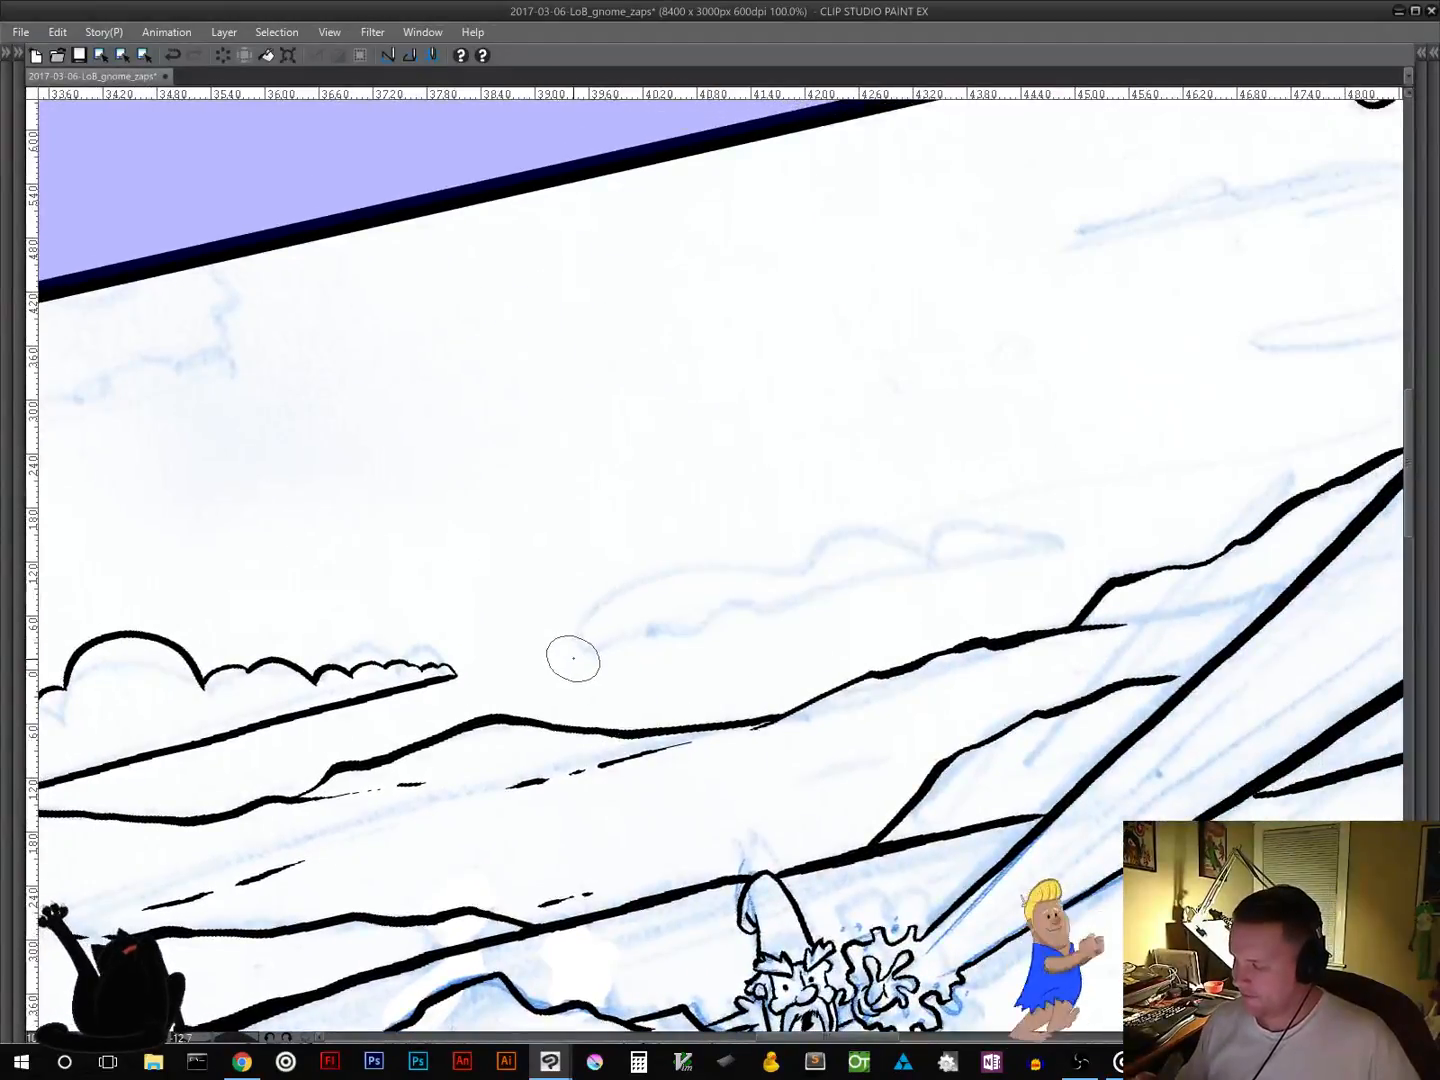
{"action": "mouse_move", "coordinate": [645, 636]}
{"action": "left_mouse_down"}
{"action": "mouse_move", "coordinate": [844, 580]}
{"action": "mouse_move", "coordinate": [1046, 548]}
{"action": "left_mouse_up"}
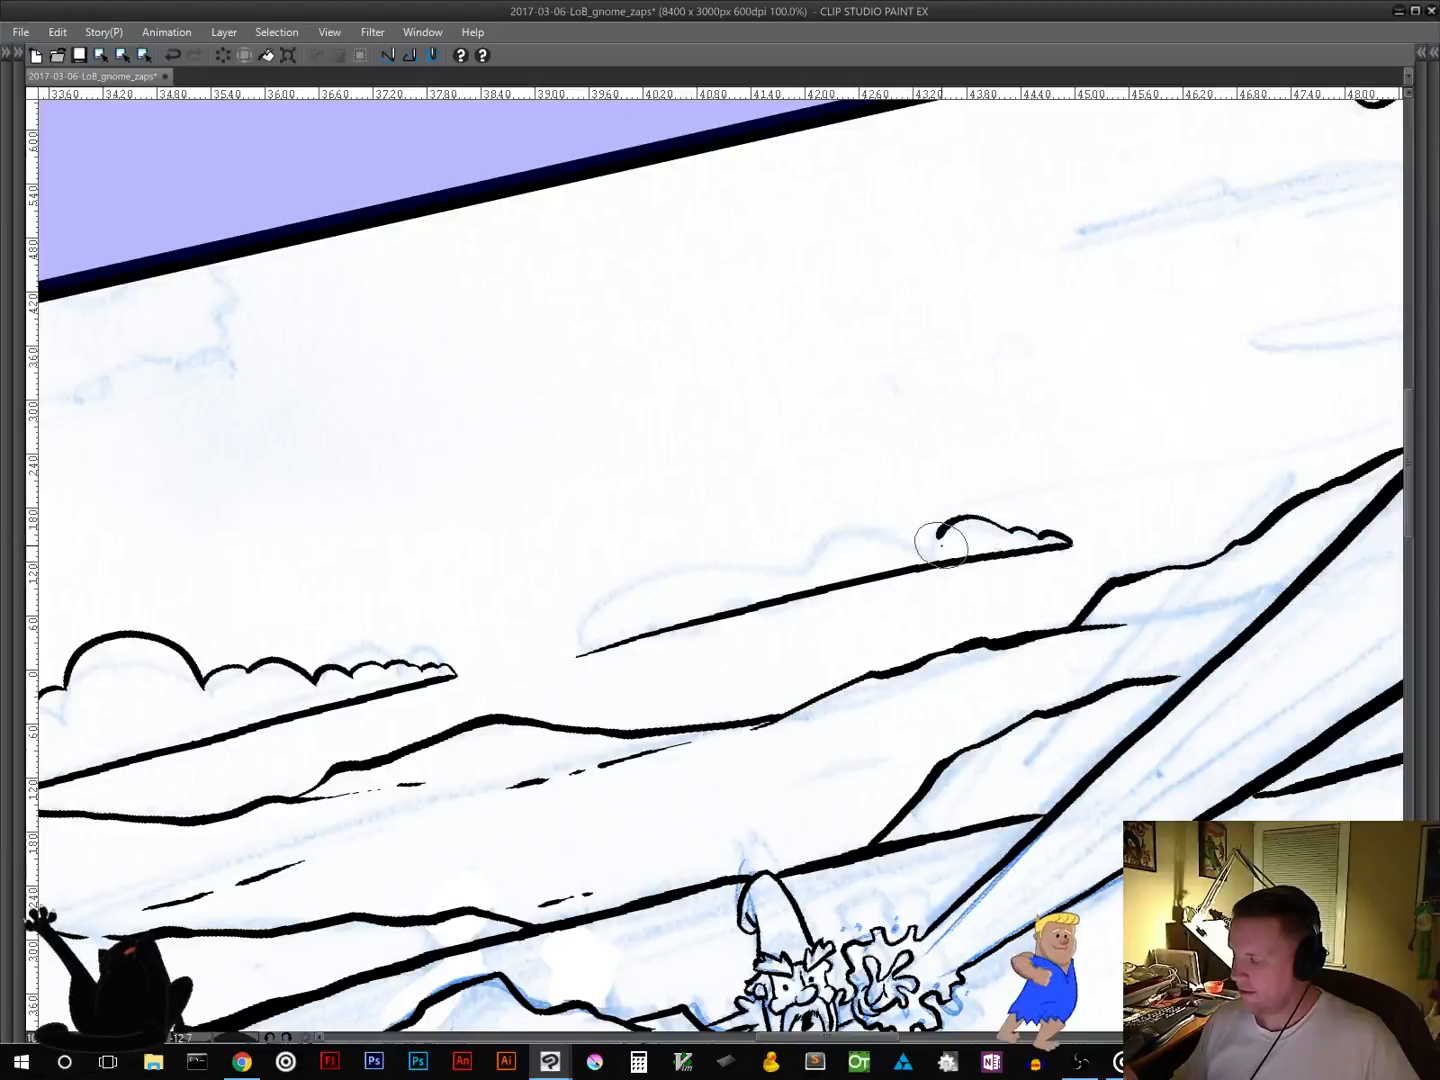
{"action": "left_click_drag", "start_coordinate": [937, 536], "coordinate": [854, 526]}
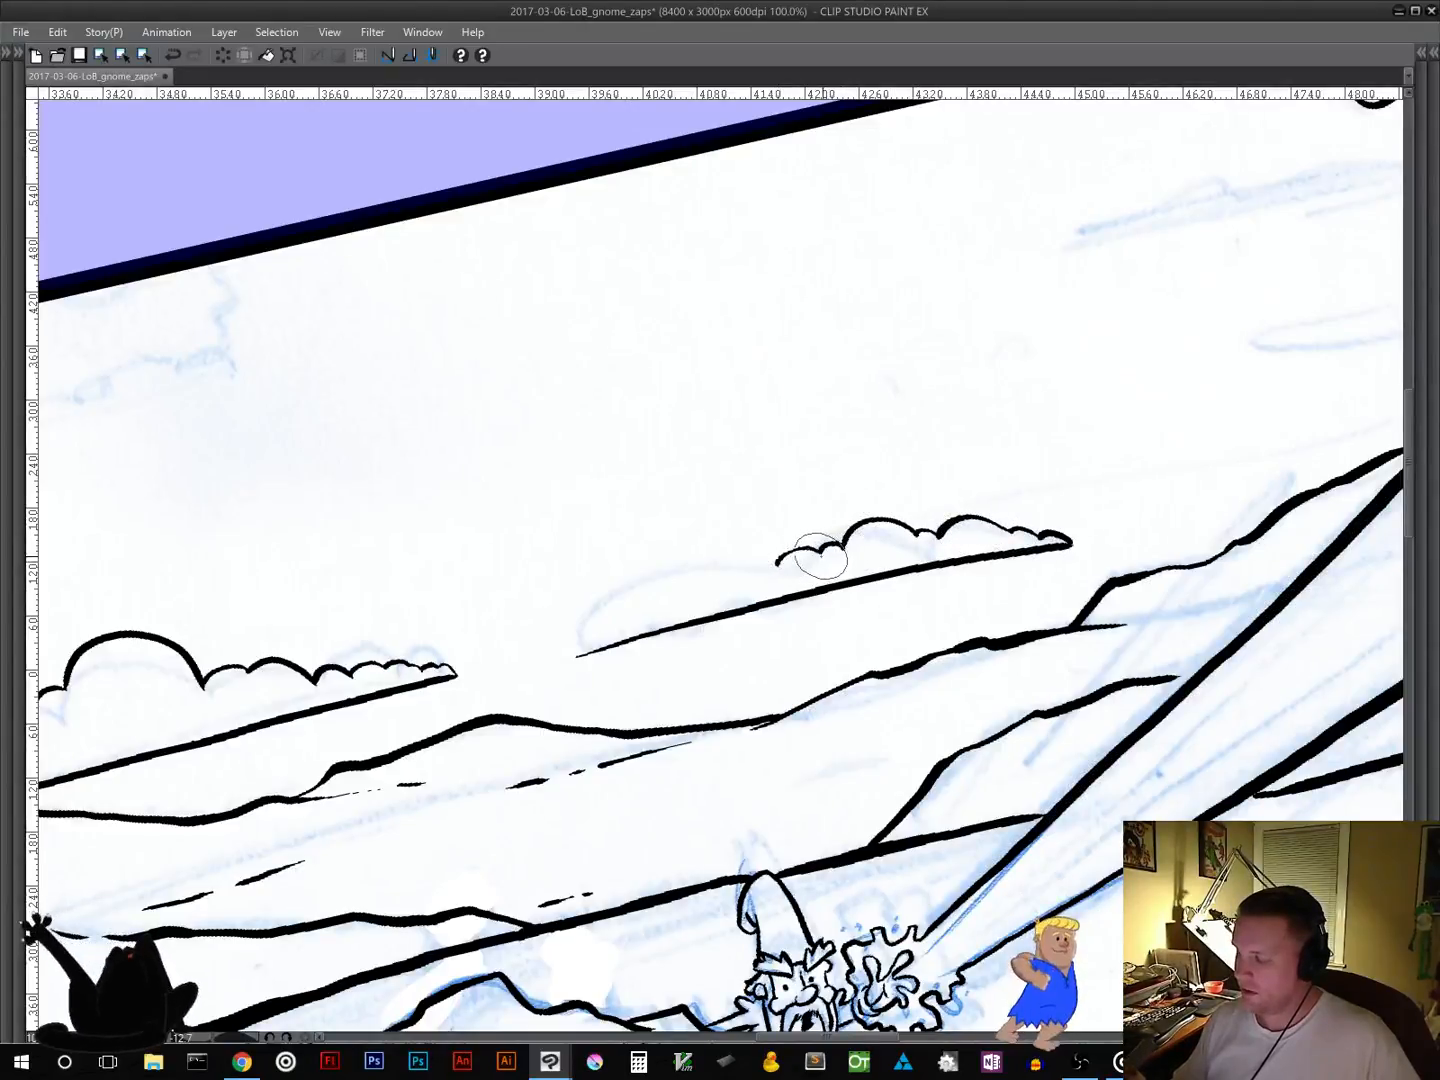
{"action": "mouse_move", "coordinate": [778, 565]}
{"action": "left_mouse_down"}
{"action": "mouse_move", "coordinate": [737, 556]}
{"action": "mouse_move", "coordinate": [681, 514]}
{"action": "mouse_move", "coordinate": [638, 599]}
{"action": "left_mouse_up"}
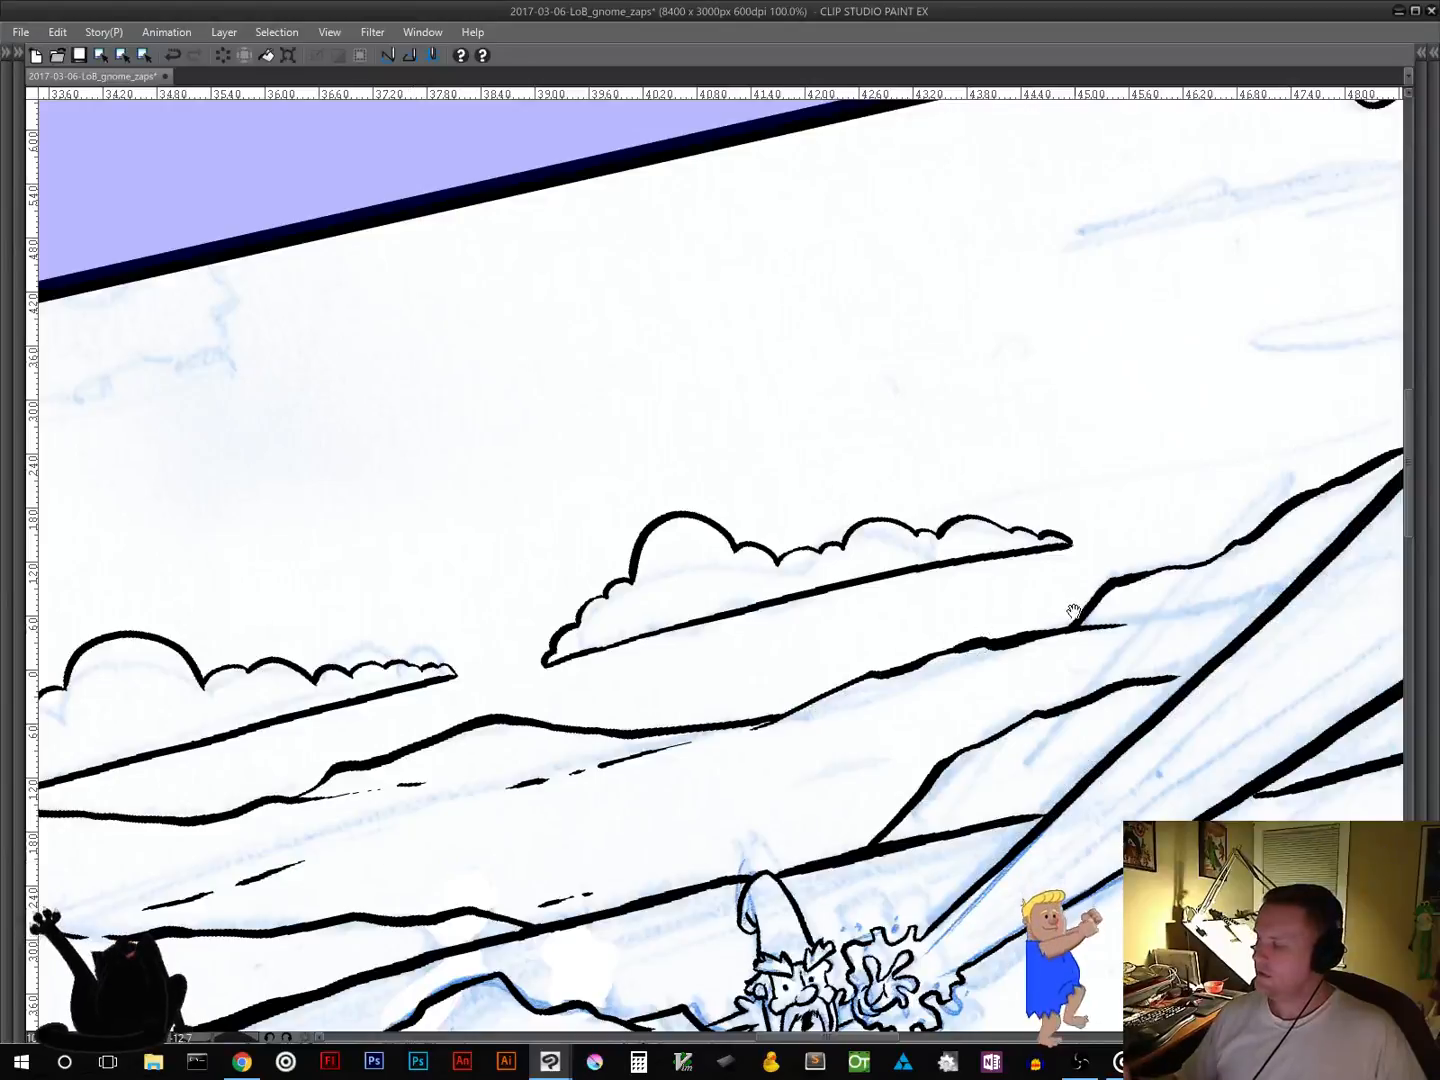
Step: Ink the small cloud emerging from behind the beam, with a scalloped top tapering to a thin tip and a straight base
{"action": "left_click_drag", "start_coordinate": [1073, 612], "coordinate": [399, 916]}
{"action": "left_click_drag", "start_coordinate": [877, 694], "coordinate": [776, 768]}
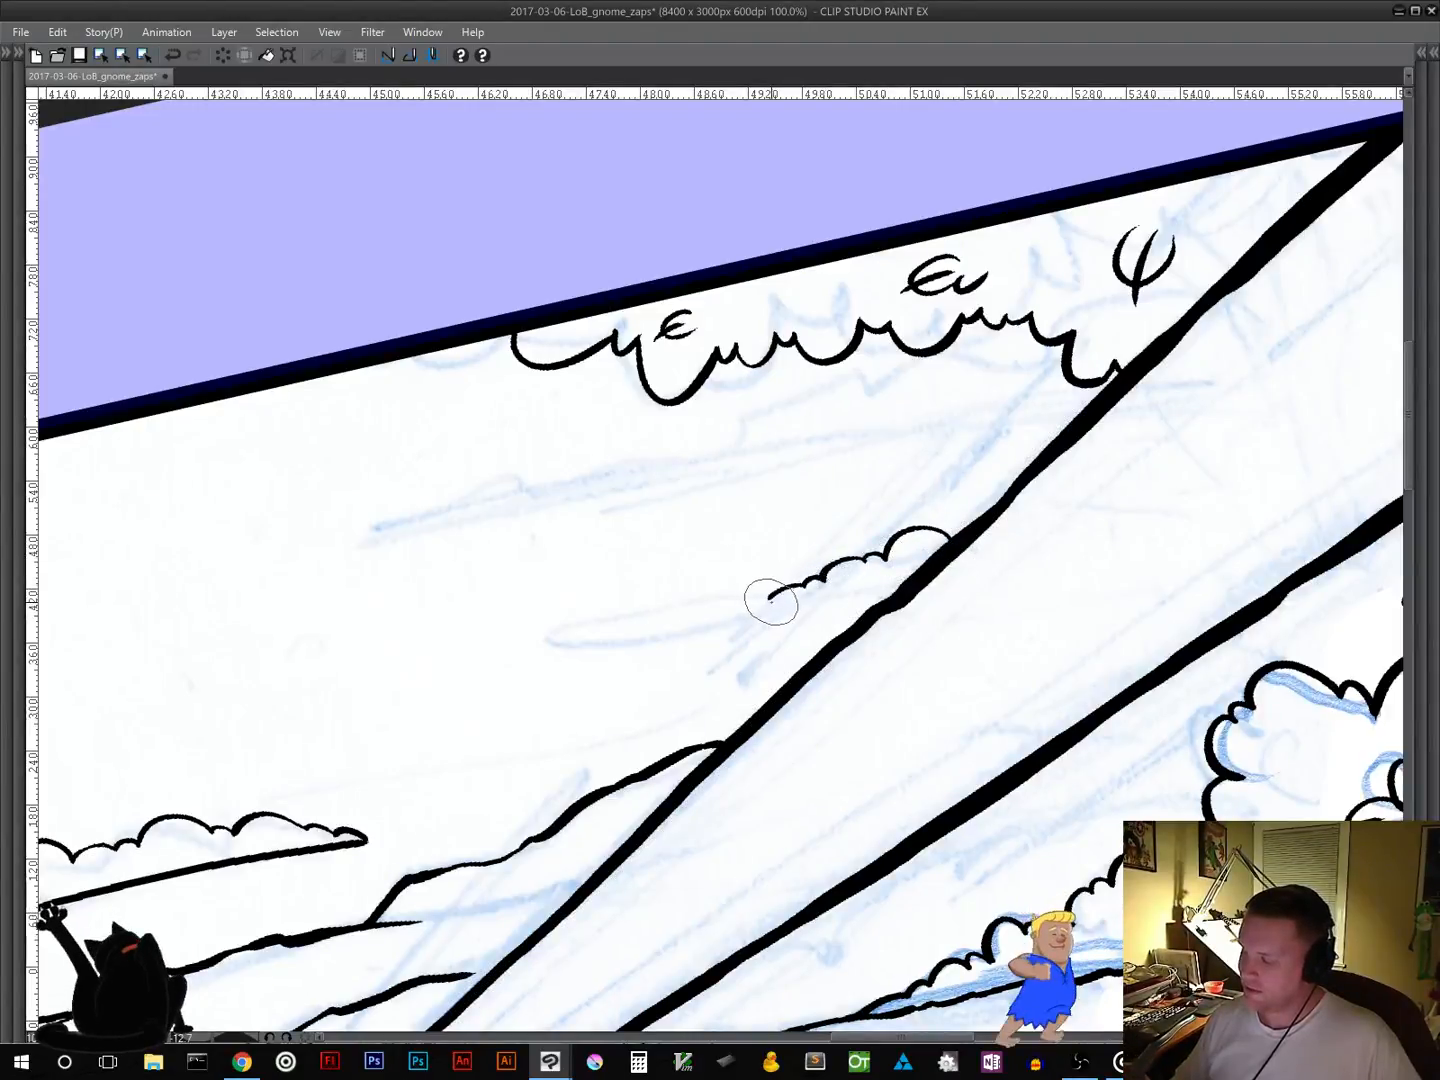
{"action": "left_click_drag", "start_coordinate": [768, 601], "coordinate": [688, 620]}
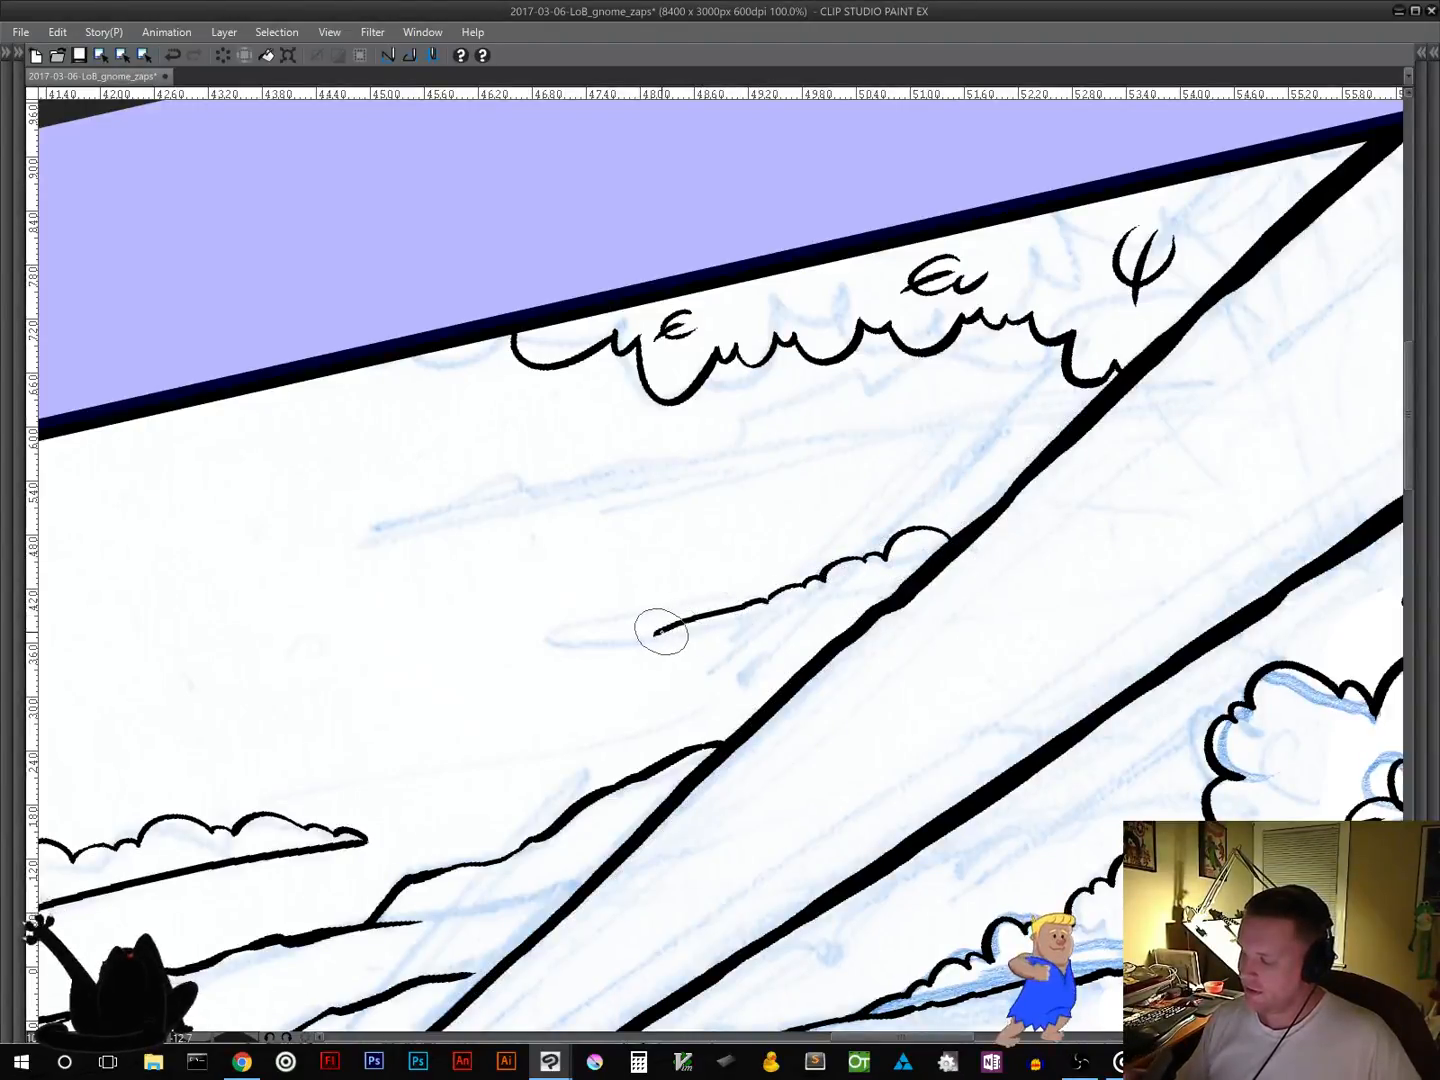
{"action": "key", "text": "ctrl+z"}
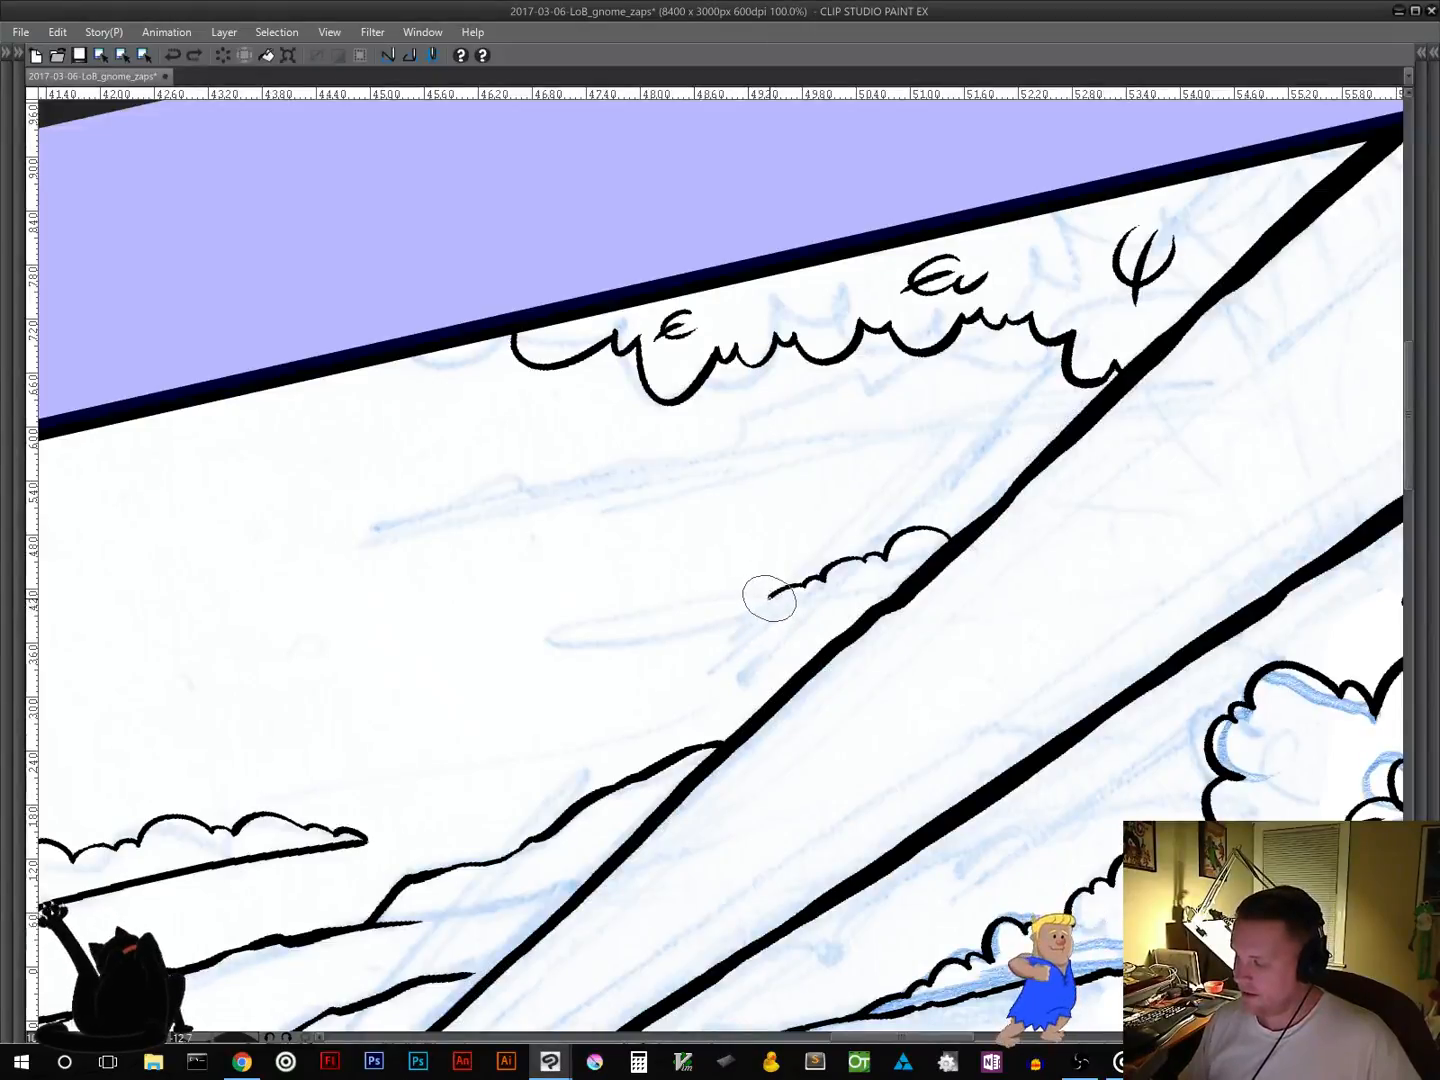
{"action": "left_click_drag", "start_coordinate": [752, 610], "coordinate": [665, 628]}
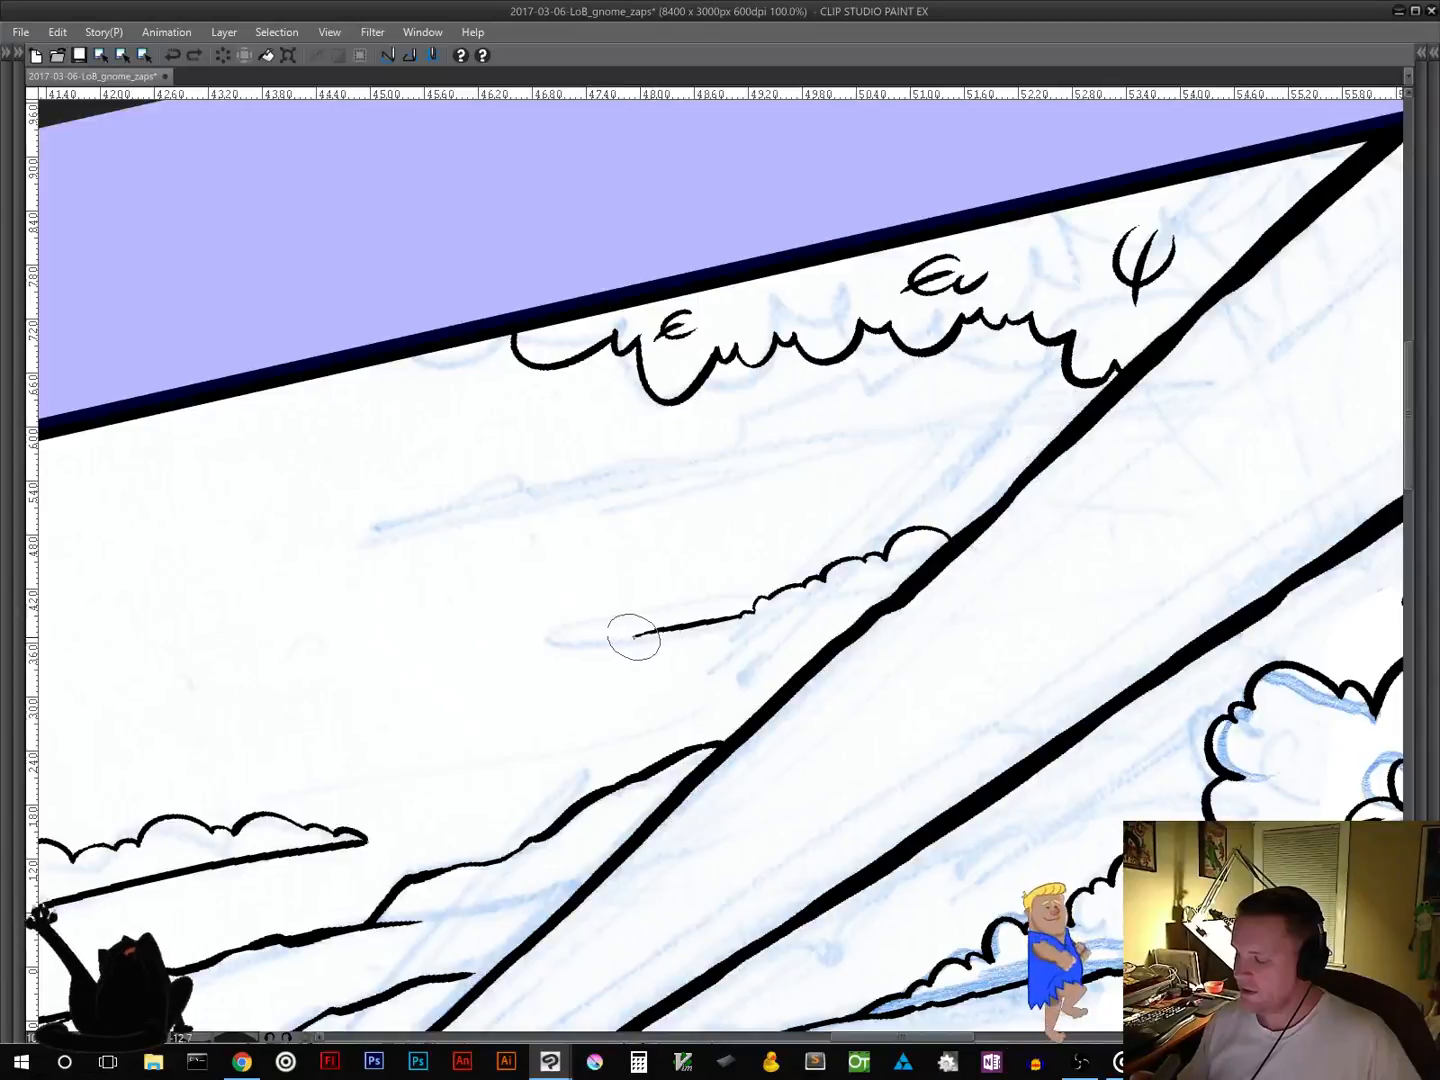
{"action": "left_click_drag", "start_coordinate": [644, 643], "coordinate": [851, 603]}
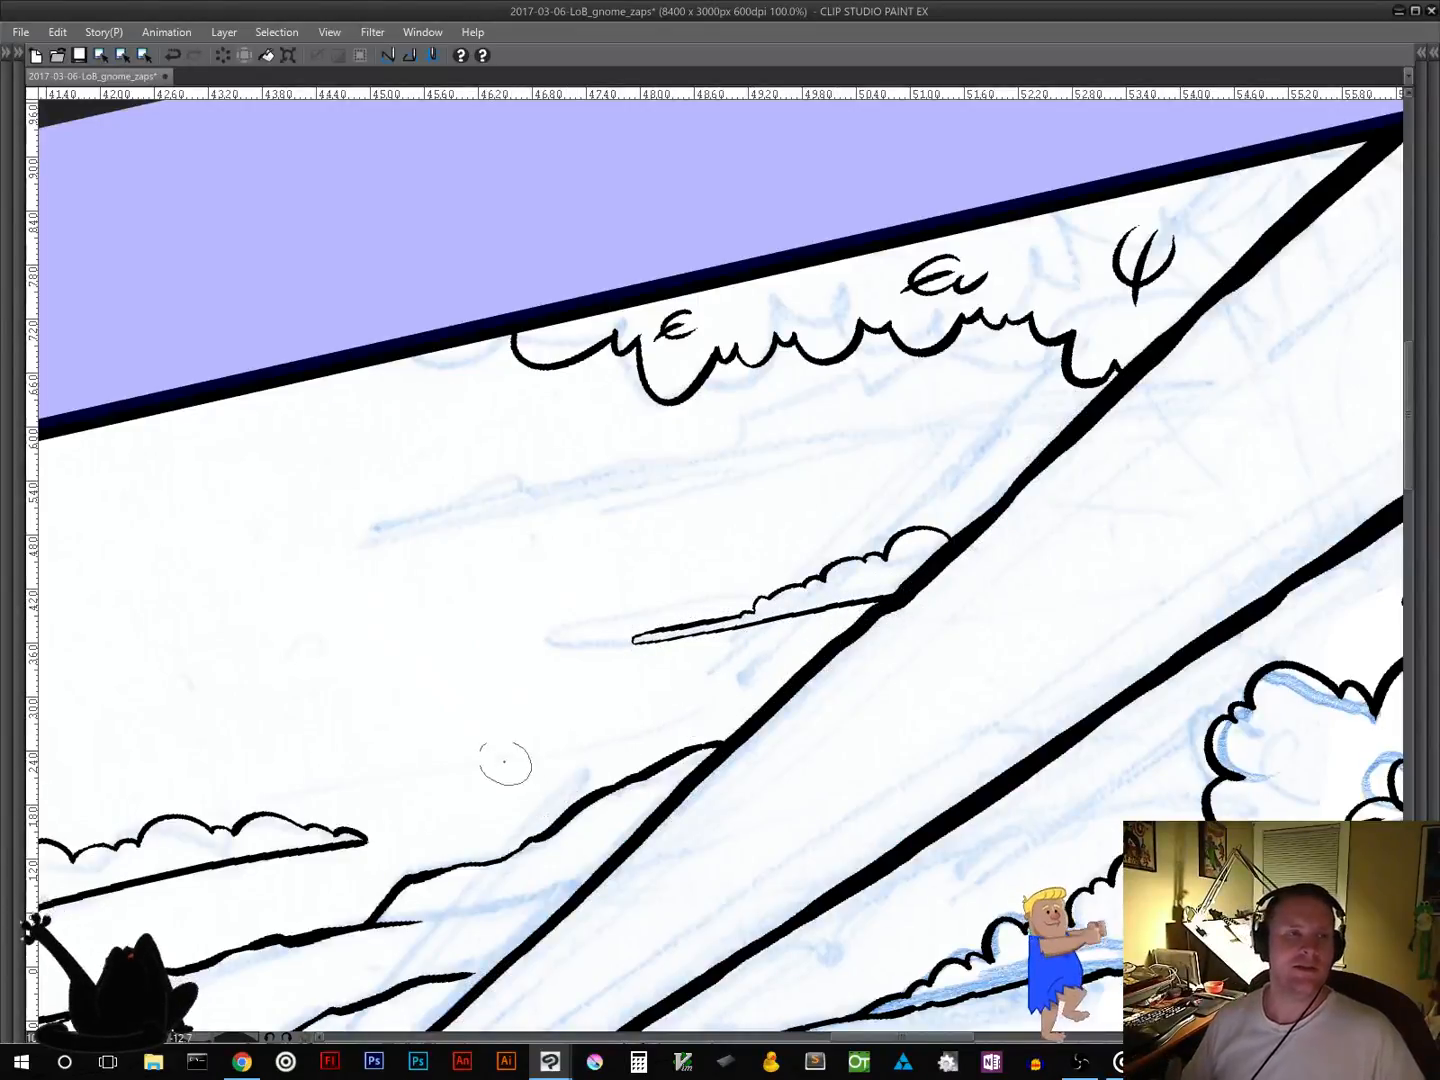
{"action": "left_click_drag", "start_coordinate": [400, 732], "coordinate": [1160, 578]}
{"action": "left_click_drag", "start_coordinate": [393, 843], "coordinate": [912, 627]}
{"action": "left_click_drag", "start_coordinate": [548, 830], "coordinate": [736, 769]}
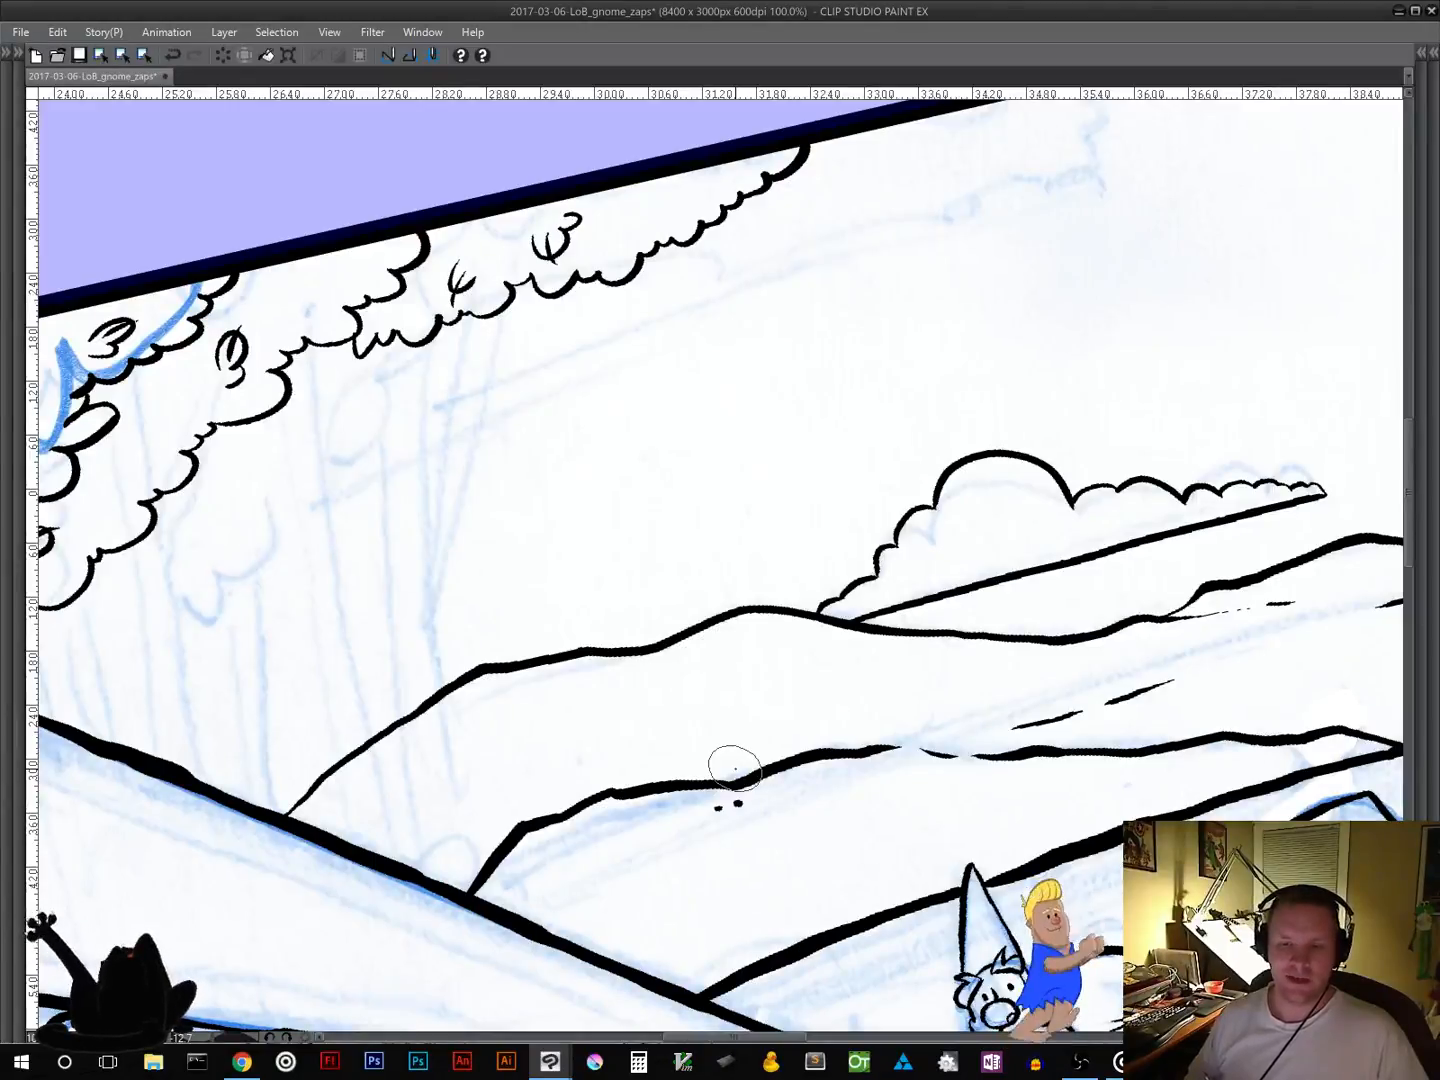
{"action": "left_click_drag", "start_coordinate": [923, 638], "coordinate": [356, 900]}
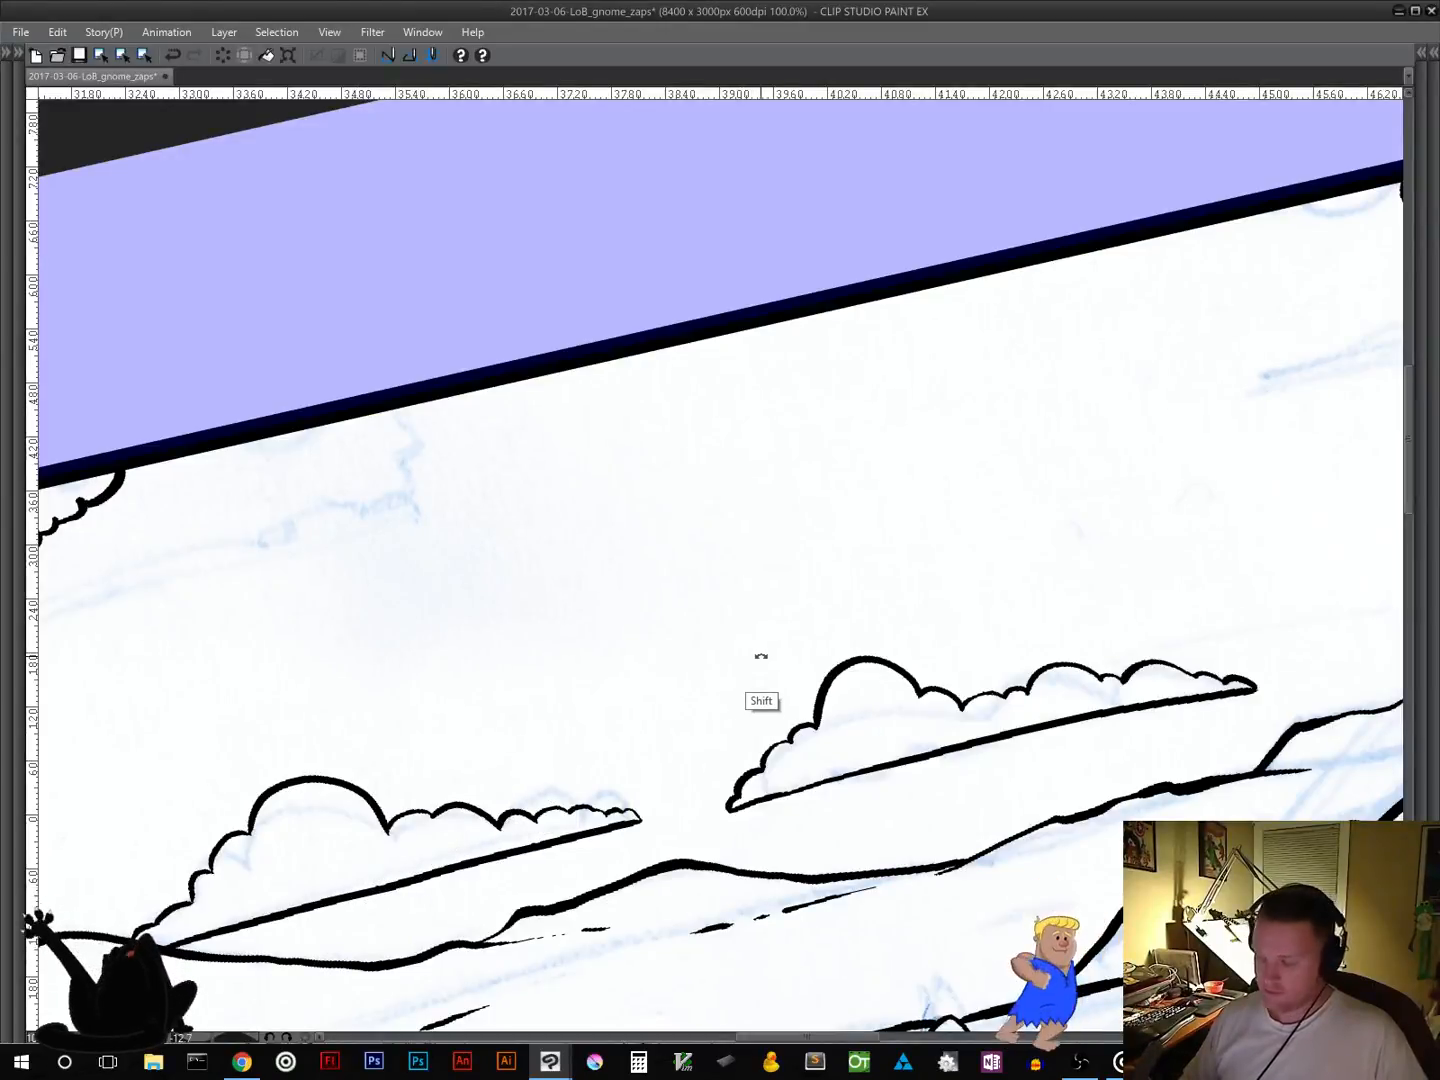
{"action": "left_click_drag", "start_coordinate": [761, 656], "coordinate": [769, 674]}
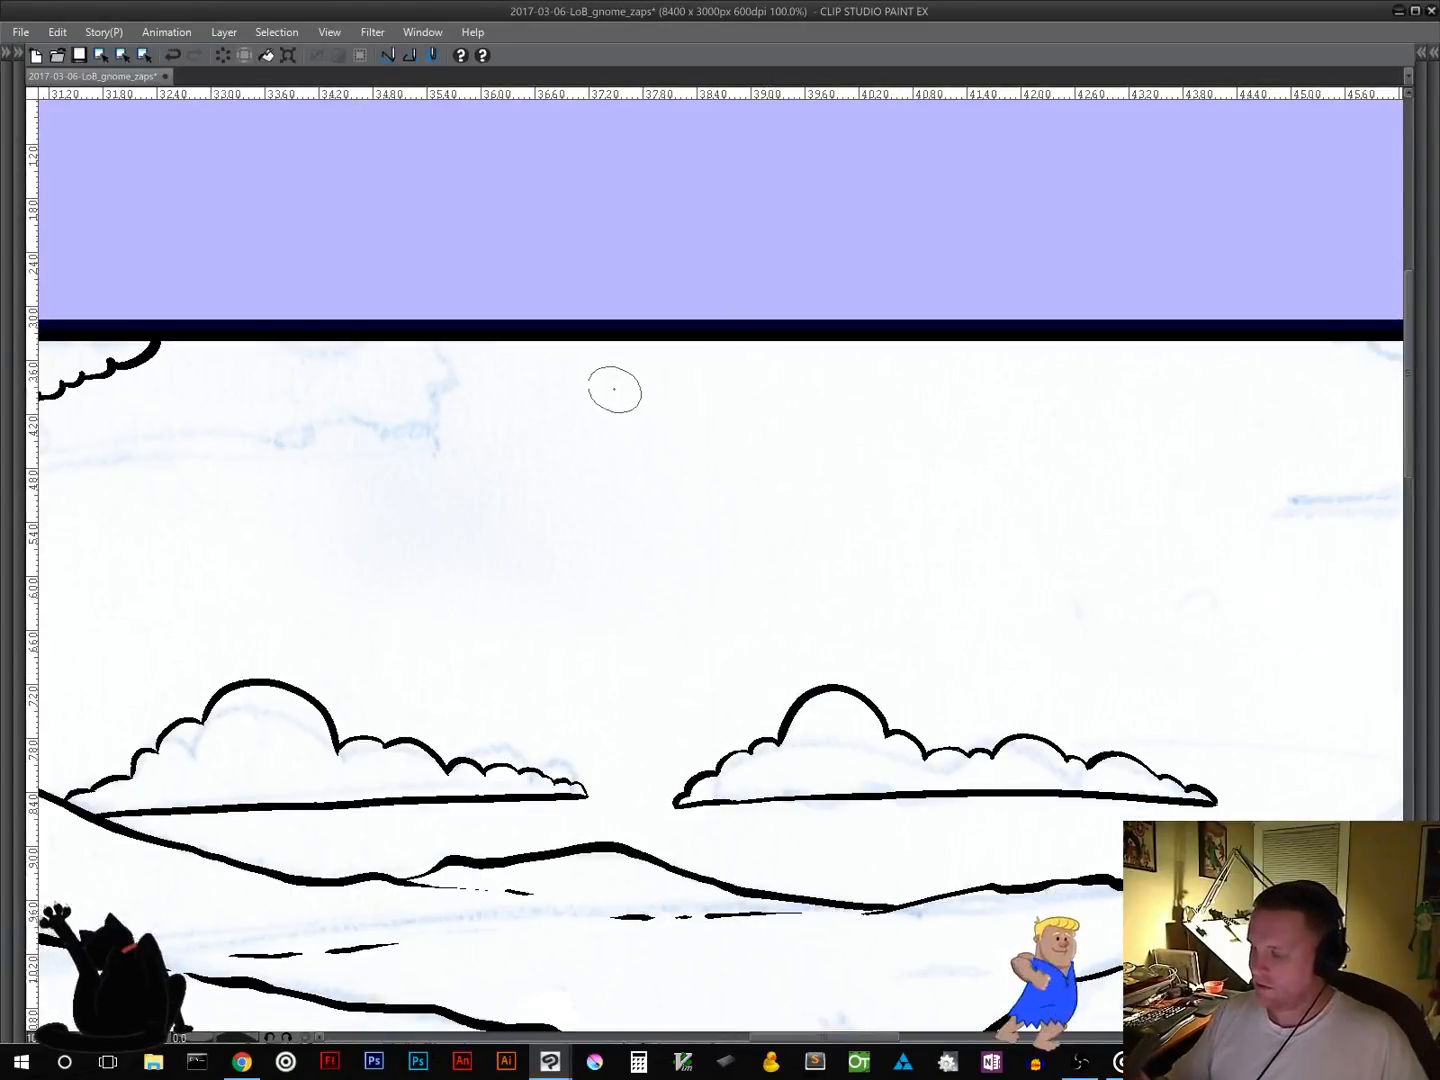
{"action": "left_click_drag", "start_coordinate": [610, 385], "coordinate": [635, 670]}
{"action": "left_click_drag", "start_coordinate": [545, 544], "coordinate": [1146, 505]}
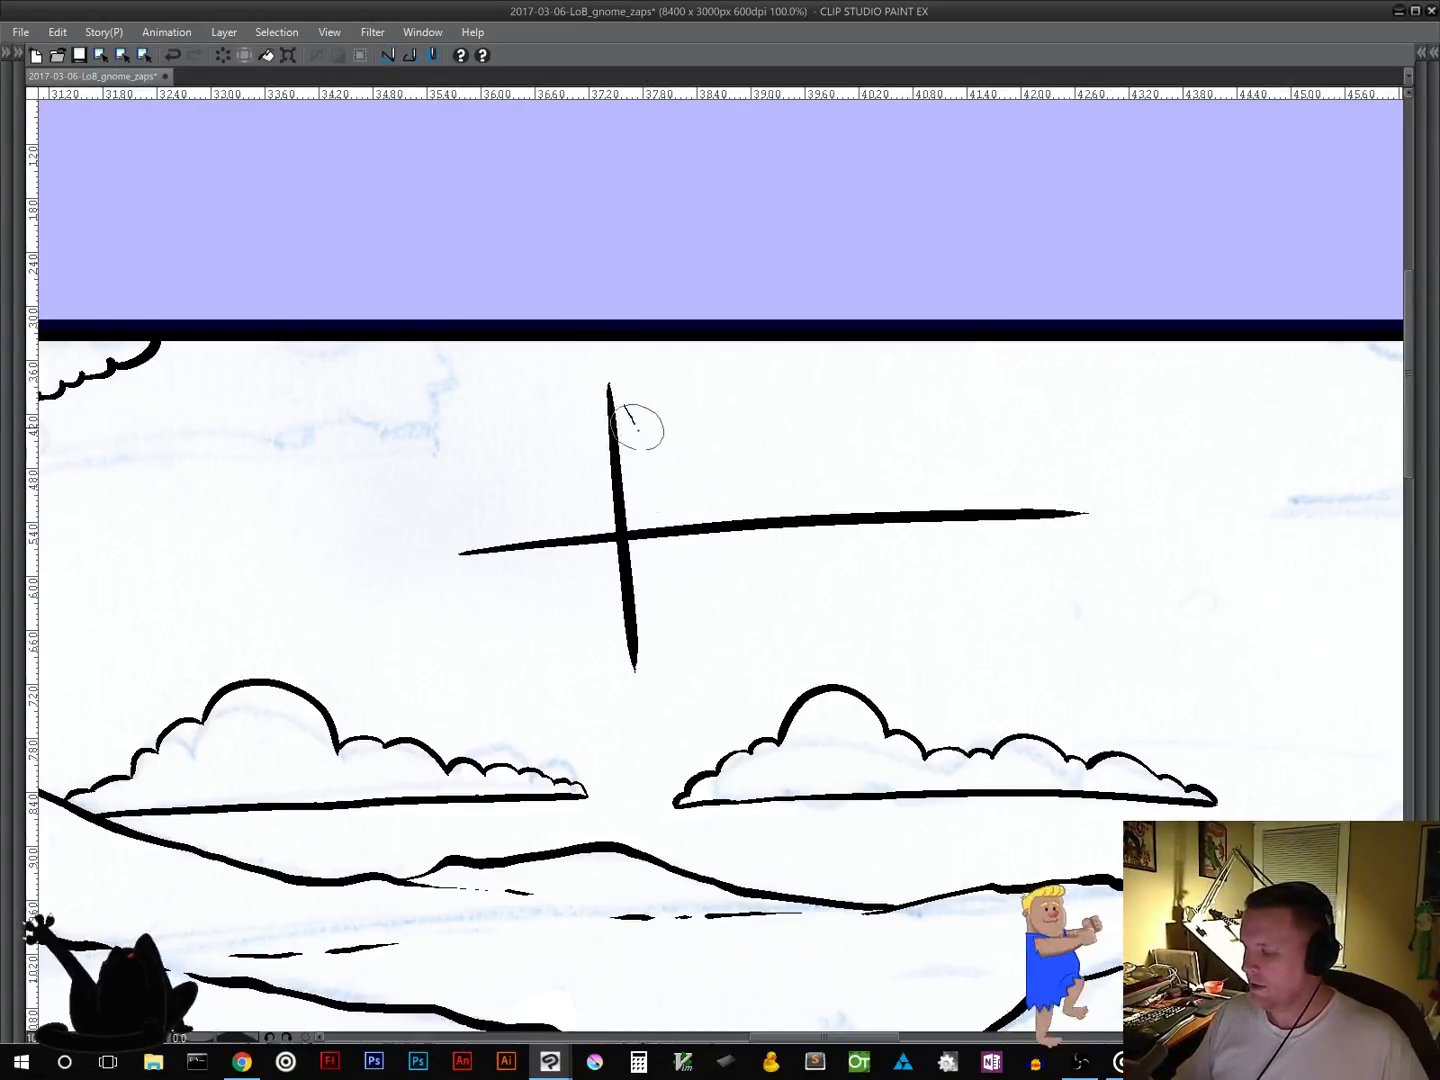
{"action": "left_click_drag", "start_coordinate": [694, 478], "coordinate": [896, 500]}
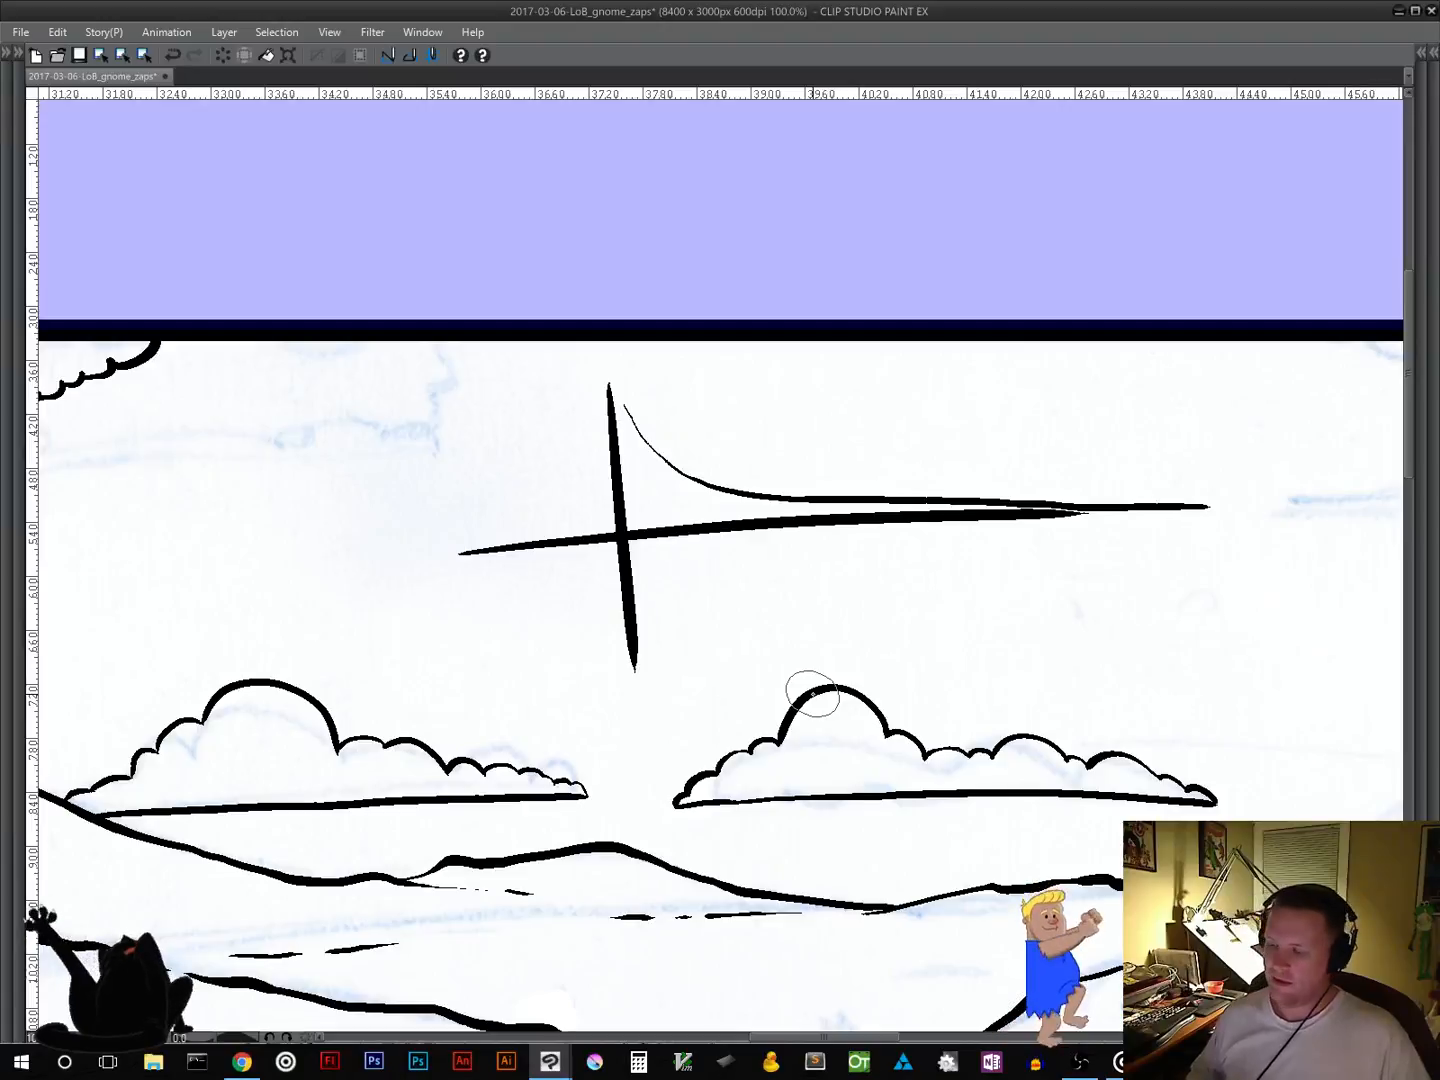
{"action": "mouse_move", "coordinate": [813, 694]}
{"action": "left_mouse_down"}
{"action": "mouse_move", "coordinate": [625, 625]}
{"action": "mouse_move", "coordinate": [610, 383]}
{"action": "mouse_move", "coordinate": [626, 581]}
{"action": "mouse_move", "coordinate": [527, 545]}
{"action": "mouse_move", "coordinate": [944, 504]}
{"action": "mouse_move", "coordinate": [610, 458]}
{"action": "mouse_move", "coordinate": [1233, 512]}
{"action": "left_mouse_up"}
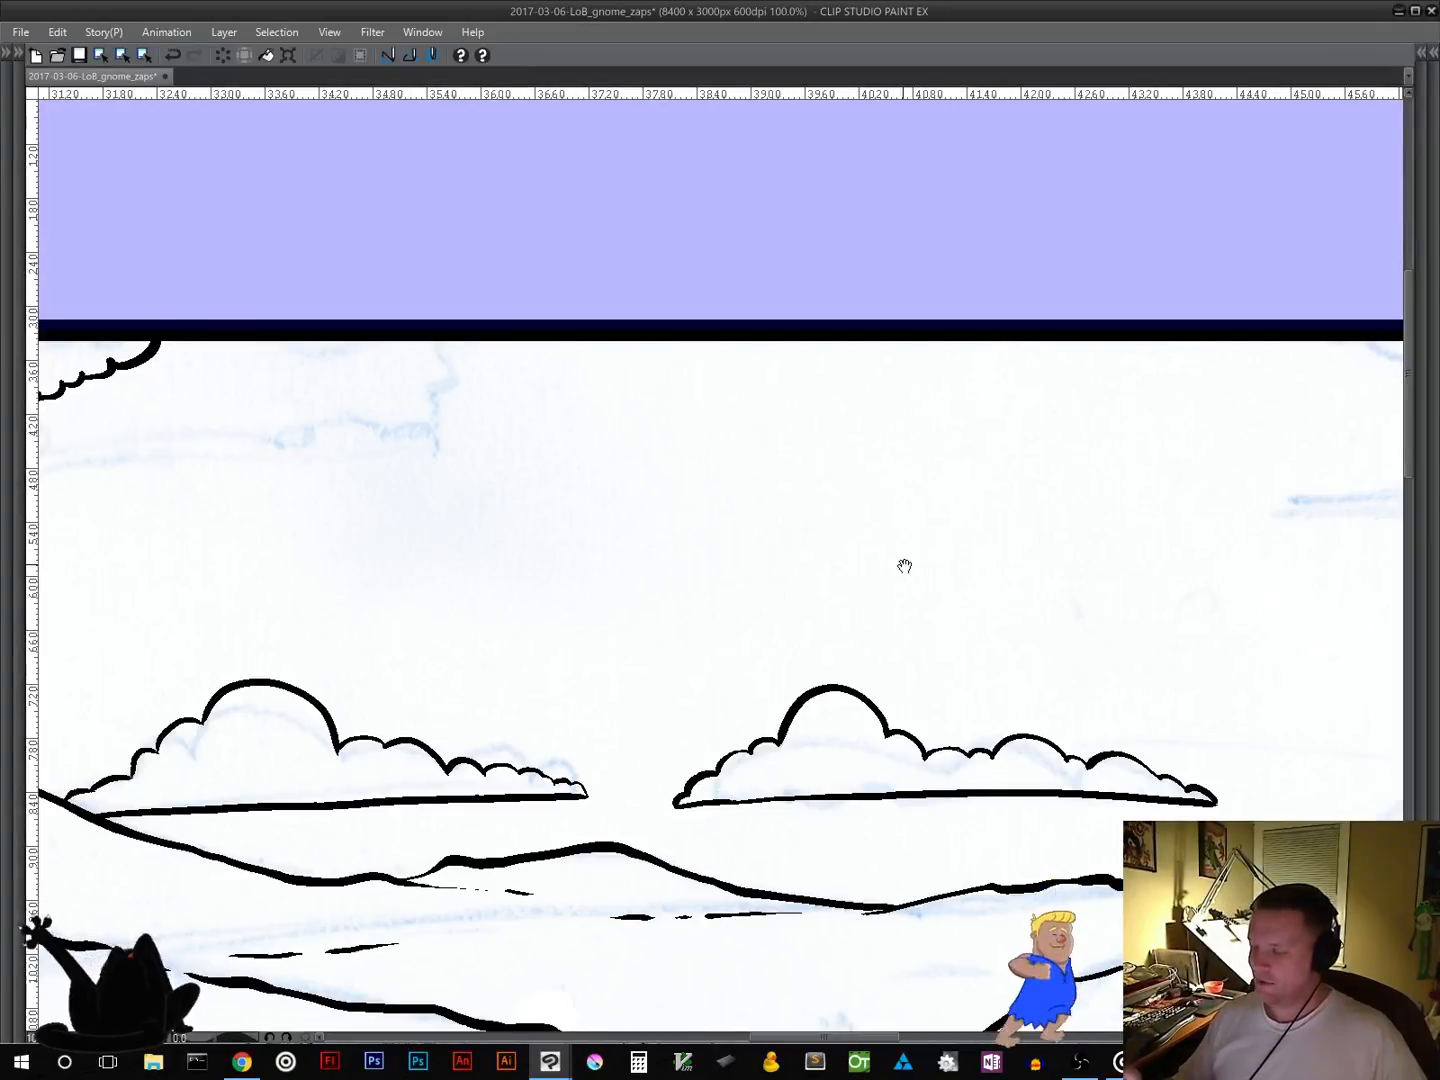
Step: Ink a slim cloud below the overhanging tree foliage, with a slanted straight base and a low scalloped top
{"action": "left_click_drag", "start_coordinate": [904, 566], "coordinate": [205, 797]}
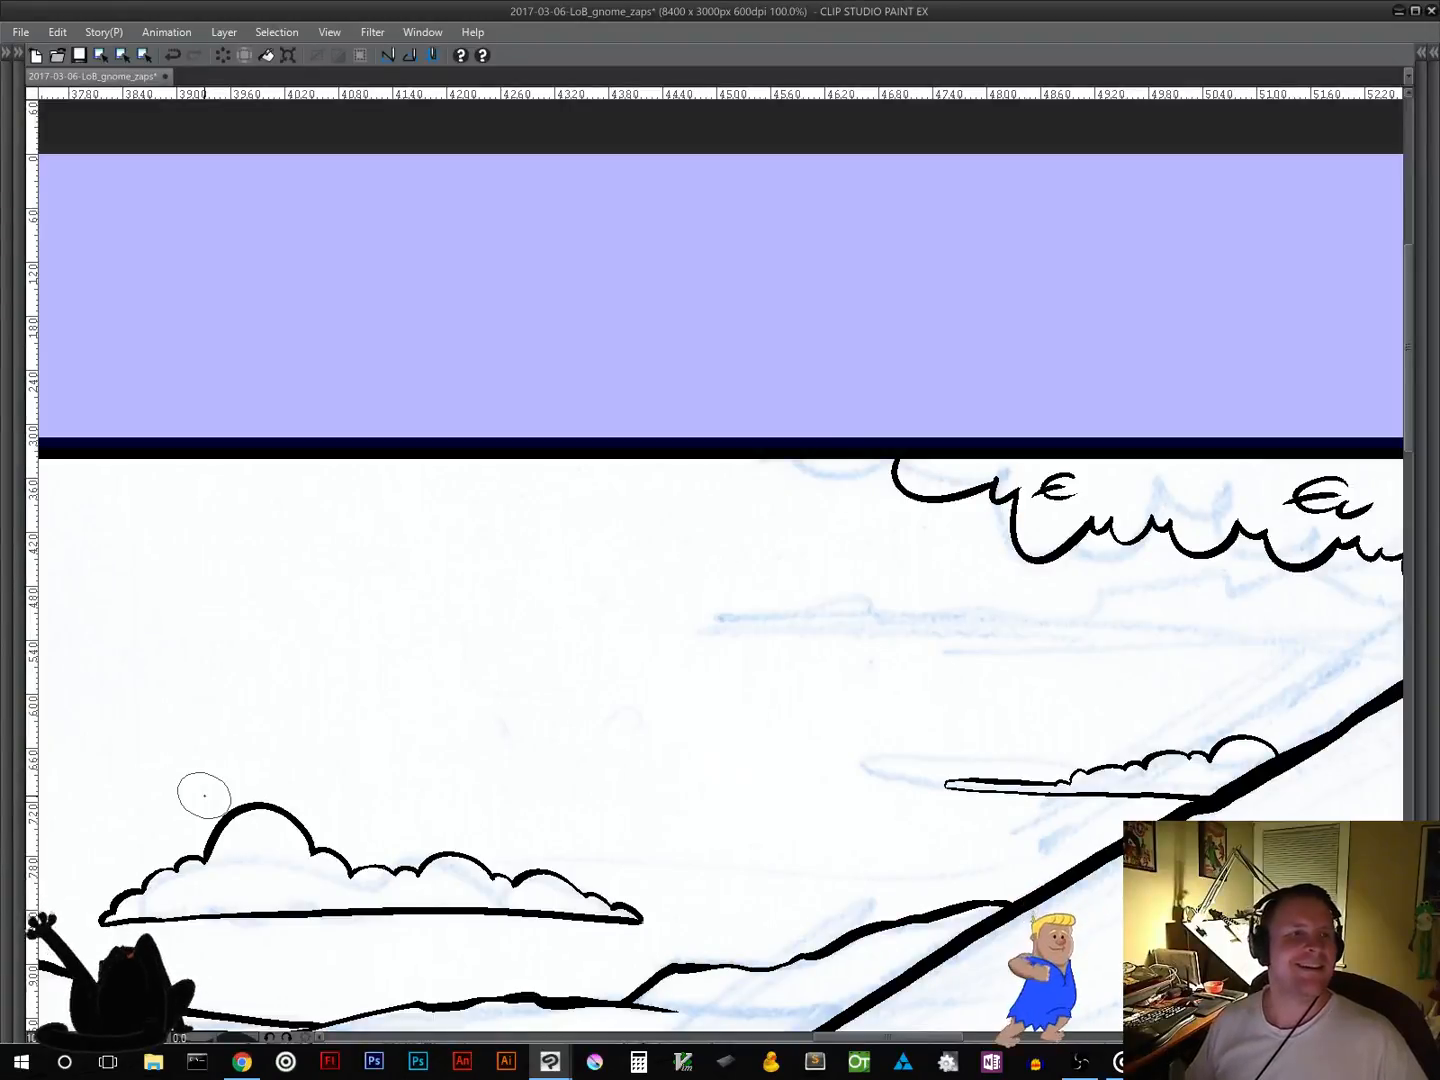
{"action": "left_click_drag", "start_coordinate": [542, 574], "coordinate": [982, 734]}
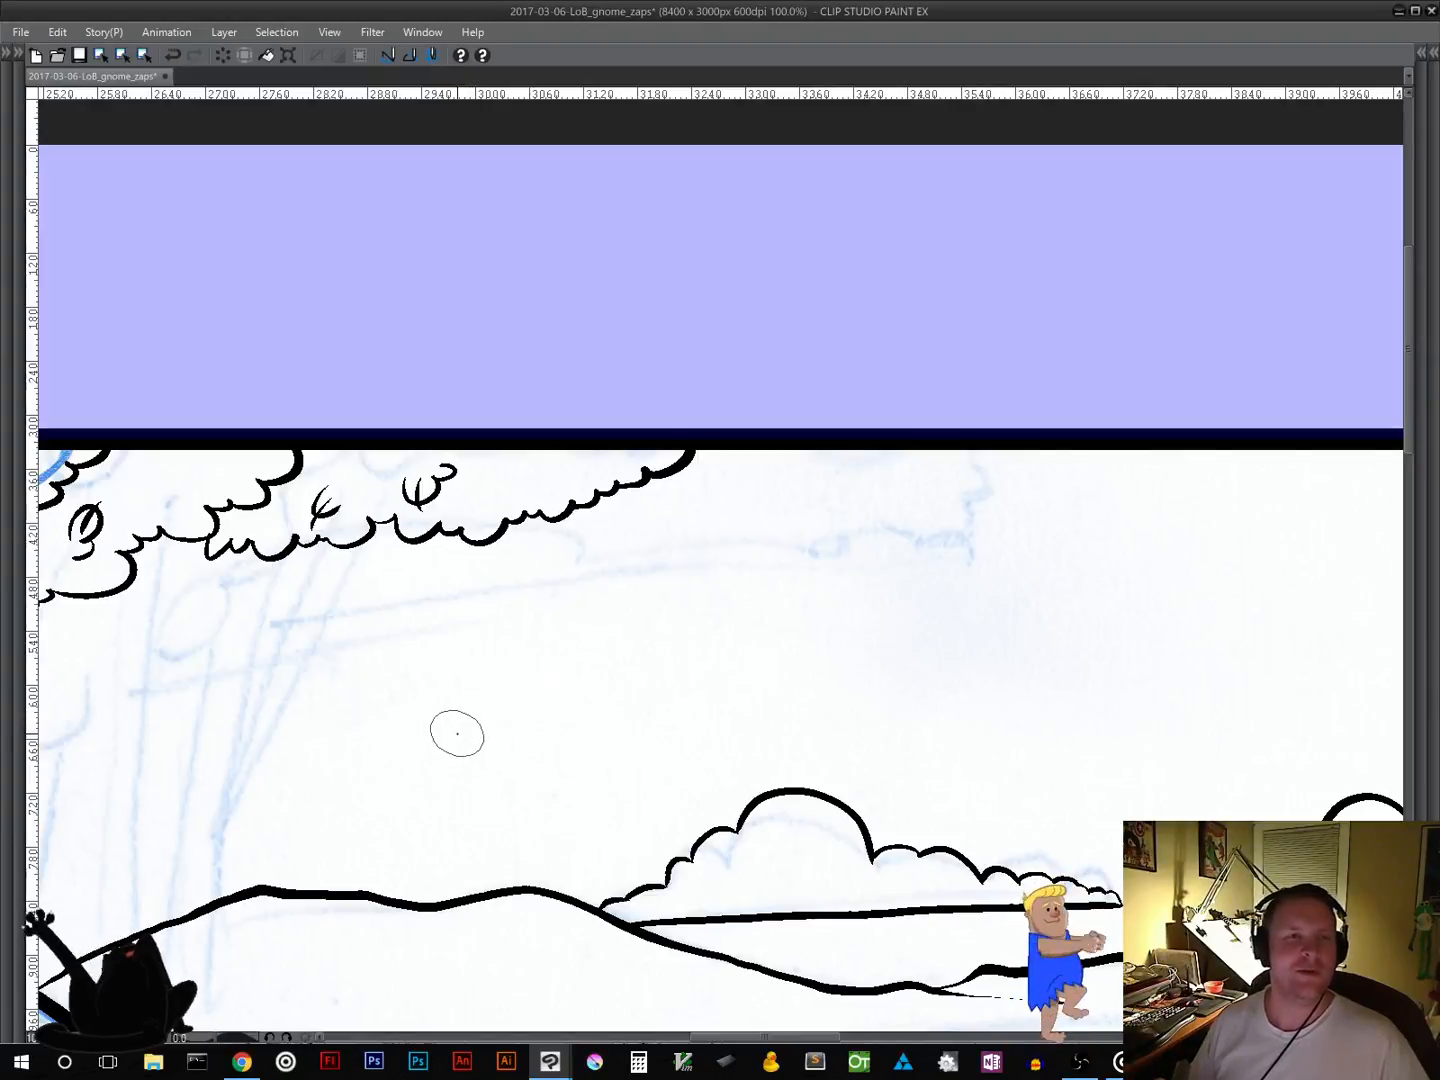
{"action": "left_click_drag", "start_coordinate": [993, 627], "coordinate": [912, 561]}
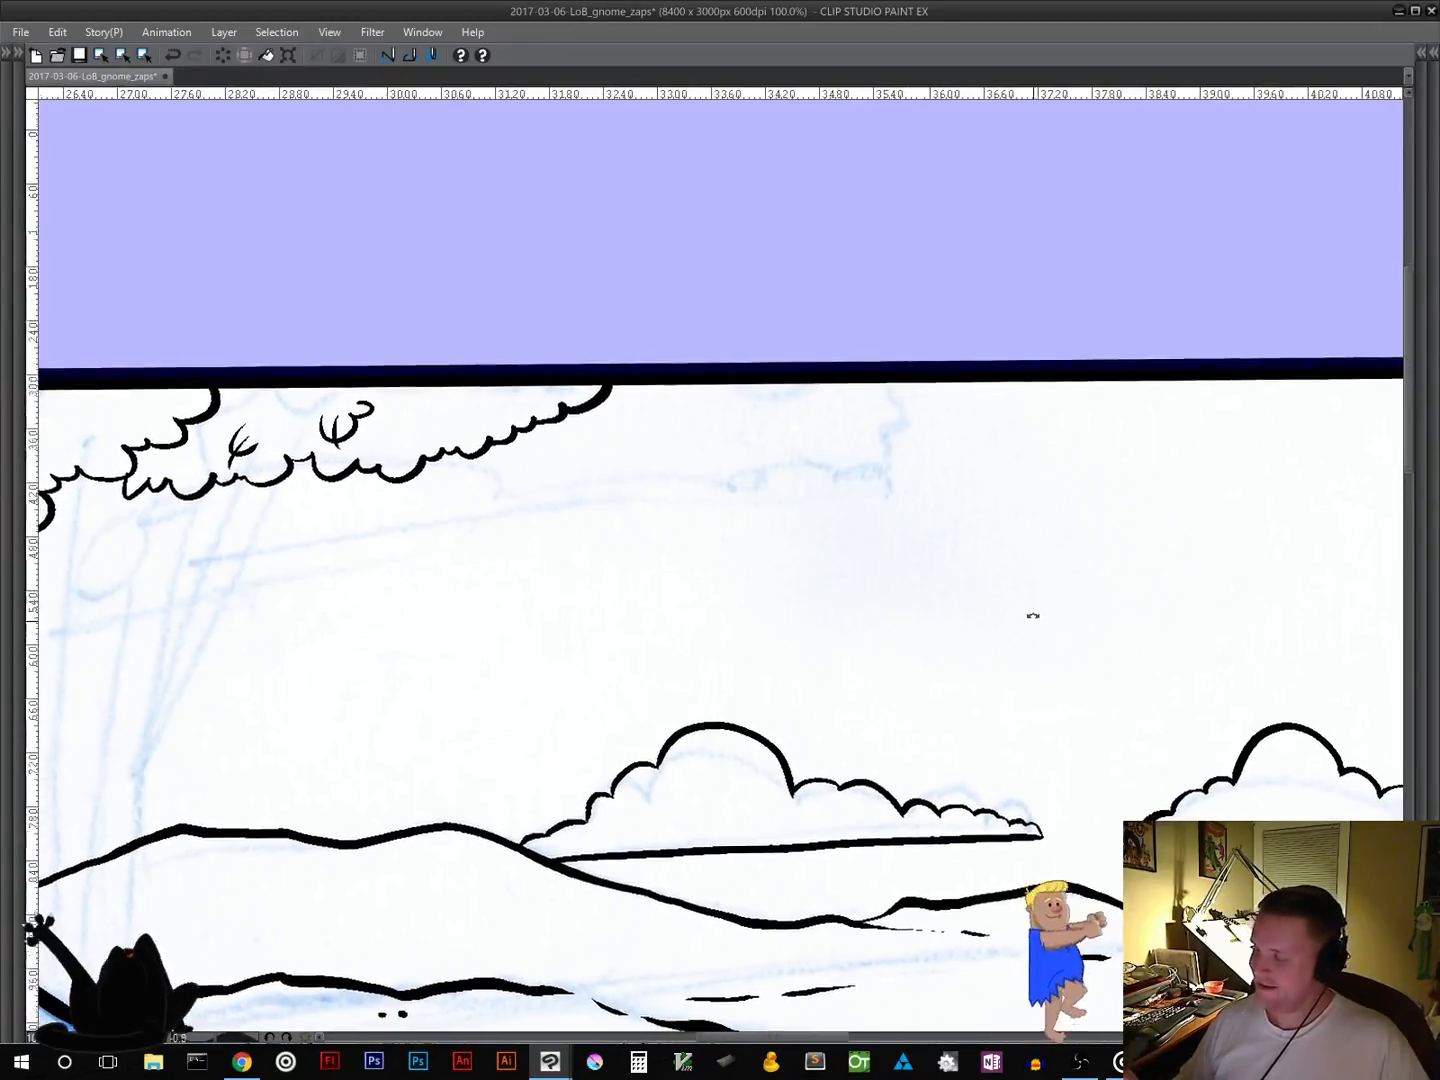
{"action": "mouse_move", "coordinate": [1030, 611]}
{"action": "left_mouse_down"}
{"action": "mouse_move", "coordinate": [1021, 582]}
{"action": "mouse_move", "coordinate": [886, 616]}
{"action": "mouse_move", "coordinate": [861, 650]}
{"action": "mouse_move", "coordinate": [890, 644]}
{"action": "left_mouse_up"}
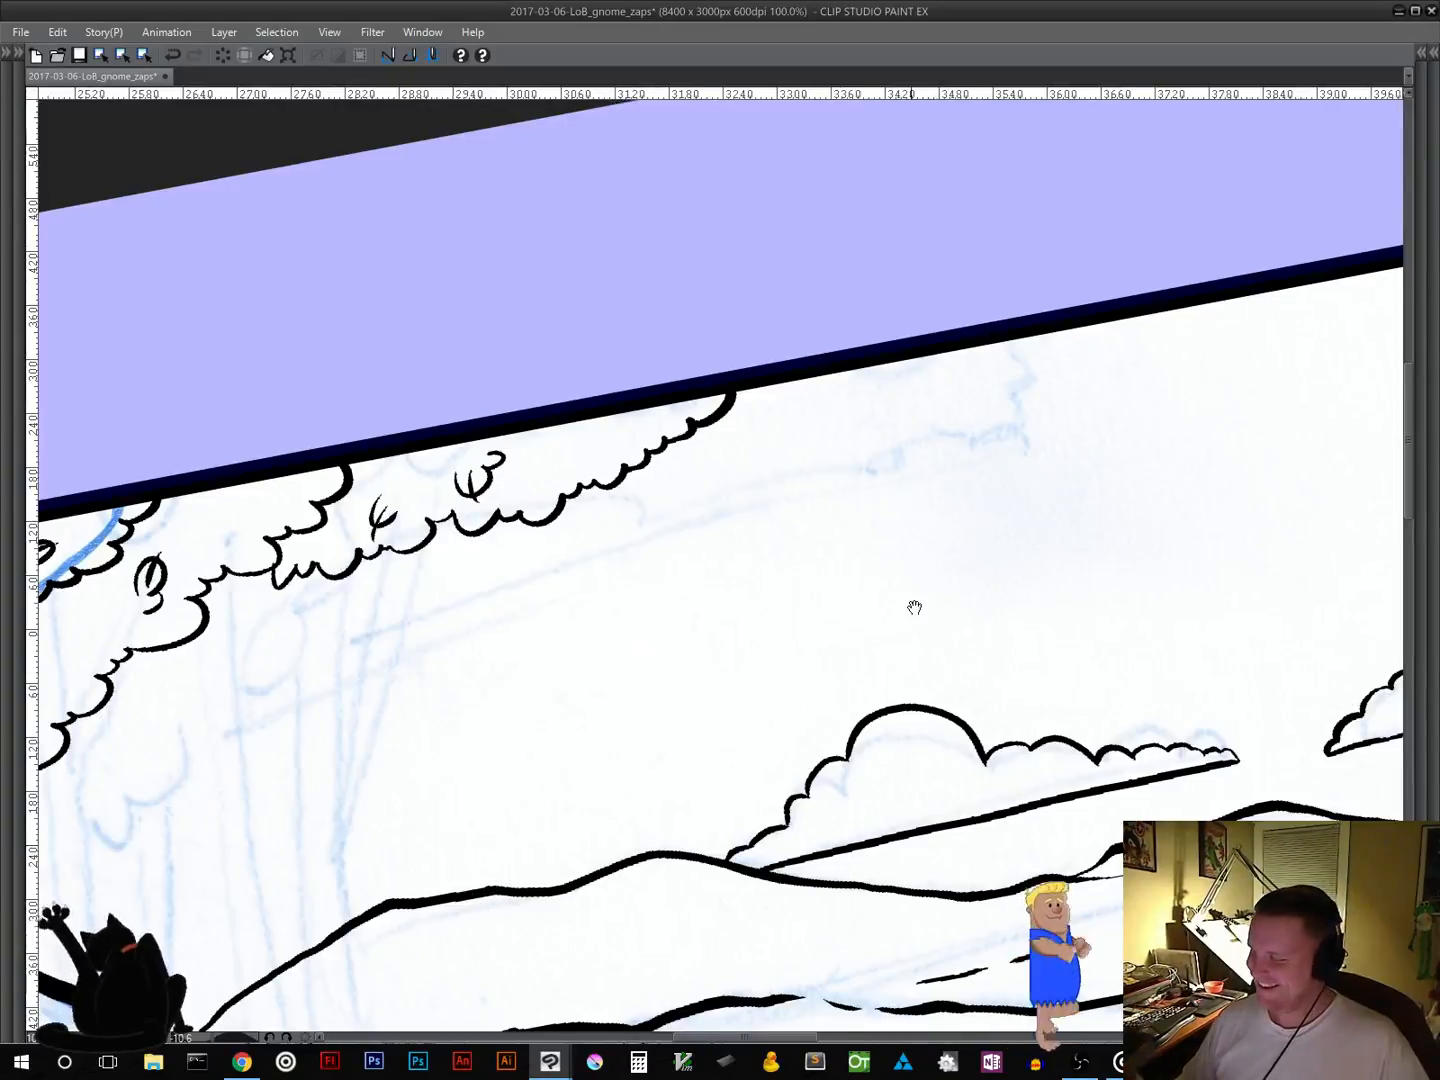
{"action": "left_click_drag", "start_coordinate": [914, 605], "coordinate": [739, 675]}
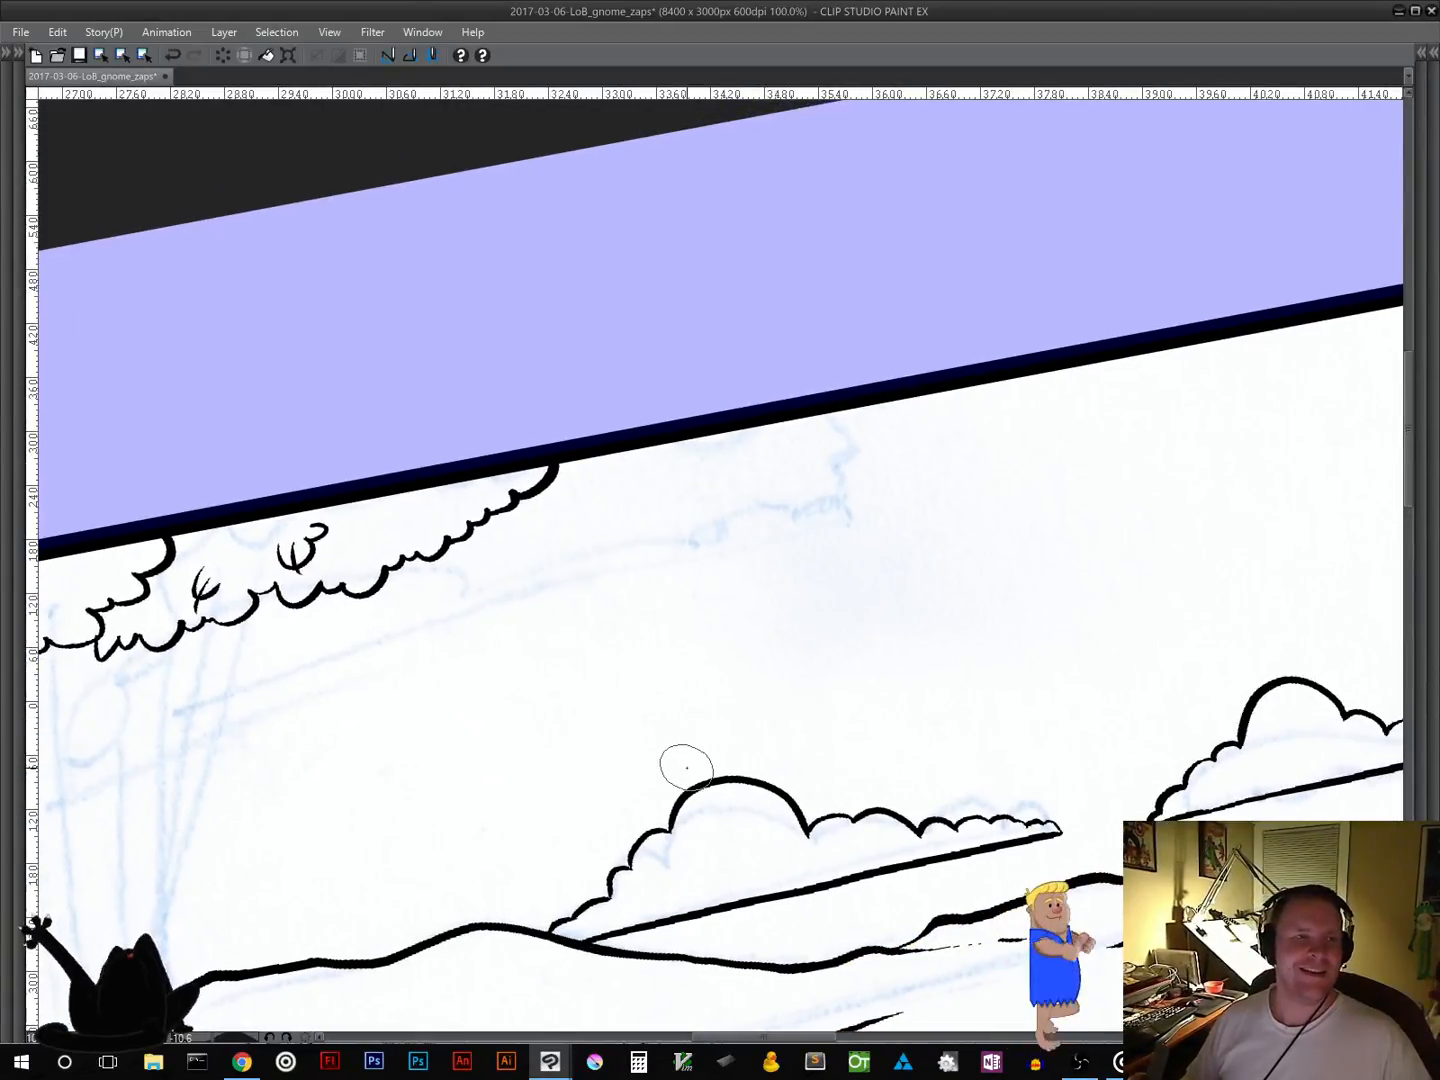
{"action": "left_click_drag", "start_coordinate": [549, 761], "coordinate": [737, 718]}
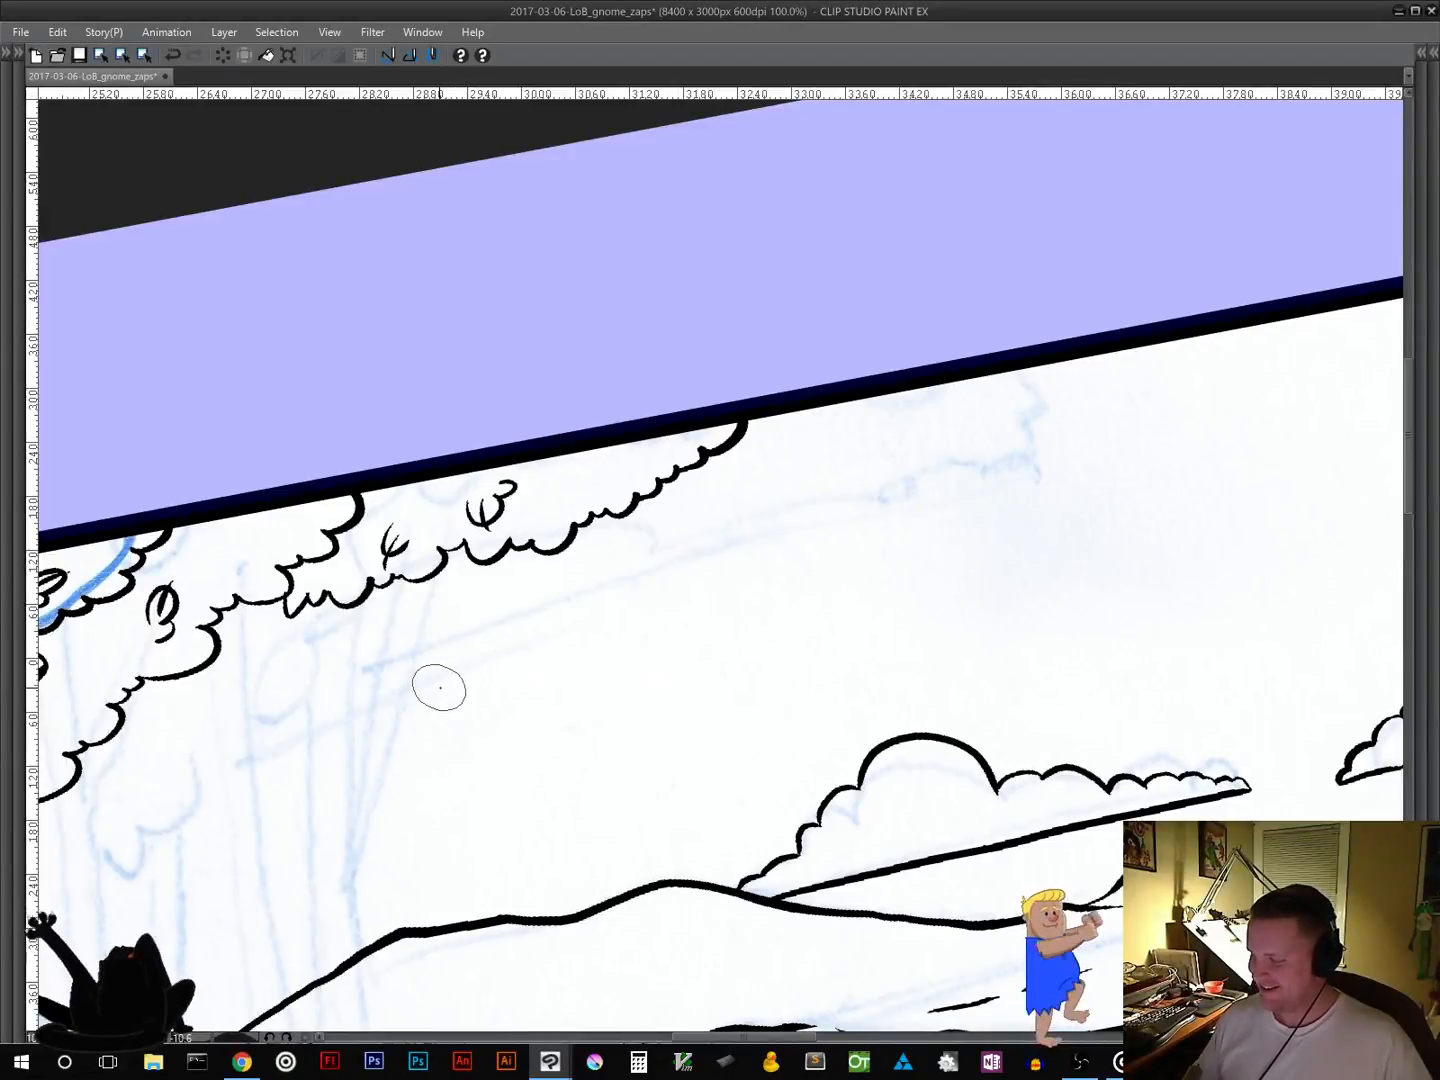
{"action": "mouse_move", "coordinate": [448, 685]}
{"action": "left_mouse_down"}
{"action": "mouse_move", "coordinate": [866, 566]}
{"action": "mouse_move", "coordinate": [788, 586]}
{"action": "mouse_move", "coordinate": [852, 571]}
{"action": "mouse_move", "coordinate": [732, 557]}
{"action": "mouse_move", "coordinate": [702, 581]}
{"action": "mouse_move", "coordinate": [545, 593]}
{"action": "mouse_move", "coordinate": [537, 618]}
{"action": "mouse_move", "coordinate": [436, 689]}
{"action": "mouse_move", "coordinate": [494, 670]}
{"action": "mouse_move", "coordinate": [435, 688]}
{"action": "mouse_move", "coordinate": [618, 630]}
{"action": "left_mouse_up"}
{"action": "mouse_move", "coordinate": [529, 659]}
{"action": "left_mouse_down"}
{"action": "mouse_move", "coordinate": [812, 578]}
{"action": "mouse_move", "coordinate": [778, 575]}
{"action": "mouse_move", "coordinate": [822, 563]}
{"action": "left_mouse_up"}
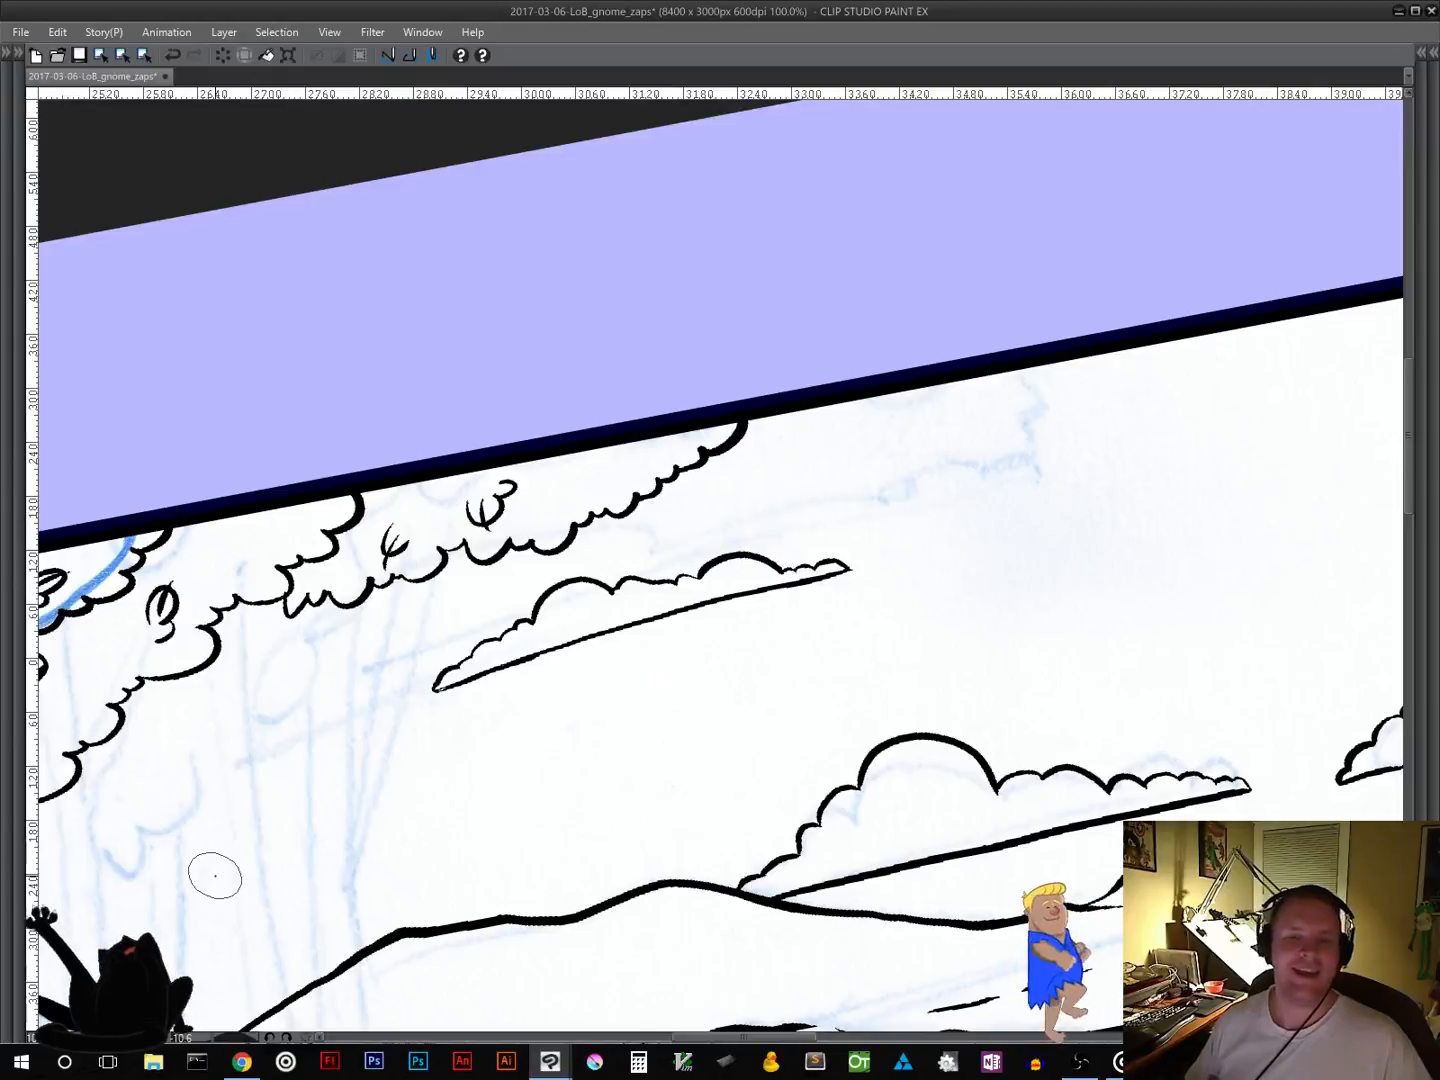
Step: Lasso the puffy cloud above the bearded gnome, move it higher and farther left into the open sky, and deselect it
{"action": "left_click_drag", "start_coordinate": [761, 709], "coordinate": [184, 694]}
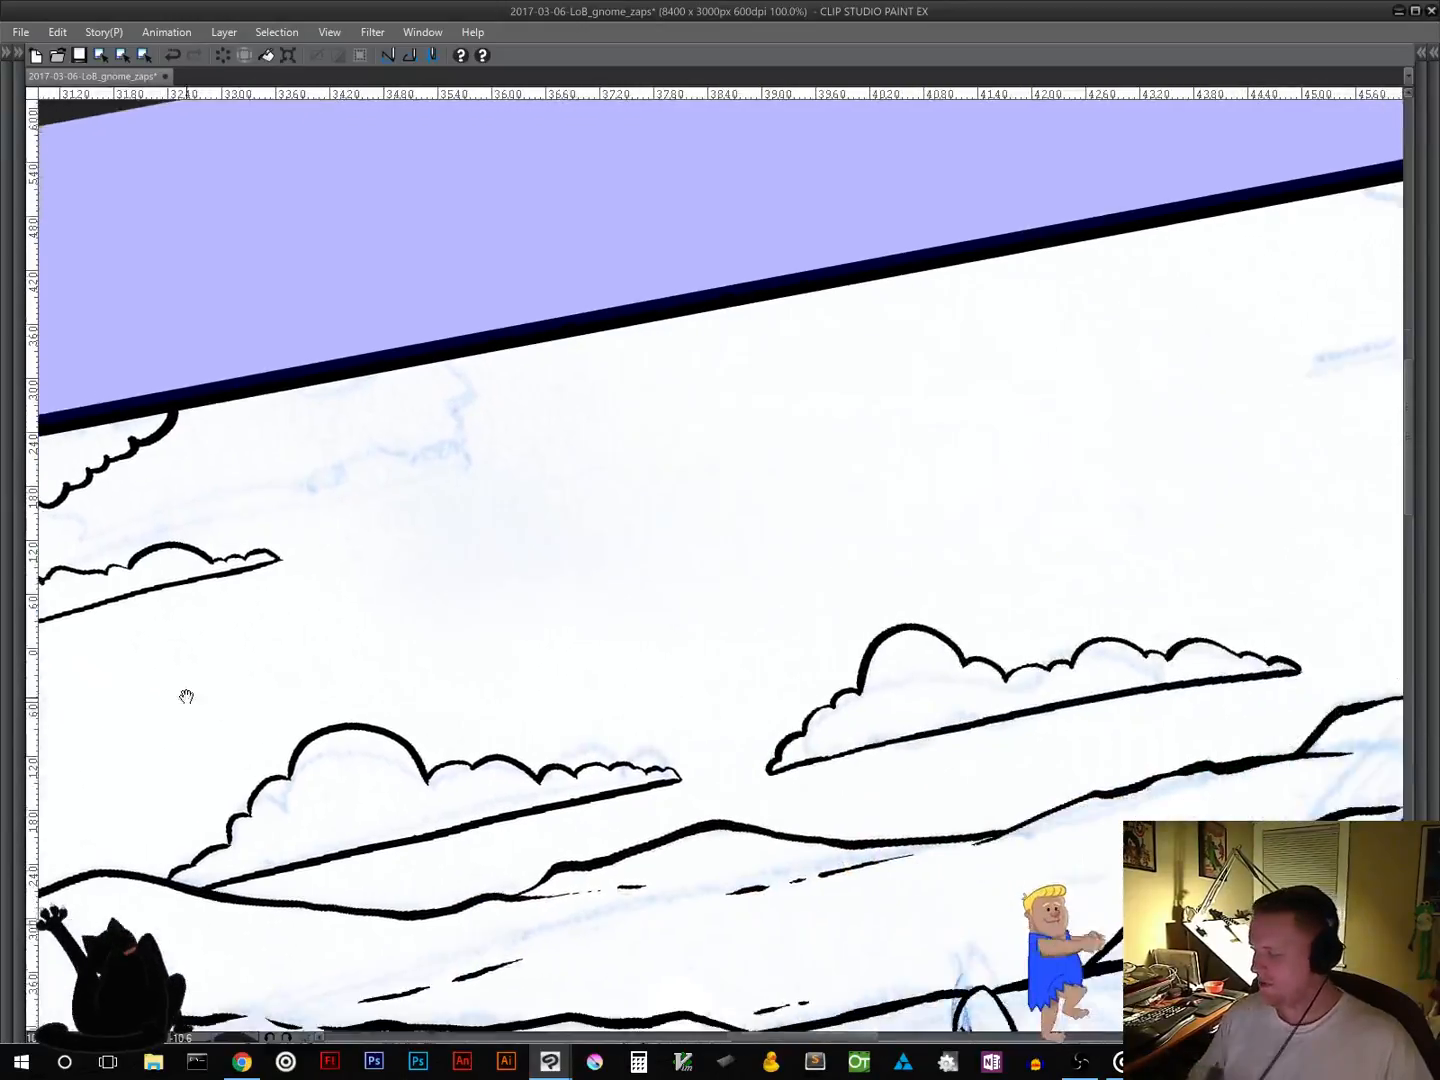
{"action": "mouse_move", "coordinate": [917, 764]}
{"action": "left_mouse_down"}
{"action": "mouse_move", "coordinate": [881, 775]}
{"action": "mouse_move", "coordinate": [840, 743]}
{"action": "left_mouse_up"}
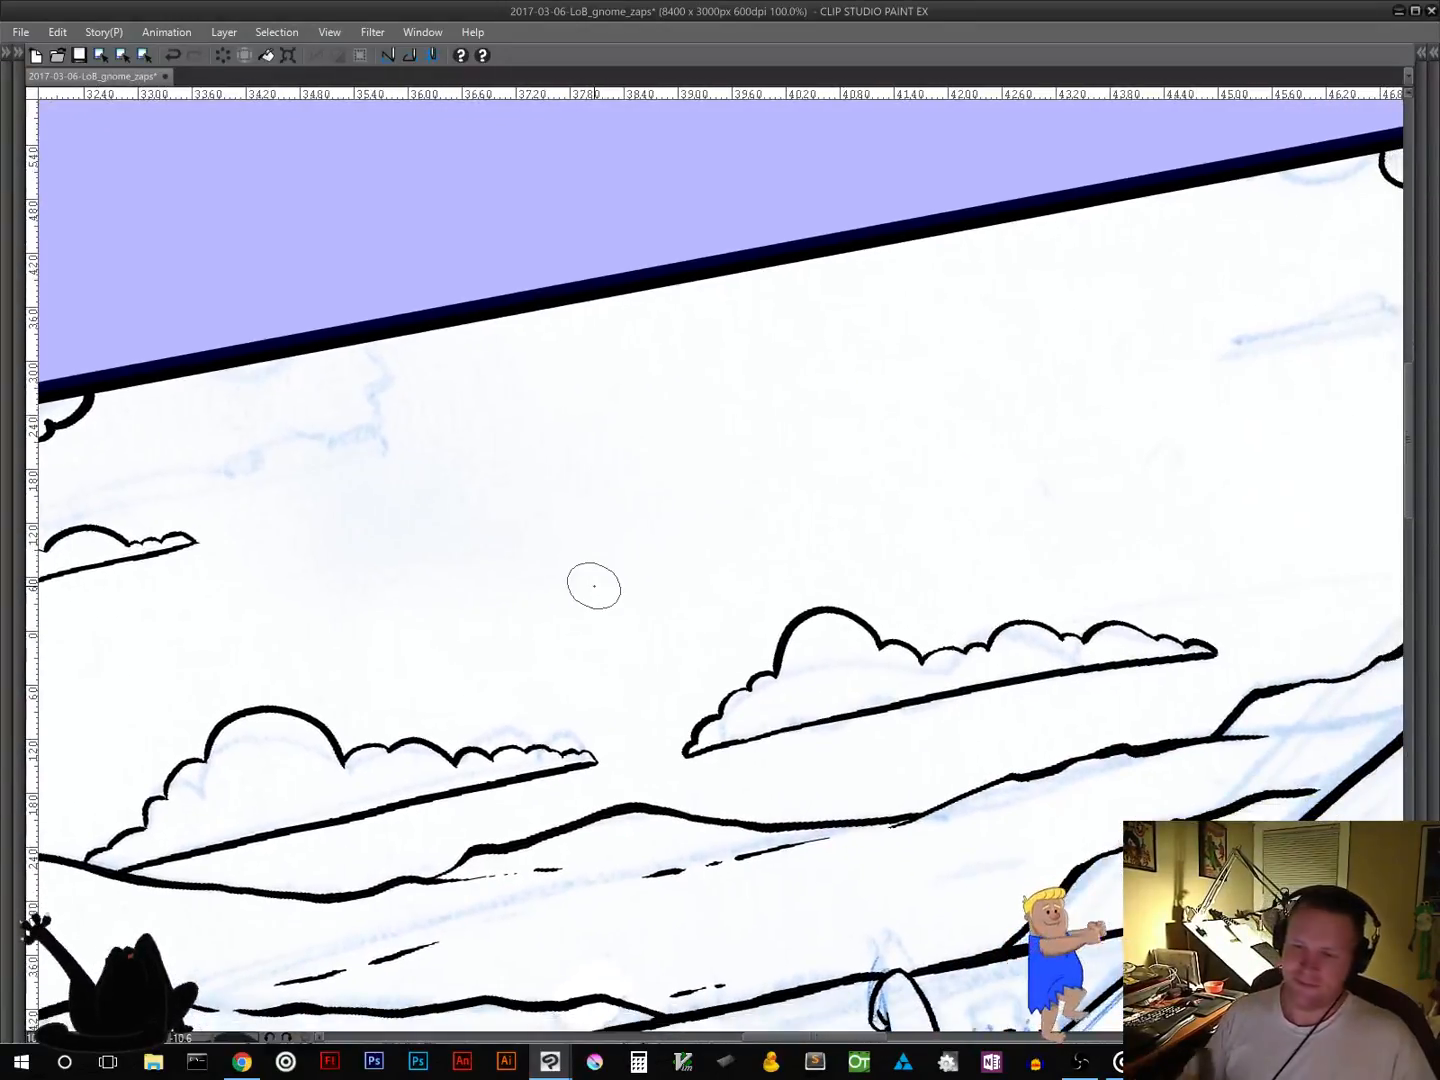
{"action": "key", "text": "Tab"}
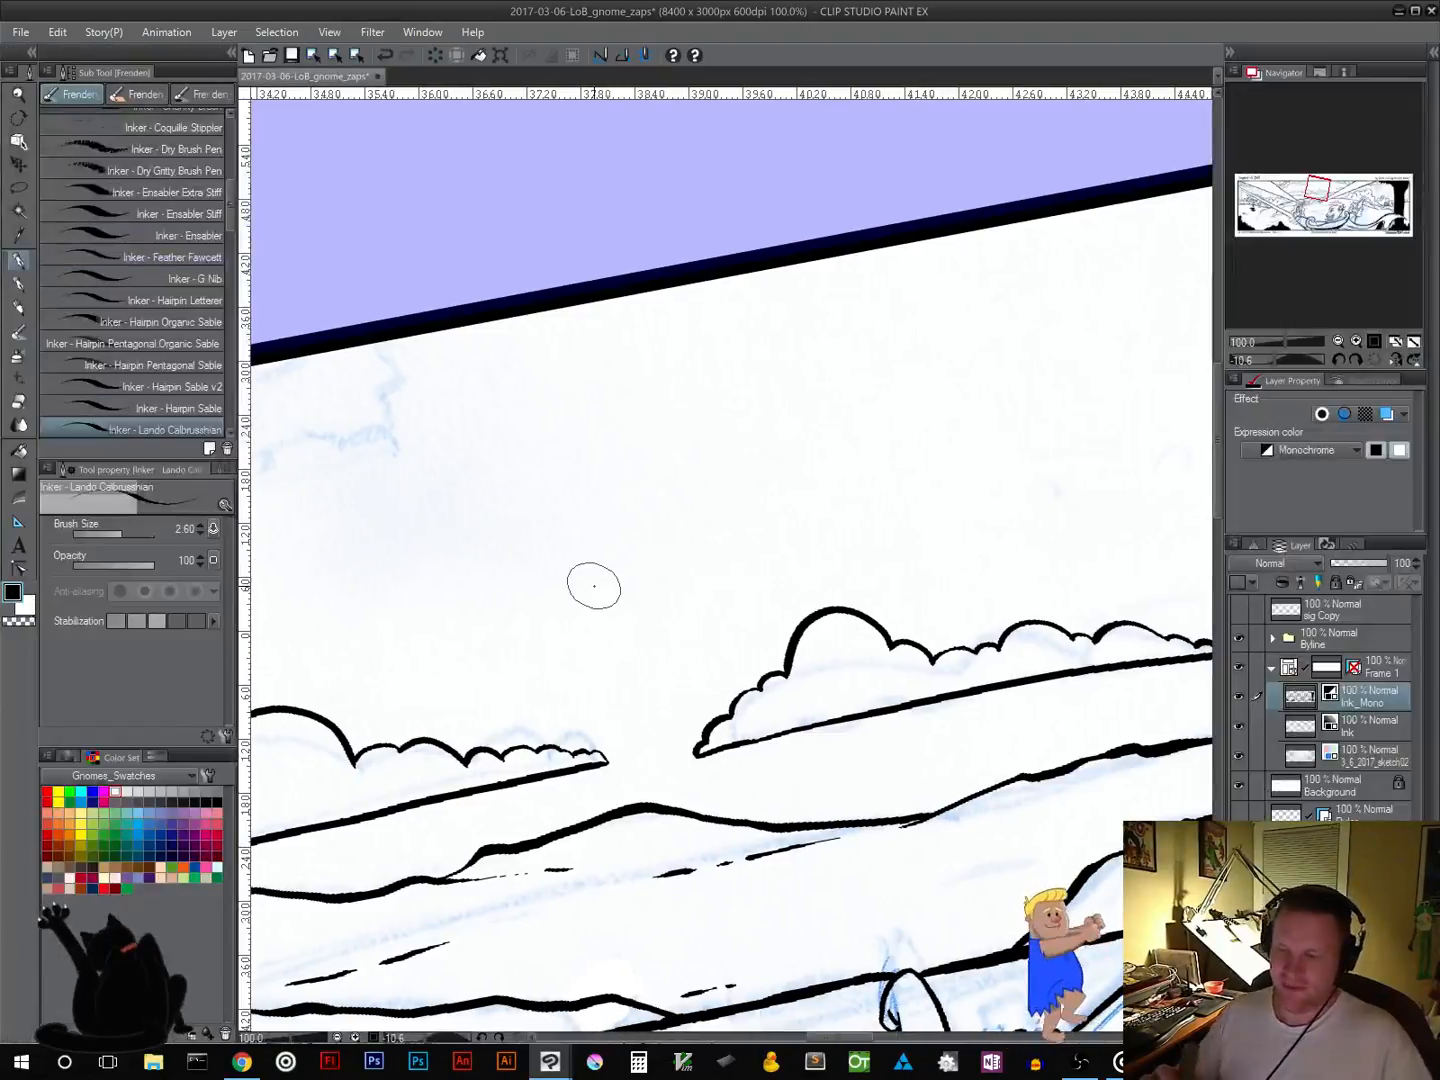
{"action": "key", "text": "m"}
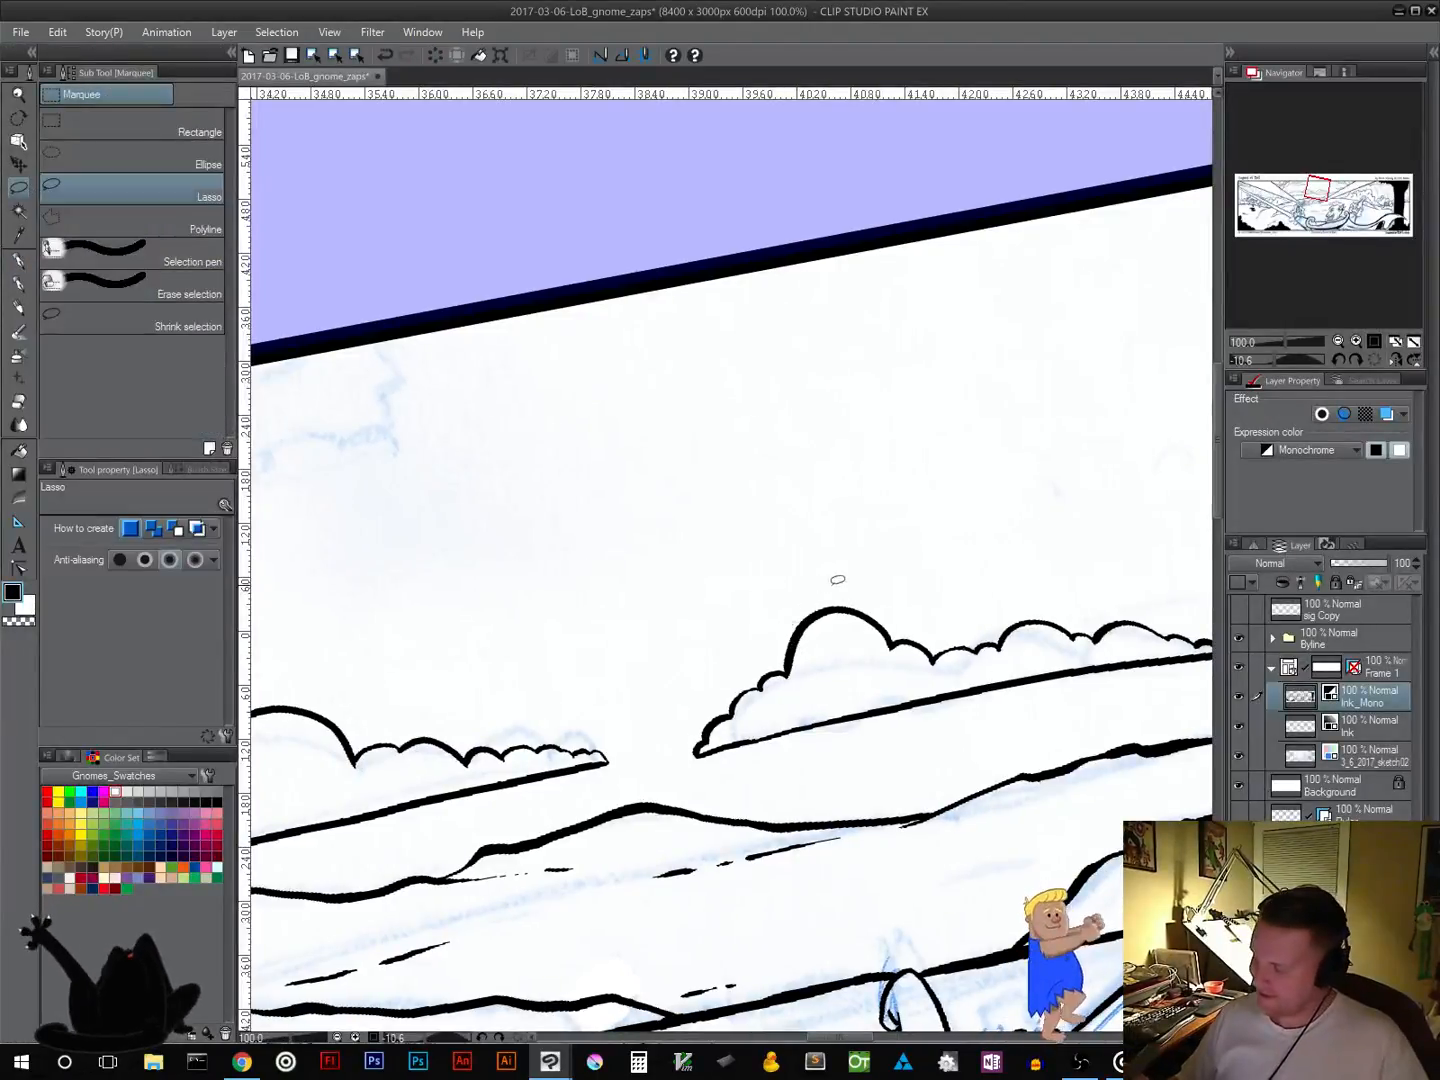
{"action": "left_click_drag", "start_coordinate": [874, 746], "coordinate": [663, 708]}
{"action": "mouse_move", "coordinate": [605, 535]}
{"action": "left_mouse_down"}
{"action": "mouse_move", "coordinate": [457, 744]}
{"action": "mouse_move", "coordinate": [909, 666]}
{"action": "mouse_move", "coordinate": [950, 548]}
{"action": "mouse_move", "coordinate": [626, 533]}
{"action": "left_mouse_up"}
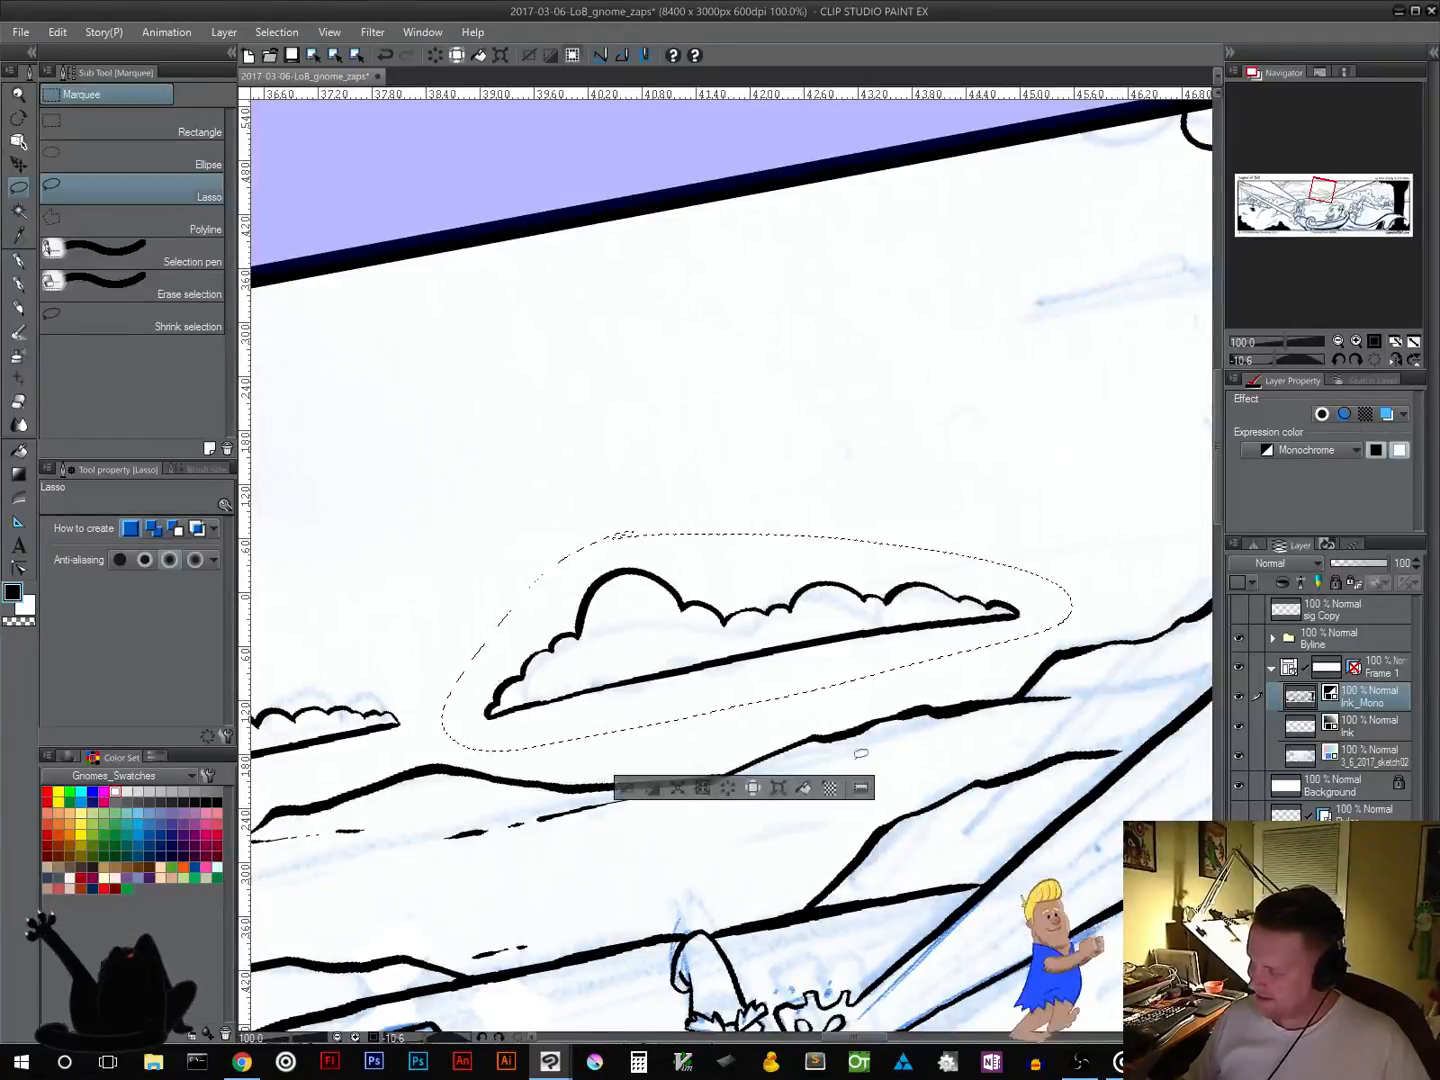
{"action": "left_click", "coordinate": [779, 787]}
{"action": "mouse_move", "coordinate": [797, 650]}
{"action": "left_mouse_down"}
{"action": "mouse_move", "coordinate": [795, 464]}
{"action": "mouse_move", "coordinate": [716, 487]}
{"action": "mouse_move", "coordinate": [635, 546]}
{"action": "left_mouse_up"}
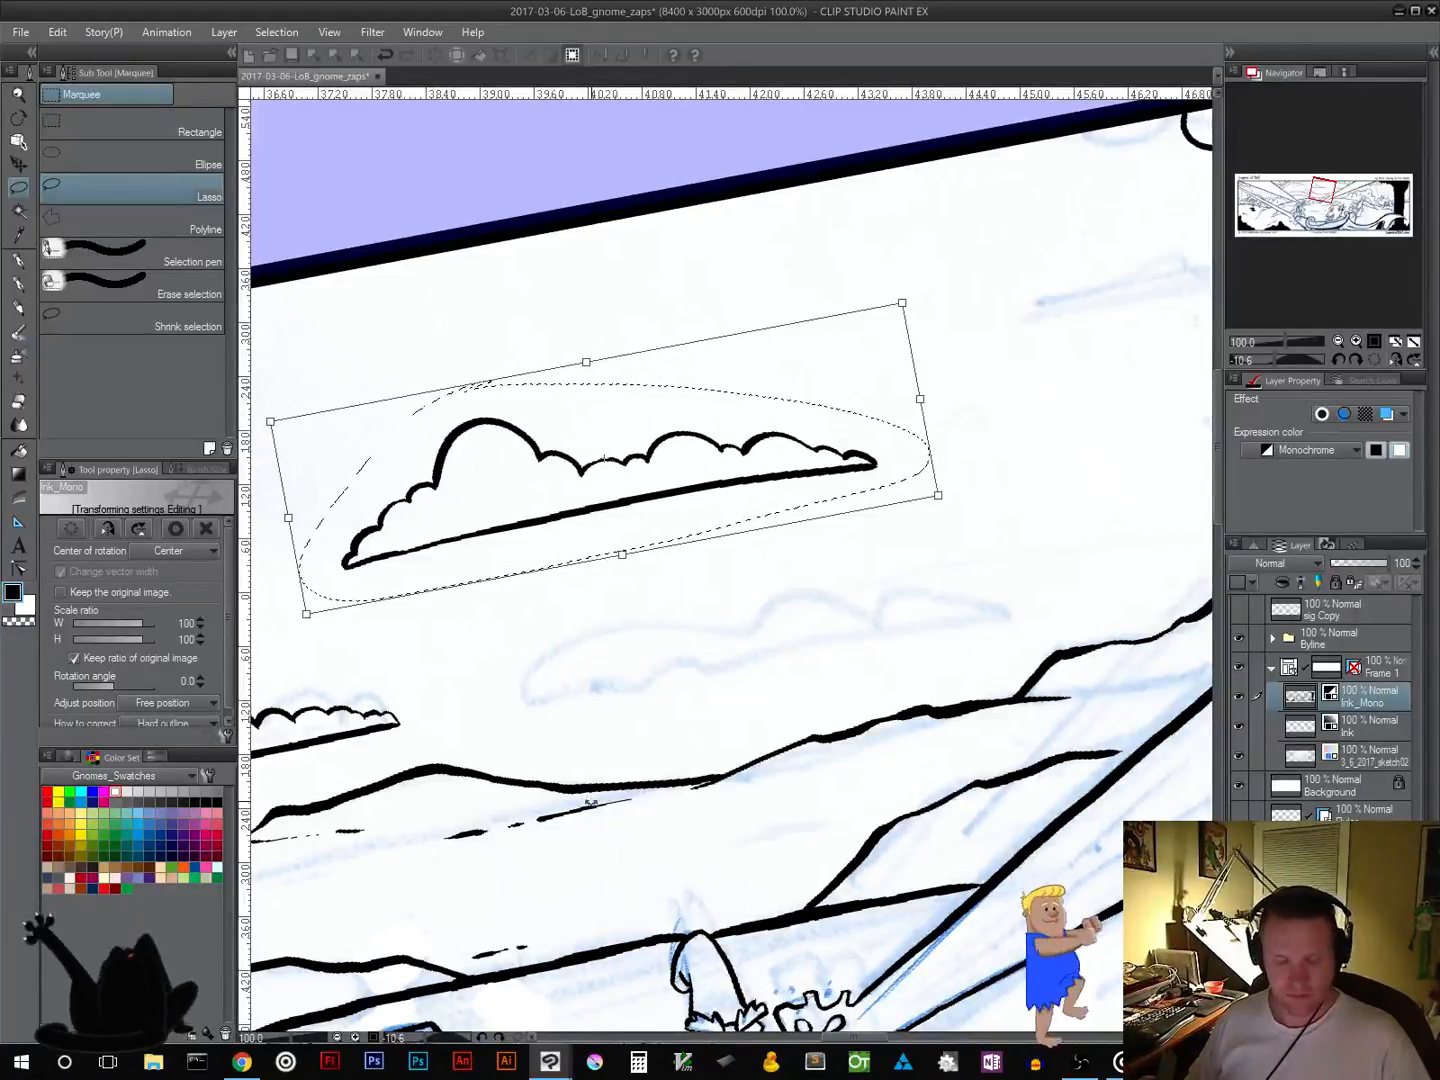
{"action": "key", "text": "Return"}
{"action": "left_click", "coordinate": [481, 634]}
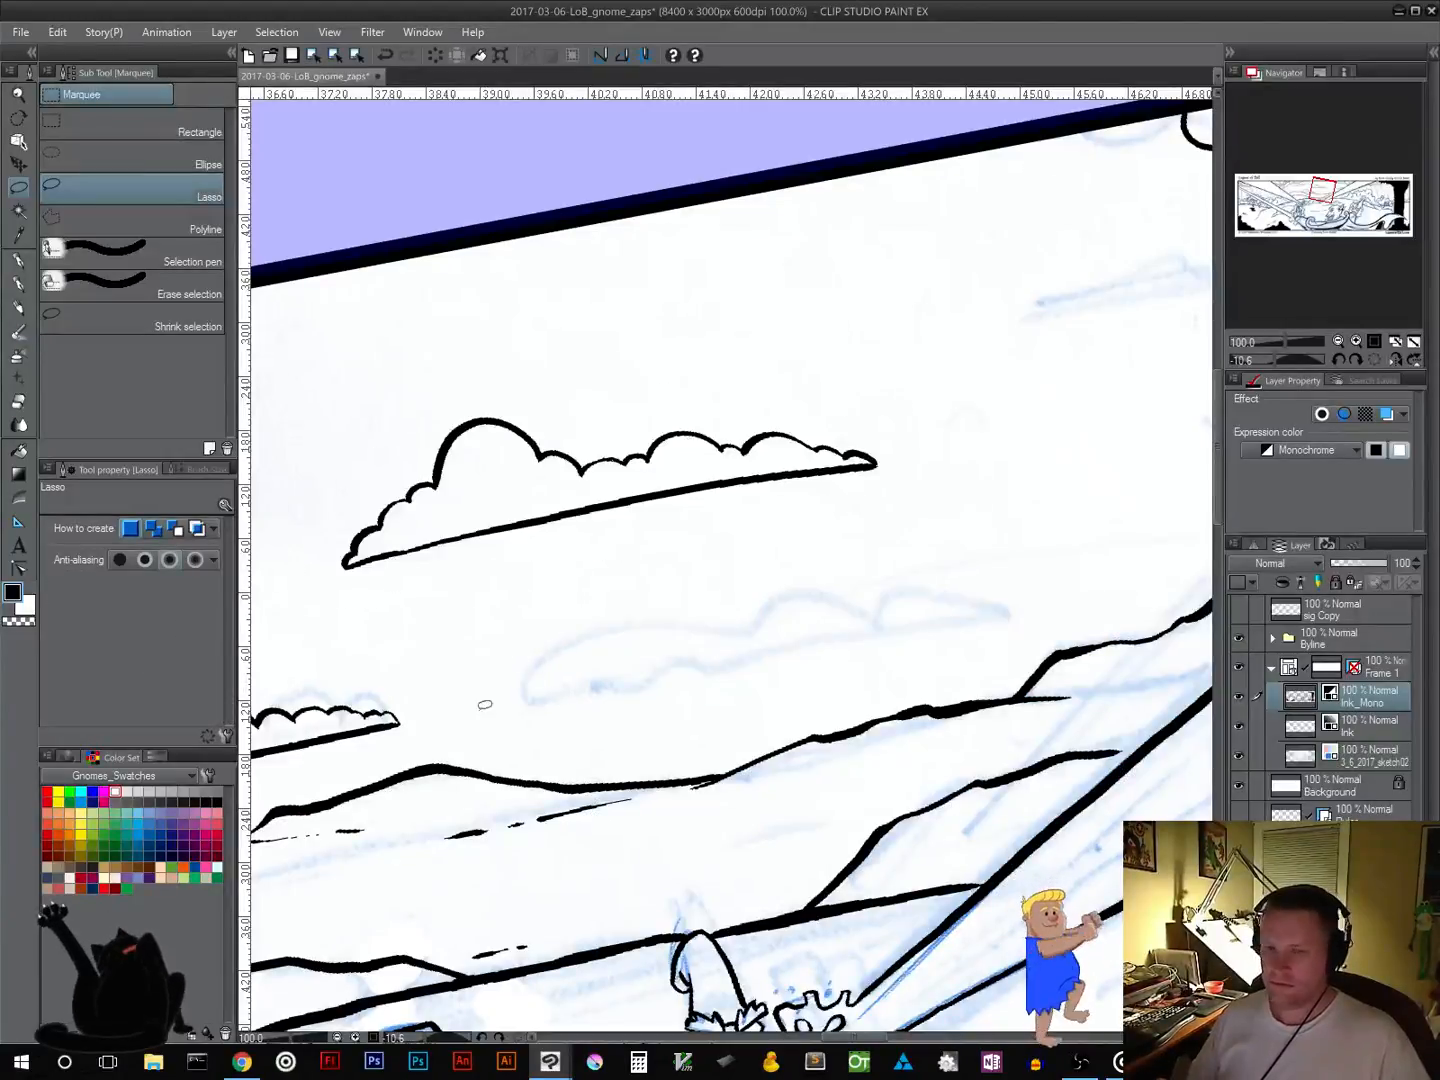
Step: Switch back to the Inker - Lando Calbrusshian brush and hide the blue sketch layer
{"action": "left_click_drag", "start_coordinate": [471, 651], "coordinate": [1045, 598]}
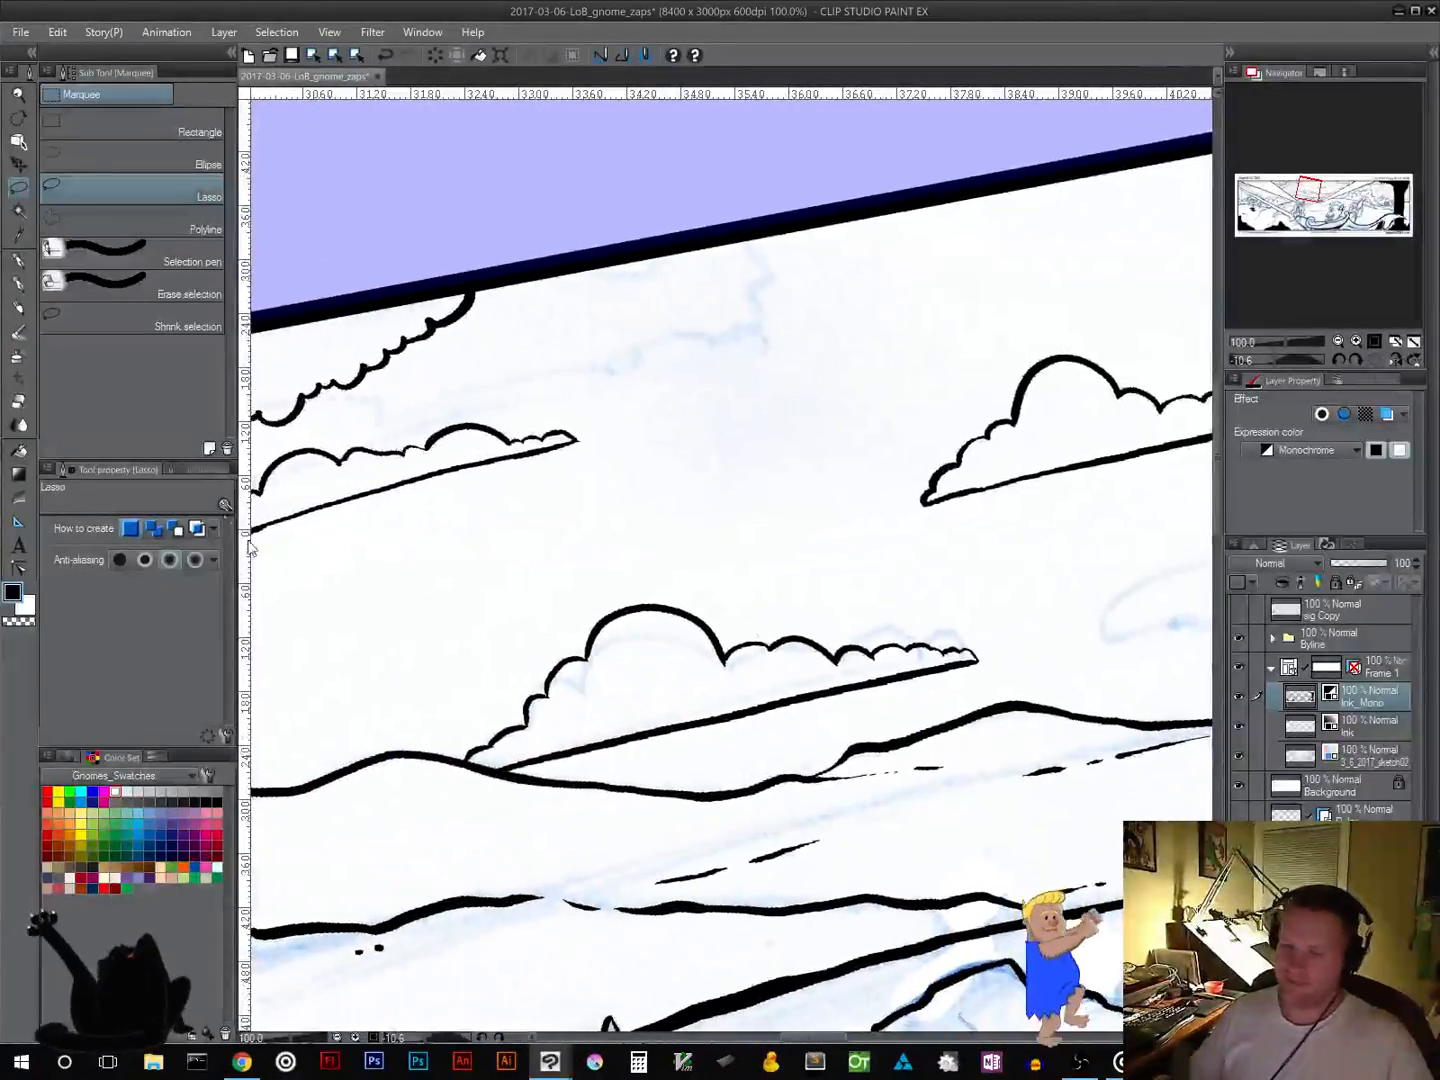
{"action": "left_click", "coordinate": [18, 259]}
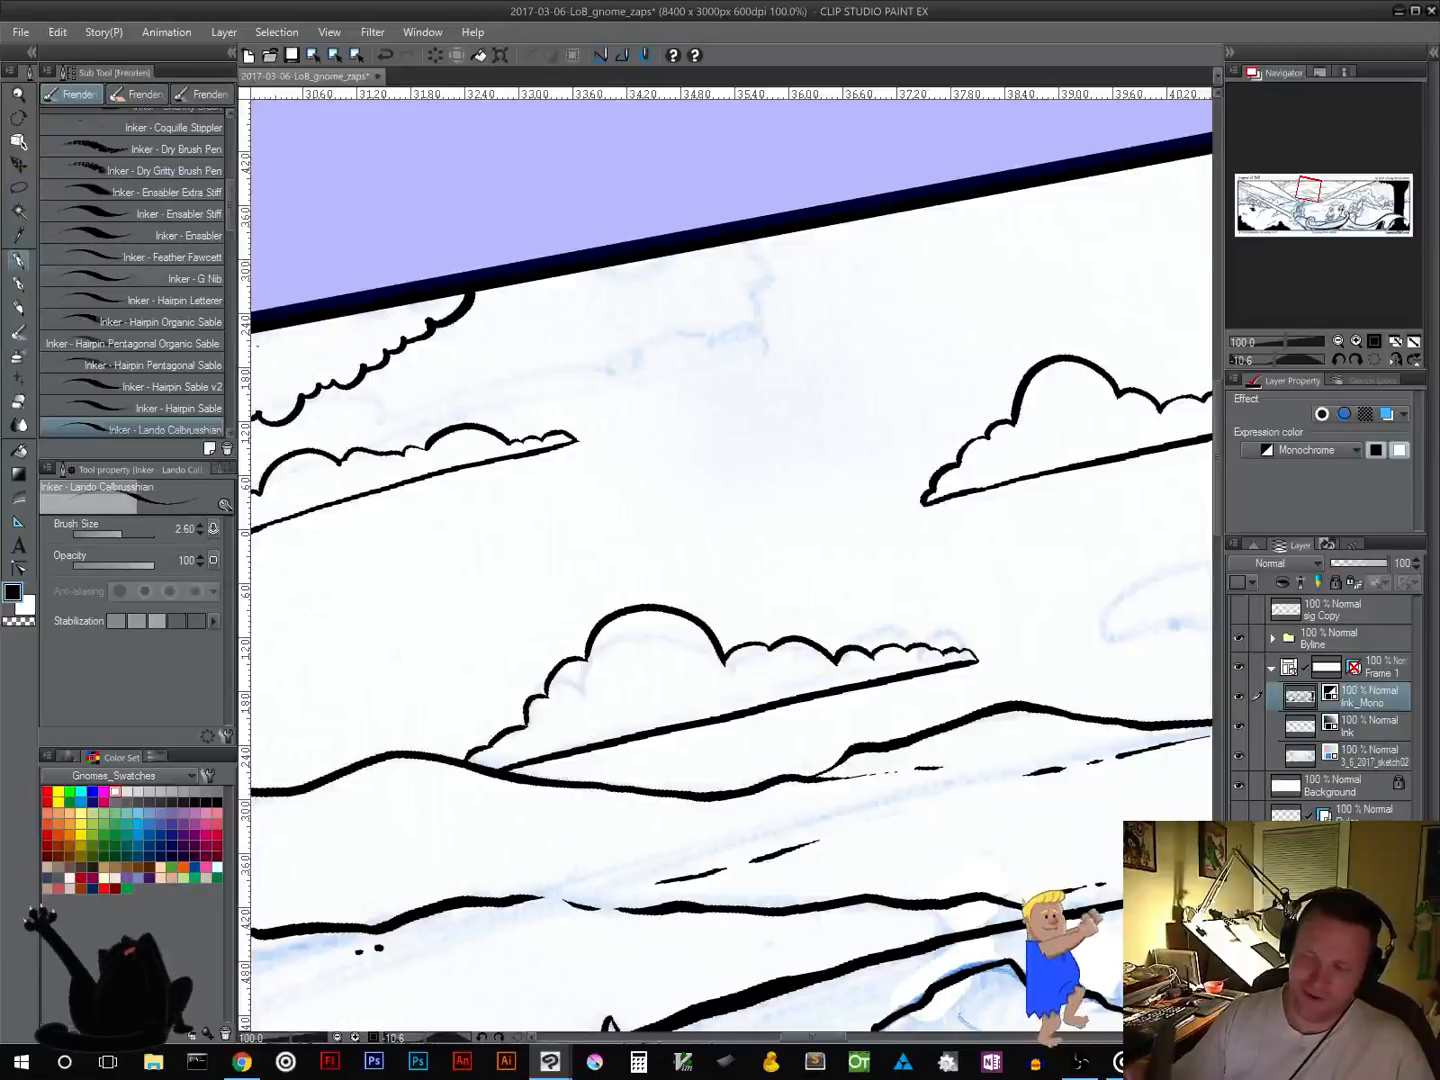
{"action": "key", "text": "Tab"}
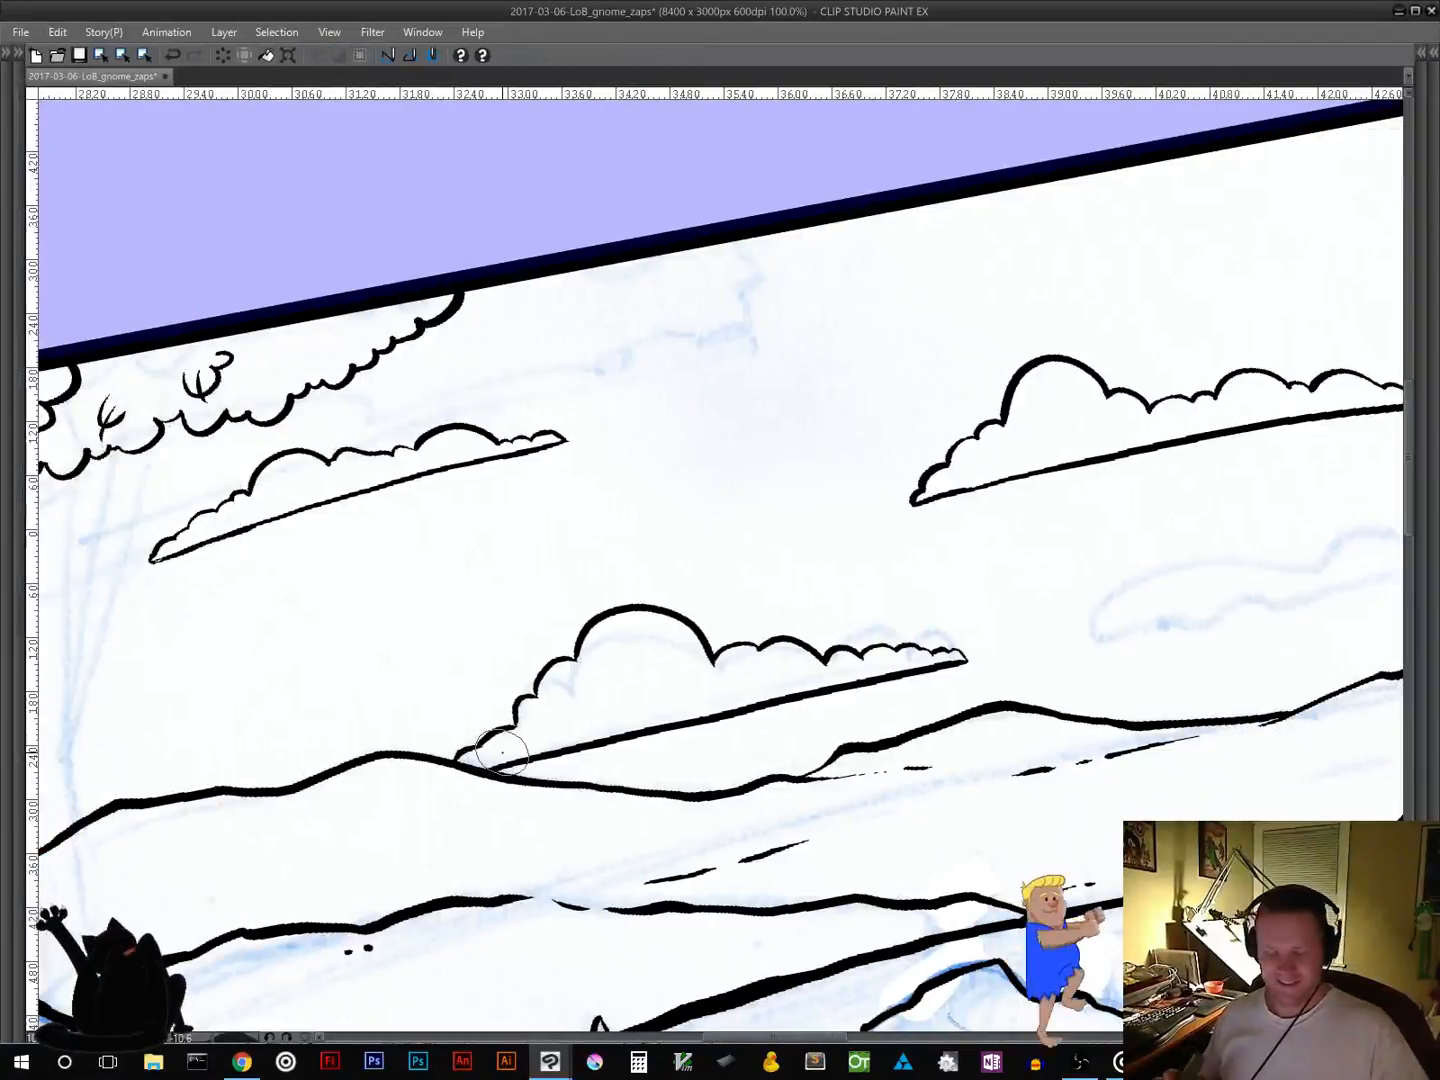
{"action": "left_click_drag", "start_coordinate": [1012, 627], "coordinate": [600, 698]}
{"action": "left_click_drag", "start_coordinate": [964, 618], "coordinate": [540, 724]}
{"action": "mouse_move", "coordinate": [958, 675]}
{"action": "left_mouse_down"}
{"action": "mouse_move", "coordinate": [579, 737]}
{"action": "mouse_move", "coordinate": [419, 832]}
{"action": "left_mouse_up"}
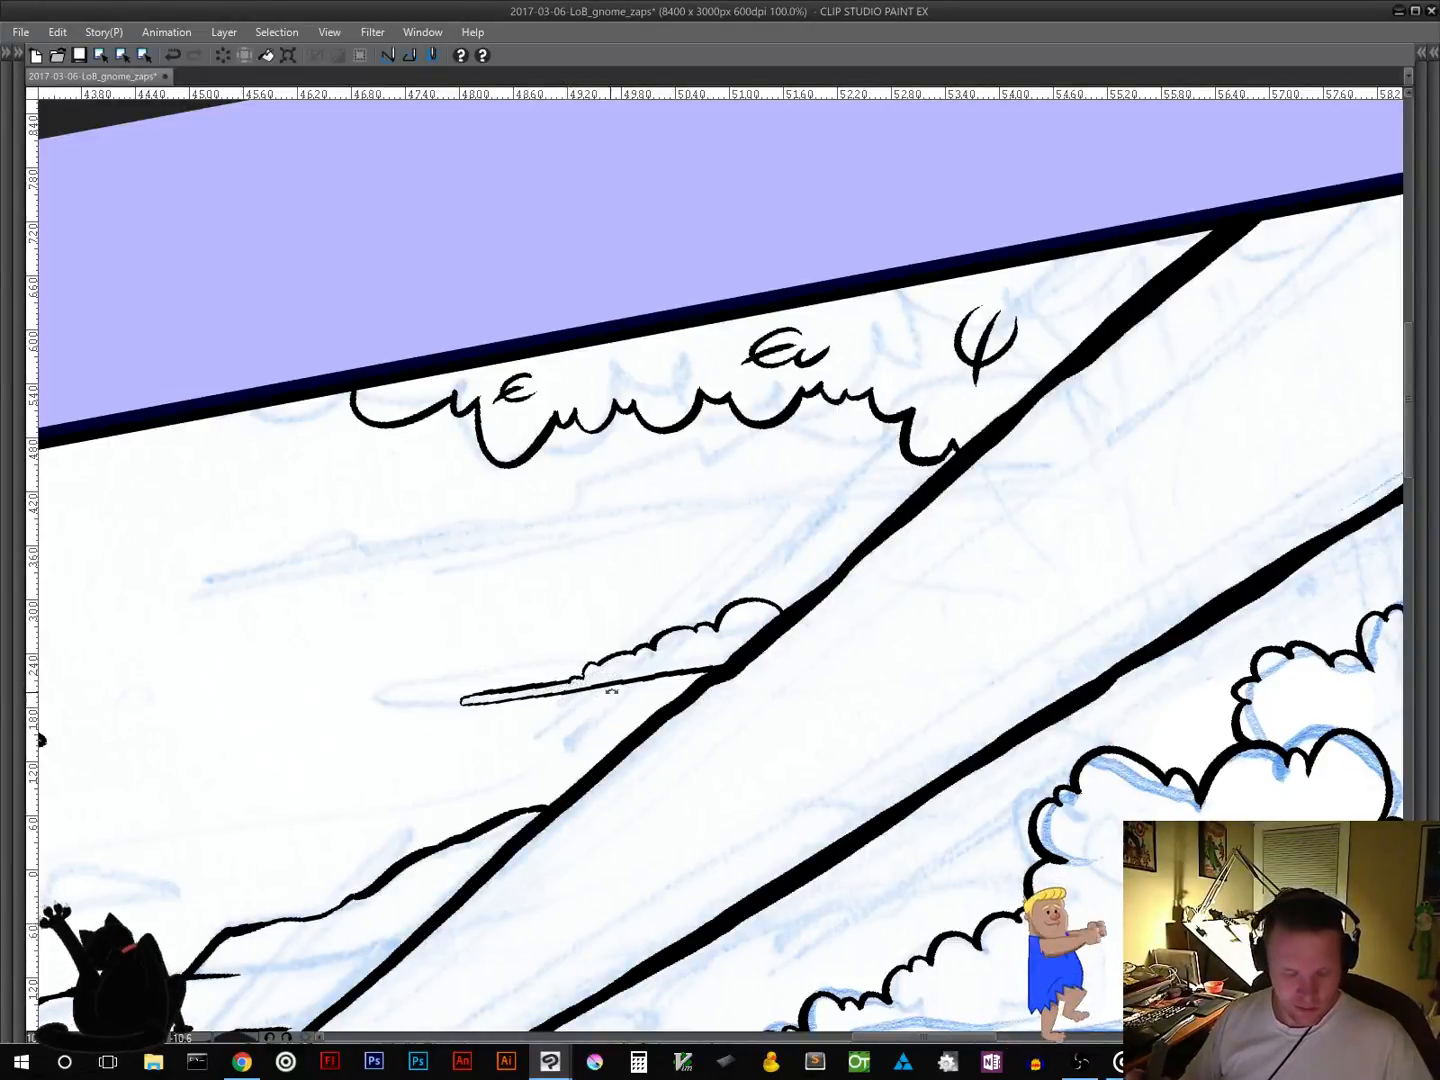
{"action": "double_click", "coordinate": [572, 765]}
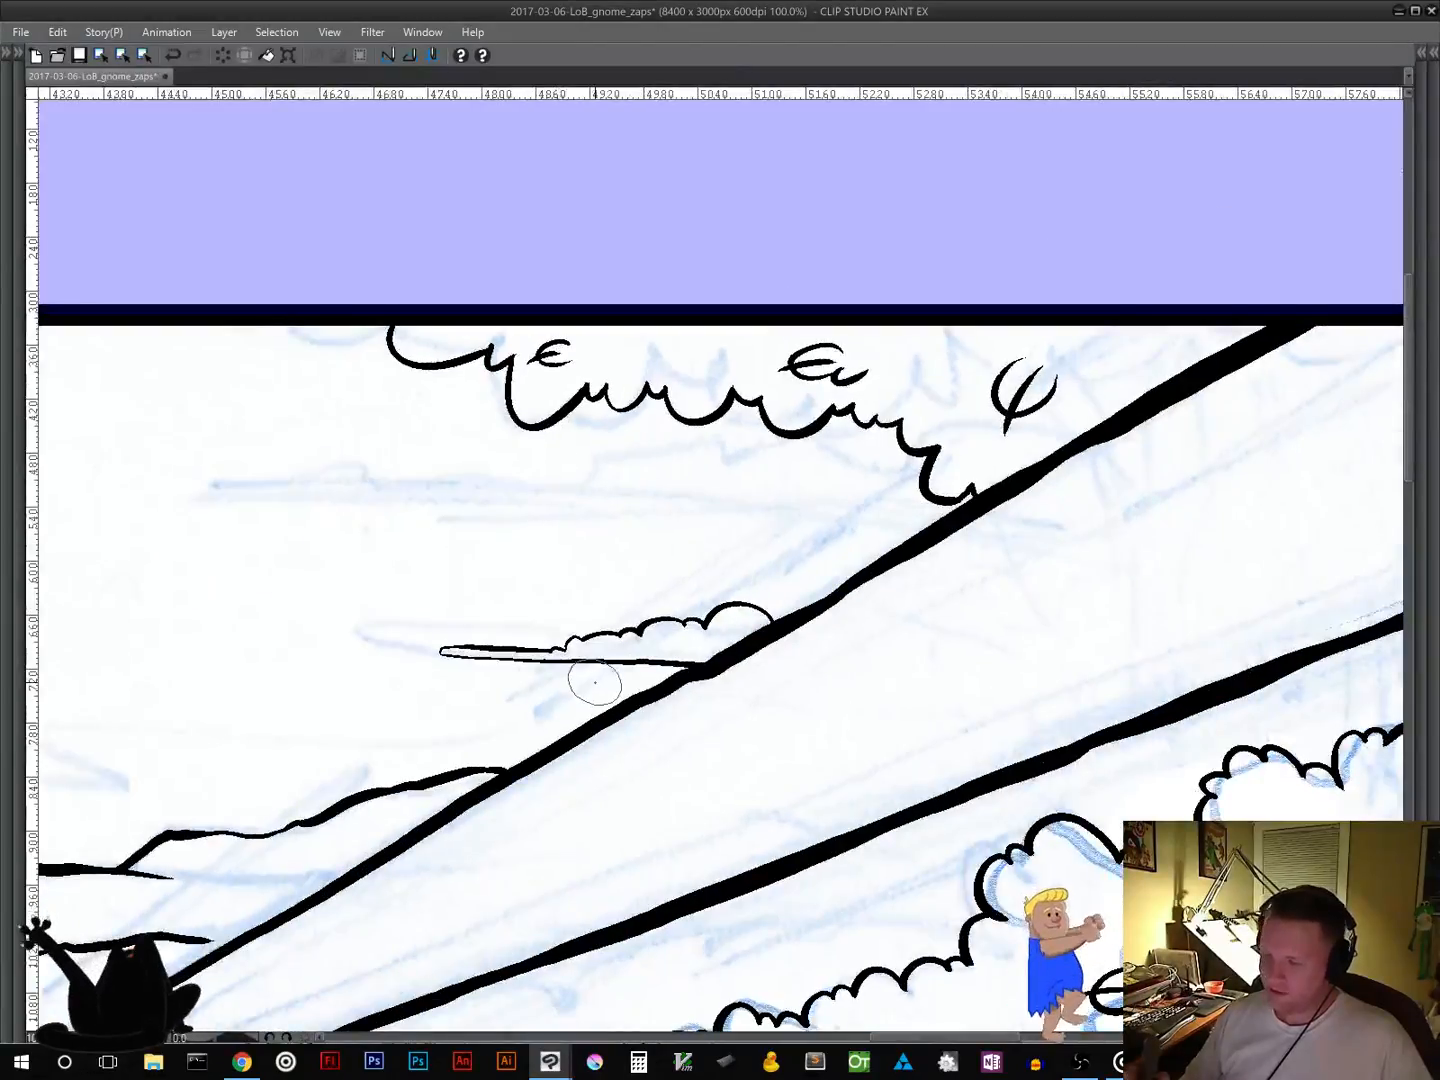
{"action": "key", "text": "Tab"}
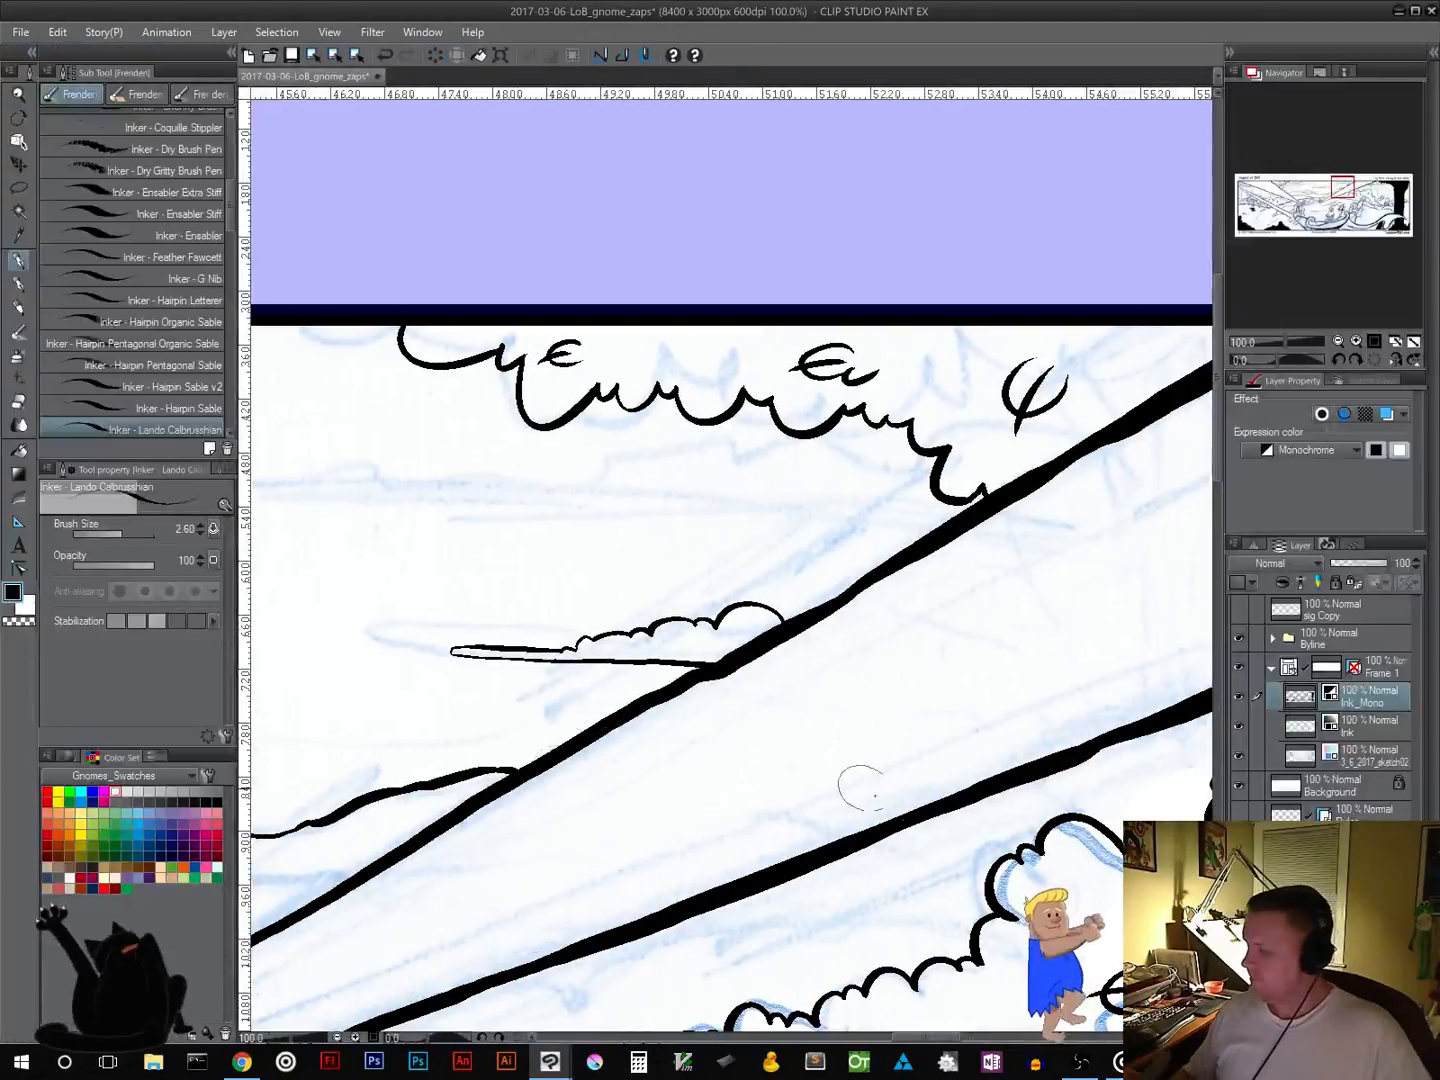
{"action": "left_click", "coordinate": [1239, 757]}
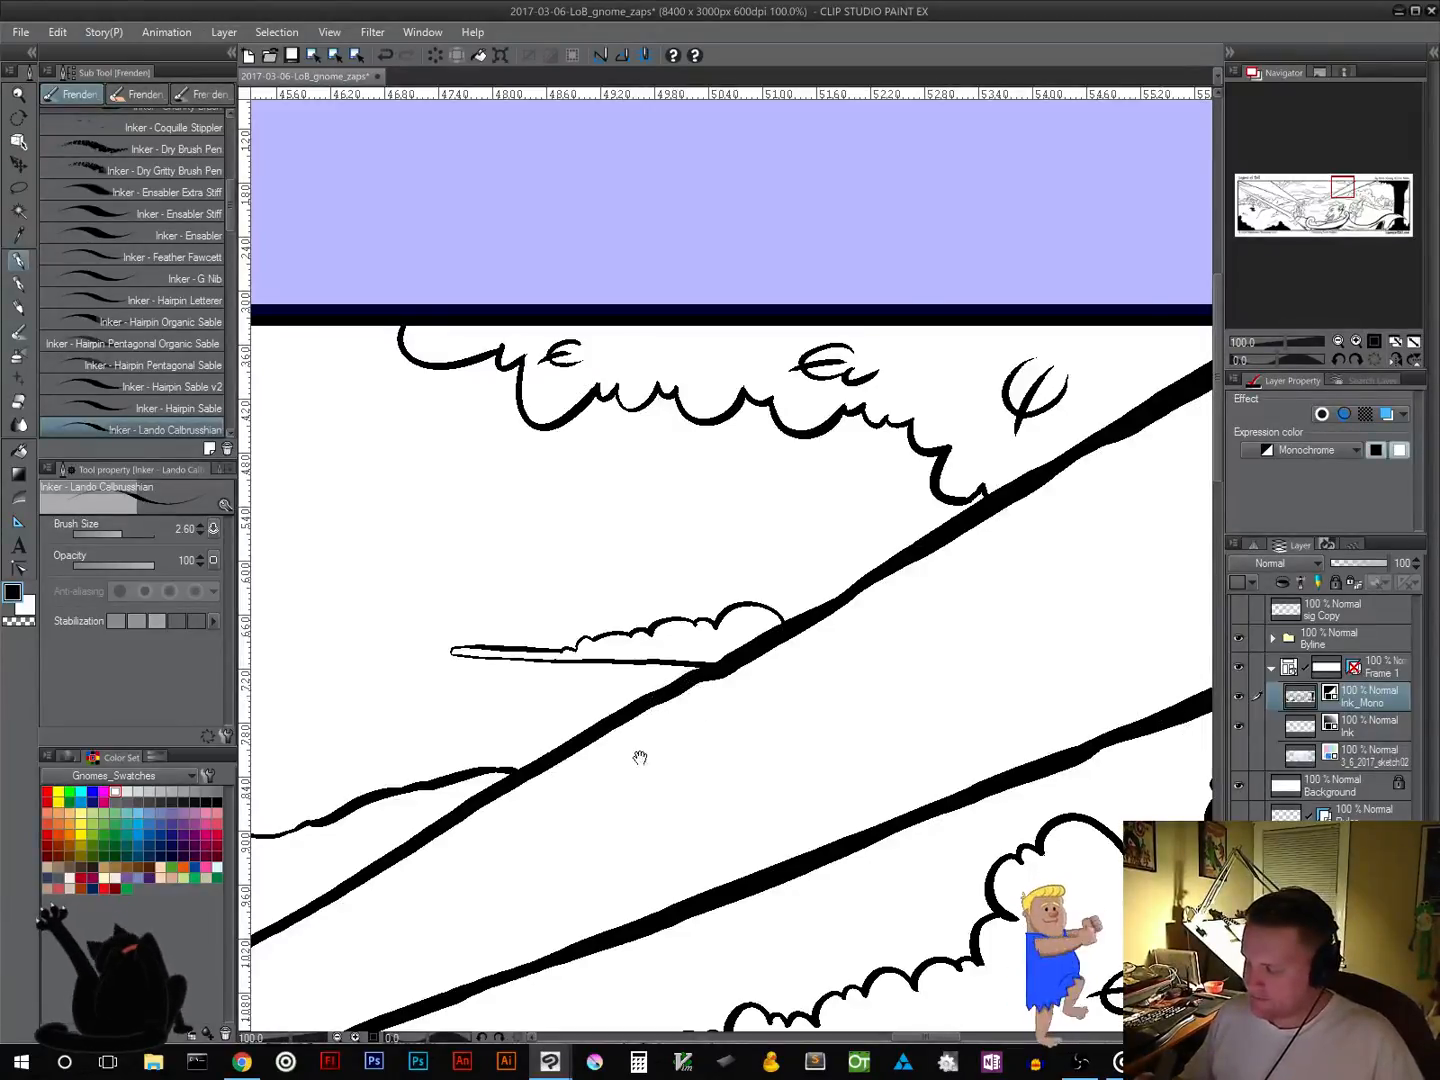
Step: Thicken the outline of the rocky mound between the two gnomes, from the pointy-hatted gnome over the peak to the bearded gnome
{"action": "left_click_drag", "start_coordinate": [640, 759], "coordinate": [1054, 469]}
{"action": "left_click_drag", "start_coordinate": [727, 742], "coordinate": [1178, 569]}
{"action": "left_click_drag", "start_coordinate": [559, 792], "coordinate": [926, 752]}
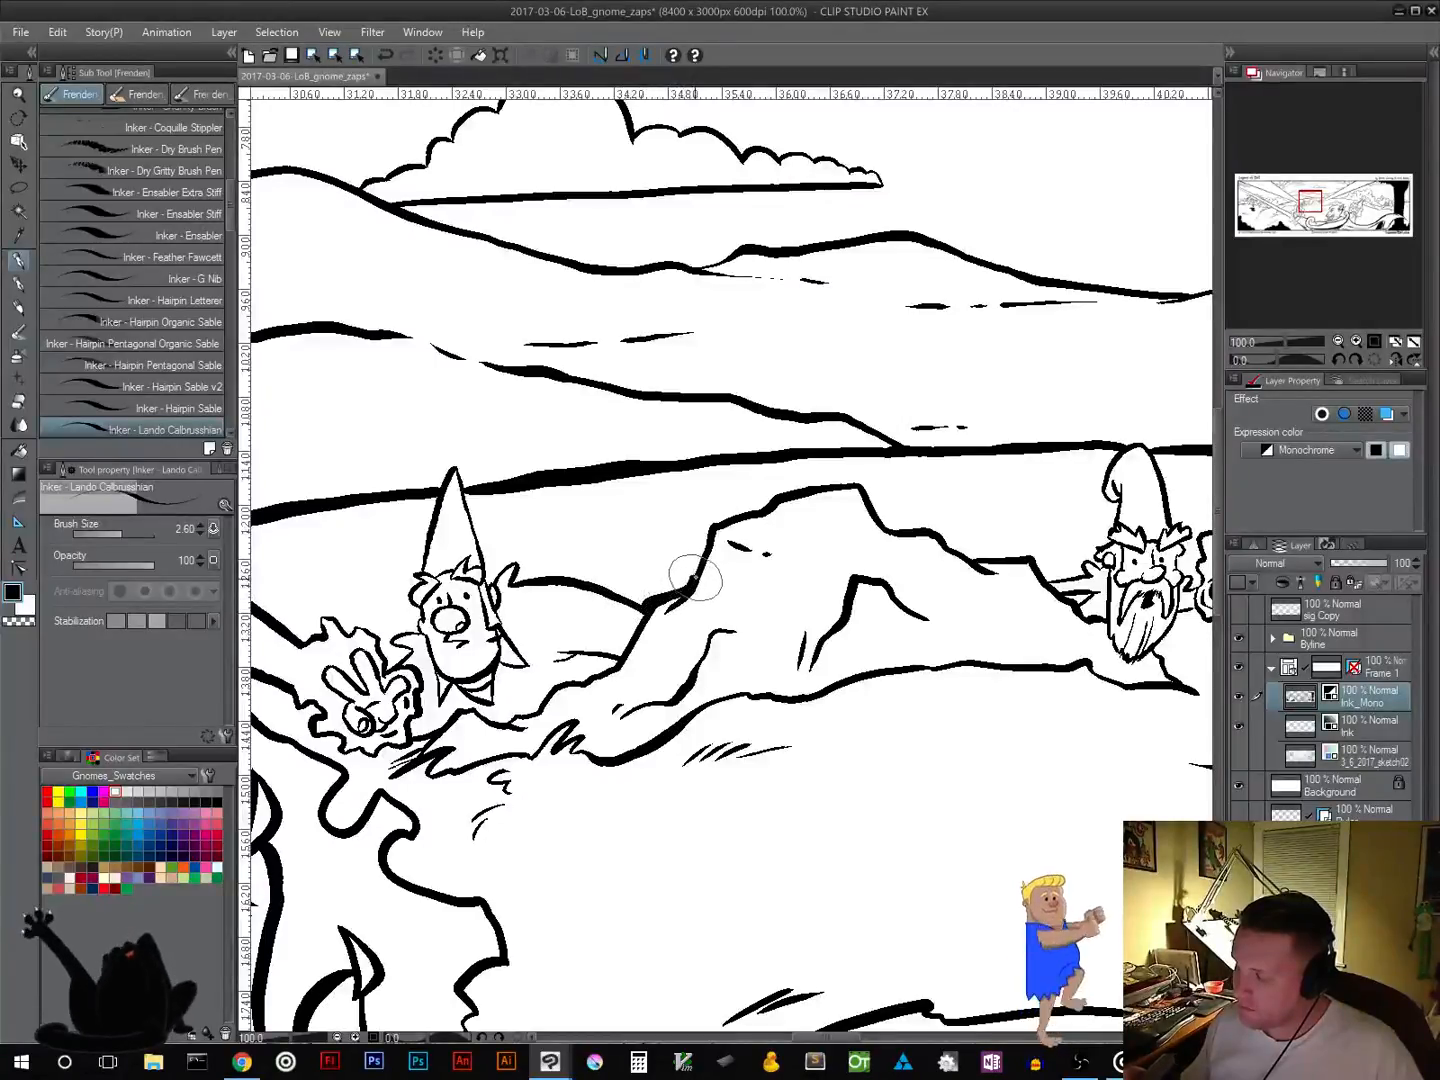
{"action": "mouse_move", "coordinate": [703, 545]}
{"action": "left_mouse_down"}
{"action": "mouse_move", "coordinate": [707, 514]}
{"action": "mouse_move", "coordinate": [878, 479]}
{"action": "mouse_move", "coordinate": [883, 516]}
{"action": "mouse_move", "coordinate": [972, 557]}
{"action": "mouse_move", "coordinate": [1018, 559]}
{"action": "mouse_move", "coordinate": [1057, 597]}
{"action": "left_mouse_up"}
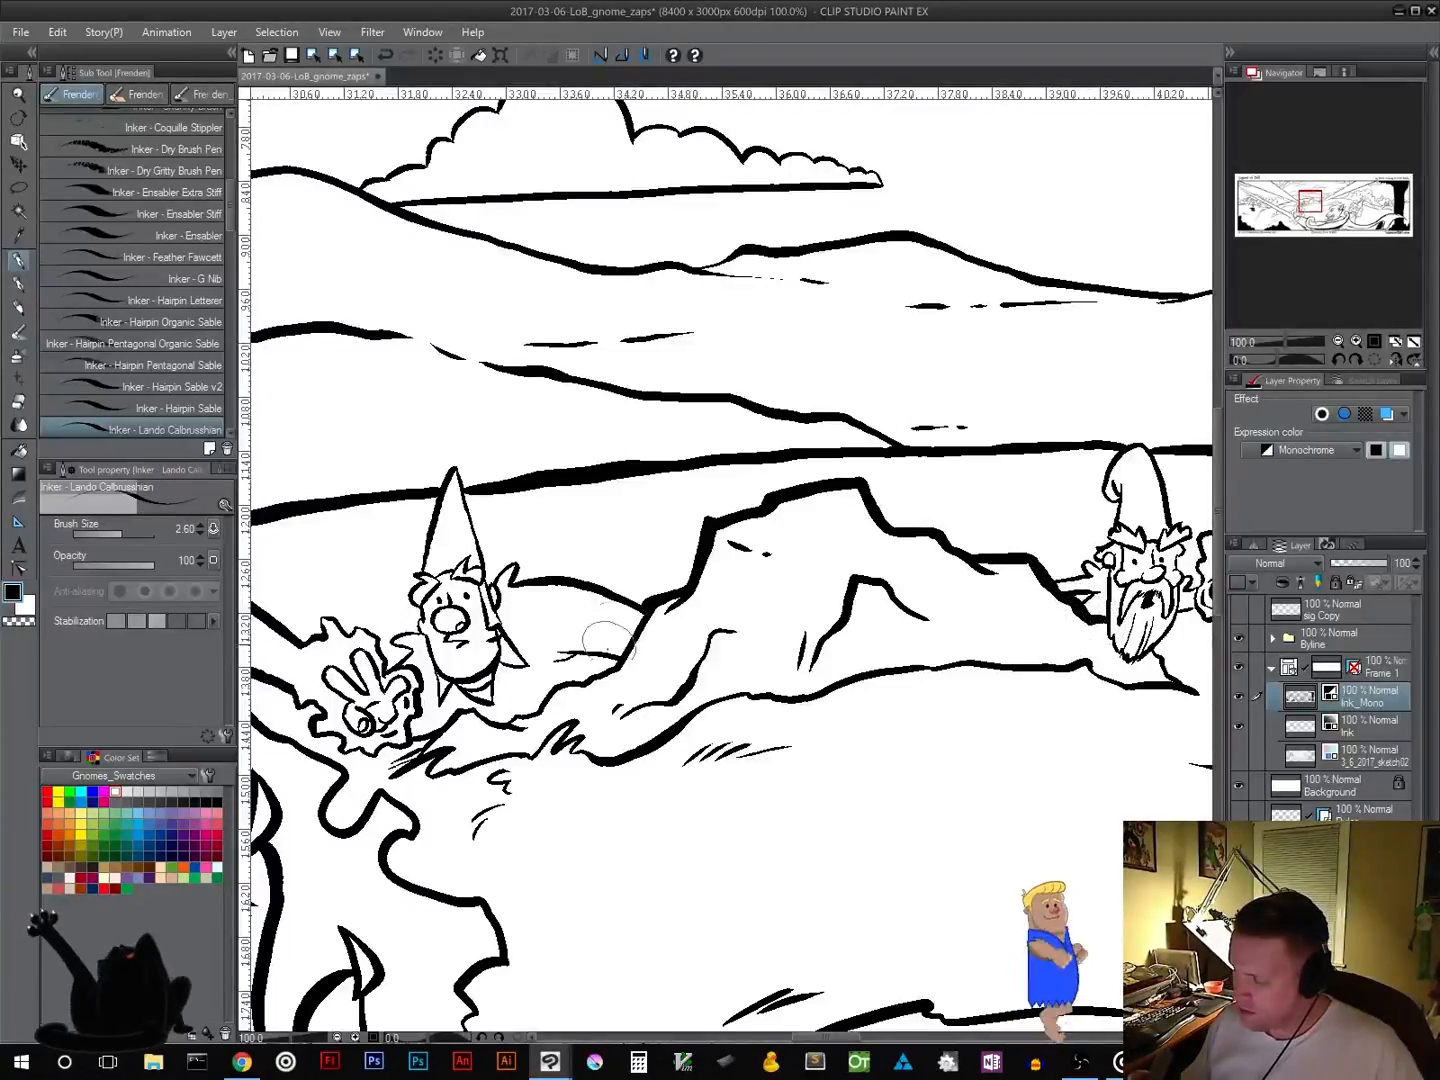
{"action": "mouse_move", "coordinate": [475, 713]}
{"action": "left_mouse_down"}
{"action": "mouse_move", "coordinate": [517, 716]}
{"action": "mouse_move", "coordinate": [610, 668]}
{"action": "mouse_move", "coordinate": [648, 610]}
{"action": "left_mouse_up"}
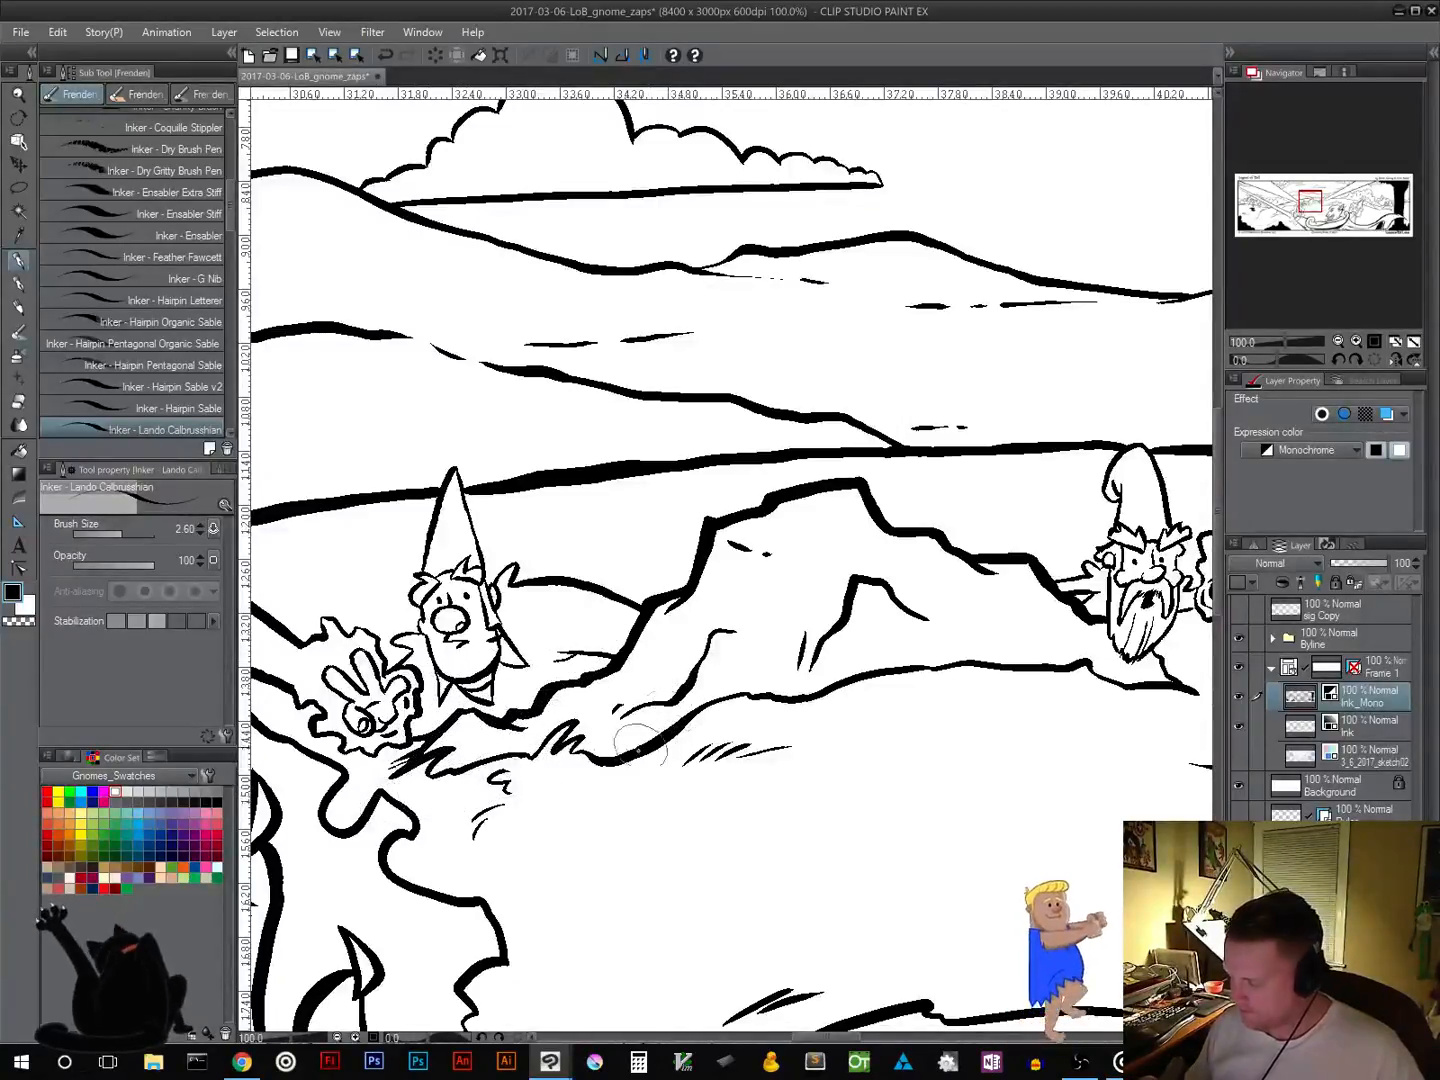
Step: Thicken the base line of the rocky mound and add small dots on the ground beside the bearded gnome
{"action": "mouse_move", "coordinate": [653, 752]}
{"action": "left_mouse_down"}
{"action": "mouse_move", "coordinate": [719, 704]}
{"action": "mouse_move", "coordinate": [934, 669]}
{"action": "mouse_move", "coordinate": [1089, 668]}
{"action": "mouse_move", "coordinate": [1180, 692]}
{"action": "left_mouse_up"}
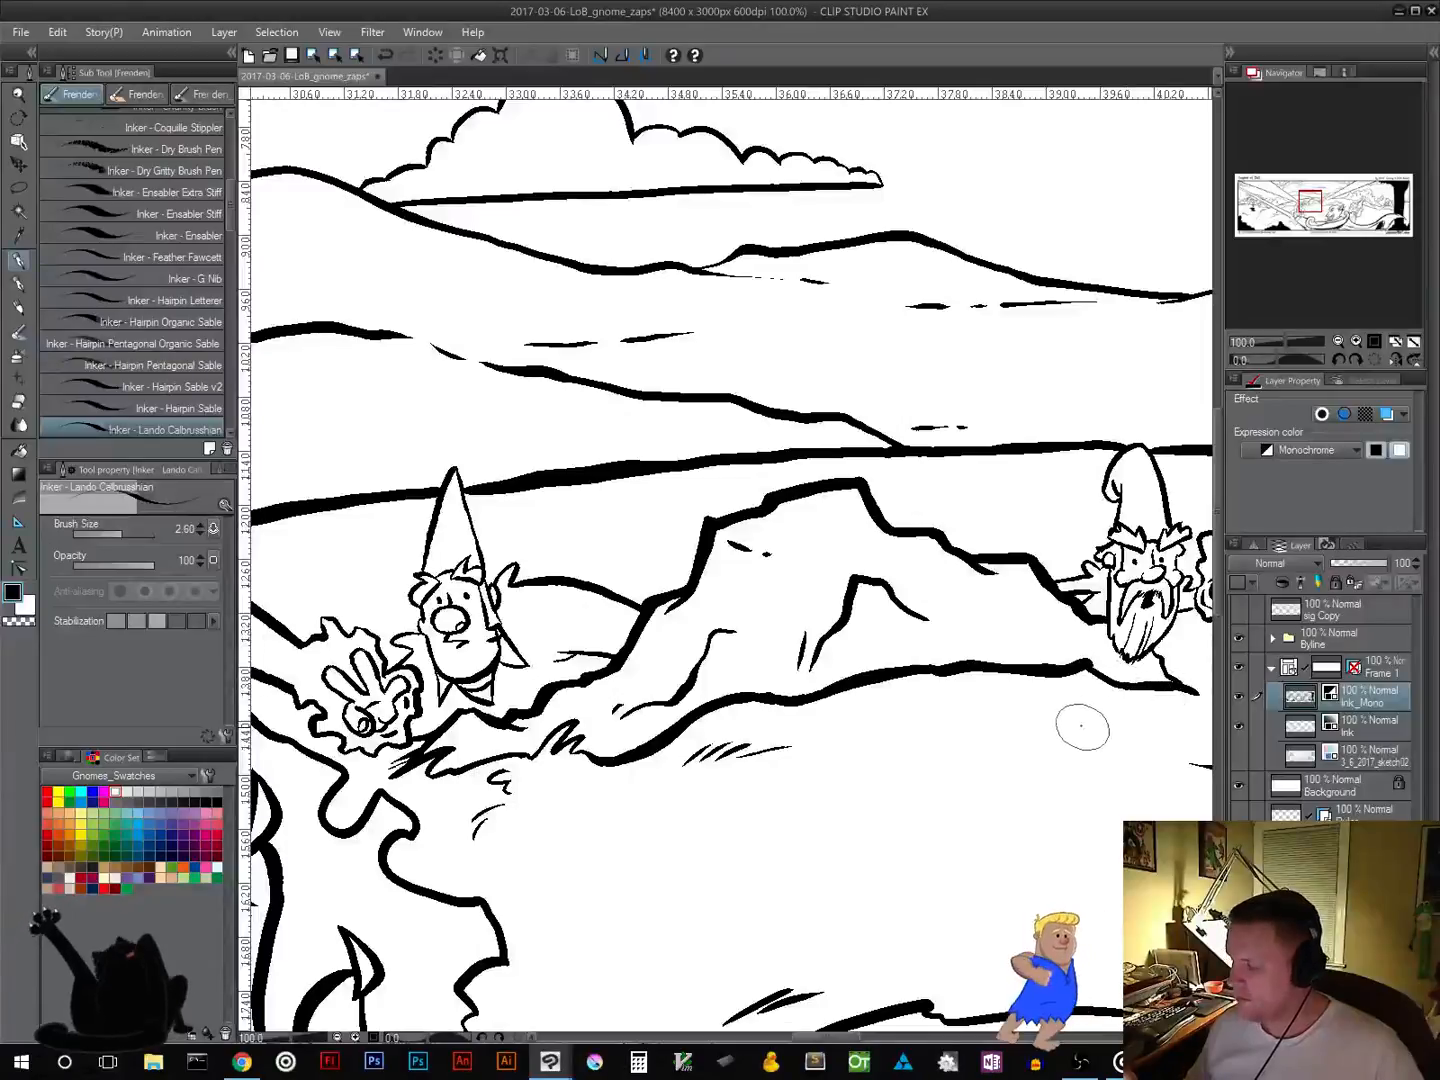
{"action": "left_click_drag", "start_coordinate": [1088, 634], "coordinate": [1082, 632]}
{"action": "left_click", "coordinate": [1074, 635]}
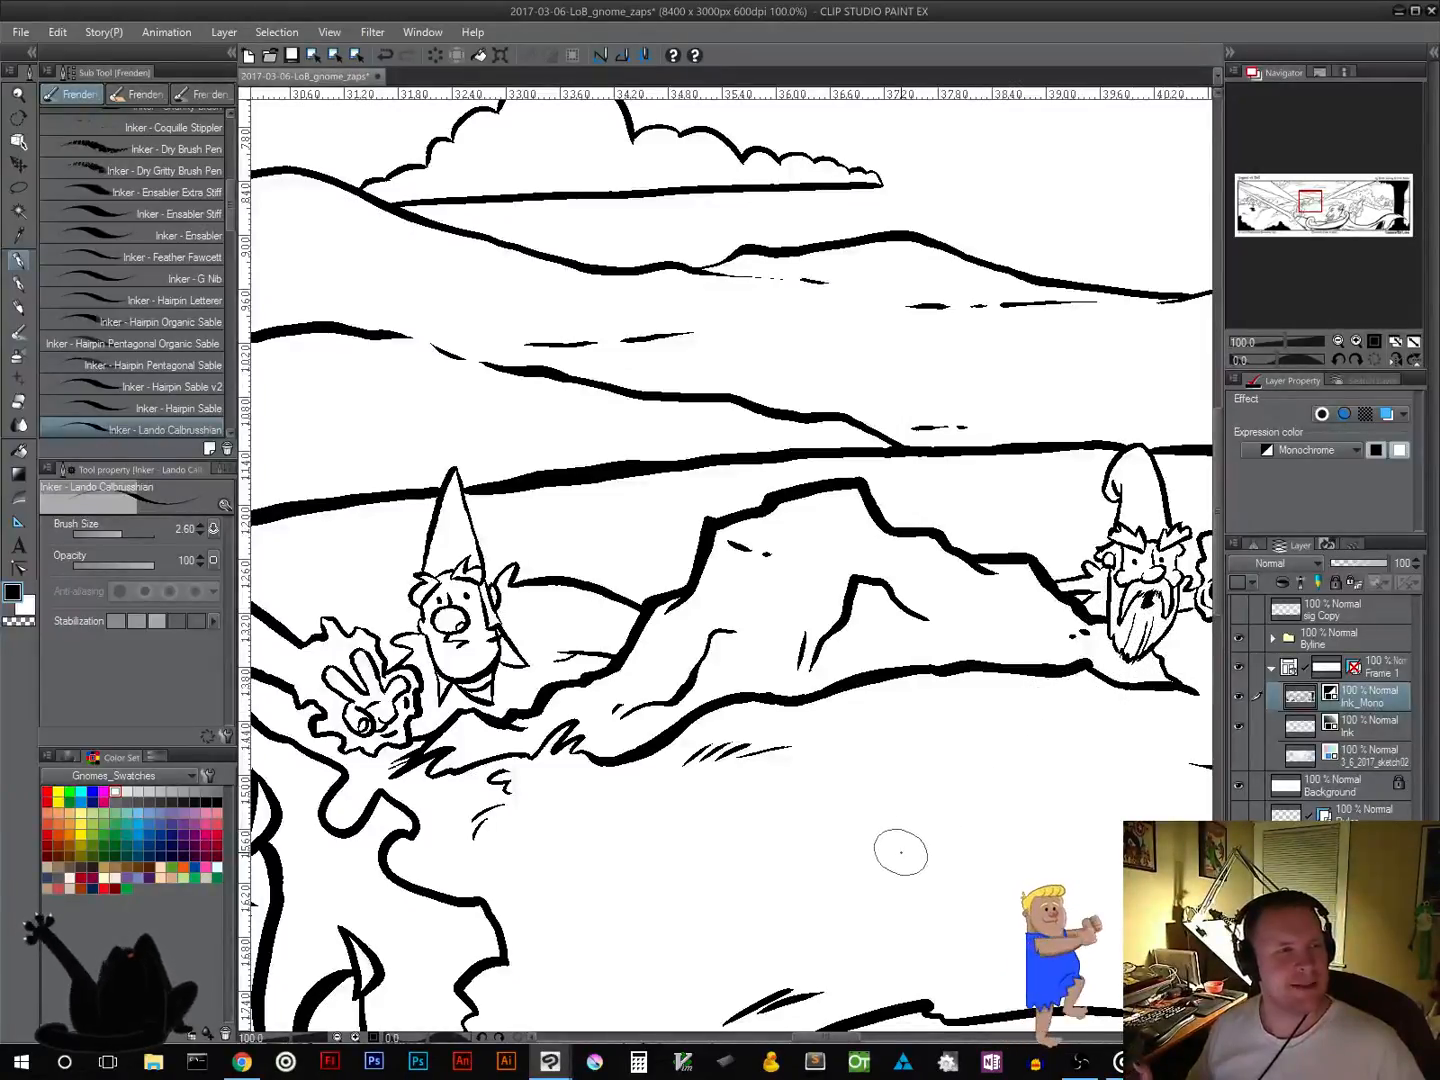
Step: Hide the palettes and ink thin broken lines just inside both edges of the zap beam near the pointy-hatted gnome's hand
{"action": "left_click_drag", "start_coordinate": [481, 821], "coordinate": [1145, 732]}
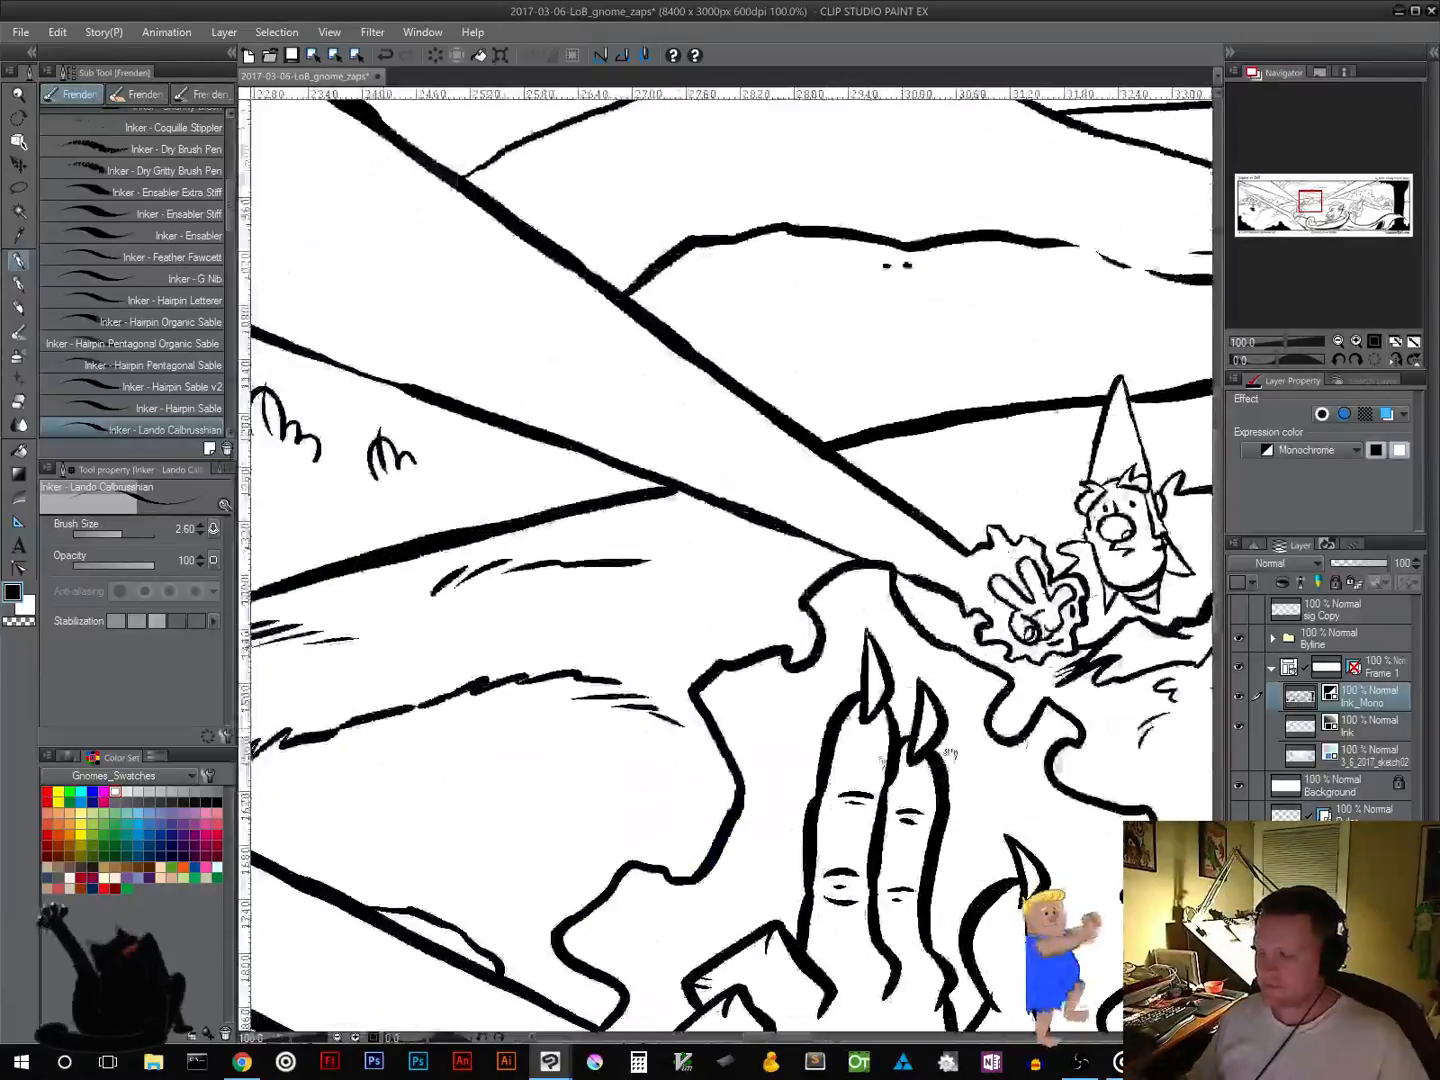
{"action": "left_click_drag", "start_coordinate": [505, 656], "coordinate": [598, 762]}
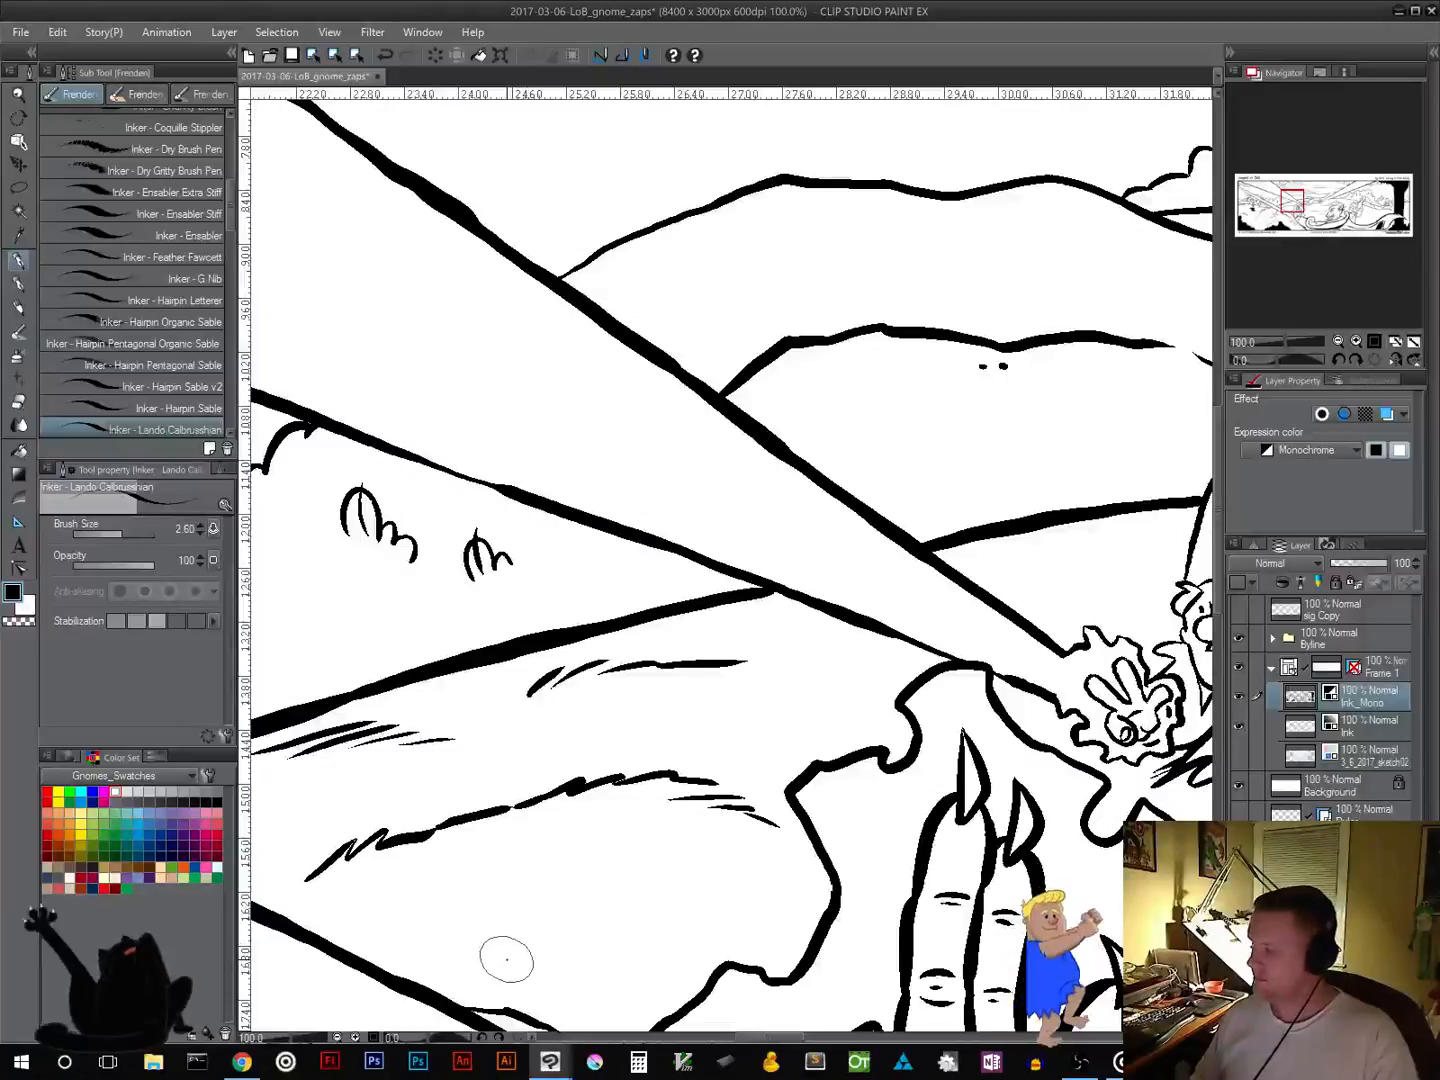
{"action": "key", "text": "Tab"}
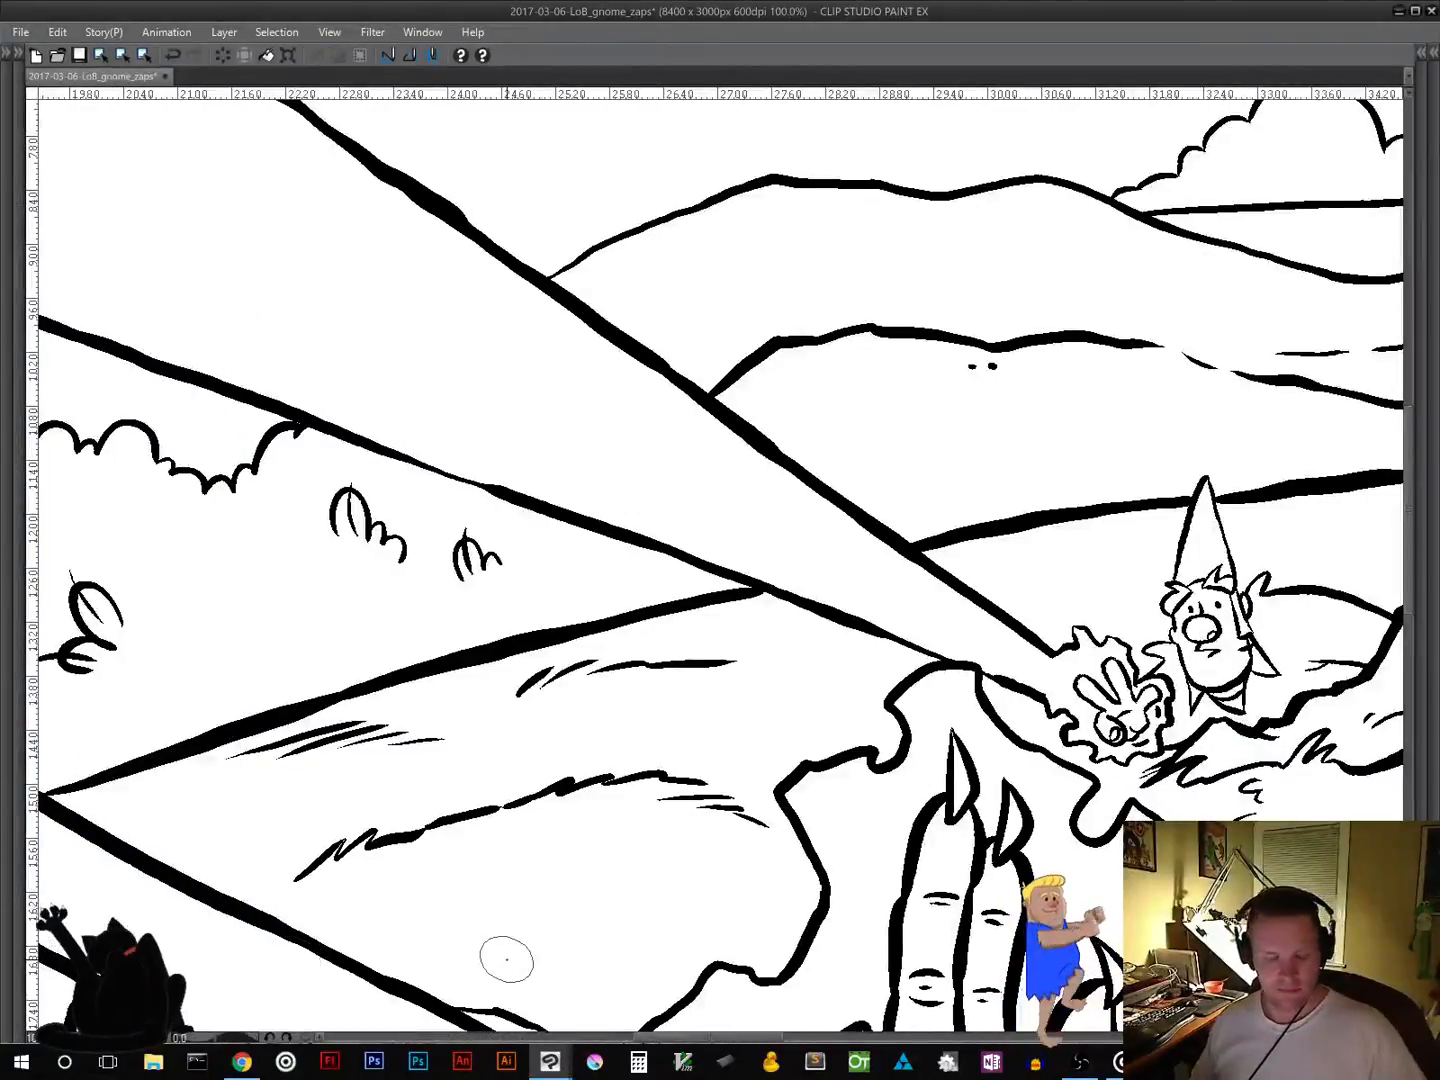
{"action": "left_click_drag", "start_coordinate": [563, 728], "coordinate": [675, 885]}
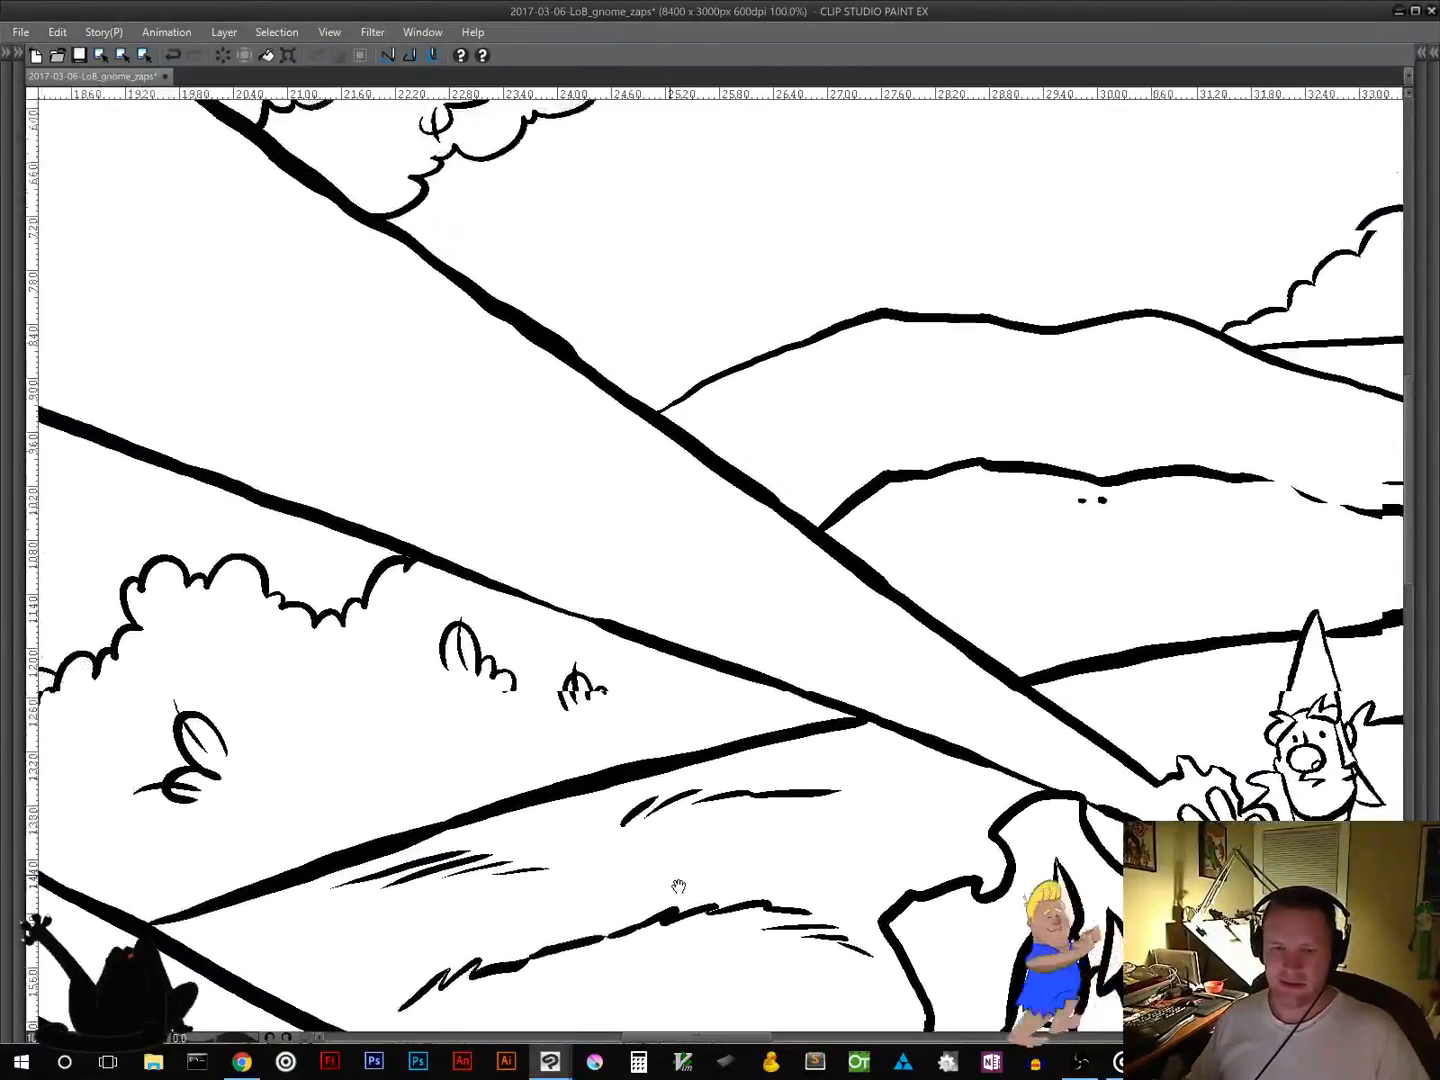
{"action": "left_click_drag", "start_coordinate": [536, 861], "coordinate": [608, 872]}
{"action": "mouse_move", "coordinate": [884, 836]}
{"action": "left_mouse_down"}
{"action": "mouse_move", "coordinate": [567, 773]}
{"action": "mouse_move", "coordinate": [601, 770]}
{"action": "mouse_move", "coordinate": [653, 707]}
{"action": "left_mouse_up"}
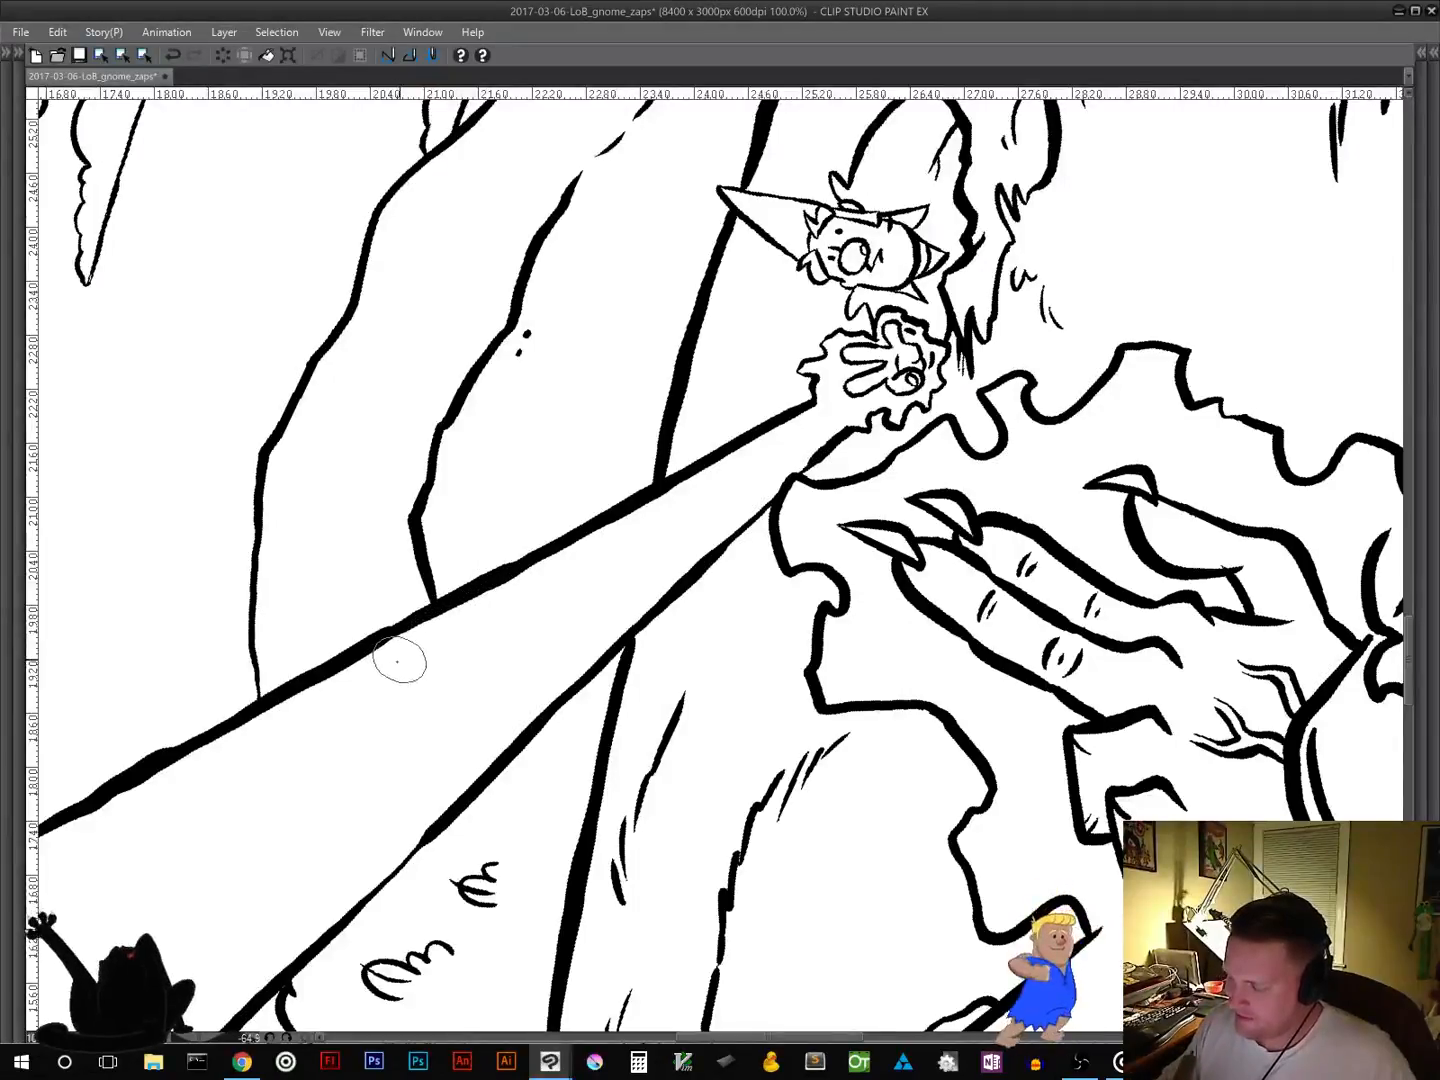
{"action": "left_click_drag", "start_coordinate": [399, 659], "coordinate": [832, 400]}
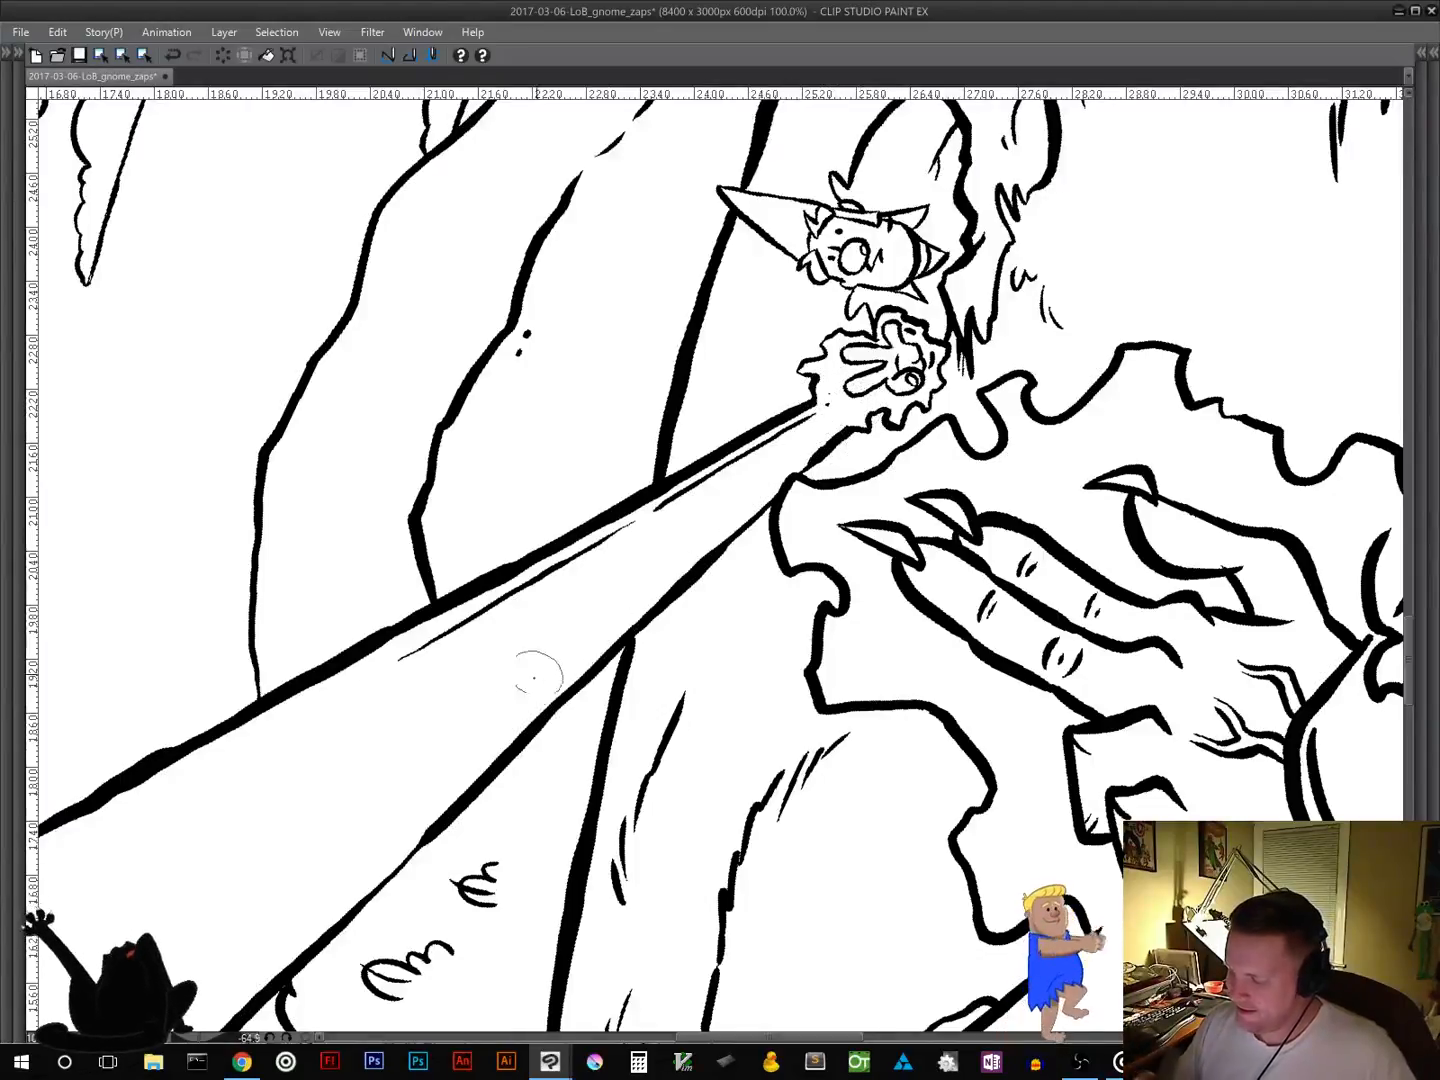
{"action": "left_click_drag", "start_coordinate": [366, 863], "coordinate": [630, 622]}
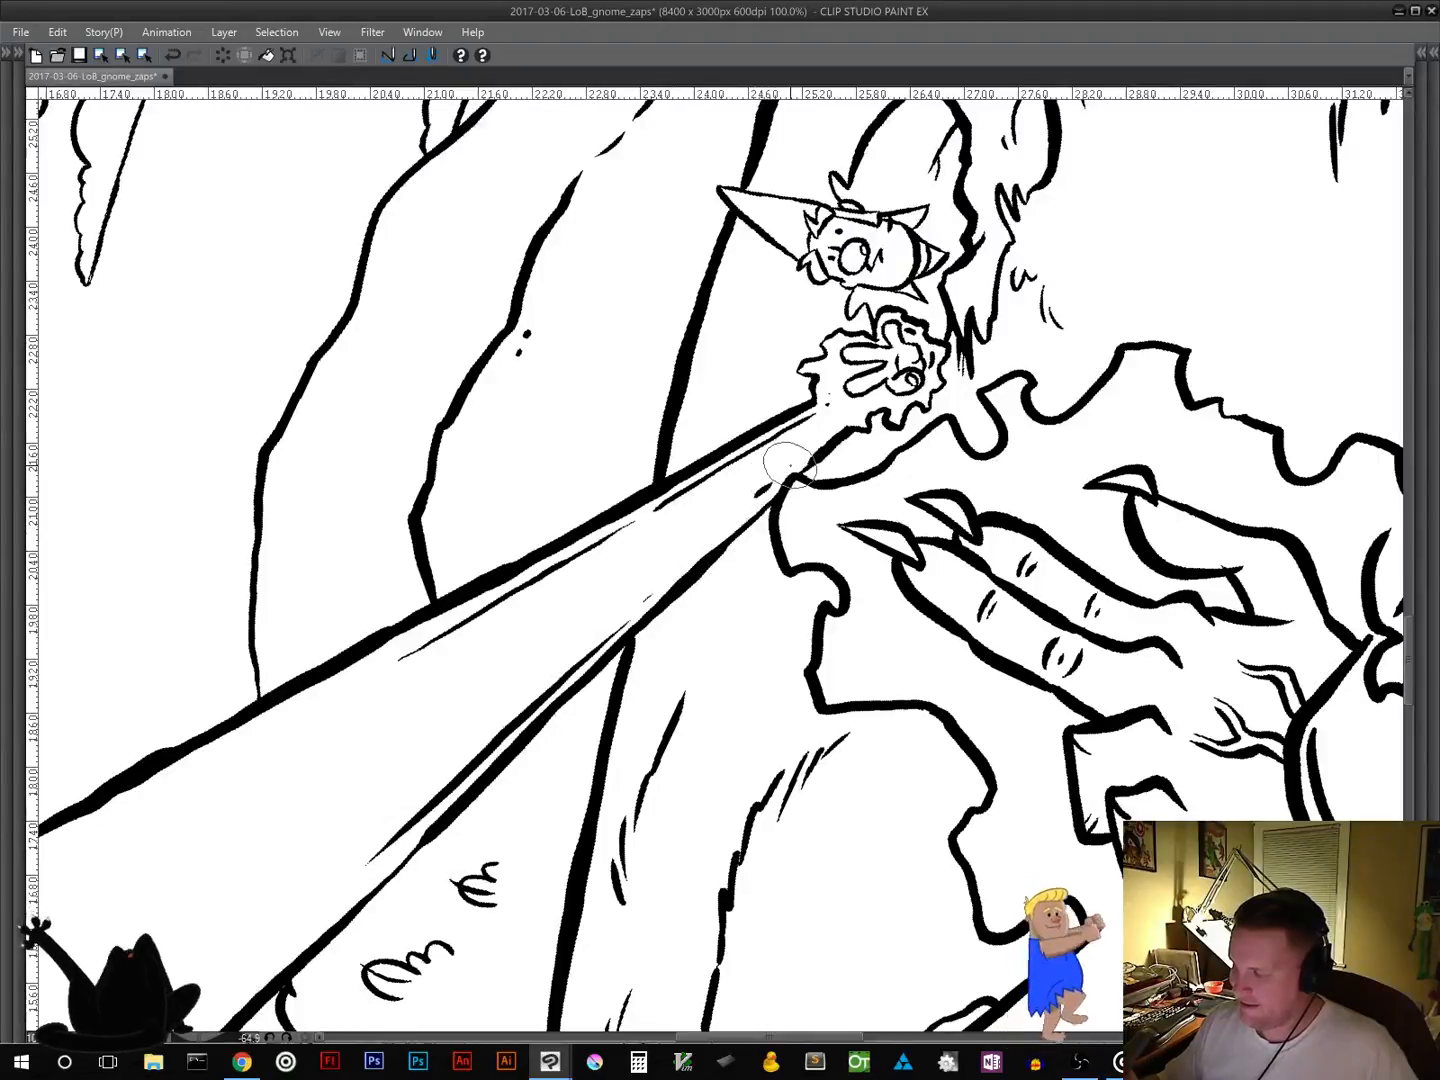
Step: Extend the broken inner lines along both edges of the beam's wider stretch, past the scalloped tree foliage toward the panel border
{"action": "mouse_move", "coordinate": [602, 812]}
{"action": "left_mouse_down"}
{"action": "mouse_move", "coordinate": [1029, 507]}
{"action": "mouse_move", "coordinate": [1067, 520]}
{"action": "left_mouse_up"}
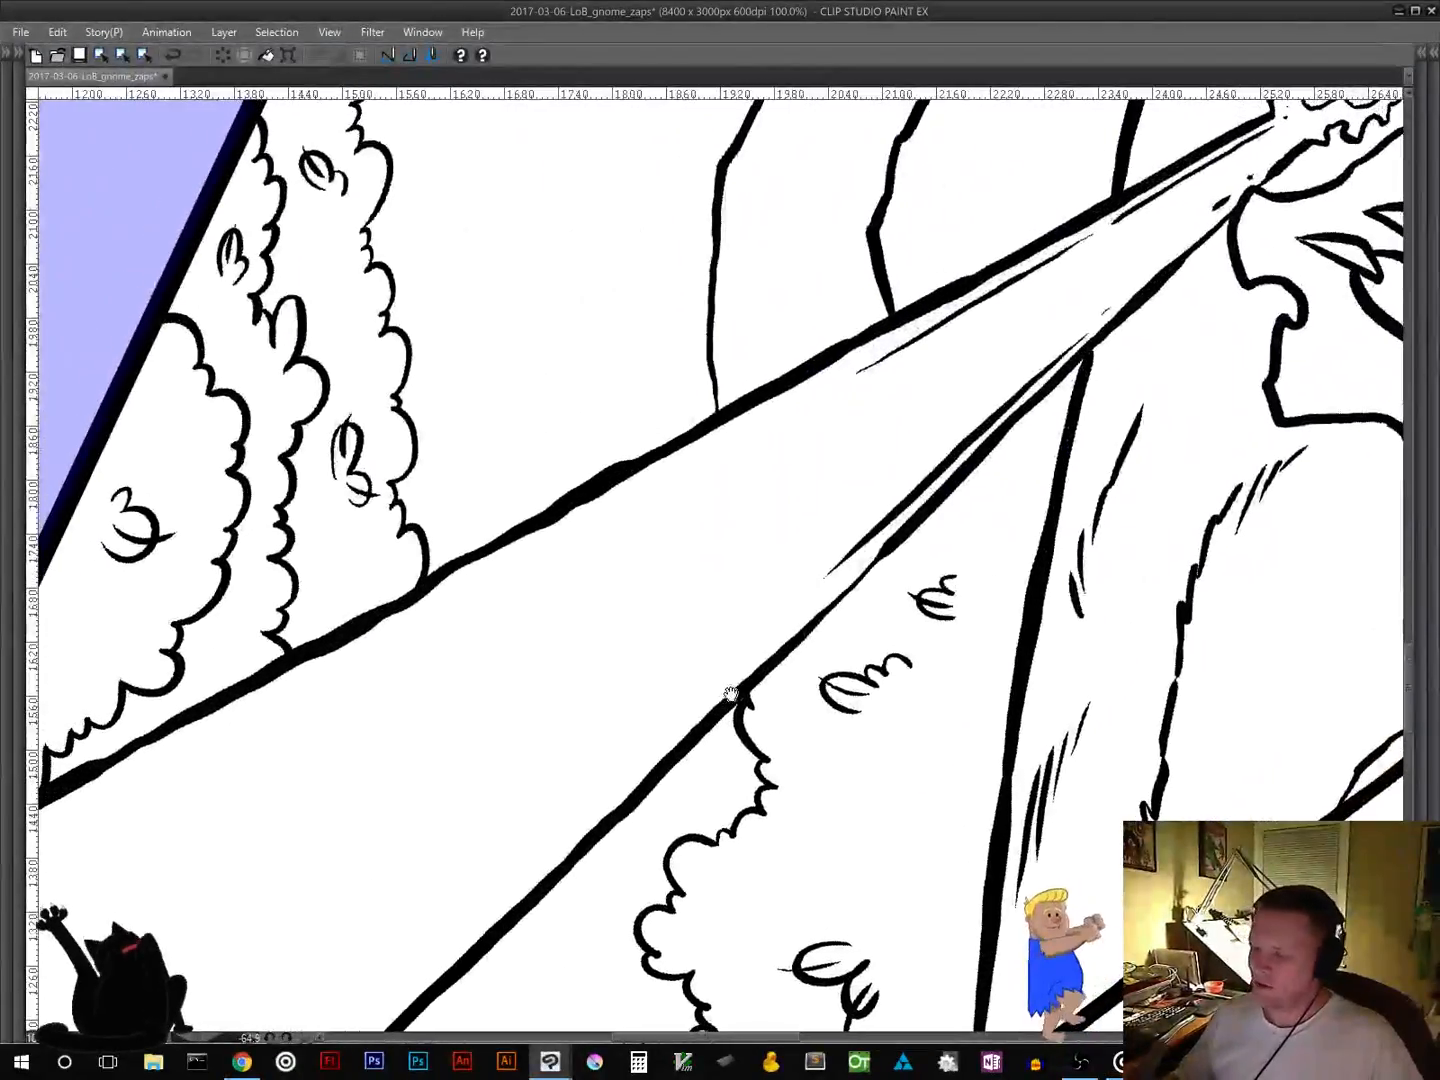
{"action": "left_click_drag", "start_coordinate": [133, 784], "coordinate": [822, 383]}
{"action": "left_click_drag", "start_coordinate": [634, 624], "coordinate": [553, 462]}
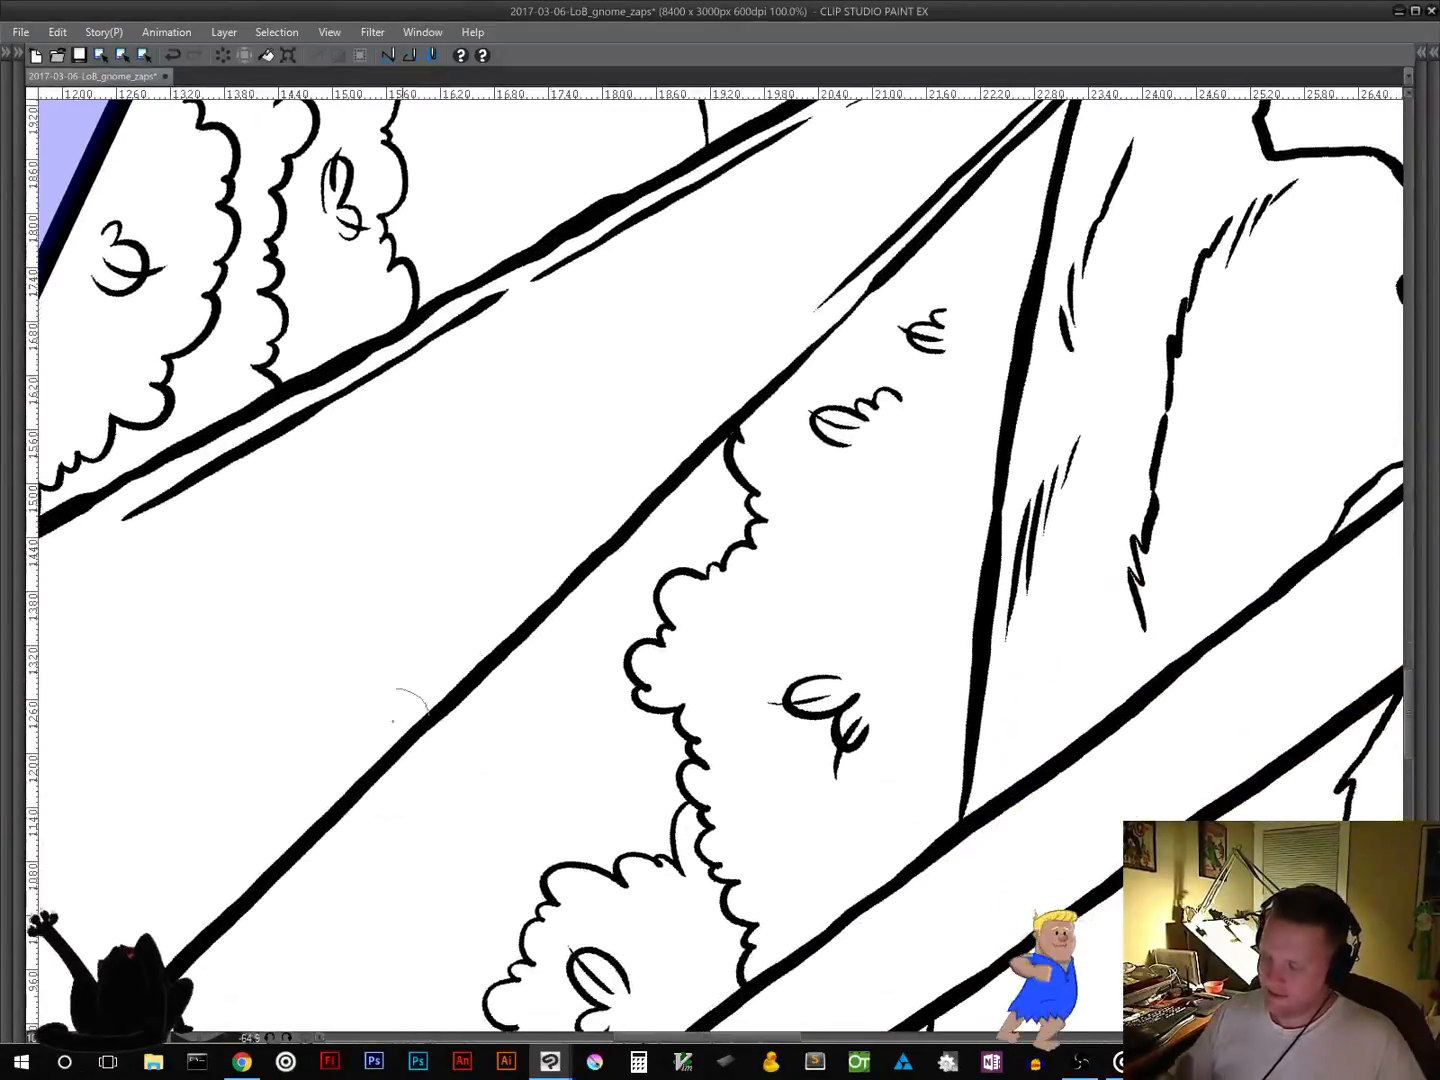
{"action": "left_click_drag", "start_coordinate": [281, 825], "coordinate": [812, 311]}
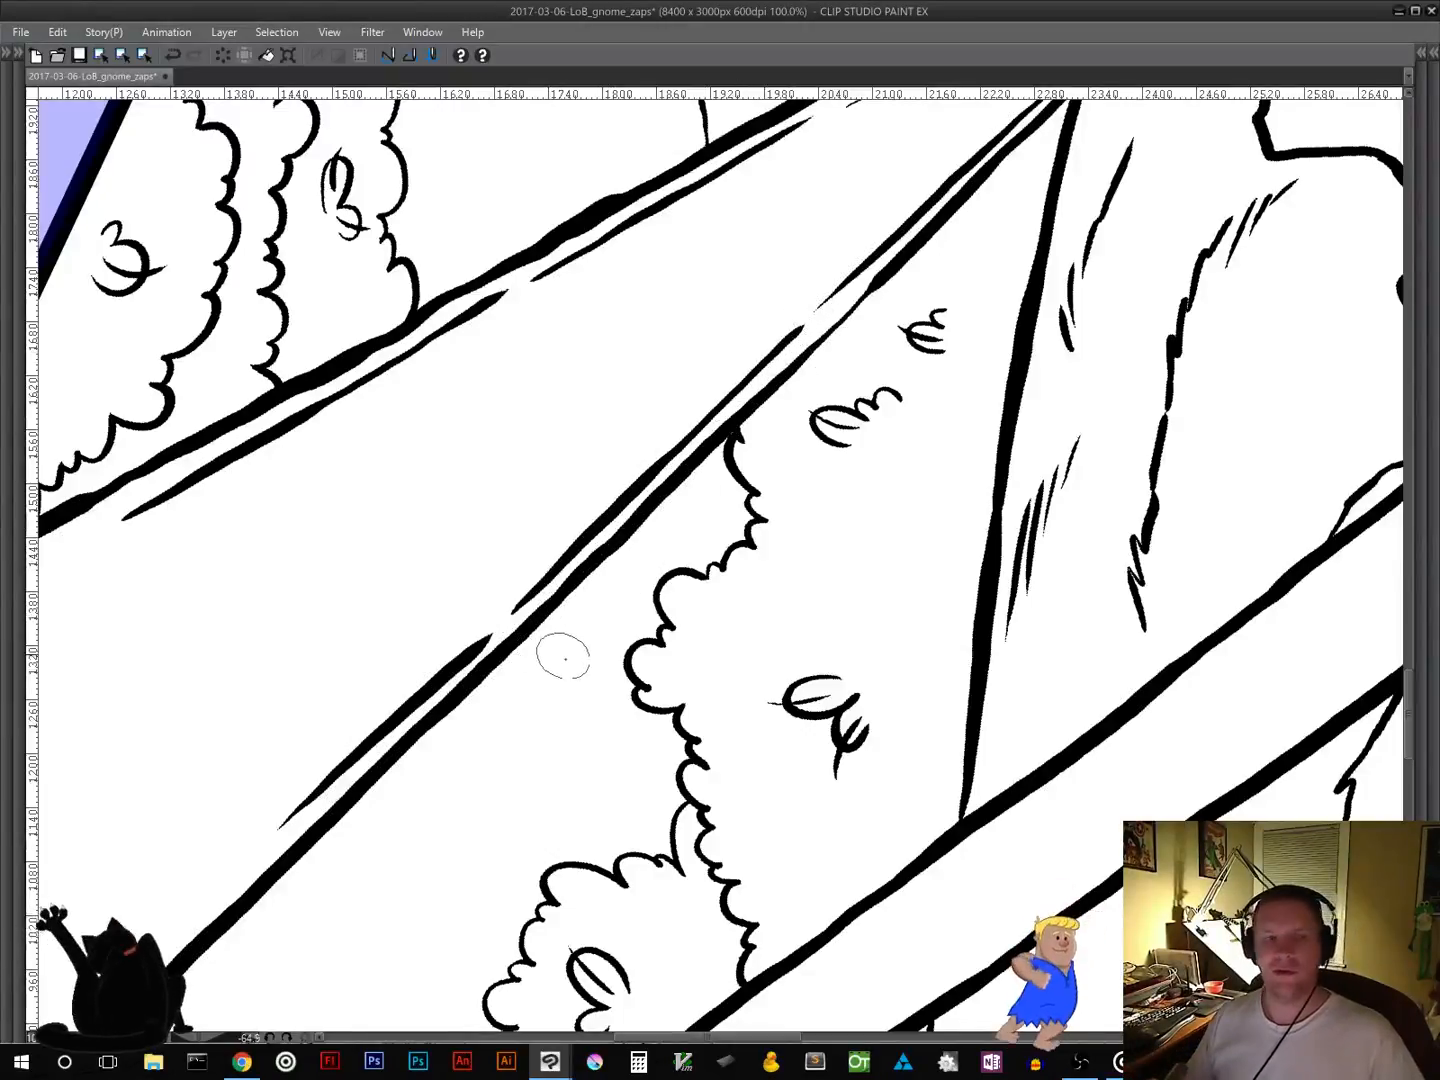
Step: Ink broken inner accent lines along the lower and upper edges of the left gnome's beam, down toward the panel border
{"action": "mouse_move", "coordinate": [482, 796]}
{"action": "left_mouse_down"}
{"action": "mouse_move", "coordinate": [901, 536]}
{"action": "mouse_move", "coordinate": [931, 492]}
{"action": "left_mouse_up"}
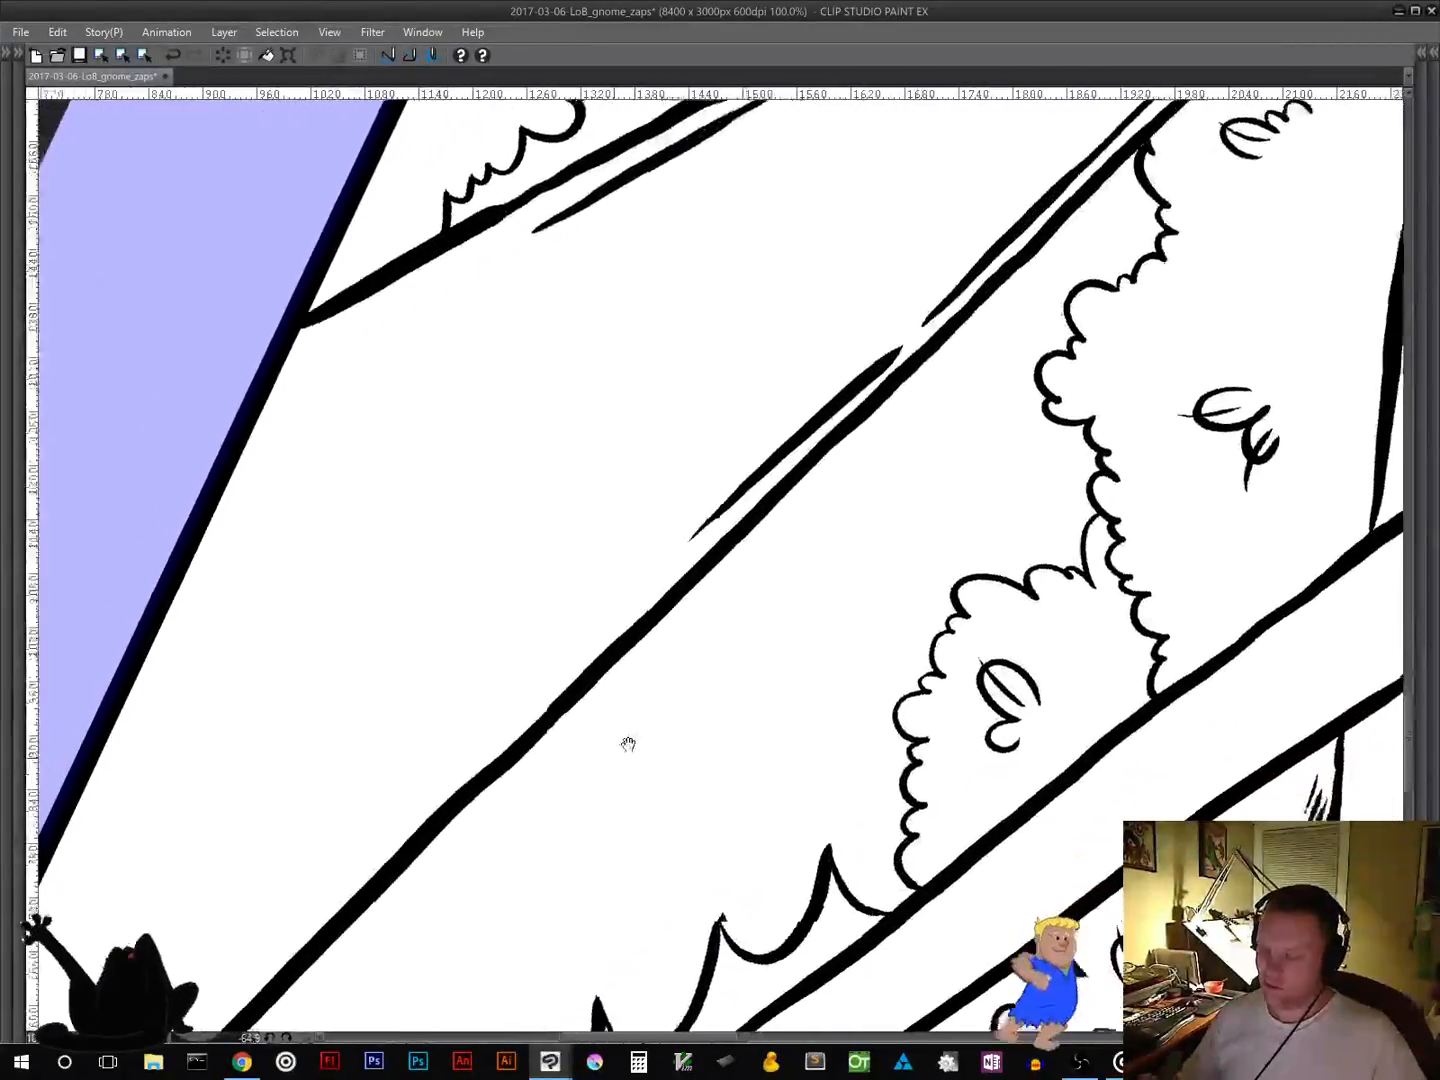
{"action": "left_click_drag", "start_coordinate": [627, 742], "coordinate": [894, 362]}
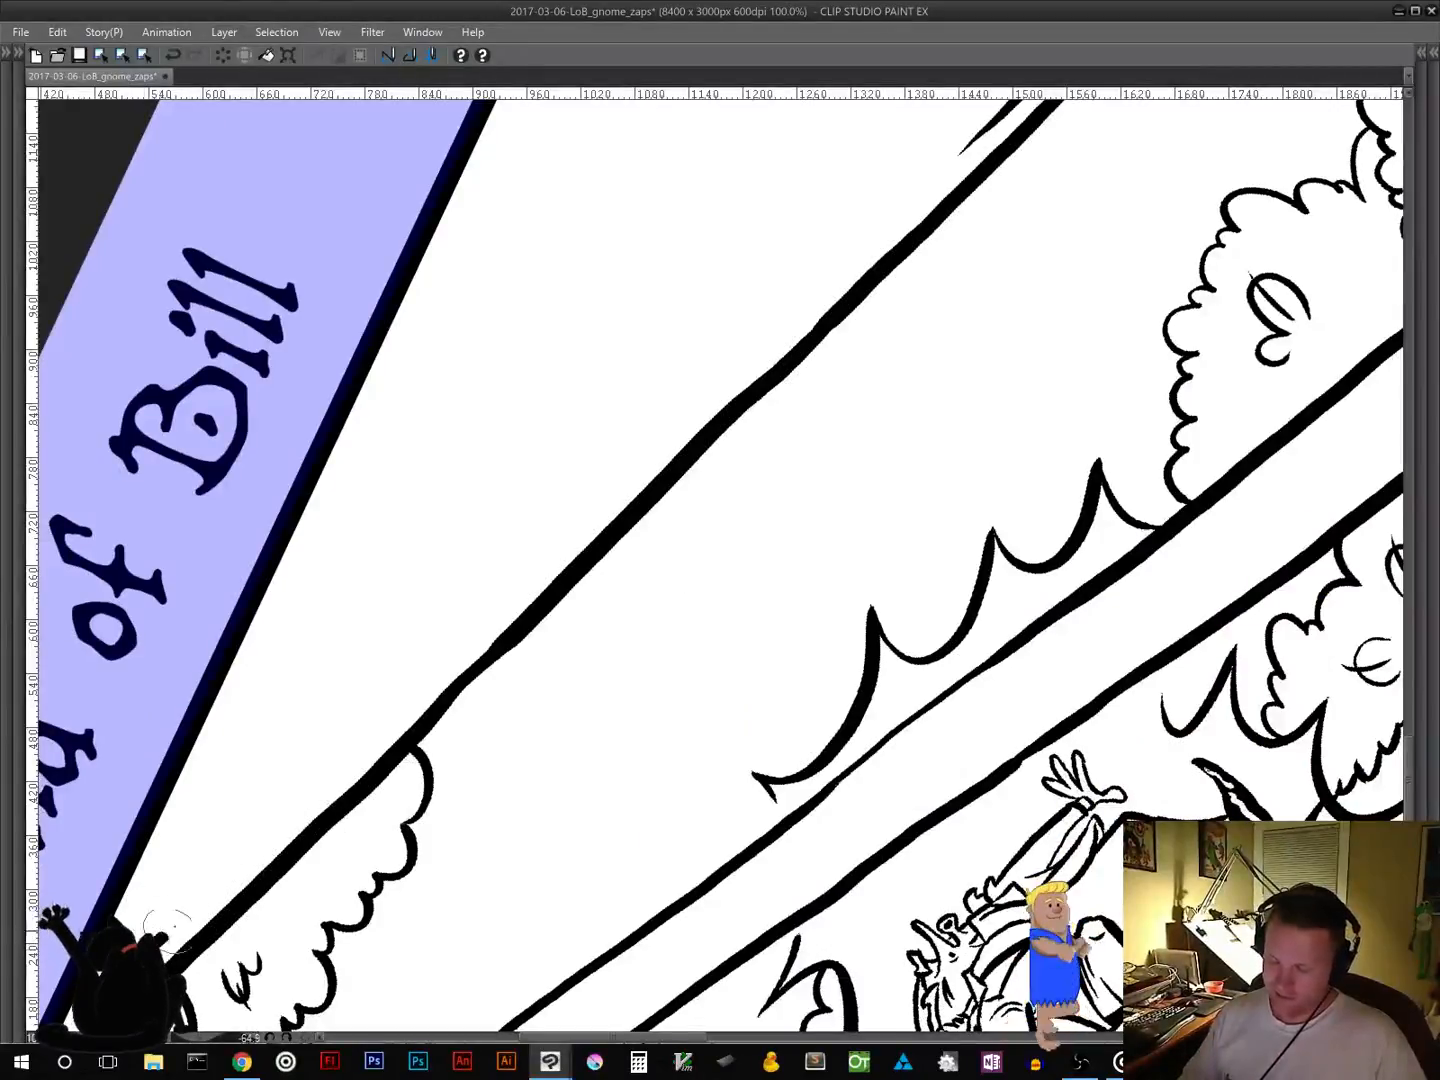
{"action": "left_click_drag", "start_coordinate": [165, 925], "coordinate": [890, 228]}
{"action": "left_click_drag", "start_coordinate": [923, 312], "coordinate": [623, 868]}
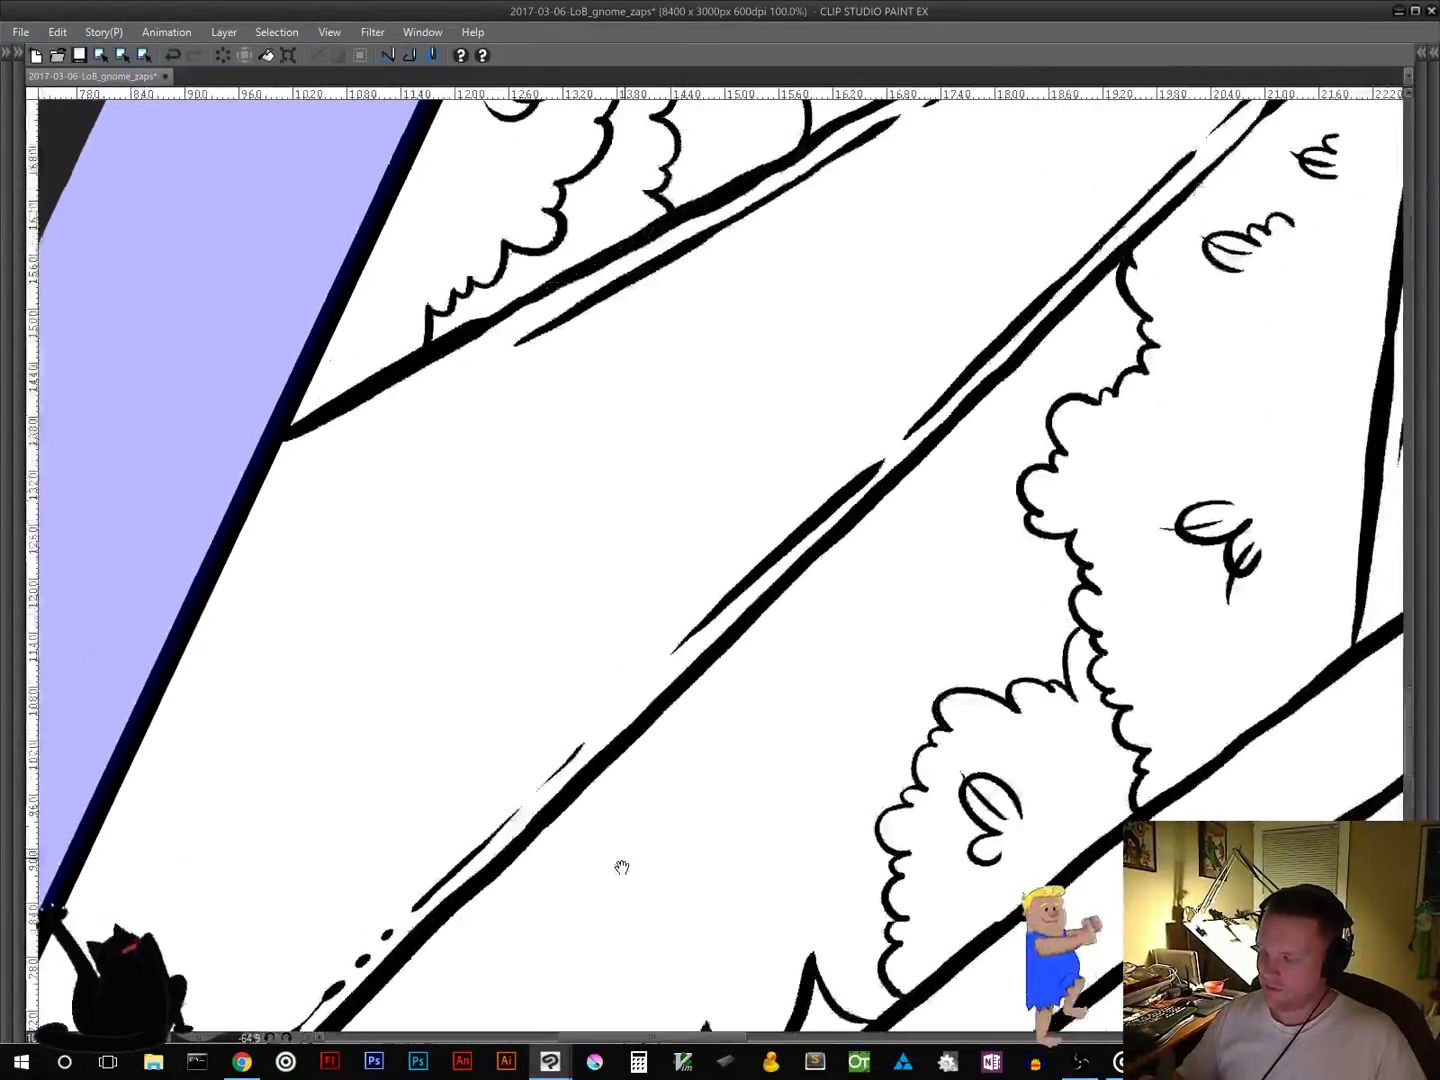
{"action": "left_click_drag", "start_coordinate": [257, 489], "coordinate": [443, 383]}
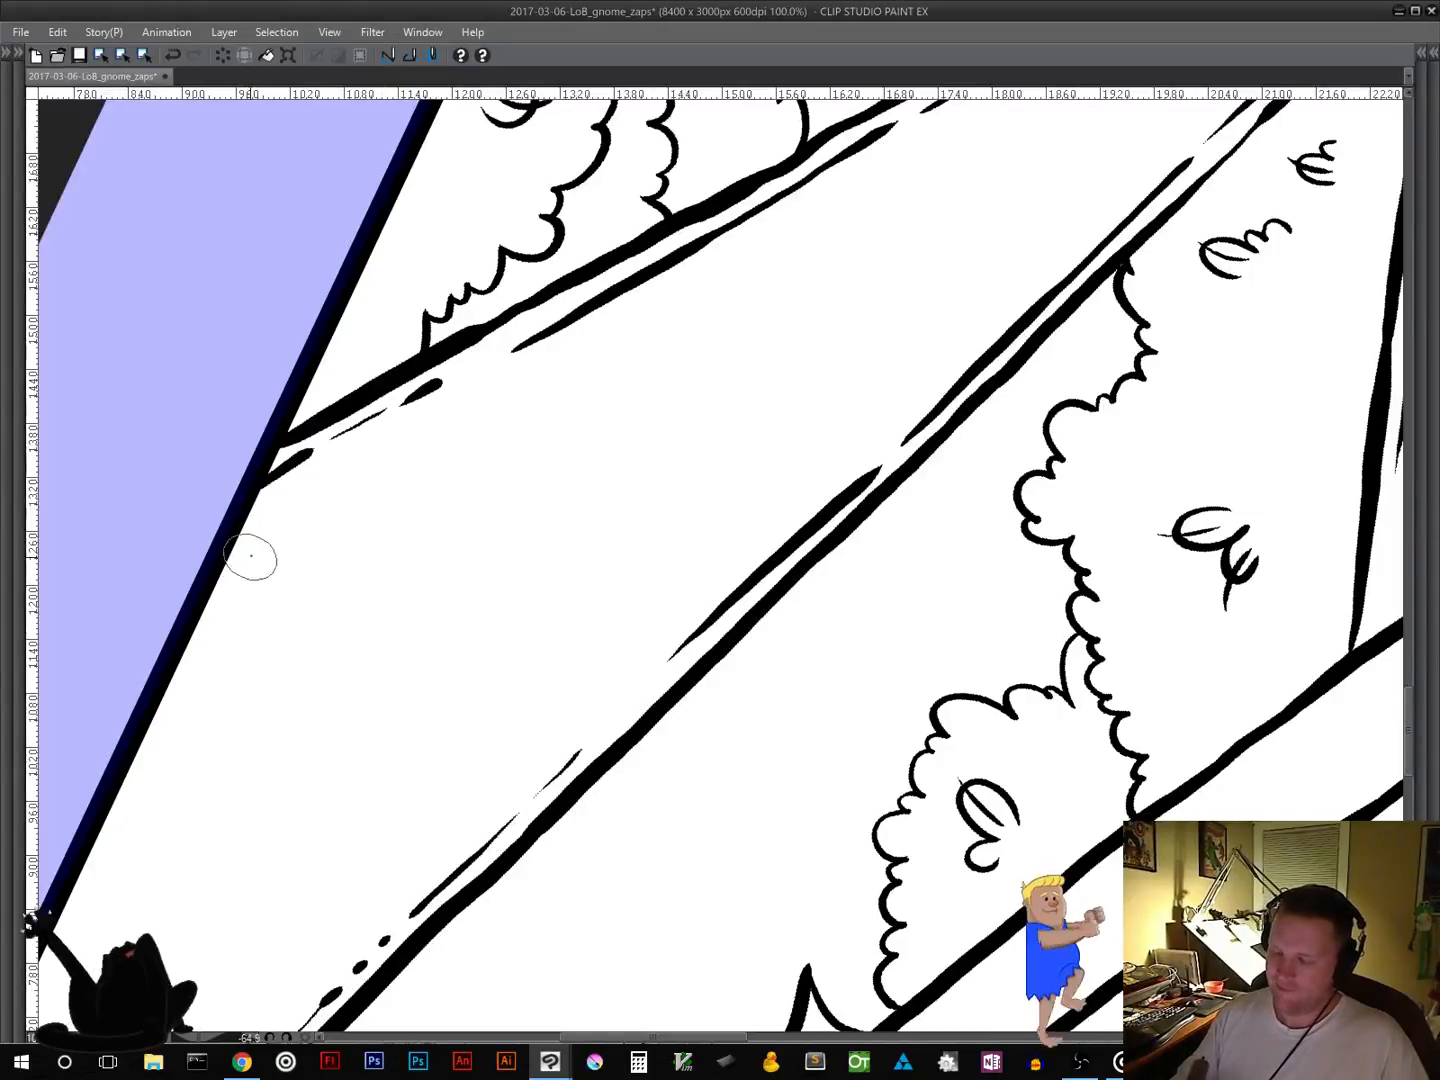
Step: Hatch a bent row of short slanted dashes across the wide end of the left beam beside the panel border
{"action": "mouse_move", "coordinate": [229, 562]}
{"action": "left_mouse_down"}
{"action": "mouse_move", "coordinate": [297, 527]}
{"action": "mouse_move", "coordinate": [466, 520]}
{"action": "left_mouse_up"}
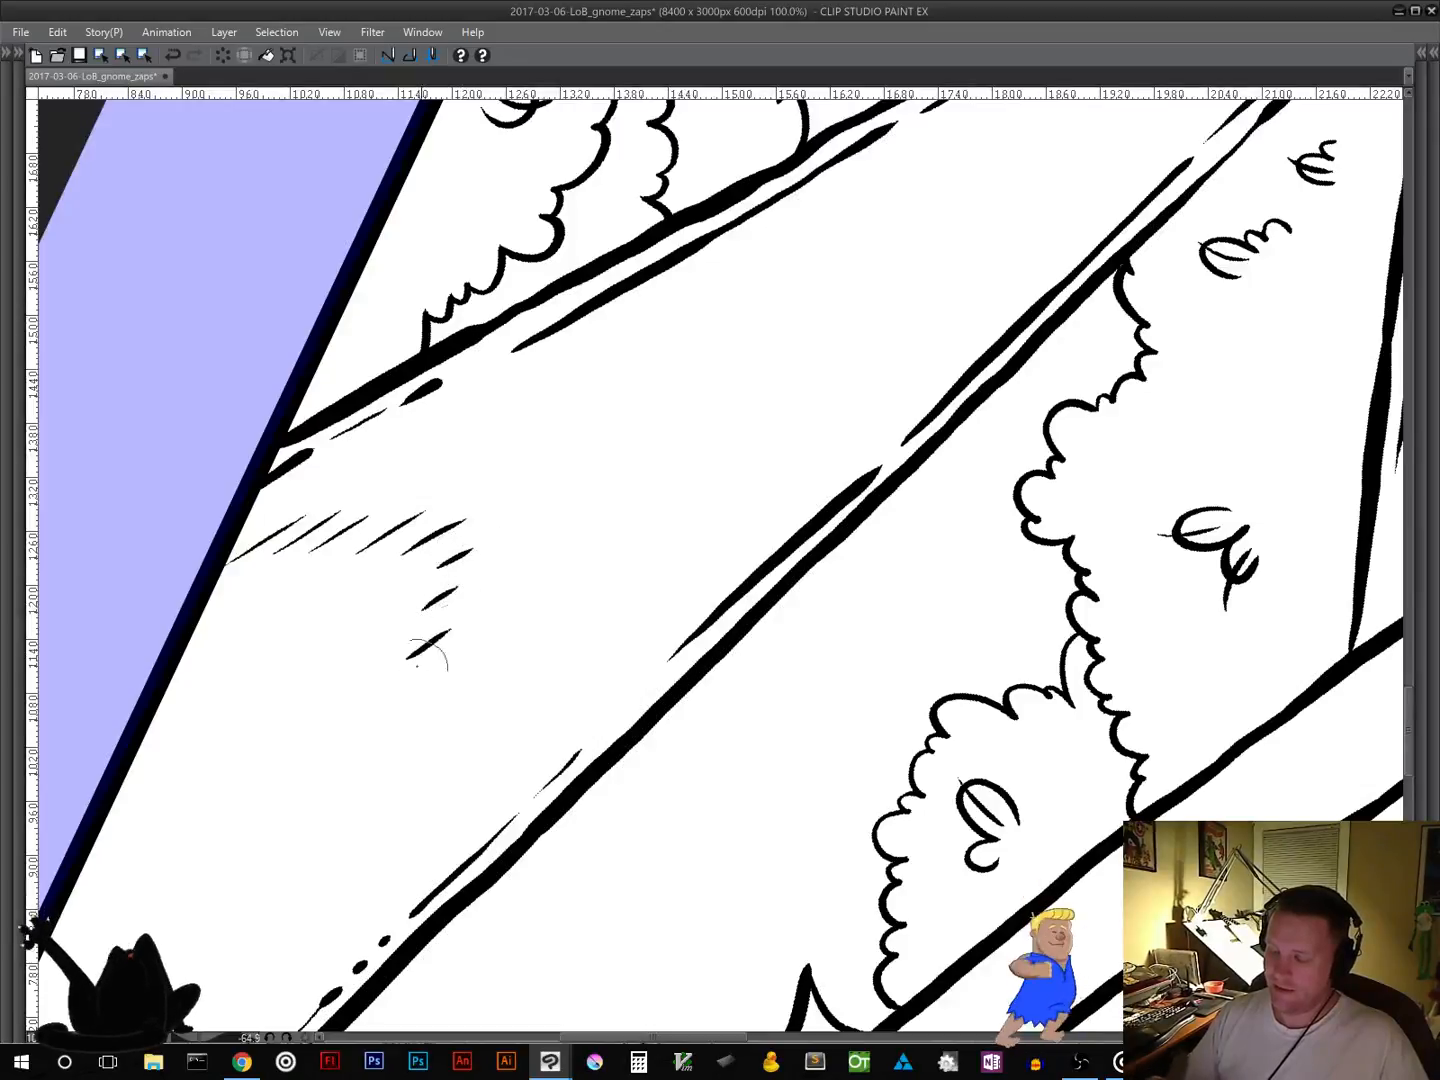
{"action": "left_click_drag", "start_coordinate": [362, 757], "coordinate": [405, 722]}
{"action": "left_click_drag", "start_coordinate": [337, 805], "coordinate": [381, 775]}
{"action": "left_click_drag", "start_coordinate": [318, 851], "coordinate": [355, 820]}
{"action": "left_click_drag", "start_coordinate": [299, 900], "coordinate": [337, 869]}
{"action": "left_click_drag", "start_coordinate": [293, 945], "coordinate": [311, 931]}
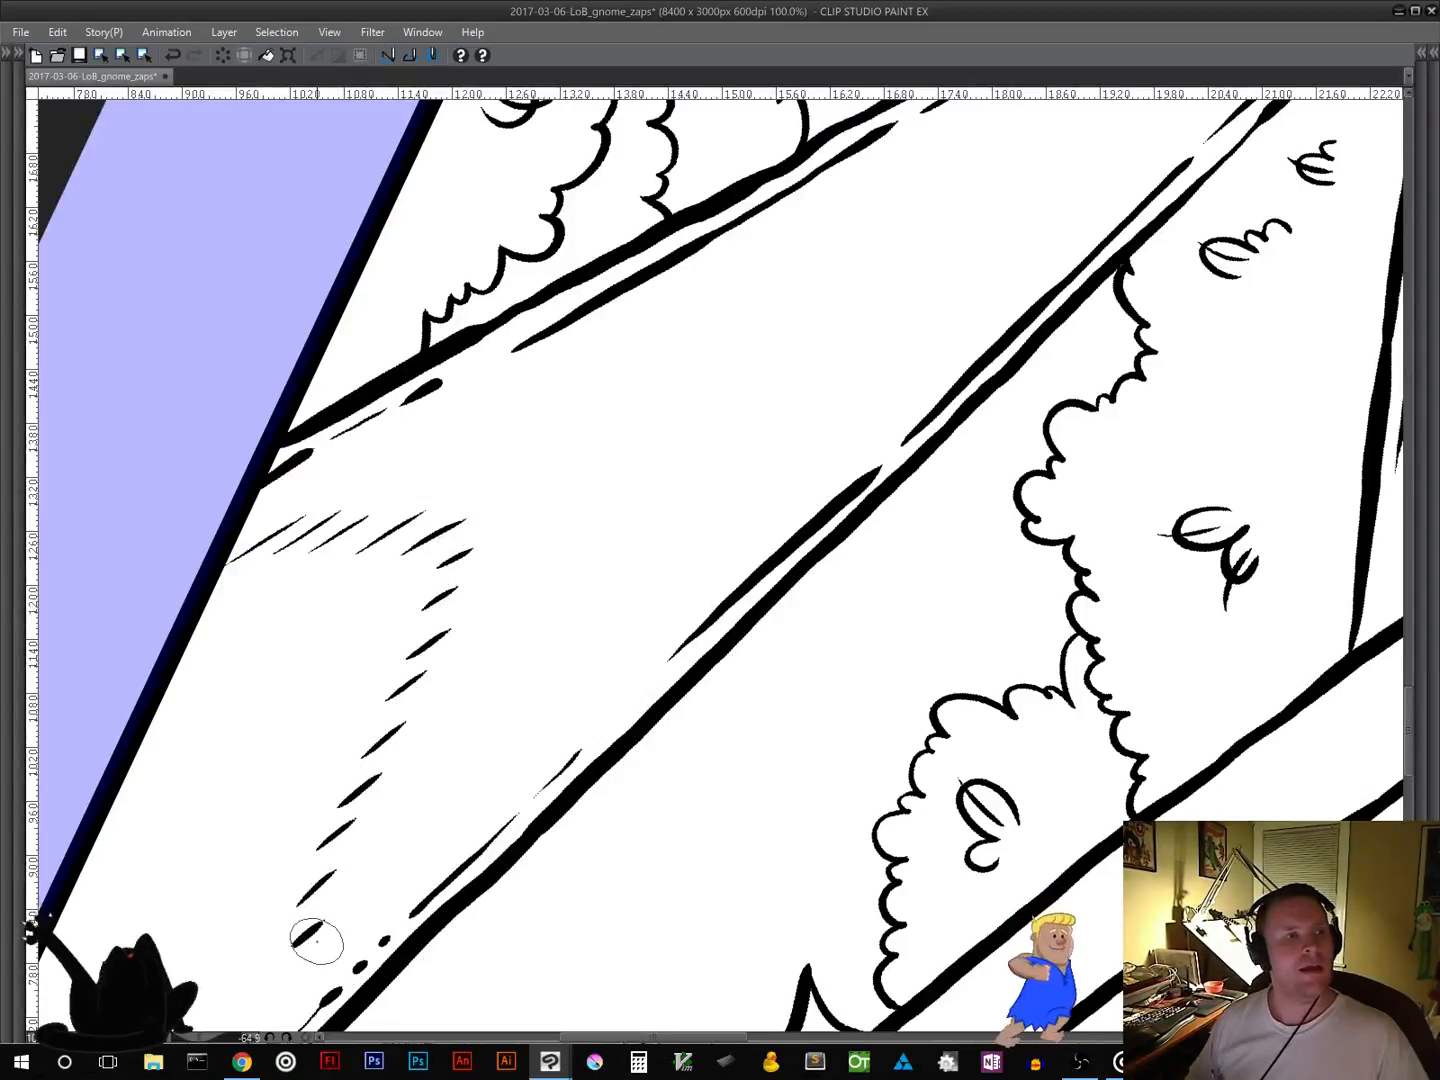
Step: Hatch a second bent row of short dashes across the narrower part of the left beam, closer to the gnome
{"action": "left_click_drag", "start_coordinate": [868, 654], "coordinate": [626, 863]}
{"action": "left_click_drag", "start_coordinate": [755, 696], "coordinate": [573, 852]}
{"action": "left_click_drag", "start_coordinate": [750, 695], "coordinate": [455, 953]}
{"action": "mouse_move", "coordinate": [404, 637]}
{"action": "left_mouse_down"}
{"action": "mouse_move", "coordinate": [509, 582]}
{"action": "mouse_move", "coordinate": [480, 617]}
{"action": "mouse_move", "coordinate": [532, 574]}
{"action": "mouse_move", "coordinate": [510, 615]}
{"action": "mouse_move", "coordinate": [550, 584]}
{"action": "left_mouse_up"}
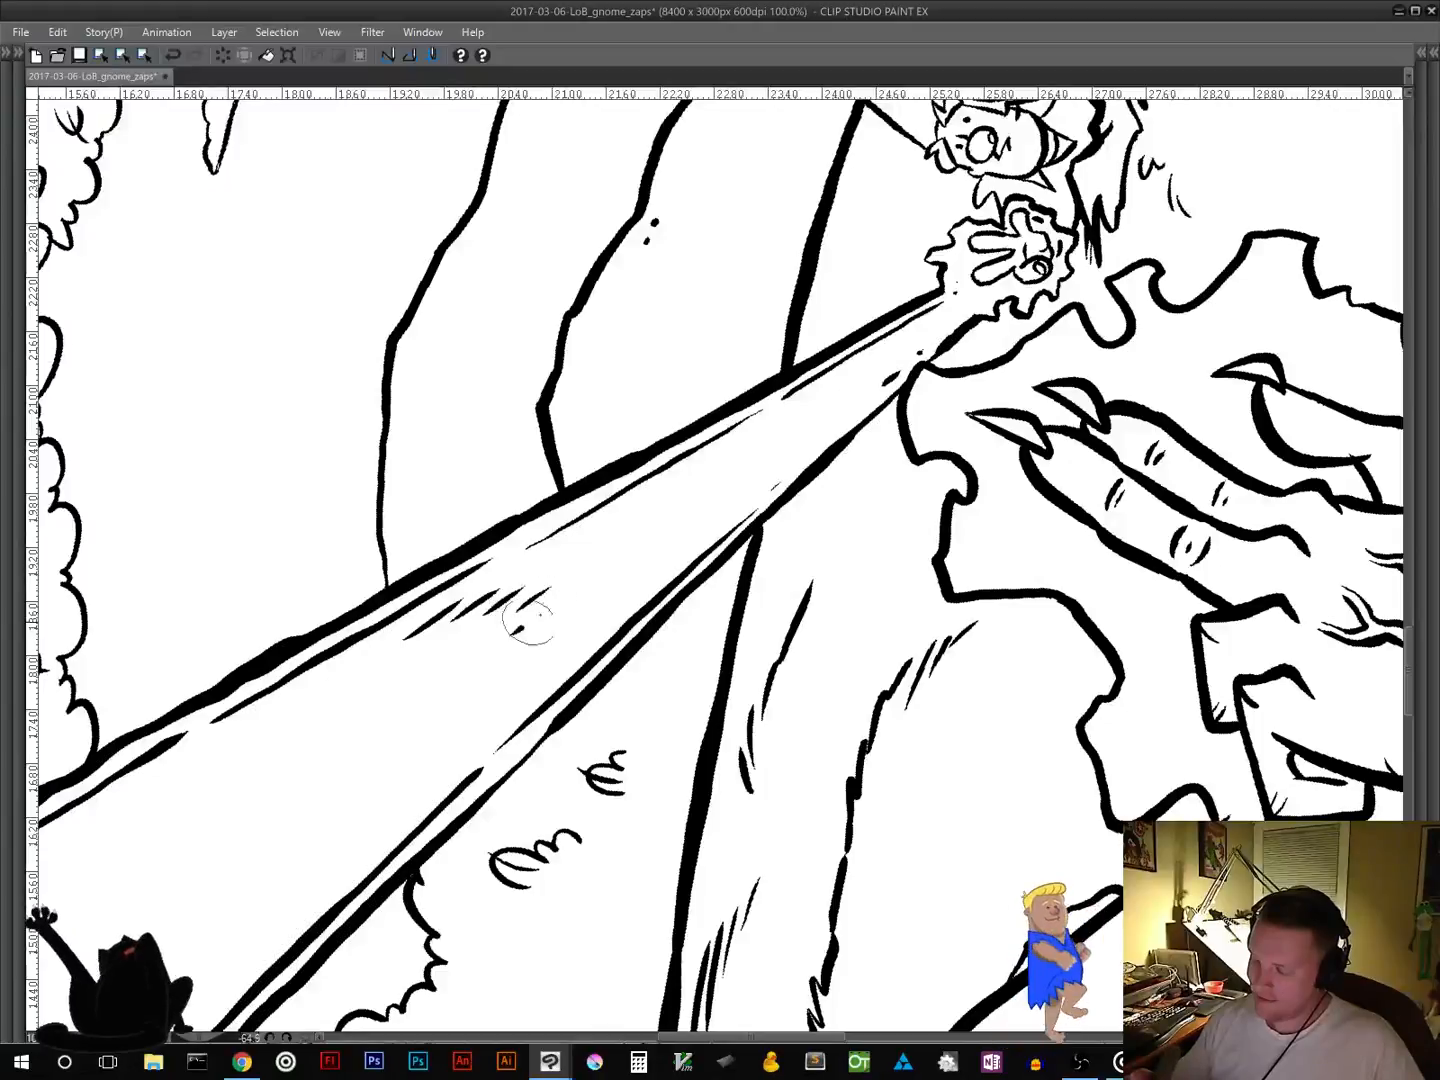
{"action": "mouse_move", "coordinate": [503, 668]}
{"action": "left_mouse_down"}
{"action": "mouse_move", "coordinate": [460, 755]}
{"action": "mouse_move", "coordinate": [487, 738]}
{"action": "left_mouse_up"}
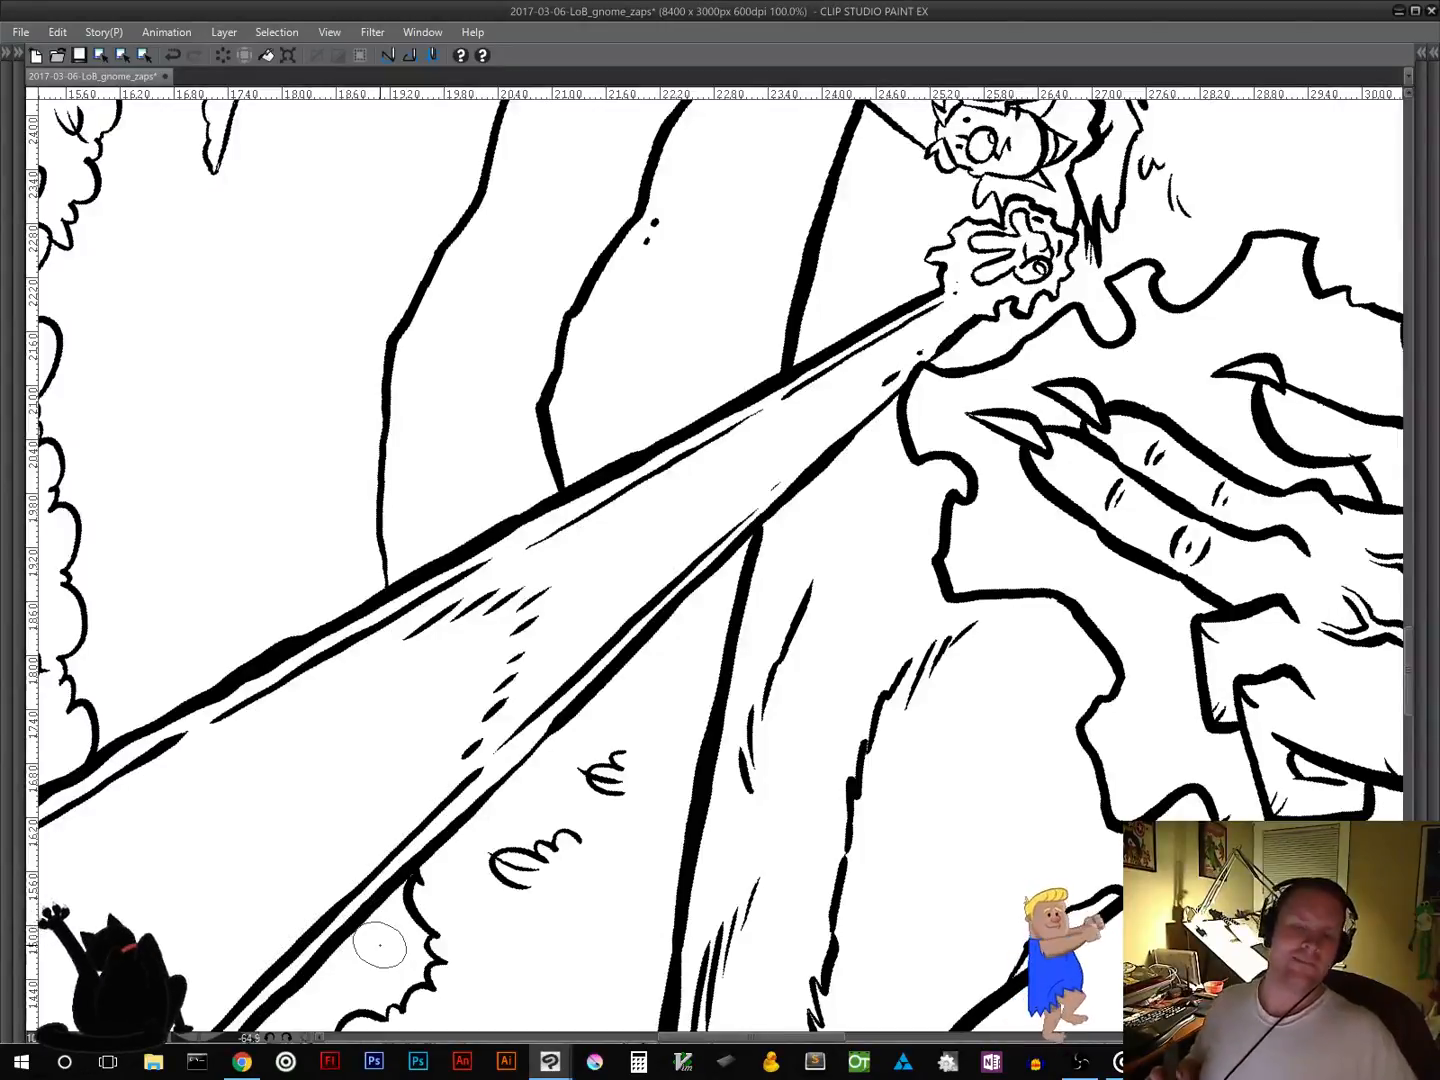
Step: Ink a broken inner accent line along the upper edge of the bearded gnome's beam, from his hand to the panel border
{"action": "key", "text": "space"}
{"action": "left_click_drag", "start_coordinate": [976, 597], "coordinate": [600, 888]}
{"action": "left_click_drag", "start_coordinate": [952, 445], "coordinate": [814, 761]}
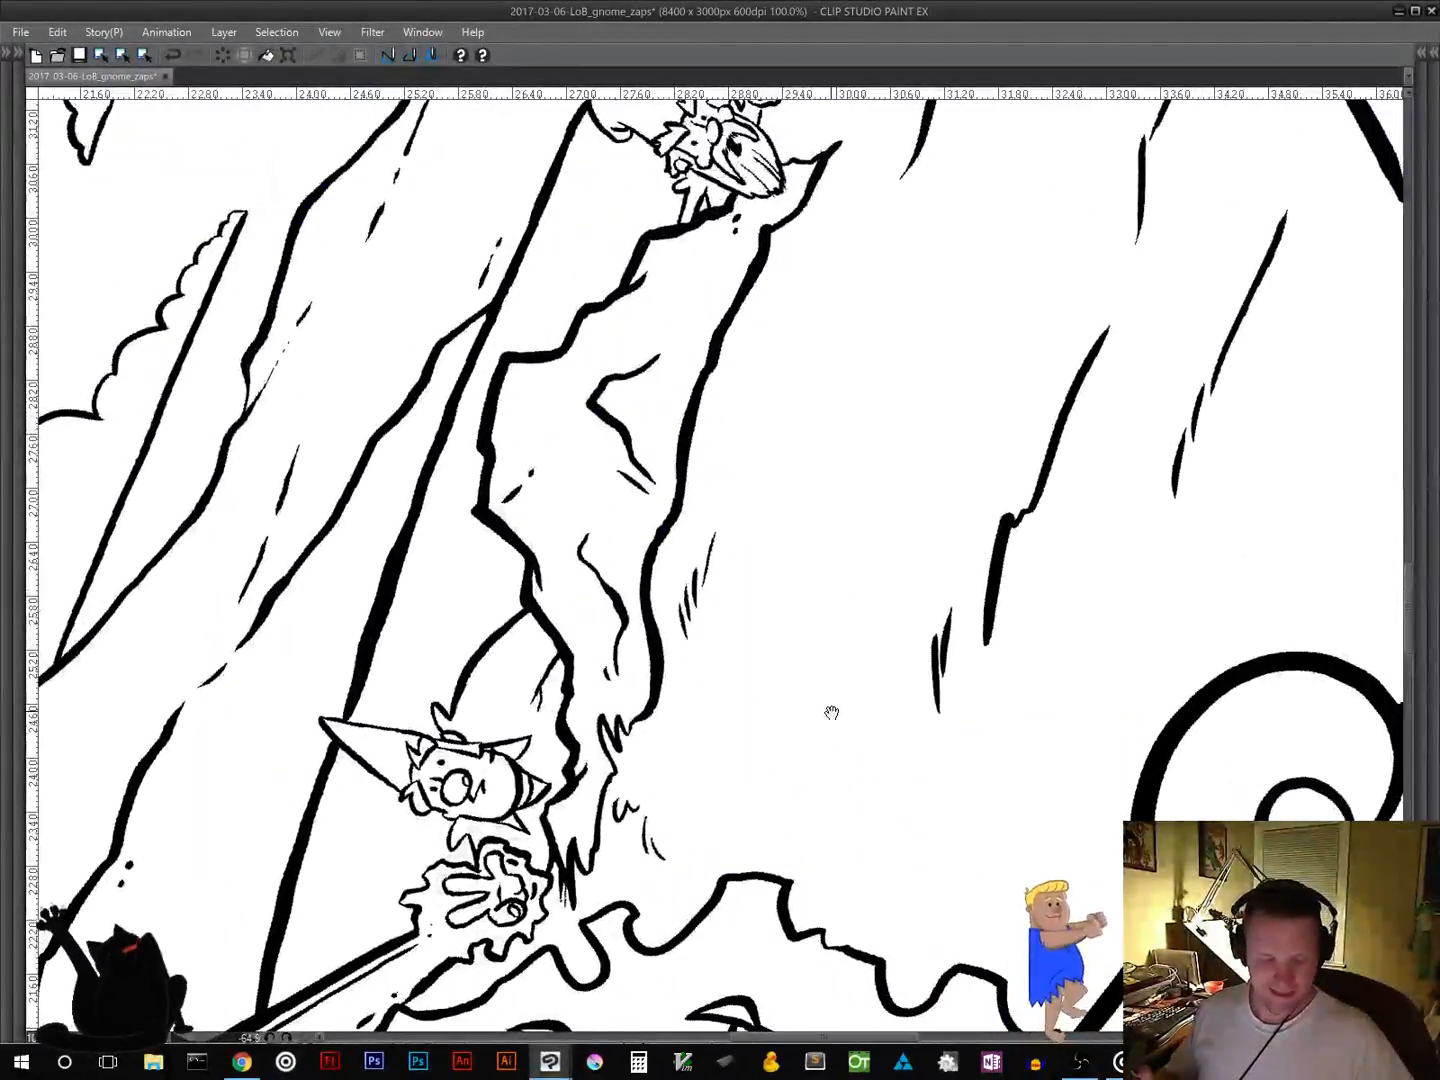
{"action": "key", "text": "shift+space"}
{"action": "left_click_drag", "start_coordinate": [945, 447], "coordinate": [900, 751]}
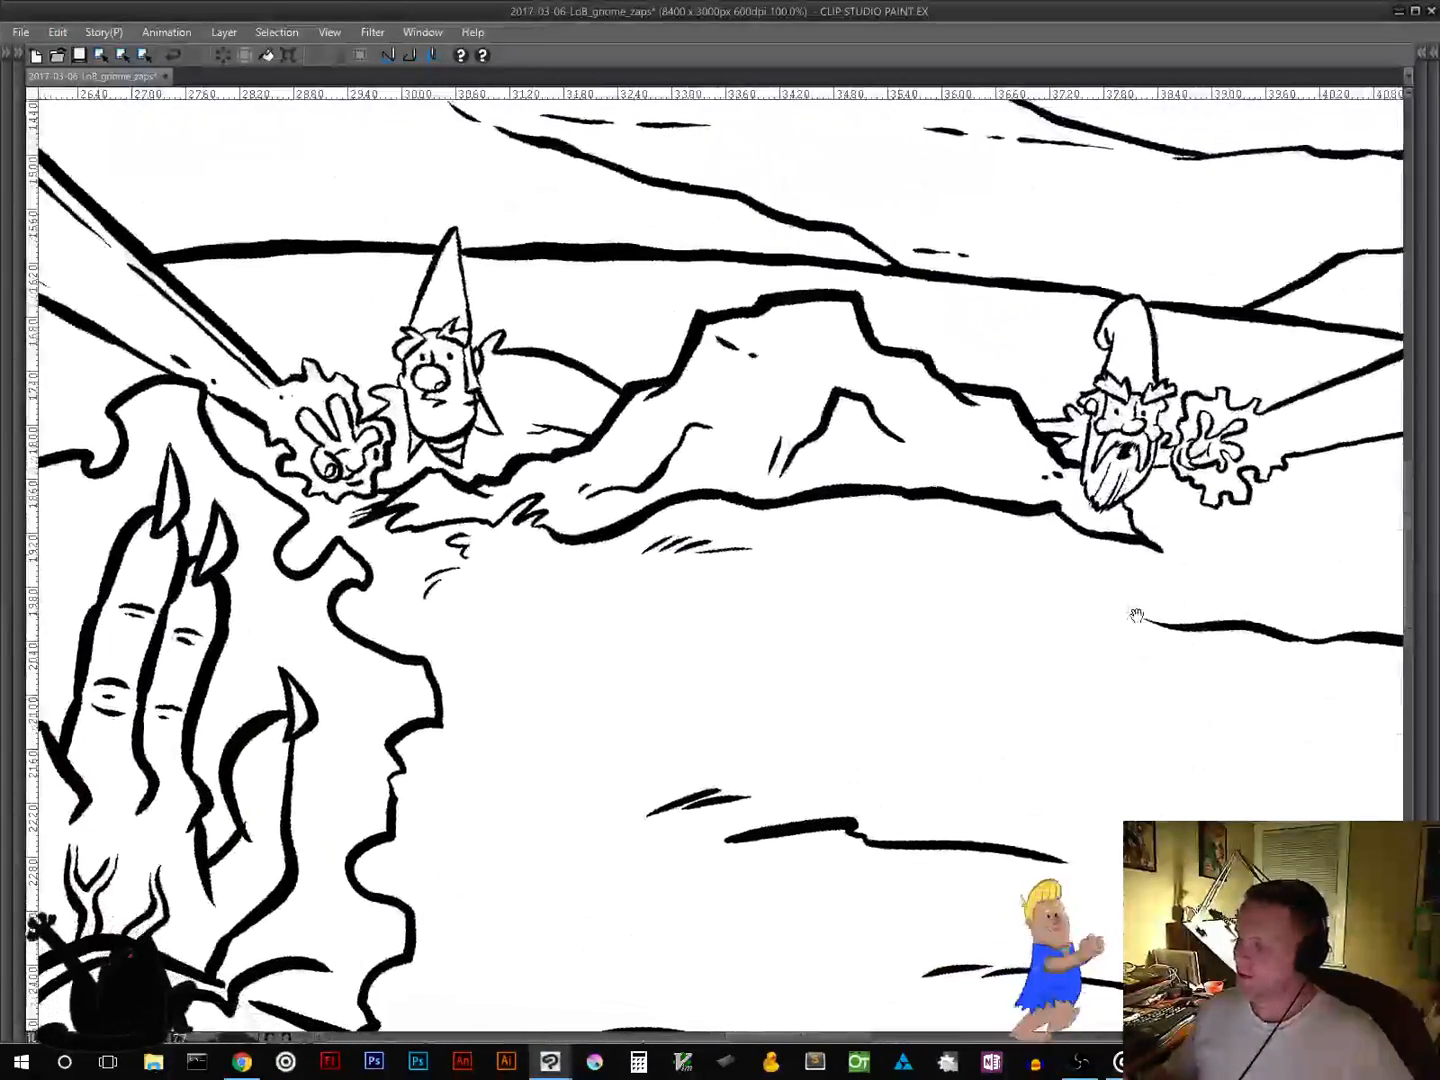
{"action": "left_click_drag", "start_coordinate": [1138, 616], "coordinate": [491, 742]}
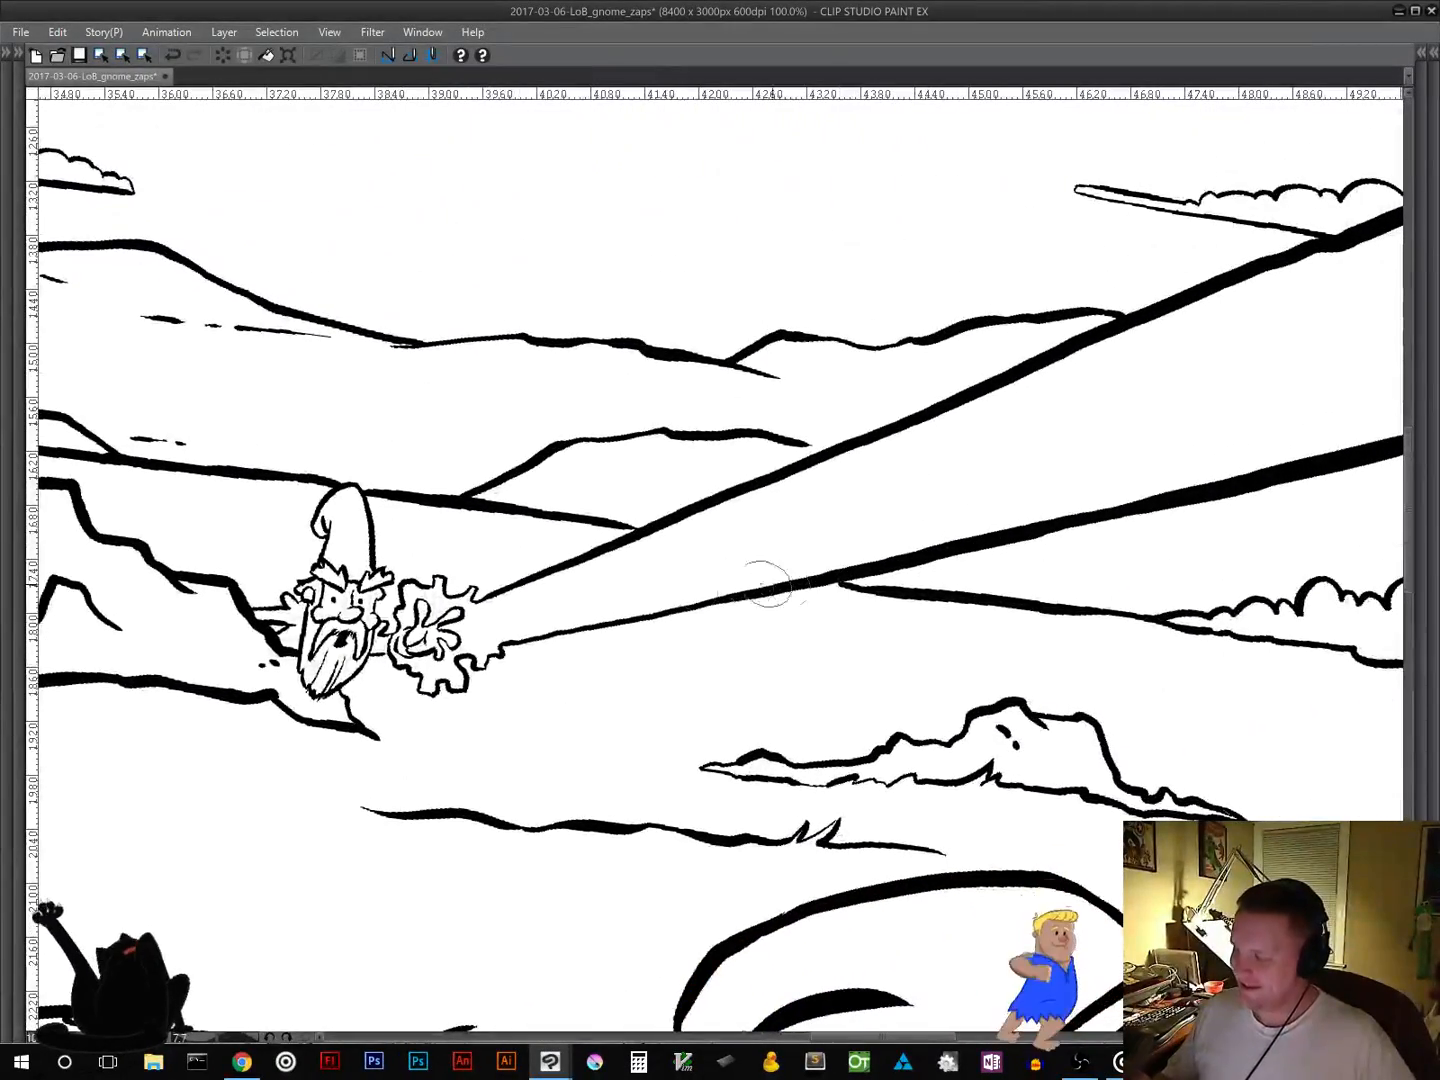
{"action": "left_click_drag", "start_coordinate": [491, 607], "coordinate": [568, 581]}
{"action": "mouse_move", "coordinate": [596, 568]}
{"action": "left_mouse_down"}
{"action": "mouse_move", "coordinate": [1319, 277]}
{"action": "mouse_move", "coordinate": [1025, 456]}
{"action": "mouse_move", "coordinate": [562, 690]}
{"action": "left_mouse_up"}
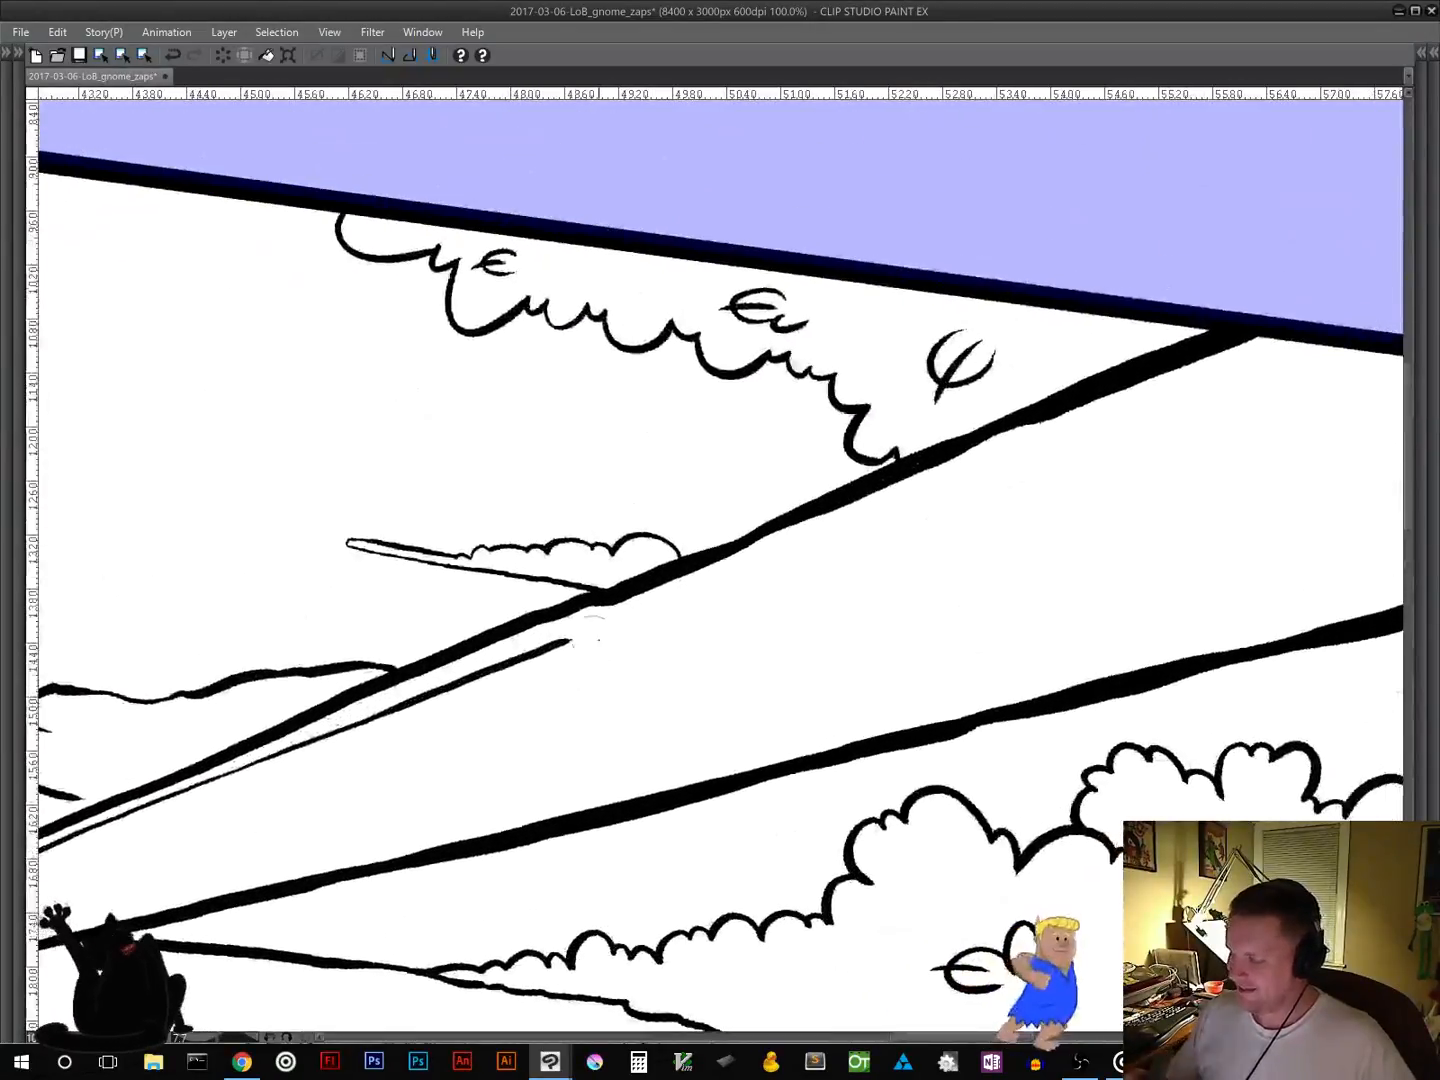
{"action": "left_click_drag", "start_coordinate": [597, 630], "coordinate": [1319, 345]}
Step: Ink a broken inner accent line with small dashes along the lower edge of the bearded gnome's beam
{"action": "mouse_move", "coordinate": [1083, 571]}
{"action": "left_mouse_down"}
{"action": "mouse_move", "coordinate": [858, 499]}
{"action": "mouse_move", "coordinate": [604, 450]}
{"action": "left_mouse_up"}
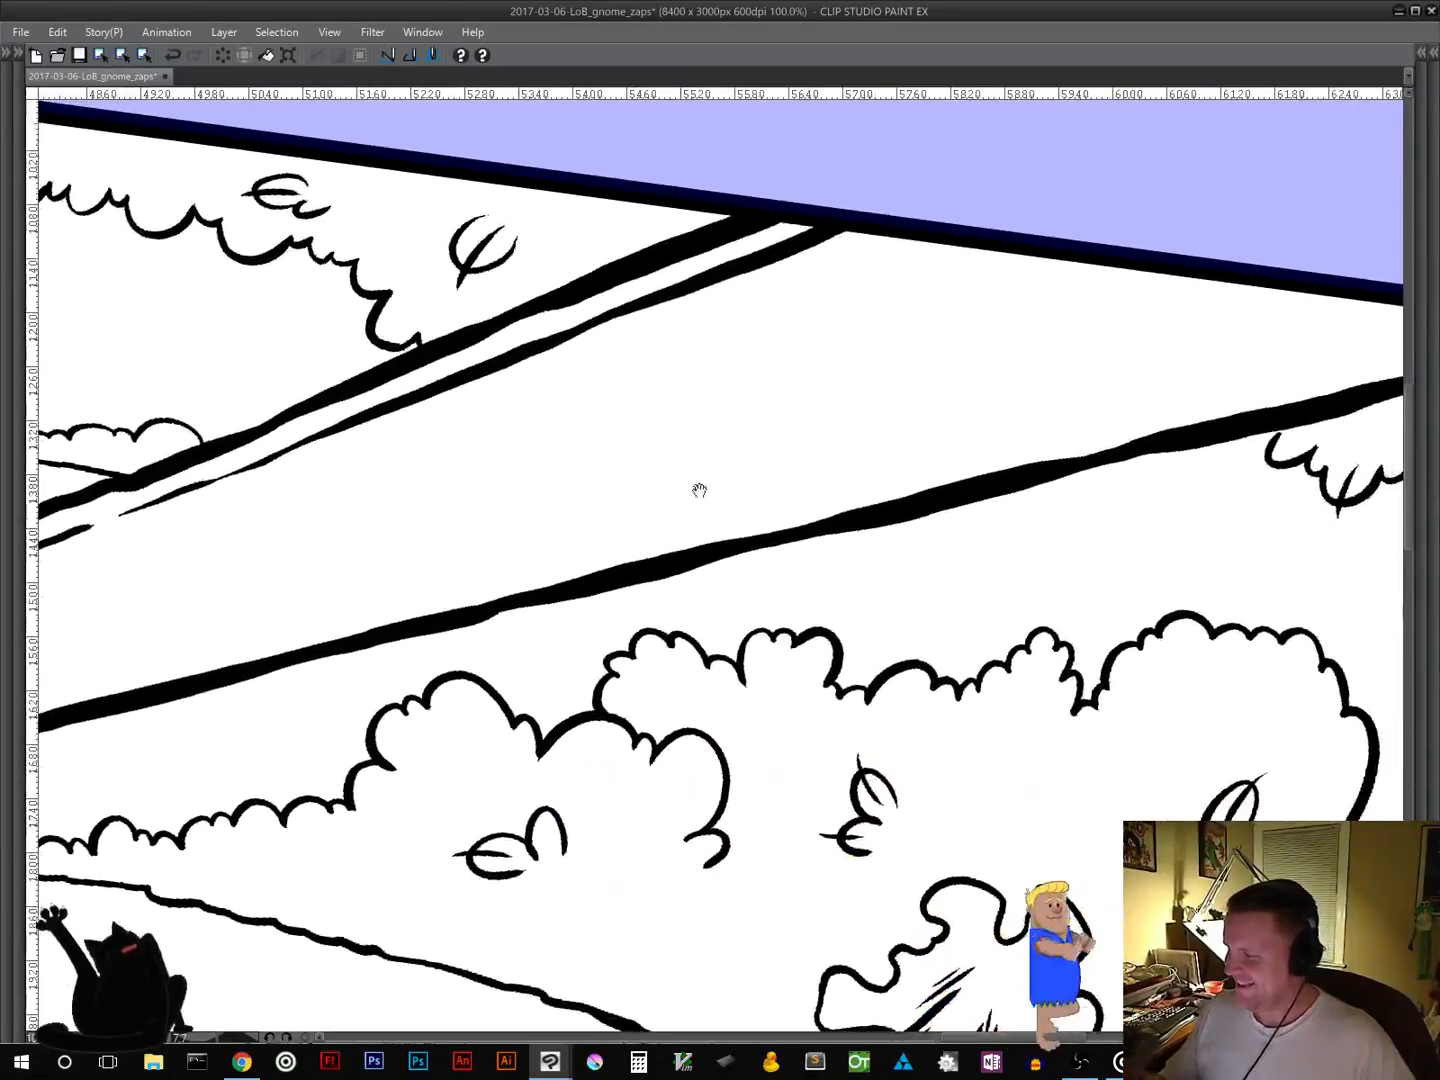
{"action": "left_click_drag", "start_coordinate": [1006, 508], "coordinate": [795, 657]}
{"action": "mouse_move", "coordinate": [544, 657]}
{"action": "left_mouse_down"}
{"action": "mouse_move", "coordinate": [1084, 505]}
{"action": "mouse_move", "coordinate": [1355, 454]}
{"action": "left_mouse_up"}
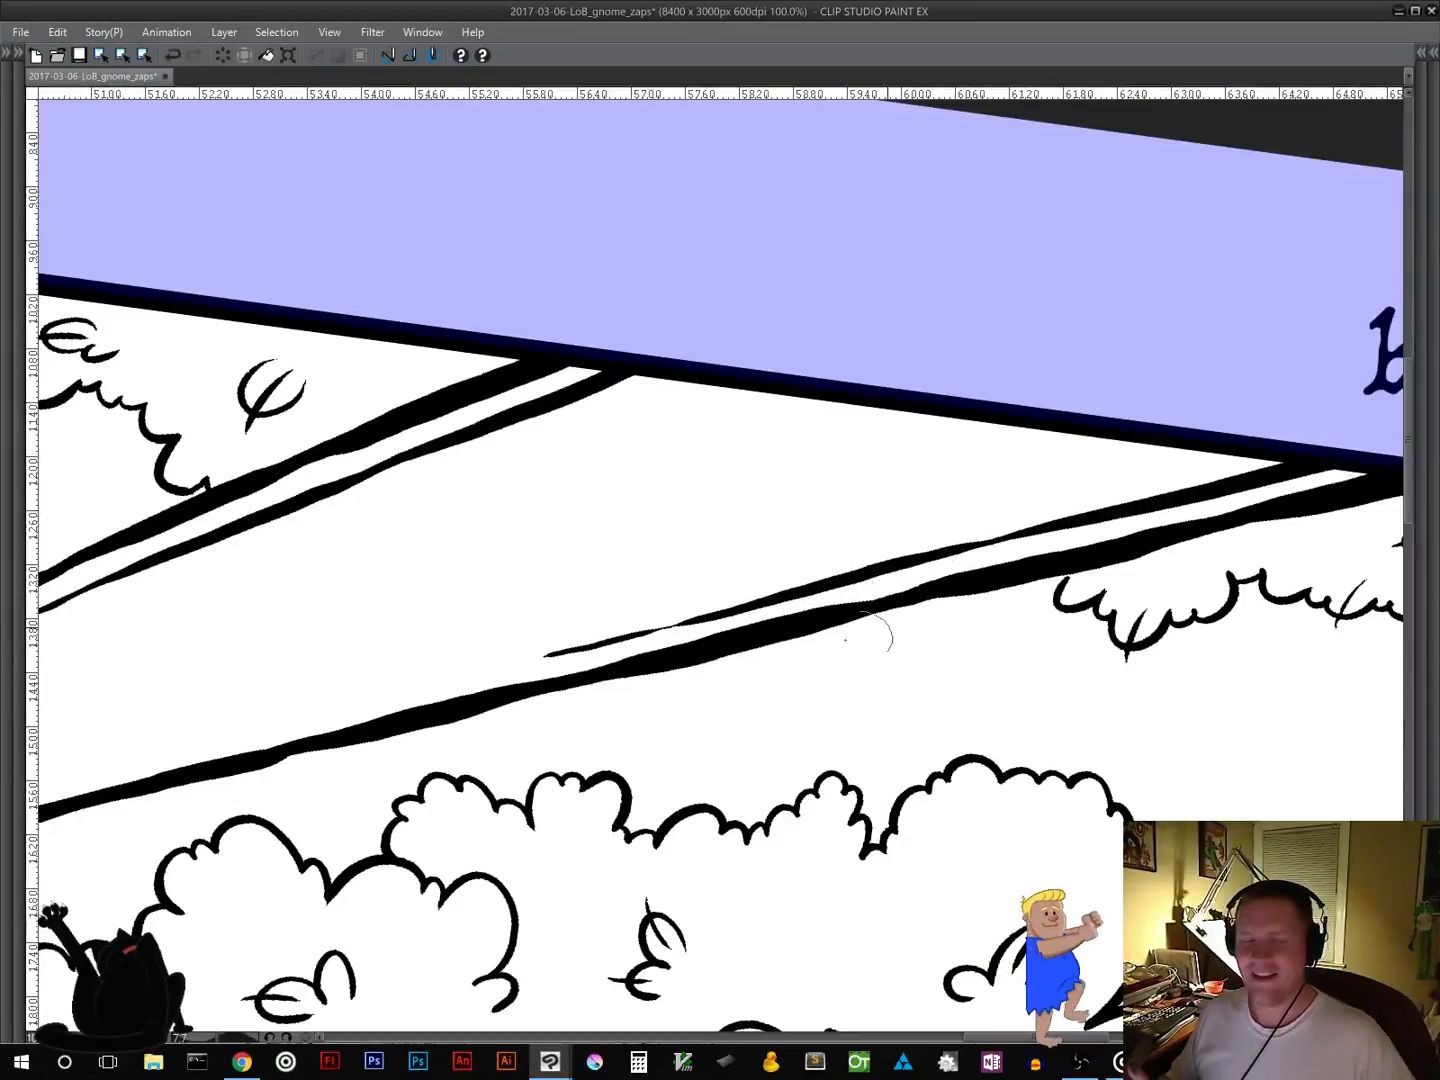
{"action": "left_click_drag", "start_coordinate": [464, 756], "coordinate": [972, 605]}
{"action": "left_click_drag", "start_coordinate": [577, 744], "coordinate": [1204, 605]}
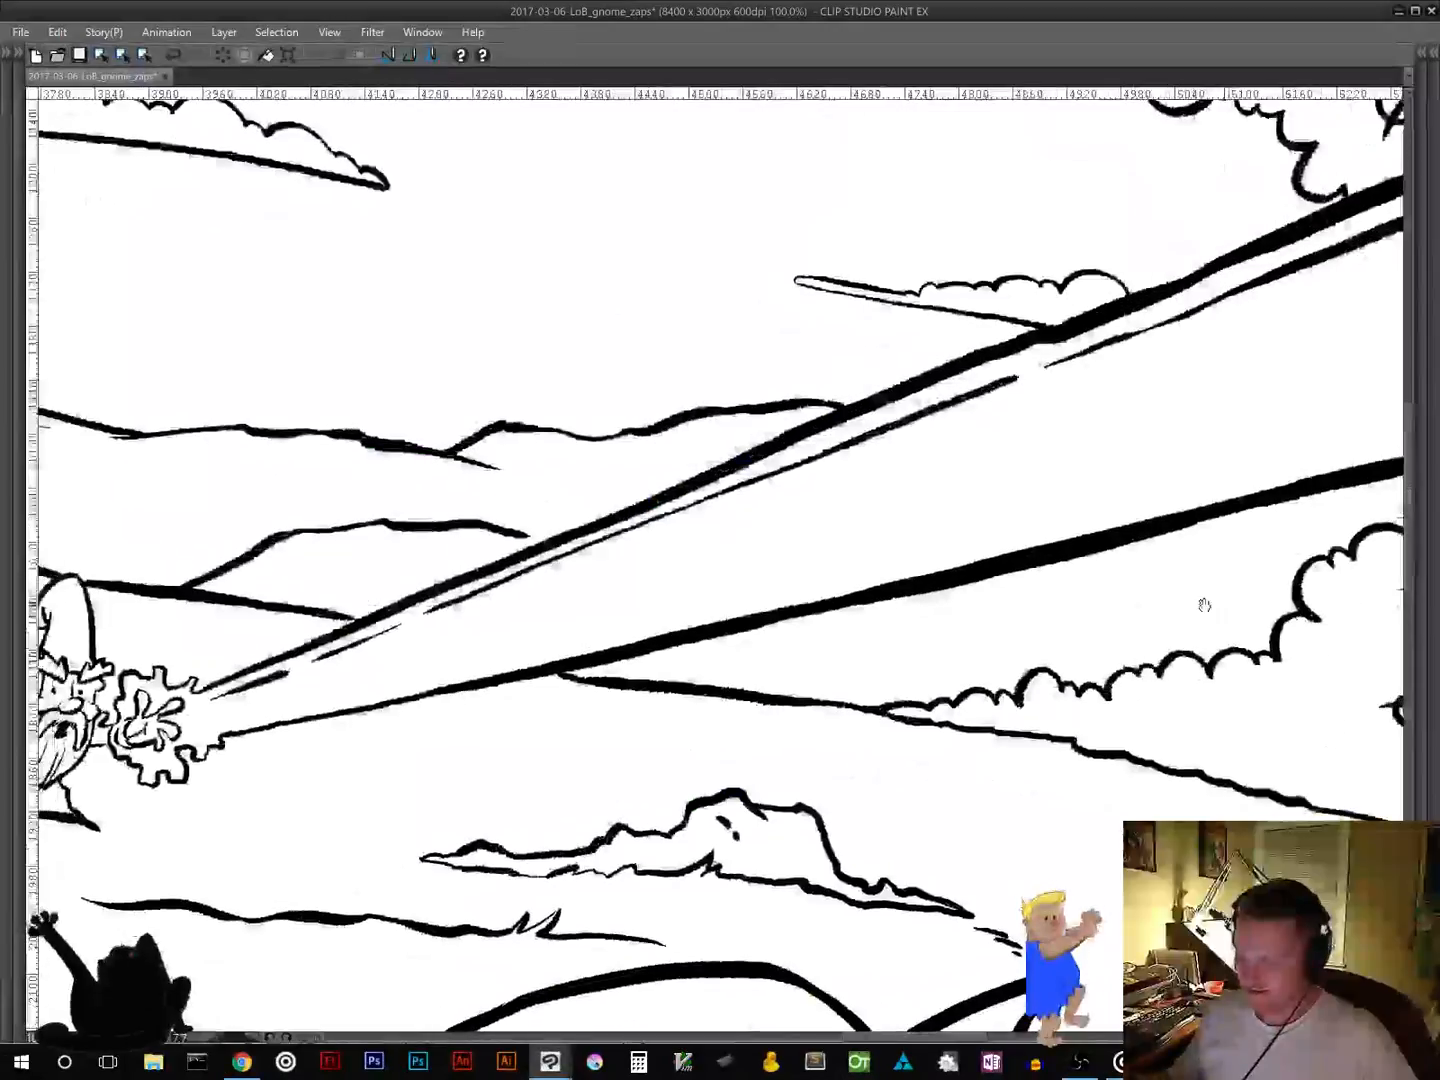
{"action": "left_click_drag", "start_coordinate": [752, 709], "coordinate": [1074, 645]}
{"action": "mouse_move", "coordinate": [563, 661]}
{"action": "left_mouse_down"}
{"action": "mouse_move", "coordinate": [821, 588]}
{"action": "mouse_move", "coordinate": [1286, 499]}
{"action": "mouse_move", "coordinate": [691, 755]}
{"action": "mouse_move", "coordinate": [648, 704]}
{"action": "mouse_move", "coordinate": [750, 663]}
{"action": "mouse_move", "coordinate": [1091, 592]}
{"action": "left_mouse_up"}
{"action": "mouse_move", "coordinate": [1185, 598]}
{"action": "left_mouse_down"}
{"action": "mouse_move", "coordinate": [896, 692]}
{"action": "mouse_move", "coordinate": [843, 684]}
{"action": "mouse_move", "coordinate": [869, 677]}
{"action": "left_mouse_up"}
{"action": "left_click_drag", "start_coordinate": [926, 662], "coordinate": [962, 653]}
{"action": "left_click_drag", "start_coordinate": [440, 870], "coordinate": [938, 680]}
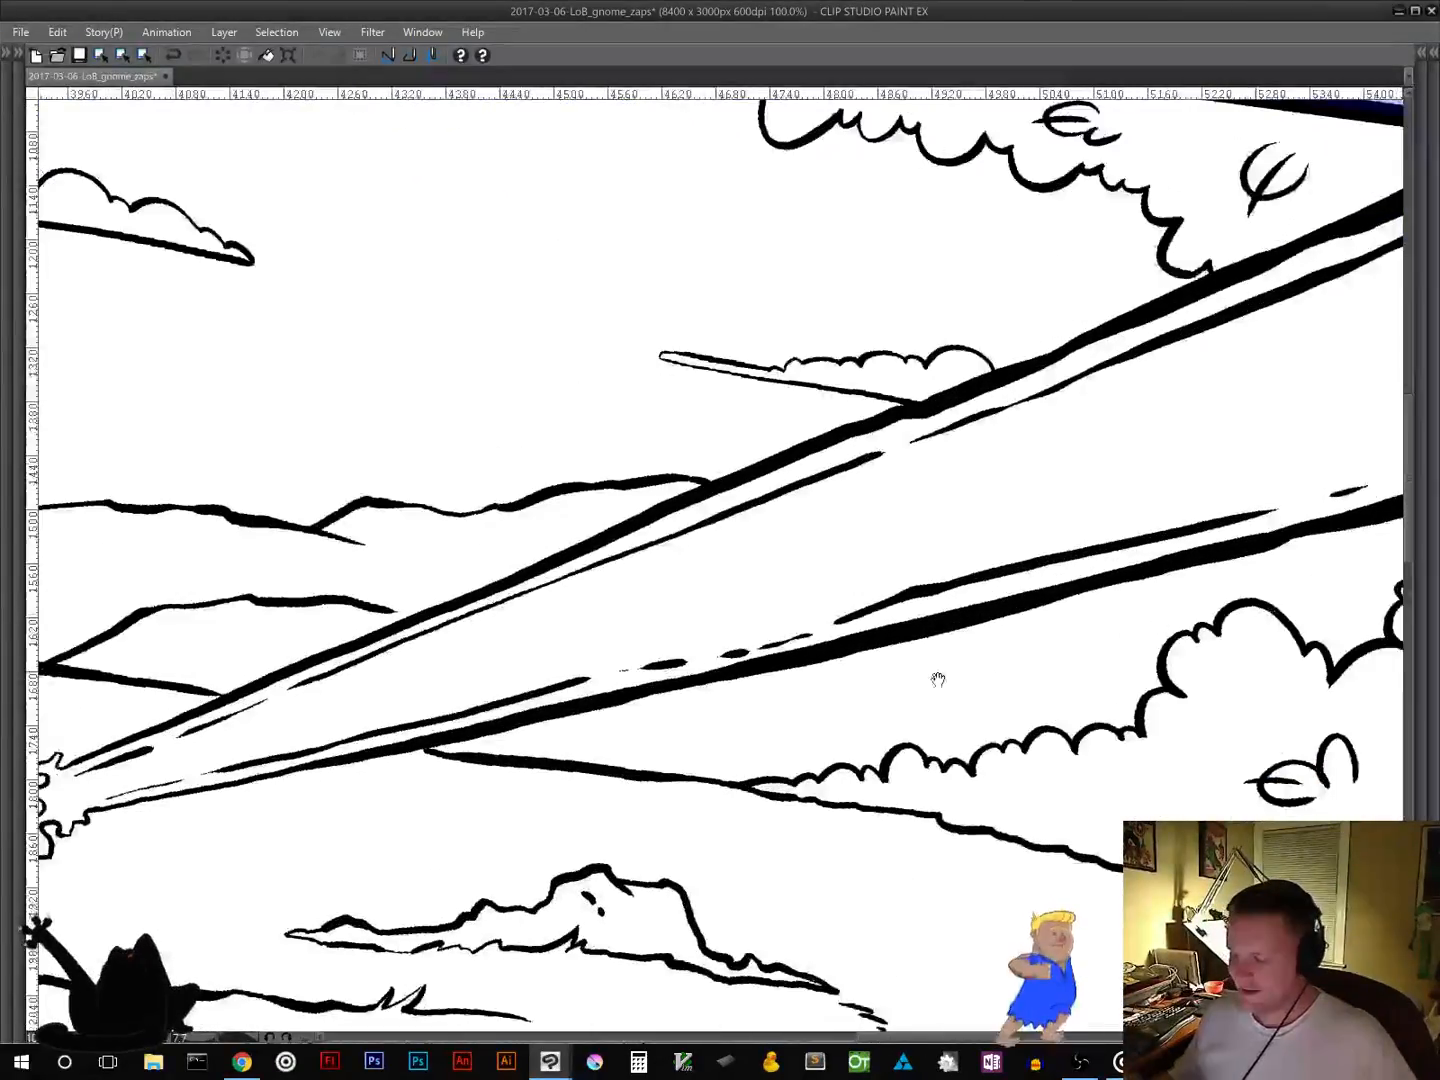
Step: Hatch two bent rows of short dashes across the bearded gnome's beam, one near his hand and one midway
{"action": "left_click_drag", "start_coordinate": [762, 753], "coordinate": [1111, 659]}
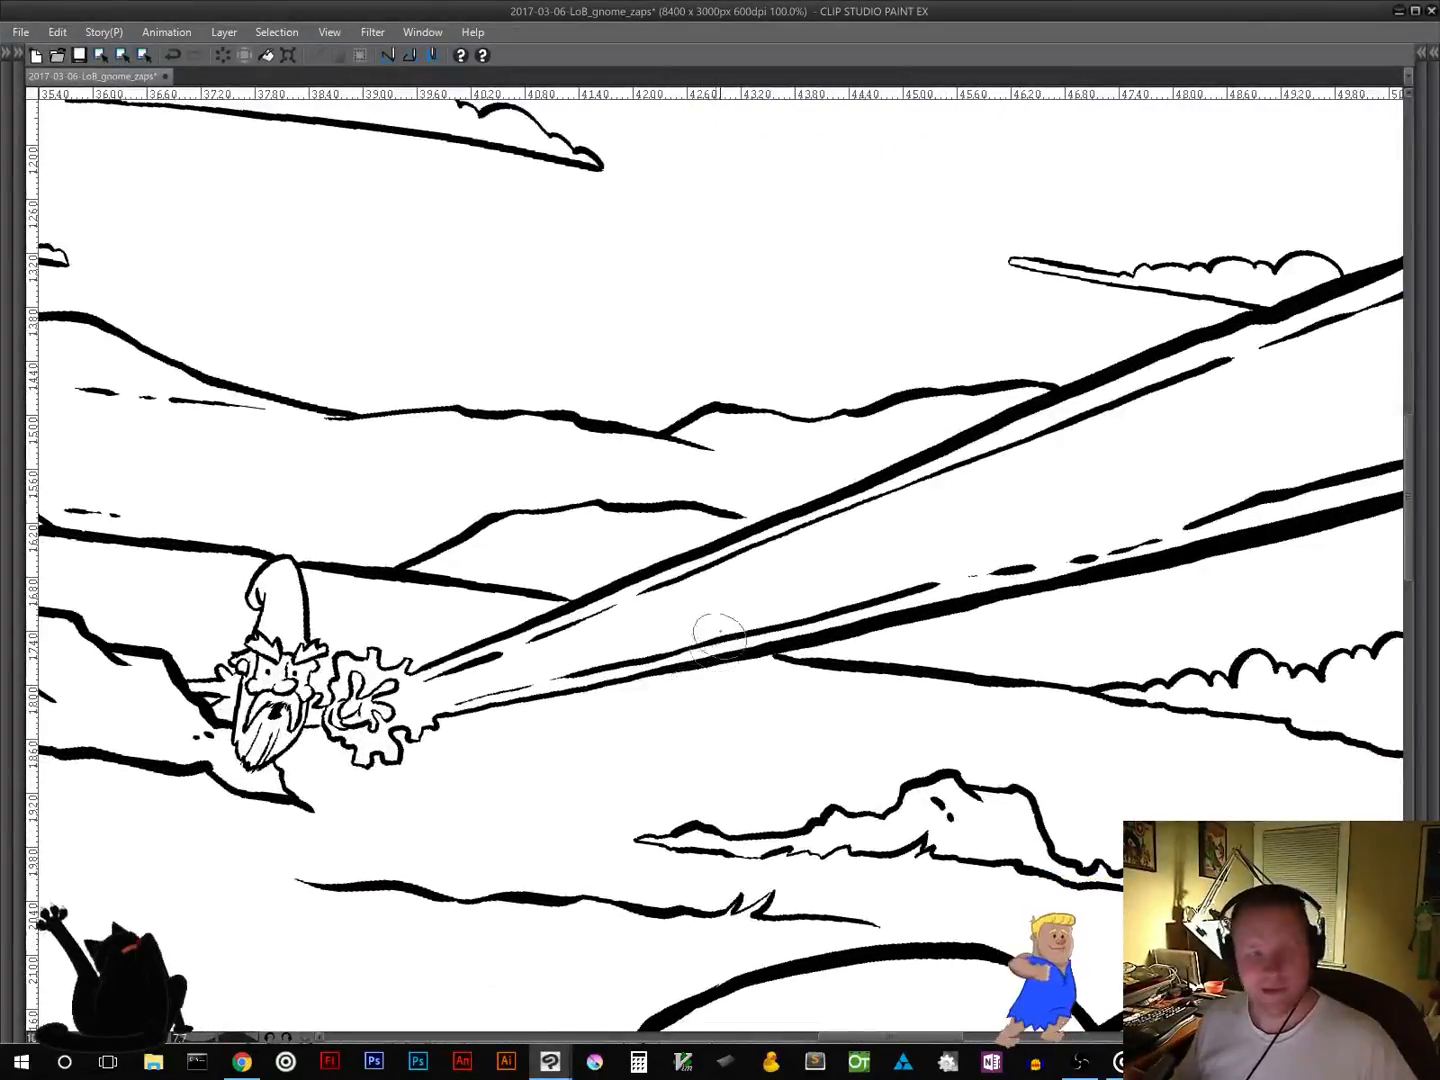
{"action": "mouse_move", "coordinate": [648, 601]}
{"action": "left_mouse_down"}
{"action": "mouse_move", "coordinate": [738, 590]}
{"action": "mouse_move", "coordinate": [716, 623]}
{"action": "left_mouse_up"}
{"action": "left_click_drag", "start_coordinate": [1067, 640], "coordinate": [668, 783]}
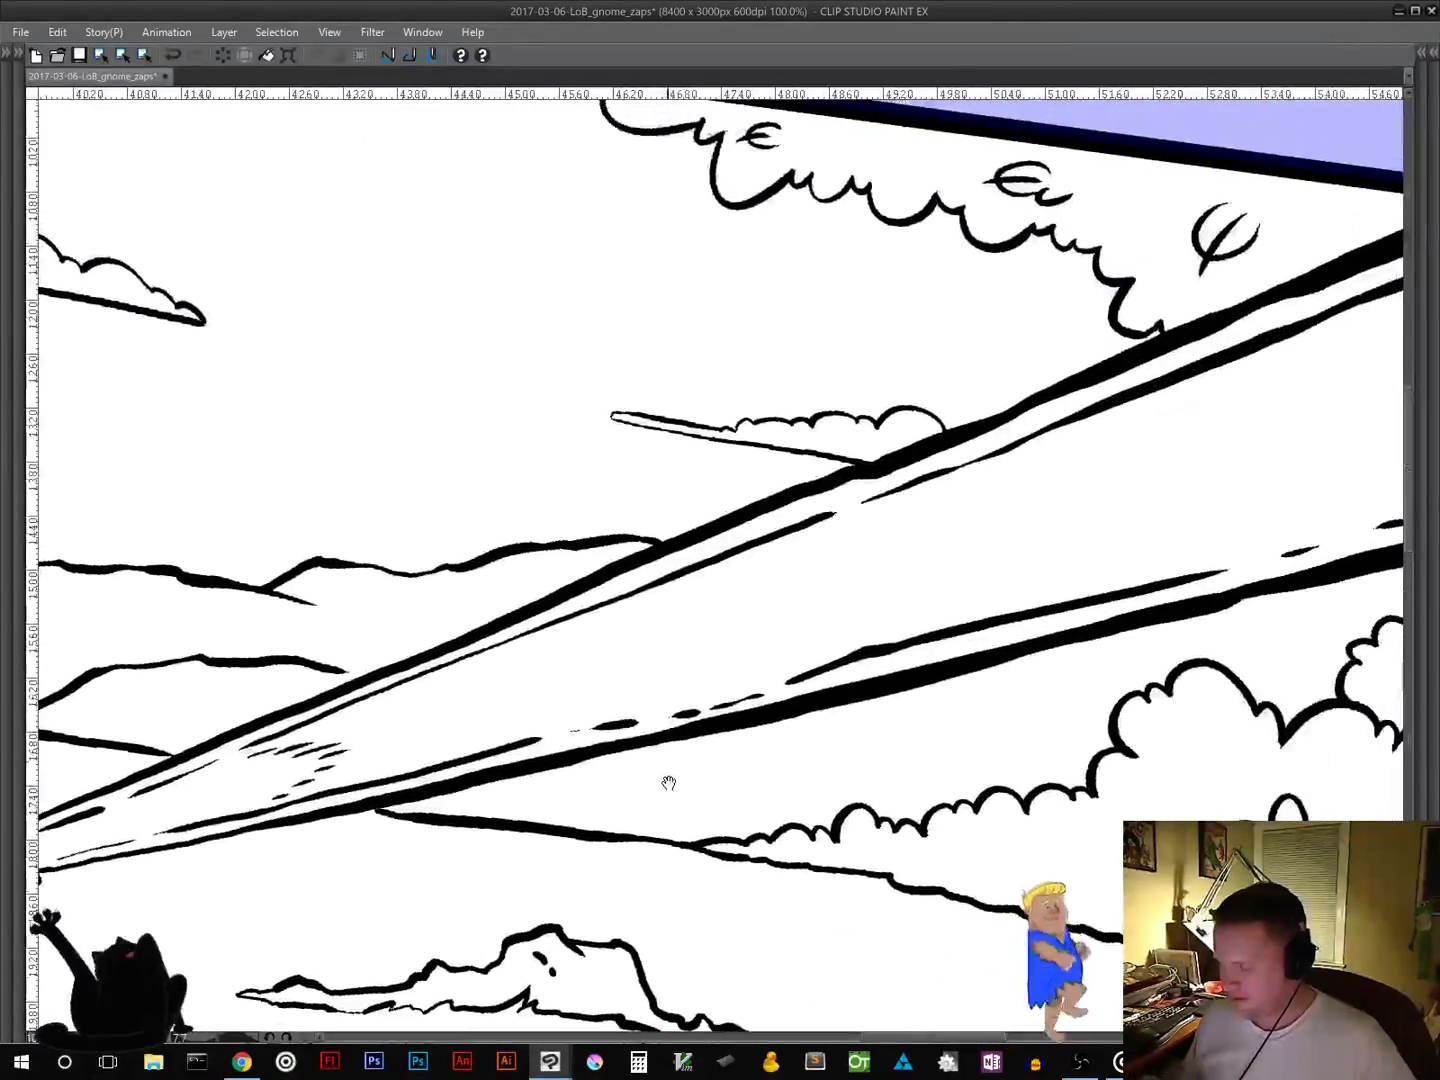
{"action": "mouse_move", "coordinate": [785, 557]}
{"action": "left_mouse_down"}
{"action": "mouse_move", "coordinate": [914, 557]}
{"action": "mouse_move", "coordinate": [882, 585]}
{"action": "left_mouse_up"}
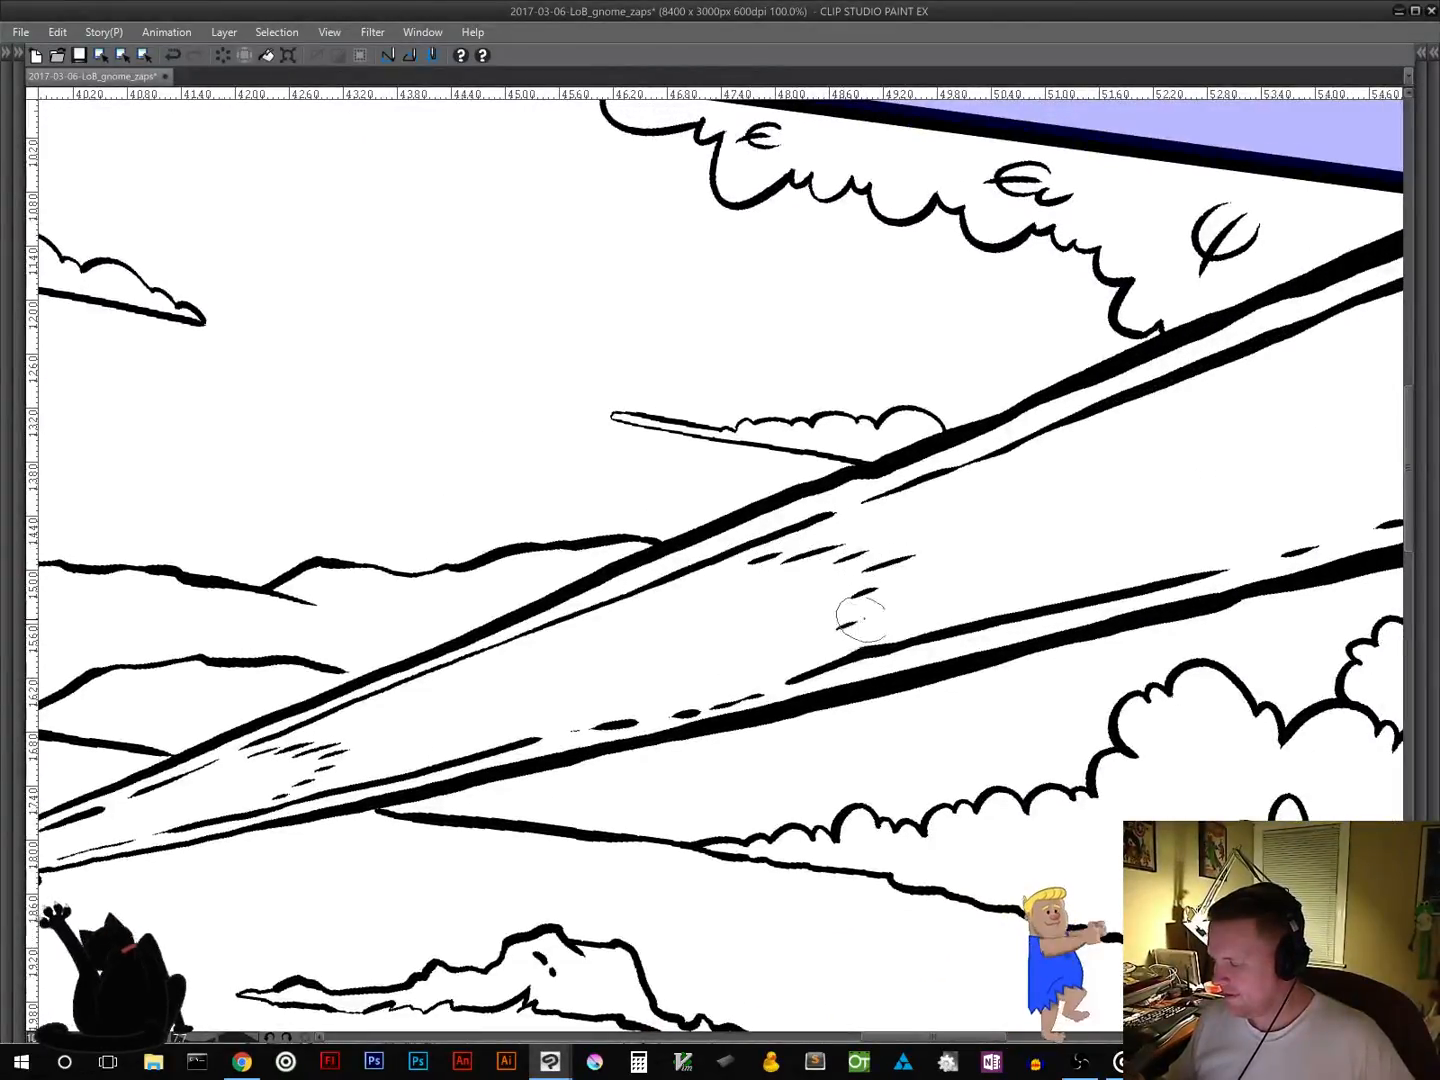
{"action": "left_click_drag", "start_coordinate": [790, 660], "coordinate": [845, 644]}
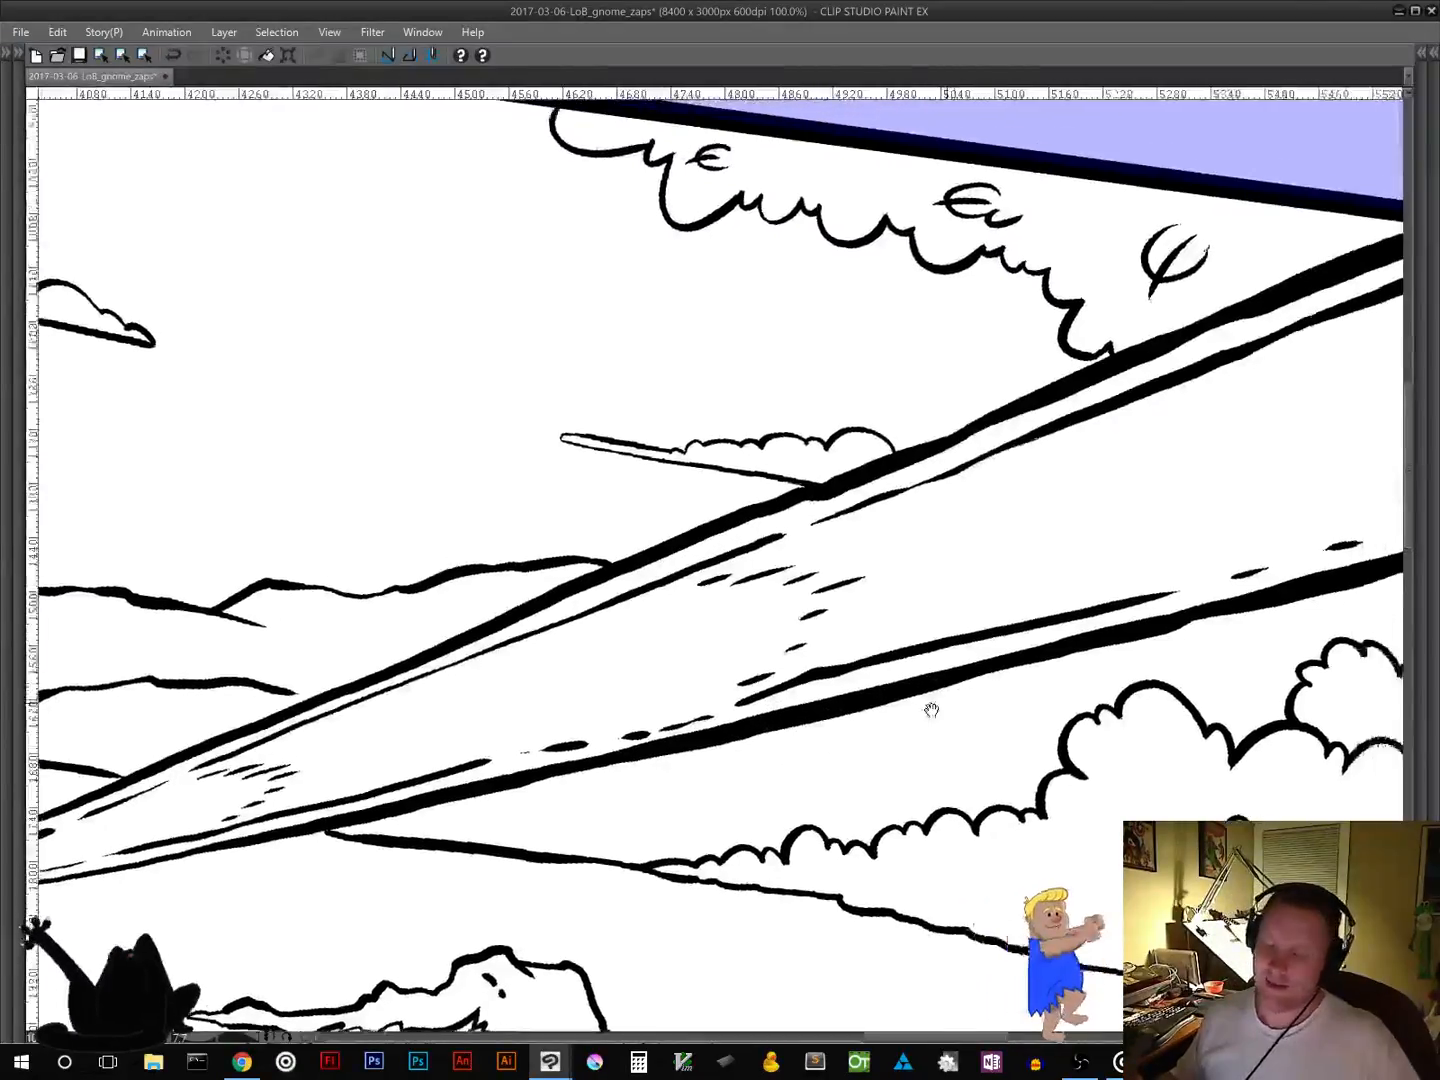
Step: Hatch a third bent row of short dashes across the wide end of the bearded gnome's beam, near the panel border
{"action": "left_click_drag", "start_coordinate": [929, 707], "coordinate": [530, 832]}
{"action": "left_click_drag", "start_coordinate": [1056, 699], "coordinate": [687, 856]}
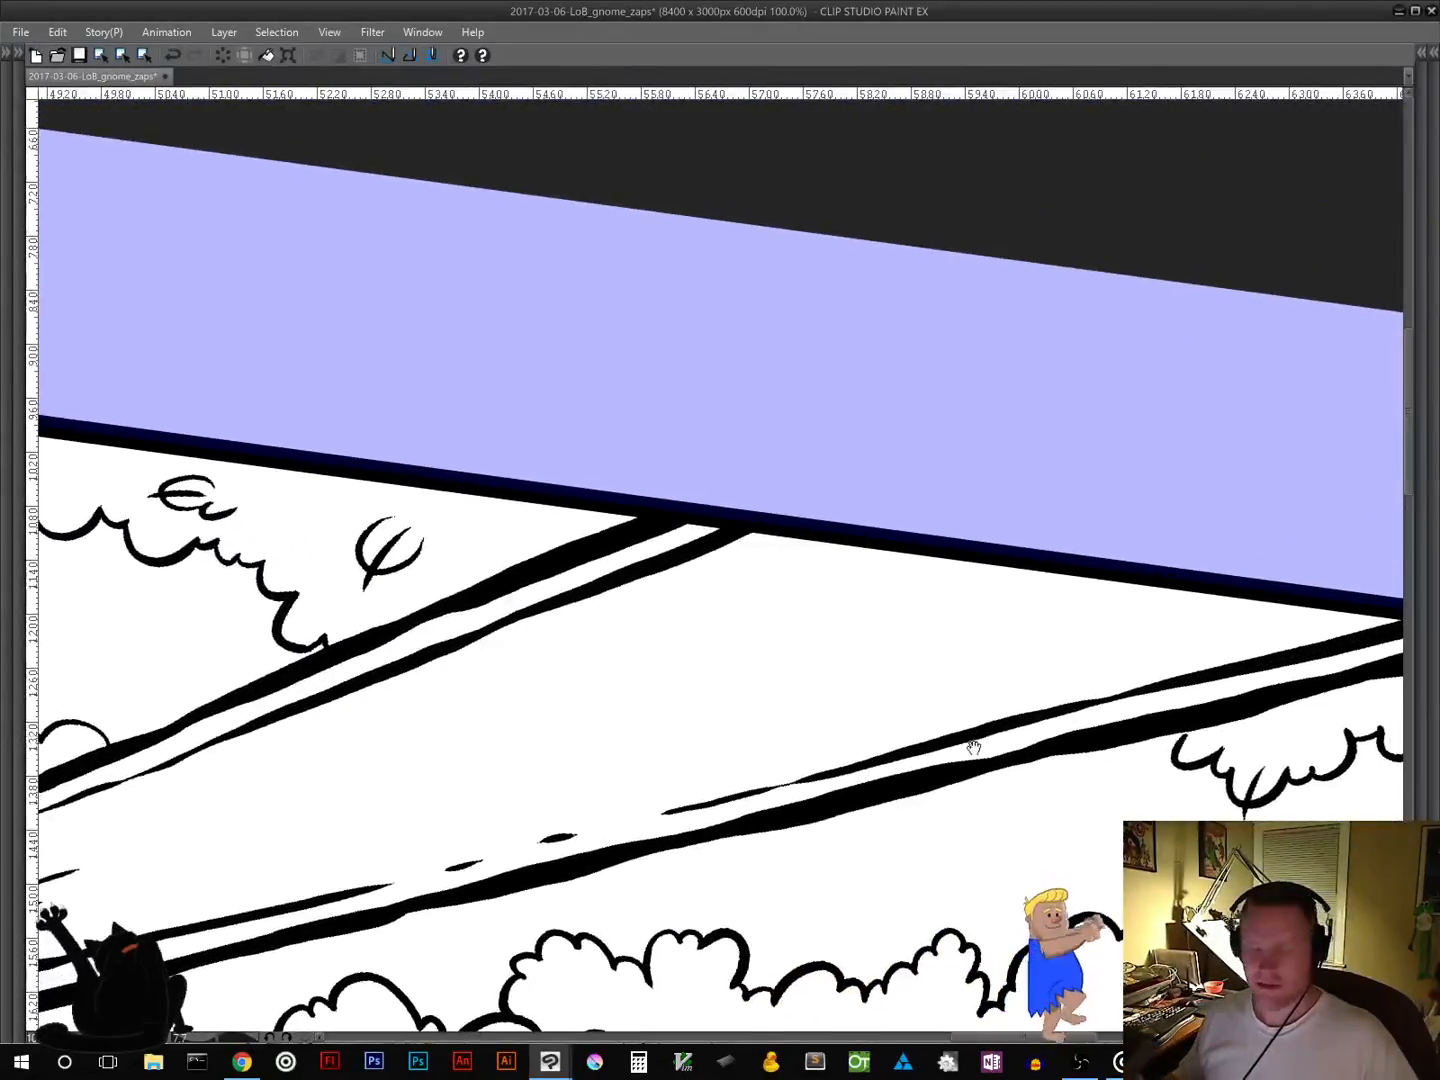
{"action": "left_click_drag", "start_coordinate": [973, 747], "coordinate": [816, 712]}
{"action": "mouse_move", "coordinate": [446, 693]}
{"action": "left_mouse_down"}
{"action": "mouse_move", "coordinate": [571, 667]}
{"action": "mouse_move", "coordinate": [698, 682]}
{"action": "left_mouse_up"}
{"action": "left_click_drag", "start_coordinate": [597, 743], "coordinate": [658, 722]}
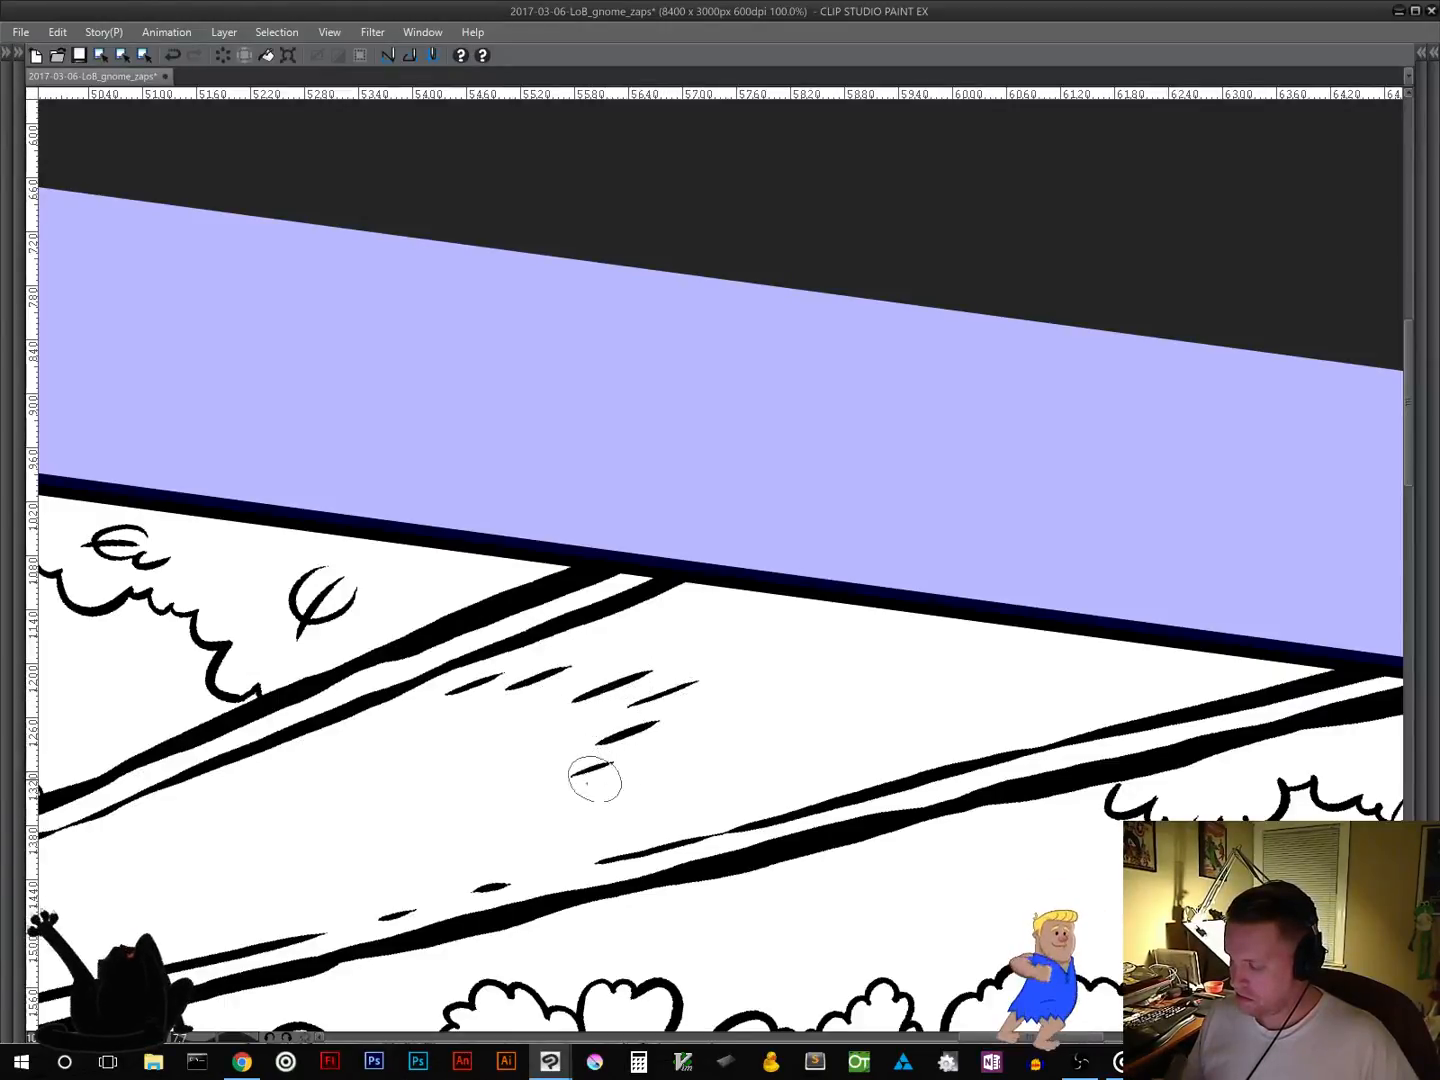
{"action": "left_click_drag", "start_coordinate": [554, 800], "coordinate": [612, 766]}
{"action": "left_click_drag", "start_coordinate": [510, 843], "coordinate": [563, 827]}
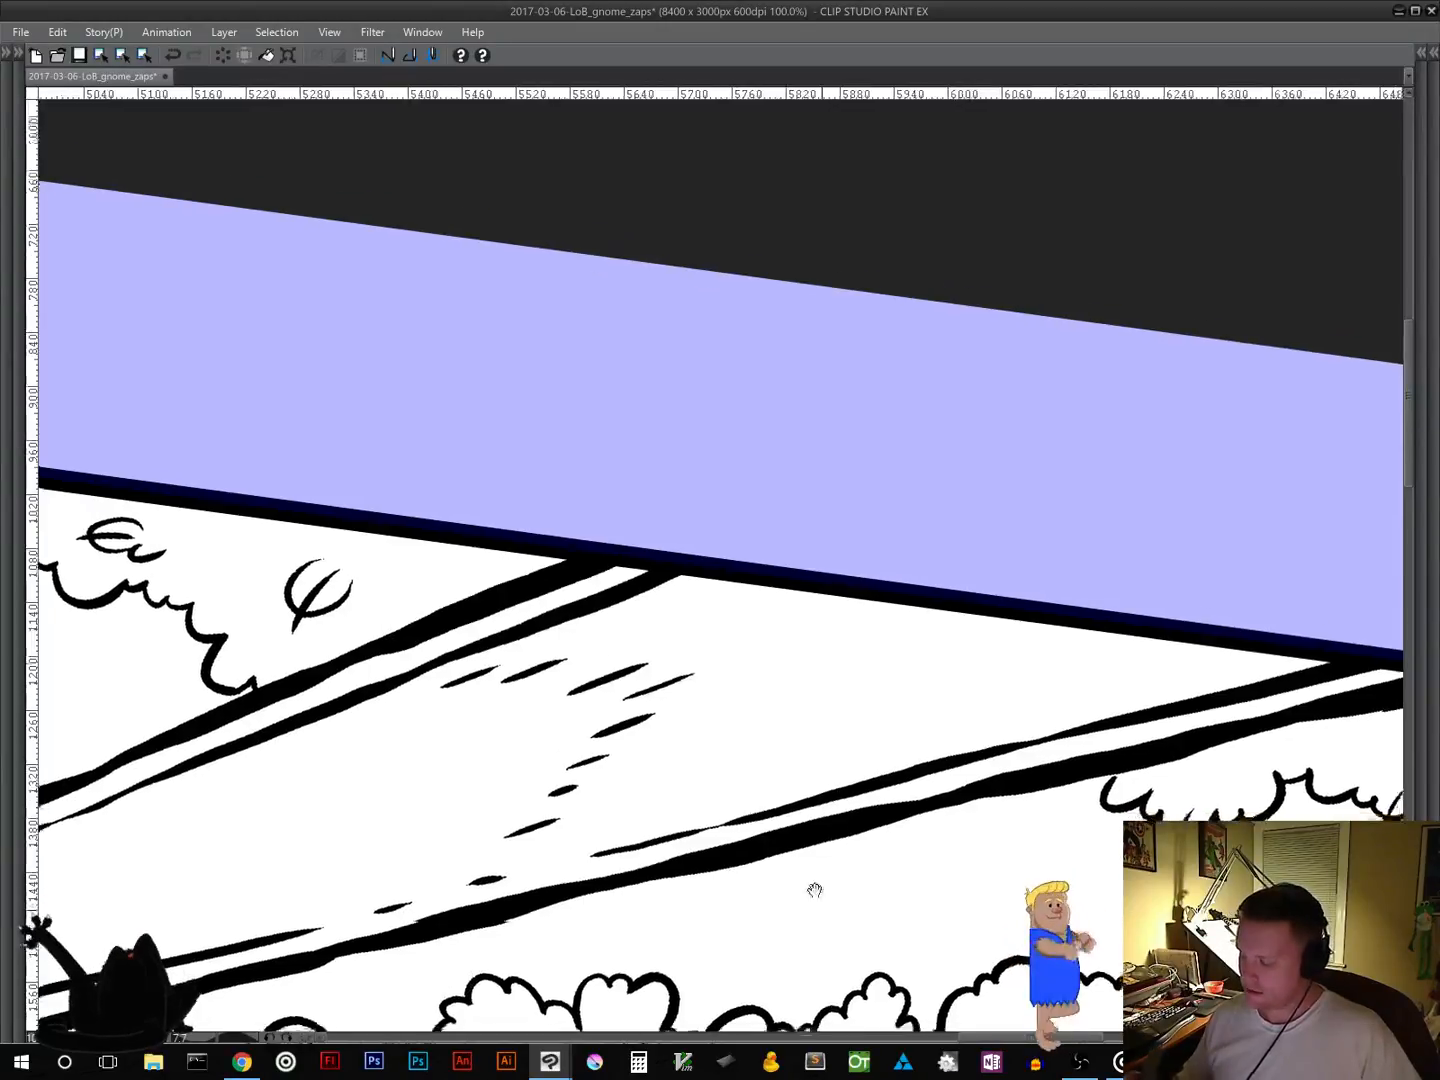
Step: Ink small black energy dots of varied size inside and around the jagged burst at the tip of the clawed hand's beam
{"action": "left_click_drag", "start_coordinate": [814, 887], "coordinate": [707, 265]}
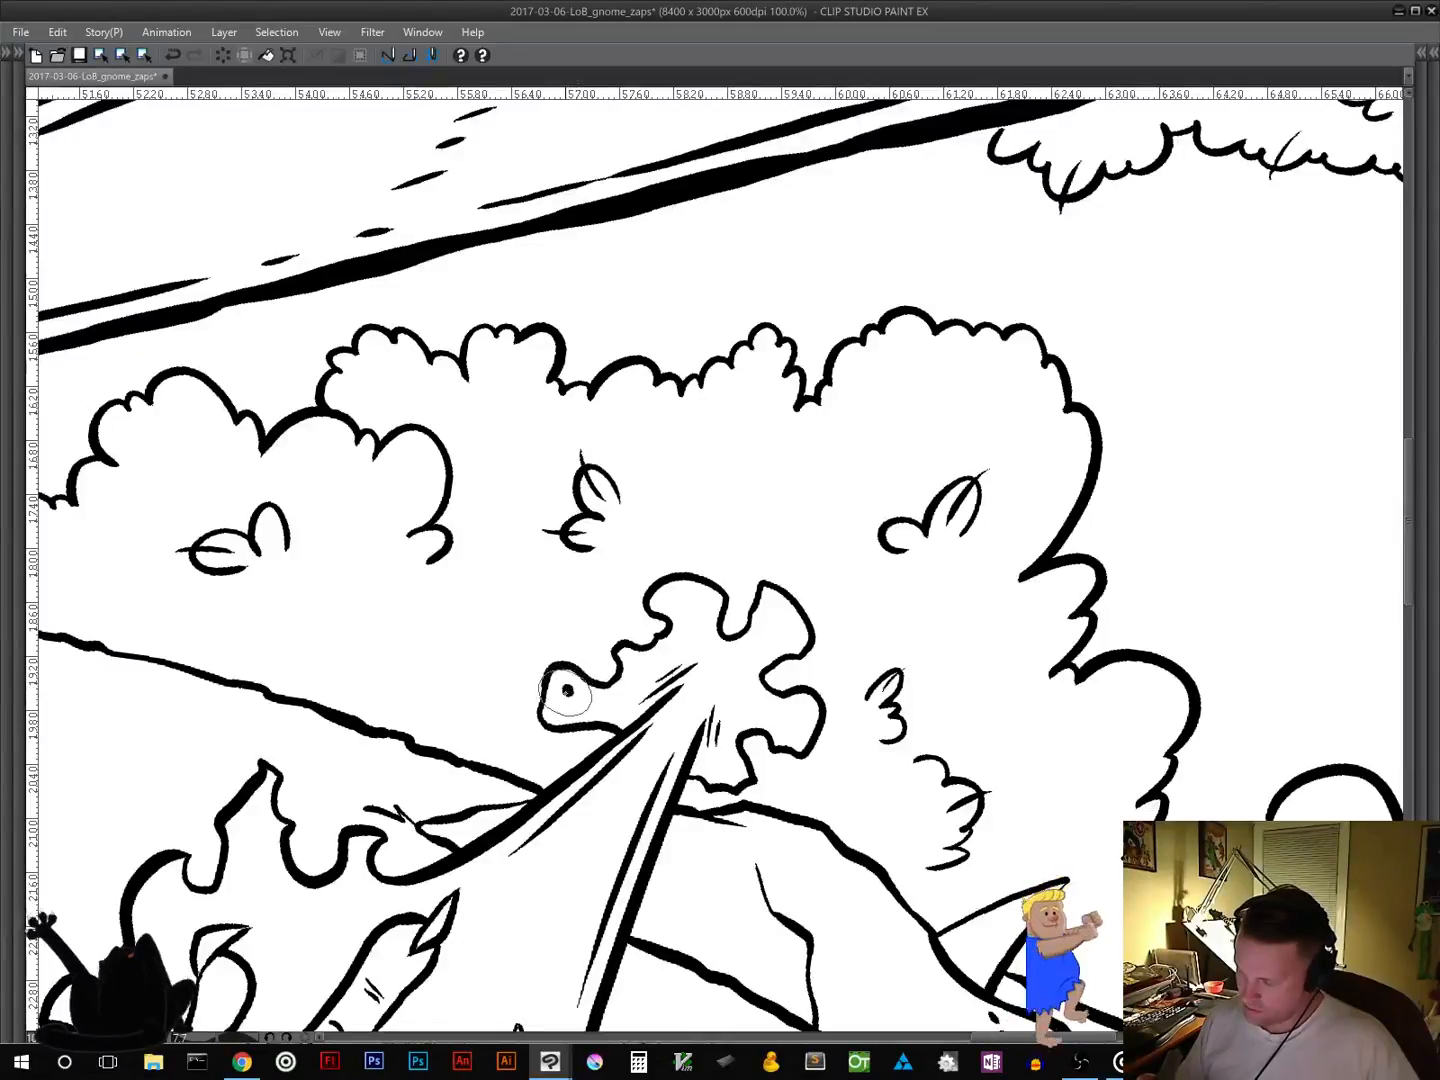
{"action": "left_click_drag", "start_coordinate": [564, 689], "coordinate": [597, 661]}
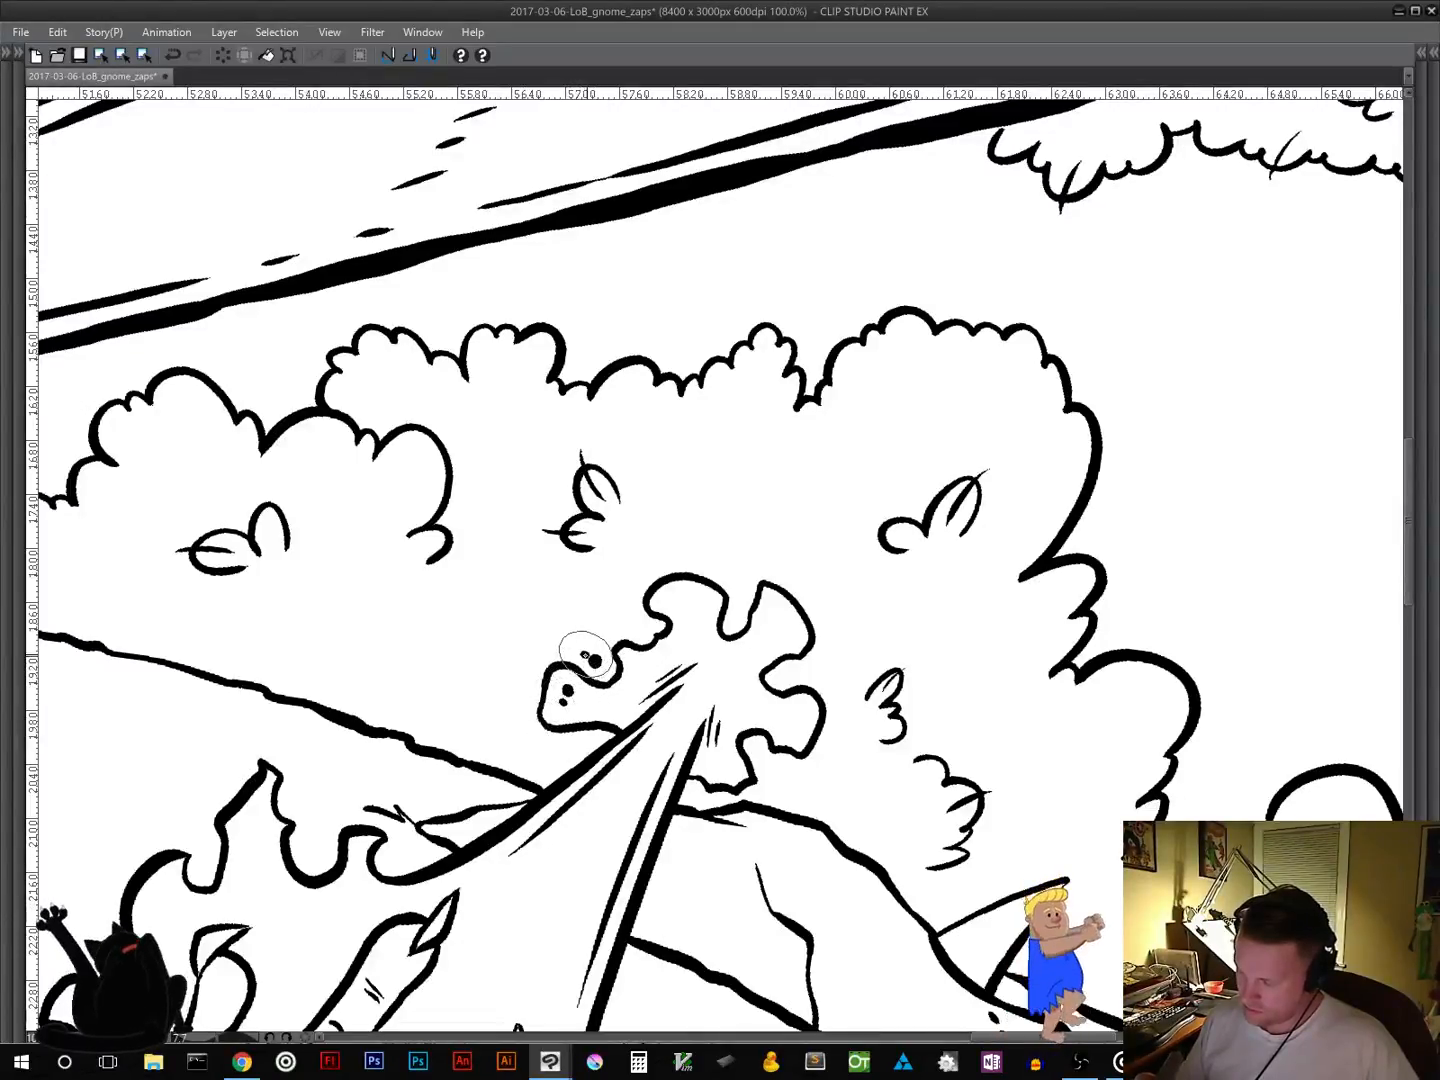
{"action": "left_click", "coordinate": [523, 717]}
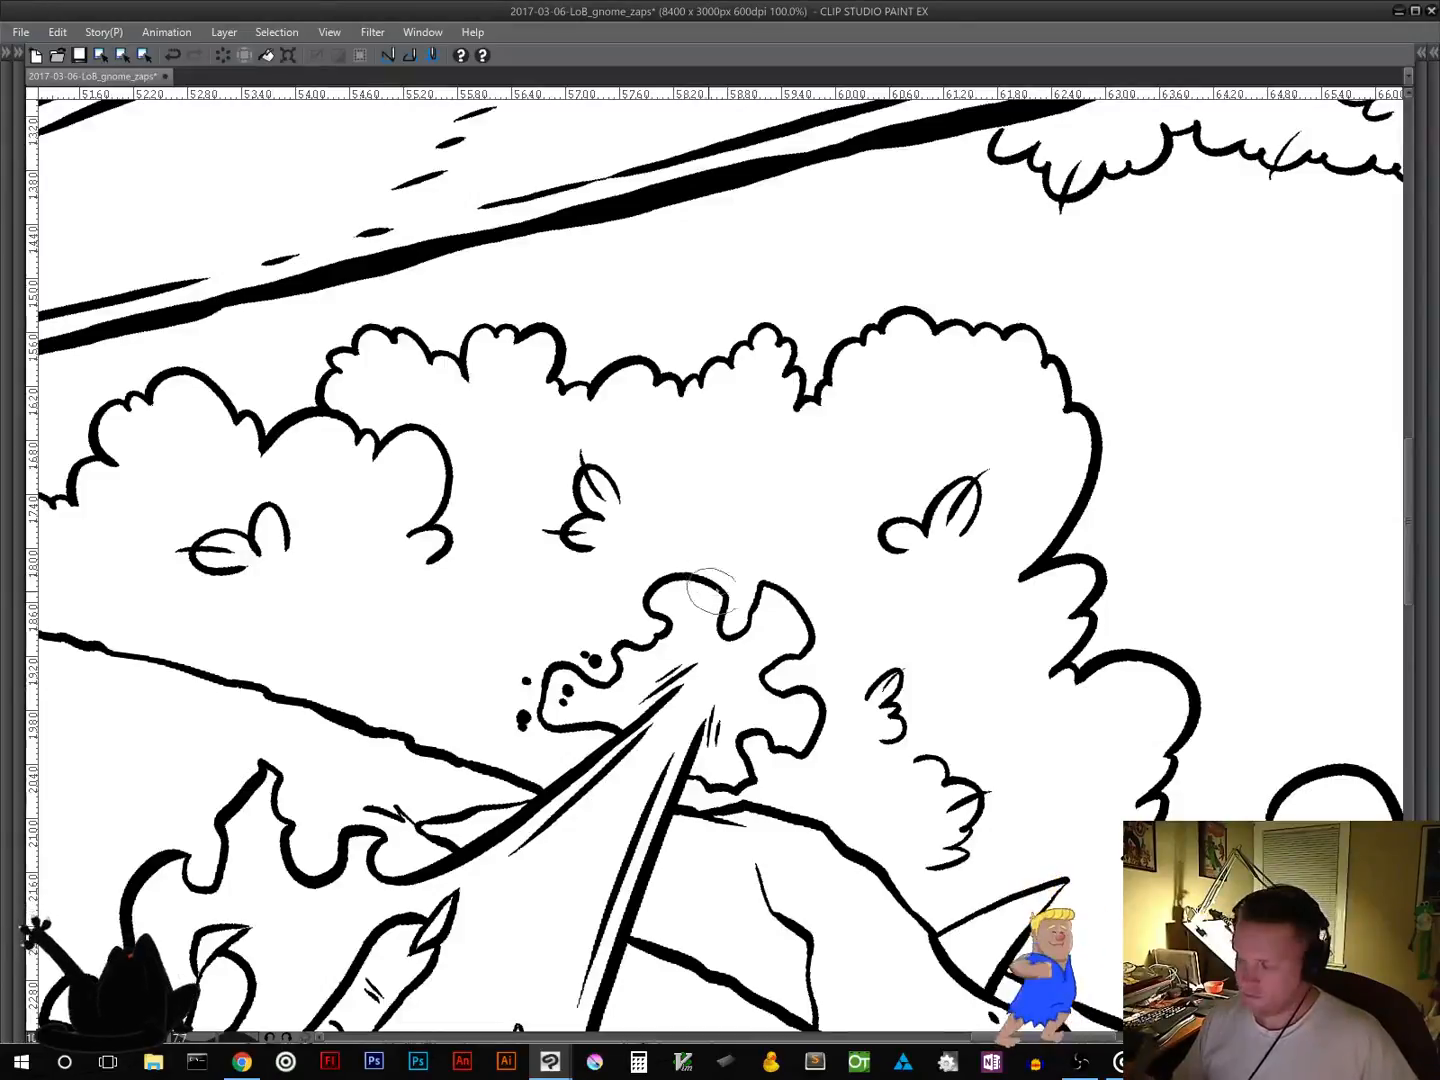
{"action": "left_click", "coordinate": [724, 572]}
{"action": "left_click", "coordinate": [697, 599]}
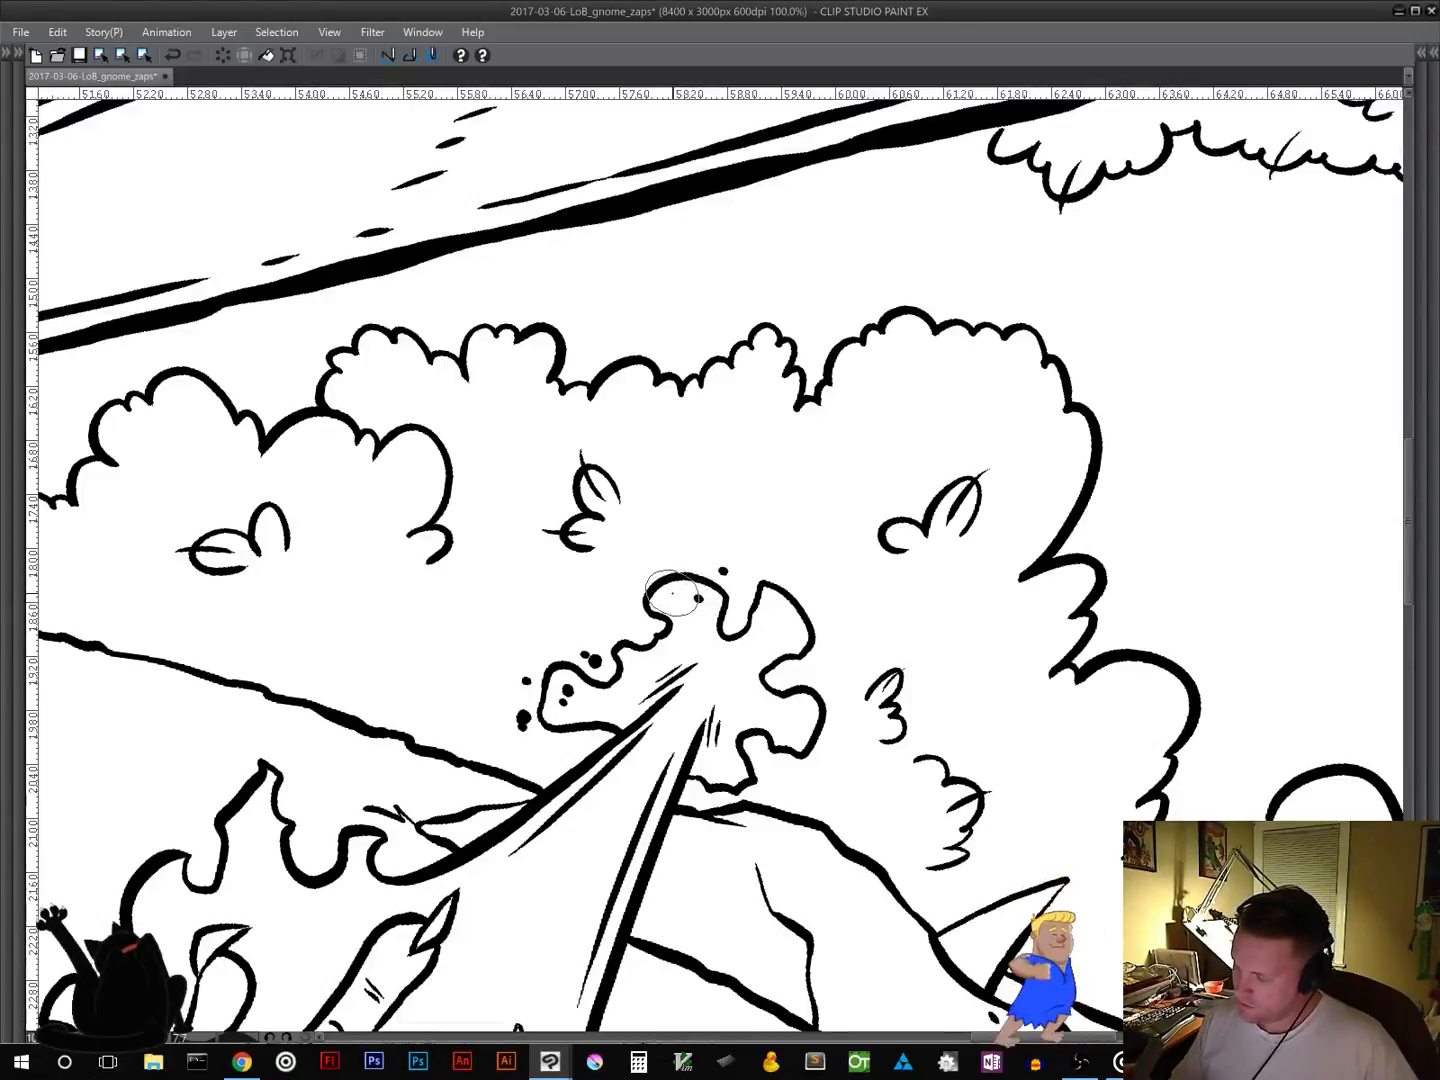
{"action": "left_click", "coordinate": [671, 595]}
{"action": "left_click", "coordinate": [682, 557]}
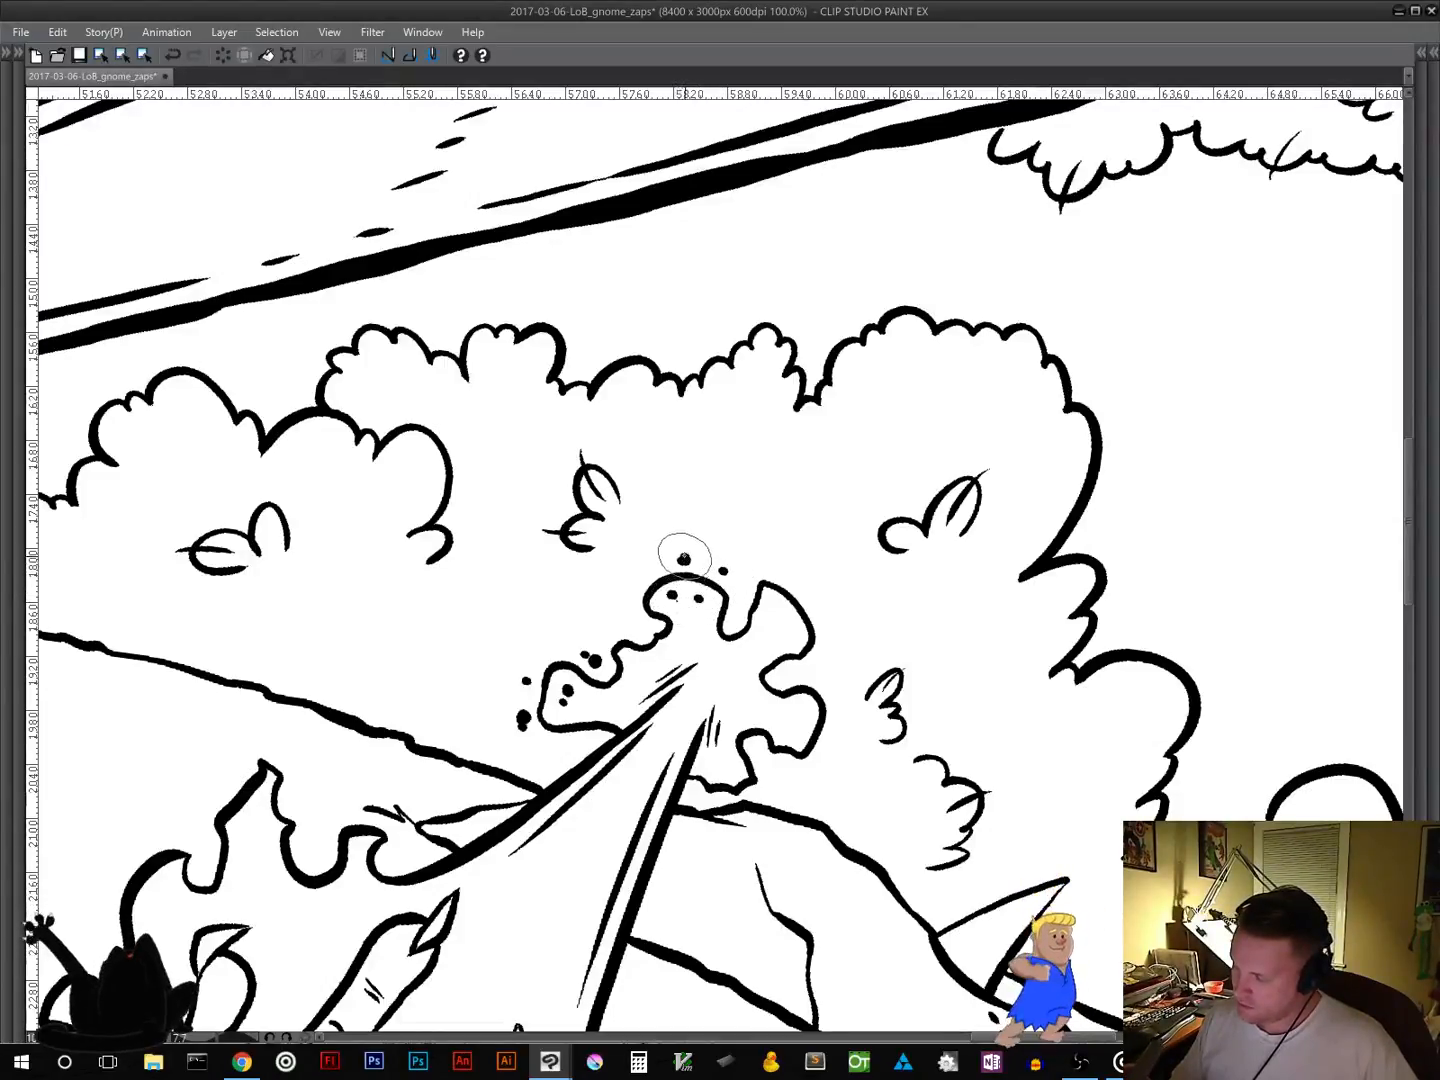
{"action": "left_click", "coordinate": [780, 627]}
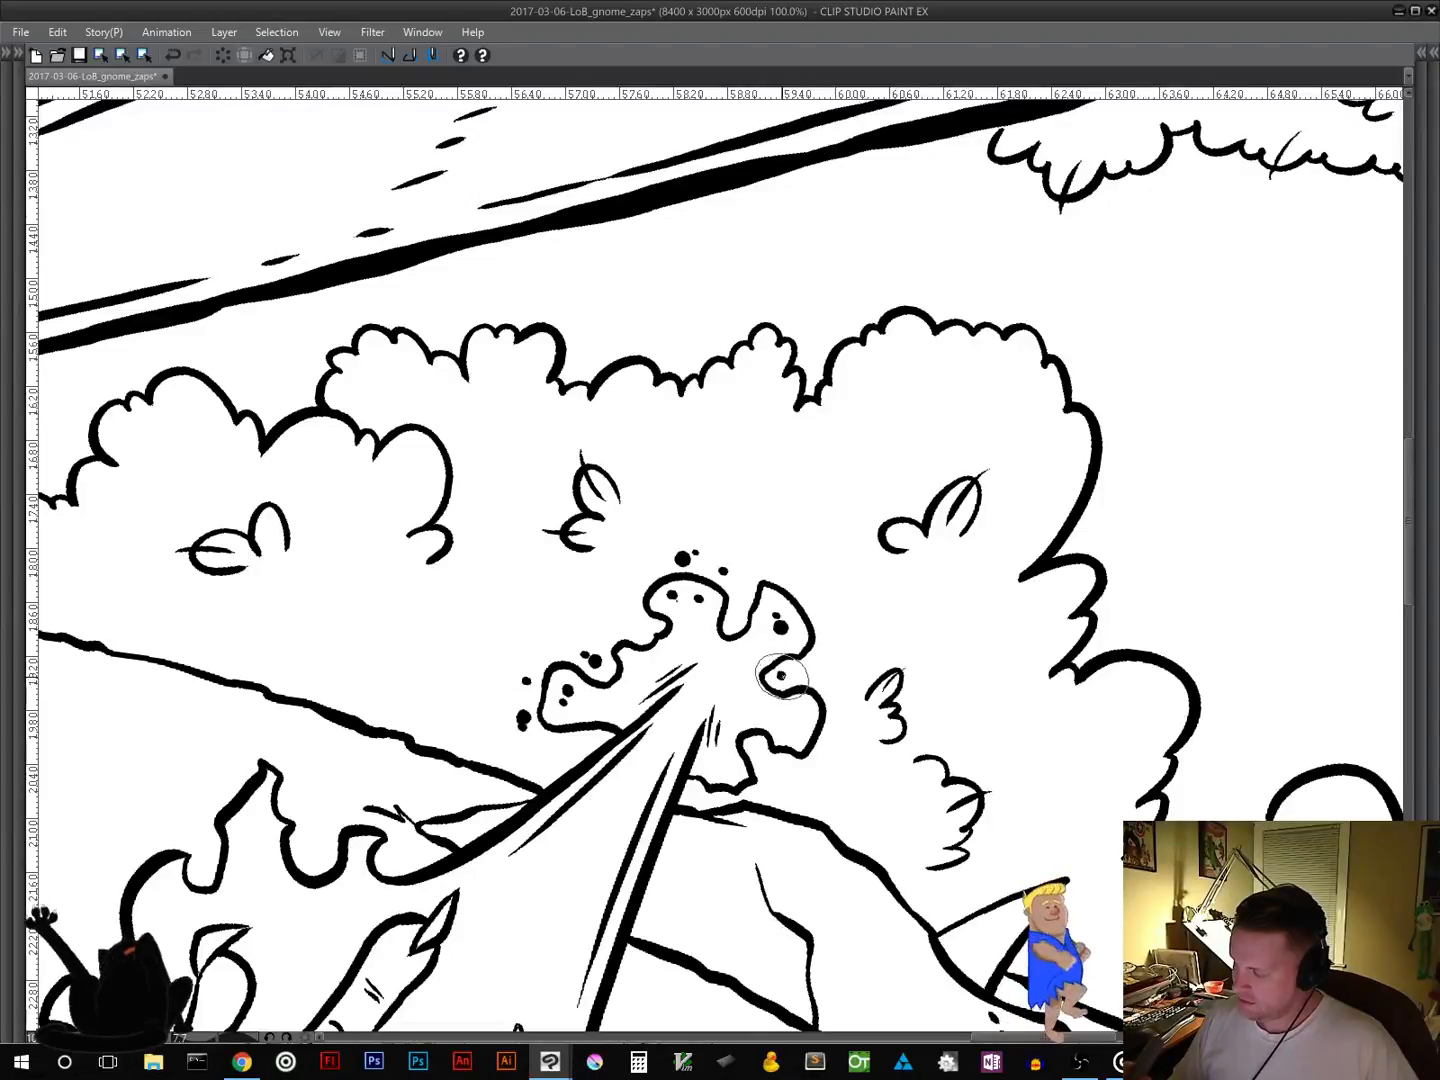
{"action": "left_click", "coordinate": [776, 768]}
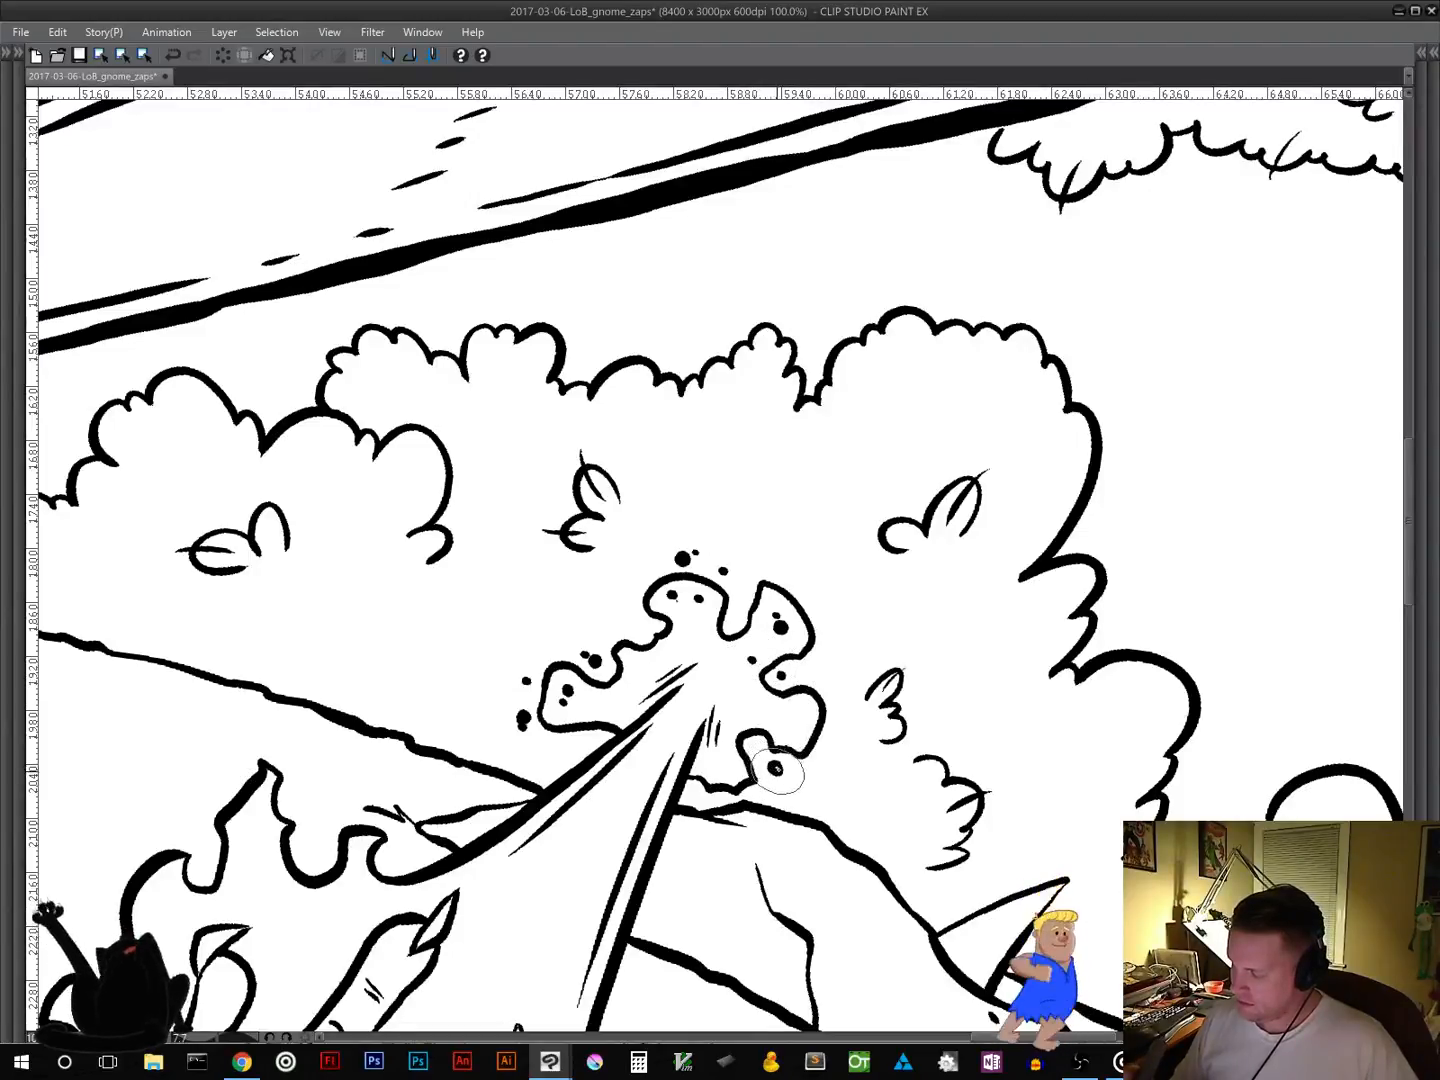
{"action": "left_click", "coordinate": [797, 717]}
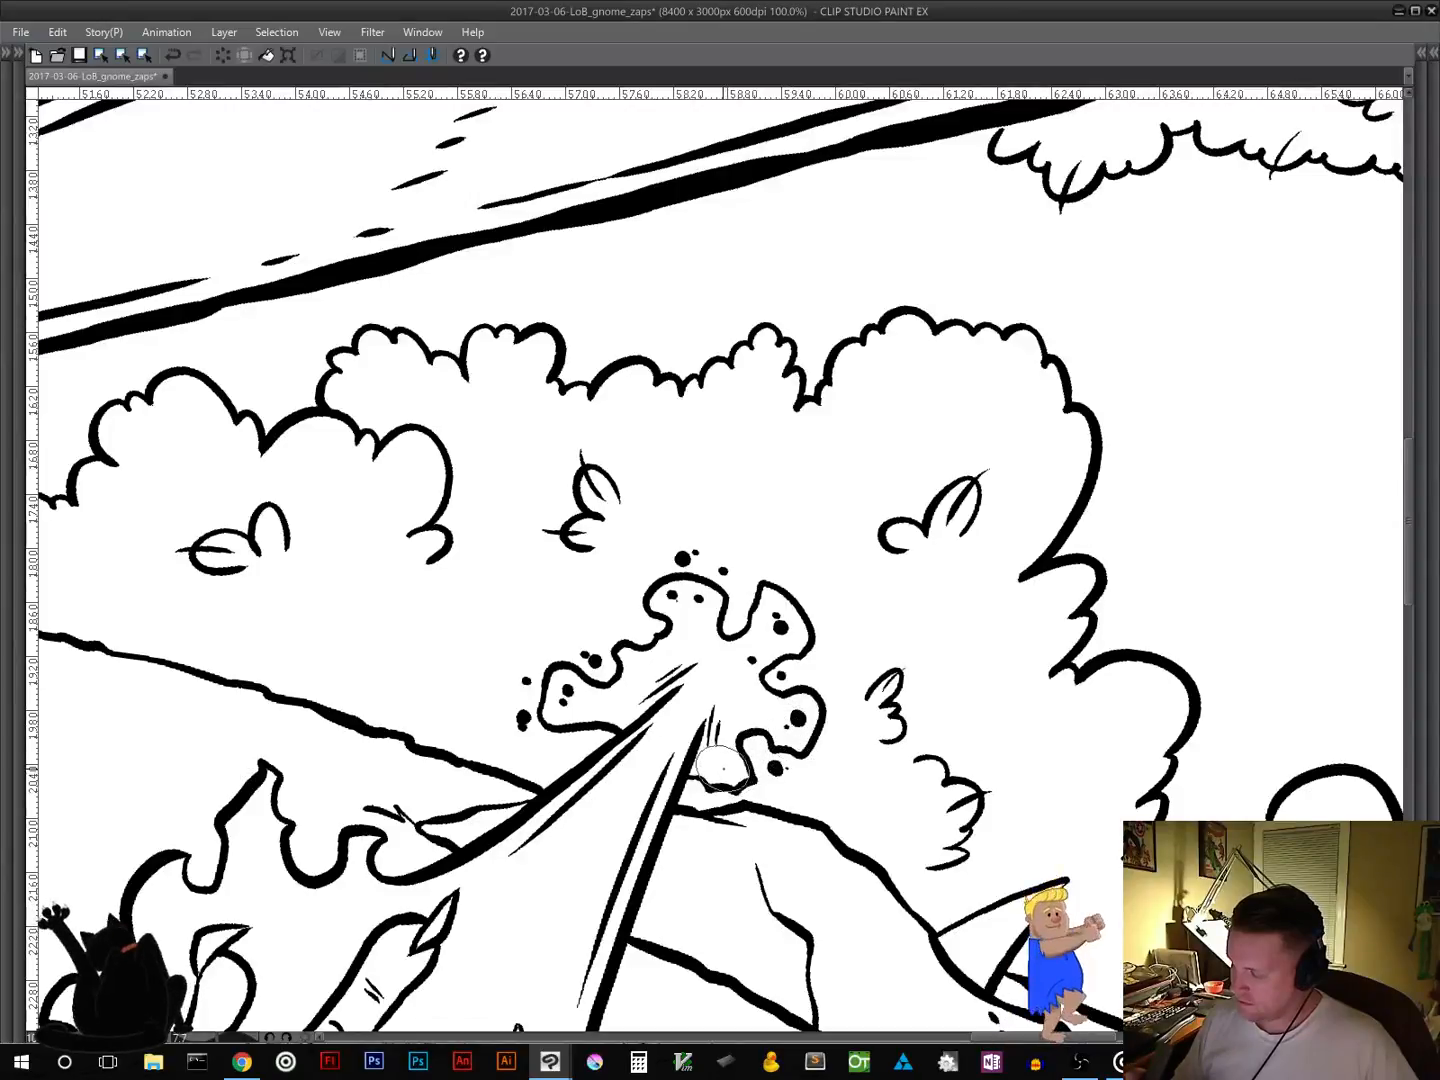
{"action": "left_click", "coordinate": [822, 672]}
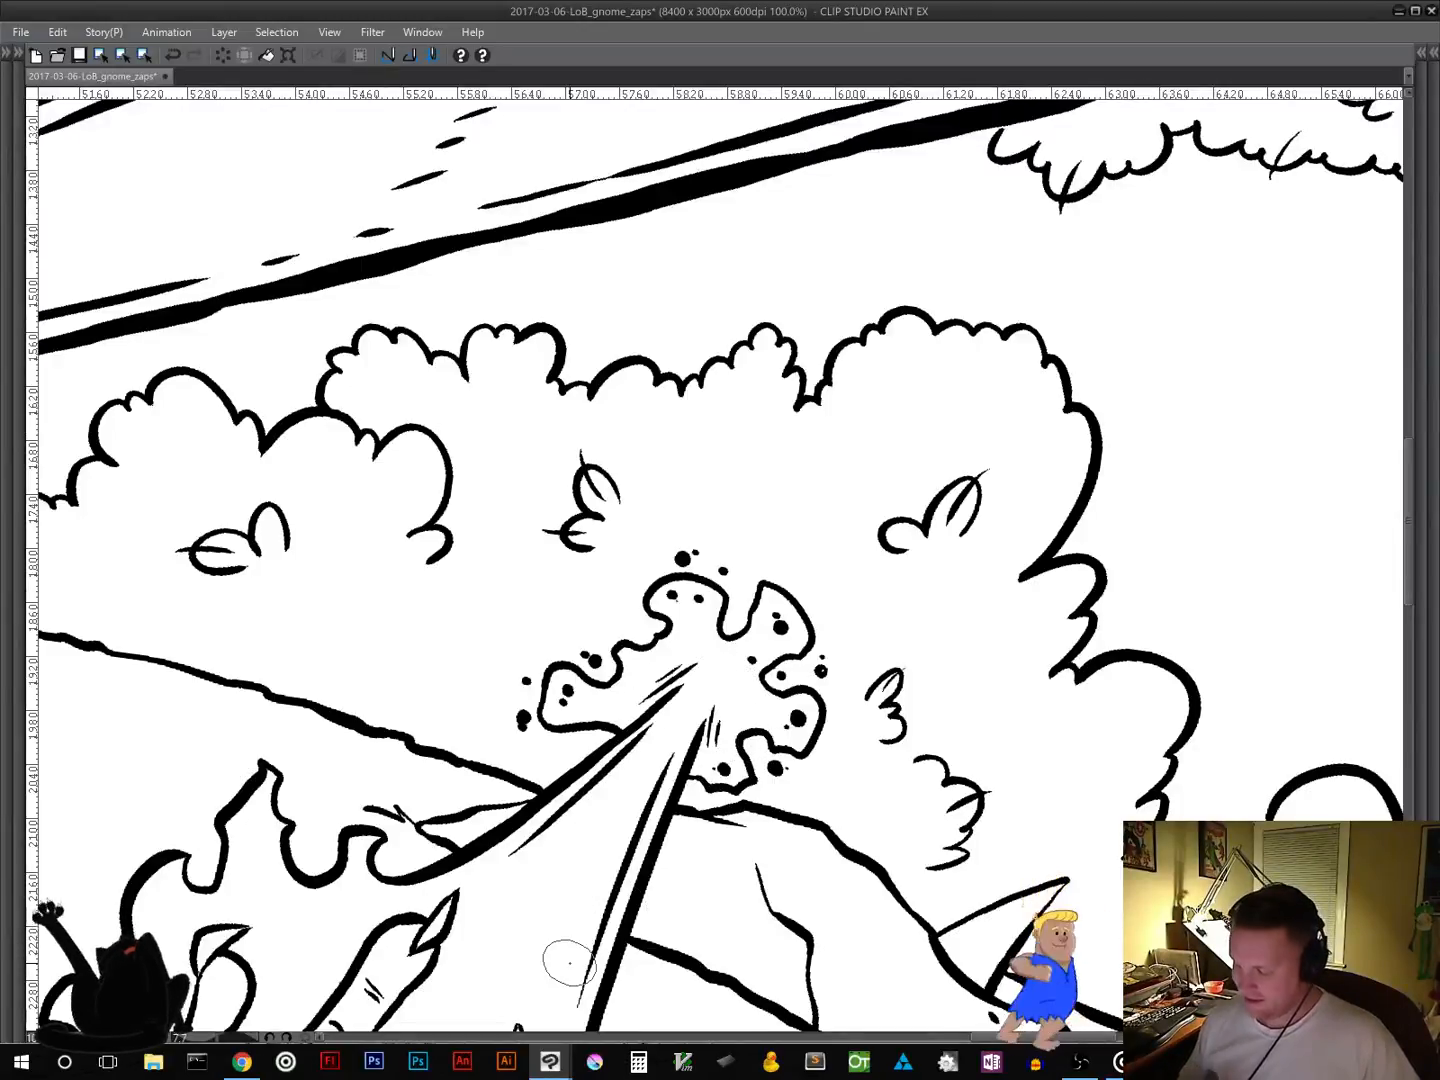
Step: Ink small black energy dots inside and outside the wavy aura beside the thumb and wrist of the grinning gnome's clawed hand near his ear
{"action": "left_click_drag", "start_coordinate": [544, 869], "coordinate": [1018, 546]}
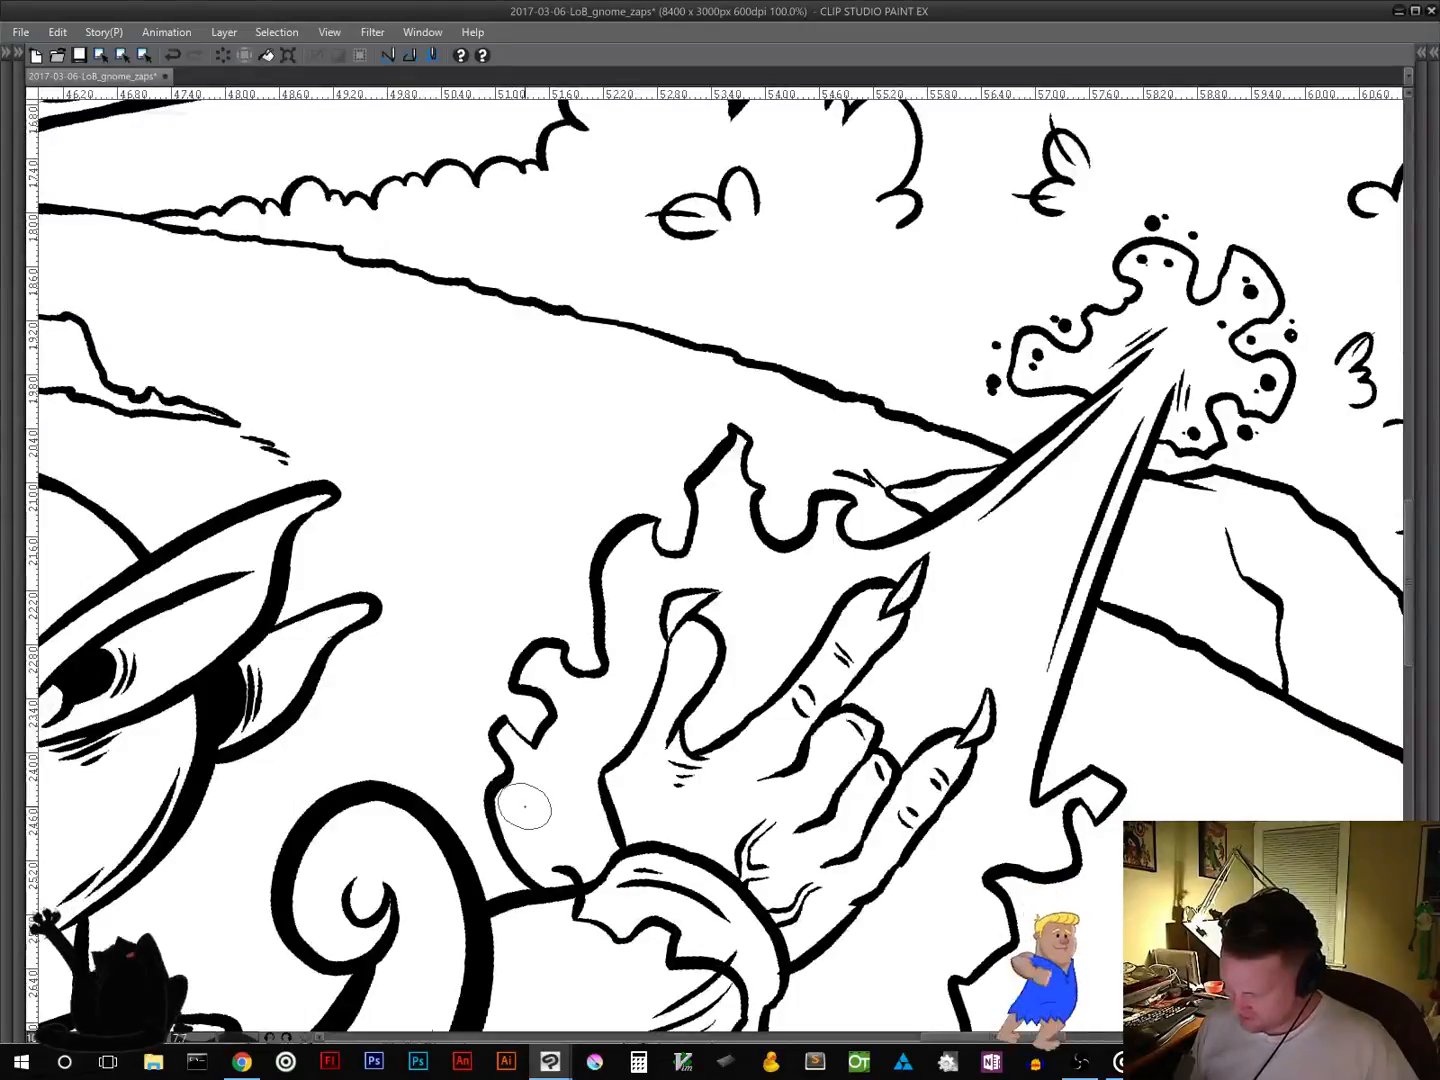
{"action": "left_click", "coordinate": [522, 812]}
{"action": "left_click", "coordinate": [537, 803]}
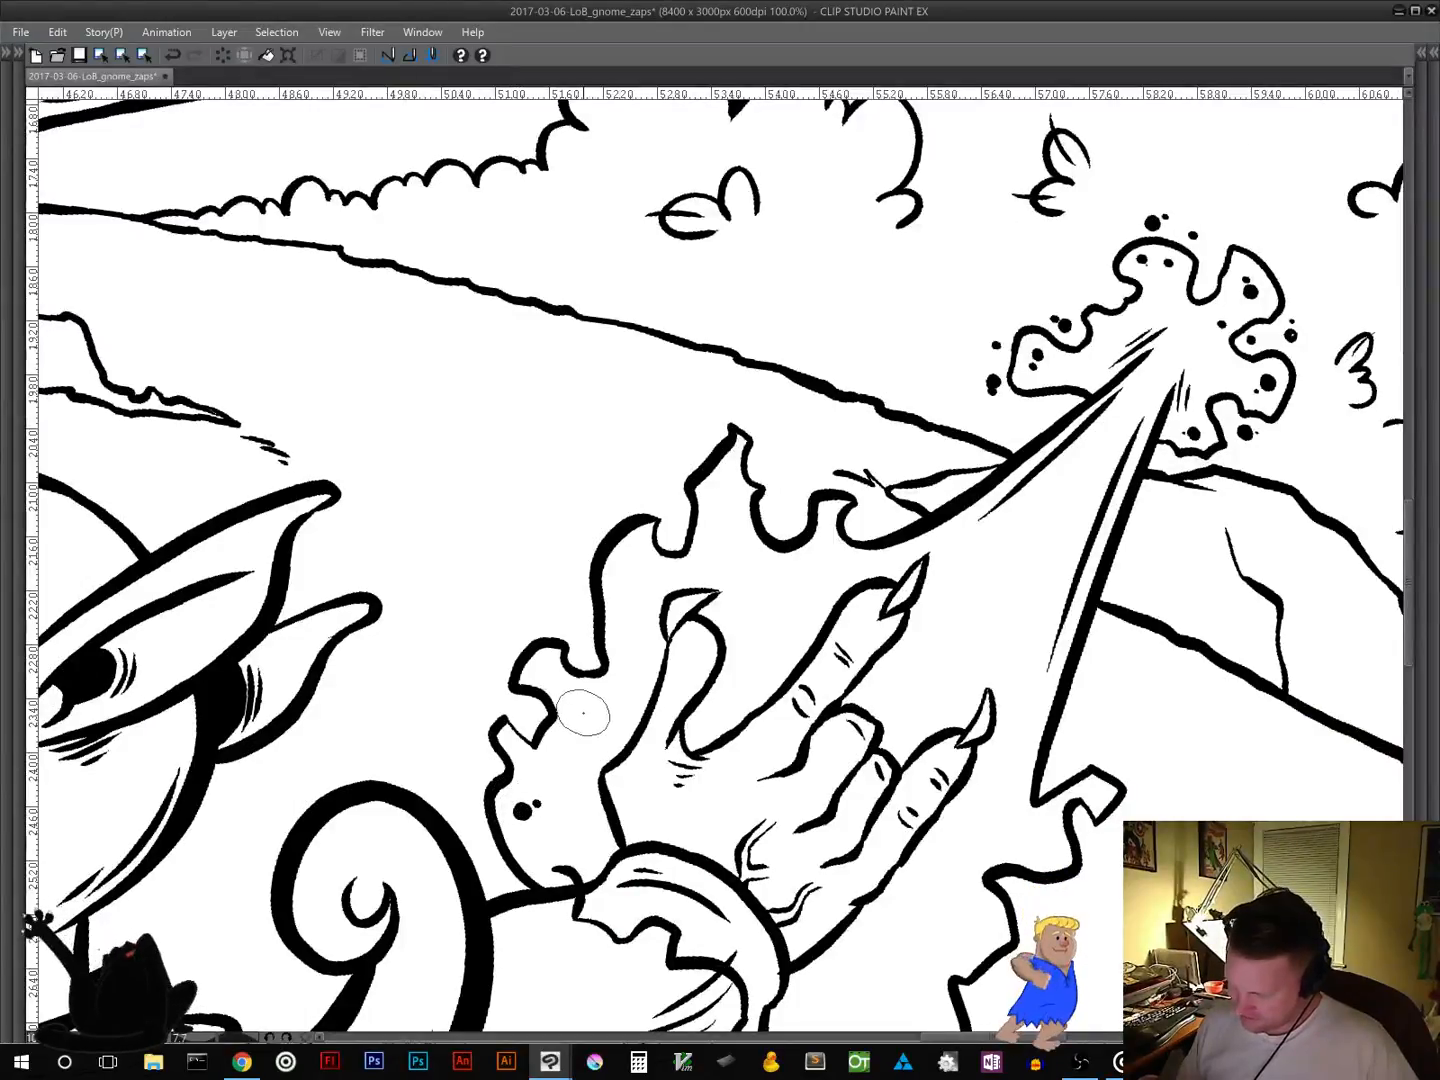
{"action": "left_click", "coordinate": [594, 704]}
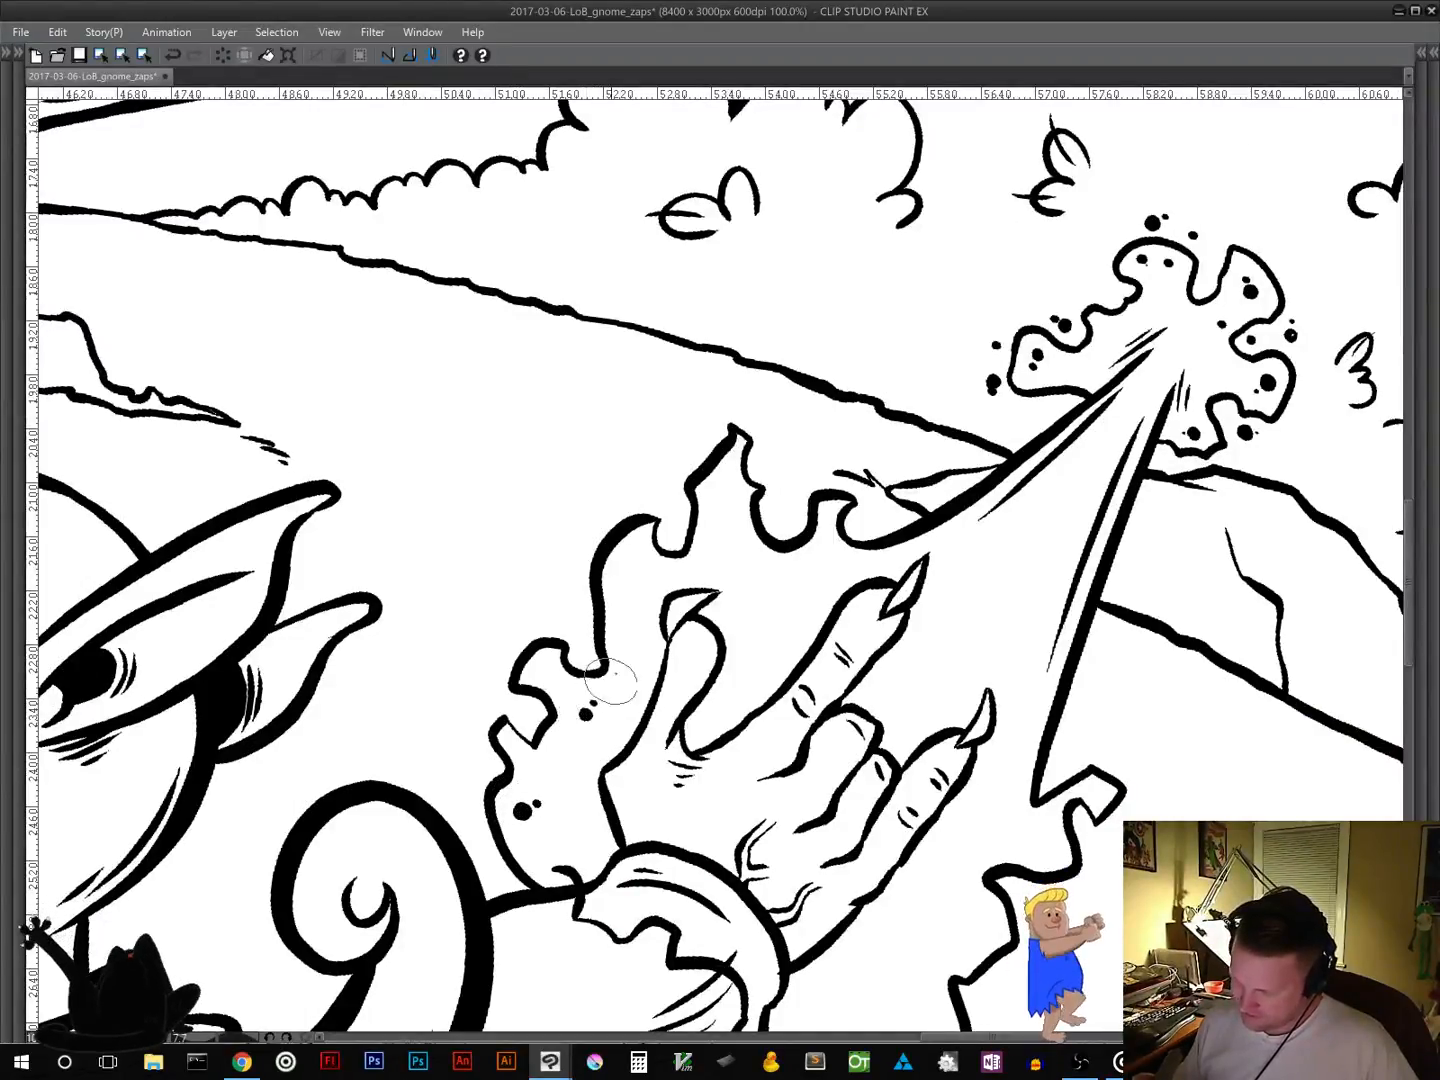
{"action": "left_click", "coordinate": [562, 613]}
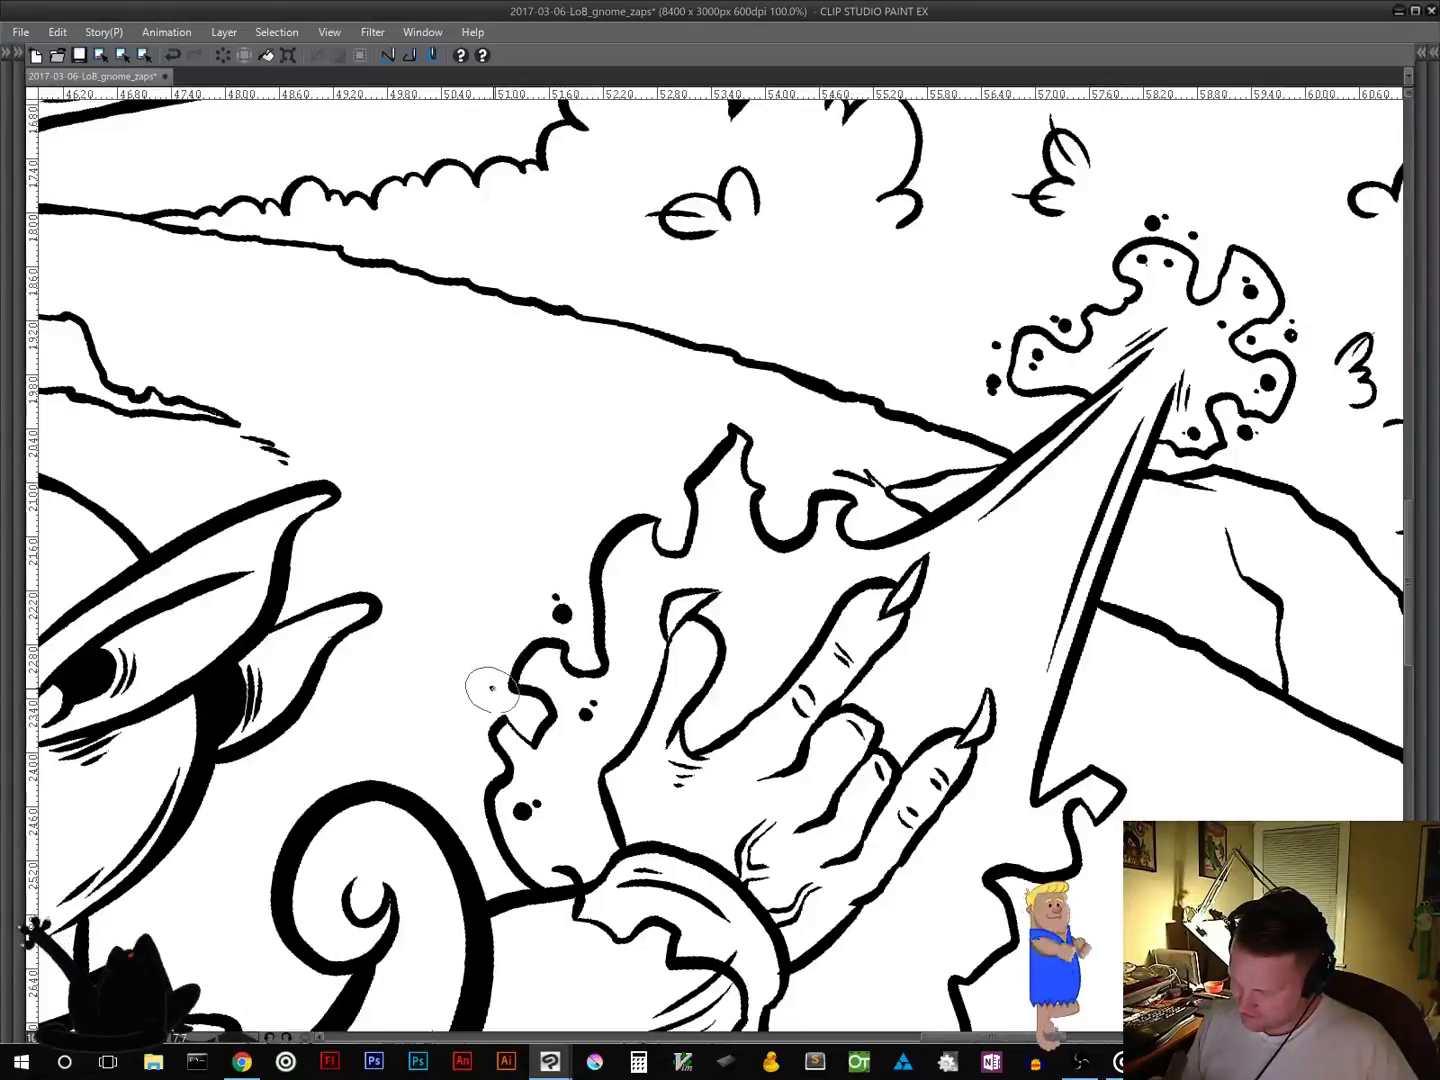
{"action": "left_click", "coordinate": [491, 689]}
{"action": "left_click", "coordinate": [484, 683]}
{"action": "left_click", "coordinate": [470, 753]}
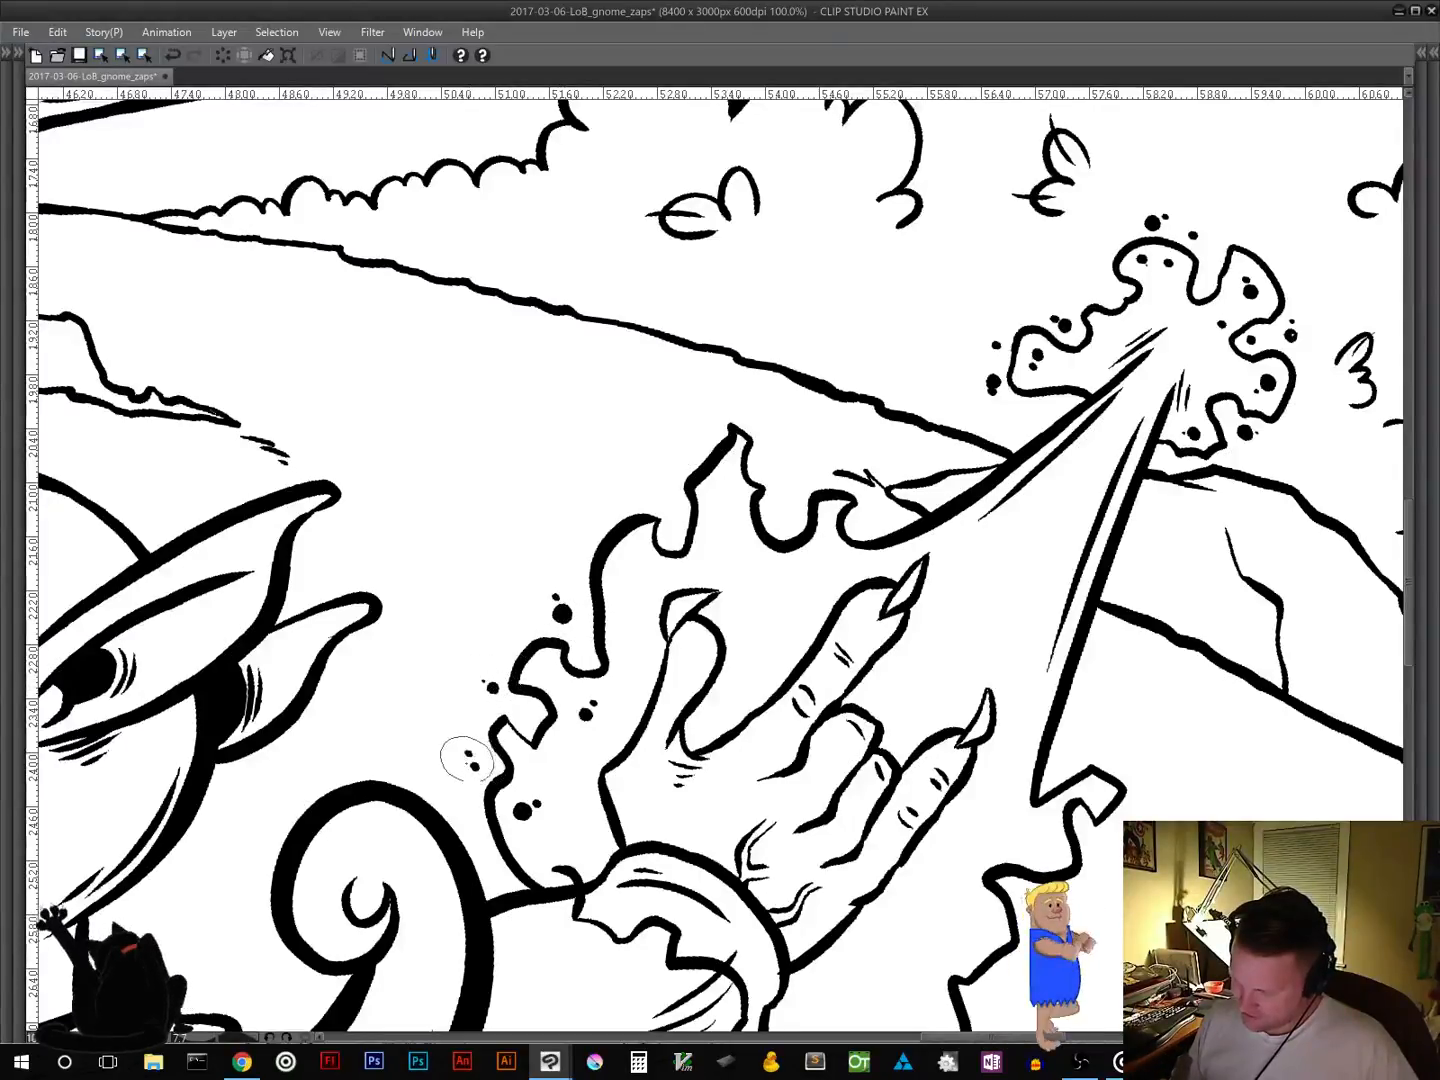
{"action": "left_click", "coordinate": [457, 779]}
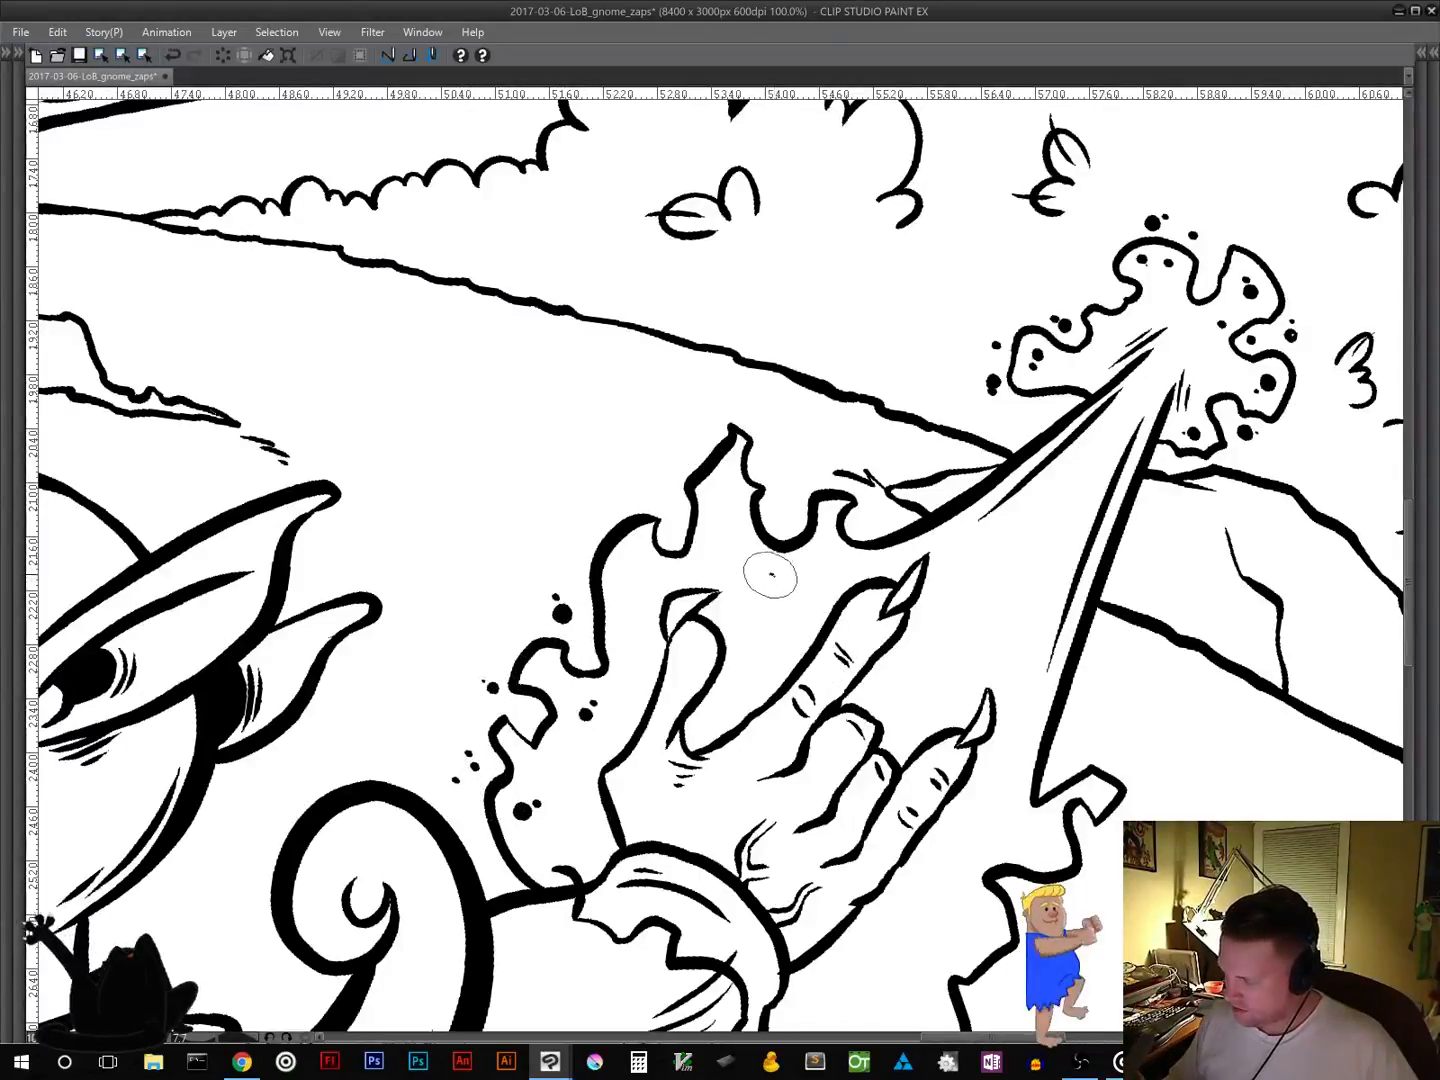
Step: Ink energy dots of varied size along the upper aura of the same hand, around its peak and between the thumb and index finger
{"action": "left_click", "coordinate": [772, 580]}
{"action": "left_click", "coordinate": [785, 581]}
{"action": "left_click", "coordinate": [721, 497]}
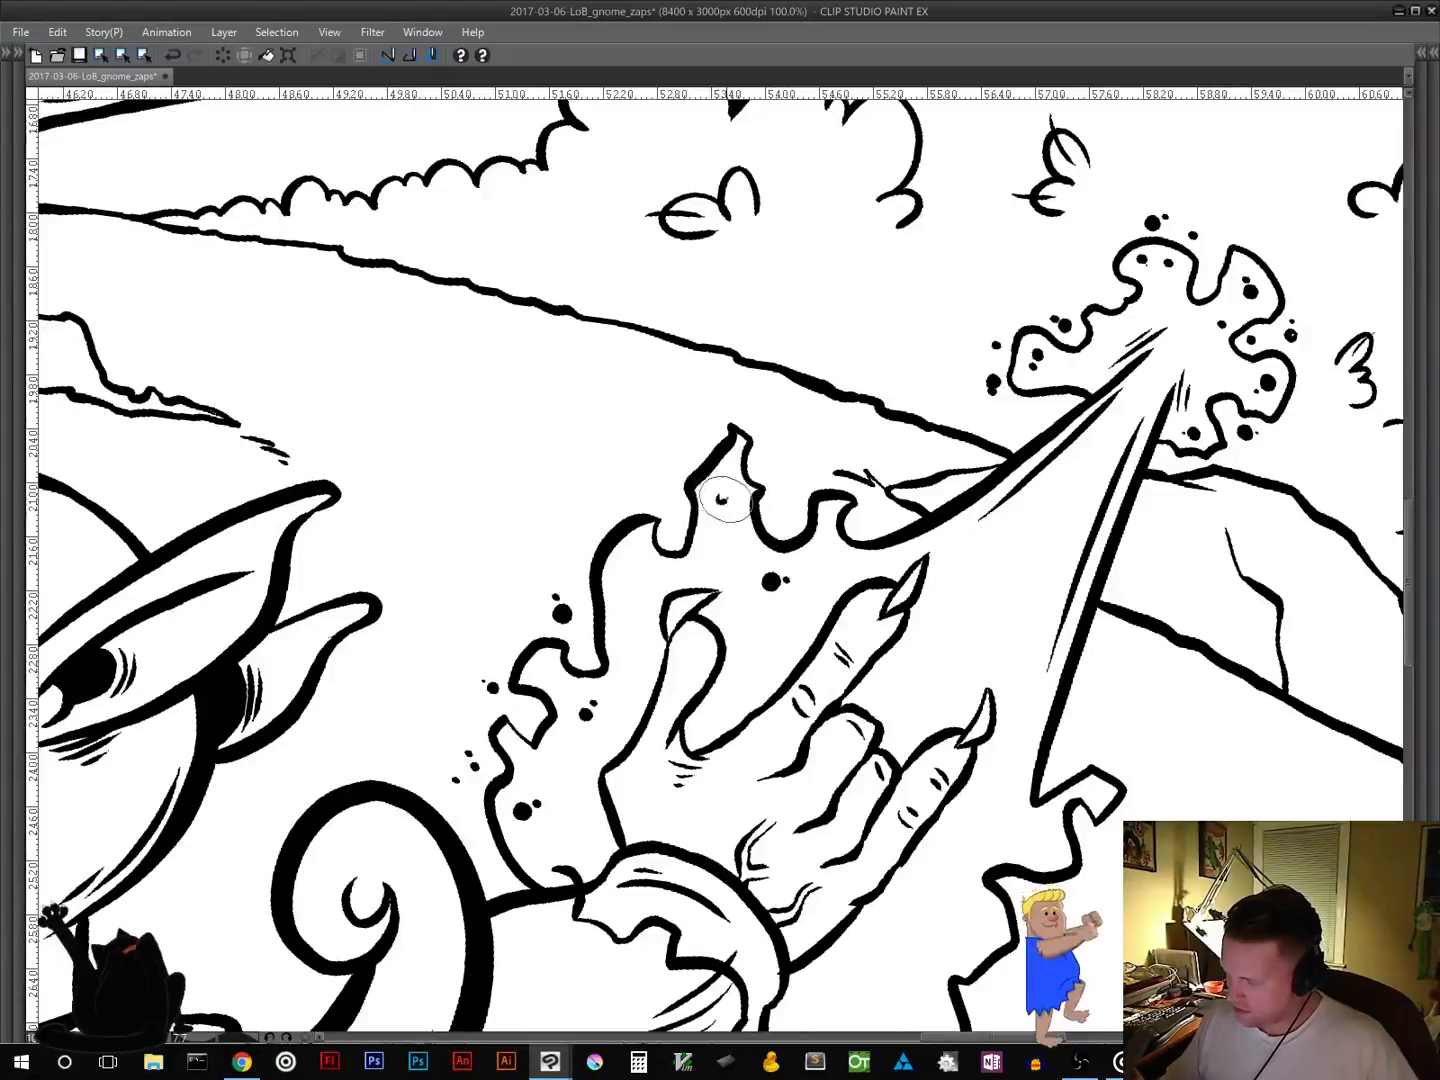
{"action": "left_click", "coordinate": [727, 510]}
{"action": "left_click", "coordinate": [688, 450]}
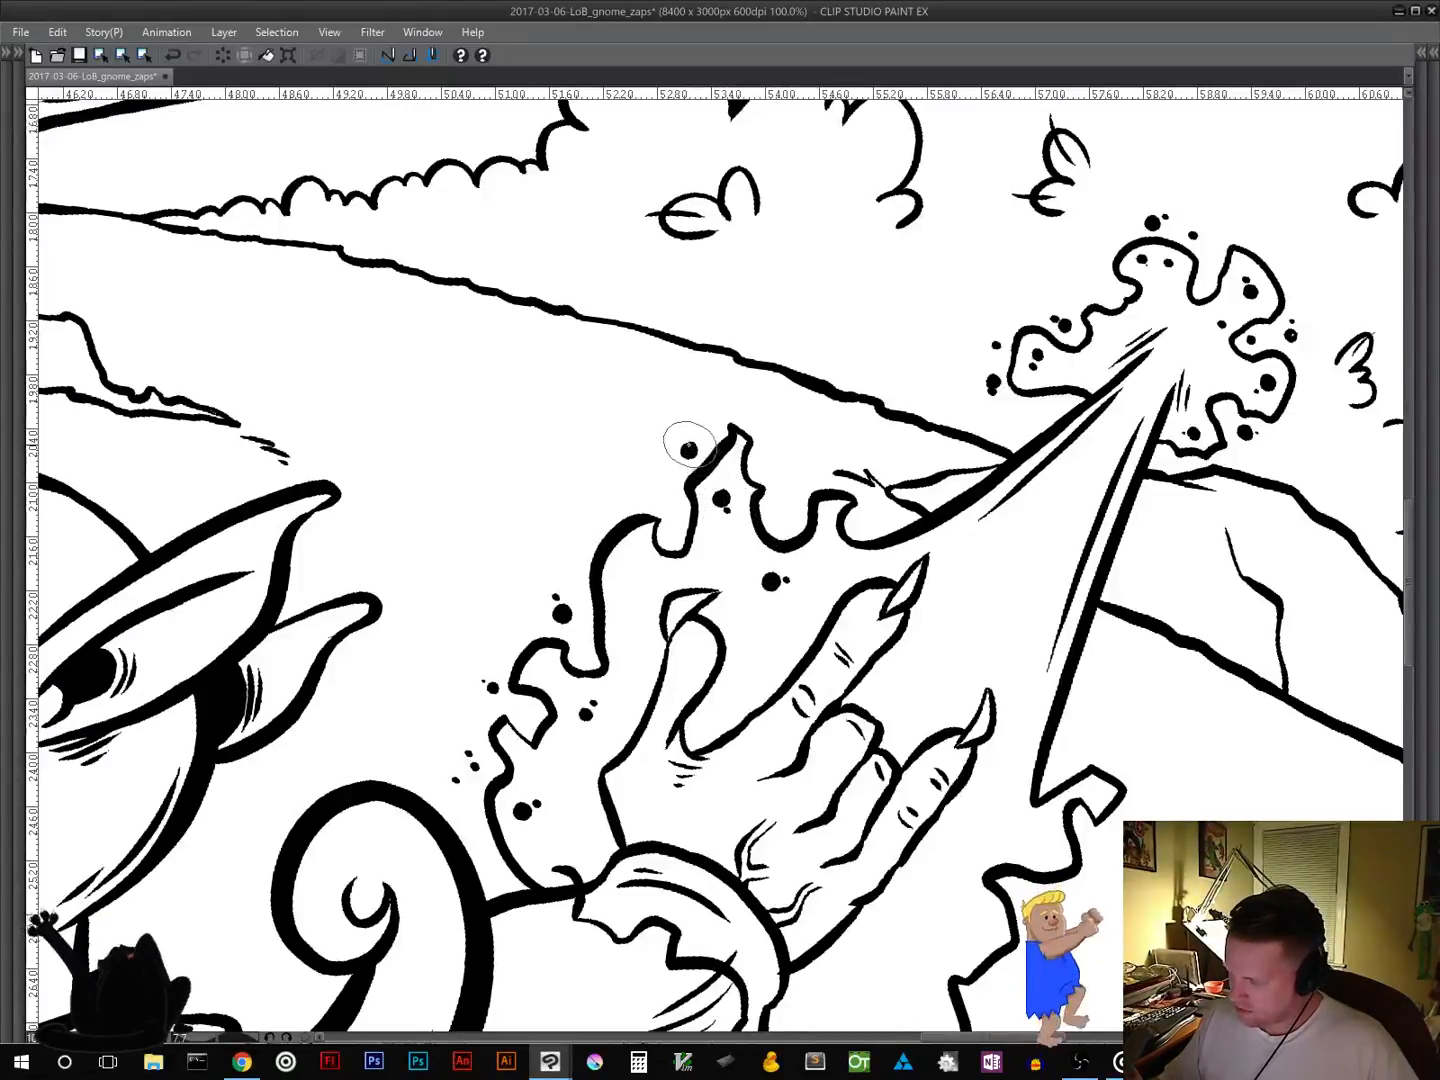
{"action": "left_click", "coordinate": [633, 495]}
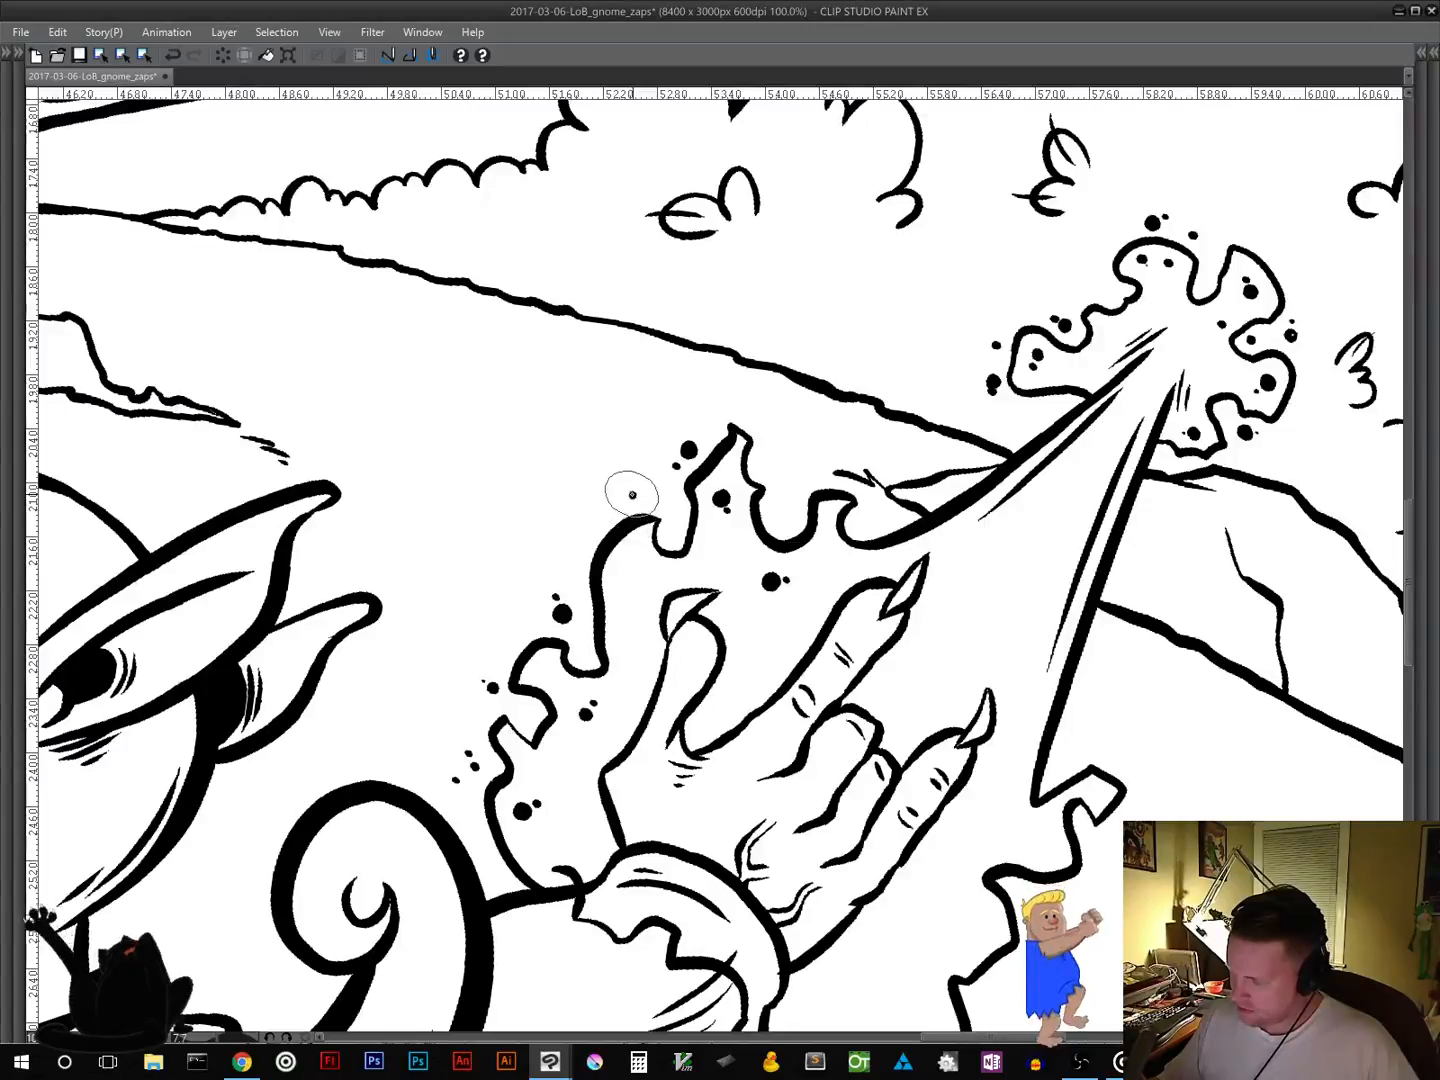
{"action": "left_click", "coordinate": [625, 507]}
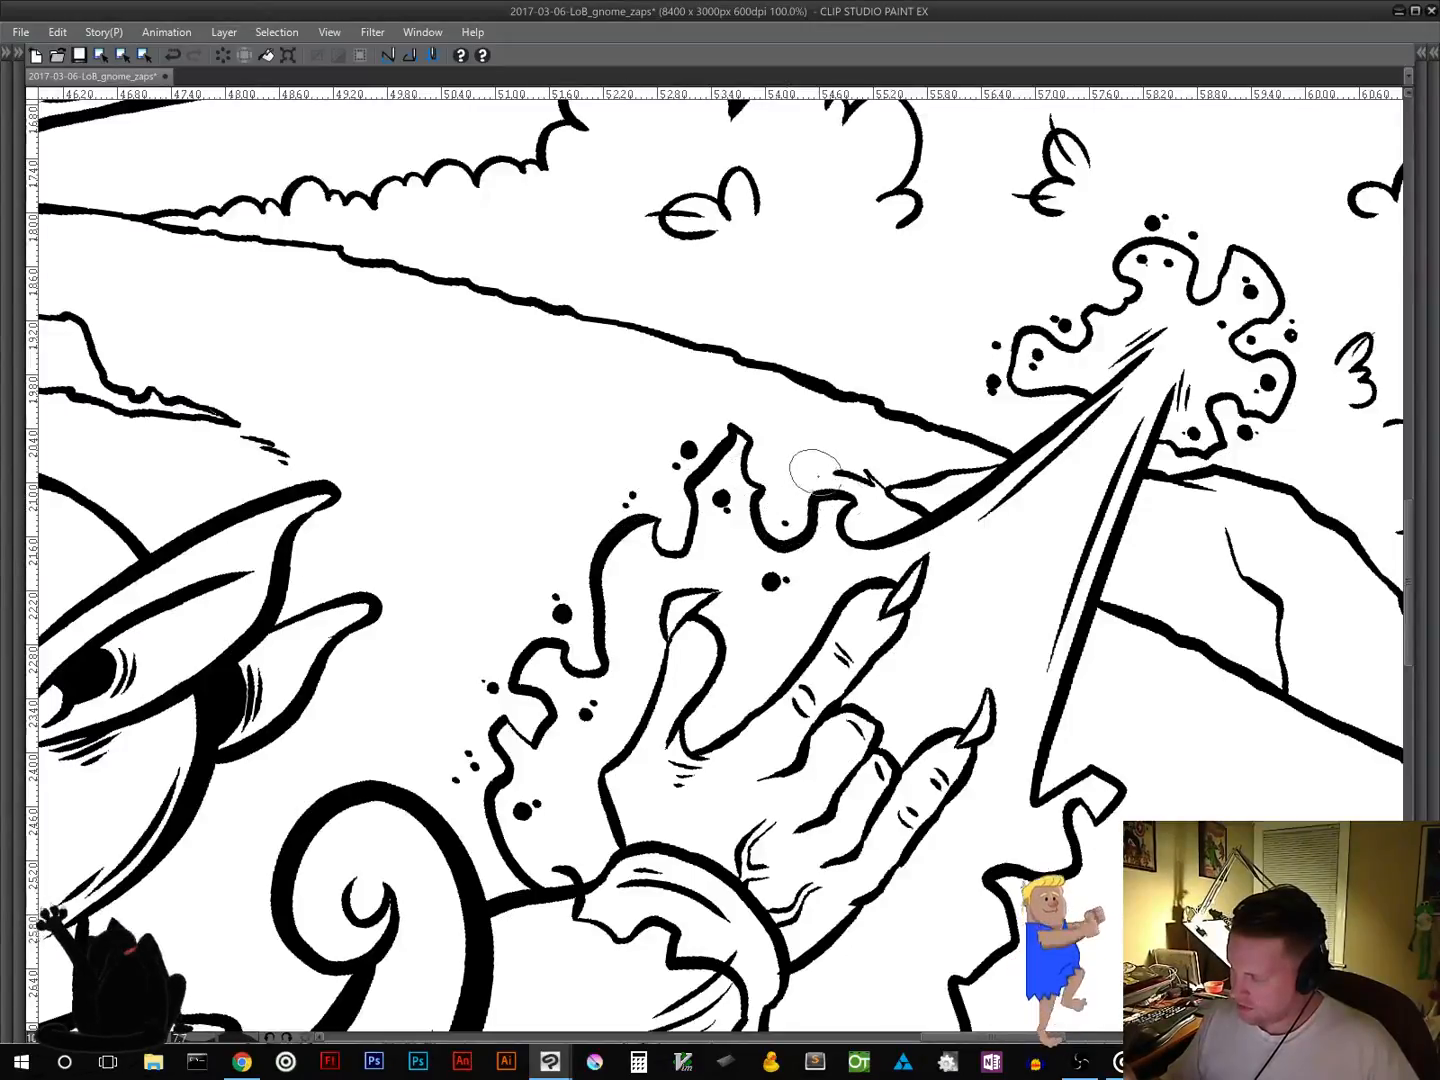
{"action": "left_click", "coordinate": [788, 653]}
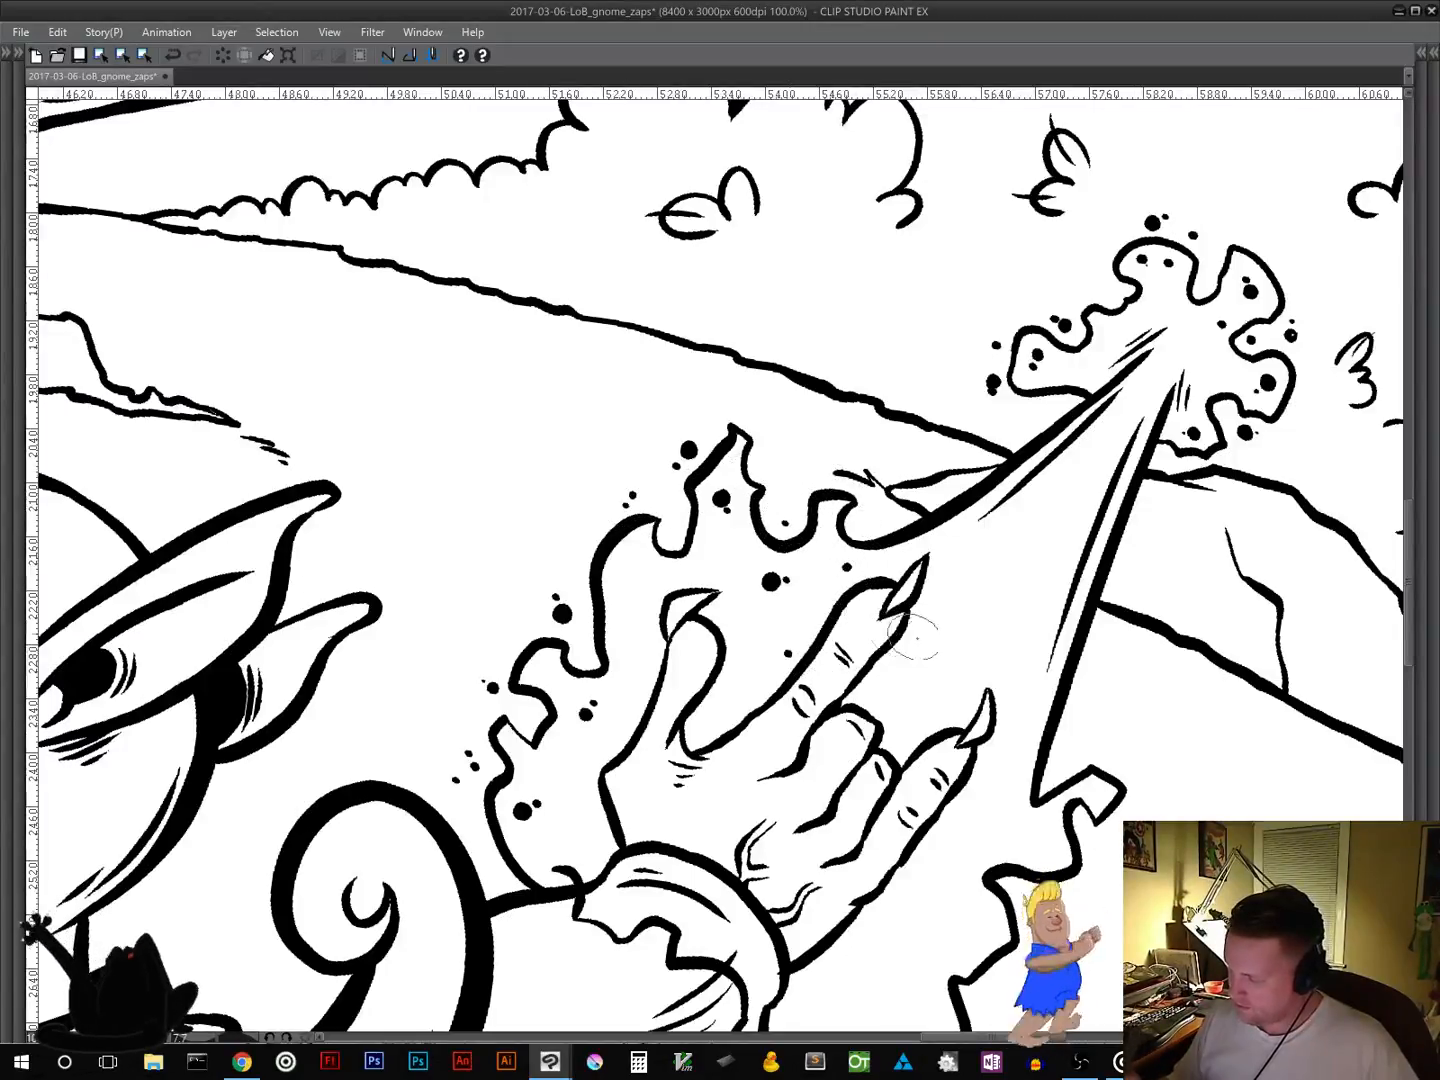
Step: Ink energy dots inside and outside the jagged aura below the little finger, from the sleeve cuff up to the base of the beam
{"action": "left_click_drag", "start_coordinate": [1051, 862], "coordinate": [1018, 661]}
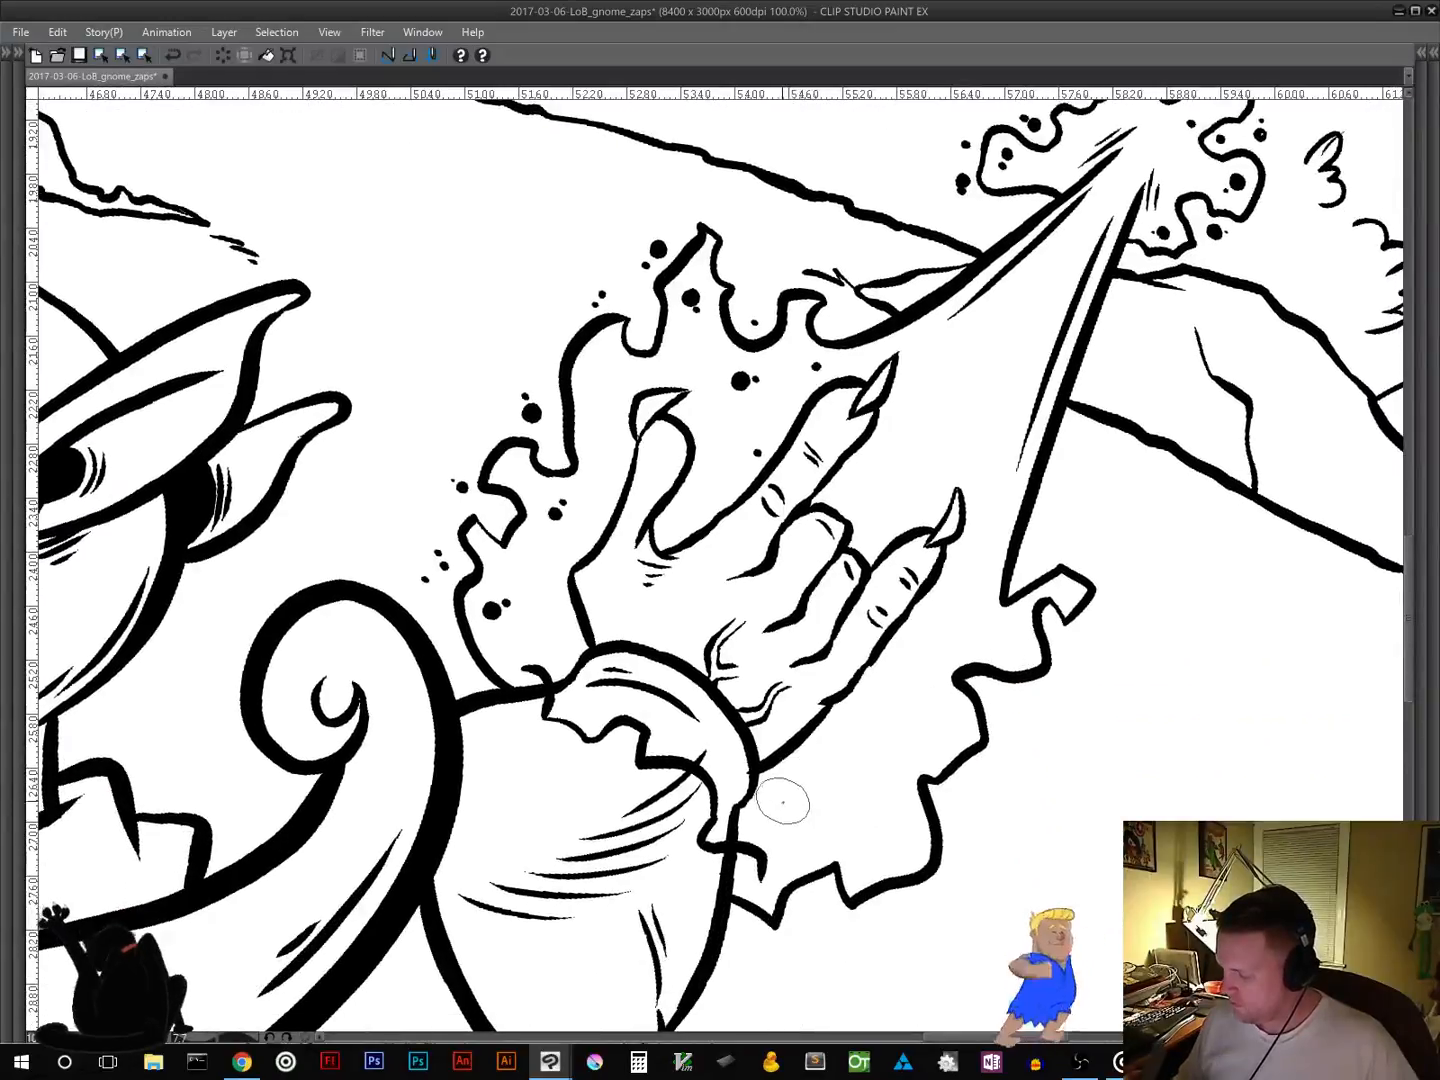
{"action": "left_click", "coordinate": [785, 802]}
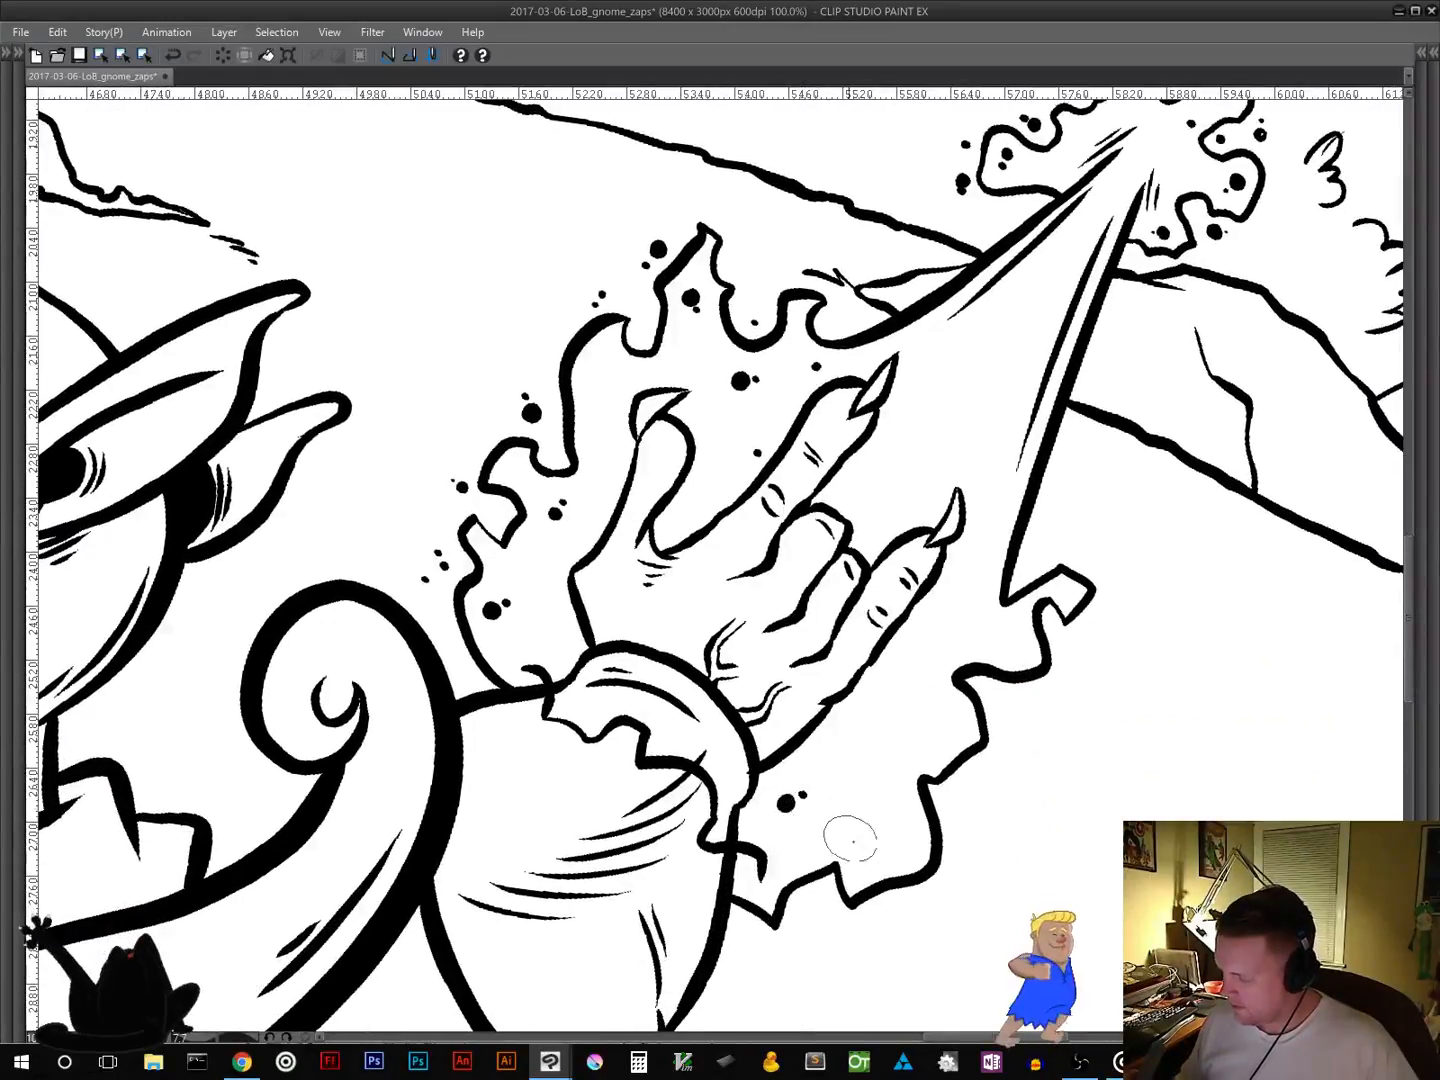
{"action": "left_click", "coordinate": [862, 848]}
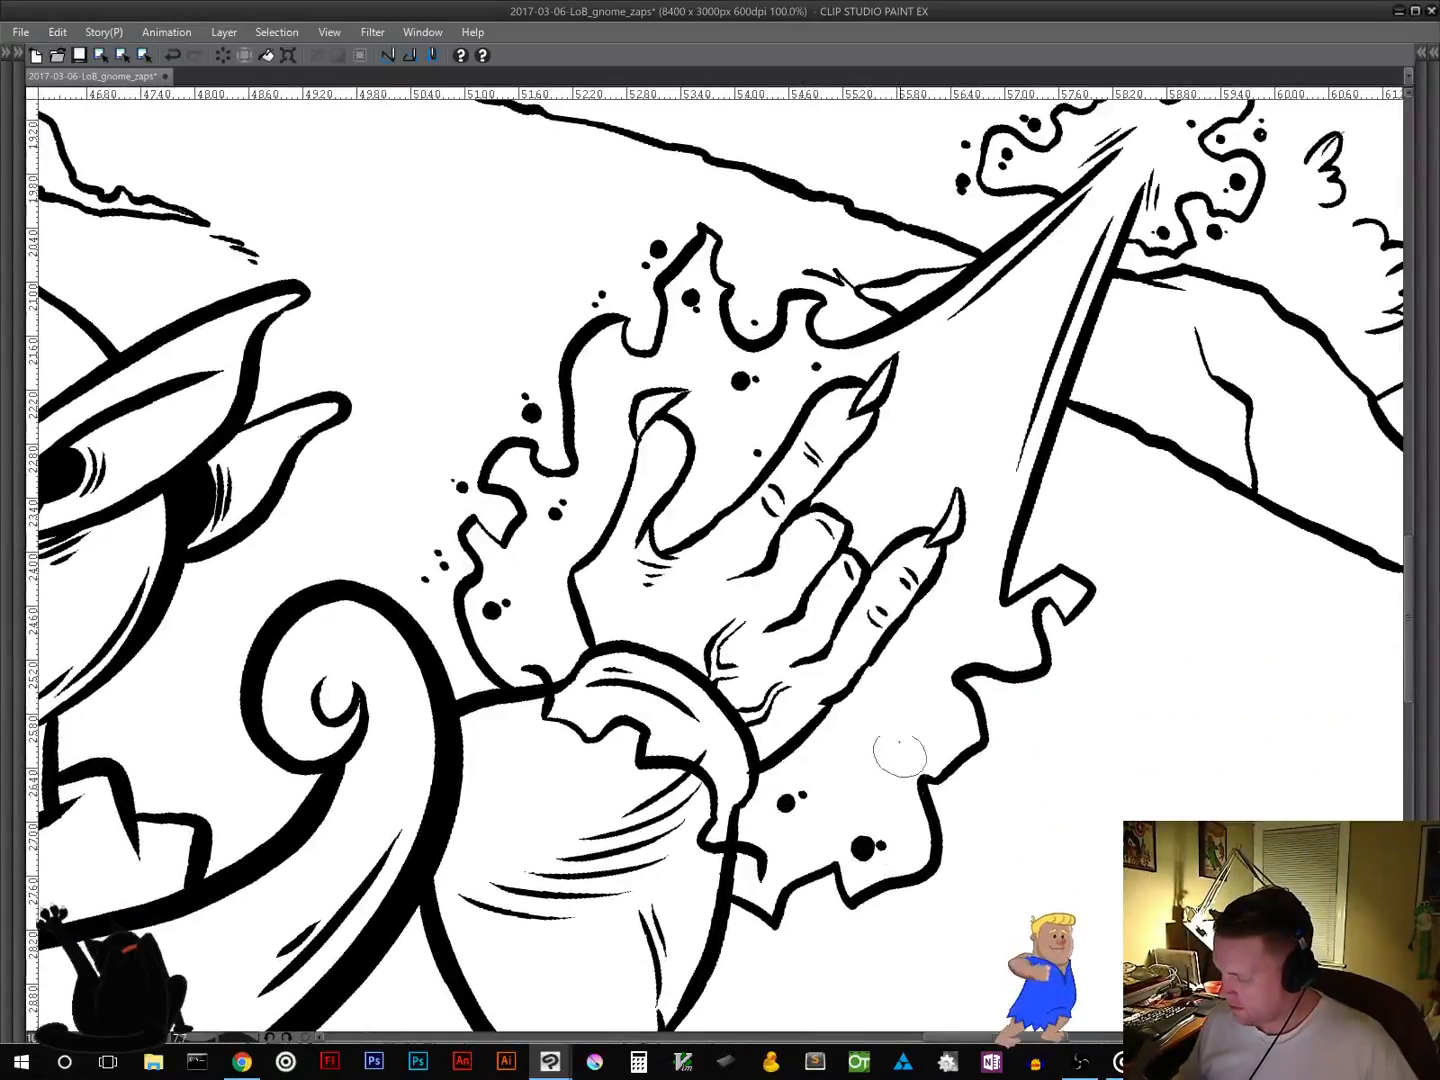
{"action": "left_click", "coordinate": [883, 712]}
{"action": "left_click", "coordinate": [918, 697]}
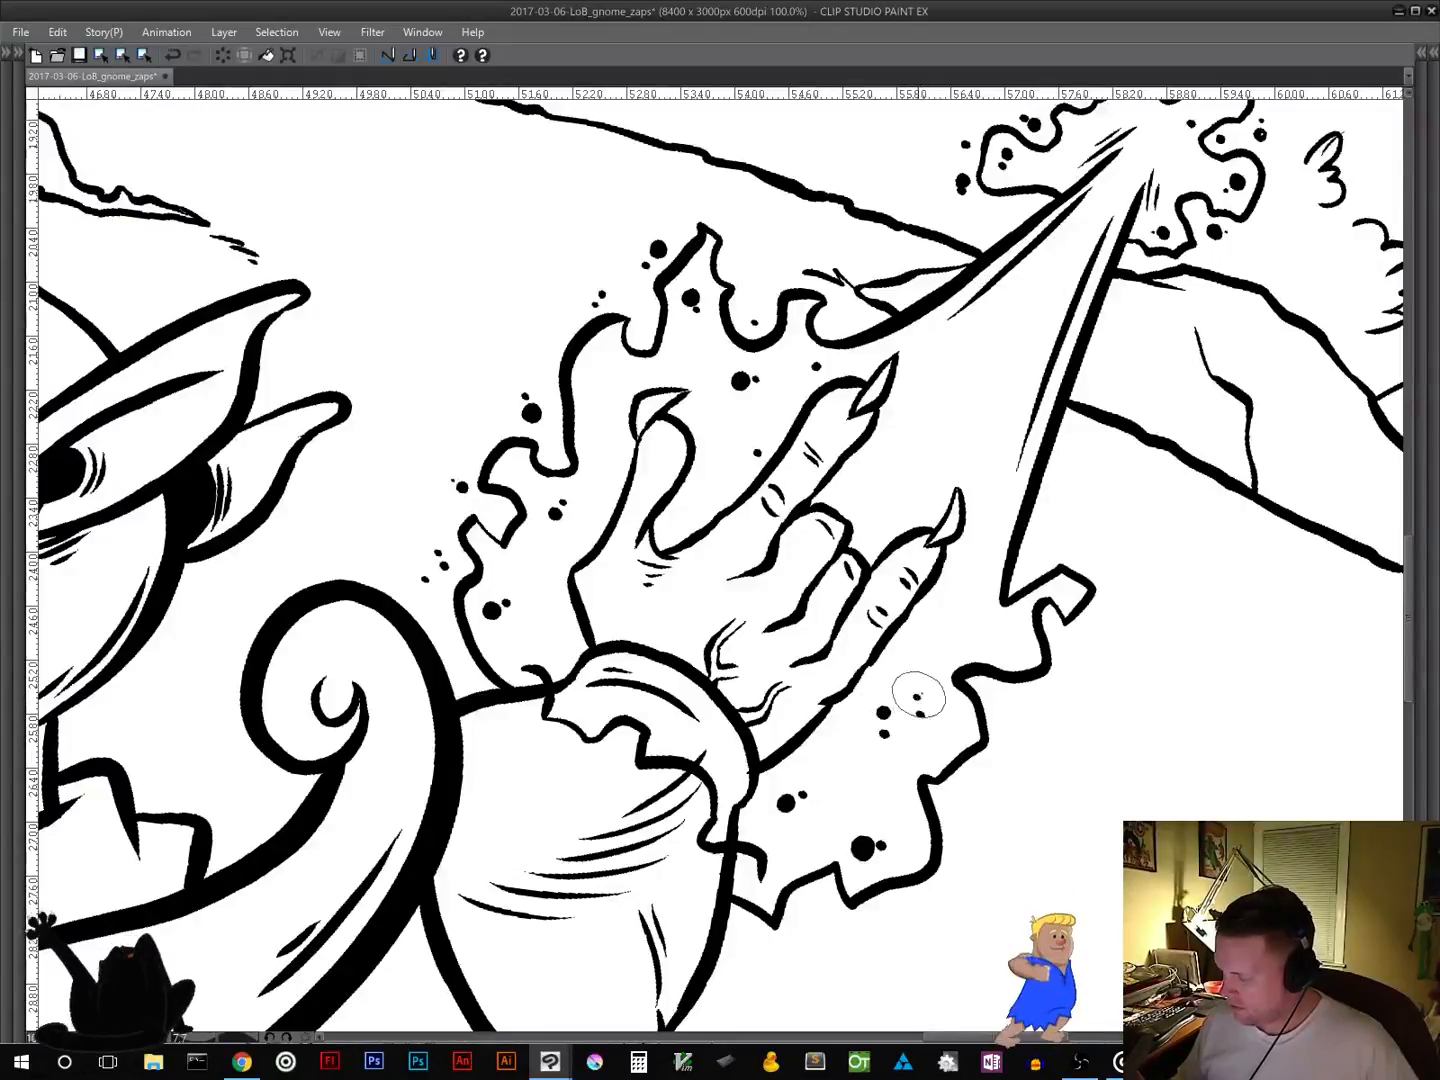
{"action": "left_click", "coordinate": [1004, 636]}
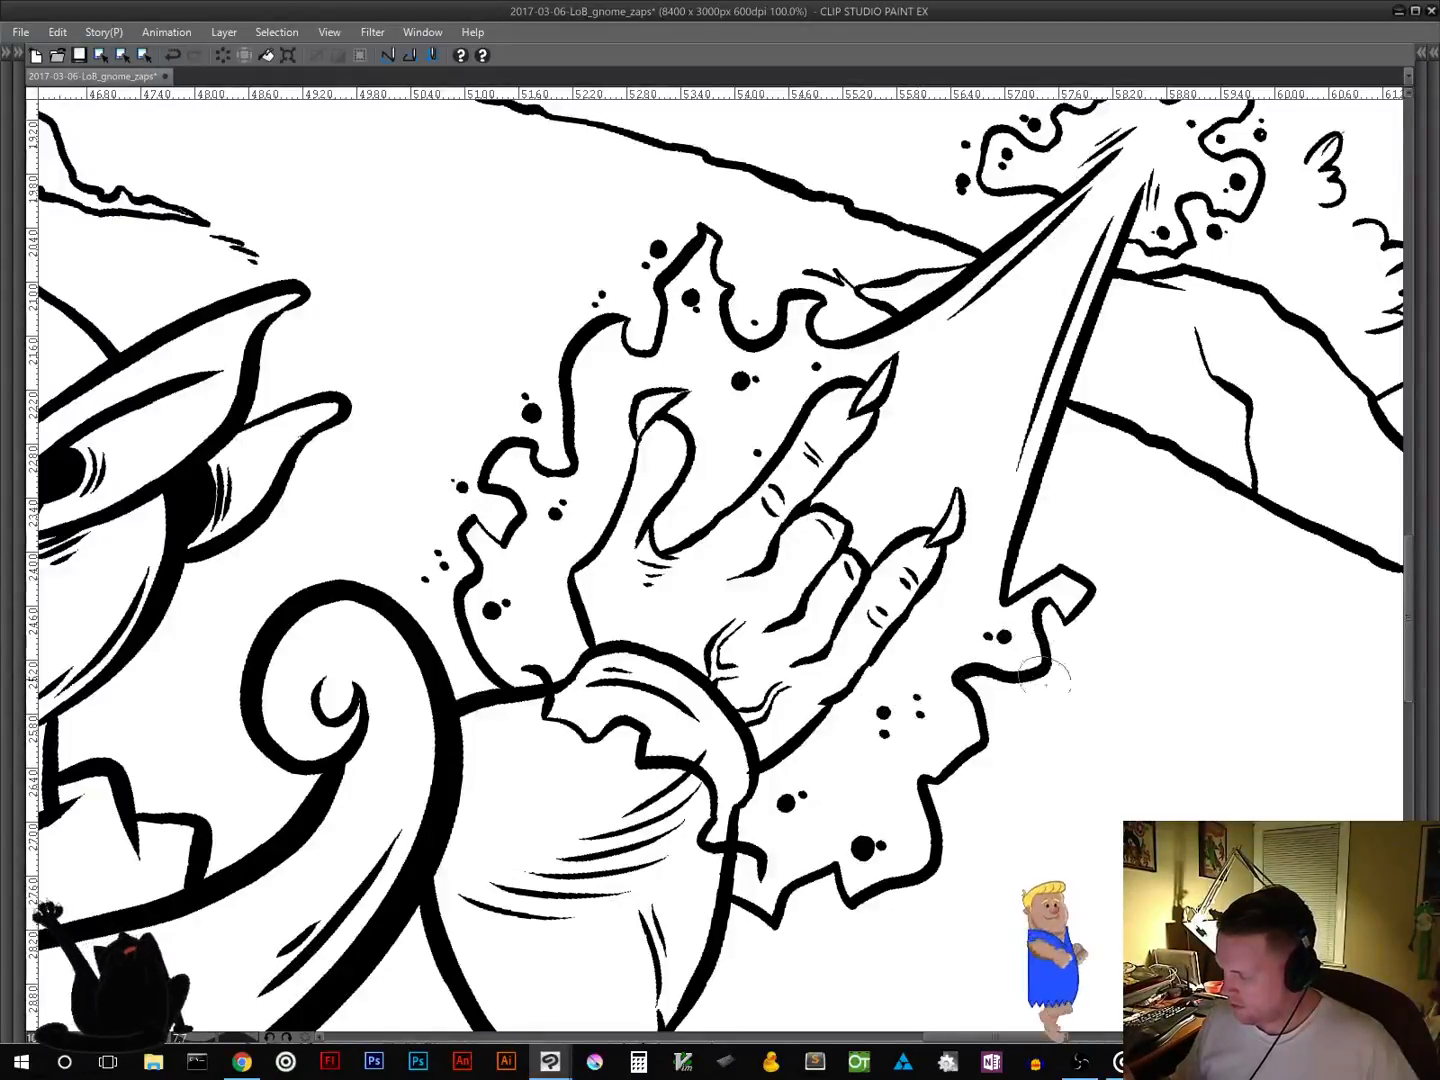
{"action": "left_click", "coordinate": [1016, 716]}
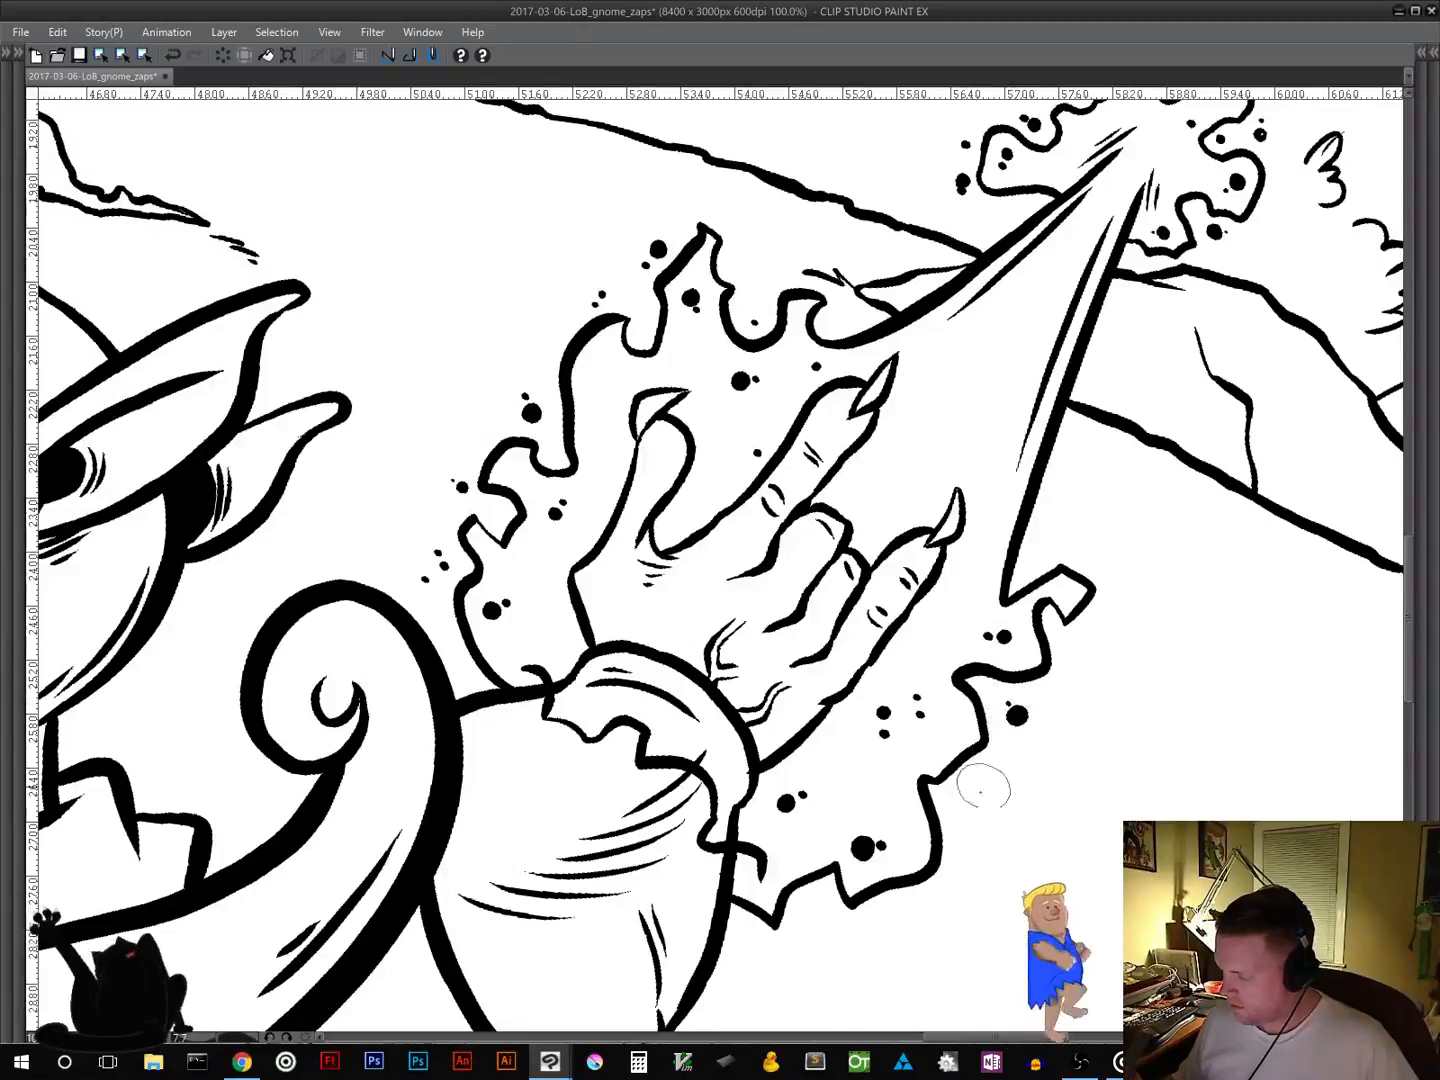
{"action": "left_click", "coordinate": [967, 806]}
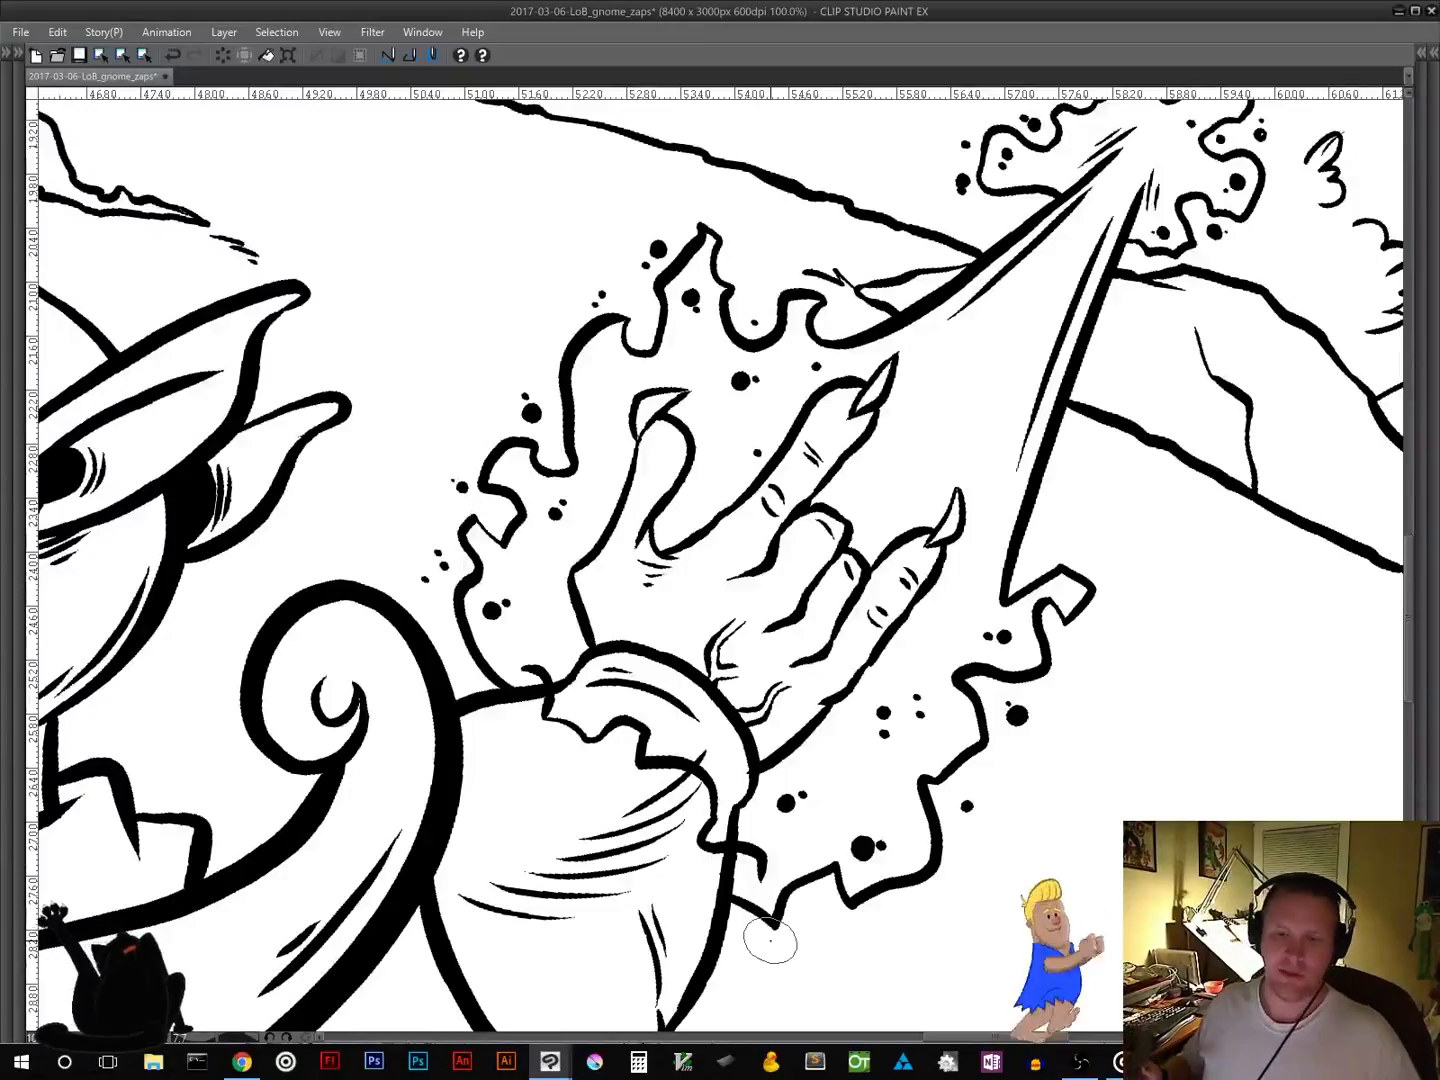
Step: Ink clusters of energy dots in and around the aura lobe below the beam of the grinning gnome's other clawed hand, at the panel's left
{"action": "left_click_drag", "start_coordinate": [464, 588], "coordinate": [1120, 588]}
{"action": "left_click_drag", "start_coordinate": [530, 752], "coordinate": [1030, 676]}
{"action": "left_click_drag", "start_coordinate": [625, 758], "coordinate": [726, 755]}
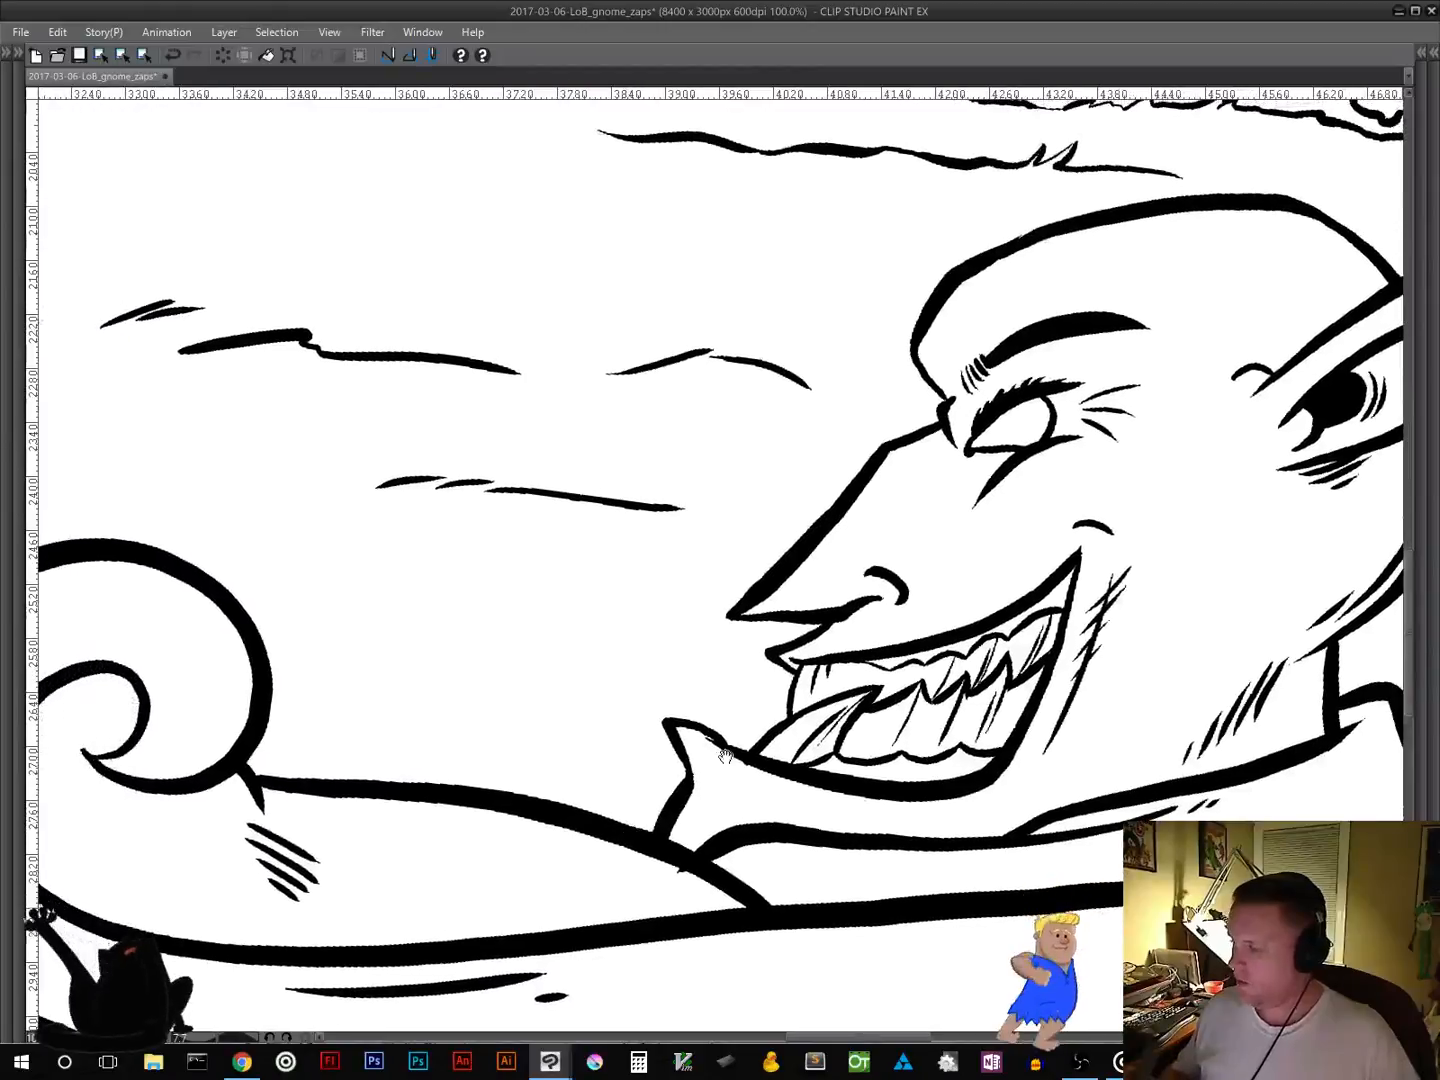
{"action": "mouse_move", "coordinate": [659, 670]}
{"action": "left_mouse_down"}
{"action": "mouse_move", "coordinate": [633, 813]}
{"action": "mouse_move", "coordinate": [521, 851]}
{"action": "mouse_move", "coordinate": [409, 859]}
{"action": "left_mouse_up"}
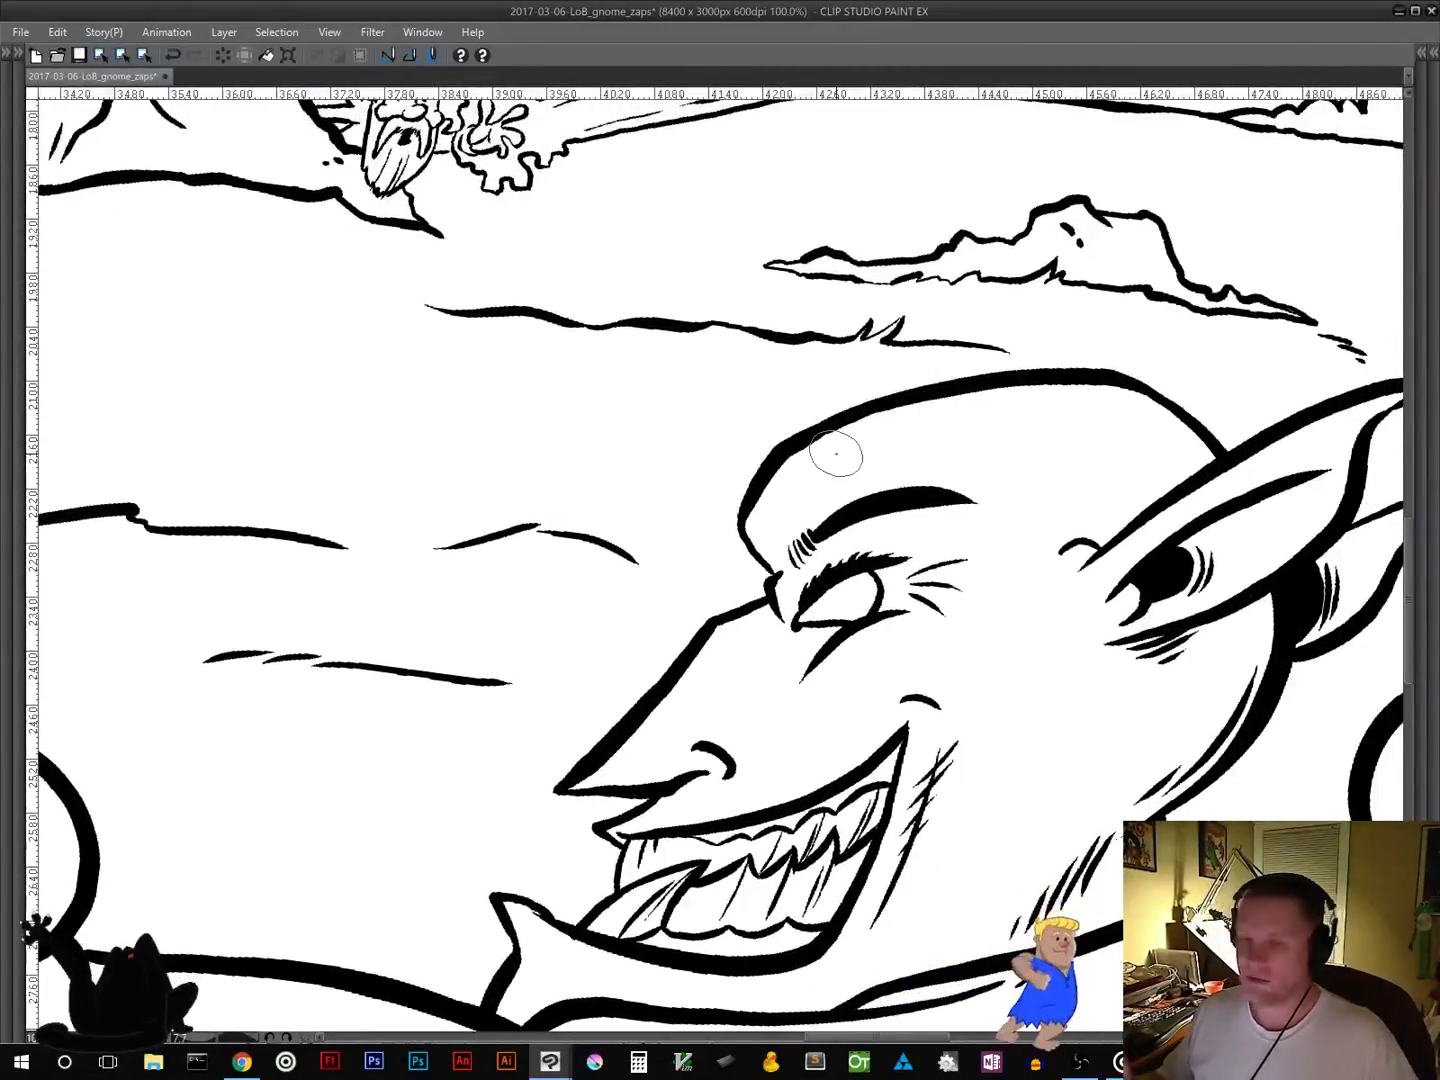
{"action": "left_click_drag", "start_coordinate": [400, 785], "coordinate": [1009, 537]}
{"action": "left_click_drag", "start_coordinate": [588, 759], "coordinate": [966, 722]}
{"action": "left_click_drag", "start_coordinate": [697, 592], "coordinate": [766, 720]}
{"action": "left_click_drag", "start_coordinate": [552, 612], "coordinate": [790, 784]}
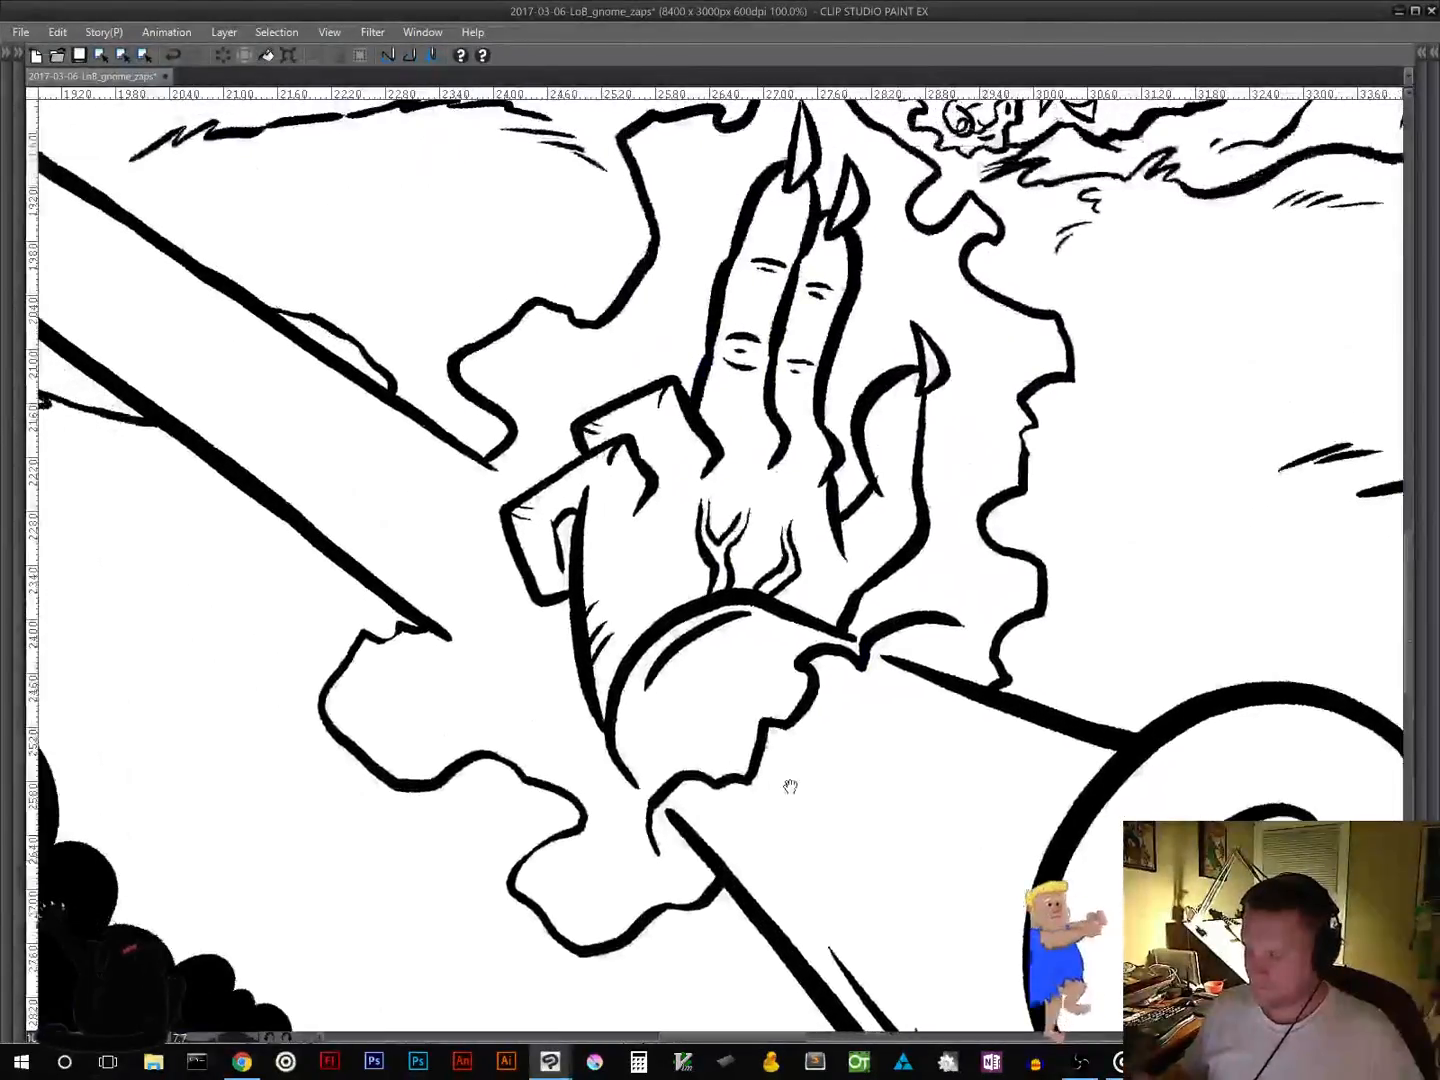
{"action": "left_click_drag", "start_coordinate": [373, 692], "coordinate": [462, 719]}
{"action": "left_click", "coordinate": [383, 677]}
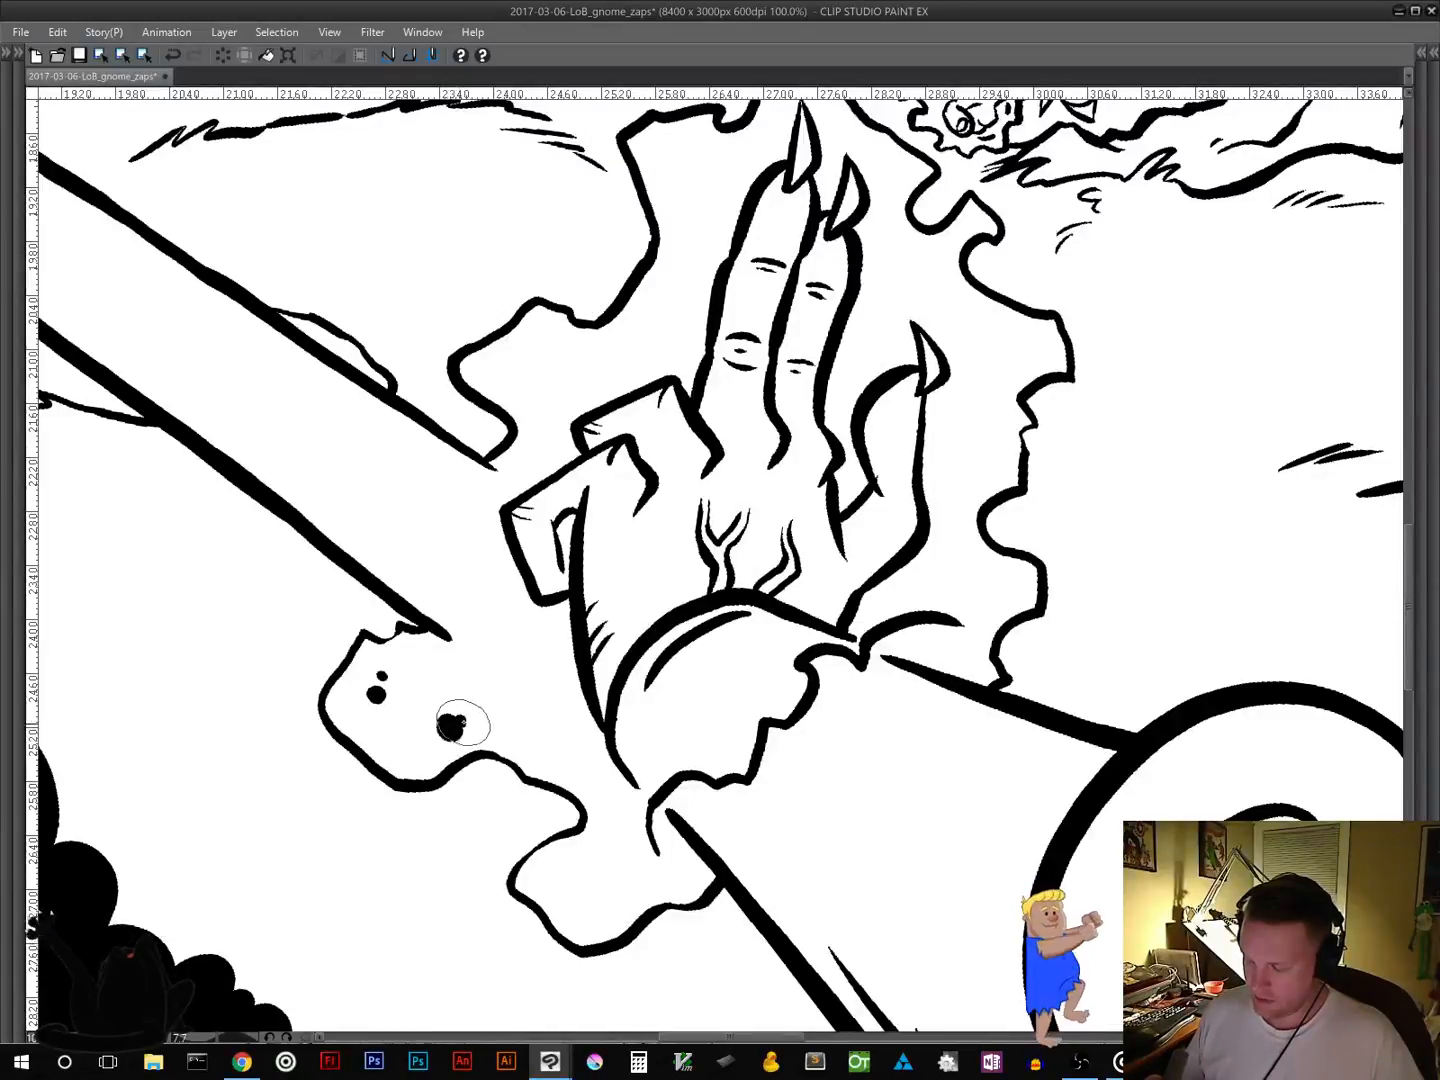
{"action": "left_click", "coordinate": [466, 704]}
{"action": "left_click_drag", "start_coordinate": [362, 788], "coordinate": [357, 787]}
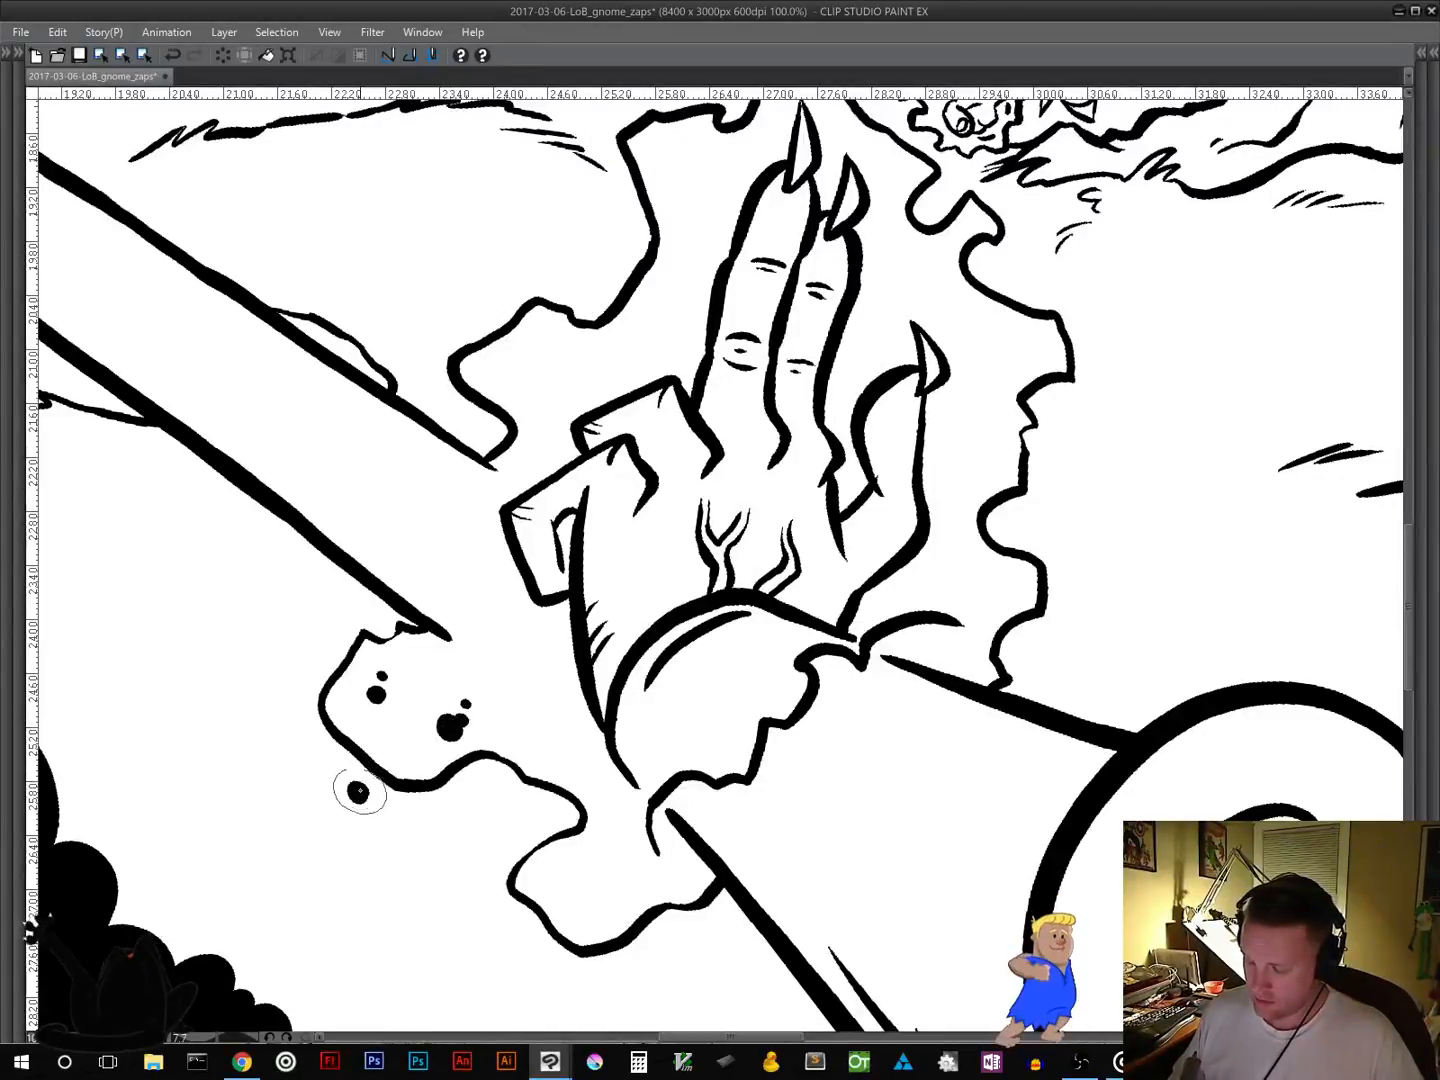
{"action": "left_click", "coordinate": [298, 662]}
{"action": "left_click", "coordinate": [289, 627]}
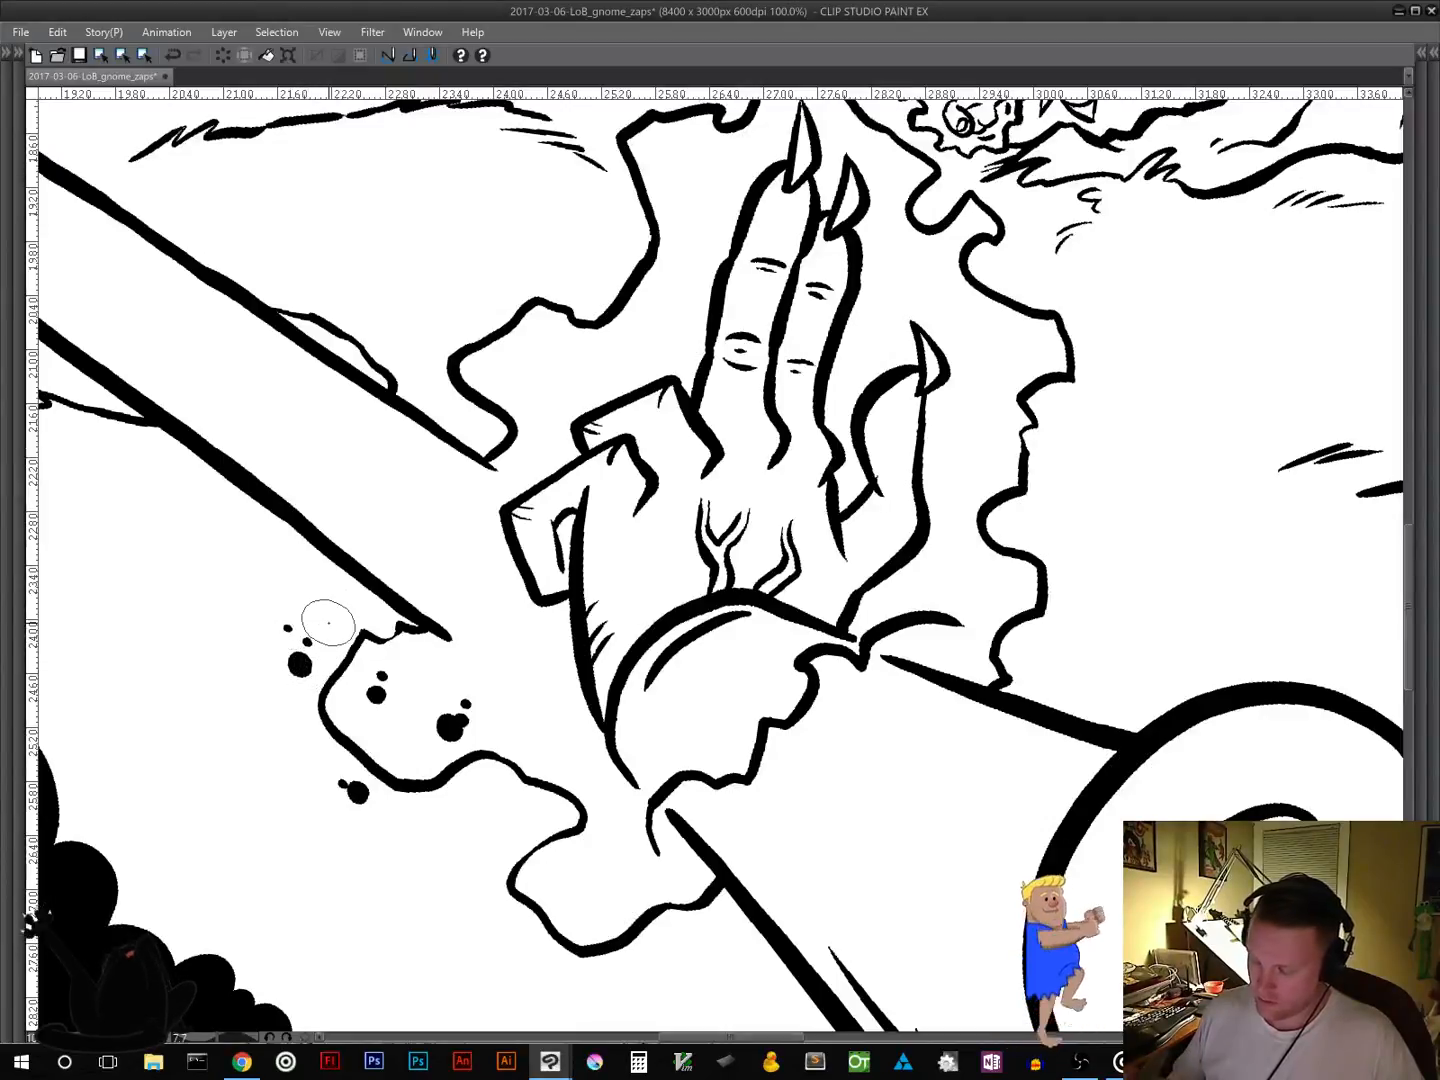
Step: Ink energy dots along the lower aura of the left-hand claw, beside its palm and around the bottom lobe by the sleeve
{"action": "left_click", "coordinate": [530, 818]}
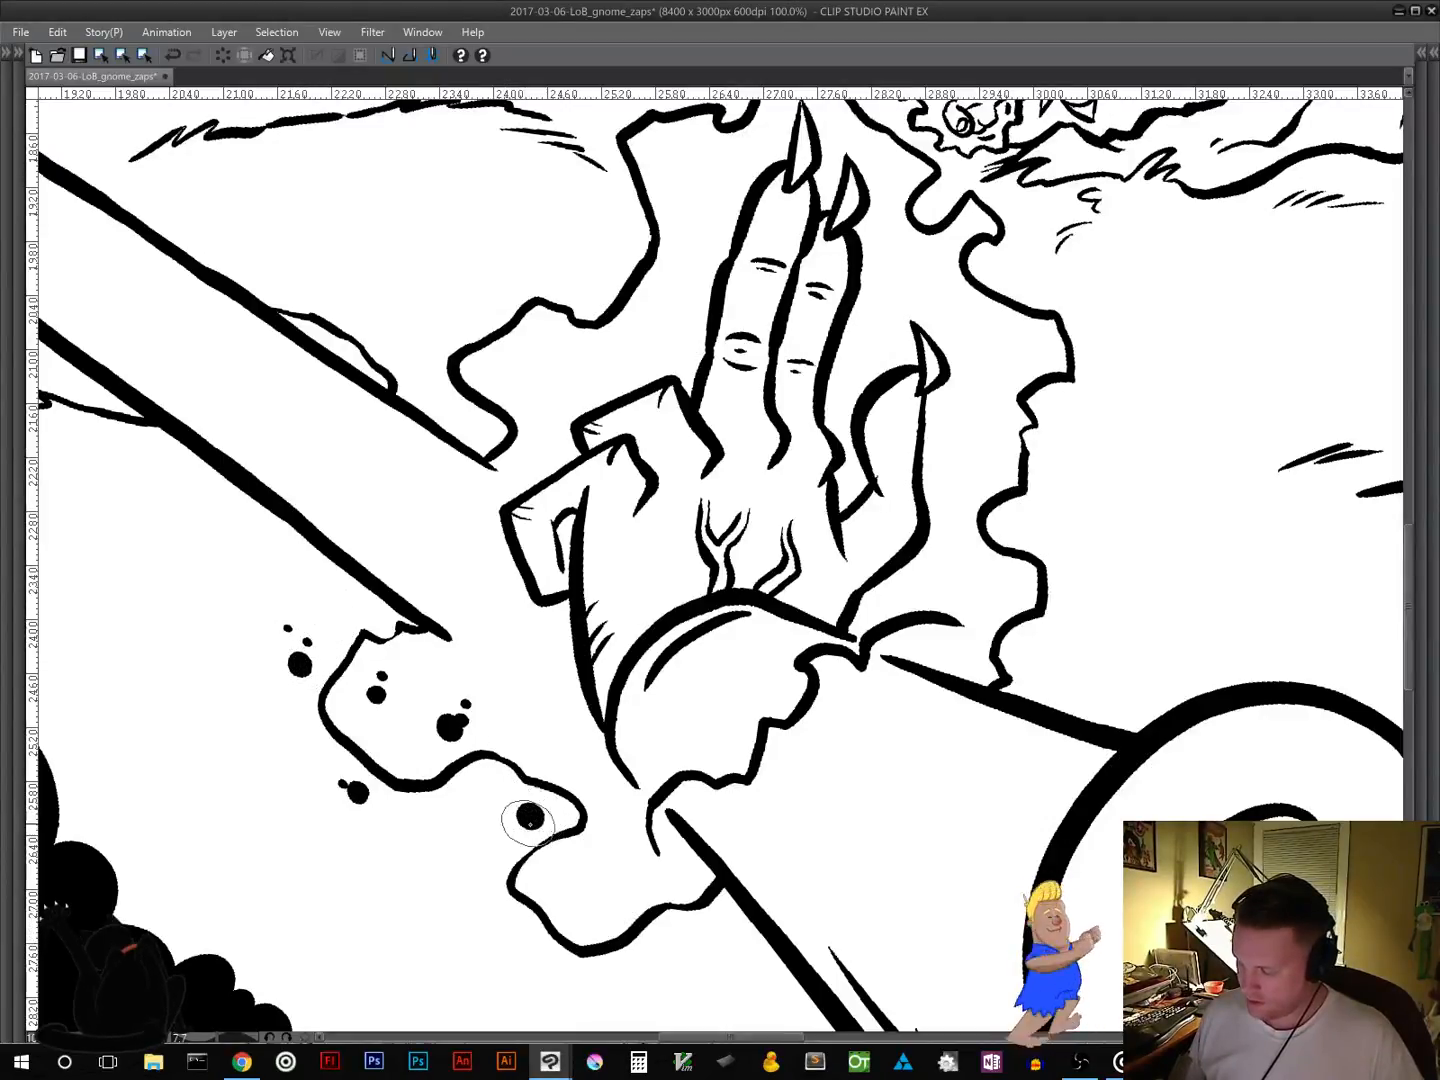
{"action": "left_click", "coordinate": [507, 821]}
{"action": "left_click", "coordinate": [488, 779]}
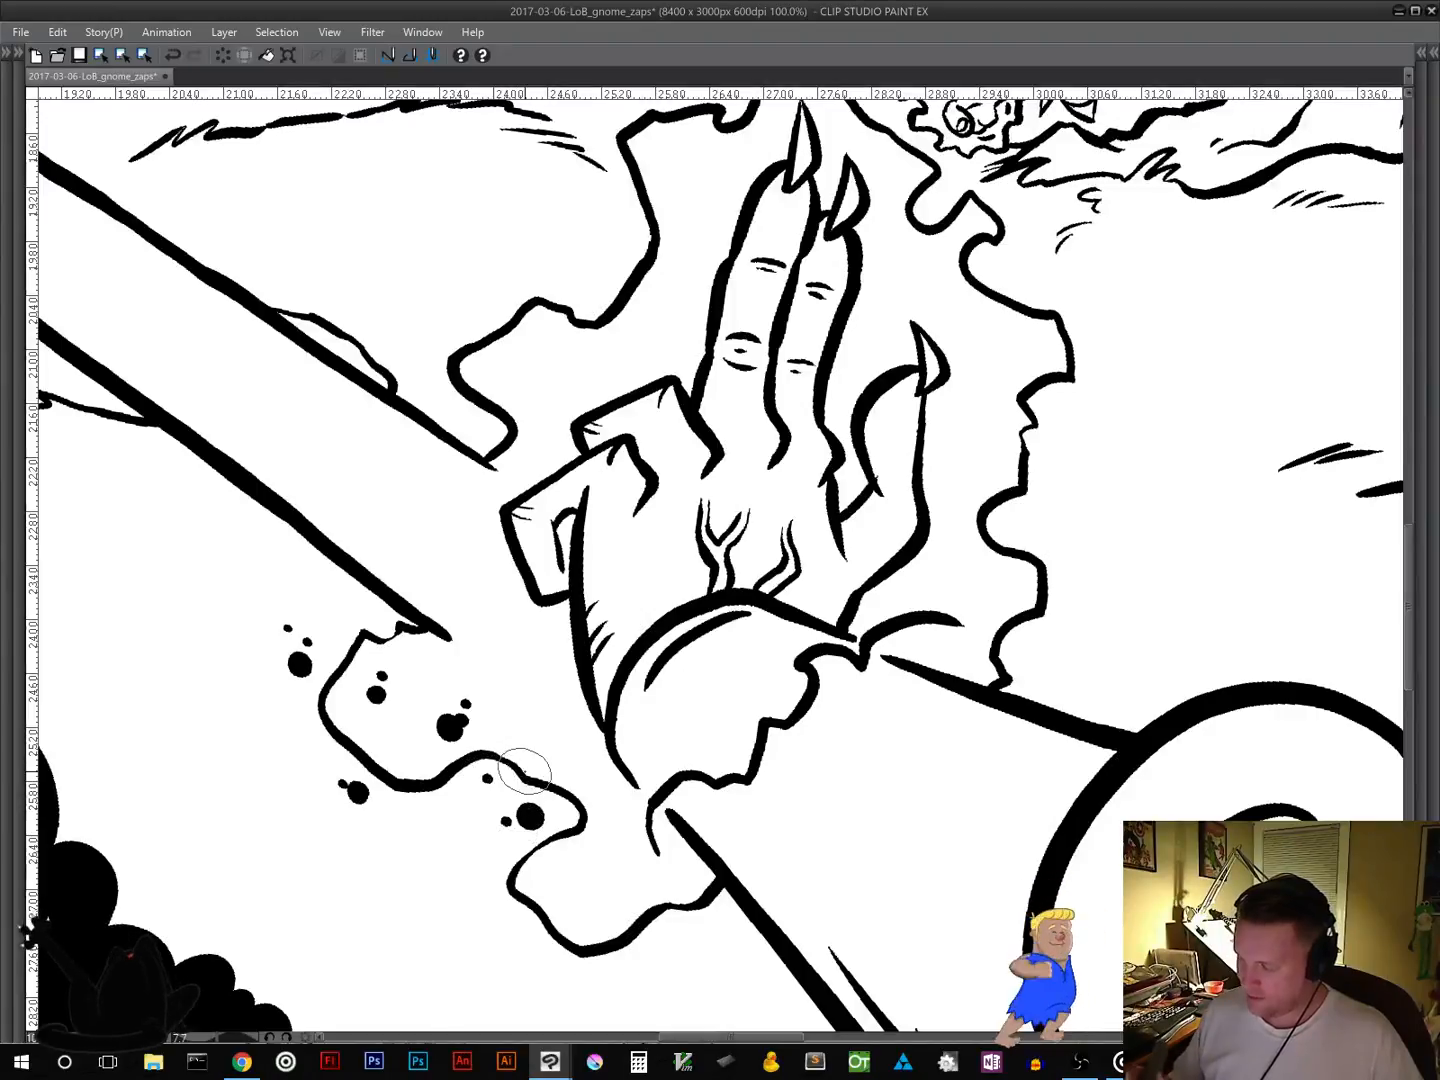
{"action": "left_click", "coordinate": [533, 643]}
{"action": "left_click", "coordinate": [537, 661]}
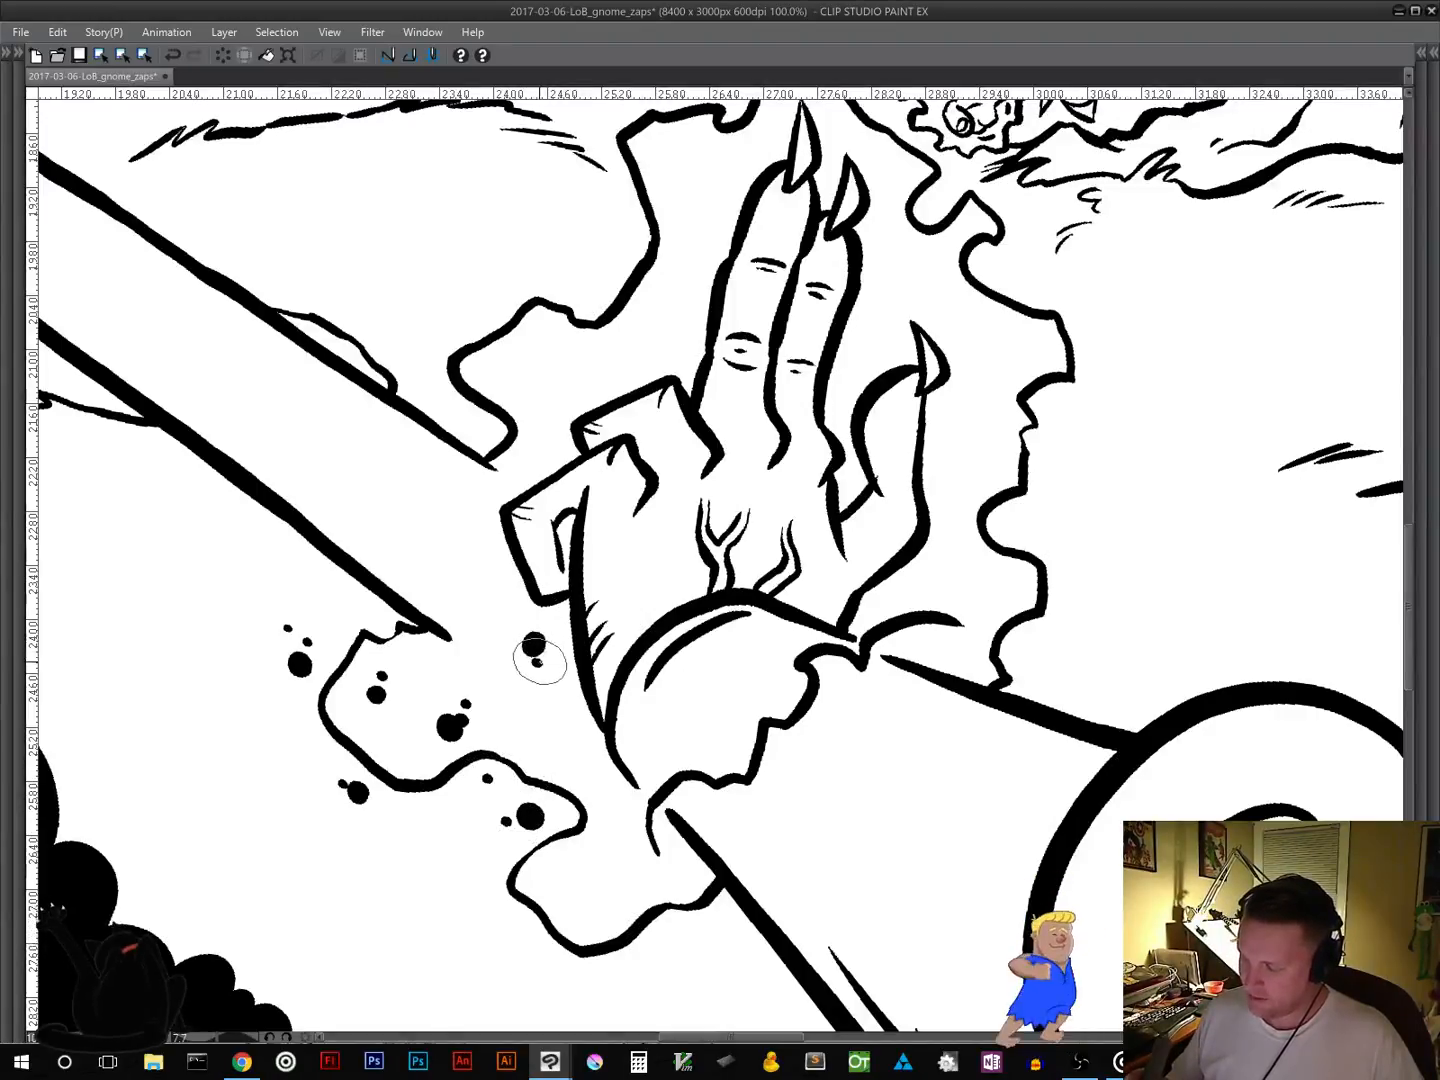
{"action": "left_click", "coordinate": [597, 904]}
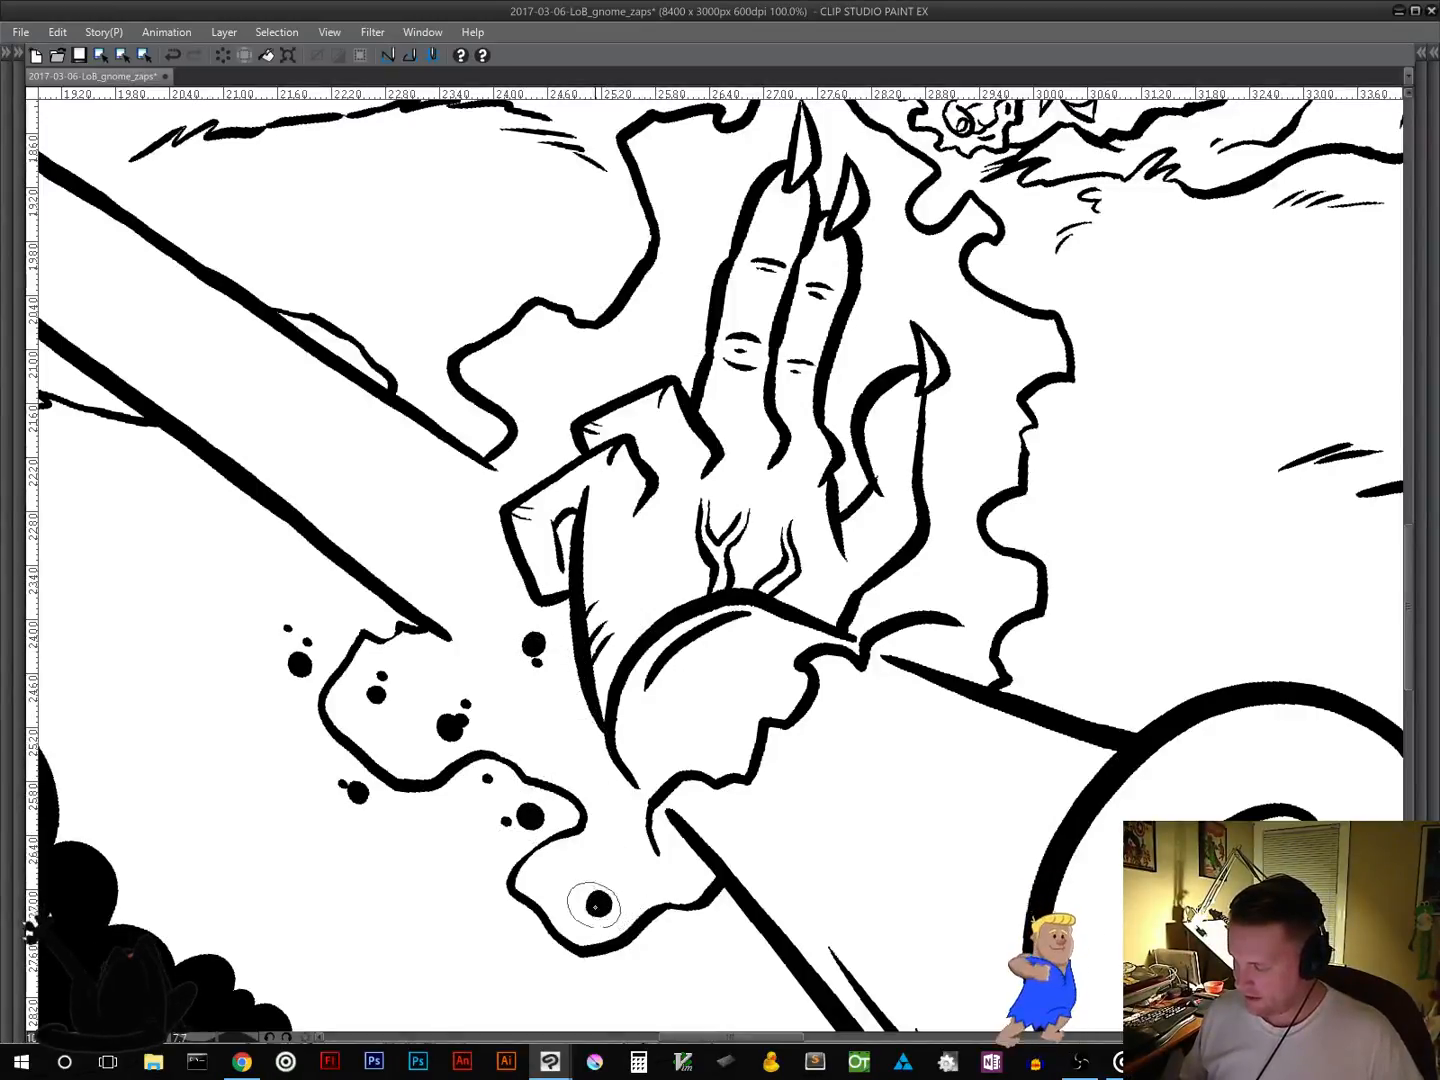
{"action": "left_click", "coordinate": [717, 926]}
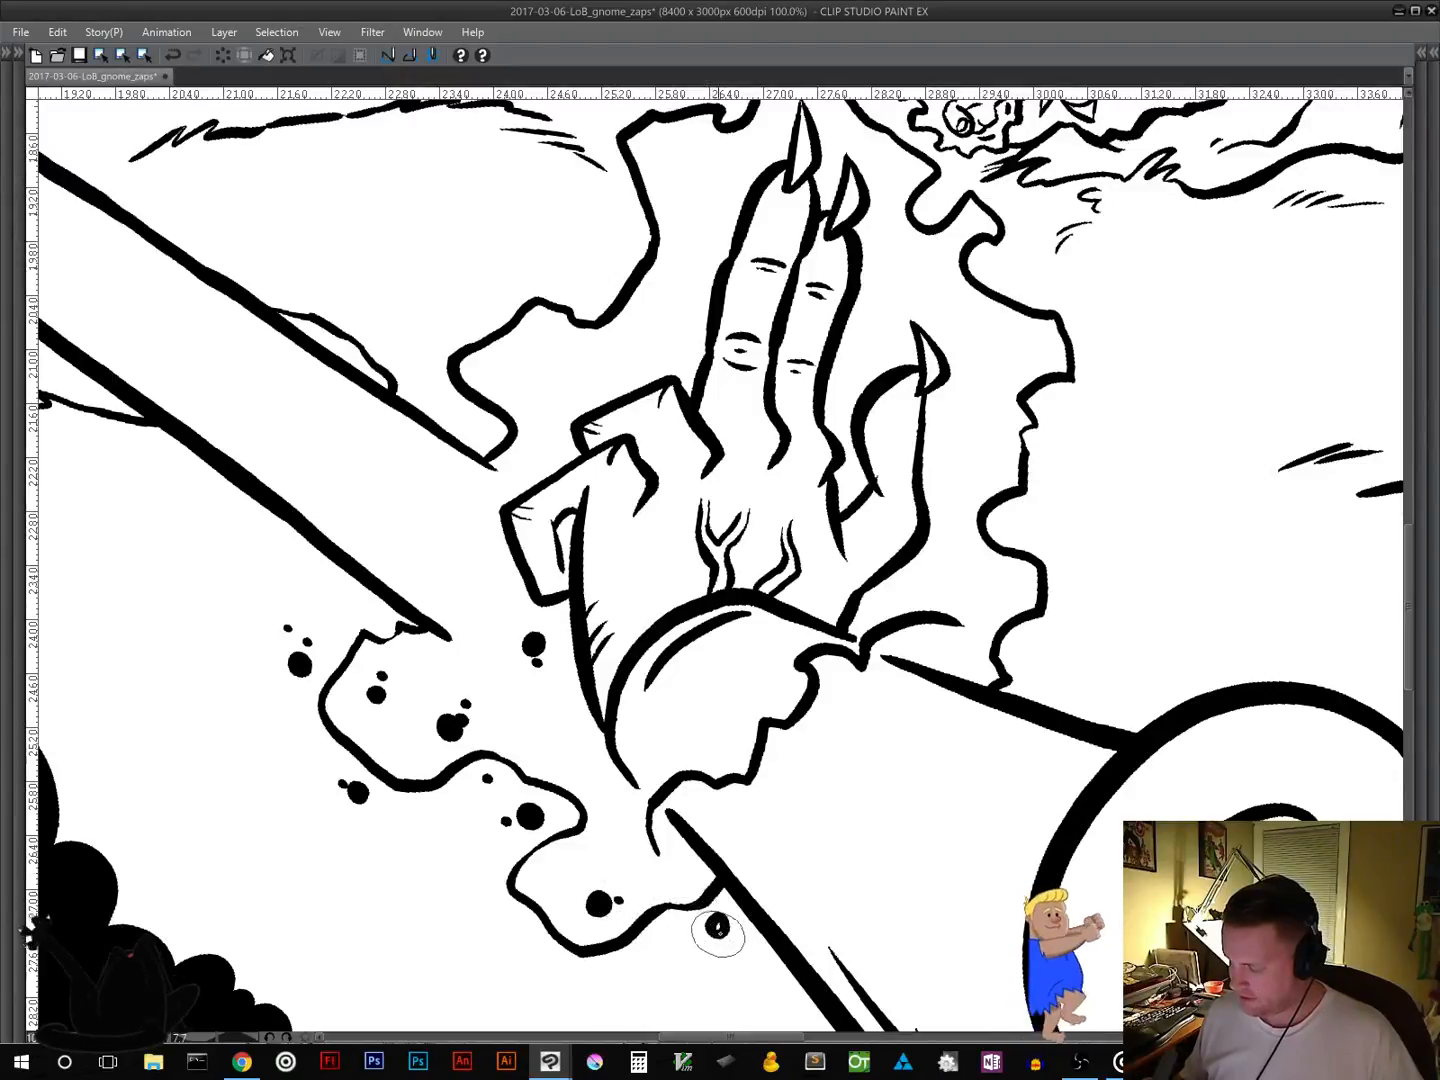
{"action": "left_click", "coordinate": [517, 949]}
Step: Ink large energy dots with small satellites inside and outside the upper-left aura edge, from the beam's base to the corner beside the fingertips
{"action": "left_click_drag", "start_coordinate": [777, 660], "coordinate": [692, 886]}
{"action": "left_click", "coordinate": [411, 597]}
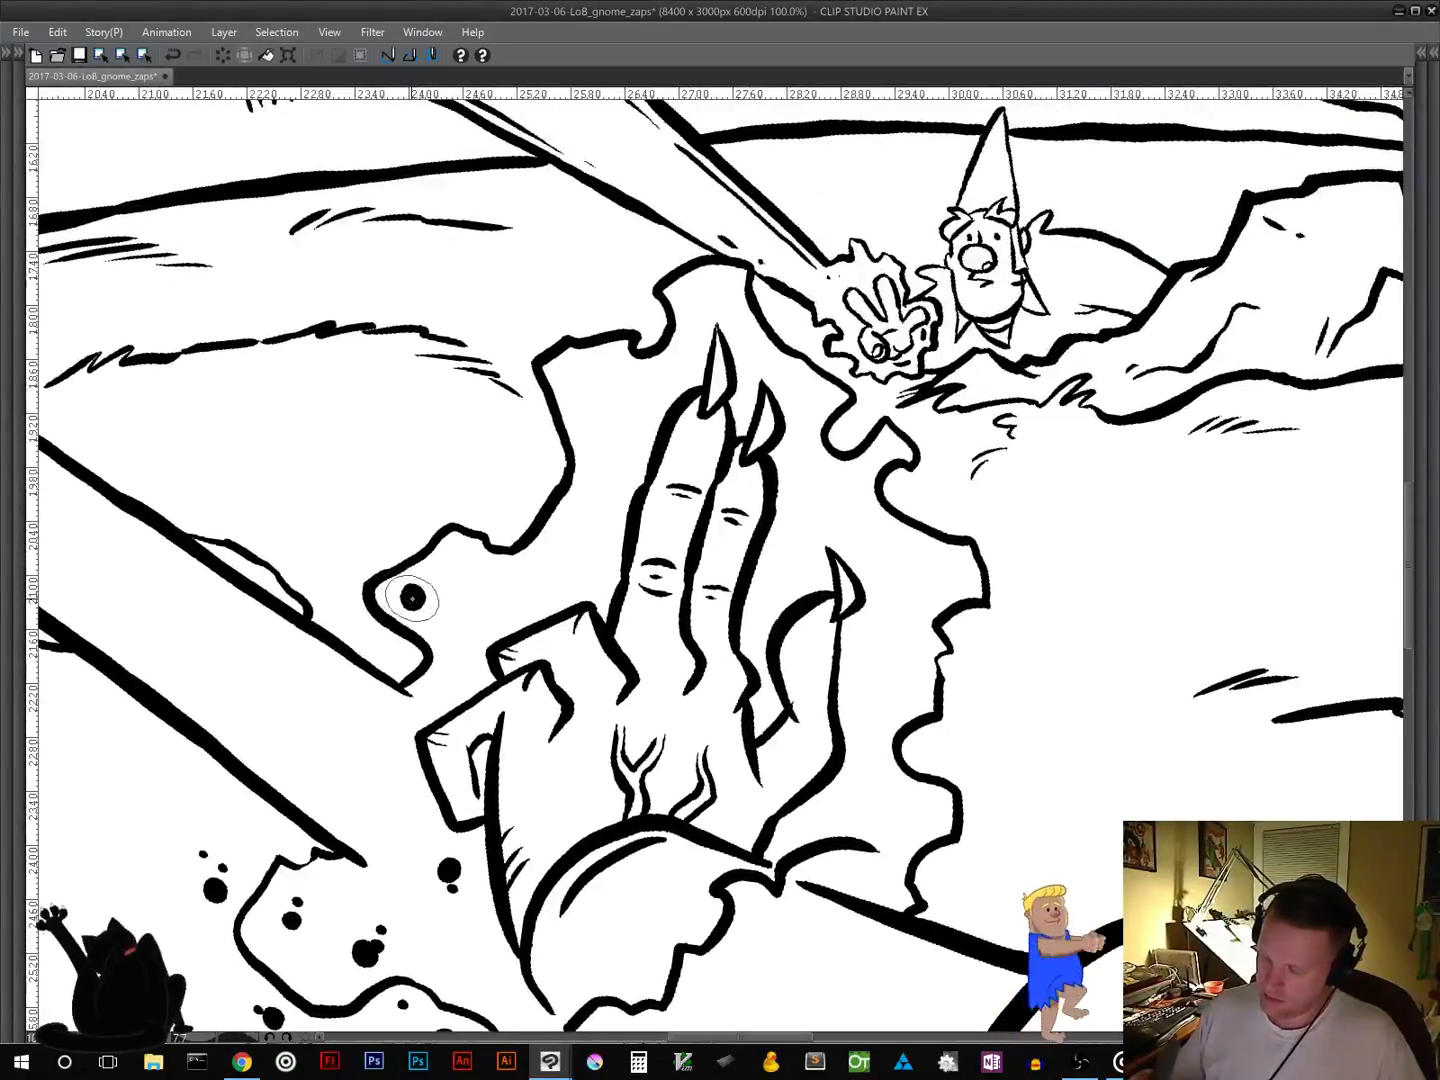
{"action": "left_click", "coordinate": [470, 497]}
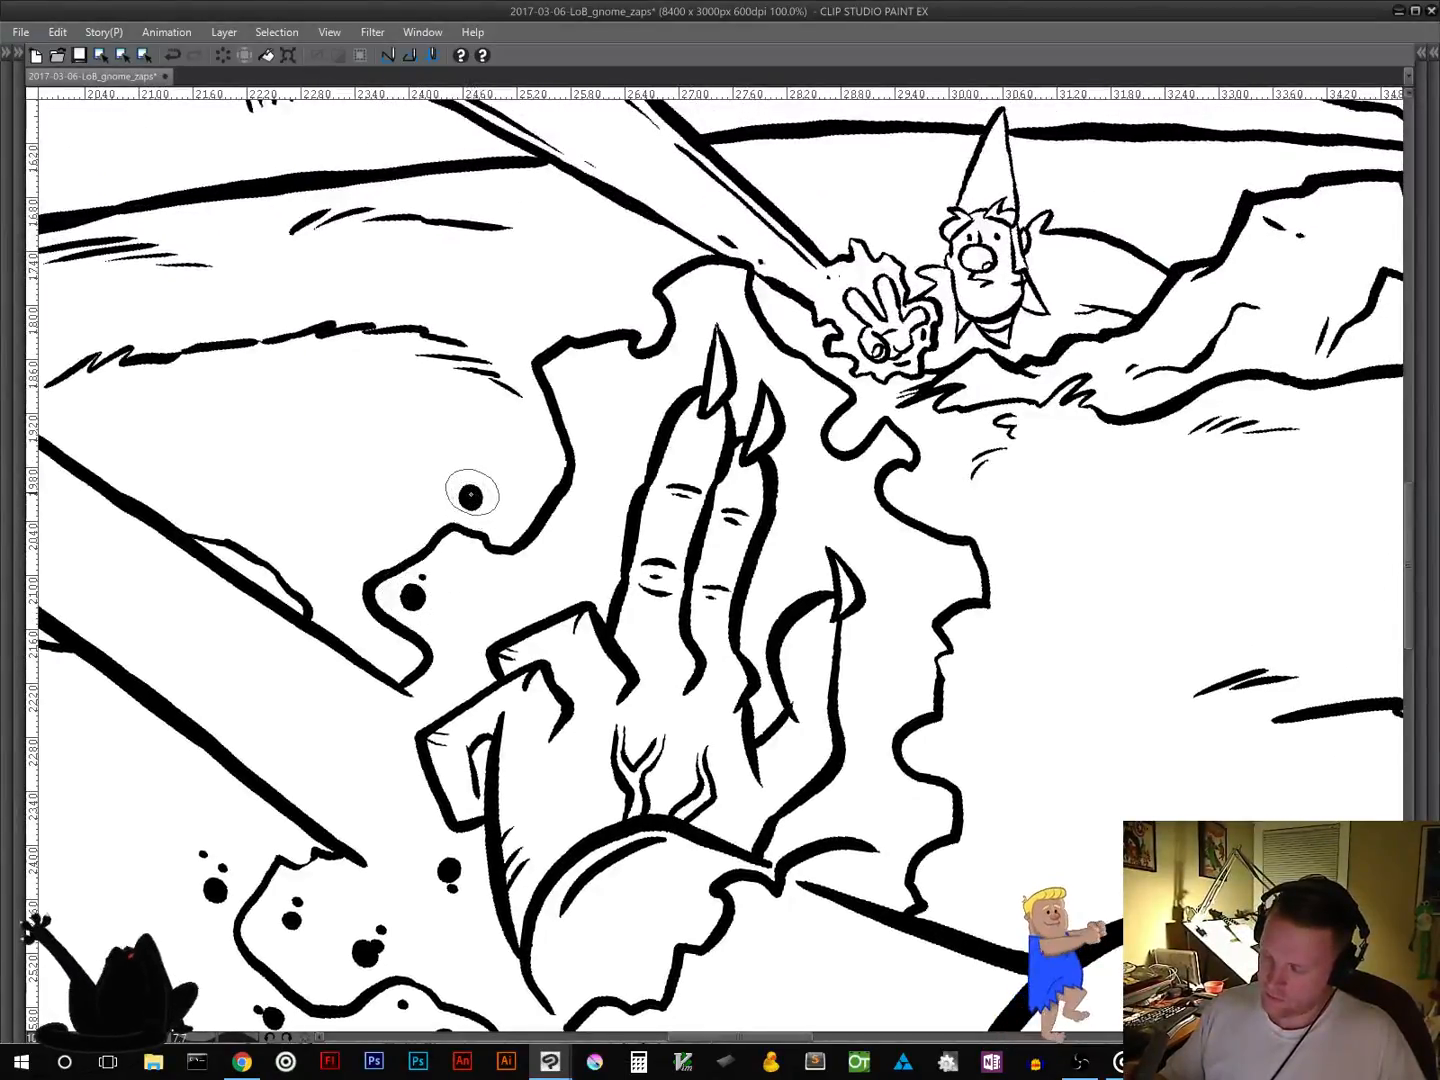
{"action": "left_click", "coordinate": [397, 526]}
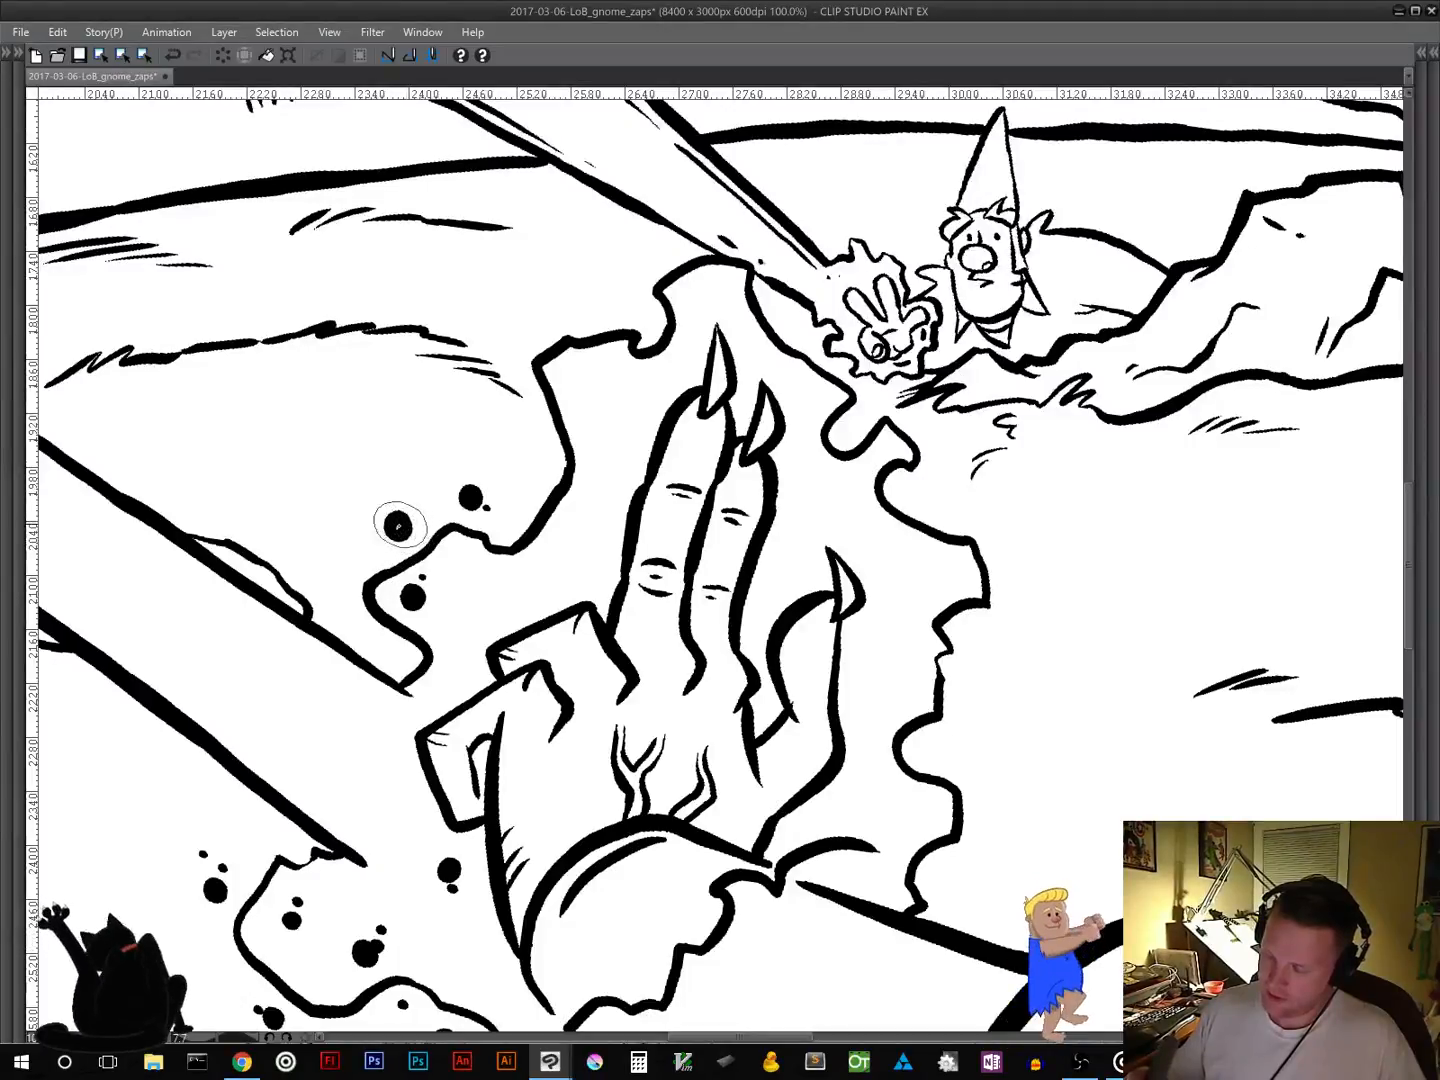
{"action": "left_click", "coordinate": [390, 500]}
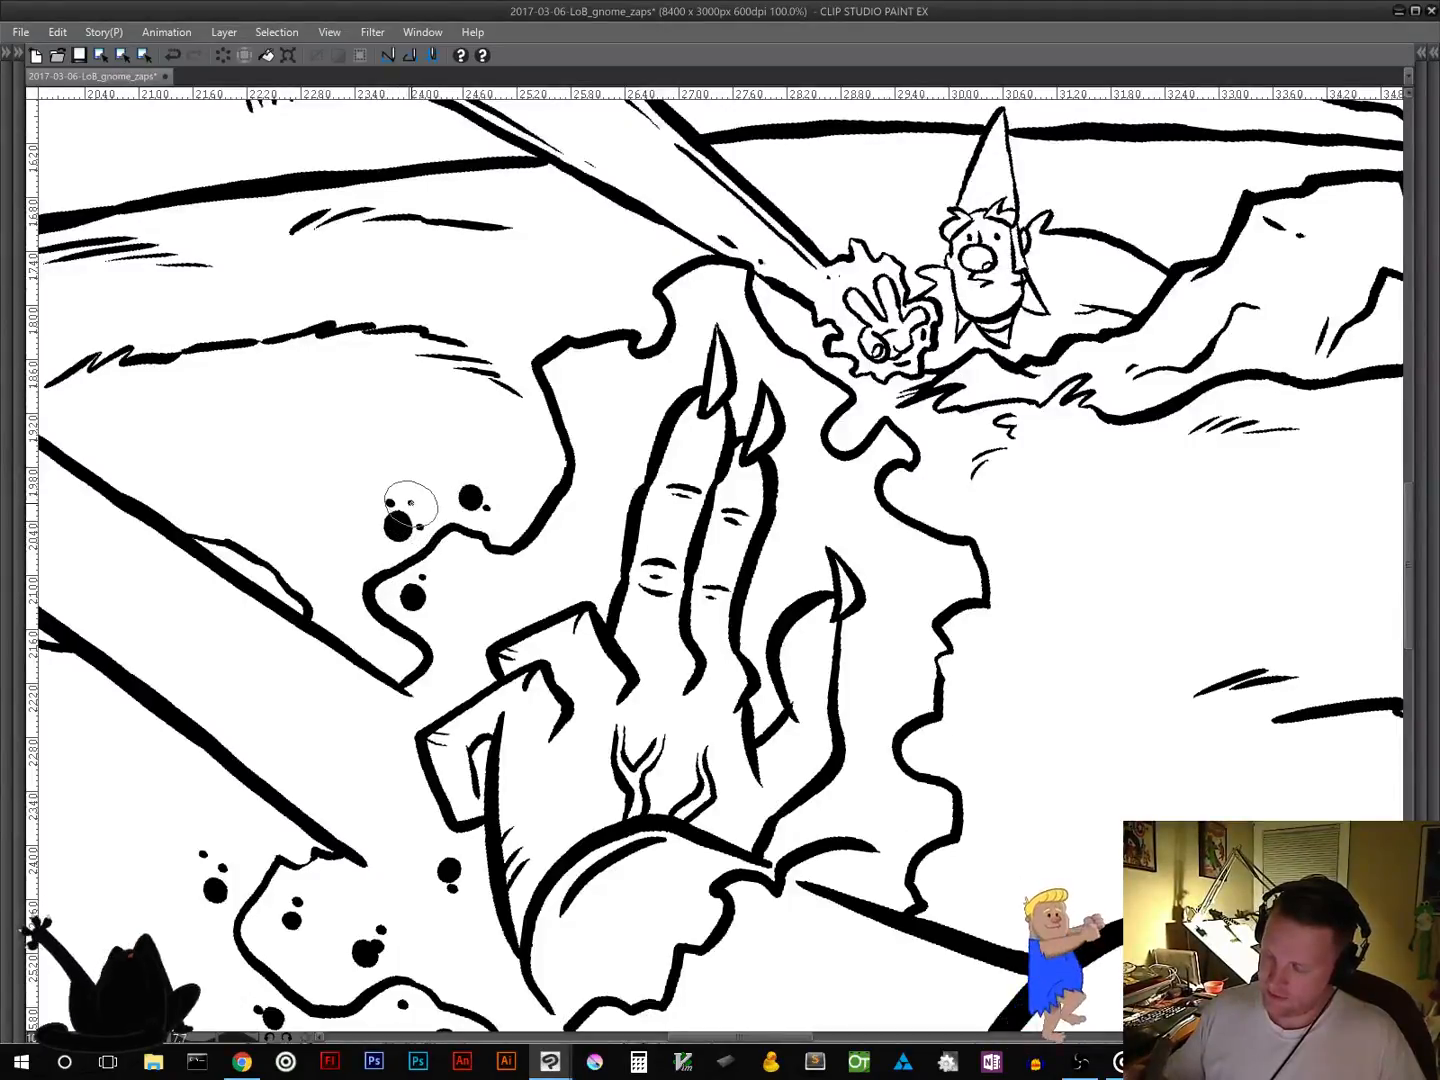
{"action": "left_click", "coordinate": [409, 503]}
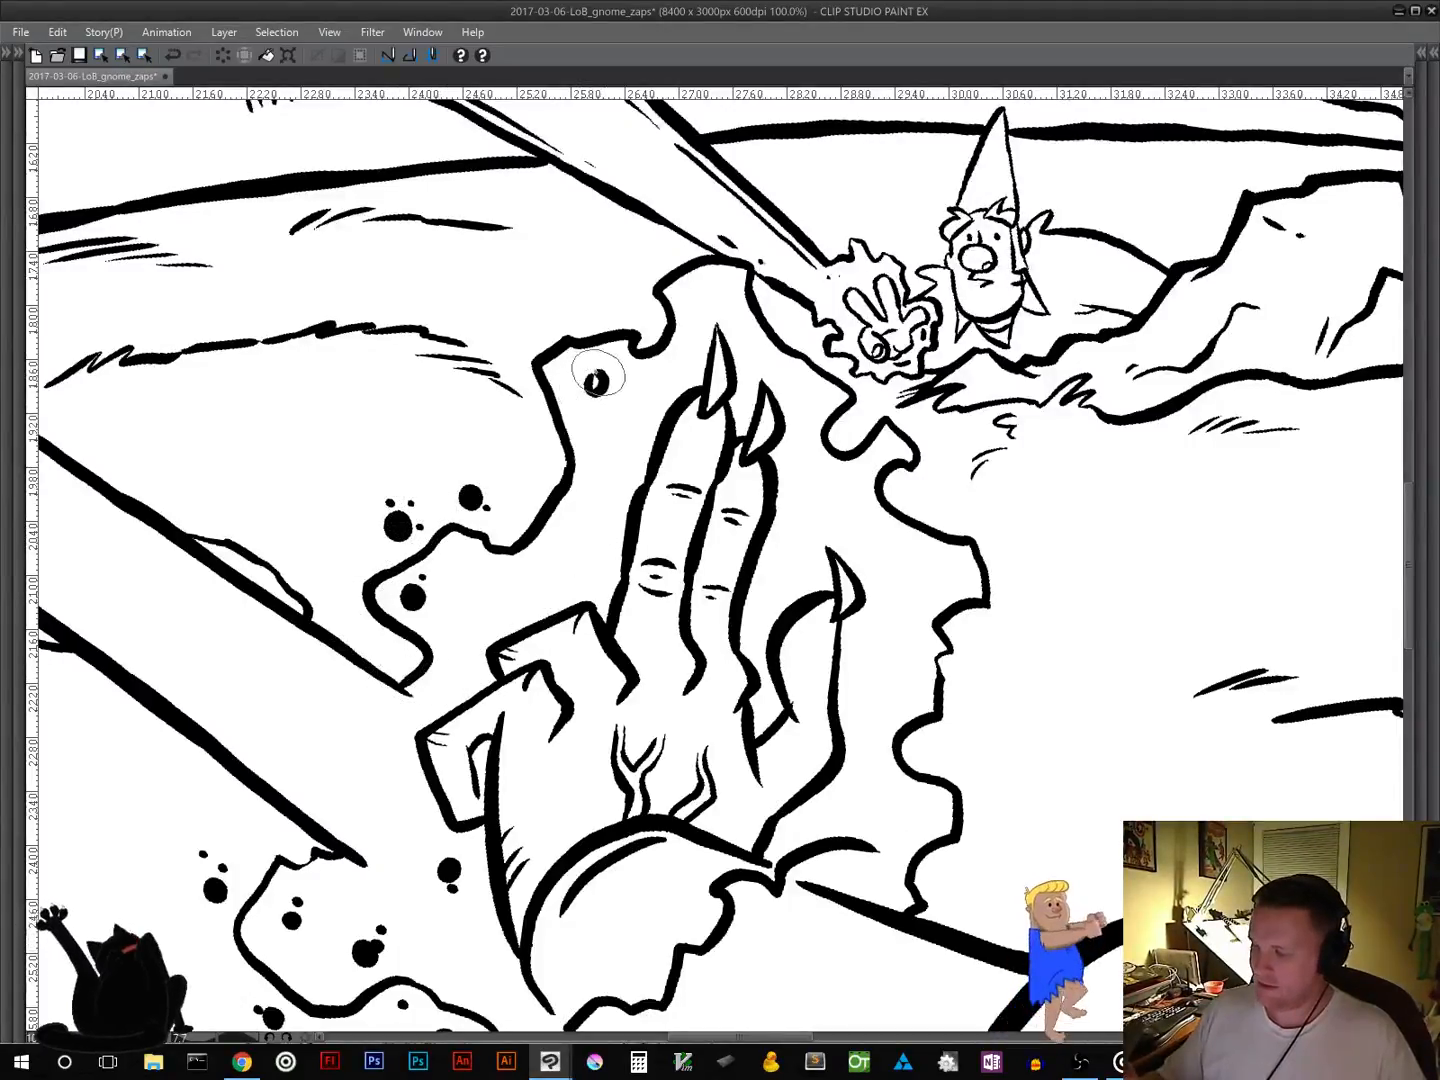
{"action": "left_click", "coordinate": [594, 382]}
{"action": "left_click", "coordinate": [574, 374]}
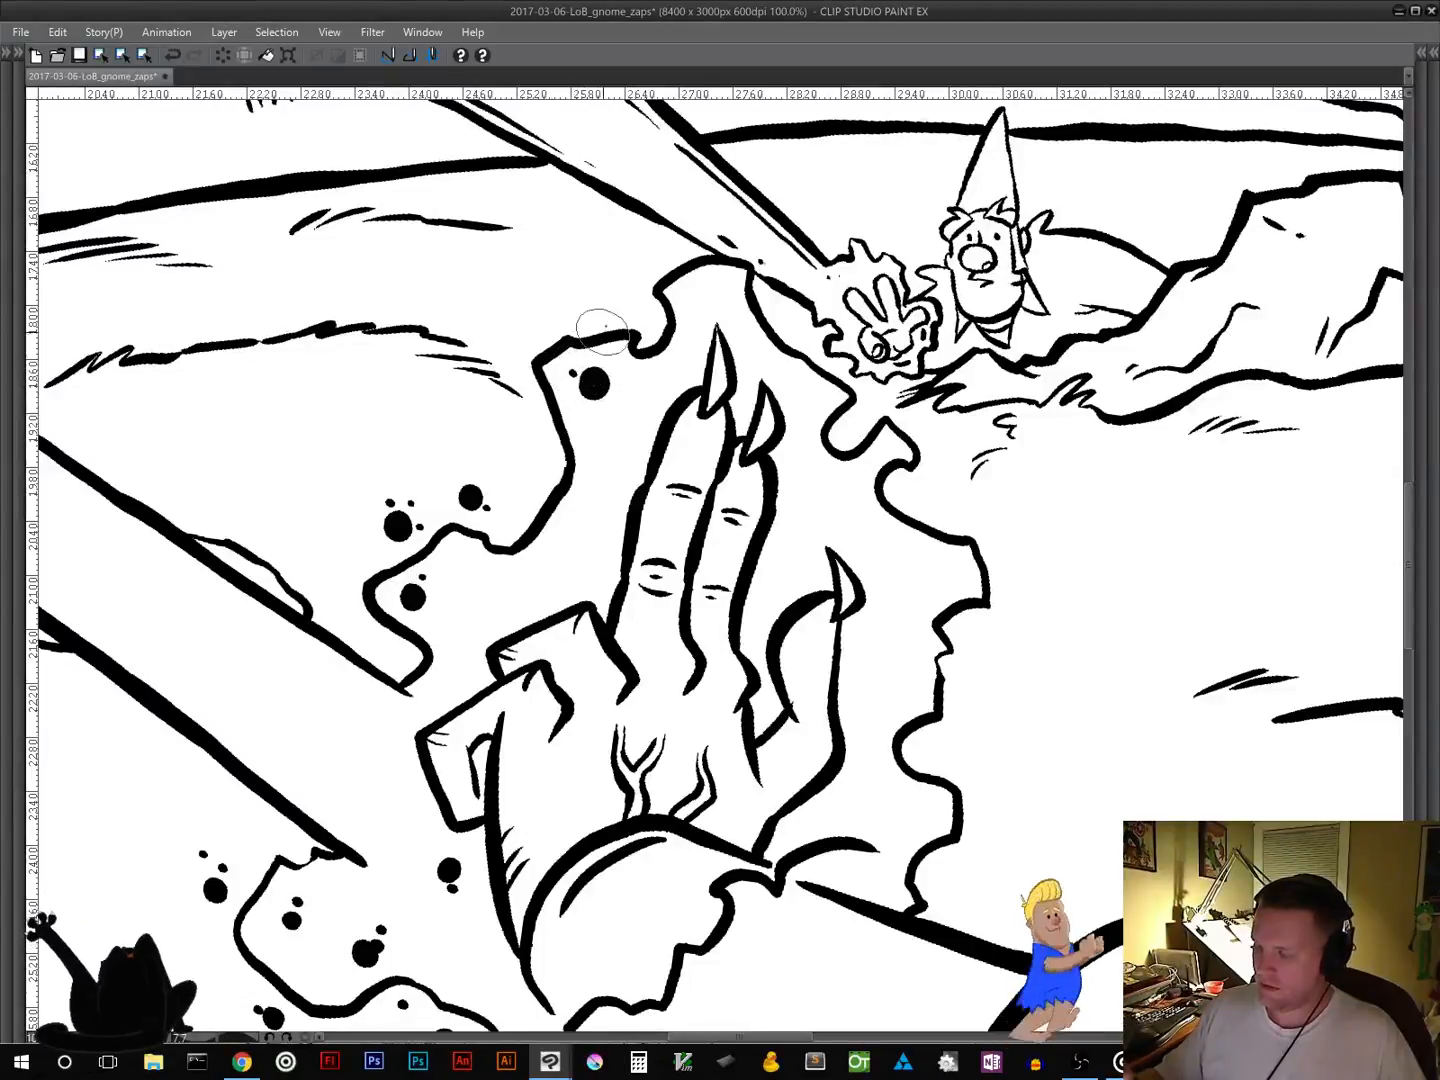
Step: Ink a large energy dot and small satellites outside the aura's upper-left corner, plus one dot inside its lobe above the fingertips
{"action": "left_click", "coordinate": [612, 298]}
{"action": "left_click", "coordinate": [633, 312]}
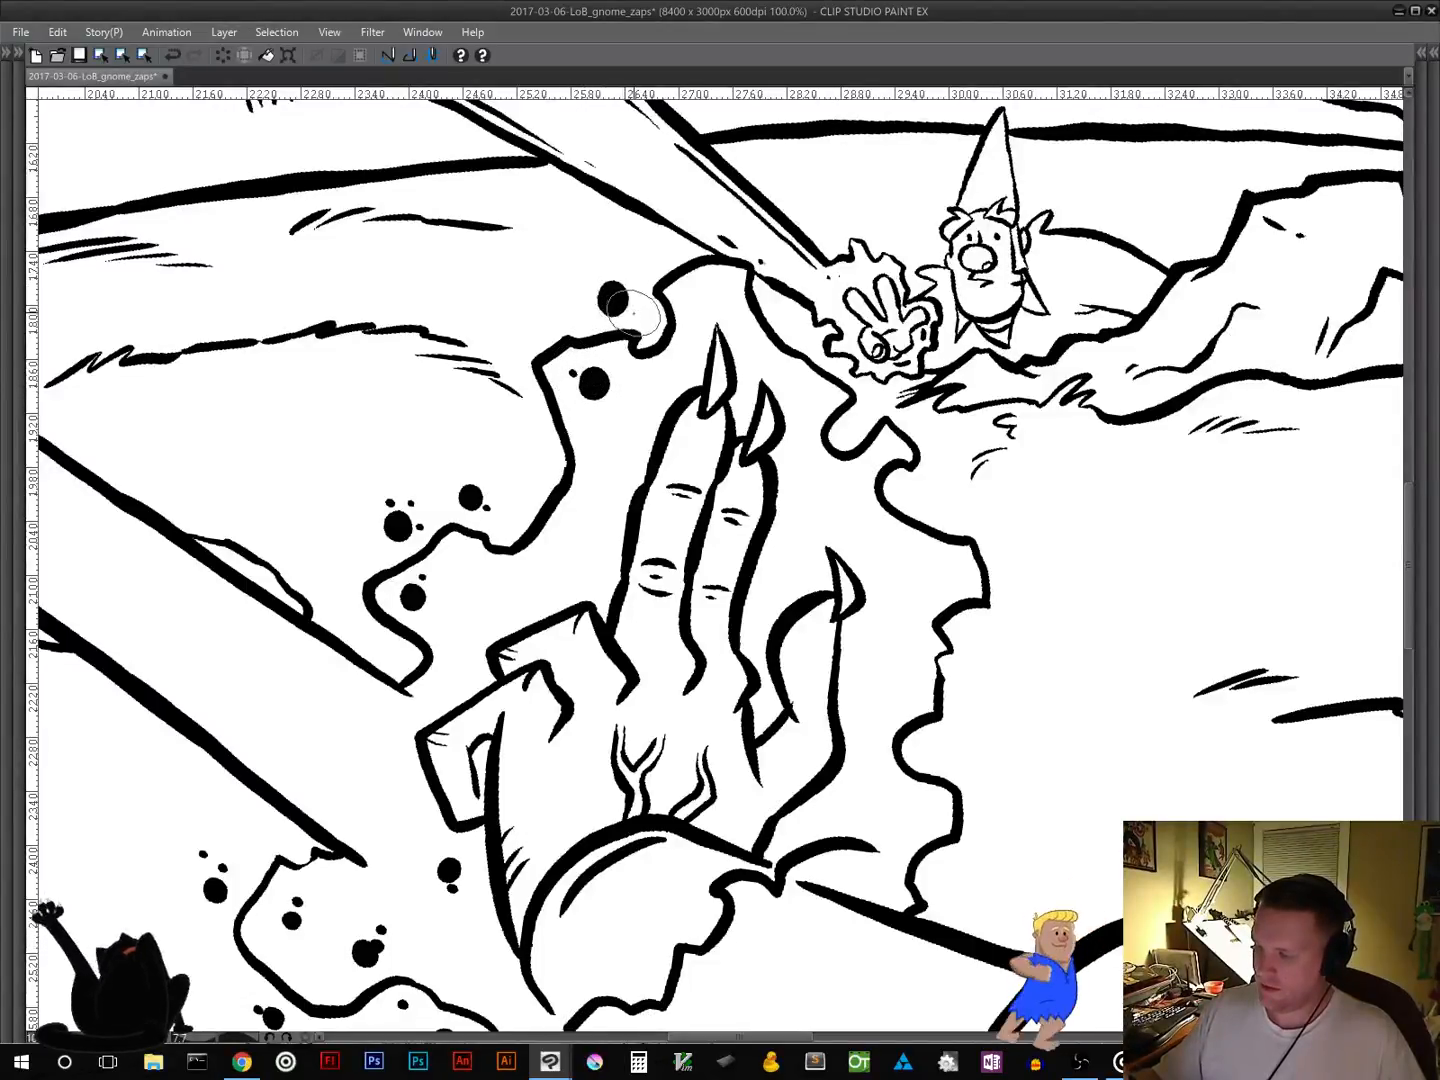
{"action": "left_click", "coordinate": [537, 328]}
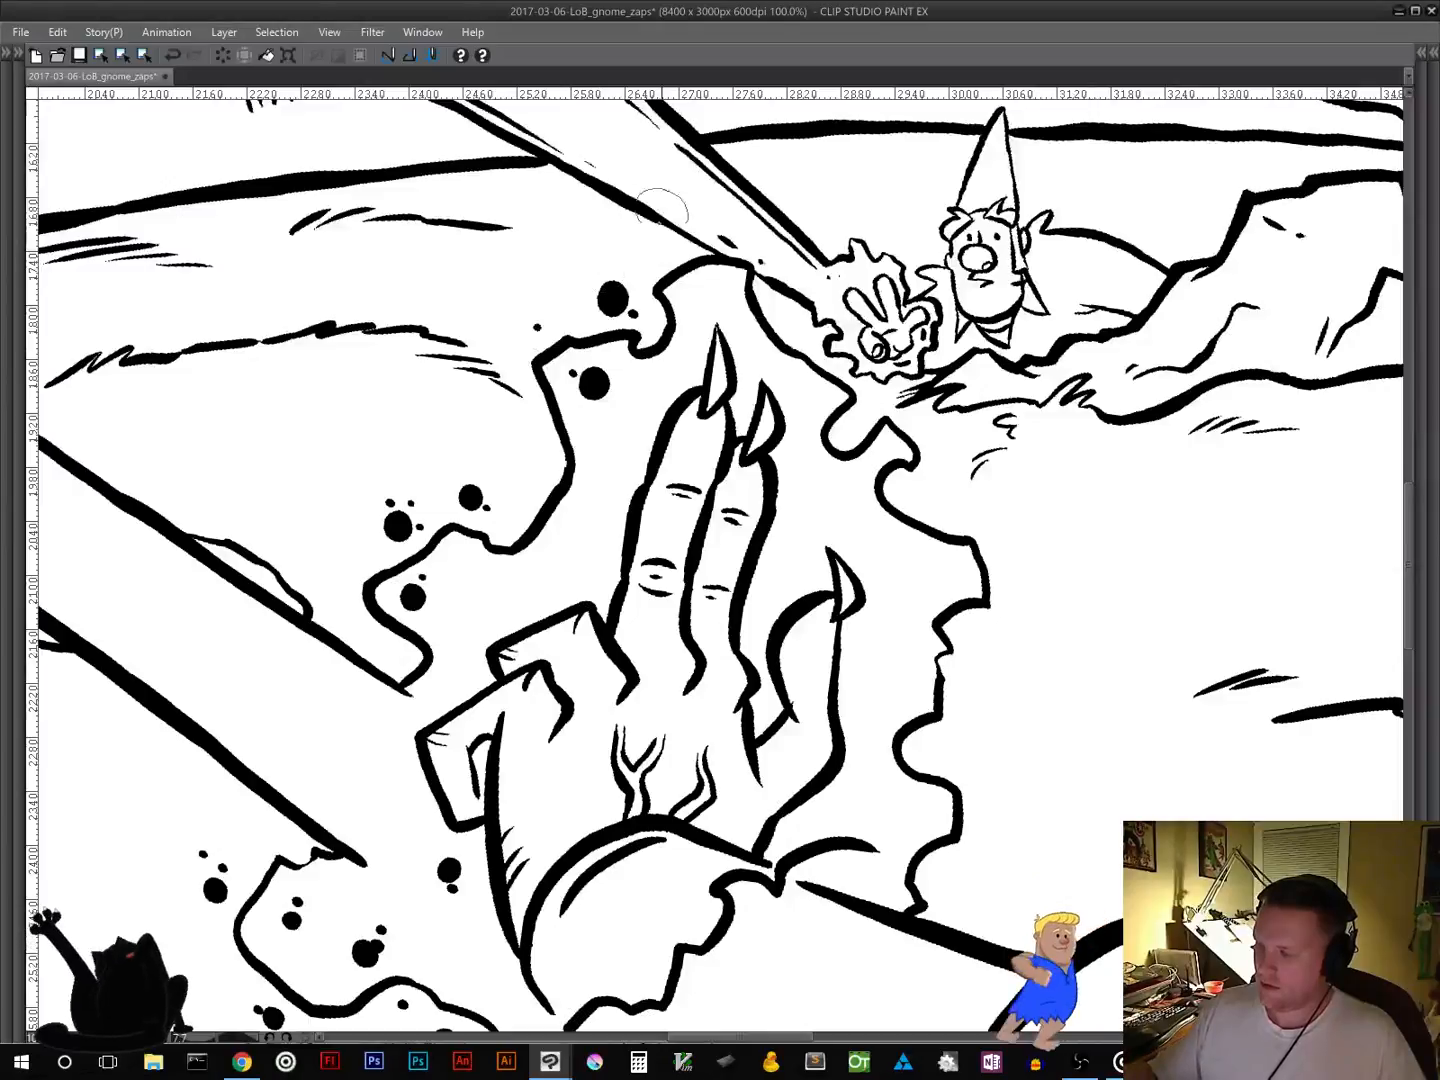
{"action": "left_click", "coordinate": [700, 285]}
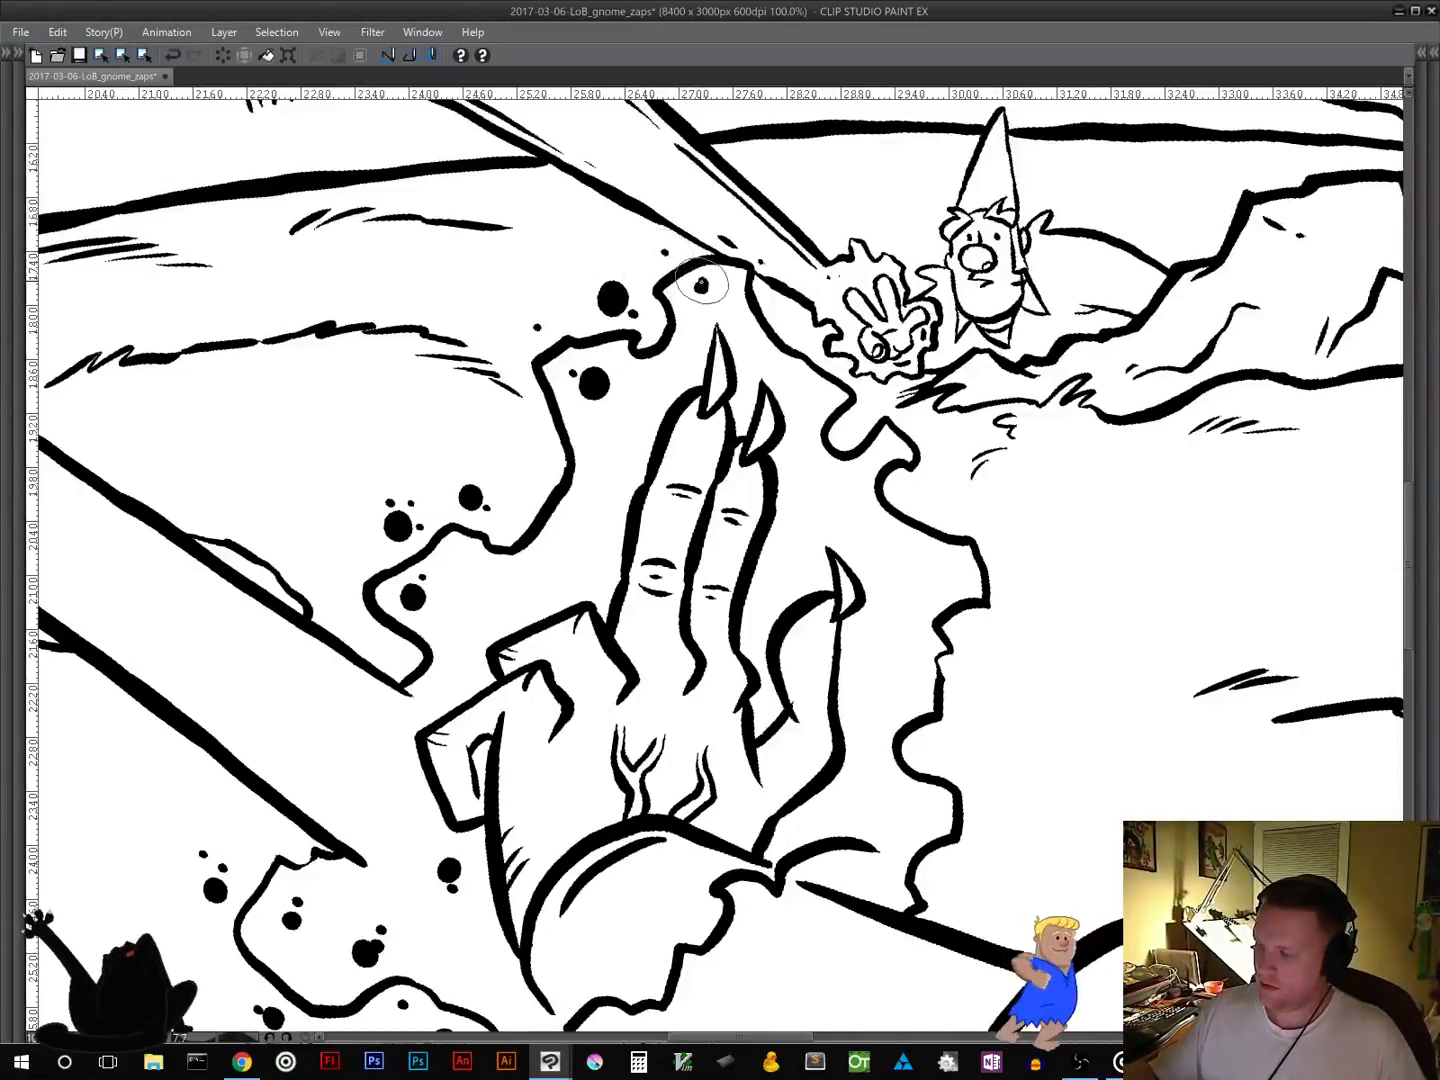
Step: Ink clusters of energy dots inside and outside the aura's right edge, from beside the fingertips down past the little finger
{"action": "left_click", "coordinate": [824, 486]}
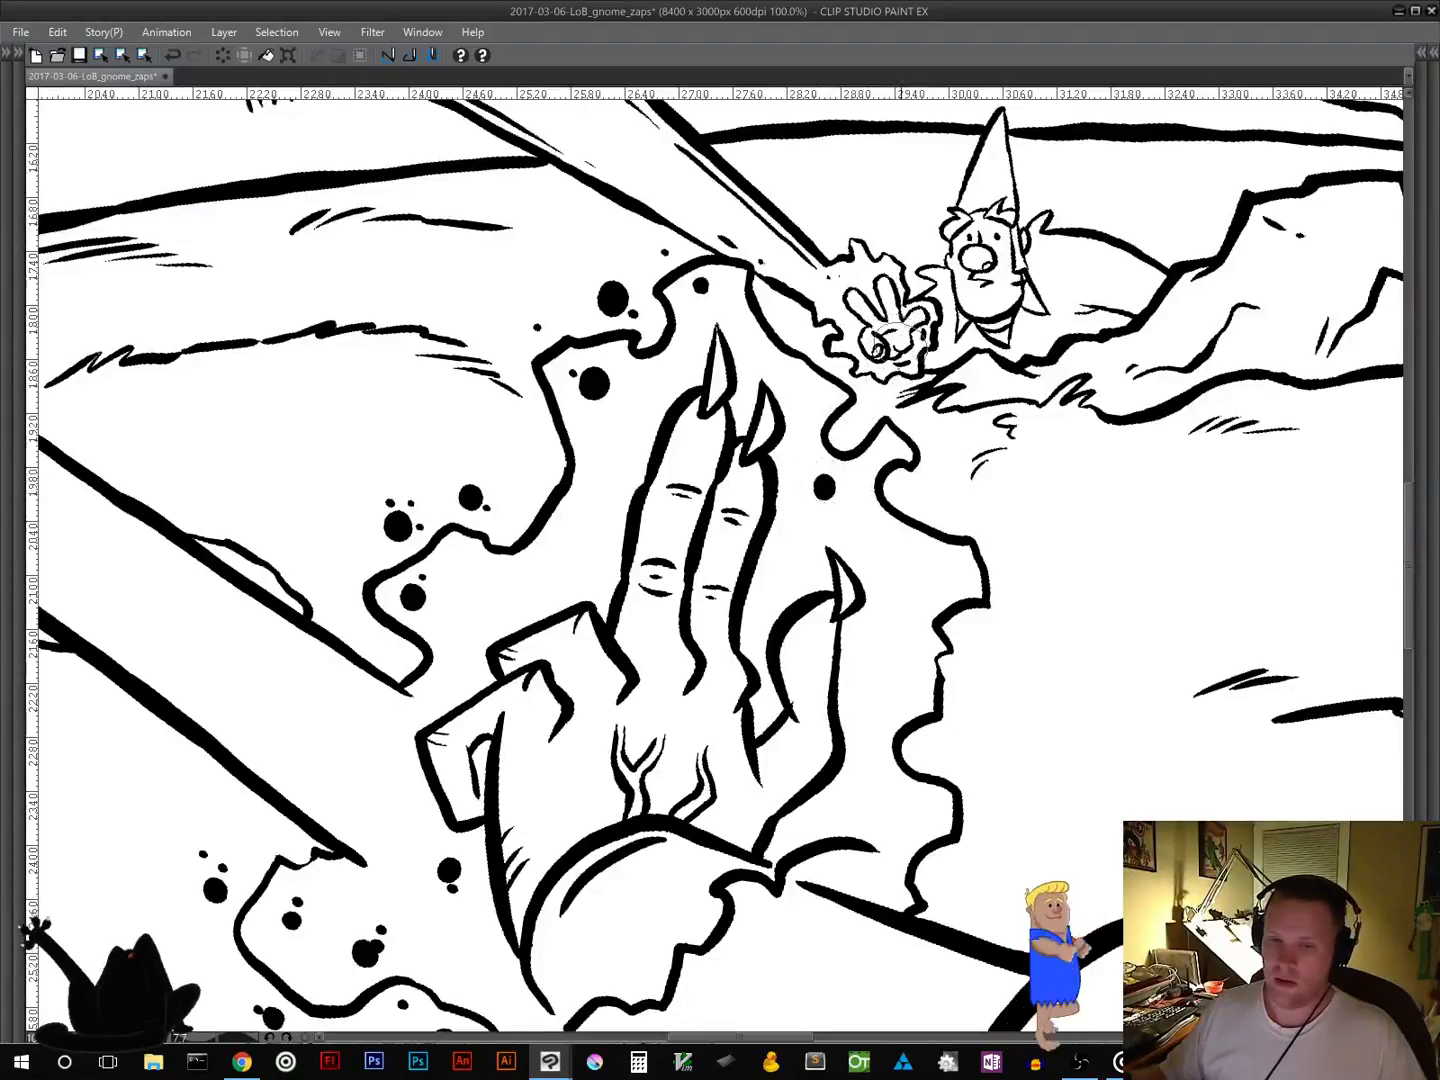
{"action": "left_click", "coordinate": [806, 502]}
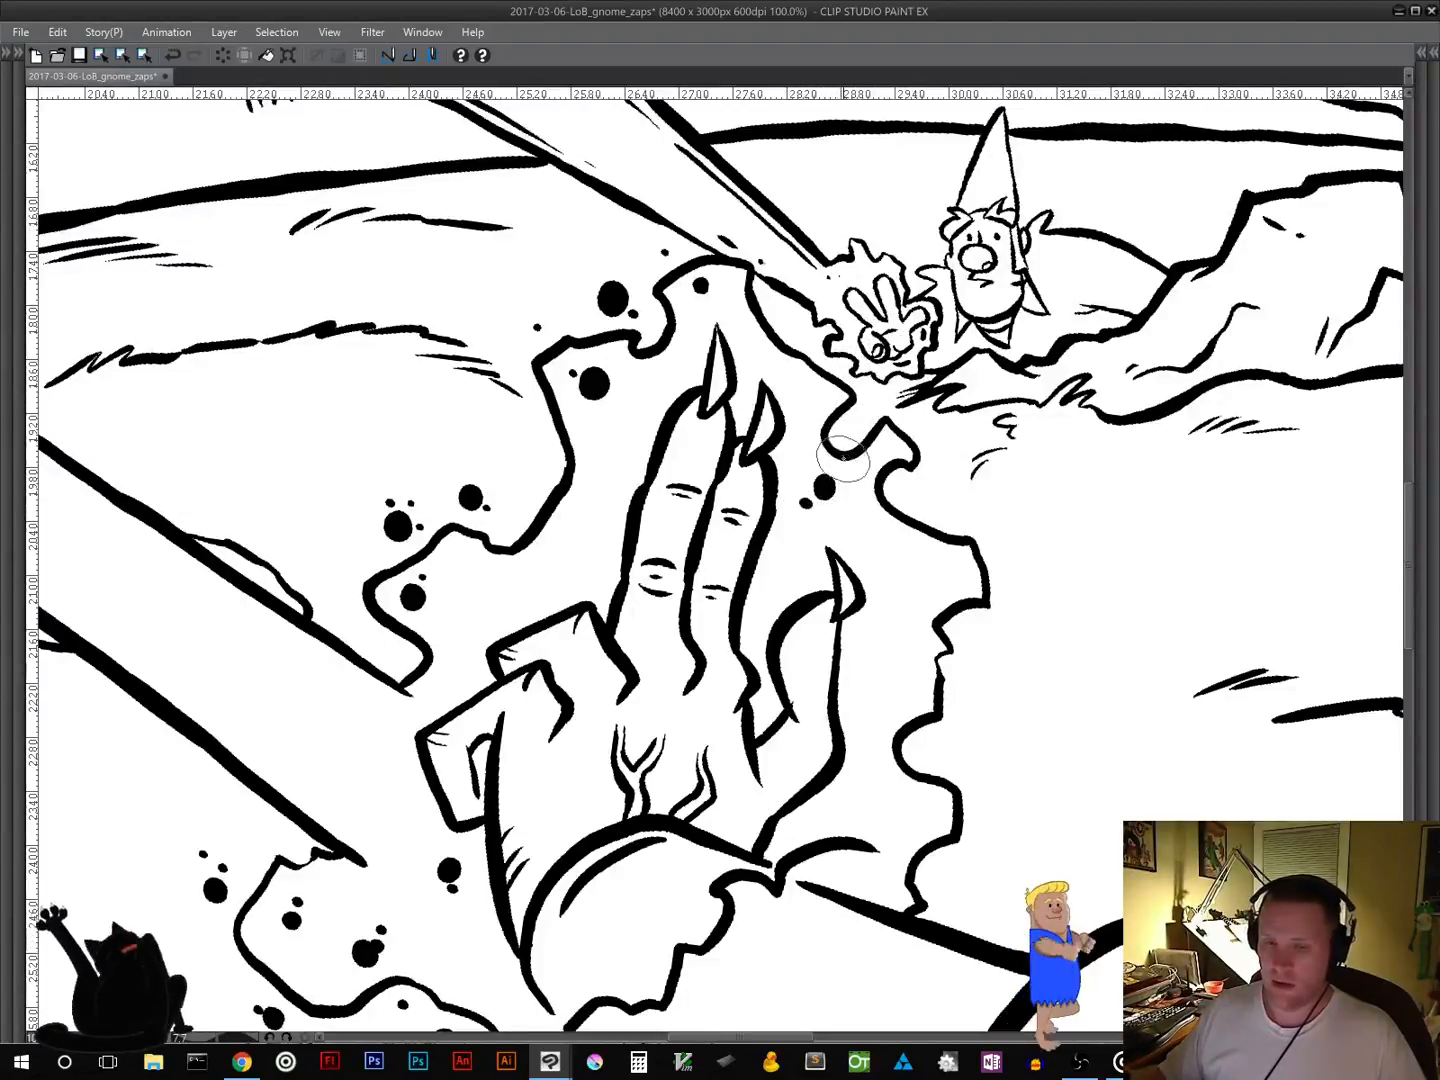
{"action": "left_click", "coordinate": [937, 573]}
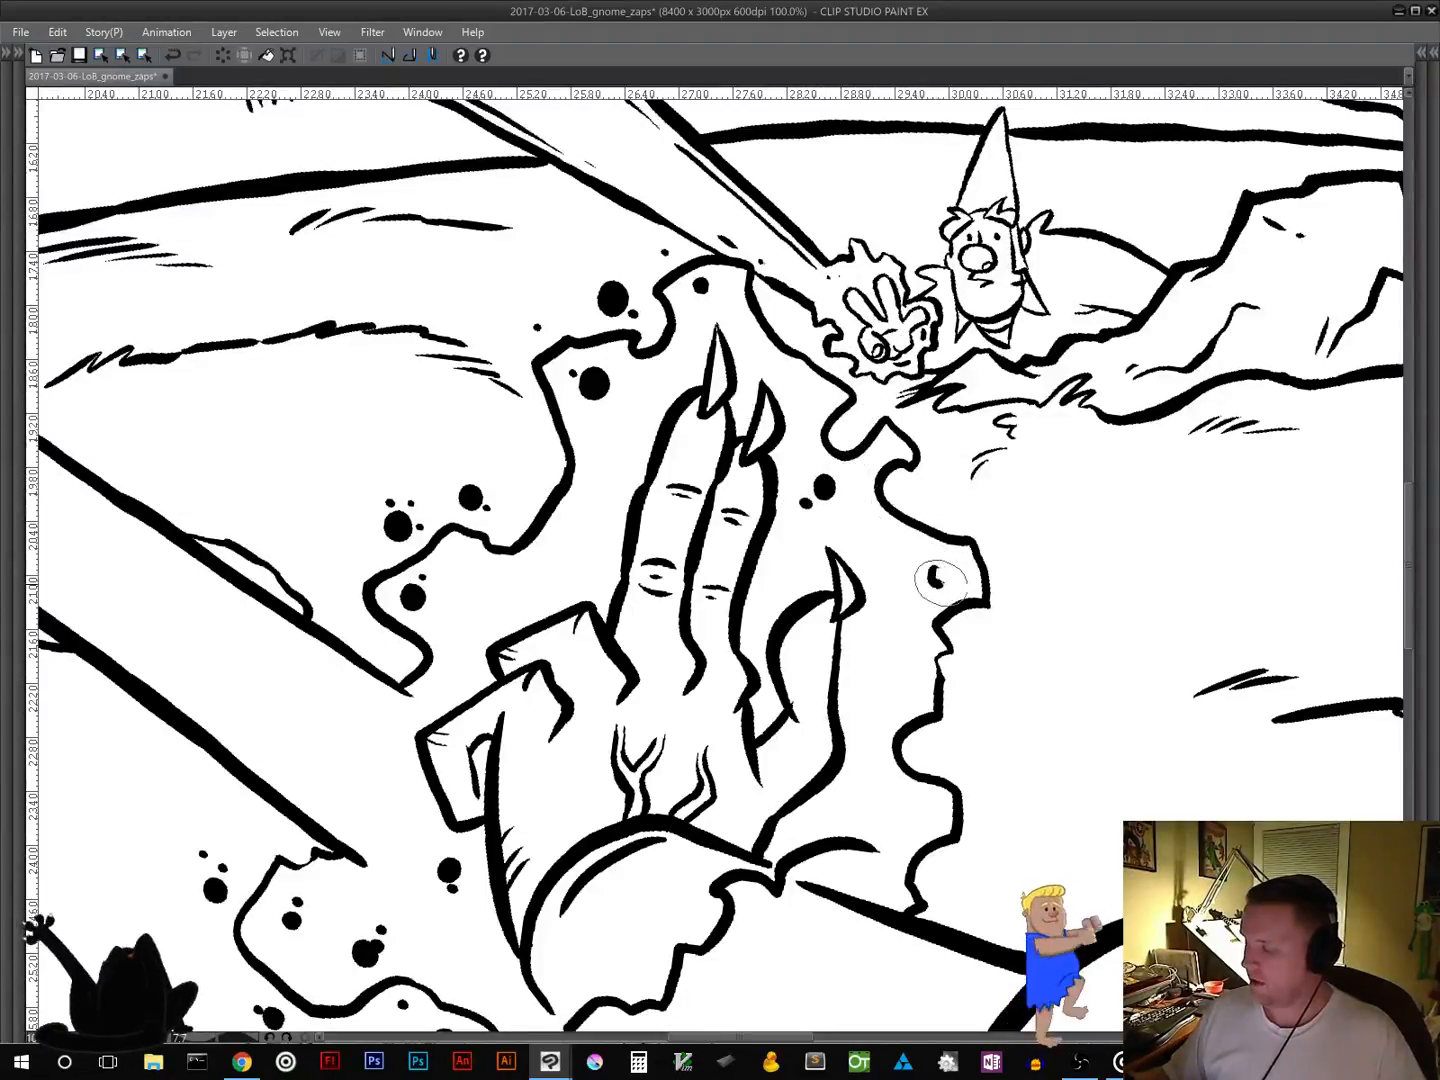
{"action": "left_click", "coordinate": [914, 587]}
{"action": "left_click", "coordinate": [915, 553]}
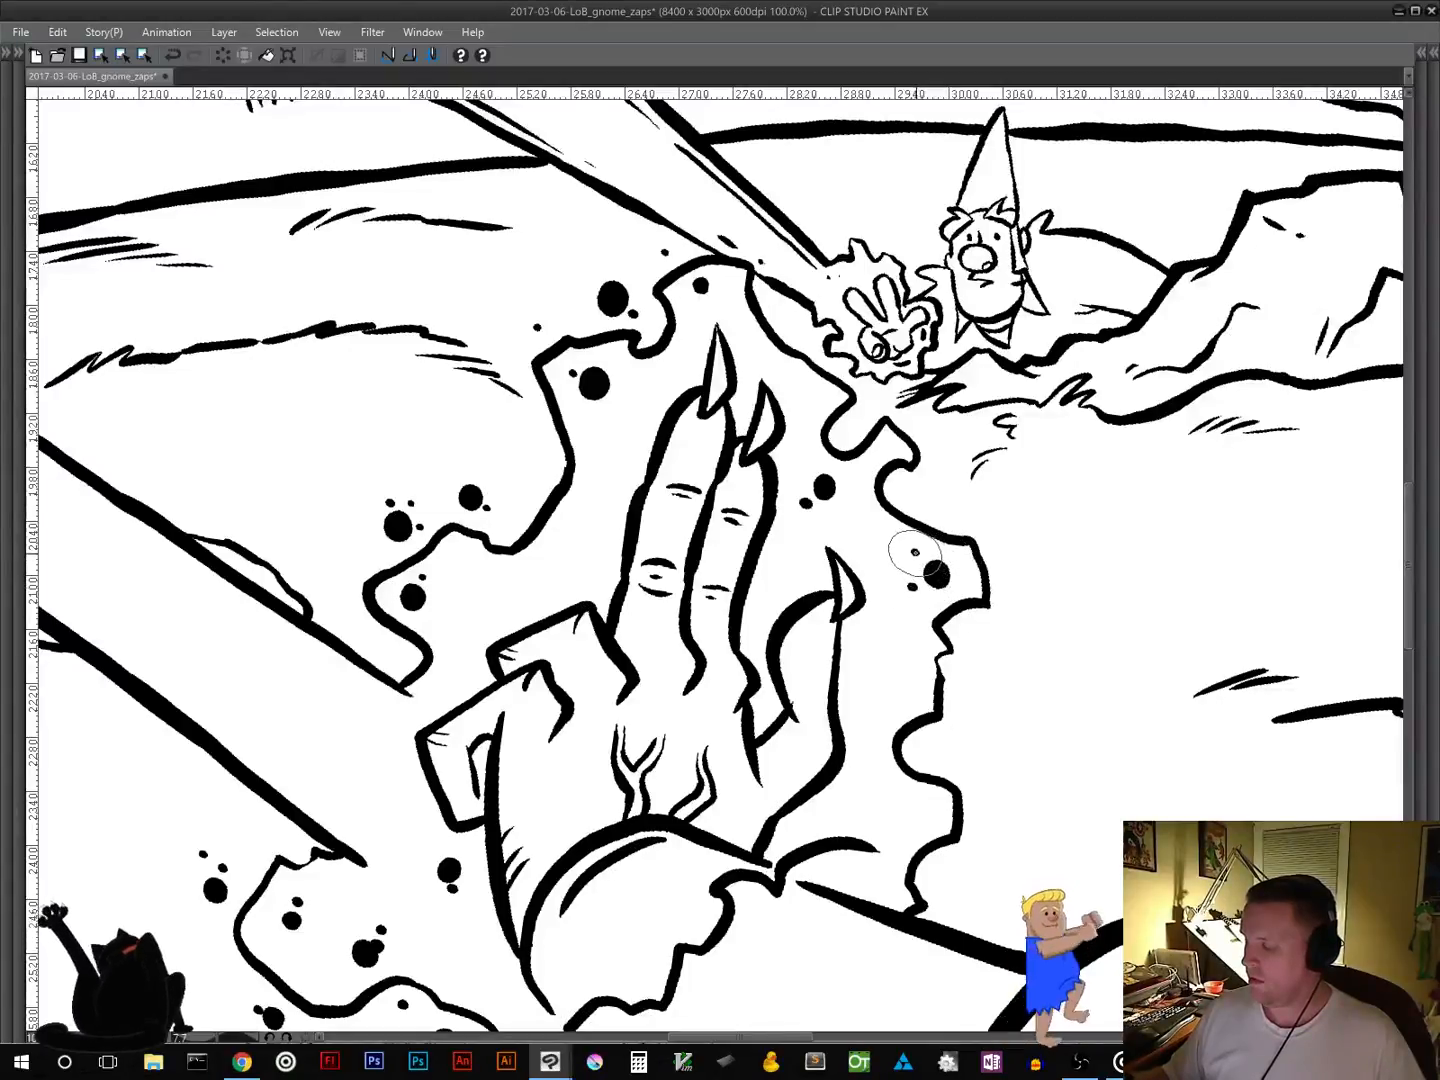
{"action": "left_click", "coordinate": [943, 489]}
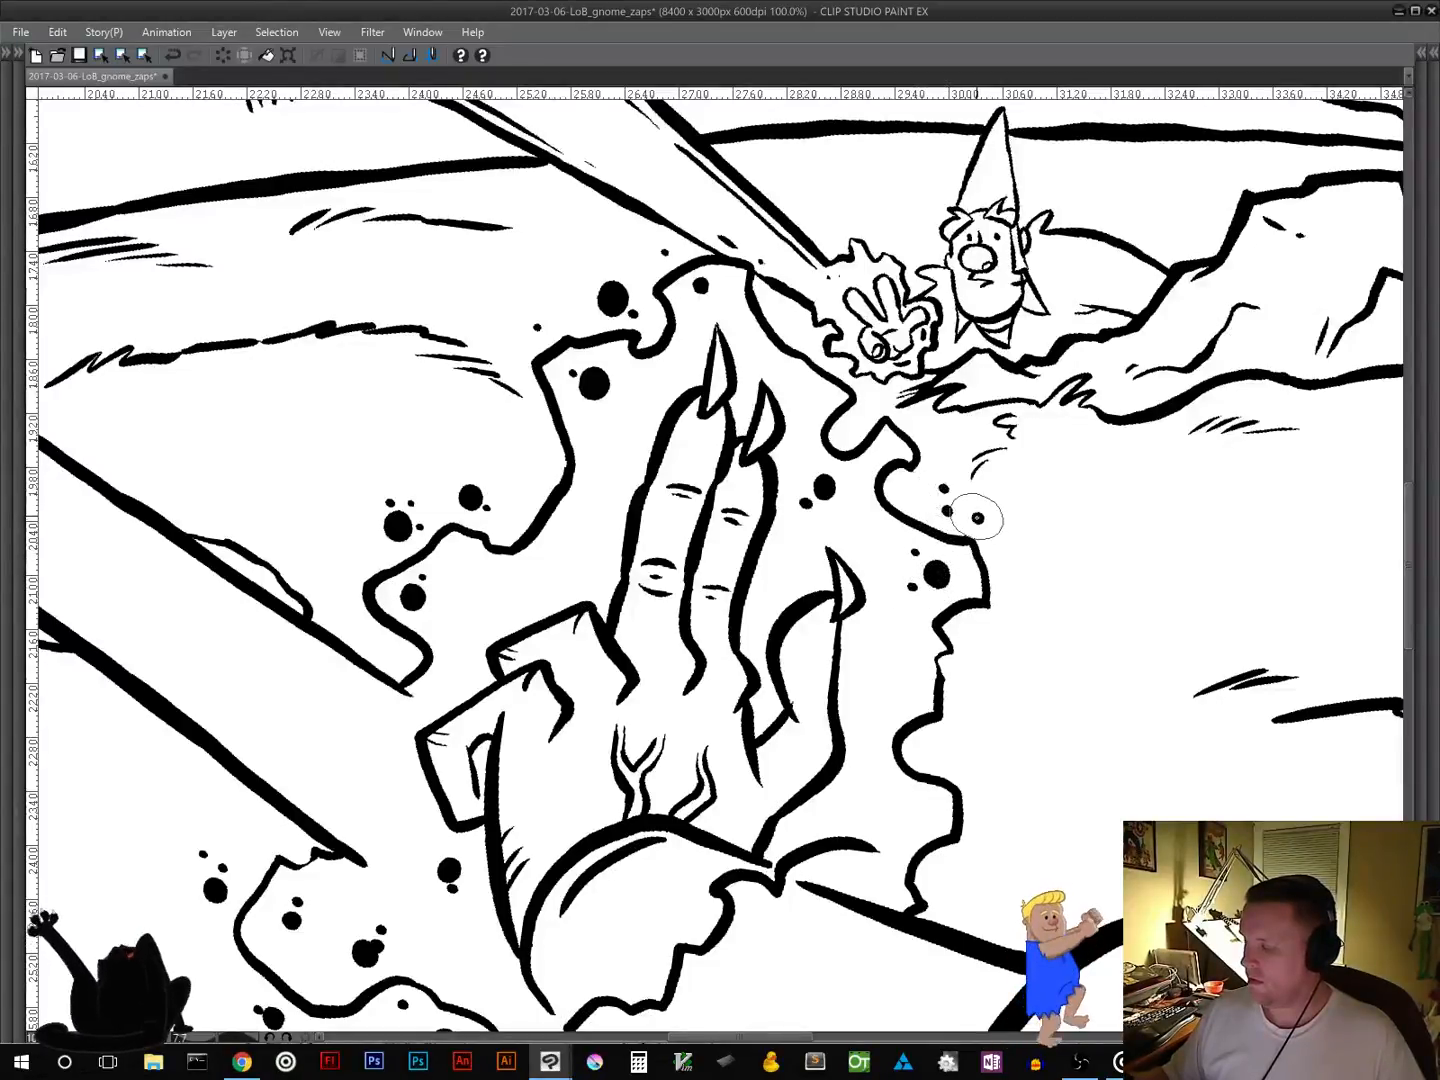
{"action": "left_click", "coordinate": [965, 633]}
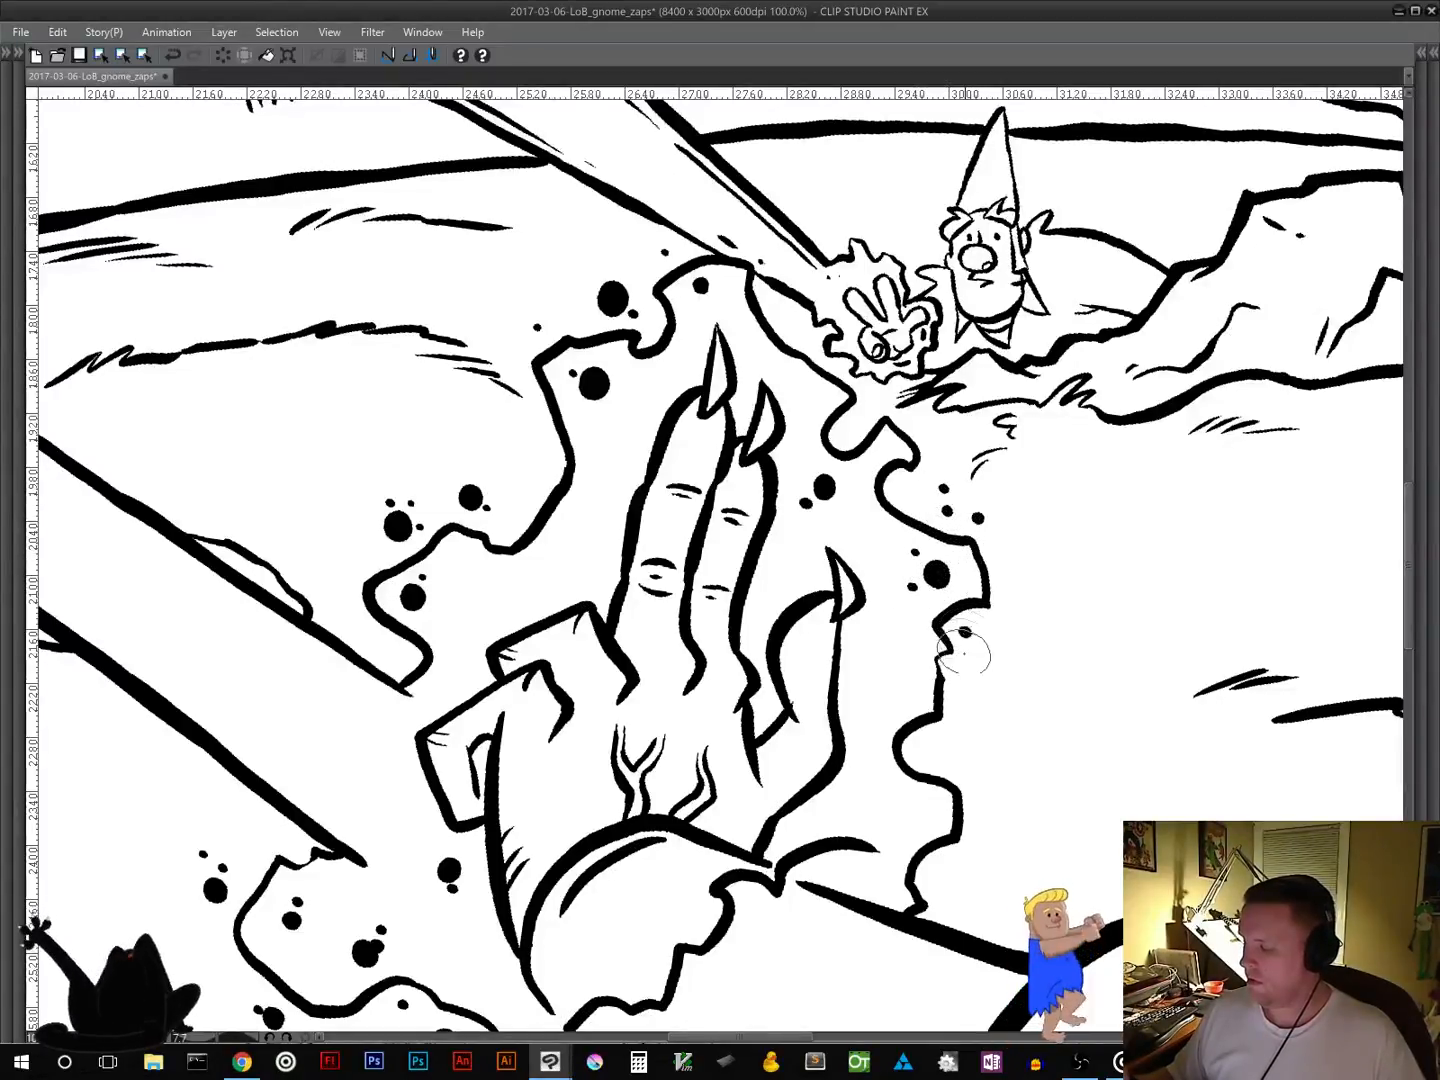
Step: Ink a large energy dot with separate smaller dots around the aura's lower-right notch, undoing the dot that merges with it
{"action": "left_click", "coordinate": [963, 751]}
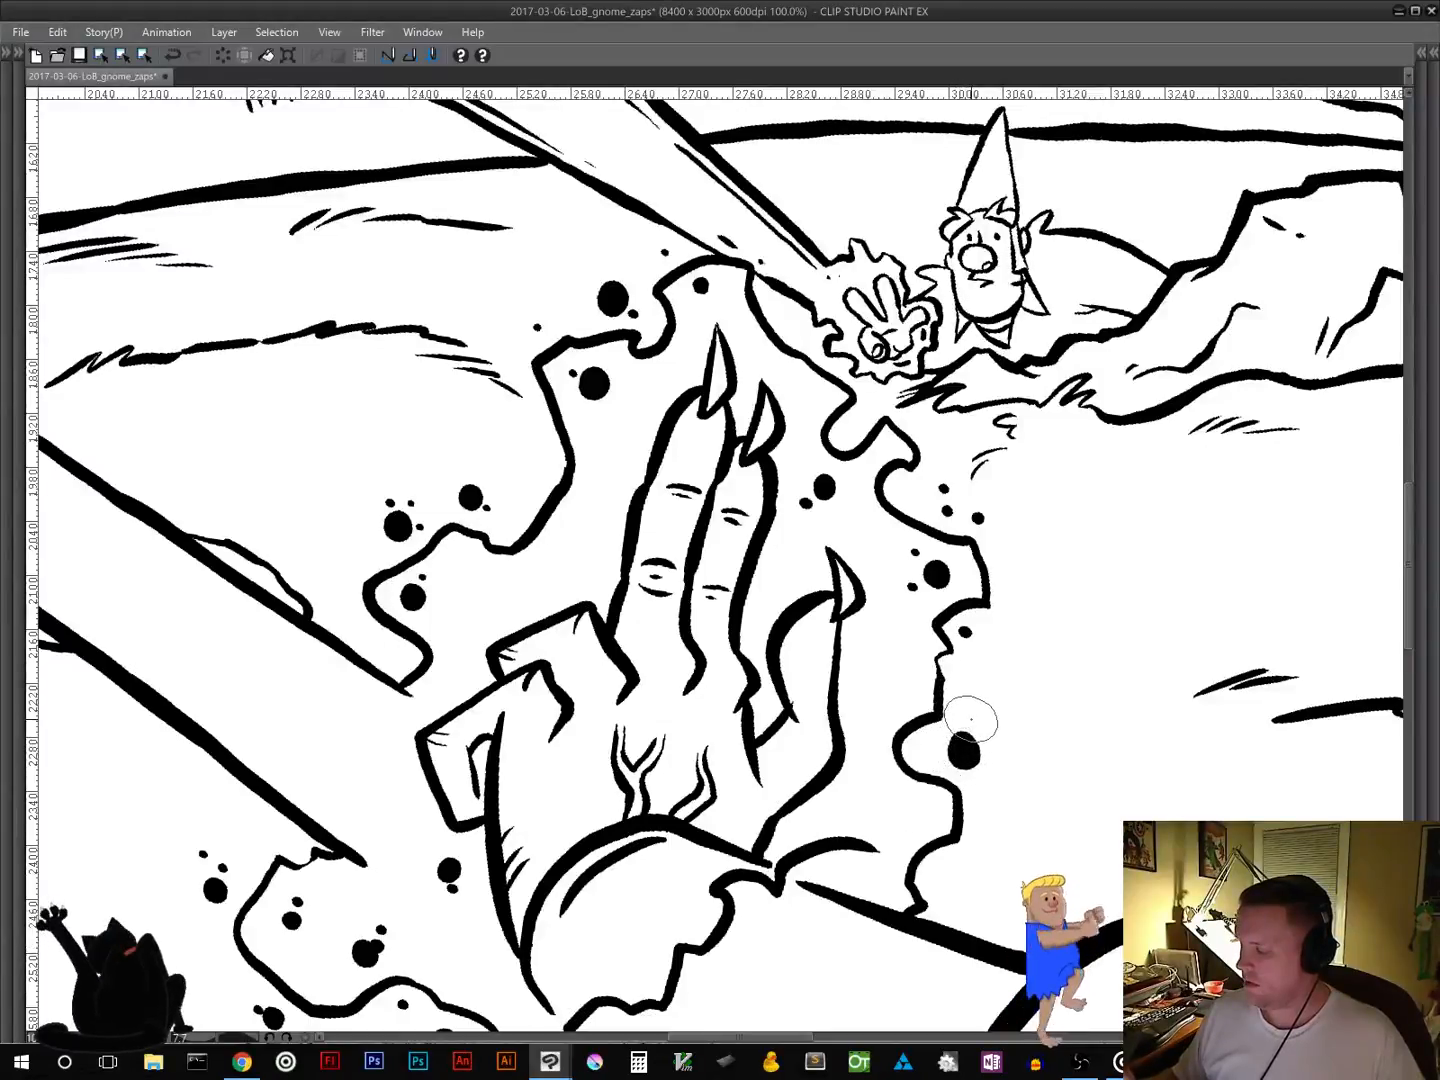
{"action": "left_click", "coordinate": [970, 718]}
{"action": "left_click", "coordinate": [941, 737]}
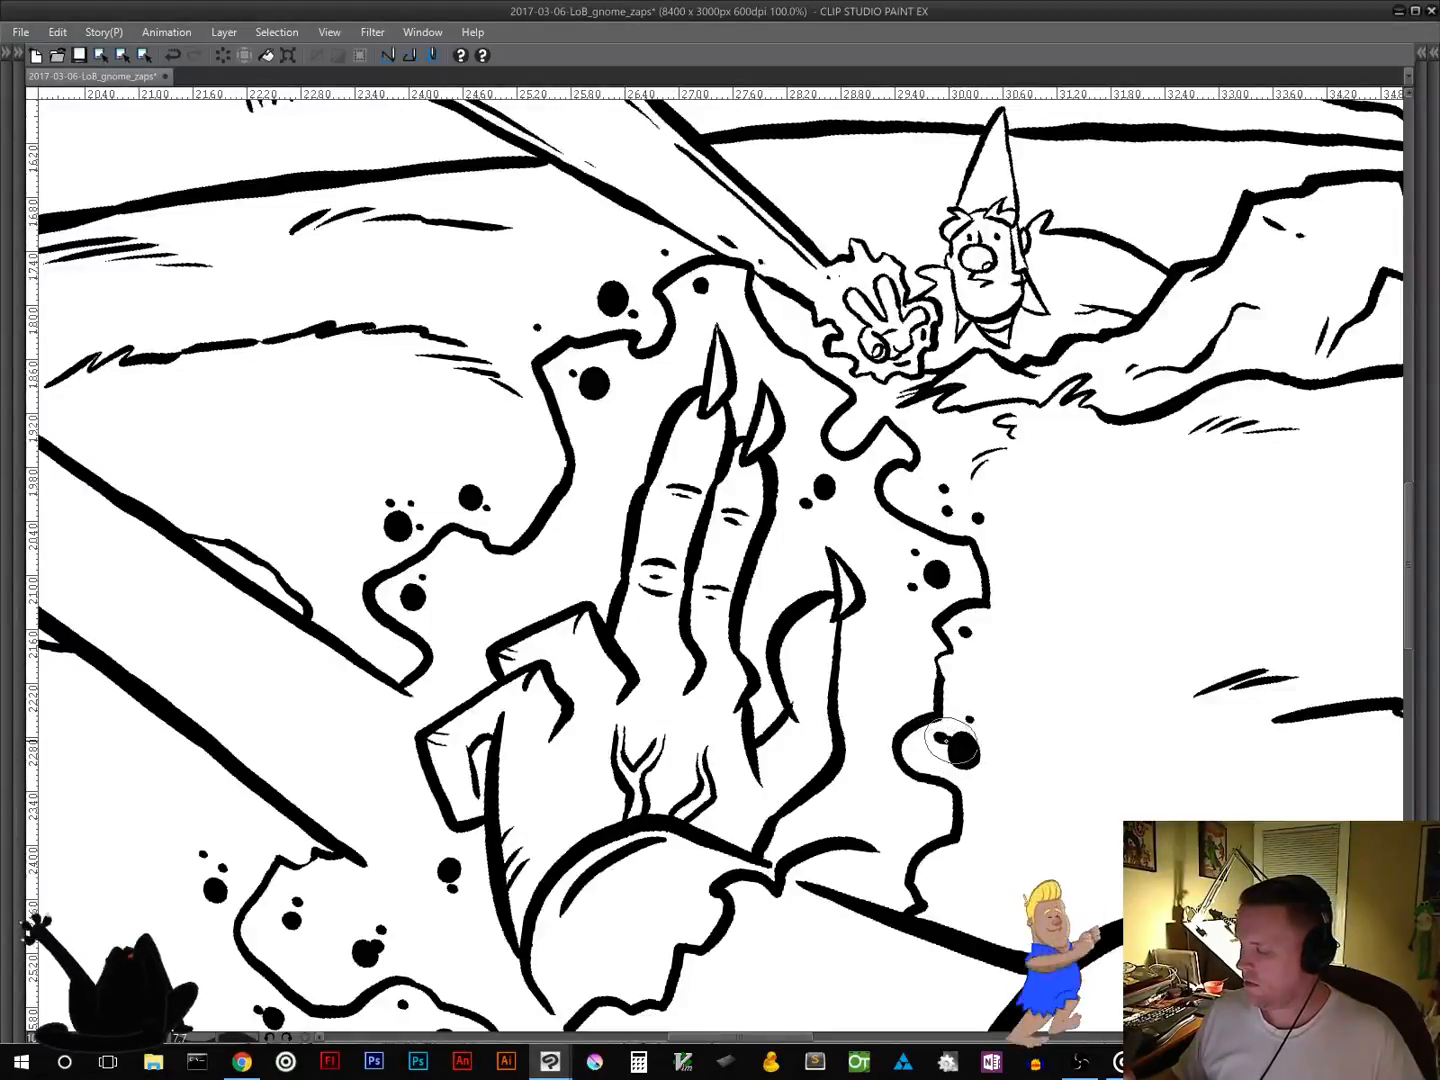
{"action": "left_click_drag", "start_coordinate": [944, 741], "coordinate": [953, 747]}
{"action": "key", "text": "ctrl+z"}
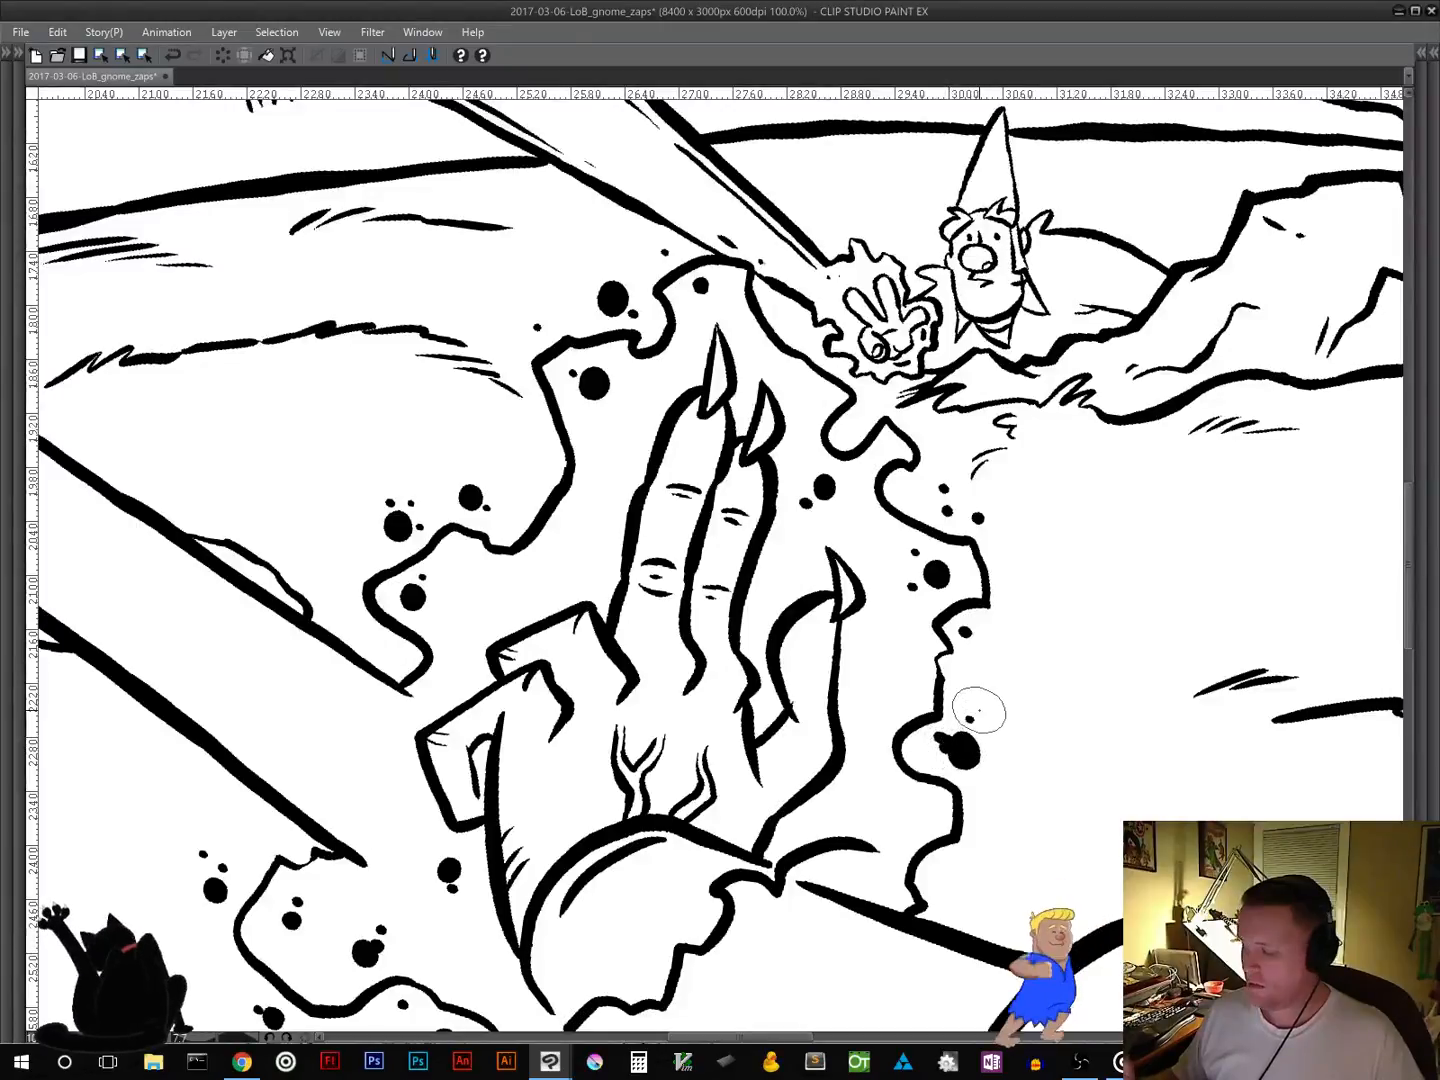
{"action": "key", "text": "ctrl+z"}
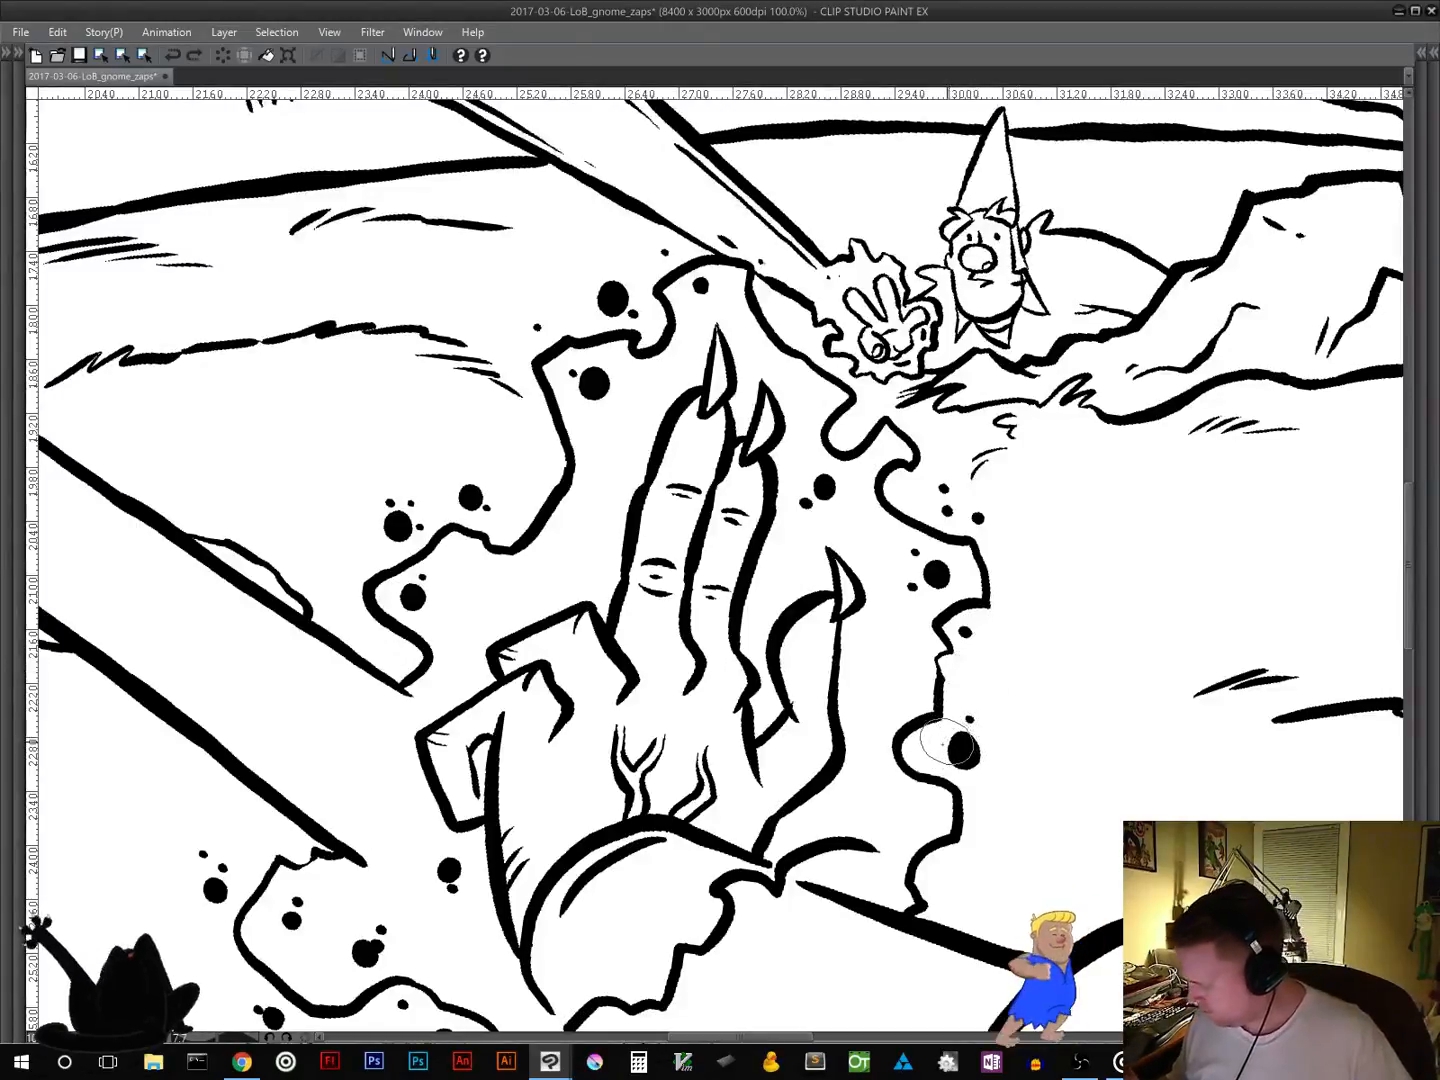
{"action": "left_click", "coordinate": [936, 739]}
{"action": "left_click", "coordinate": [939, 752]}
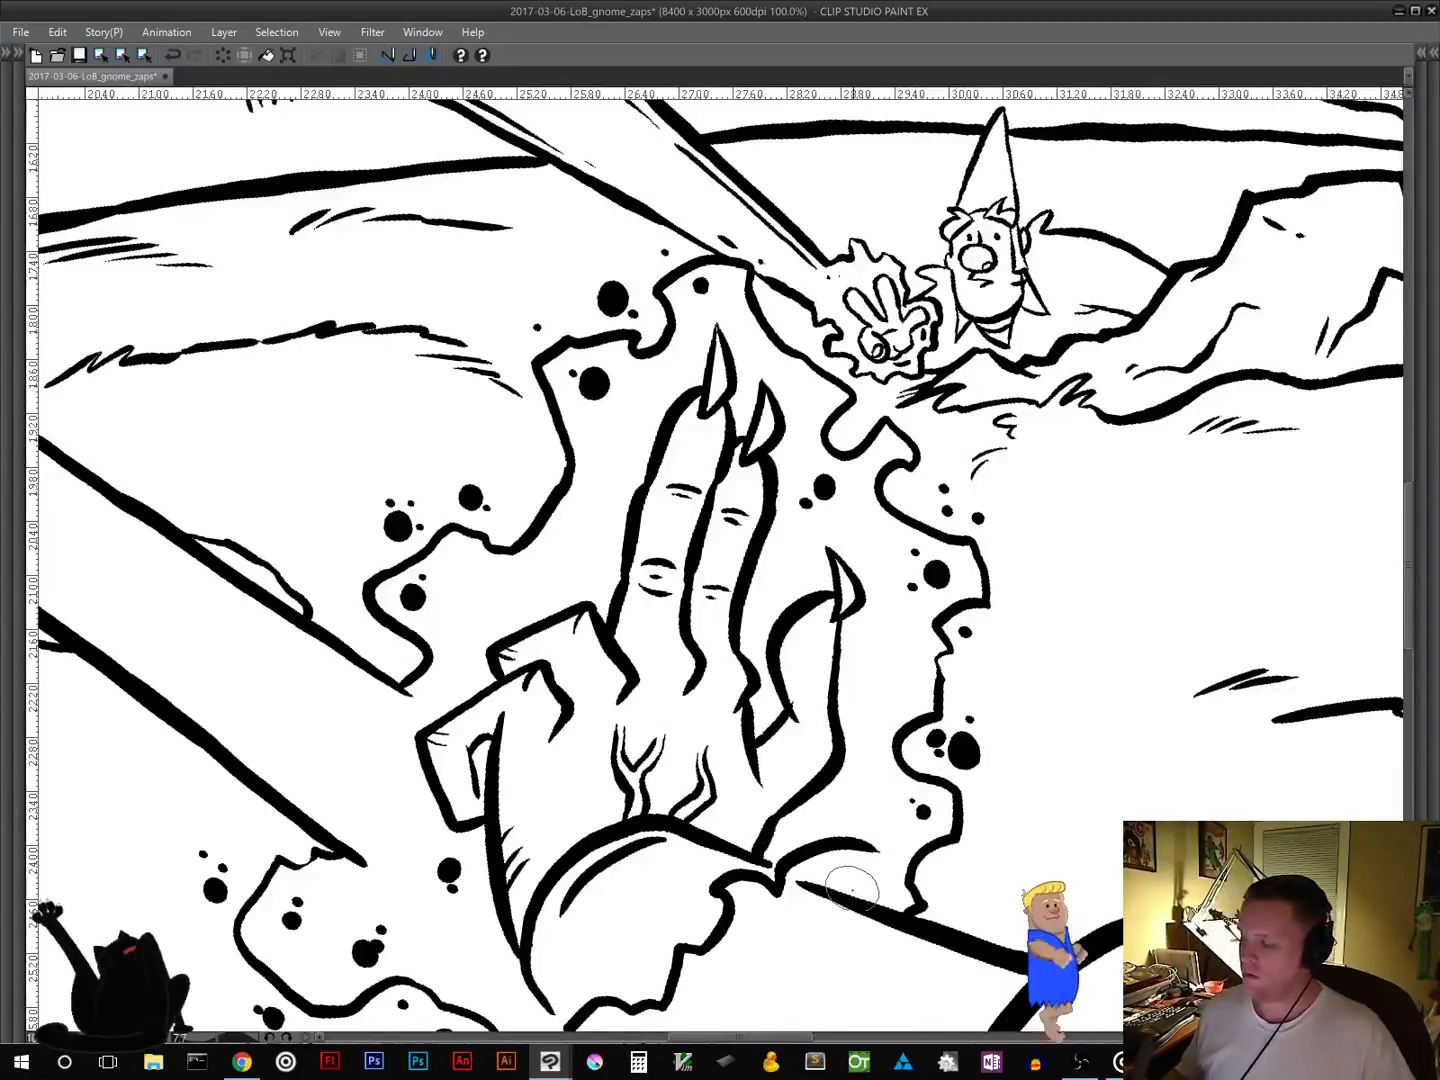
Step: Ink a thin broken accent line just inside the upper edge of the left claw's beam, from the panel border towards the hand
{"action": "scroll", "coordinate": [853, 833], "scroll_direction": "down", "scroll_amount": 4}
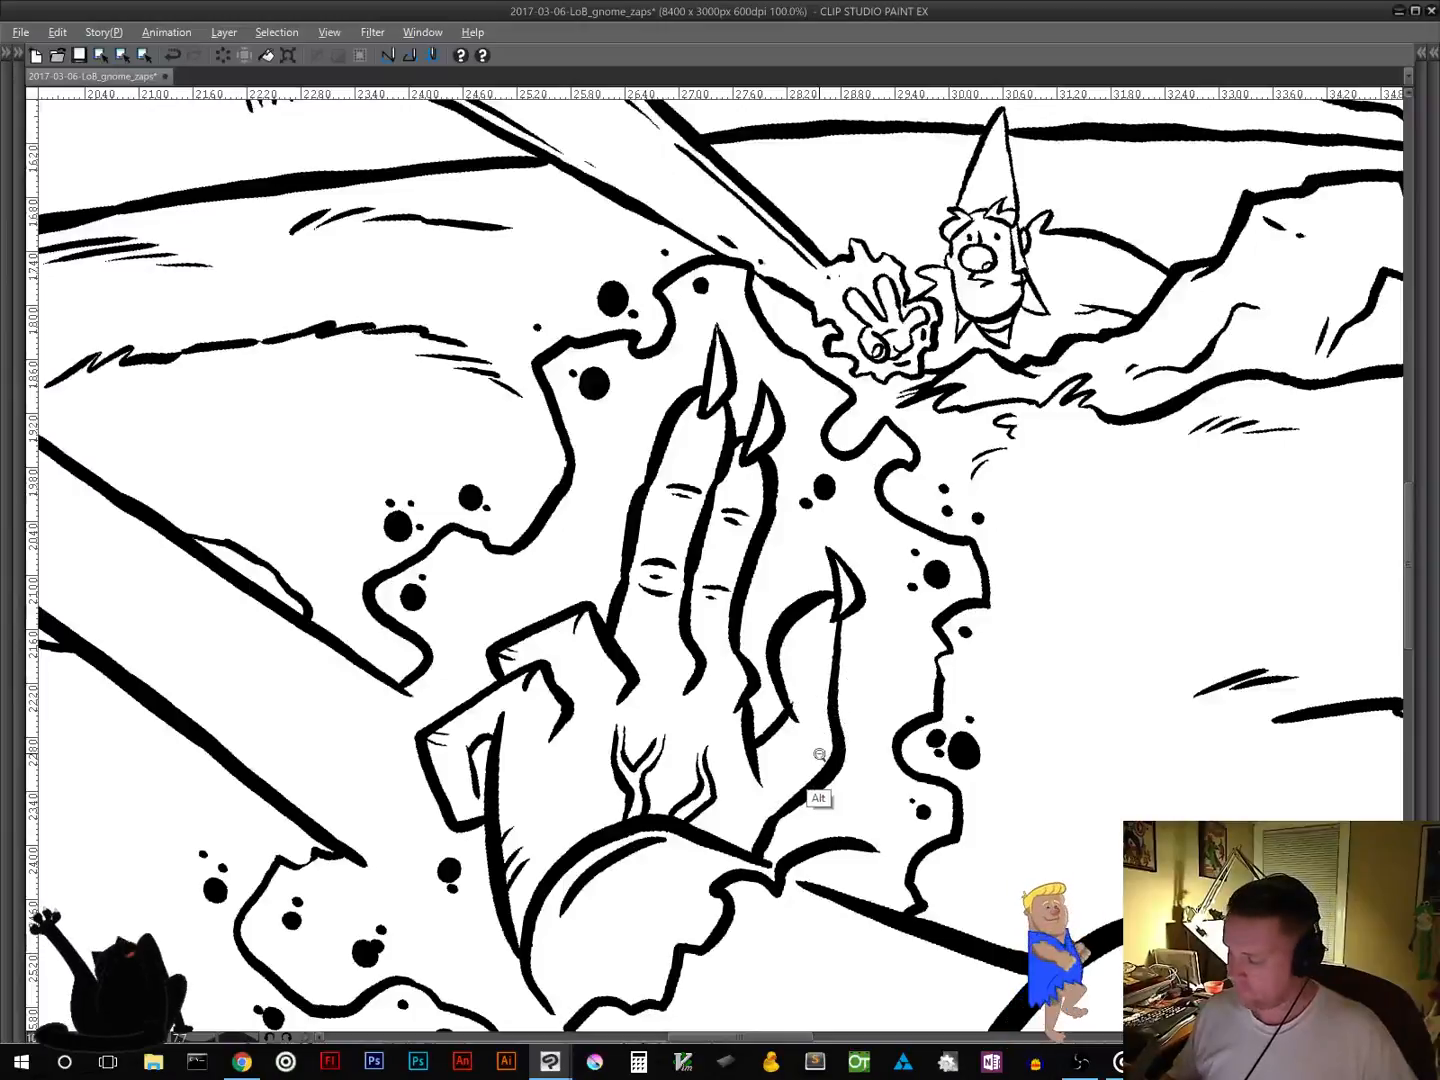
{"action": "scroll", "coordinate": [835, 829], "scroll_direction": "down", "scroll_amount": 1}
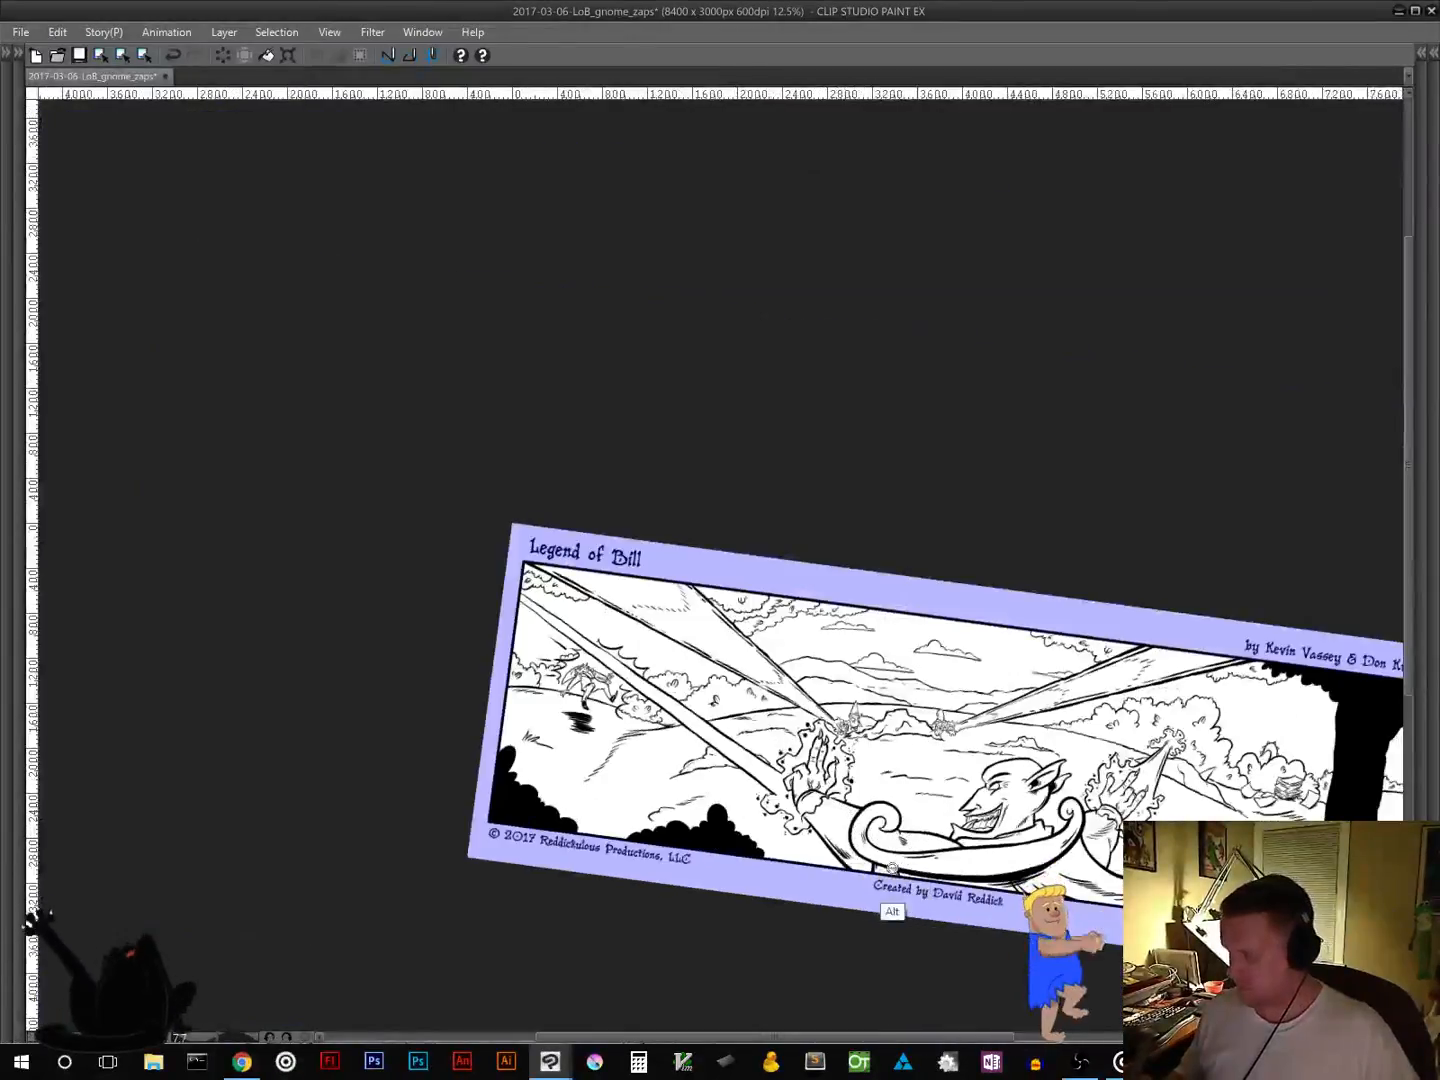
{"action": "left_click_drag", "start_coordinate": [919, 821], "coordinate": [364, 871]}
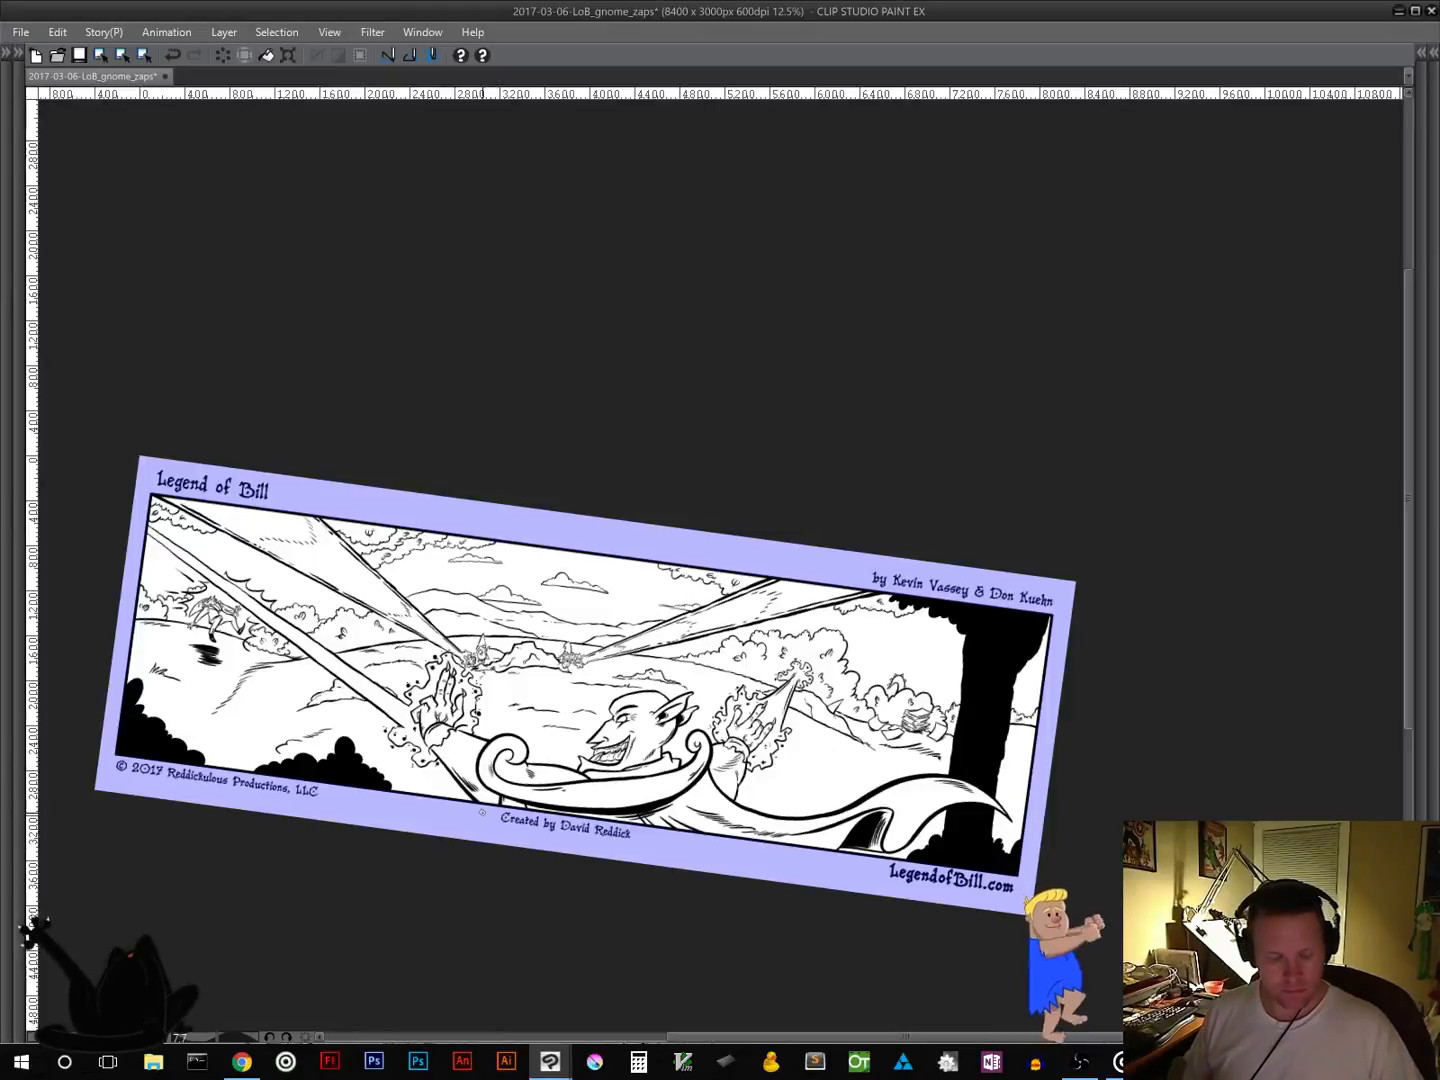
{"action": "left_click_drag", "start_coordinate": [535, 705], "coordinate": [700, 664]}
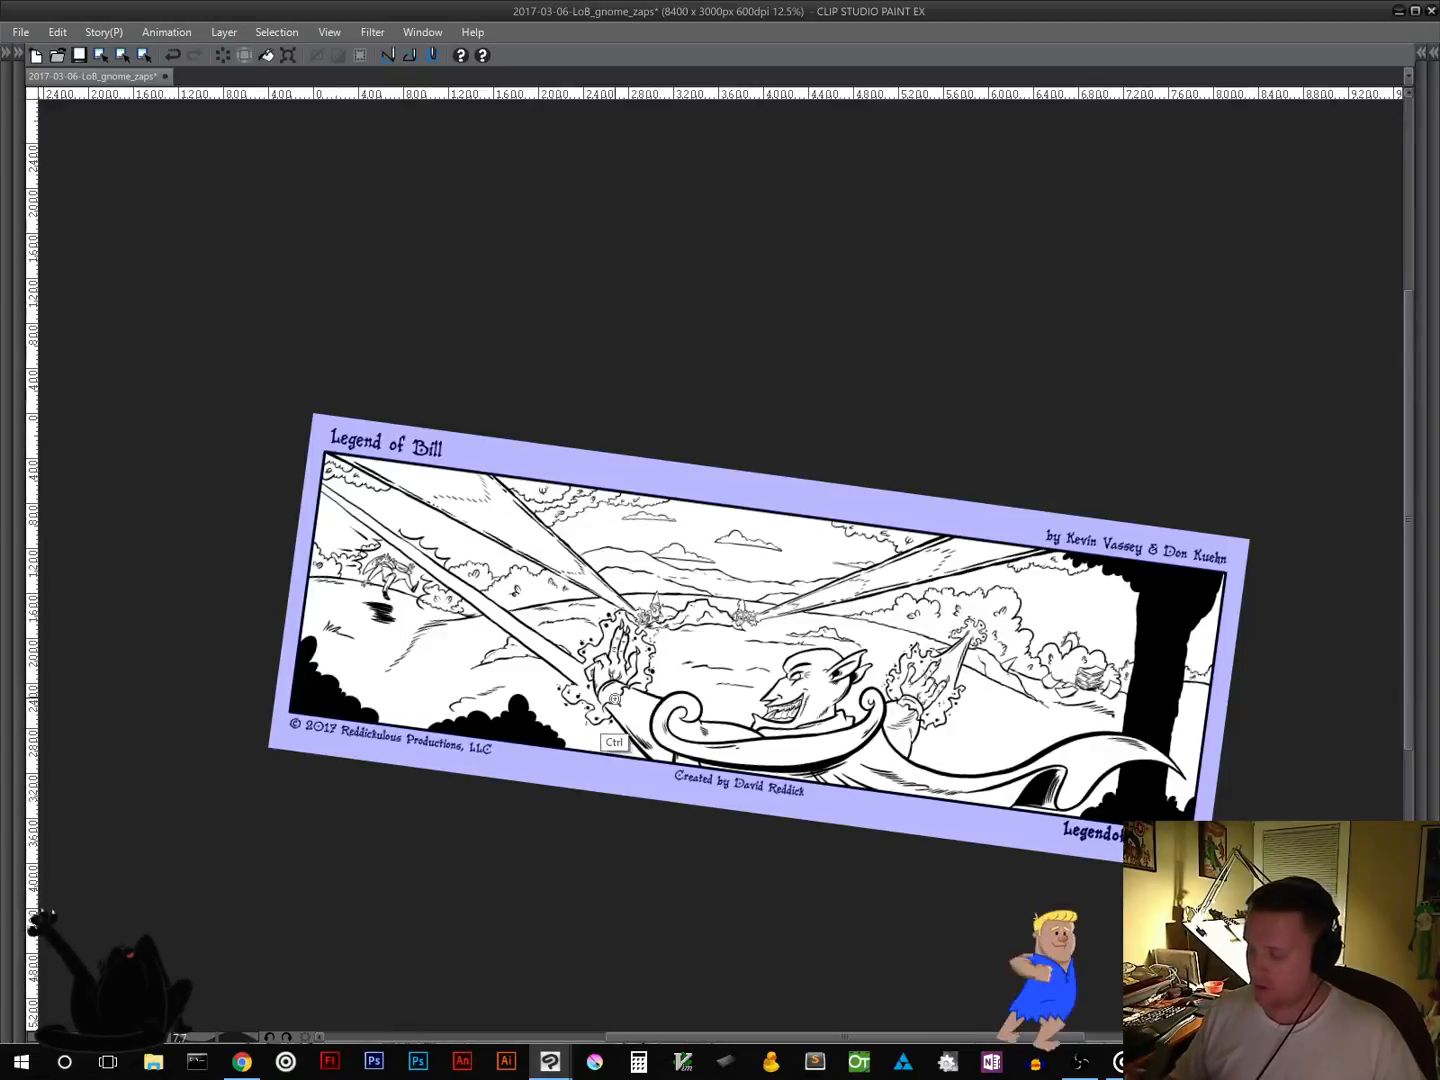
{"action": "left_click", "coordinate": [622, 702], "text": "ctrl"}
{"action": "left_click", "coordinate": [626, 704], "text": "ctrl"}
{"action": "left_click", "coordinate": [628, 705], "text": "ctrl"}
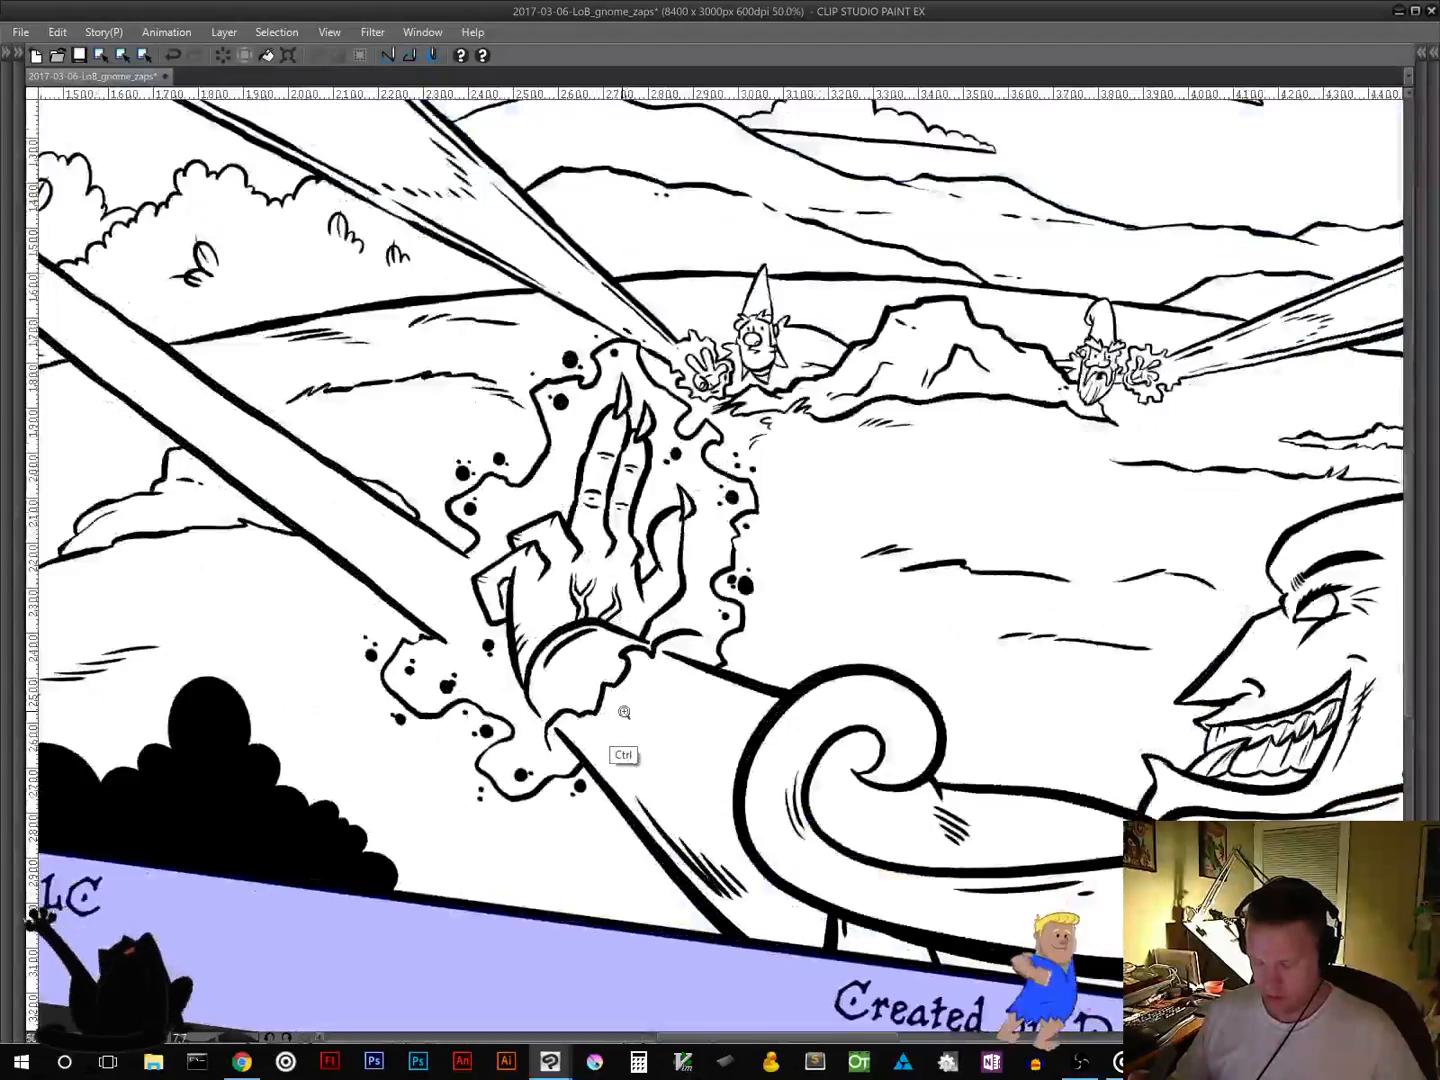
{"action": "left_click", "coordinate": [627, 709], "text": "ctrl"}
{"action": "left_click", "coordinate": [626, 710], "text": "ctrl"}
{"action": "left_click_drag", "start_coordinate": [626, 706], "coordinate": [1150, 612]}
{"action": "left_click_drag", "start_coordinate": [762, 596], "coordinate": [914, 932]}
{"action": "left_click_drag", "start_coordinate": [546, 615], "coordinate": [672, 759]}
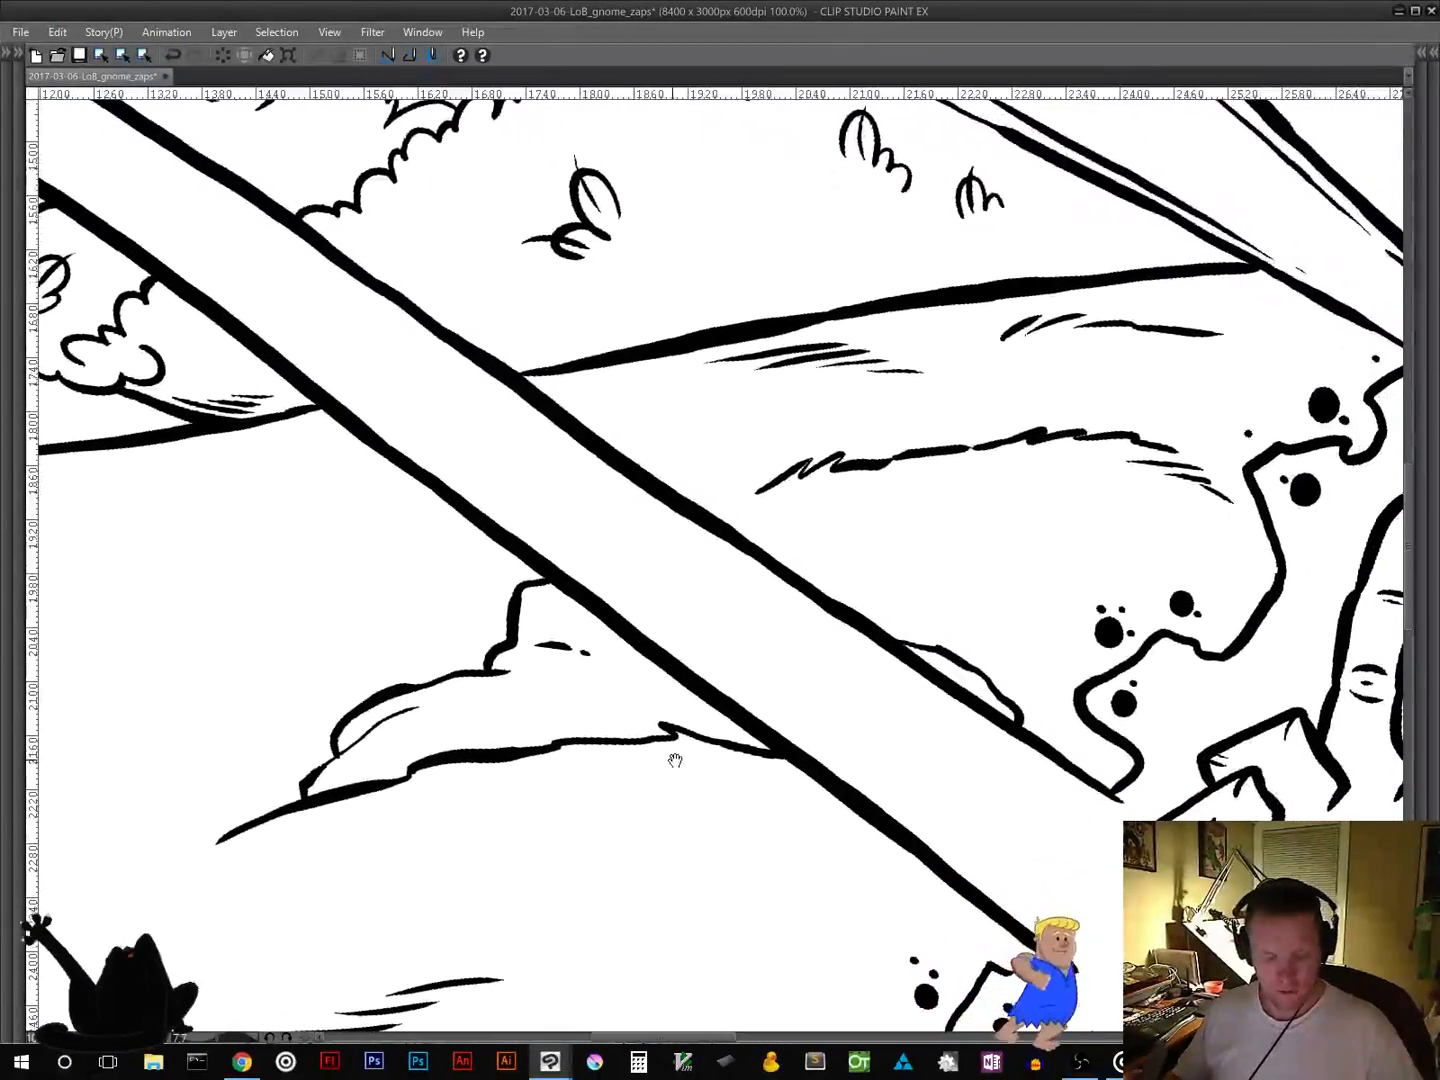
{"action": "left_click", "coordinate": [708, 777], "text": "alt"}
{"action": "left_click", "coordinate": [718, 792], "text": "alt"}
{"action": "left_click_drag", "start_coordinate": [959, 743], "coordinate": [1140, 496]}
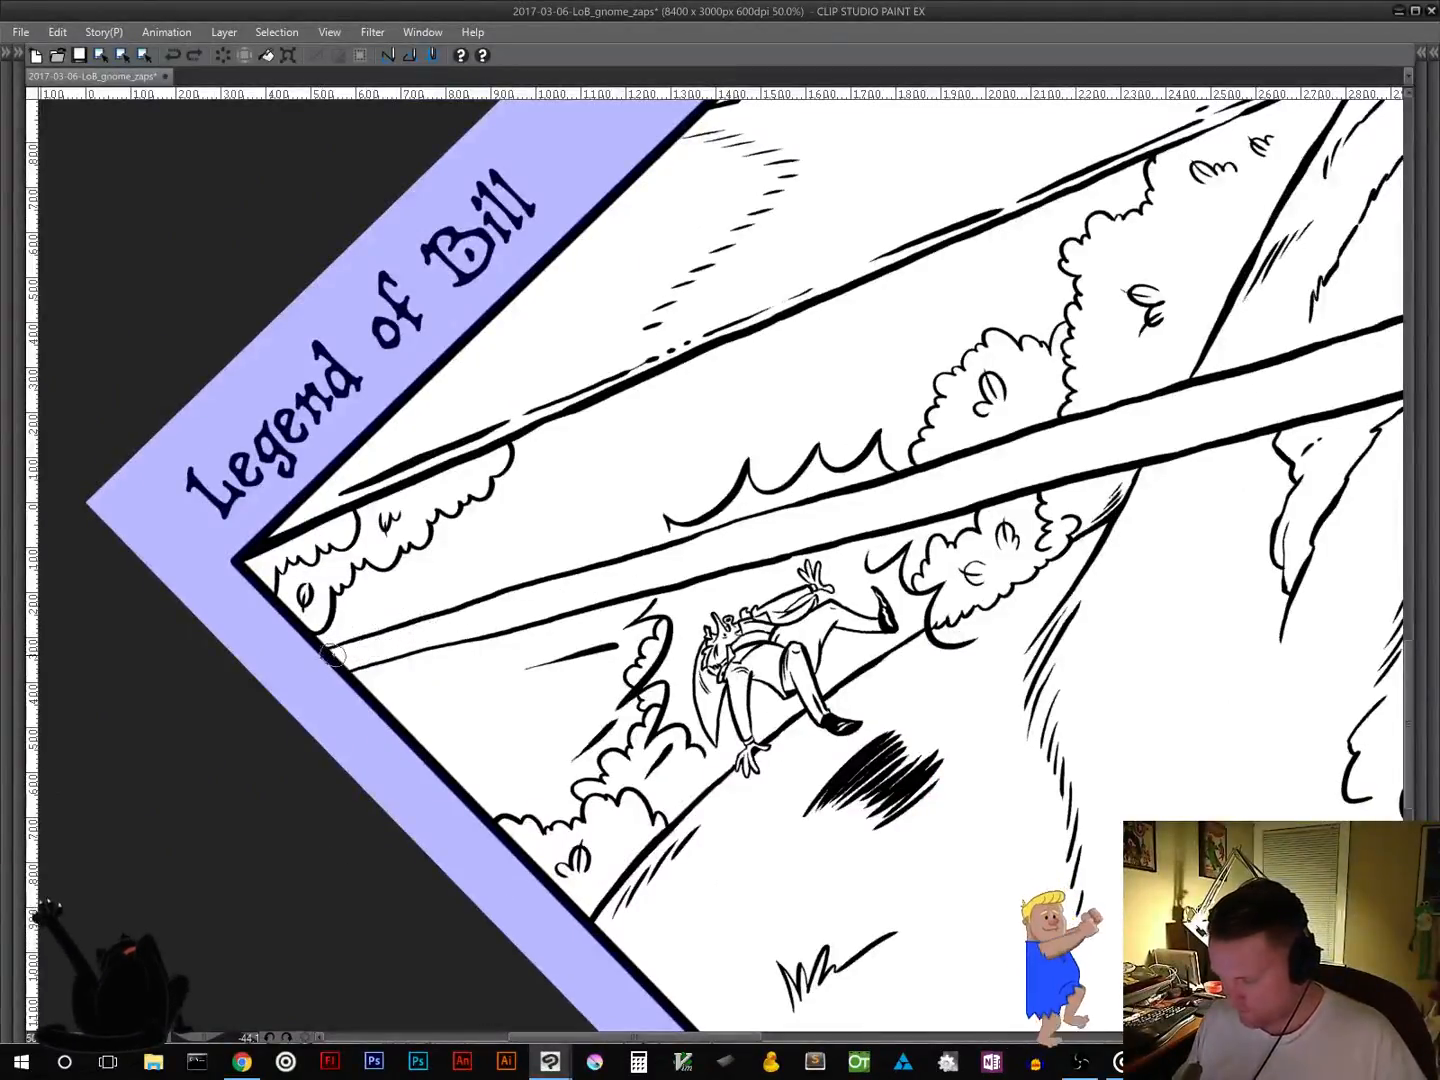
{"action": "mouse_move", "coordinate": [464, 616]}
{"action": "left_mouse_down"}
{"action": "mouse_move", "coordinate": [1220, 397]}
{"action": "mouse_move", "coordinate": [784, 575]}
{"action": "mouse_move", "coordinate": [493, 632]}
{"action": "mouse_move", "coordinate": [865, 509]}
{"action": "left_mouse_up"}
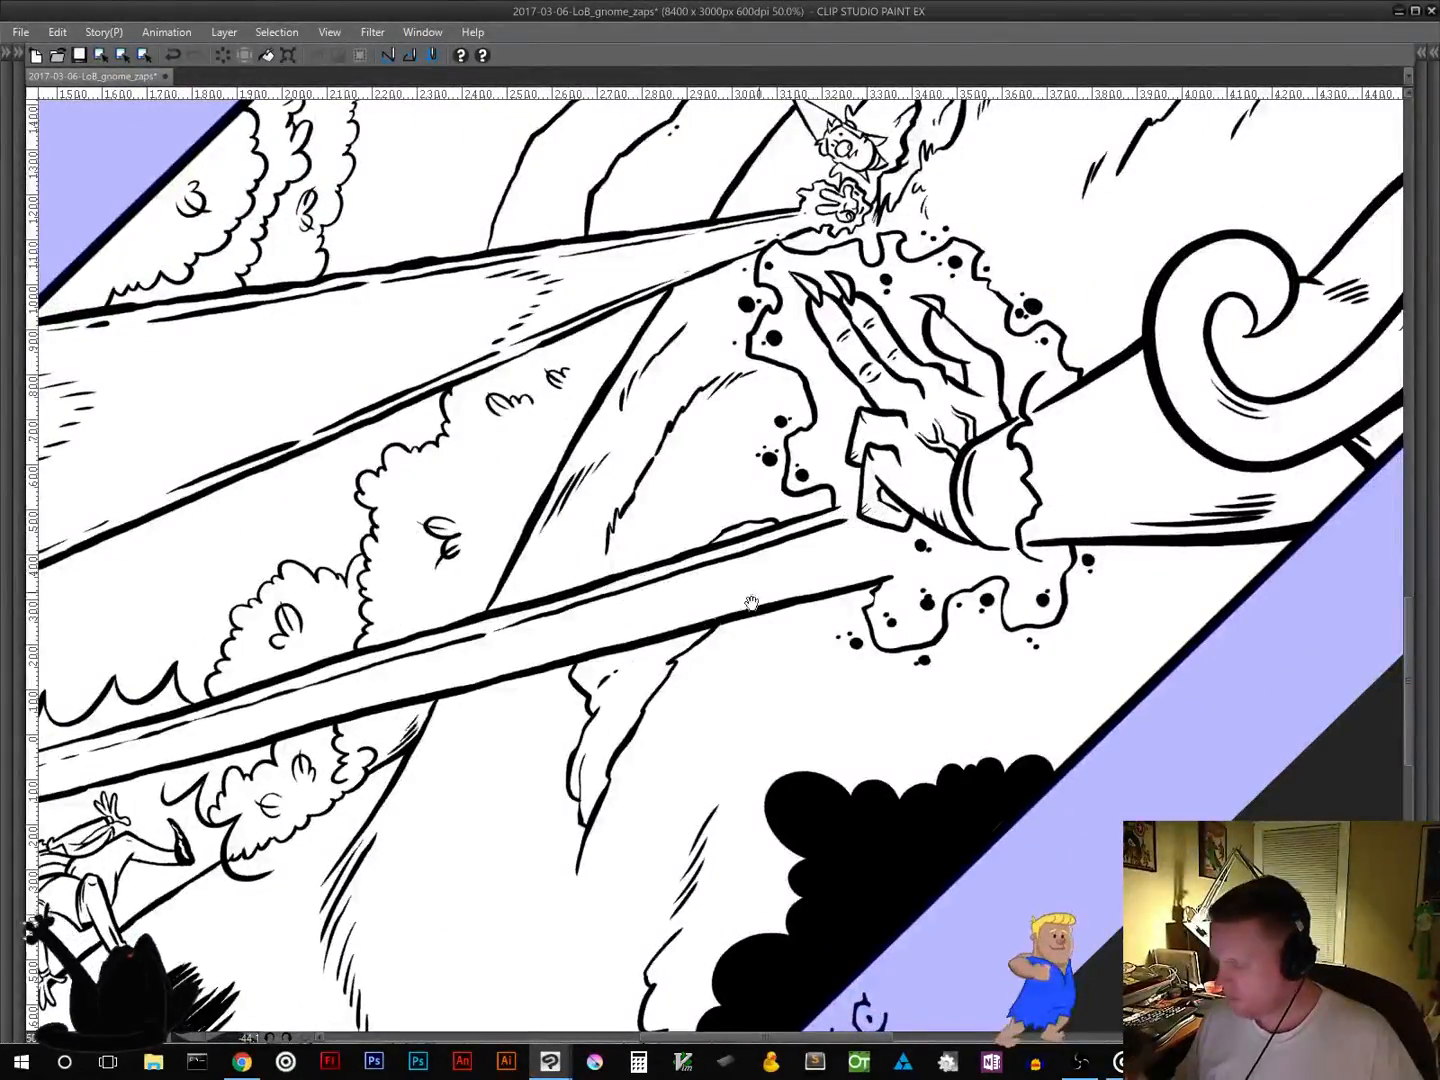
{"action": "mouse_move", "coordinate": [528, 784]}
{"action": "left_mouse_down"}
{"action": "mouse_move", "coordinate": [888, 607]}
{"action": "mouse_move", "coordinate": [589, 716]}
{"action": "left_mouse_up"}
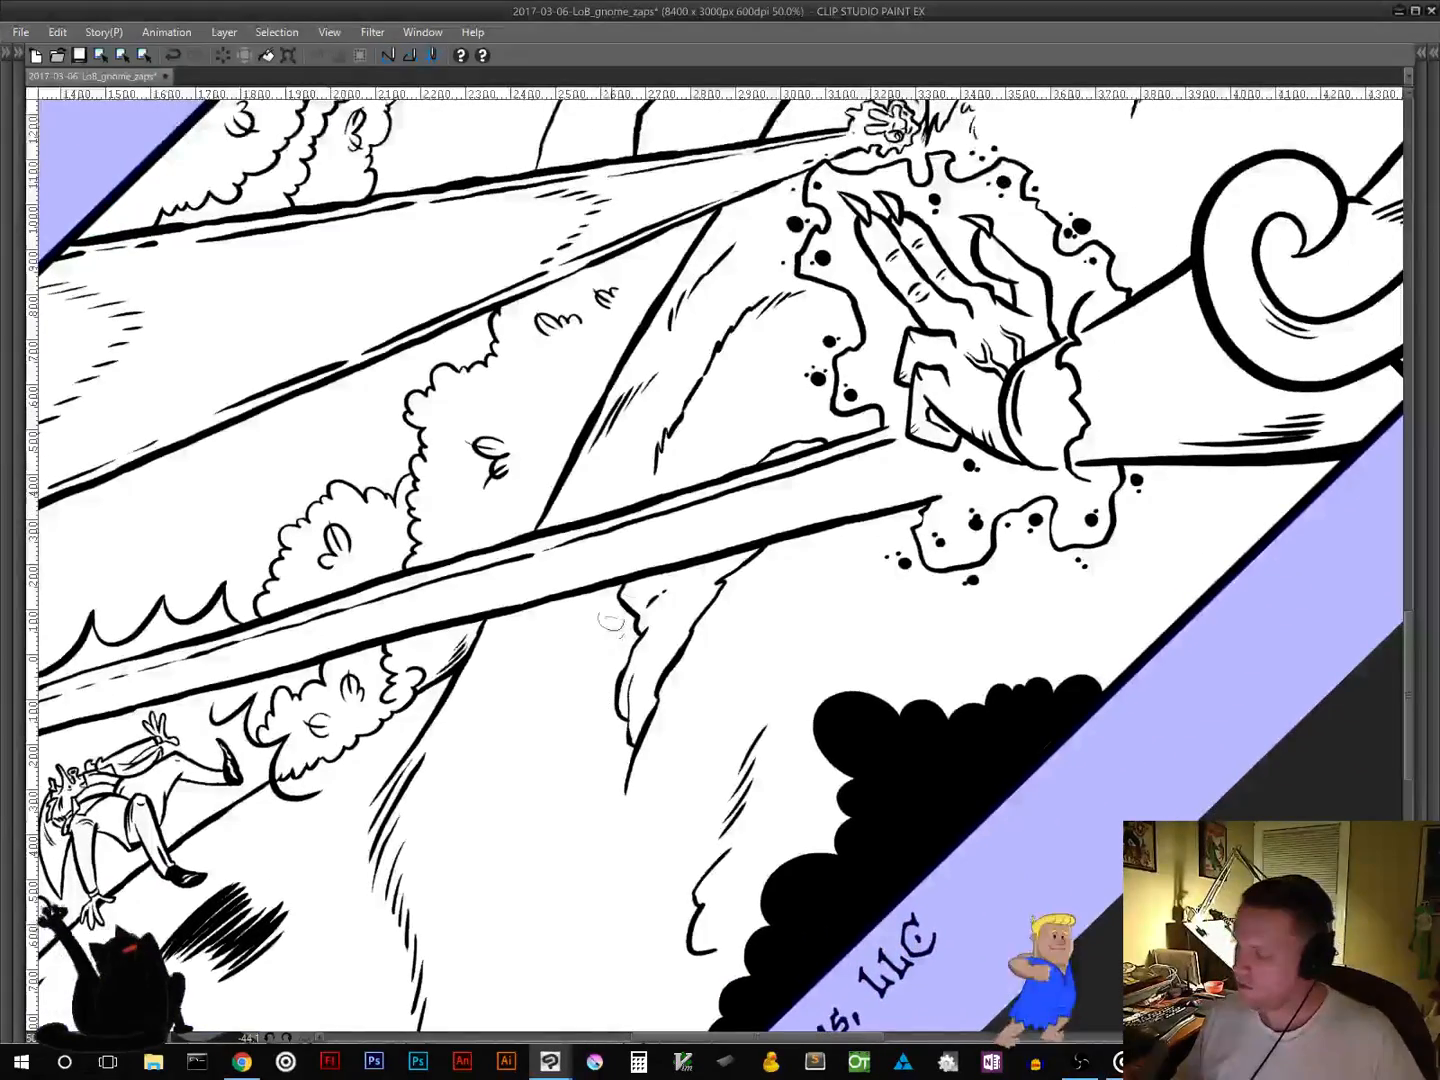
Step: Ink a thin broken accent line just inside the lower edge of the left claw's beam, undoing the first attempt
{"action": "left_click_drag", "start_coordinate": [934, 488], "coordinate": [732, 536]}
{"action": "key", "text": "ctrl+z"}
{"action": "left_click_drag", "start_coordinate": [367, 712], "coordinate": [944, 555]}
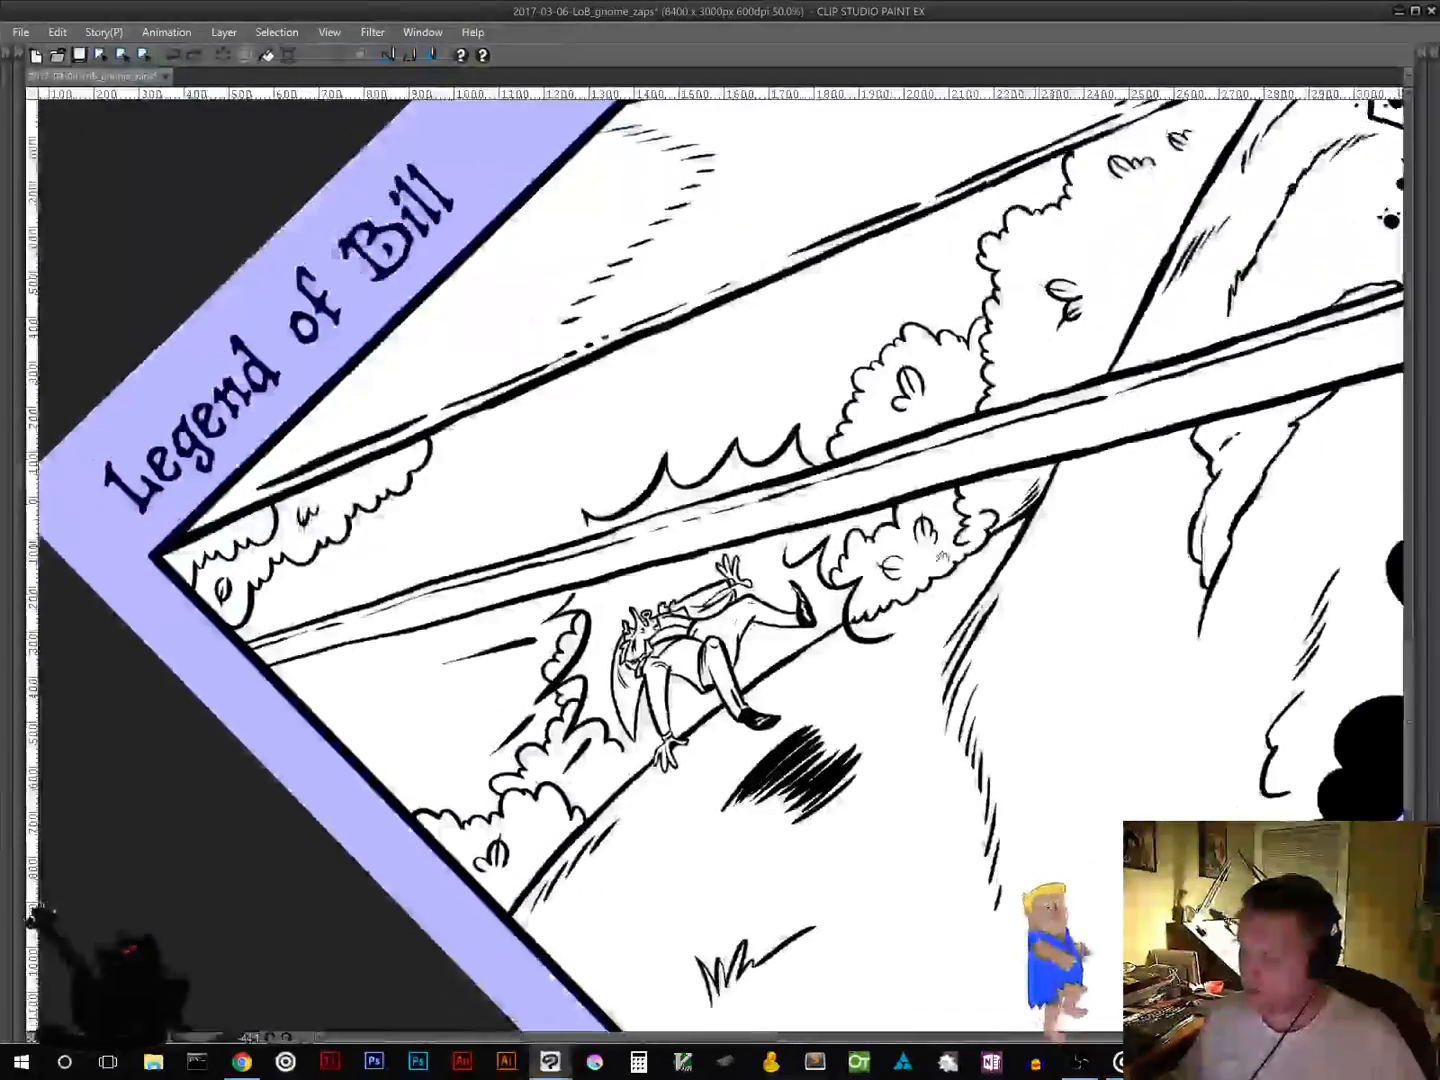
{"action": "left_click_drag", "start_coordinate": [507, 688], "coordinate": [555, 672]}
{"action": "left_click_drag", "start_coordinate": [311, 655], "coordinate": [1340, 371]}
{"action": "mouse_move", "coordinate": [1314, 442]}
{"action": "left_mouse_down"}
{"action": "mouse_move", "coordinate": [834, 577]}
{"action": "mouse_move", "coordinate": [473, 721]}
{"action": "left_mouse_up"}
{"action": "left_click_drag", "start_coordinate": [505, 652], "coordinate": [762, 582]}
{"action": "left_click_drag", "start_coordinate": [620, 771], "coordinate": [698, 551]}
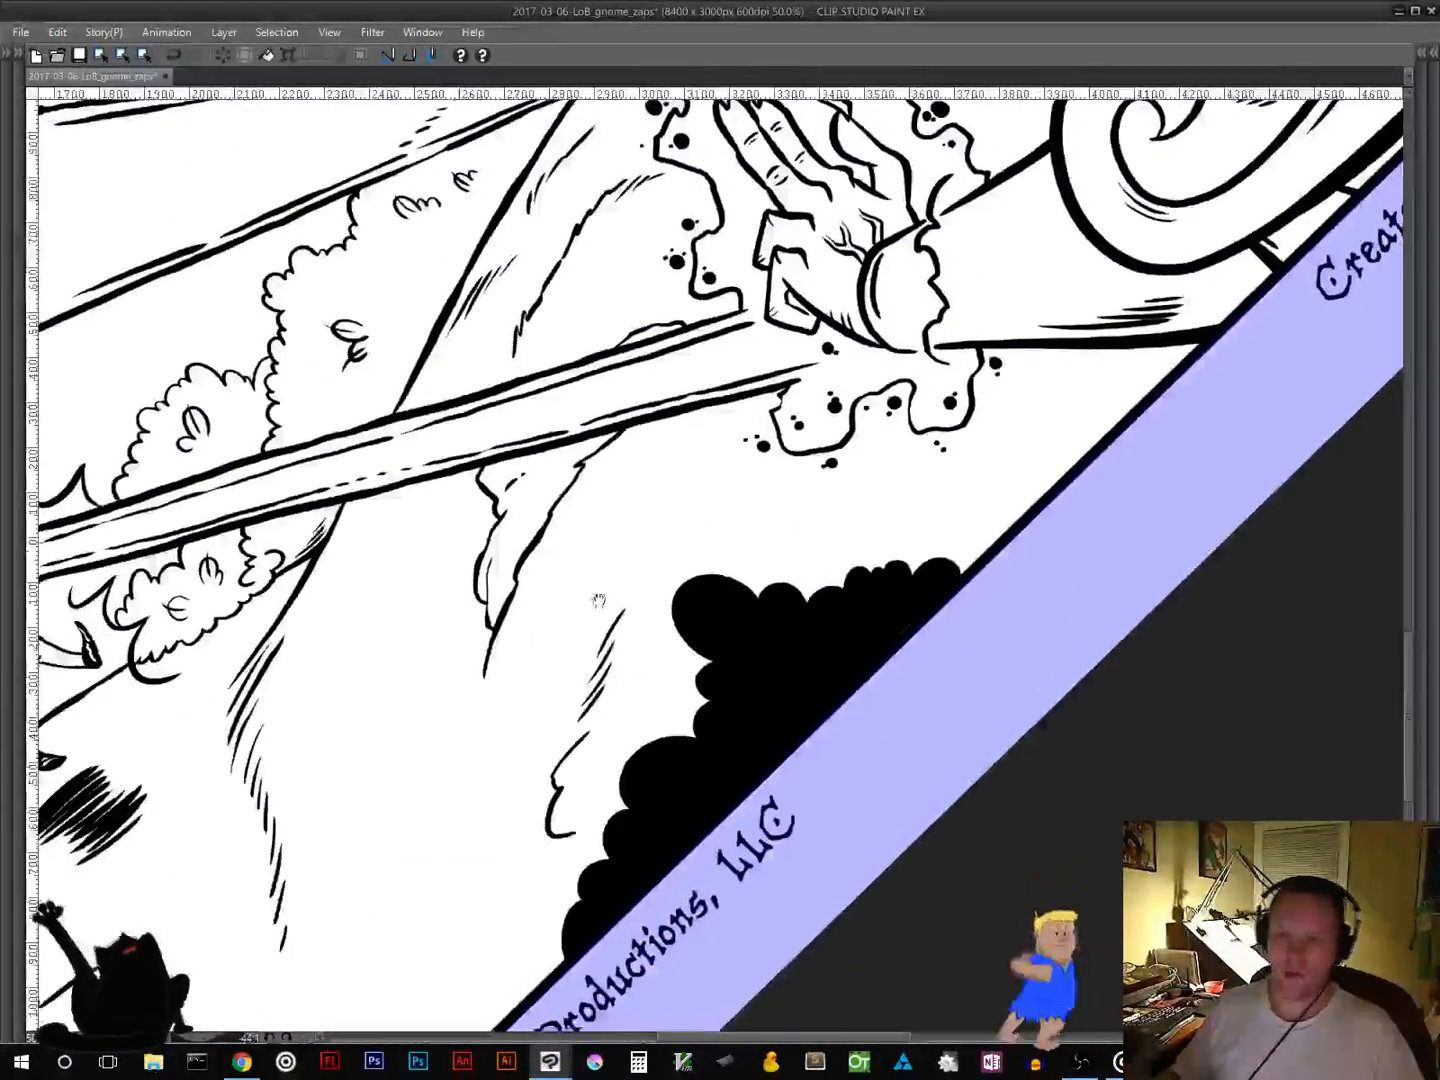
Step: Rotate the canvas back to level with the whole comic strip in view and save the document
{"action": "left_click", "coordinate": [654, 624], "text": "alt"}
{"action": "left_click", "coordinate": [656, 625], "text": "alt"}
{"action": "left_click", "coordinate": [659, 626], "text": "alt"}
{"action": "left_click", "coordinate": [661, 628], "text": "alt"}
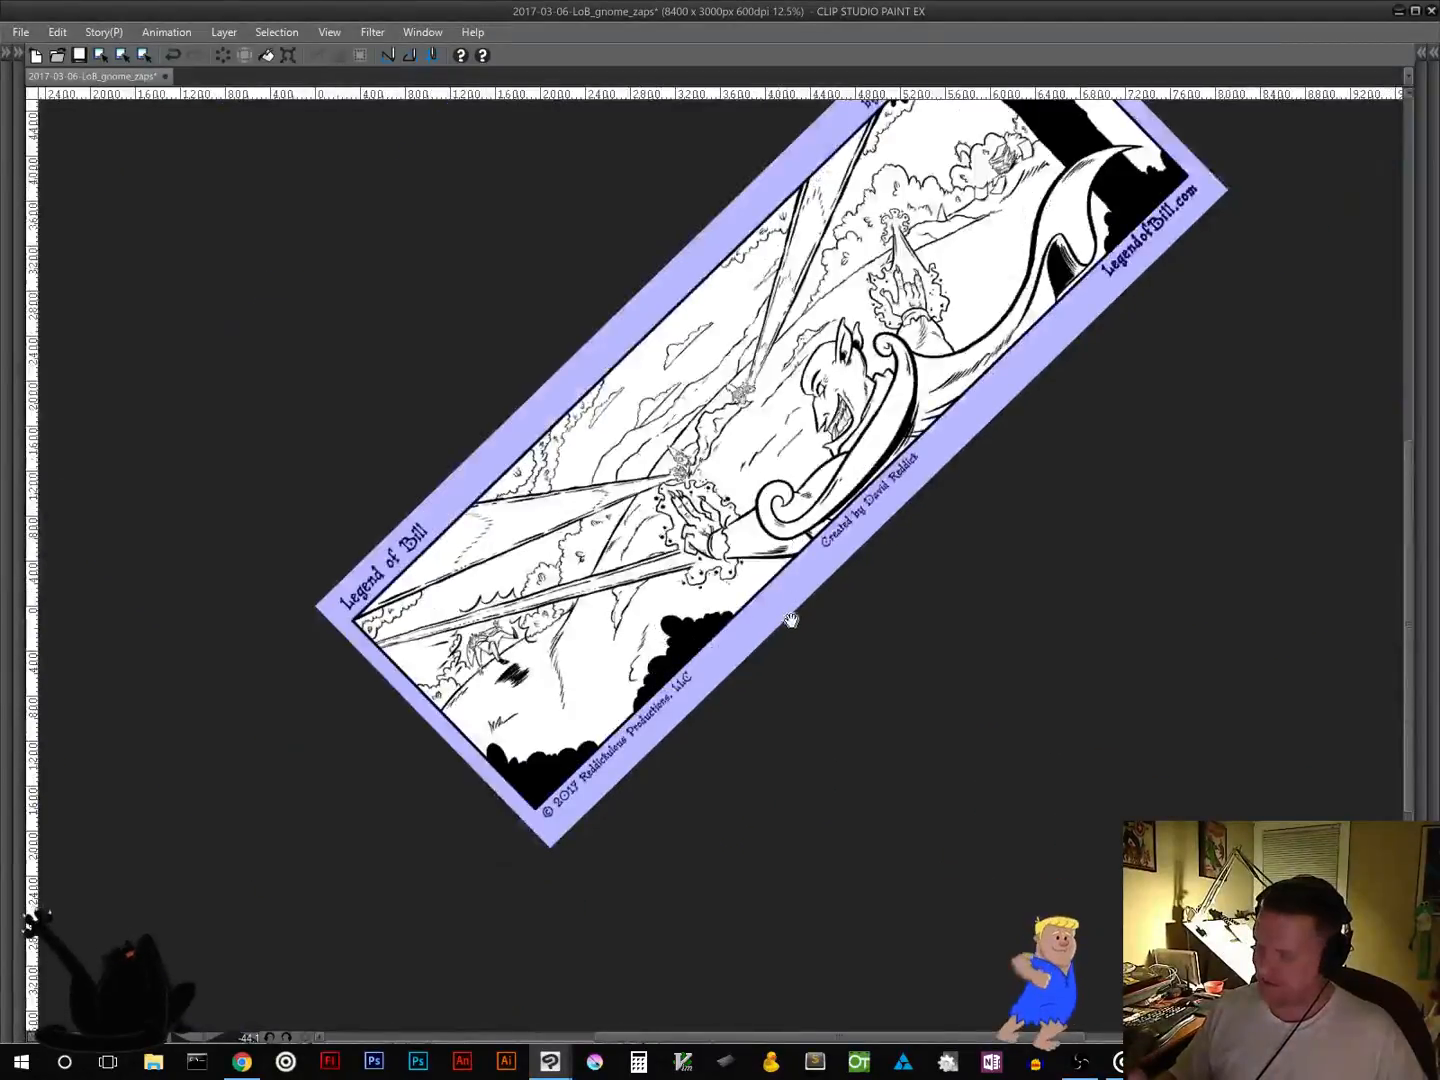
{"action": "left_click_drag", "start_coordinate": [807, 616], "coordinate": [661, 749]}
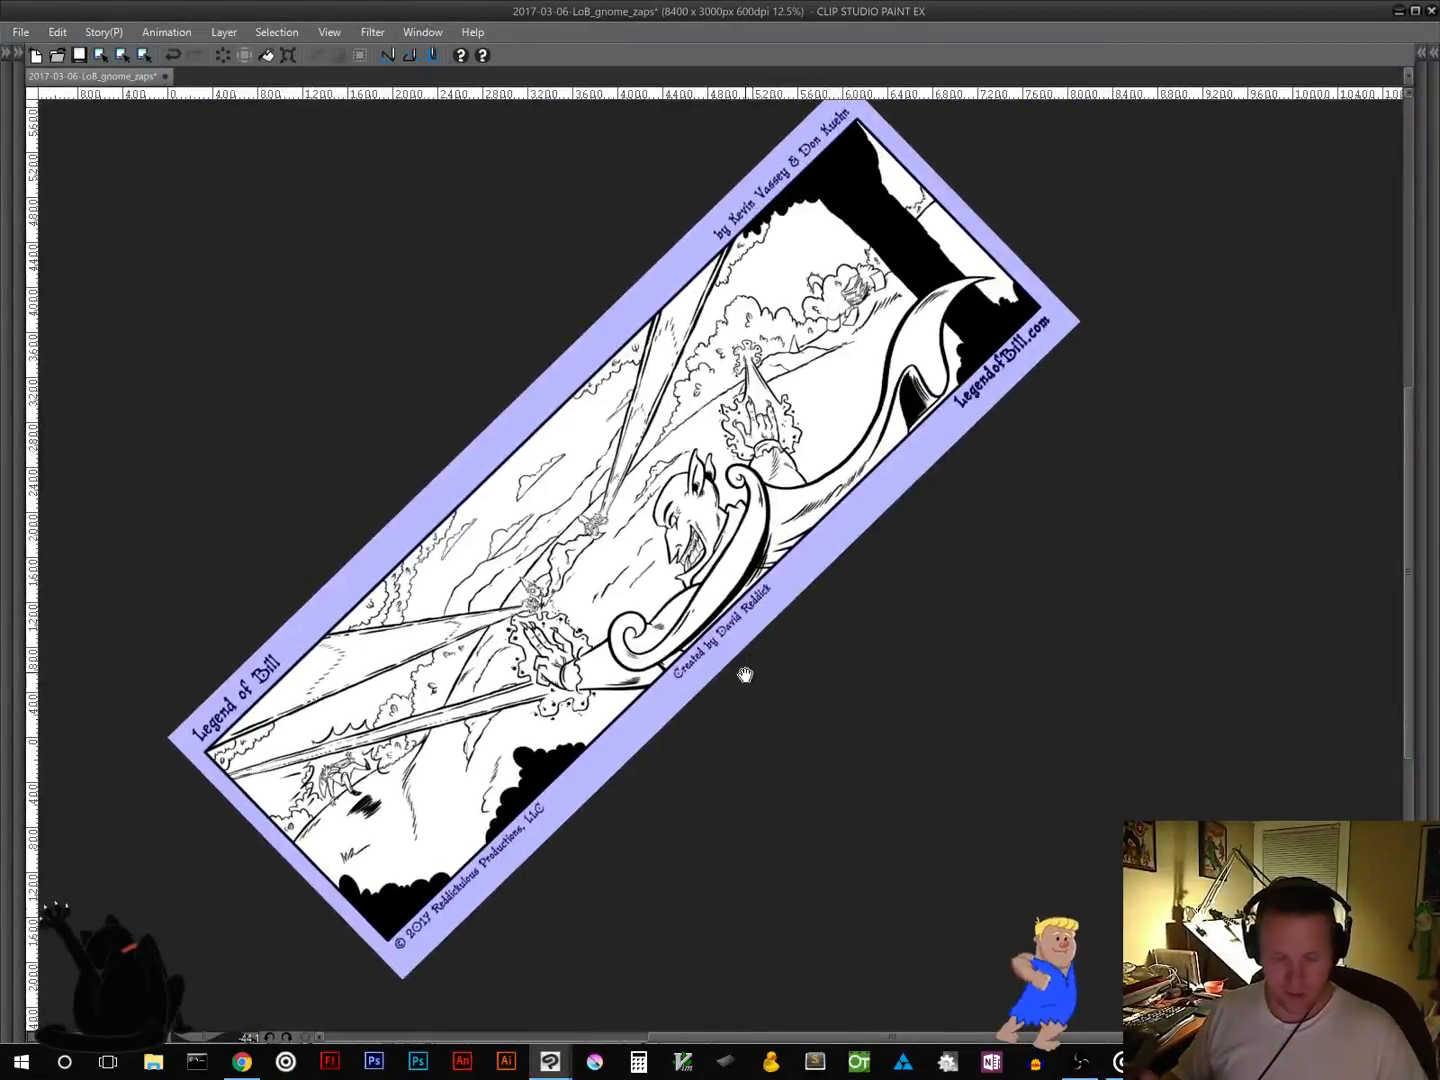
{"action": "left_click_drag", "start_coordinate": [740, 685], "coordinate": [806, 844]}
{"action": "left_click_drag", "start_coordinate": [705, 719], "coordinate": [806, 801]}
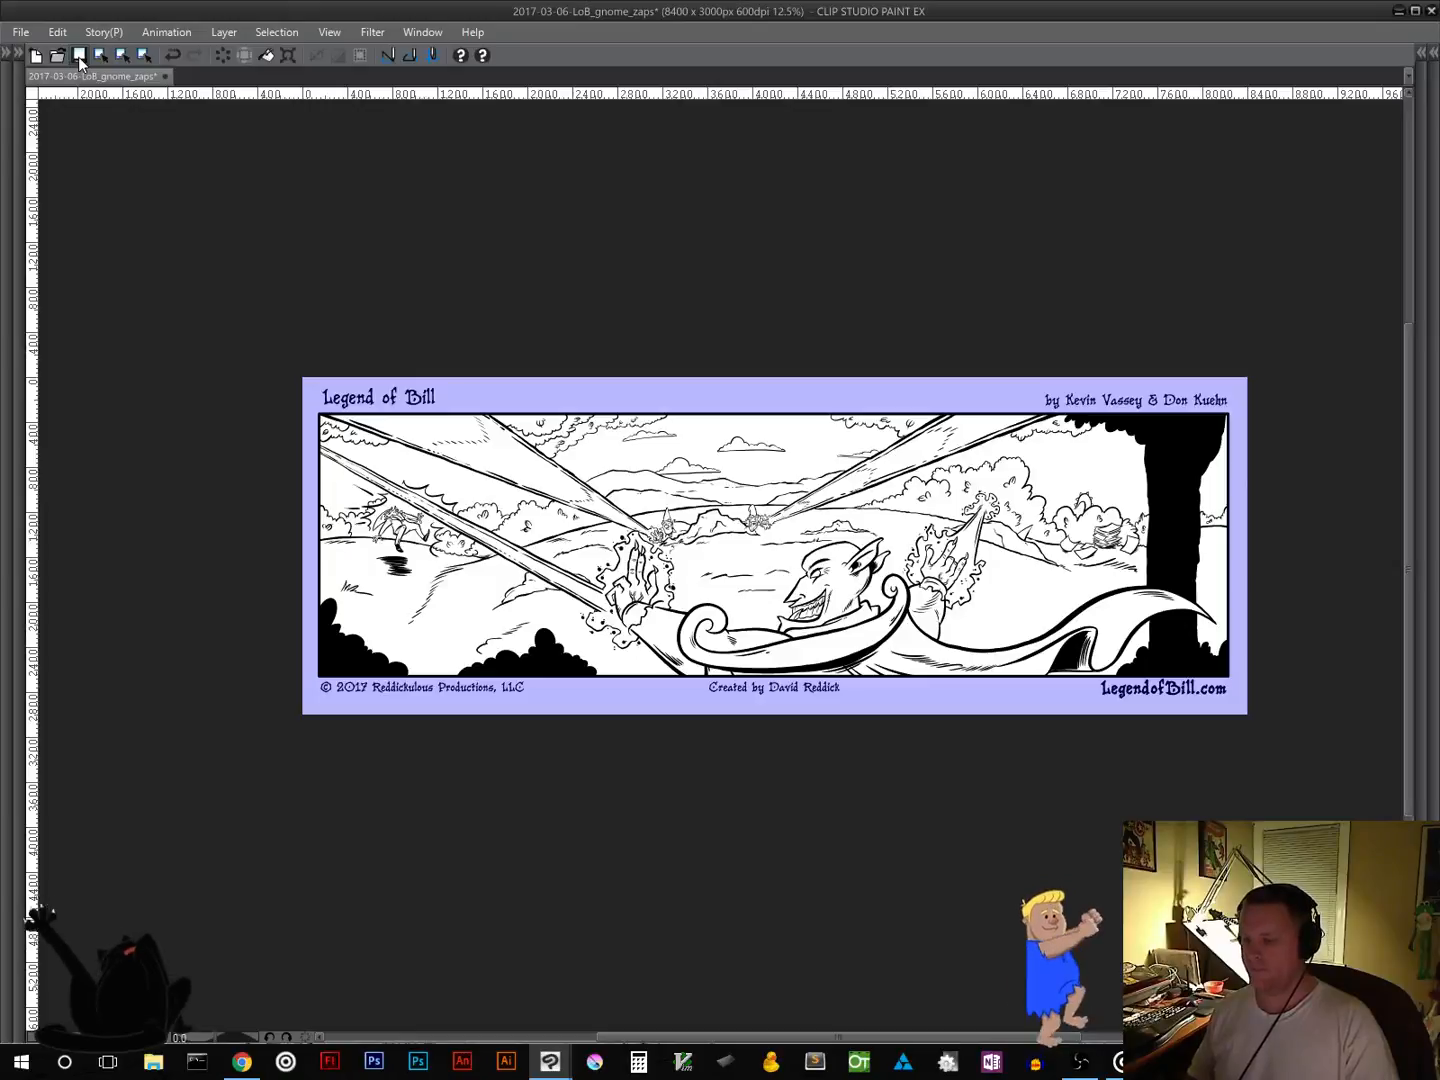
Step: Bring back the hidden palettes, make the 3_6_2017_sketch02 layer visible and save the document
{"action": "key", "text": "Tab"}
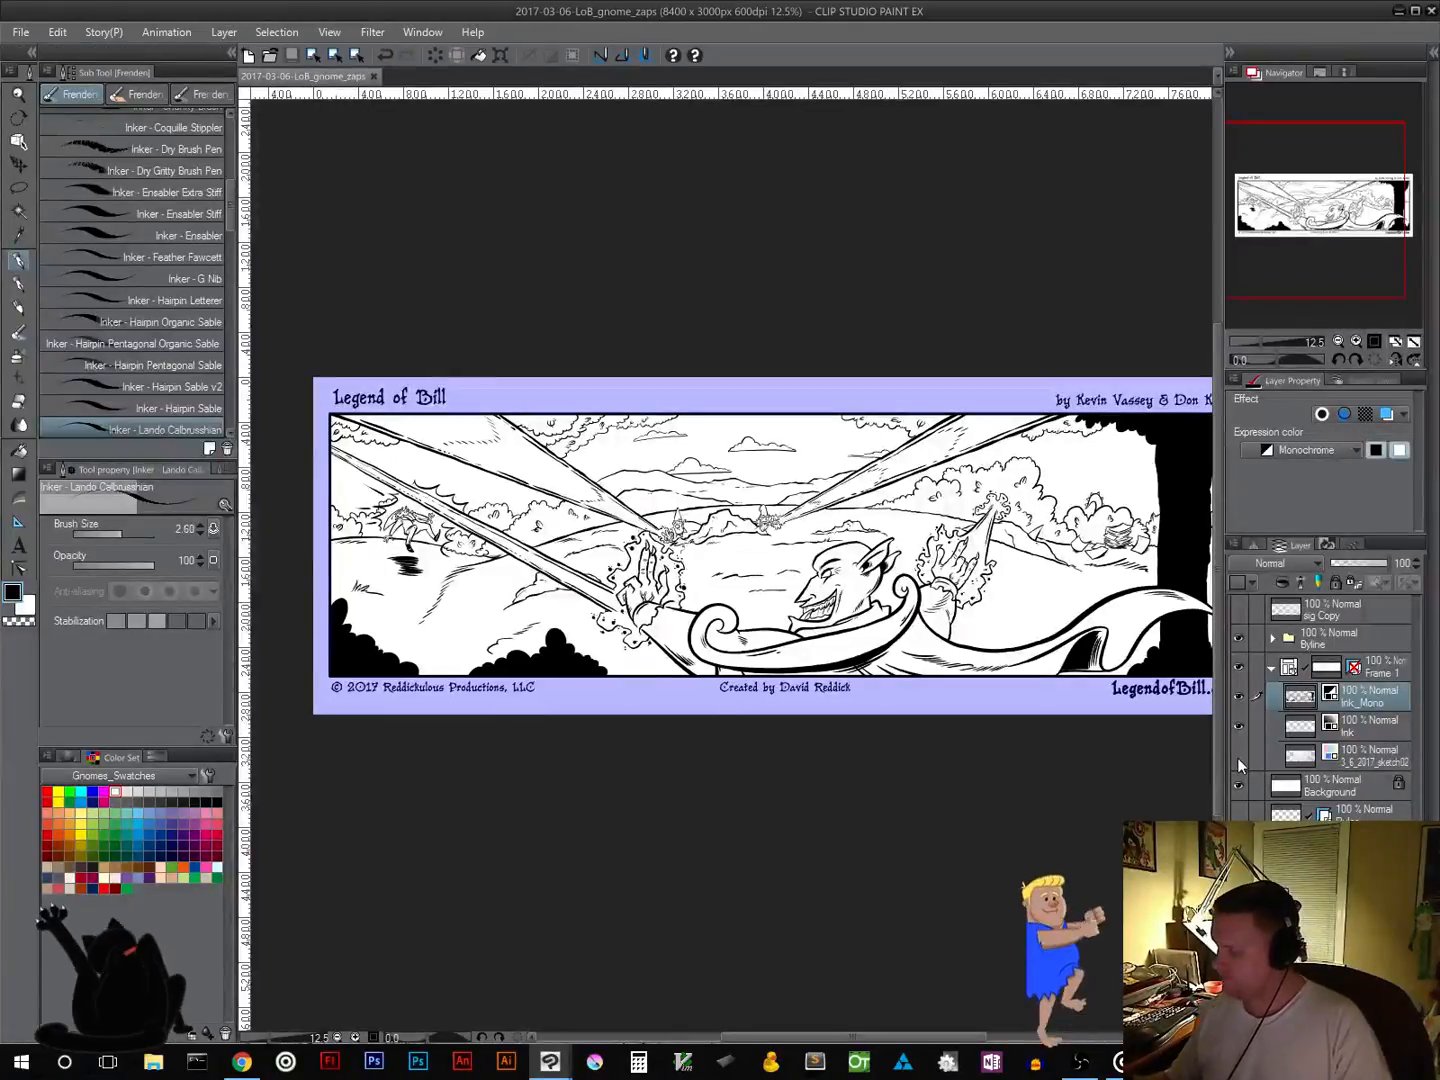
{"action": "left_click", "coordinate": [1238, 757]}
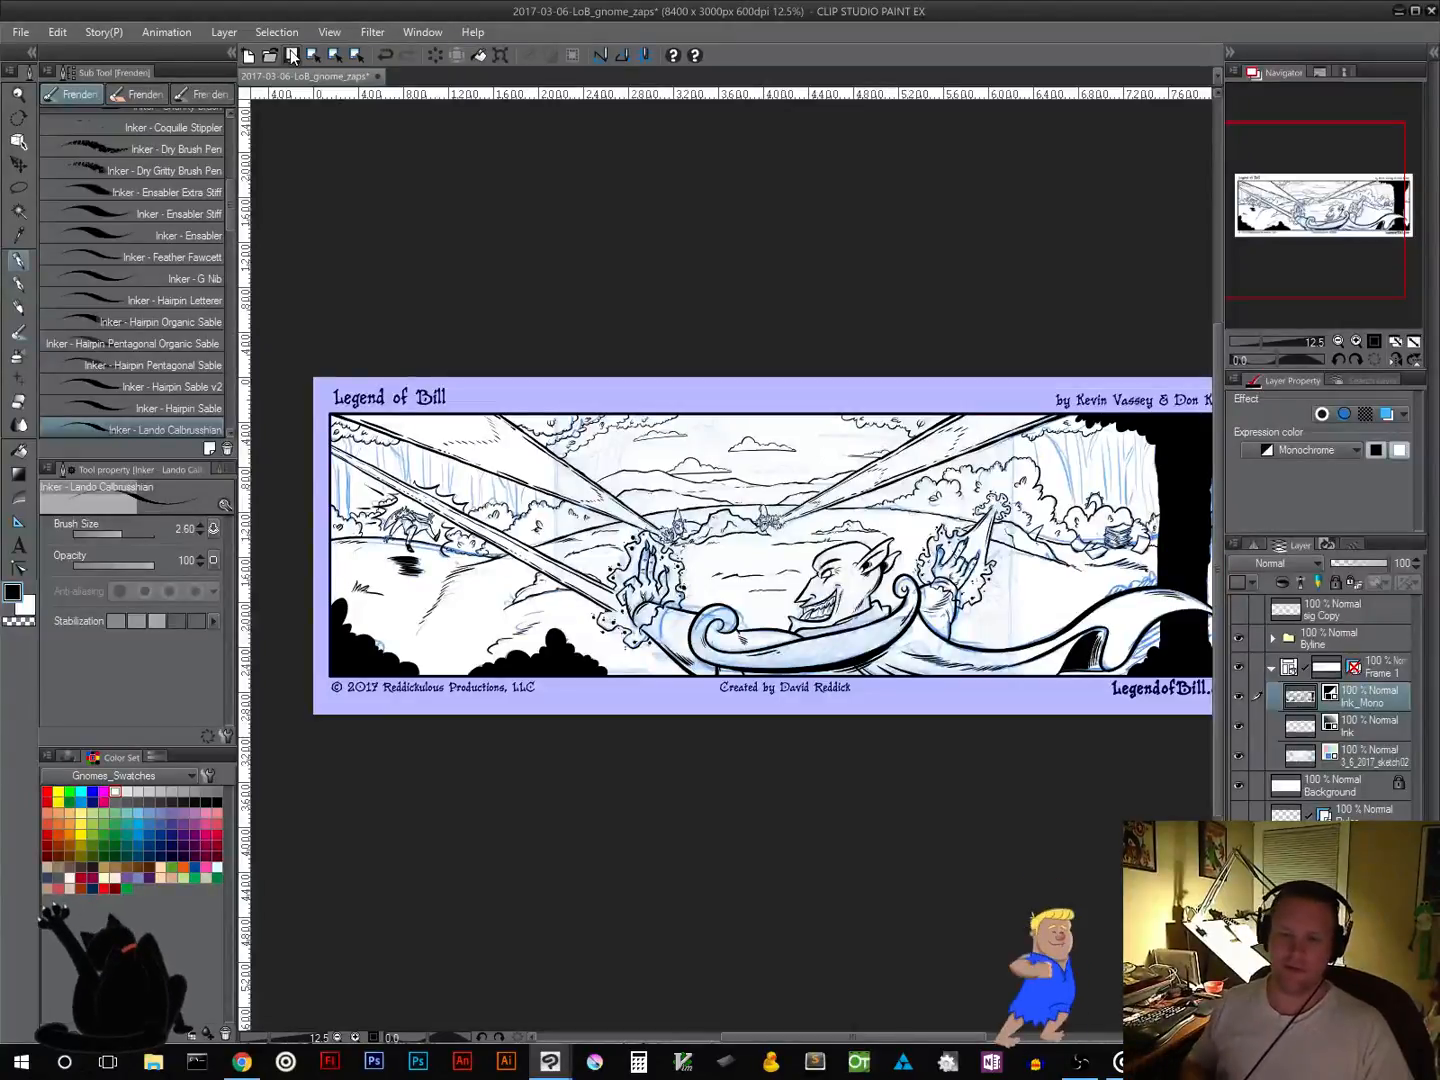
{"action": "left_click", "coordinate": [293, 58]}
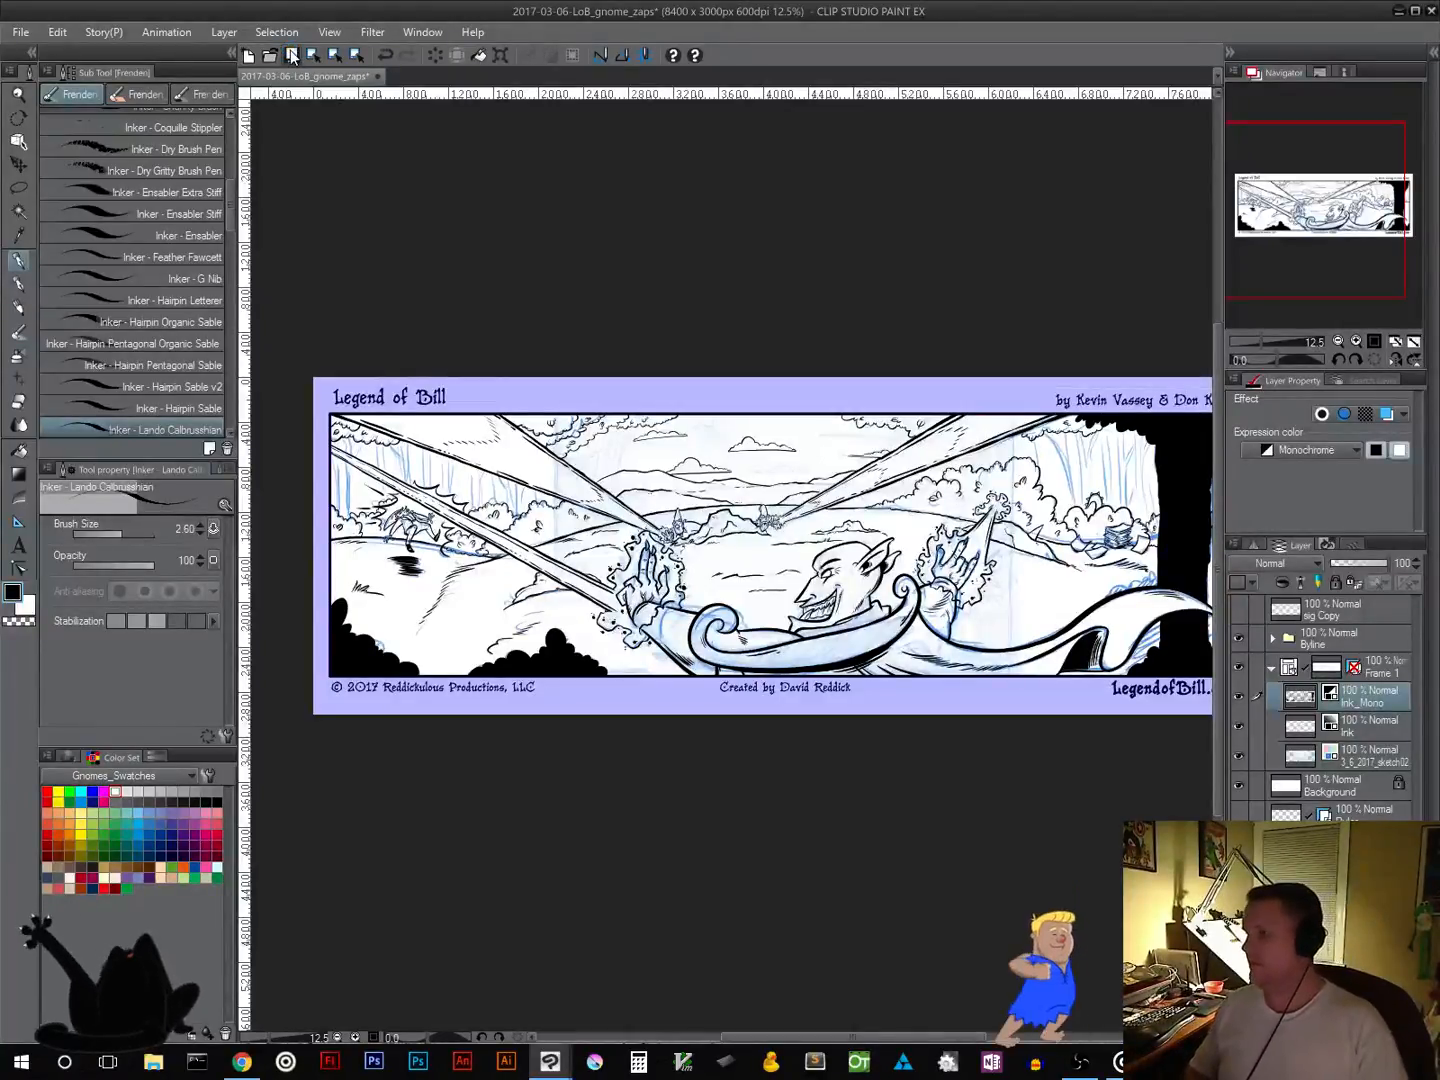
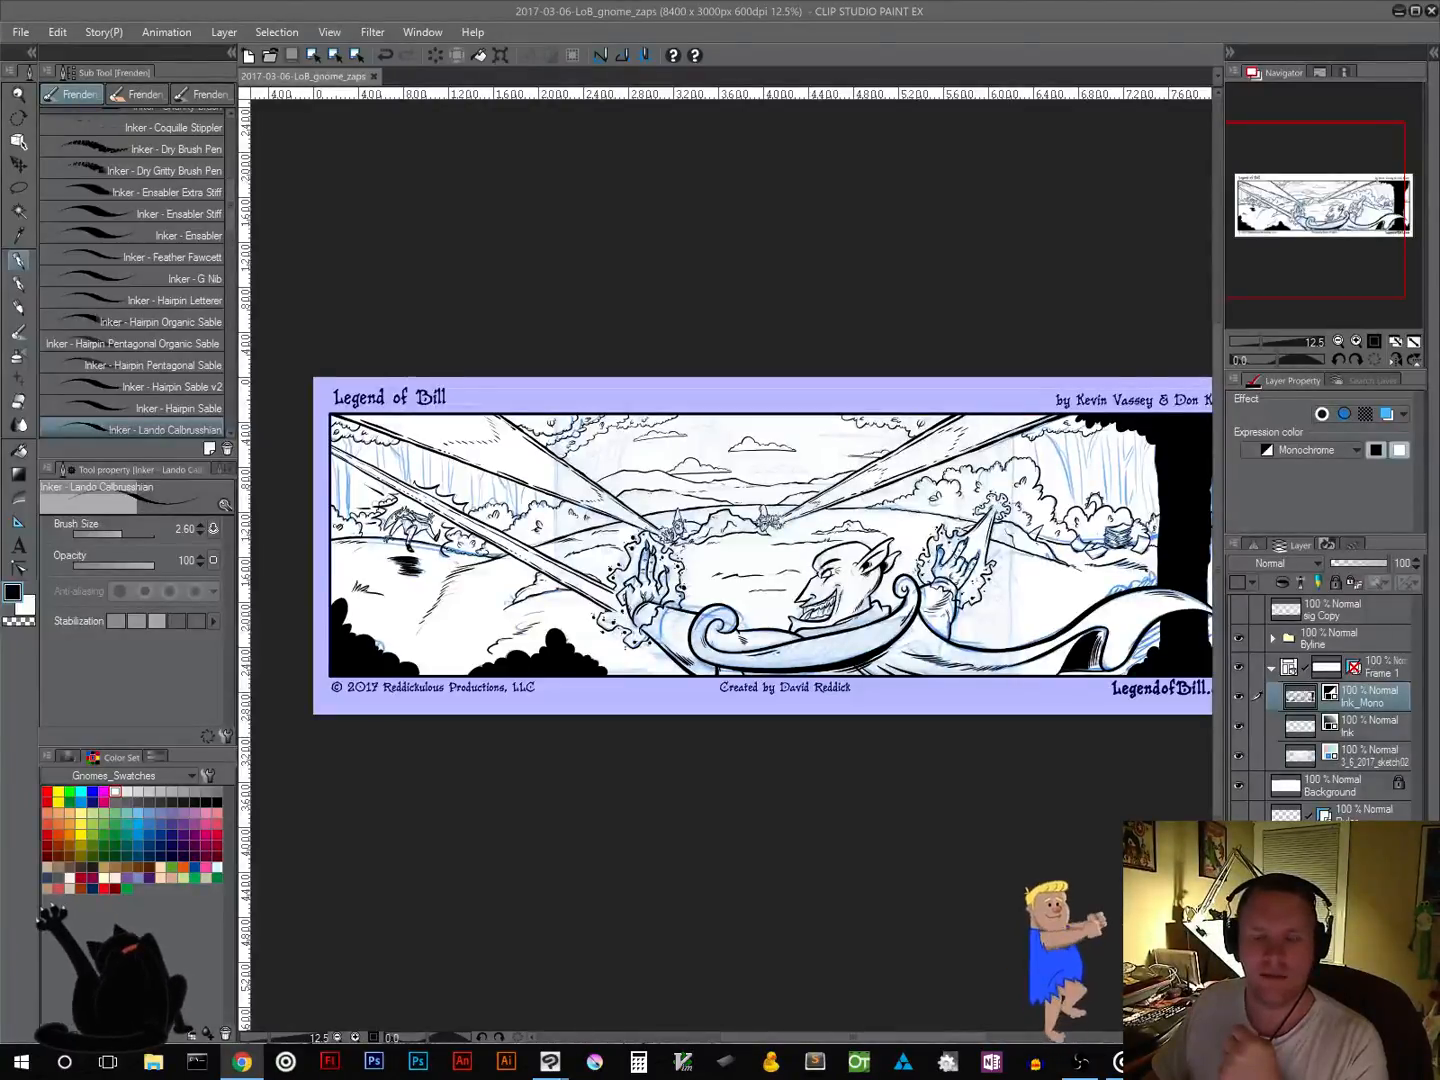
Step: Return to Clip Studio Paint and centre the whole comic strip in view
{"action": "key", "text": "alt+Tab"}
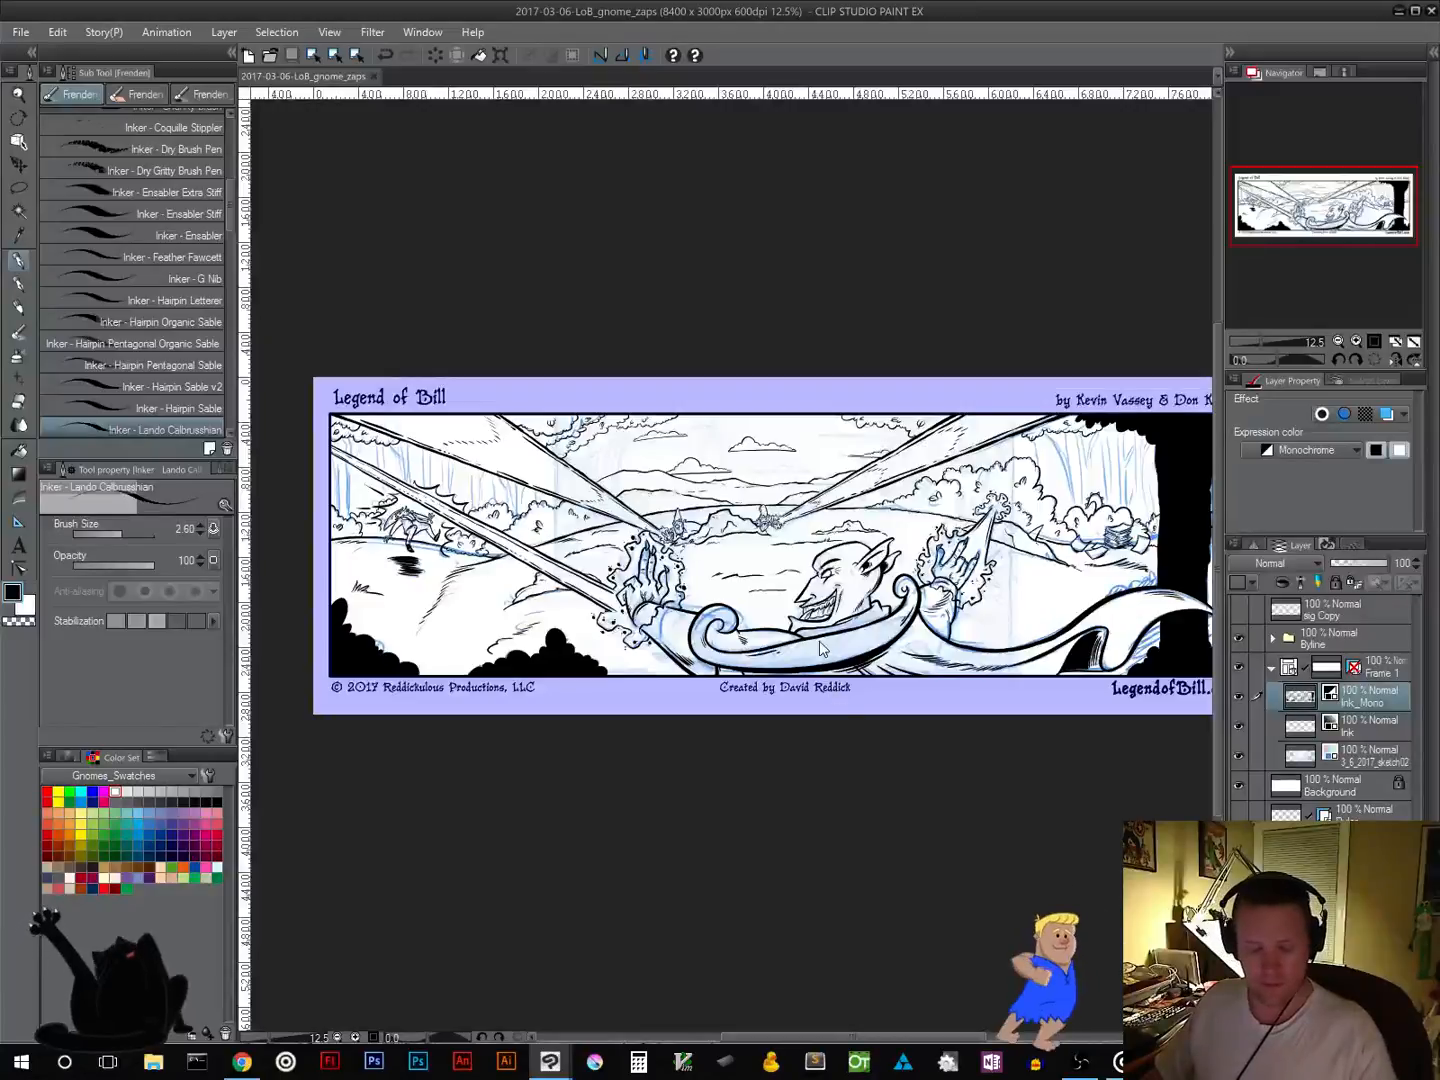
{"action": "key", "text": "space"}
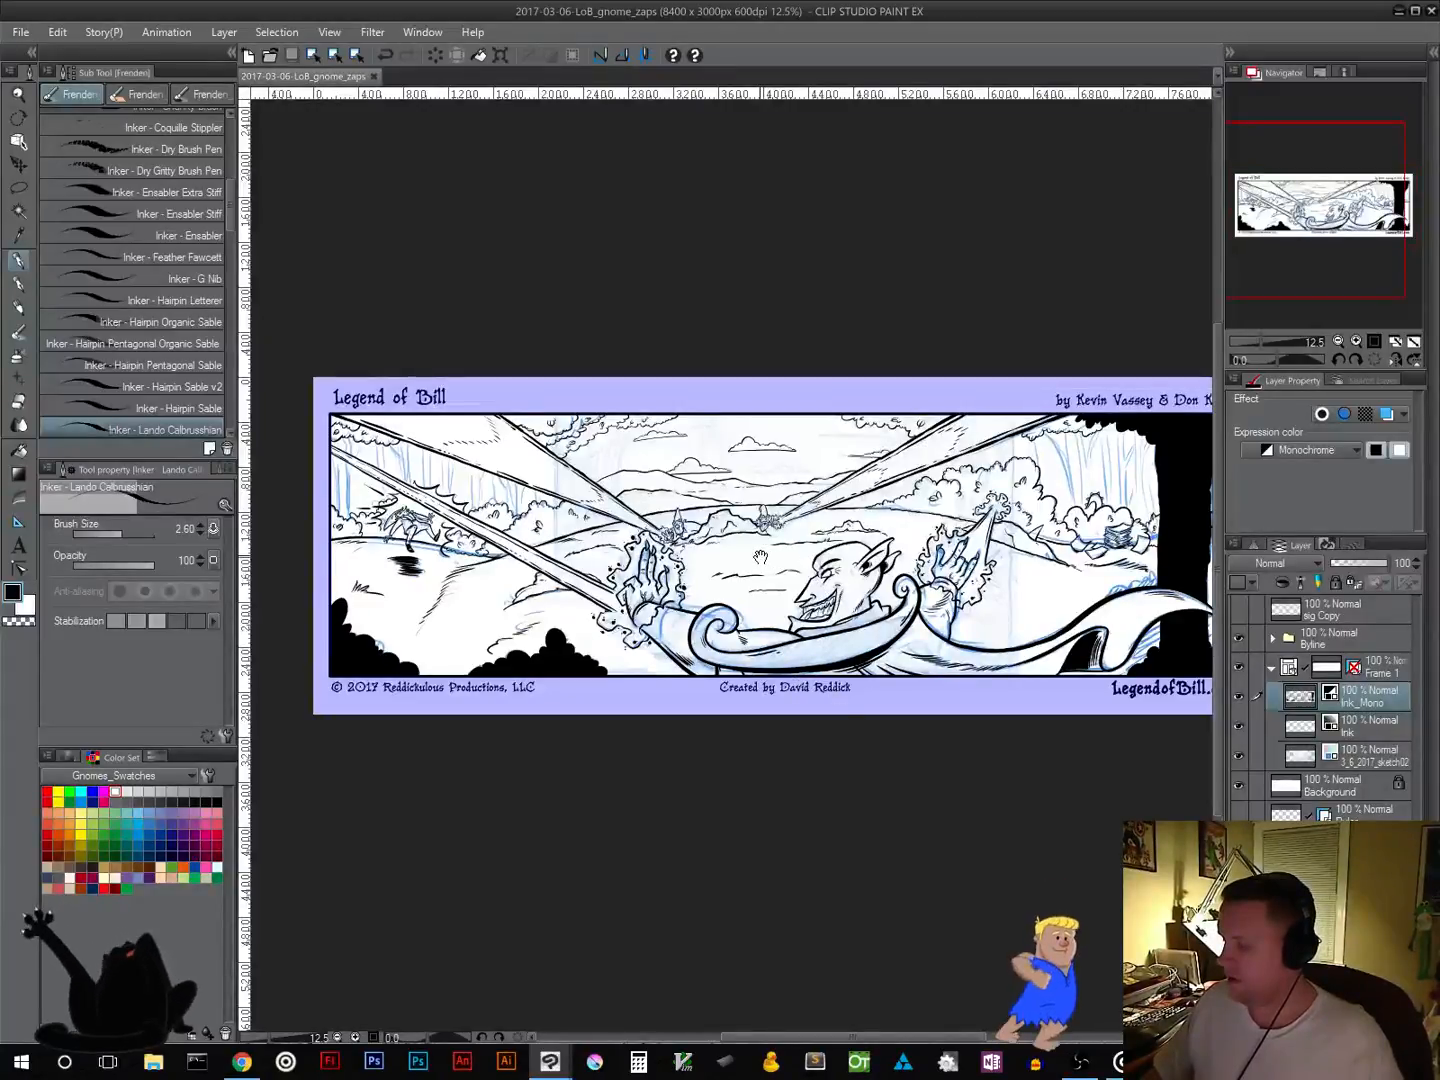
{"action": "left_click_drag", "start_coordinate": [784, 550], "coordinate": [737, 536]}
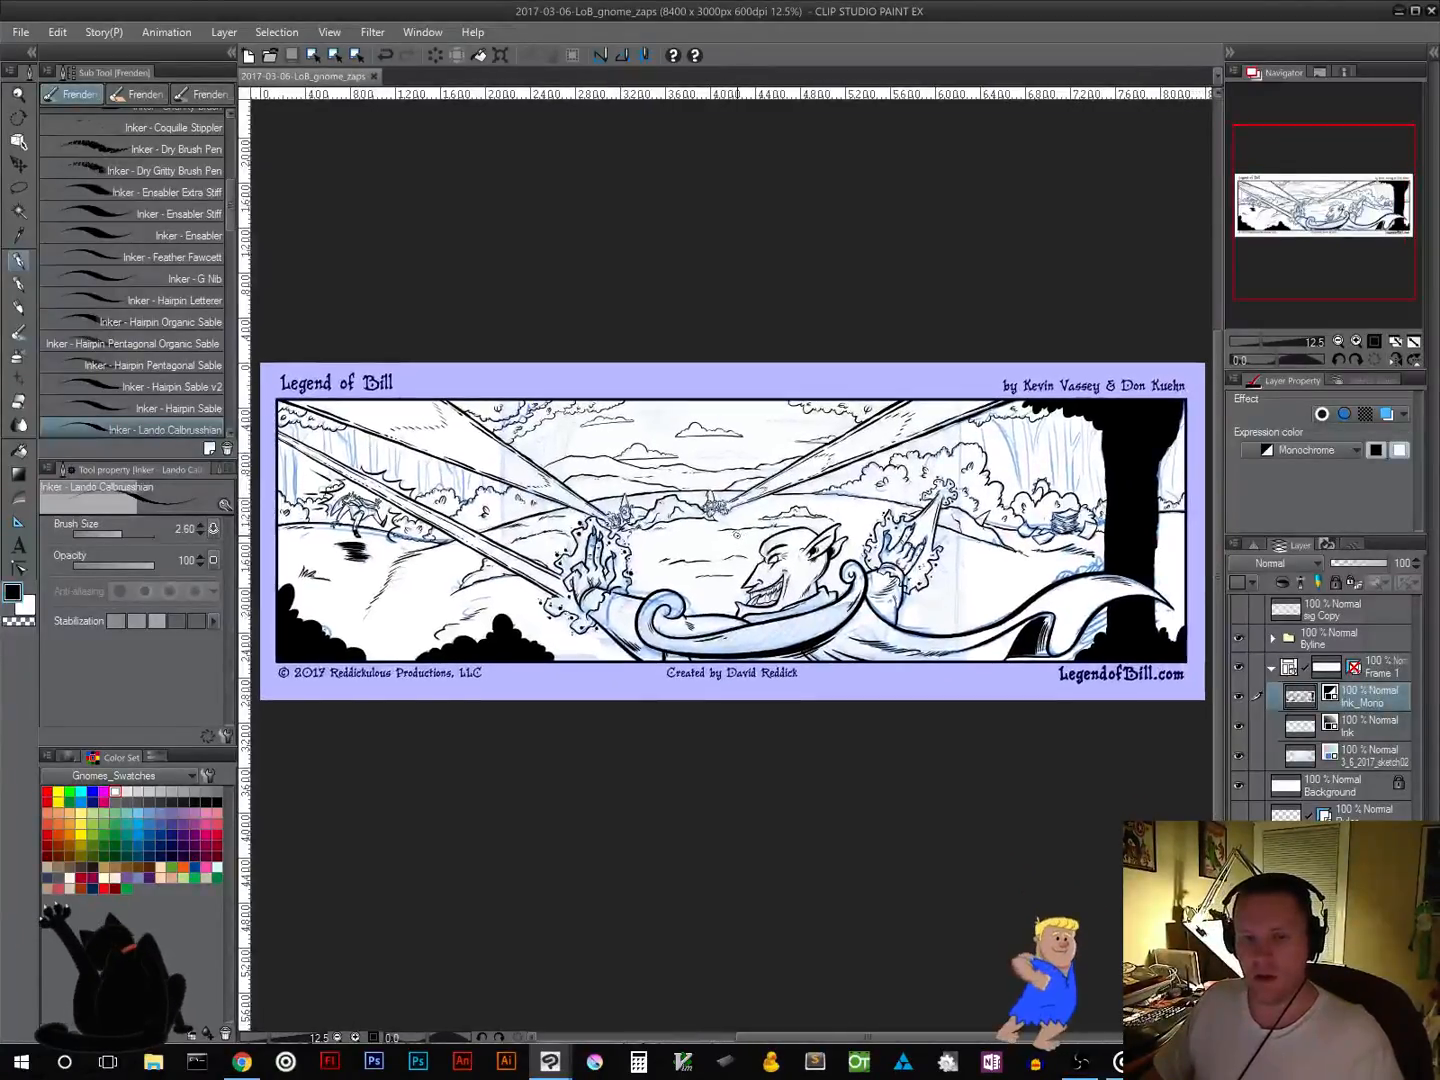
Step: Add a layer named Flats directly above the Ink layer and hide the 3_6_2017_sketch02 layer
{"action": "scroll", "coordinate": [740, 538], "scroll_direction": "down", "scroll_amount": 1}
{"action": "scroll", "coordinate": [750, 533], "scroll_direction": "up", "scroll_amount": 1}
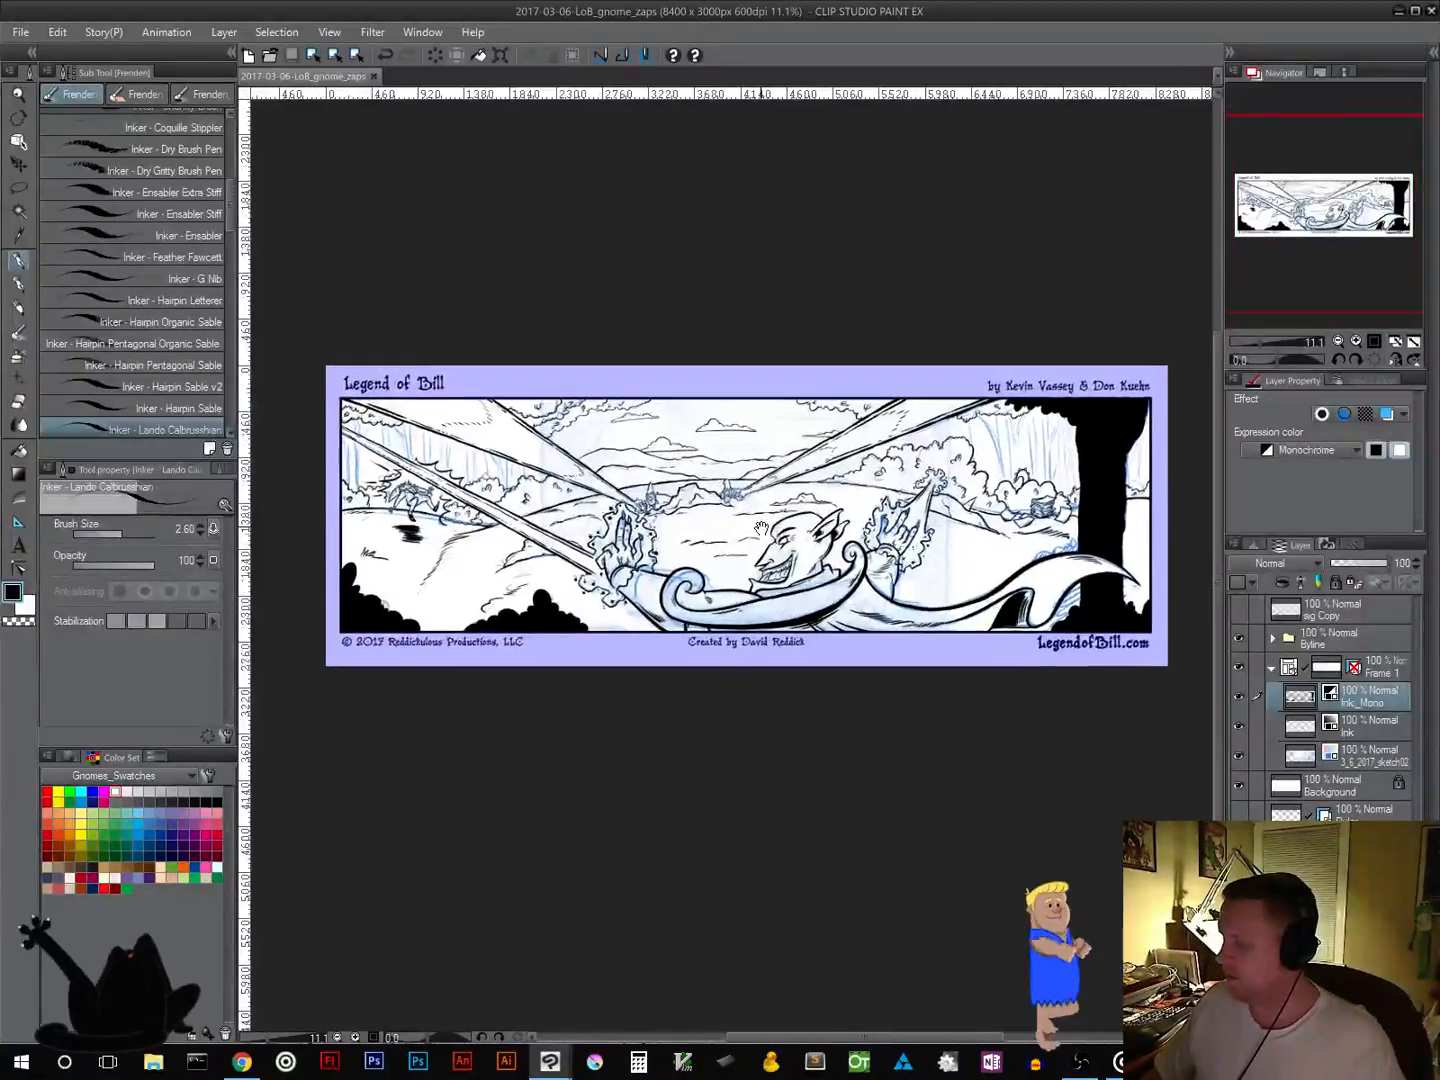
{"action": "left_click", "coordinate": [1357, 733]}
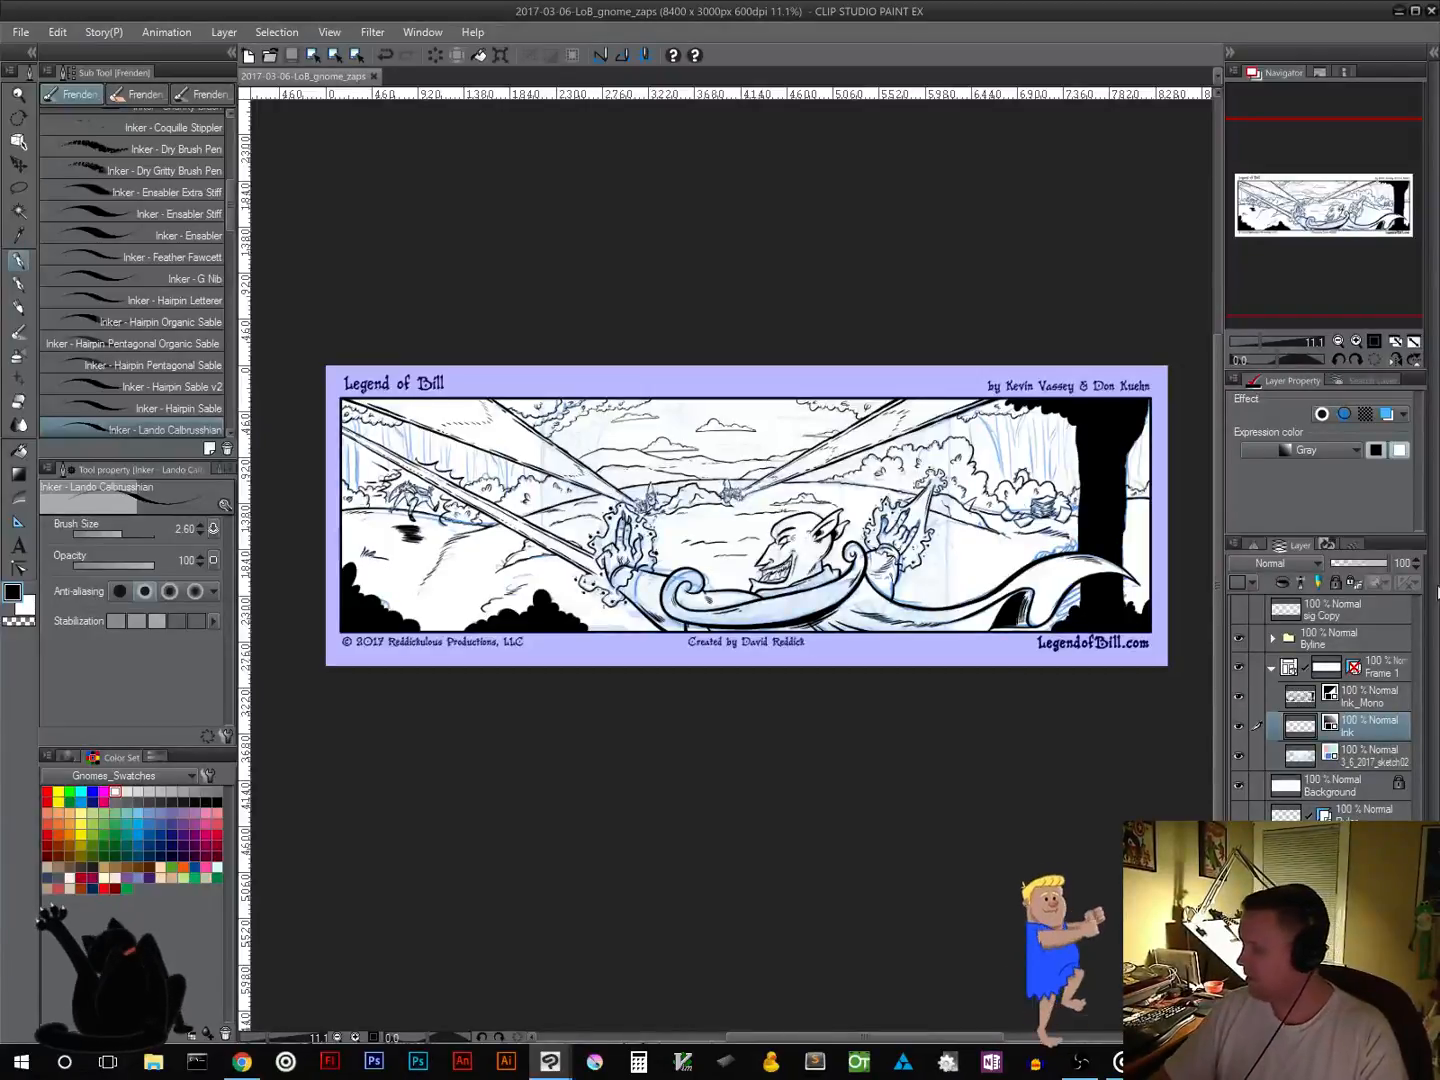
{"action": "key", "text": "ctrl+shift+n"}
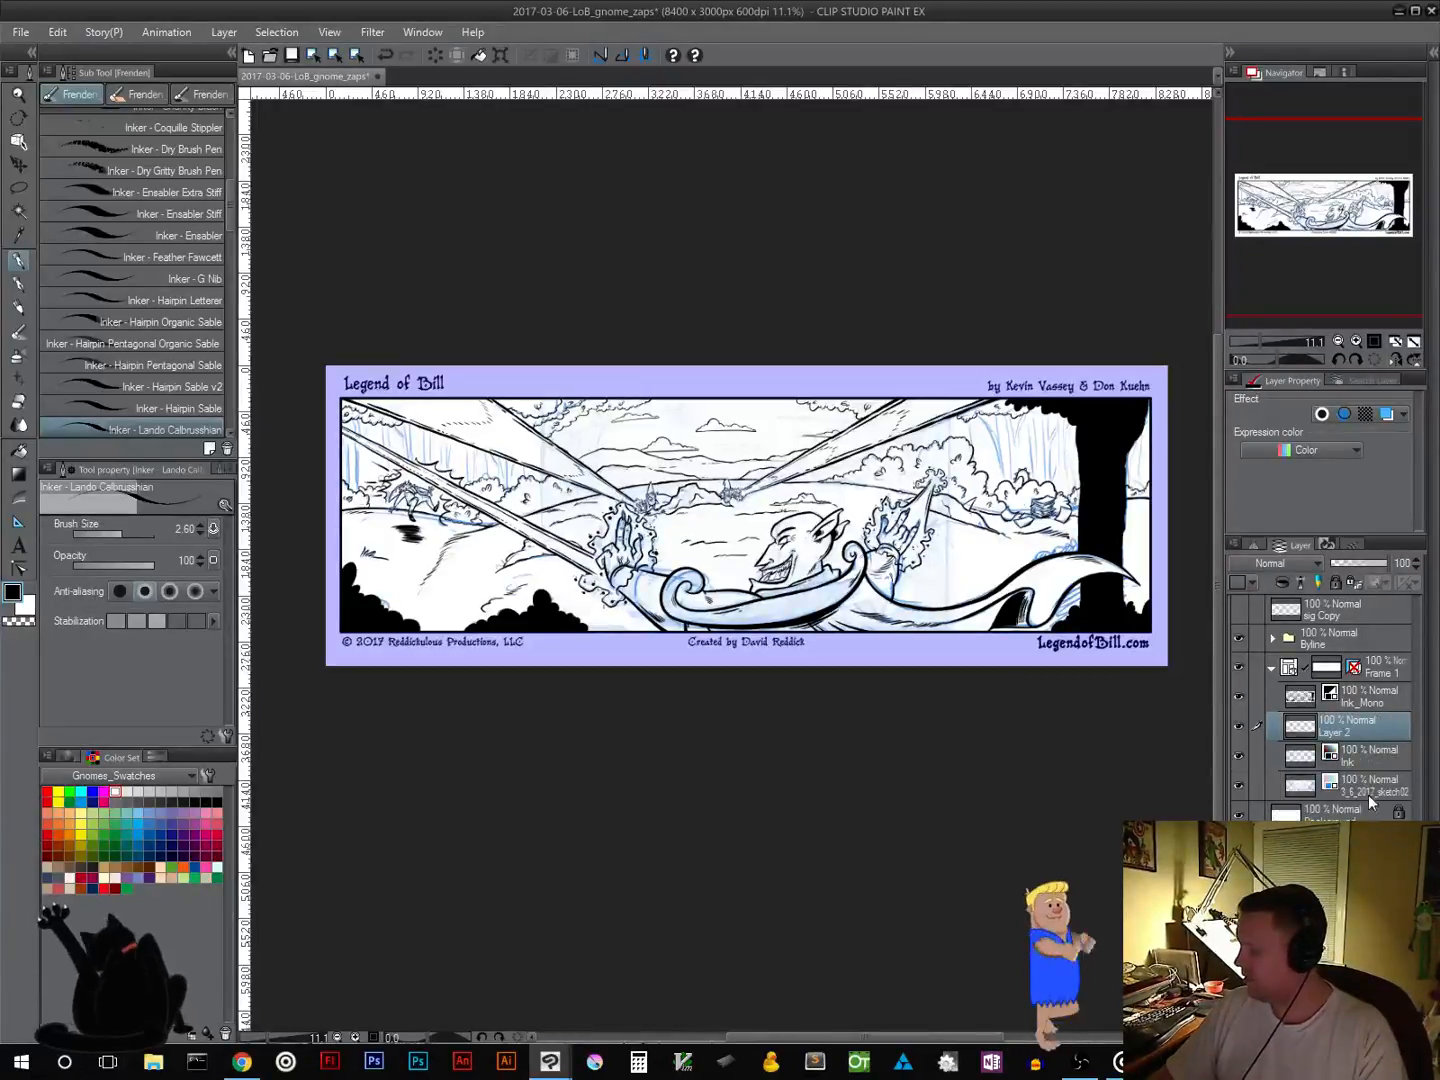
{"action": "double_click", "coordinate": [1358, 733]}
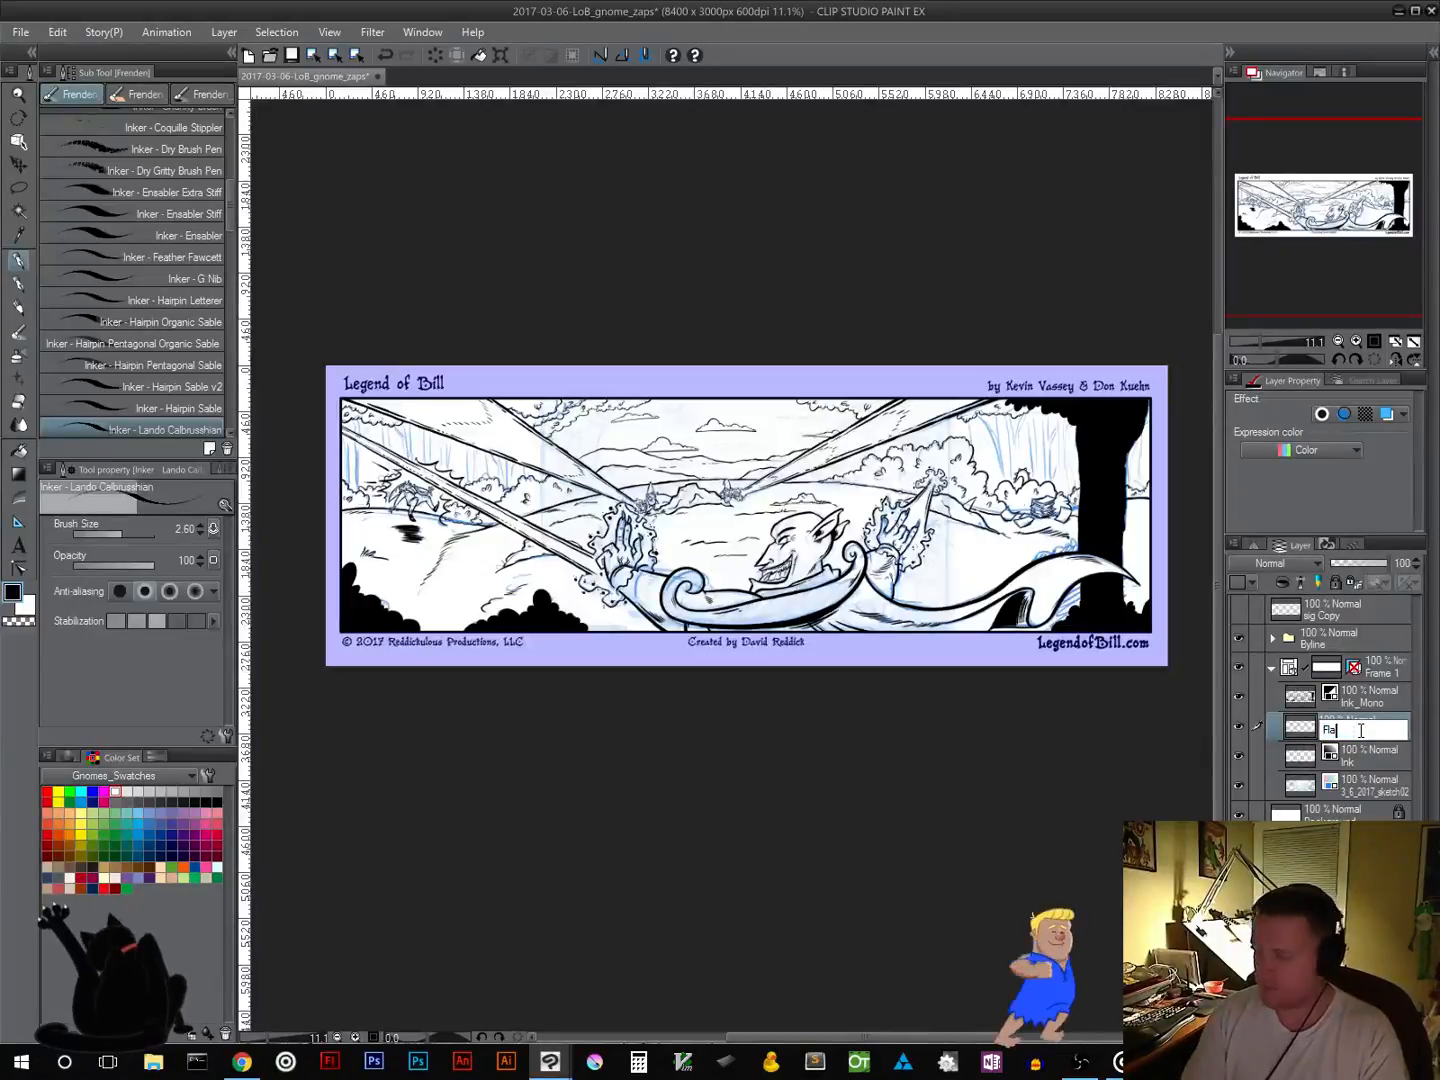
{"action": "key", "text": "Return"}
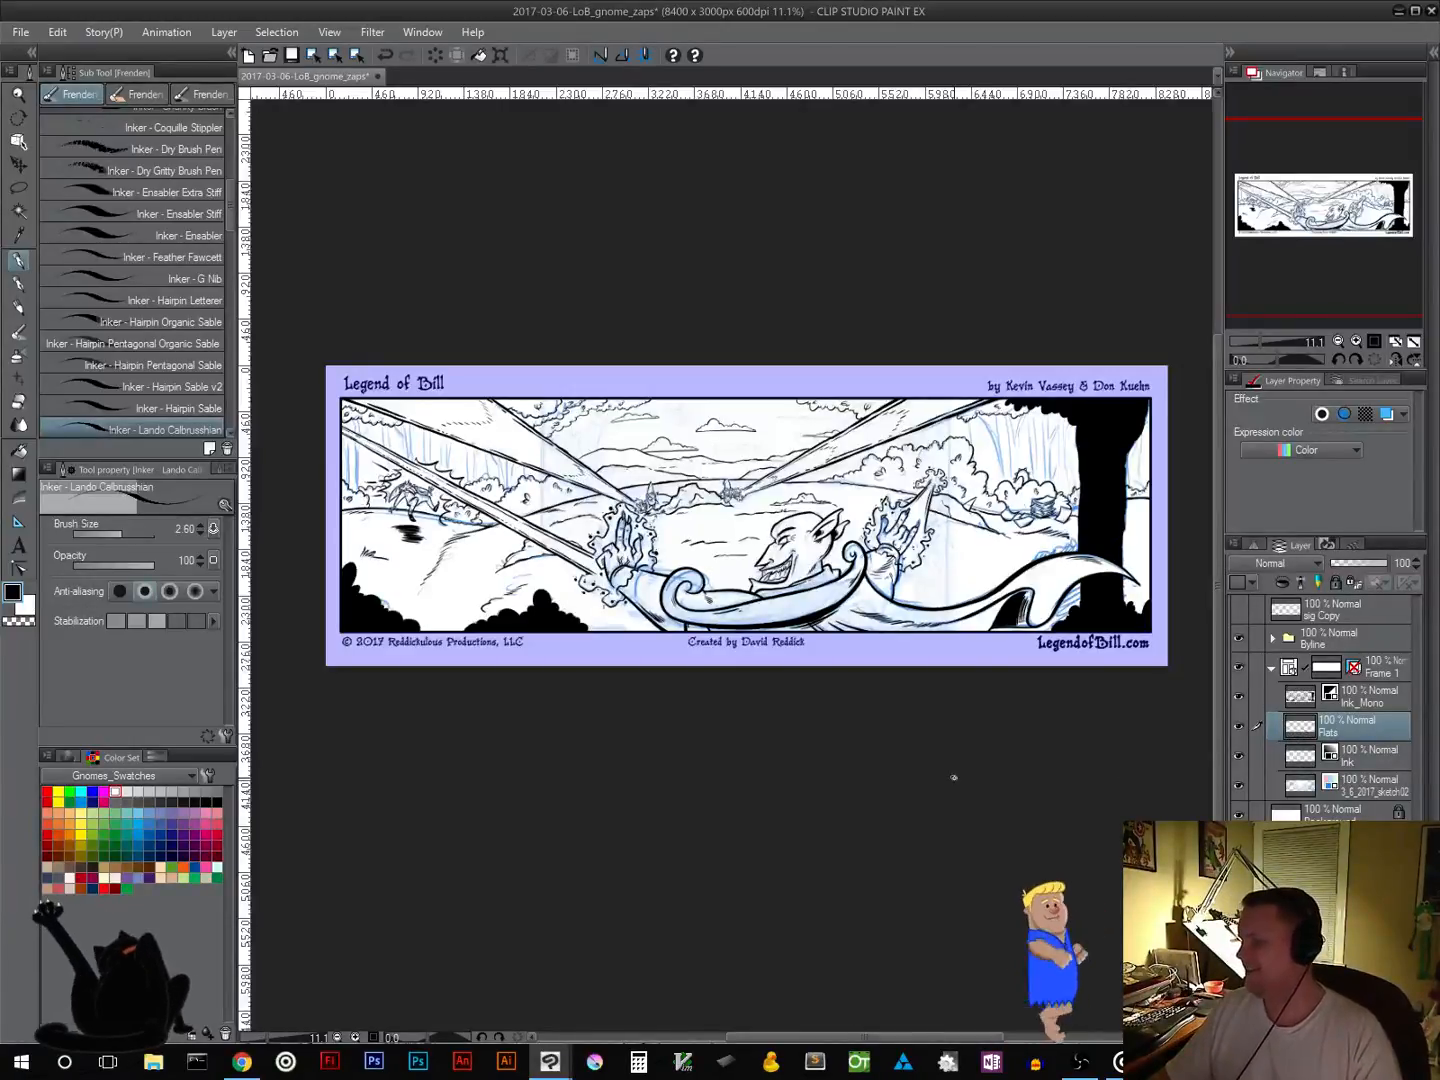
{"action": "left_click", "coordinate": [1240, 784]}
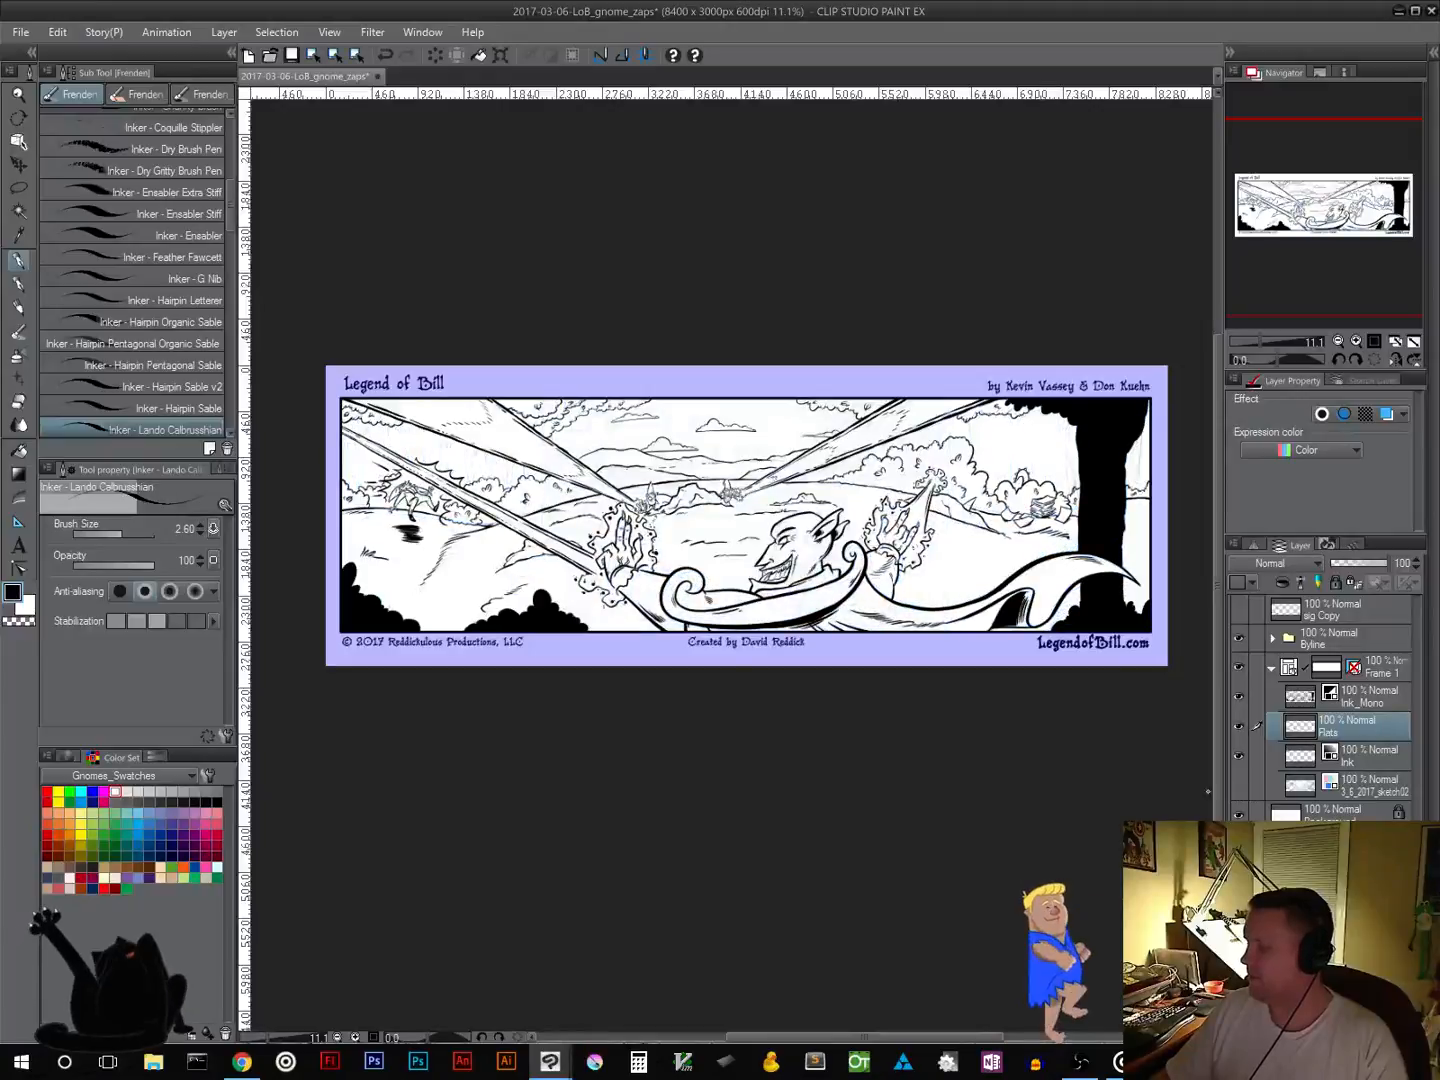
Step: Select the whole comic panel with a rectangular marquee just outside its border and fill it with pale aqua on the Flats layer
{"action": "left_click", "coordinate": [18, 186]}
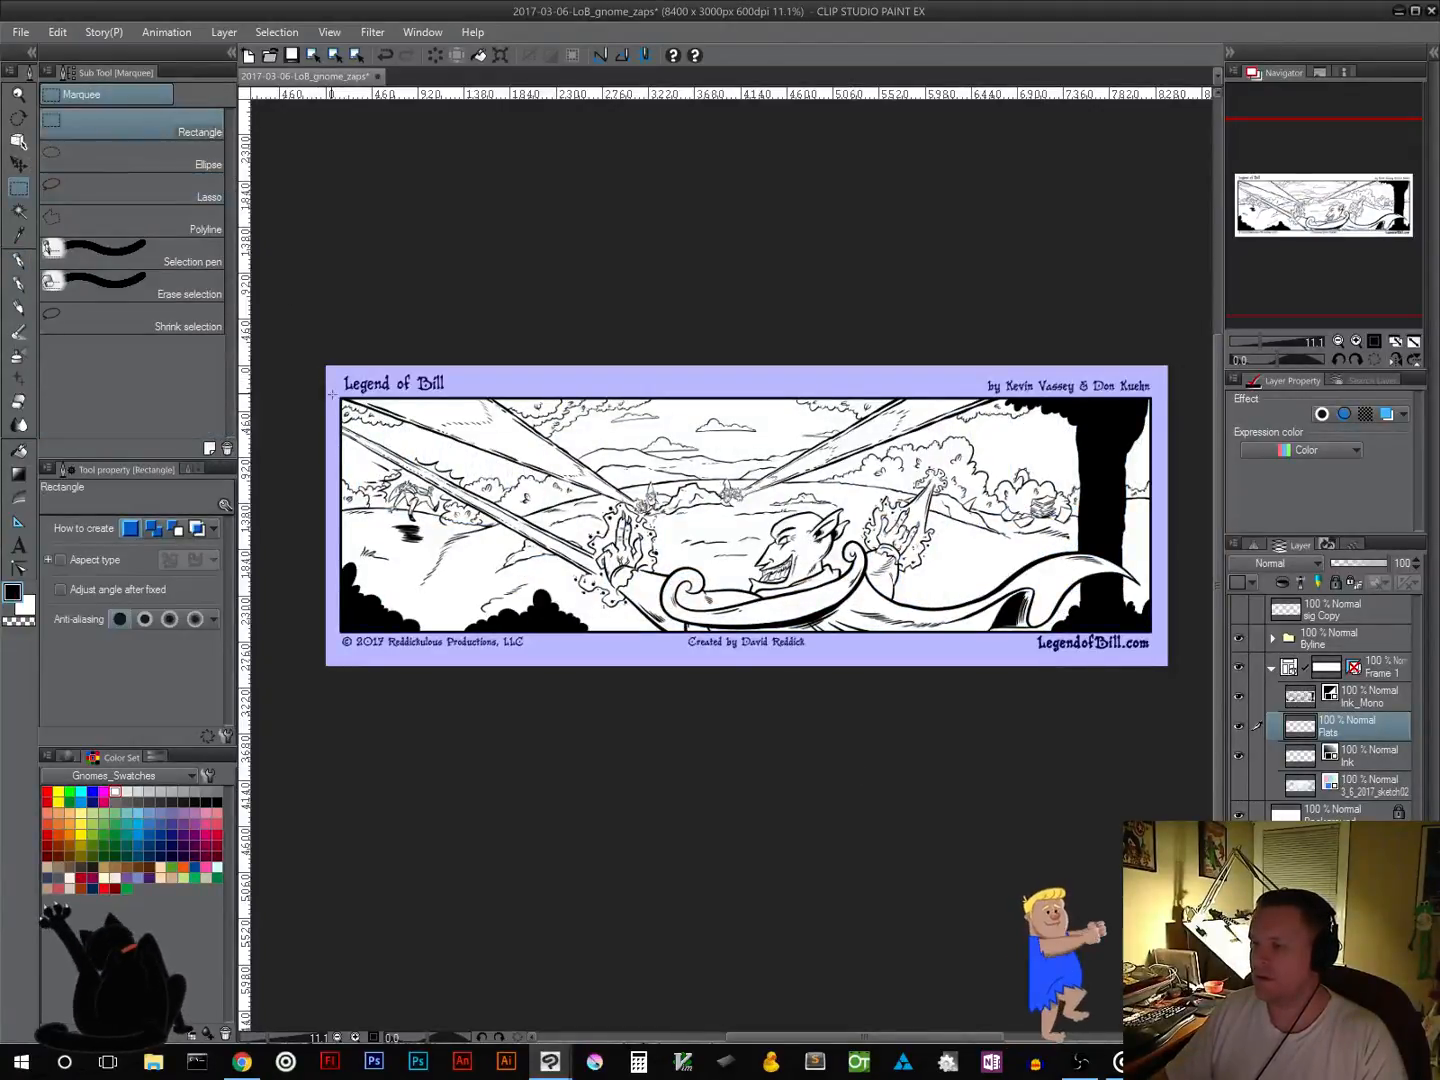
{"action": "left_click_drag", "start_coordinate": [331, 394], "coordinate": [1157, 636]}
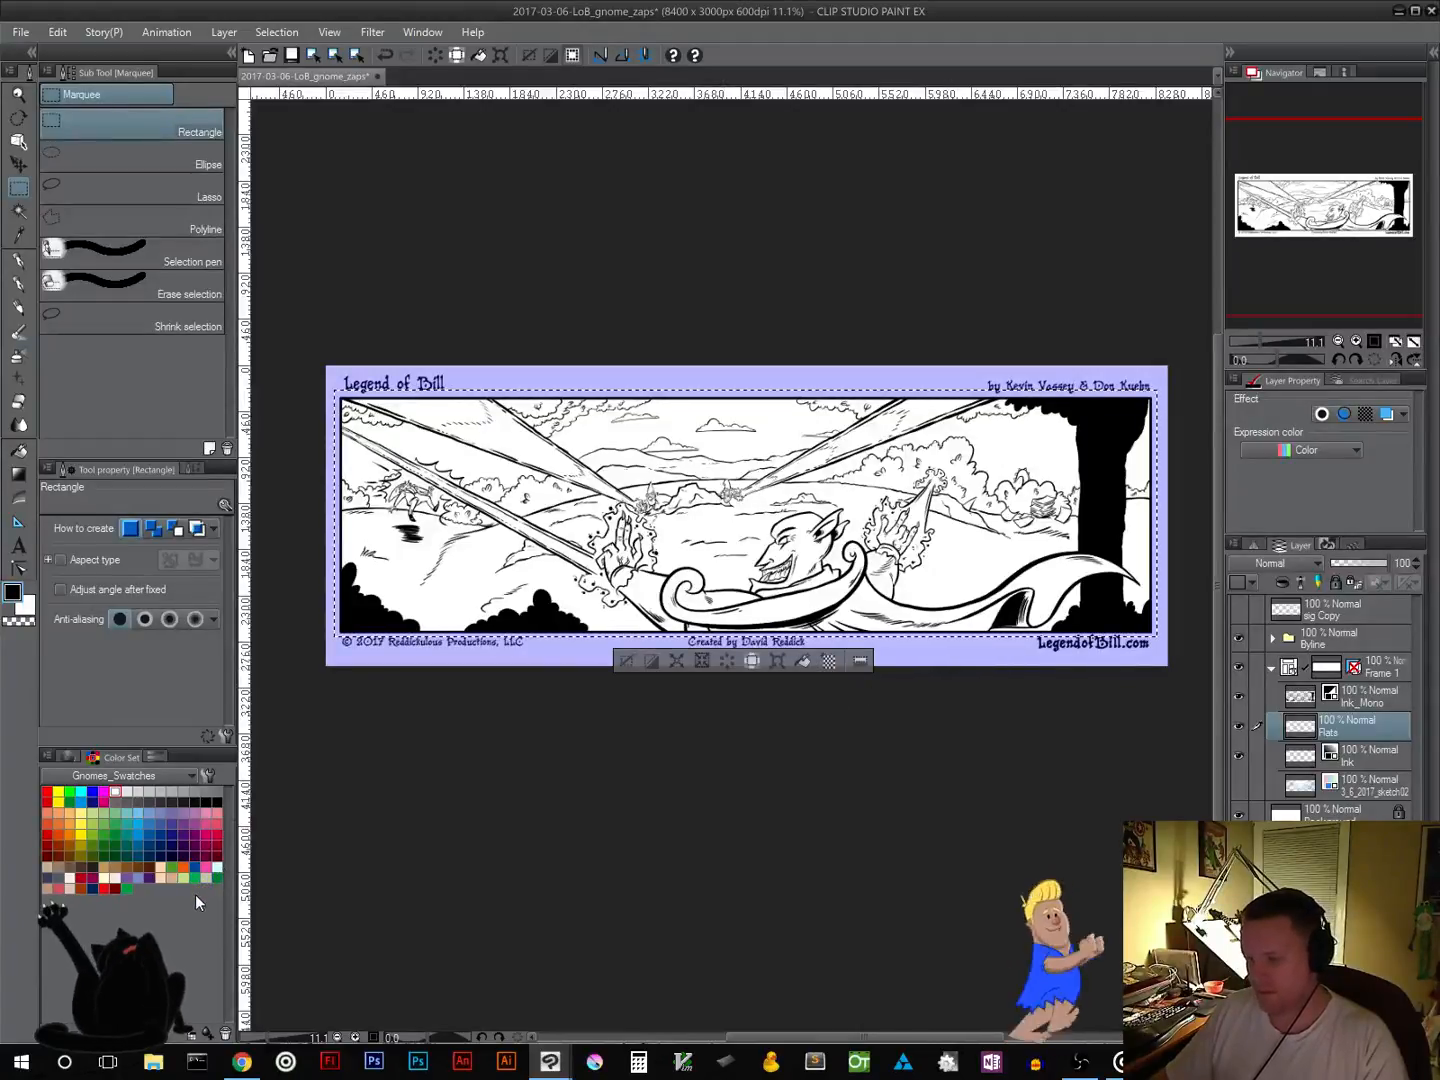
{"action": "left_click", "coordinate": [217, 867]}
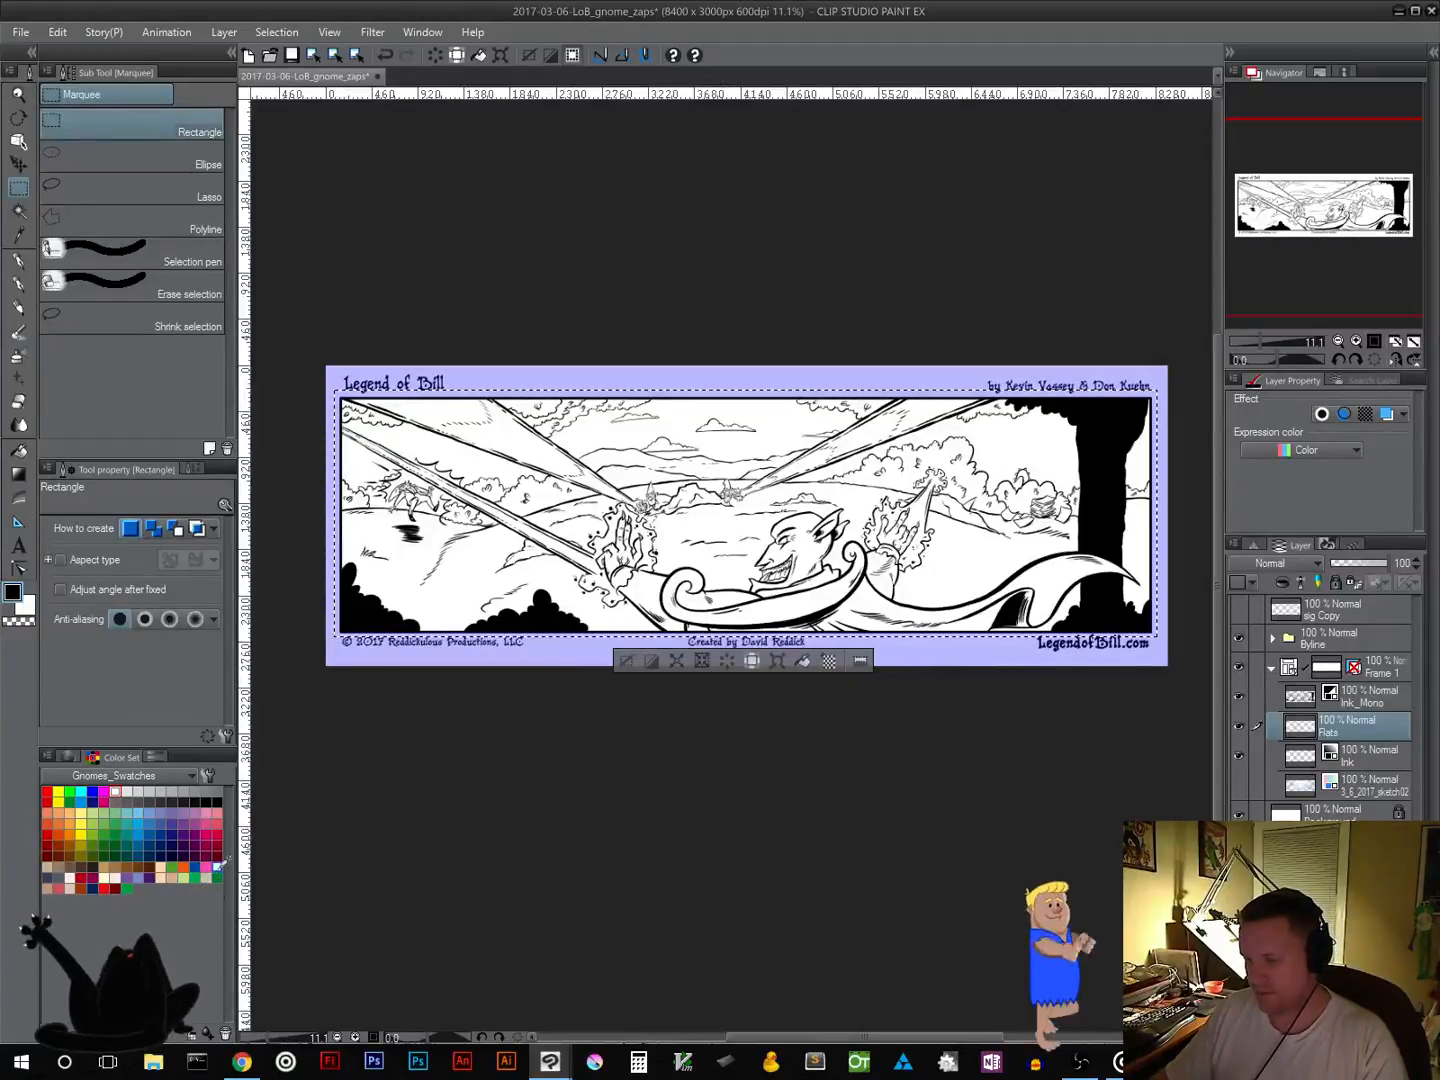
{"action": "left_click", "coordinate": [798, 659]}
{"action": "left_click", "coordinate": [631, 663]}
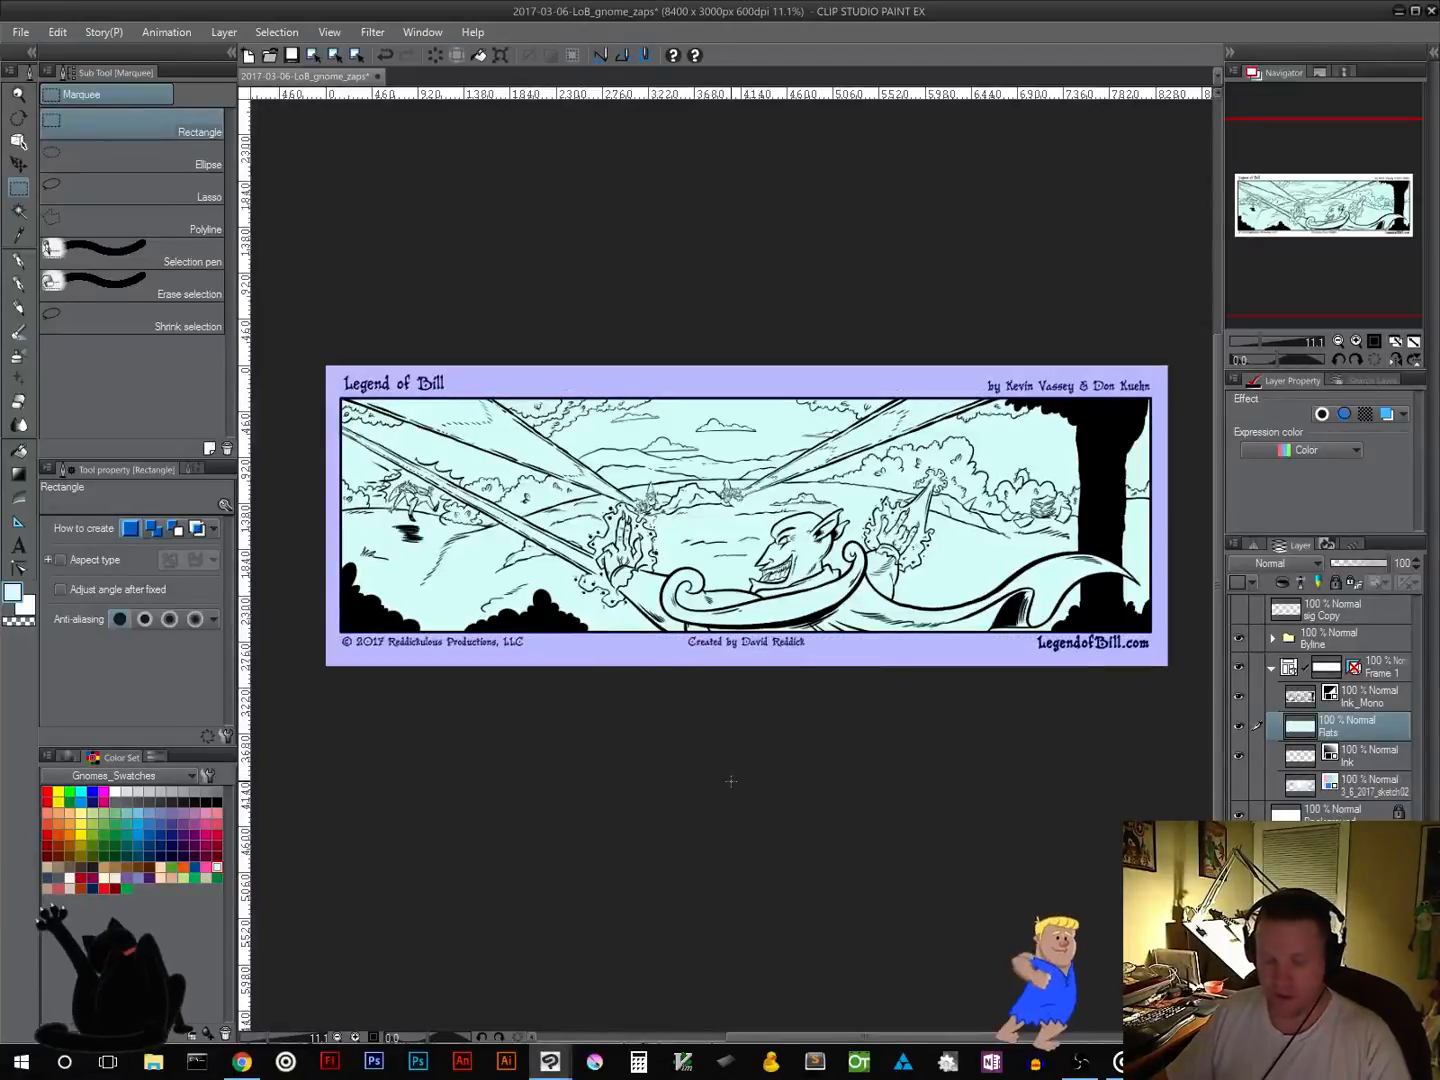
{"action": "key", "text": "ctrl+shift+d"}
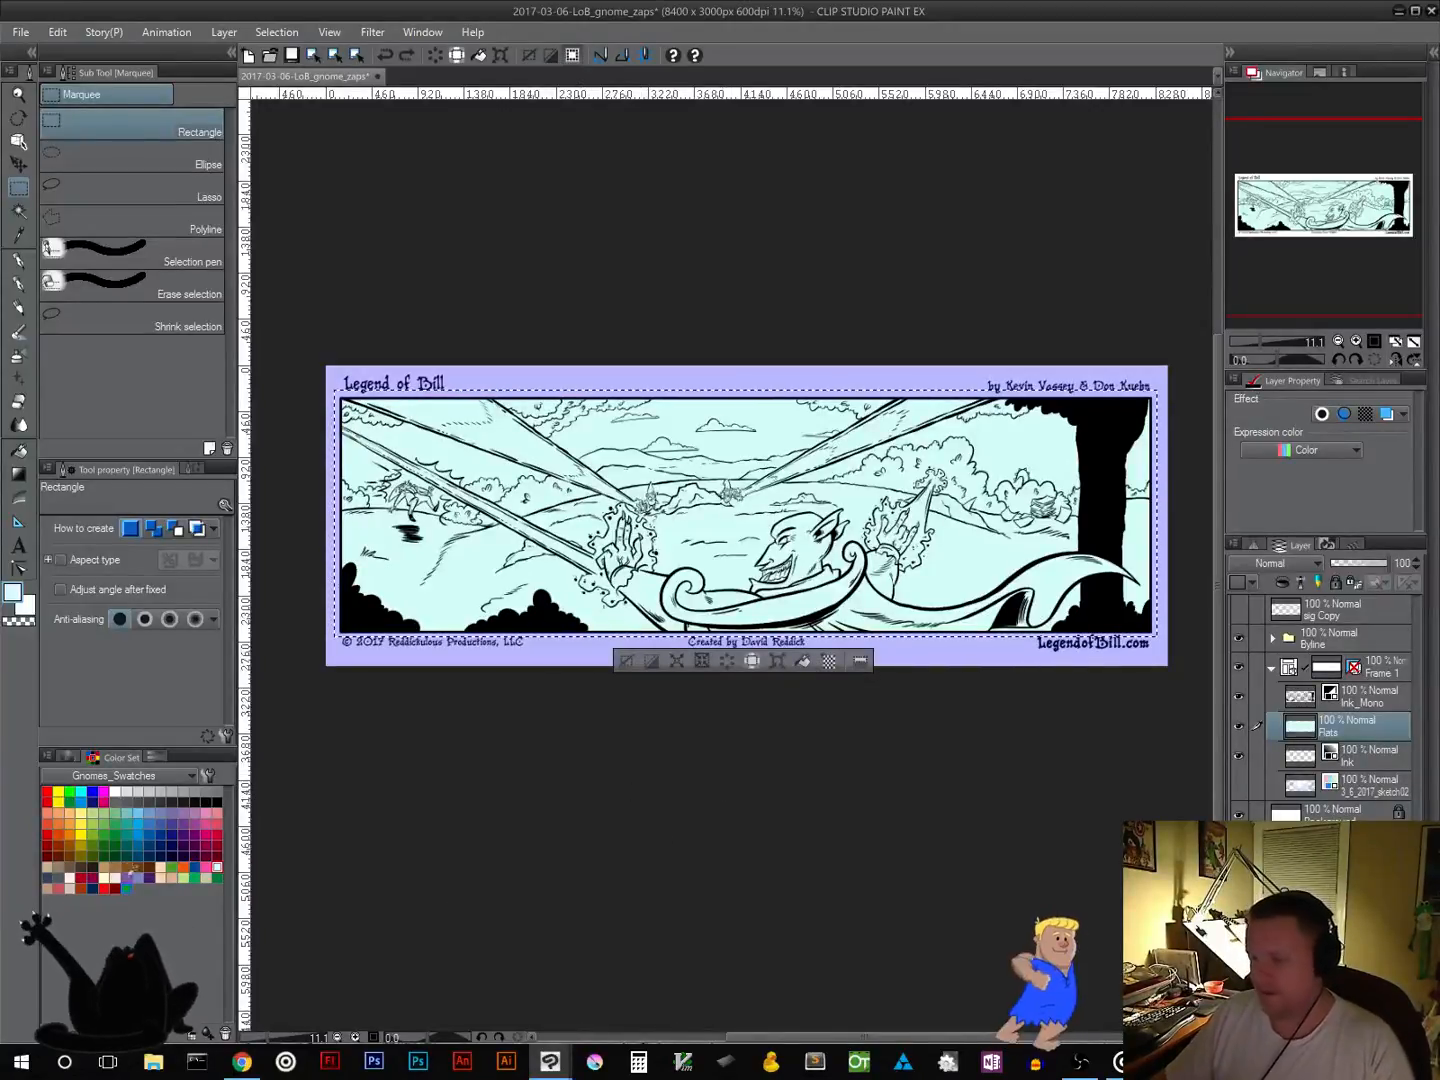
Step: Refill the selected panel area, trying a medium sky blue before settling on a lighter sky blue, and clear the selection
{"action": "left_click", "coordinate": [138, 812]}
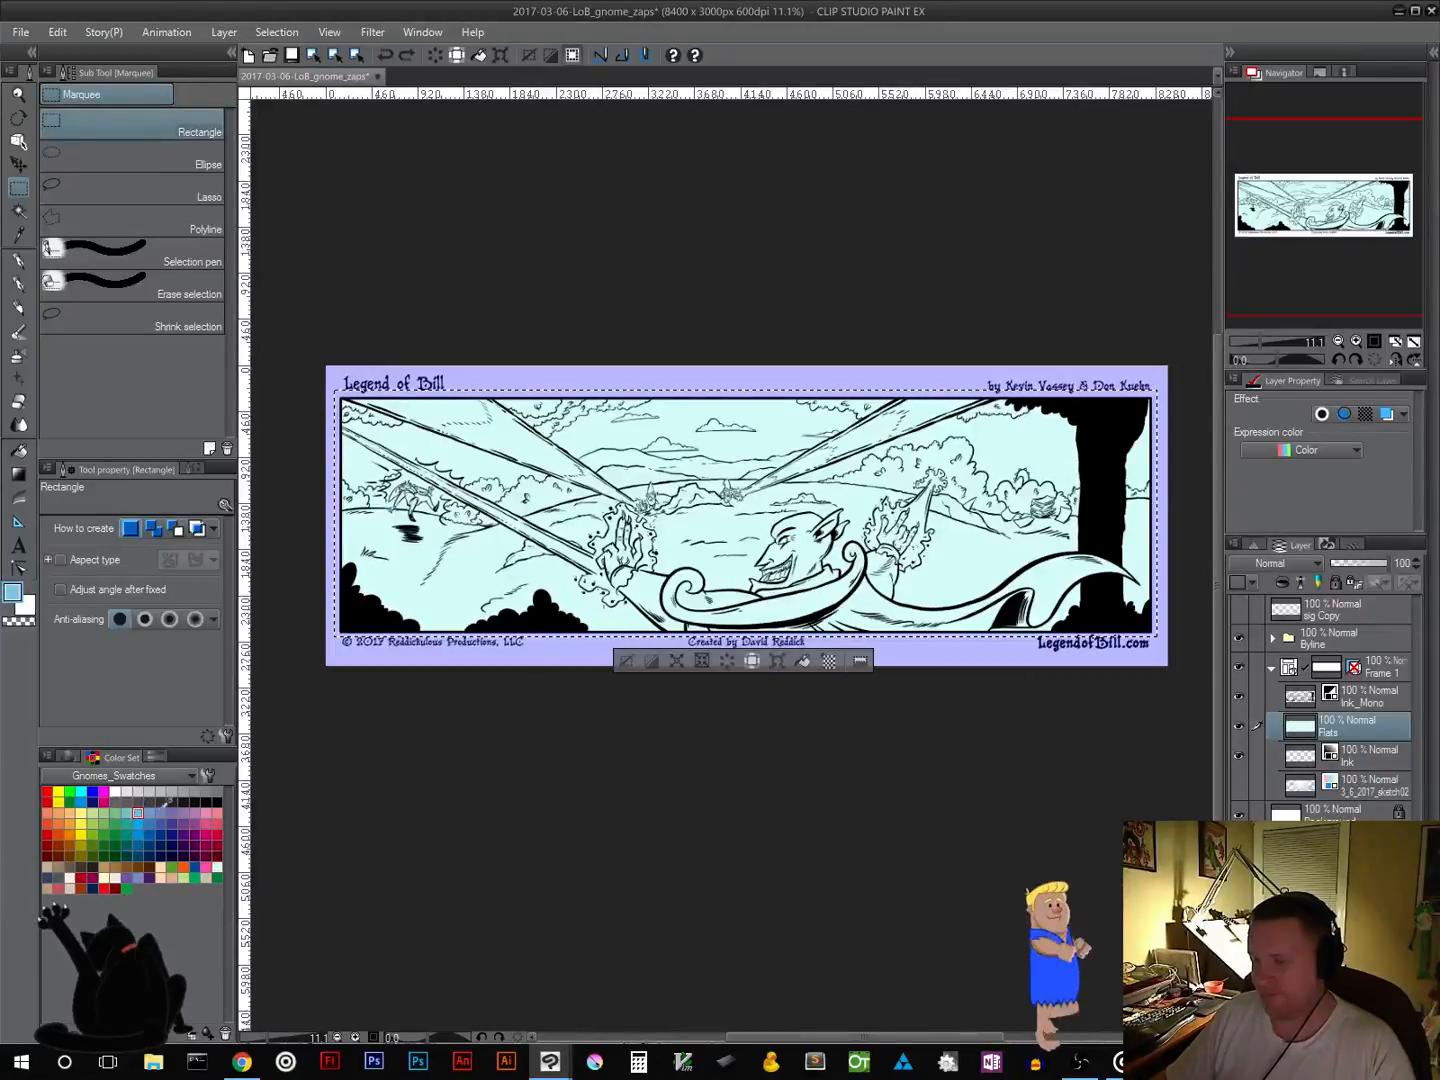
{"action": "left_click", "coordinate": [800, 662]}
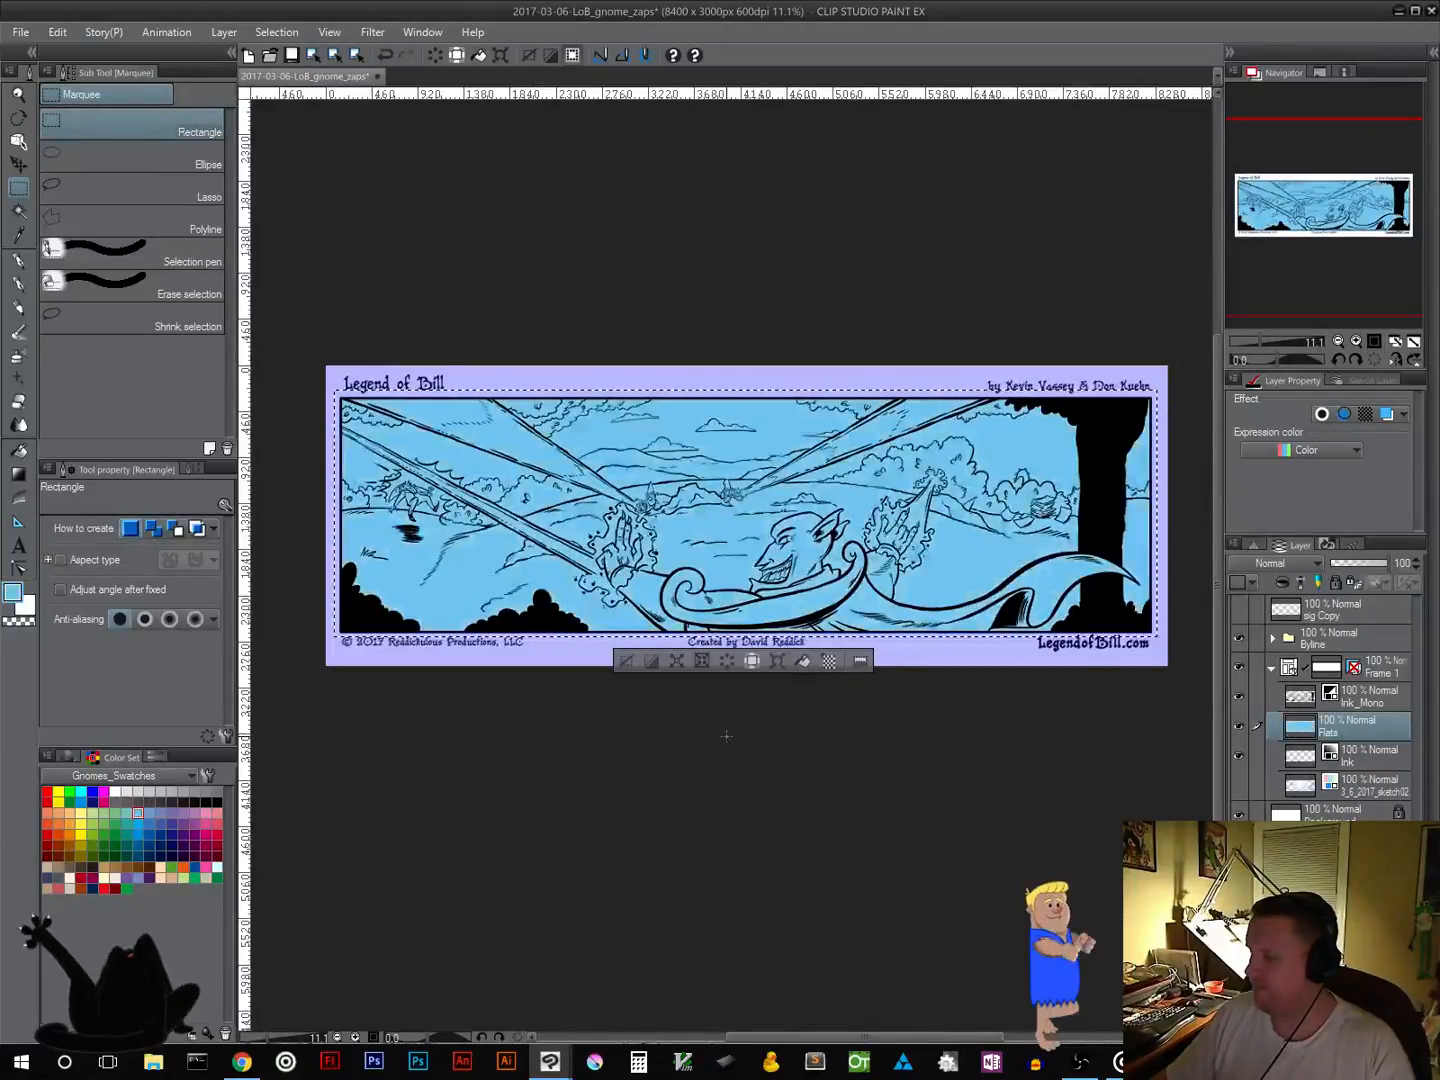
{"action": "left_click", "coordinate": [65, 757]}
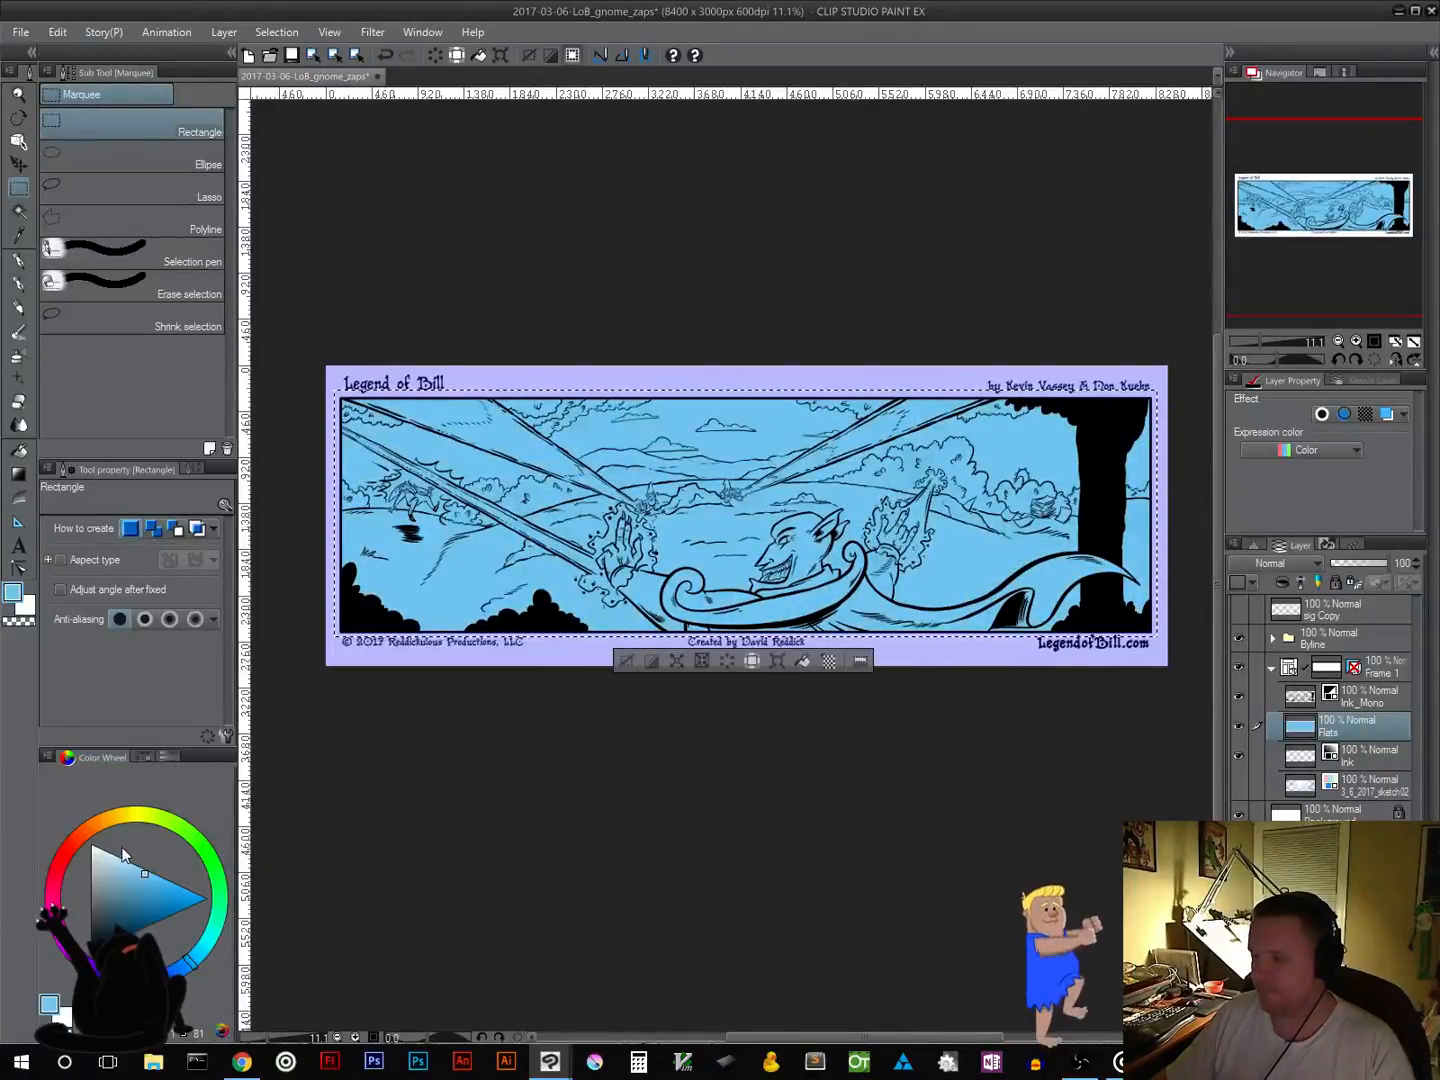
{"action": "left_click", "coordinate": [114, 861]}
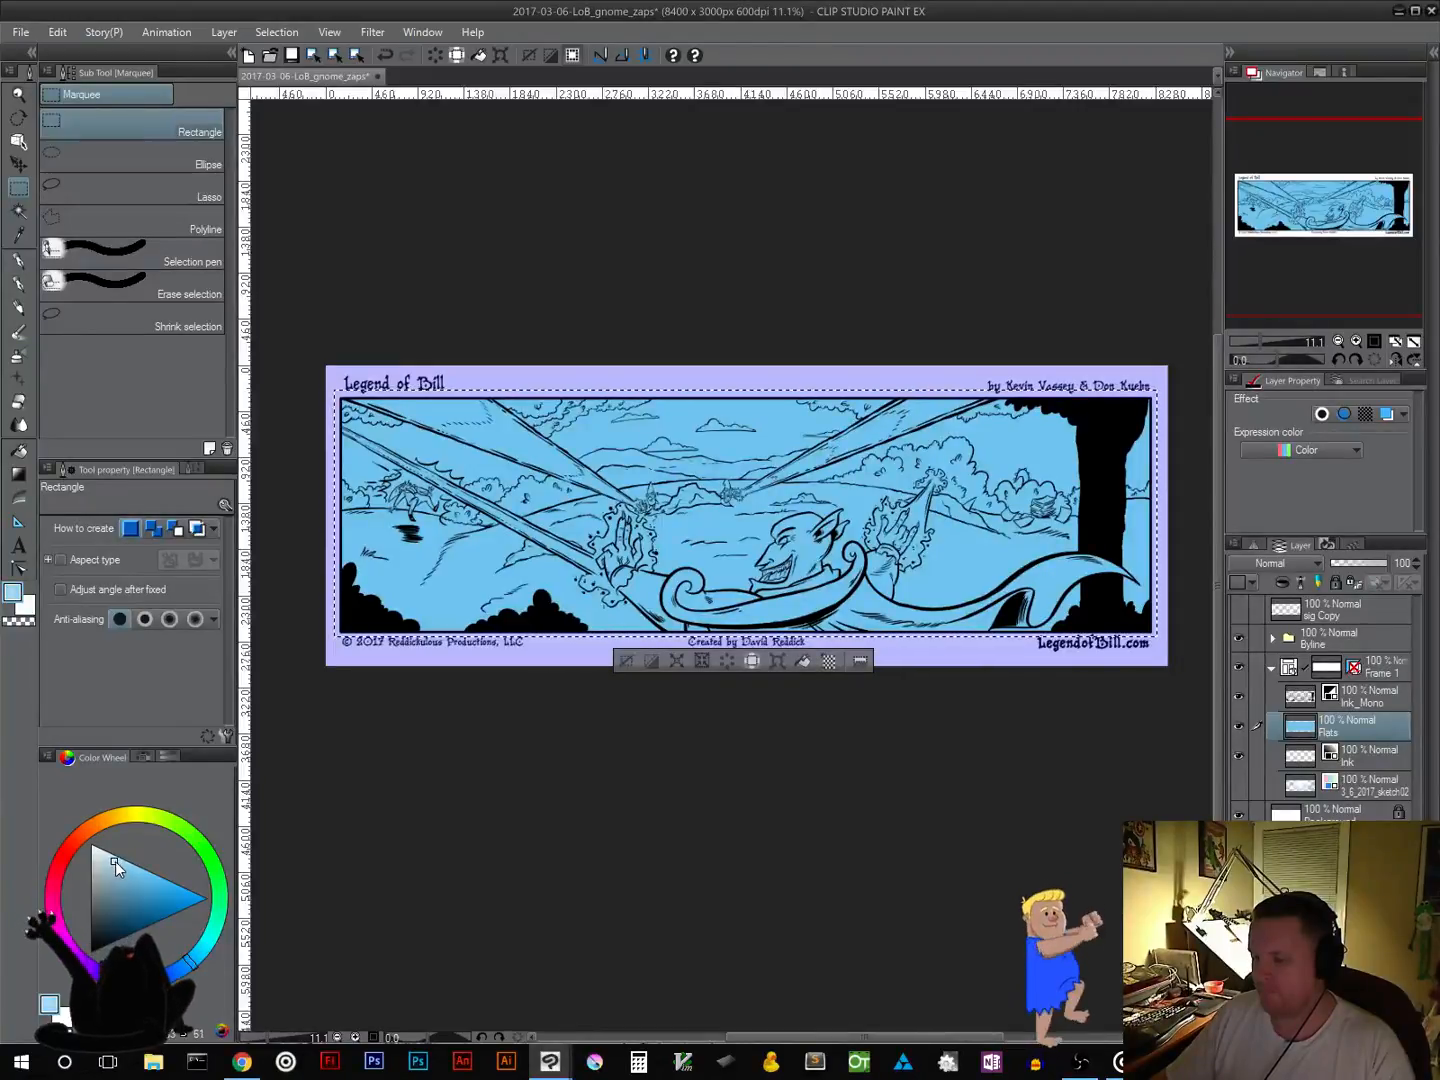
{"action": "left_click_drag", "start_coordinate": [115, 861], "coordinate": [122, 846]}
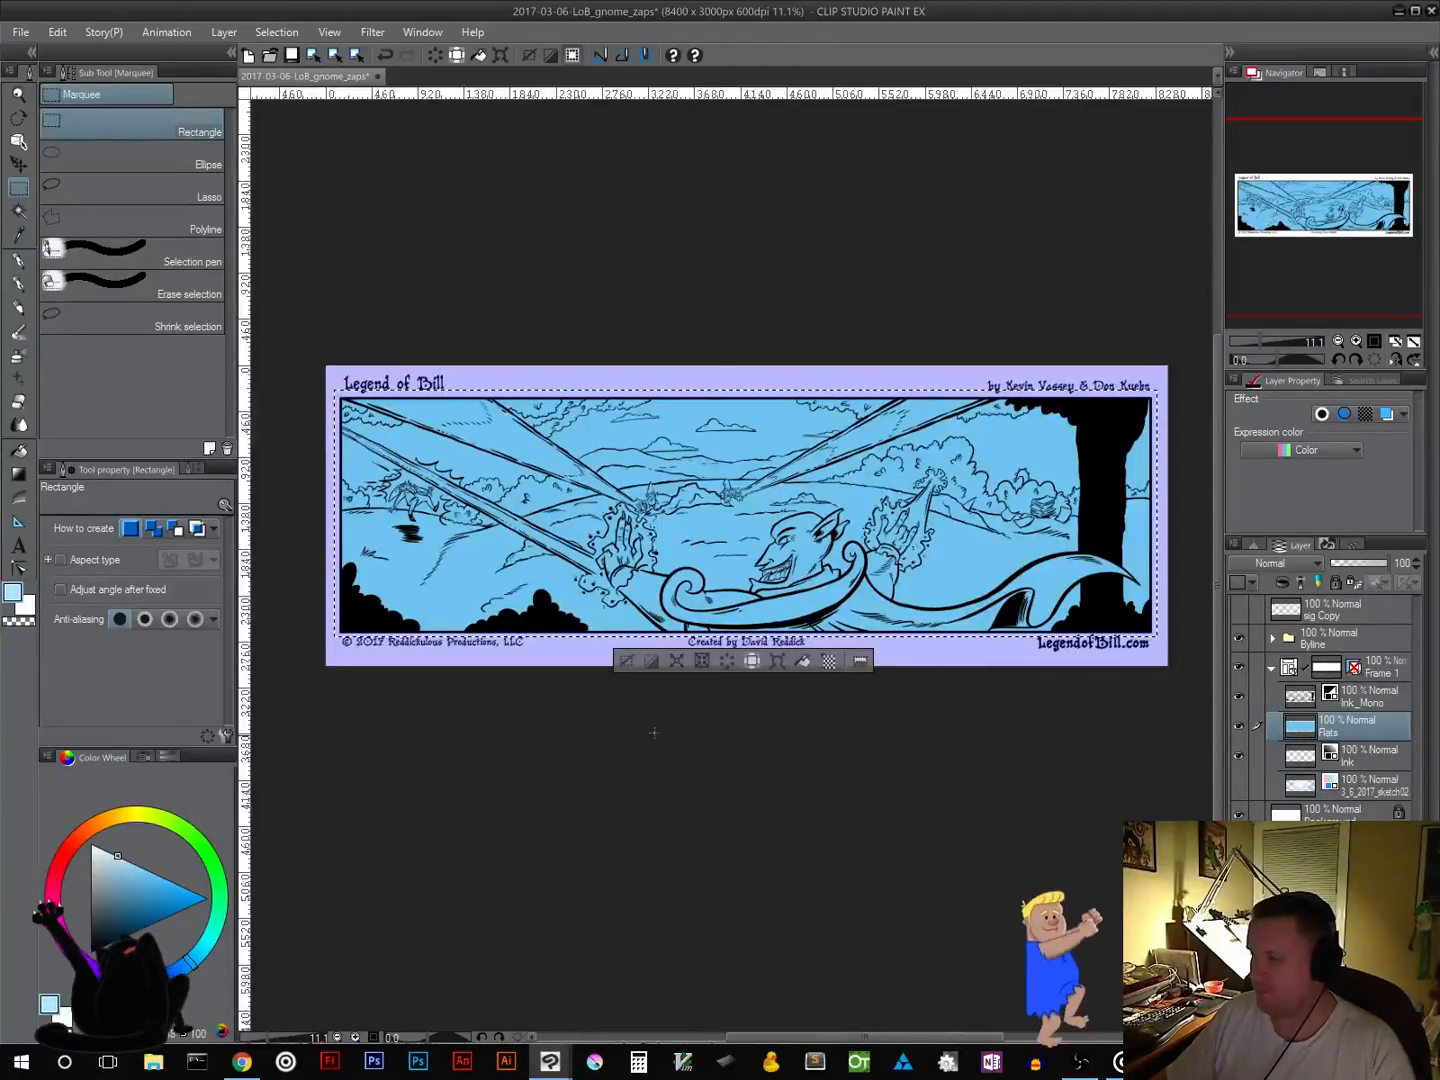
{"action": "left_click", "coordinate": [805, 662]}
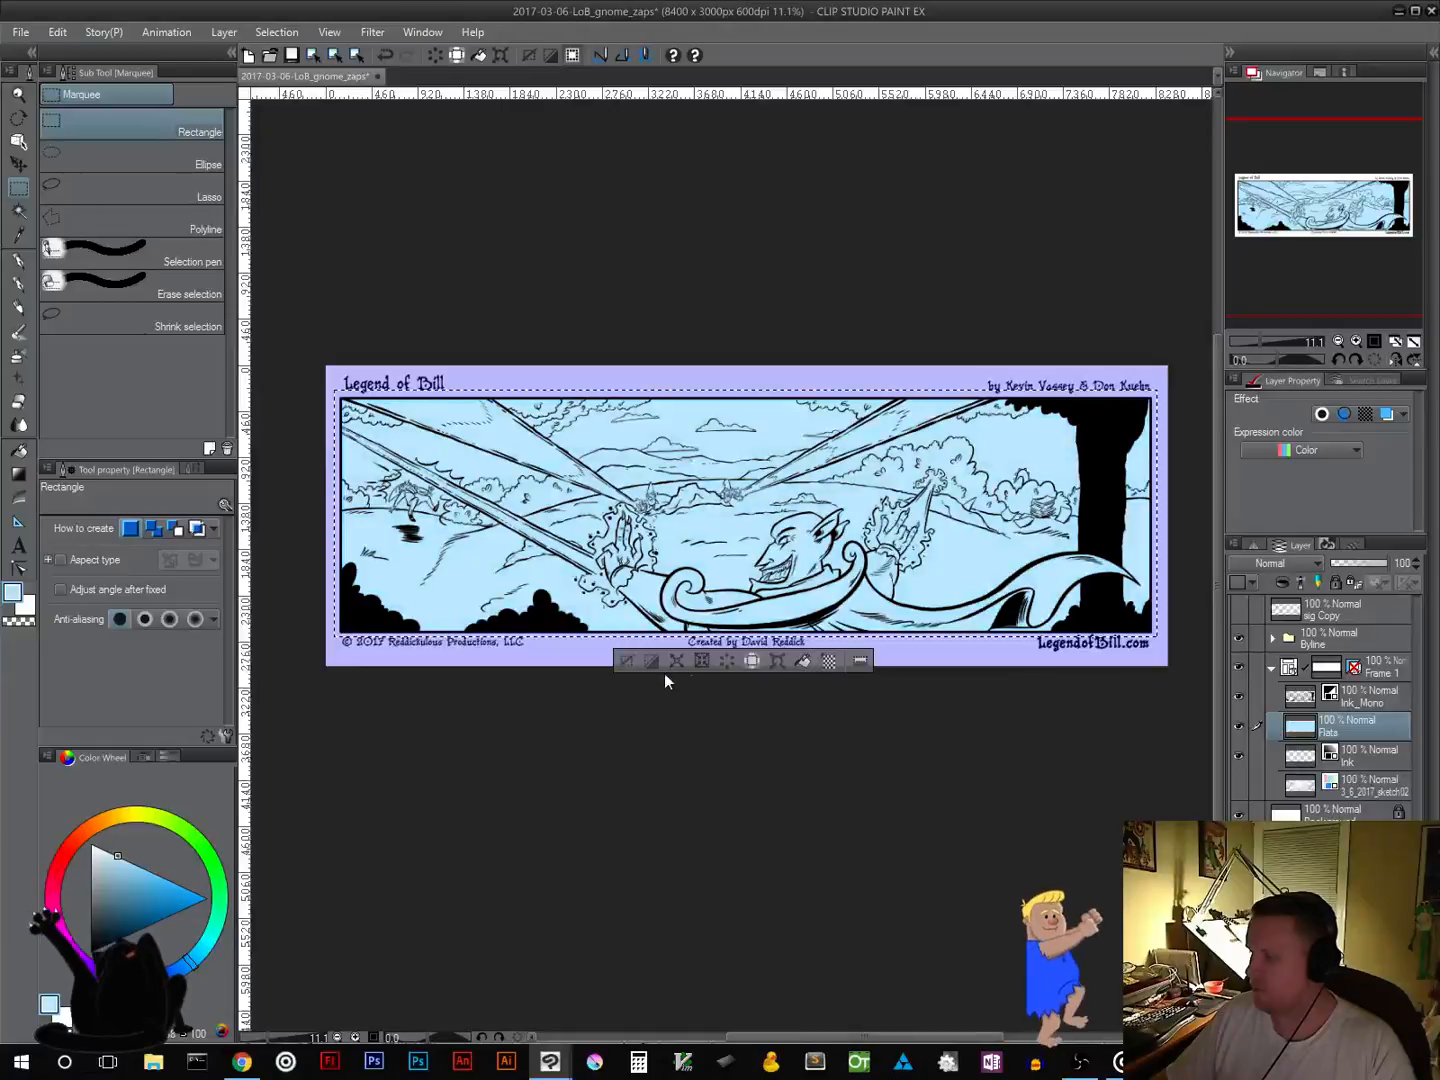
{"action": "left_click", "coordinate": [655, 770]}
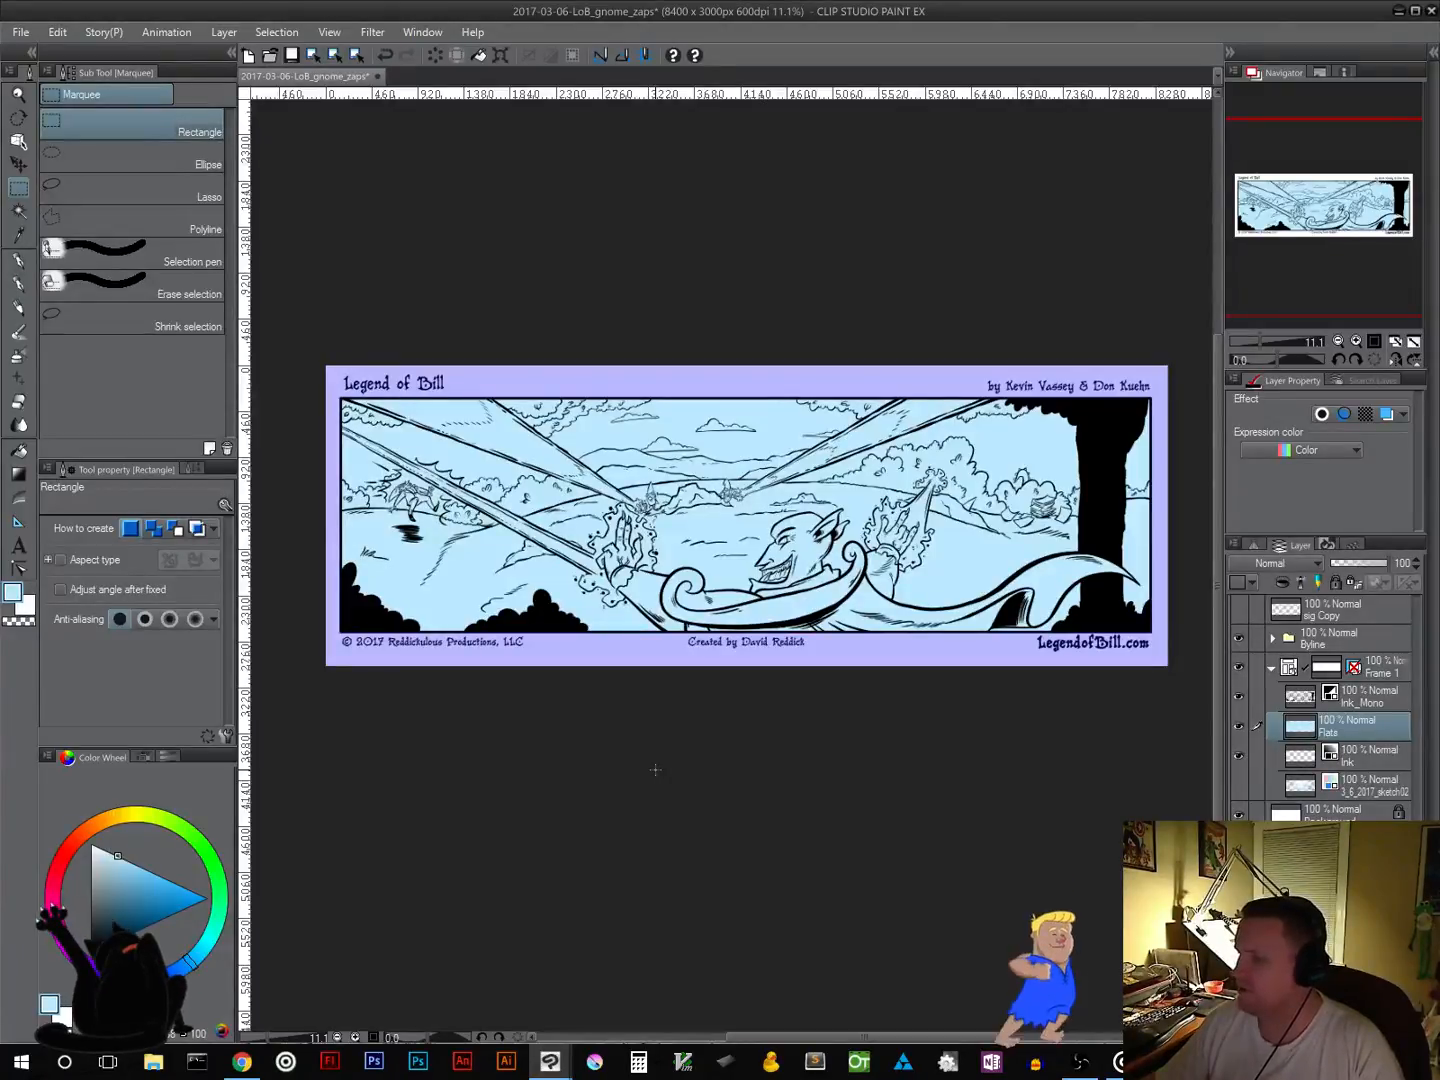
Step: Mix a muted light green for the Fill tool and try it on the foliage at the panel's upper edge, undoing the fill
{"action": "left_click", "coordinate": [143, 757]}
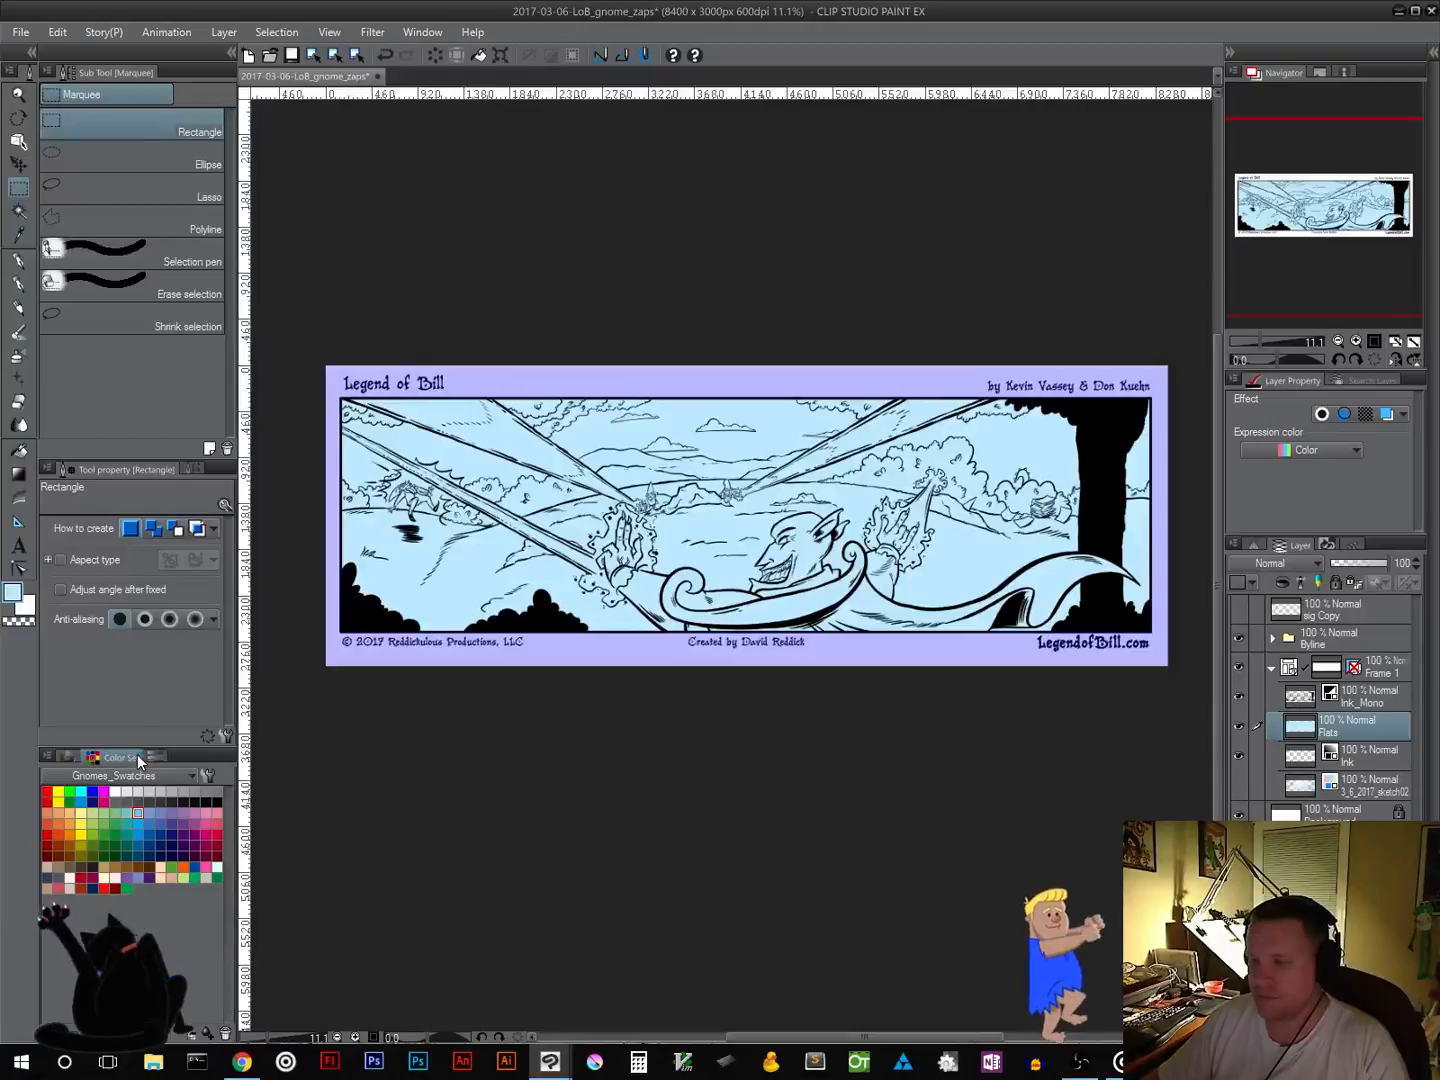
{"action": "left_click", "coordinate": [28, 451]}
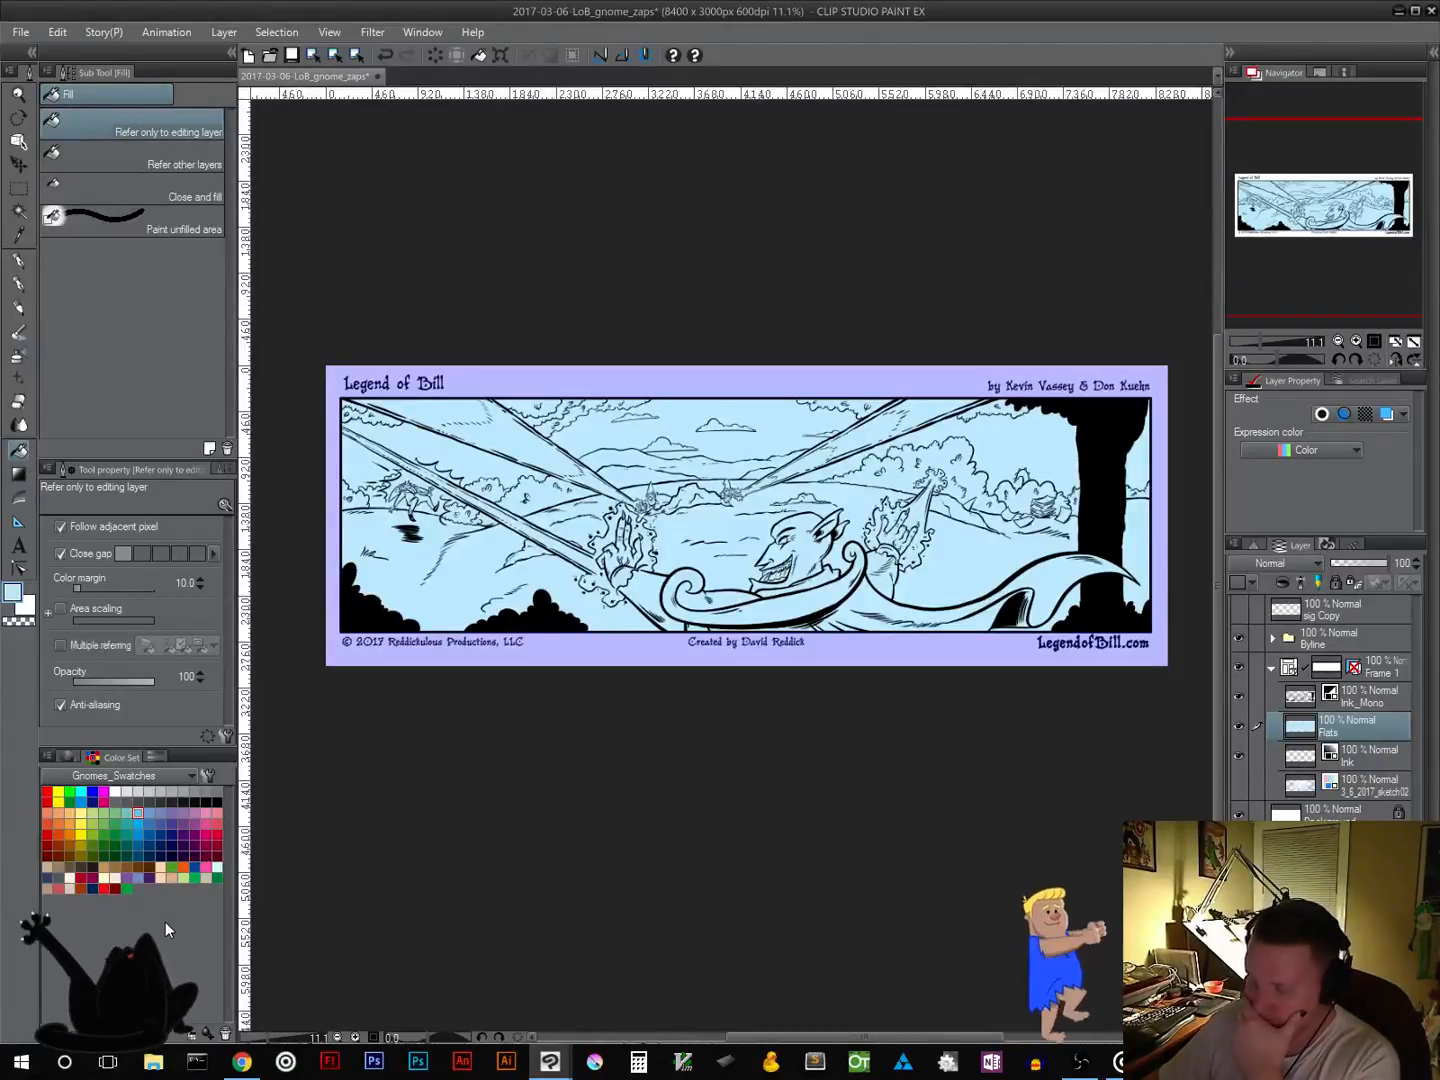
{"action": "left_click", "coordinate": [171, 867]}
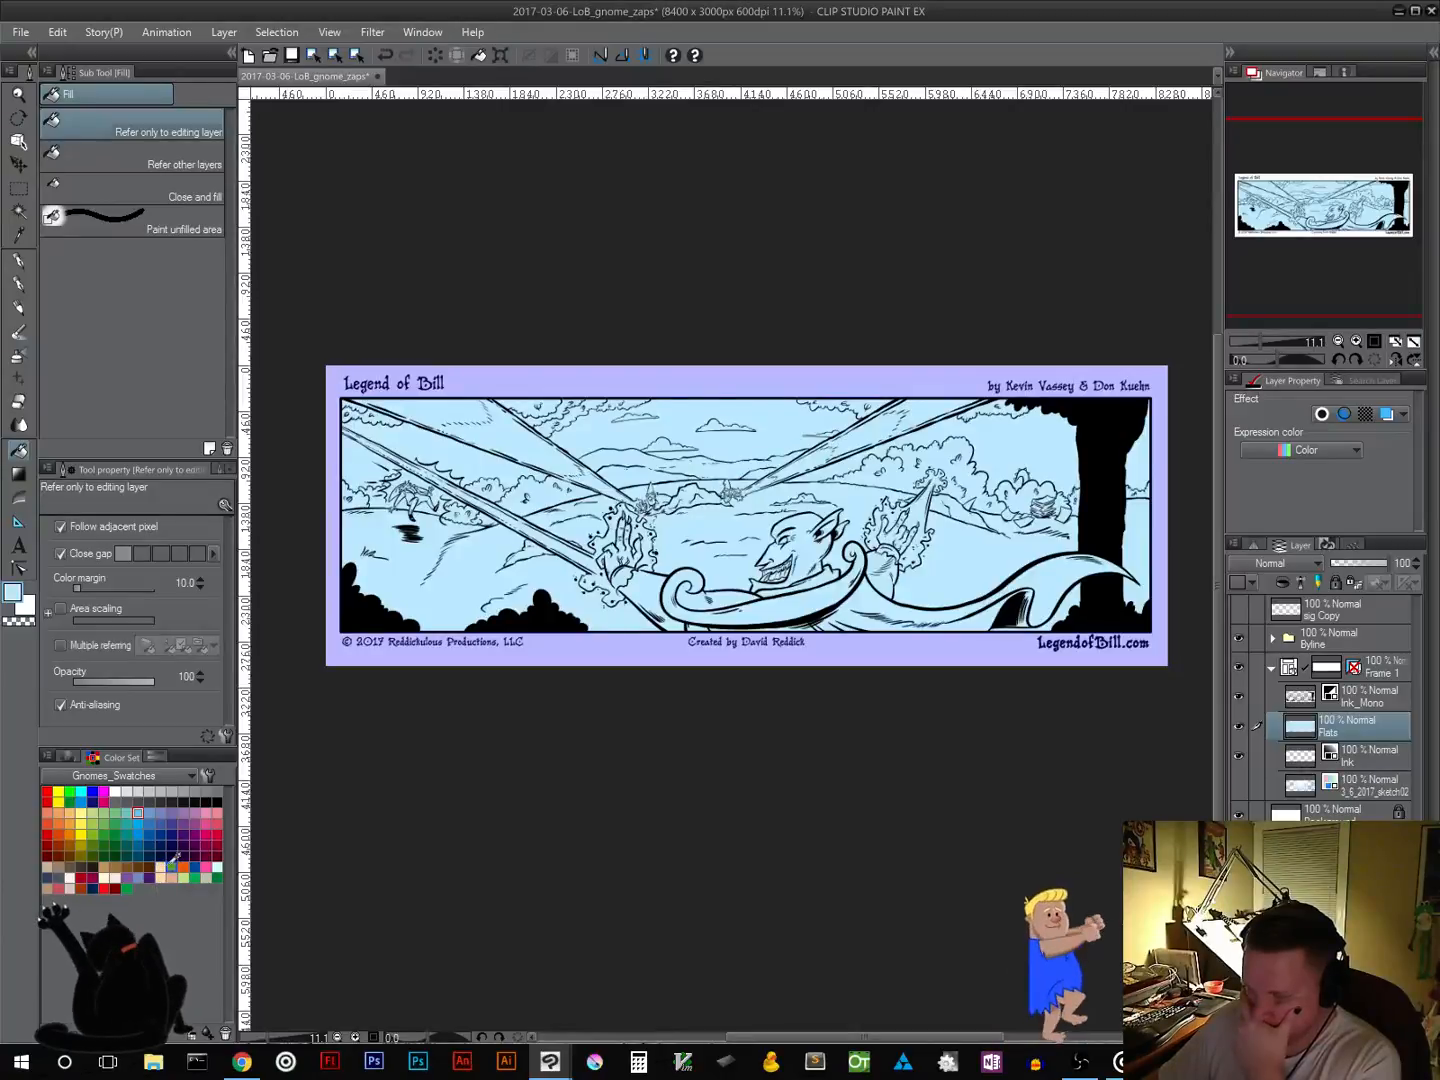
{"action": "left_click", "coordinate": [72, 763]}
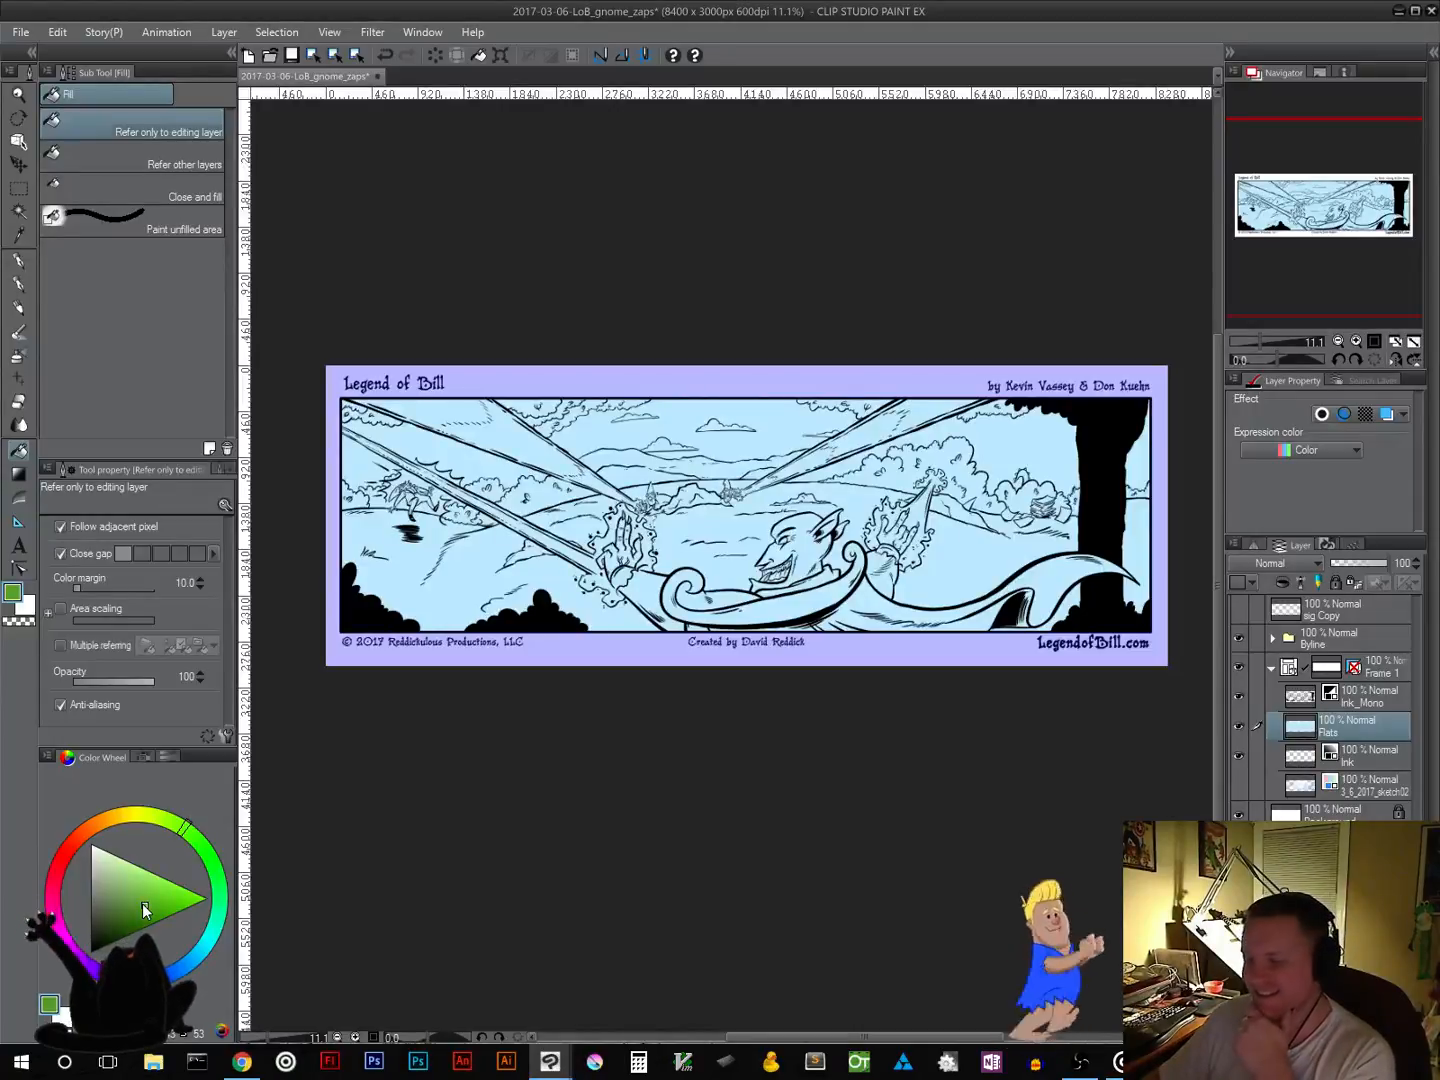
{"action": "mouse_move", "coordinate": [141, 902]}
{"action": "left_mouse_down"}
{"action": "mouse_move", "coordinate": [111, 893]}
{"action": "mouse_move", "coordinate": [121, 882]}
{"action": "left_mouse_up"}
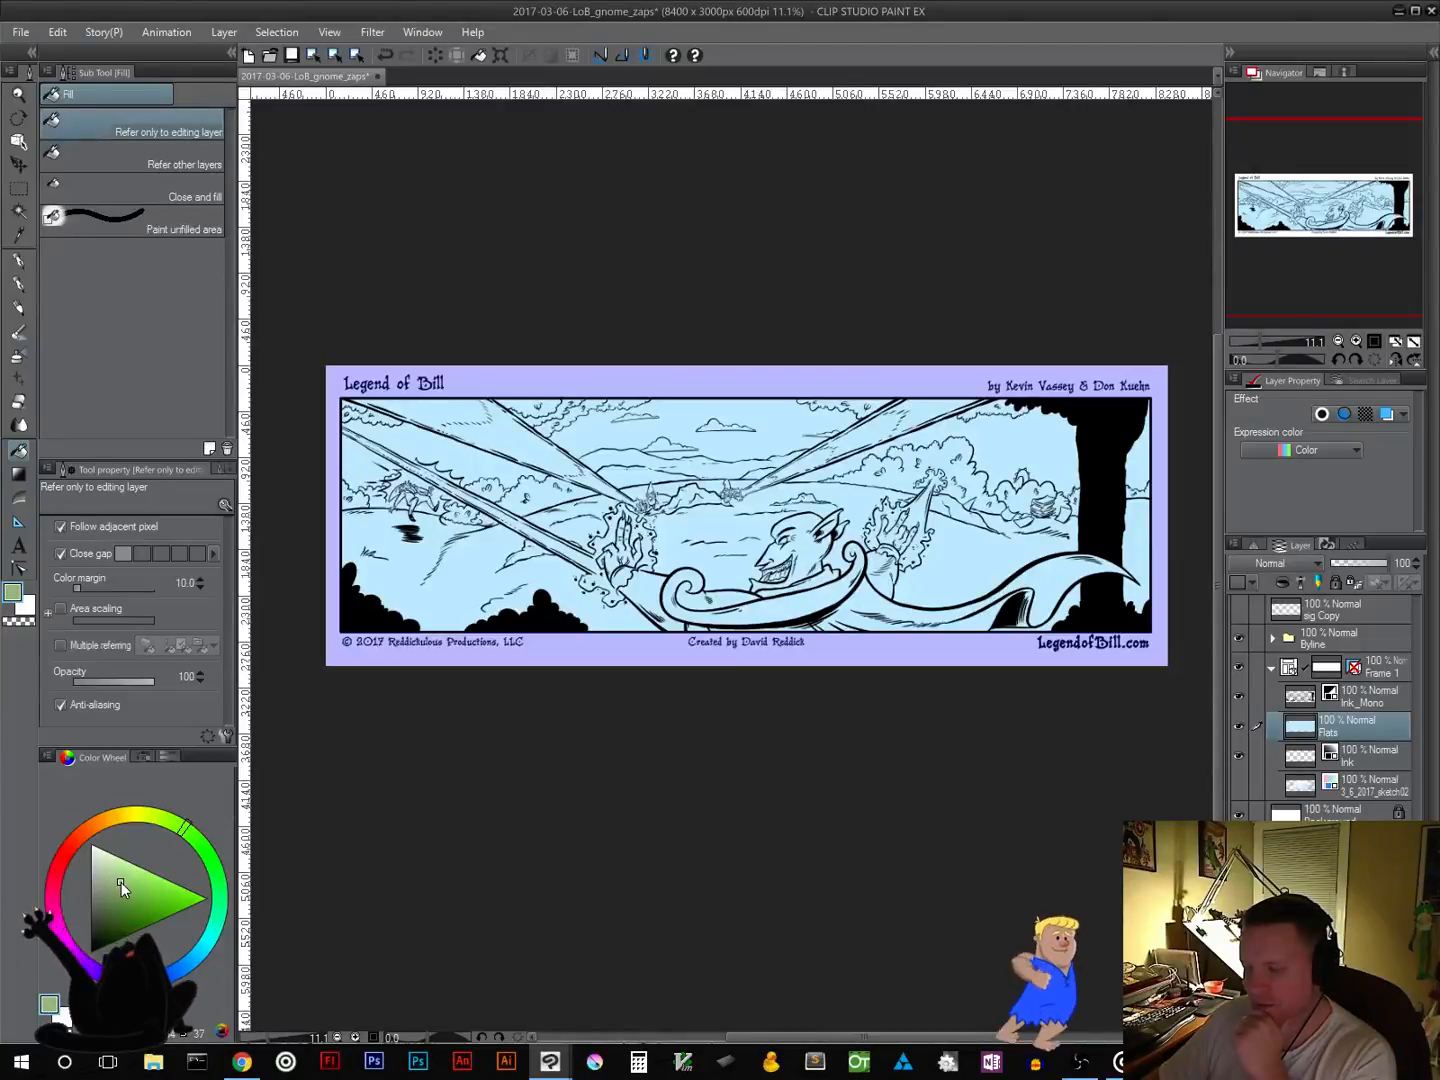
{"action": "left_click_drag", "start_coordinate": [185, 833], "coordinate": [203, 848]}
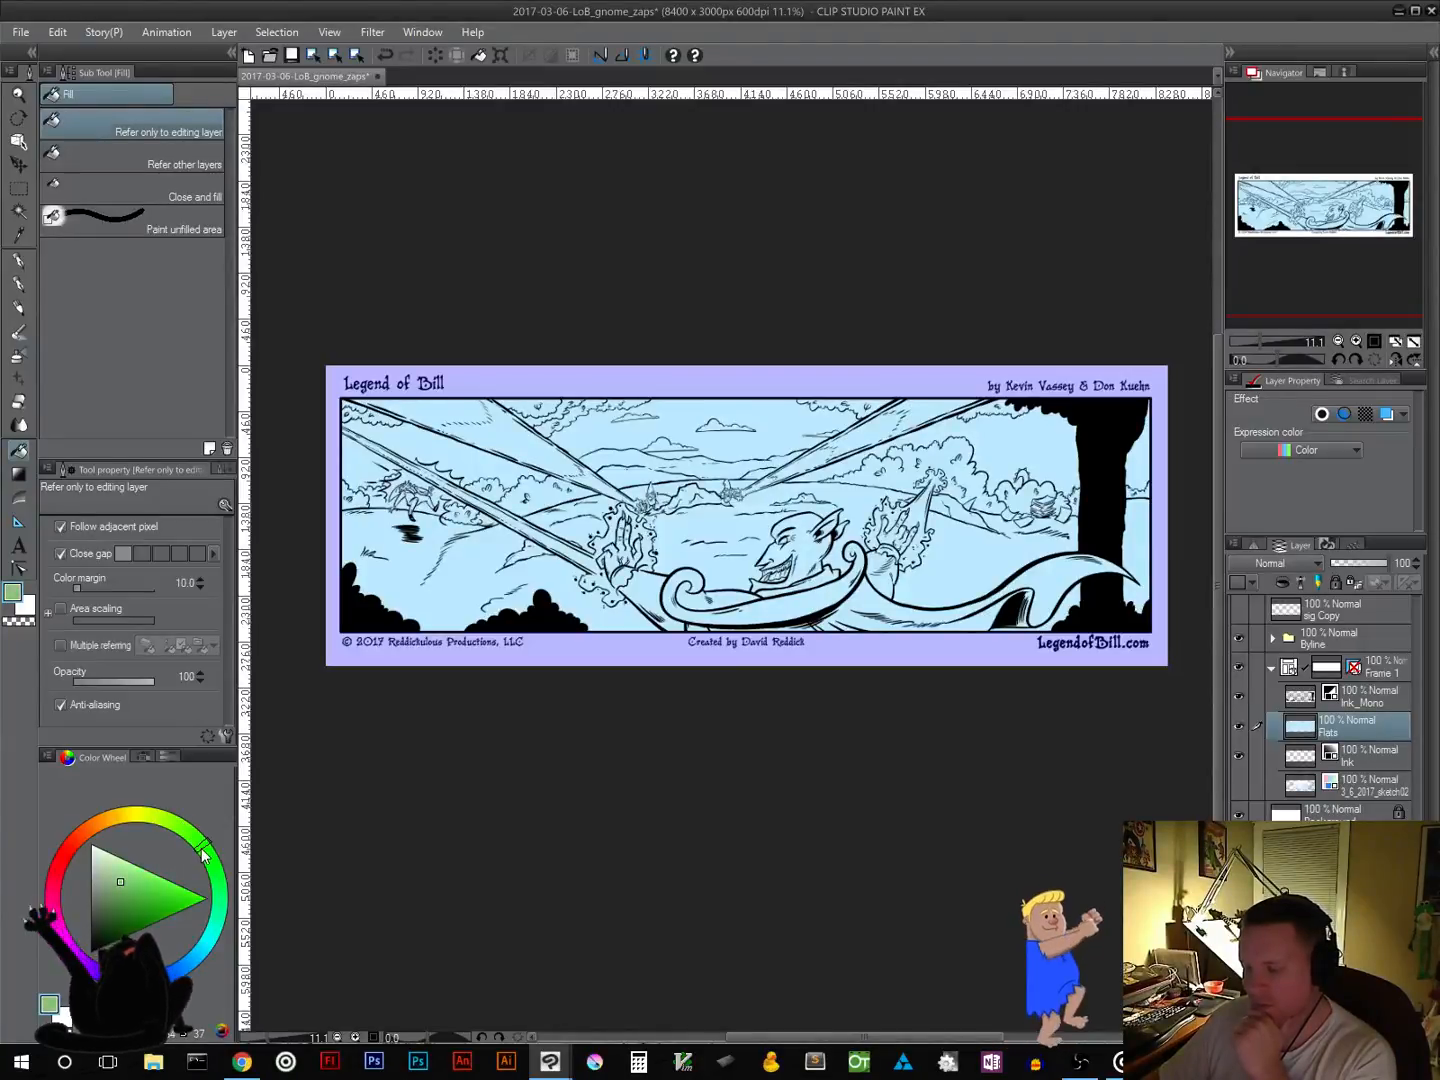
{"action": "left_click", "coordinate": [640, 398]}
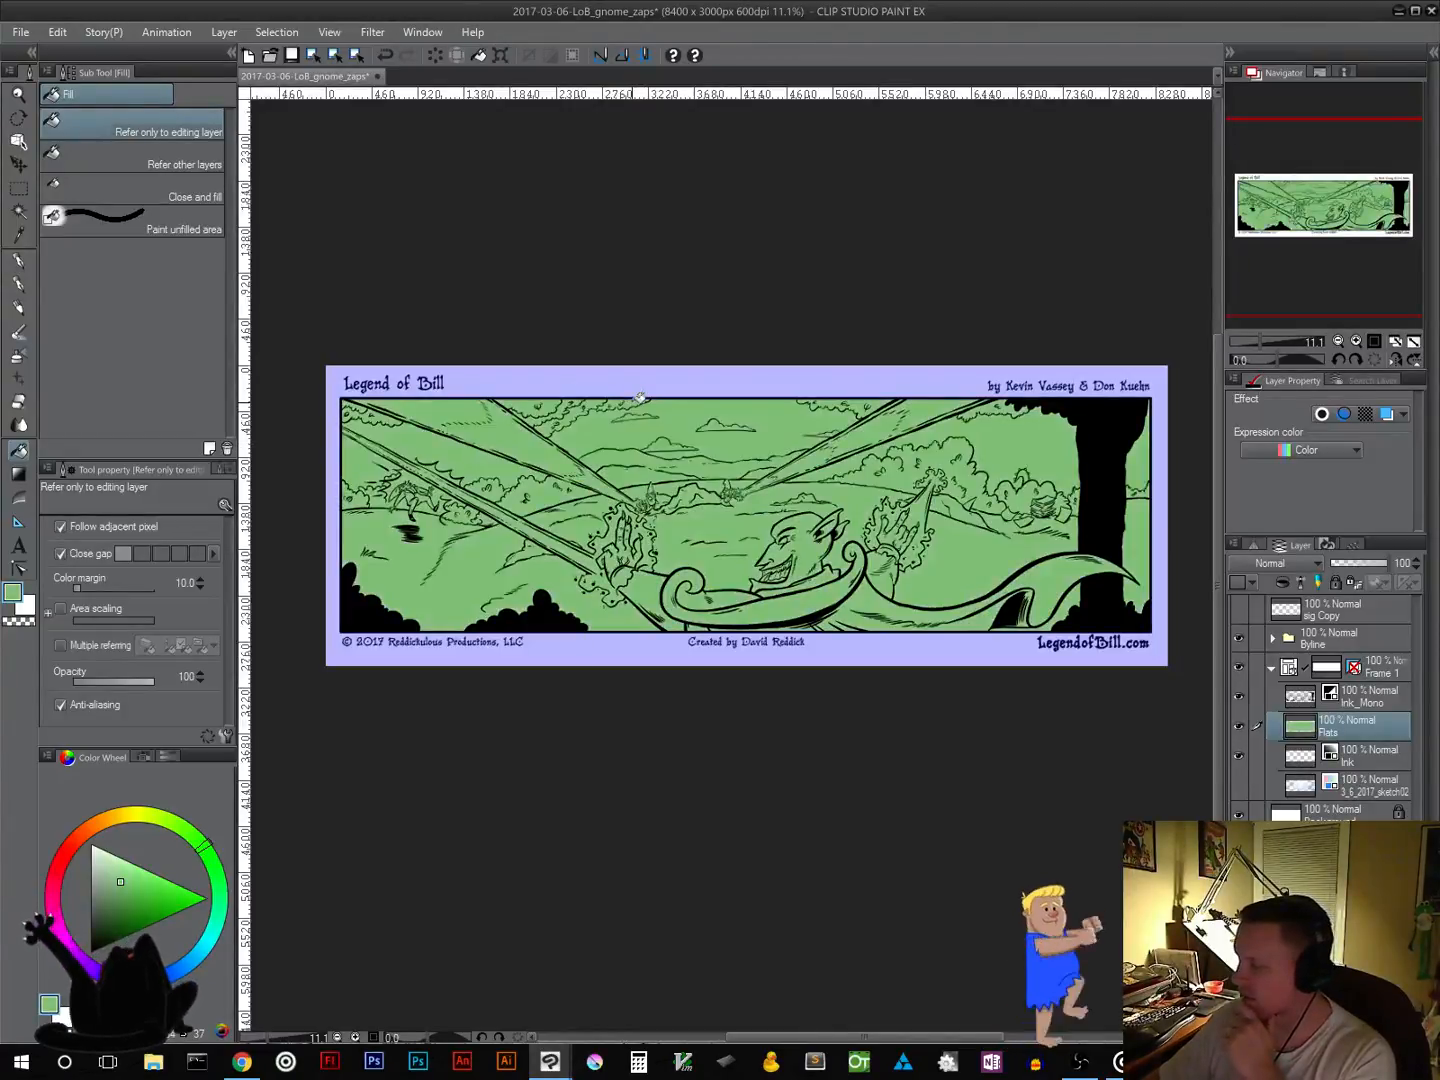
{"action": "key", "text": "ctrl+z"}
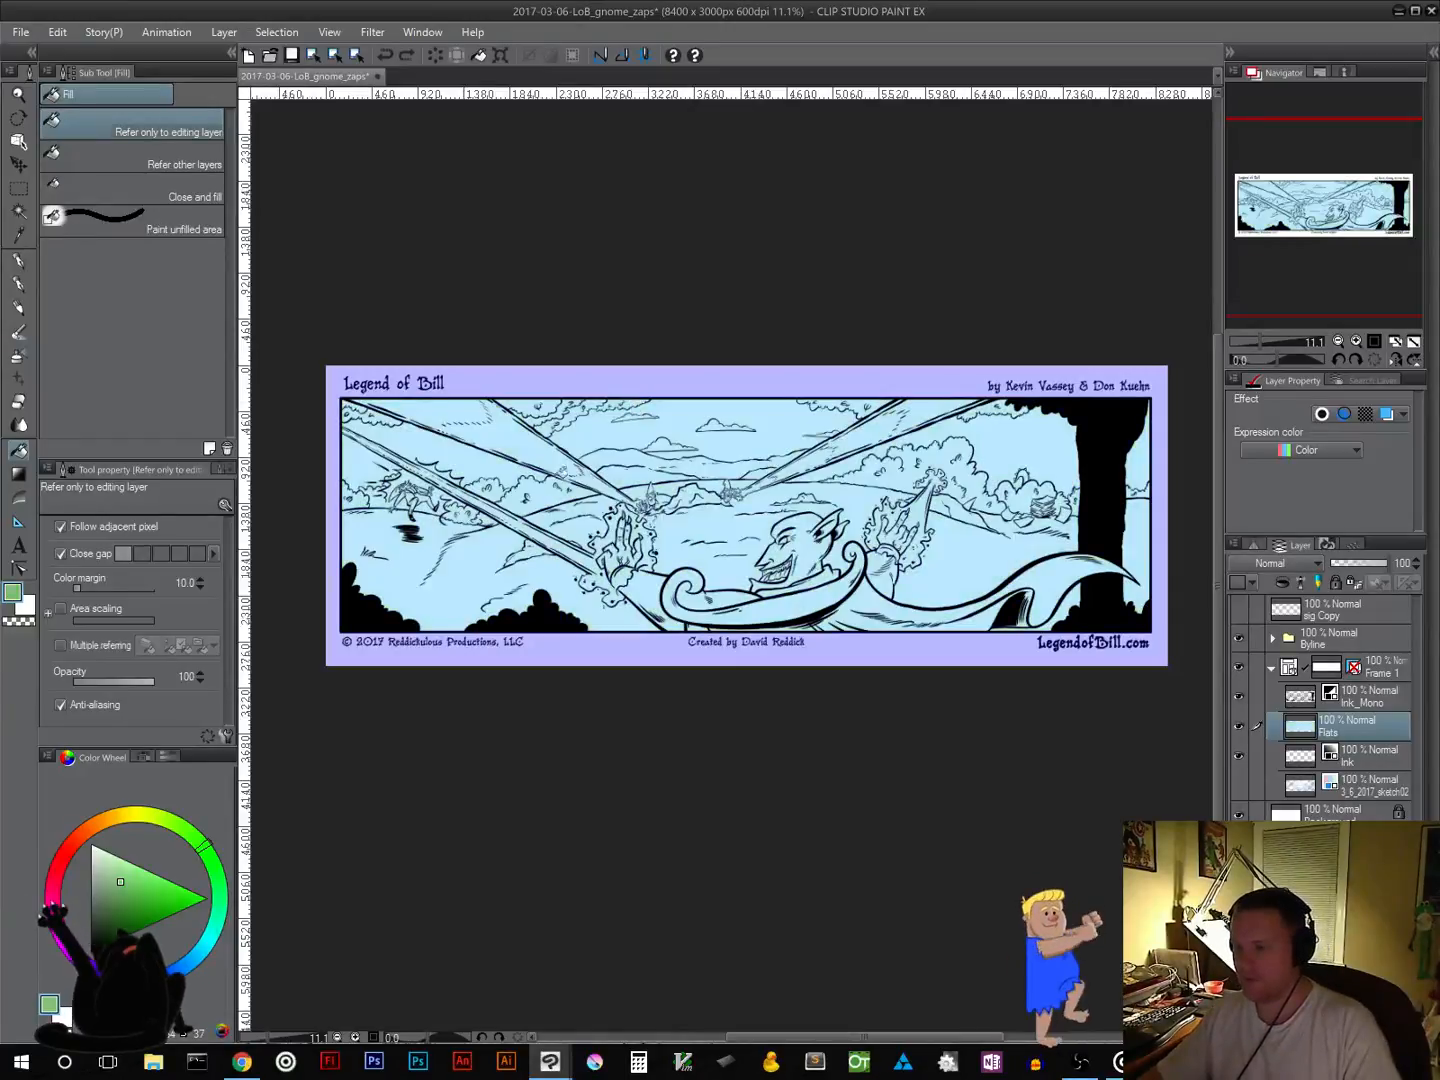
Step: Enable Multiple referring for the Fill tool and fill three foliage clumps along the panel's upper edge with the muted green
{"action": "left_click", "coordinate": [60, 645]}
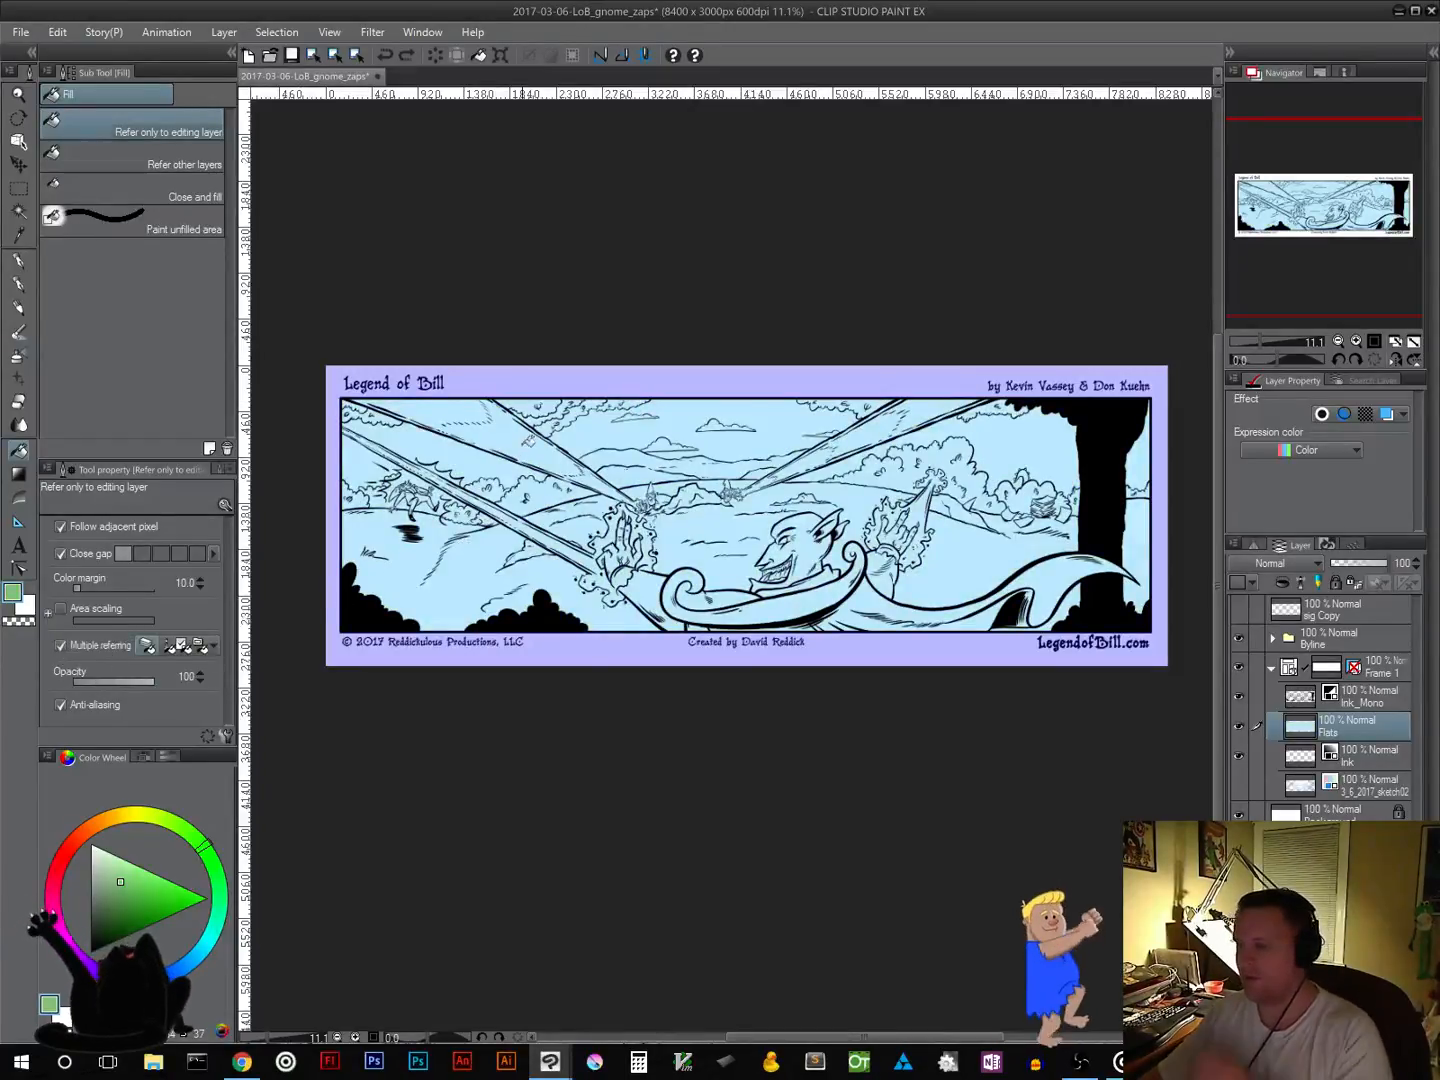
{"action": "left_click", "coordinate": [637, 400]}
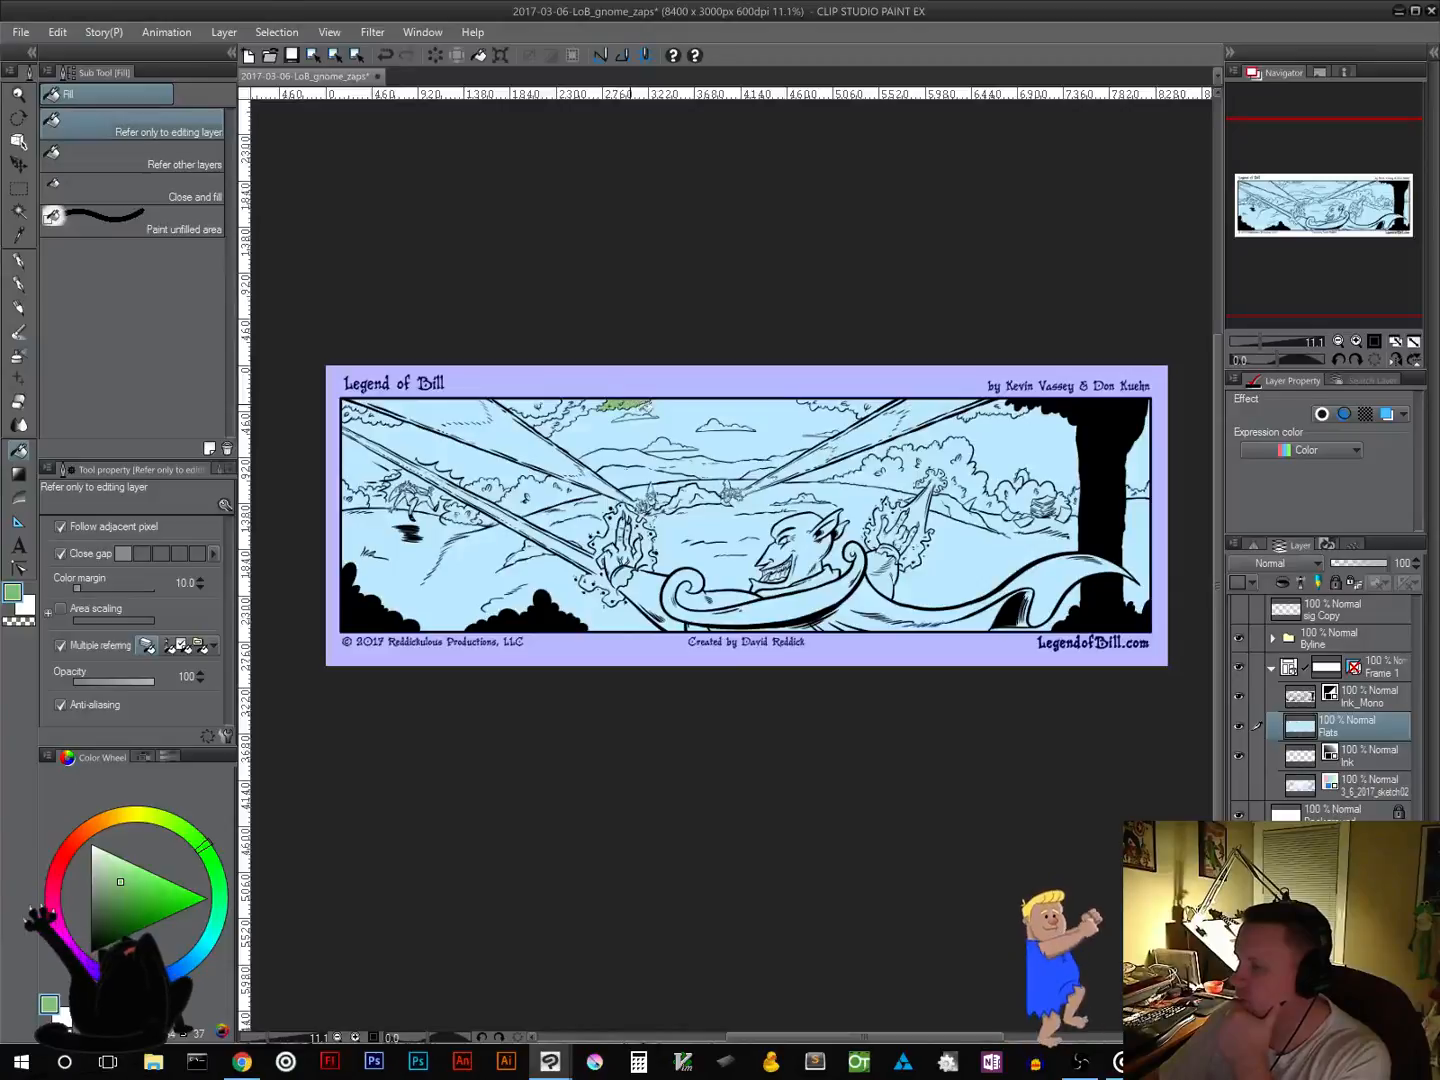
{"action": "left_click", "coordinate": [840, 401]}
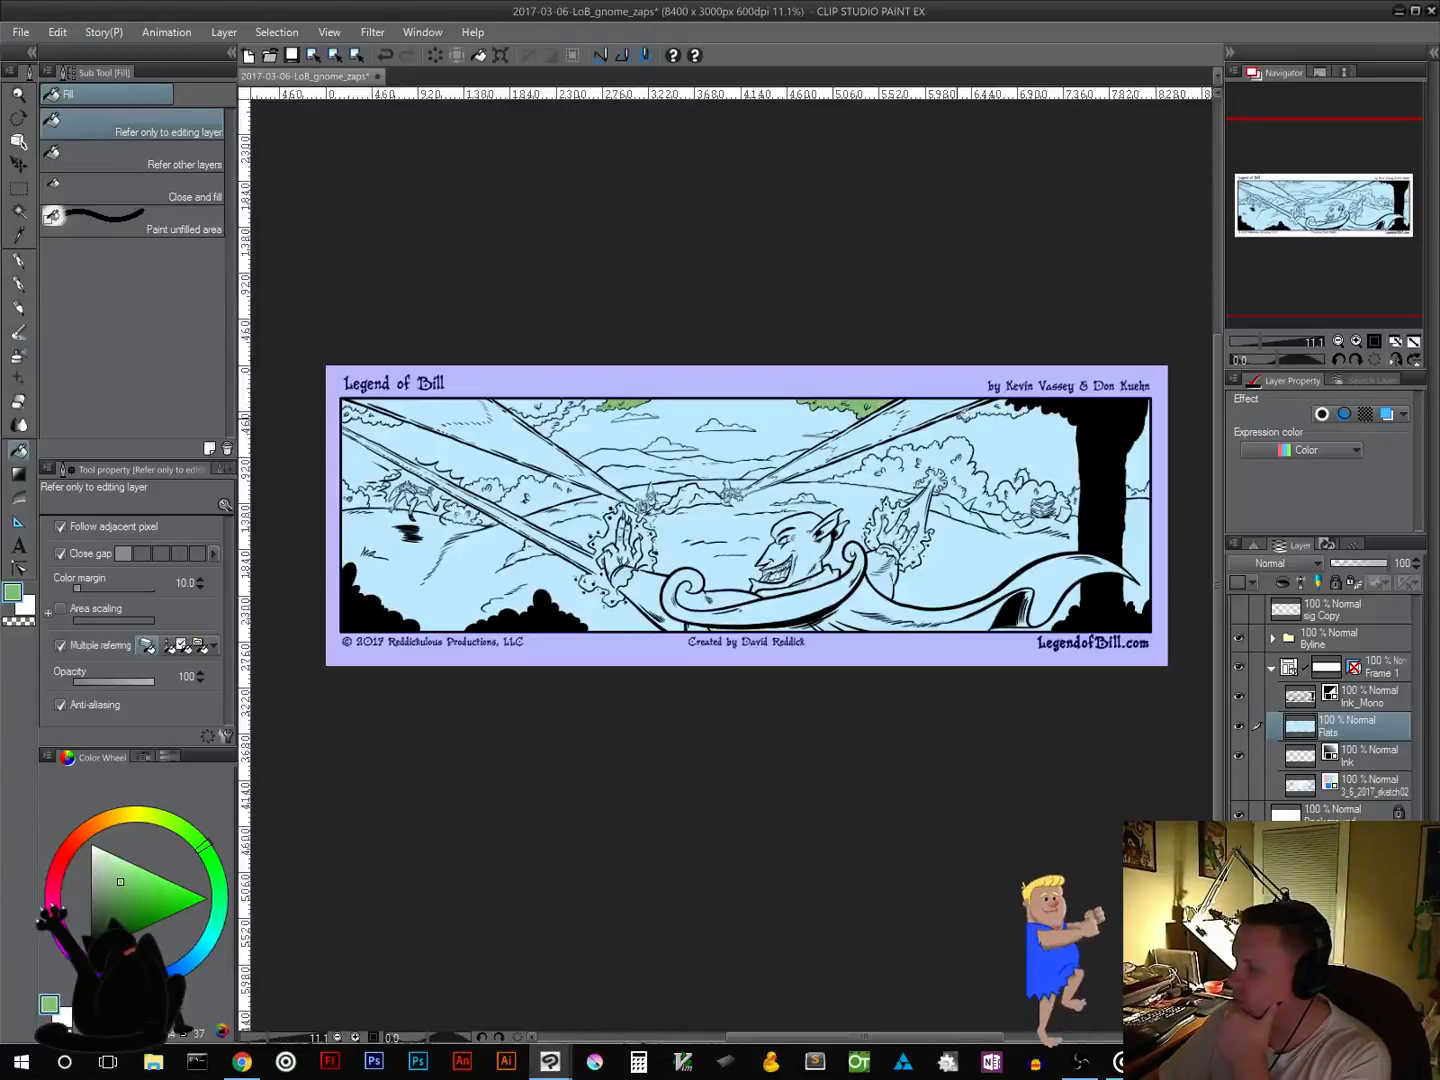
{"action": "left_click", "coordinate": [997, 403]}
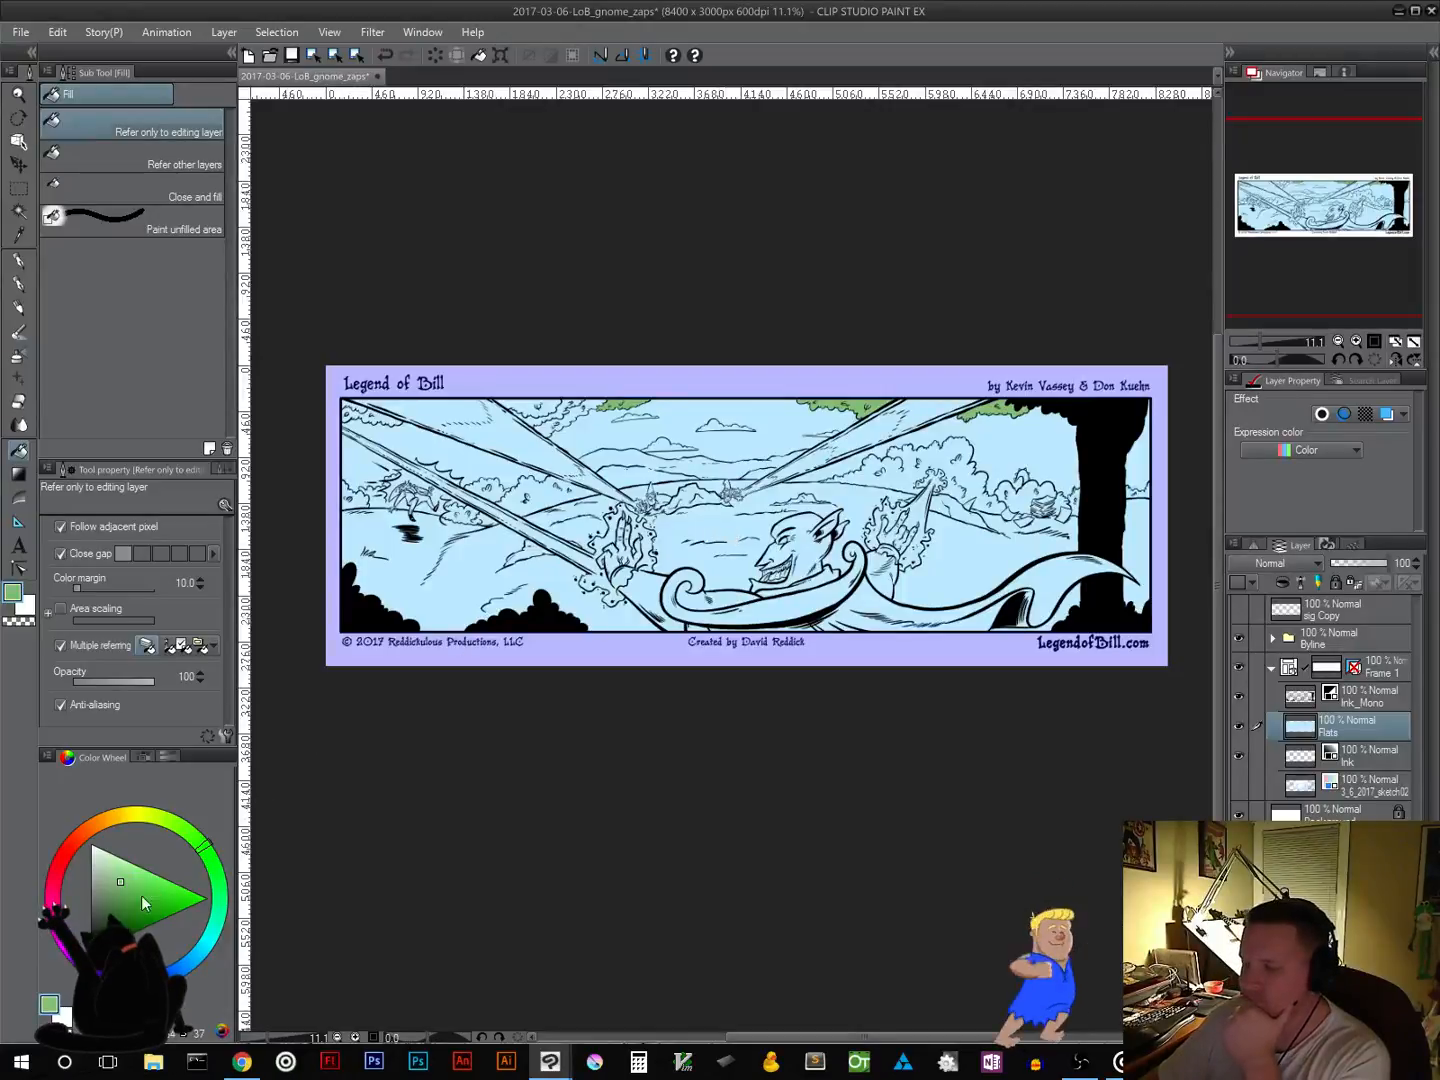
Step: Darken the green and fill the remaining foliage areas along the panel's upper left edge
{"action": "left_click_drag", "start_coordinate": [118, 882], "coordinate": [126, 898]}
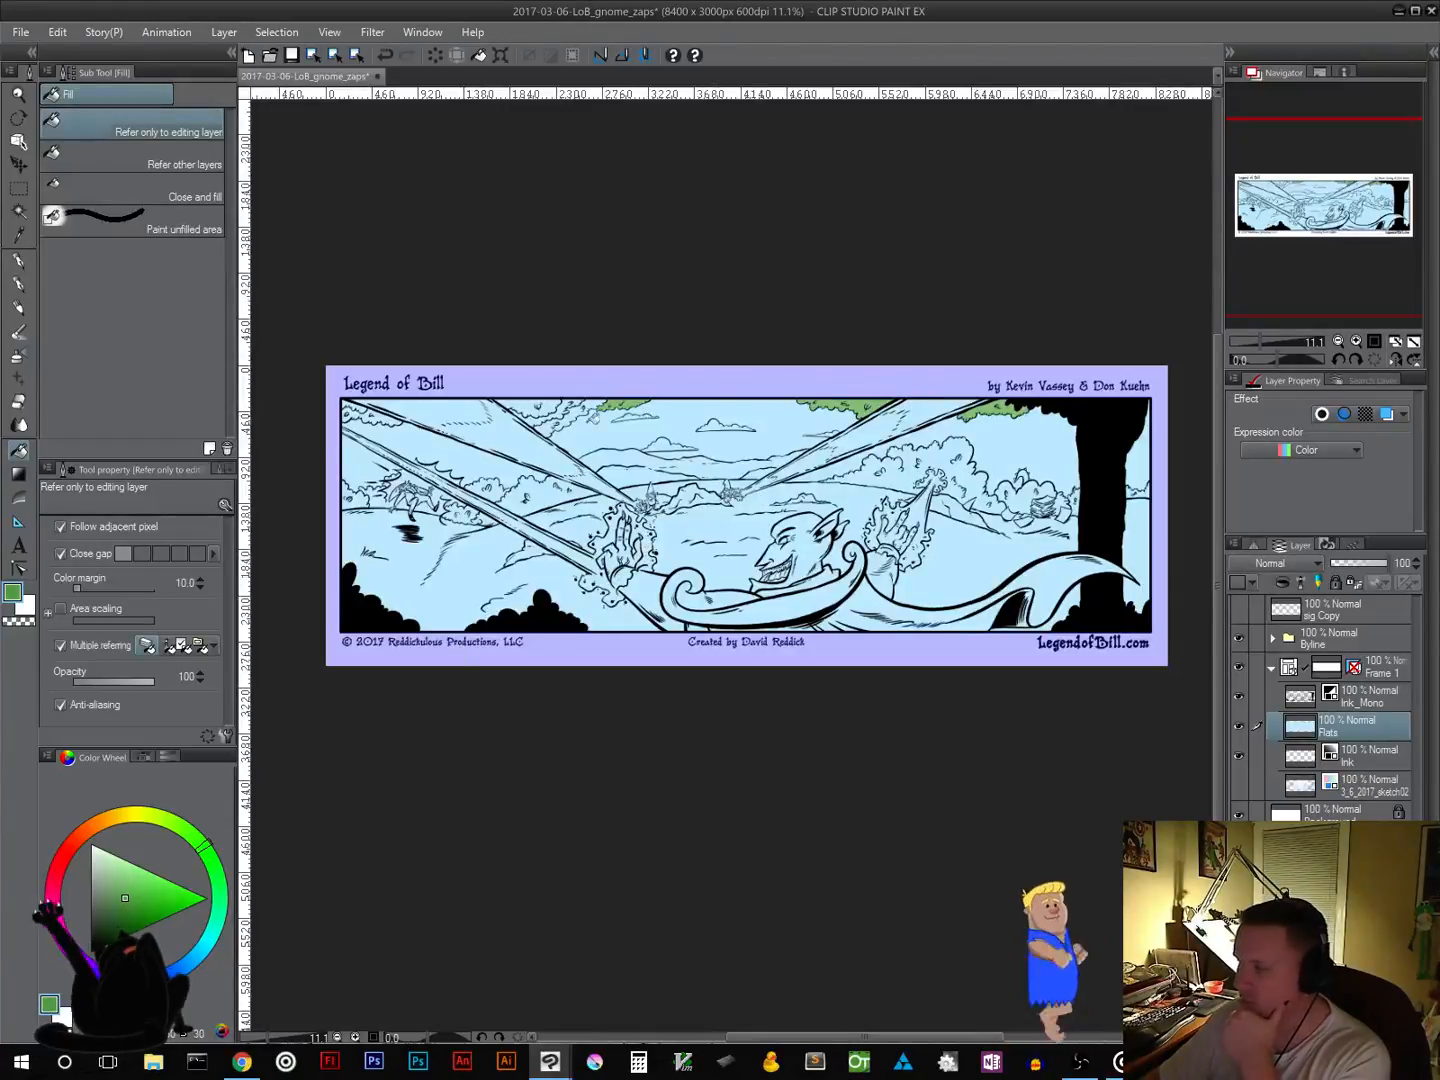
{"action": "left_click", "coordinate": [583, 408]}
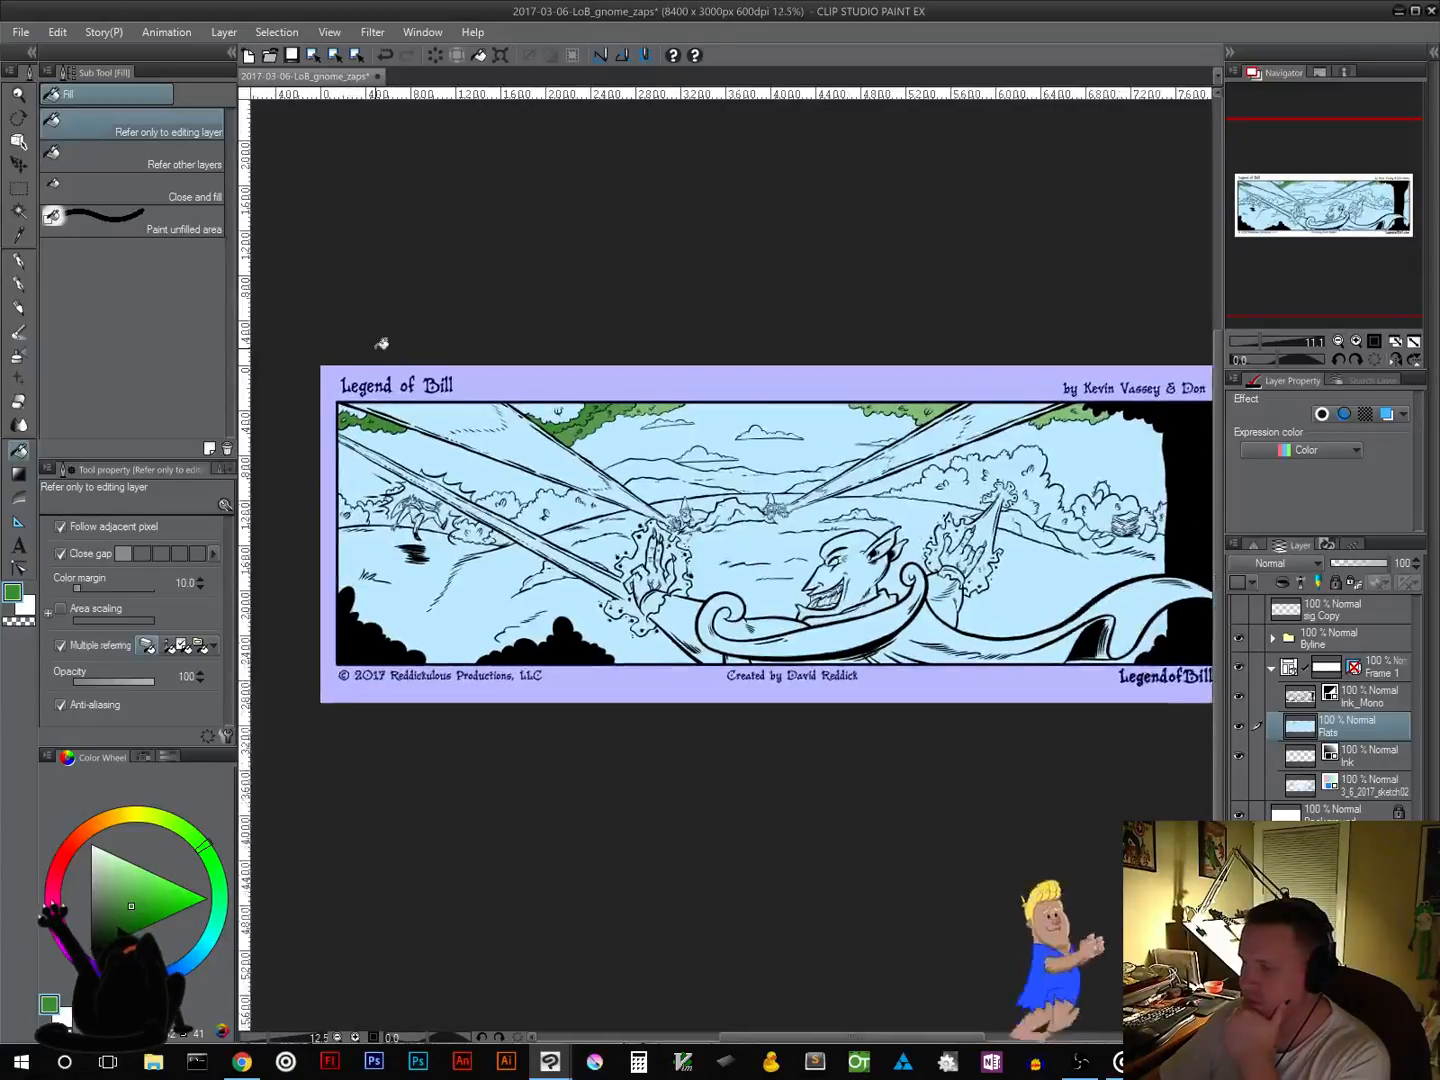
Step: Darken the green and fill the large foliage clump on the panel's upper edge, beside the left beam
{"action": "scroll", "coordinate": [379, 341], "scroll_direction": "up", "scroll_amount": 5}
{"action": "scroll", "coordinate": [353, 356], "scroll_direction": "up", "scroll_amount": 3}
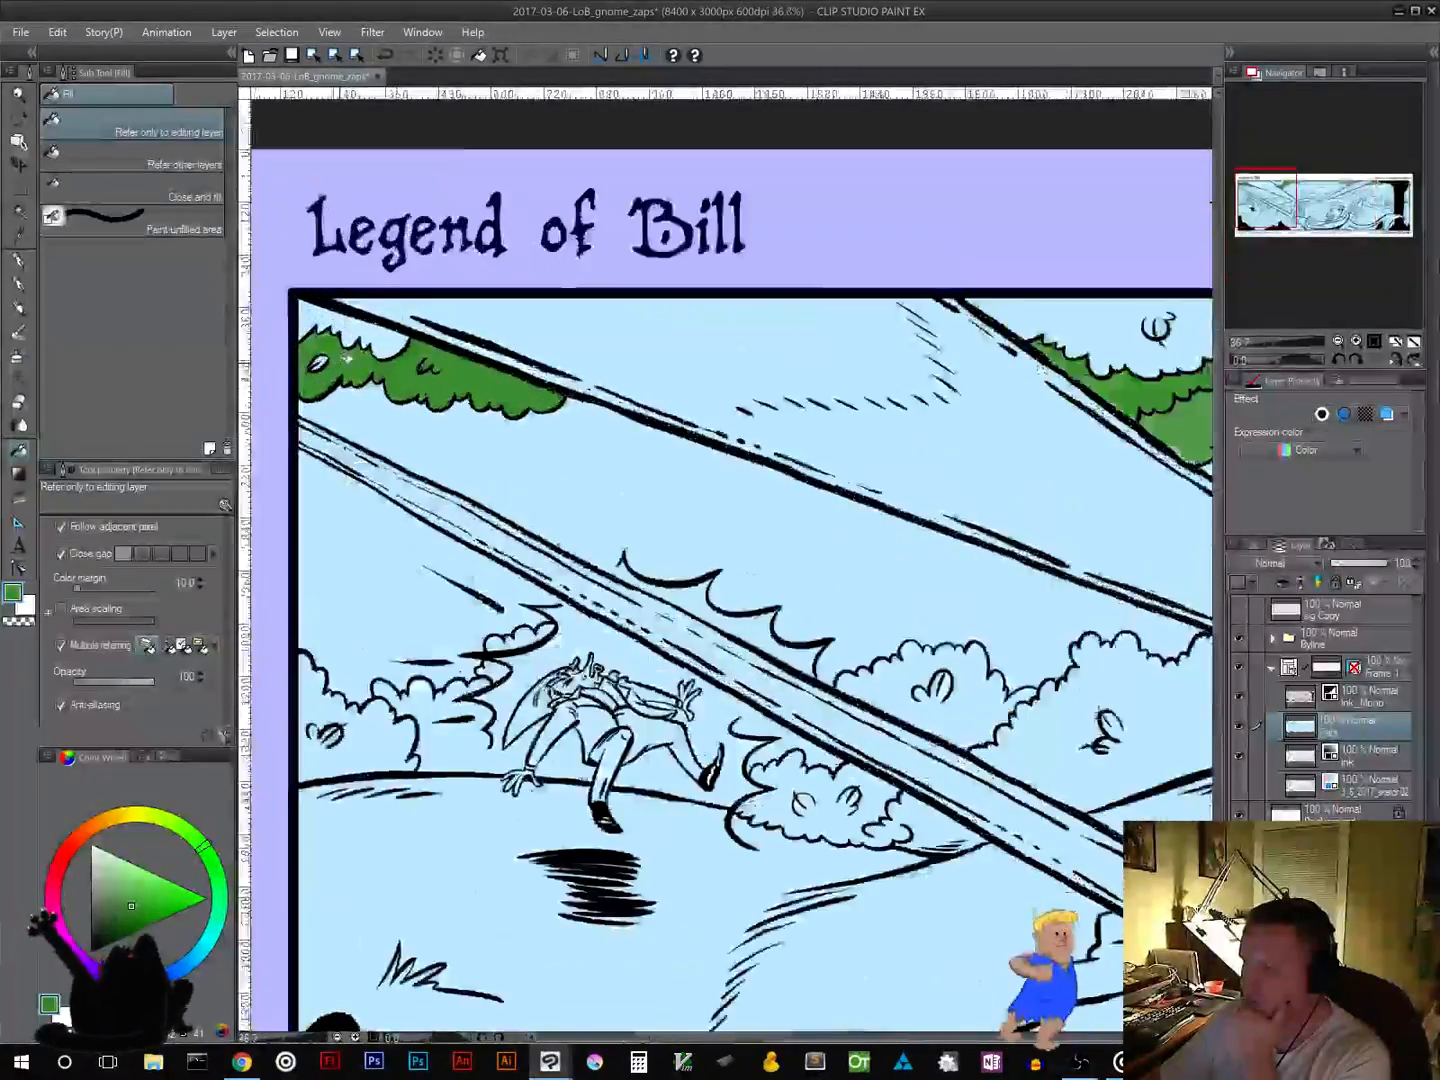
{"action": "scroll", "coordinate": [329, 355], "scroll_direction": "down", "scroll_amount": 6}
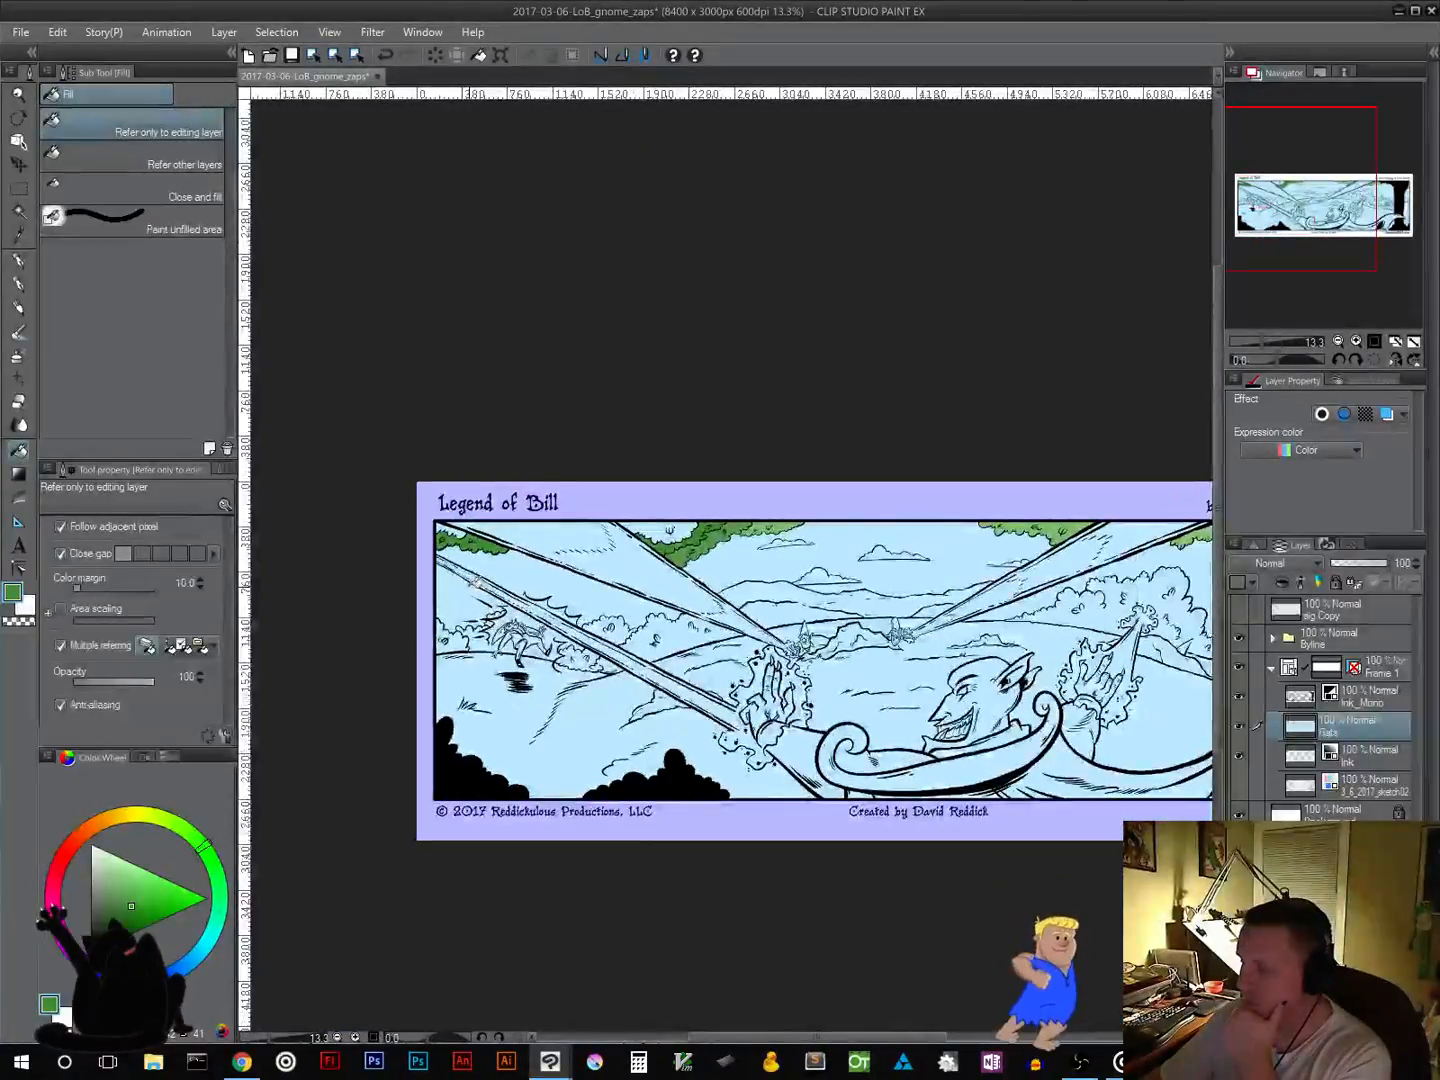
{"action": "left_click", "coordinate": [131, 917]}
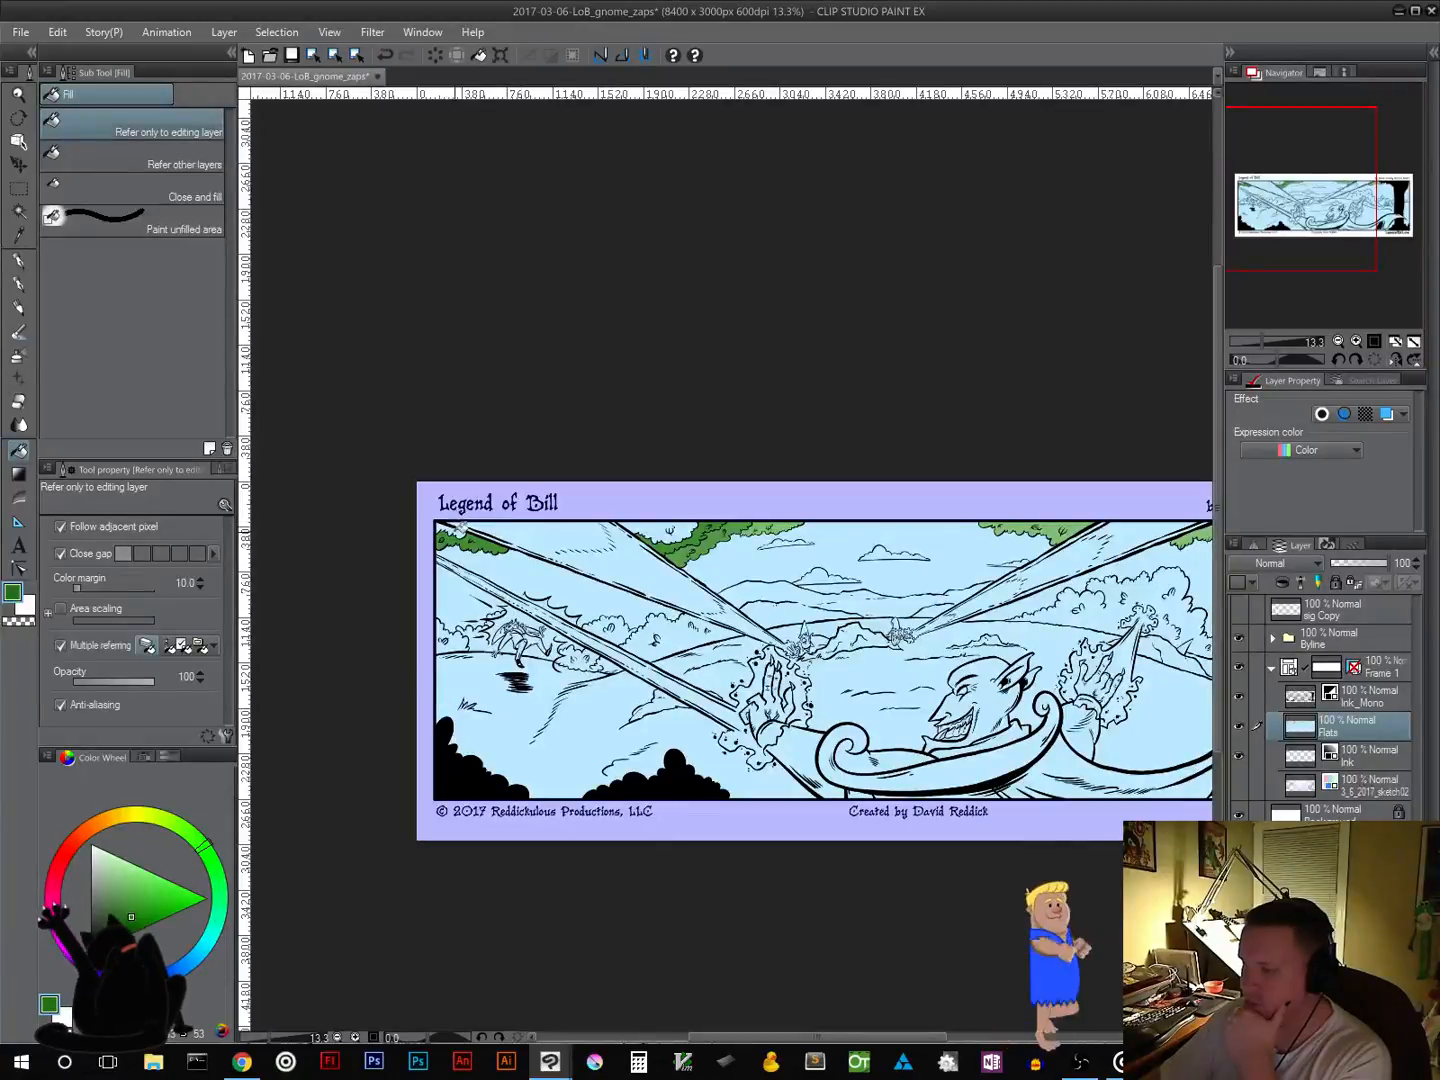
{"action": "left_click", "coordinate": [665, 527]}
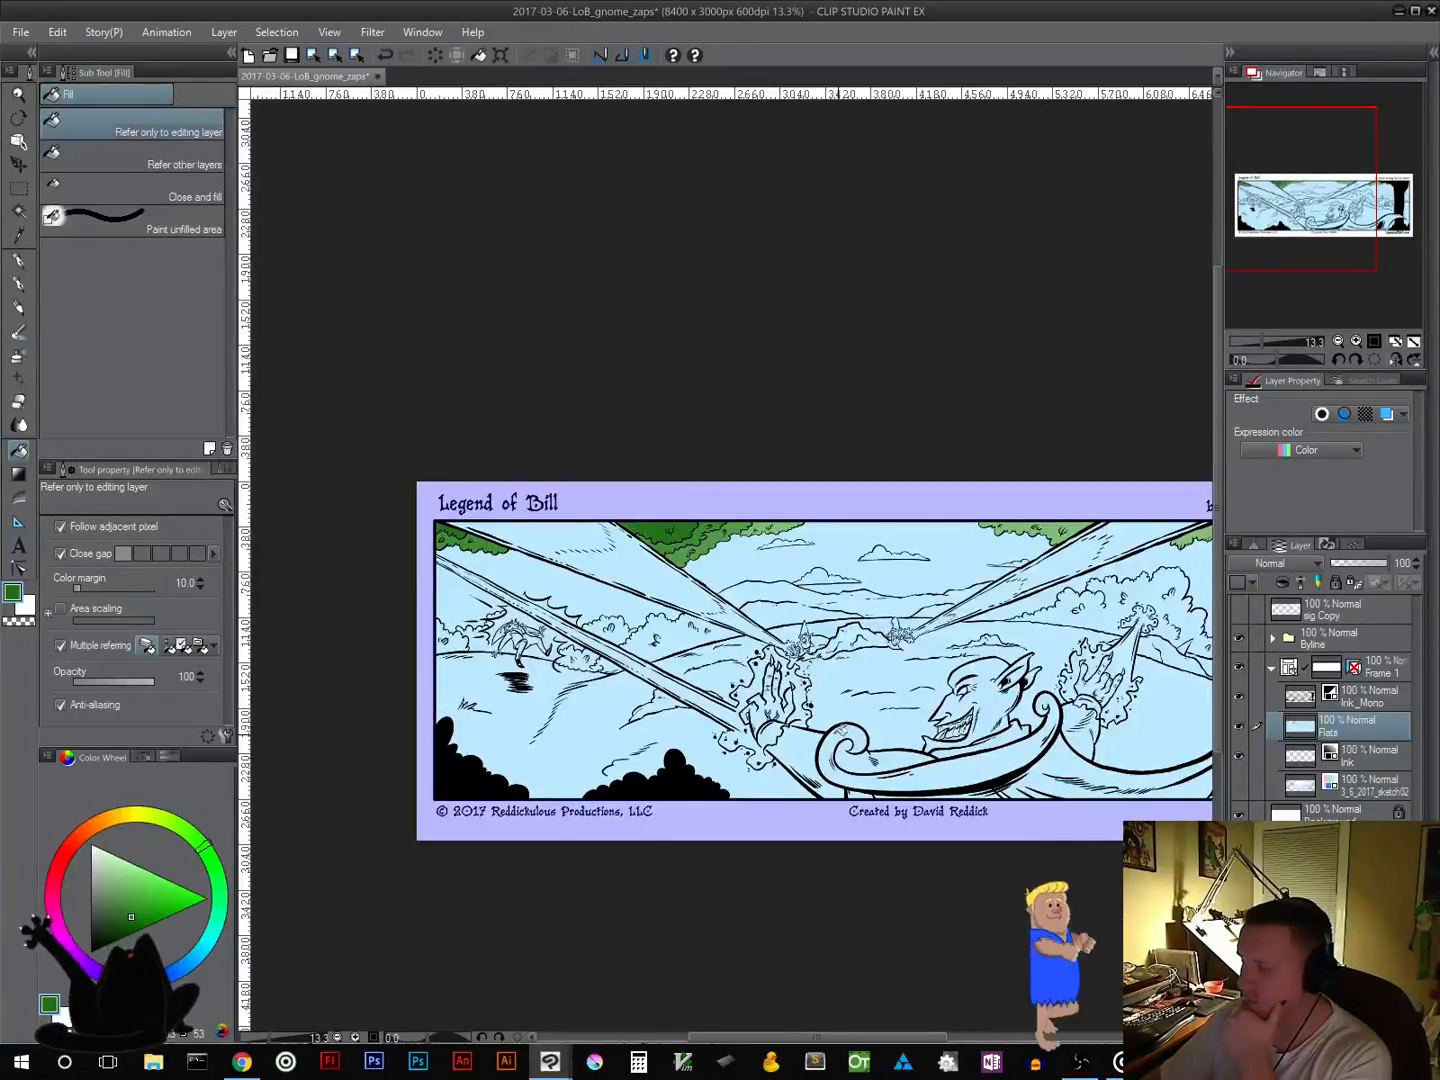
Step: Fill the tree line behind the raised hand on the right with medium green and the bush below the left beam with darker green
{"action": "left_click_drag", "start_coordinate": [806, 697], "coordinate": [672, 736]}
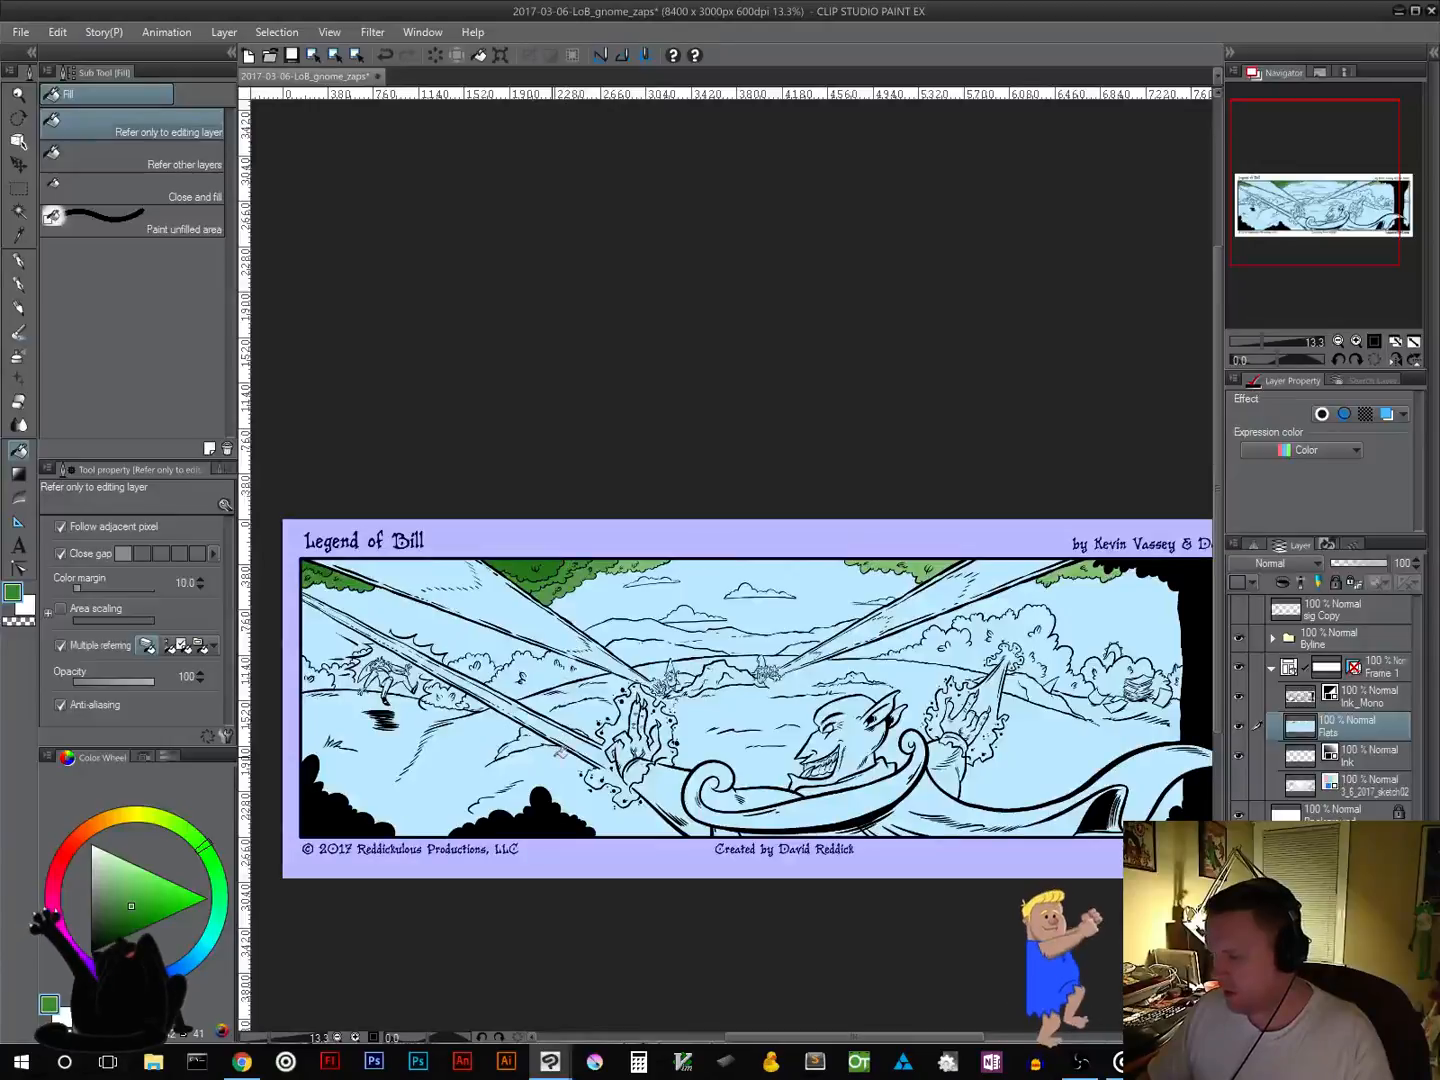
{"action": "left_click", "coordinate": [980, 649]}
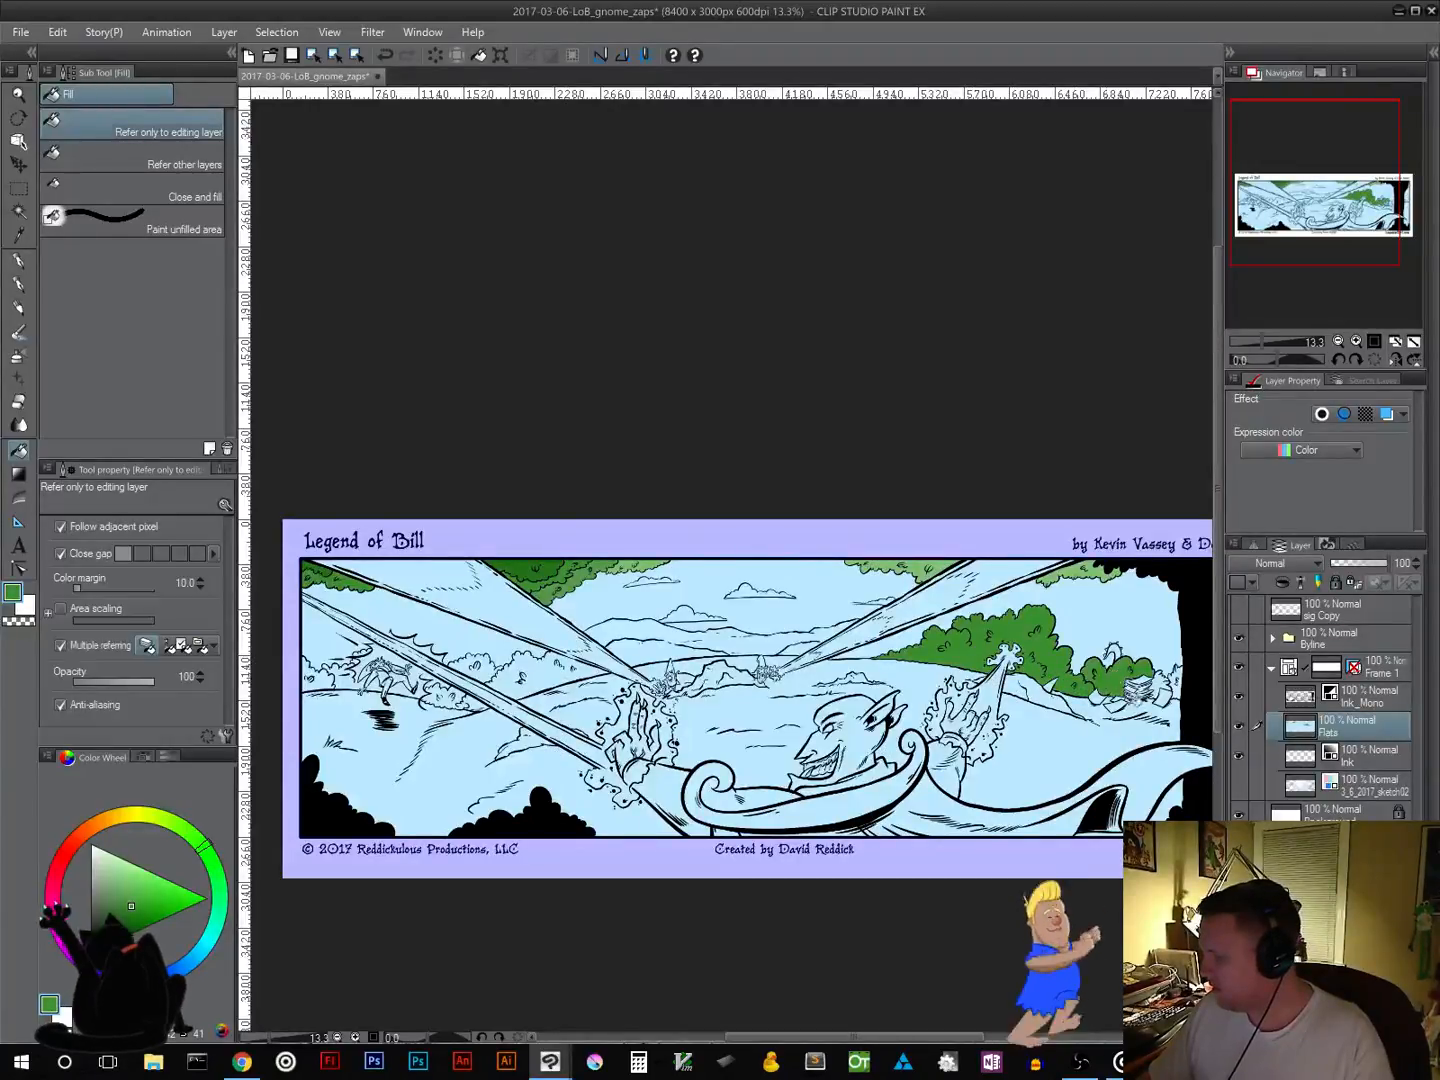
{"action": "left_click_drag", "start_coordinate": [1138, 712], "coordinate": [860, 731]}
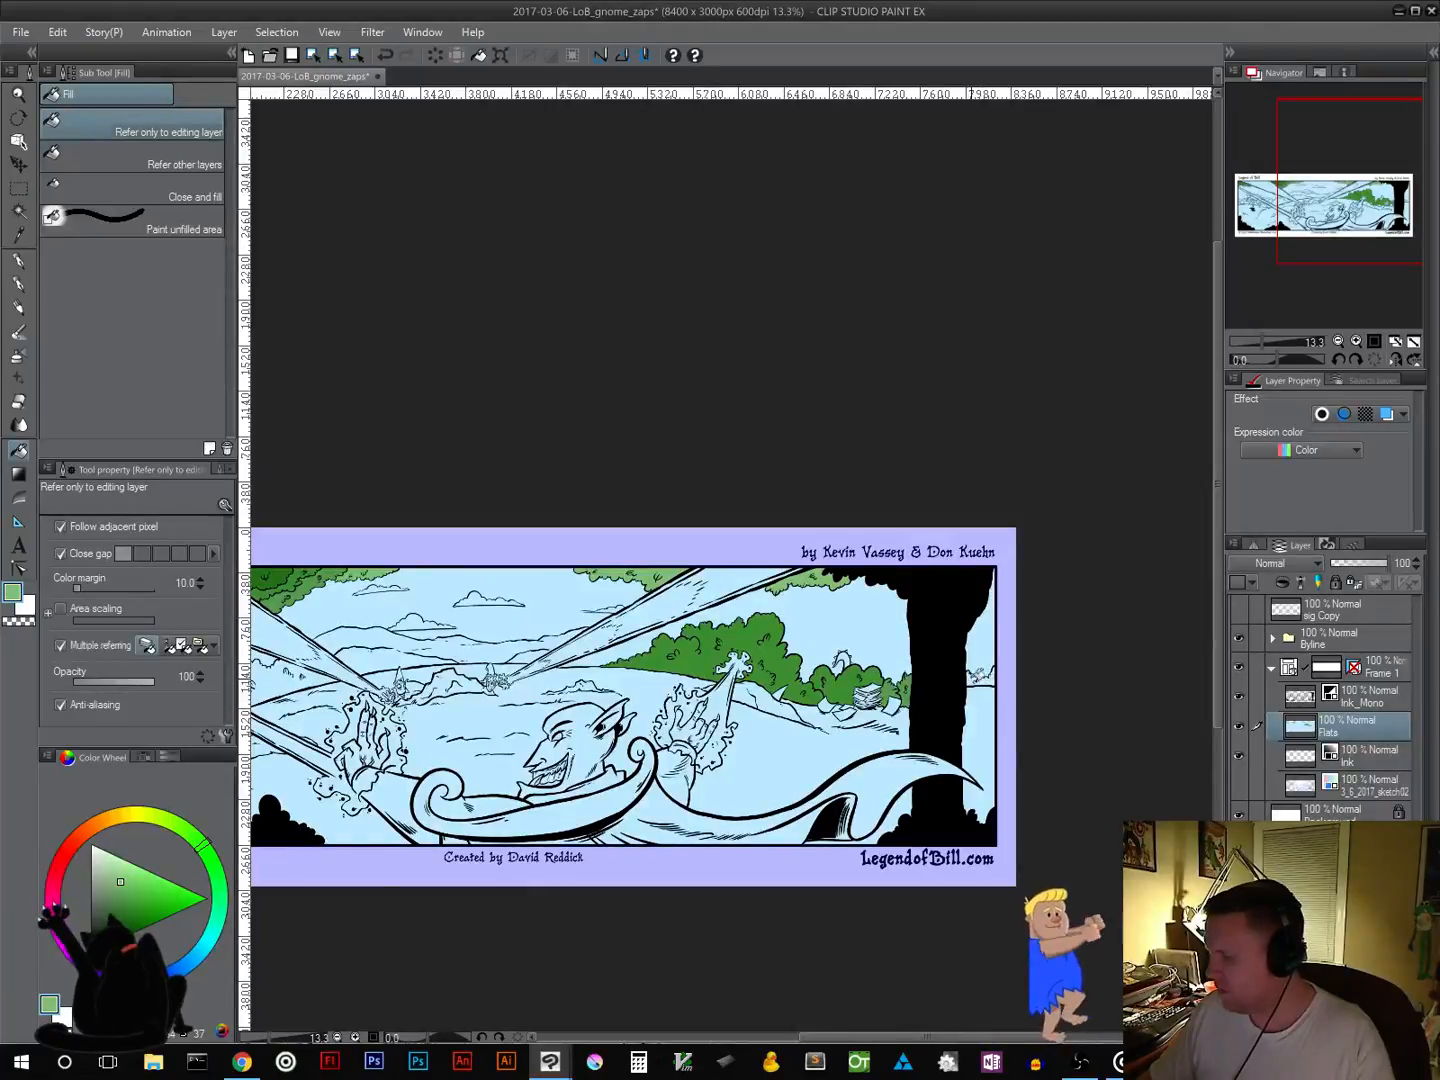
{"action": "scroll", "coordinate": [782, 764], "scroll_direction": "left", "scroll_amount": 5}
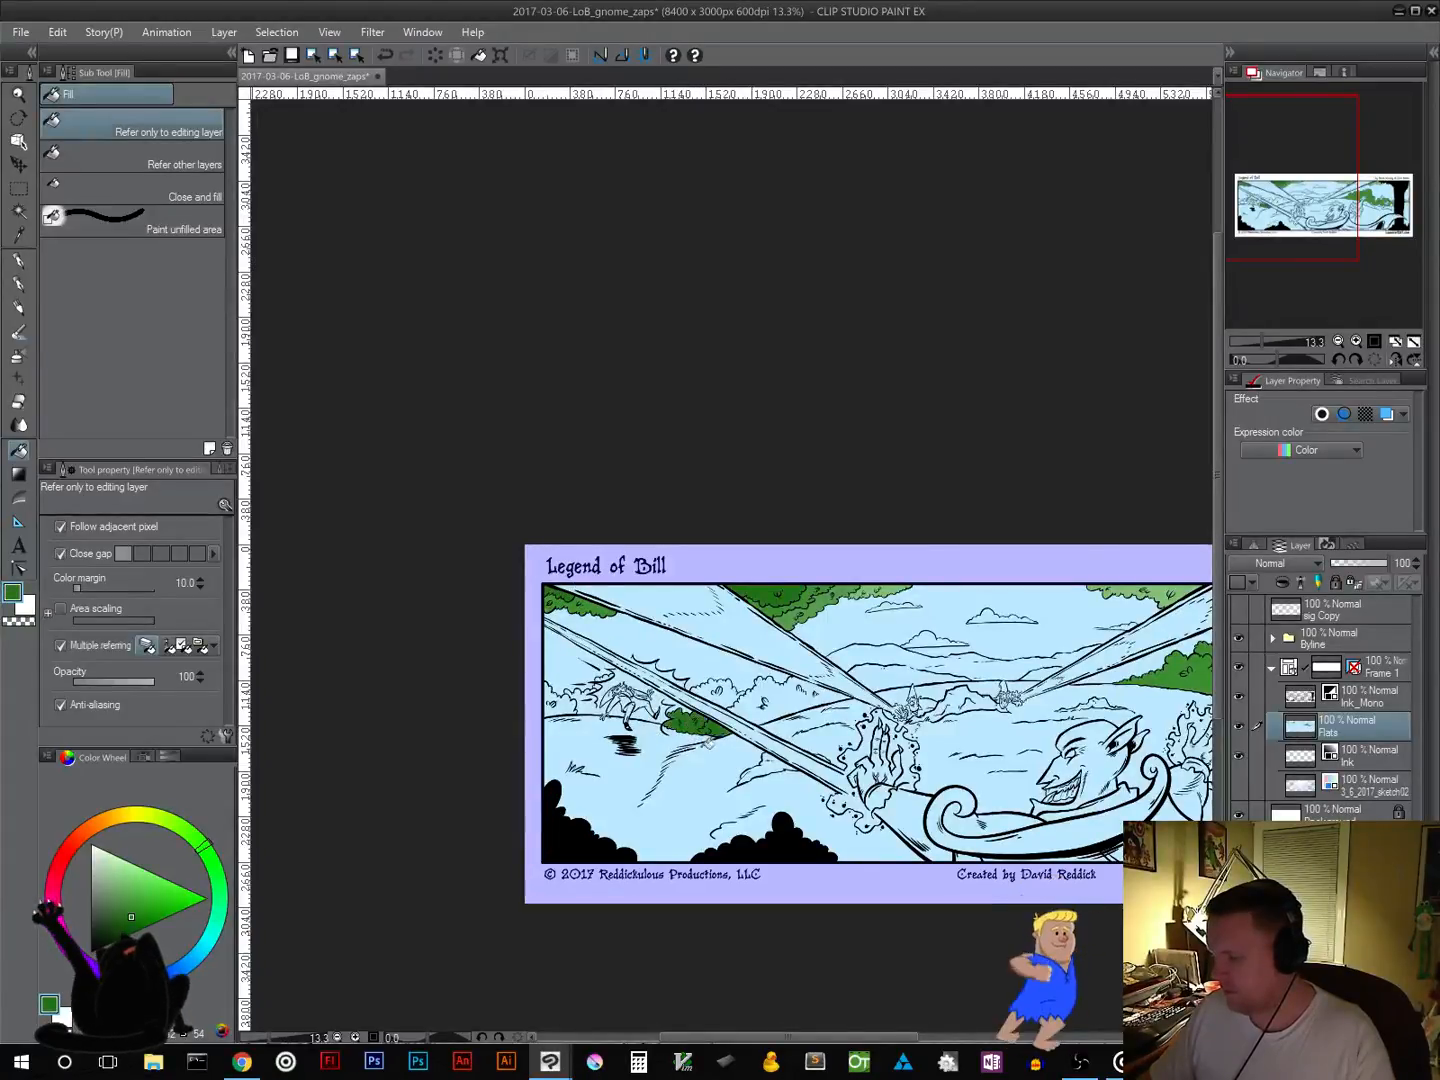
{"action": "scroll", "coordinate": [707, 742], "scroll_direction": "up", "scroll_amount": 3}
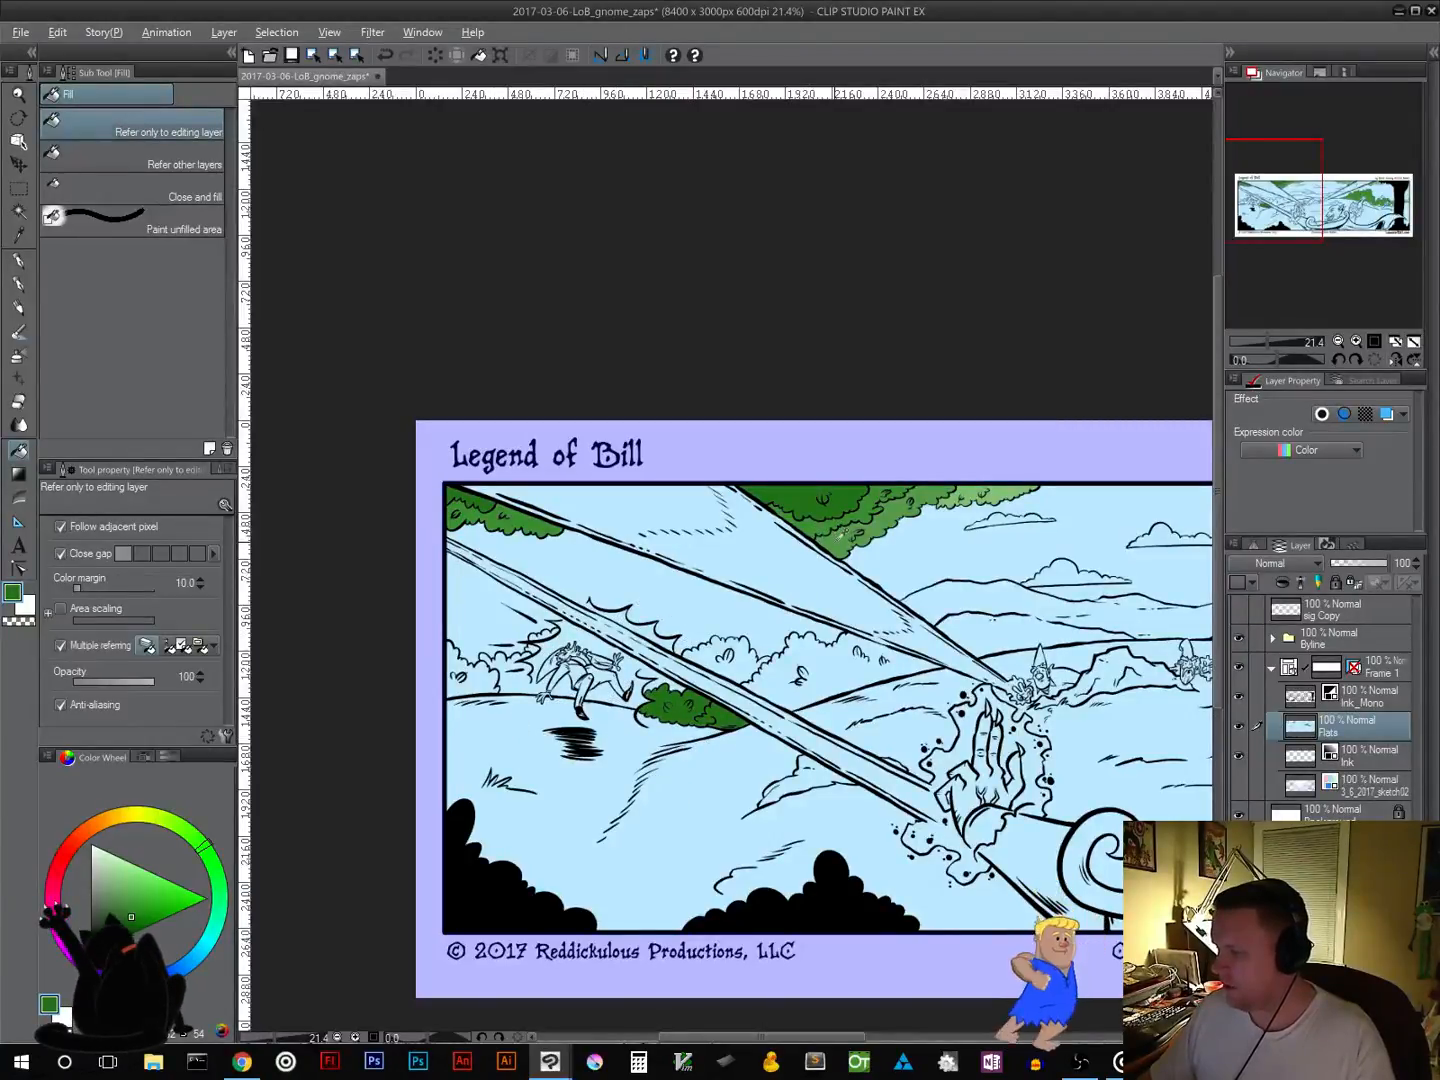
{"action": "left_click", "coordinate": [515, 678]}
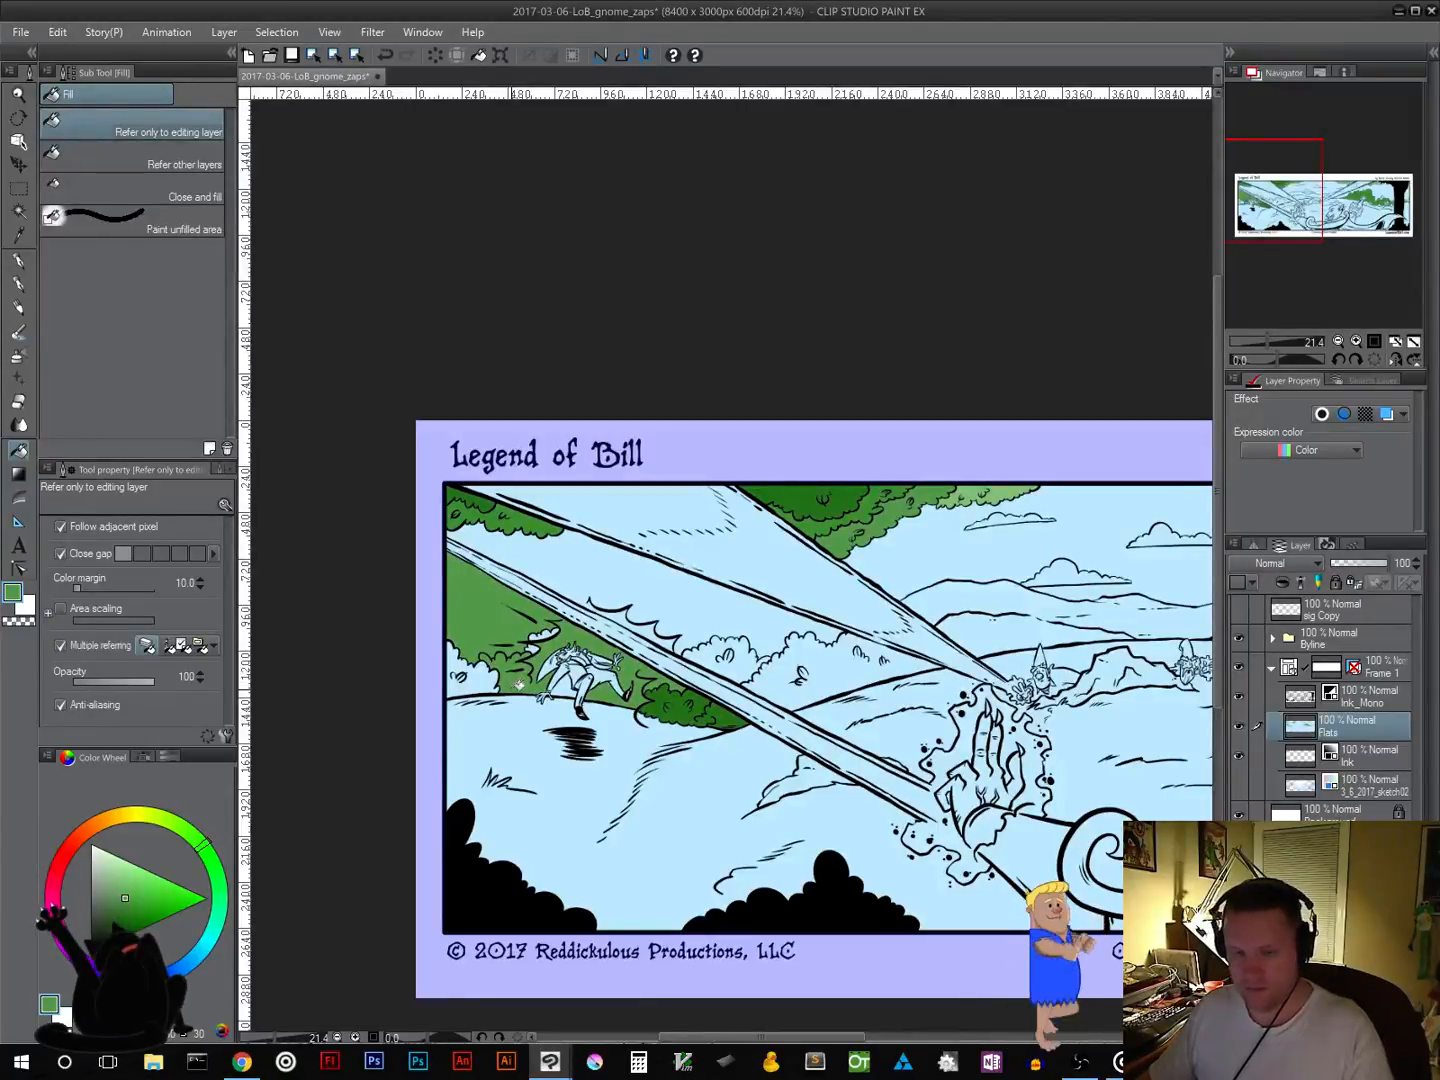
{"action": "key", "text": "ctrl+z"}
Step: Widen the Fill tool's Close gap setting and fill the foliage around the tumbling gnome and the bush across the beam with muted green
{"action": "scroll", "coordinate": [520, 690], "scroll_direction": "up", "scroll_amount": 4}
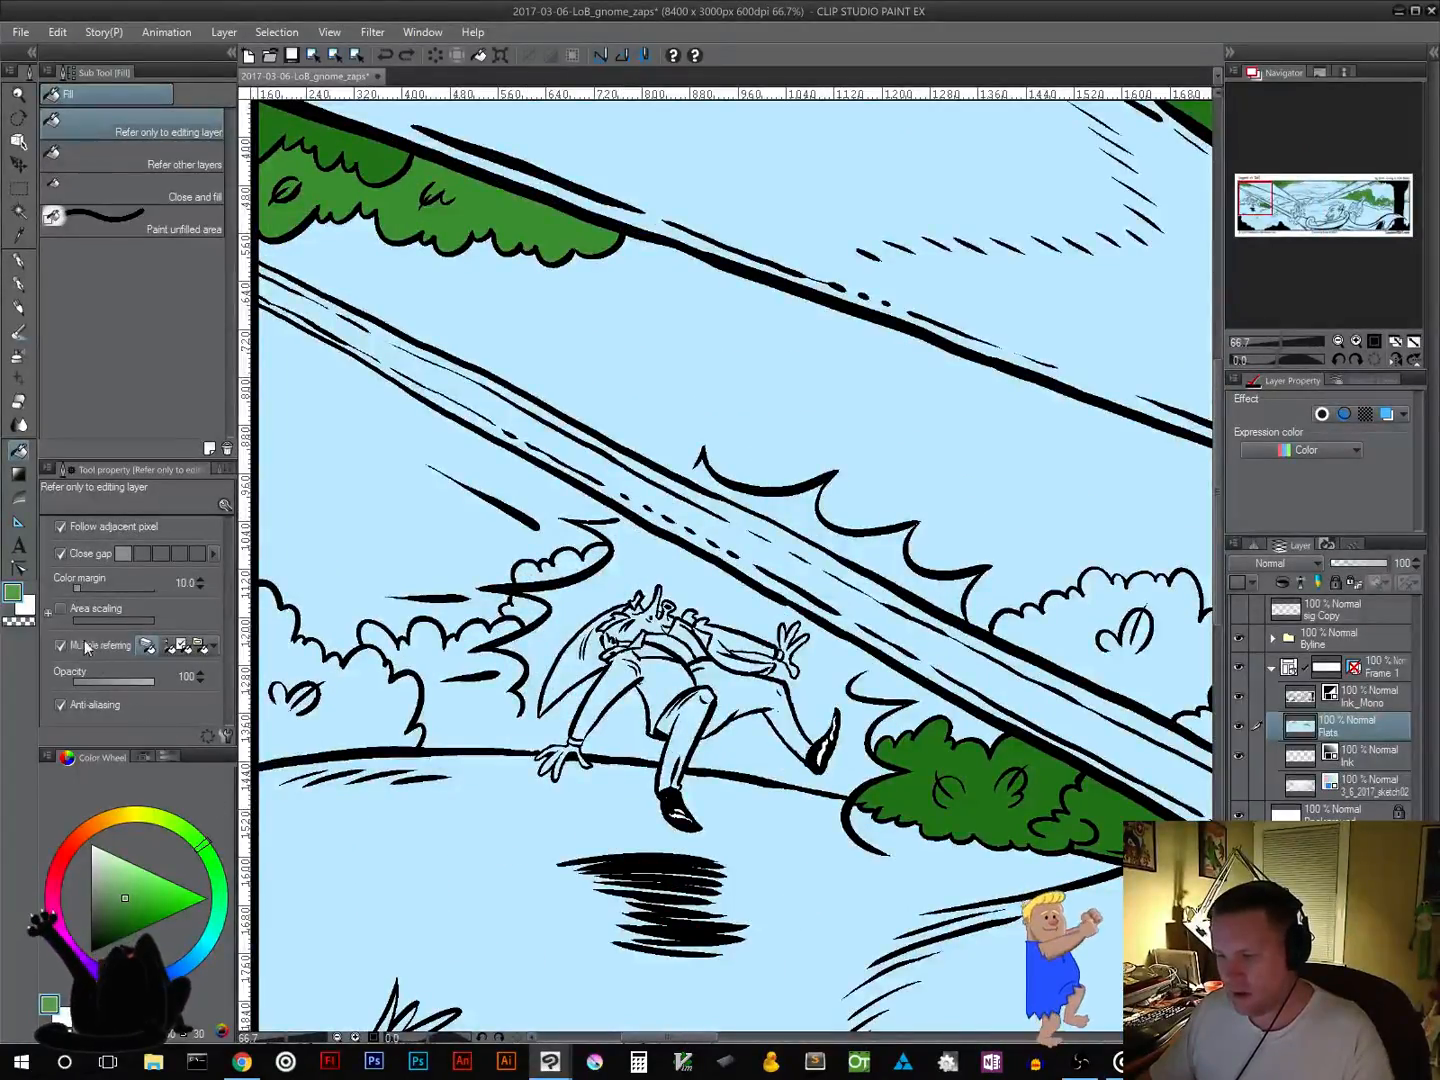
{"action": "left_click", "coordinate": [483, 720]}
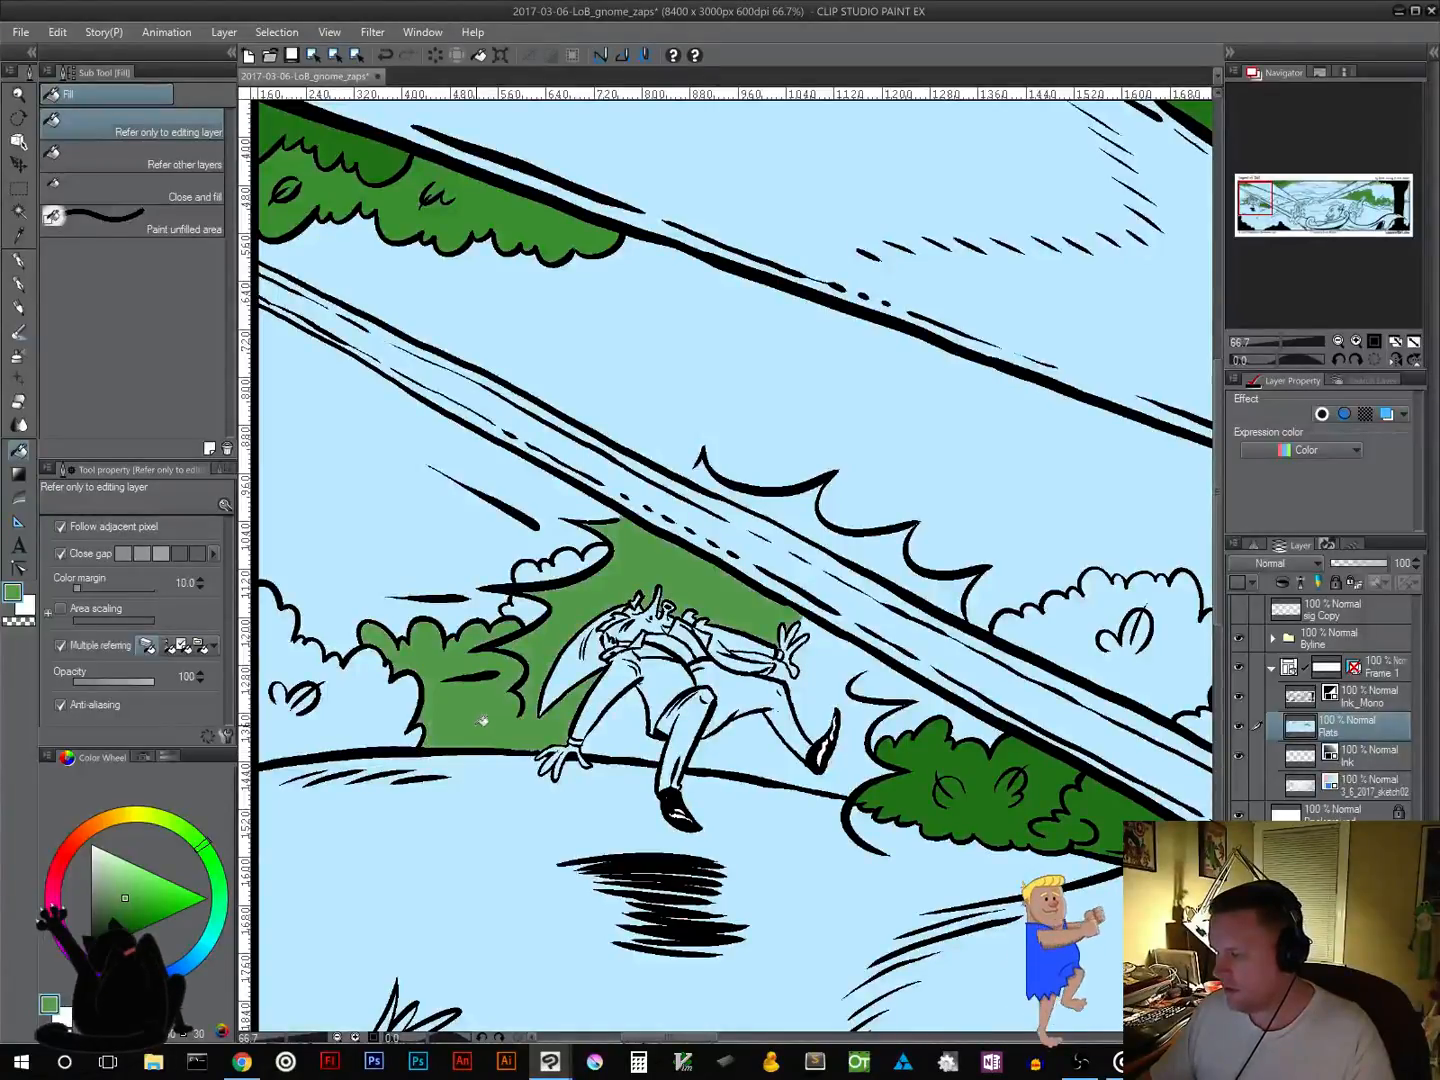
{"action": "left_click", "coordinate": [772, 746]}
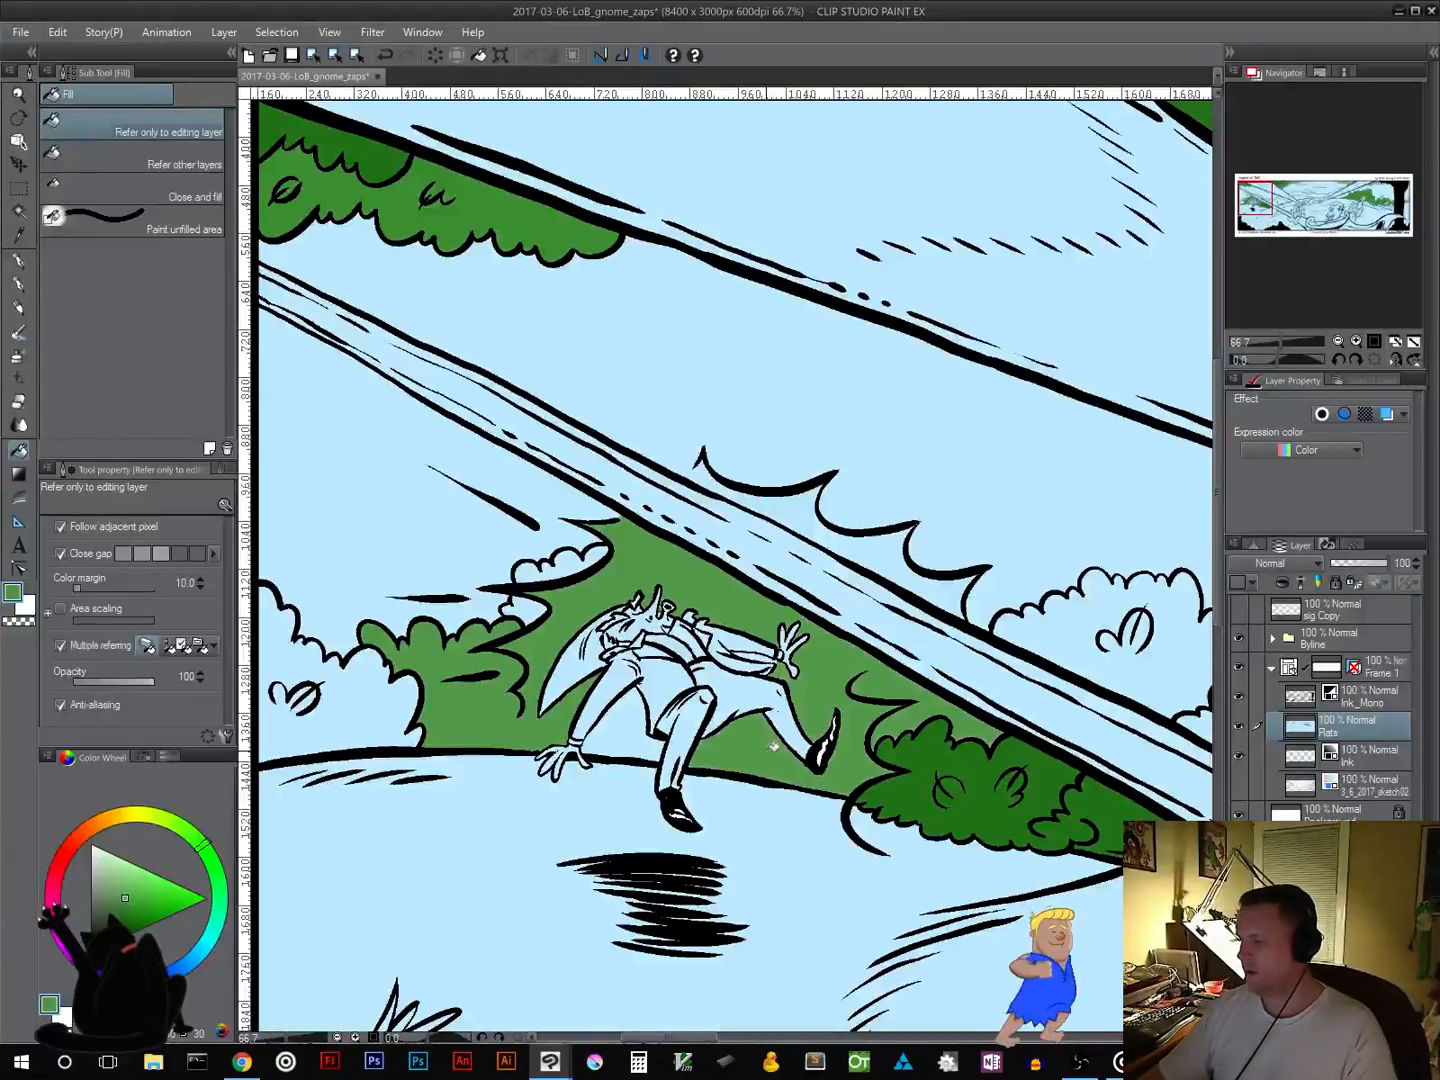
{"action": "scroll", "coordinate": [772, 746], "scroll_direction": "right", "scroll_amount": 5}
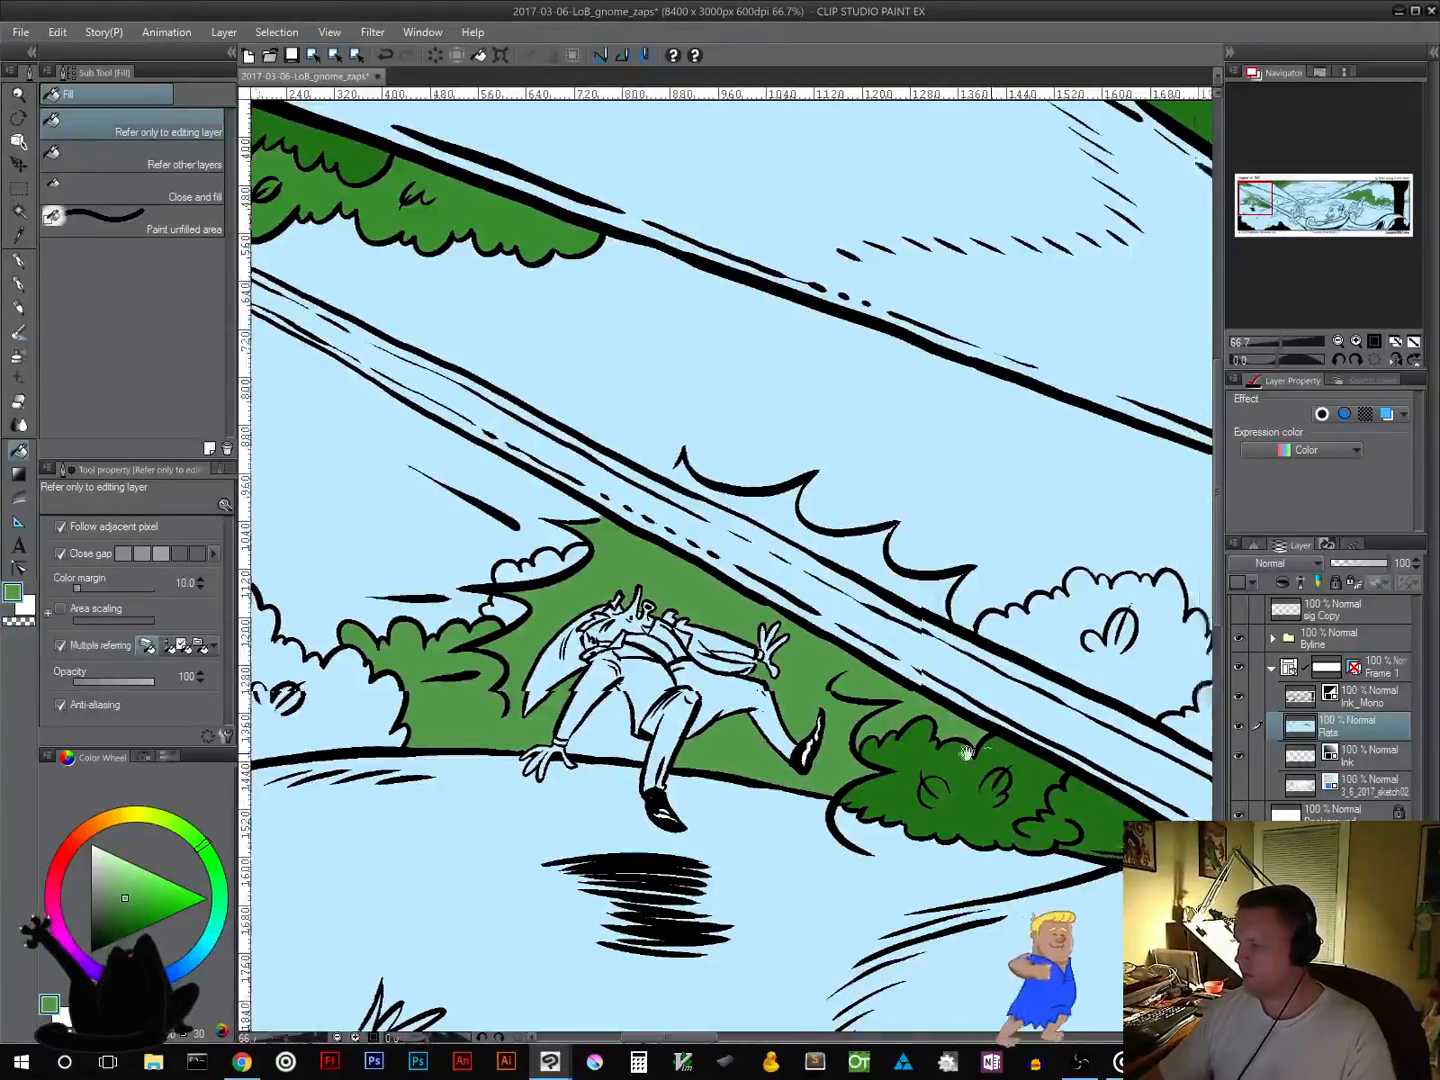
{"action": "left_click", "coordinate": [818, 651]}
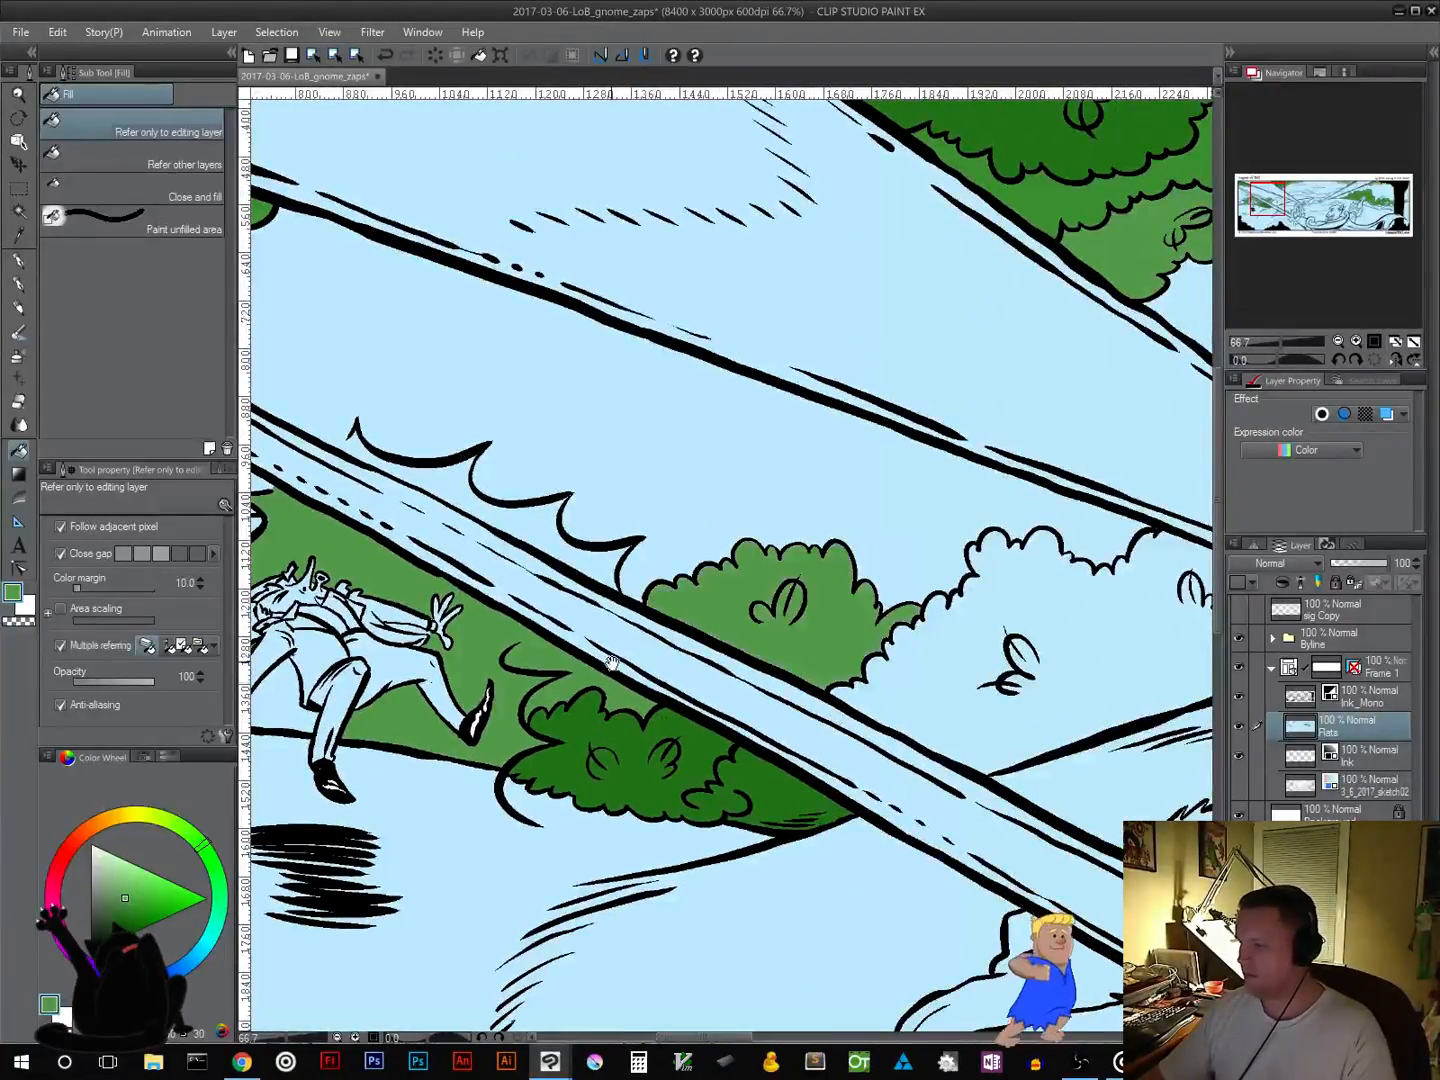
Step: Sample the light green from the upper foliage and fill the small leafy tuft beside the tumbling gnome's head
{"action": "scroll", "coordinate": [612, 662], "scroll_direction": "left", "scroll_amount": 6}
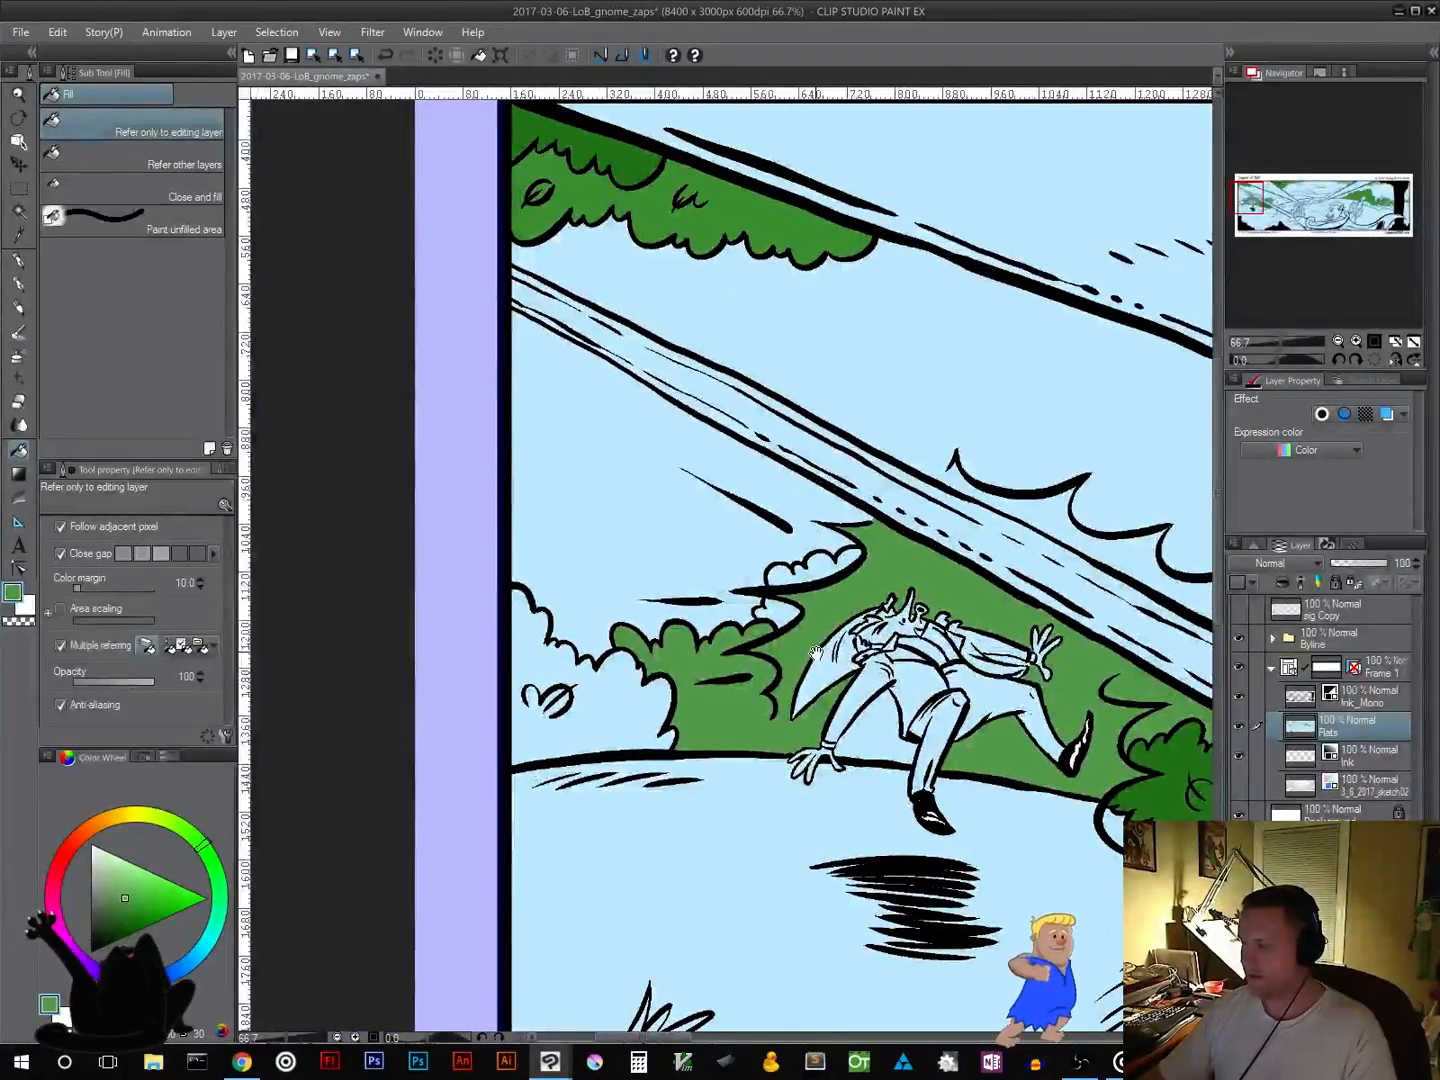
{"action": "scroll", "coordinate": [850, 643], "scroll_direction": "down", "scroll_amount": 3}
{"action": "scroll", "coordinate": [850, 643], "scroll_direction": "up", "scroll_amount": 2}
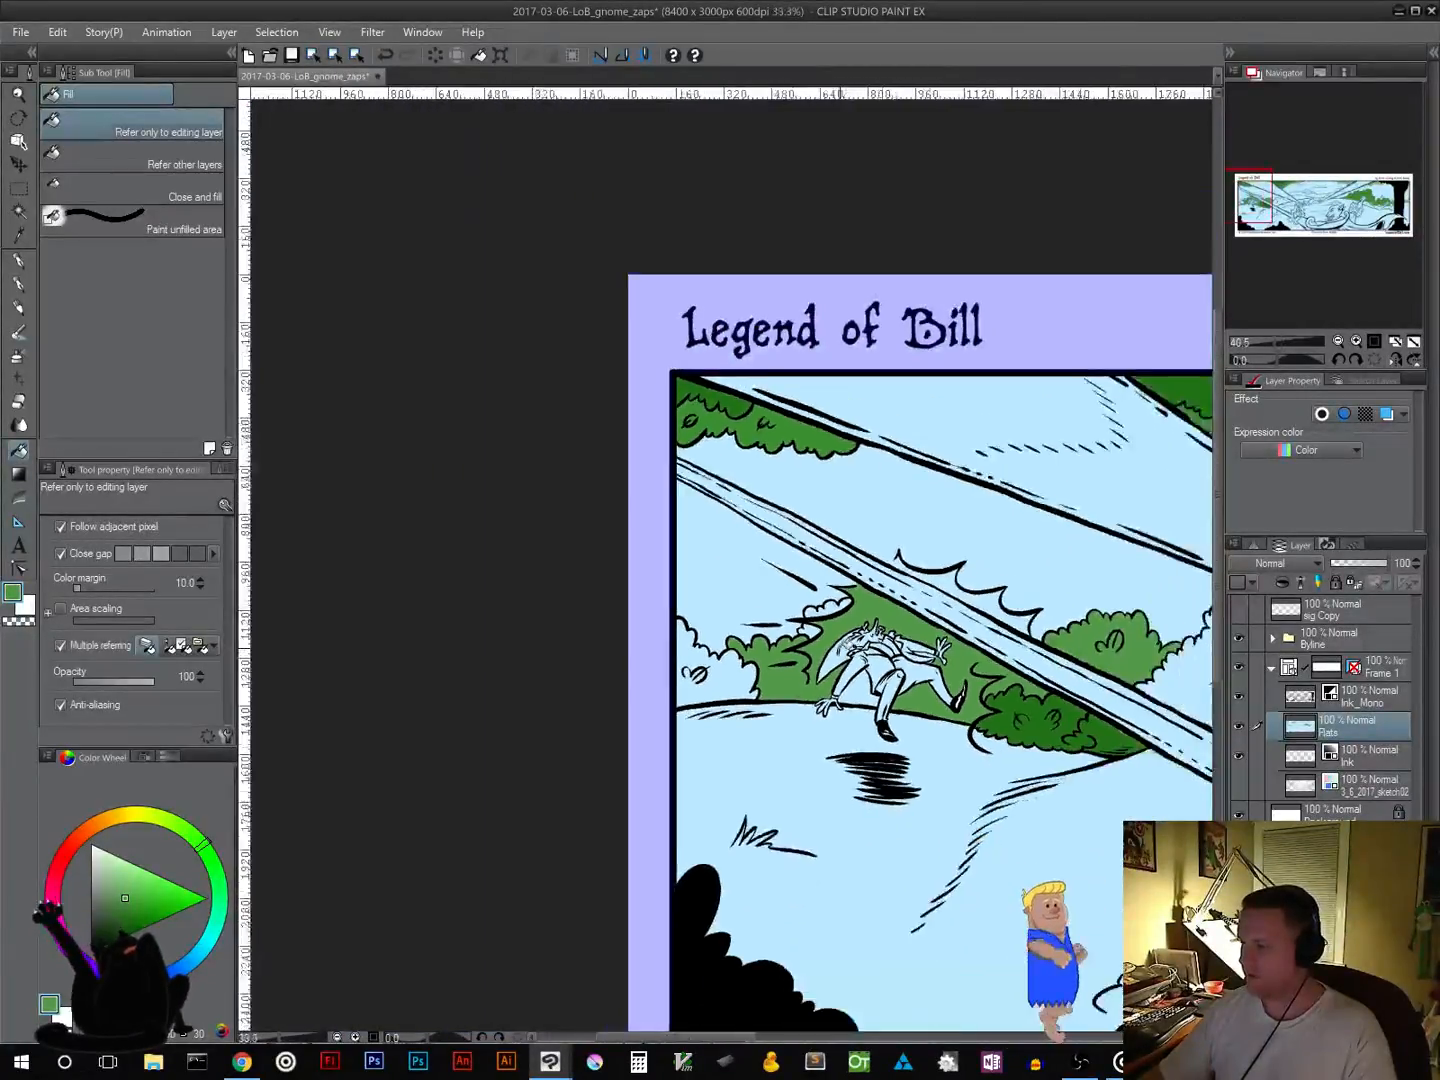
{"action": "left_click_drag", "start_coordinate": [868, 655], "coordinate": [640, 662]}
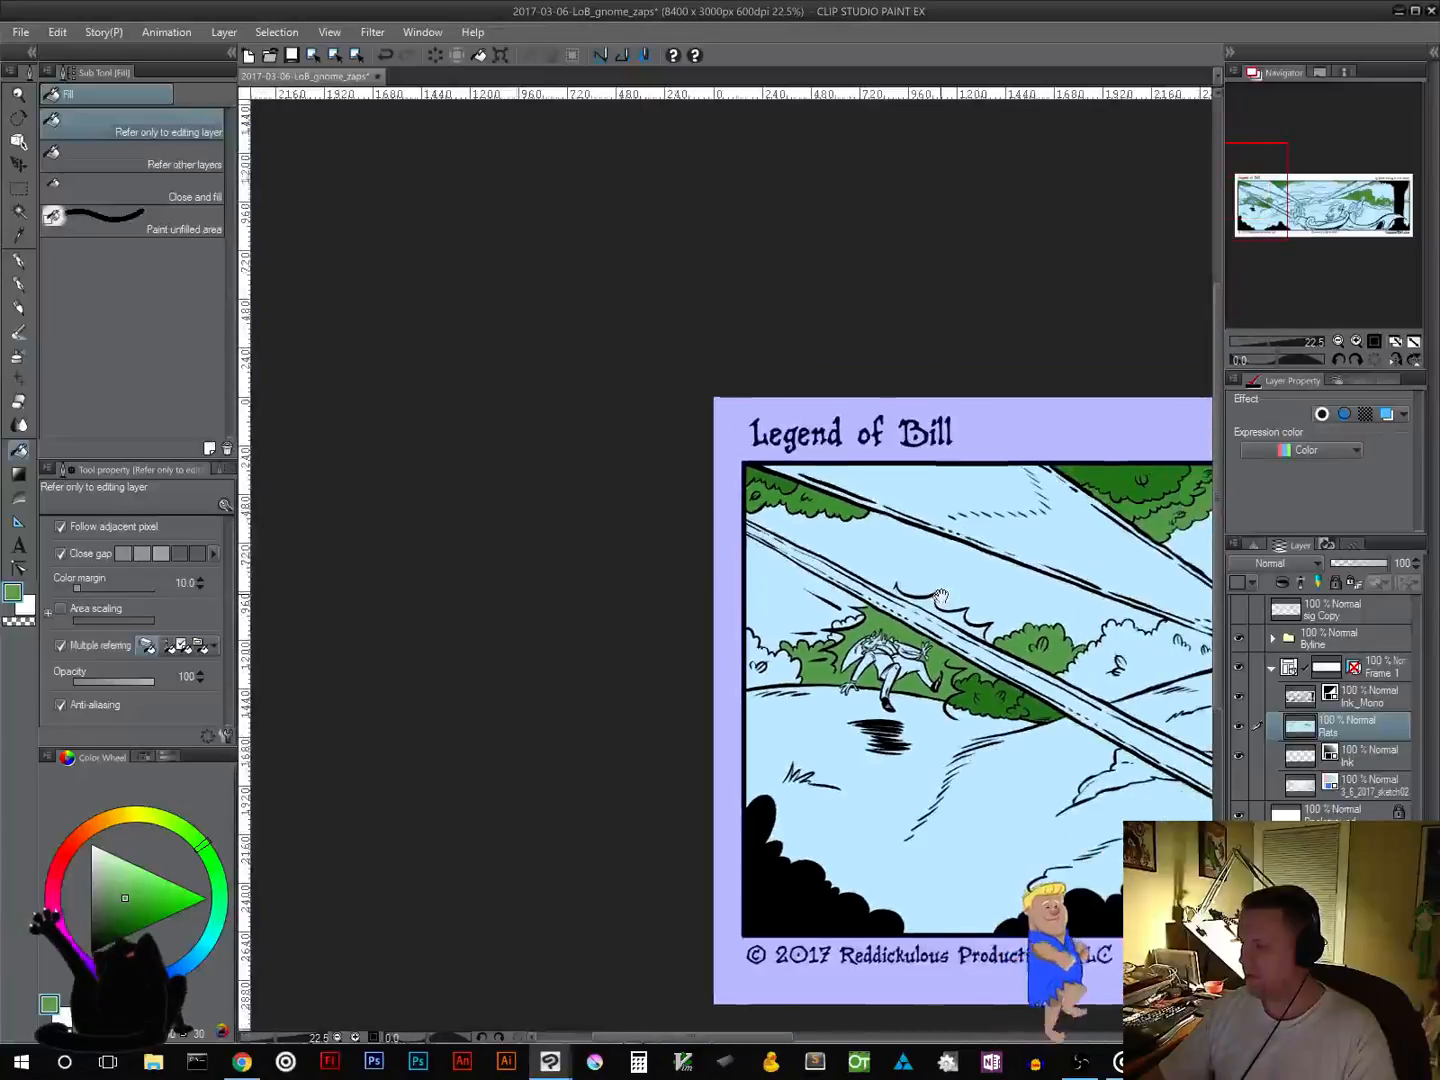
{"action": "left_click_drag", "start_coordinate": [940, 600], "coordinate": [737, 628]}
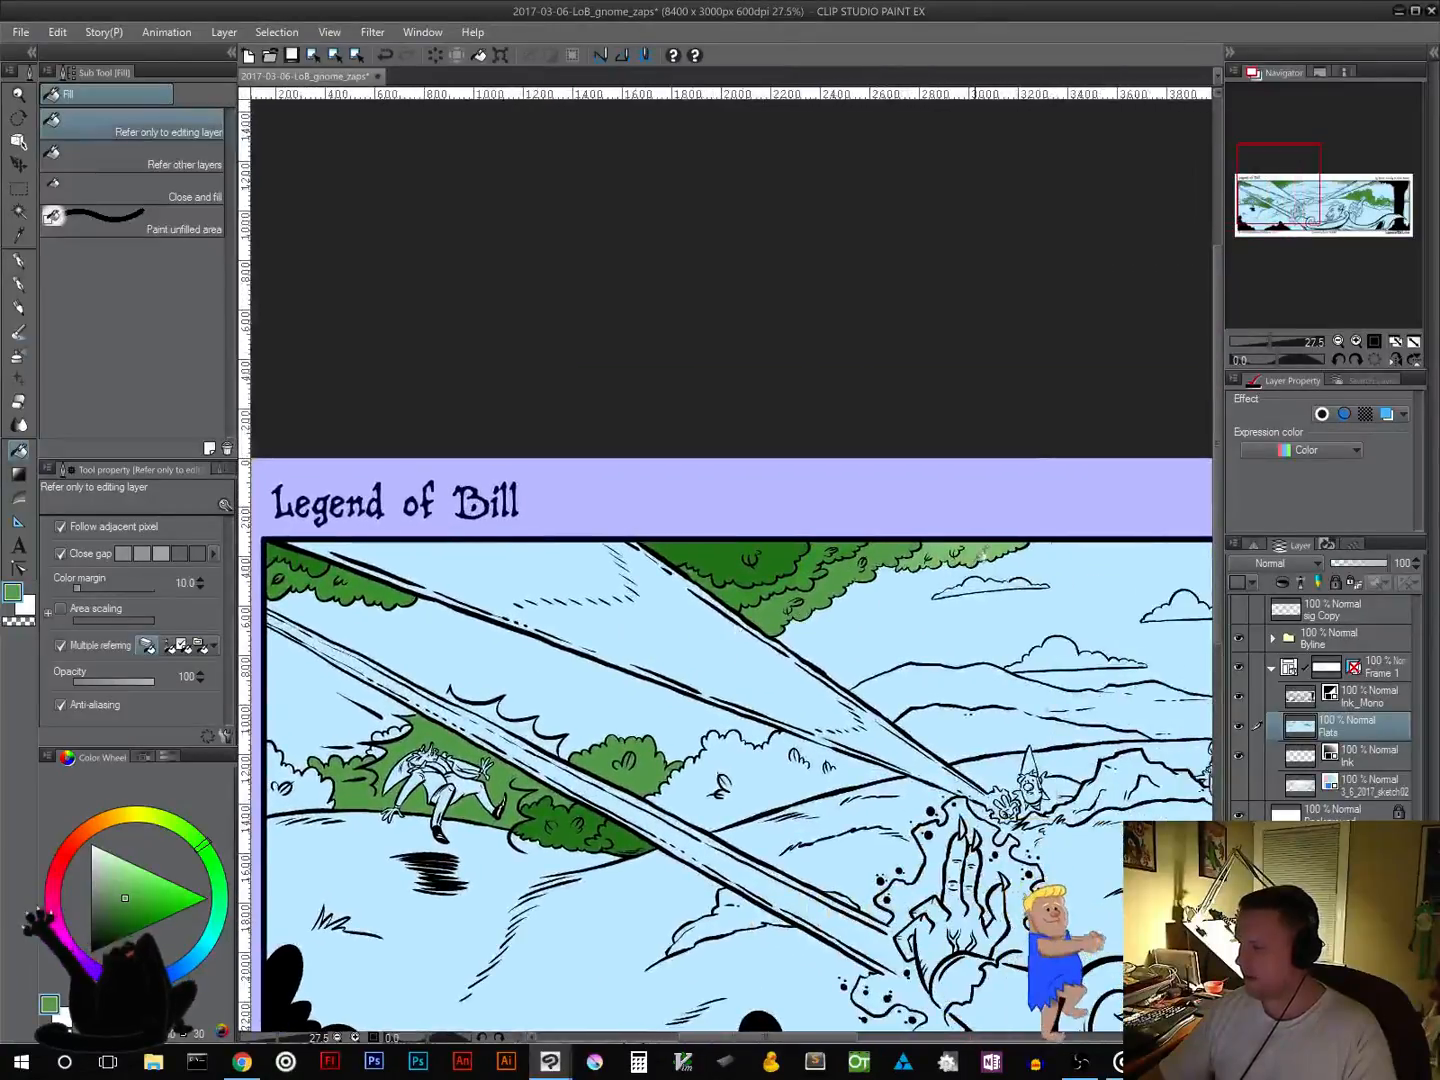
{"action": "left_click_drag", "start_coordinate": [447, 773], "coordinate": [803, 733]}
{"action": "left_click_drag", "start_coordinate": [803, 733], "coordinate": [890, 728]}
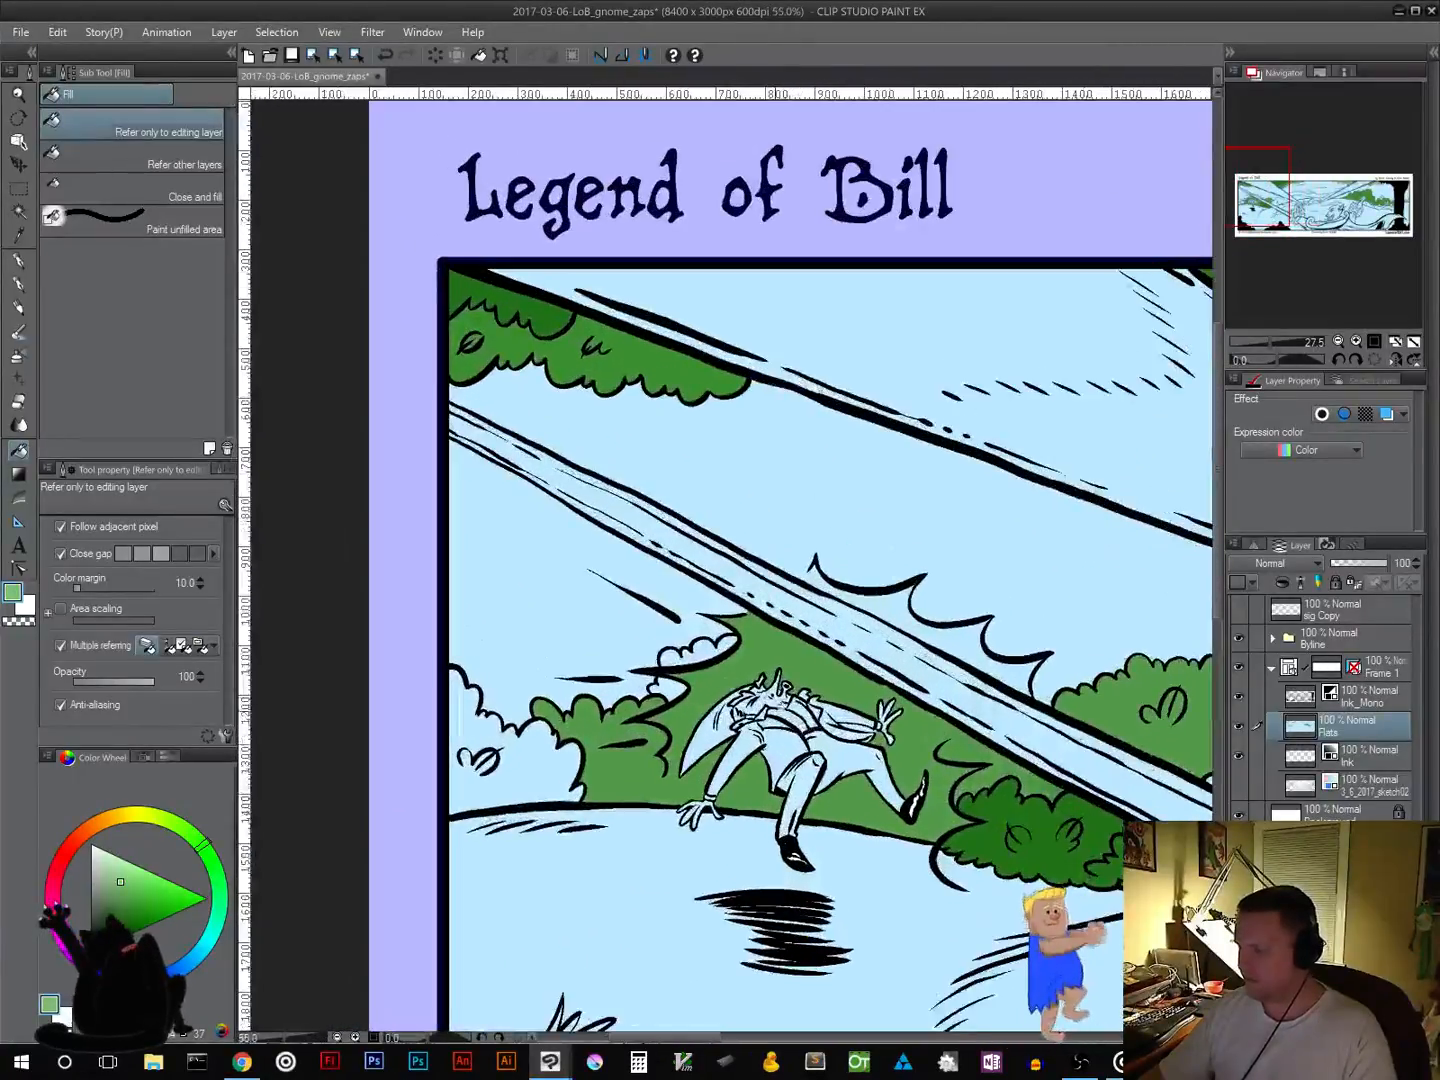
{"action": "left_click", "coordinate": [707, 652]}
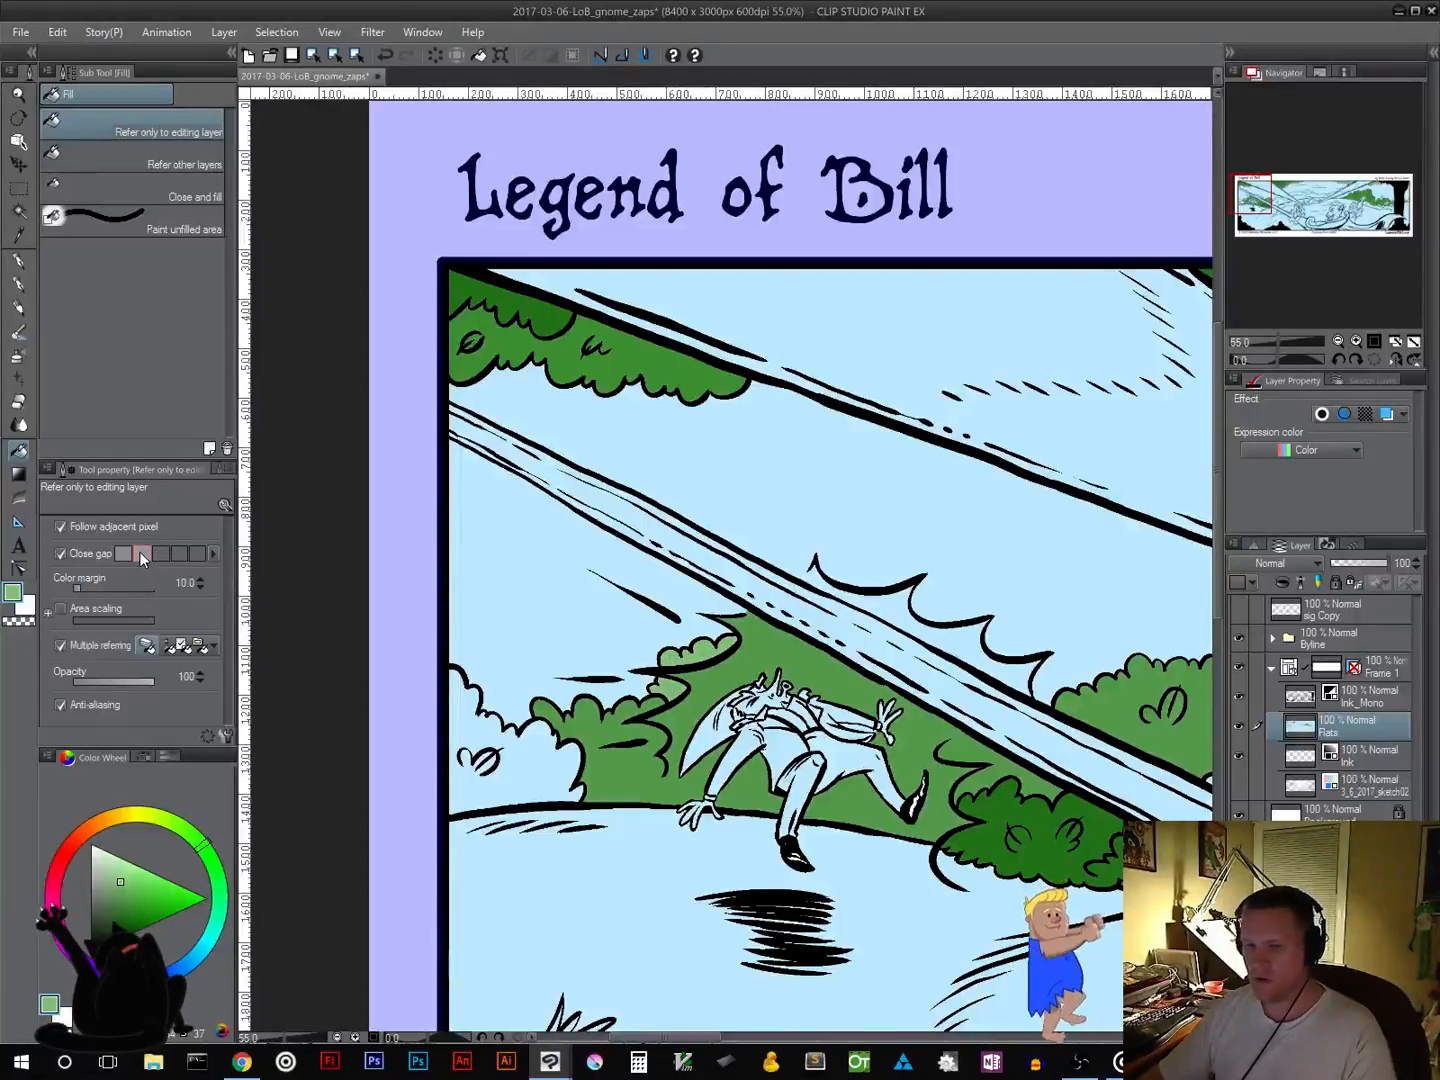
Step: Narrow the Close gap setting and fill the left-edge bush and the large bush between the two left beams with dark green
{"action": "left_click_drag", "start_coordinate": [651, 649], "coordinate": [821, 649]}
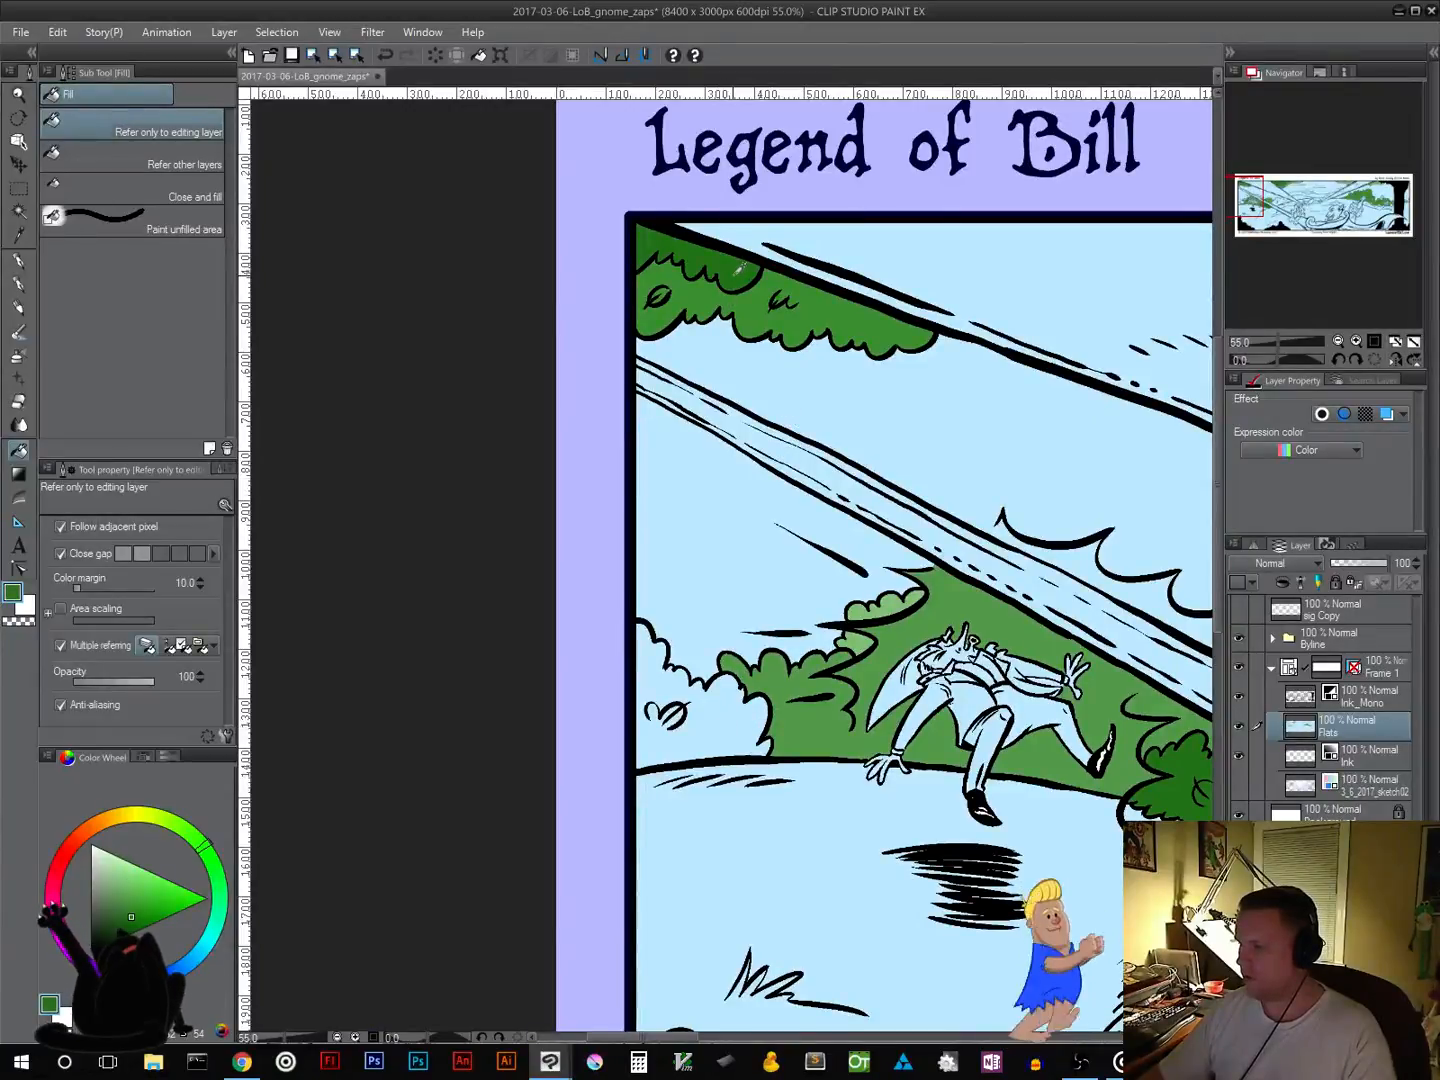
{"action": "left_click", "coordinate": [733, 738]}
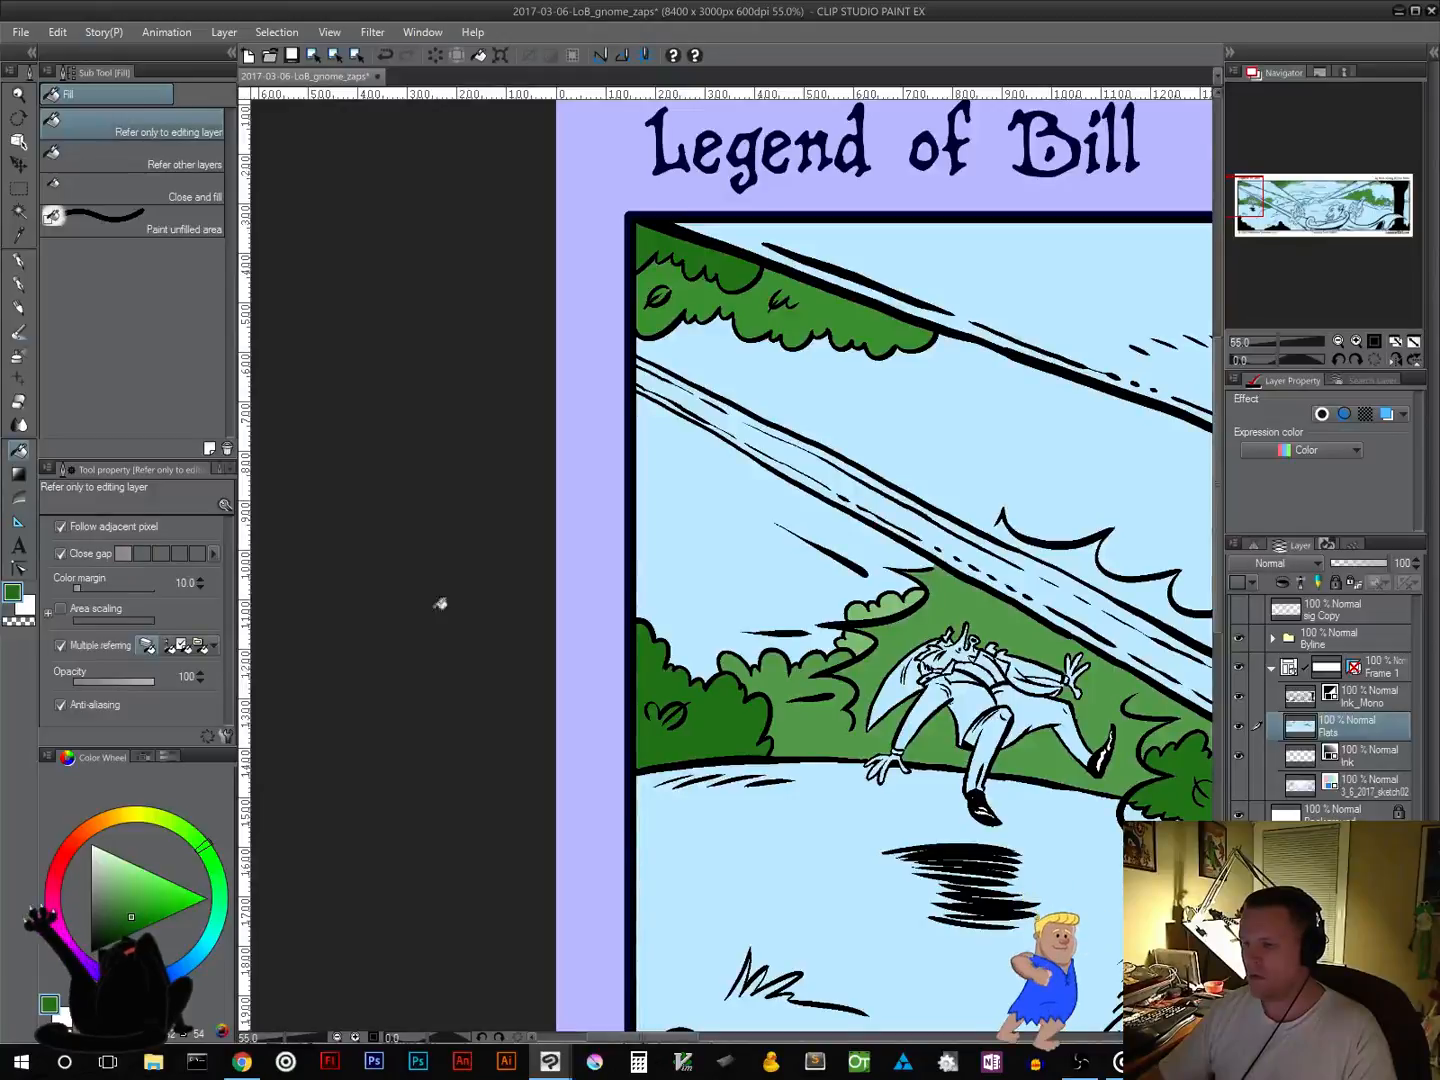
{"action": "left_click_drag", "start_coordinate": [1091, 625], "coordinate": [636, 590]}
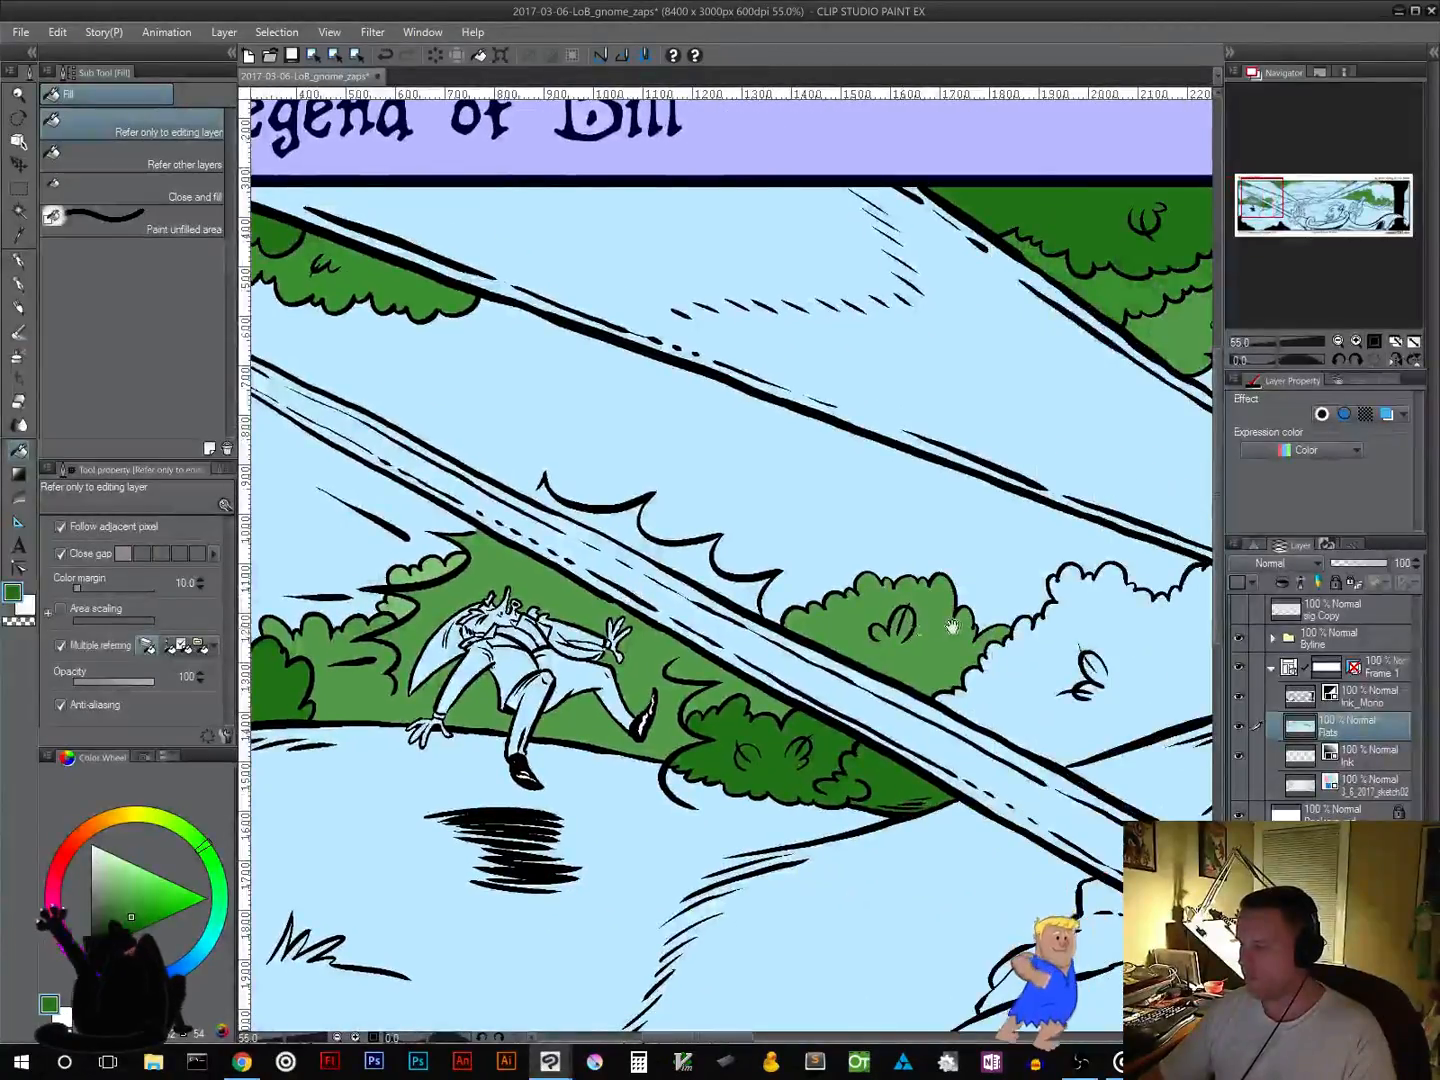
{"action": "left_click_drag", "start_coordinate": [952, 626], "coordinate": [791, 684]}
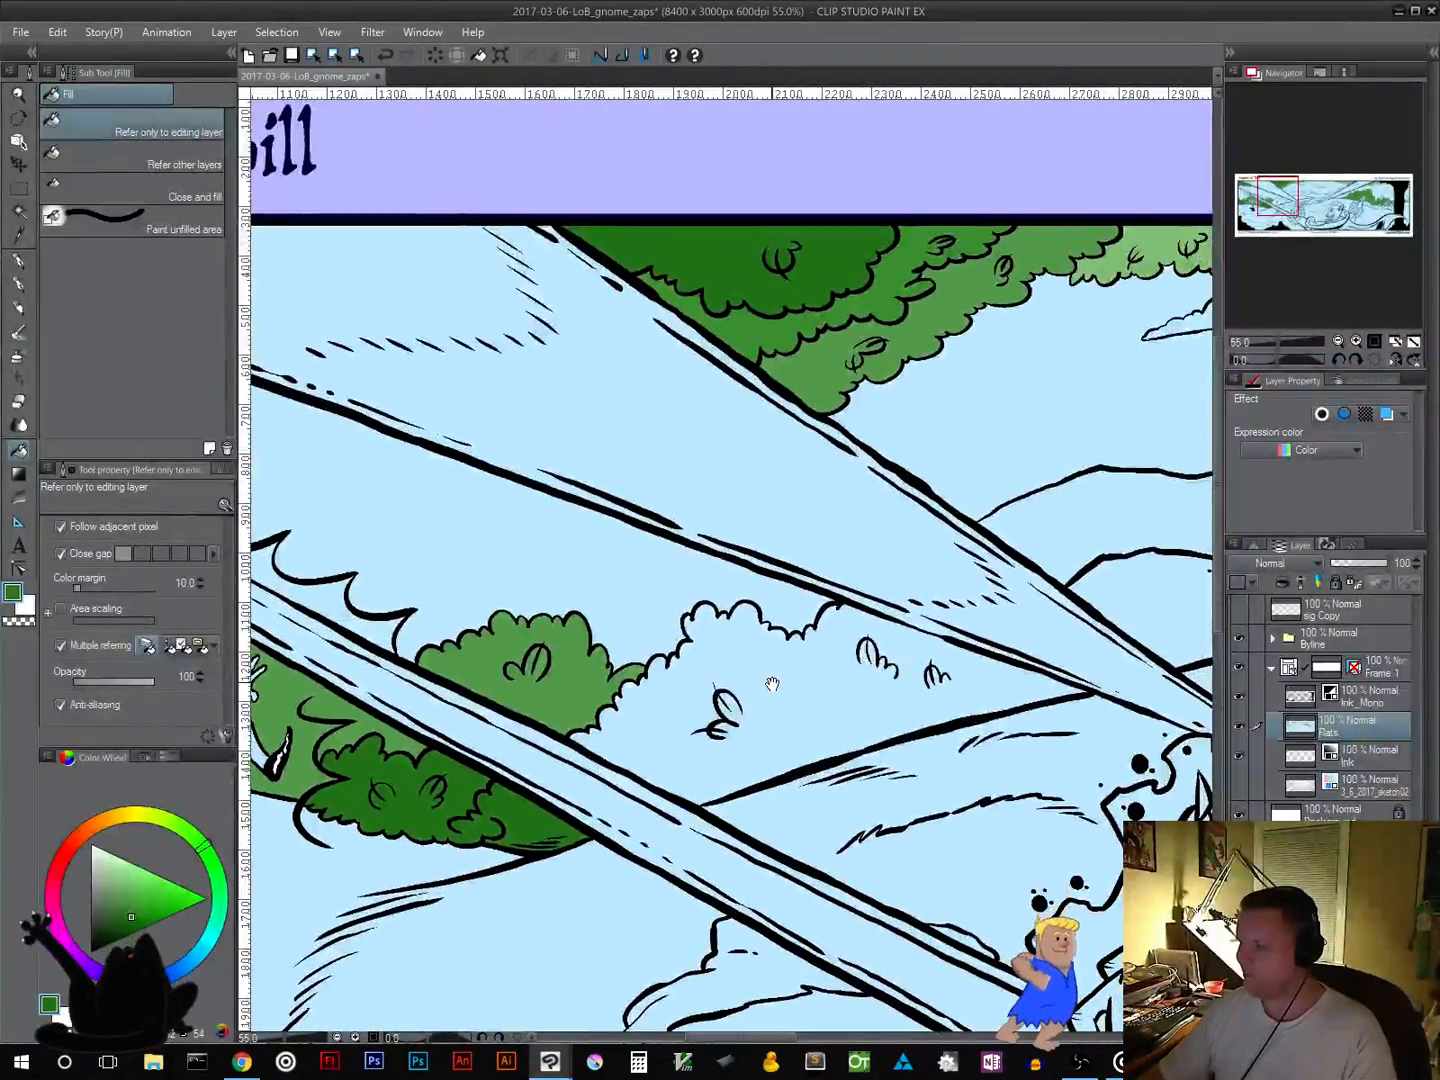
{"action": "scroll", "coordinate": [785, 691], "scroll_direction": "down", "scroll_amount": 3}
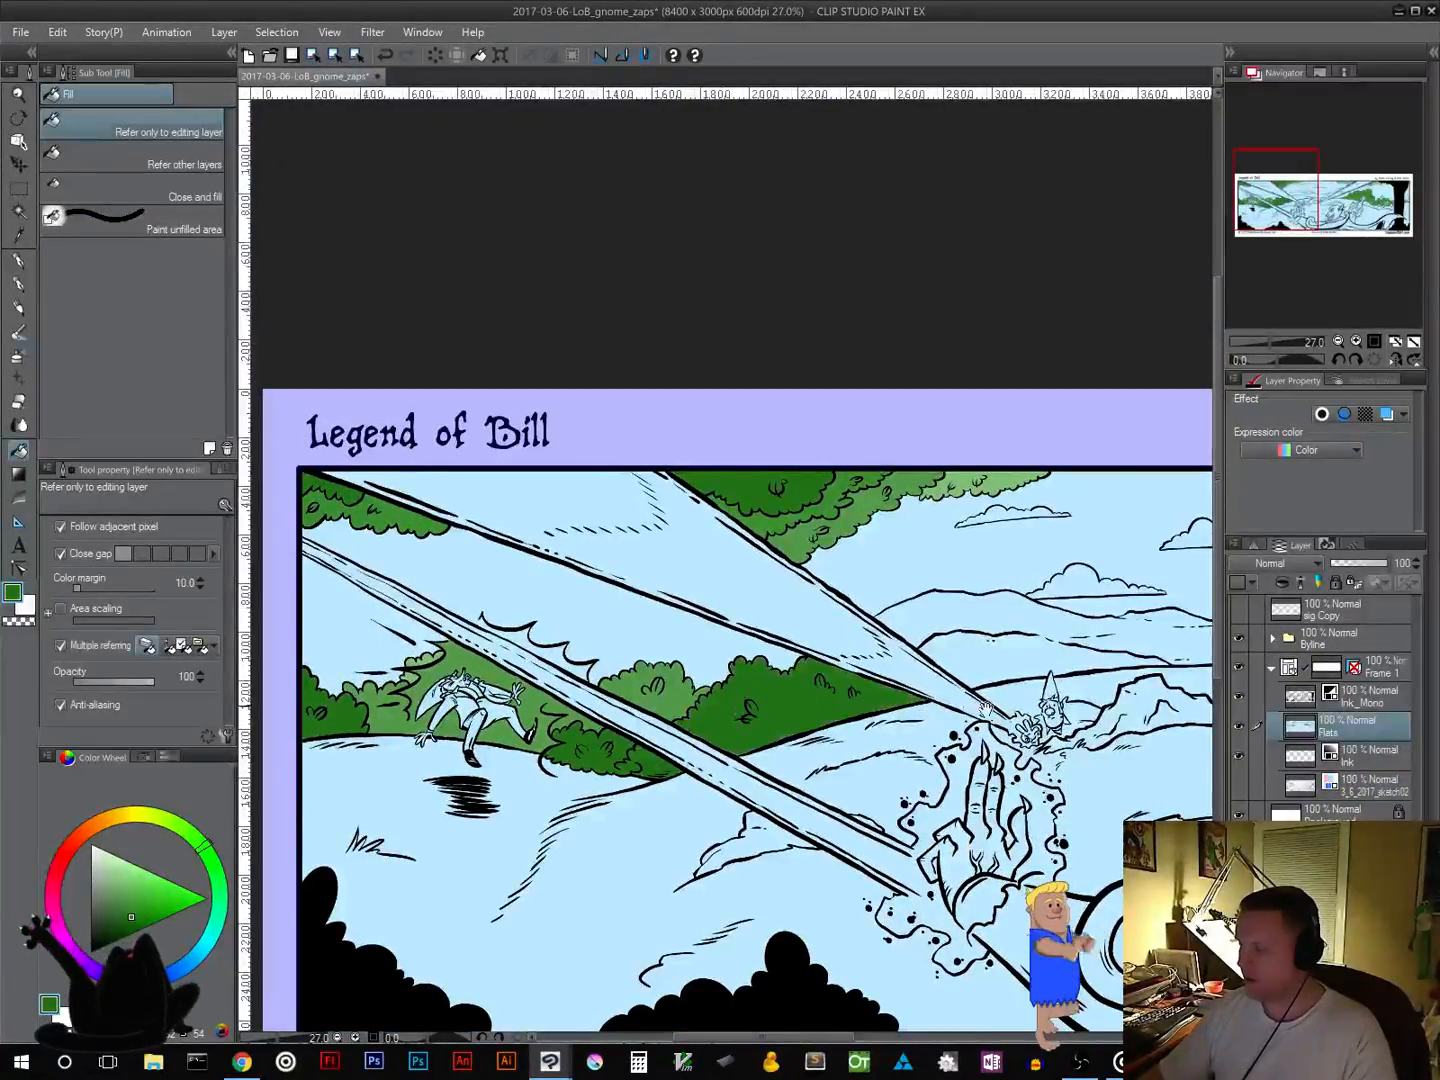
Step: Mix a dark neutral grey and fill the rock outcrop below the left beam, beside the raised hand
{"action": "left_click_drag", "start_coordinate": [976, 711], "coordinate": [676, 711]}
{"action": "left_click_drag", "start_coordinate": [405, 686], "coordinate": [802, 747]}
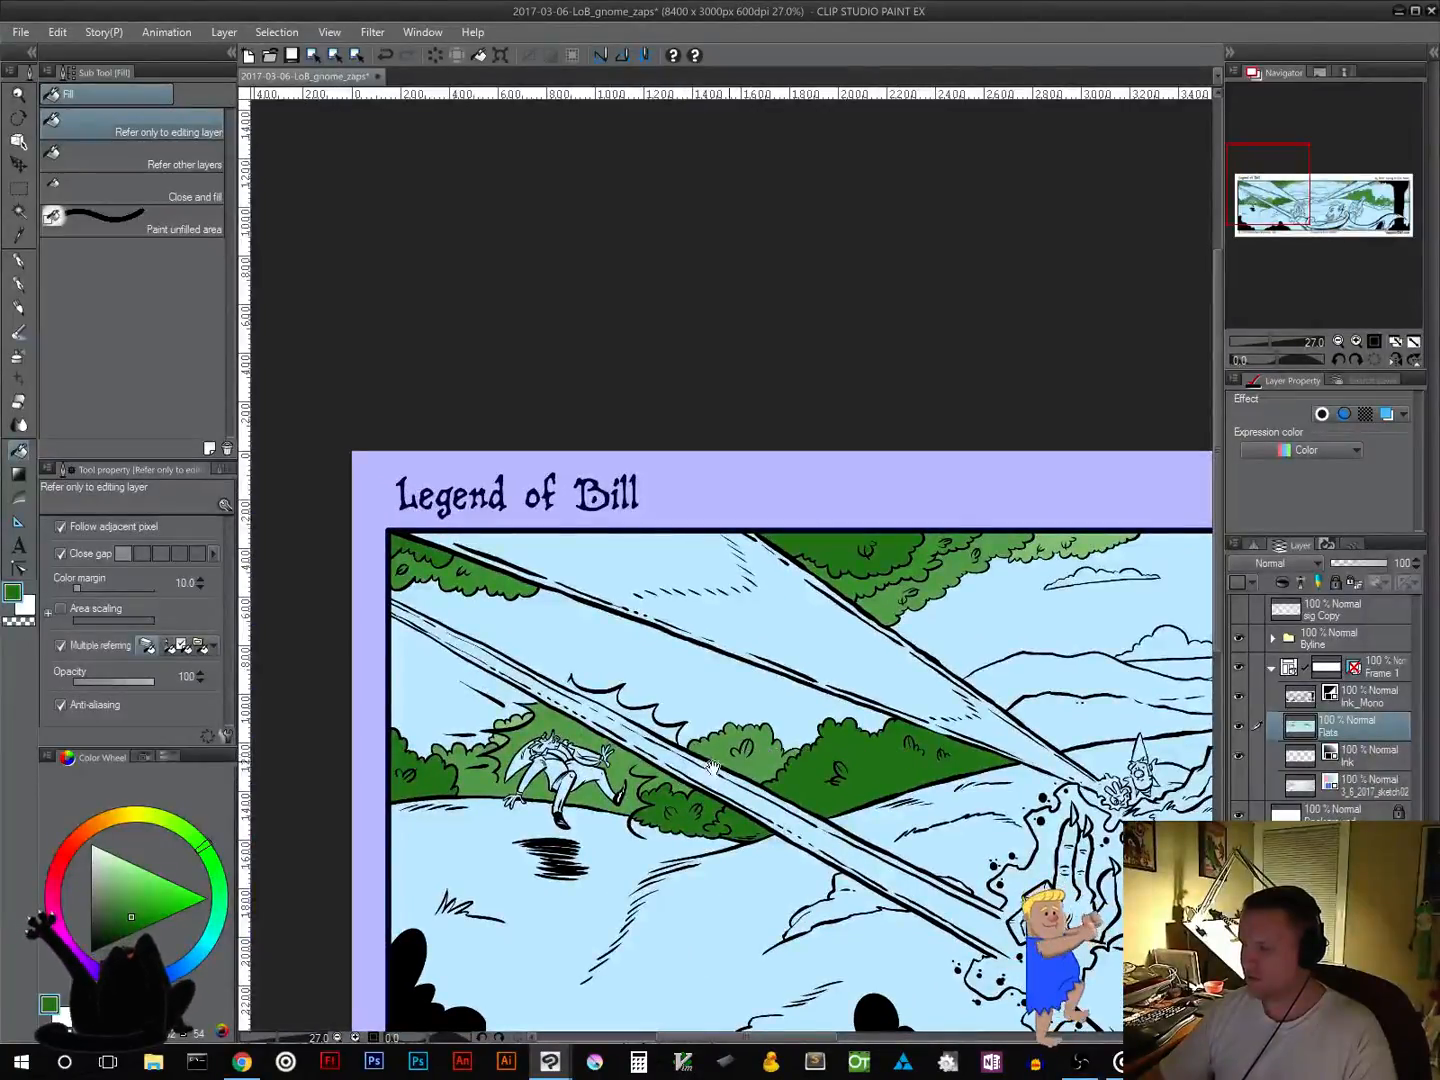
{"action": "left_click_drag", "start_coordinate": [612, 822], "coordinate": [681, 621]}
{"action": "left_click_drag", "start_coordinate": [874, 729], "coordinate": [729, 691]}
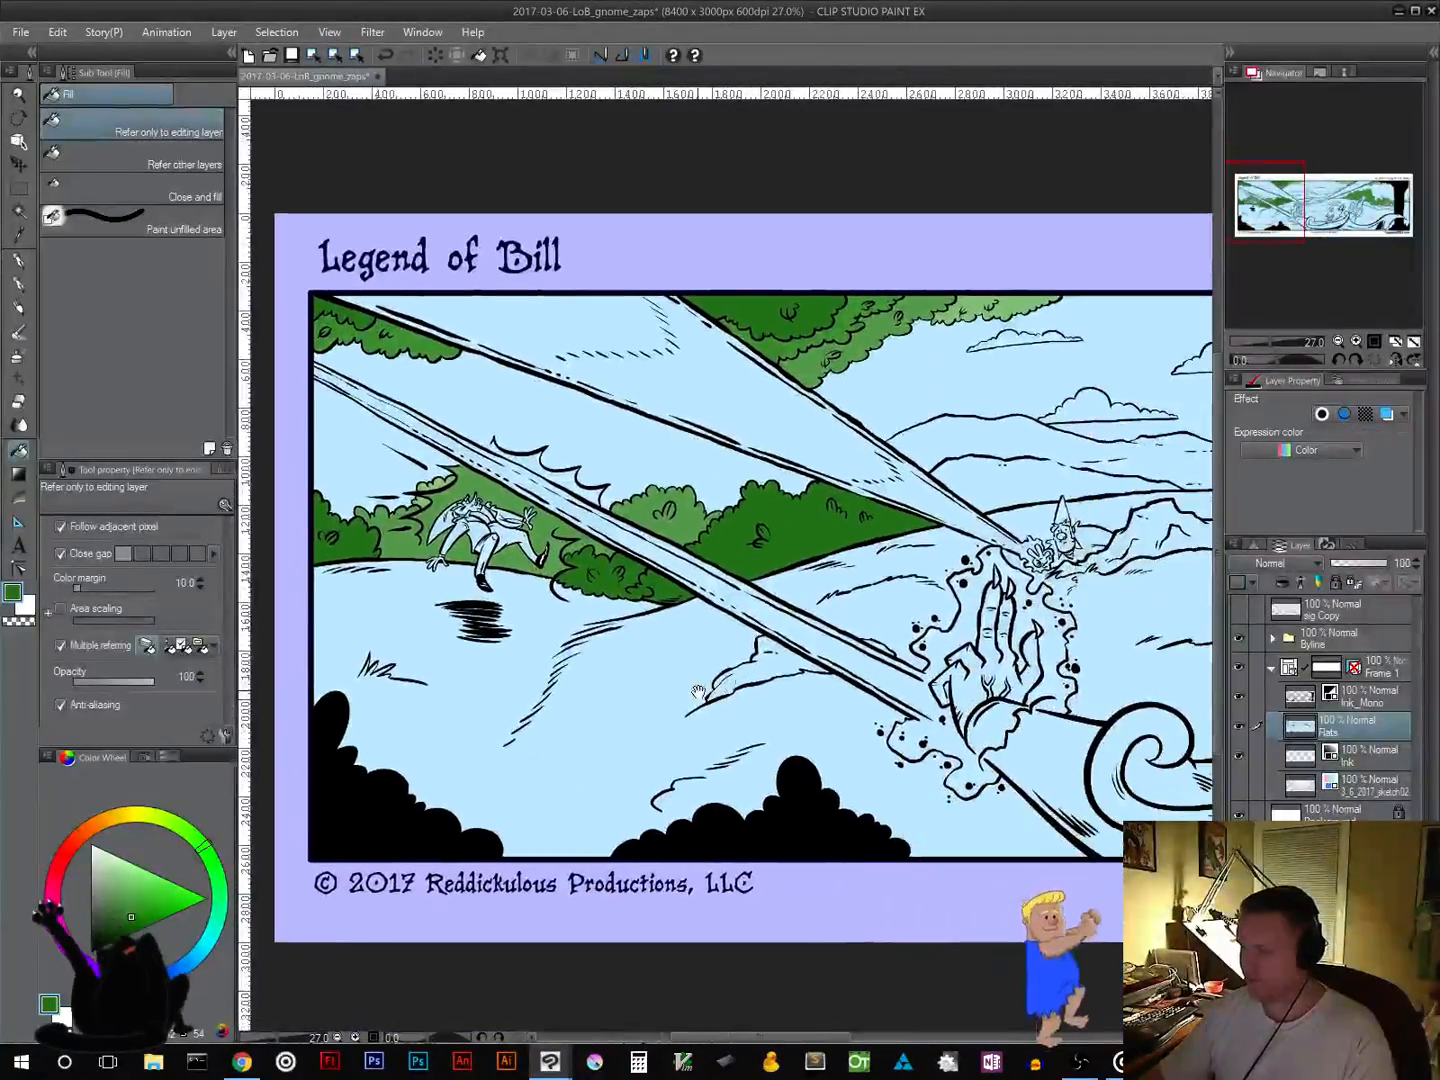
{"action": "left_click_drag", "start_coordinate": [868, 627], "coordinate": [567, 770]}
{"action": "left_click_drag", "start_coordinate": [904, 926], "coordinate": [848, 924]}
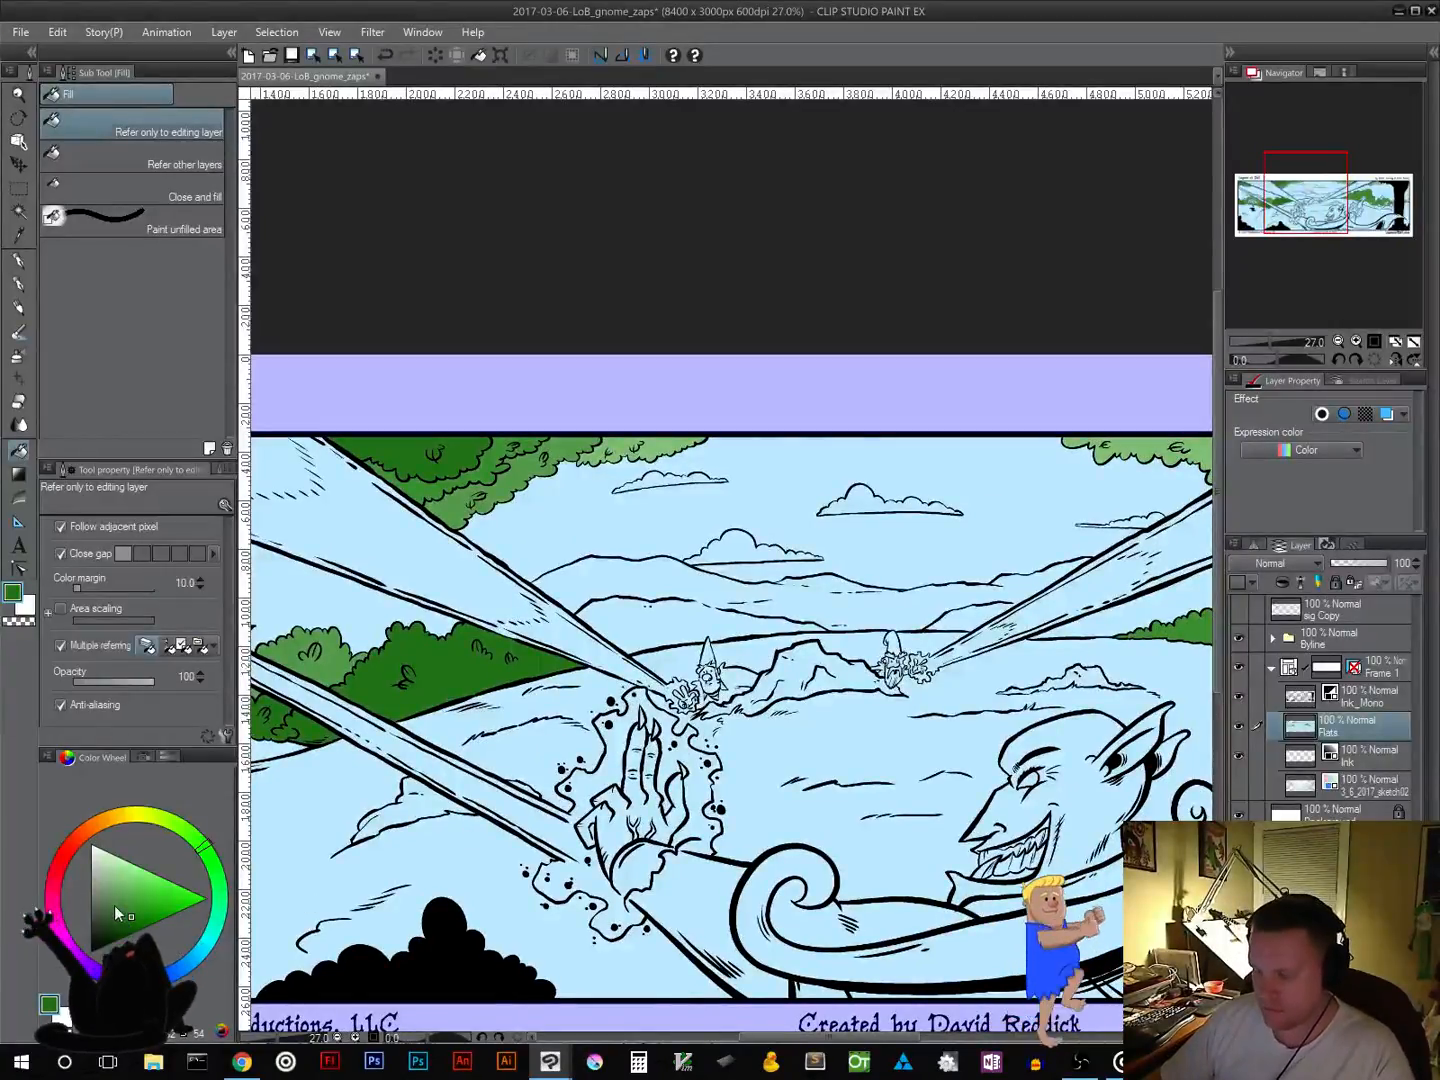
{"action": "left_click_drag", "start_coordinate": [174, 827], "coordinate": [159, 819]}
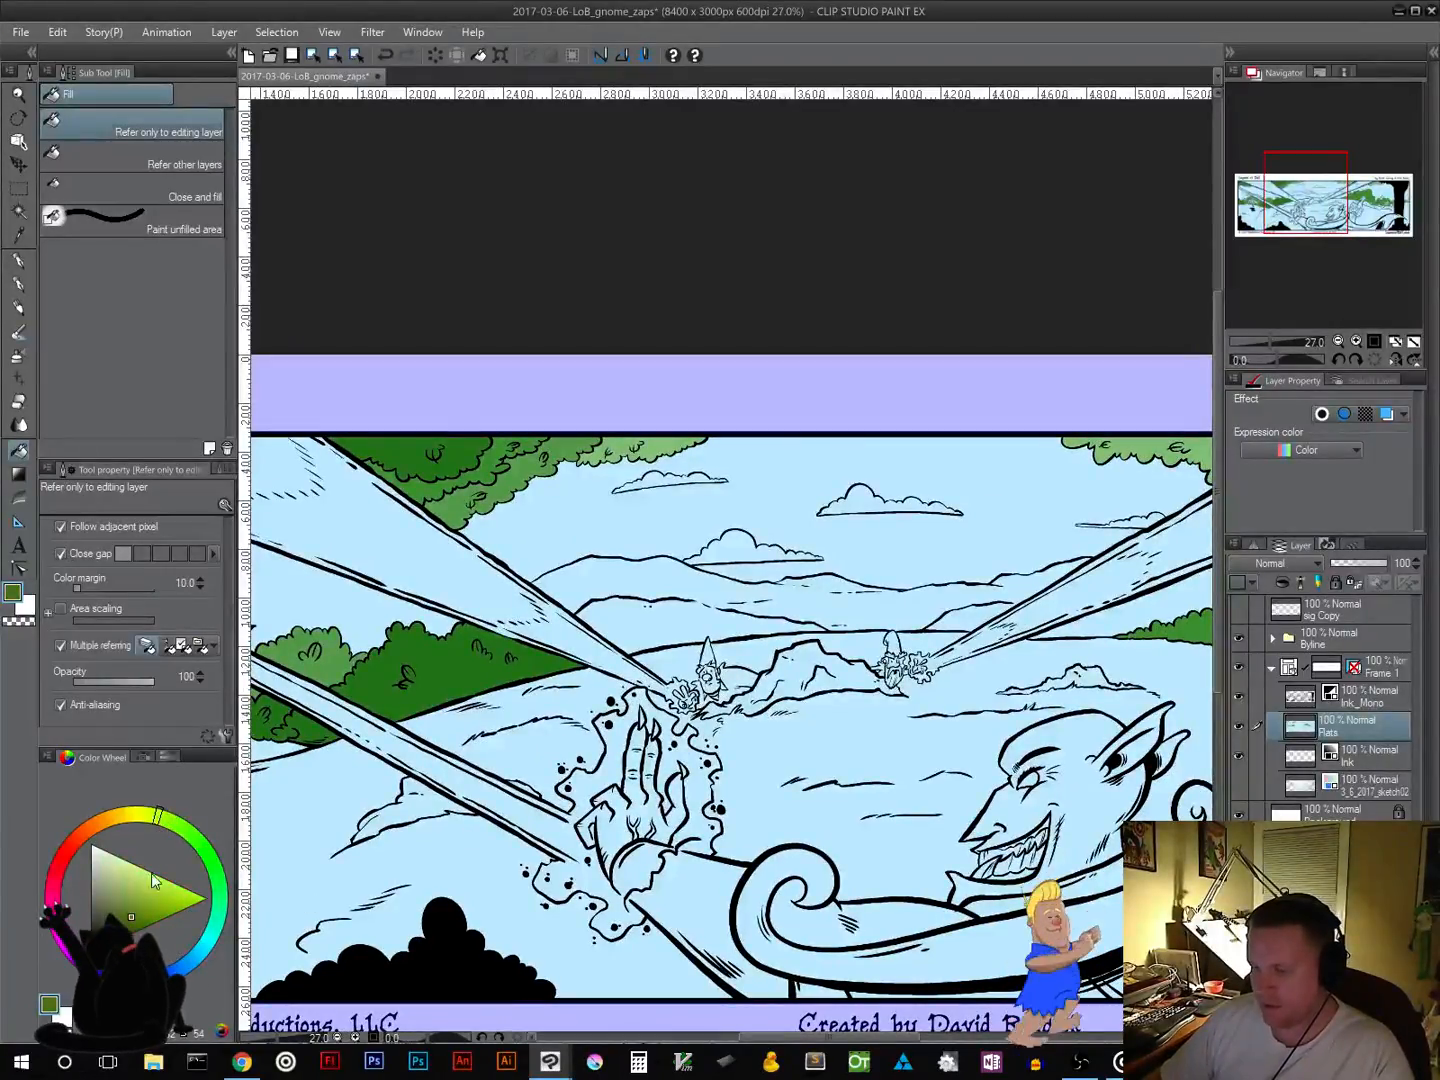
{"action": "left_click_drag", "start_coordinate": [132, 921], "coordinate": [87, 893]}
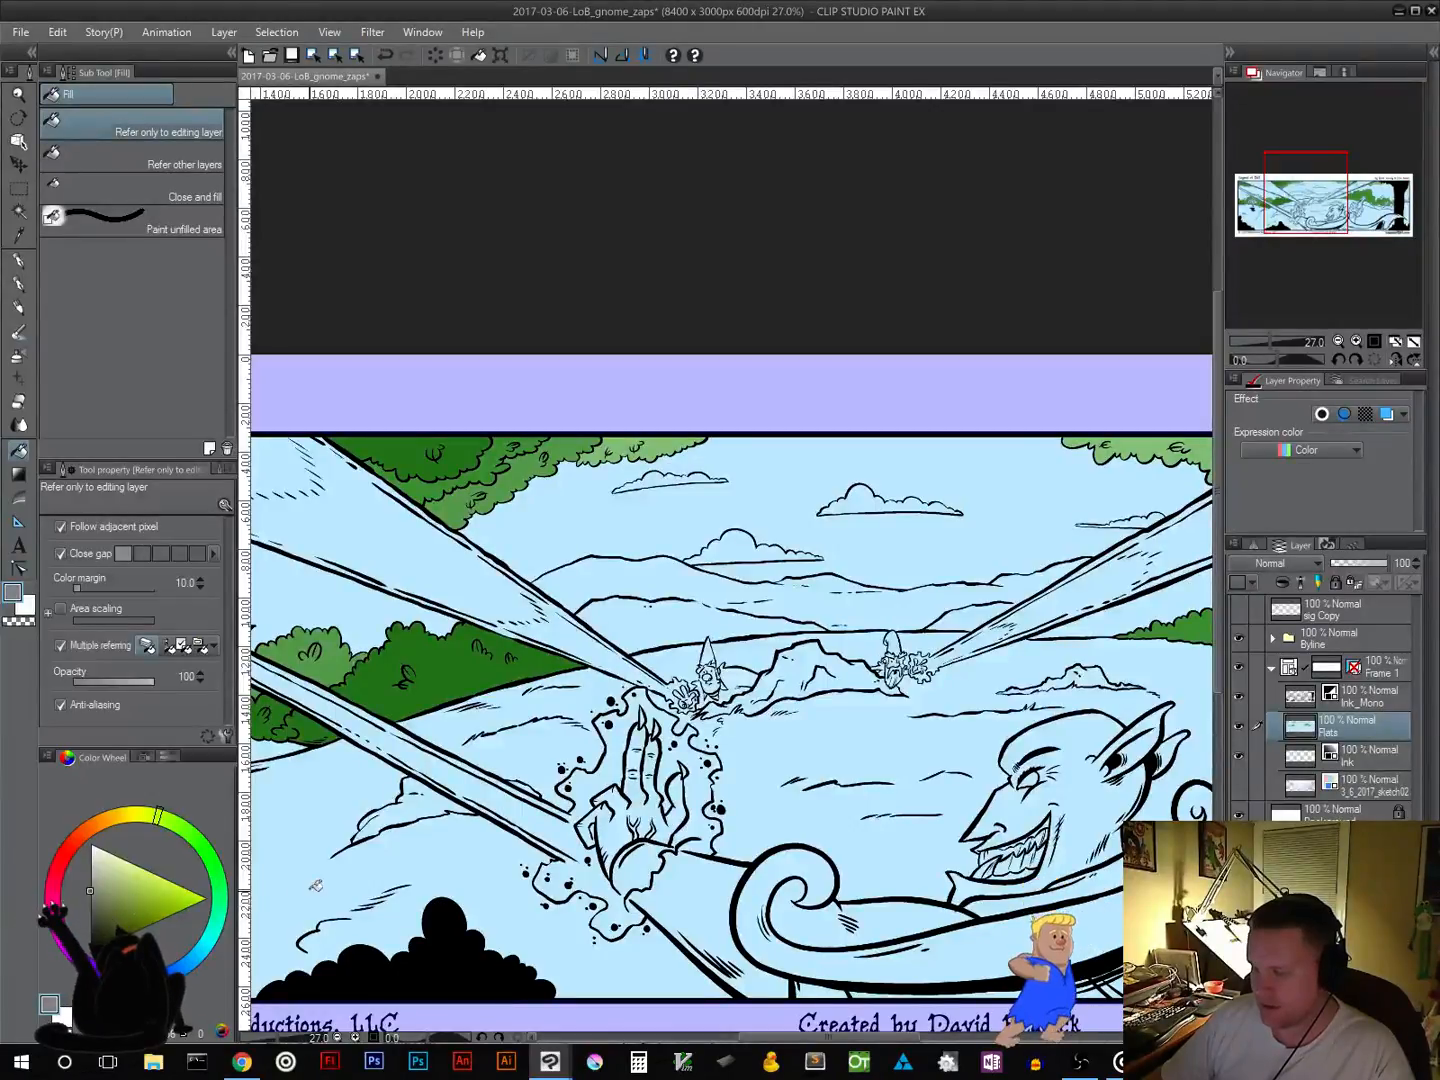
{"action": "left_click_drag", "start_coordinate": [87, 891], "coordinate": [91, 900]}
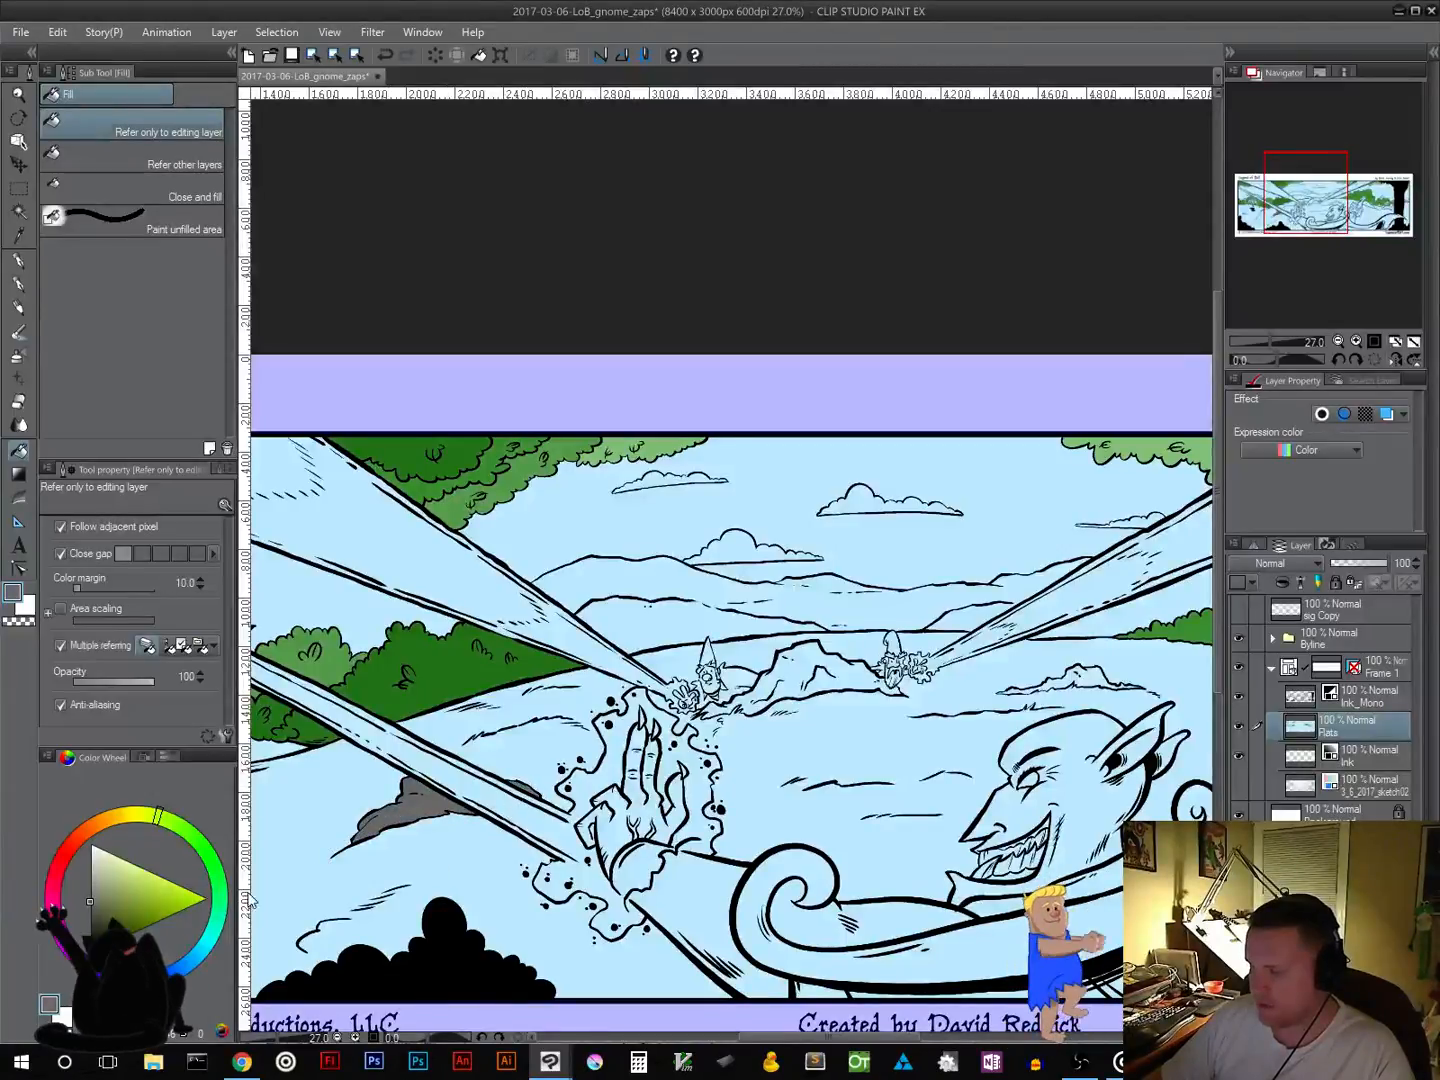
Step: Lighten the grey slightly to fill the central rock formation between the distant gnomes, and sample the darker grey from the left outcrop
{"action": "left_click", "coordinate": [86, 888]}
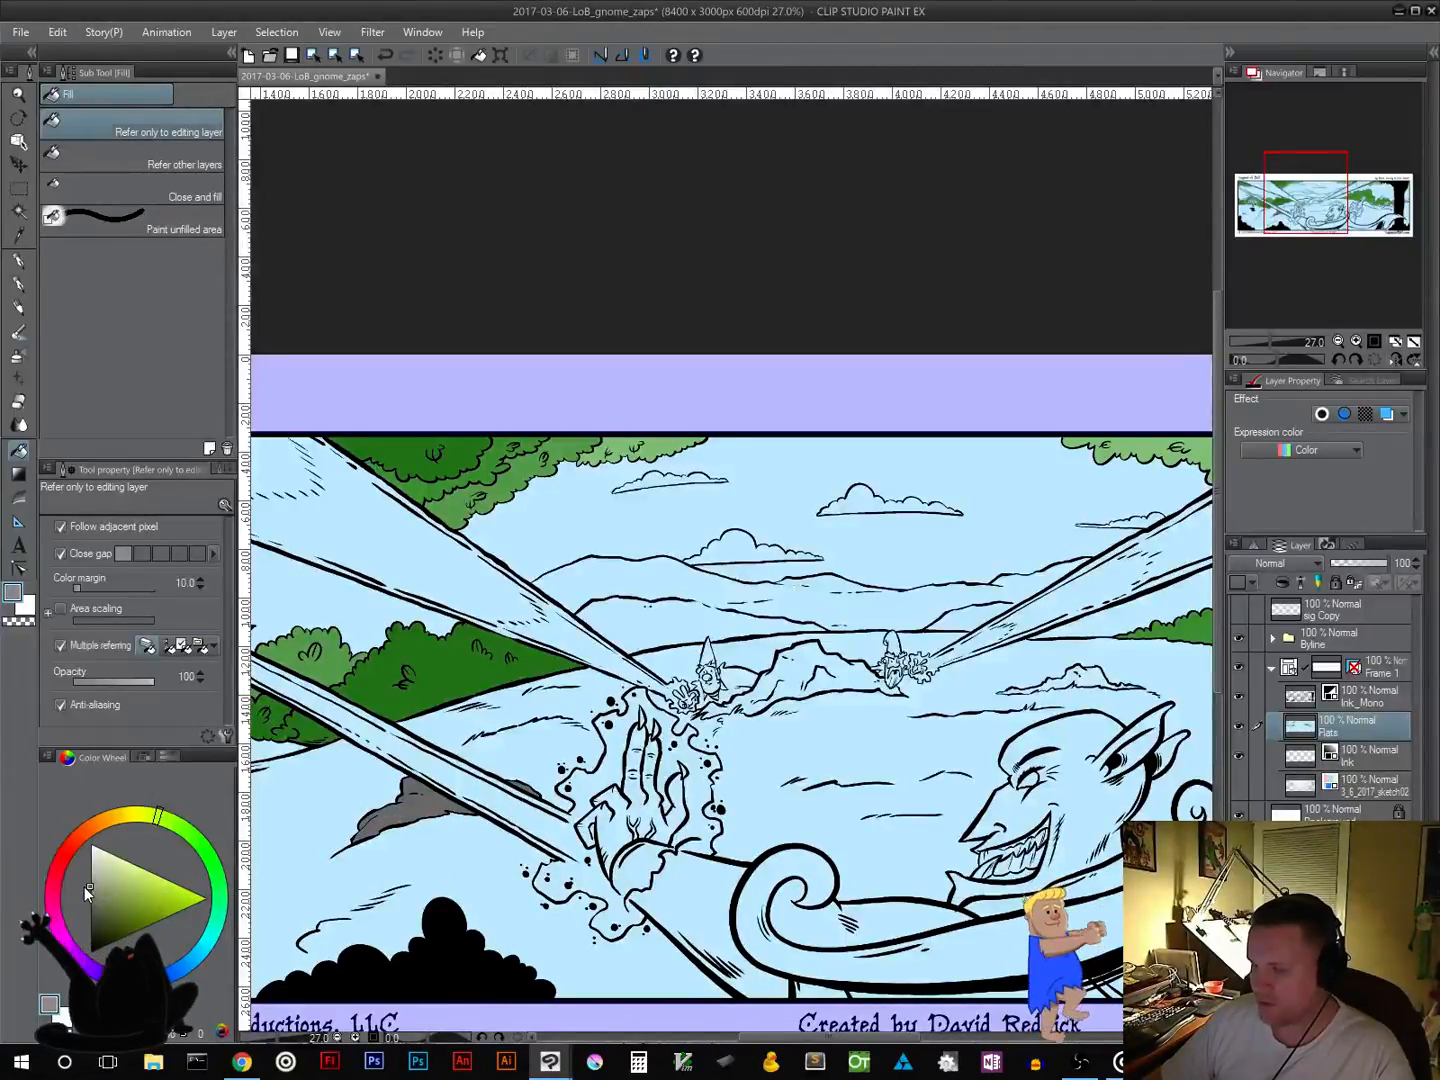
{"action": "left_click", "coordinate": [778, 668]}
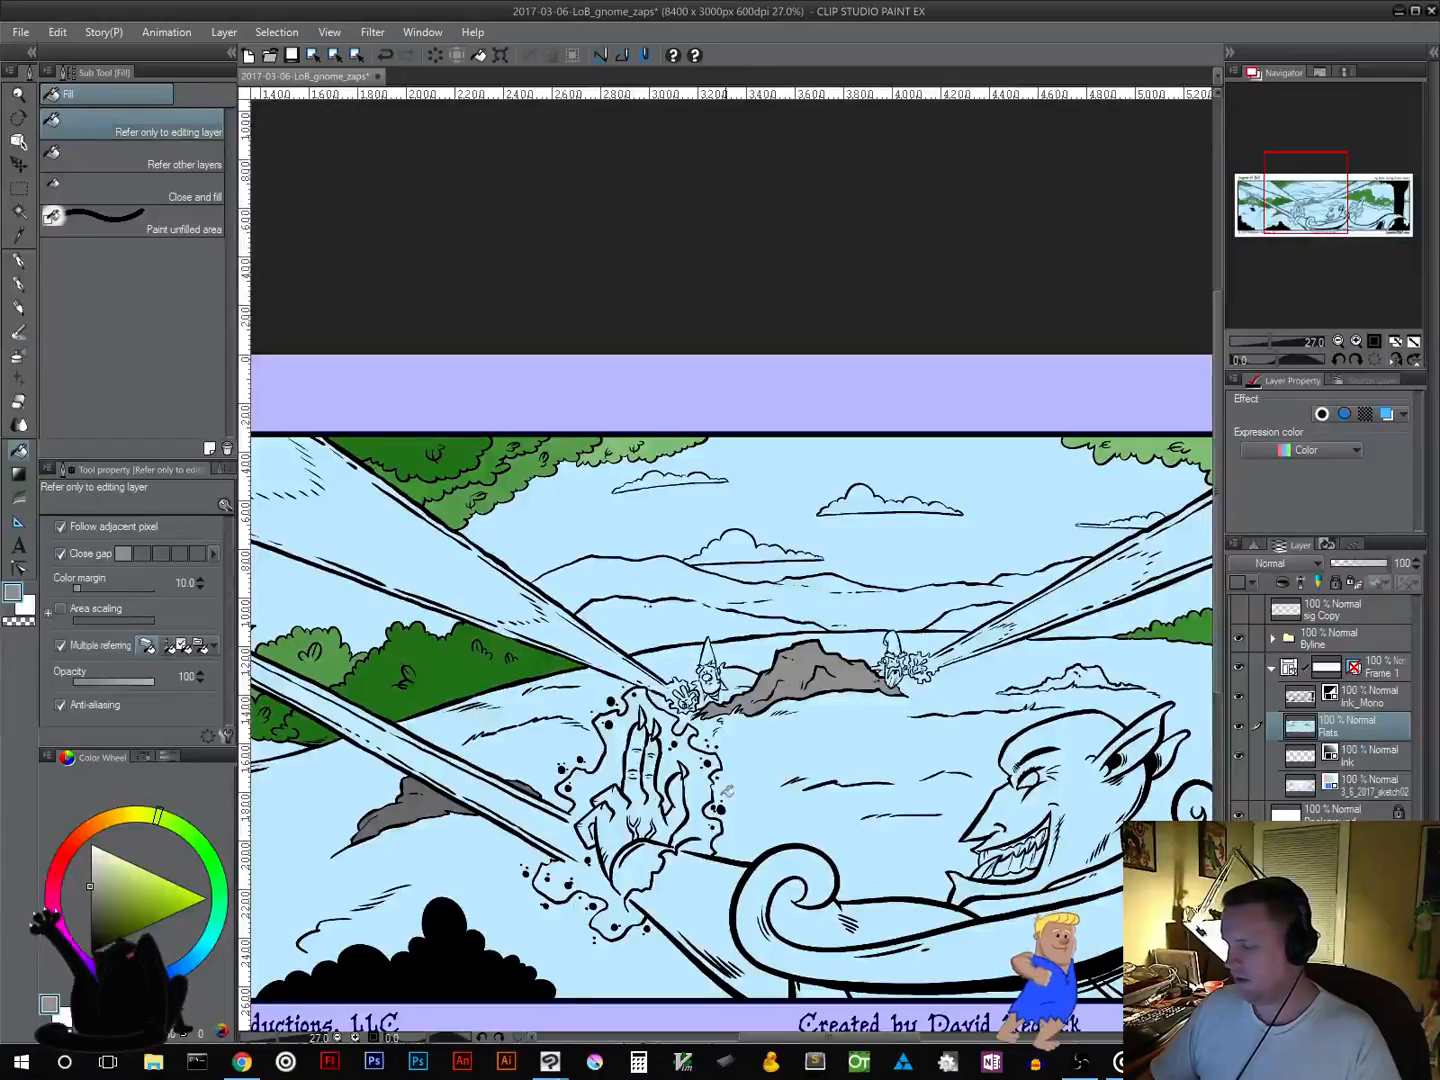
{"action": "left_click", "coordinate": [430, 801], "text": "alt"}
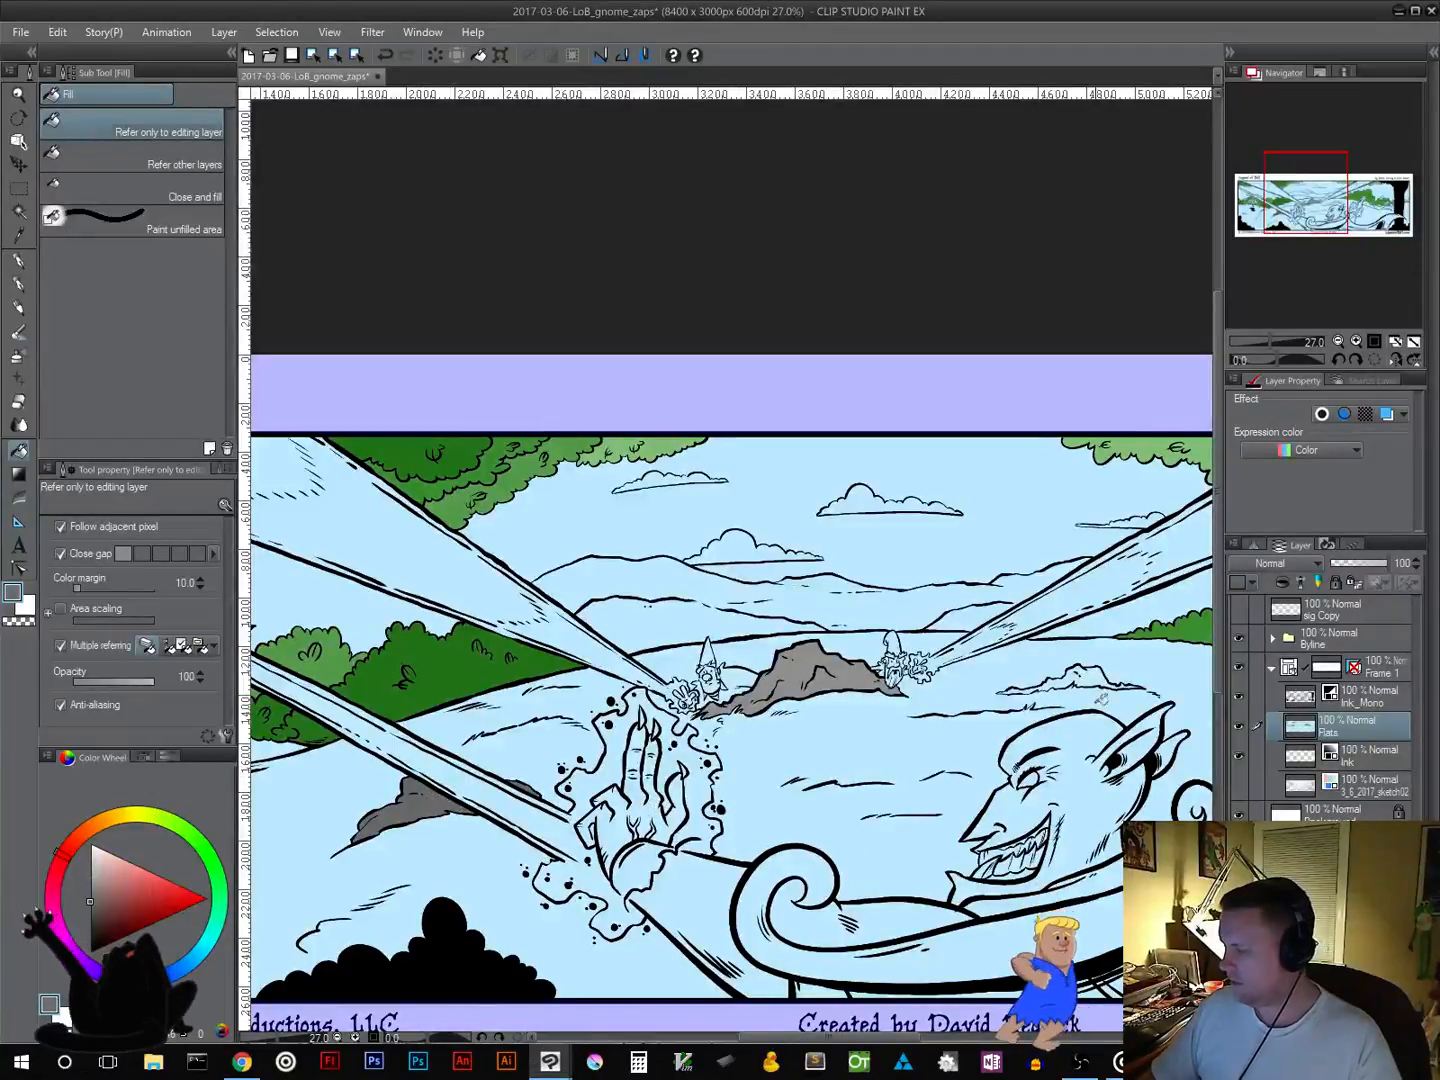
Step: Fill the small distant rock above the goblin's head and the rock slope behind the right raised hand with the dark grey
{"action": "left_click", "coordinate": [1086, 684]}
{"action": "left_click_drag", "start_coordinate": [1031, 744], "coordinate": [608, 698]}
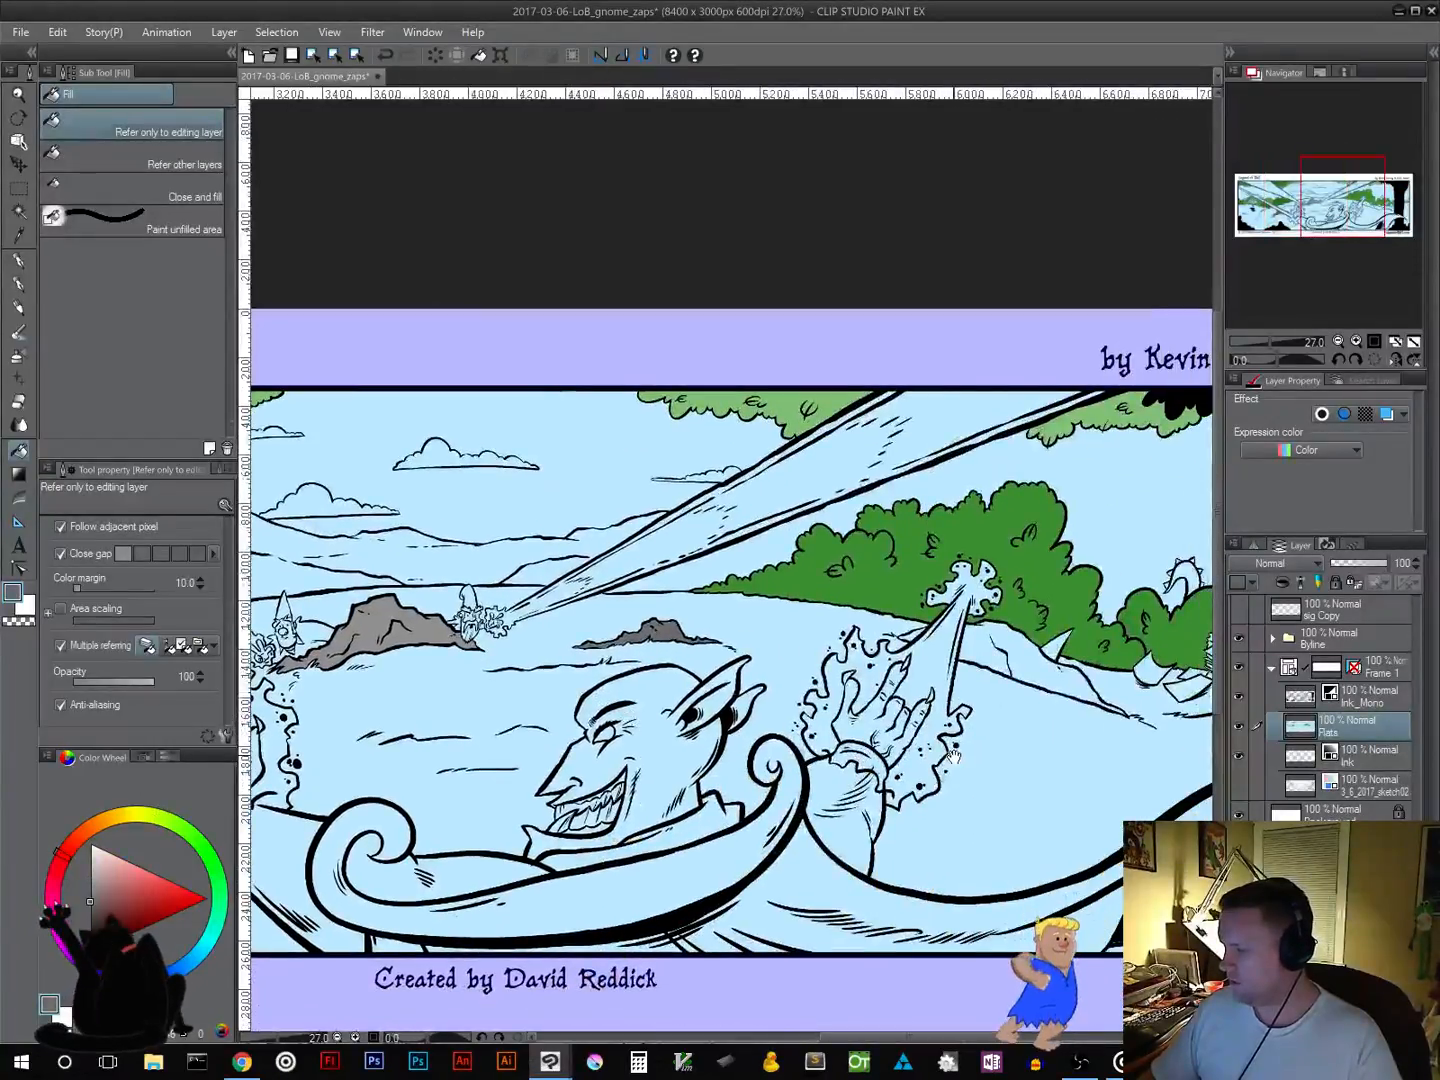
{"action": "left_click", "coordinate": [1000, 660]}
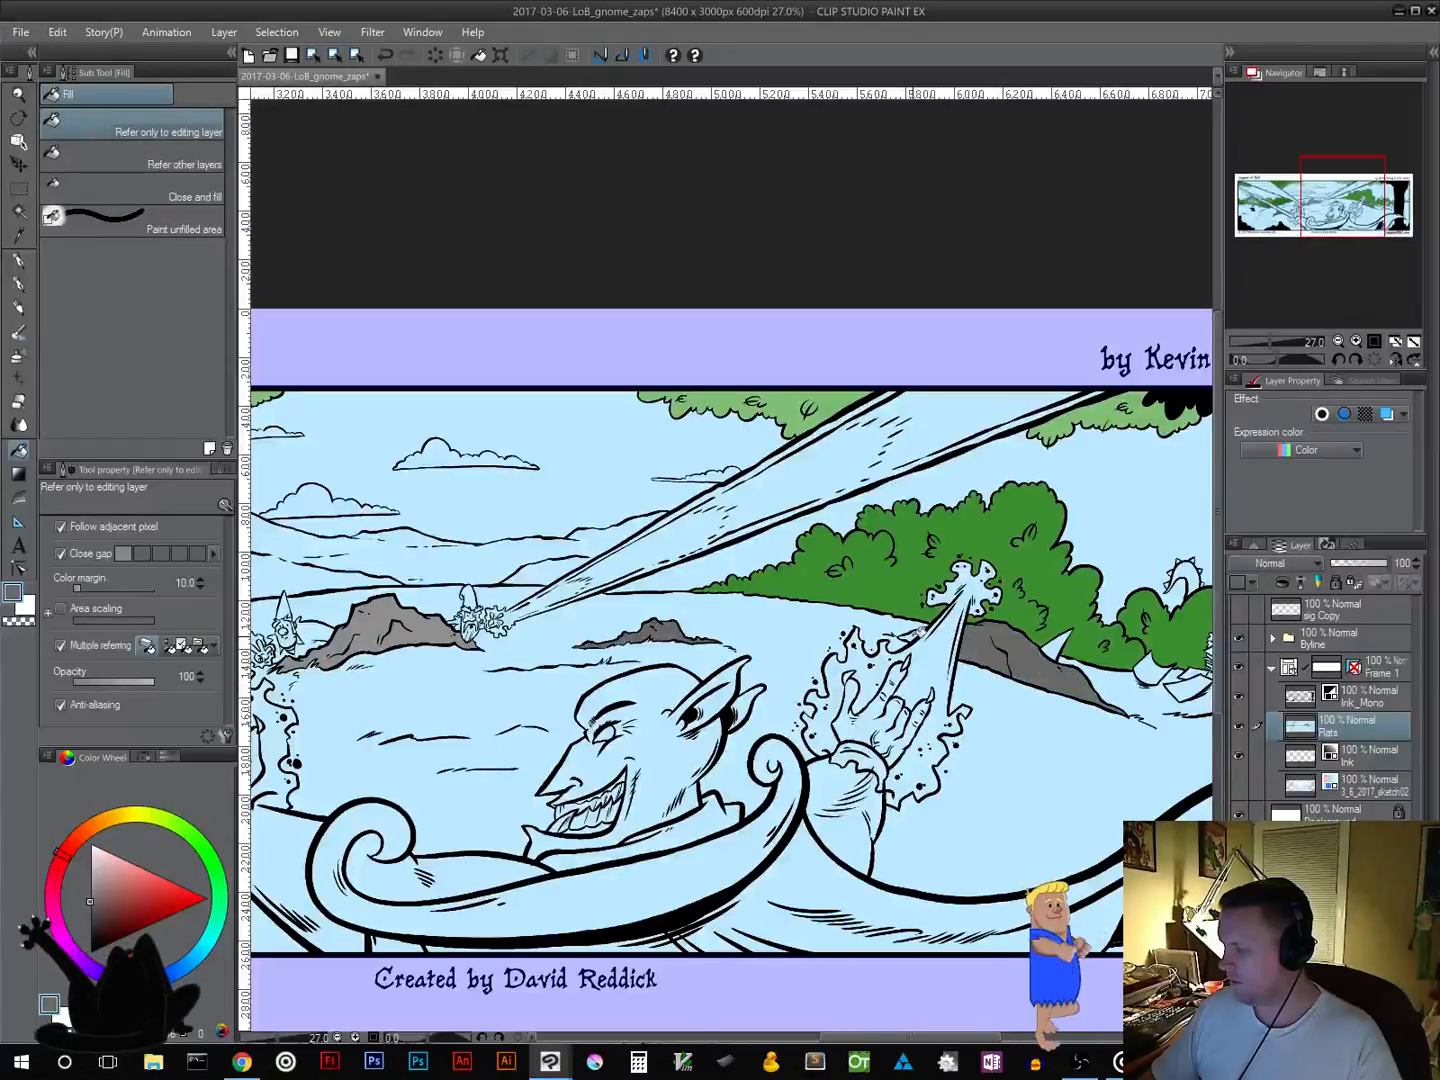
Step: Mix a muted purple-grey and fill the goblin's face, head and near ear
{"action": "left_click_drag", "start_coordinate": [1083, 720], "coordinate": [1030, 715]}
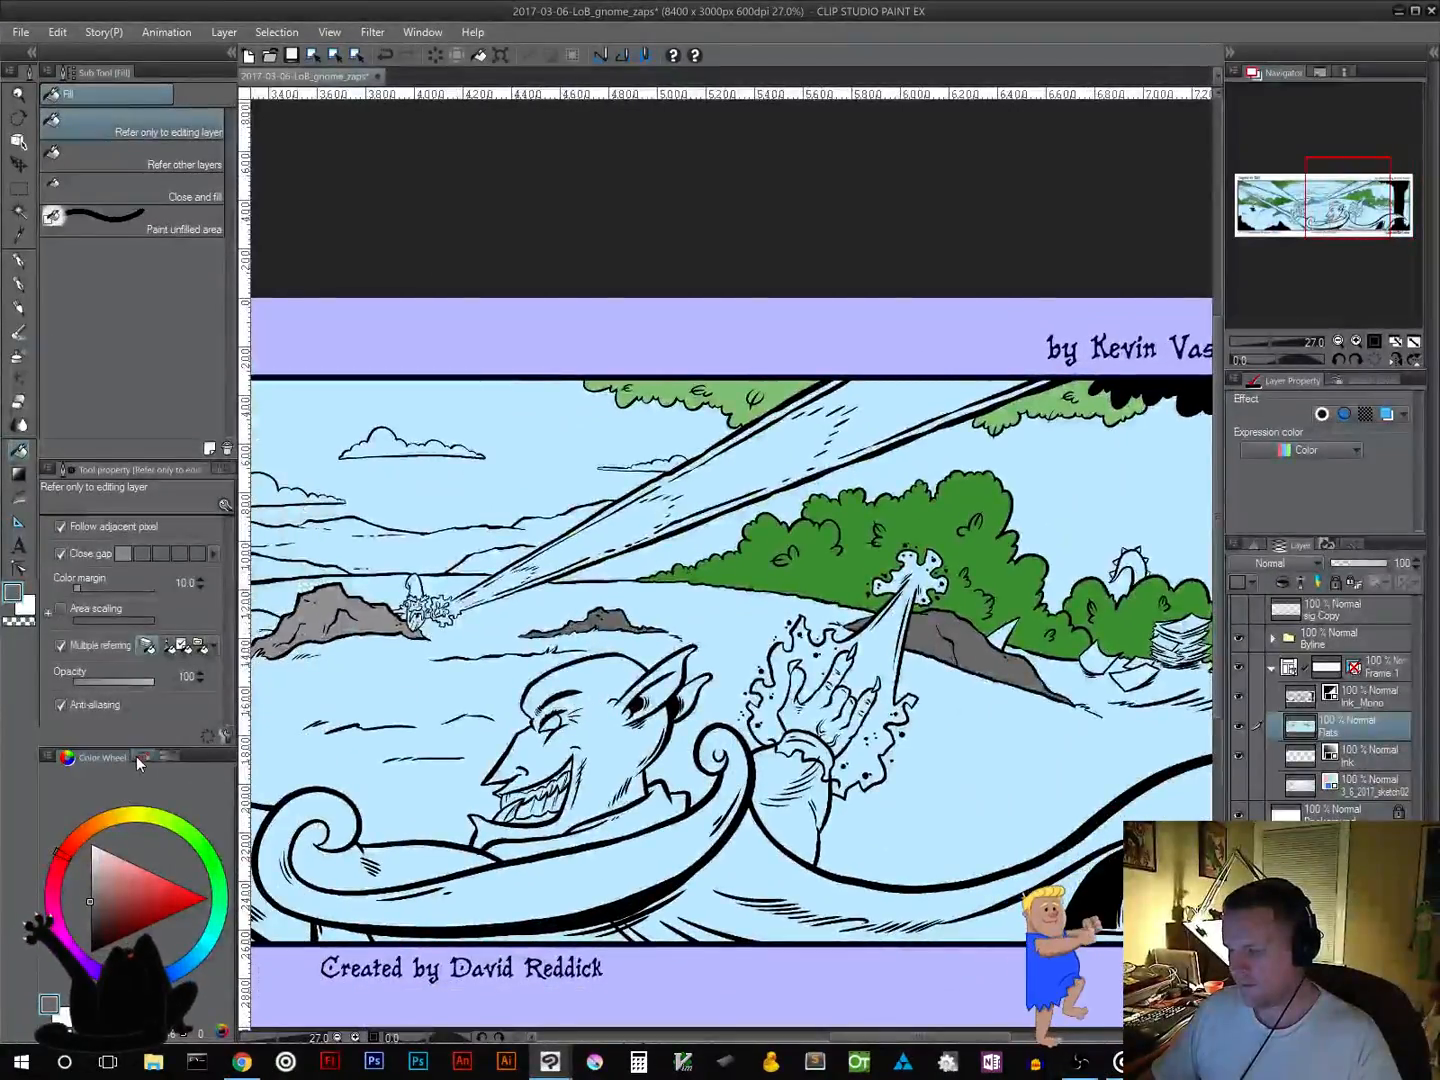
{"action": "left_click", "coordinate": [140, 757]}
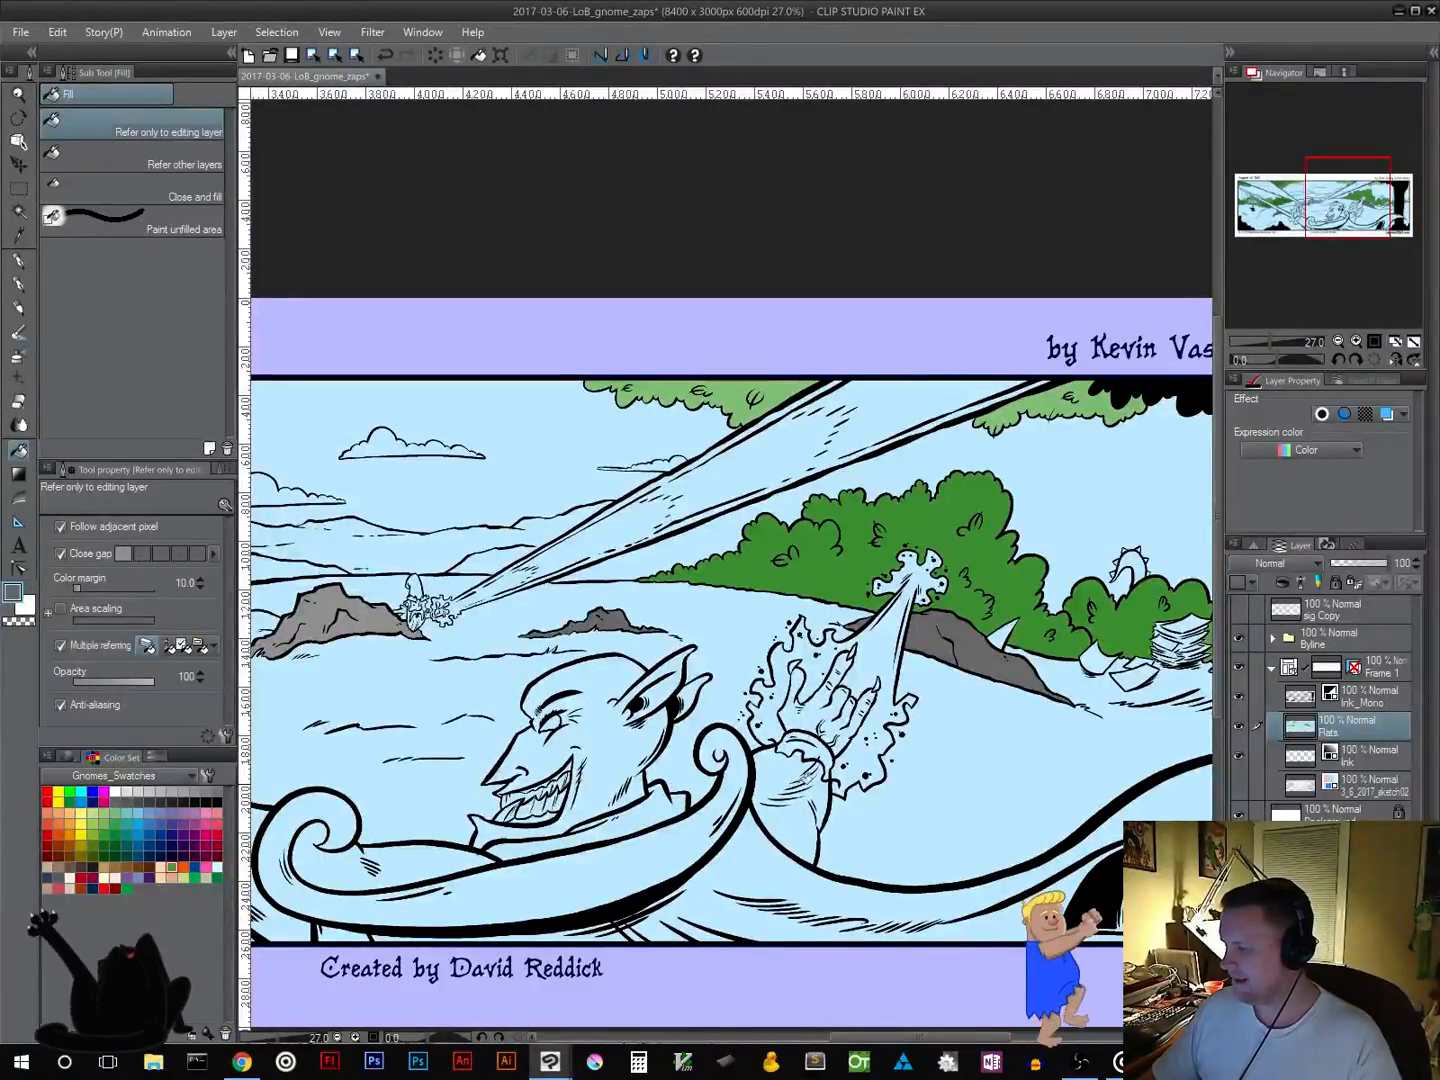
{"action": "left_click_drag", "start_coordinate": [650, 760], "coordinate": [1057, 707]}
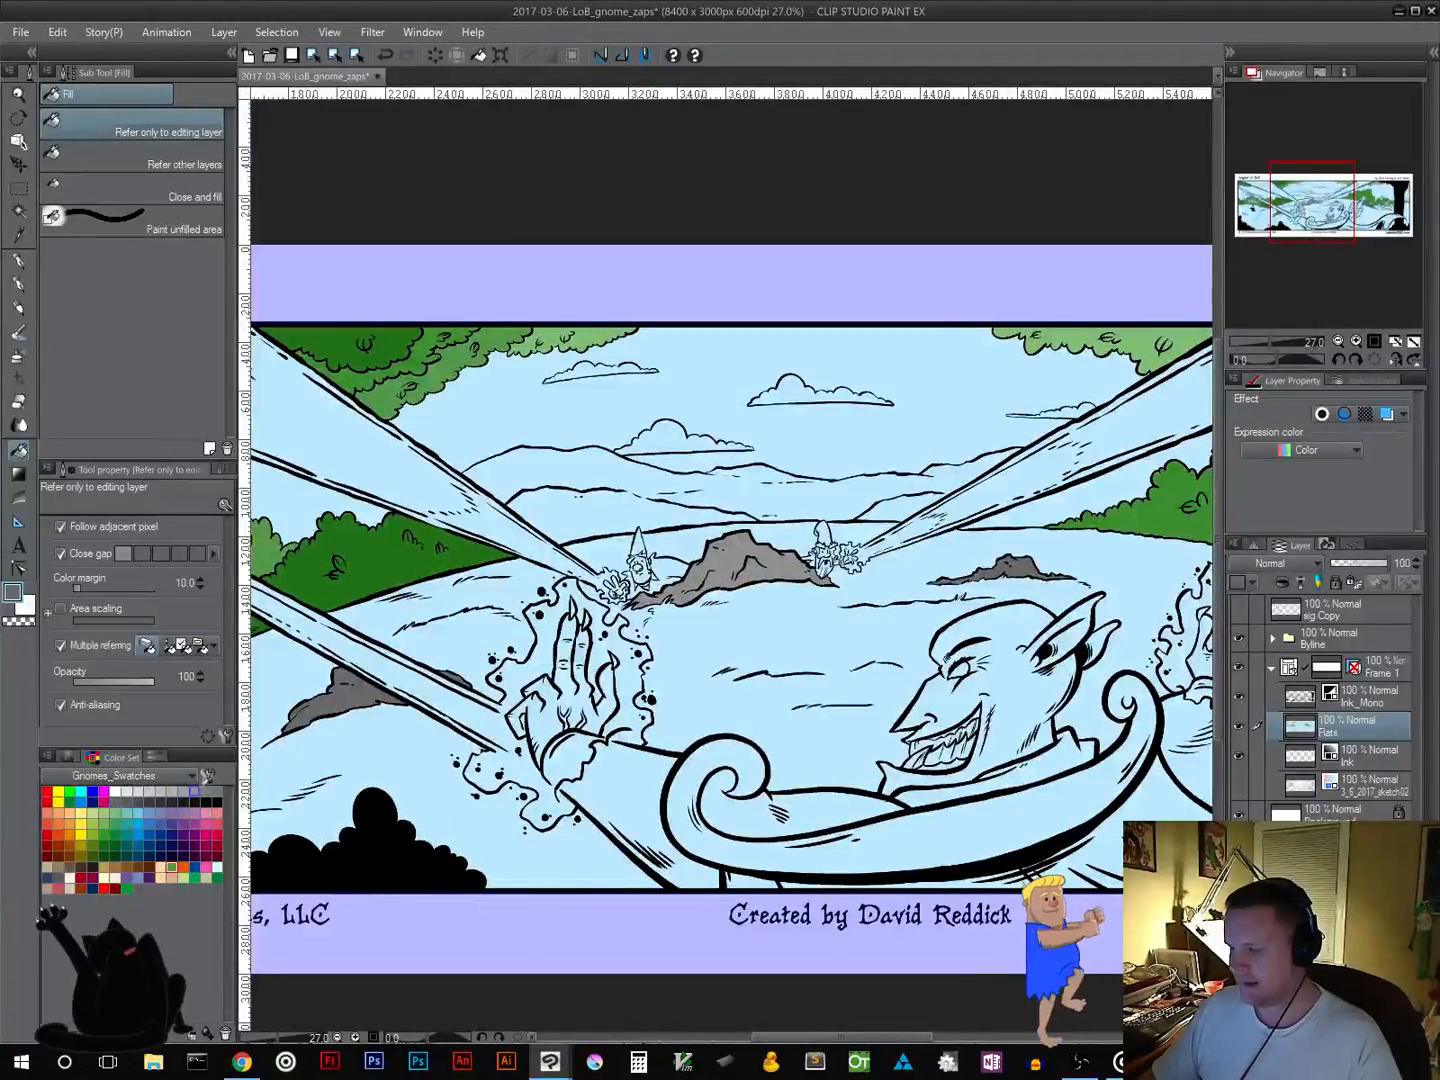
{"action": "left_click", "coordinate": [68, 757]}
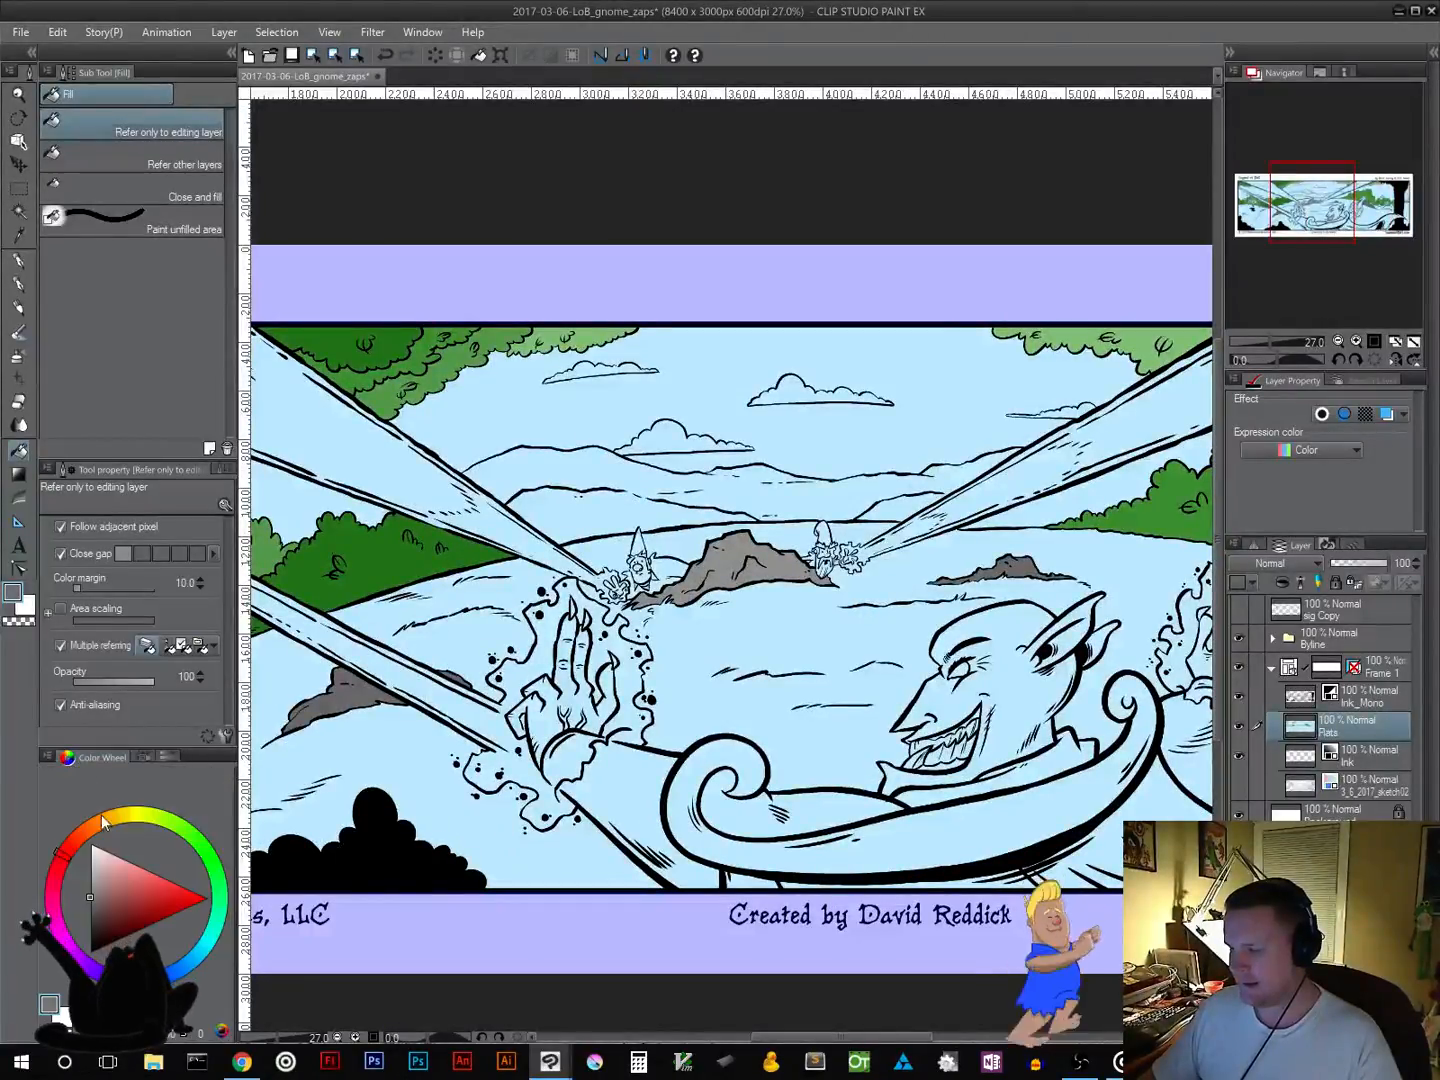
{"action": "left_click_drag", "start_coordinate": [62, 863], "coordinate": [92, 972]}
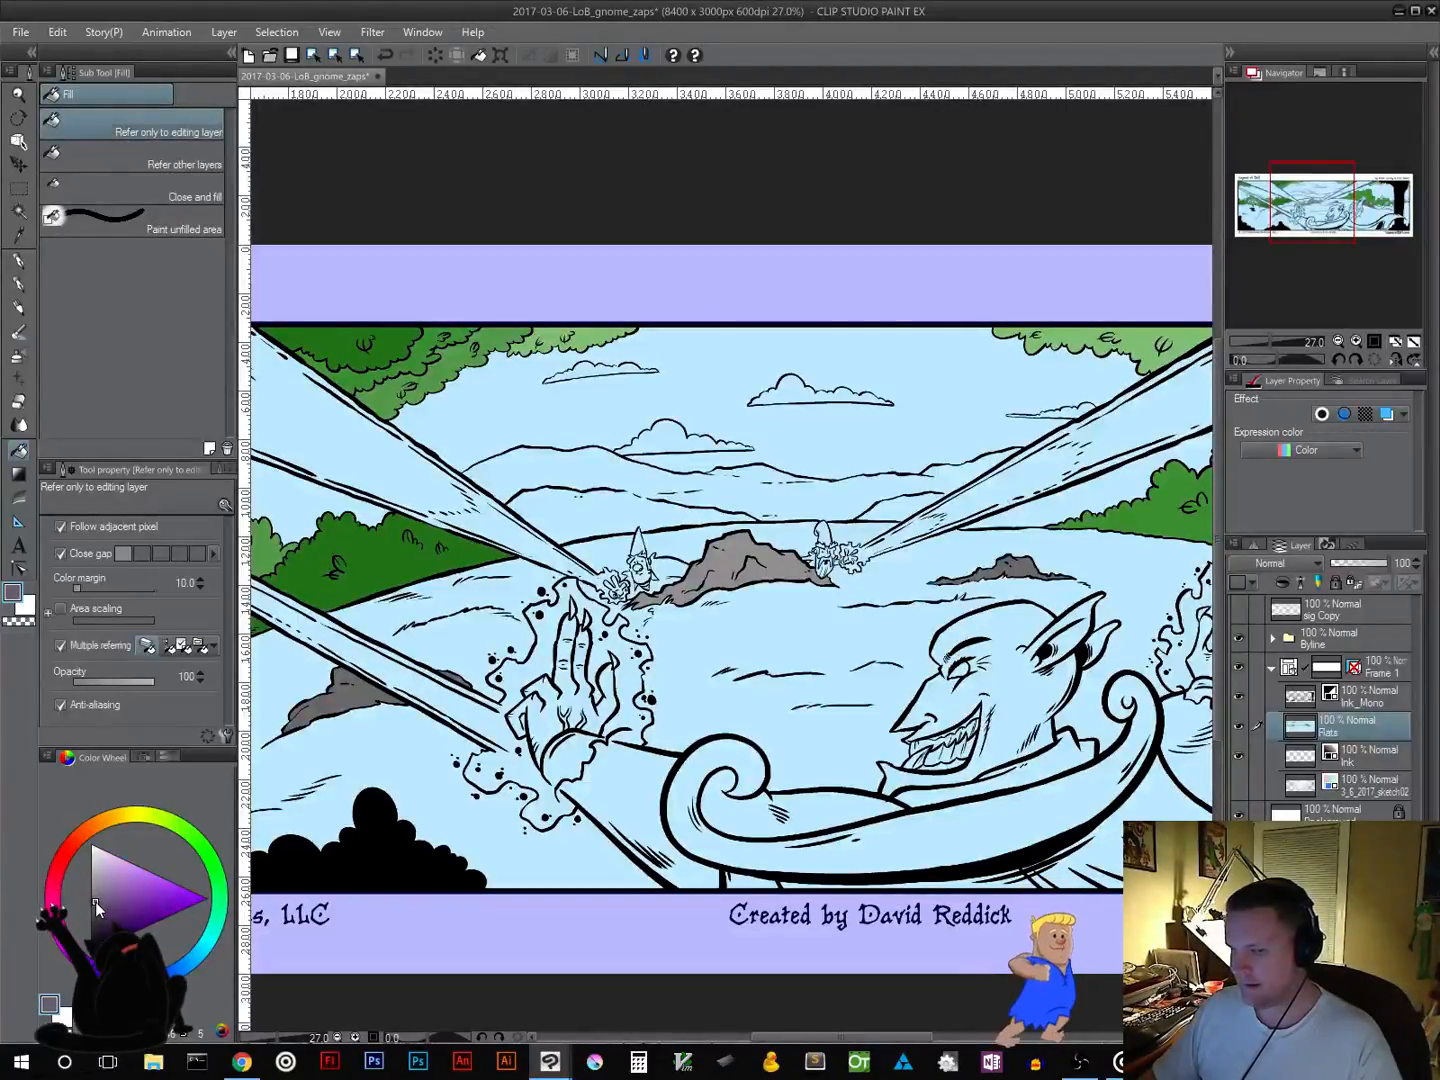
{"action": "left_click", "coordinate": [1010, 735]}
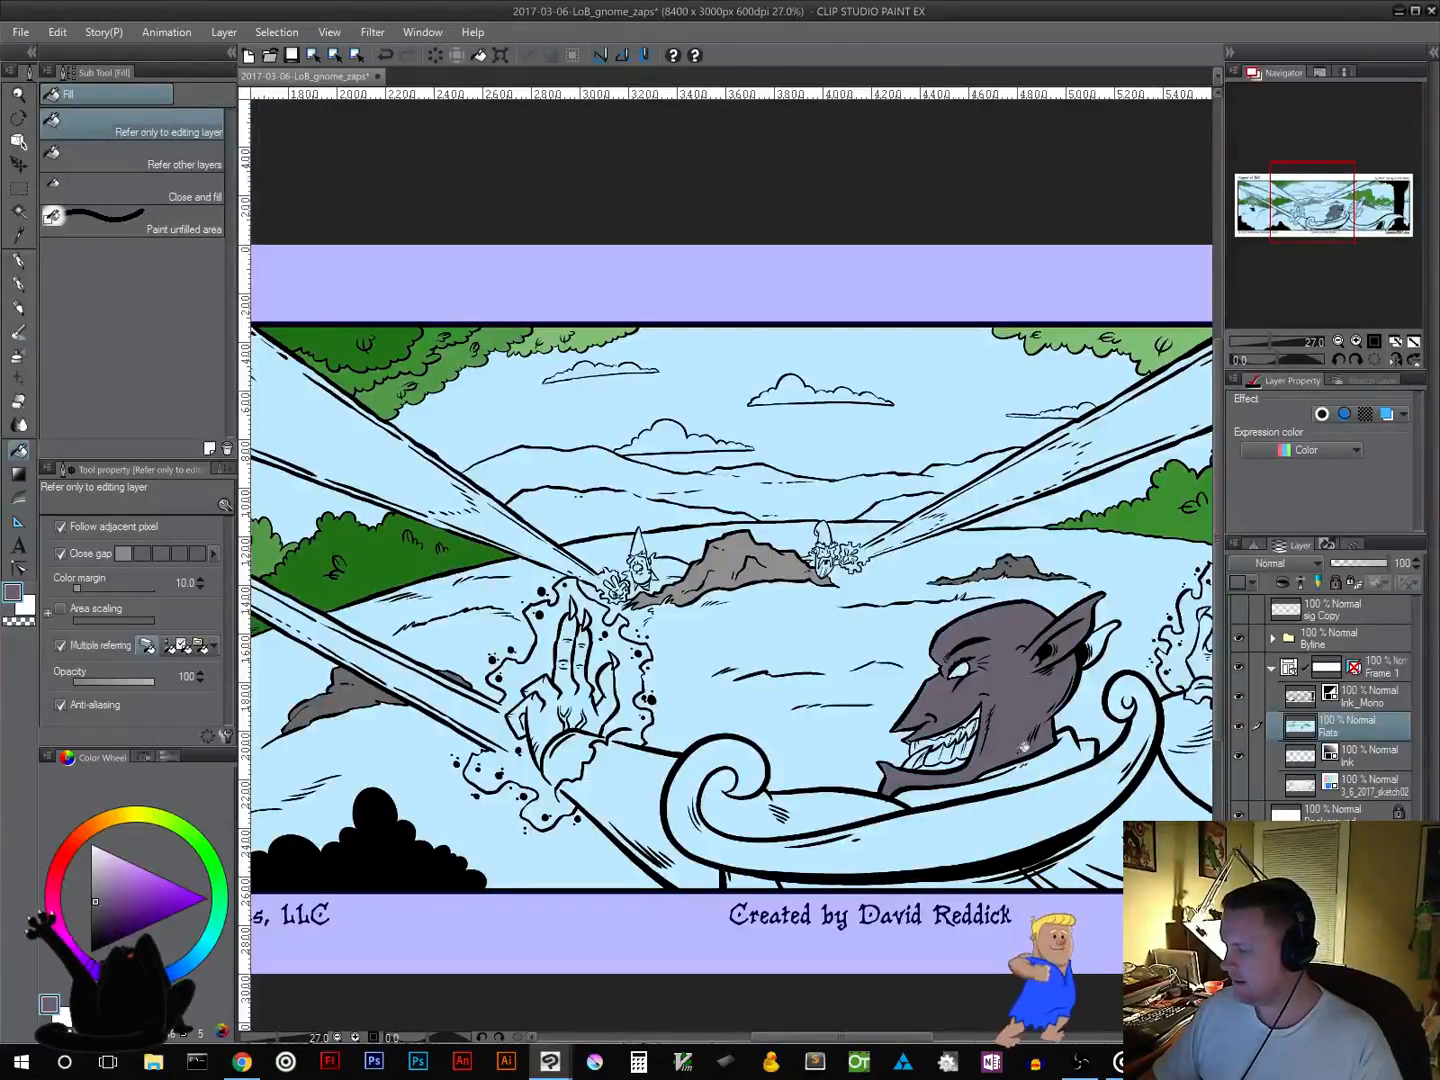
Step: Try the purple-grey fill on the goblin's left raised hand, and undo it
{"action": "scroll", "coordinate": [1068, 678], "scroll_direction": "up", "scroll_amount": 1}
{"action": "scroll", "coordinate": [1070, 678], "scroll_direction": "up", "scroll_amount": 1}
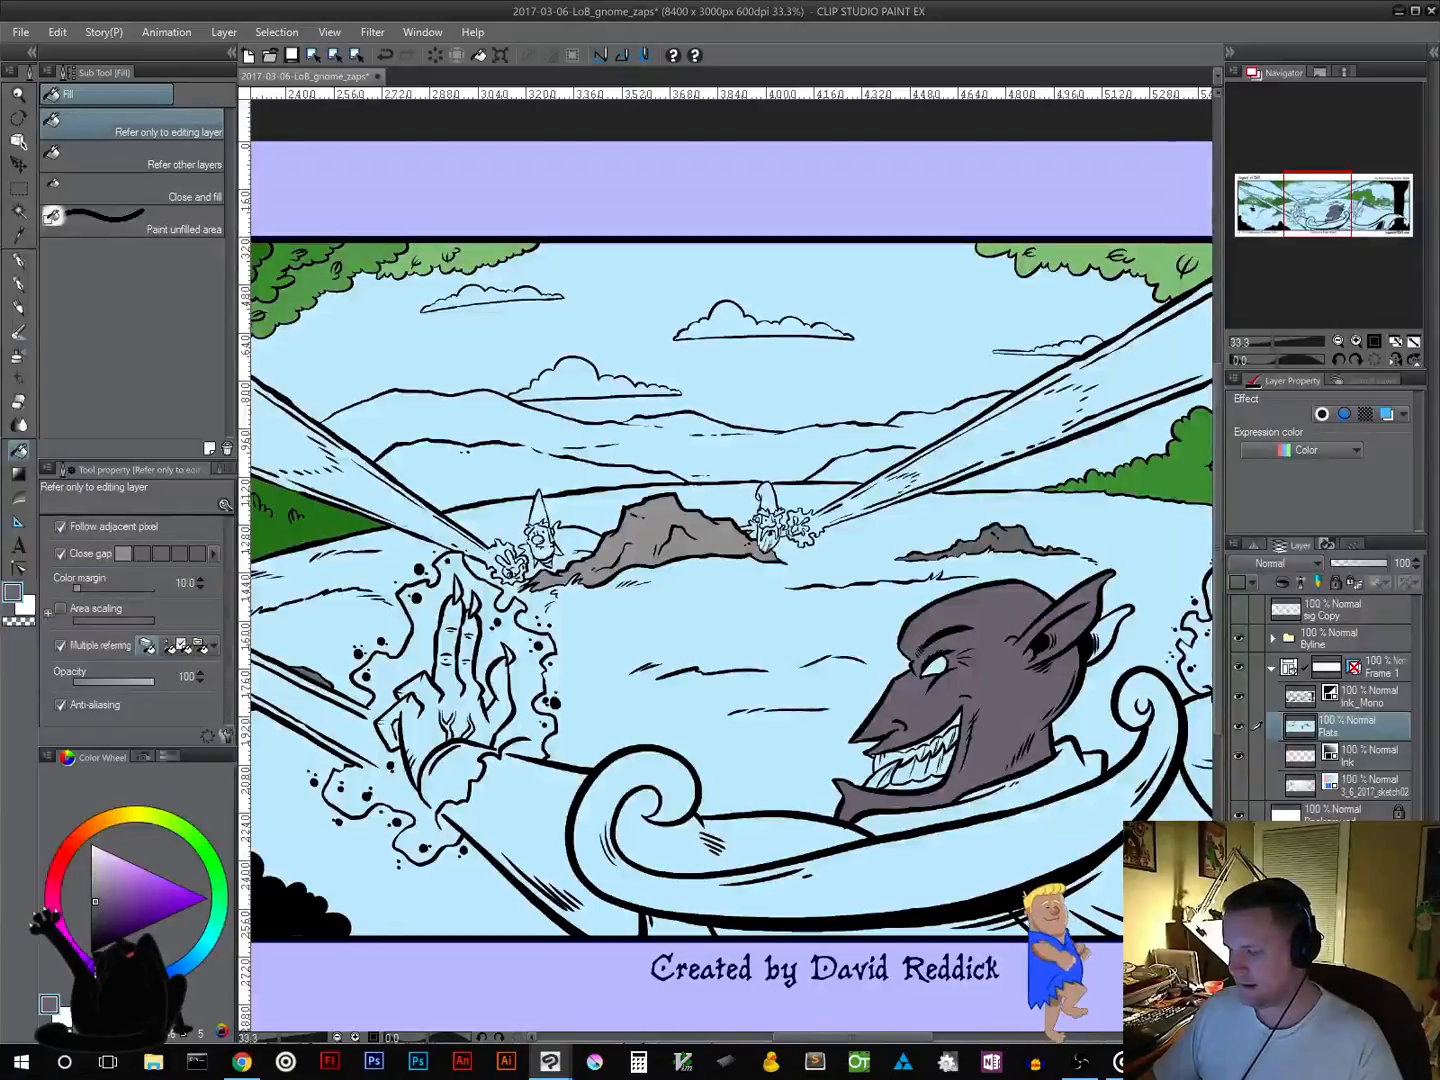
{"action": "left_click", "coordinate": [421, 726]}
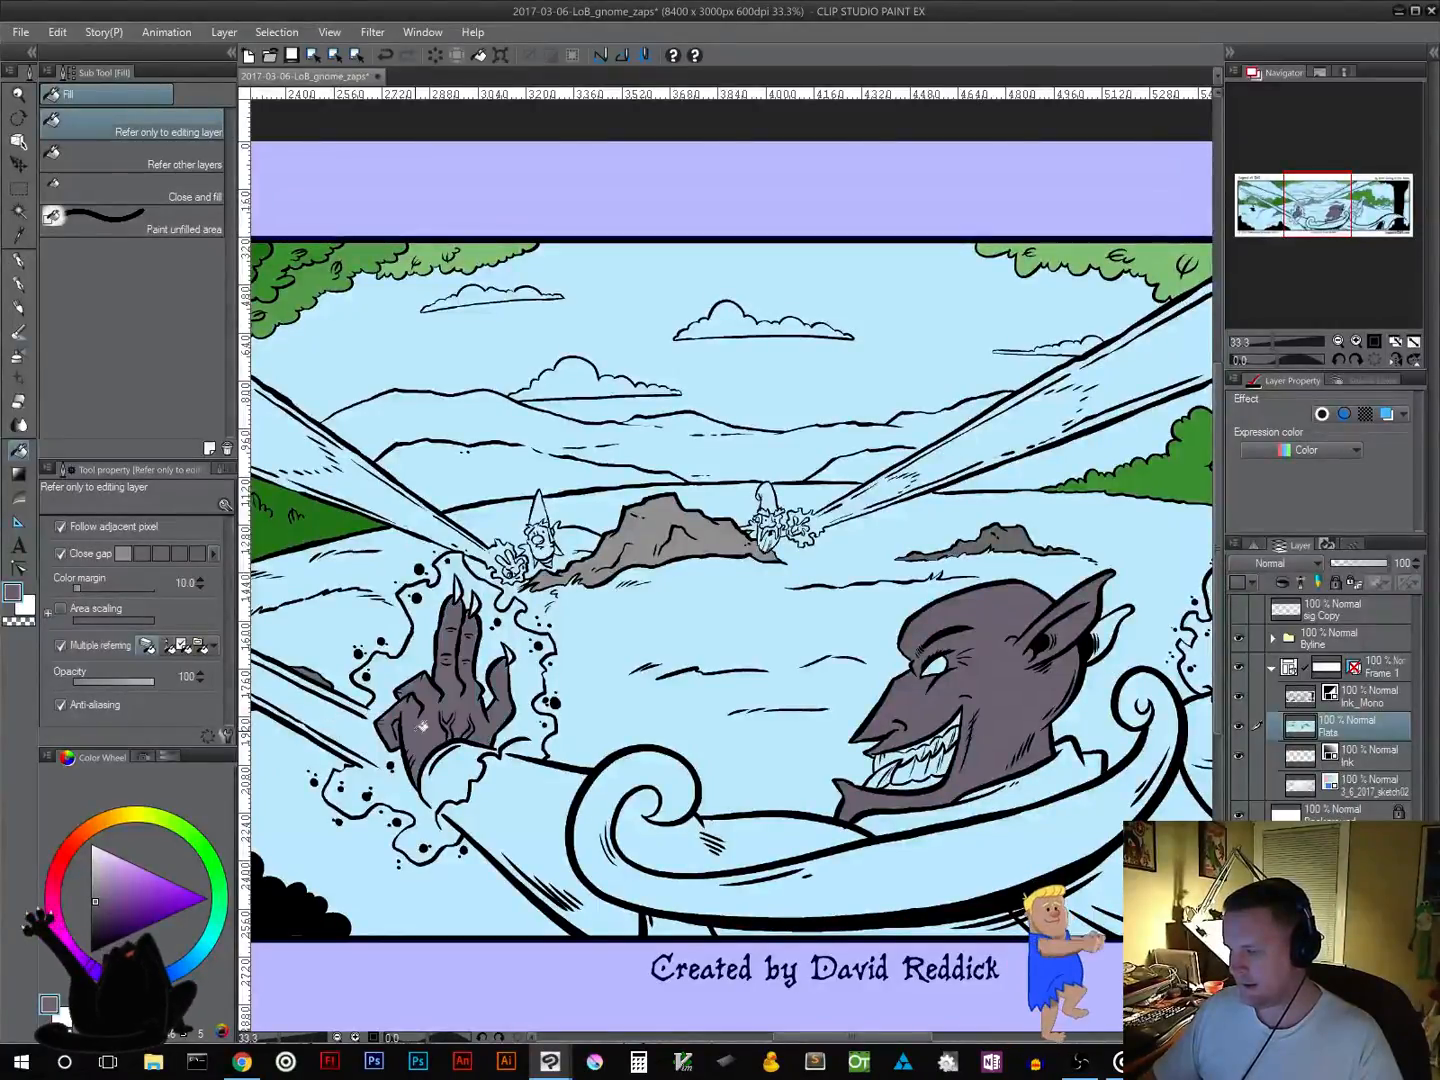
{"action": "key", "text": "ctrl+z"}
Step: Darken the purple-grey to fill the goblin's far ear
{"action": "left_click_drag", "start_coordinate": [746, 749], "coordinate": [363, 742]}
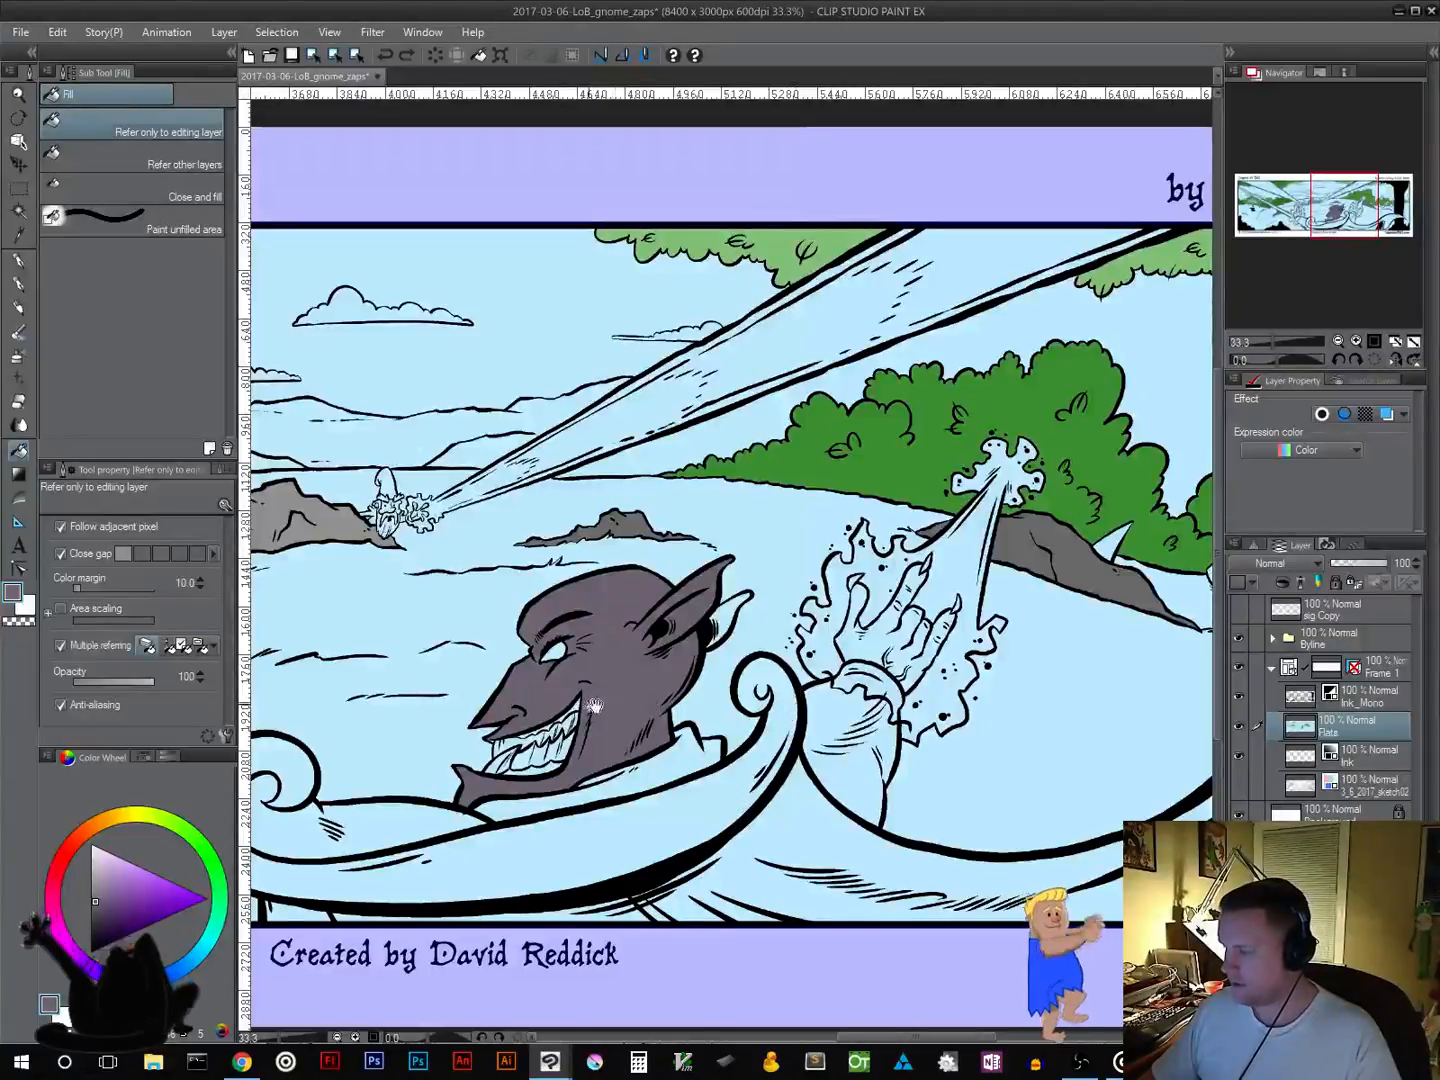
{"action": "left_click_drag", "start_coordinate": [595, 706], "coordinate": [714, 731]}
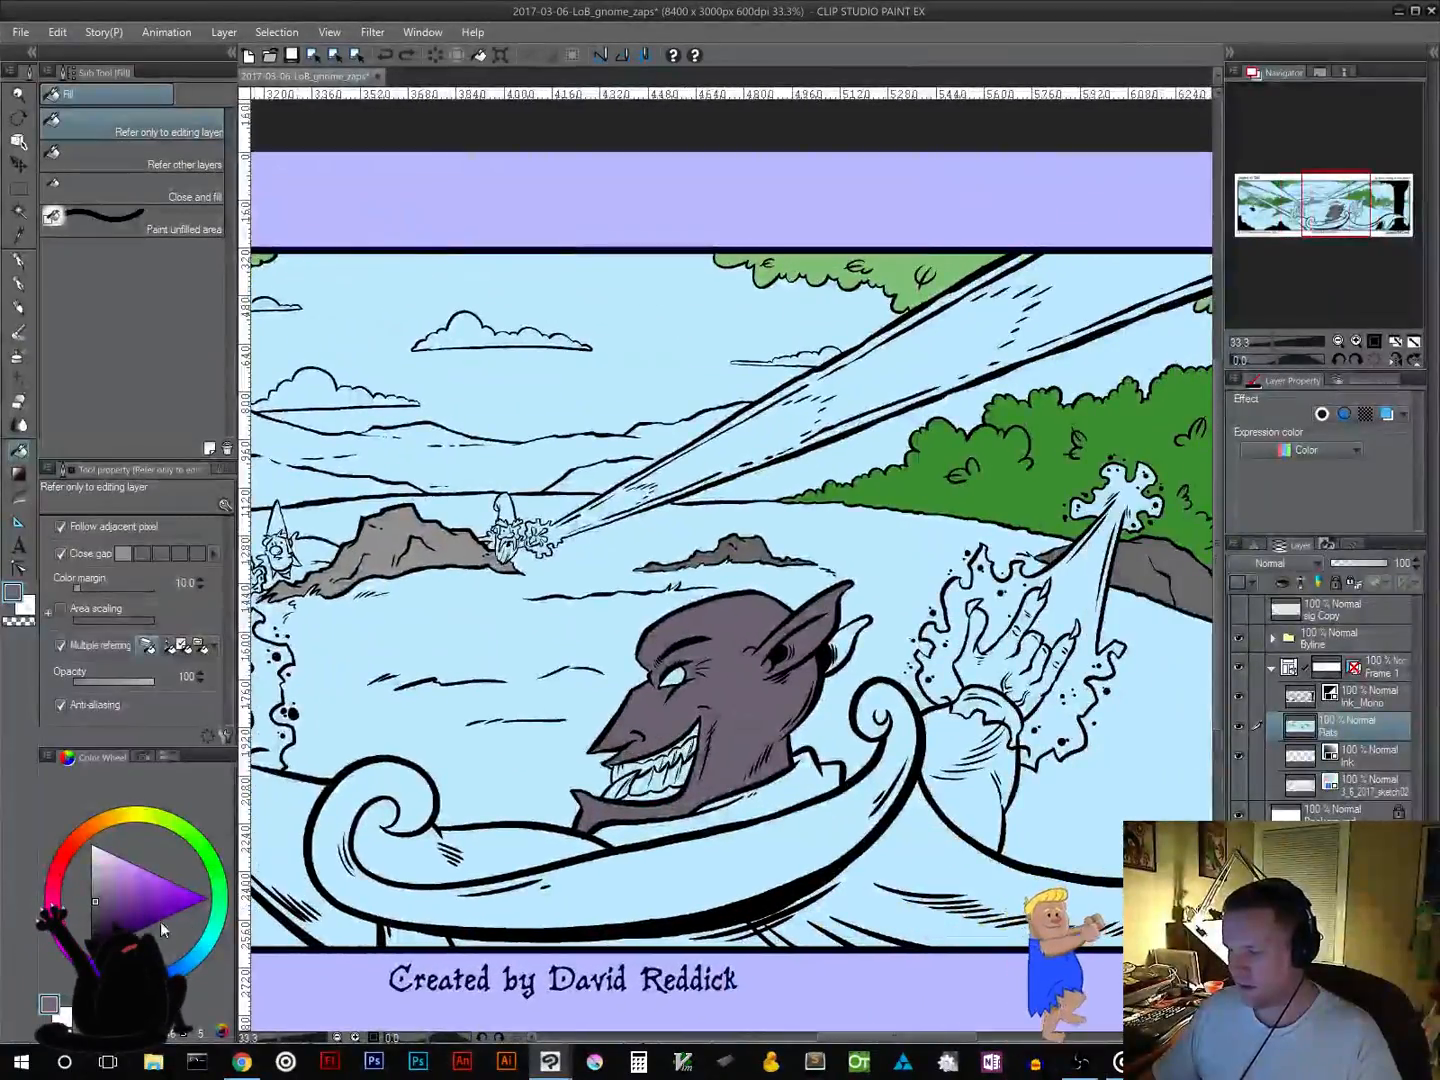
{"action": "left_click", "coordinate": [97, 914]}
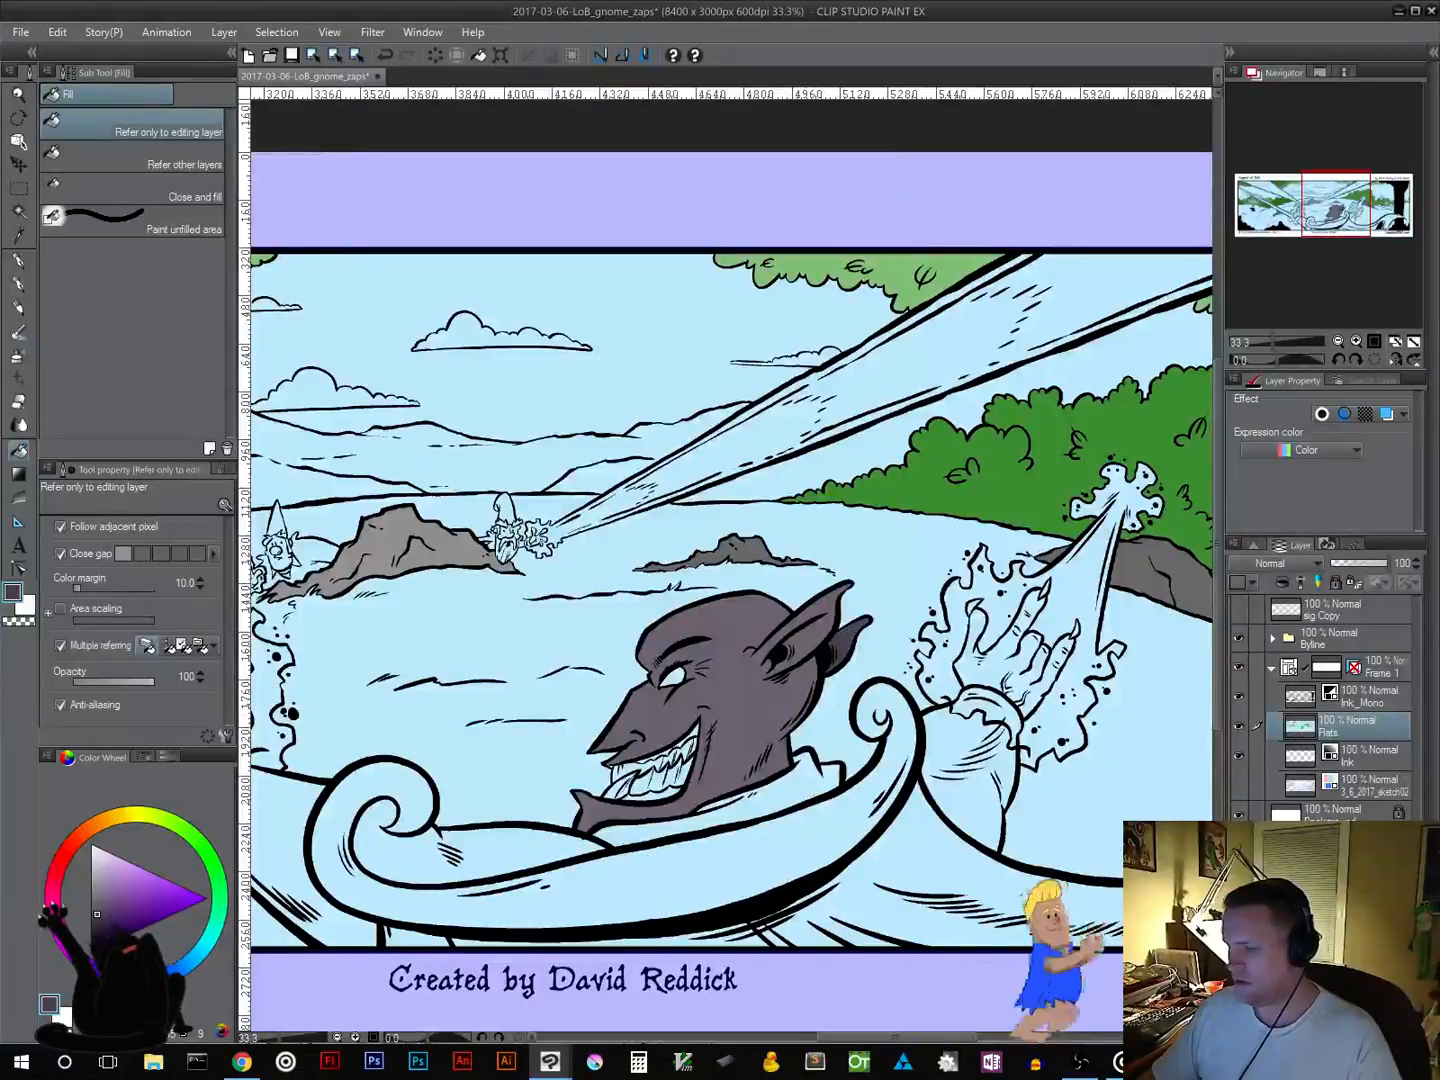
{"action": "left_click", "coordinate": [99, 922]}
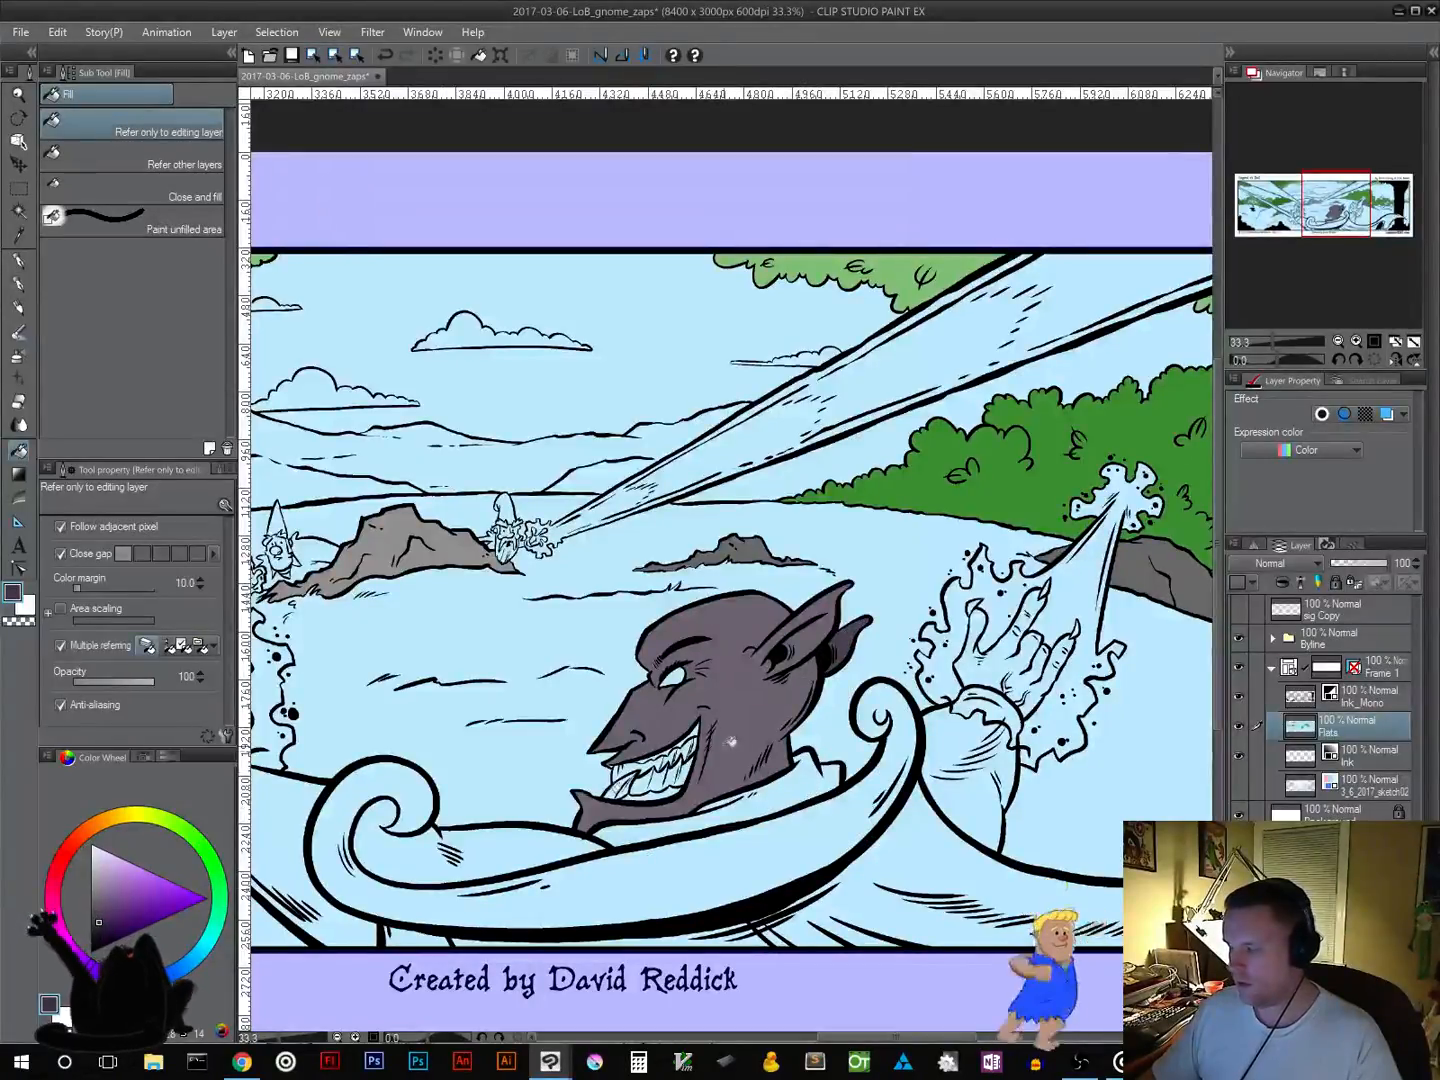
Step: Fill the goblin's upper and lower gums with a pink swatch from the Gnomes_Swatches colour set
{"action": "left_click_drag", "start_coordinate": [638, 797], "coordinate": [775, 779]}
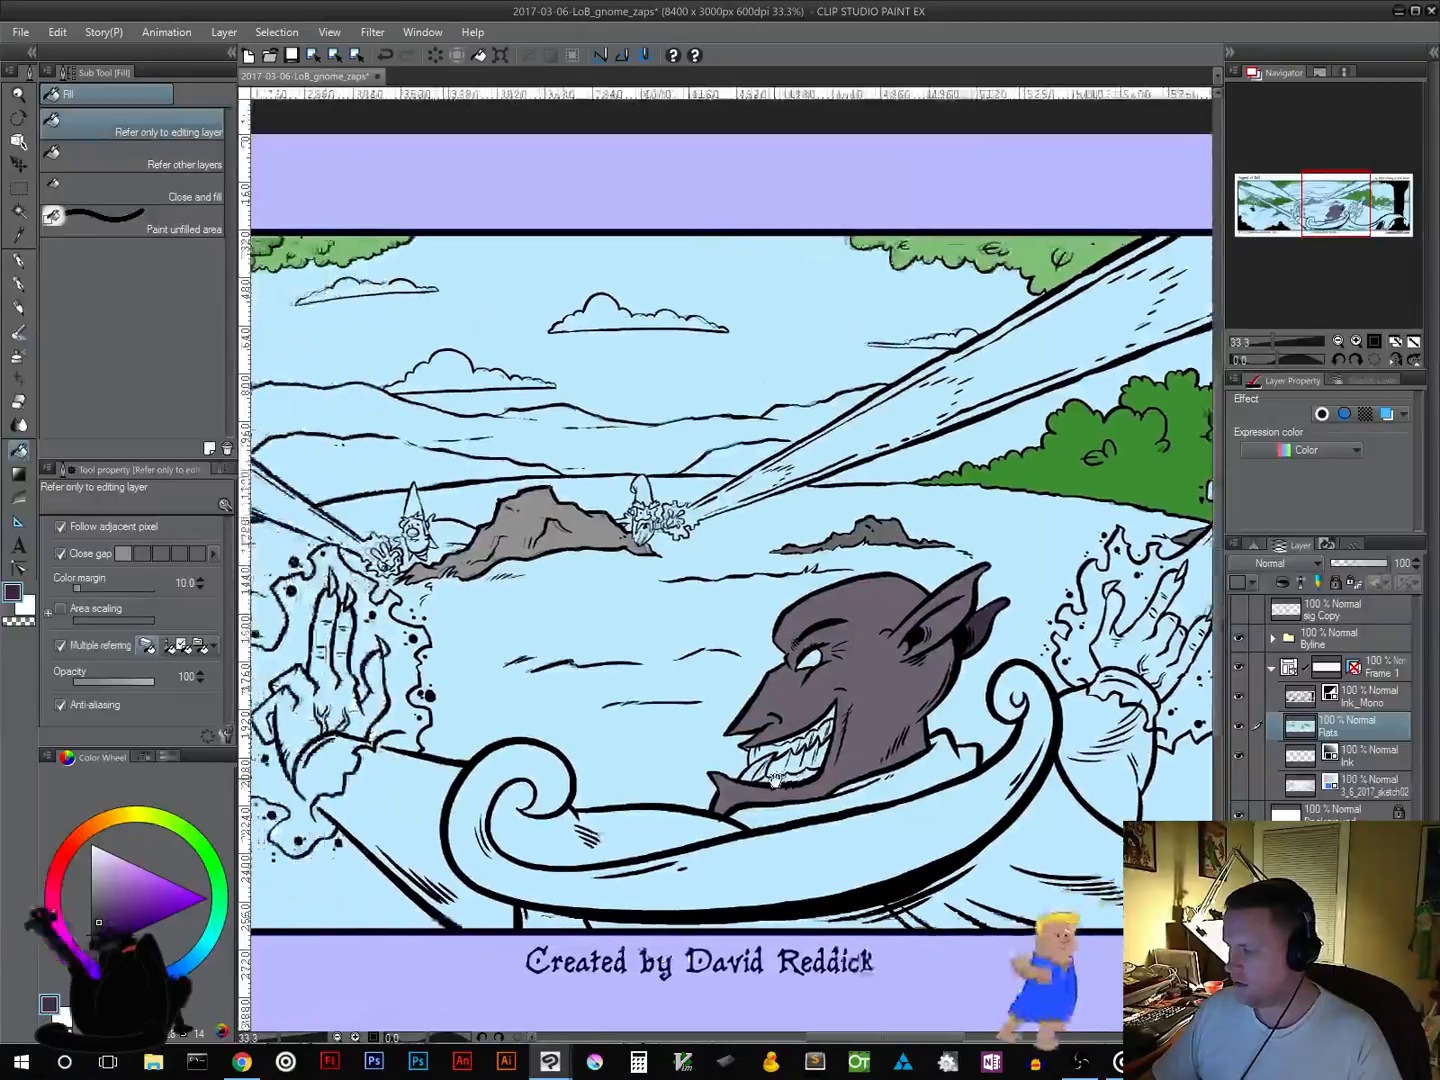
{"action": "scroll", "coordinate": [775, 779], "scroll_direction": "up", "scroll_amount": 2}
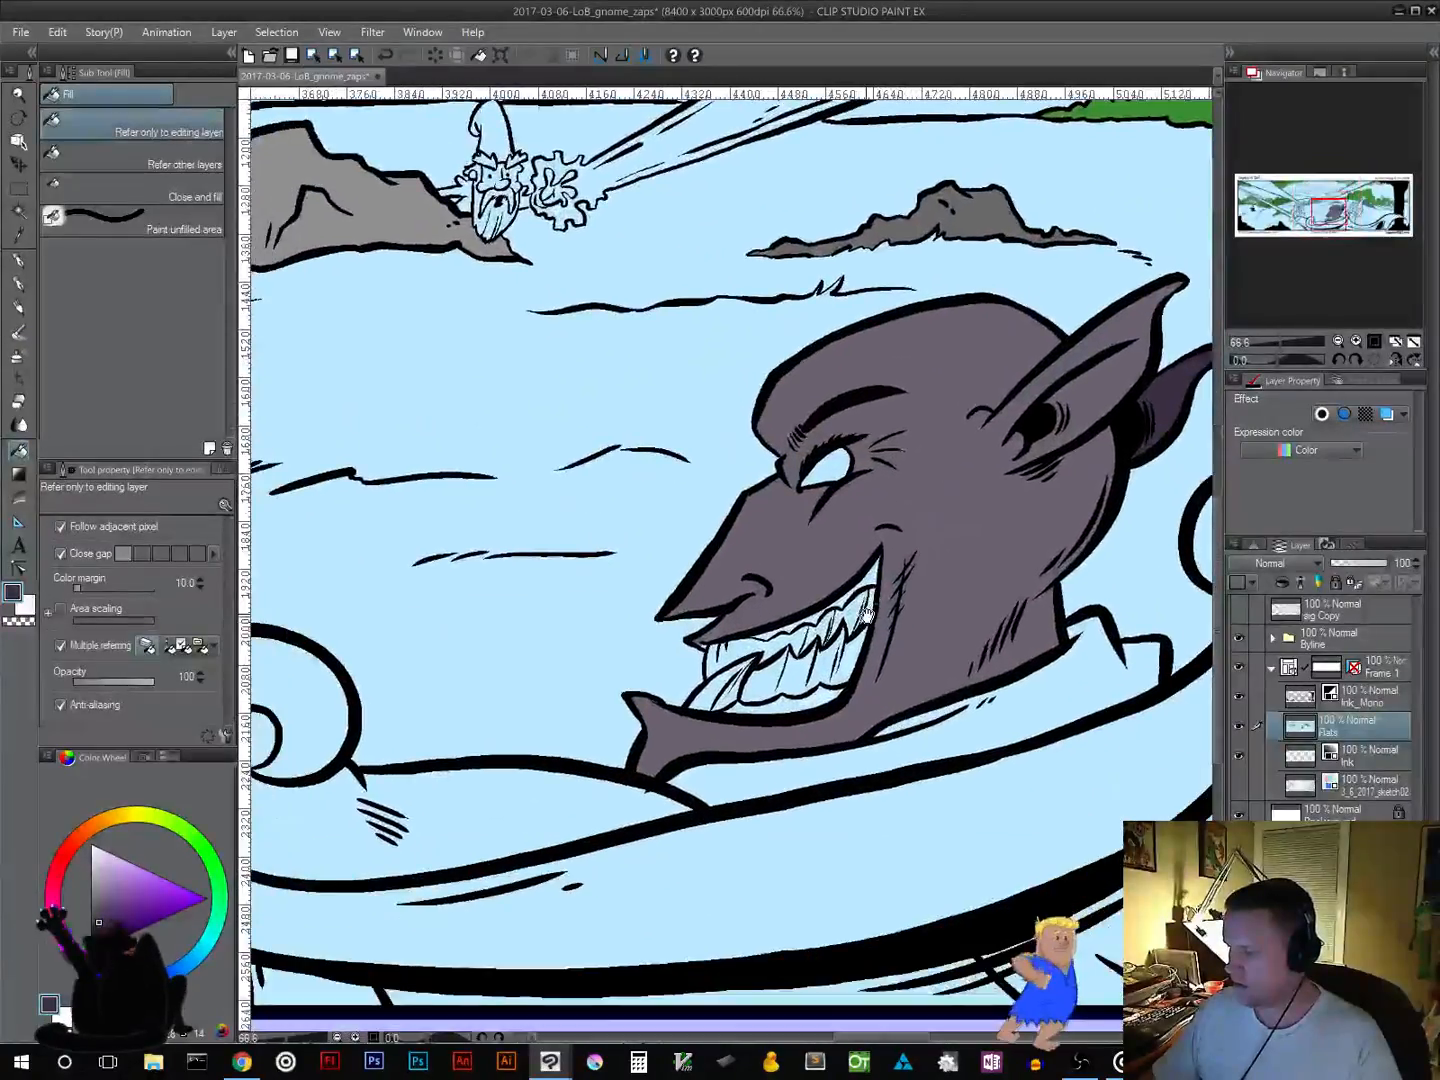
{"action": "left_click", "coordinate": [144, 758]}
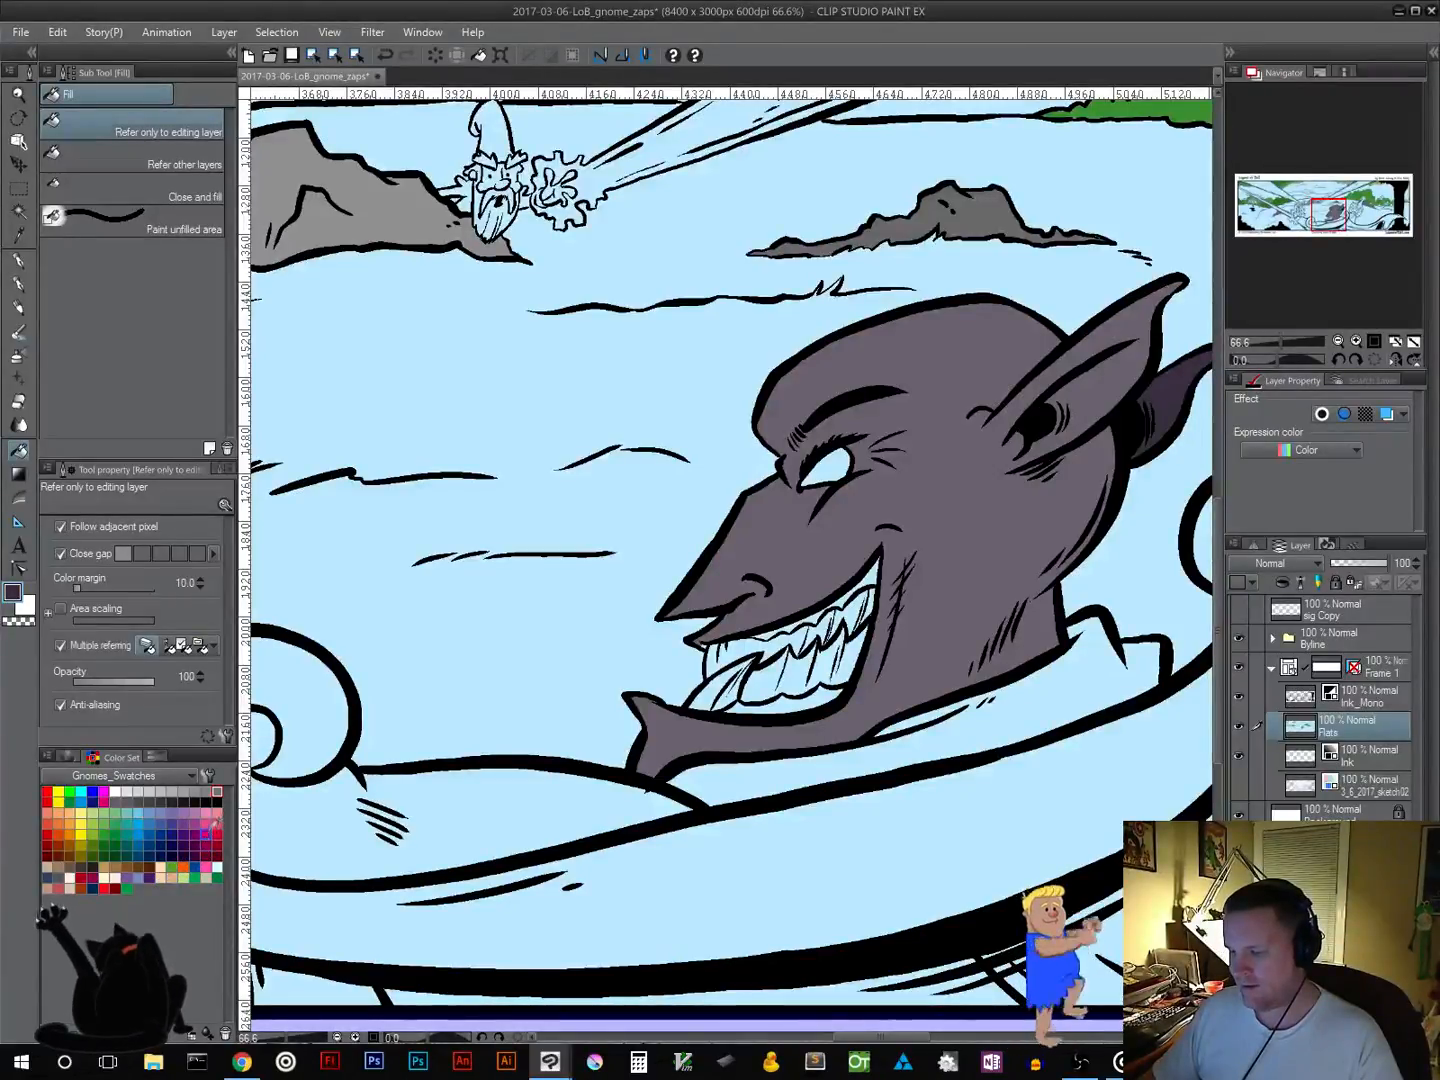
{"action": "left_click", "coordinate": [206, 823]}
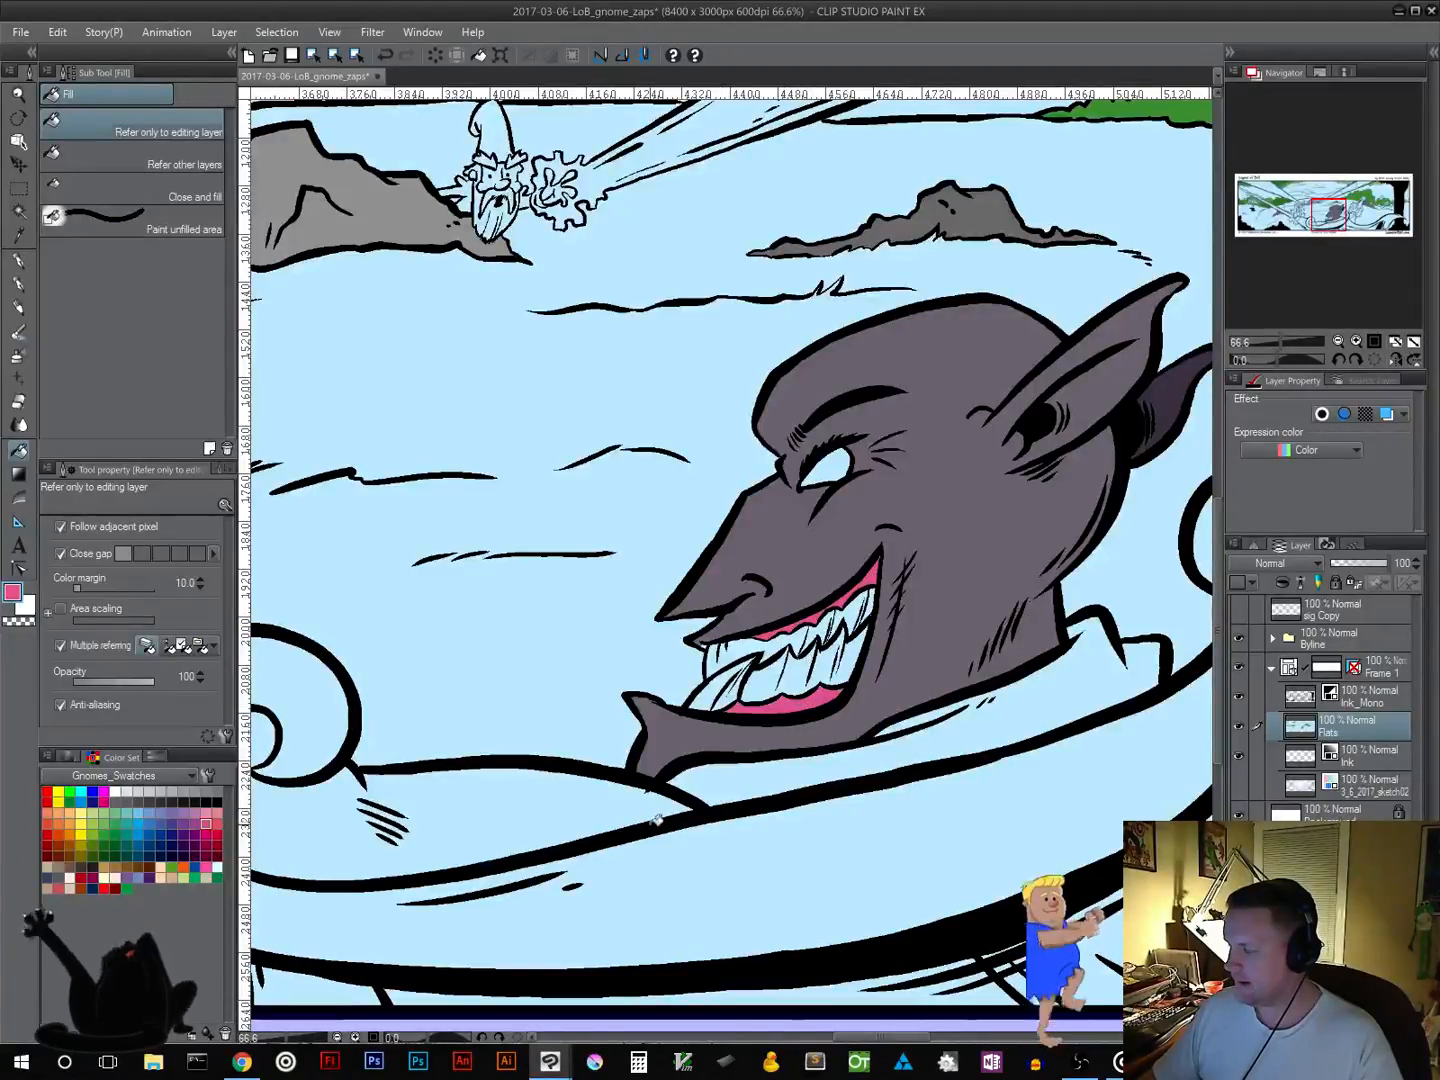
Step: Fill all of the goblin's upper and lower teeth with white
{"action": "left_click", "coordinate": [116, 791]}
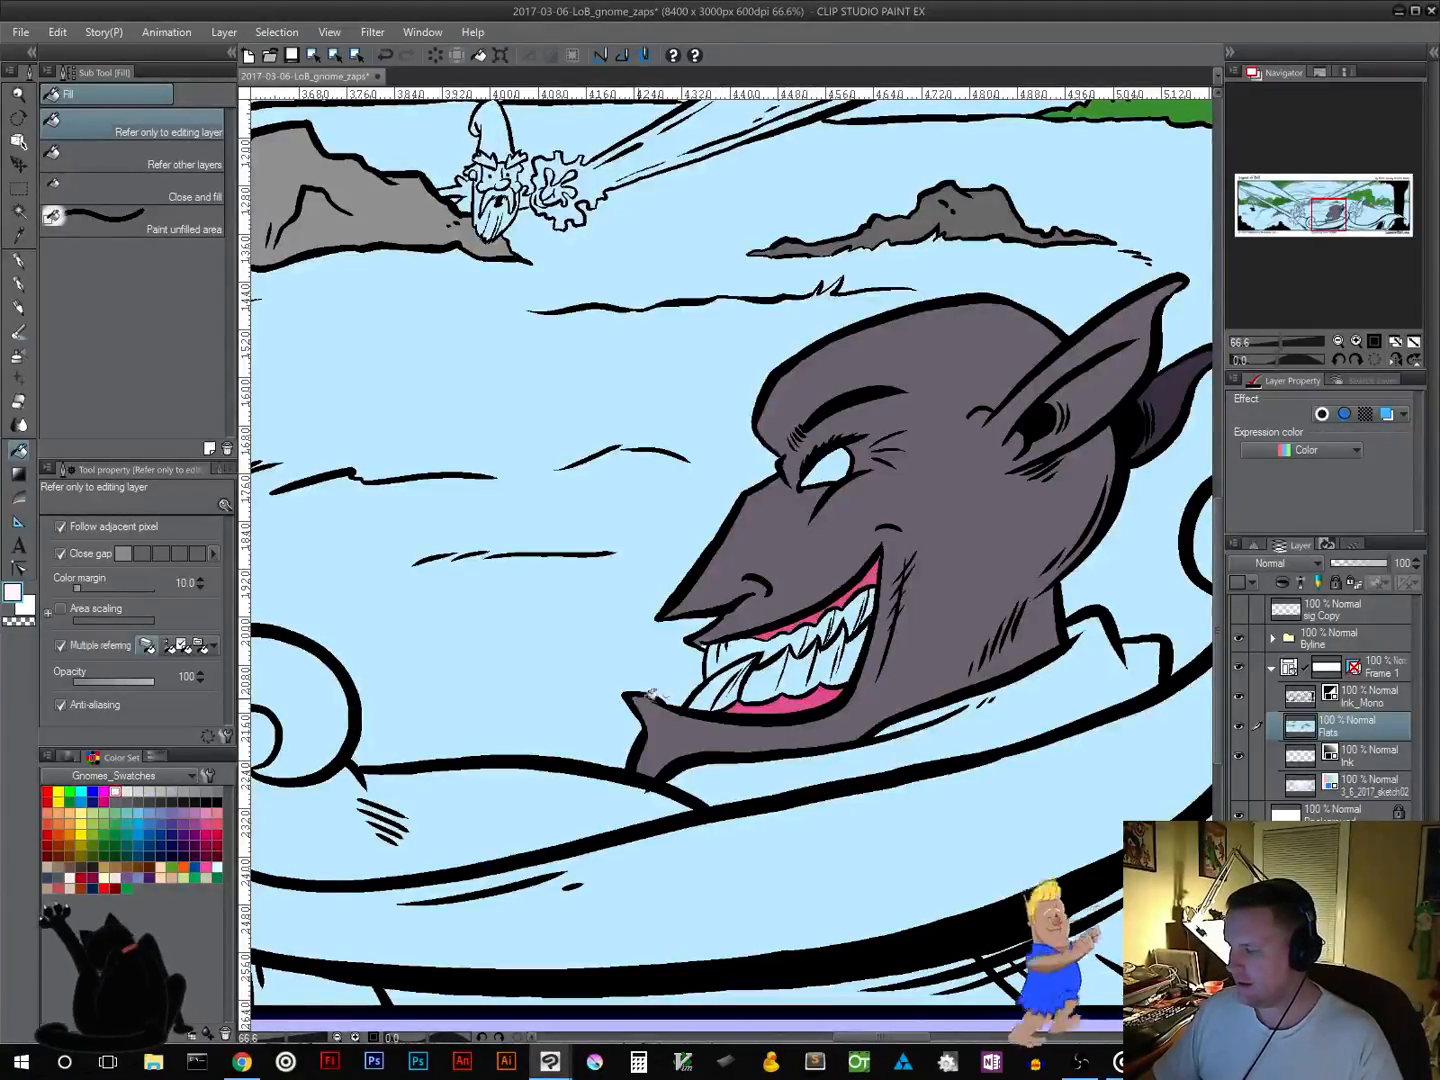
{"action": "left_click", "coordinate": [750, 651]}
{"action": "left_click", "coordinate": [803, 674]}
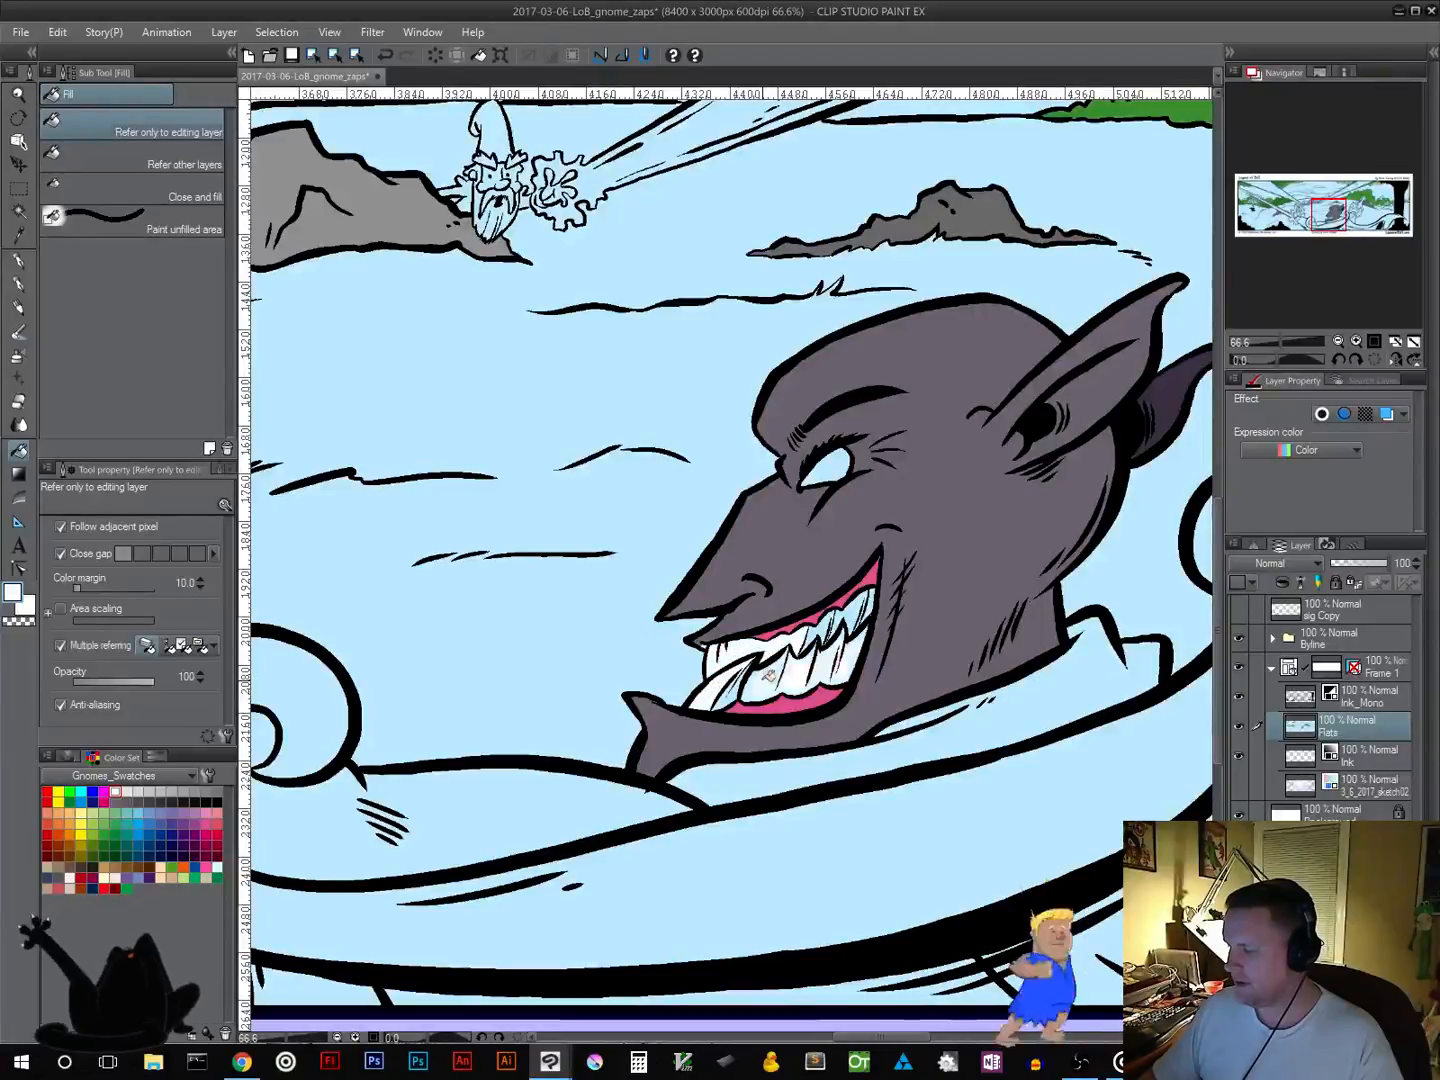
{"action": "left_click", "coordinate": [763, 682]}
{"action": "left_click", "coordinate": [733, 694]}
{"action": "left_click", "coordinate": [814, 638]}
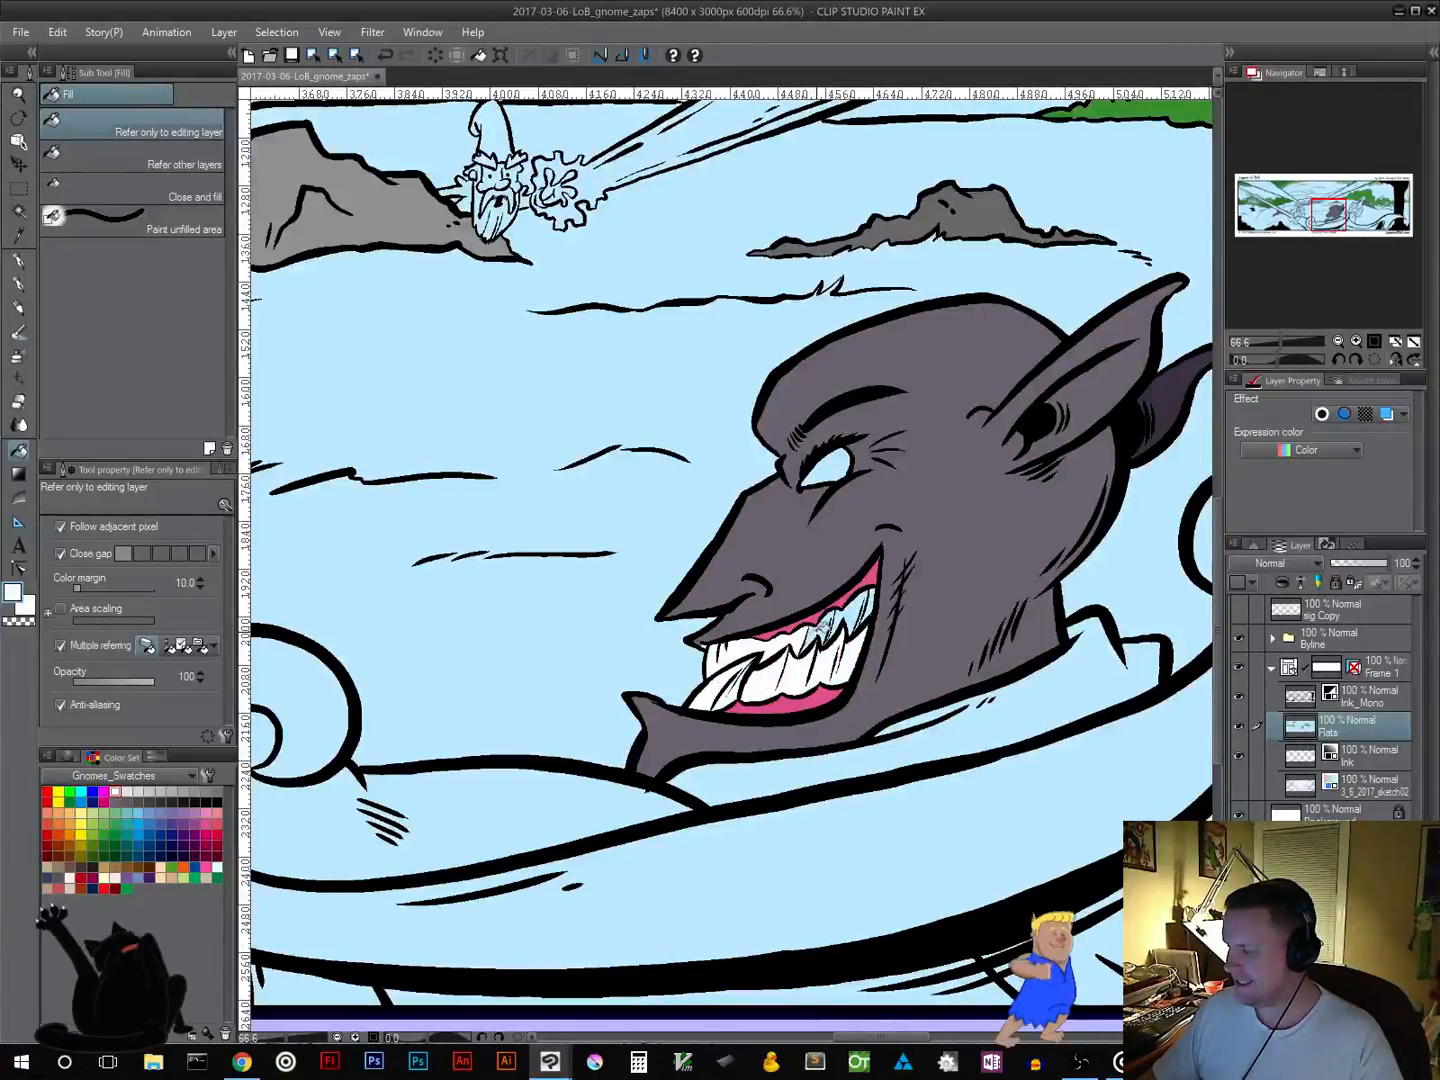
{"action": "left_click", "coordinate": [838, 625]}
{"action": "left_click", "coordinate": [857, 613]}
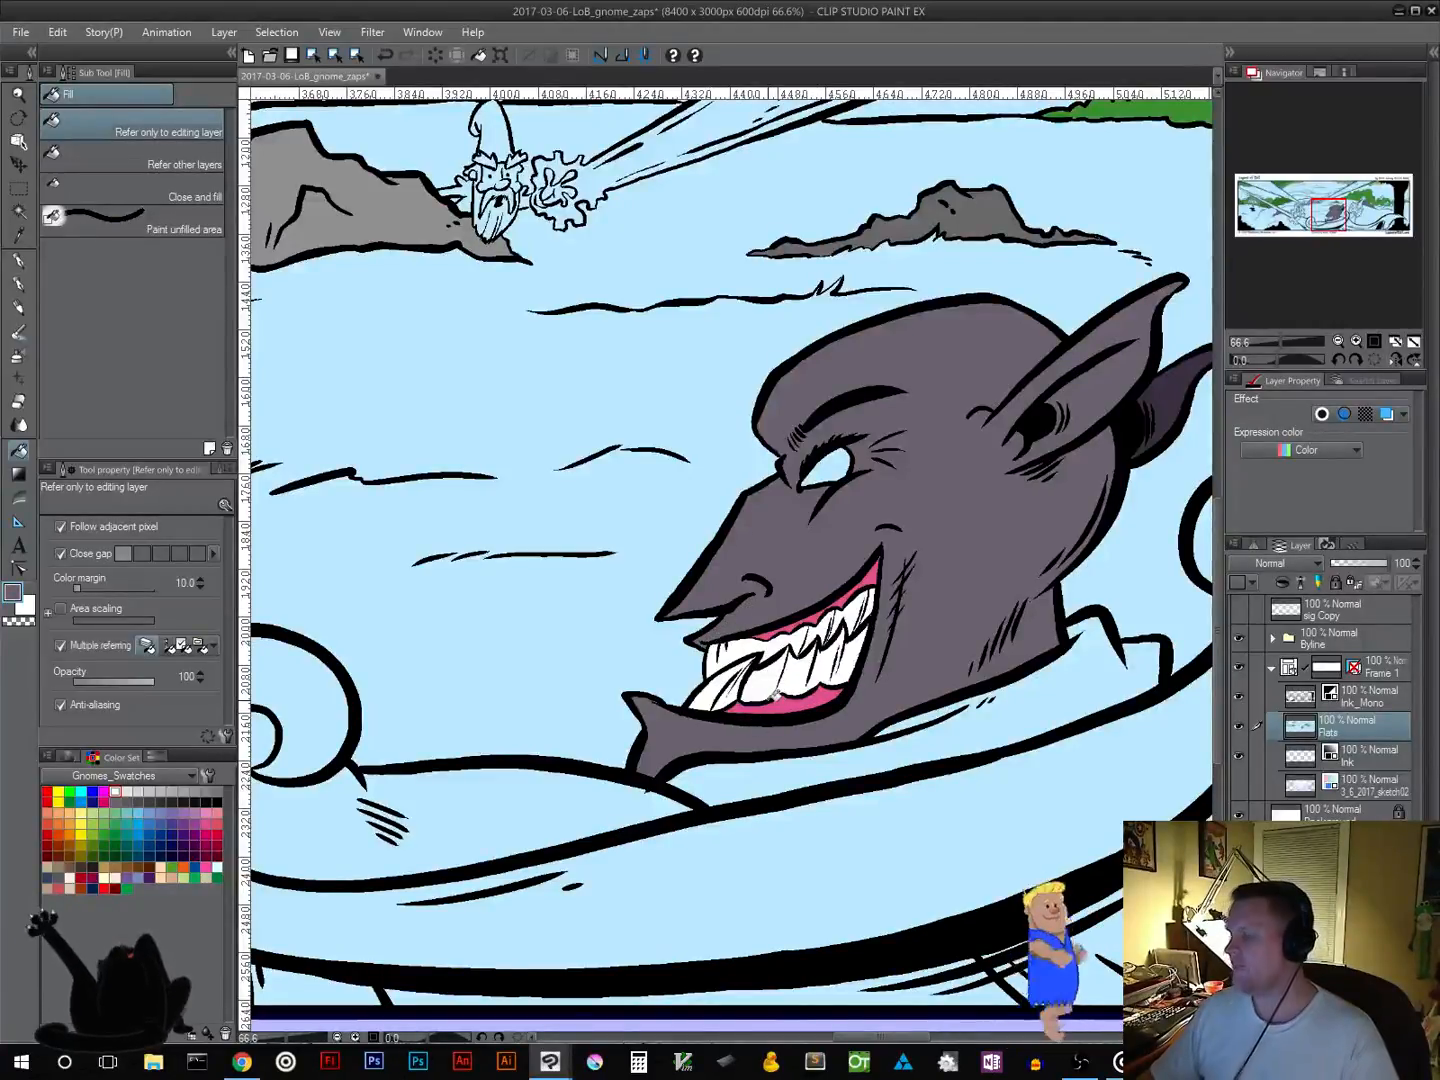
Step: Fill the goblin's eye with bright red and the shirt collar around the neck with blue
{"action": "scroll", "coordinate": [785, 684], "scroll_direction": "down", "scroll_amount": 3}
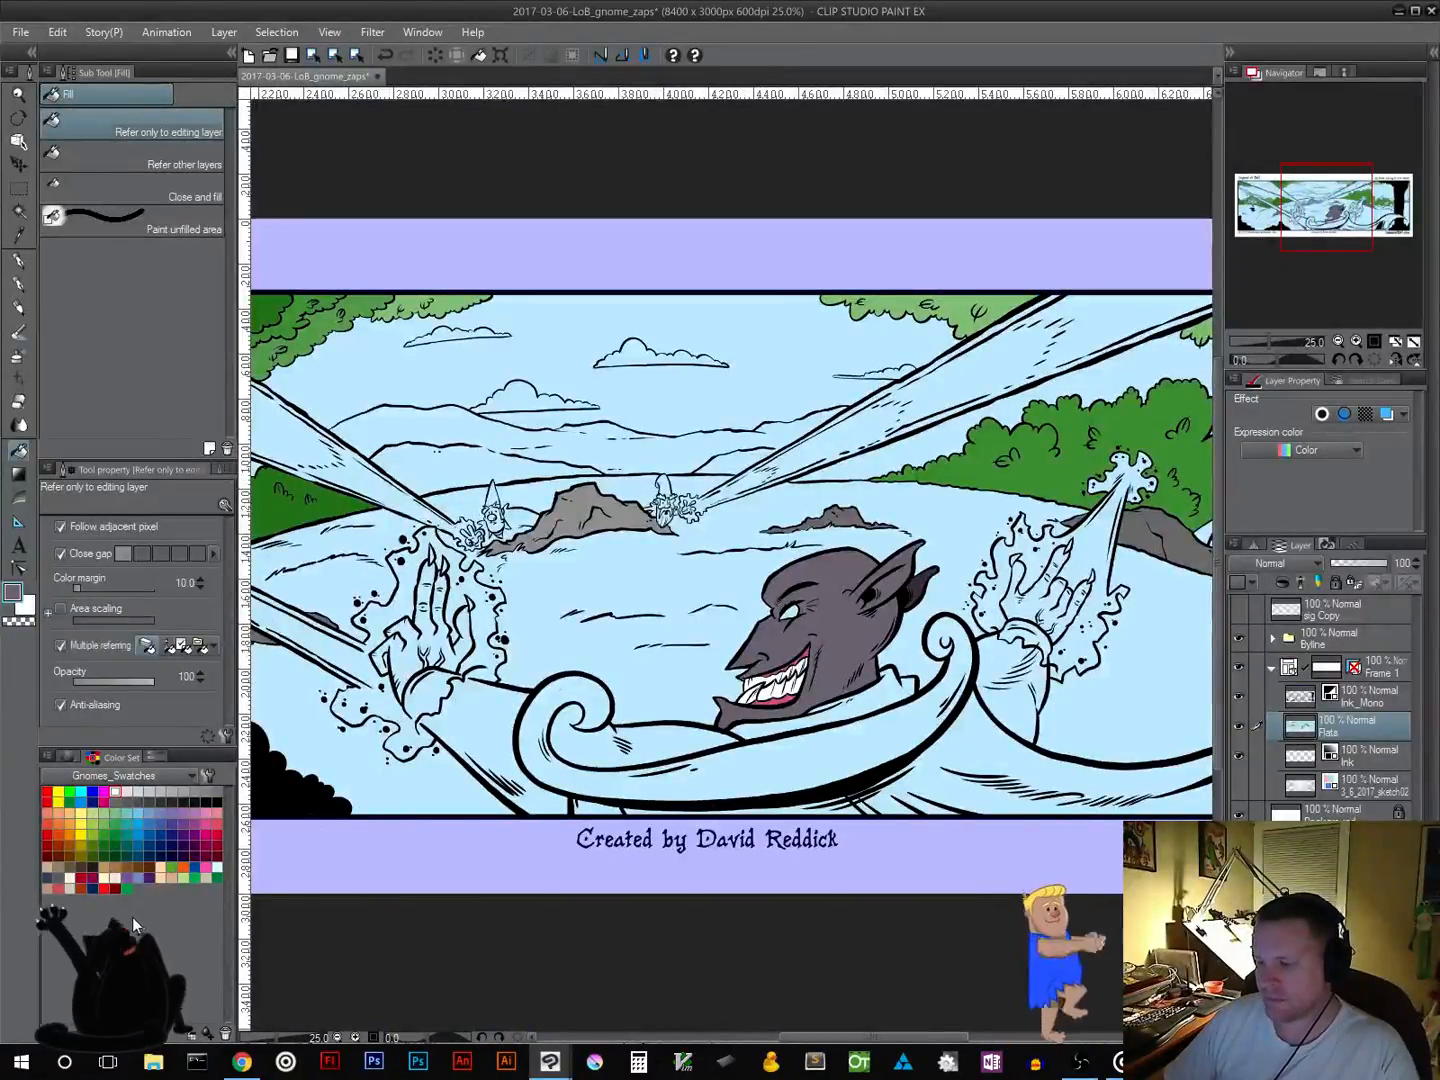
{"action": "left_click", "coordinate": [104, 887]}
{"action": "left_click", "coordinate": [792, 614]}
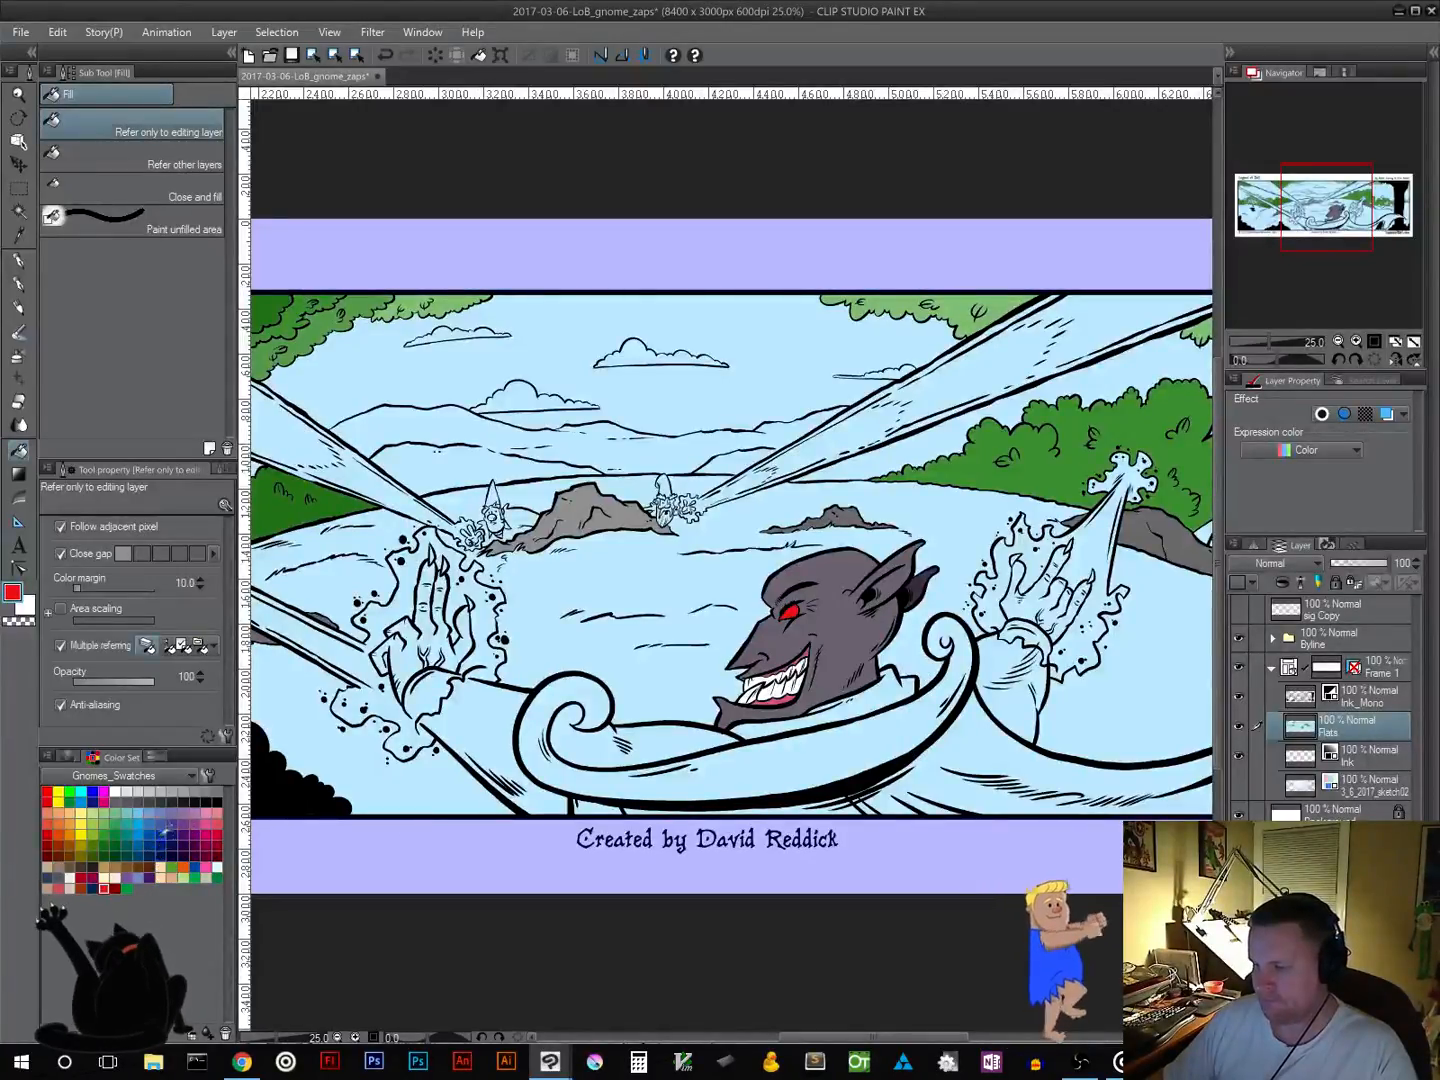
{"action": "left_click", "coordinate": [160, 823]}
{"action": "left_click", "coordinate": [899, 690]}
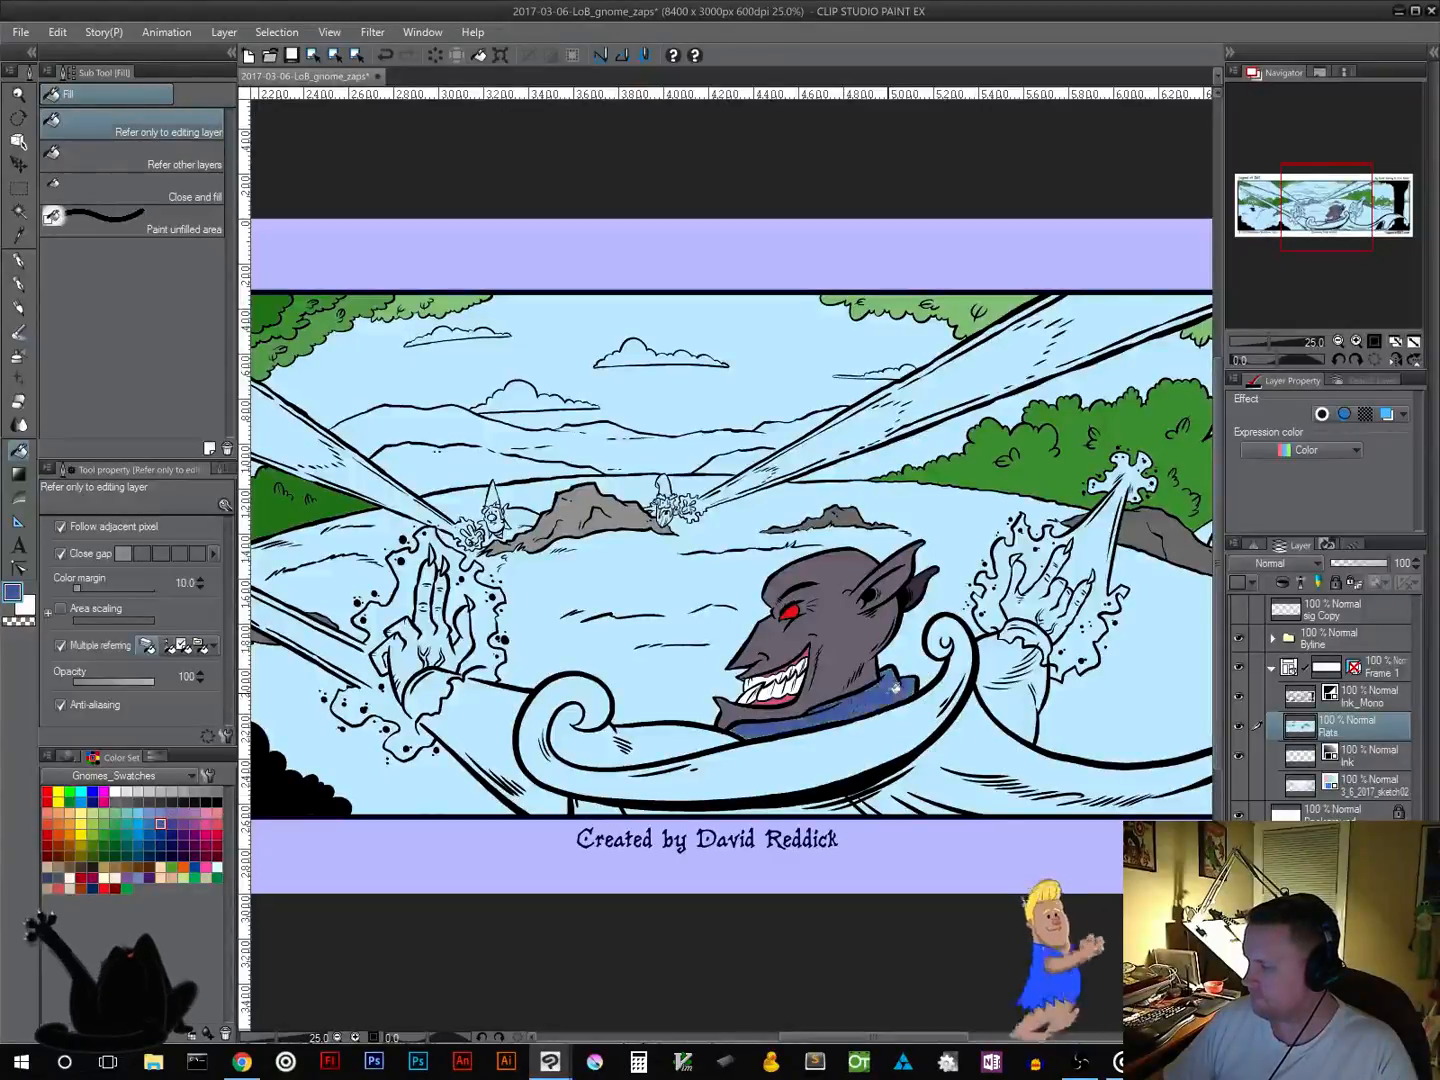
Step: Fill the large curled cape collar with dark red, and the cape and the strips beneath the collar with crimson
{"action": "left_click", "coordinate": [115, 888]}
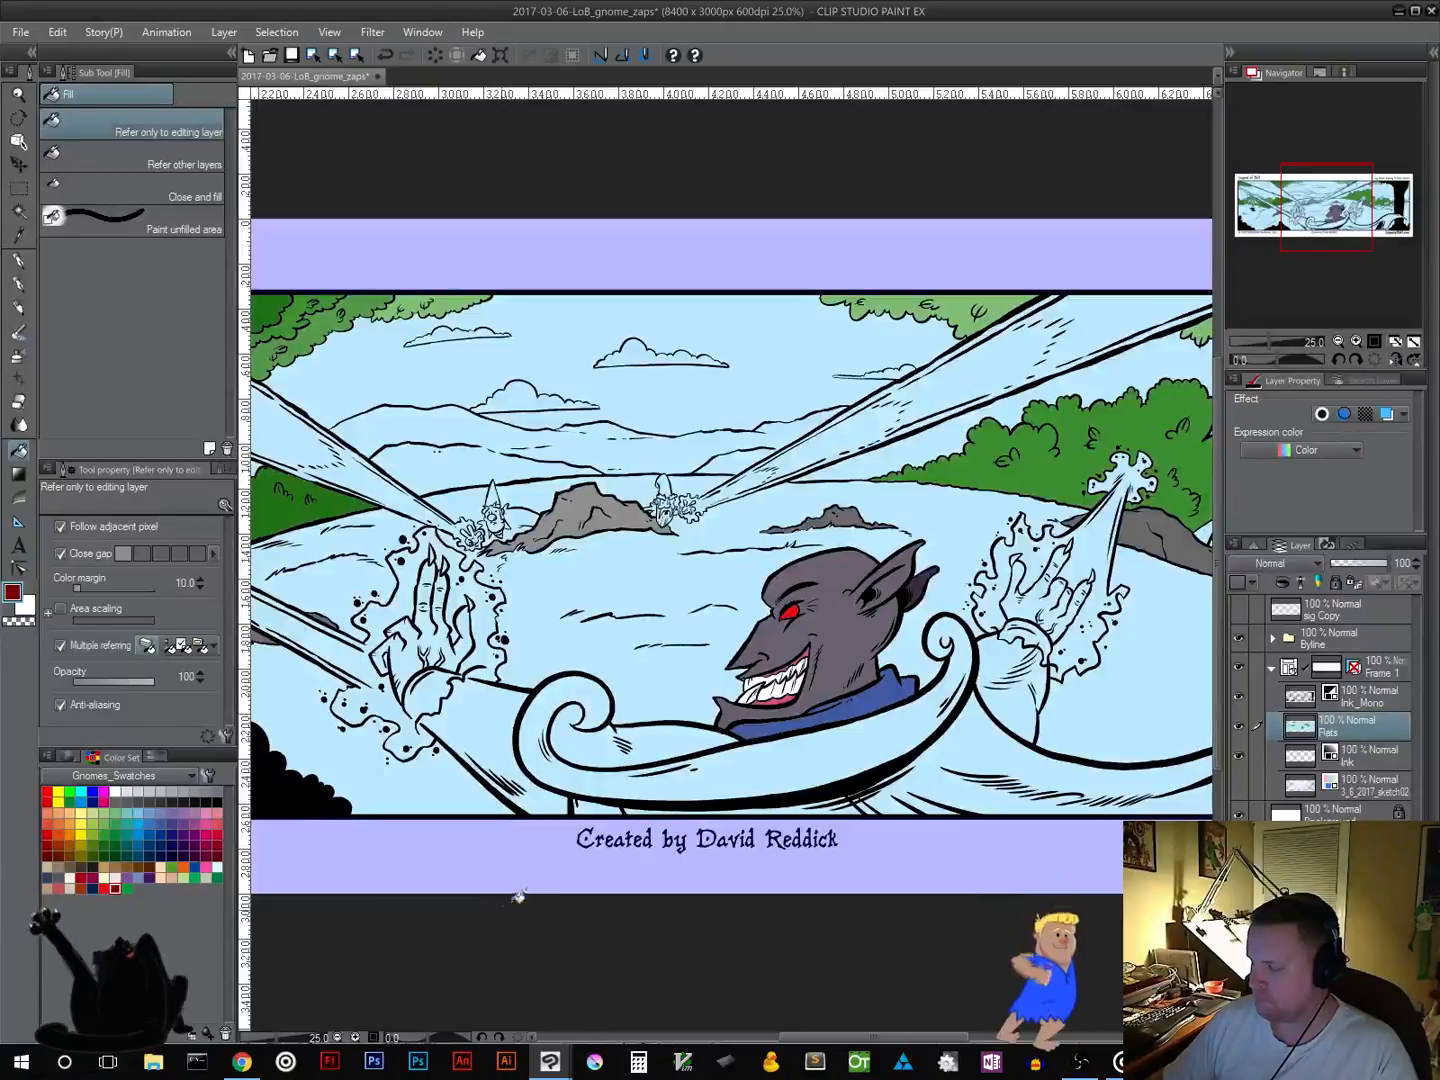
{"action": "left_click", "coordinate": [614, 783]}
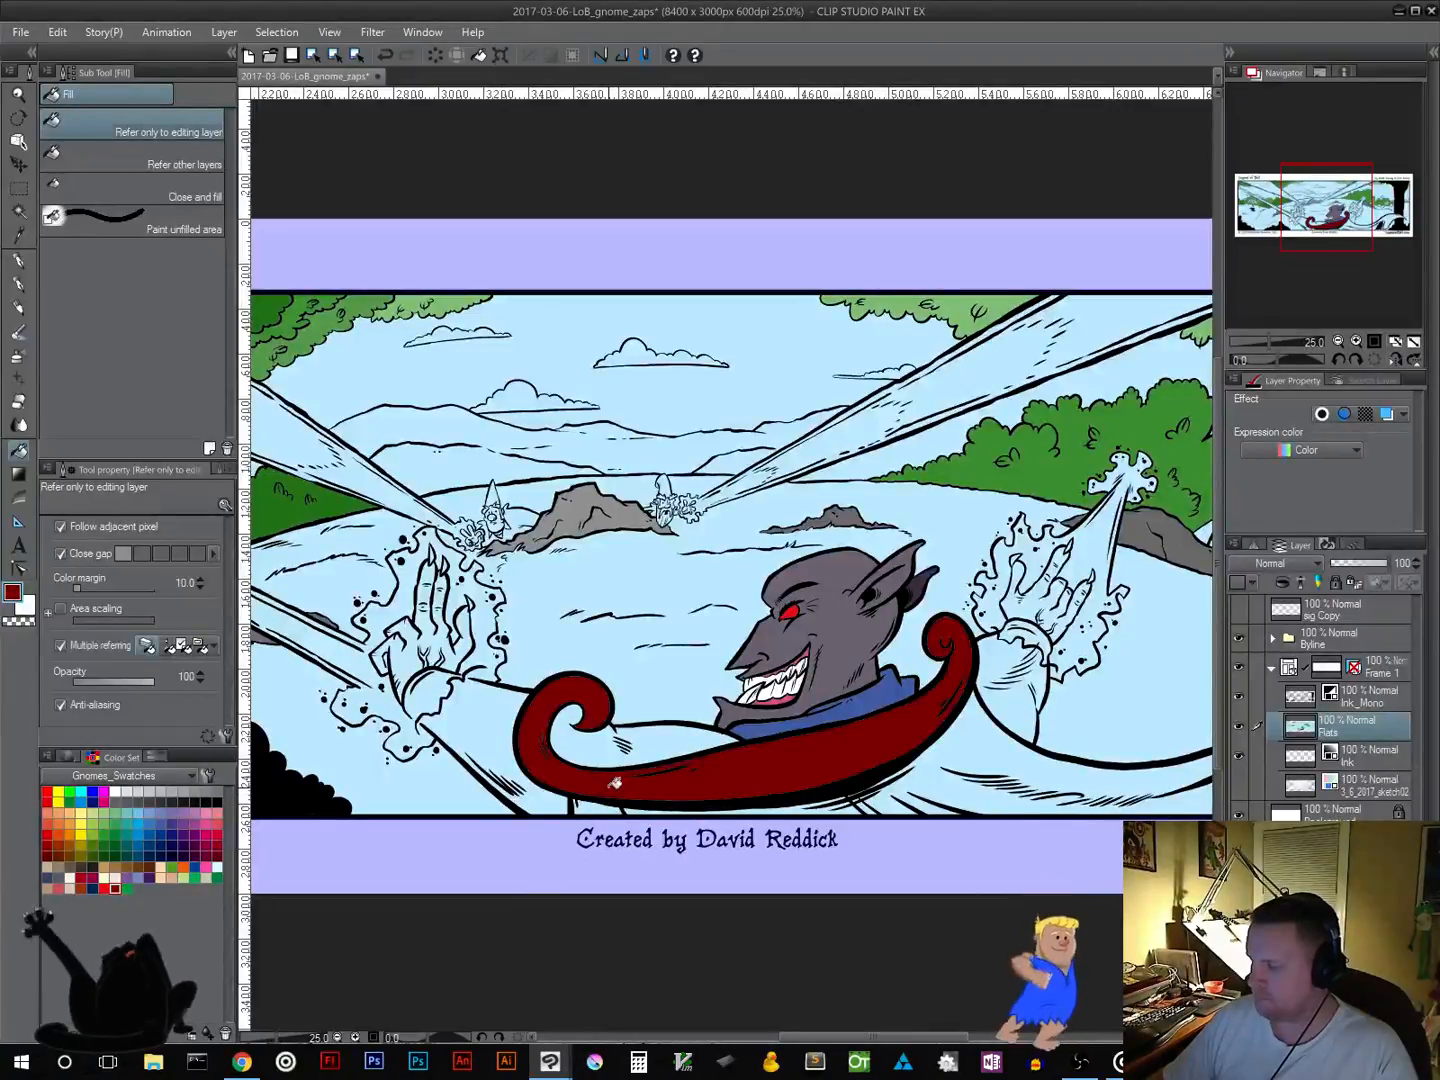
{"action": "left_click", "coordinate": [81, 877]}
{"action": "left_click", "coordinate": [934, 790]}
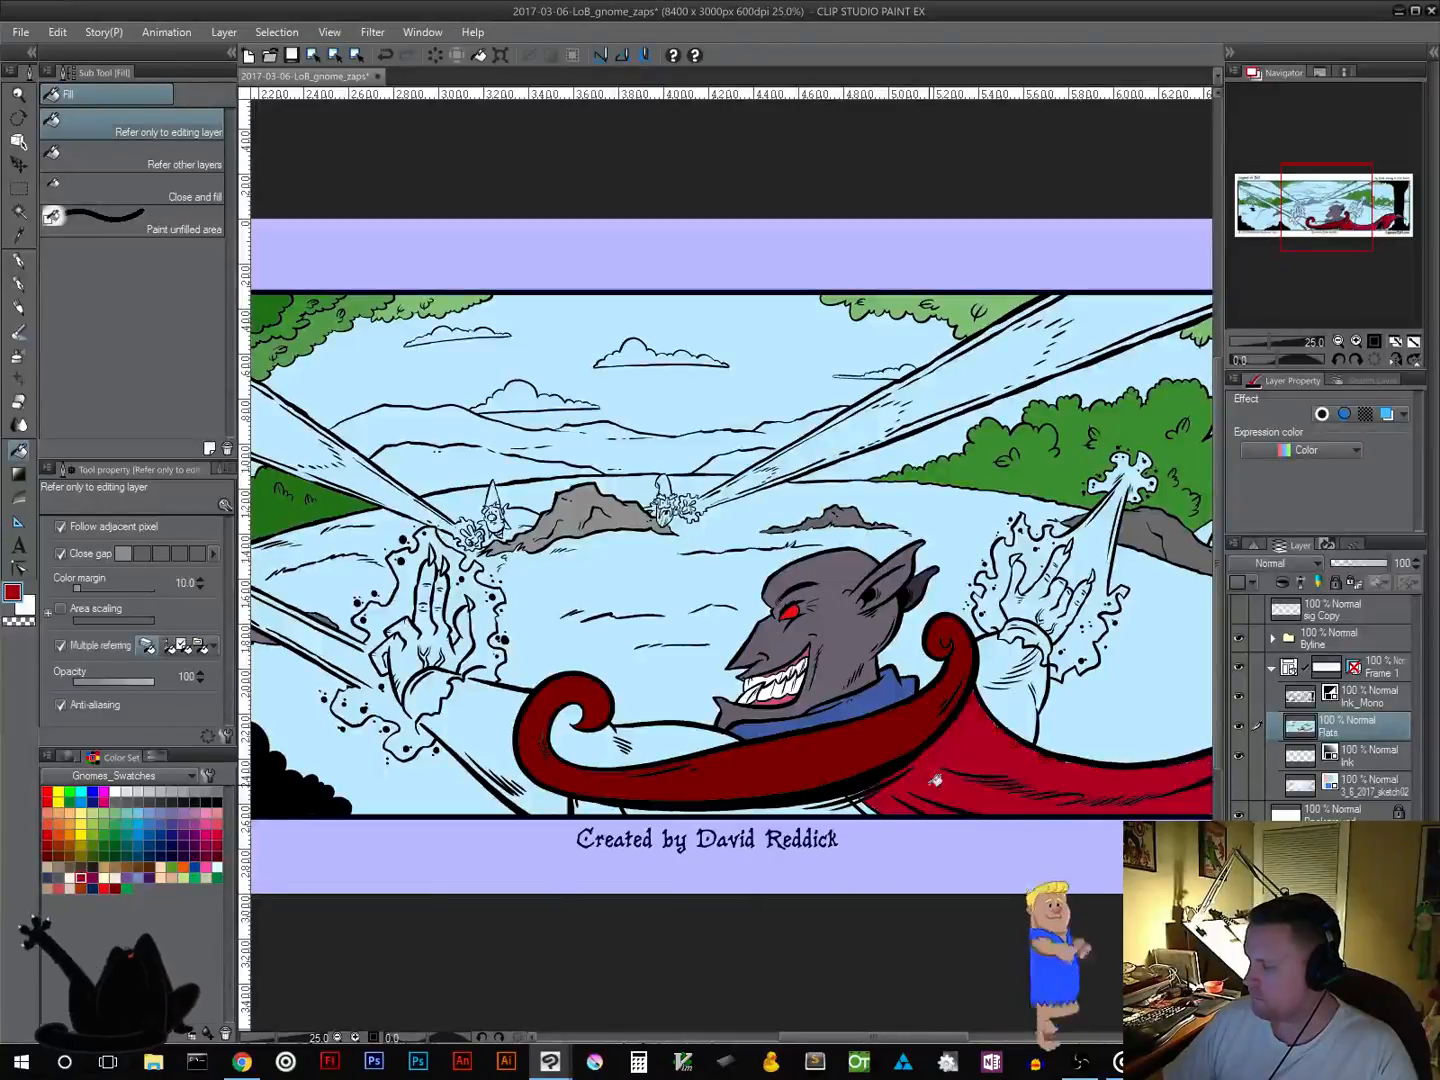
{"action": "left_click", "coordinate": [812, 804]}
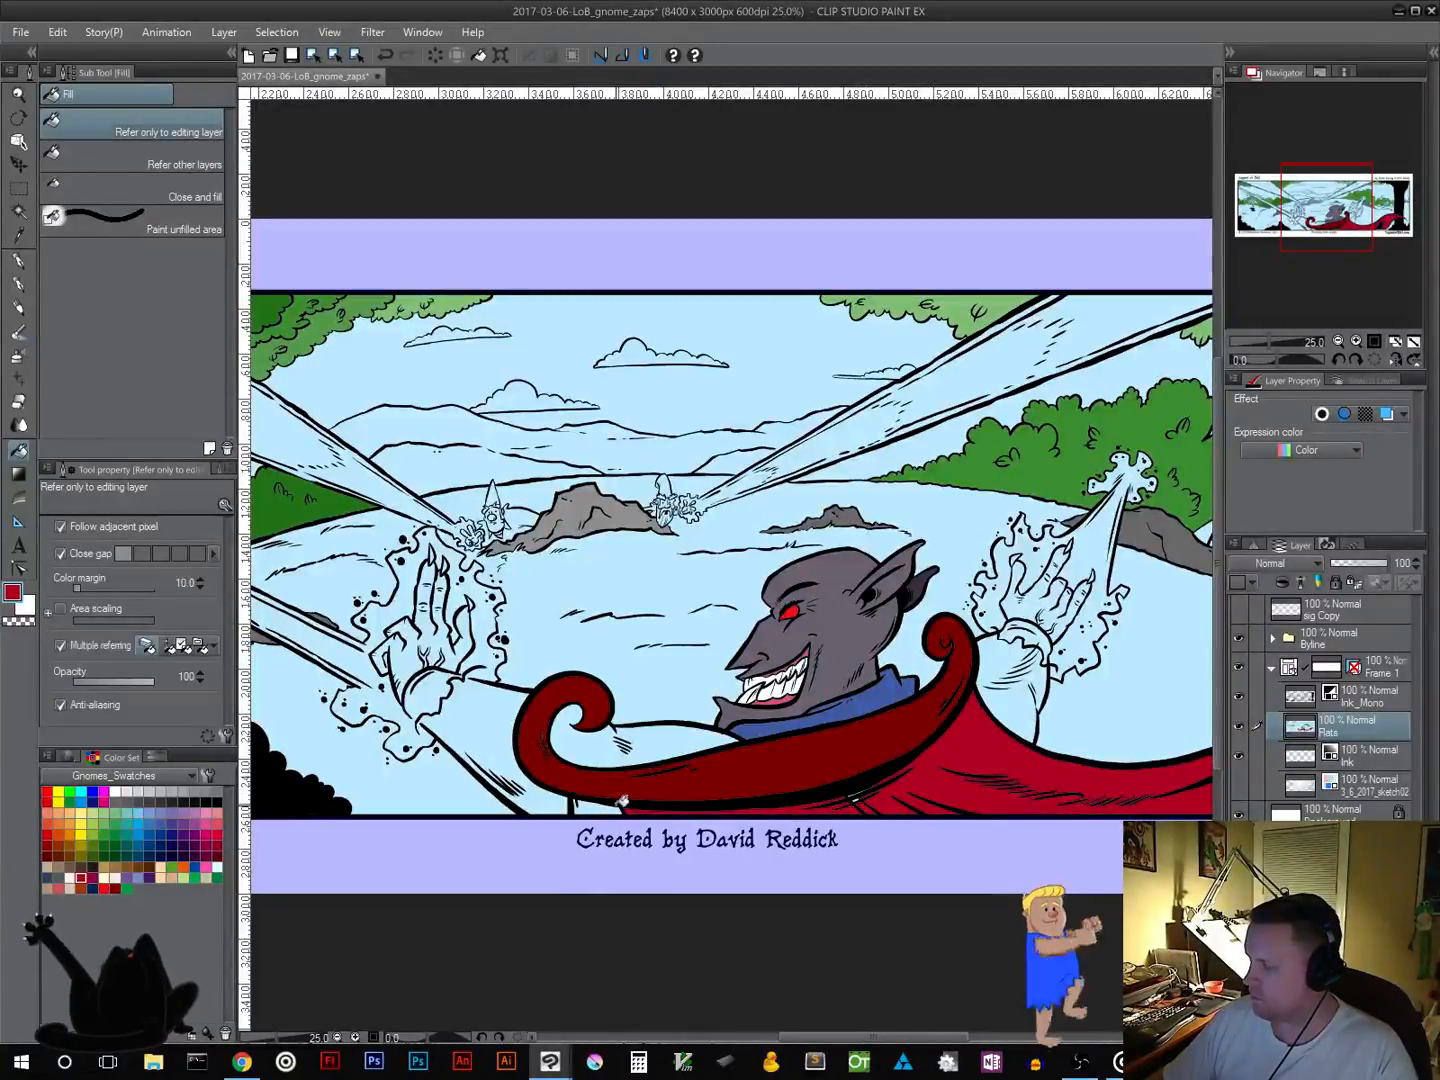
{"action": "scroll", "coordinate": [930, 838], "scroll_direction": "up", "scroll_amount": 2}
{"action": "scroll", "coordinate": [931, 837], "scroll_direction": "down", "scroll_amount": 8}
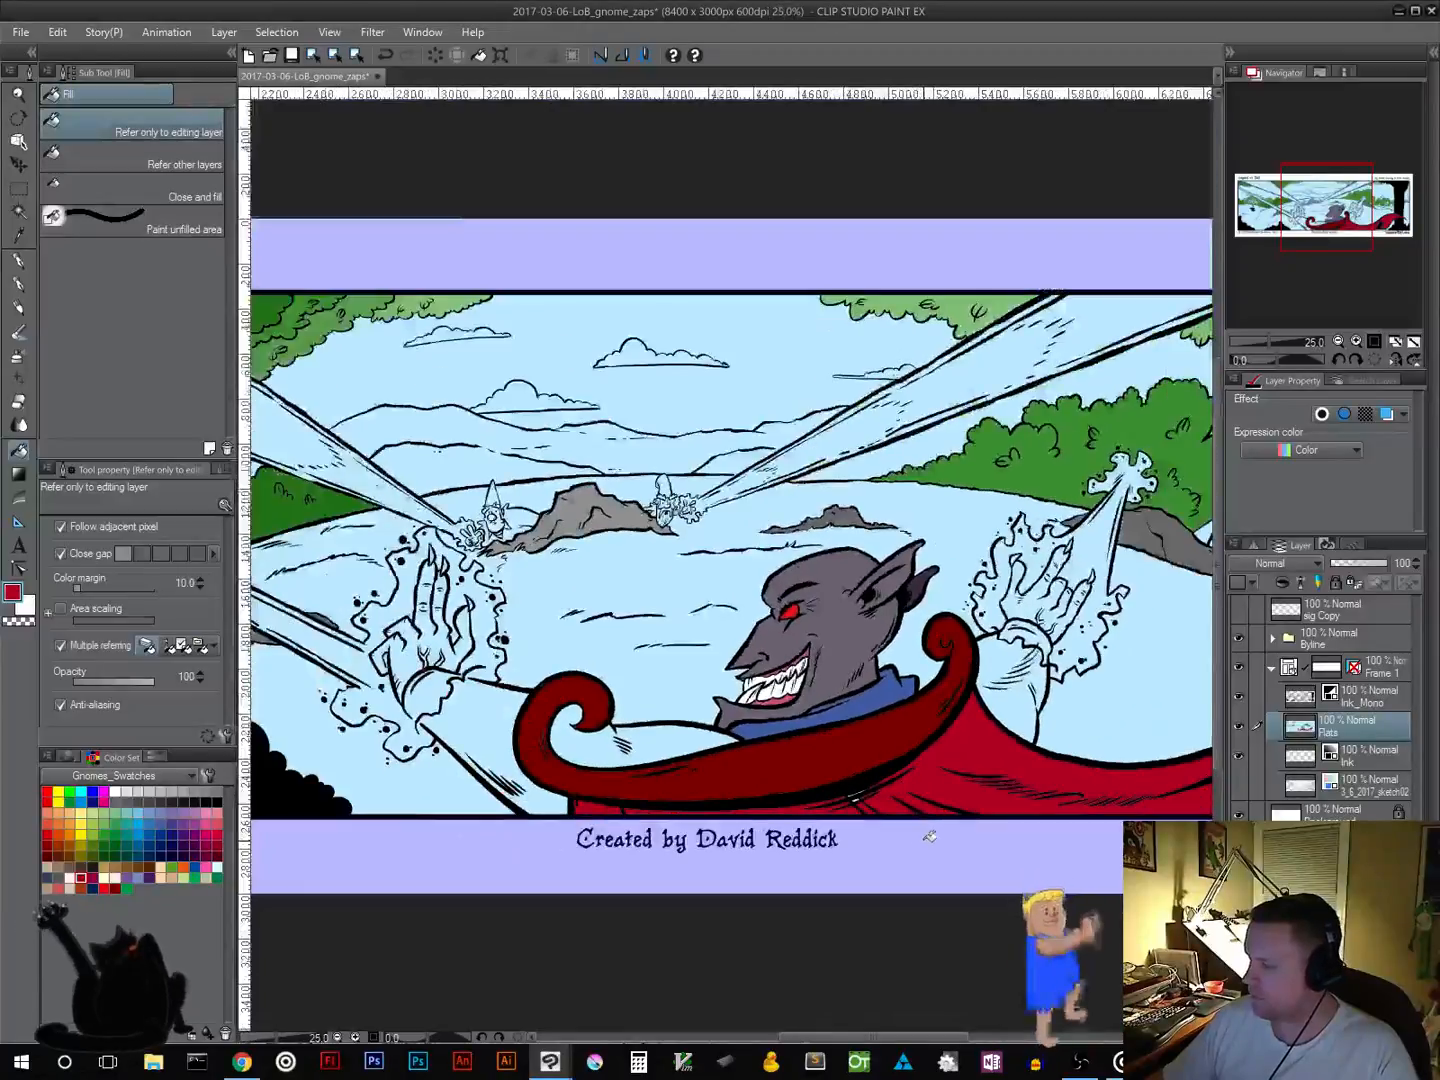
{"action": "left_click_drag", "start_coordinate": [1003, 811], "coordinate": [803, 792]}
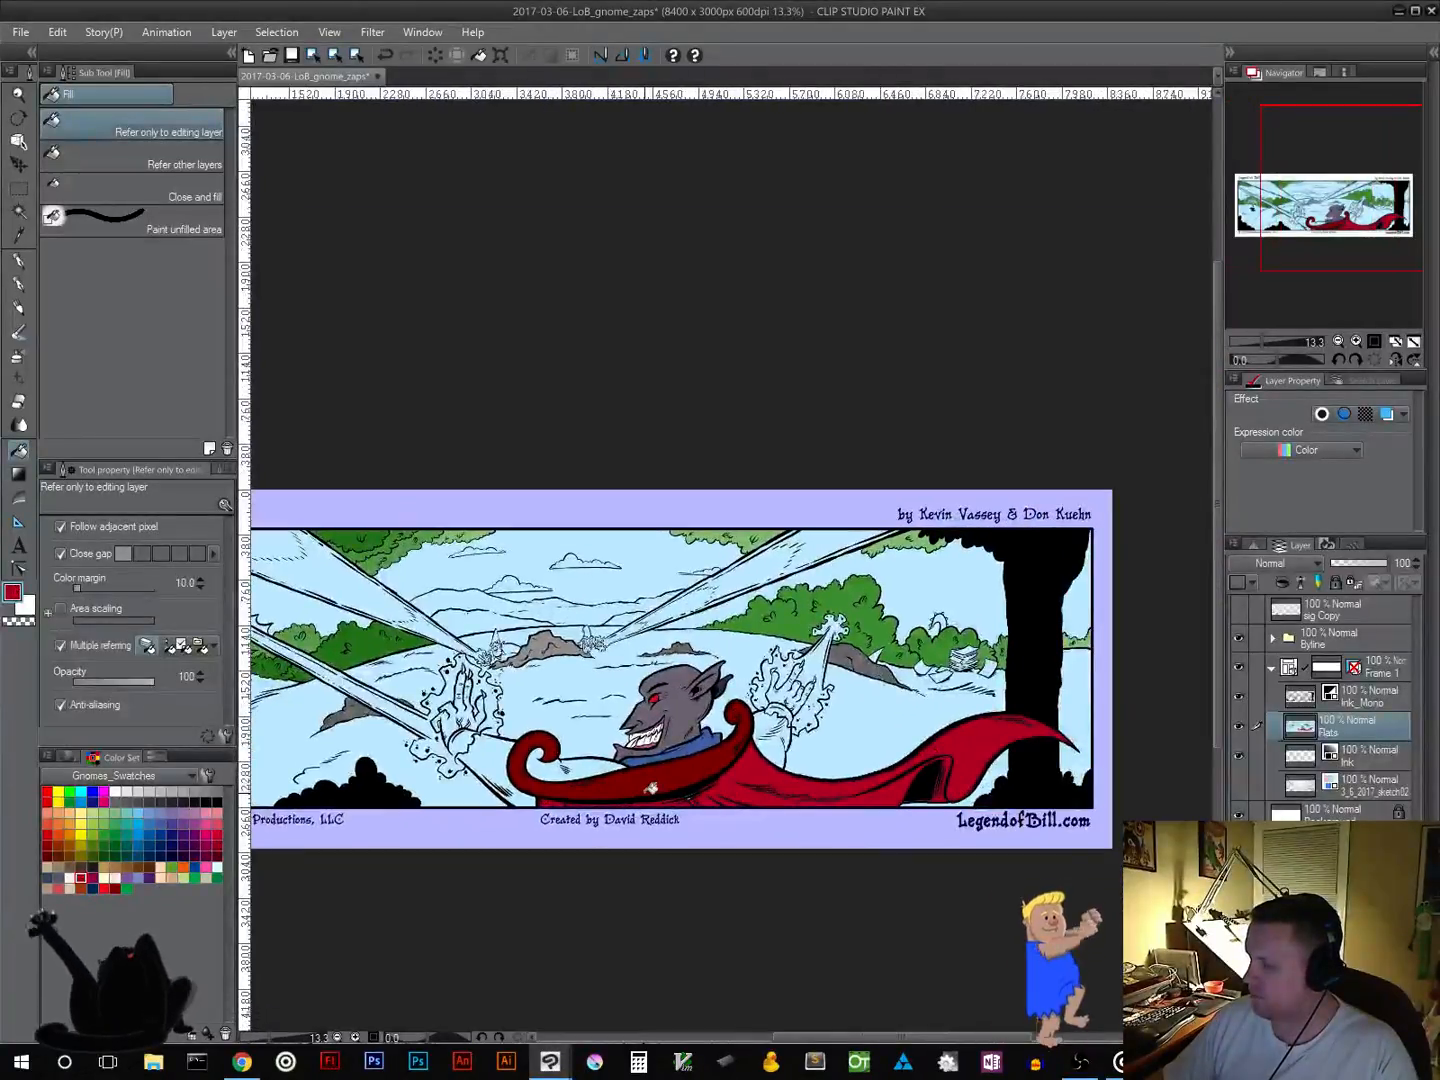
Step: Lasso the small uncoloured gap in the shadow beneath the curled collar, and clear the selection
{"action": "scroll", "coordinate": [650, 788], "scroll_direction": "up", "scroll_amount": 6}
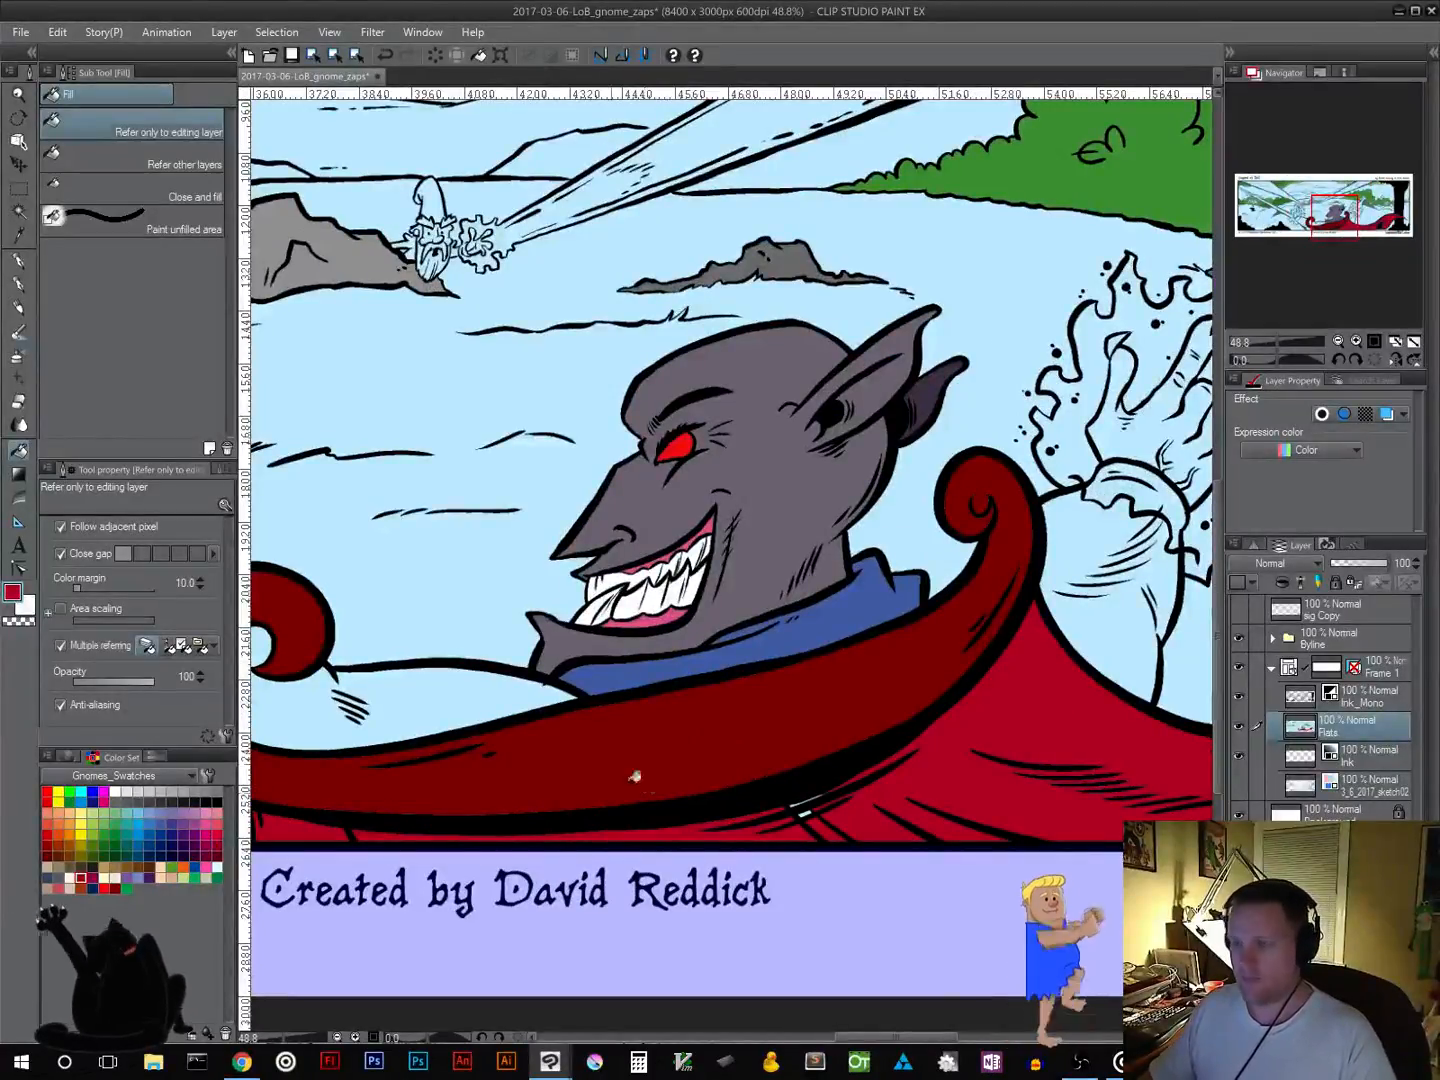
{"action": "left_click", "coordinate": [20, 189]}
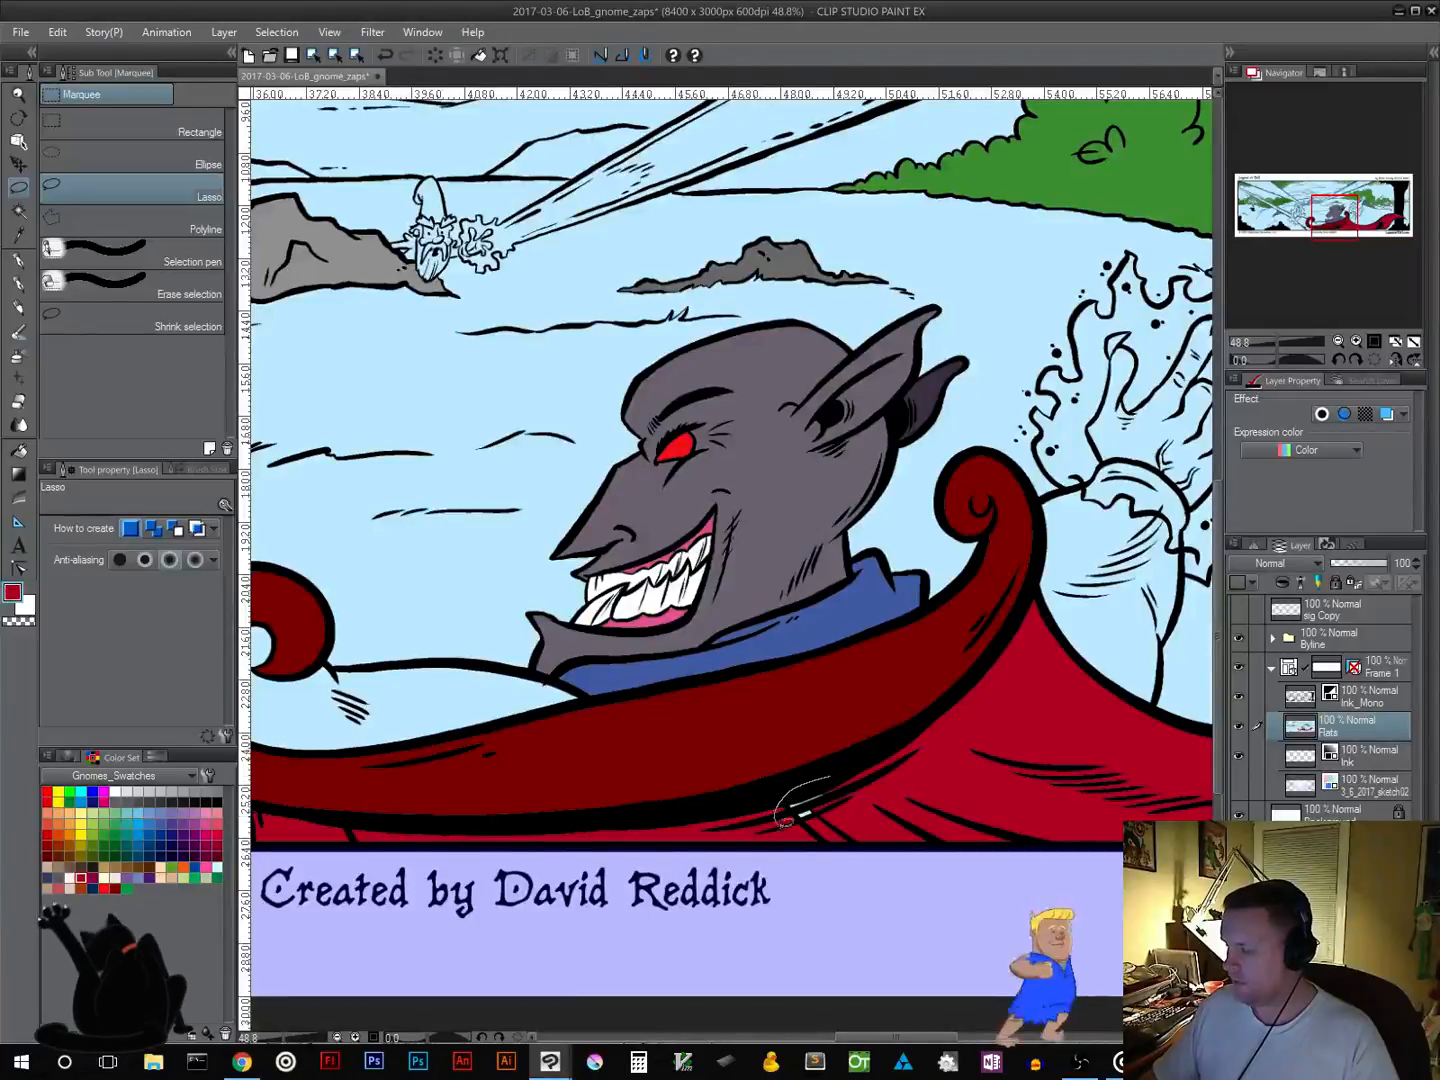
{"action": "left_click_drag", "start_coordinate": [848, 796], "coordinate": [854, 825]}
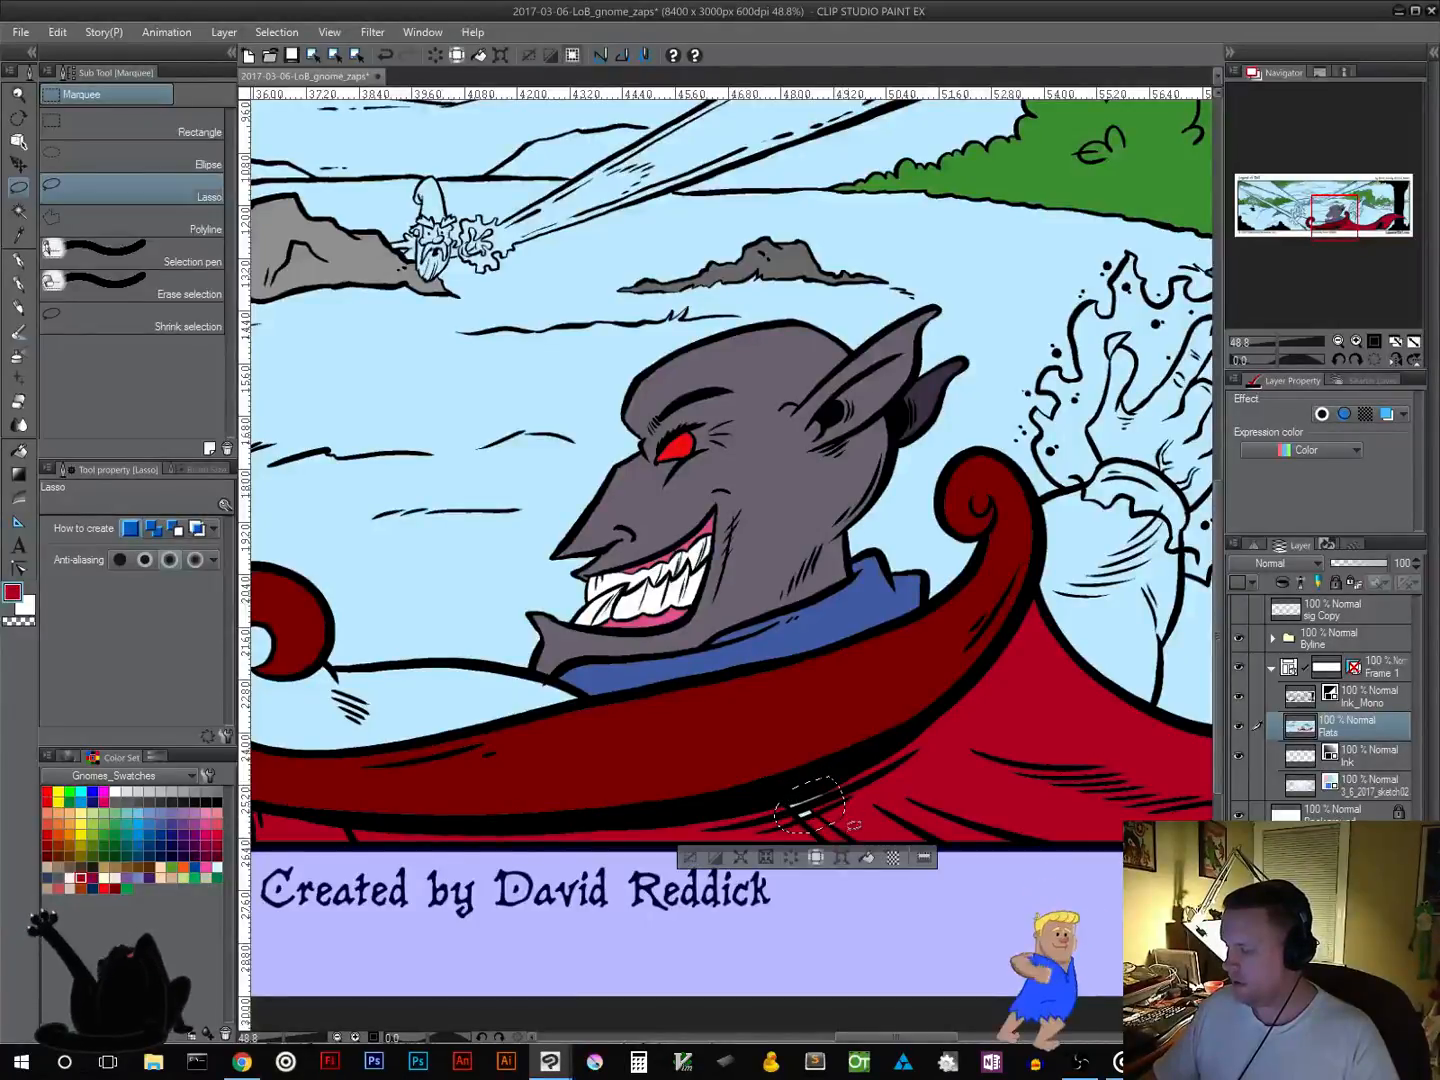
{"action": "left_click", "coordinate": [688, 858]}
Step: Lasso around the black fold in the cape's trailing end beside the tree trunk, and clear the selection
{"action": "scroll", "coordinate": [916, 861], "scroll_direction": "right", "scroll_amount": 10}
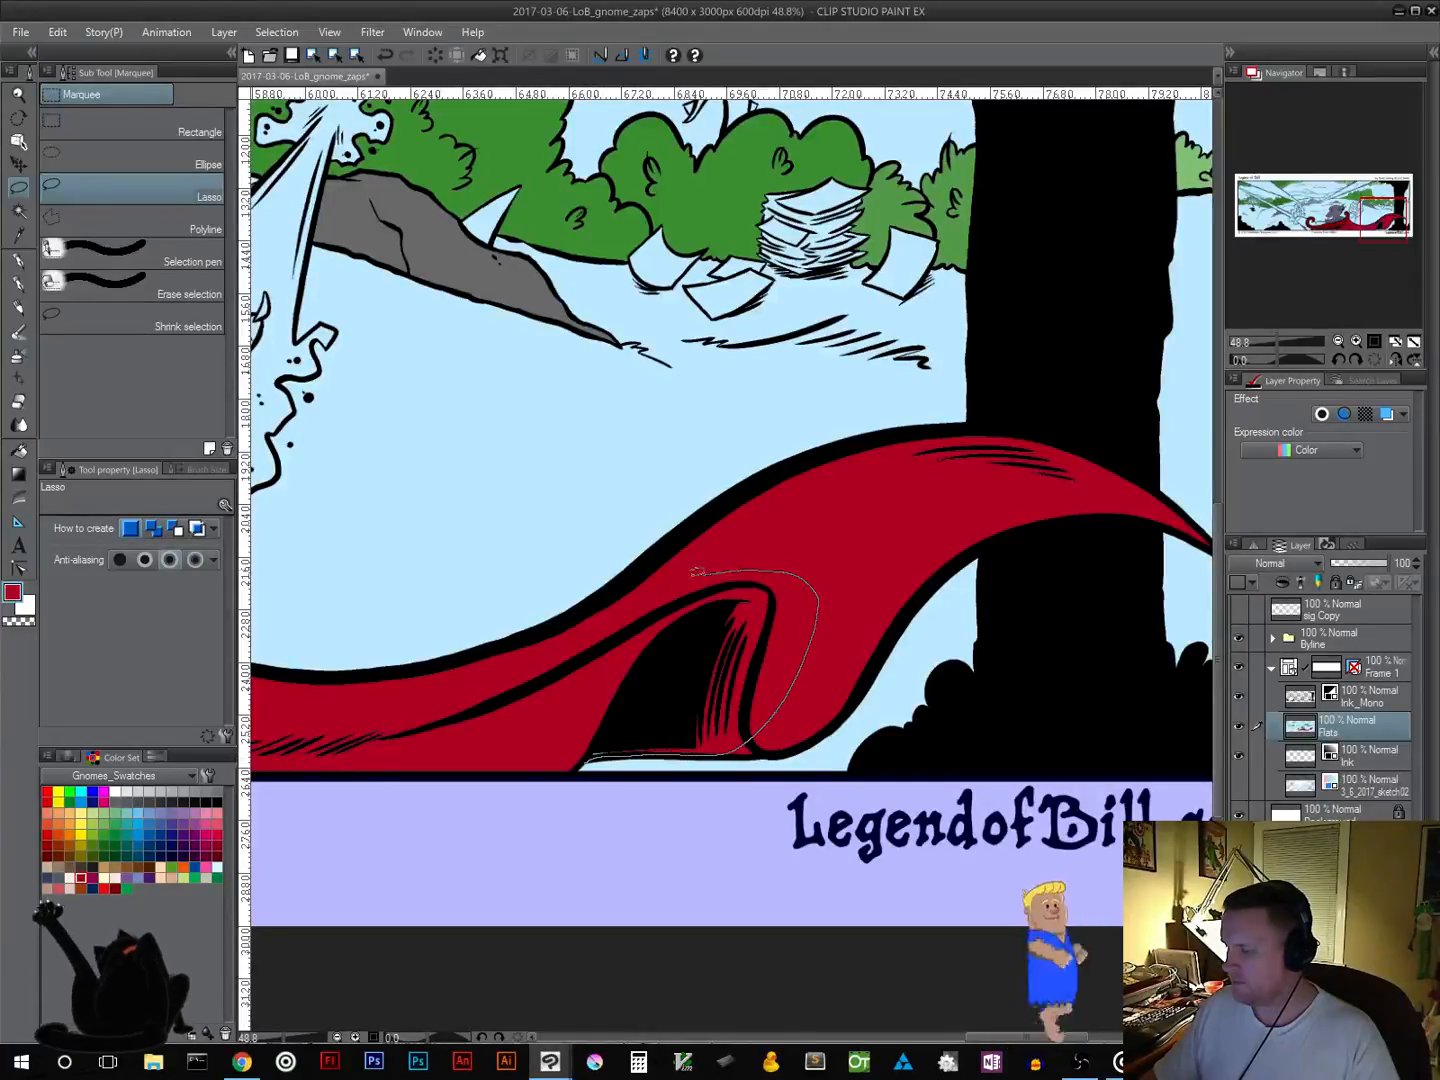
{"action": "left_click_drag", "start_coordinate": [557, 762], "coordinate": [558, 764]}
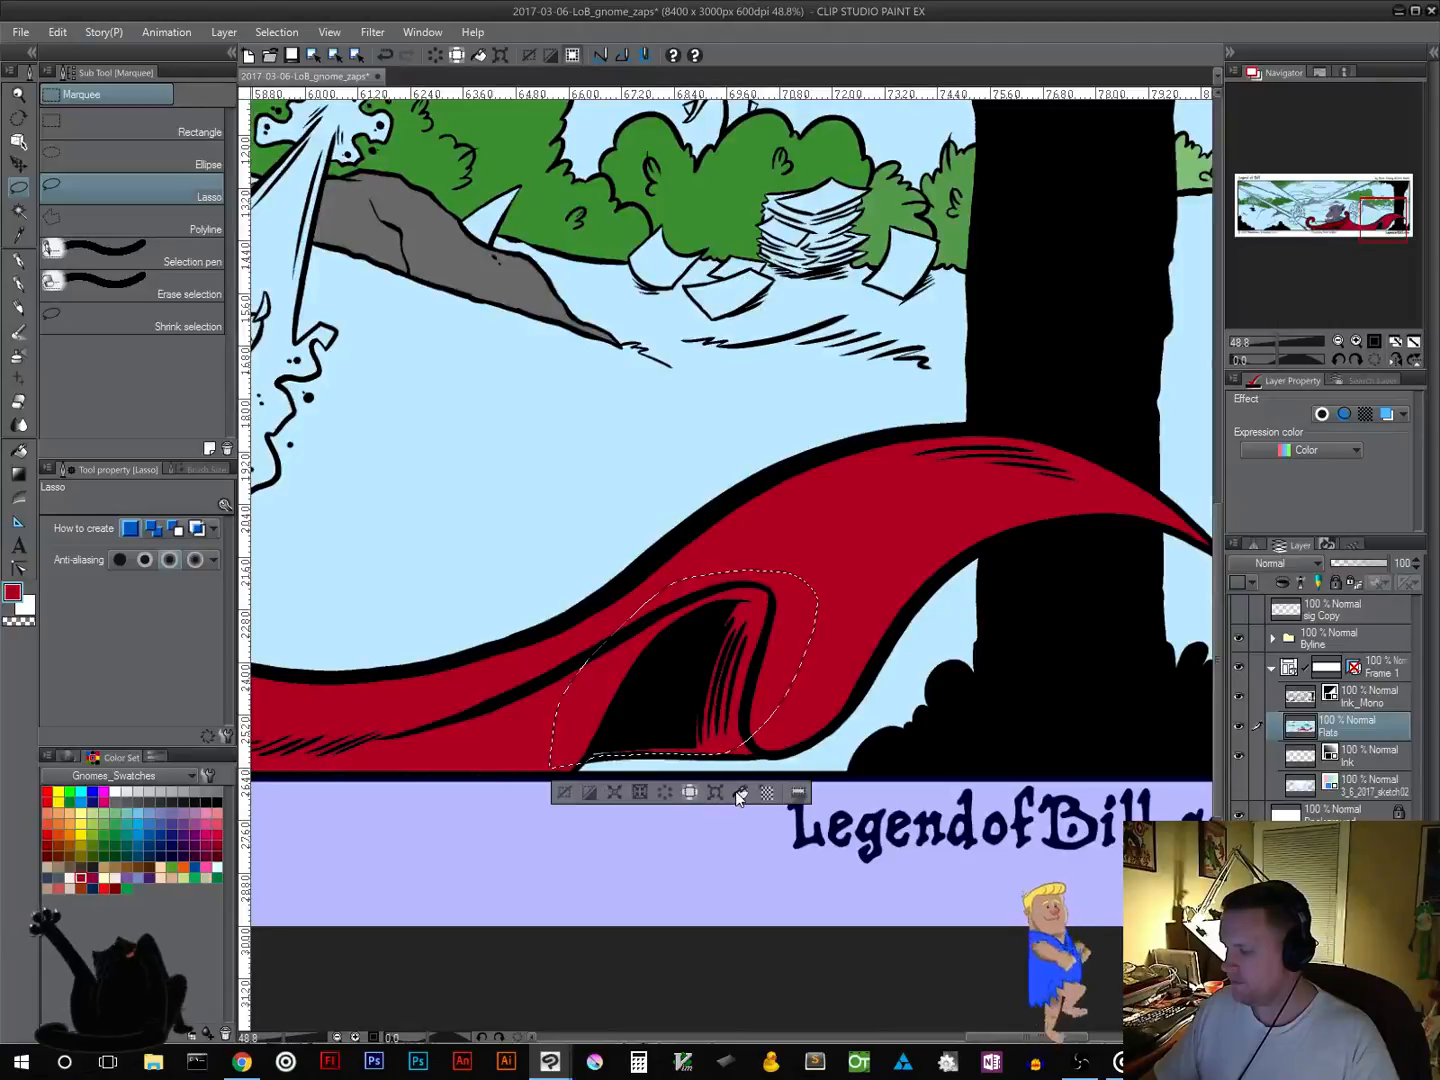
{"action": "left_click", "coordinate": [566, 794]}
{"action": "scroll", "coordinate": [507, 828], "scroll_direction": "down", "scroll_amount": 5}
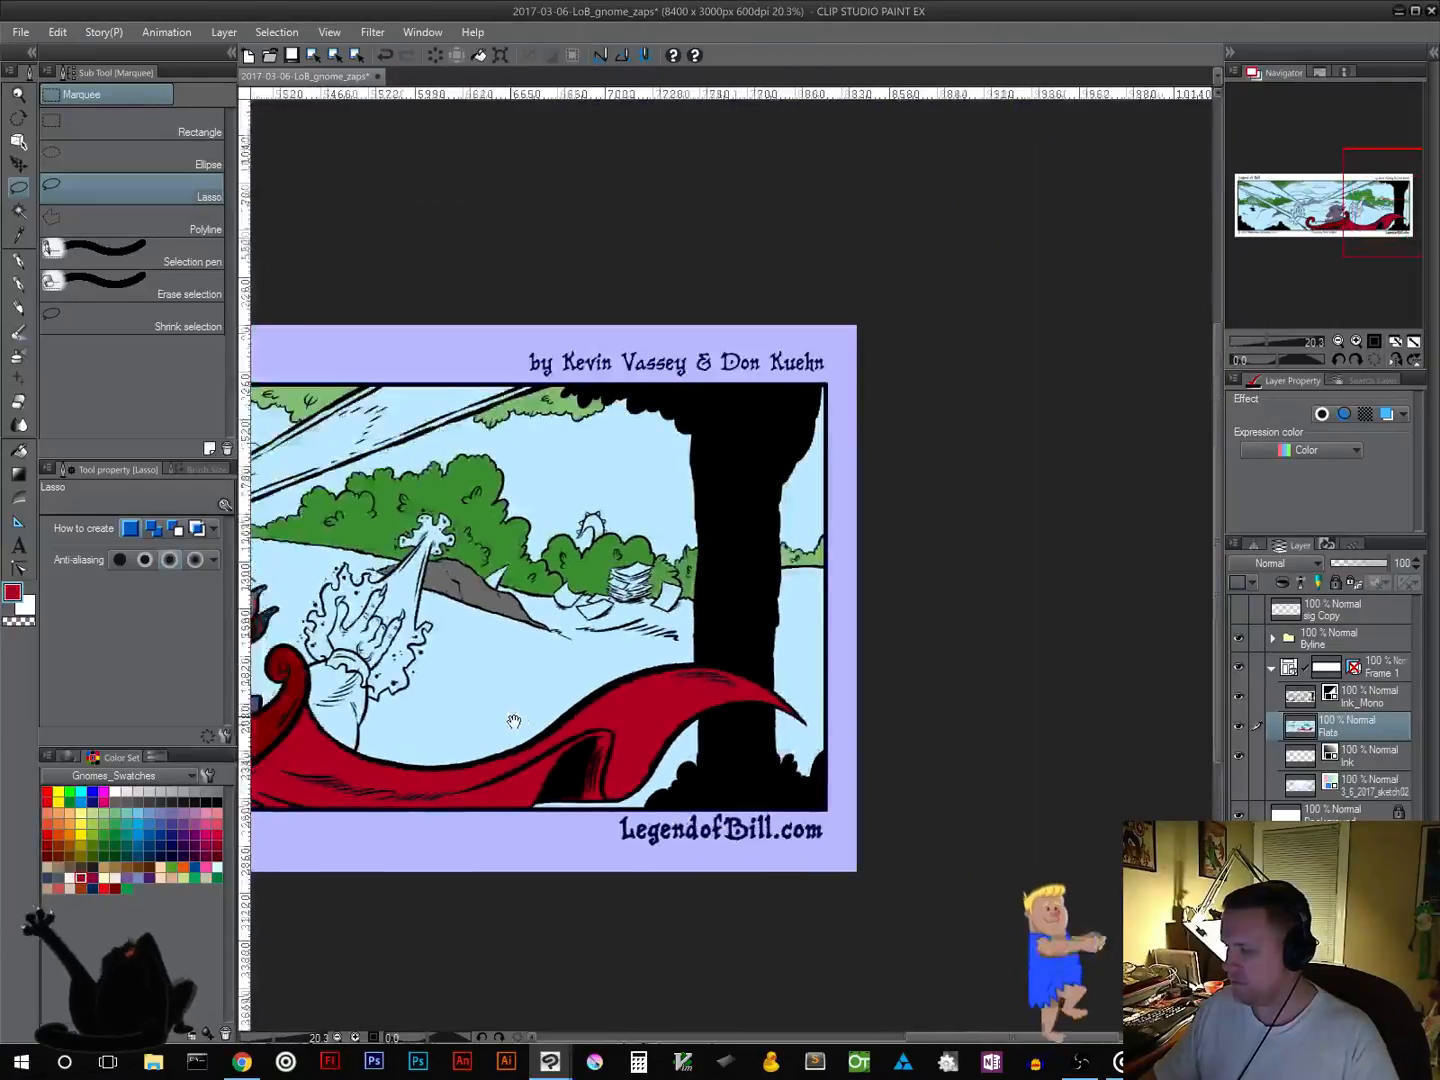
Step: Fill the goblin's outstretched sleeve and shoulder with grey, raising the Close gap level to contain the fill
{"action": "left_click_drag", "start_coordinate": [512, 717], "coordinate": [1072, 758]}
{"action": "scroll", "coordinate": [752, 800], "scroll_direction": "up", "scroll_amount": 3}
{"action": "scroll", "coordinate": [752, 800], "scroll_direction": "down", "scroll_amount": 2}
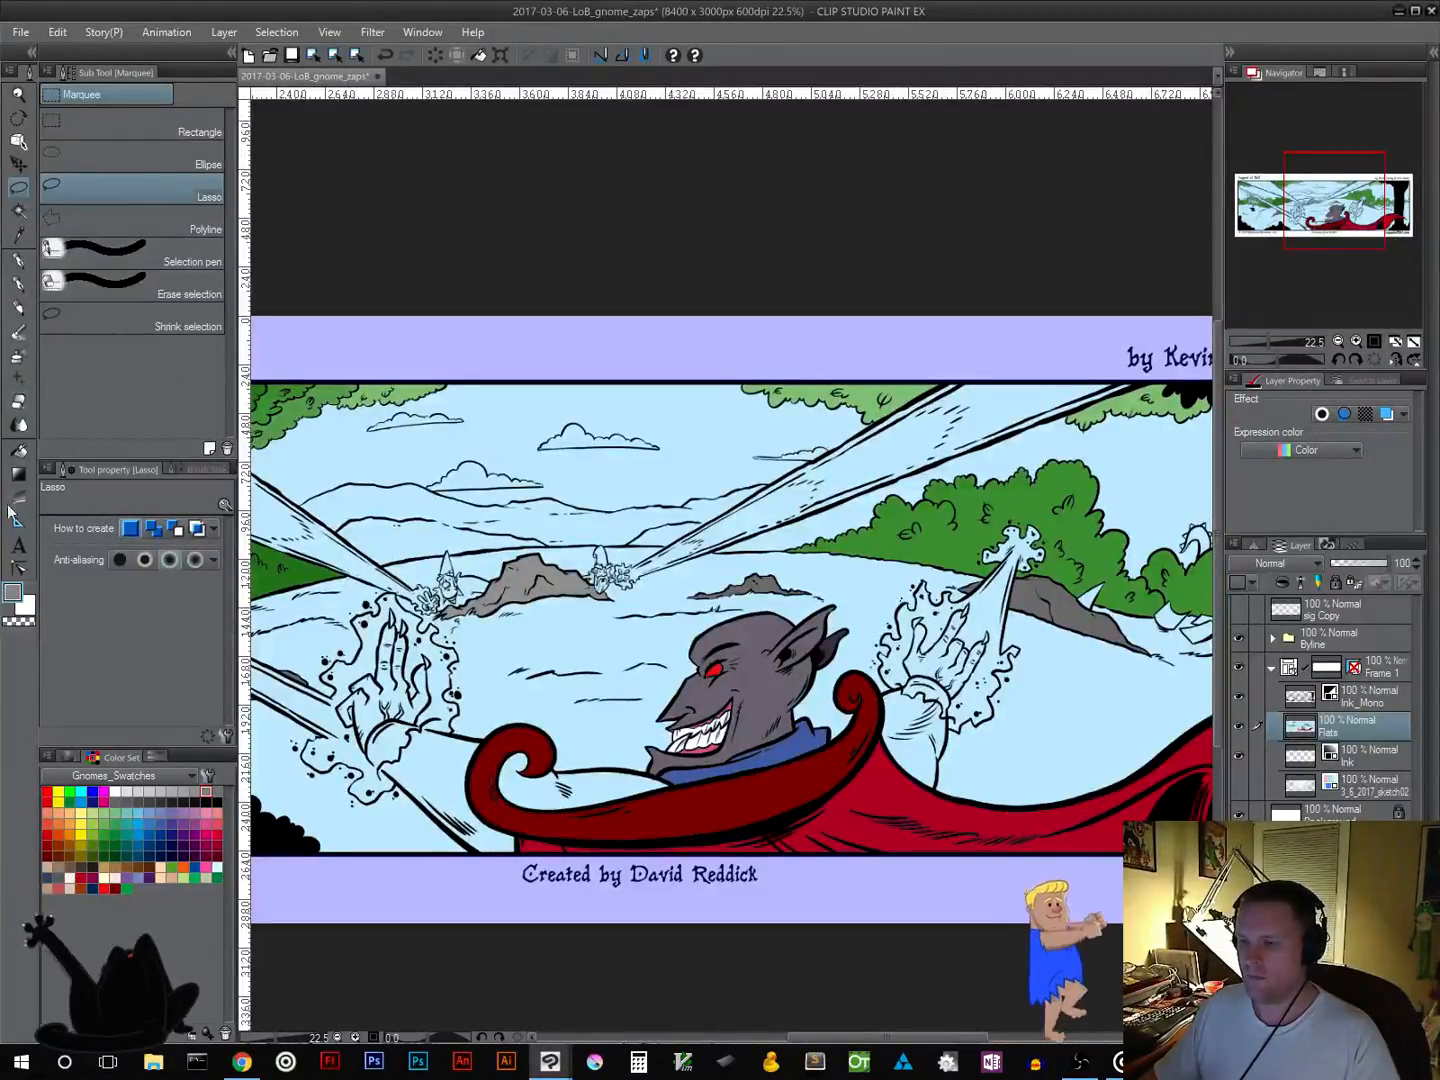
{"action": "left_click", "coordinate": [18, 449]}
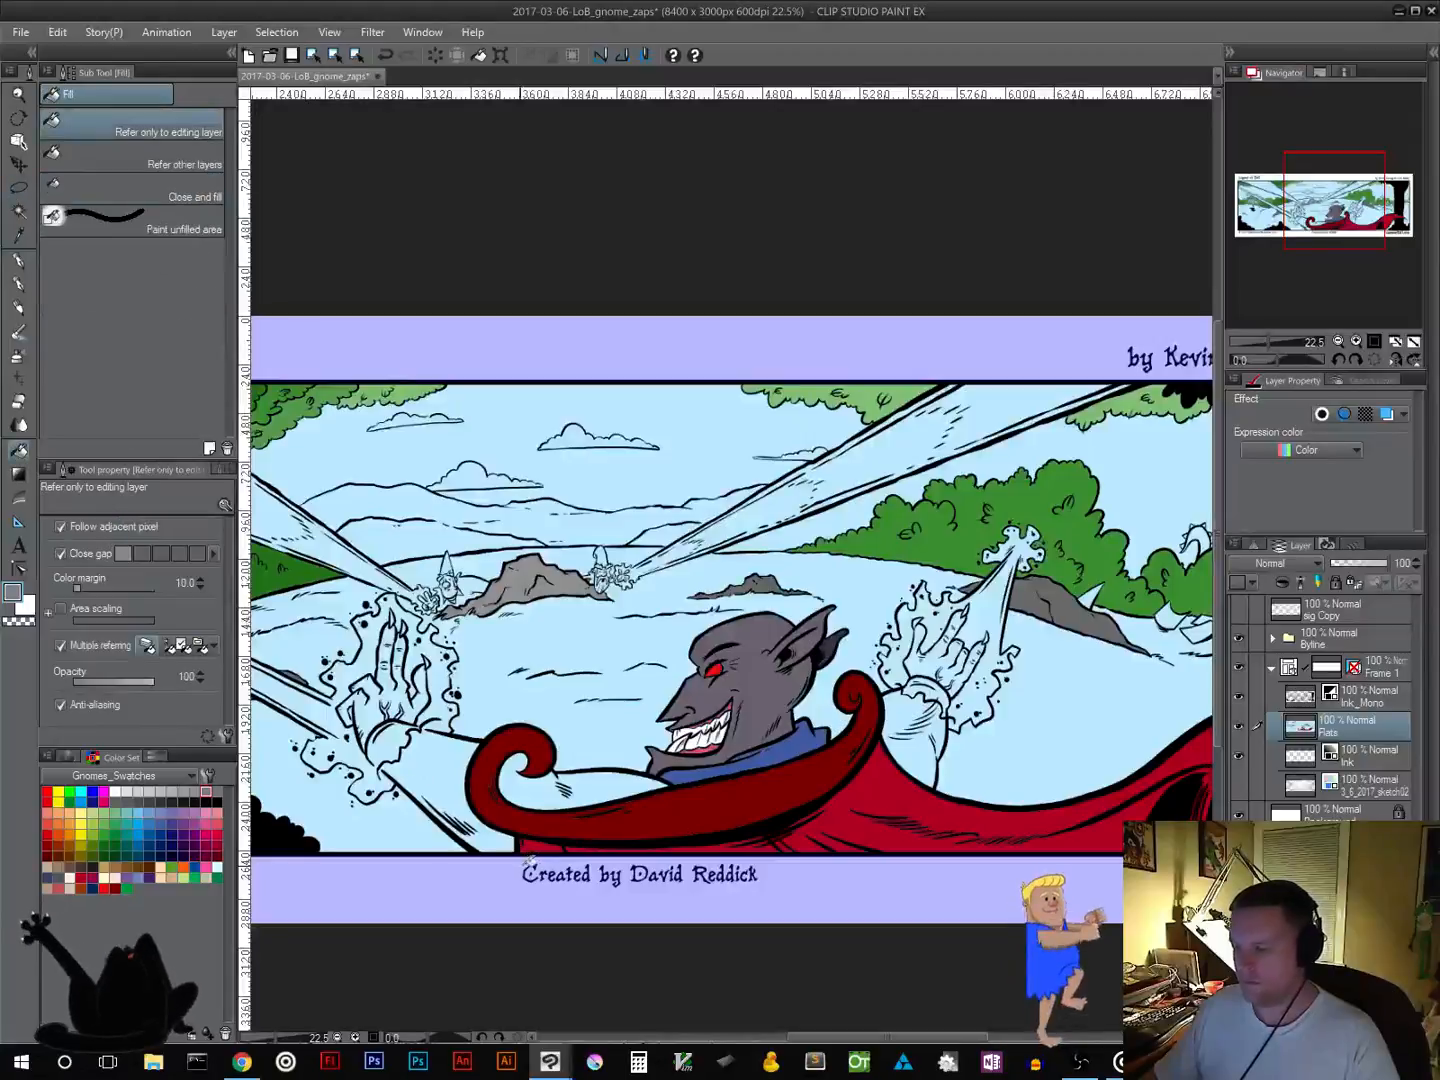
{"action": "left_click", "coordinate": [452, 772]}
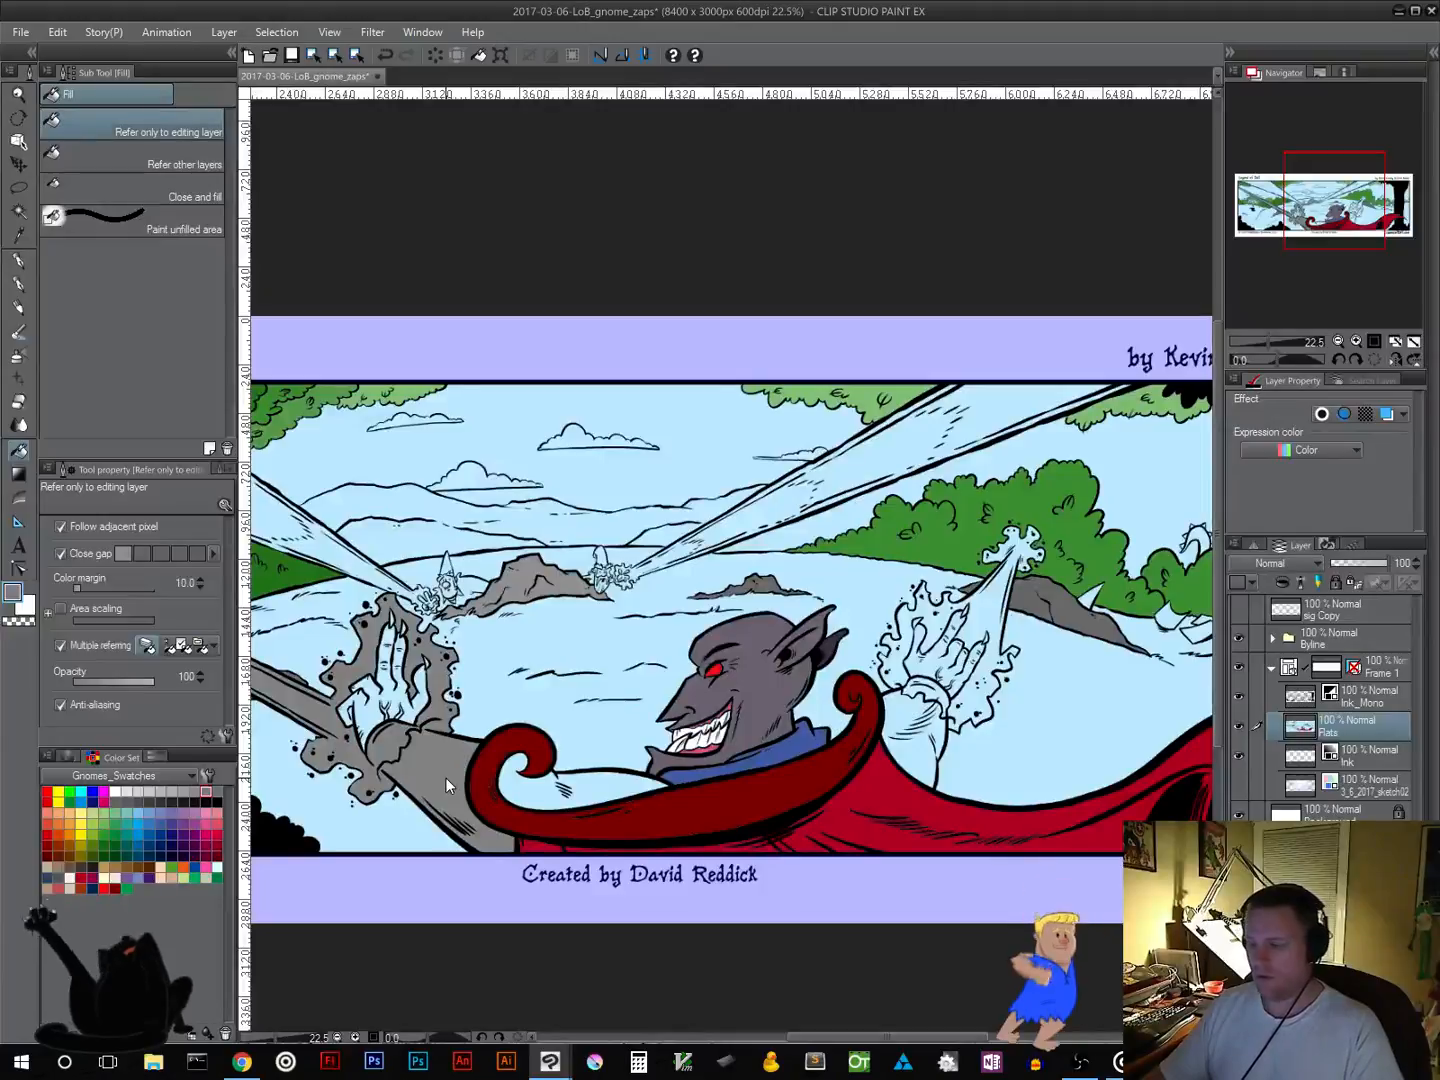
{"action": "key", "text": "ctrl+z"}
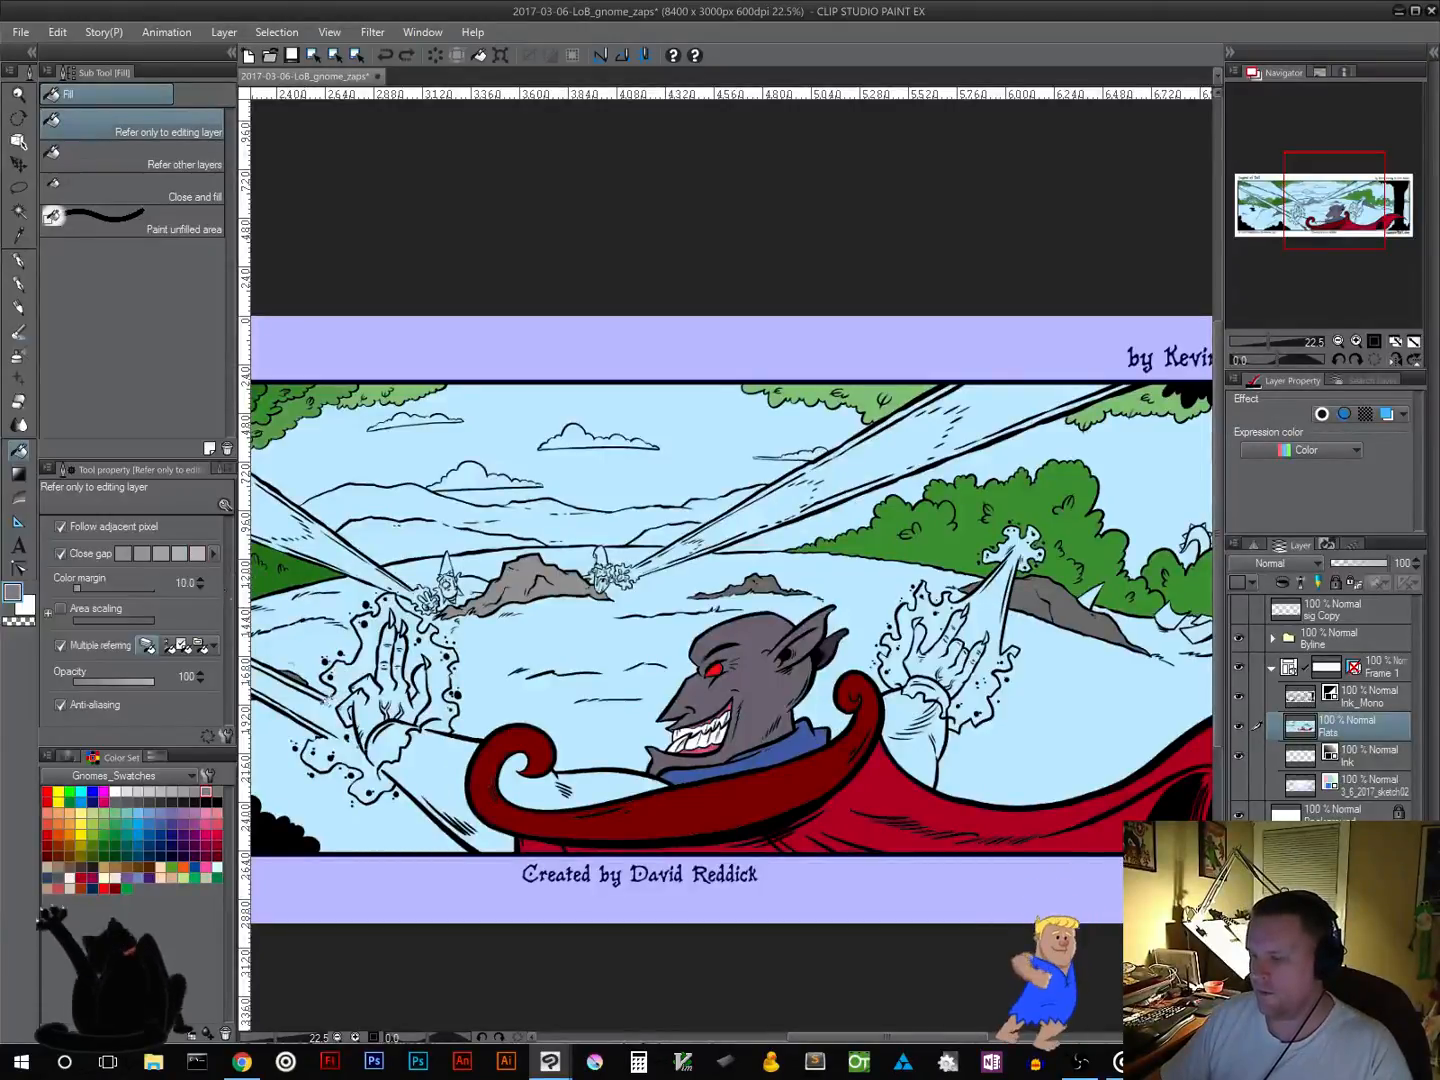
{"action": "left_click", "coordinate": [439, 770]}
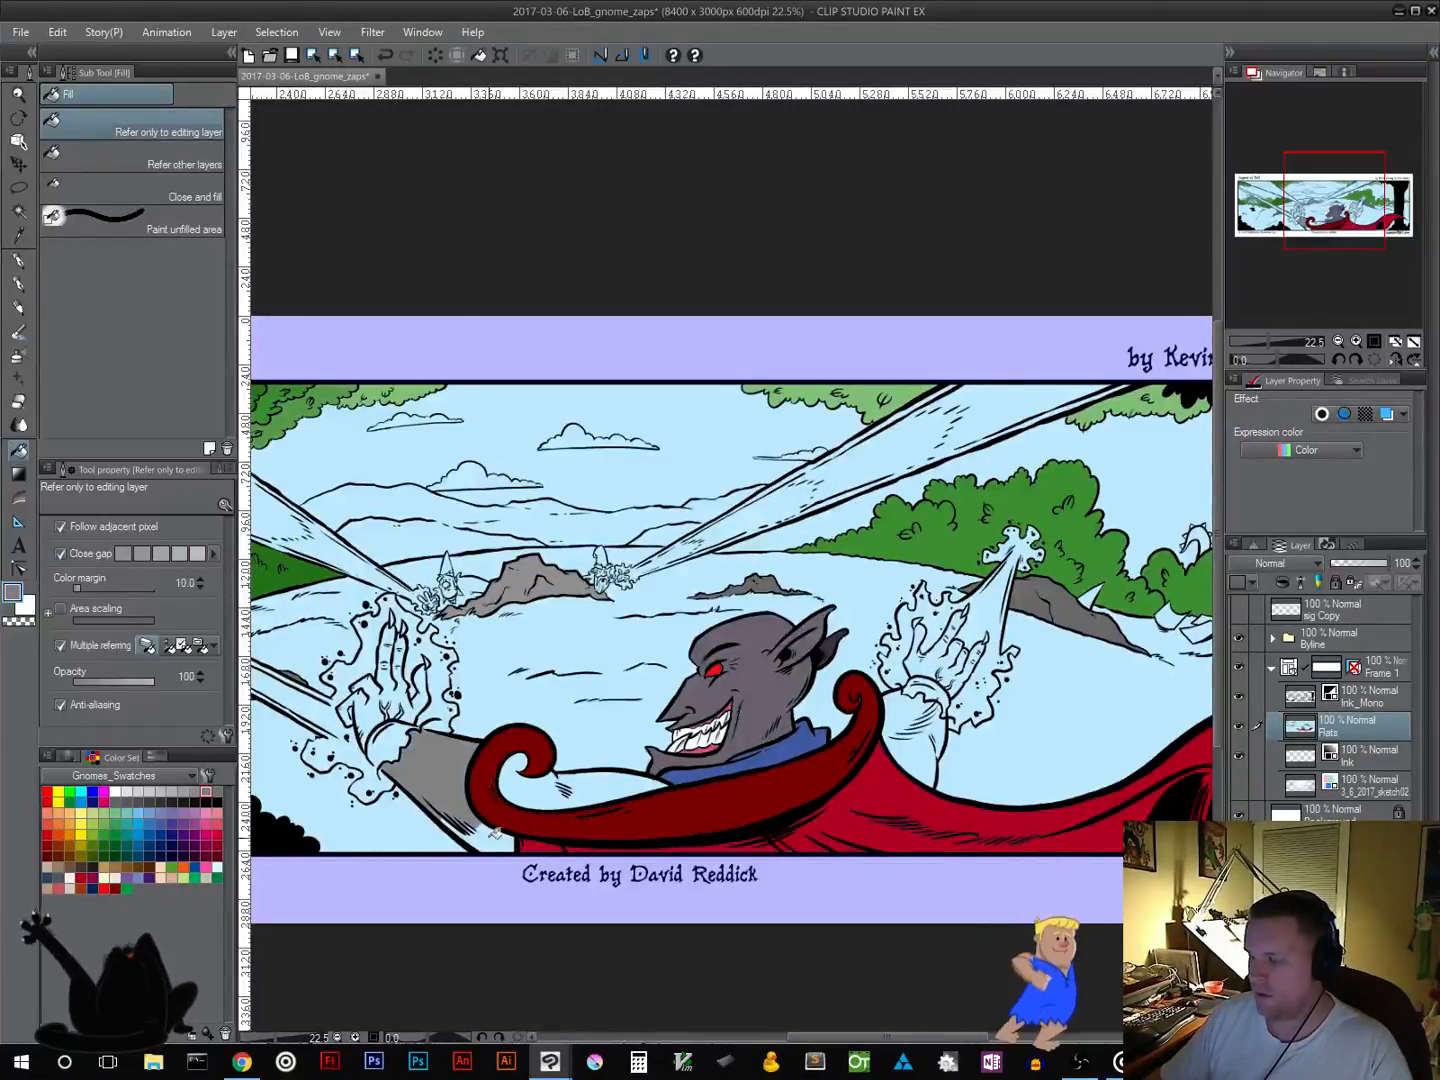
{"action": "left_click", "coordinate": [158, 553]}
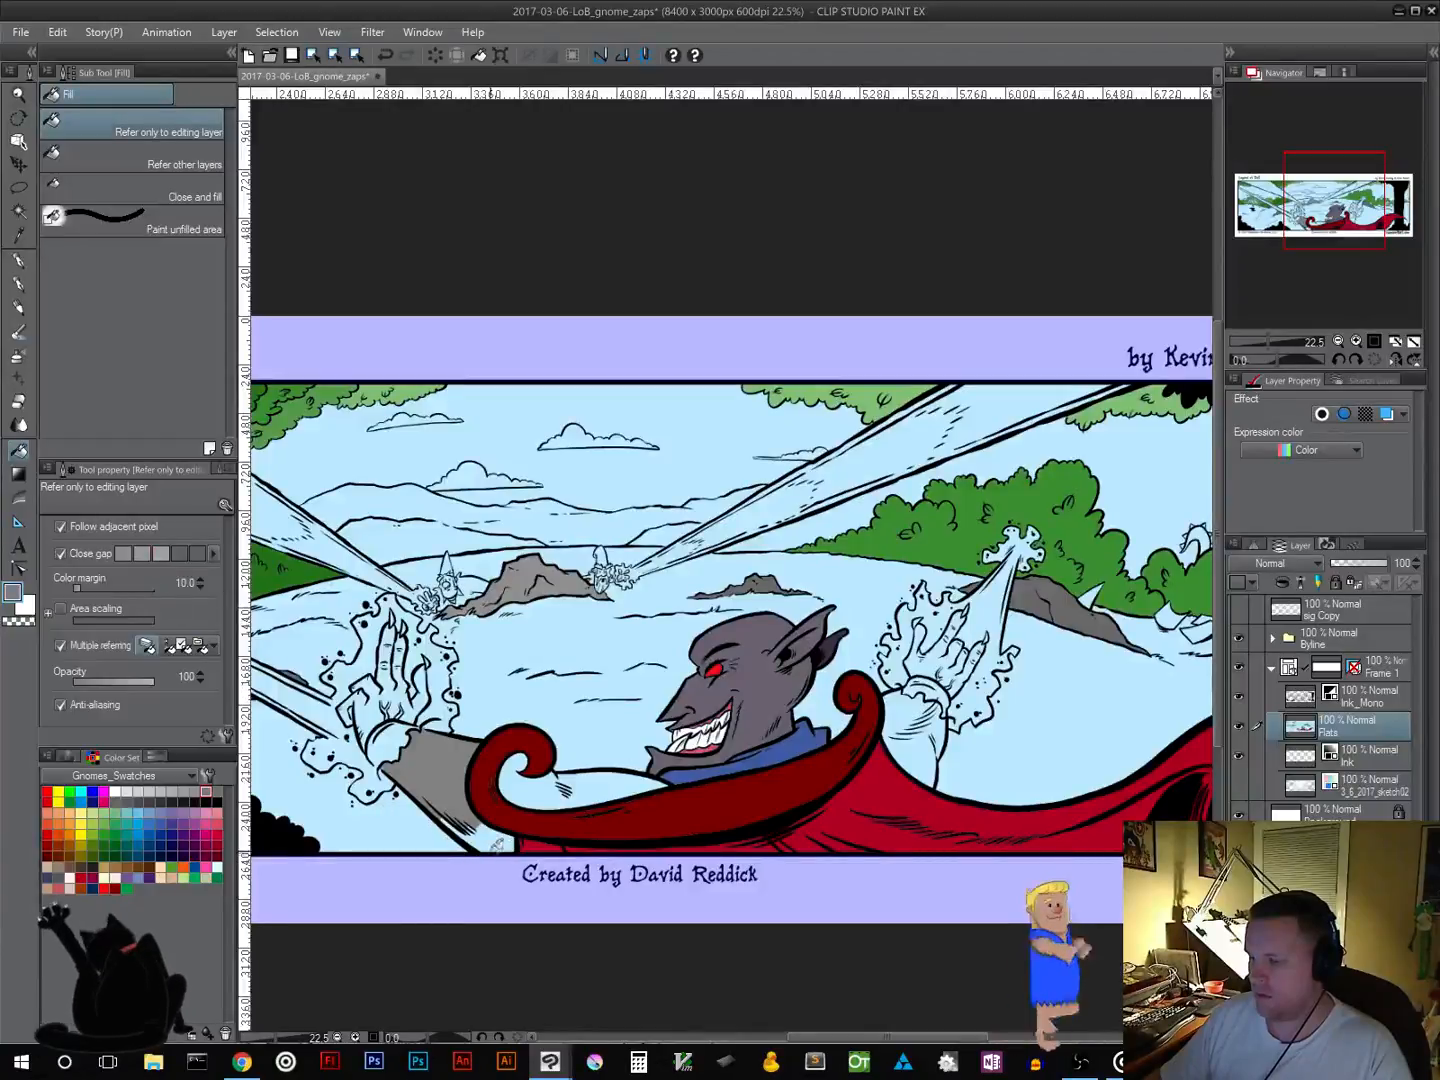
{"action": "left_click", "coordinate": [430, 793]}
{"action": "left_click", "coordinate": [544, 794]}
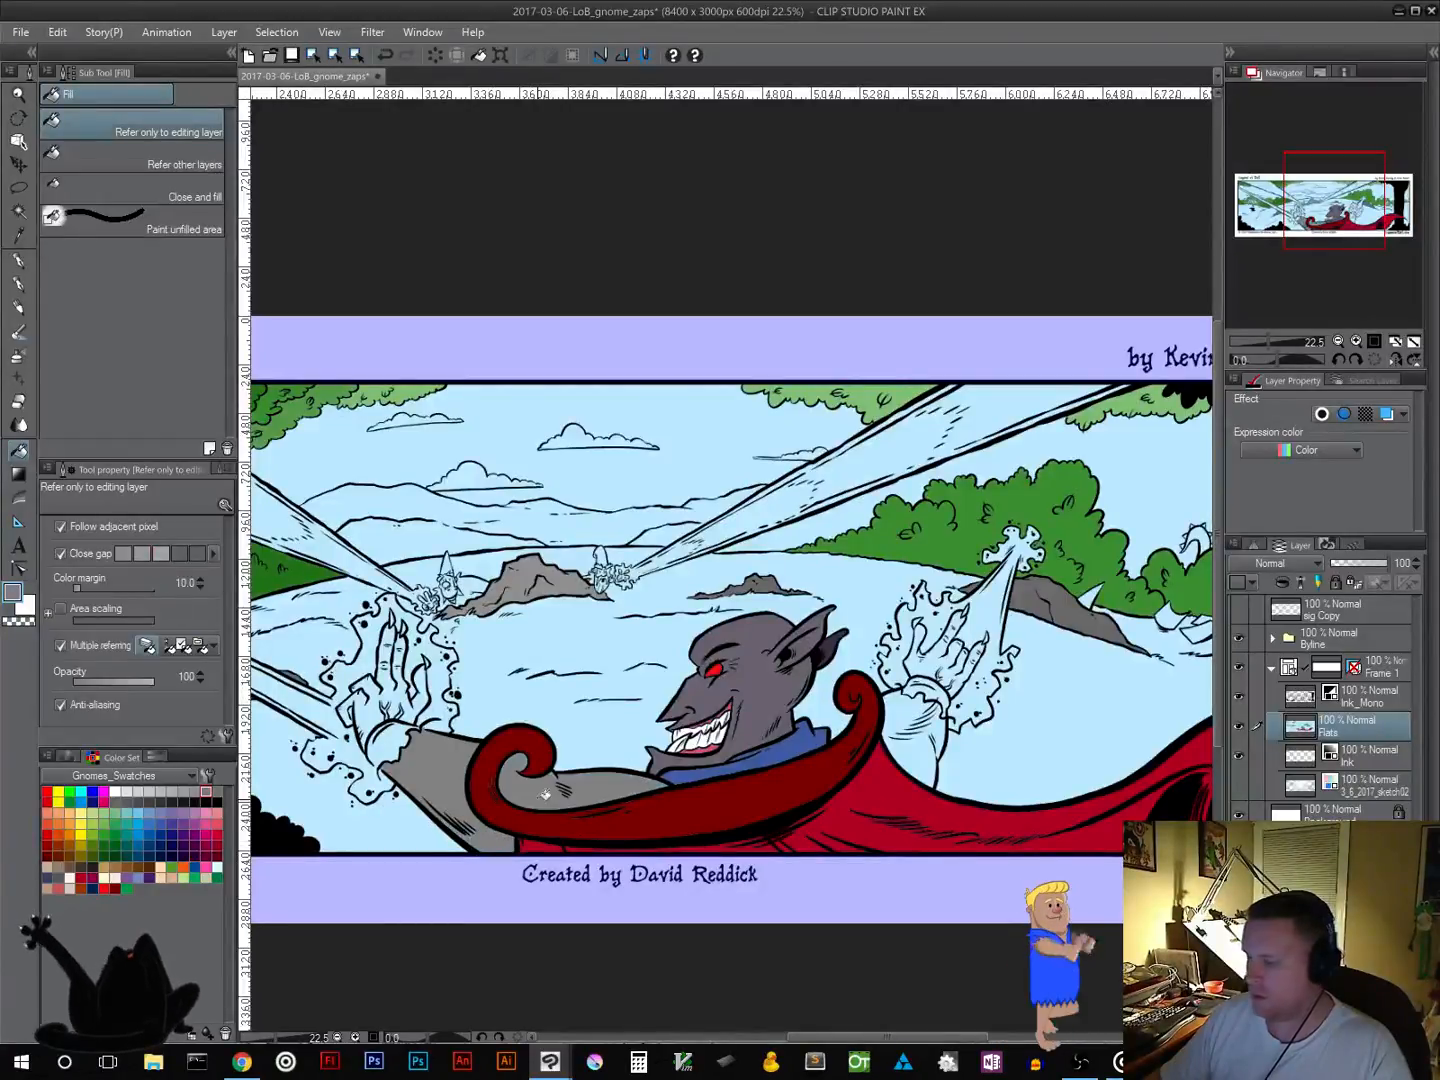
Step: Mix a dark purple and fill both of the goblin's sleeves and the shoulder with it
{"action": "left_click", "coordinate": [126, 801]}
{"action": "left_click", "coordinate": [68, 757]}
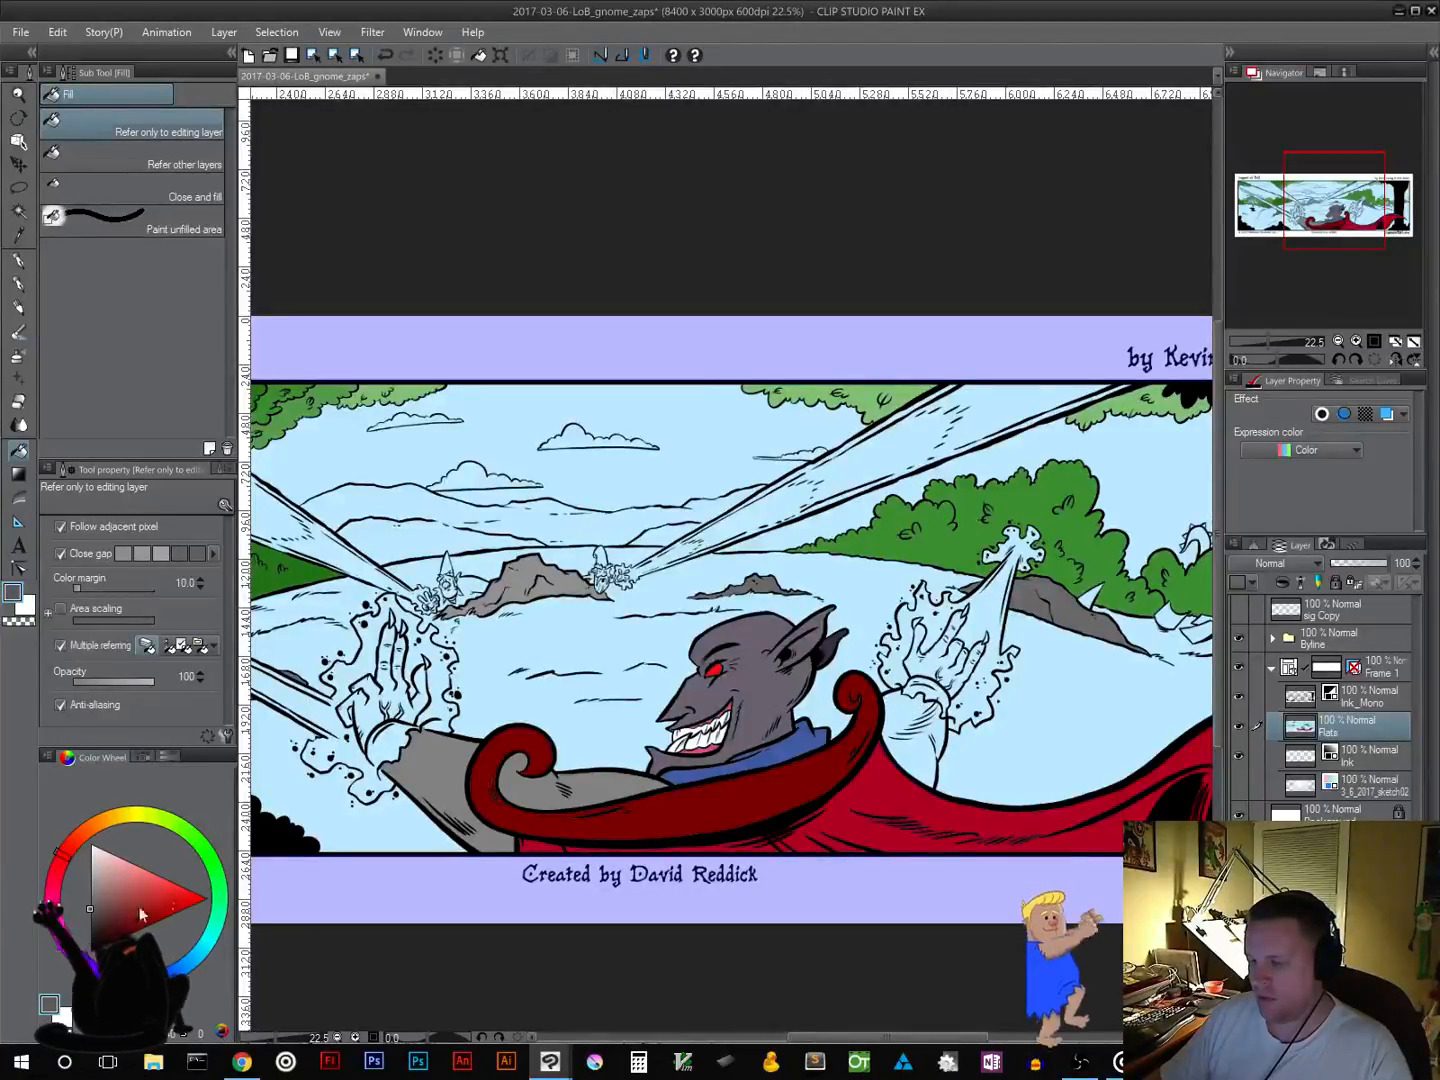
{"action": "left_click", "coordinate": [775, 695], "text": "alt"}
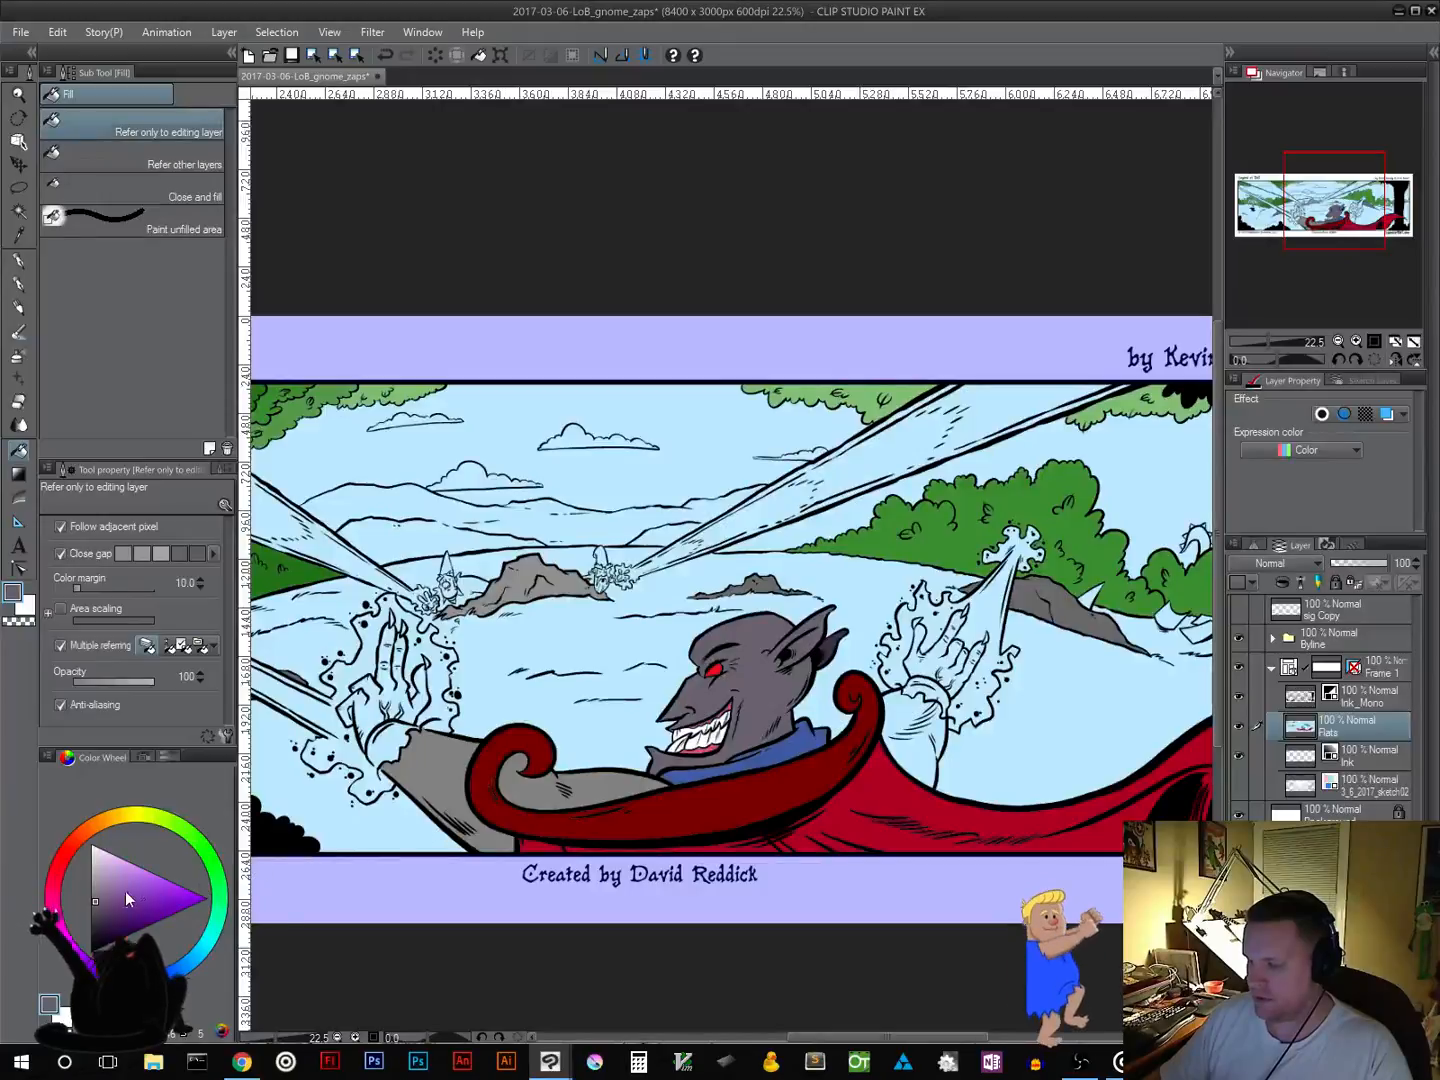
{"action": "left_click", "coordinate": [96, 902]}
{"action": "left_click", "coordinate": [112, 918]}
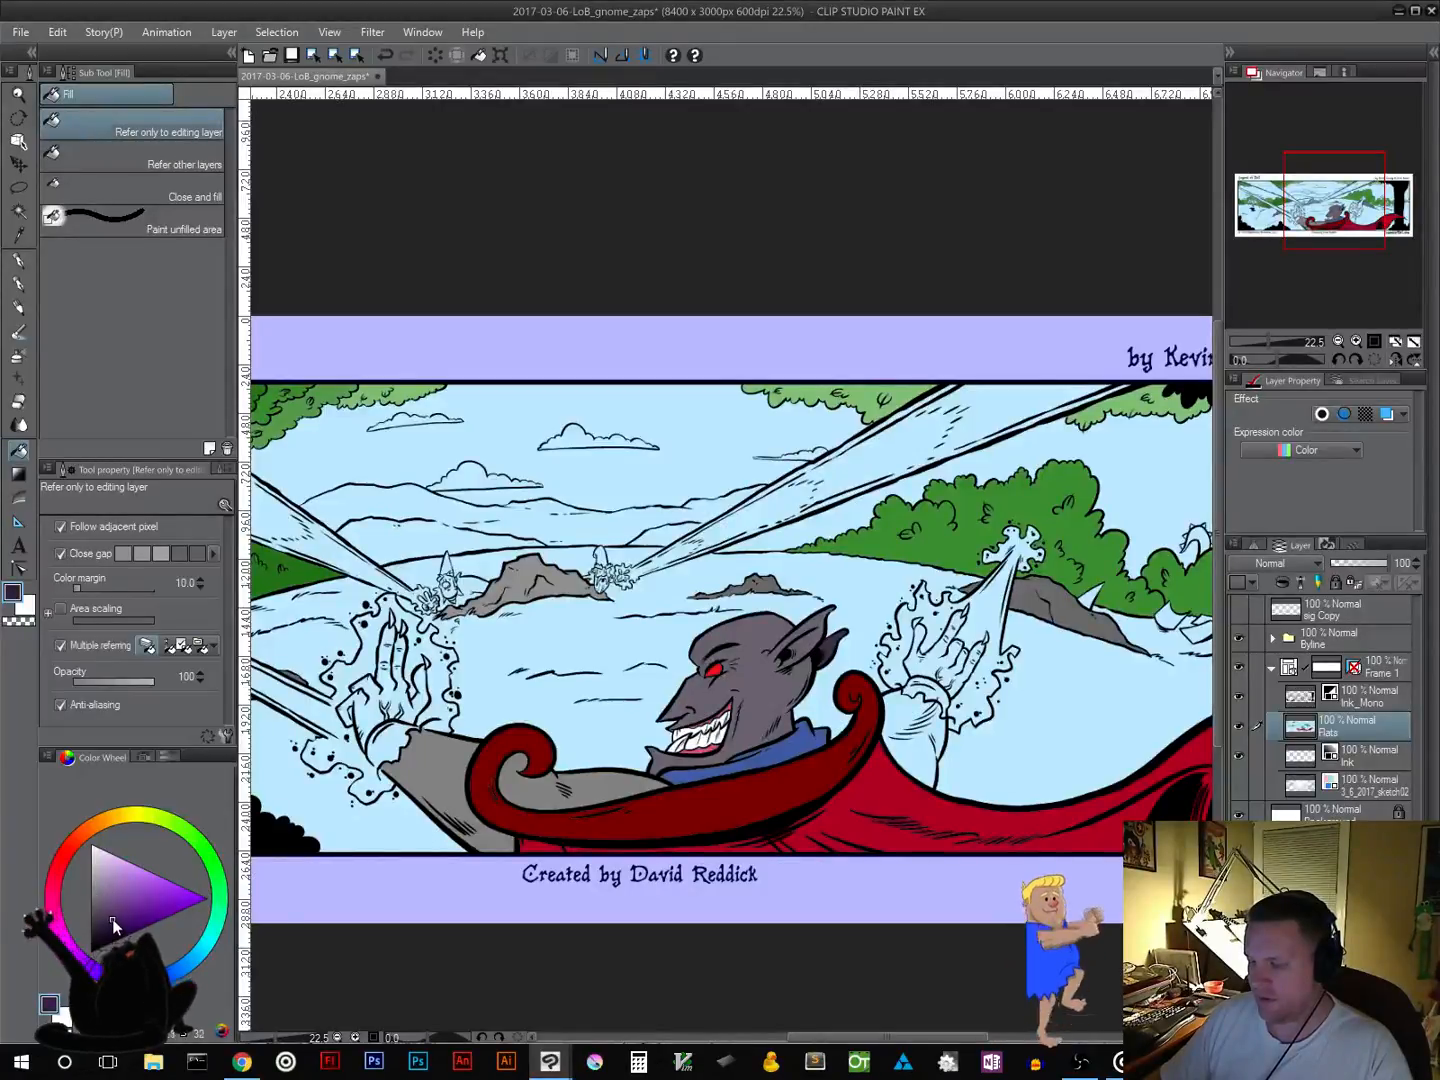
{"action": "left_click", "coordinate": [435, 790]}
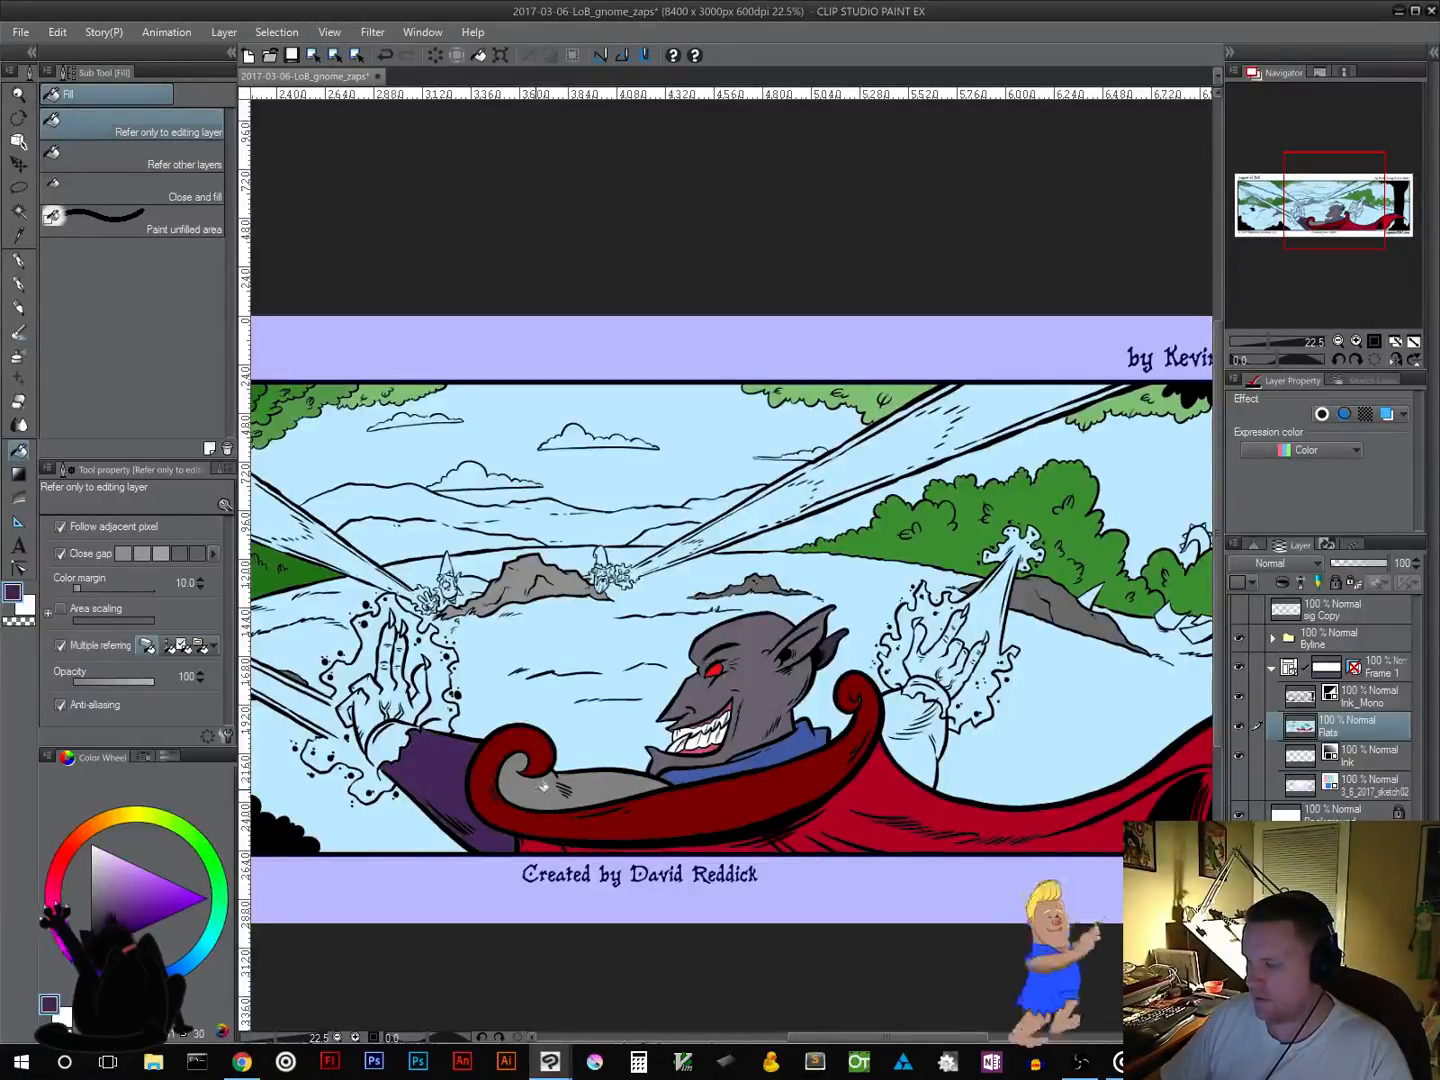
{"action": "left_click", "coordinate": [543, 789]}
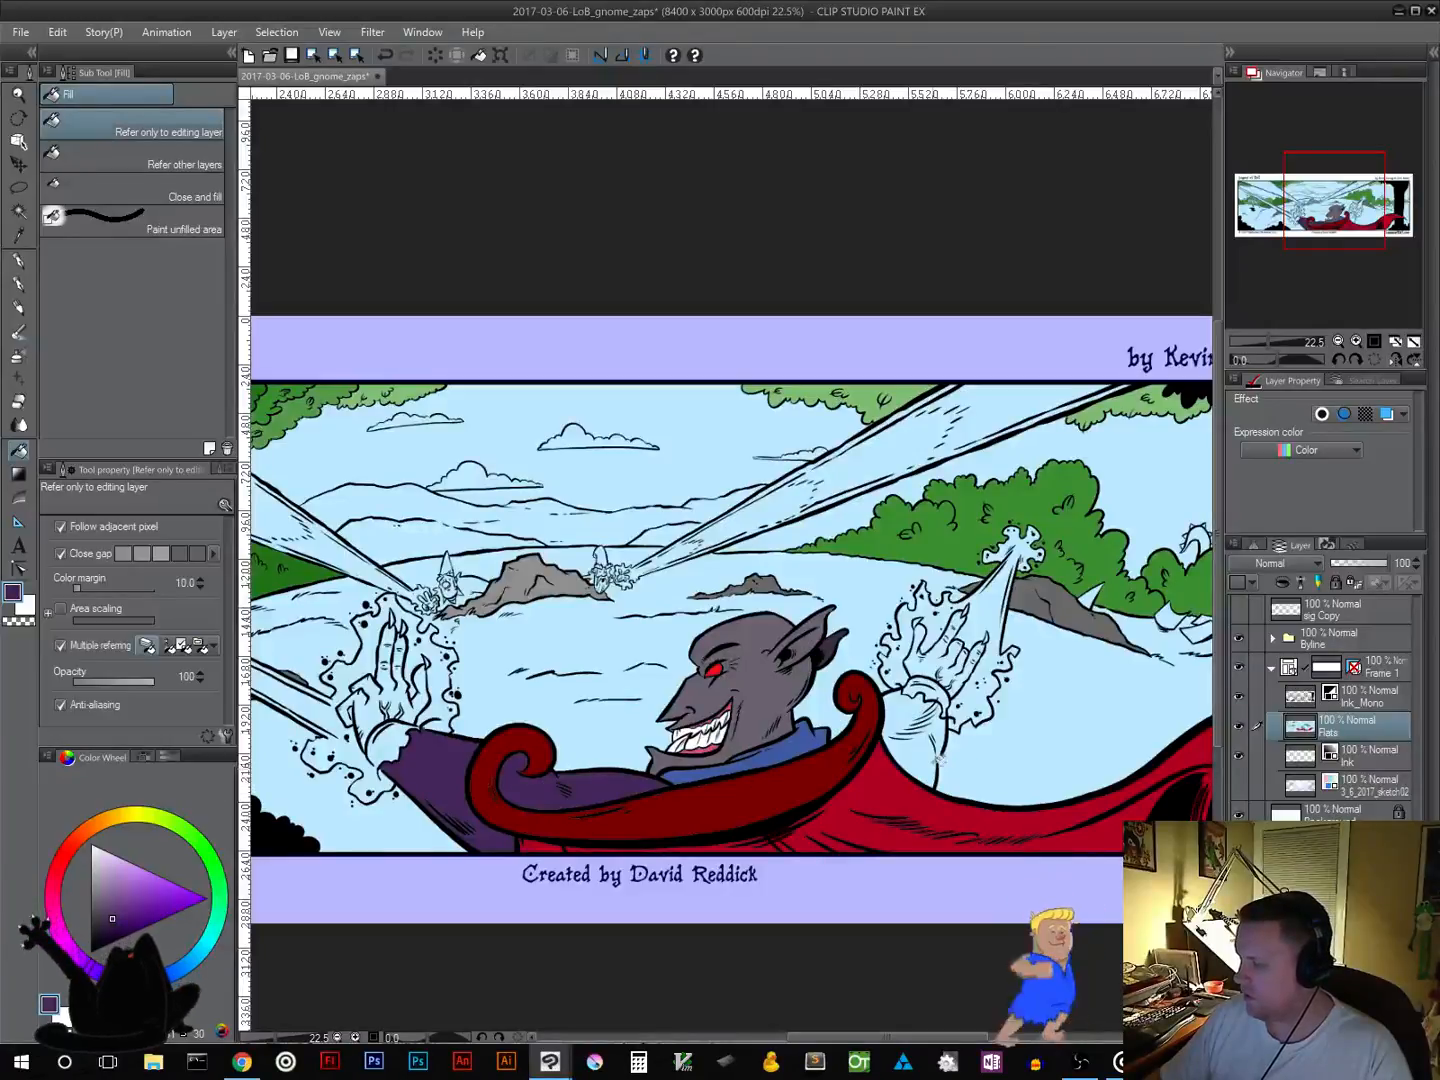
{"action": "left_click", "coordinate": [922, 755]}
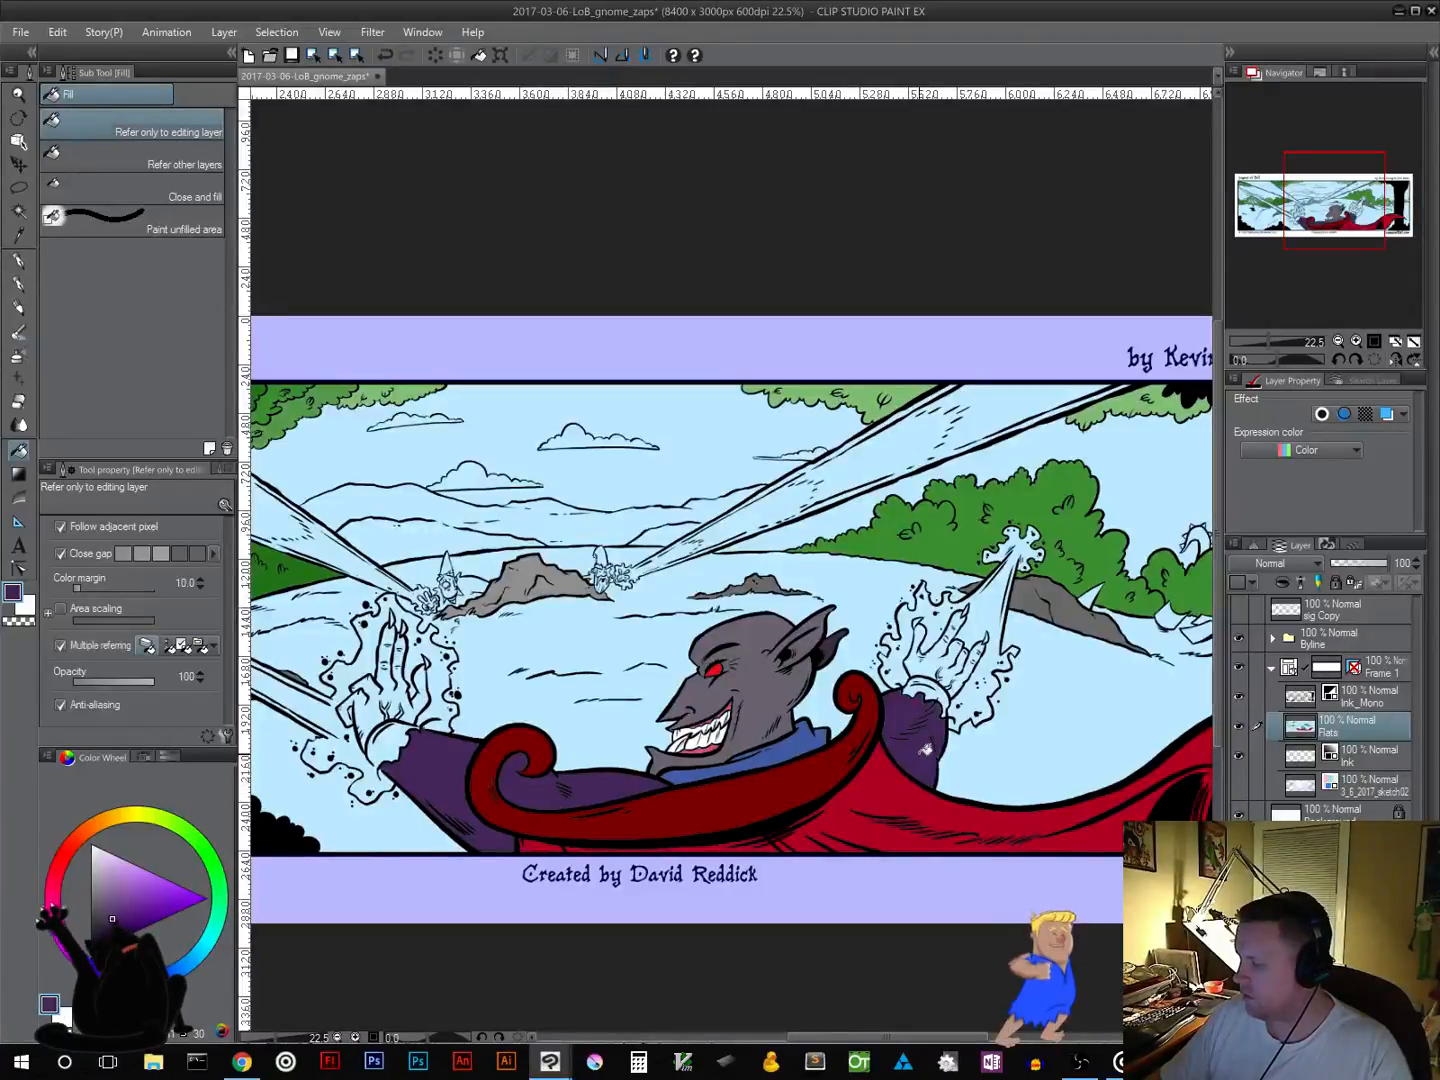
Step: Fill both of the goblin's sleeves and the shoulder with the shirt collar's blue, and the collar itself with a darker blue
{"action": "left_click_drag", "start_coordinate": [753, 788], "coordinate": [893, 765]}
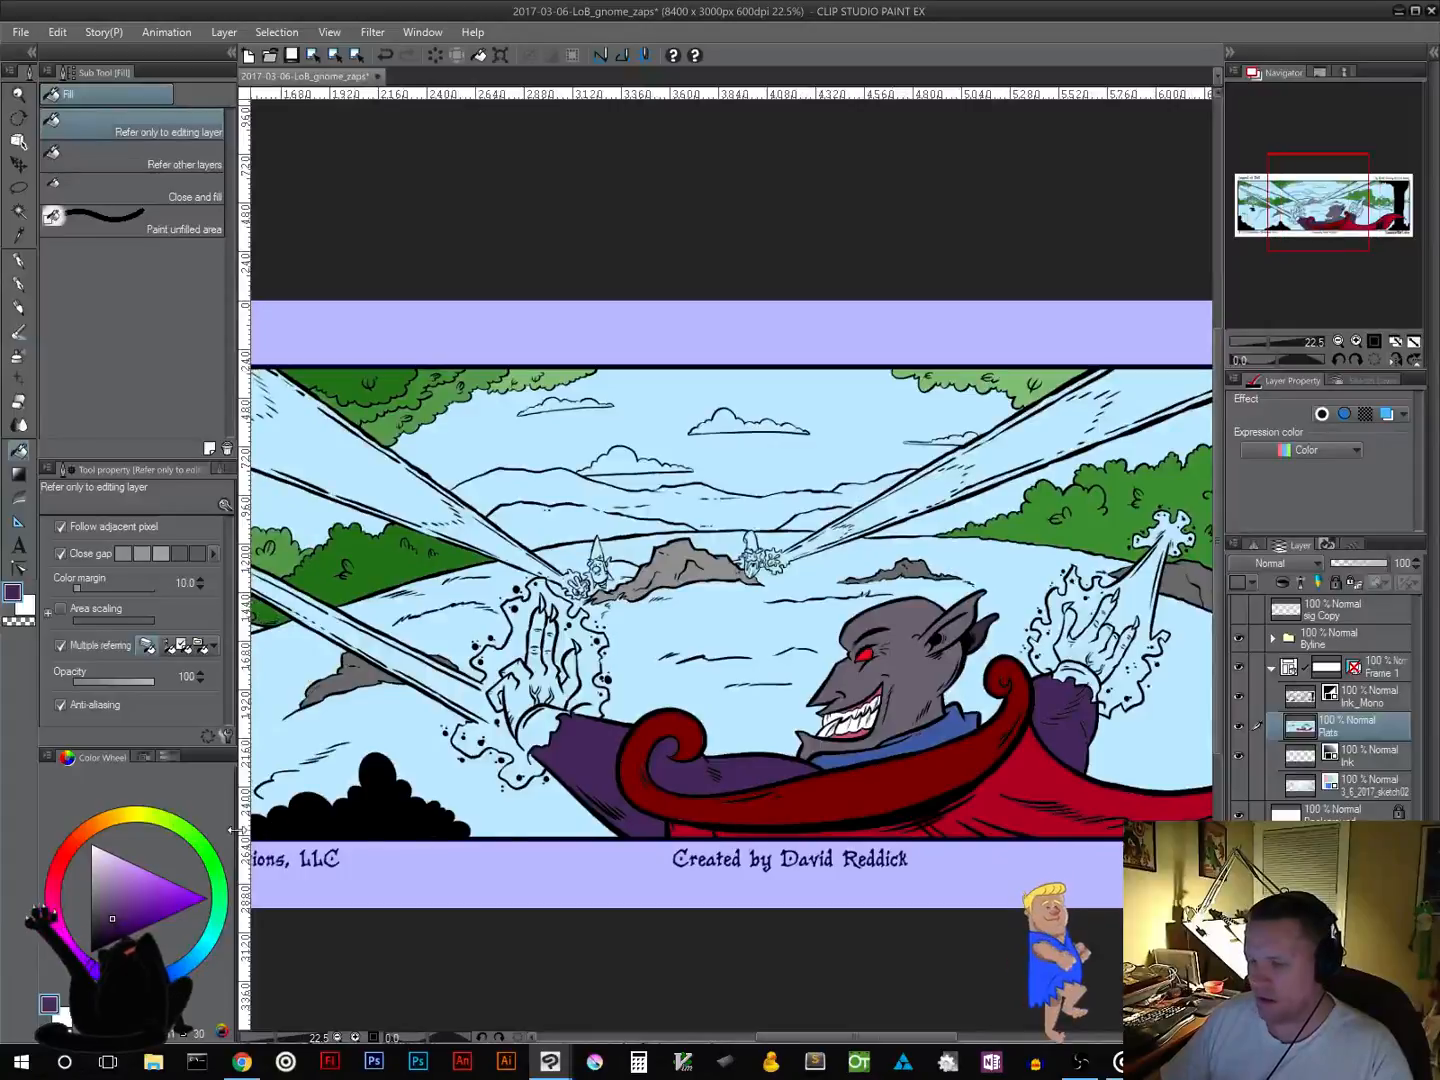
{"action": "left_click", "coordinate": [145, 757]}
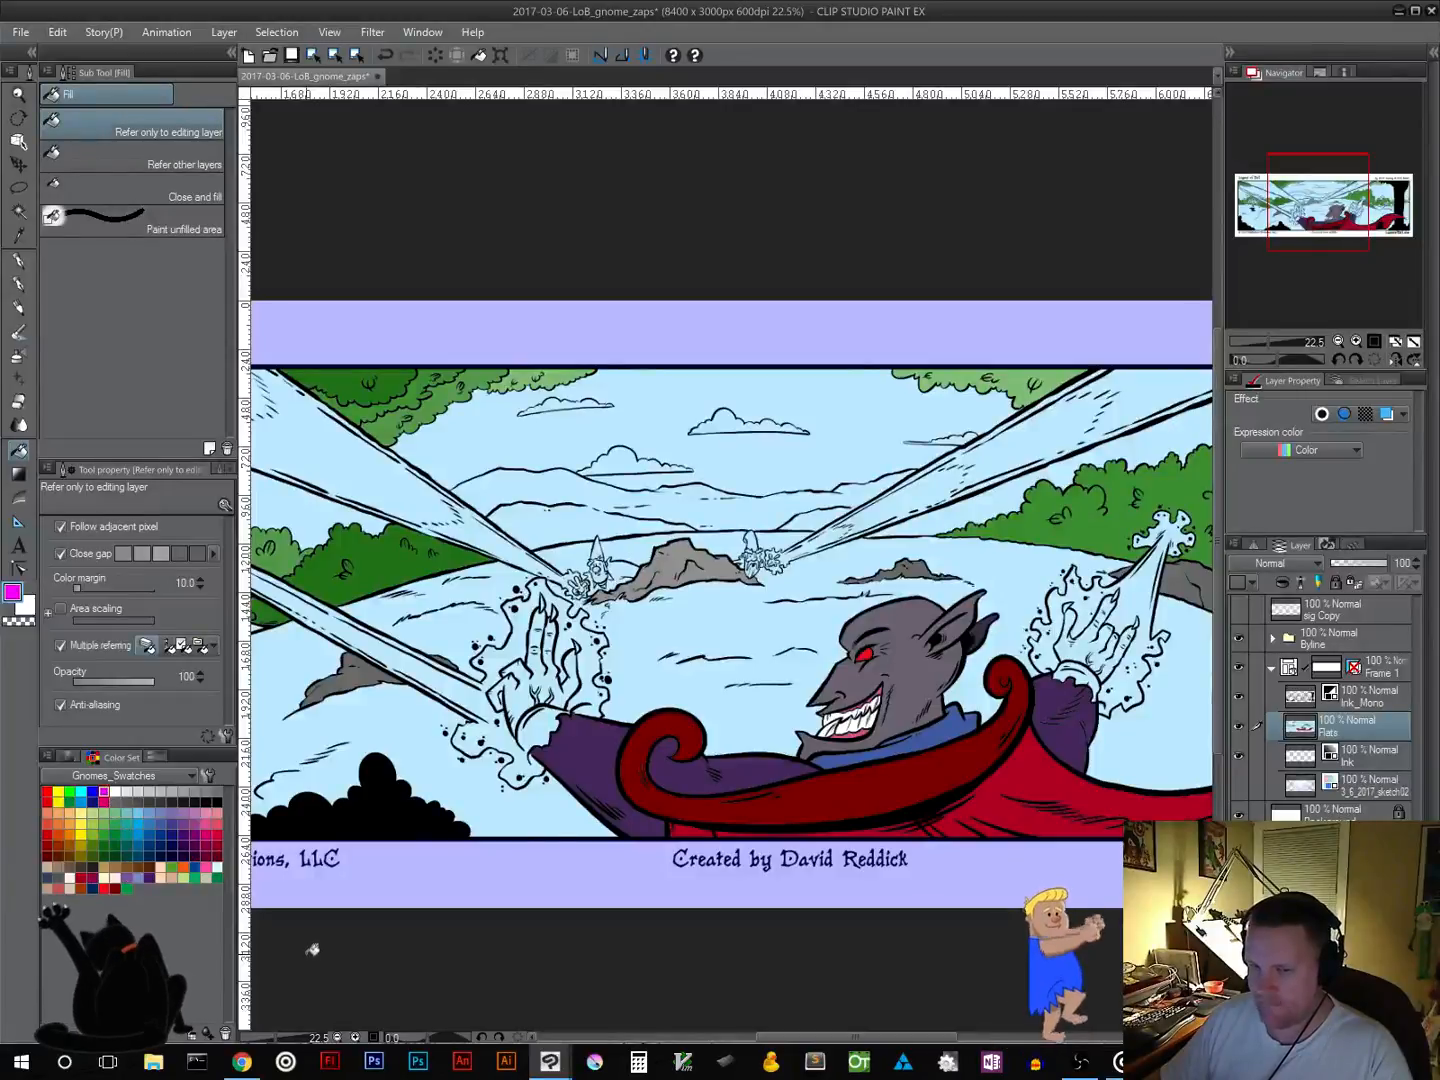
{"action": "left_click_drag", "start_coordinate": [530, 651], "coordinate": [772, 678]}
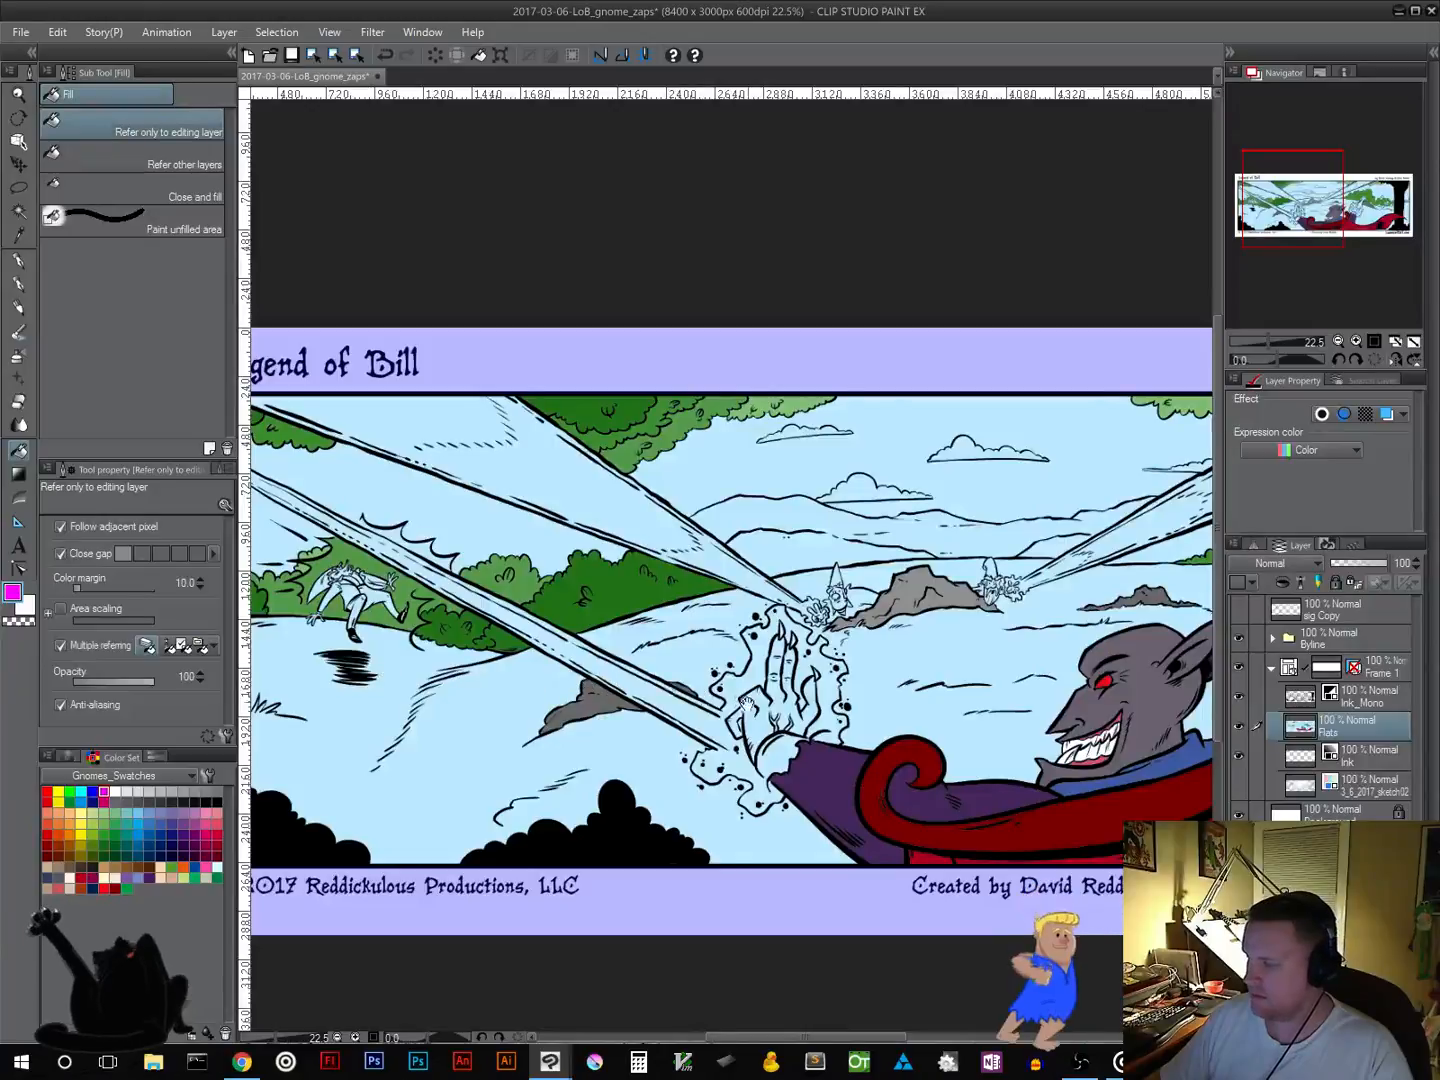
{"action": "left_click_drag", "start_coordinate": [747, 704], "coordinate": [438, 661]}
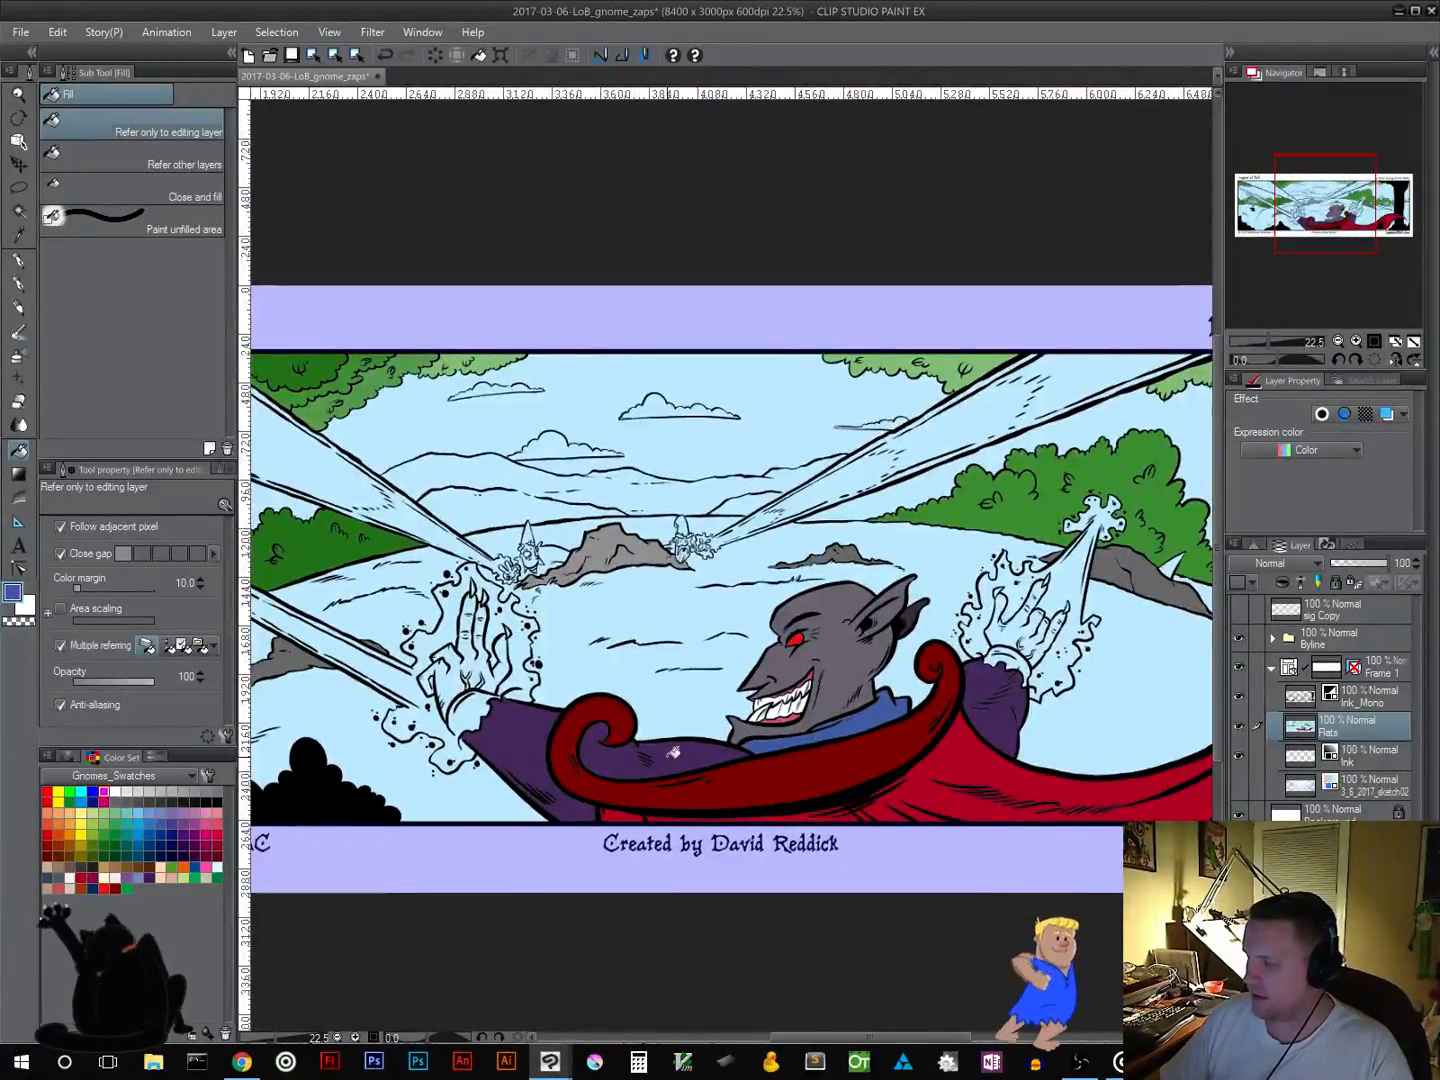
{"action": "left_click", "coordinate": [524, 740]}
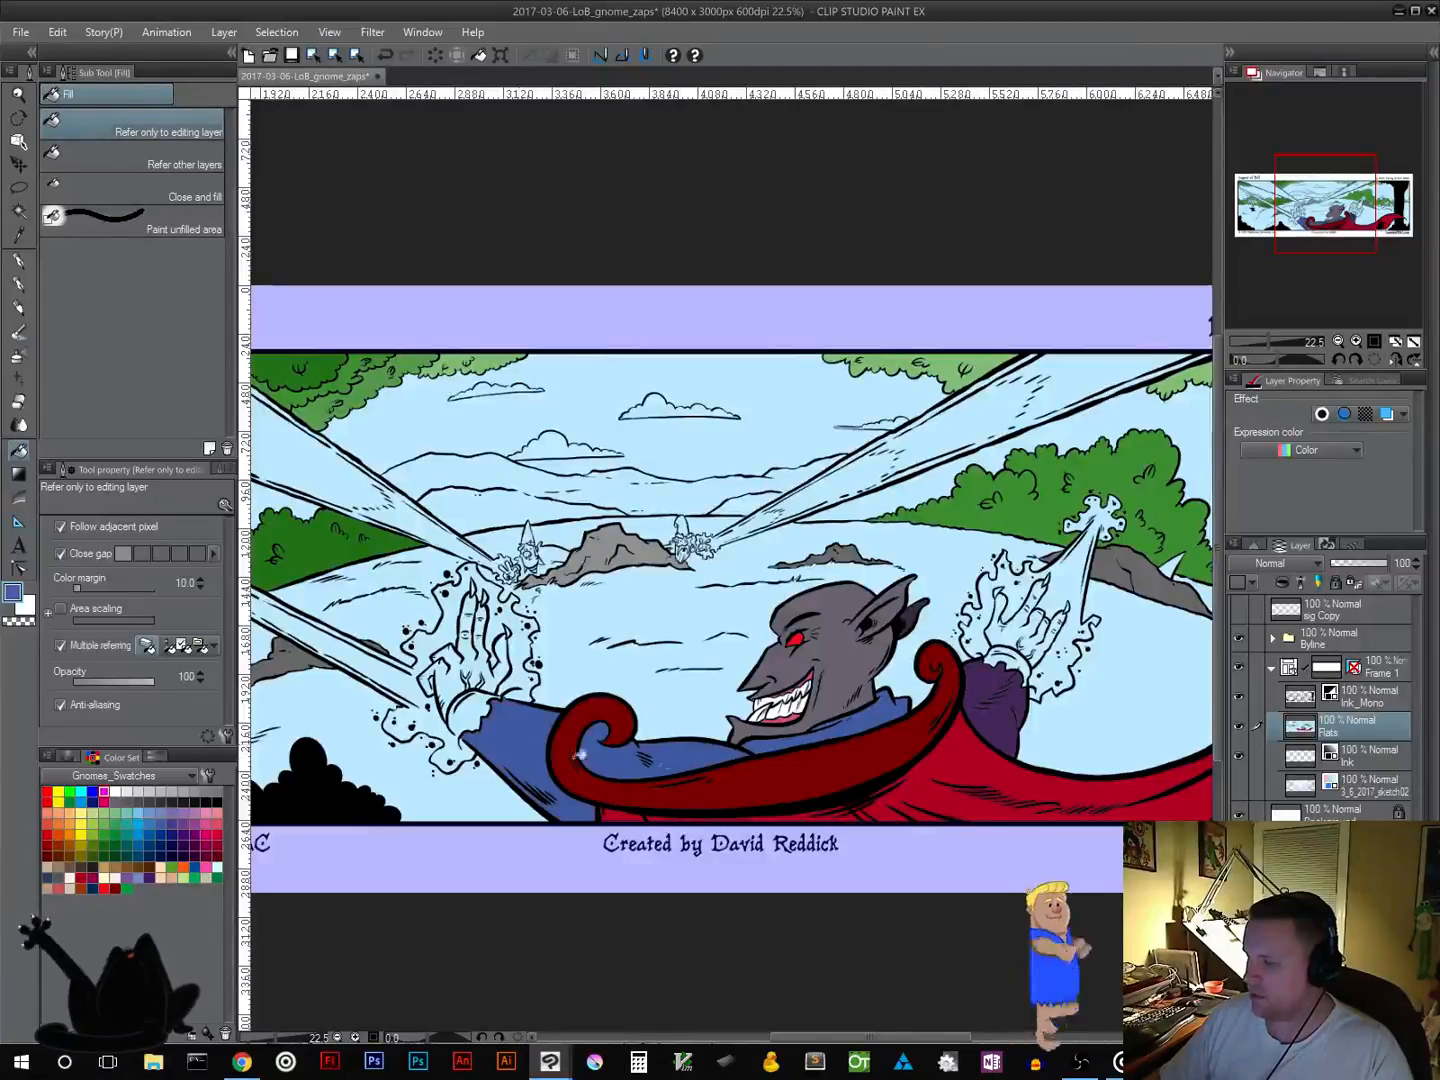
{"action": "left_click", "coordinate": [993, 705]}
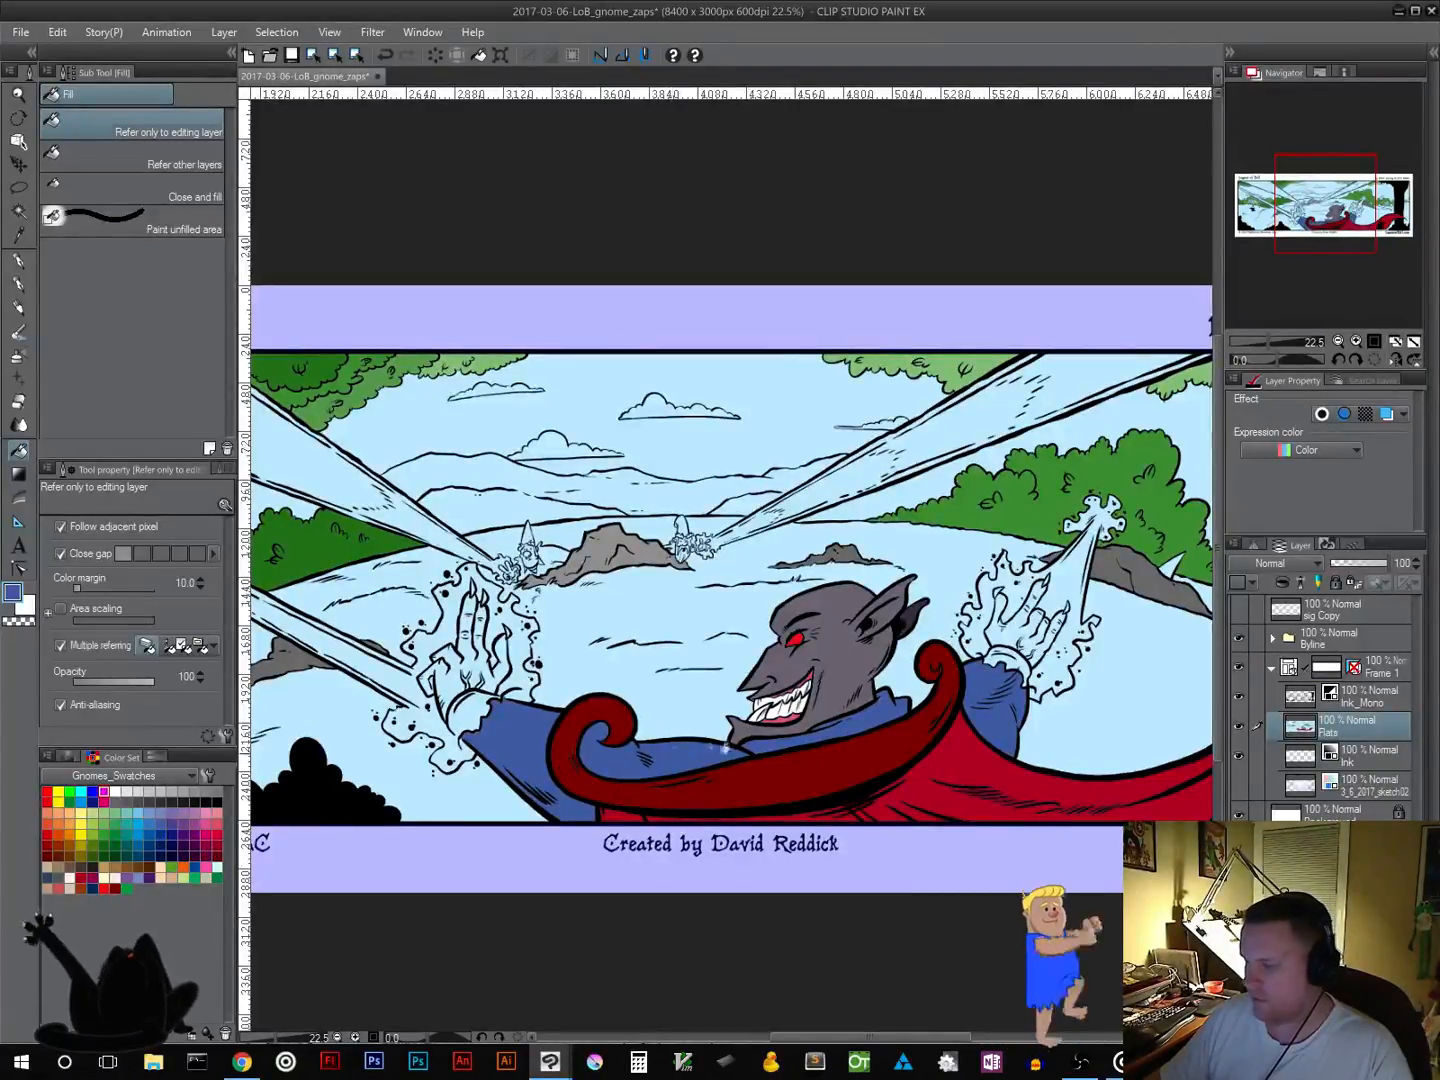
{"action": "key", "text": "alt"}
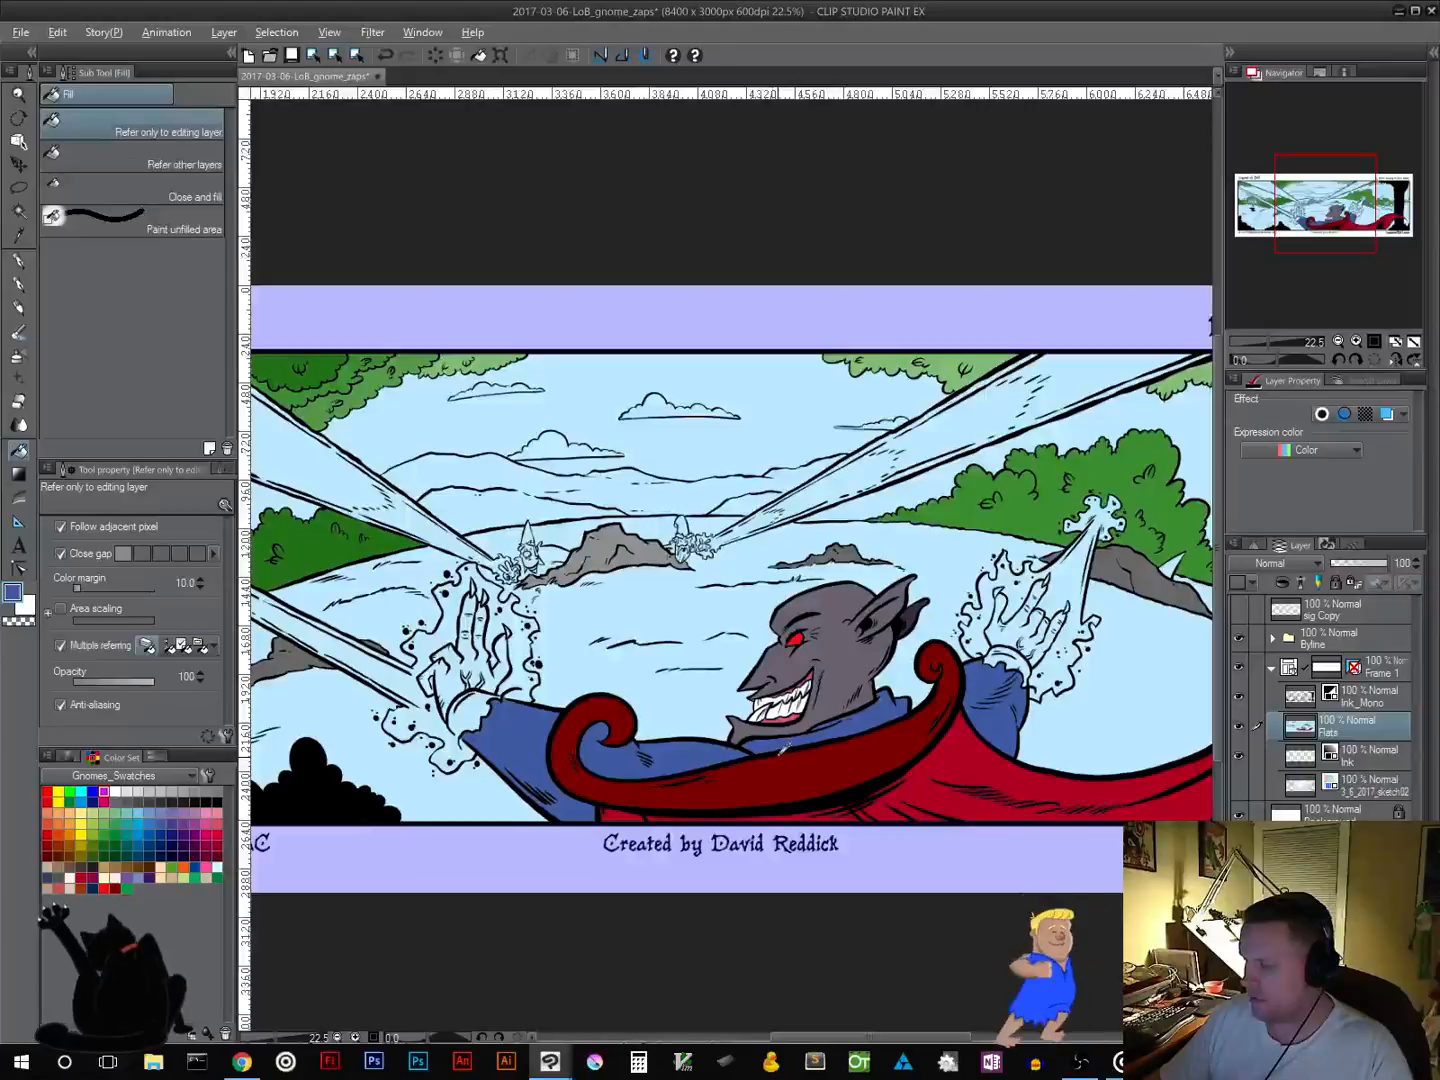
{"action": "left_click", "coordinate": [67, 758]}
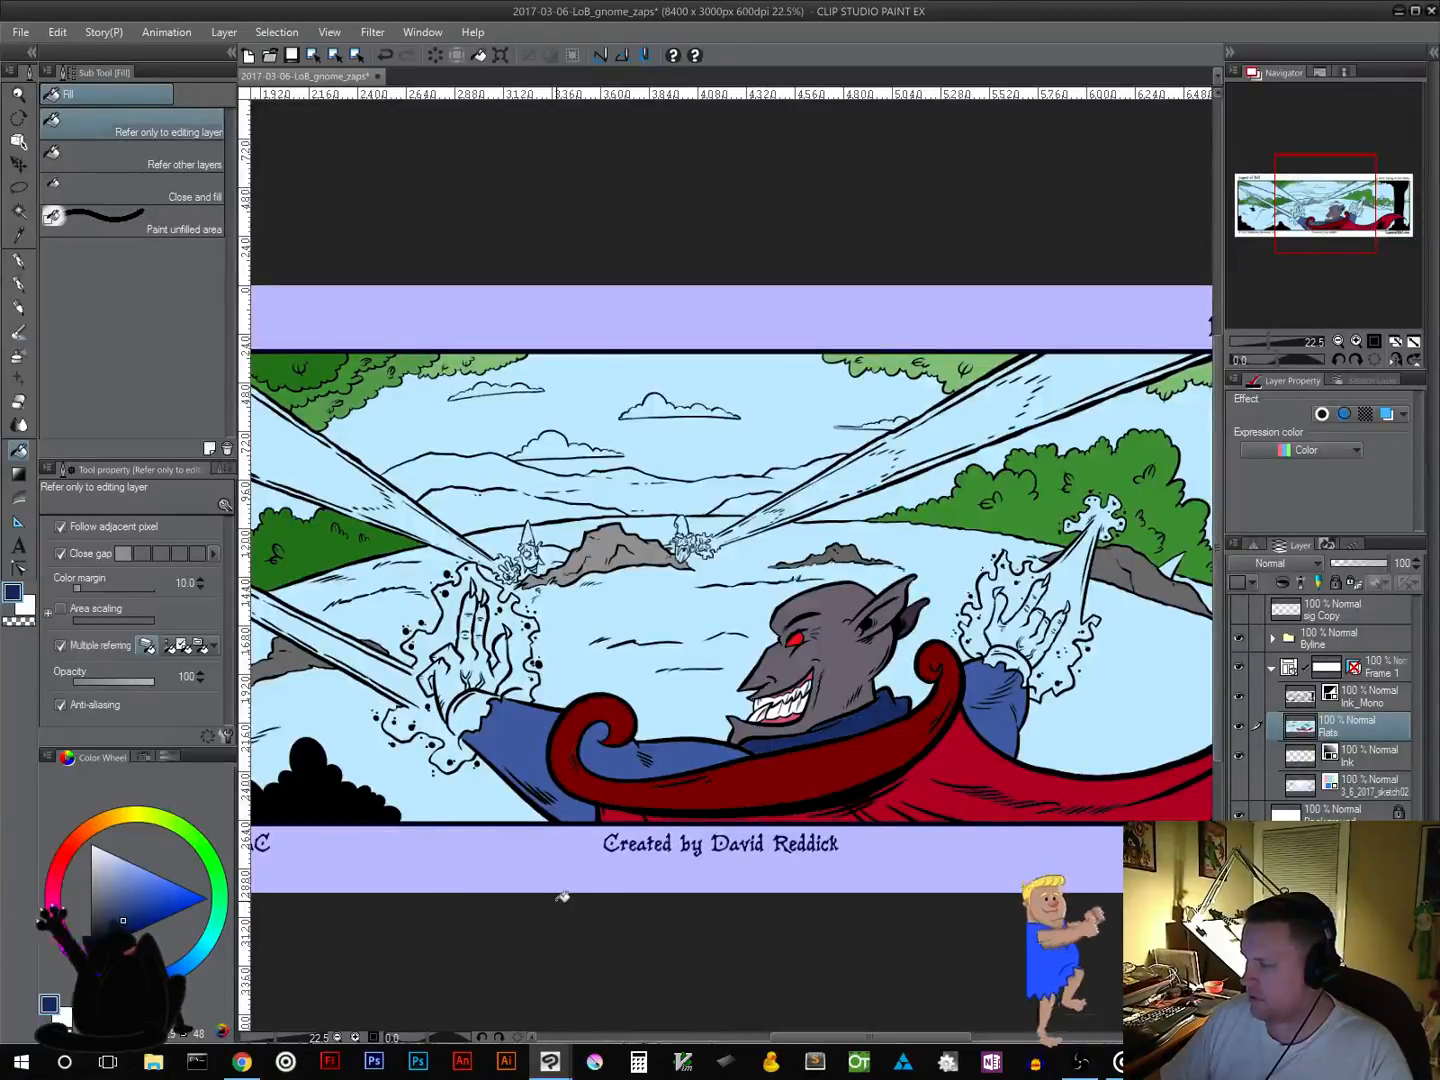
Step: Fill the goblin's hand beyond the outstretched sleeve, its flaming glow and its long beam with magenta
{"action": "left_click", "coordinate": [140, 757]}
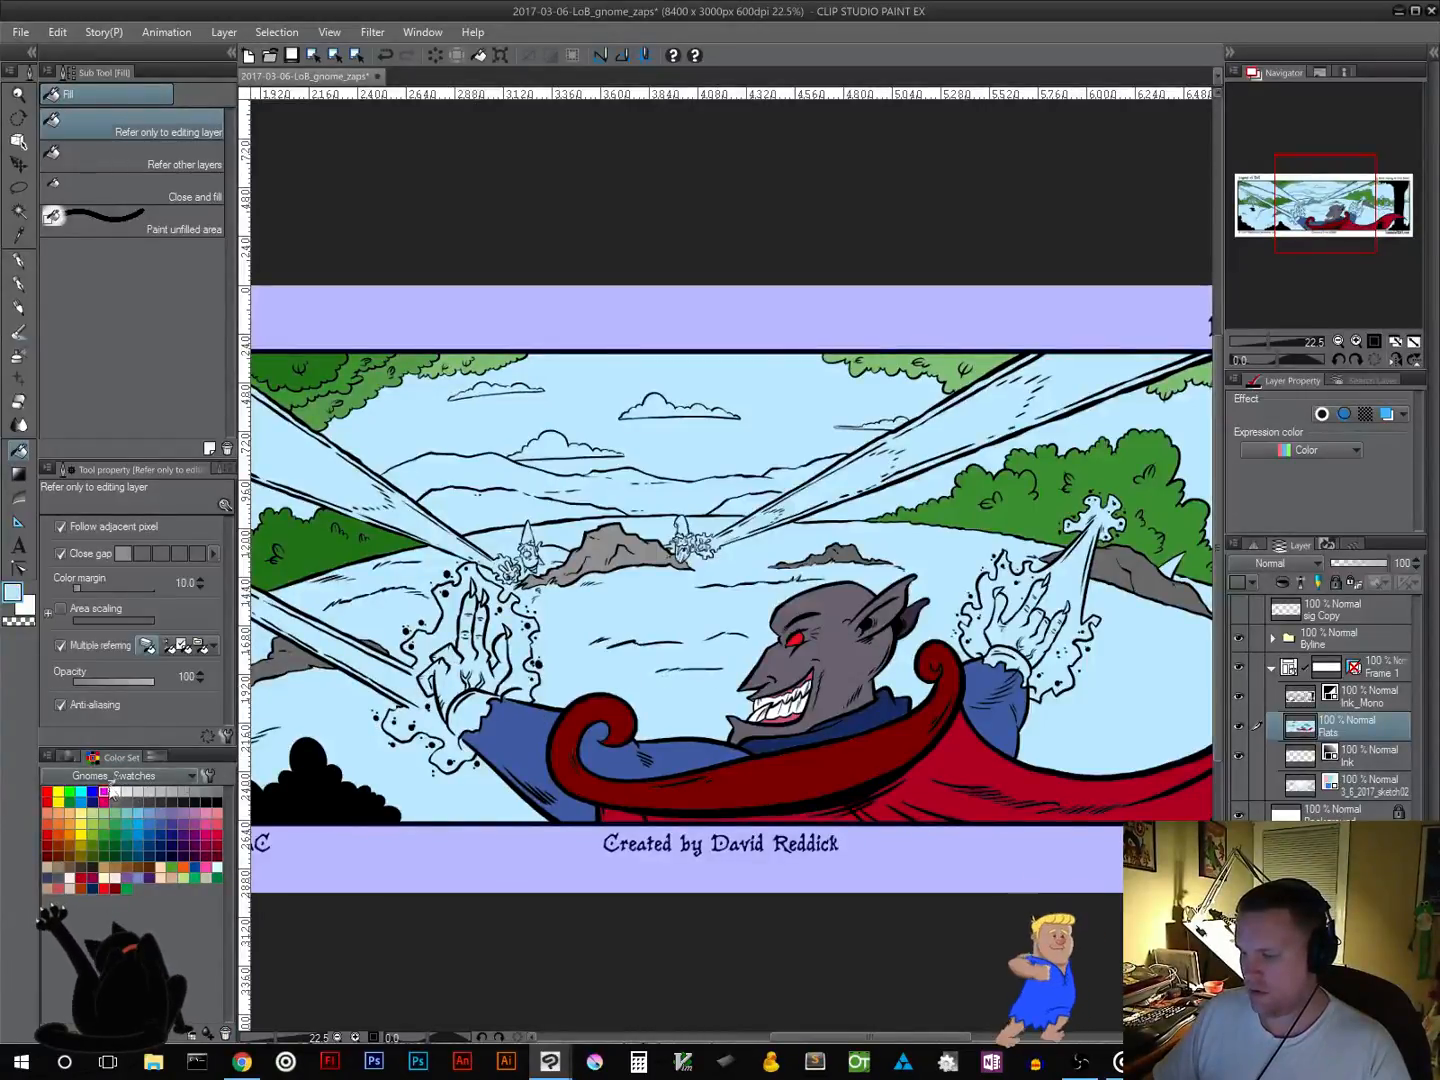
{"action": "left_click_drag", "start_coordinate": [491, 680], "coordinate": [678, 772]}
{"action": "left_click", "coordinate": [670, 753]}
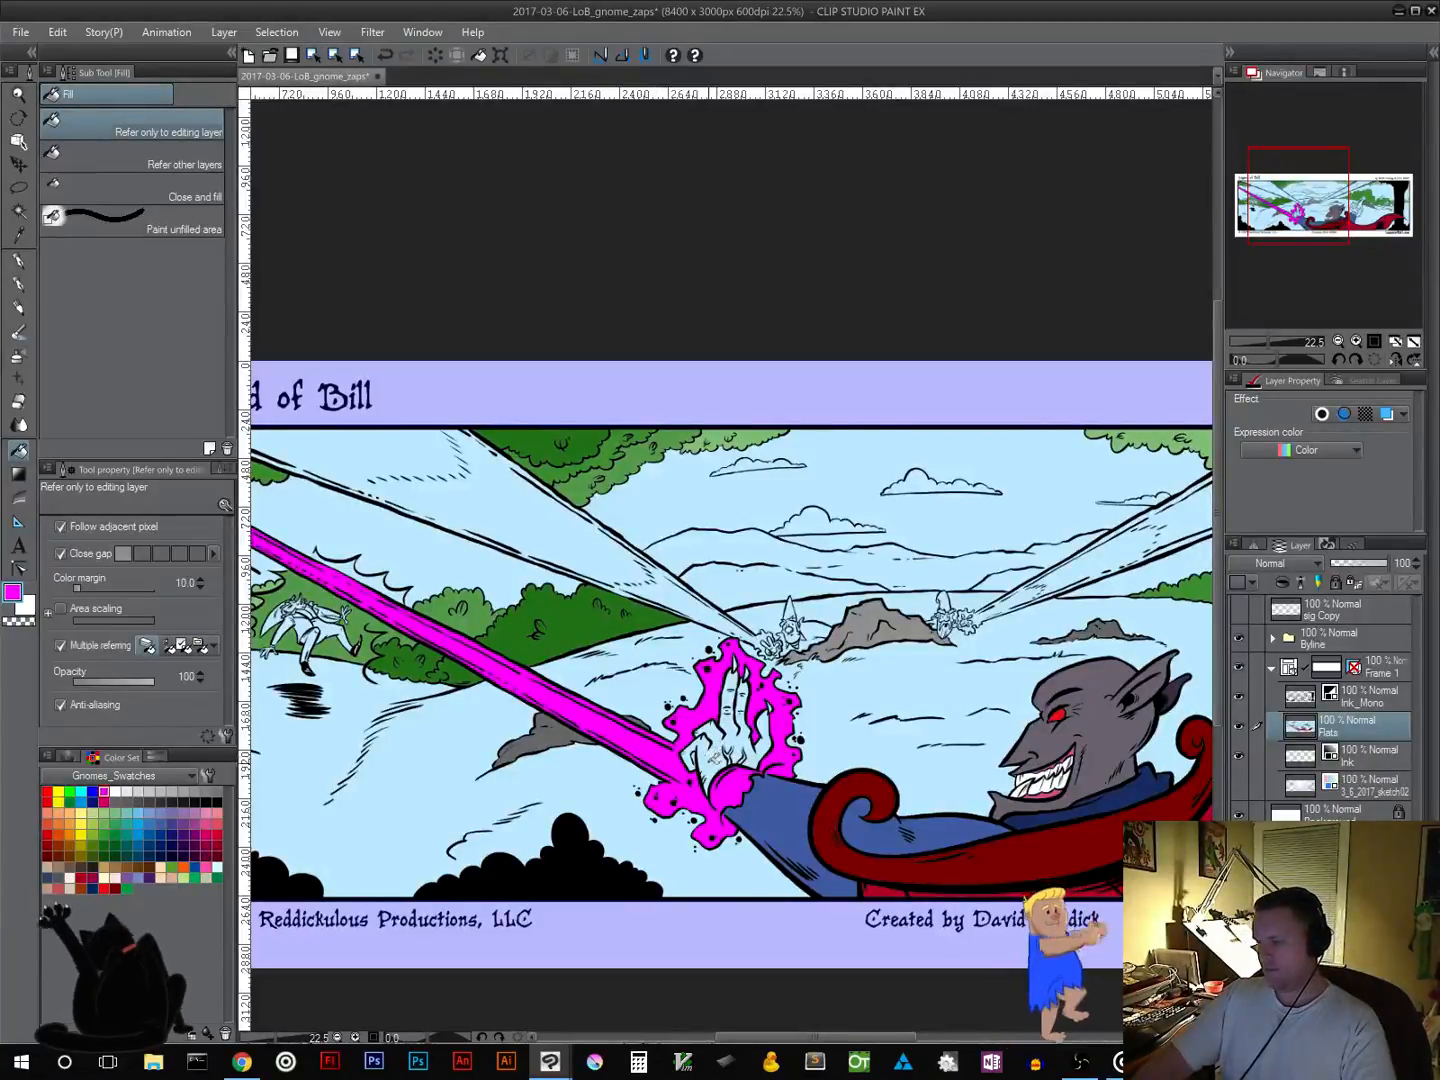
{"action": "left_click", "coordinate": [715, 757]}
Step: Fill the goblin's other raised hand, its glow, and the beam with its burst over the bushes with magenta
{"action": "scroll", "coordinate": [724, 750], "scroll_direction": "up", "scroll_amount": 3}
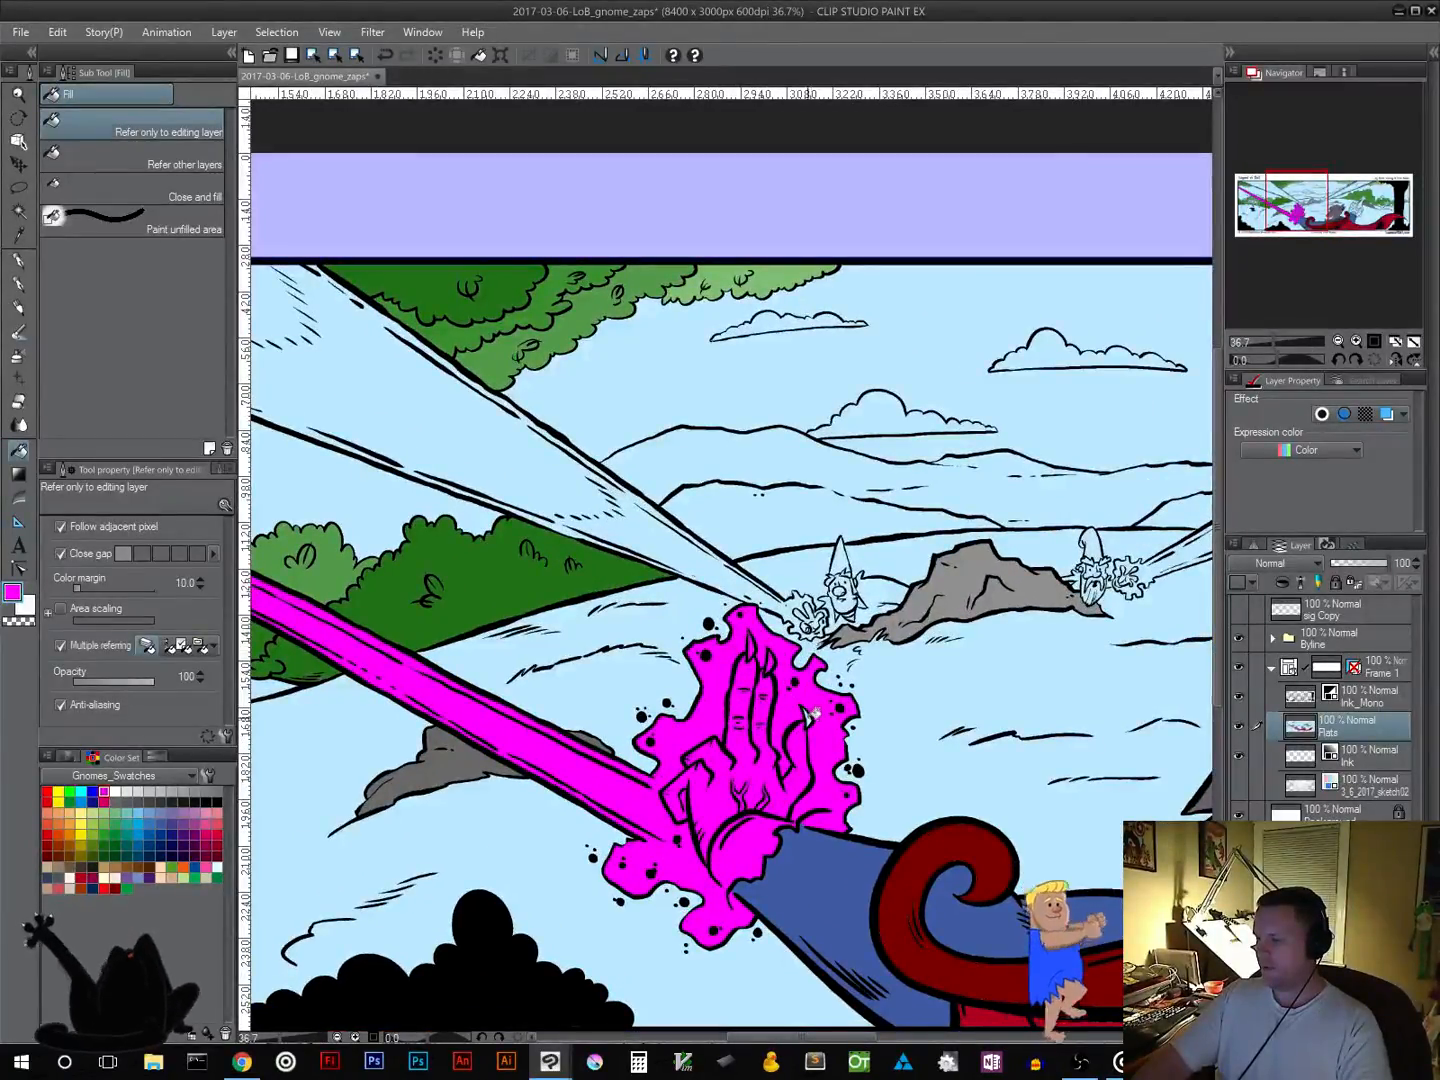
{"action": "scroll", "coordinate": [810, 712], "scroll_direction": "down", "scroll_amount": 5}
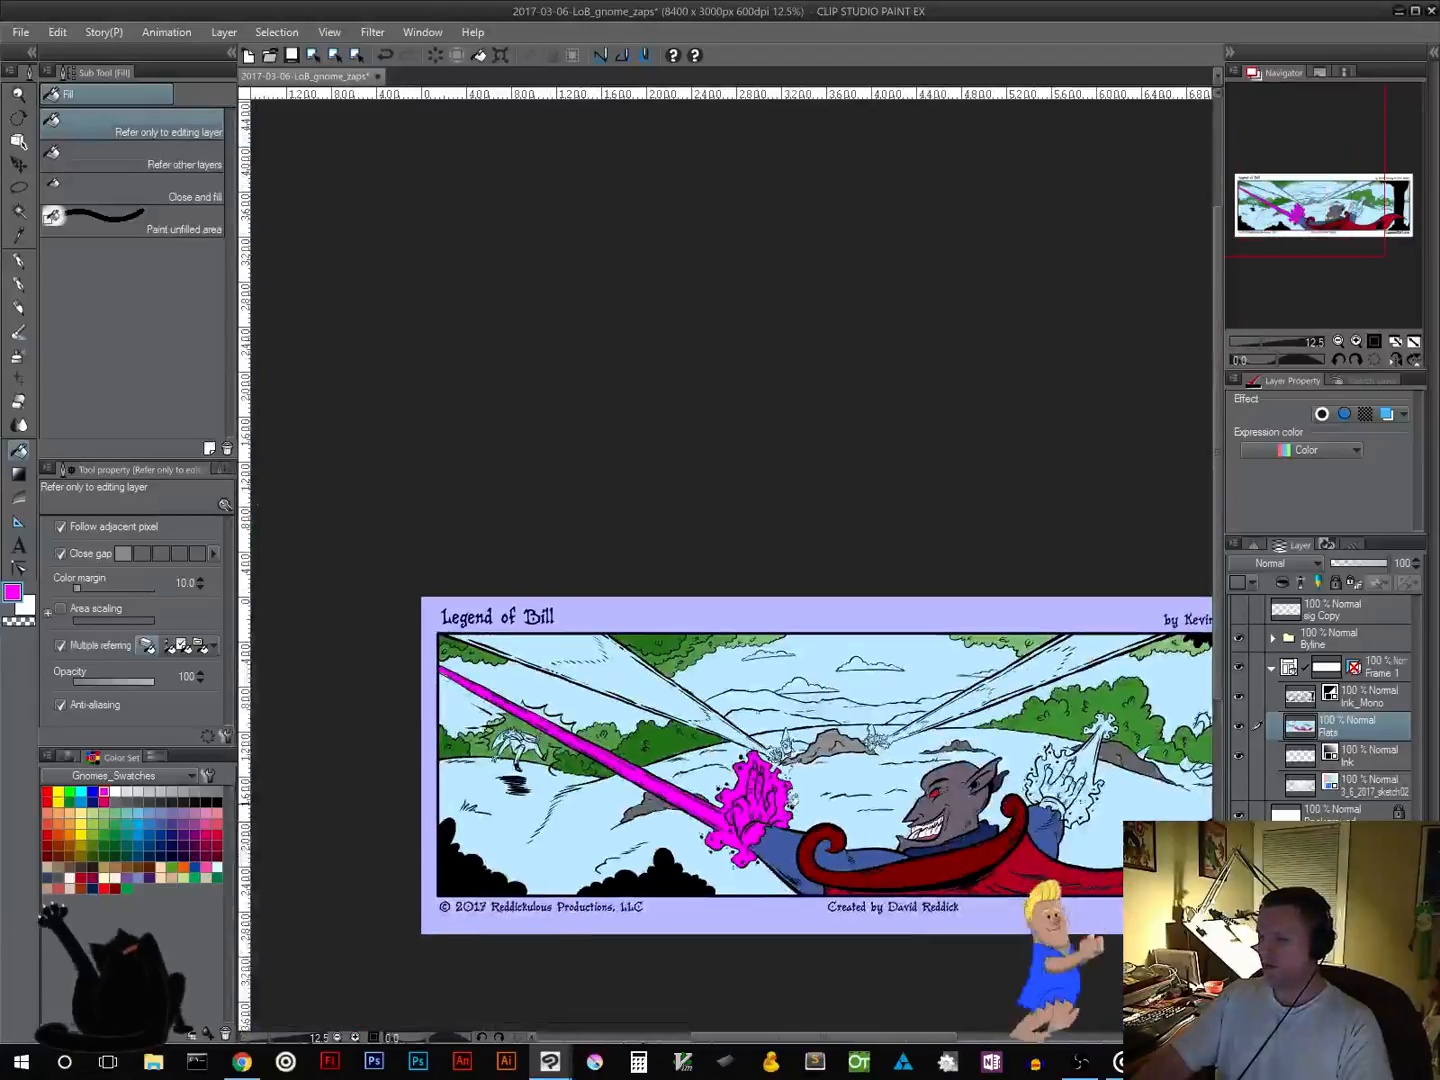
{"action": "scroll", "coordinate": [960, 760], "scroll_direction": "up", "scroll_amount": 1}
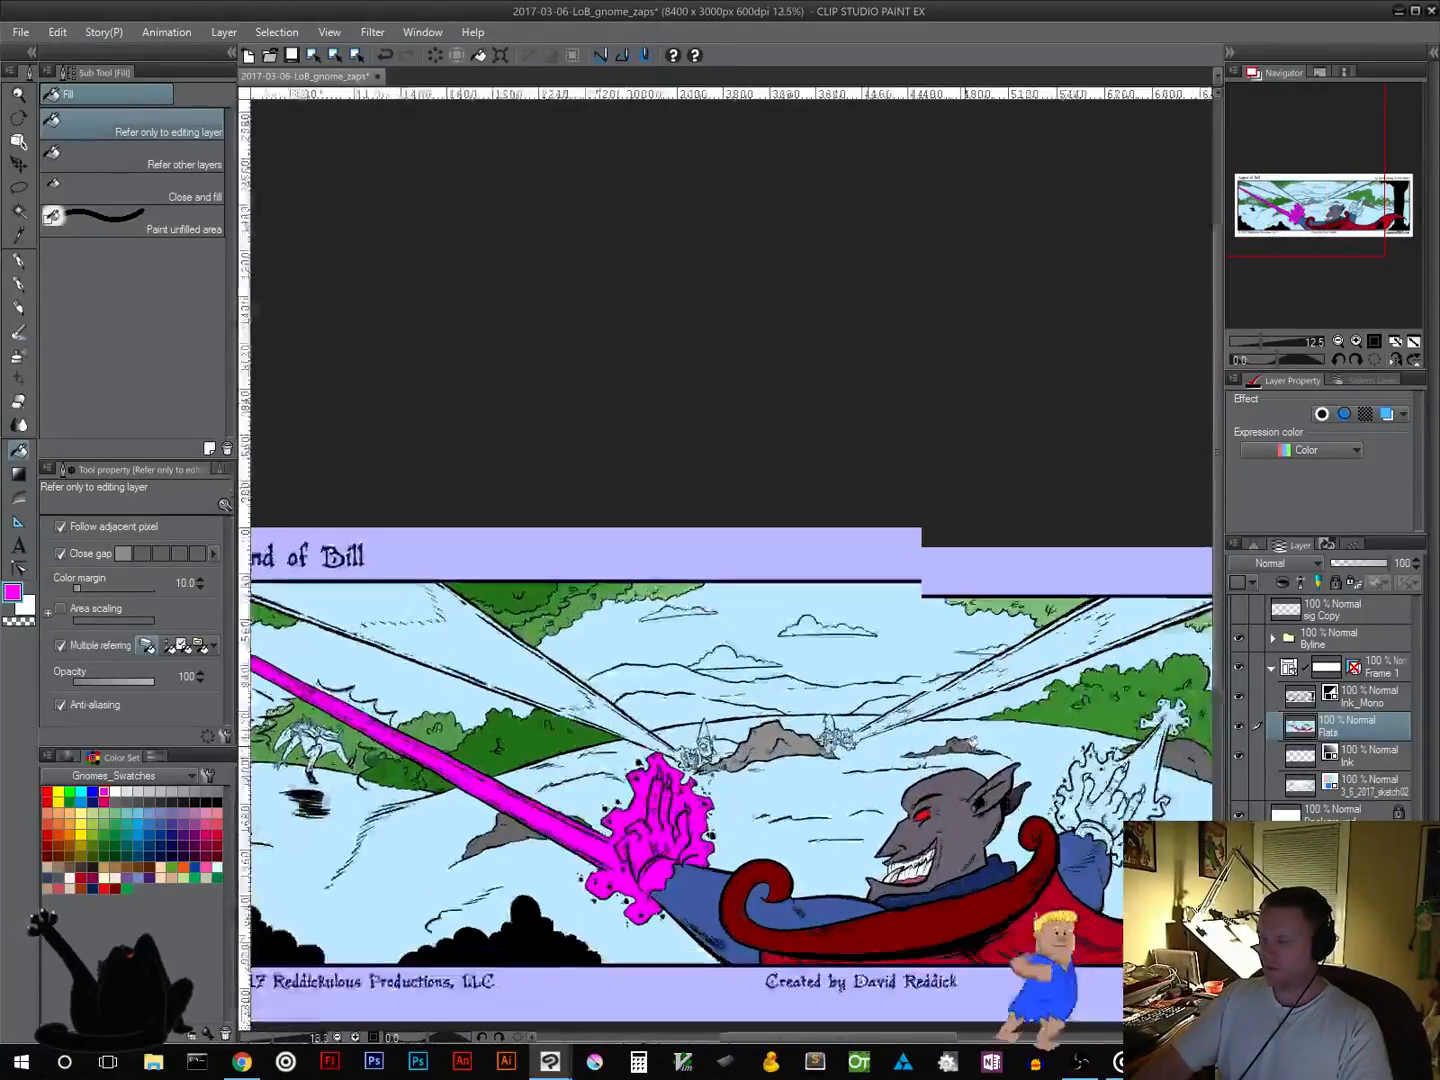
{"action": "scroll", "coordinate": [968, 744], "scroll_direction": "up", "scroll_amount": 2}
{"action": "left_click_drag", "start_coordinate": [1160, 788], "coordinate": [714, 750]}
{"action": "scroll", "coordinate": [714, 750], "scroll_direction": "up", "scroll_amount": 3}
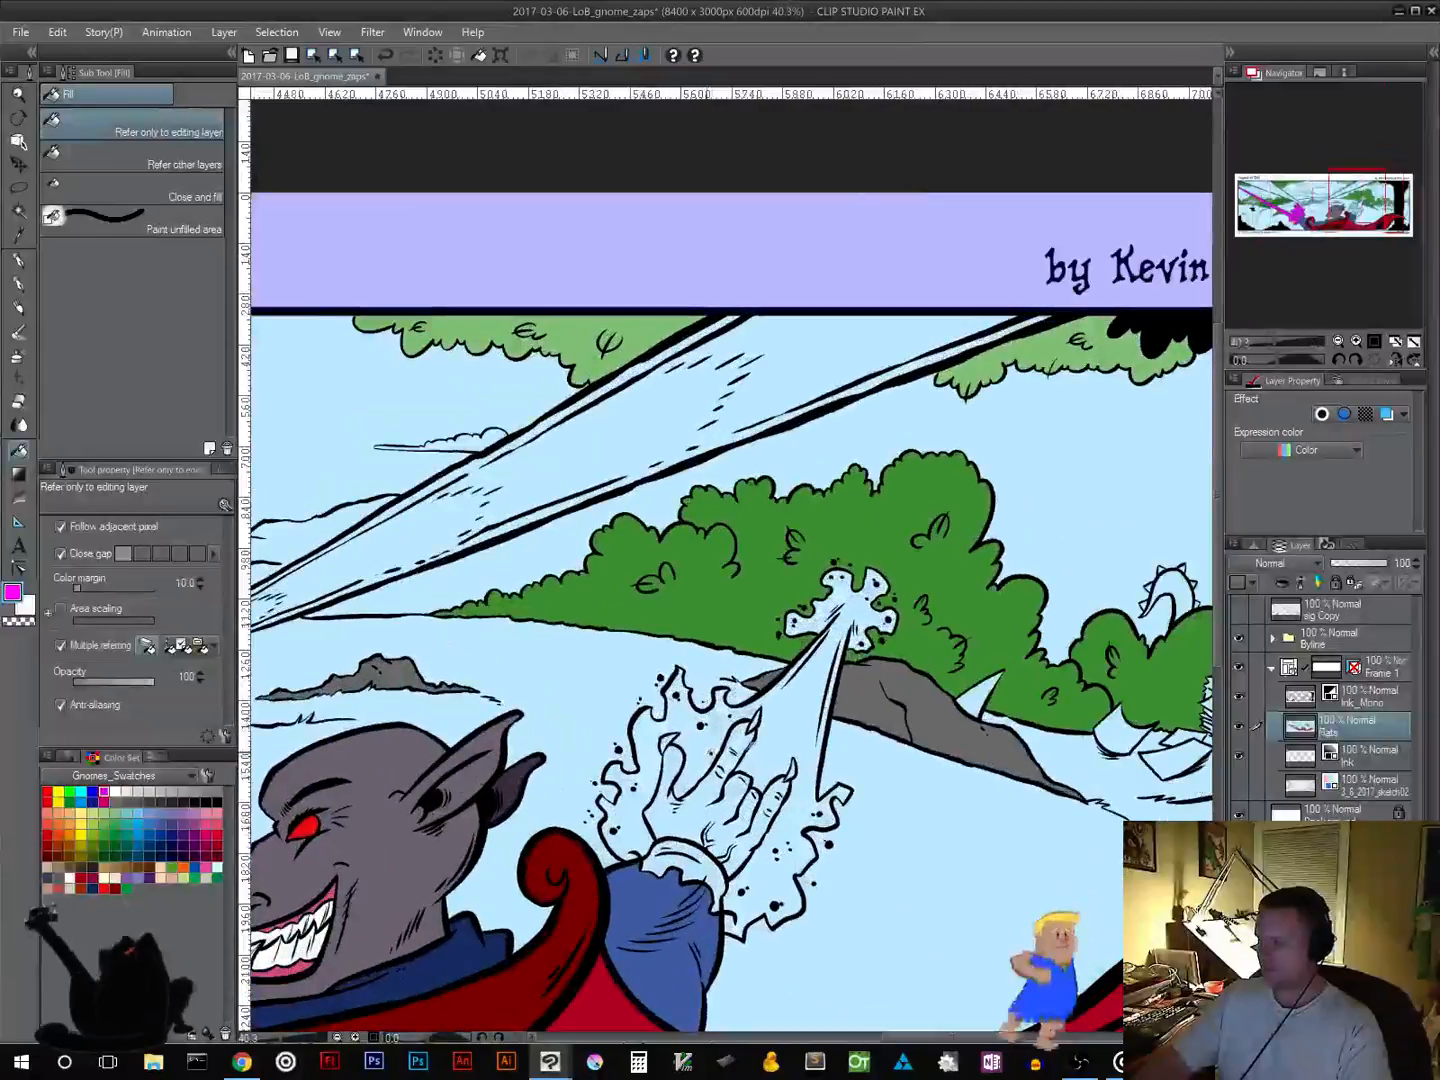
{"action": "left_click", "coordinate": [650, 760]}
{"action": "left_click", "coordinate": [693, 826]}
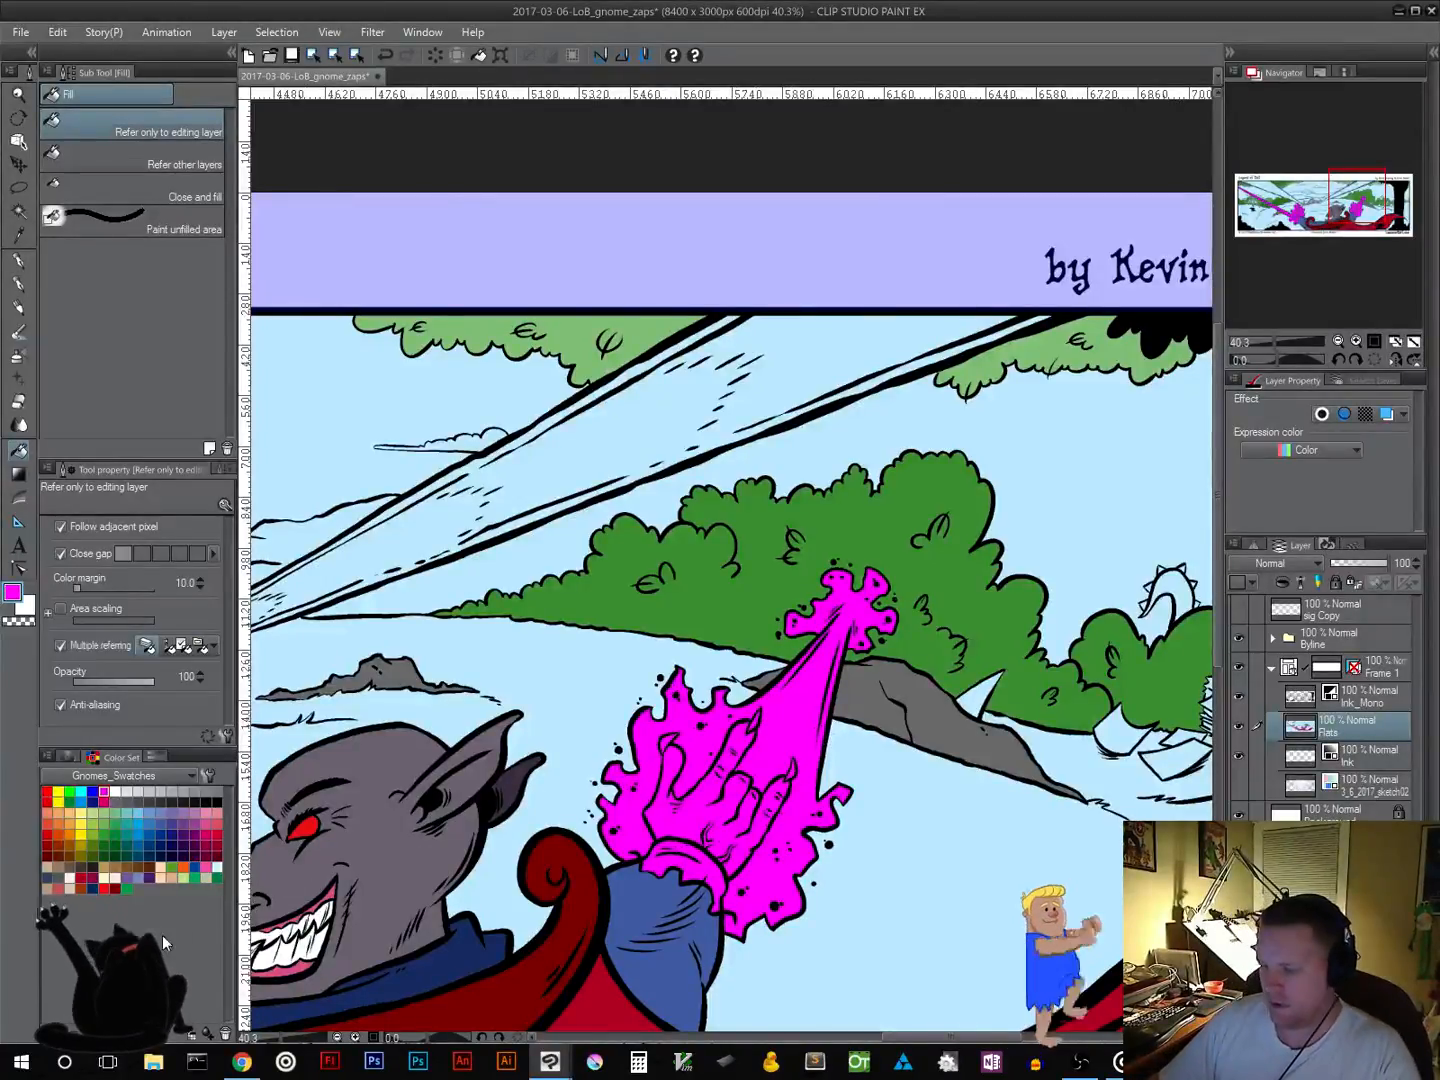
Step: Fill the wide beam above the goblin's head and the burst at the distant gnome's hand with yellow
{"action": "left_click", "coordinate": [149, 877]}
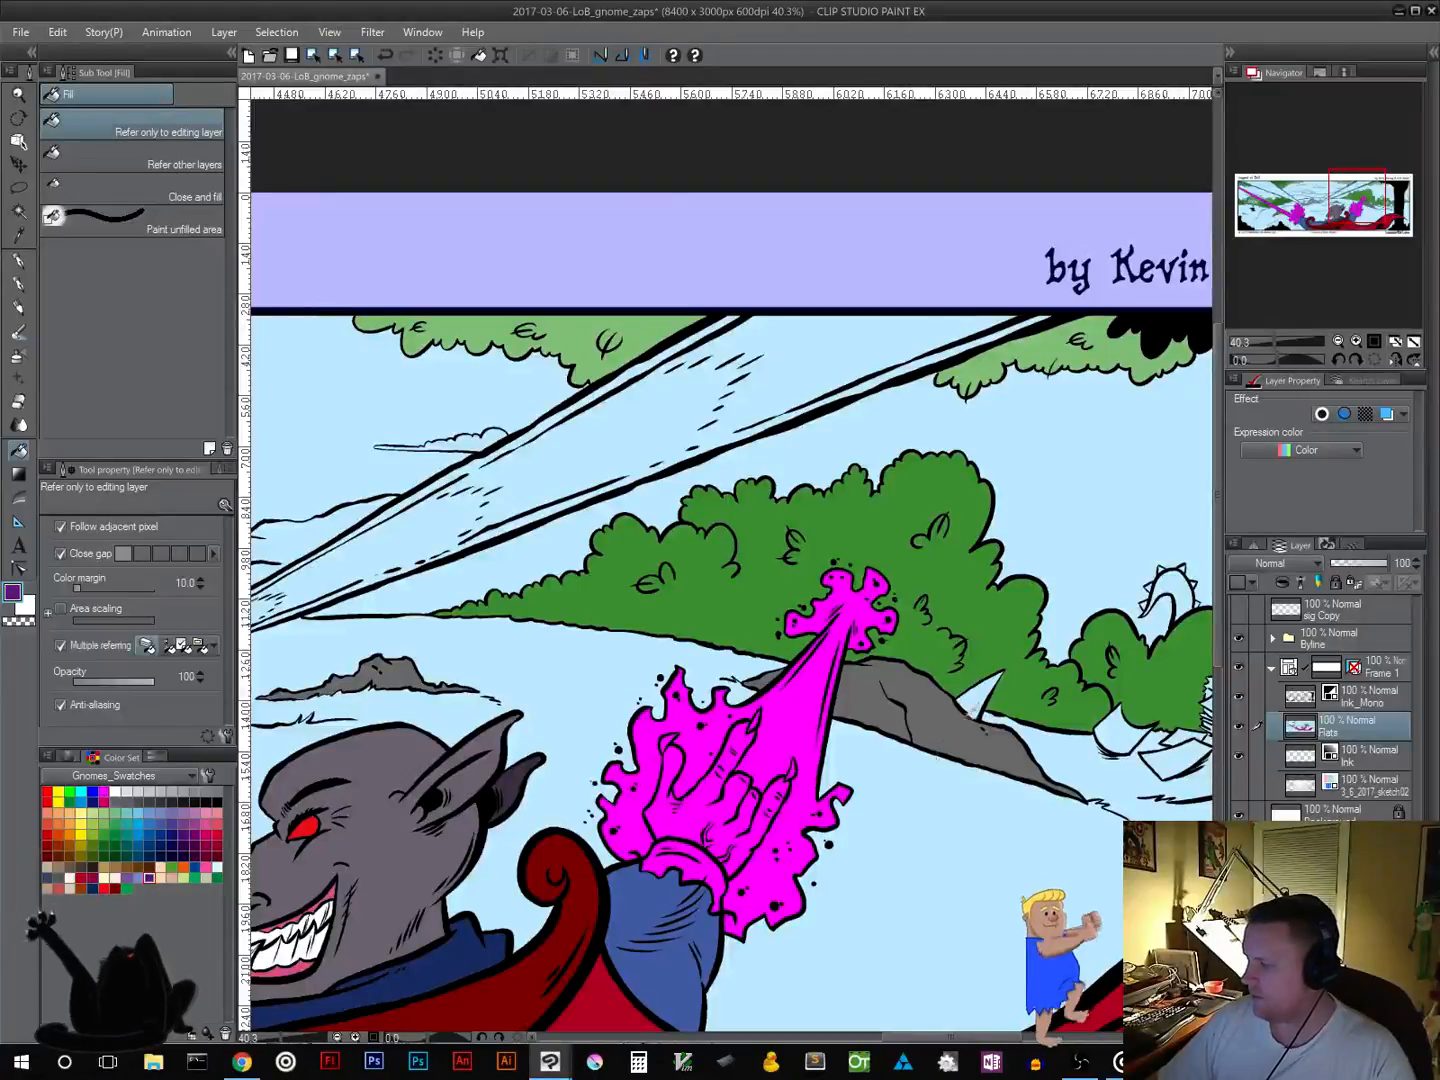
{"action": "left_click", "coordinate": [985, 699]}
{"action": "left_click_drag", "start_coordinate": [382, 774], "coordinate": [778, 894]}
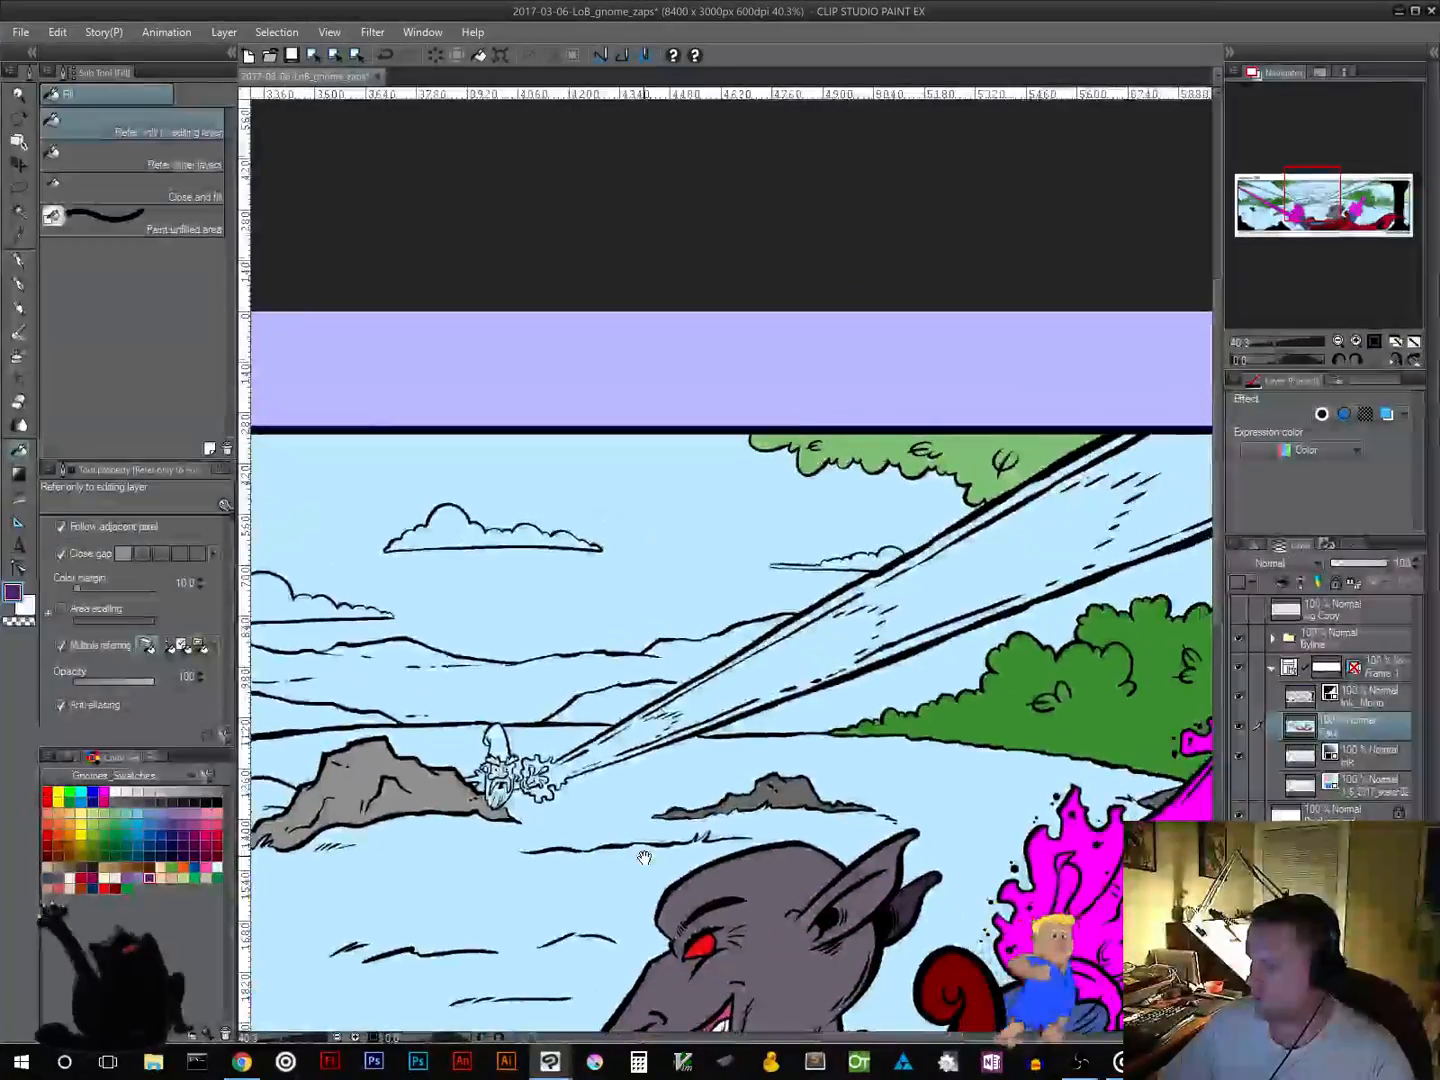
{"action": "left_click", "coordinate": [81, 825]}
{"action": "left_click", "coordinate": [773, 668]}
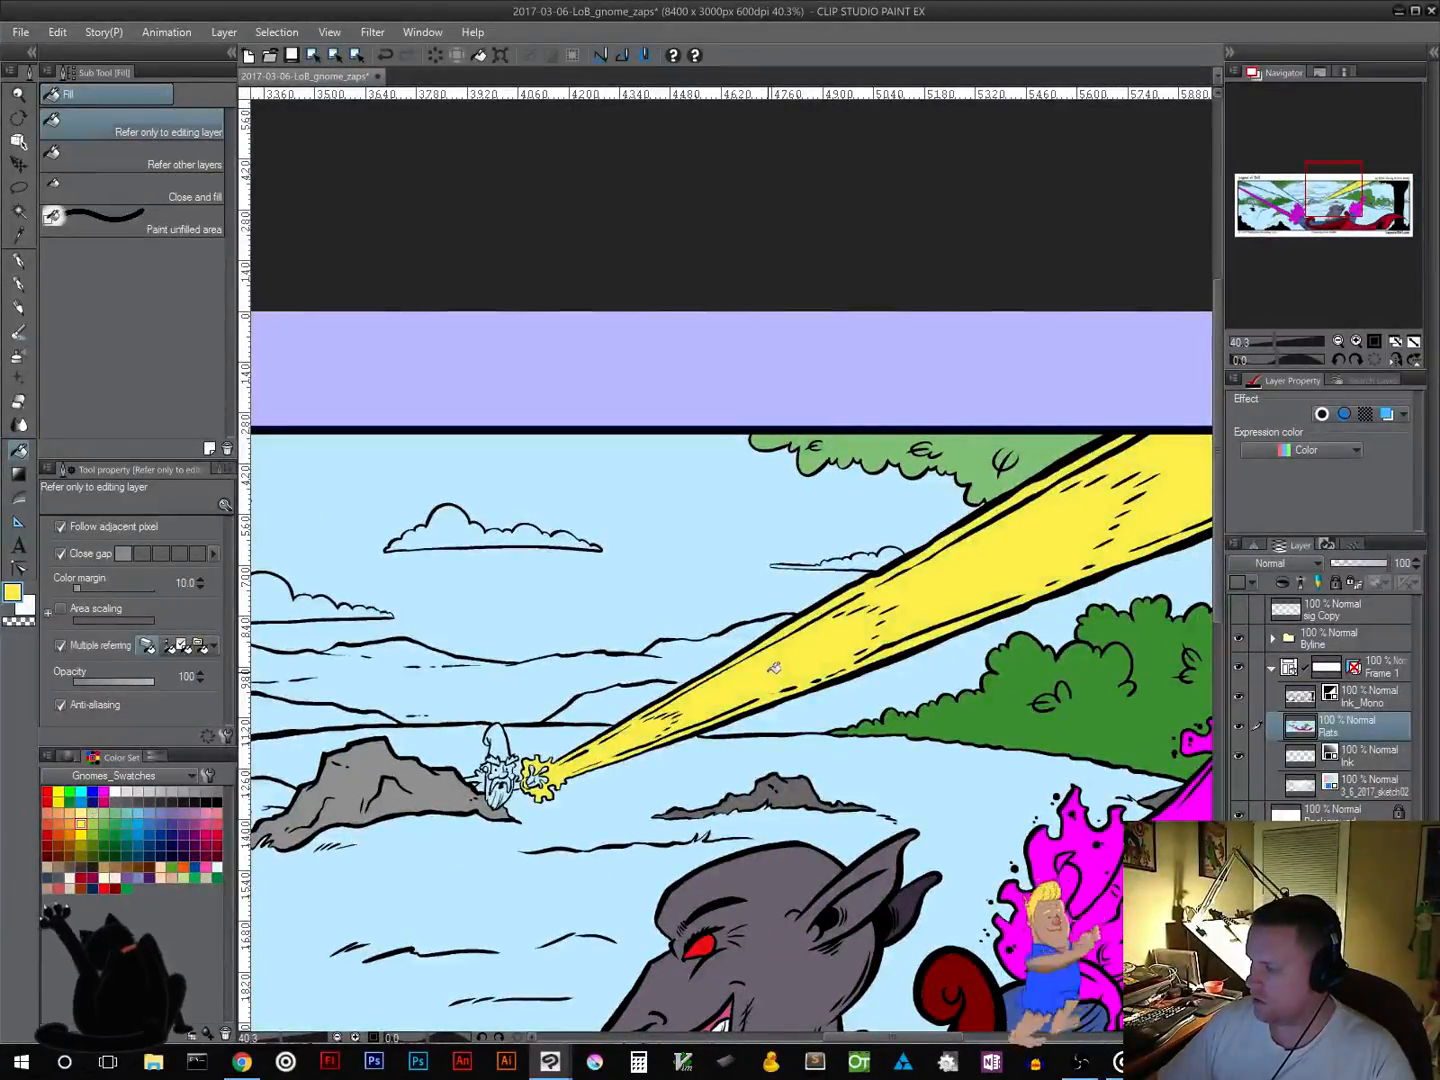
{"action": "scroll", "coordinate": [773, 668], "scroll_direction": "down", "scroll_amount": 2}
{"action": "scroll", "coordinate": [773, 668], "scroll_direction": "up", "scroll_amount": 3}
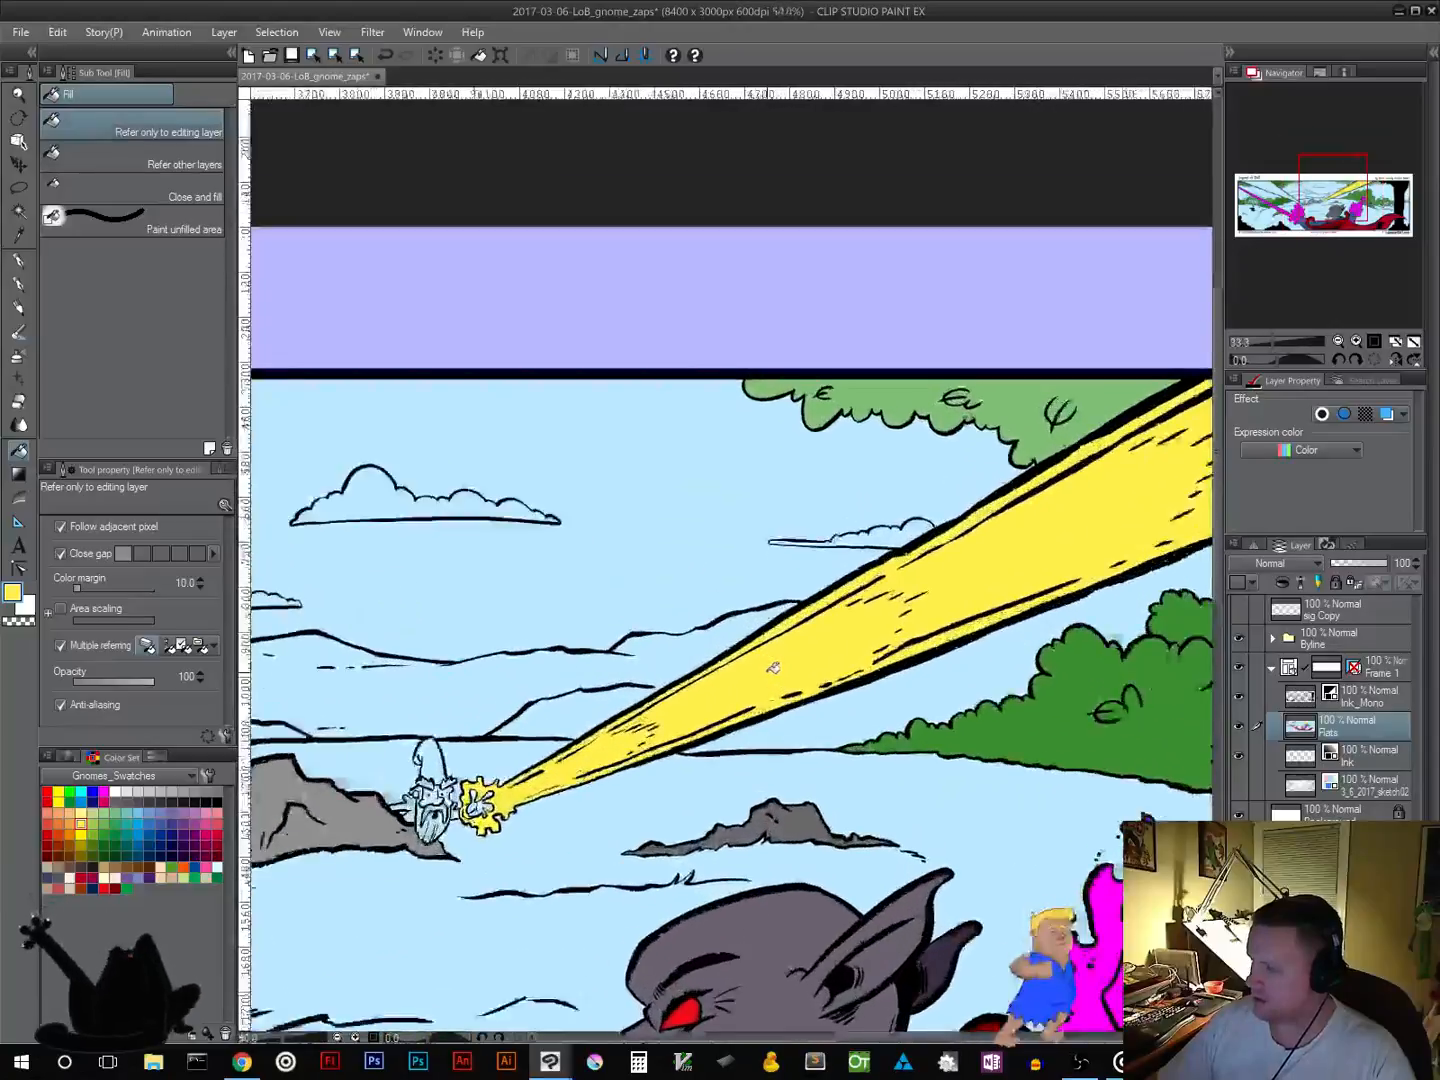
Step: Fill the remaining gaps in the distant gnome's hand, inside the burst at the yellow beam's tip, with yellow
{"action": "scroll", "coordinate": [773, 668], "scroll_direction": "up", "scroll_amount": 4}
{"action": "left_click_drag", "start_coordinate": [350, 861], "coordinate": [913, 721]}
{"action": "scroll", "coordinate": [911, 725], "scroll_direction": "up", "scroll_amount": 7}
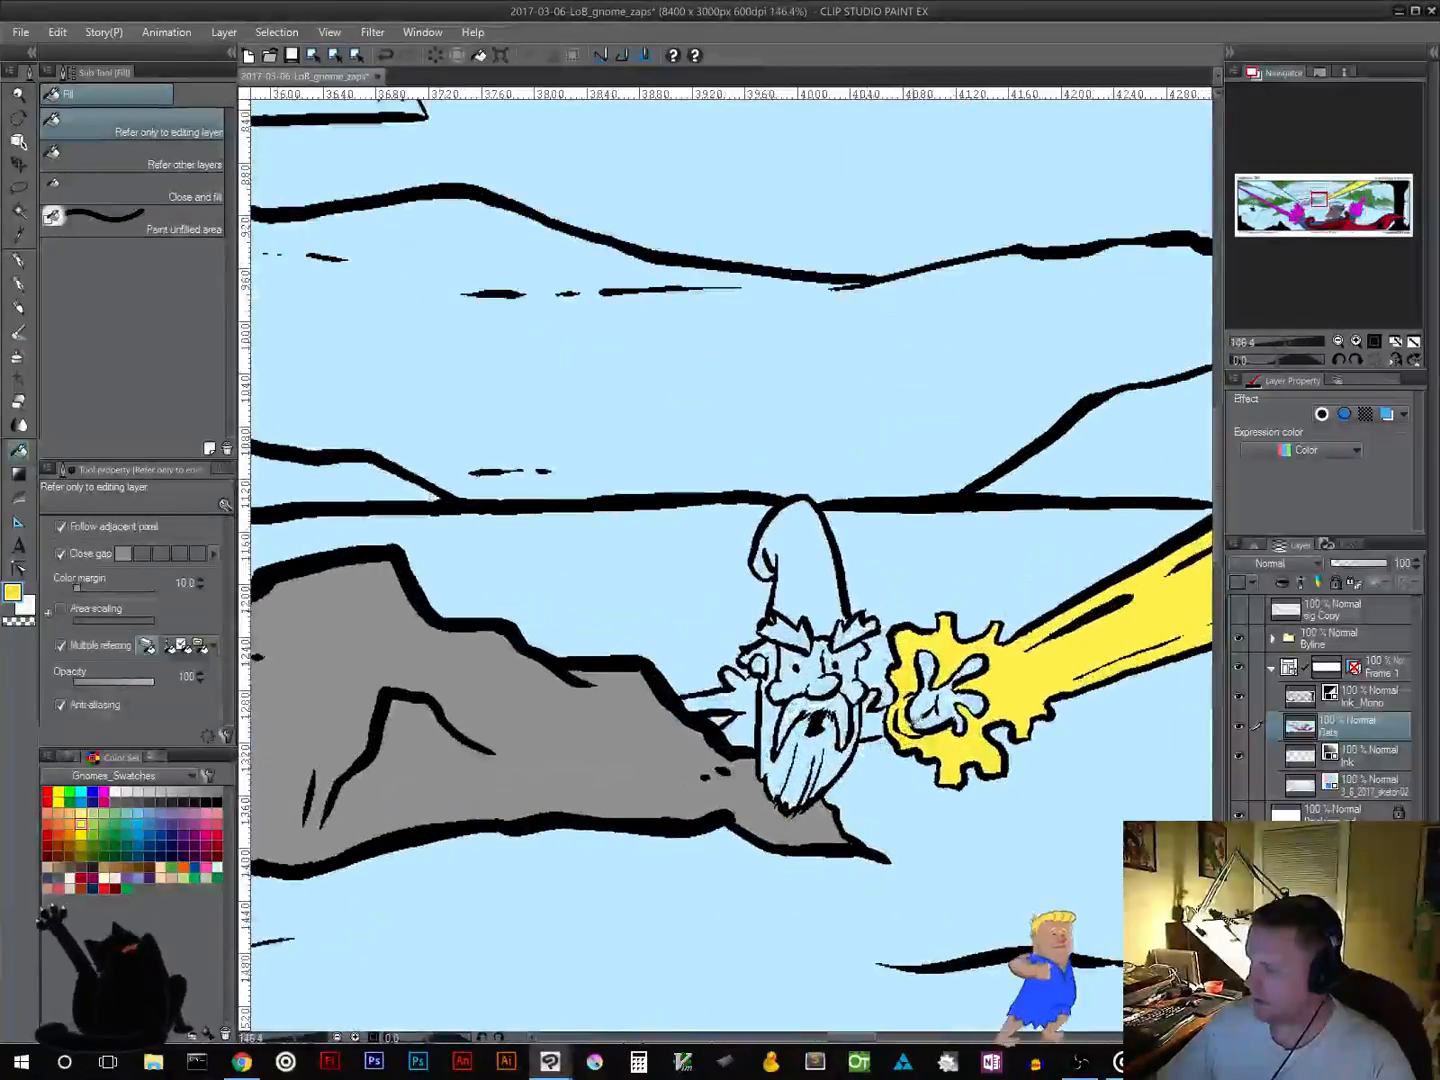
{"action": "left_click", "coordinate": [913, 720]}
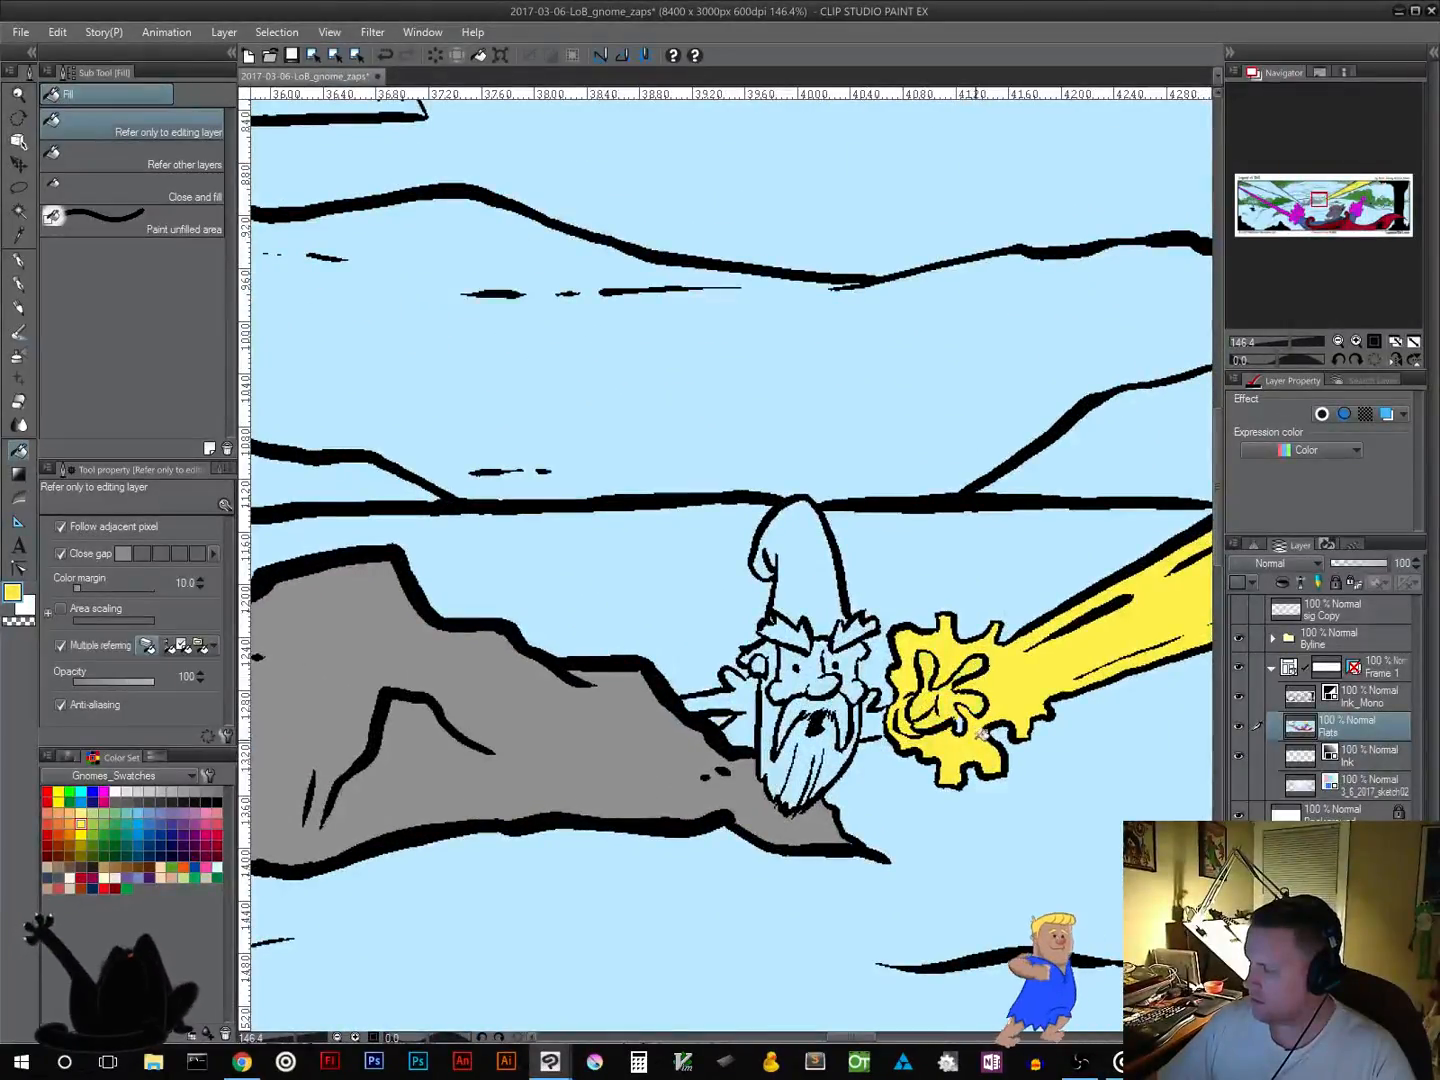
Step: Shift the yellow to a yellow-green and fill the second distant gnome's wide beam, hand and burst with it
{"action": "left_click_drag", "start_coordinate": [688, 726], "coordinate": [1020, 717]}
{"action": "mouse_move", "coordinate": [556, 724]}
{"action": "left_mouse_down"}
{"action": "mouse_move", "coordinate": [872, 727]}
{"action": "mouse_move", "coordinate": [866, 689]}
{"action": "left_mouse_up"}
{"action": "scroll", "coordinate": [872, 727], "scroll_direction": "down", "scroll_amount": 5}
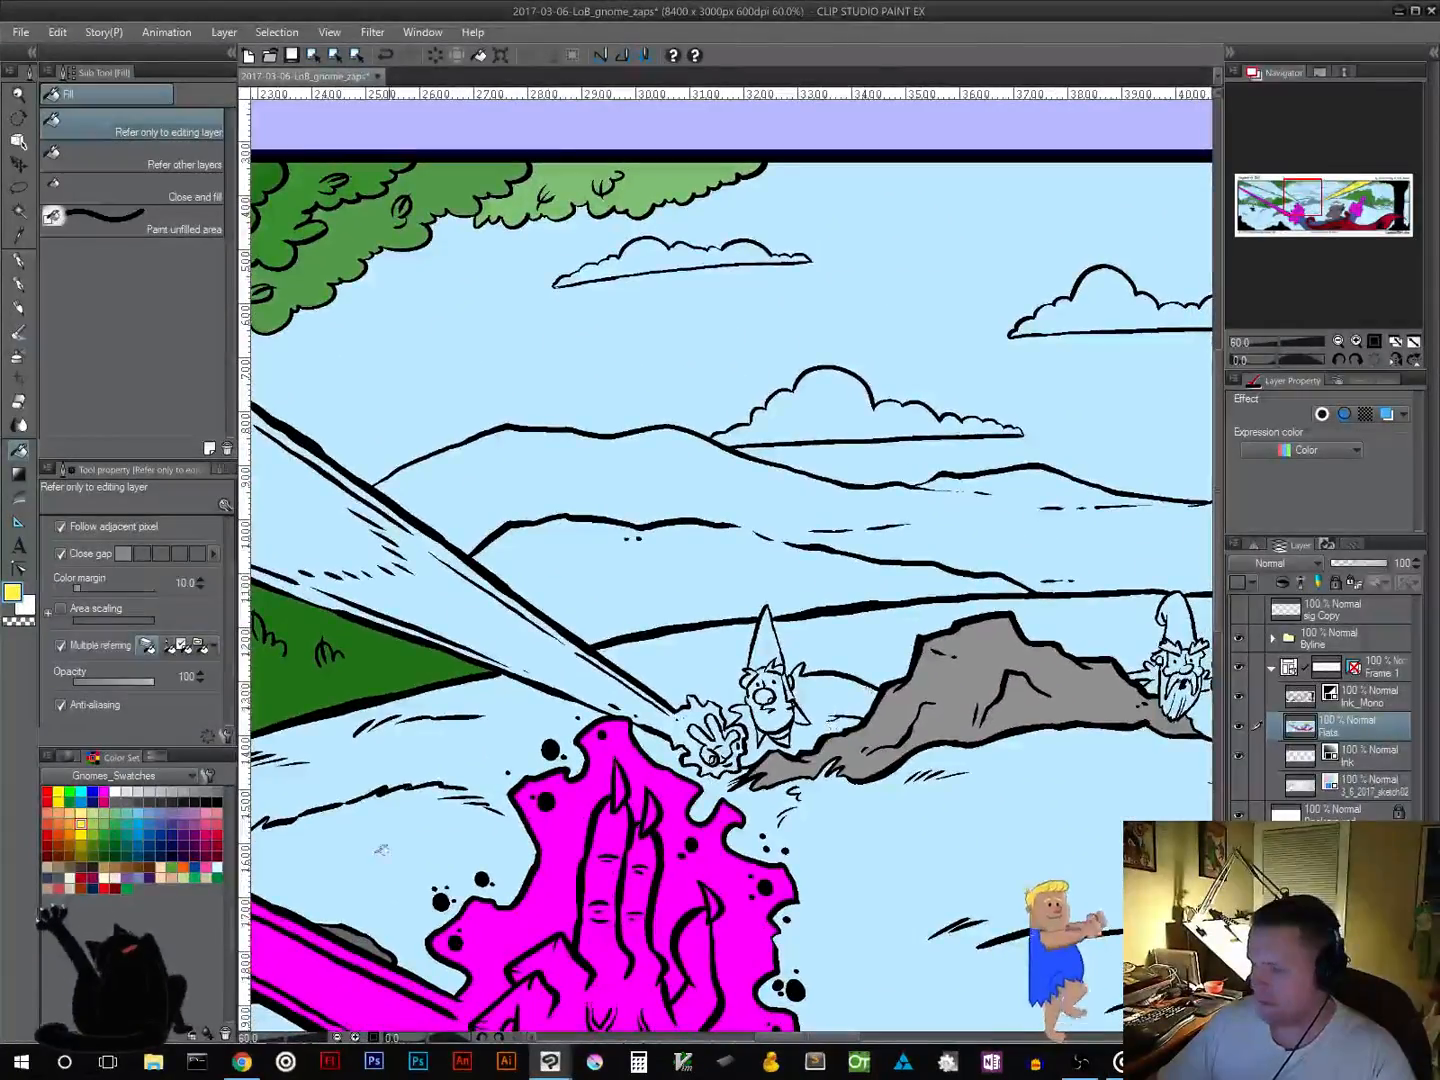
{"action": "left_click", "coordinate": [81, 835]}
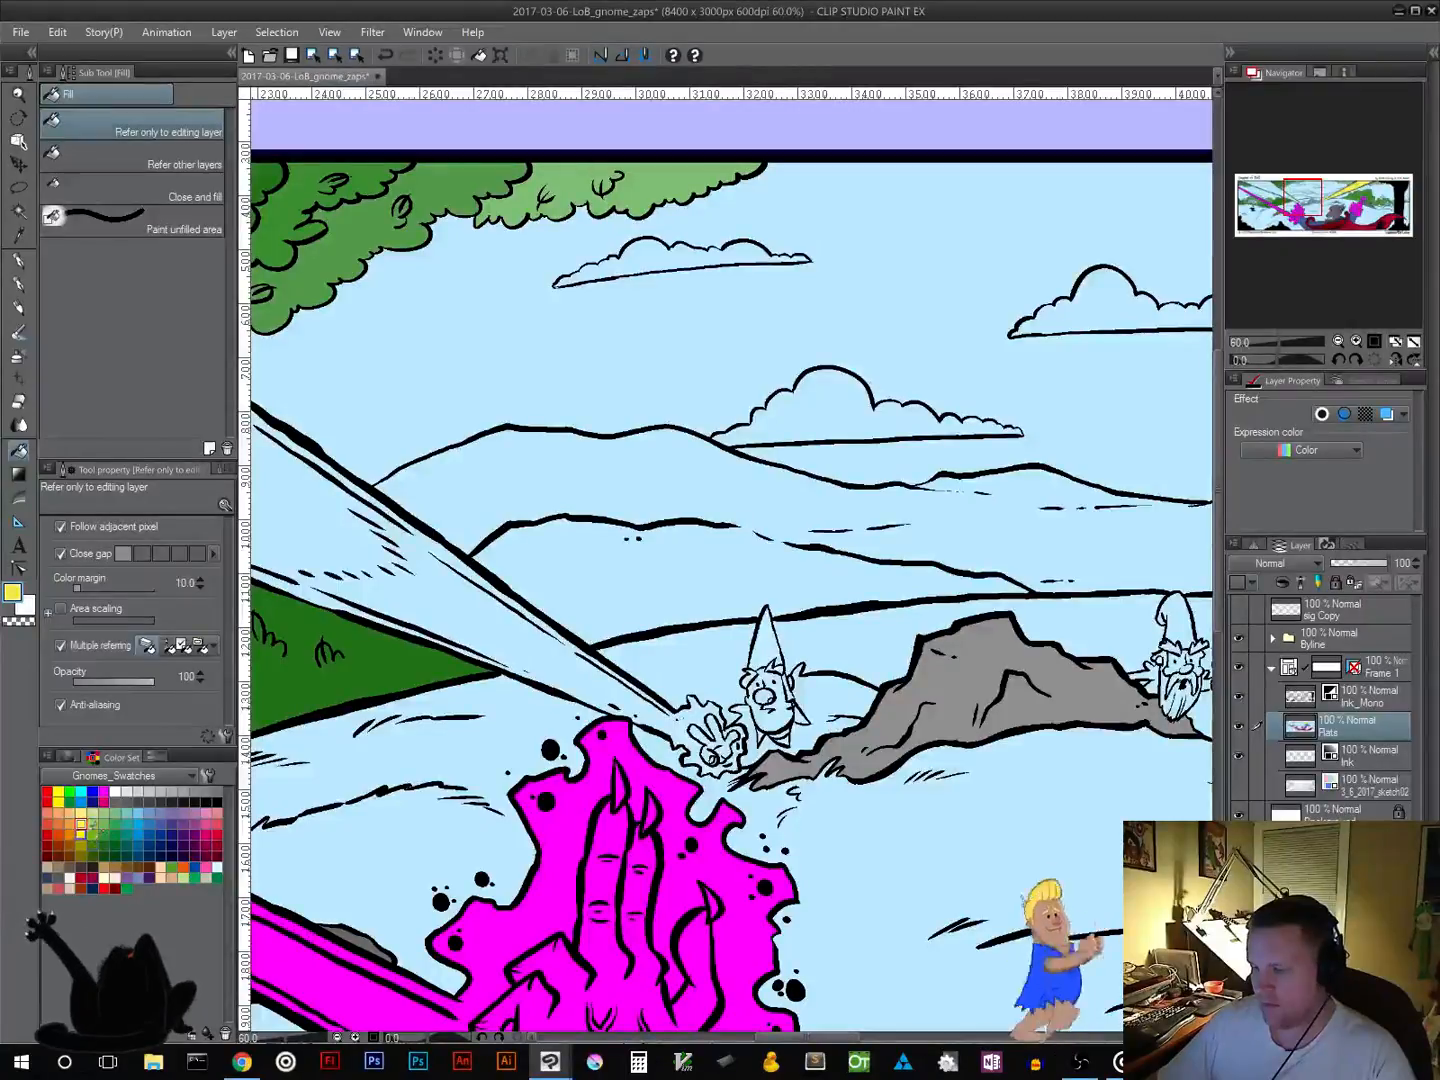
{"action": "left_click", "coordinate": [78, 761]}
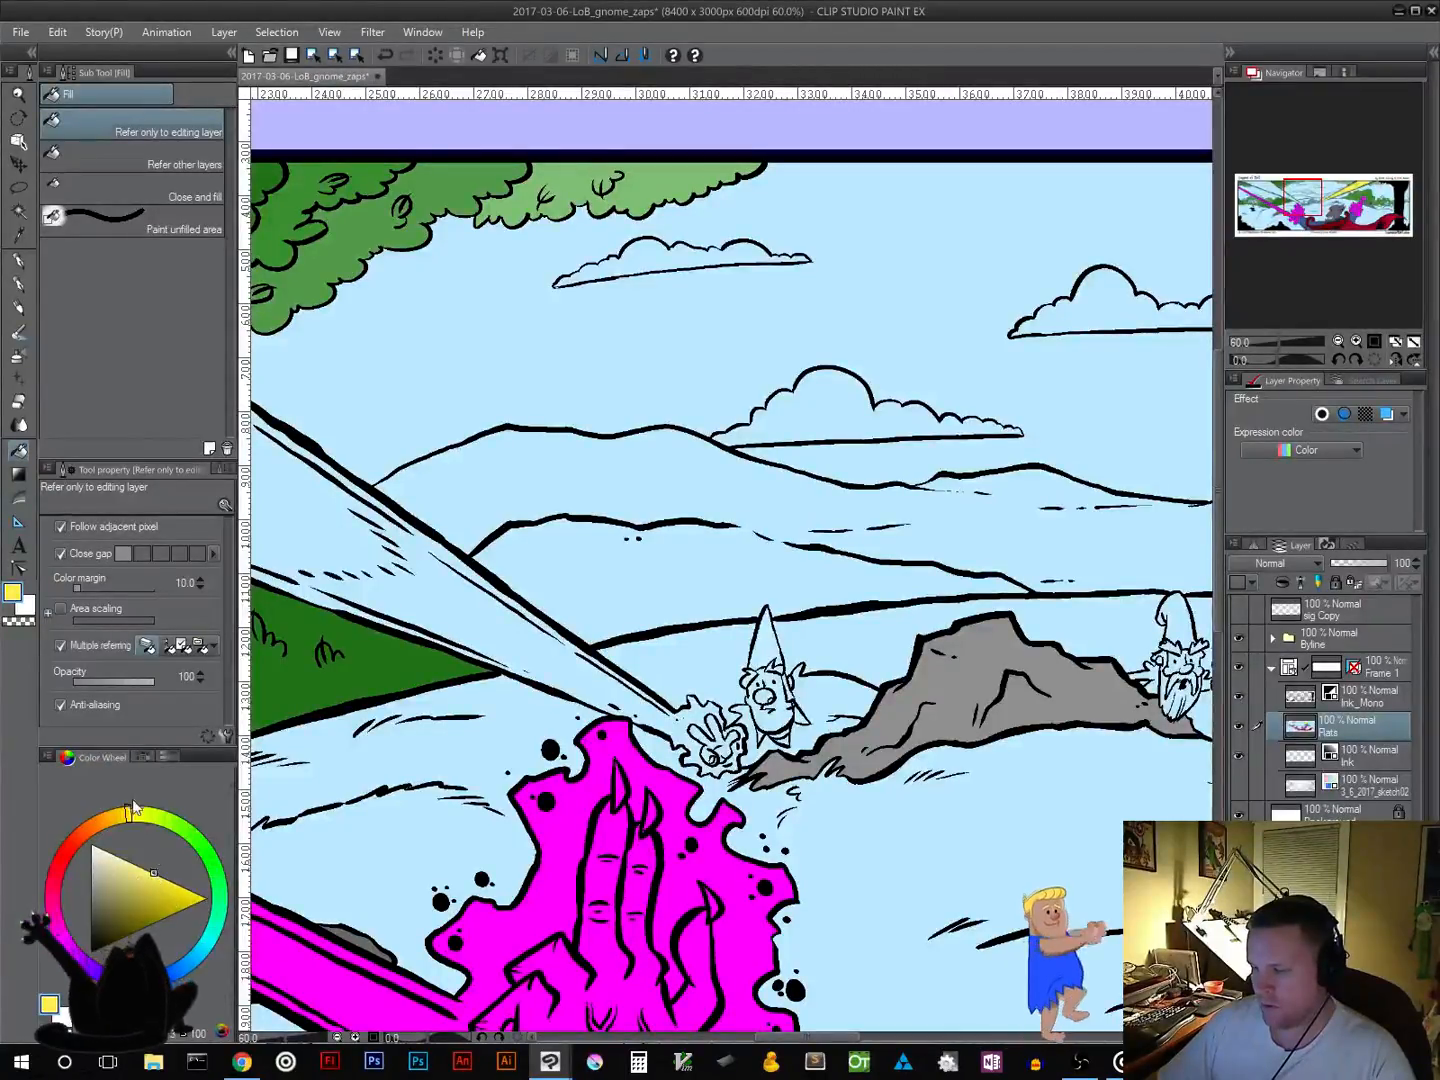
{"action": "mouse_move", "coordinate": [131, 808]}
{"action": "left_mouse_down"}
{"action": "mouse_move", "coordinate": [114, 810]}
{"action": "mouse_move", "coordinate": [153, 816]}
{"action": "mouse_move", "coordinate": [155, 880]}
{"action": "mouse_move", "coordinate": [159, 817]}
{"action": "left_mouse_up"}
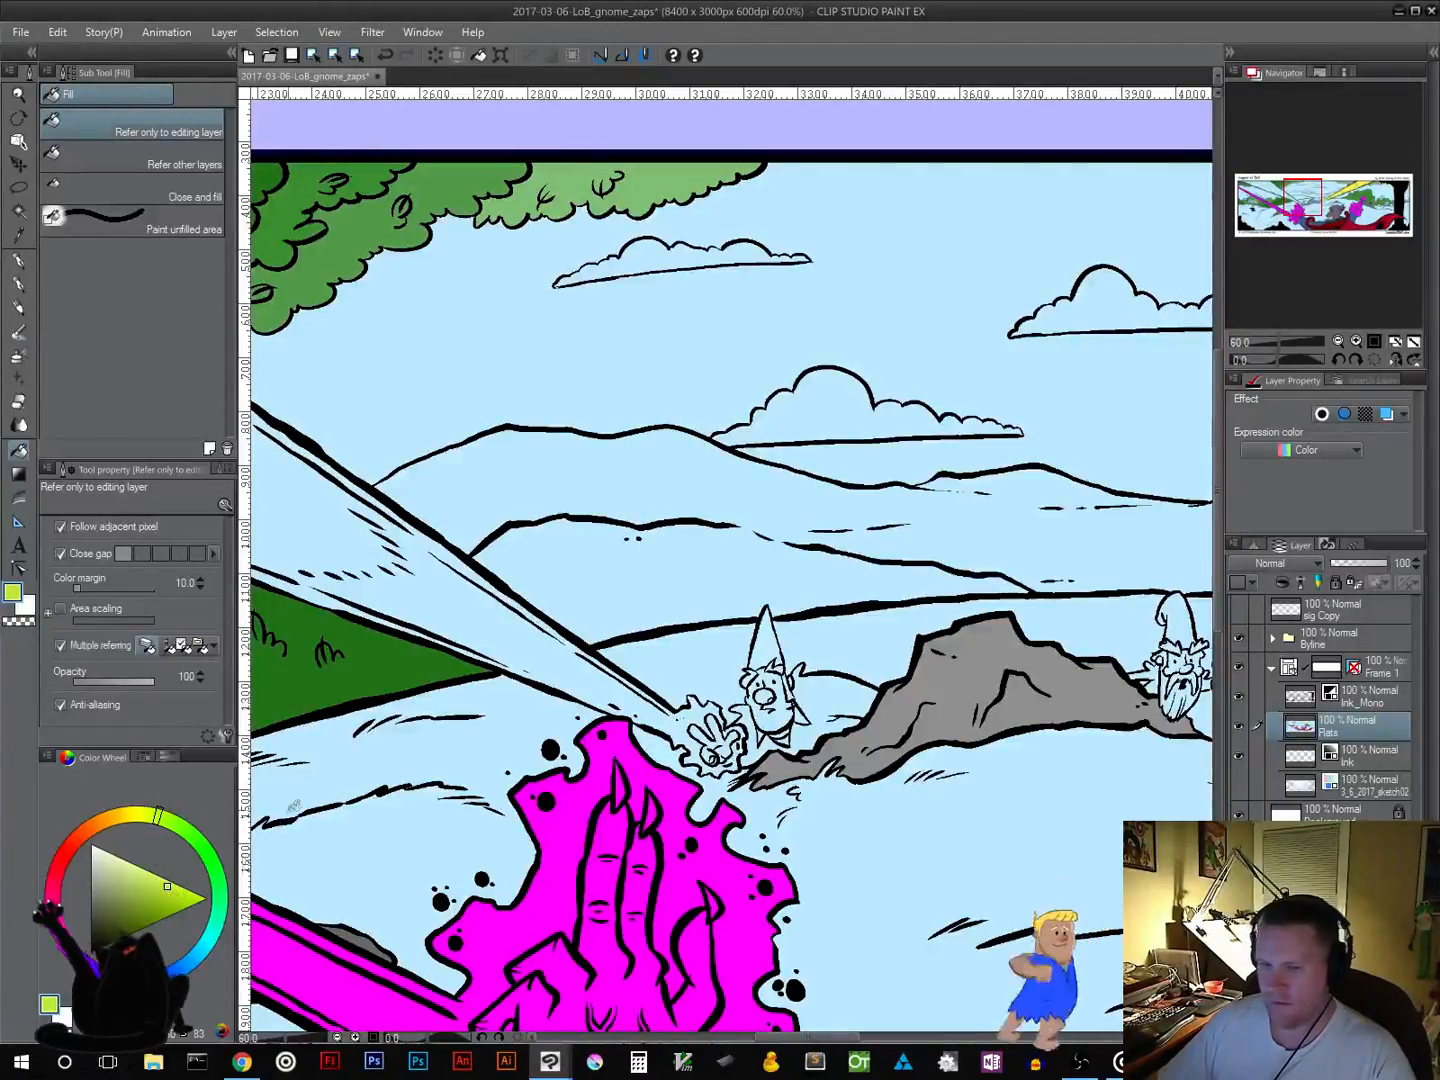
{"action": "left_click", "coordinate": [628, 692]}
{"action": "scroll", "coordinate": [750, 758], "scroll_direction": "up", "scroll_amount": 5}
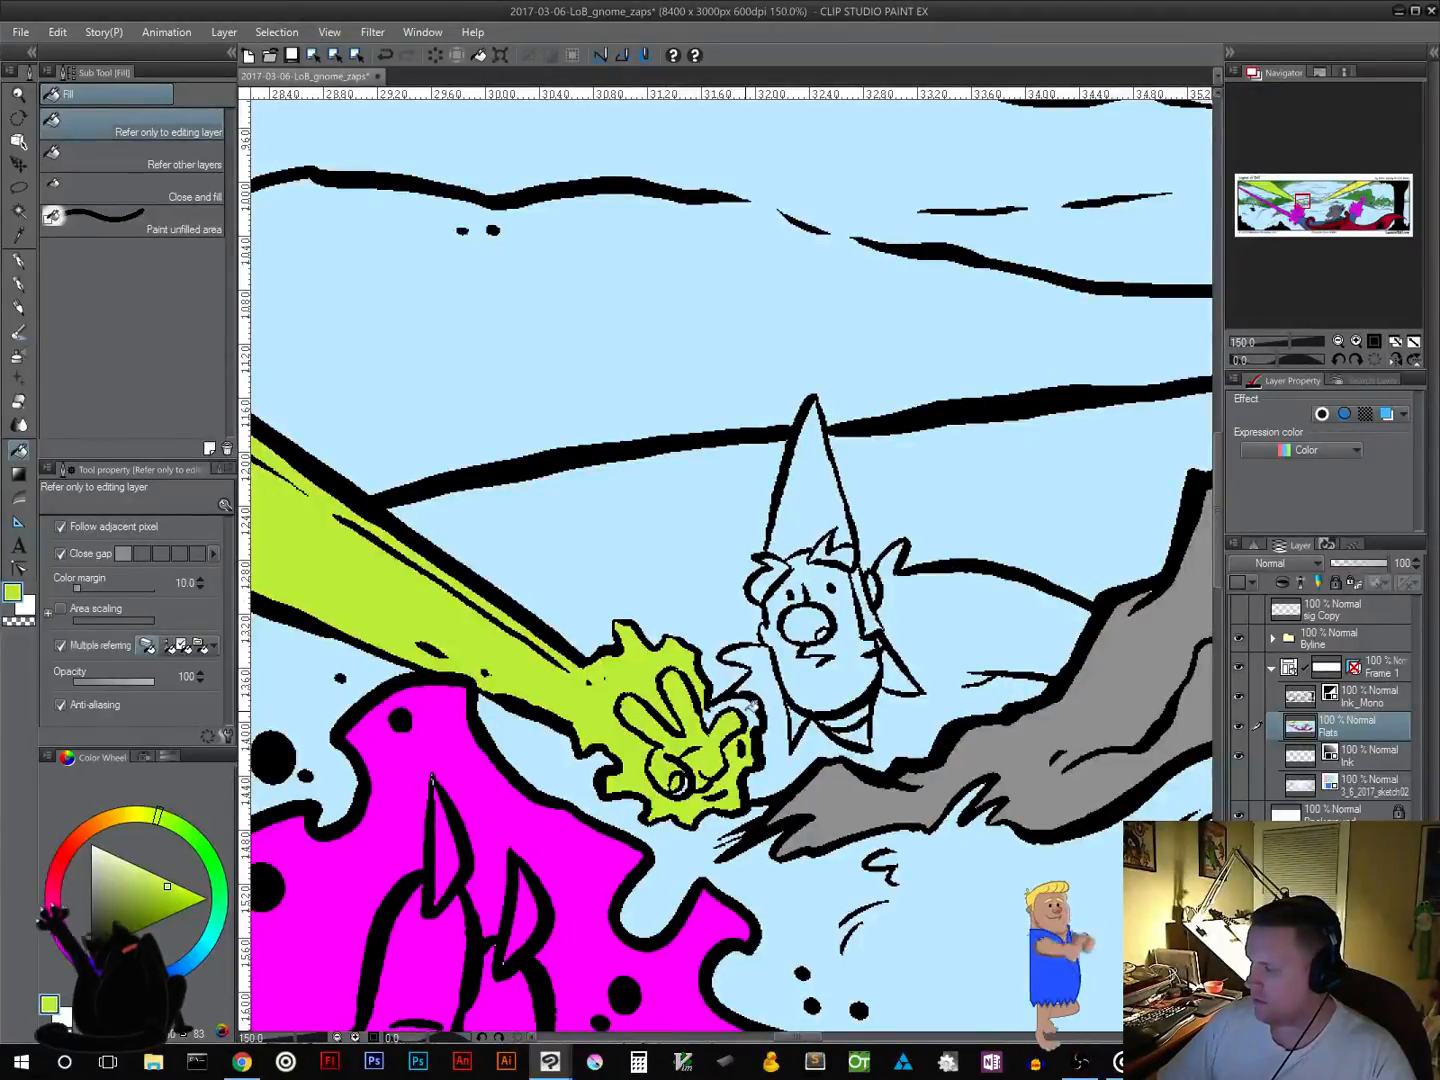
{"action": "scroll", "coordinate": [686, 781], "scroll_direction": "up", "scroll_amount": 4}
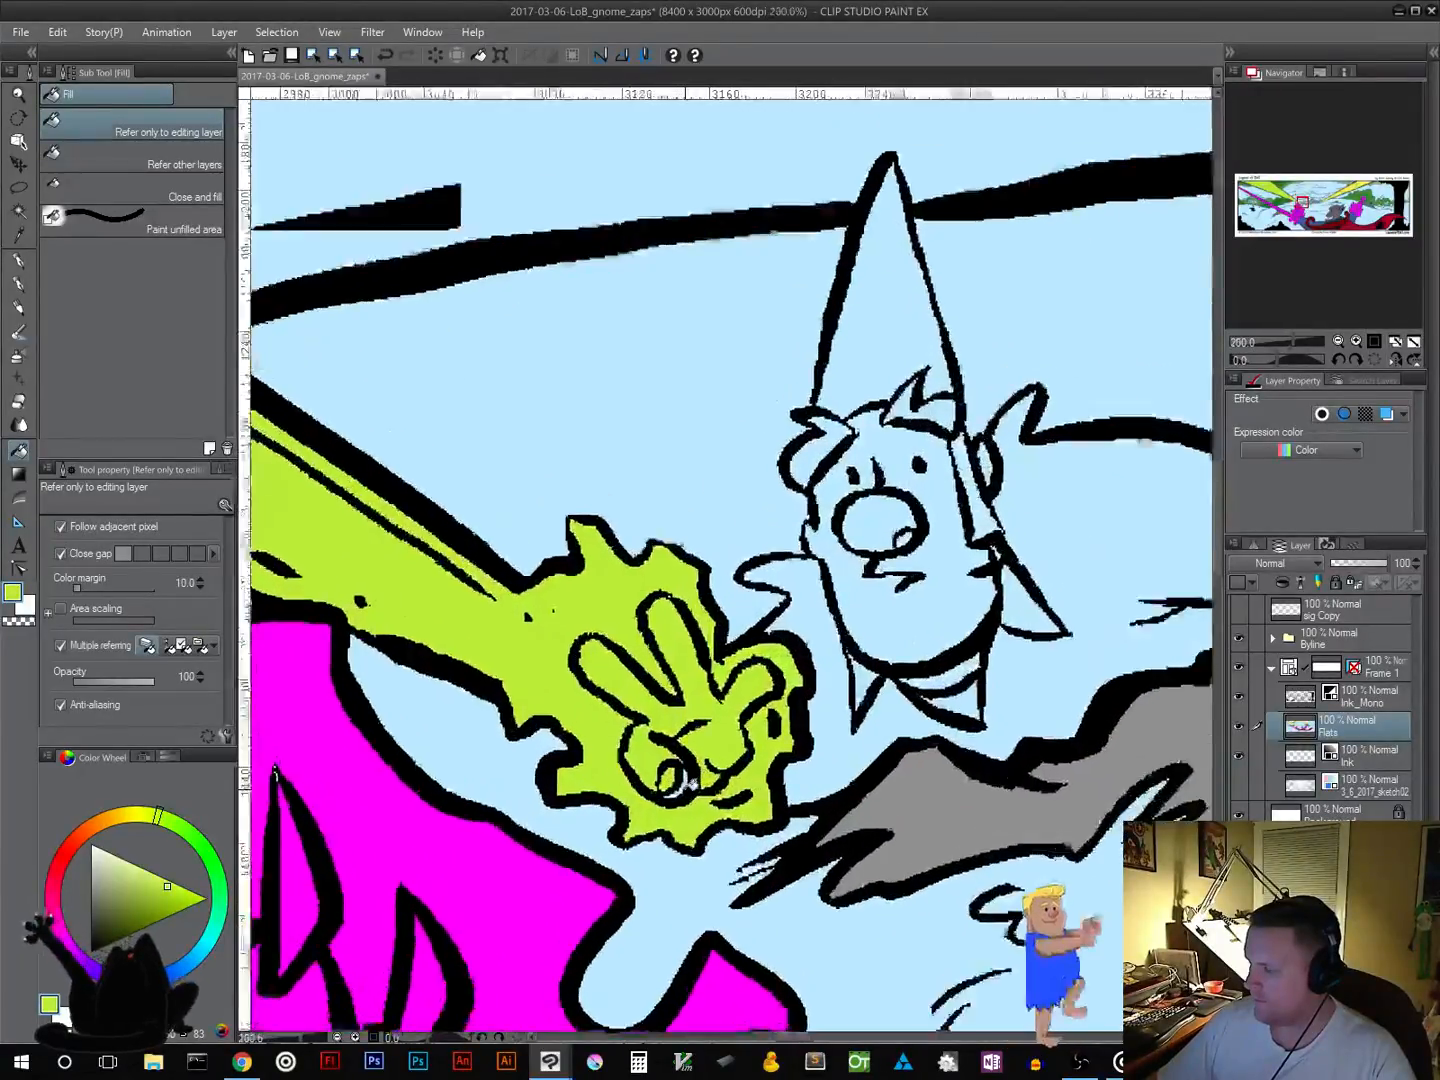
{"action": "scroll", "coordinate": [690, 757], "scroll_direction": "down", "scroll_amount": 10}
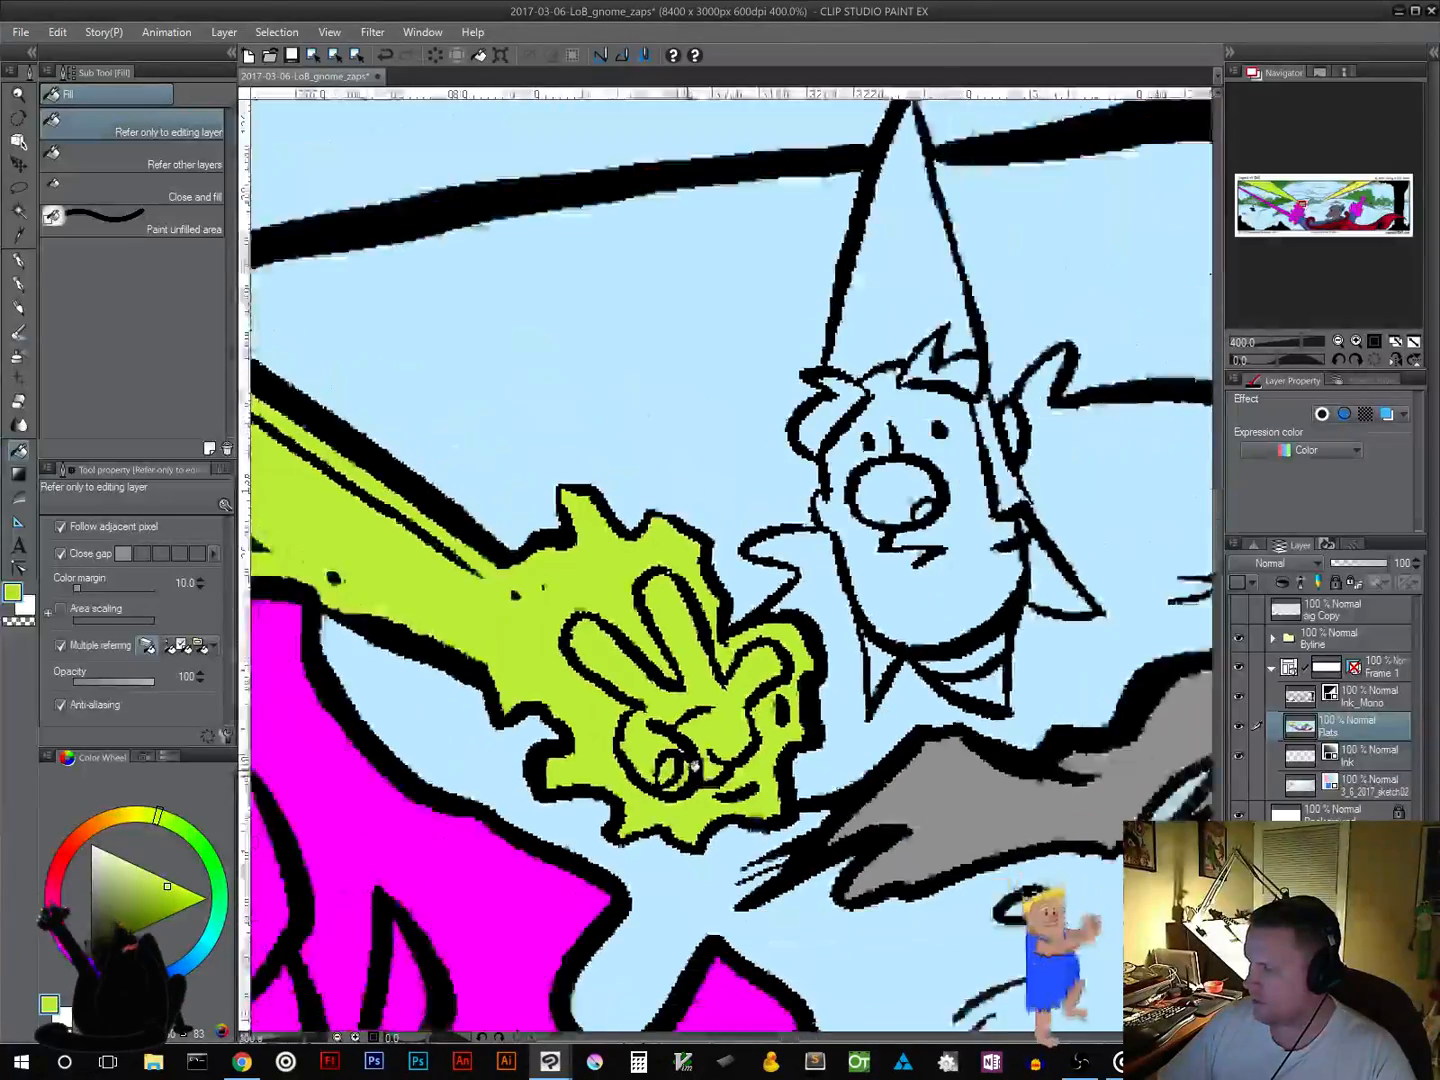
{"action": "scroll", "coordinate": [680, 770], "scroll_direction": "down", "scroll_amount": 4}
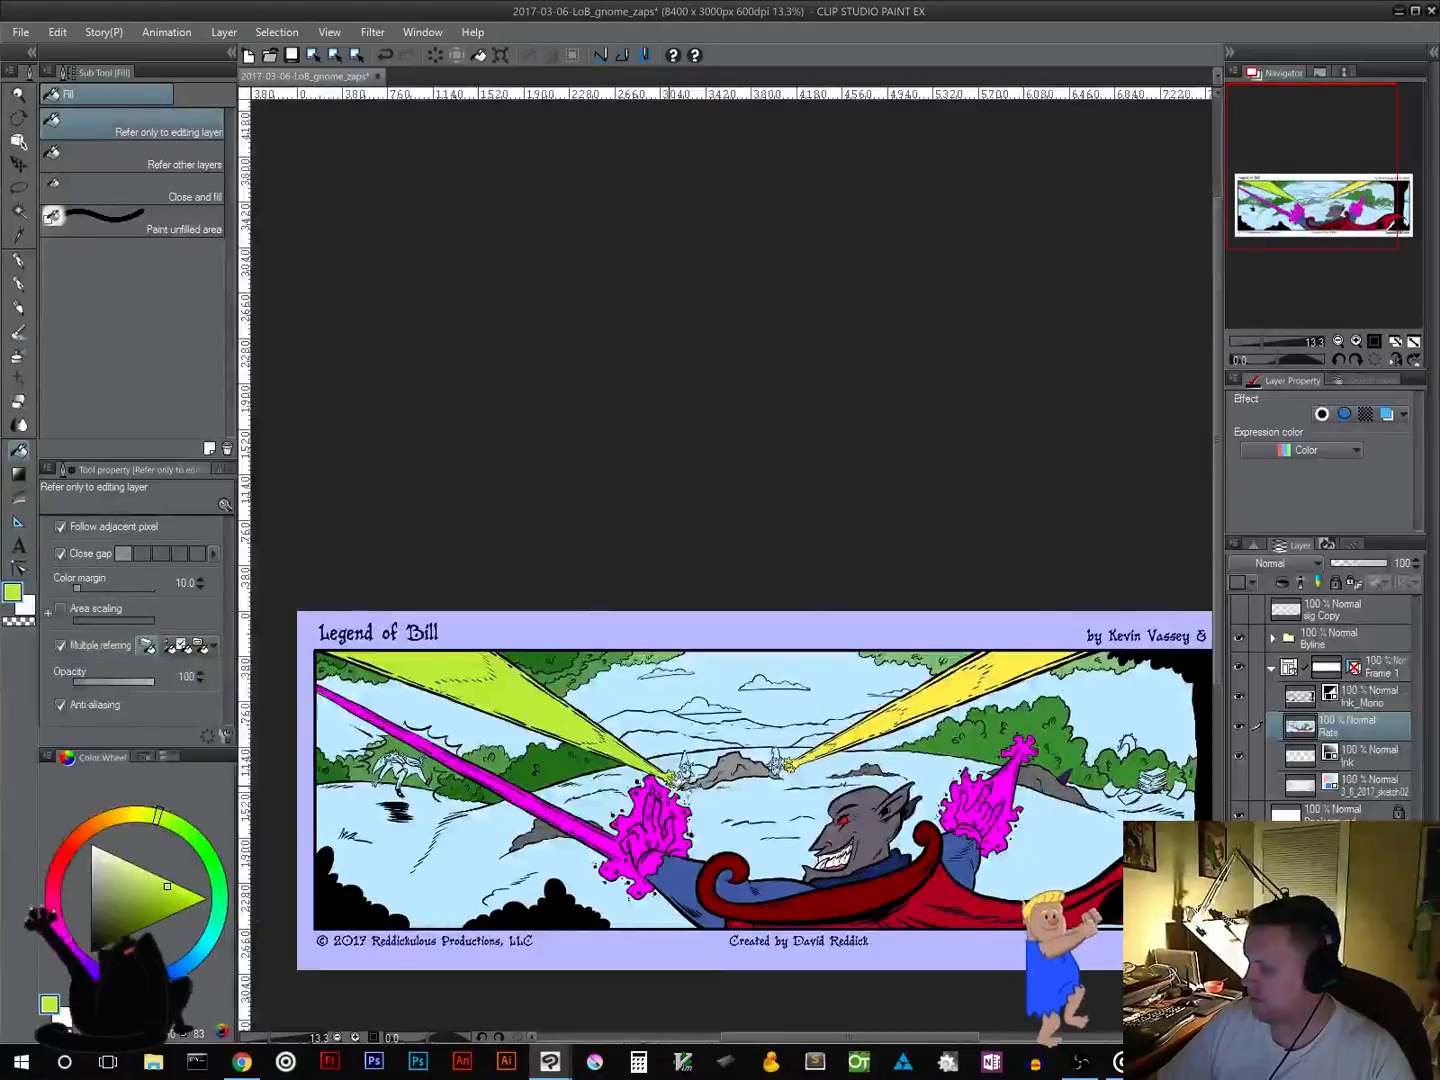
Step: Mix a pale blue-green and fill the distant mountain ranges between the two gnomes' beams with it
{"action": "scroll", "coordinate": [680, 770], "scroll_direction": "up", "scroll_amount": 3}
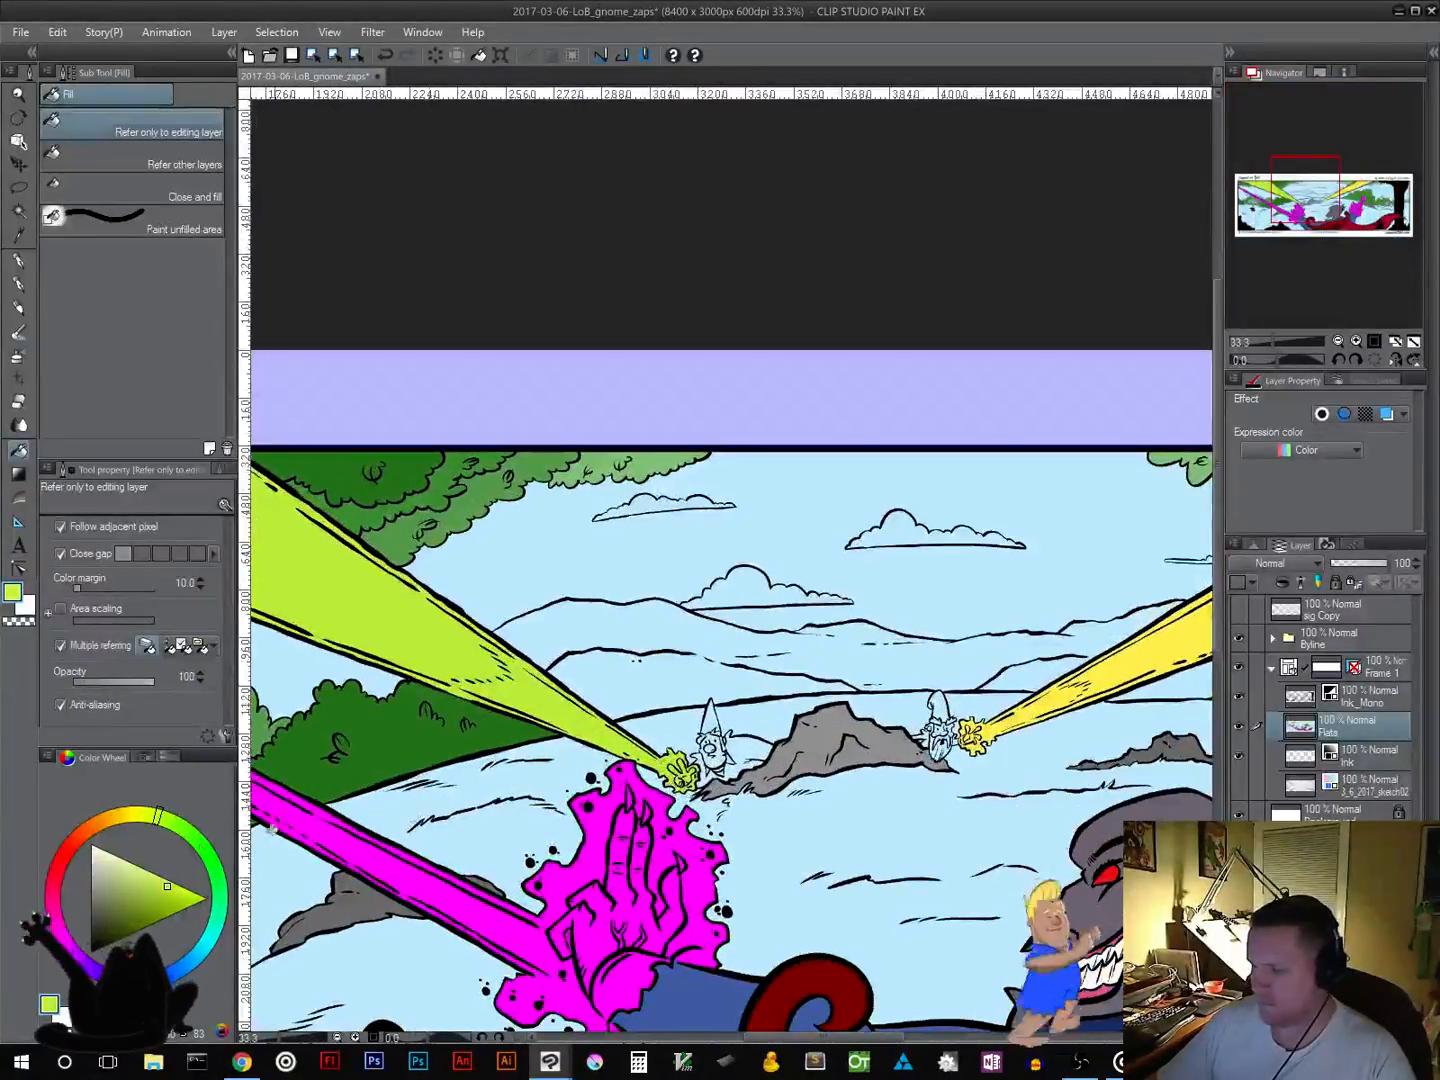
{"action": "left_click", "coordinate": [165, 757]}
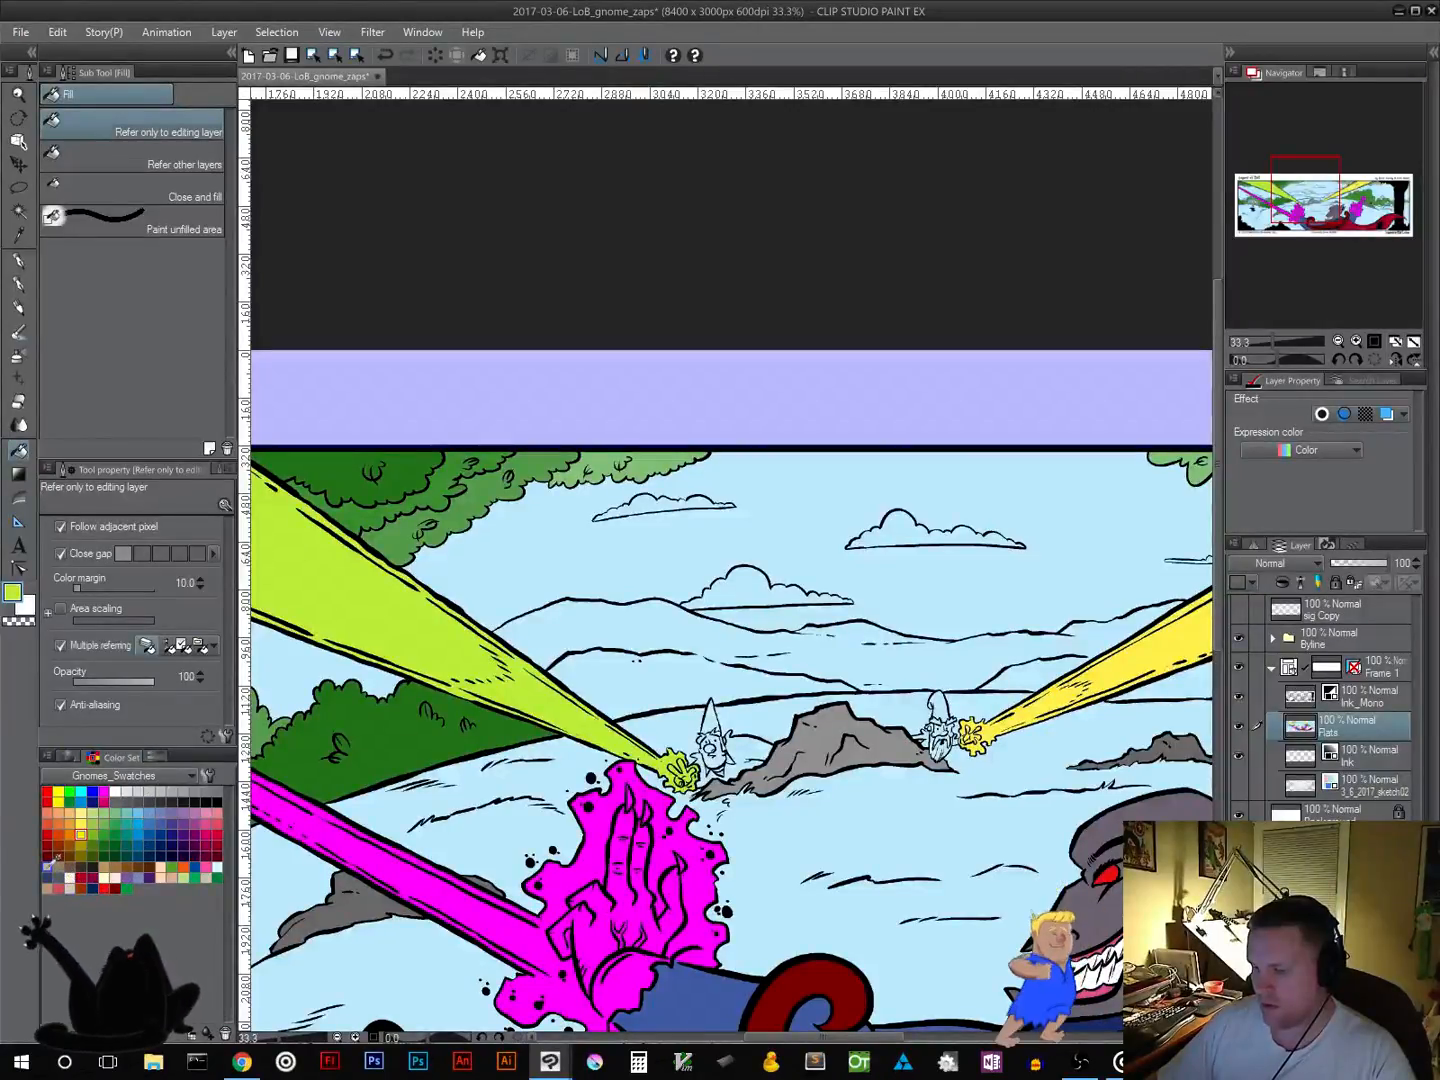
{"action": "left_click", "coordinate": [48, 867]}
{"action": "left_click", "coordinate": [69, 757]}
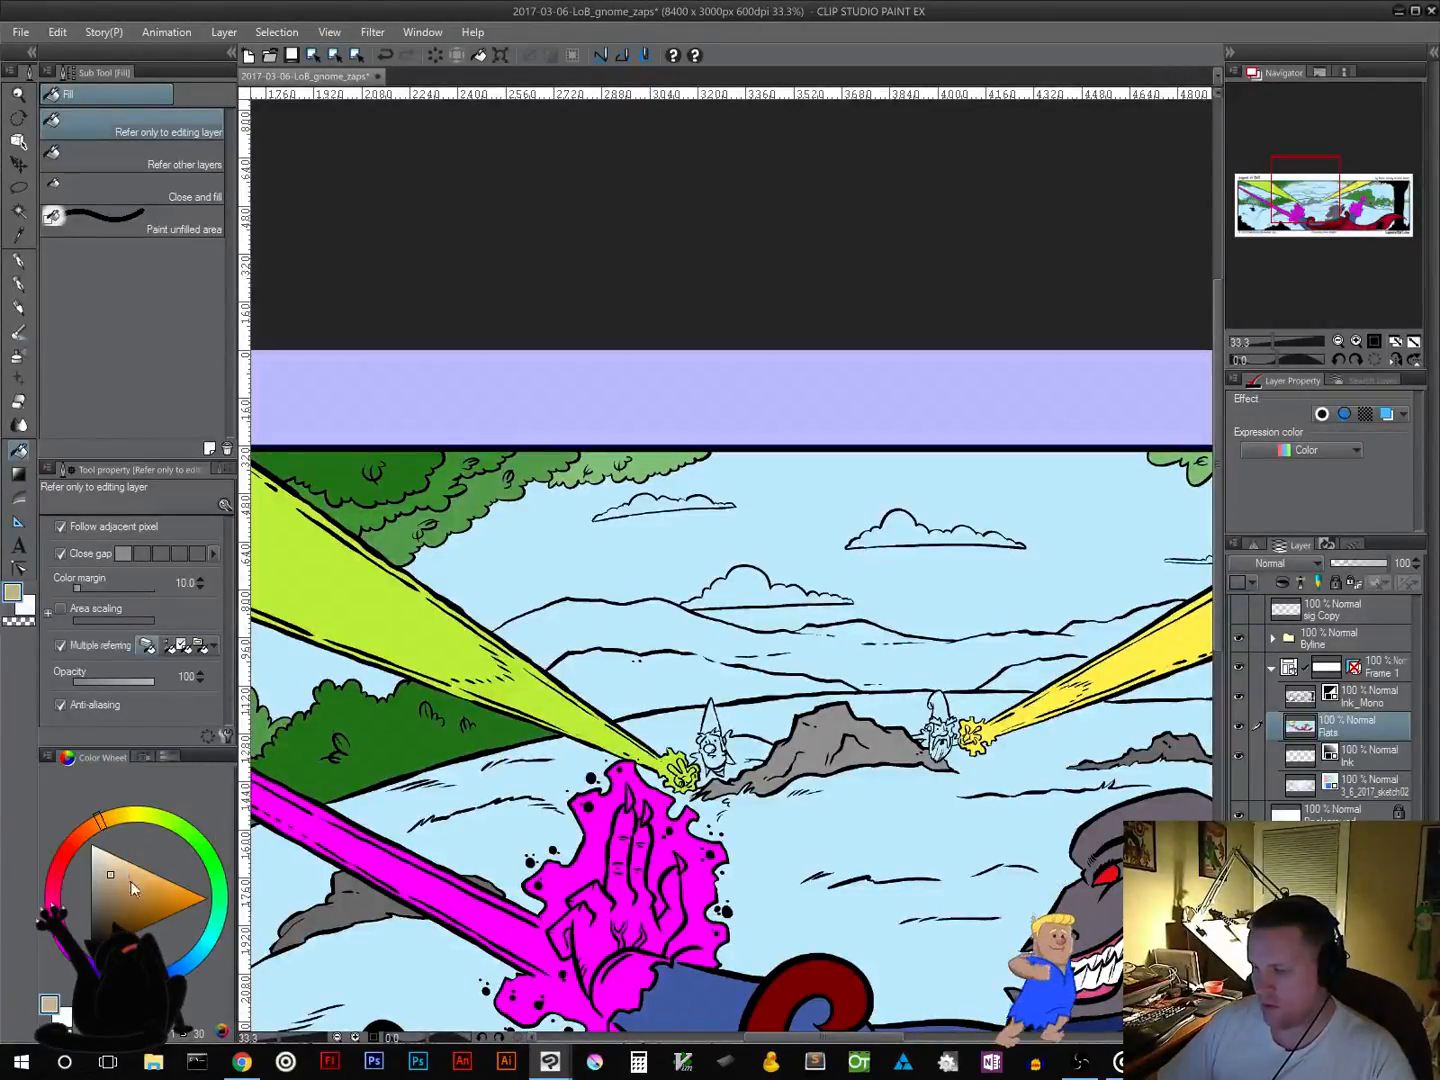
{"action": "left_click", "coordinate": [212, 945]}
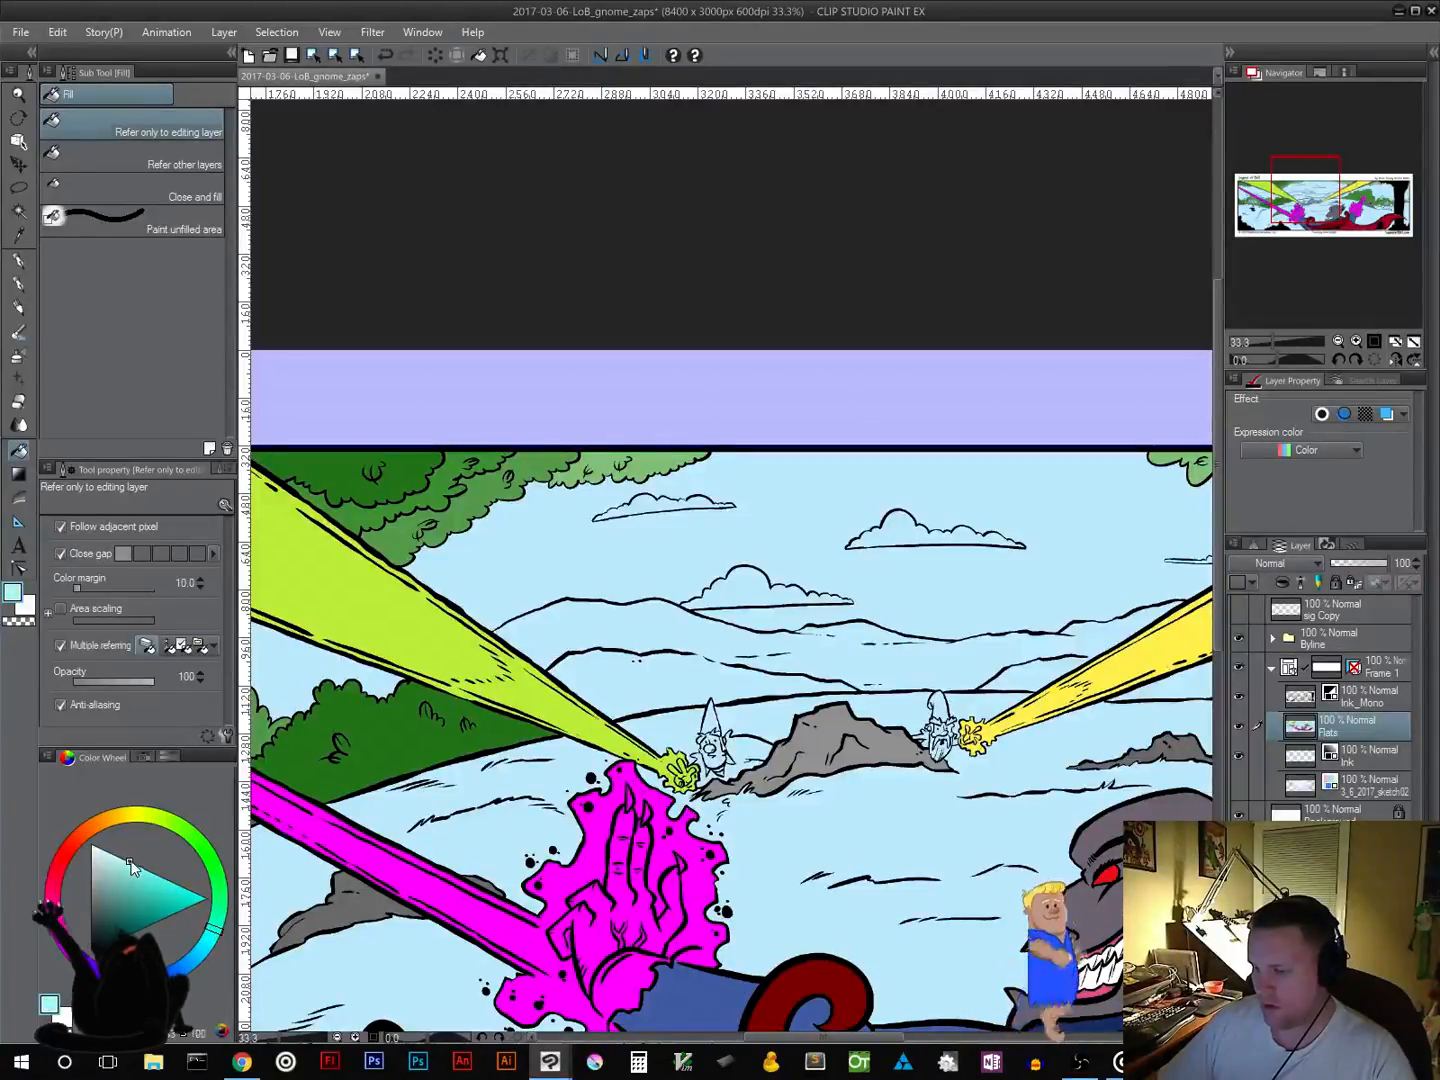
{"action": "left_click", "coordinate": [132, 862]}
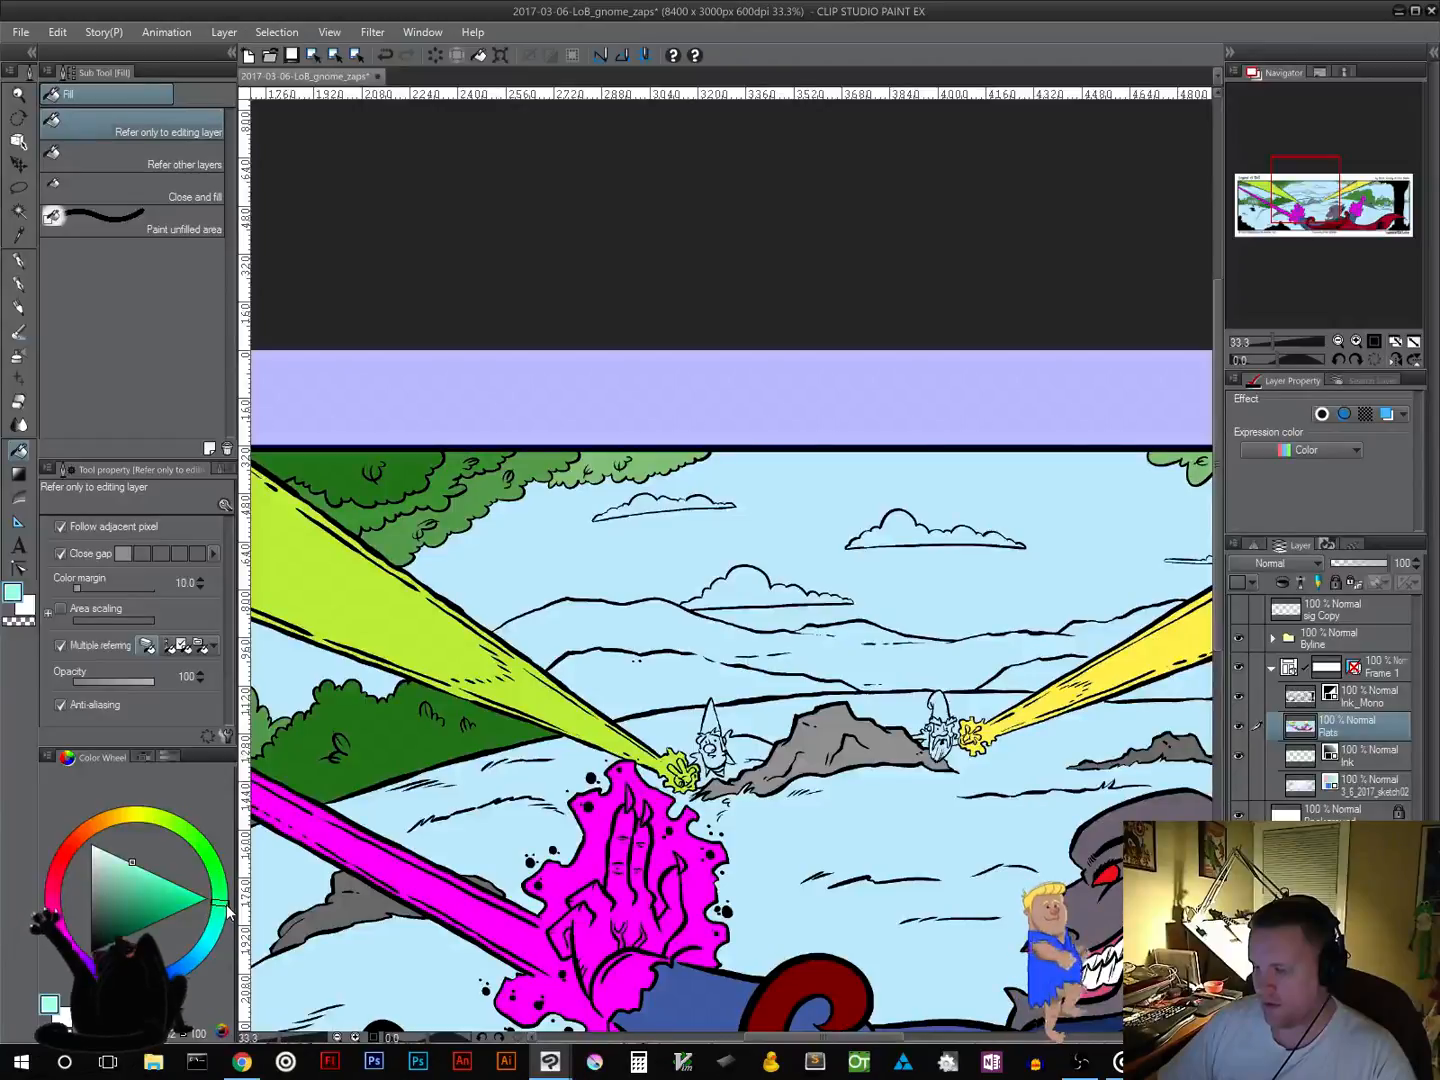
{"action": "left_click", "coordinate": [118, 862]}
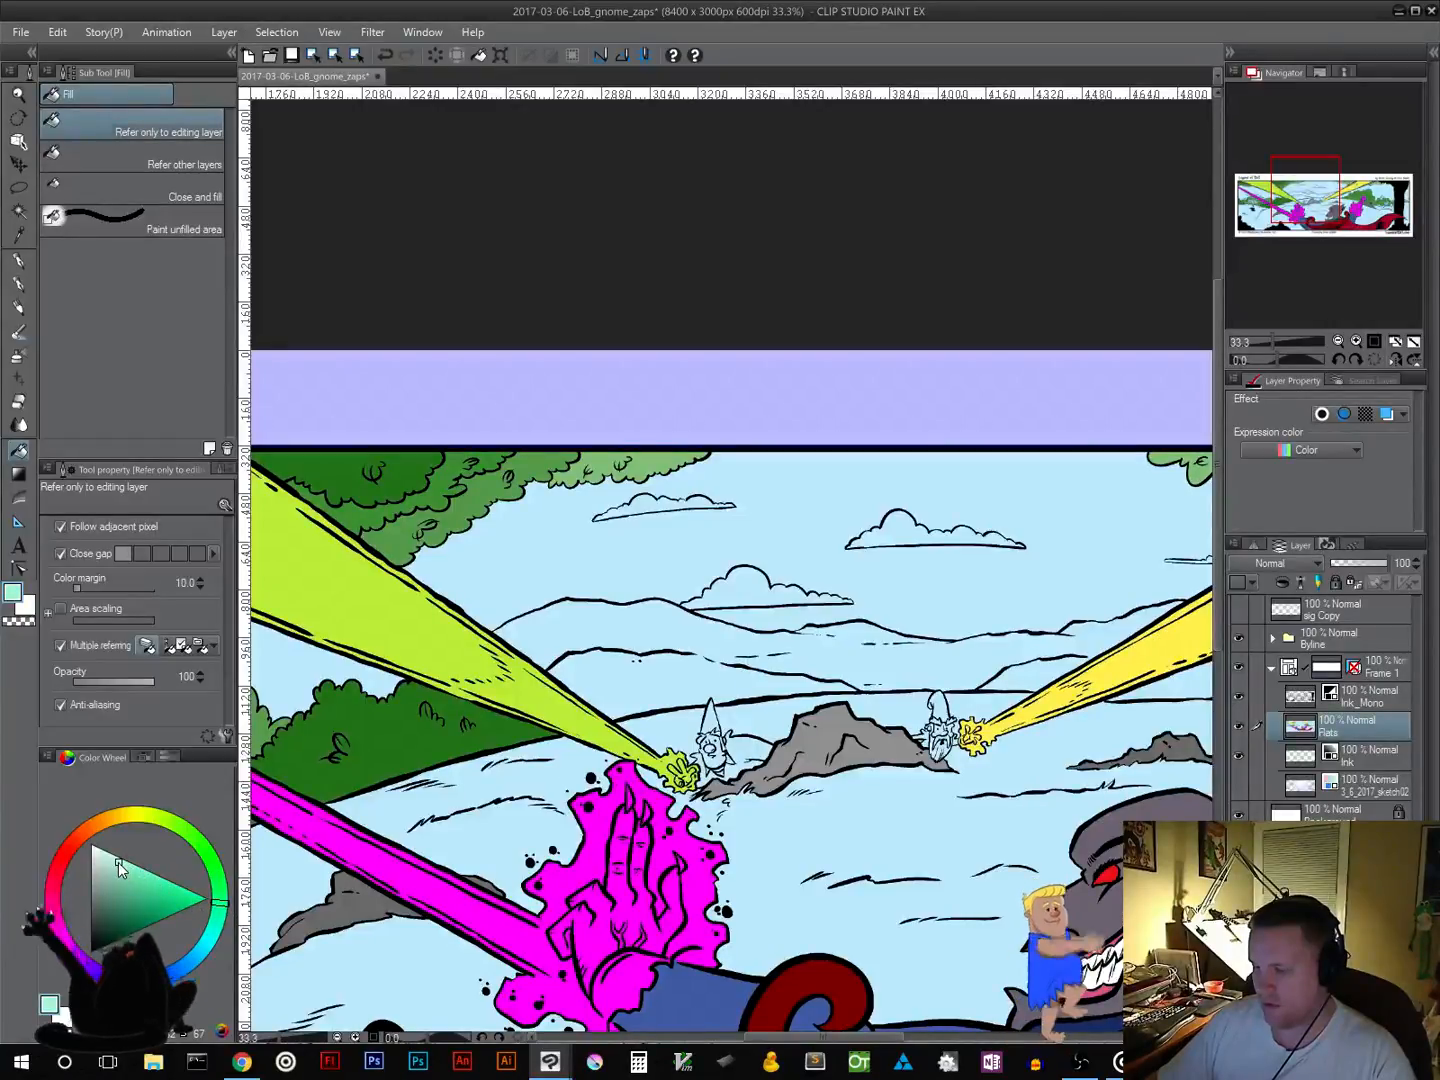
{"action": "left_click_drag", "start_coordinate": [118, 862], "coordinate": [128, 870]}
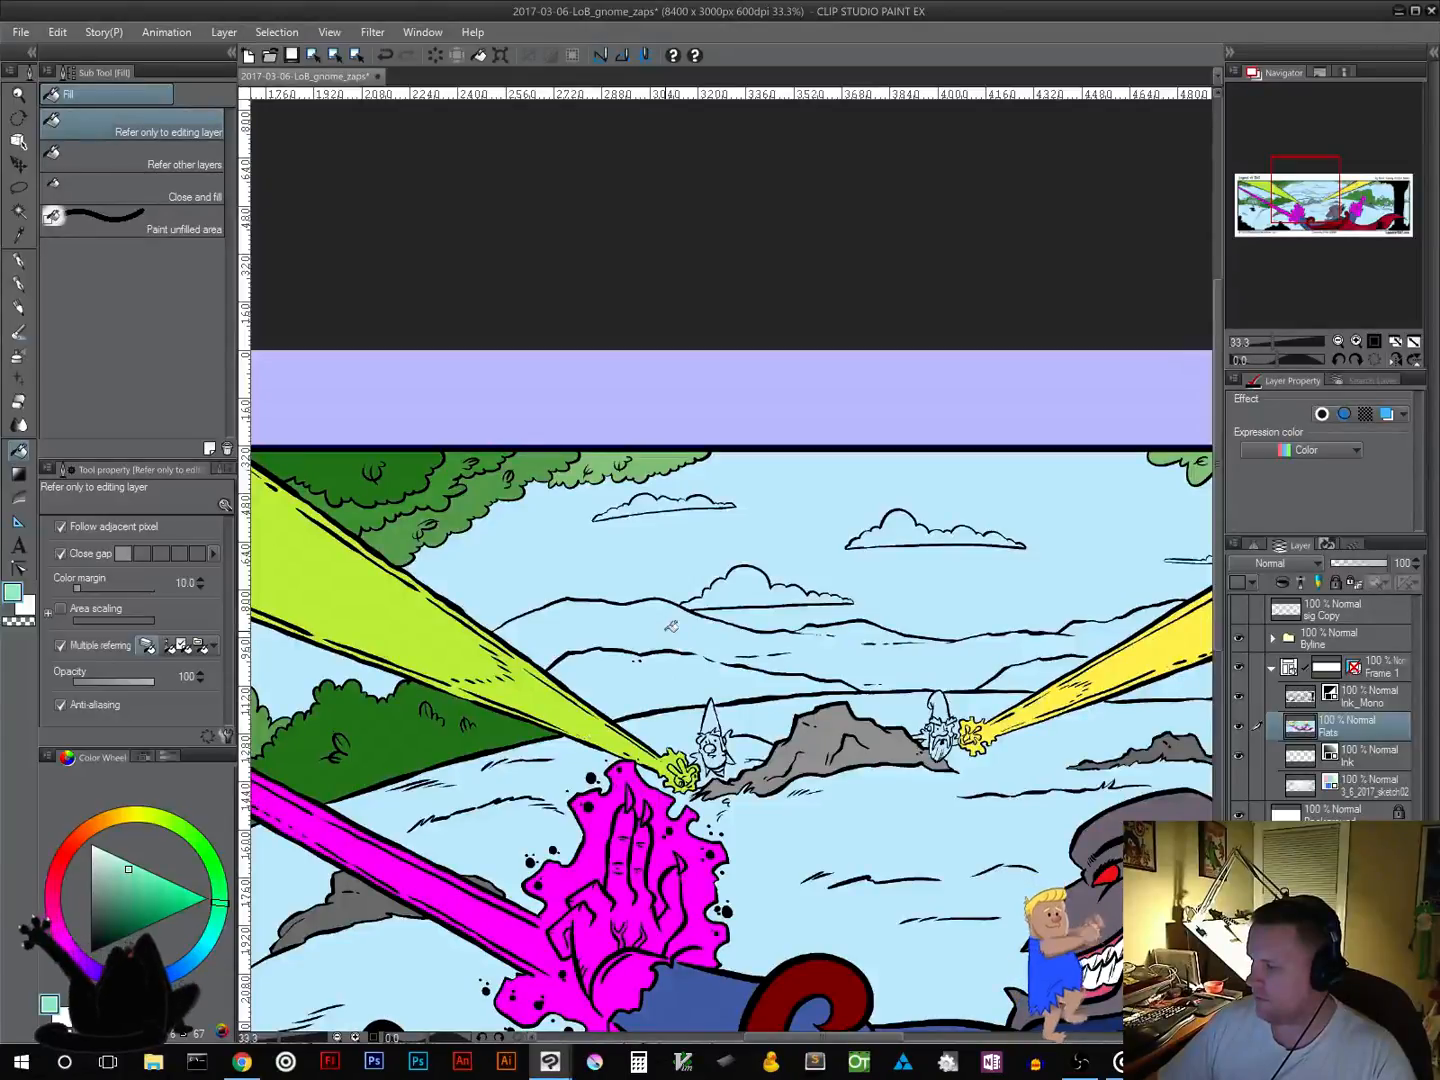
{"action": "left_click", "coordinate": [698, 637]}
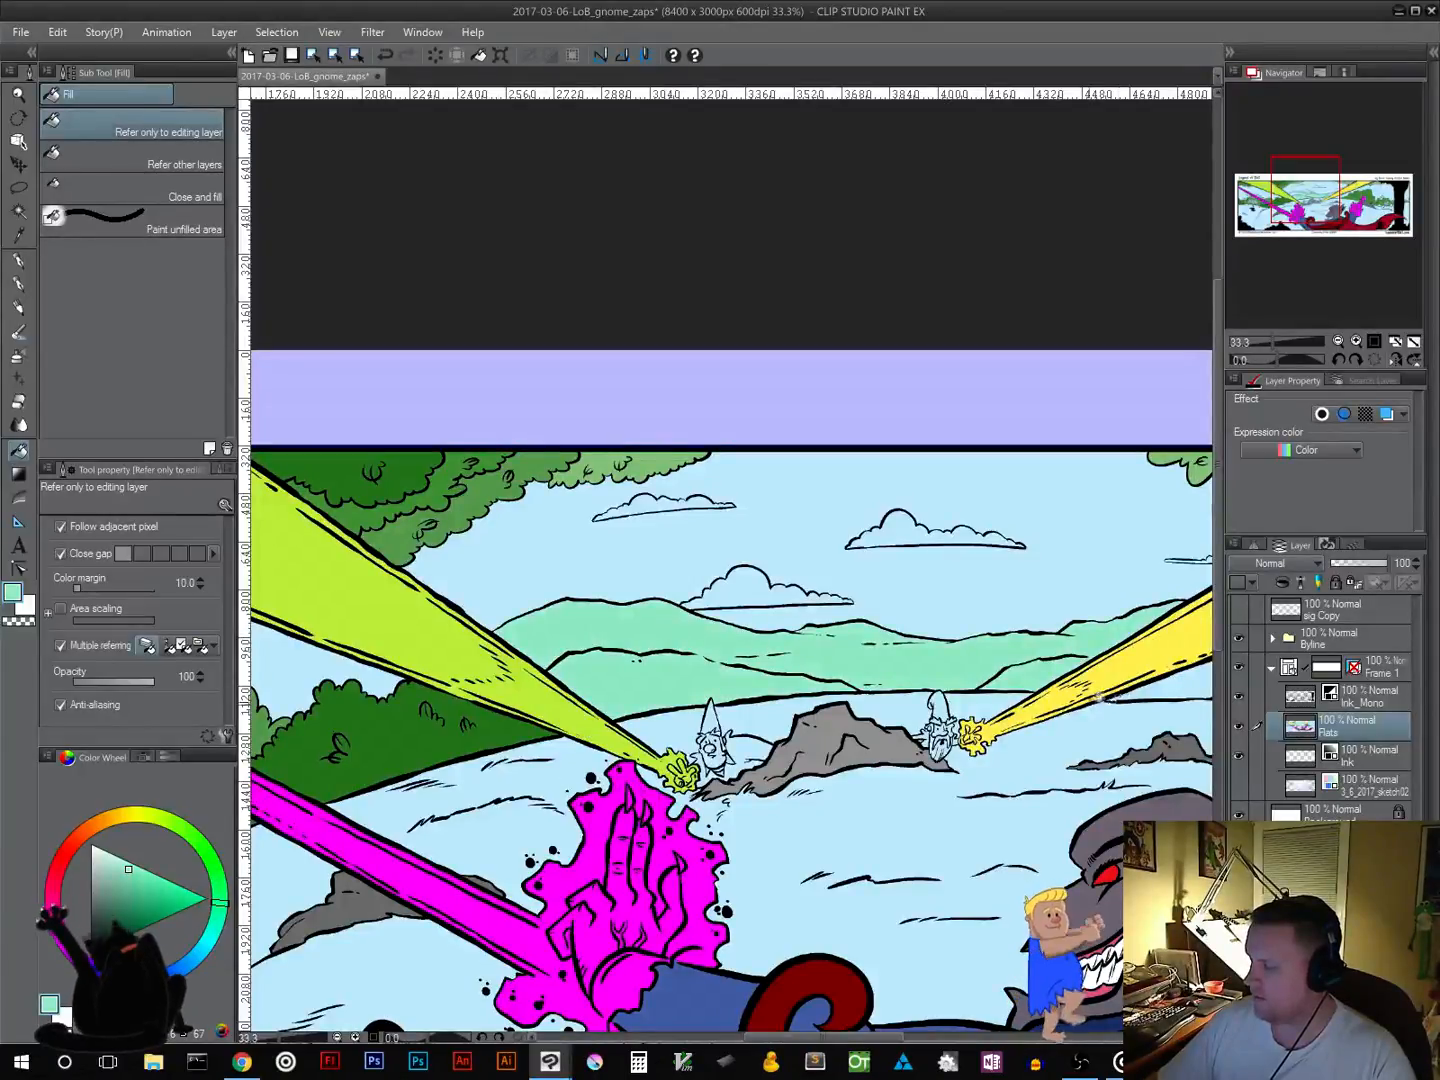
Step: Hide the Flats layer and show the blue sketch layer beneath the inks
{"action": "scroll", "coordinate": [1100, 706], "scroll_direction": "down", "scroll_amount": 3}
{"action": "left_click_drag", "start_coordinate": [1081, 720], "coordinate": [1118, 742]}
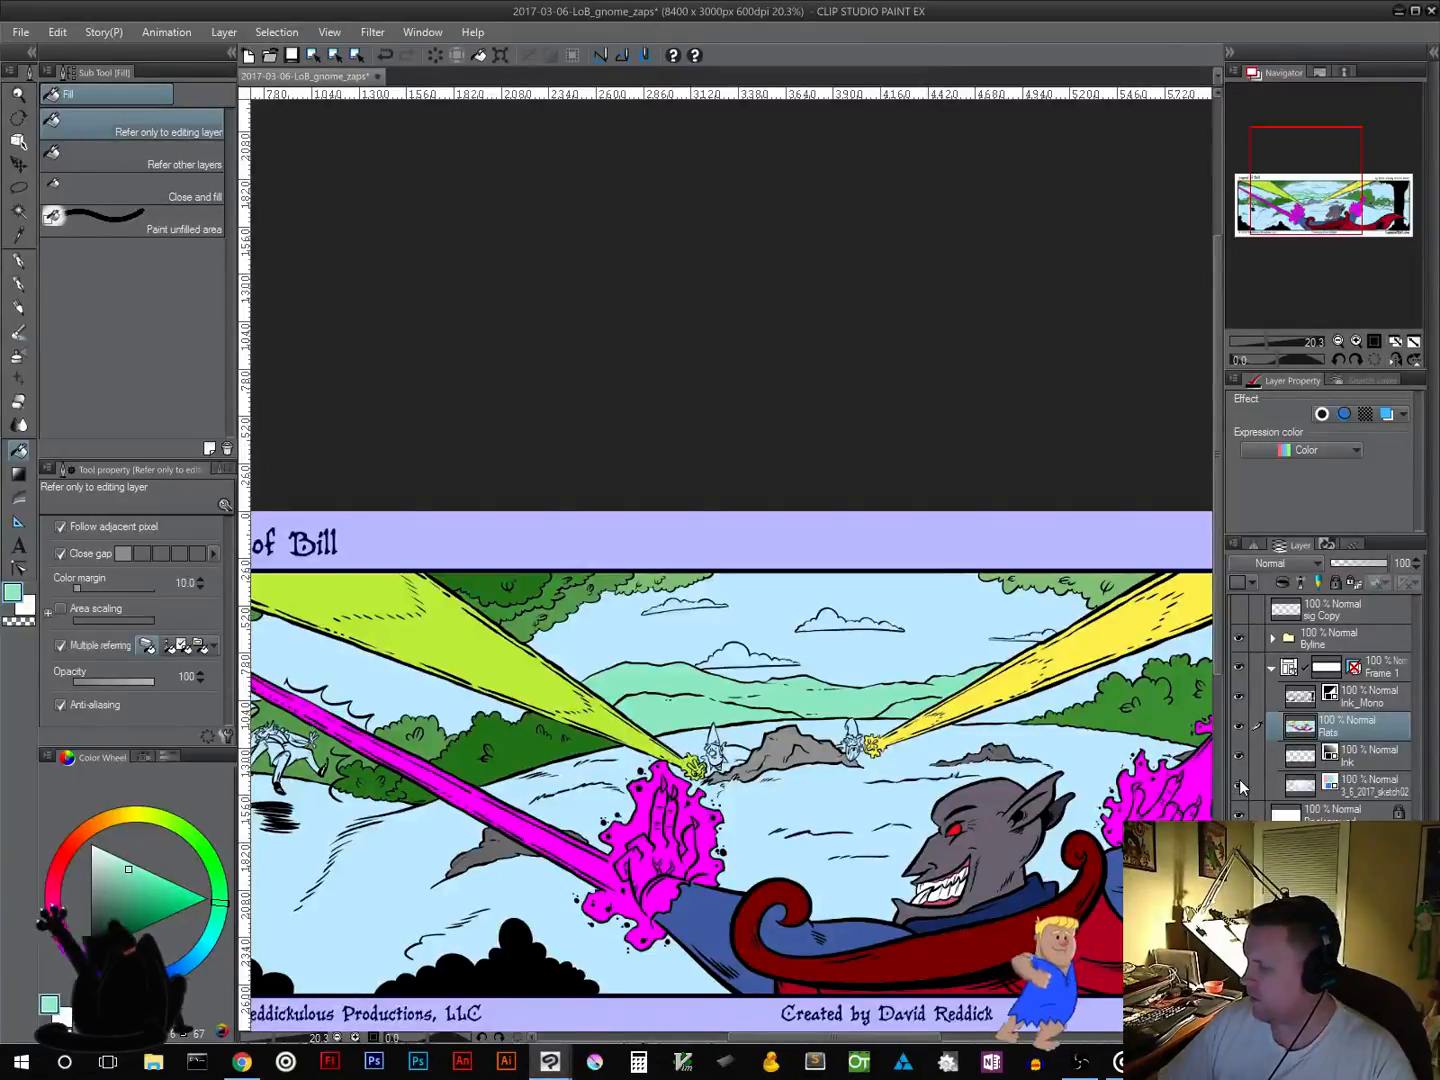
{"action": "left_click", "coordinate": [1241, 730]}
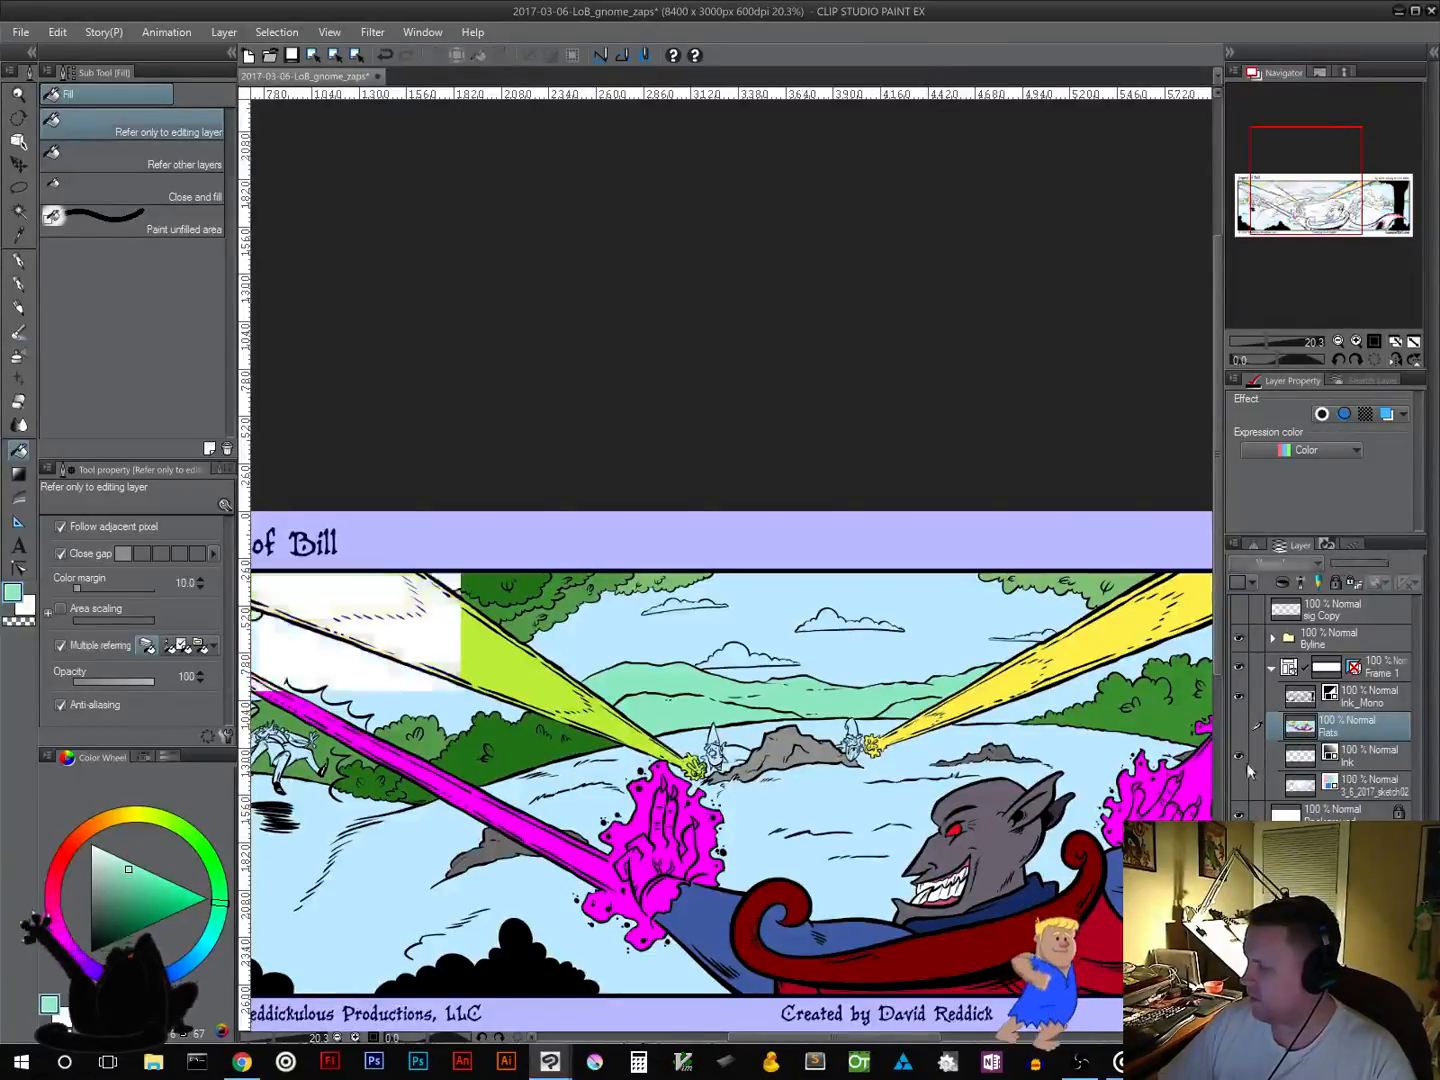
{"action": "left_click", "coordinate": [1240, 780]}
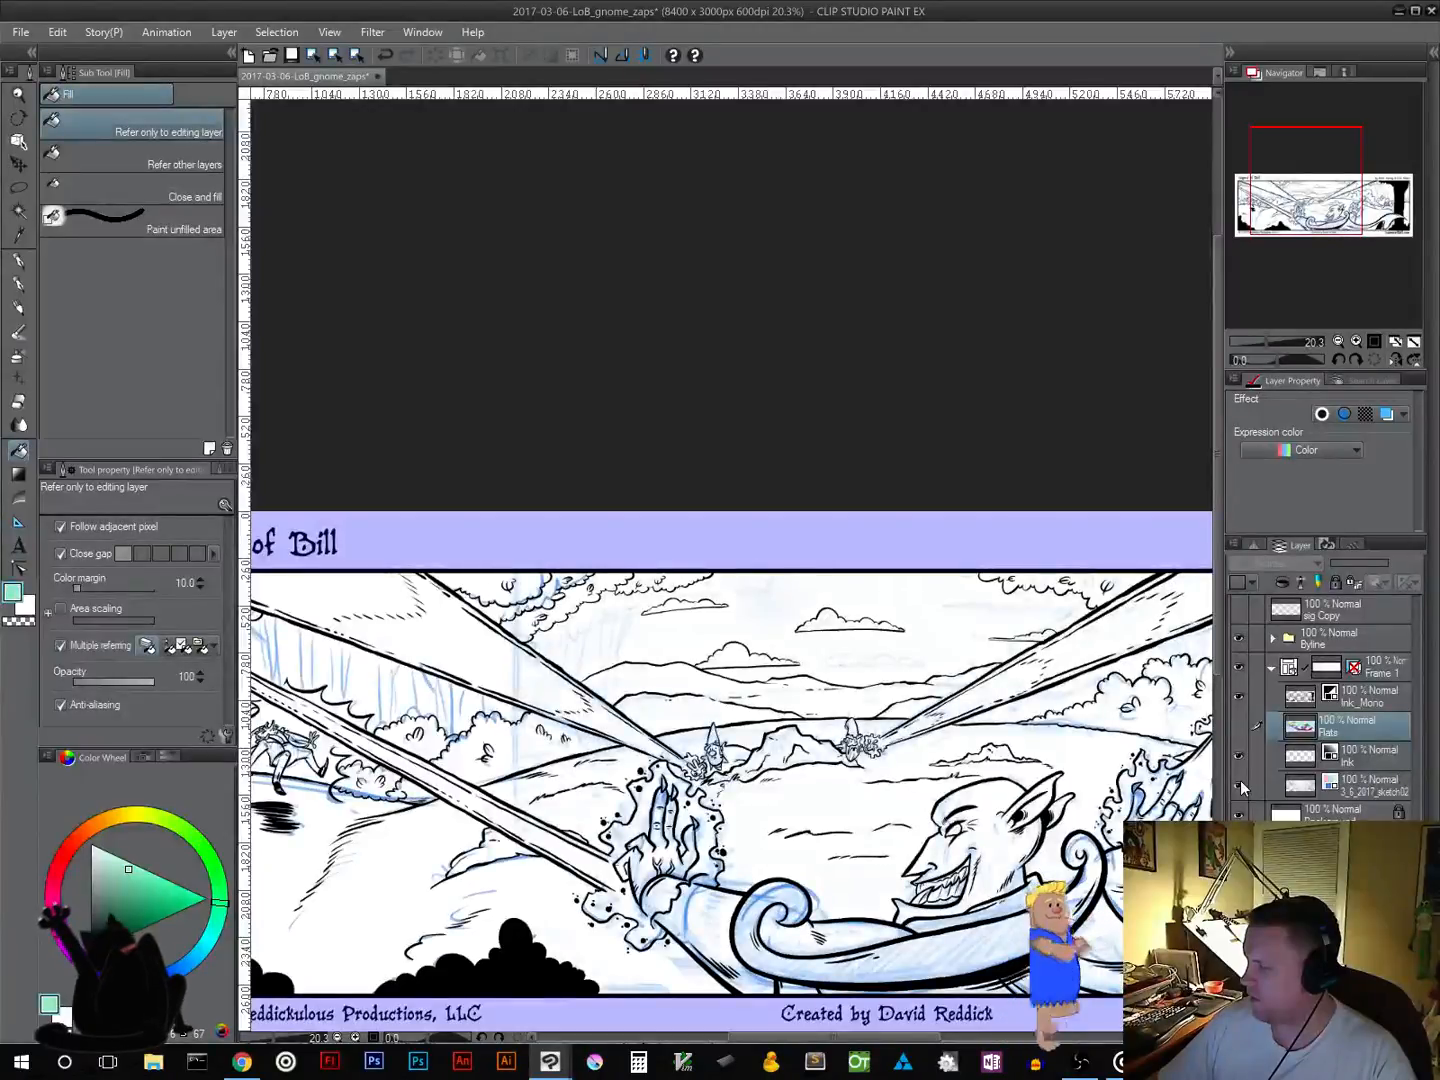
Step: Ink the missing mountain lines beyond the gnome's right-hand beam in black on the Ink_Mono layer with the Inker - Lando Calbrusshian pen
{"action": "scroll", "coordinate": [1039, 687], "scroll_direction": "up", "scroll_amount": 3}
{"action": "scroll", "coordinate": [1039, 687], "scroll_direction": "up", "scroll_amount": 1}
{"action": "left_click_drag", "start_coordinate": [1039, 687], "coordinate": [737, 676]}
{"action": "left_click", "coordinate": [1386, 701]}
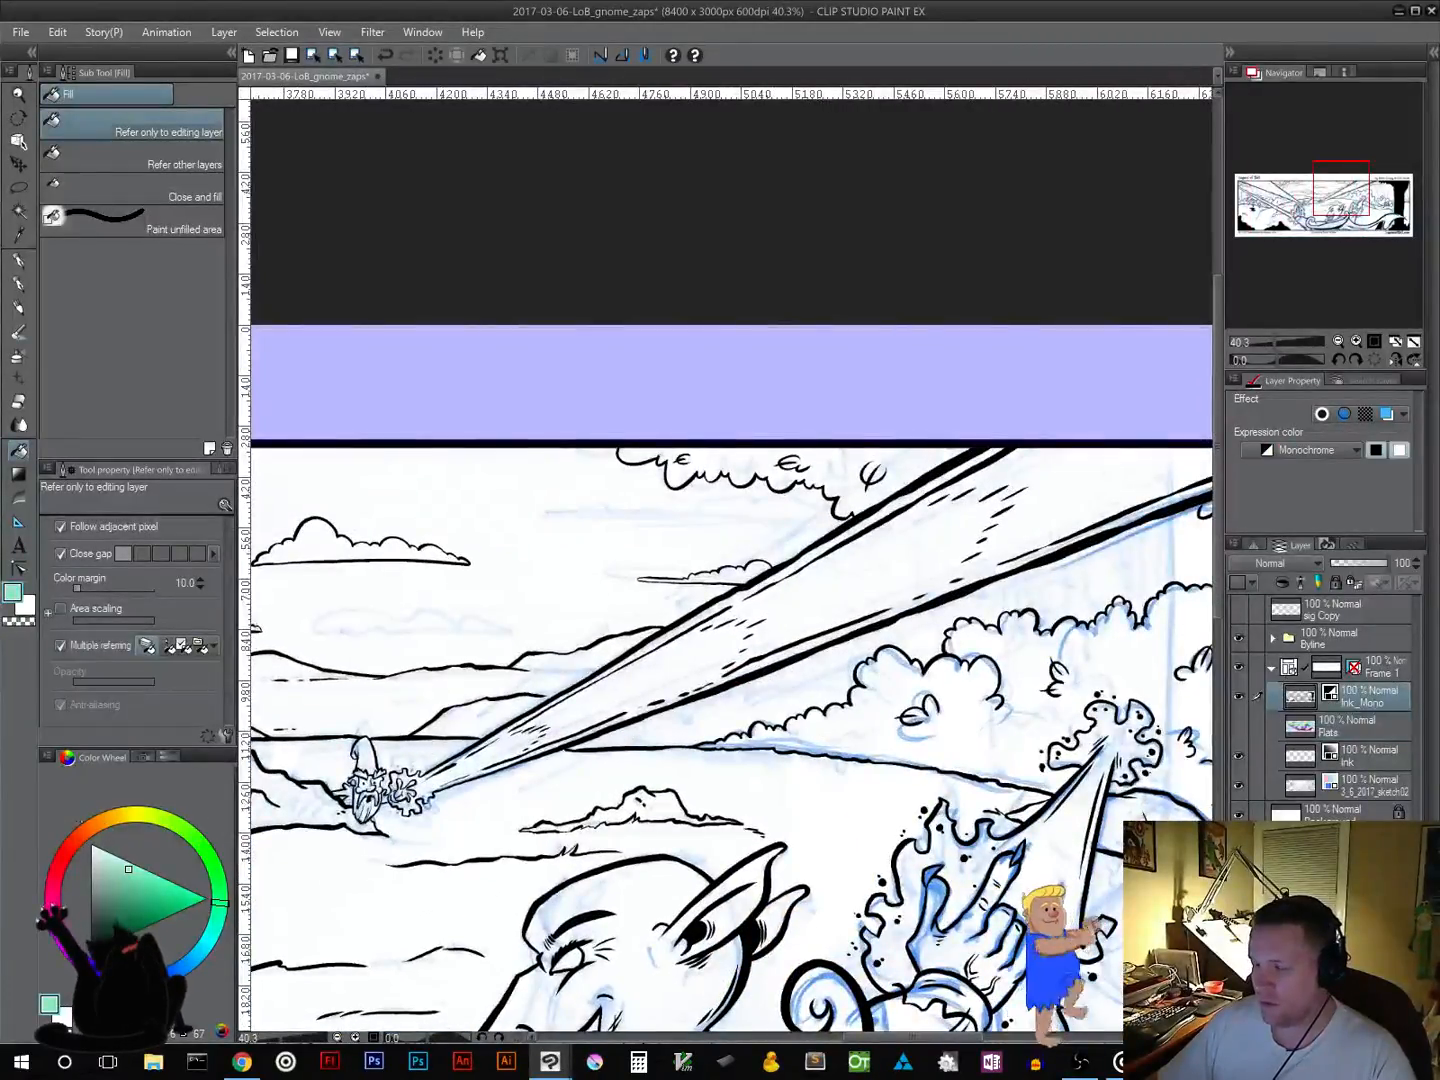
{"action": "left_click", "coordinate": [144, 756]}
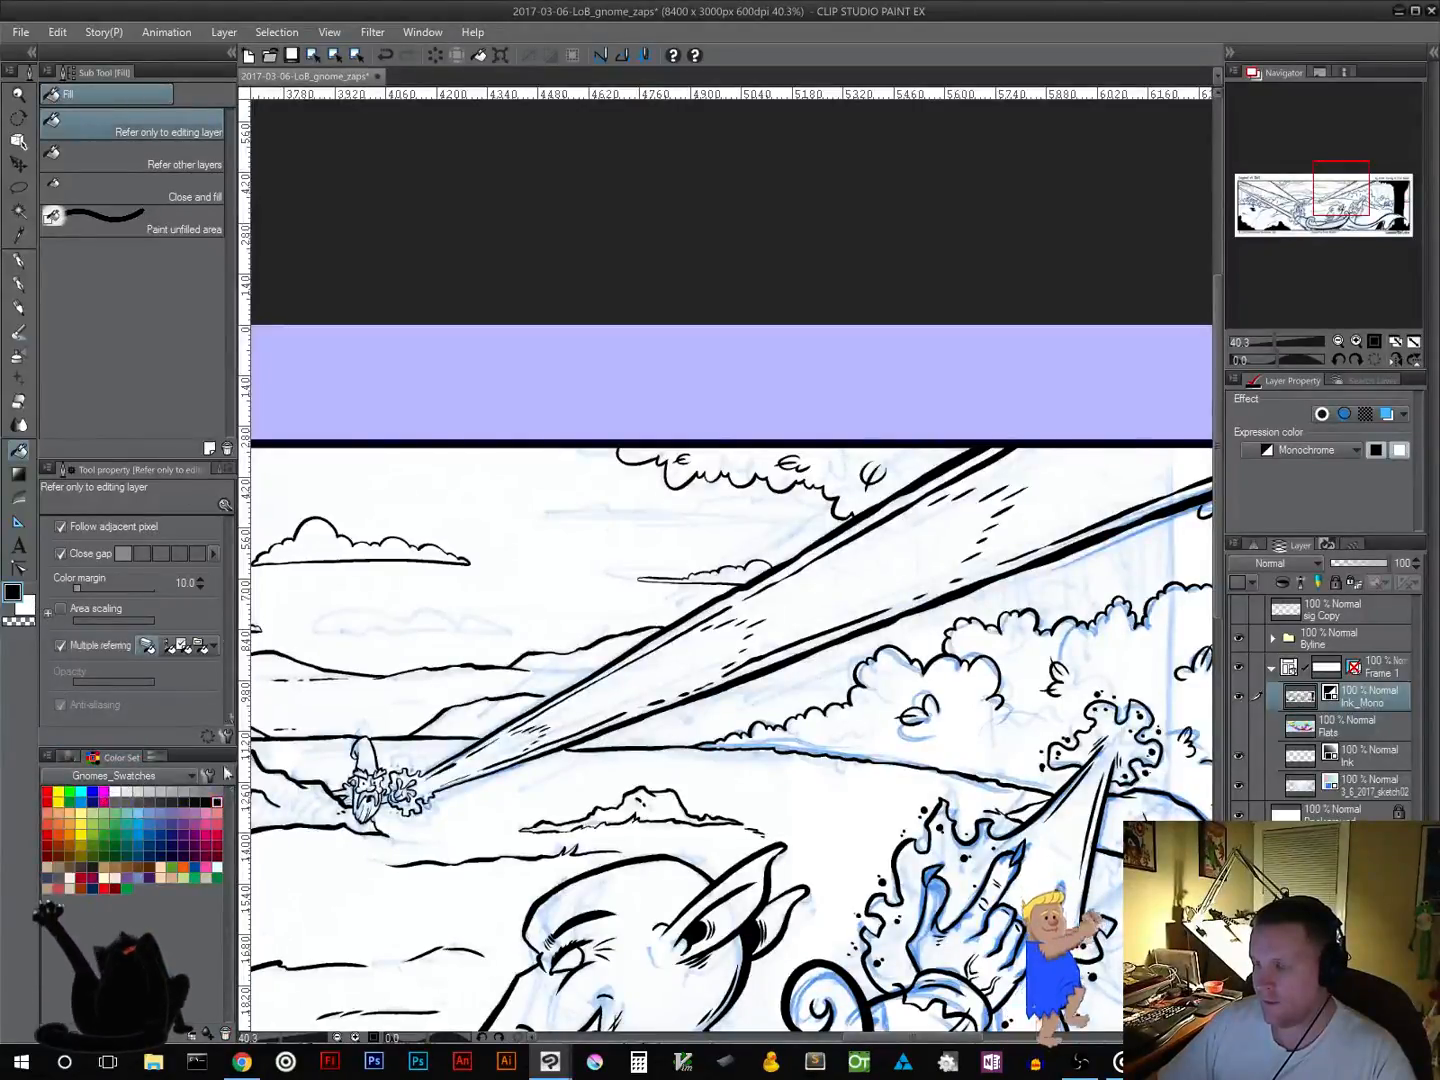
{"action": "left_click", "coordinate": [19, 262]}
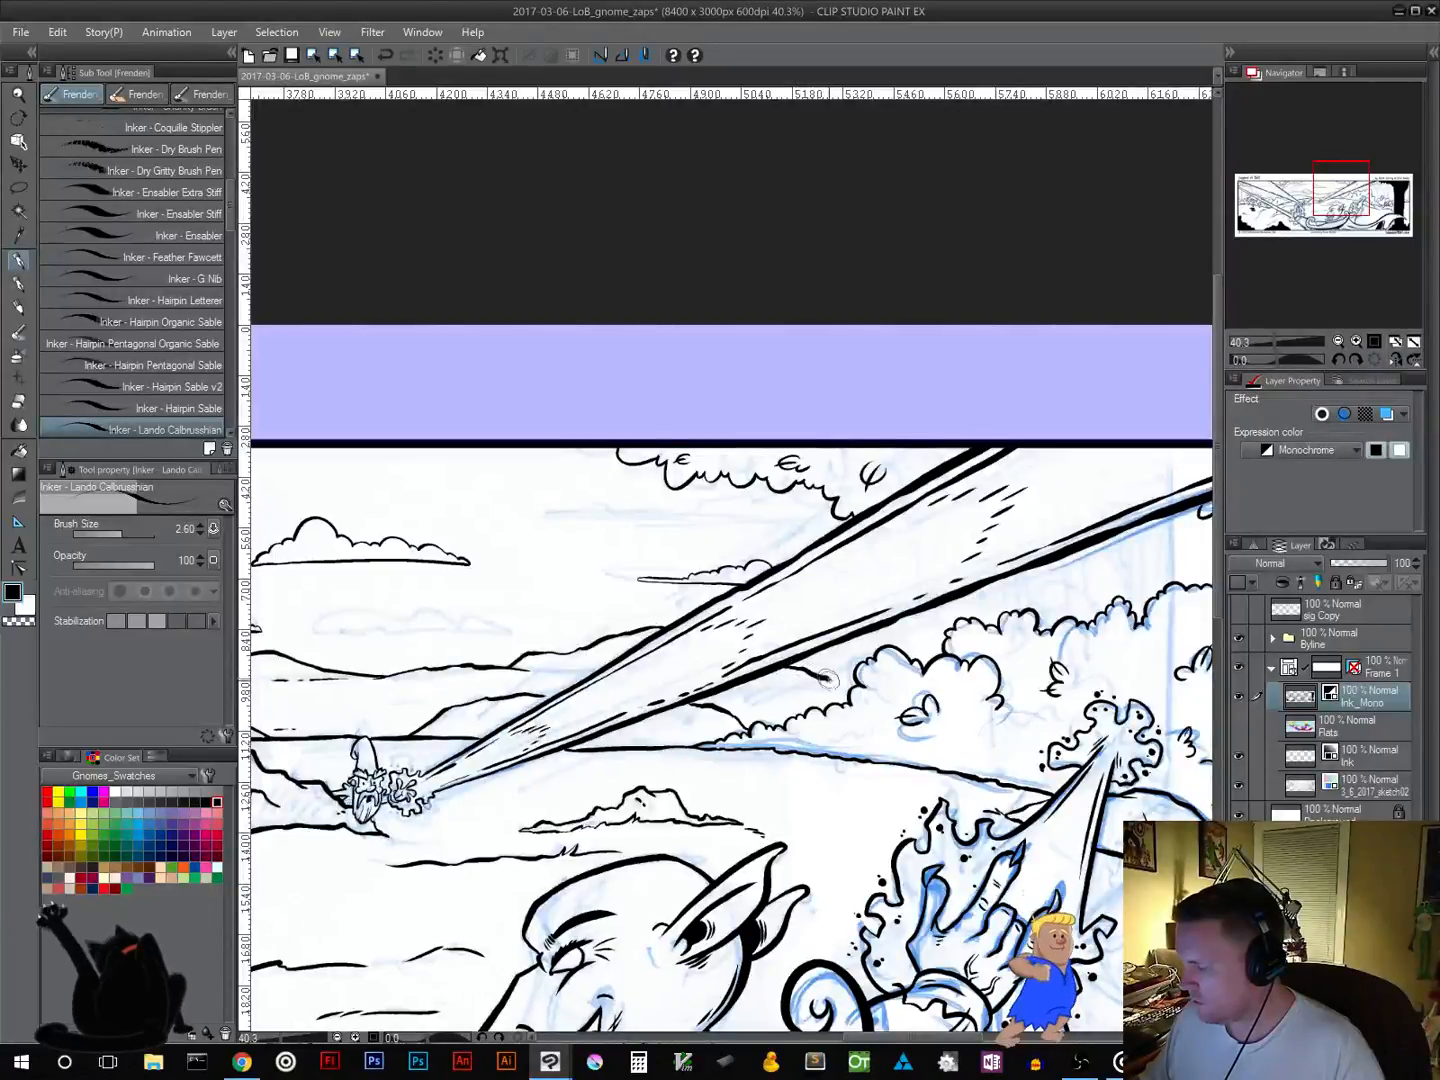
Step: Look over the inked lines across the whole panel and show the Flats layer again
{"action": "left_click_drag", "start_coordinate": [768, 779], "coordinate": [1085, 654]}
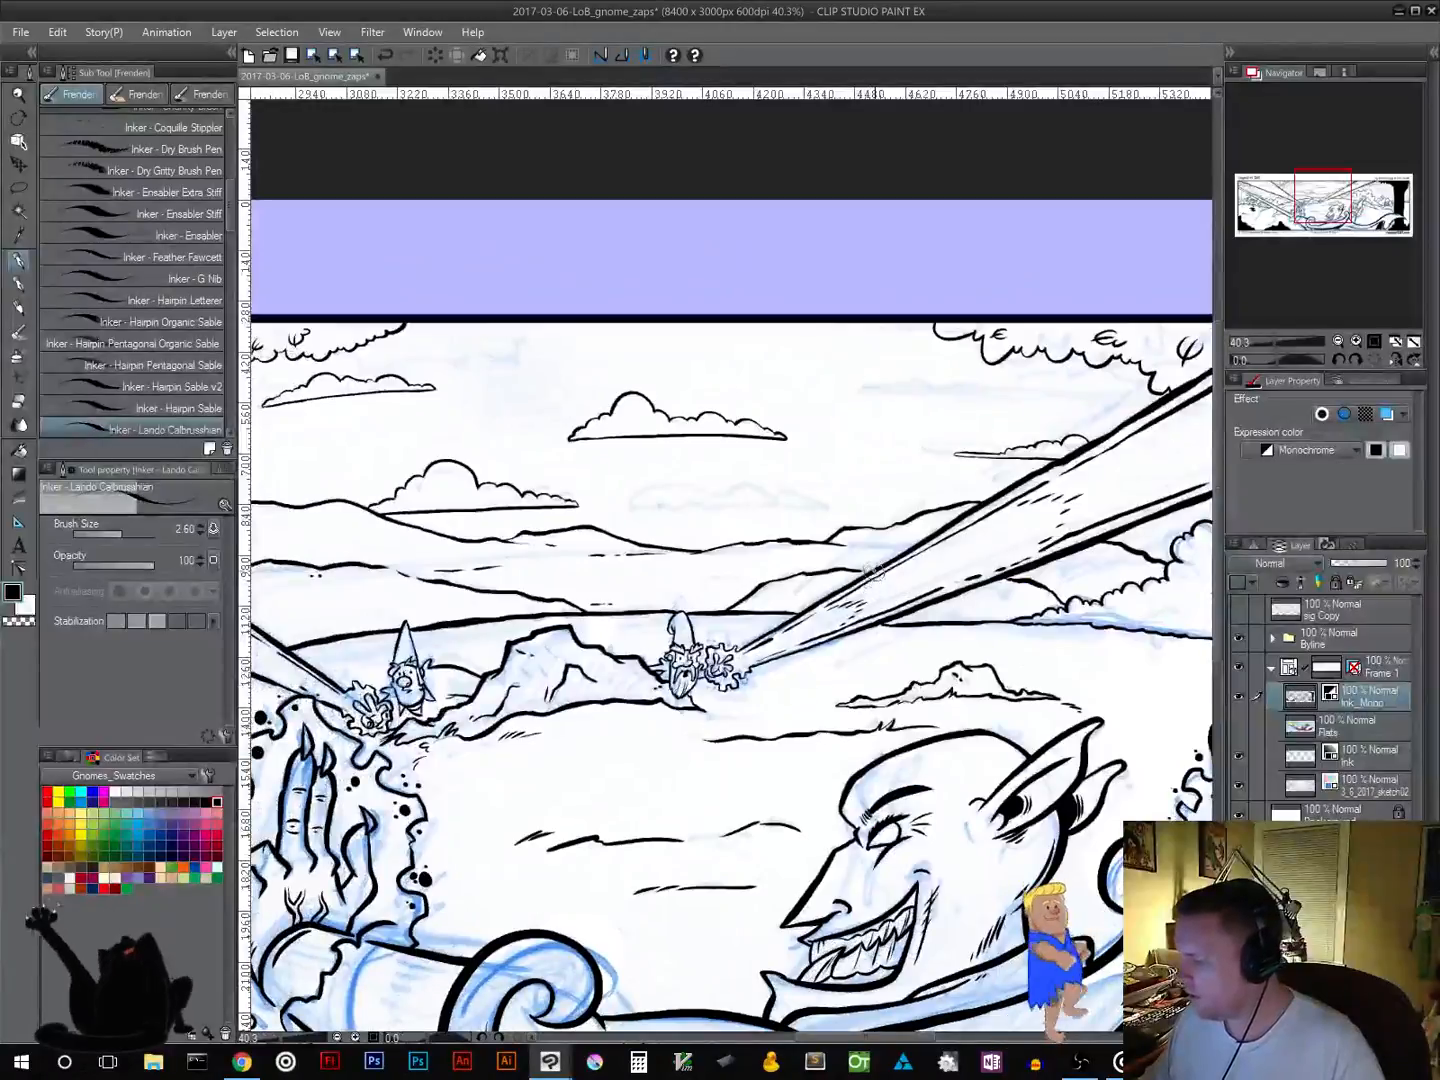
{"action": "left_click_drag", "start_coordinate": [750, 645], "coordinate": [1074, 612]}
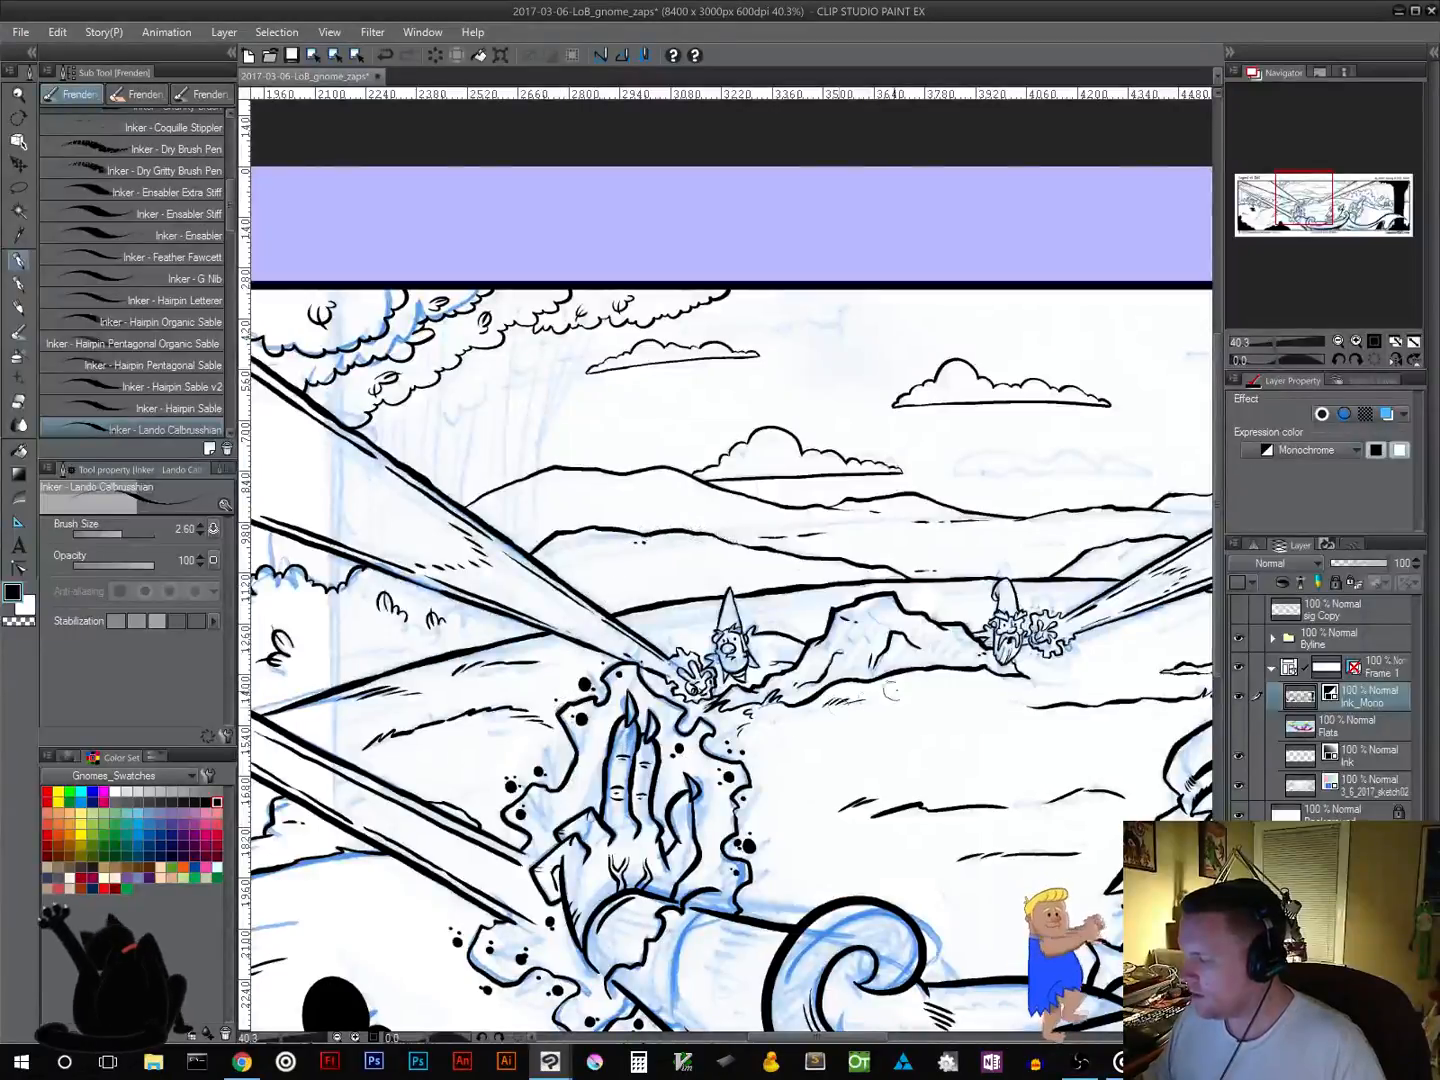
{"action": "left_click", "coordinate": [890, 715], "text": "alt"}
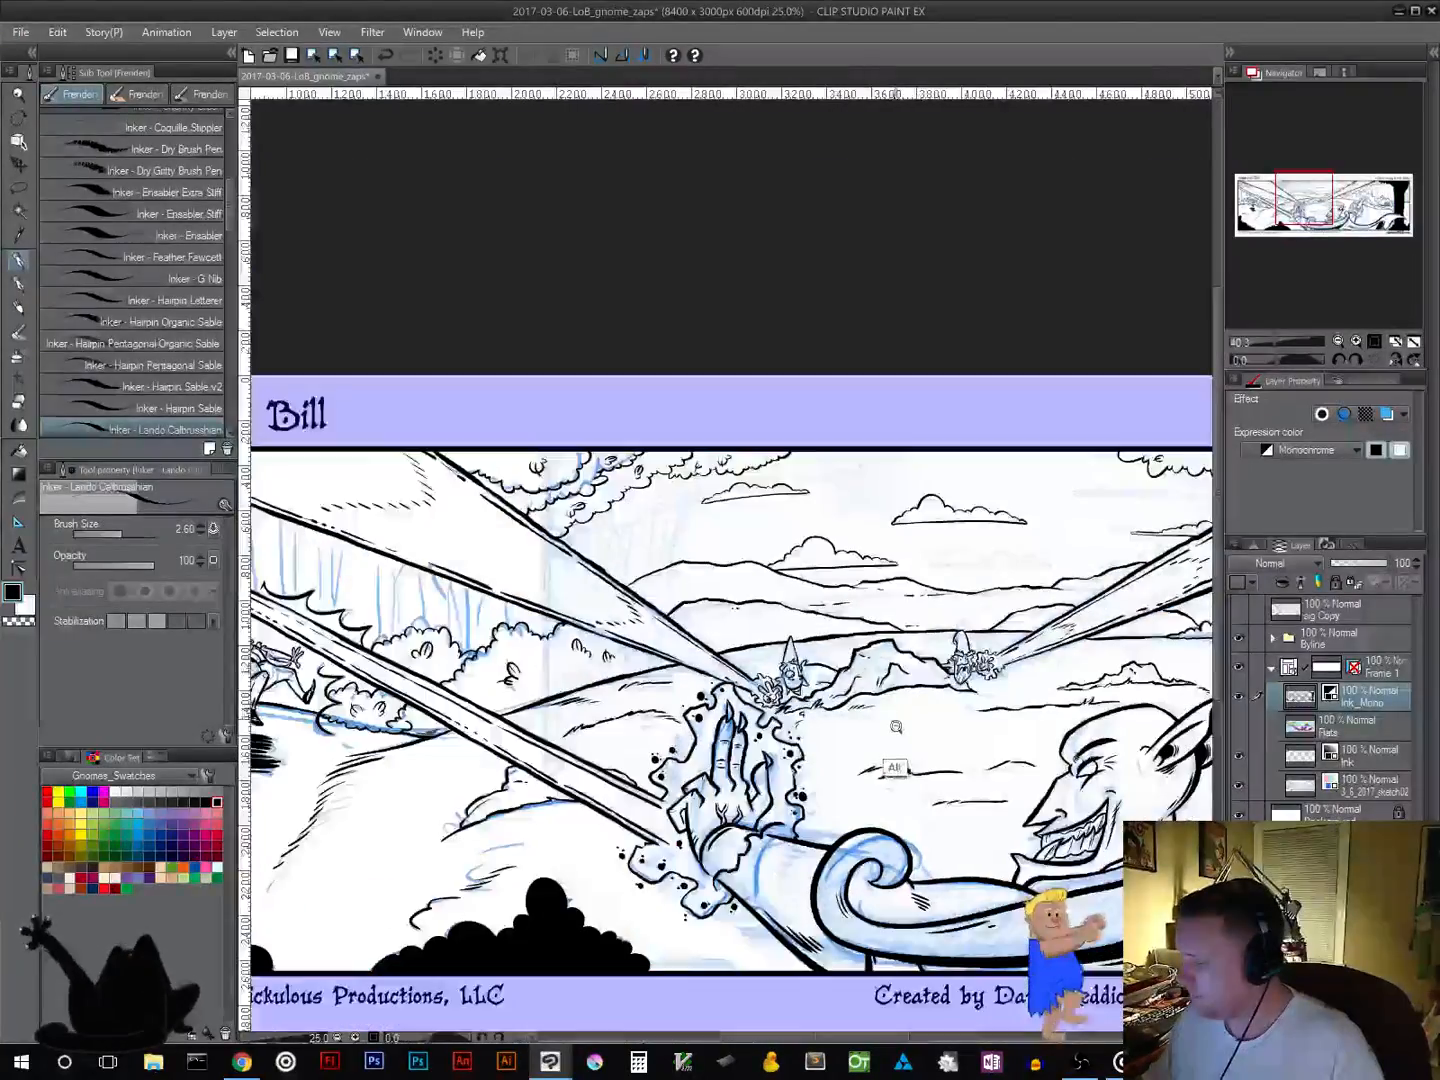
{"action": "left_click", "coordinate": [895, 728], "text": "alt"}
{"action": "left_click_drag", "start_coordinate": [938, 774], "coordinate": [787, 703]}
{"action": "left_click", "coordinate": [787, 677], "text": "ctrl"}
{"action": "left_click", "coordinate": [800, 687], "text": "alt"}
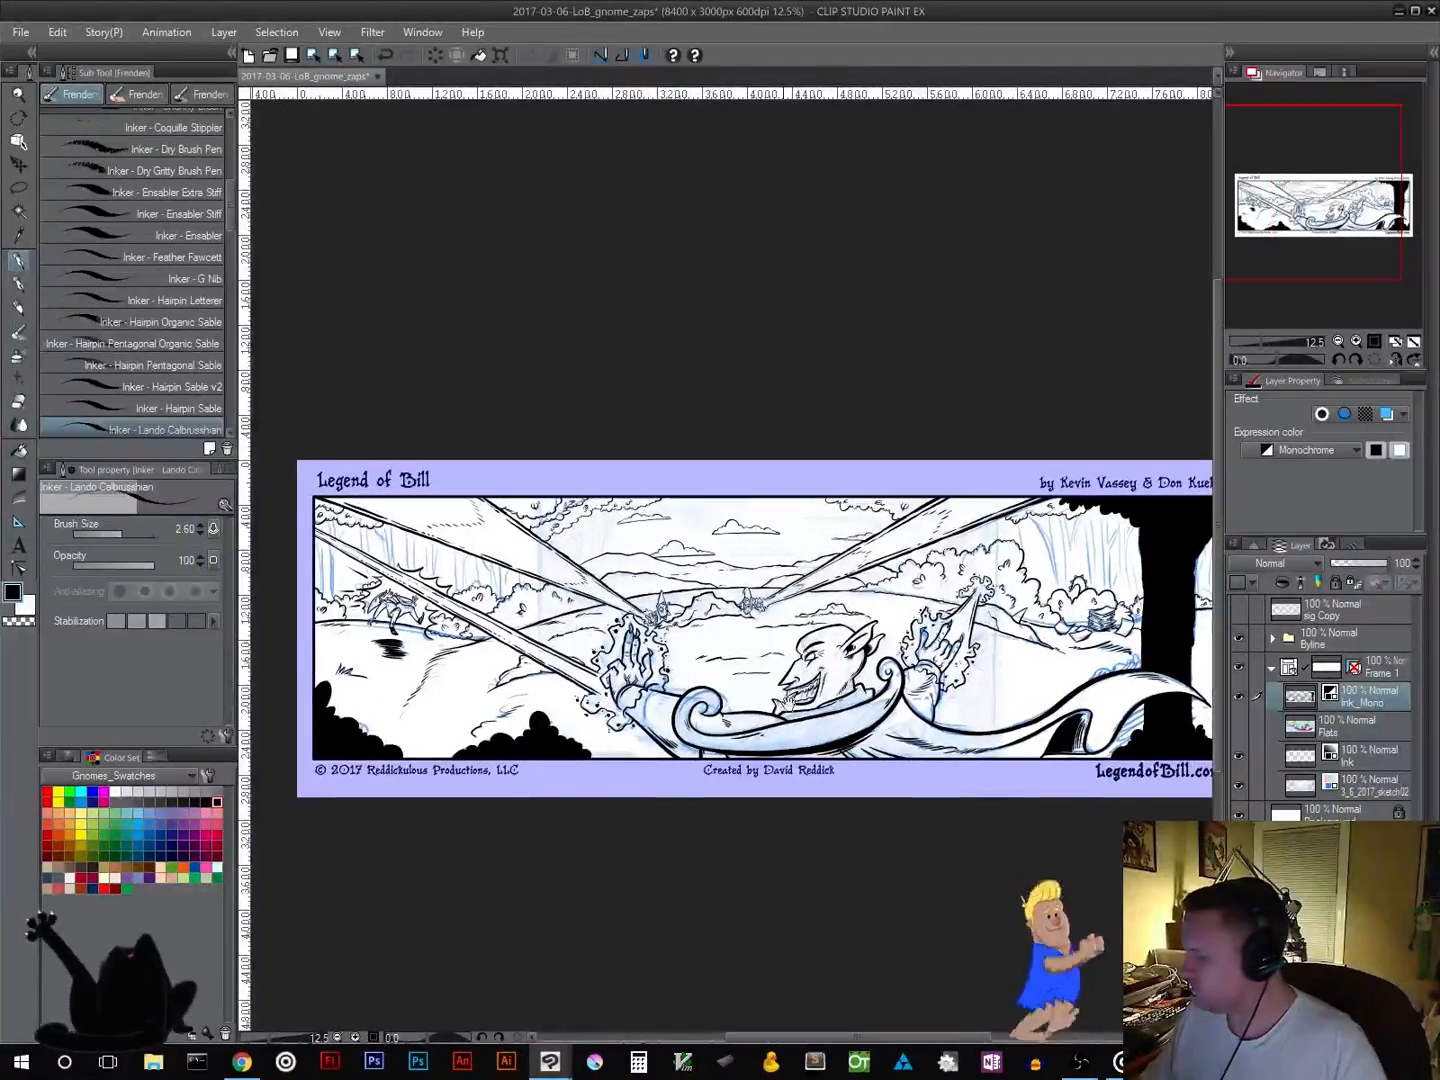
{"action": "left_click", "coordinate": [1240, 728]}
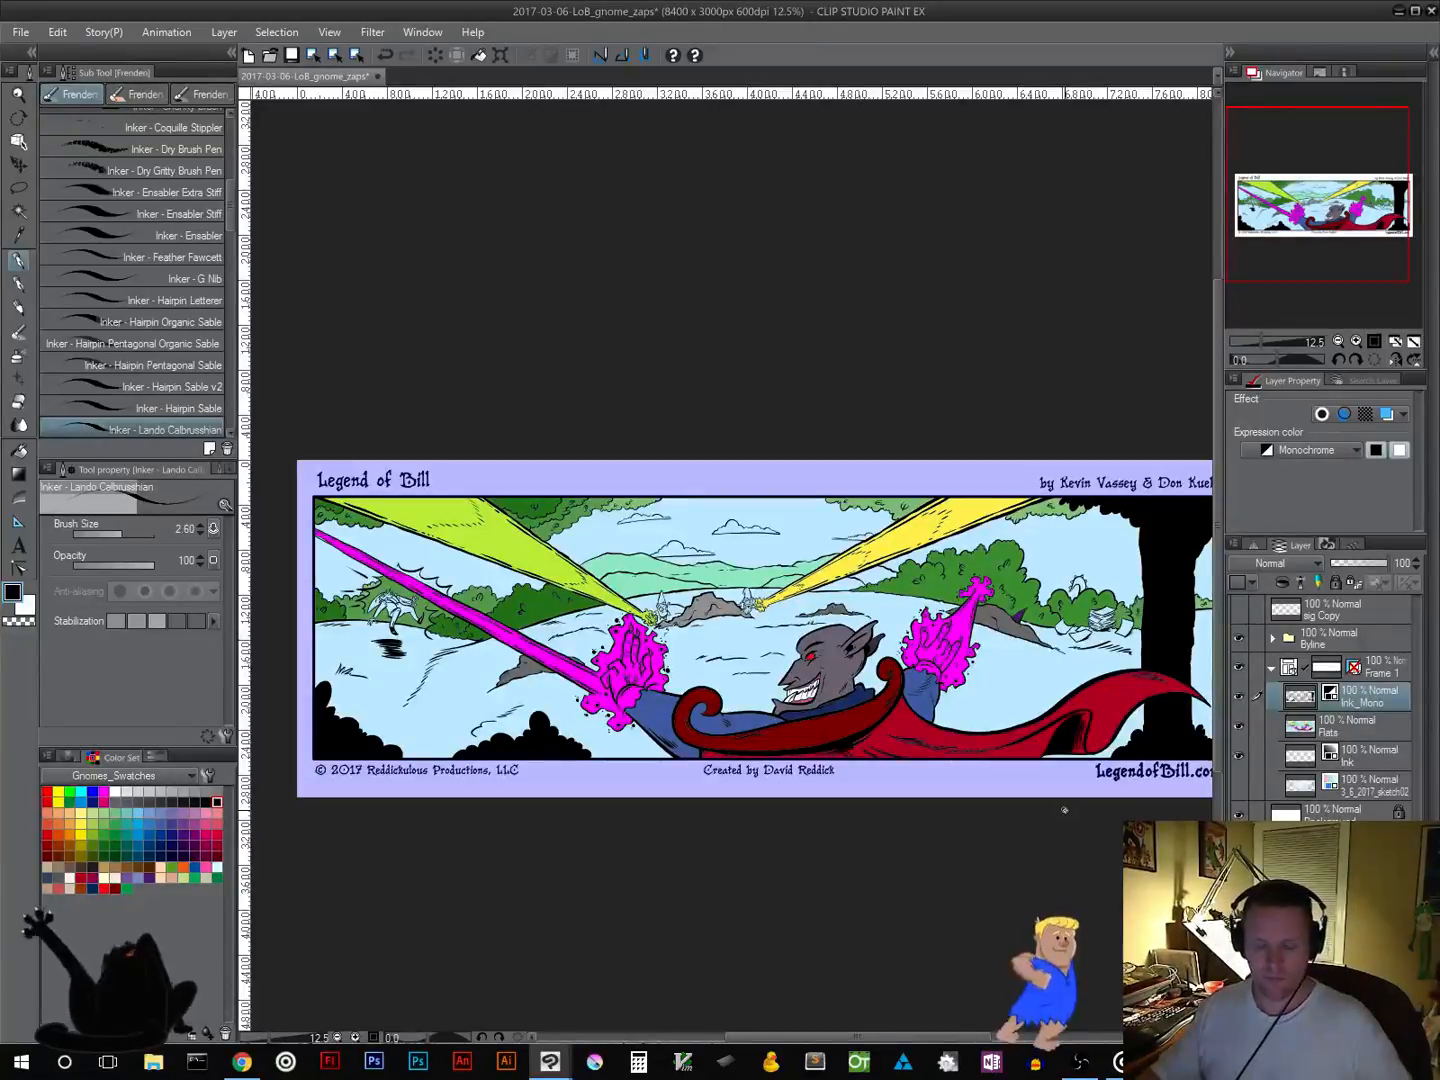
Step: Sample the mountains' pale green, shift it slightly towards blue, and try to fill the farthest mountain range with it
{"action": "scroll", "coordinate": [731, 596], "scroll_direction": "up", "scroll_amount": 1}
{"action": "scroll", "coordinate": [731, 596], "scroll_direction": "up", "scroll_amount": 1}
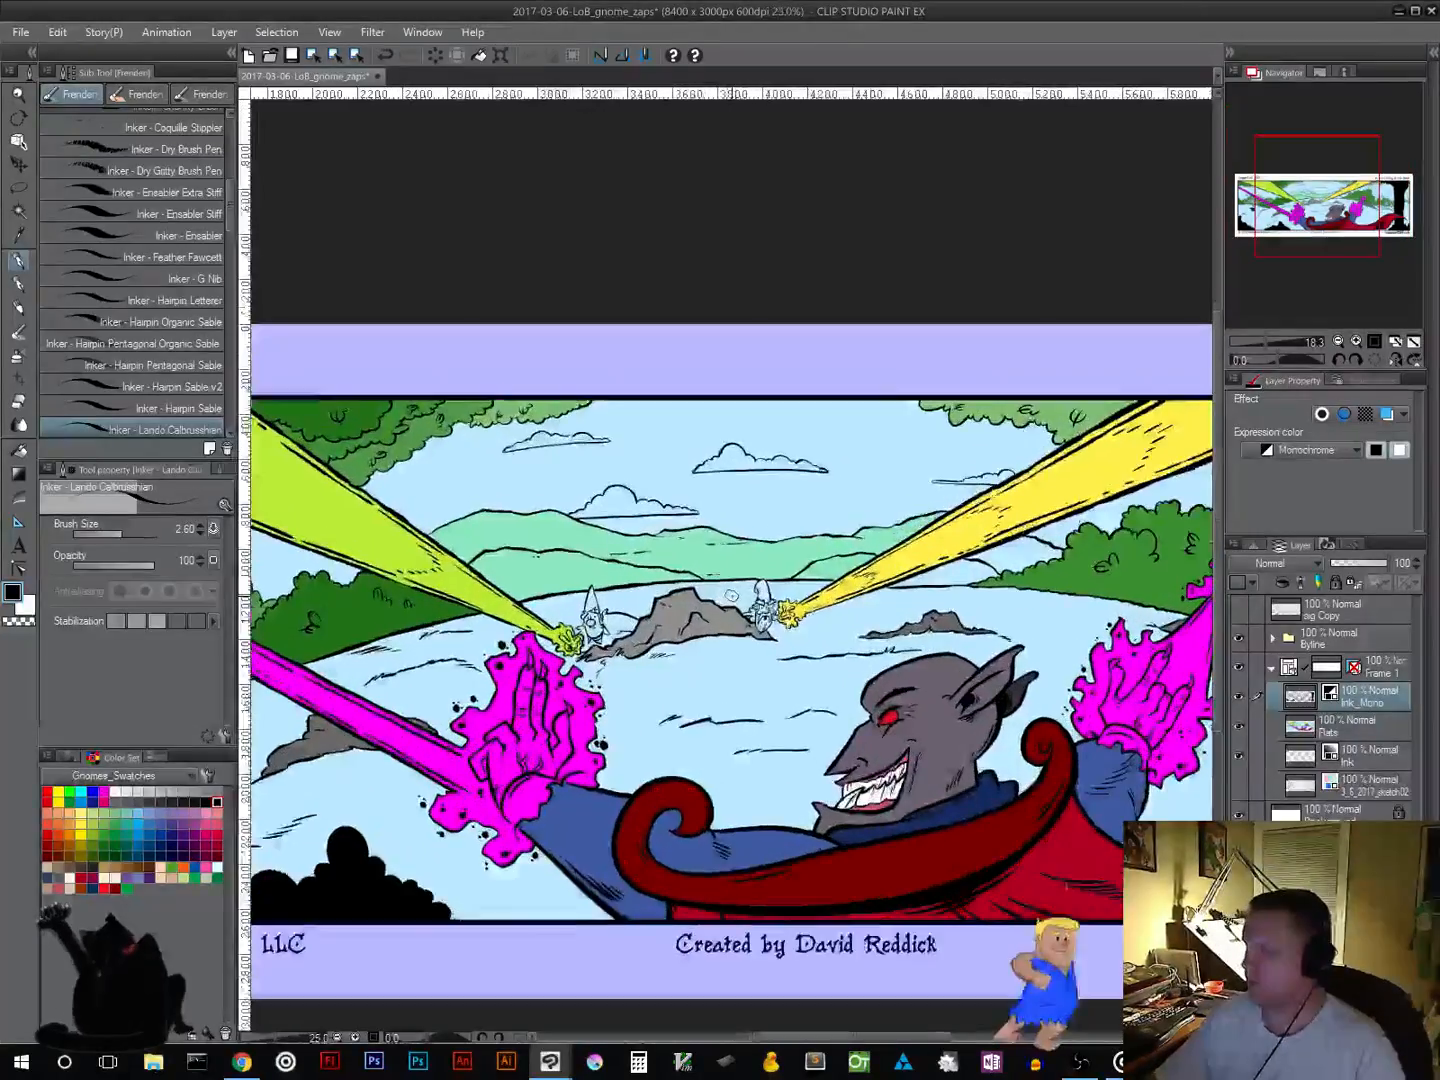
{"action": "left_click", "coordinate": [17, 451]}
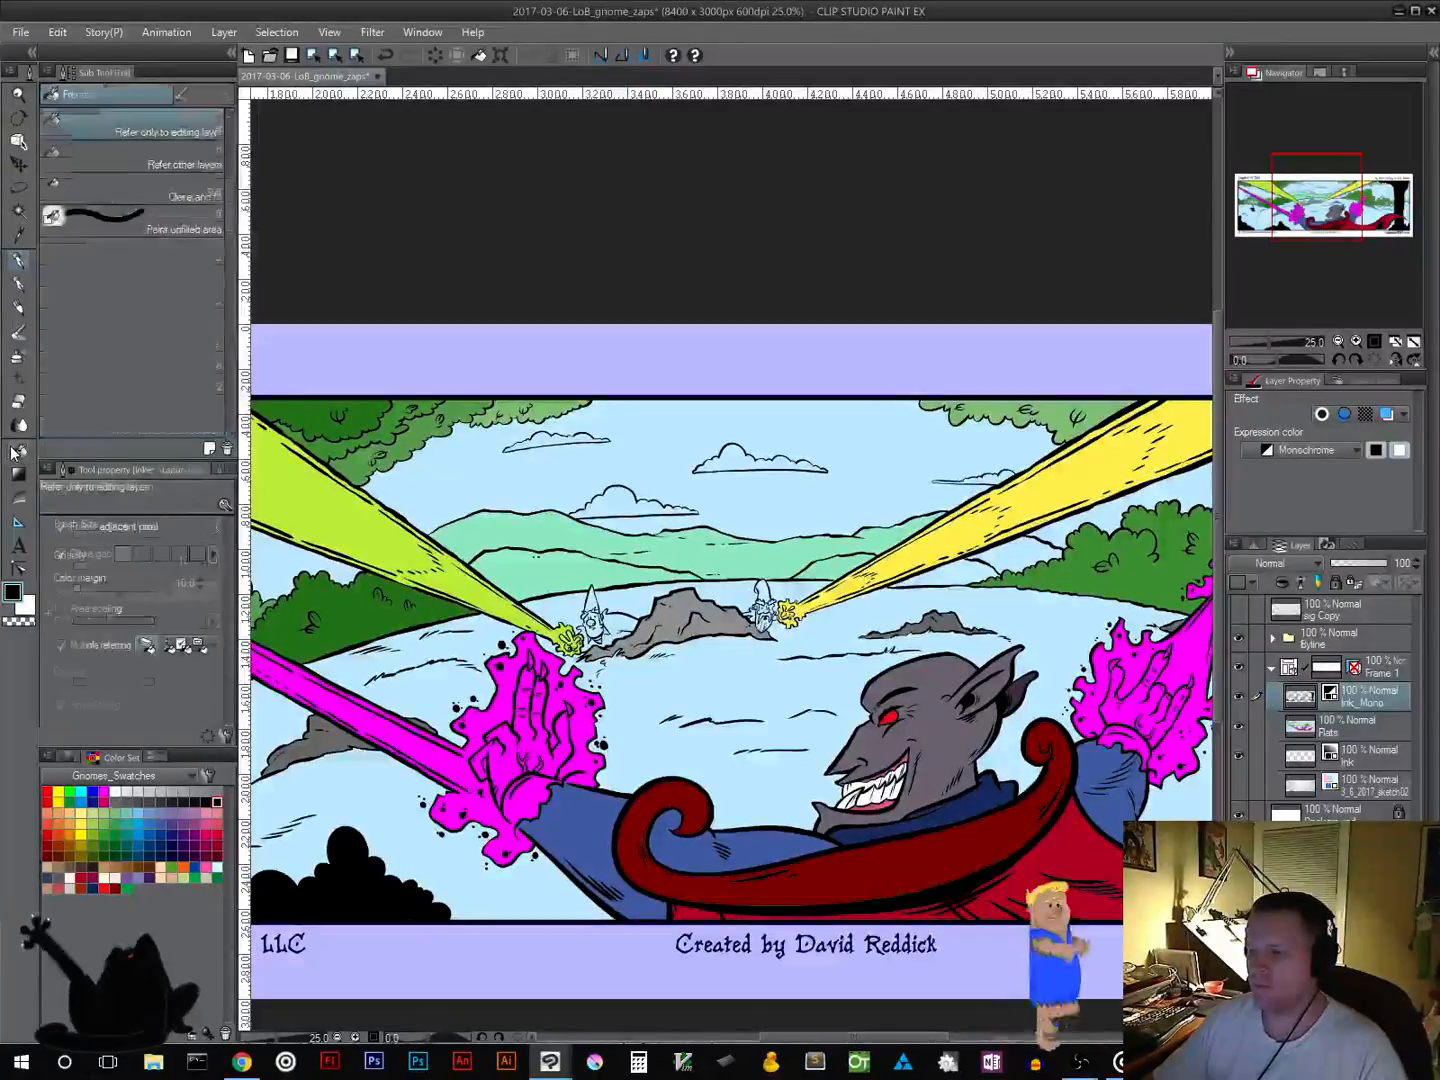
{"action": "left_click", "coordinate": [596, 535], "text": "alt"}
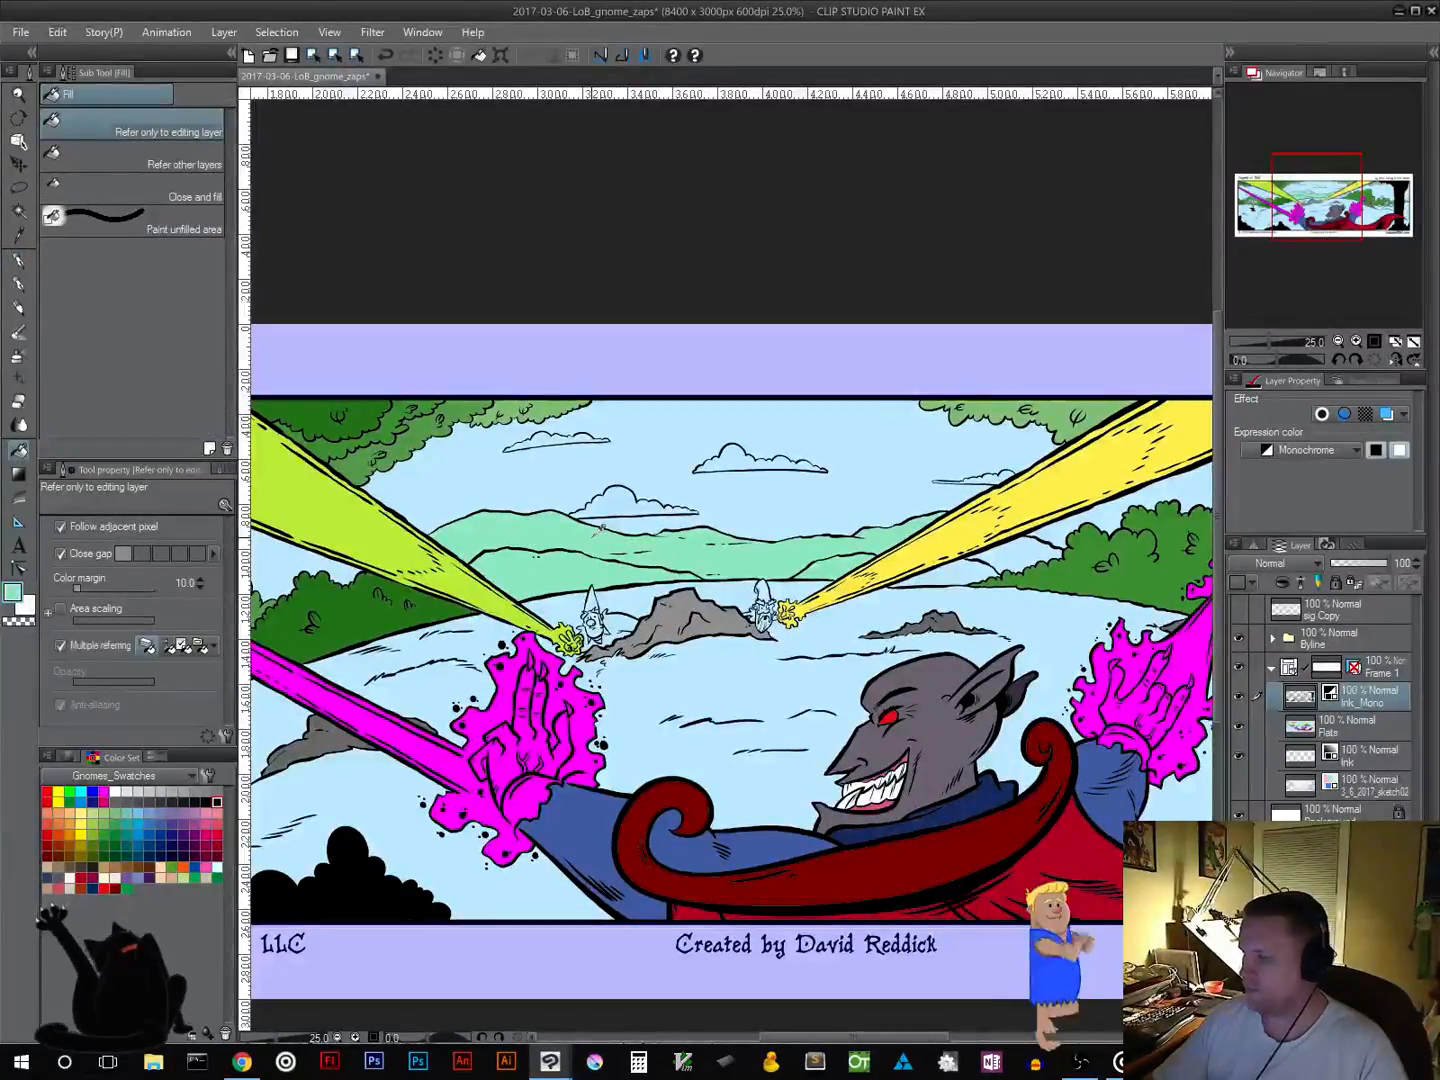
{"action": "left_click", "coordinate": [70, 757]}
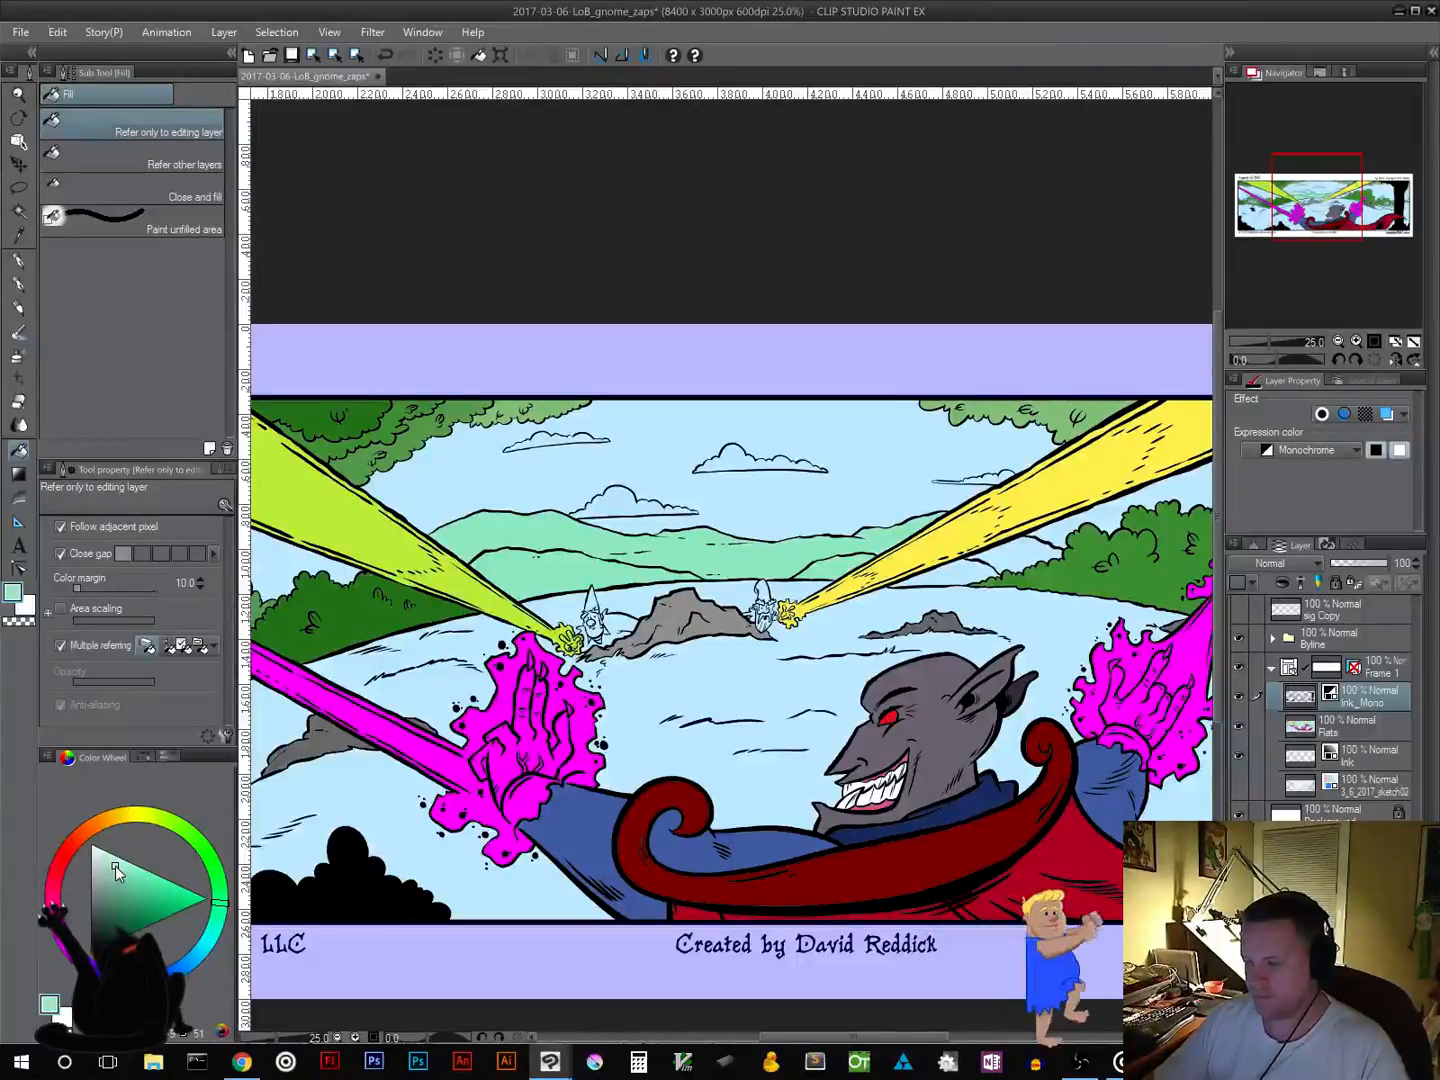
{"action": "left_click", "coordinate": [220, 922]}
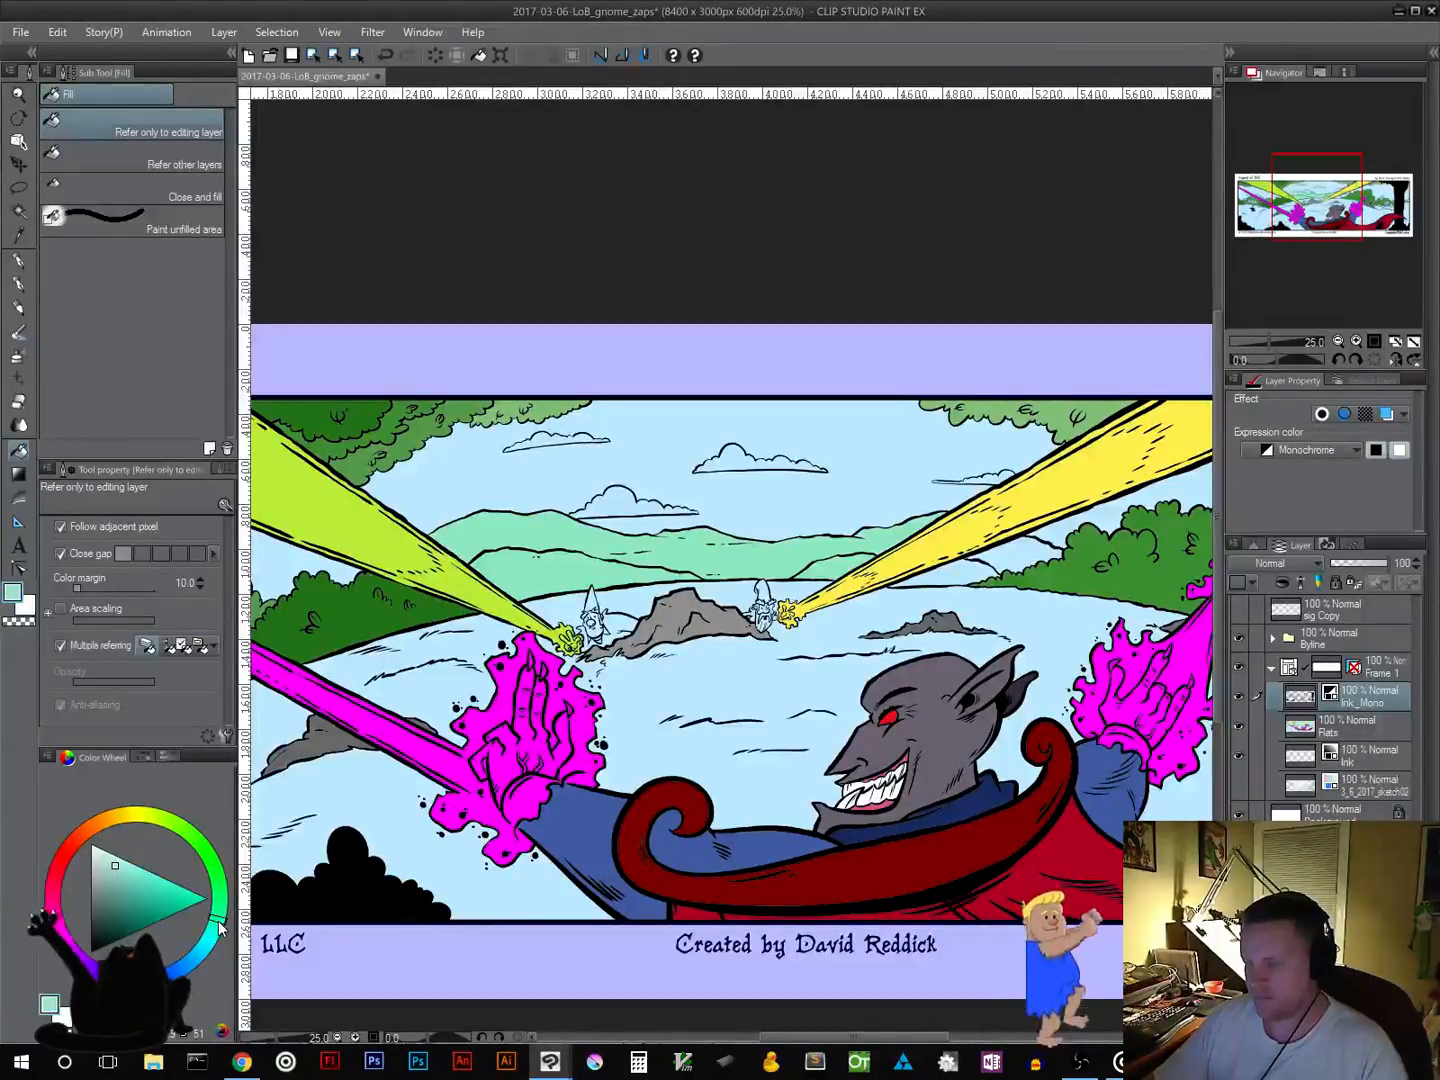
{"action": "left_click", "coordinate": [582, 541]}
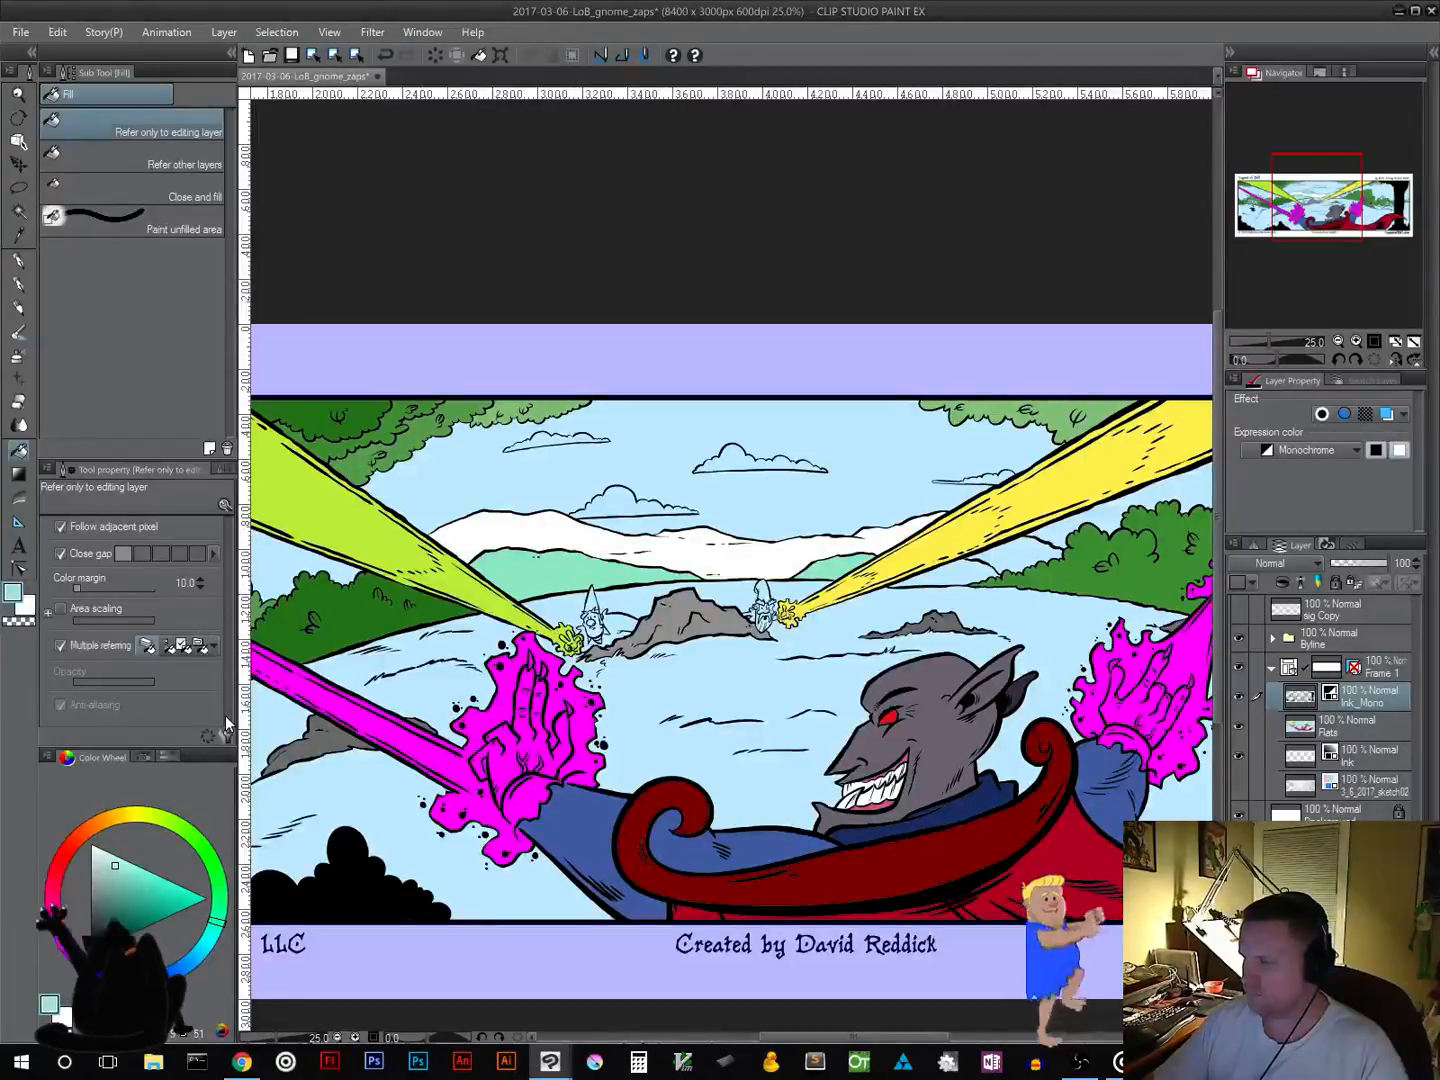
Step: Recolour the distant mountains on the Flats layer, with a paler bluish green for the farthest range and light green for the nearer range
{"action": "left_click", "coordinate": [124, 865]}
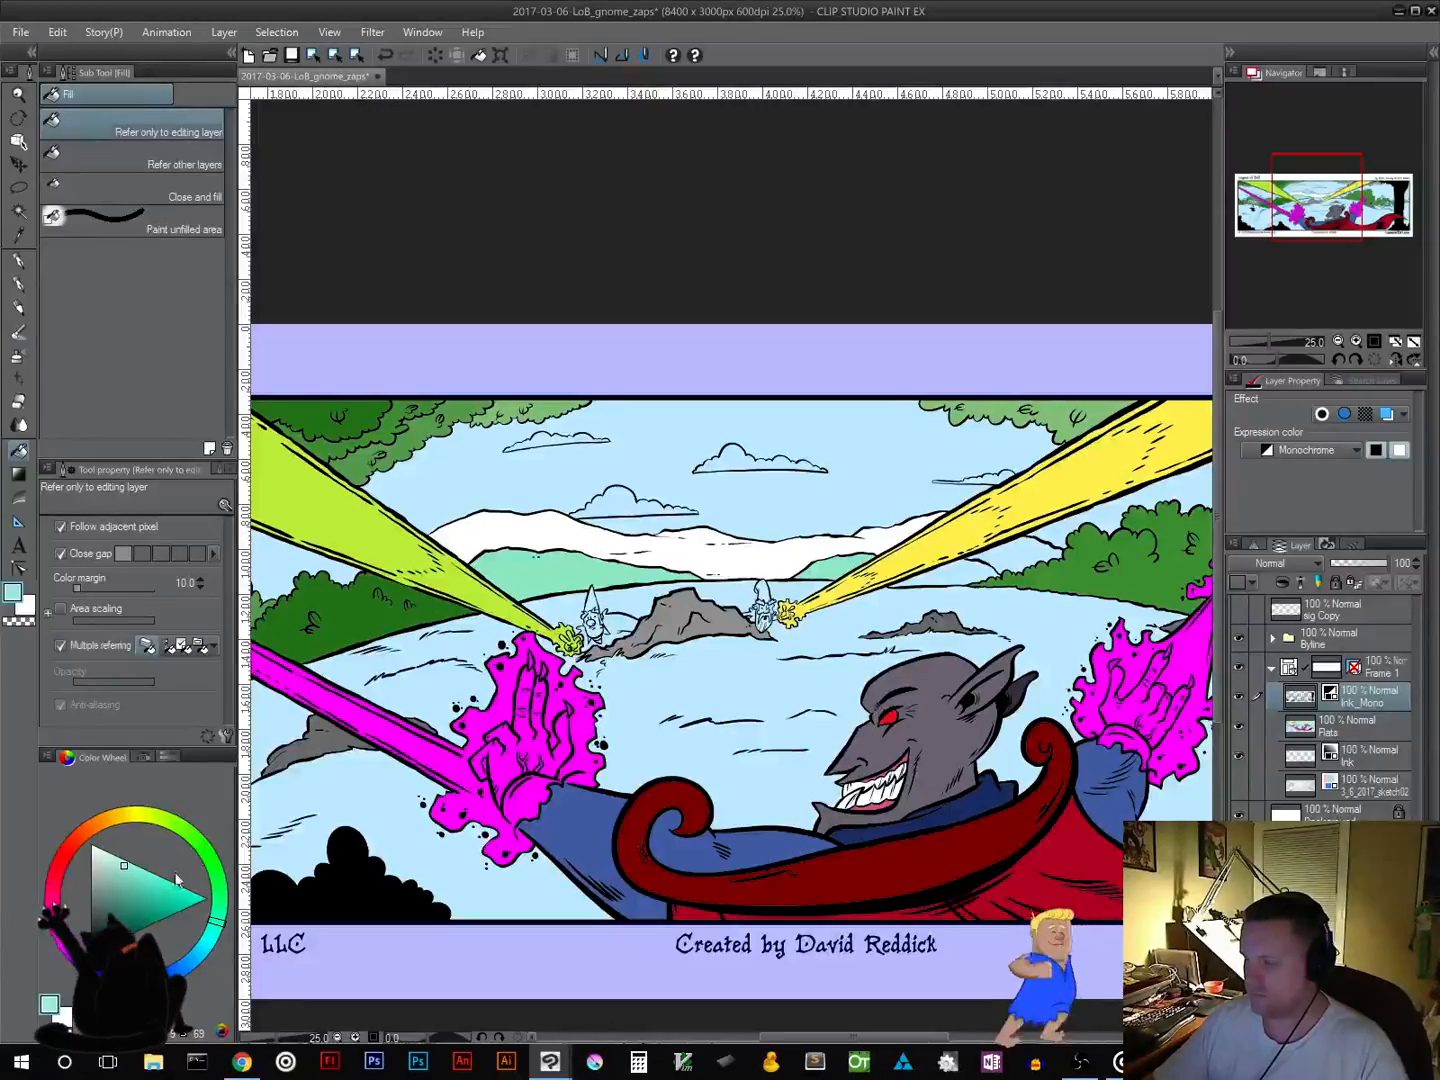
{"action": "left_click", "coordinate": [142, 886]}
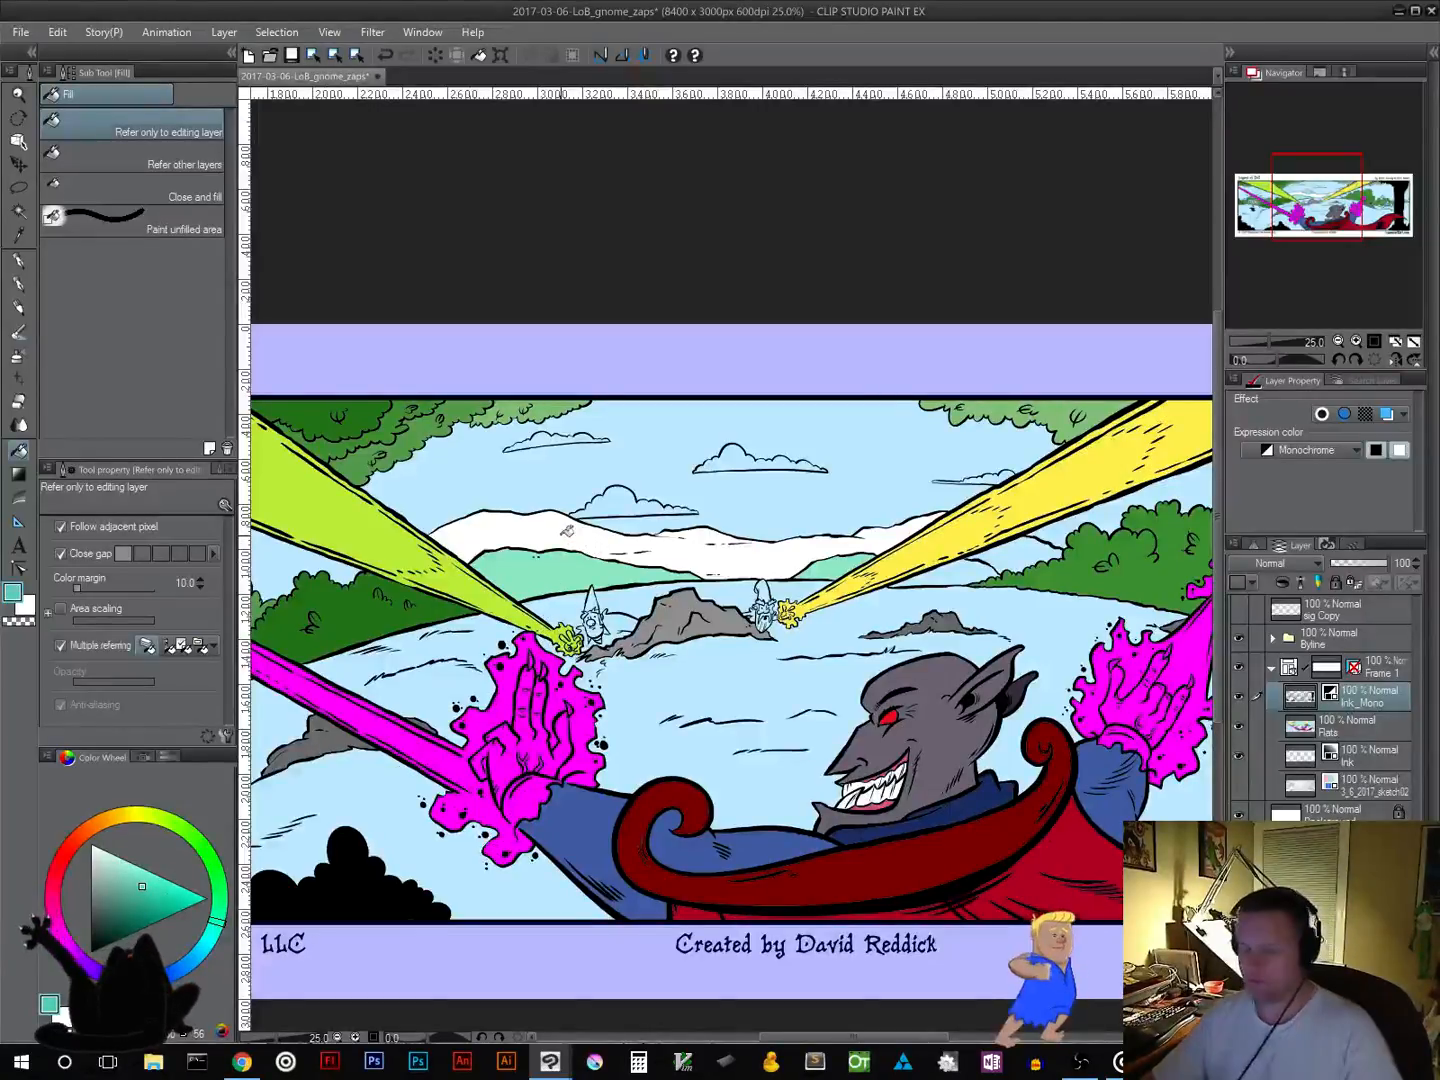
{"action": "left_click", "coordinate": [562, 542]}
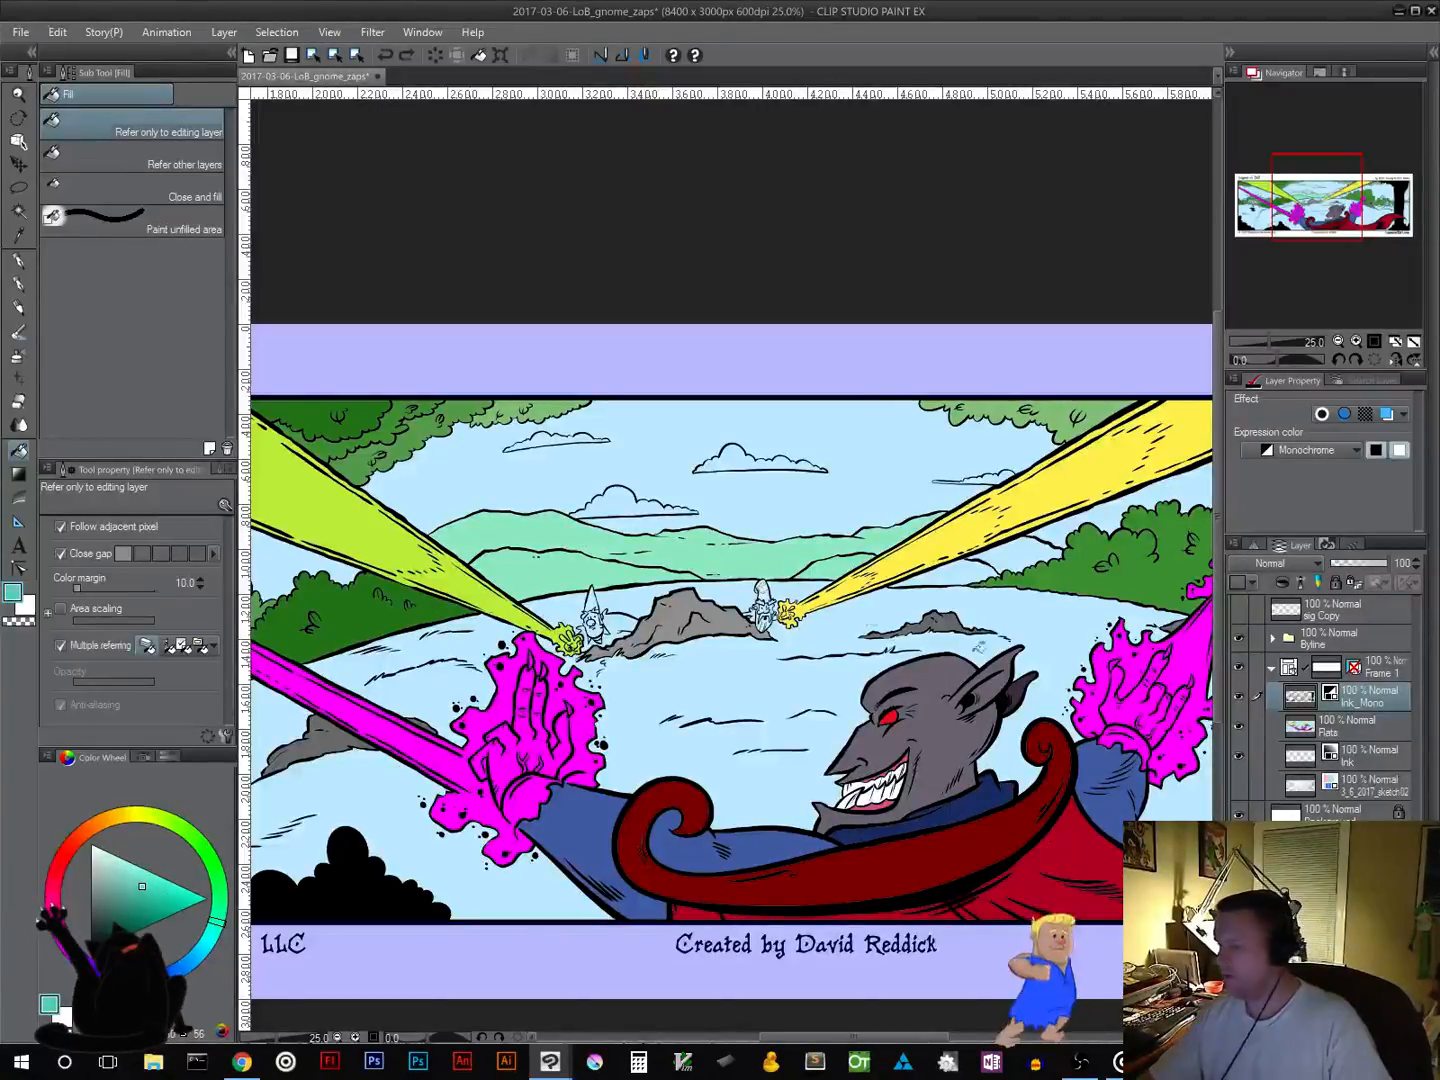
{"action": "left_click", "coordinate": [1362, 729]}
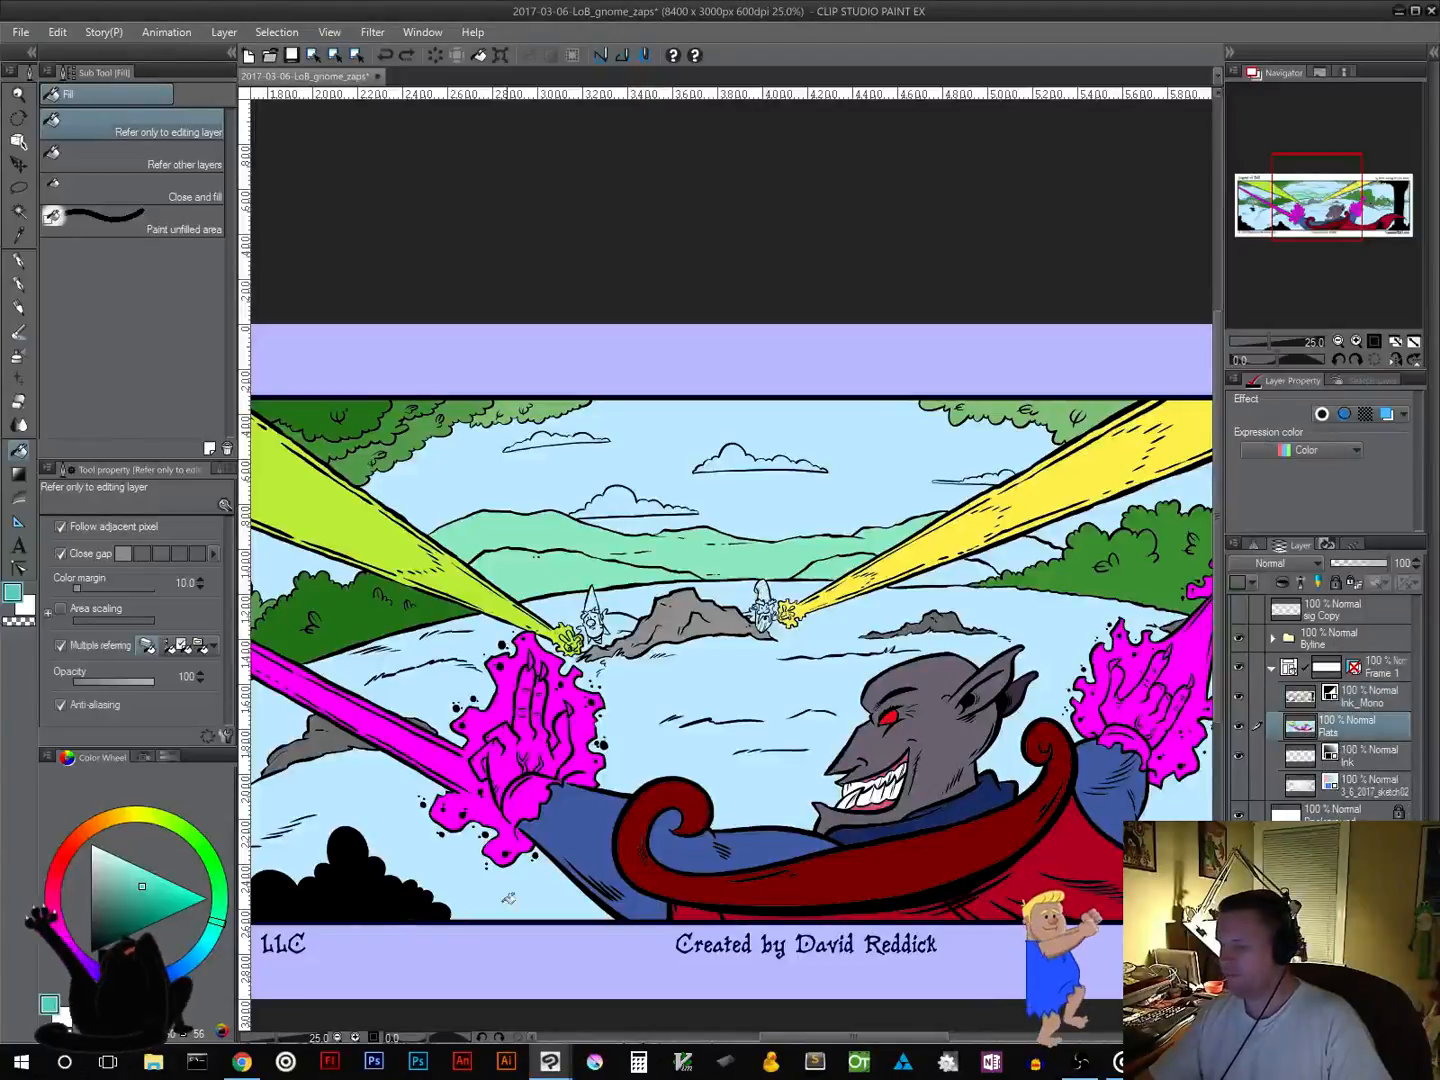
{"action": "left_click", "coordinate": [114, 867]}
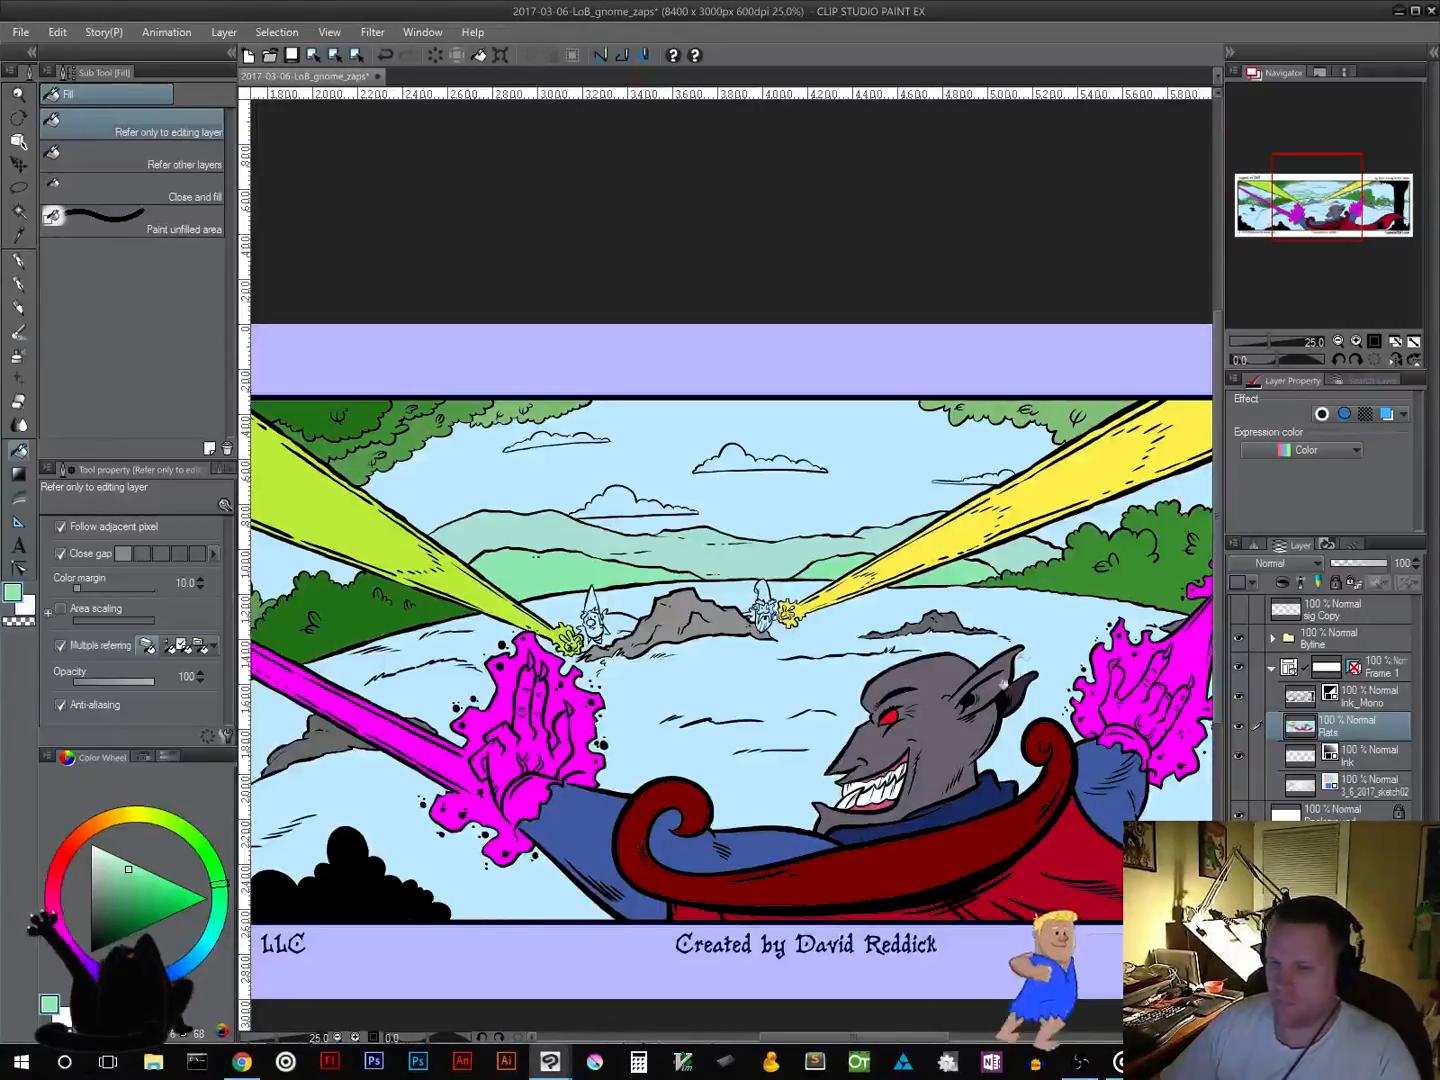
Step: Fill the grassy ground across the whole panel with dark green, including the areas beneath the cape and behind the tree trunk
{"action": "scroll", "coordinate": [761, 663], "scroll_direction": "down", "scroll_amount": 4}
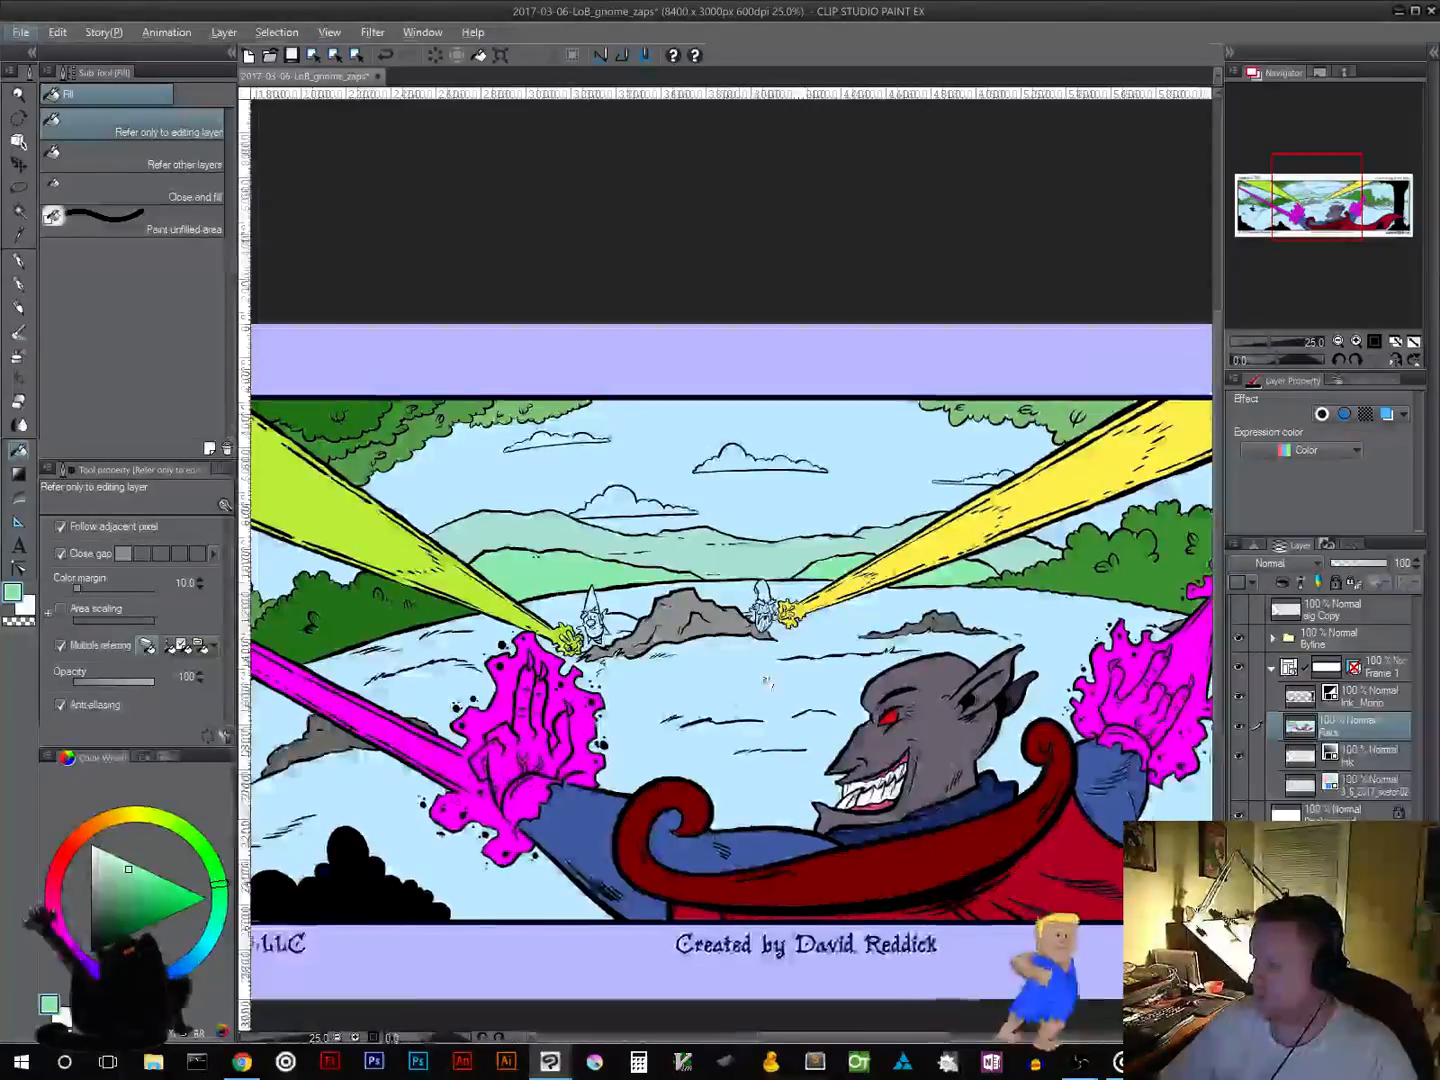
{"action": "scroll", "coordinate": [820, 621], "scroll_direction": "up", "scroll_amount": 1}
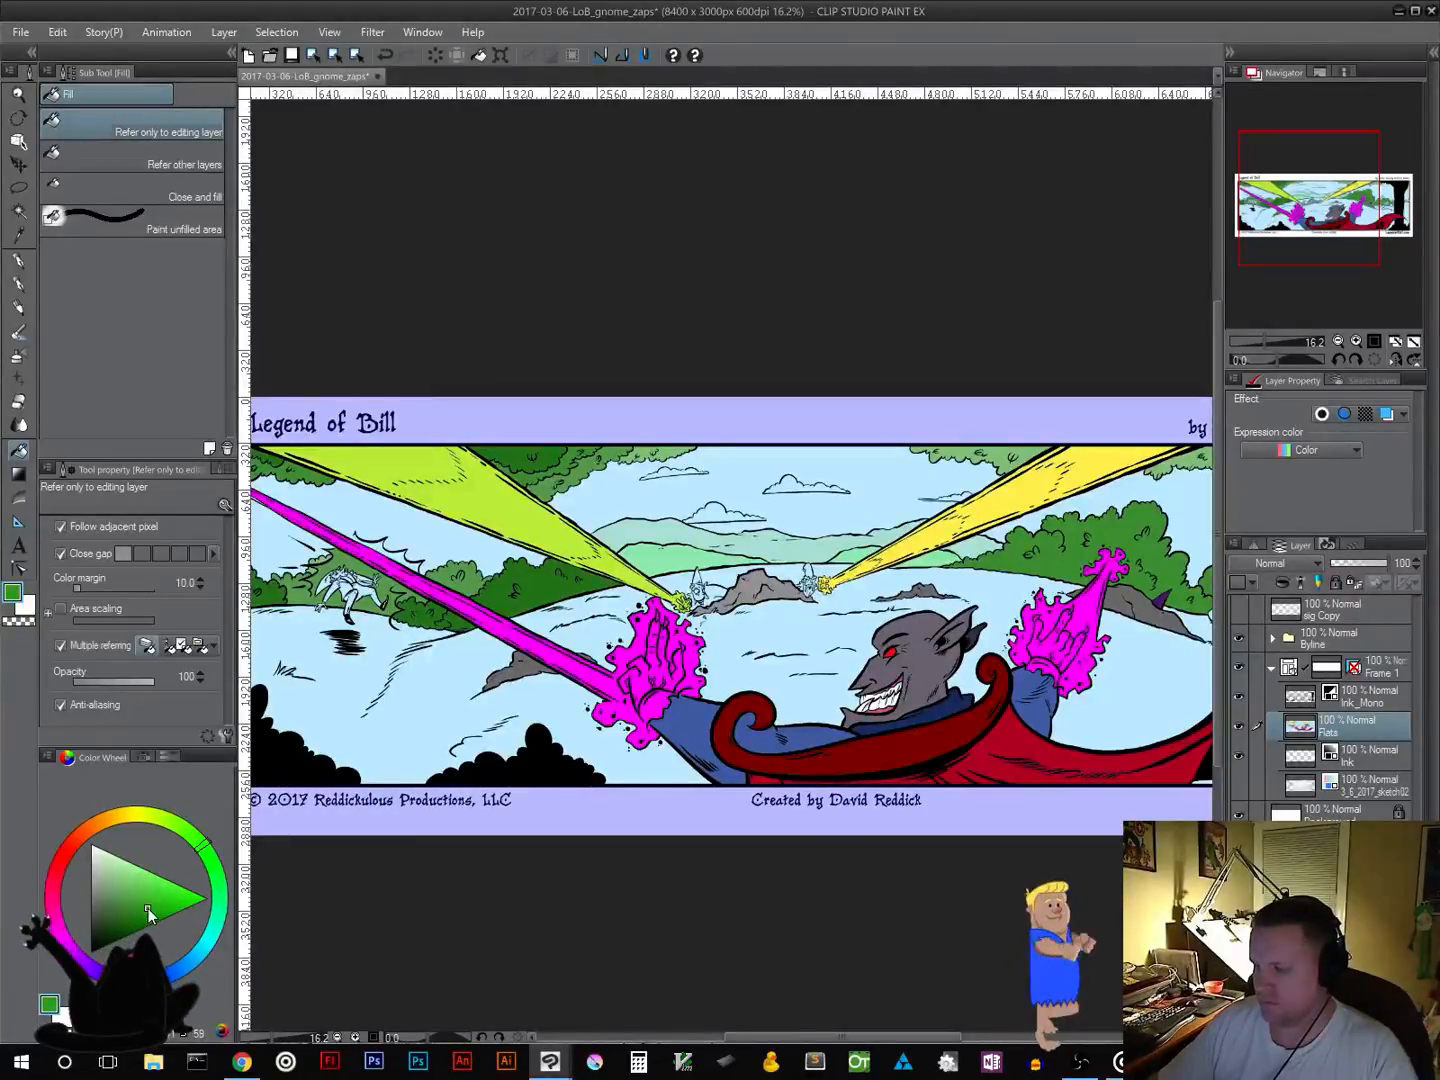
{"action": "left_click", "coordinate": [416, 721]}
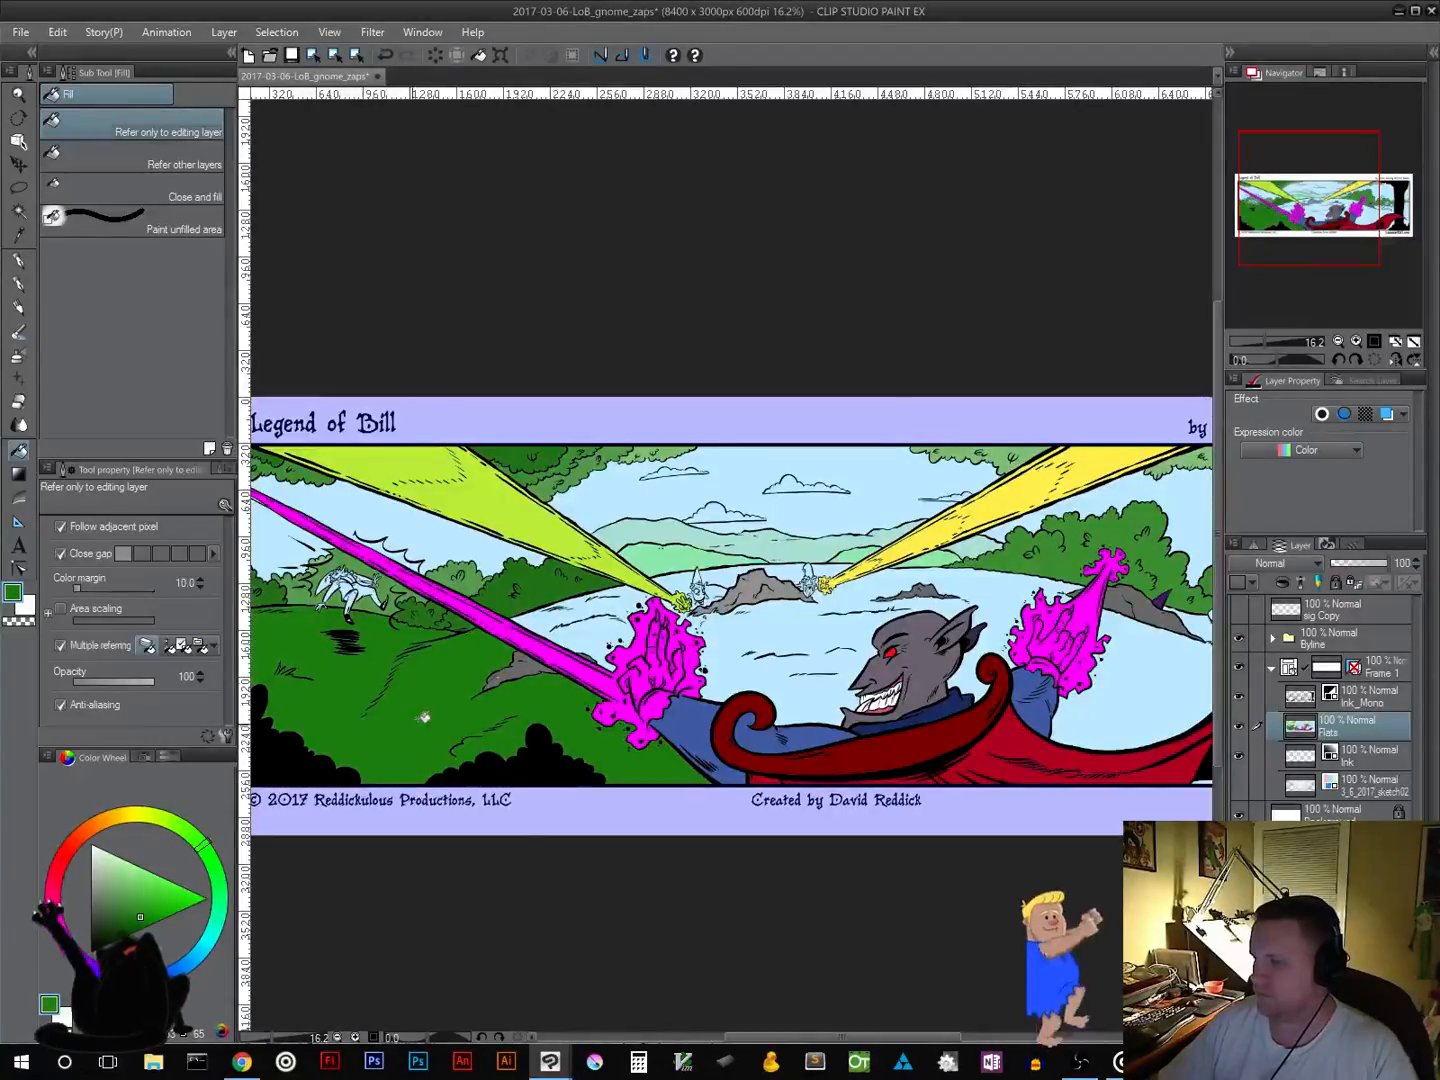
{"action": "left_click", "coordinate": [591, 633]}
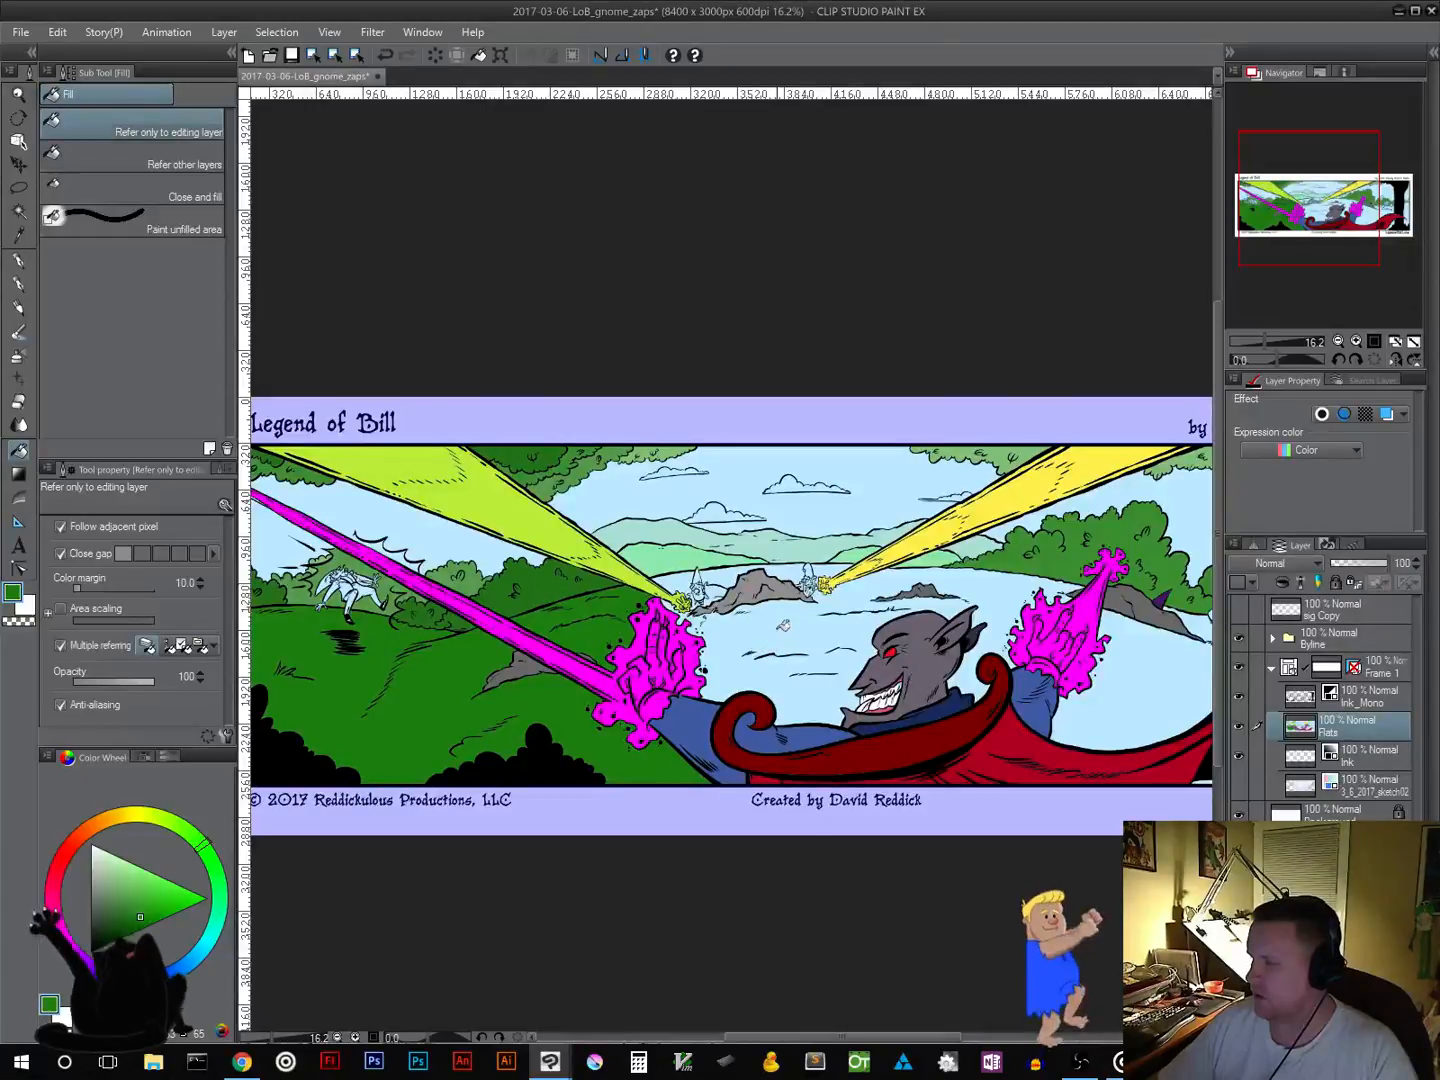
{"action": "left_click", "coordinate": [784, 625]}
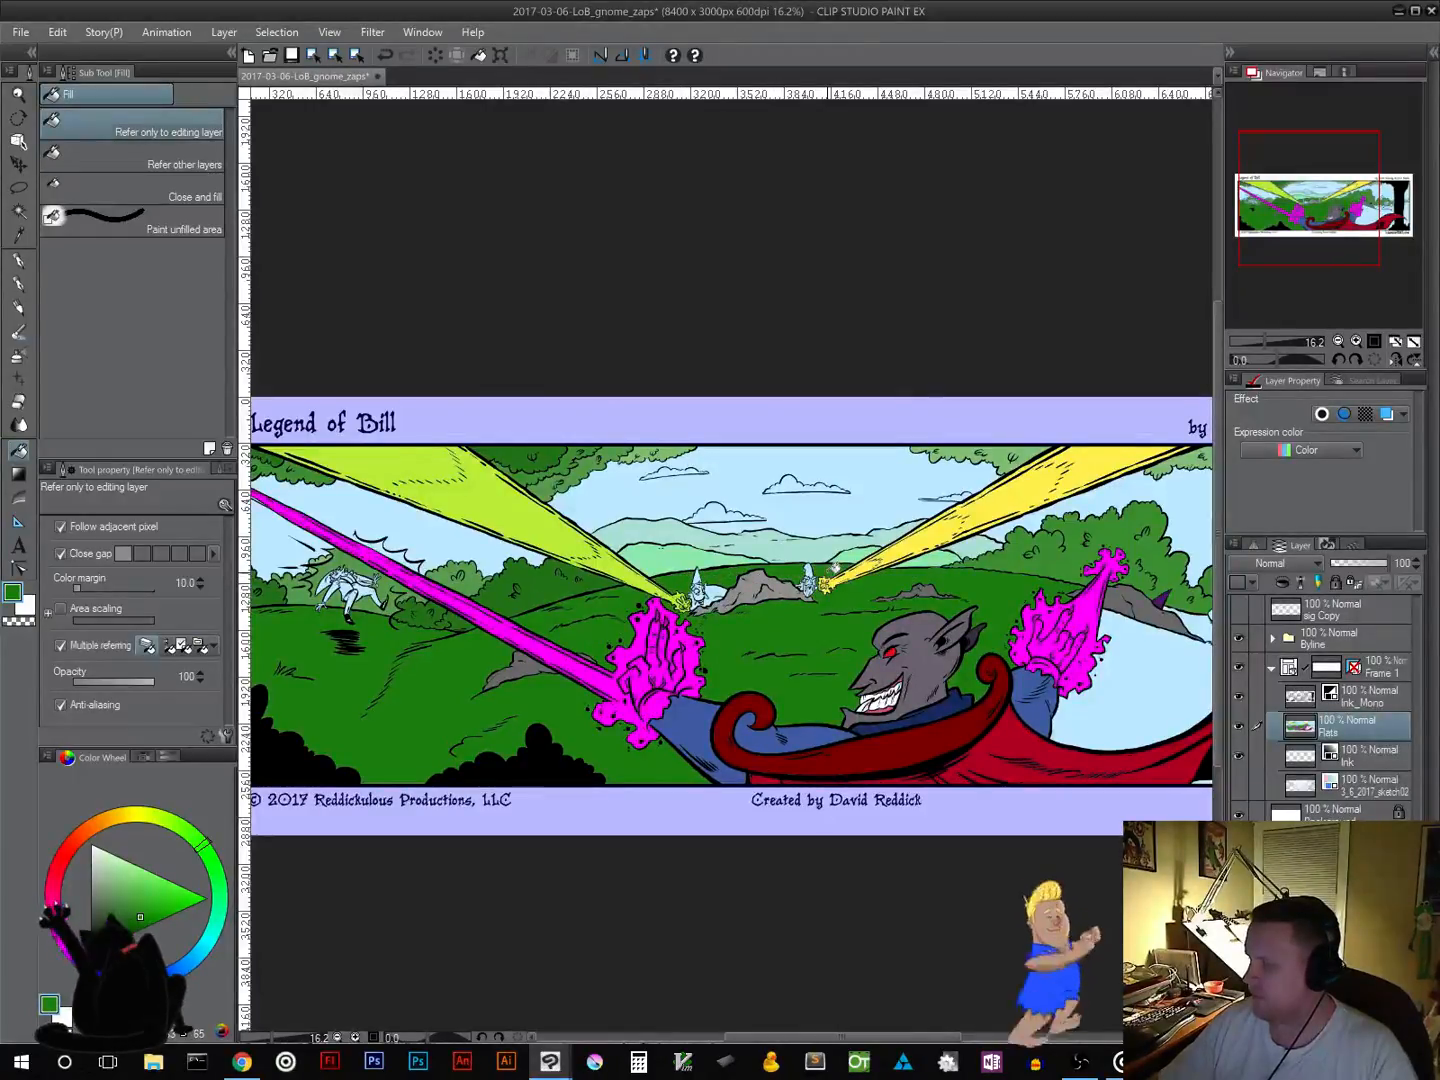
{"action": "left_click", "coordinate": [1151, 699]}
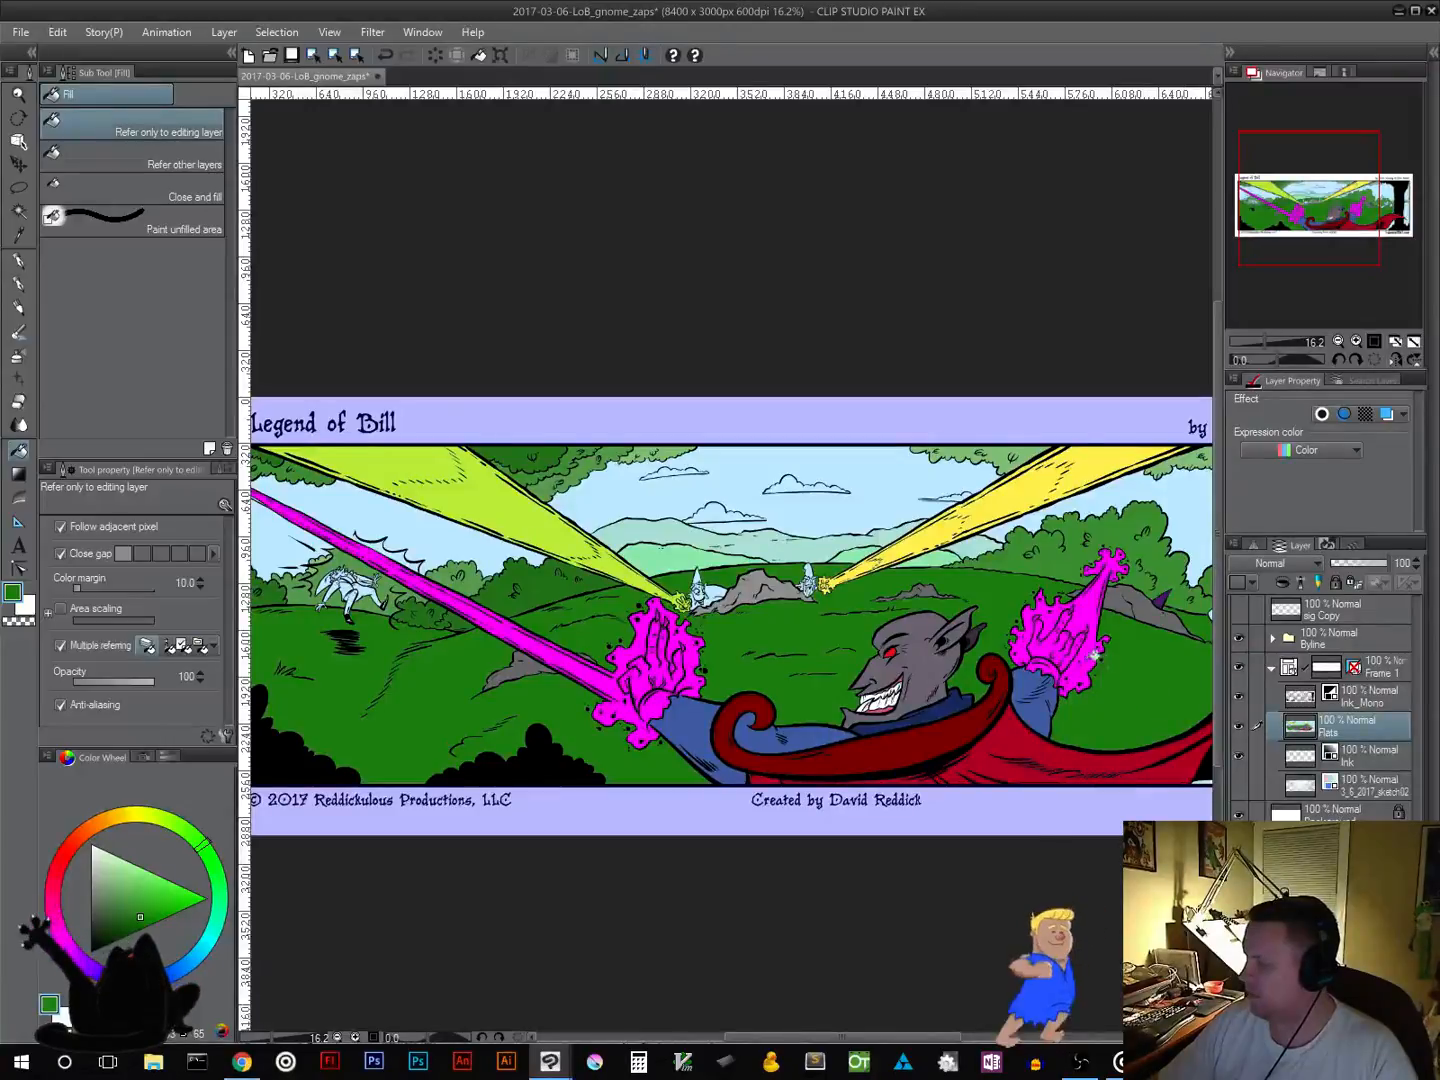
{"action": "left_click_drag", "start_coordinate": [1045, 659], "coordinate": [771, 621]}
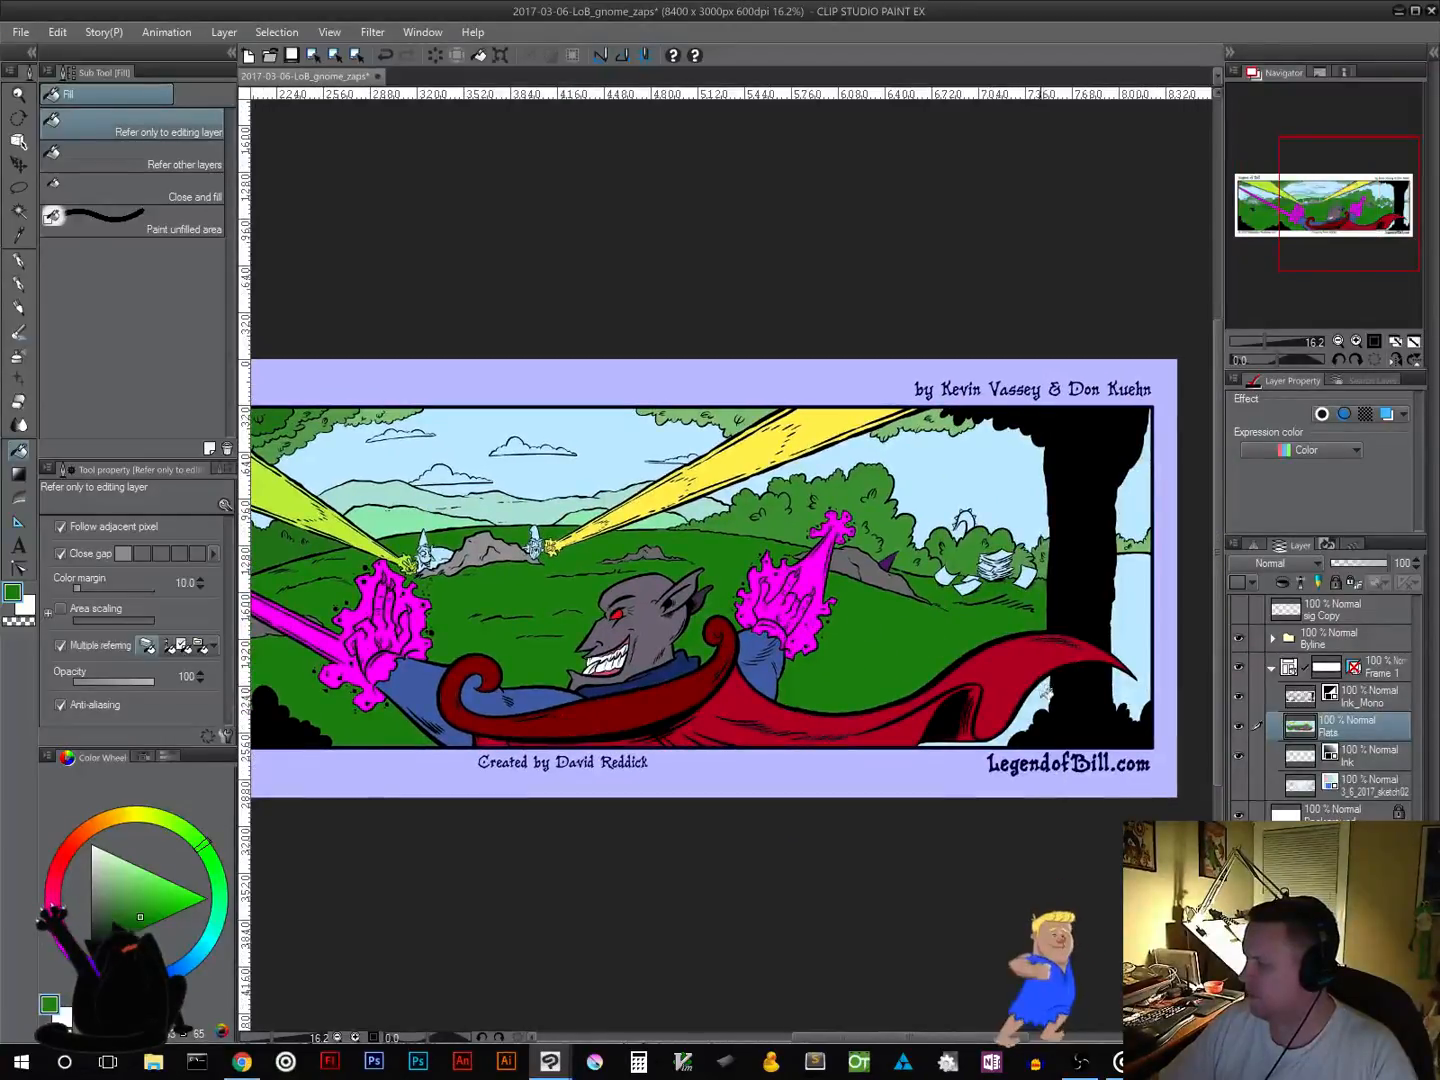
{"action": "left_click", "coordinate": [1133, 688]}
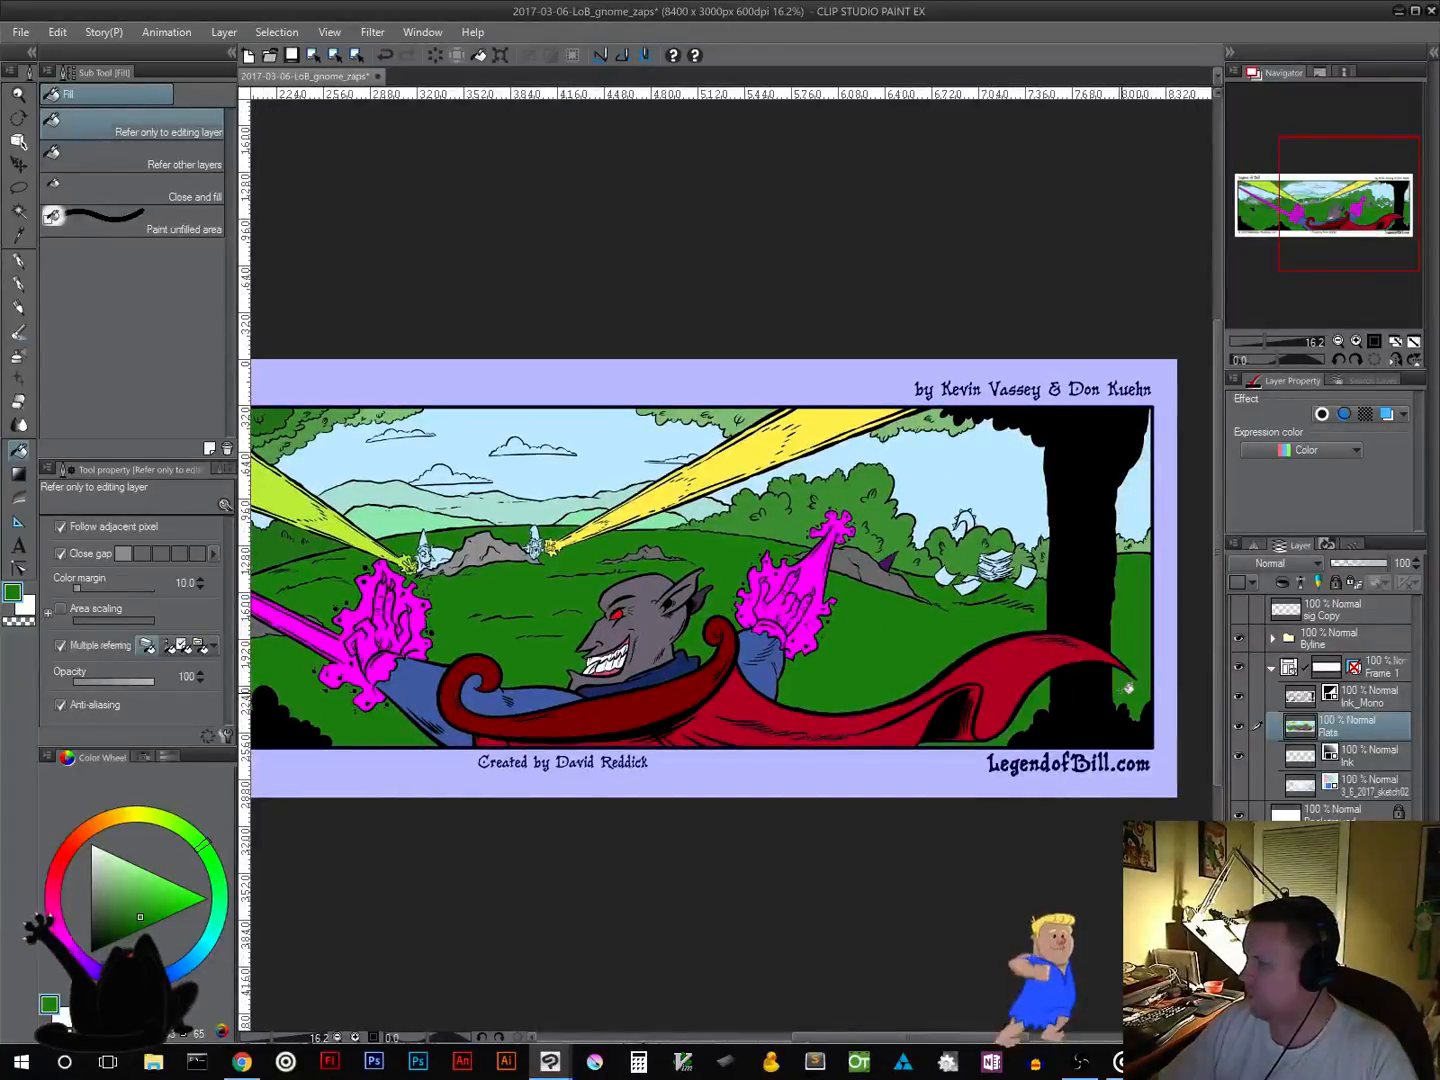
Step: Mix a brighter, more yellowish green and fill the hill and the central meadow with it
{"action": "left_click_drag", "start_coordinate": [755, 611], "coordinate": [1057, 620]}
{"action": "mouse_move", "coordinate": [710, 645]}
{"action": "left_mouse_down"}
{"action": "mouse_move", "coordinate": [1088, 638]}
{"action": "mouse_move", "coordinate": [670, 688]}
{"action": "mouse_move", "coordinate": [802, 678]}
{"action": "left_mouse_up"}
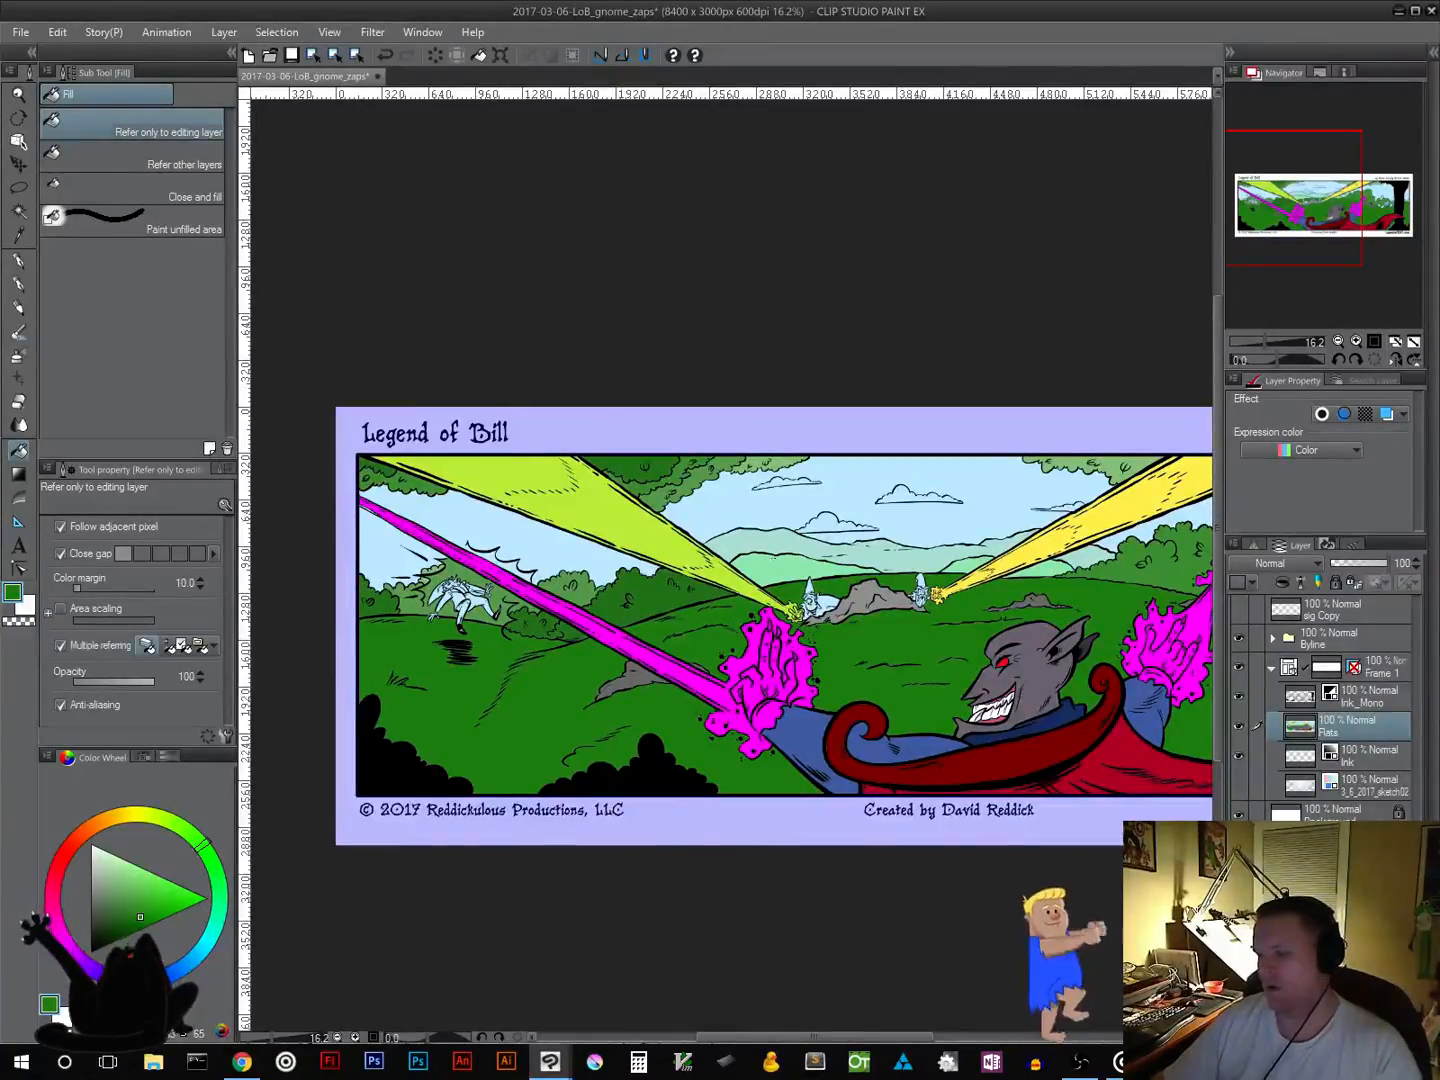
{"action": "left_click_drag", "start_coordinate": [197, 847], "coordinate": [181, 828]}
{"action": "left_click", "coordinate": [160, 899]}
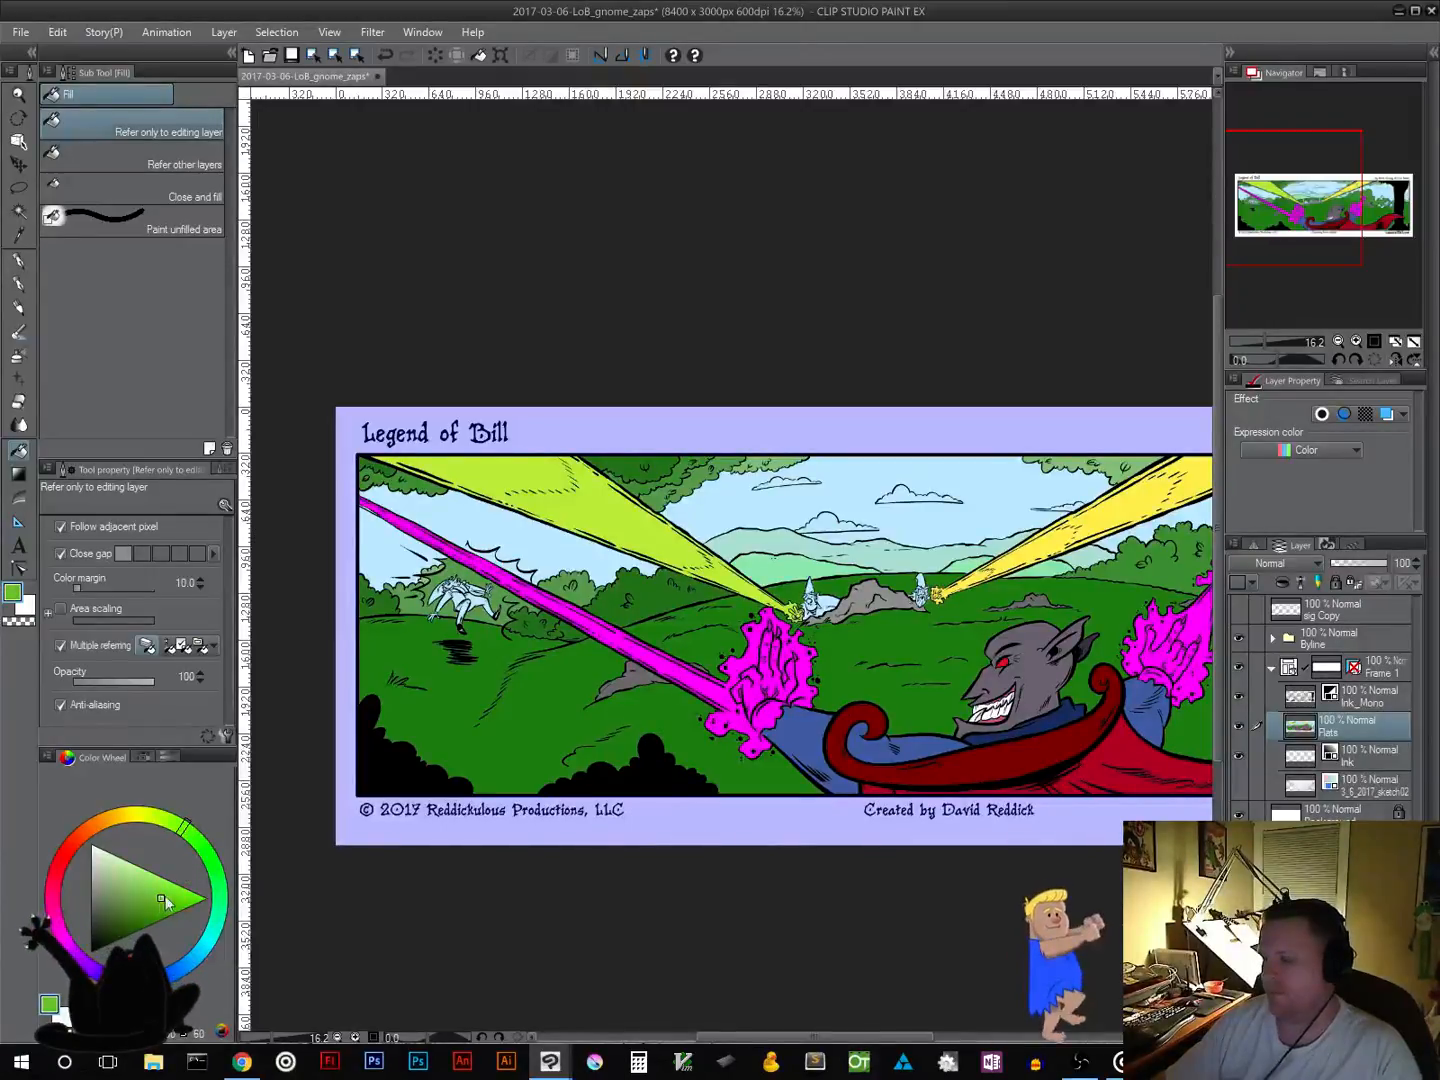
{"action": "left_click", "coordinate": [509, 753]}
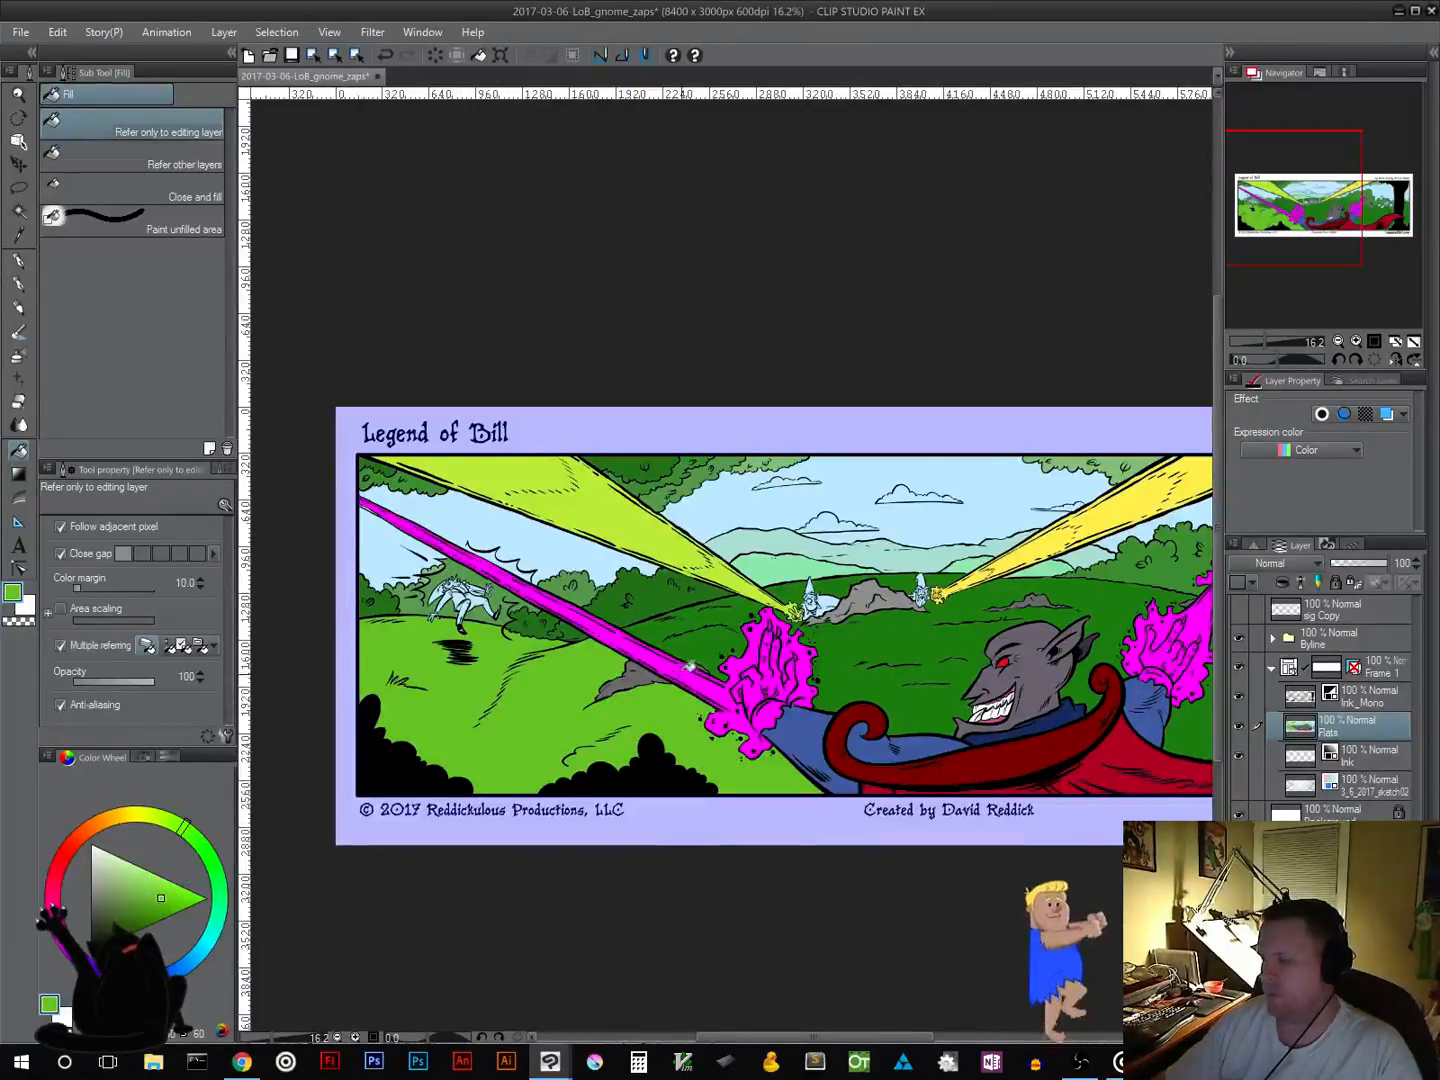
{"action": "left_click", "coordinate": [859, 643]}
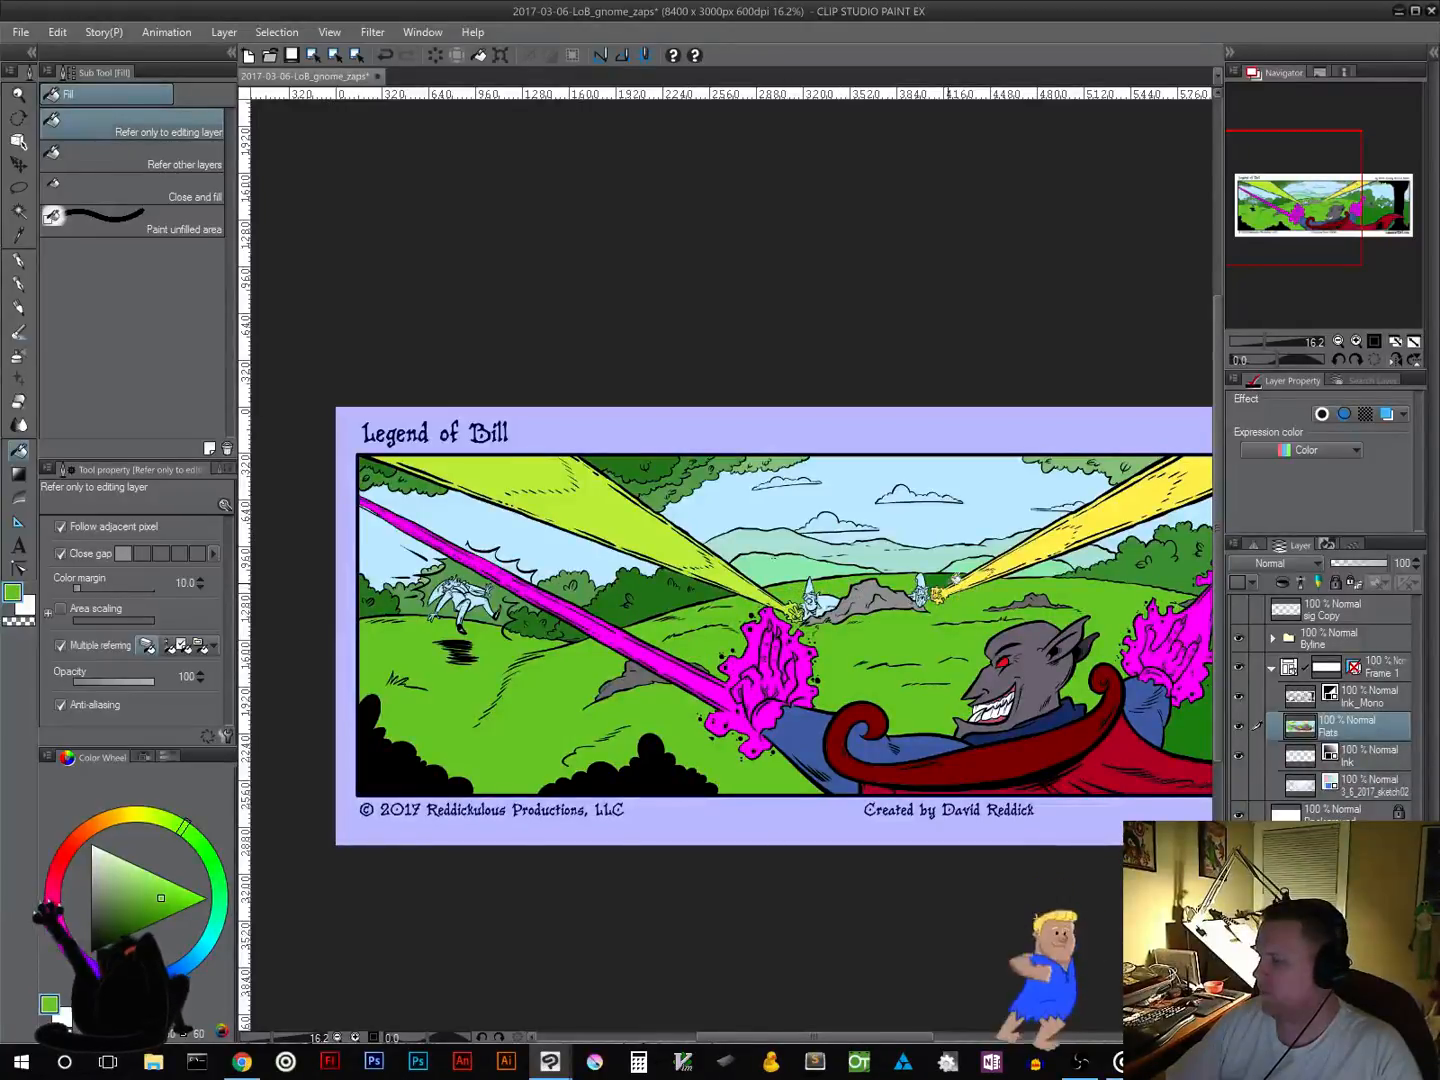
{"action": "left_click_drag", "start_coordinate": [1178, 676], "coordinate": [1137, 700]}
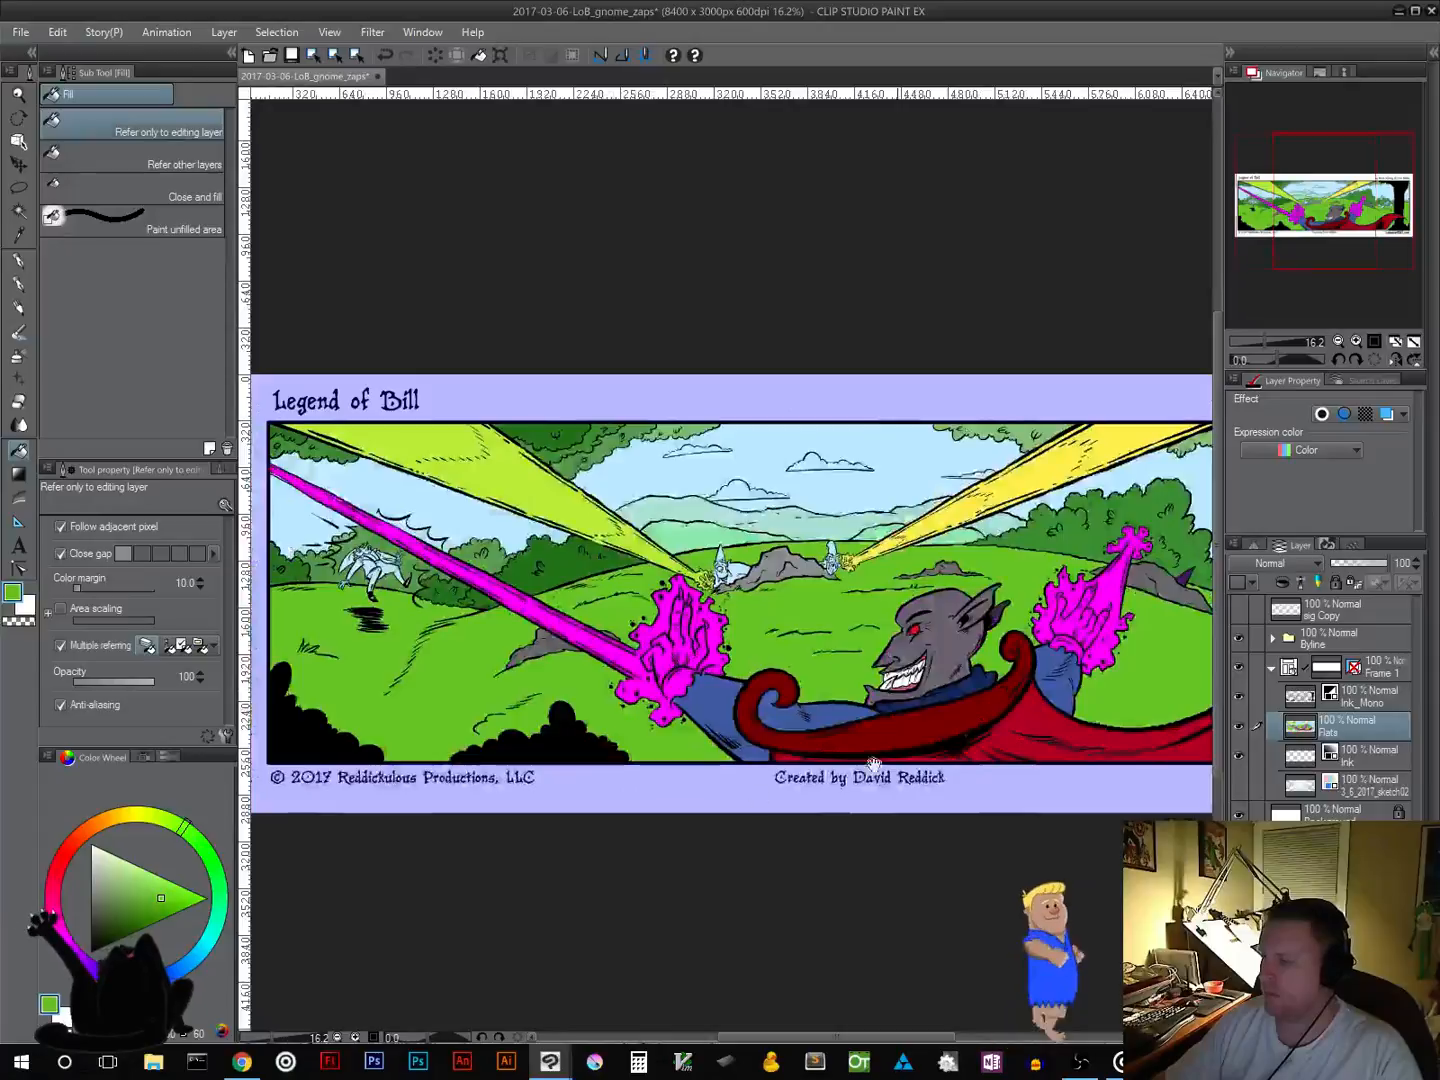
Step: Mix a lighter, less saturated green and fill all the grassy ground with it, from the hillside to the tree trunk
{"action": "left_click", "coordinate": [124, 883]}
{"action": "left_click_drag", "start_coordinate": [124, 883], "coordinate": [141, 883]}
{"action": "left_click", "coordinate": [620, 607]}
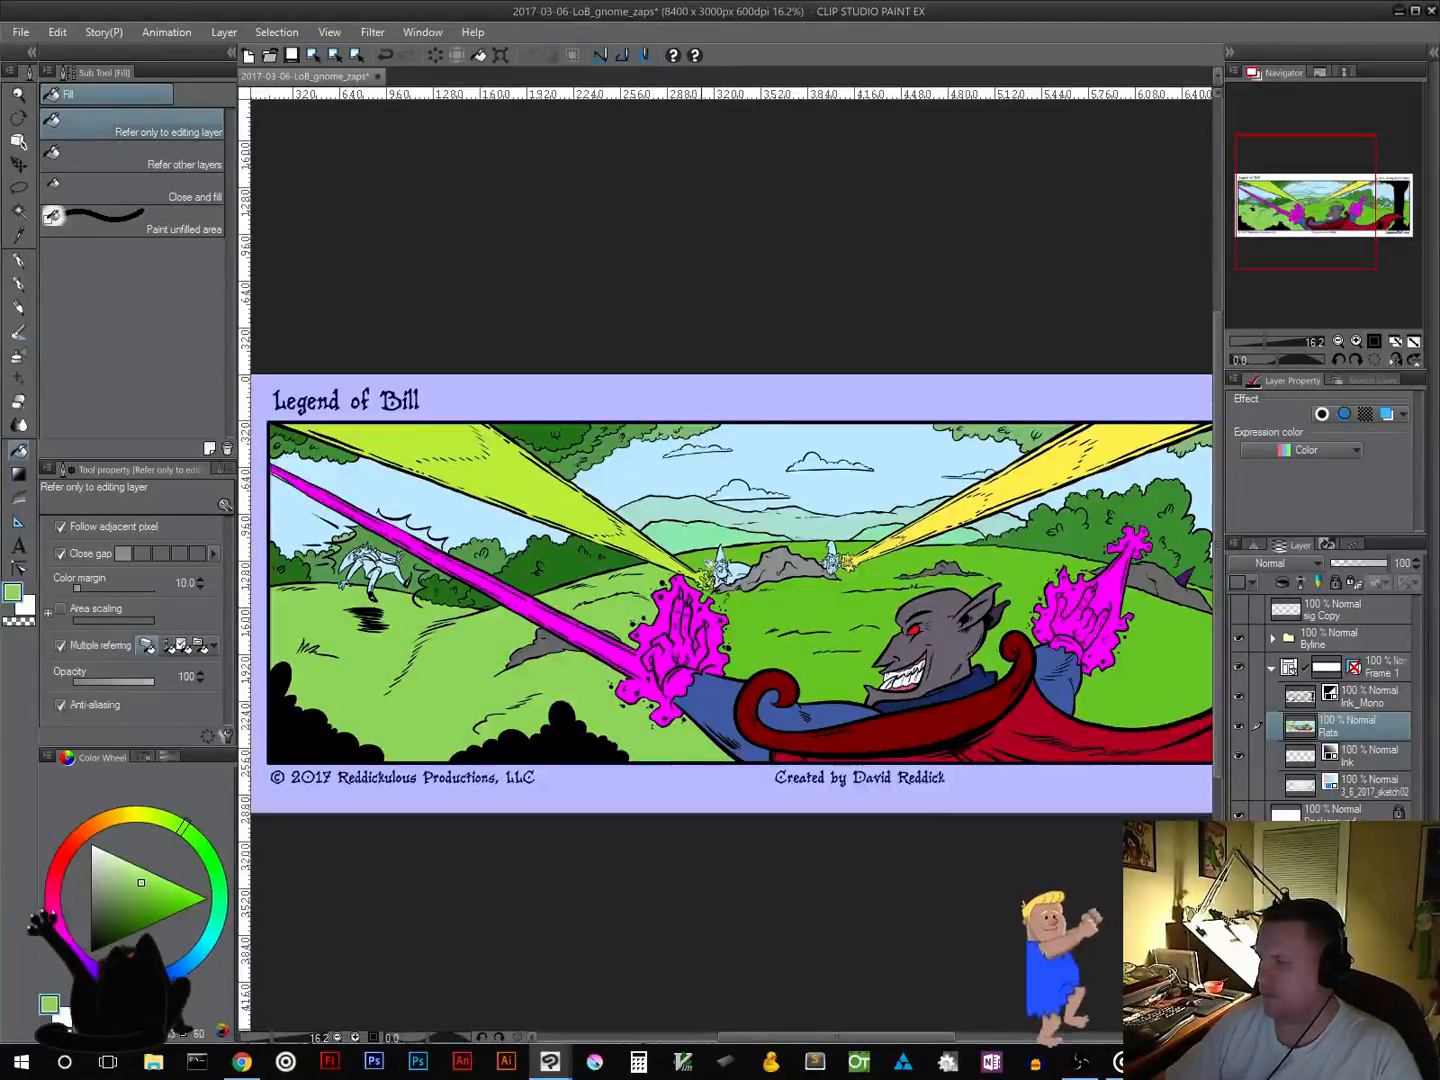
{"action": "left_click", "coordinate": [770, 611]}
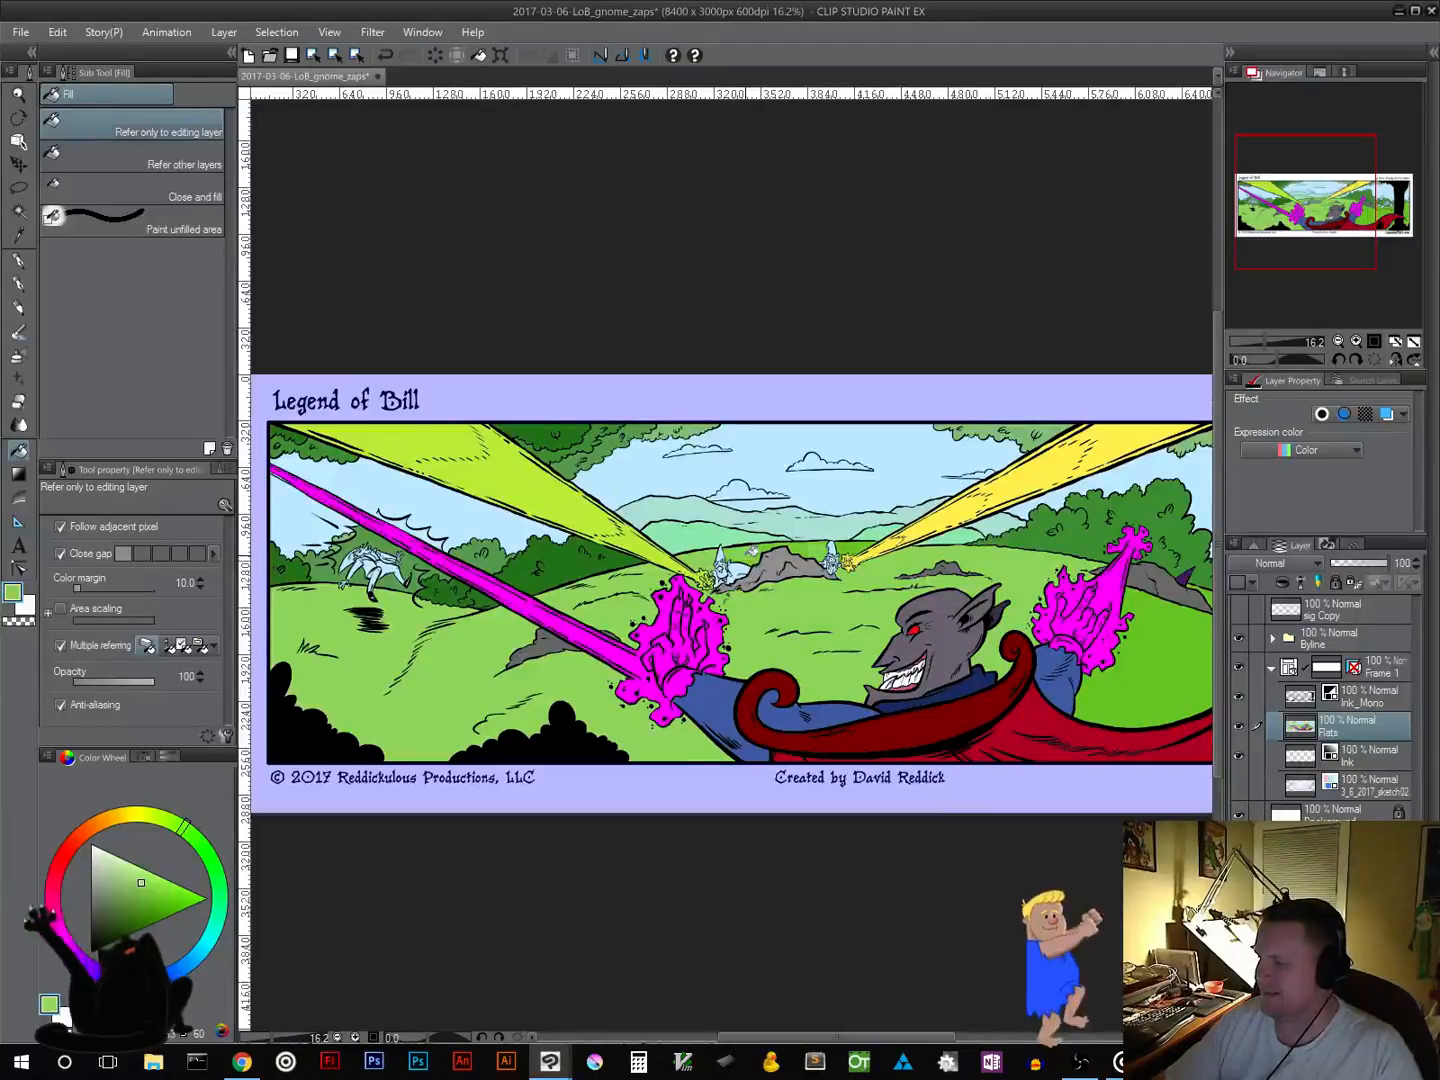
{"action": "left_click_drag", "start_coordinate": [930, 613], "coordinate": [755, 591]}
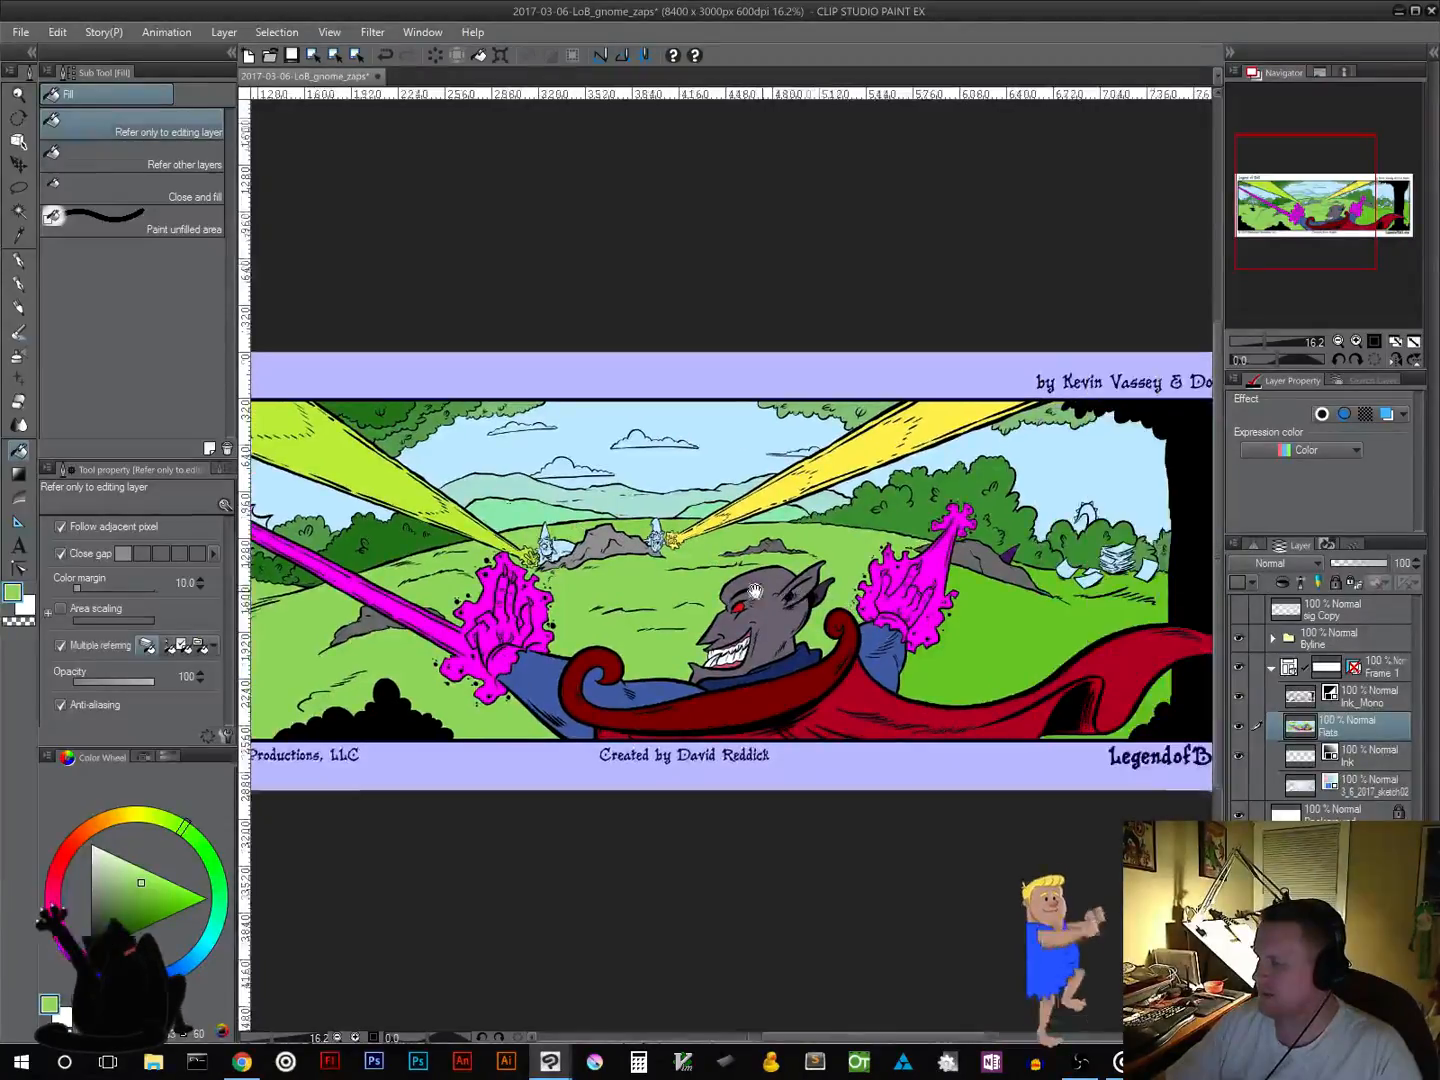
{"action": "left_click_drag", "start_coordinate": [1035, 622], "coordinate": [776, 606]}
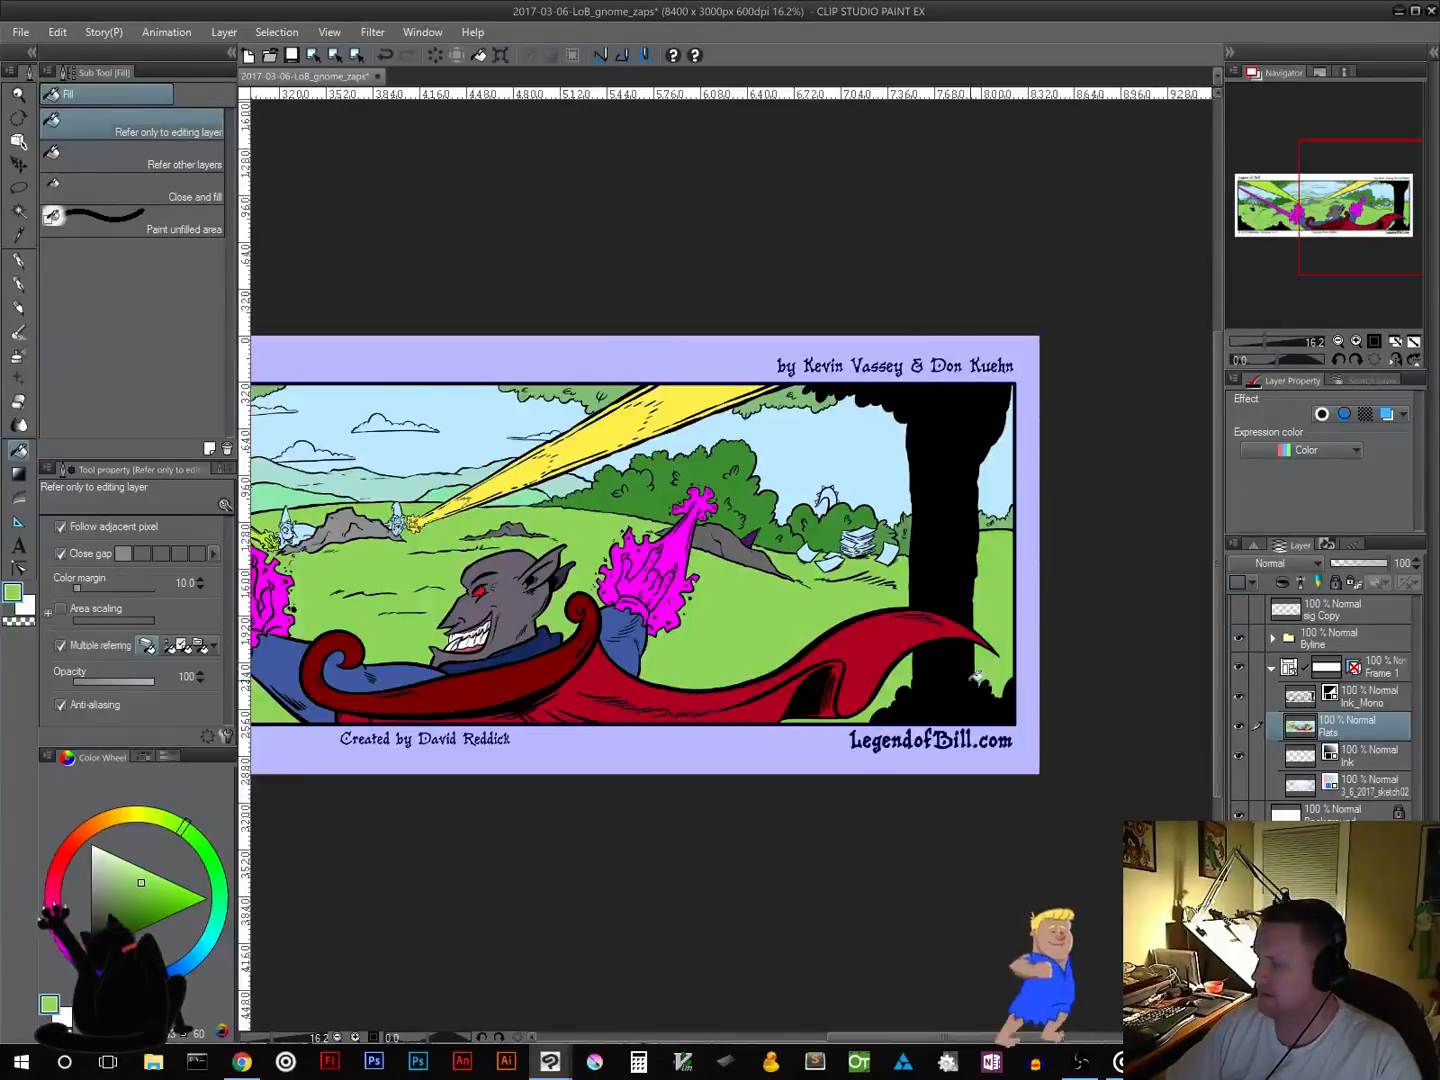
Step: Choose white from the Gnomes_Swatches color set and fill the clouds in the sky with it
{"action": "left_click_drag", "start_coordinate": [641, 637], "coordinate": [1024, 651]}
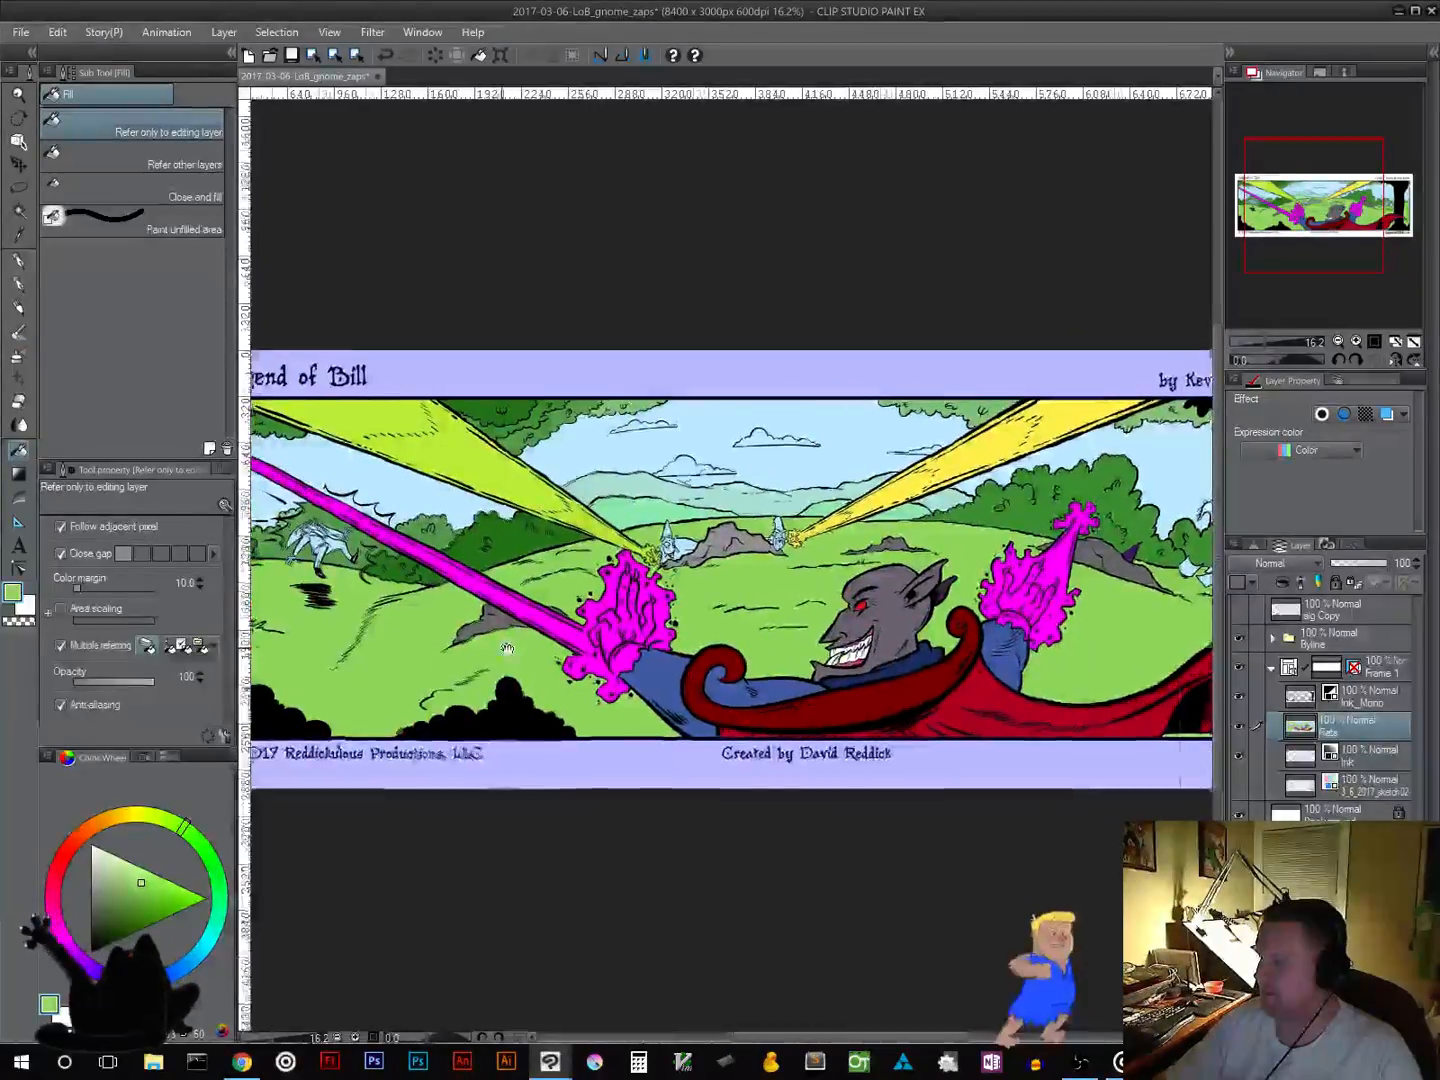
{"action": "left_click_drag", "start_coordinate": [577, 652], "coordinate": [595, 699]}
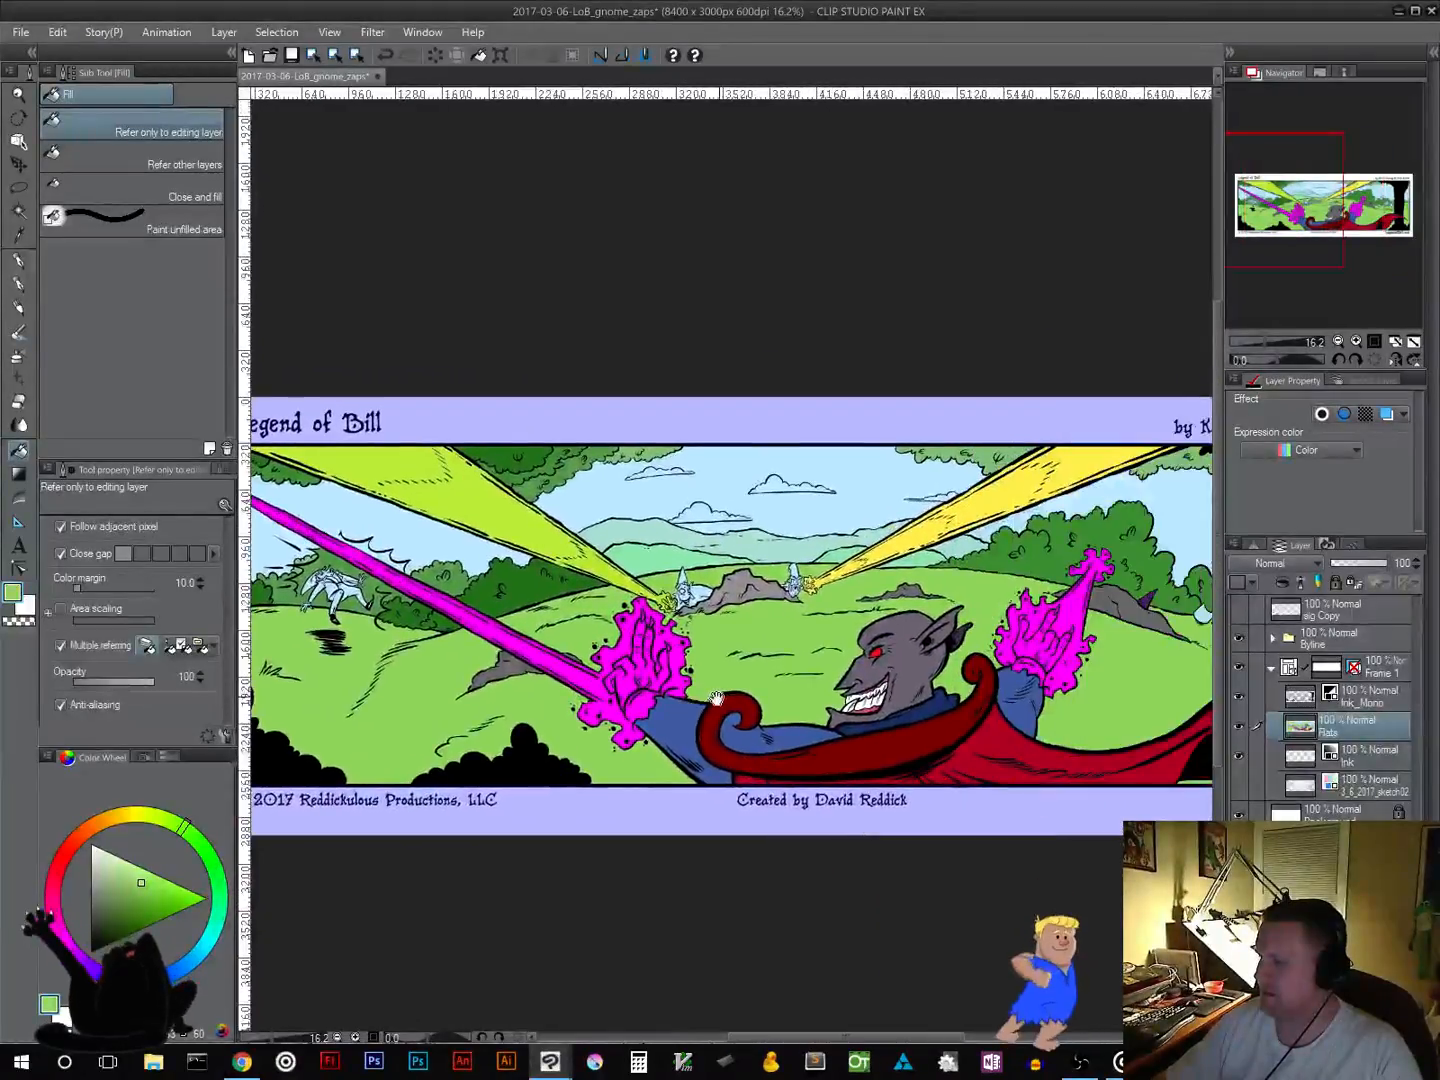
{"action": "left_click", "coordinate": [133, 760]}
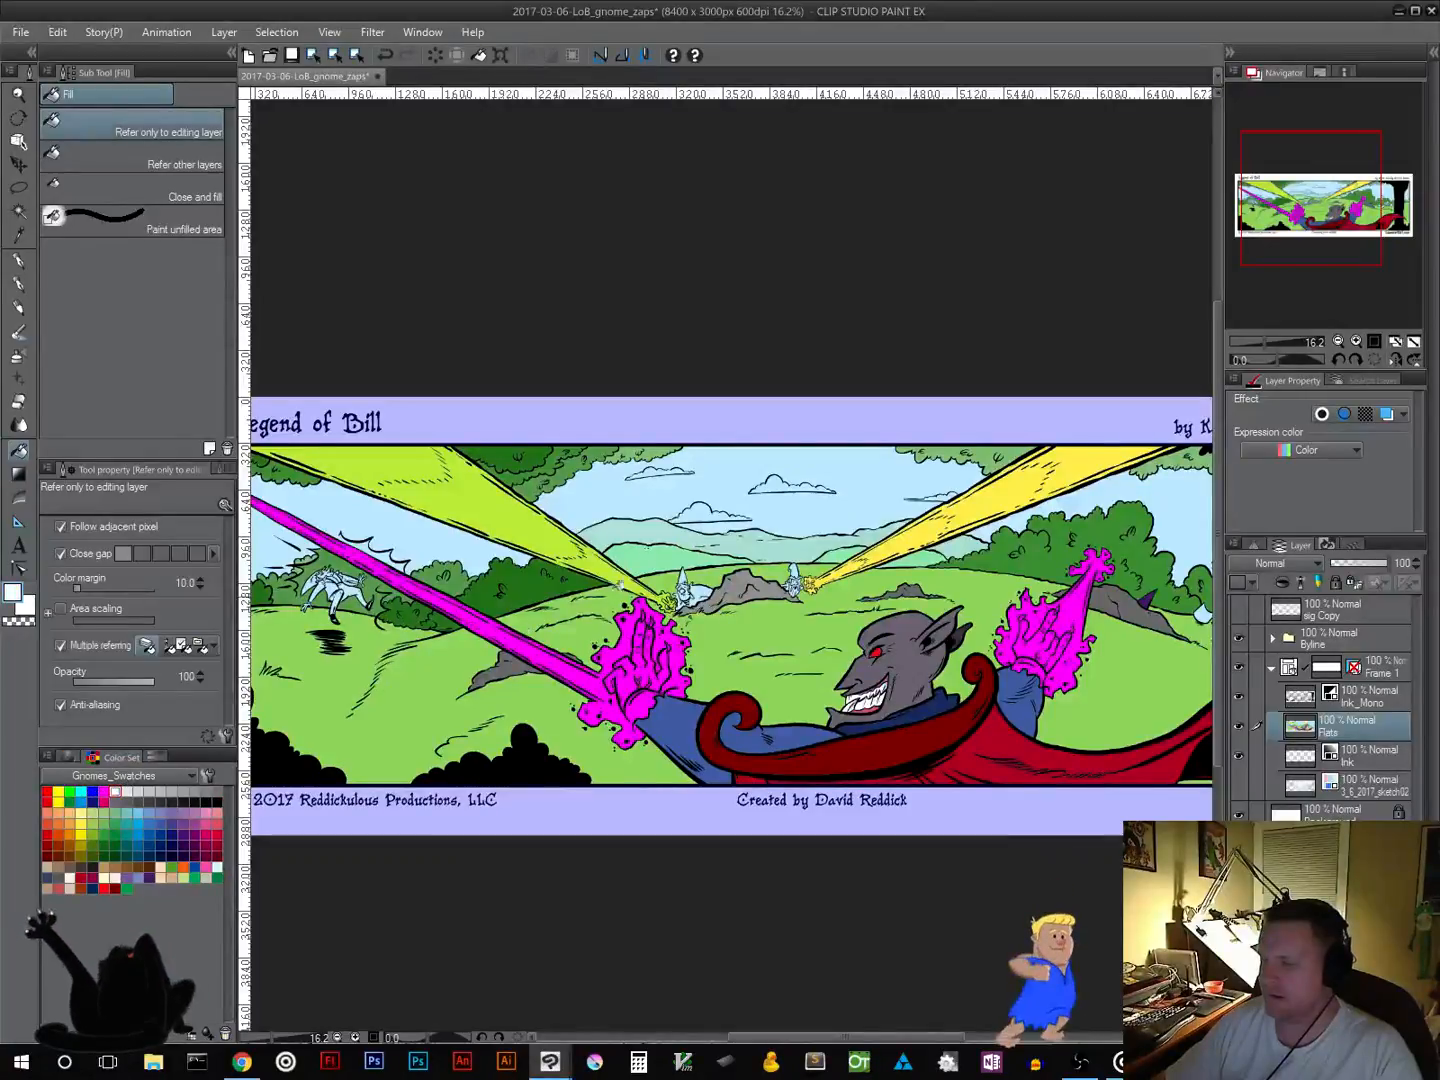
{"action": "scroll", "coordinate": [706, 440], "scroll_direction": "up", "scroll_amount": 3}
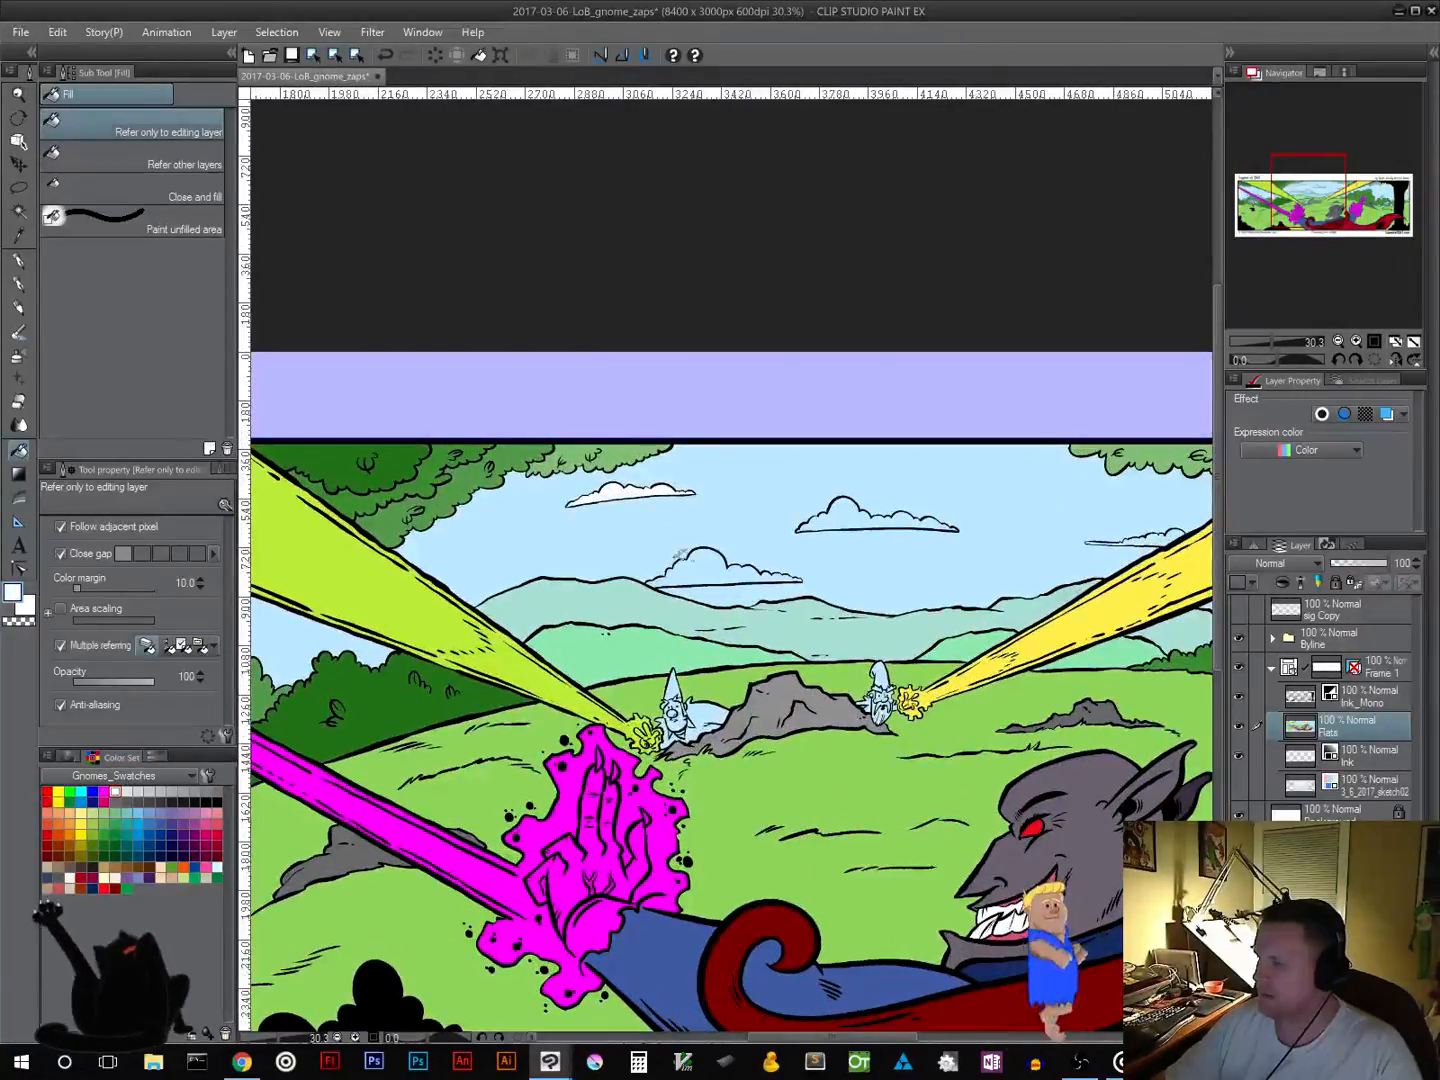
{"action": "left_click_drag", "start_coordinate": [1048, 559], "coordinate": [813, 554]}
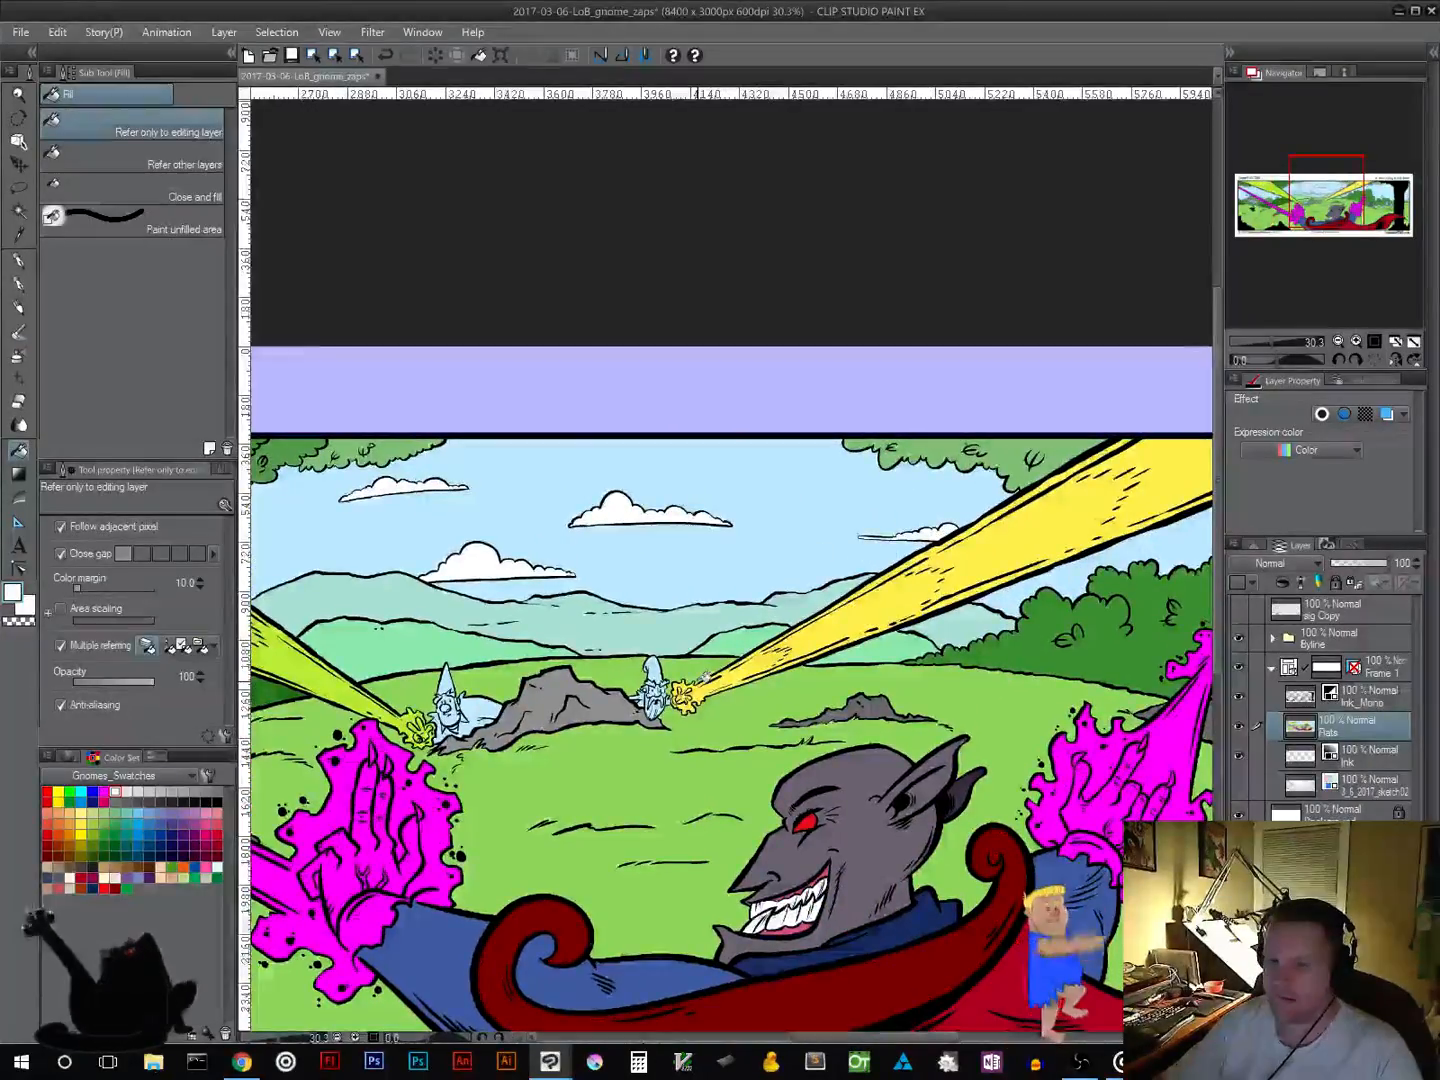
Step: Fill the loose sheets and the stack of paper beside the tree with the pale beige-grey from the Gnomes_Swatches color set
{"action": "scroll", "coordinate": [700, 682], "scroll_direction": "down", "scroll_amount": 2}
{"action": "scroll", "coordinate": [700, 679], "scroll_direction": "down", "scroll_amount": 2}
{"action": "scroll", "coordinate": [698, 679], "scroll_direction": "up", "scroll_amount": 1}
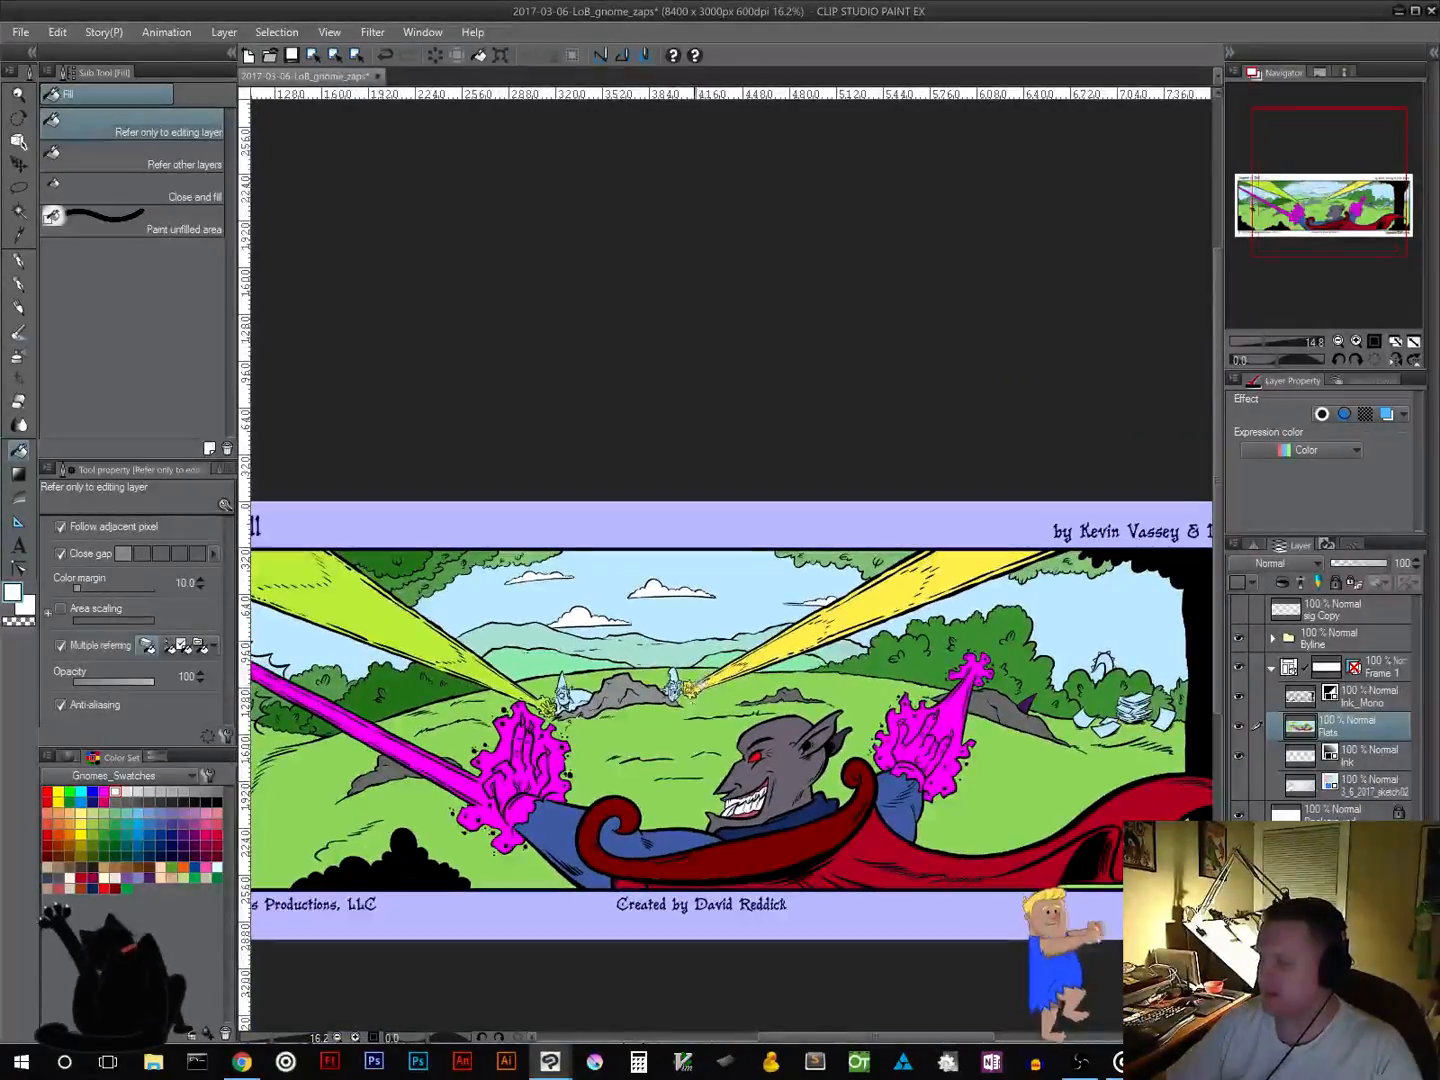
{"action": "left_click_drag", "start_coordinate": [673, 754], "coordinate": [228, 705]}
{"action": "scroll", "coordinate": [631, 710], "scroll_direction": "up", "scroll_amount": 6}
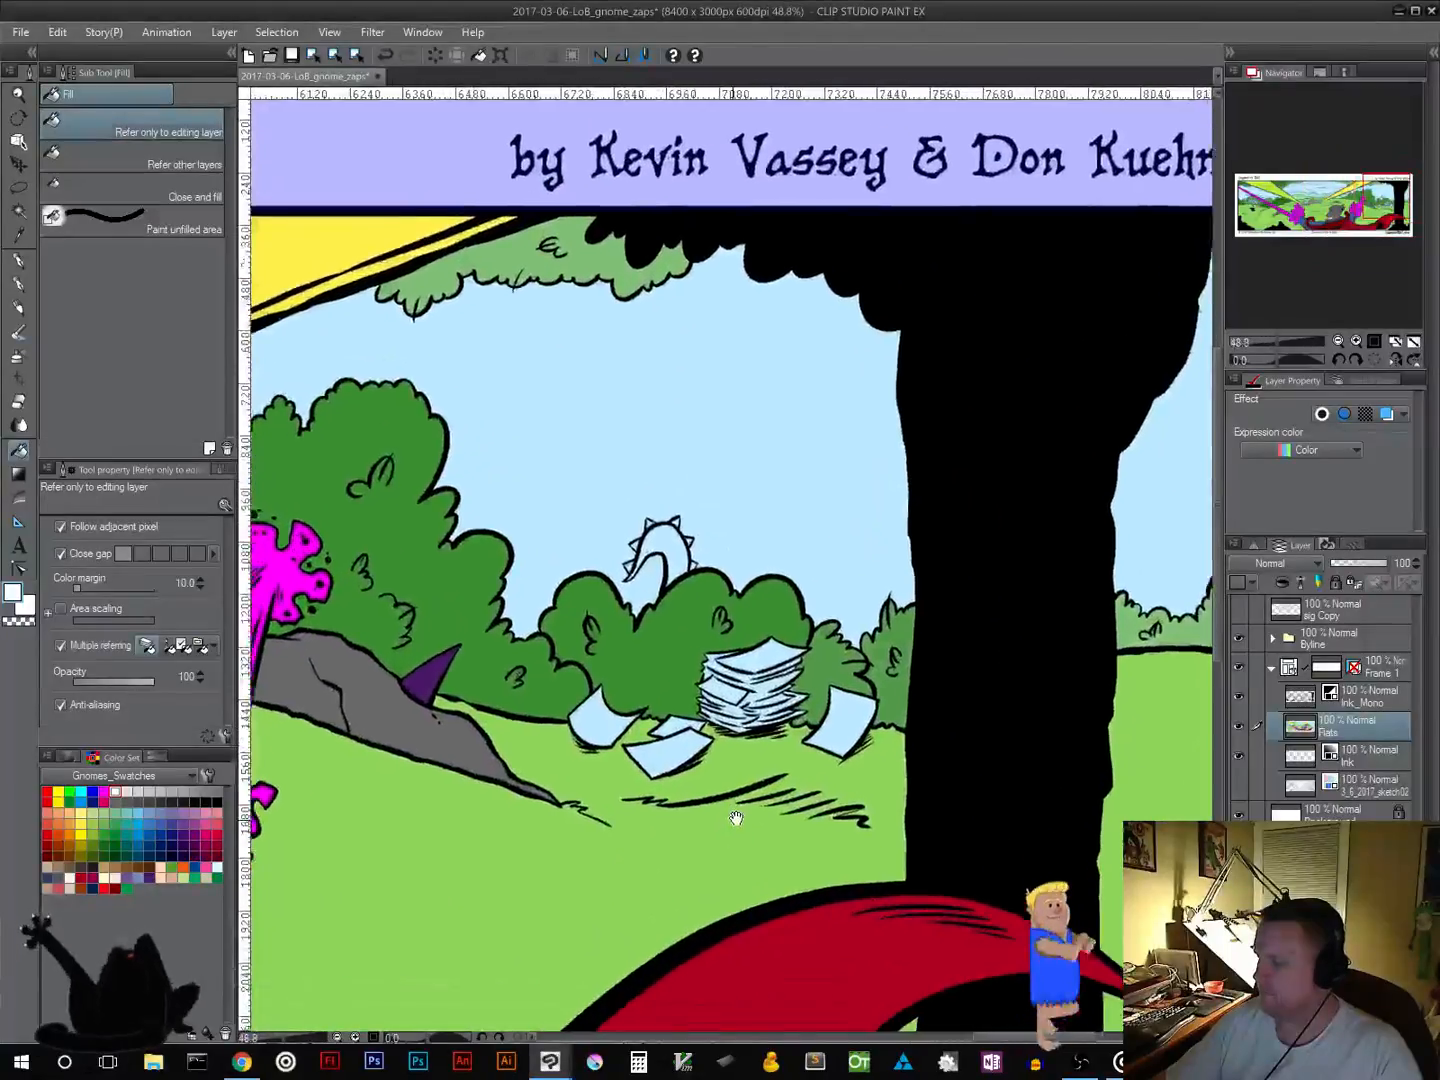
{"action": "left_click_drag", "start_coordinate": [736, 818], "coordinate": [742, 810]}
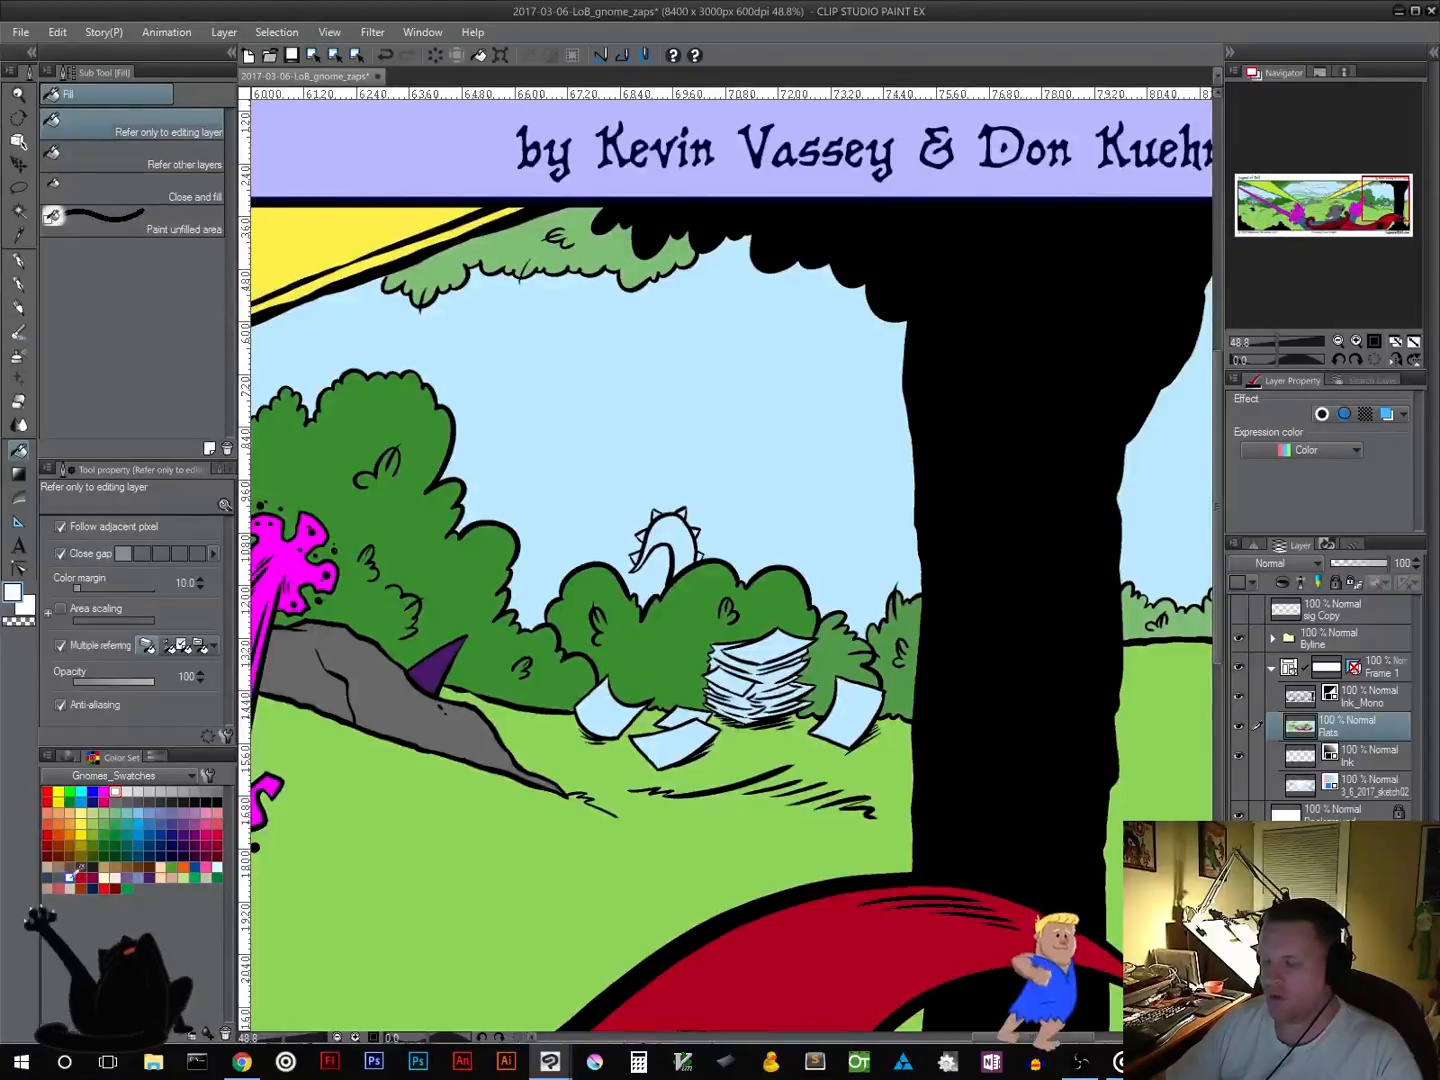
{"action": "left_click", "coordinate": [206, 877]}
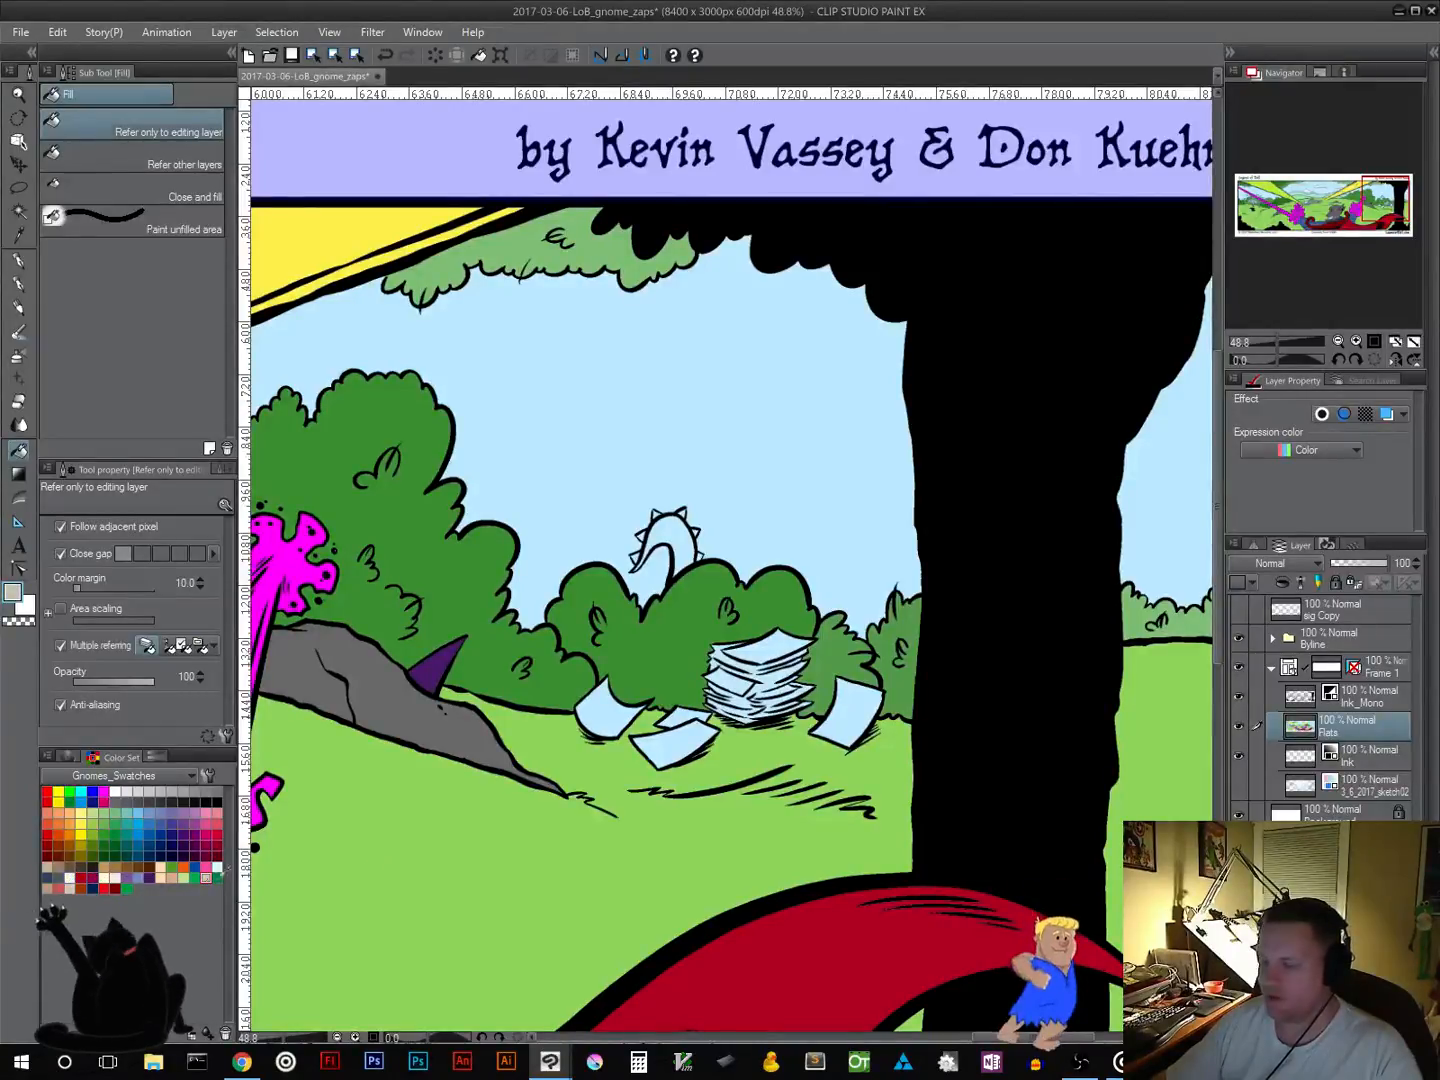
{"action": "left_click", "coordinate": [757, 648]}
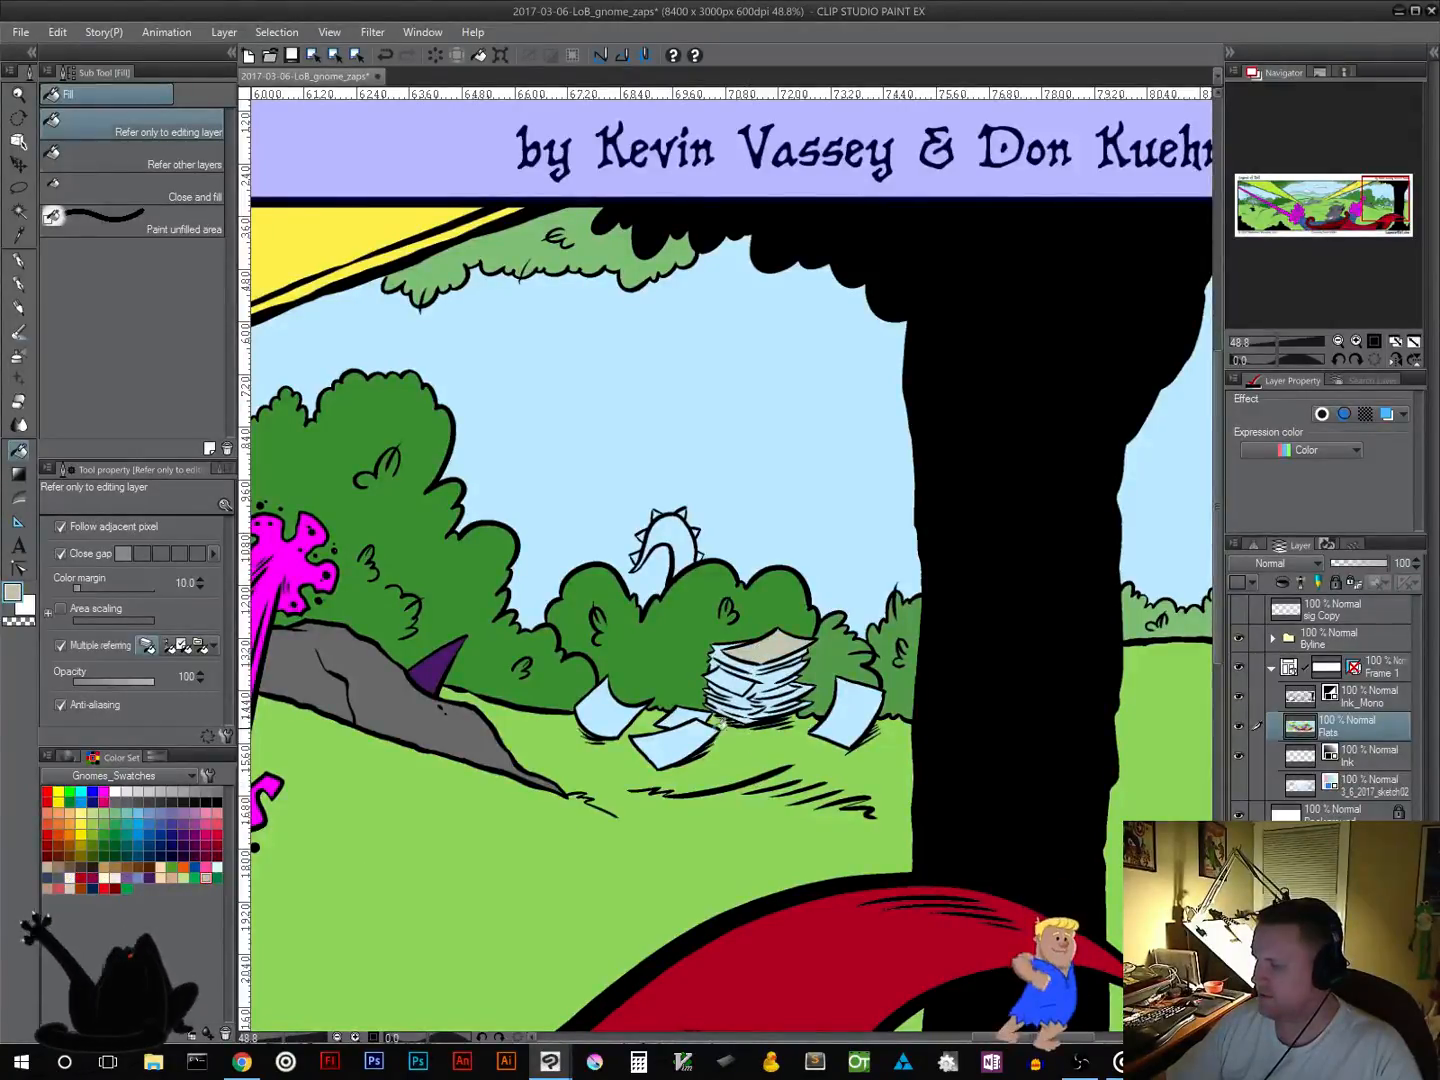
{"action": "left_click", "coordinate": [655, 728]}
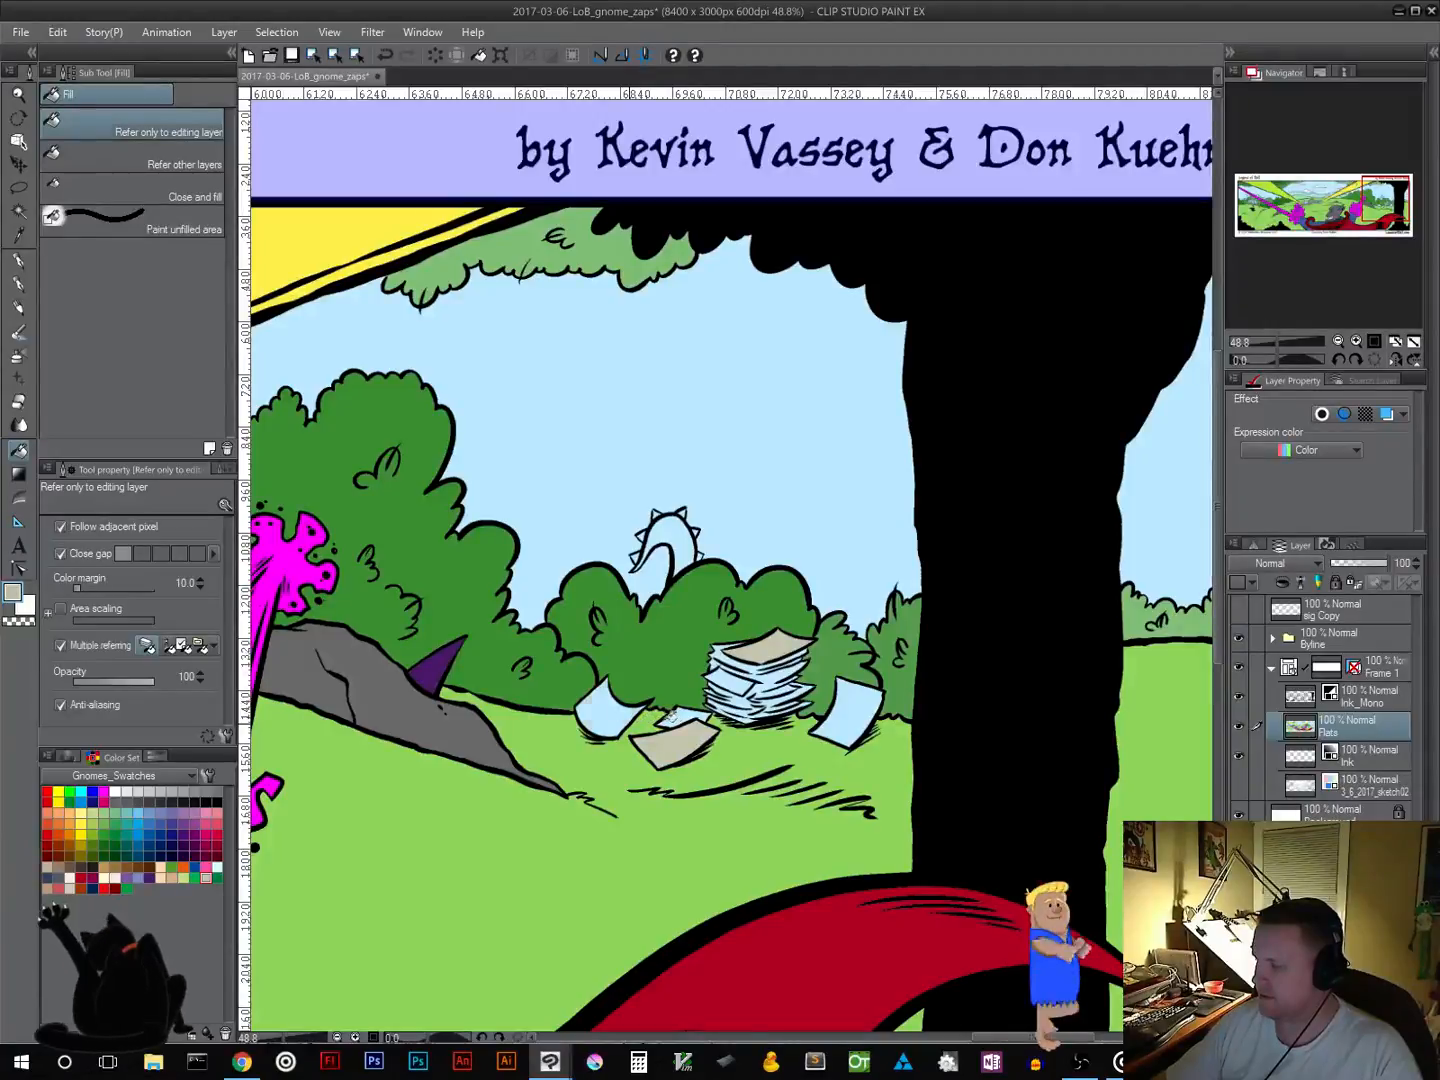
{"action": "left_click", "coordinate": [605, 705]}
{"action": "left_click", "coordinate": [845, 712]}
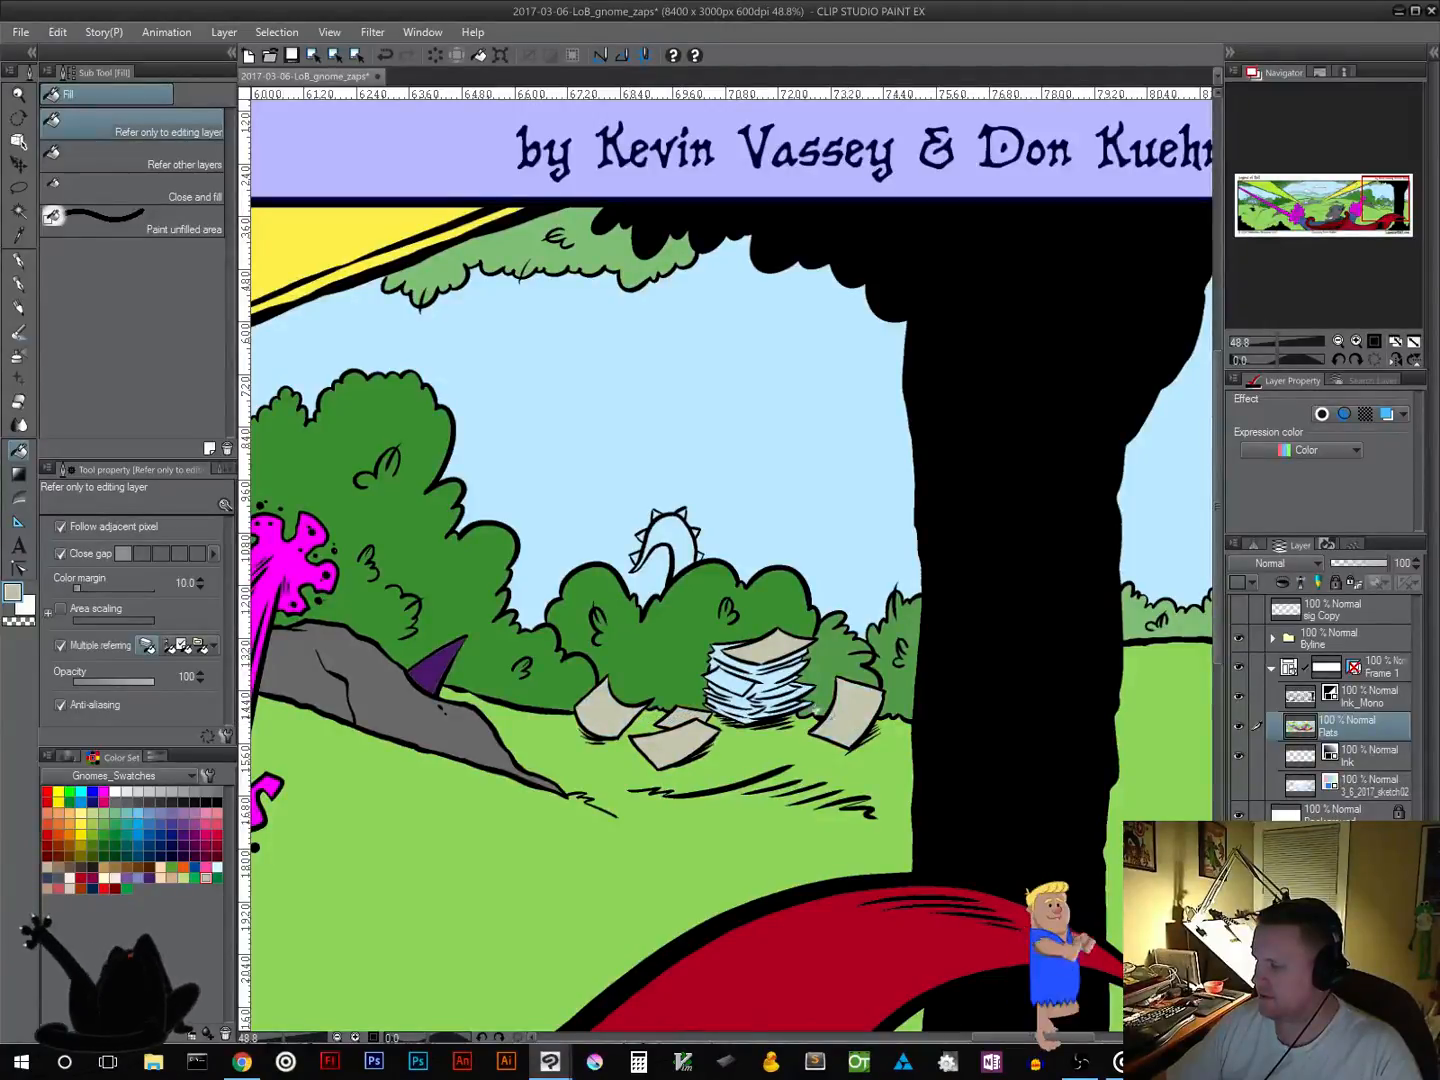
{"action": "left_click", "coordinate": [745, 683]}
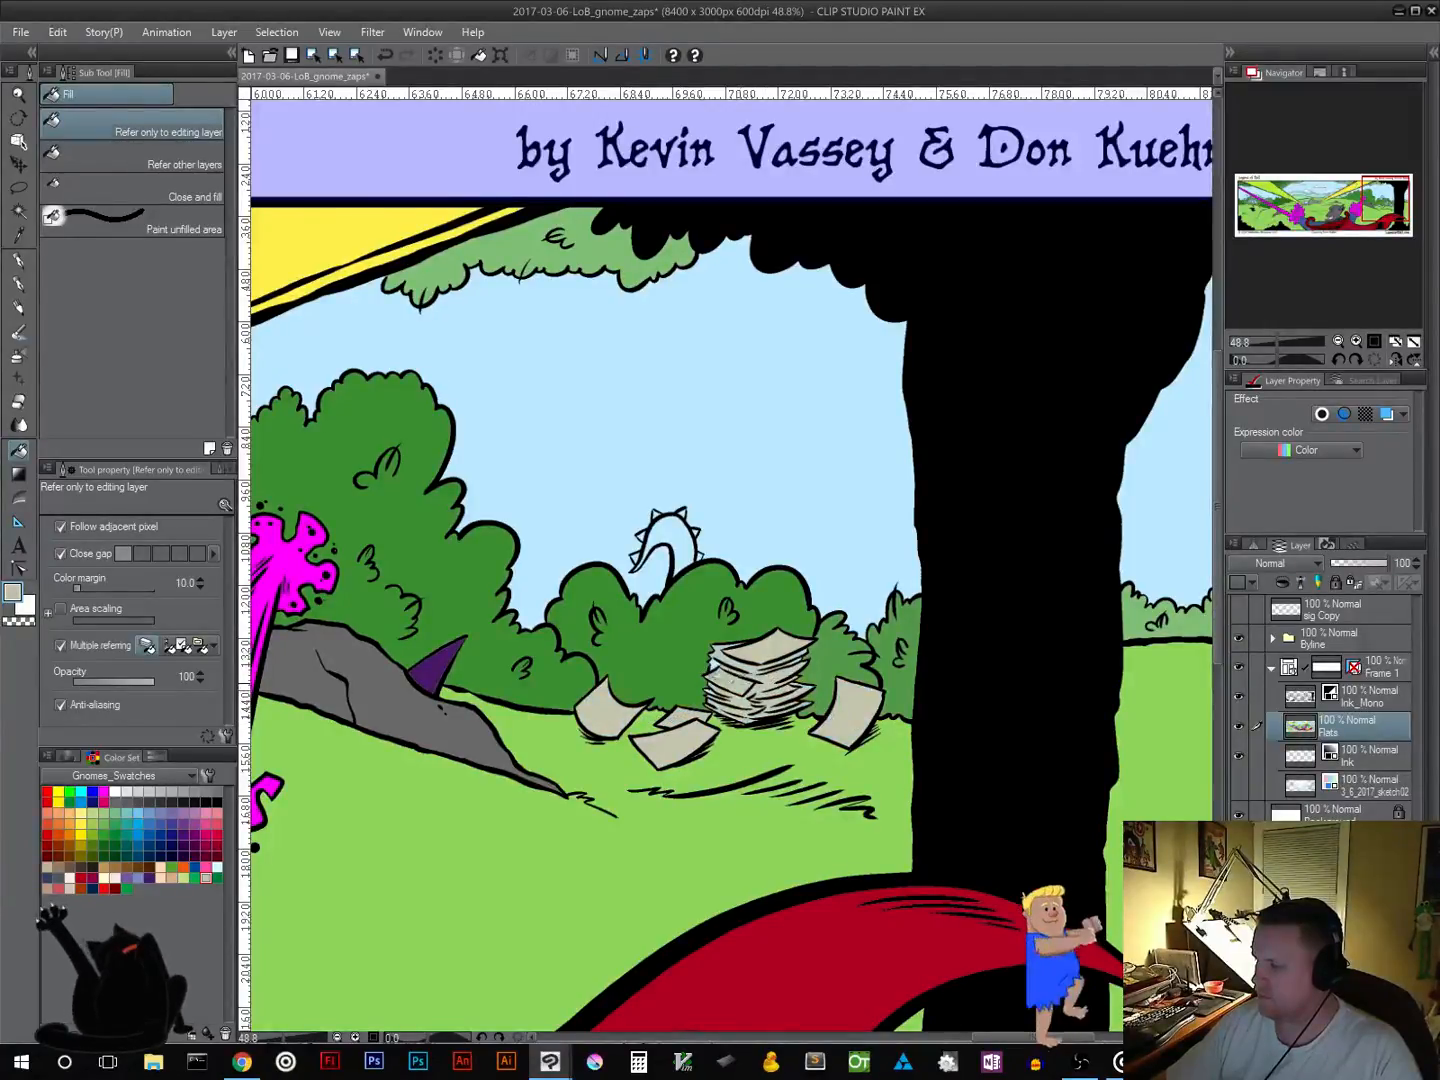
Step: Fill the remaining unfilled gaps between the sheets of the paper stack with the pale beige-grey
{"action": "scroll", "coordinate": [712, 666], "scroll_direction": "up", "scroll_amount": 1}
{"action": "scroll", "coordinate": [714, 664], "scroll_direction": "up", "scroll_amount": 3}
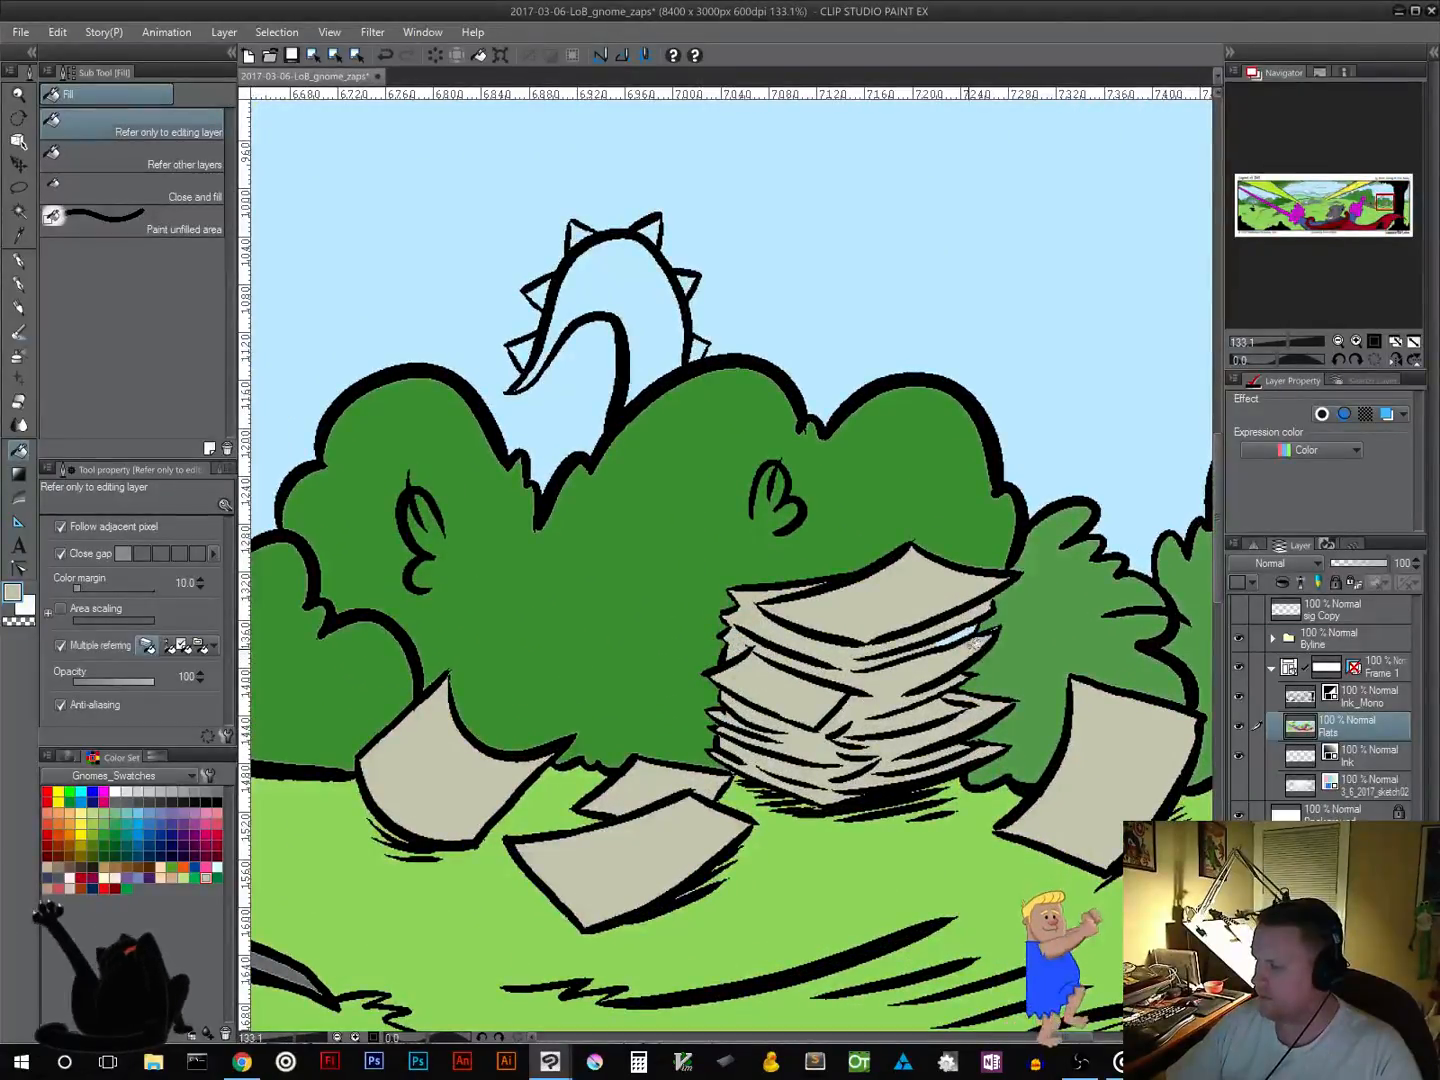
{"action": "scroll", "coordinate": [808, 793], "scroll_direction": "down", "scroll_amount": 10}
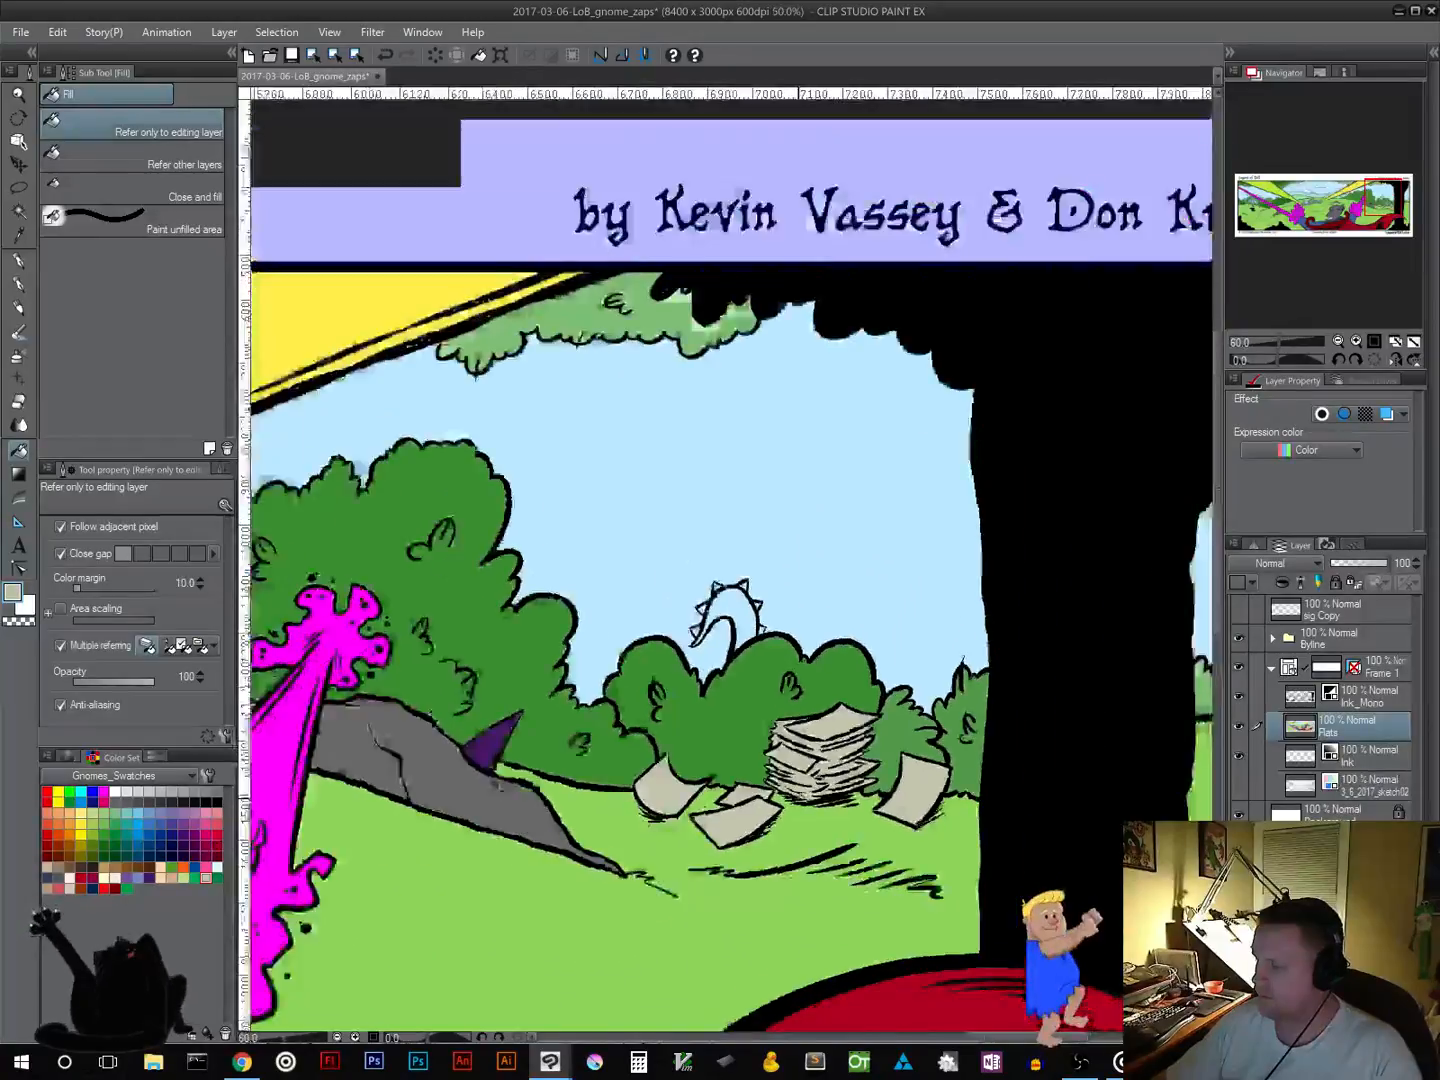
Step: Fill the curled tail behind the bushes with blue and its spikes with pale yellow from the Gnomes_Swatches color set
{"action": "scroll", "coordinate": [805, 790], "scroll_direction": "up", "scroll_amount": 5}
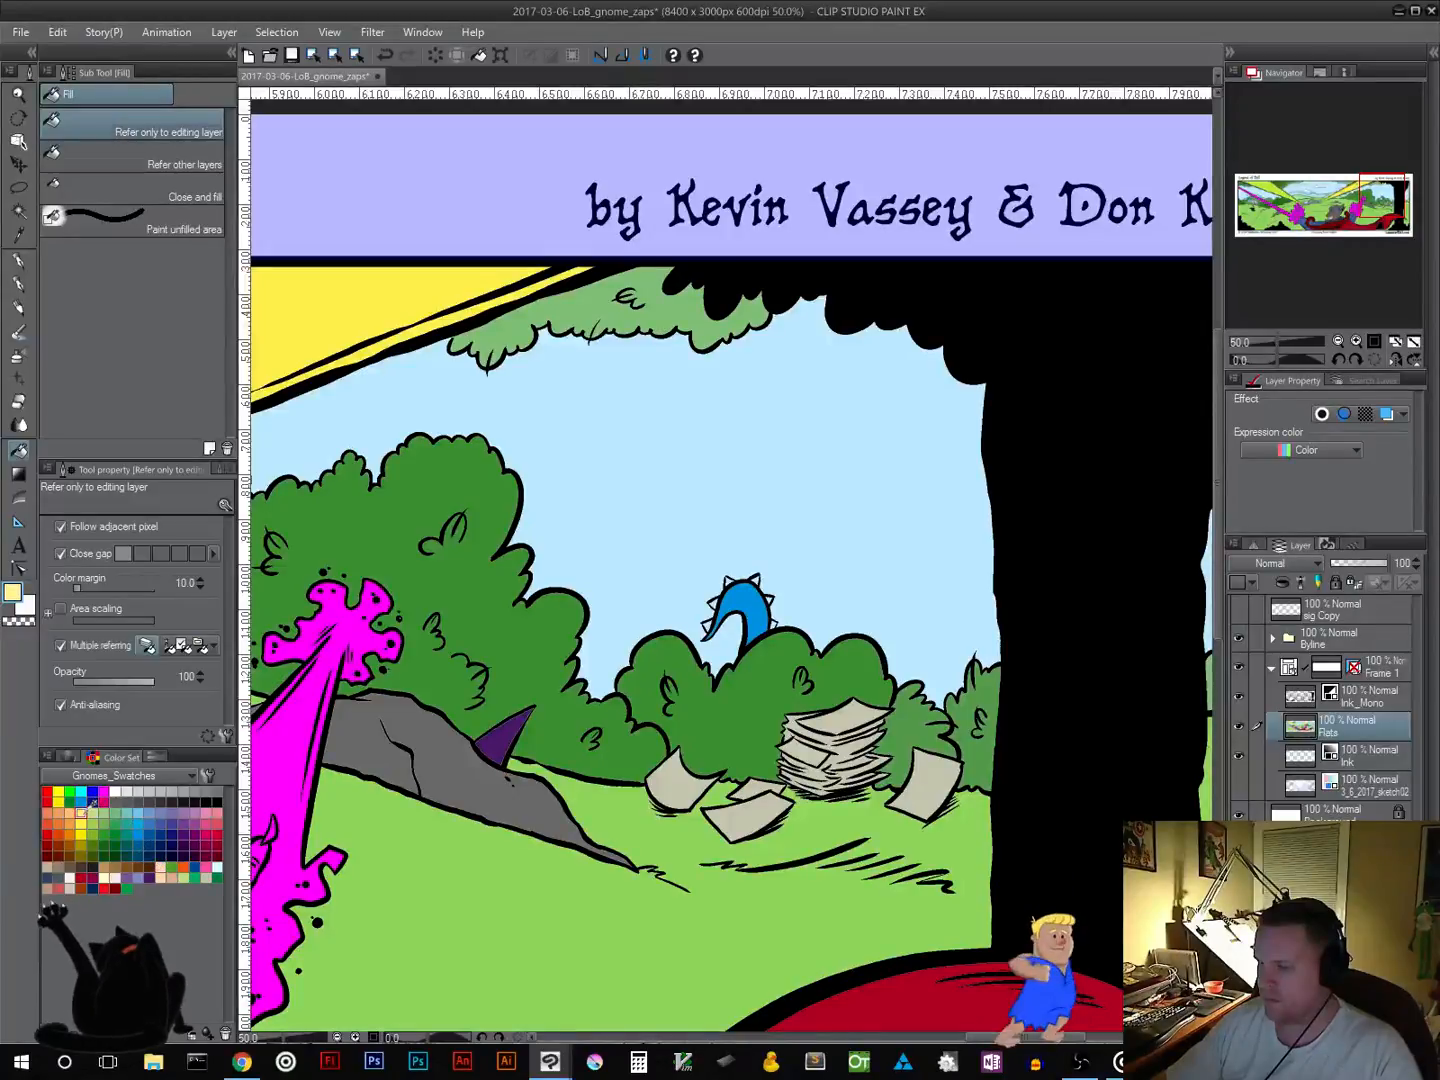
{"action": "scroll", "coordinate": [715, 654], "scroll_direction": "up", "scroll_amount": 5}
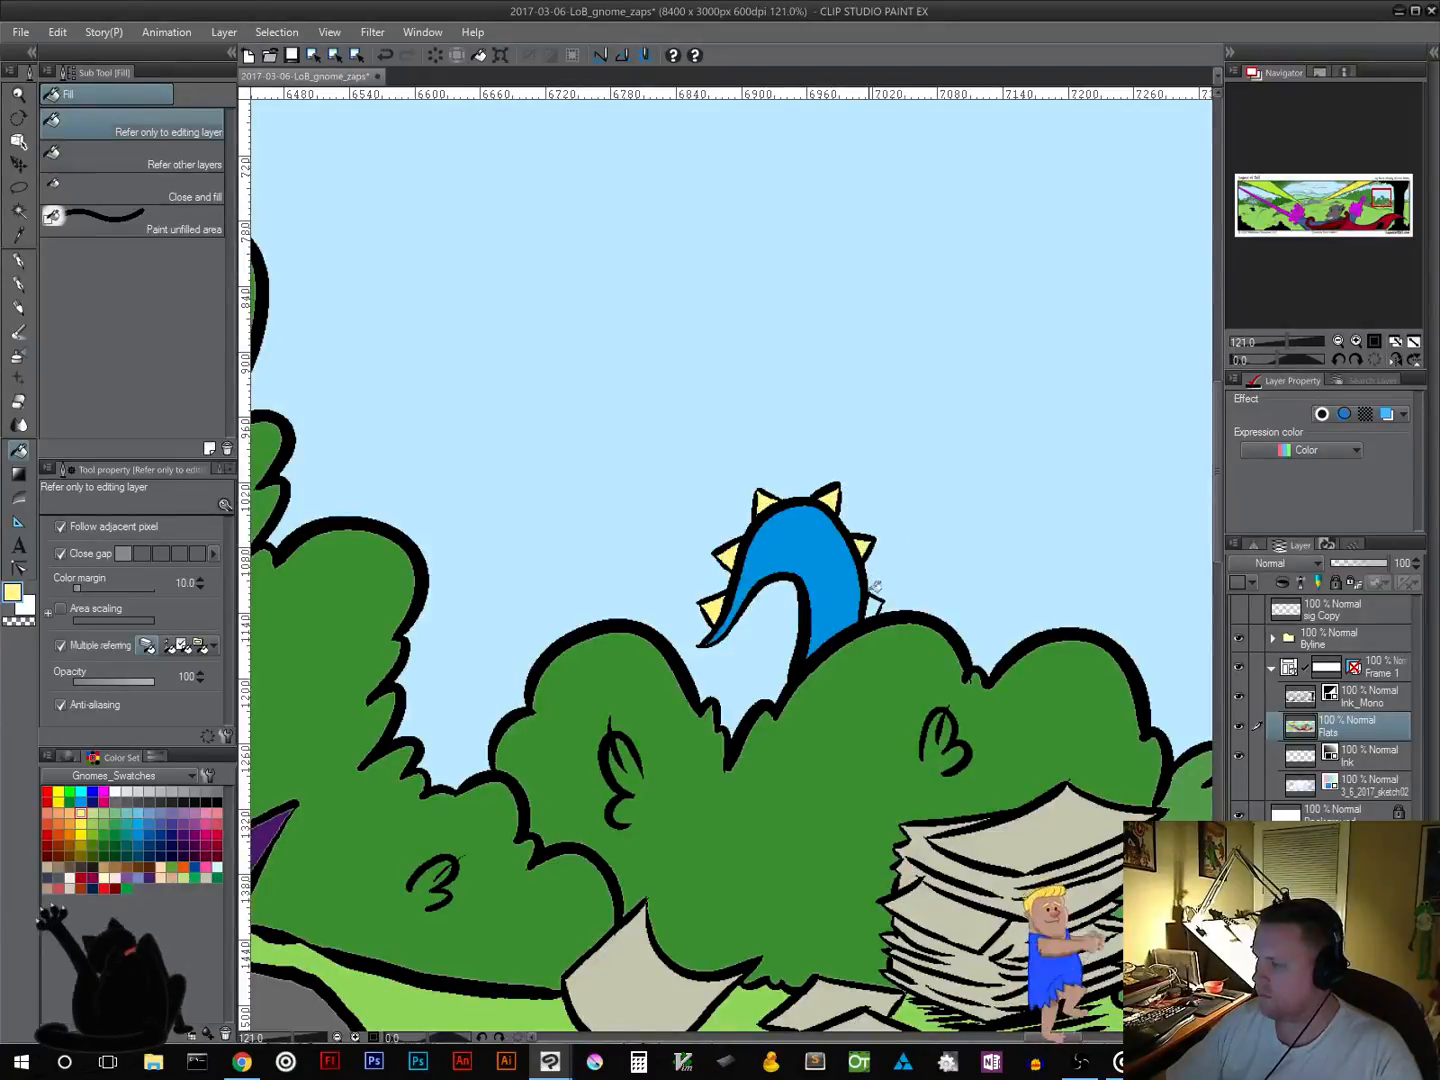
{"action": "scroll", "coordinate": [834, 683], "scroll_direction": "down", "scroll_amount": 5}
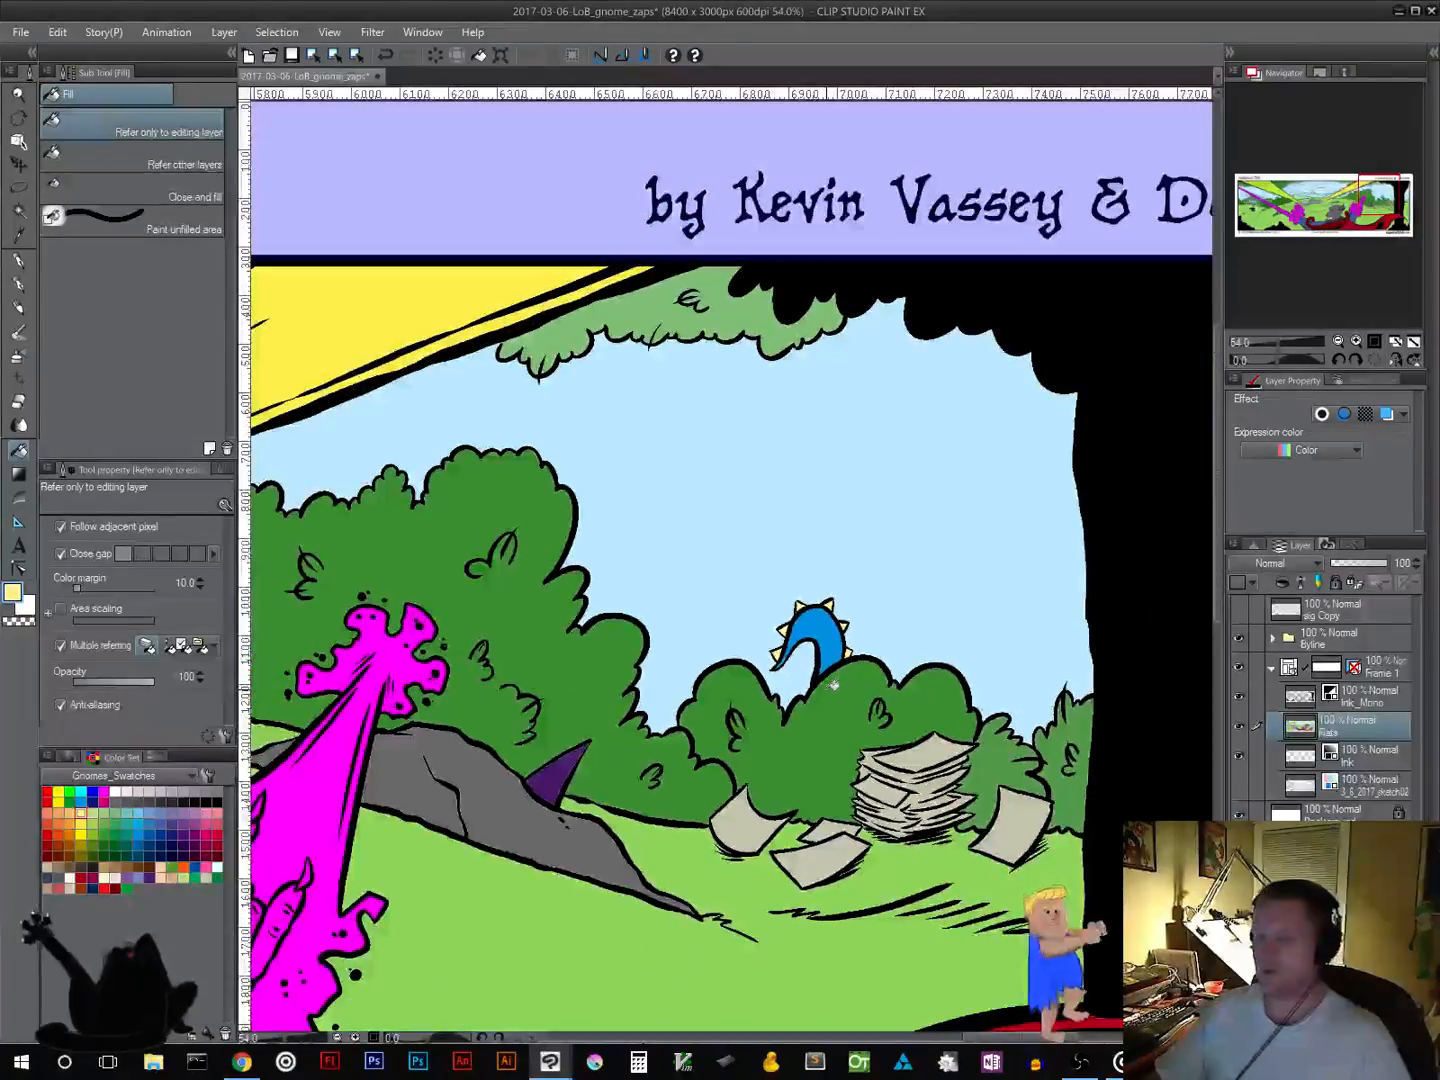
Step: Fill the tumbling gnome's suit with light grey, and the gap under his outstretched arm with the green sampled from the bush behind him
{"action": "scroll", "coordinate": [834, 683], "scroll_direction": "down", "scroll_amount": 5}
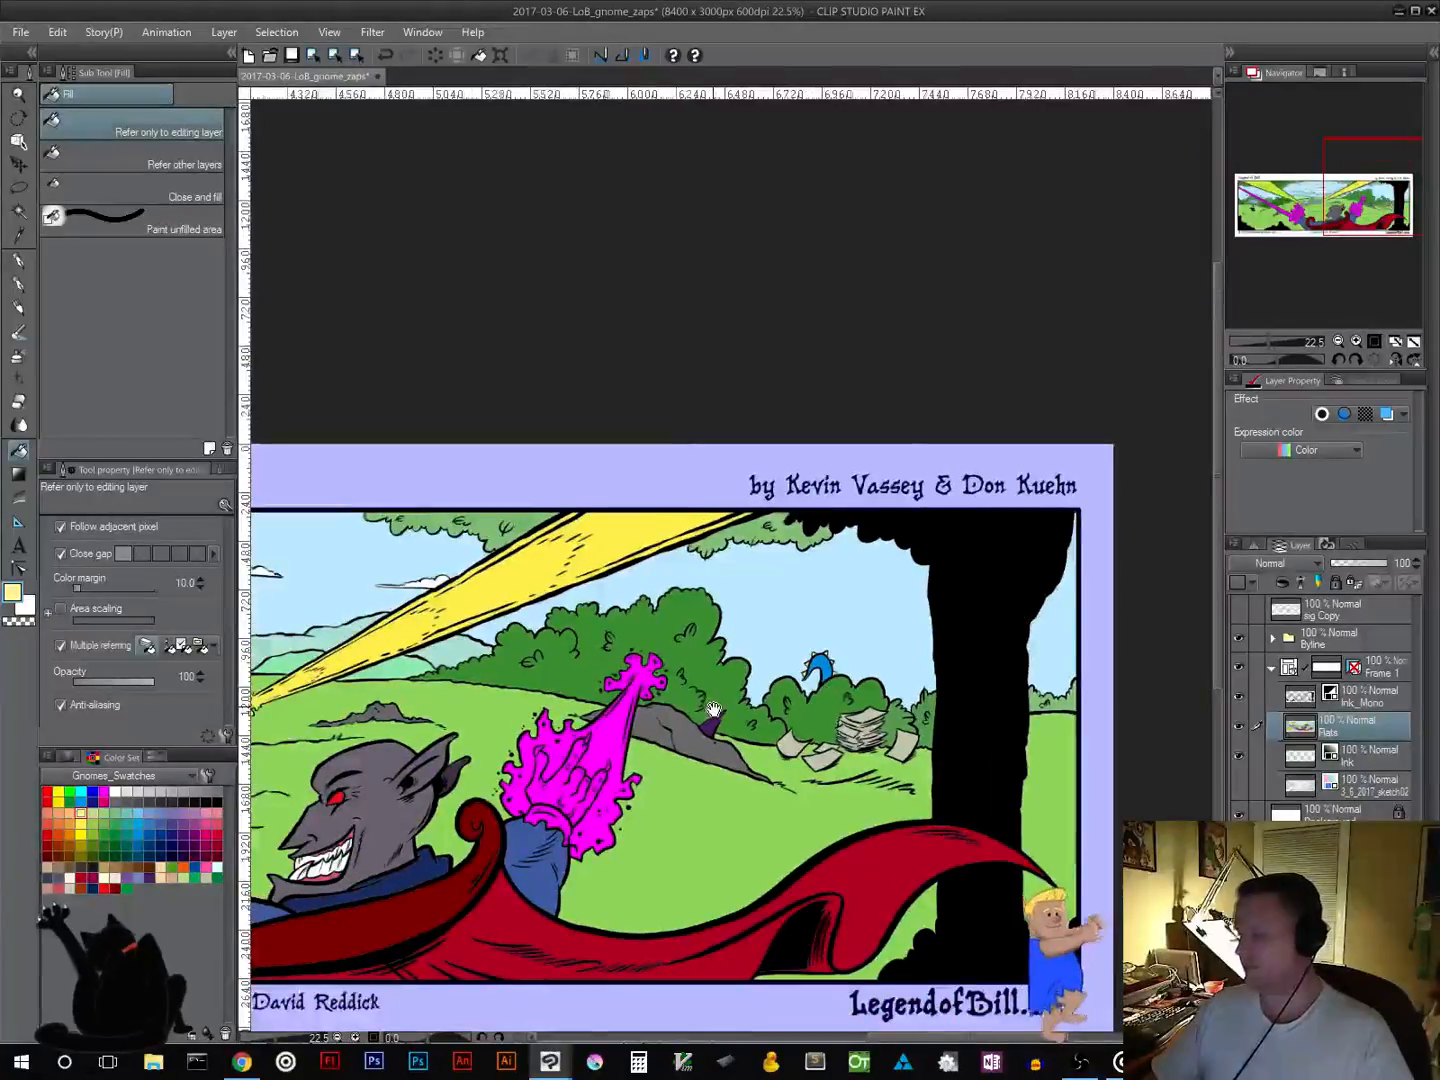
{"action": "scroll", "coordinate": [799, 743], "scroll_direction": "up", "scroll_amount": 2}
{"action": "left_click_drag", "start_coordinate": [799, 743], "coordinate": [1043, 694]}
{"action": "left_click_drag", "start_coordinate": [717, 700], "coordinate": [1070, 671]}
{"action": "left_click_drag", "start_coordinate": [675, 713], "coordinate": [998, 771]}
{"action": "left_click_drag", "start_coordinate": [793, 766], "coordinate": [275, 725]}
{"action": "left_click_drag", "start_coordinate": [750, 750], "coordinate": [928, 756]}
{"action": "left_click_drag", "start_coordinate": [592, 739], "coordinate": [938, 819]}
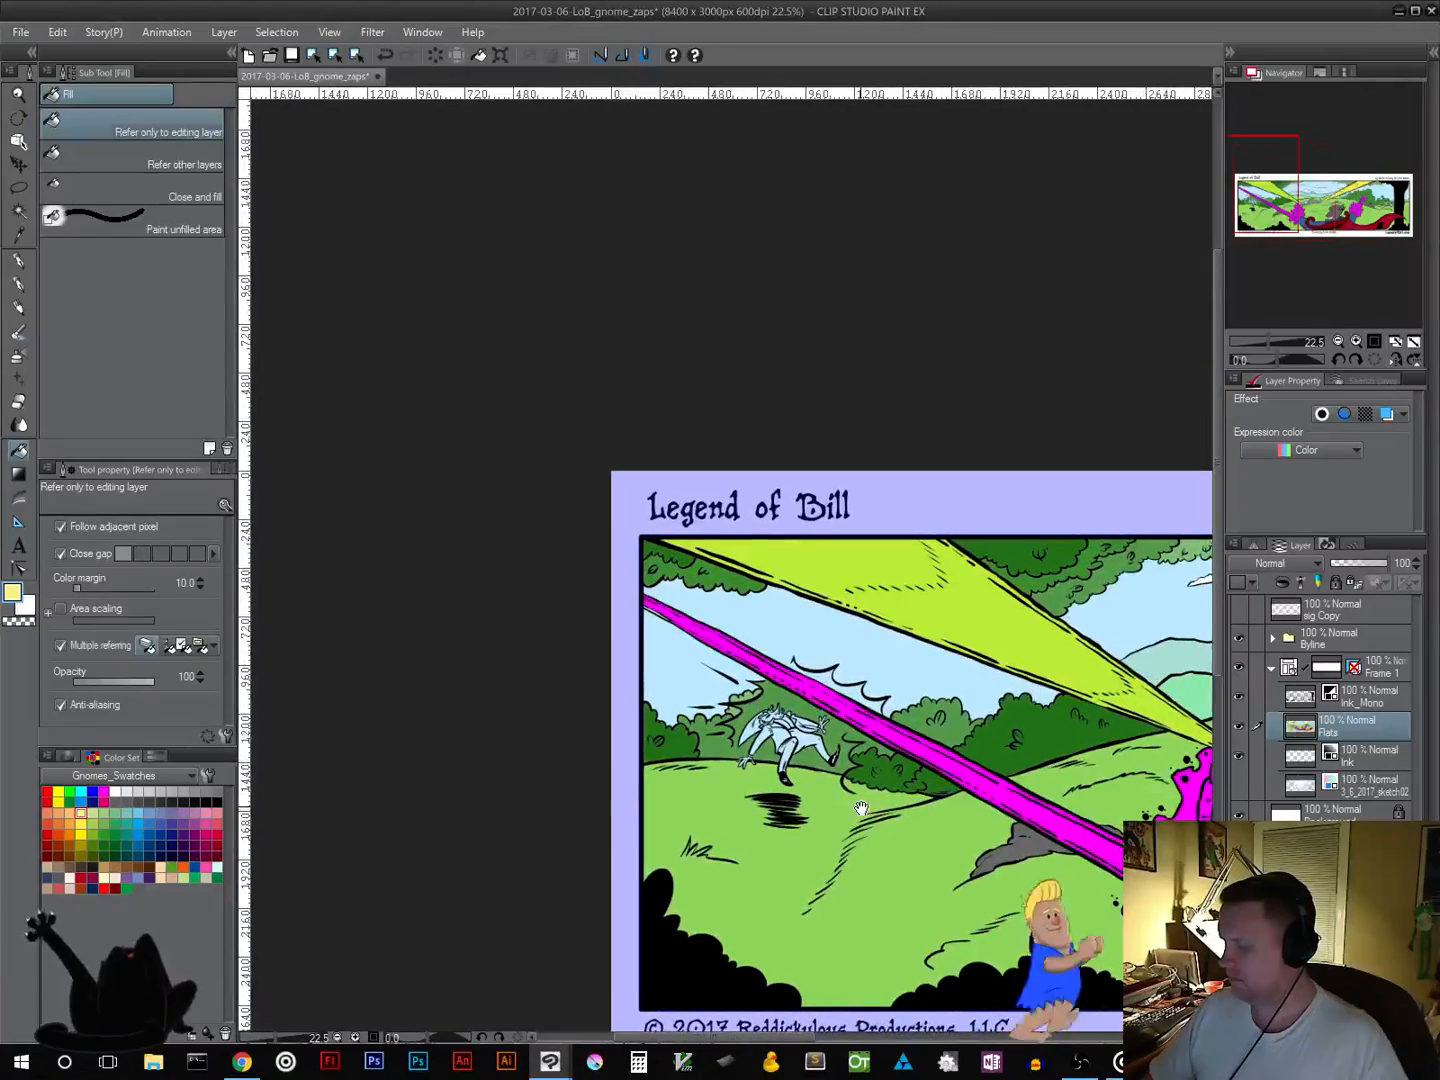
{"action": "scroll", "coordinate": [842, 765], "scroll_direction": "up", "scroll_amount": 1}
{"action": "scroll", "coordinate": [842, 765], "scroll_direction": "up", "scroll_amount": 6}
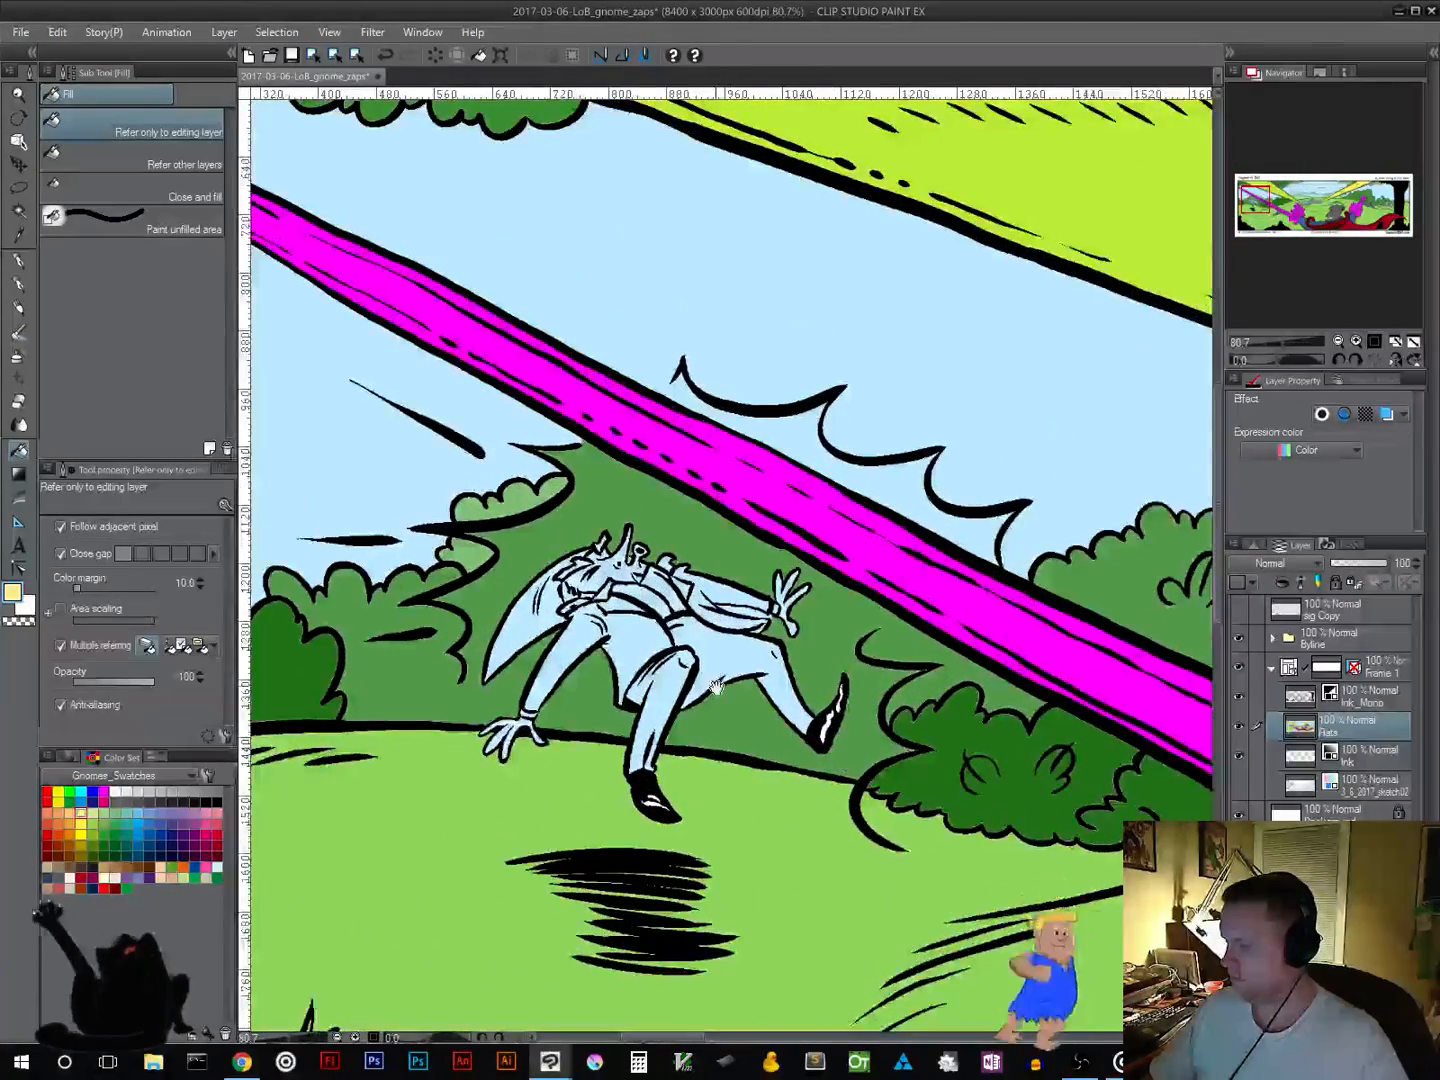
{"action": "scroll", "coordinate": [767, 740], "scroll_direction": "up", "scroll_amount": 2}
{"action": "scroll", "coordinate": [767, 740], "scroll_direction": "down", "scroll_amount": 2}
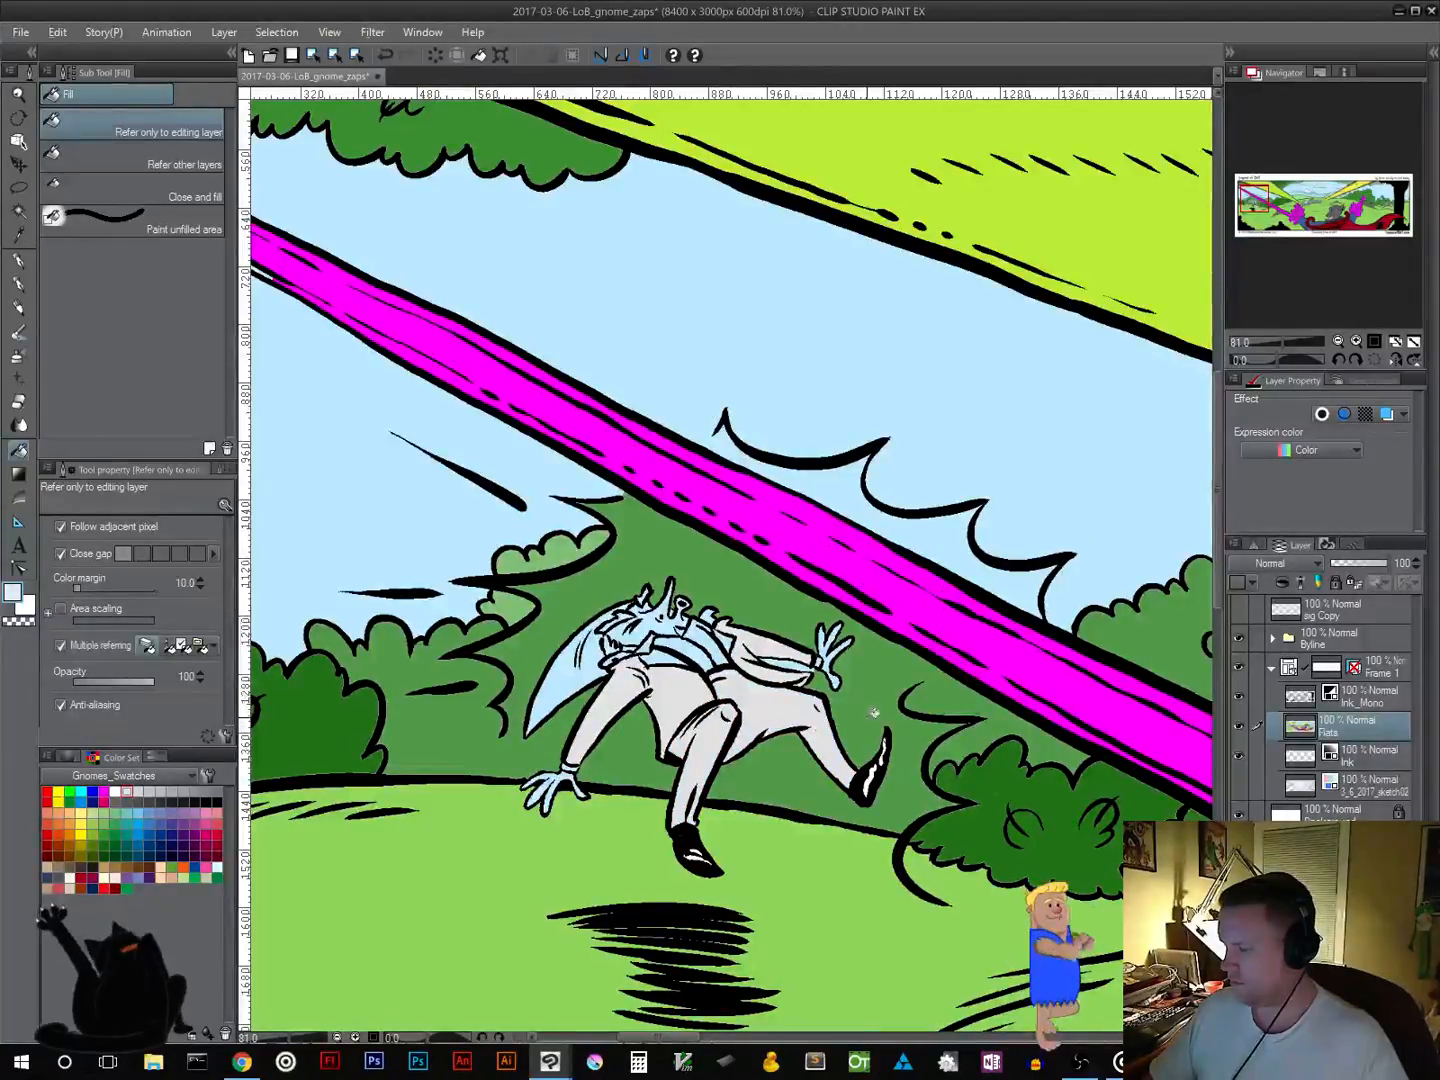
{"action": "left_click", "coordinate": [870, 709], "text": "alt"}
{"action": "left_click", "coordinate": [797, 662]}
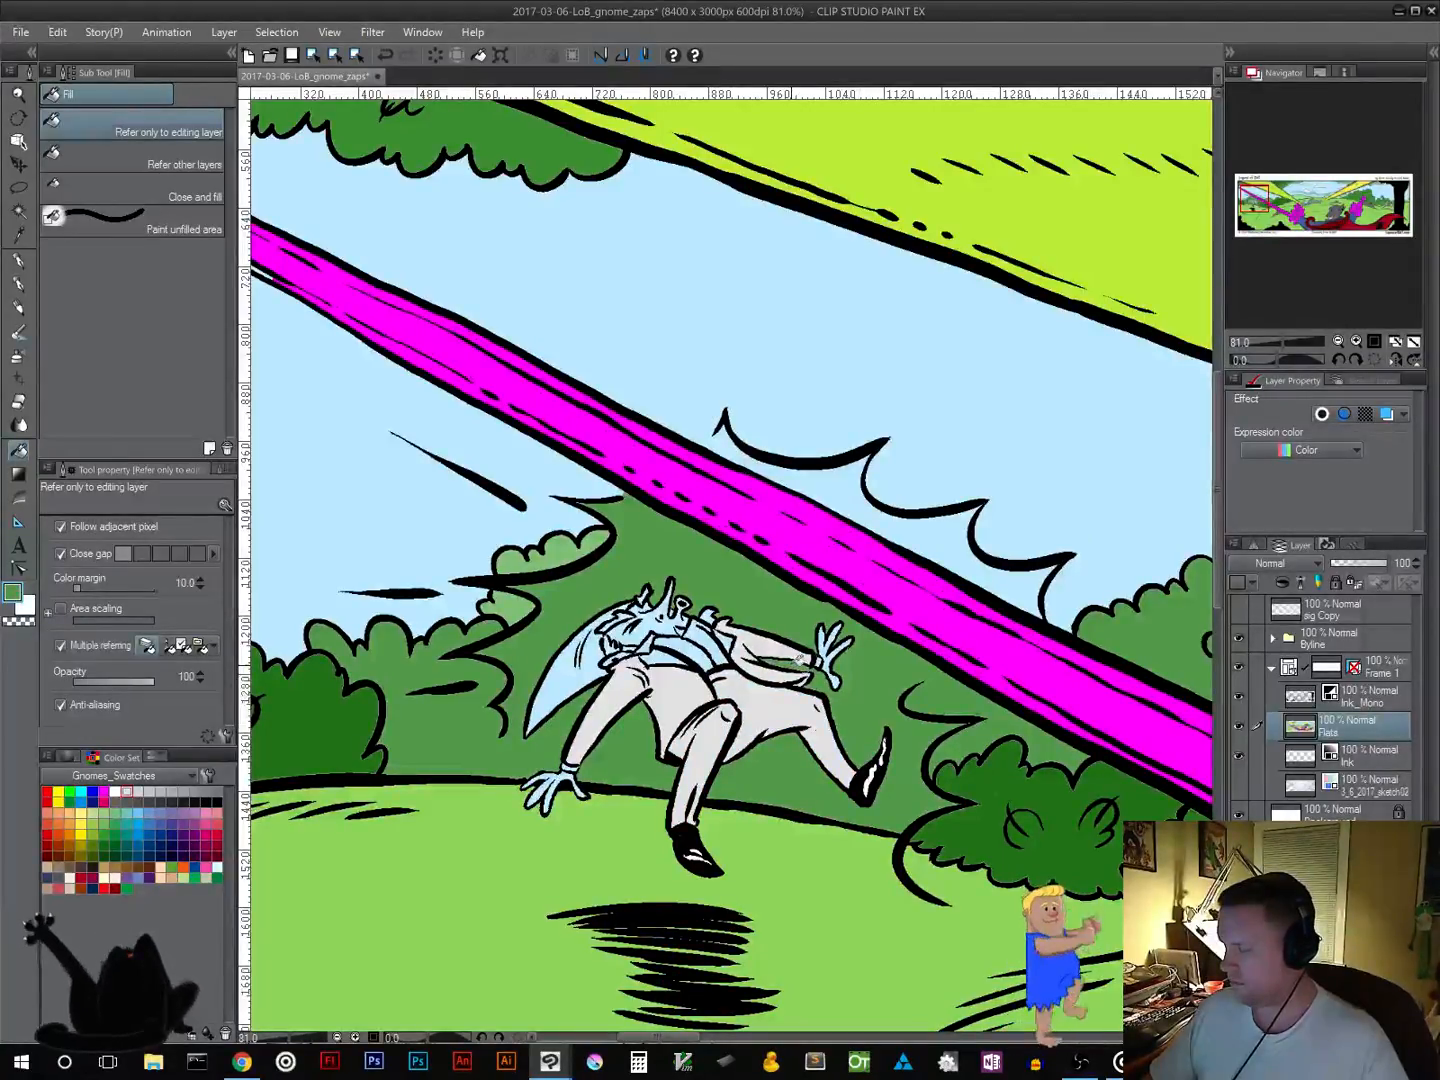
Step: Sample the suit's light grey and mix a darker grey from it
{"action": "left_click", "coordinate": [792, 665], "text": "alt"}
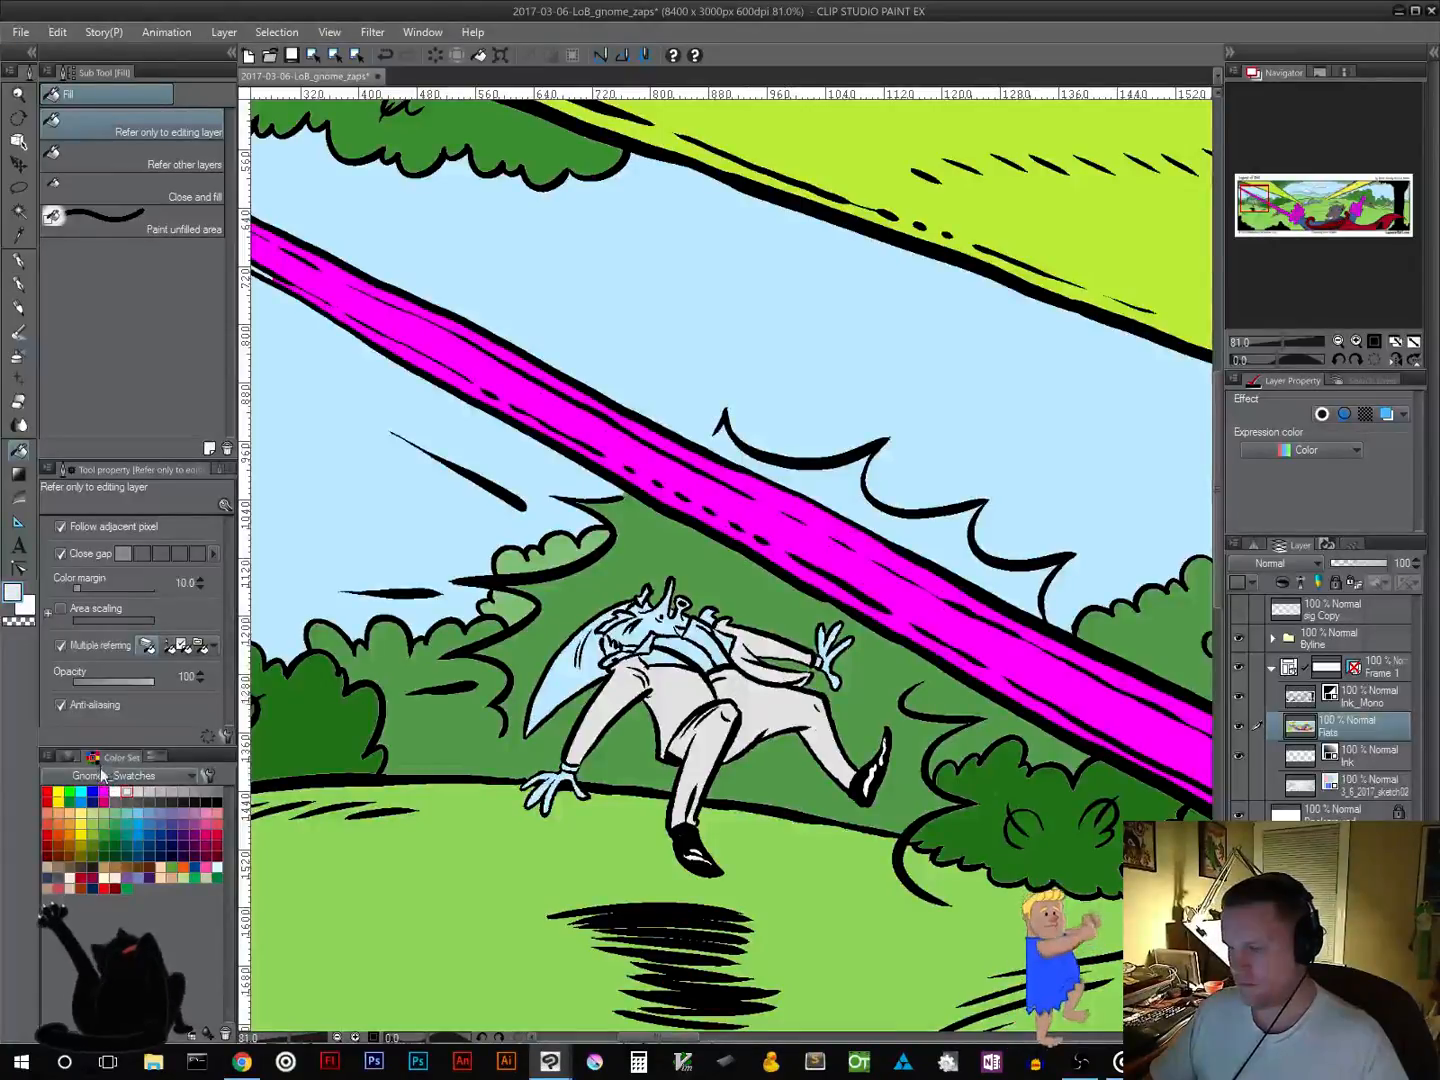
{"action": "left_click", "coordinate": [67, 756]}
{"action": "left_click_drag", "start_coordinate": [88, 855], "coordinate": [86, 884]}
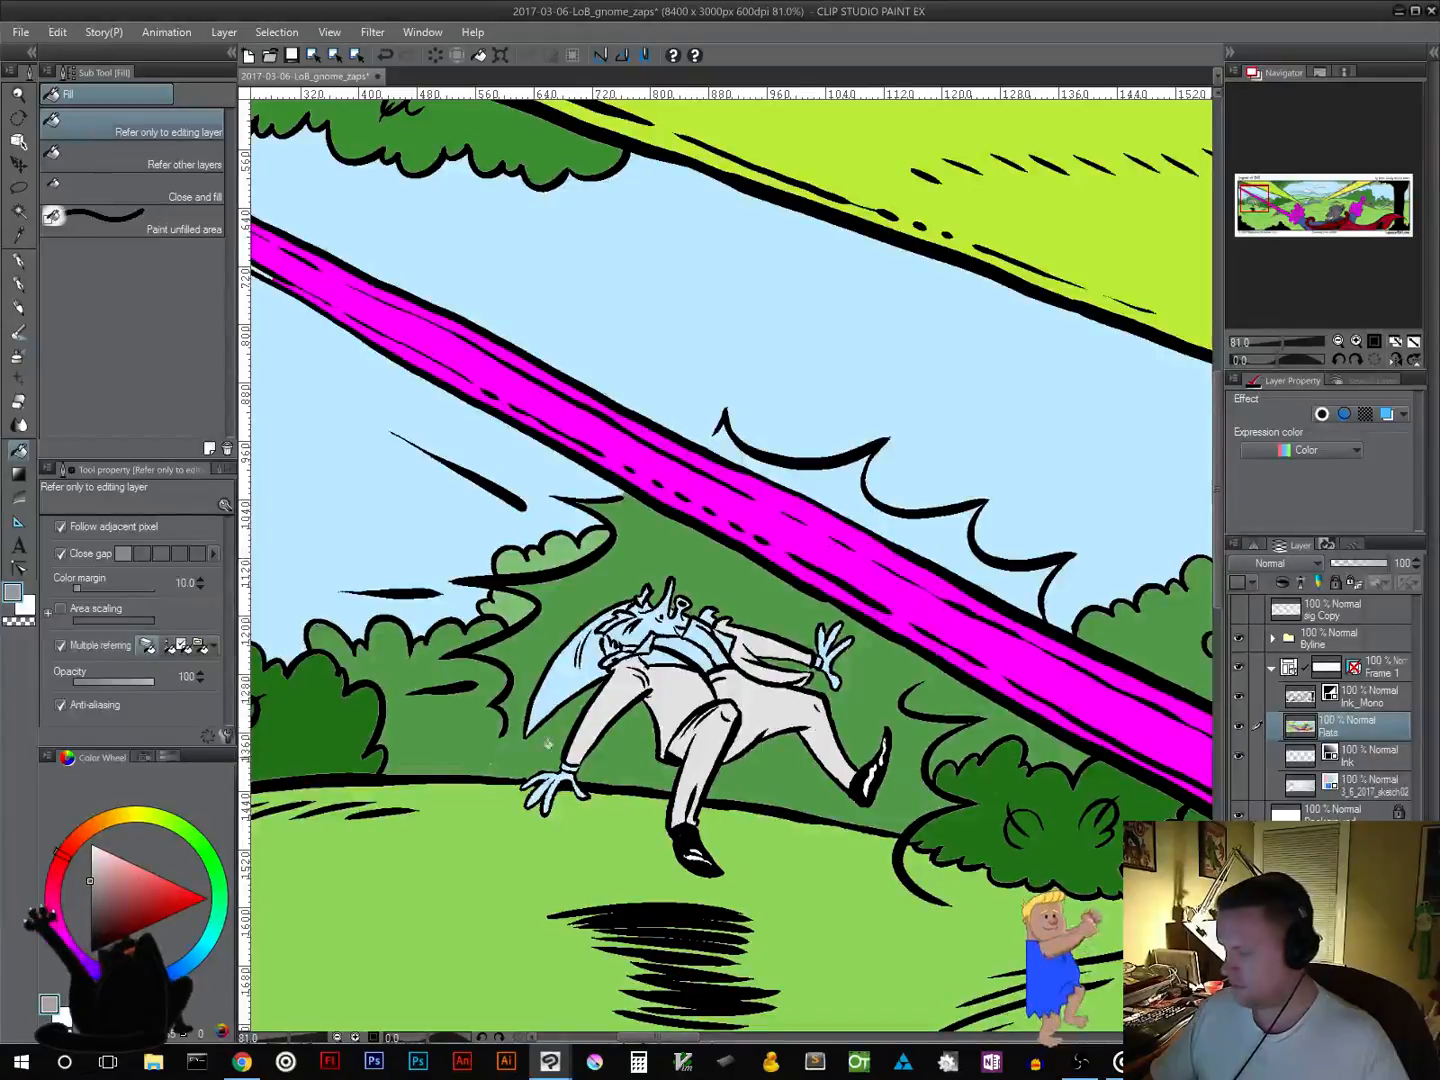
{"action": "scroll", "coordinate": [816, 679], "scroll_direction": "up", "scroll_amount": 4}
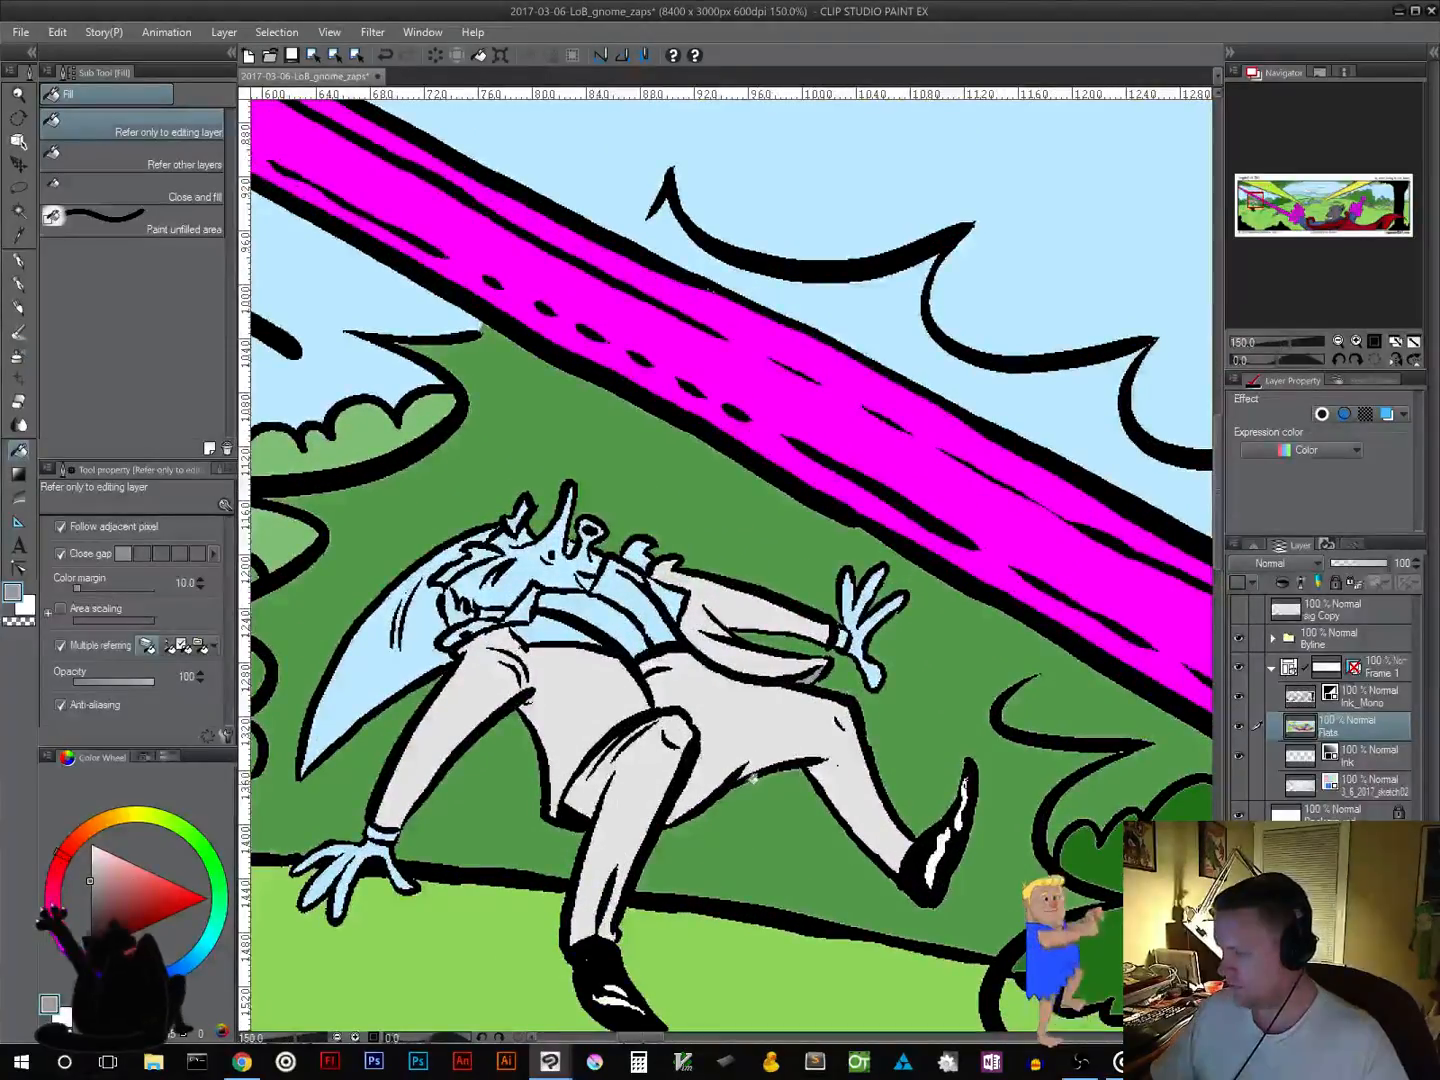
{"action": "scroll", "coordinate": [768, 800], "scroll_direction": "down", "scroll_amount": 3}
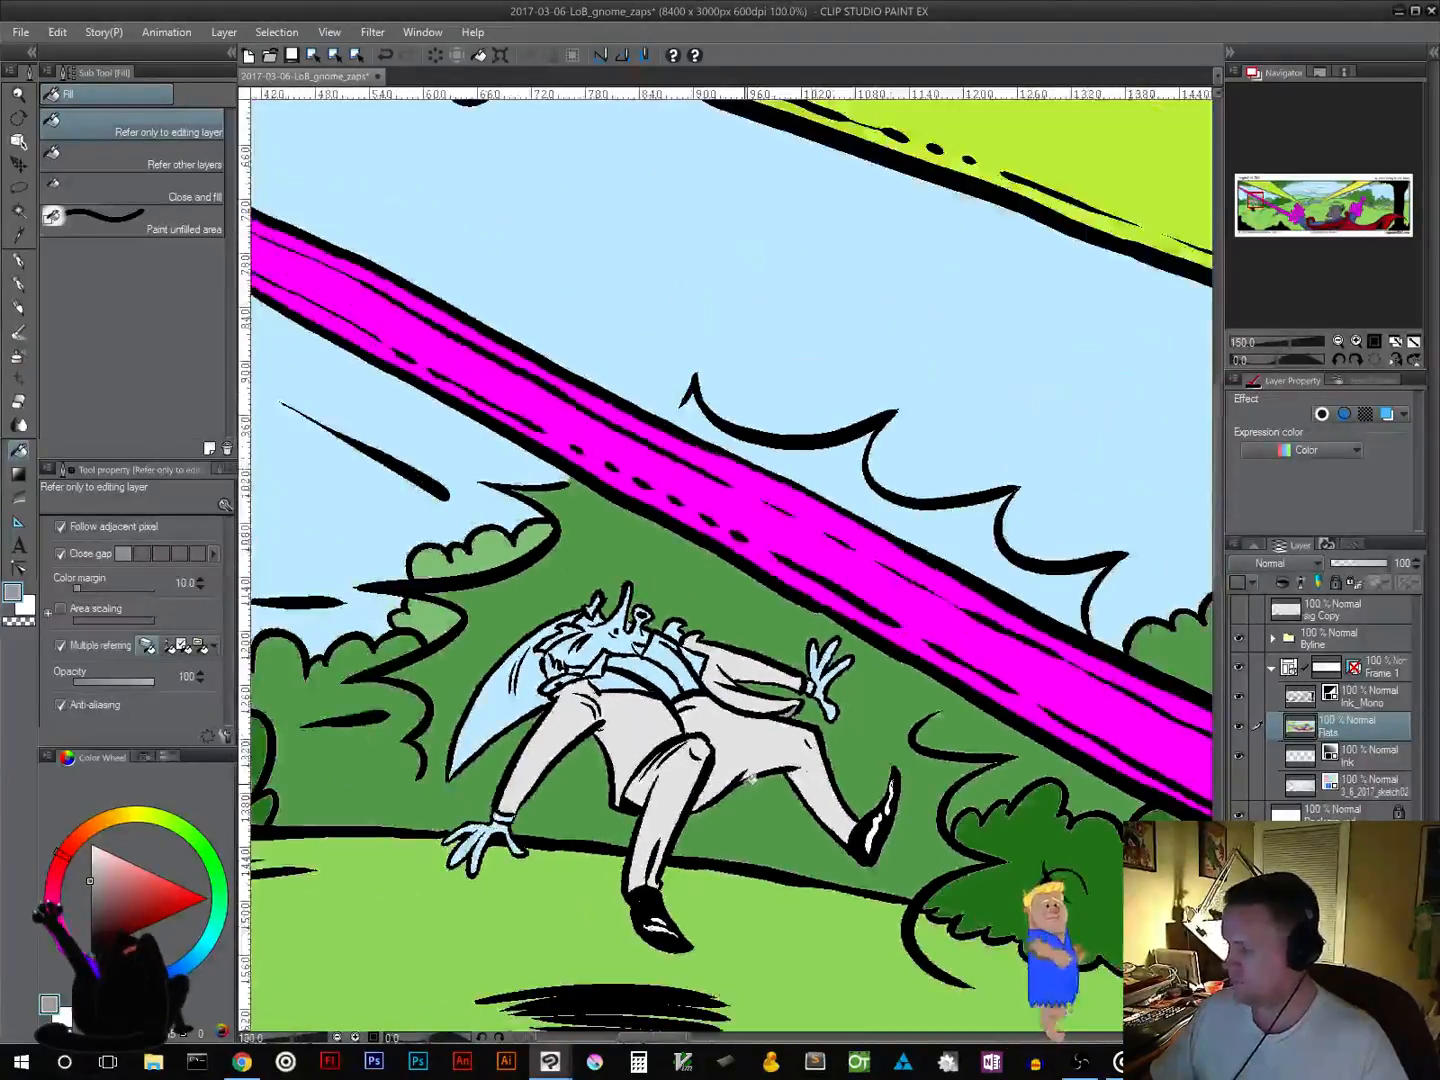
Step: Fill the tumbling gnome's shirt front and both cuffs with the pink from the Gnomes_Swatches color set
{"action": "left_click", "coordinate": [142, 756]}
{"action": "left_click", "coordinate": [206, 868]}
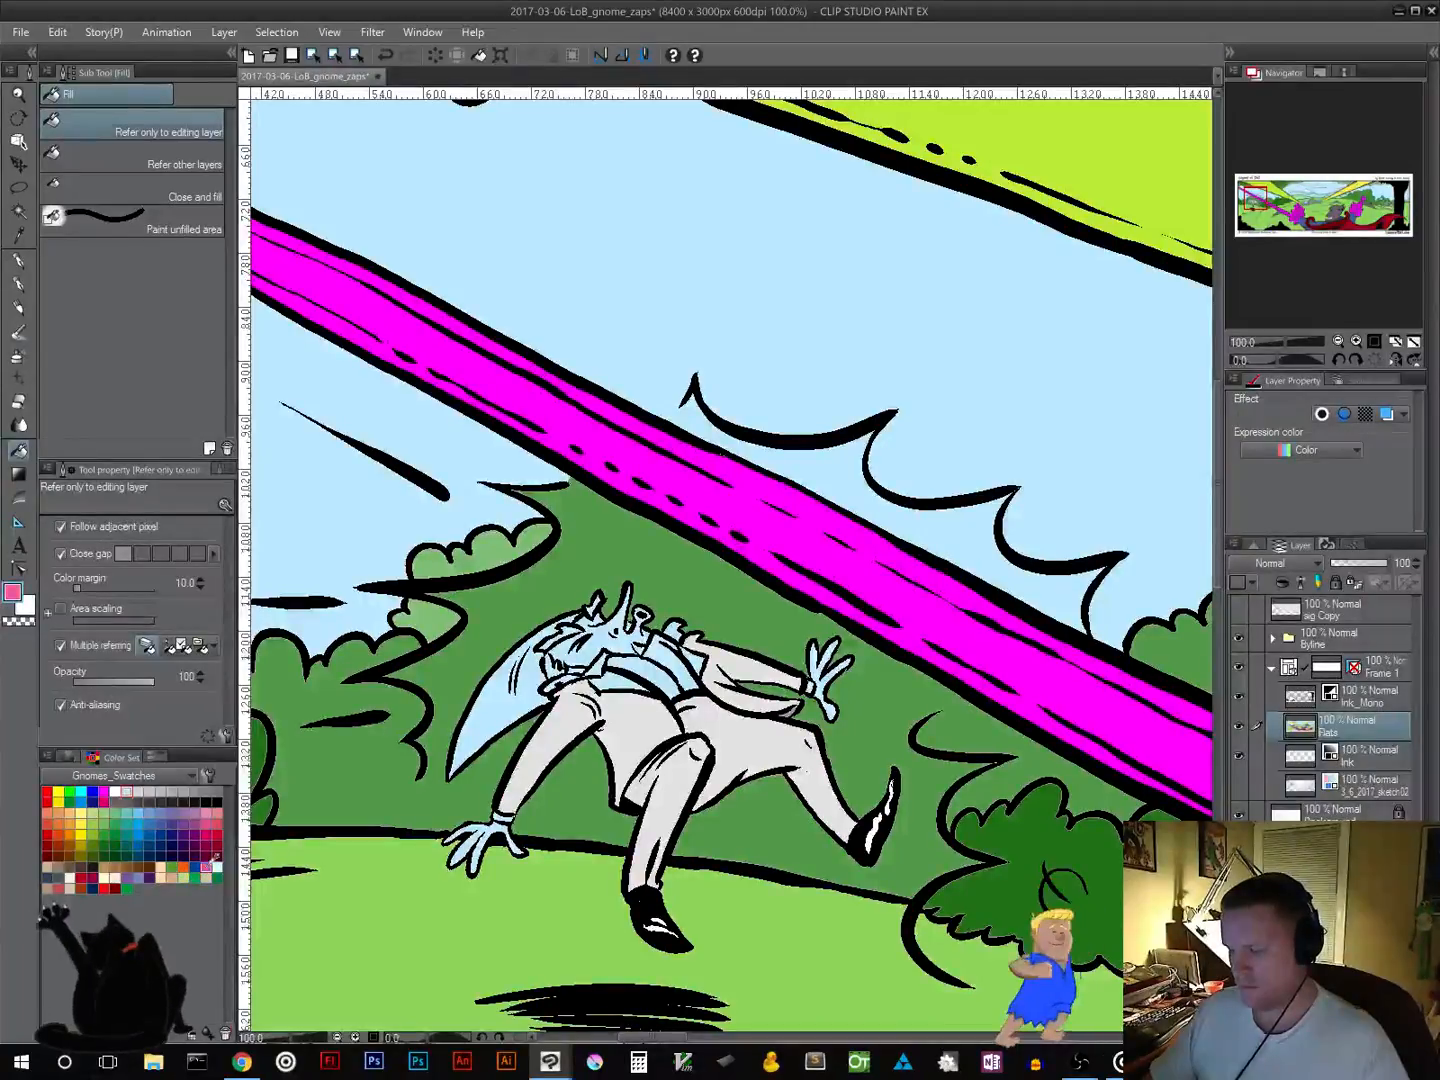
{"action": "scroll", "coordinate": [547, 745], "scroll_direction": "up", "scroll_amount": 3}
{"action": "left_click", "coordinate": [489, 840]}
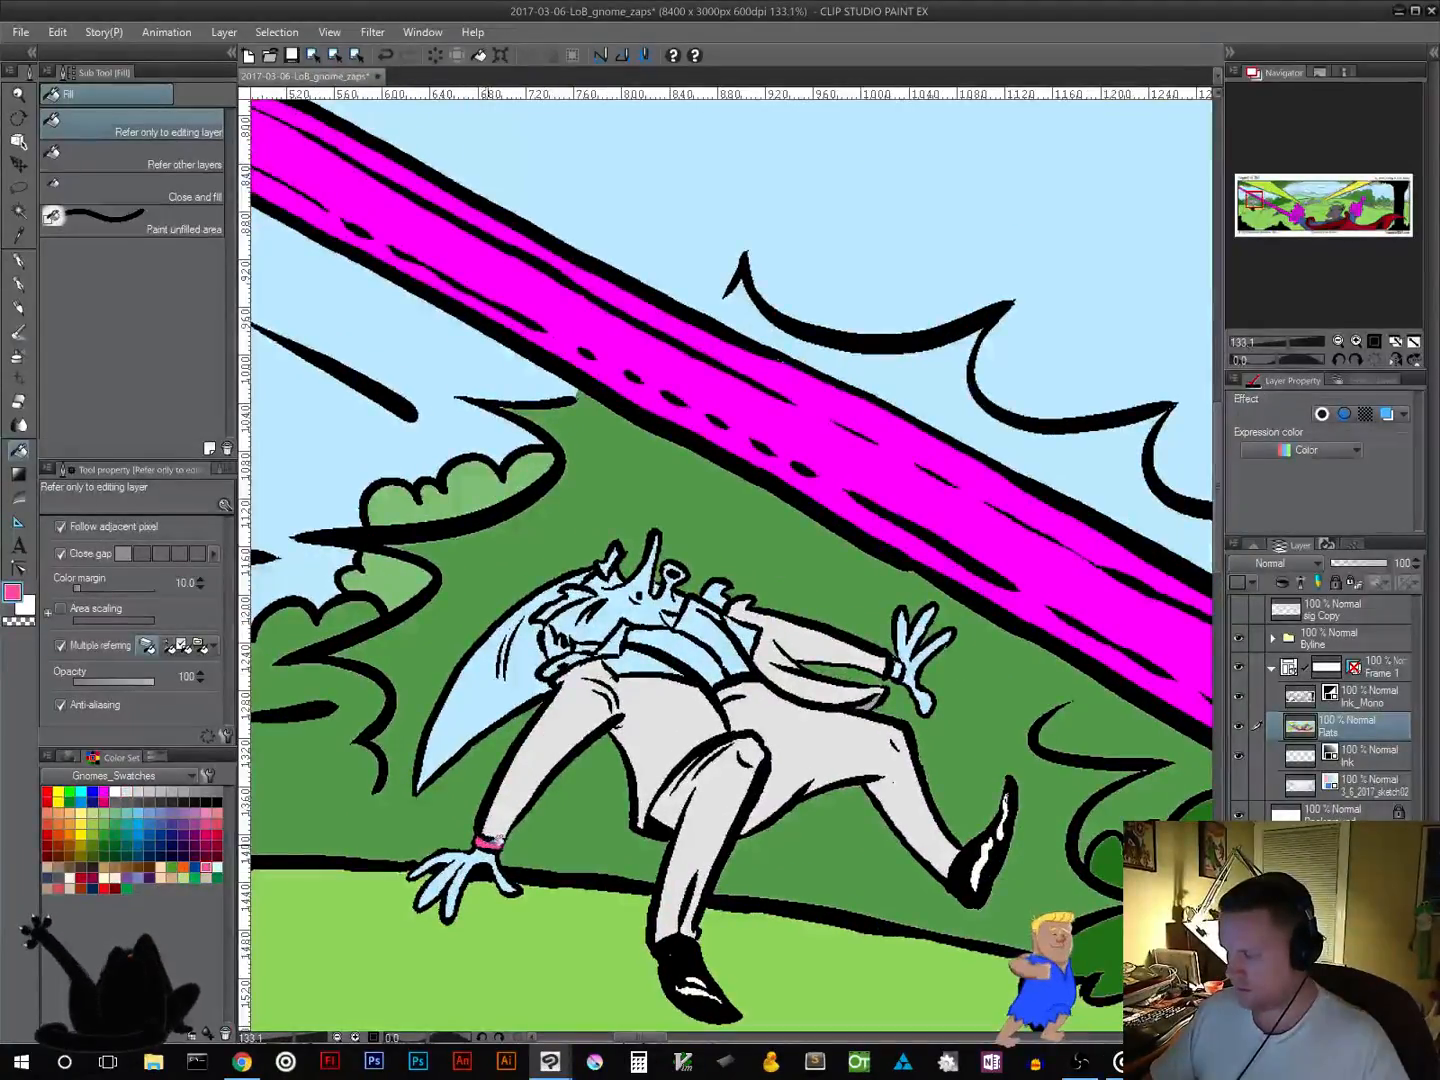
{"action": "left_click", "coordinate": [625, 641]}
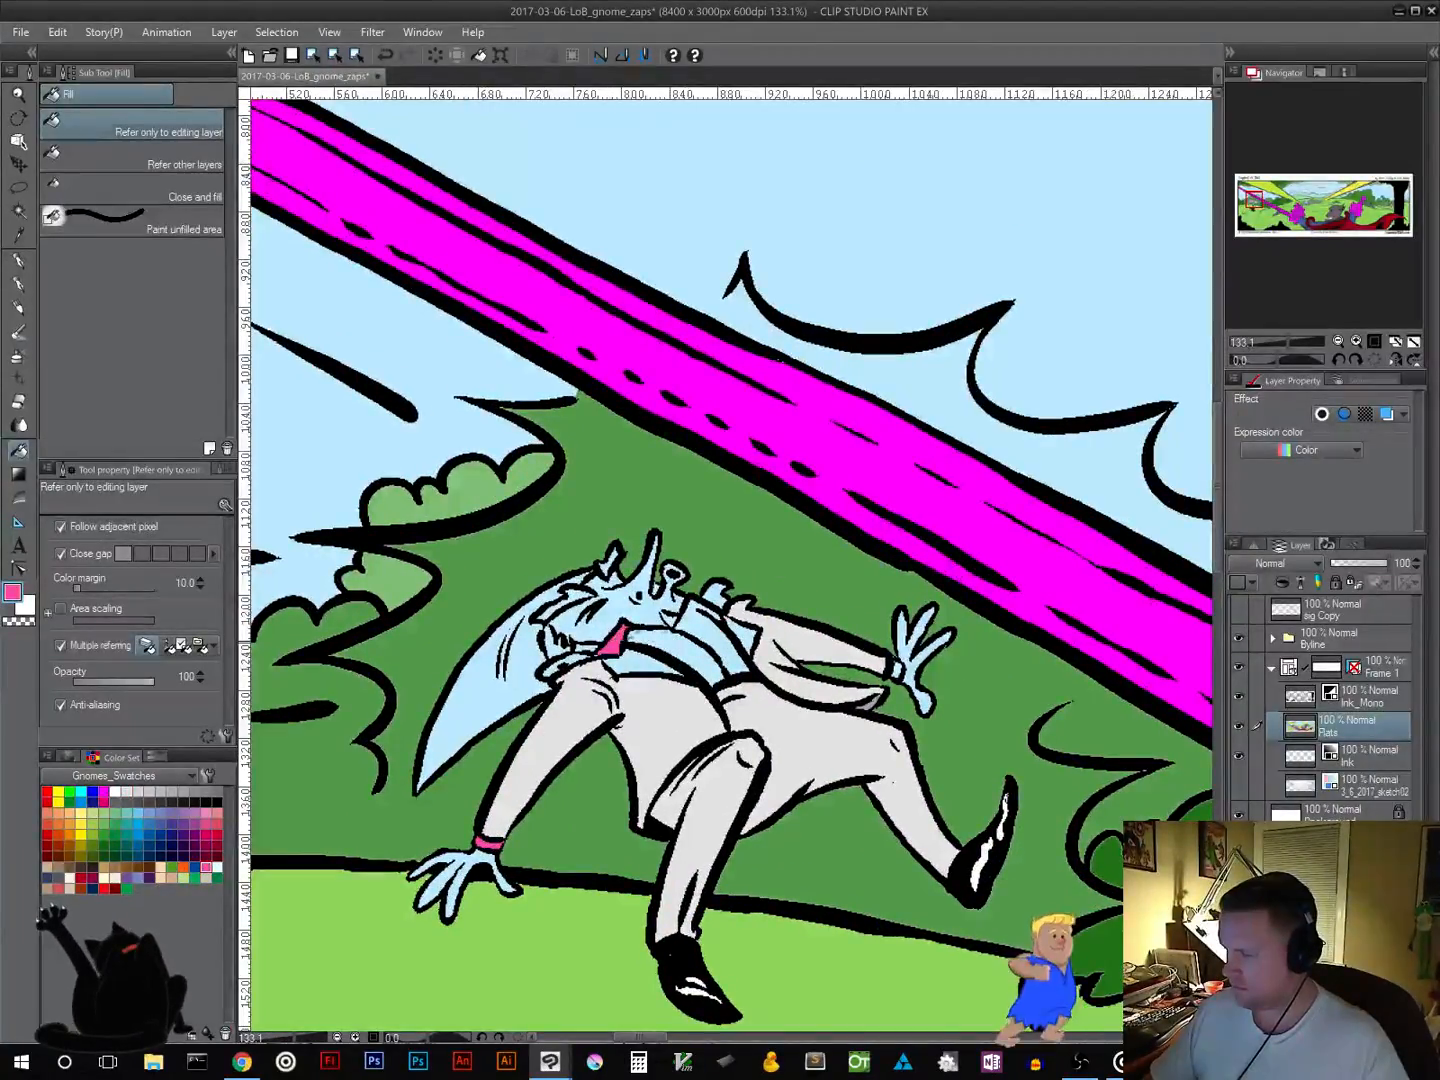
{"action": "left_click", "coordinate": [674, 640]}
{"action": "left_click", "coordinate": [703, 630]}
{"action": "left_click", "coordinate": [893, 665]}
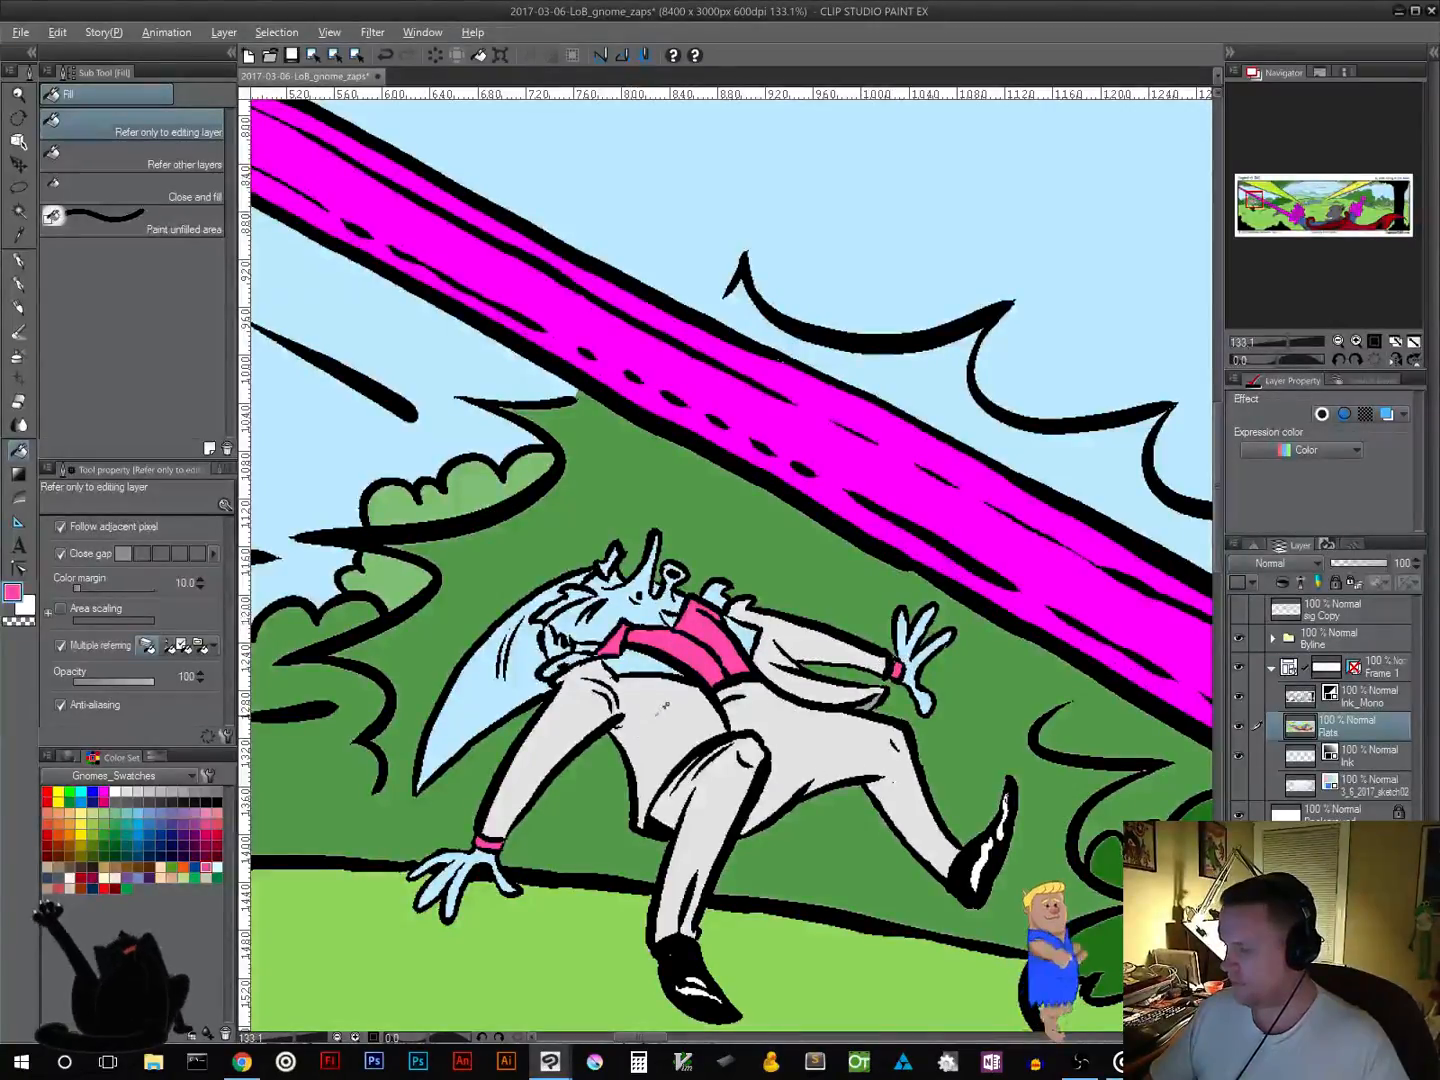
Step: Fill the areas on both sides of the gnome's pink shirt front, inside the jacket, with dark grey
{"action": "left_click", "coordinate": [195, 791]}
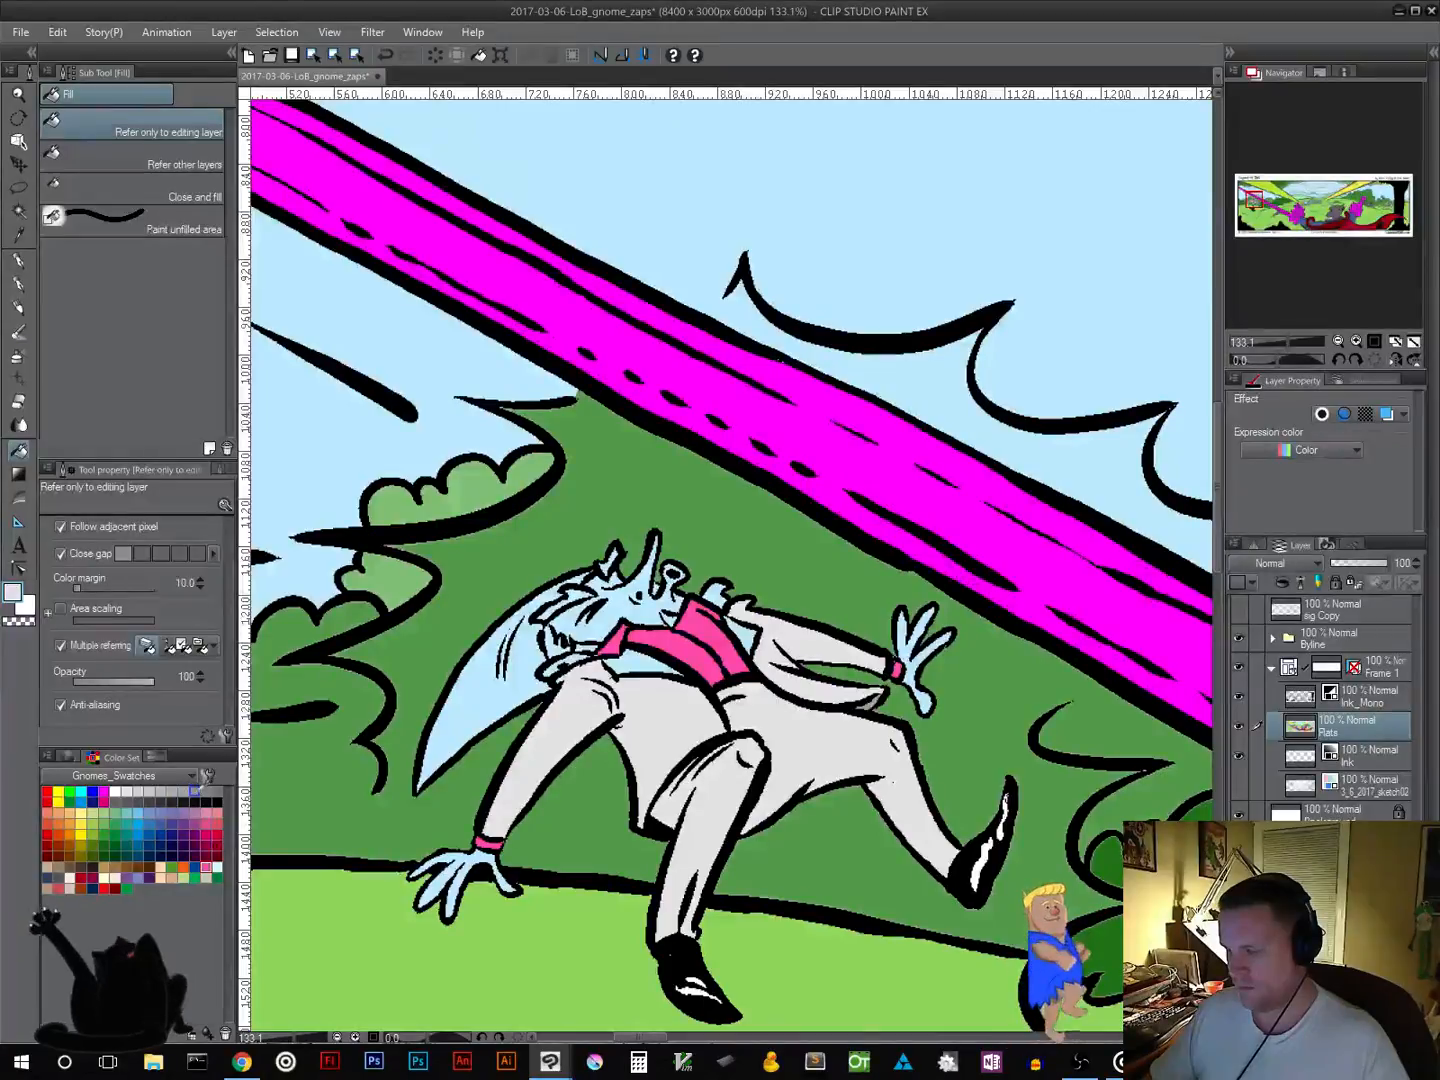
{"action": "left_click", "coordinate": [217, 791]}
{"action": "left_click", "coordinate": [634, 660]}
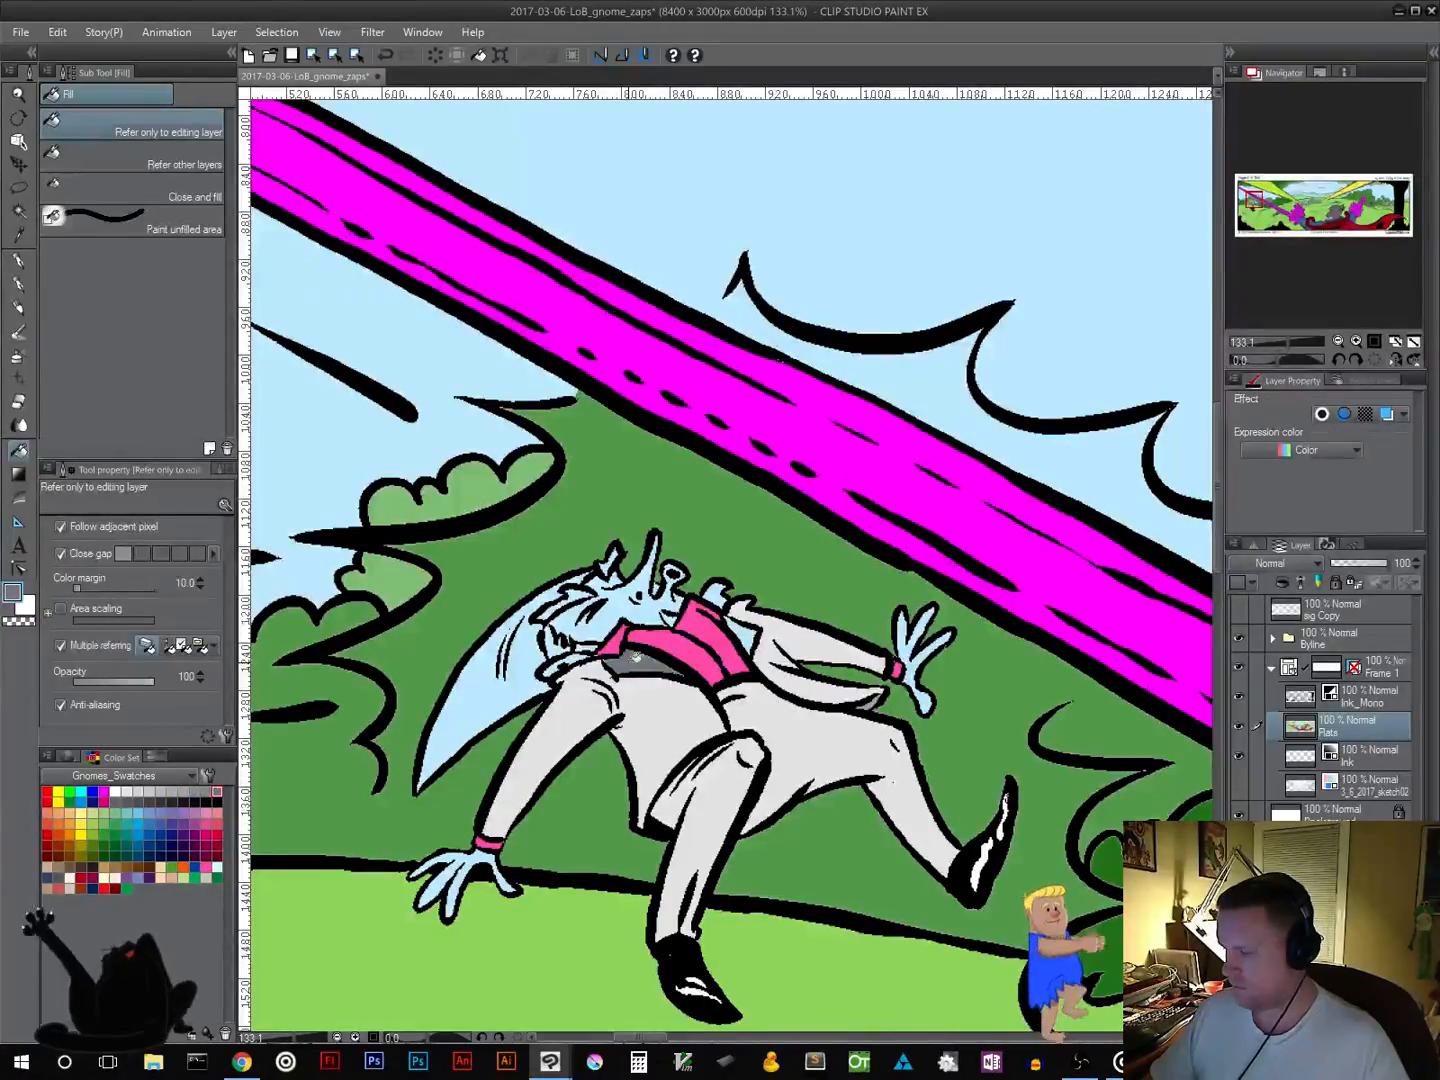
{"action": "left_click", "coordinate": [752, 636]}
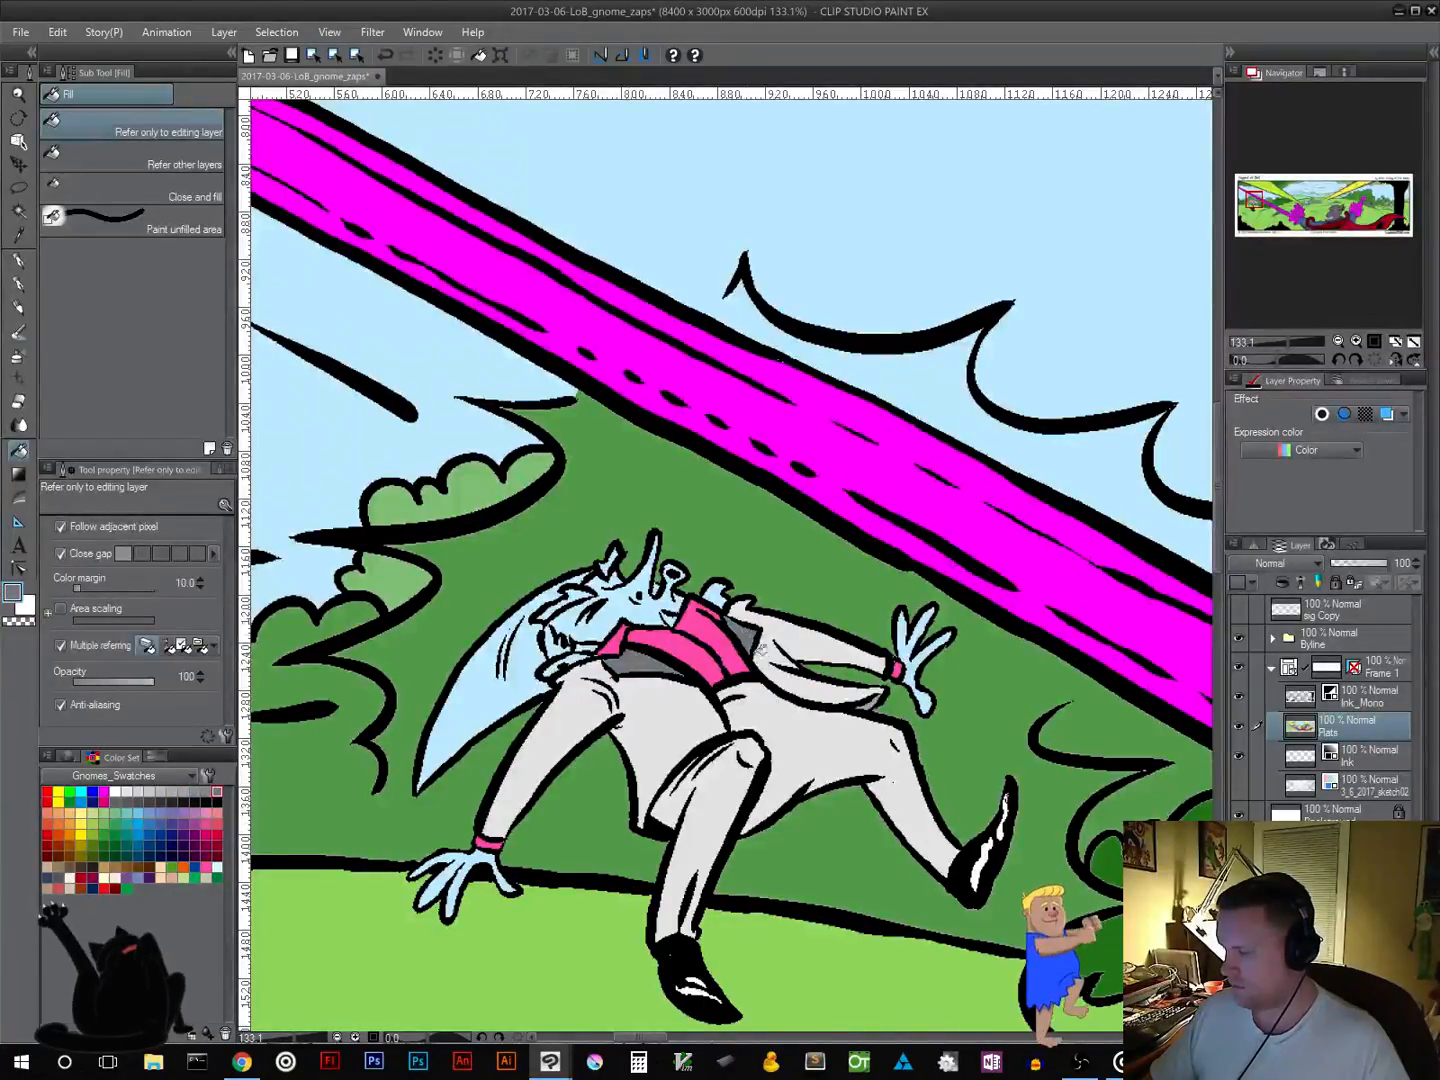
Step: Fill the tumbling gnome's hair and beard with white and his pointed hat with dark red
{"action": "left_click", "coordinate": [115, 791]}
{"action": "left_click", "coordinate": [705, 596]}
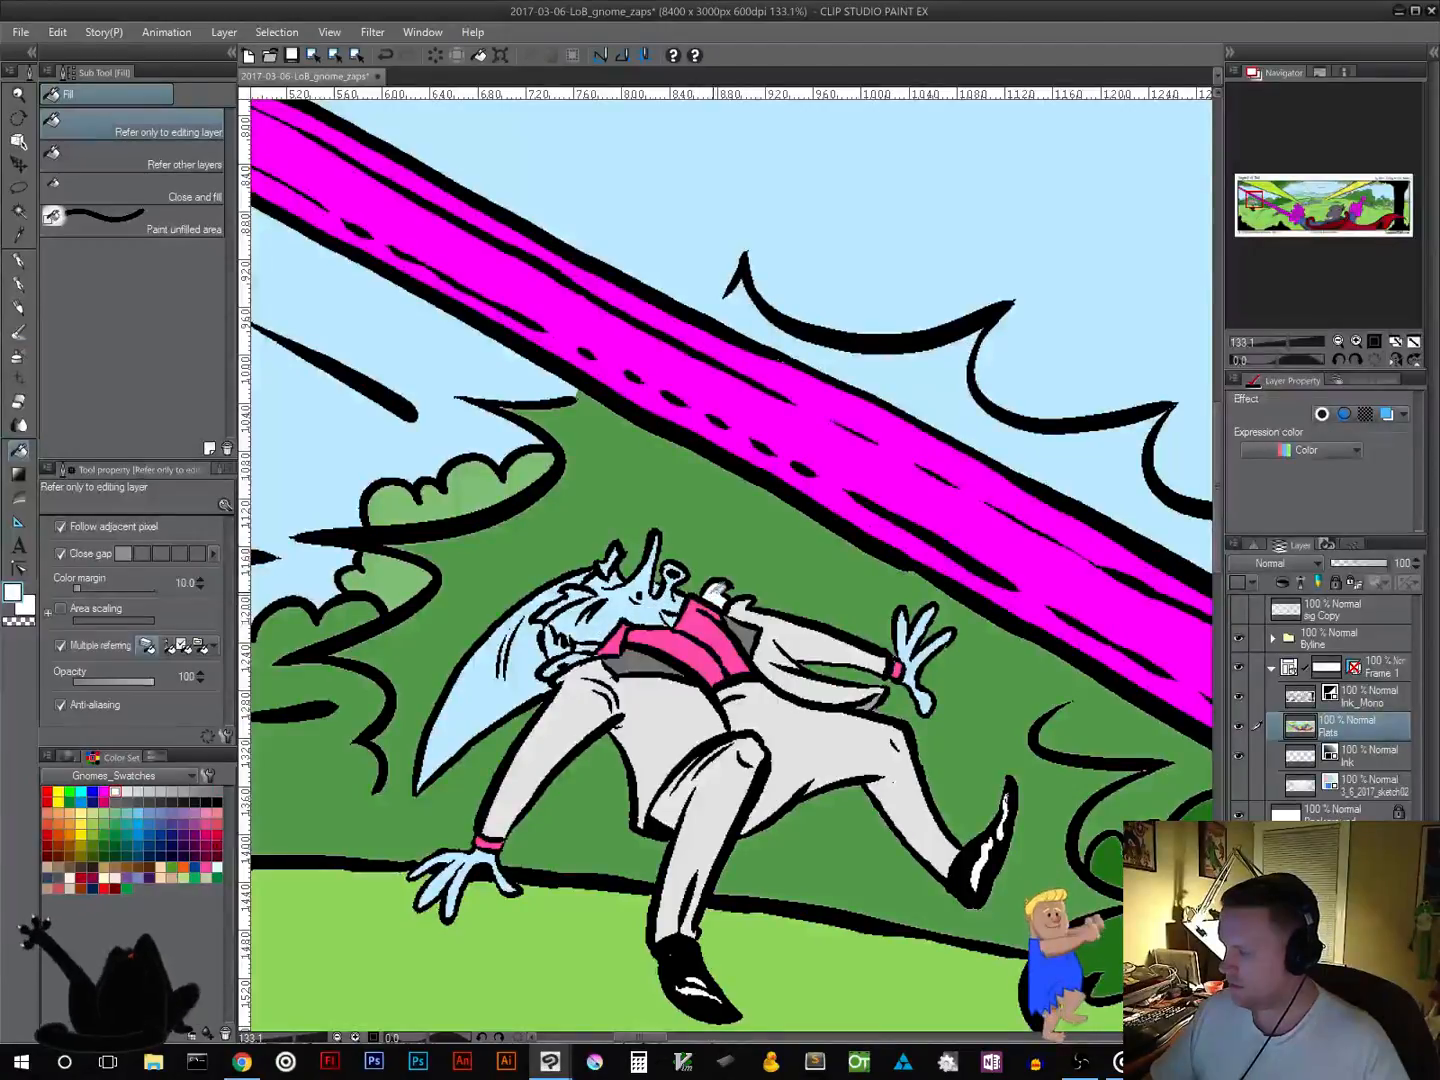
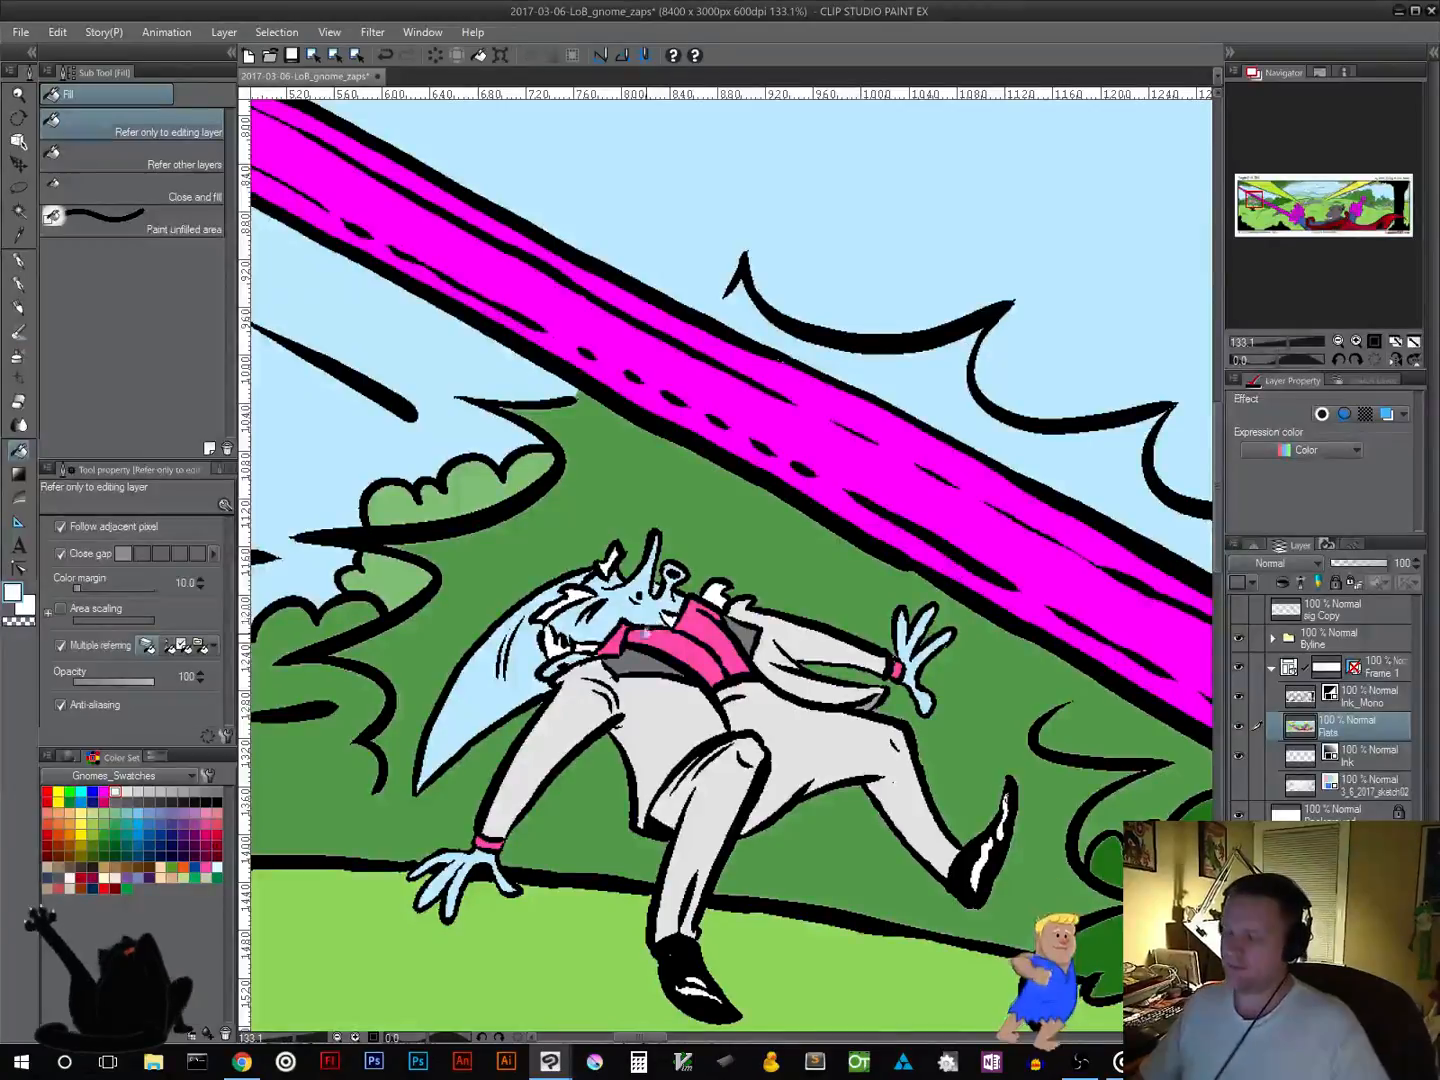
{"action": "left_click", "coordinate": [82, 878]}
{"action": "left_click", "coordinate": [495, 689]}
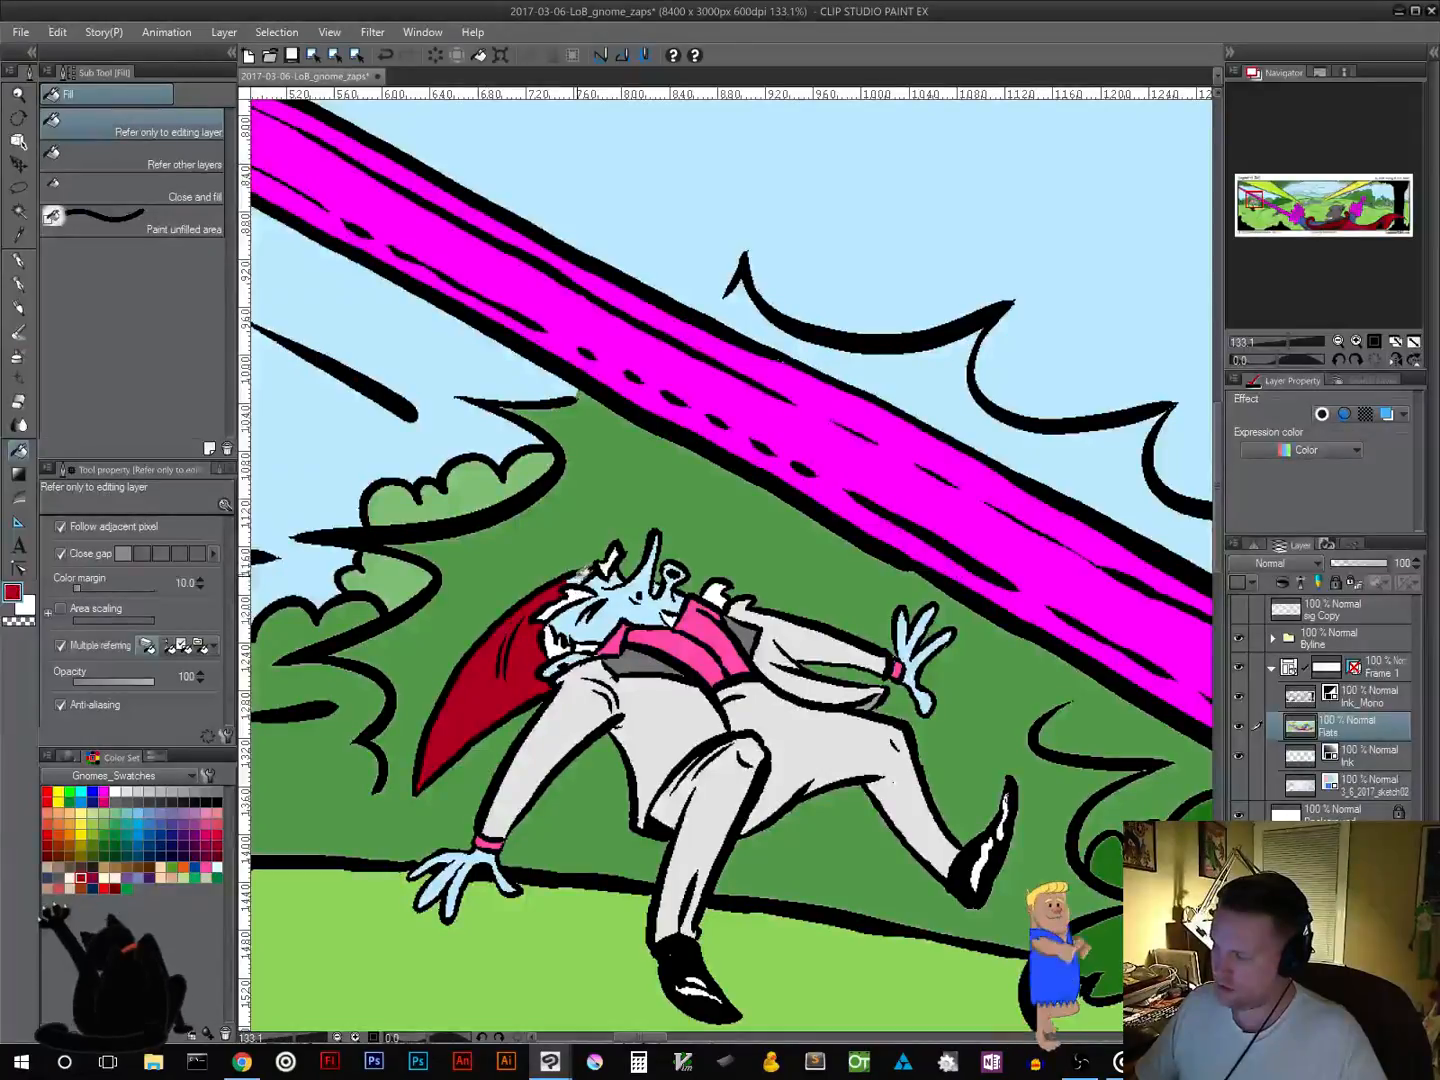
Step: Fill the tumbling gnome's face and both hands with the peach skin tone from the Gnomes_Swatches color set
{"action": "left_click", "coordinate": [159, 867]}
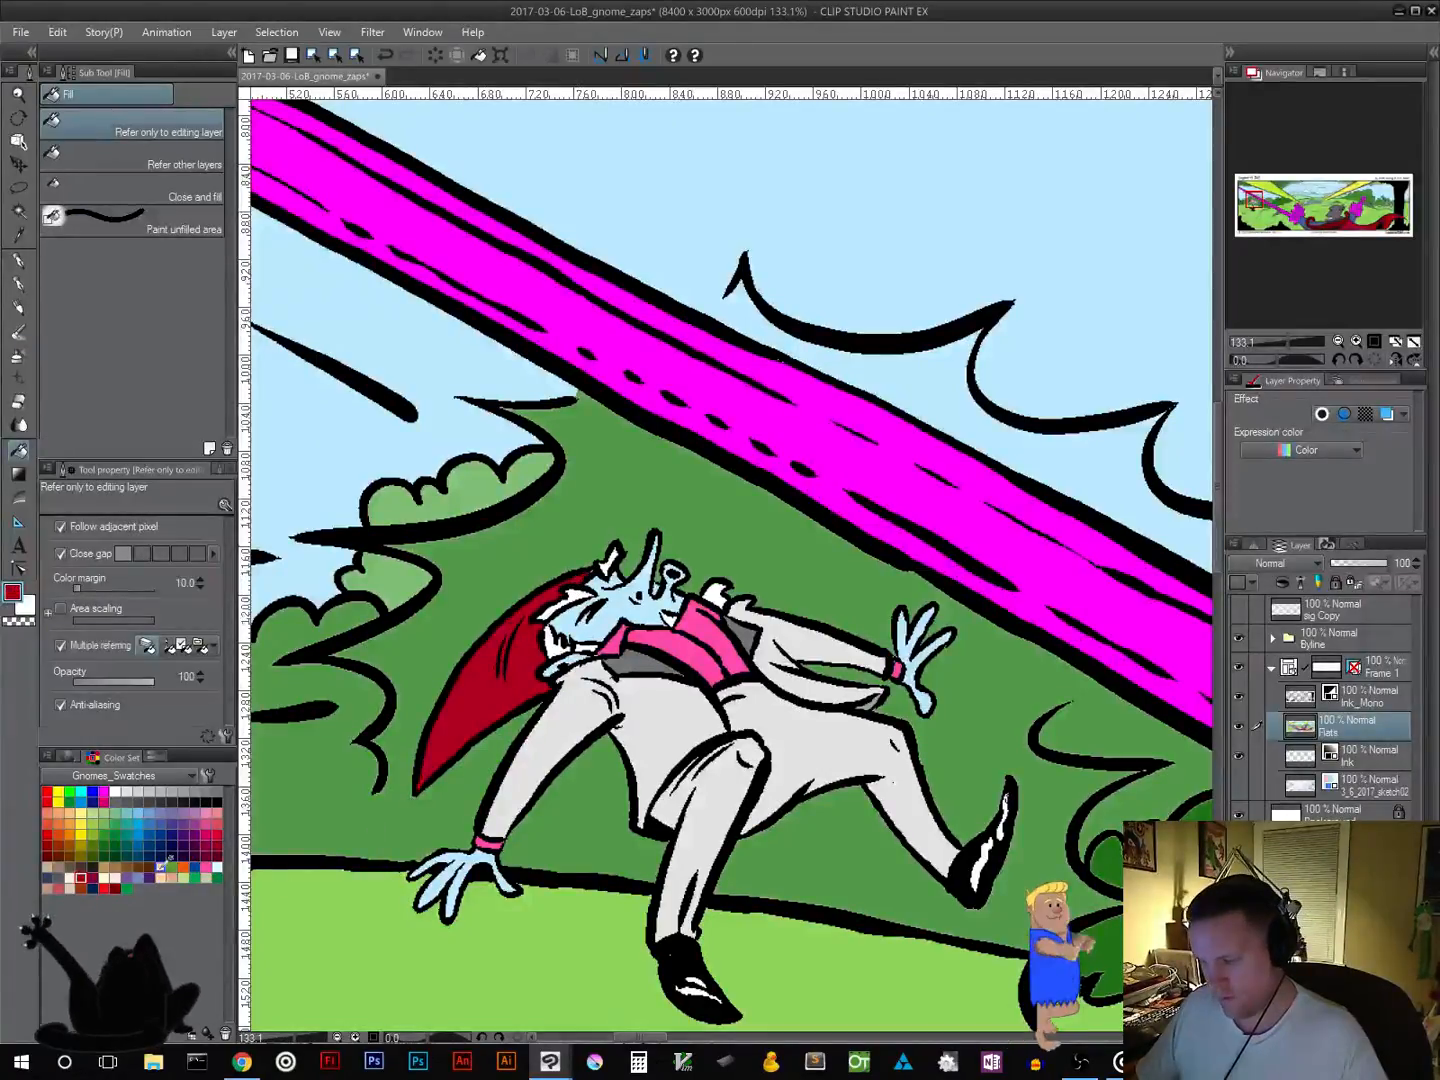
{"action": "left_click", "coordinate": [653, 615]}
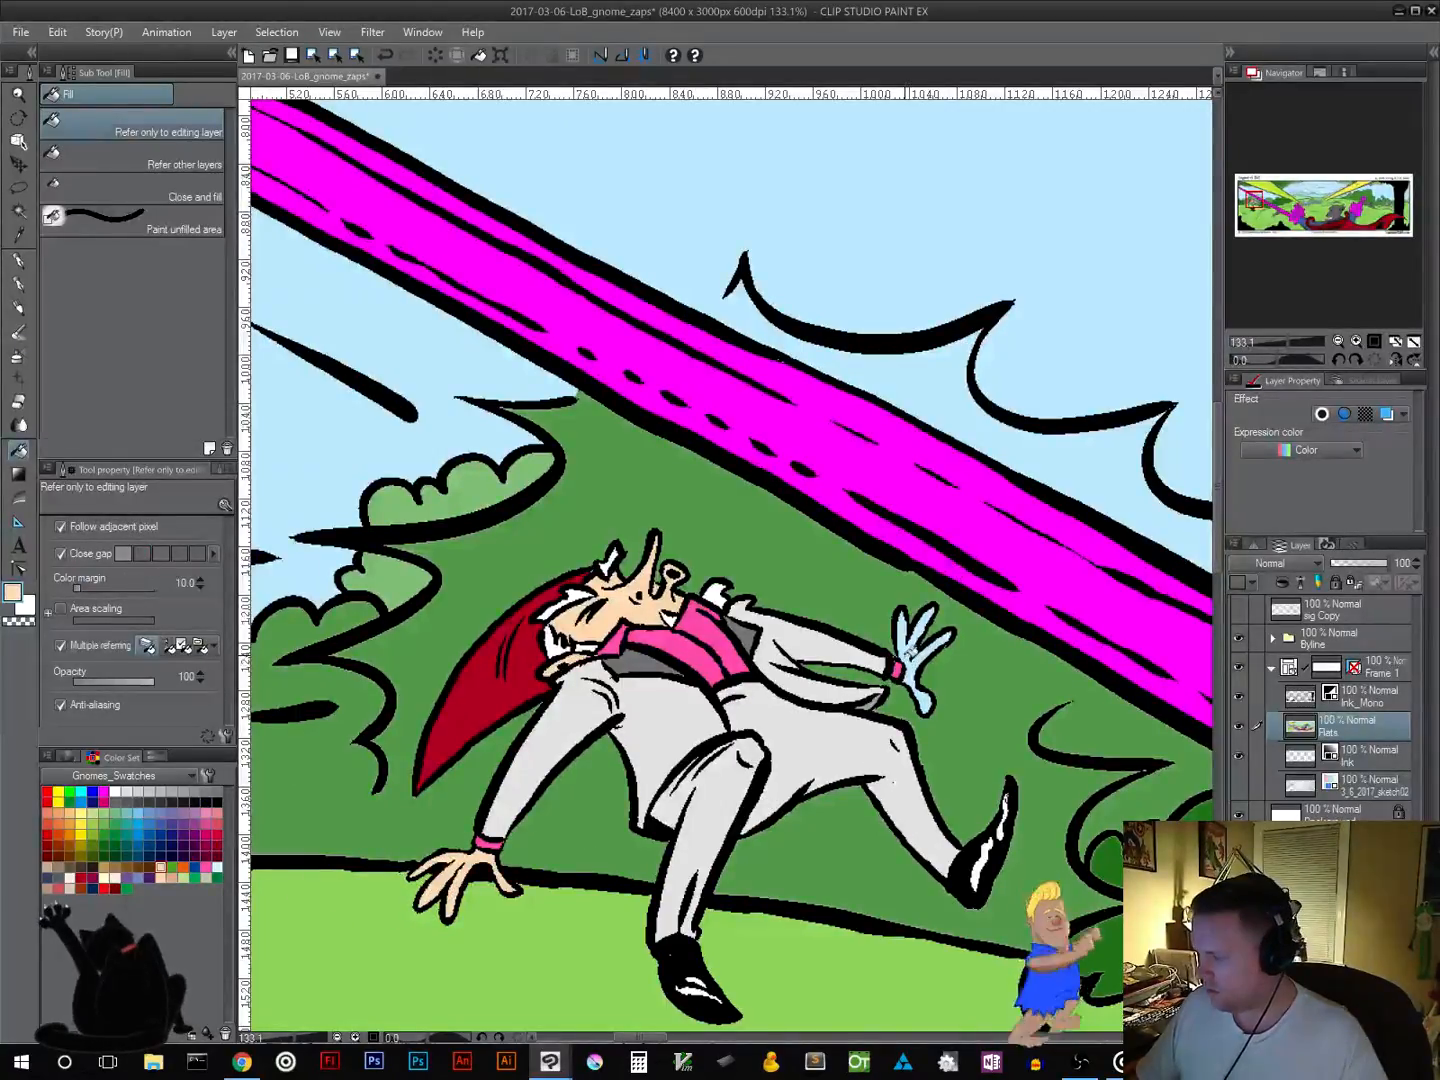
{"action": "left_click", "coordinate": [912, 647]}
{"action": "left_click", "coordinate": [923, 703]}
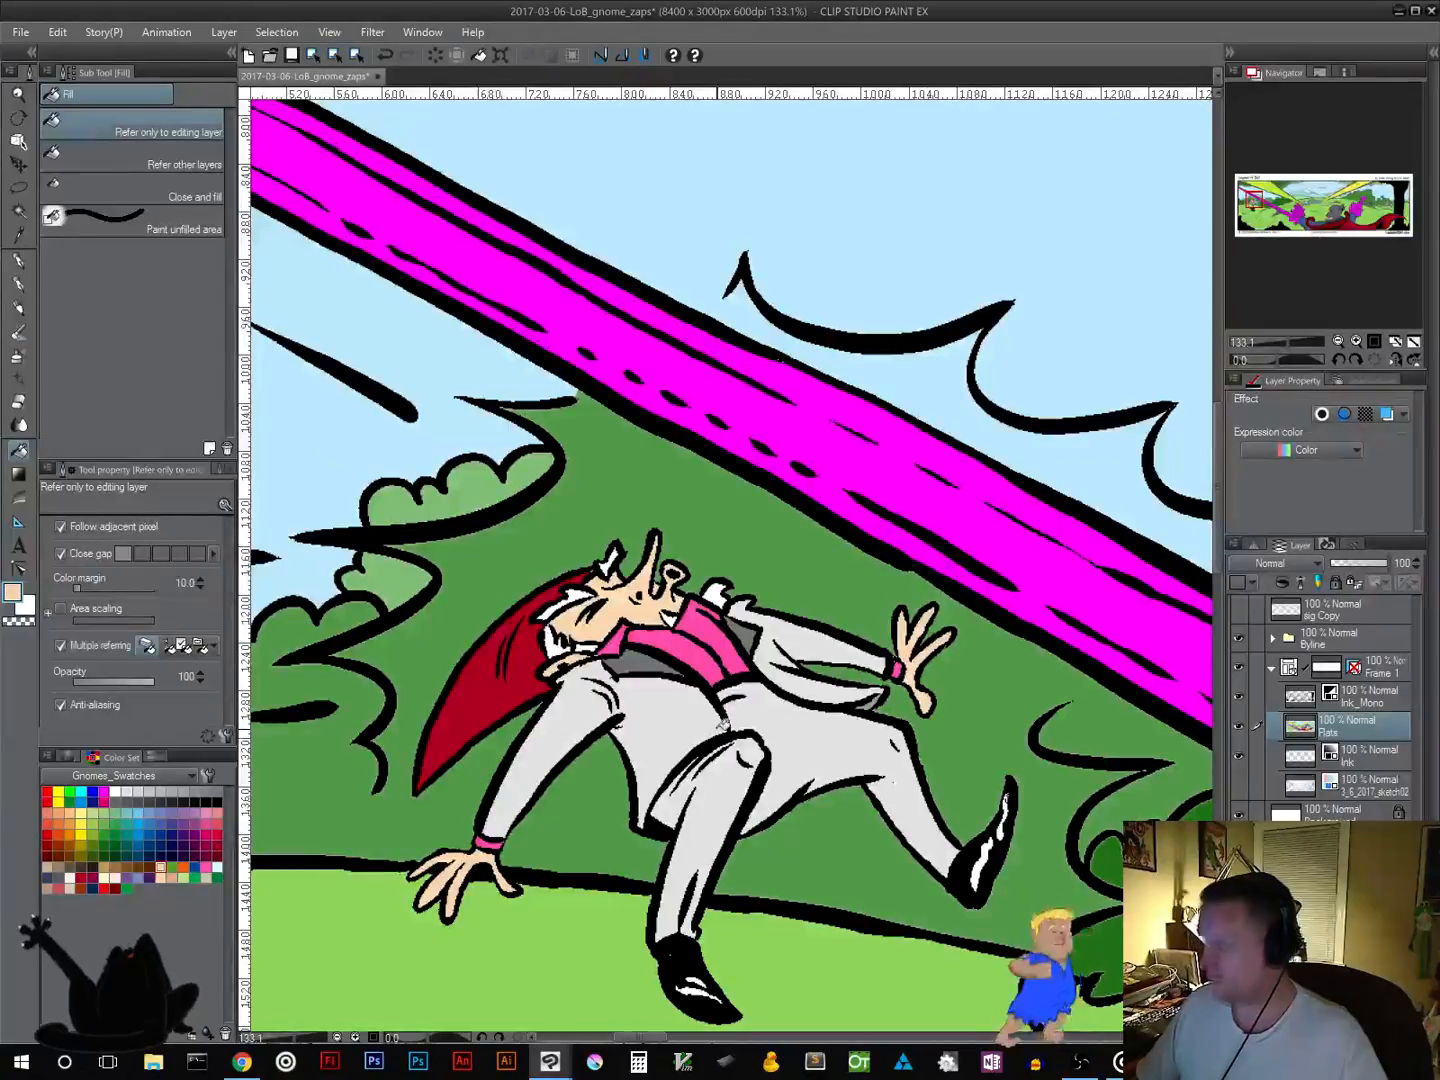
Step: Fill the face of the gnome behind the grey rock with the peach skin tone from the Gnomes_Swatches color set
{"action": "scroll", "coordinate": [718, 732], "scroll_direction": "down", "scroll_amount": 5}
{"action": "scroll", "coordinate": [719, 732], "scroll_direction": "down", "scroll_amount": 6}
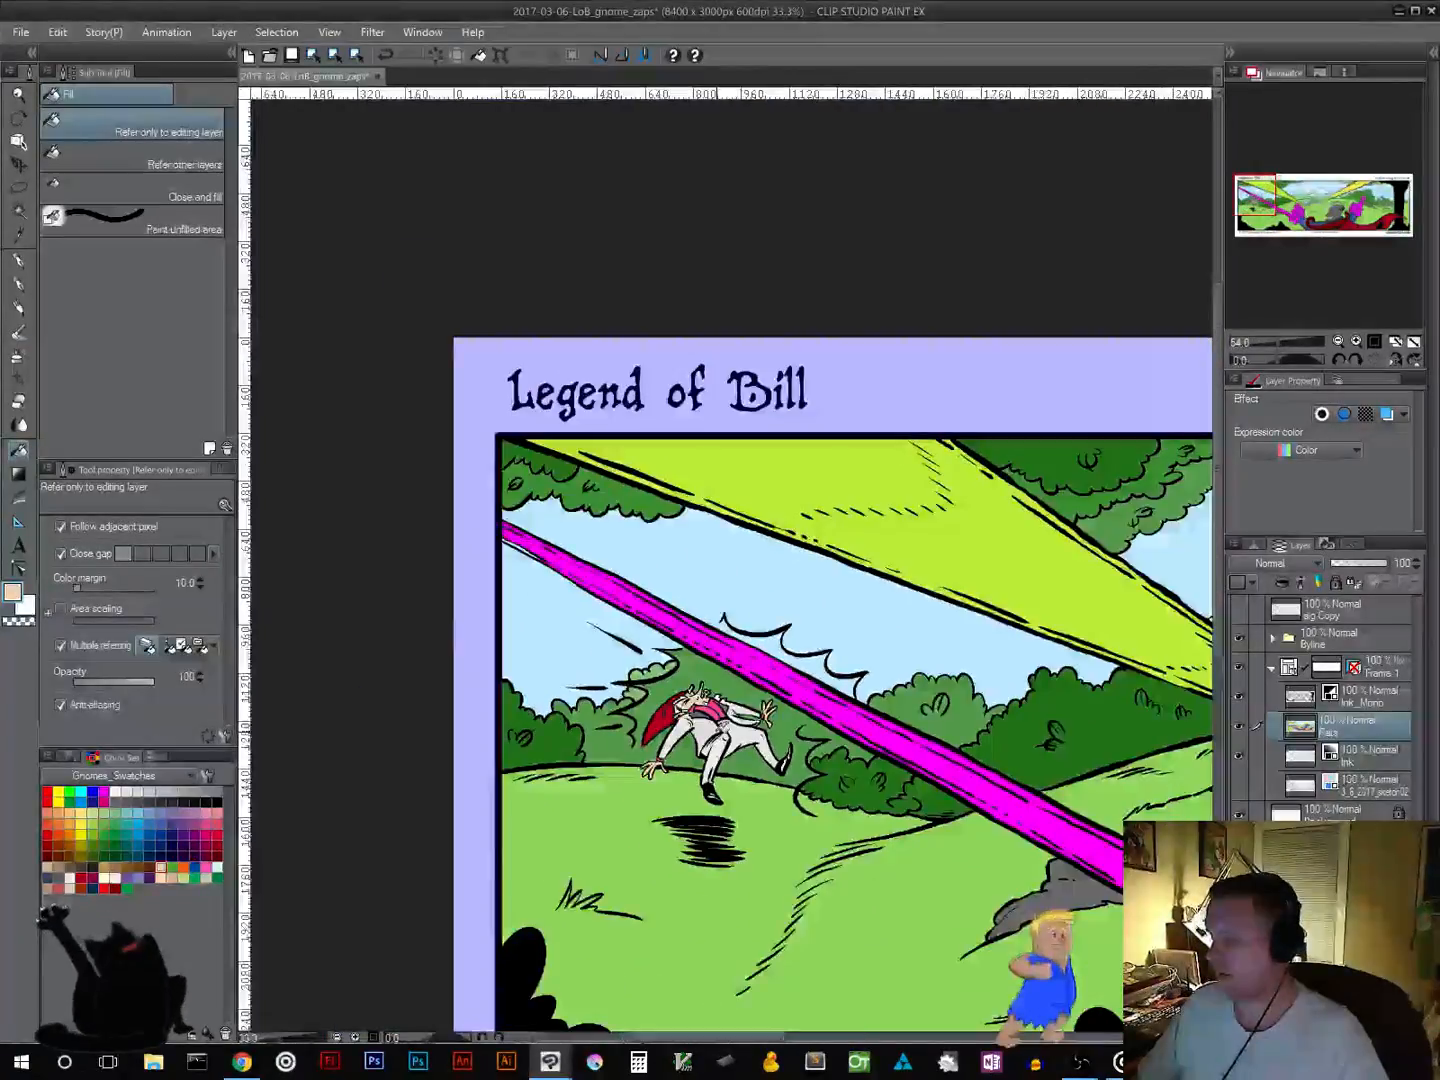
{"action": "scroll", "coordinate": [734, 734], "scroll_direction": "down", "scroll_amount": 2}
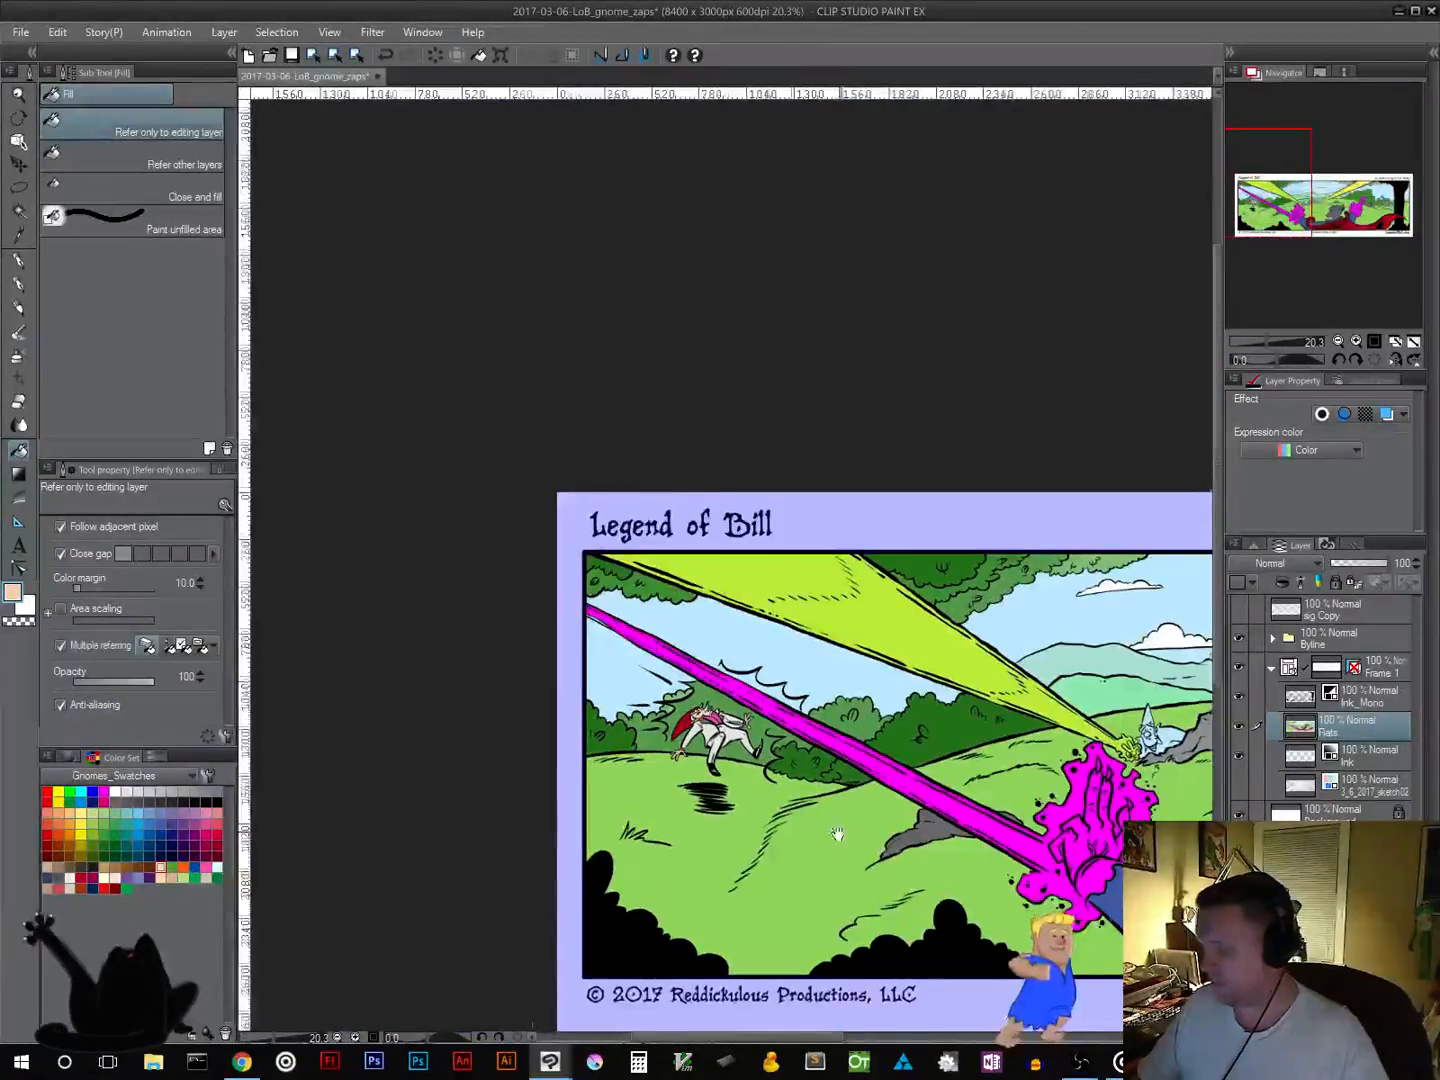
{"action": "left_click_drag", "start_coordinate": [1145, 856], "coordinate": [767, 886]}
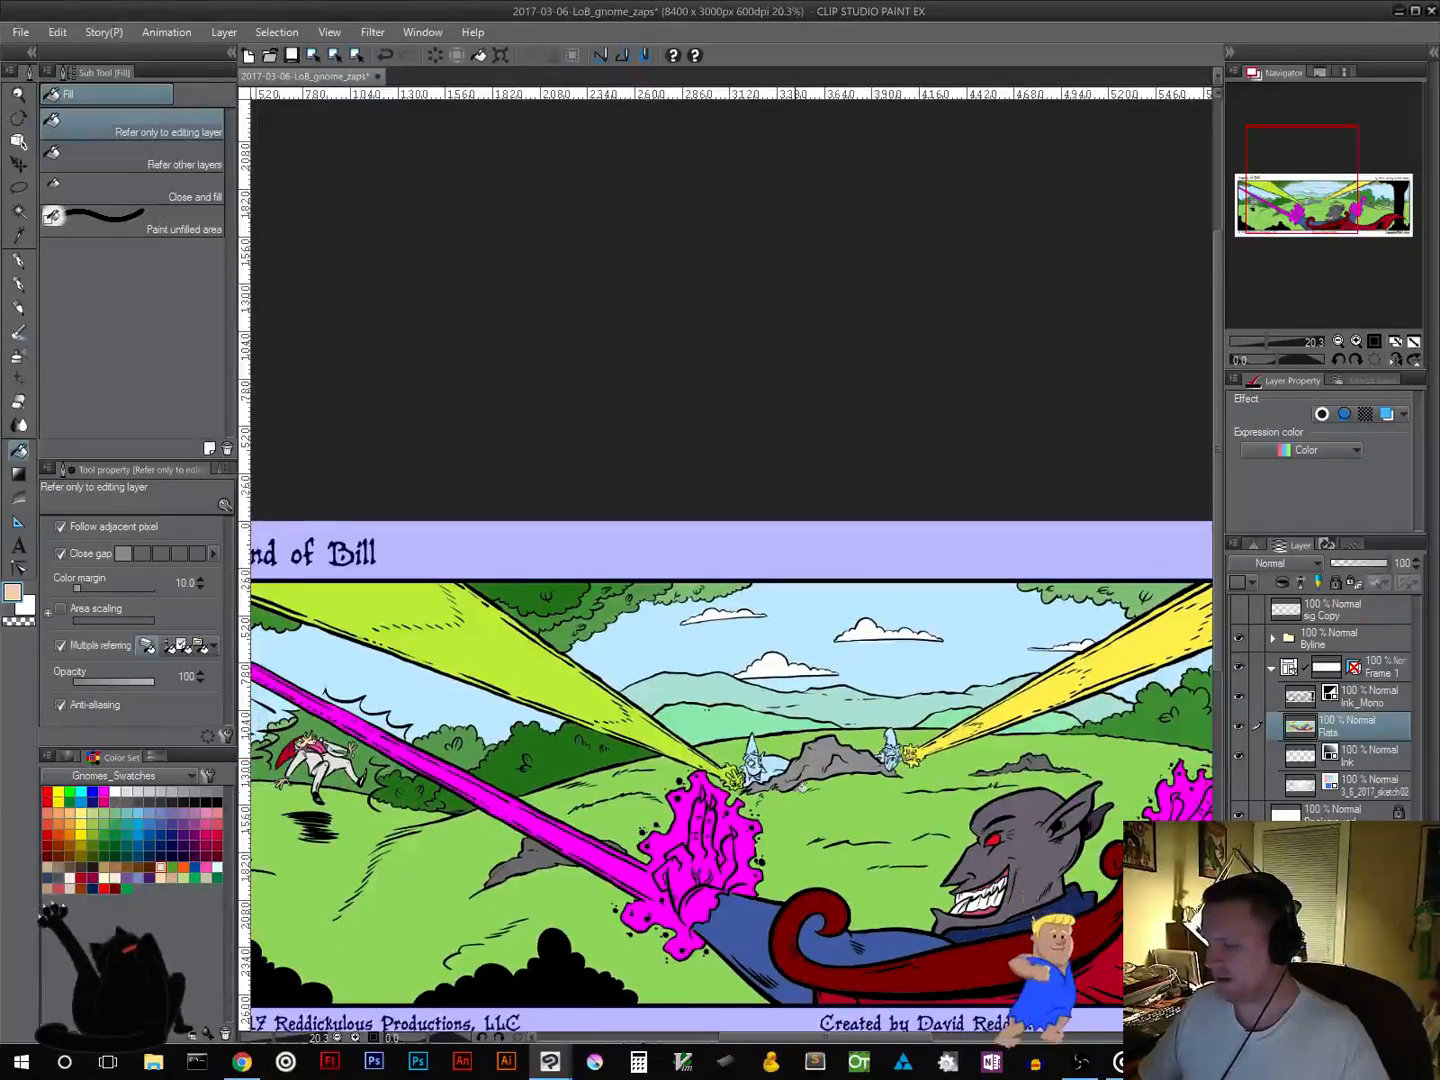
{"action": "scroll", "coordinate": [803, 788], "scroll_direction": "up", "scroll_amount": 1}
{"action": "scroll", "coordinate": [803, 788], "scroll_direction": "up", "scroll_amount": 5}
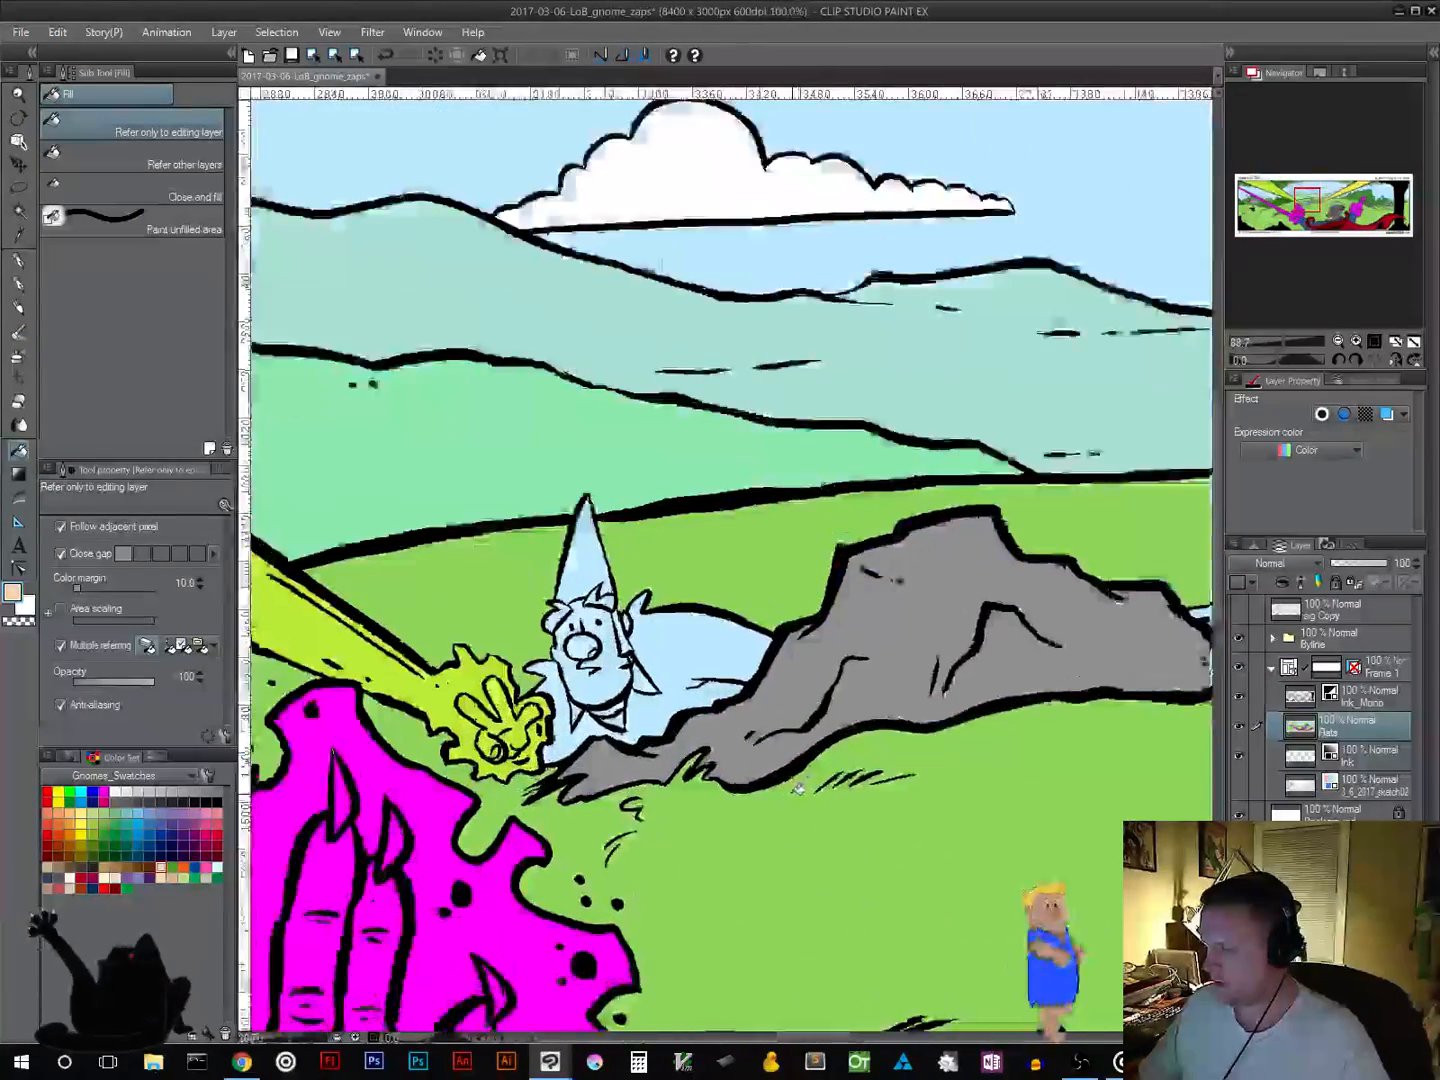
{"action": "left_click_drag", "start_coordinate": [732, 758], "coordinate": [924, 878]}
{"action": "scroll", "coordinate": [925, 877], "scroll_direction": "up", "scroll_amount": 2}
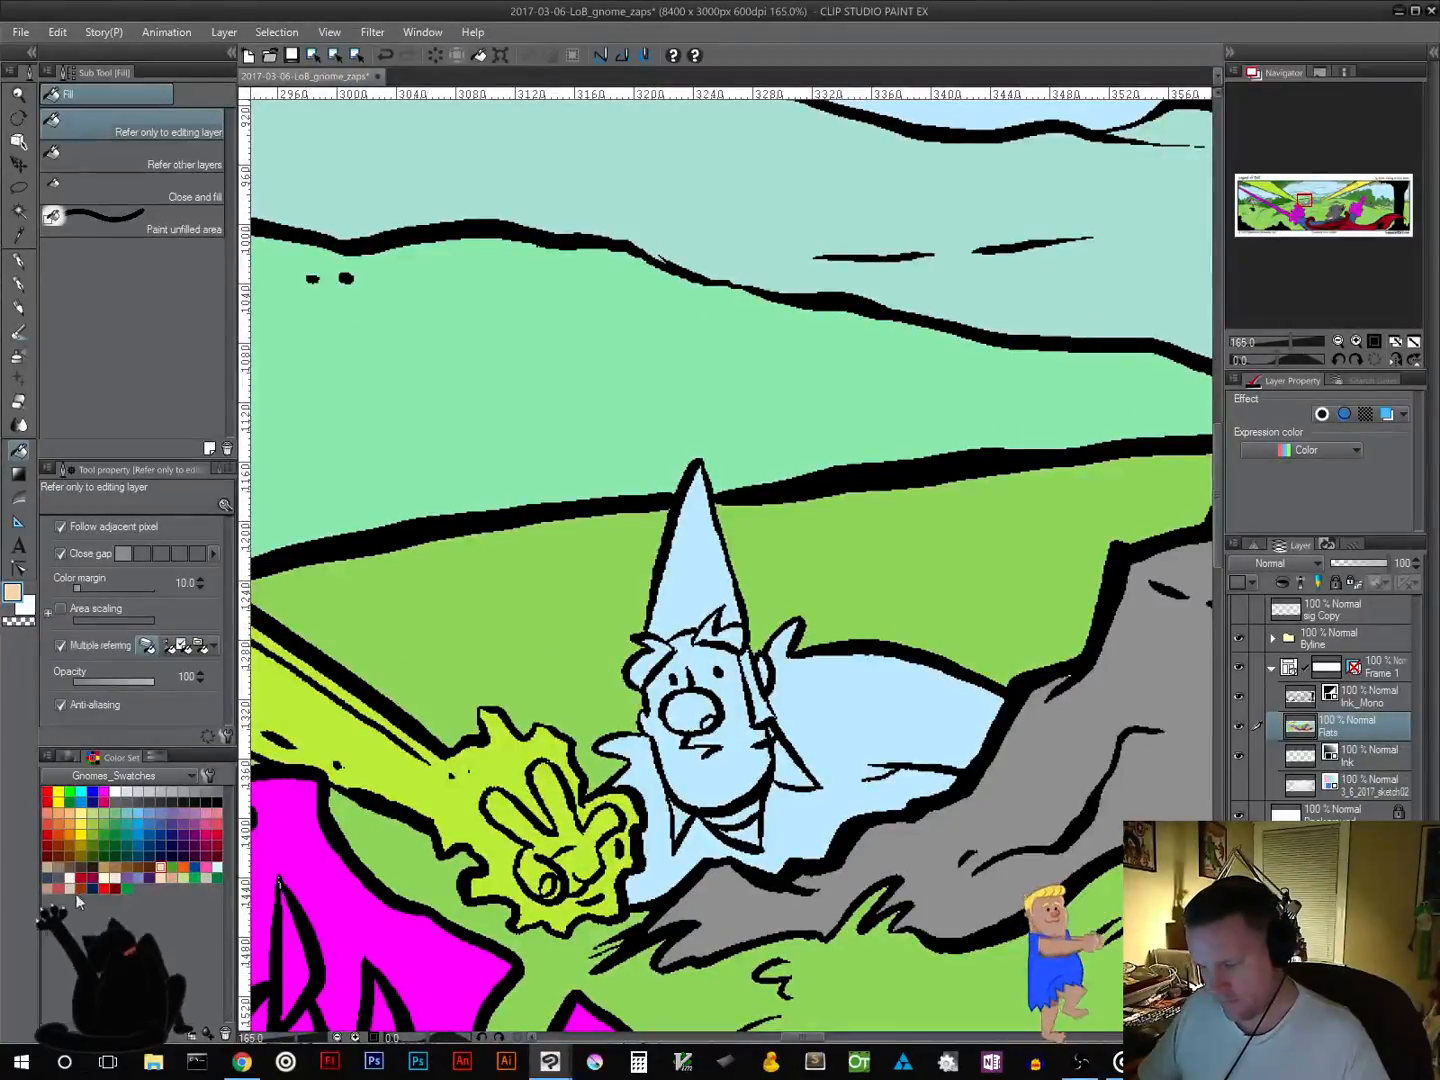
{"action": "left_click", "coordinate": [104, 877]}
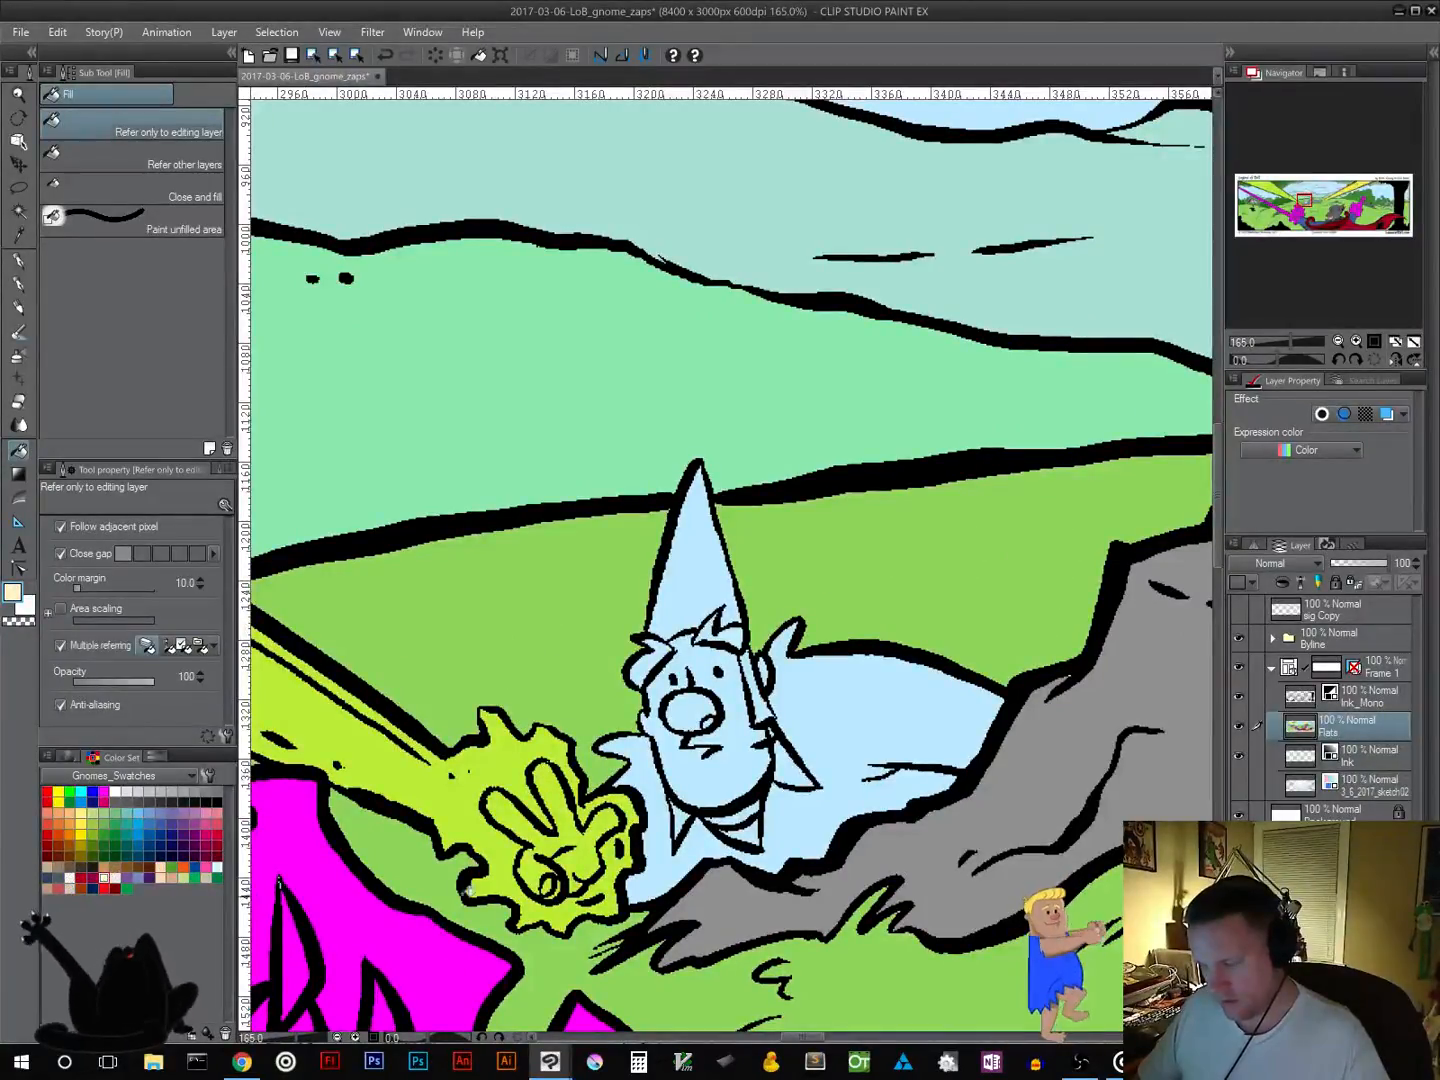
{"action": "left_click", "coordinate": [724, 771]}
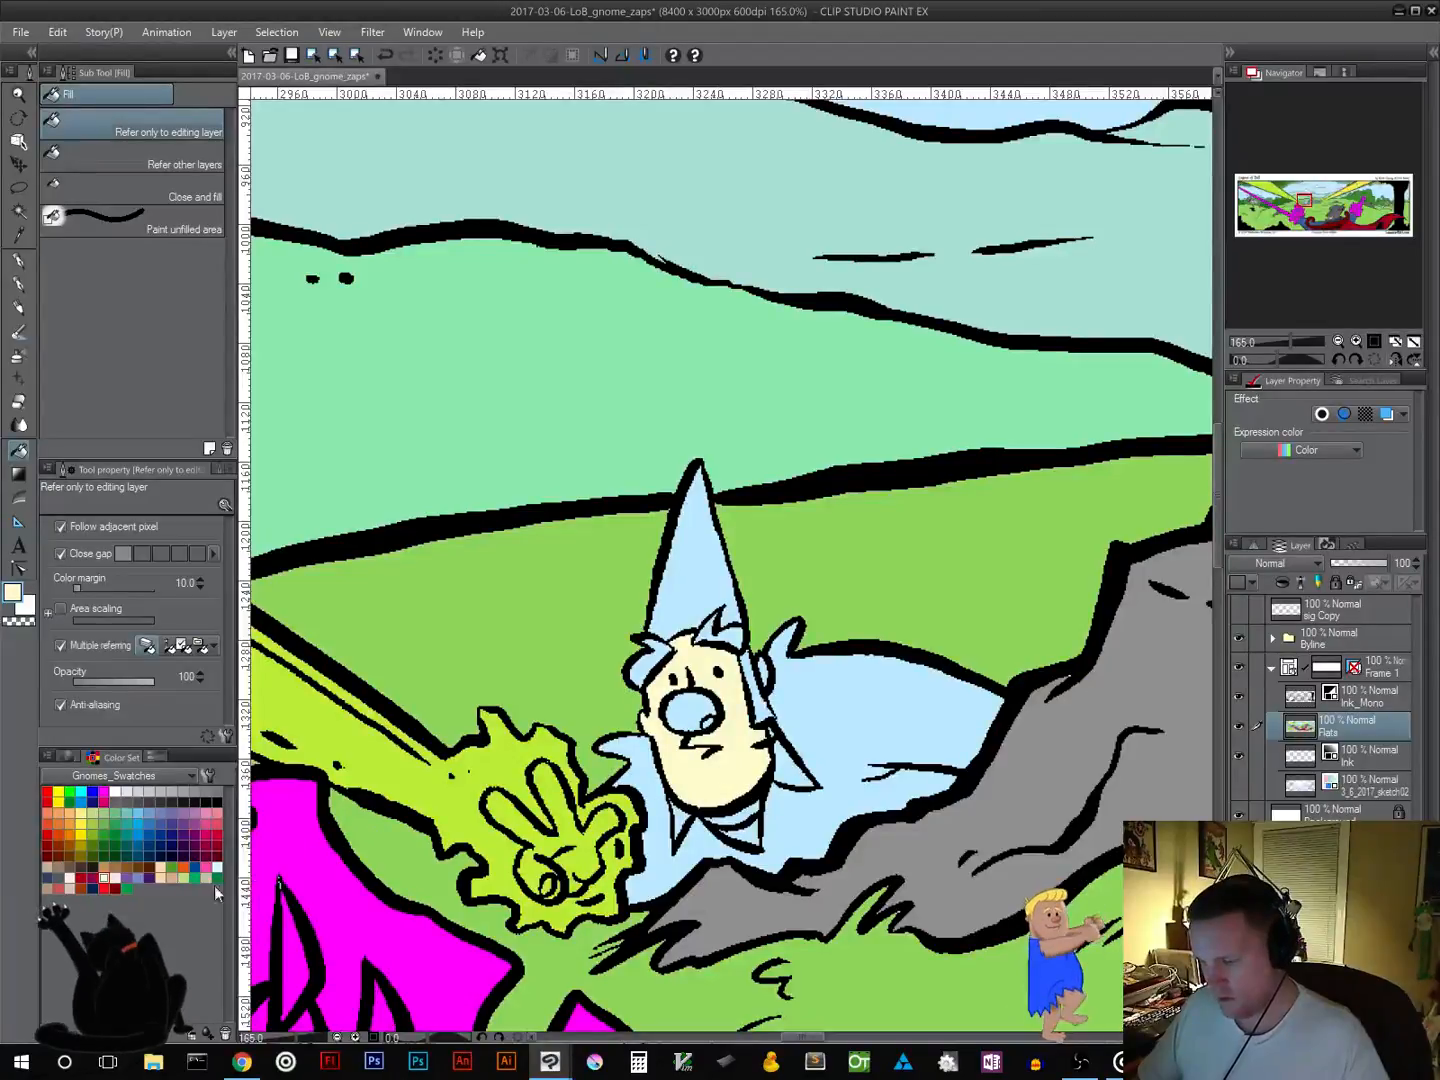
{"action": "left_click", "coordinate": [161, 878]}
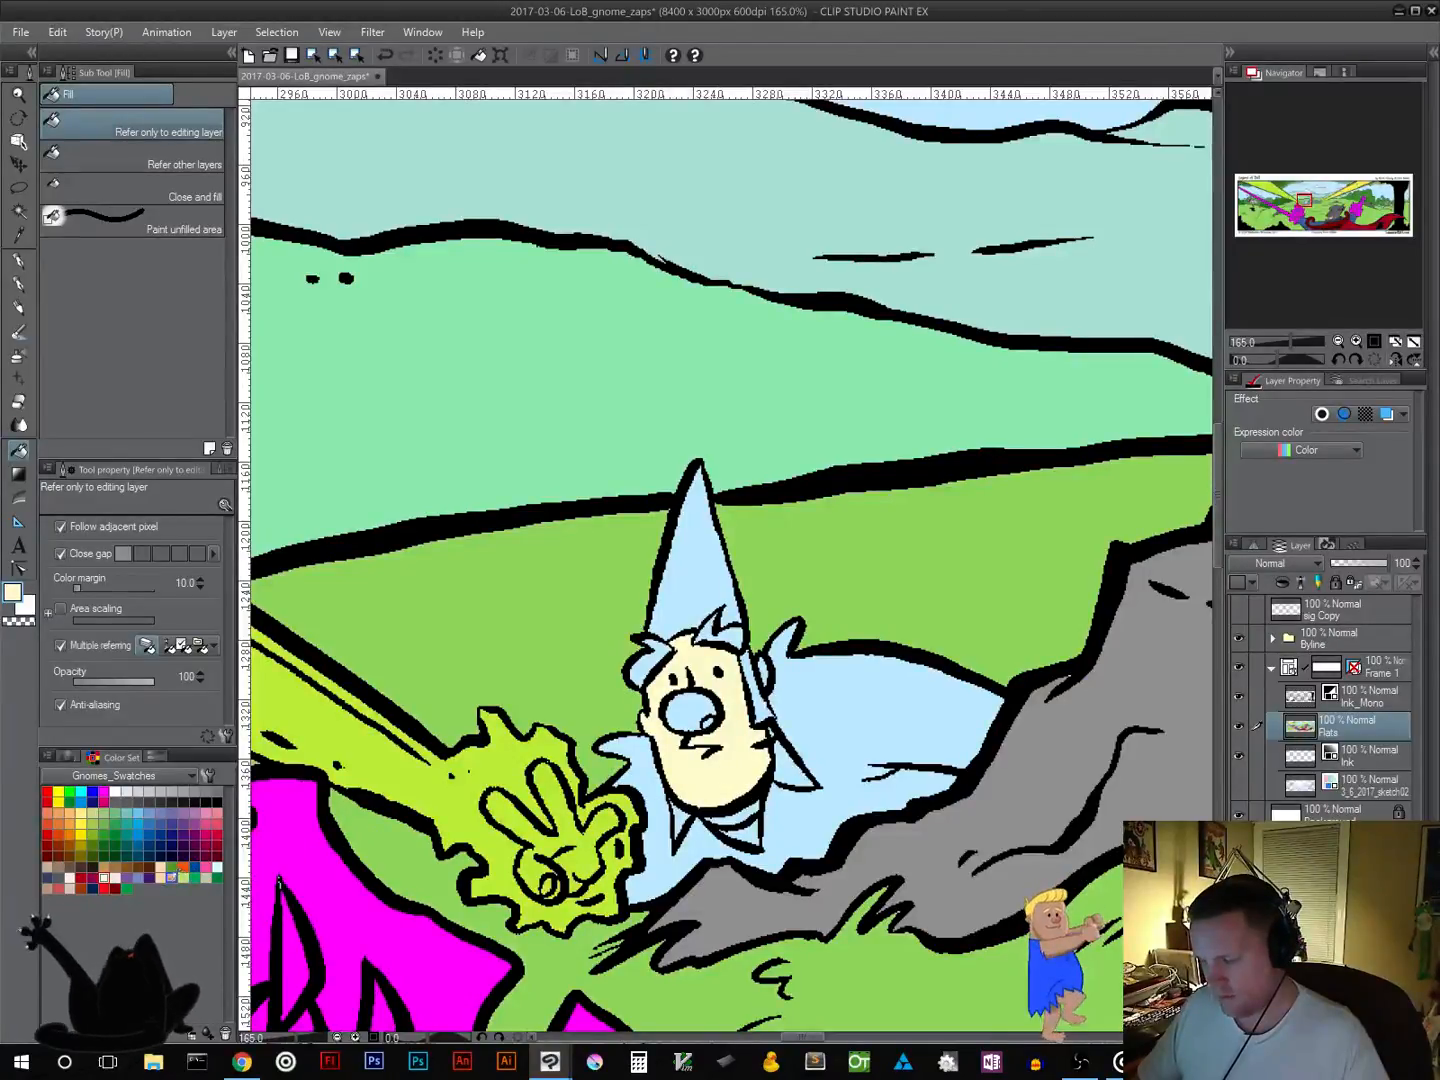
{"action": "left_click", "coordinate": [725, 770]}
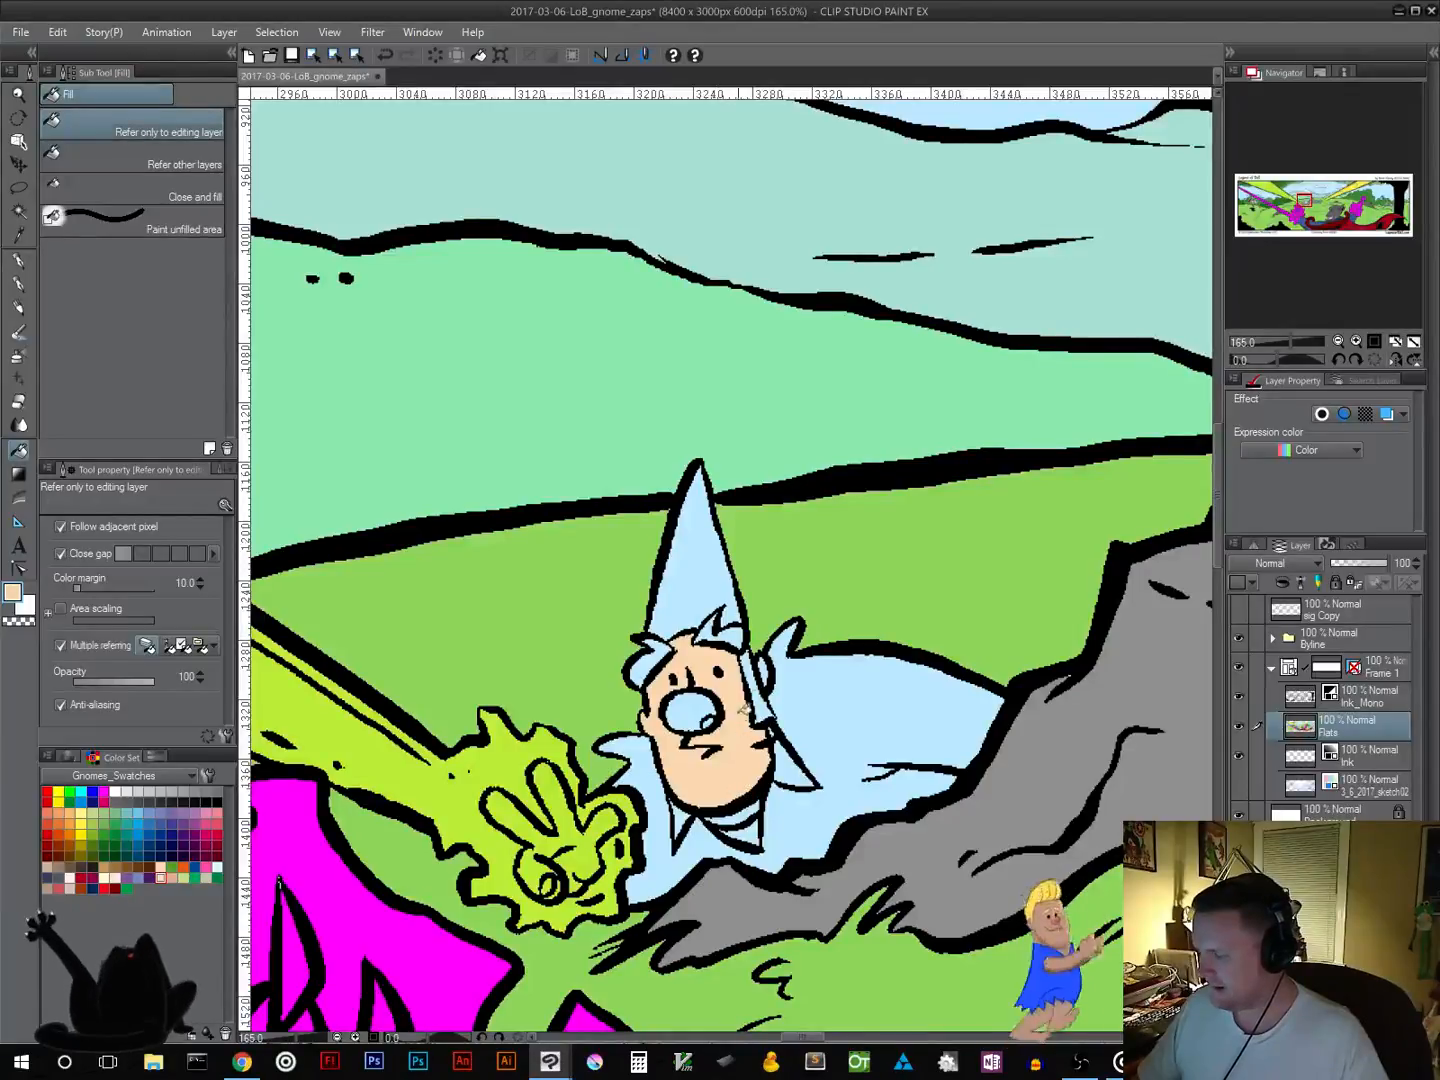
Step: Fill that gnome's hair tufts, sideburn and the shirt front below his chin with white
{"action": "left_click", "coordinate": [114, 790]}
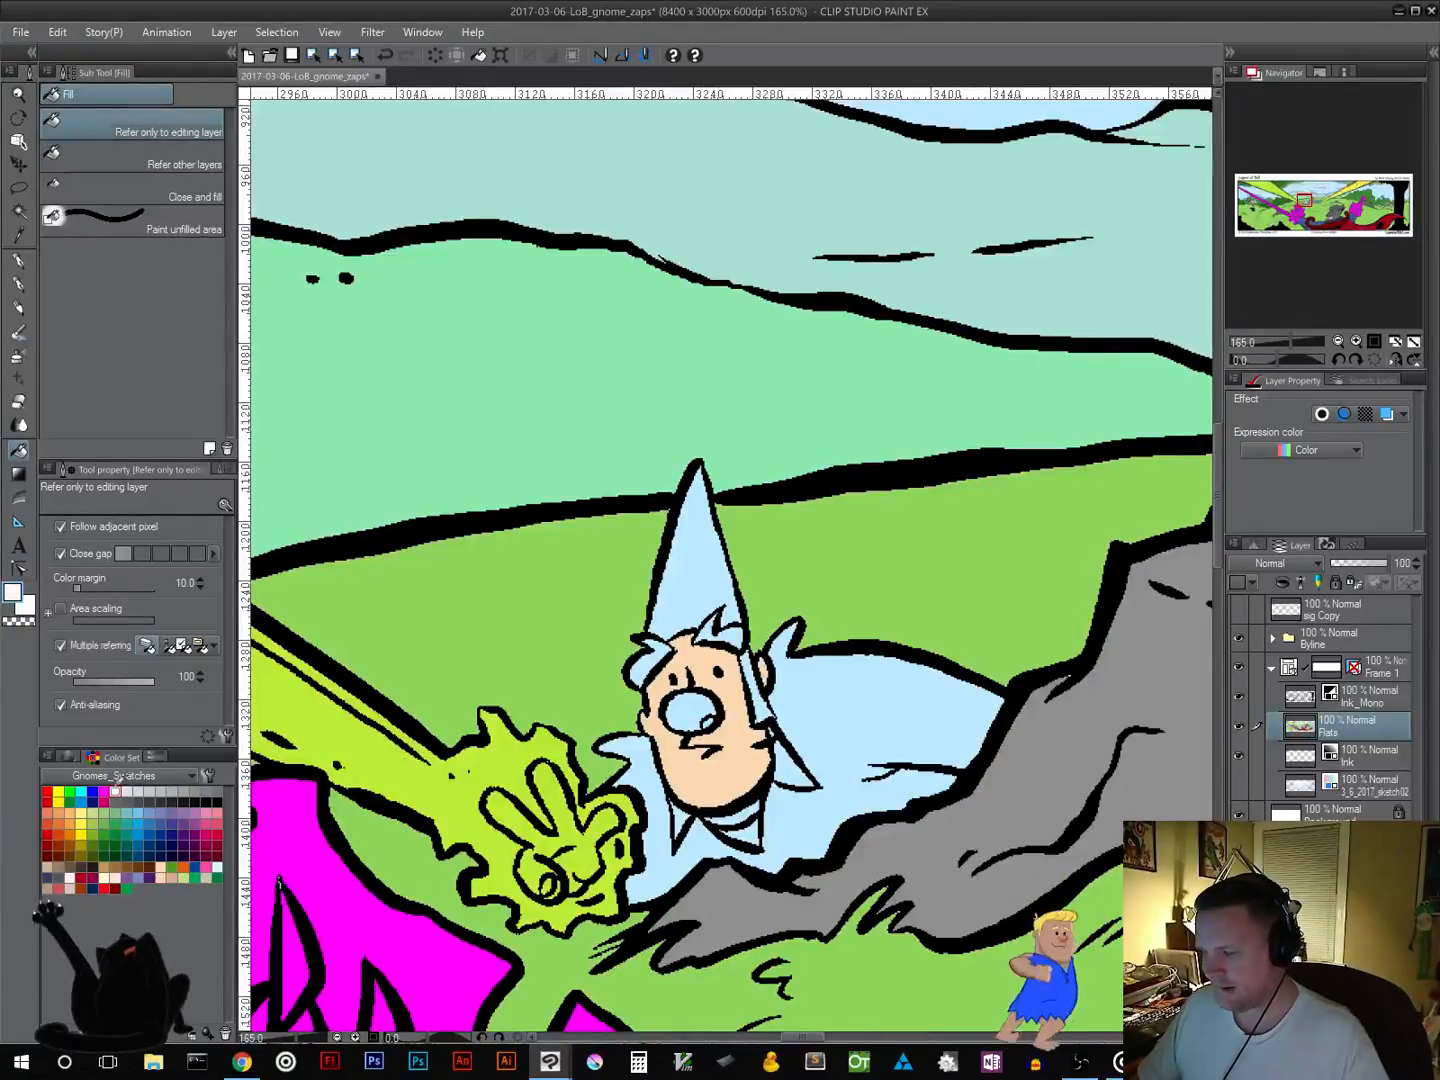
{"action": "left_click", "coordinate": [653, 662]}
{"action": "left_click", "coordinate": [723, 636]}
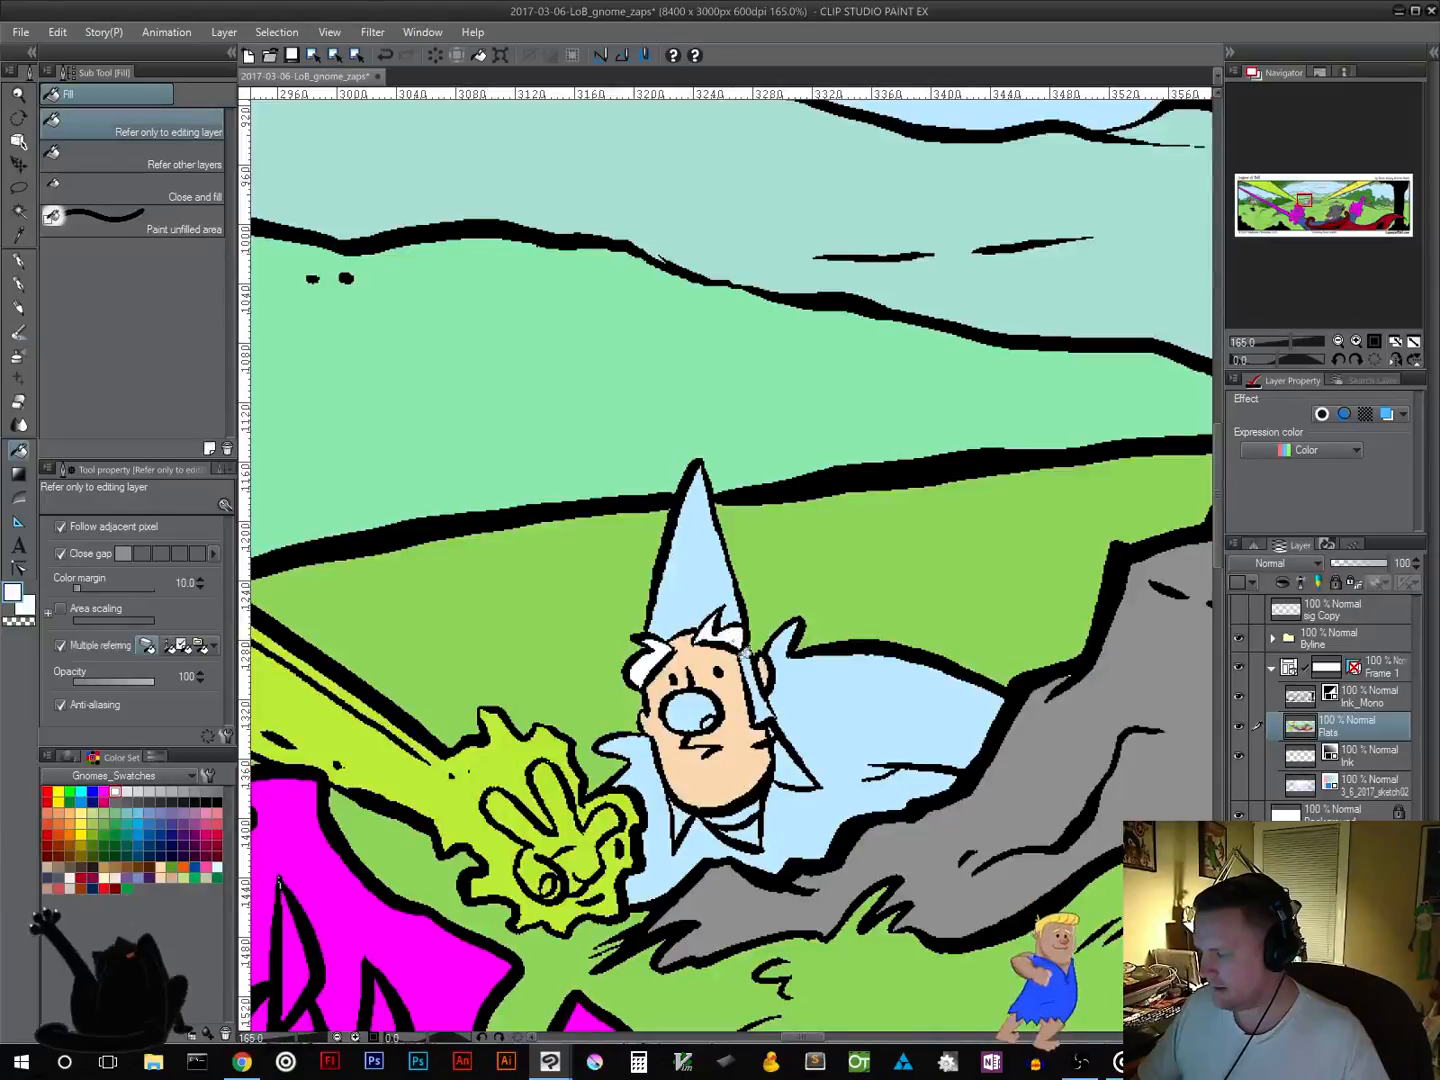
{"action": "left_click", "coordinate": [760, 682]}
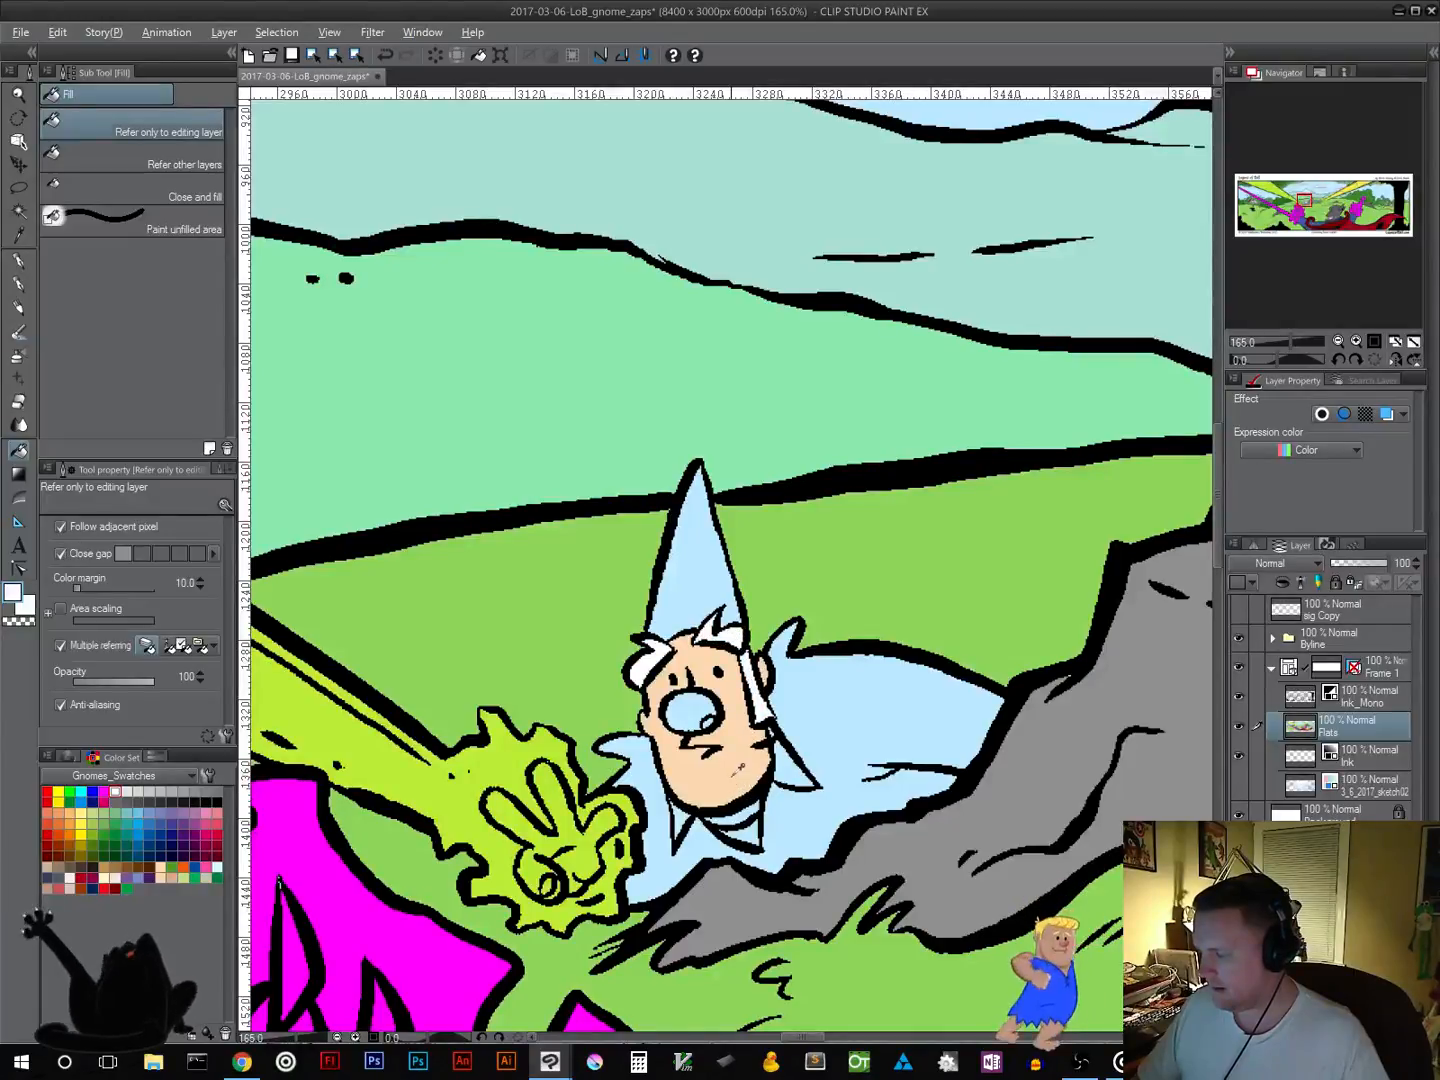
{"action": "left_click", "coordinate": [761, 705], "text": "alt"}
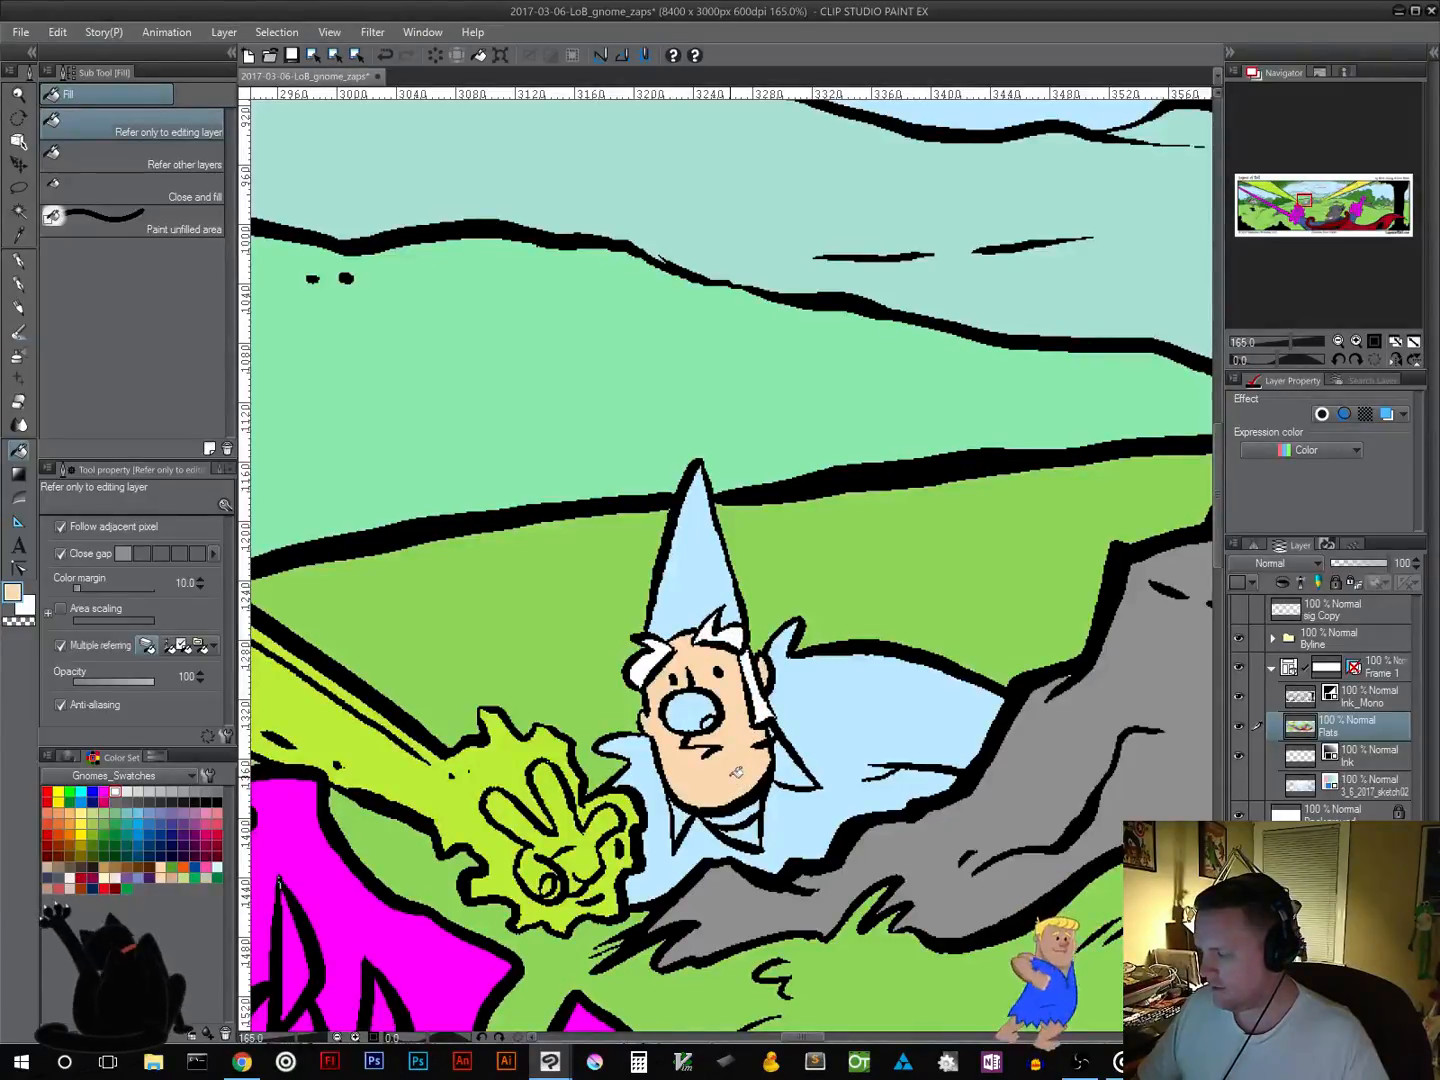
{"action": "left_click", "coordinate": [758, 806]}
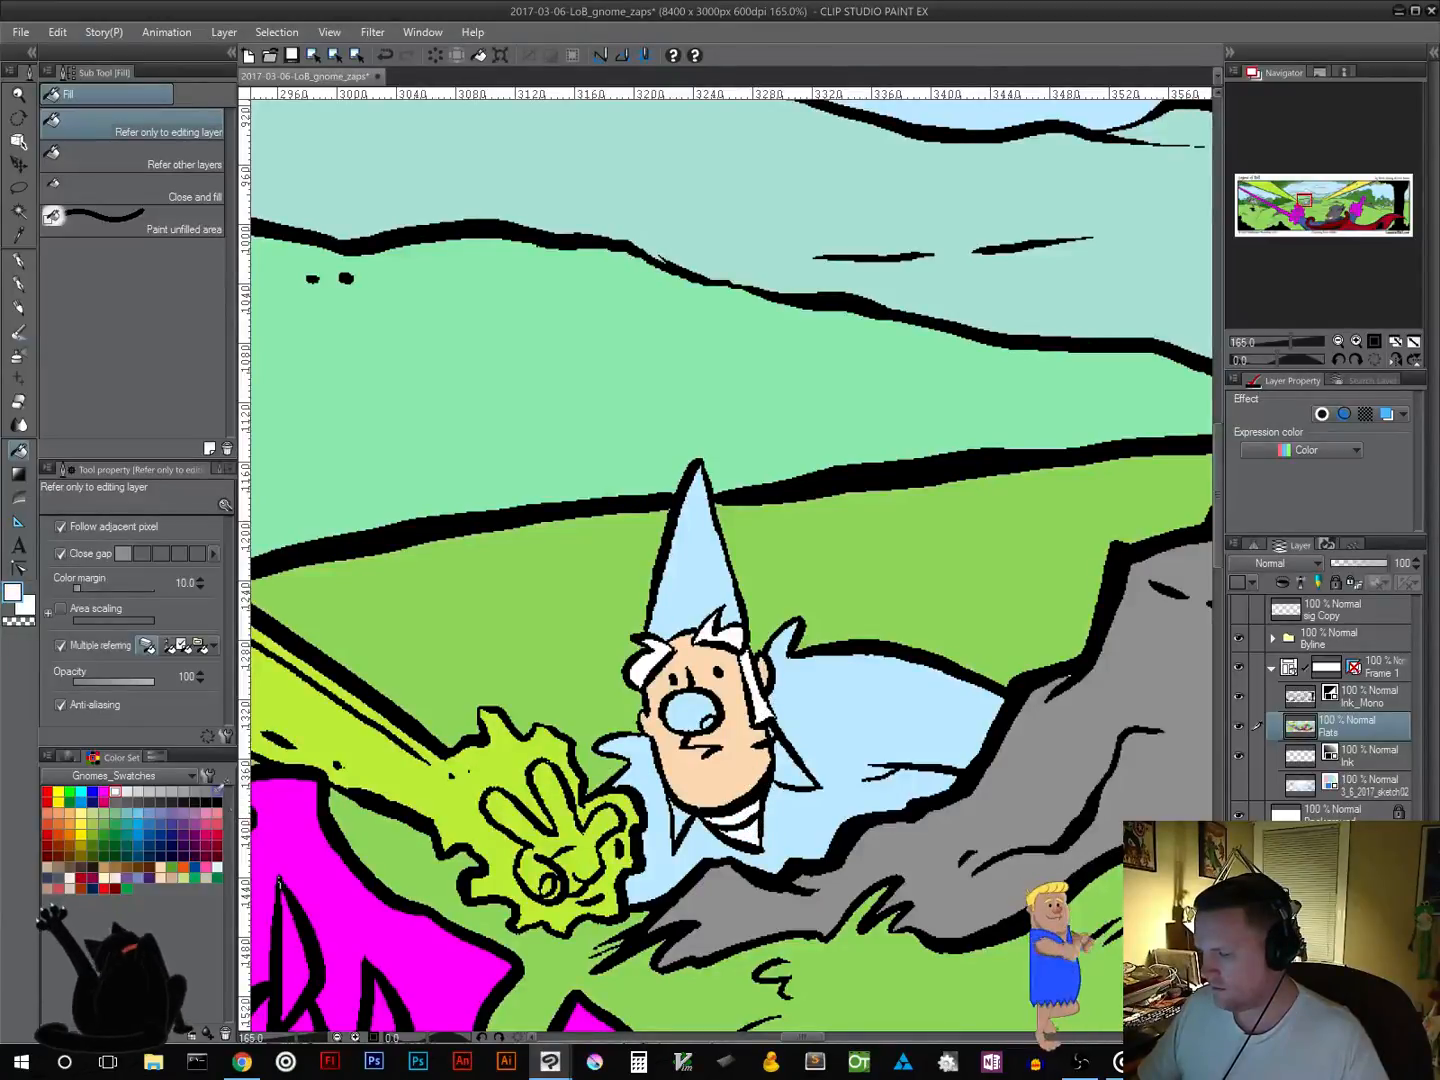
Step: Fill both pointed collar flaps beside the gnome's chin with grey from the color set
{"action": "left_click", "coordinate": [206, 791]}
{"action": "left_click", "coordinate": [683, 822]}
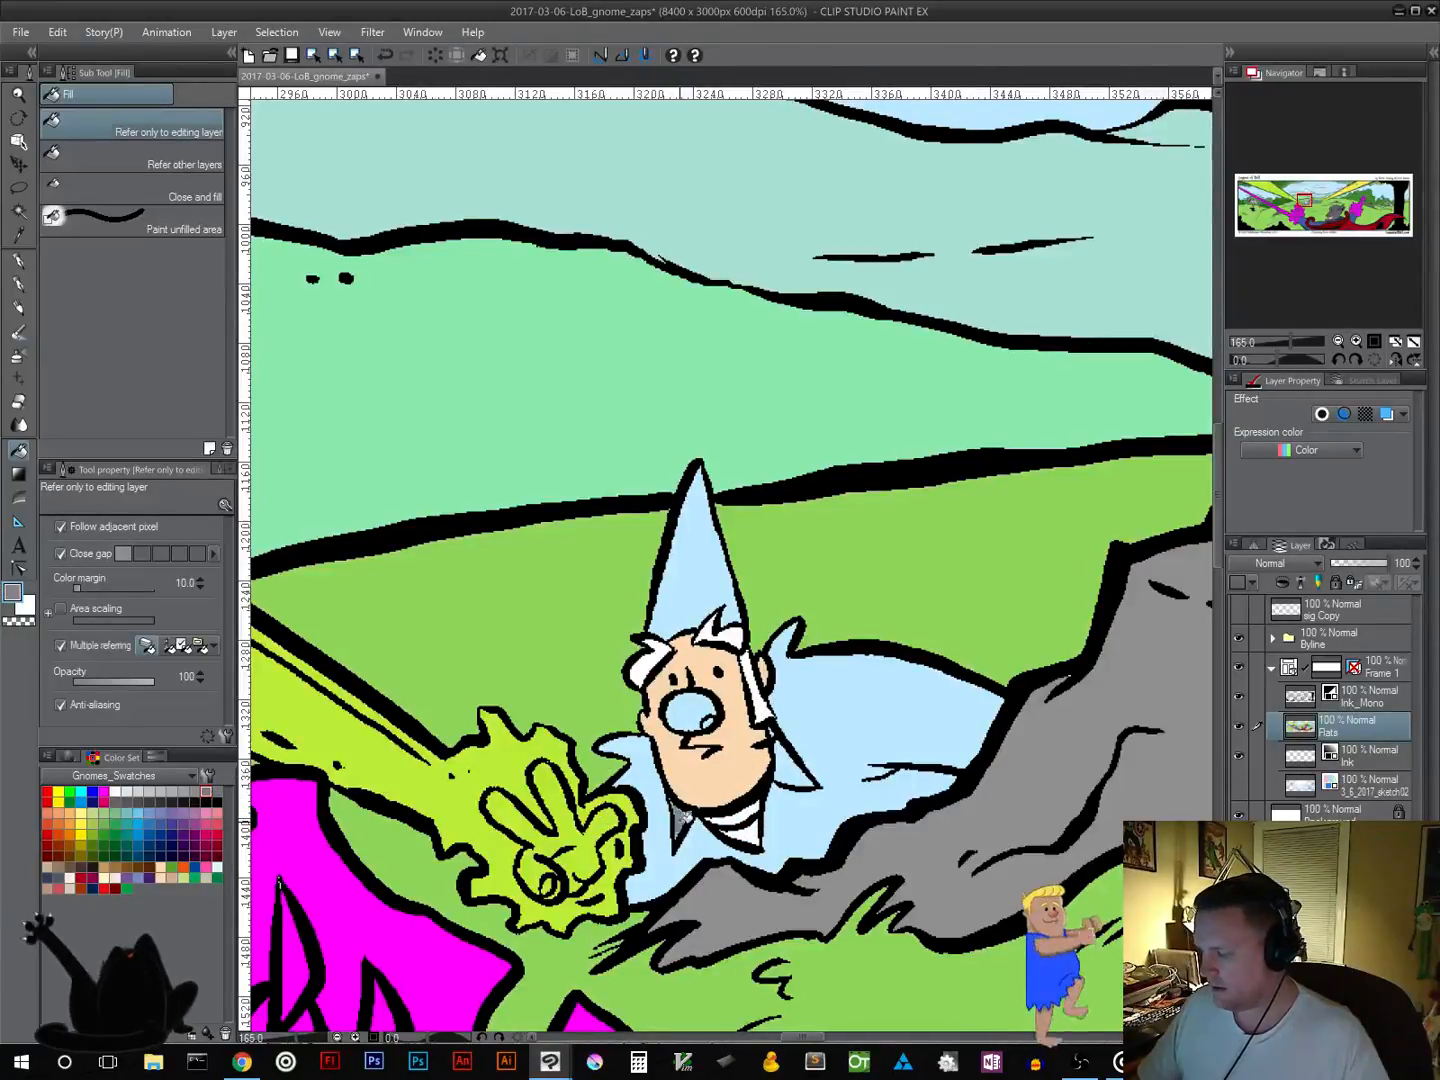
{"action": "left_click", "coordinate": [792, 765]}
Step: Fill the gnome's jacket with orange and his pointed hat with yellow from the color set
{"action": "left_click", "coordinate": [185, 866]}
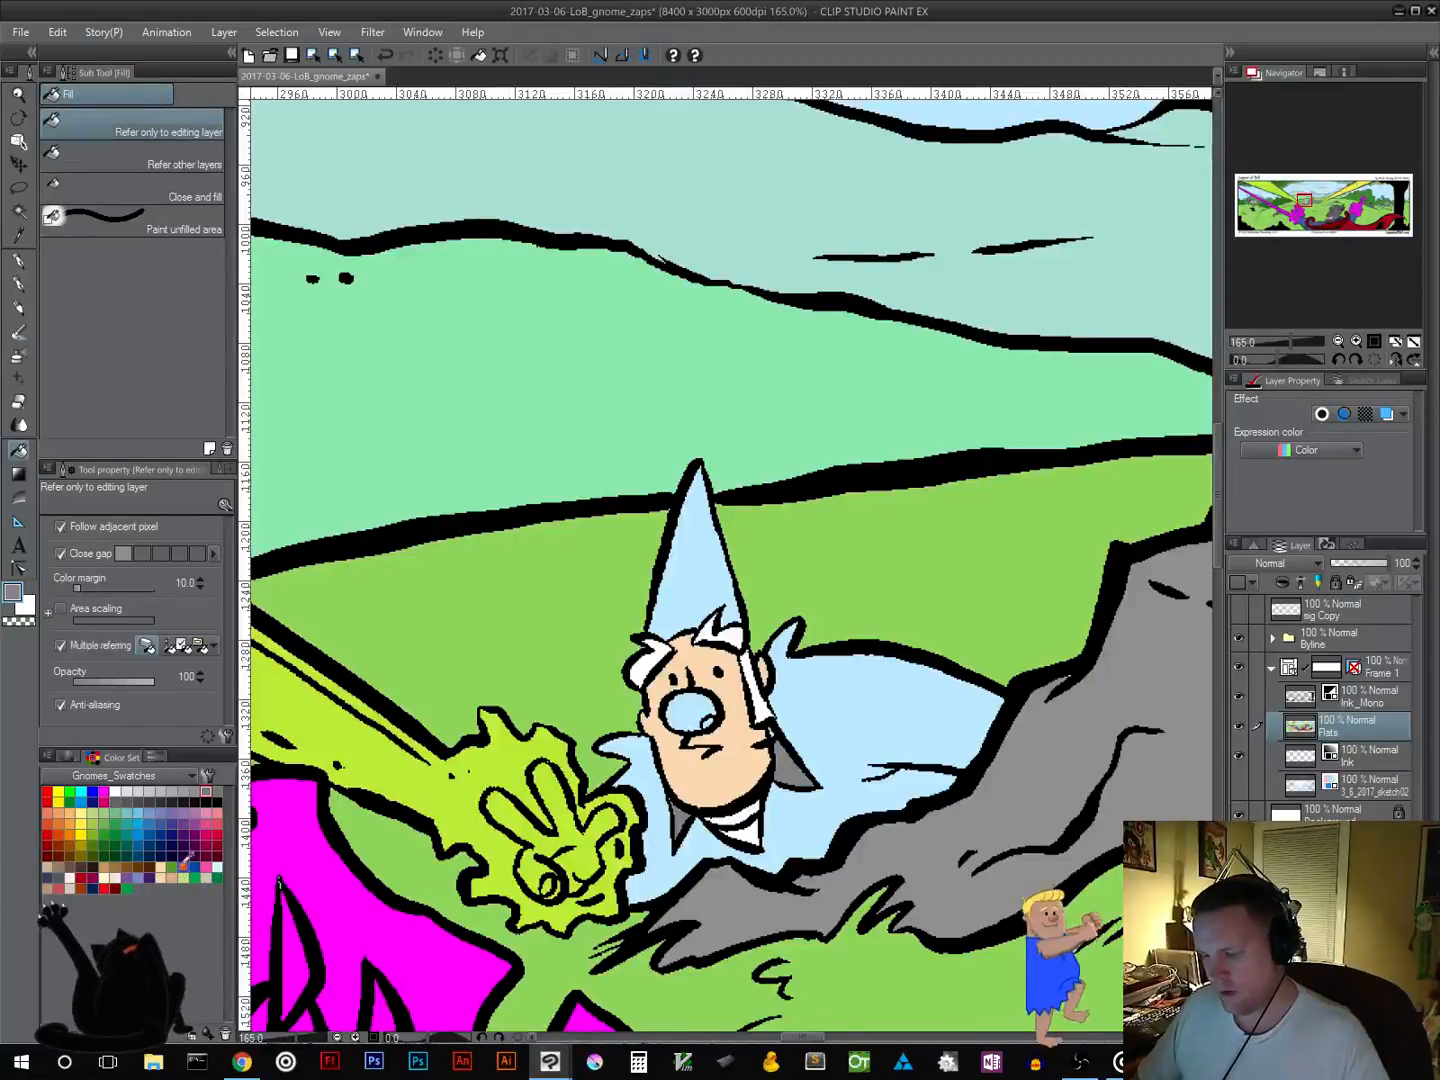
{"action": "left_click", "coordinate": [641, 855]}
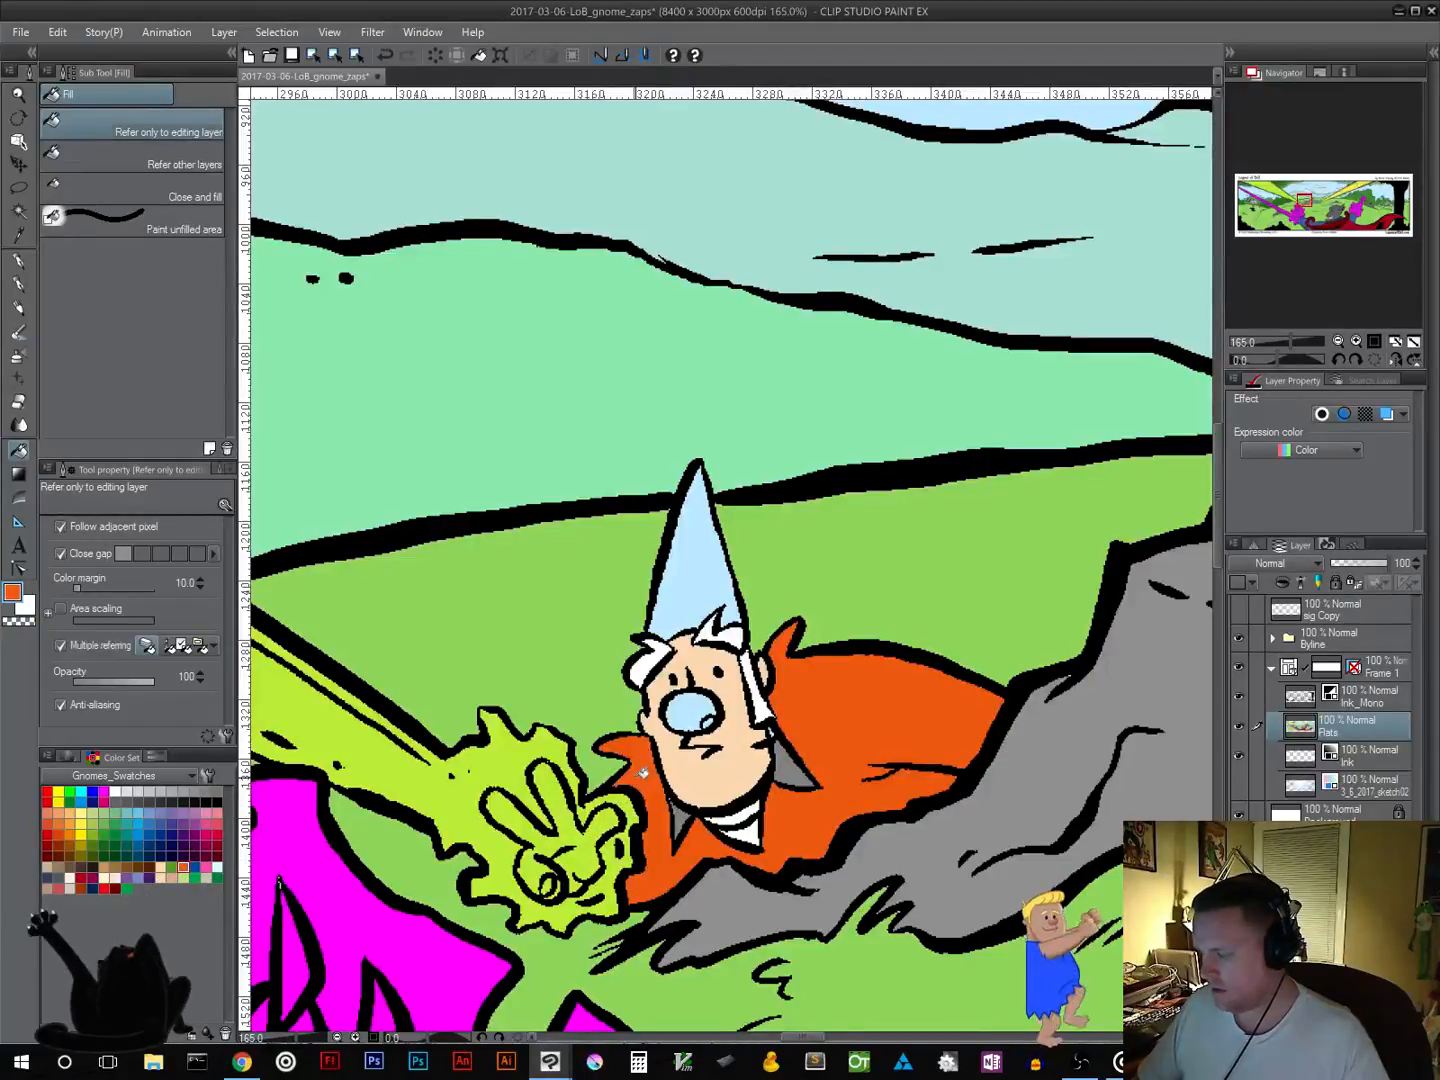
{"action": "left_click", "coordinate": [80, 824]}
{"action": "left_click", "coordinate": [675, 593]}
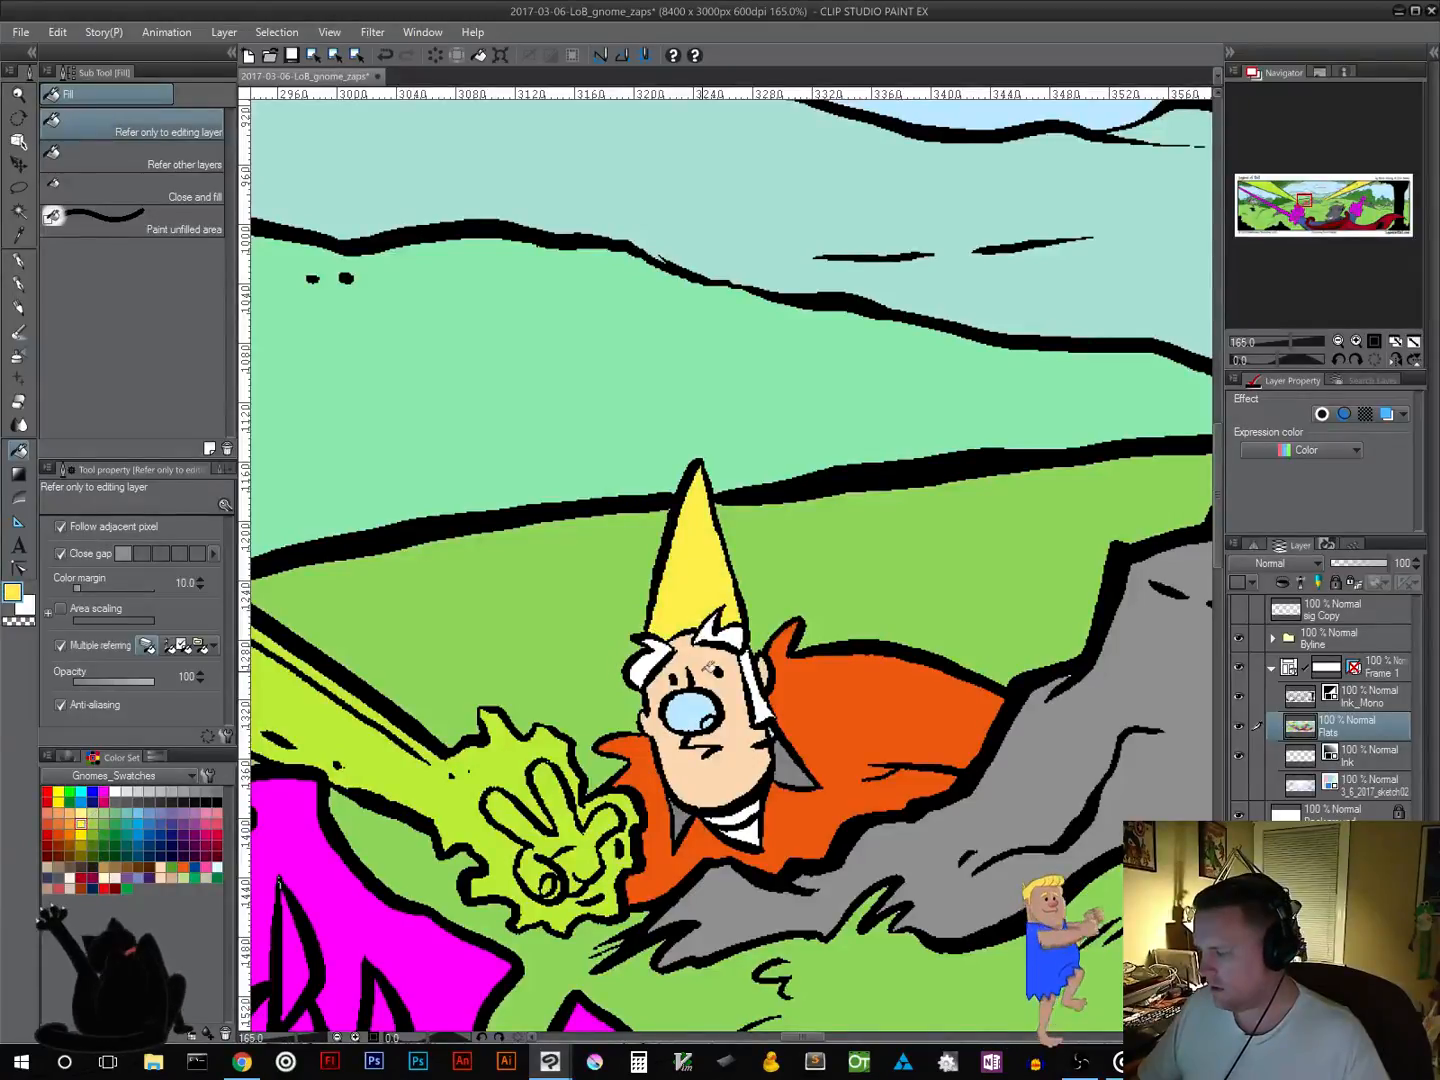
Step: Sample the gnome's peach face colour and choose a slightly darker shade of it on the color wheel
{"action": "left_click", "coordinate": [704, 657], "text": "alt"}
{"action": "left_click", "coordinate": [68, 757]}
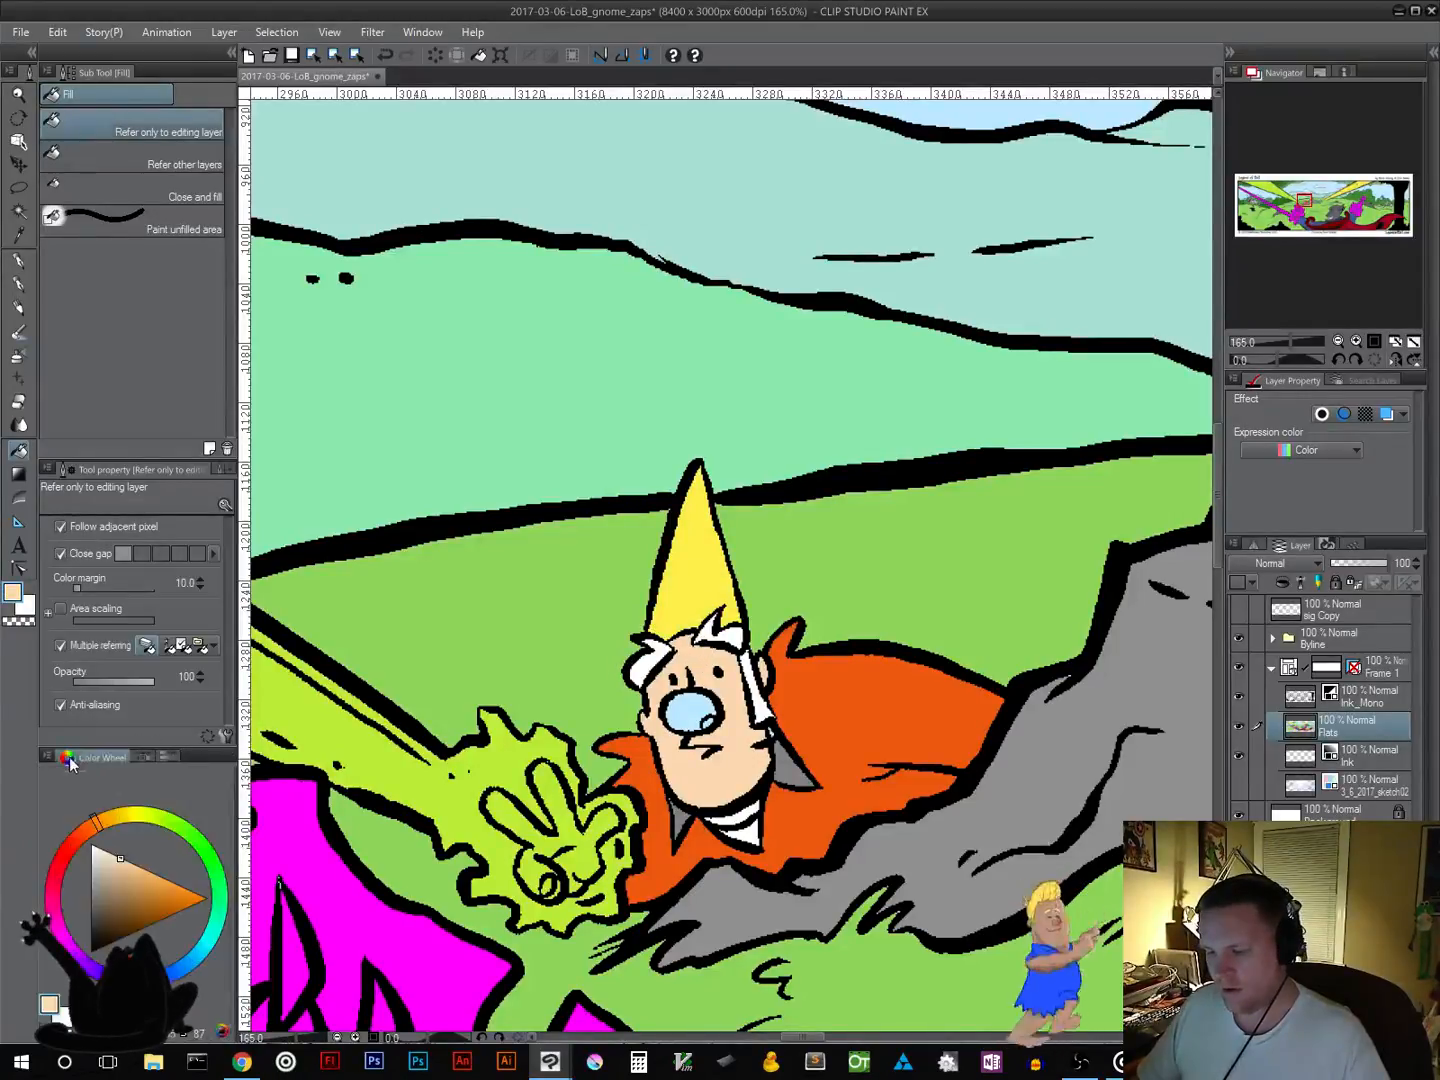
{"action": "left_click", "coordinate": [122, 870]}
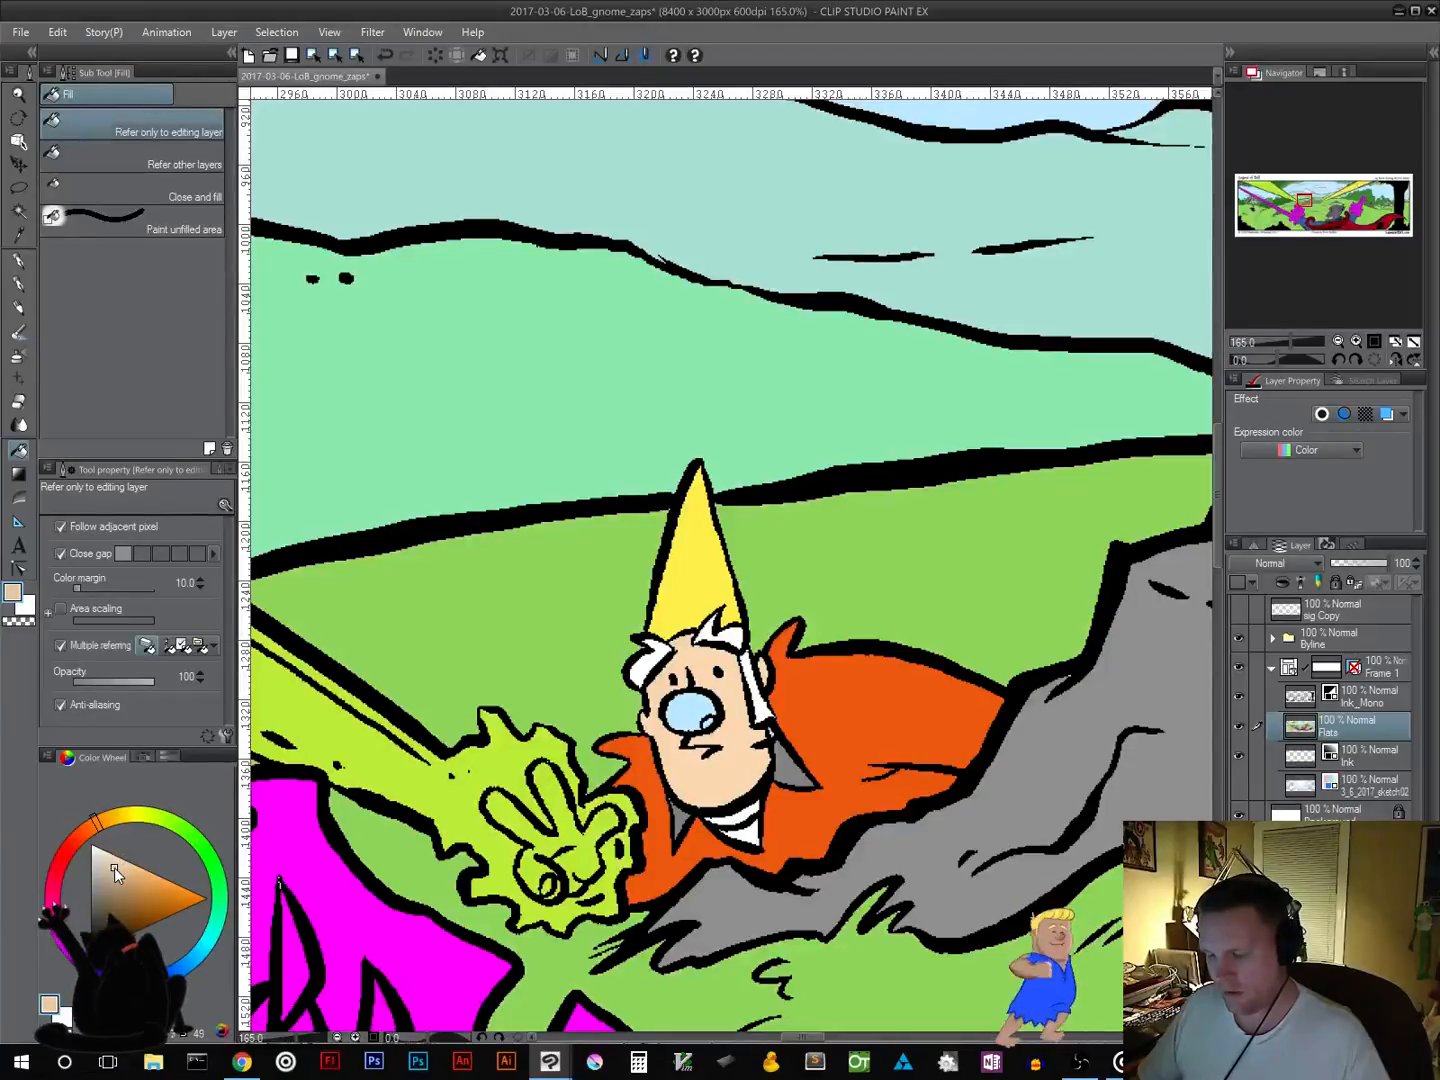
Step: Fill the yellow-hatted gnome's nose with tan and its nostril with a darker brown
{"action": "left_click_drag", "start_coordinate": [122, 872], "coordinate": [124, 883]}
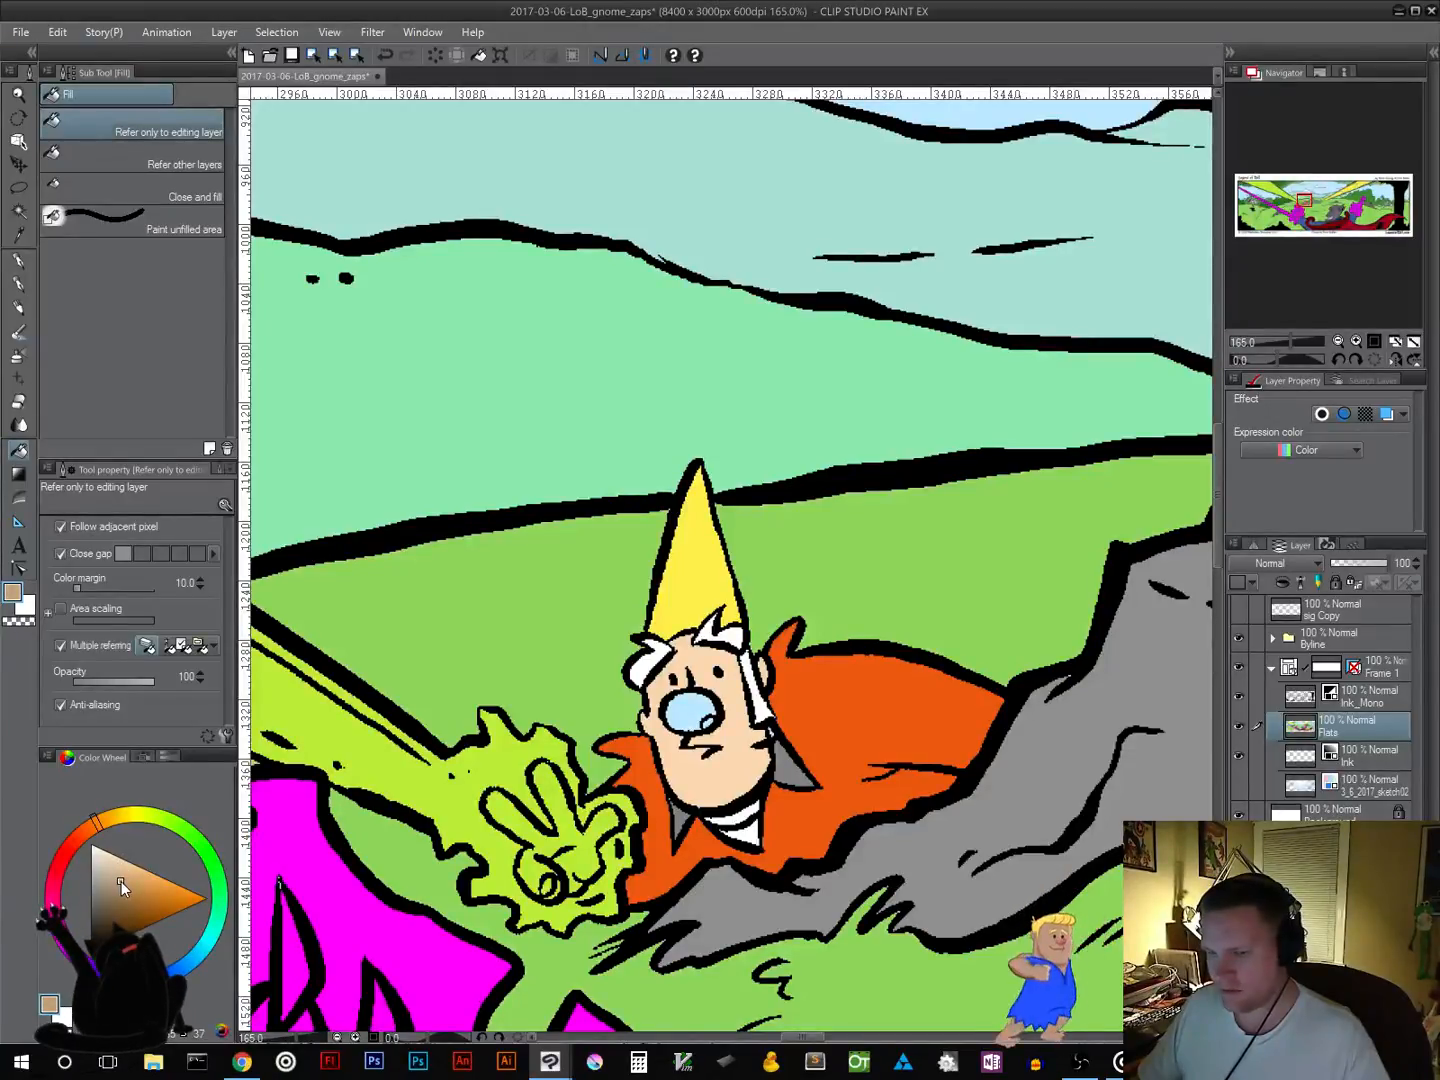
{"action": "left_click", "coordinate": [690, 712]}
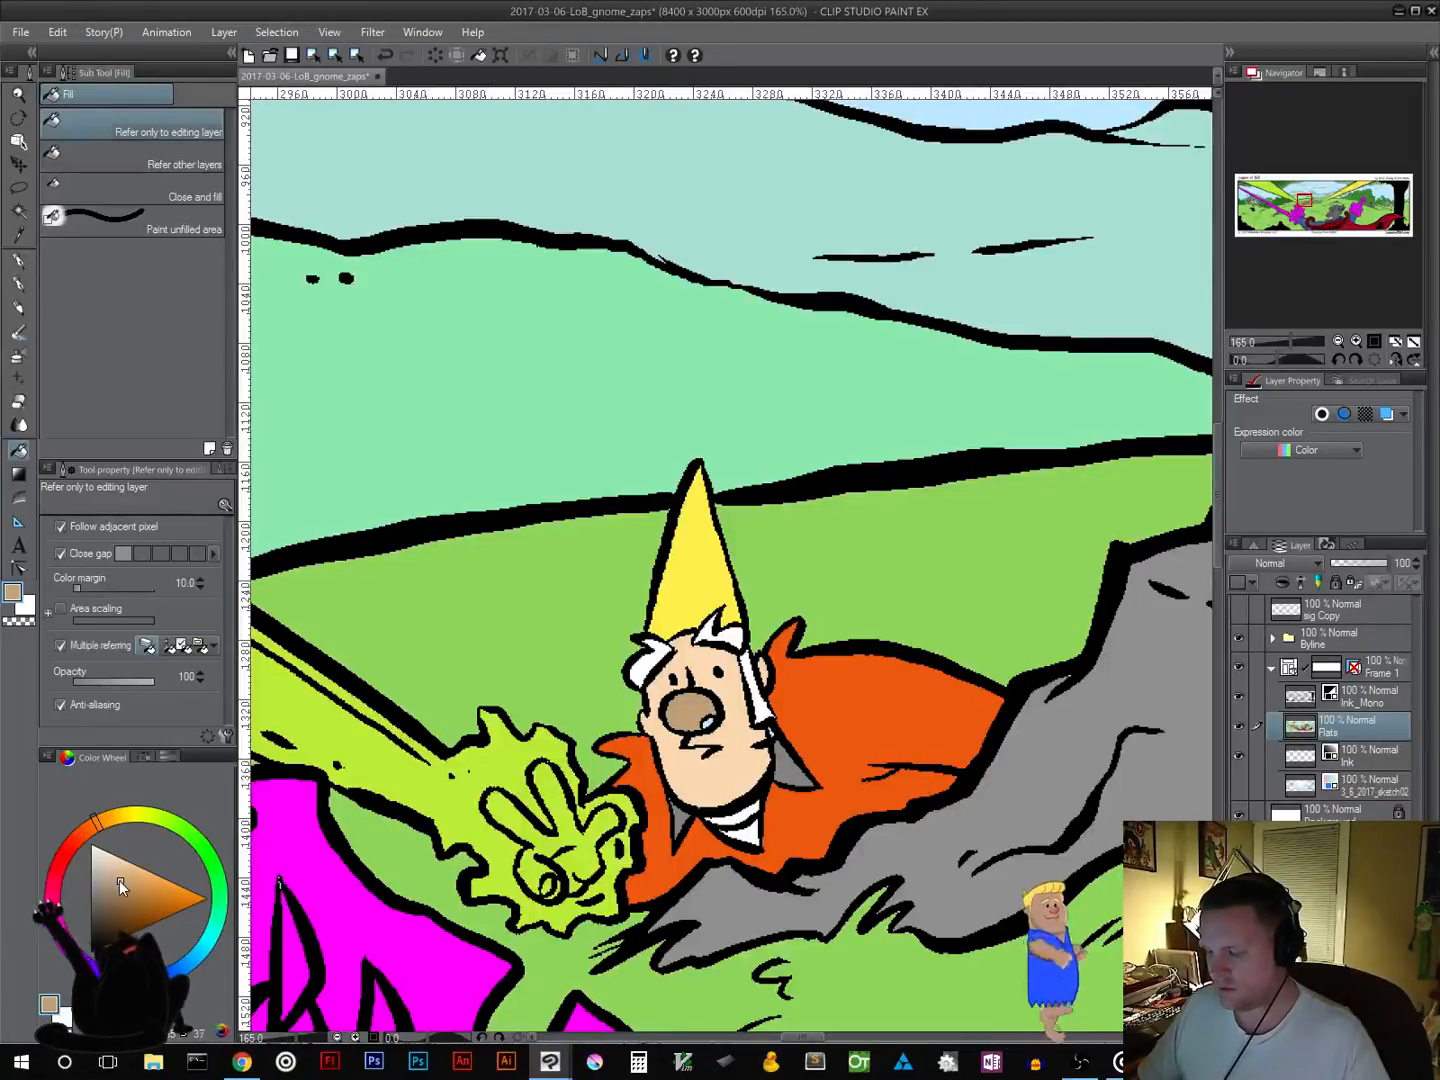
{"action": "left_click_drag", "start_coordinate": [119, 880], "coordinate": [112, 888]}
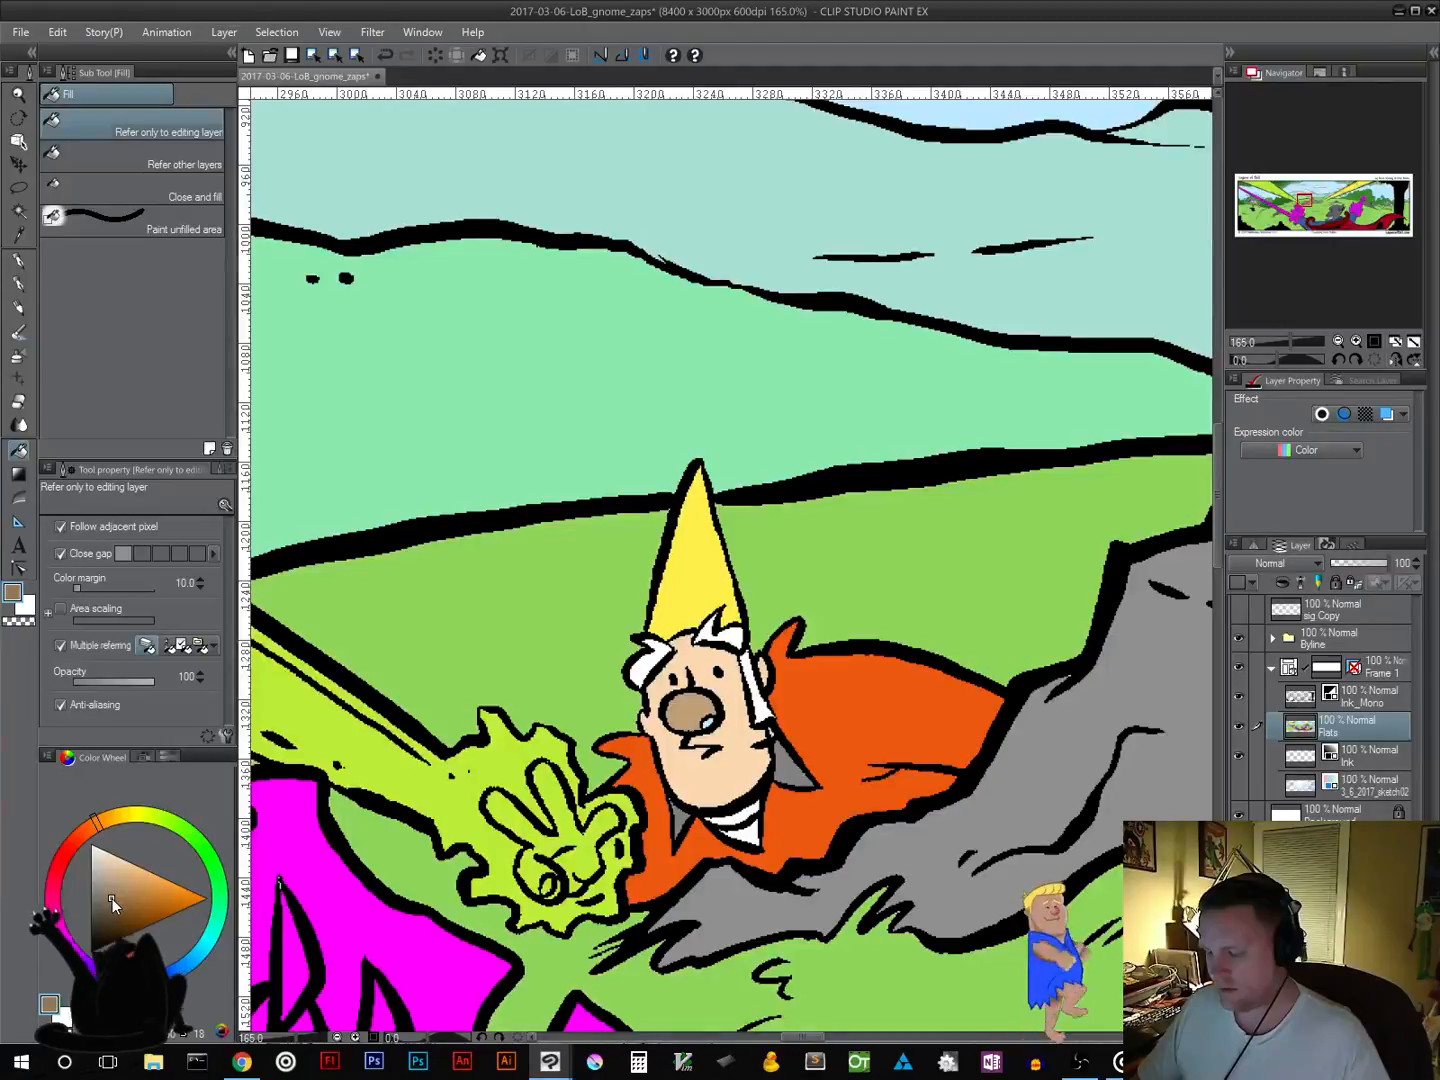
{"action": "left_click", "coordinate": [709, 722]}
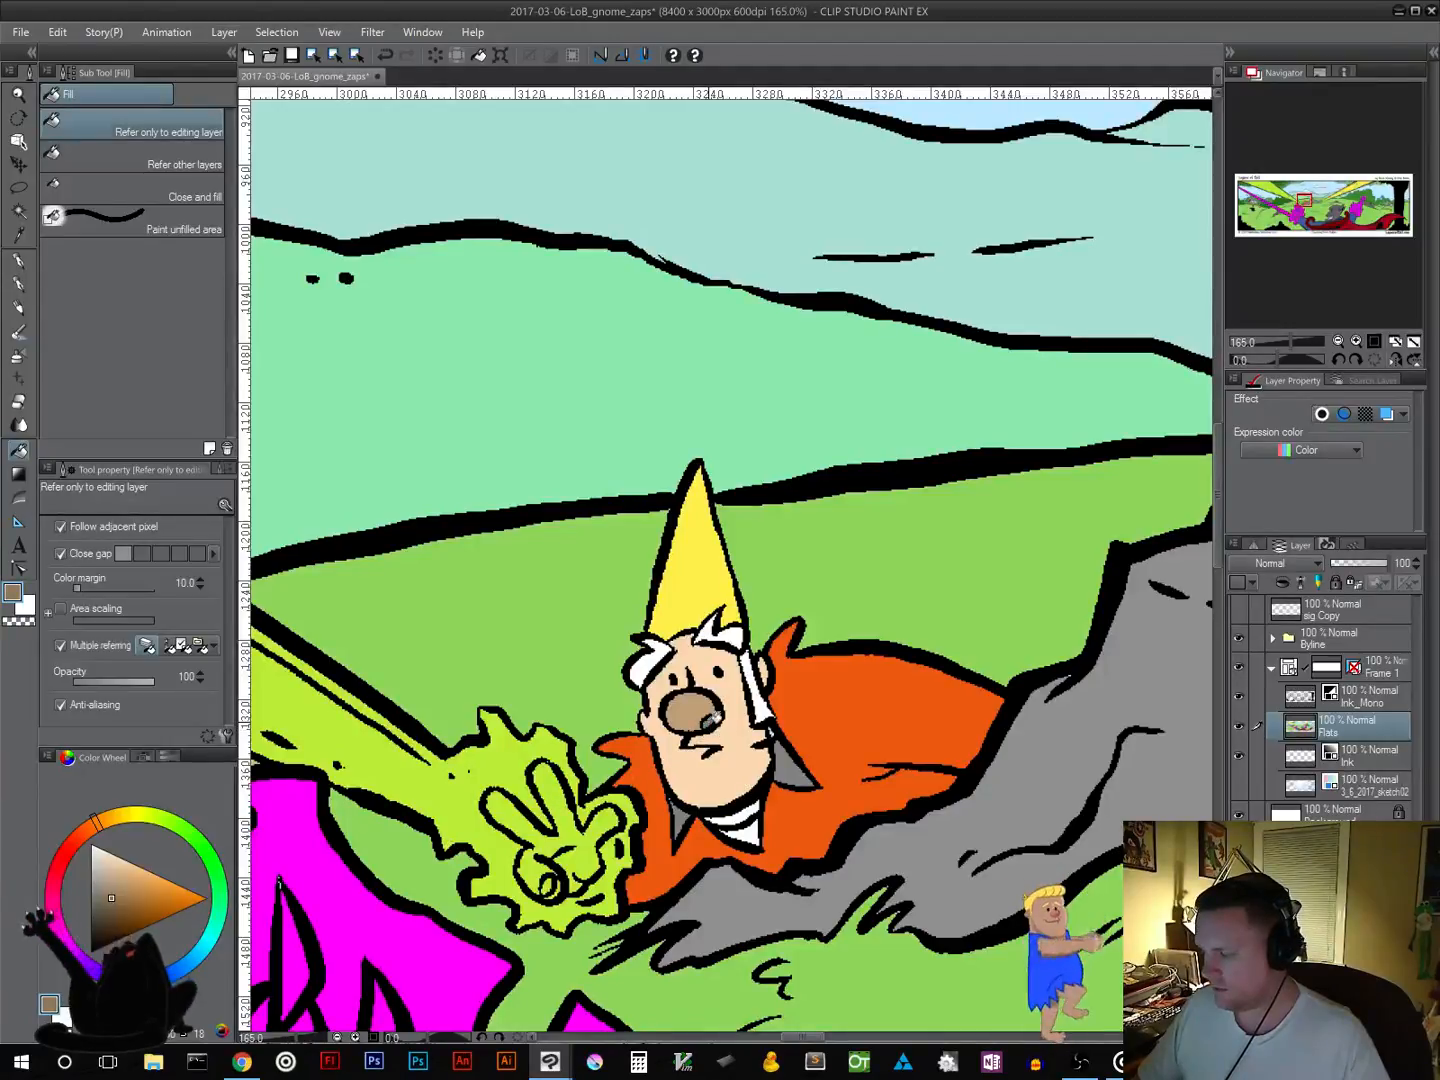
{"action": "scroll", "coordinate": [799, 734], "scroll_direction": "up", "scroll_amount": 5}
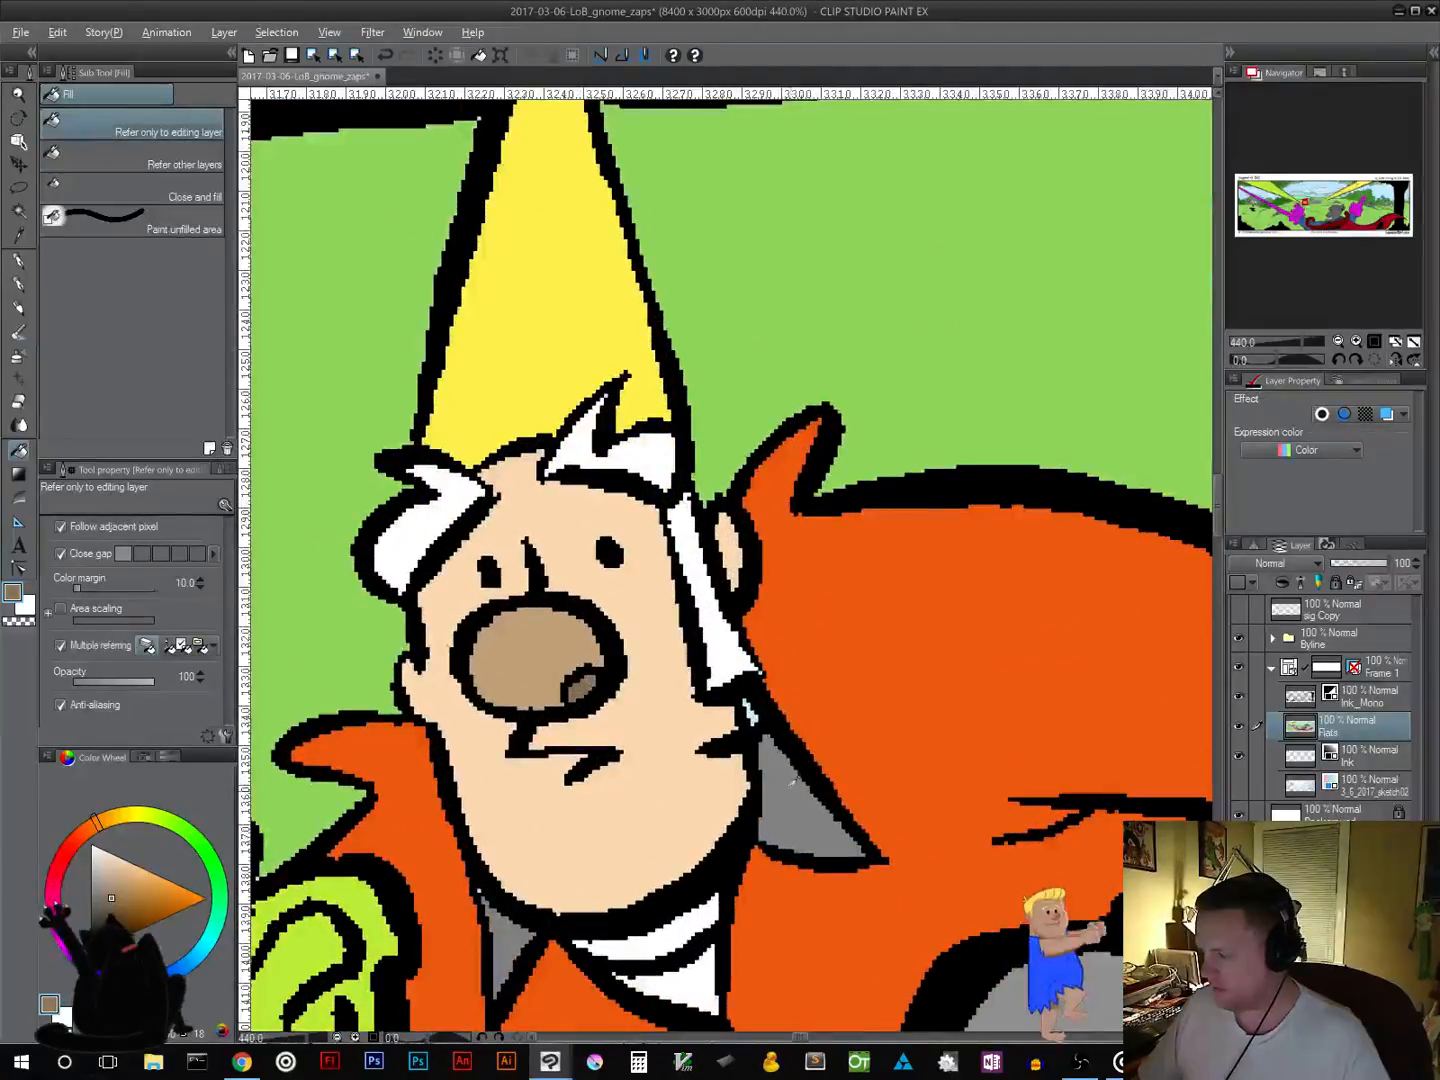
Step: Recolour the yellow-hatted gnome's beam and glowing hand with the yellow sampled from the other gnome's beam
{"action": "scroll", "coordinate": [727, 830], "scroll_direction": "down", "scroll_amount": 5}
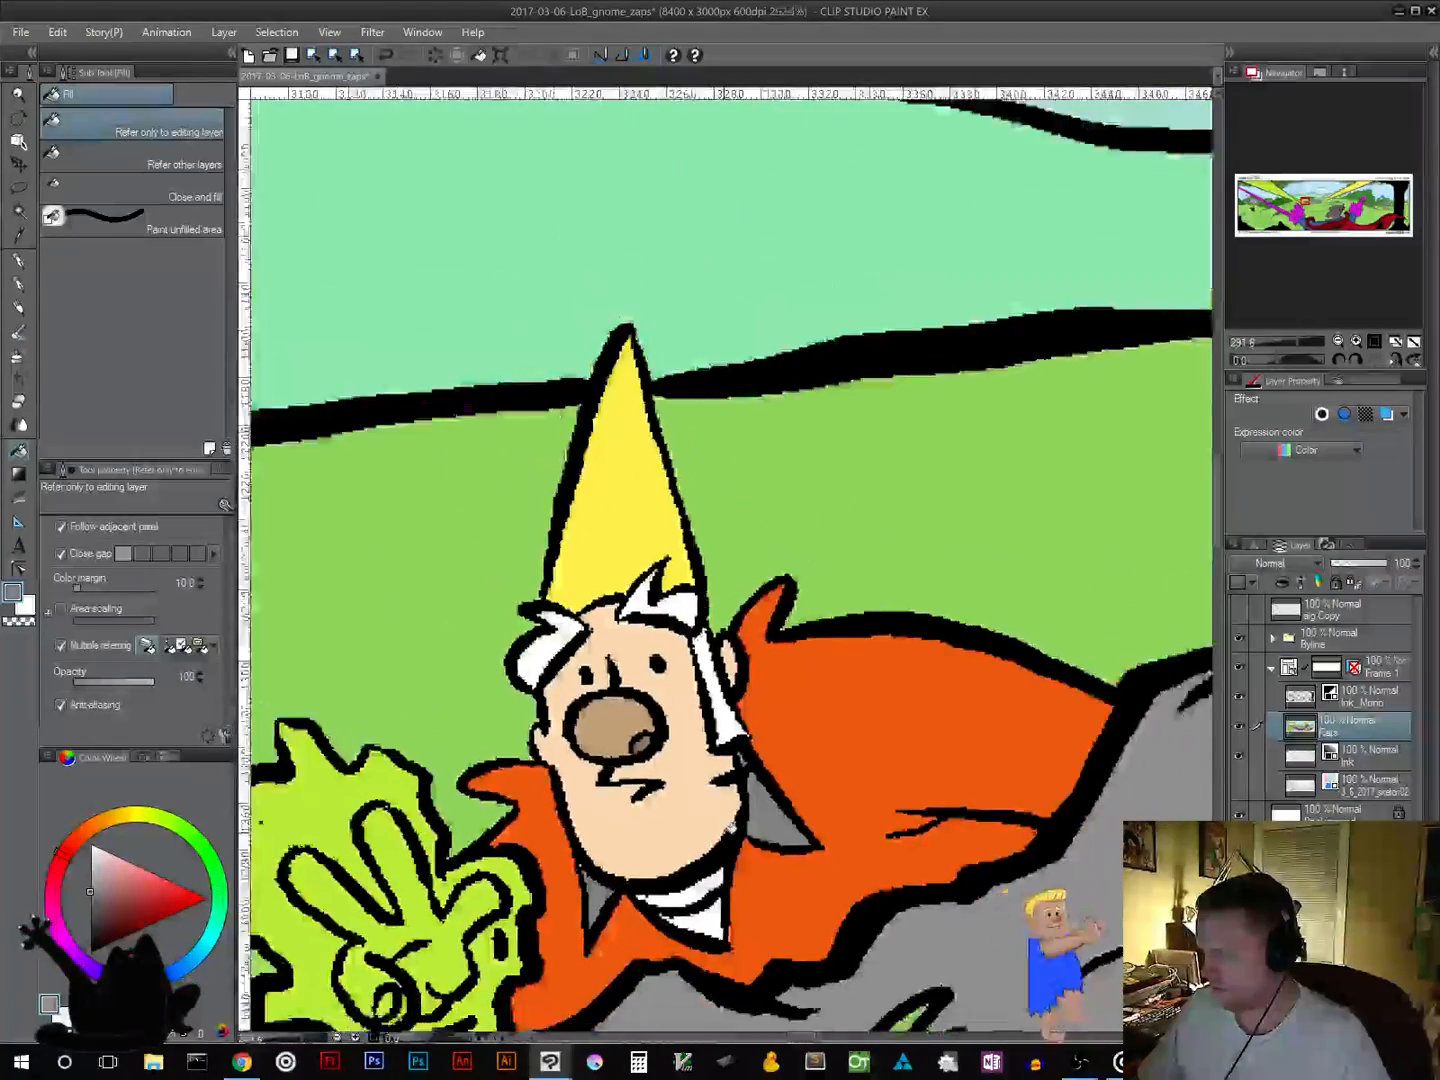
{"action": "scroll", "coordinate": [724, 850], "scroll_direction": "down", "scroll_amount": 5}
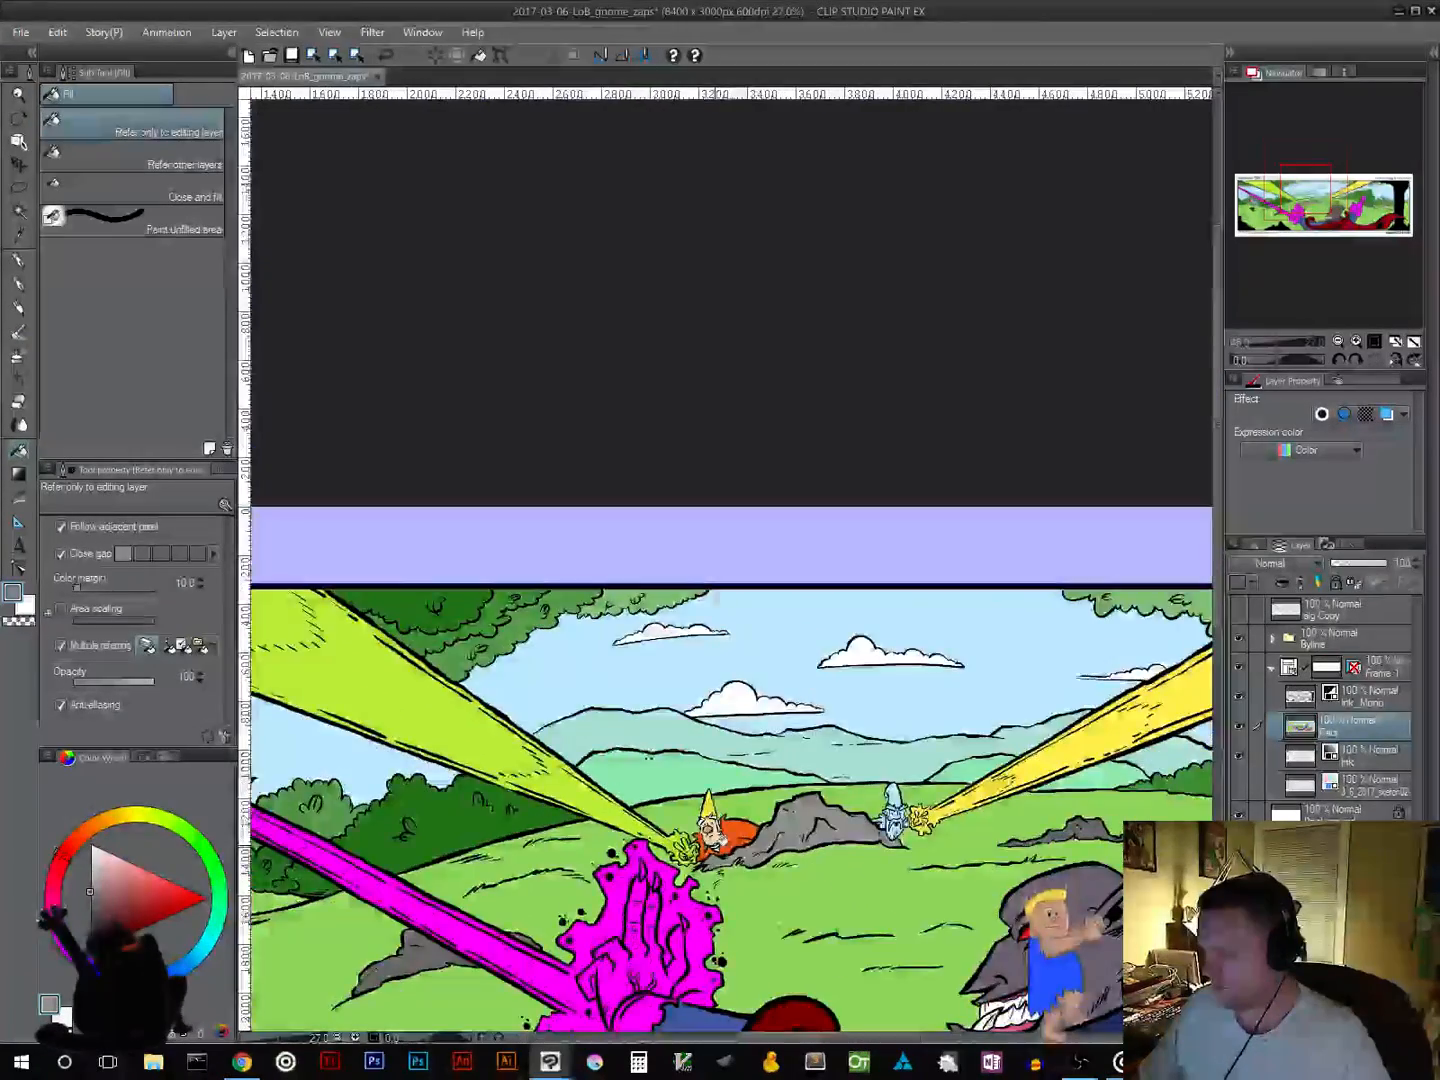
{"action": "scroll", "coordinate": [716, 872], "scroll_direction": "up", "scroll_amount": 5}
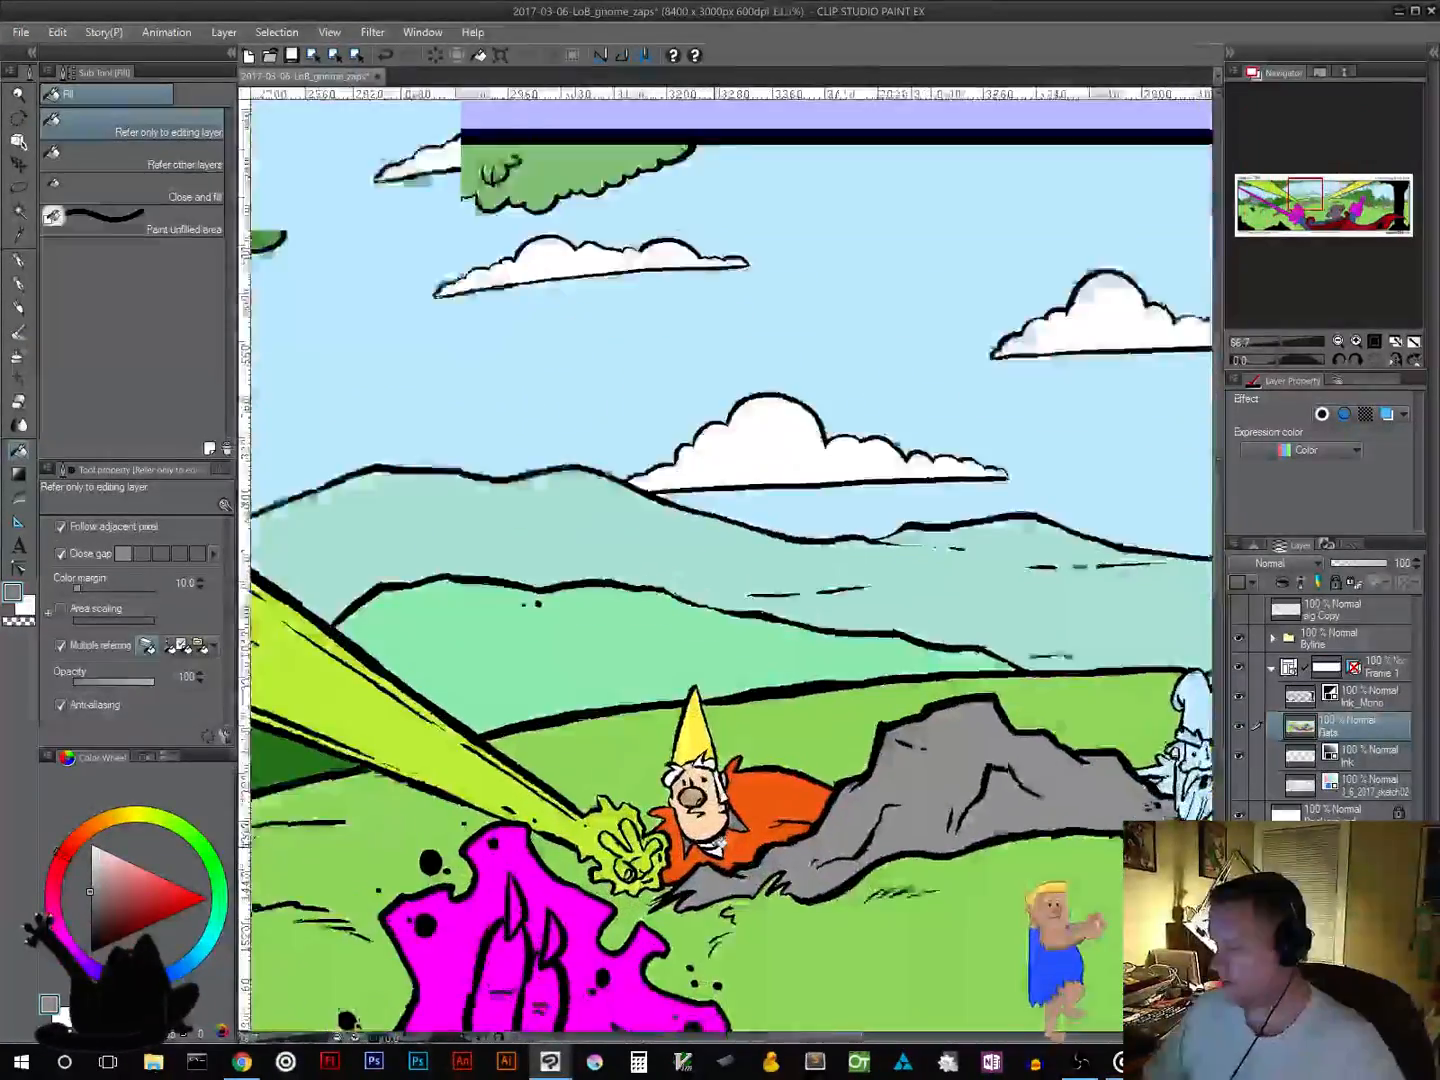
{"action": "scroll", "coordinate": [715, 847], "scroll_direction": "down", "scroll_amount": 3}
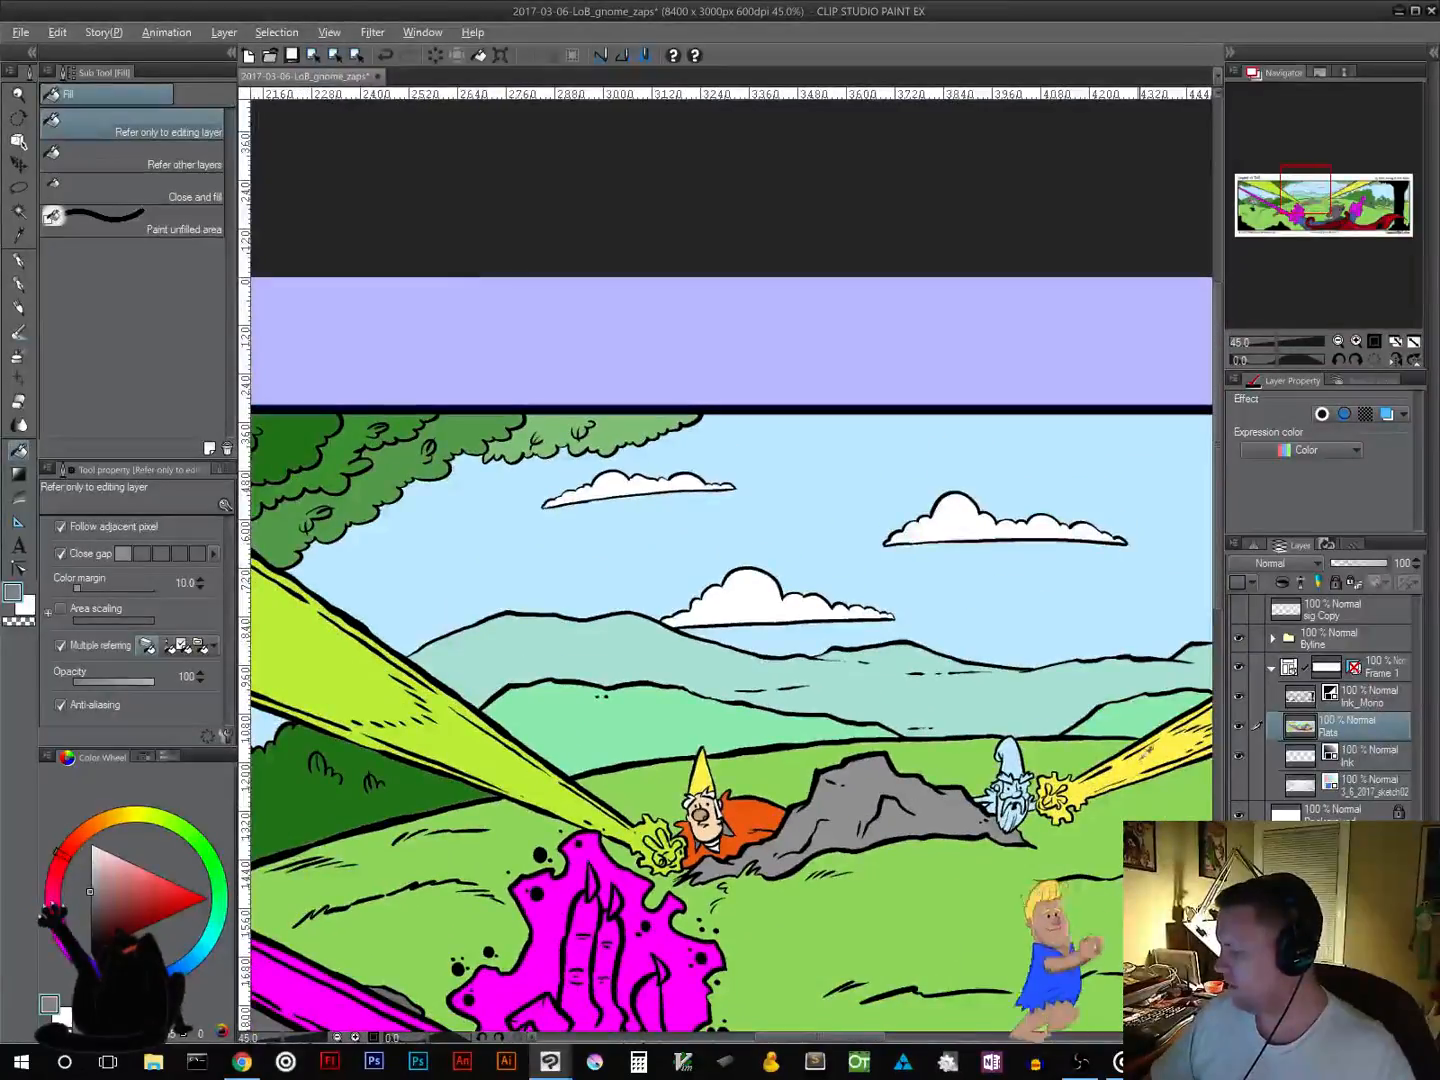
{"action": "left_click", "coordinate": [1118, 780], "text": "alt"}
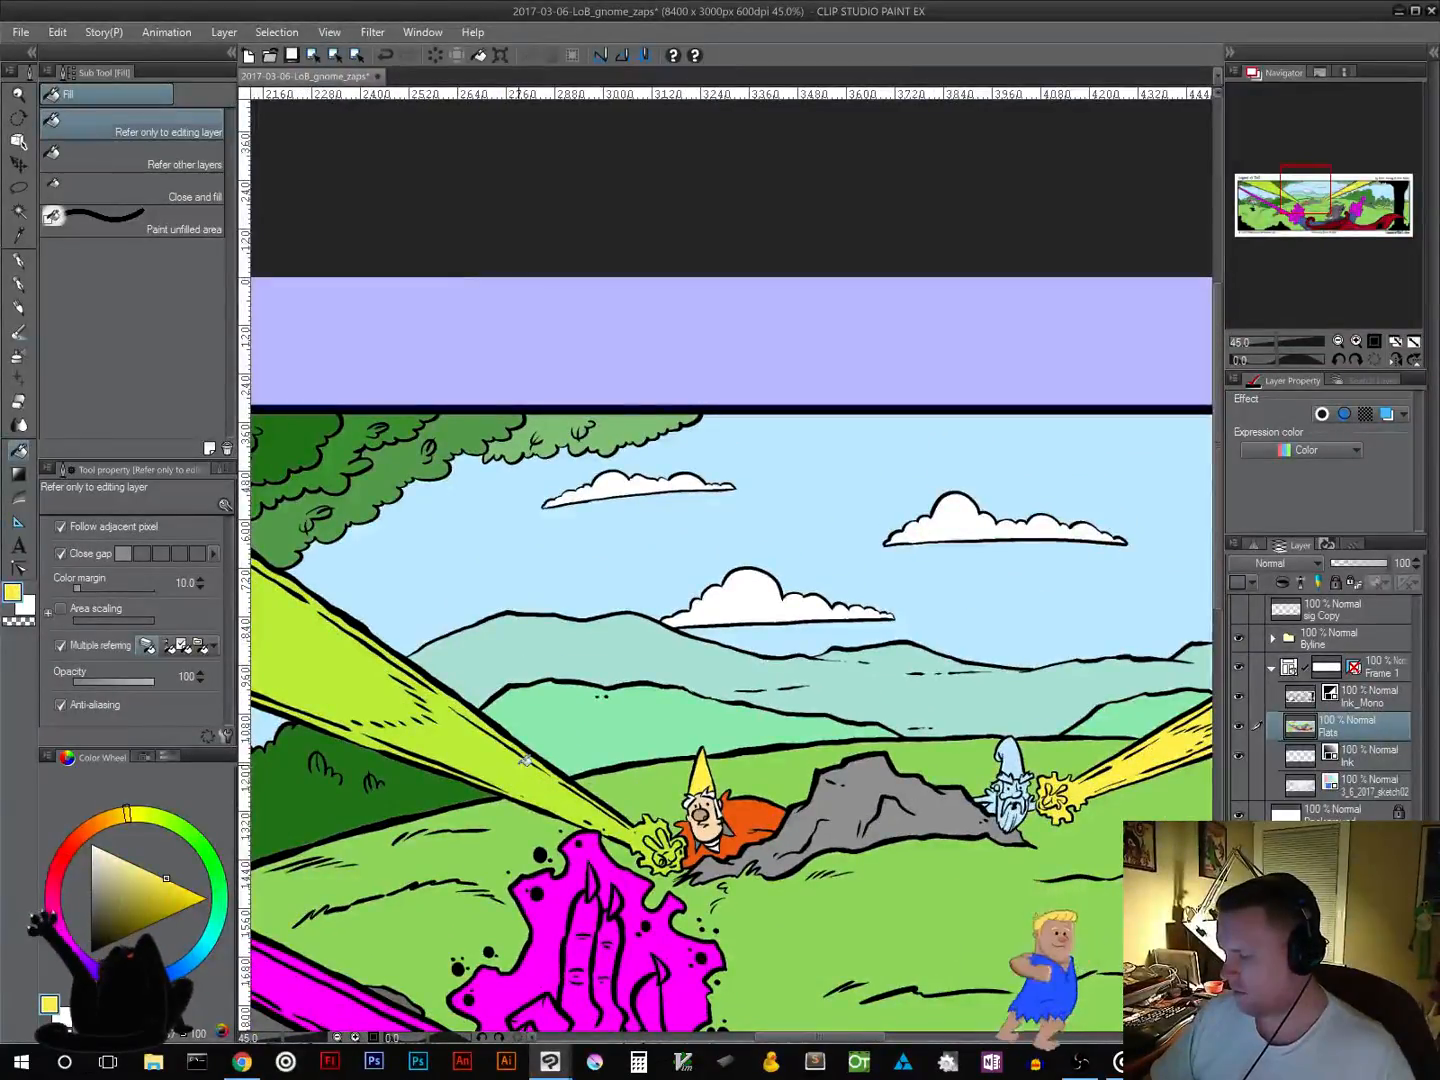
{"action": "scroll", "coordinate": [520, 770], "scroll_direction": "down", "scroll_amount": 4}
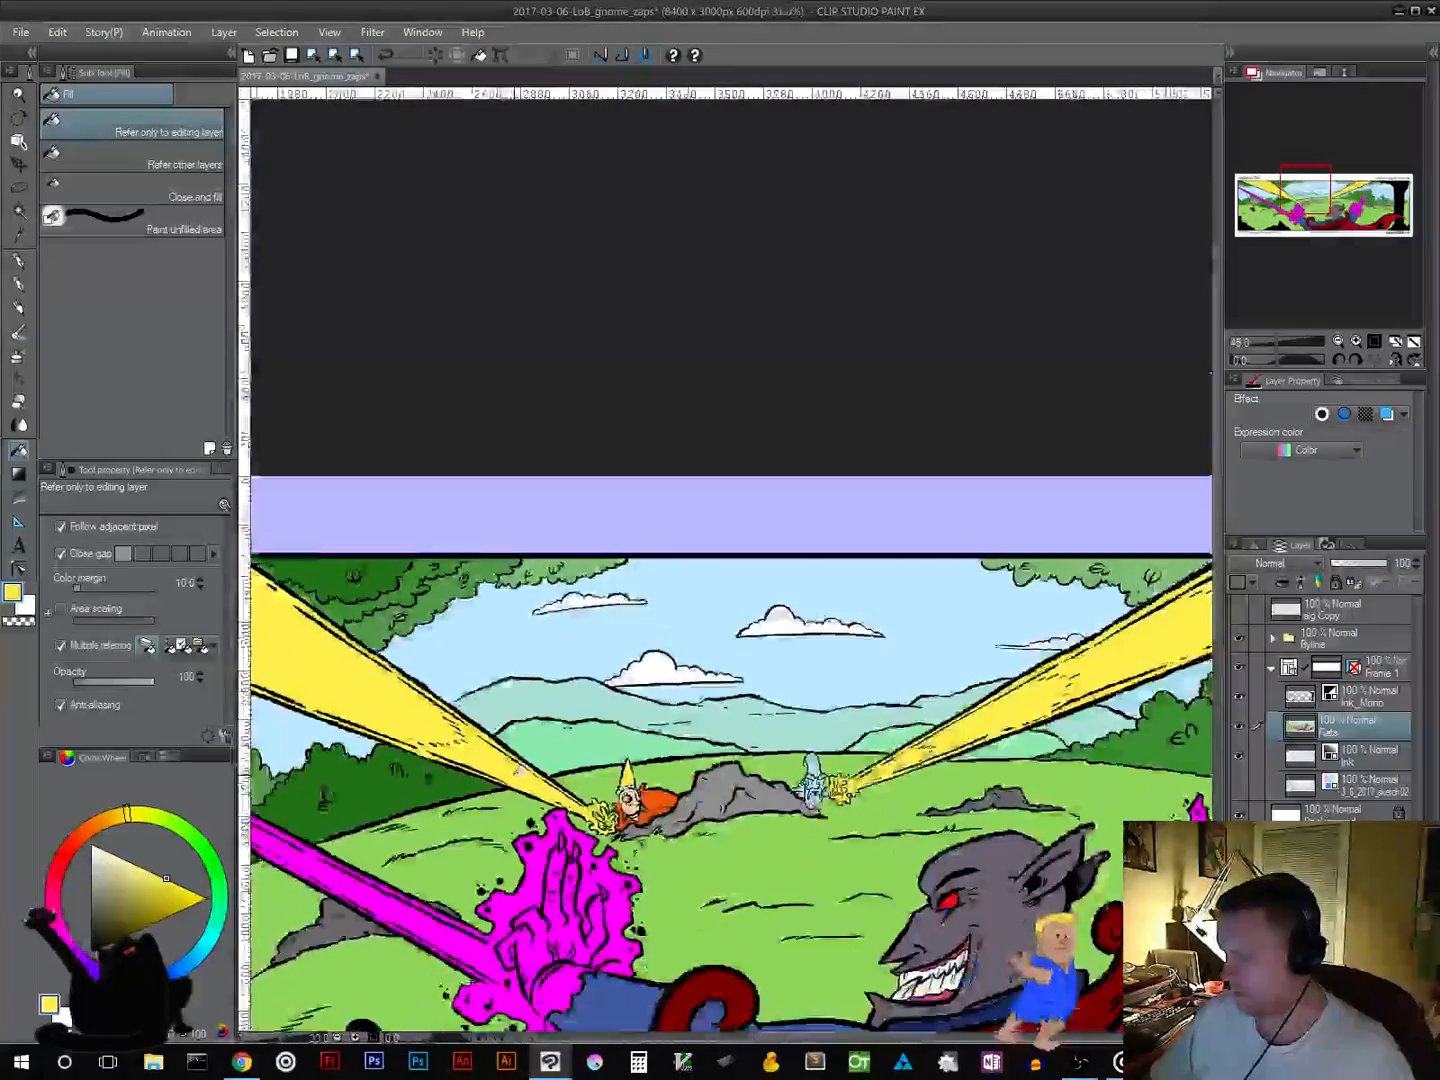
{"action": "scroll", "coordinate": [519, 769], "scroll_direction": "up", "scroll_amount": 8}
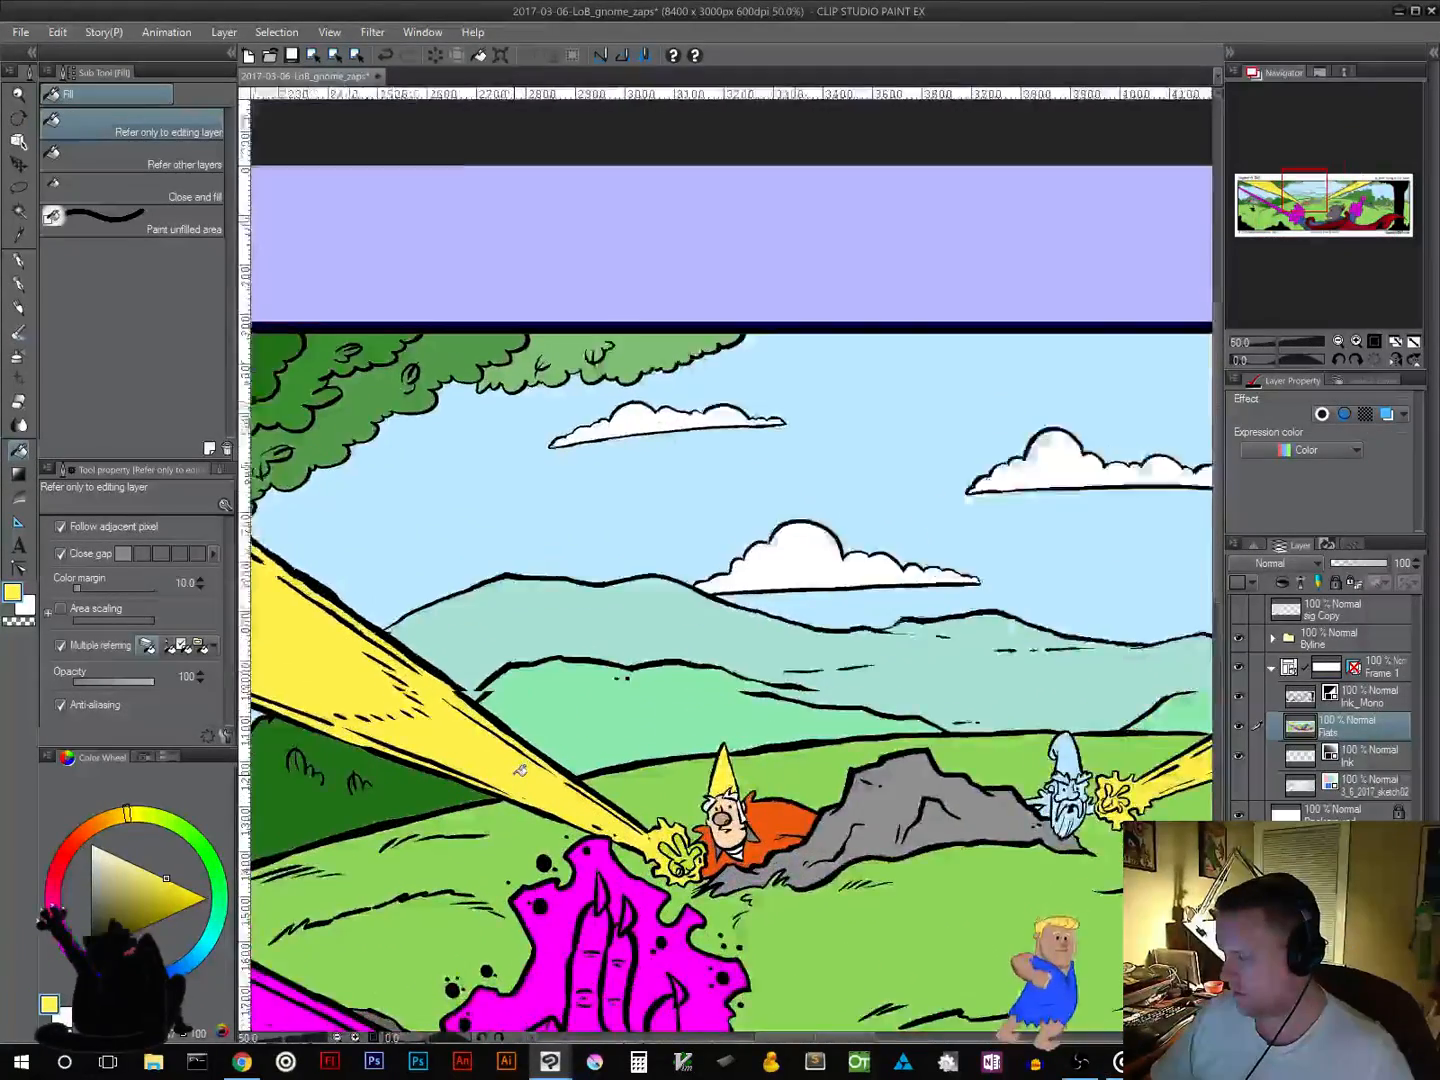
{"action": "scroll", "coordinate": [540, 771], "scroll_direction": "up", "scroll_amount": 4}
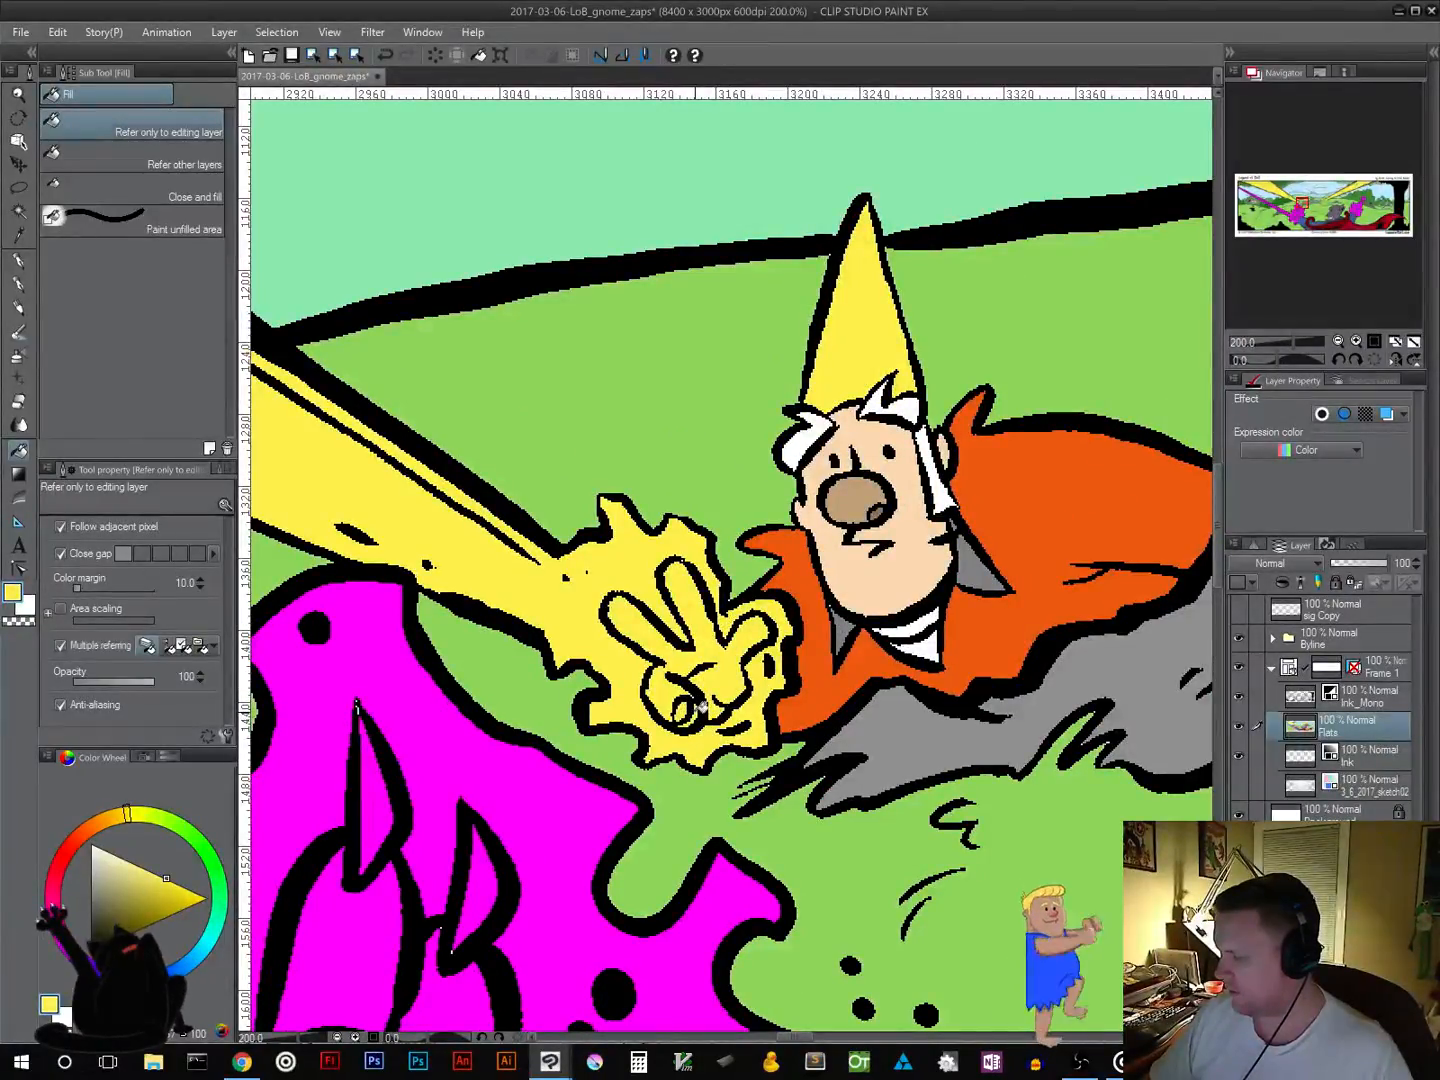
Step: Fill the bearded gnome's hat with dark red from the Gnomes_Swatches color set
{"action": "scroll", "coordinate": [730, 728], "scroll_direction": "down", "scroll_amount": 10}
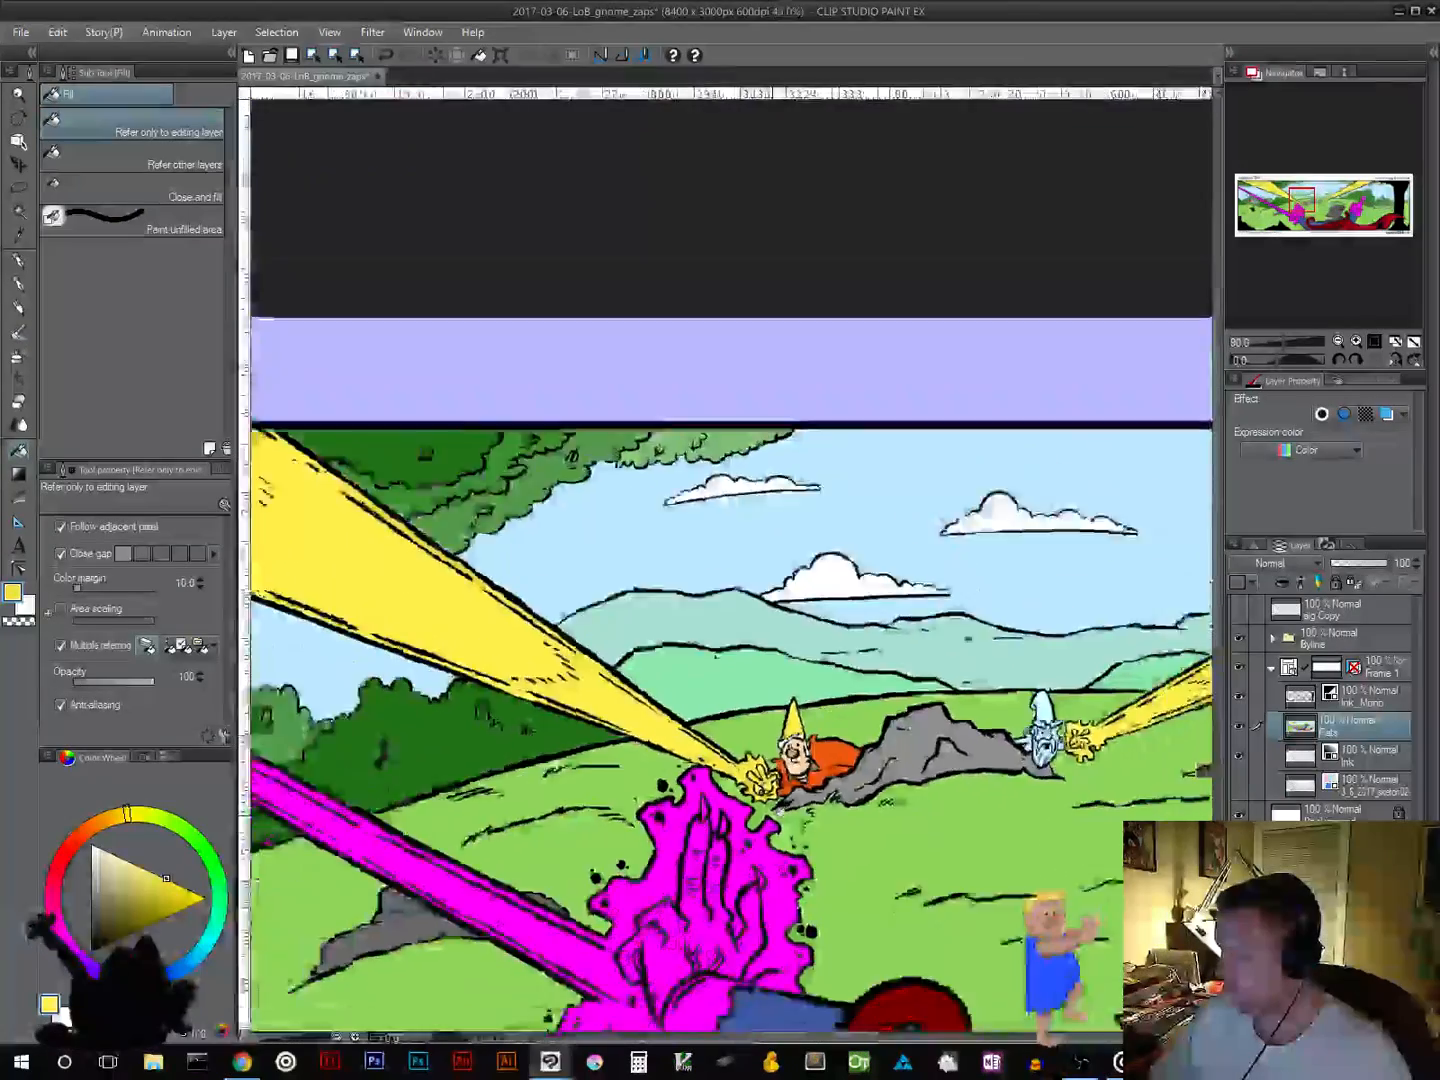
{"action": "scroll", "coordinate": [815, 820], "scroll_direction": "down", "scroll_amount": 3}
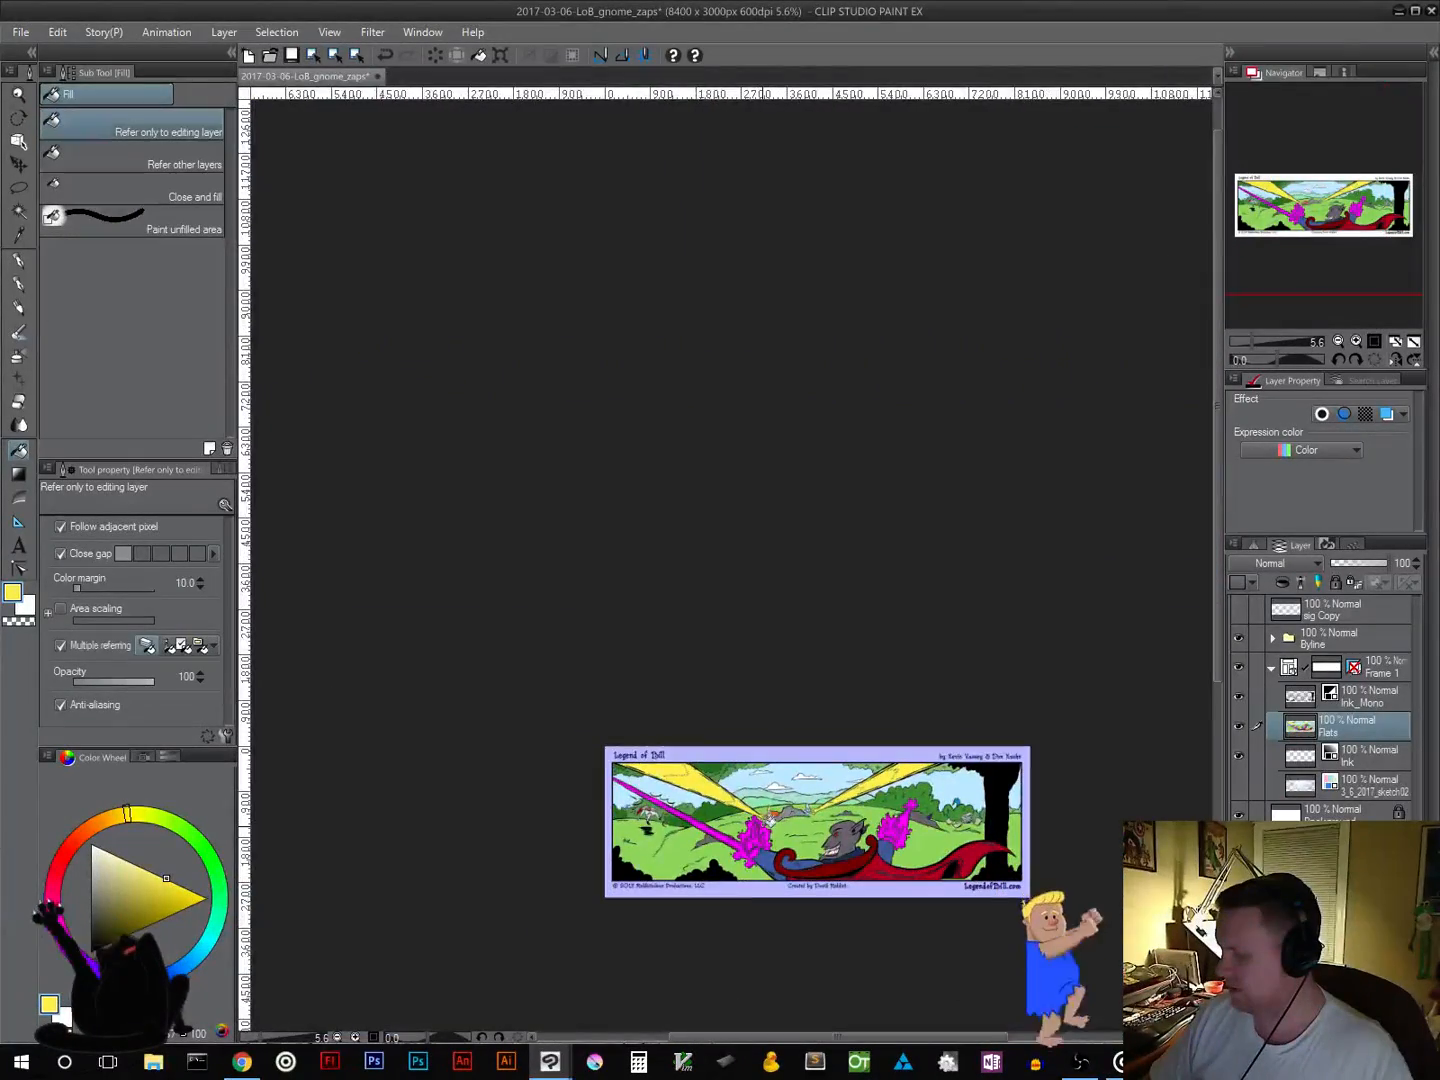
{"action": "scroll", "coordinate": [768, 820], "scroll_direction": "up", "scroll_amount": 8}
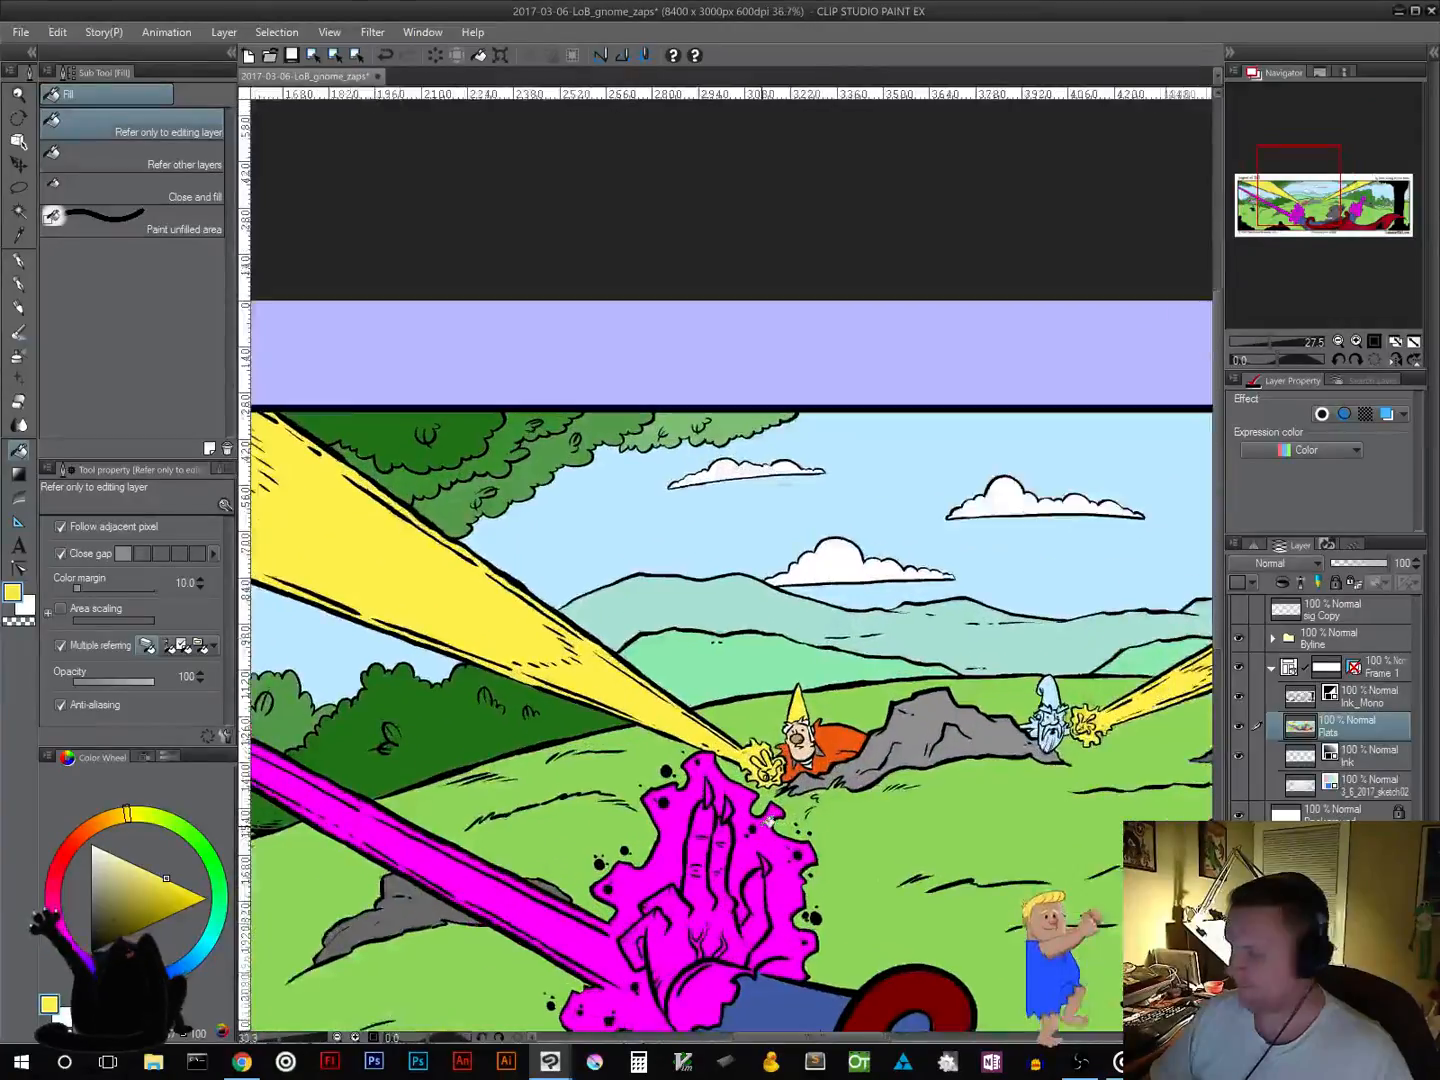
{"action": "left_click_drag", "start_coordinate": [851, 792], "coordinate": [536, 823]}
{"action": "scroll", "coordinate": [692, 743], "scroll_direction": "up", "scroll_amount": 2}
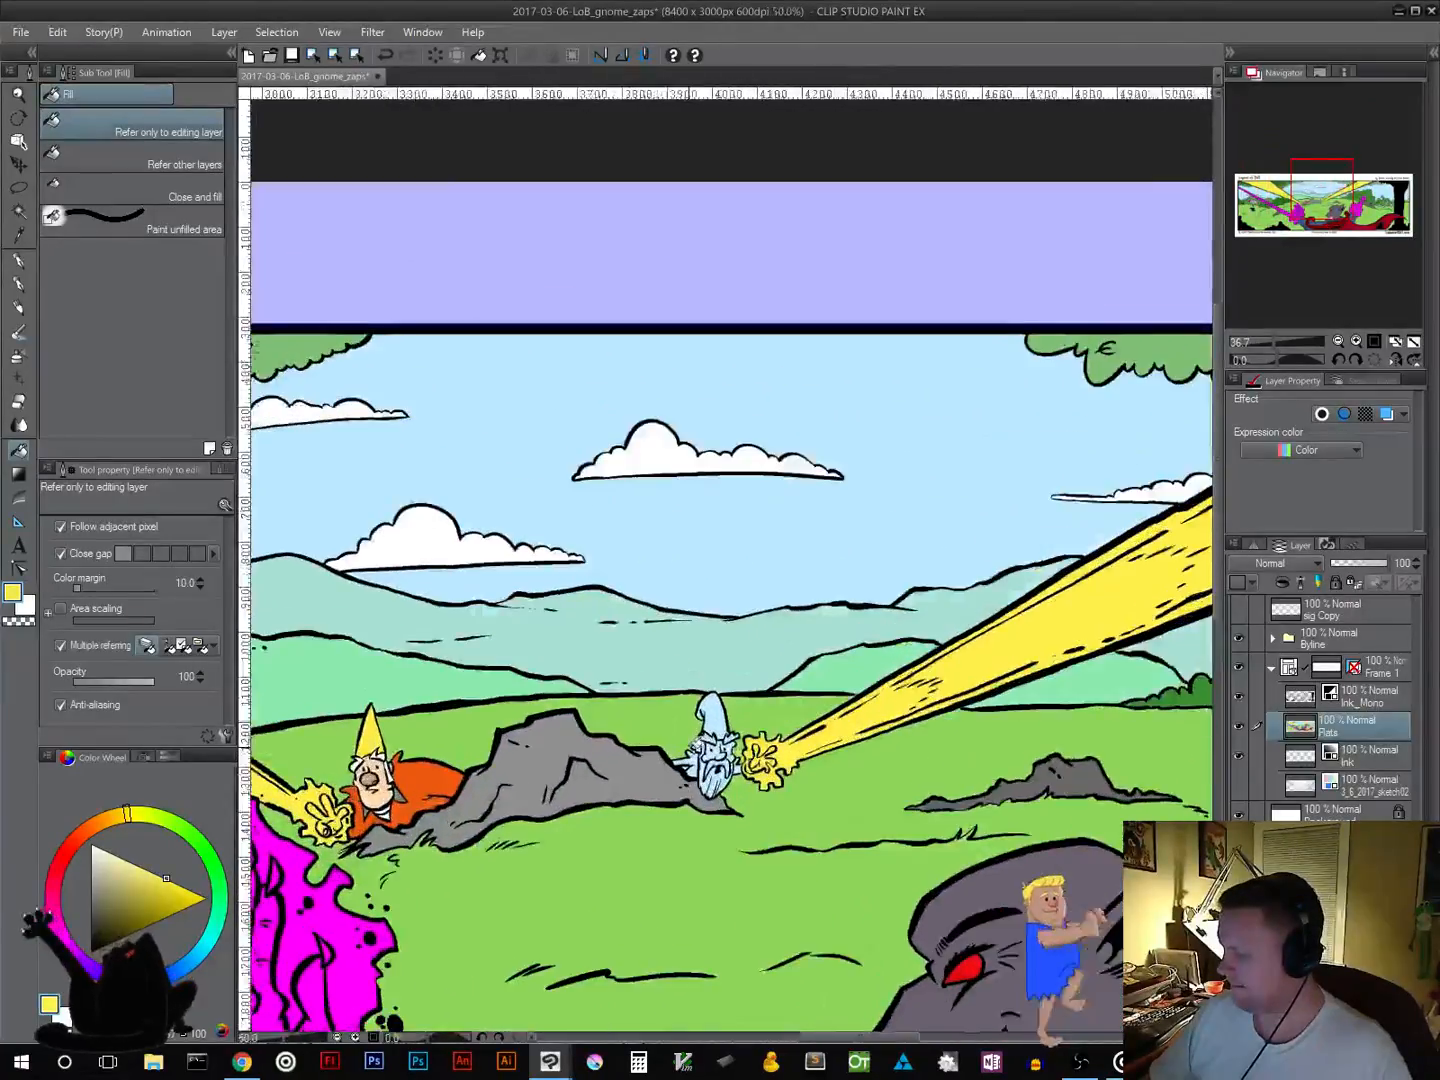
{"action": "scroll", "coordinate": [698, 747], "scroll_direction": "up", "scroll_amount": 3}
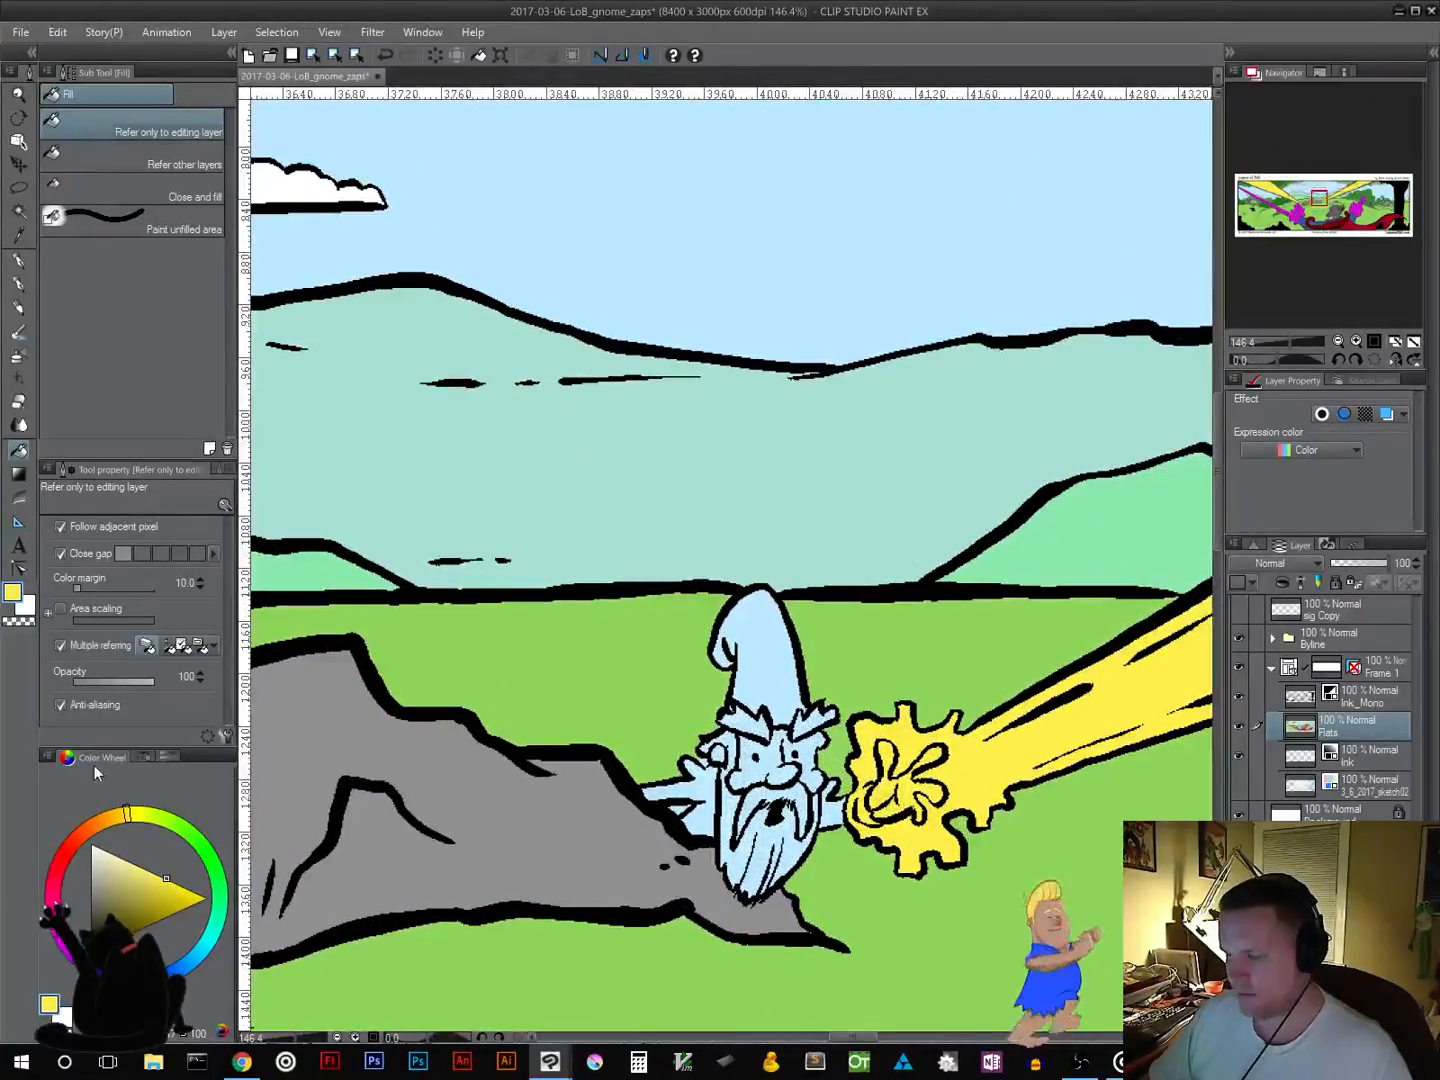
{"action": "left_click", "coordinate": [143, 756]}
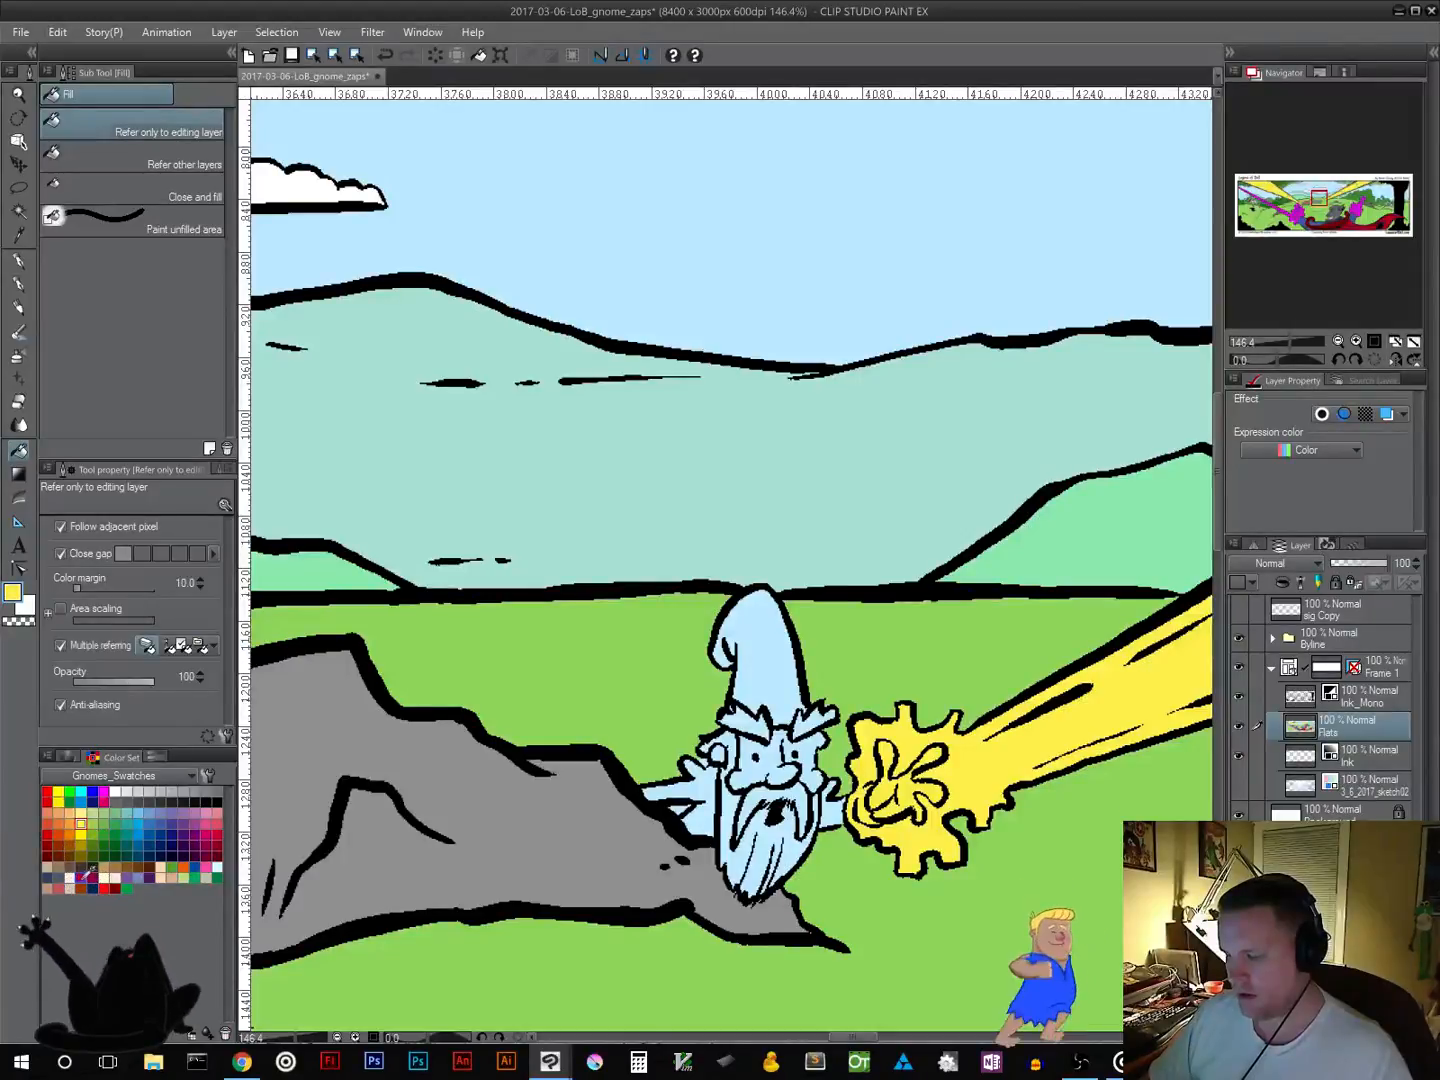
{"action": "left_click", "coordinate": [772, 657]}
Step: Fill the bearded gnome's eyebrows, hair and beard with white, and his face and ear with a peach skin tone
{"action": "scroll", "coordinate": [757, 700], "scroll_direction": "up", "scroll_amount": 4}
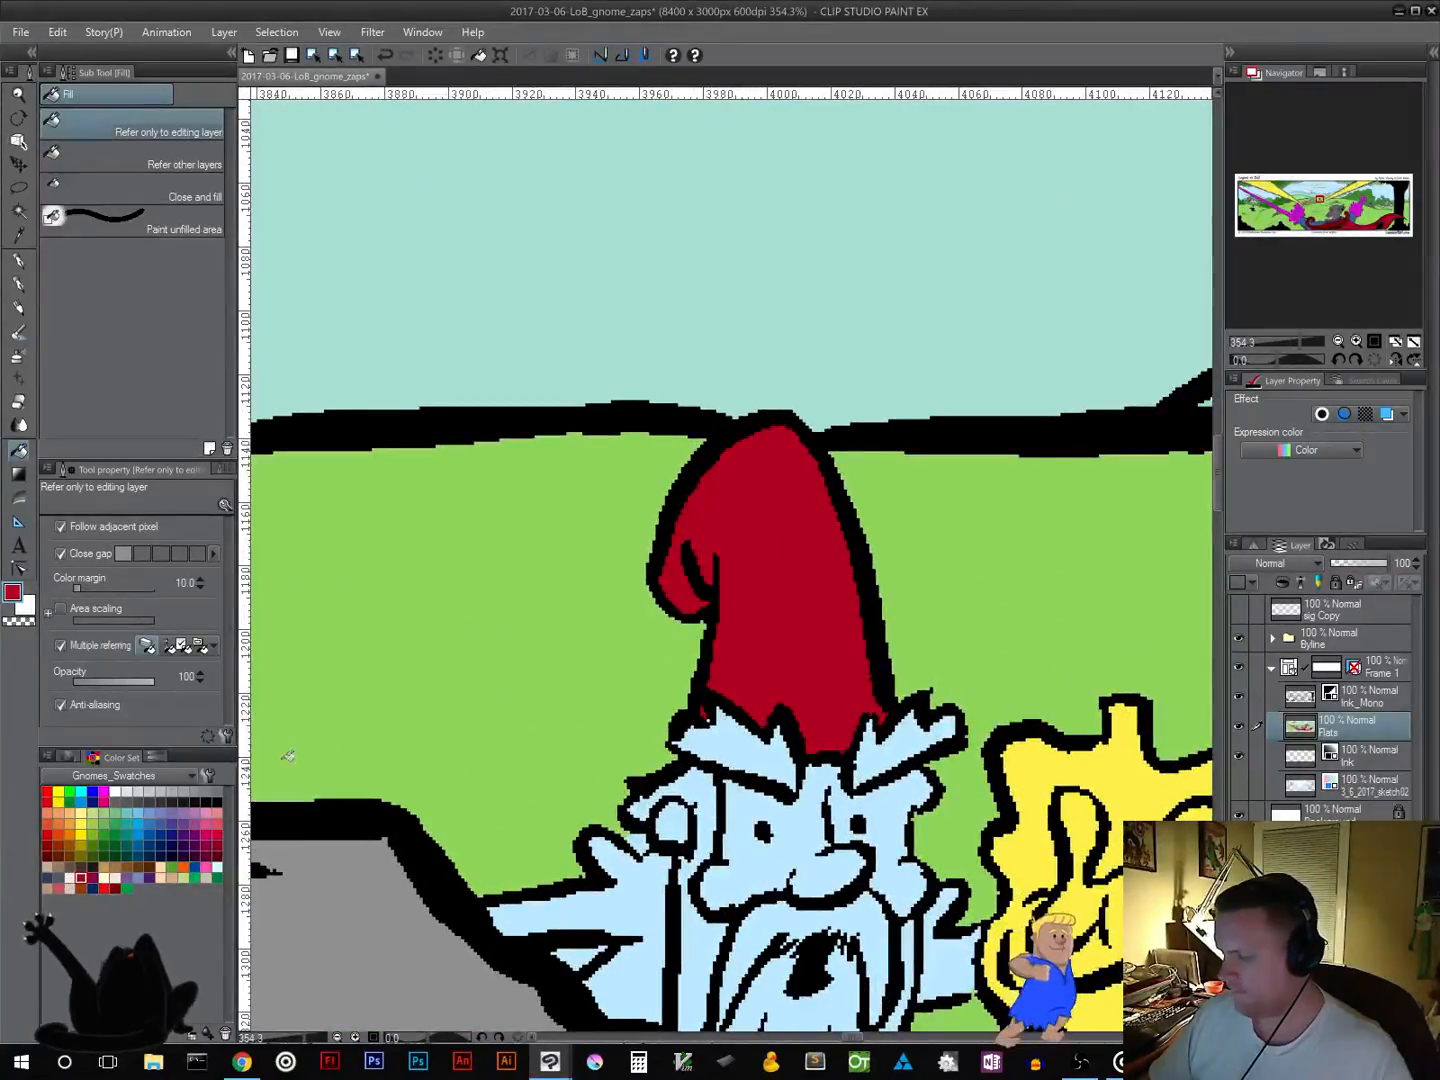
{"action": "left_click", "coordinate": [764, 757]}
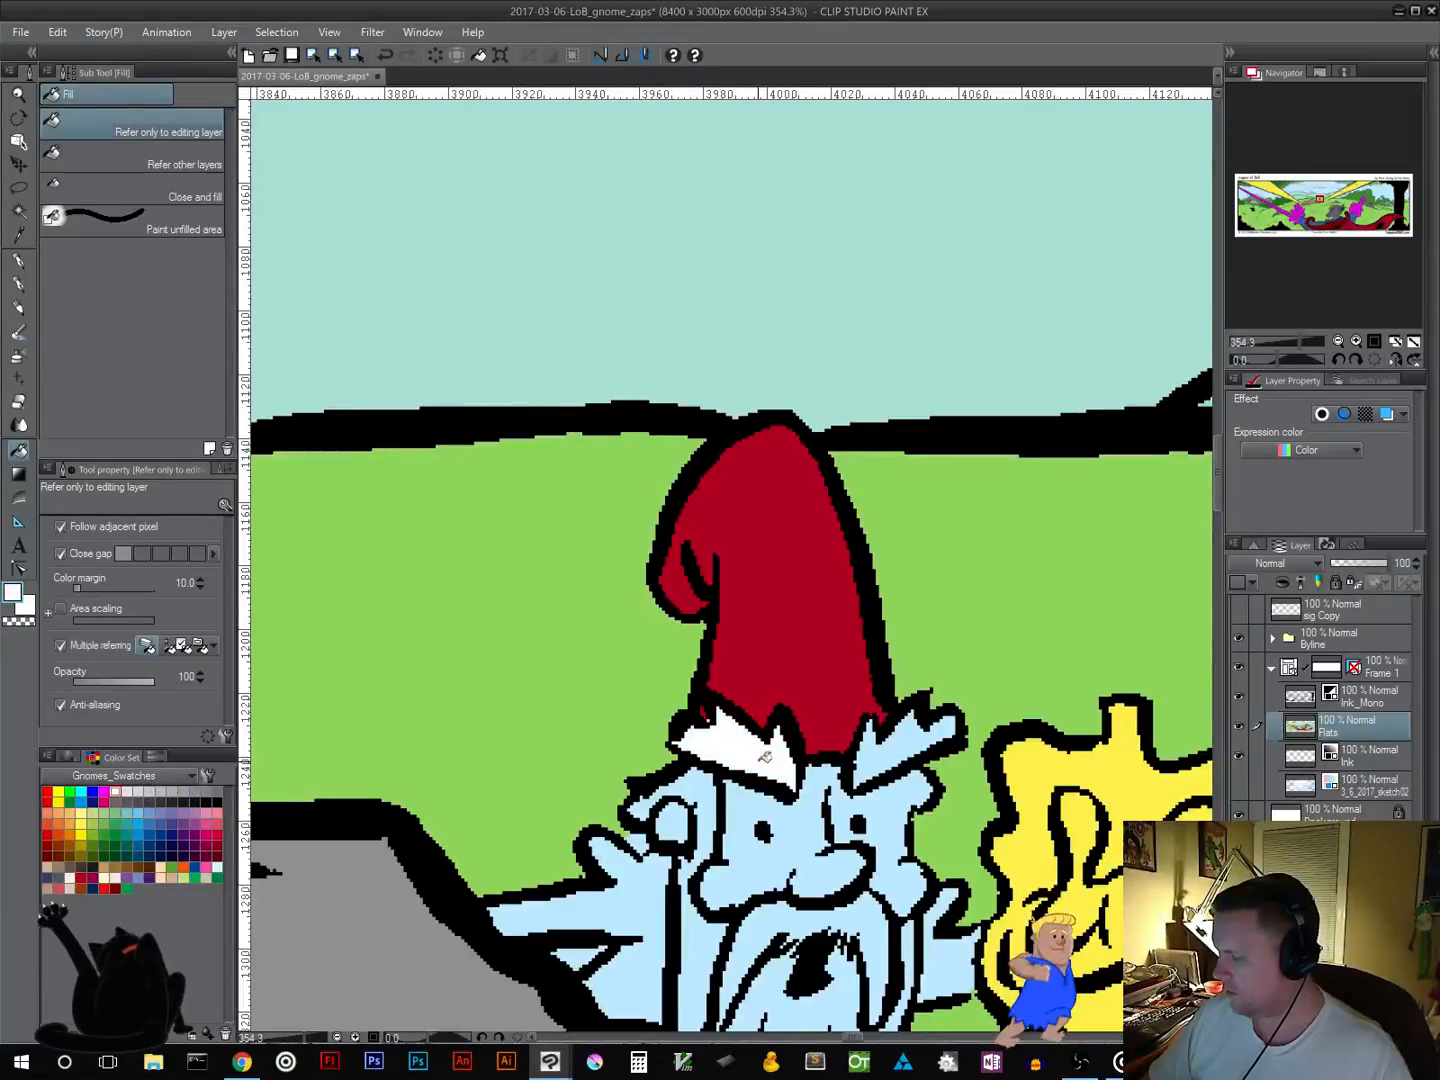
{"action": "left_click", "coordinate": [881, 765]}
{"action": "scroll", "coordinate": [825, 840], "scroll_direction": "down", "scroll_amount": 2}
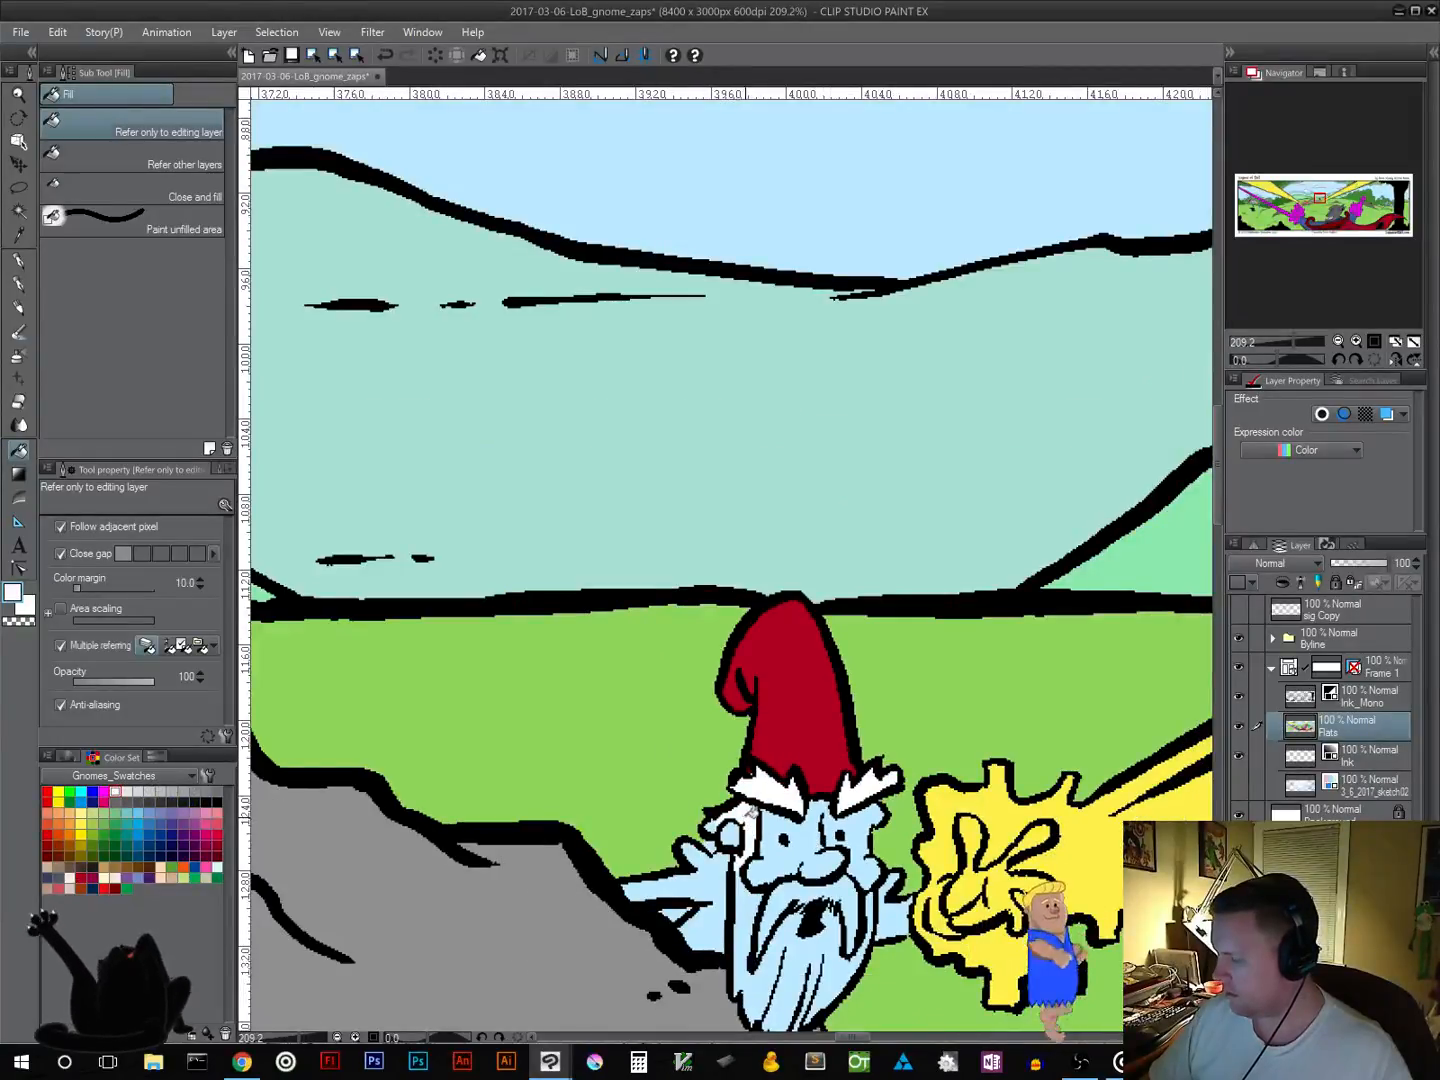
{"action": "left_click", "coordinate": [749, 907]}
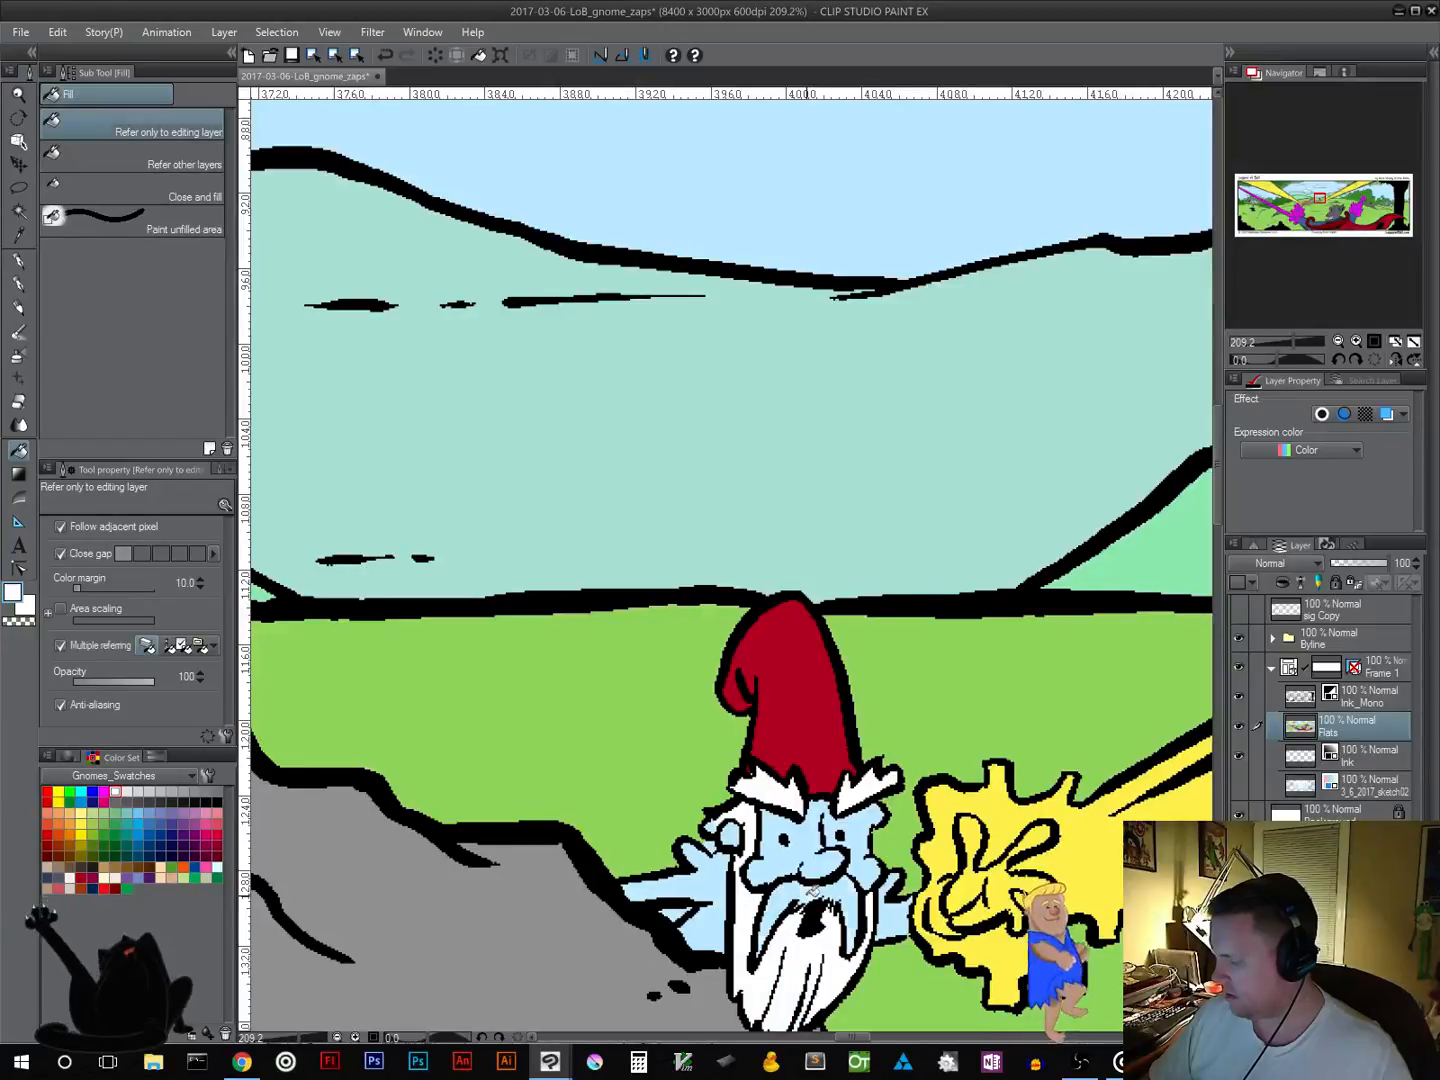
{"action": "scroll", "coordinate": [851, 900], "scroll_direction": "down", "scroll_amount": 3}
{"action": "scroll", "coordinate": [846, 904], "scroll_direction": "up", "scroll_amount": 5}
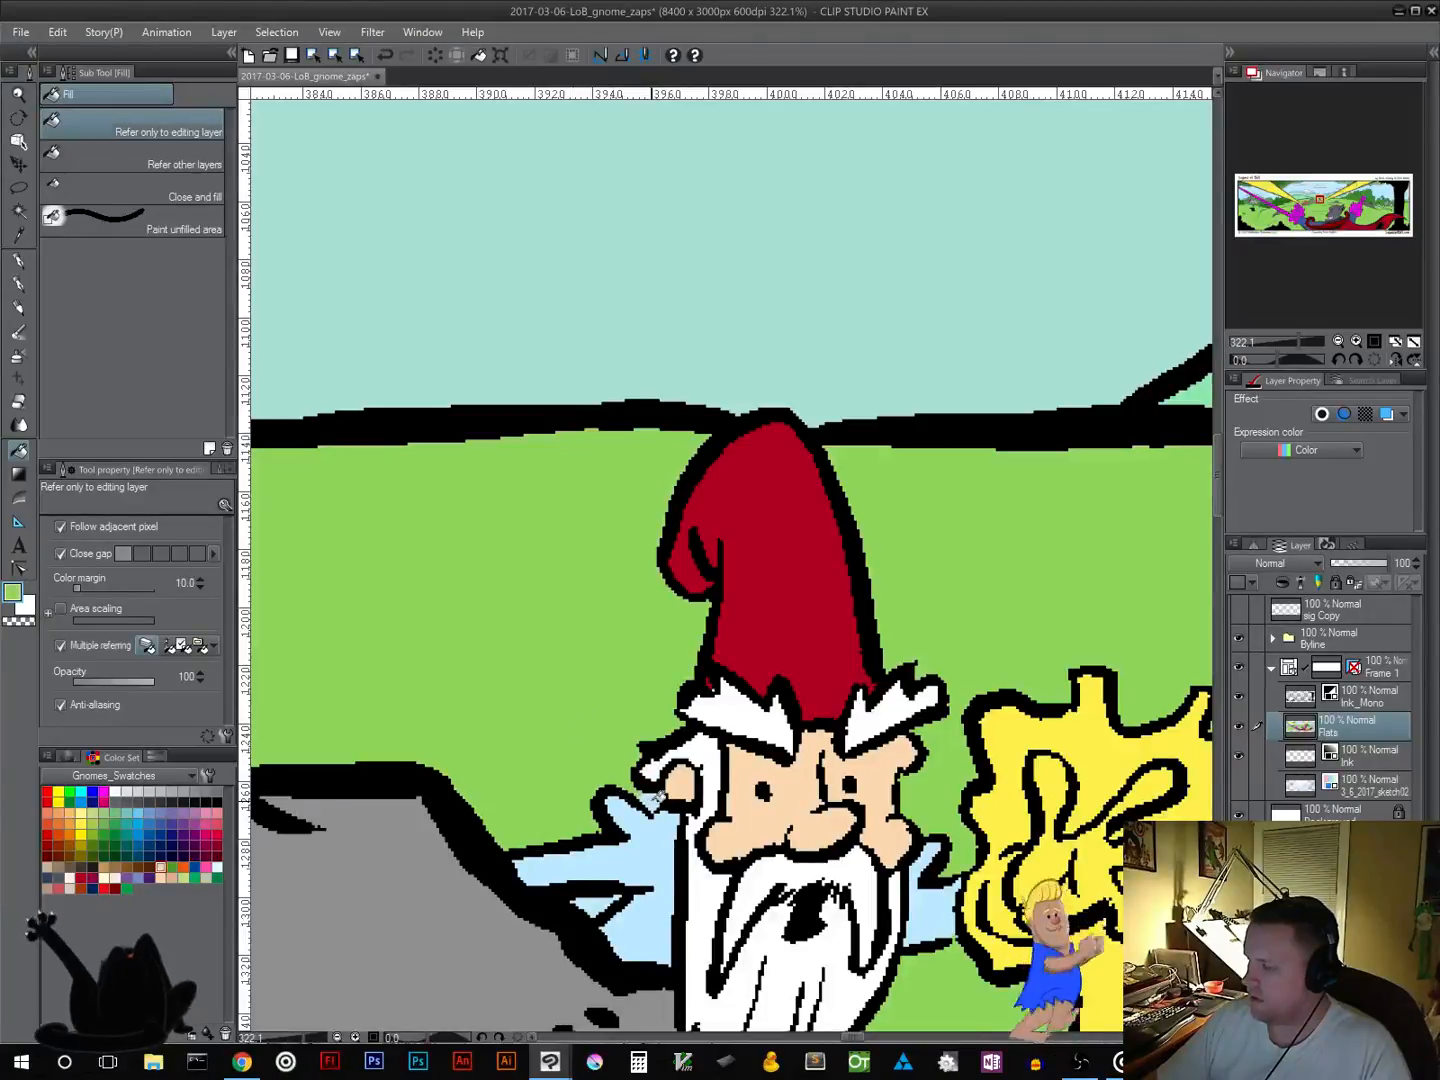
Step: Fill the bearded gnome's clothing on both sides of the beard with dark green from the color set
{"action": "scroll", "coordinate": [733, 859], "scroll_direction": "down", "scroll_amount": 6}
{"action": "scroll", "coordinate": [733, 859], "scroll_direction": "up", "scroll_amount": 5}
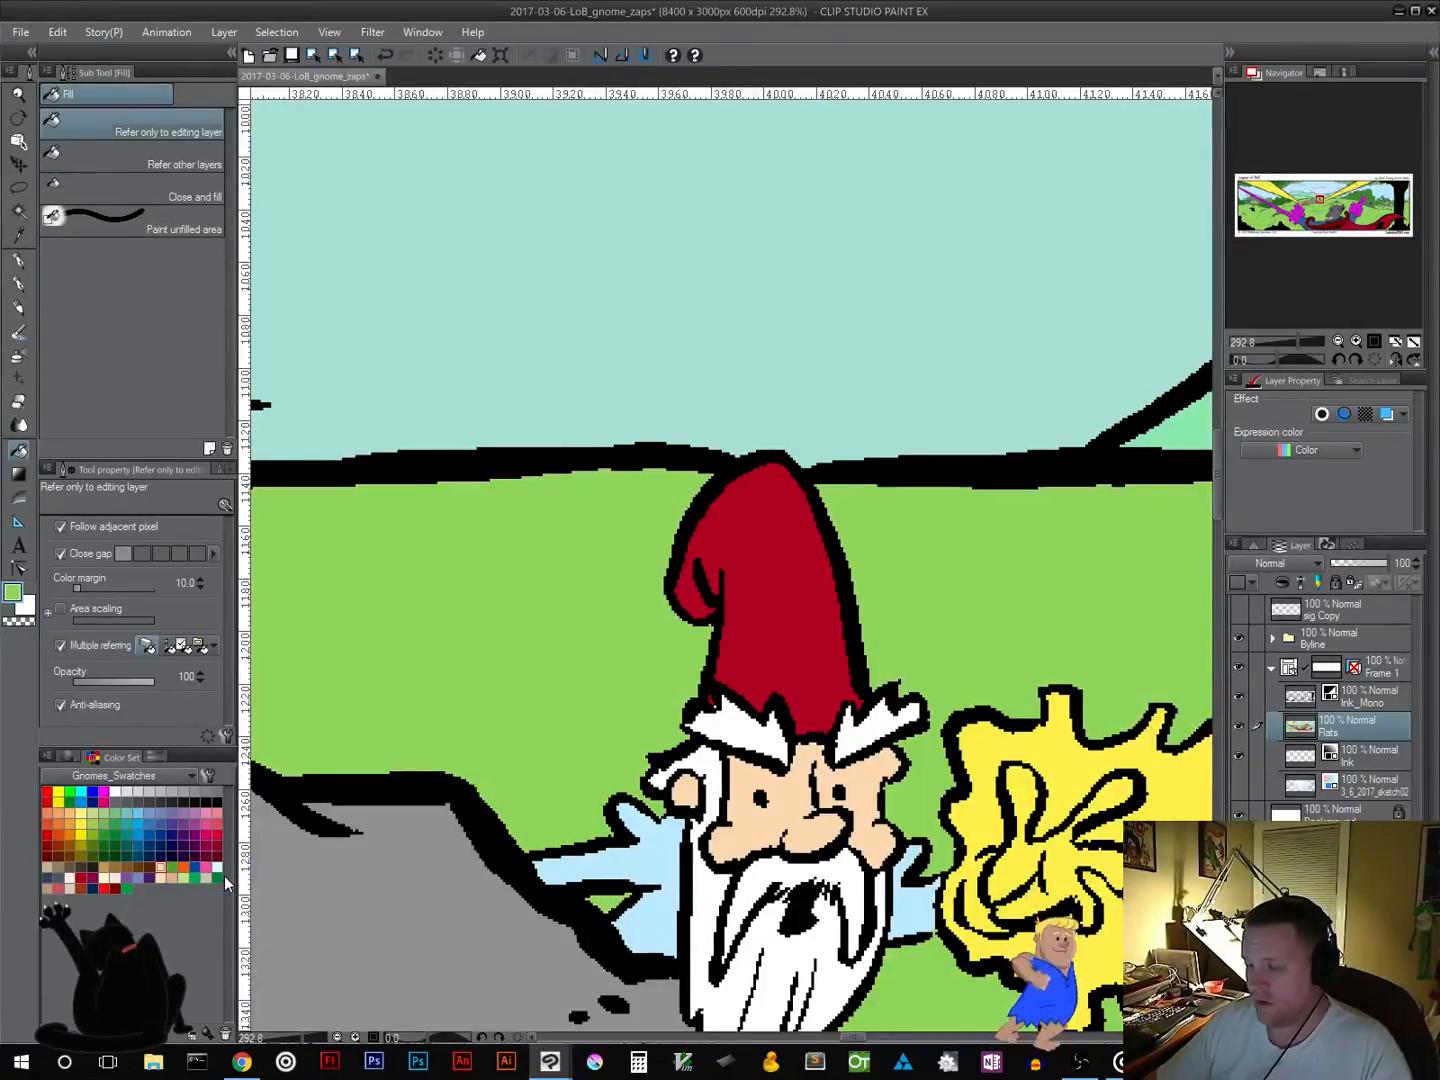
{"action": "left_click", "coordinate": [661, 888]}
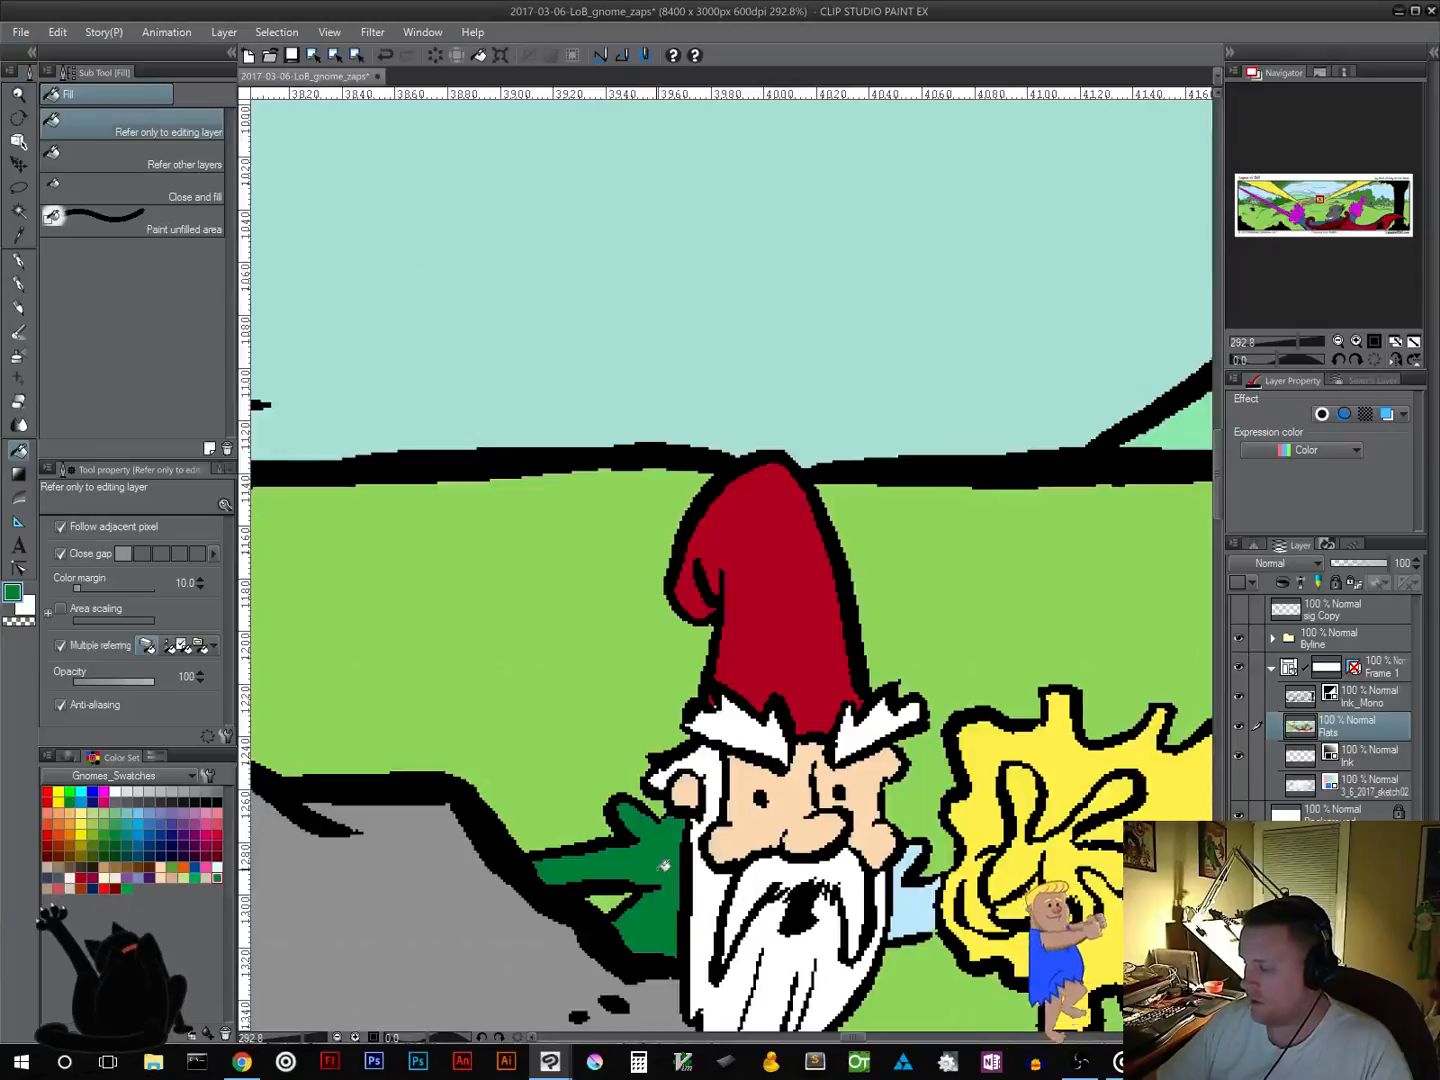
{"action": "left_click", "coordinate": [923, 903]}
Step: Check the flat colors across the whole comic strip and save the file
{"action": "scroll", "coordinate": [923, 904], "scroll_direction": "down", "scroll_amount": 8}
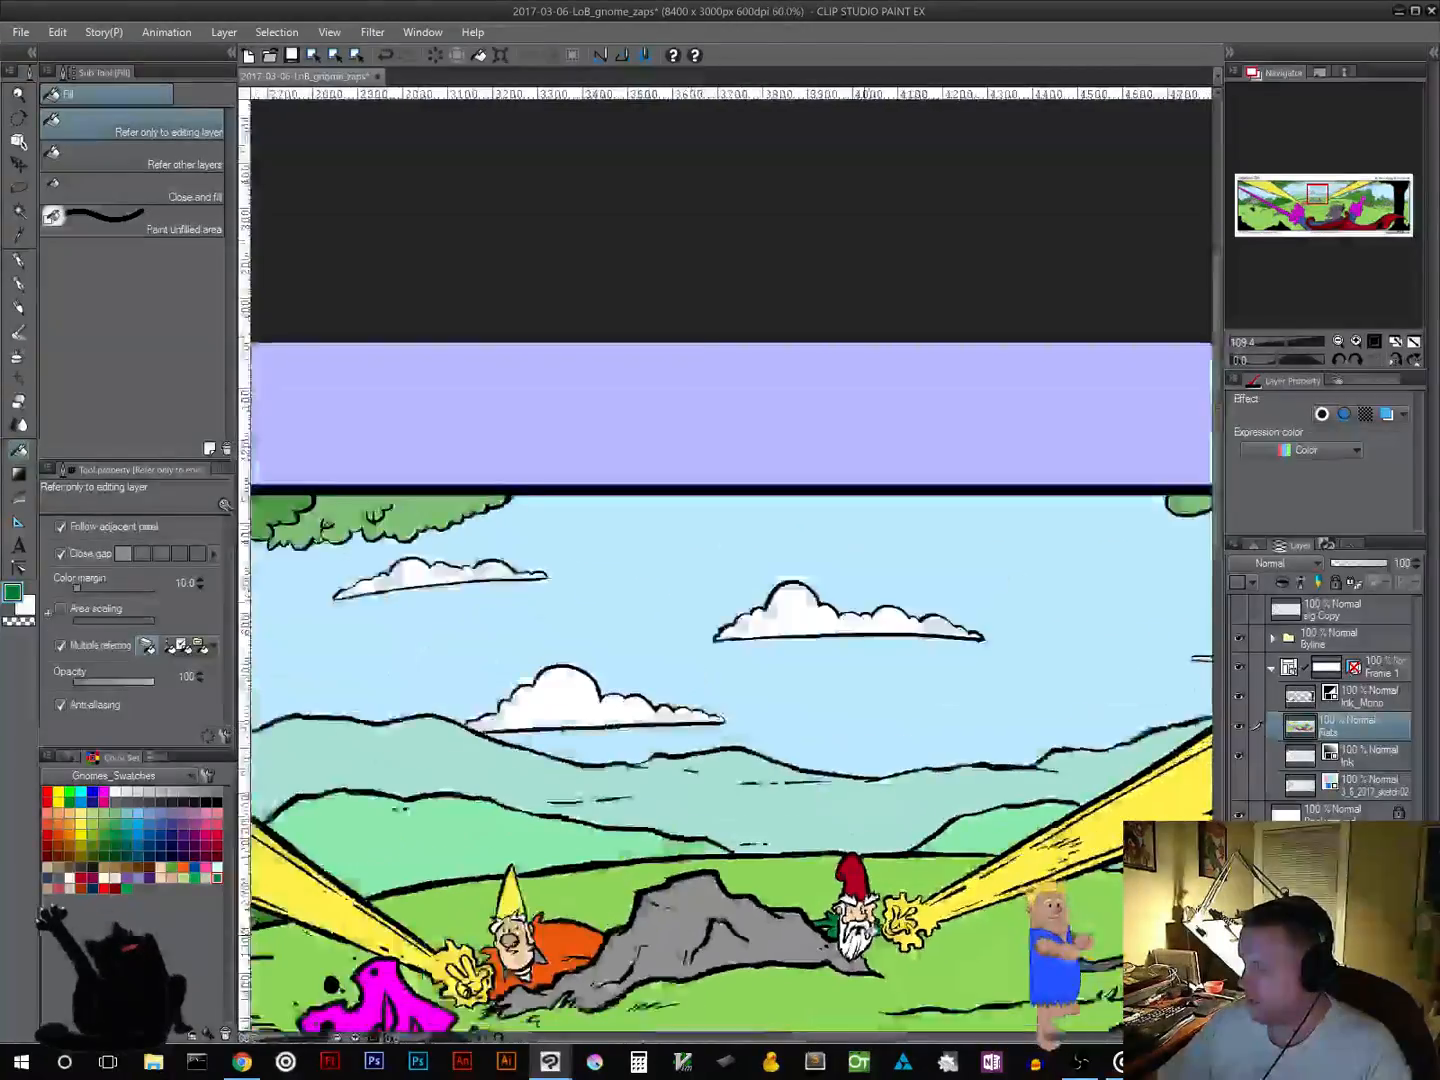
{"action": "scroll", "coordinate": [862, 934], "scroll_direction": "down", "scroll_amount": 1}
{"action": "left_click_drag", "start_coordinate": [787, 953], "coordinate": [789, 694]}
{"action": "scroll", "coordinate": [795, 689], "scroll_direction": "down", "scroll_amount": 5}
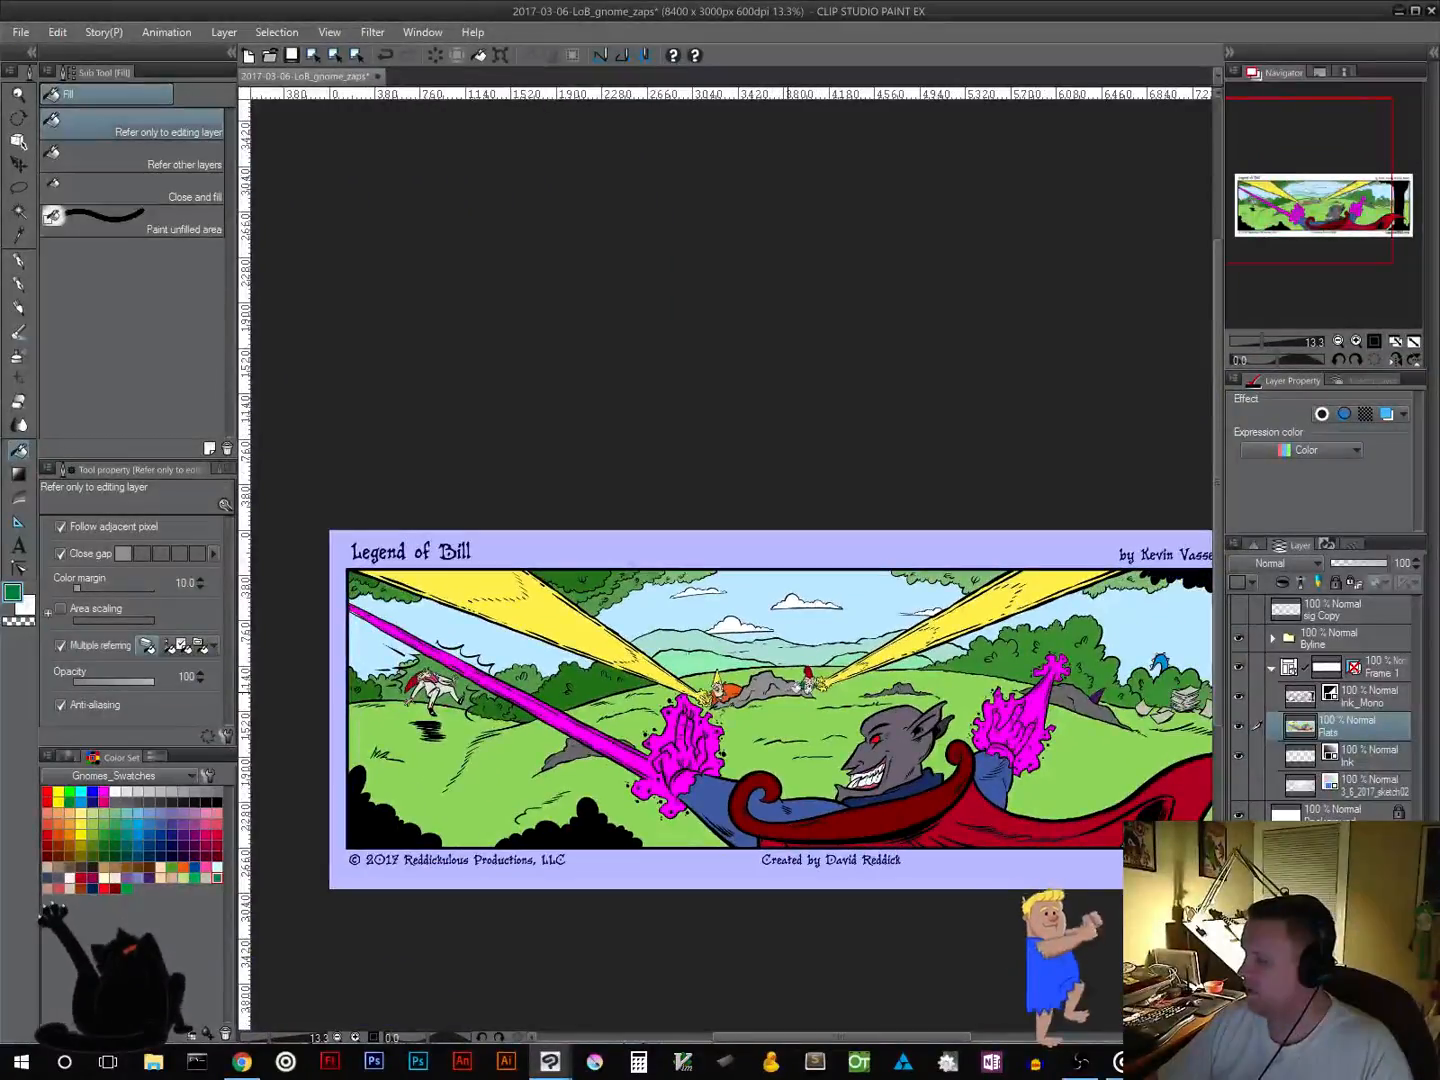
{"action": "scroll", "coordinate": [780, 694], "scroll_direction": "down", "scroll_amount": 1}
{"action": "scroll", "coordinate": [788, 699], "scroll_direction": "up", "scroll_amount": 1}
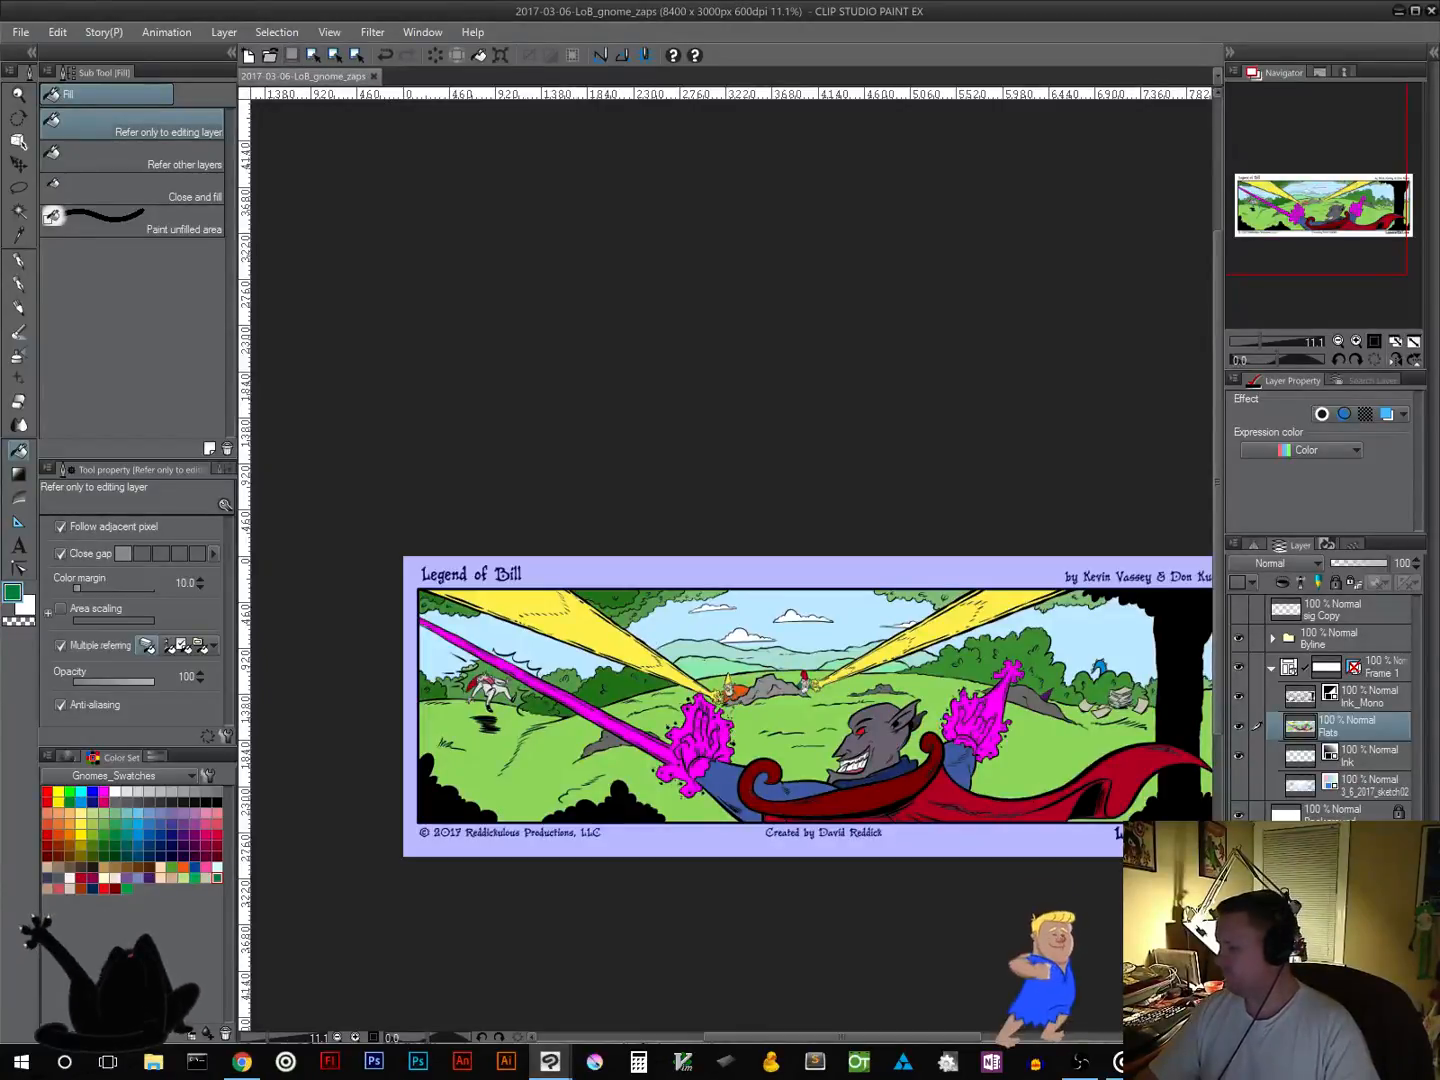
Step: Make the 3_6_2017_sketch02 layer visible and add a new layer directly above Flats
{"action": "left_click", "coordinate": [1237, 788]}
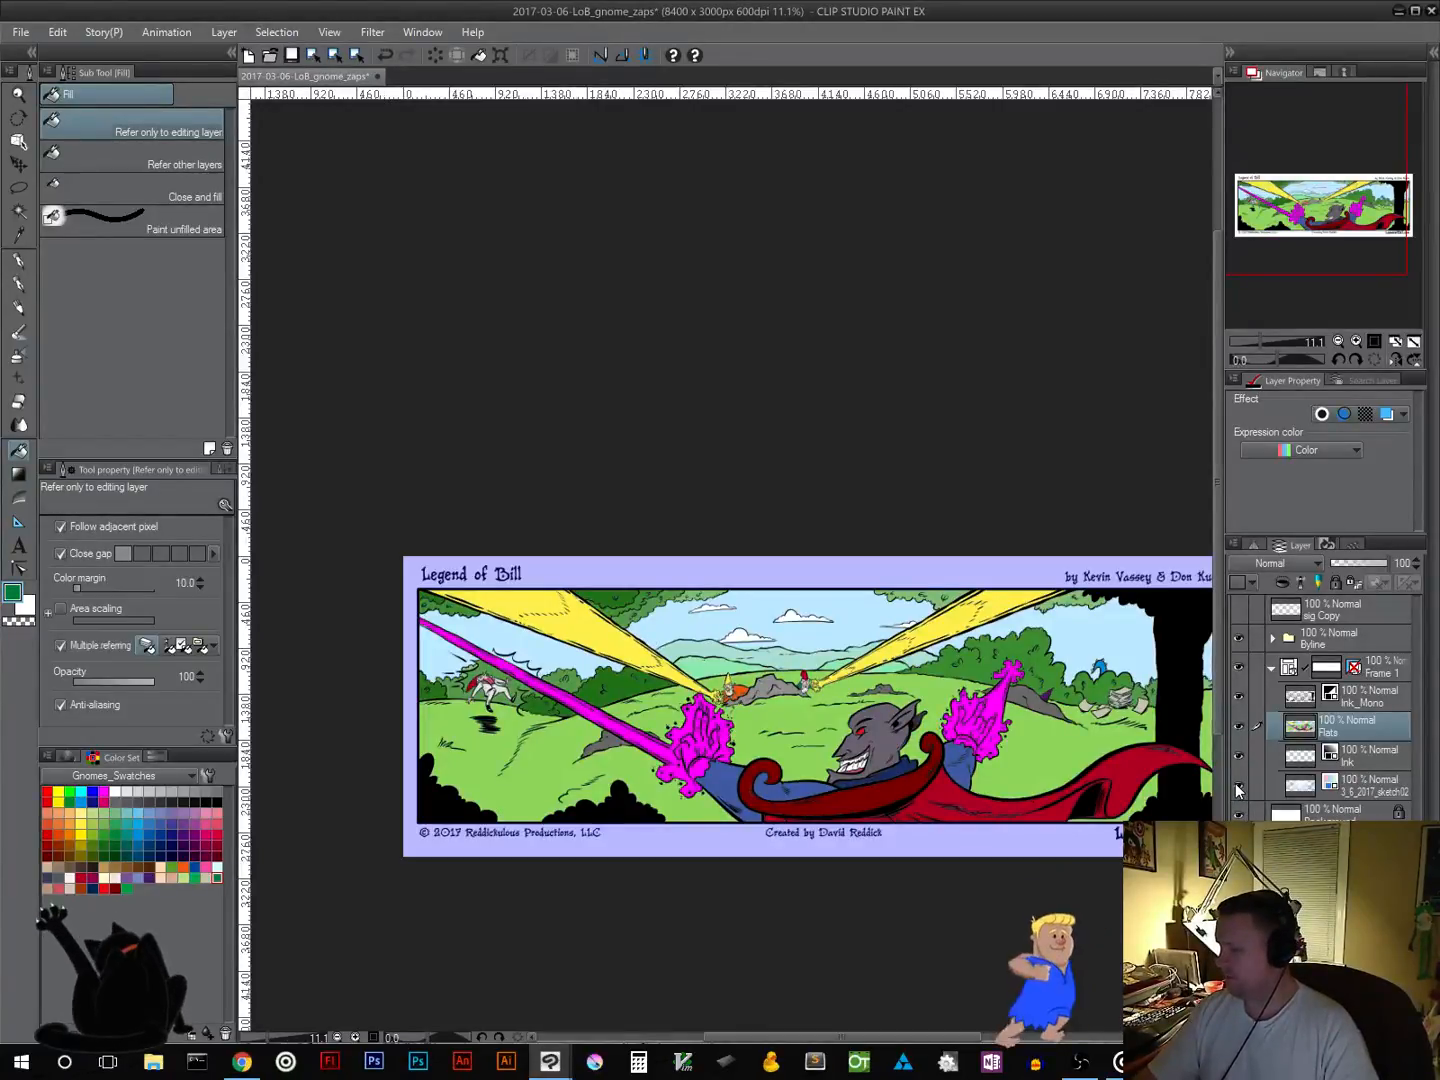
{"action": "key", "text": "ctrl+shift+n"}
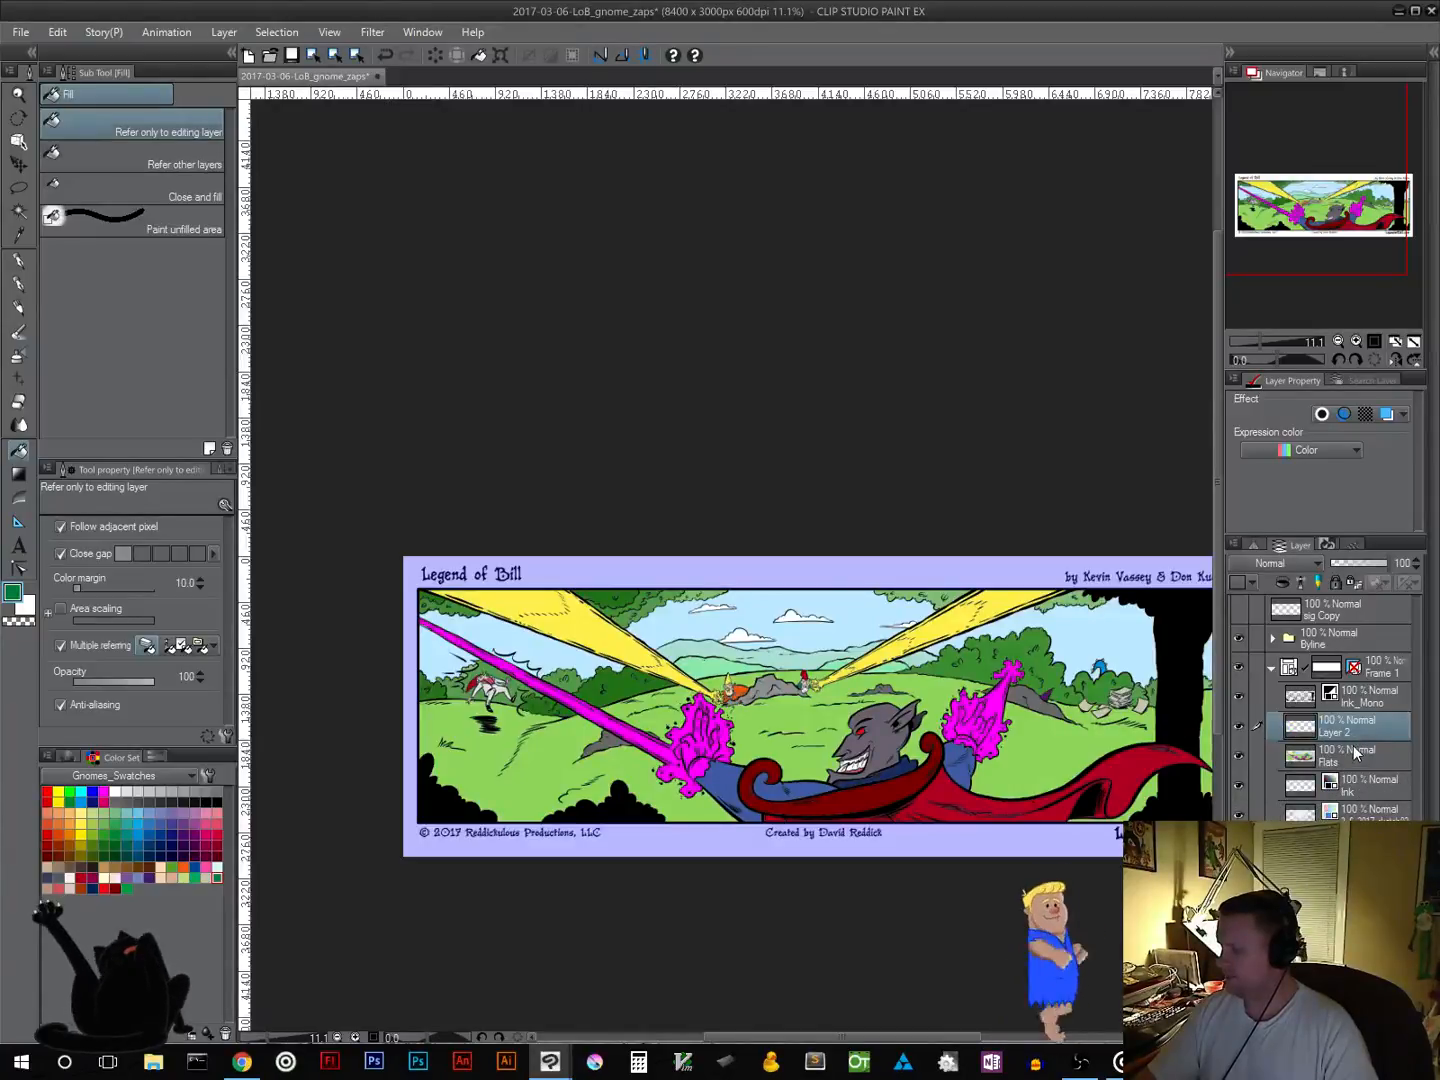
Step: Move the 3_6_2017_sketch02 layer between the new layer and Flats, and set its blending mode to Multiply
{"action": "left_click", "coordinate": [1360, 809]}
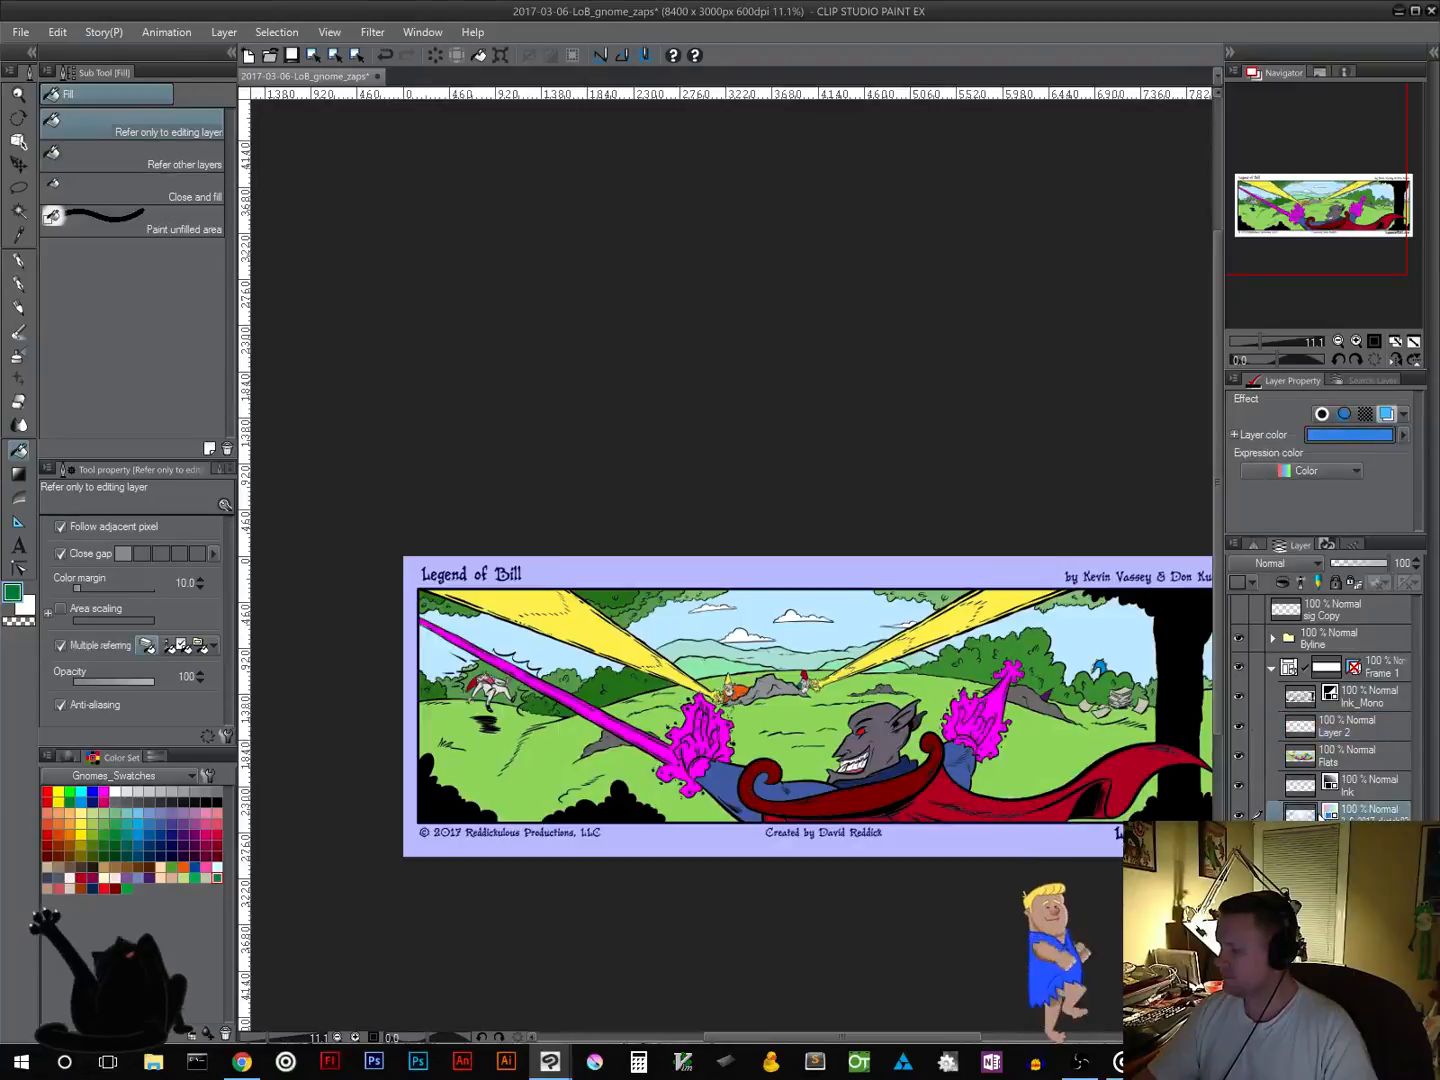
{"action": "left_click_drag", "start_coordinate": [1301, 812], "coordinate": [1305, 745]}
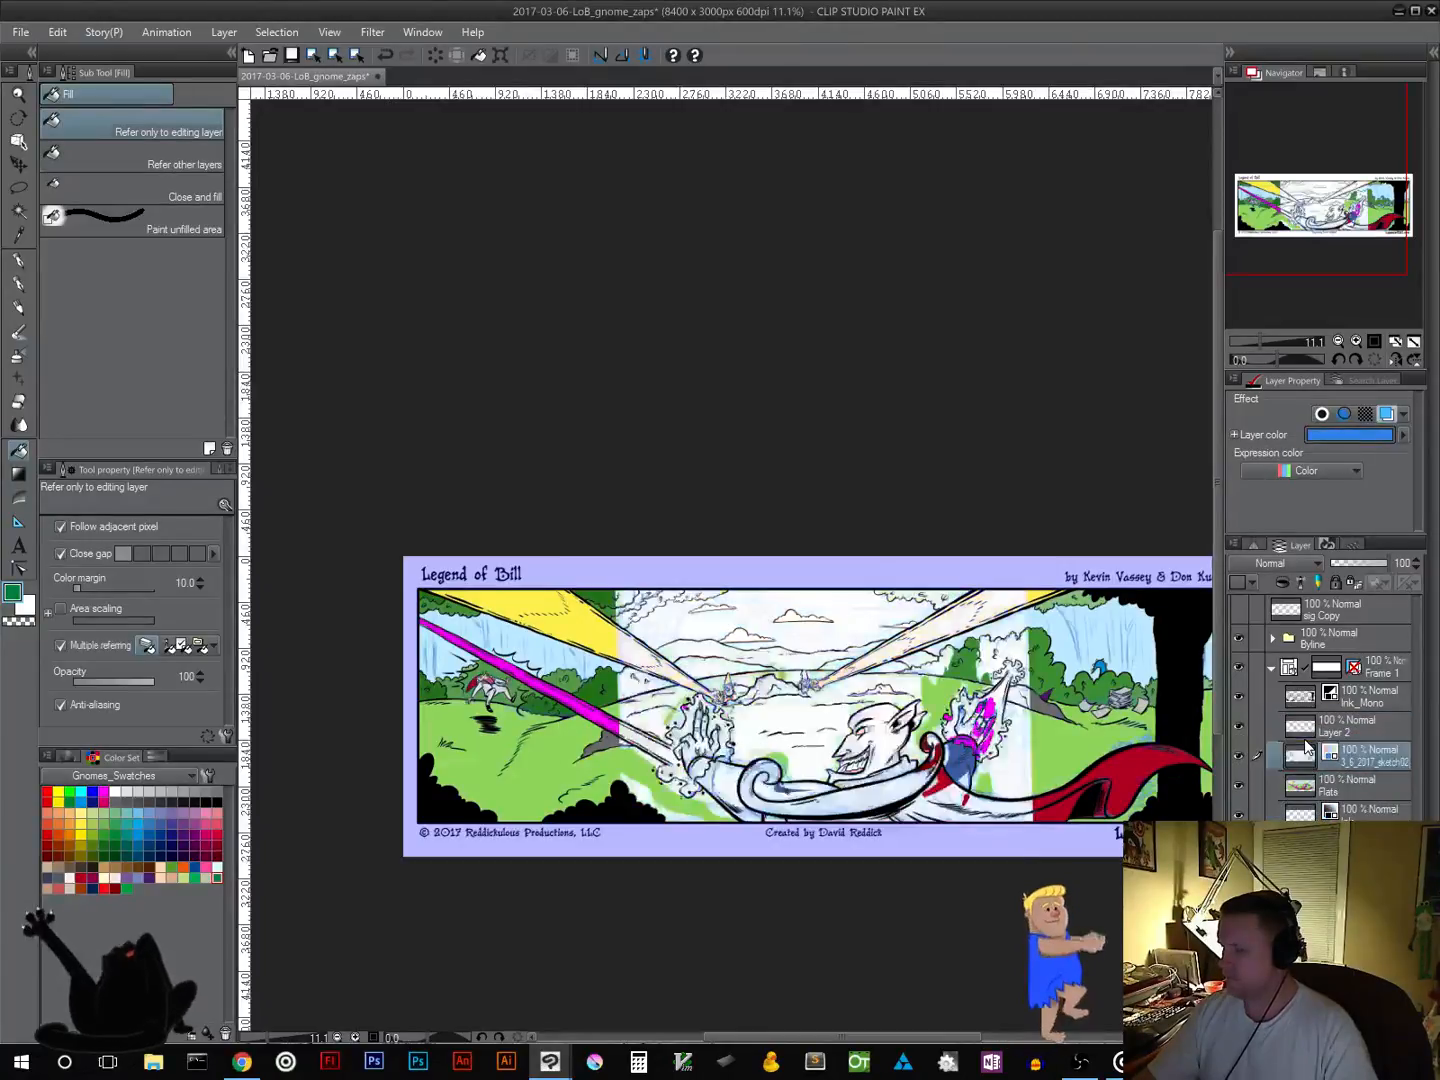
{"action": "left_click", "coordinate": [1316, 563]}
{"action": "left_click", "coordinate": [1250, 119]}
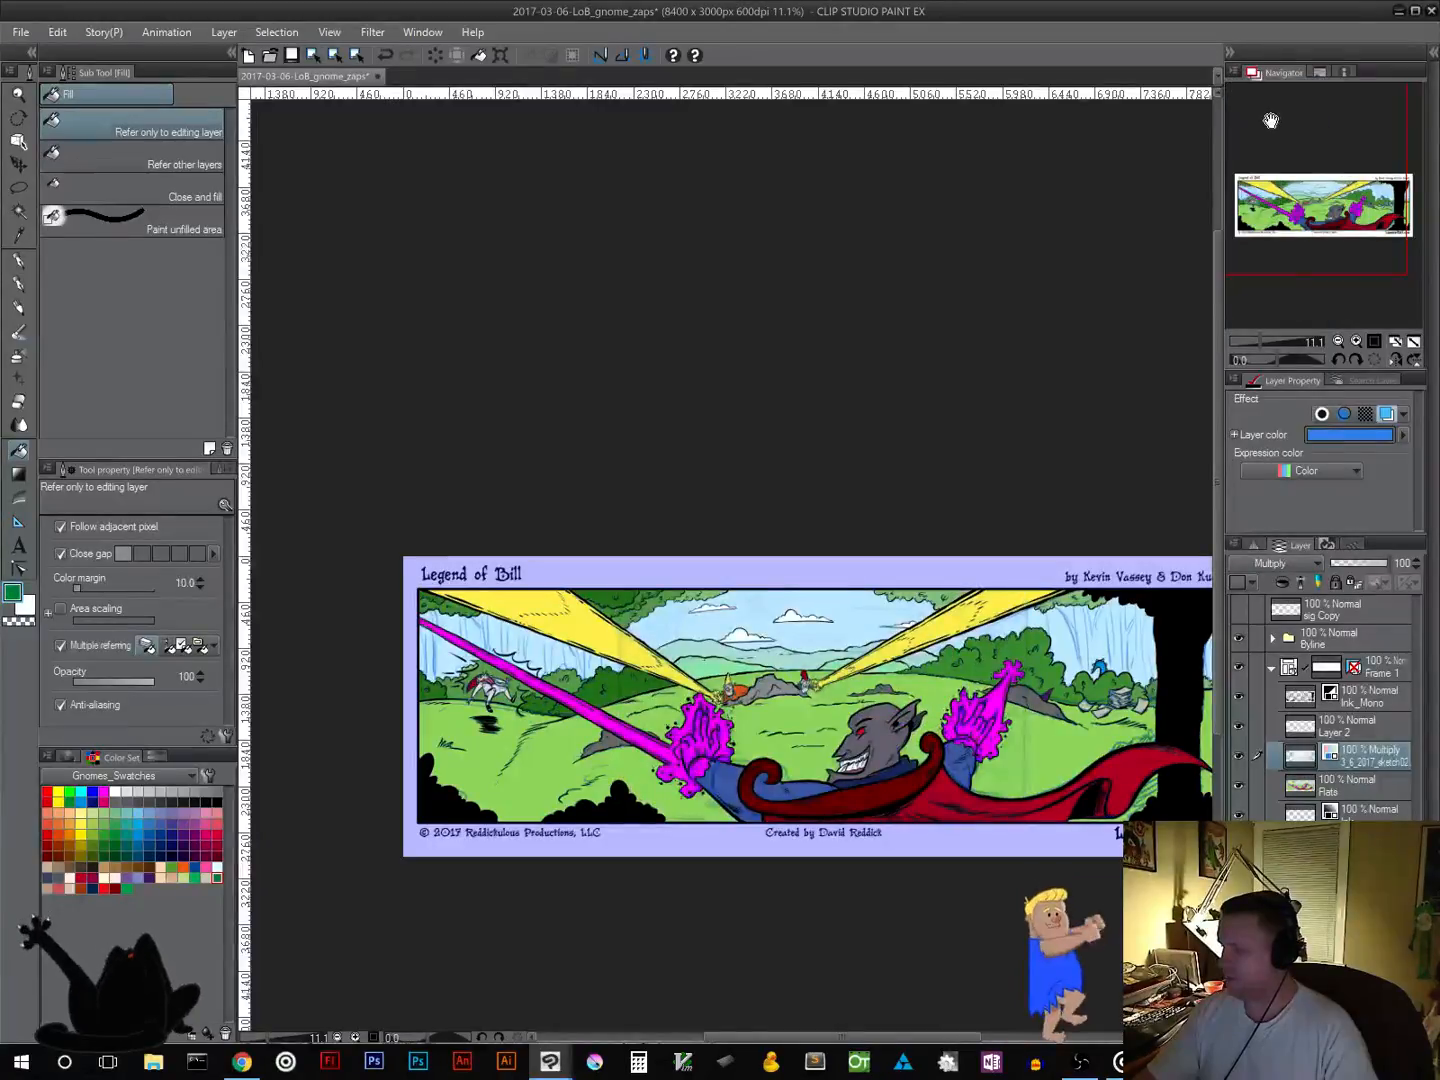
Step: Rename the new layer between Ink_Mono and the sketch layer as trees
{"action": "left_click", "coordinate": [1383, 733]}
{"action": "double_click", "coordinate": [1345, 732]}
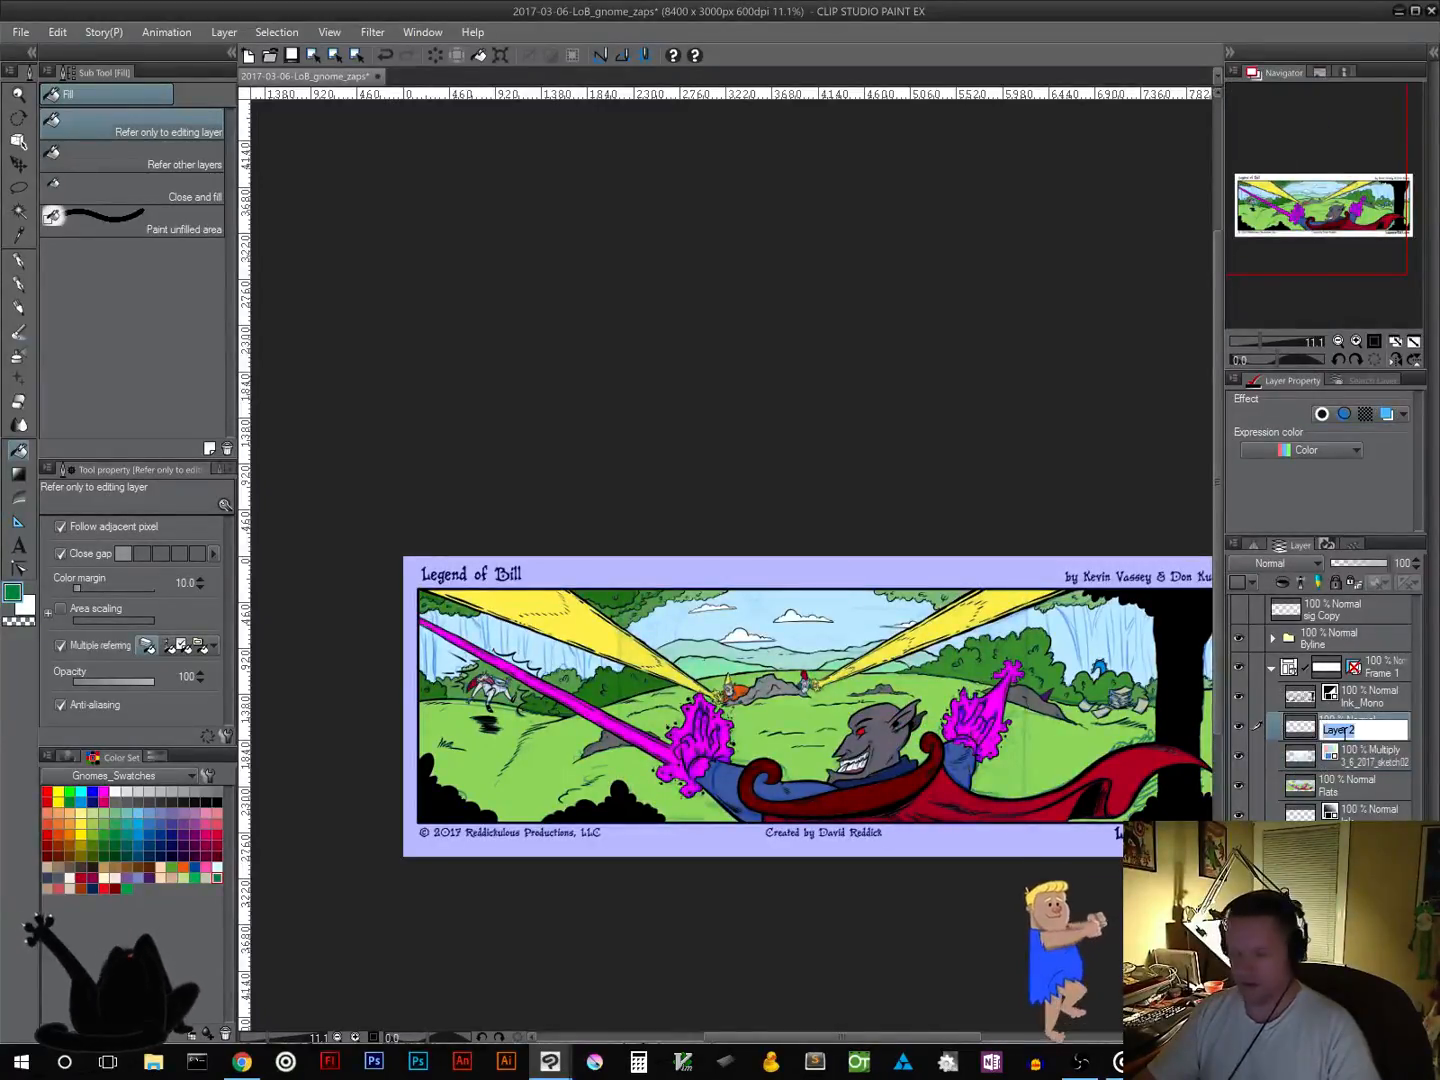
{"action": "type", "text": "trees"}
{"action": "key", "text": "Return"}
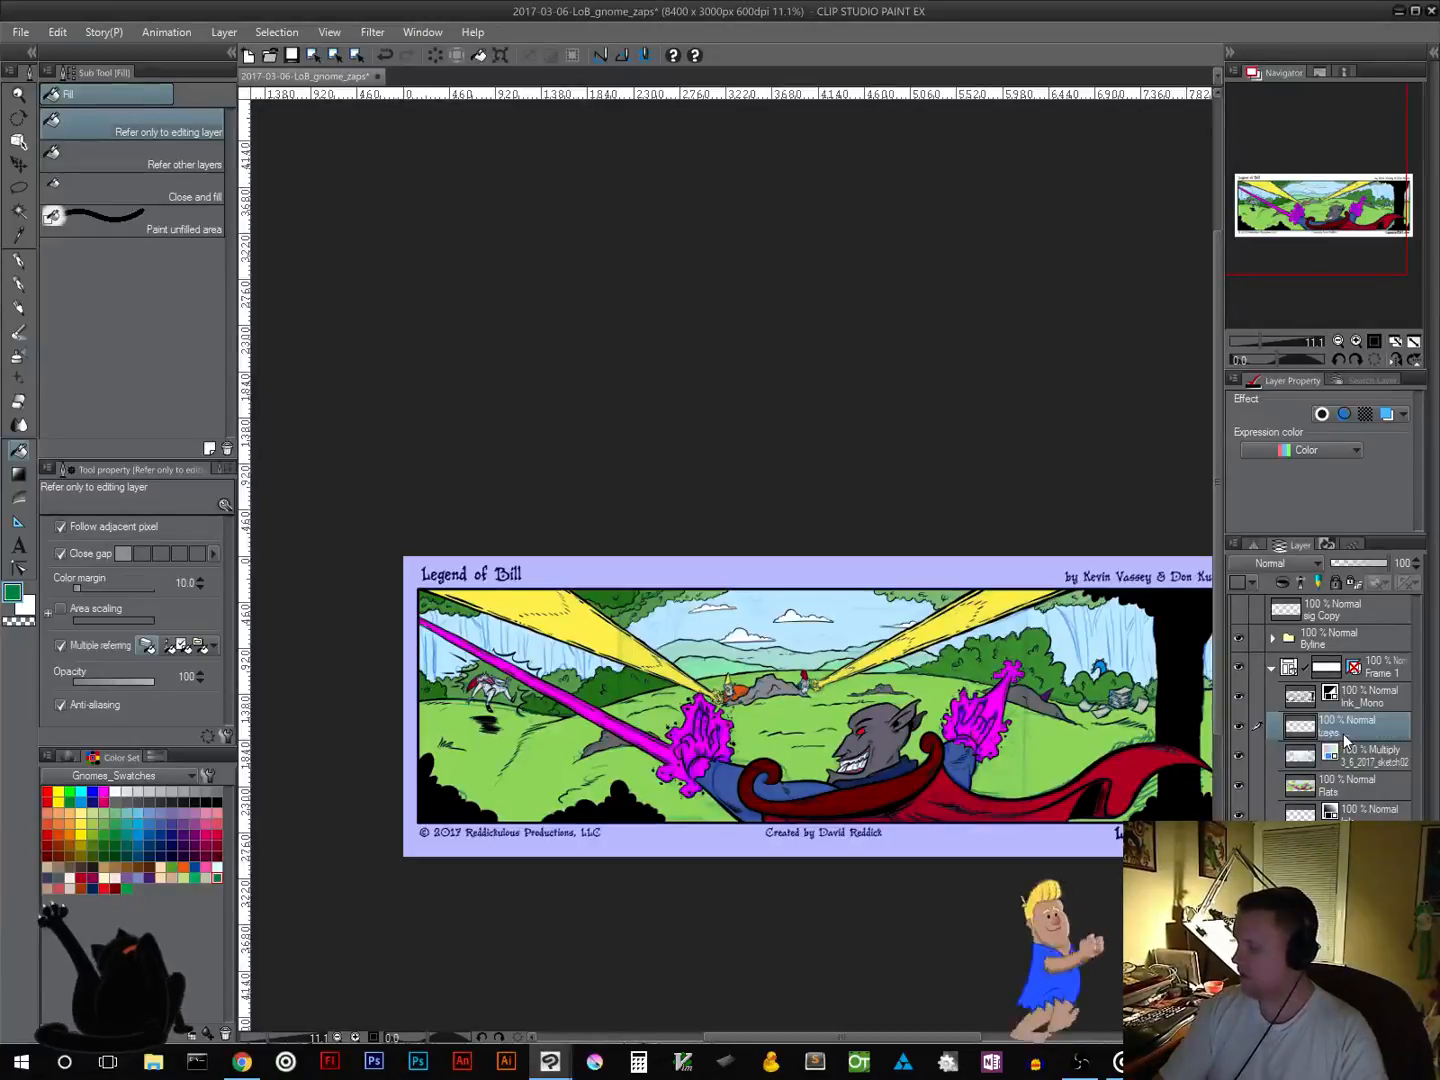
Step: Make Flats the active layer and switch to the Auto select tool that refers only to the edited layer
{"action": "scroll", "coordinate": [842, 791], "scroll_direction": "up", "scroll_amount": 4}
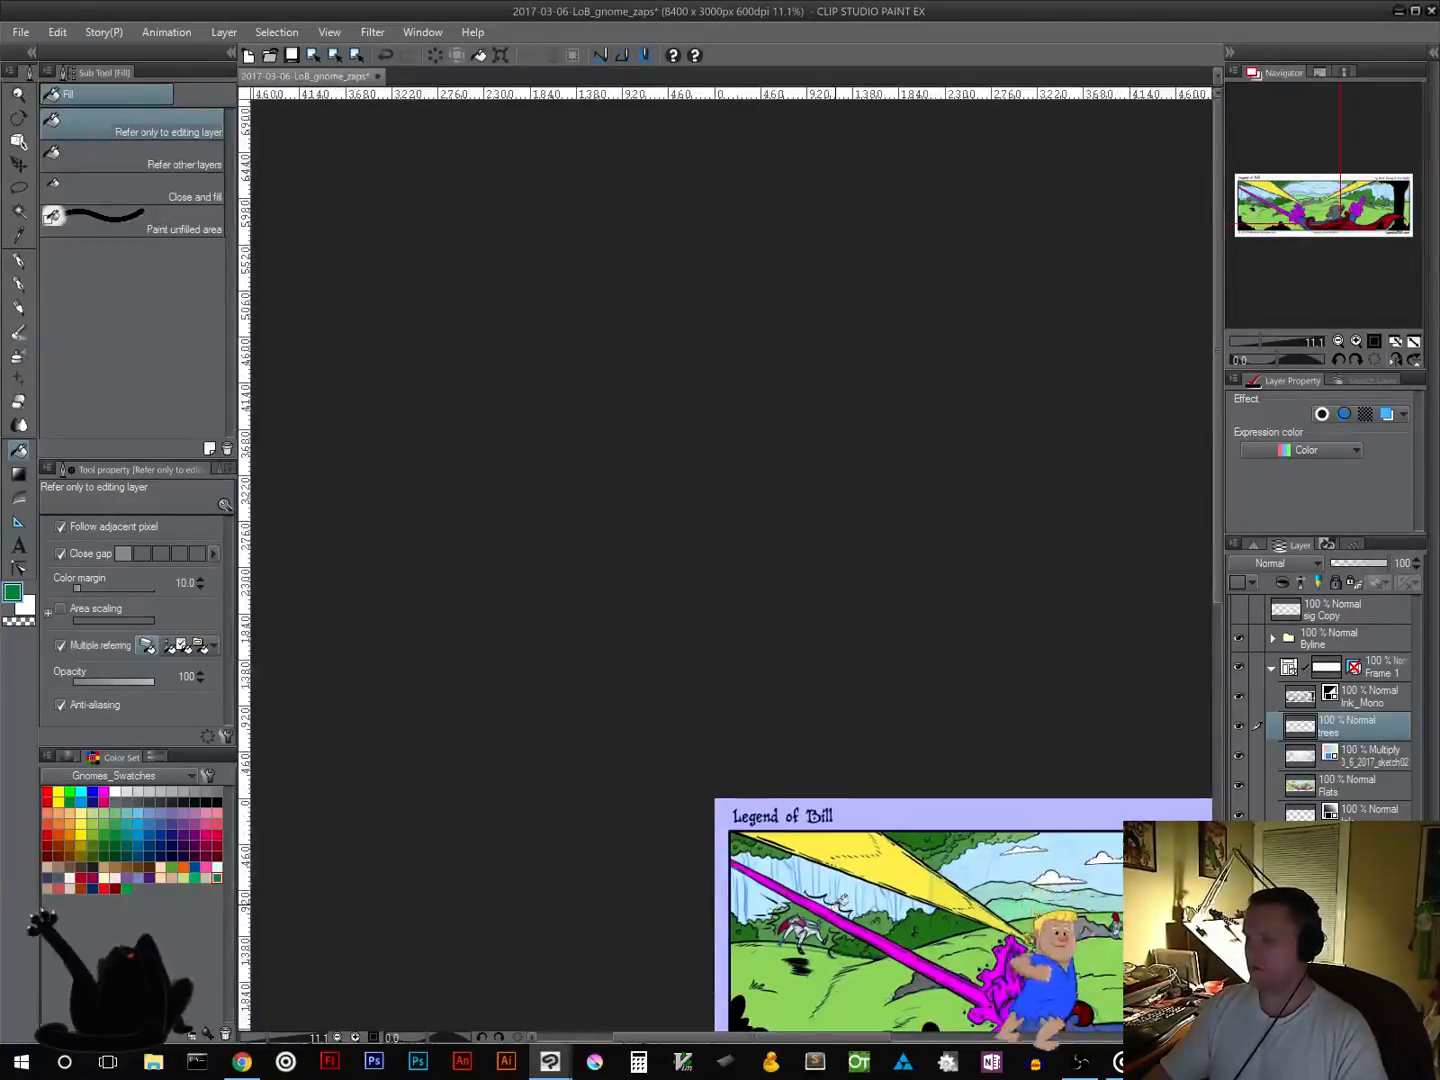
{"action": "scroll", "coordinate": [842, 900], "scroll_direction": "up", "scroll_amount": 3}
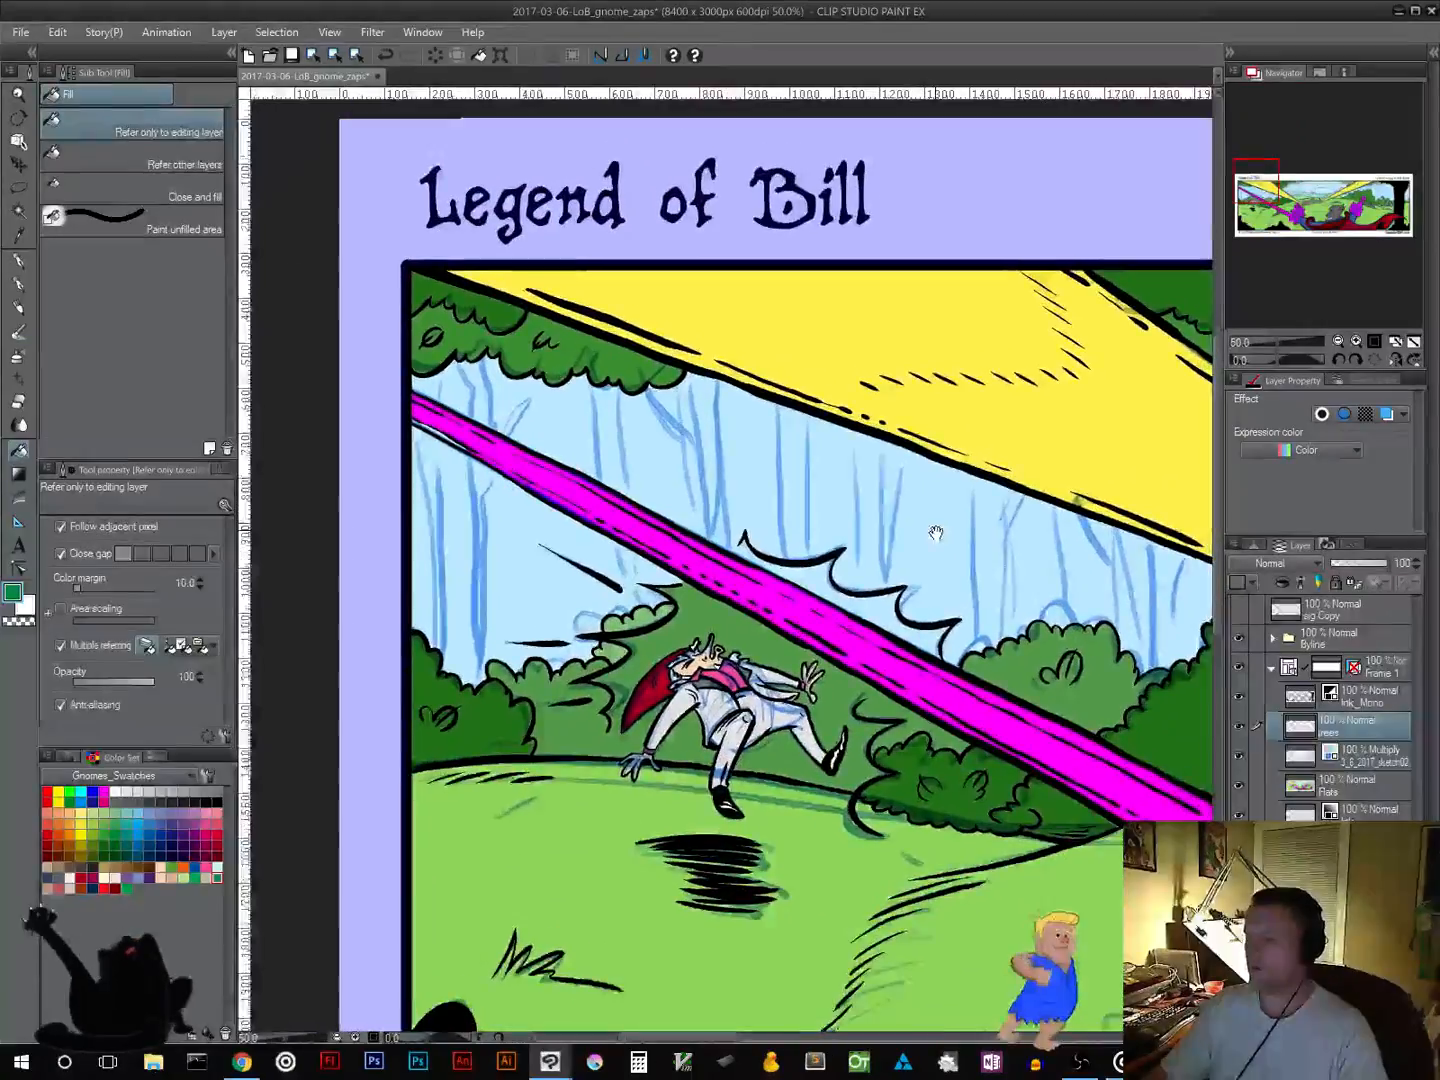
{"action": "left_click", "coordinate": [19, 189]}
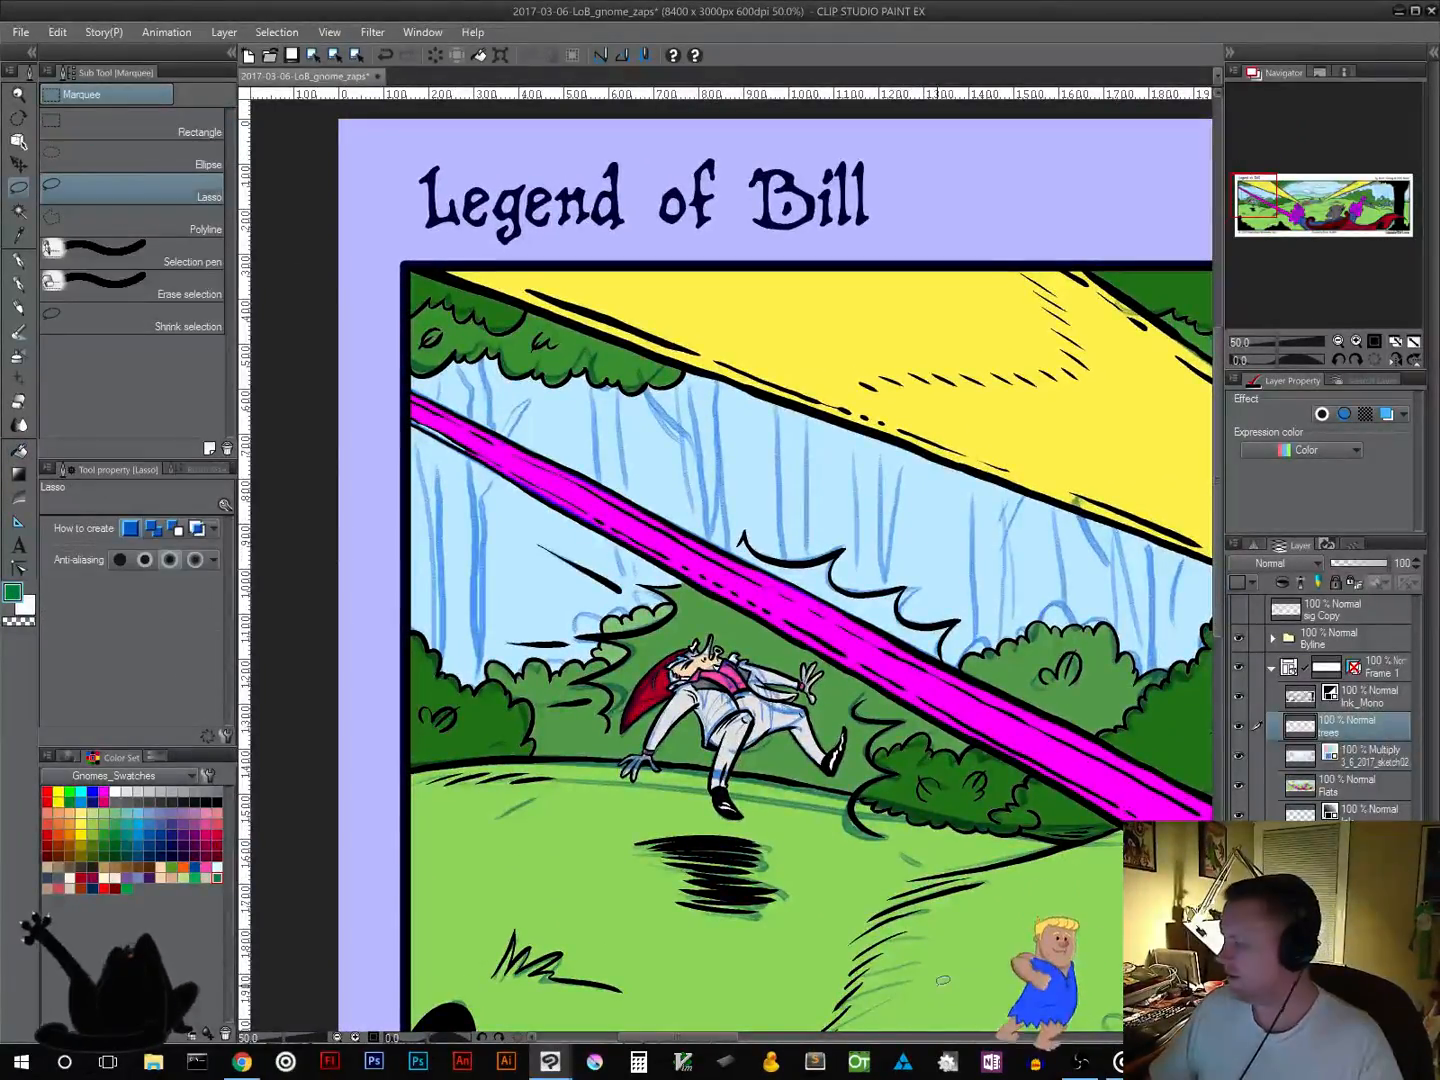
{"action": "left_click", "coordinate": [1344, 784]}
{"action": "scroll", "coordinate": [827, 711], "scroll_direction": "down", "scroll_amount": 7}
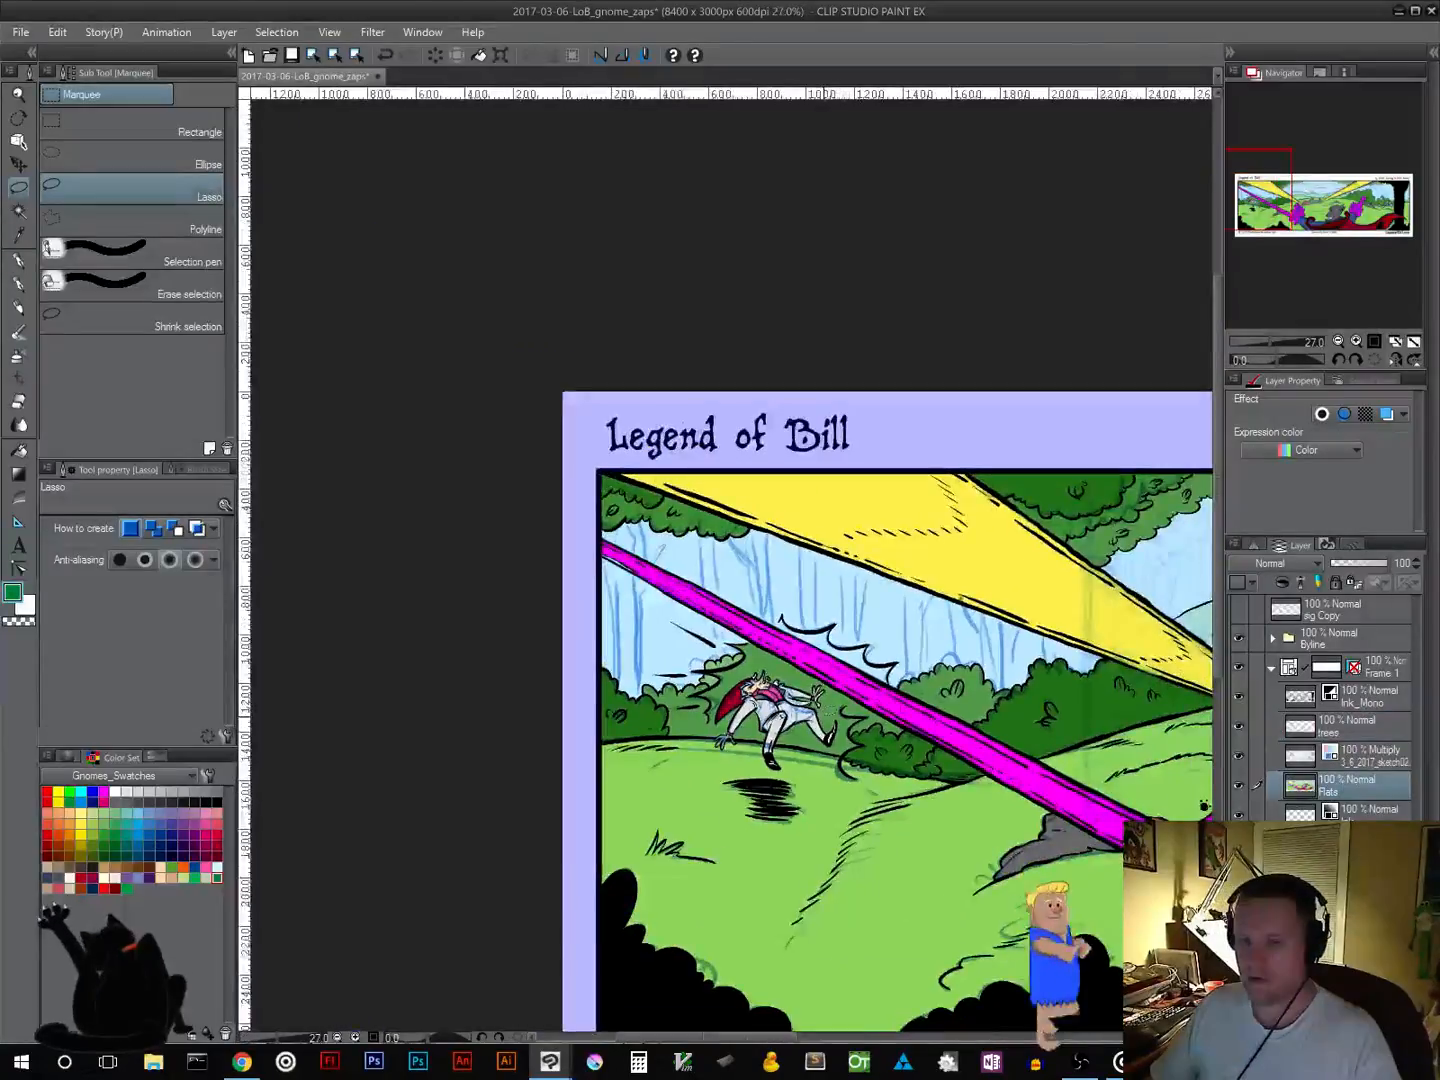
{"action": "left_click_drag", "start_coordinate": [874, 778], "coordinate": [553, 744]}
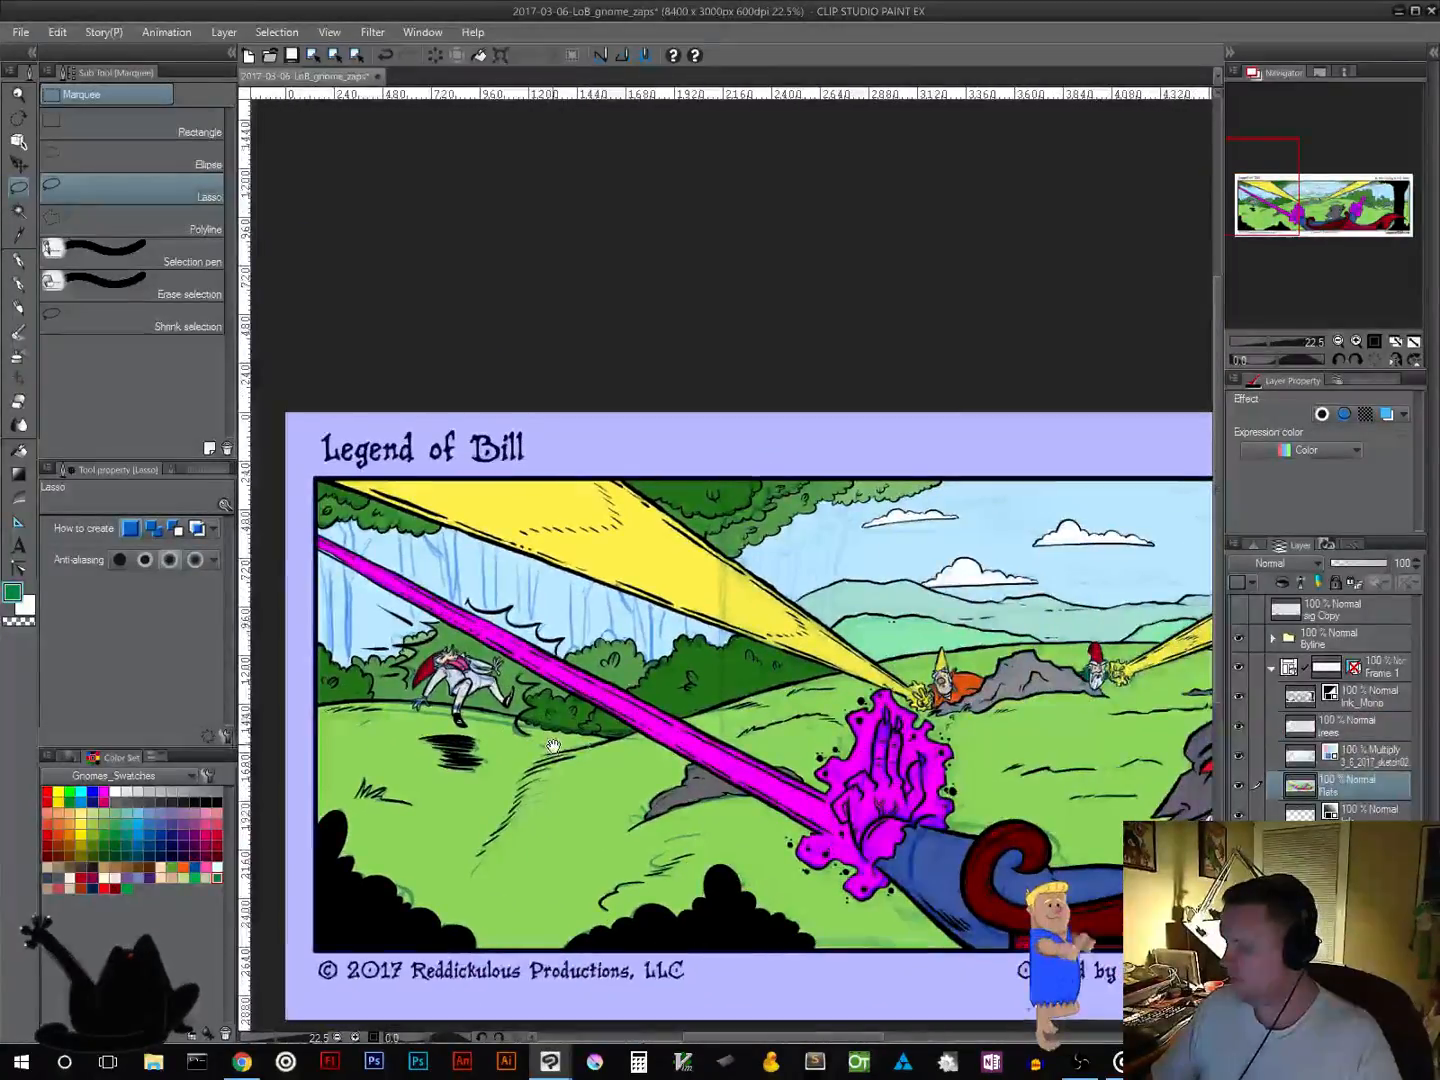
{"action": "mouse_move", "coordinate": [787, 748]}
{"action": "left_mouse_down"}
{"action": "mouse_move", "coordinate": [688, 773]}
{"action": "mouse_move", "coordinate": [844, 791]}
{"action": "left_mouse_up"}
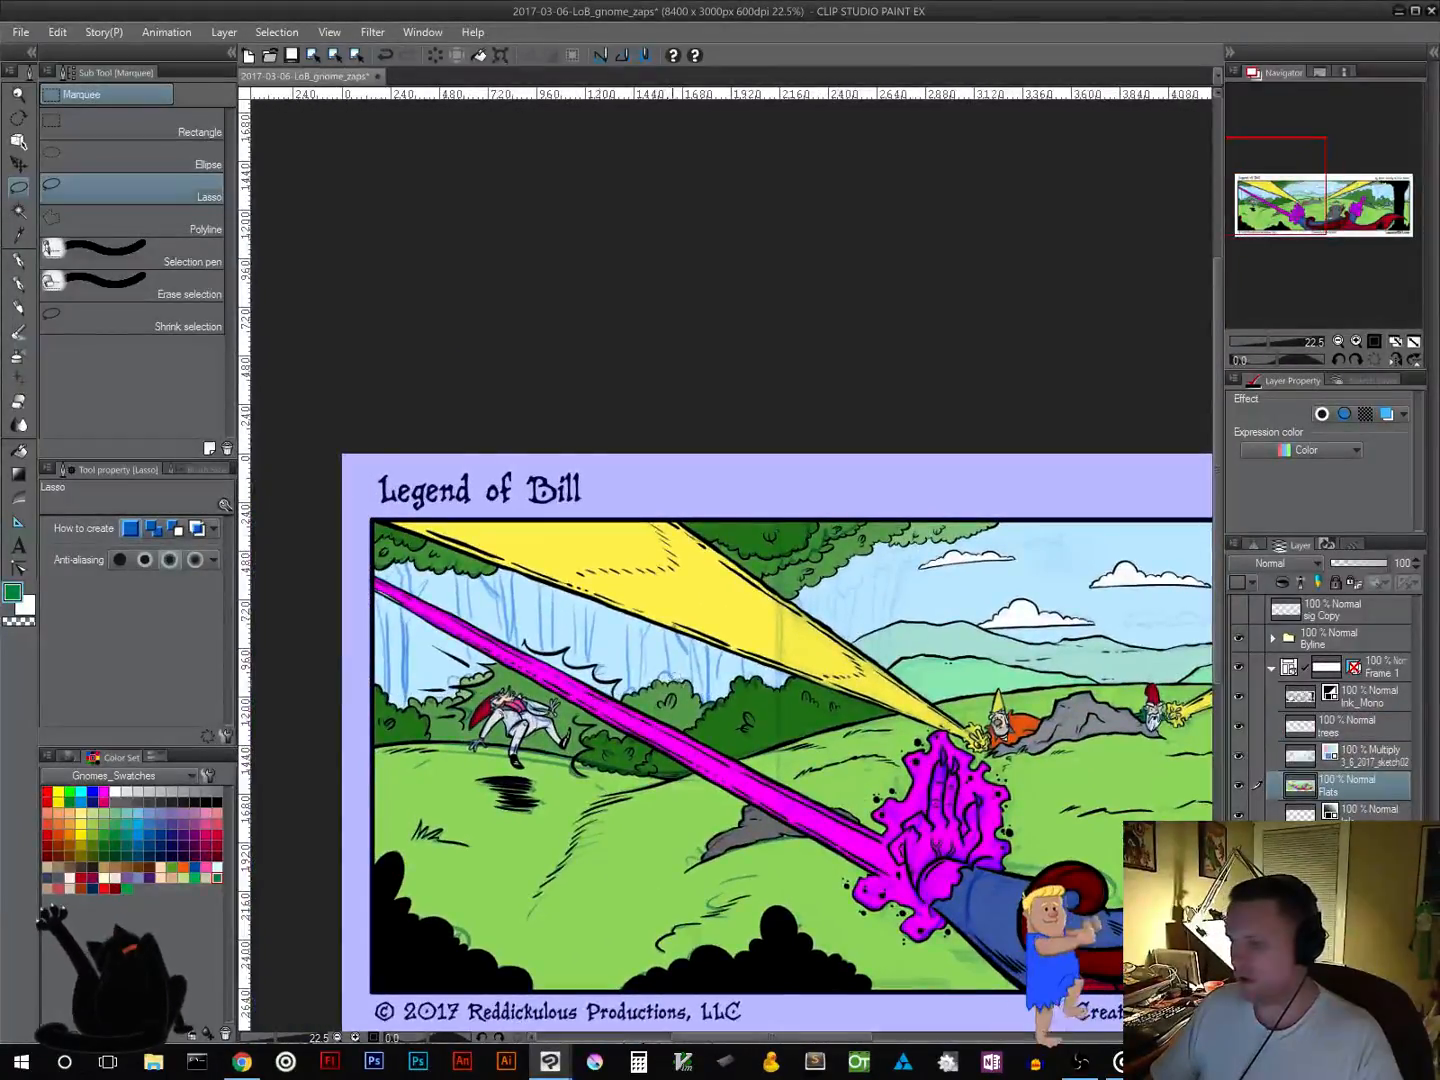
{"action": "left_click", "coordinate": [18, 211]}
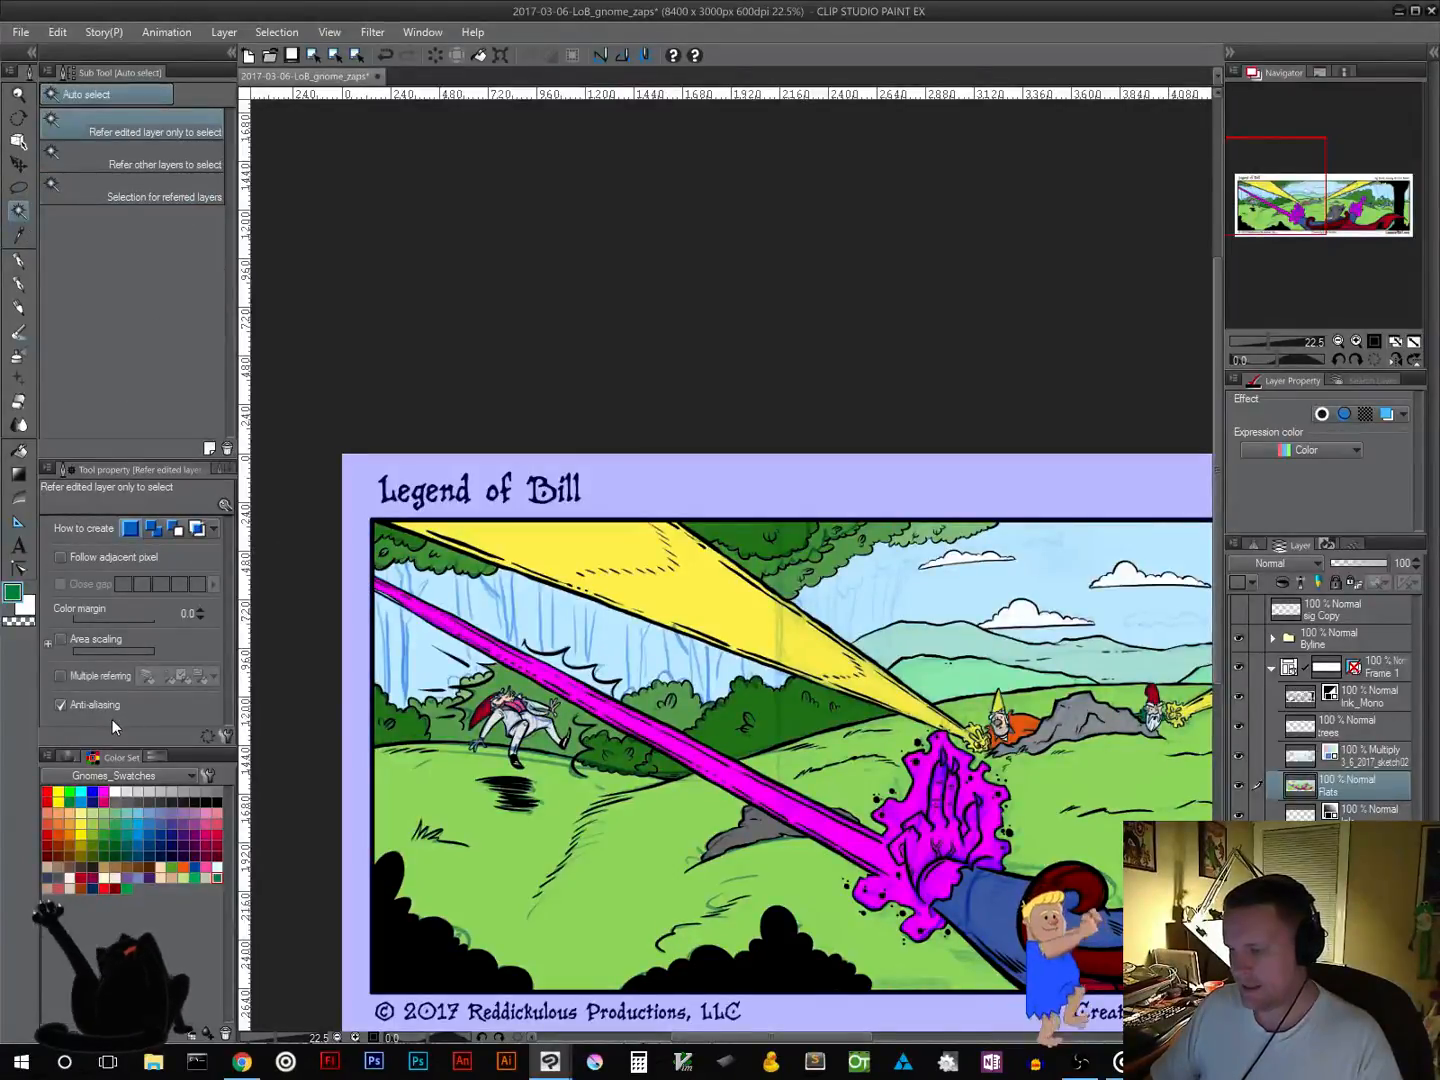
Step: Hide the Ink_Mono and 3_6_2017_sketch02 layers and clear the trial selection of the sky color
{"action": "left_click", "coordinate": [422, 662]}
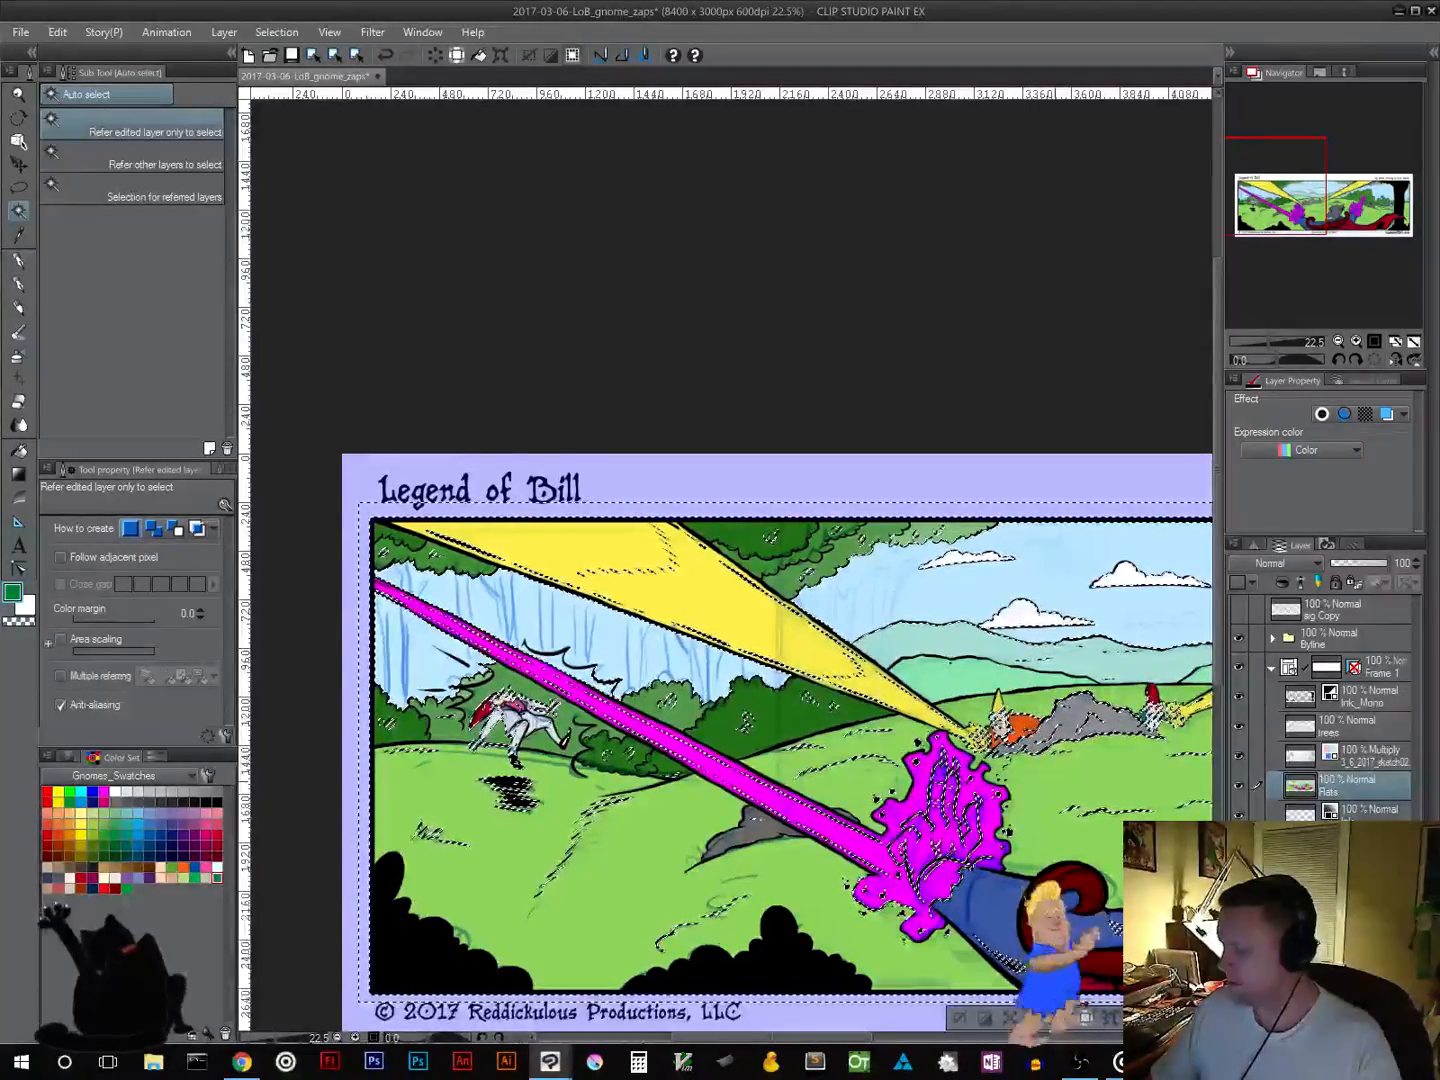
{"action": "left_click", "coordinate": [1238, 697]}
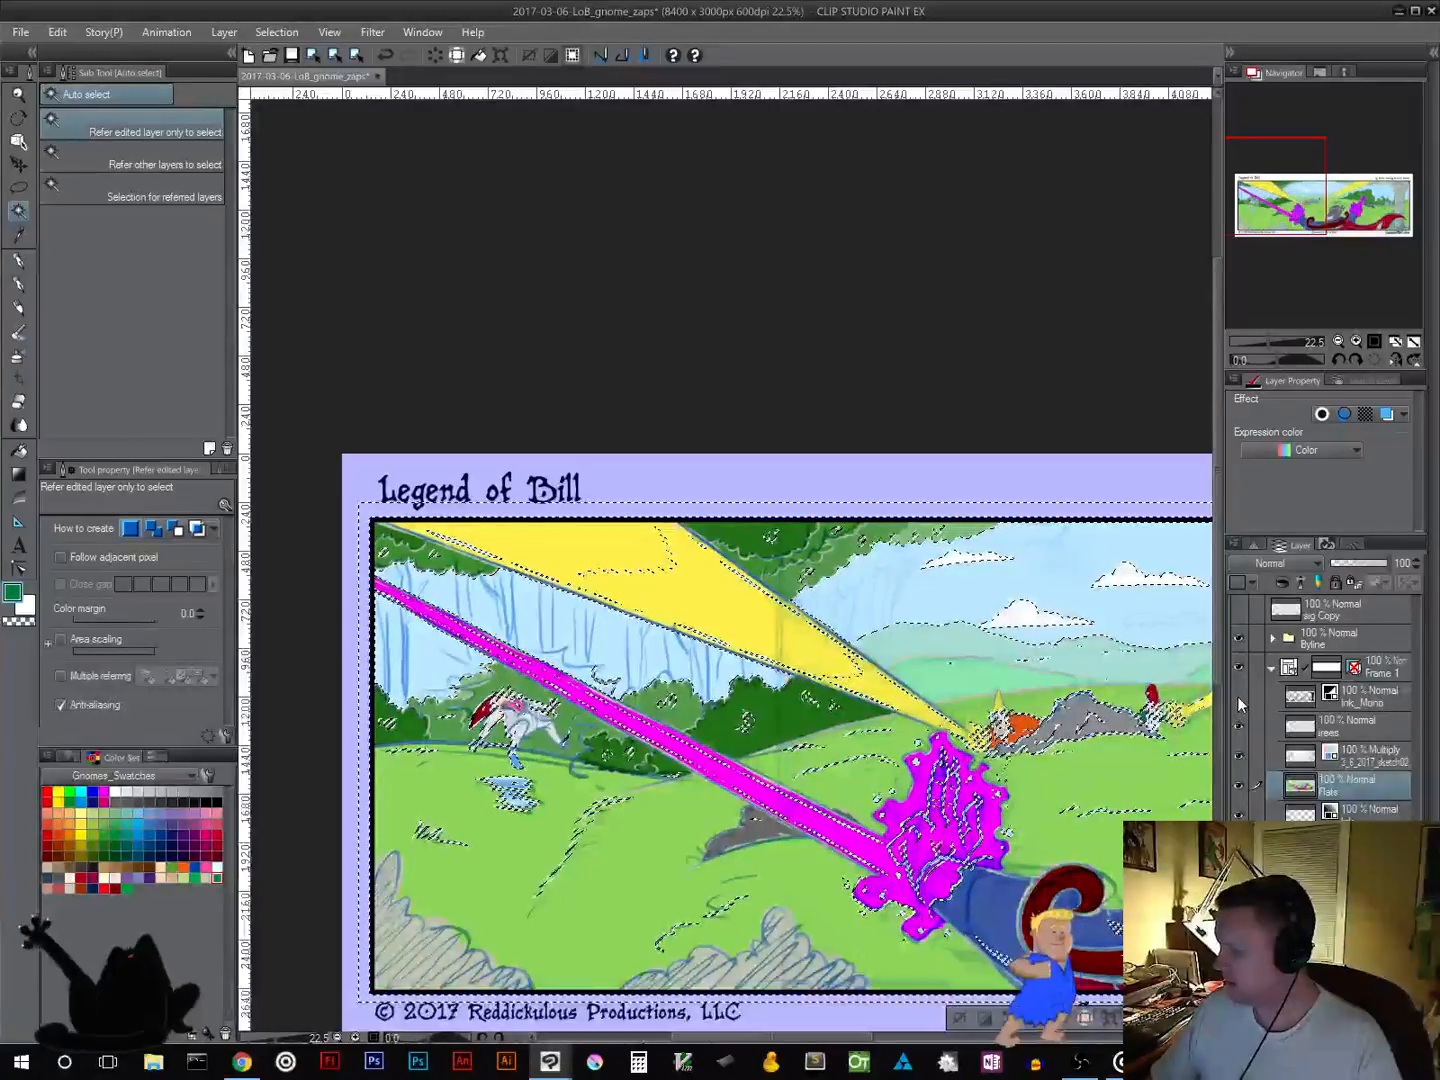
{"action": "left_click", "coordinate": [1238, 757]}
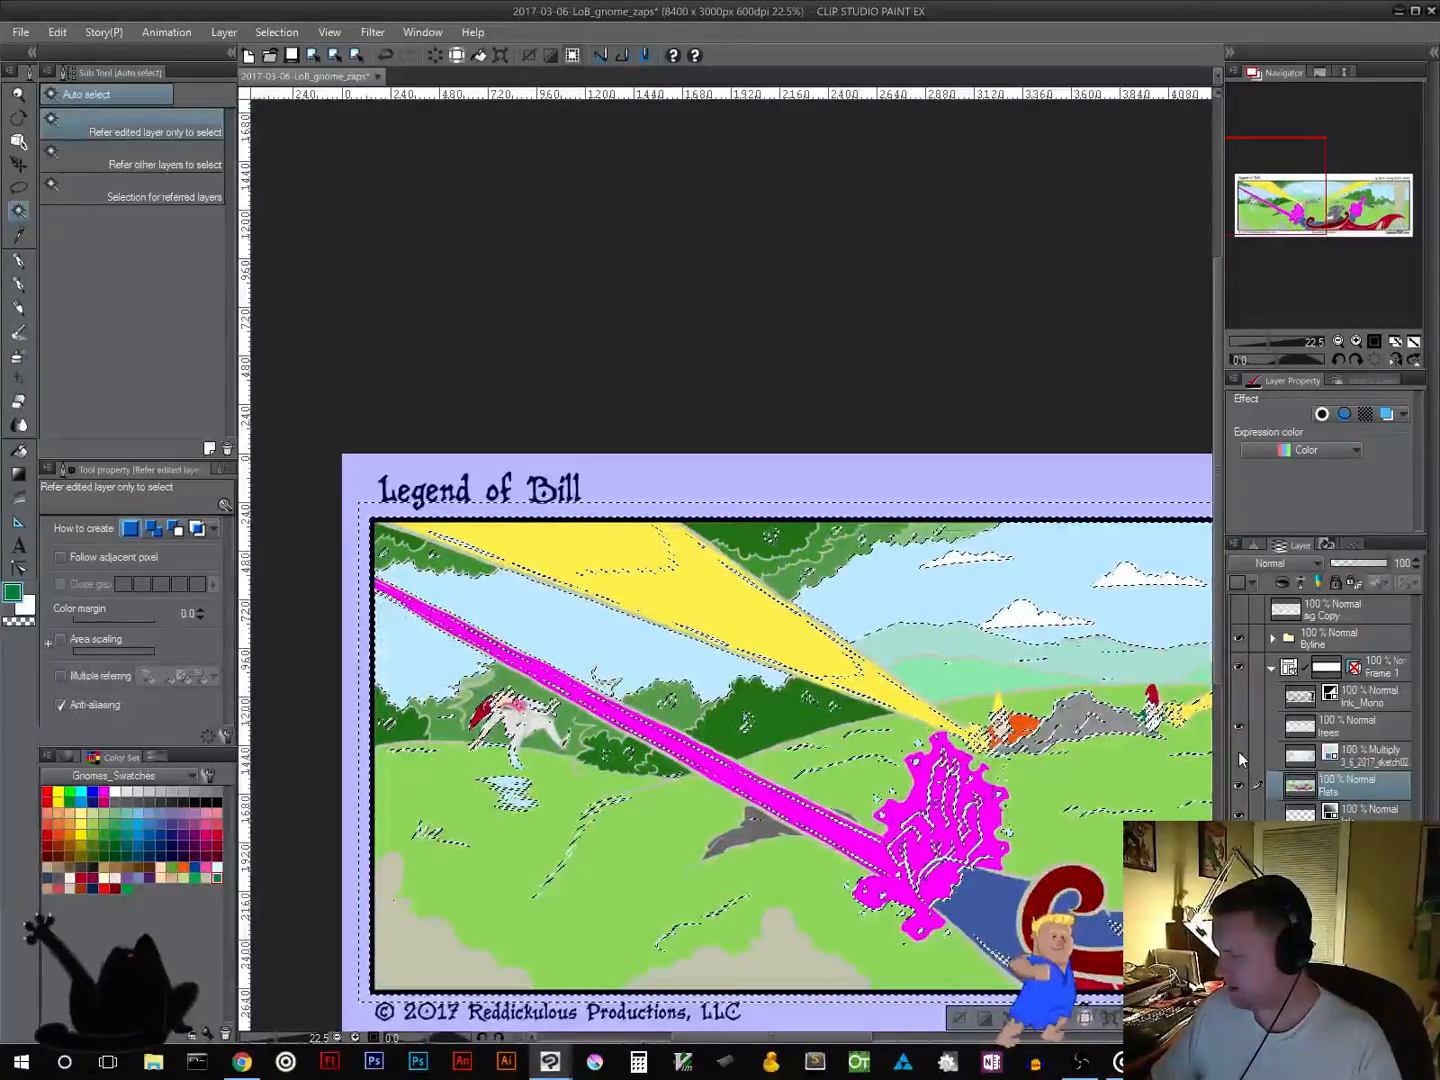
{"action": "key", "text": "ctrl+d"}
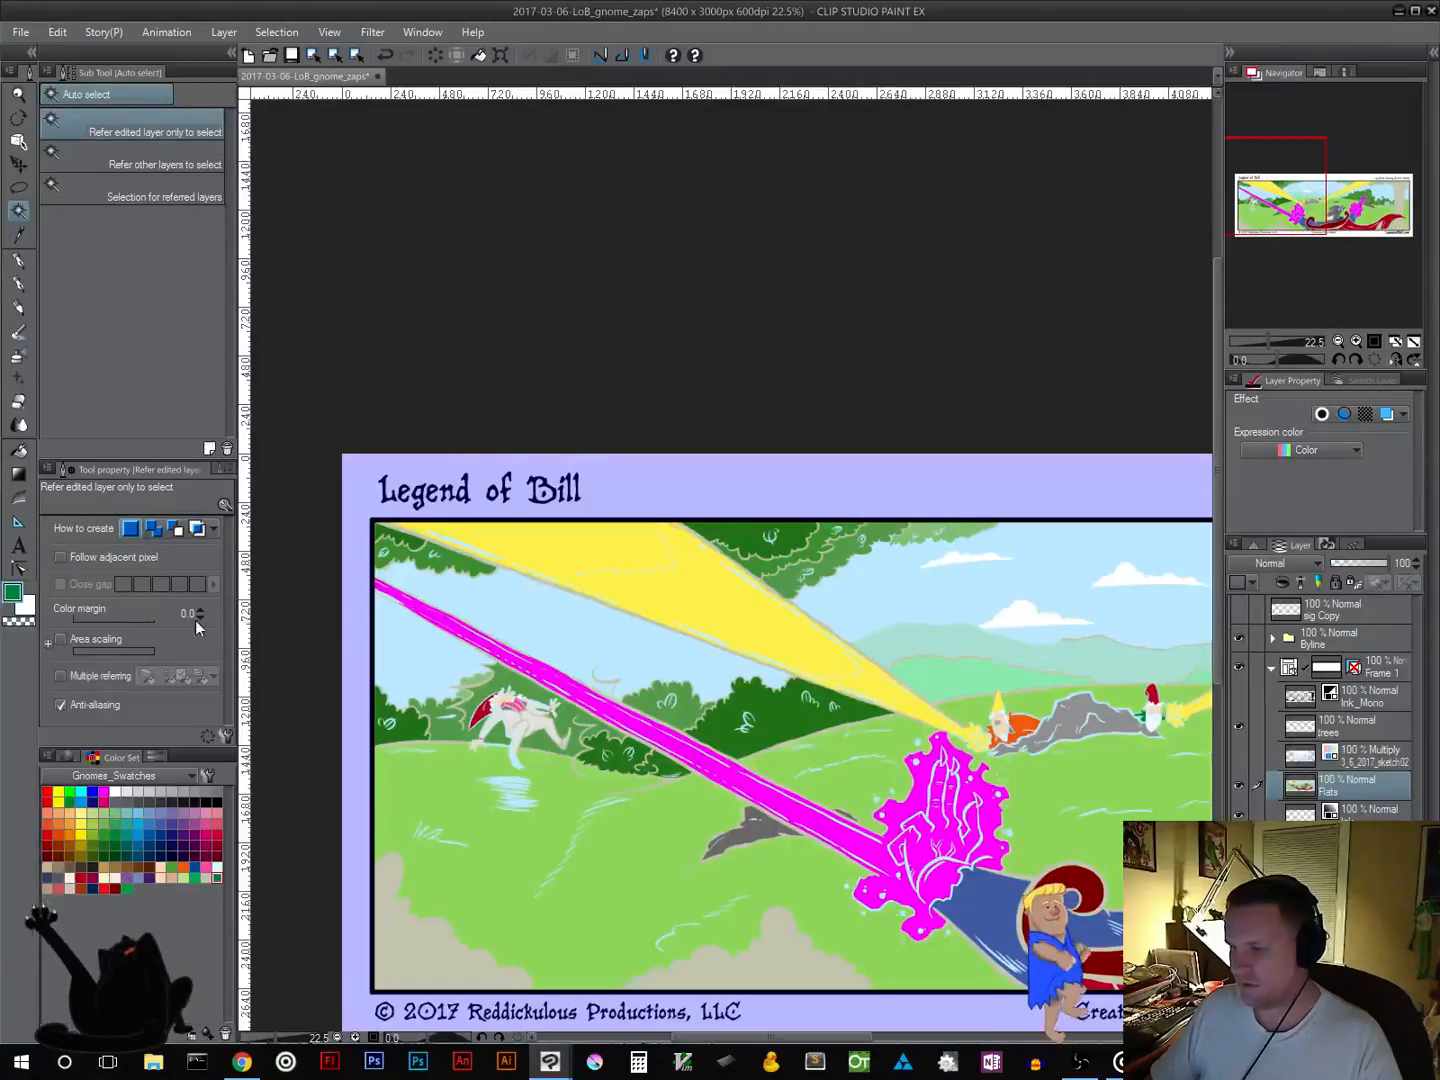
Step: Limit Auto select to adjacent pixels and select all the light blue sky areas across the strip on Flats
{"action": "left_click", "coordinate": [59, 556]}
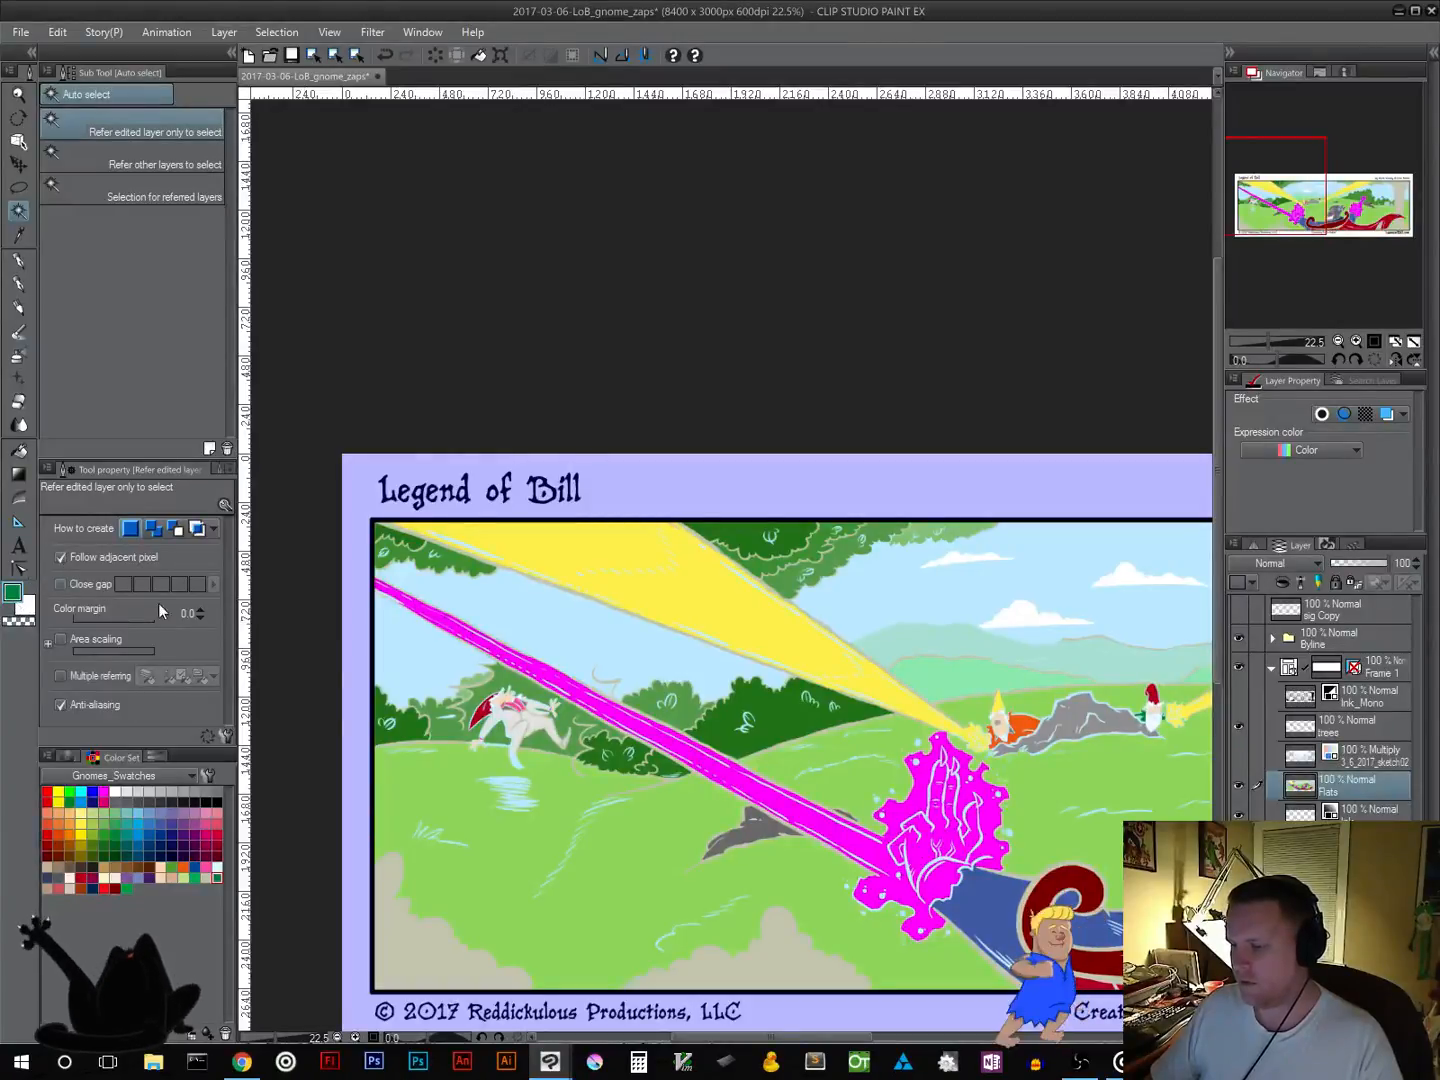
{"action": "left_click", "coordinate": [396, 652]}
{"action": "left_click", "coordinate": [525, 618]}
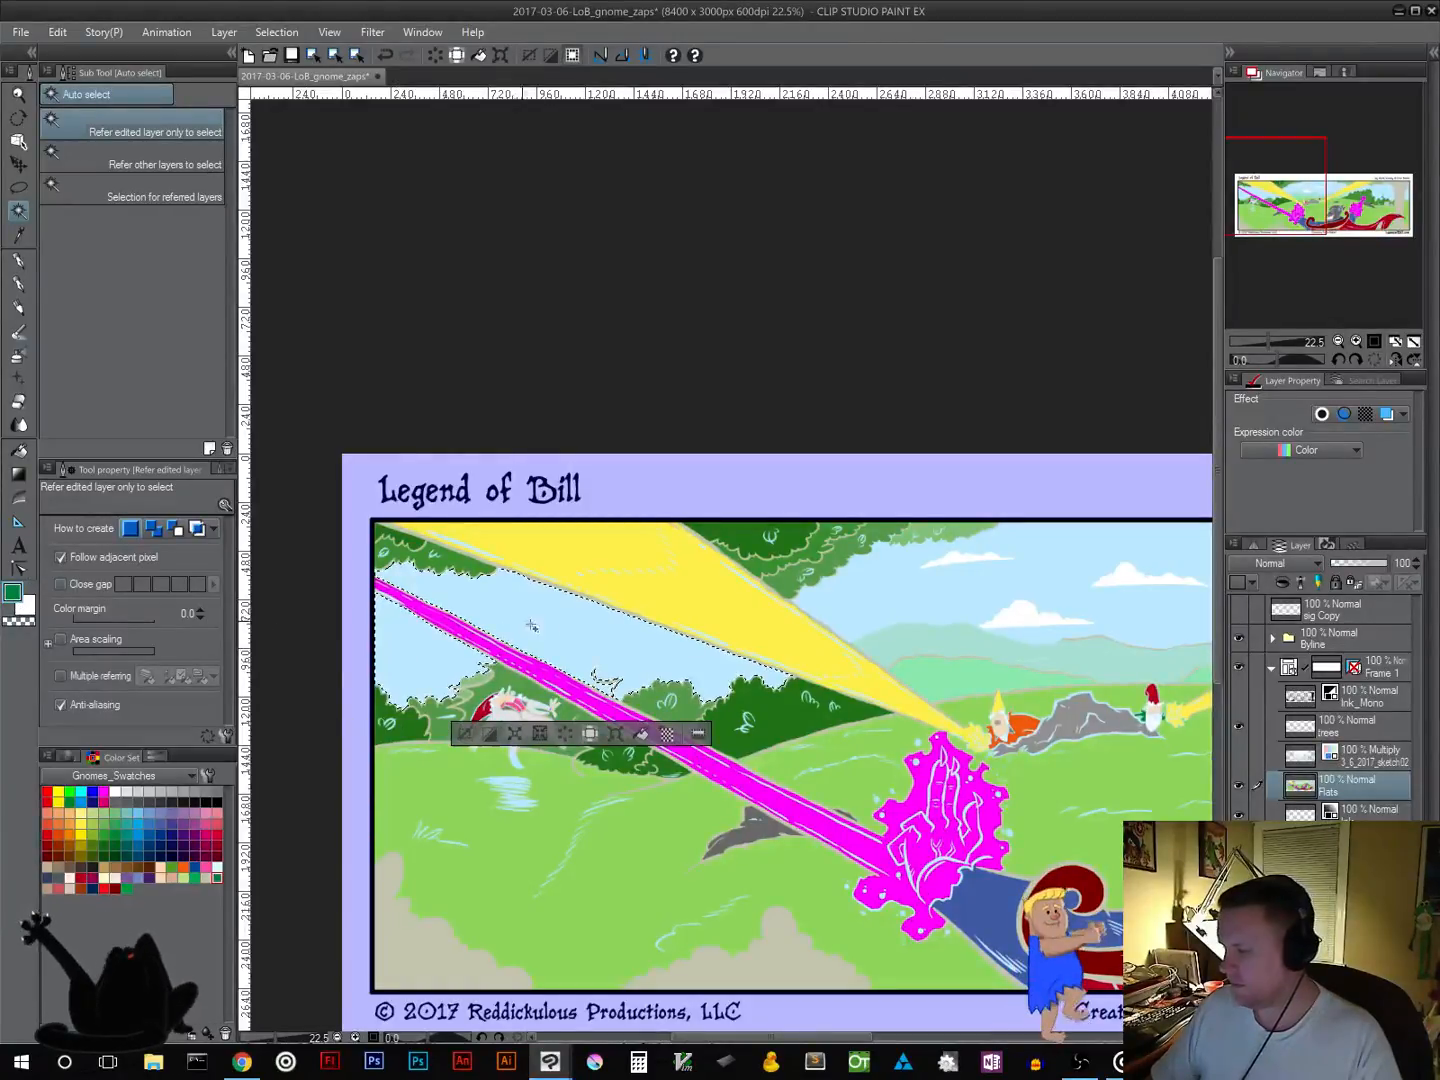
{"action": "left_click", "coordinate": [896, 606]}
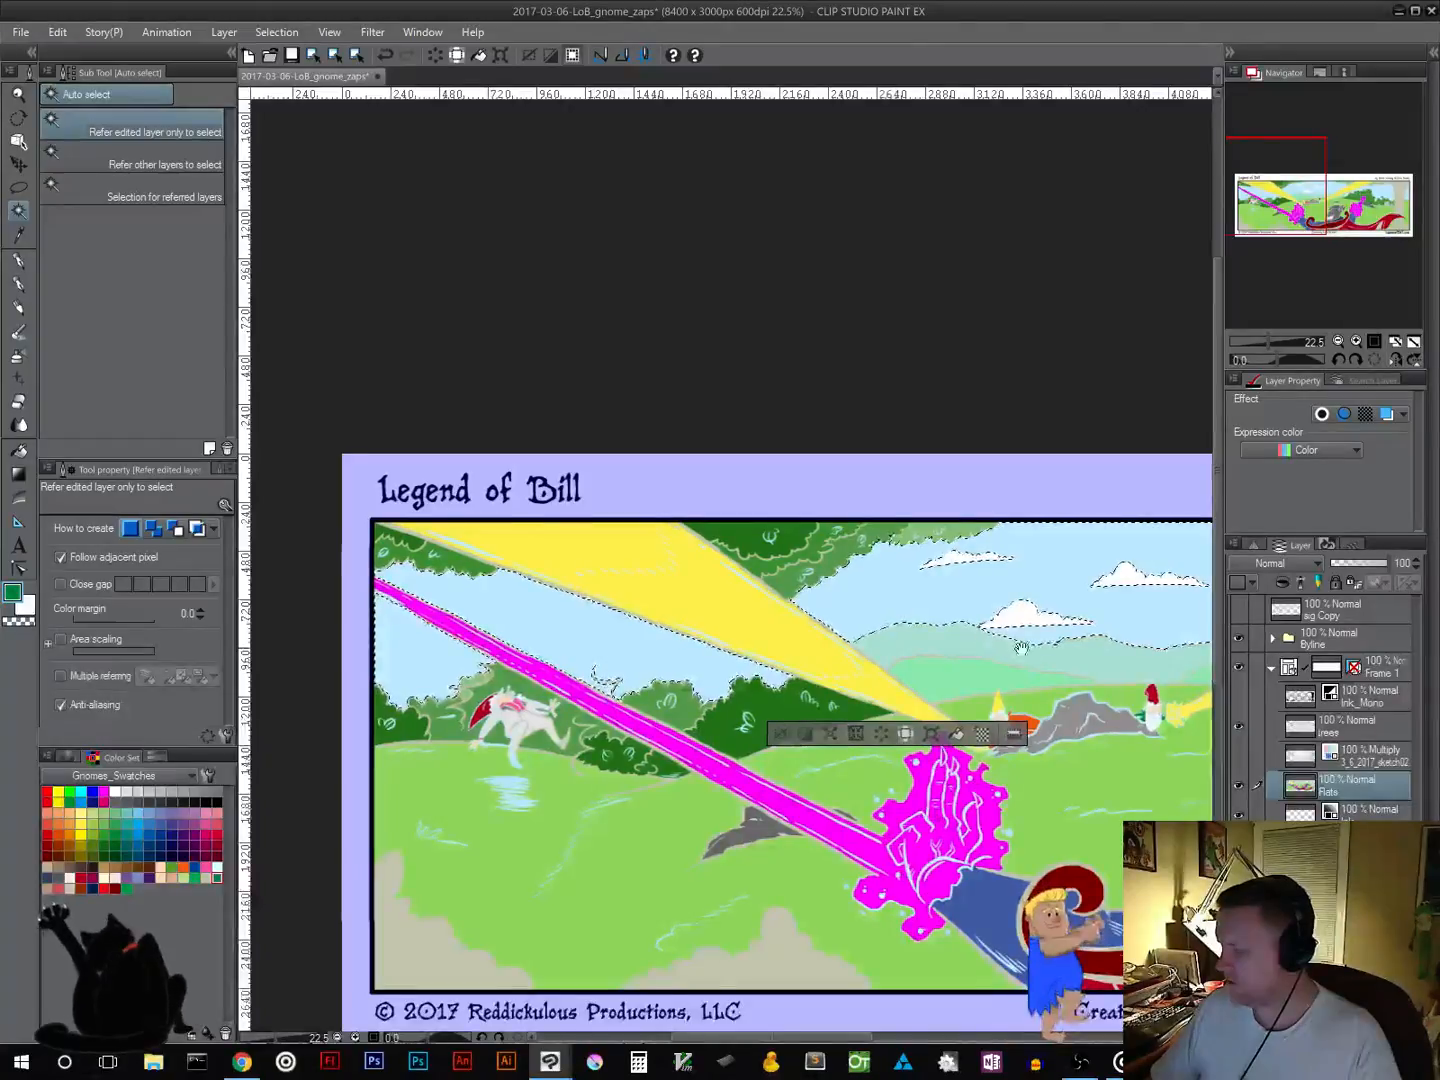
{"action": "left_click_drag", "start_coordinate": [1021, 646], "coordinate": [394, 619]}
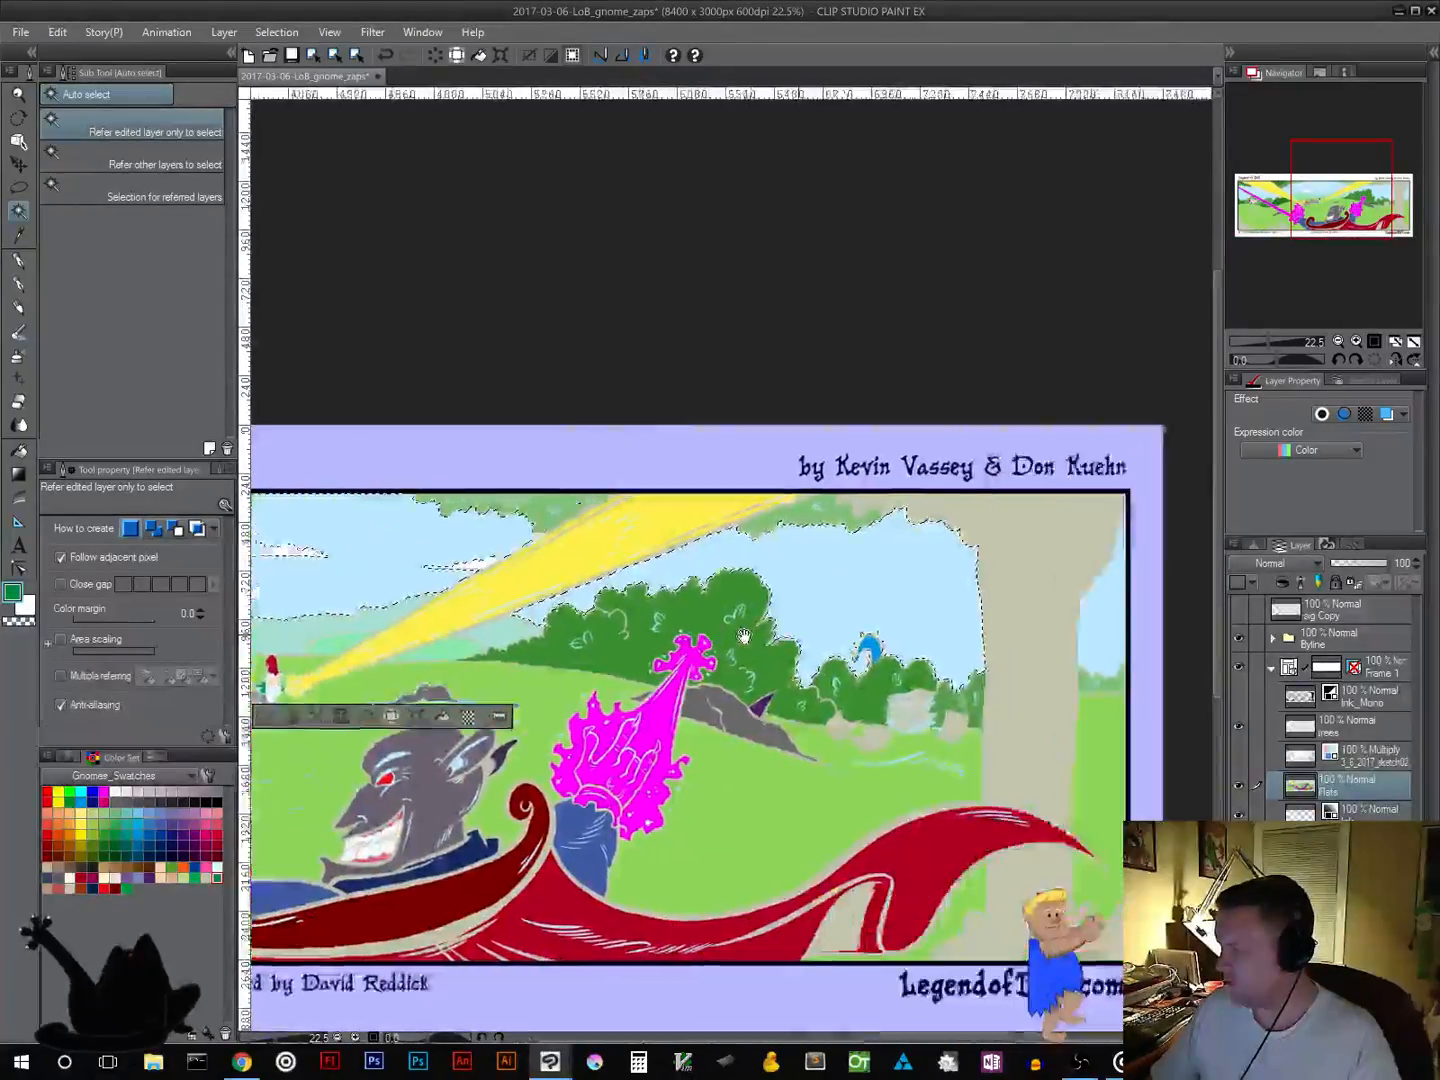
{"action": "left_click_drag", "start_coordinate": [1195, 677], "coordinate": [1121, 650]}
{"action": "left_click", "coordinate": [888, 622], "text": "shift"}
{"action": "left_click_drag", "start_coordinate": [597, 602], "coordinate": [941, 622]}
{"action": "left_click_drag", "start_coordinate": [475, 604], "coordinate": [391, 572]}
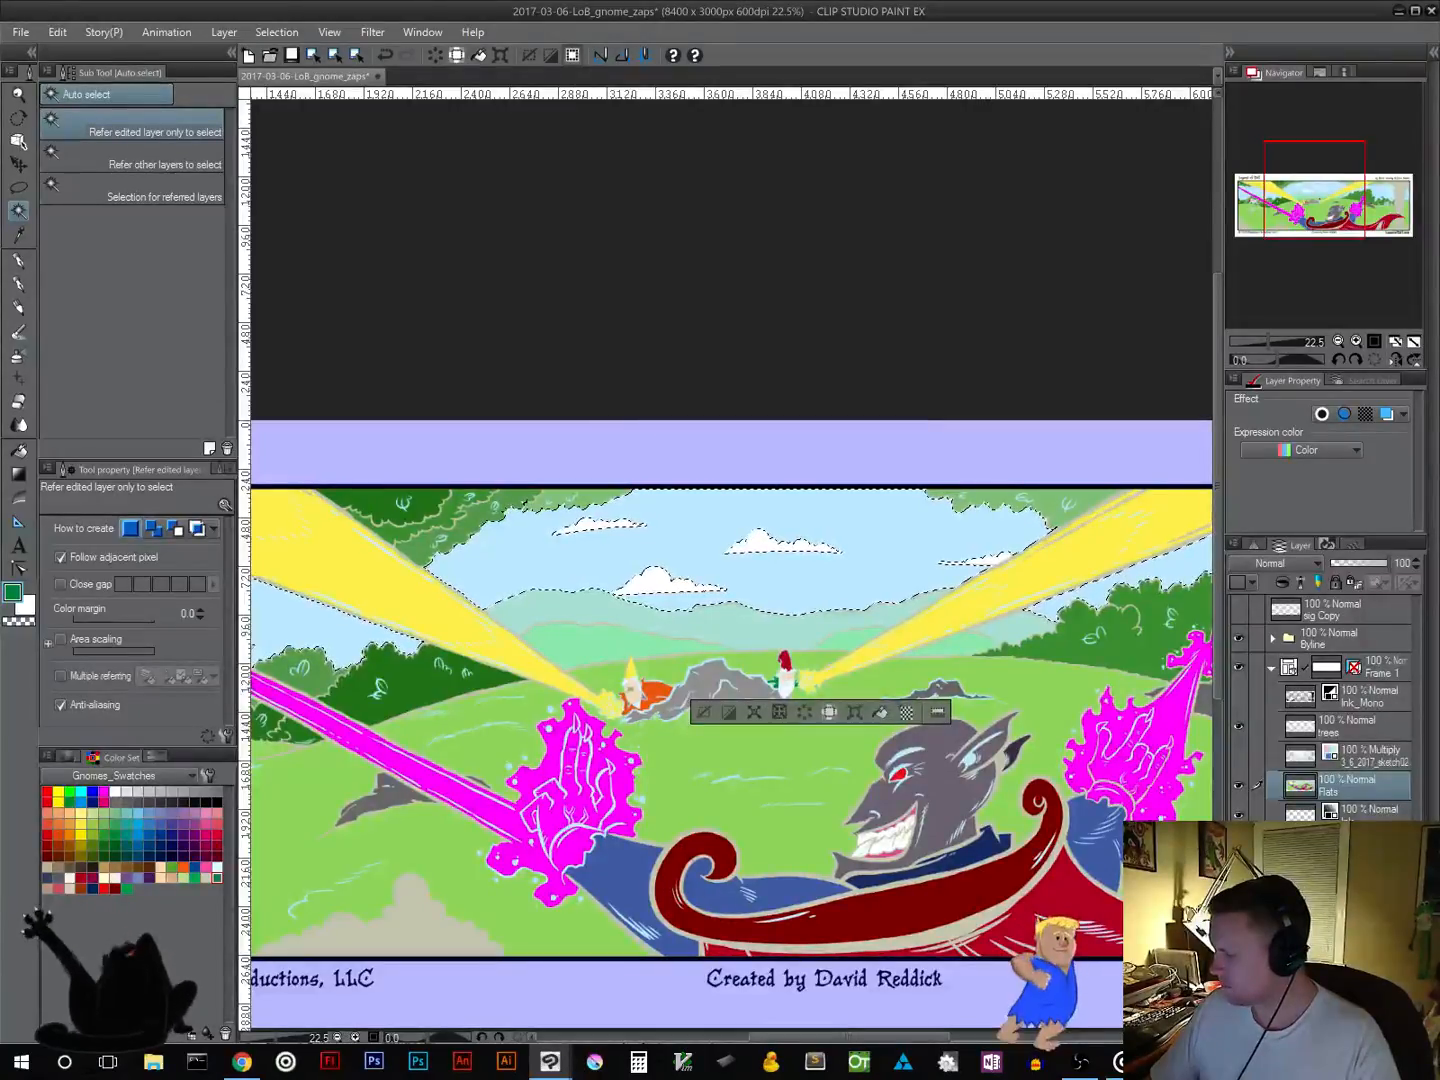
Step: Mask the trees layer to the sky selection and show the ink and sketch layers again
{"action": "left_click", "coordinate": [1366, 720]}
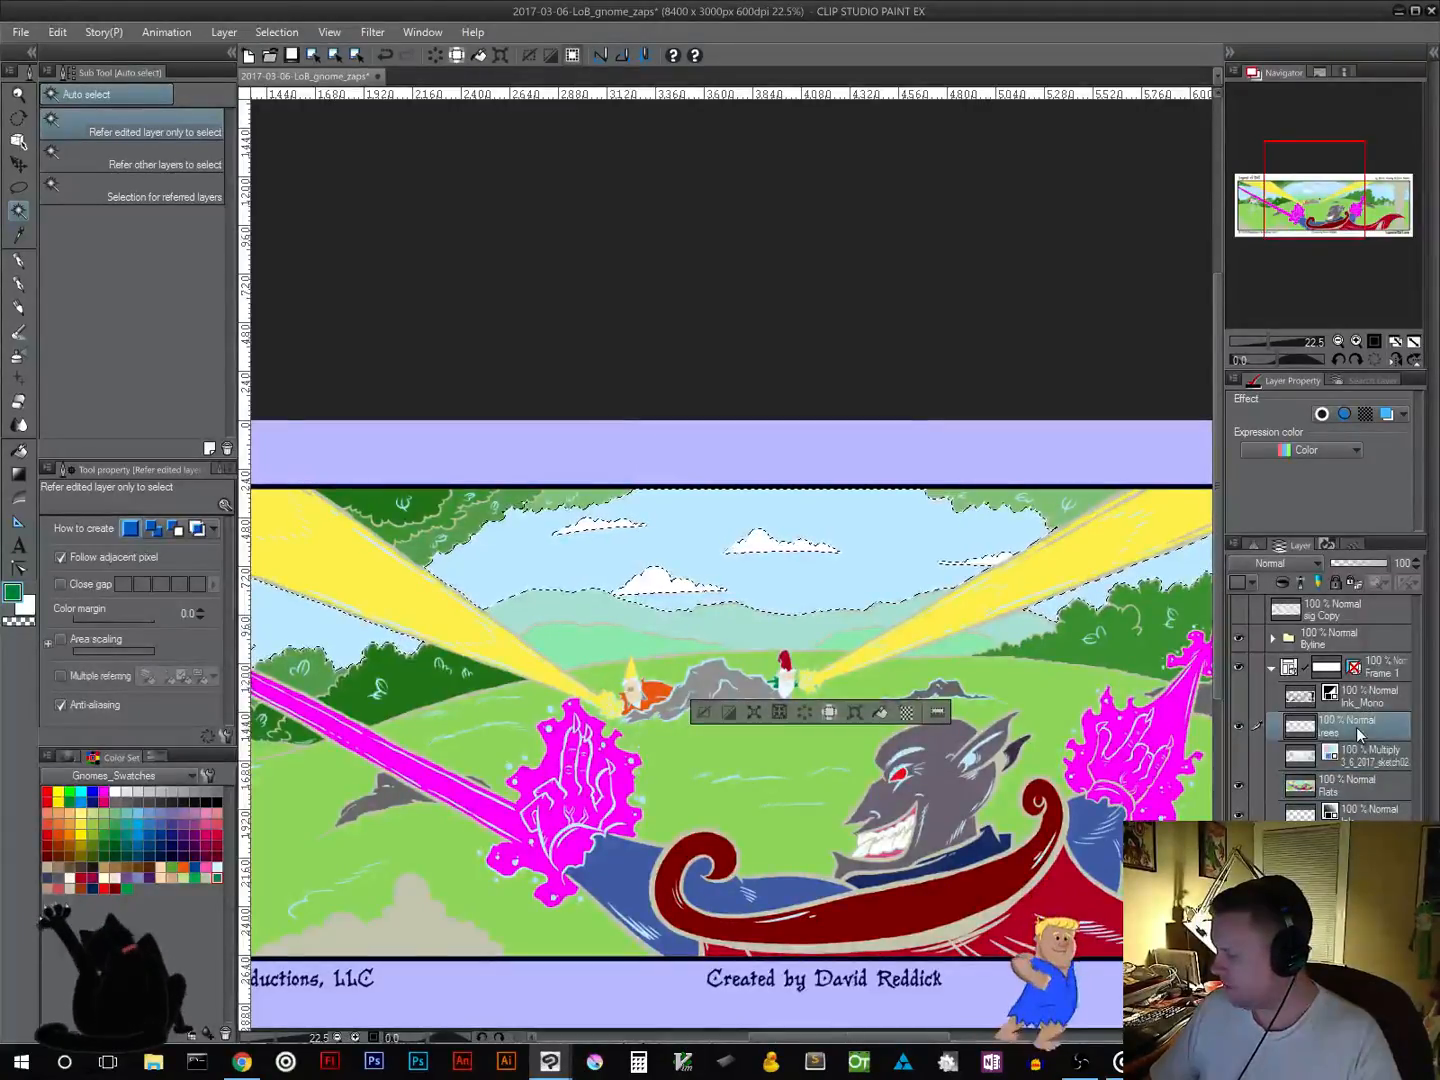
{"action": "left_click", "coordinate": [1375, 582]}
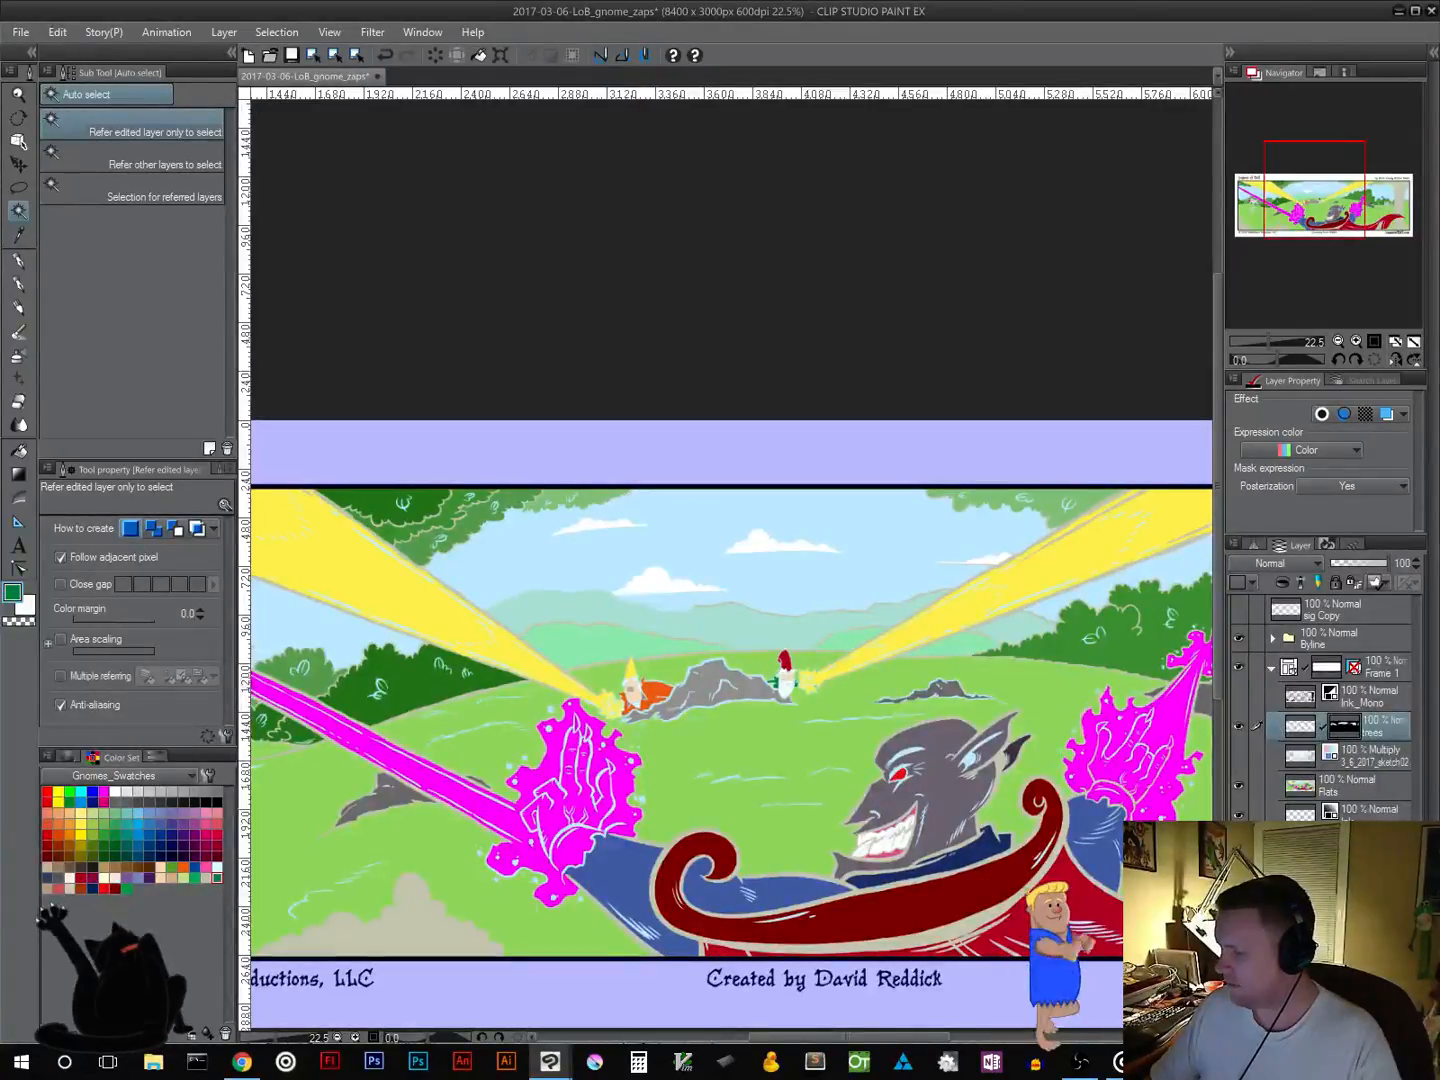
{"action": "left_click", "coordinate": [1240, 697]}
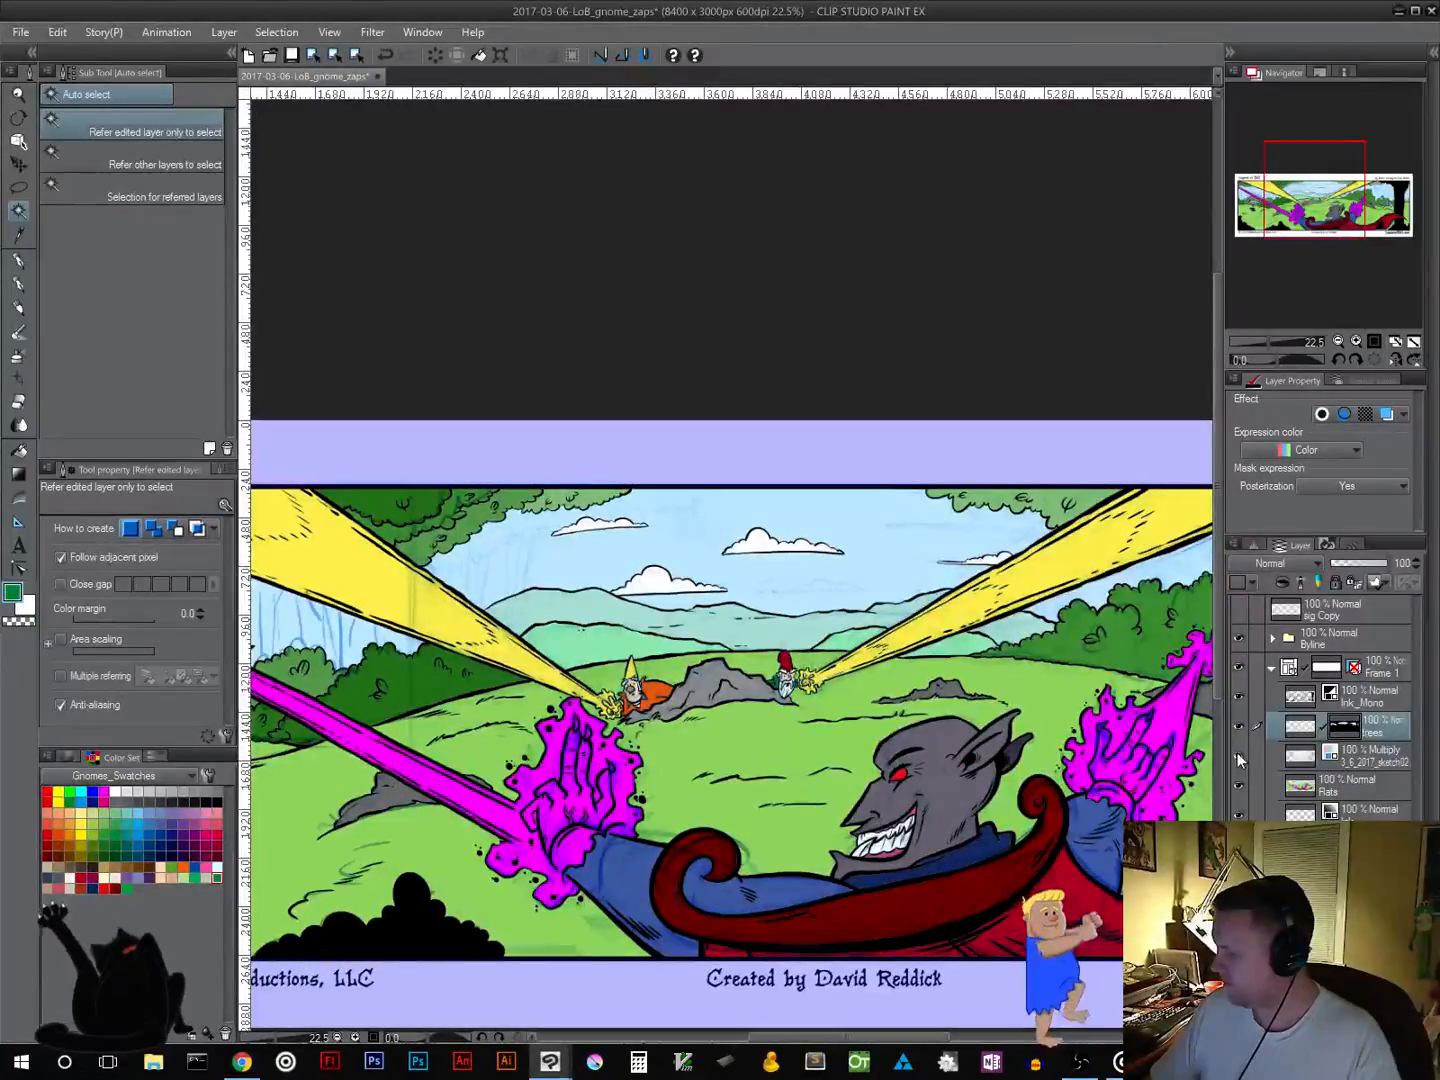
Step: Switch to the Inker - Lando Calbrusshian brush for painting the sketched trees behind the falling gnome
{"action": "left_click_drag", "start_coordinate": [746, 725], "coordinate": [885, 763]}
{"action": "left_click_drag", "start_coordinate": [473, 698], "coordinate": [807, 730]}
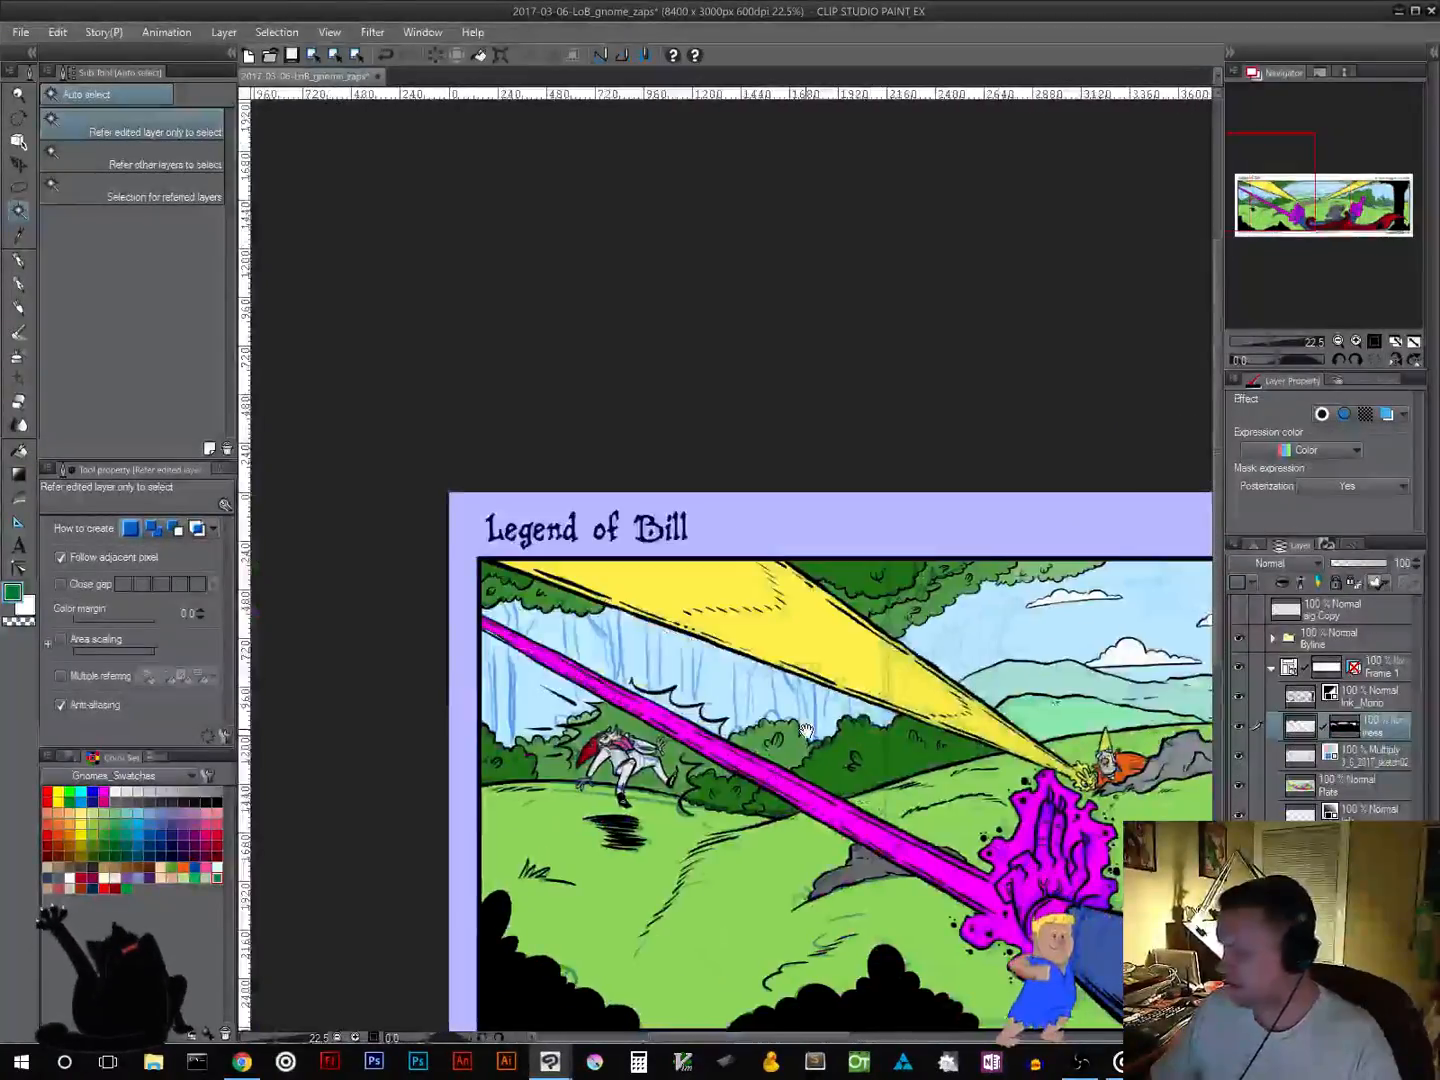
{"action": "left_click", "coordinate": [18, 258]}
{"action": "left_click_drag", "start_coordinate": [599, 612], "coordinate": [596, 679]}
{"action": "mouse_move", "coordinate": [580, 610]}
{"action": "left_mouse_down"}
{"action": "mouse_move", "coordinate": [576, 715]}
{"action": "mouse_move", "coordinate": [550, 650]}
{"action": "left_mouse_up"}
{"action": "left_click_drag", "start_coordinate": [555, 669], "coordinate": [553, 736]}
{"action": "key", "text": "ctrl+z"}
{"action": "key", "text": "ctrl+z"}
{"action": "key", "text": "ctrl+z"}
{"action": "key", "text": "ctrl+z"}
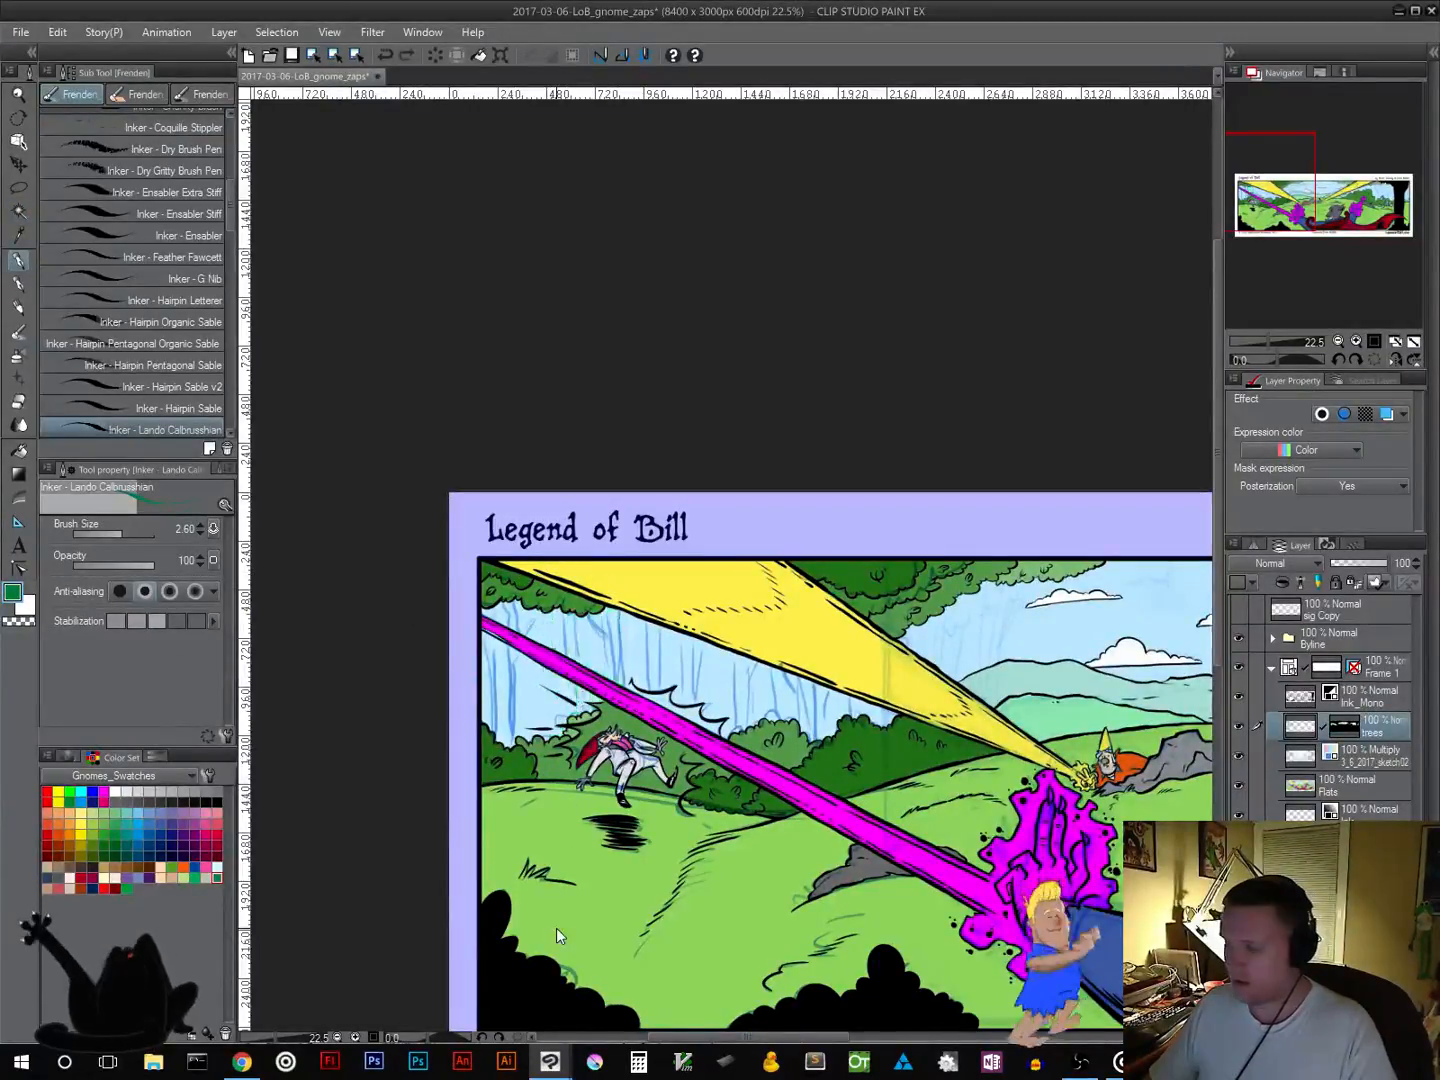
Step: Sample the light blue of the sky and shift it to a darker, muted teal on the color wheel
{"action": "scroll", "coordinate": [617, 785], "scroll_direction": "up", "scroll_amount": 3}
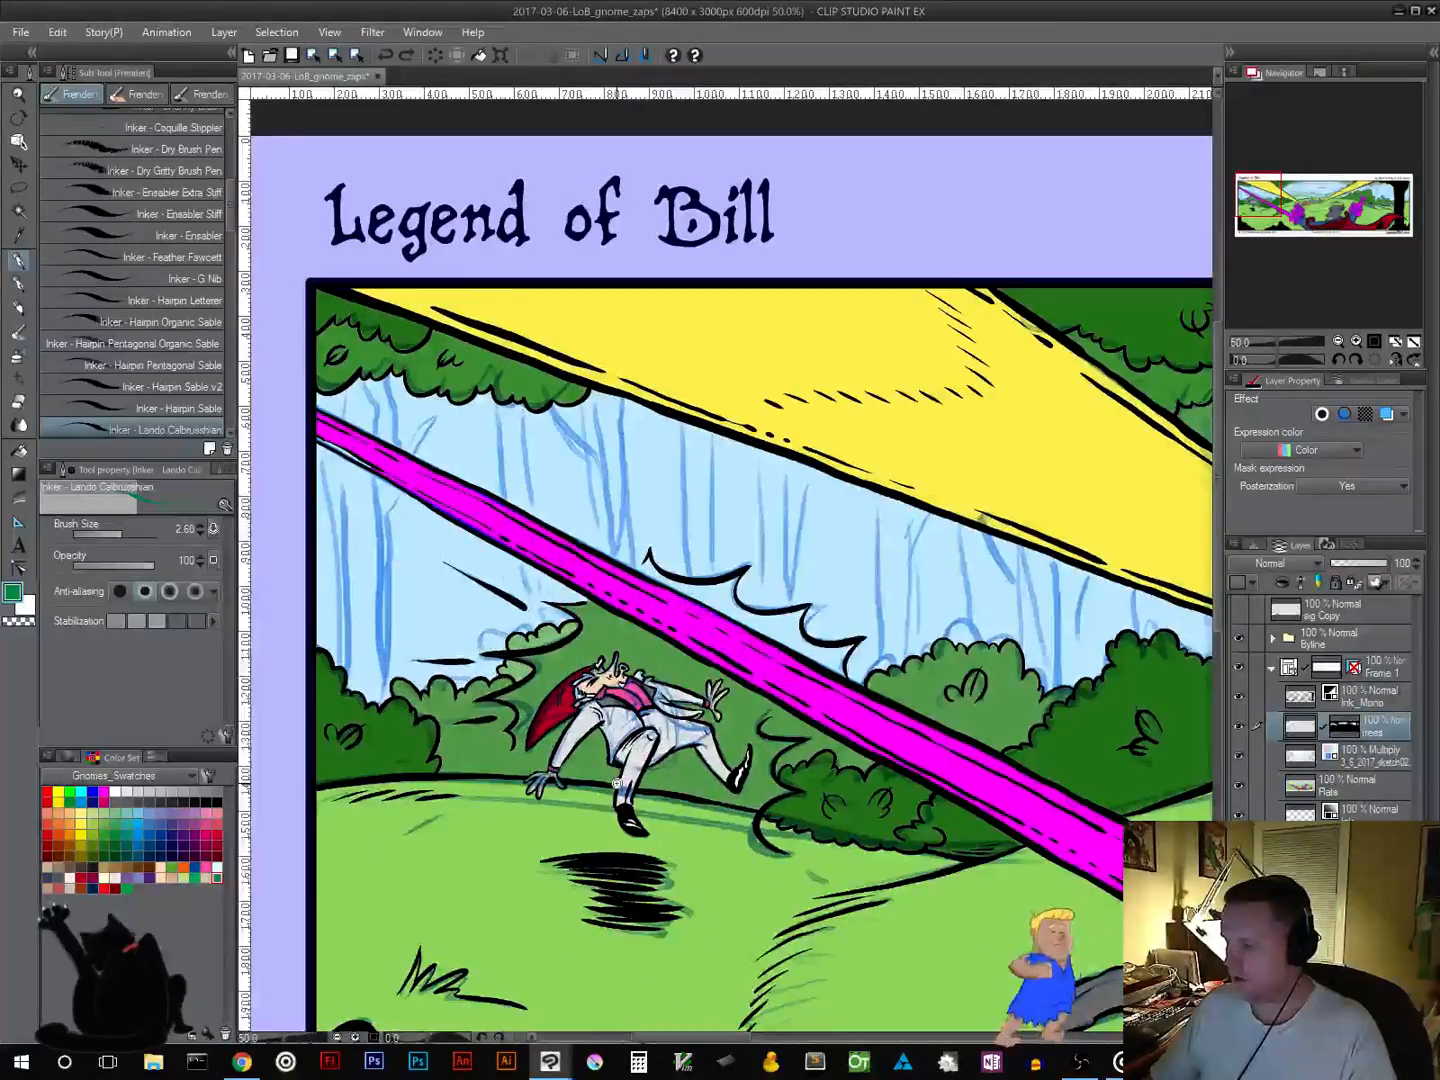
{"action": "scroll", "coordinate": [616, 785], "scroll_direction": "up", "scroll_amount": 1}
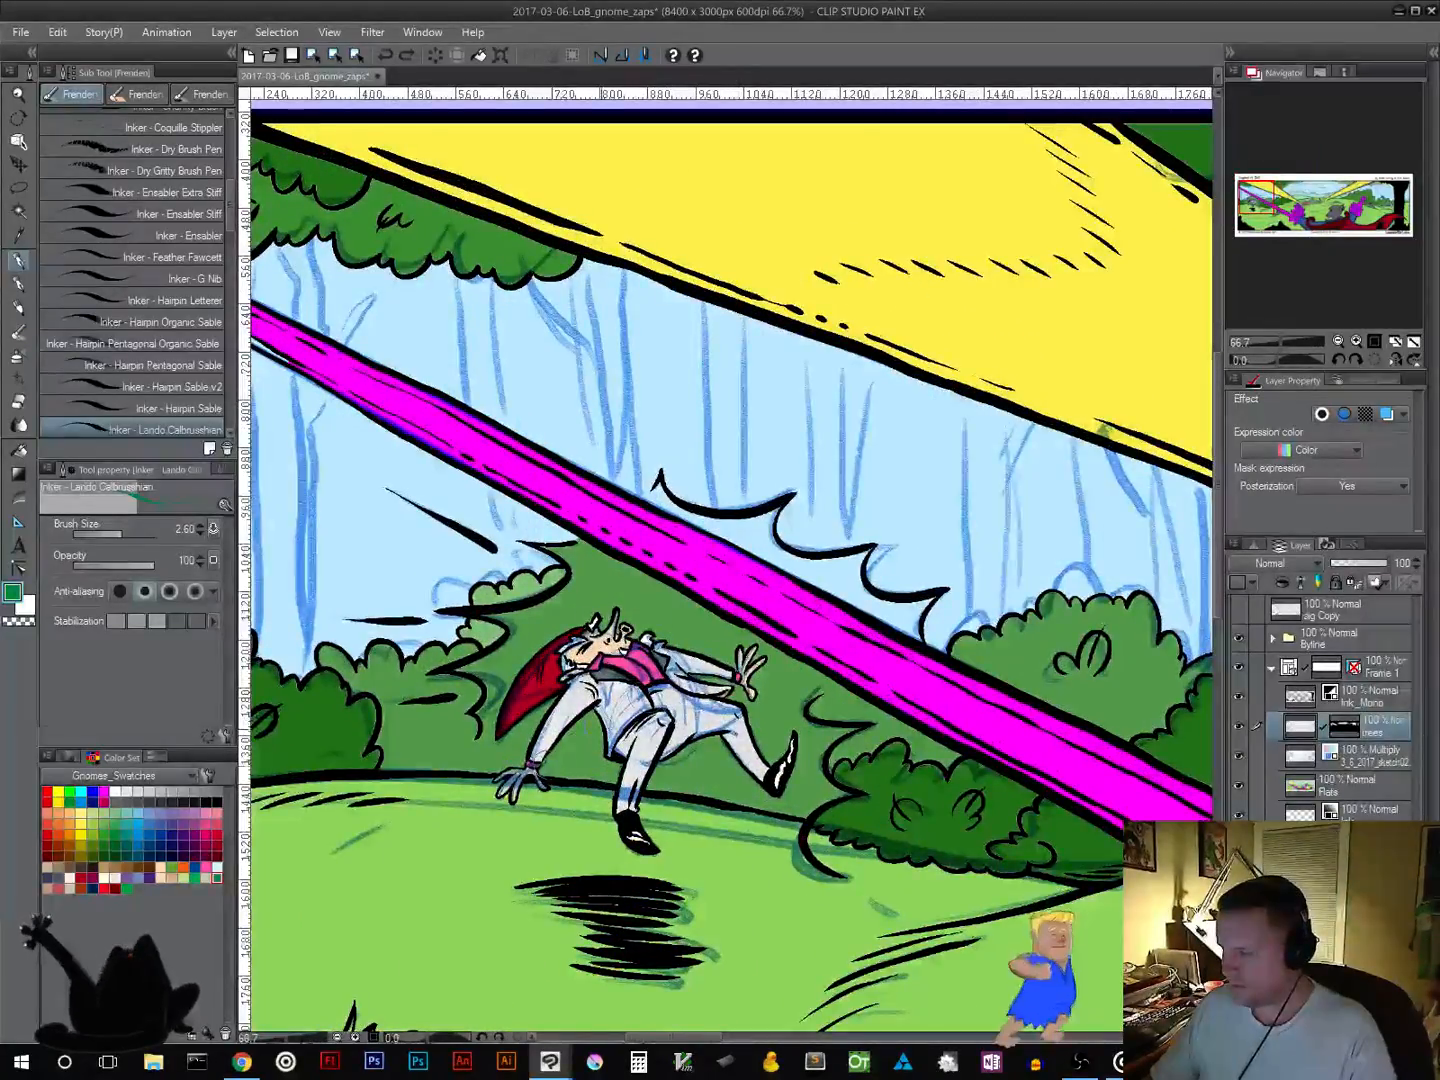
{"action": "left_click_drag", "start_coordinate": [498, 603], "coordinate": [770, 796]}
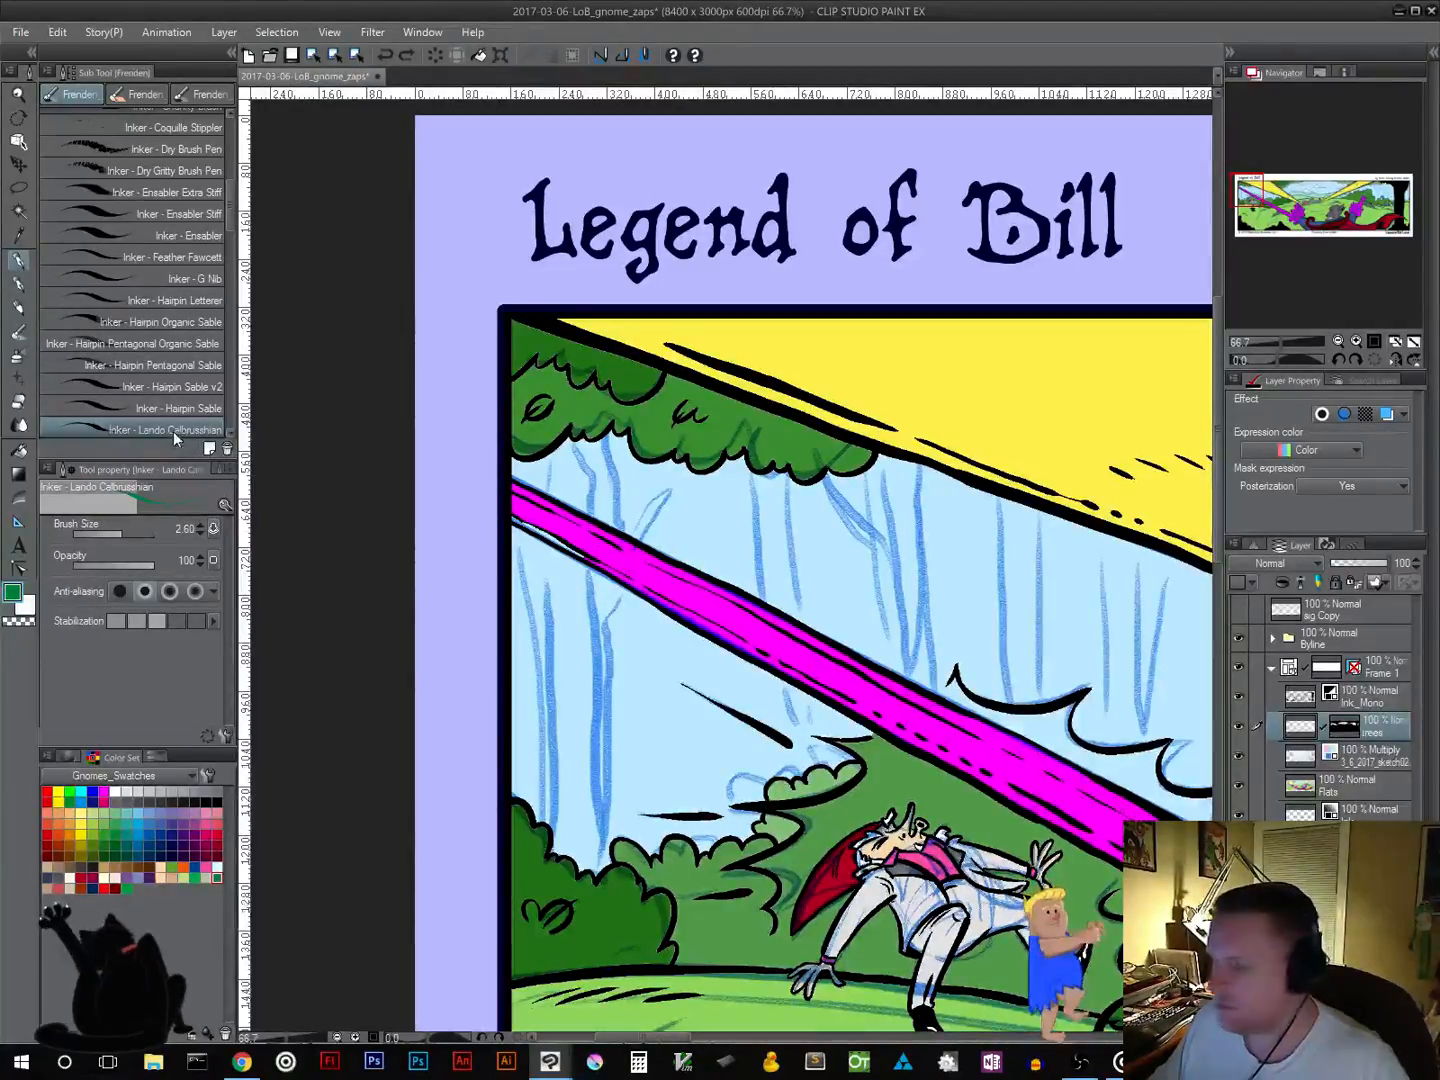
{"action": "left_click", "coordinate": [683, 698], "text": "alt"}
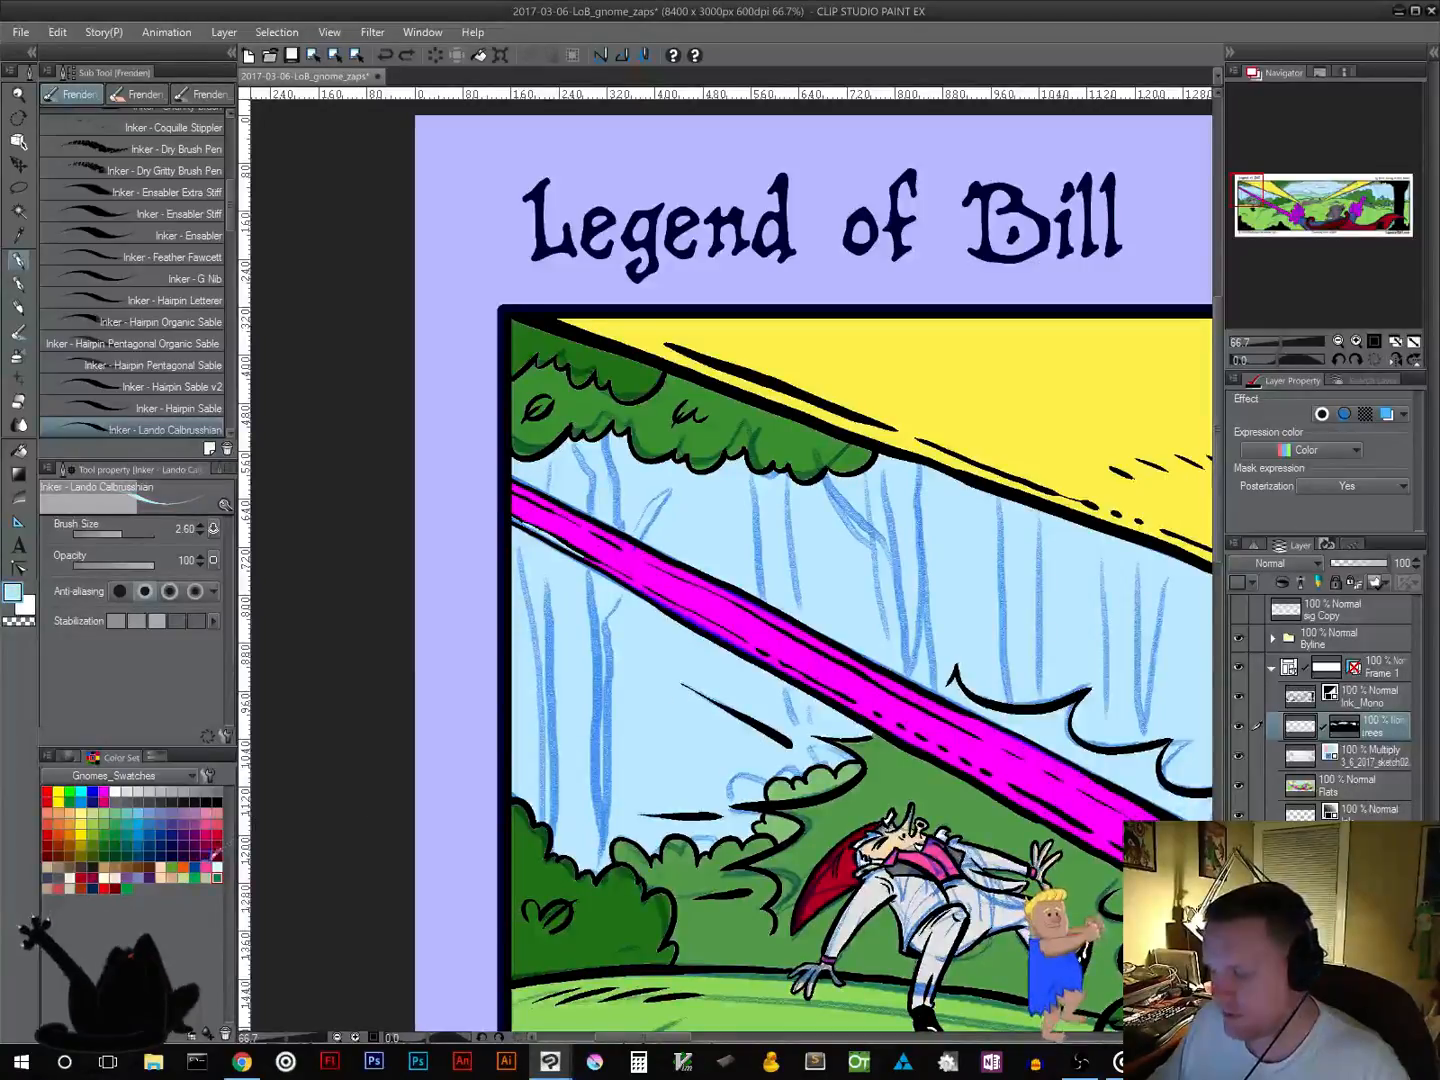
{"action": "left_click", "coordinate": [72, 761]}
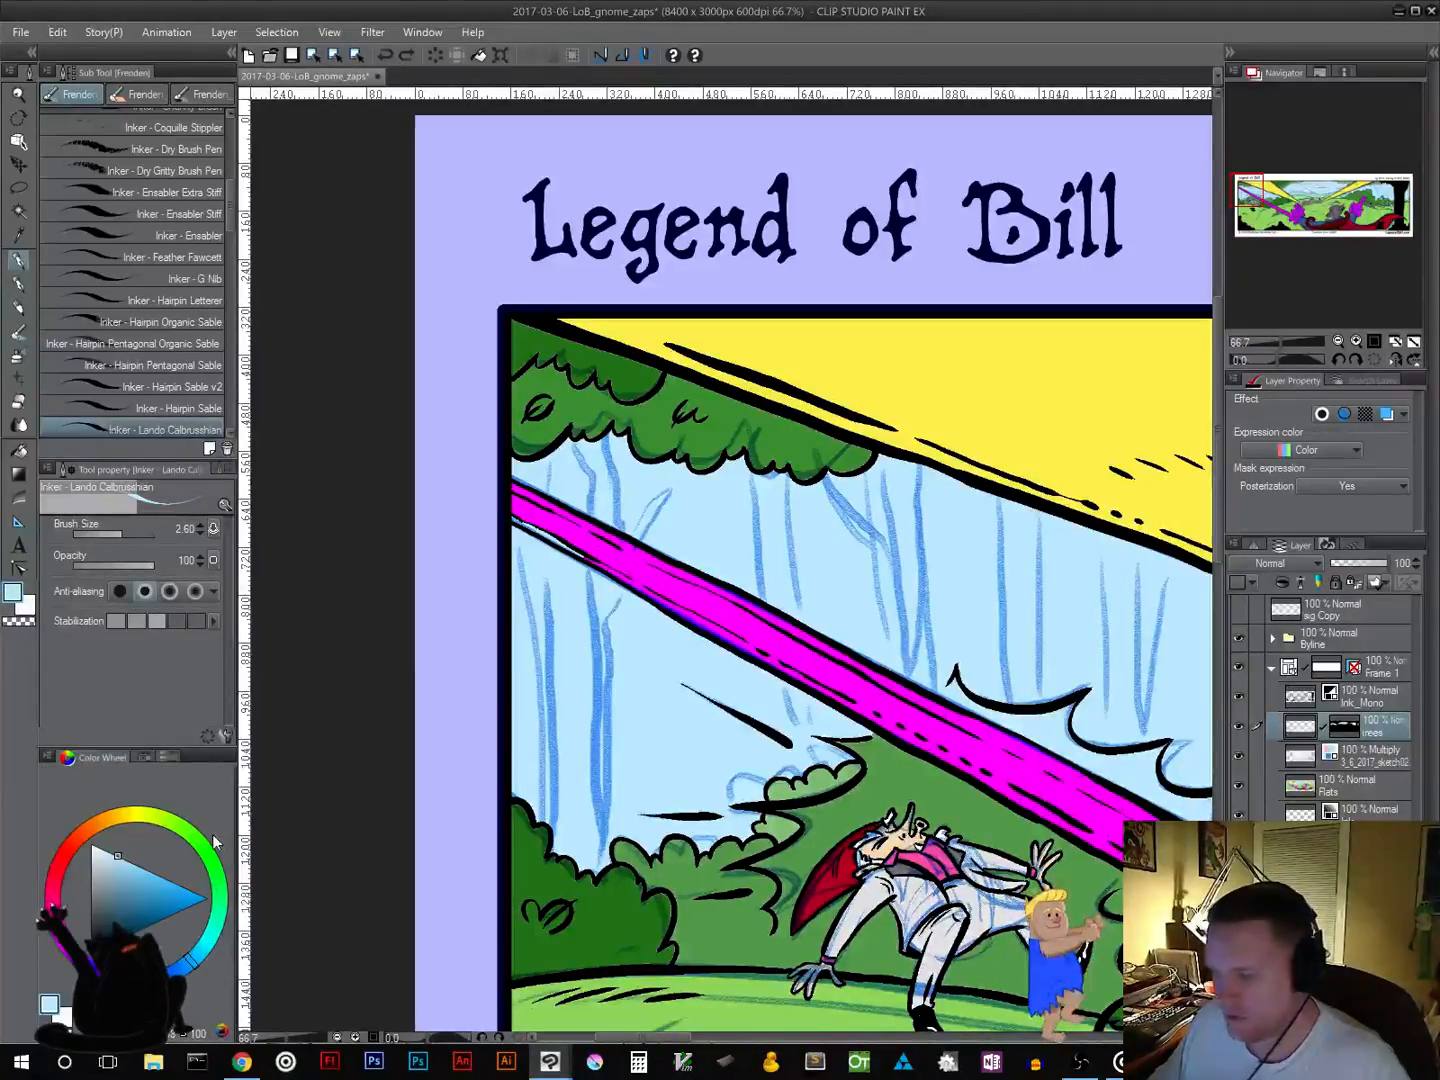
{"action": "left_click_drag", "start_coordinate": [117, 877], "coordinate": [117, 900]}
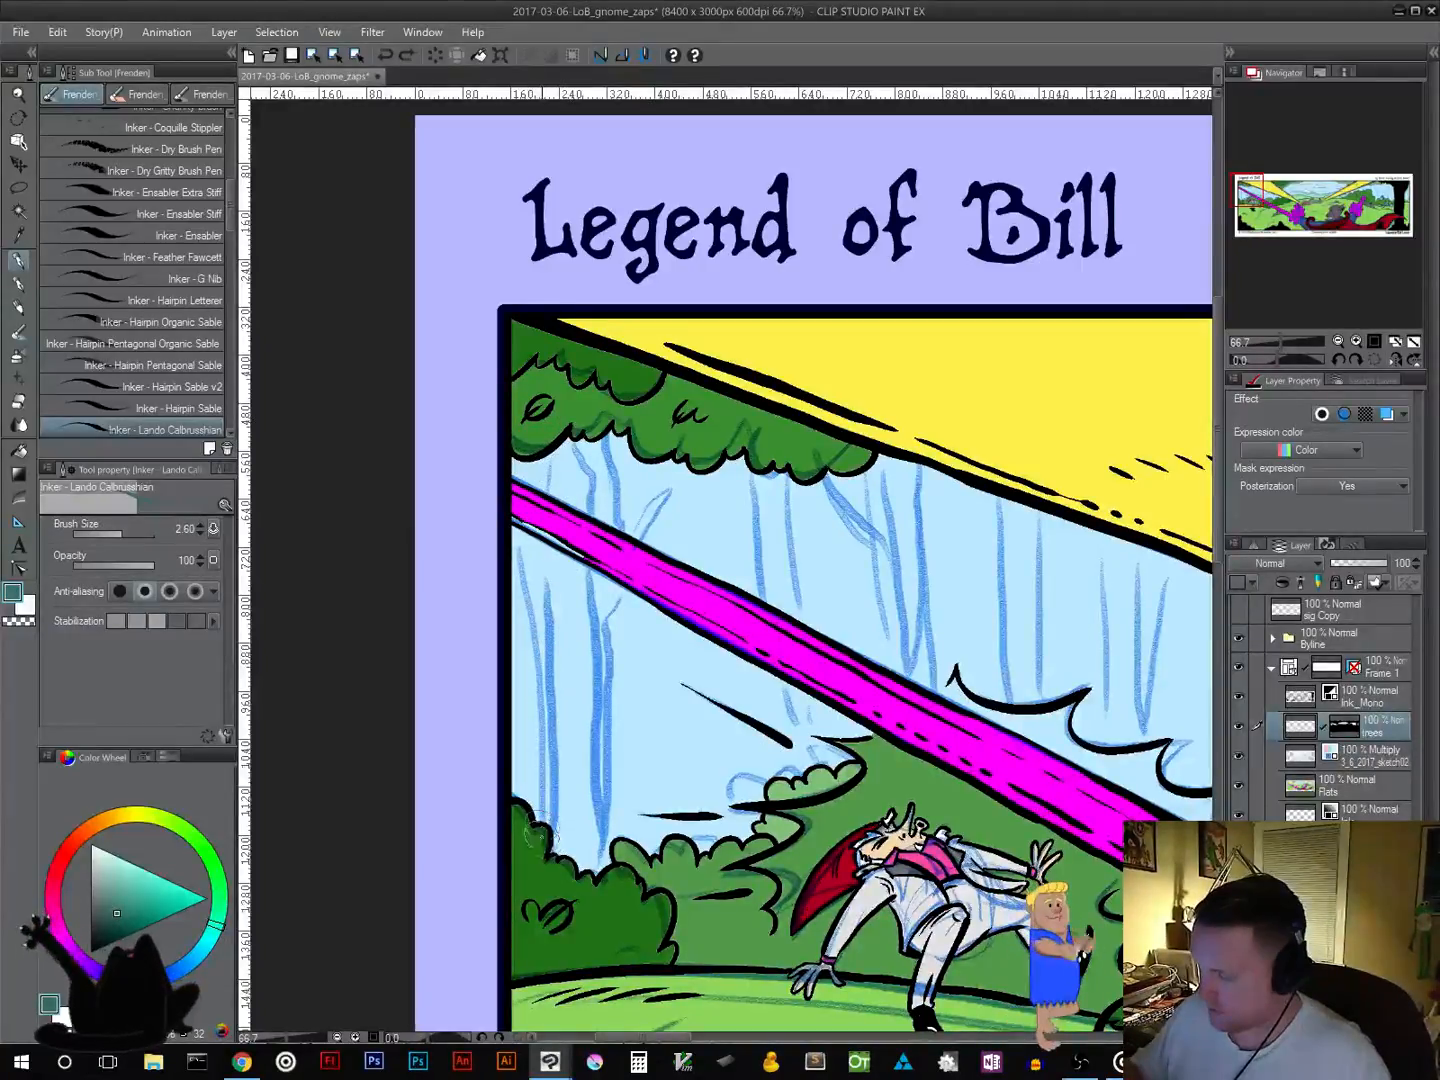
Step: Try painting two teal tree trunks over the sketch lines near the panel's left edge
{"action": "left_click_drag", "start_coordinate": [544, 875], "coordinate": [539, 463]}
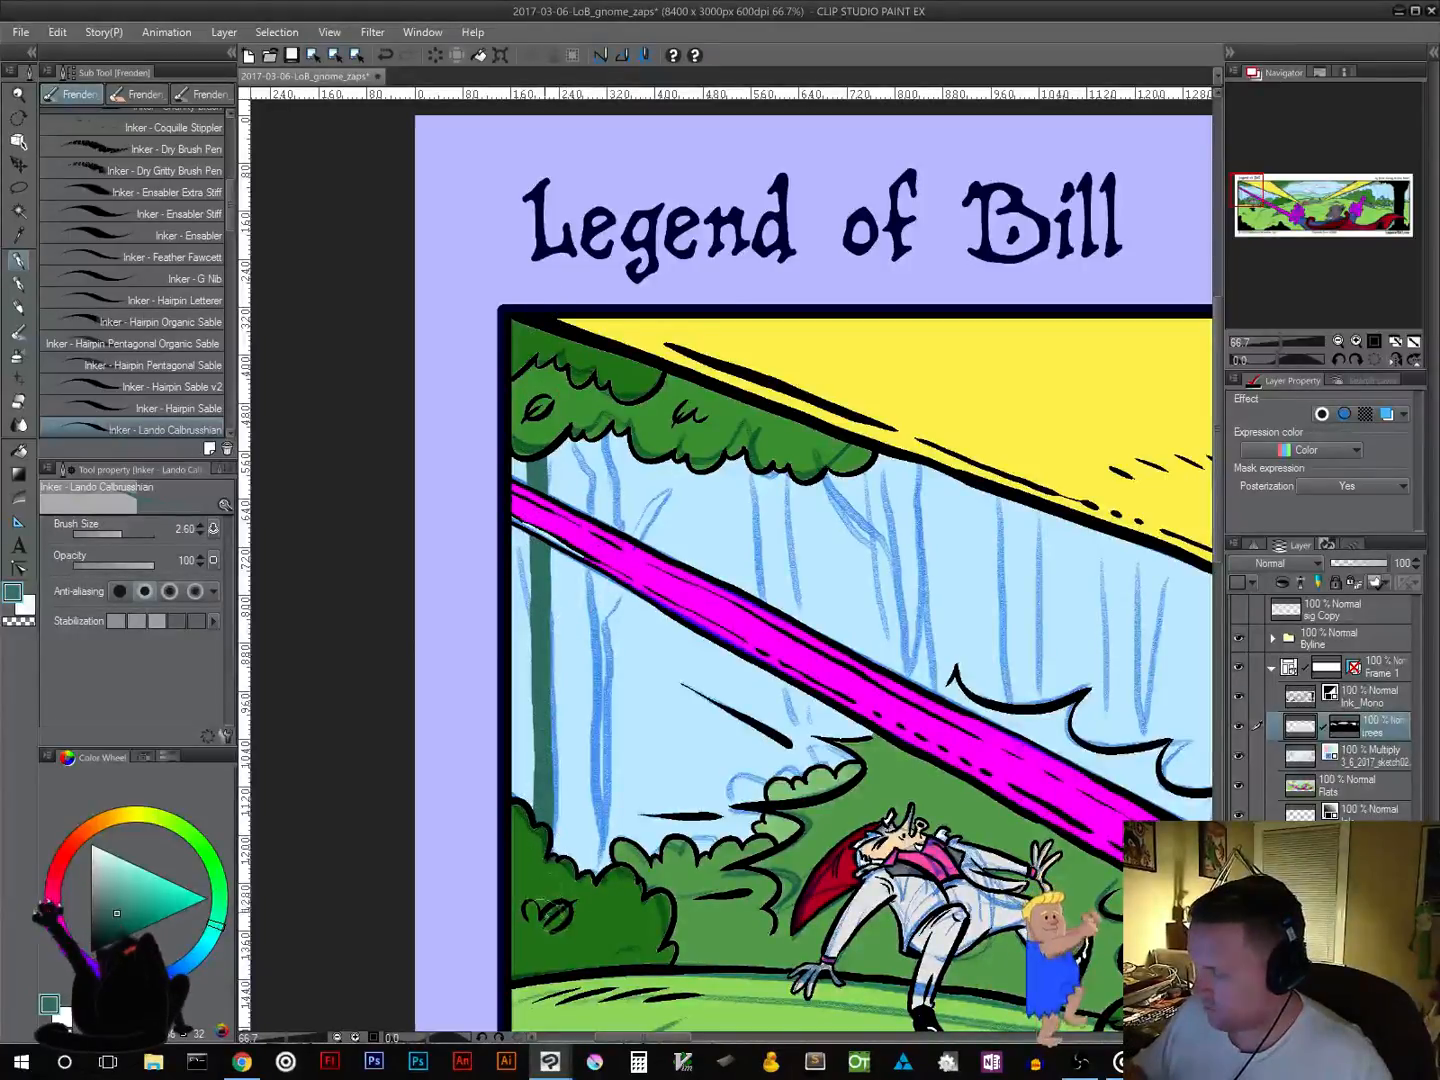
{"action": "mouse_move", "coordinate": [588, 437]}
{"action": "left_mouse_down"}
{"action": "mouse_move", "coordinate": [601, 560]}
{"action": "mouse_move", "coordinate": [599, 914]}
{"action": "left_mouse_up"}
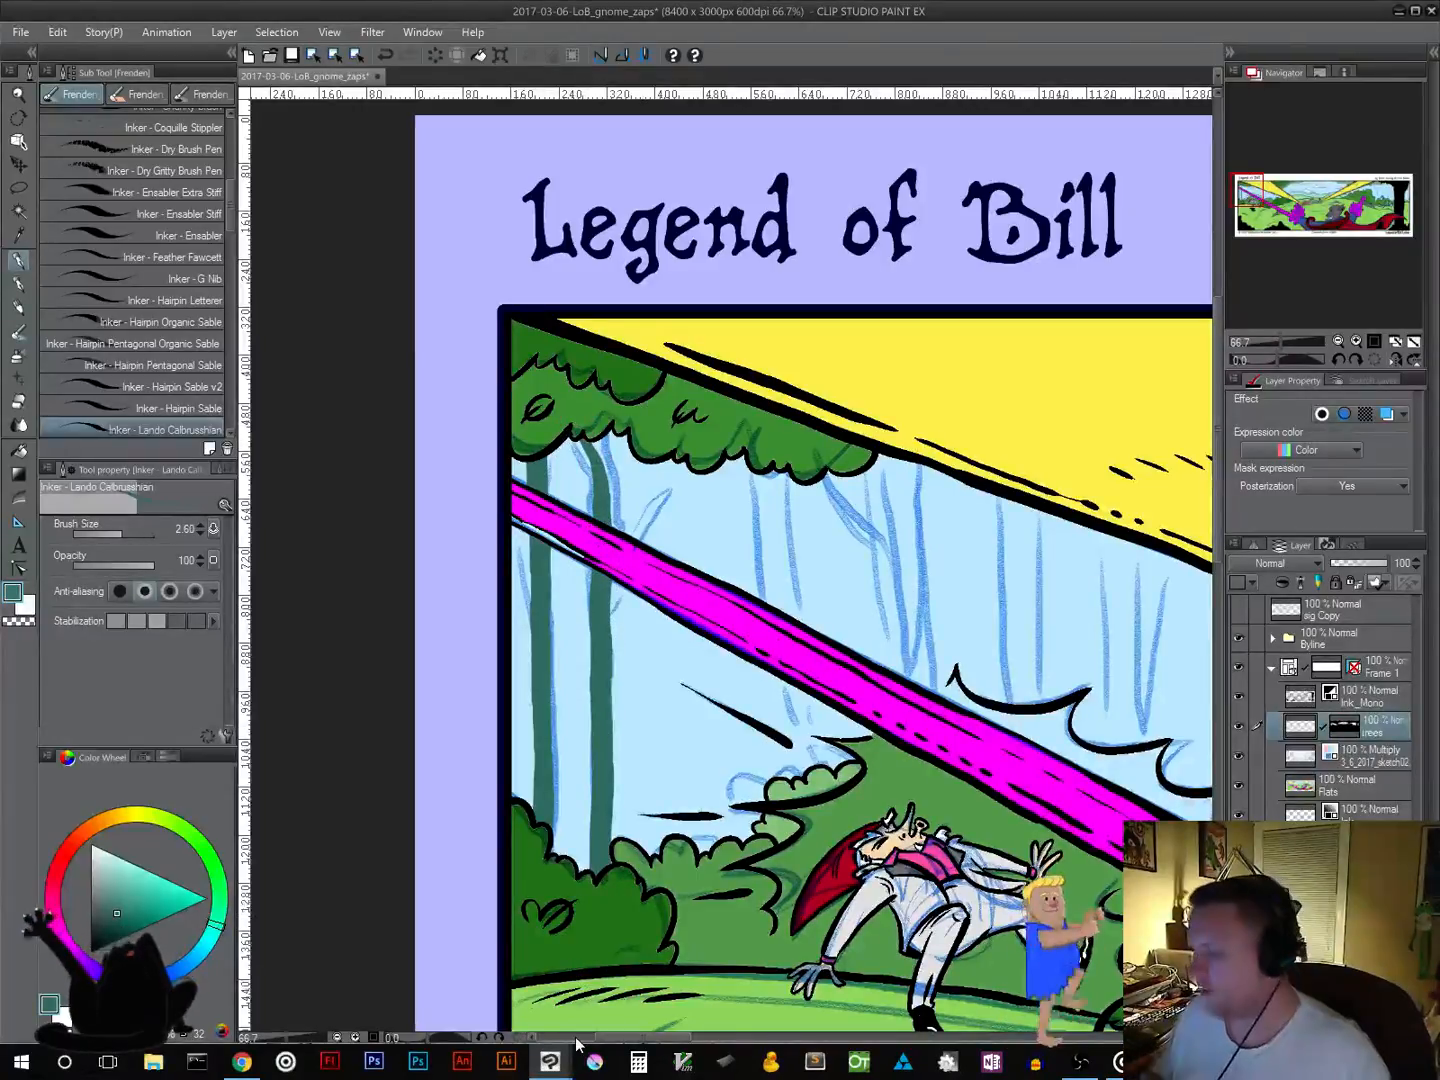
{"action": "key", "text": "ctrl+z"}
{"action": "key", "text": "ctrl+z"}
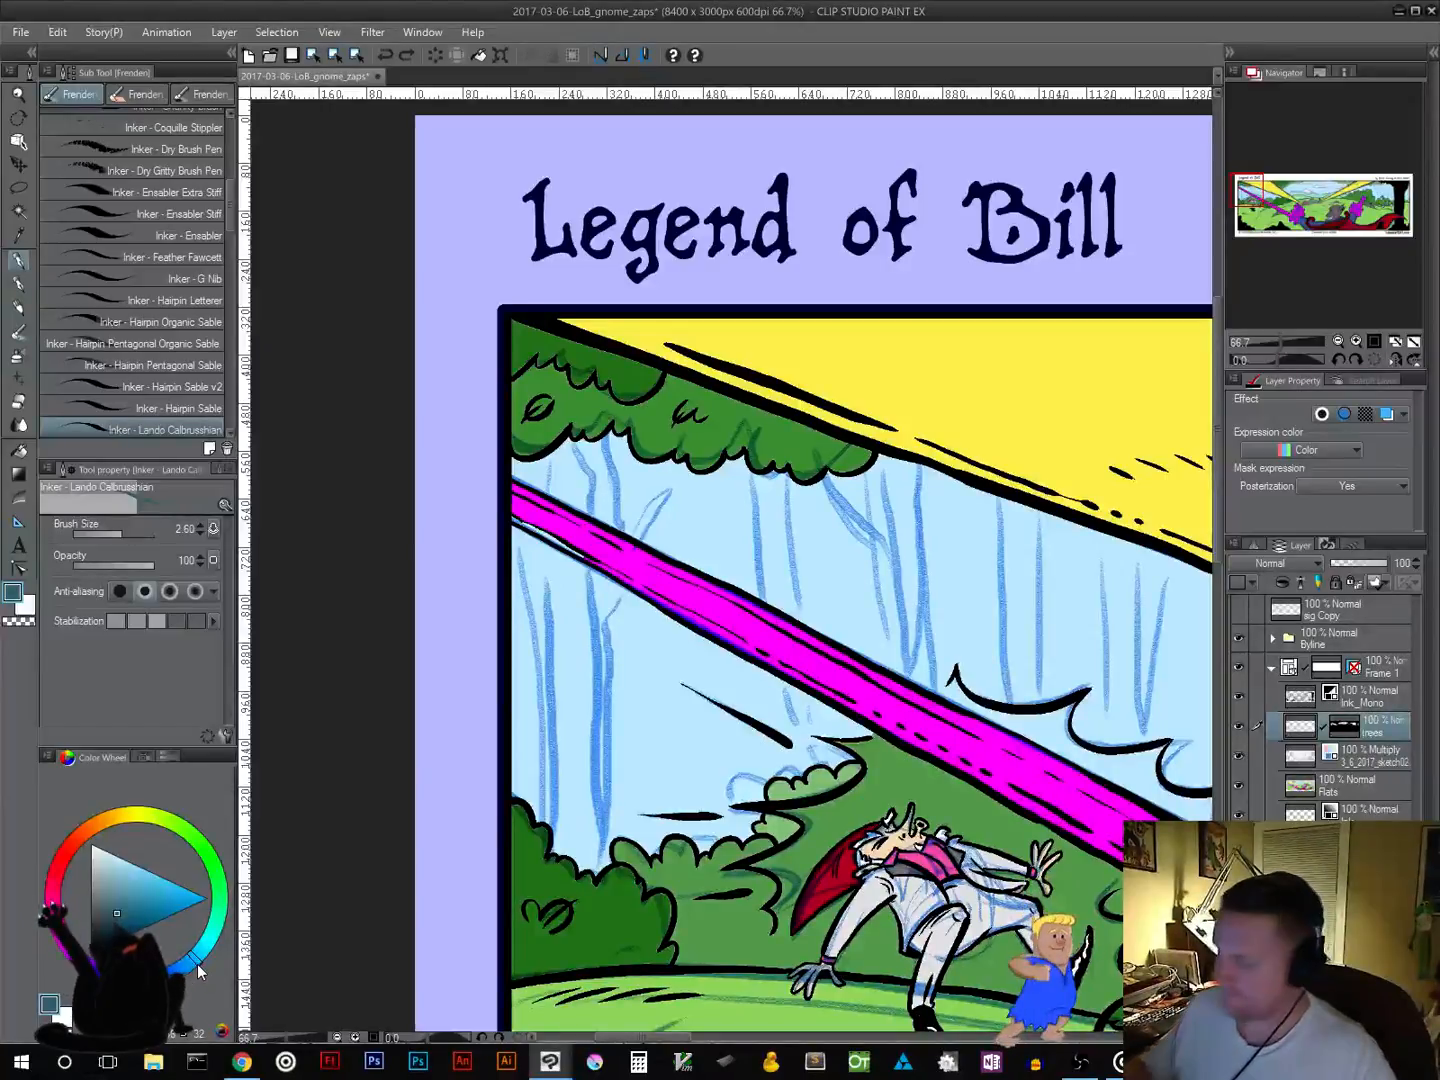
Step: Paint the forked tree trunk behind the magenta beam in muted gray-blue, following the sketch from the bushes to the foliage
{"action": "mouse_move", "coordinate": [689, 456]}
{"action": "left_mouse_down"}
{"action": "mouse_move", "coordinate": [599, 610]}
{"action": "mouse_move", "coordinate": [594, 877]}
{"action": "left_mouse_up"}
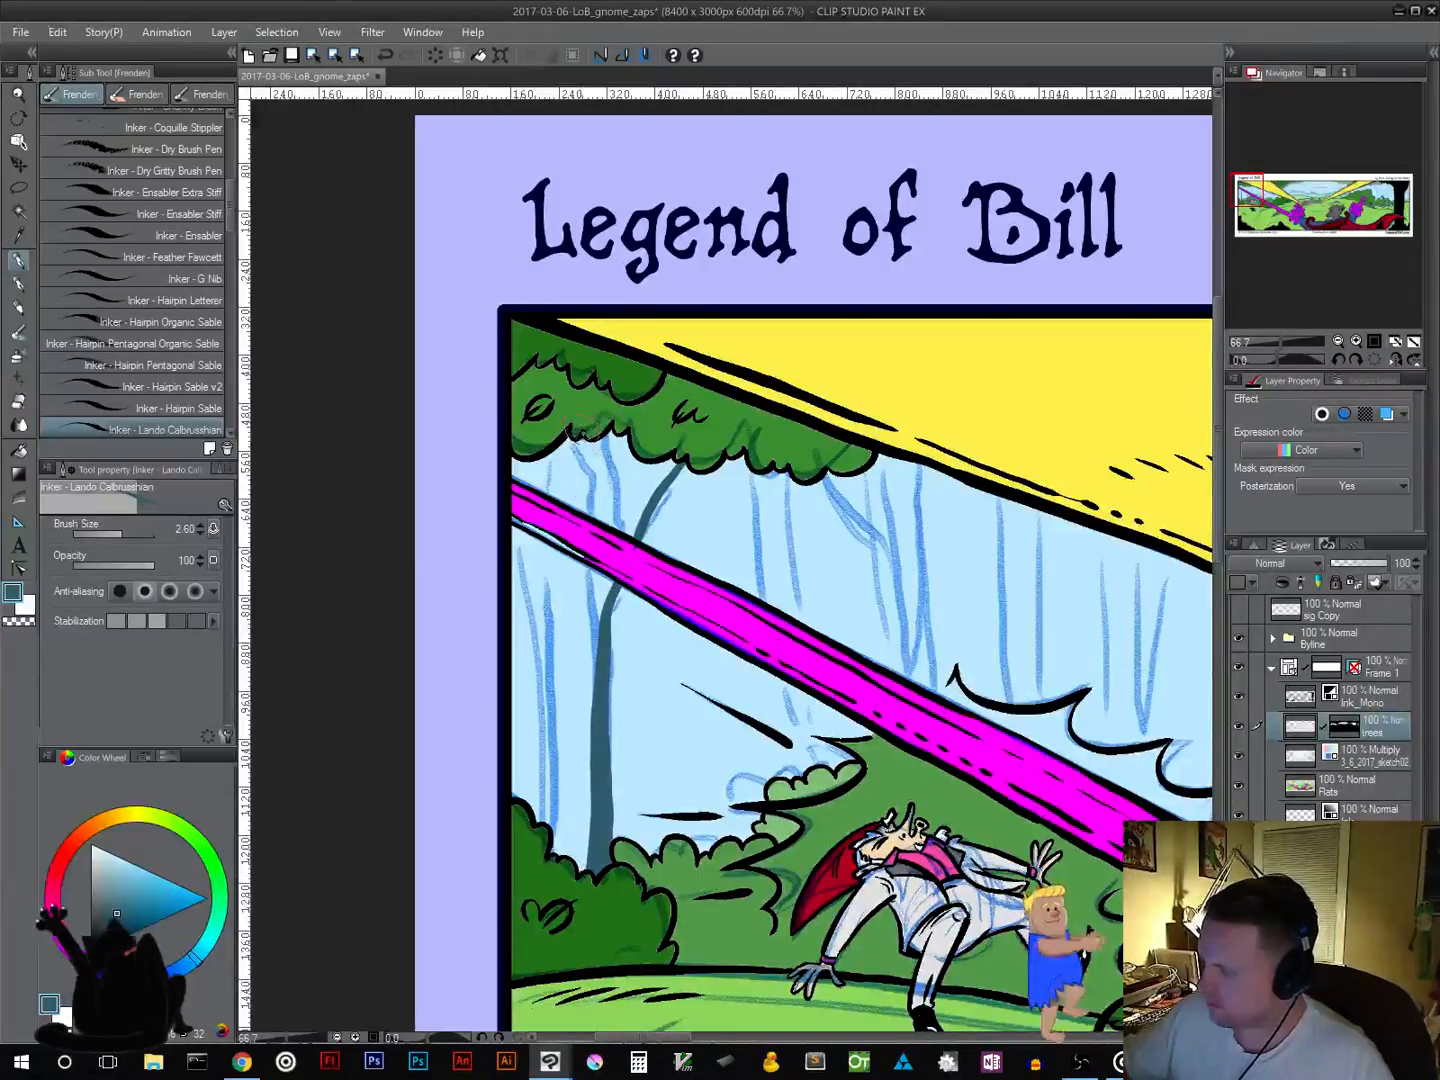
{"action": "mouse_move", "coordinate": [586, 435]}
{"action": "left_mouse_down"}
{"action": "mouse_move", "coordinate": [607, 520]}
{"action": "mouse_move", "coordinate": [599, 688]}
{"action": "left_mouse_up"}
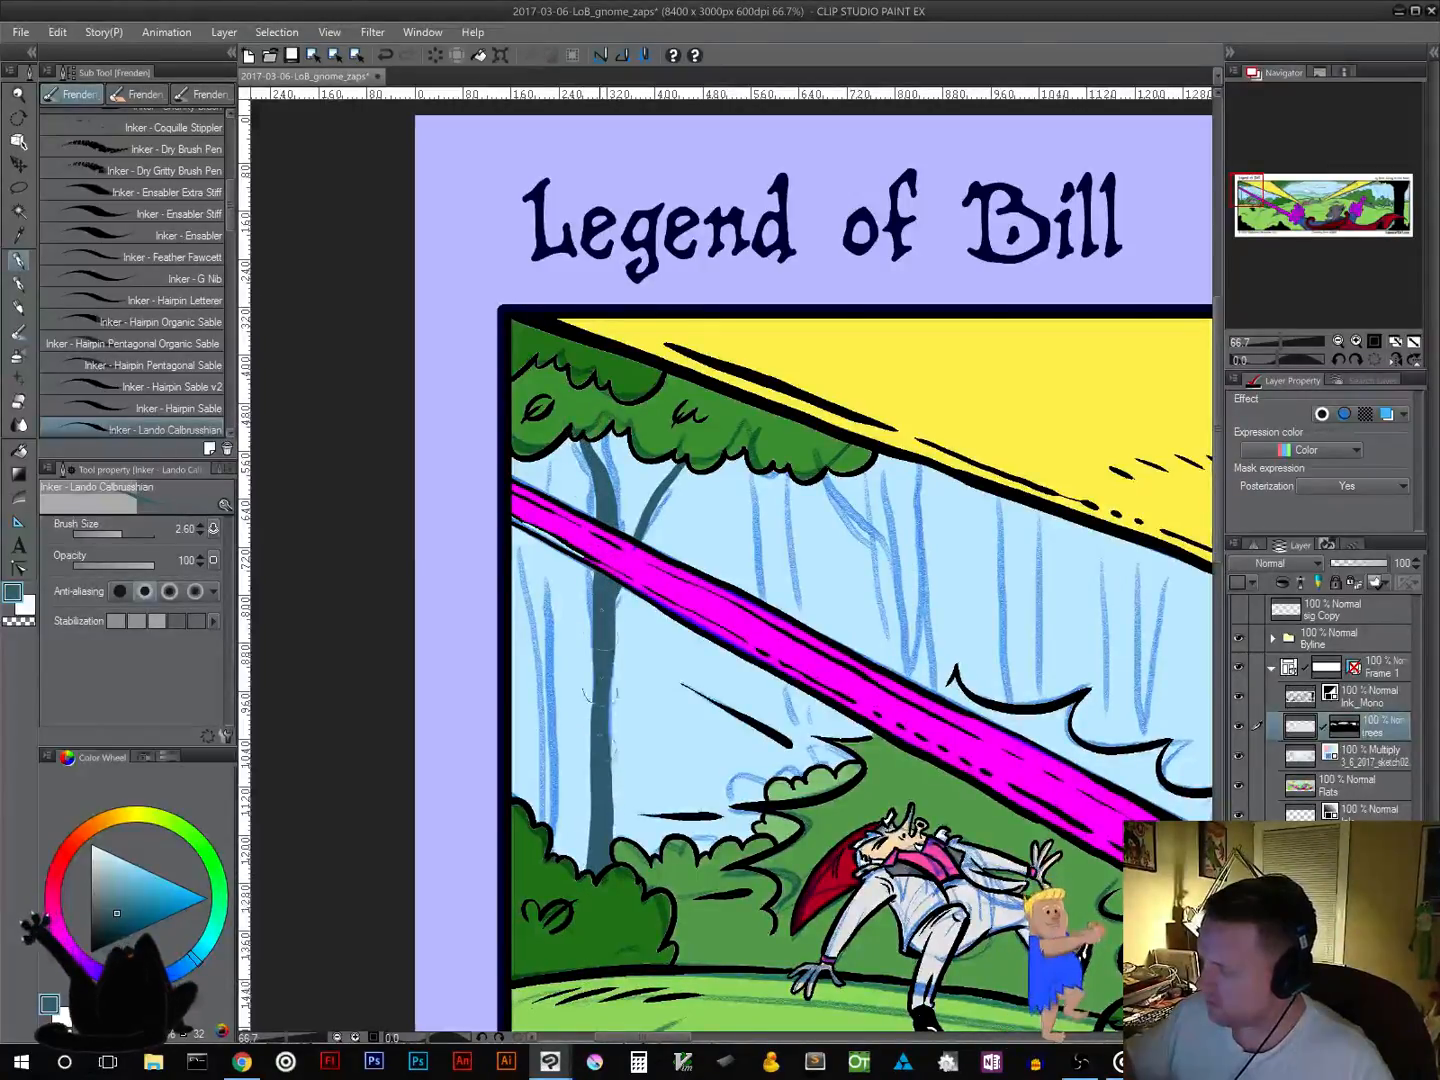
{"action": "mouse_move", "coordinate": [608, 439]}
{"action": "left_mouse_down"}
{"action": "mouse_move", "coordinate": [612, 519]}
{"action": "mouse_move", "coordinate": [594, 417]}
{"action": "mouse_move", "coordinate": [605, 688]}
{"action": "mouse_move", "coordinate": [592, 874]}
{"action": "left_mouse_up"}
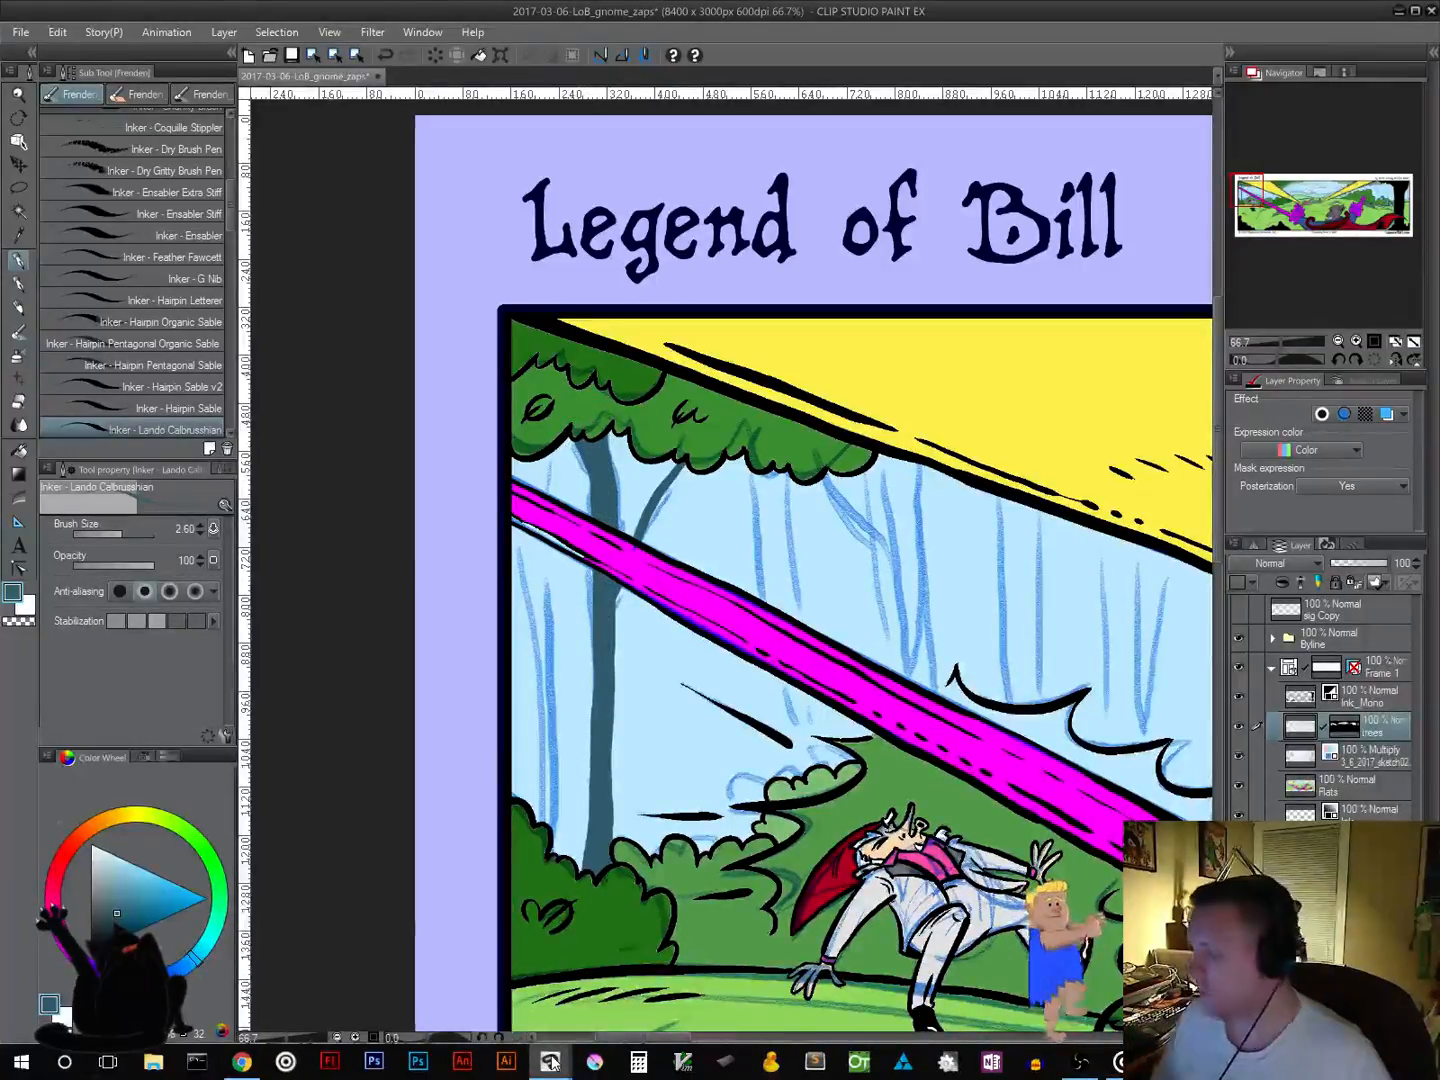
Step: Outline the sketched tree trunk nearest the panel's left edge with the Lasso, fill it with the muted teal, and deselect
{"action": "mouse_move", "coordinate": [554, 1064]}
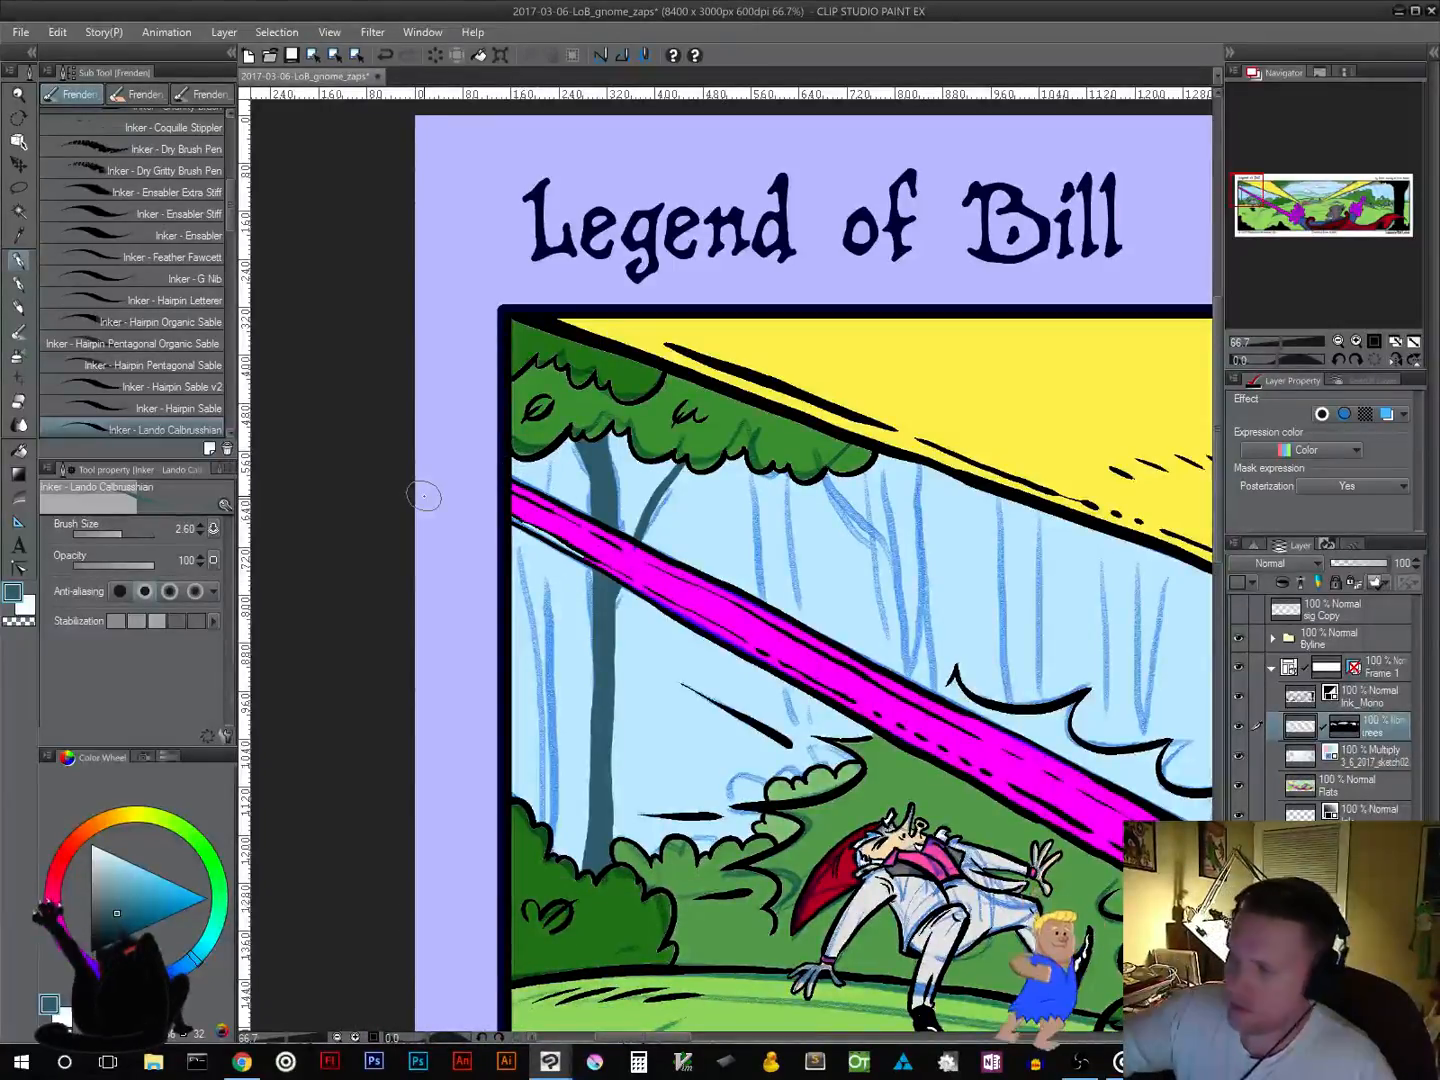
{"action": "left_click", "coordinate": [28, 189]}
{"action": "left_click_drag", "start_coordinate": [540, 851], "coordinate": [538, 728]}
{"action": "left_click_drag", "start_coordinate": [529, 553], "coordinate": [518, 467]}
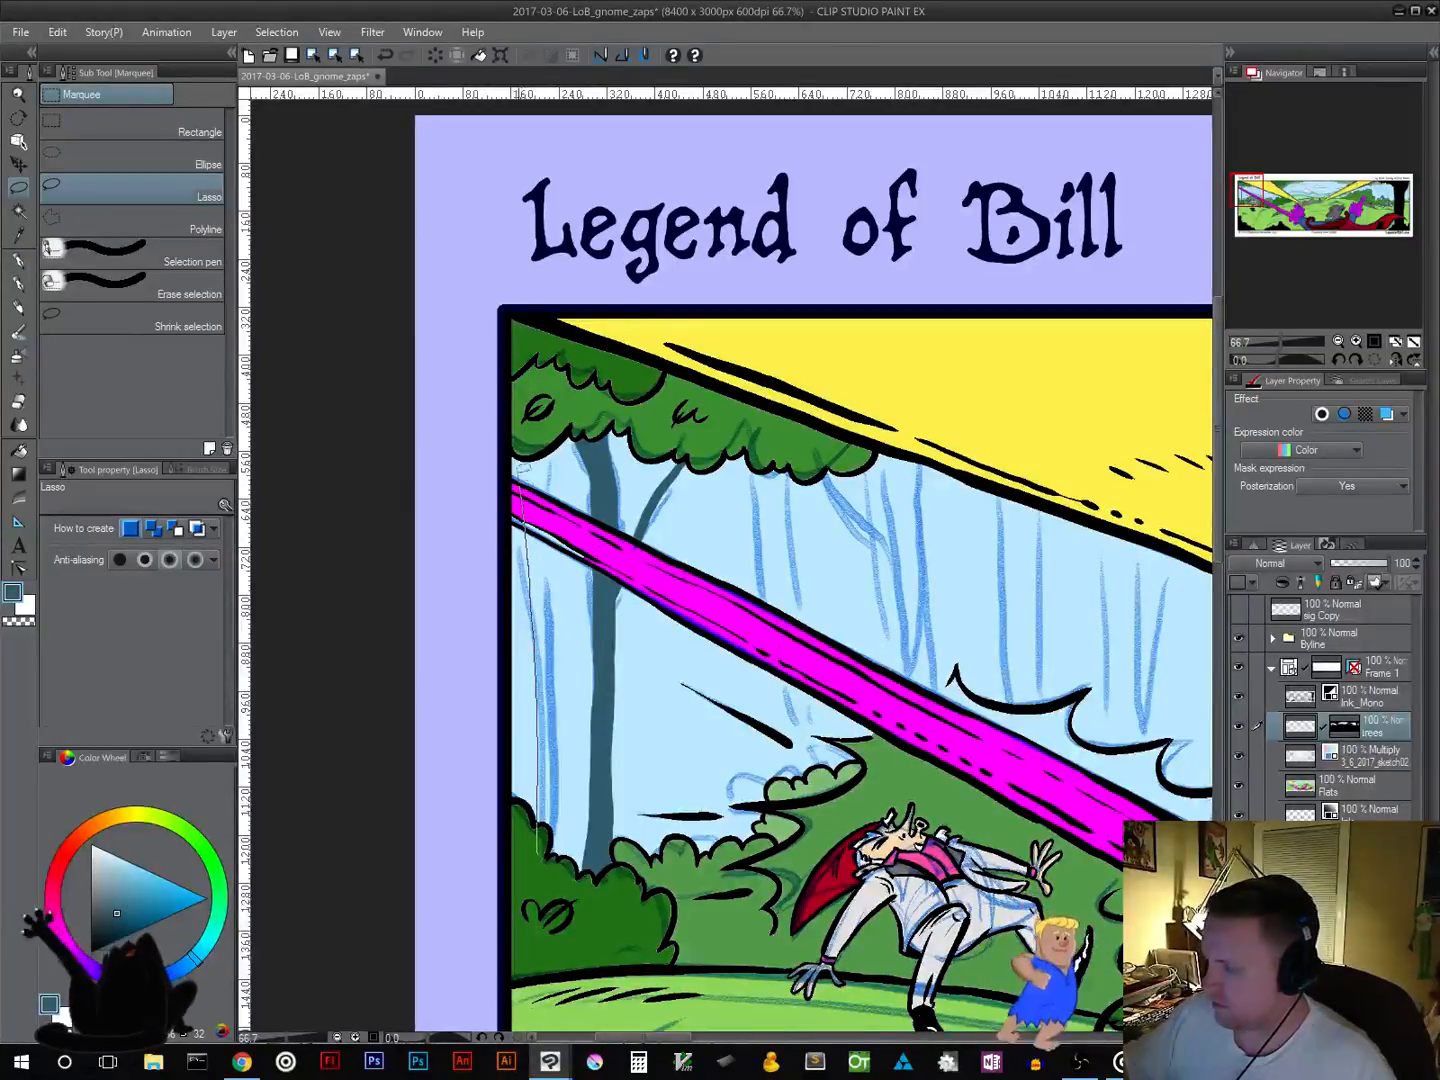
{"action": "left_click_drag", "start_coordinate": [554, 575], "coordinate": [557, 688]}
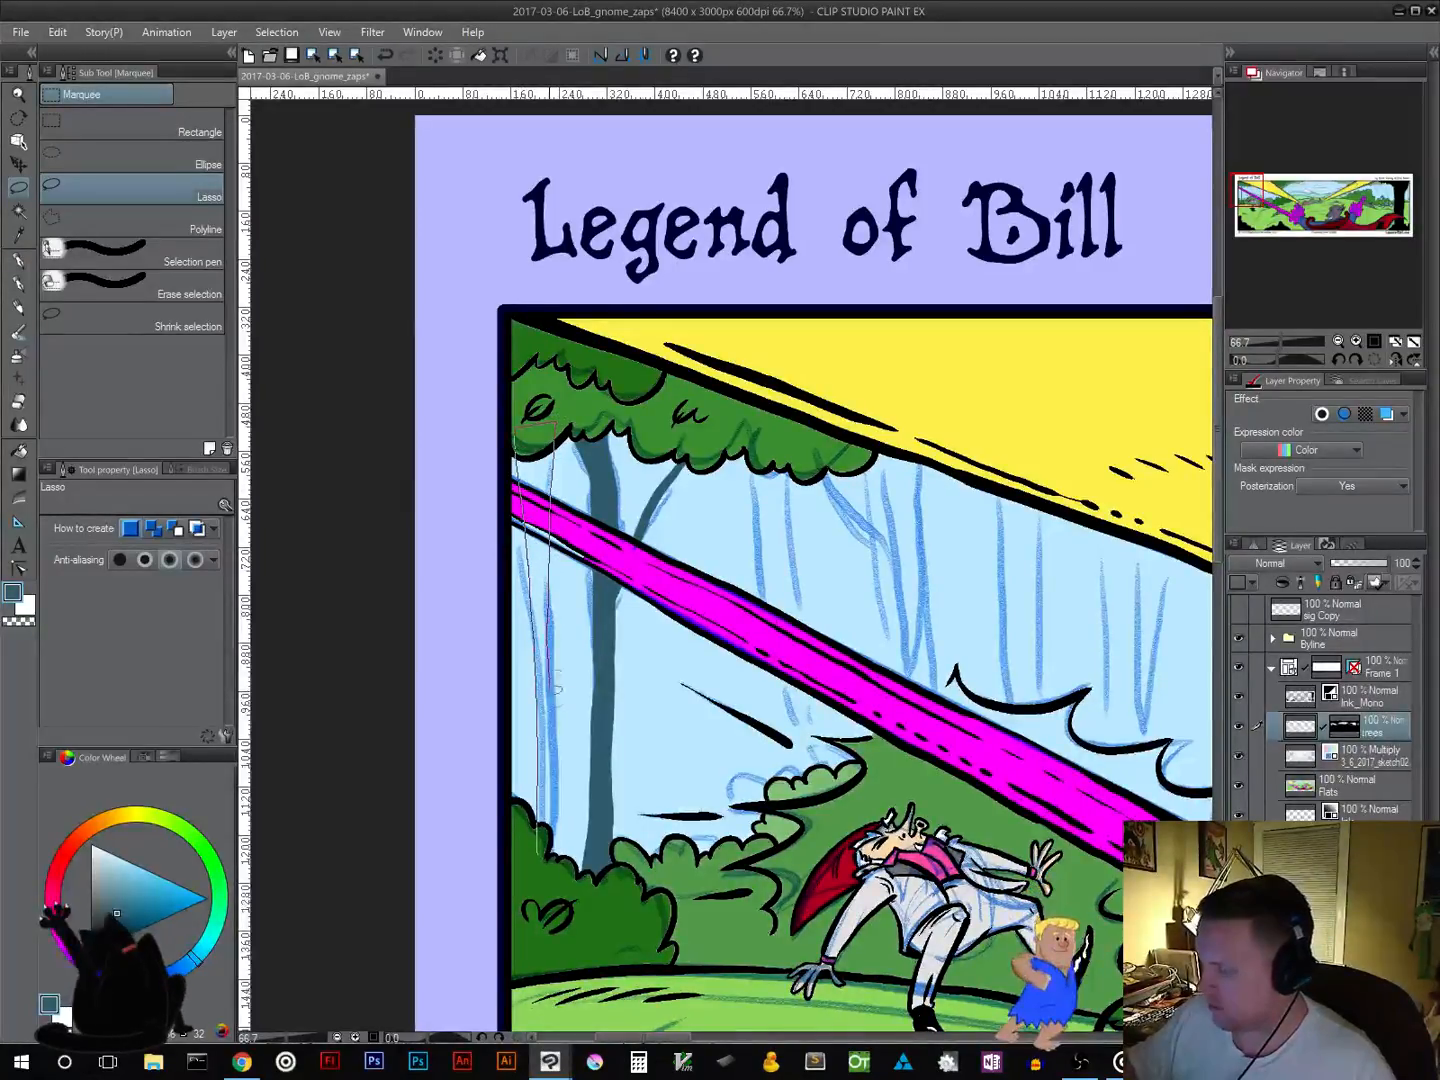
{"action": "left_click_drag", "start_coordinate": [557, 790], "coordinate": [544, 890]}
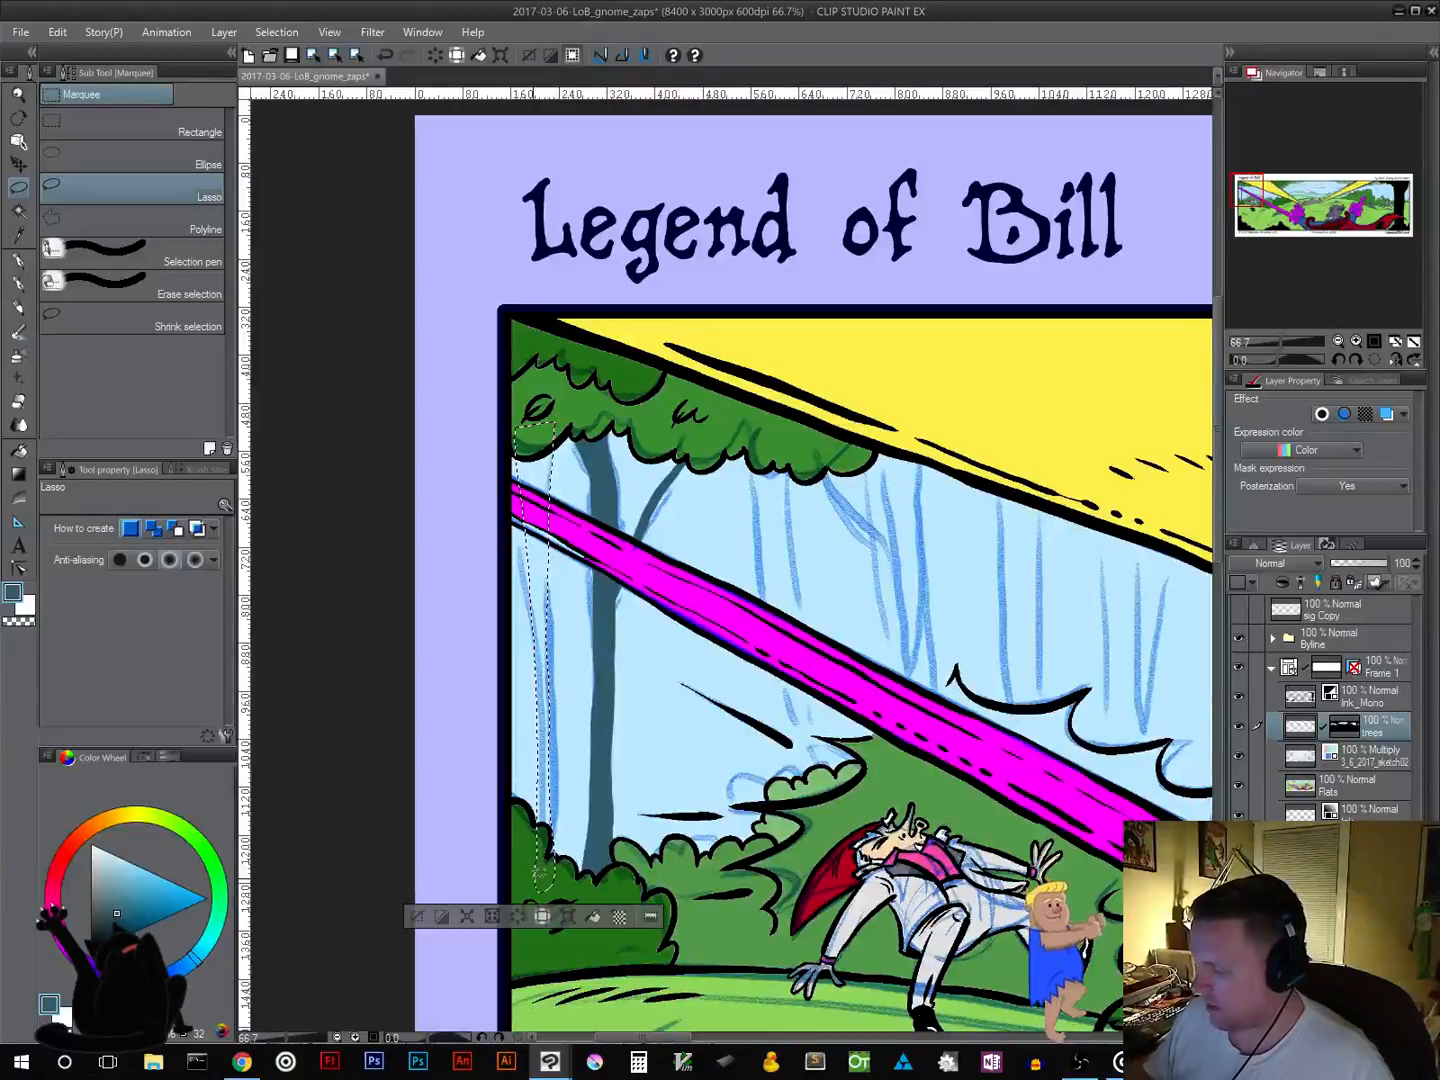
{"action": "left_click", "coordinate": [593, 915]}
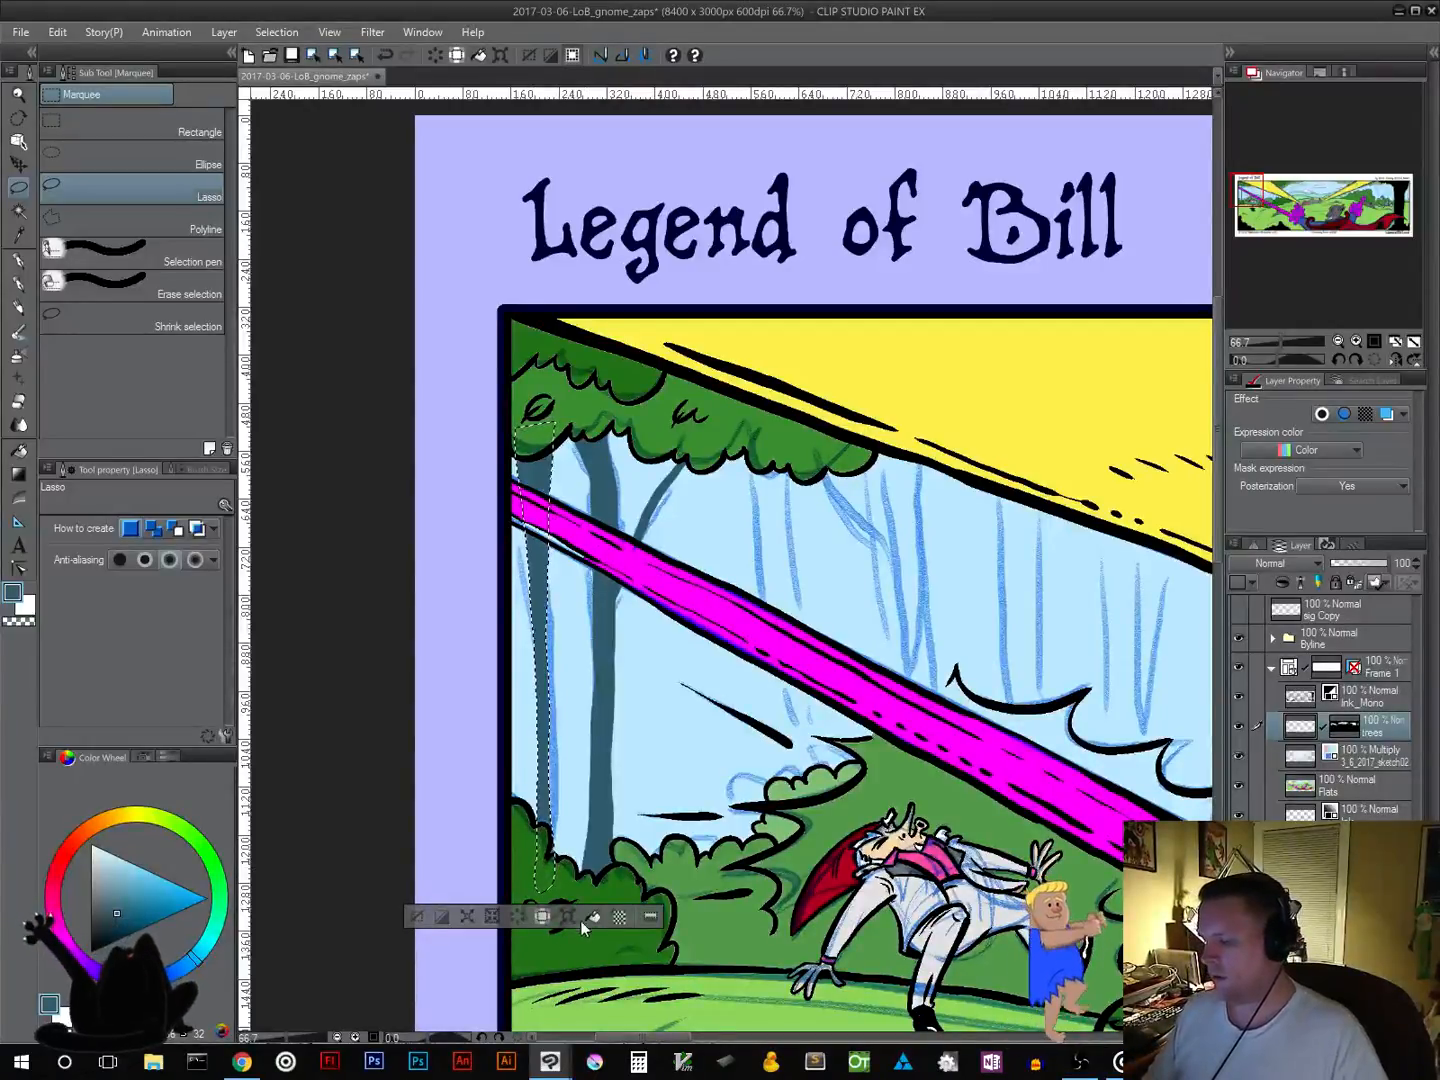
{"action": "left_click", "coordinate": [418, 916]}
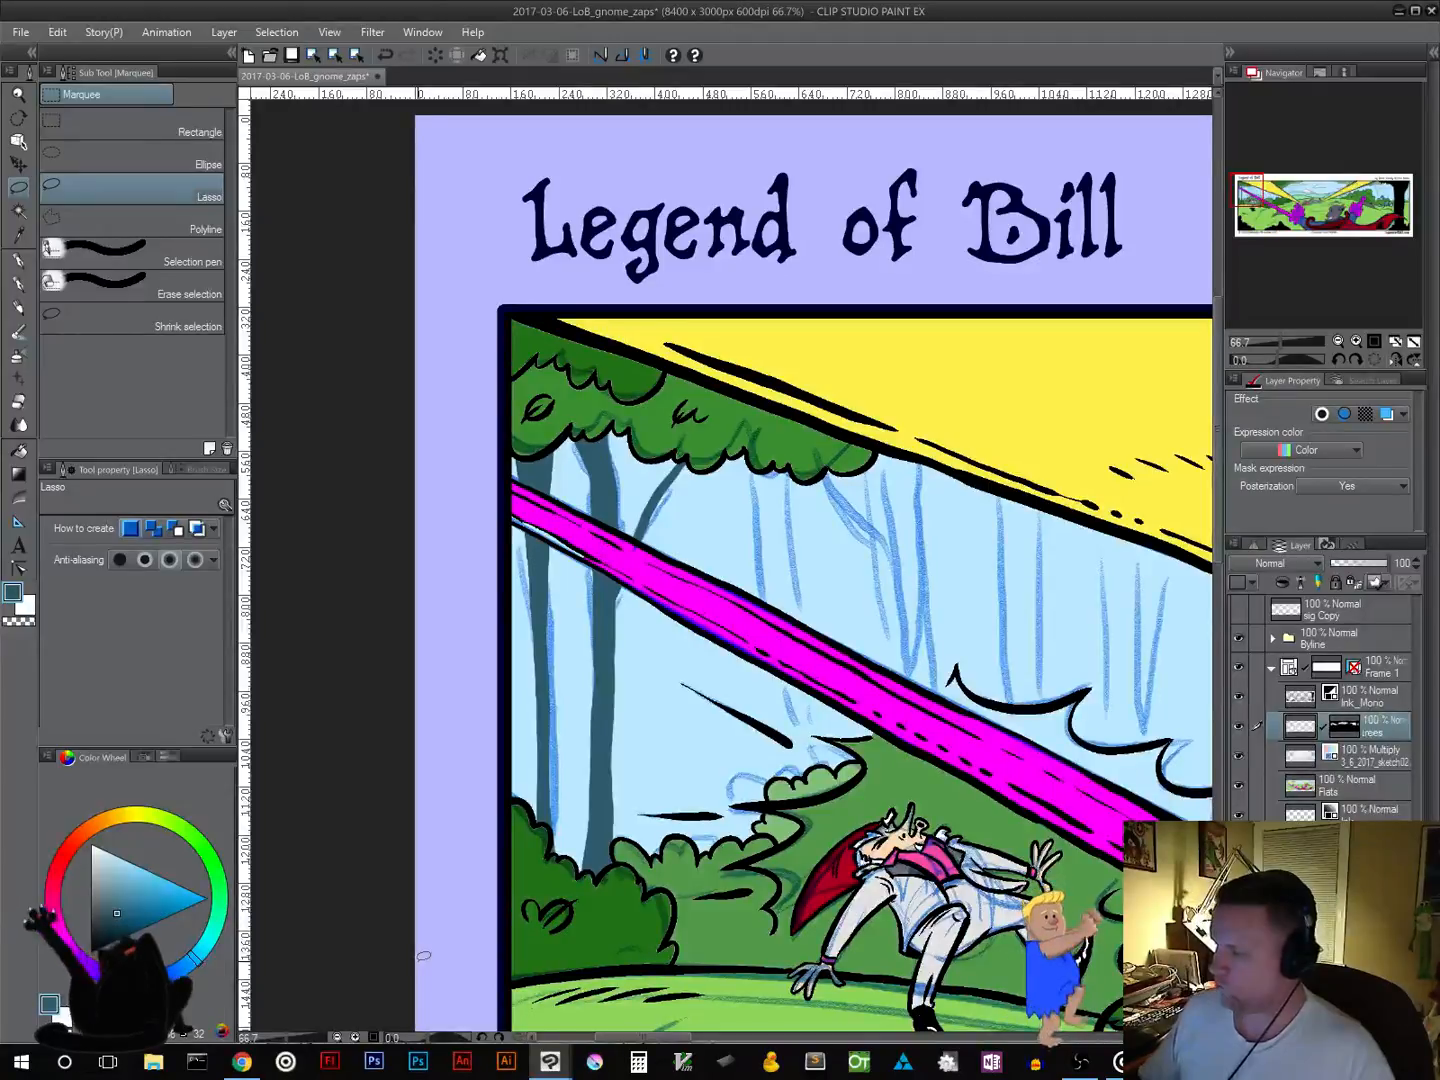
Step: Lasso and fill two trunks beyond the forked tree in teal: the wide one behind the foliage and a narrower one beside it
{"action": "left_click_drag", "start_coordinate": [755, 440], "coordinate": [776, 710]}
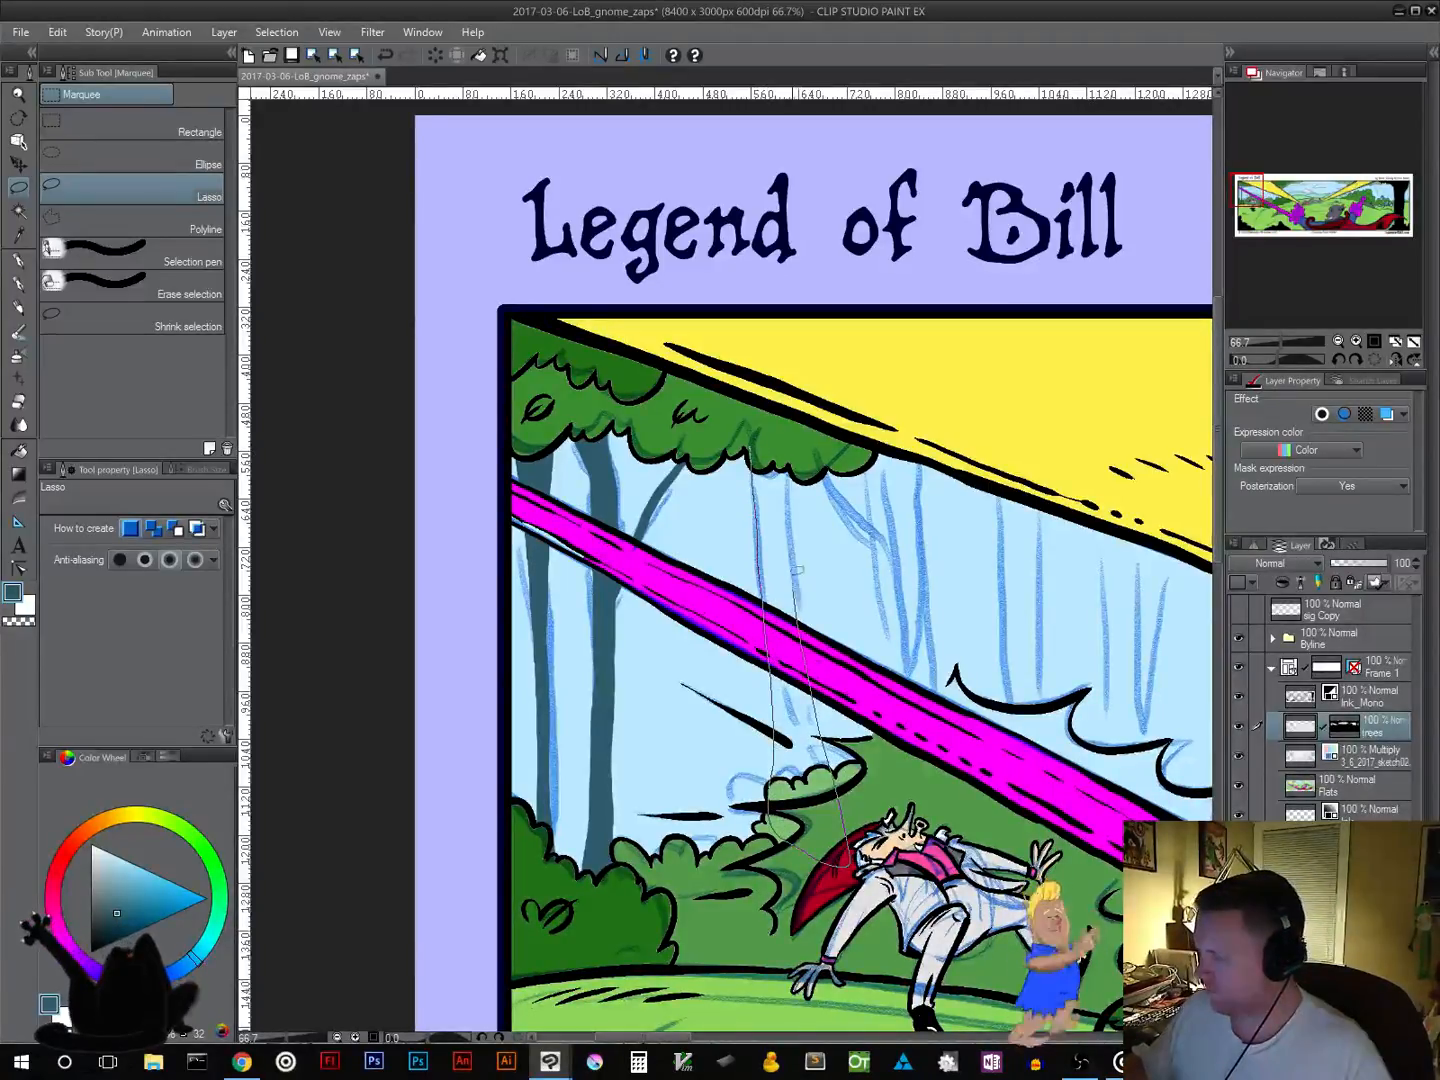
{"action": "left_click_drag", "start_coordinate": [787, 462], "coordinate": [760, 445]}
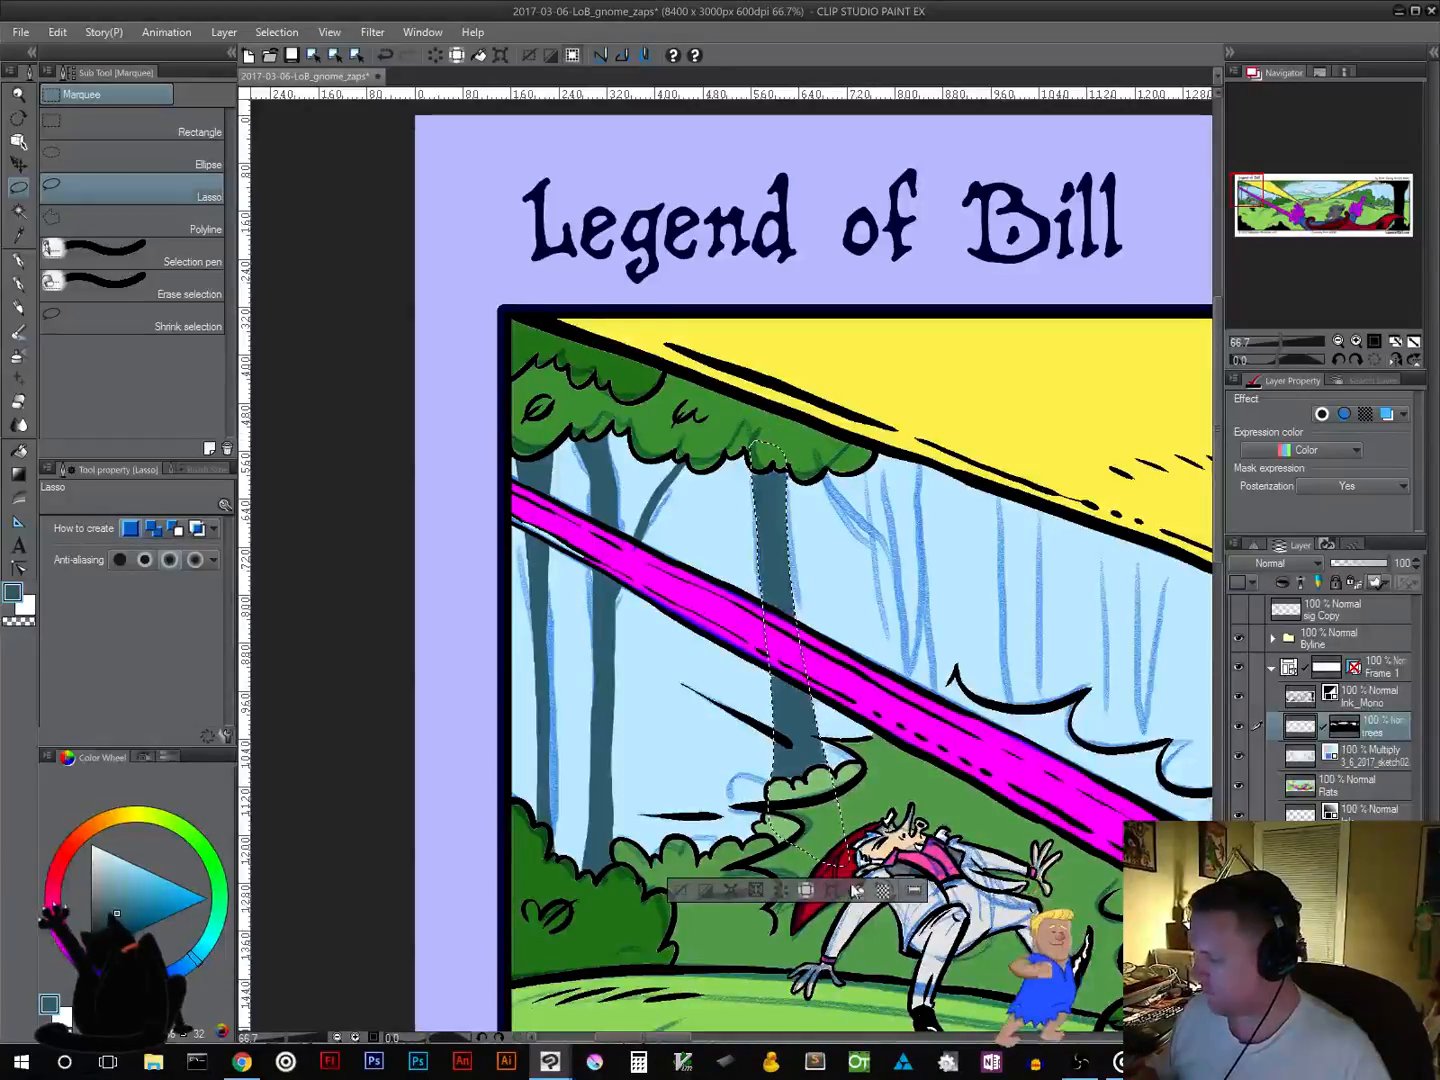
{"action": "left_click", "coordinate": [690, 900]}
{"action": "mouse_move", "coordinate": [742, 437]}
{"action": "left_mouse_down"}
{"action": "mouse_move", "coordinate": [734, 762]}
{"action": "mouse_move", "coordinate": [714, 910]}
{"action": "mouse_move", "coordinate": [710, 432]}
{"action": "left_mouse_up"}
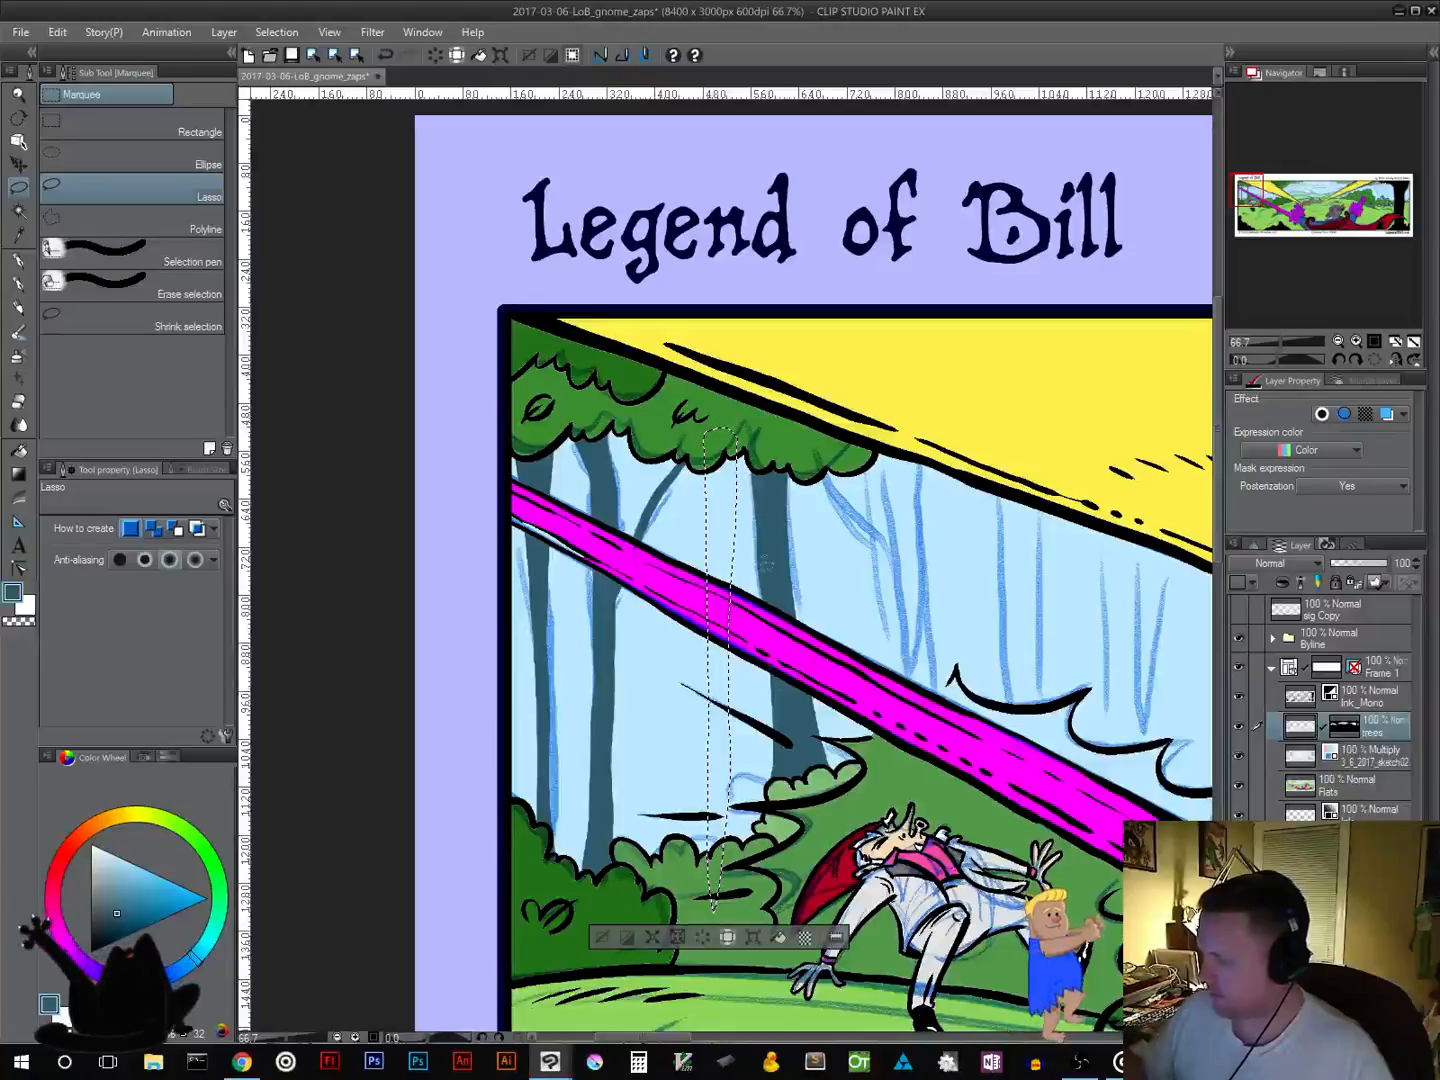
{"action": "left_click", "coordinate": [601, 936]}
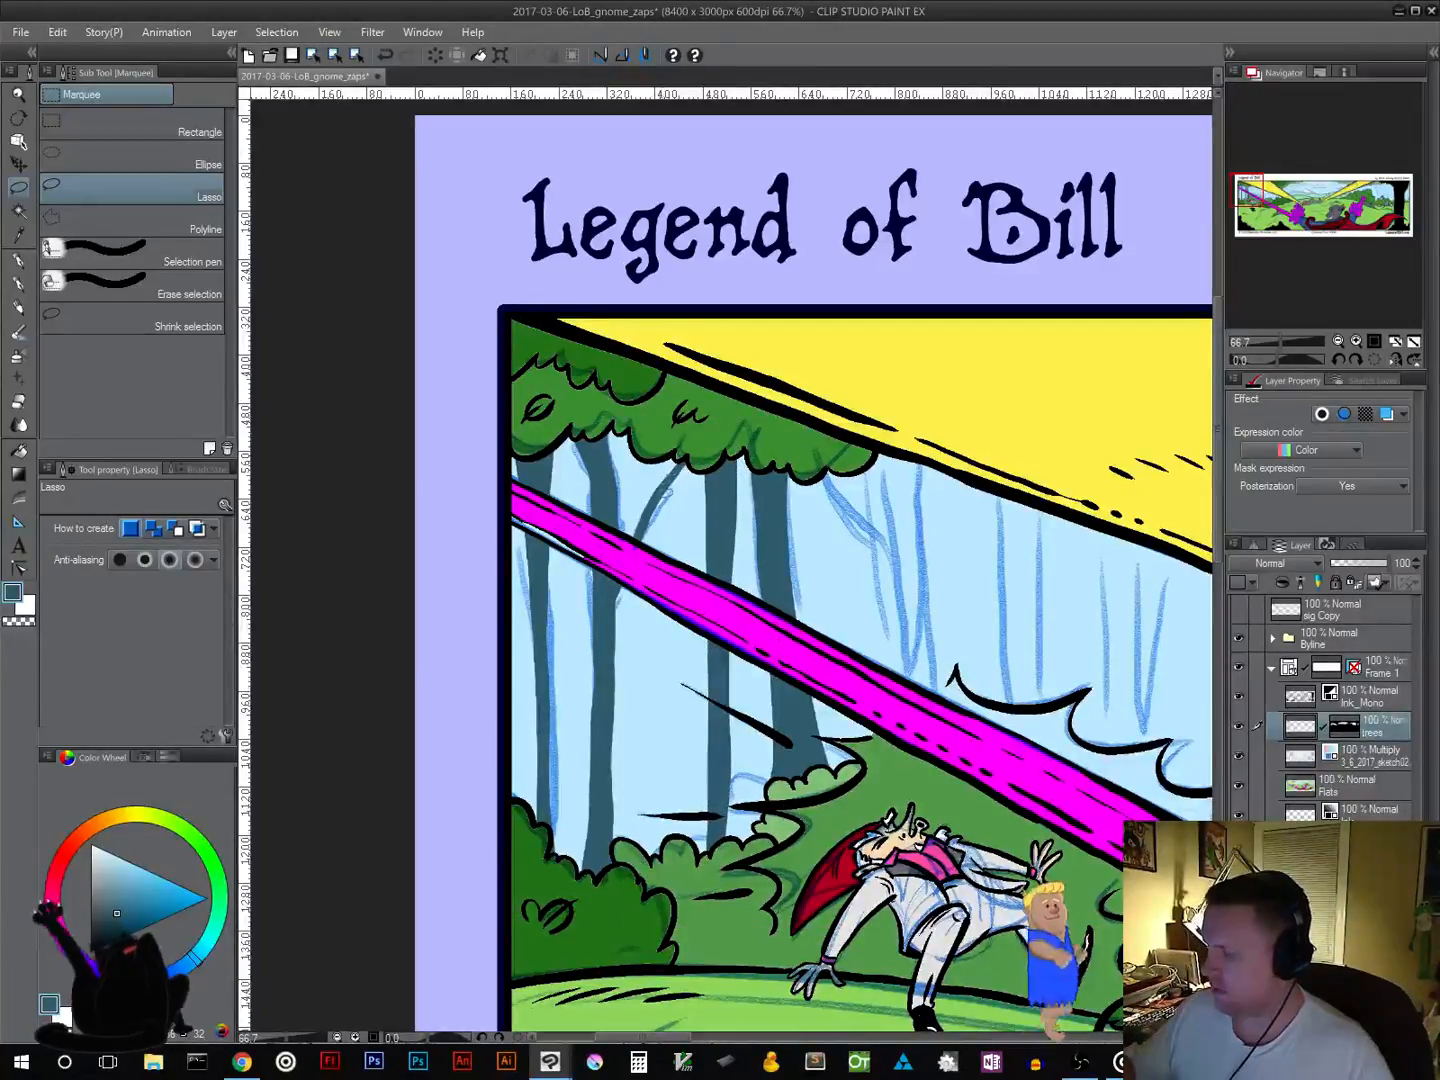
Step: Try filling a tapered trunk with a broad base between the forked tree and the narrow trunk
{"action": "mouse_move", "coordinate": [659, 432]}
{"action": "left_mouse_down"}
{"action": "mouse_move", "coordinate": [653, 664]}
{"action": "mouse_move", "coordinate": [622, 945]}
{"action": "left_mouse_up"}
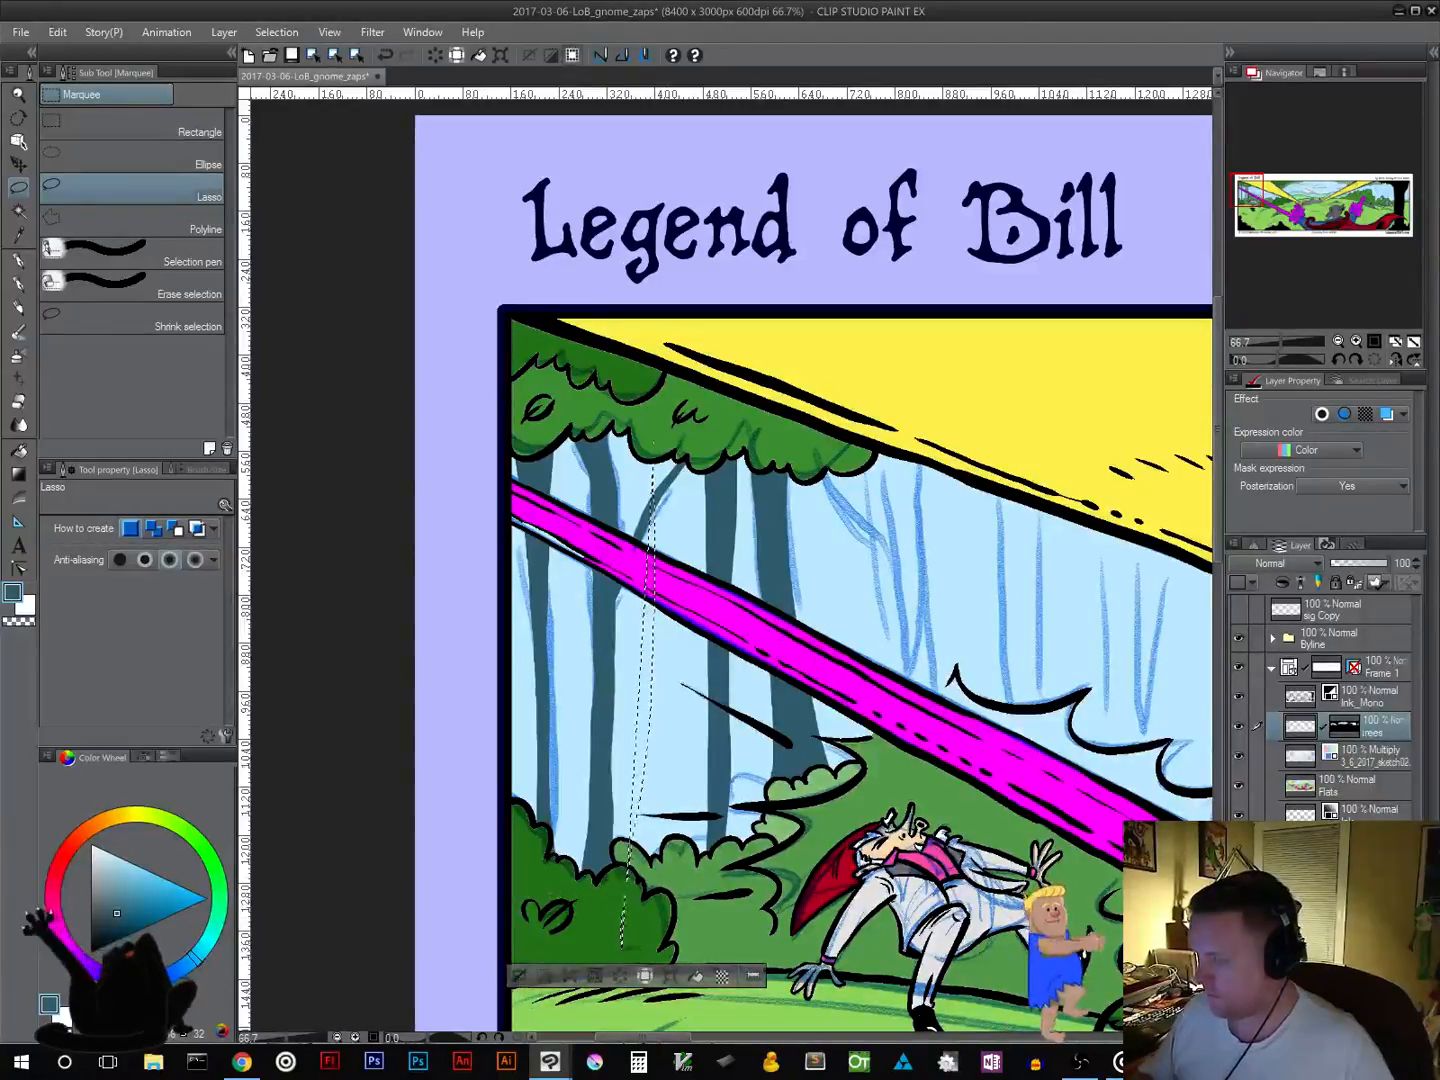
{"action": "key", "text": "ctrl+d"}
{"action": "mouse_move", "coordinate": [644, 698]}
{"action": "left_mouse_down"}
{"action": "mouse_move", "coordinate": [619, 877]}
{"action": "mouse_move", "coordinate": [696, 898]}
{"action": "mouse_move", "coordinate": [676, 764]}
{"action": "mouse_move", "coordinate": [662, 408]}
{"action": "left_mouse_up"}
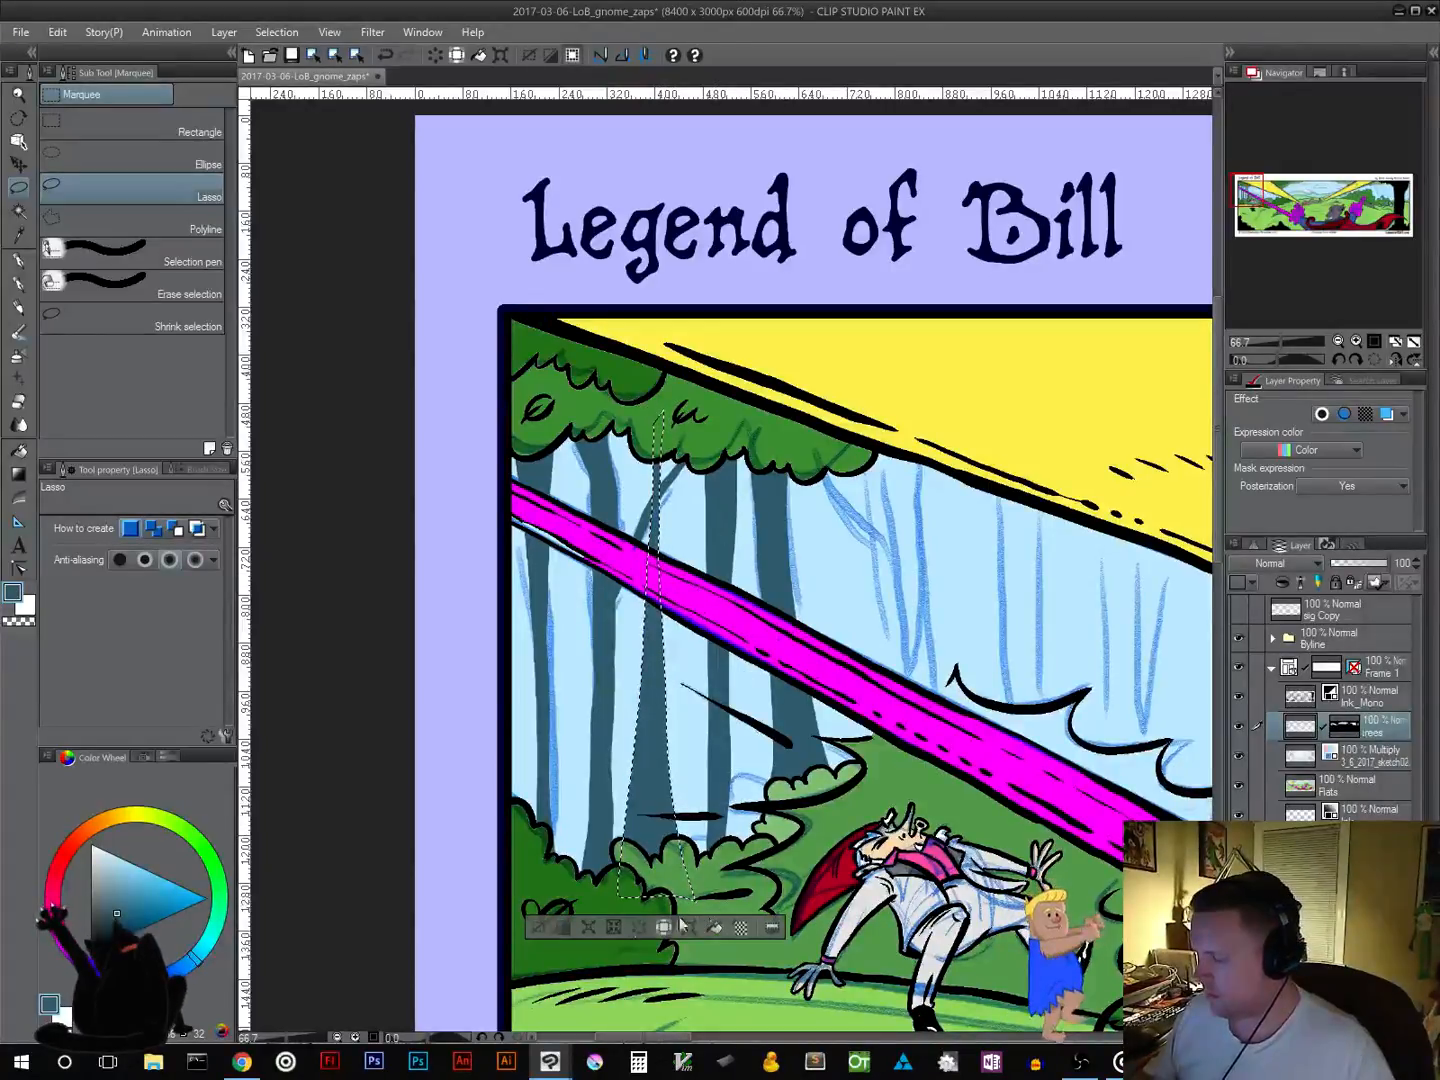
{"action": "left_click", "coordinate": [533, 930]}
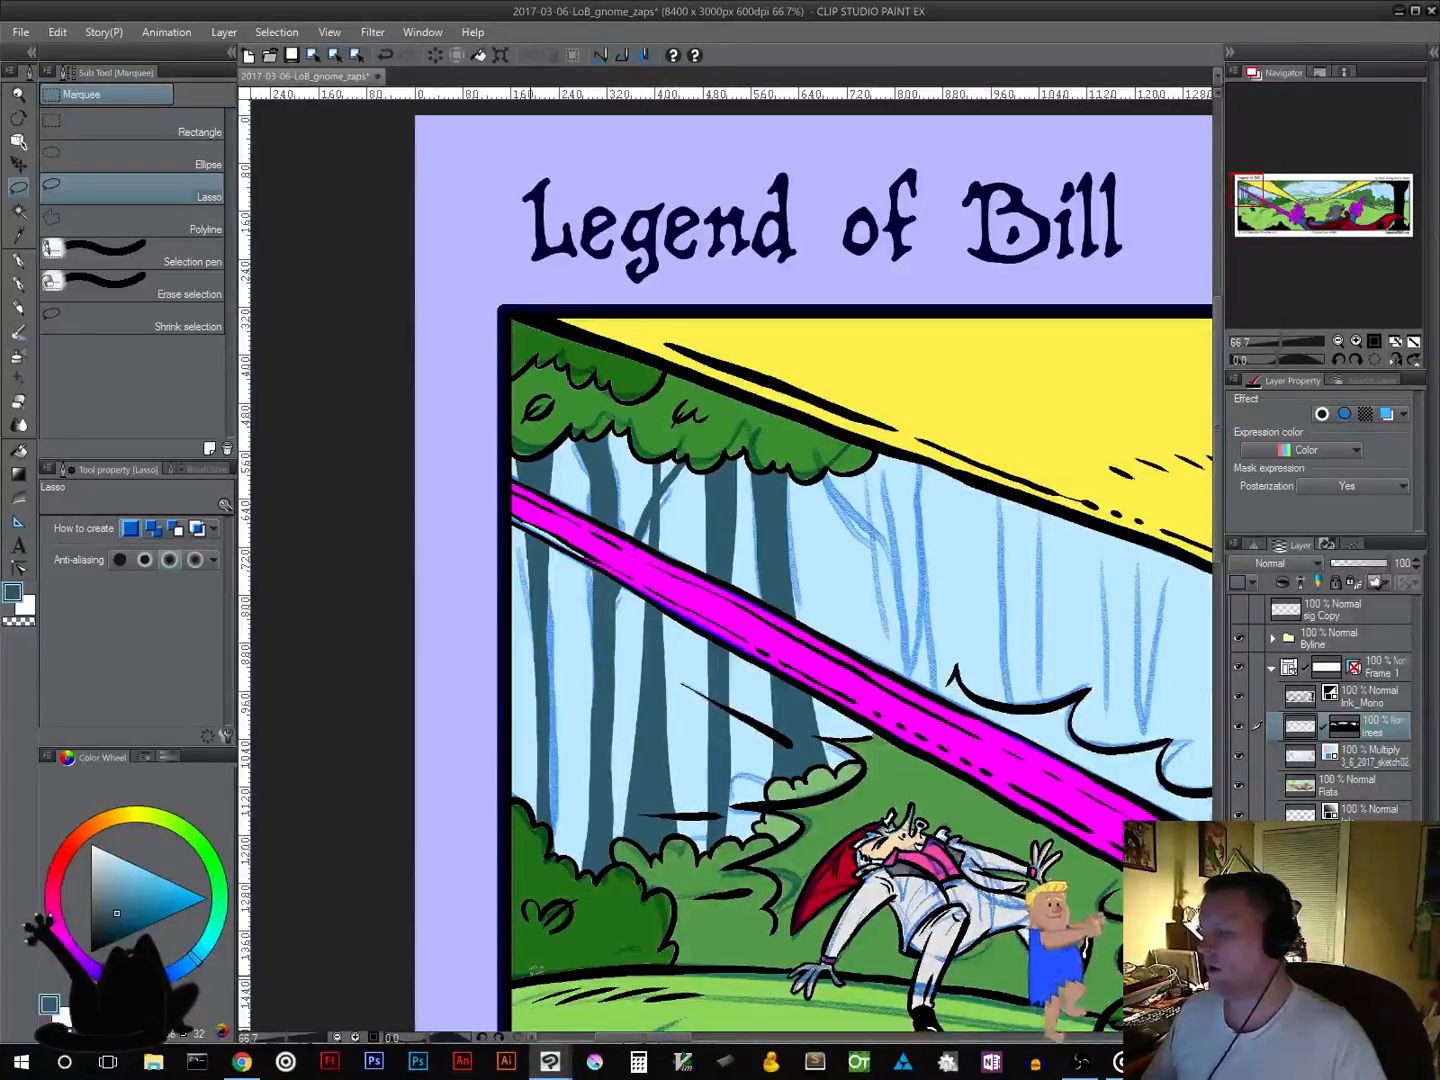
{"action": "key", "text": "ctrl+z"}
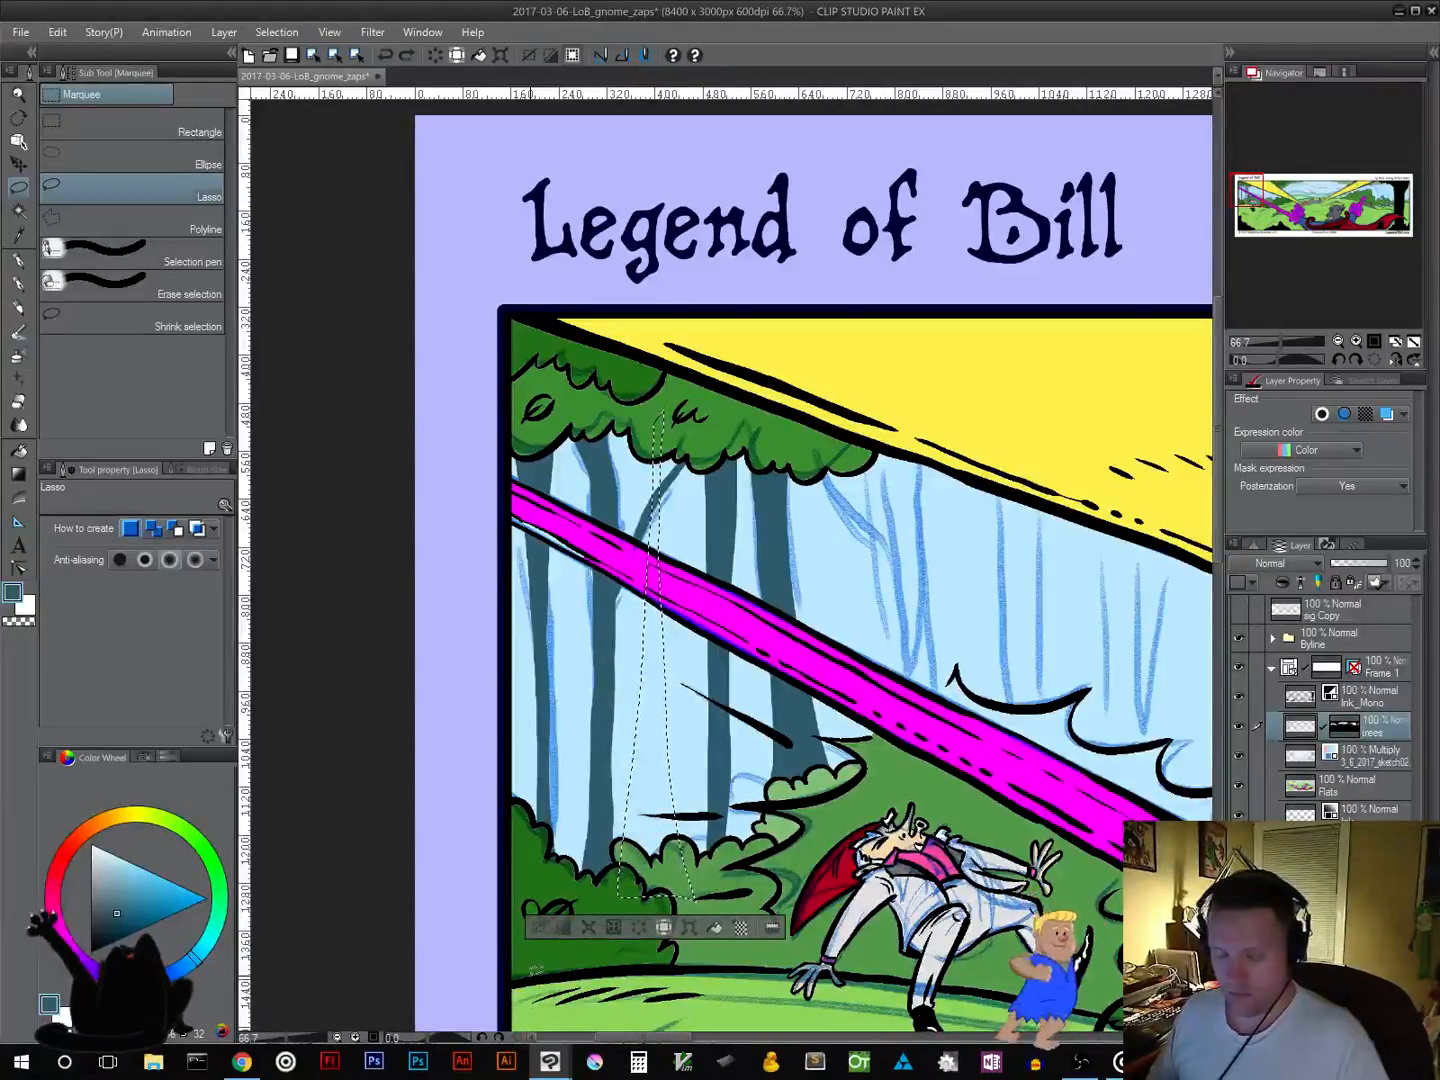
{"action": "key", "text": "ctrl+d"}
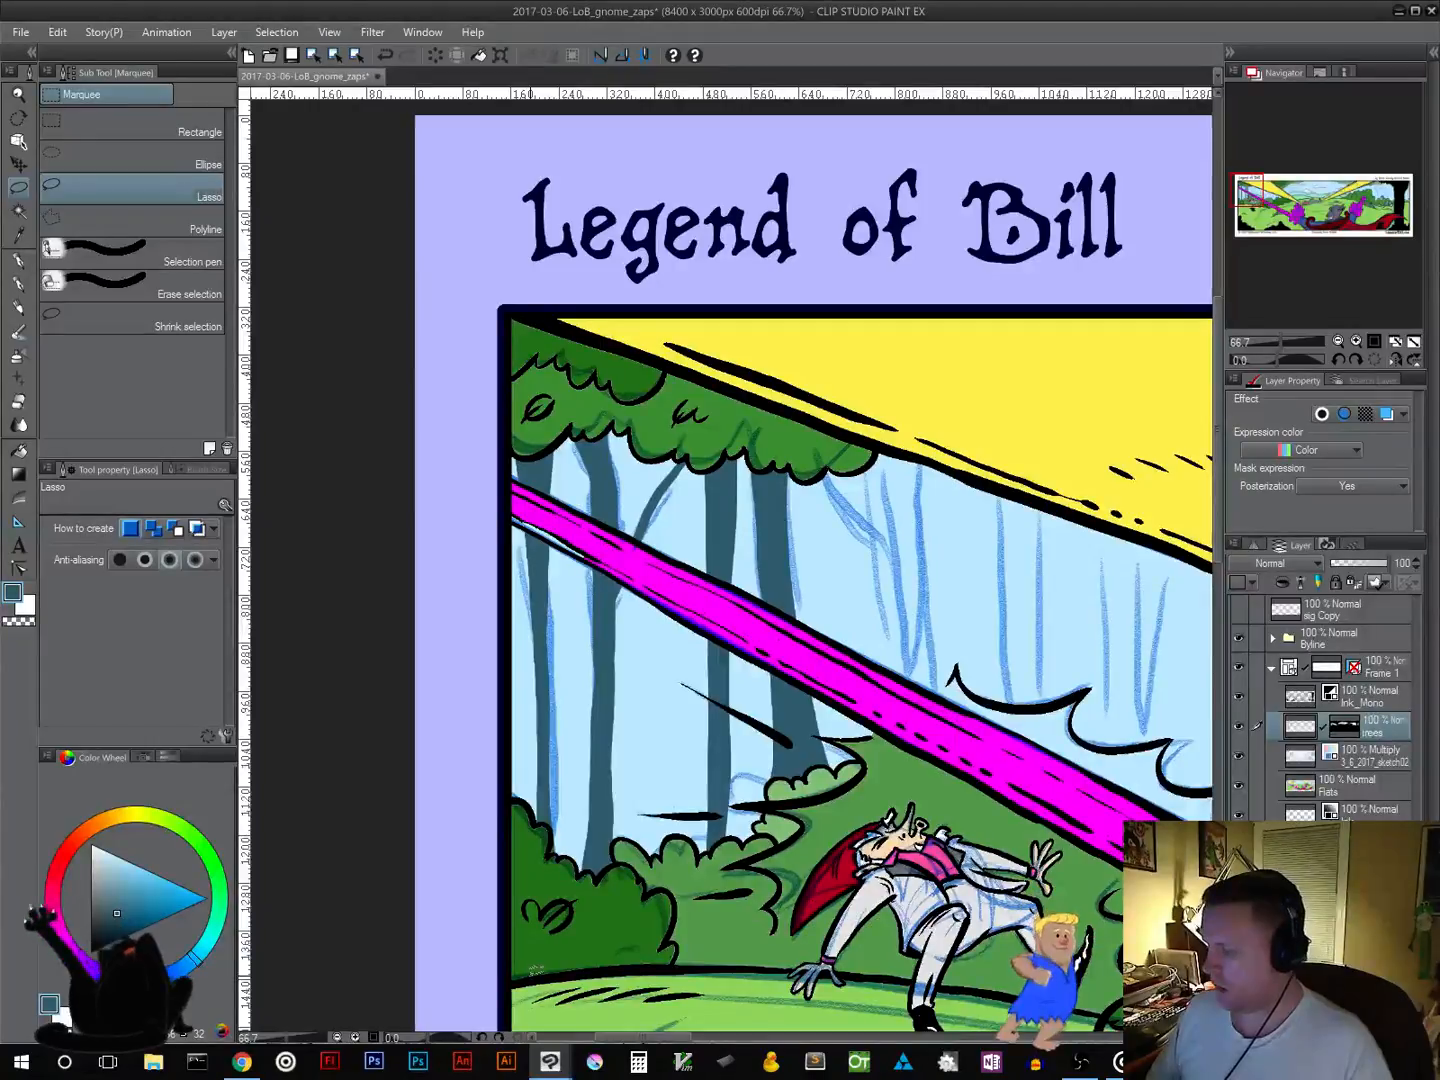
Step: Lasso the scalloped distant bush sketched behind the trunk bases above the green bushes and fill it with teal
{"action": "key", "text": "ctrl+alt"}
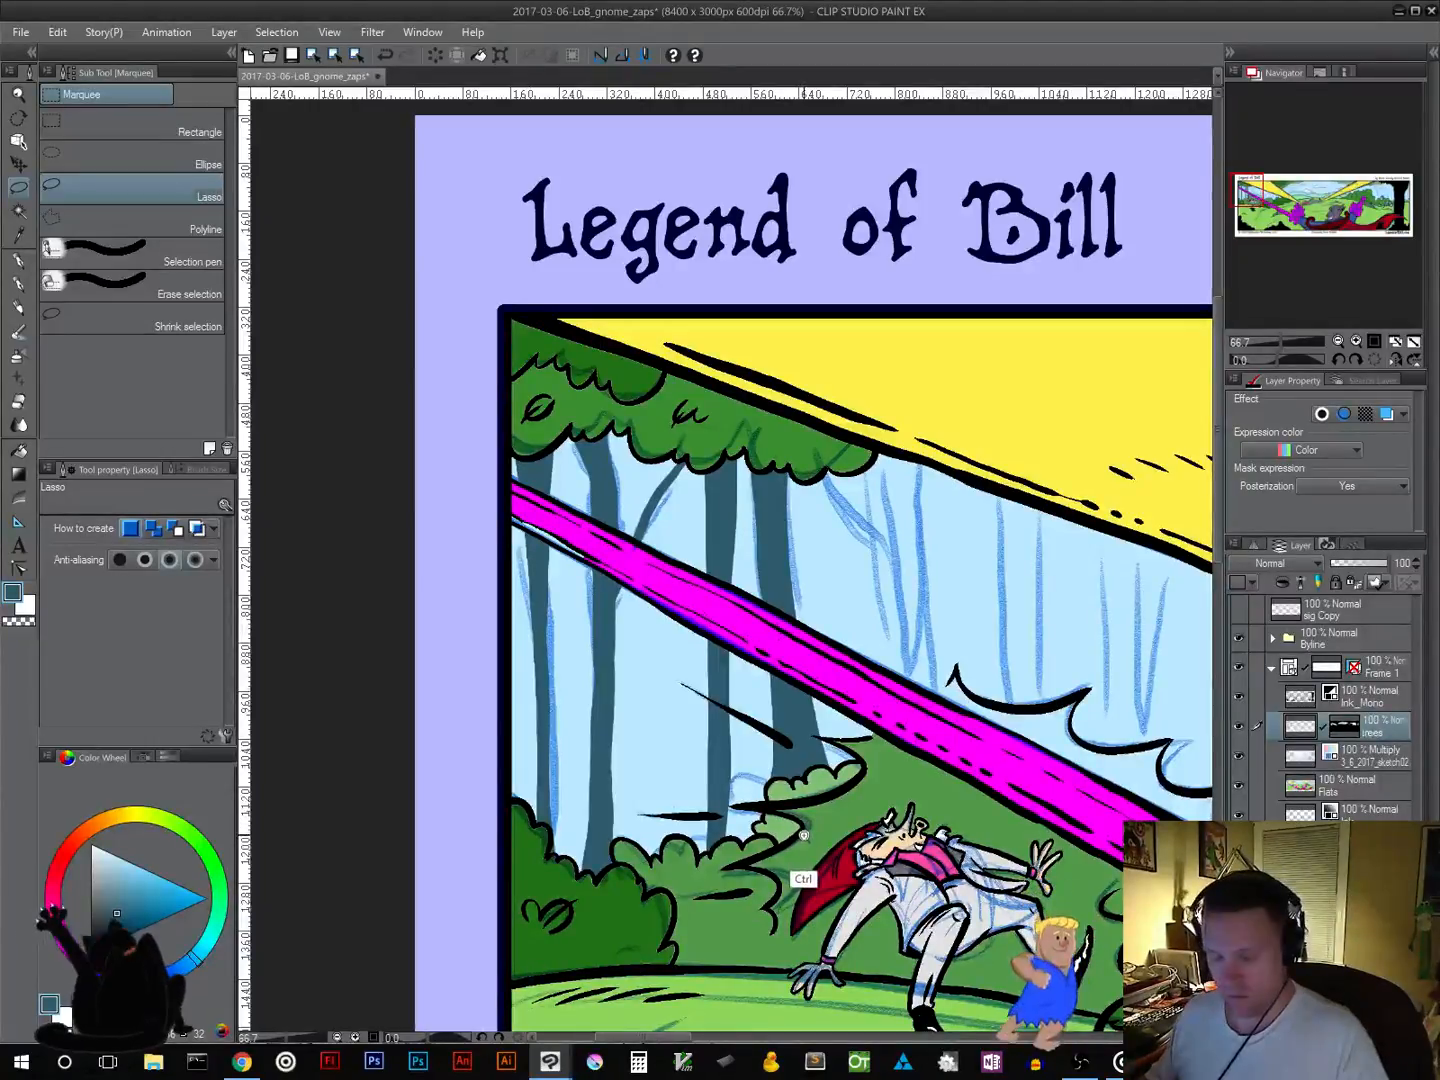
{"action": "left_click", "coordinate": [805, 836], "text": "ctrl+alt"}
{"action": "left_click", "coordinate": [805, 836], "text": "ctrl+alt"}
{"action": "left_click", "coordinate": [807, 837], "text": "ctrl+alt"}
{"action": "left_click", "coordinate": [807, 839], "text": "ctrl+alt"}
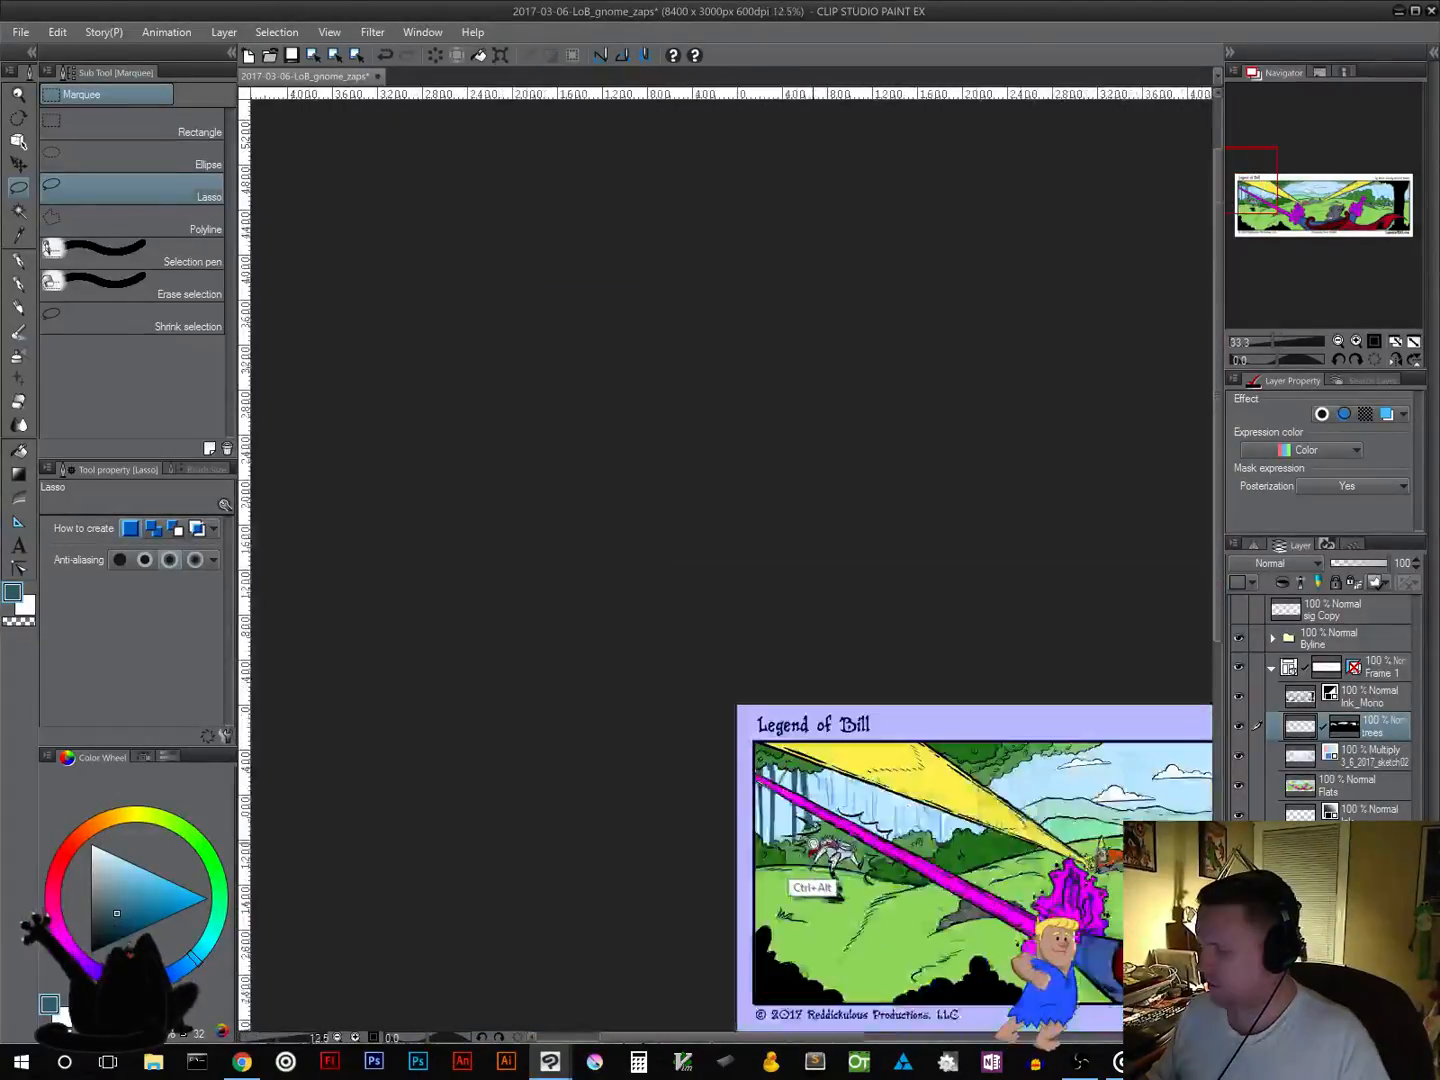
{"action": "left_click", "coordinate": [814, 849], "text": "ctrl+alt"}
{"action": "left_click", "coordinate": [818, 866], "text": "ctrl+alt"}
{"action": "scroll", "coordinate": [835, 870], "scroll_direction": "up", "scroll_amount": 8}
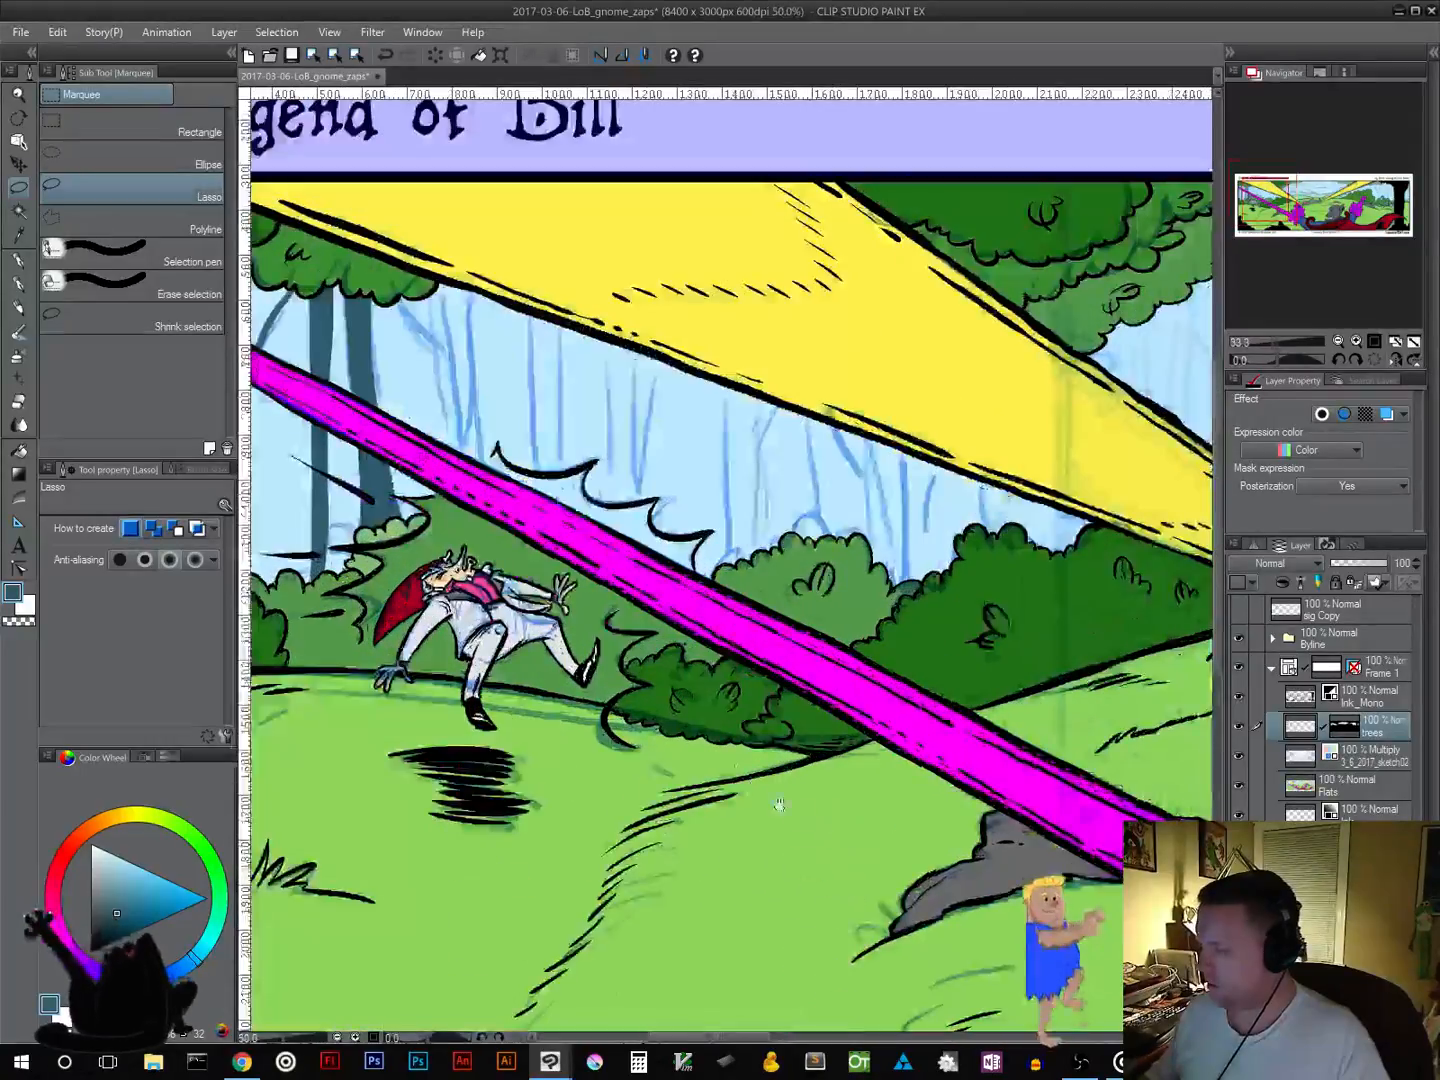
{"action": "left_click_drag", "start_coordinate": [658, 724], "coordinate": [1076, 912]}
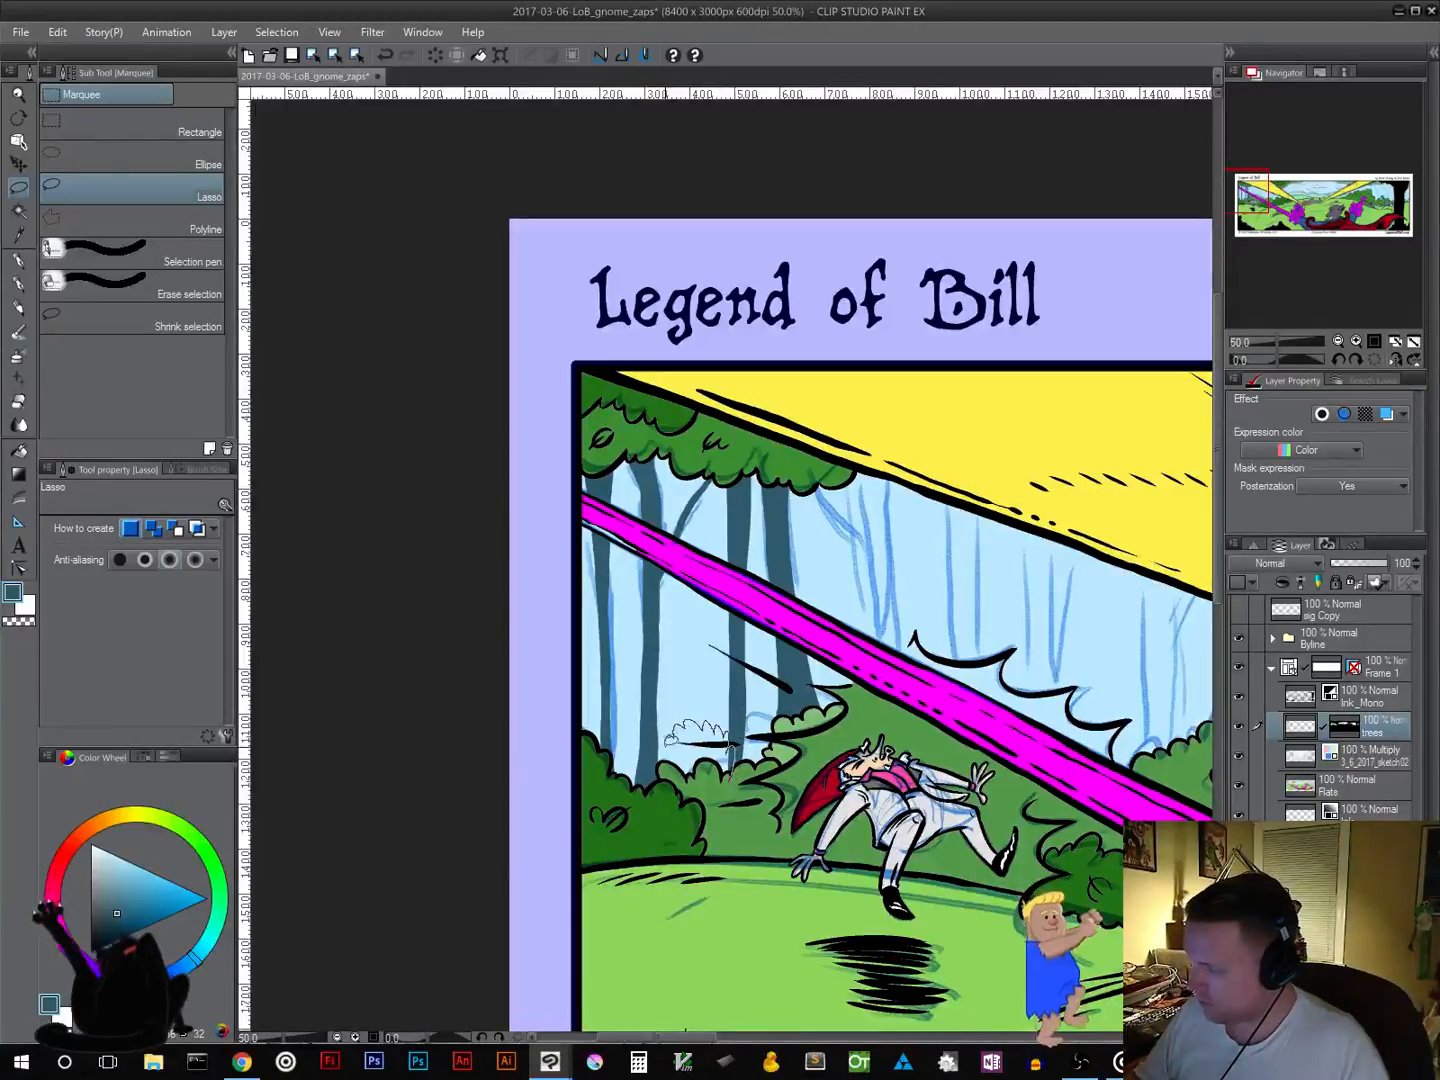
{"action": "left_click_drag", "start_coordinate": [681, 812], "coordinate": [704, 816]}
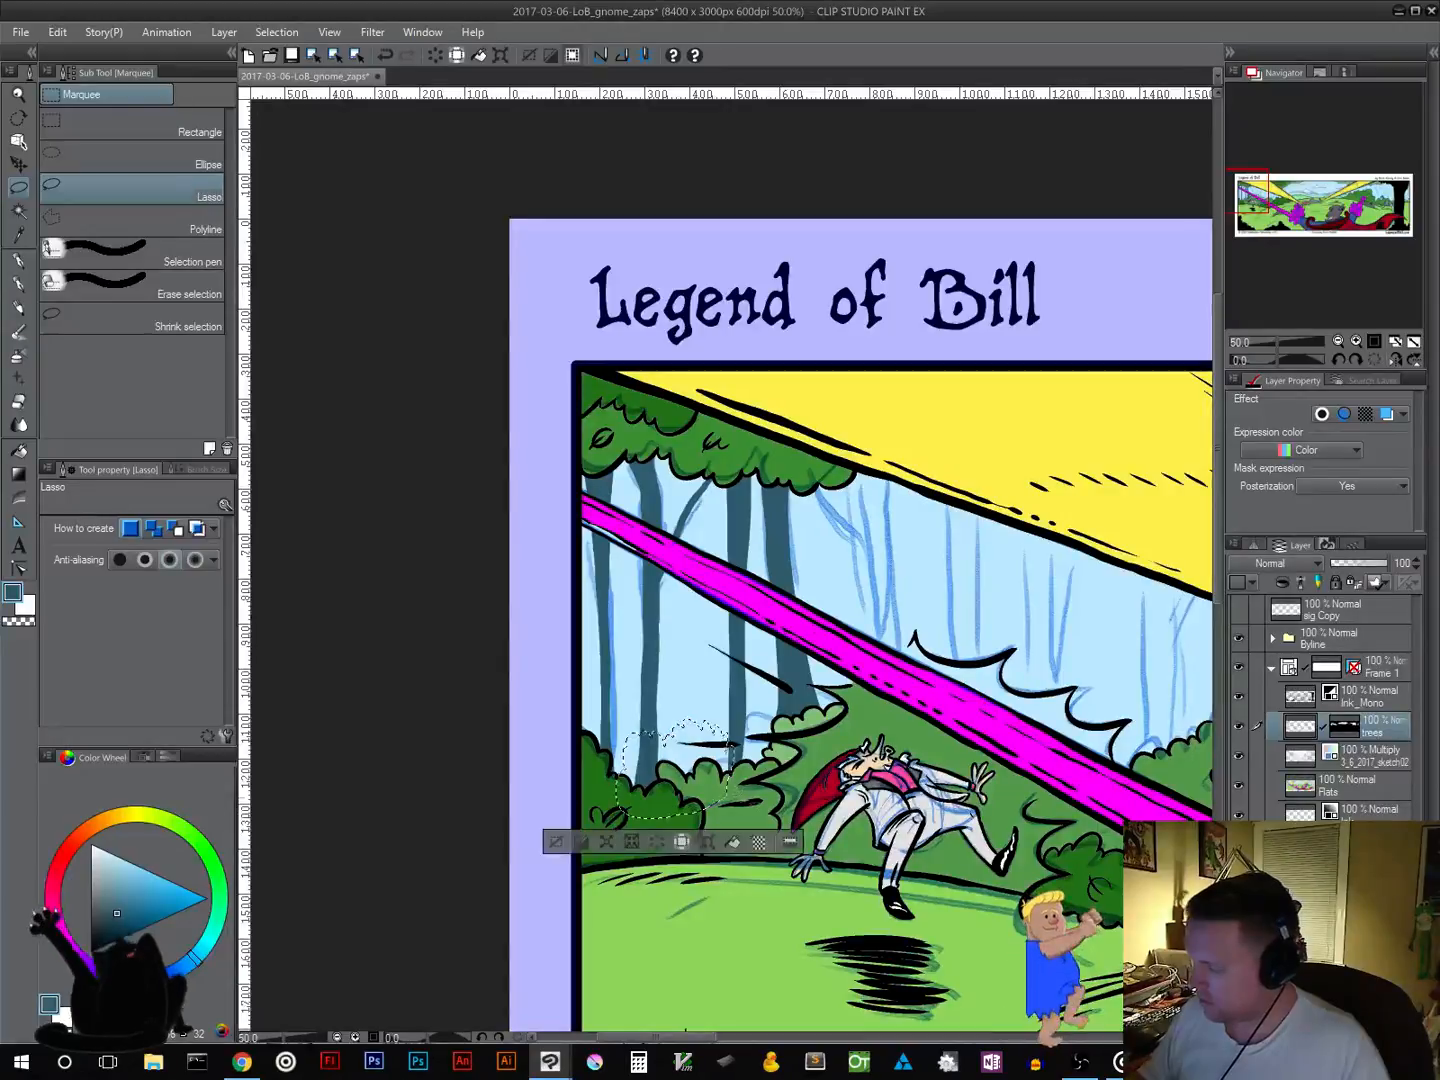
{"action": "left_click", "coordinate": [578, 840]}
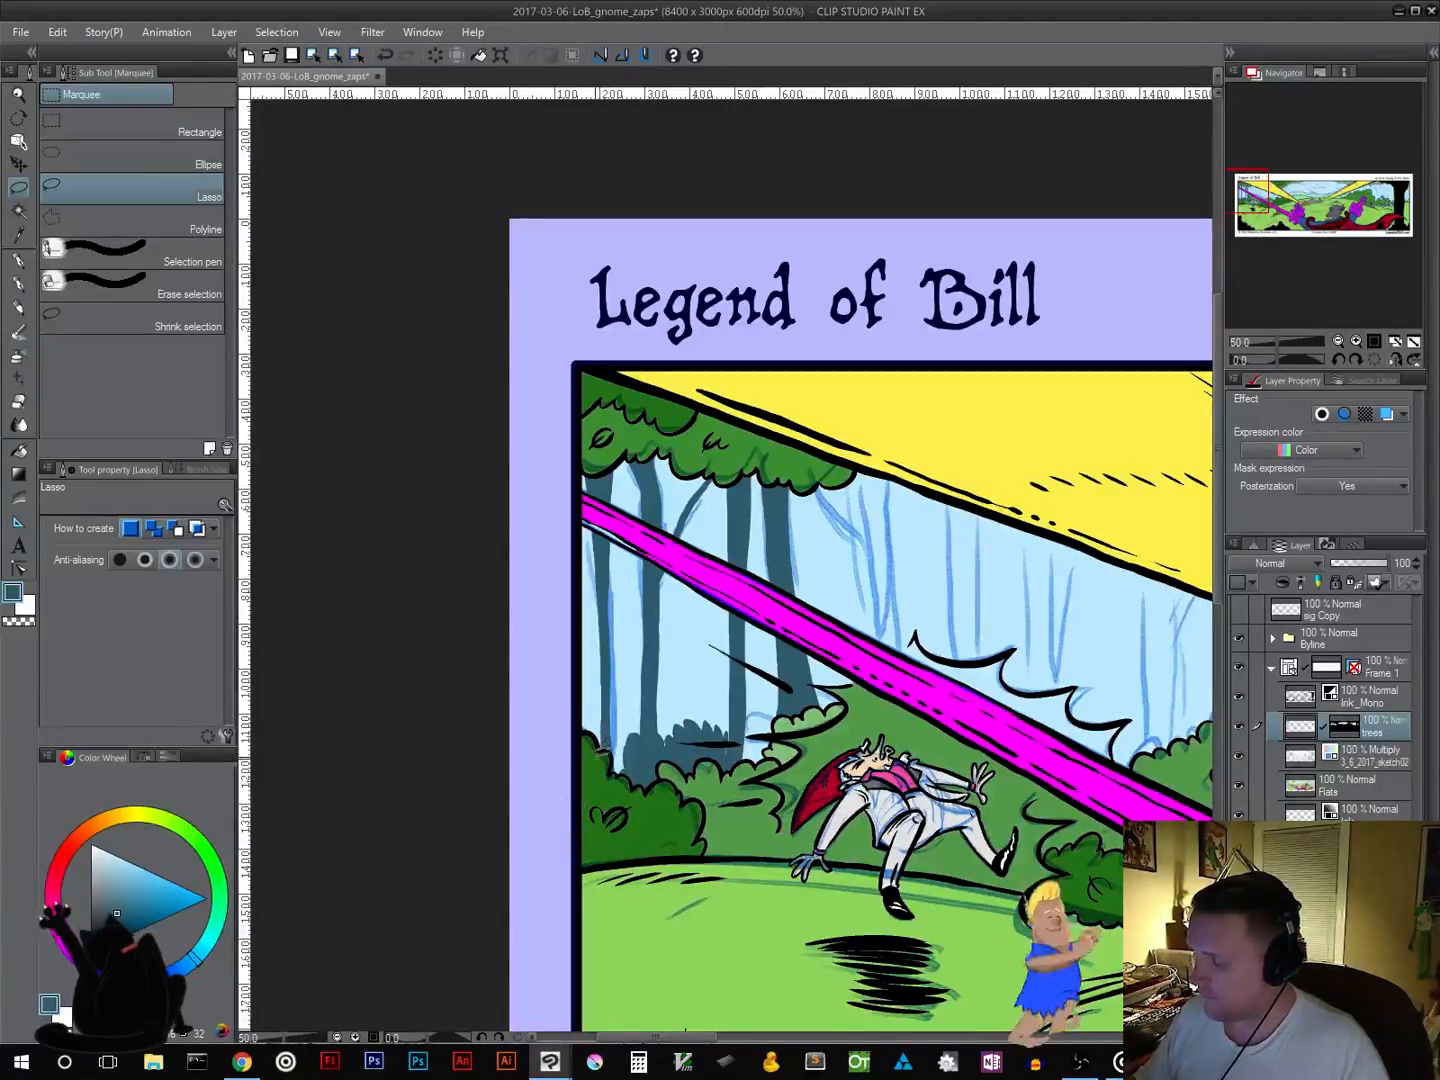
Step: Add two more teal background bushes, one at the panel's left edge and one at the base of the wide trunk
{"action": "mouse_move", "coordinate": [594, 703]}
{"action": "left_mouse_down"}
{"action": "mouse_move", "coordinate": [574, 733]}
{"action": "mouse_move", "coordinate": [592, 760]}
{"action": "left_mouse_up"}
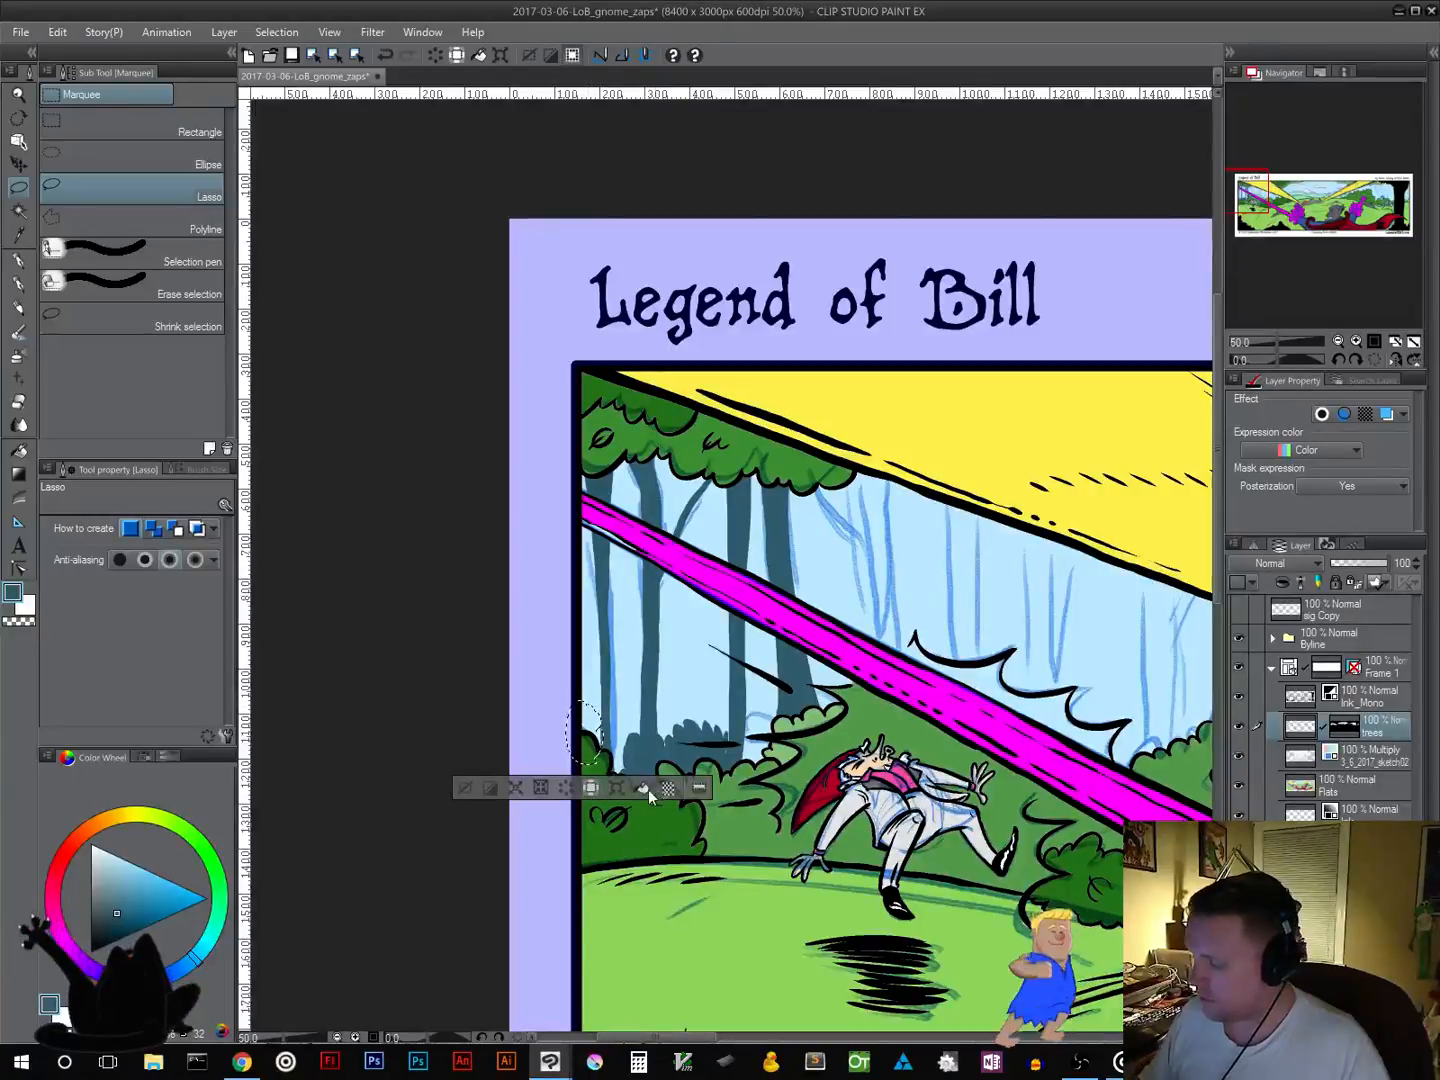
{"action": "left_click", "coordinate": [645, 789]}
{"action": "left_click", "coordinate": [474, 790]}
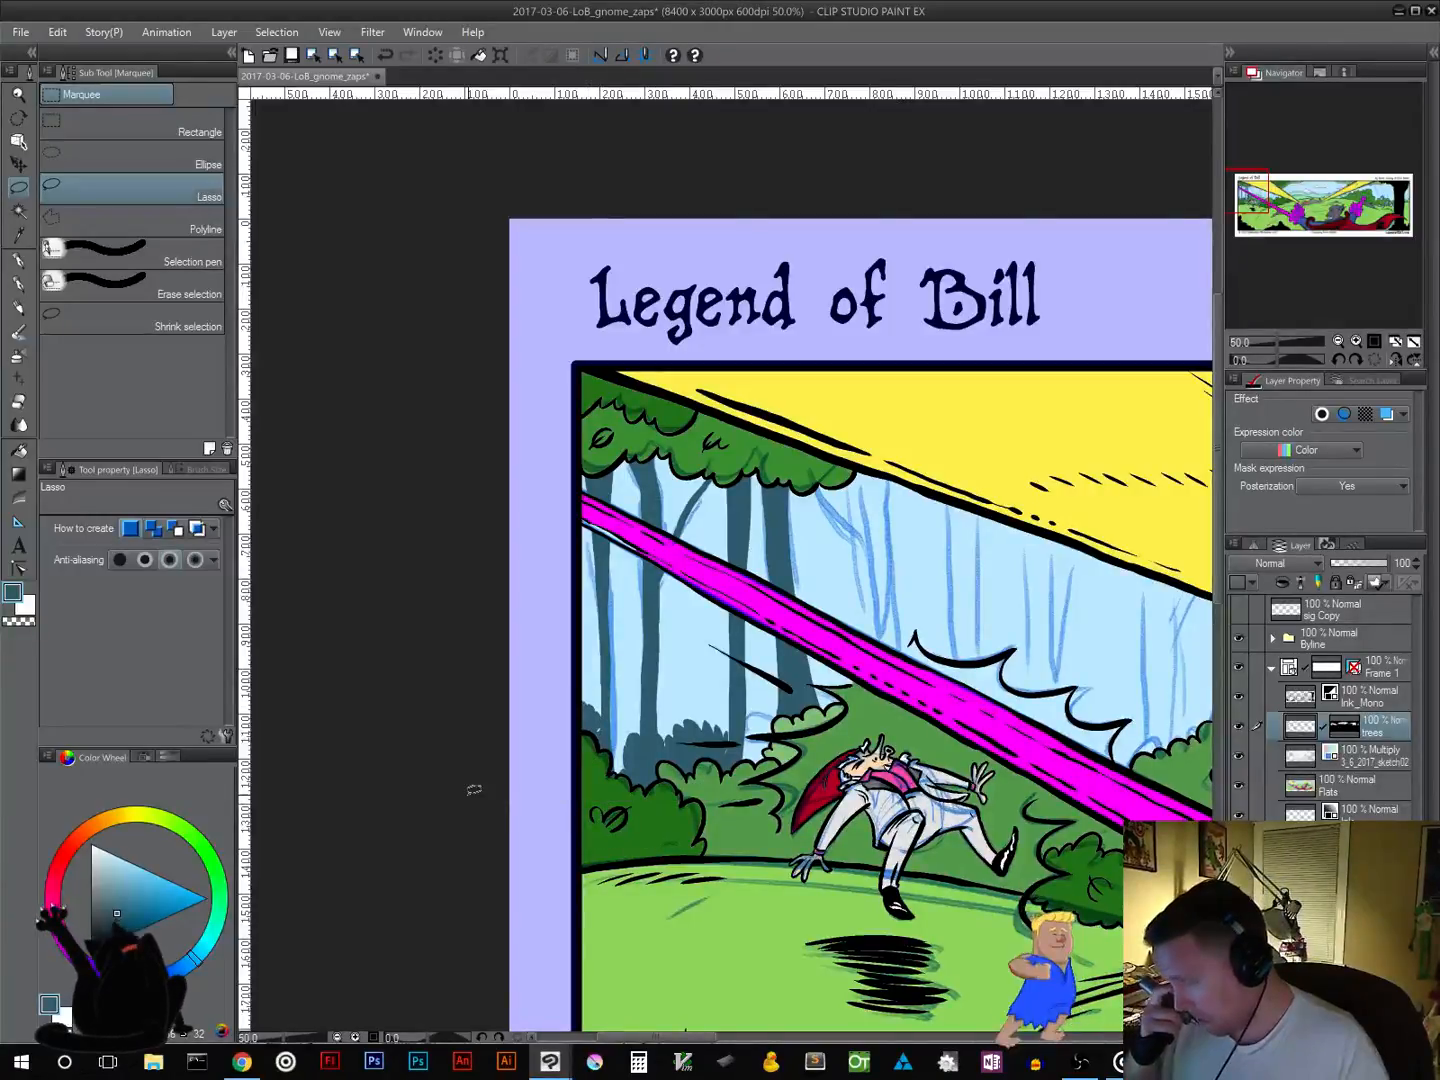
{"action": "left_click_drag", "start_coordinate": [853, 745], "coordinate": [793, 815]}
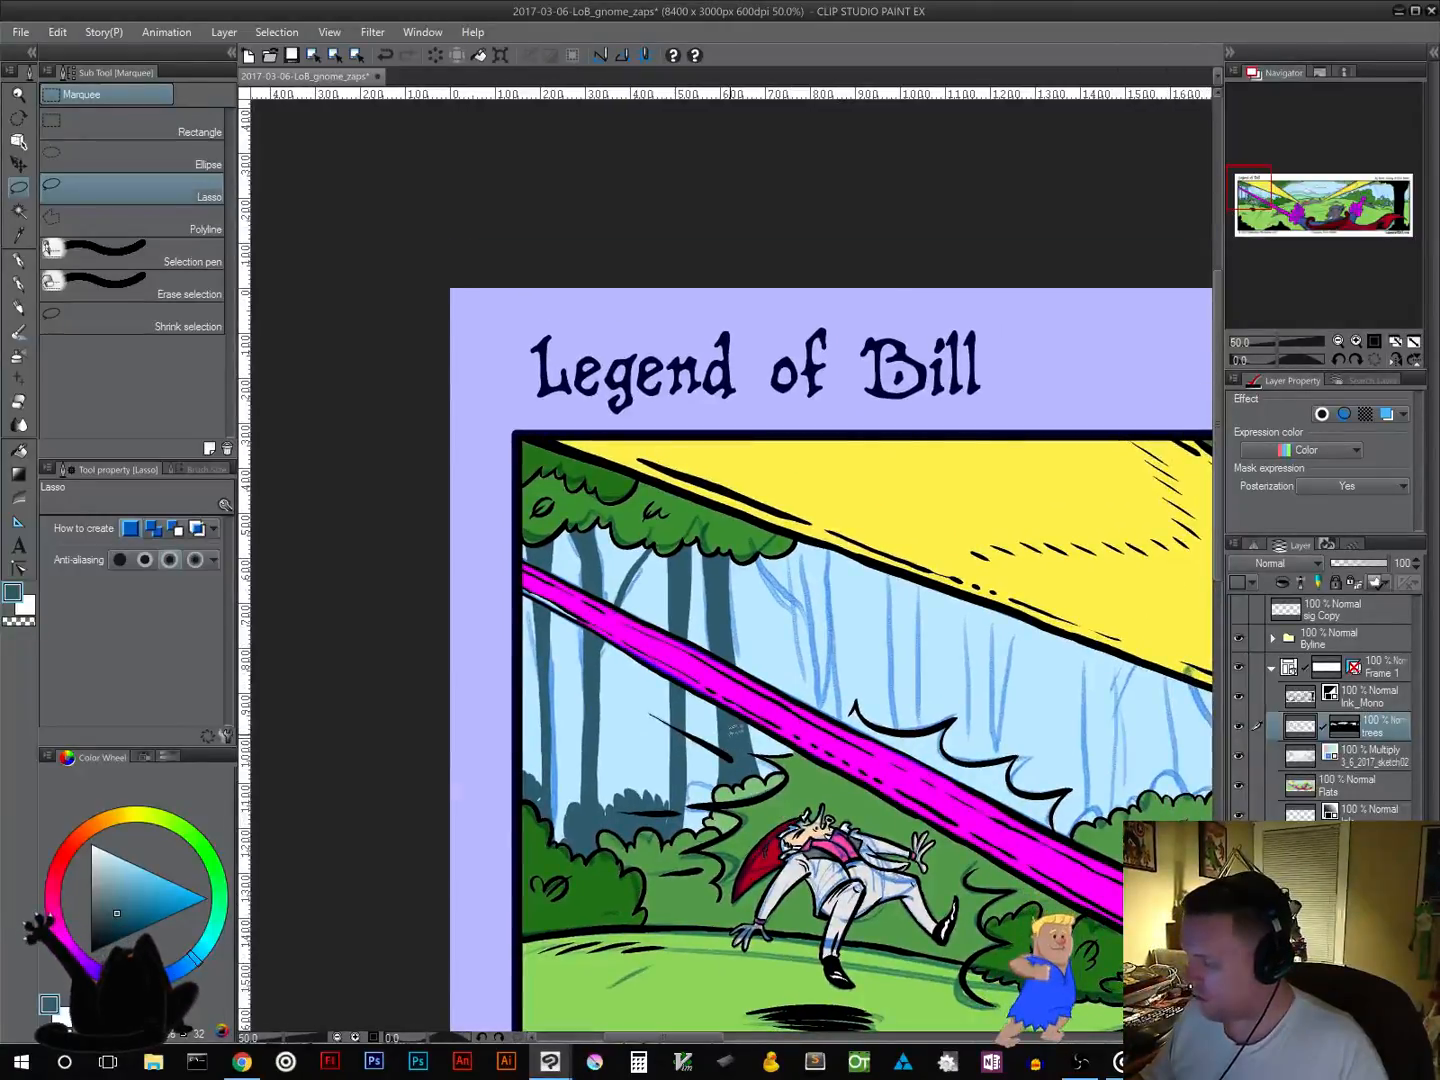
{"action": "mouse_move", "coordinate": [690, 805]}
{"action": "left_mouse_down"}
{"action": "mouse_move", "coordinate": [680, 852]}
{"action": "mouse_move", "coordinate": [734, 783]}
{"action": "mouse_move", "coordinate": [722, 735]}
{"action": "left_mouse_up"}
{"action": "left_click", "coordinate": [684, 877]}
{"action": "left_click", "coordinate": [764, 877]}
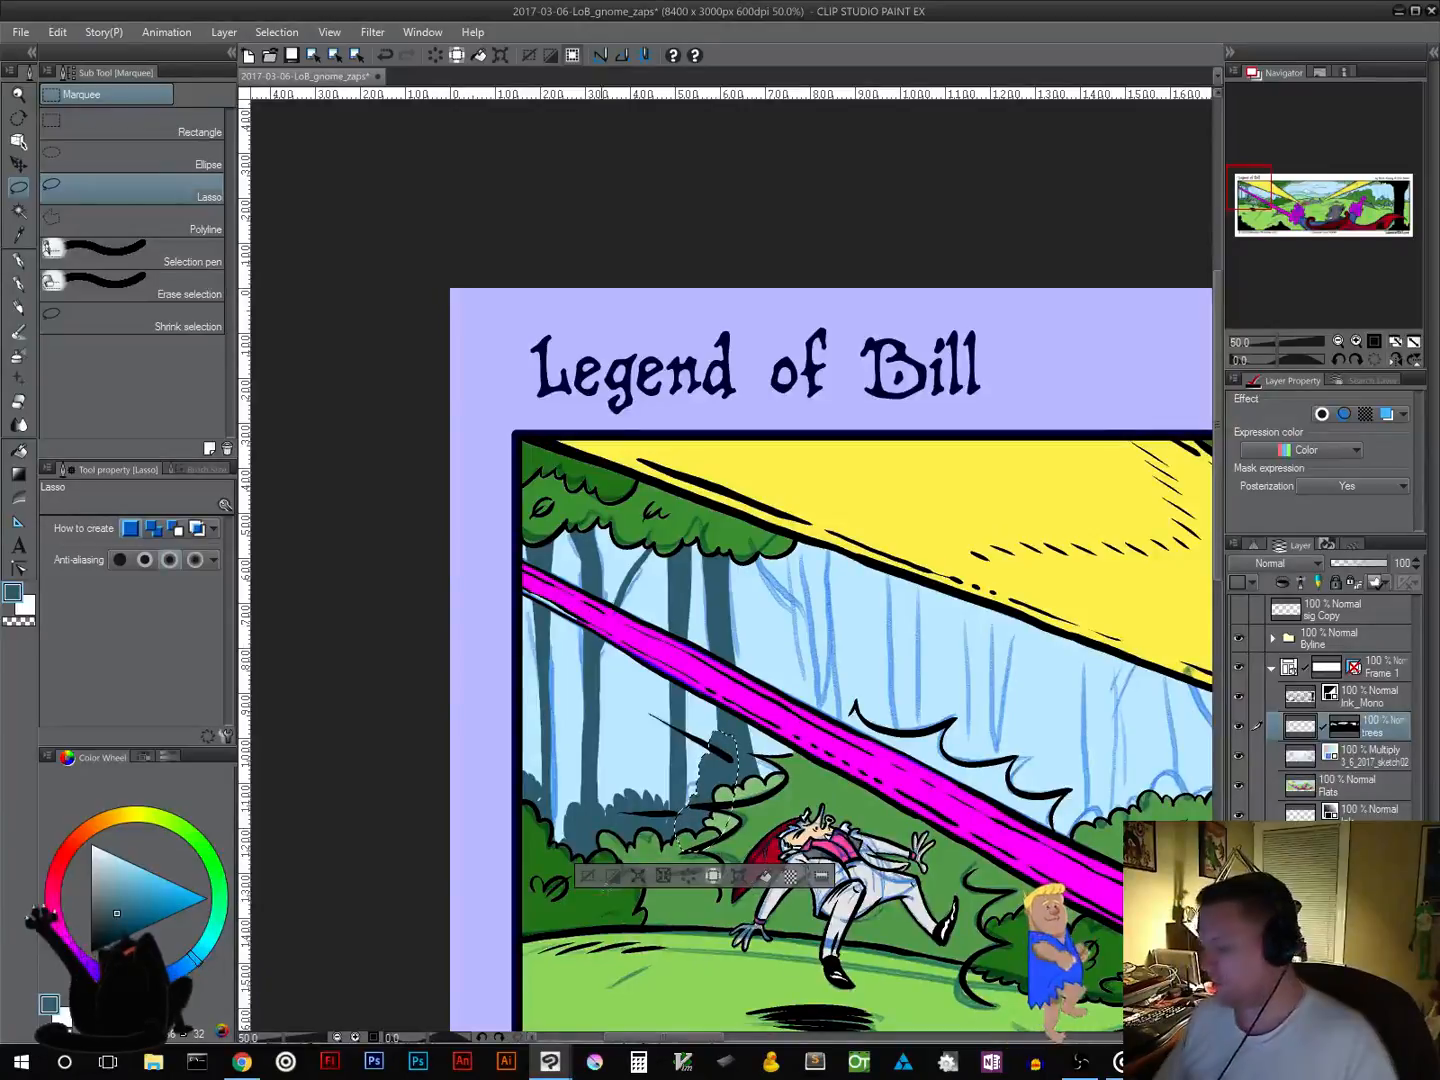
{"action": "left_click", "coordinate": [588, 877]}
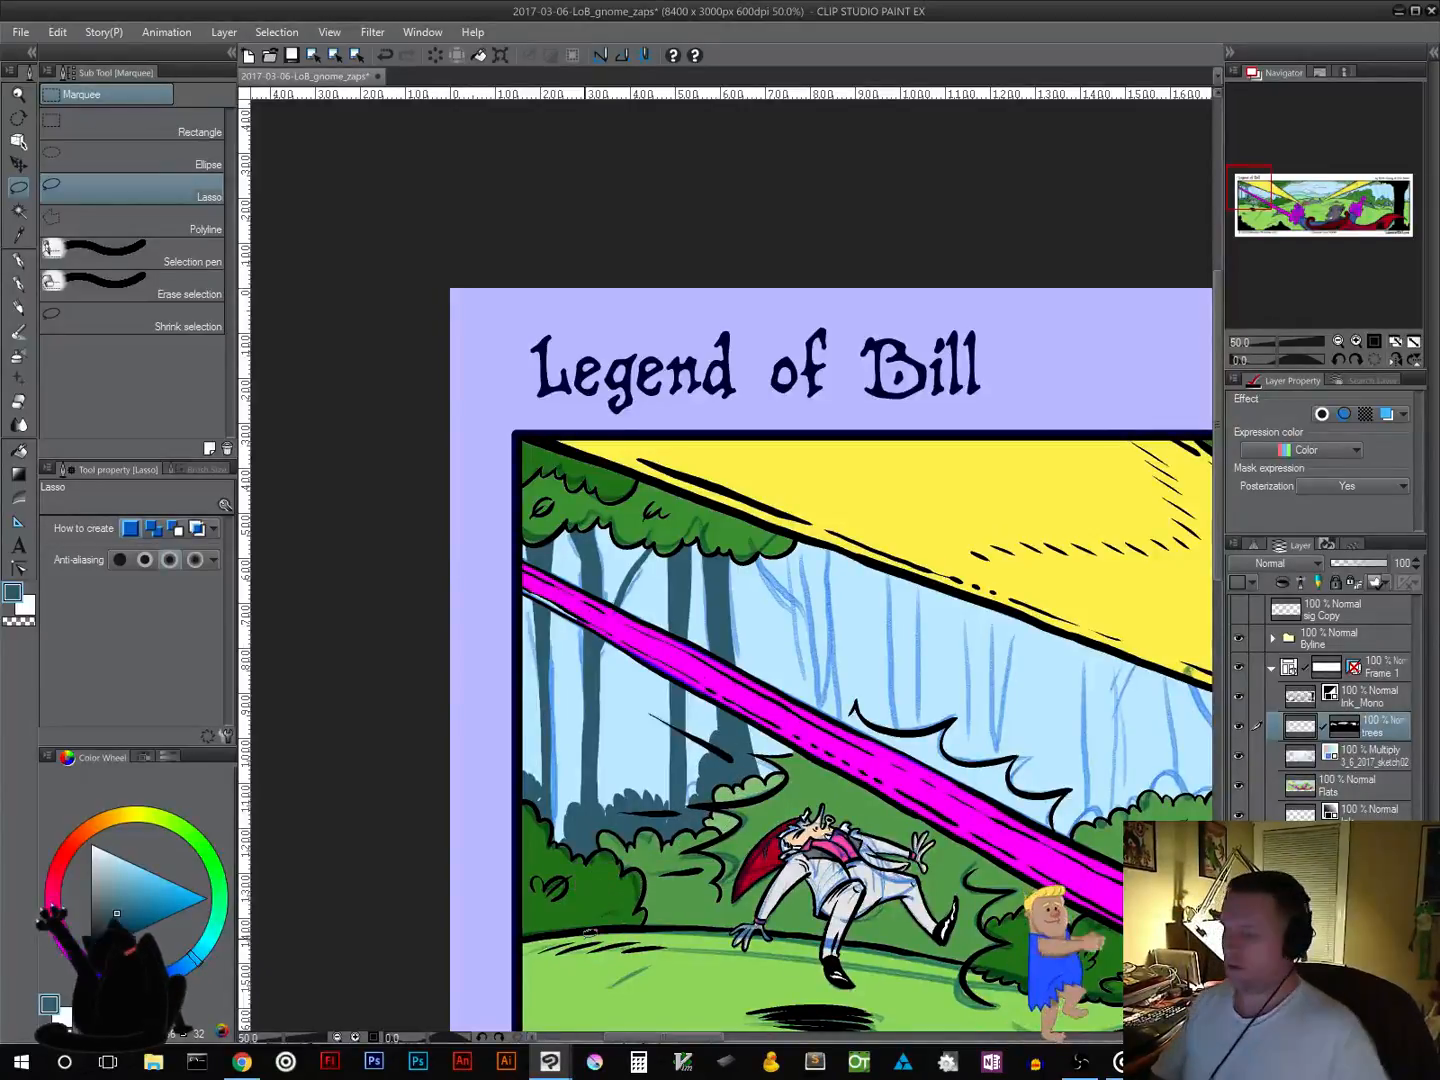
Step: Fill the left-leaning branch and thick trunk of the sketched tree just past the foliage with teal, following the sketch lines
{"action": "left_click_drag", "start_coordinate": [938, 681], "coordinate": [884, 689]}
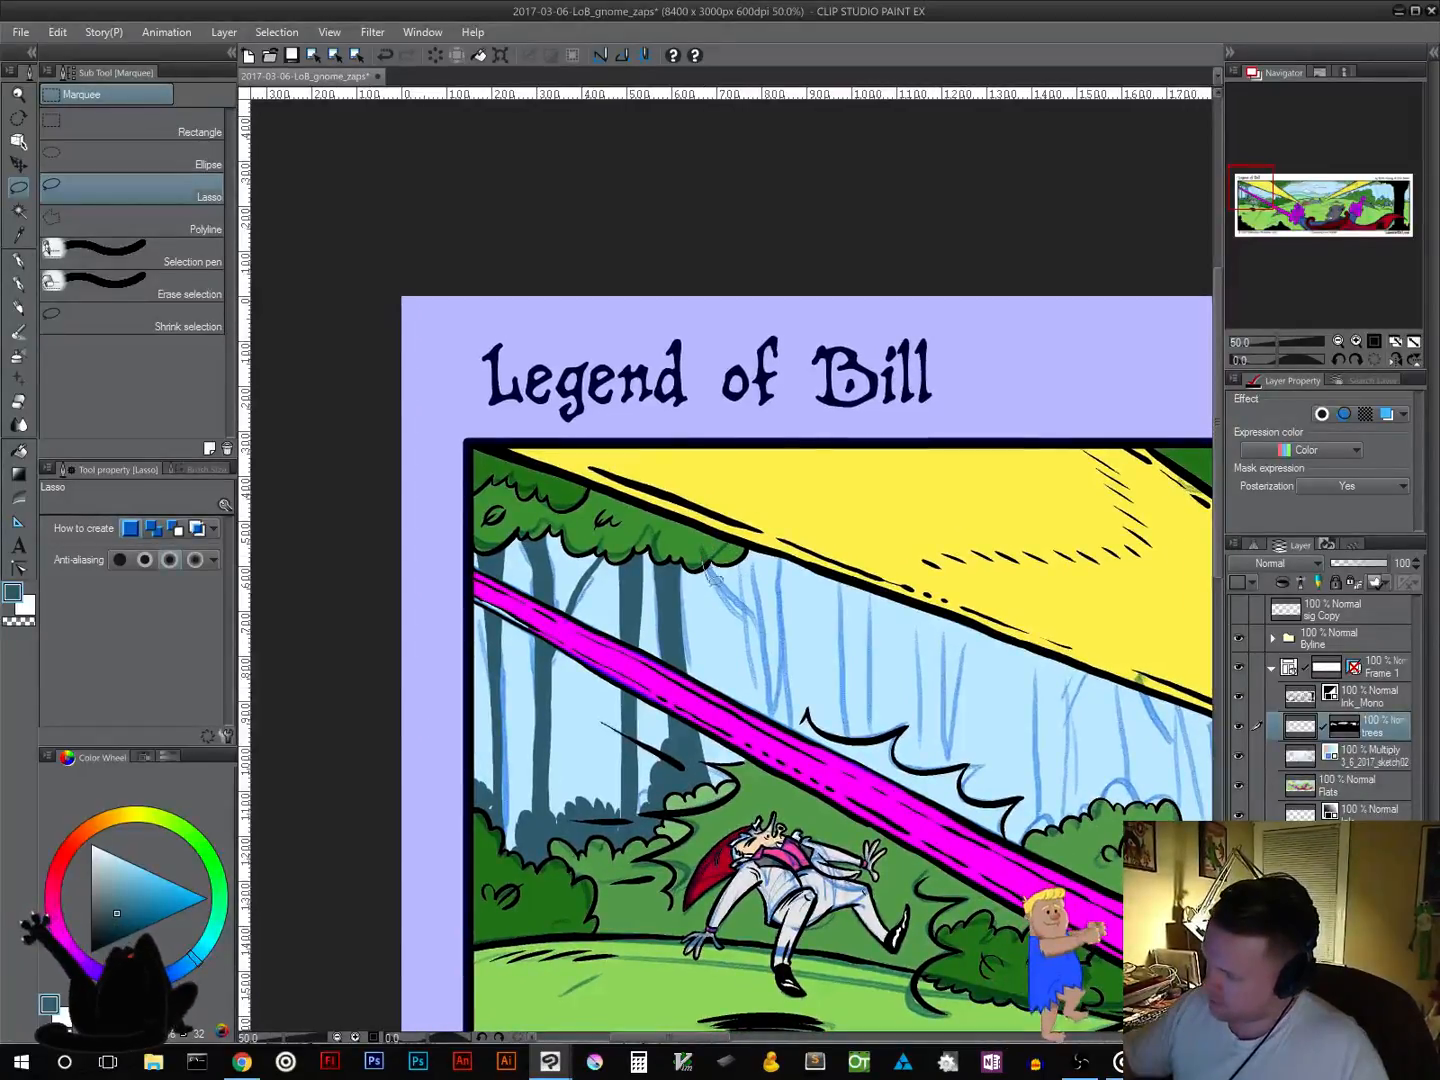
{"action": "mouse_move", "coordinate": [706, 569]}
{"action": "left_mouse_down"}
{"action": "mouse_move", "coordinate": [773, 653]}
{"action": "mouse_move", "coordinate": [752, 601]}
{"action": "mouse_move", "coordinate": [706, 562]}
{"action": "left_mouse_up"}
{"action": "left_click", "coordinate": [797, 684]}
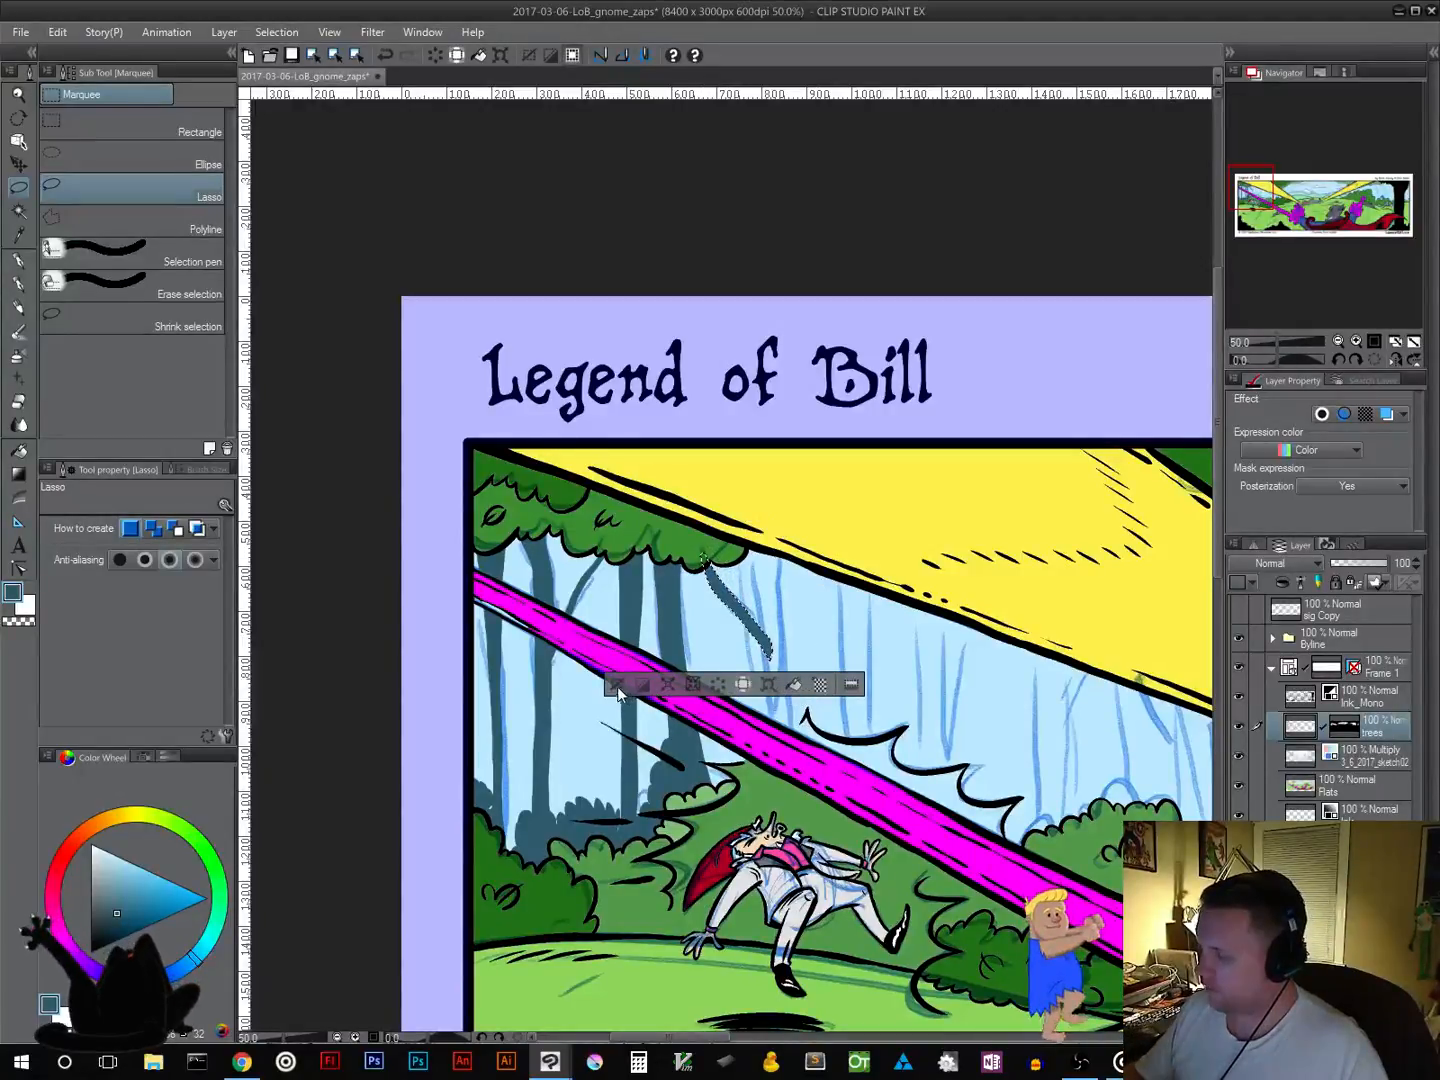
{"action": "key", "text": "ctrl+d"}
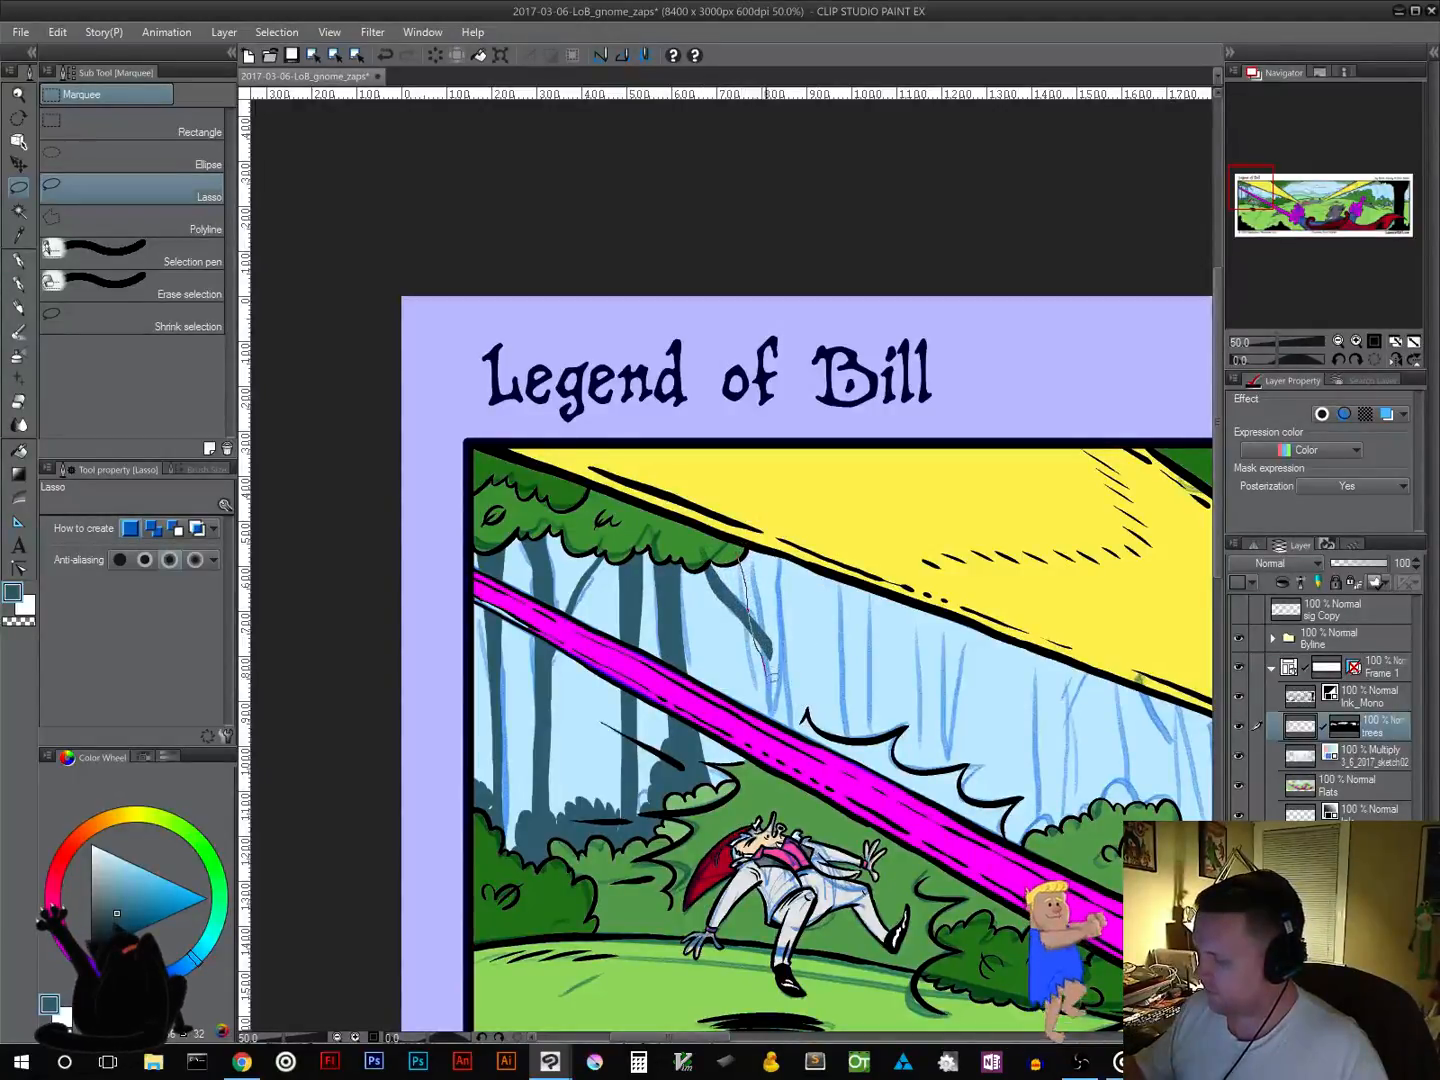
{"action": "left_click_drag", "start_coordinate": [772, 679], "coordinate": [760, 825]}
{"action": "mouse_move", "coordinate": [804, 765]}
{"action": "left_mouse_down"}
{"action": "mouse_move", "coordinate": [801, 605]}
{"action": "mouse_move", "coordinate": [765, 528]}
{"action": "mouse_move", "coordinate": [736, 524]}
{"action": "left_mouse_up"}
{"action": "left_click", "coordinate": [823, 885]}
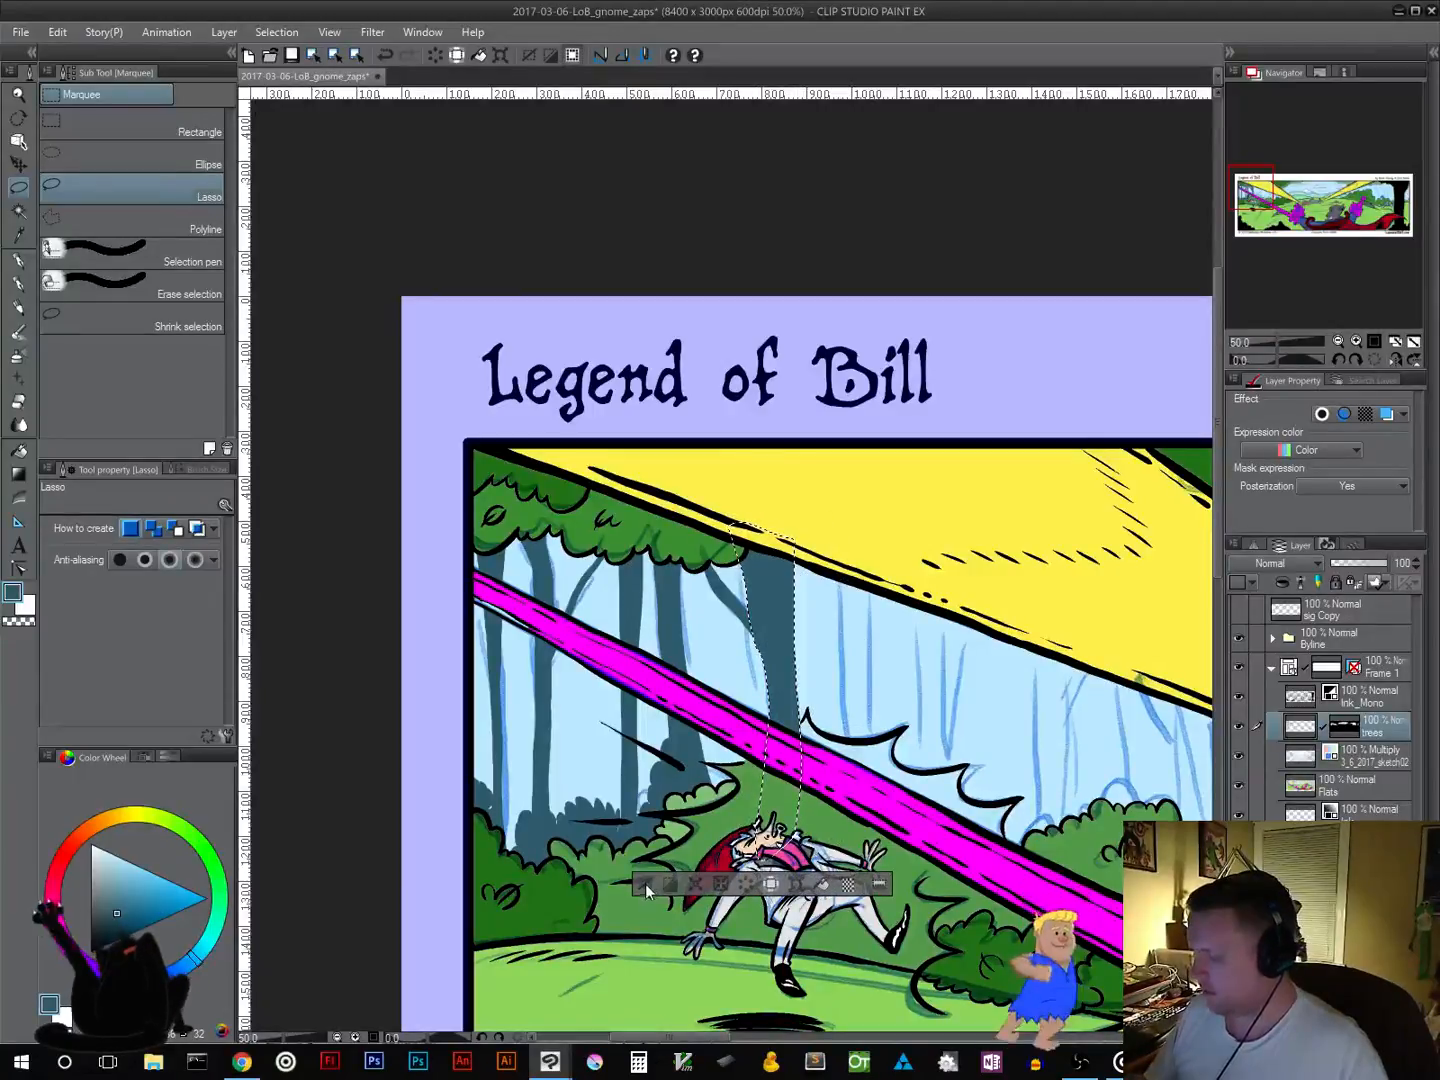
{"action": "left_click", "coordinate": [646, 887]}
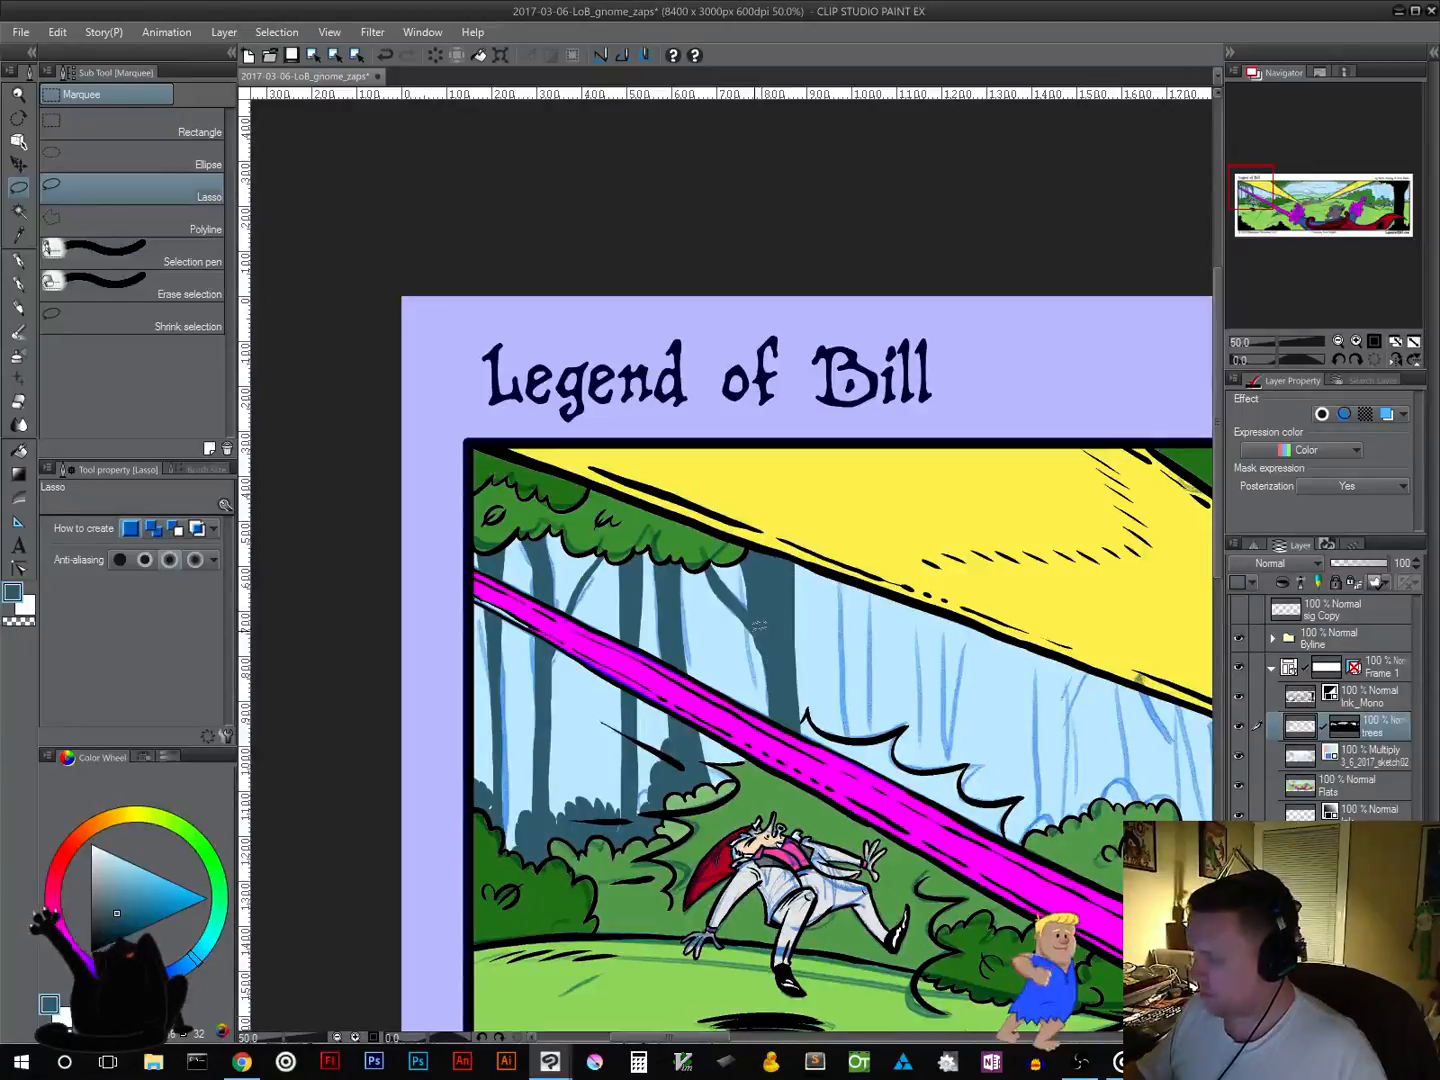
Step: Widen the thick trunk's lower left side where it meets the magenta beam by lassoing and filling the gap in teal
{"action": "left_click_drag", "start_coordinate": [743, 743], "coordinate": [754, 665]}
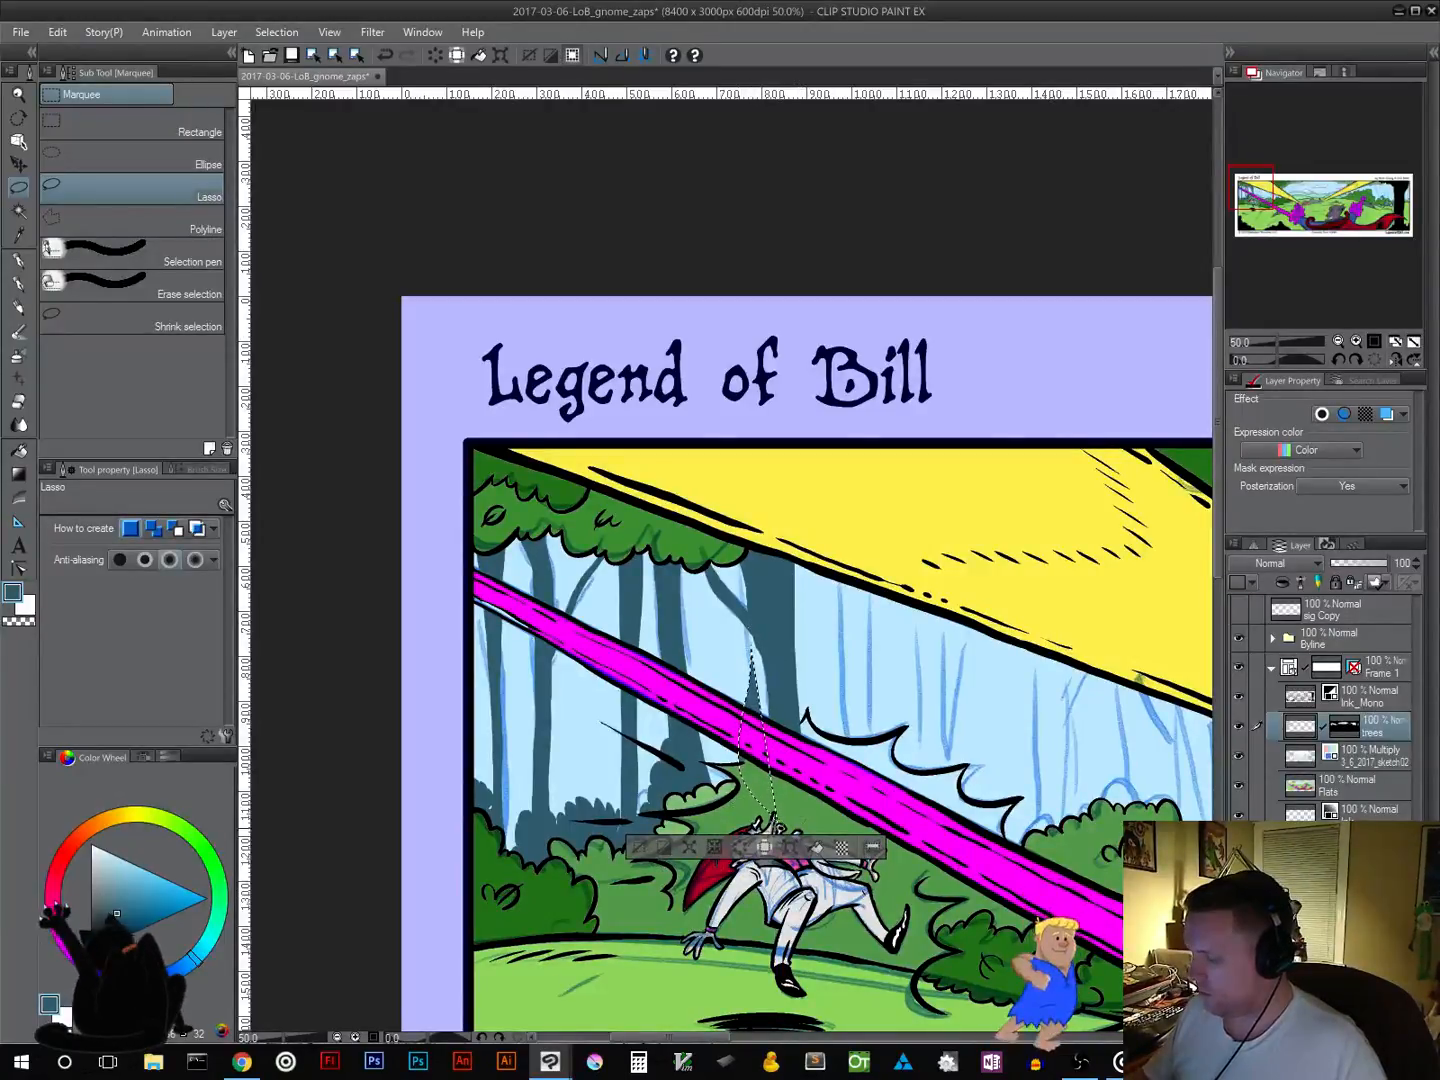
{"action": "key", "text": "ctrl+d"}
{"action": "mouse_move", "coordinate": [773, 787]}
{"action": "left_mouse_down"}
{"action": "mouse_move", "coordinate": [784, 665]}
{"action": "mouse_move", "coordinate": [755, 622]}
{"action": "mouse_move", "coordinate": [749, 700]}
{"action": "mouse_move", "coordinate": [773, 790]}
{"action": "left_mouse_up"}
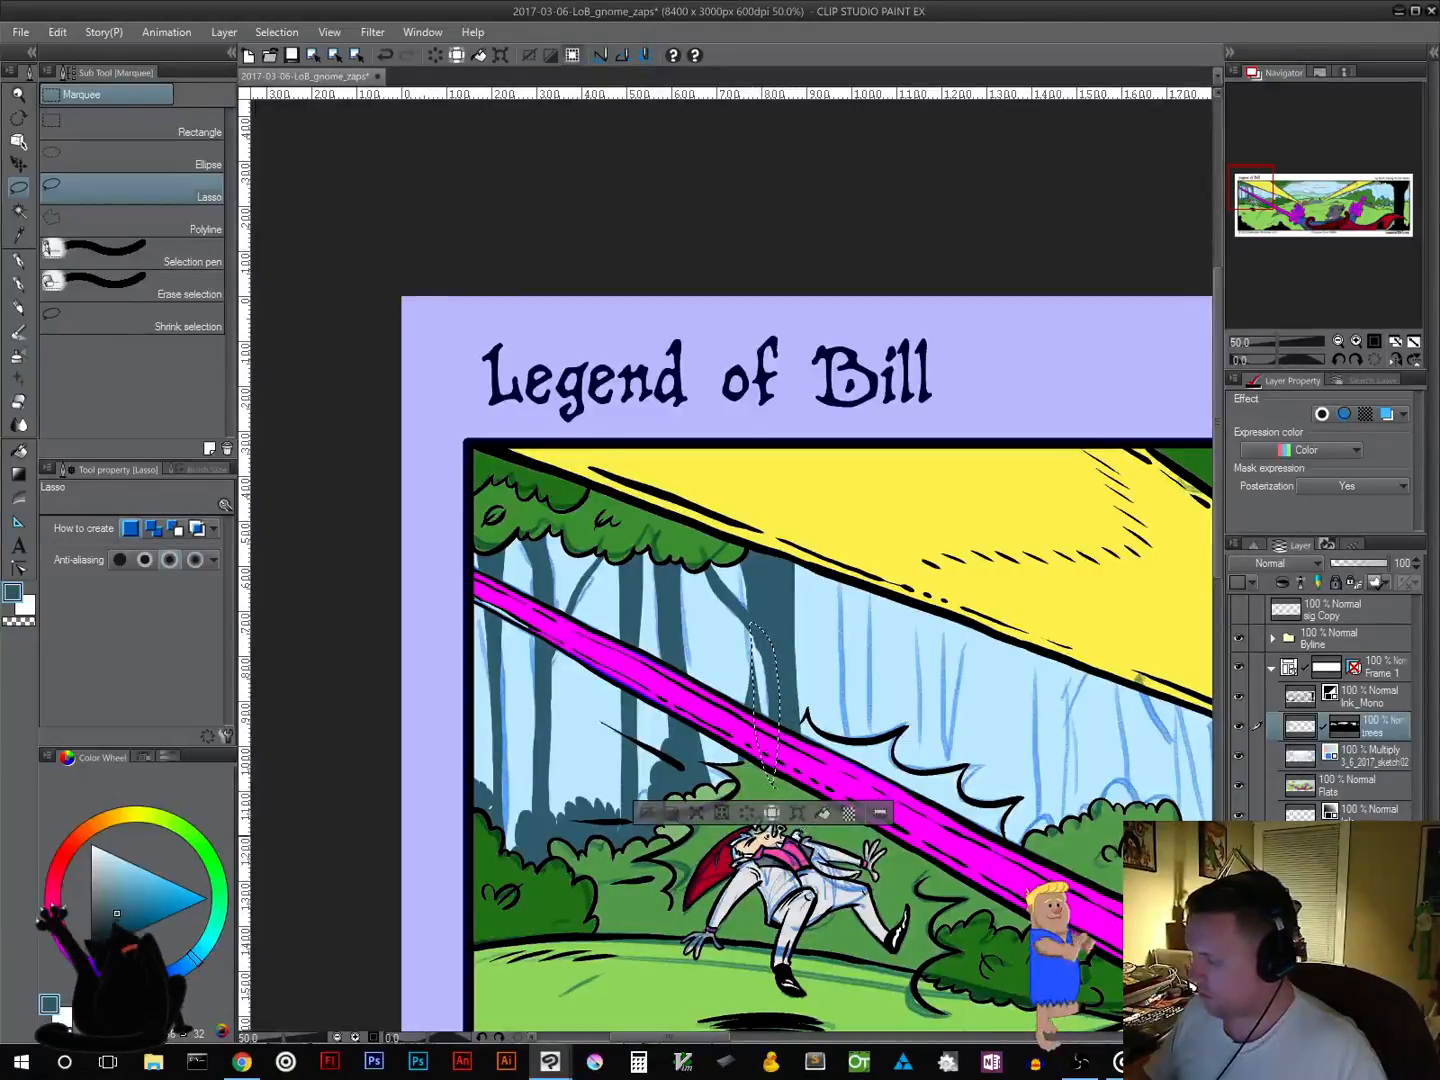
{"action": "left_click", "coordinate": [650, 821]}
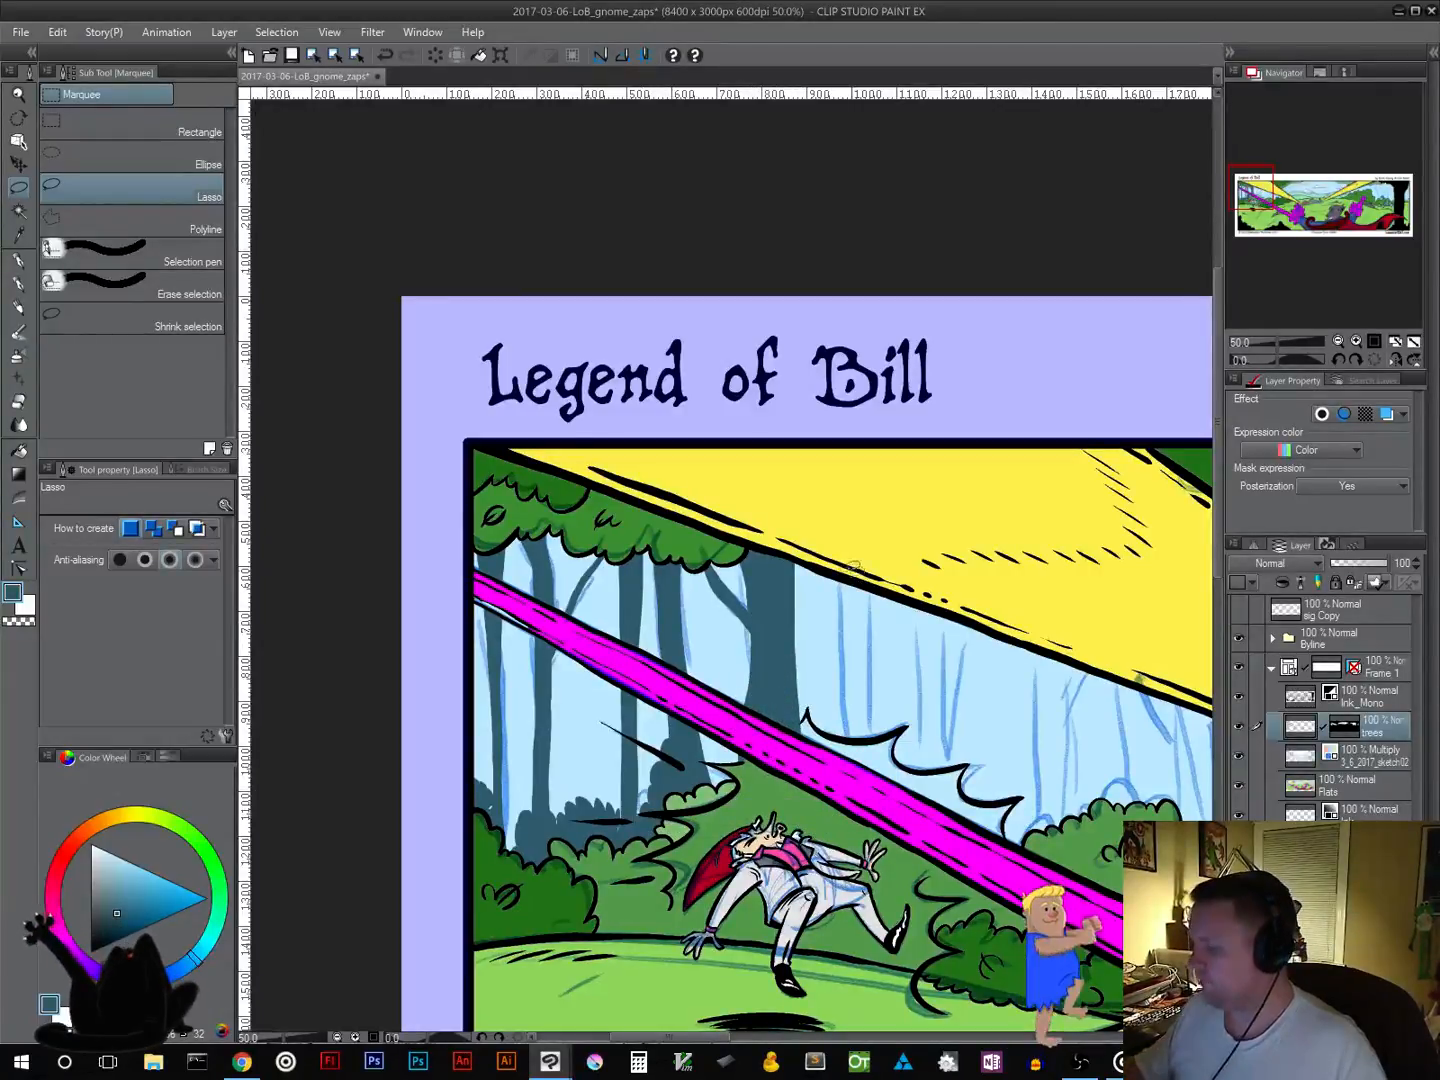
Step: Lasso the next sketched trunk to the right, from the yellow beam down past the magenta beam, and fill it with teal
{"action": "left_click_drag", "start_coordinate": [838, 566], "coordinate": [849, 771]}
{"action": "mouse_move", "coordinate": [884, 833]}
{"action": "left_mouse_down"}
{"action": "mouse_move", "coordinate": [879, 566]}
{"action": "mouse_move", "coordinate": [838, 563]}
{"action": "left_mouse_up"}
{"action": "left_click", "coordinate": [914, 873]}
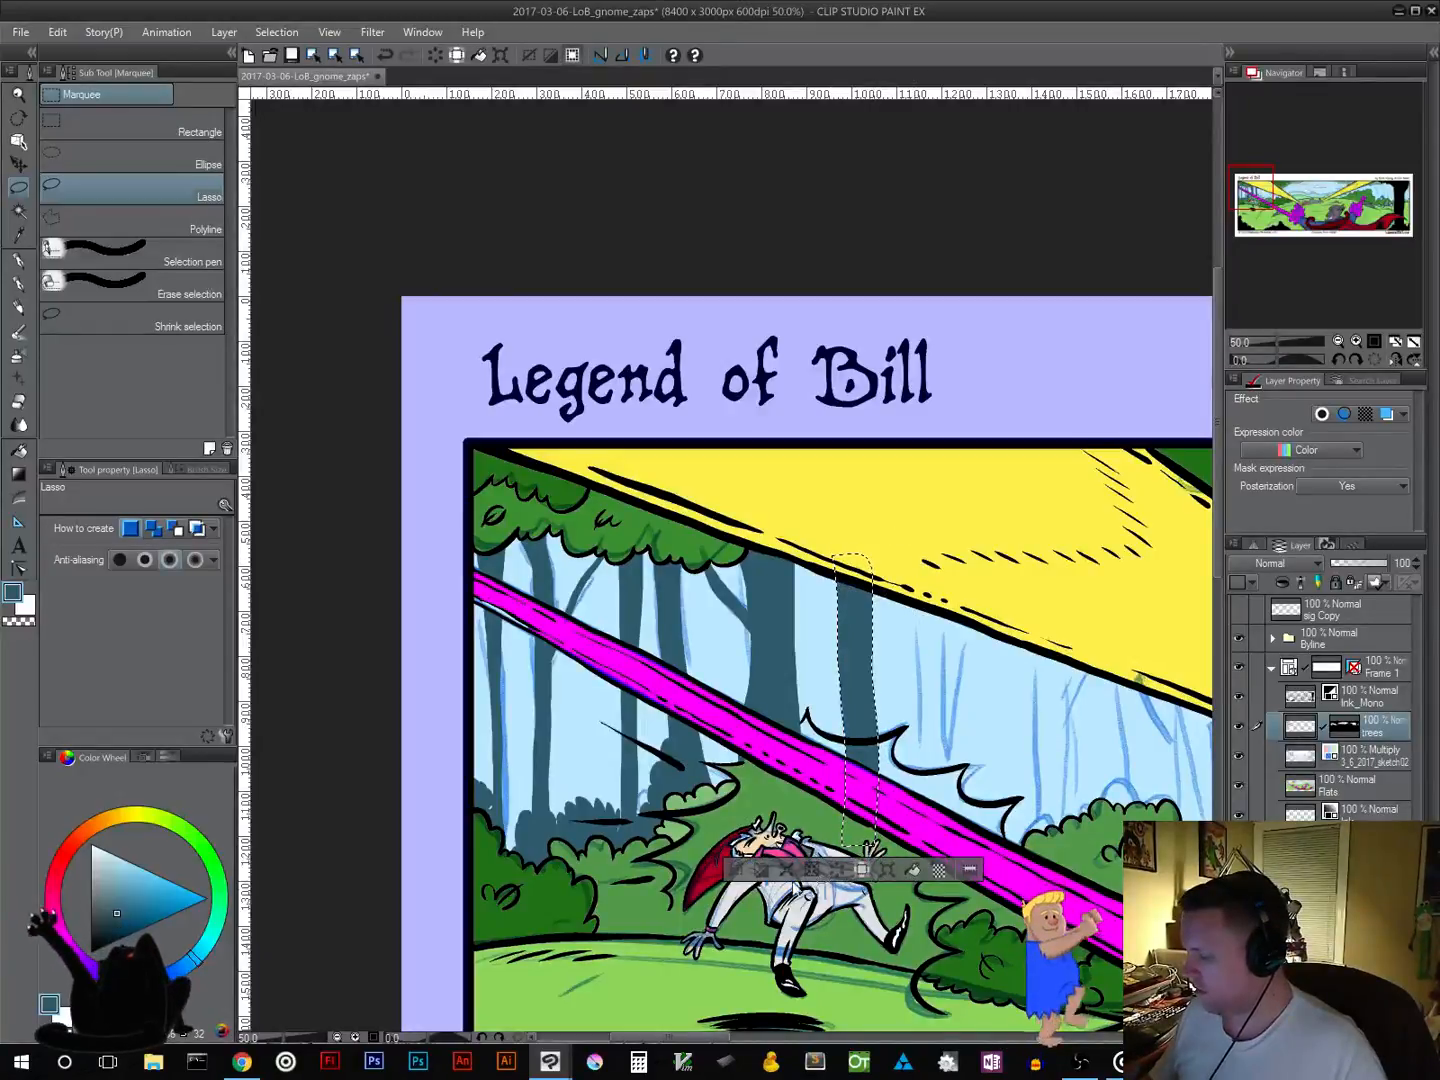
Step: Lasso the slim branch slanting from the yellow beam into the left side of the last filled trunk and fill it with teal
{"action": "left_click", "coordinate": [690, 993]}
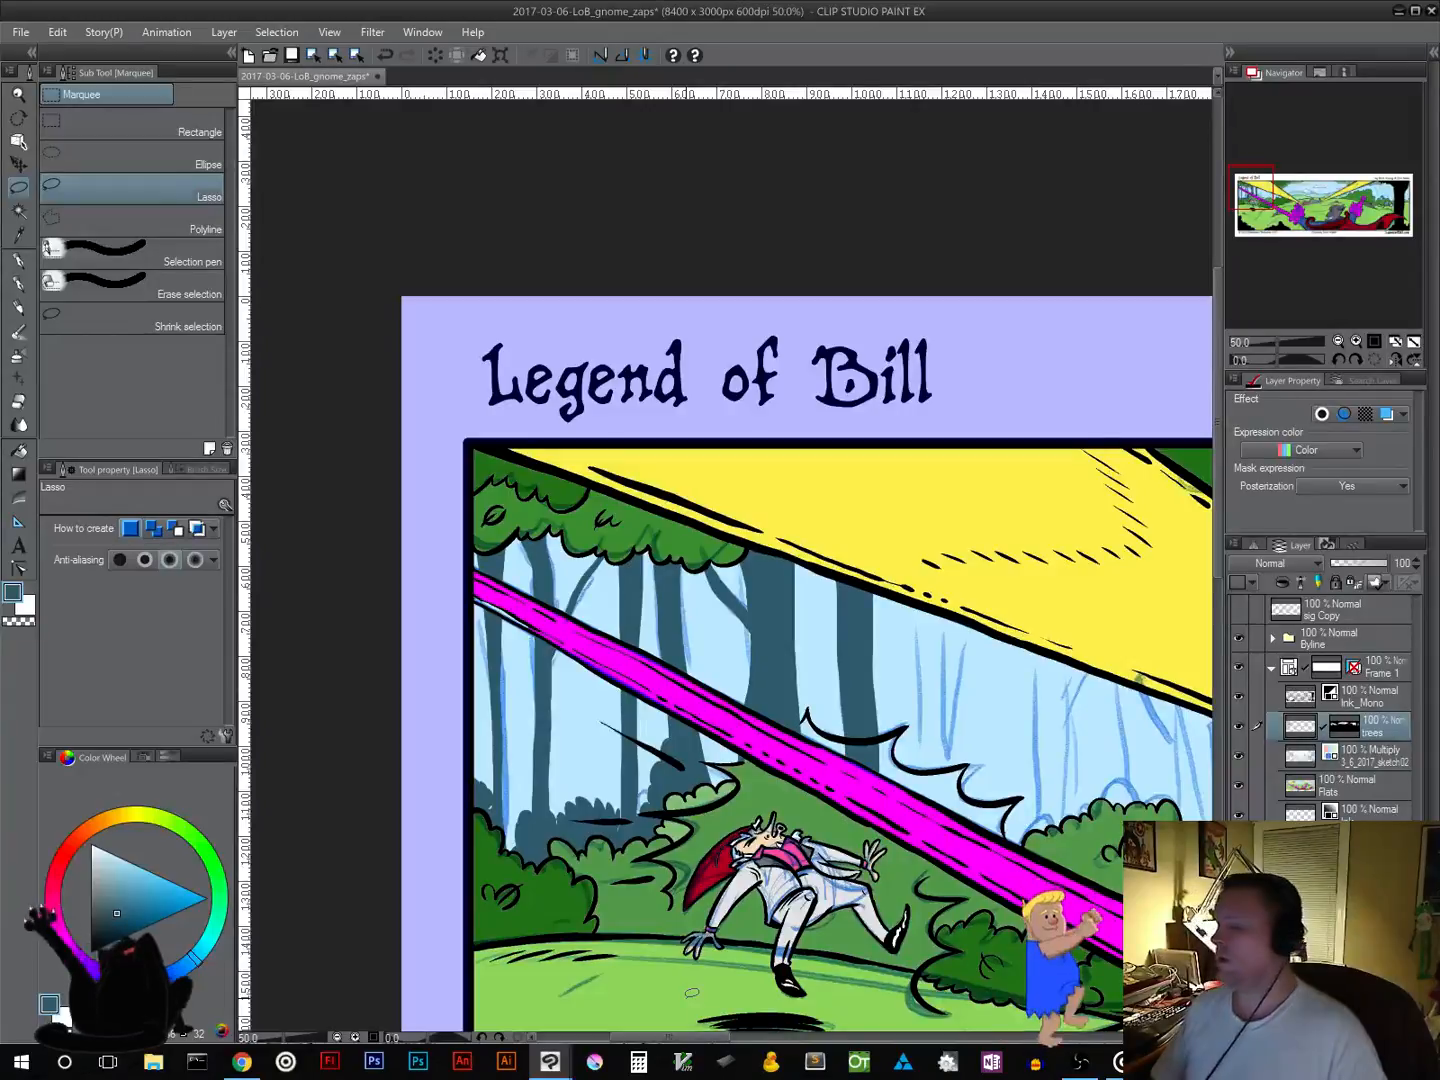
{"action": "mouse_move", "coordinate": [996, 743]}
{"action": "left_mouse_down"}
{"action": "mouse_move", "coordinate": [941, 757]}
{"action": "mouse_move", "coordinate": [824, 727]}
{"action": "left_mouse_up"}
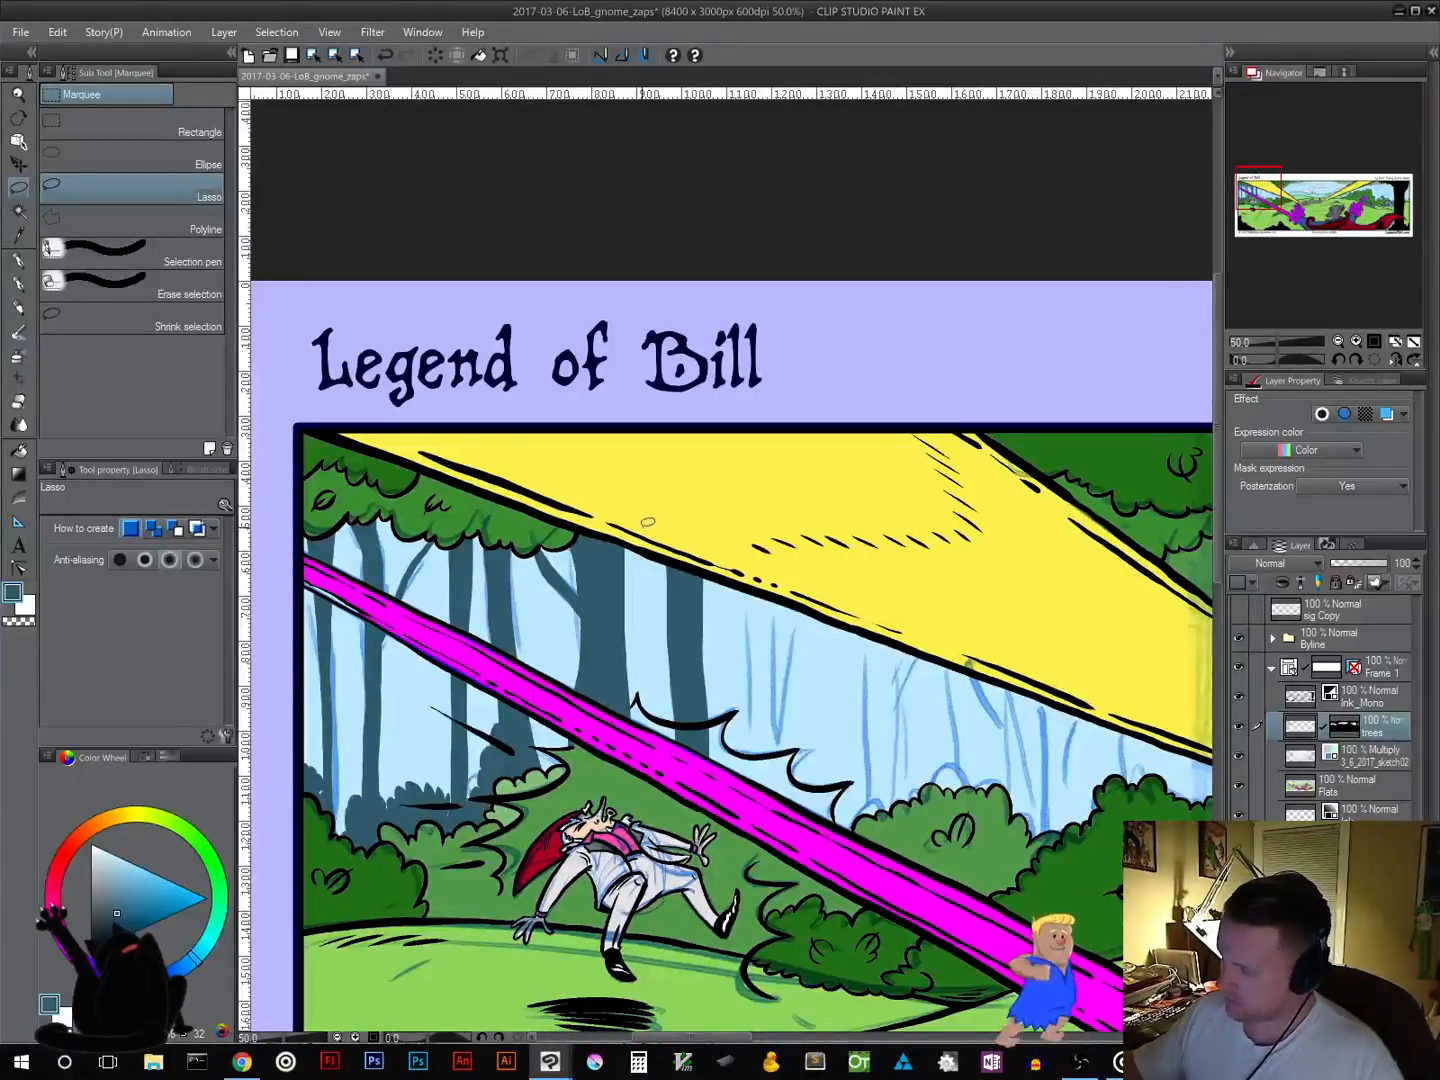
{"action": "left_click_drag", "start_coordinate": [648, 521], "coordinate": [652, 581]}
{"action": "left_click_drag", "start_coordinate": [683, 653], "coordinate": [644, 526]}
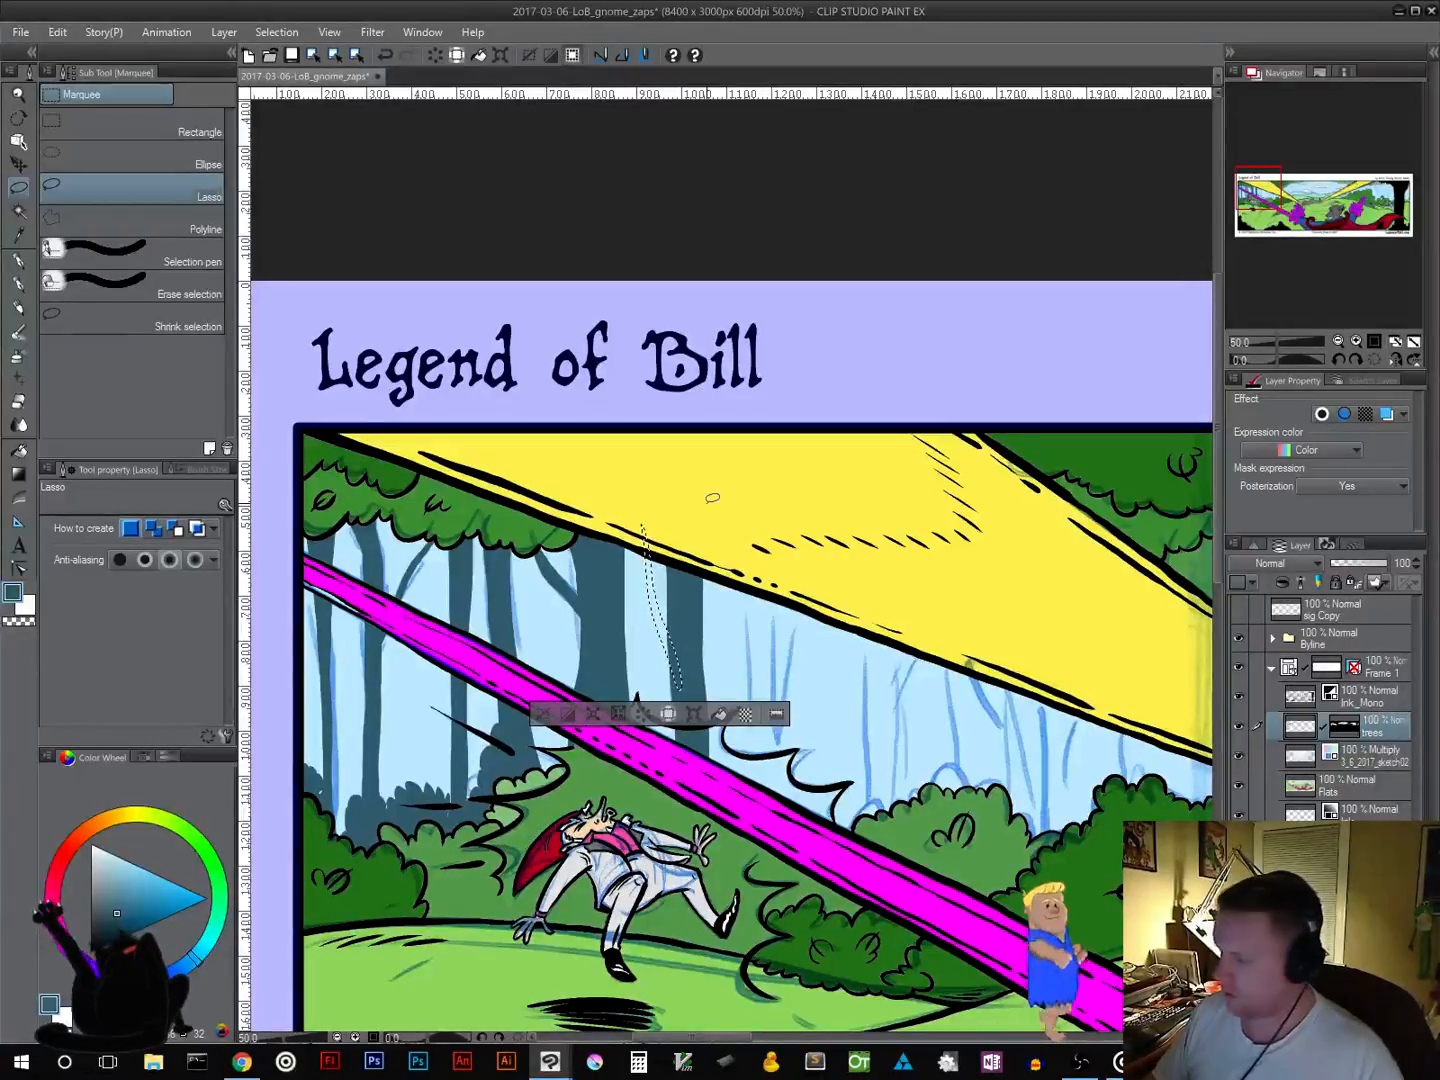
{"action": "left_click", "coordinate": [718, 715]}
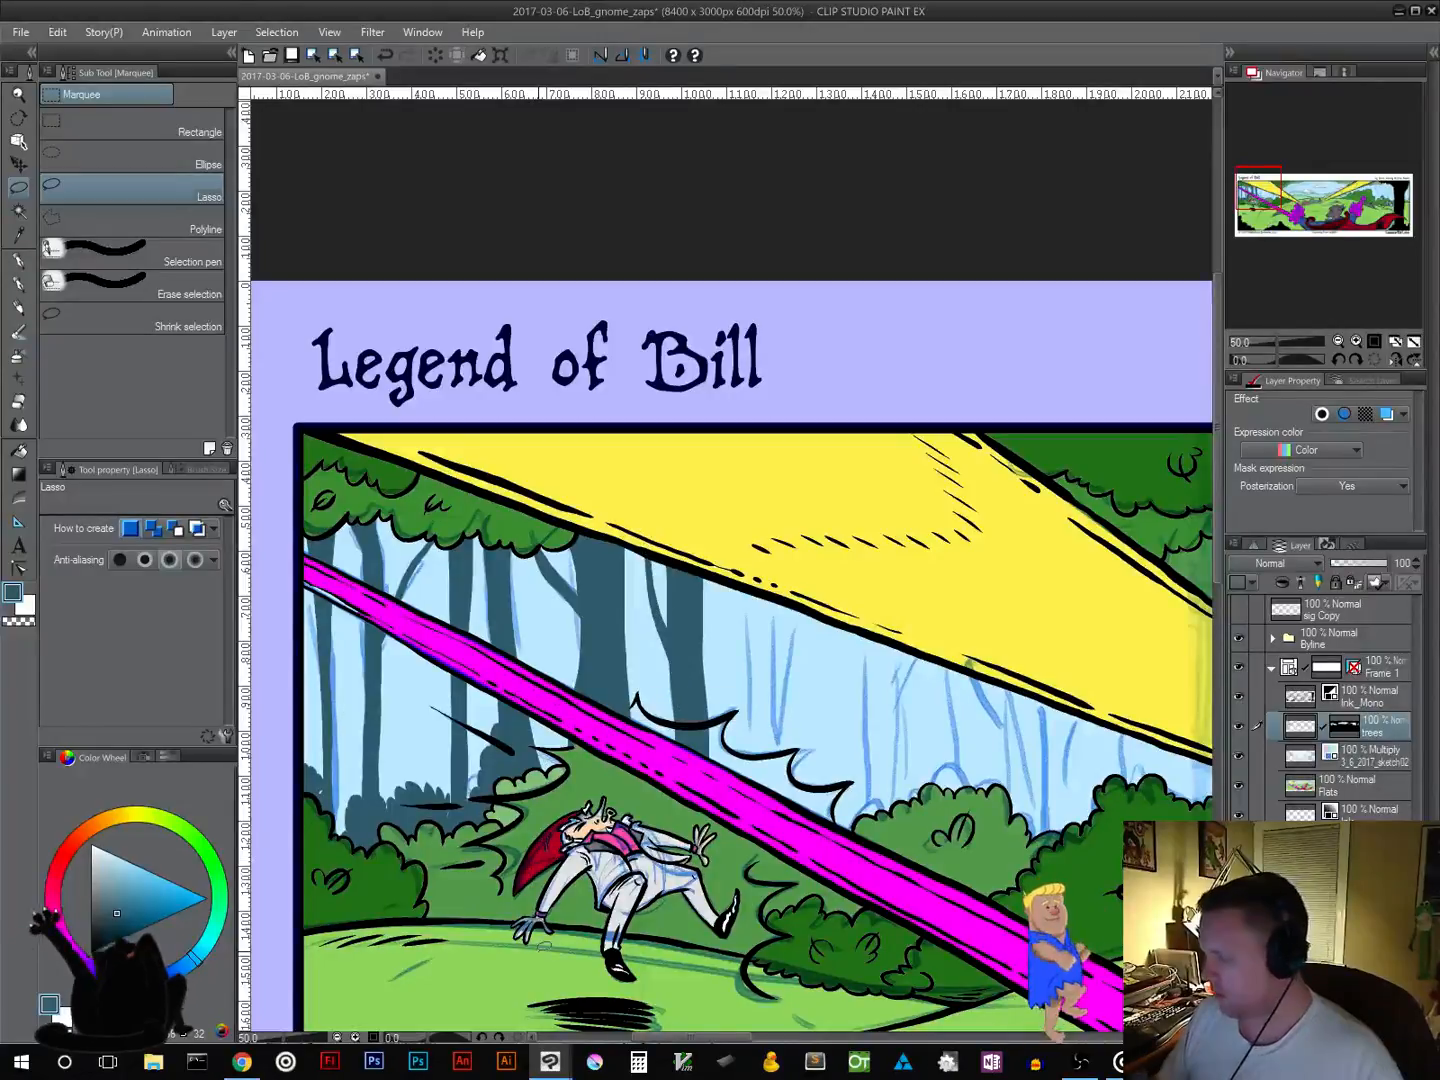
Step: Lasso the next sketched trunk to the right with its right-leaning branch, down past the magenta beam, and fill it with teal
{"action": "mouse_move", "coordinate": [748, 558]}
{"action": "left_mouse_down"}
{"action": "mouse_move", "coordinate": [754, 859]}
{"action": "mouse_move", "coordinate": [782, 833]}
{"action": "mouse_move", "coordinate": [804, 606]}
{"action": "mouse_move", "coordinate": [777, 712]}
{"action": "mouse_move", "coordinate": [759, 550]}
{"action": "left_mouse_up"}
{"action": "left_click", "coordinate": [828, 891]}
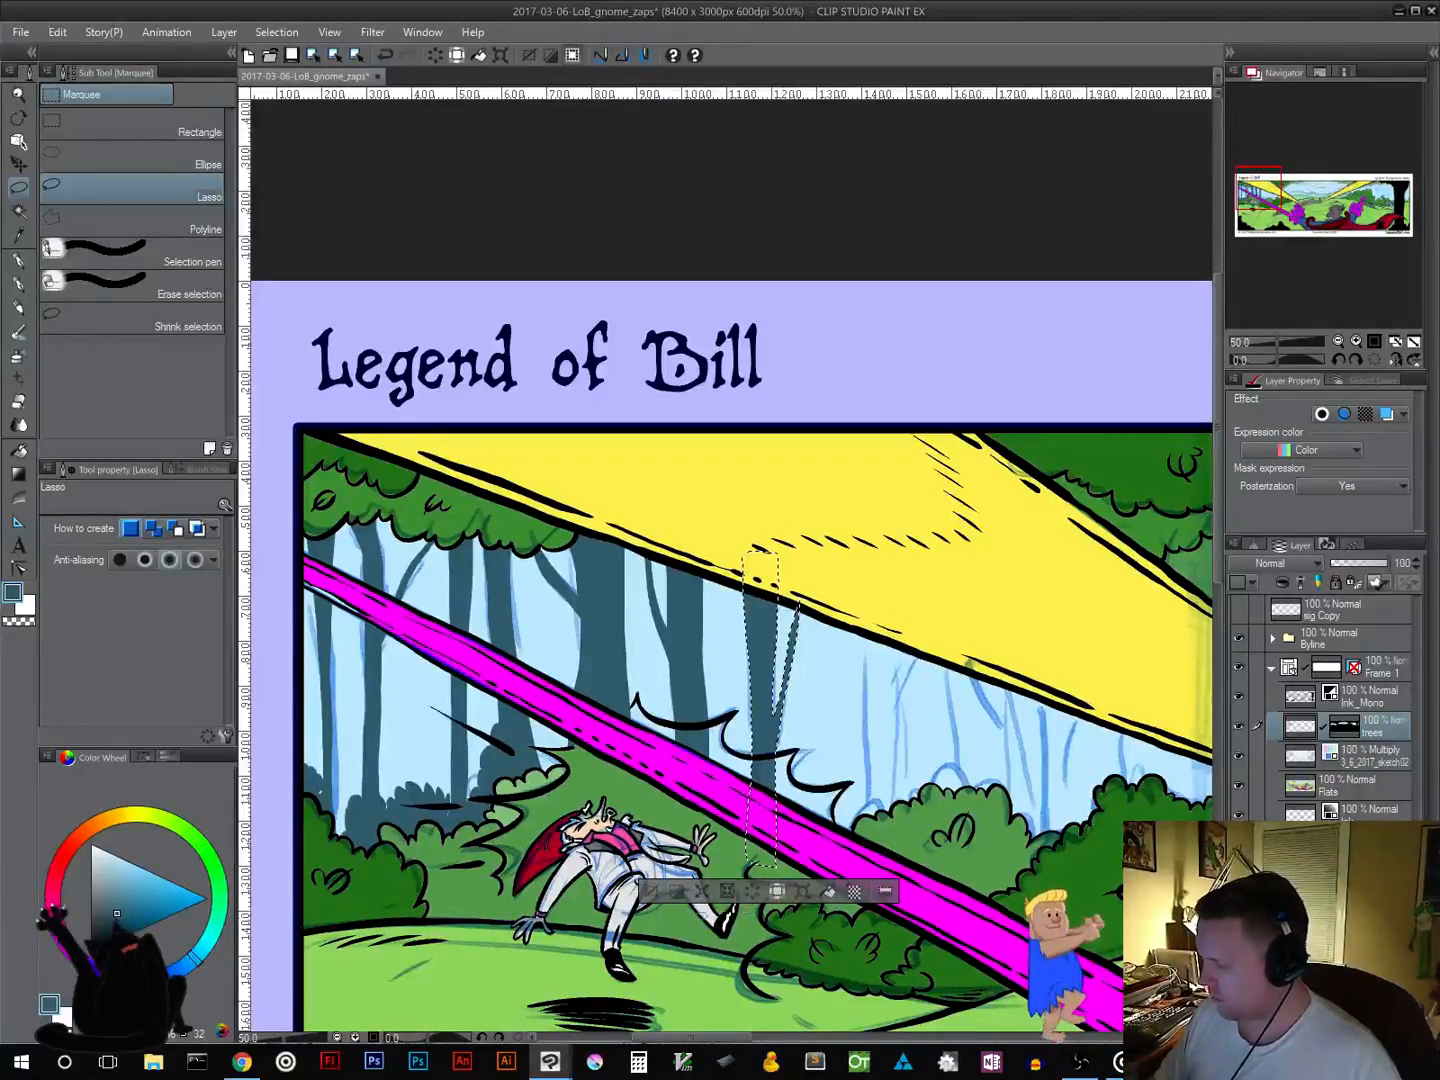
{"action": "left_click", "coordinate": [652, 891]}
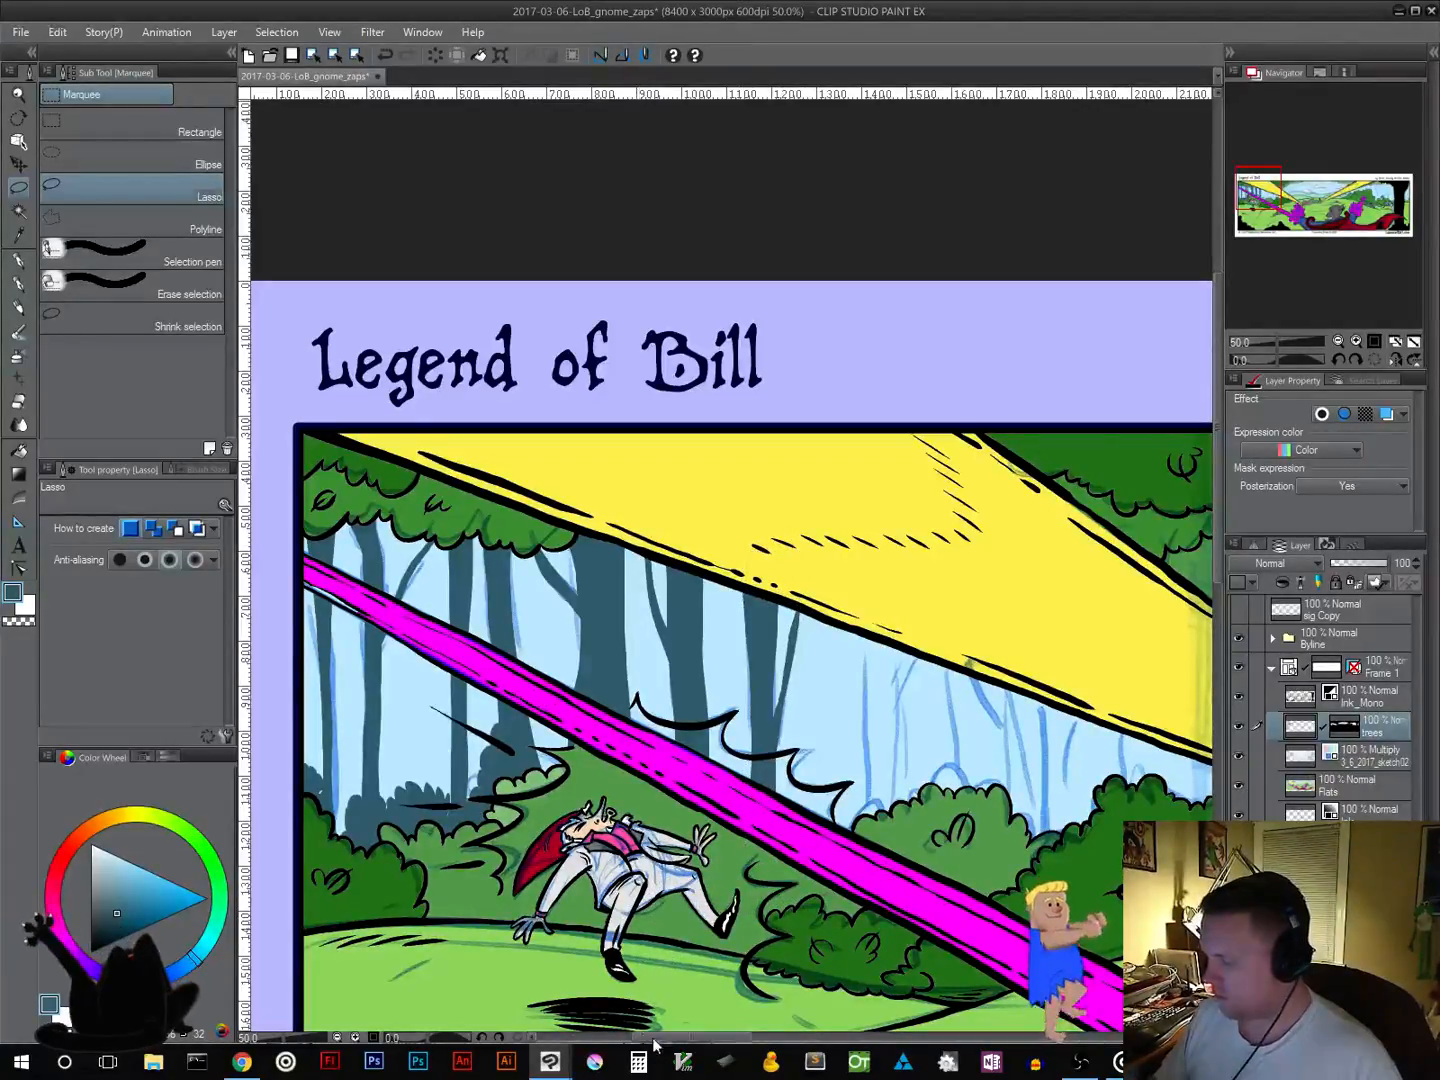
Step: Fill the wider forked trunk rising from the left end of the light green bush to the yellow beam with teal
{"action": "left_click_drag", "start_coordinate": [843, 599], "coordinate": [858, 678]}
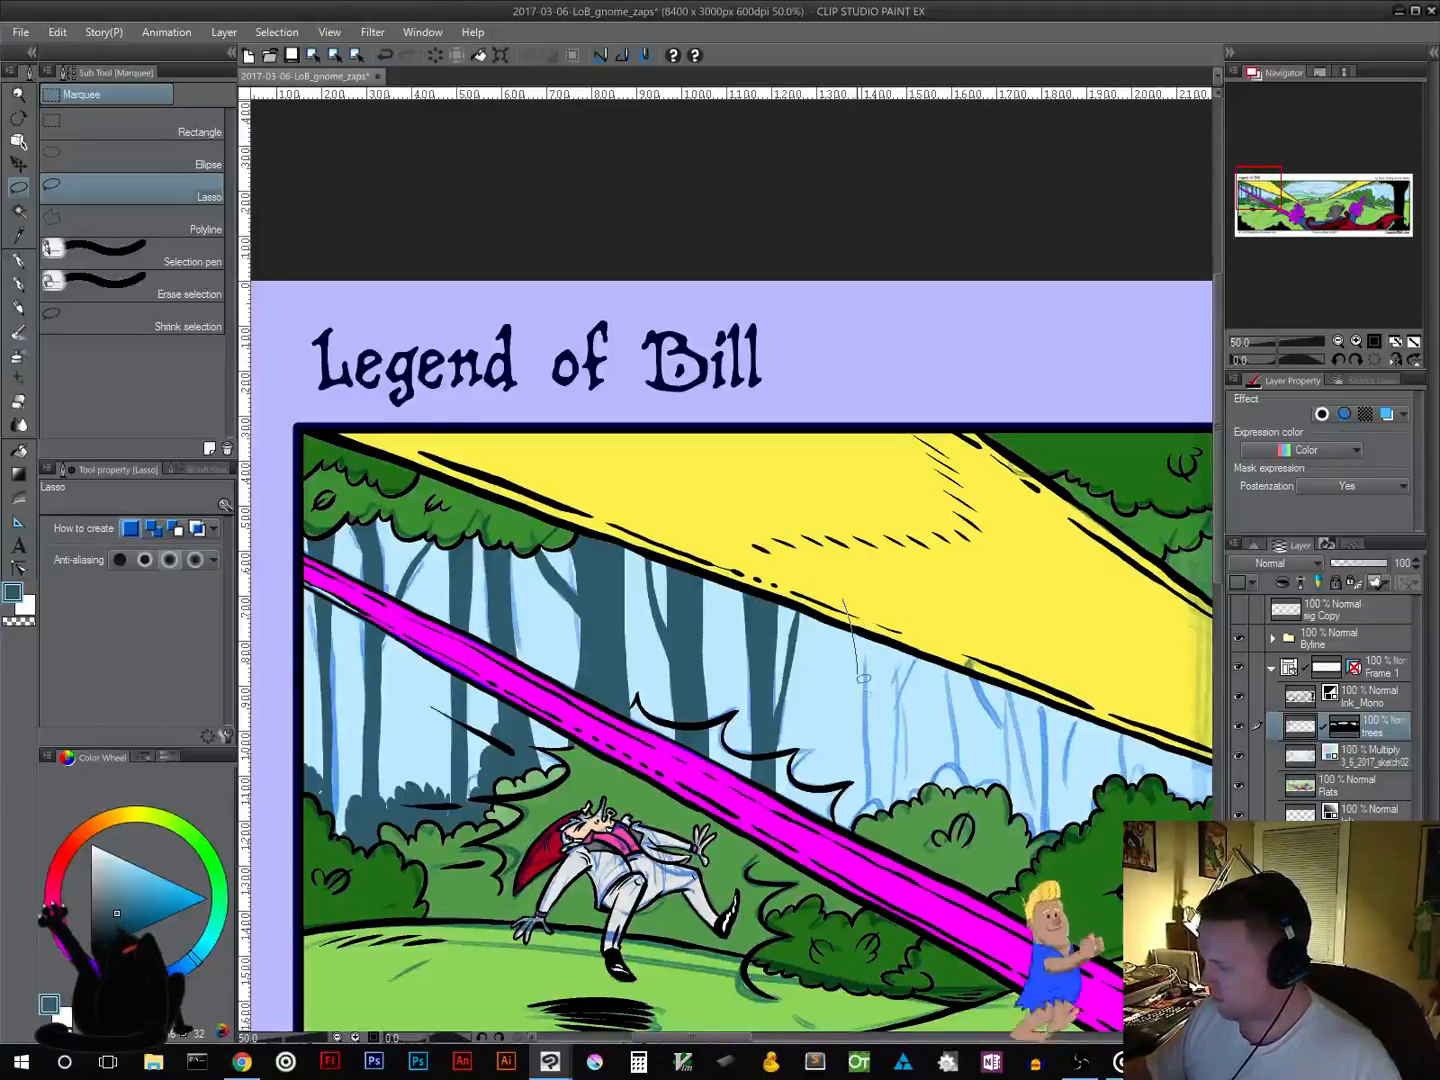
{"action": "left_click_drag", "start_coordinate": [903, 798], "coordinate": [901, 703]}
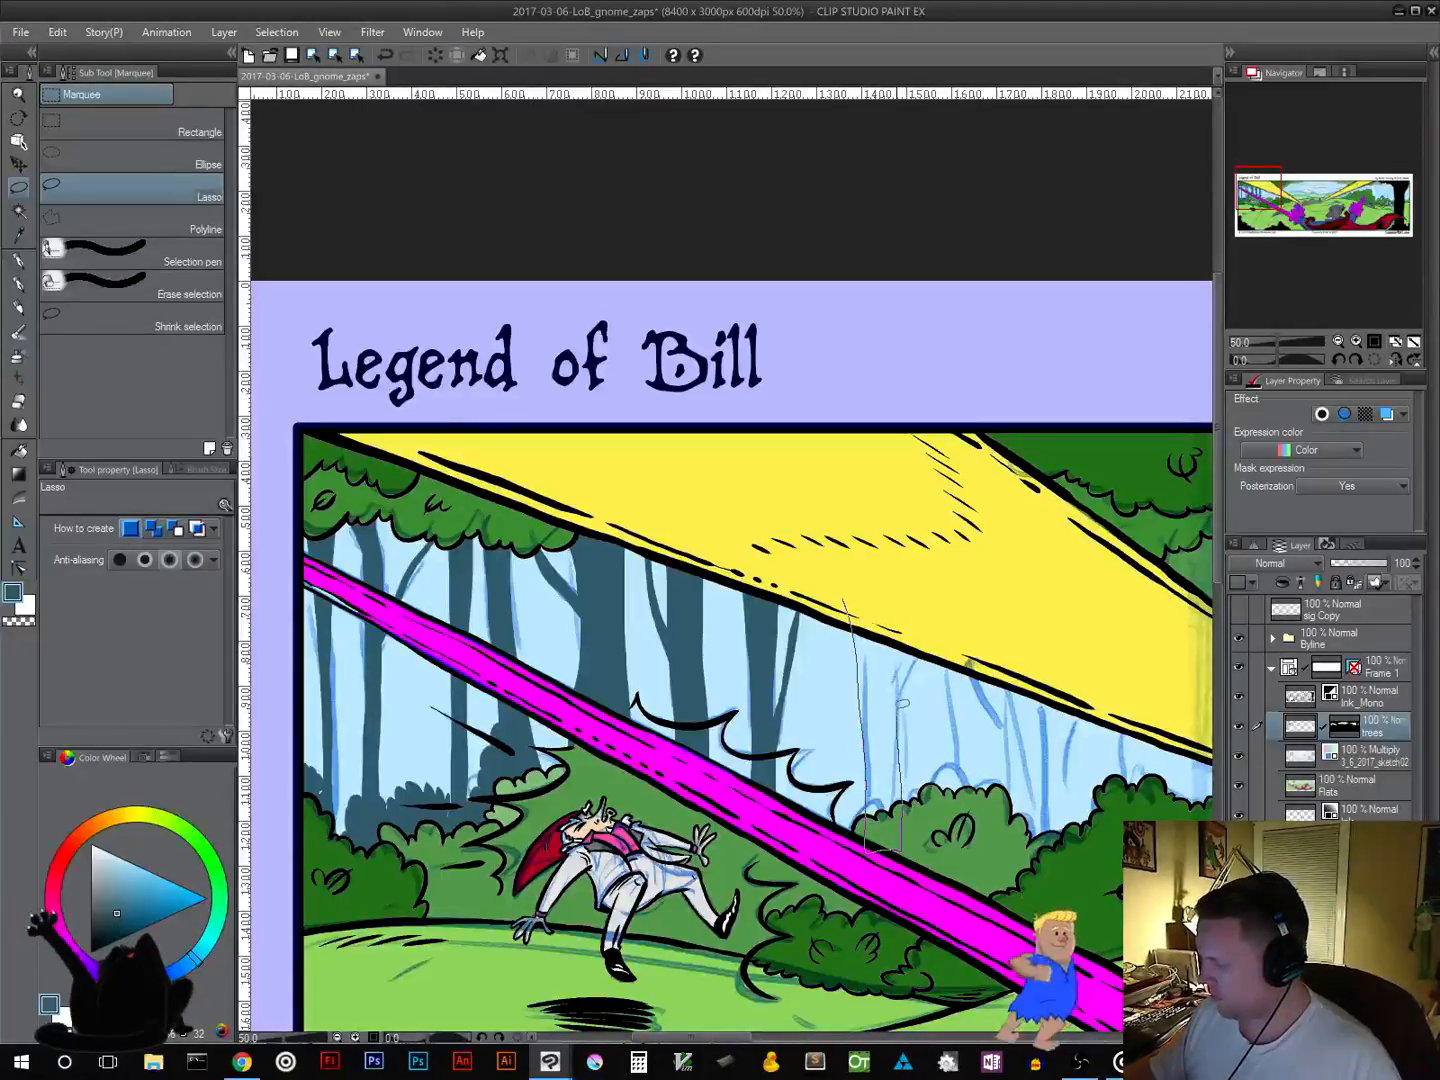
{"action": "left_click_drag", "start_coordinate": [900, 607], "coordinate": [848, 598]}
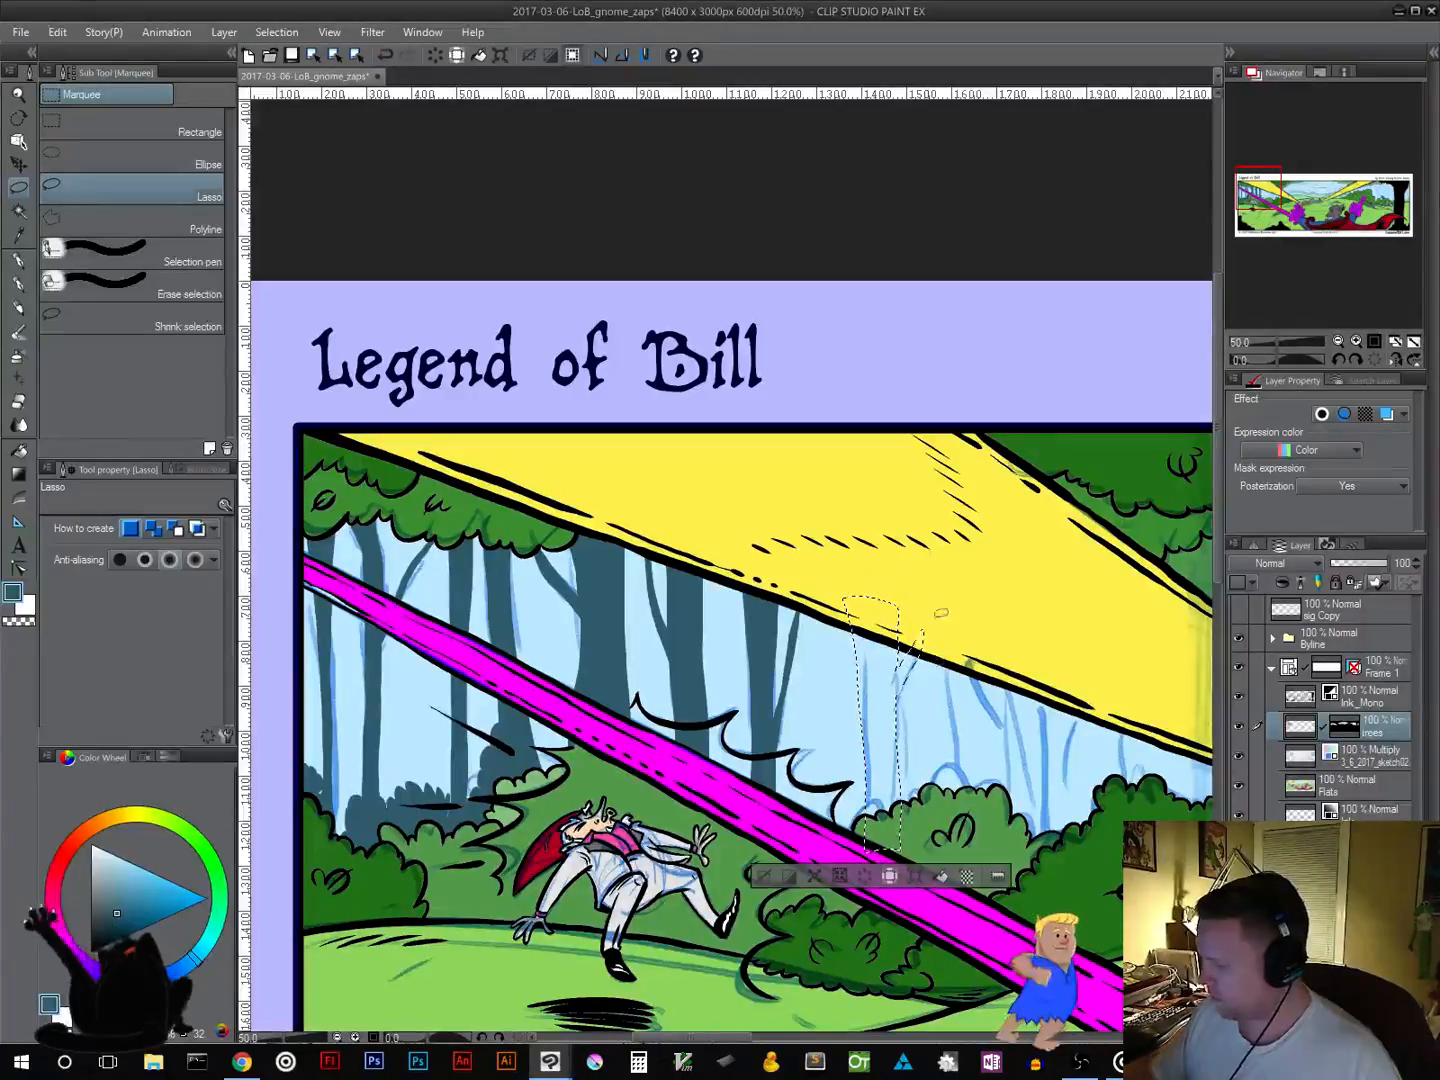
{"action": "left_click", "coordinate": [942, 877]}
{"action": "left_click", "coordinate": [769, 875]}
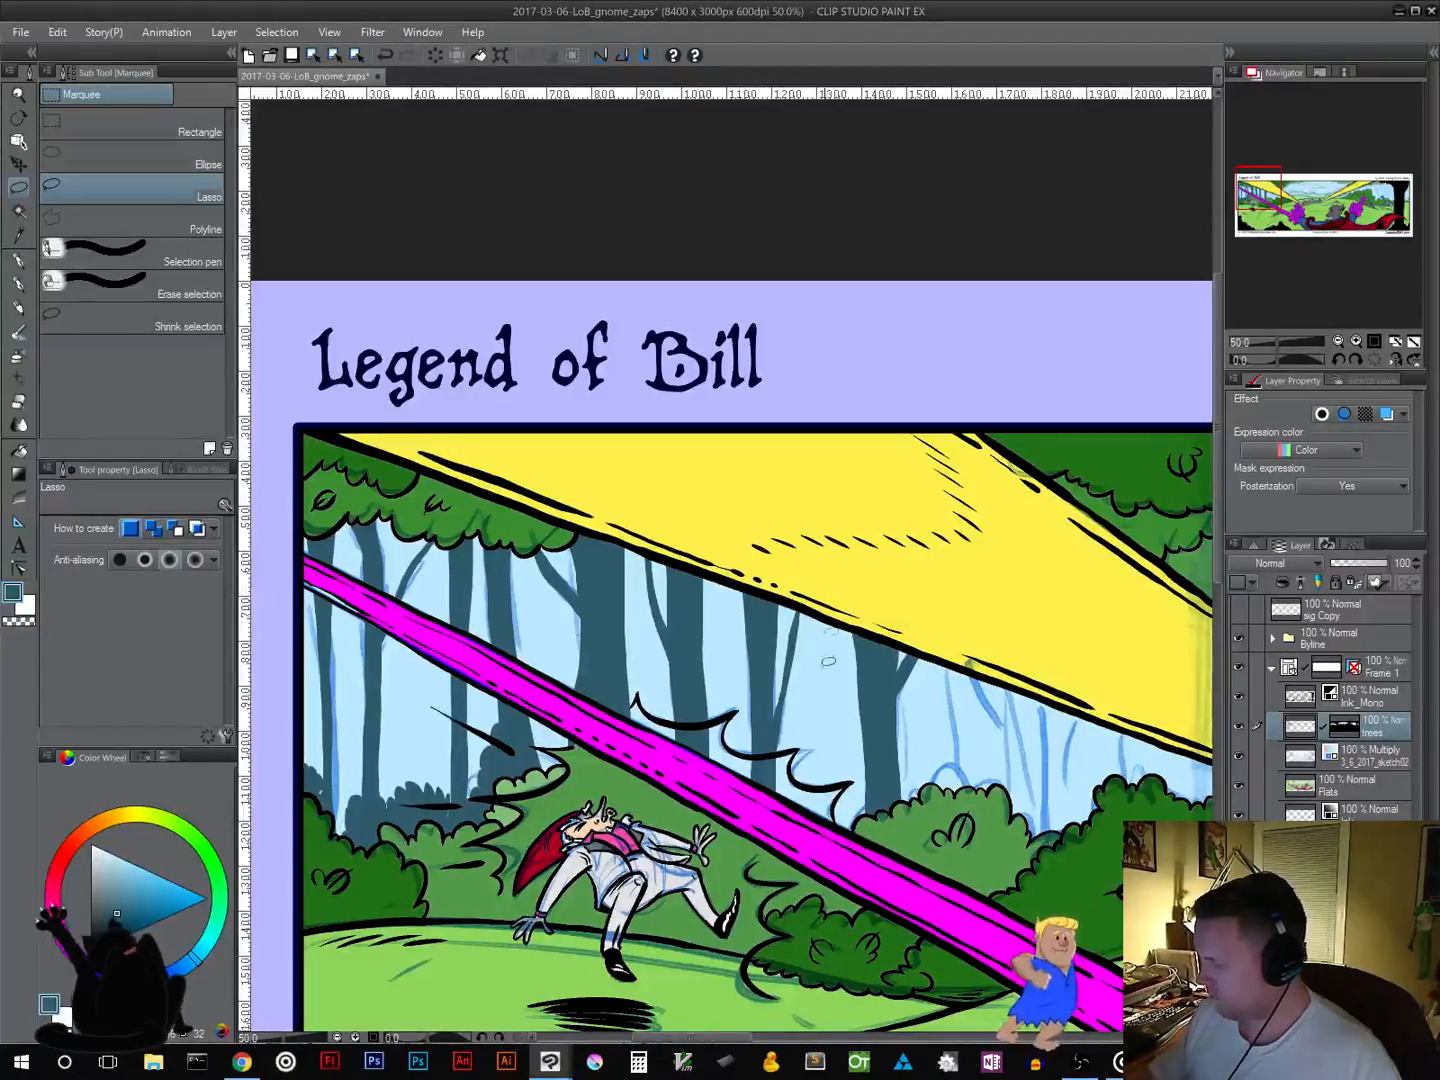
Step: Add a thin teal trunk between the two forked trunks, running from the yellow beam down past the magenta beam
{"action": "left_click_drag", "start_coordinate": [833, 839], "coordinate": [828, 882]}
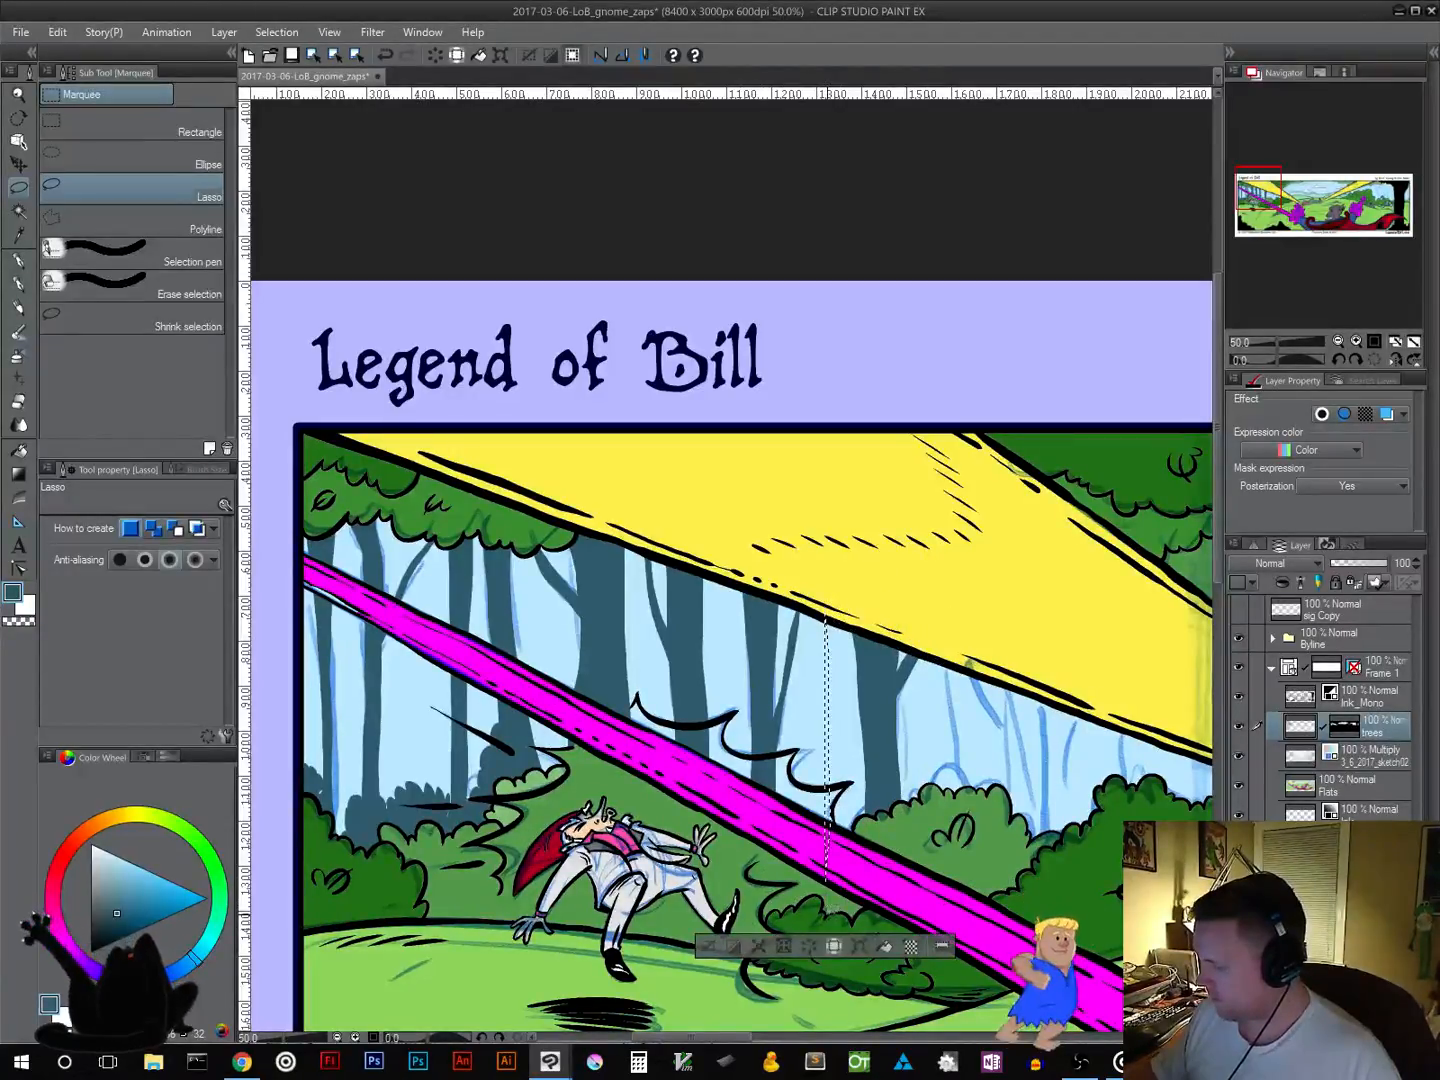
{"action": "left_click", "coordinate": [709, 948]}
{"action": "mouse_move", "coordinate": [826, 598]}
{"action": "left_mouse_down"}
{"action": "mouse_move", "coordinate": [809, 886]}
{"action": "mouse_move", "coordinate": [834, 756]}
{"action": "mouse_move", "coordinate": [840, 600]}
{"action": "mouse_move", "coordinate": [826, 585]}
{"action": "left_mouse_up"}
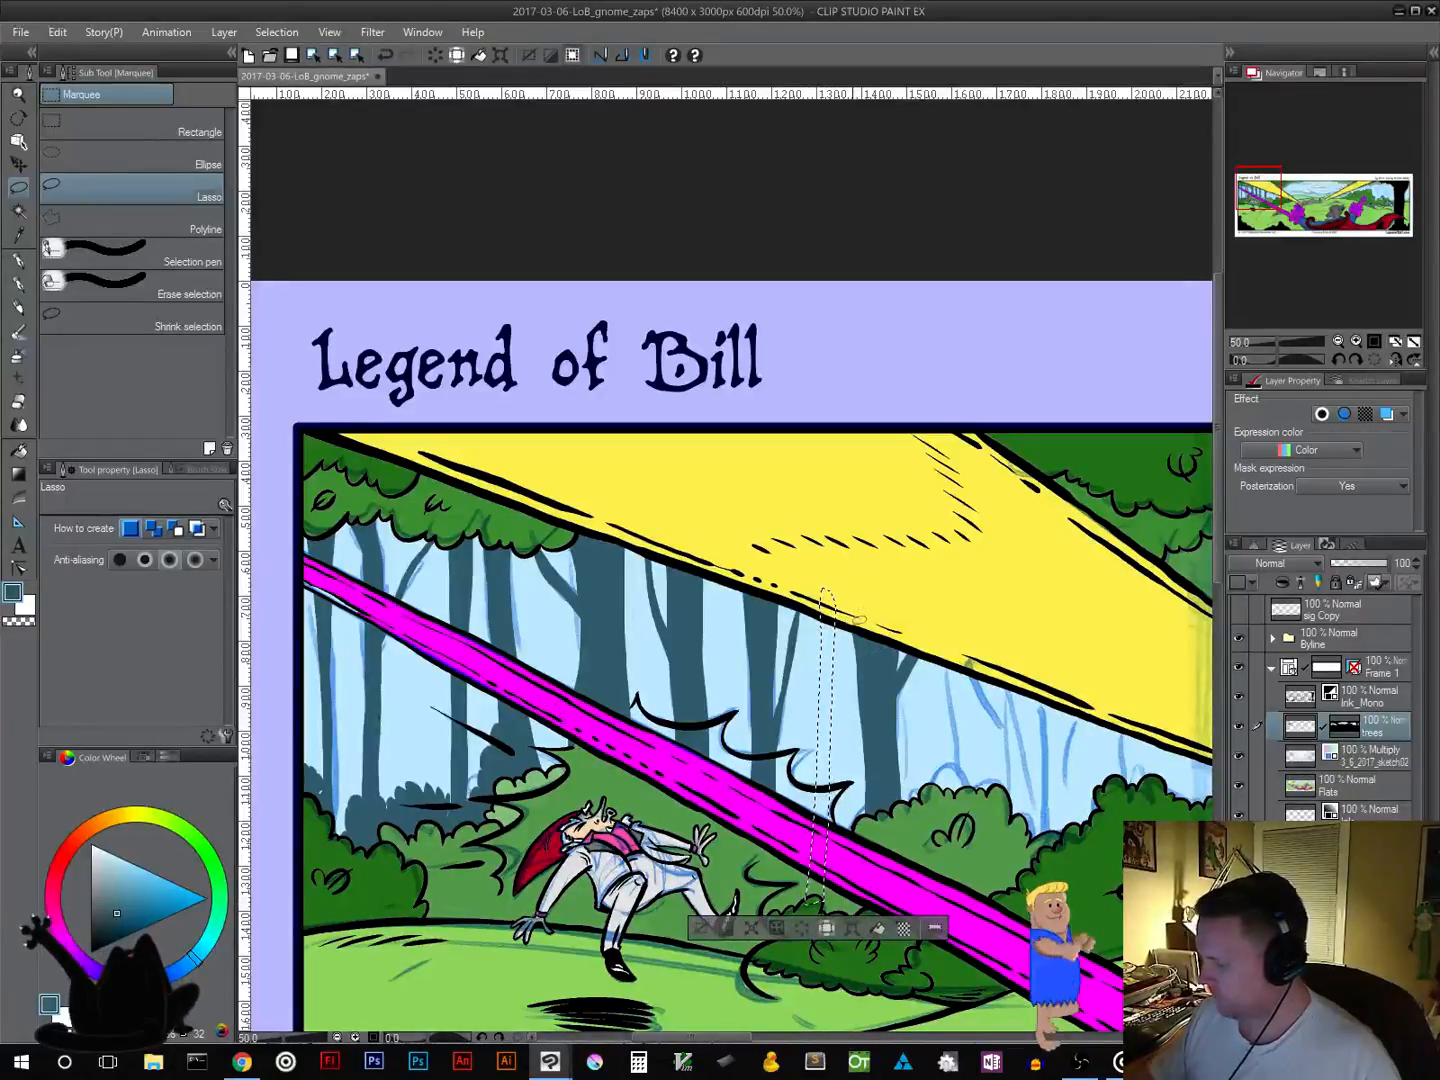
{"action": "left_click", "coordinate": [877, 926]}
{"action": "left_click", "coordinate": [701, 930]}
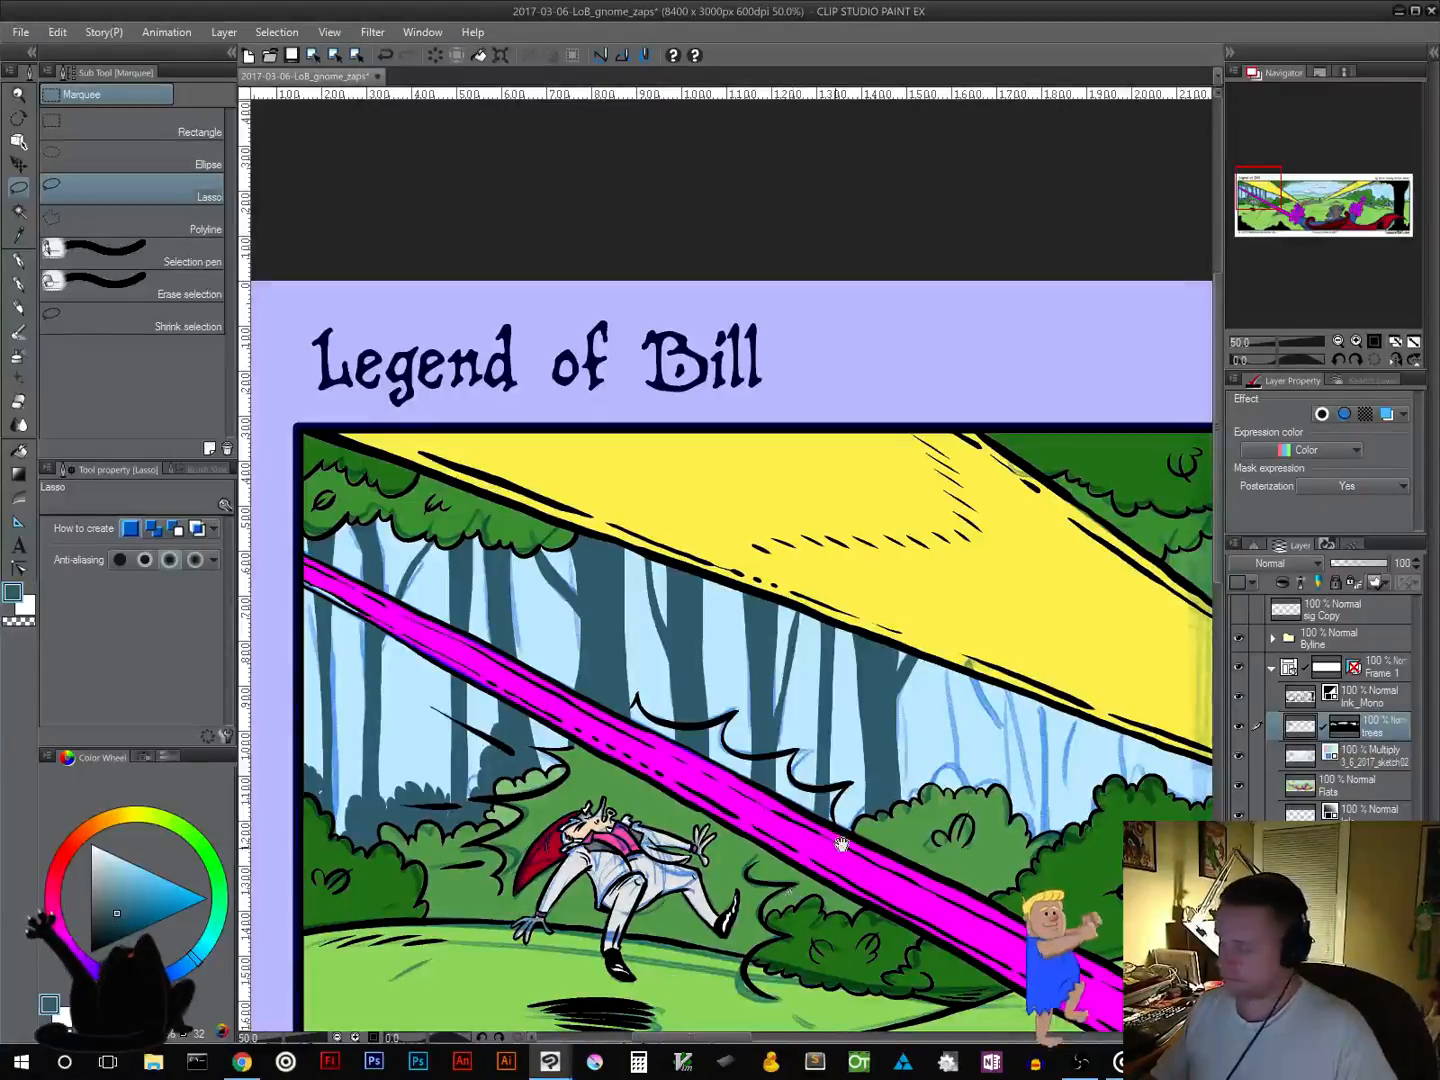
Step: Lasso the wide sketched trunk behind the light green bush, from the yellow beam down into the bush, and fill it with teal
{"action": "left_click", "coordinate": [877, 832], "text": "alt"}
{"action": "left_click", "coordinate": [877, 833], "text": "alt"}
{"action": "left_click", "coordinate": [878, 835], "text": "alt"}
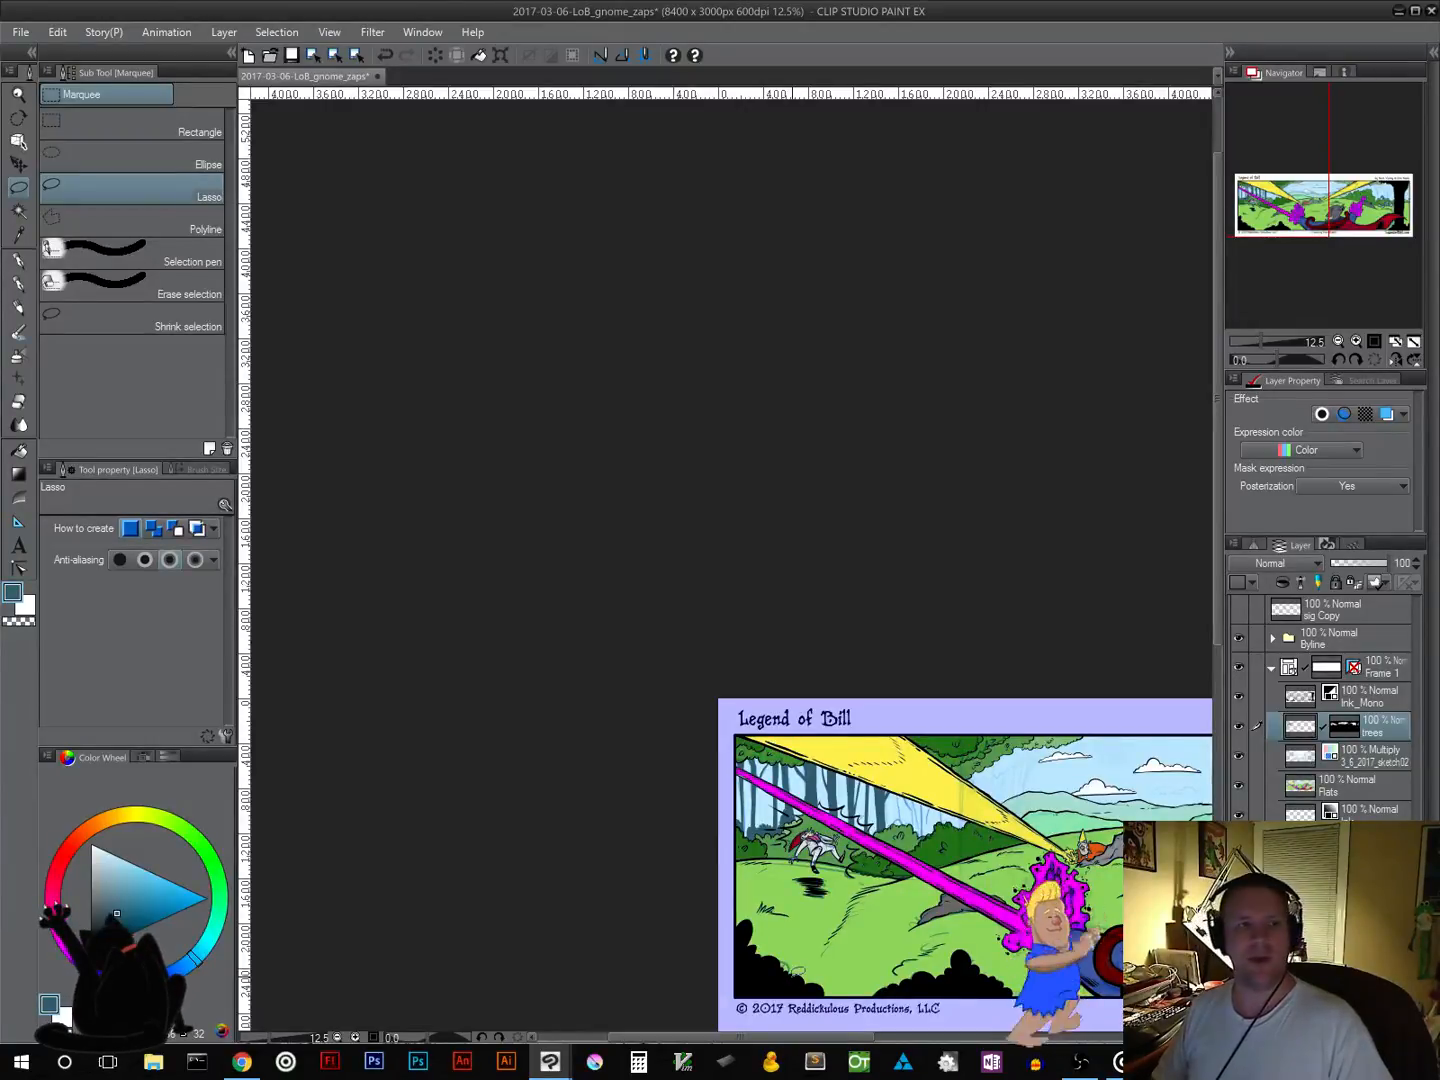
{"action": "left_click", "coordinate": [959, 886], "text": "ctrl"}
{"action": "left_click", "coordinate": [955, 878], "text": "ctrl"}
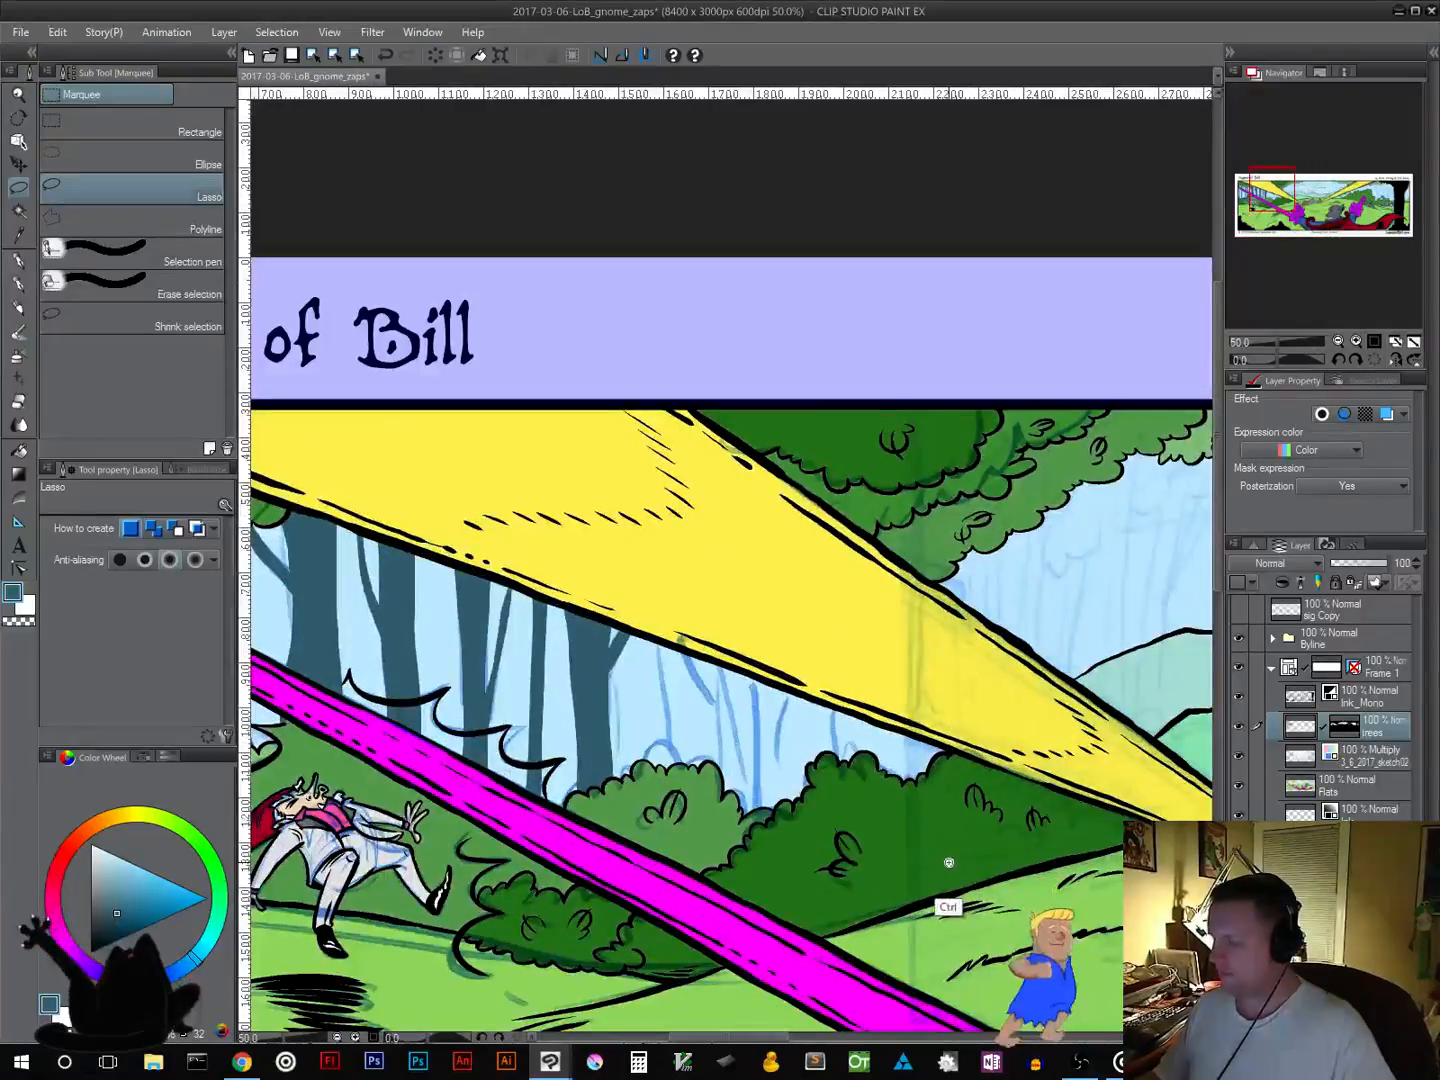
{"action": "left_click_drag", "start_coordinate": [858, 855], "coordinate": [914, 733]}
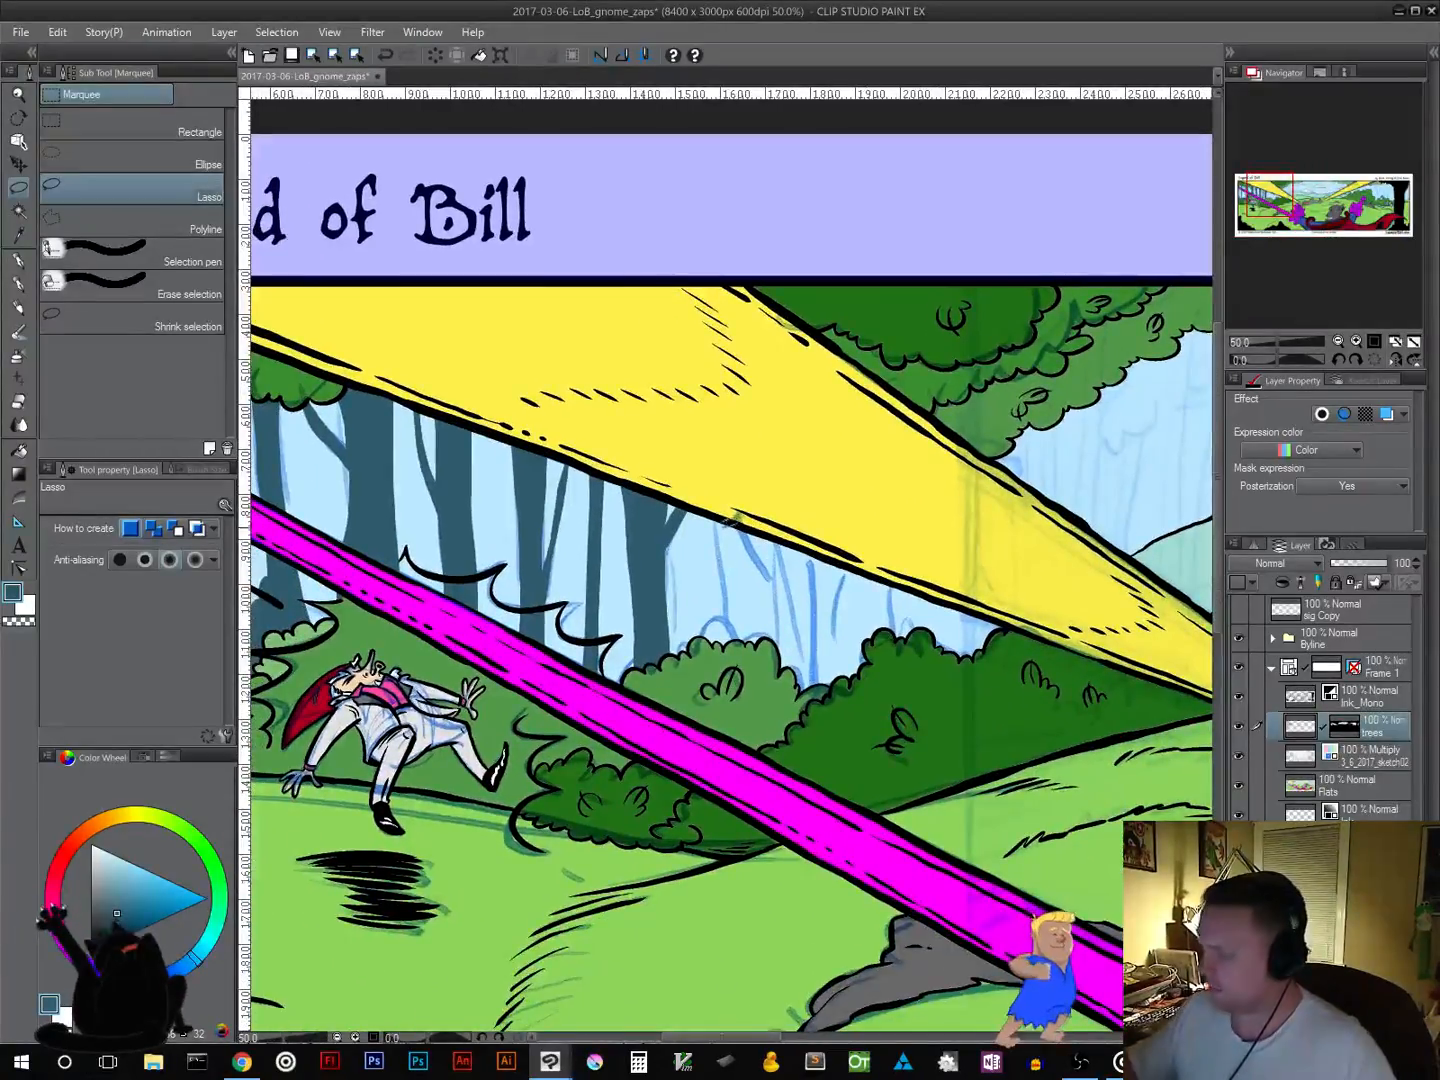
{"action": "left_click_drag", "start_coordinate": [716, 488], "coordinate": [726, 587]}
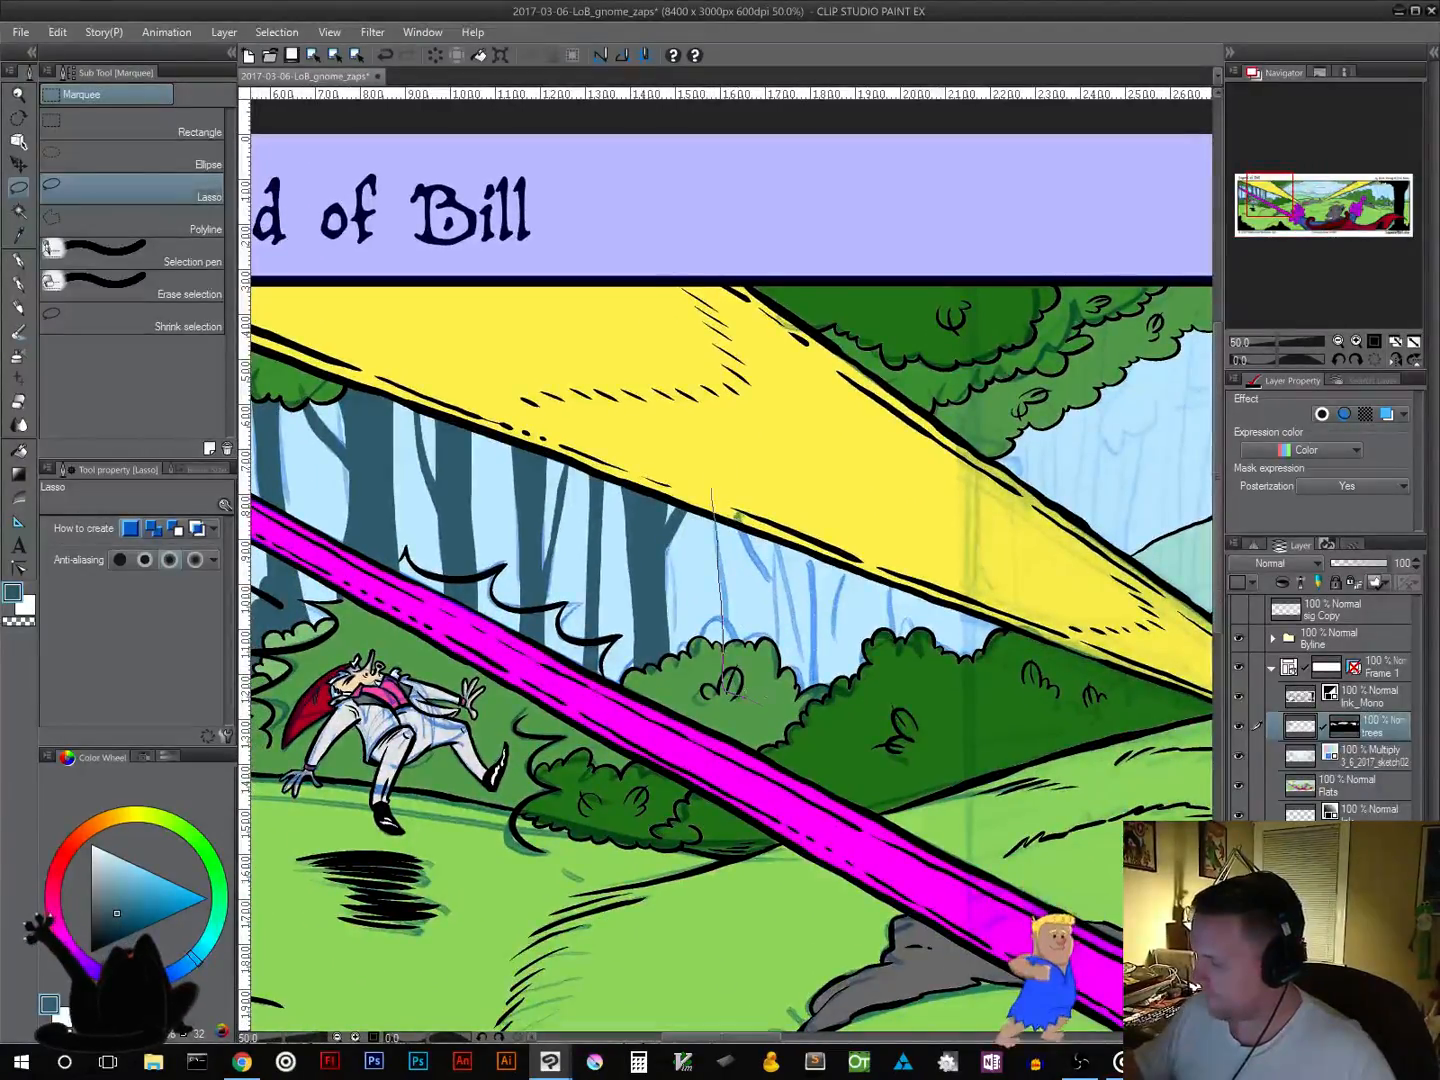
{"action": "left_click_drag", "start_coordinate": [760, 486], "coordinate": [716, 481]}
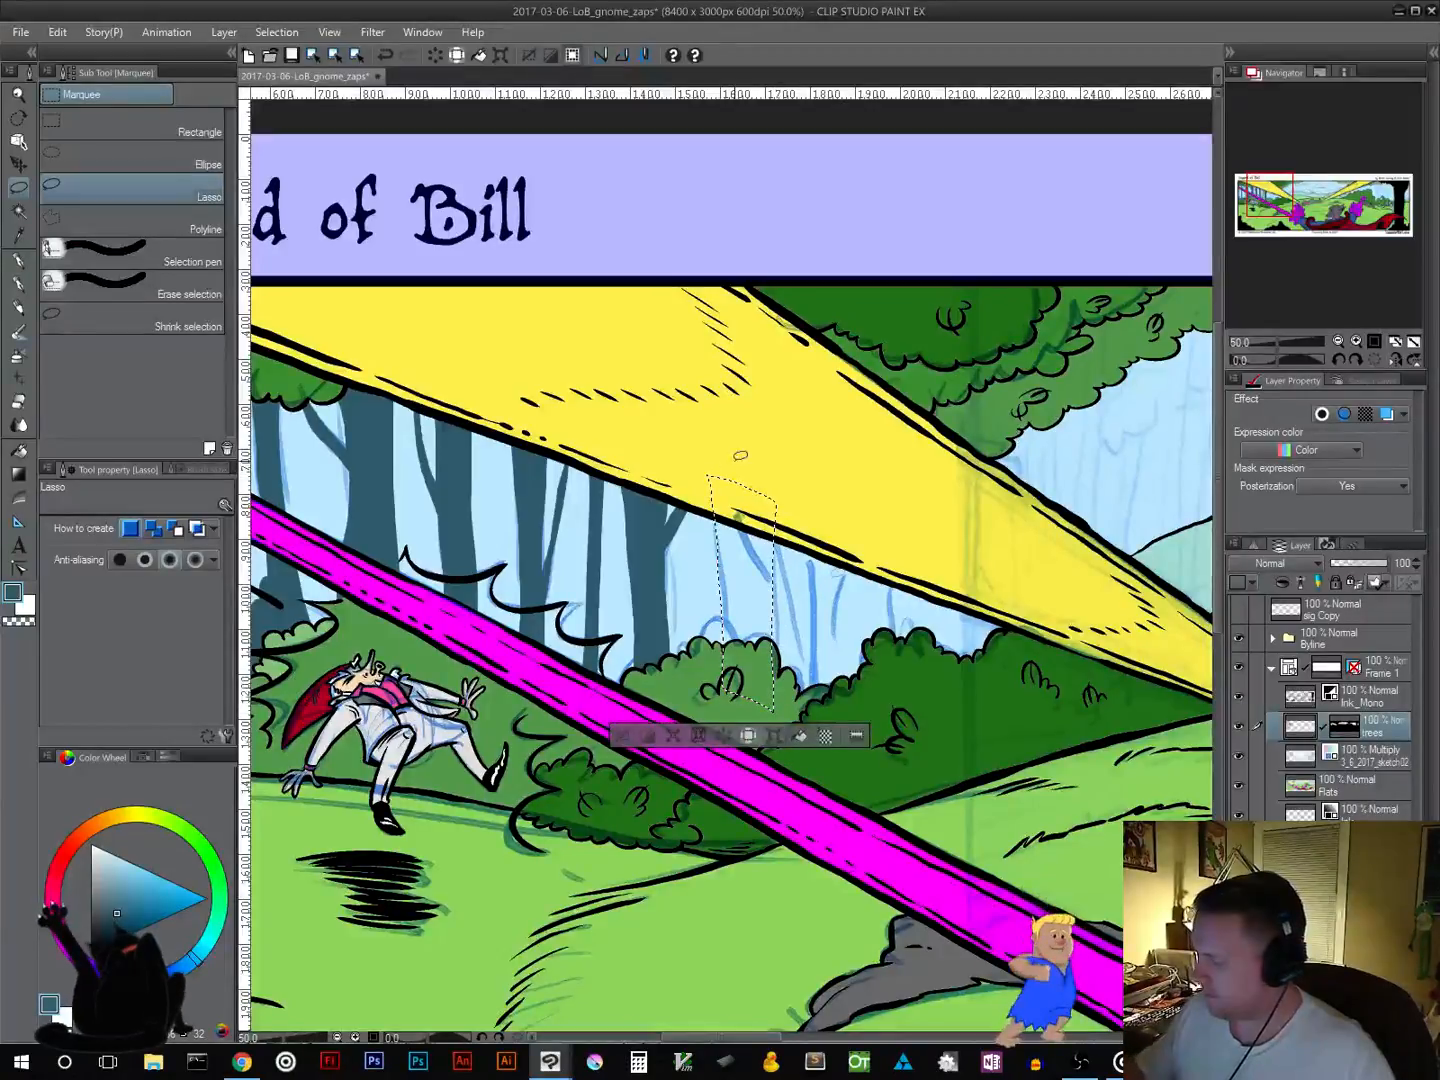
{"action": "left_click", "coordinate": [805, 741]}
{"action": "left_click", "coordinate": [631, 739]}
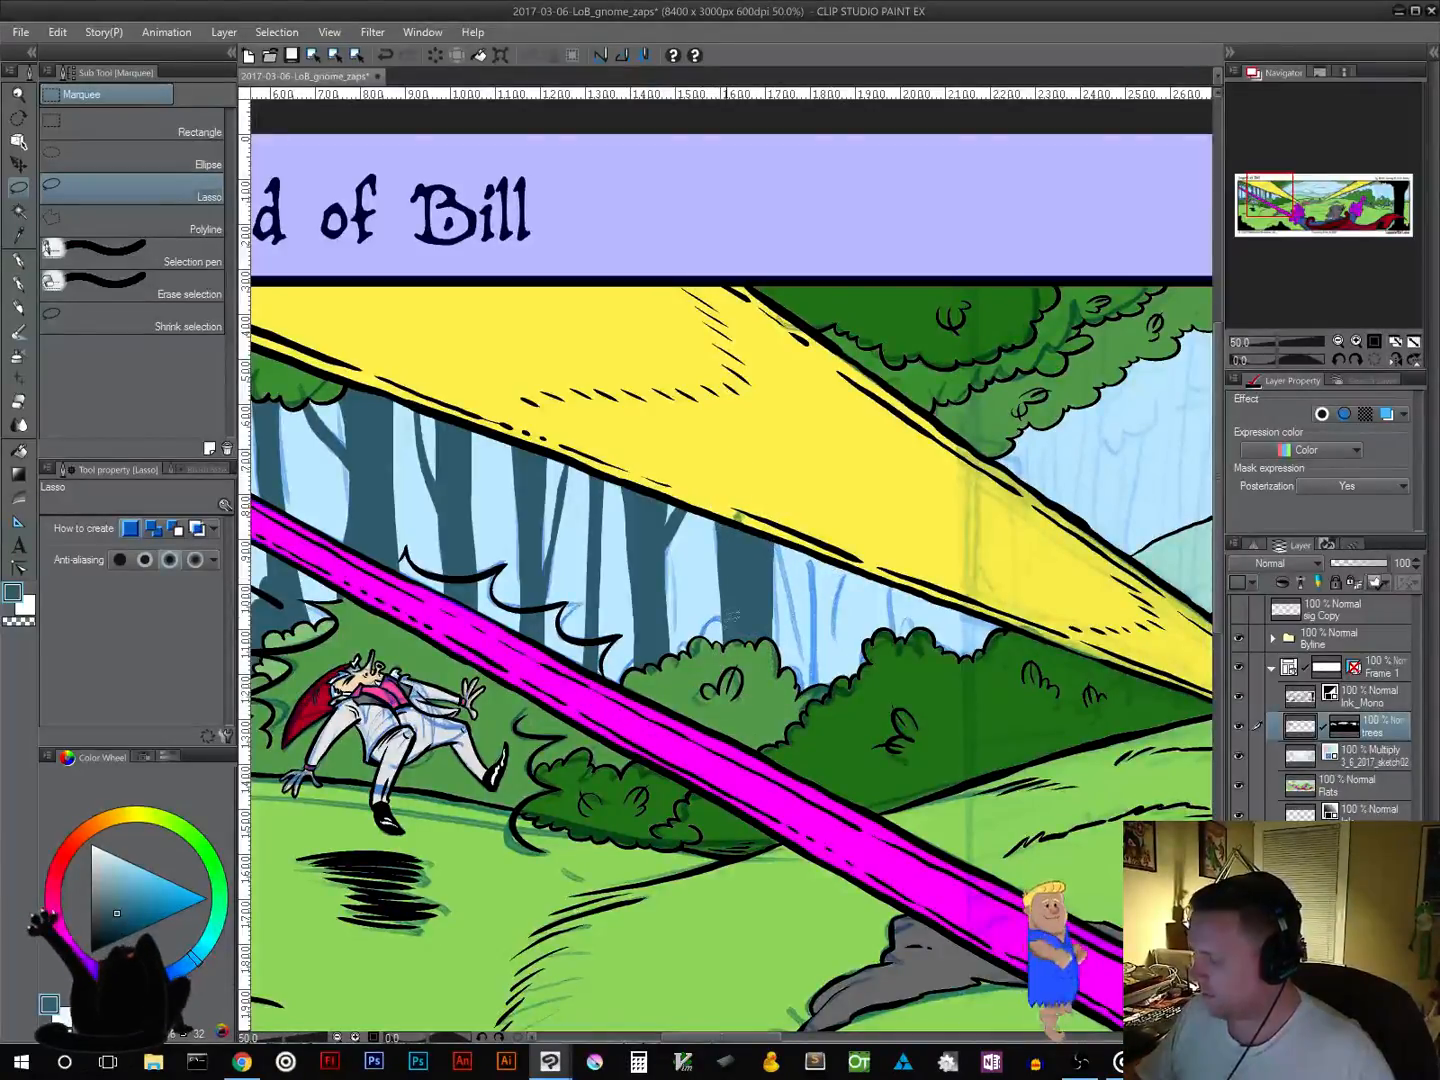
Step: Add a teal bush with a scalloped top at the left base of the wide trunk, behind the light green bush
{"action": "left_click_drag", "start_coordinate": [700, 618], "coordinate": [669, 621]}
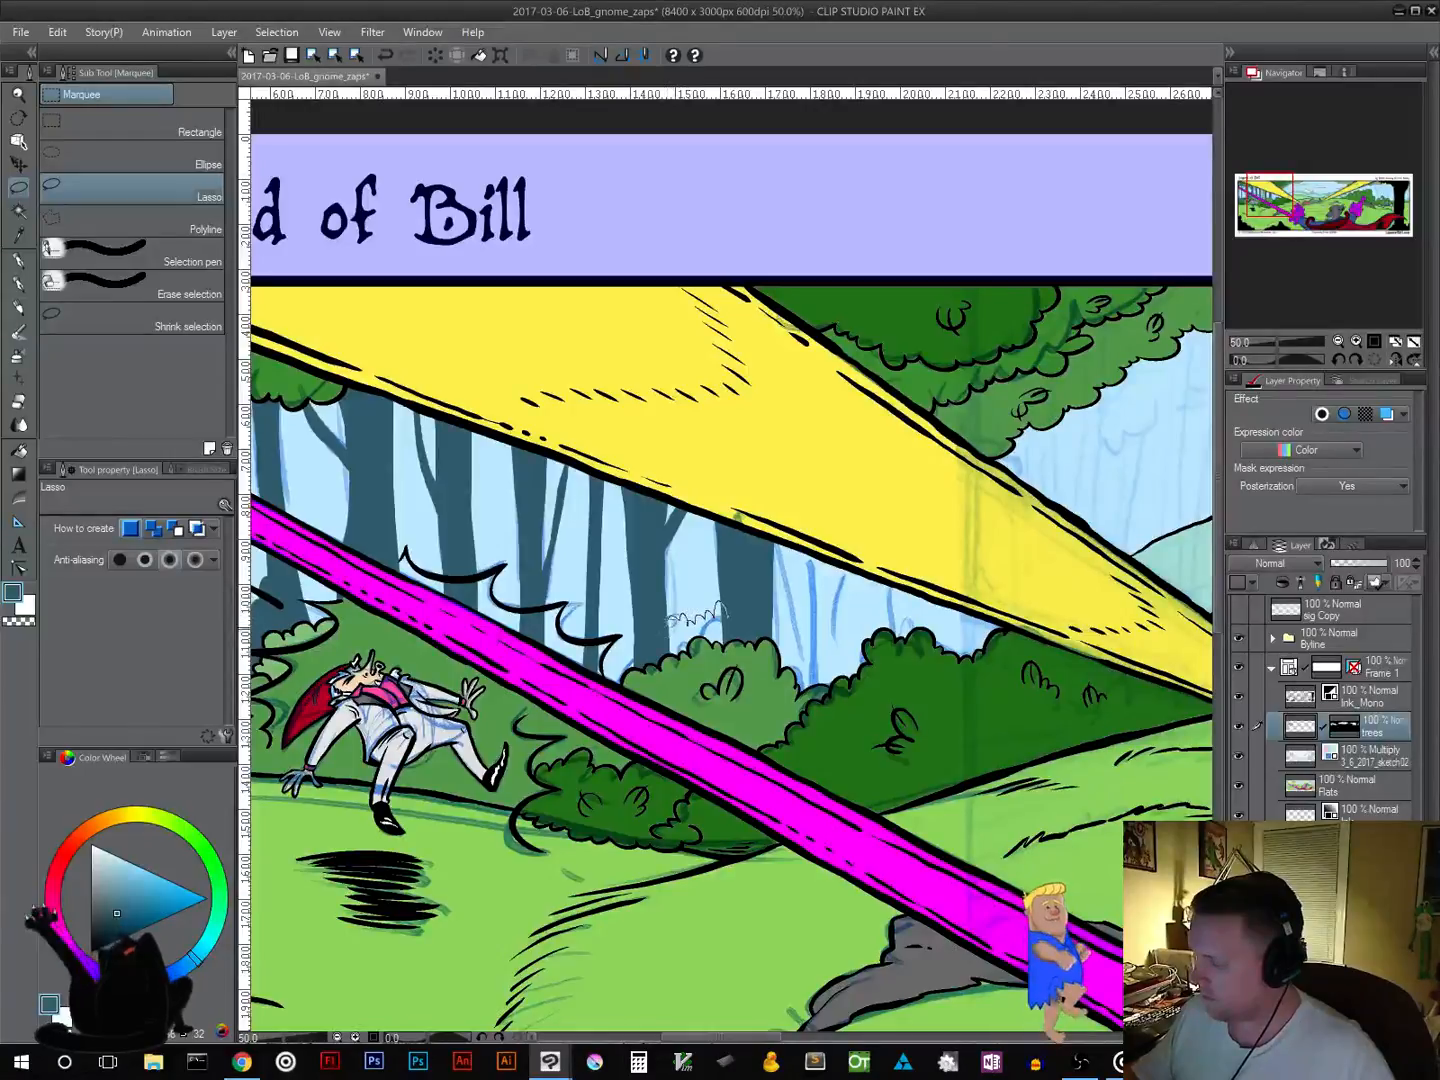
{"action": "left_click_drag", "start_coordinate": [727, 678], "coordinate": [731, 612]}
{"action": "left_click", "coordinate": [751, 709]}
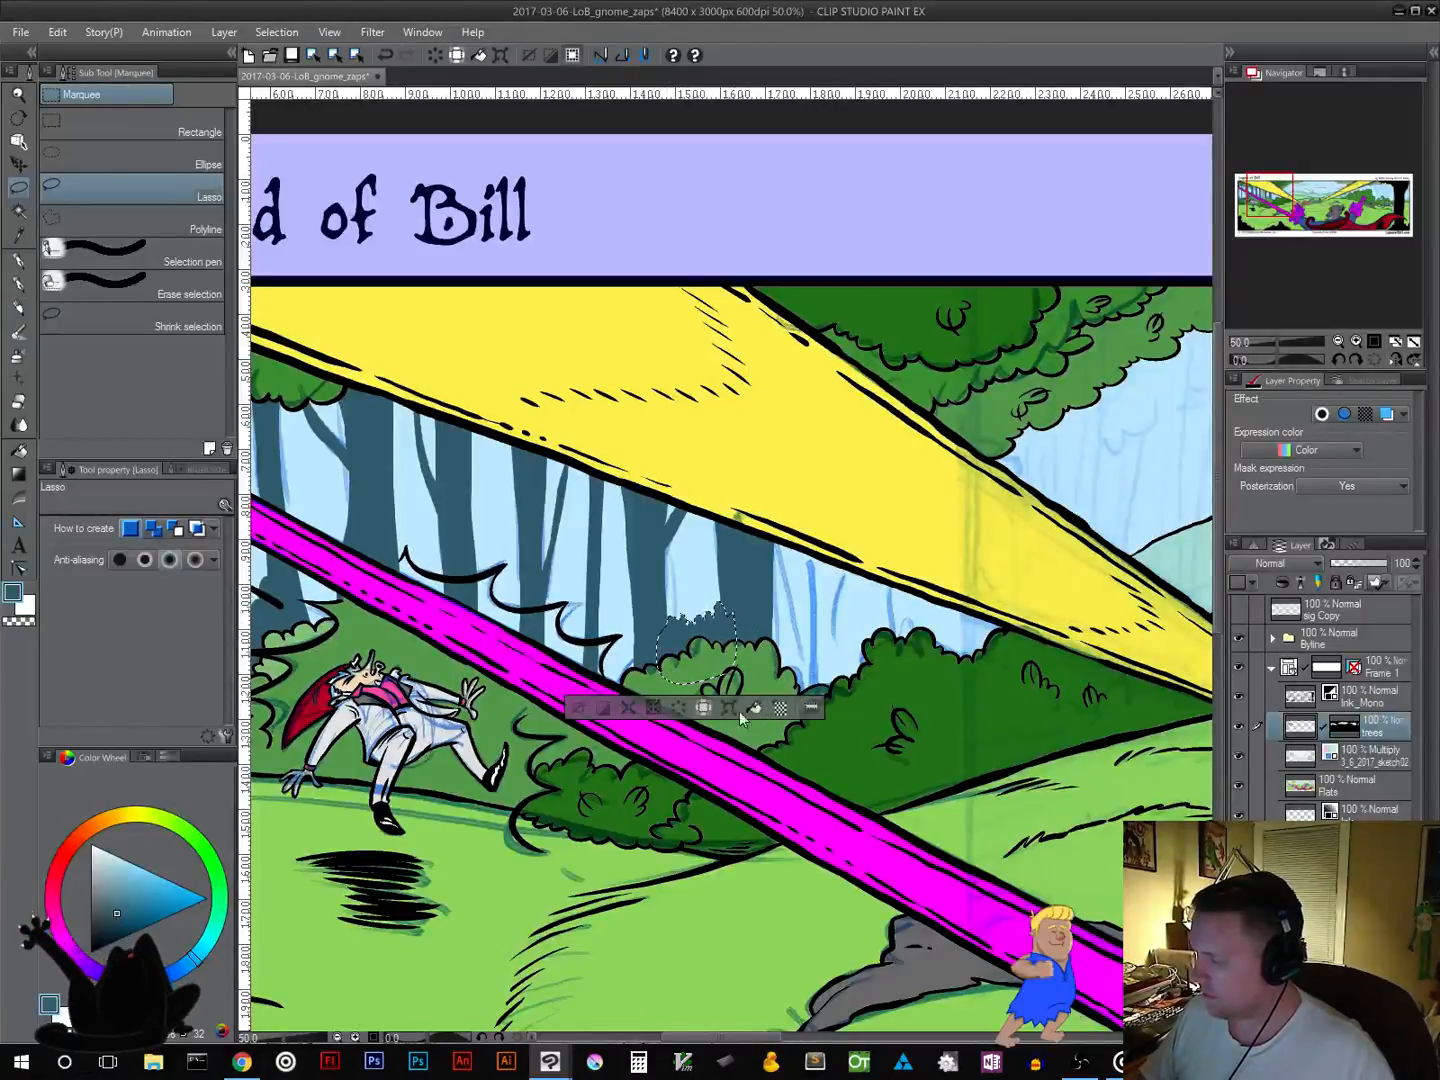
{"action": "left_click", "coordinate": [579, 708]}
Step: Fill the slim forked tree above the gap between the light and dark green bushes with teal, including its right-leaning branch
{"action": "left_click_drag", "start_coordinate": [813, 712], "coordinate": [811, 563]}
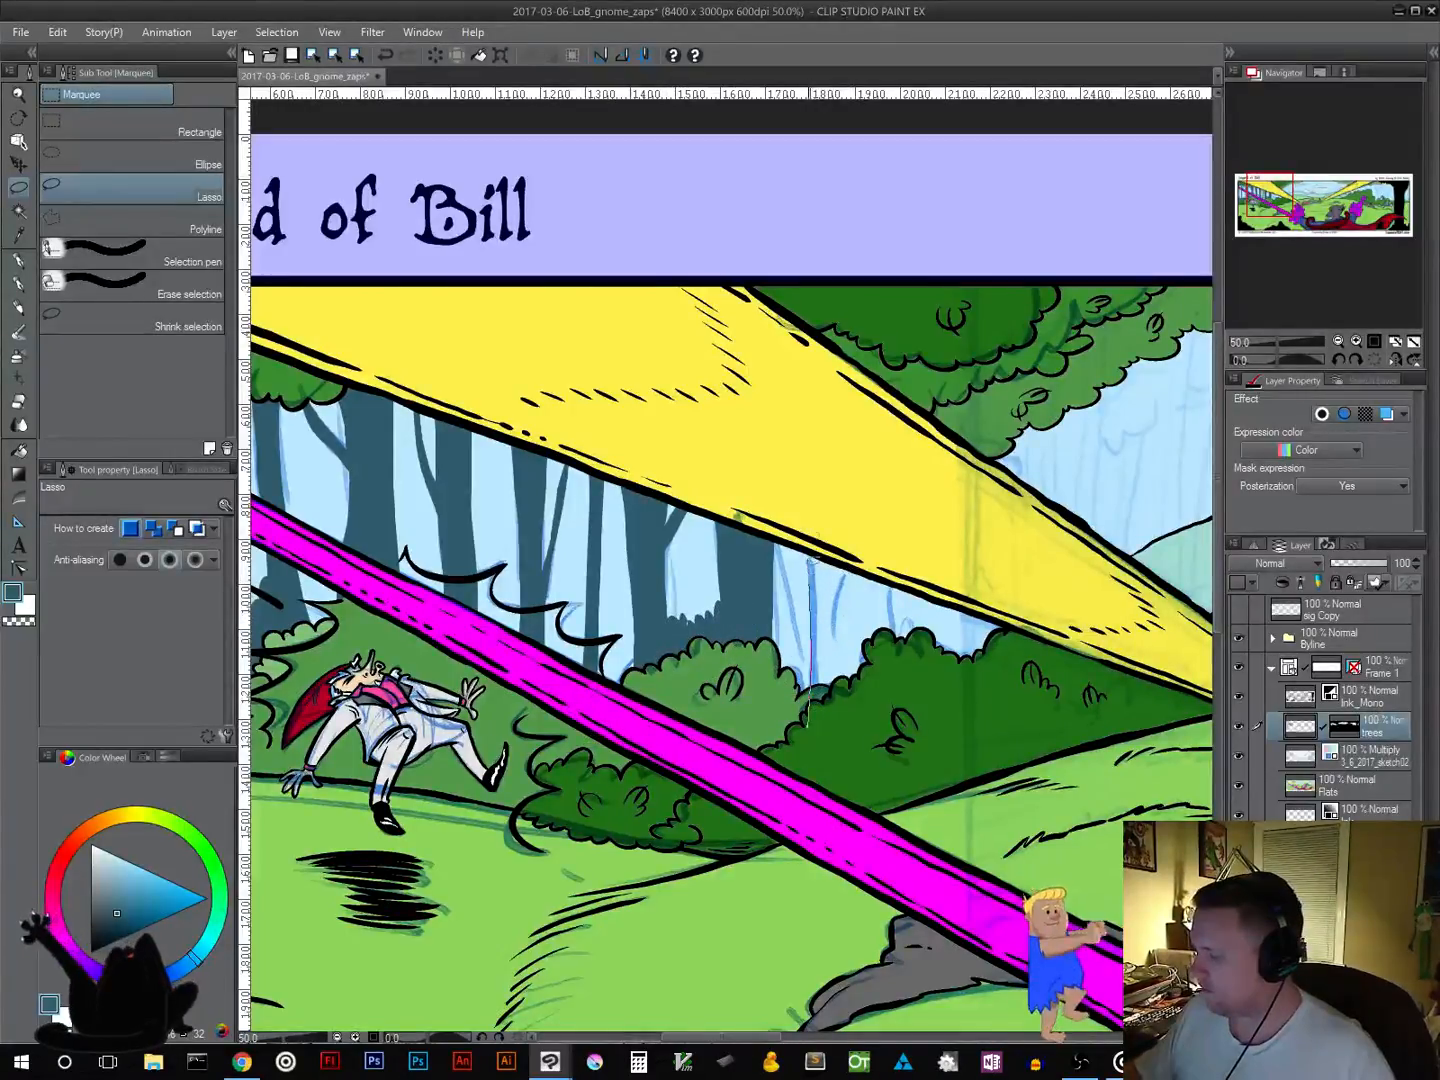
{"action": "mouse_move", "coordinate": [842, 493]}
{"action": "left_mouse_down"}
{"action": "mouse_move", "coordinate": [830, 592]}
{"action": "mouse_move", "coordinate": [875, 528]}
{"action": "mouse_move", "coordinate": [876, 543]}
{"action": "mouse_move", "coordinate": [832, 612]}
{"action": "left_mouse_up"}
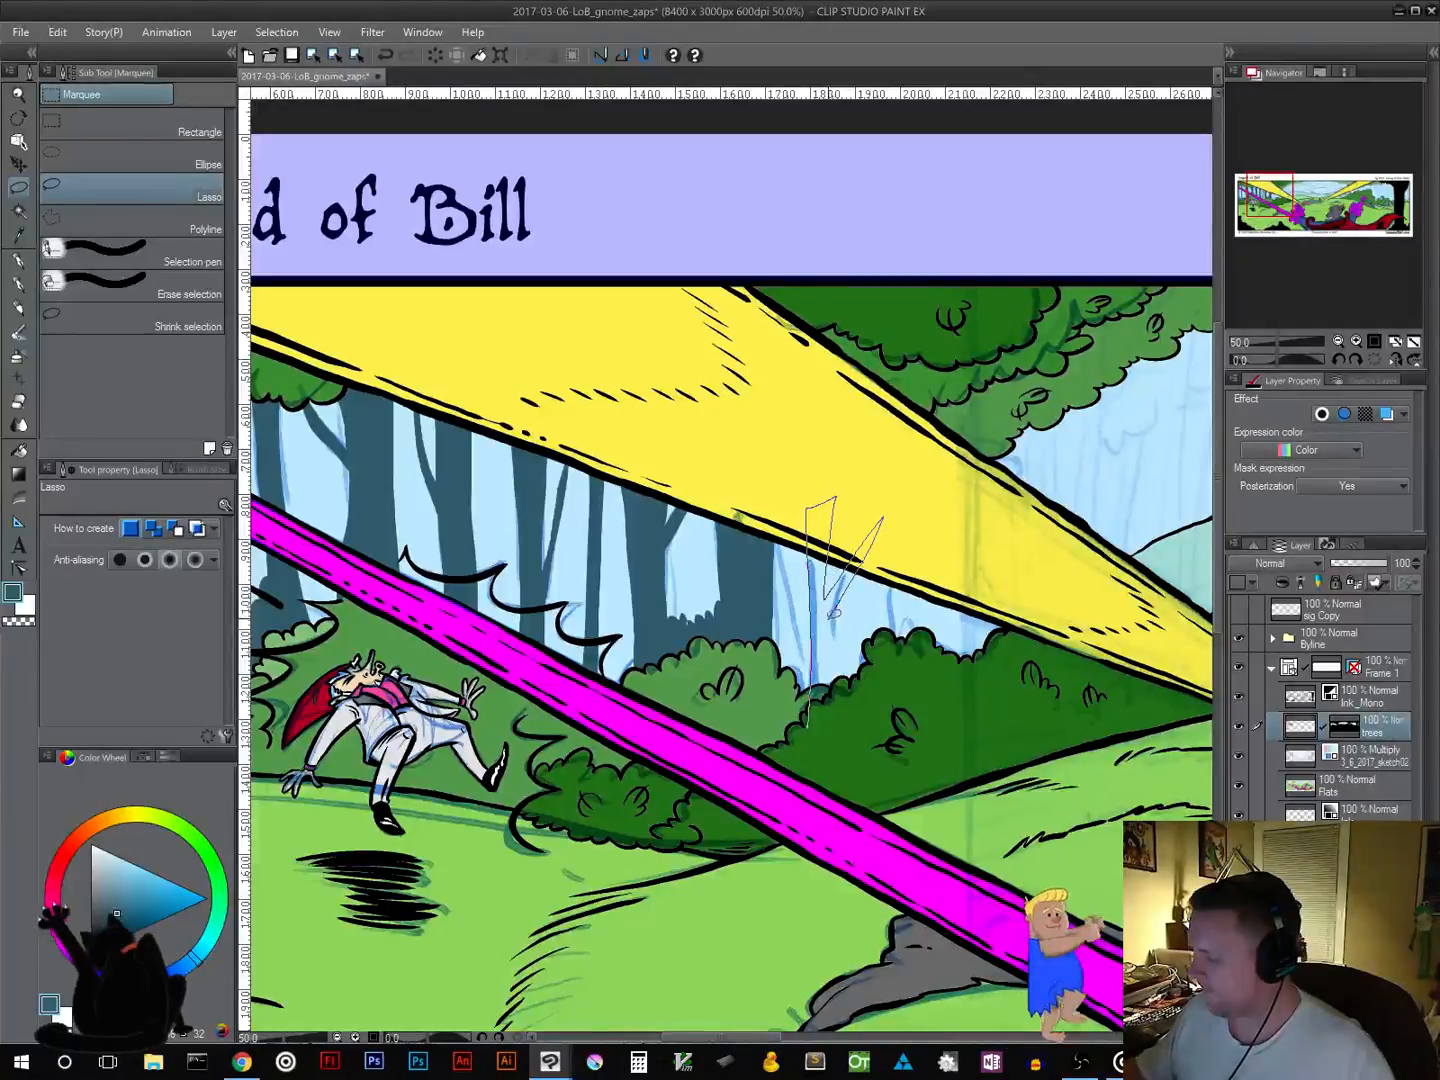
{"action": "left_click_drag", "start_coordinate": [830, 758], "coordinate": [810, 755]}
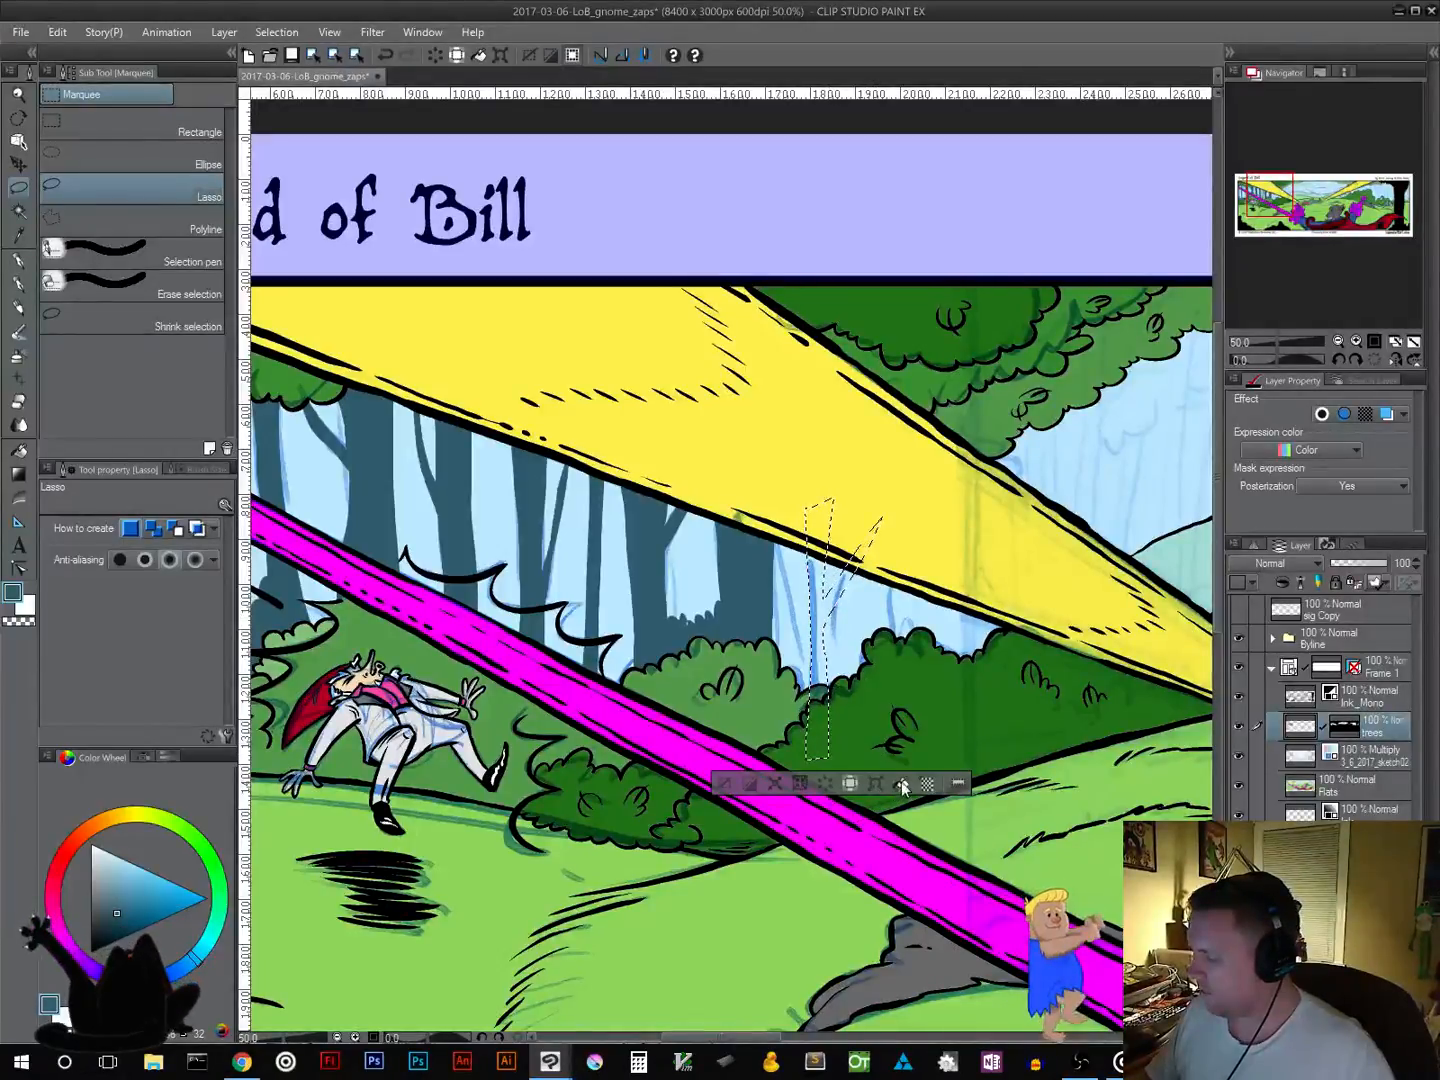
{"action": "left_click", "coordinate": [901, 781]}
{"action": "left_click", "coordinate": [736, 781]}
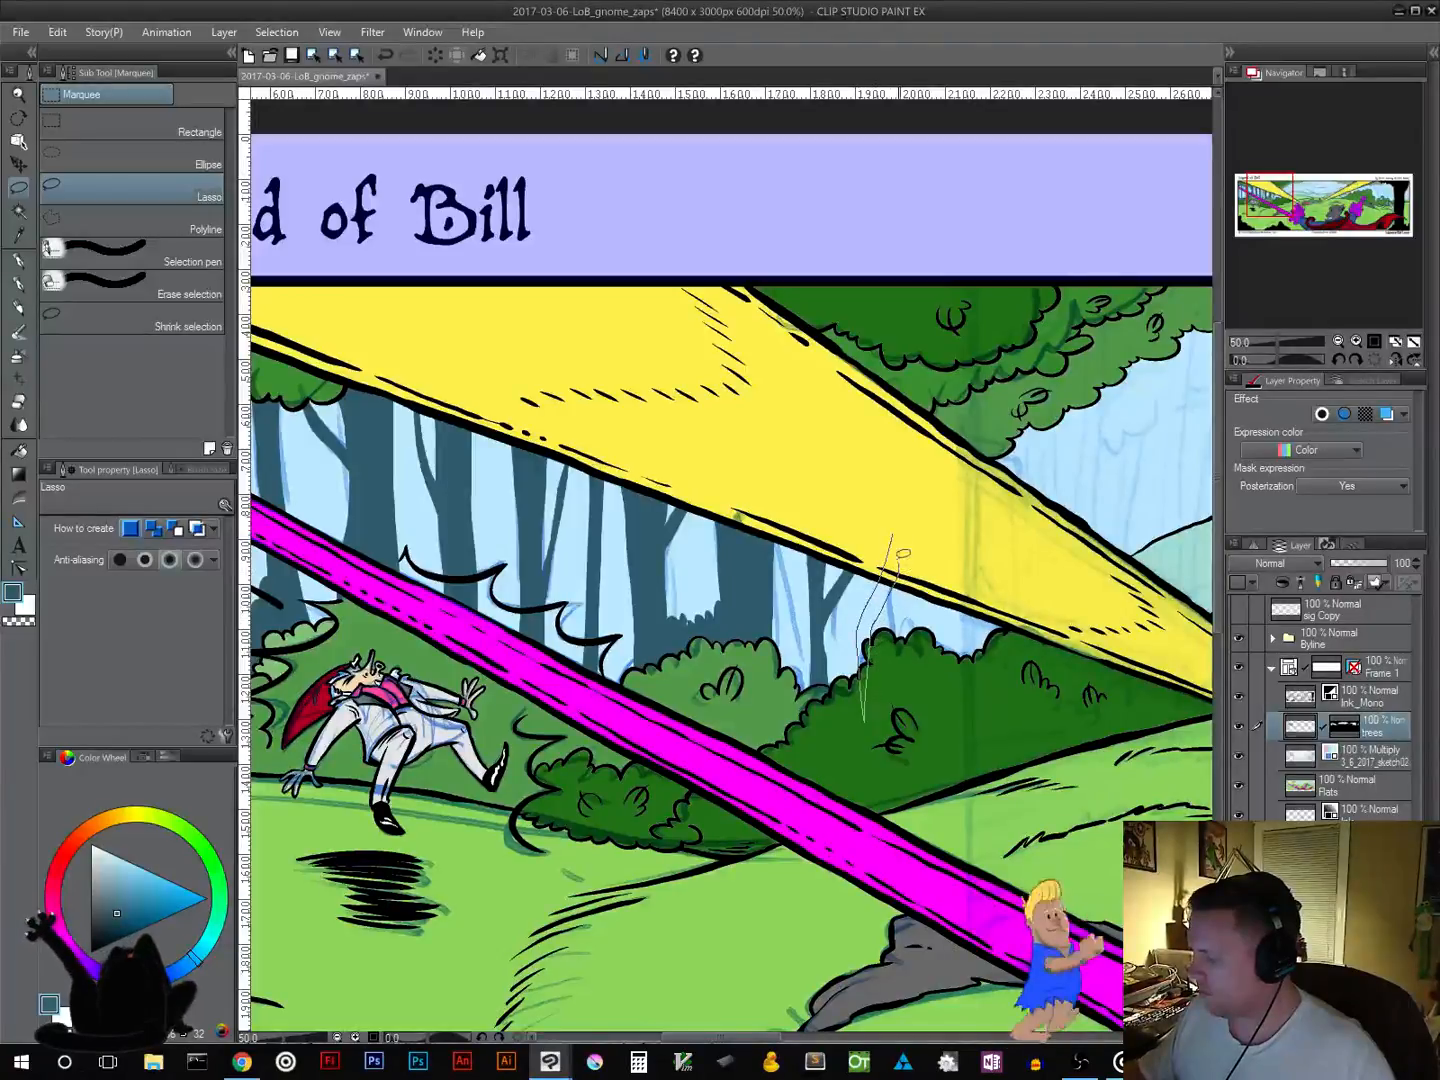
Step: Fill the next curved trunk at the left end of the dark green bush with teal and widen it up to the yellow beam
{"action": "left_click_drag", "start_coordinate": [903, 552], "coordinate": [882, 578]}
{"action": "left_click", "coordinate": [936, 746]}
{"action": "left_click", "coordinate": [758, 746]}
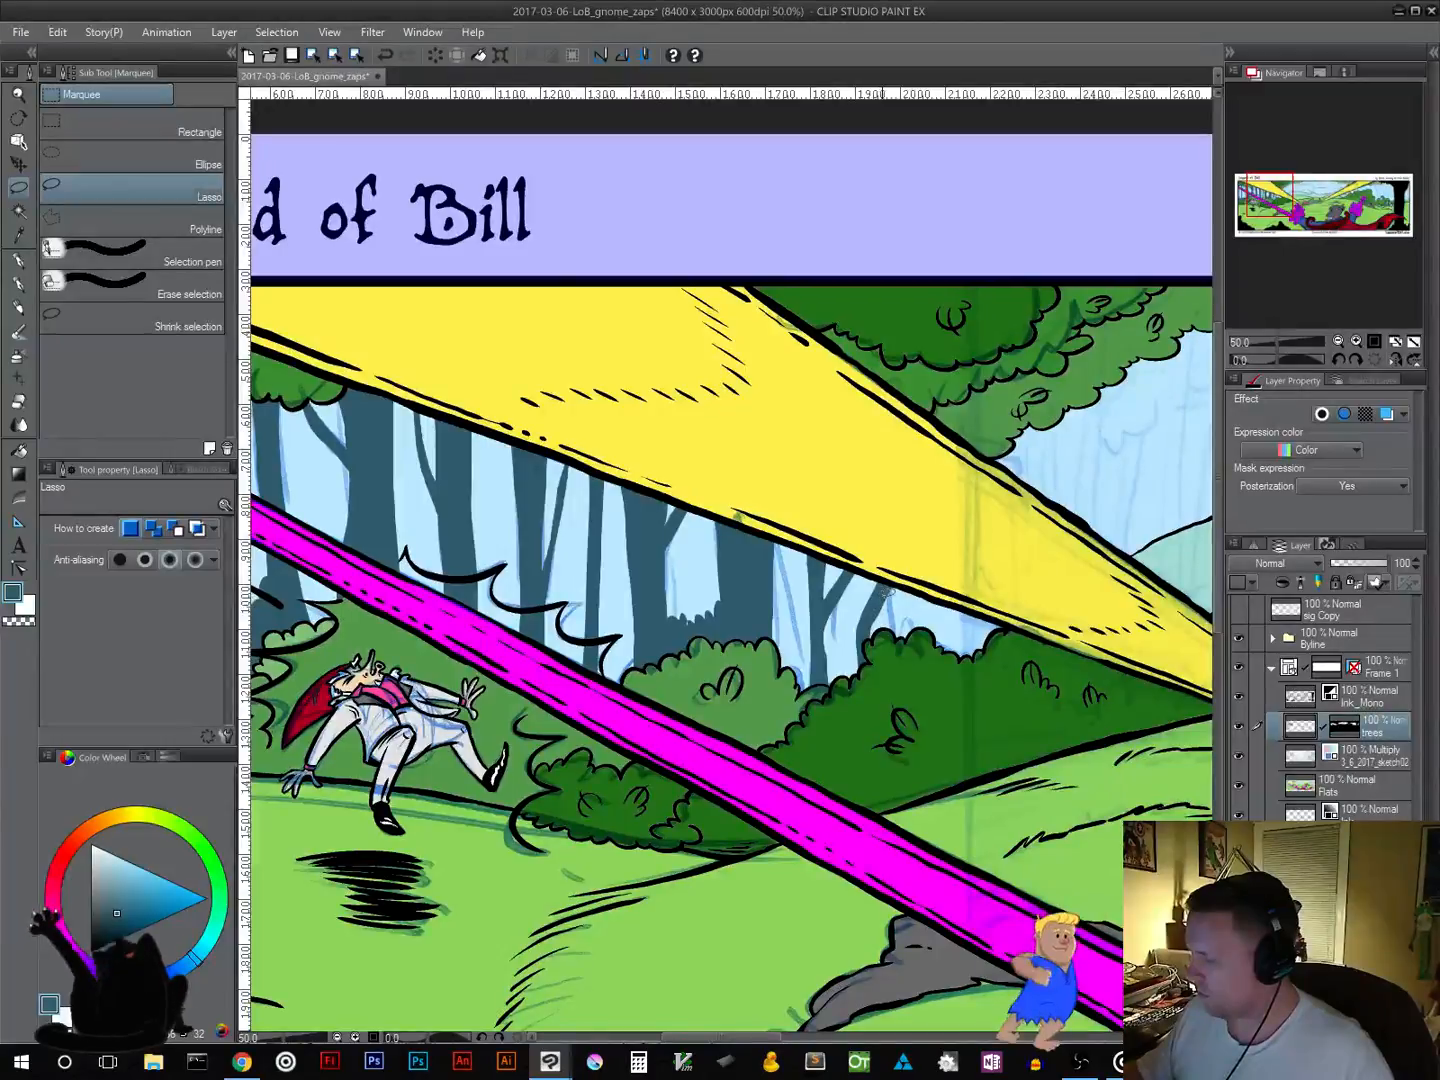
{"action": "mouse_move", "coordinate": [884, 597]}
{"action": "left_mouse_down"}
{"action": "mouse_move", "coordinate": [869, 695]}
{"action": "mouse_move", "coordinate": [862, 612]}
{"action": "mouse_move", "coordinate": [880, 594]}
{"action": "left_mouse_up"}
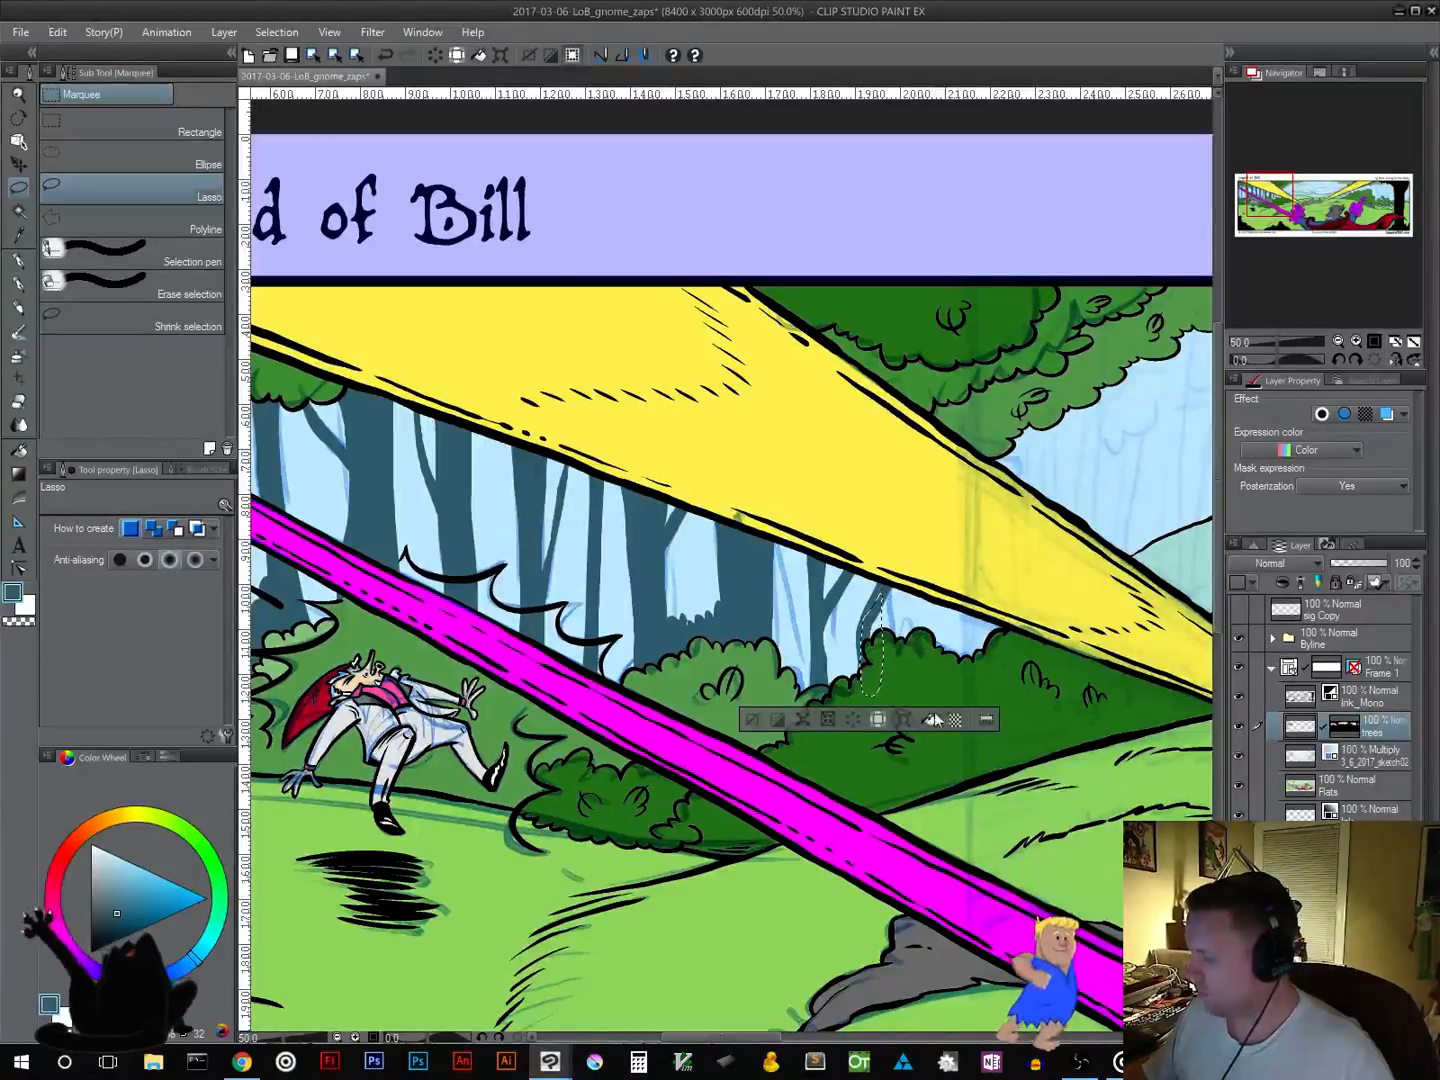
{"action": "left_click", "coordinate": [753, 721]}
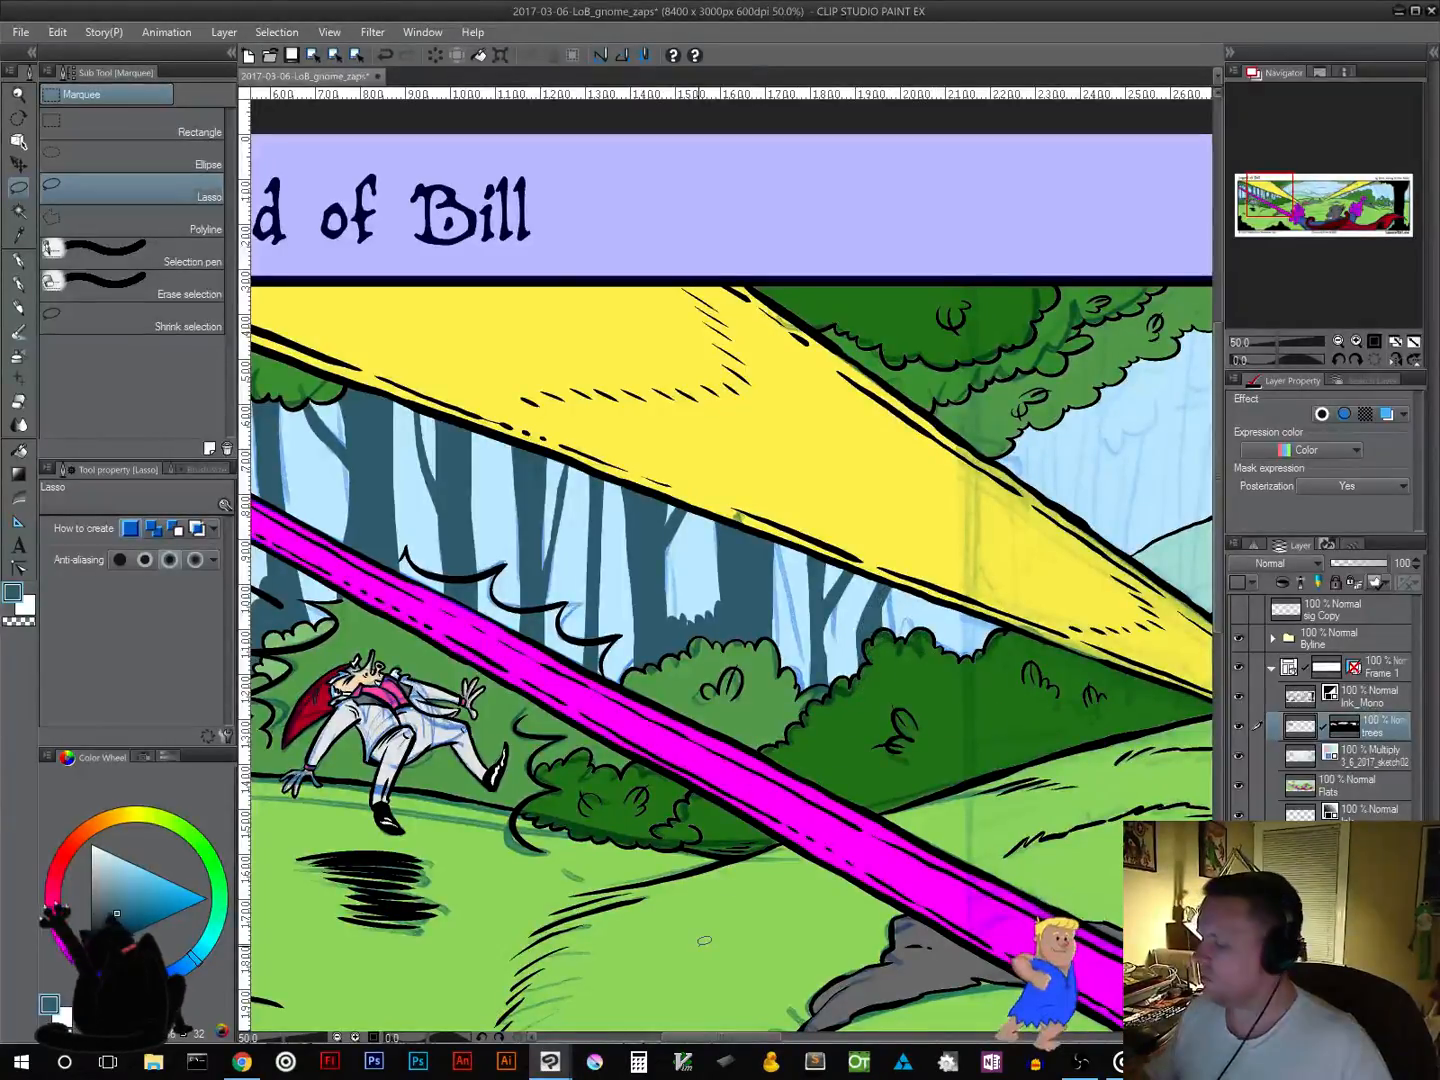
{"action": "mouse_move", "coordinate": [872, 559]}
{"action": "left_mouse_down"}
{"action": "mouse_move", "coordinate": [861, 638]}
{"action": "mouse_move", "coordinate": [876, 688]}
{"action": "mouse_move", "coordinate": [894, 588]}
{"action": "mouse_move", "coordinate": [881, 548]}
{"action": "left_mouse_up"}
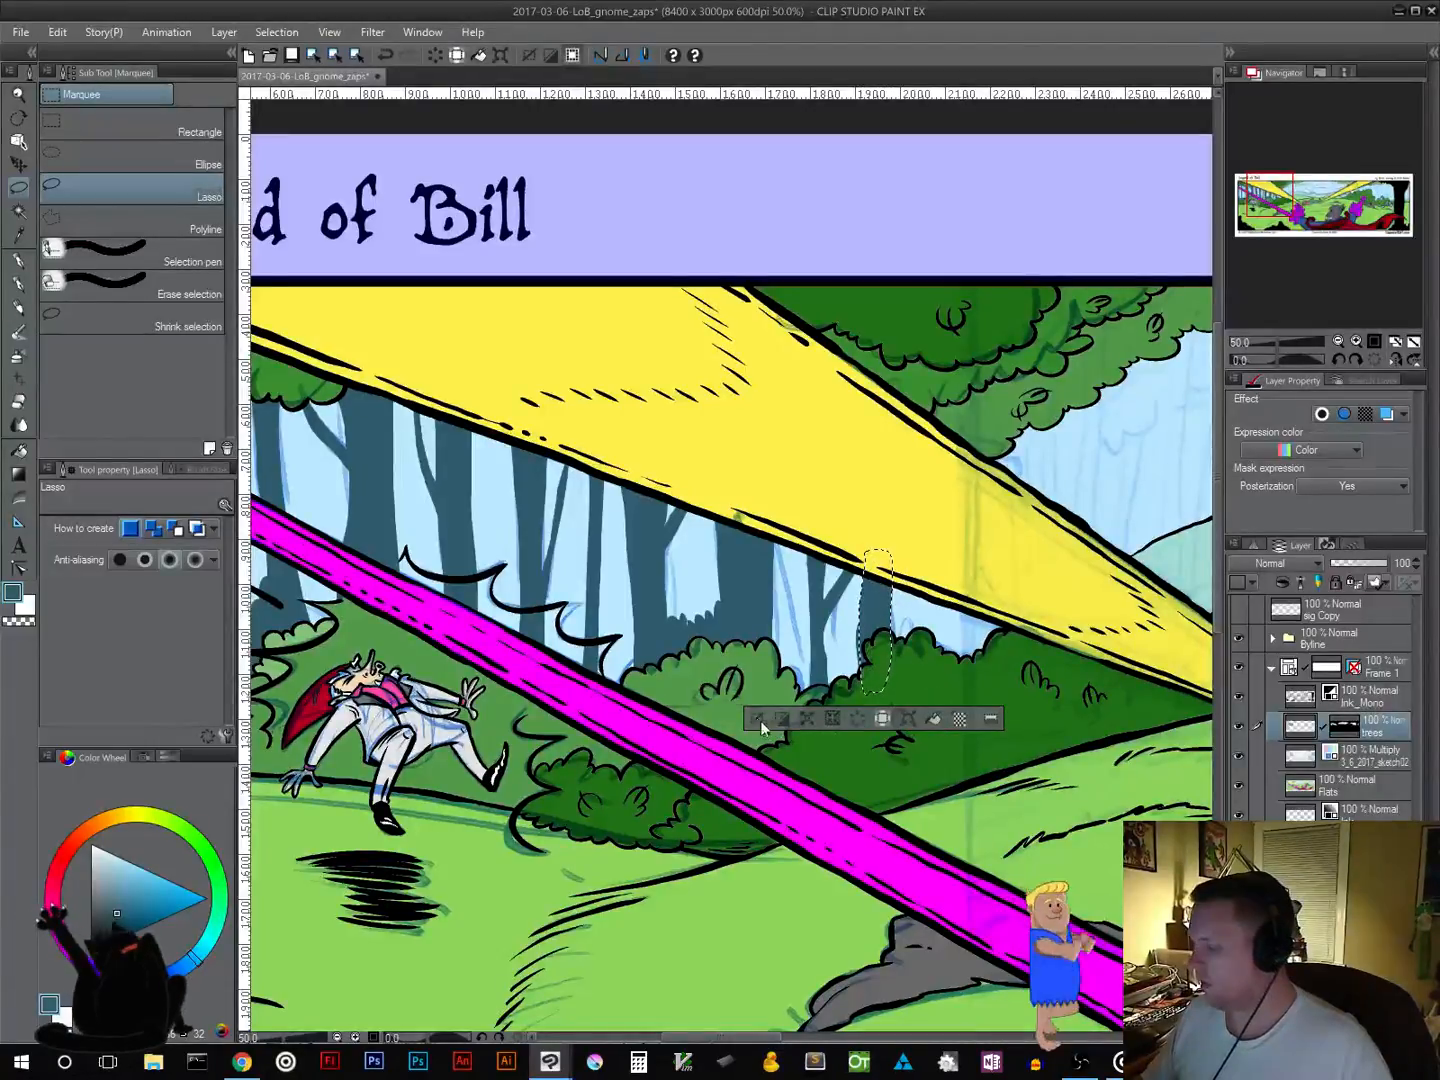
{"action": "left_click", "coordinate": [756, 722]}
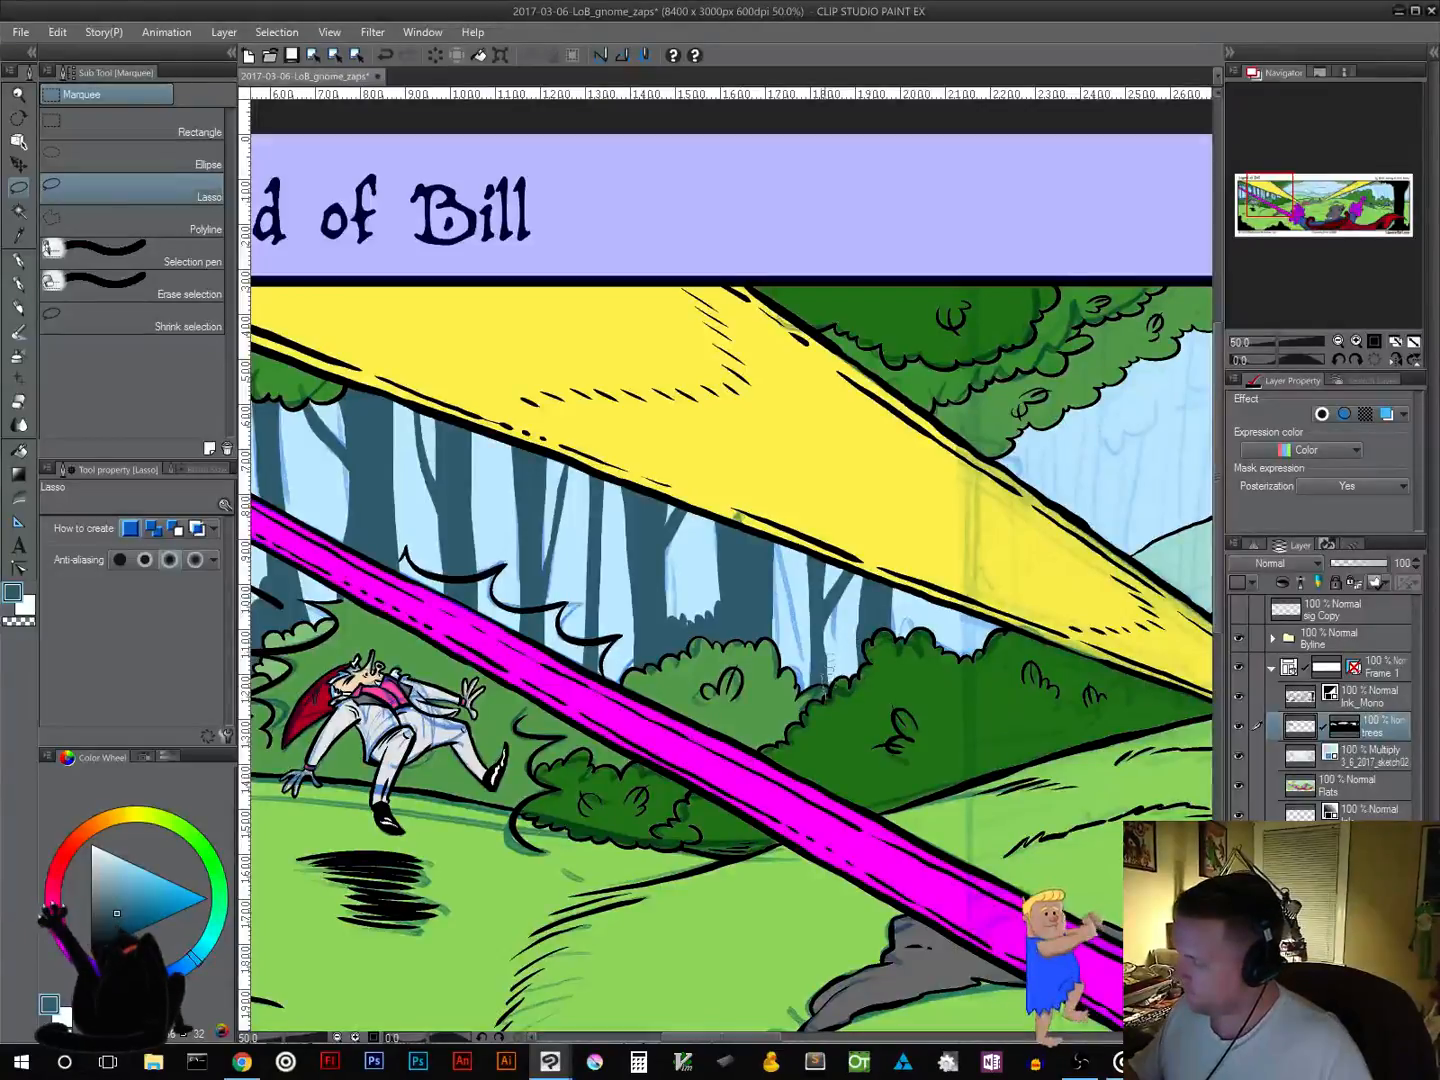
Step: Fill small teal background bushes above the dark green bush, just beneath the yellow beam
{"action": "mouse_move", "coordinate": [831, 665]}
{"action": "left_mouse_down"}
{"action": "mouse_move", "coordinate": [857, 618]}
{"action": "mouse_move", "coordinate": [900, 645]}
{"action": "mouse_move", "coordinate": [930, 605]}
{"action": "mouse_move", "coordinate": [968, 635]}
{"action": "mouse_move", "coordinate": [983, 660]}
{"action": "mouse_move", "coordinate": [968, 680]}
{"action": "mouse_move", "coordinate": [870, 698]}
{"action": "mouse_move", "coordinate": [956, 787]}
{"action": "mouse_move", "coordinate": [869, 796]}
{"action": "mouse_move", "coordinate": [893, 509]}
{"action": "mouse_move", "coordinate": [895, 662]}
{"action": "mouse_move", "coordinate": [887, 808]}
{"action": "left_mouse_up"}
{"action": "left_click", "coordinate": [956, 733]}
{"action": "left_click", "coordinate": [782, 734]}
{"action": "left_click", "coordinate": [944, 837]}
{"action": "left_click", "coordinate": [788, 840]}
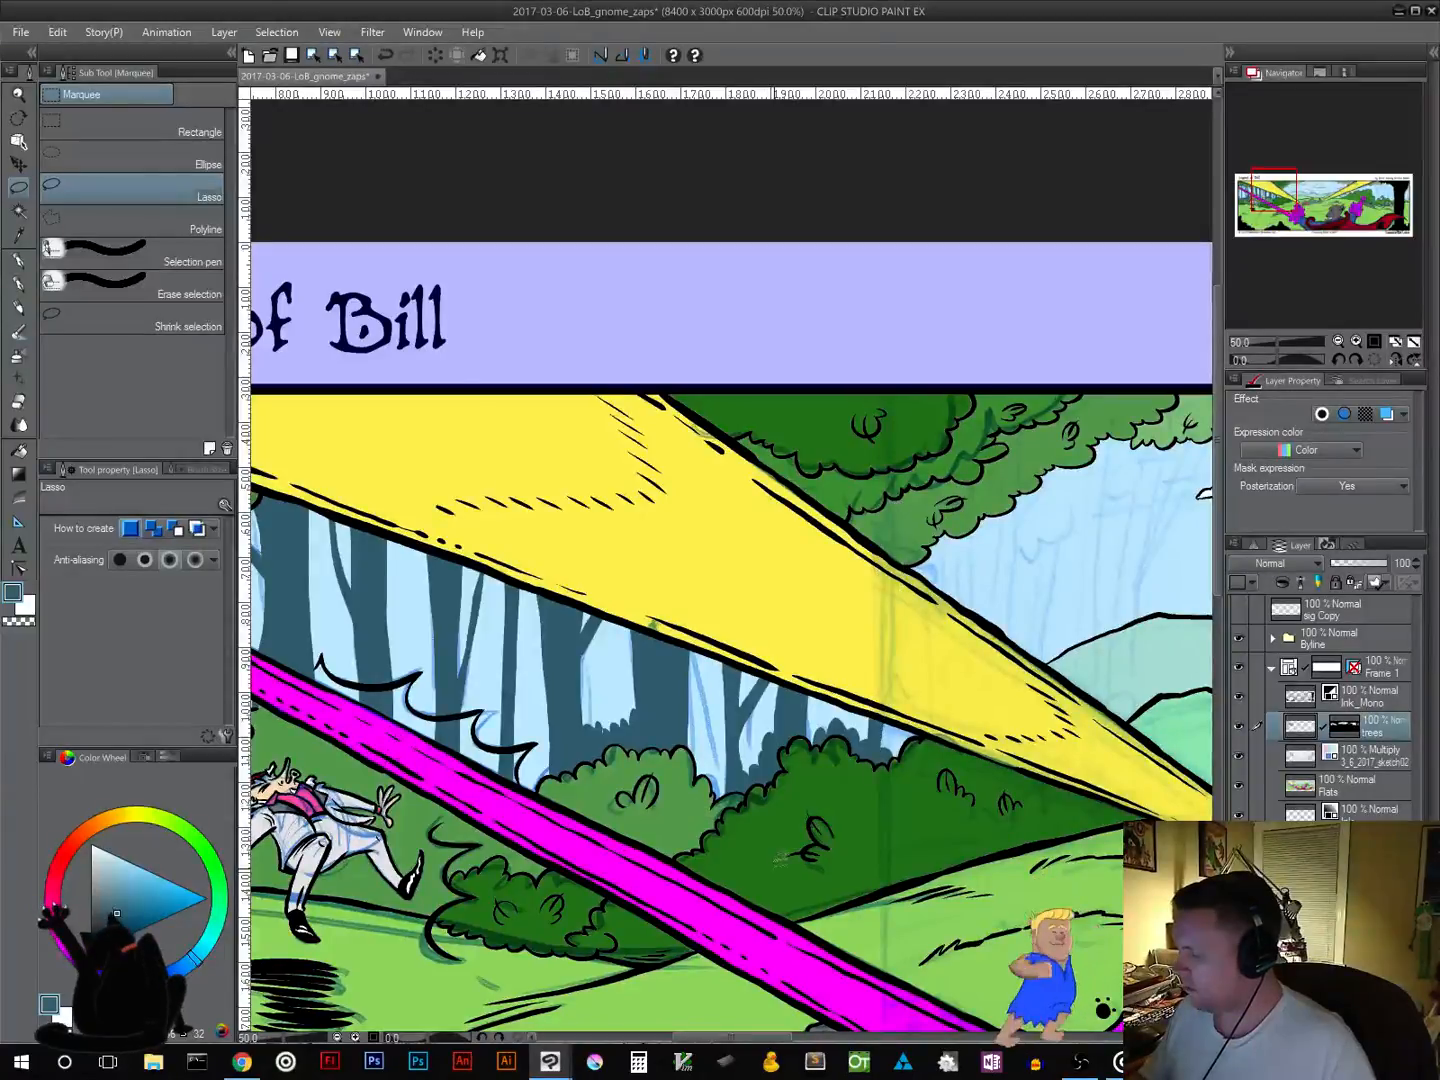
Step: Lasso the slim forked tree under the foliage on the far side of the yellow beam and fill it with teal
{"action": "mouse_move", "coordinate": [940, 520]}
{"action": "left_mouse_down"}
{"action": "mouse_move", "coordinate": [955, 785]}
{"action": "mouse_move", "coordinate": [967, 591]}
{"action": "mouse_move", "coordinate": [1008, 534]}
{"action": "mouse_move", "coordinate": [1012, 498]}
{"action": "mouse_move", "coordinate": [964, 582]}
{"action": "left_mouse_up"}
{"action": "left_click", "coordinate": [1034, 805]}
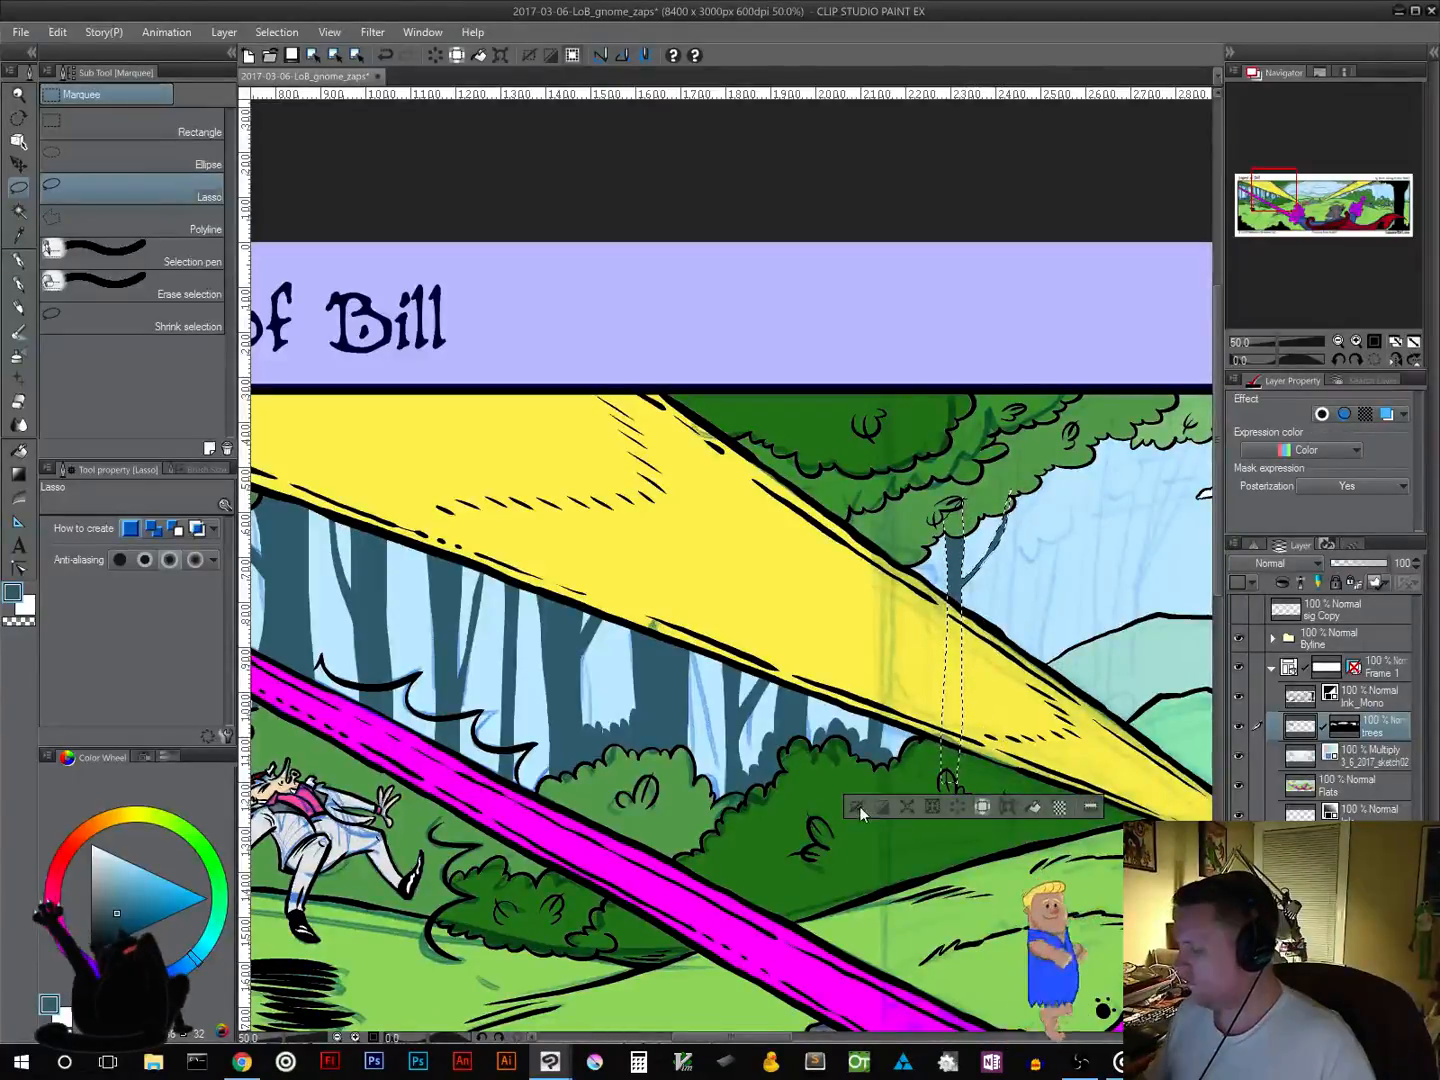
{"action": "left_click", "coordinate": [859, 805]}
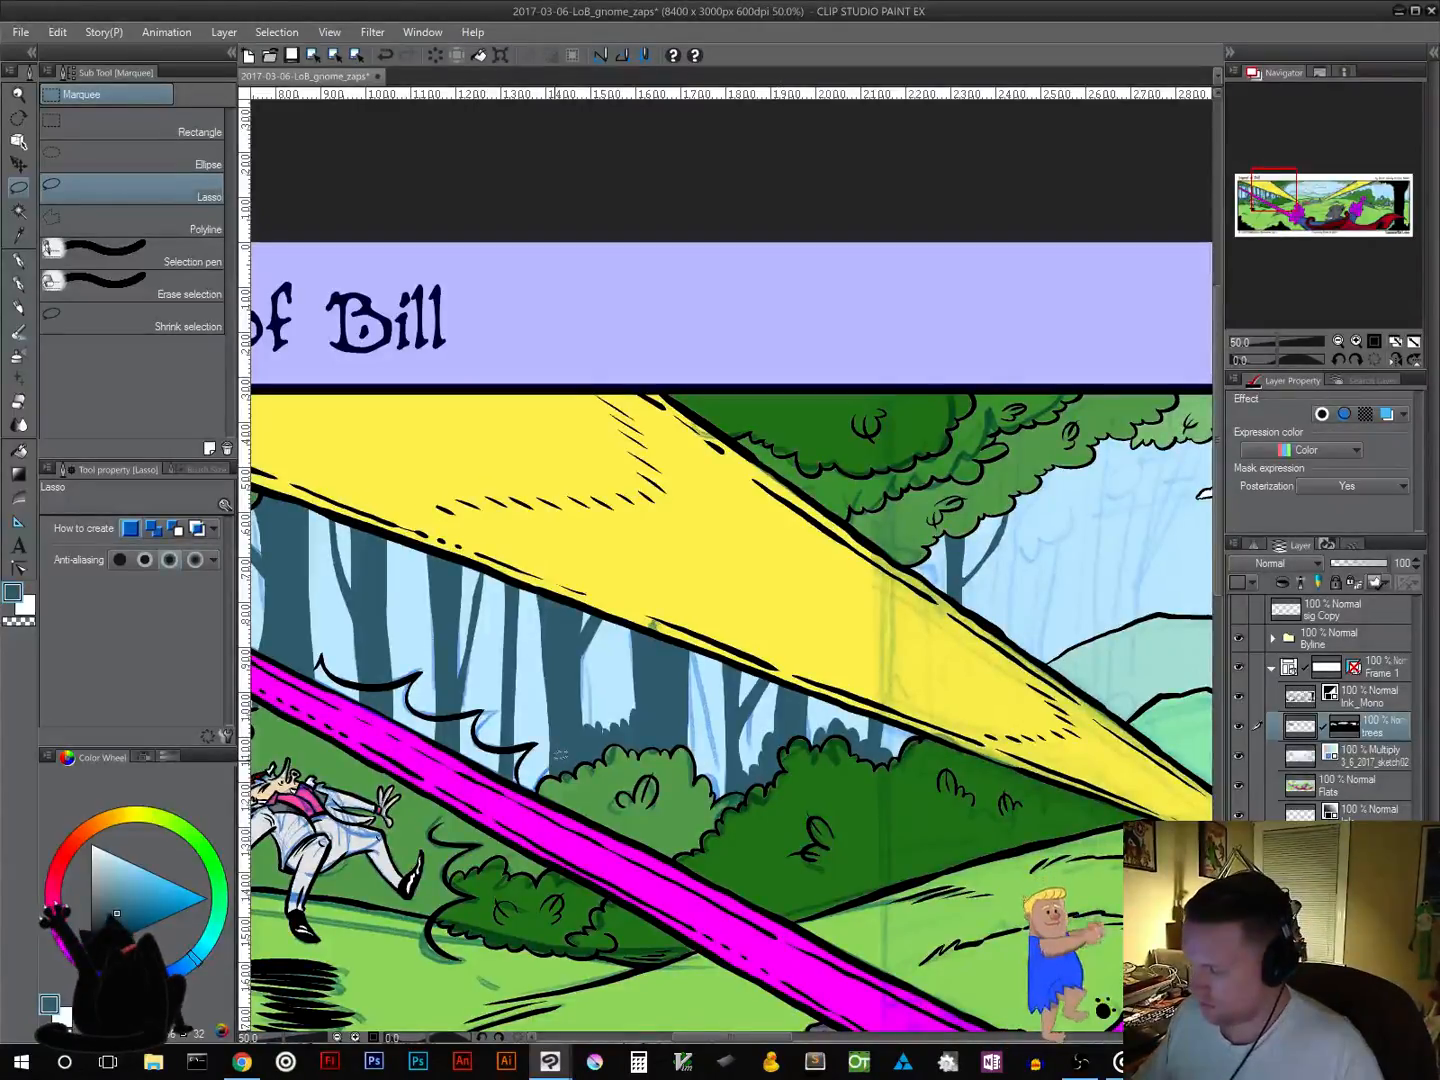
Step: Add a small teal bush at the left end of the light green bush, beside the magenta beam
{"action": "left_click_drag", "start_coordinate": [547, 812], "coordinate": [560, 765]}
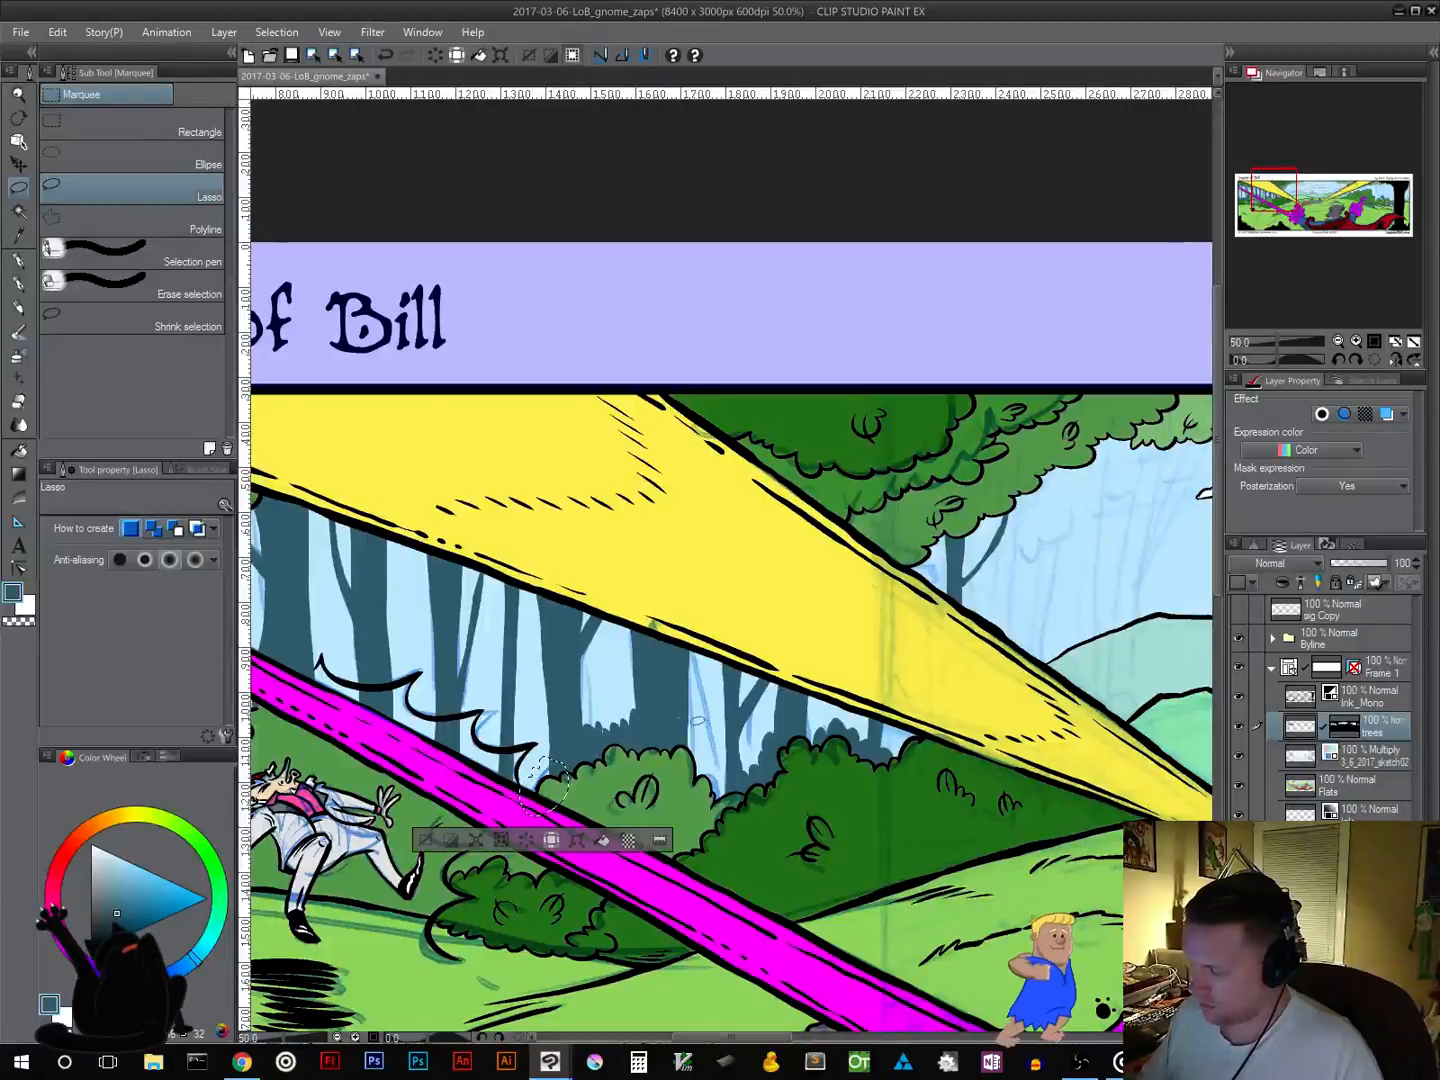
{"action": "left_click", "coordinate": [607, 842]}
{"action": "left_click", "coordinate": [435, 842]}
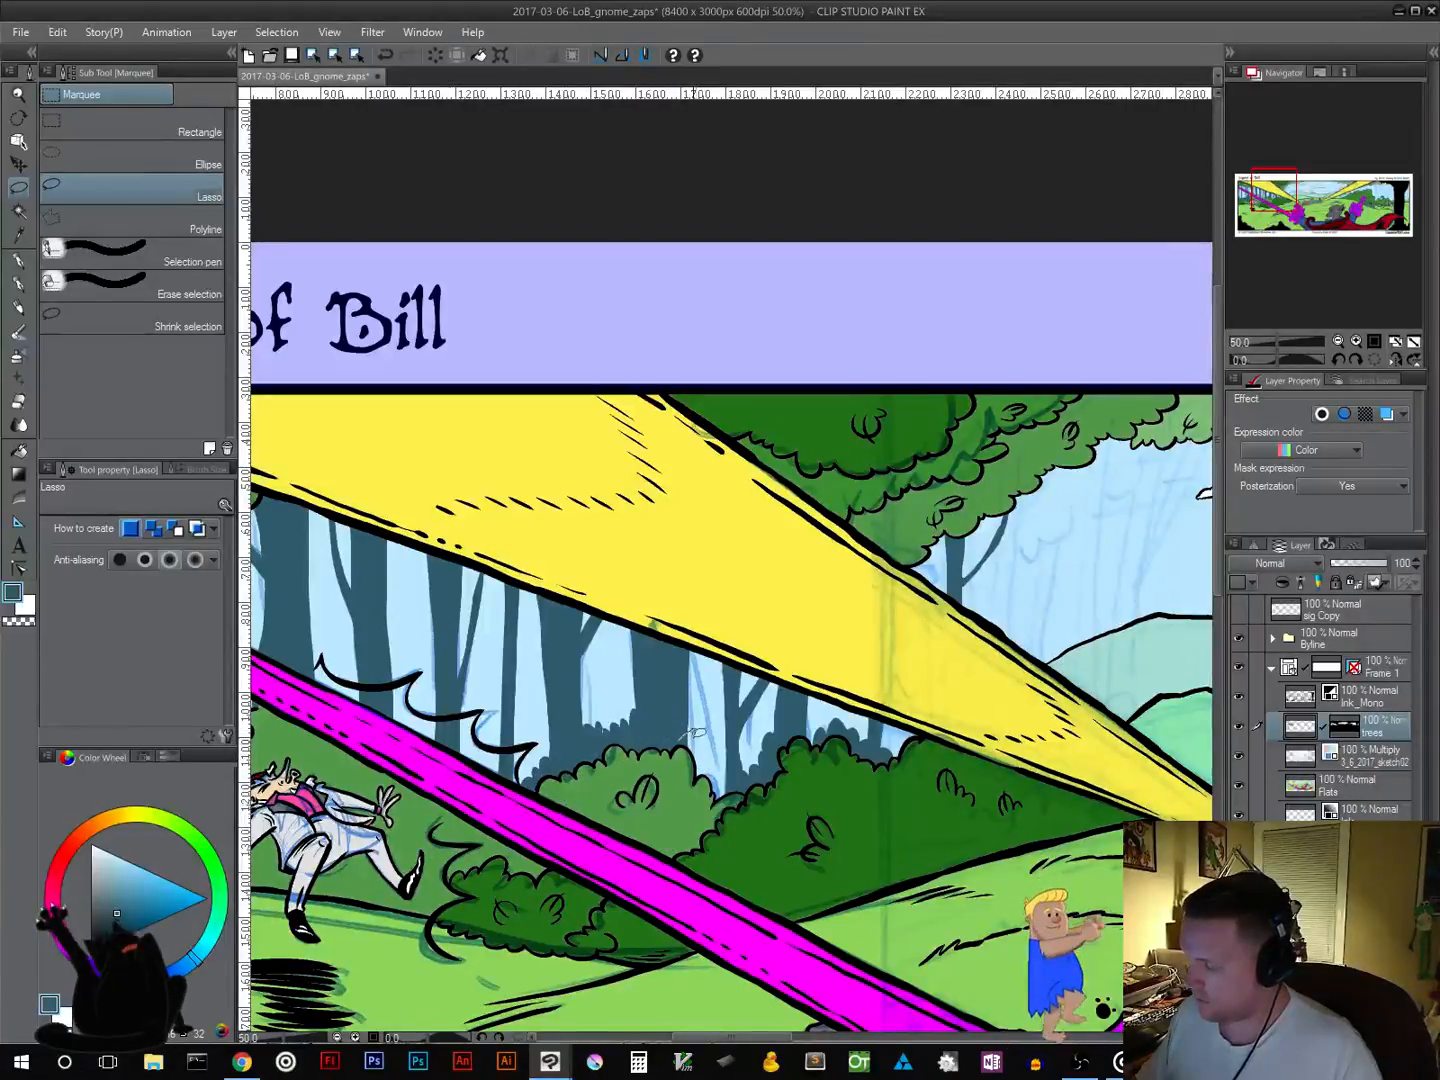
Step: Lasso a small bush above the far end of the light green bush and fill it with teal
{"action": "mouse_move", "coordinate": [715, 761]}
{"action": "left_mouse_down"}
{"action": "mouse_move", "coordinate": [665, 786]}
{"action": "mouse_move", "coordinate": [695, 730]}
{"action": "left_mouse_up"}
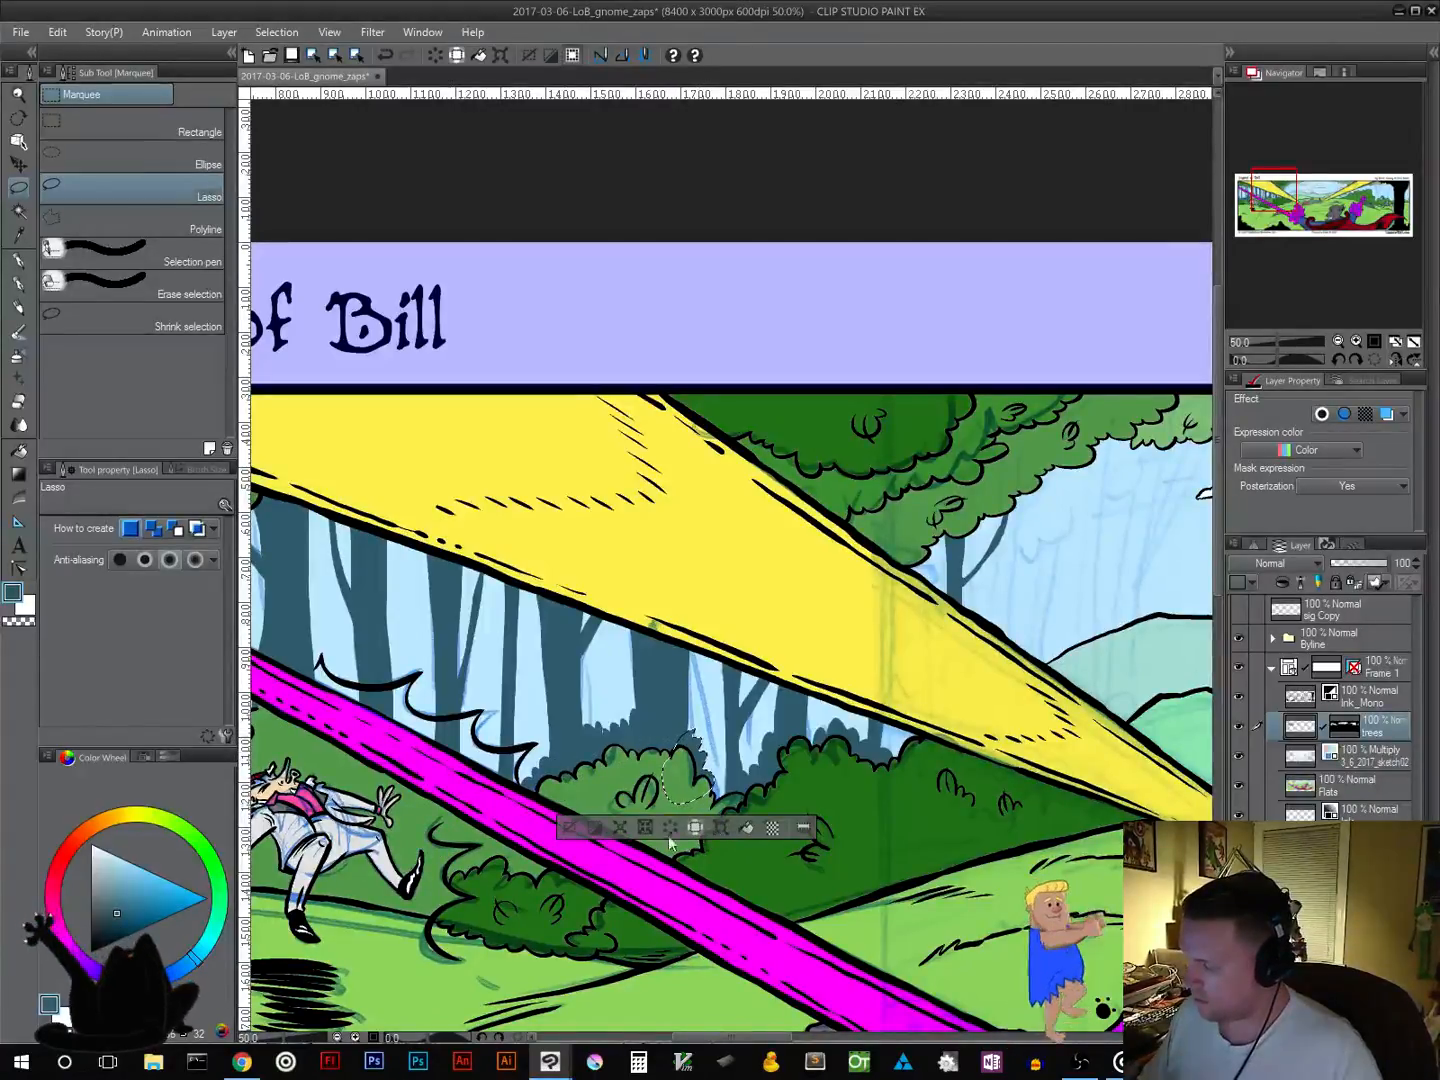
{"action": "left_click", "coordinate": [567, 829]}
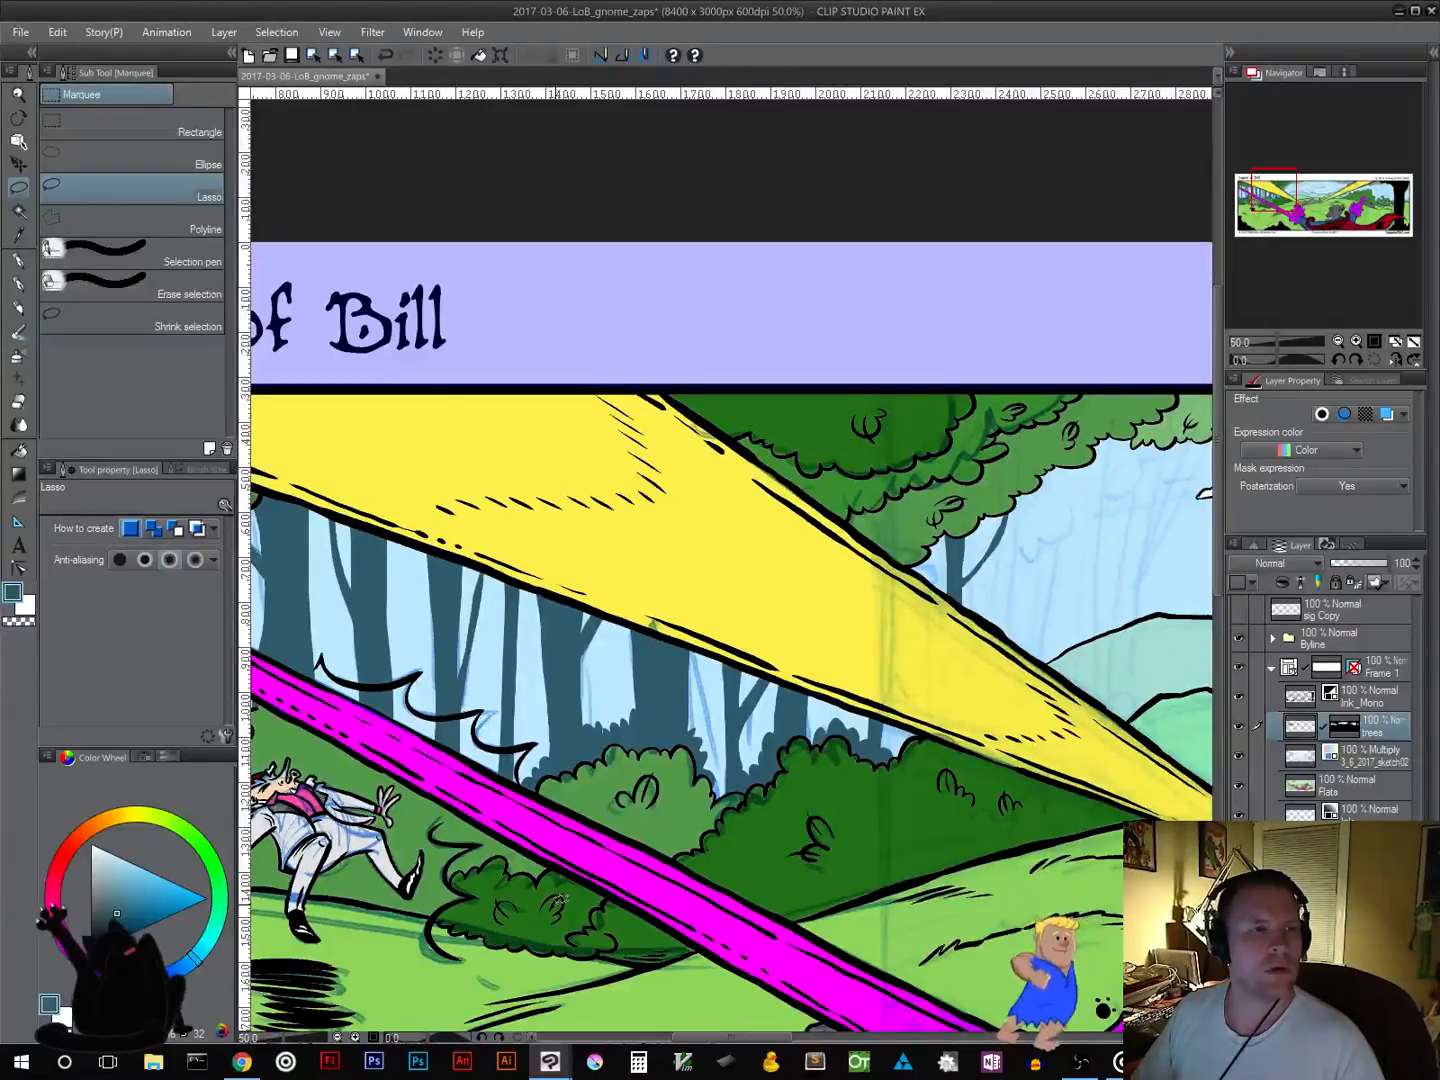
{"action": "left_click_drag", "start_coordinate": [550, 905], "coordinate": [256, 995]}
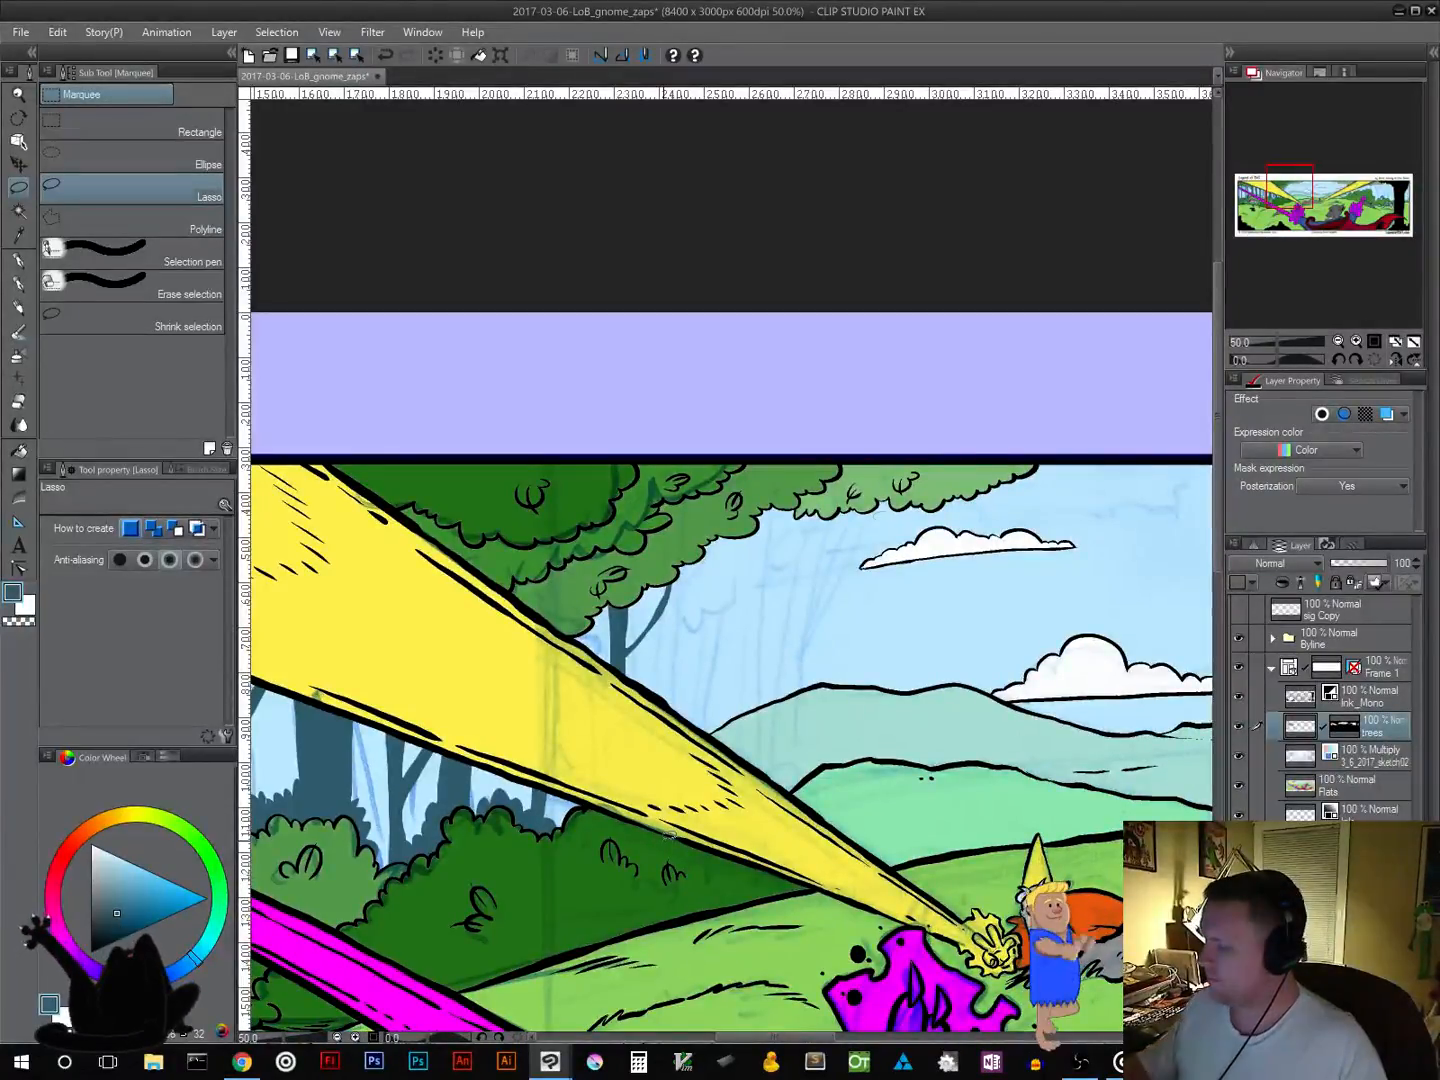
{"action": "mouse_move", "coordinate": [880, 497]}
{"action": "left_mouse_down"}
{"action": "mouse_move", "coordinate": [818, 633]}
{"action": "mouse_move", "coordinate": [795, 827]}
{"action": "mouse_move", "coordinate": [775, 830]}
{"action": "mouse_move", "coordinate": [790, 498]}
{"action": "mouse_move", "coordinate": [815, 483]}
{"action": "mouse_move", "coordinate": [820, 496]}
{"action": "mouse_move", "coordinate": [797, 637]}
{"action": "mouse_move", "coordinate": [880, 470]}
{"action": "left_mouse_up"}
{"action": "left_click", "coordinate": [882, 859]}
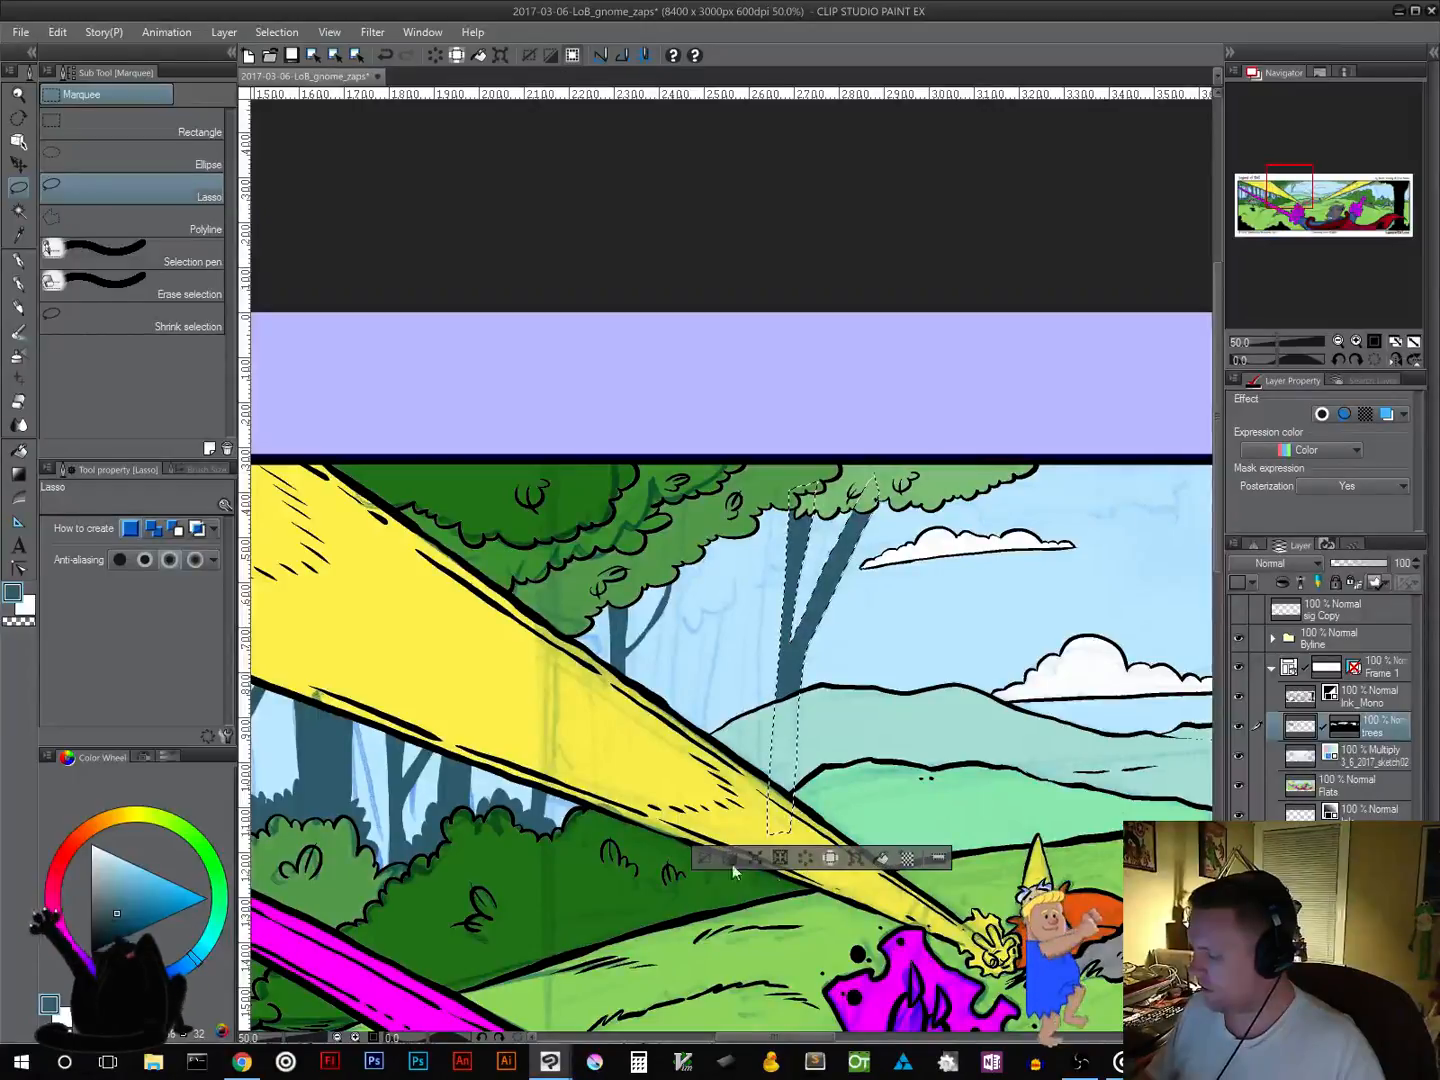
{"action": "left_click", "coordinate": [703, 858]}
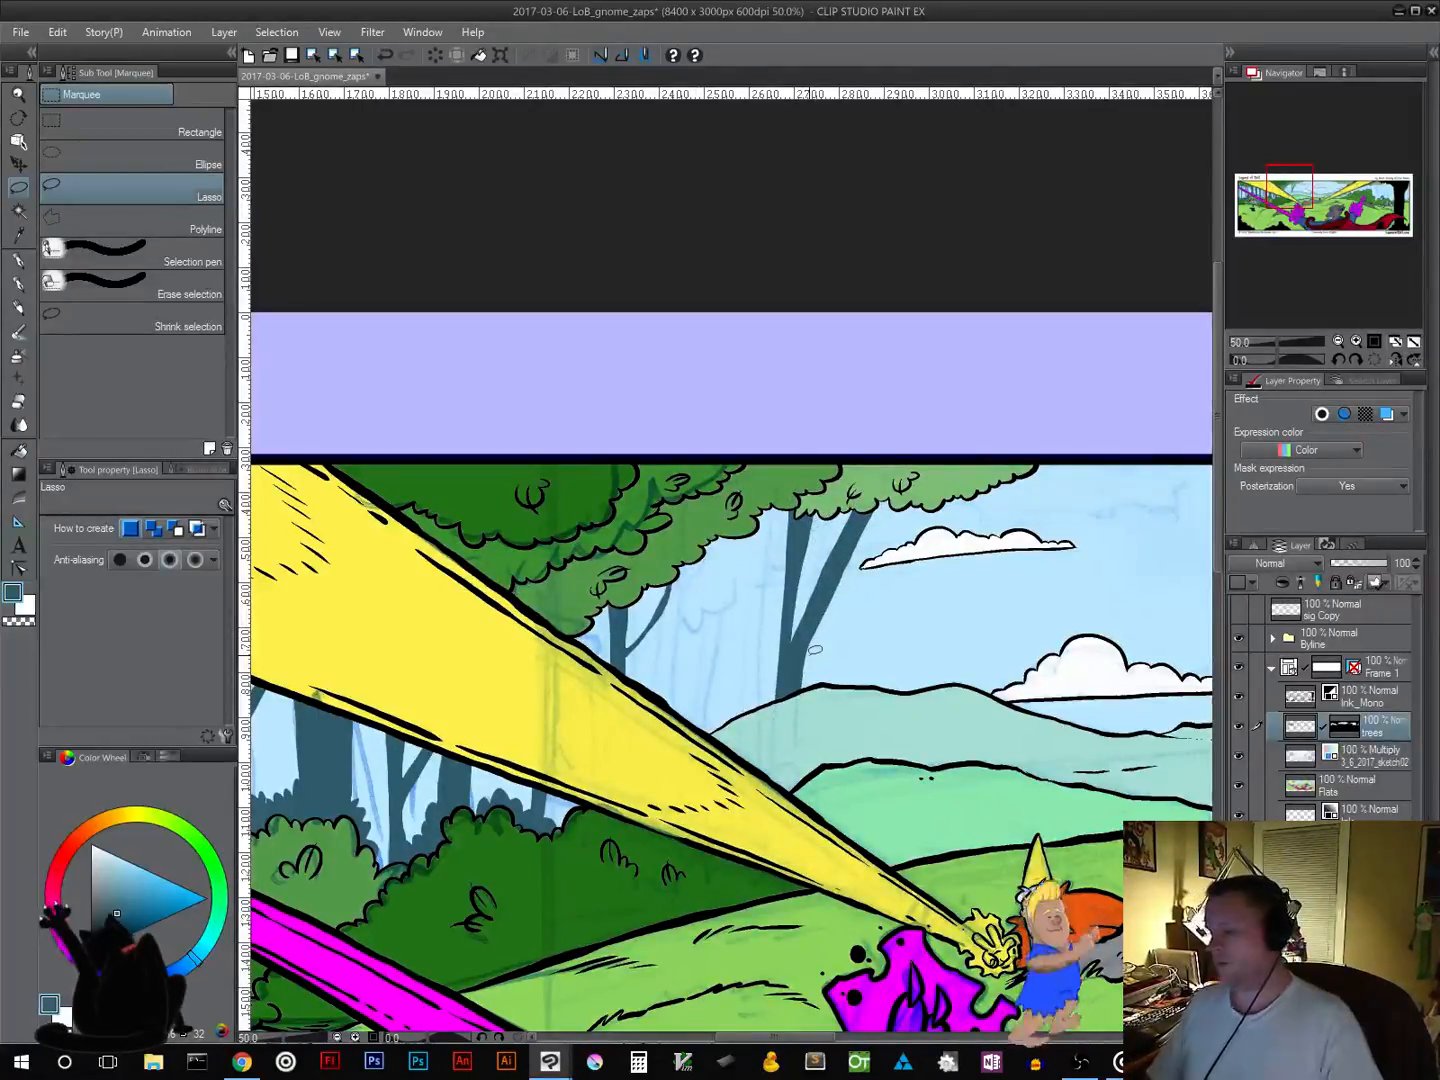
{"action": "left_click_drag", "start_coordinate": [790, 491], "coordinate": [789, 830]}
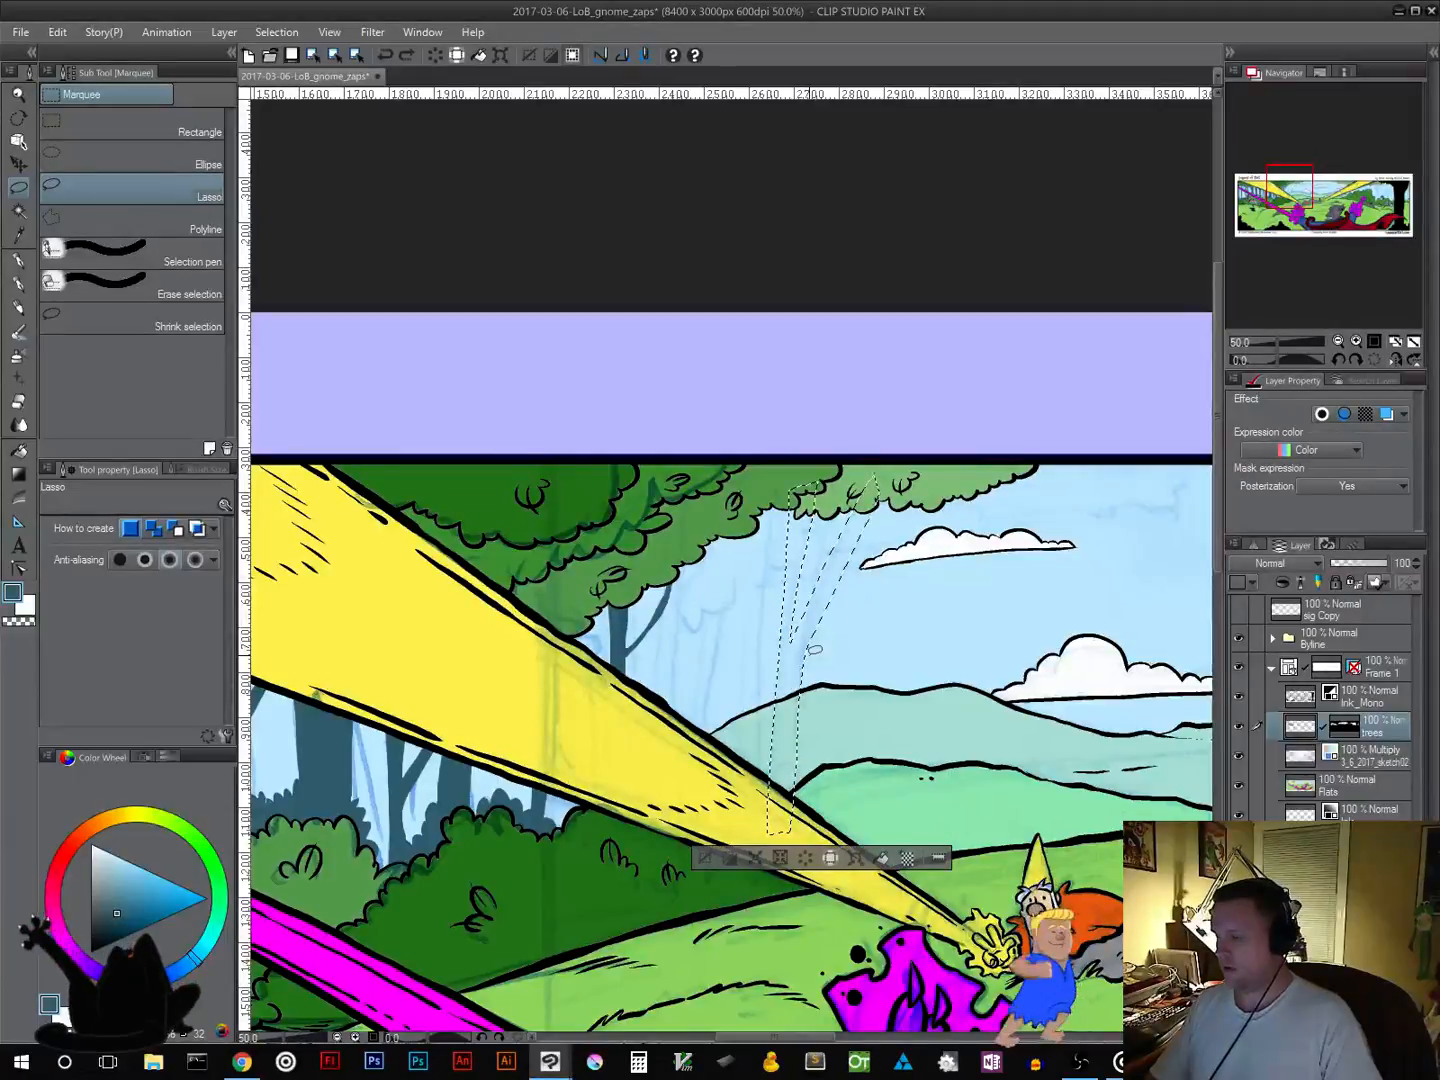
{"action": "left_click", "coordinate": [706, 859]}
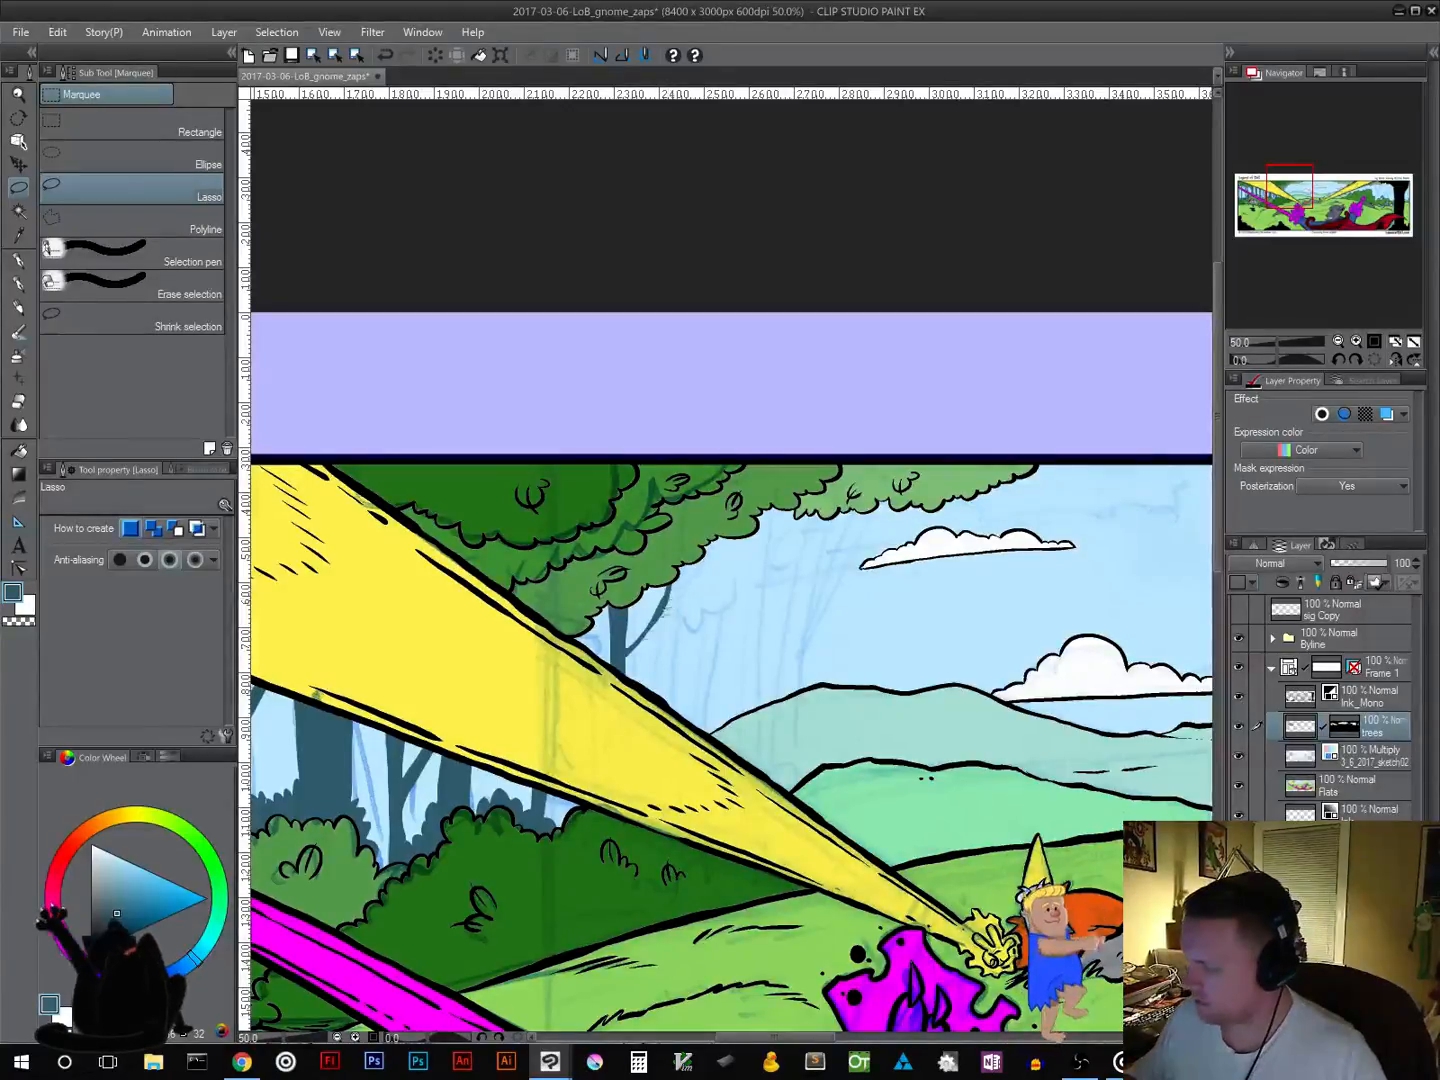
Step: Thicken the side branch of the slim forked tree beyond the yellow beam with a teal lasso fill
{"action": "mouse_move", "coordinate": [640, 656]}
{"action": "left_mouse_down"}
{"action": "mouse_move", "coordinate": [661, 627]}
{"action": "mouse_move", "coordinate": [644, 627]}
{"action": "left_mouse_up"}
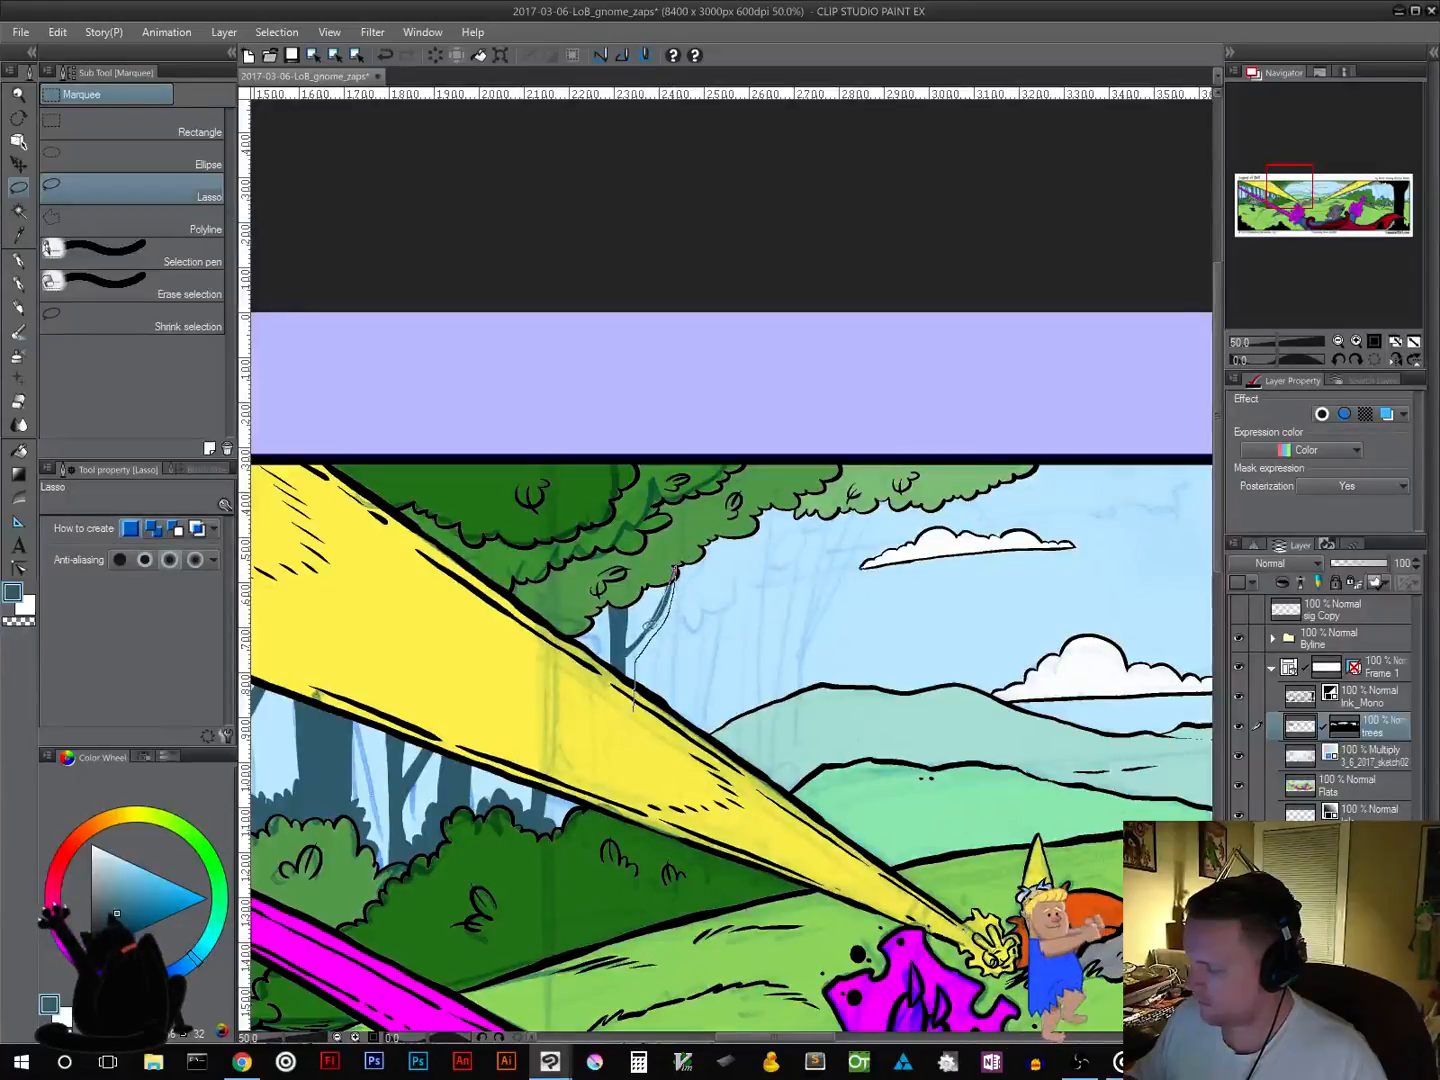
{"action": "left_click_drag", "start_coordinate": [623, 709], "coordinate": [631, 711]}
{"action": "left_click", "coordinate": [706, 735]}
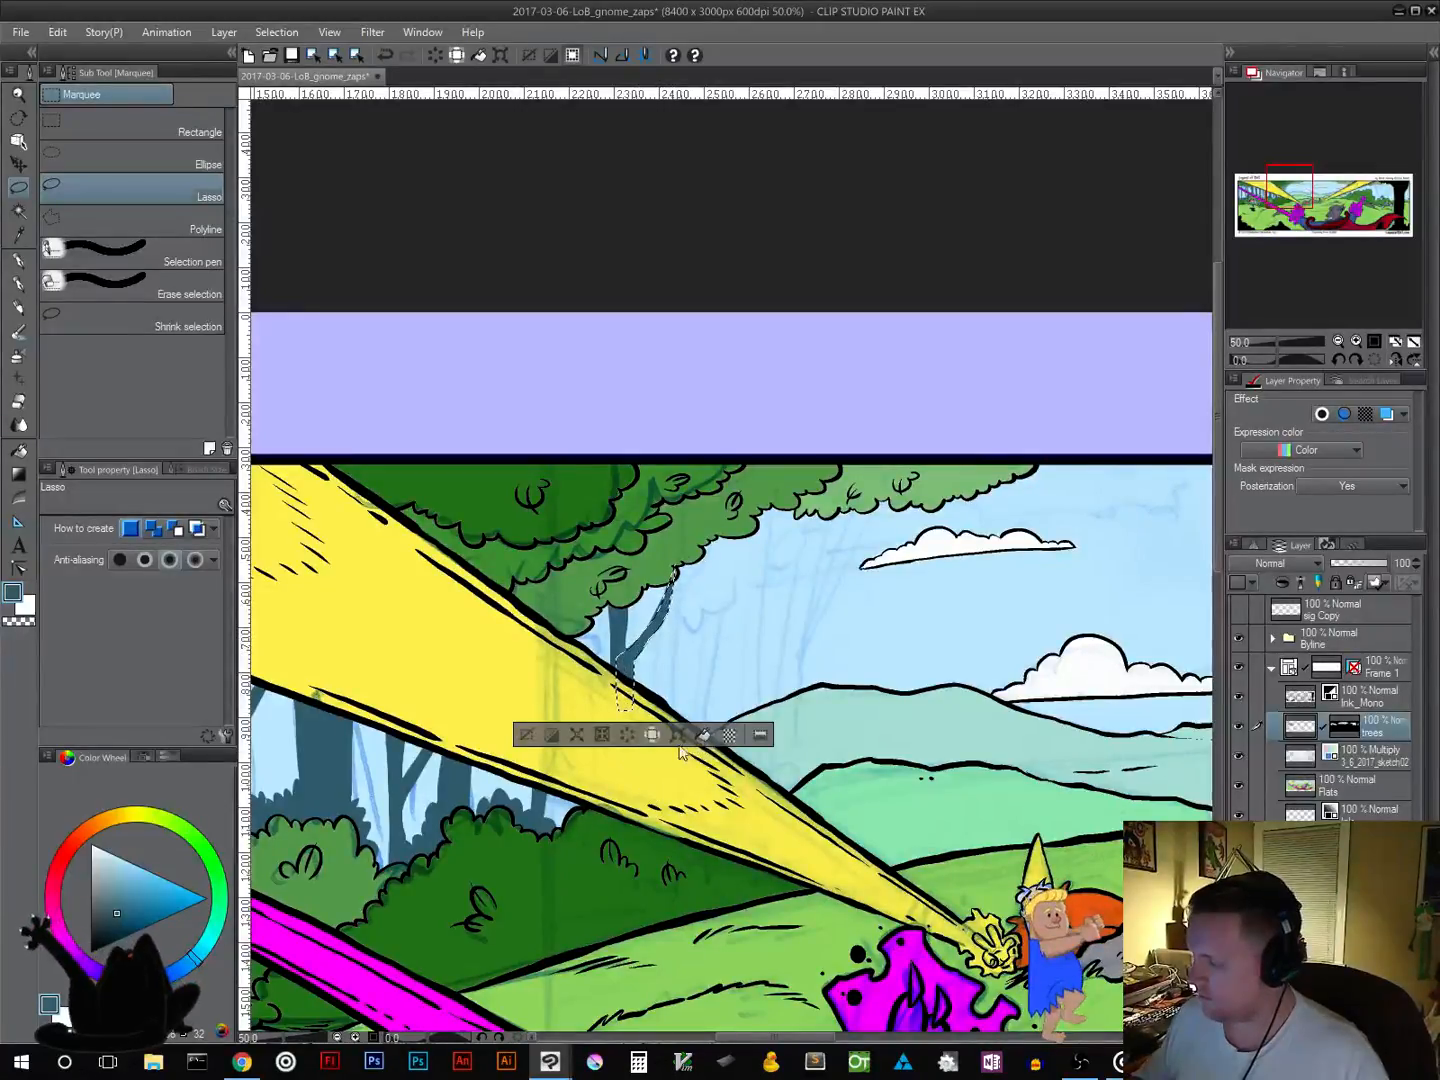
{"action": "left_click", "coordinate": [528, 736]}
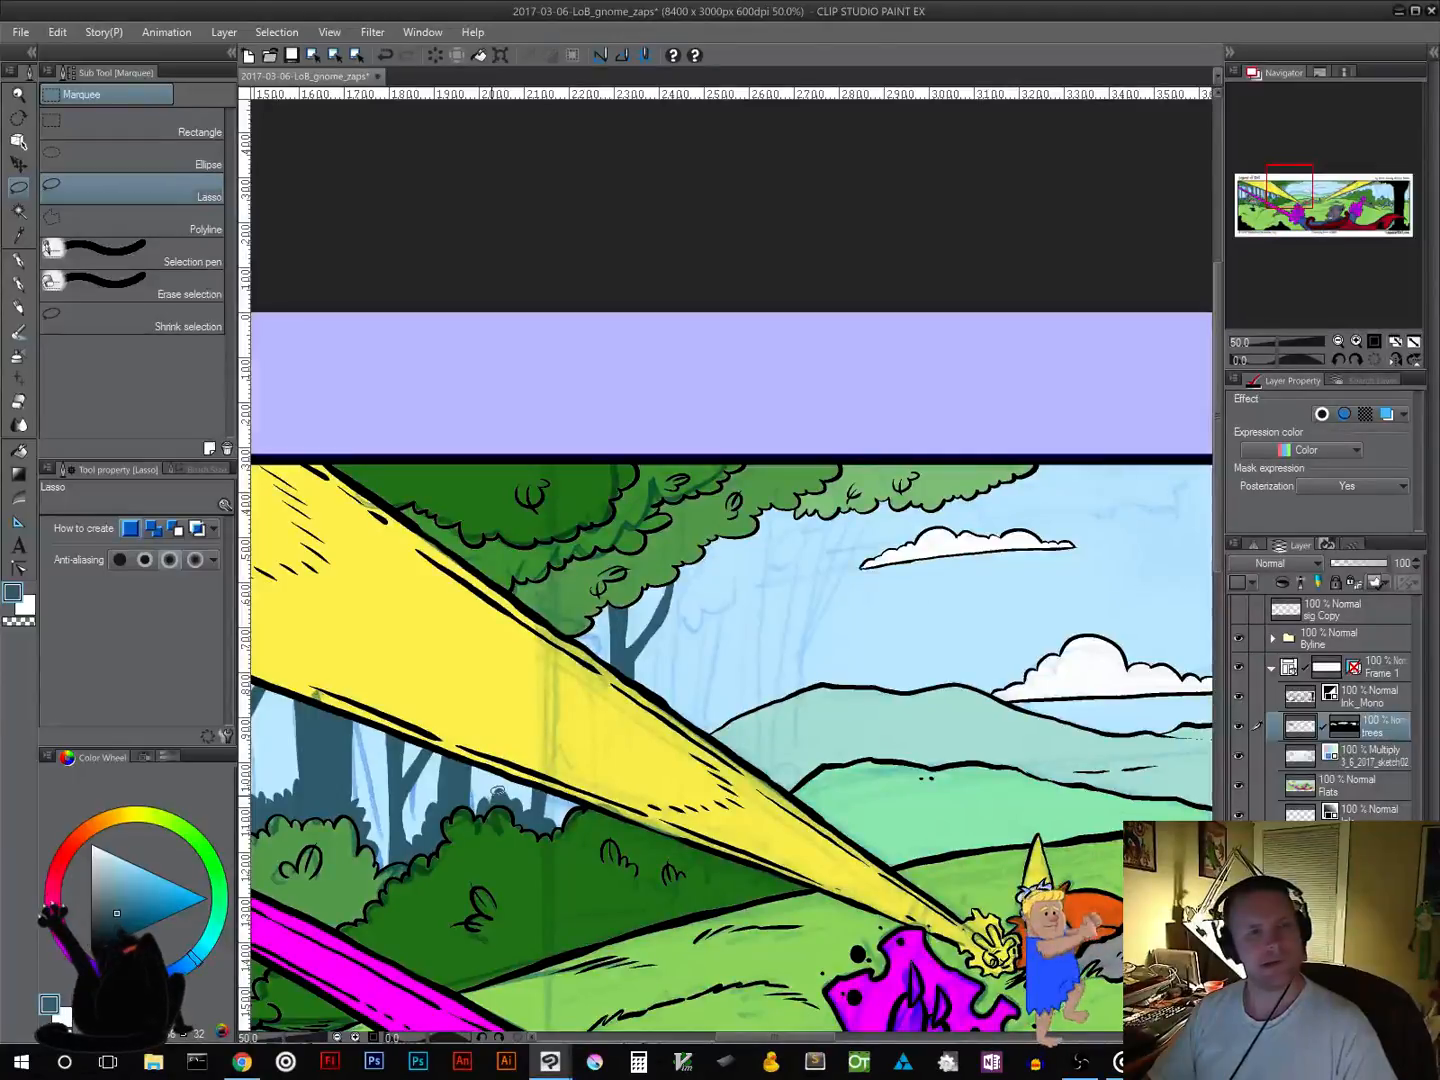
Step: Fill two narrow teal trunks between the second yellow beam and the low end of the large green bush
{"action": "left_click_drag", "start_coordinate": [1012, 740], "coordinate": [266, 669]}
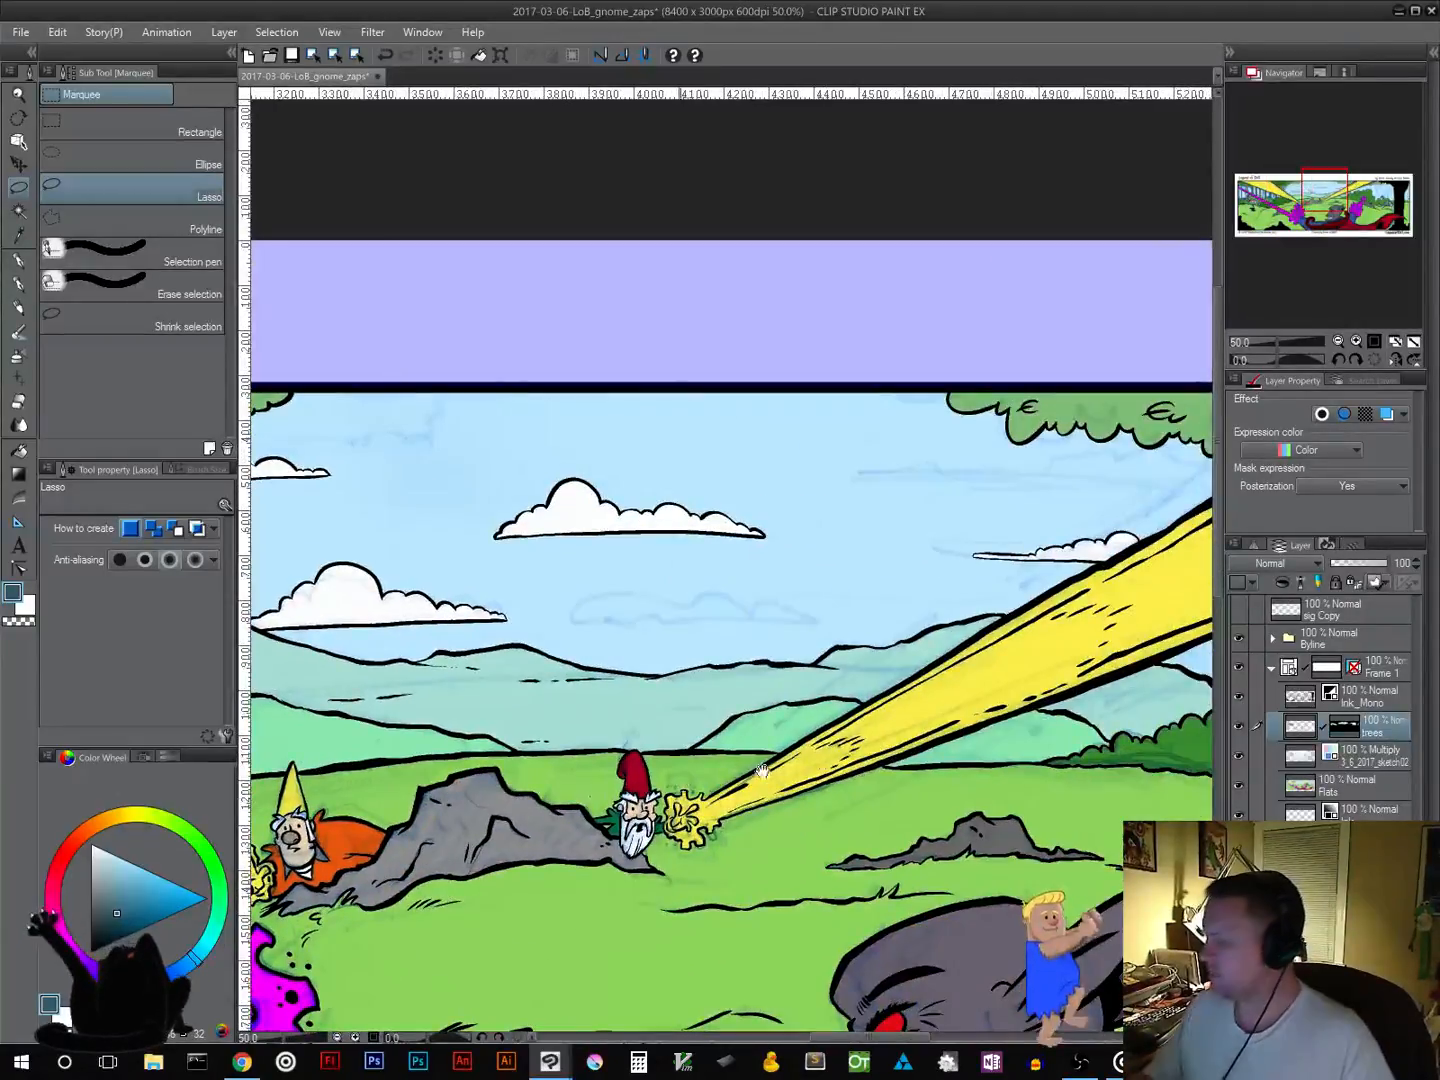
{"action": "left_click_drag", "start_coordinate": [762, 772], "coordinate": [218, 802]}
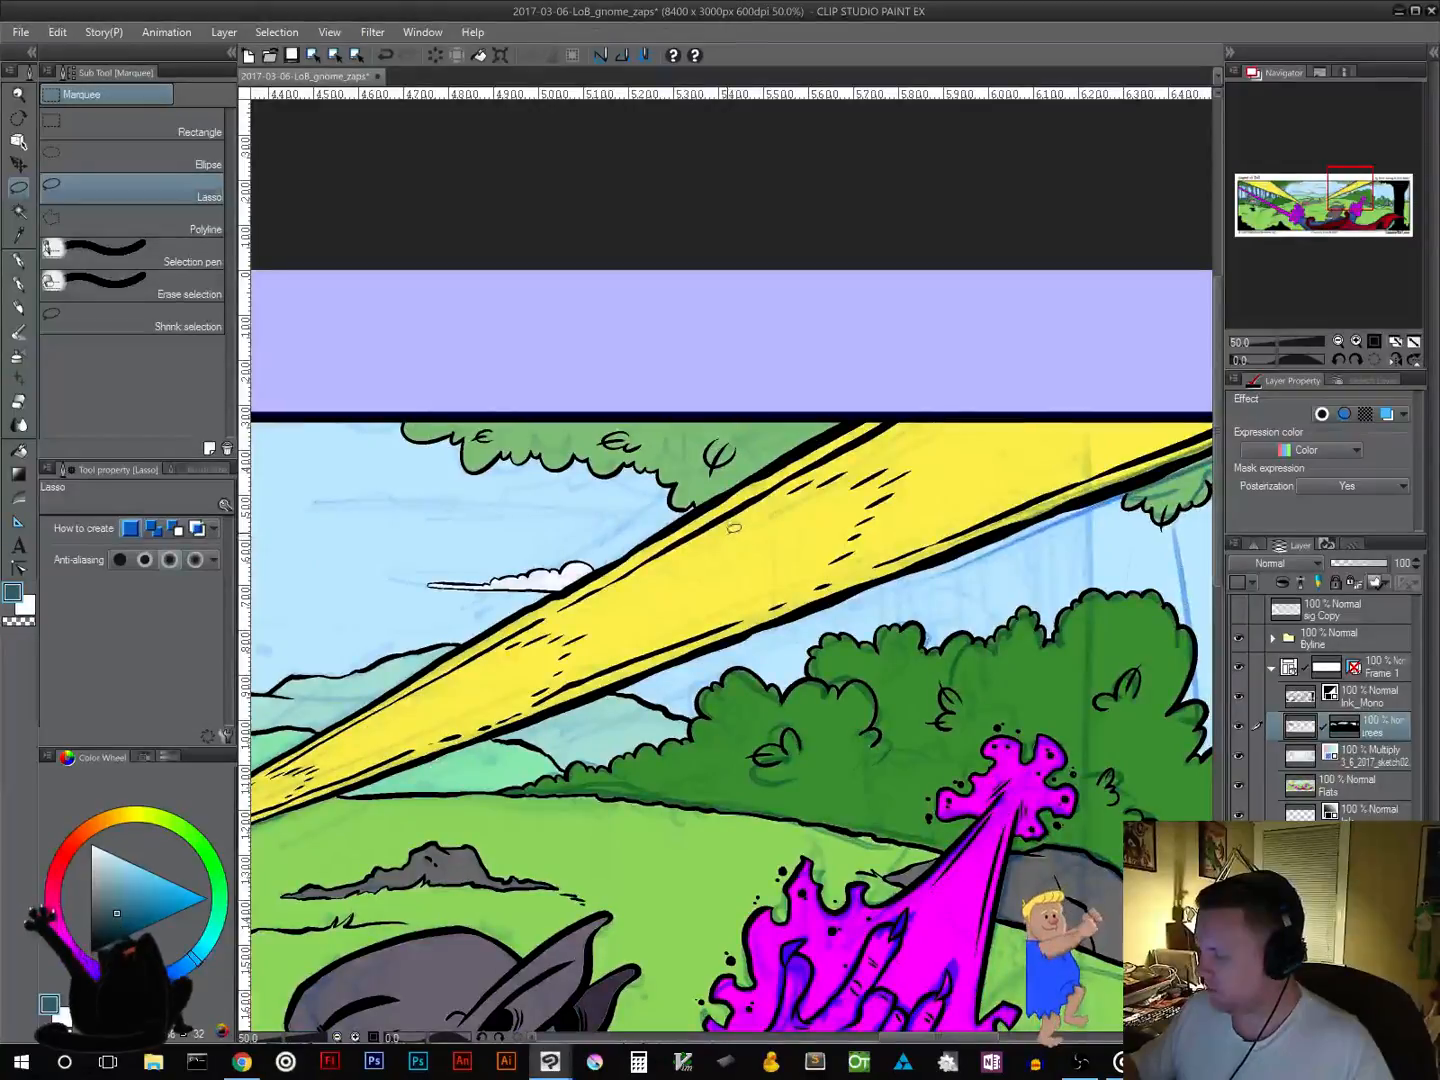
{"action": "mouse_move", "coordinate": [730, 535]}
{"action": "left_mouse_down"}
{"action": "mouse_move", "coordinate": [740, 753]}
{"action": "mouse_move", "coordinate": [769, 752]}
{"action": "mouse_move", "coordinate": [757, 571]}
{"action": "mouse_move", "coordinate": [735, 534]}
{"action": "left_mouse_up"}
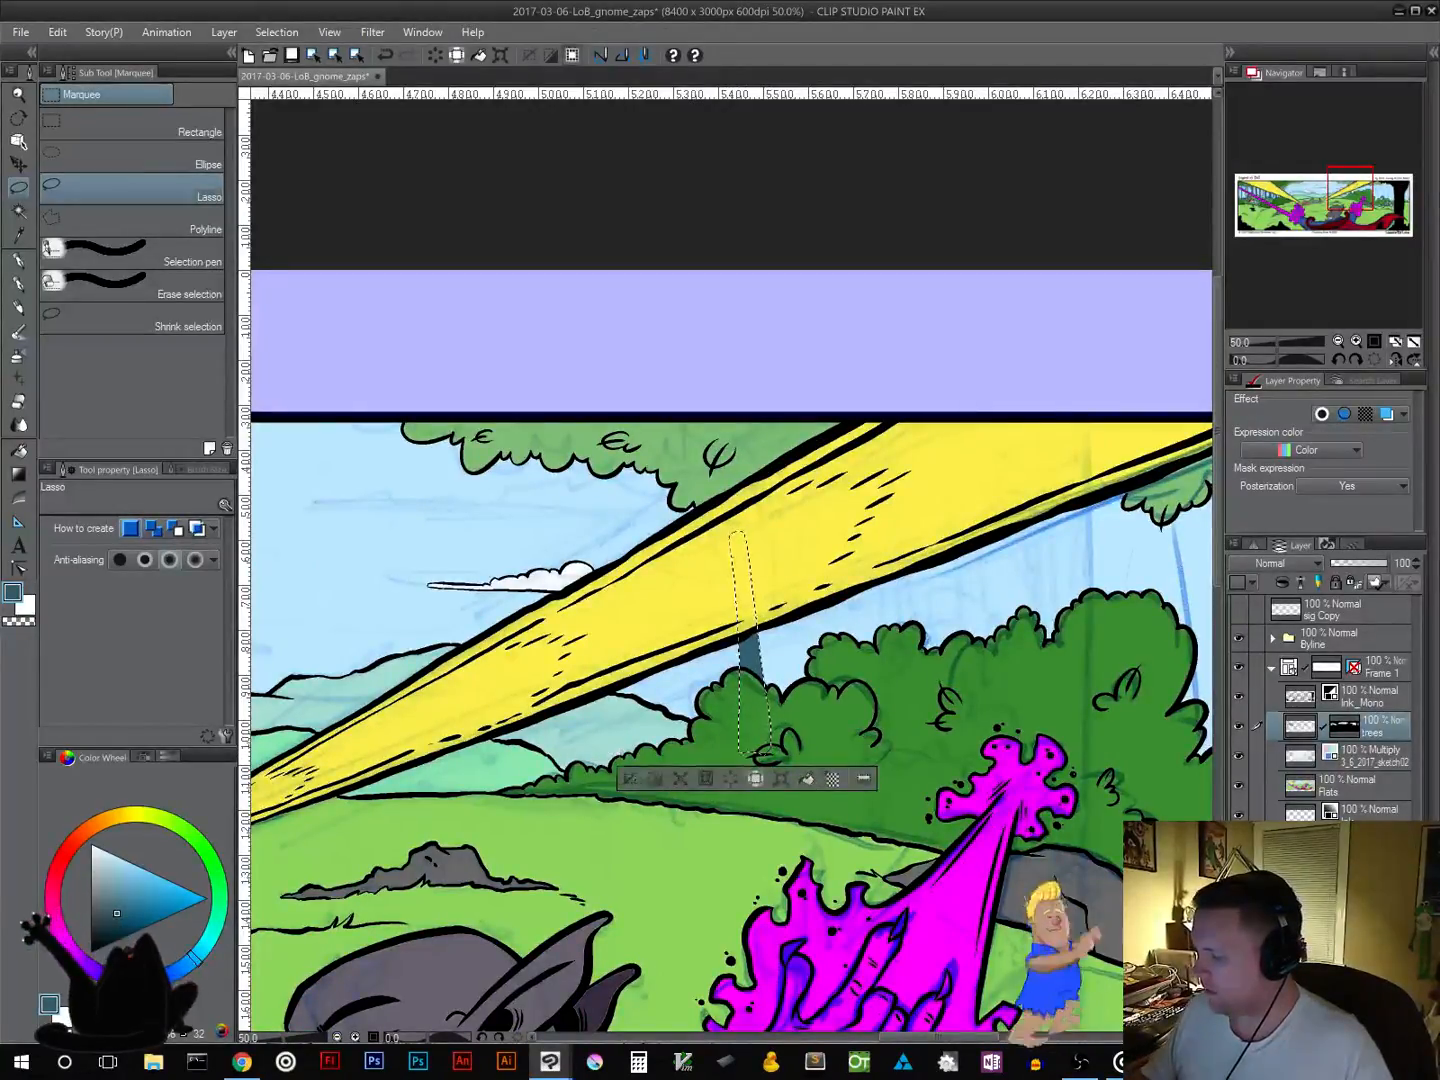
{"action": "left_click", "coordinate": [631, 779]}
{"action": "mouse_move", "coordinate": [715, 680]}
{"action": "left_mouse_down"}
{"action": "mouse_move", "coordinate": [718, 730]}
{"action": "mouse_move", "coordinate": [710, 607]}
{"action": "left_mouse_up"}
{"action": "left_click", "coordinate": [593, 759]}
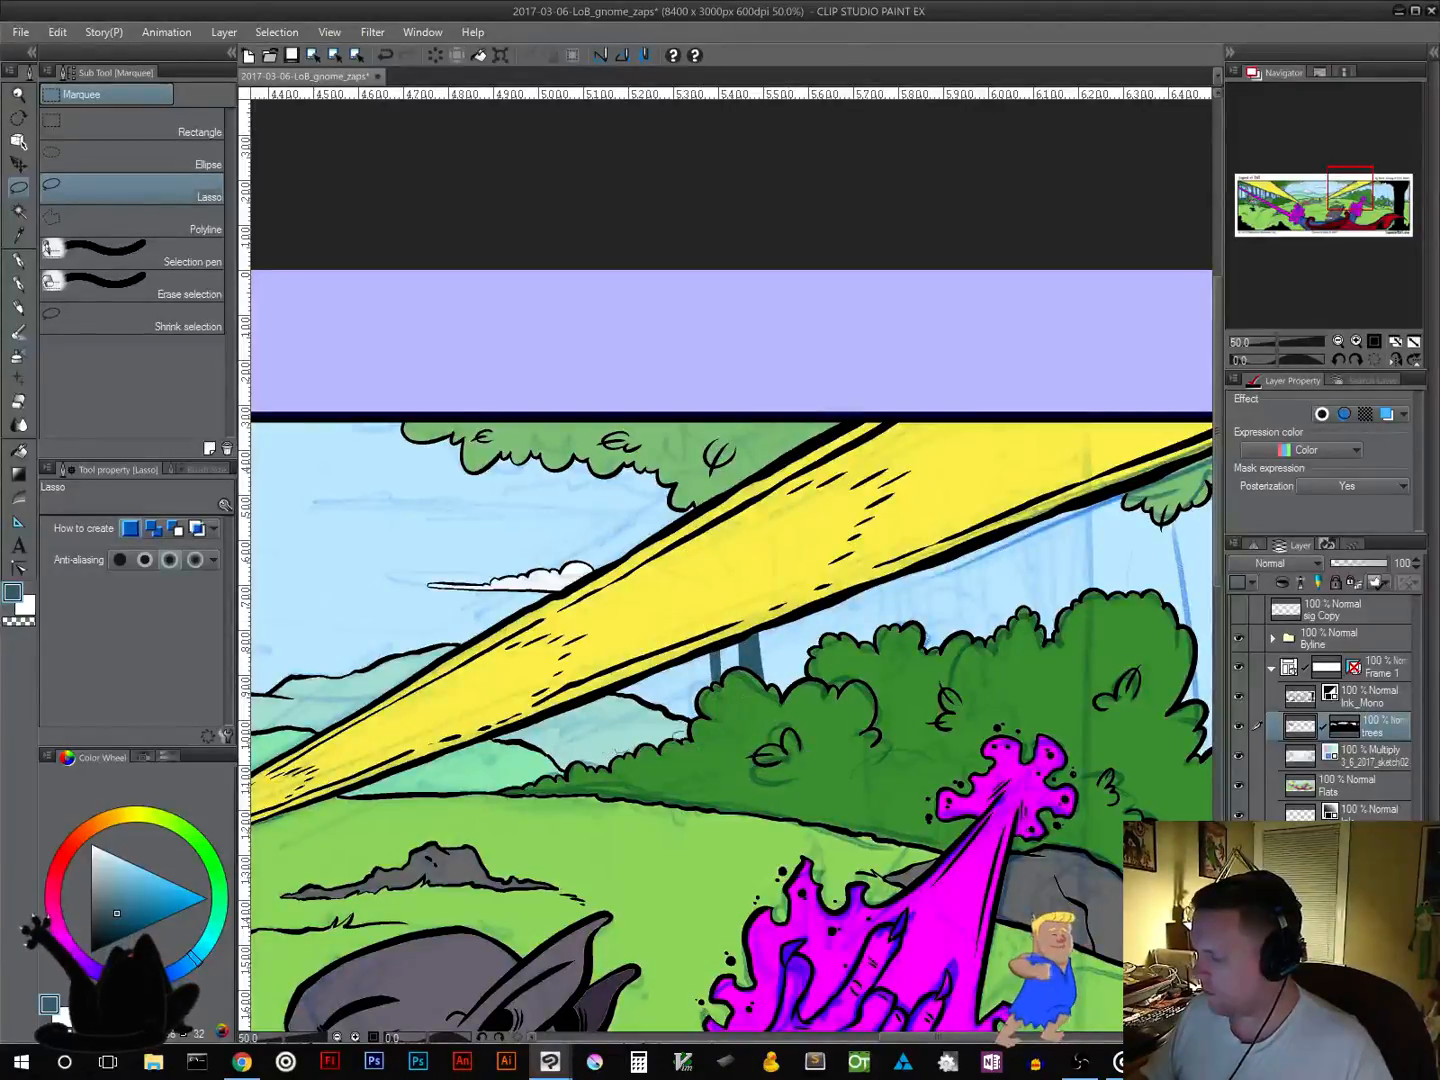
Step: Fill a wider forked trunk beside the two narrow ones with teal and add a small teal bush at its base
{"action": "mouse_move", "coordinate": [853, 743]}
{"action": "left_mouse_down"}
{"action": "mouse_move", "coordinate": [856, 561]}
{"action": "mouse_move", "coordinate": [818, 550]}
{"action": "mouse_move", "coordinate": [793, 592]}
{"action": "left_mouse_up"}
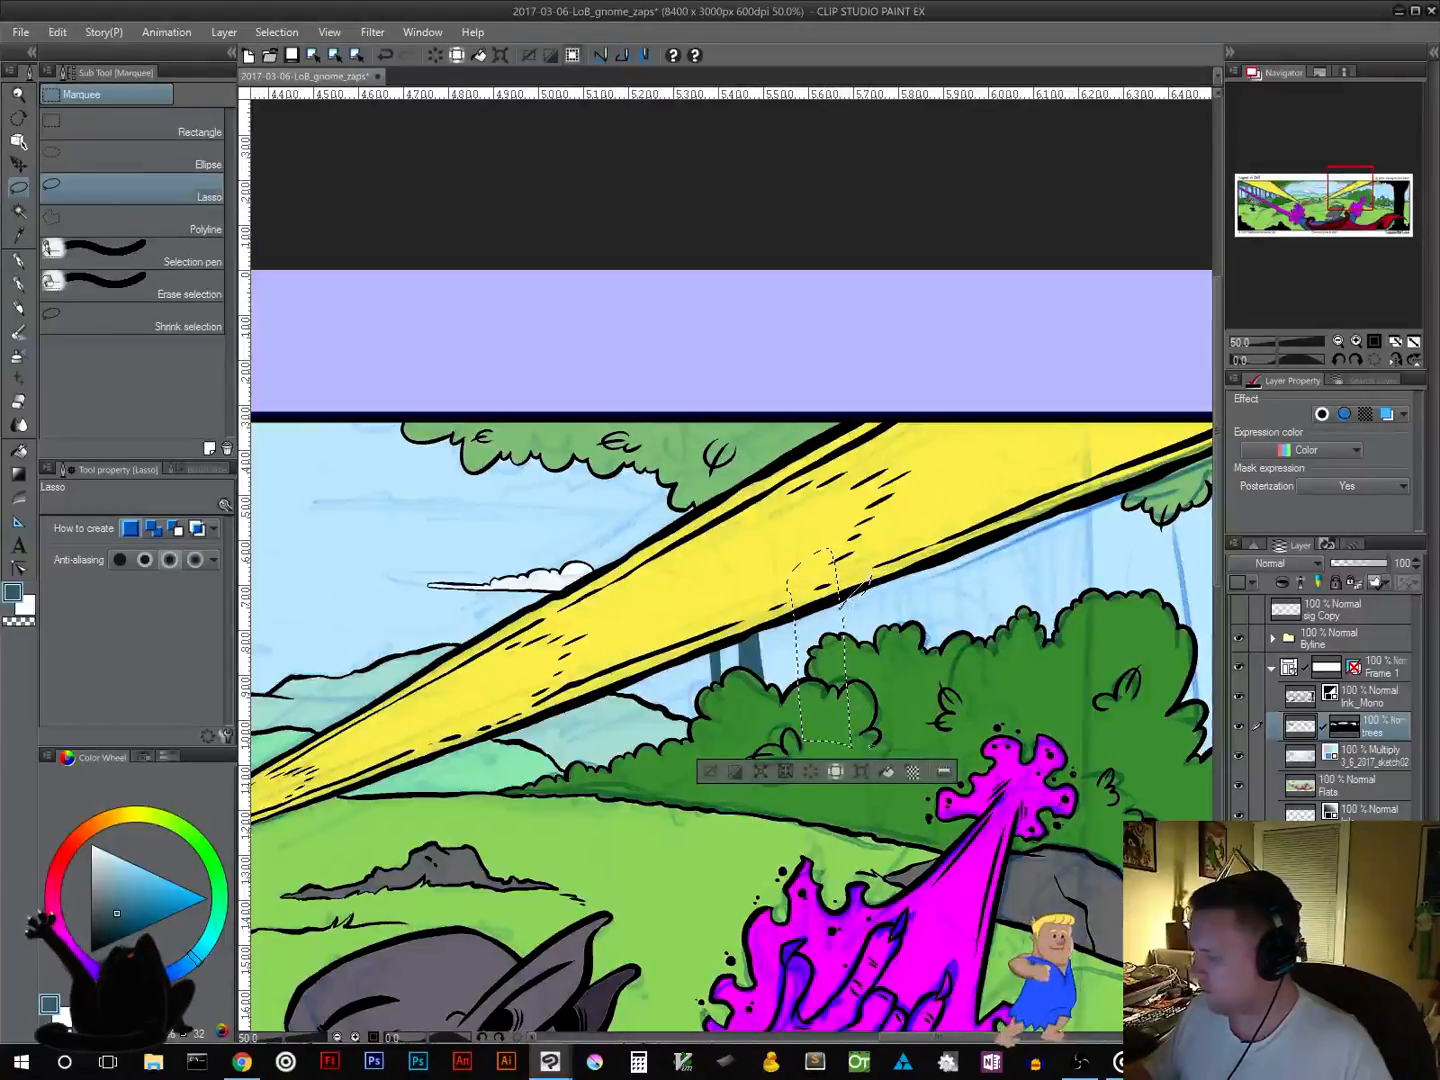
{"action": "left_click", "coordinate": [886, 775]}
{"action": "left_click", "coordinate": [711, 771]}
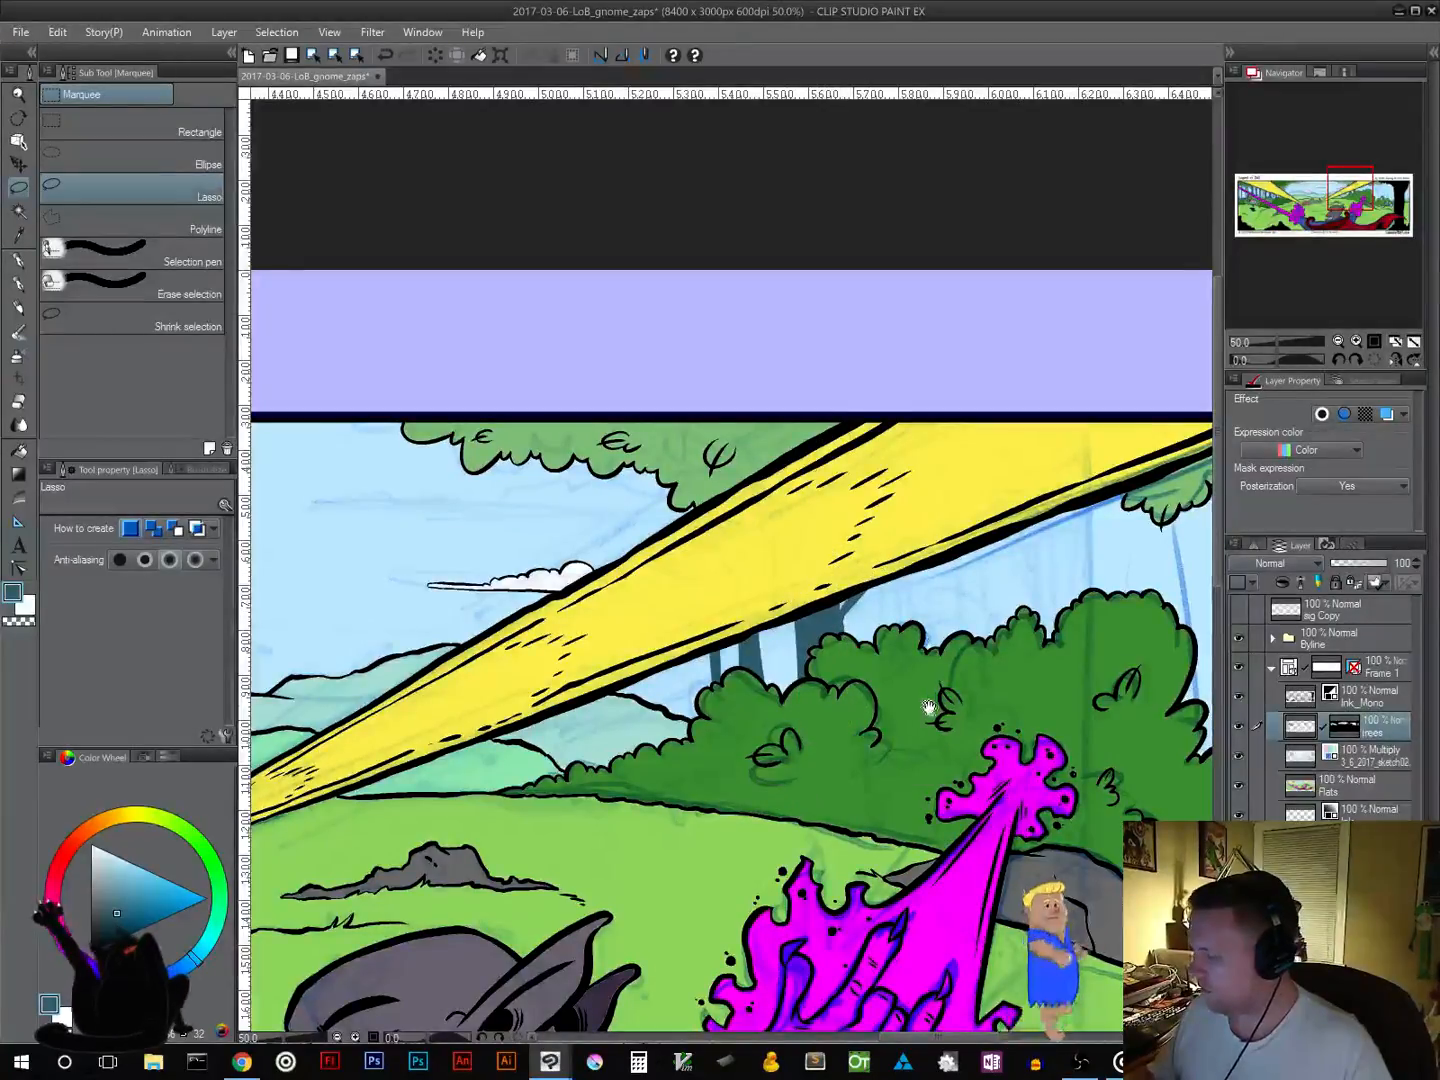
{"action": "mouse_move", "coordinate": [878, 694]}
{"action": "left_mouse_down"}
{"action": "mouse_move", "coordinate": [833, 757]}
{"action": "mouse_move", "coordinate": [752, 771]}
{"action": "left_mouse_up"}
{"action": "left_click", "coordinate": [749, 802]}
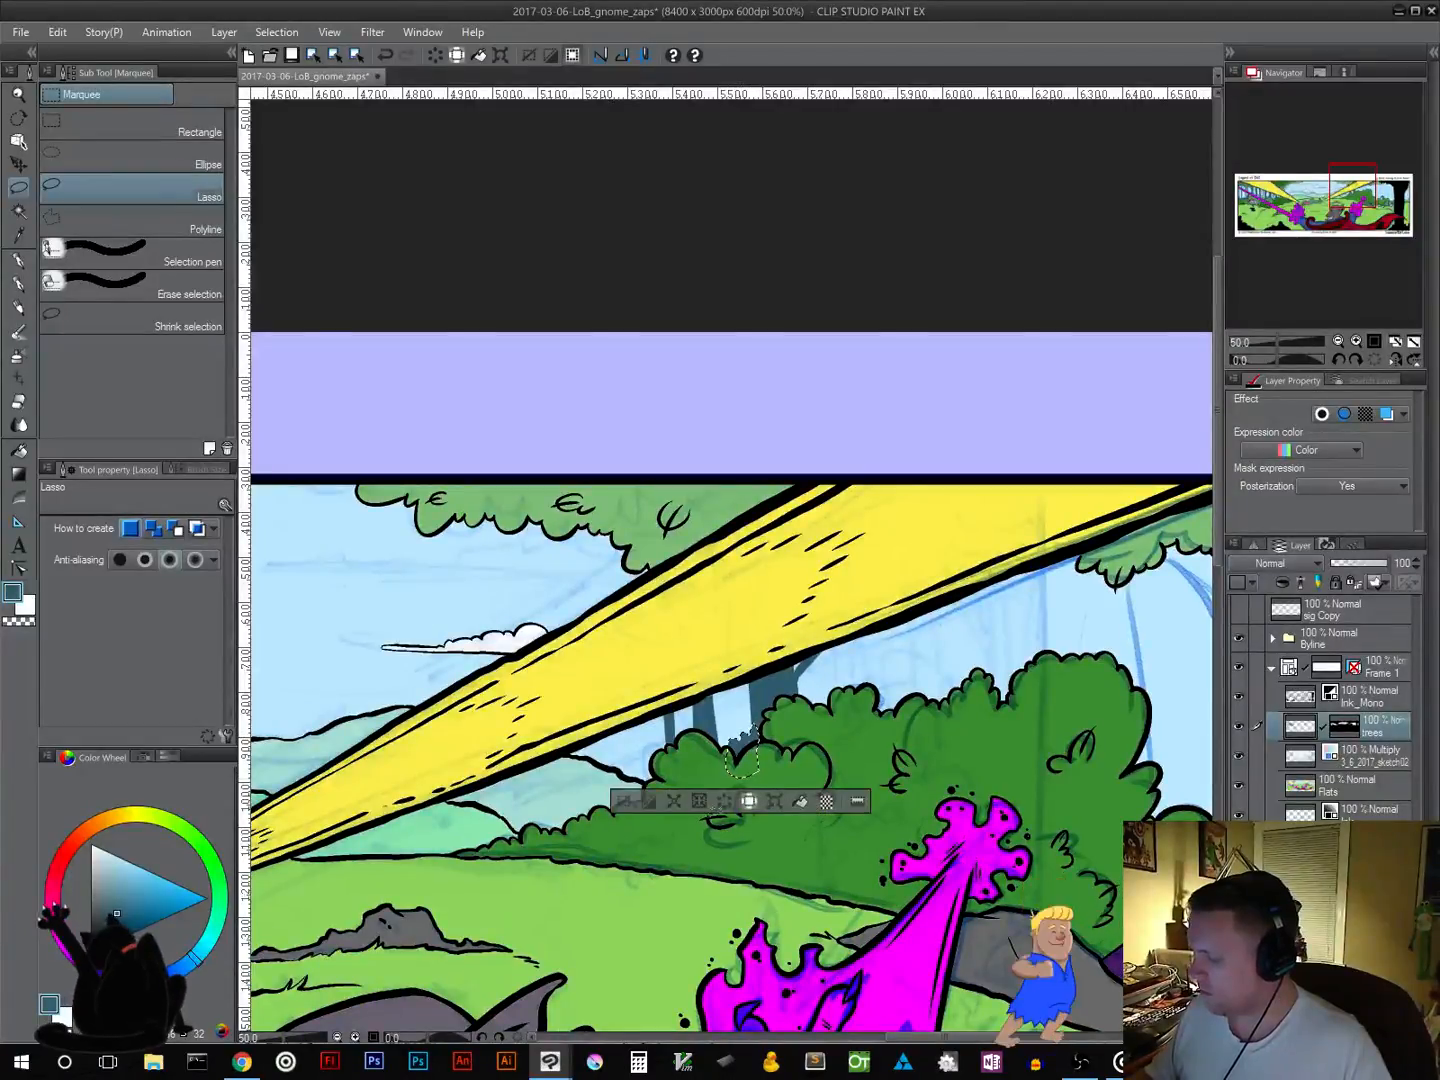
{"action": "left_click", "coordinate": [628, 801]}
Step: Fill four more straight teal trunks in a row between the second yellow beam and the middle of the green bush
{"action": "left_click_drag", "start_coordinate": [877, 745], "coordinate": [852, 600]}
{"action": "left_click", "coordinate": [739, 779]}
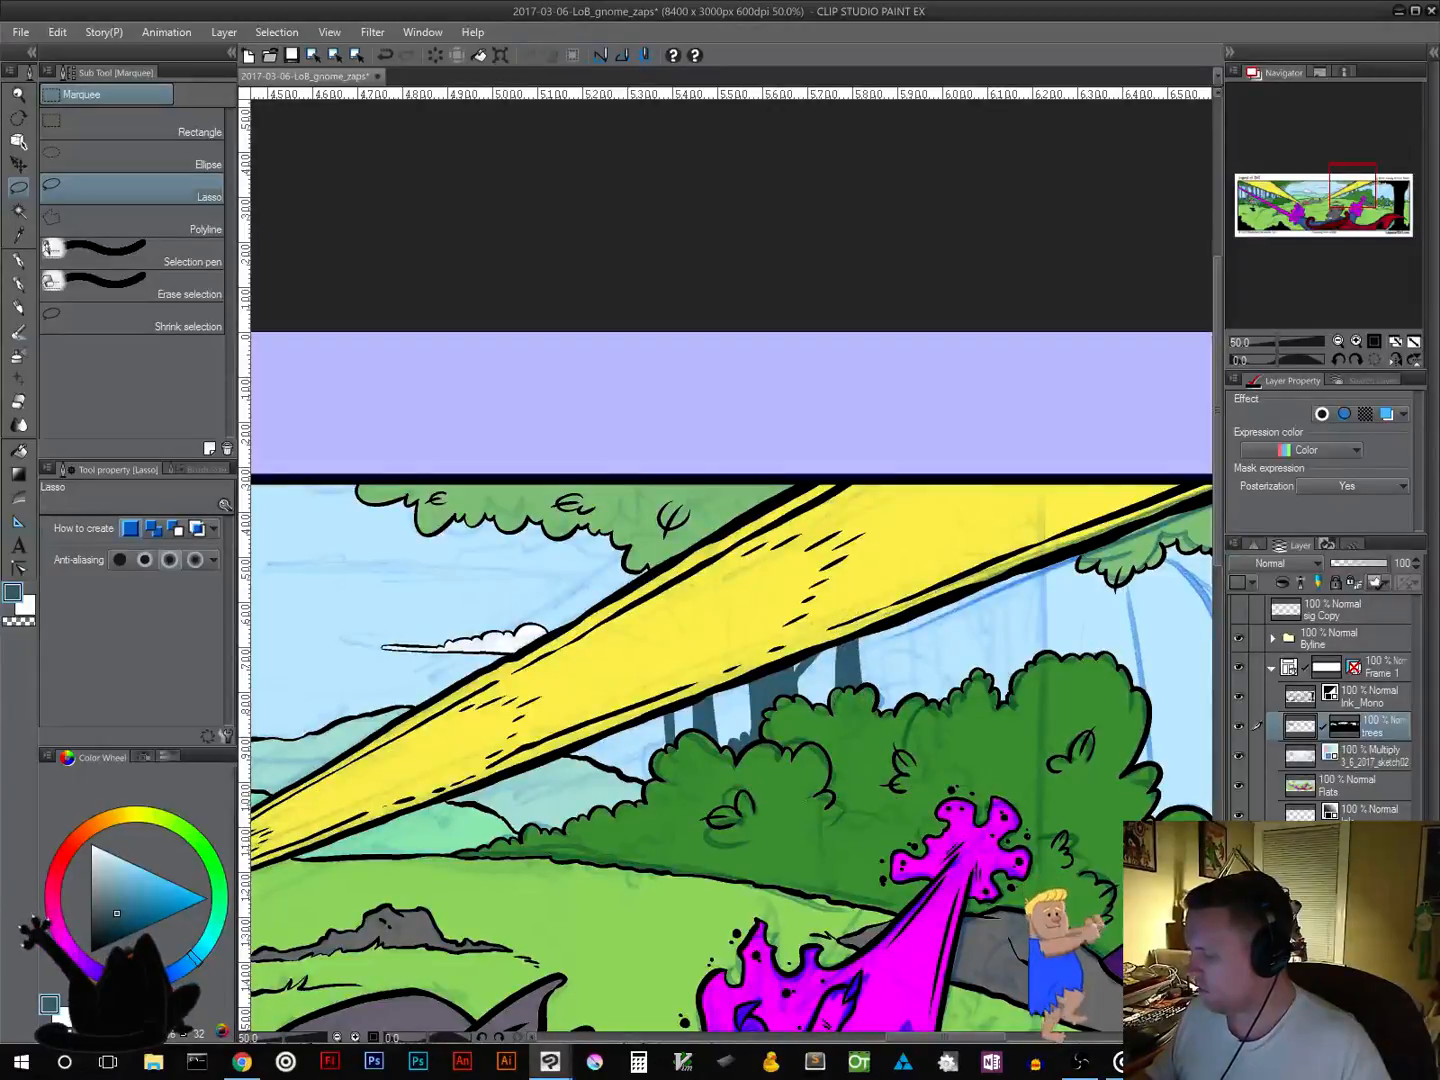
{"action": "left_click_drag", "start_coordinate": [940, 749], "coordinate": [728, 737]}
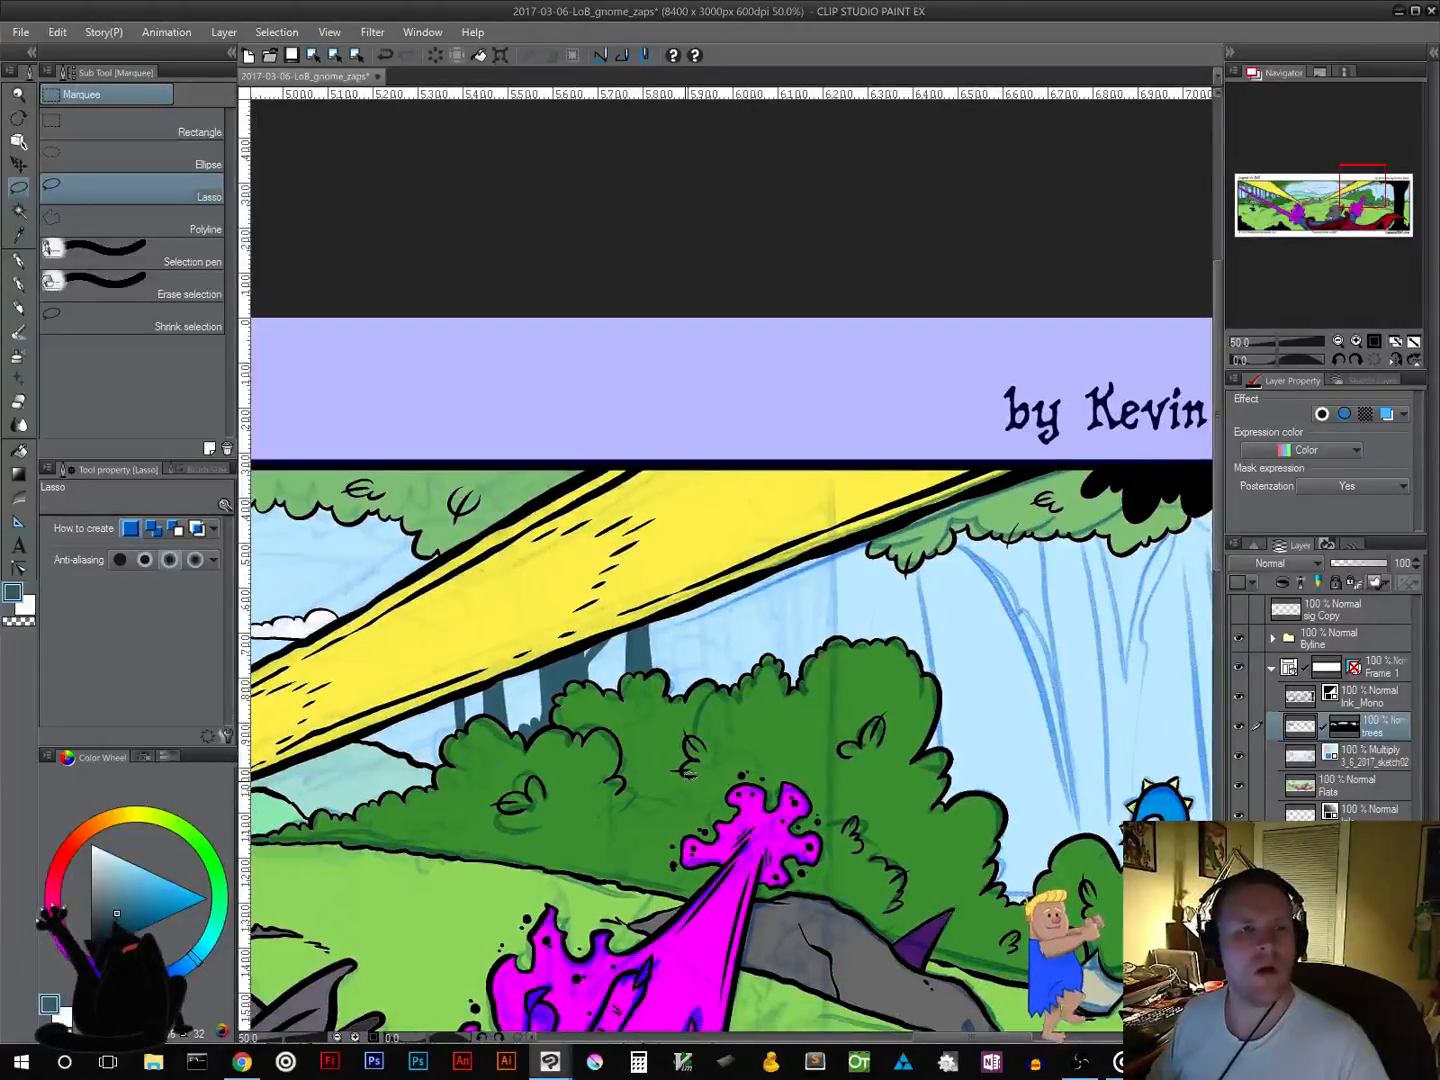
{"action": "mouse_move", "coordinate": [690, 589]}
{"action": "left_mouse_down"}
{"action": "mouse_move", "coordinate": [678, 734]}
{"action": "mouse_move", "coordinate": [708, 594]}
{"action": "mouse_move", "coordinate": [698, 564]}
{"action": "left_mouse_up"}
{"action": "mouse_move", "coordinate": [725, 720]}
{"action": "left_mouse_down"}
{"action": "mouse_move", "coordinate": [718, 680]}
{"action": "mouse_move", "coordinate": [743, 560]}
{"action": "mouse_move", "coordinate": [723, 712]}
{"action": "left_mouse_up"}
{"action": "left_click", "coordinate": [769, 777]}
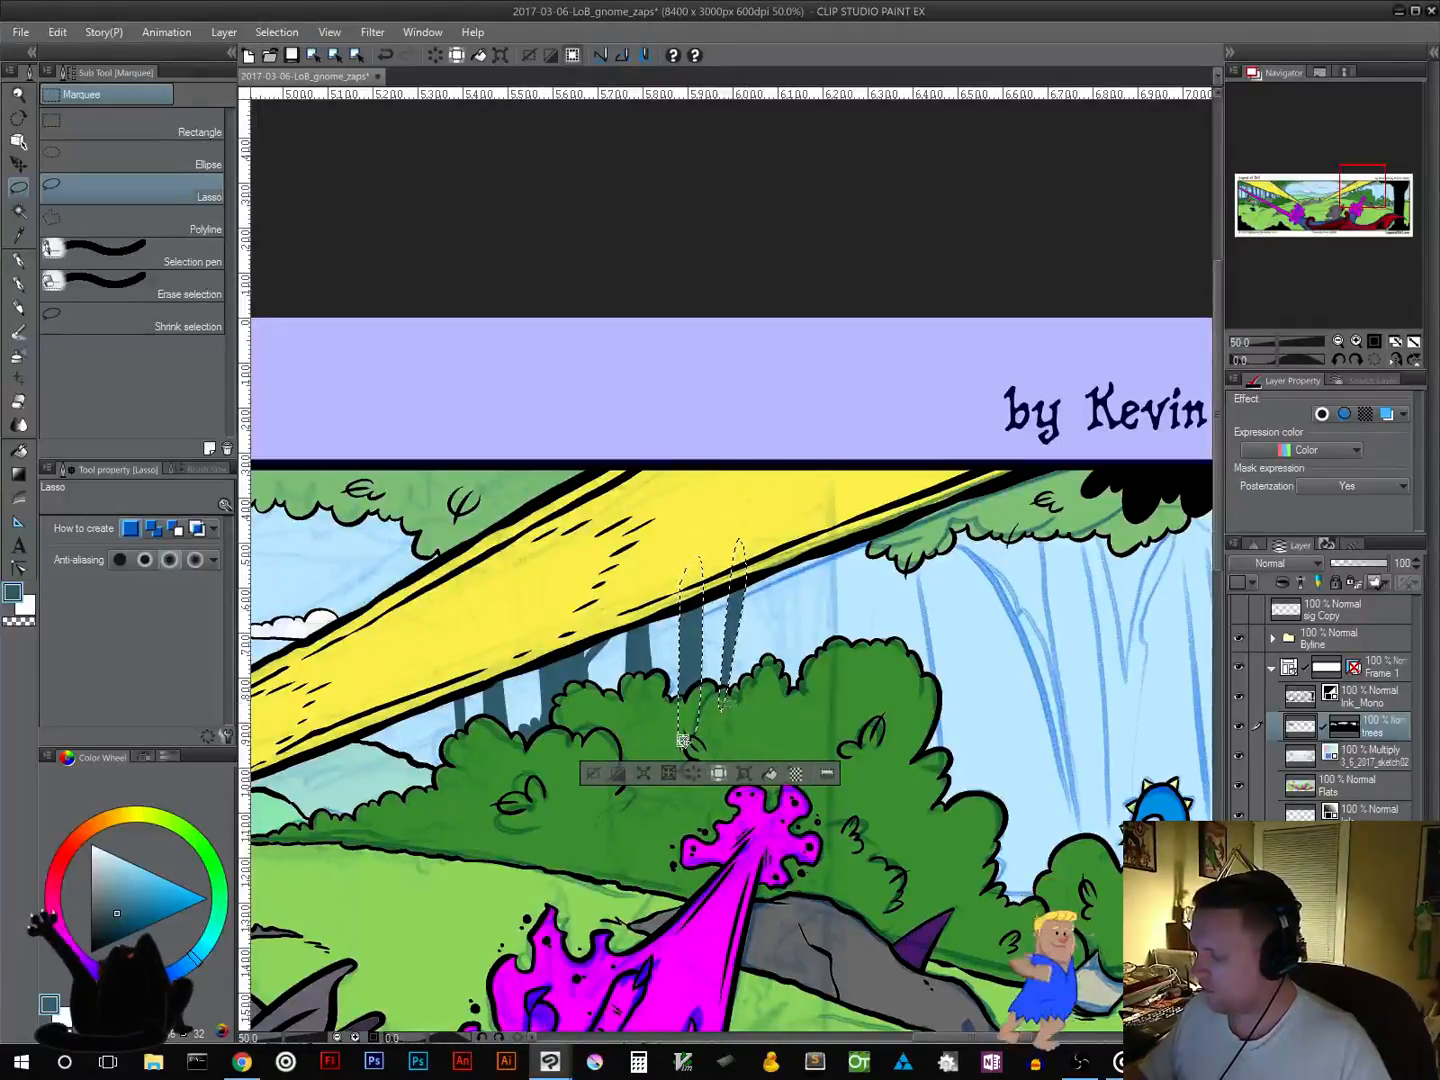
{"action": "left_click", "coordinate": [594, 773]}
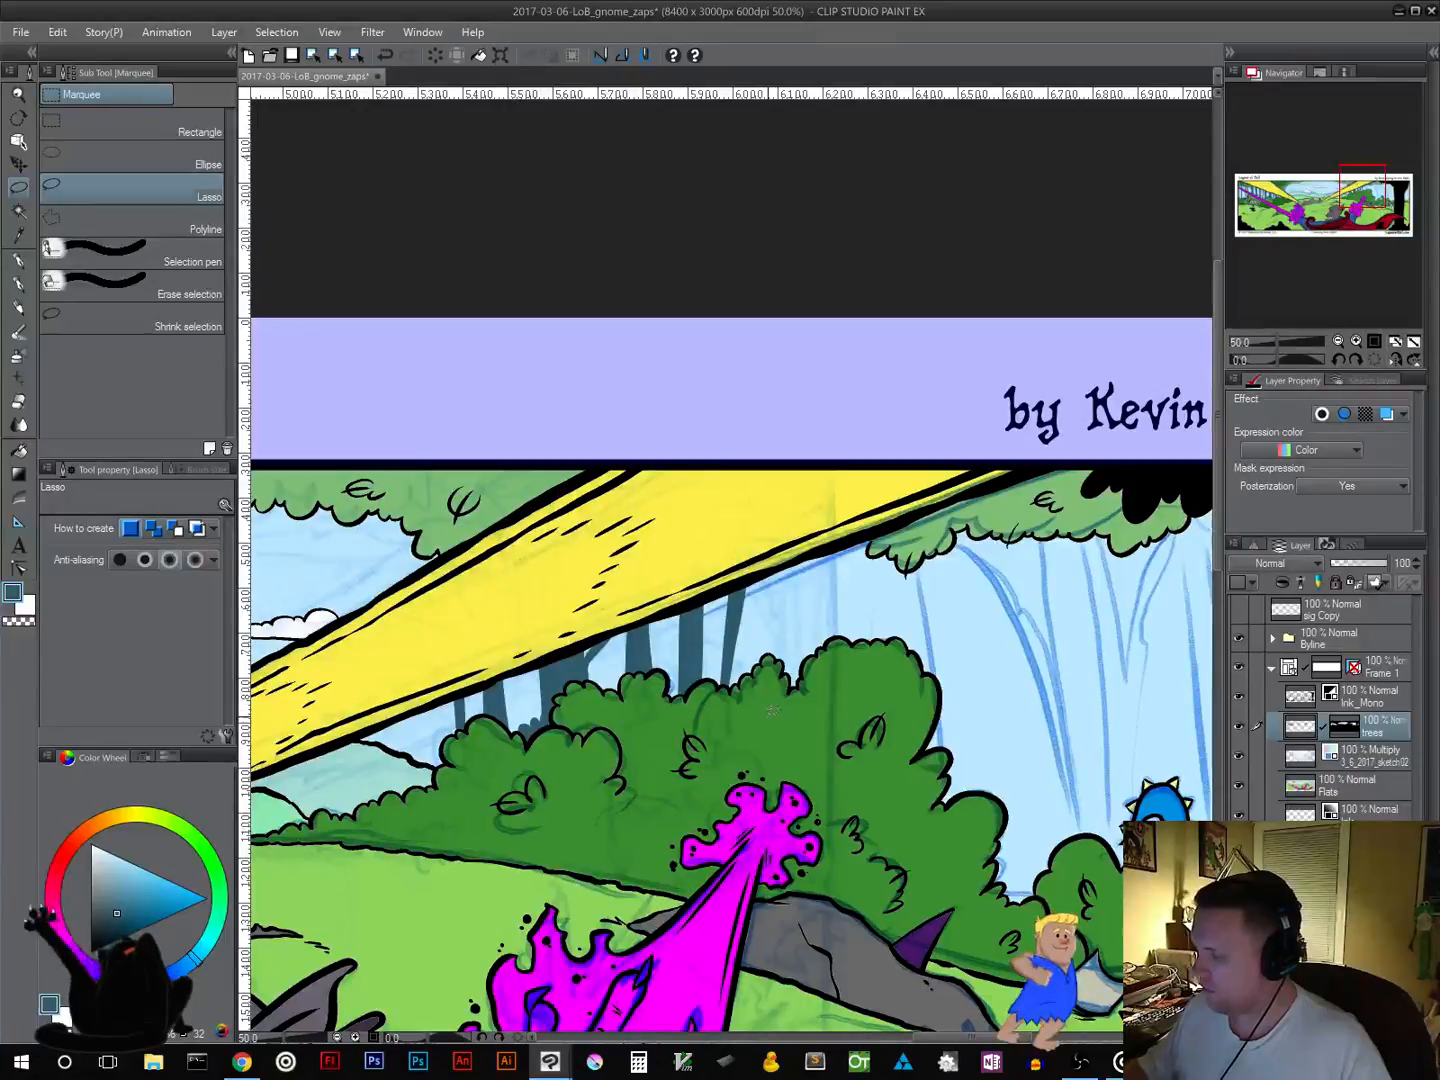
{"action": "mouse_move", "coordinate": [770, 655]}
{"action": "left_mouse_down"}
{"action": "mouse_move", "coordinate": [792, 560]}
{"action": "mouse_move", "coordinate": [768, 730]}
{"action": "left_mouse_up"}
{"action": "left_click", "coordinate": [833, 757]}
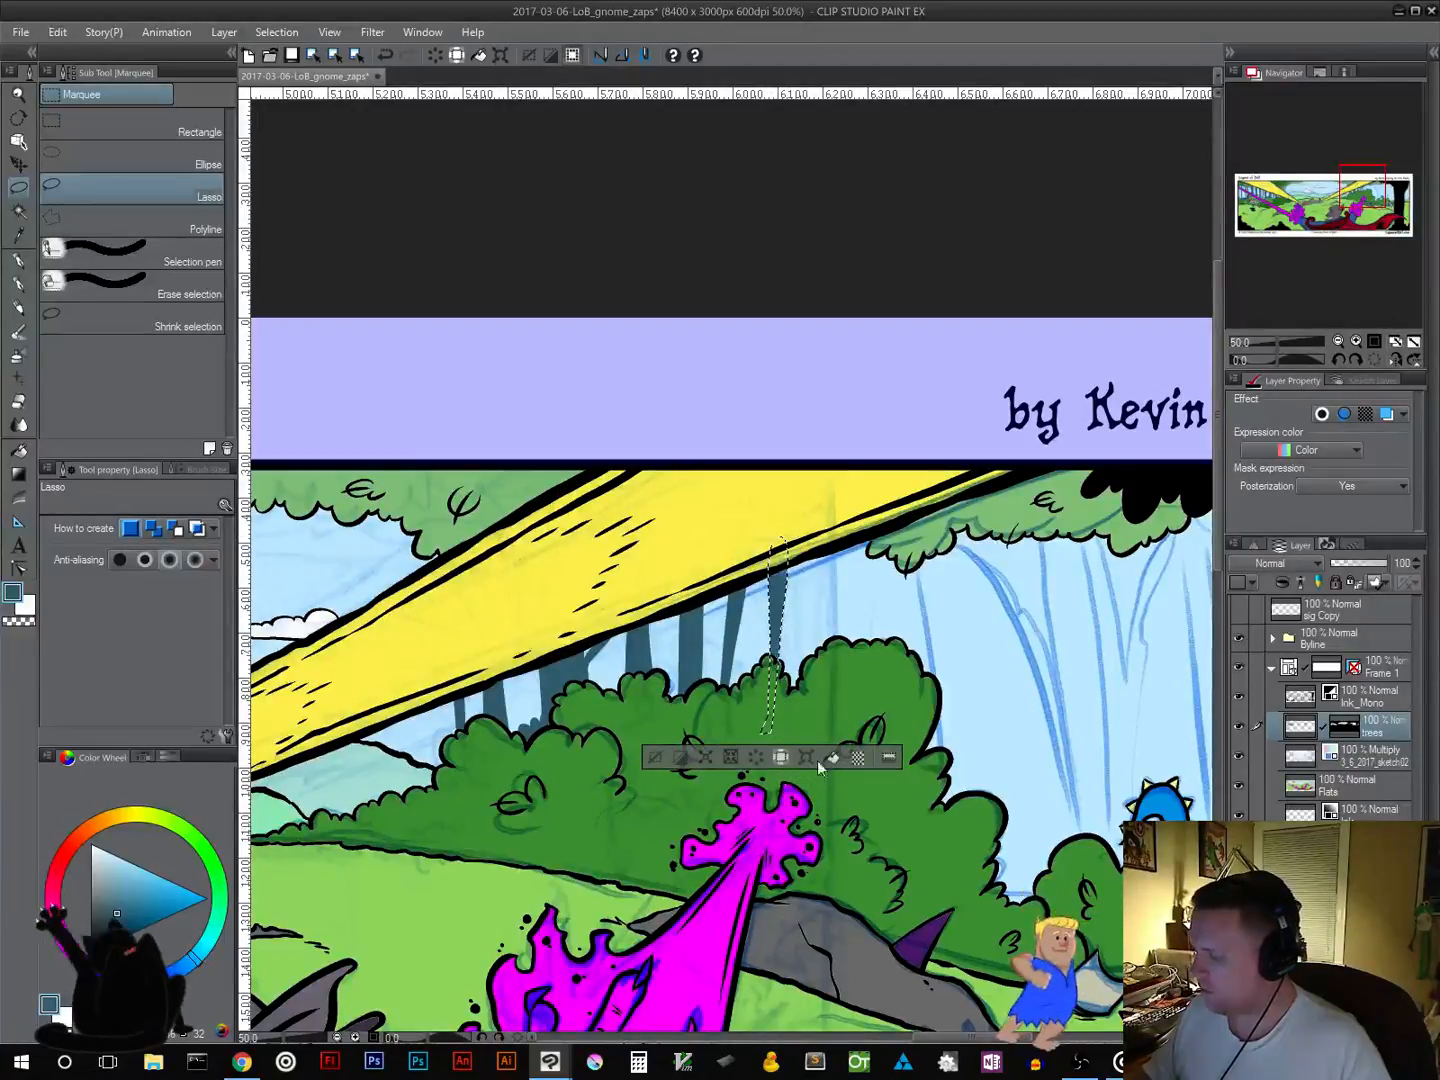
{"action": "left_click", "coordinate": [657, 761]}
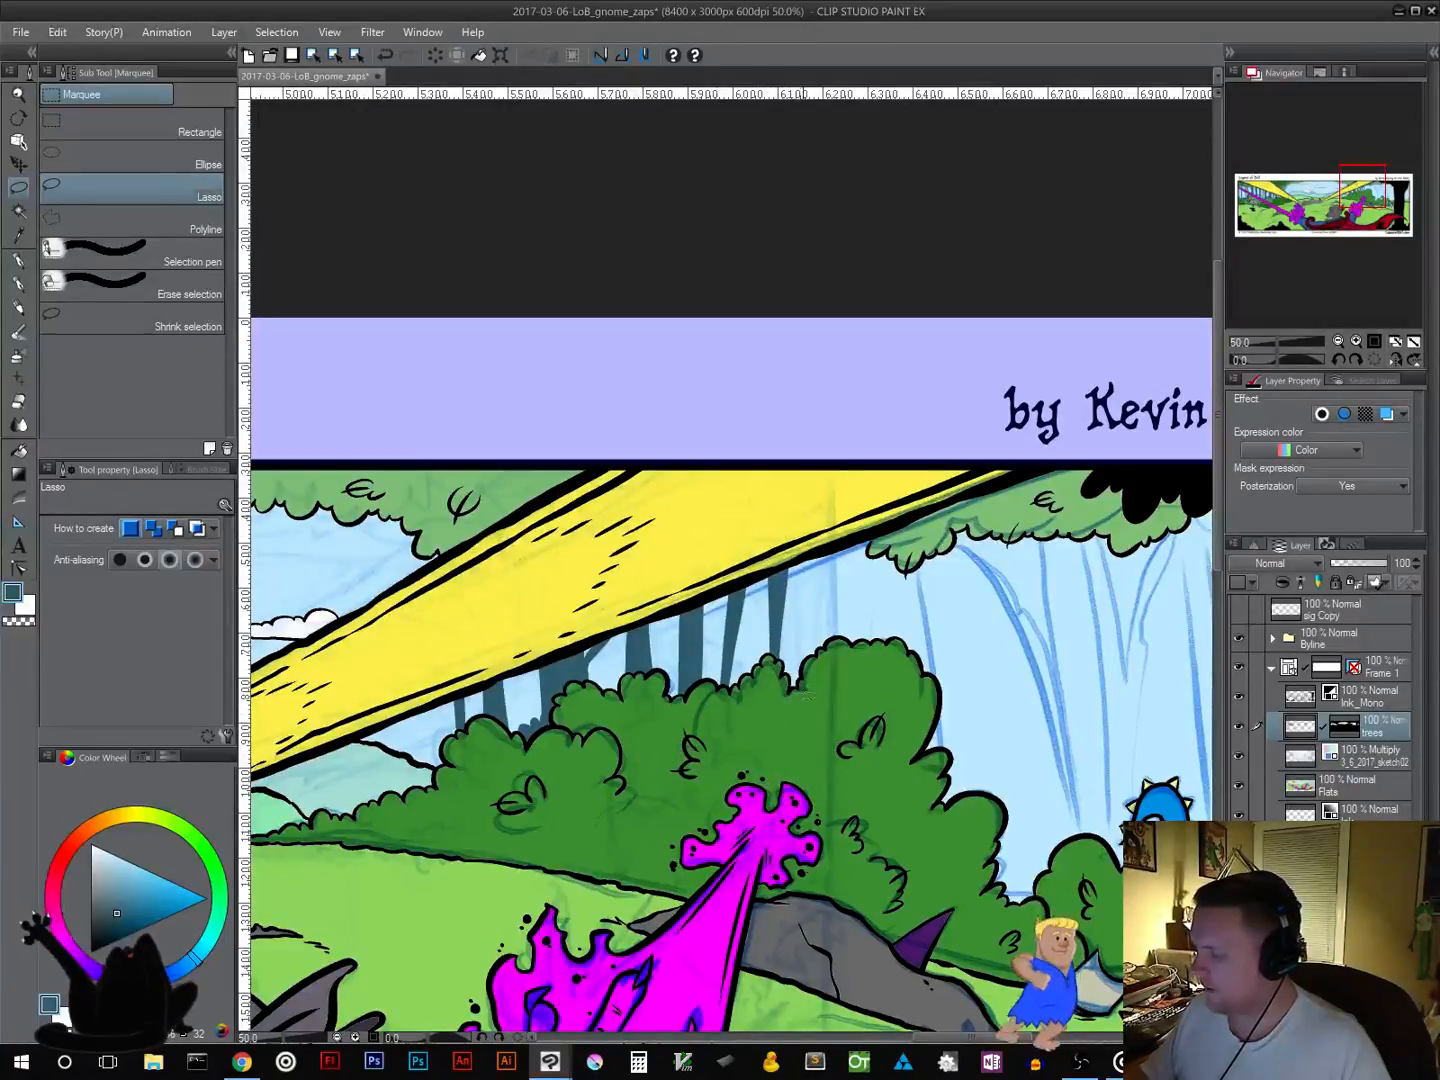
Step: Lasso the forked trunk whose branch reaches the hanging foliage beside the second yellow beam and fill it with teal
{"action": "mouse_move", "coordinate": [802, 742]}
{"action": "left_mouse_down"}
{"action": "mouse_move", "coordinate": [821, 507]}
{"action": "mouse_move", "coordinate": [847, 493]}
{"action": "mouse_move", "coordinate": [835, 600]}
{"action": "mouse_move", "coordinate": [913, 516]}
{"action": "left_mouse_up"}
{"action": "left_click_drag", "start_coordinate": [876, 578], "coordinate": [839, 612]}
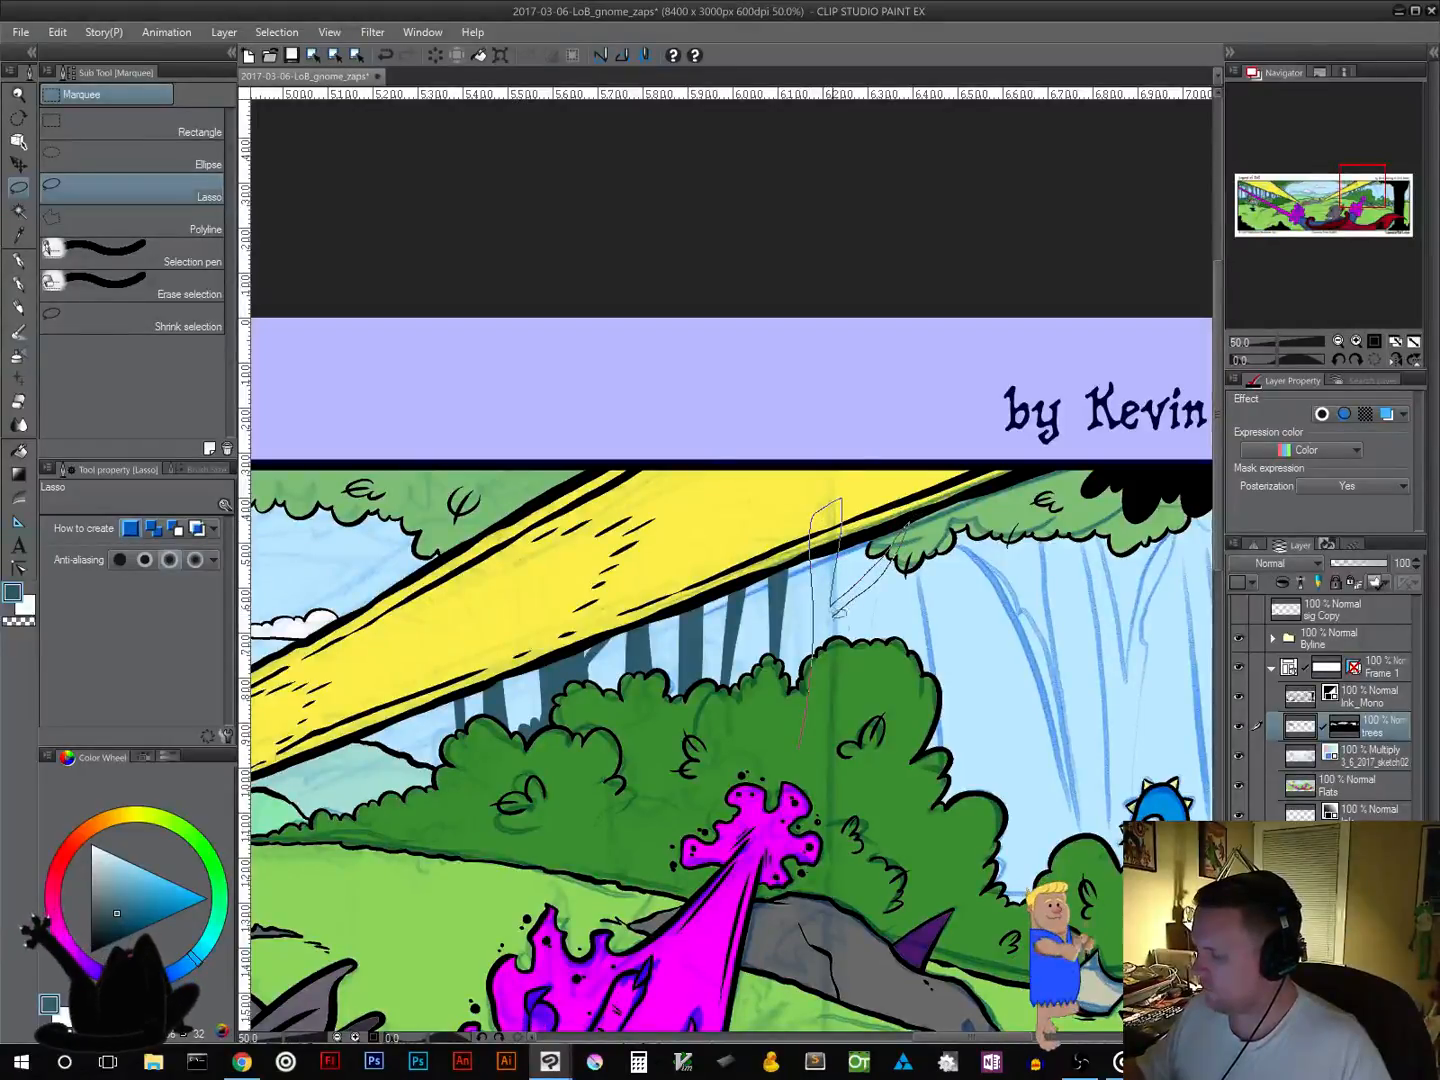
{"action": "left_click_drag", "start_coordinate": [802, 752], "coordinate": [802, 746]}
{"action": "left_click", "coordinate": [905, 786]}
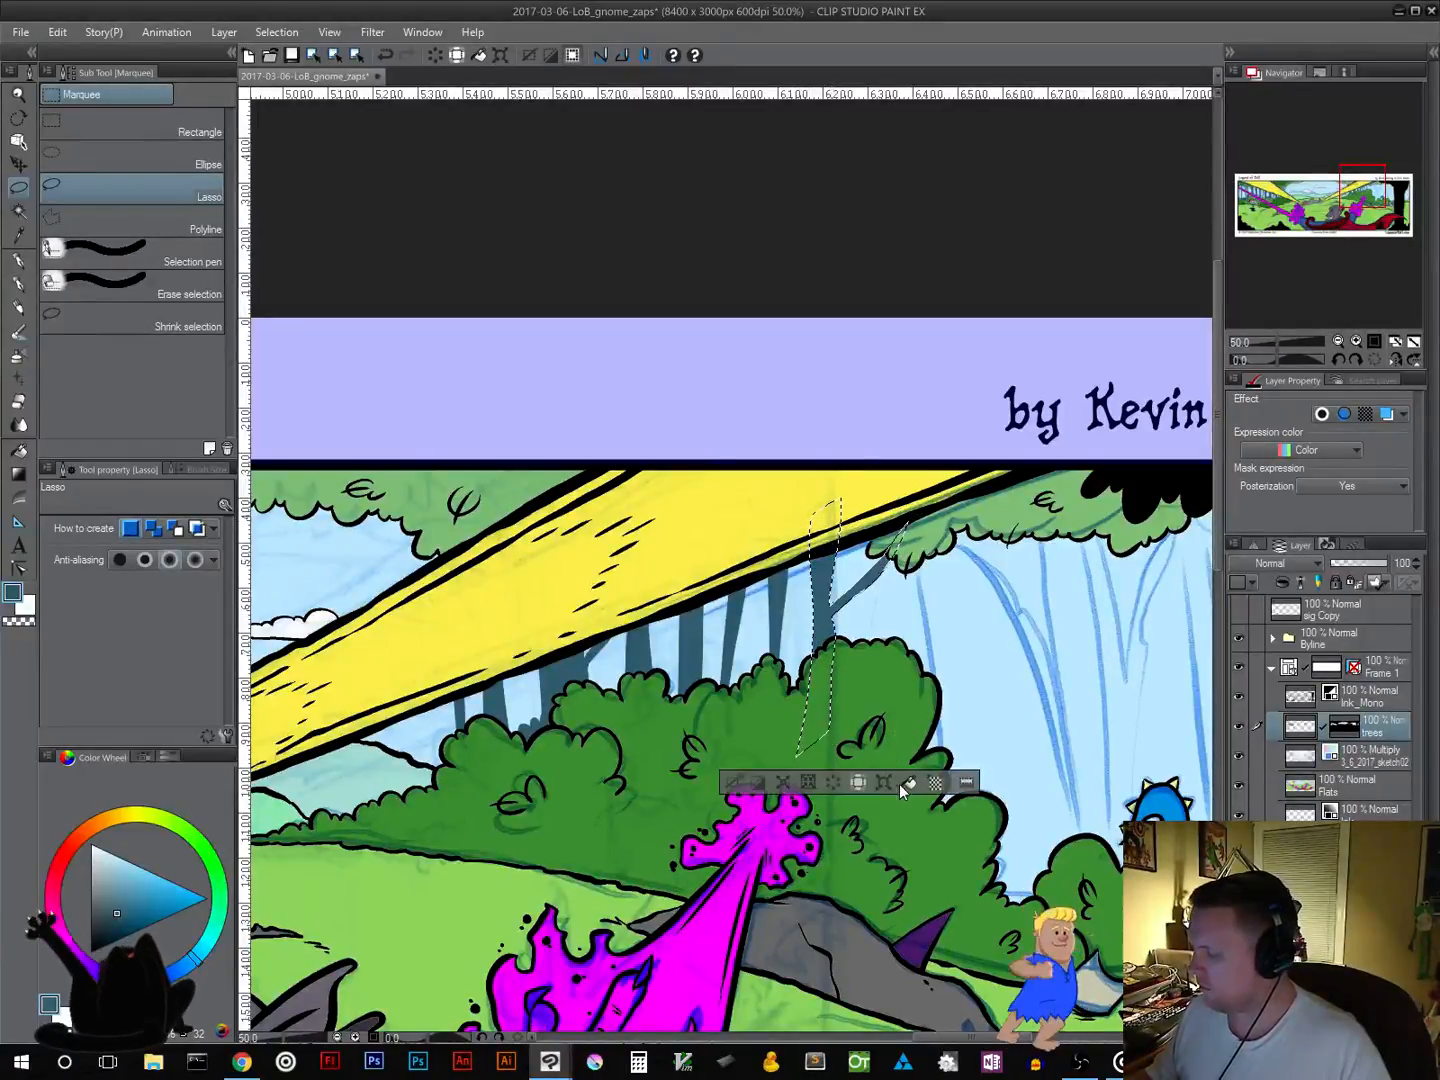
{"action": "left_click", "coordinate": [739, 786]}
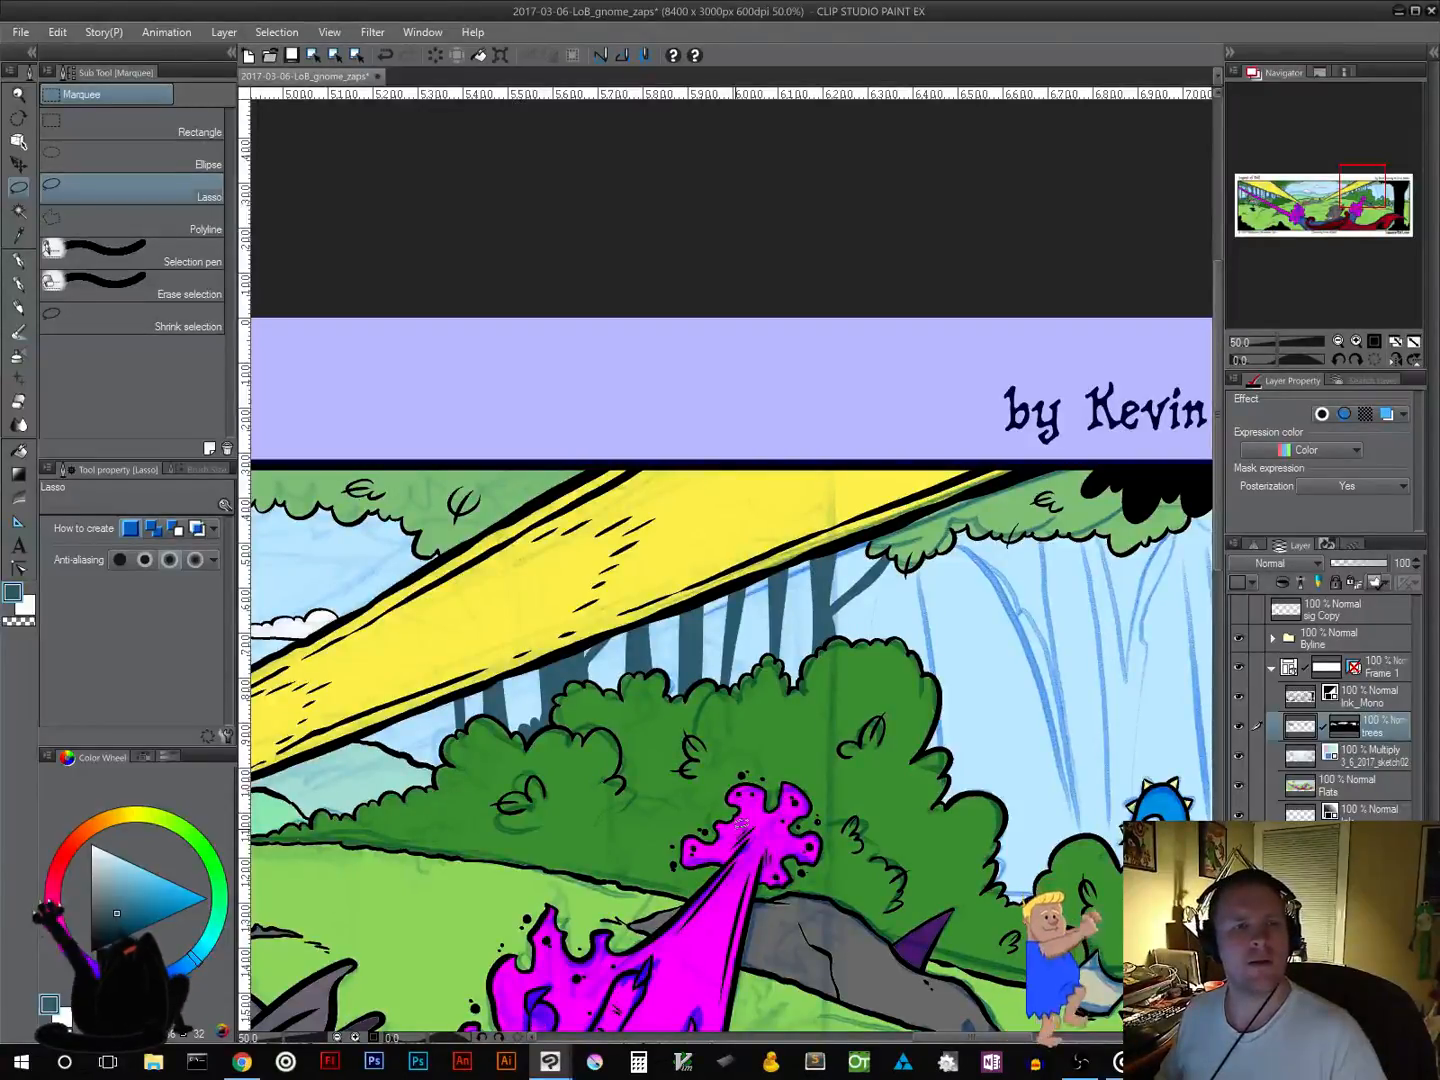
Step: Lasso the large forked tree under the foliage, behind the blue spiked tail, following the sketch, and fill it with teal
{"action": "left_click_drag", "start_coordinate": [1012, 741], "coordinate": [907, 754]}
{"action": "left_click_drag", "start_coordinate": [960, 842], "coordinate": [862, 804]}
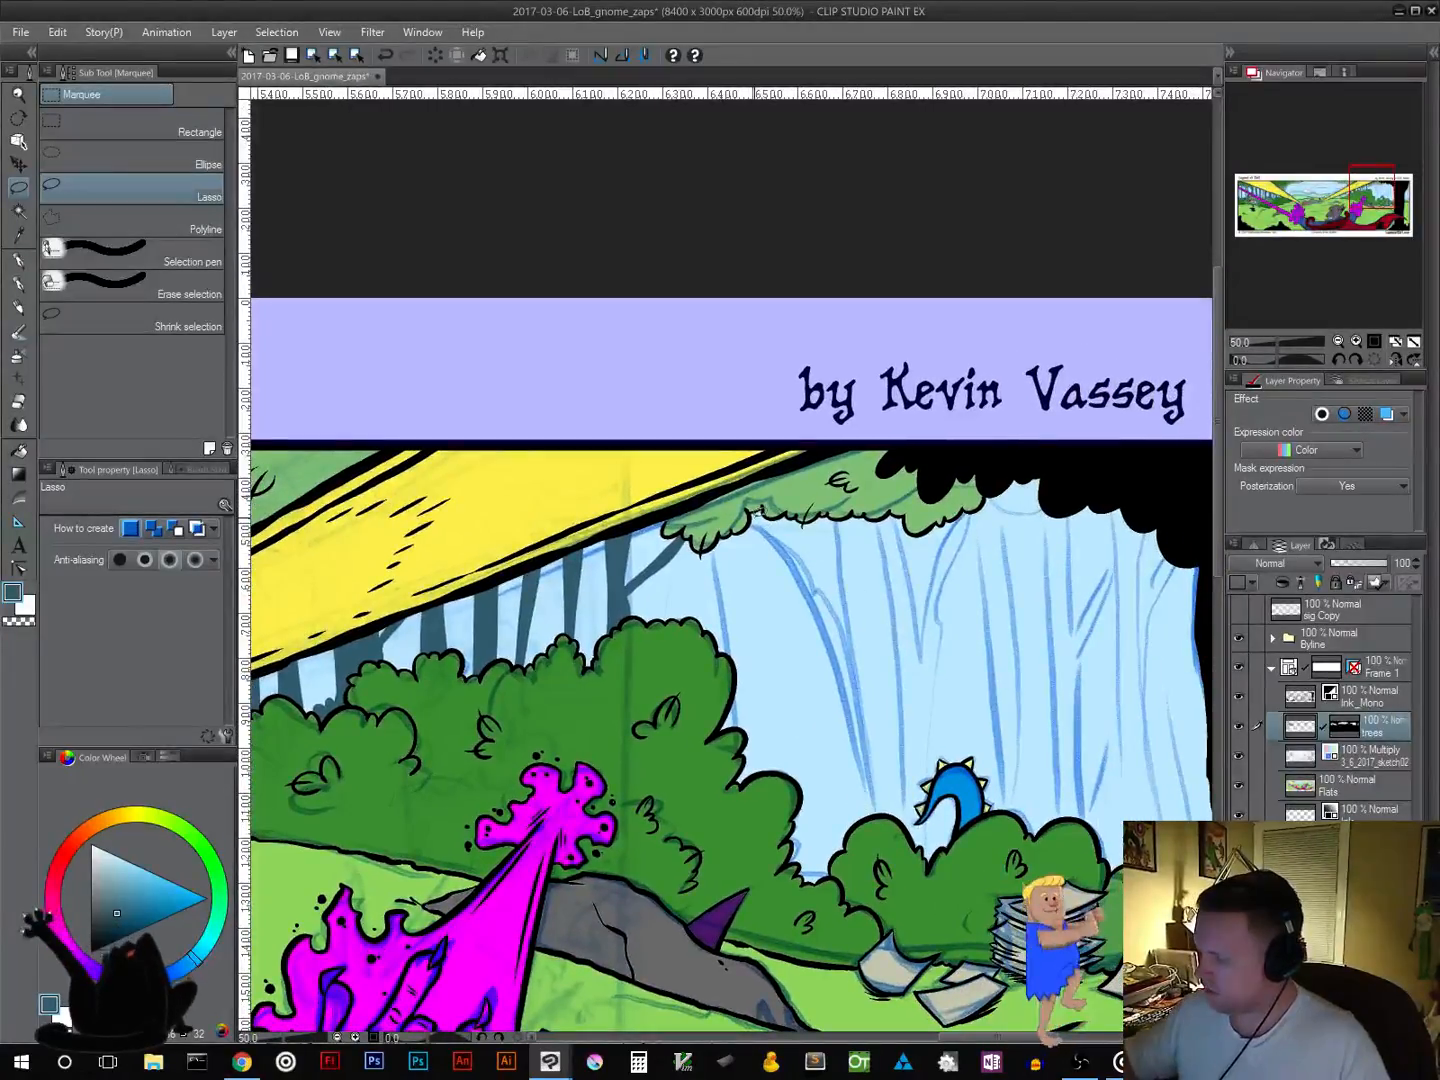
{"action": "mouse_move", "coordinate": [751, 518]}
{"action": "left_mouse_down"}
{"action": "mouse_move", "coordinate": [831, 605]}
{"action": "mouse_move", "coordinate": [860, 847]}
{"action": "mouse_move", "coordinate": [929, 892]}
{"action": "mouse_move", "coordinate": [934, 670]}
{"action": "mouse_move", "coordinate": [977, 498]}
{"action": "mouse_move", "coordinate": [938, 558]}
{"action": "mouse_move", "coordinate": [922, 634]}
{"action": "mouse_move", "coordinate": [914, 527]}
{"action": "left_mouse_up"}
{"action": "left_click_drag", "start_coordinate": [841, 487], "coordinate": [841, 608]}
{"action": "left_click_drag", "start_coordinate": [789, 531], "coordinate": [737, 503]}
{"action": "left_click", "coordinate": [914, 925]}
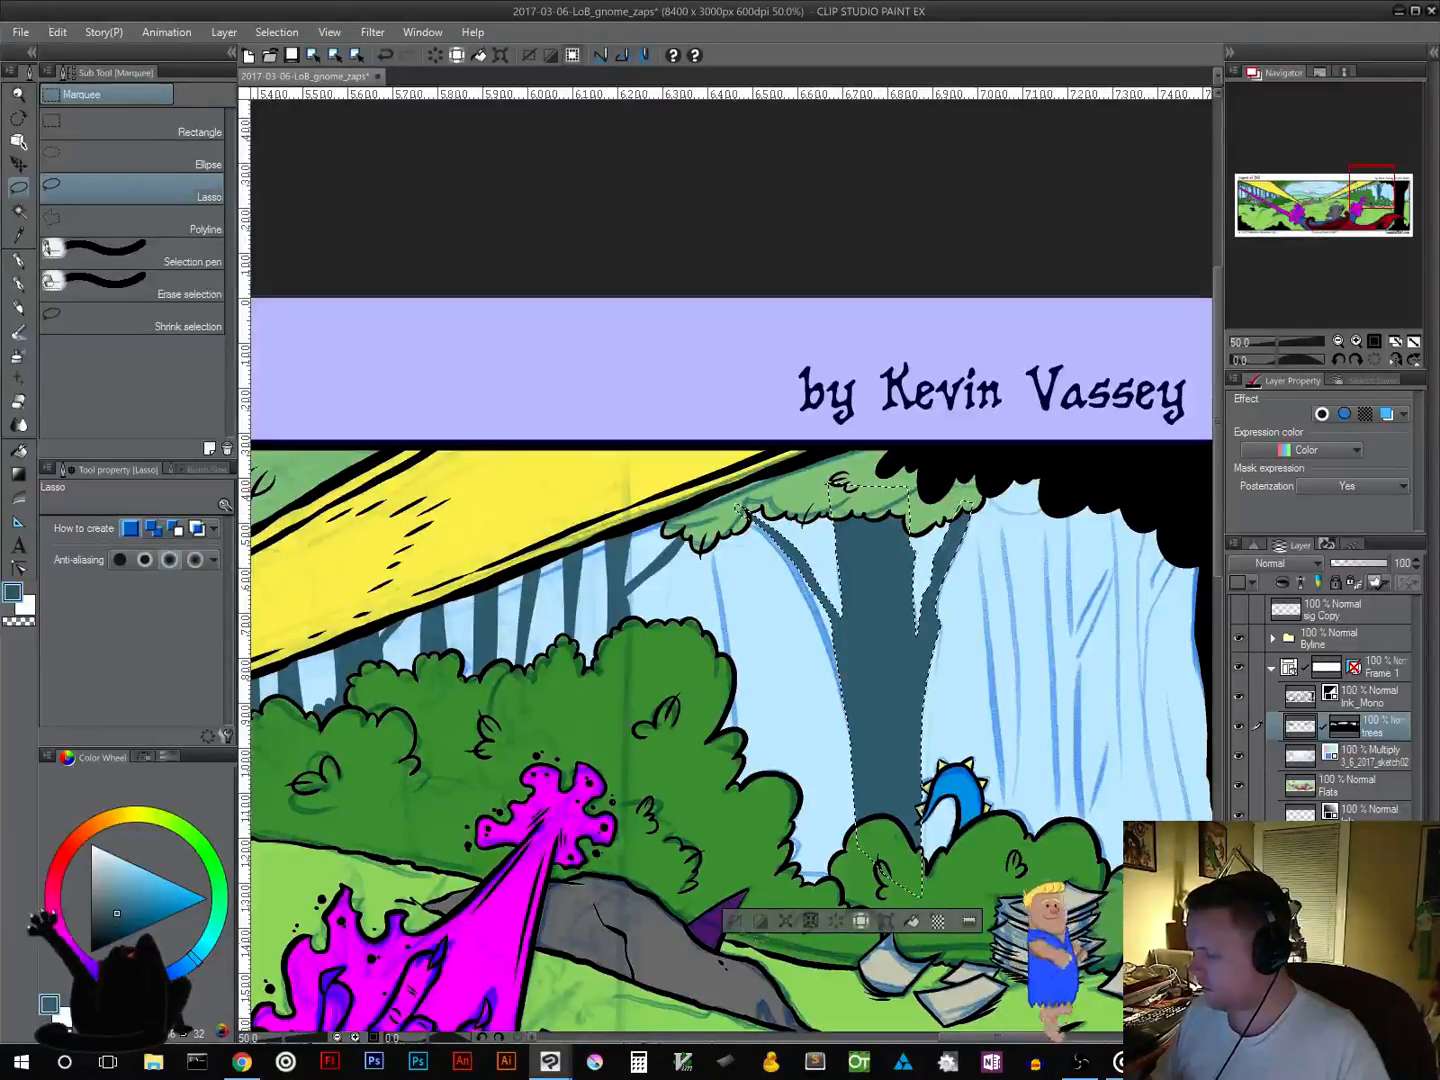
{"action": "left_click", "coordinate": [736, 921]}
Step: Fill a slim straight trunk with teal between the large forked tree and the tall green bush
{"action": "left_click_drag", "start_coordinate": [715, 529], "coordinate": [727, 645]}
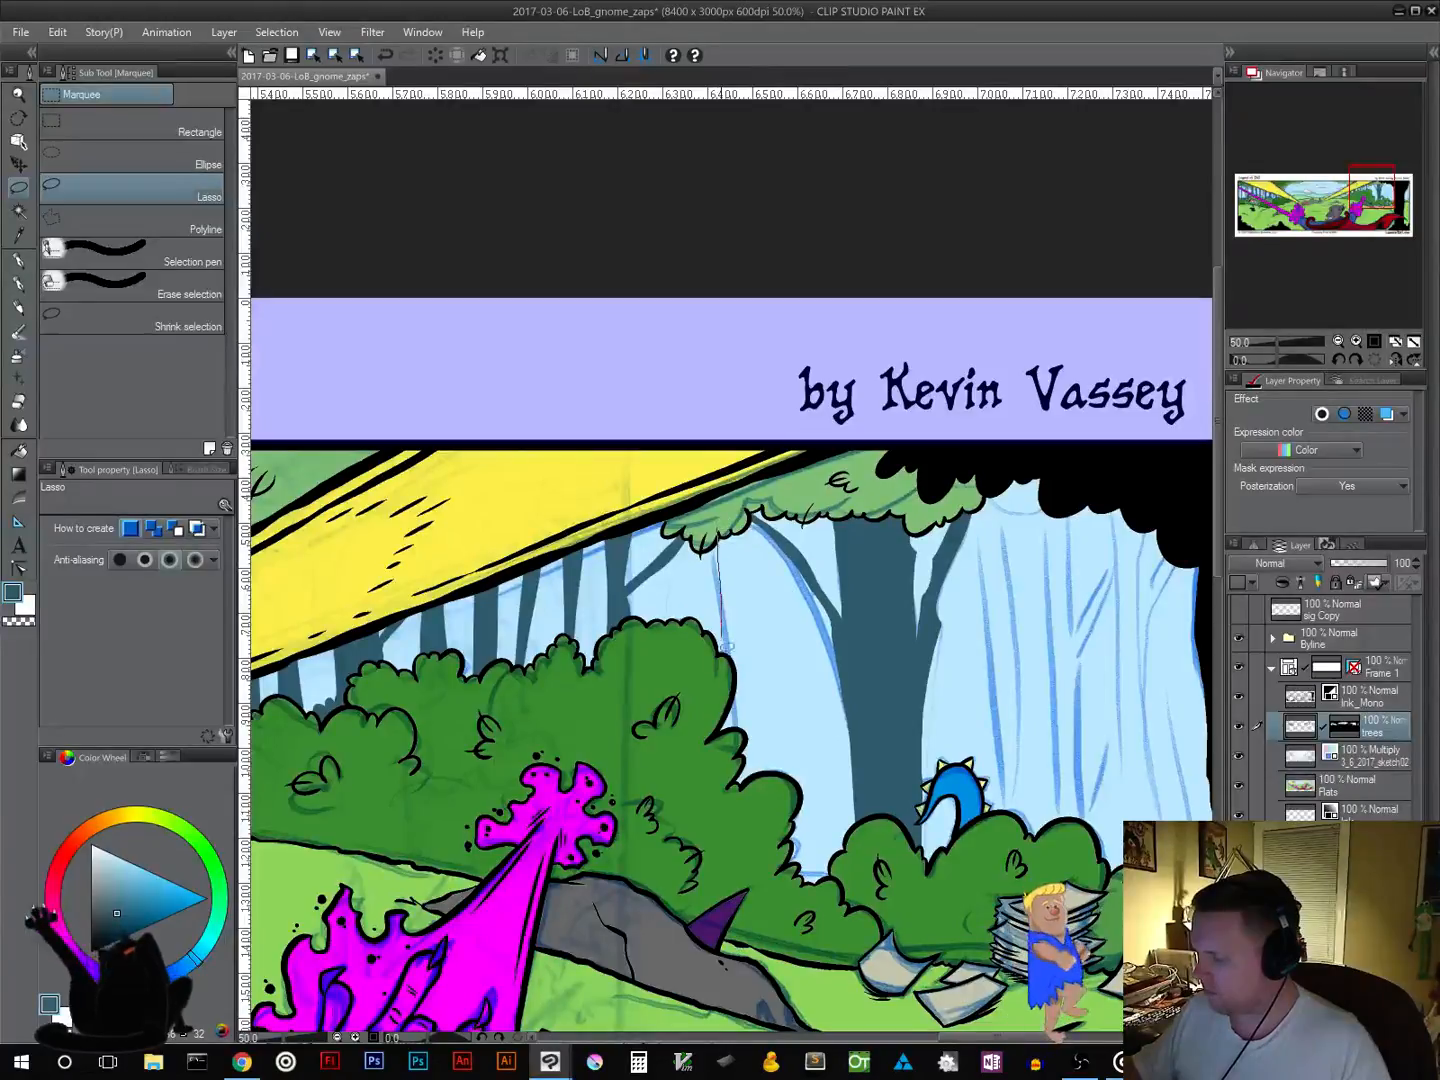
{"action": "left_click_drag", "start_coordinate": [743, 866], "coordinate": [739, 576]}
{"action": "left_click_drag", "start_coordinate": [735, 497], "coordinate": [717, 522]}
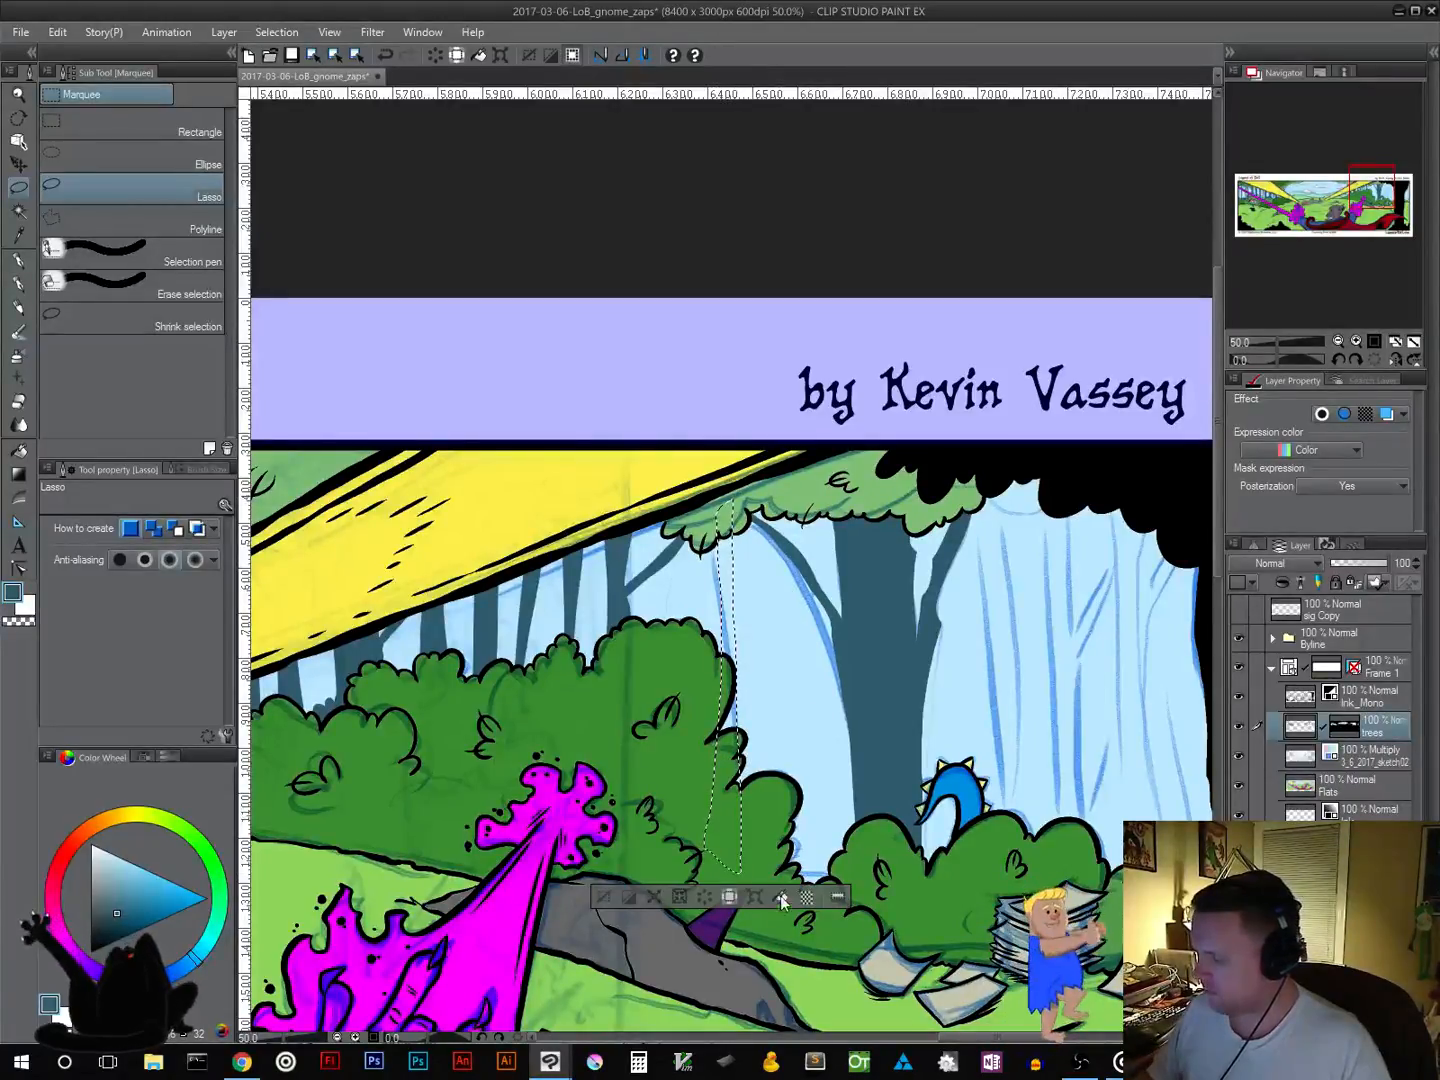
{"action": "left_click", "coordinate": [612, 893]}
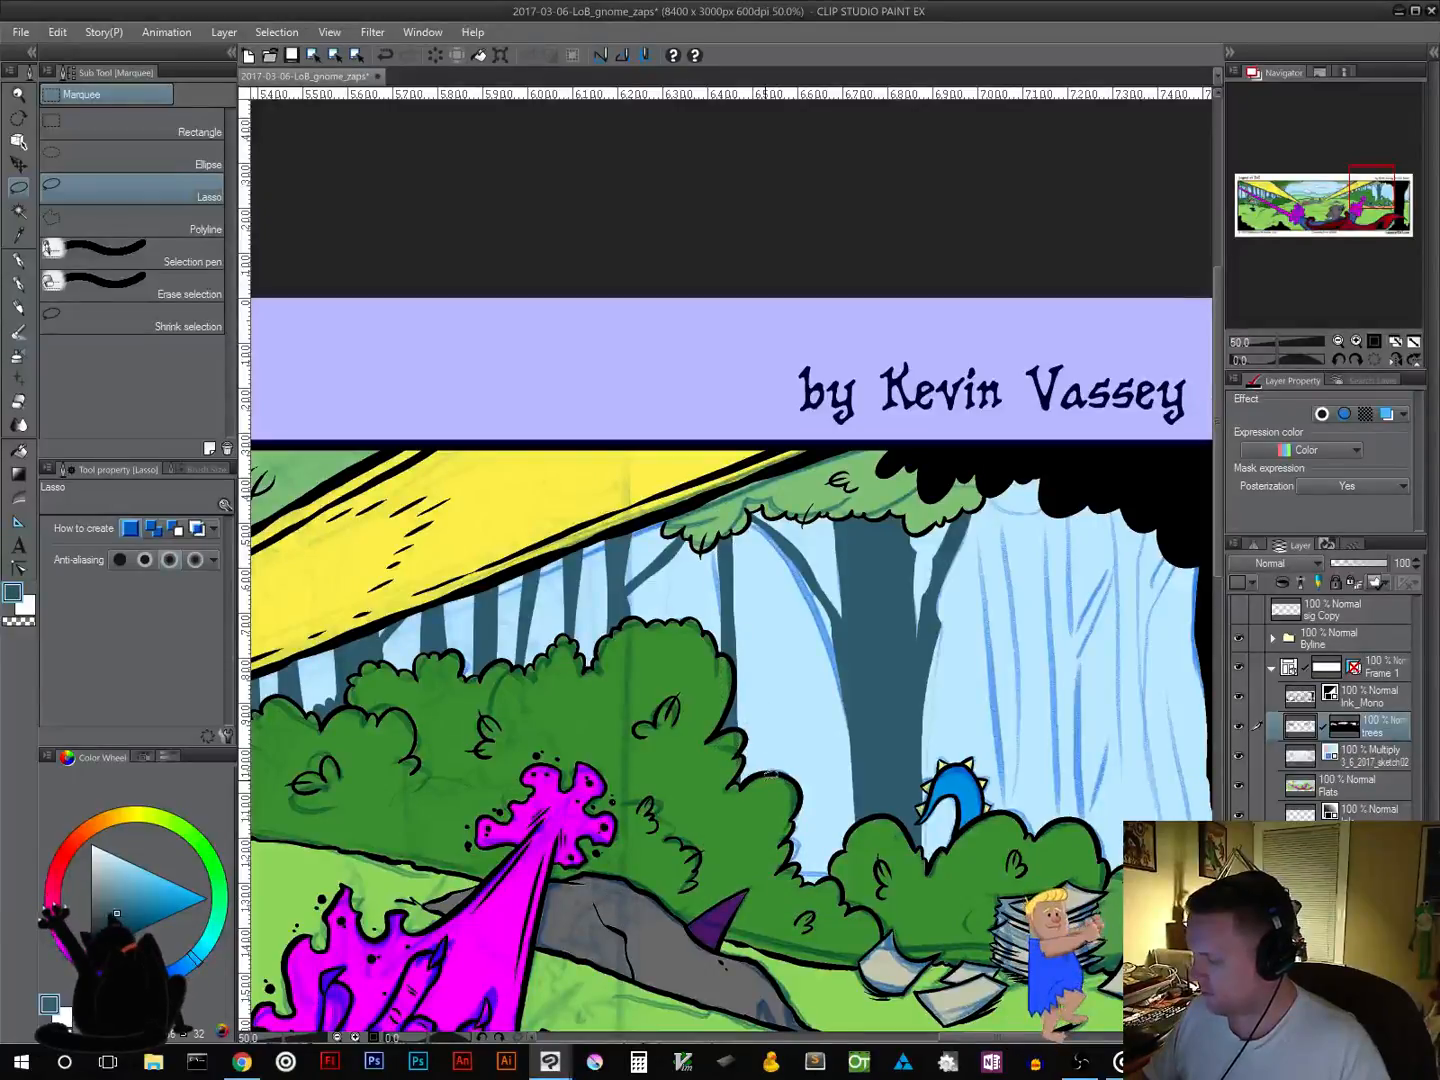
Step: Fill leafy teal background bushes between the tall green bush and the base of the large forked tree
{"action": "mouse_move", "coordinate": [769, 773]}
{"action": "left_mouse_down"}
{"action": "mouse_move", "coordinate": [827, 766]}
{"action": "mouse_move", "coordinate": [846, 748]}
{"action": "mouse_move", "coordinate": [885, 796]}
{"action": "left_mouse_up"}
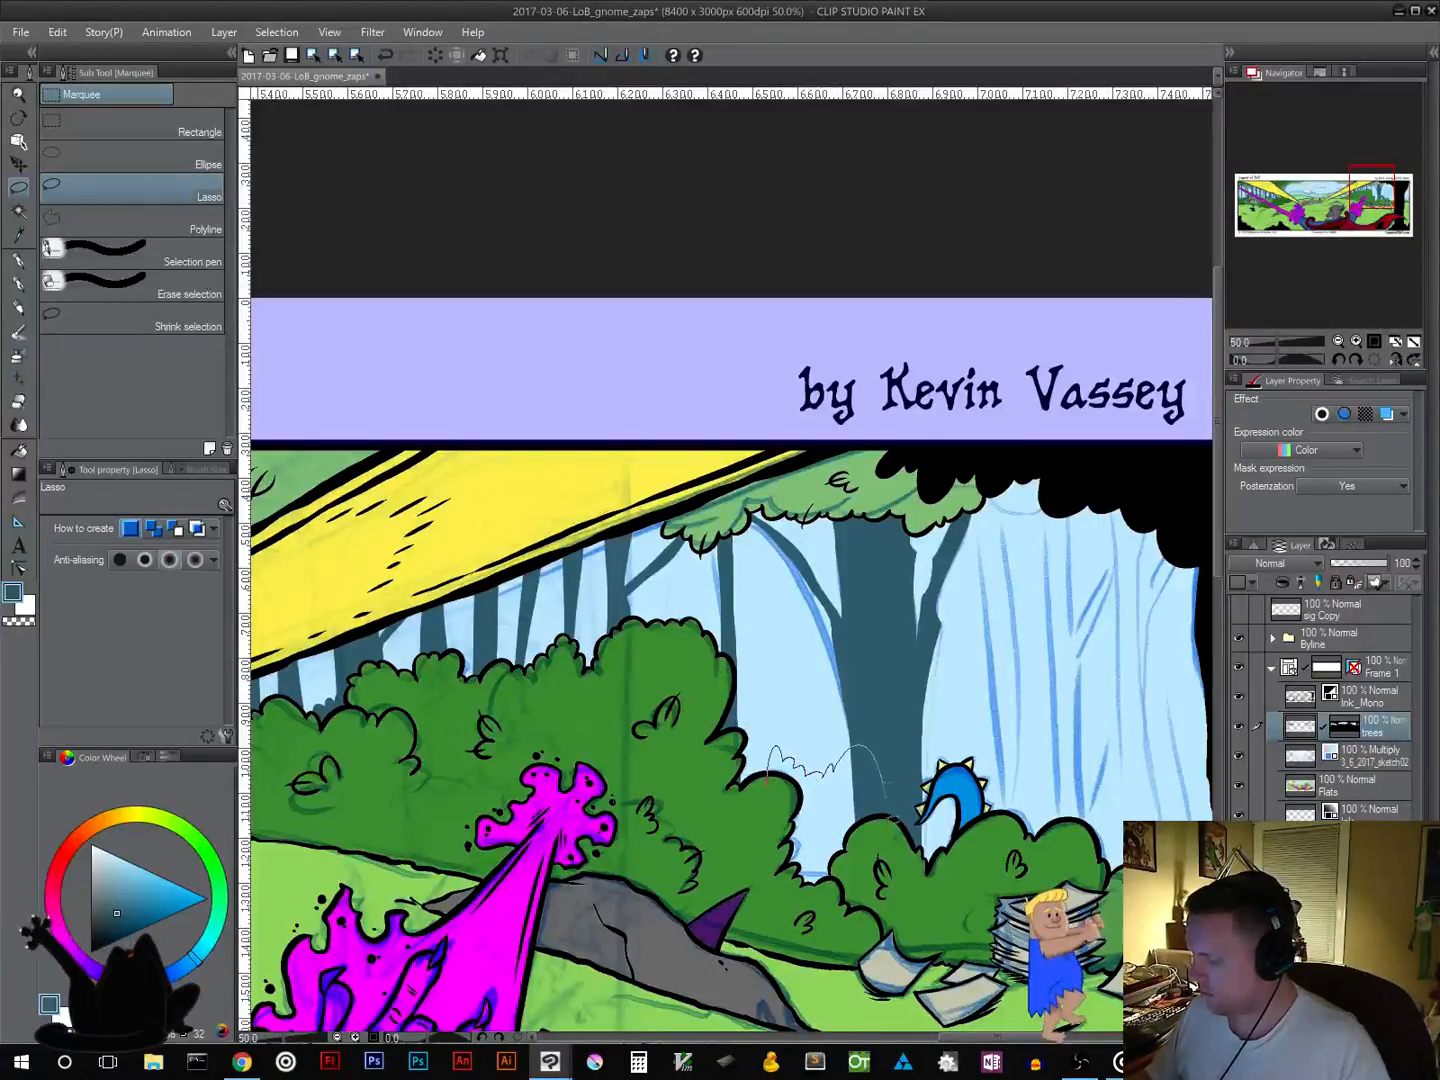
{"action": "left_click_drag", "start_coordinate": [768, 786], "coordinate": [797, 773]}
{"action": "left_click", "coordinate": [879, 939]}
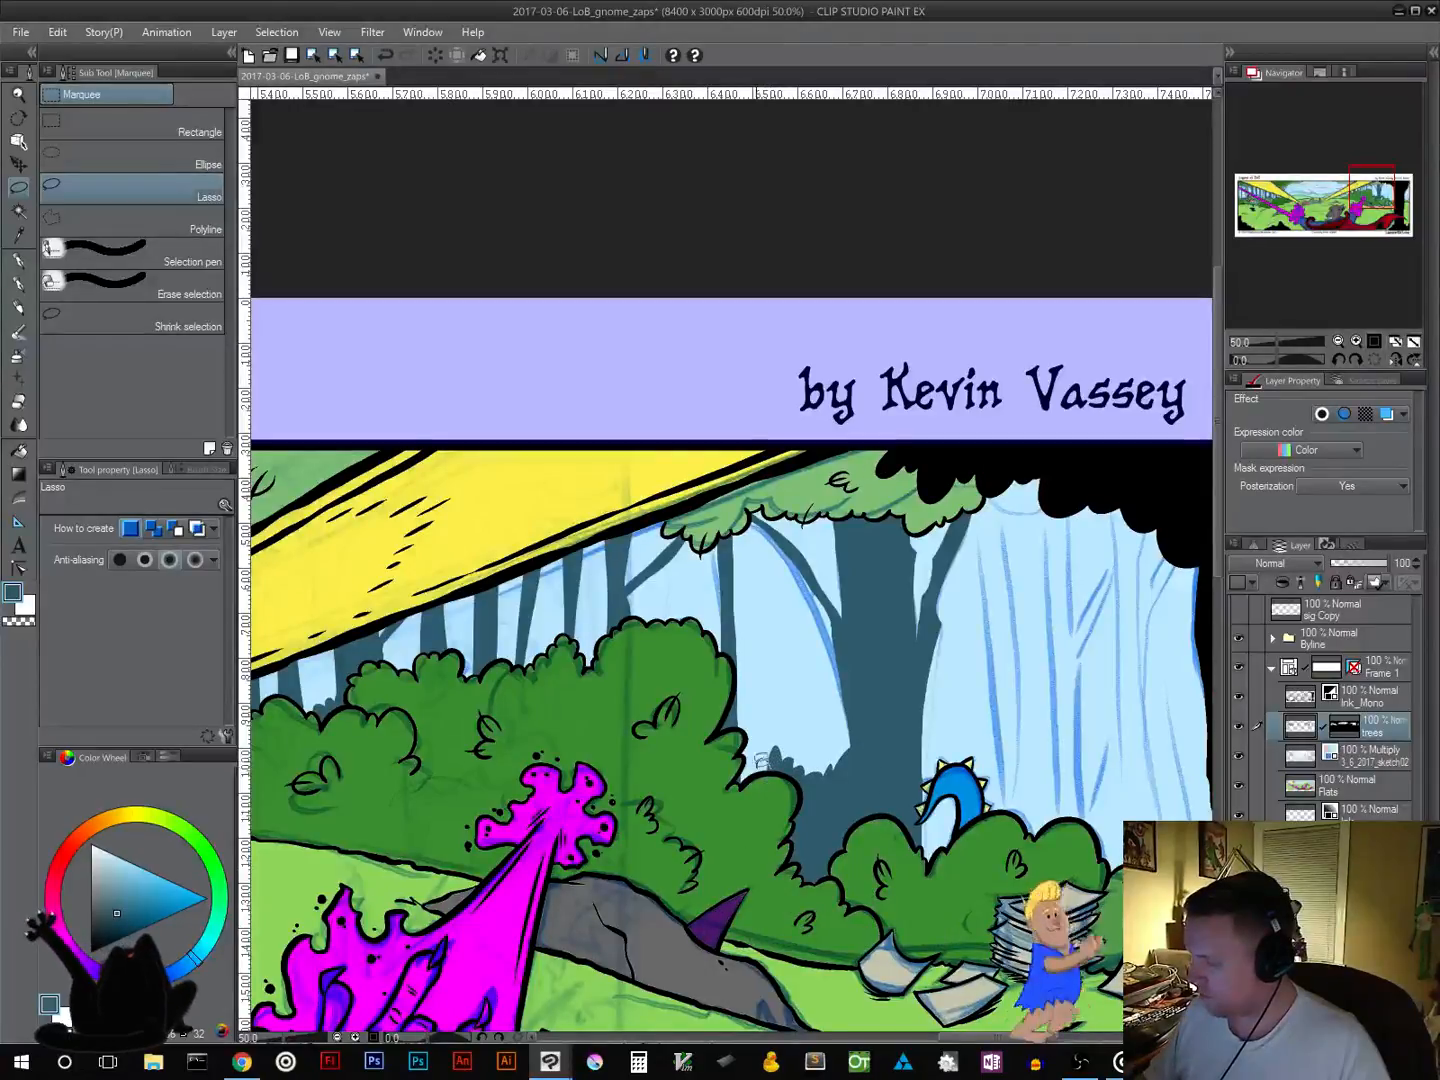
{"action": "left_click_drag", "start_coordinate": [764, 813], "coordinate": [787, 797]}
{"action": "left_click", "coordinate": [810, 841]}
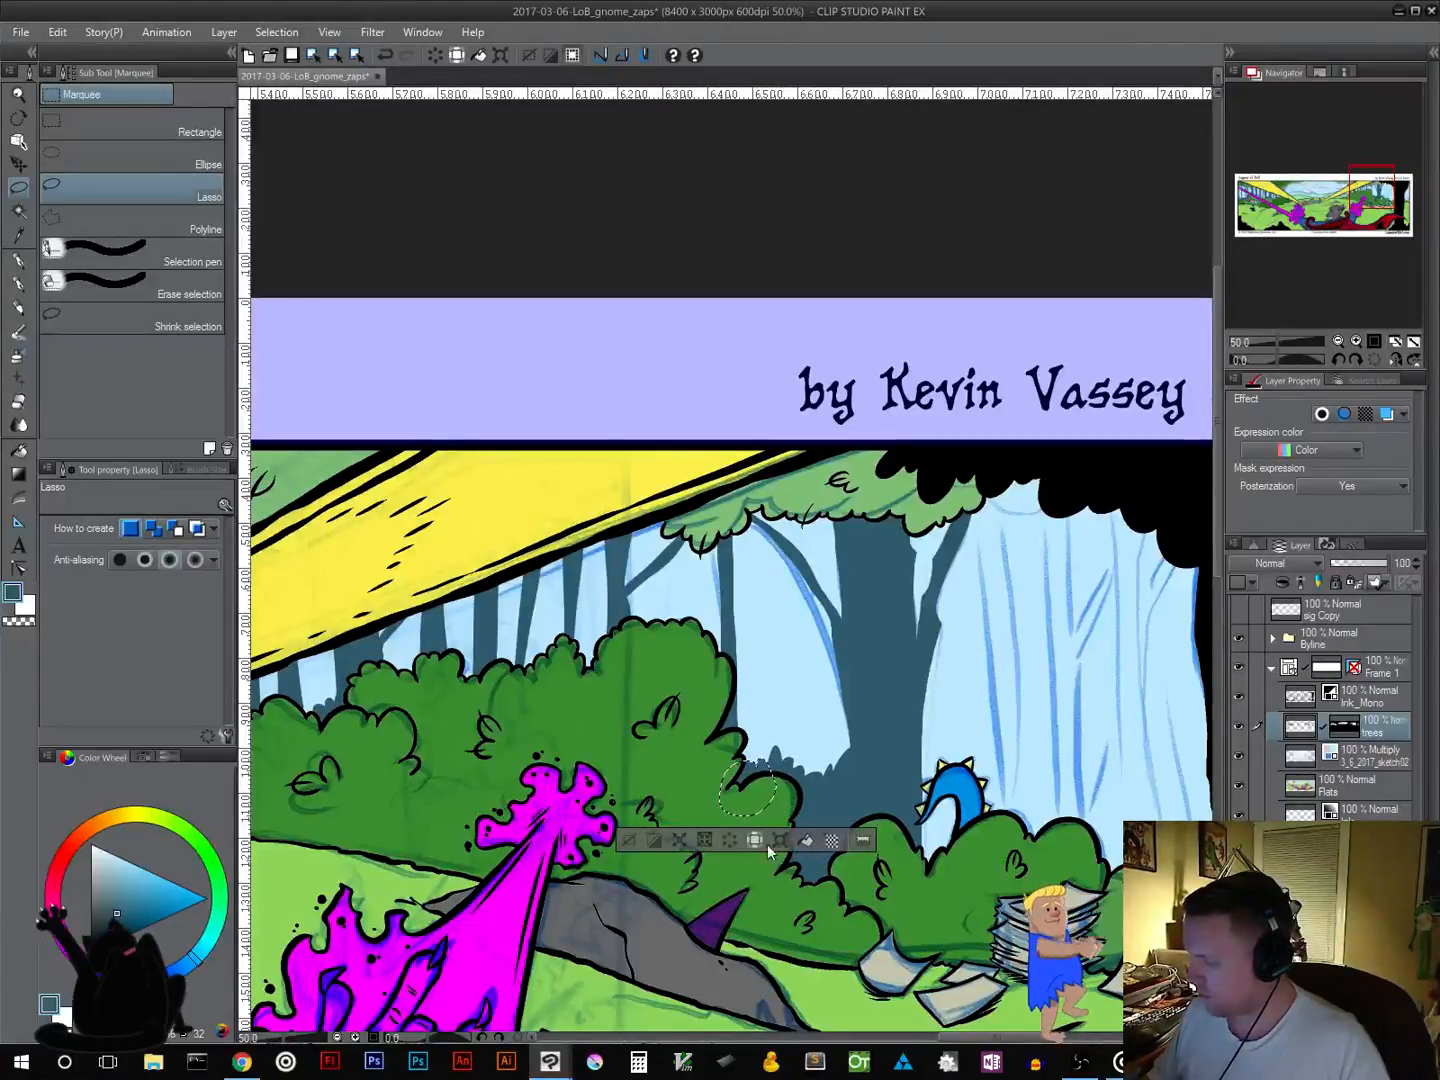
{"action": "left_click", "coordinate": [634, 841]}
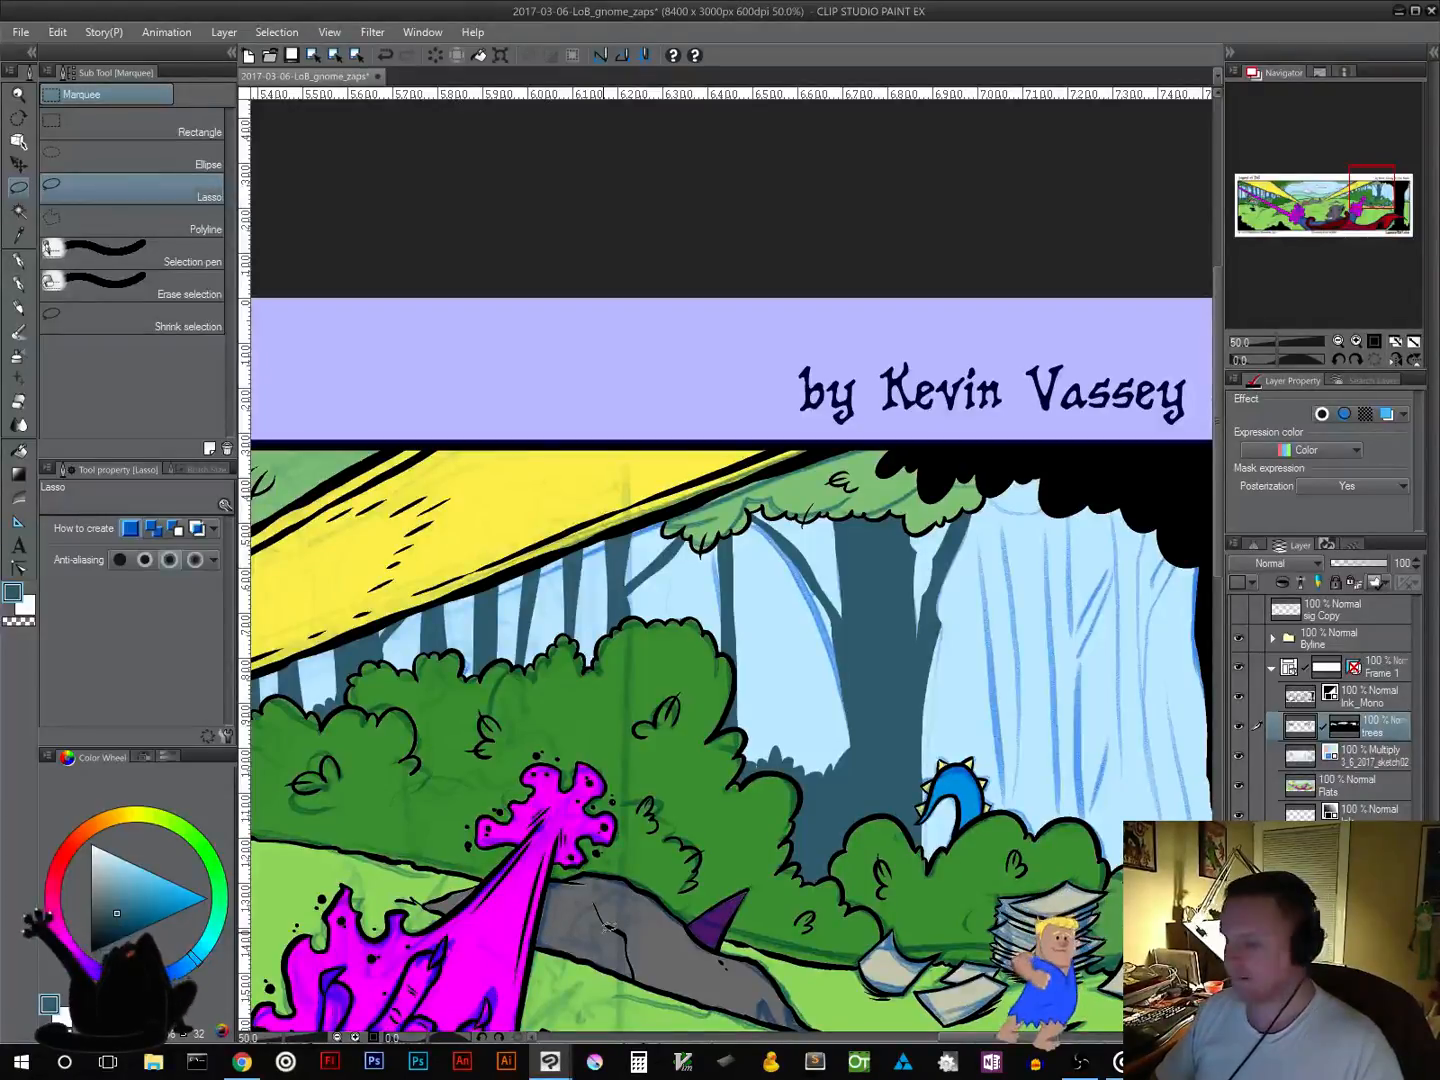
Step: Lasso leafy background bushes around the blue spiked tail, from the large forked tree's base outward, and fill them with teal
{"action": "left_click_drag", "start_coordinate": [984, 818], "coordinate": [874, 784]}
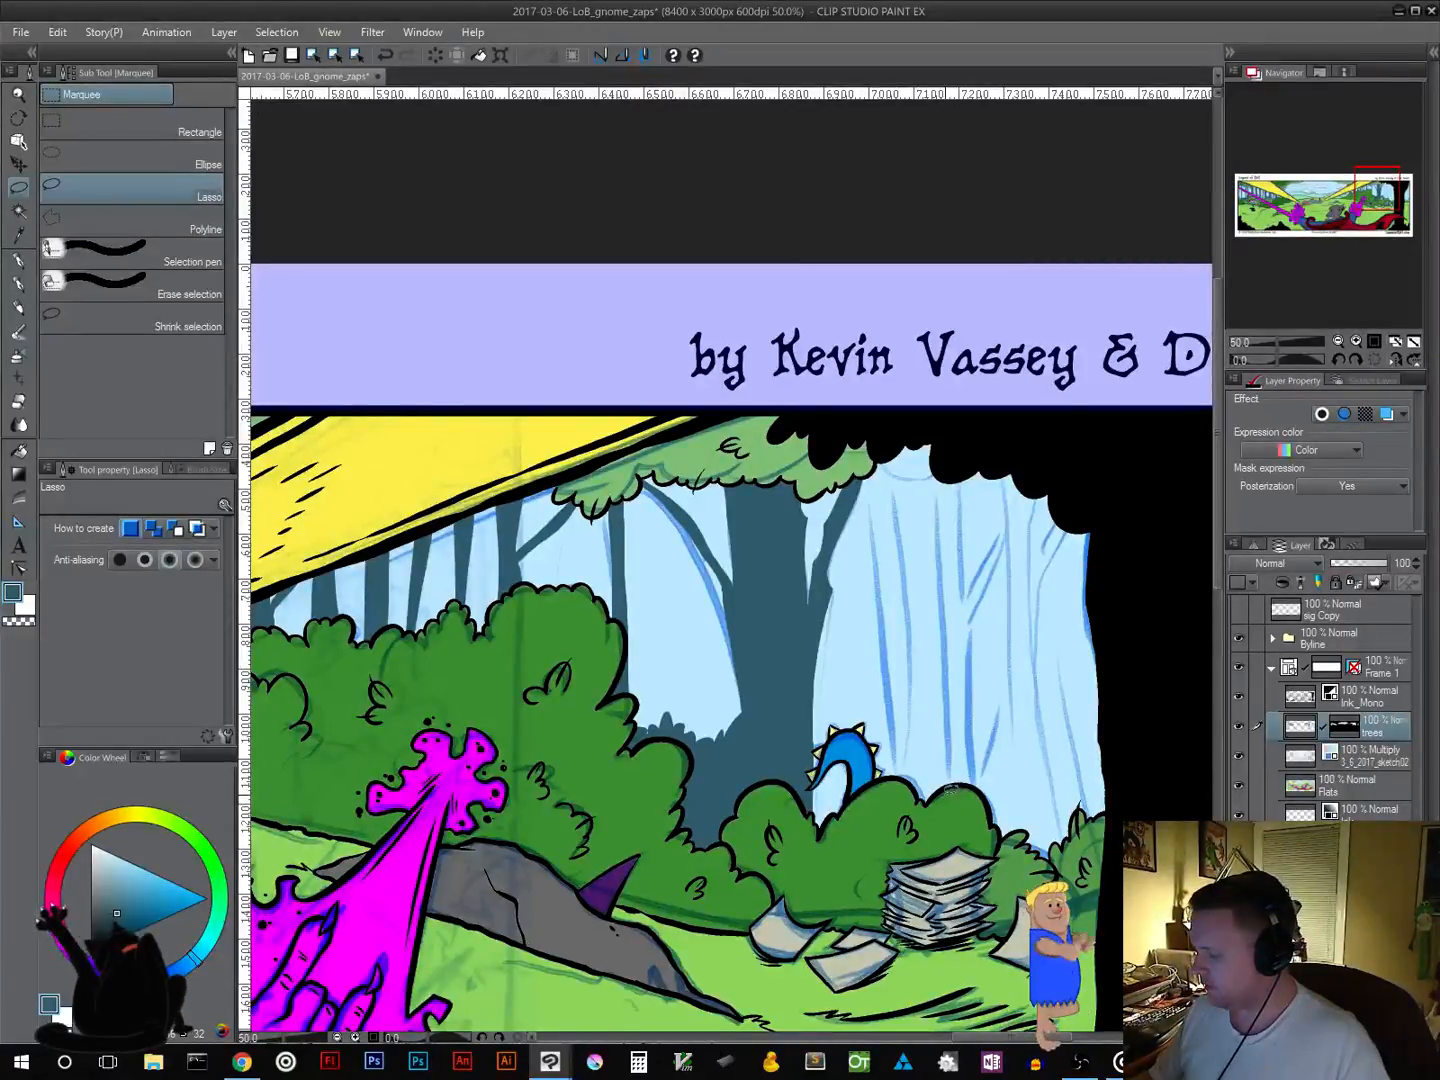
{"action": "mouse_move", "coordinate": [955, 785]}
{"action": "left_mouse_down"}
{"action": "mouse_move", "coordinate": [949, 752]}
{"action": "mouse_move", "coordinate": [880, 696]}
{"action": "mouse_move", "coordinate": [845, 702]}
{"action": "mouse_move", "coordinate": [783, 759]}
{"action": "mouse_move", "coordinate": [918, 839]}
{"action": "mouse_move", "coordinate": [952, 811]}
{"action": "left_mouse_up"}
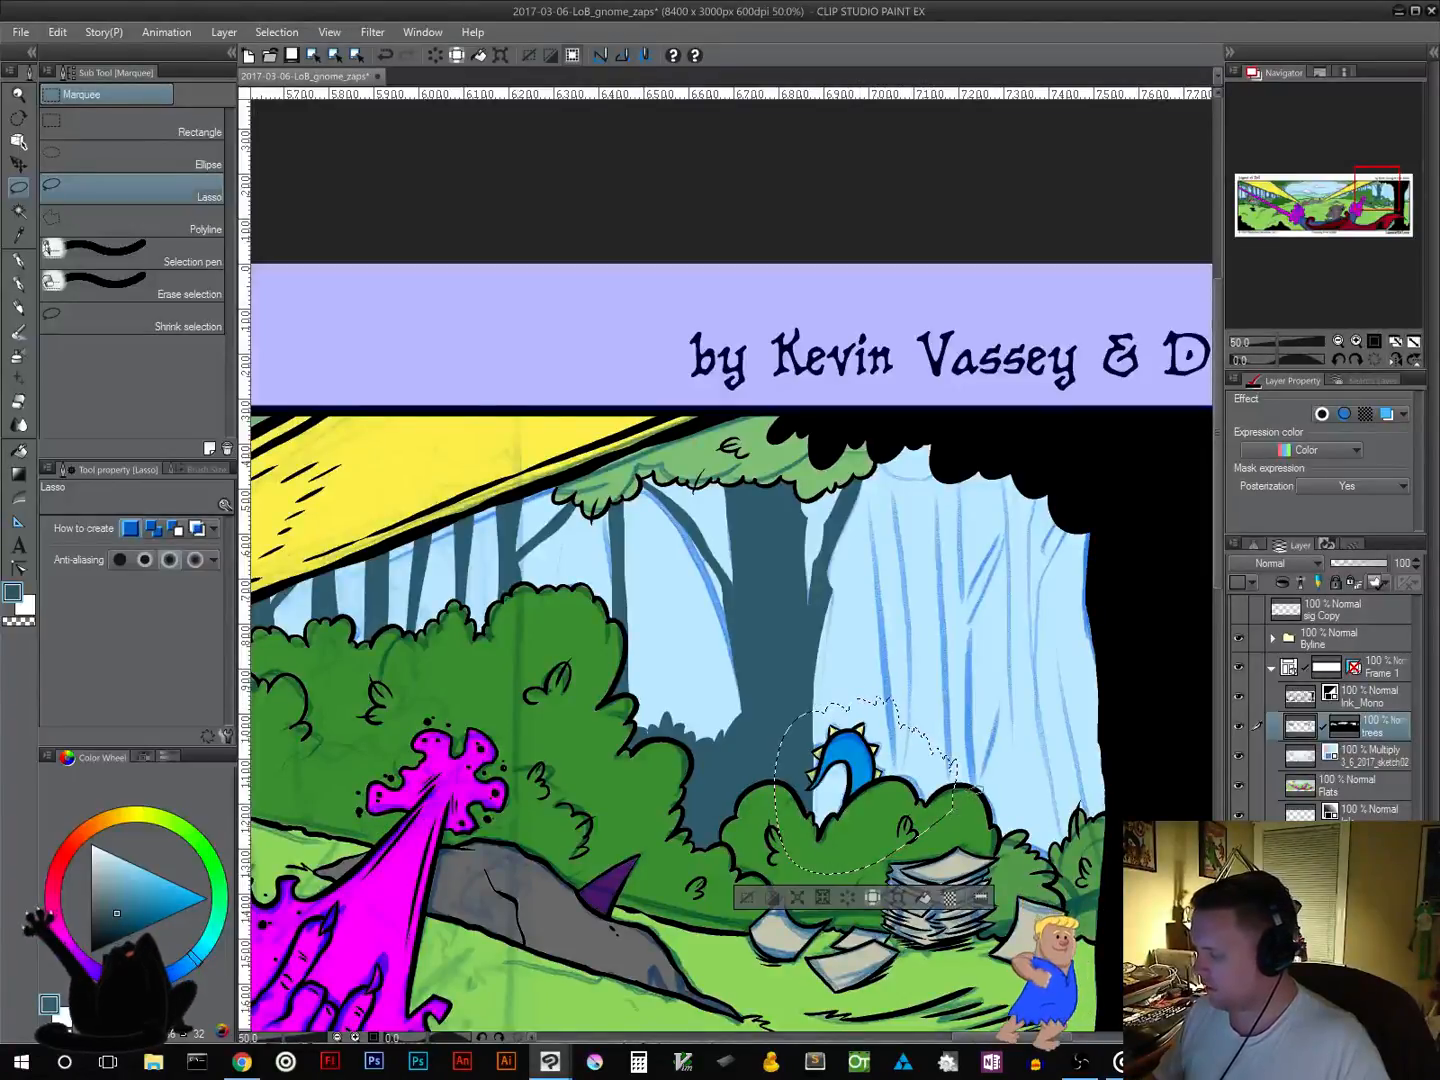
{"action": "left_click", "coordinate": [924, 898]}
{"action": "left_click", "coordinate": [770, 892]}
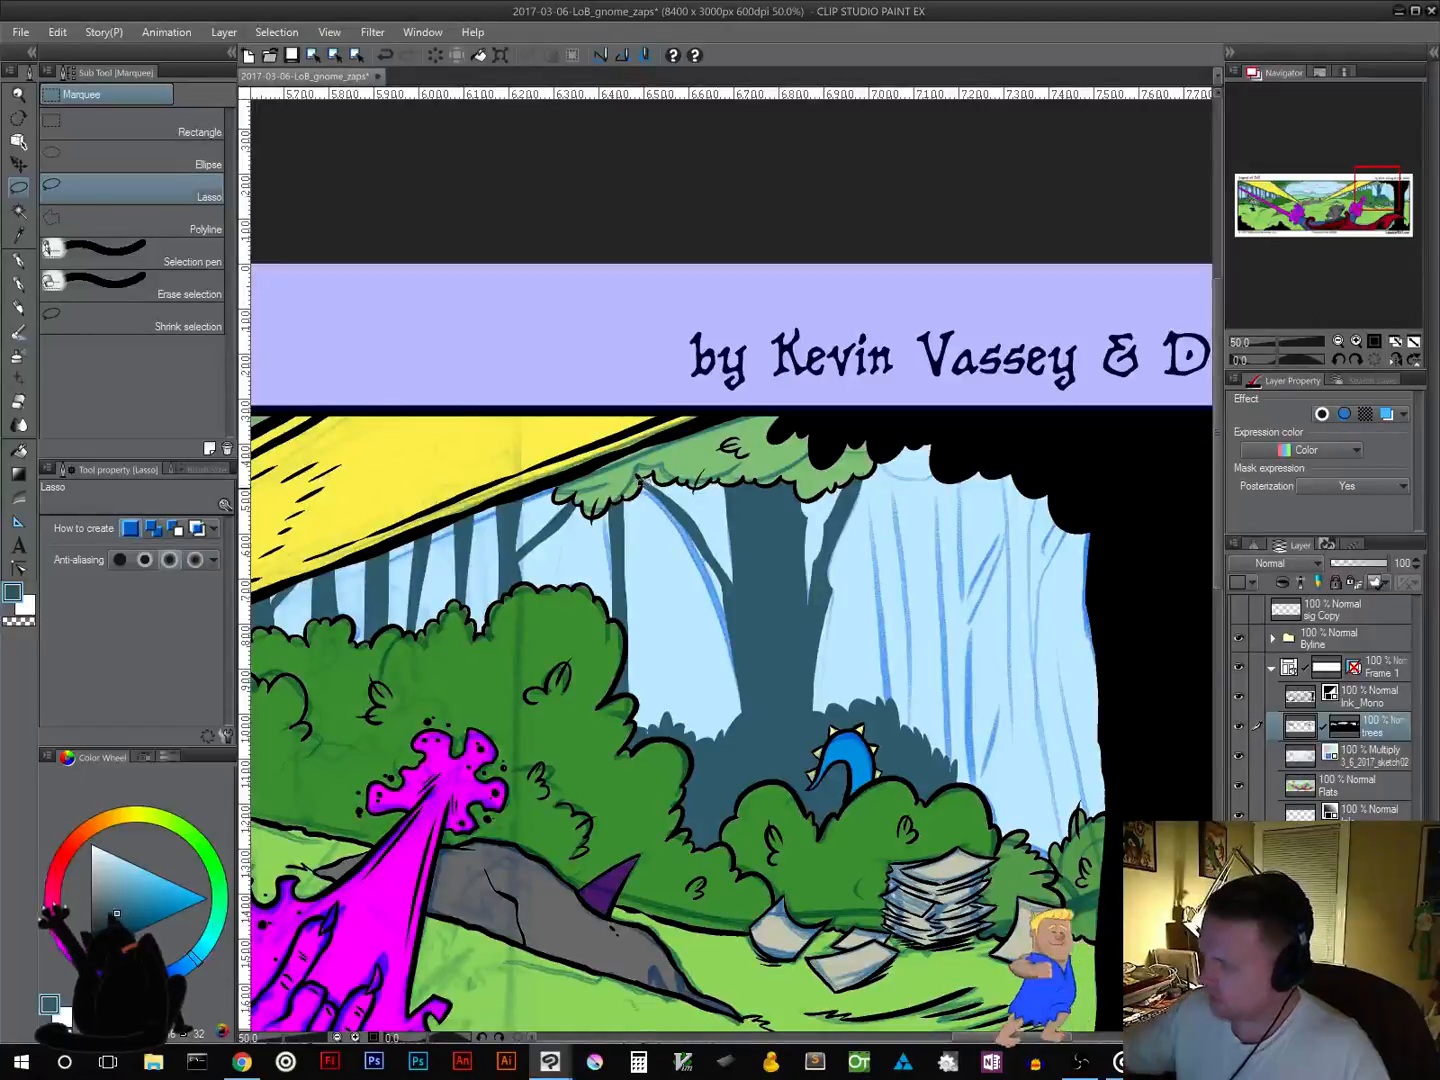
Step: Thicken the curved branch of the large forked tree facing the tall green bush by filling its sketched outer edge with teal
{"action": "mouse_move", "coordinate": [638, 480]}
{"action": "left_mouse_down"}
{"action": "mouse_move", "coordinate": [752, 648]}
{"action": "mouse_move", "coordinate": [688, 518]}
{"action": "mouse_move", "coordinate": [643, 486]}
{"action": "left_mouse_up"}
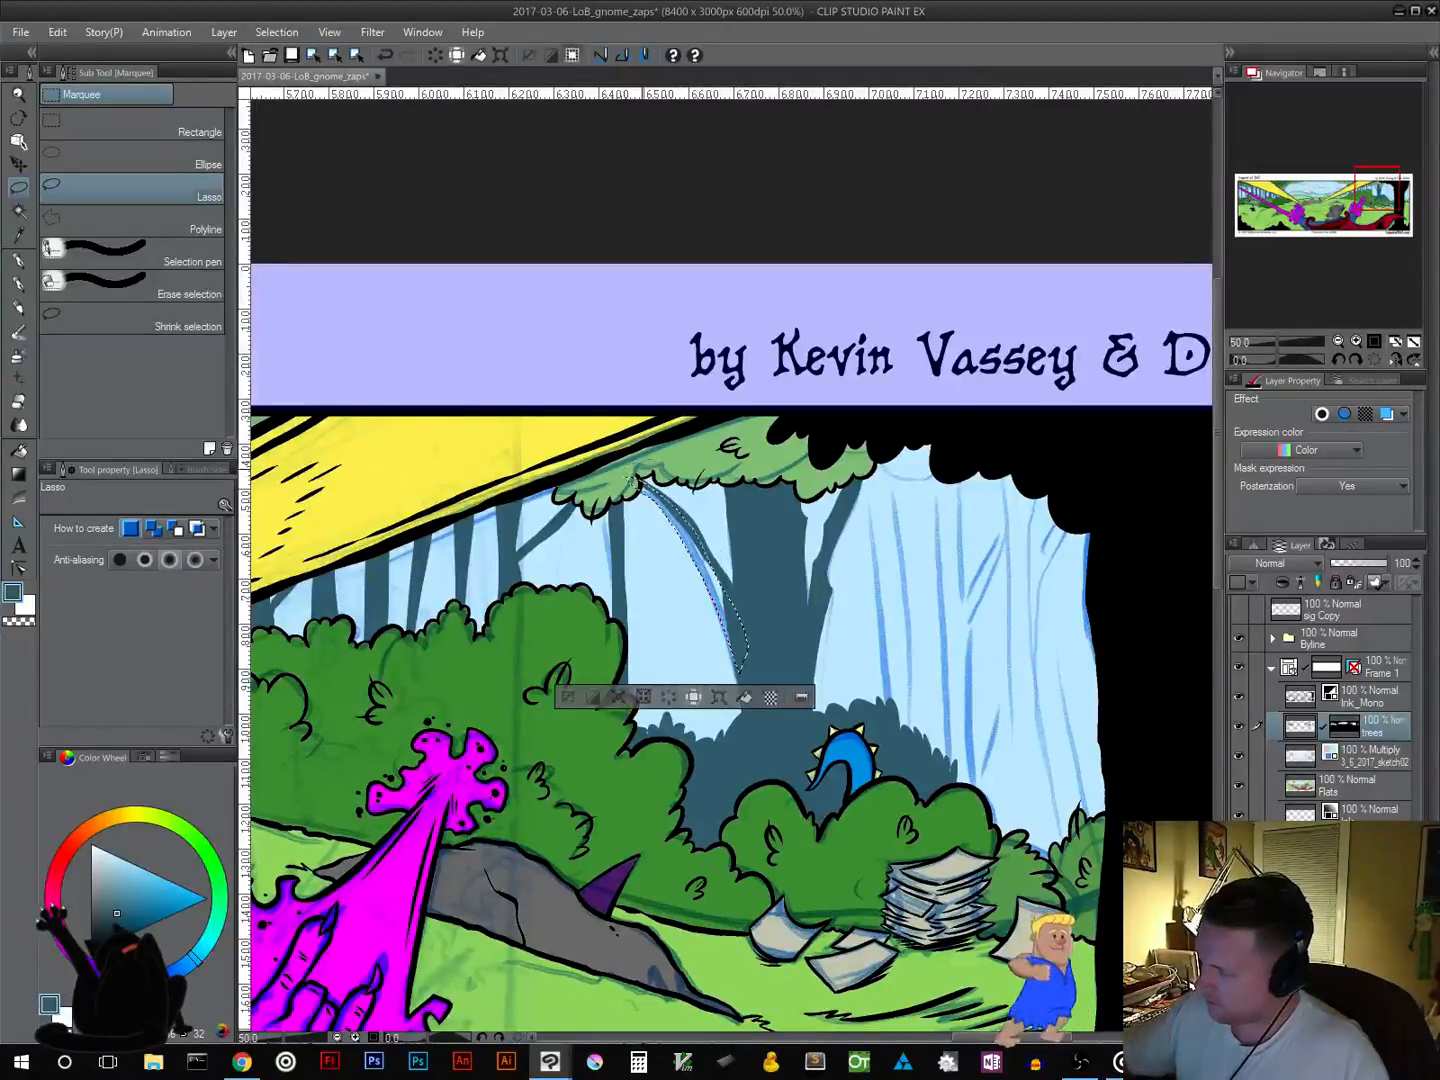
{"action": "left_click", "coordinate": [744, 698]}
{"action": "key", "text": "ctrl+d"}
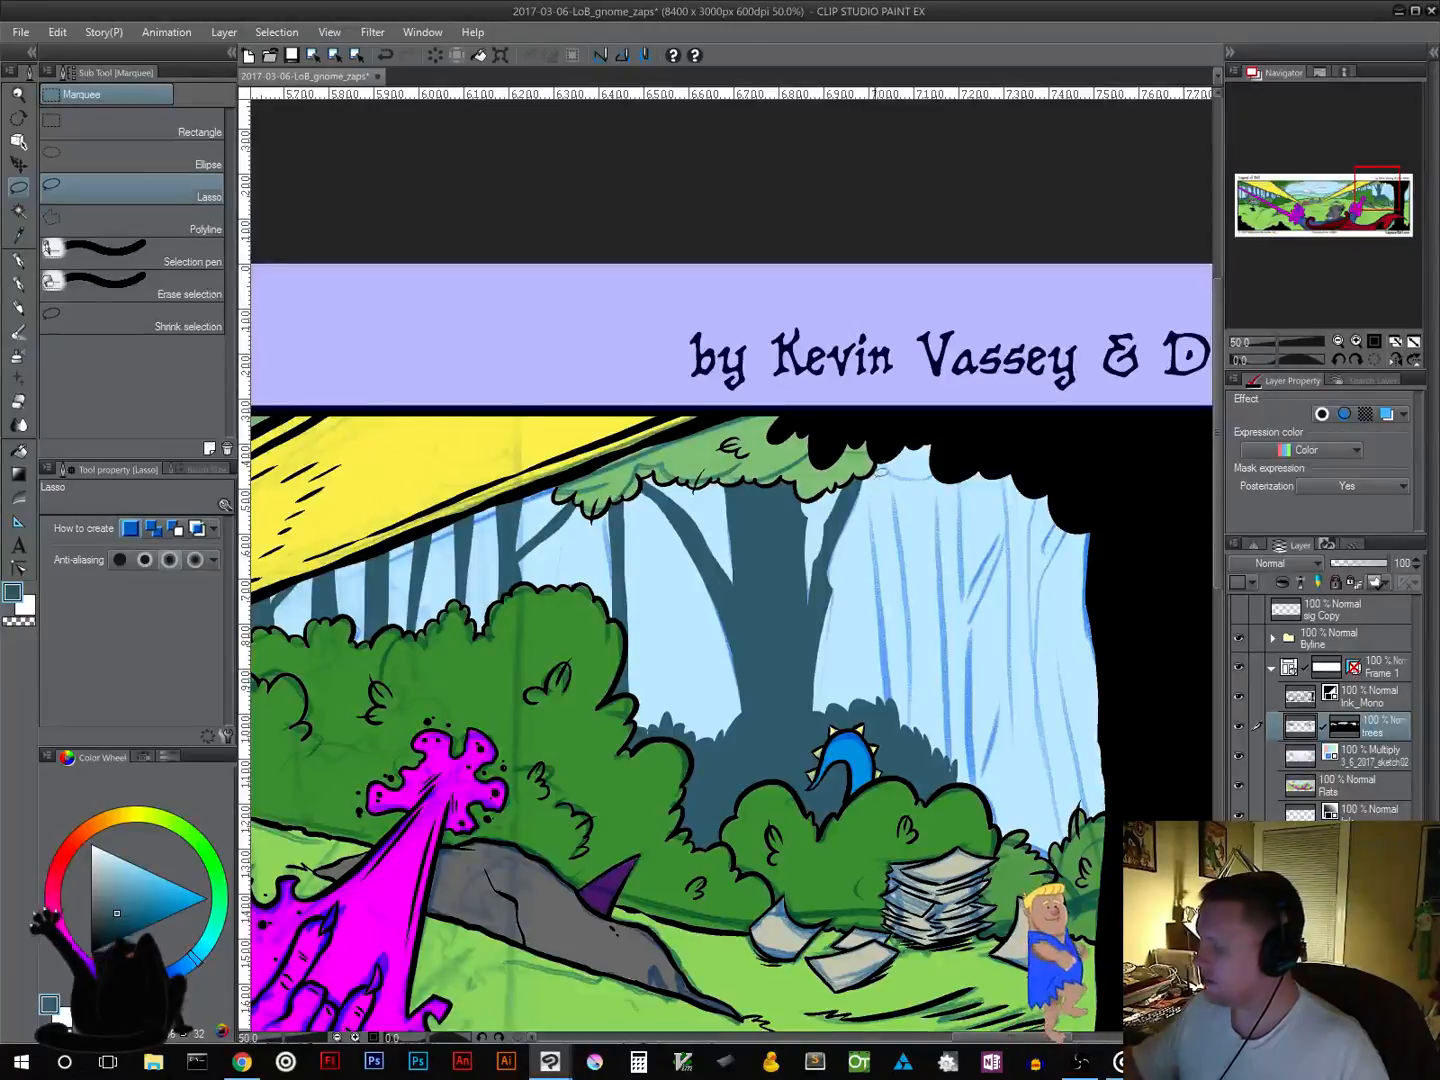
Step: Fill a straight trunk and the forked trunk next to it with teal, between the large forked tree and the black foreground tree
{"action": "mouse_move", "coordinate": [875, 465]}
{"action": "left_mouse_down"}
{"action": "mouse_move", "coordinate": [886, 697]}
{"action": "mouse_move", "coordinate": [913, 570]}
{"action": "mouse_move", "coordinate": [895, 425]}
{"action": "mouse_move", "coordinate": [878, 446]}
{"action": "left_mouse_up"}
{"action": "left_click", "coordinate": [950, 781]}
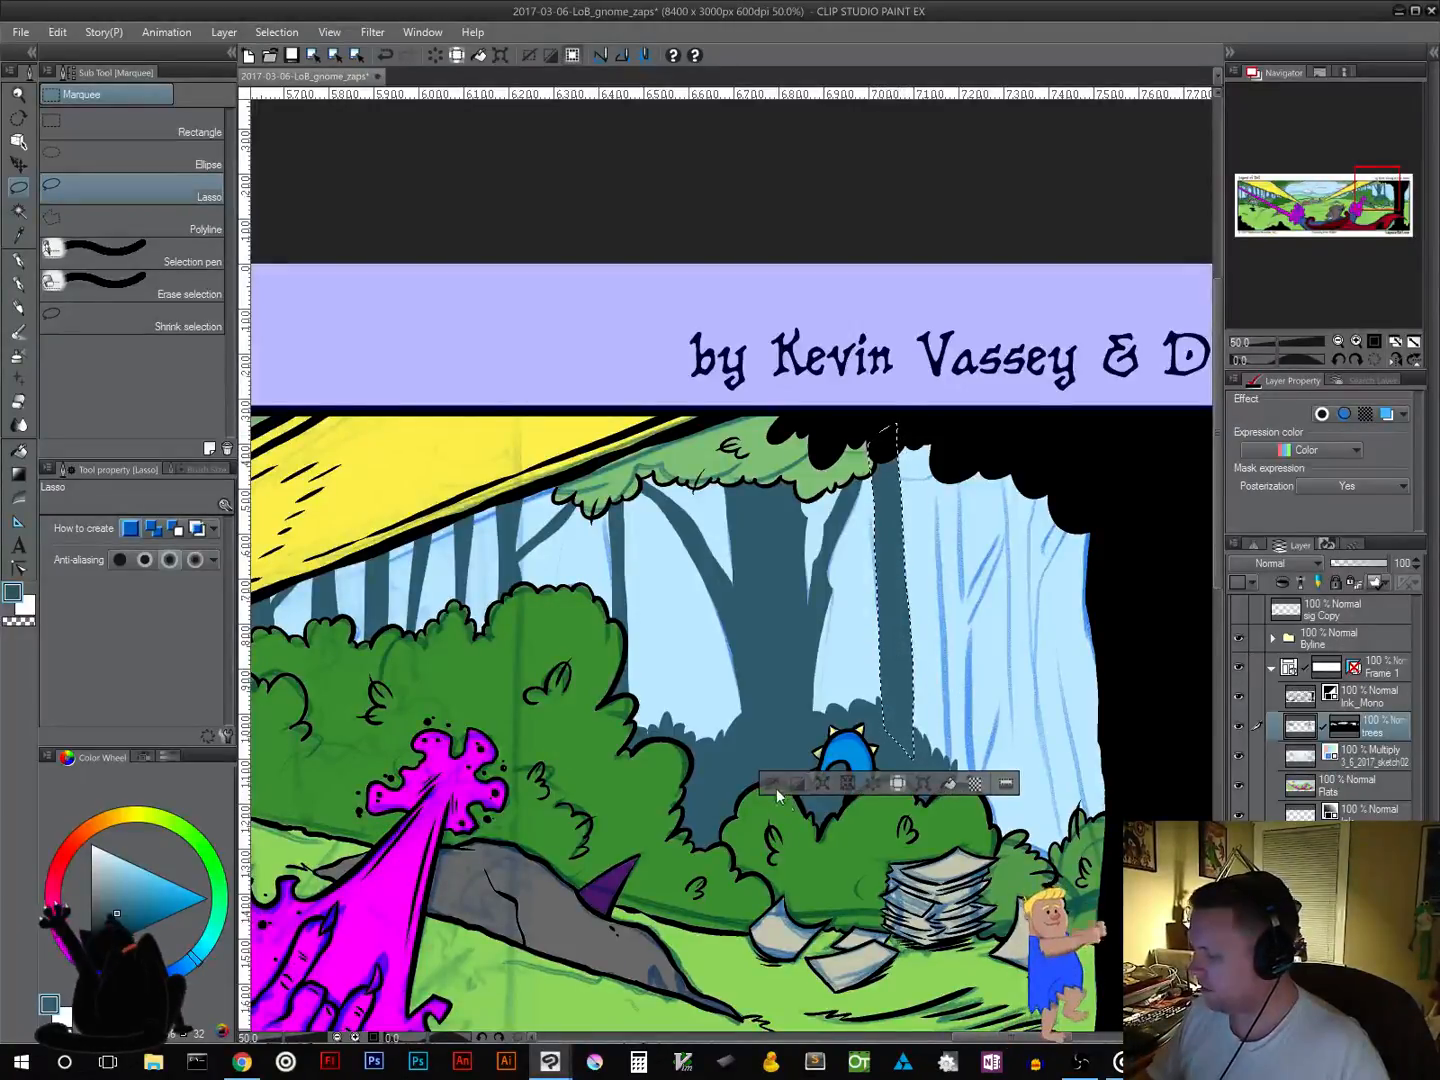
{"action": "left_click", "coordinate": [775, 786]}
{"action": "left_click_drag", "start_coordinate": [929, 437], "coordinate": [946, 801]}
{"action": "mouse_move", "coordinate": [974, 618]}
{"action": "left_mouse_down"}
{"action": "mouse_move", "coordinate": [1013, 533]}
{"action": "mouse_move", "coordinate": [1003, 462]}
{"action": "left_mouse_up"}
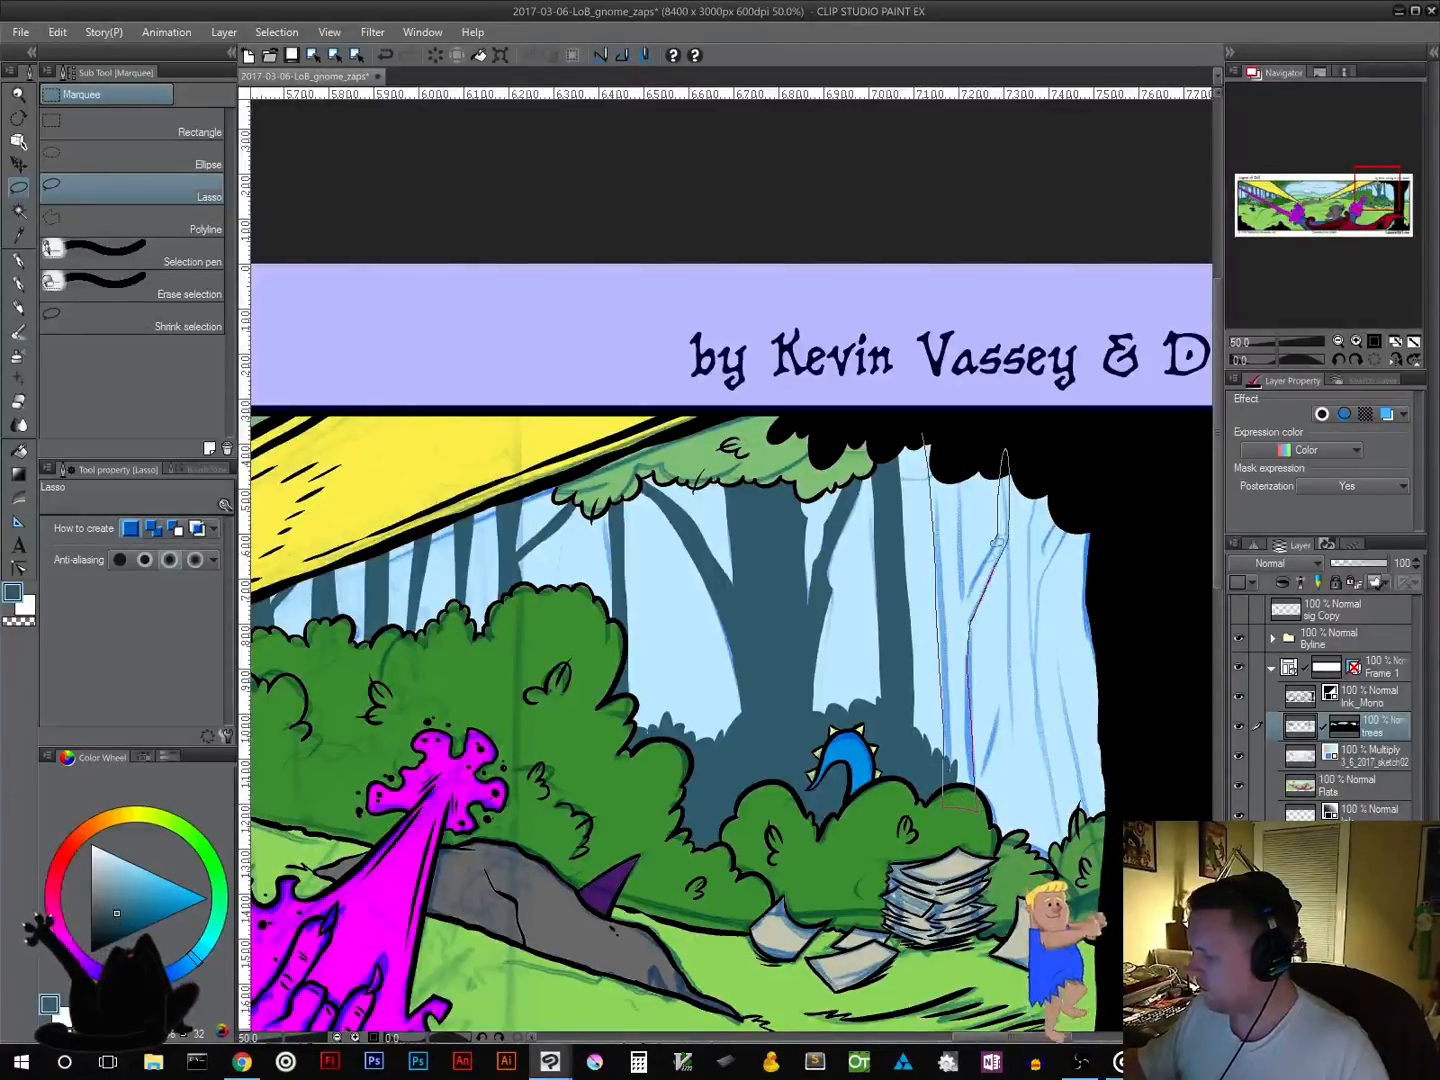
{"action": "mouse_move", "coordinate": [997, 543]}
{"action": "left_mouse_down"}
{"action": "mouse_move", "coordinate": [1004, 454]}
{"action": "mouse_move", "coordinate": [980, 440]}
{"action": "left_mouse_up"}
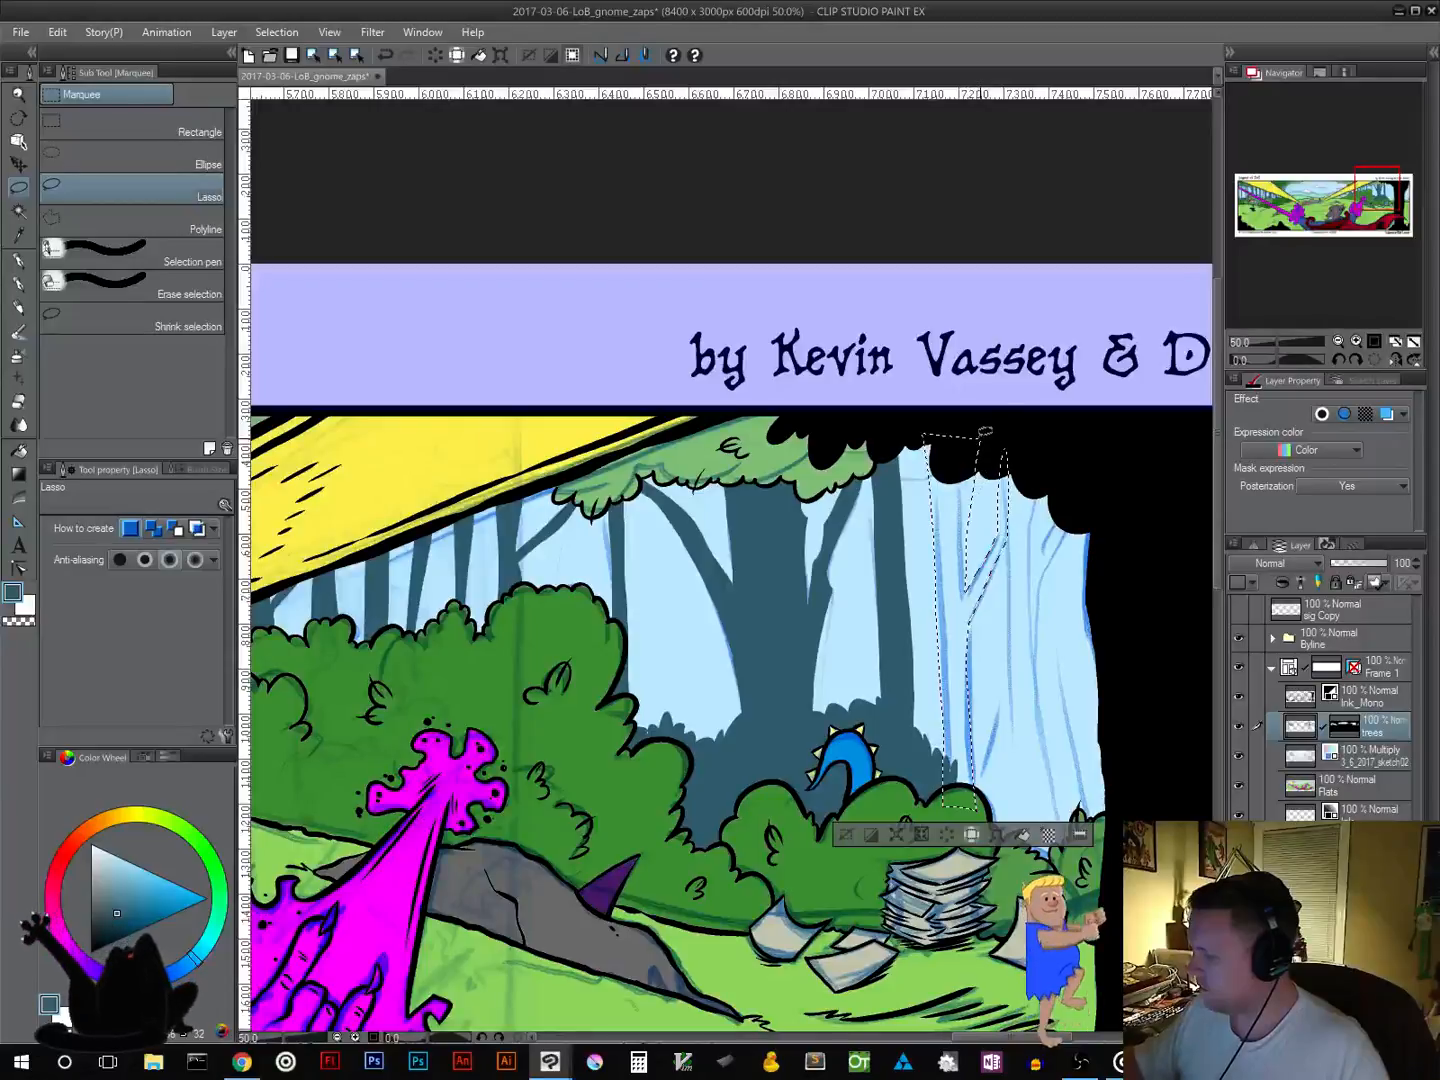
{"action": "left_click", "coordinate": [1022, 835]}
{"action": "left_click", "coordinate": [846, 834]}
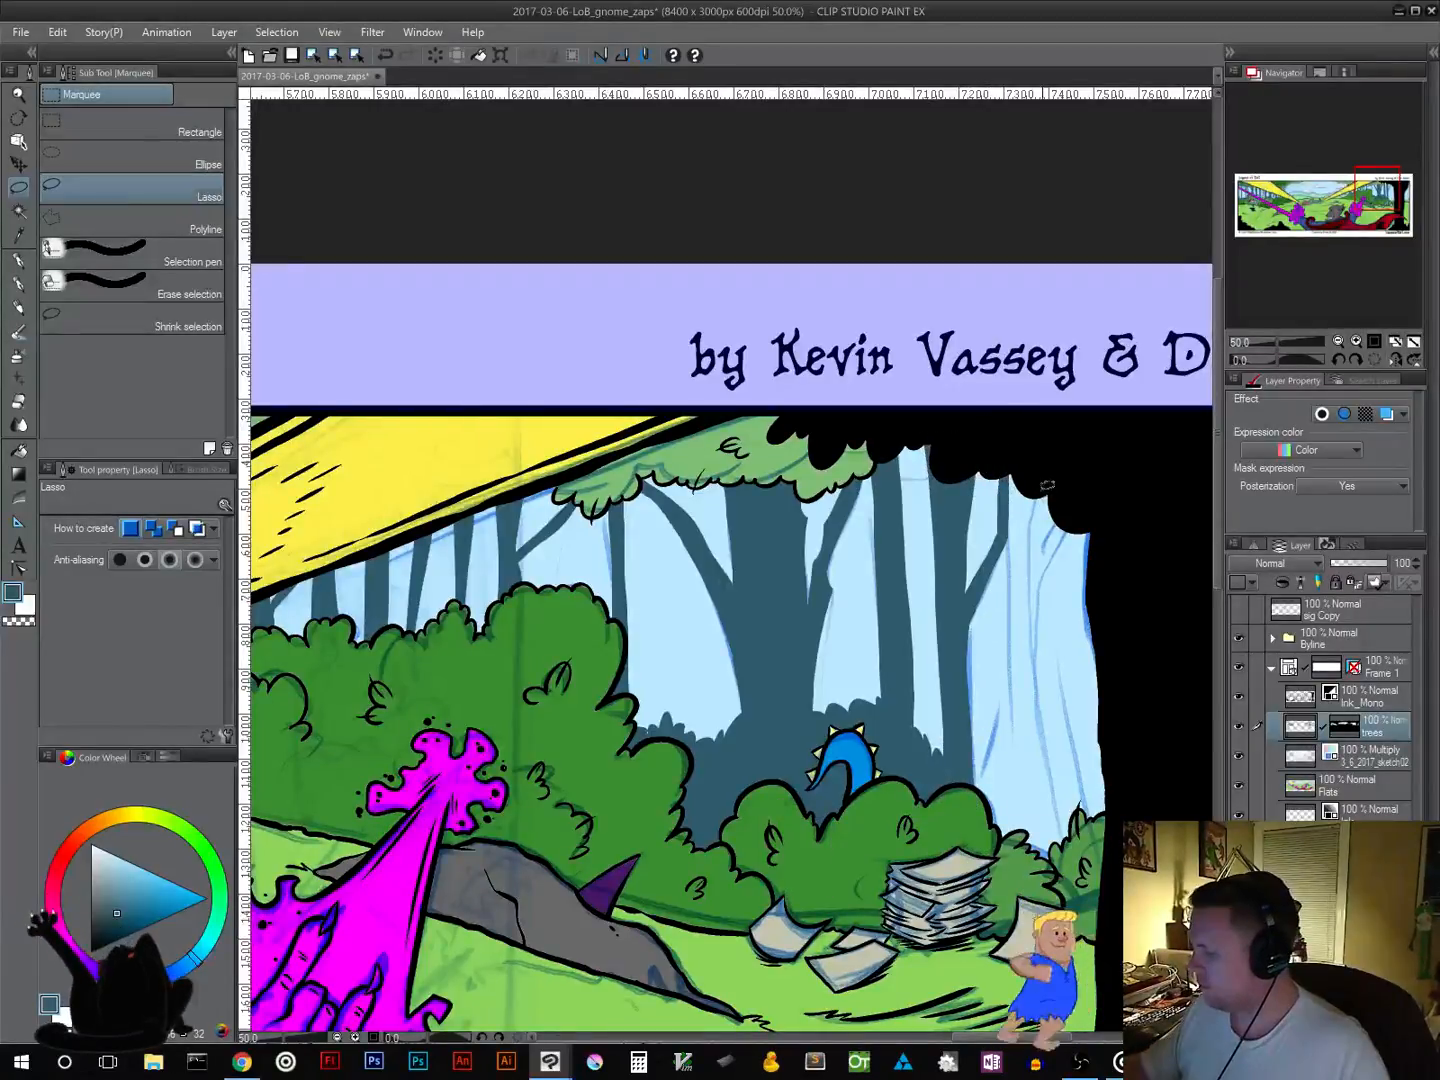
Step: Lasso the sketched forked tree with a flared base nearest the black foreground tree and fill it with teal
{"action": "mouse_move", "coordinate": [1047, 485]}
{"action": "left_mouse_down"}
{"action": "mouse_move", "coordinate": [974, 818]}
{"action": "mouse_move", "coordinate": [1015, 878]}
{"action": "mouse_move", "coordinate": [1064, 862]}
{"action": "mouse_move", "coordinate": [1046, 624]}
{"action": "mouse_move", "coordinate": [1056, 572]}
{"action": "mouse_move", "coordinate": [1104, 496]}
{"action": "mouse_move", "coordinate": [1050, 545]}
{"action": "mouse_move", "coordinate": [1062, 452]}
{"action": "mouse_move", "coordinate": [1045, 466]}
{"action": "left_mouse_up"}
{"action": "left_click", "coordinate": [1073, 909]}
{"action": "left_click", "coordinate": [914, 909]}
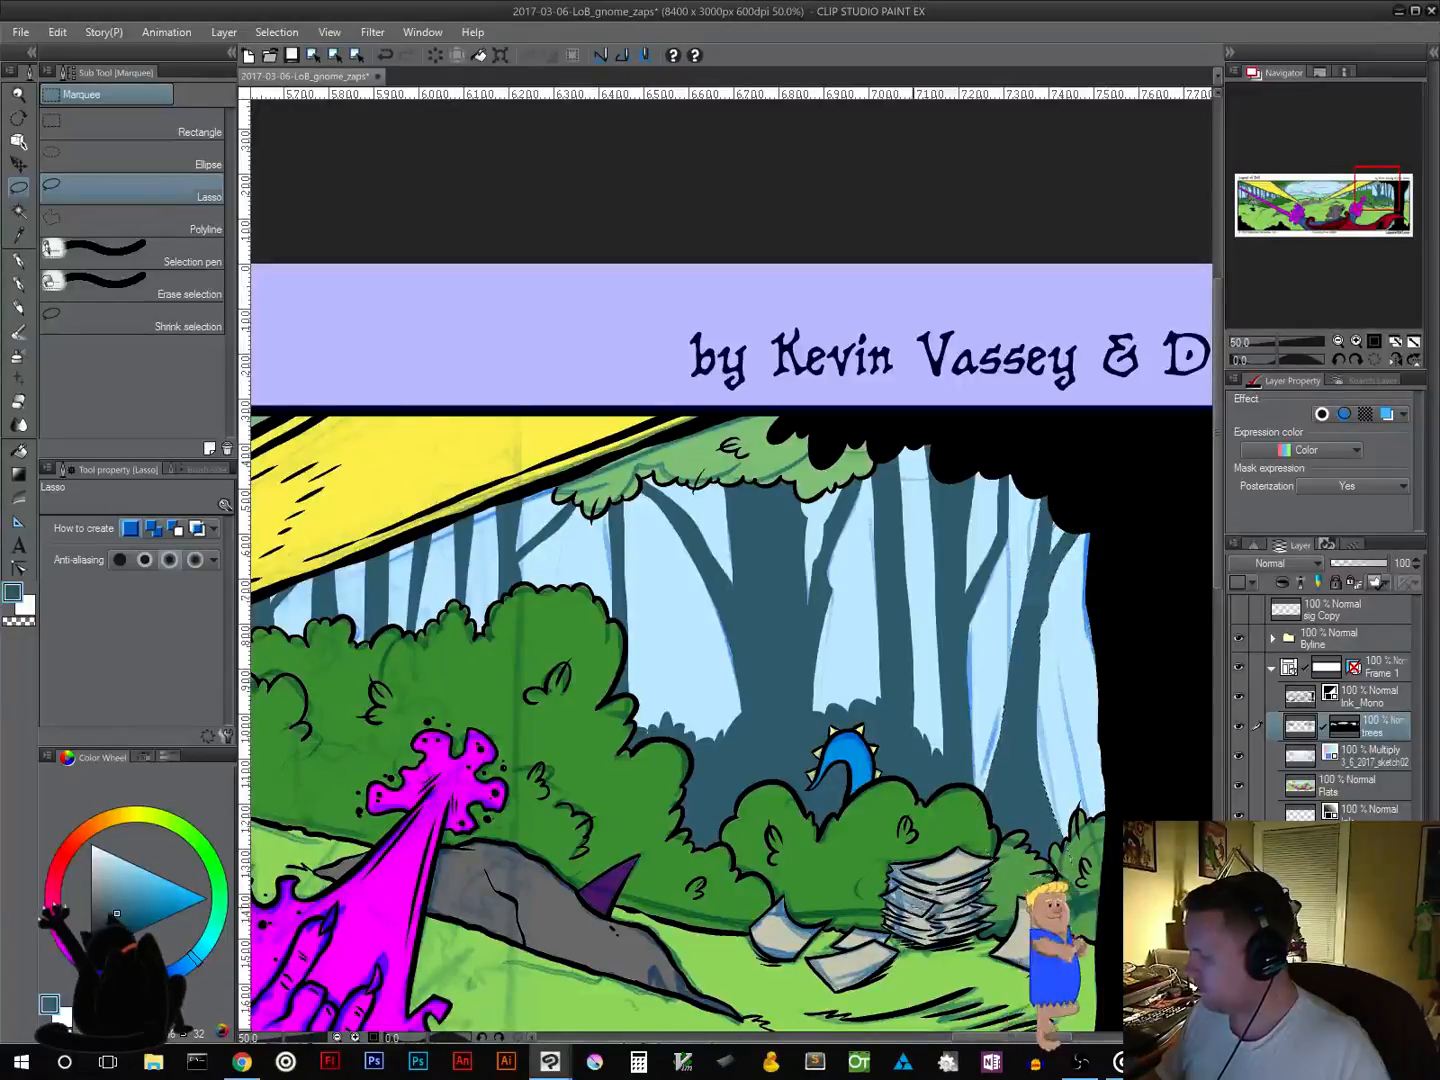
Step: Try filling a slim curved trunk with teal along the near edge of the black foreground tree
{"action": "mouse_move", "coordinate": [1102, 568]}
{"action": "left_mouse_down"}
{"action": "mouse_move", "coordinate": [1067, 760]}
{"action": "mouse_move", "coordinate": [1083, 878]}
{"action": "mouse_move", "coordinate": [1122, 580]}
{"action": "mouse_move", "coordinate": [1104, 569]}
{"action": "left_mouse_up"}
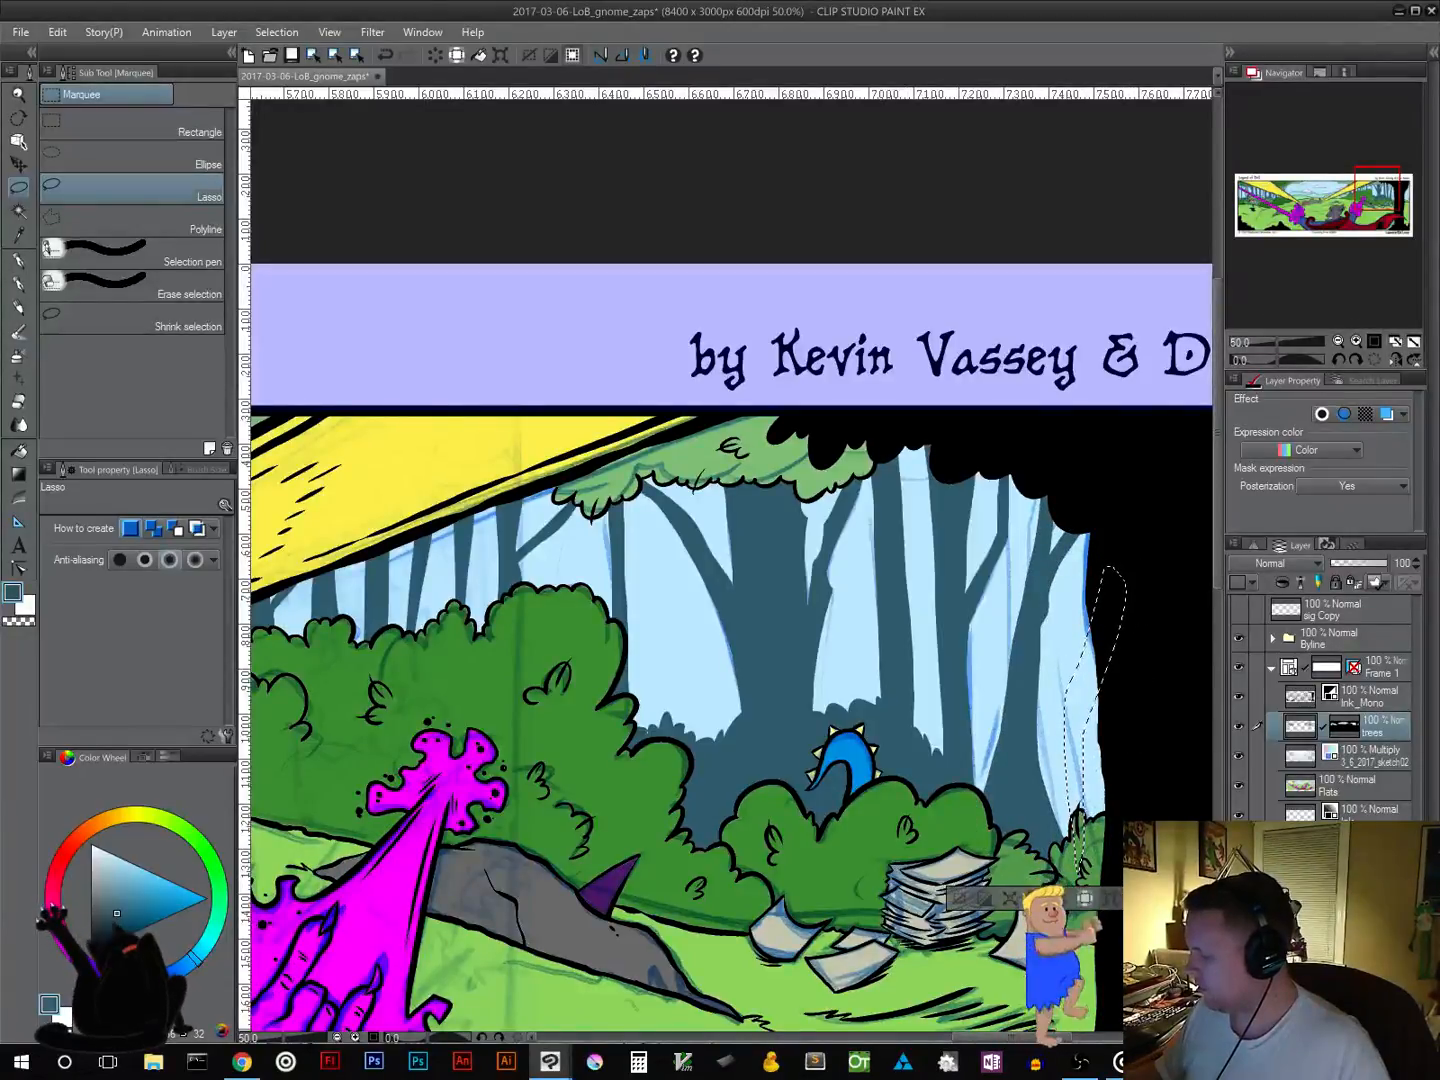
{"action": "left_click", "coordinate": [1186, 898]}
{"action": "left_click", "coordinate": [958, 898]}
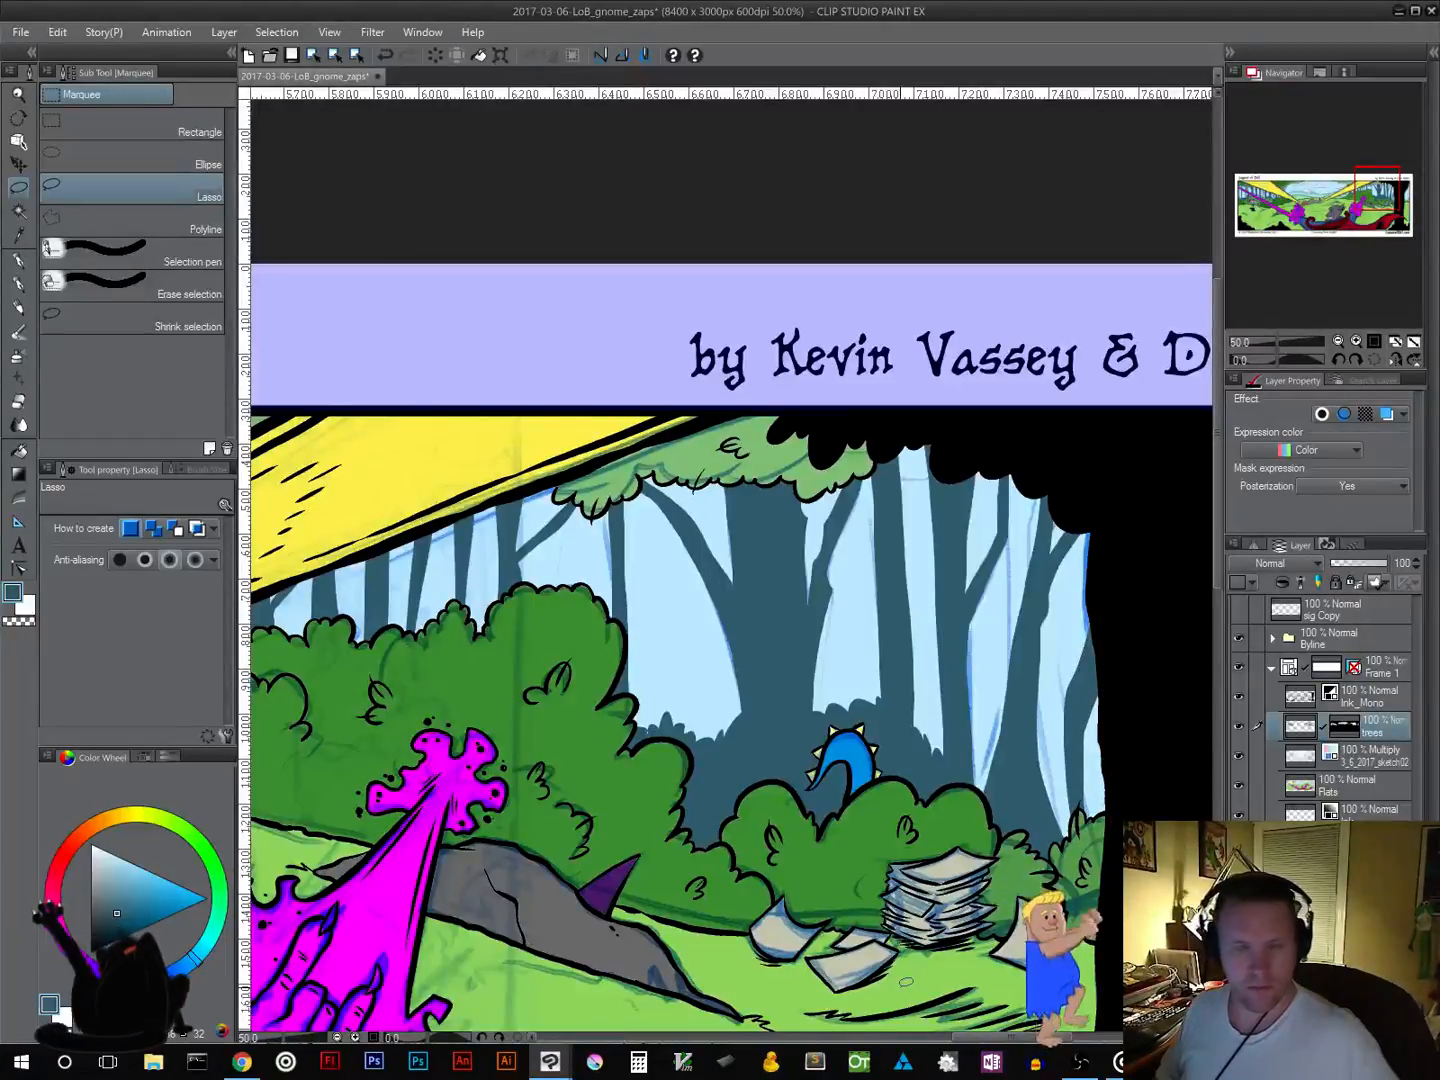
{"action": "key", "text": "ctrl+z"}
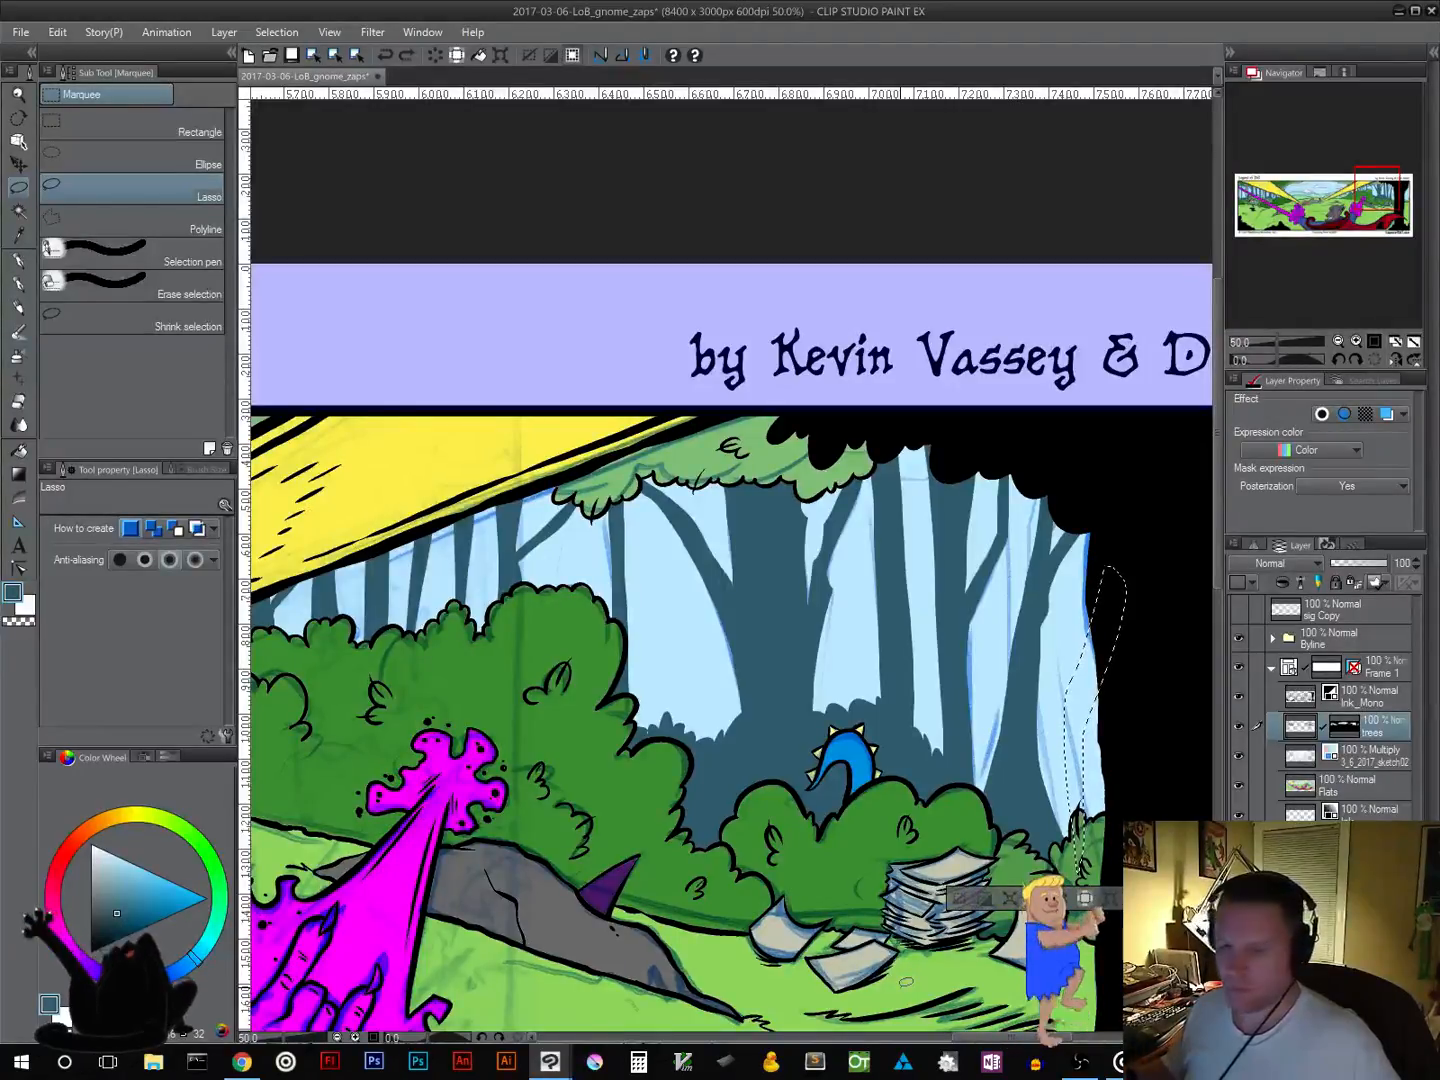
{"action": "key", "text": "ctrl+d"}
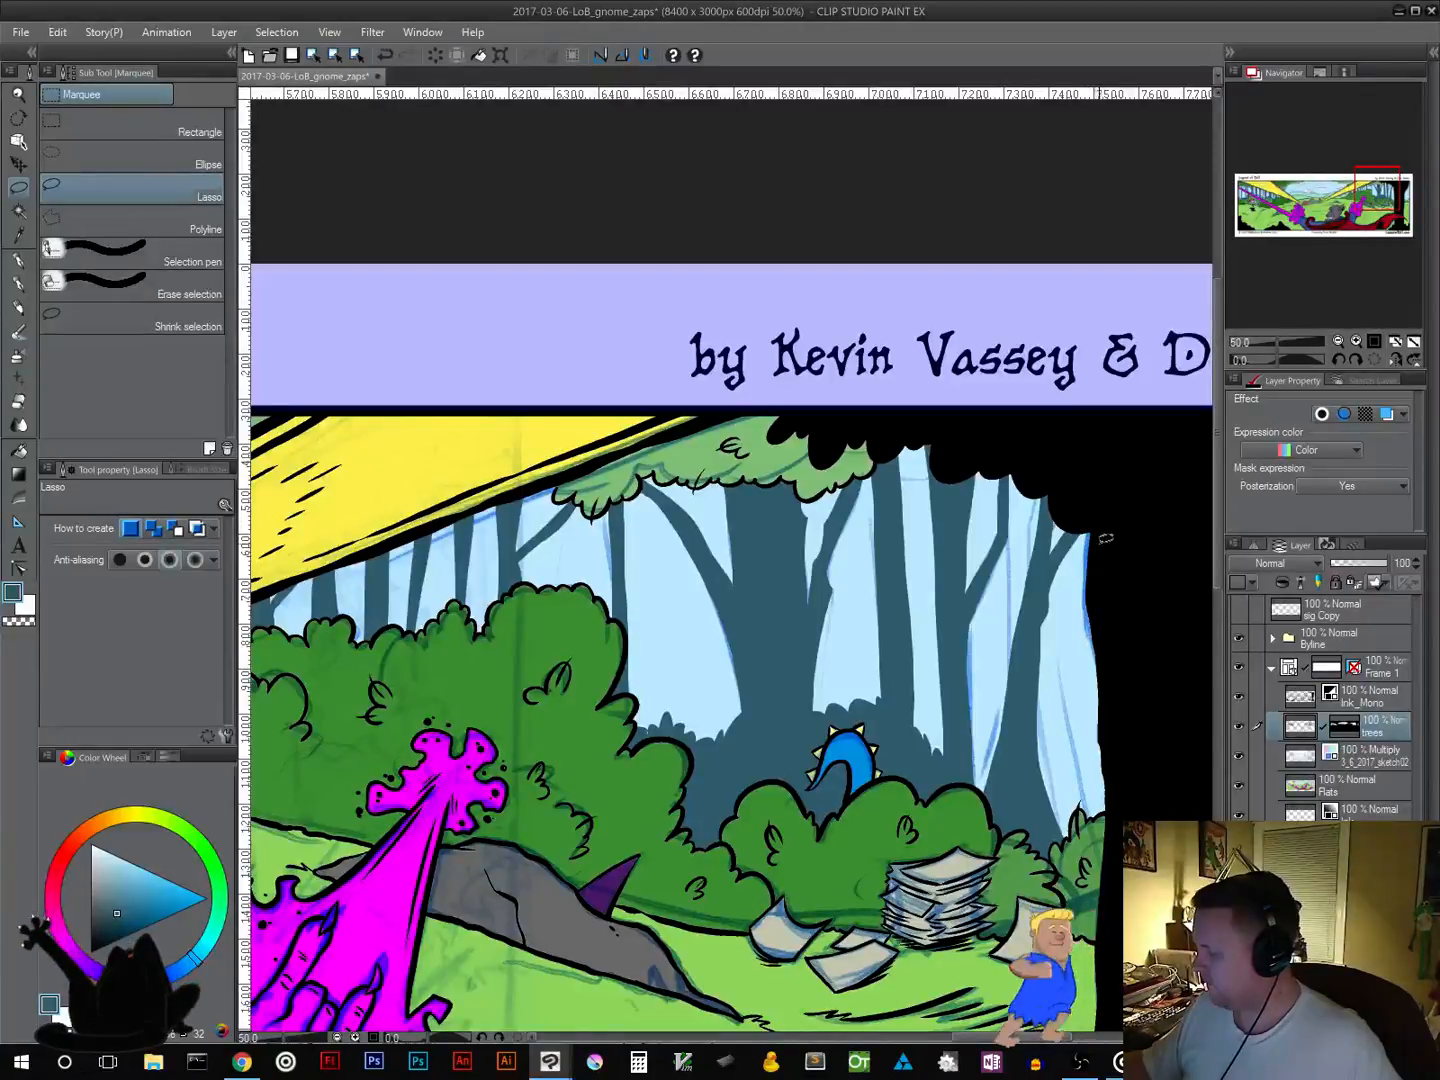
Step: Fill leafy teal background bushes around the bases of the last trunks, up to the edge of the black foreground tree
{"action": "mouse_move", "coordinate": [1104, 537]}
{"action": "left_mouse_down"}
{"action": "mouse_move", "coordinate": [1064, 824]}
{"action": "mouse_move", "coordinate": [1073, 854]}
{"action": "mouse_move", "coordinate": [1118, 626]}
{"action": "mouse_move", "coordinate": [1106, 542]}
{"action": "left_mouse_up"}
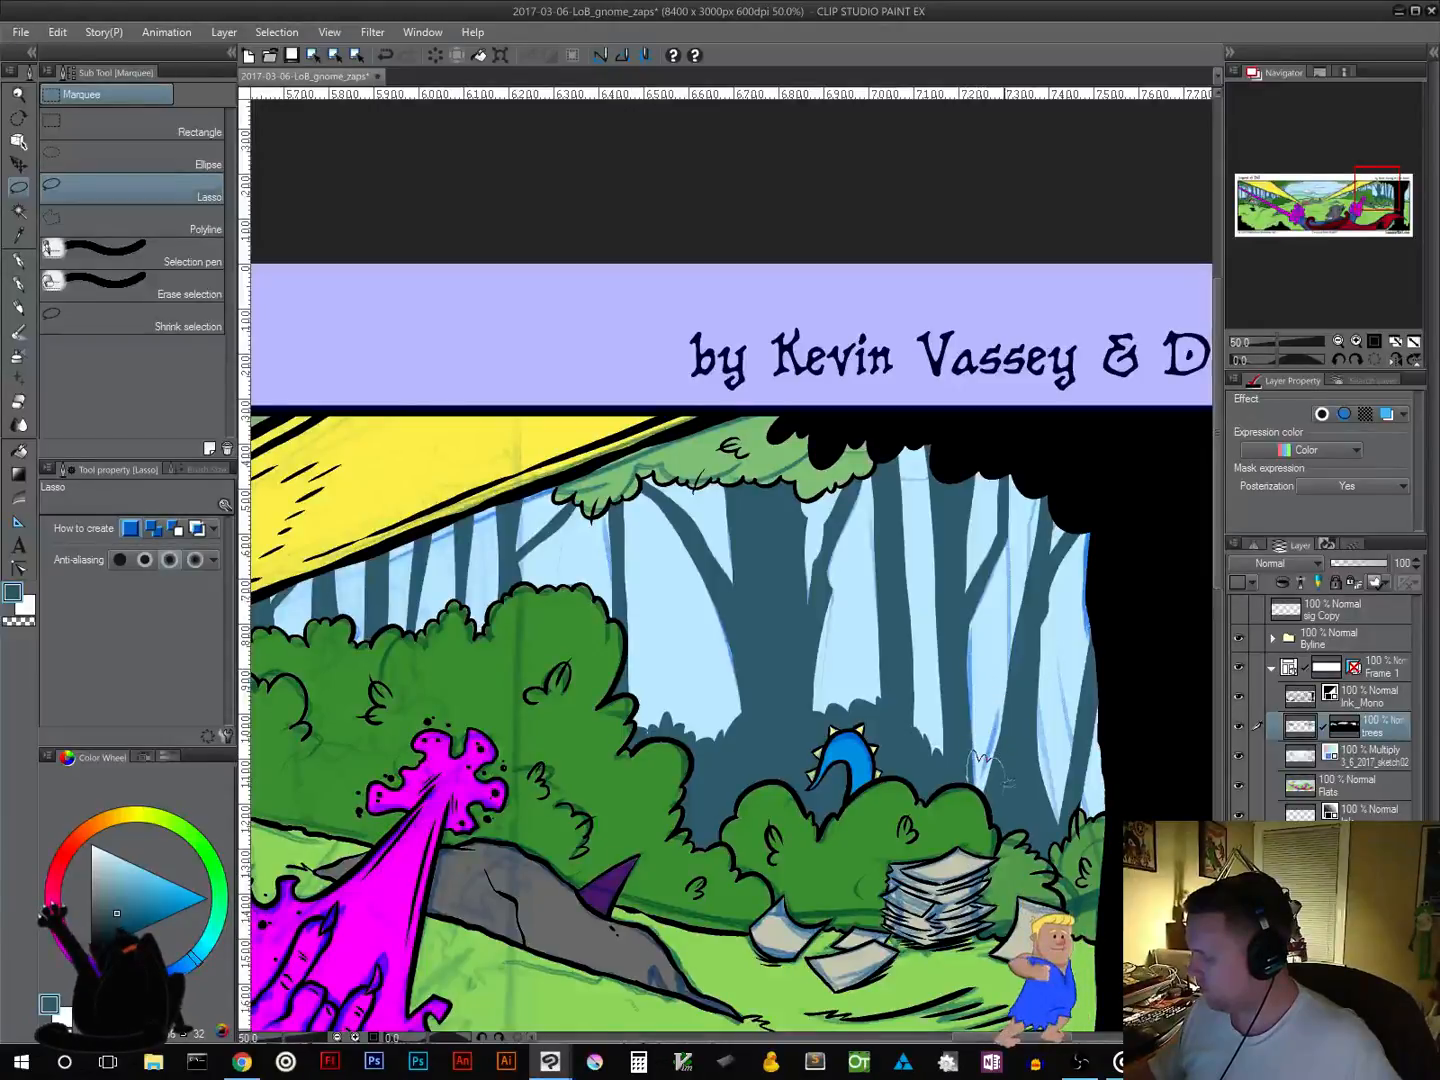
{"action": "mouse_move", "coordinate": [1007, 781]}
{"action": "left_mouse_down"}
{"action": "mouse_move", "coordinate": [1054, 764]}
{"action": "mouse_move", "coordinate": [1083, 791]}
{"action": "mouse_move", "coordinate": [1077, 809]}
{"action": "mouse_move", "coordinate": [1089, 769]}
{"action": "mouse_move", "coordinate": [1114, 772]}
{"action": "mouse_move", "coordinate": [1094, 876]}
{"action": "left_mouse_up"}
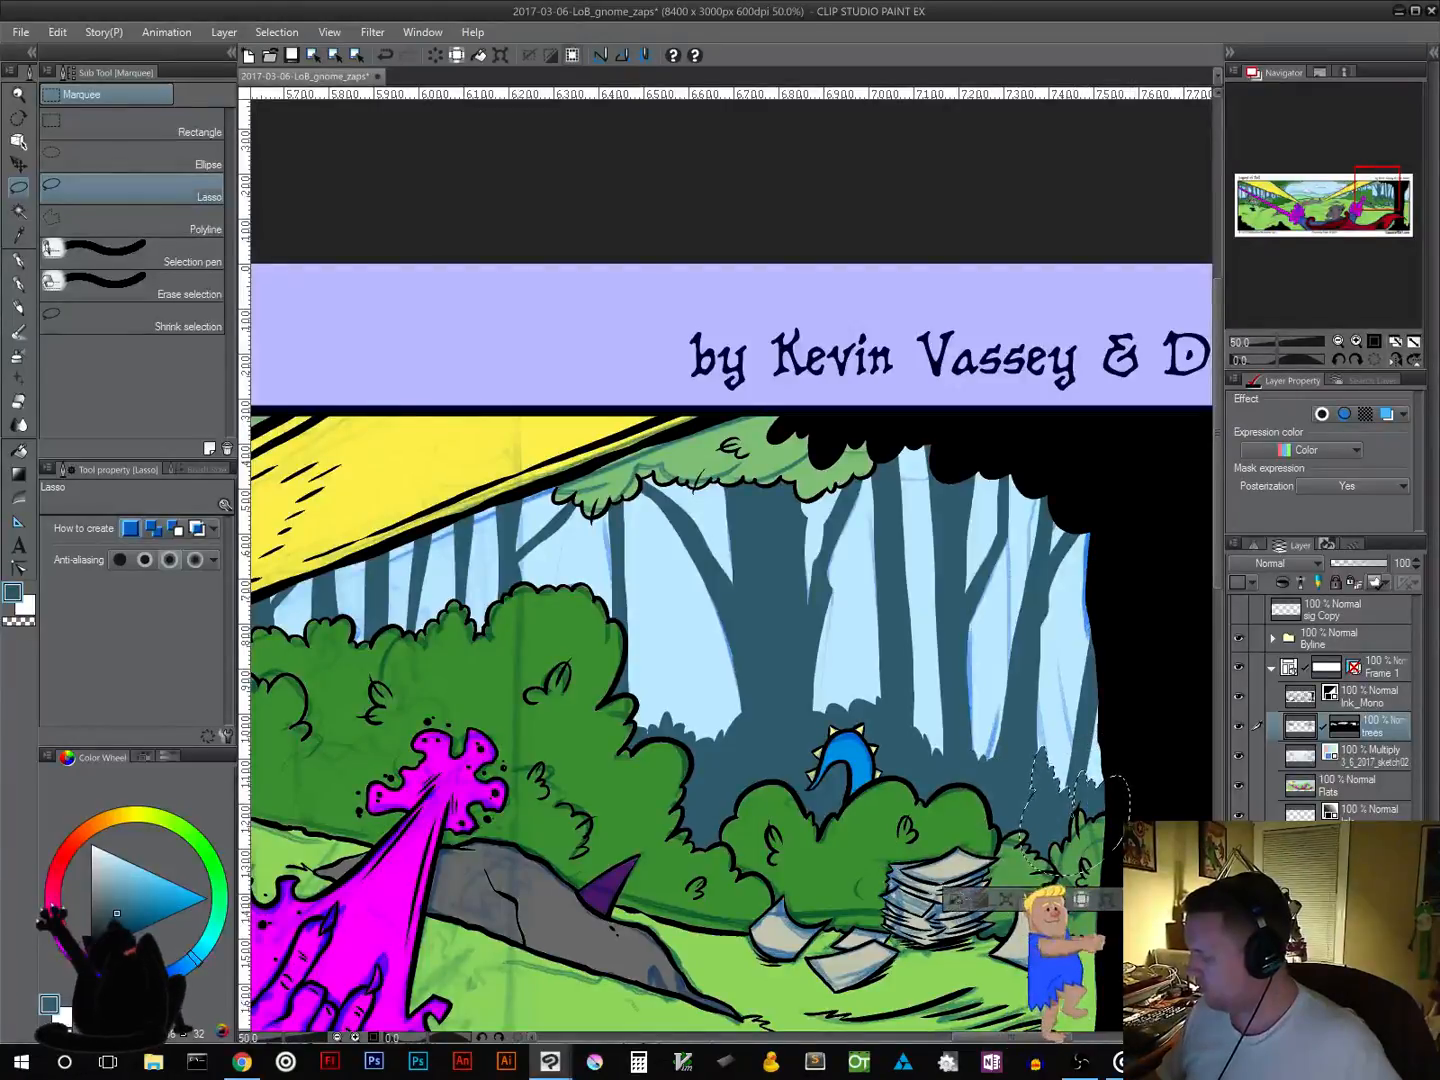
{"action": "key", "text": "ctrl+d"}
Step: Fill the sketched tree between the black foreground tree and the panel's right border with teal, including the foliage in the upper corner
{"action": "left_click_drag", "start_coordinate": [1013, 927], "coordinate": [589, 877]}
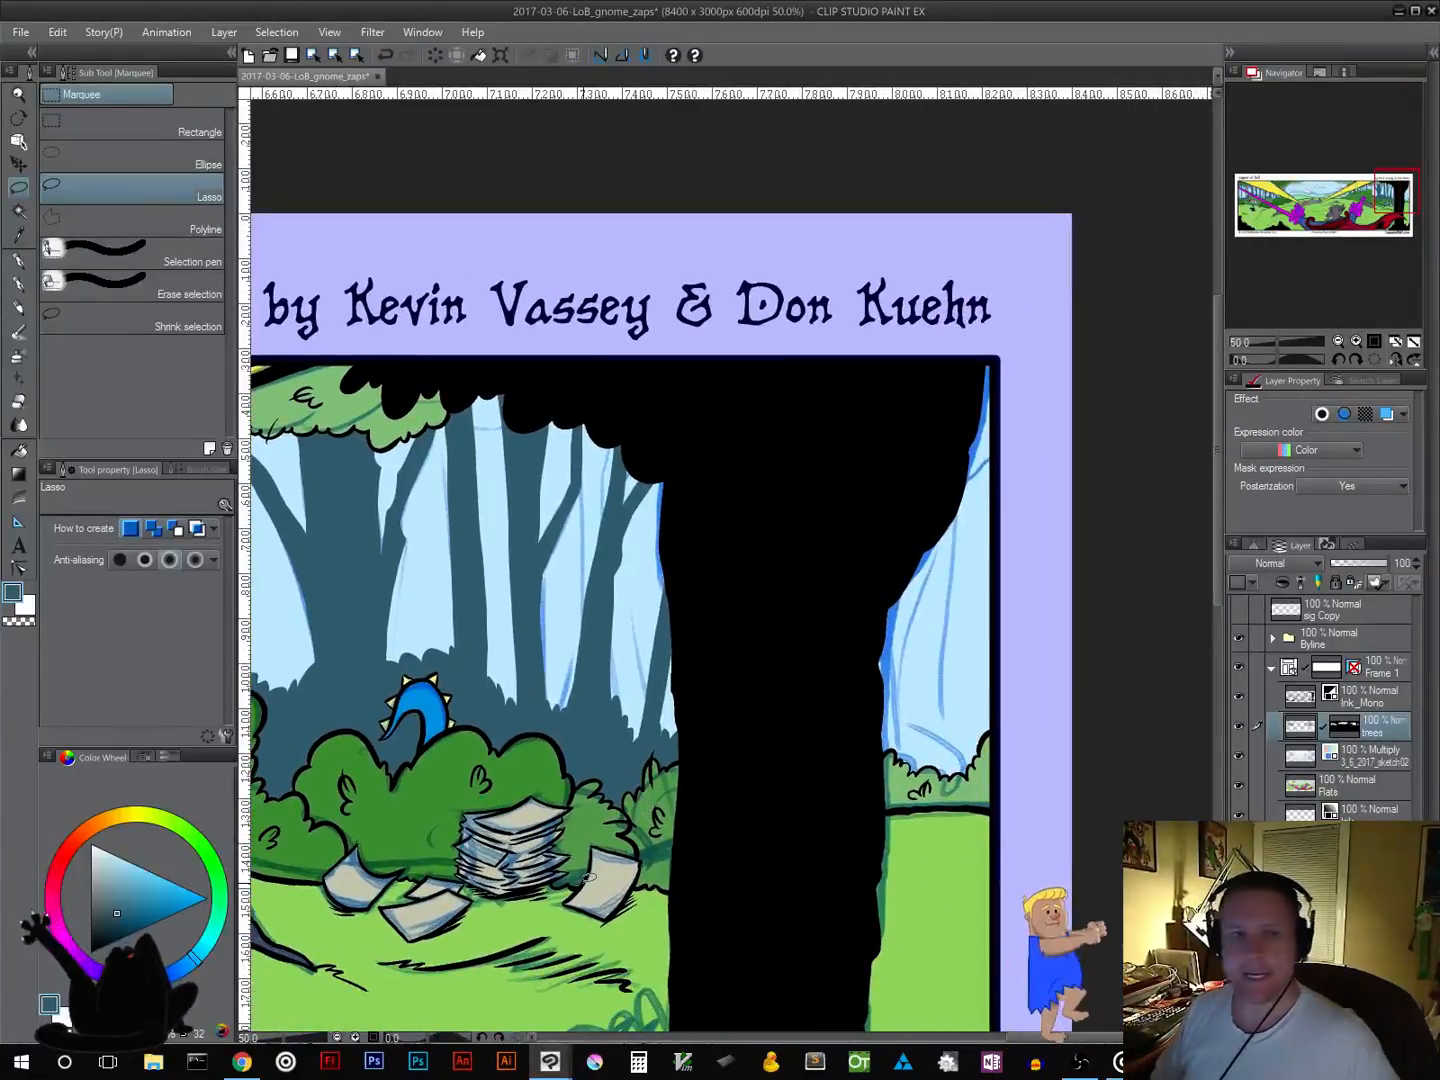
{"action": "mouse_move", "coordinate": [927, 499]}
{"action": "left_mouse_down"}
{"action": "mouse_move", "coordinate": [931, 684]}
{"action": "mouse_move", "coordinate": [911, 796]}
{"action": "mouse_move", "coordinate": [959, 827]}
{"action": "mouse_move", "coordinate": [961, 529]}
{"action": "mouse_move", "coordinate": [1012, 409]}
{"action": "mouse_move", "coordinate": [988, 445]}
{"action": "mouse_move", "coordinate": [928, 472]}
{"action": "left_mouse_up"}
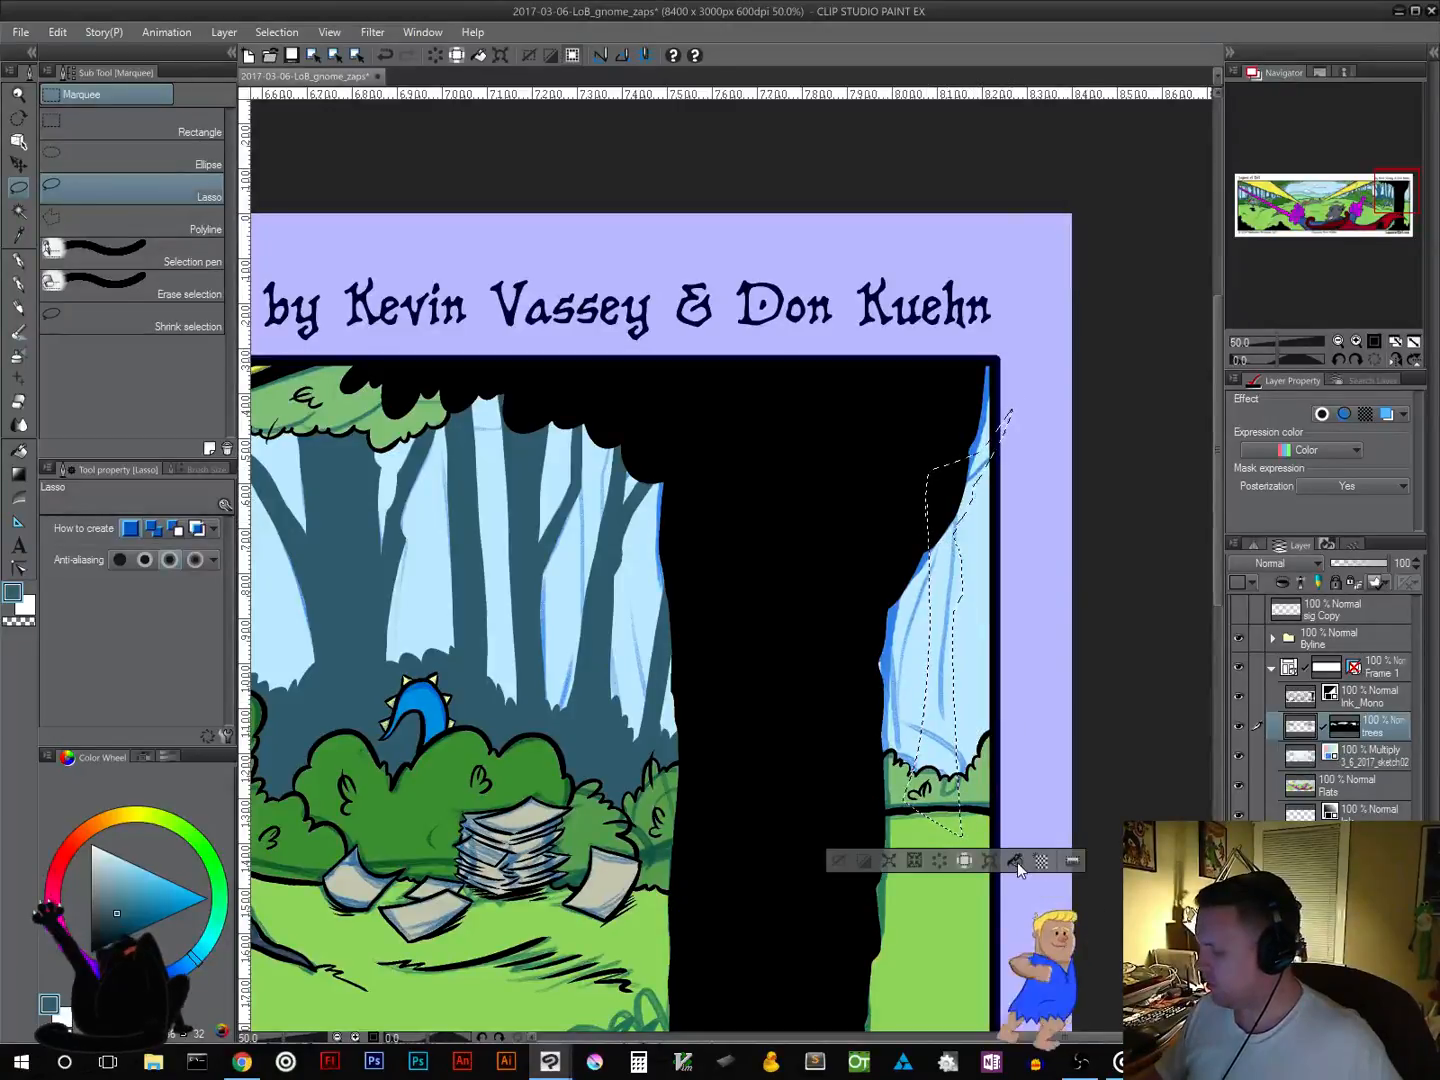
{"action": "left_click", "coordinate": [1015, 859]}
{"action": "left_click", "coordinate": [839, 860]}
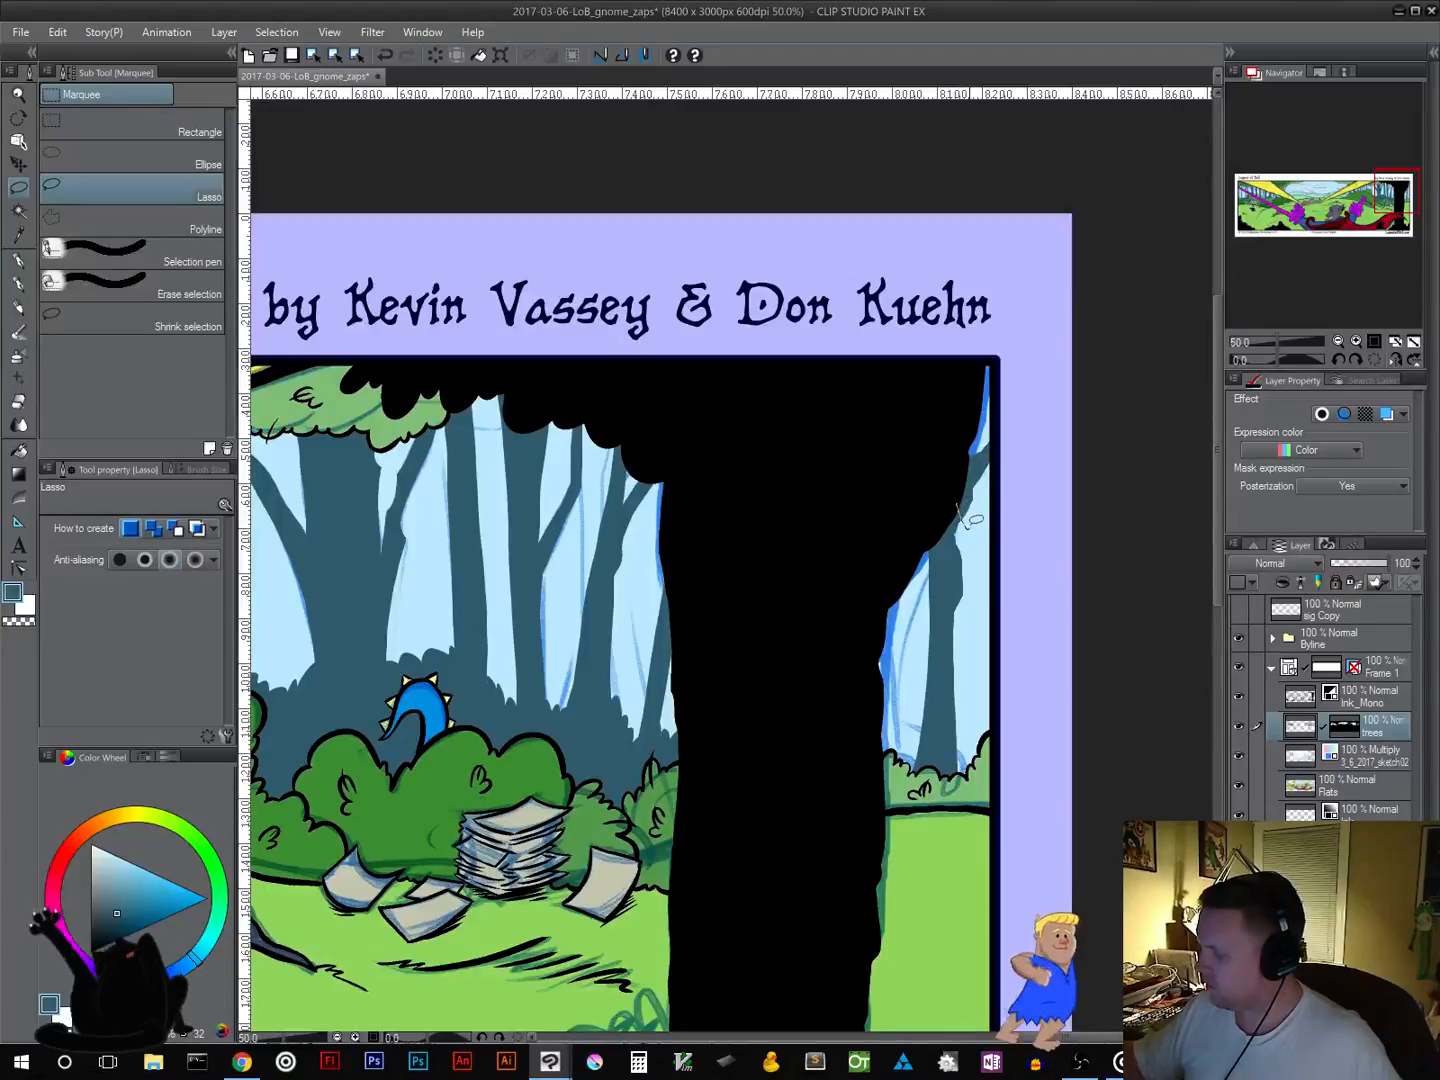
{"action": "mouse_move", "coordinate": [968, 518]}
{"action": "left_mouse_down"}
{"action": "mouse_move", "coordinate": [1016, 455]}
{"action": "mouse_move", "coordinate": [993, 352]}
{"action": "mouse_move", "coordinate": [962, 523]}
{"action": "left_mouse_up"}
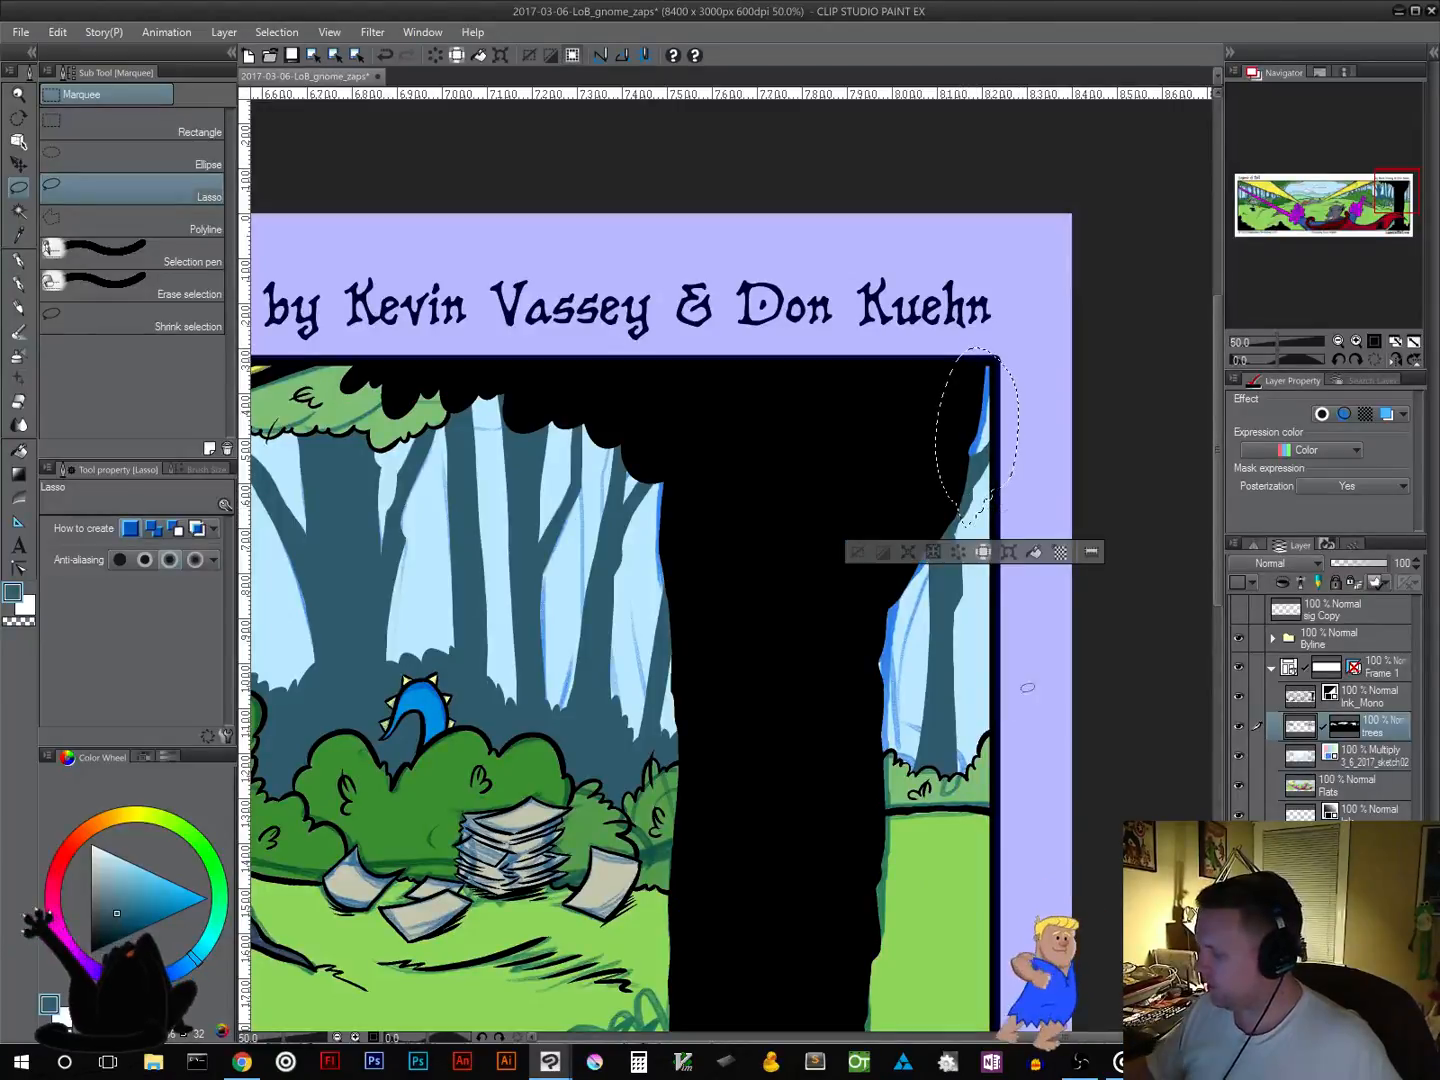
{"action": "left_click", "coordinate": [1035, 553]}
{"action": "left_click", "coordinate": [858, 552]}
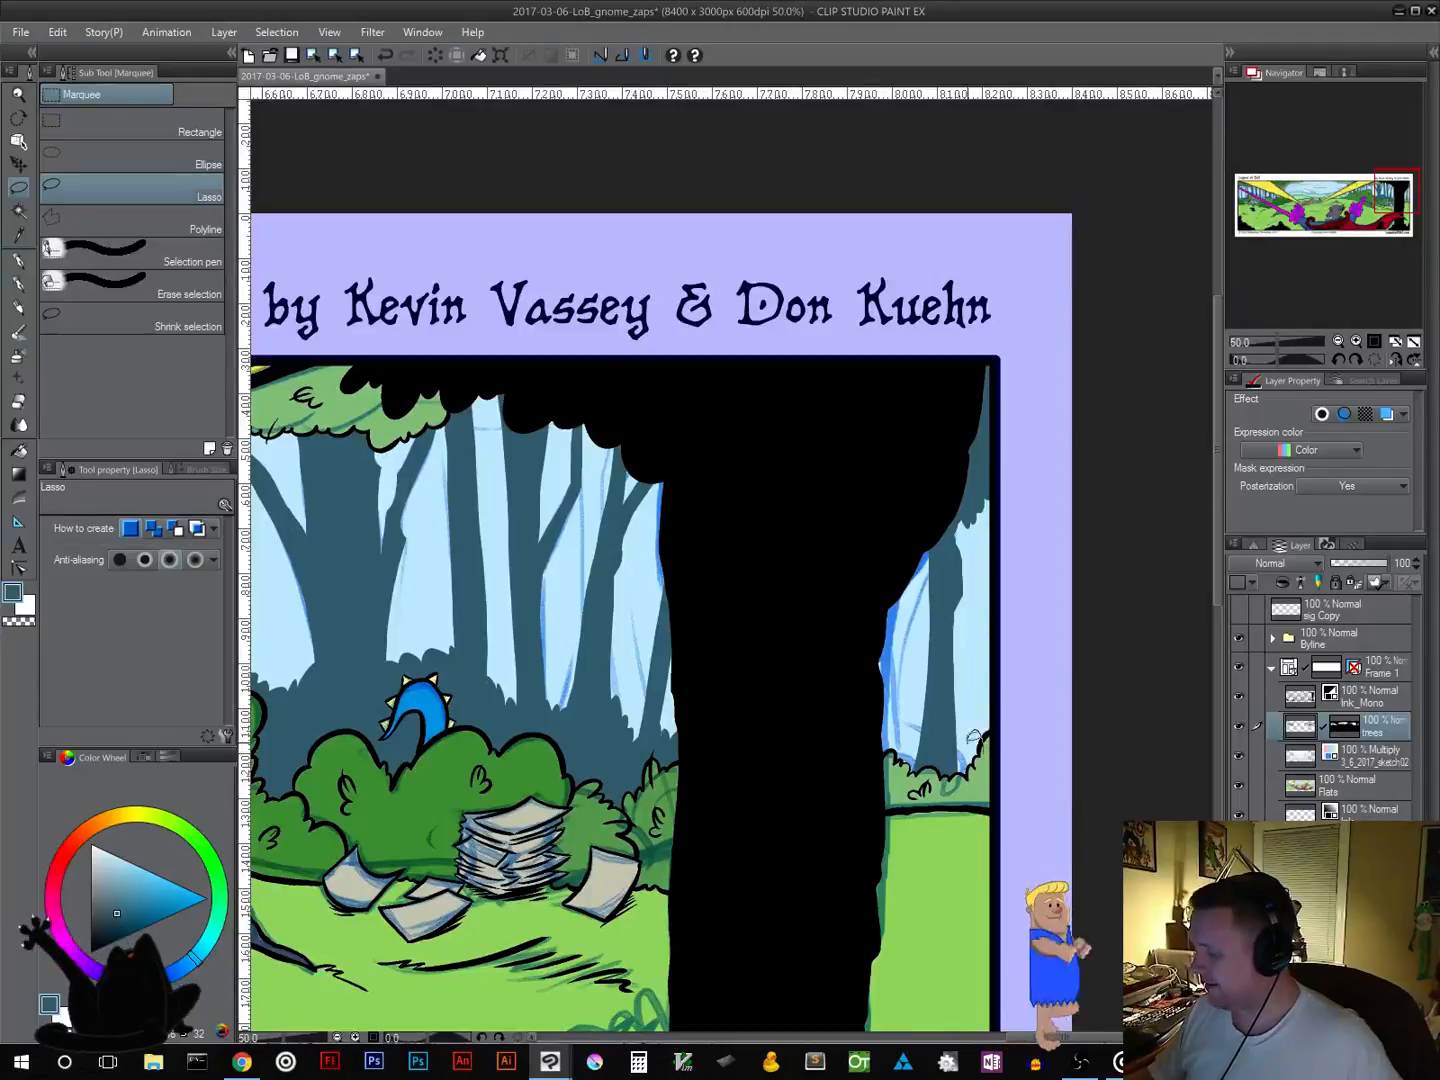
Step: Fill leafy teal bushes on both sides of that tree's base, above the green bushes beyond the black foreground tree
{"action": "mouse_move", "coordinate": [975, 737]}
{"action": "left_mouse_down"}
{"action": "mouse_move", "coordinate": [941, 751]}
{"action": "mouse_move", "coordinate": [989, 781]}
{"action": "mouse_move", "coordinate": [965, 800]}
{"action": "left_mouse_up"}
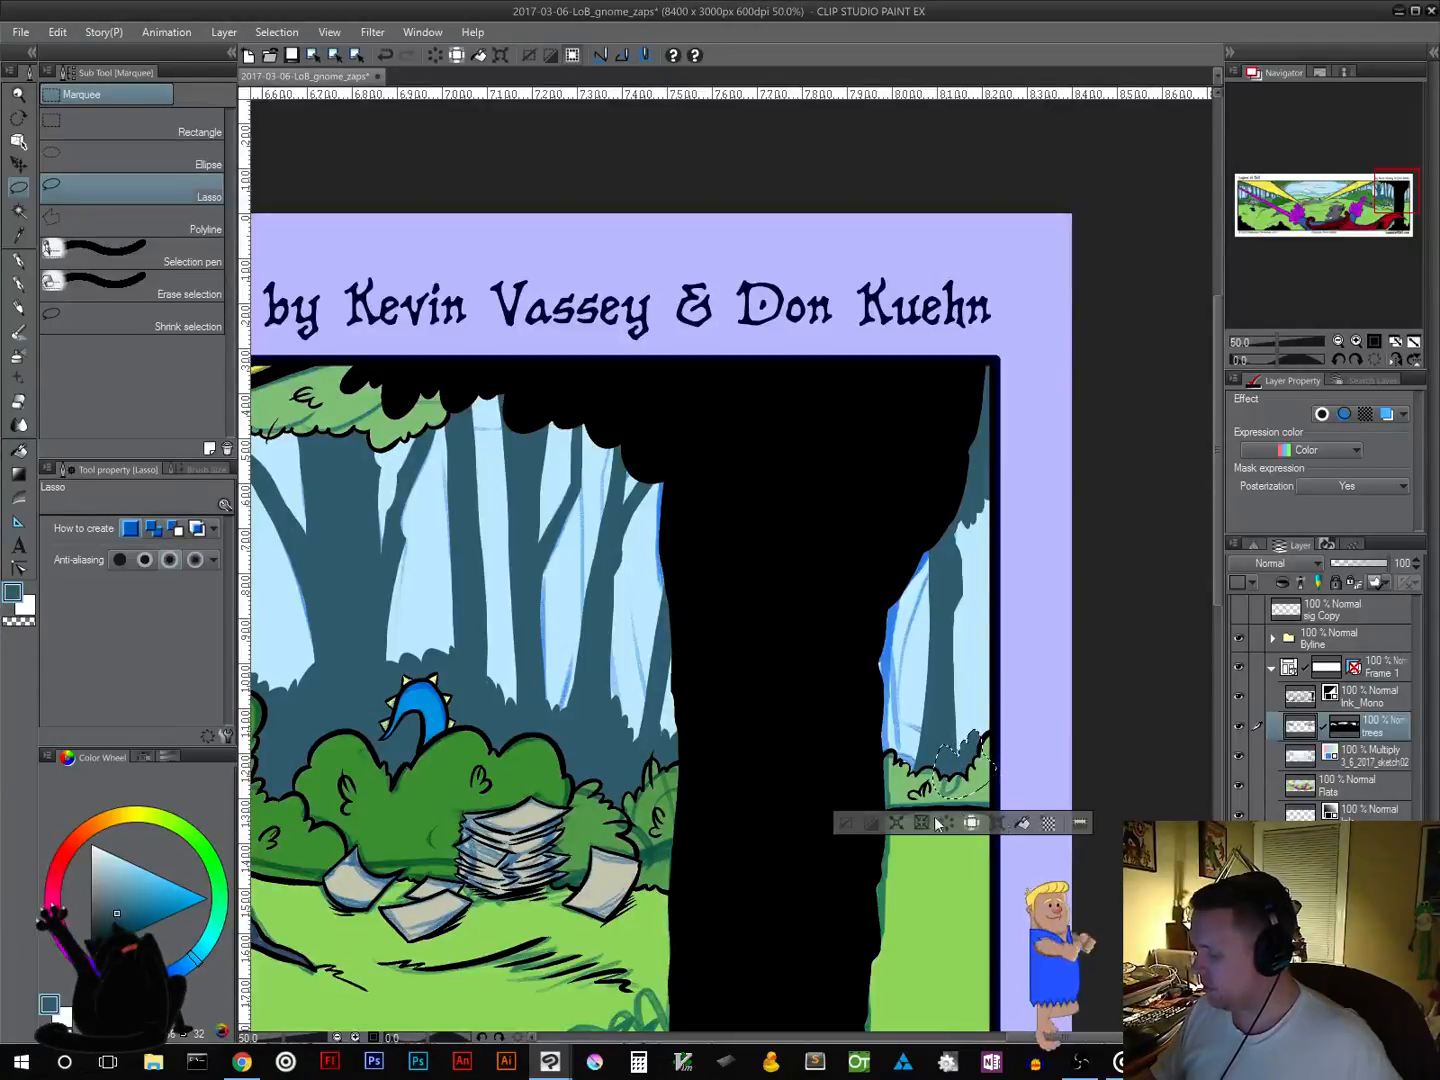
{"action": "left_click", "coordinate": [846, 823]}
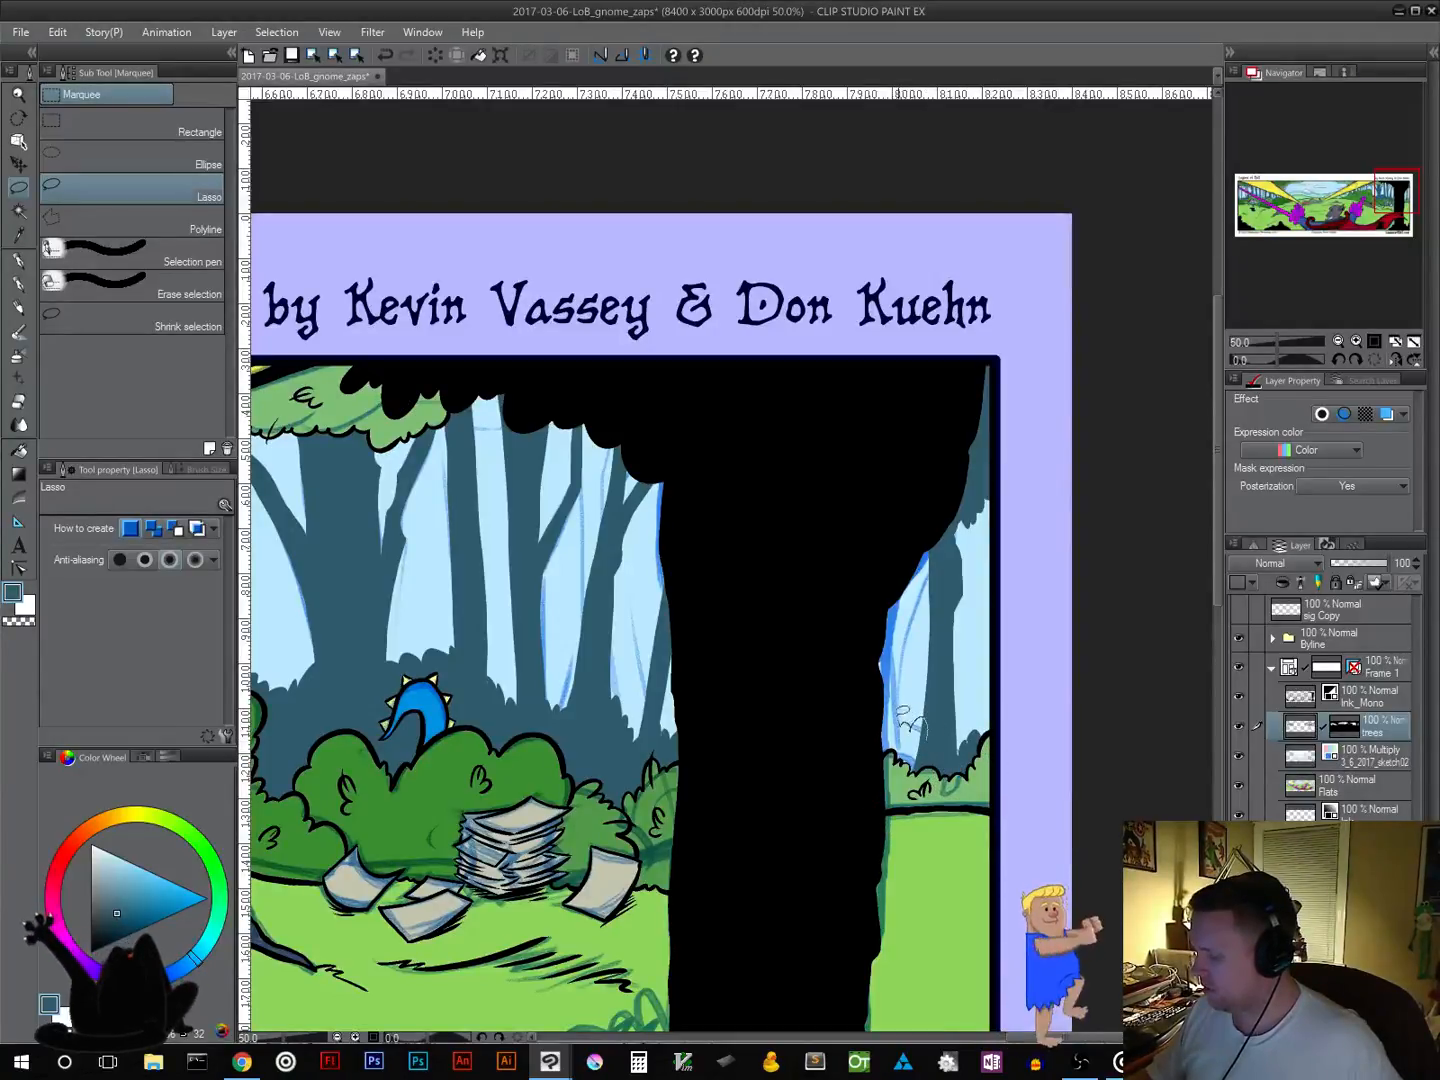
{"action": "mouse_move", "coordinate": [905, 718]}
{"action": "left_mouse_down"}
{"action": "mouse_move", "coordinate": [861, 774]}
{"action": "mouse_move", "coordinate": [925, 735]}
{"action": "left_mouse_up"}
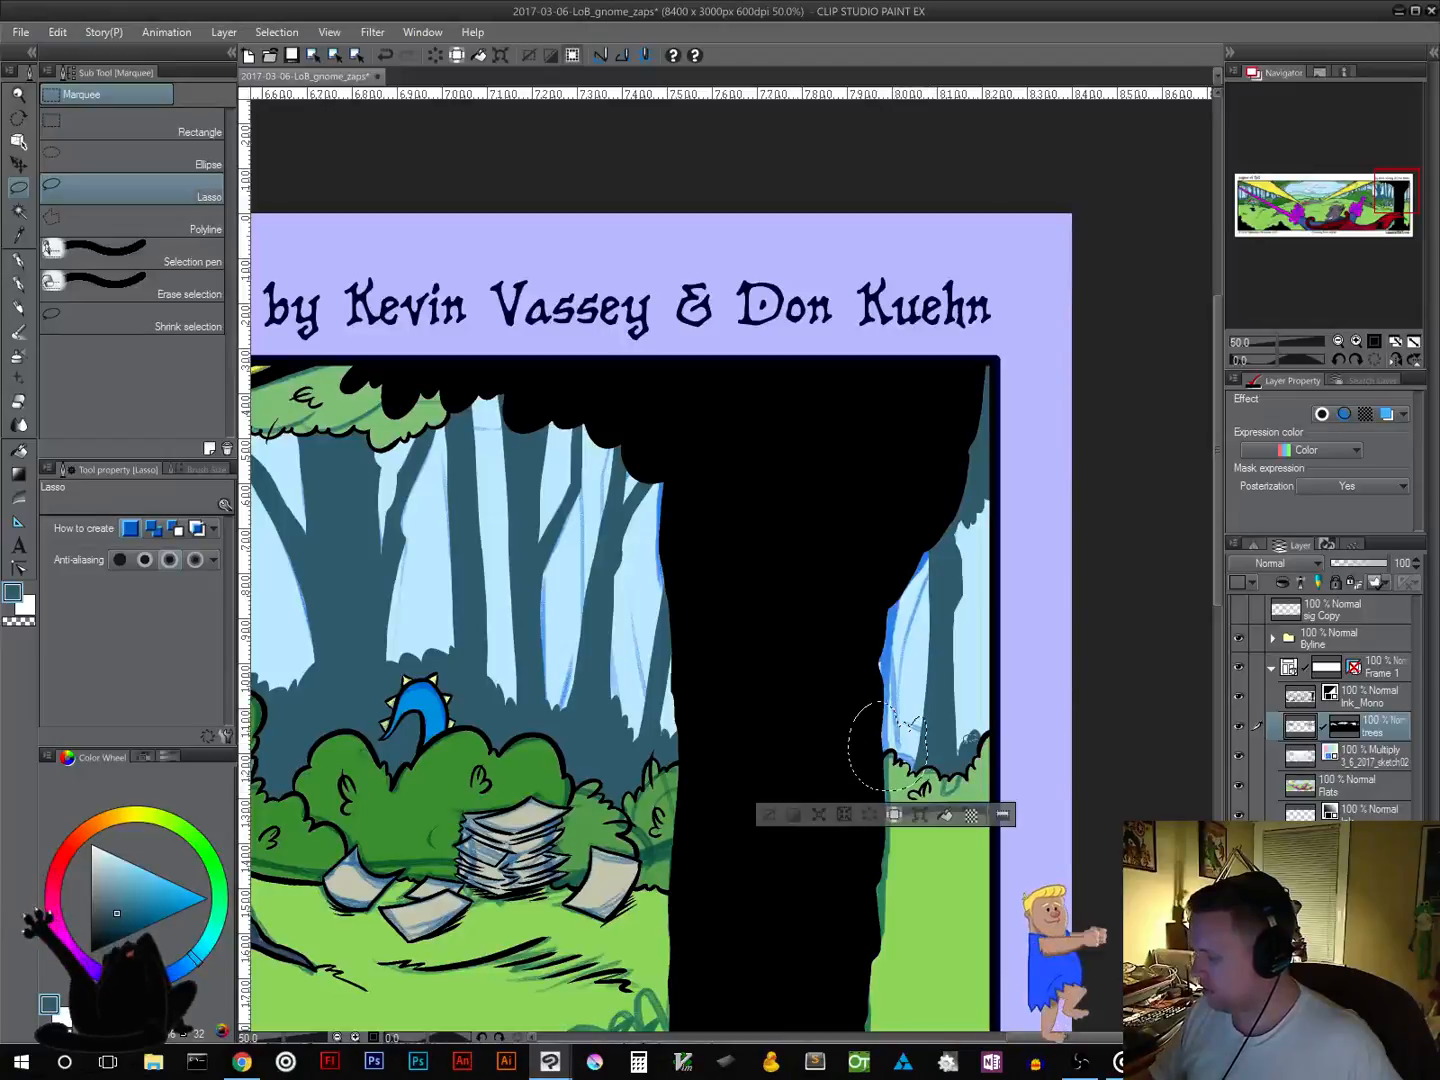
{"action": "left_click", "coordinate": [836, 820]}
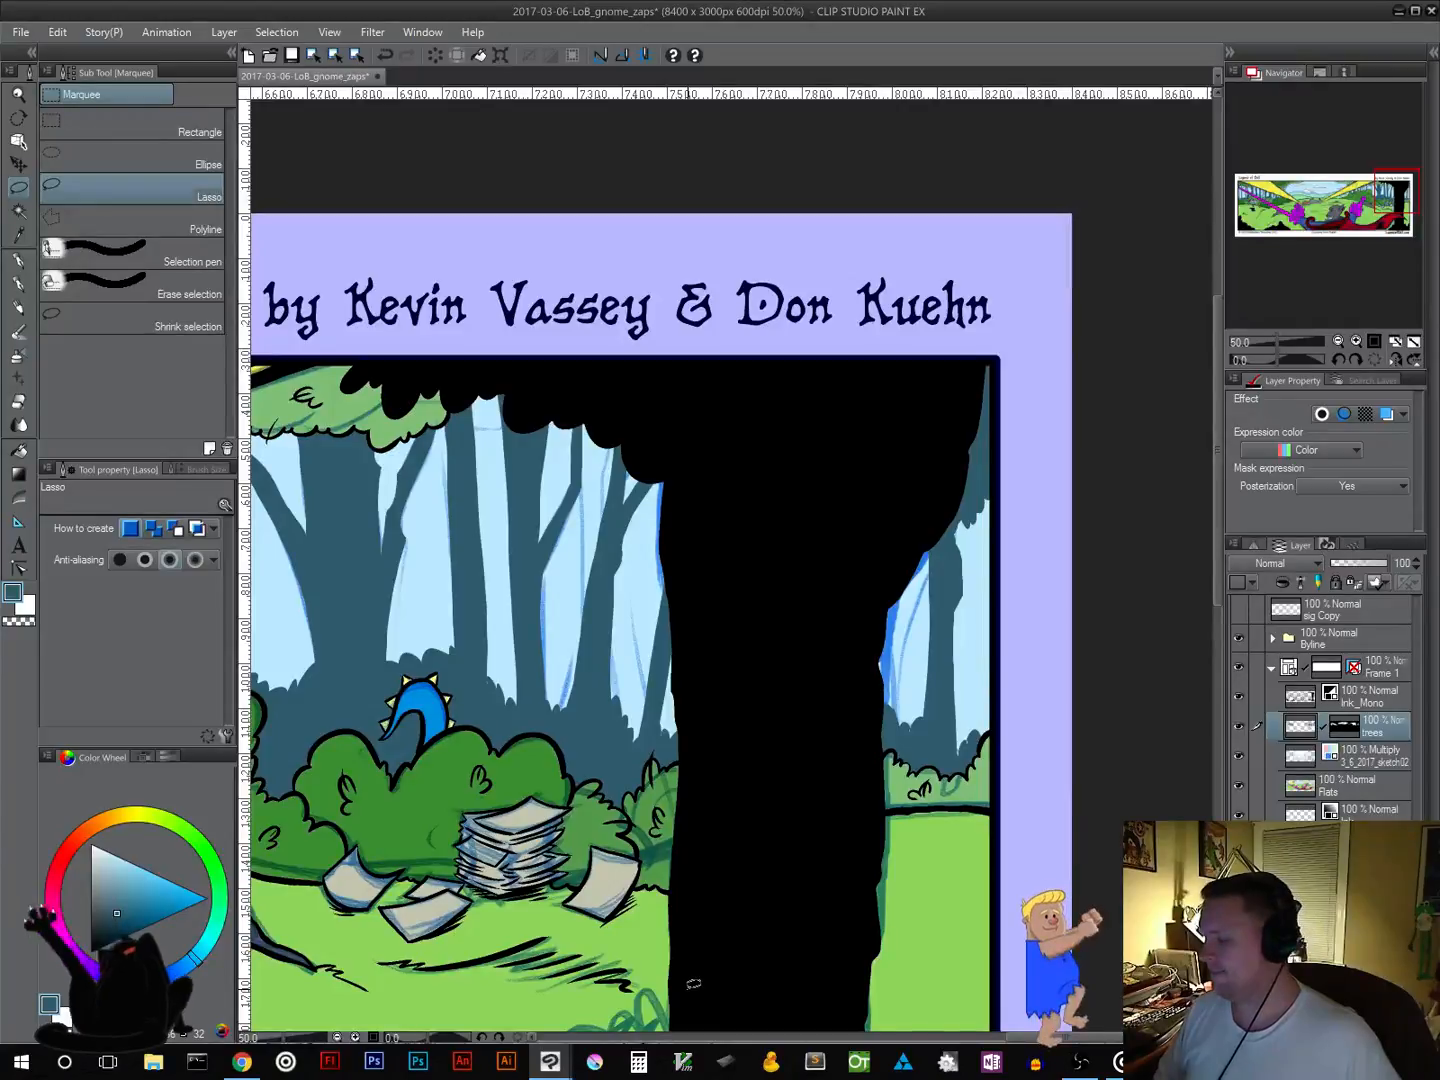
Step: Hide the multiply sketch layer to check the teal trees across the whole strip, and save the comic file
{"action": "scroll", "coordinate": [1022, 741], "scroll_direction": "down", "scroll_amount": 5}
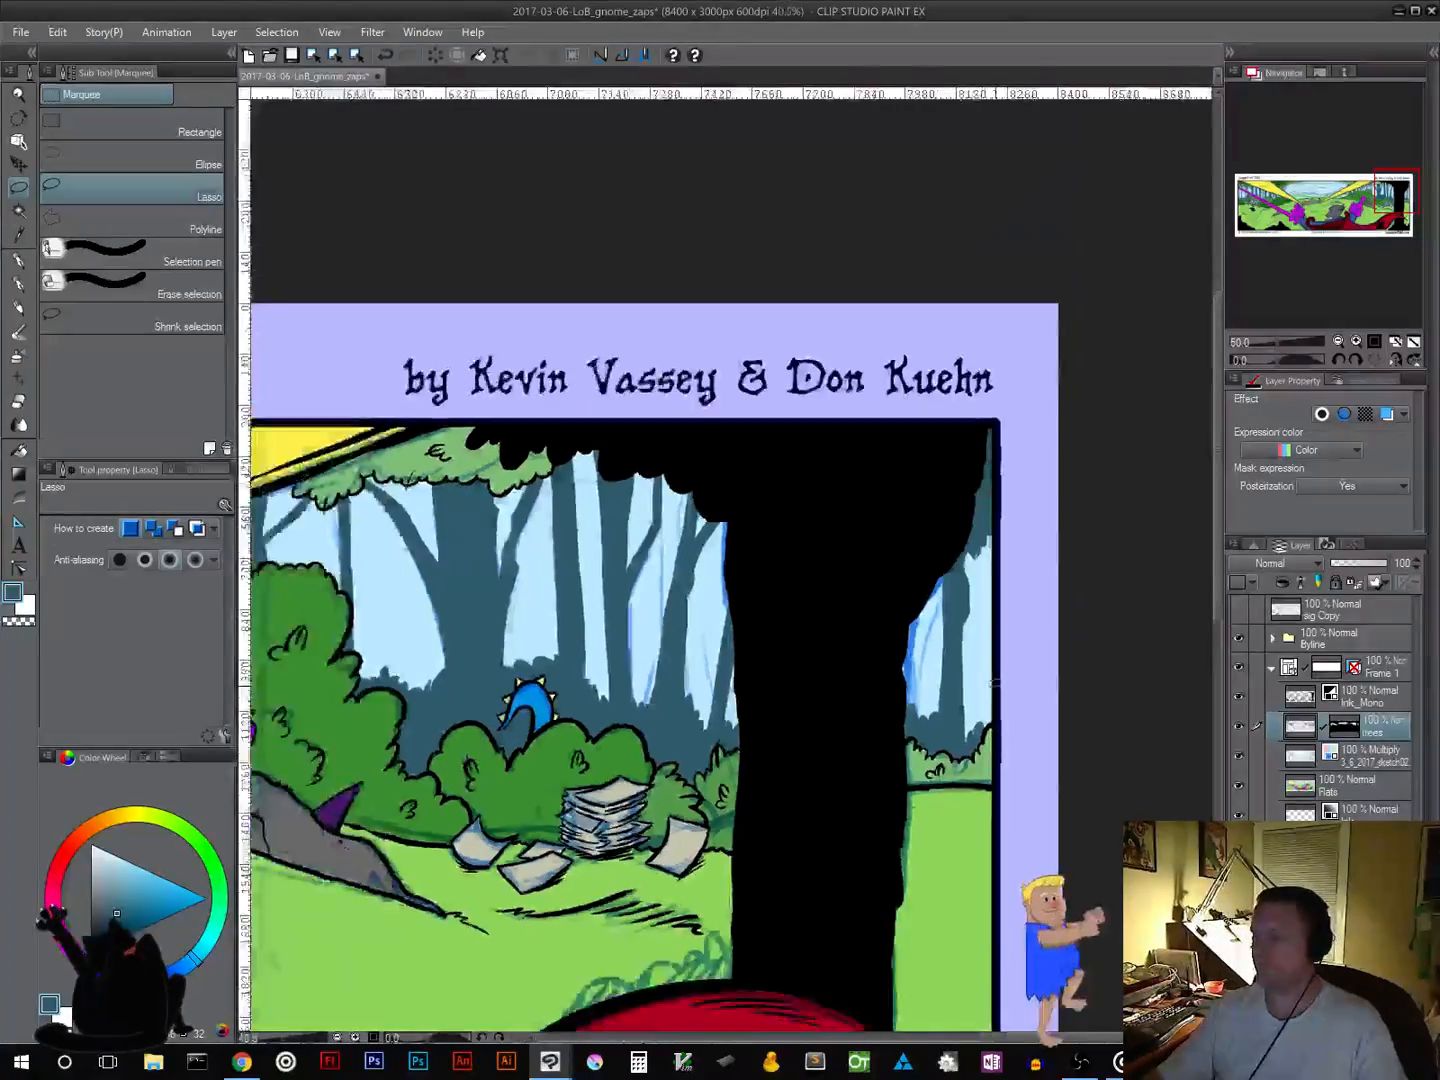
{"action": "left_click_drag", "start_coordinate": [769, 747], "coordinate": [1175, 517]}
{"action": "scroll", "coordinate": [882, 552], "scroll_direction": "down", "scroll_amount": 1}
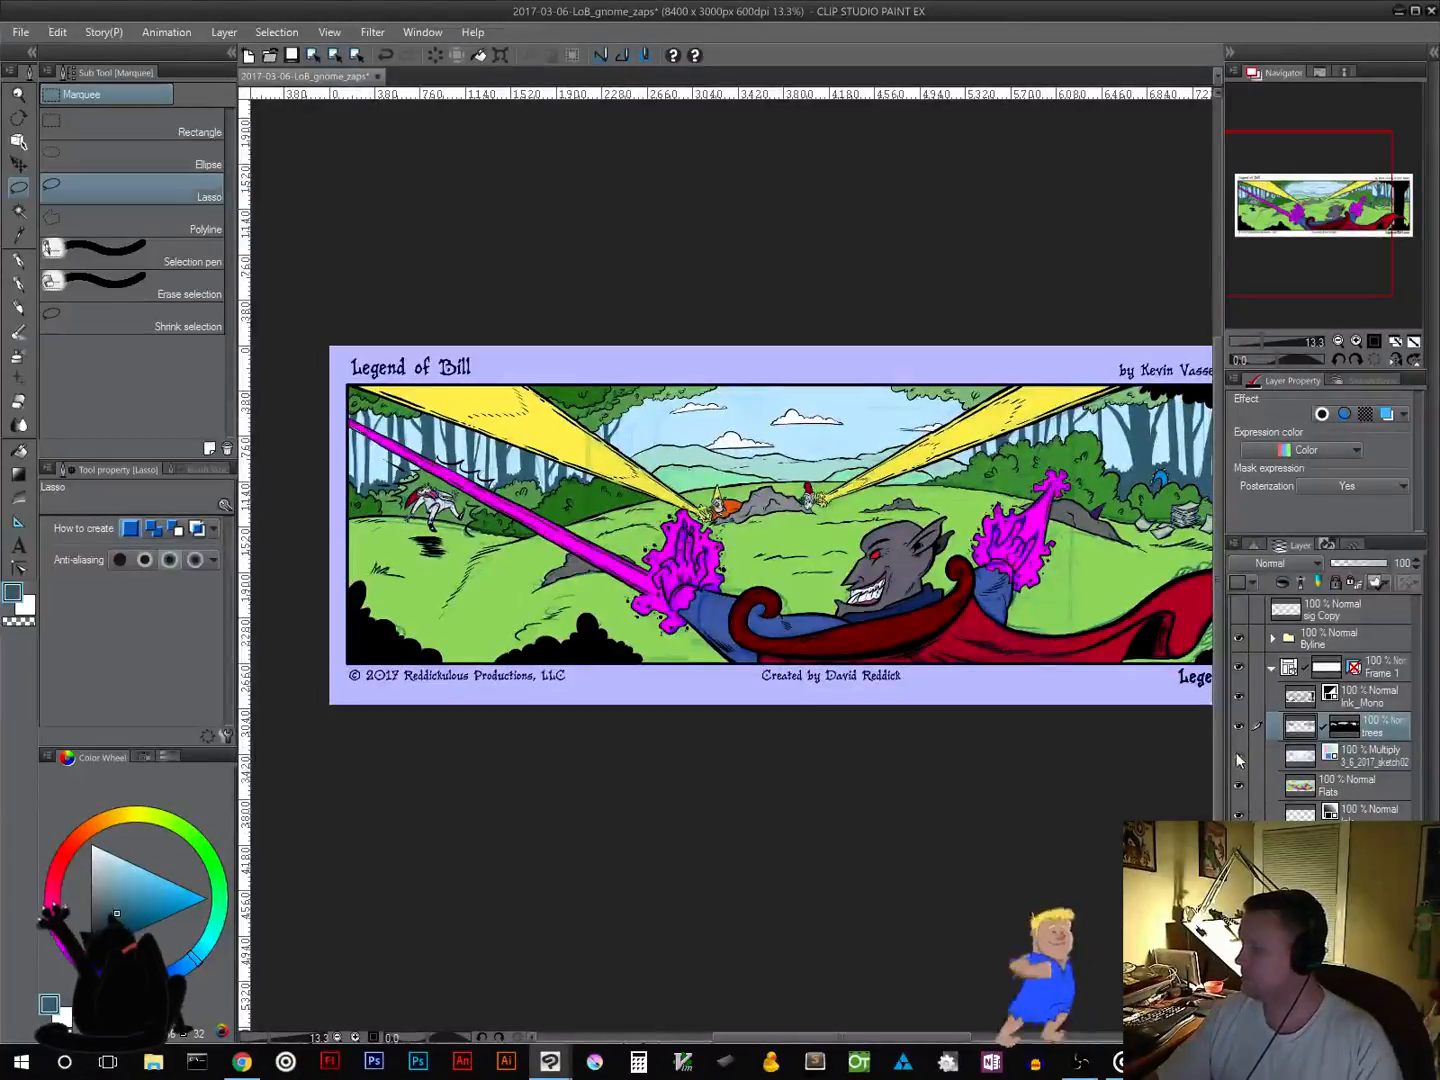
{"action": "left_click_drag", "start_coordinate": [955, 566], "coordinate": [816, 562]}
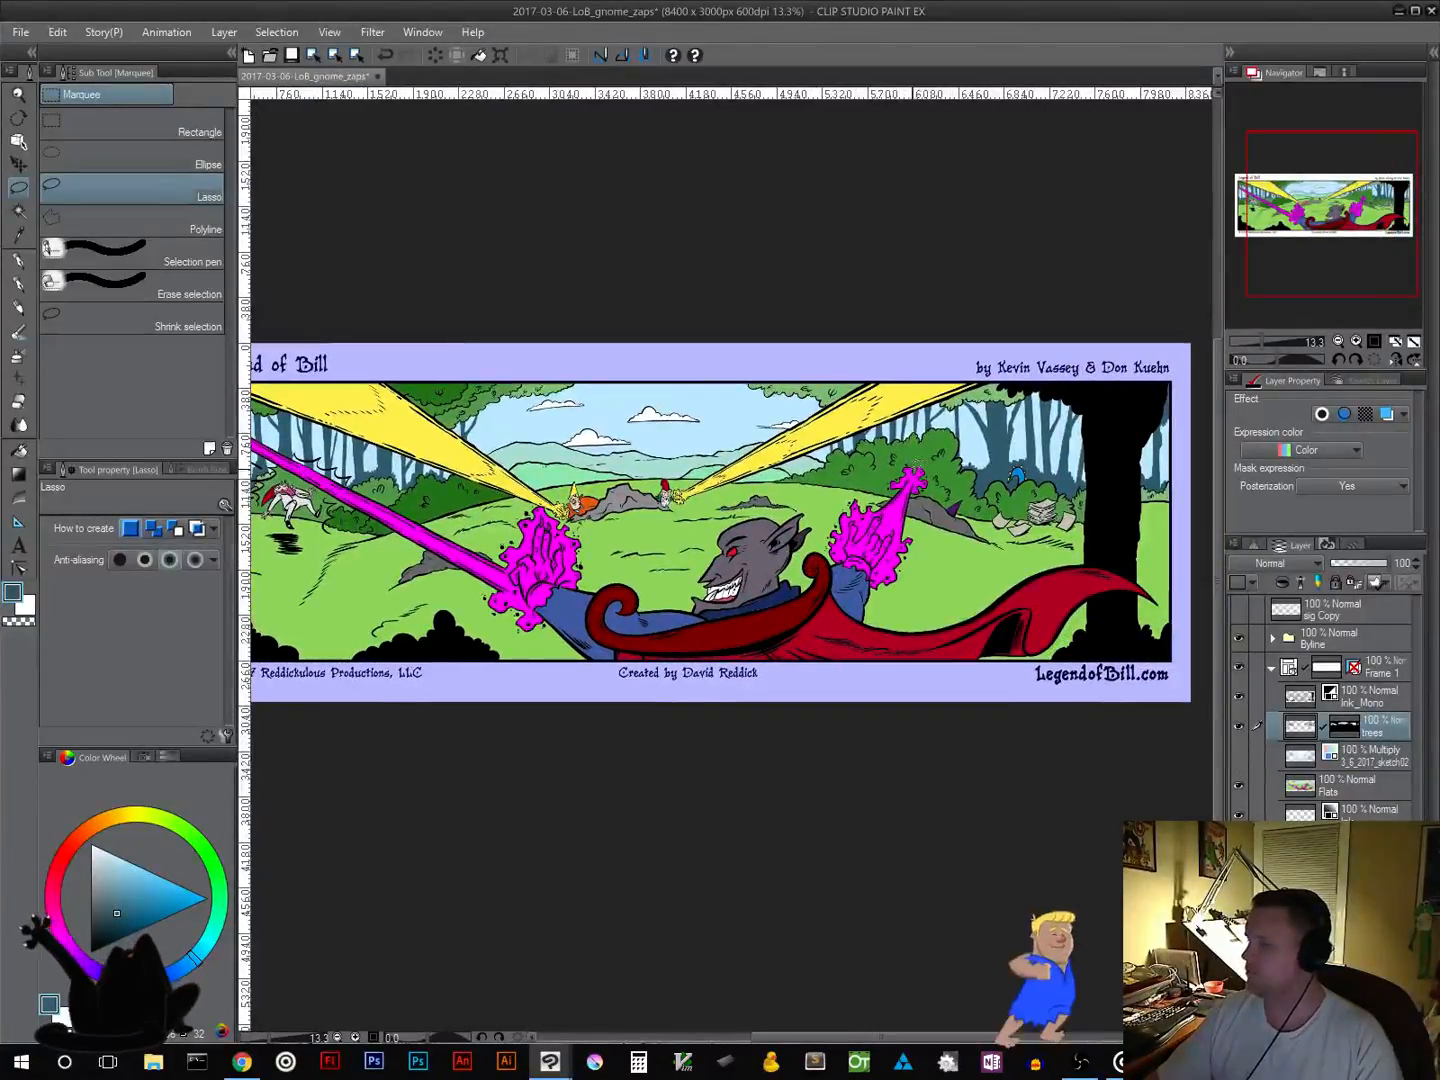
{"action": "left_click_drag", "start_coordinate": [836, 479], "coordinate": [910, 471]}
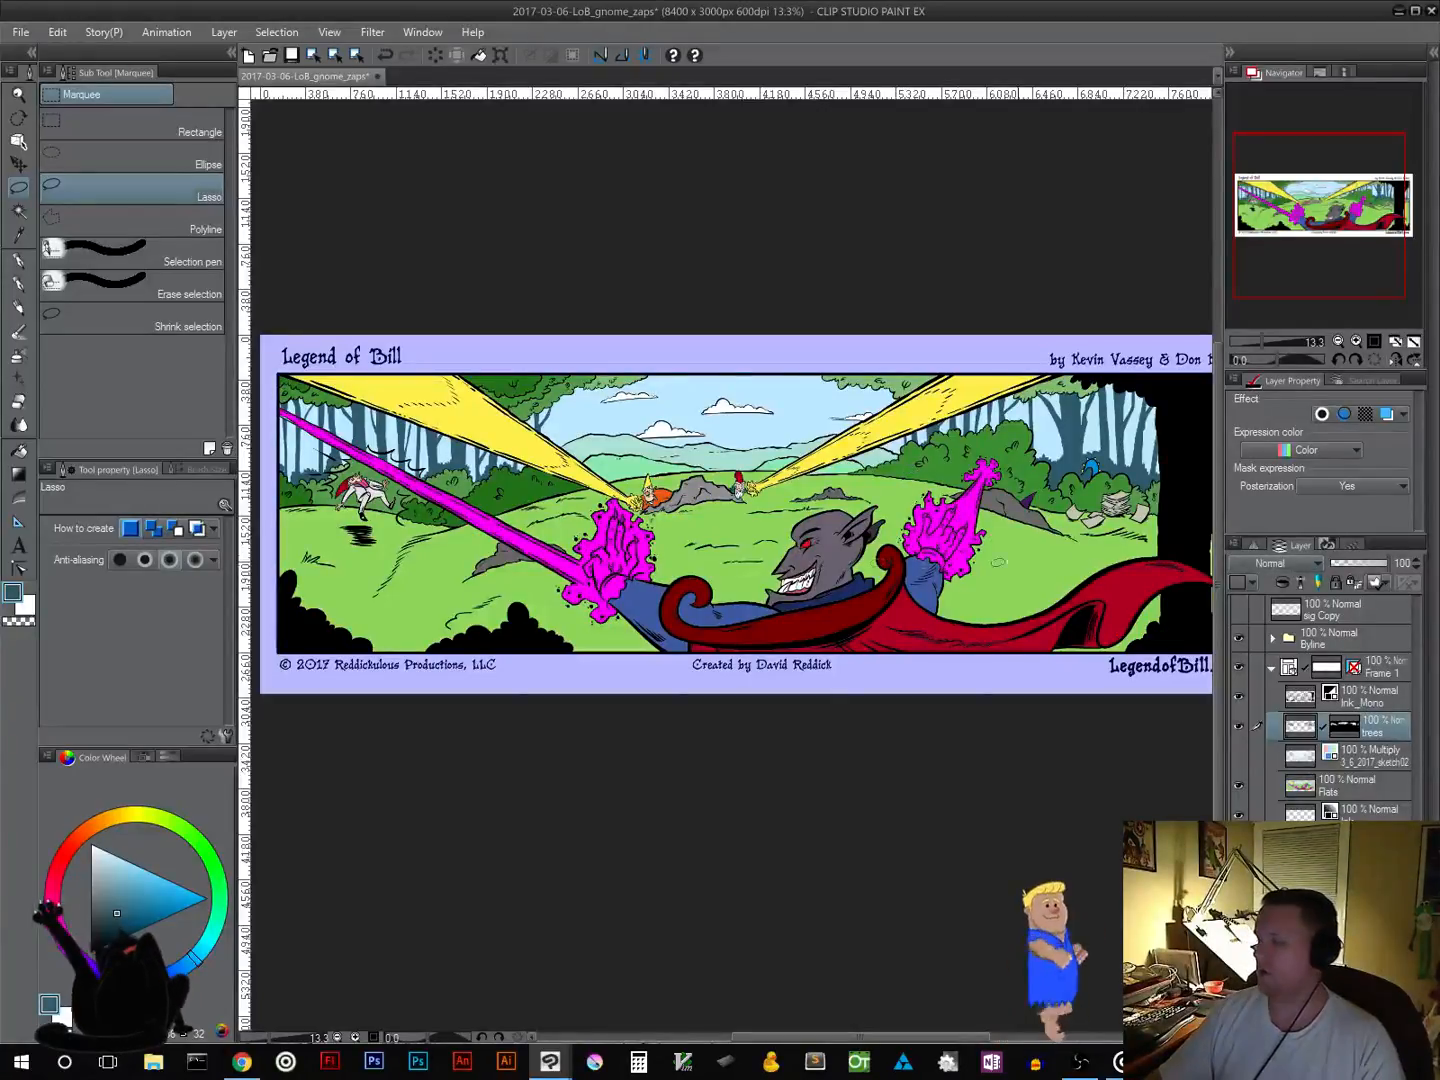
{"action": "left_click_drag", "start_coordinate": [632, 520], "coordinate": [870, 530]}
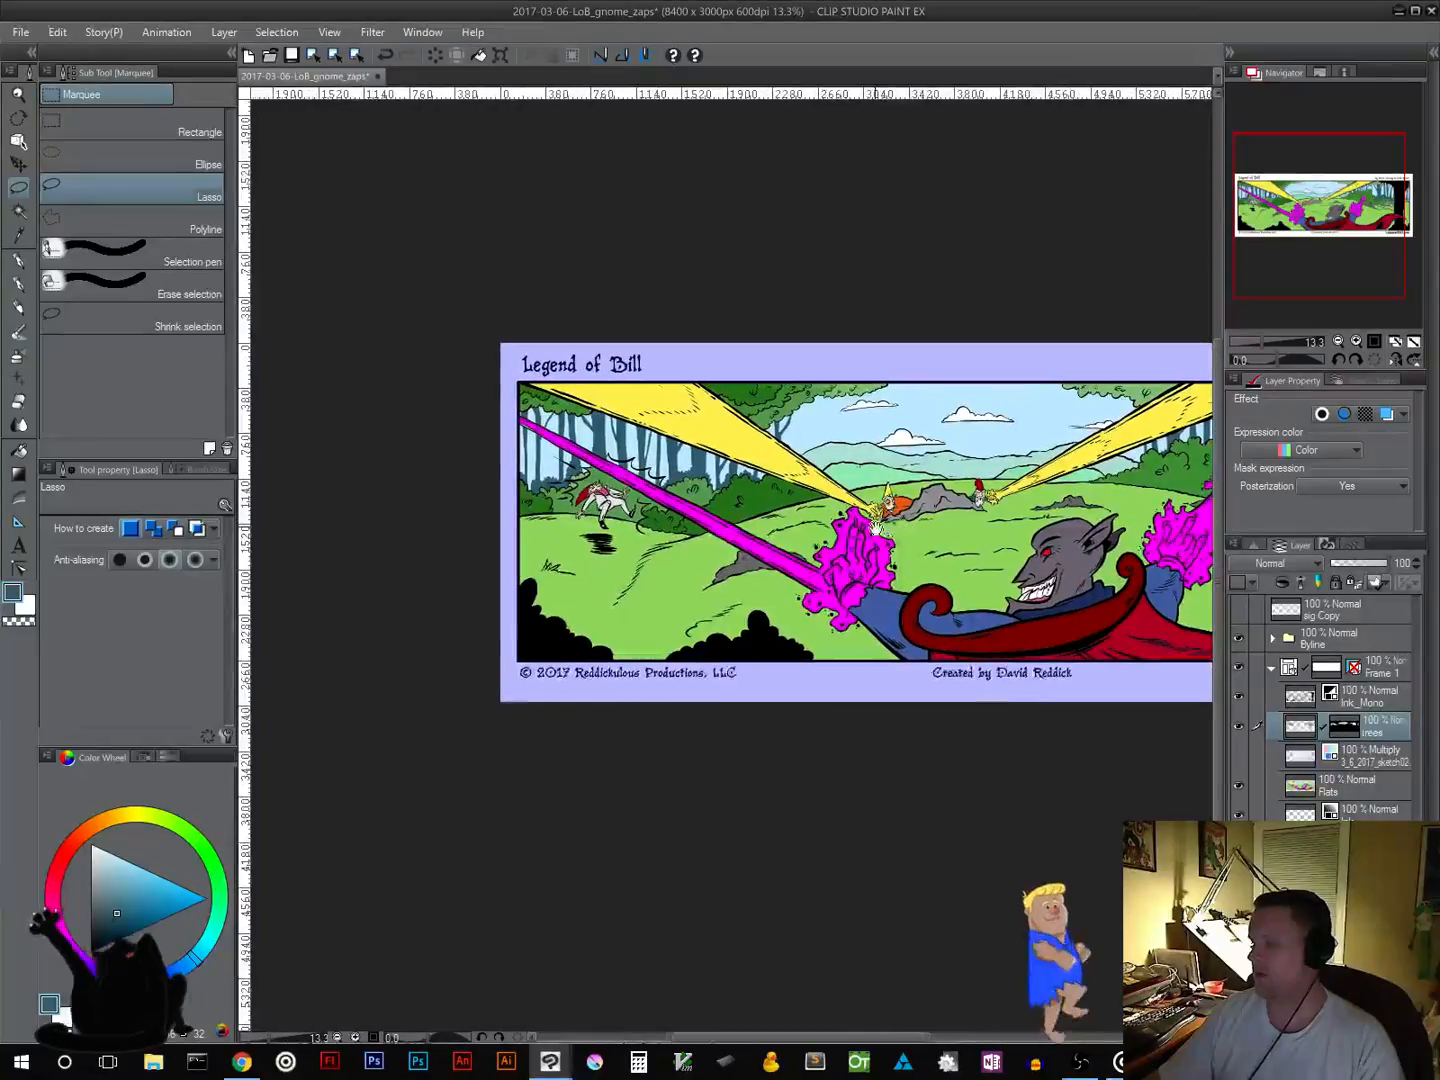
{"action": "left_click_drag", "start_coordinate": [728, 532], "coordinate": [830, 553]}
{"action": "left_click_drag", "start_coordinate": [659, 501], "coordinate": [668, 555]}
{"action": "scroll", "coordinate": [662, 598], "scroll_direction": "up", "scroll_amount": 5}
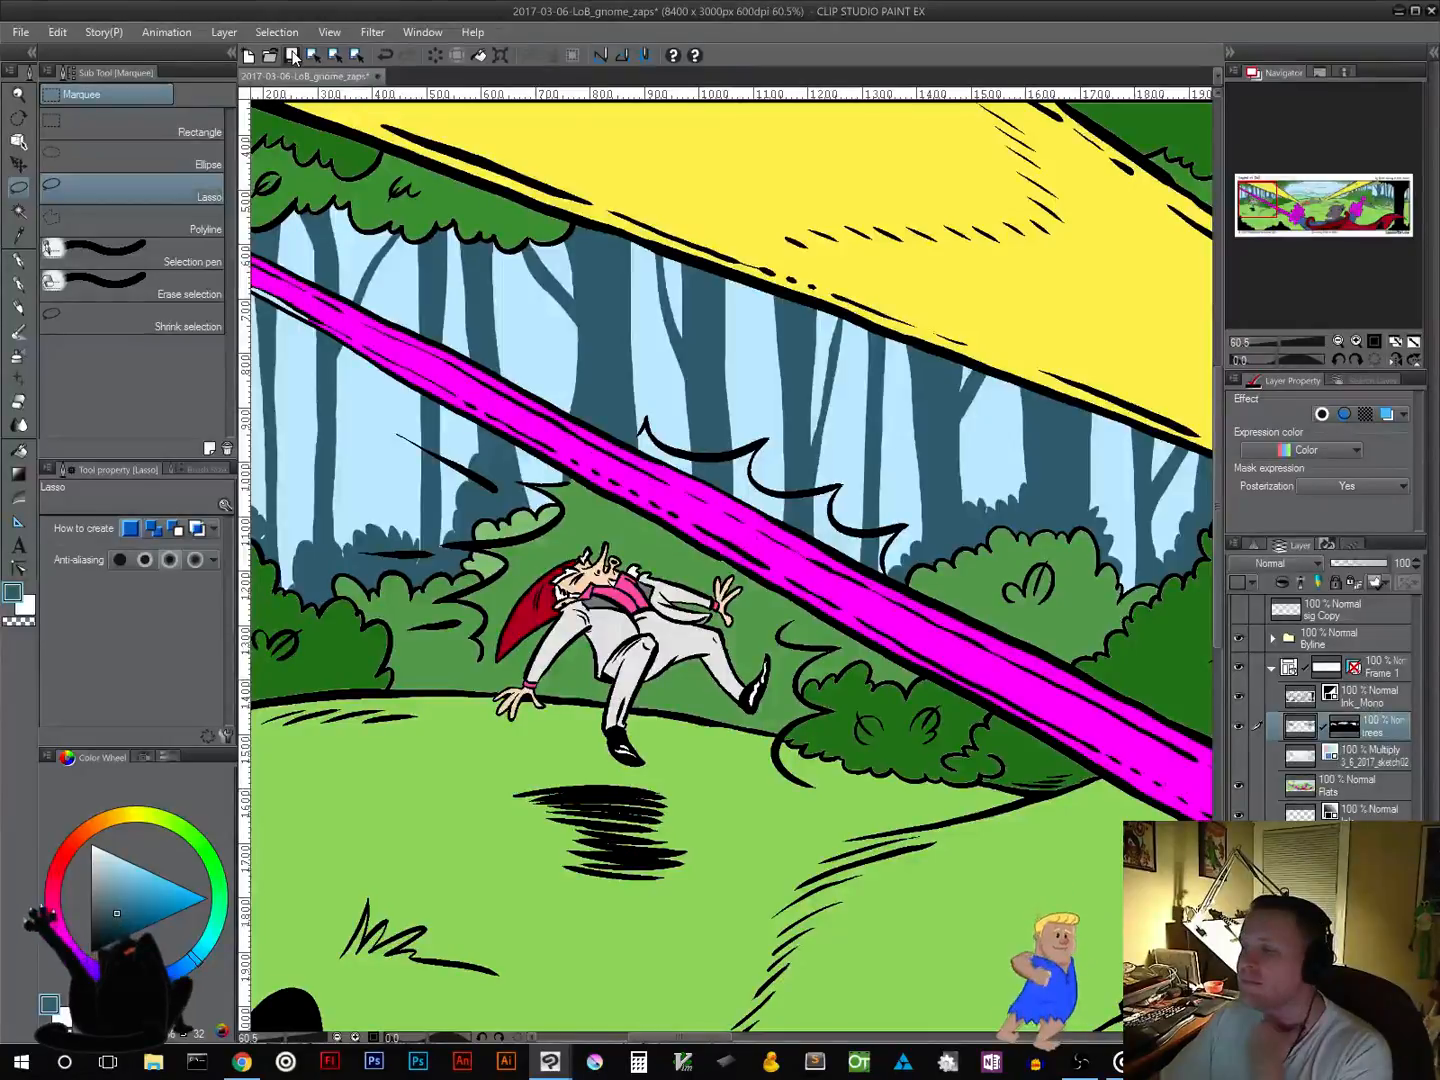
{"action": "left_click", "coordinate": [293, 56]}
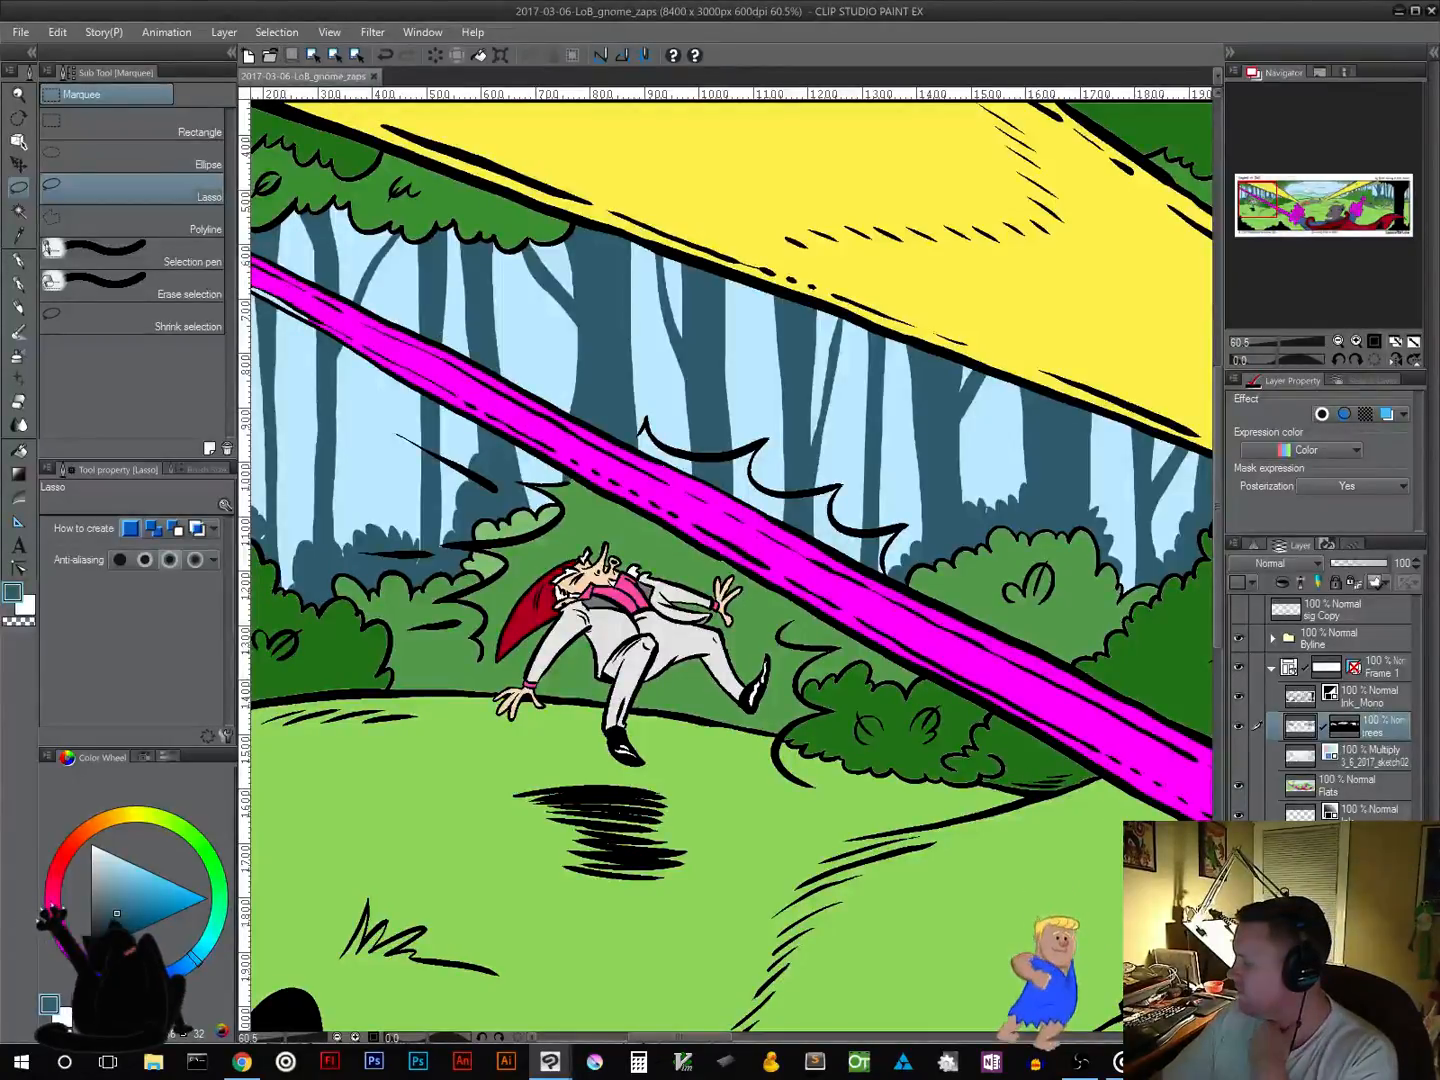
Step: Add a layer named Tats above the trees layer and another new layer above it
{"action": "key", "text": "ctrl+shift+n"}
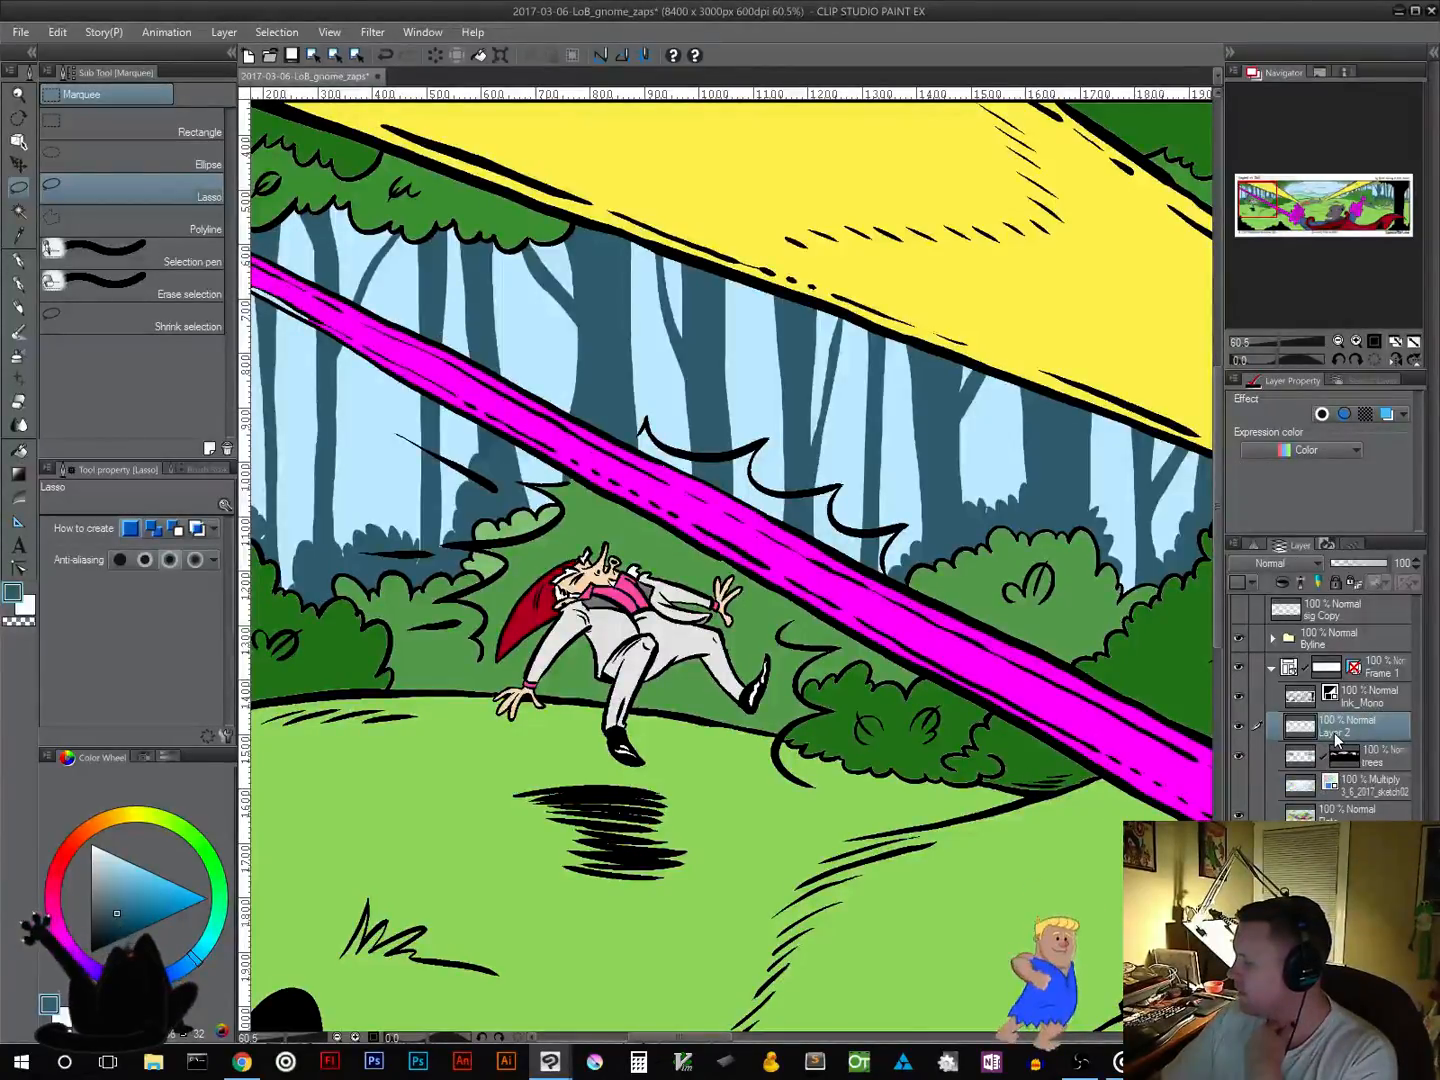
{"action": "double_click", "coordinate": [1337, 738]}
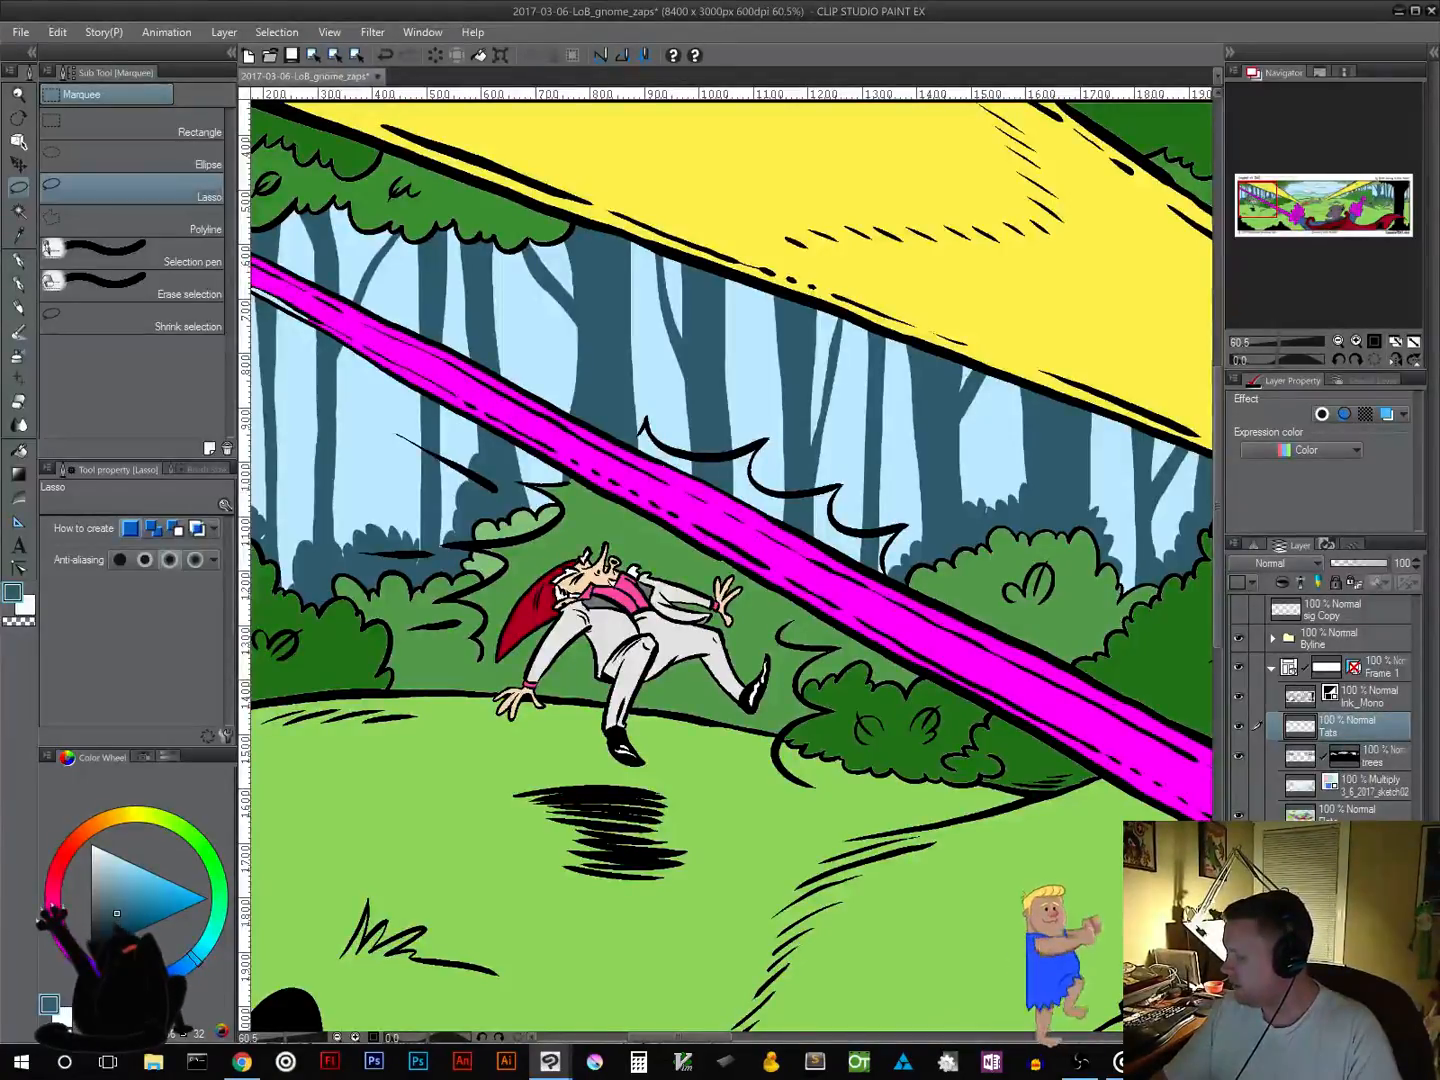
{"action": "key", "text": "ctrl+shift+n"}
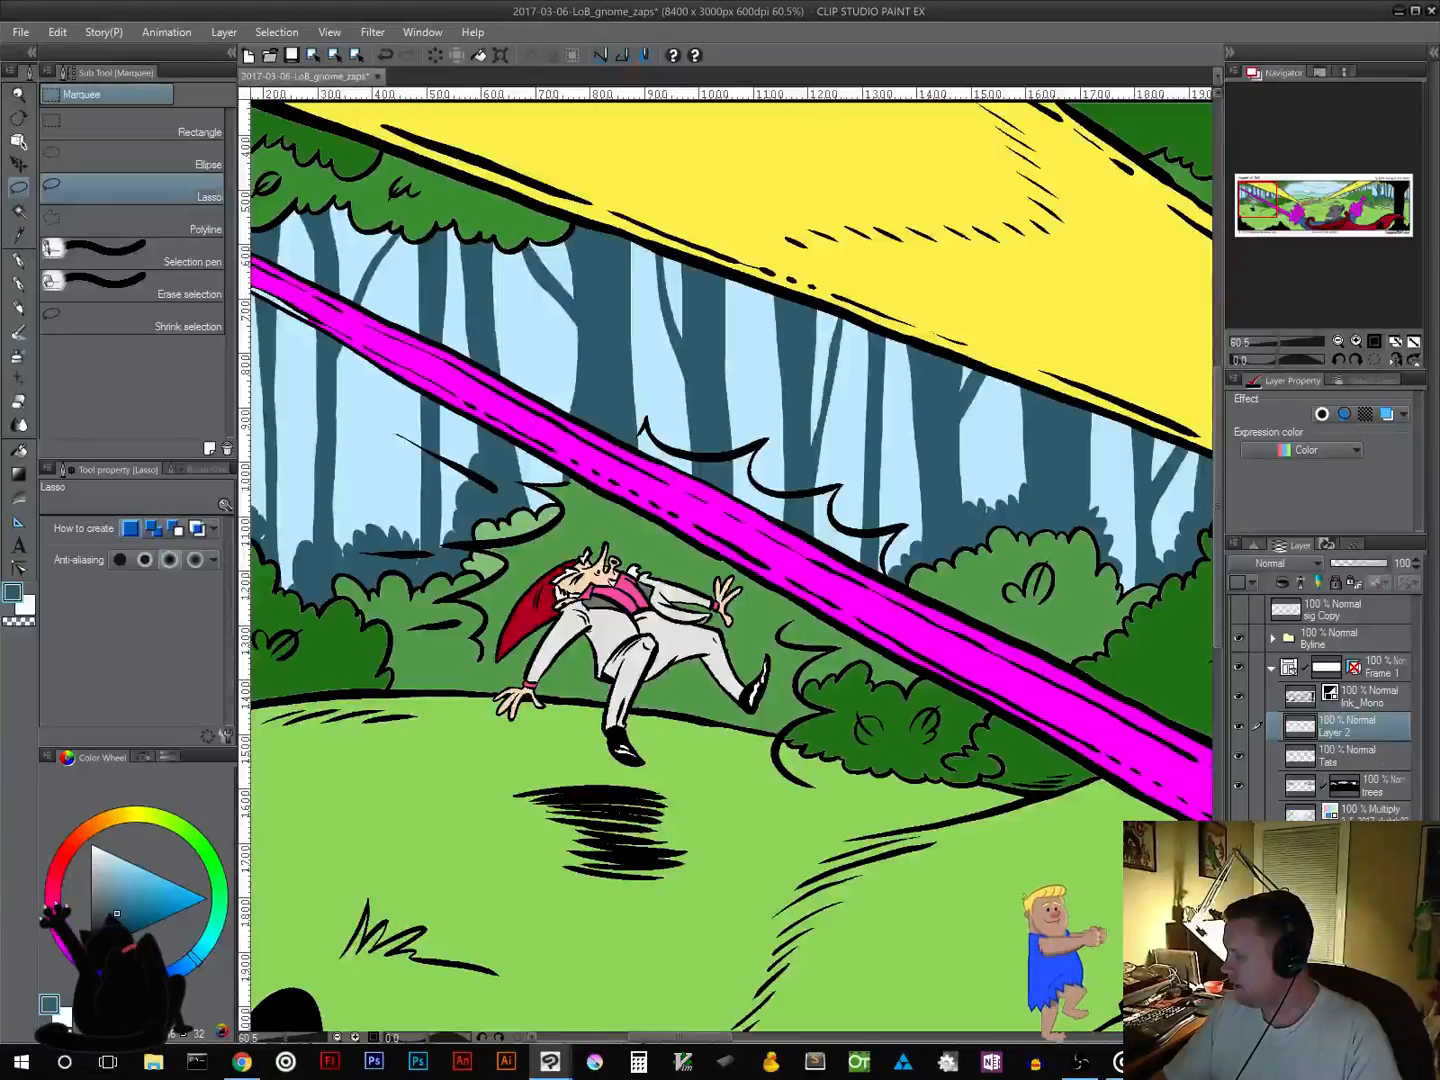
Step: Rename the new layer above Tats as zapFX
{"action": "double_click", "coordinate": [1337, 734]}
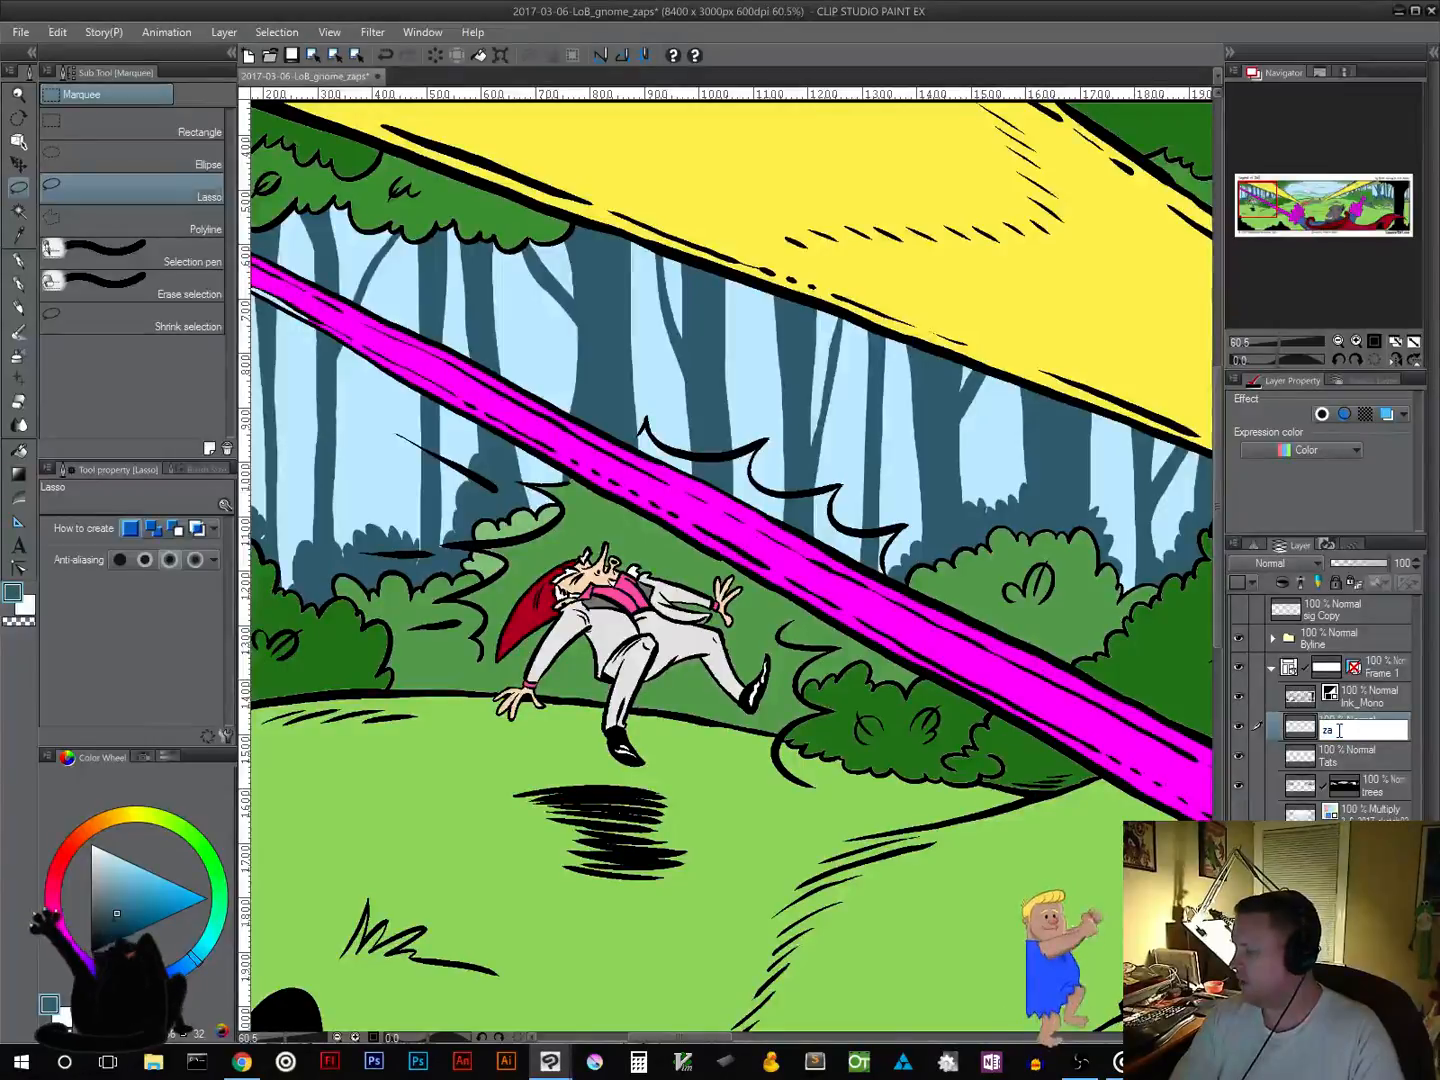
{"action": "type", "text": "zap"}
{"action": "key", "text": "Return"}
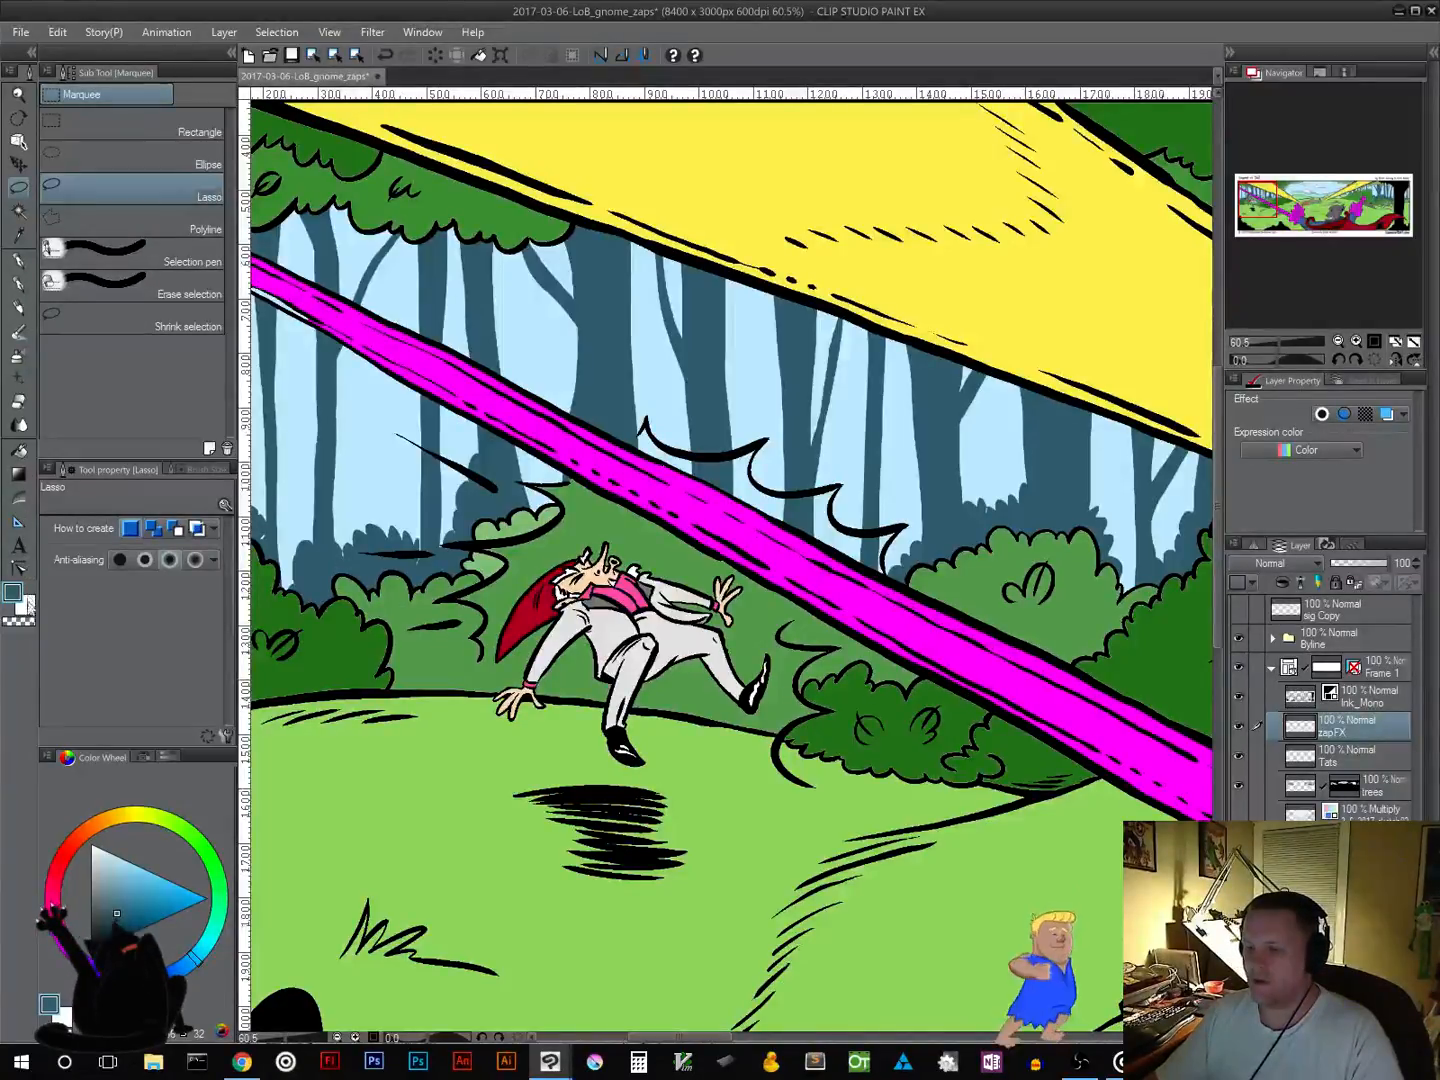
Step: Sample the magenta of the zap beam, lighten it to a pale pink drawing color, and save the comic file
{"action": "left_click", "coordinate": [165, 757]}
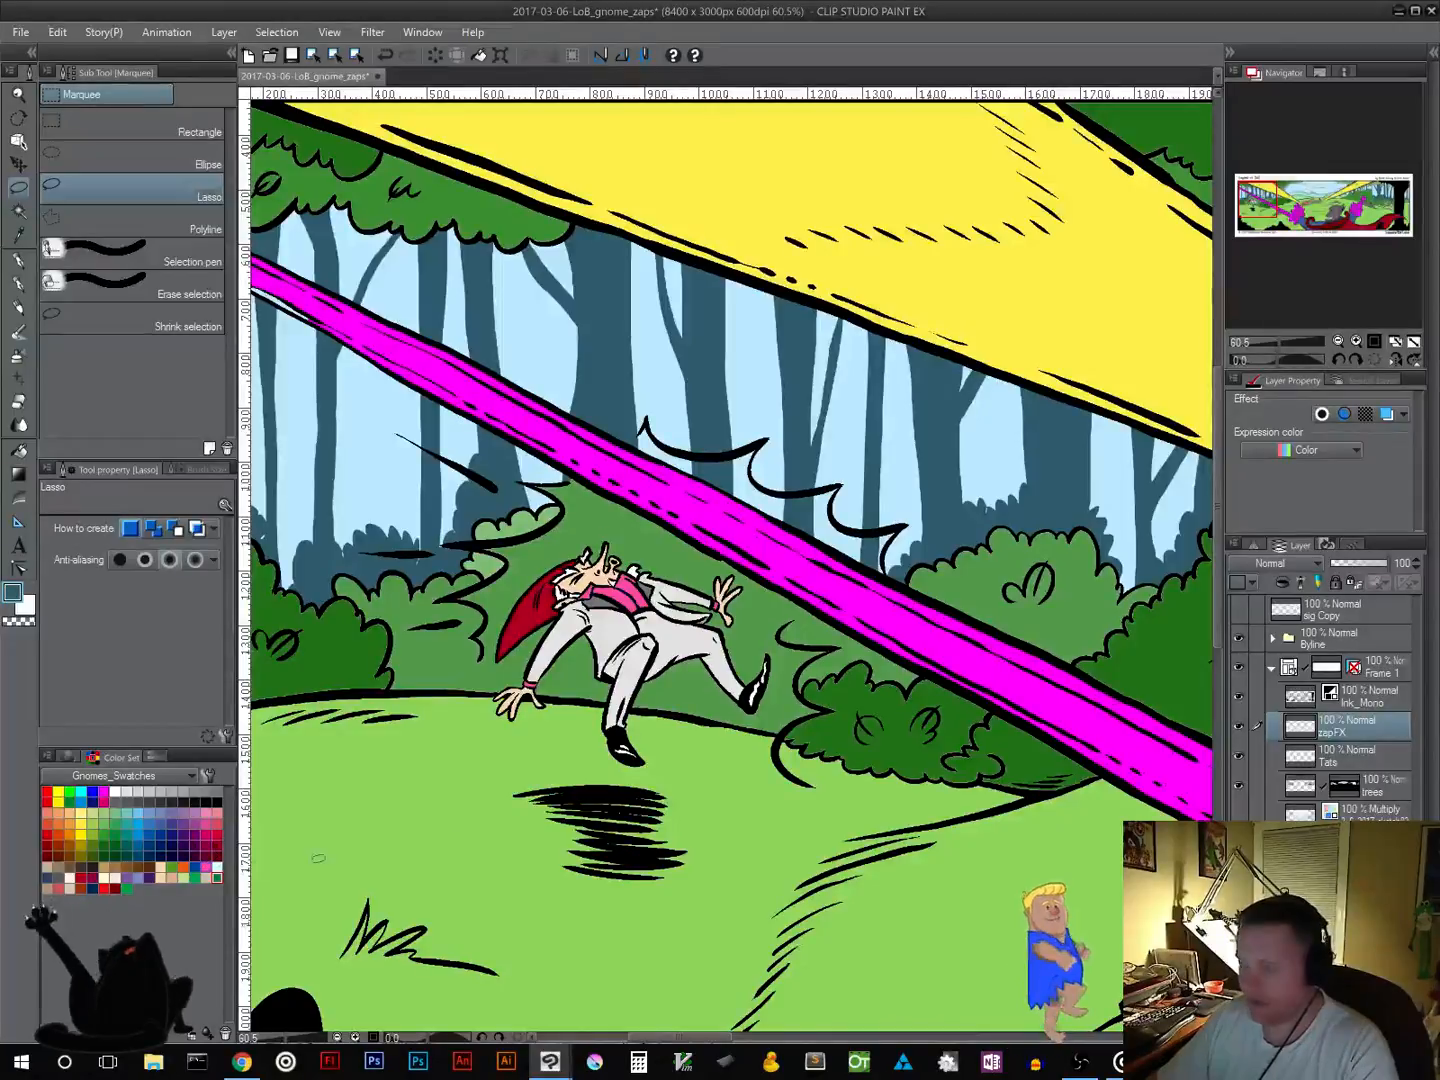
{"action": "key", "text": "alt"}
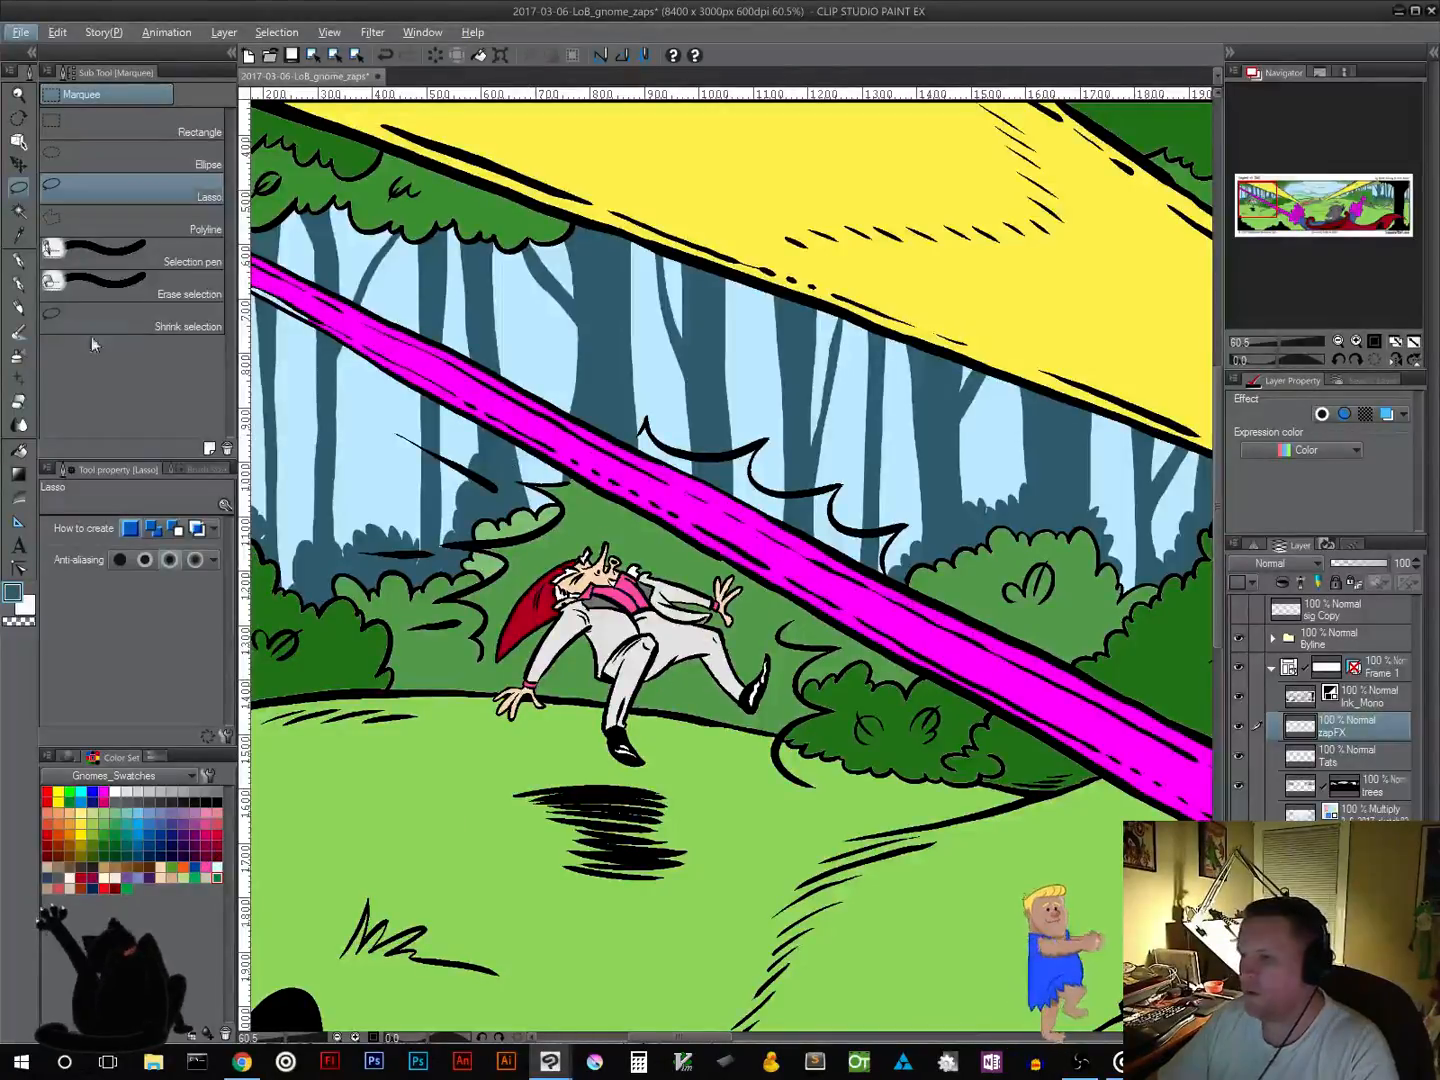
{"action": "key", "text": "p"}
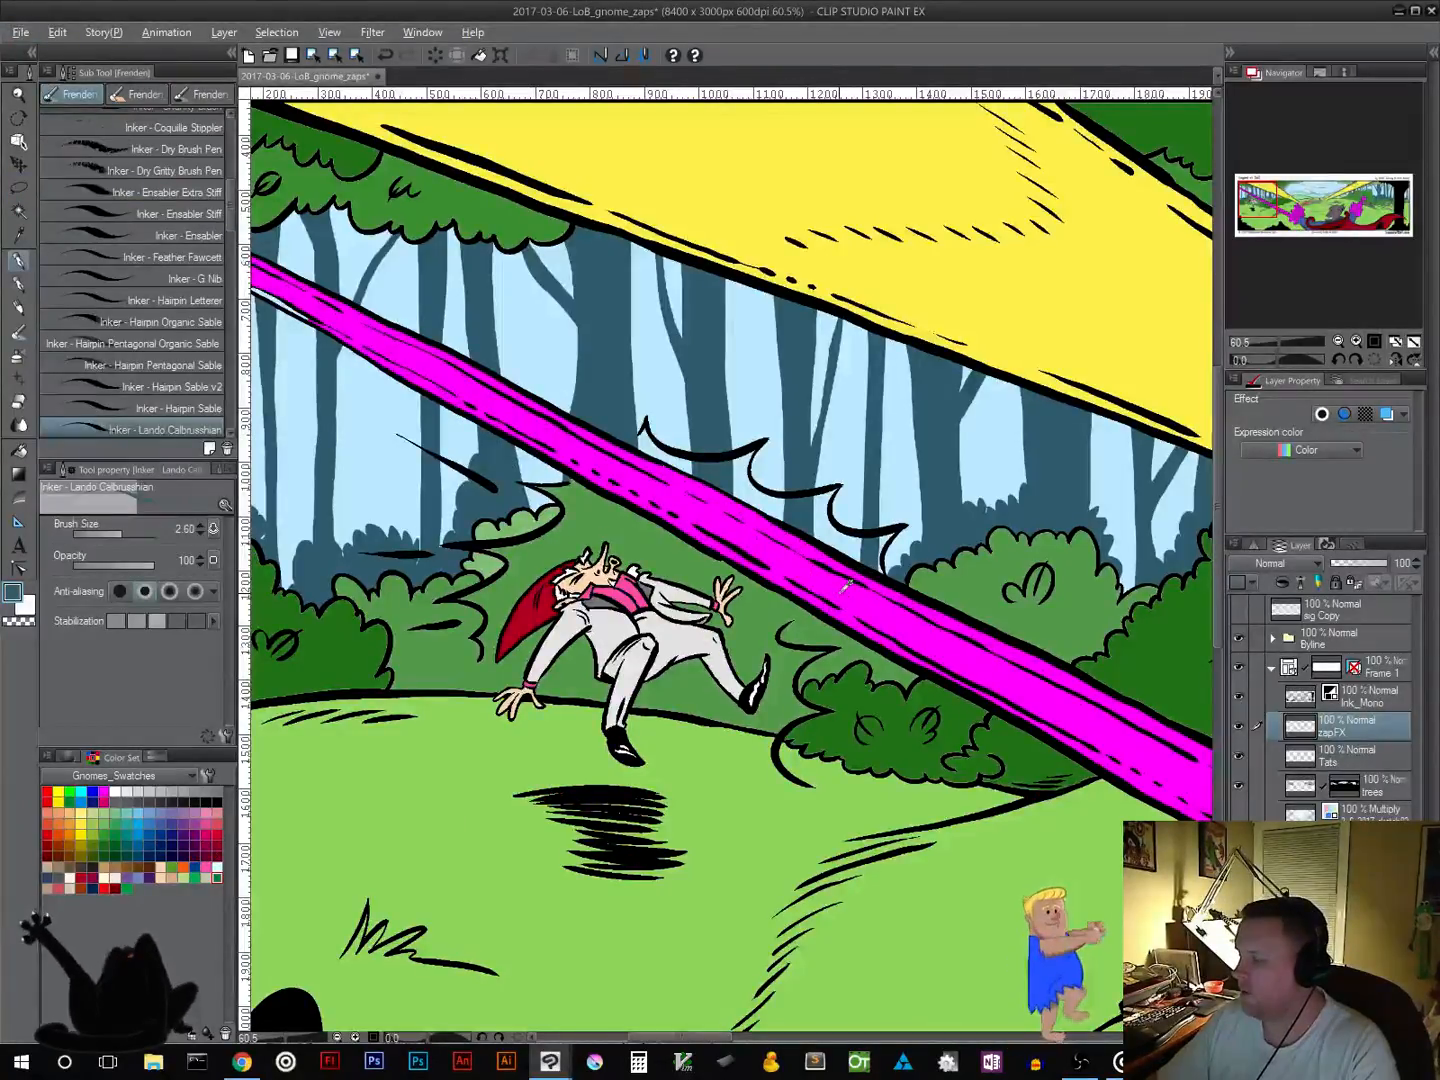
{"action": "left_click", "coordinate": [843, 588], "text": "alt"}
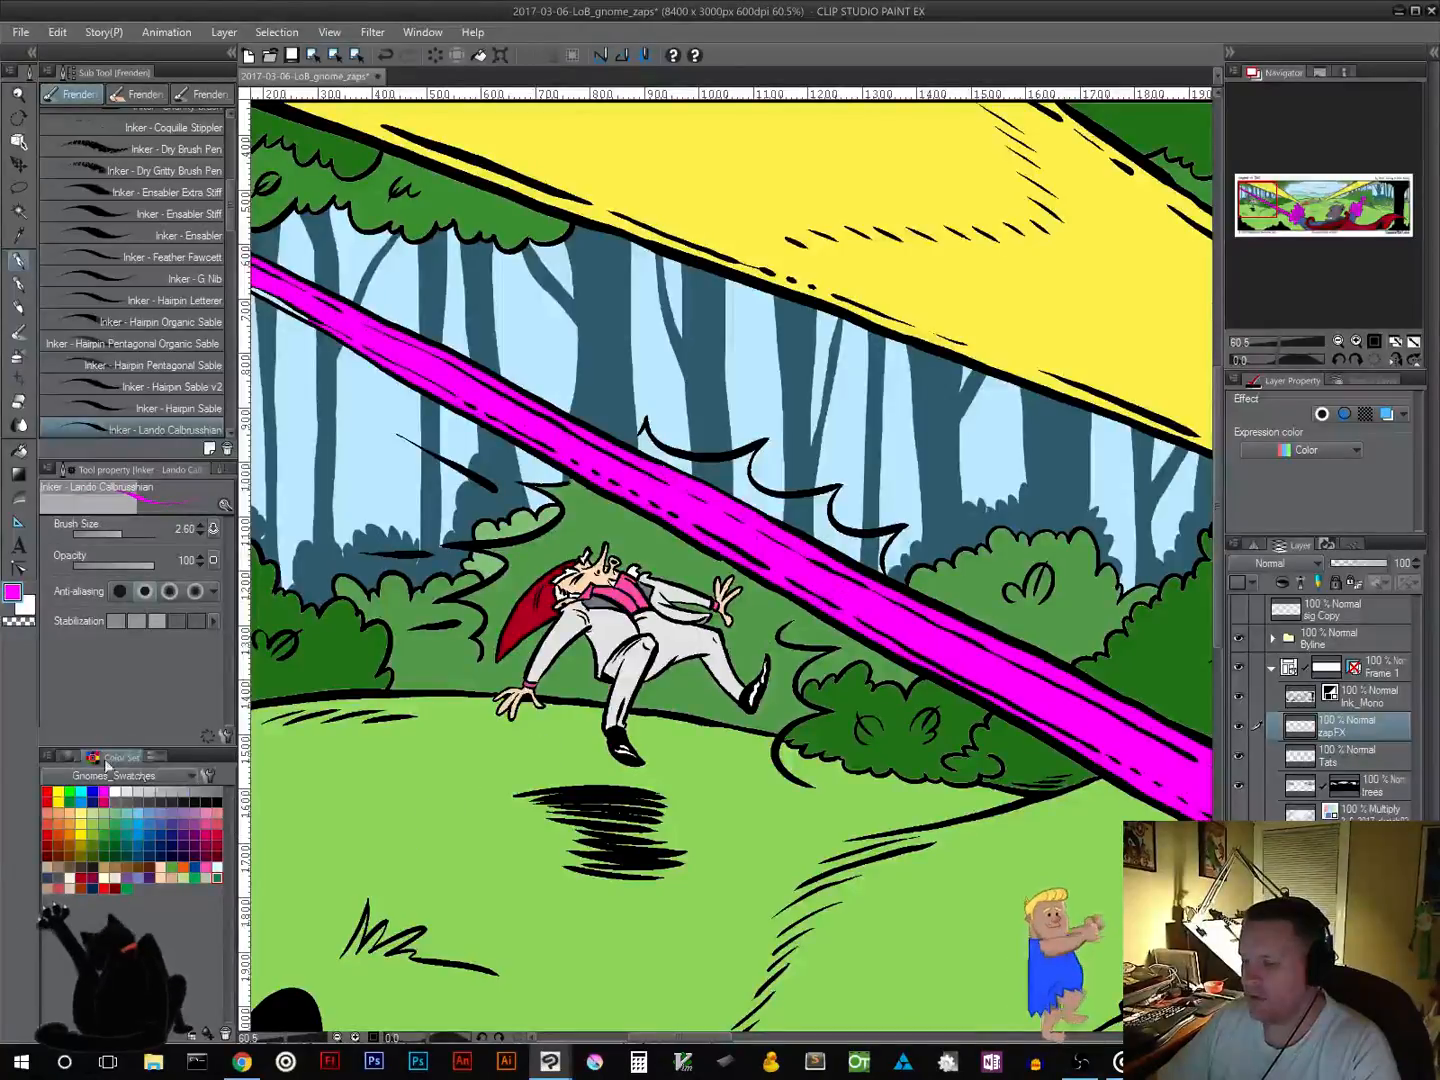
{"action": "left_click", "coordinate": [61, 758]}
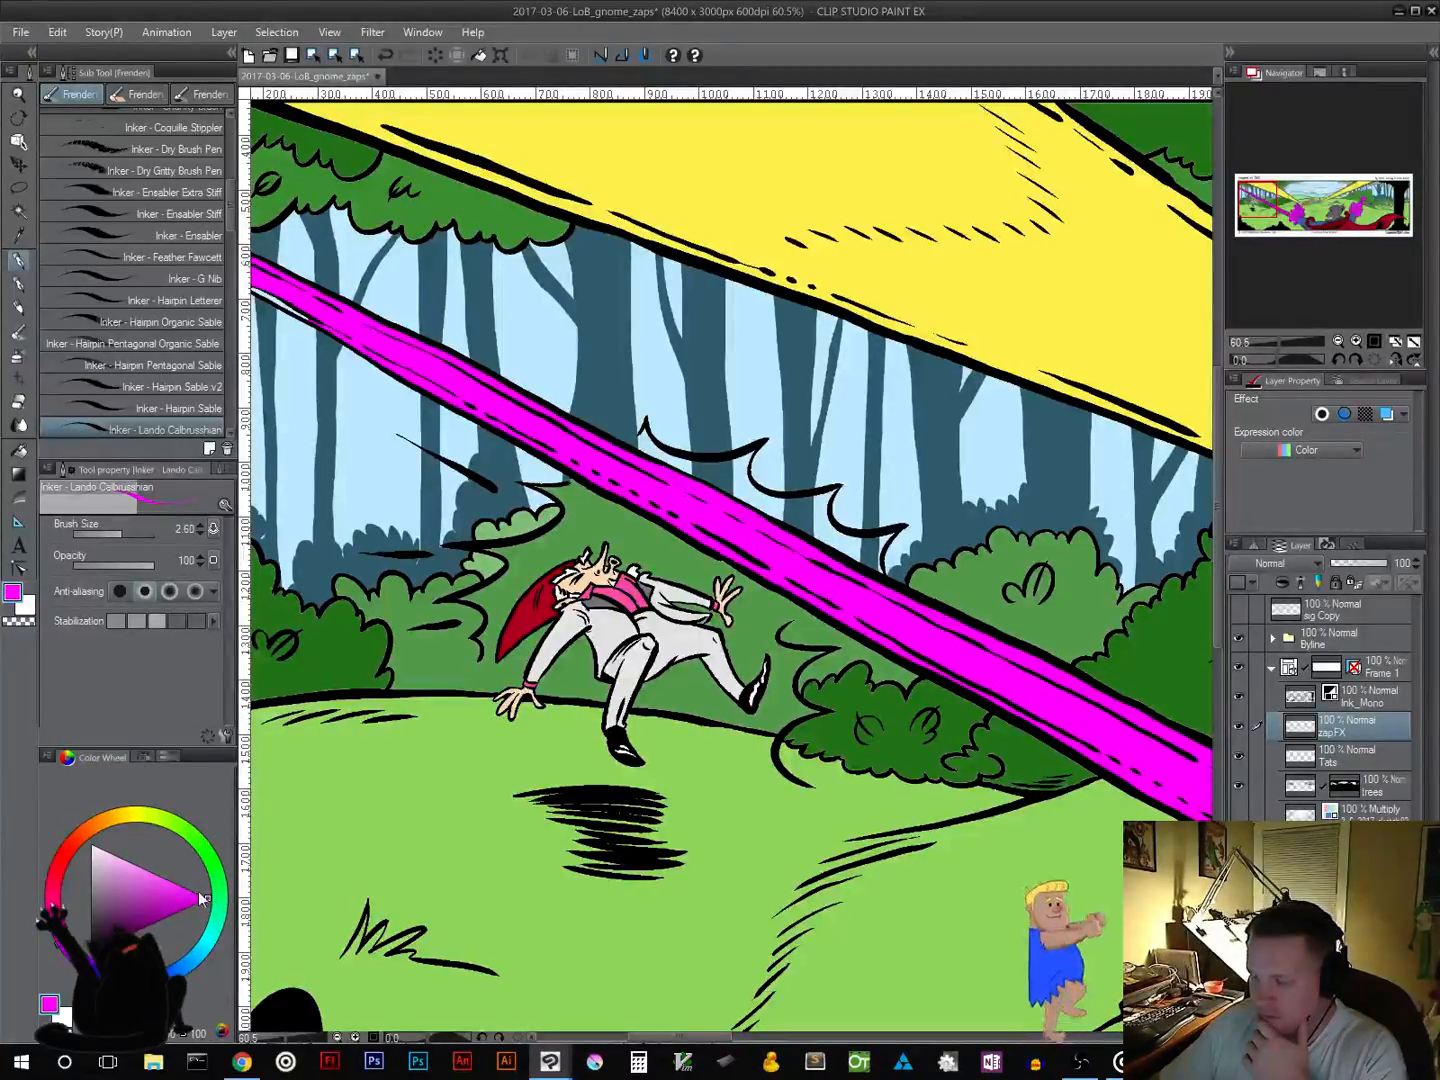
{"action": "left_click", "coordinate": [123, 858]}
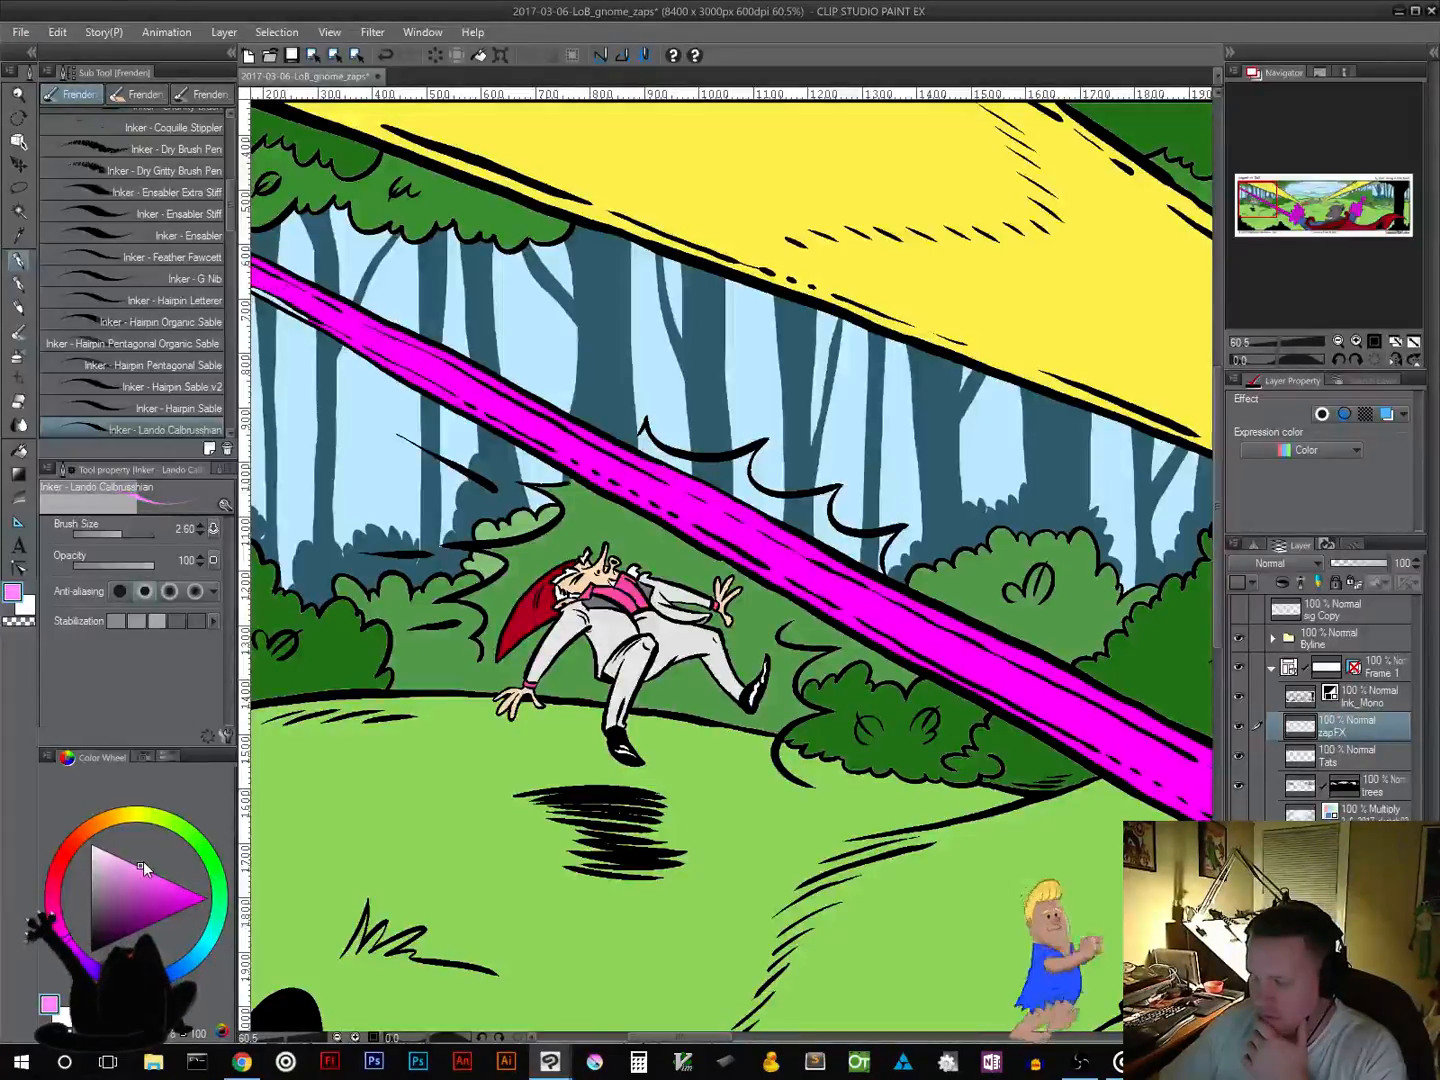
{"action": "left_click_drag", "start_coordinate": [121, 855], "coordinate": [137, 859]}
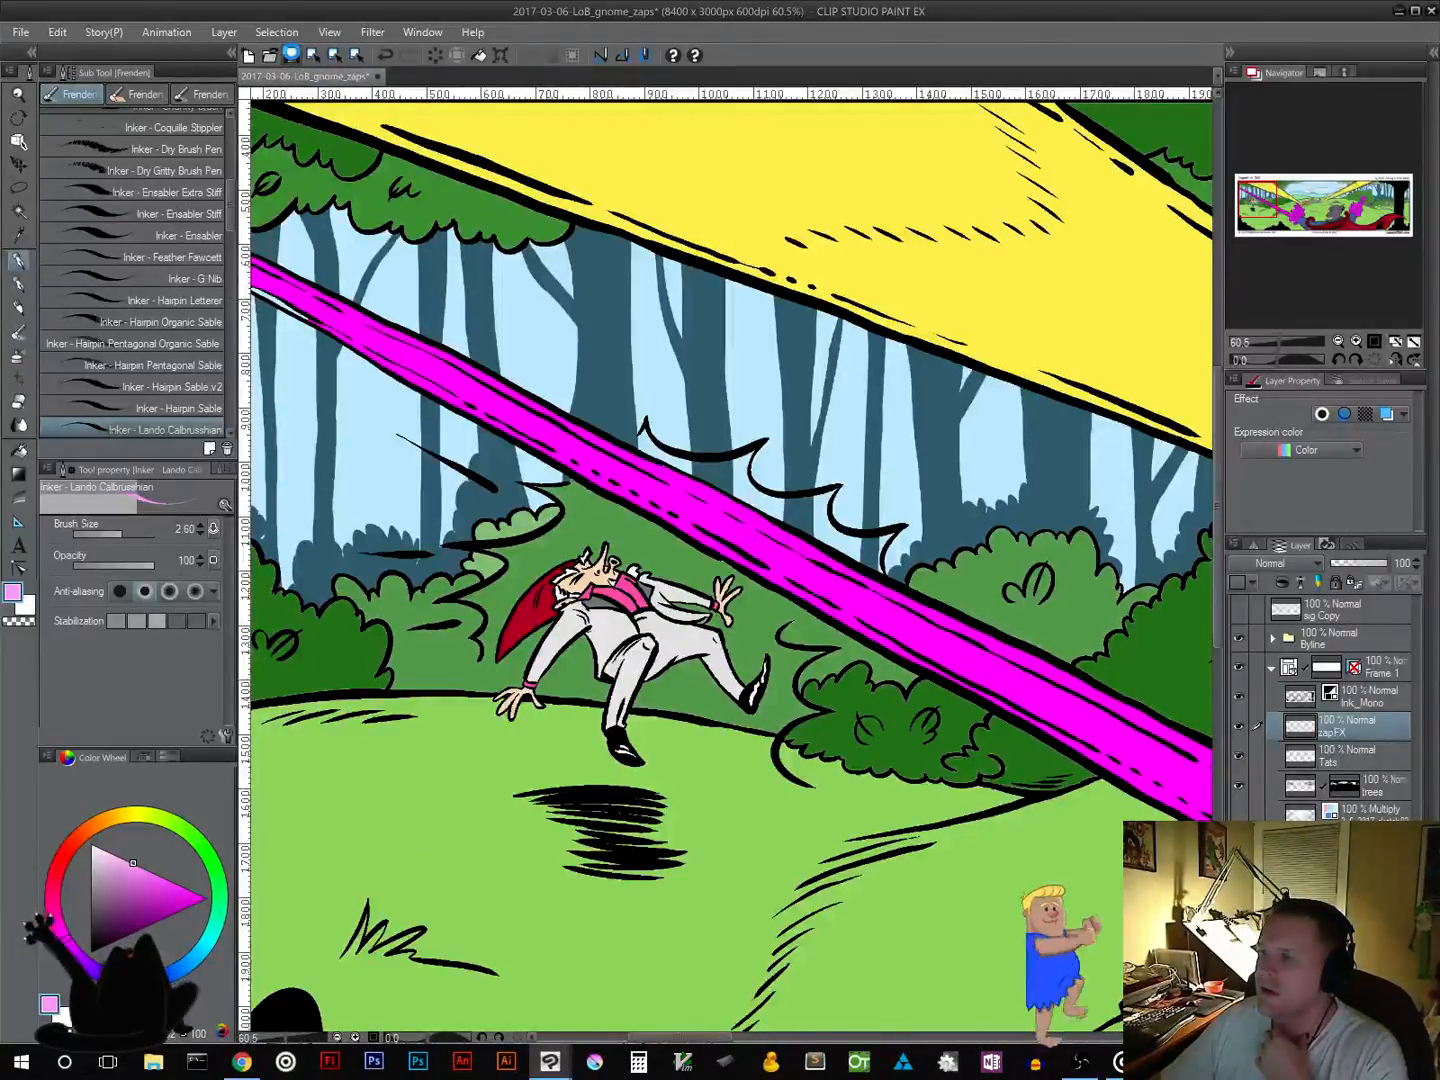
{"action": "left_click", "coordinate": [292, 57]}
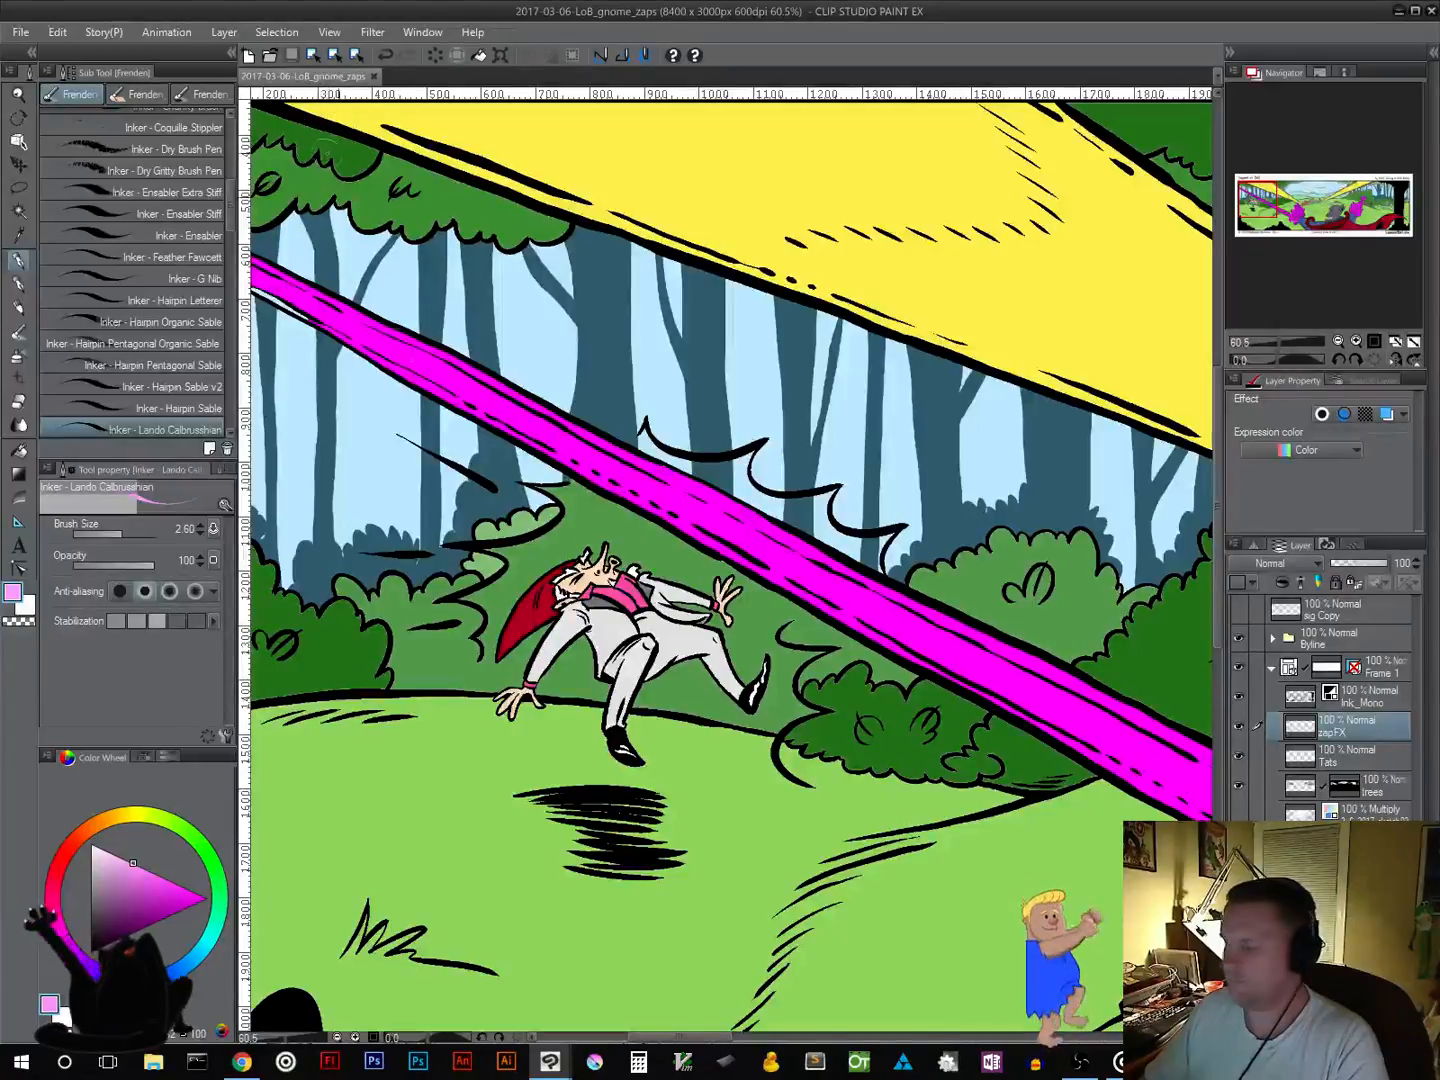
Step: Lasso the spiky burst around the falling gnome below the magenta beam, fill it with pale pink, and clear the selection
{"action": "left_click", "coordinate": [18, 186]}
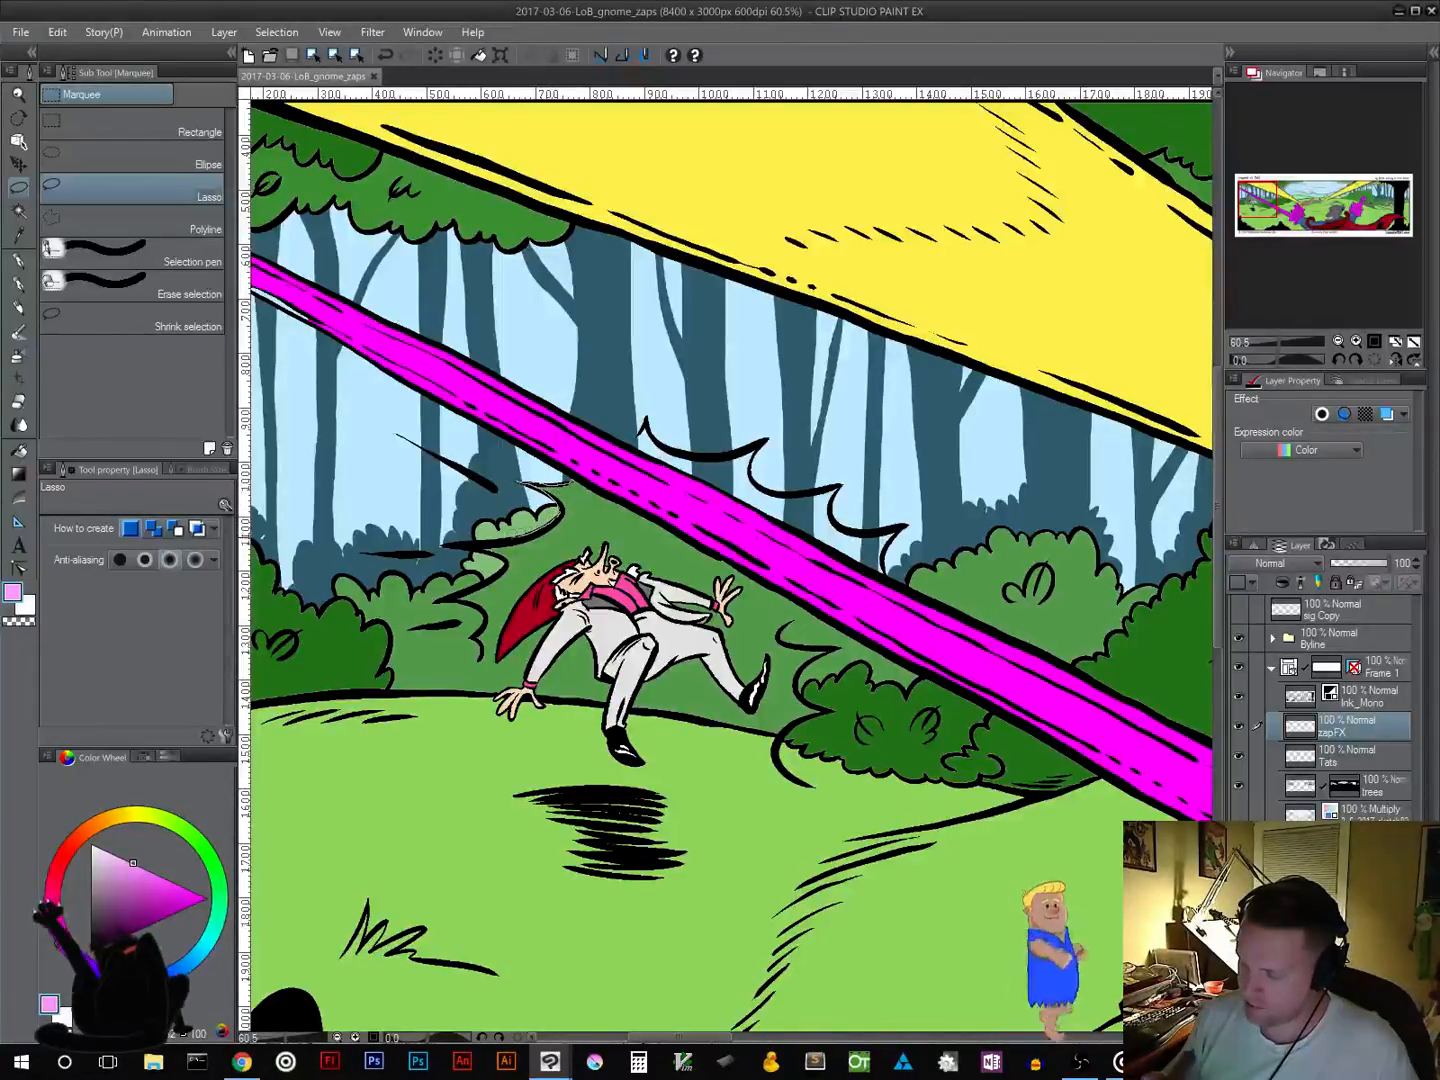
{"action": "left_click_drag", "start_coordinate": [505, 533], "coordinate": [503, 541]}
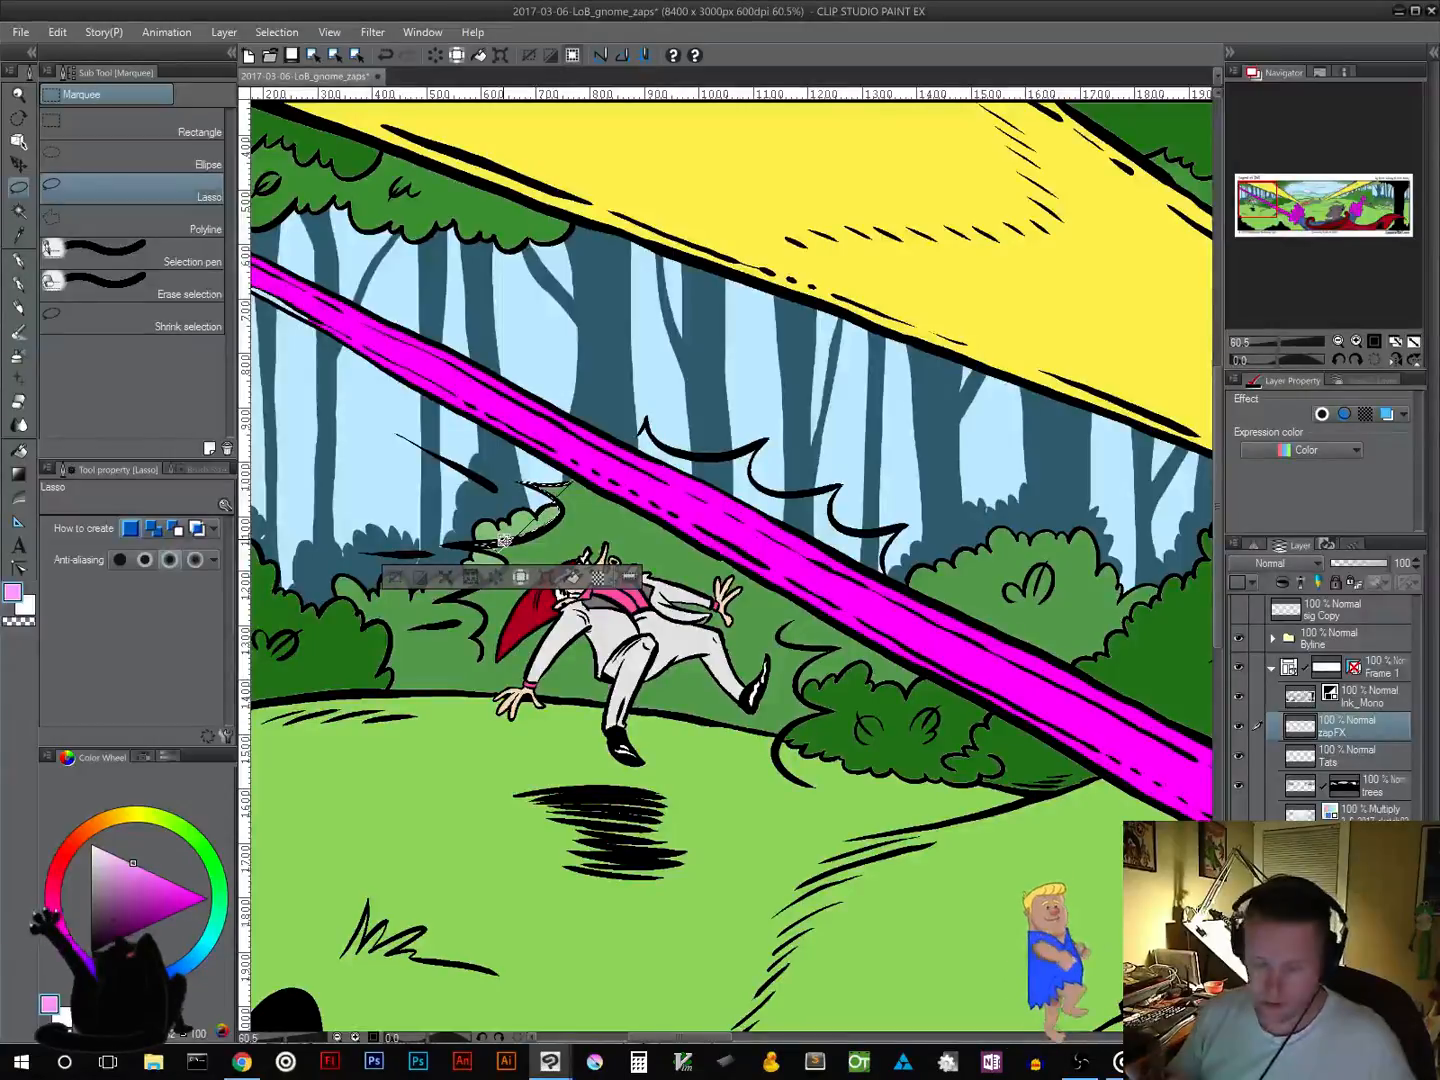
{"action": "left_click", "coordinate": [398, 579]}
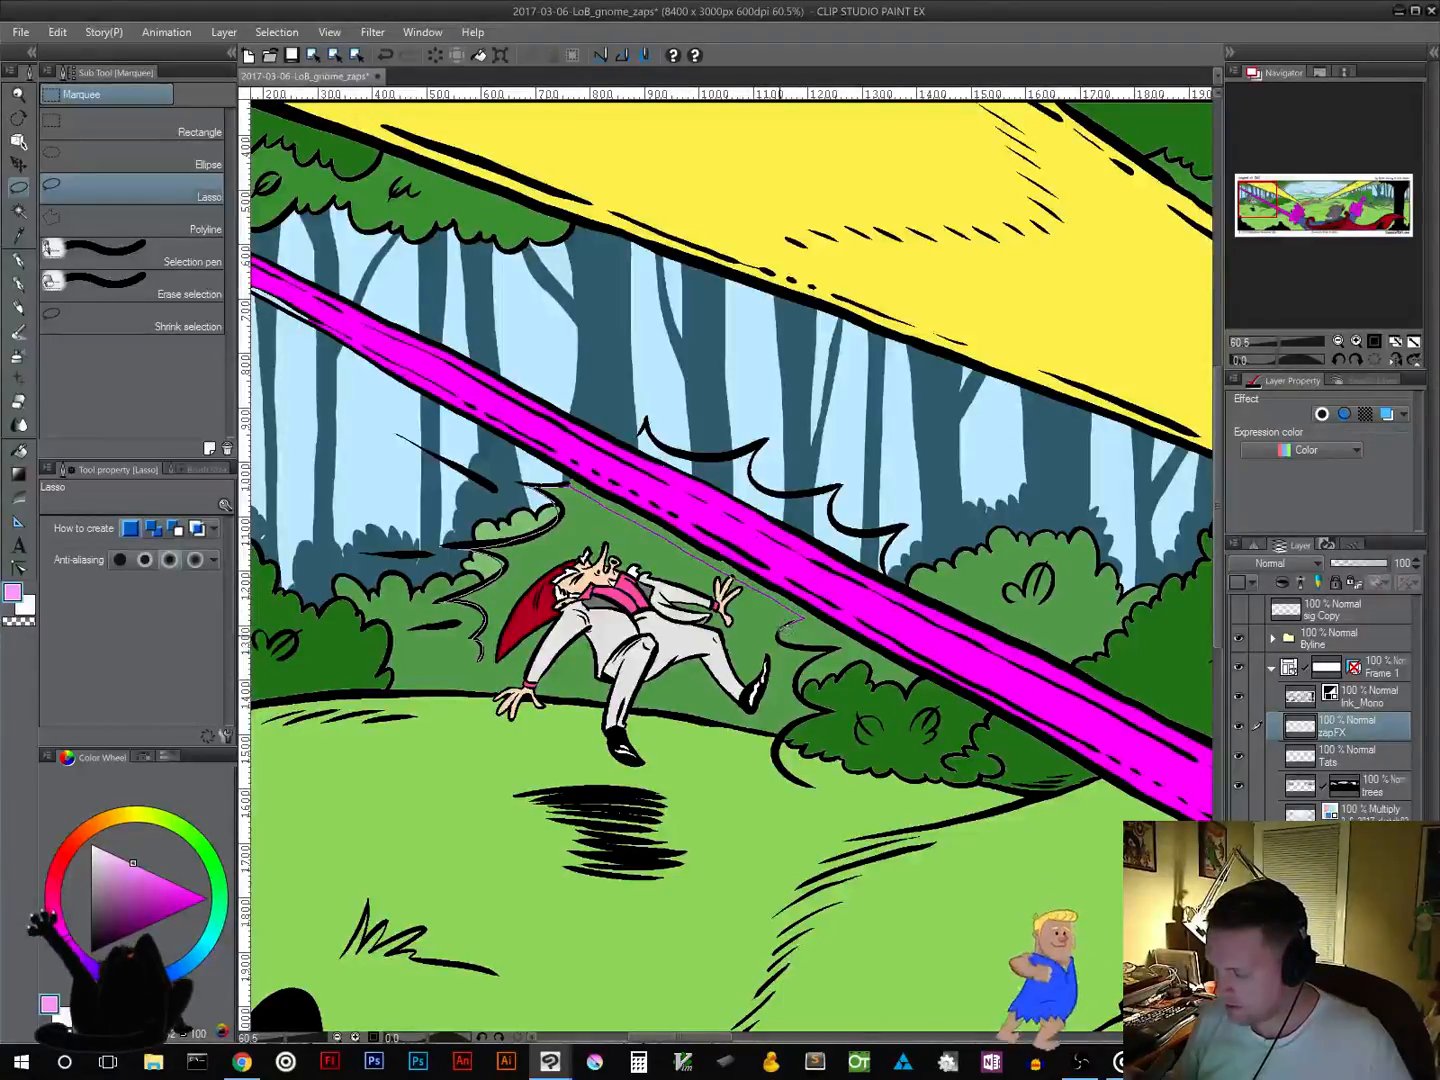
{"action": "mouse_move", "coordinate": [797, 688]}
{"action": "left_mouse_down"}
{"action": "mouse_move", "coordinate": [833, 702]}
{"action": "mouse_move", "coordinate": [800, 773]}
{"action": "left_mouse_up"}
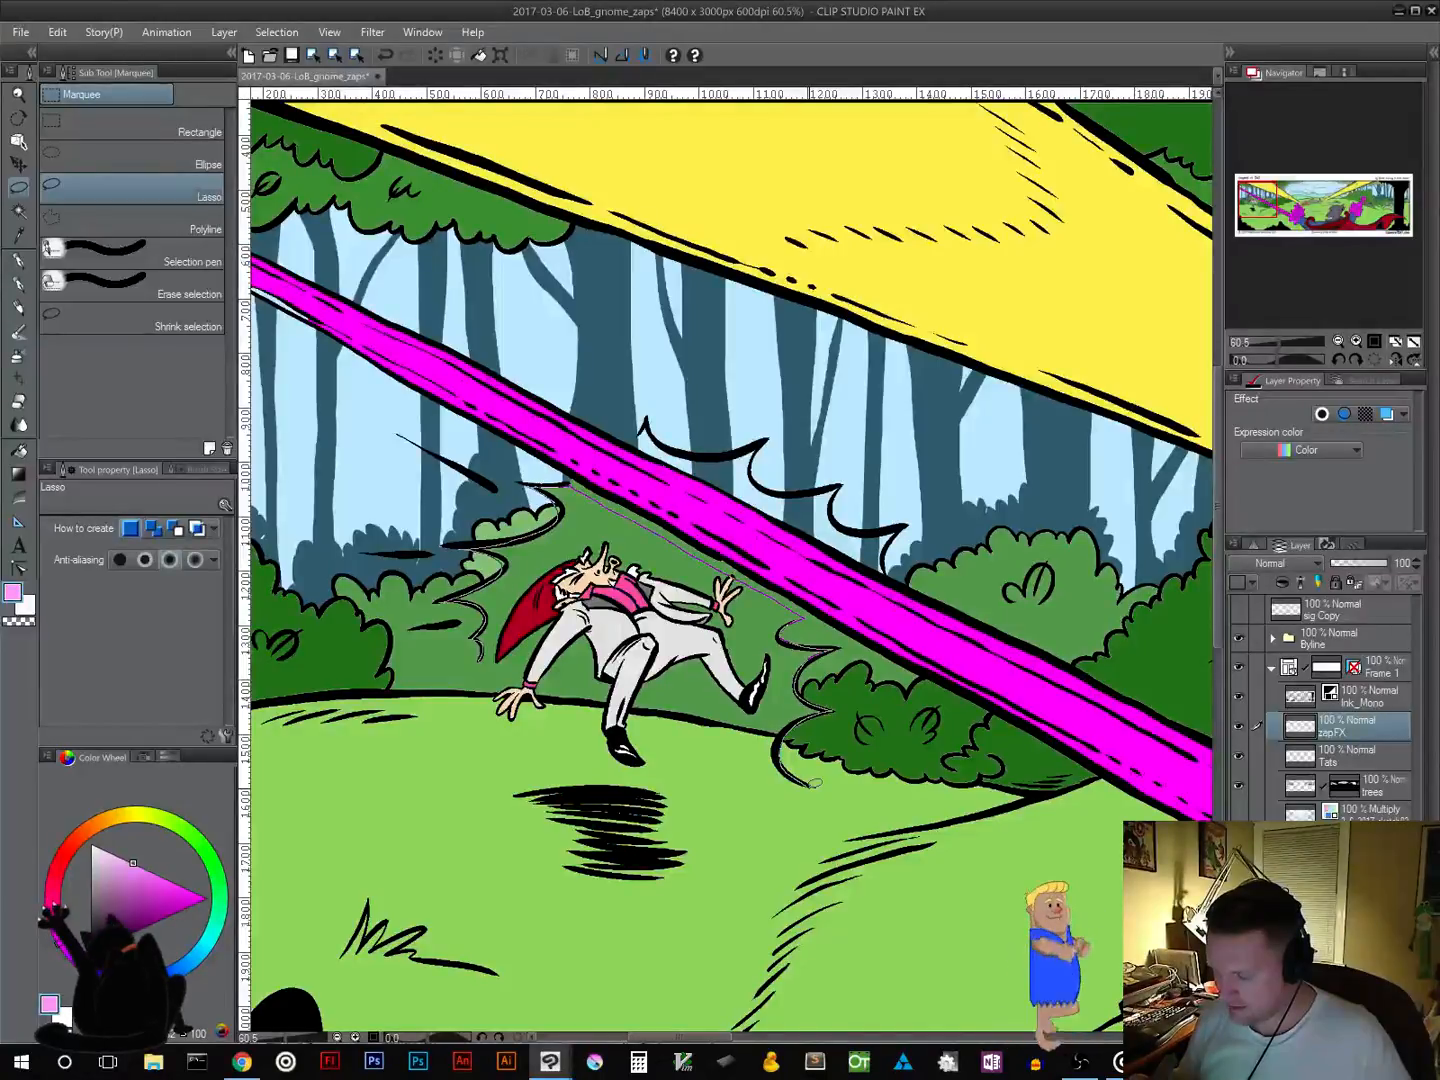
{"action": "left_click_drag", "start_coordinate": [797, 771], "coordinate": [694, 736]}
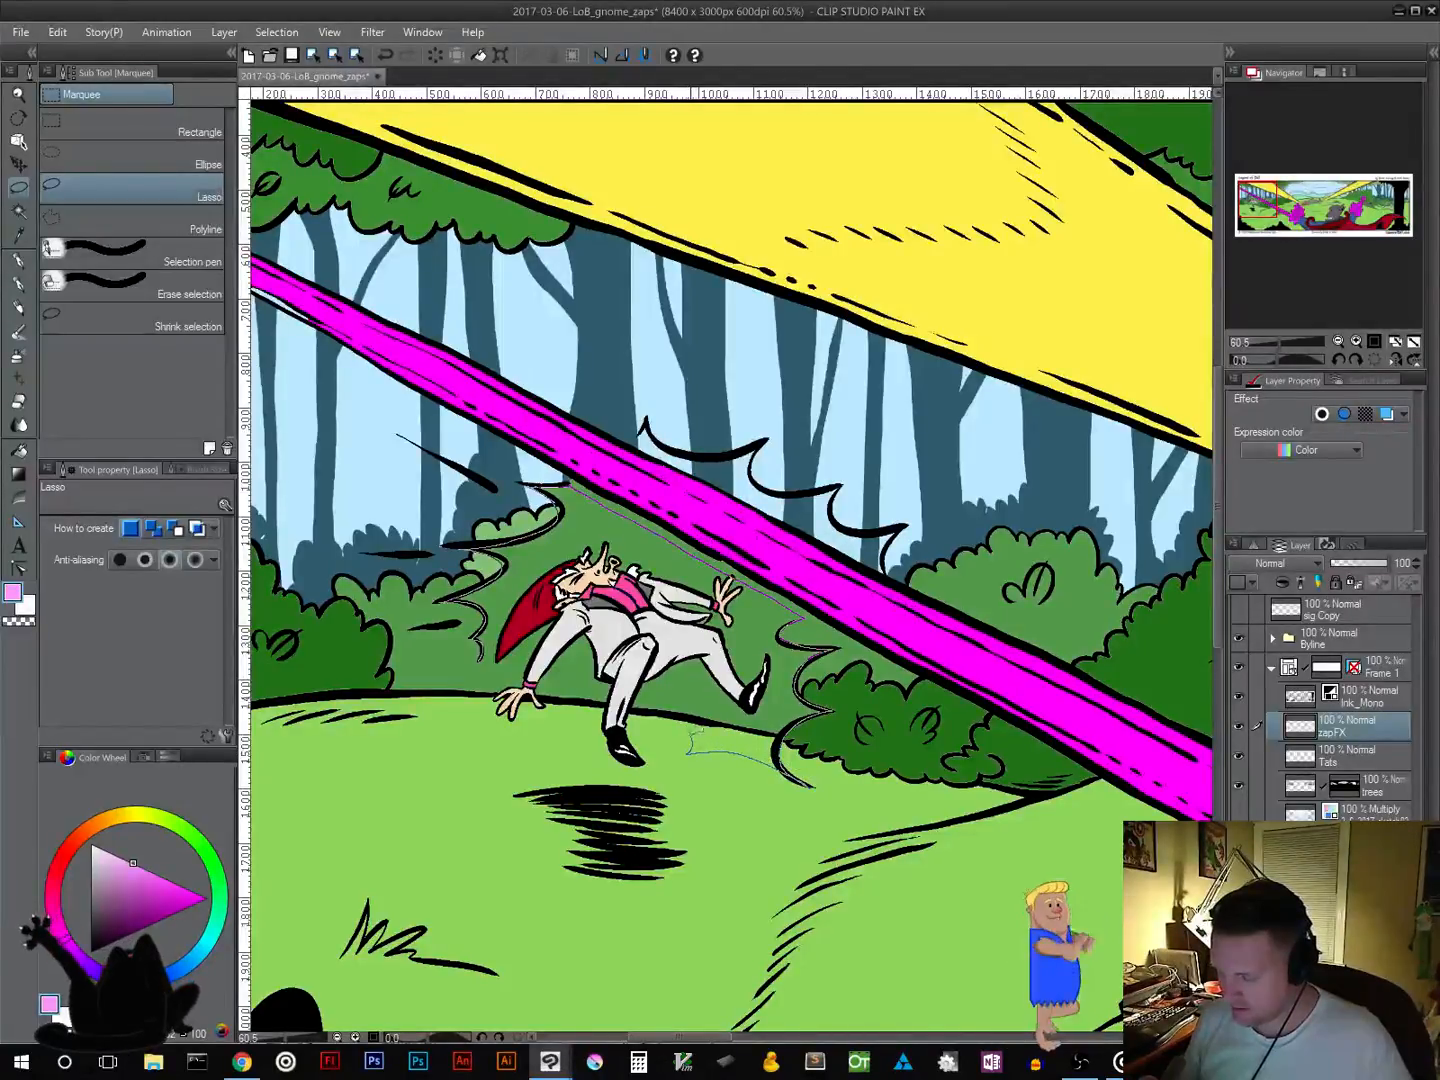
{"action": "mouse_move", "coordinate": [615, 696]}
{"action": "left_mouse_down"}
{"action": "mouse_move", "coordinate": [545, 685]}
{"action": "mouse_move", "coordinate": [536, 655]}
{"action": "mouse_move", "coordinate": [480, 659]}
{"action": "left_mouse_up"}
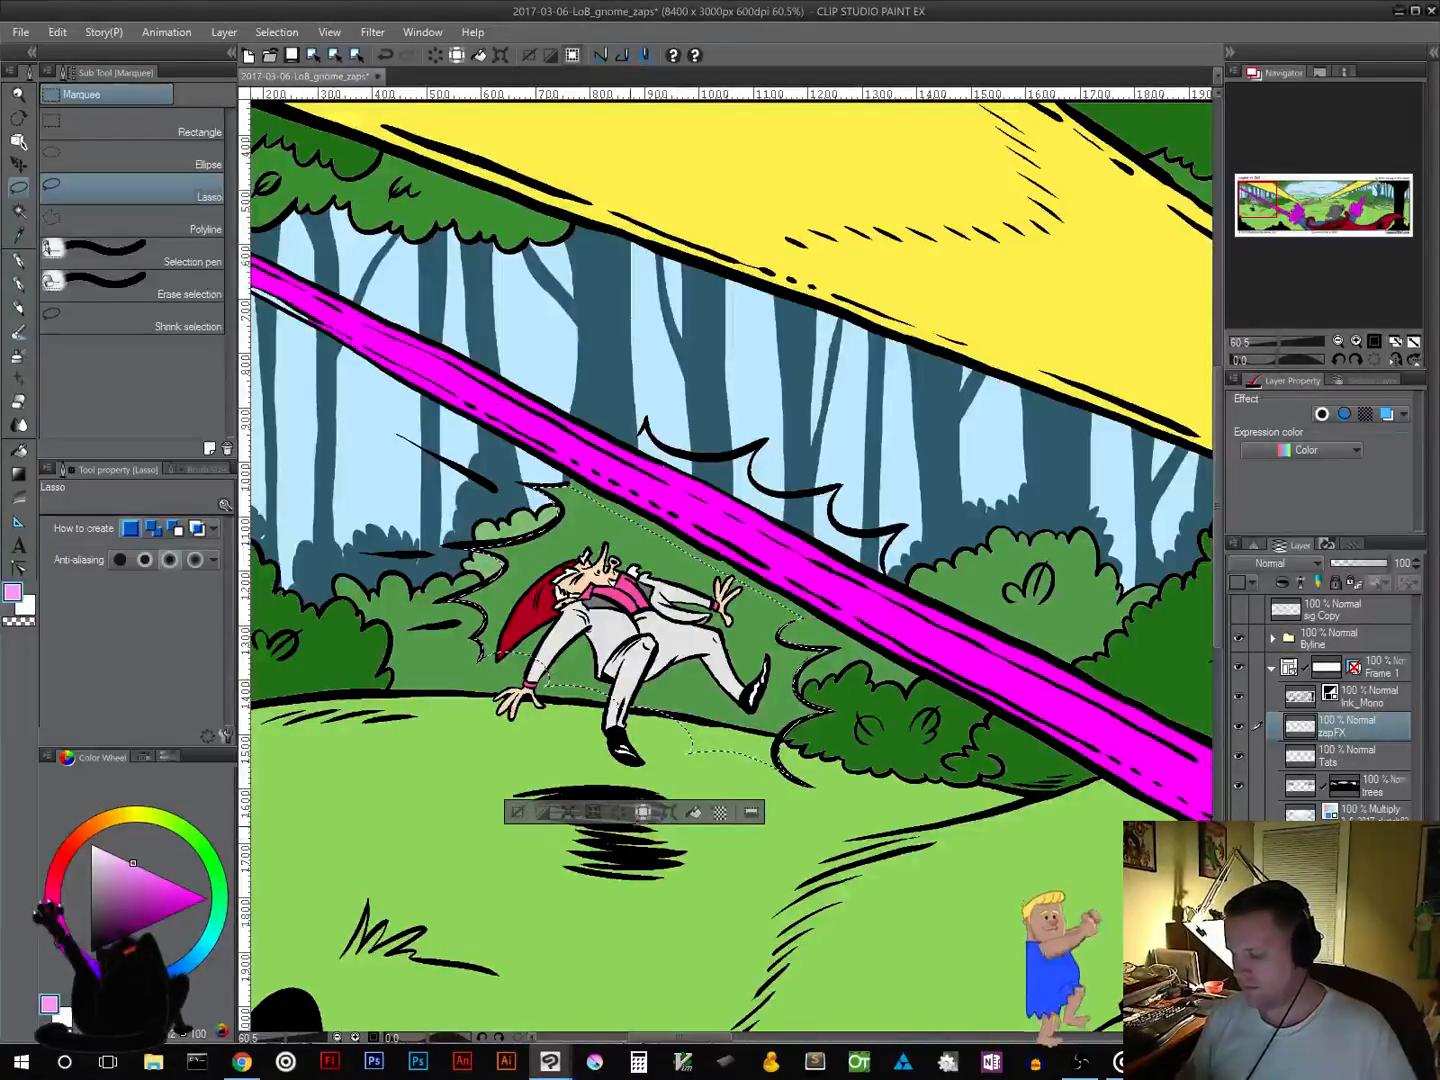
{"action": "left_click", "coordinate": [695, 812]}
{"action": "key", "text": "ctrl+d"}
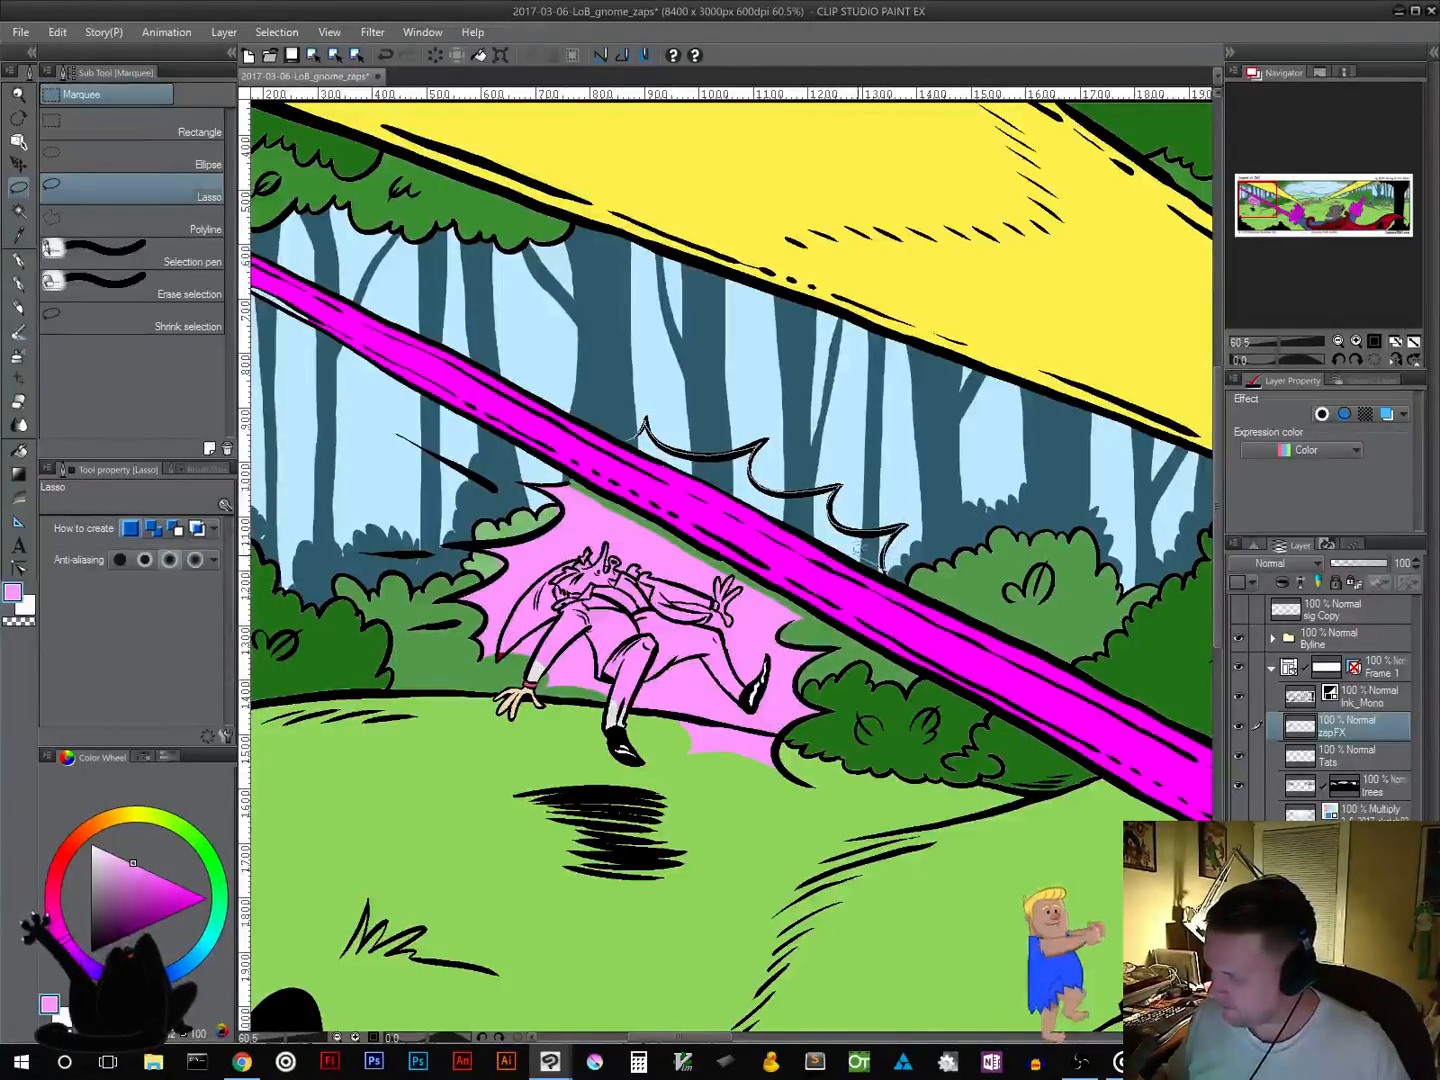
Step: Outline the spiky part of the burst above the magenta beam, fill it with the same pale pink, and deselect it
{"action": "left_click_drag", "start_coordinate": [743, 492], "coordinate": [631, 435]}
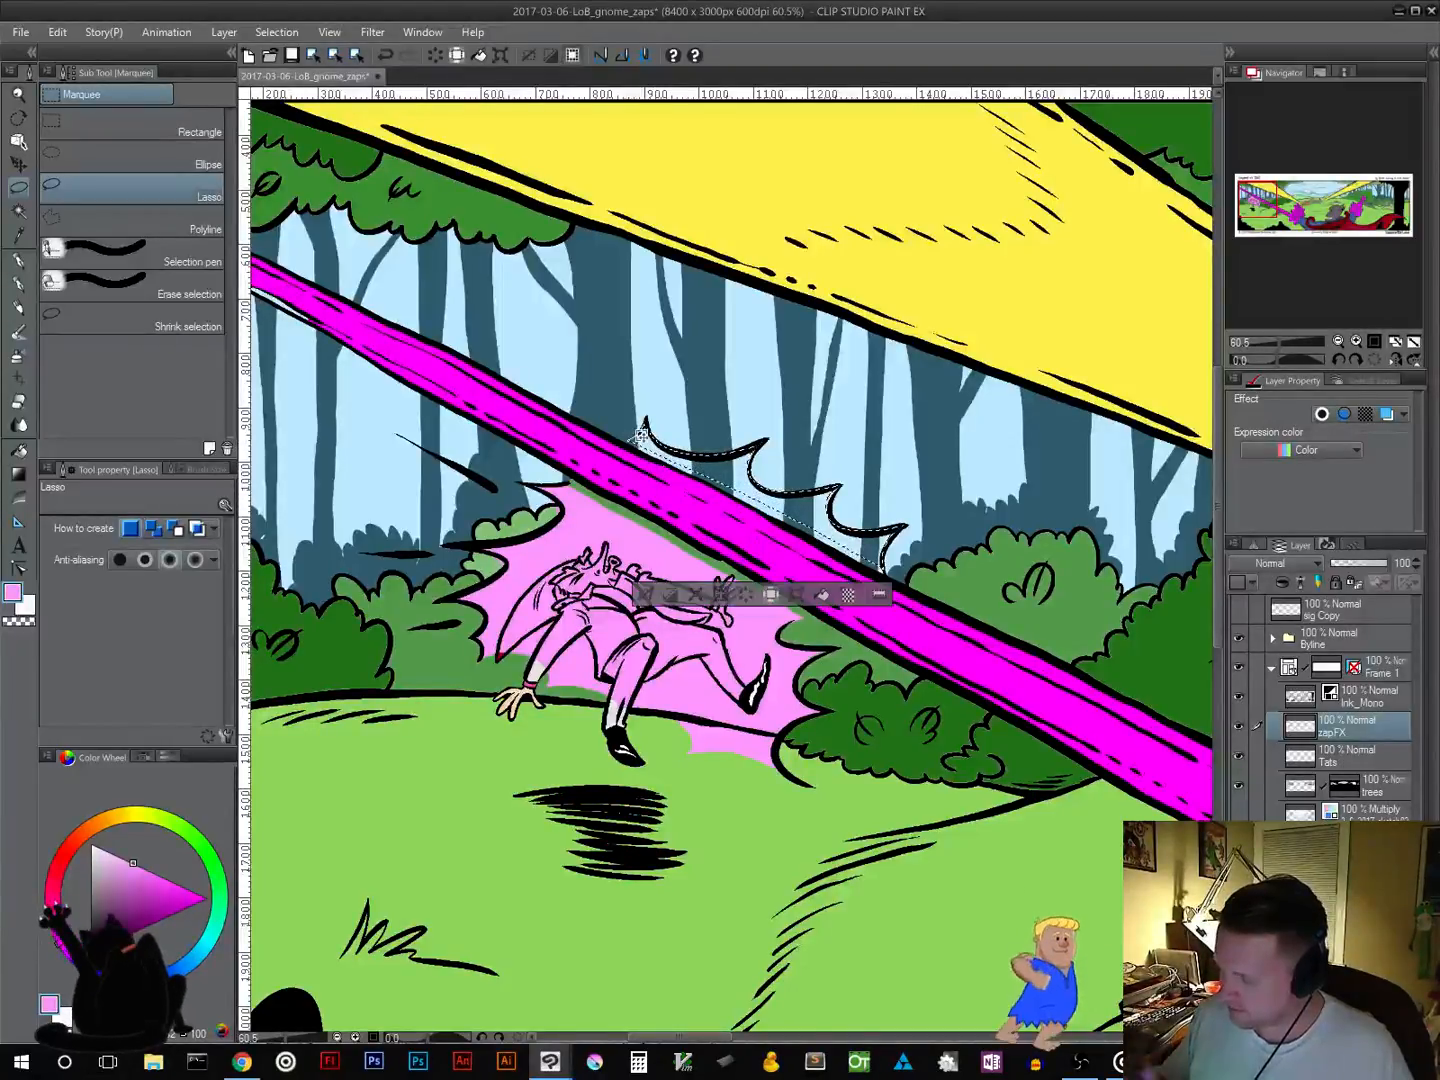
{"action": "left_click", "coordinate": [822, 597]}
{"action": "left_click", "coordinate": [645, 595]}
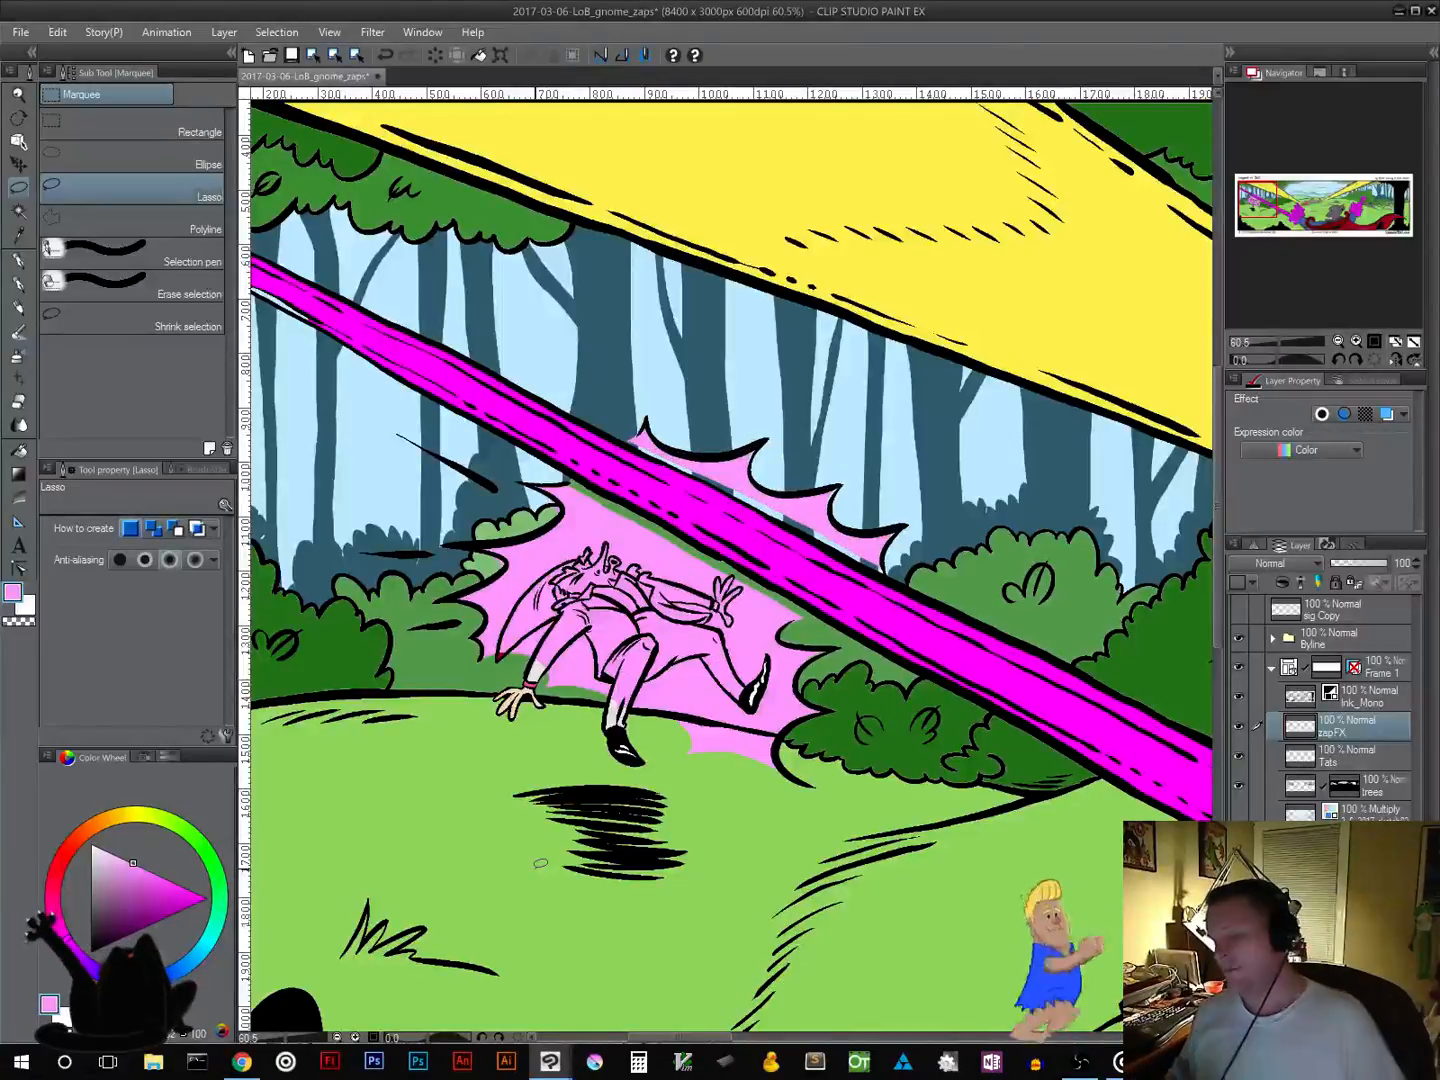
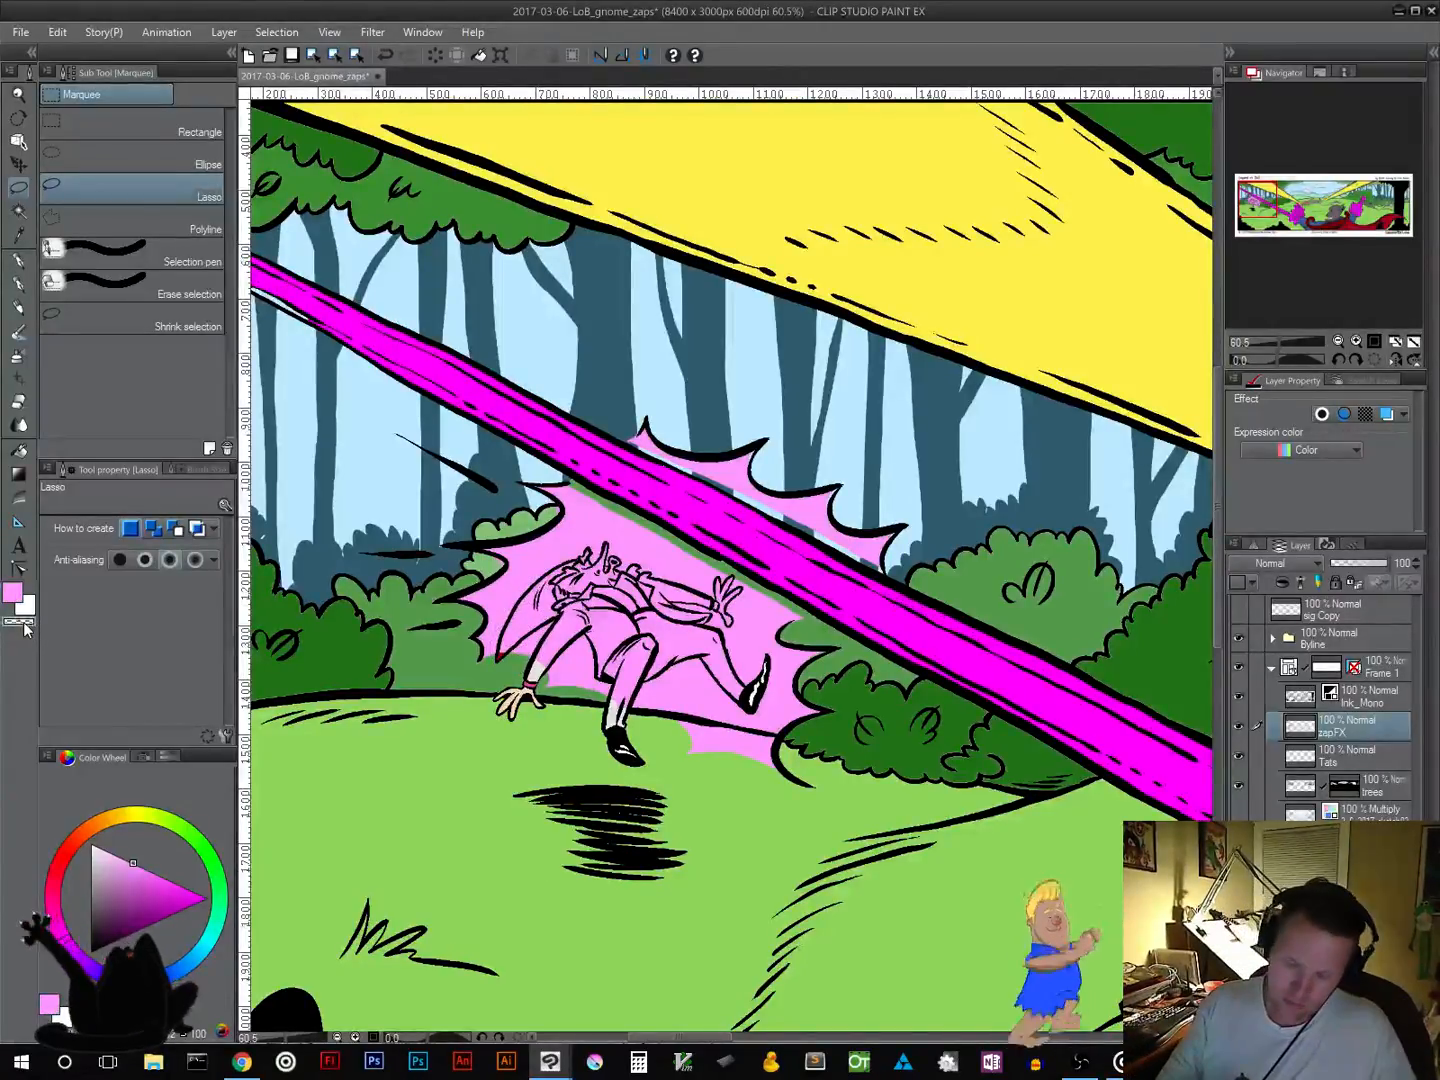
Step: Erase the pink covering the gnome's red hat, face, scarf and supporting arm using the inker pen with transparent color
{"action": "mouse_move", "coordinate": [545, 591]}
{"action": "left_mouse_down"}
{"action": "mouse_move", "coordinate": [524, 614]}
{"action": "mouse_move", "coordinate": [537, 598]}
{"action": "left_mouse_up"}
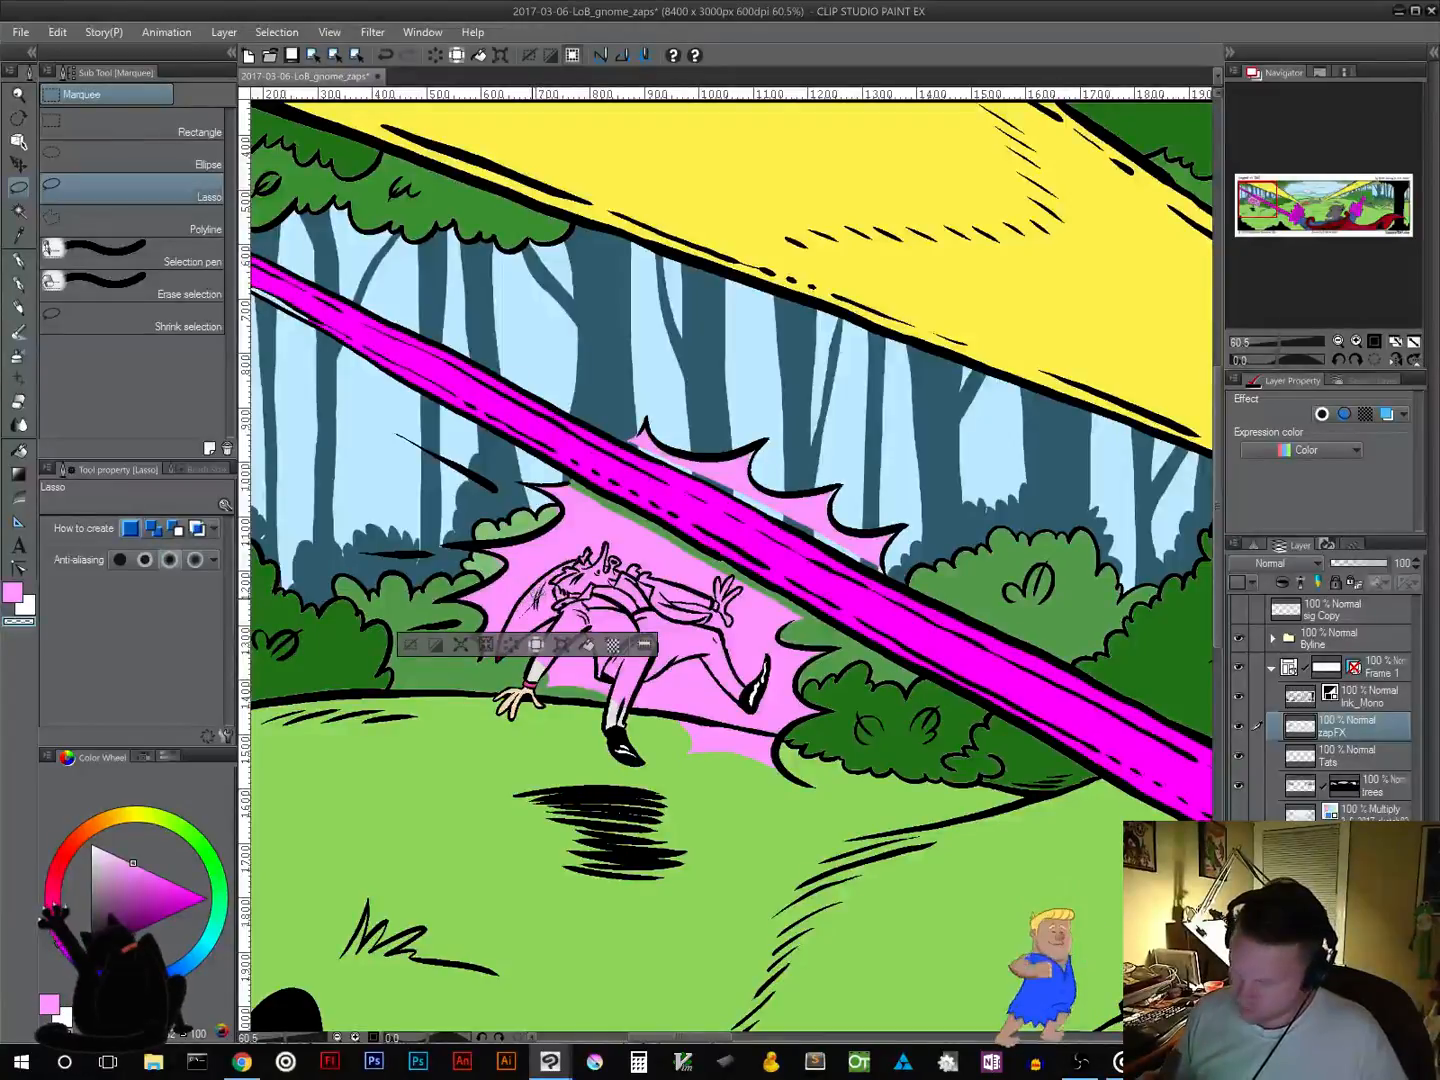
{"action": "left_click", "coordinate": [410, 645]}
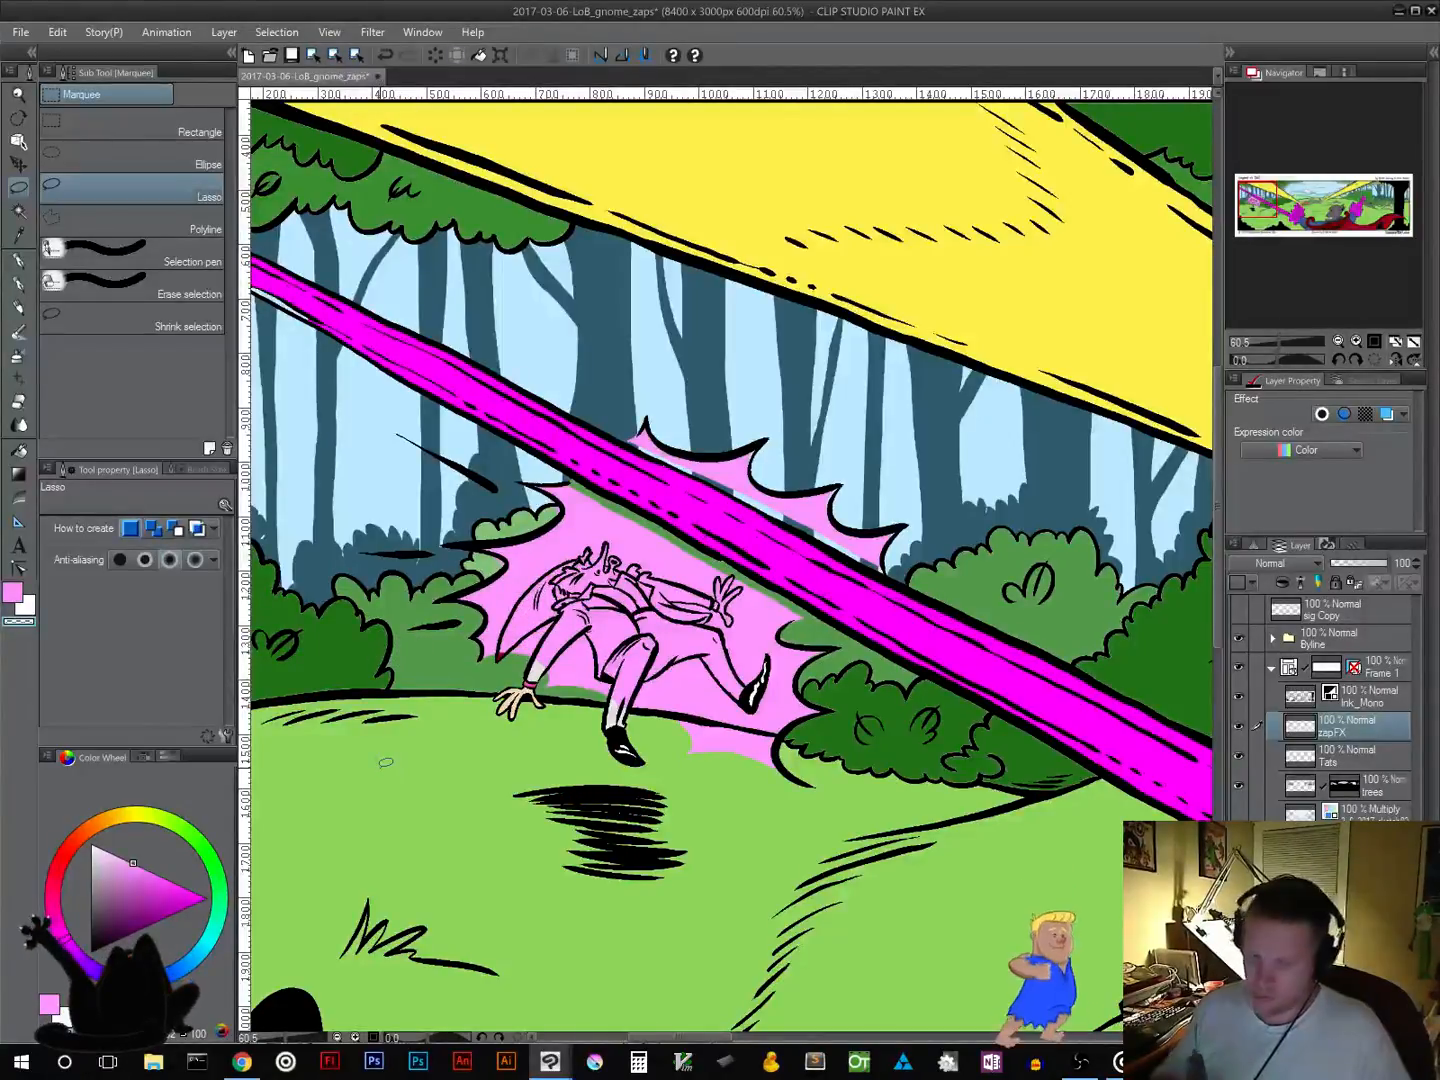
{"action": "left_click", "coordinate": [19, 260]}
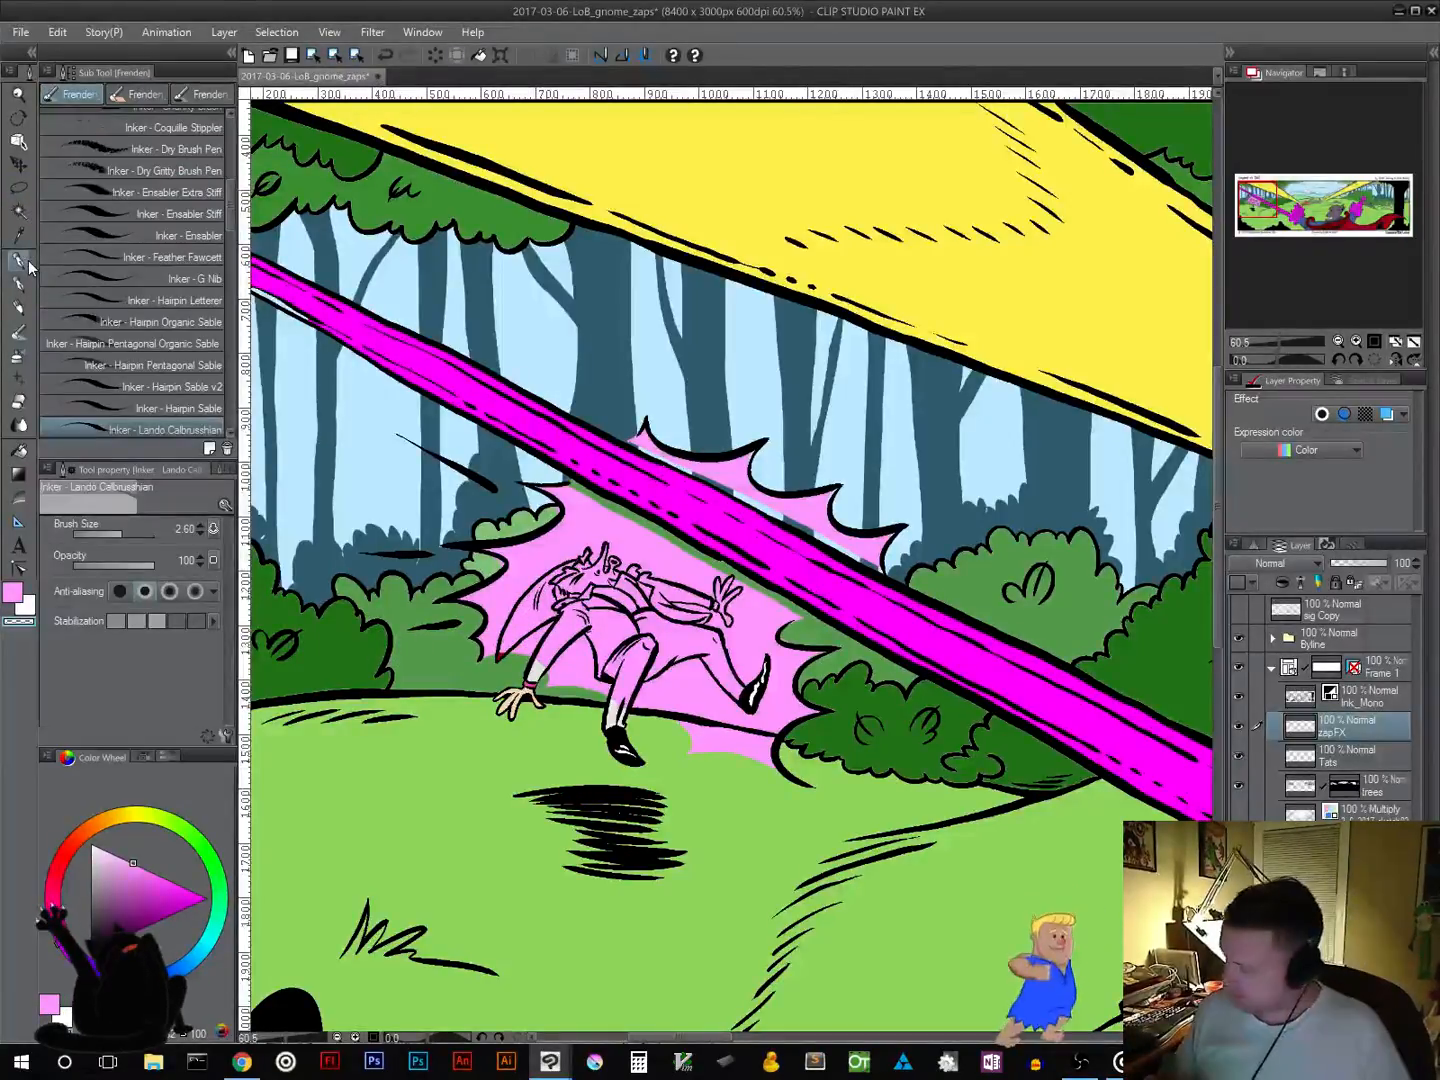
{"action": "mouse_move", "coordinate": [551, 598]}
{"action": "left_mouse_down"}
{"action": "mouse_move", "coordinate": [501, 654]}
{"action": "mouse_move", "coordinate": [516, 604]}
{"action": "mouse_move", "coordinate": [561, 572]}
{"action": "mouse_move", "coordinate": [527, 591]}
{"action": "mouse_move", "coordinate": [551, 571]}
{"action": "mouse_move", "coordinate": [530, 622]}
{"action": "left_mouse_up"}
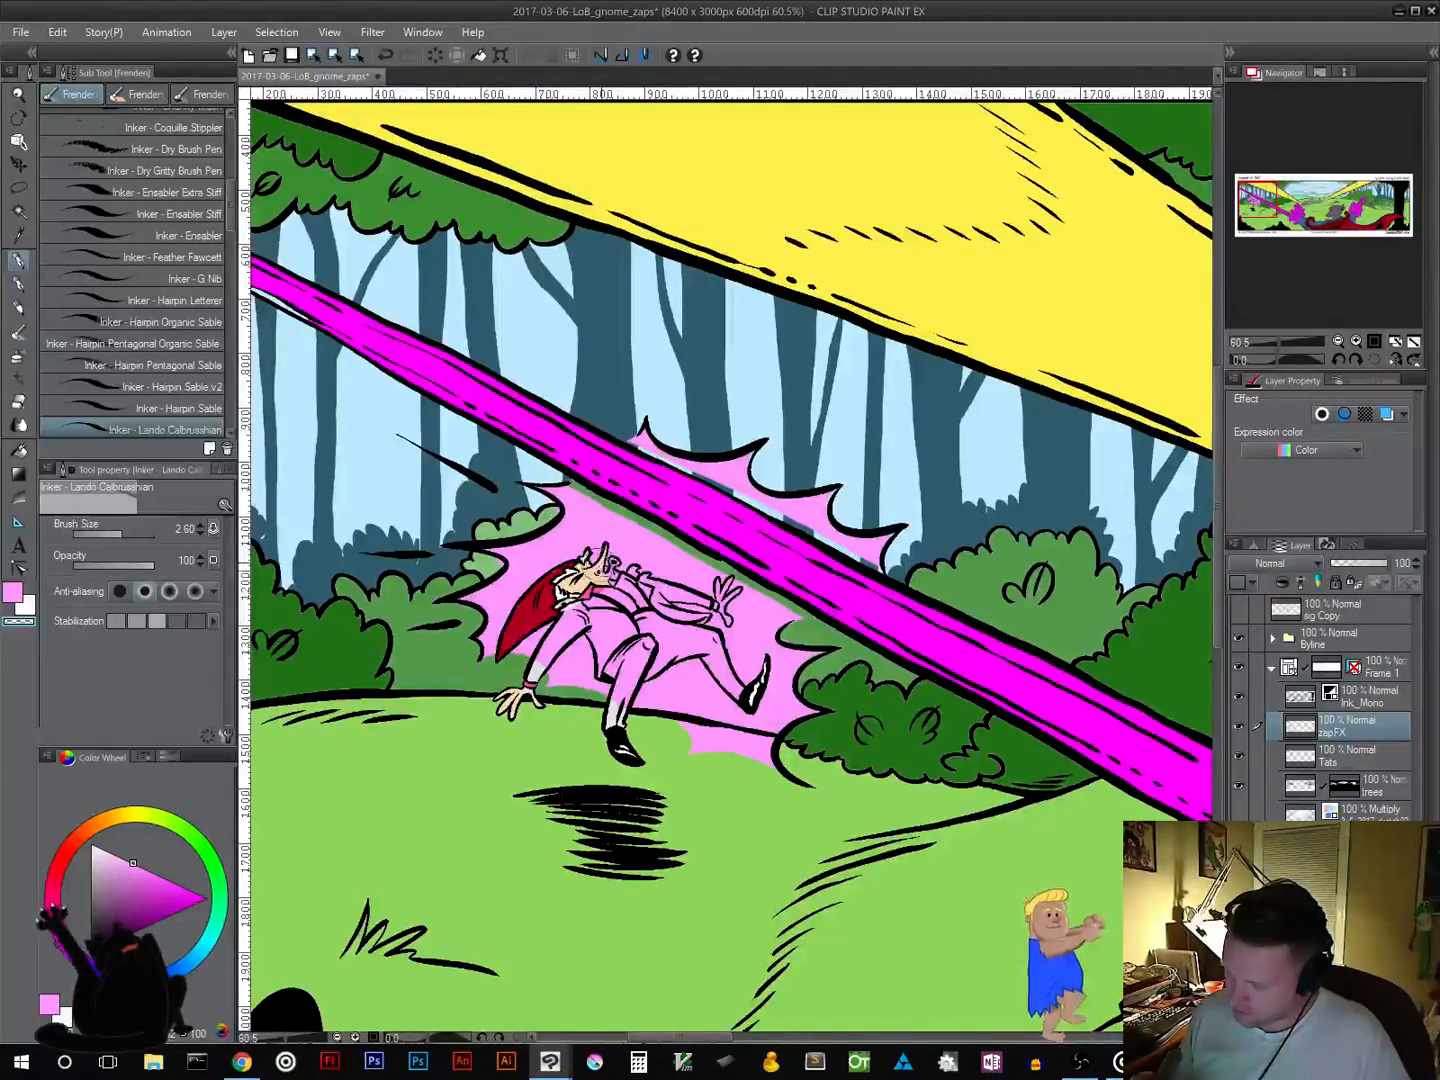
{"action": "left_click_drag", "start_coordinate": [614, 566], "coordinate": [626, 577]}
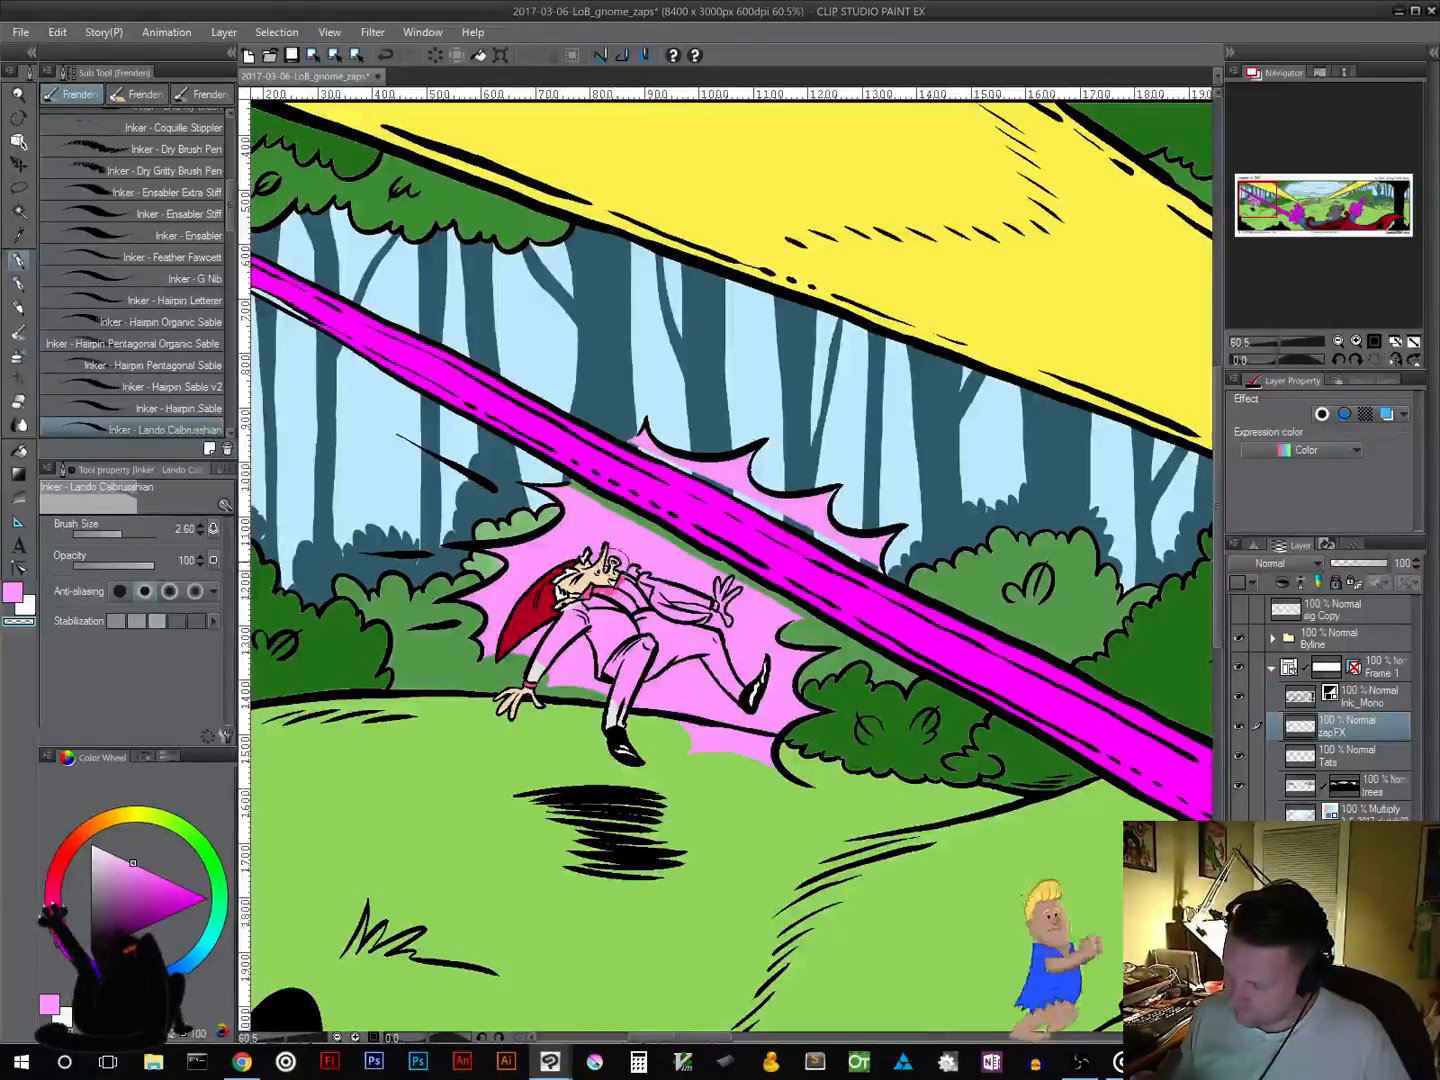
{"action": "mouse_move", "coordinate": [576, 607]}
{"action": "left_mouse_down"}
{"action": "mouse_move", "coordinate": [536, 672]}
{"action": "mouse_move", "coordinate": [561, 641]}
{"action": "mouse_move", "coordinate": [613, 707]}
{"action": "mouse_move", "coordinate": [571, 591]}
{"action": "mouse_move", "coordinate": [595, 611]}
{"action": "mouse_move", "coordinate": [635, 567]}
{"action": "left_mouse_up"}
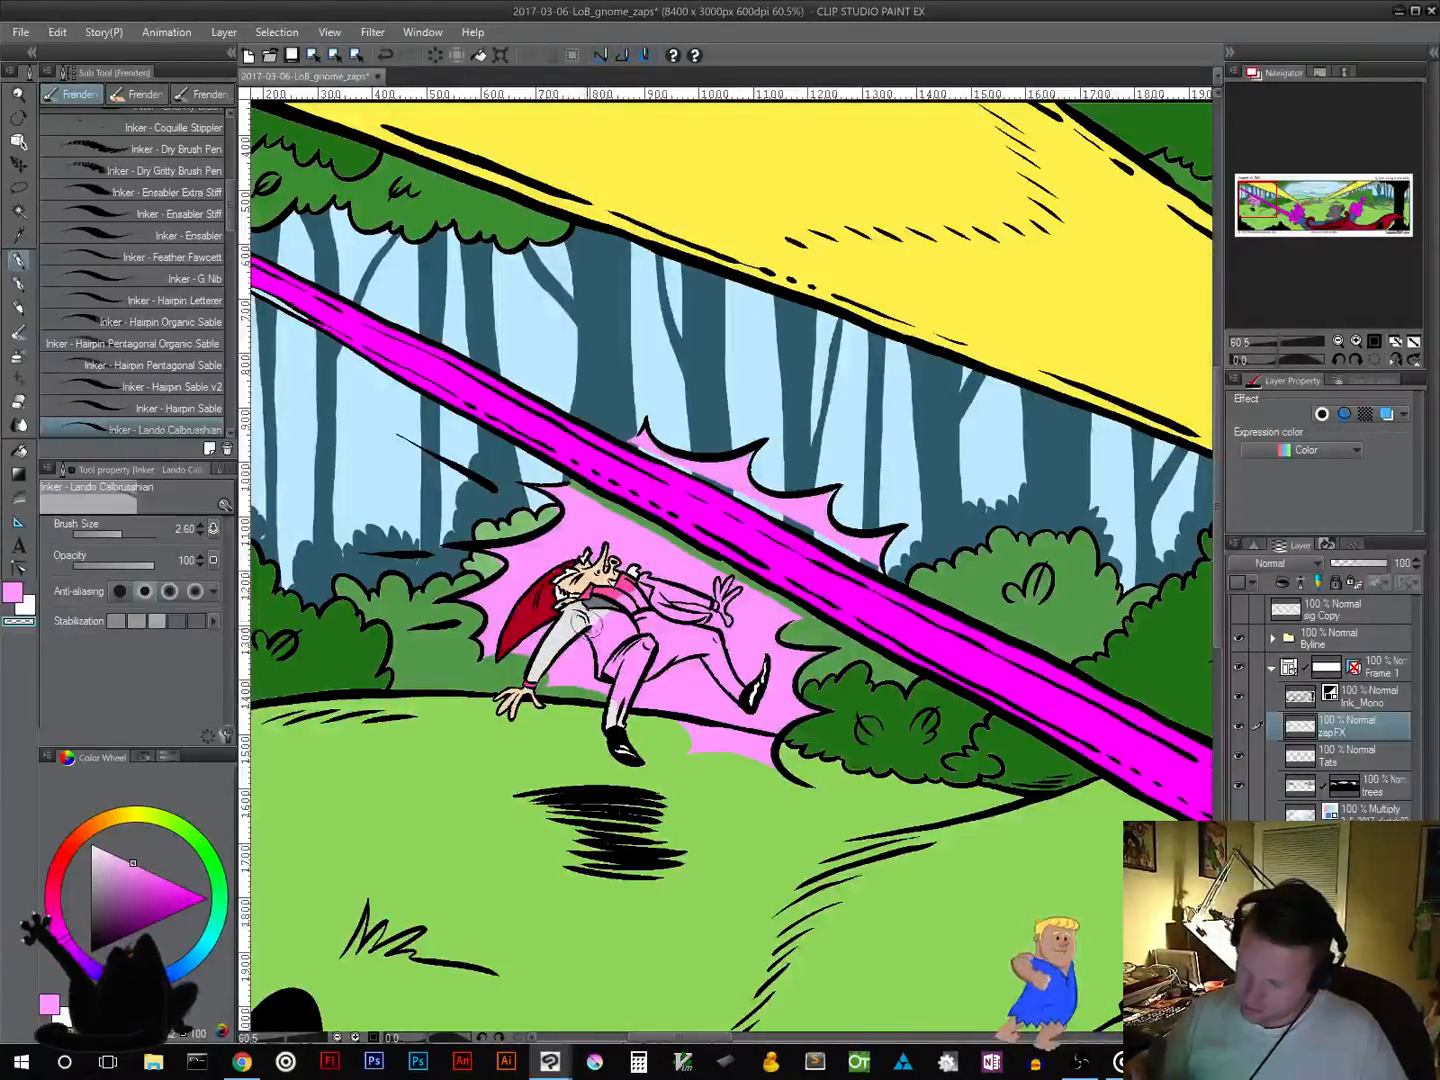
Step: Erase the pink from the gnome's jacket and both trouser legs, undoing and redrawing the misplaced strokes
{"action": "mouse_move", "coordinate": [593, 648]}
{"action": "left_mouse_down"}
{"action": "mouse_move", "coordinate": [597, 635]}
{"action": "mouse_move", "coordinate": [602, 672]}
{"action": "mouse_move", "coordinate": [634, 625]}
{"action": "mouse_move", "coordinate": [650, 650]}
{"action": "mouse_move", "coordinate": [648, 580]}
{"action": "left_mouse_up"}
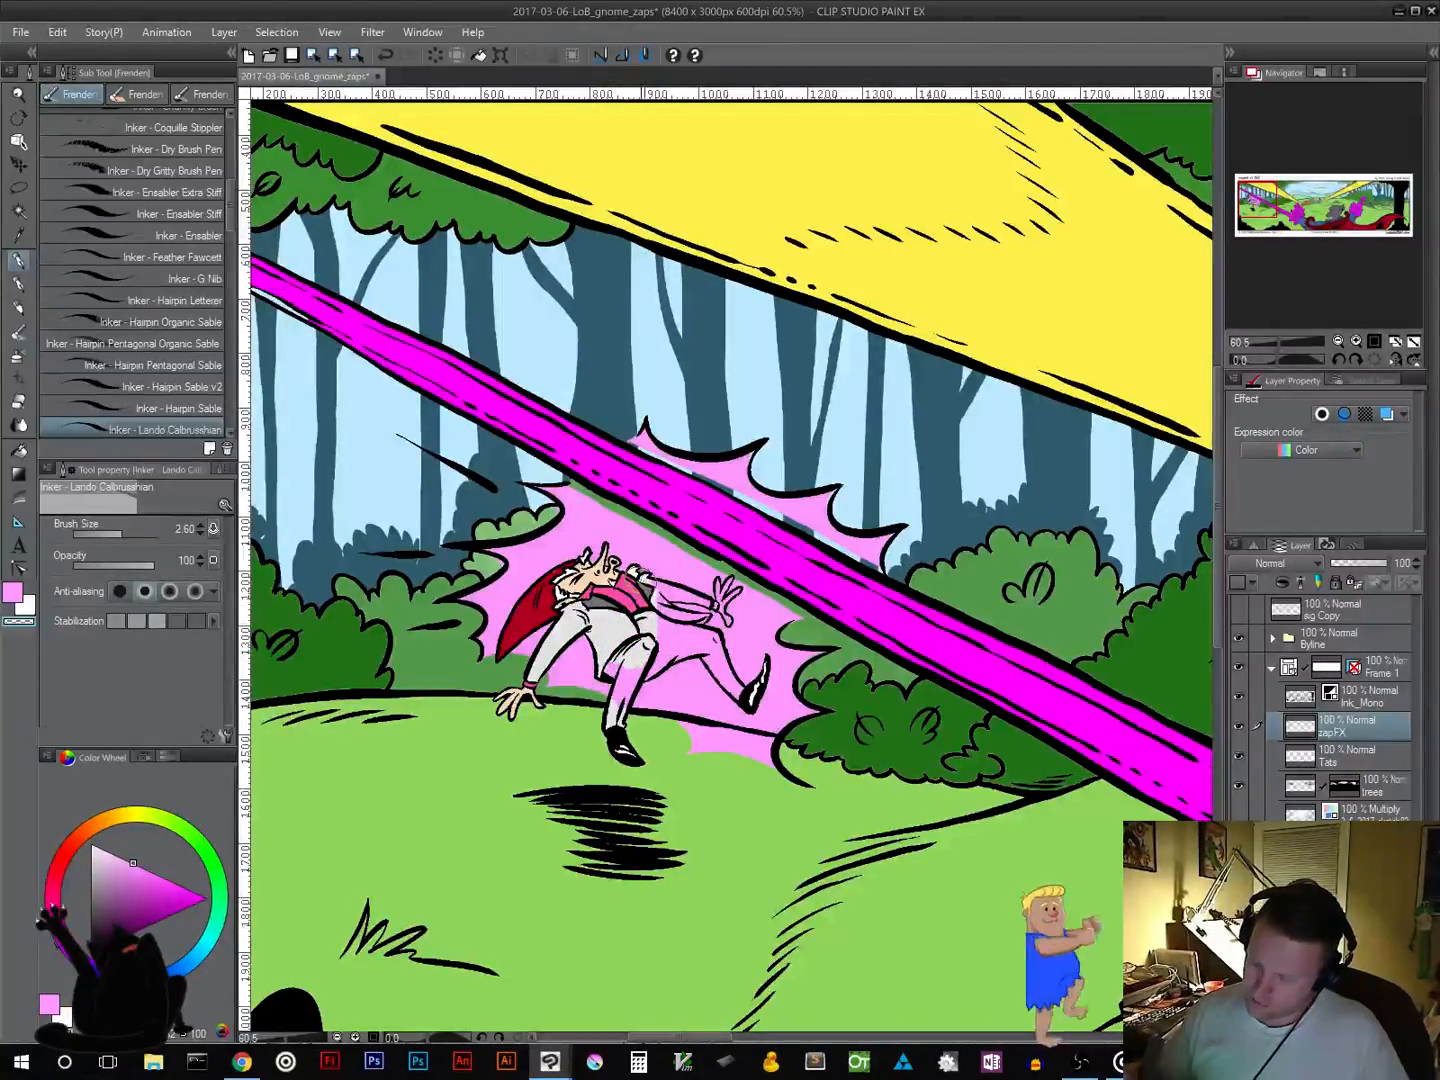
{"action": "left_click_drag", "start_coordinate": [620, 715], "coordinate": [618, 686]}
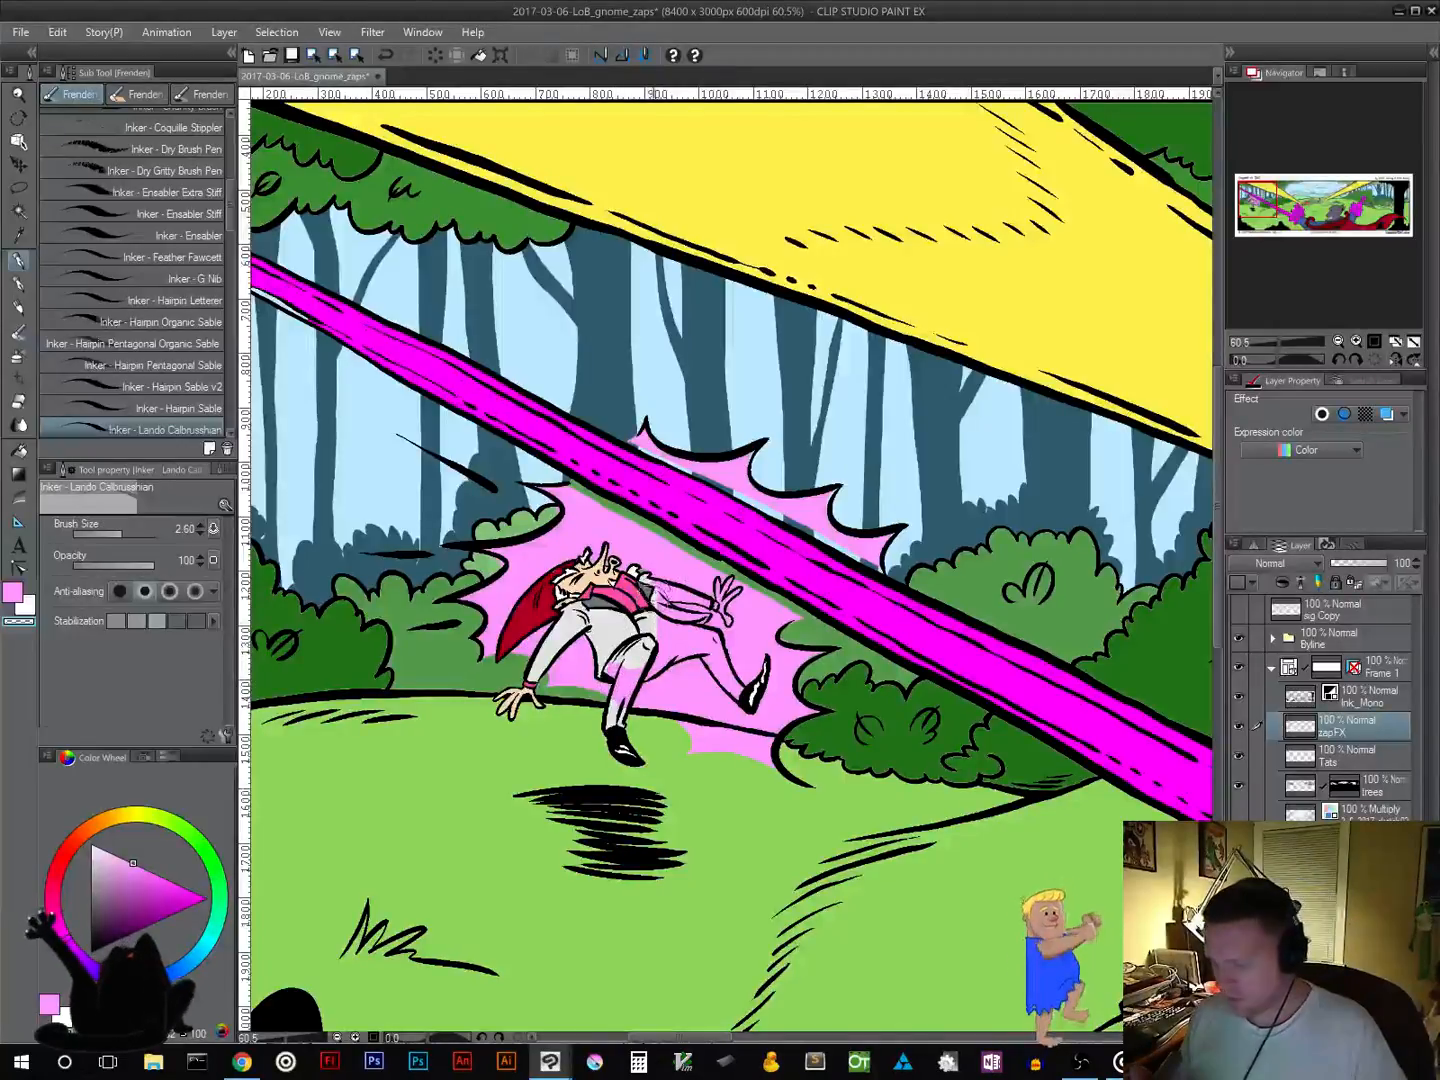
{"action": "key", "text": "ctrl+z"}
{"action": "key", "text": "ctrl+z"}
{"action": "key", "text": "ctrl+z"}
{"action": "mouse_move", "coordinate": [656, 598]}
{"action": "left_mouse_down"}
{"action": "mouse_move", "coordinate": [591, 638]}
{"action": "mouse_move", "coordinate": [599, 680]}
{"action": "mouse_move", "coordinate": [628, 663]}
{"action": "mouse_move", "coordinate": [605, 686]}
{"action": "mouse_move", "coordinate": [624, 655]}
{"action": "mouse_move", "coordinate": [602, 652]}
{"action": "mouse_move", "coordinate": [619, 691]}
{"action": "mouse_move", "coordinate": [634, 676]}
{"action": "mouse_move", "coordinate": [612, 714]}
{"action": "left_mouse_up"}
{"action": "mouse_move", "coordinate": [661, 632]}
{"action": "left_mouse_down"}
{"action": "mouse_move", "coordinate": [625, 690]}
{"action": "mouse_move", "coordinate": [667, 625]}
{"action": "mouse_move", "coordinate": [648, 576]}
{"action": "mouse_move", "coordinate": [634, 578]}
{"action": "left_mouse_up"}
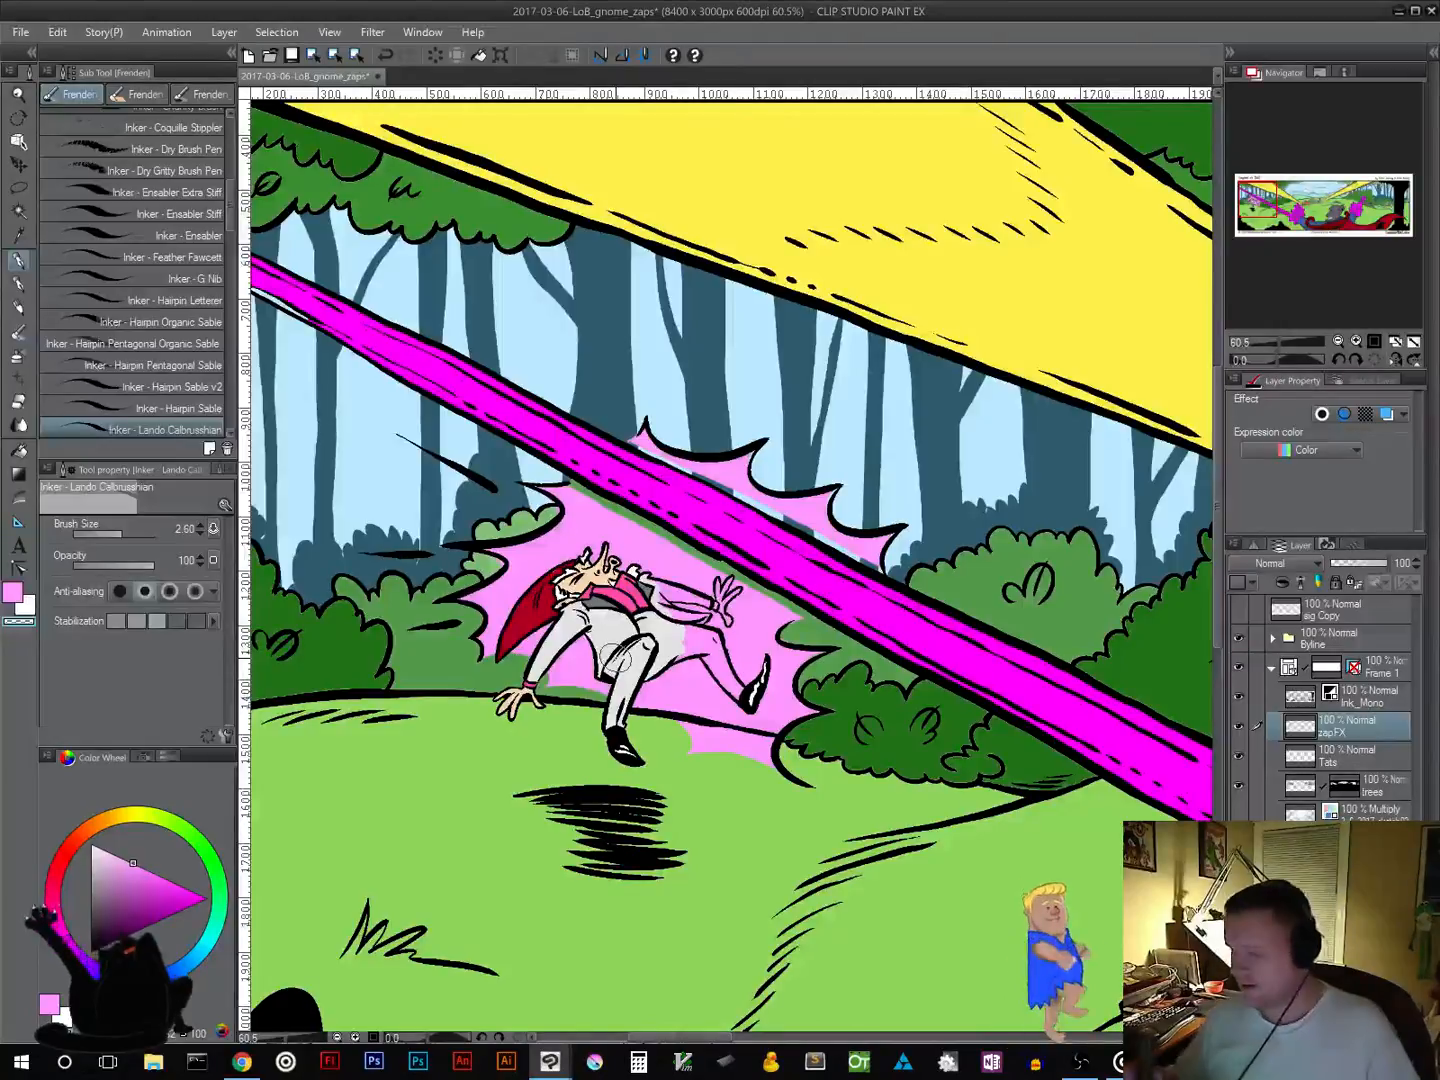
{"action": "left_click_drag", "start_coordinate": [707, 646], "coordinate": [732, 675]}
{"action": "mouse_move", "coordinate": [732, 675]}
{"action": "left_mouse_down"}
{"action": "mouse_move", "coordinate": [703, 645]}
{"action": "mouse_move", "coordinate": [745, 692]}
{"action": "mouse_move", "coordinate": [712, 636]}
{"action": "mouse_move", "coordinate": [672, 664]}
{"action": "mouse_move", "coordinate": [705, 664]}
{"action": "mouse_move", "coordinate": [712, 645]}
{"action": "mouse_move", "coordinate": [660, 599]}
{"action": "mouse_move", "coordinate": [703, 613]}
{"action": "mouse_move", "coordinate": [687, 623]}
{"action": "left_mouse_up"}
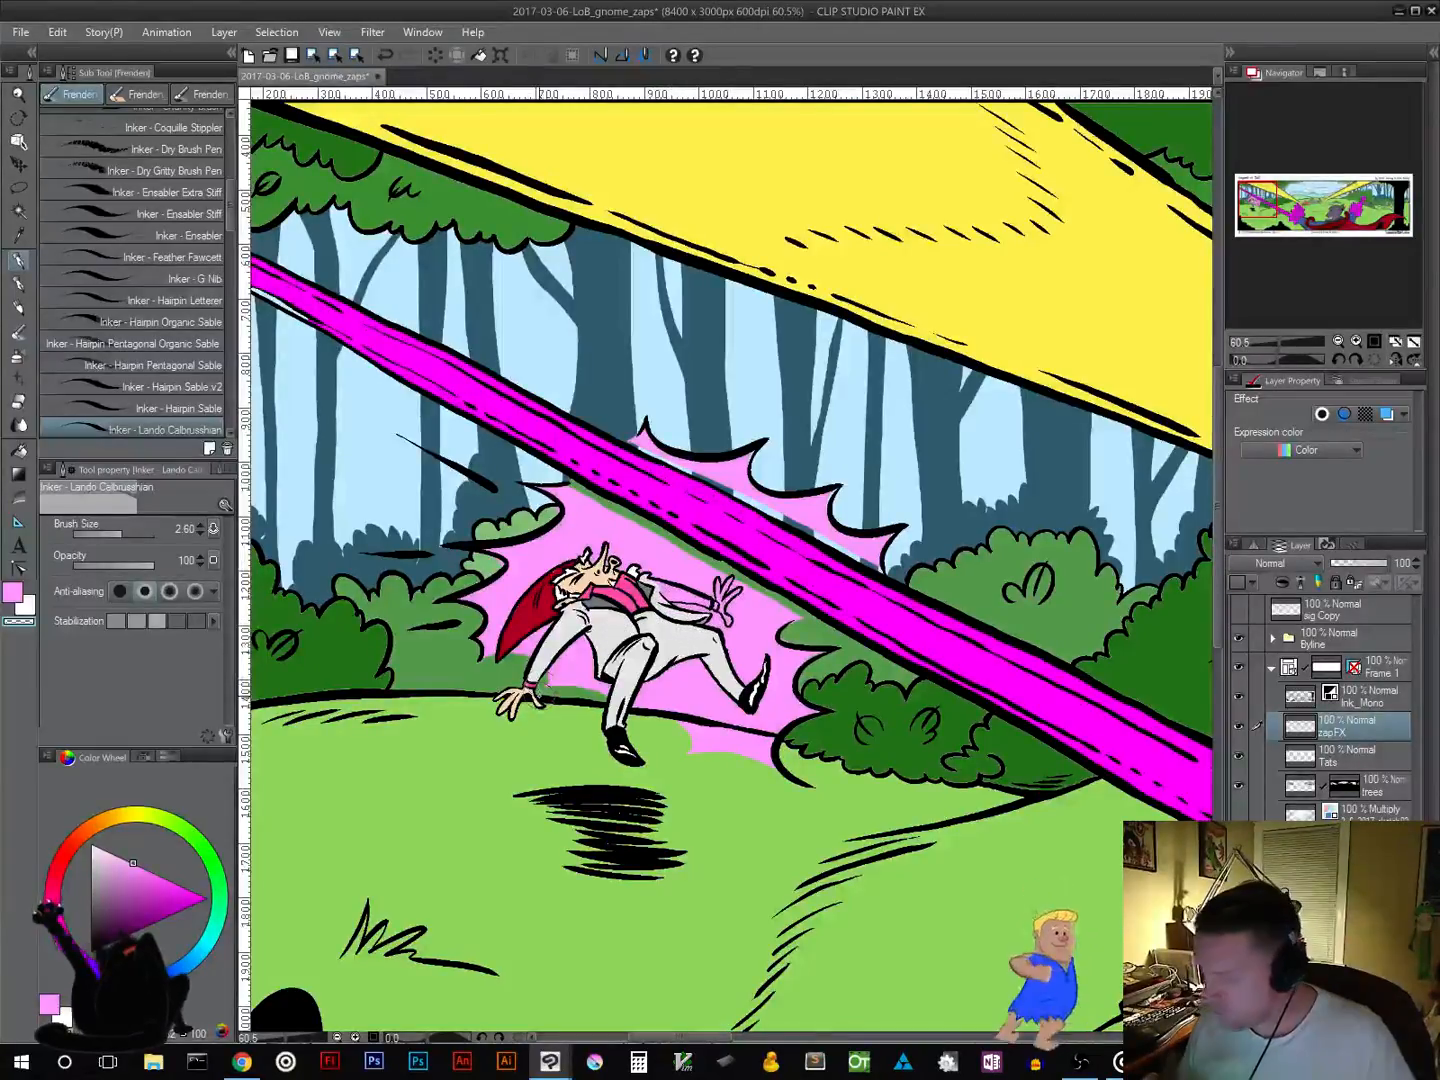
Step: Rotate the canvas around the gnome and erase the pink from his outstretched arm and hand
{"action": "key", "text": "shift+space"}
{"action": "left_click_drag", "start_coordinate": [769, 607], "coordinate": [787, 561]}
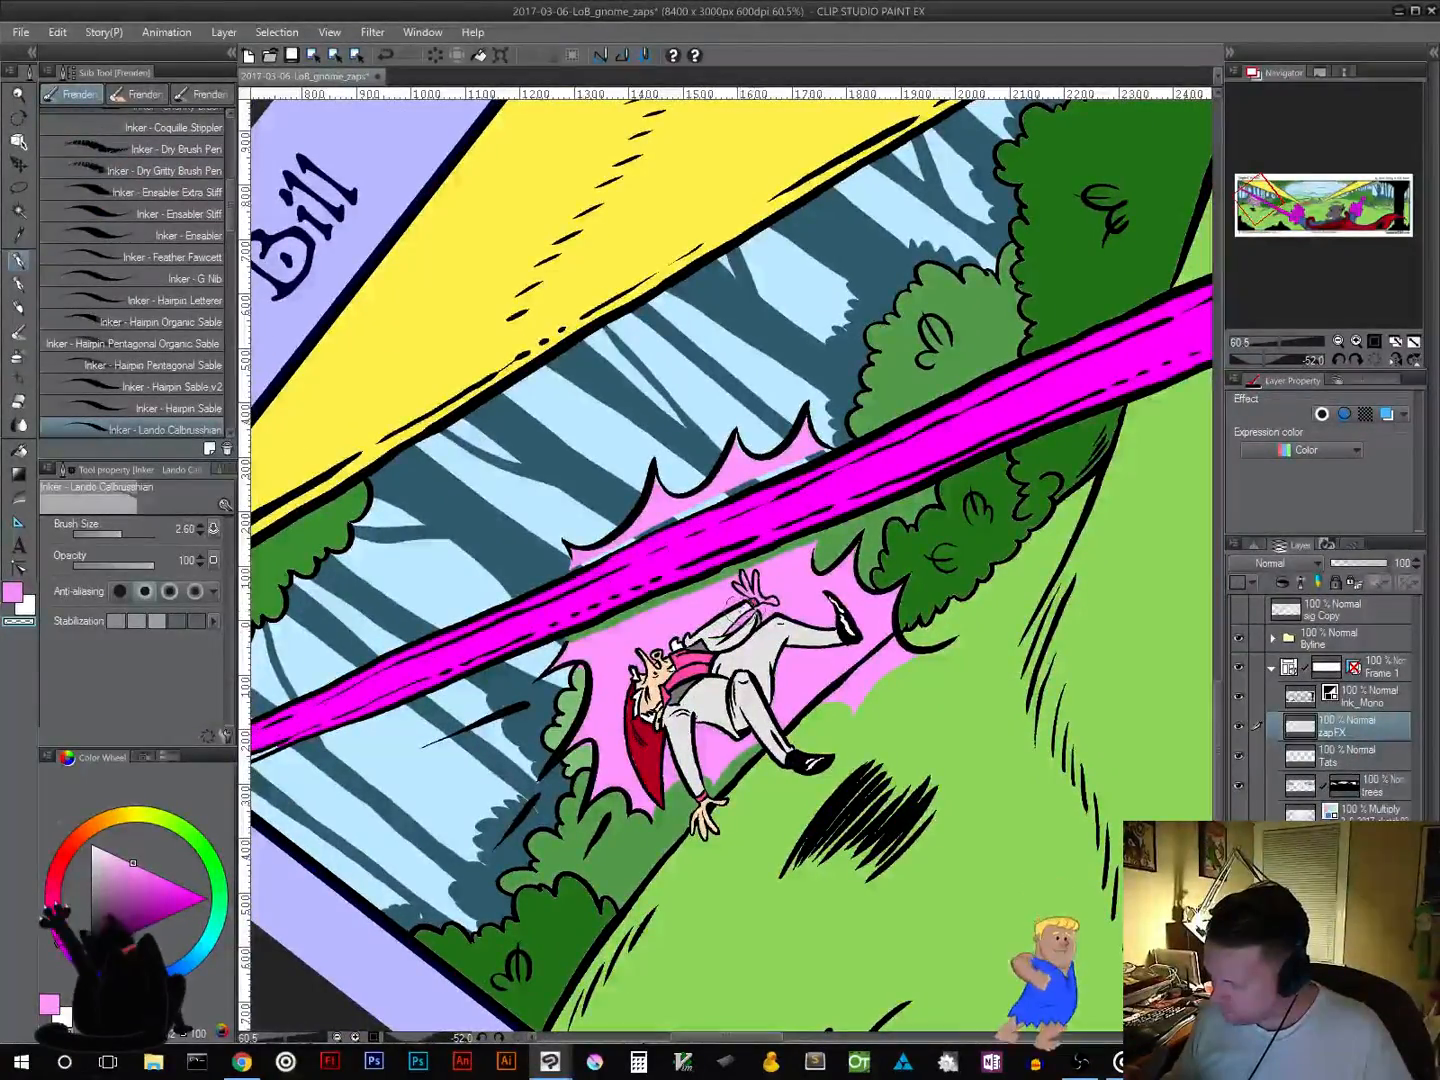
{"action": "key", "text": "shift+space"}
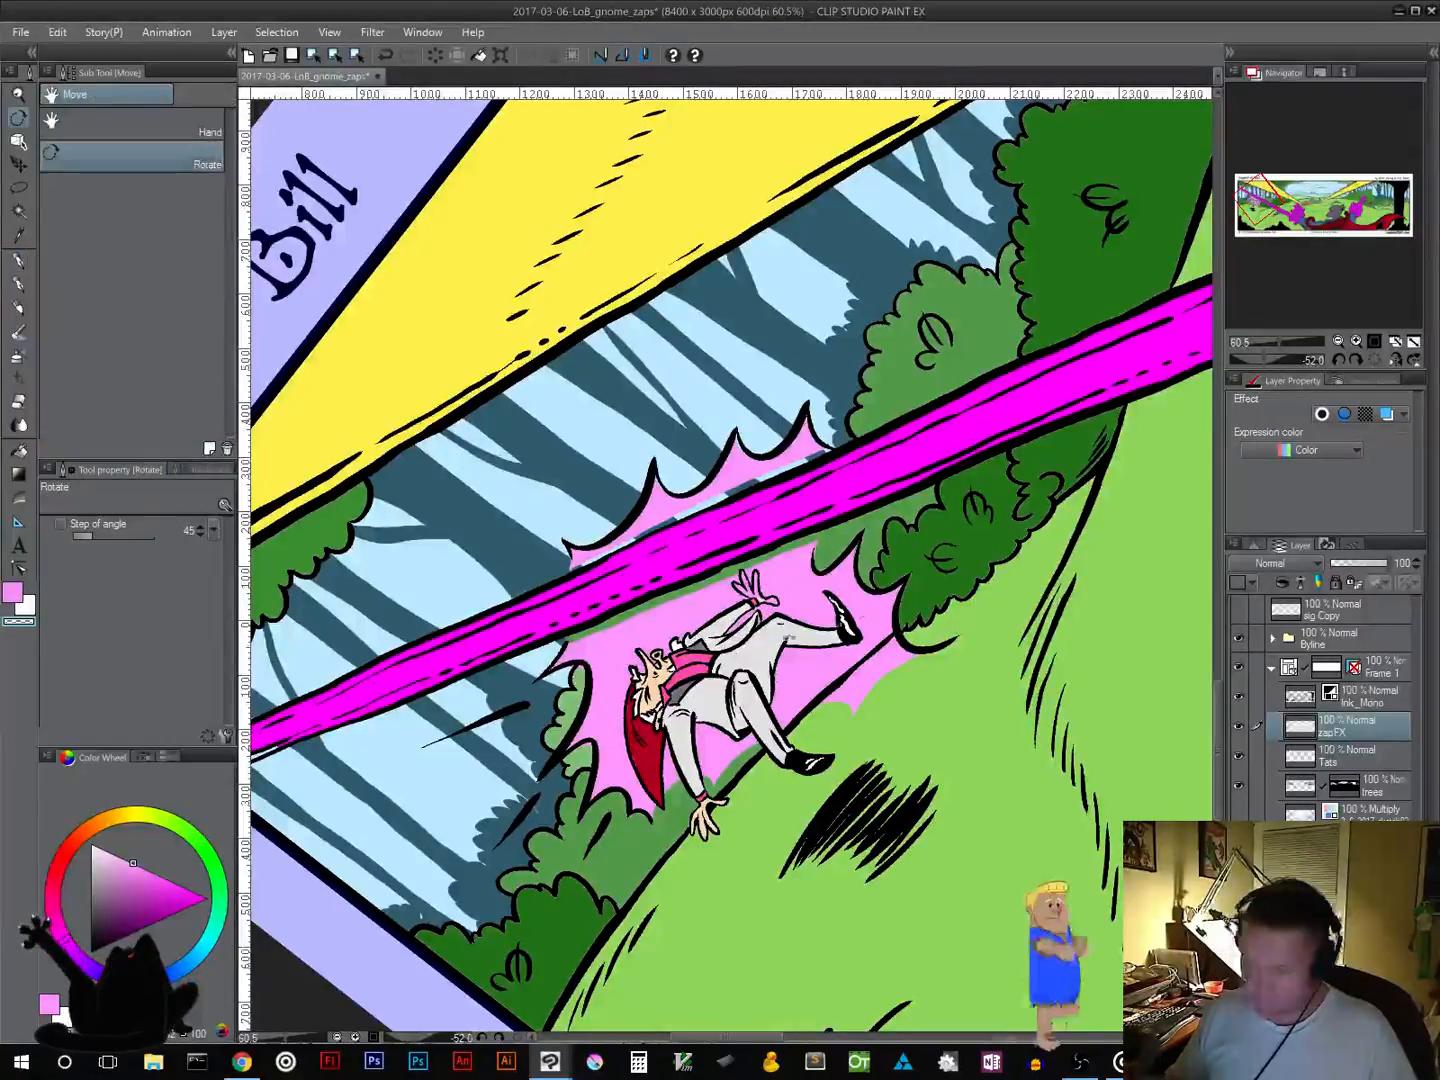
{"action": "left_click_drag", "start_coordinate": [790, 638], "coordinate": [650, 620]}
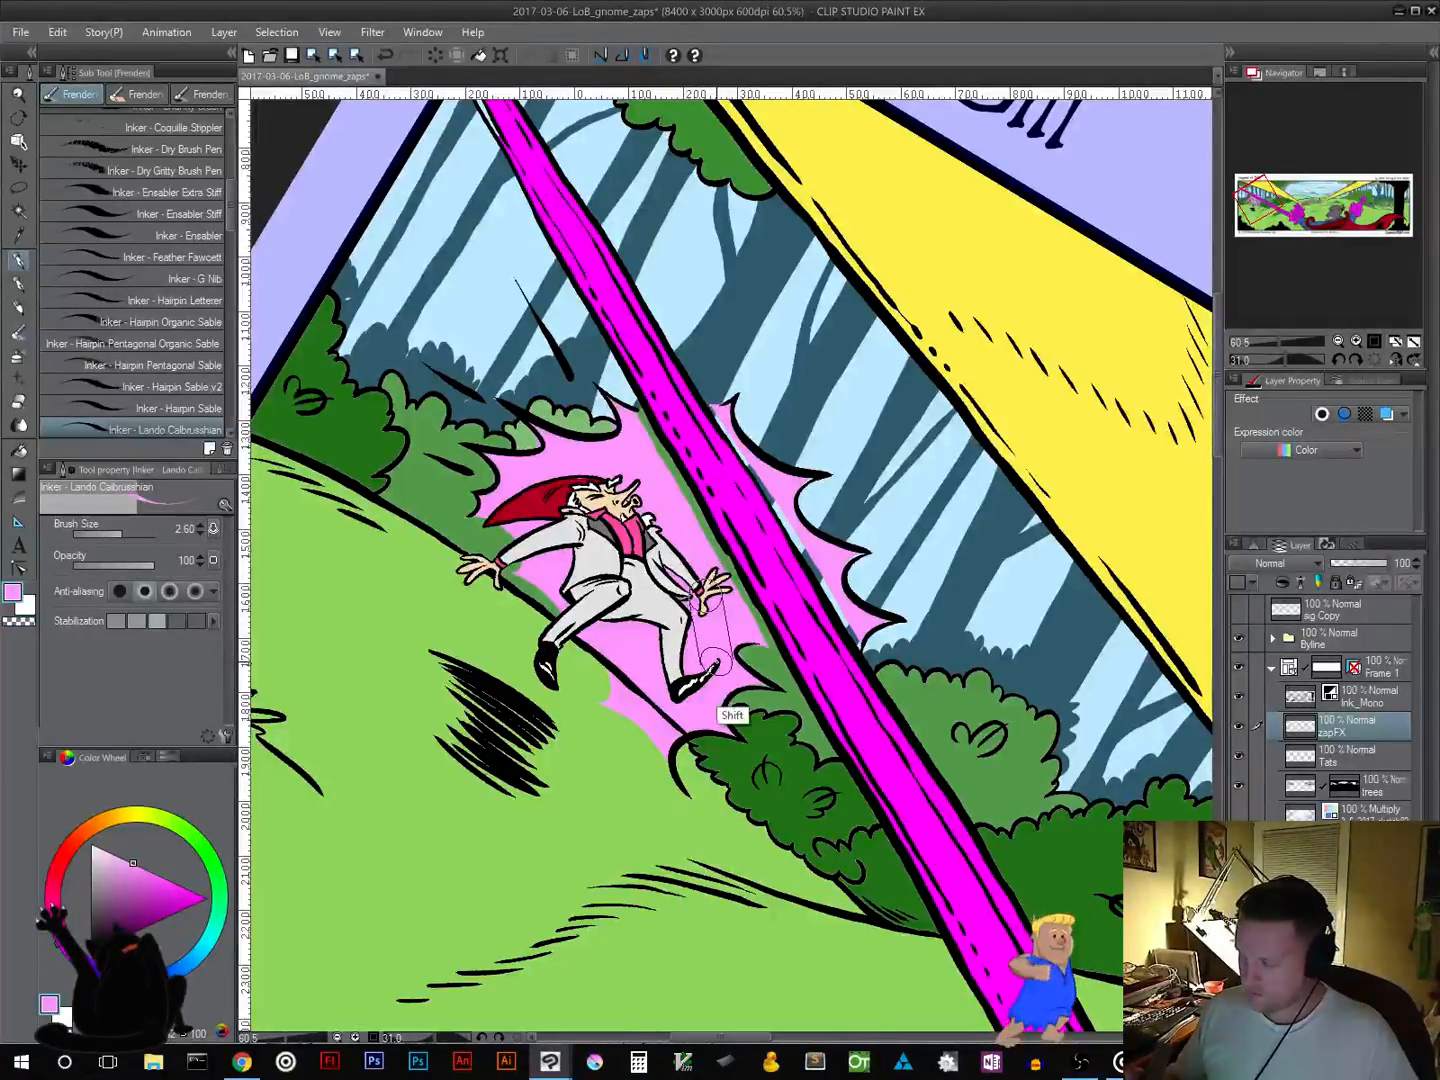
Step: Paint pale pink into the gaps between the burst and both edges of the magenta beam
{"action": "key", "text": "r"}
{"action": "left_click_drag", "start_coordinate": [723, 690], "coordinate": [853, 574]}
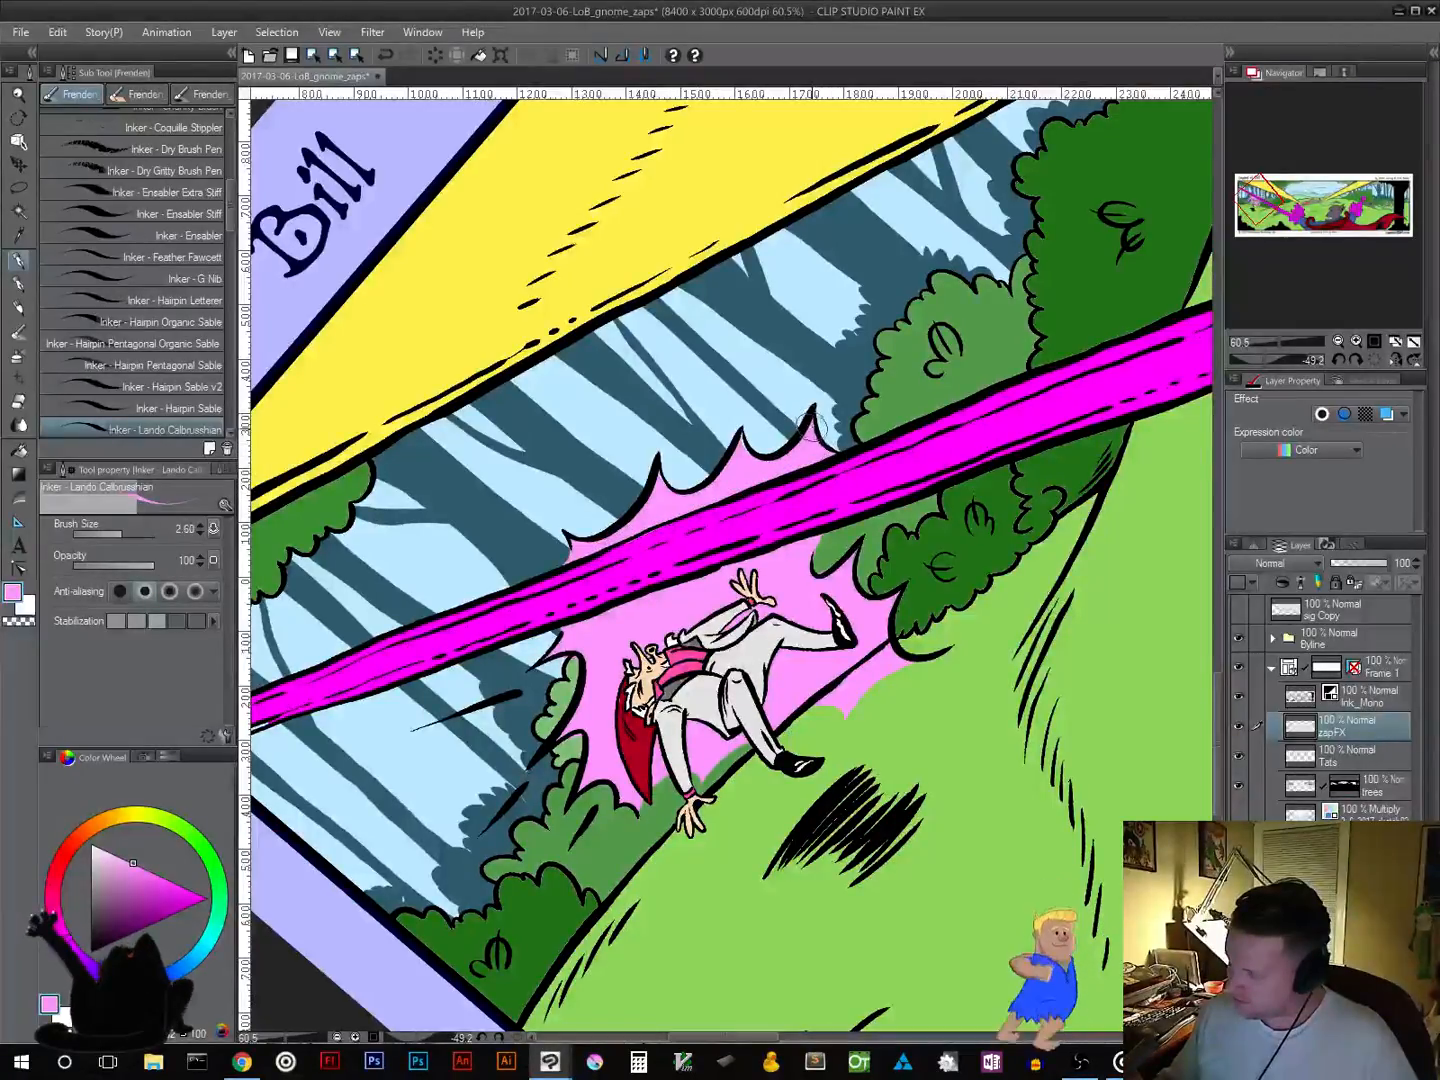
{"action": "left_click_drag", "start_coordinate": [792, 822], "coordinate": [727, 650]}
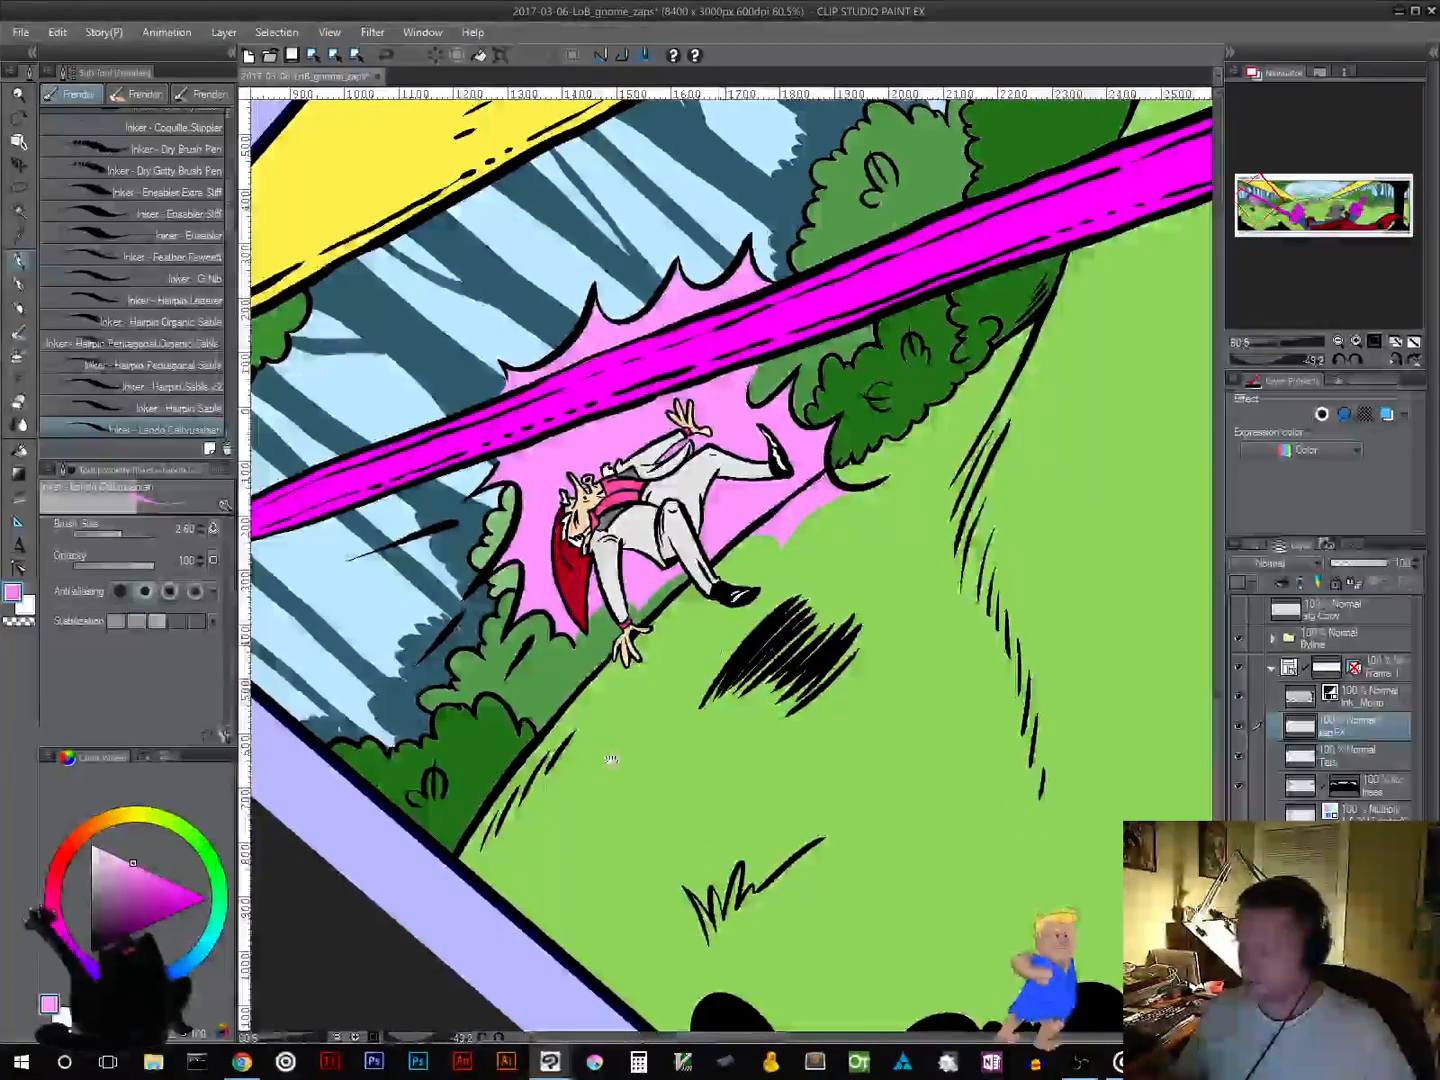
Step: Return the canvas to its upright orientation and examine the colored strip from the zapped gnome across to the right-hand tree
{"action": "key", "text": "r"}
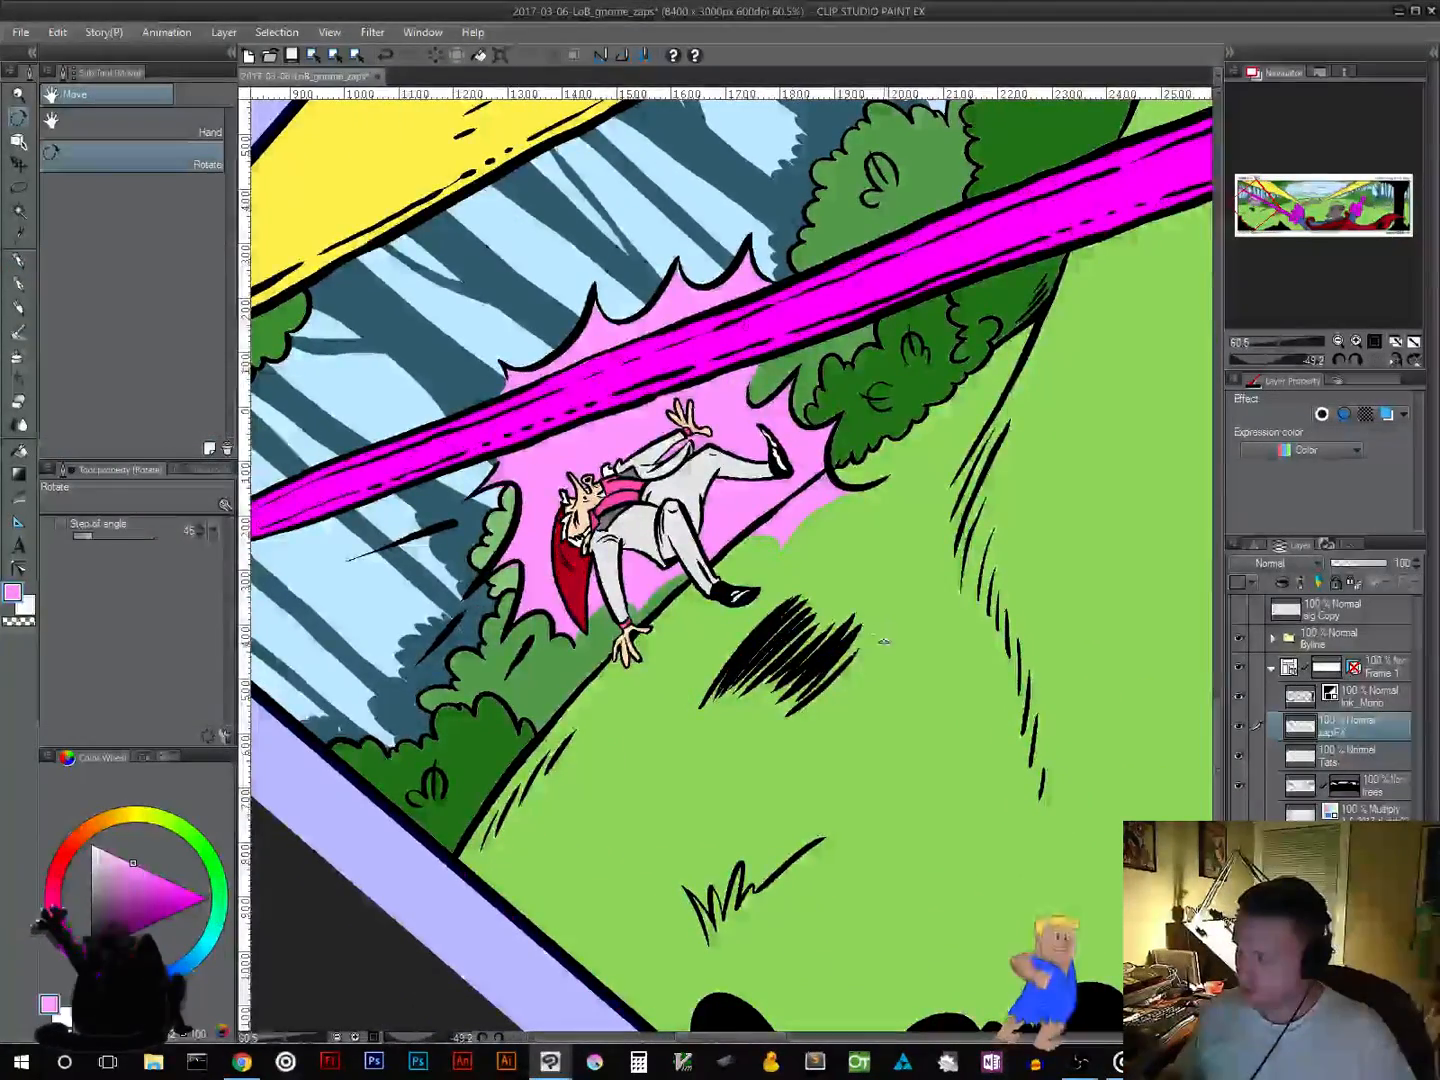
{"action": "left_click_drag", "start_coordinate": [658, 741], "coordinate": [800, 794]}
{"action": "mouse_move", "coordinate": [905, 659]}
{"action": "left_mouse_down"}
{"action": "mouse_move", "coordinate": [762, 775]}
{"action": "mouse_move", "coordinate": [830, 715]}
{"action": "mouse_move", "coordinate": [816, 718]}
{"action": "left_mouse_up"}
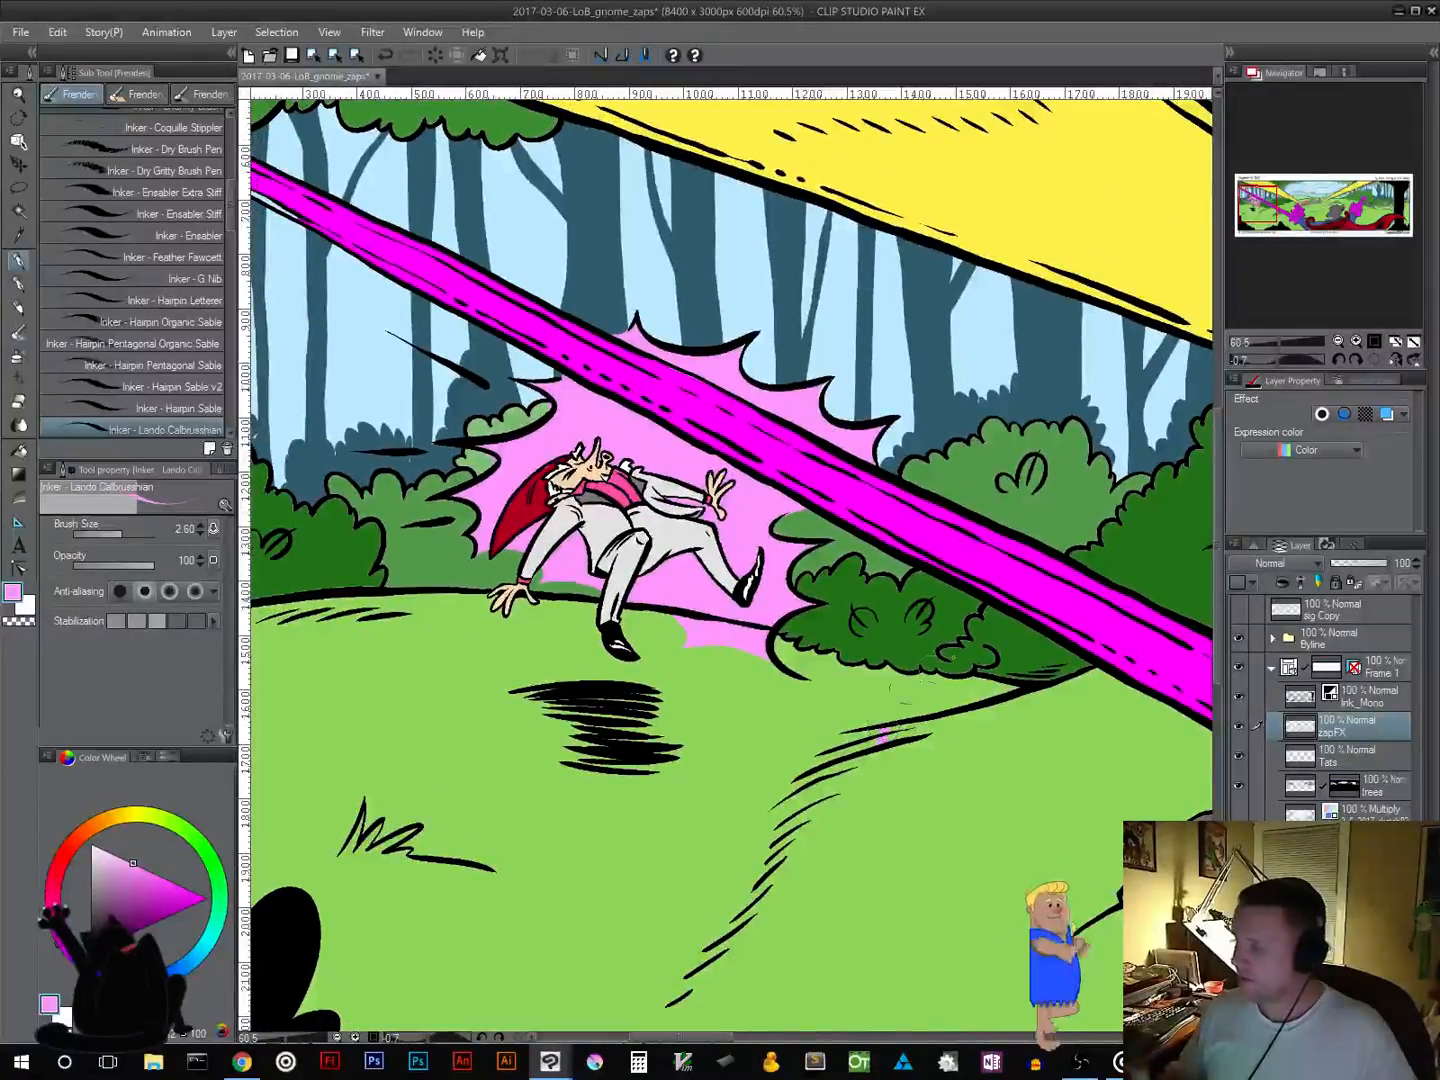
{"action": "left_click", "coordinate": [1339, 343]}
{"action": "left_click", "coordinate": [1339, 346]}
{"action": "left_click", "coordinate": [1339, 345]}
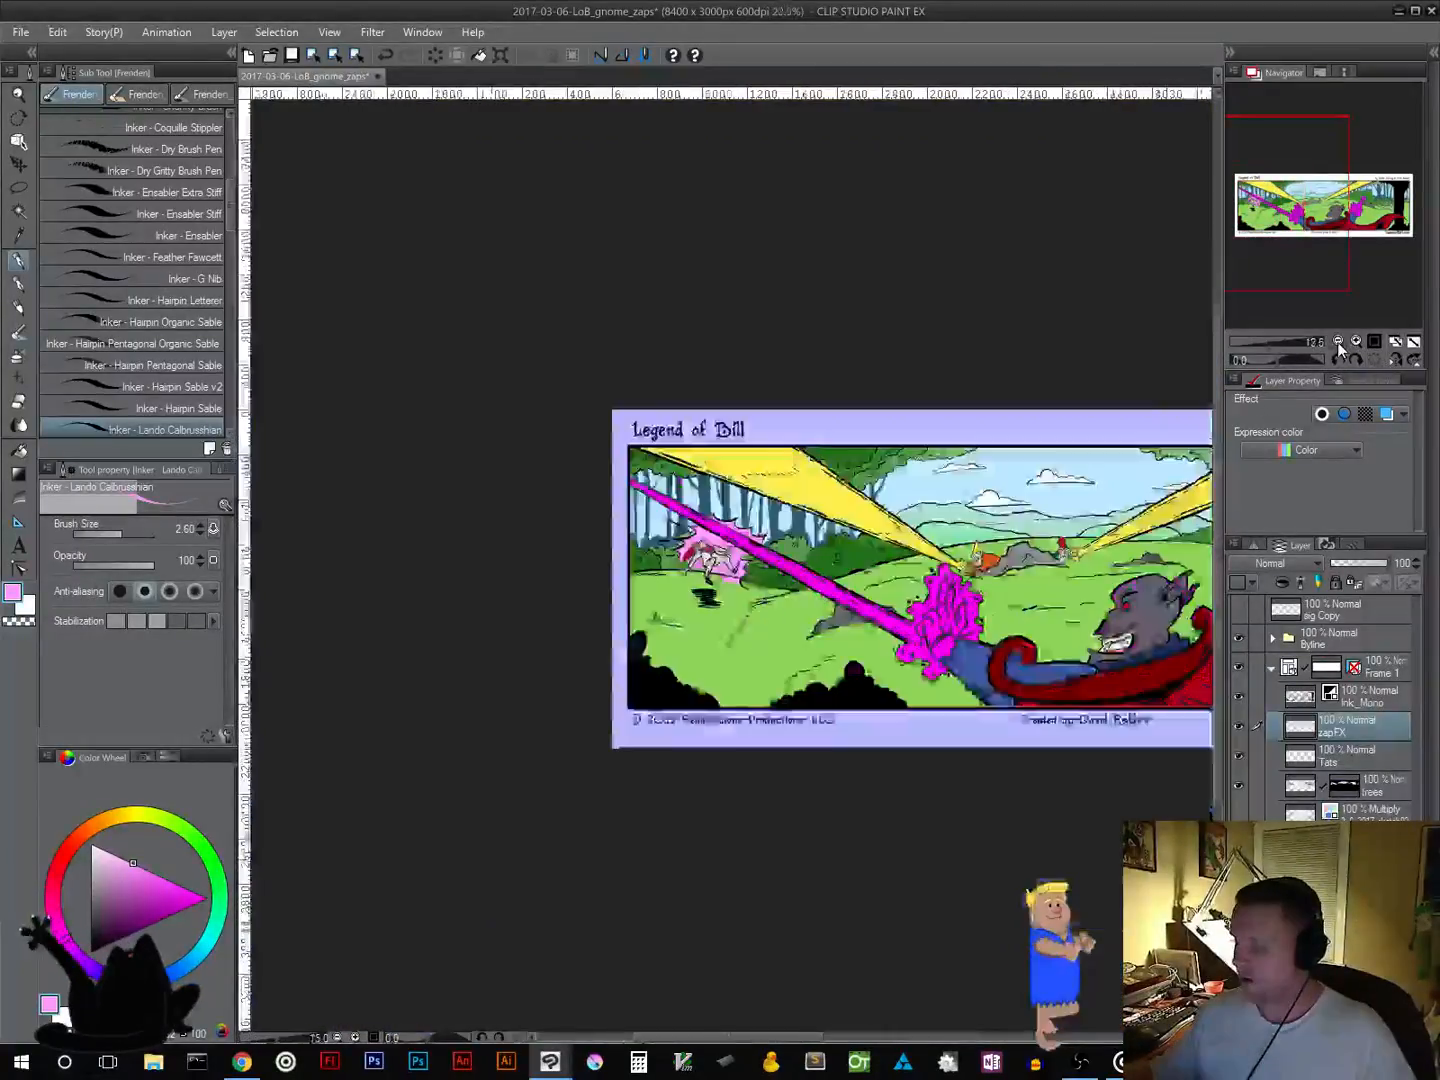
{"action": "left_click", "coordinate": [1339, 346]}
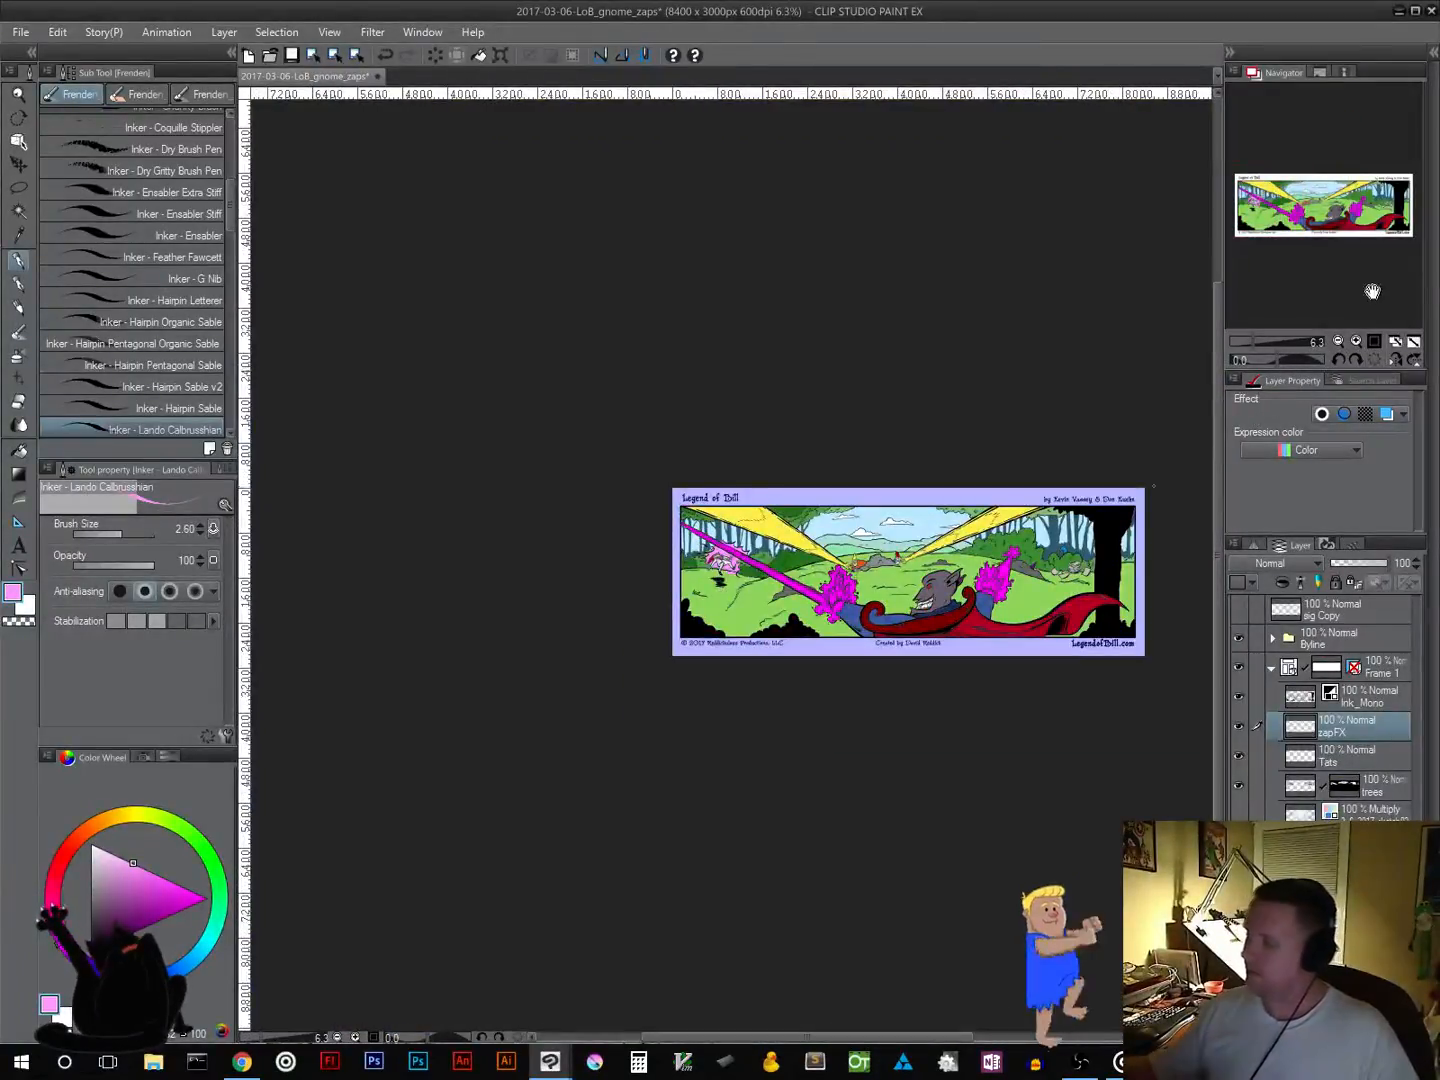
{"action": "left_click", "coordinate": [1356, 342]}
{"action": "left_click", "coordinate": [1356, 342]}
{"action": "left_click_drag", "start_coordinate": [882, 735], "coordinate": [609, 698]}
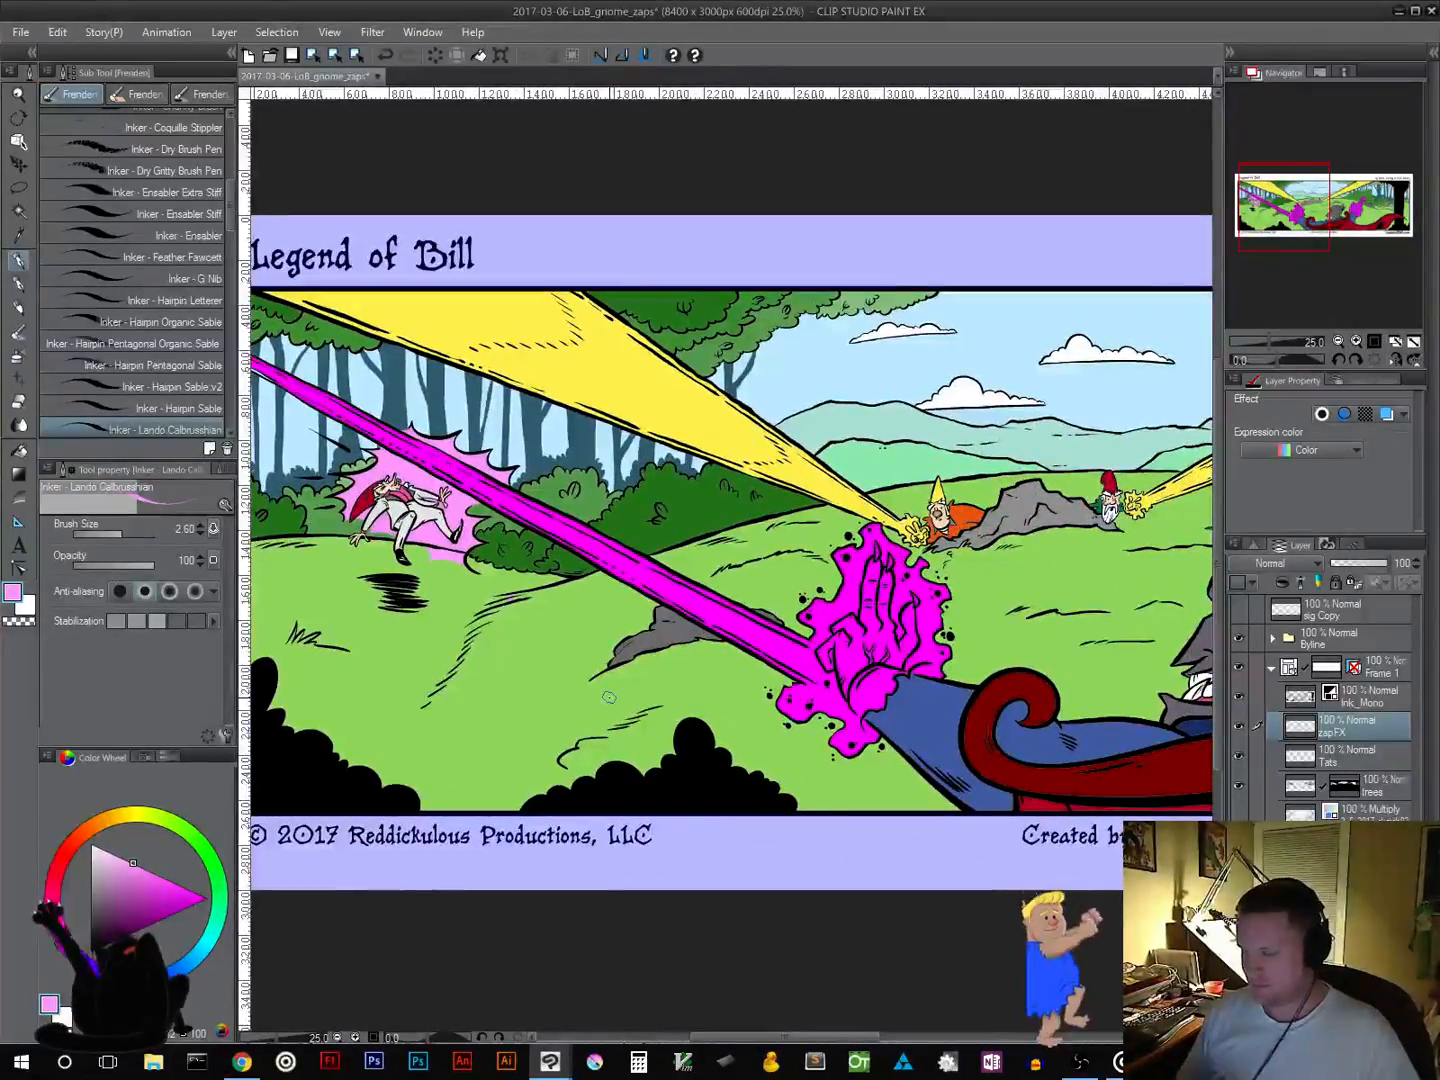
{"action": "left_click_drag", "start_coordinate": [950, 715], "coordinate": [607, 798]}
{"action": "left_click_drag", "start_coordinate": [711, 874], "coordinate": [476, 949]}
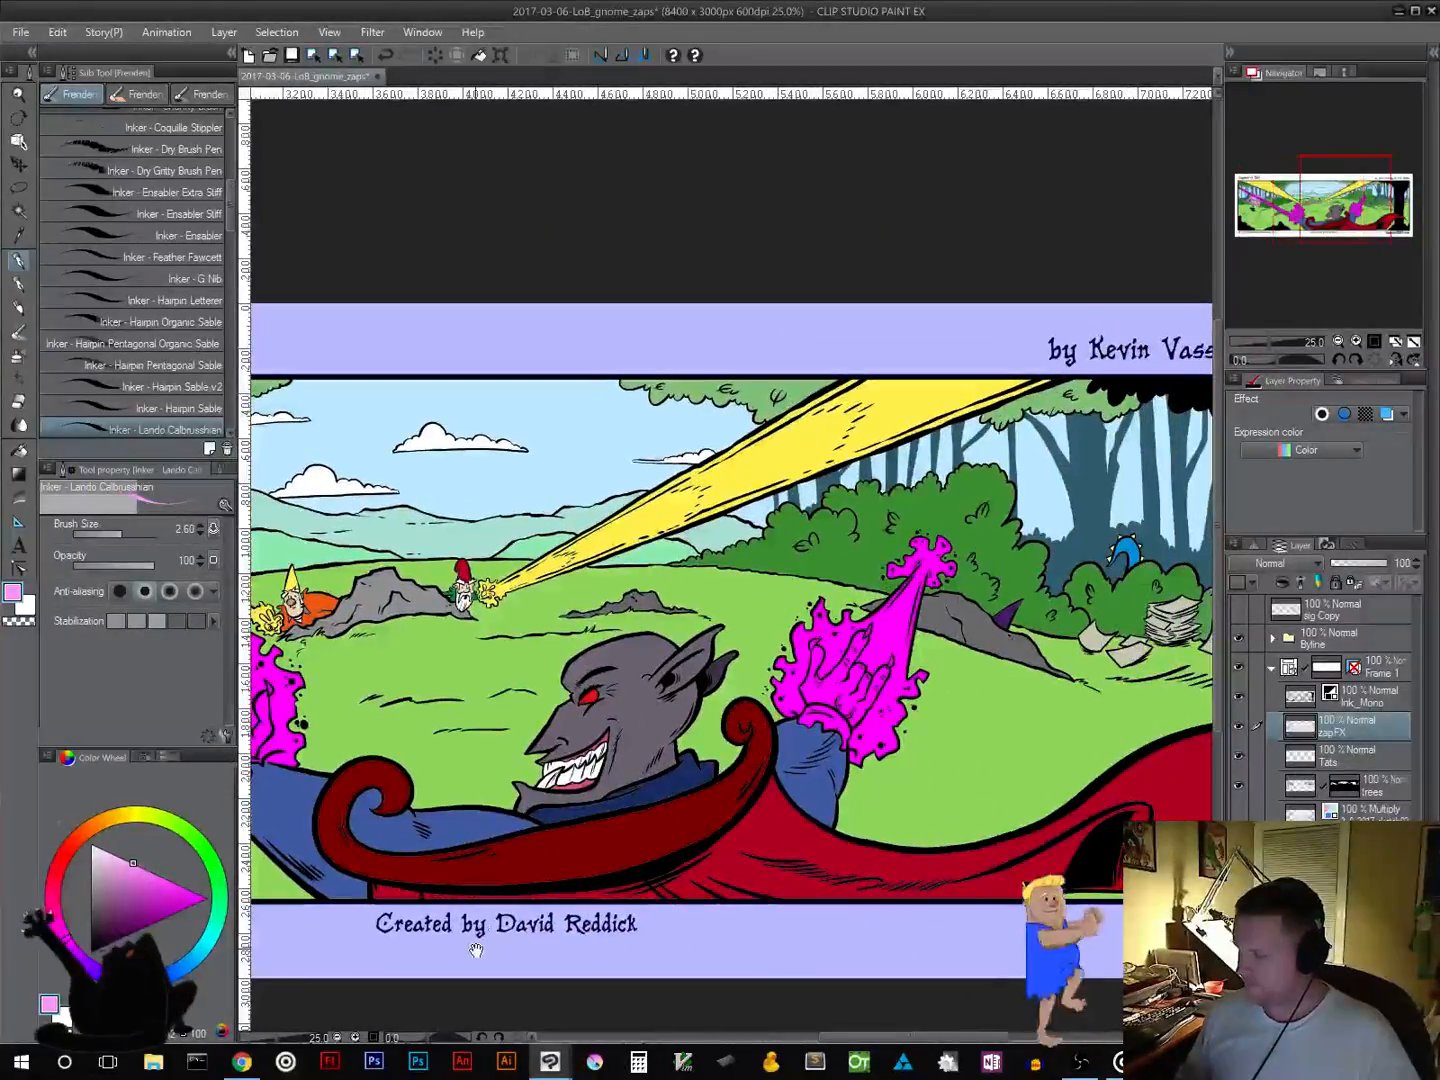
{"action": "left_click_drag", "start_coordinate": [945, 825], "coordinate": [680, 878]}
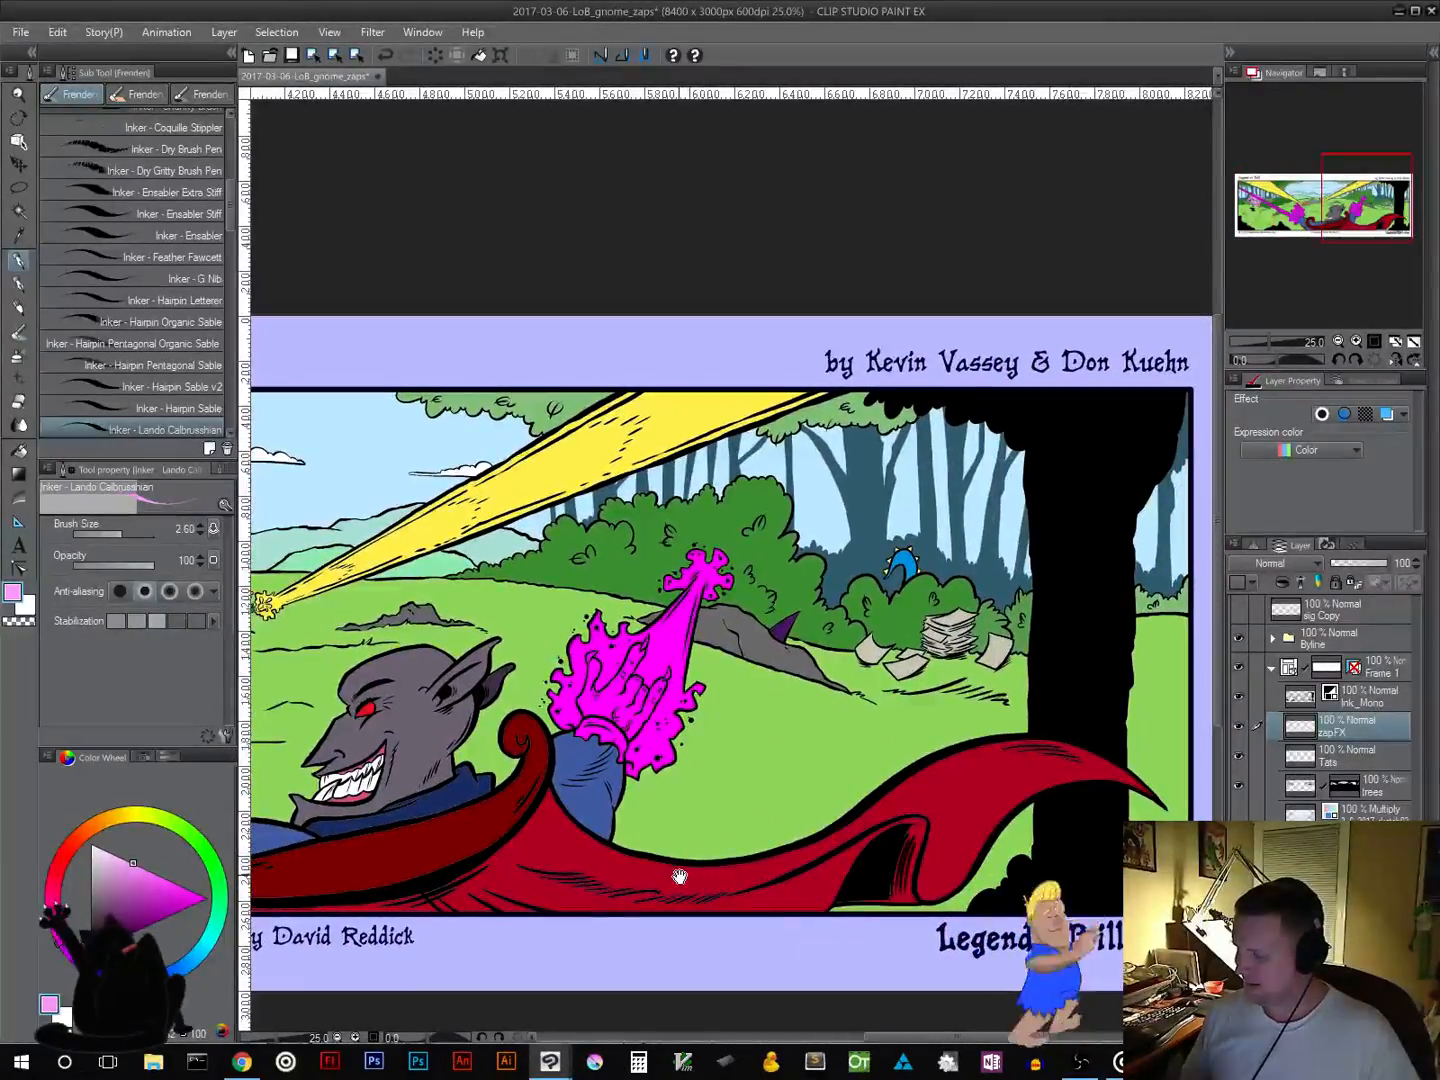
{"action": "mouse_move", "coordinate": [750, 816]}
{"action": "left_mouse_down"}
{"action": "mouse_move", "coordinate": [595, 770]}
{"action": "mouse_move", "coordinate": [566, 706]}
{"action": "left_mouse_up"}
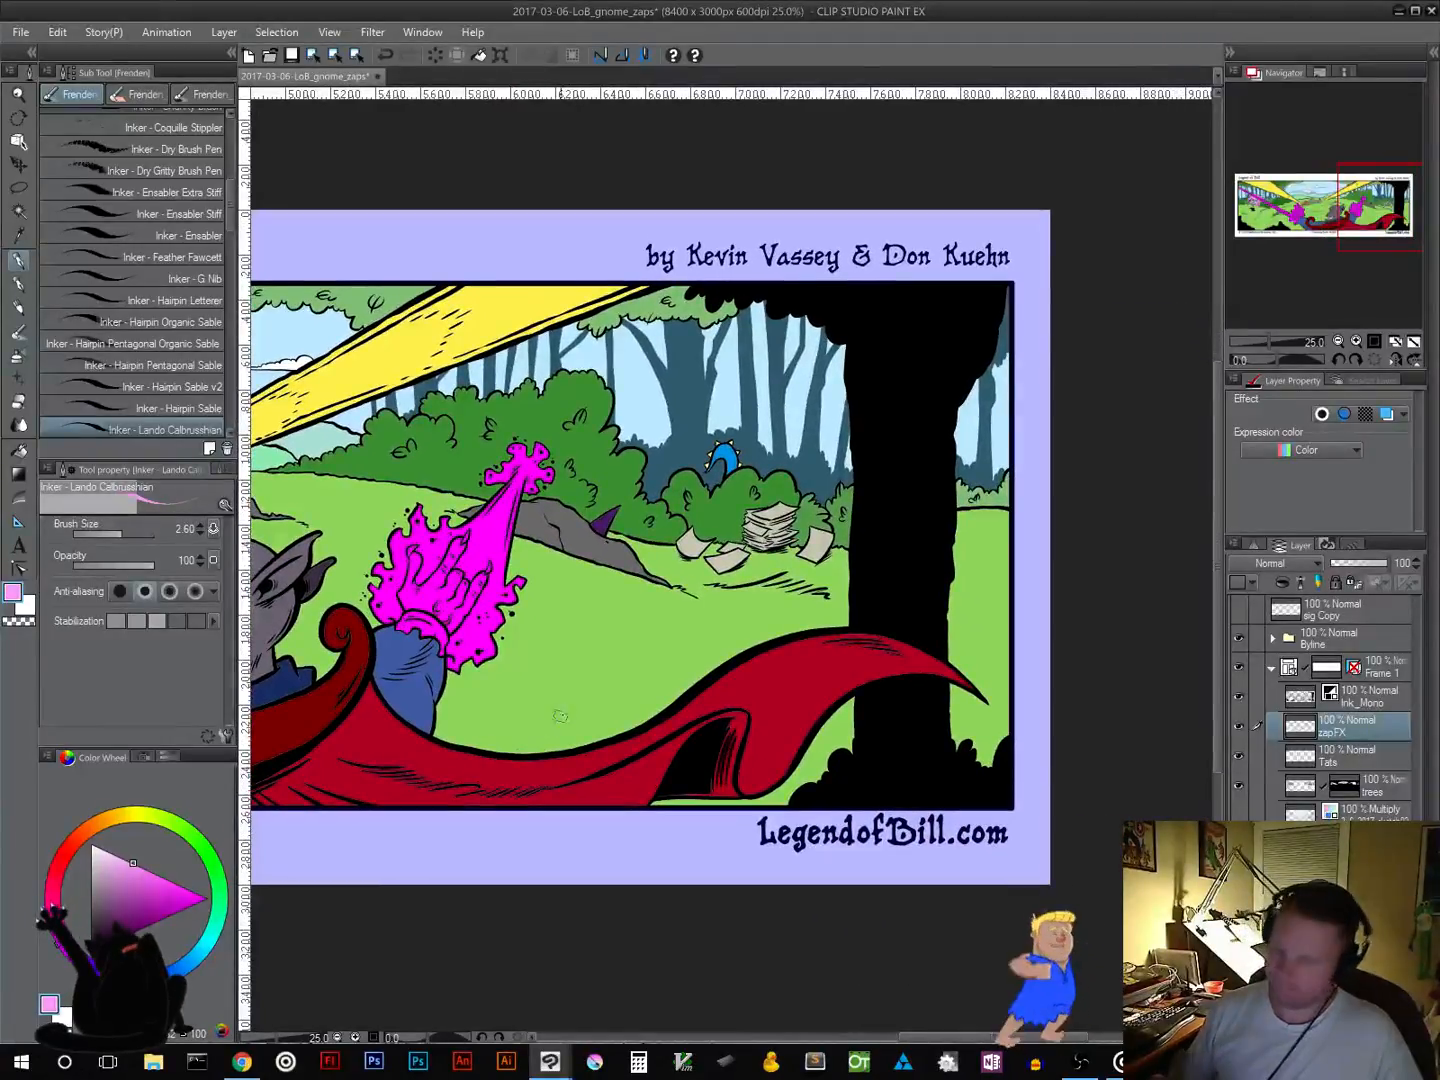
{"action": "left_click_drag", "start_coordinate": [556, 729], "coordinate": [1039, 534]}
{"action": "left_click_drag", "start_coordinate": [715, 657], "coordinate": [776, 703]}
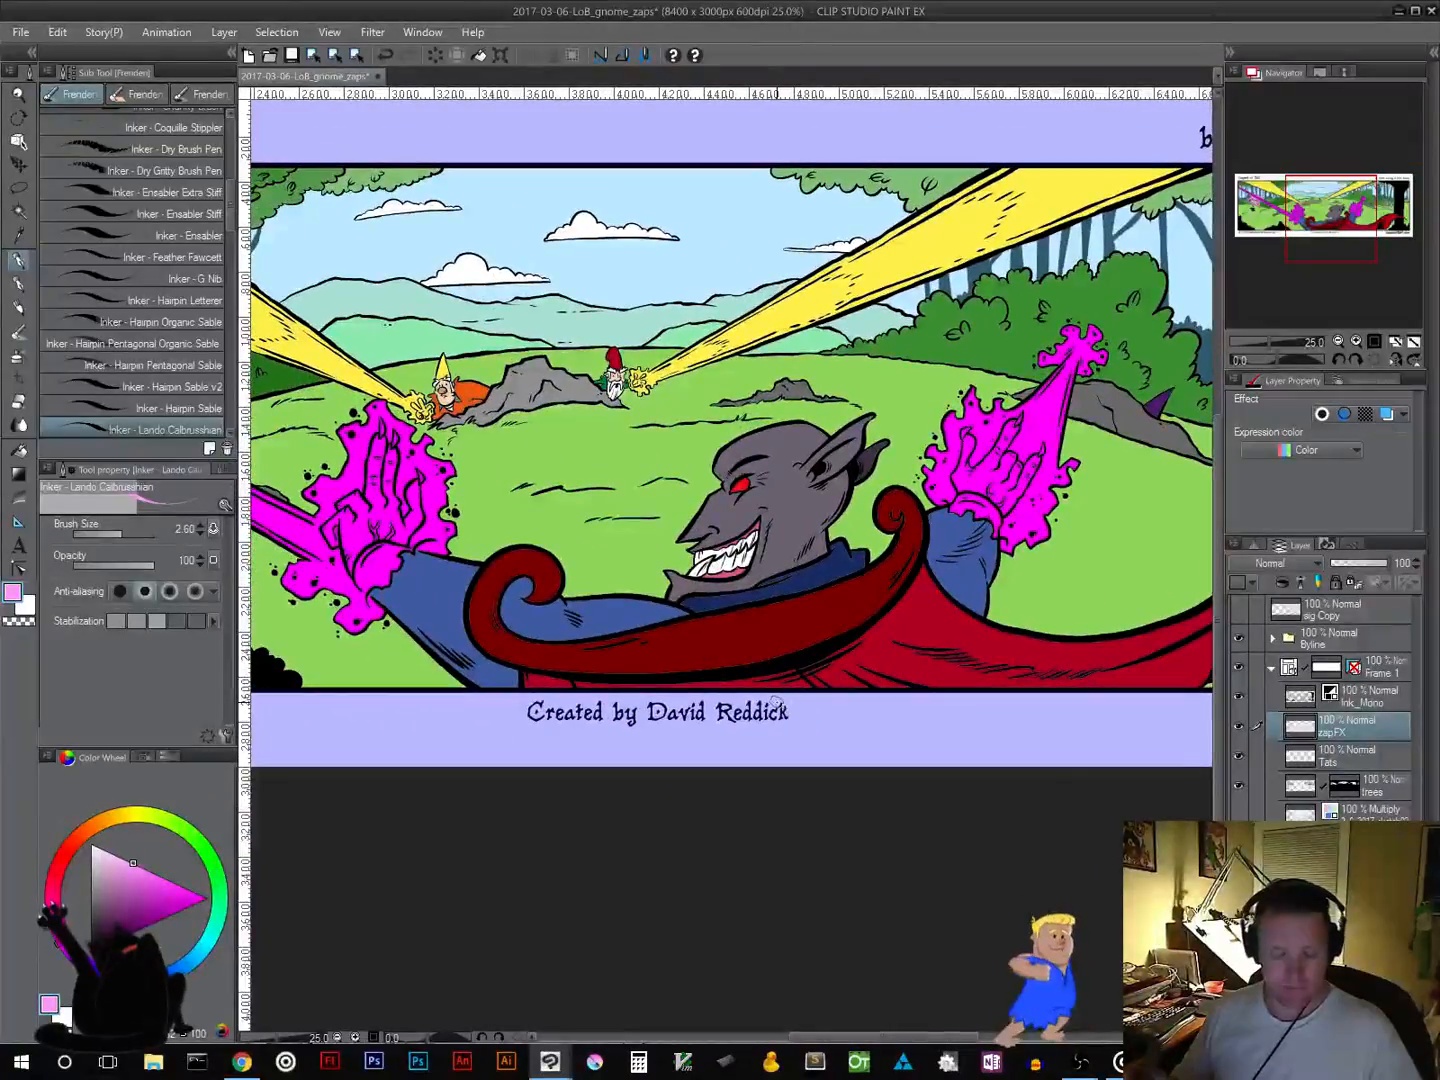
{"action": "scroll", "coordinate": [620, 575], "scroll_direction": "down", "scroll_amount": 2}
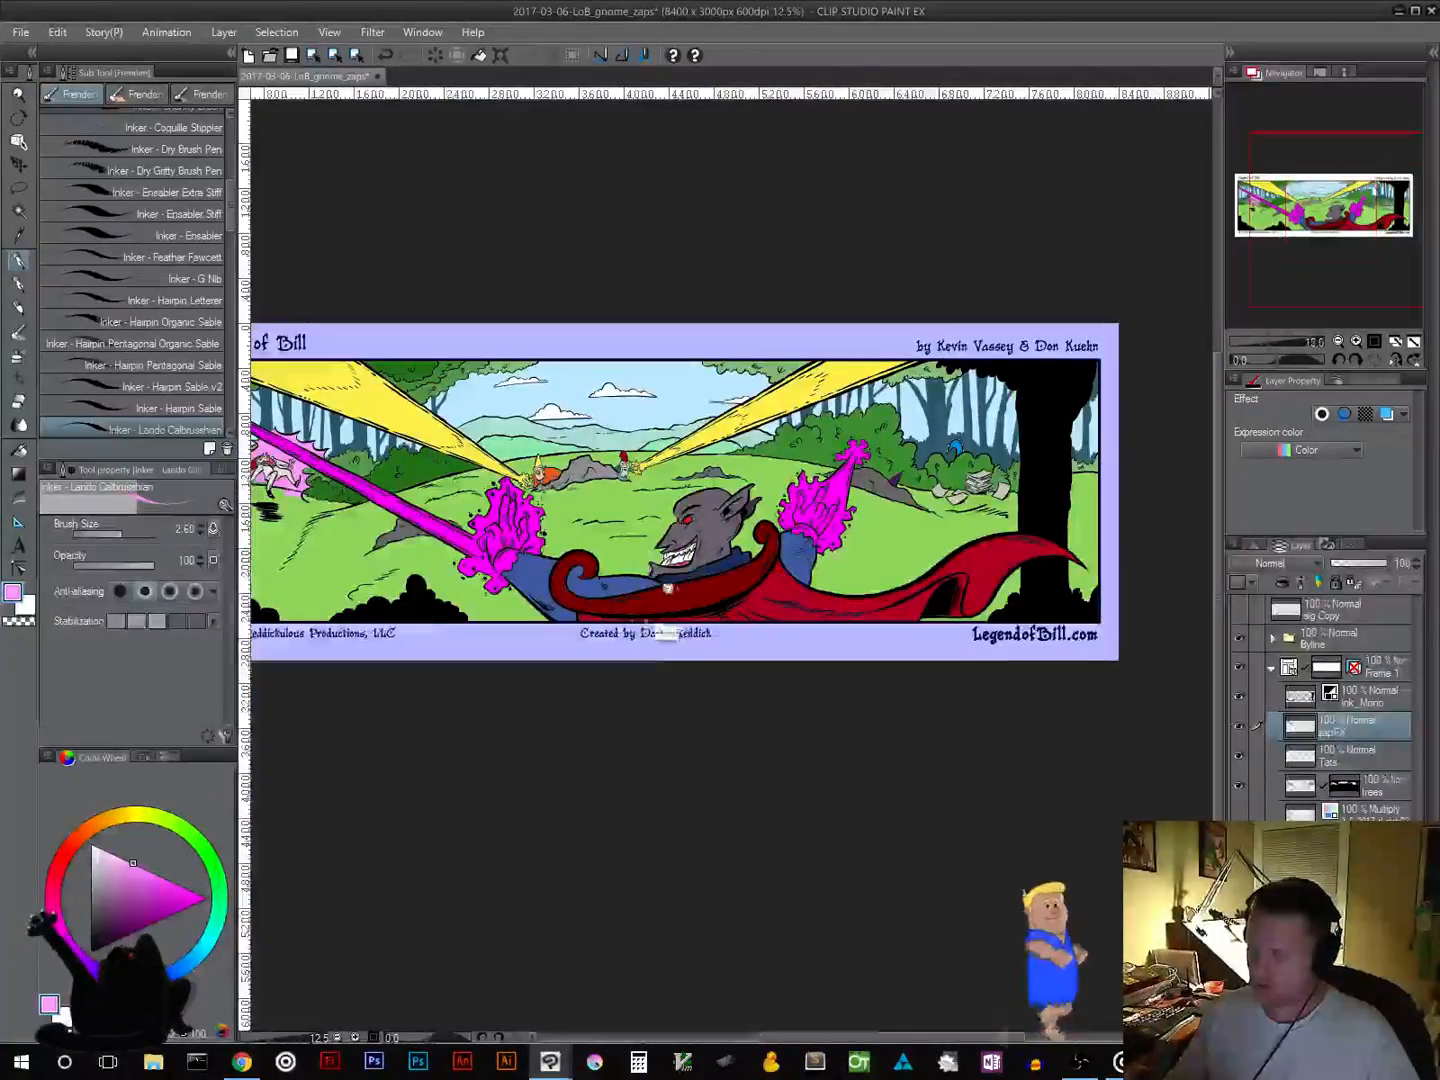
{"action": "left_click_drag", "start_coordinate": [684, 646], "coordinate": [748, 688]}
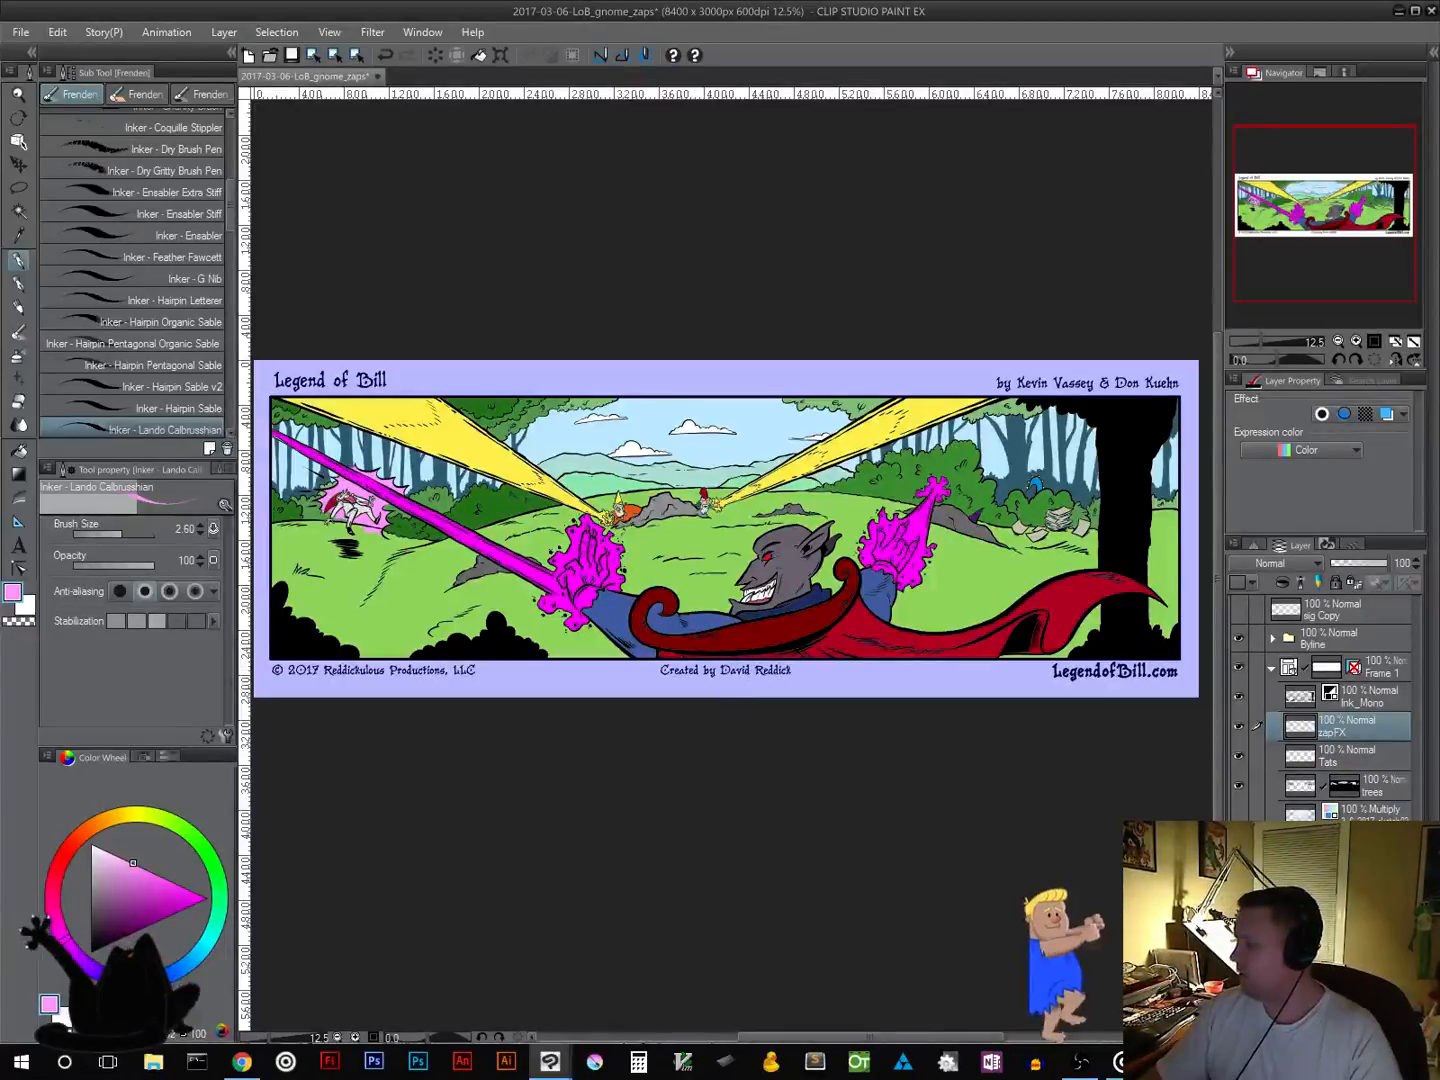
Step: Save the comic strip with the finished pink zap burst
{"action": "left_click", "coordinate": [1350, 900]}
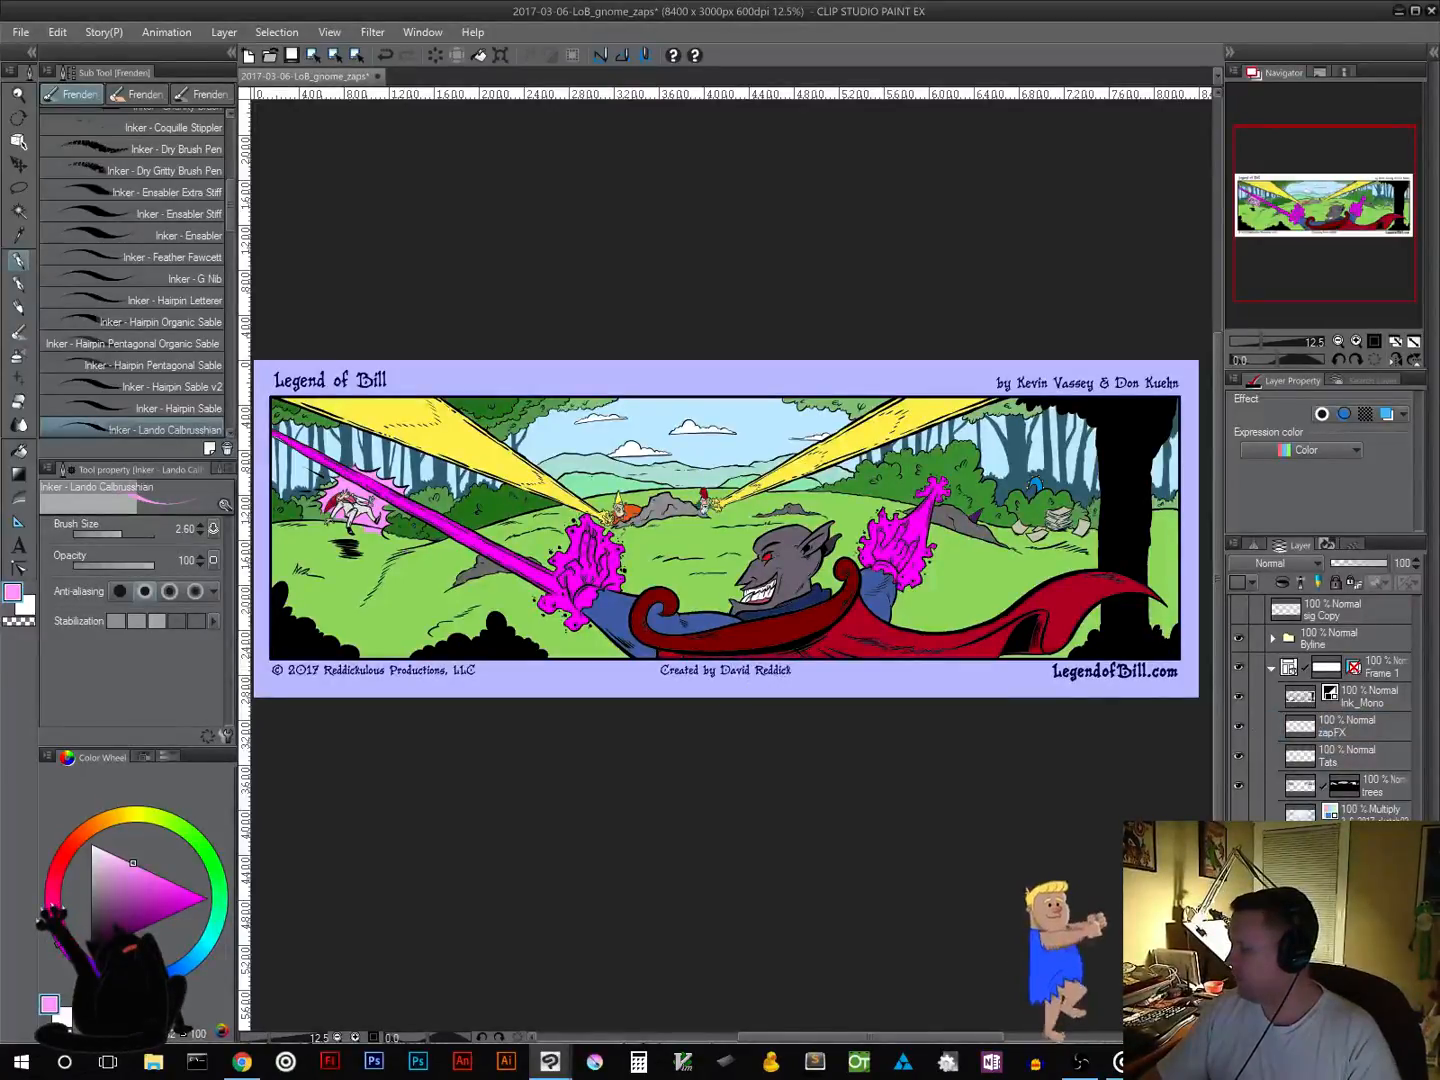
{"action": "left_click", "coordinate": [1350, 930], "text": "shift"}
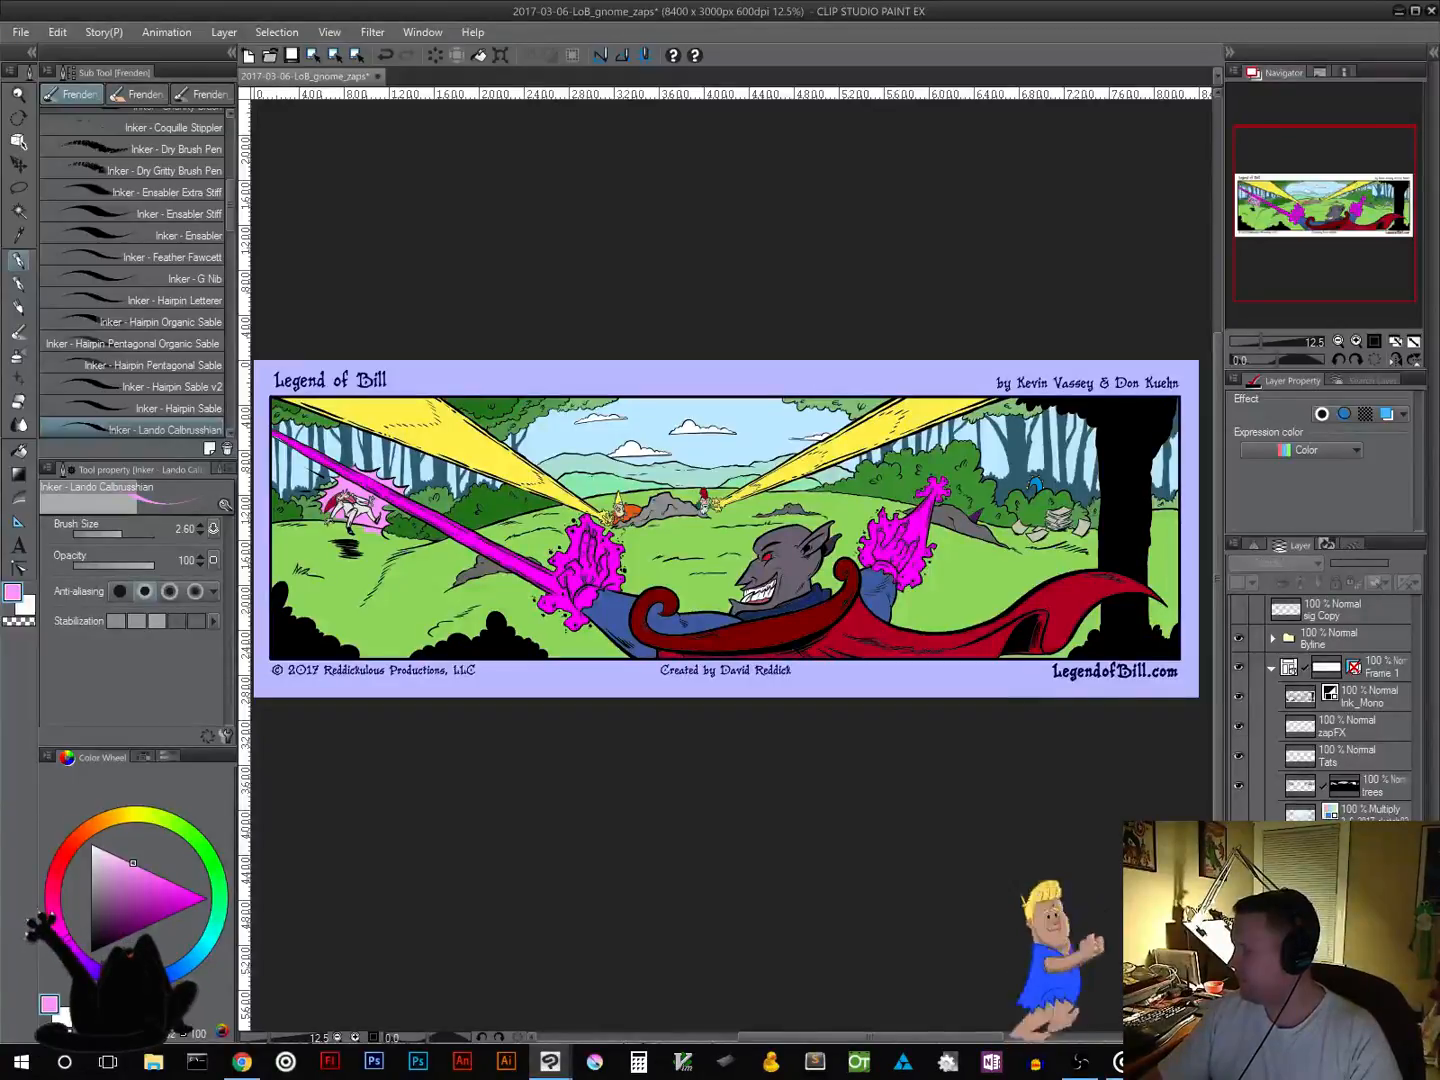
{"action": "left_click", "coordinate": [1350, 900]}
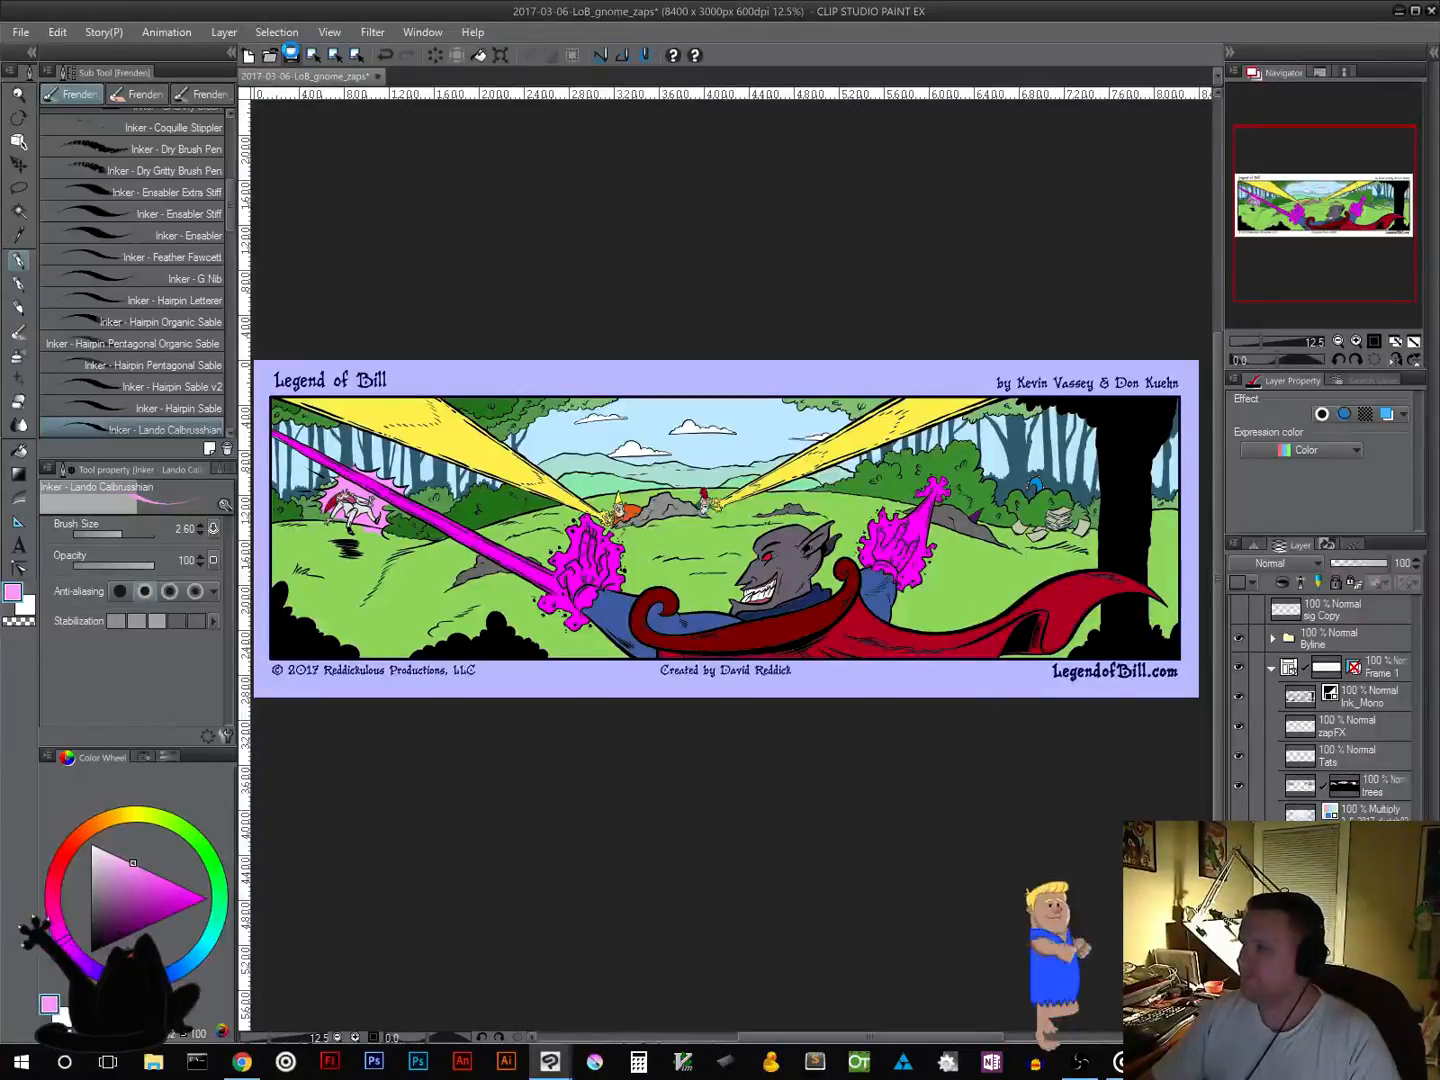
{"action": "left_click", "coordinate": [292, 56]}
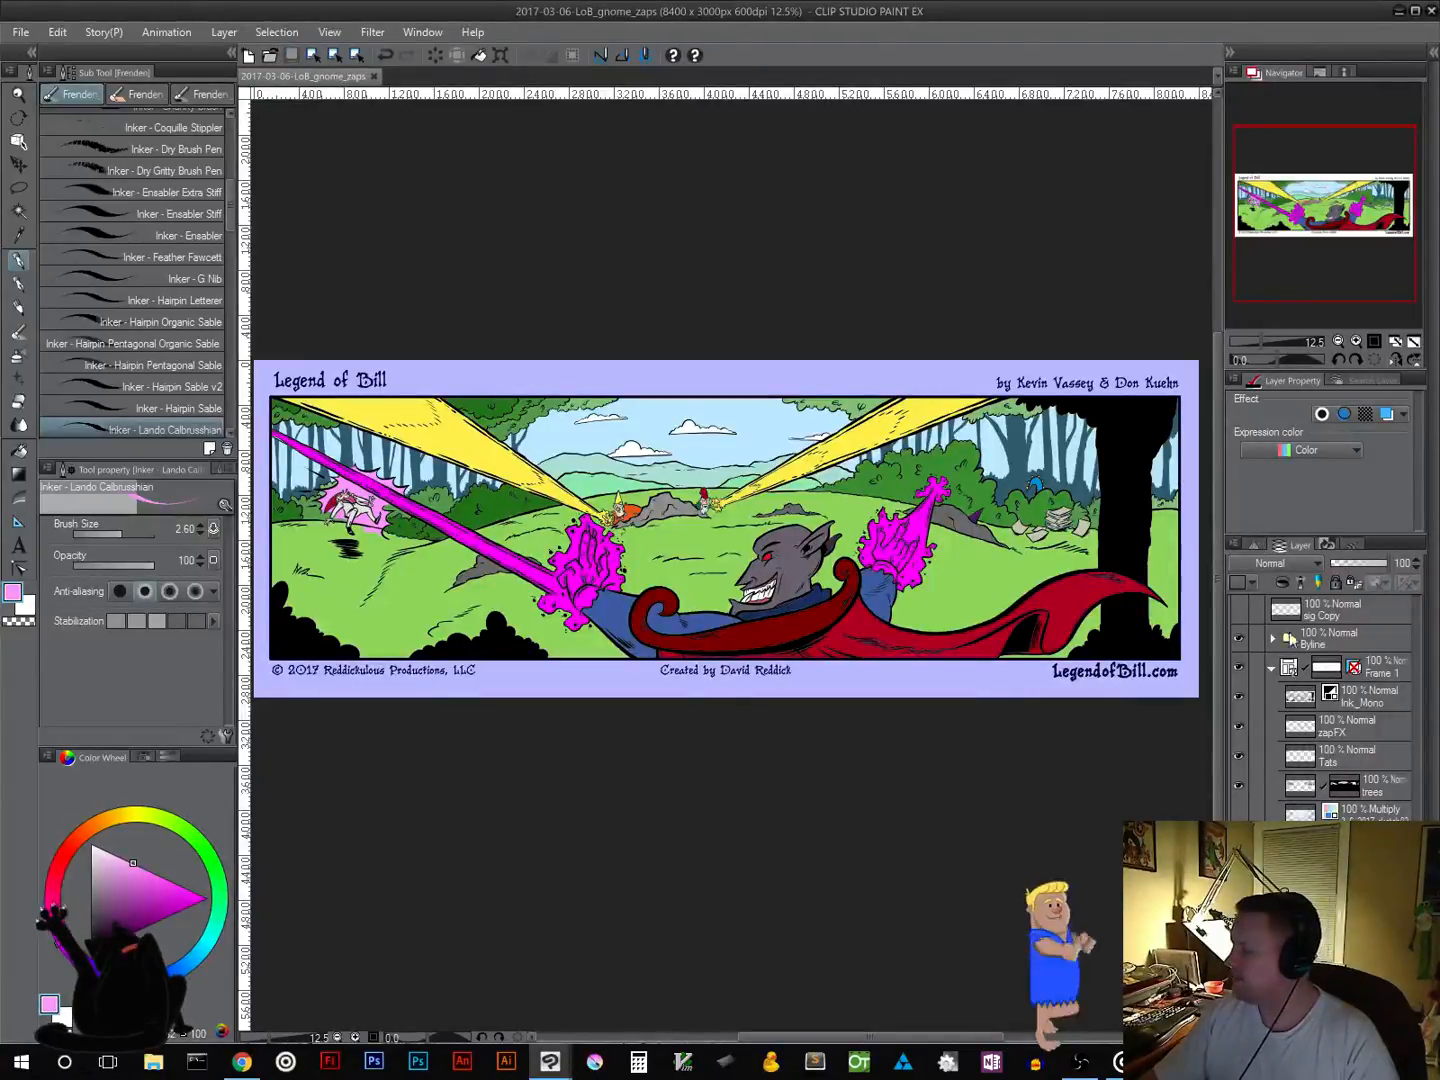
Step: On the Tats layer, paint orange tattoo markings across the gray villain's forehead with the inker pen, undoing and redrawing misplaced strokes
{"action": "left_click", "coordinate": [1356, 761]}
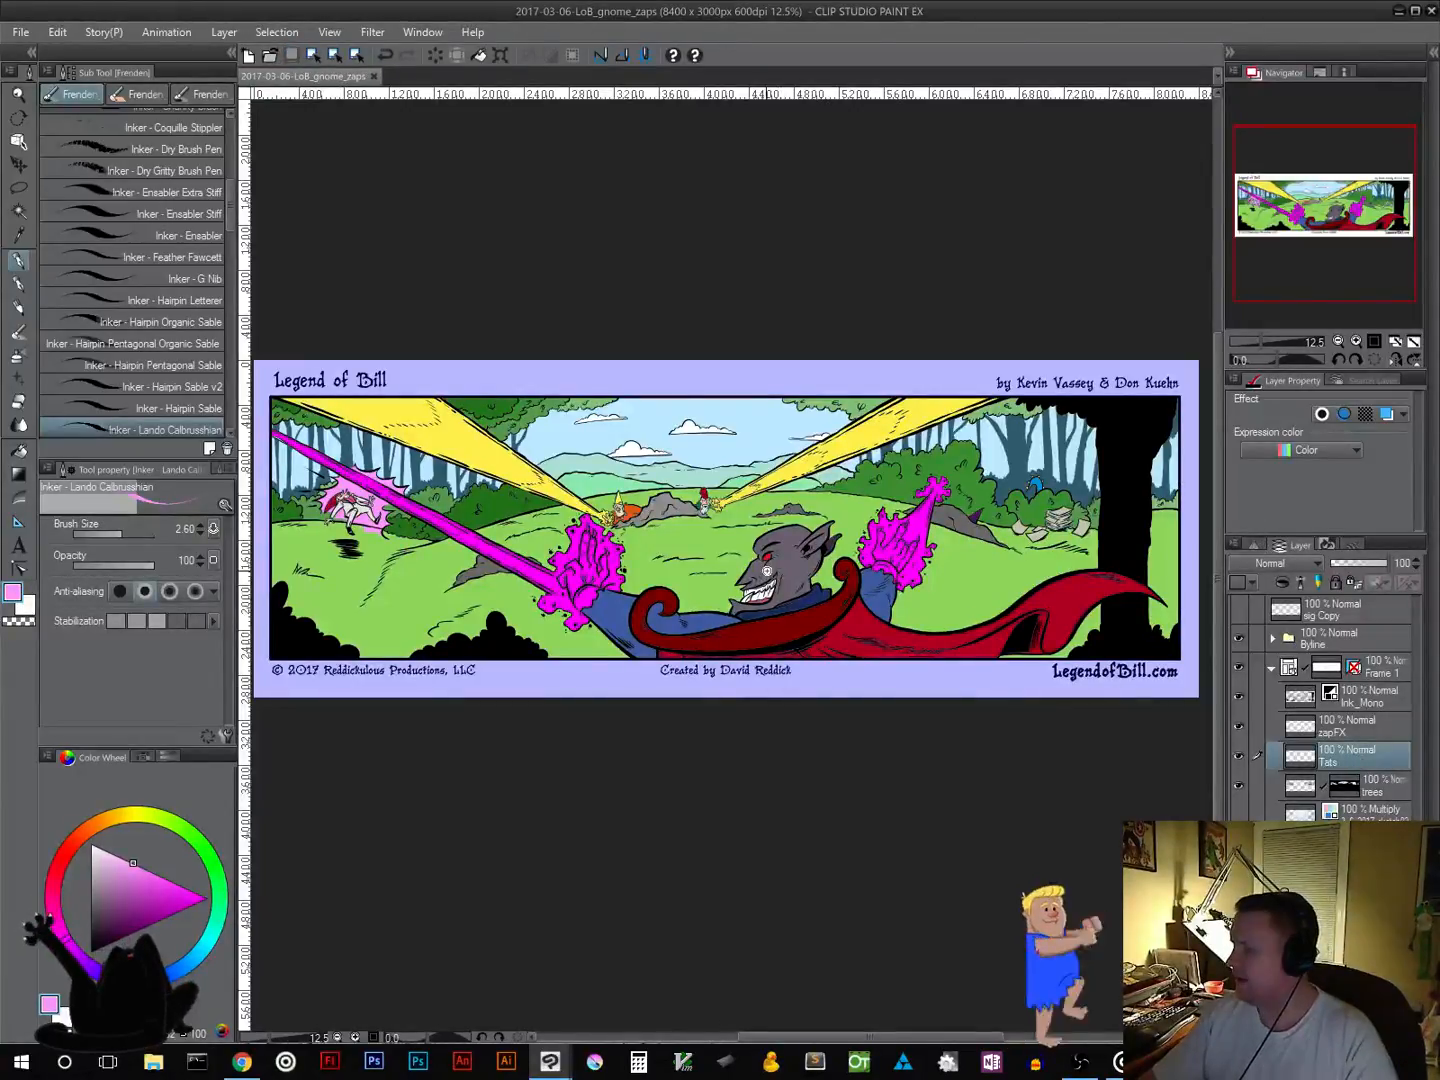
{"action": "scroll", "coordinate": [770, 575], "scroll_direction": "up", "scroll_amount": 5}
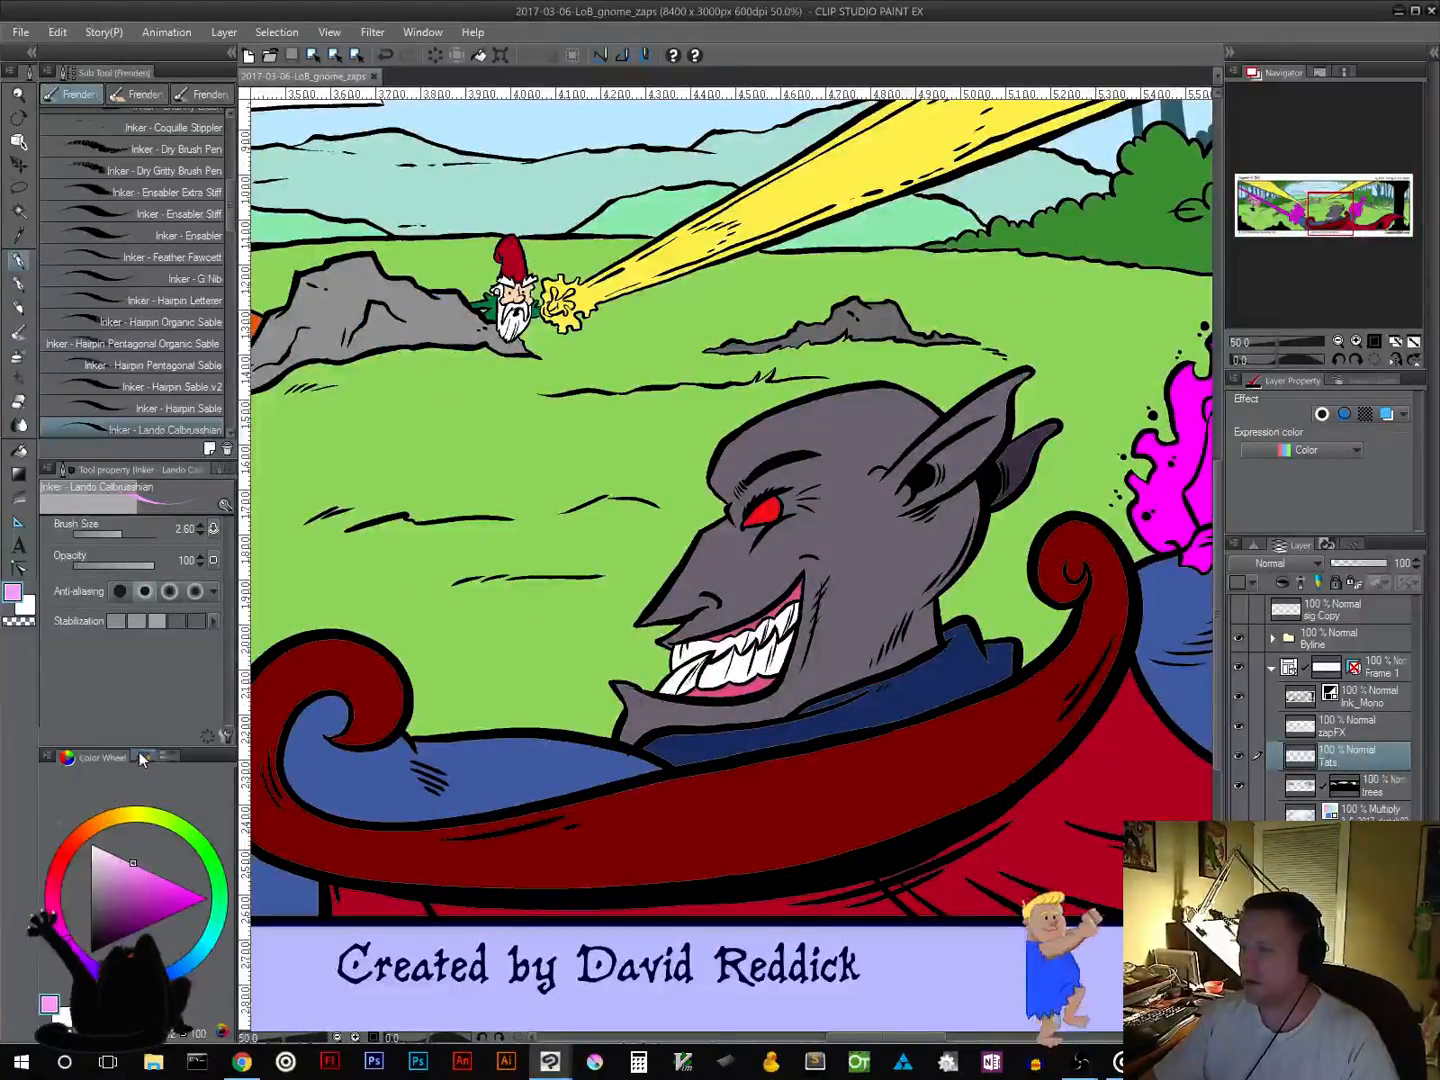
{"action": "left_click", "coordinate": [167, 757]}
{"action": "left_click", "coordinate": [185, 866]}
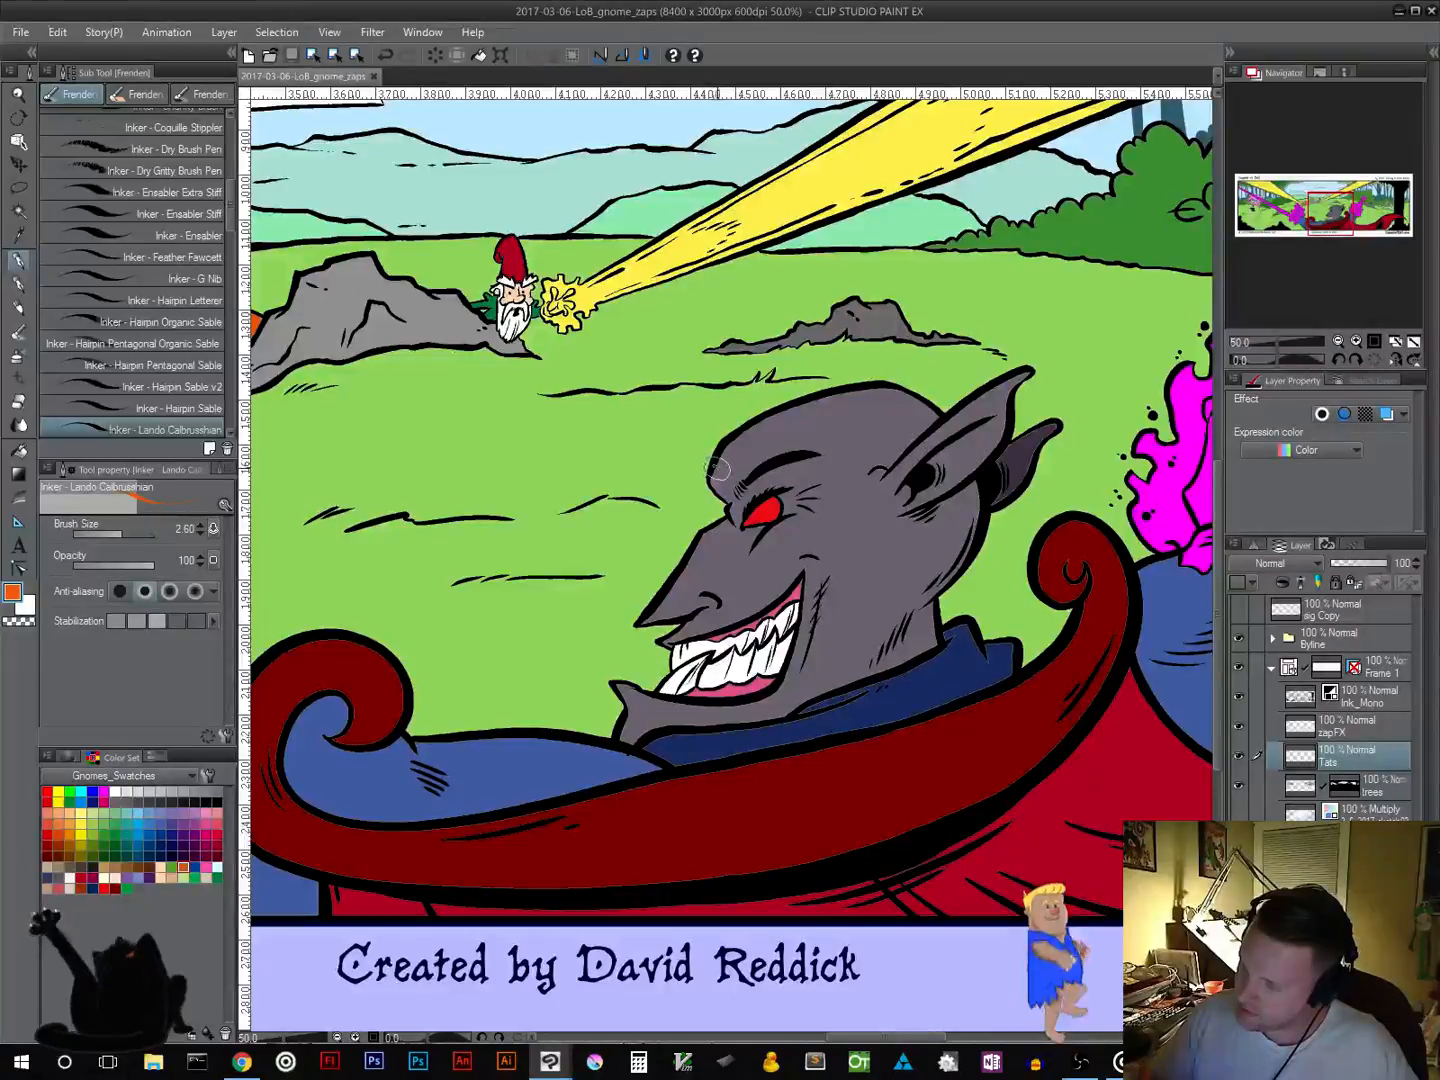
{"action": "mouse_move", "coordinate": [714, 470]}
{"action": "left_mouse_down"}
{"action": "mouse_move", "coordinate": [774, 427]}
{"action": "mouse_move", "coordinate": [815, 419]}
{"action": "left_mouse_up"}
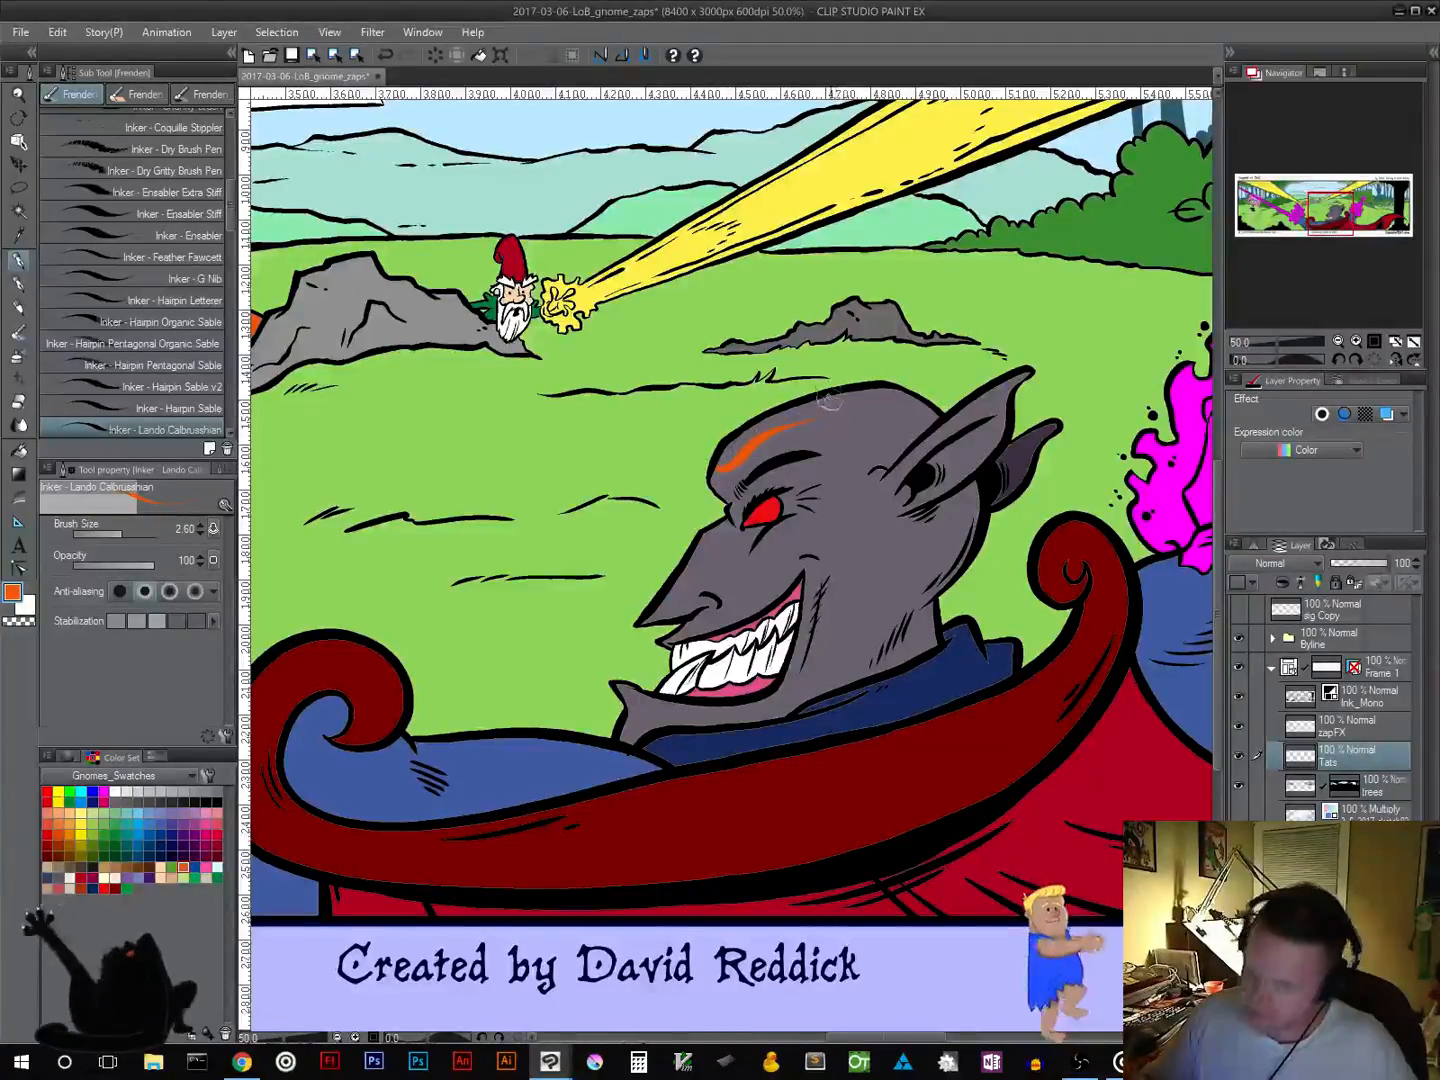
{"action": "key", "text": "ctrl+z"}
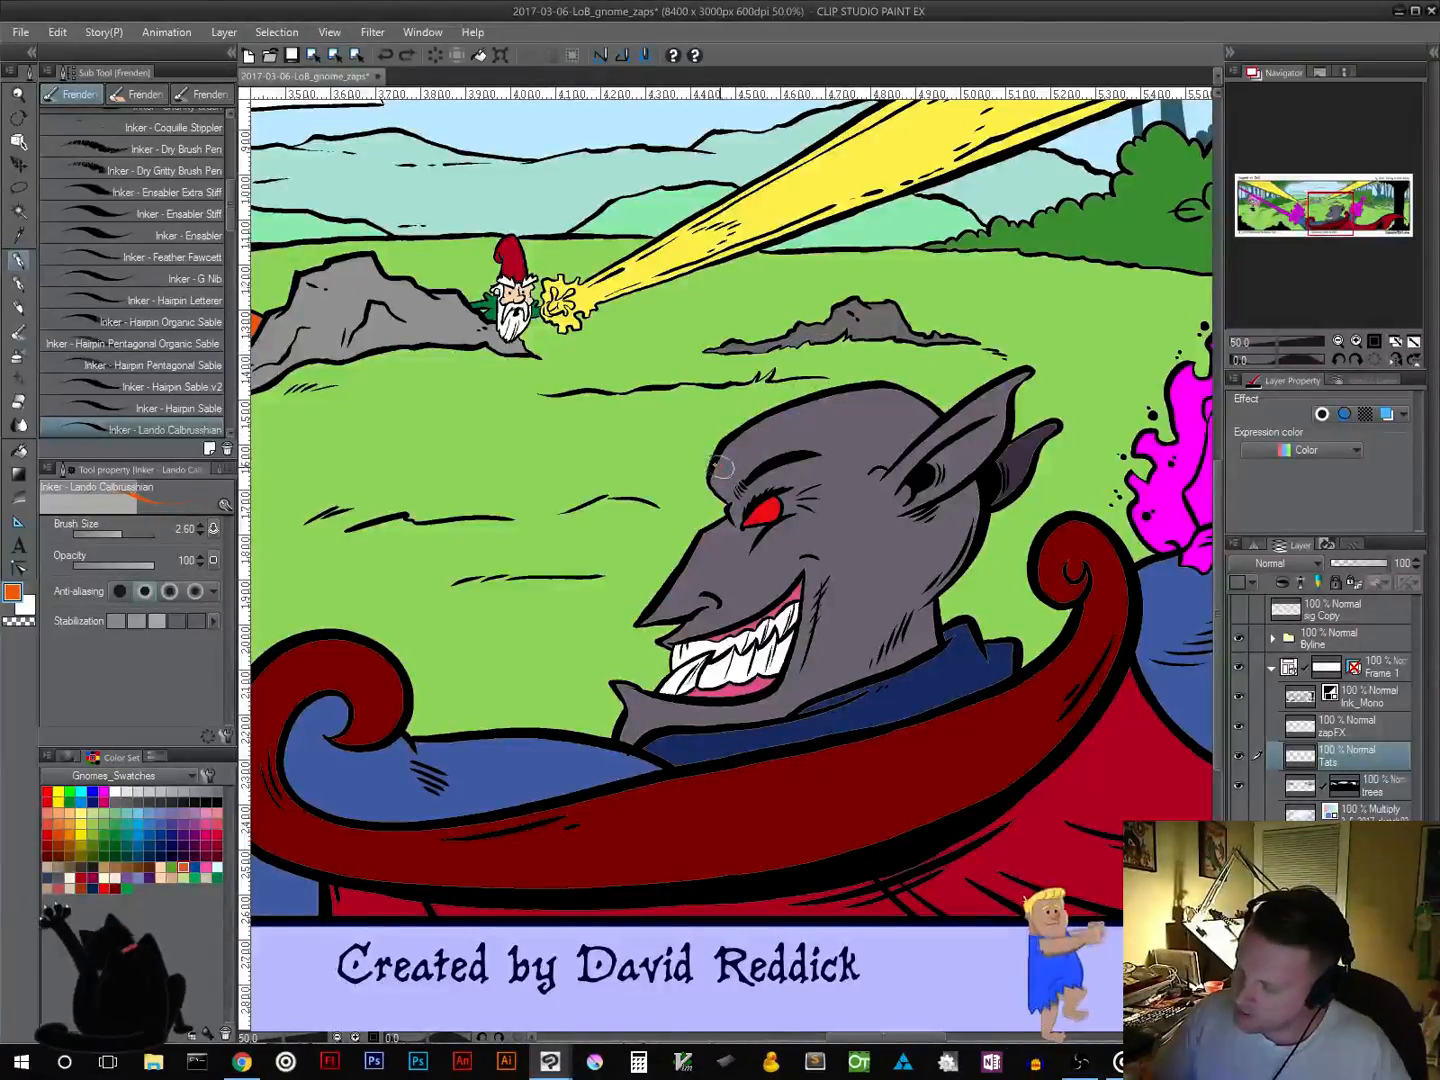
{"action": "left_click_drag", "start_coordinate": [742, 456], "coordinate": [818, 412]}
{"action": "key", "text": "ctrl+z"}
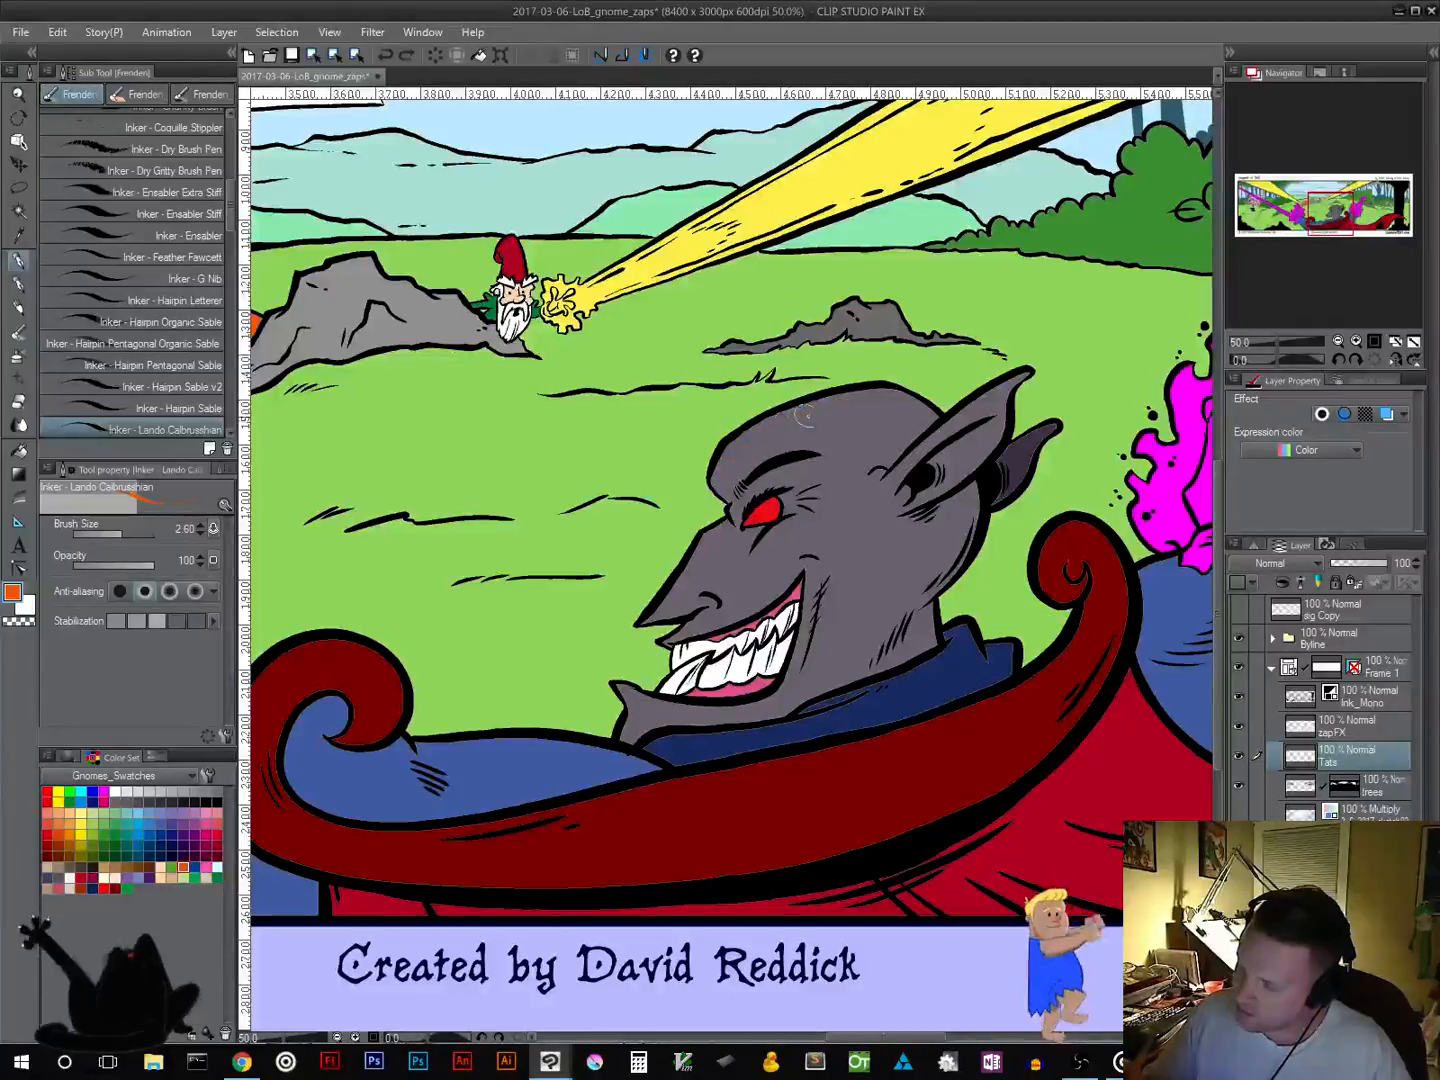
{"action": "mouse_move", "coordinate": [741, 458]}
{"action": "left_mouse_down"}
{"action": "mouse_move", "coordinate": [721, 467]}
{"action": "mouse_move", "coordinate": [740, 427]}
{"action": "left_mouse_up"}
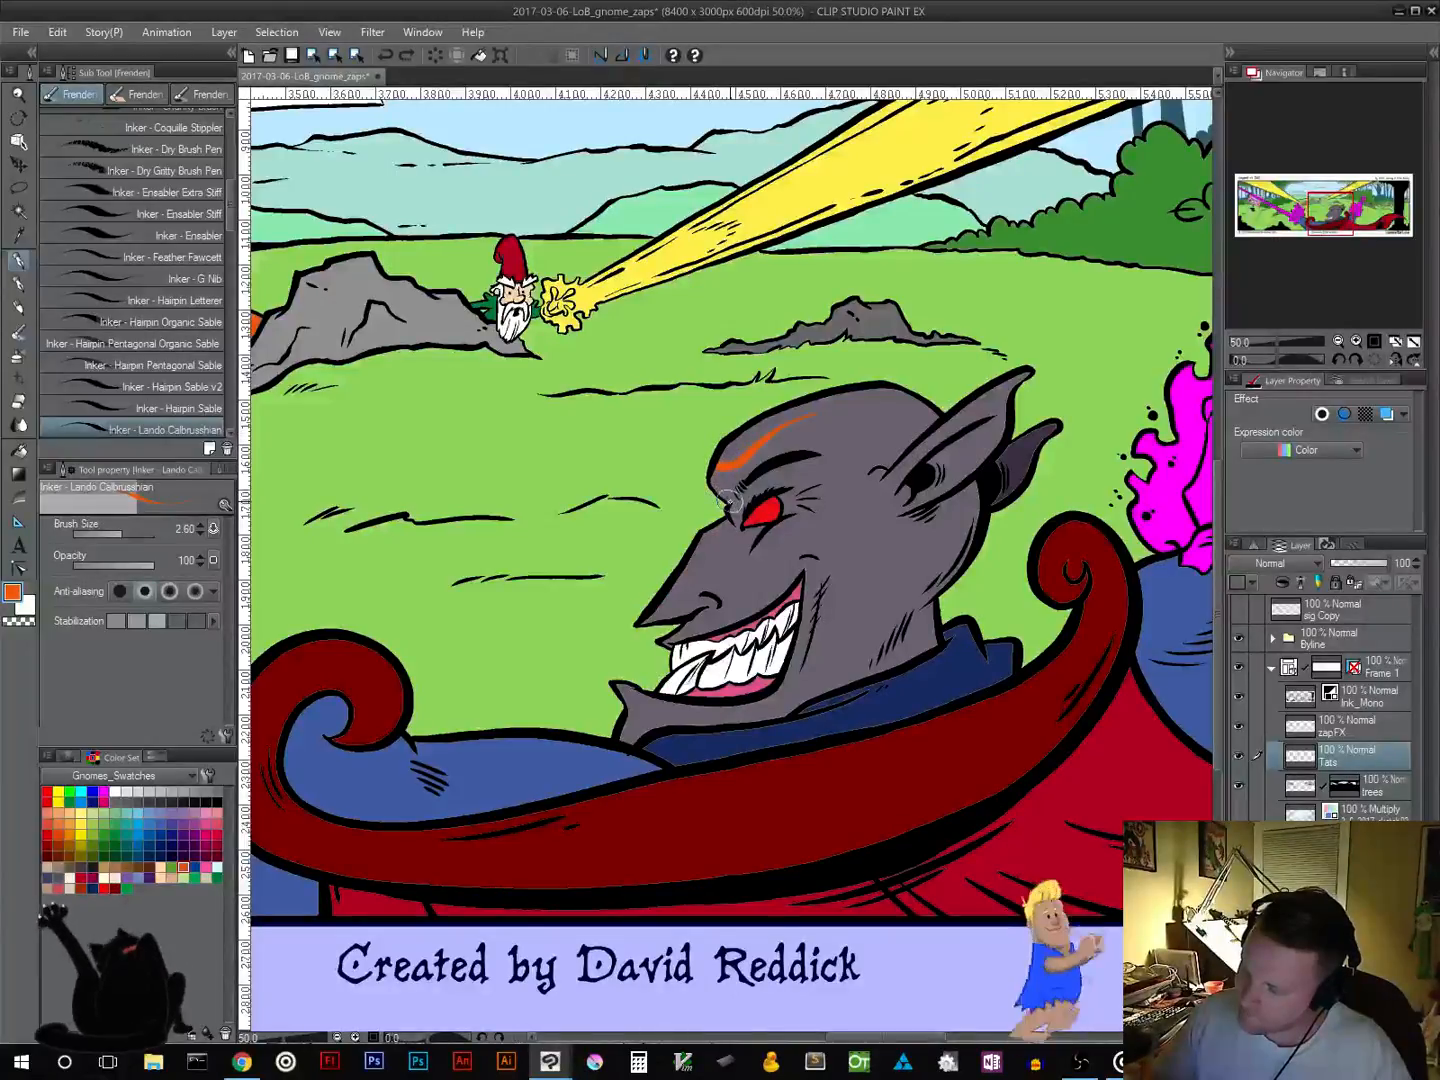
{"action": "left_click_drag", "start_coordinate": [732, 500], "coordinate": [715, 466]}
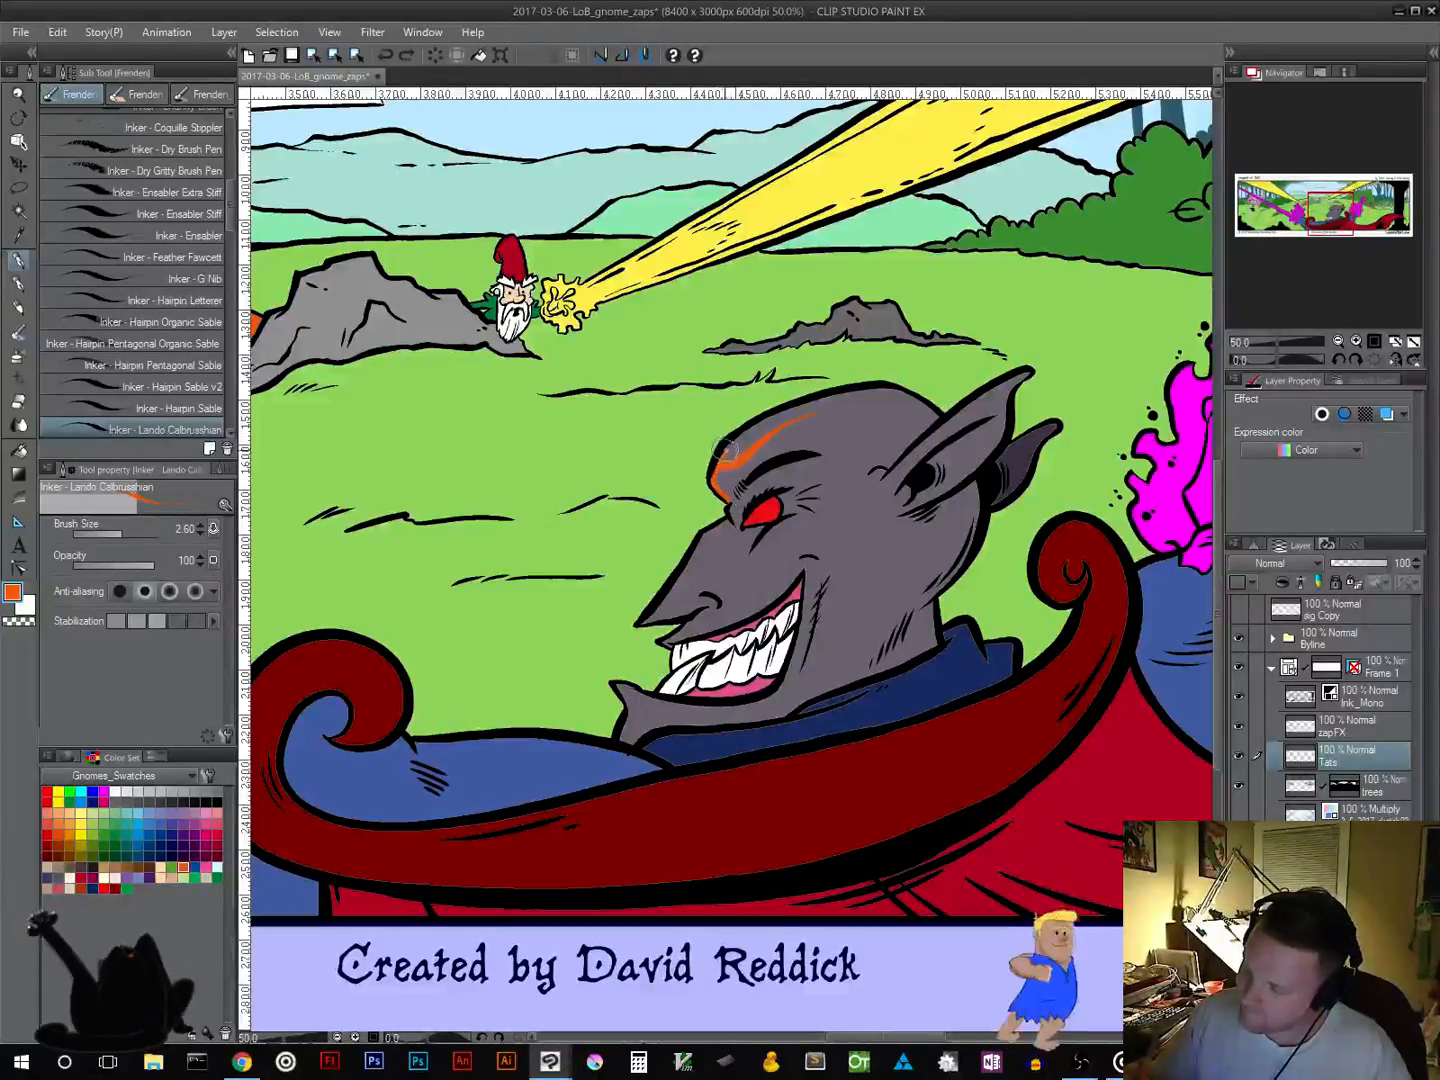
{"action": "left_click_drag", "start_coordinate": [796, 408], "coordinate": [805, 404]}
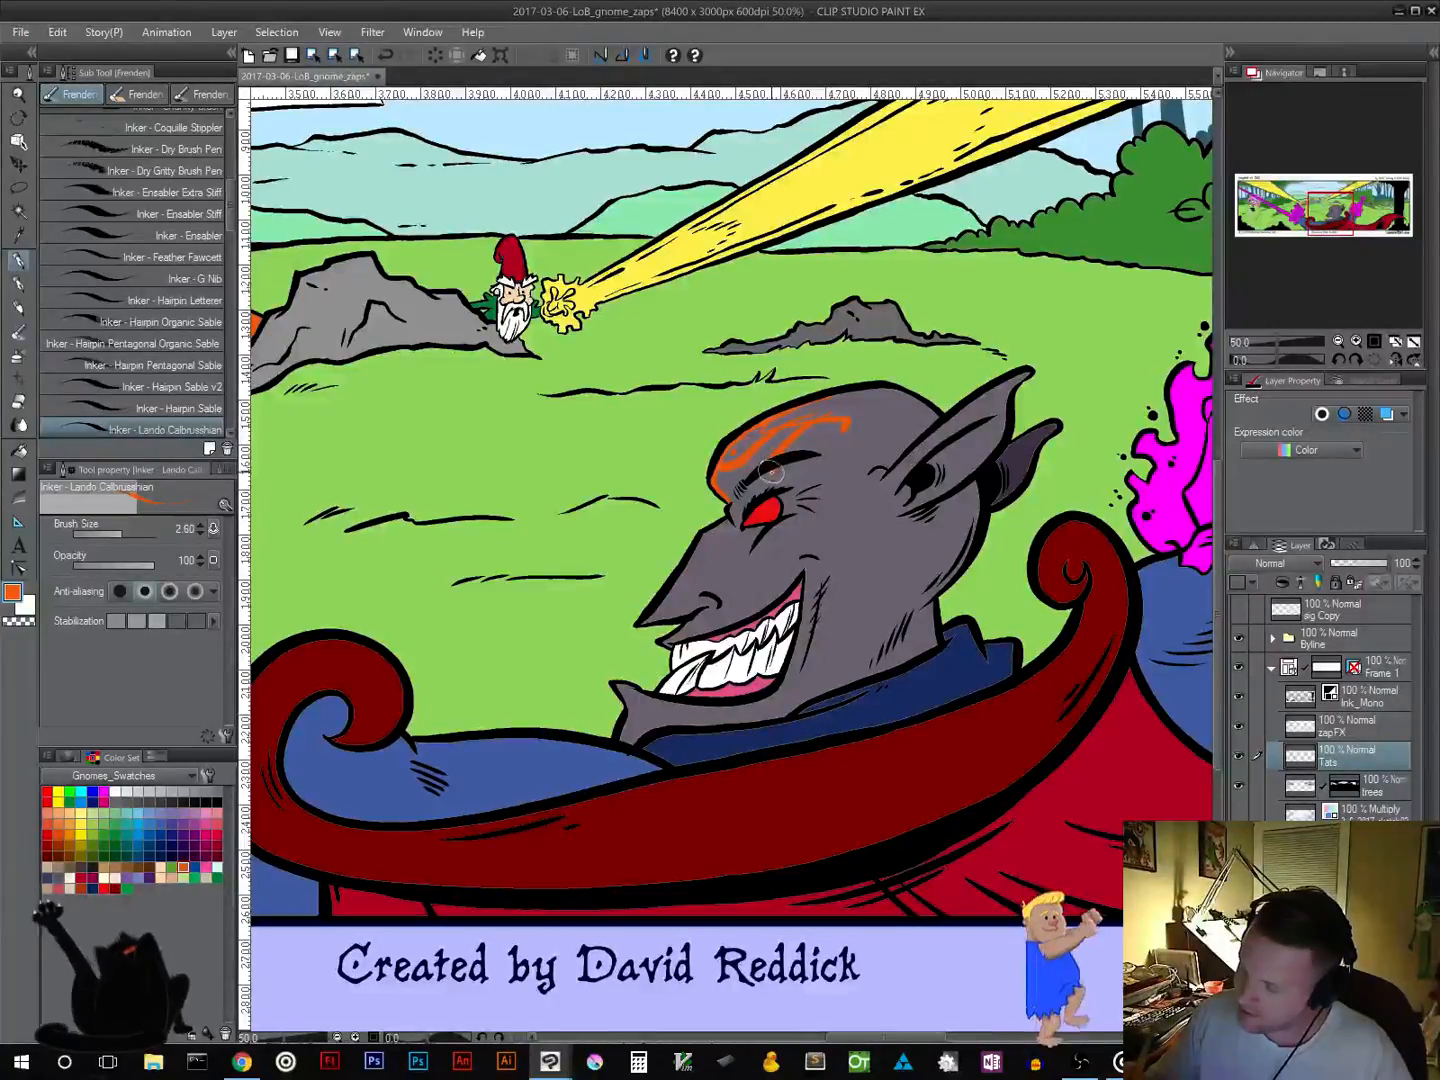
Step: Paint orange tattoo markings below the villain's eye, along his nose and on his chin, undoing the misplaced chin stroke
{"action": "left_click_drag", "start_coordinate": [757, 520], "coordinate": [744, 607]}
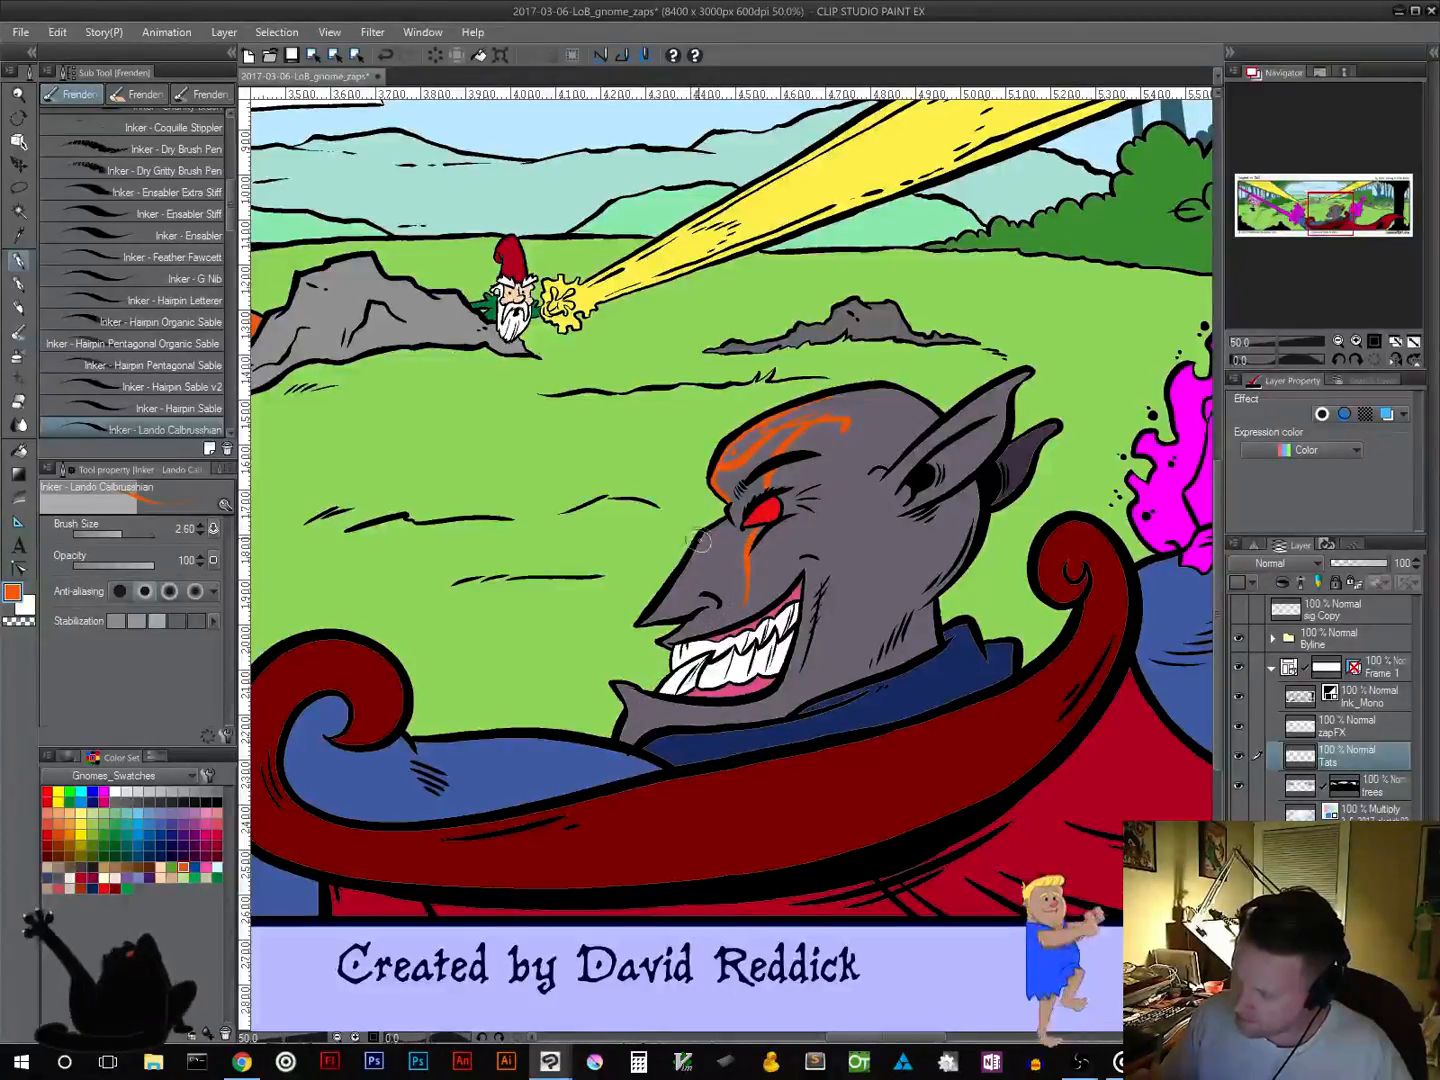
{"action": "left_click_drag", "start_coordinate": [703, 536], "coordinate": [642, 625]}
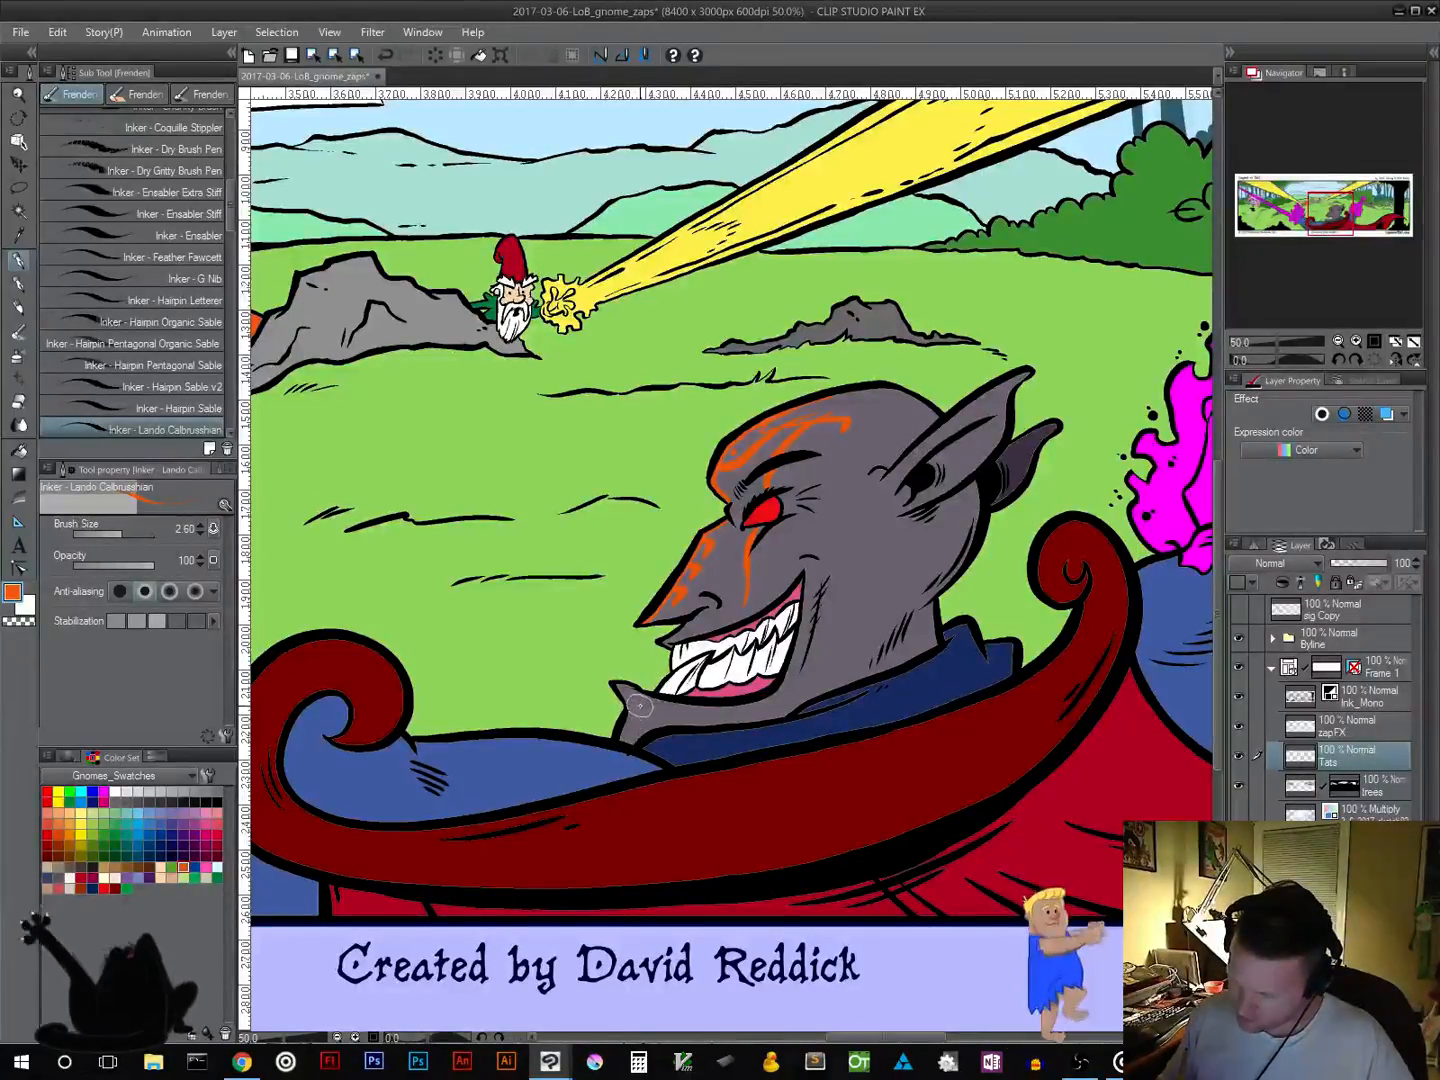
{"action": "mouse_move", "coordinate": [627, 722]}
{"action": "left_mouse_down"}
{"action": "mouse_move", "coordinate": [621, 739]}
{"action": "mouse_move", "coordinate": [651, 700]}
{"action": "mouse_move", "coordinate": [622, 740]}
{"action": "mouse_move", "coordinate": [636, 728]}
{"action": "left_mouse_up"}
{"action": "key", "text": "ctrl+z"}
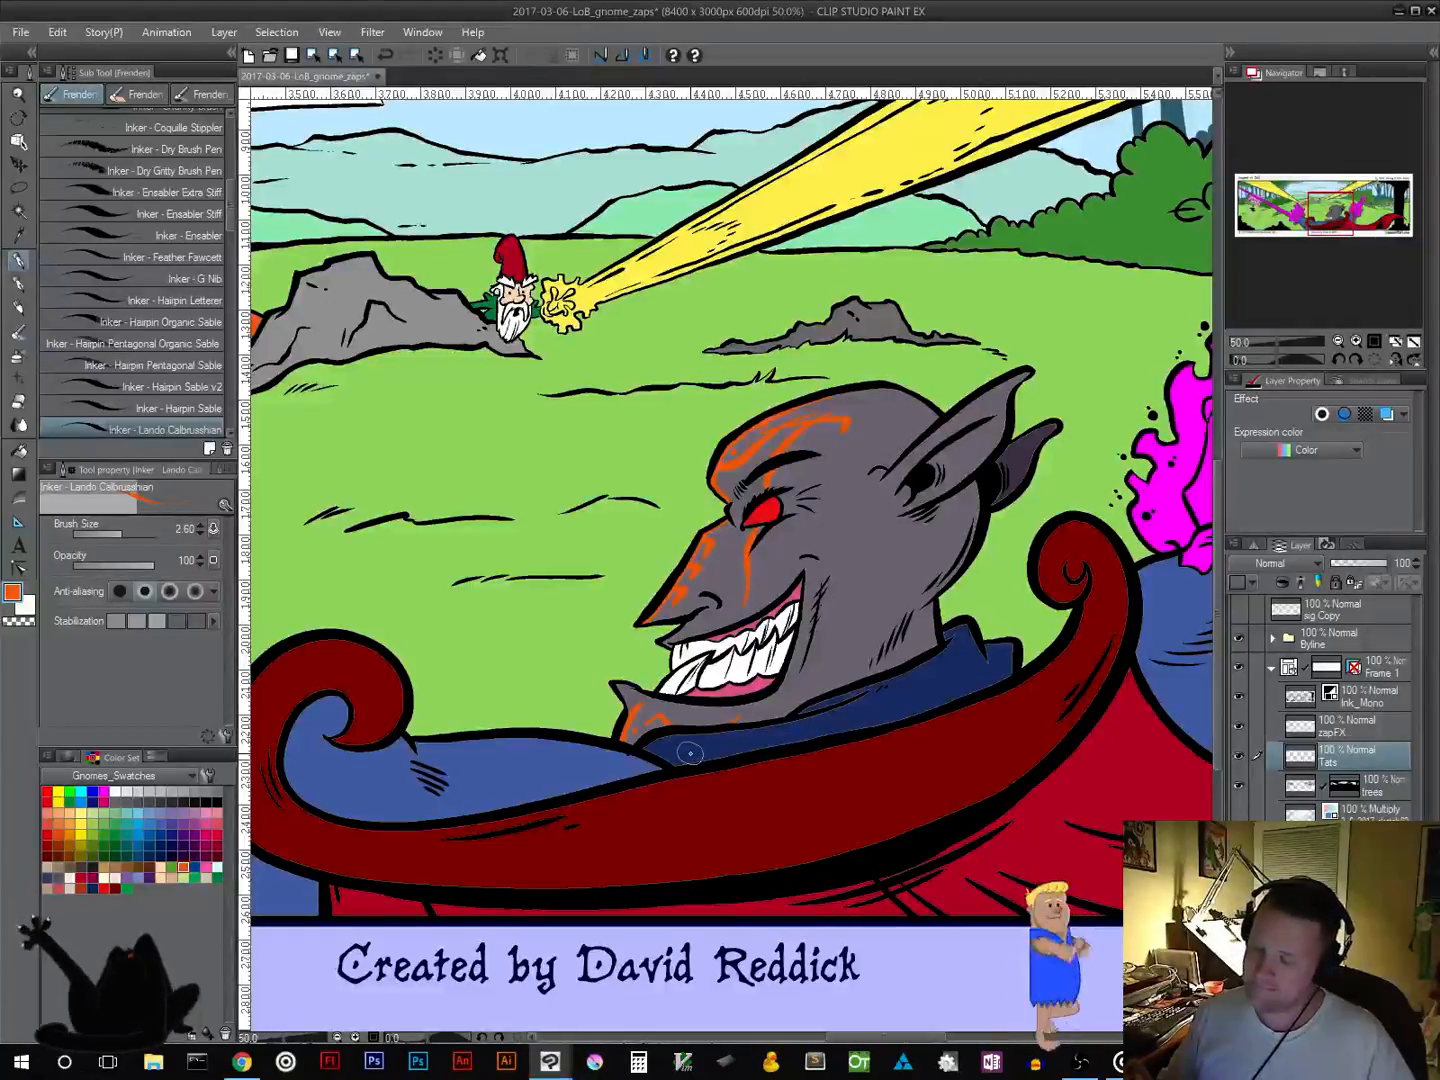
Step: Check the villain's tattoos against the whole strip and save the file
{"action": "scroll", "coordinate": [776, 710], "scroll_direction": "down", "scroll_amount": 2}
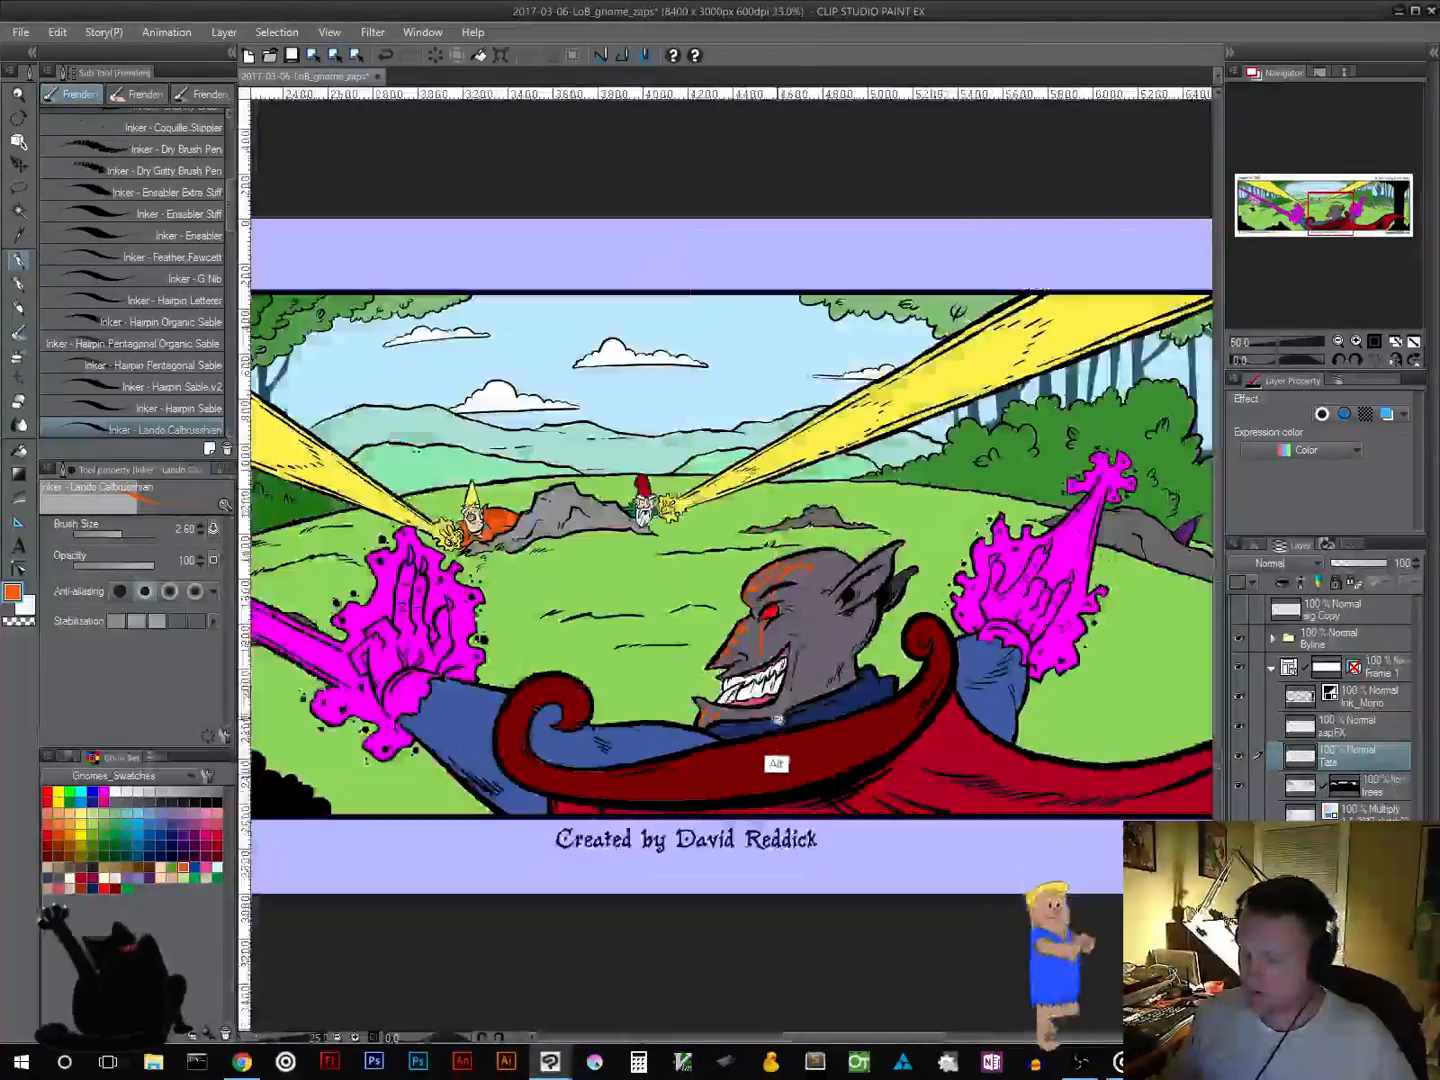
{"action": "left_click_drag", "start_coordinate": [784, 681], "coordinate": [781, 655]}
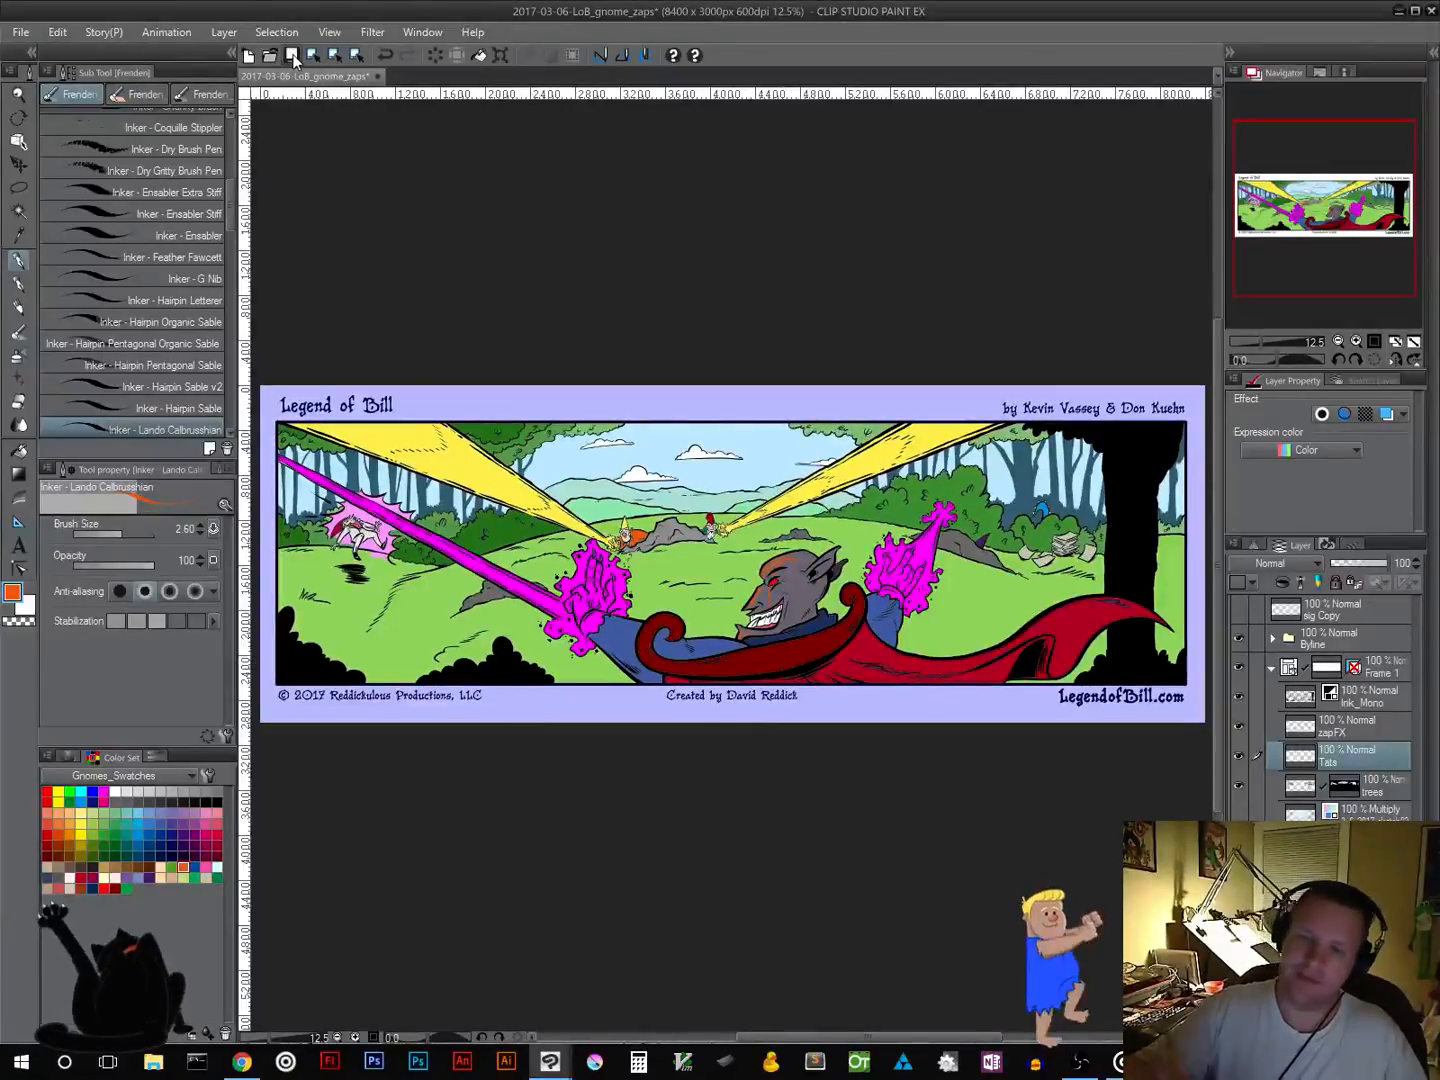
{"action": "left_click", "coordinate": [294, 61]}
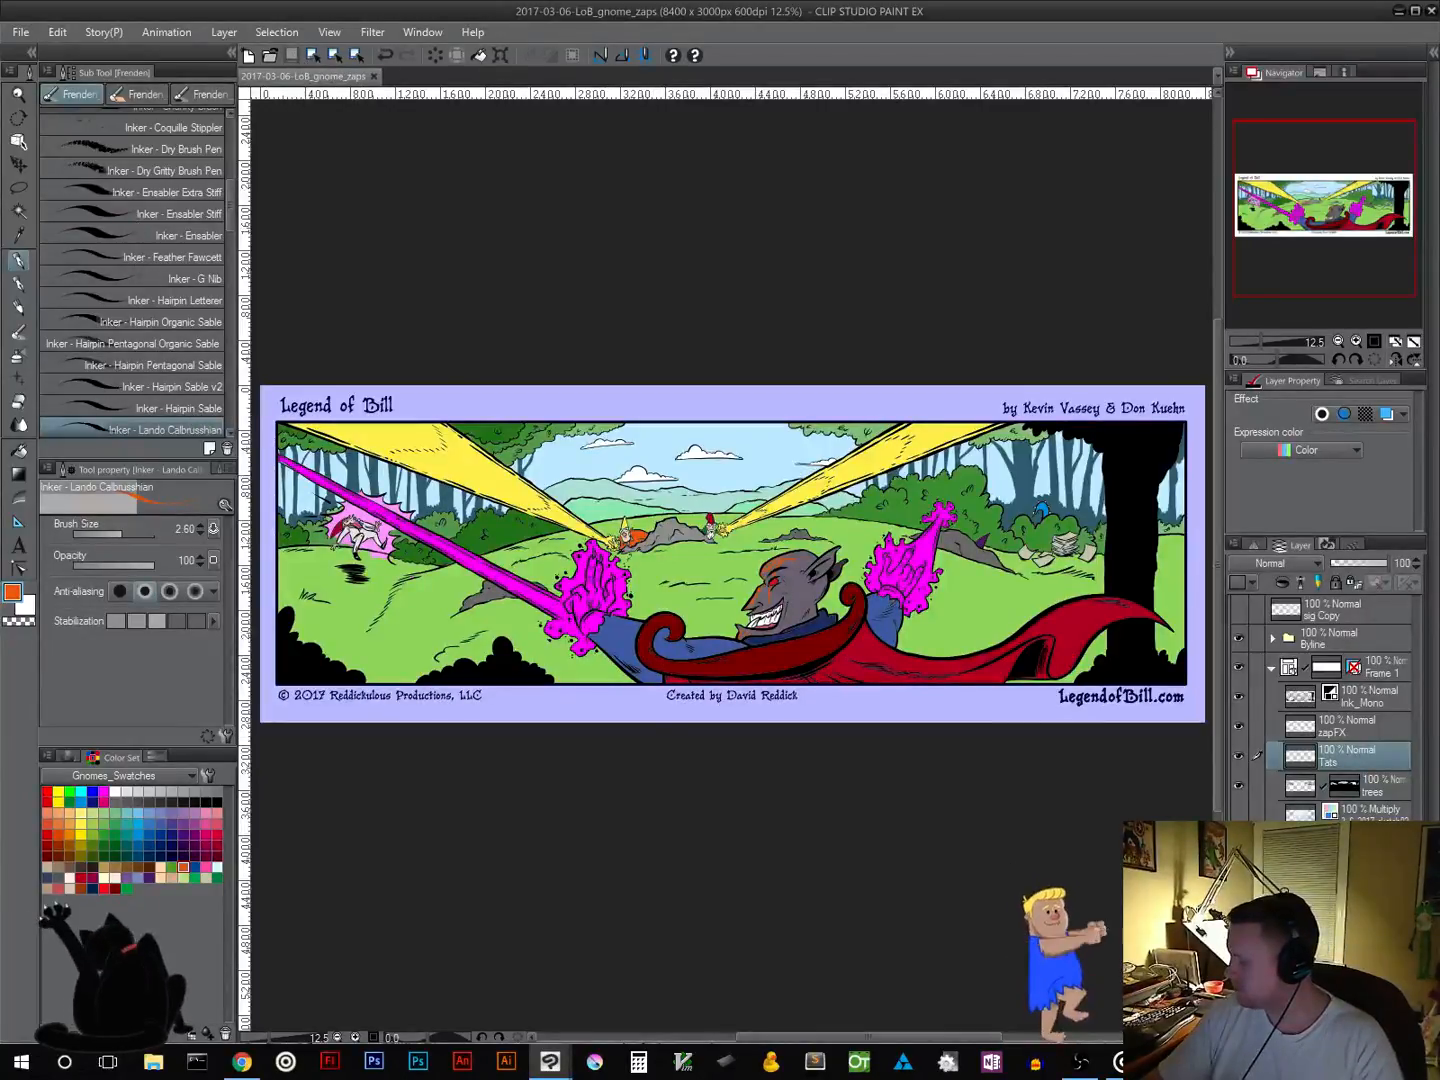
Step: Select all the grass green with Auto select and Follow adjacent pixel turned off, and clear the selection
{"action": "left_click", "coordinate": [1350, 875]}
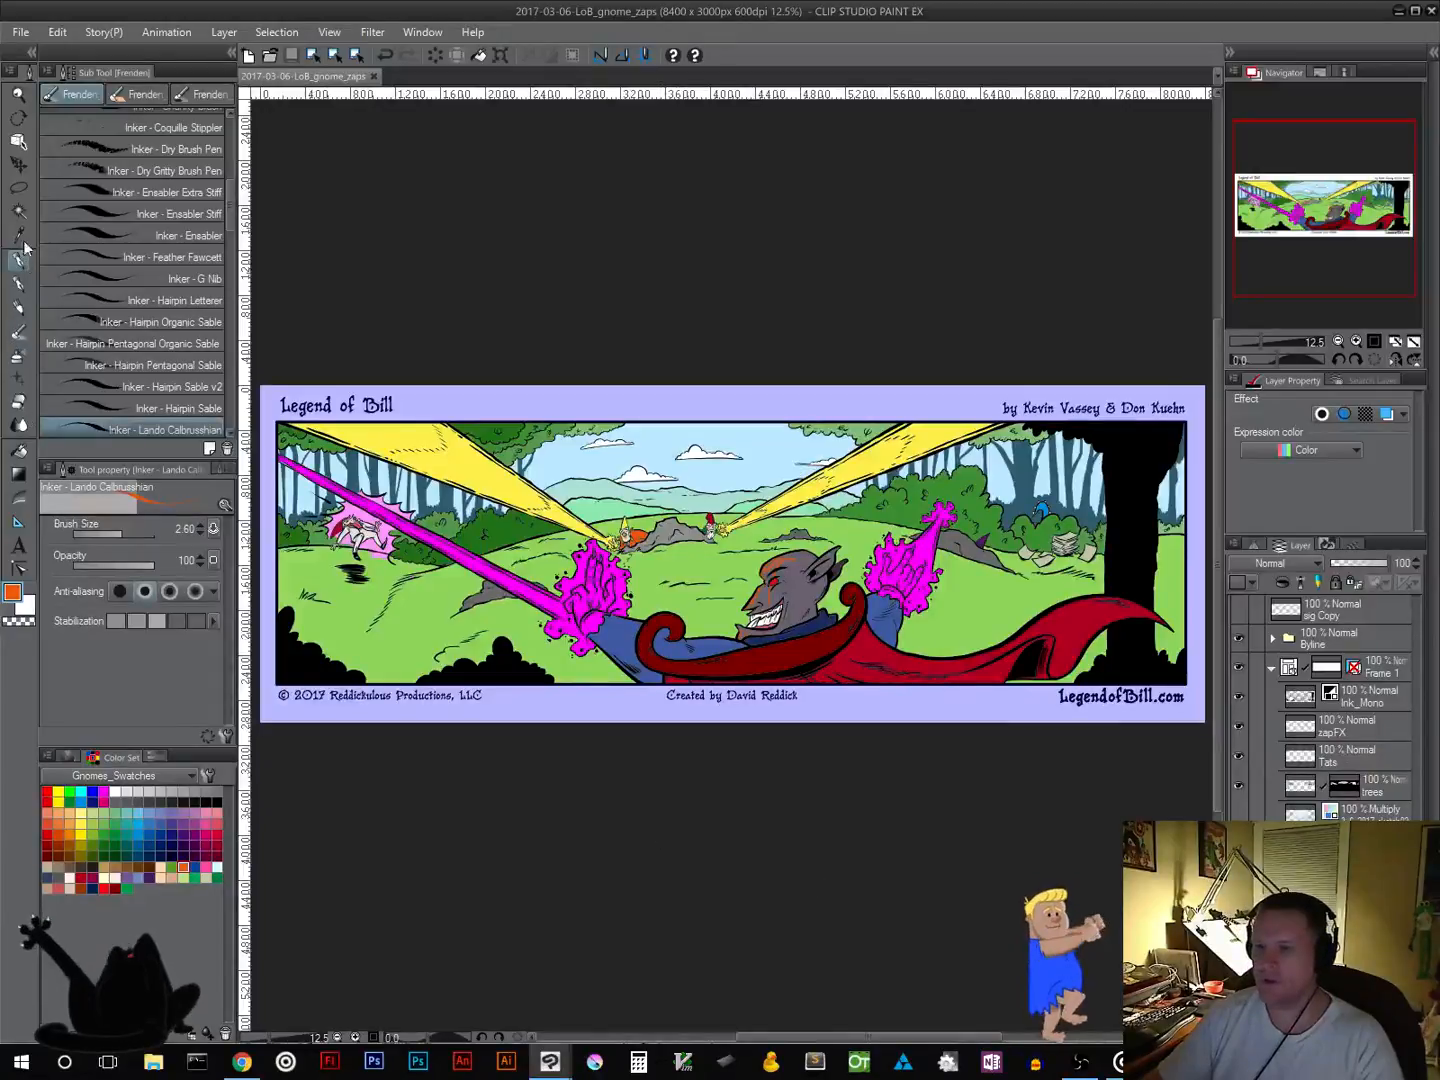
{"action": "left_click", "coordinate": [19, 212]}
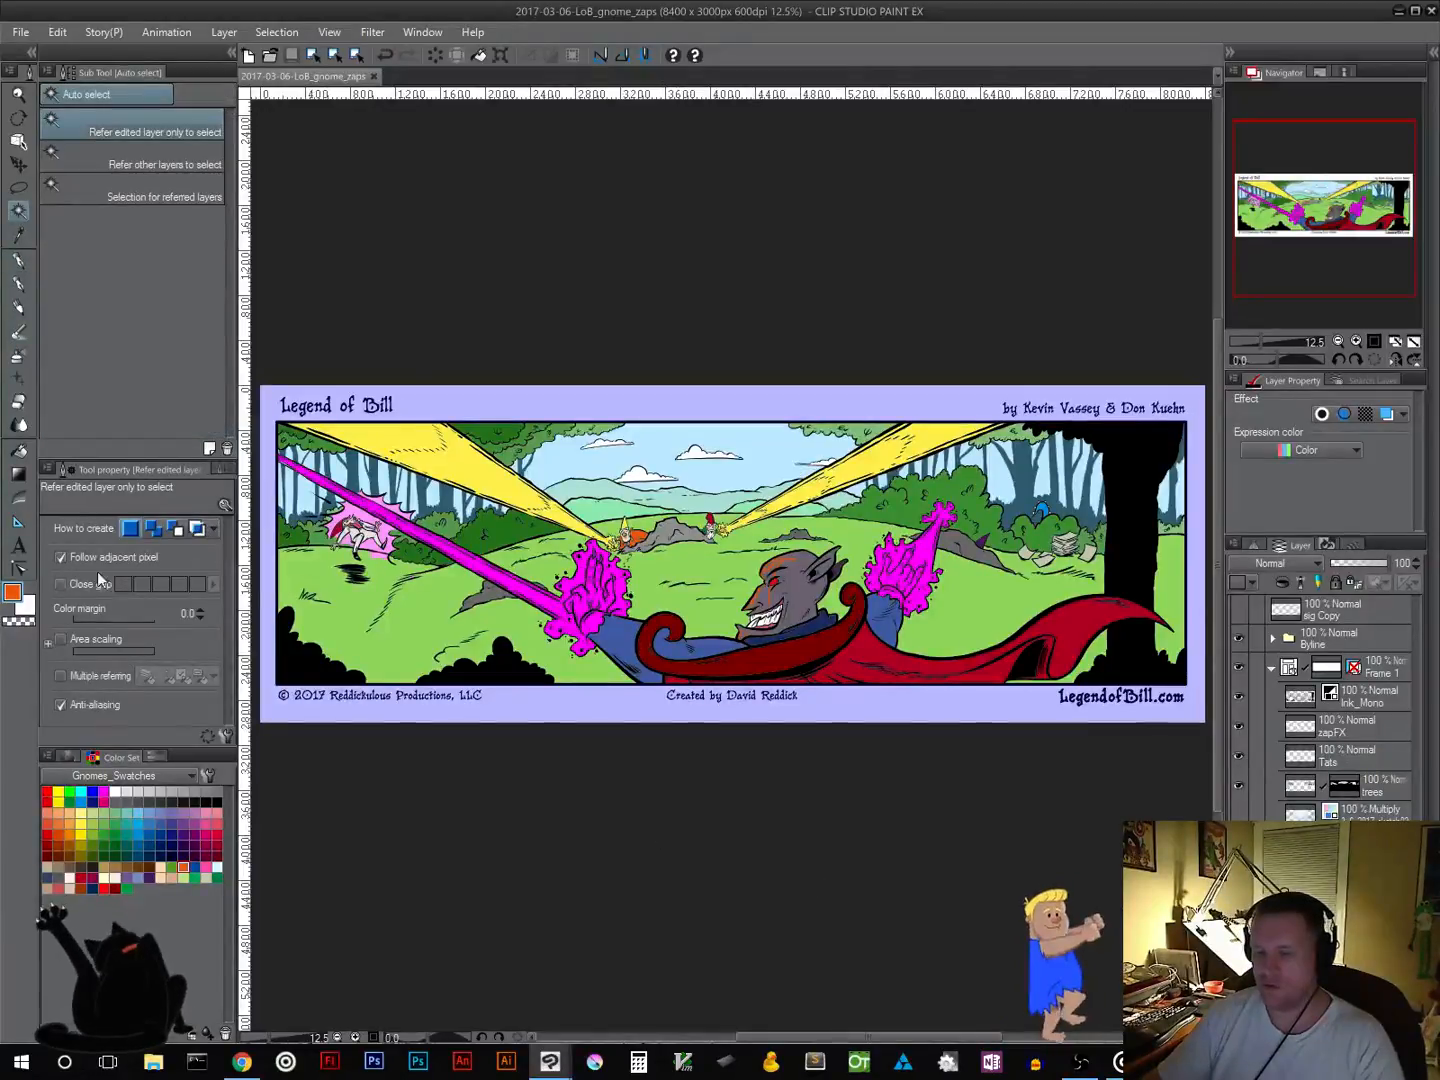
{"action": "left_click", "coordinate": [408, 625]}
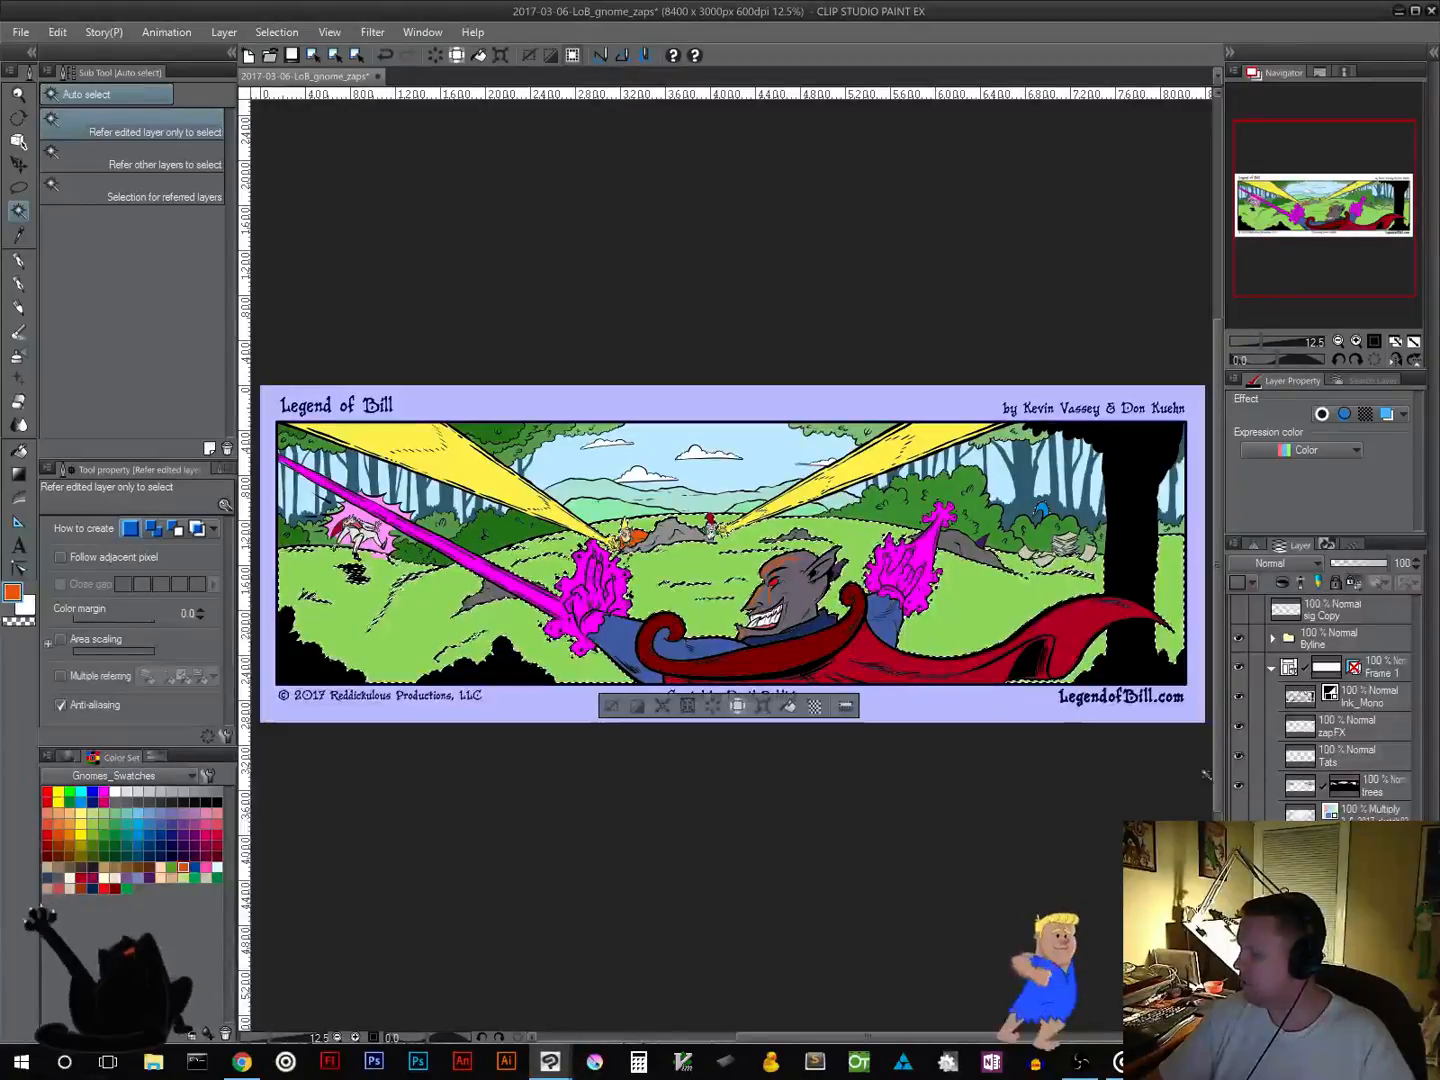
{"action": "key", "text": "ctrl+d"}
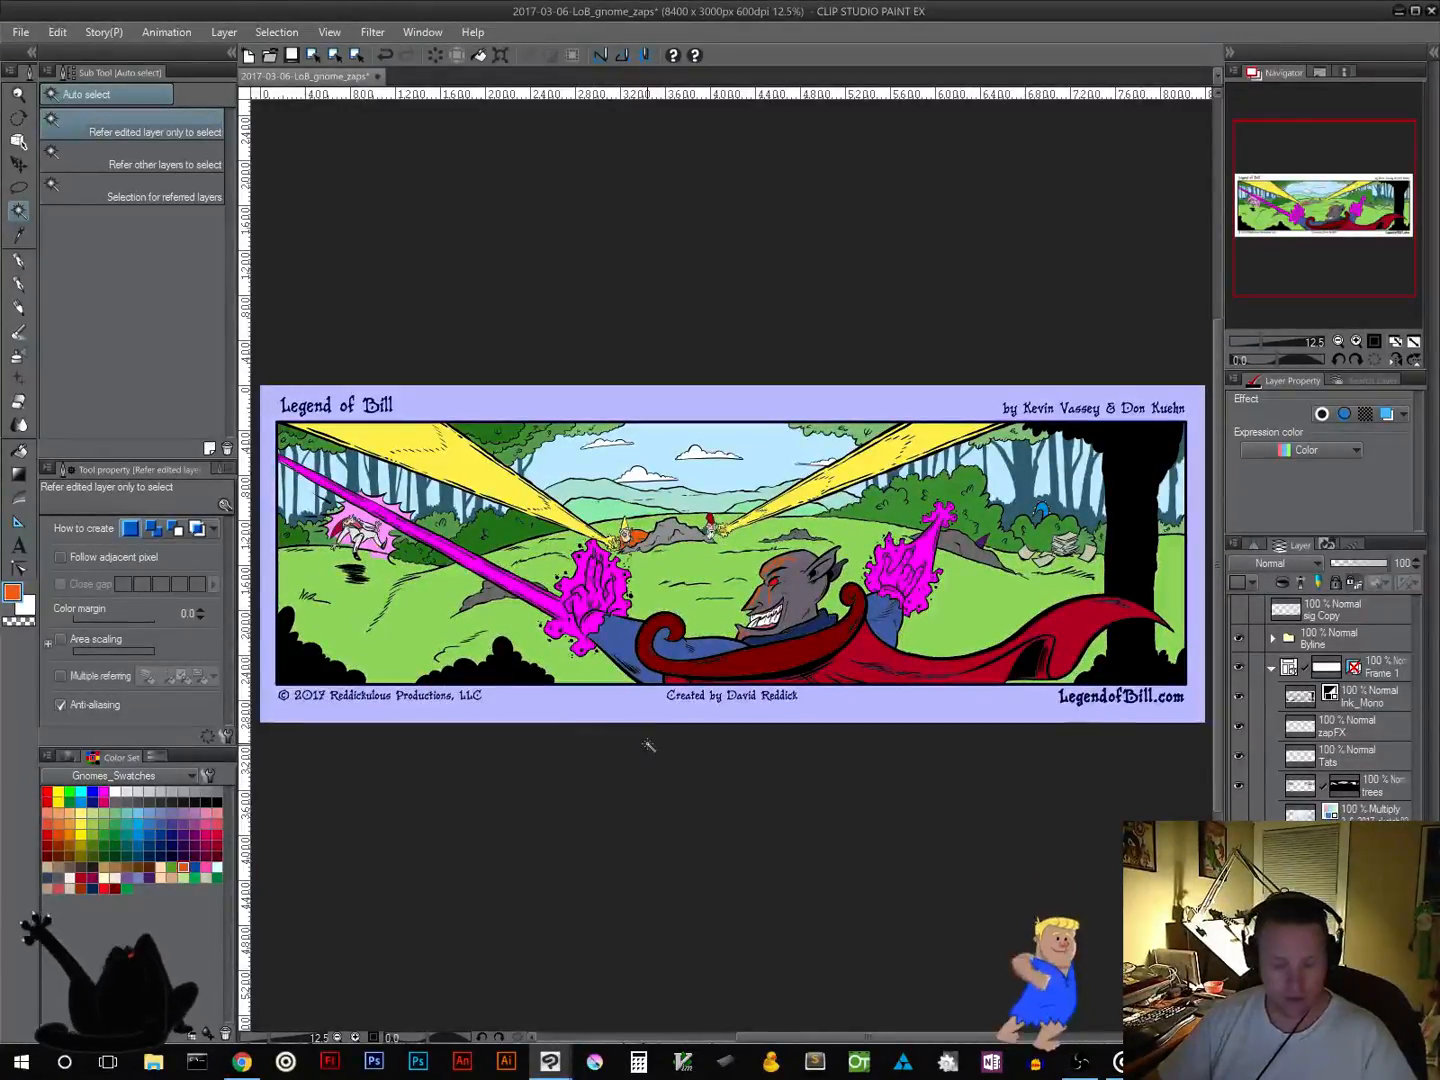
Step: Set up the Gradient tool as Foreground to transparent in the grass green, with a linear shape and Multiply blending mode
{"action": "left_click", "coordinate": [21, 476]}
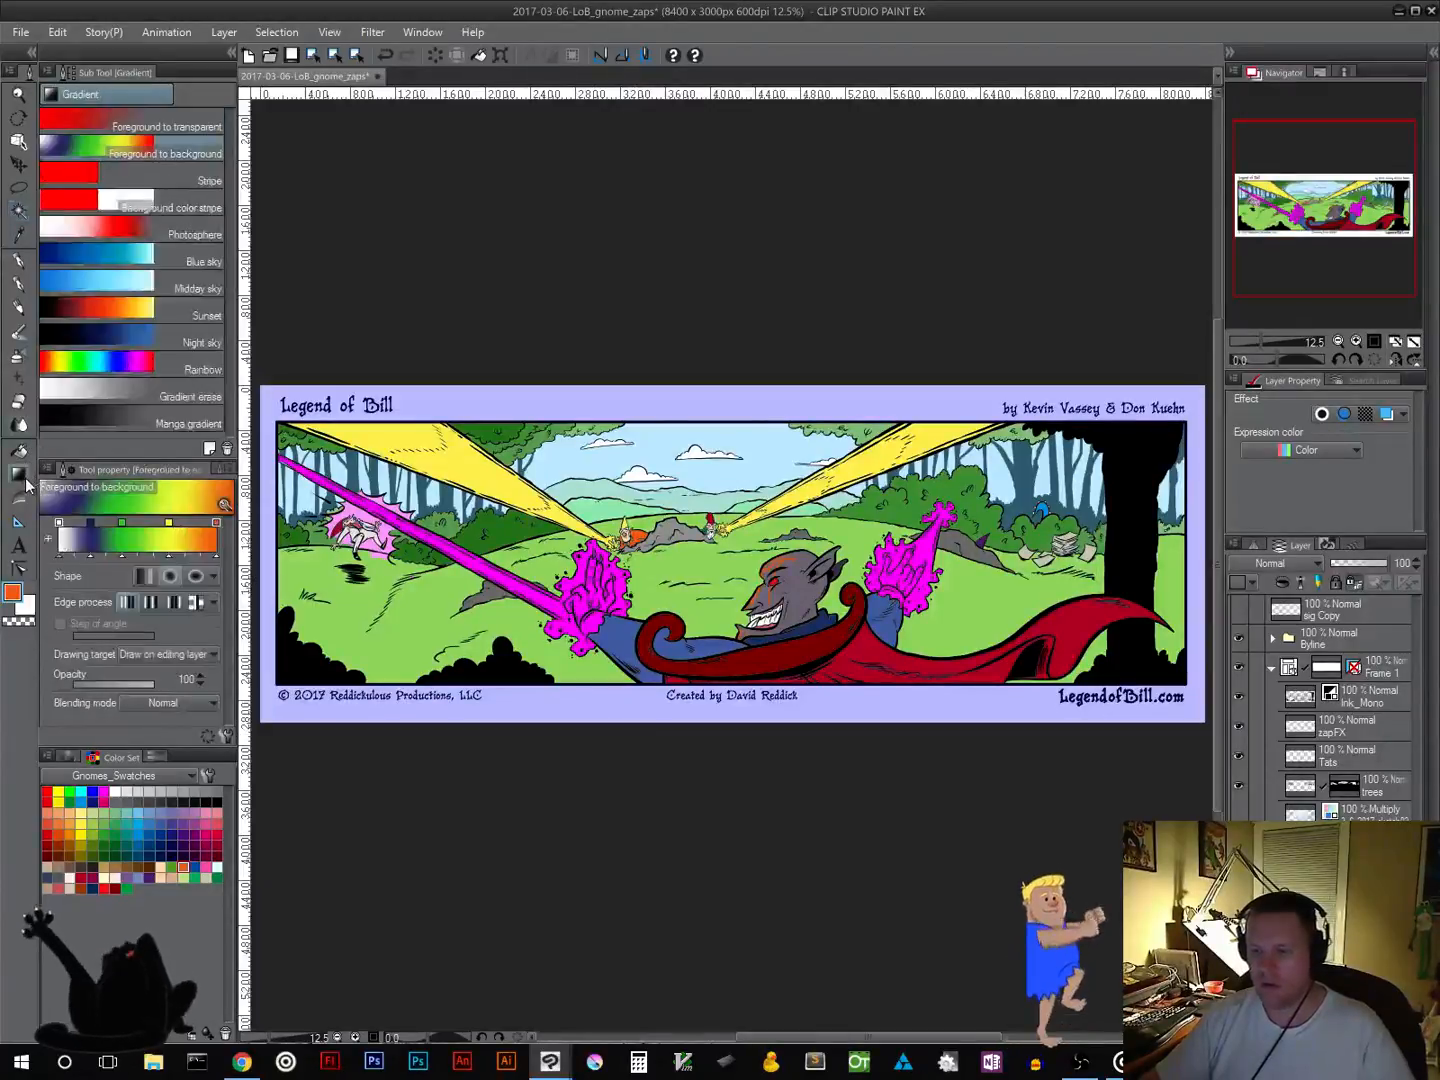
{"action": "left_click", "coordinate": [188, 702]}
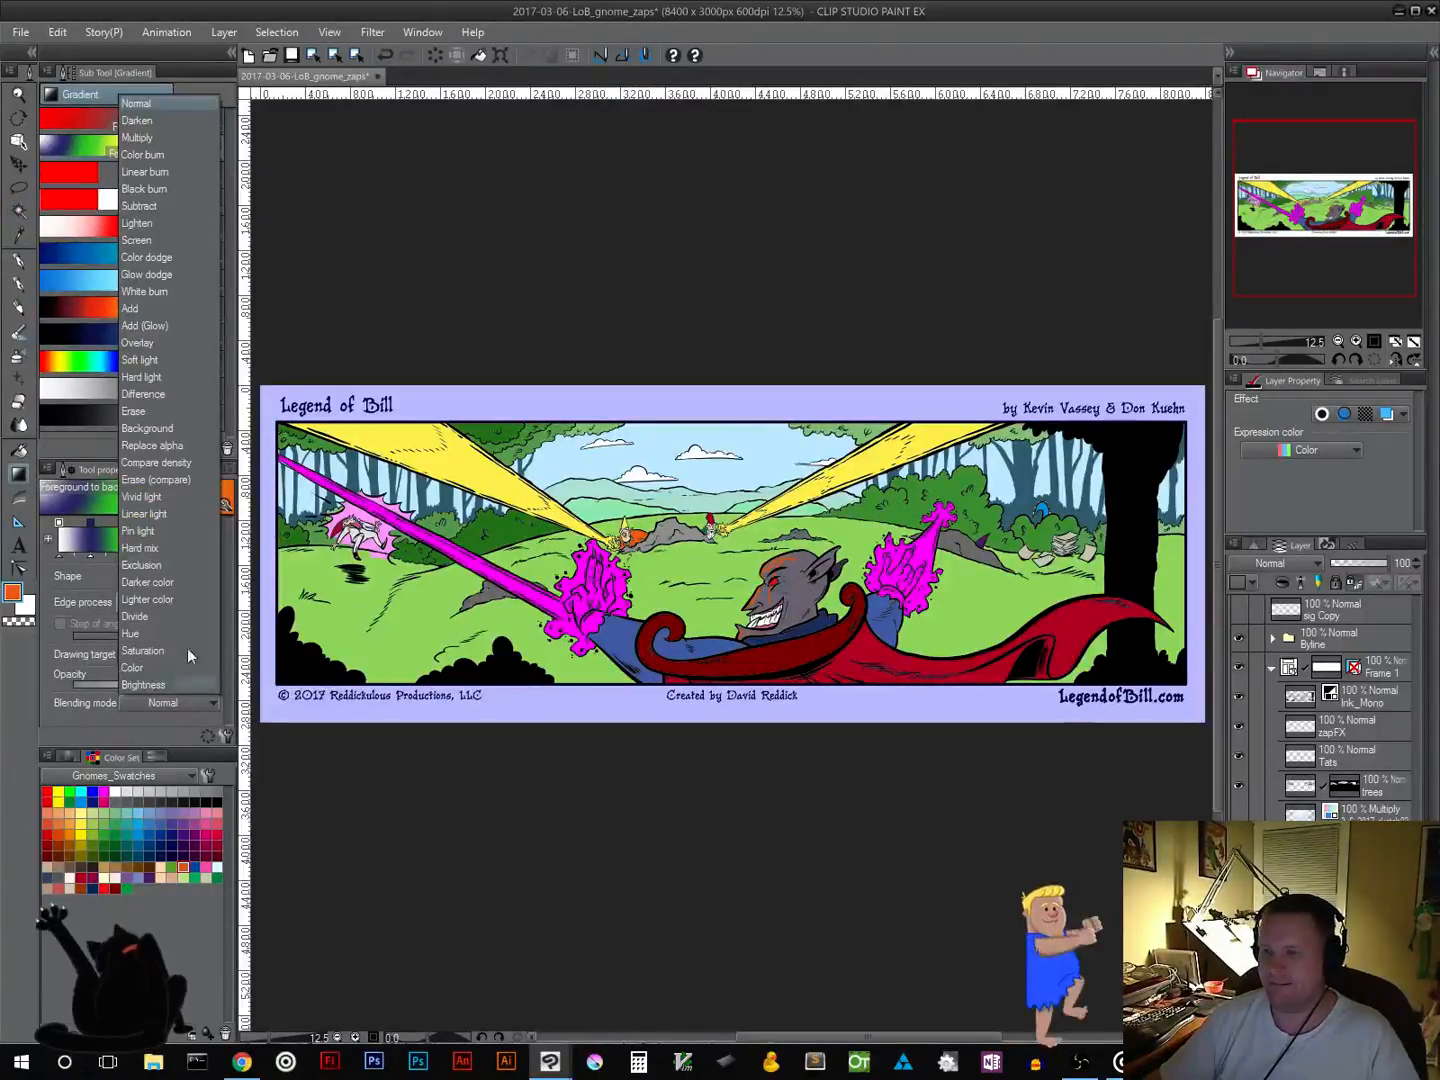
{"action": "left_click", "coordinate": [174, 138]}
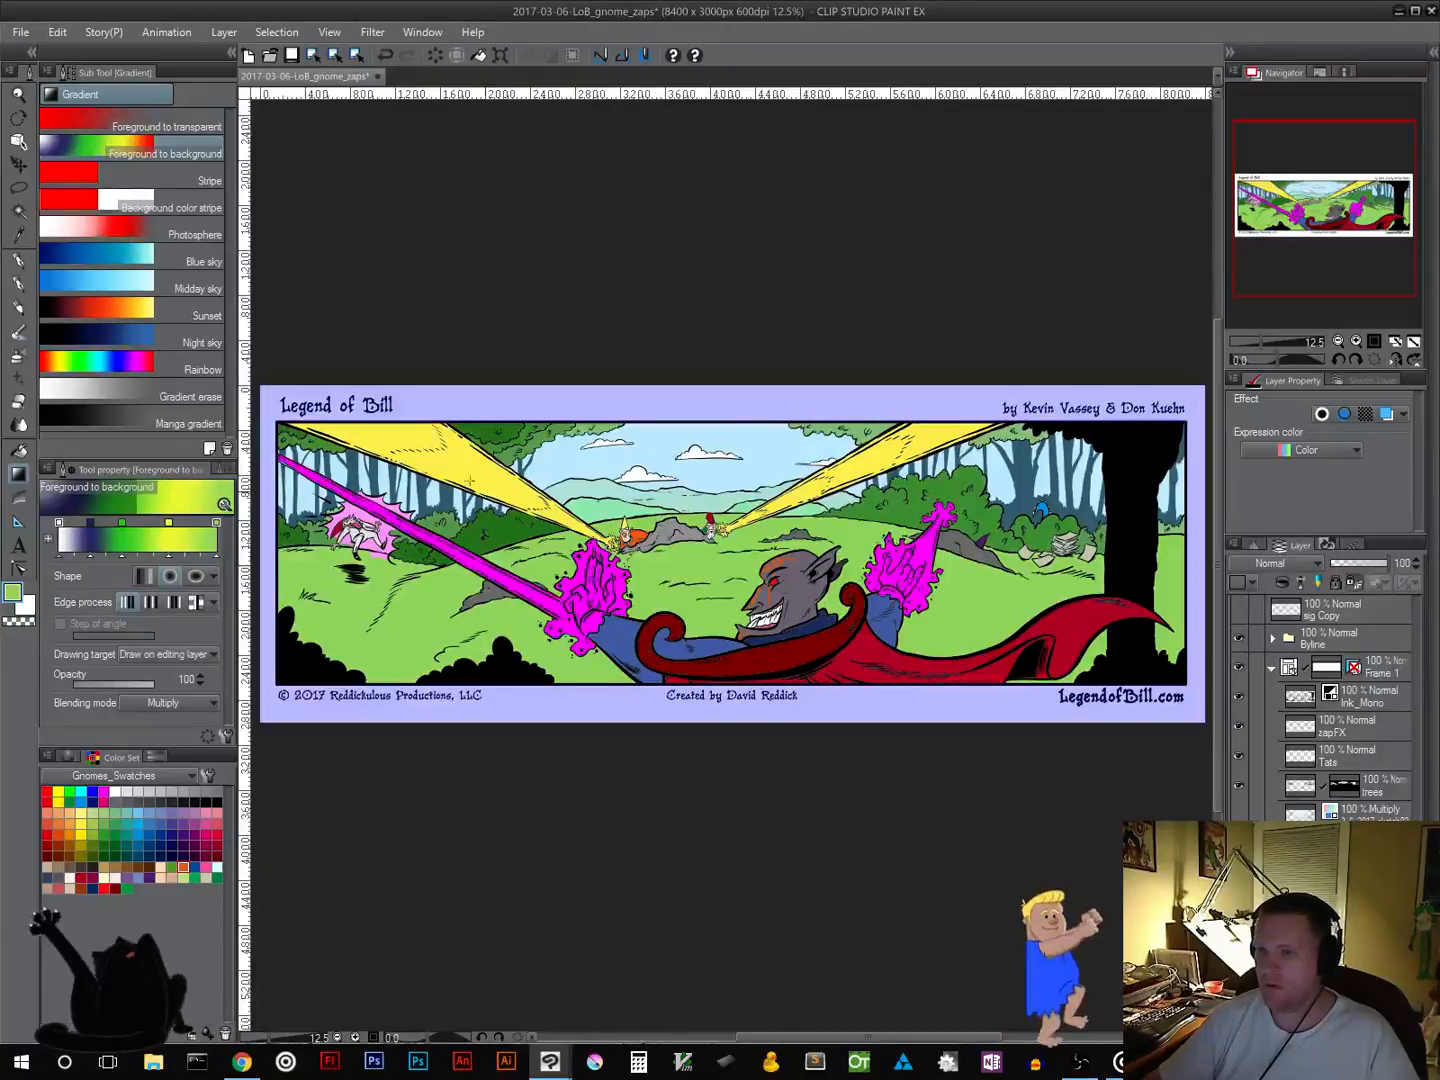
{"action": "left_click", "coordinate": [196, 127]}
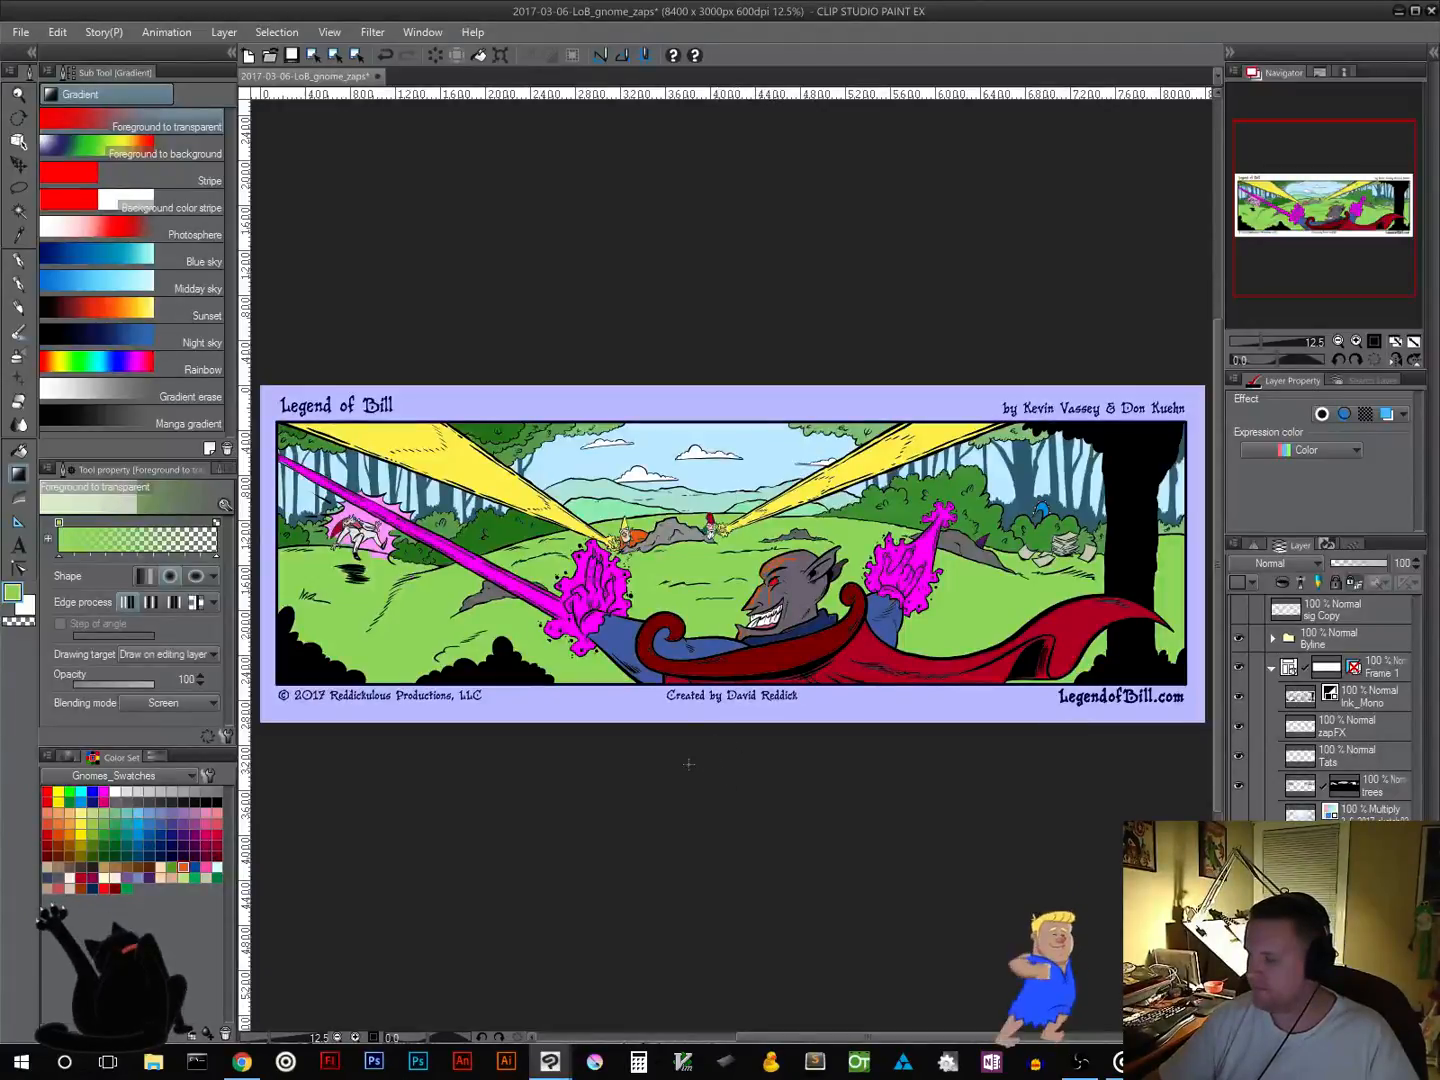
{"action": "left_click_drag", "start_coordinate": [711, 742], "coordinate": [378, 743]}
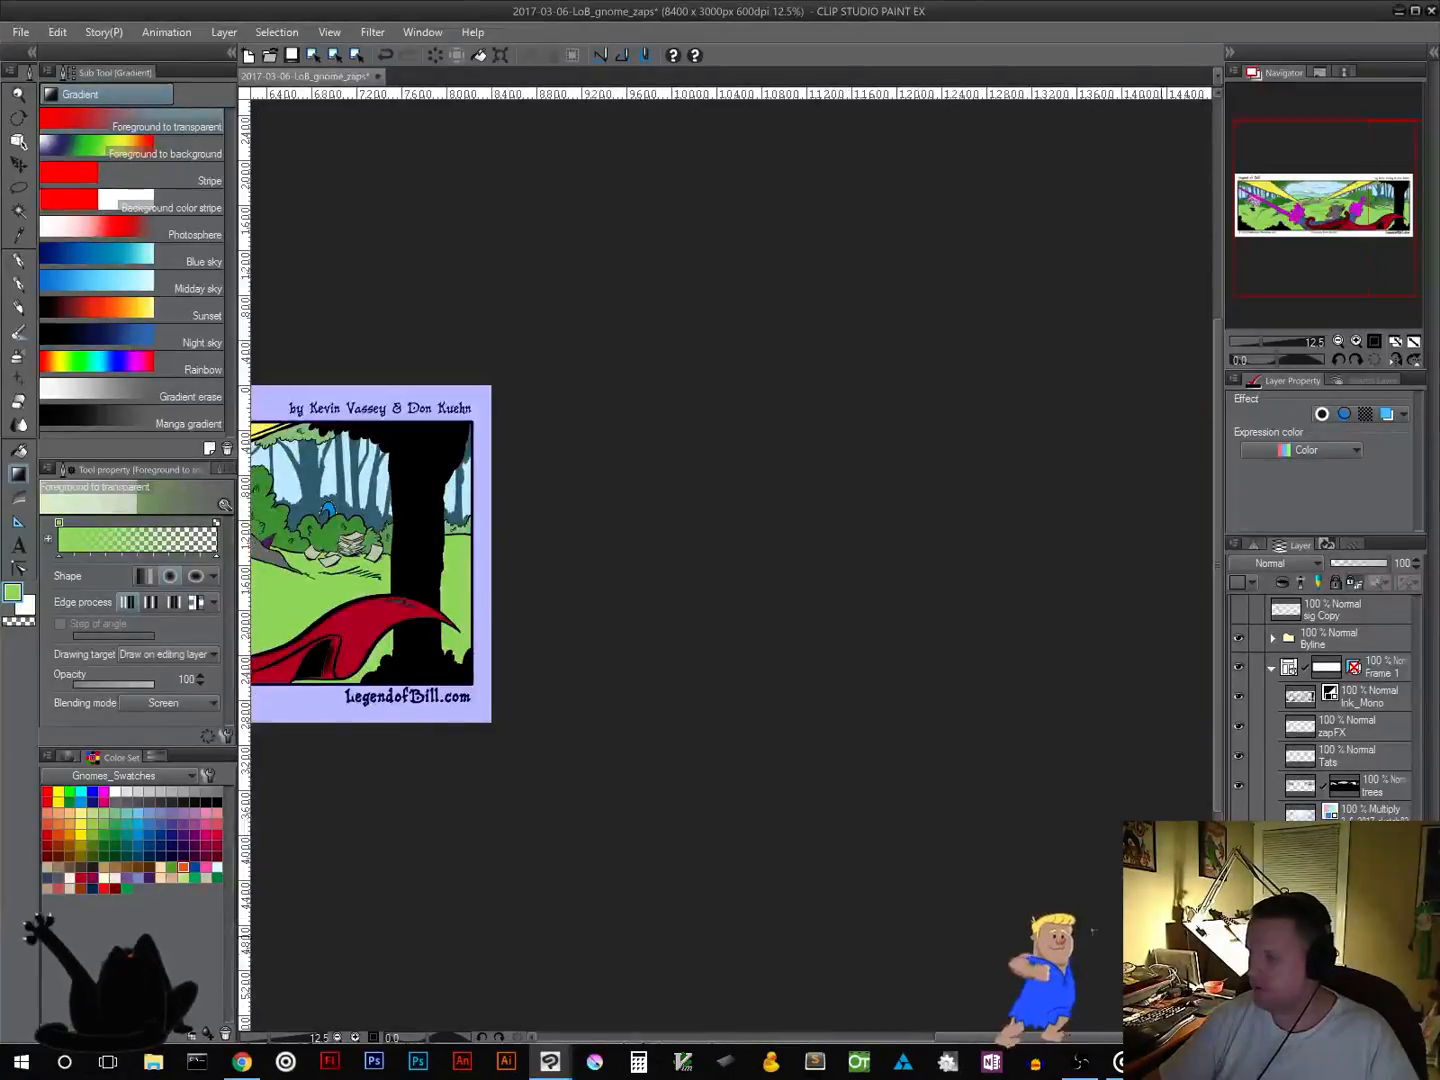
{"action": "left_click_drag", "start_coordinate": [526, 790], "coordinate": [903, 966]}
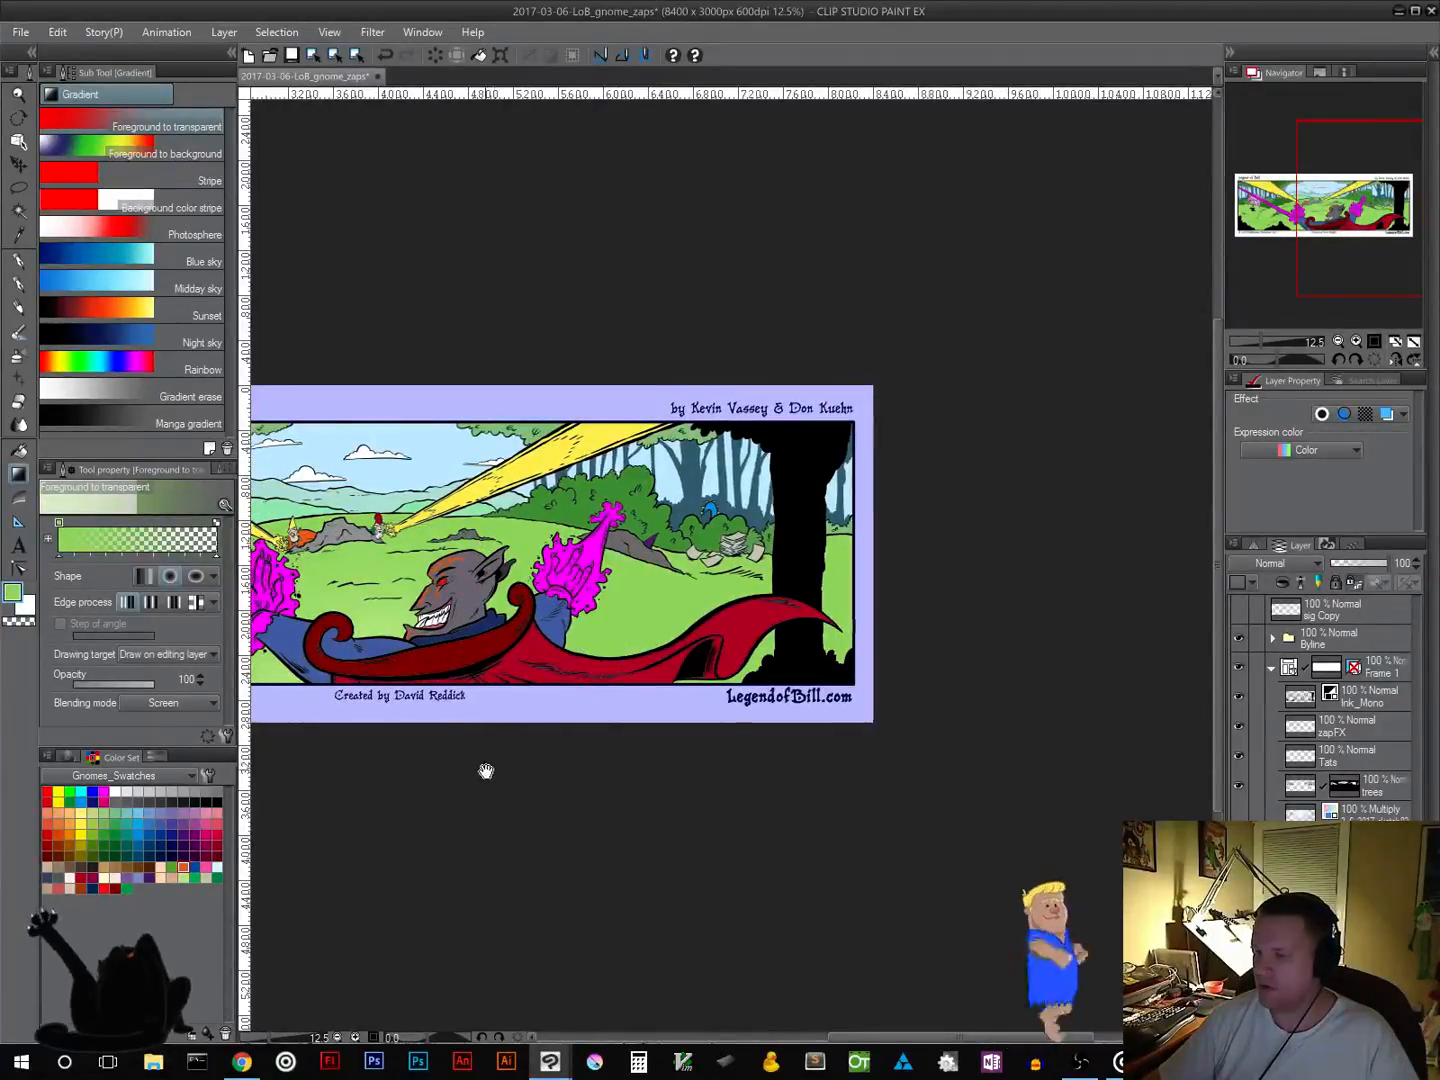
{"action": "left_click_drag", "start_coordinate": [485, 769], "coordinate": [770, 759]}
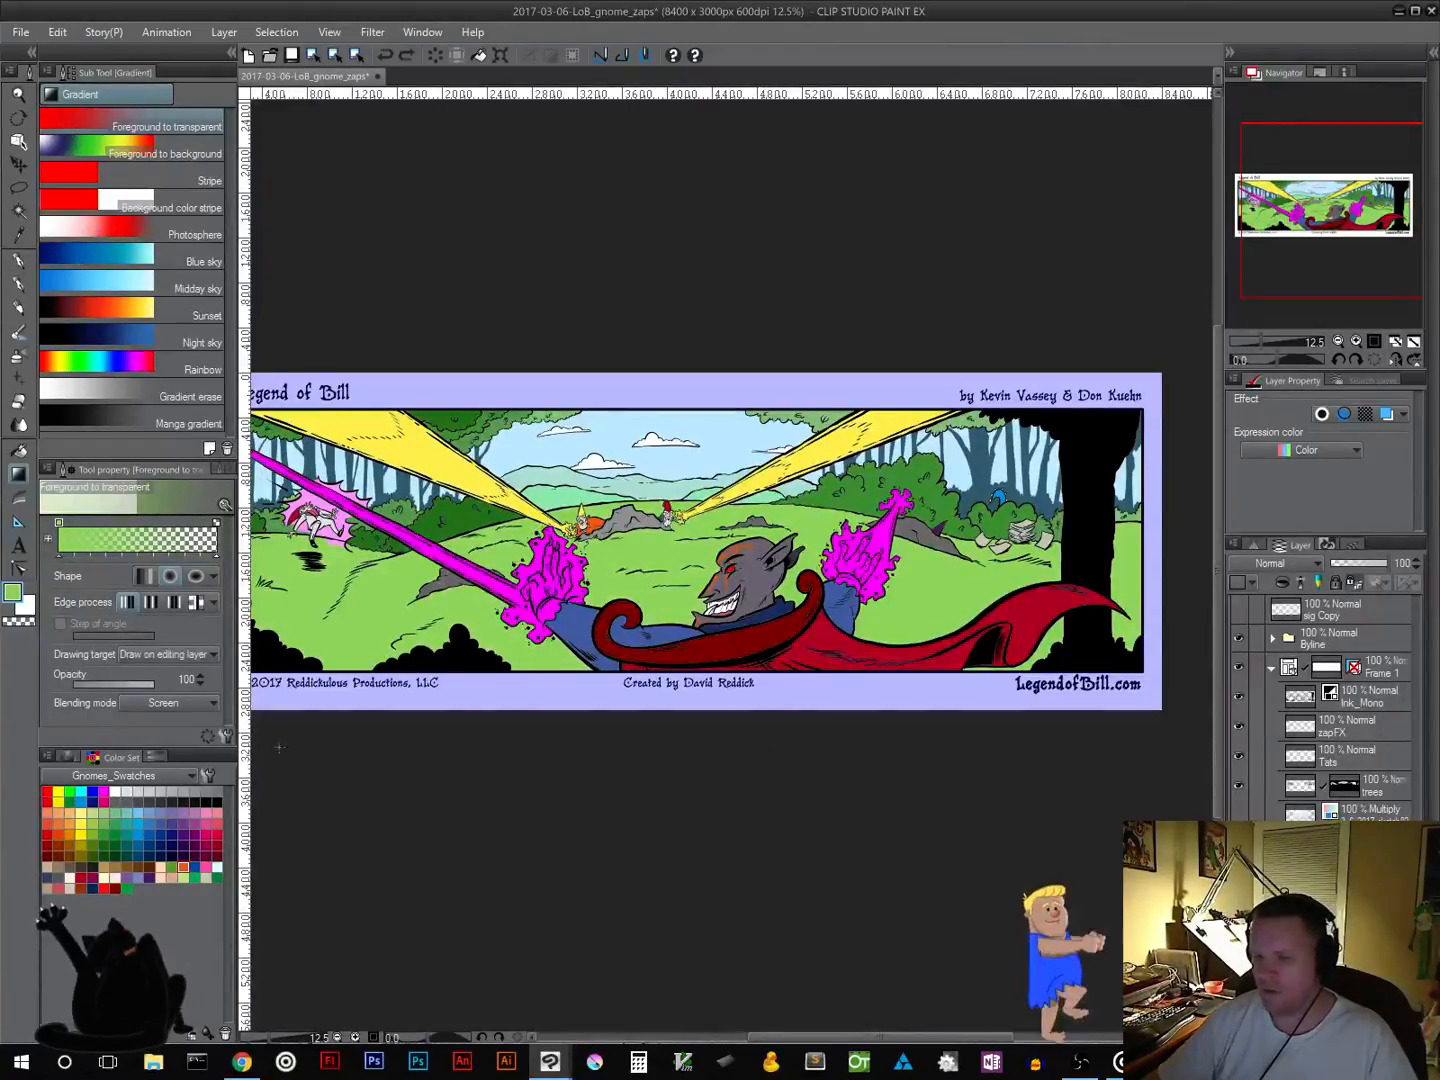
{"action": "left_click", "coordinate": [206, 706]}
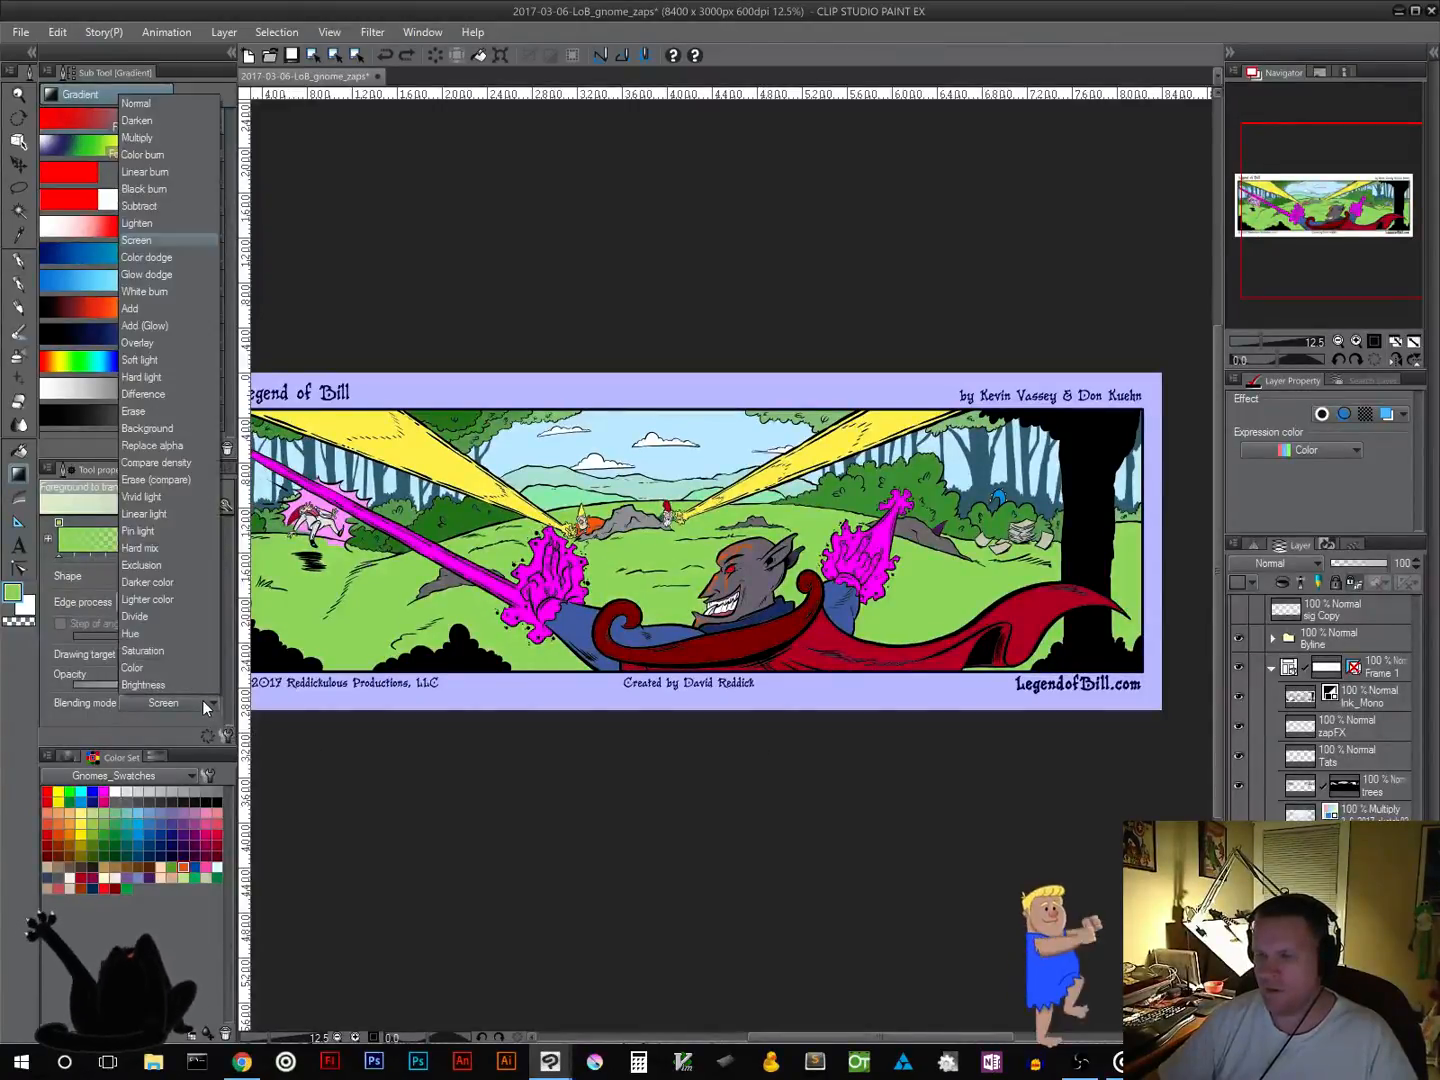
{"action": "left_click", "coordinate": [168, 138]}
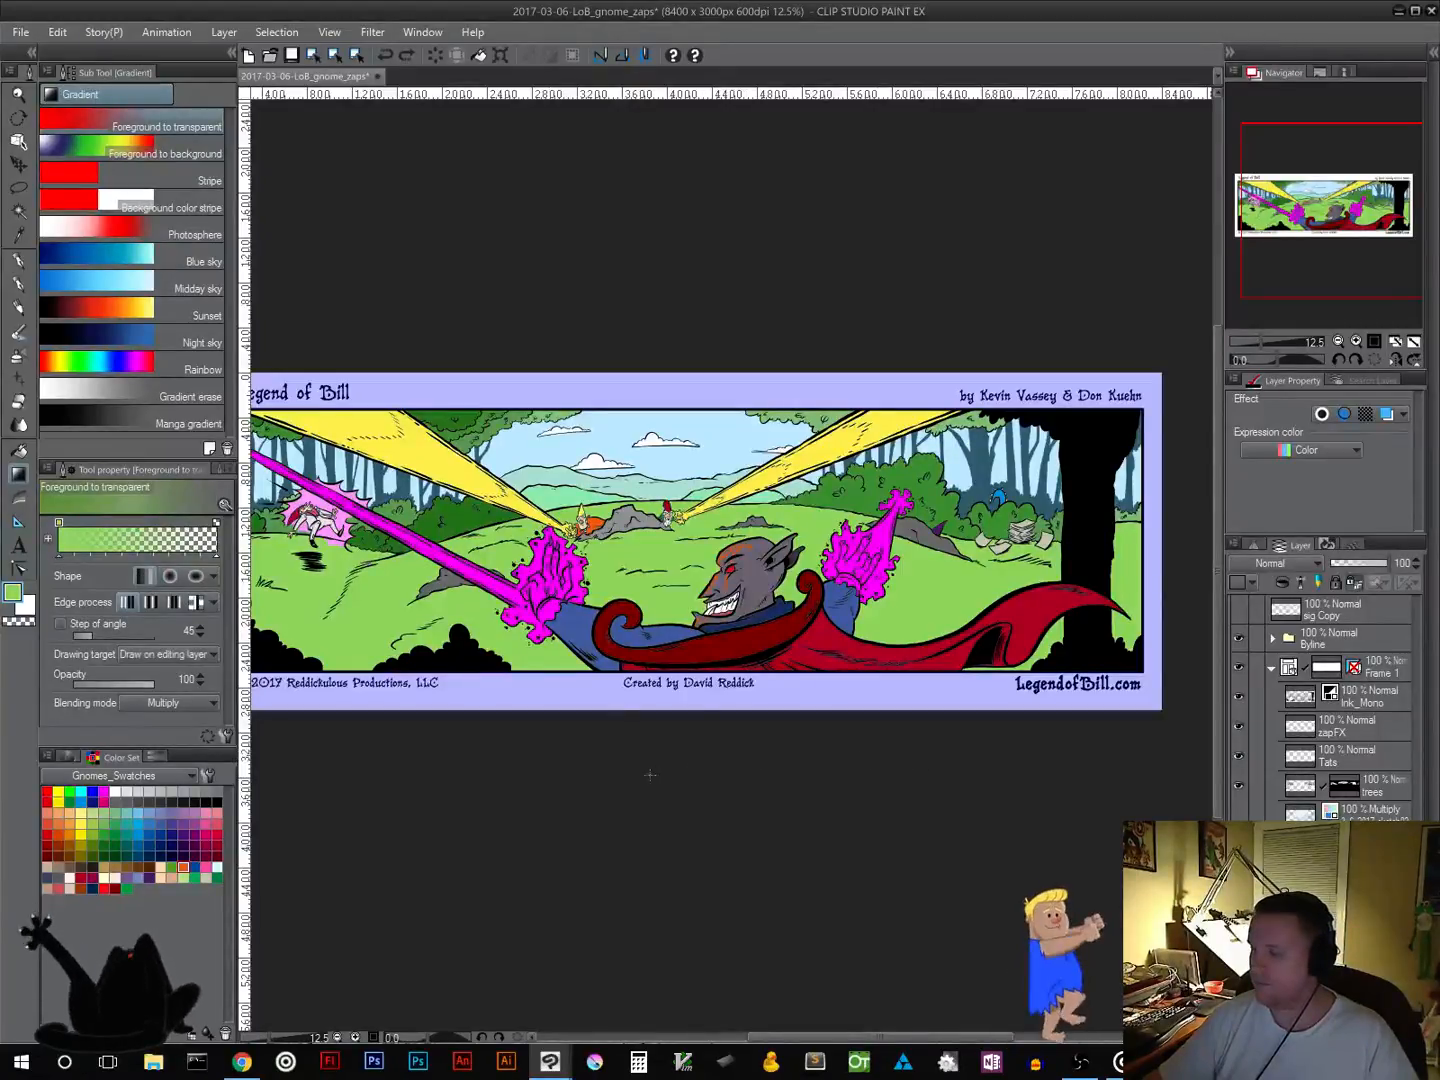
Step: Try a Multiply green gradient rising from below the strip over the grass, adjusting its length, and undo it
{"action": "left_click_drag", "start_coordinate": [649, 711], "coordinate": [656, 470]}
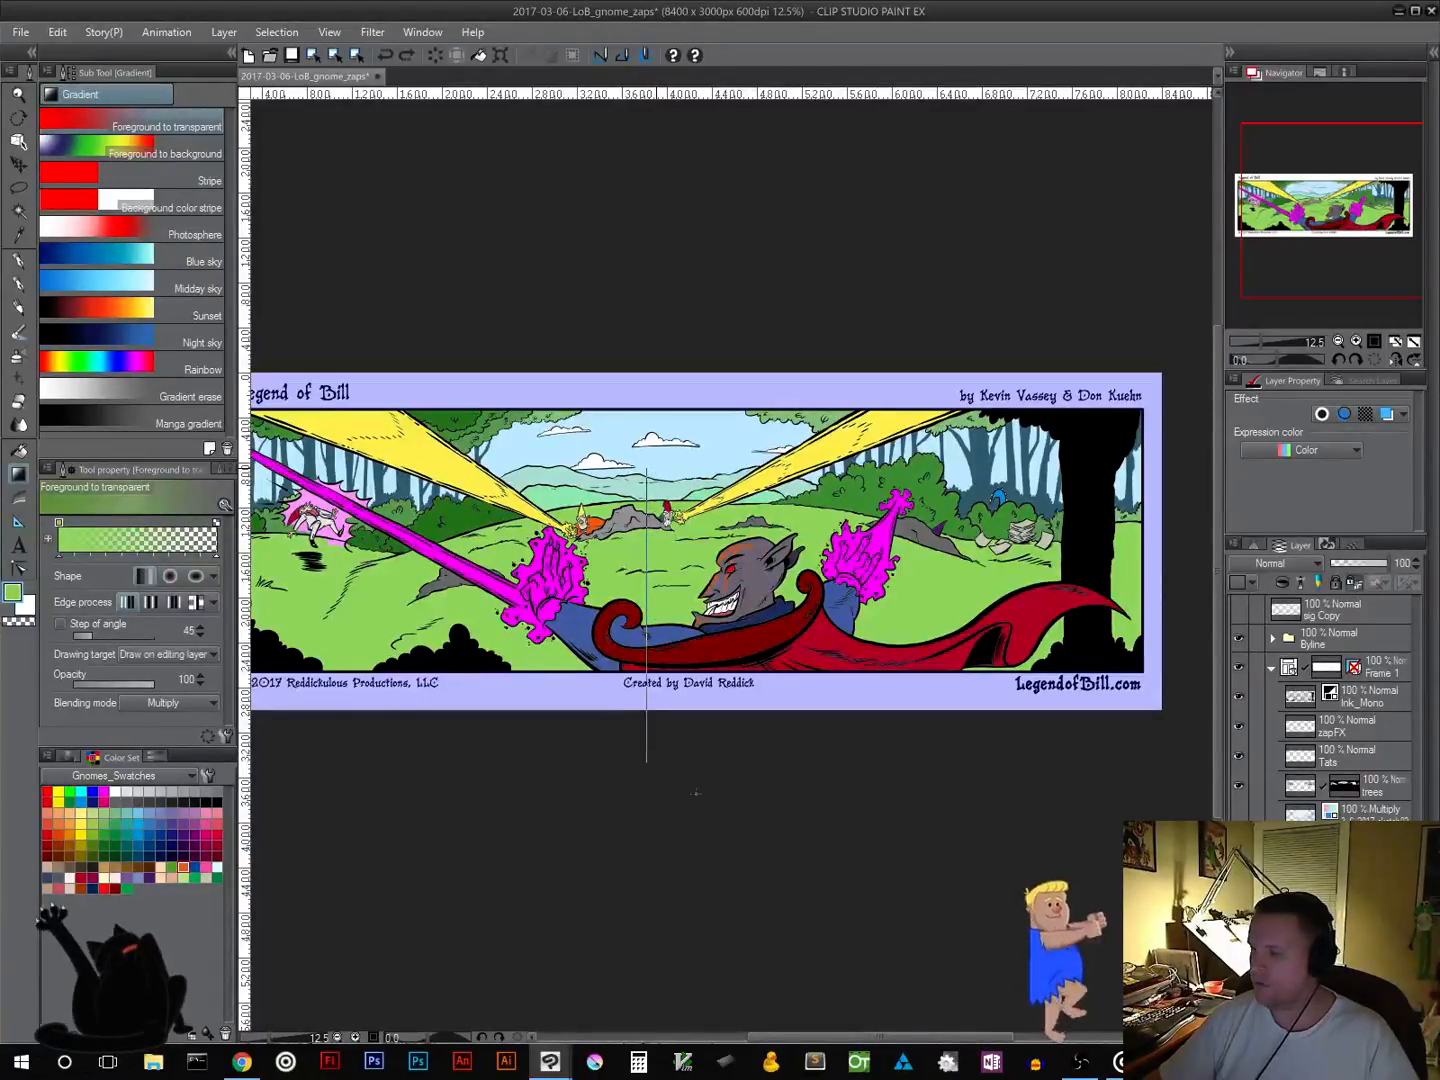
{"action": "left_click_drag", "start_coordinate": [696, 793], "coordinate": [698, 800]}
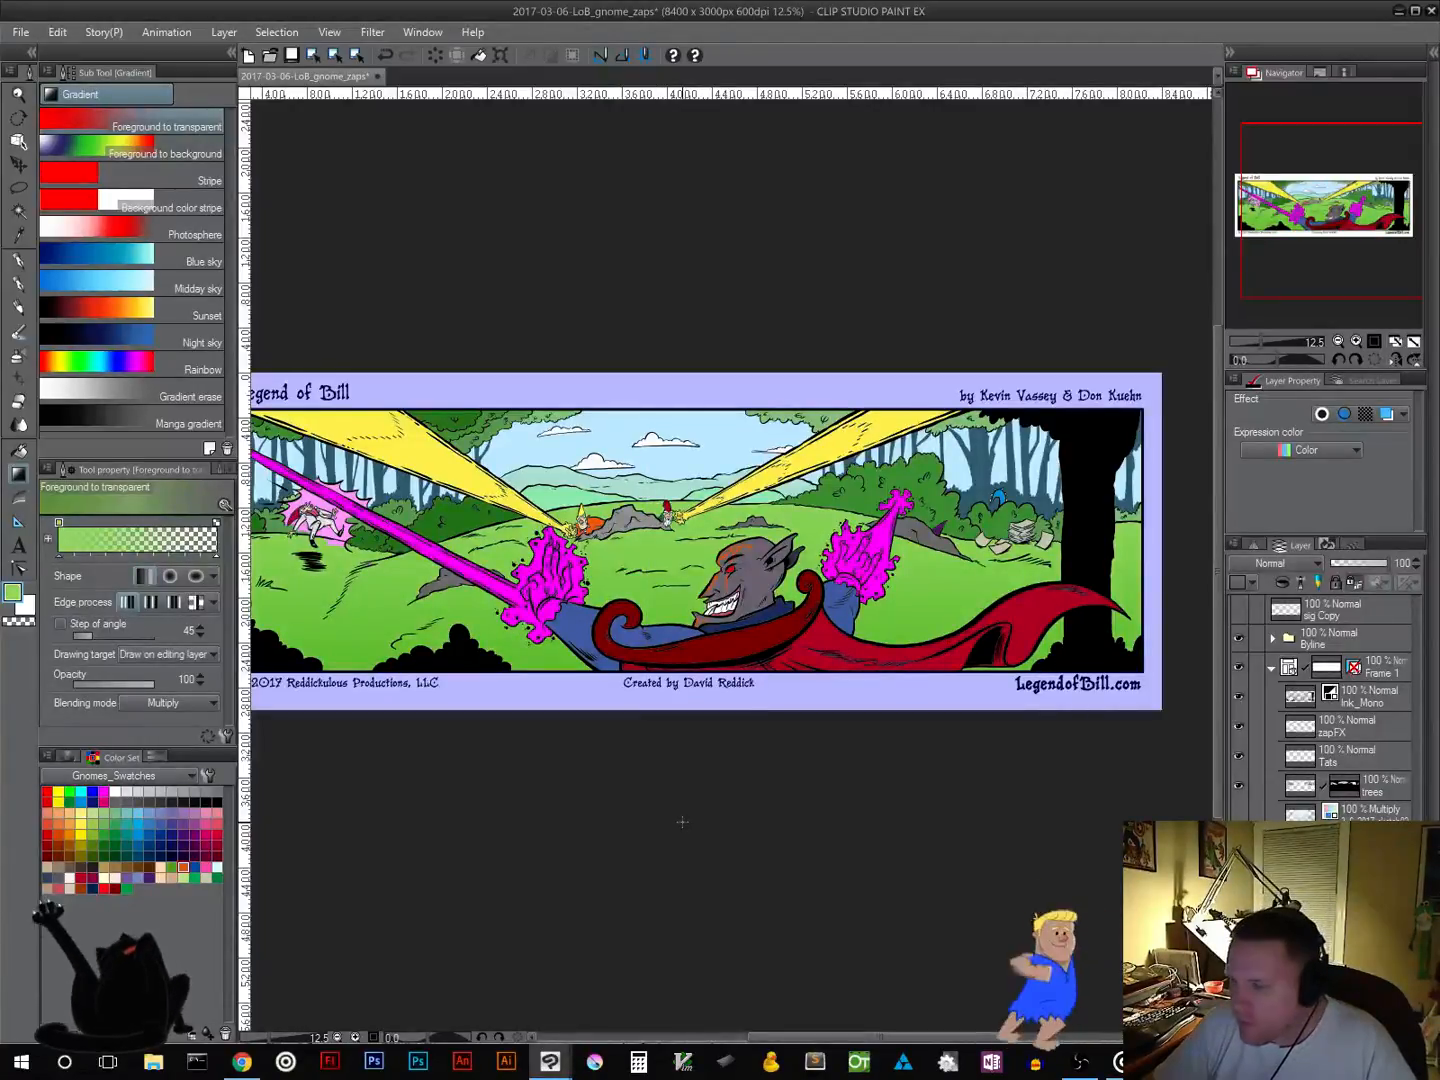
{"action": "key", "text": "ctrl+z"}
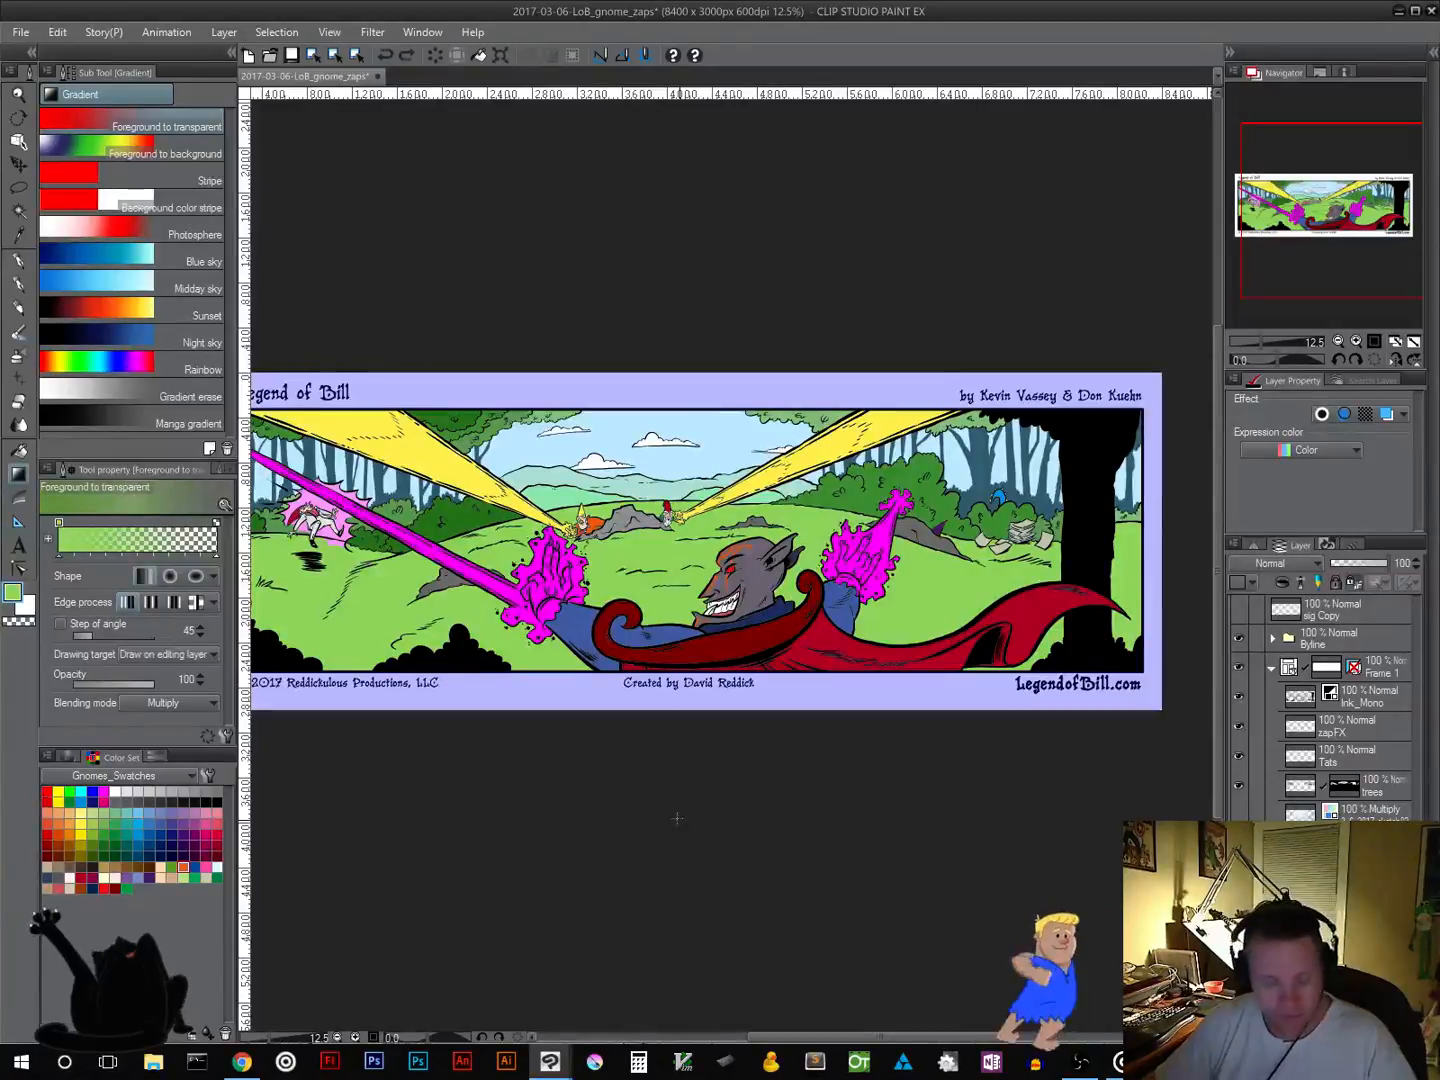
{"action": "left_click_drag", "start_coordinate": [670, 725], "coordinate": [670, 541]}
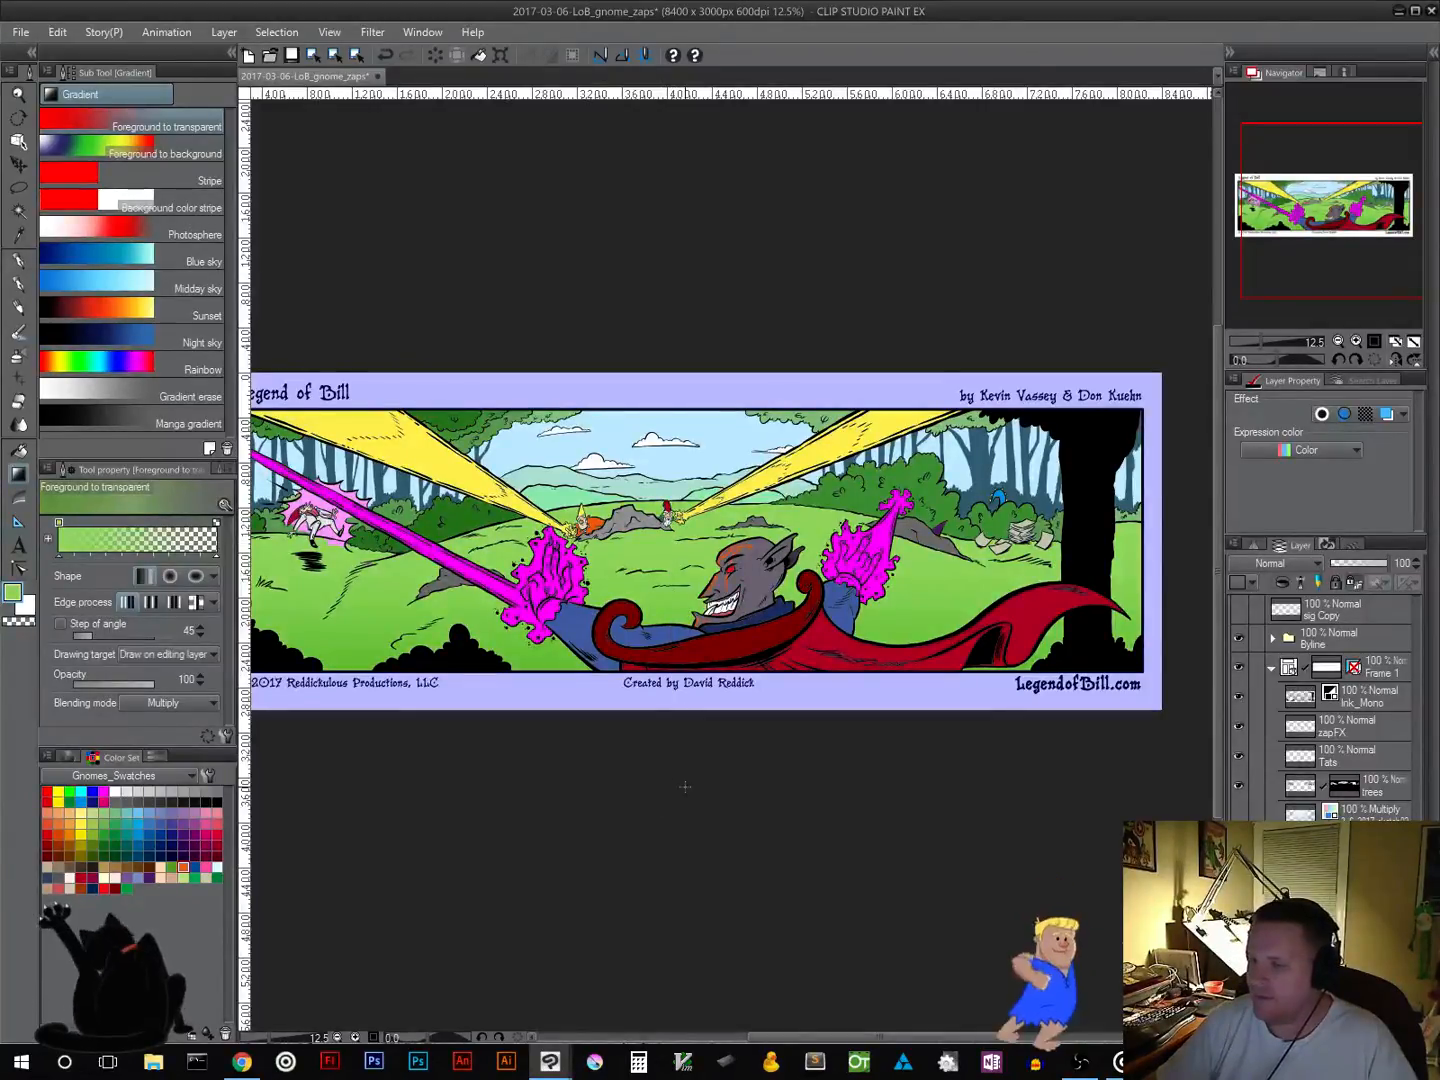
{"action": "left_click_drag", "start_coordinate": [675, 775], "coordinate": [765, 726]}
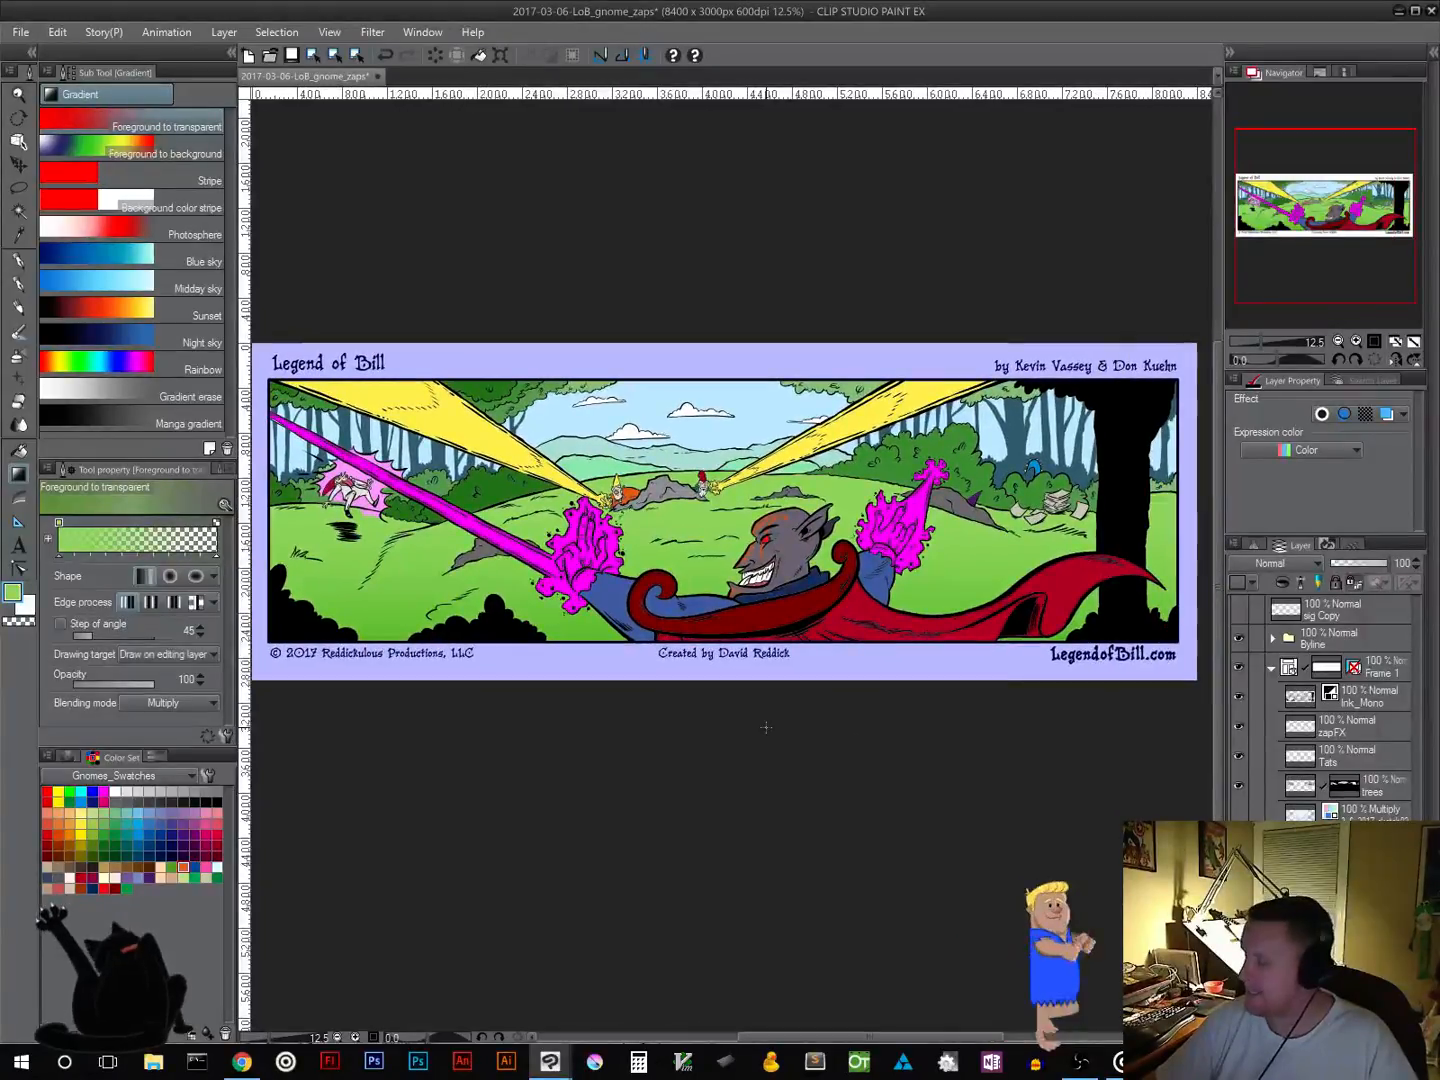
{"action": "key", "text": "ctrl+z"}
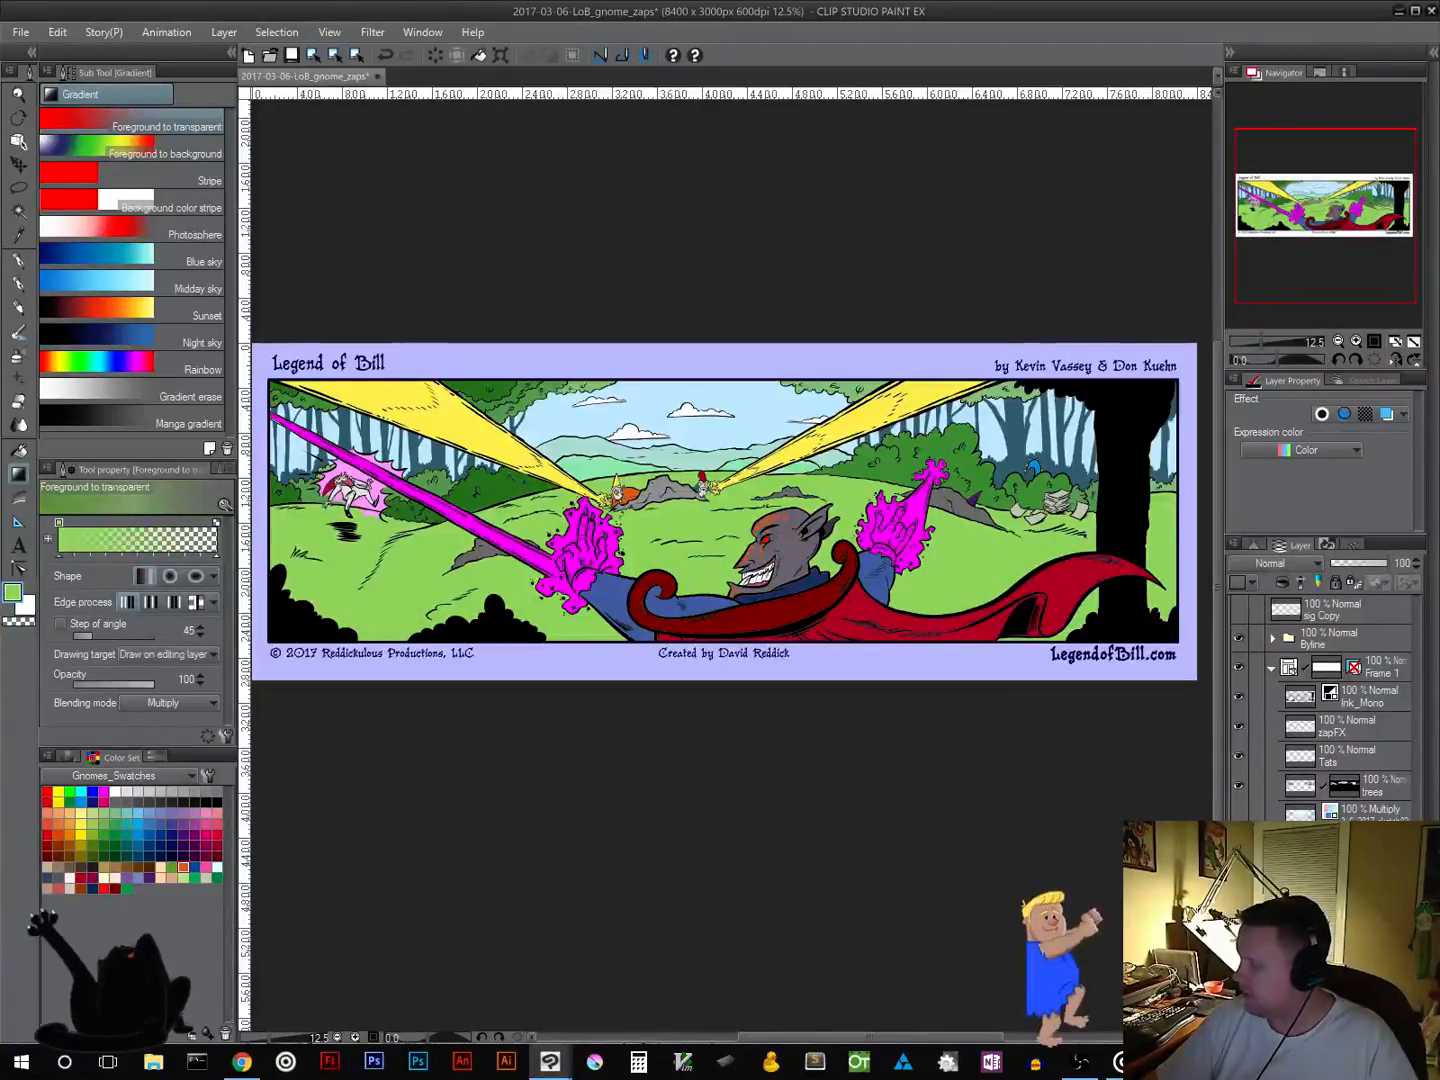
Step: Hide the color flats, erase the stray pink mark on the grass from the zapFX layer with the transparent inker pen, and show the flats again
{"action": "left_click", "coordinate": [1239, 875]}
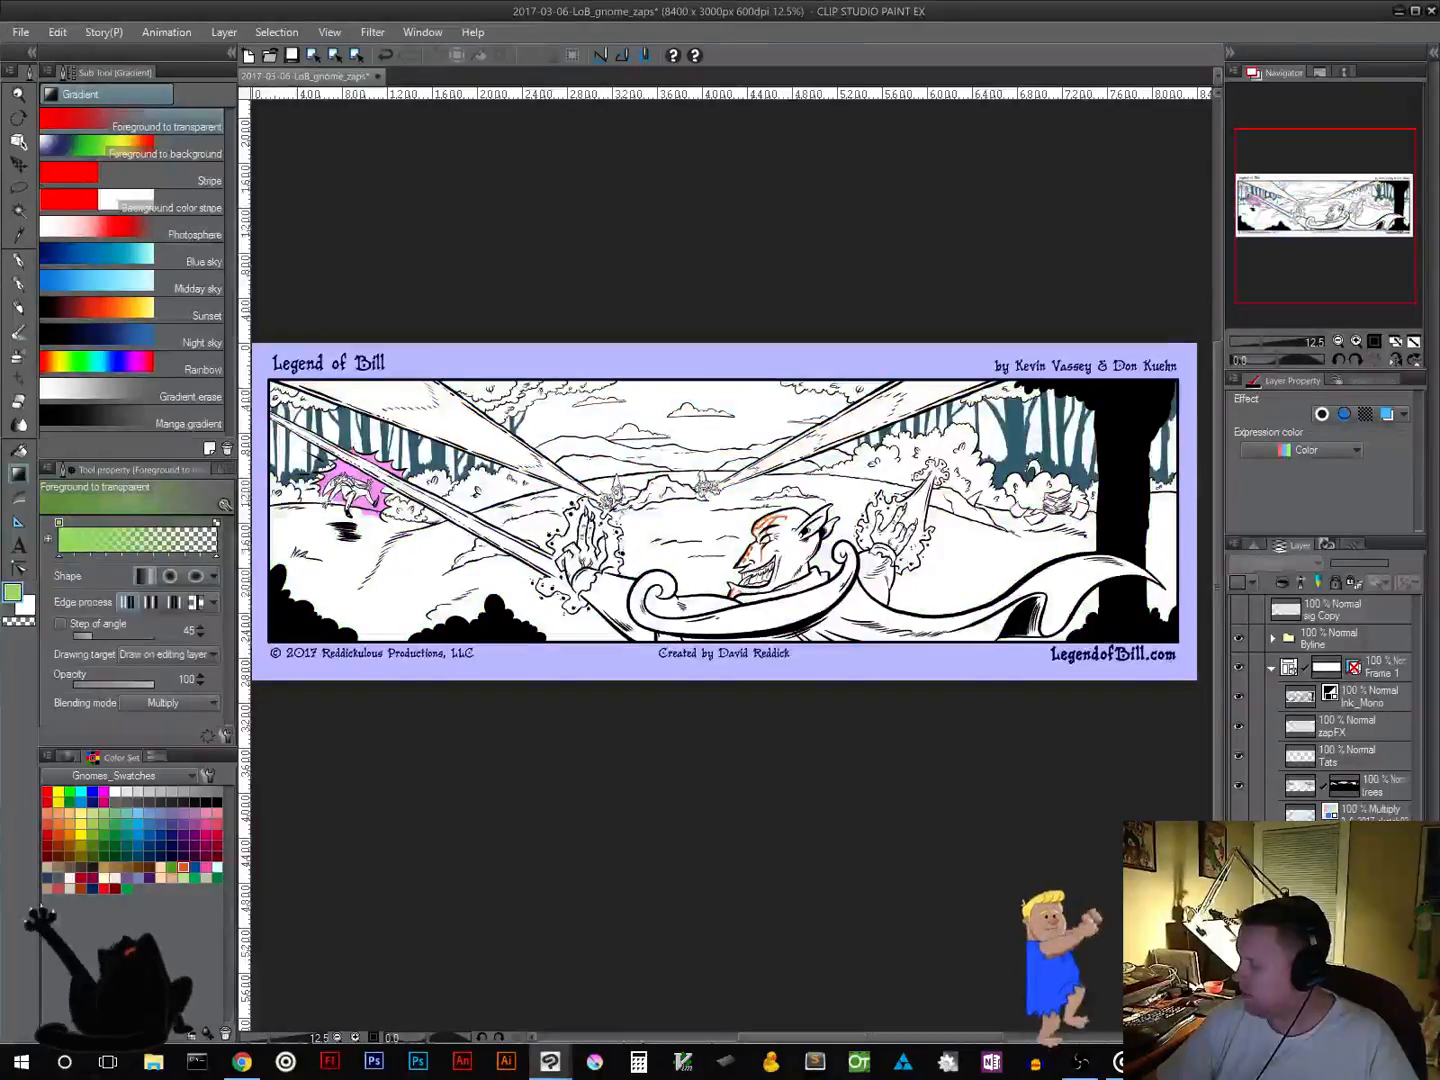
{"action": "left_click", "coordinate": [1239, 876]}
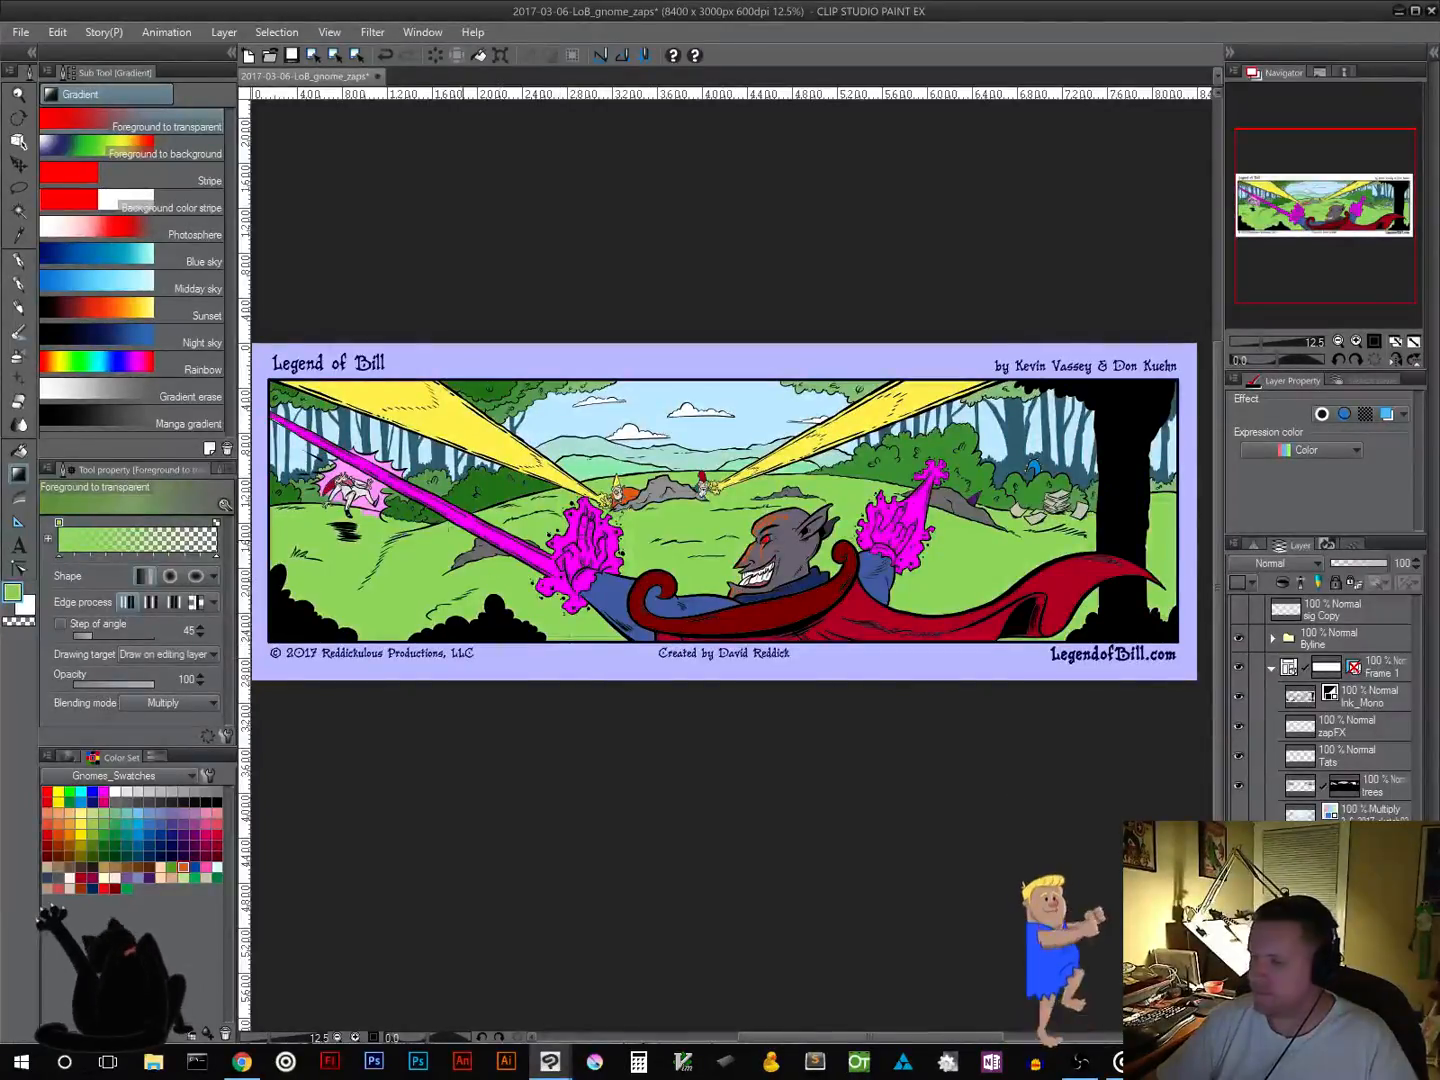
{"action": "scroll", "coordinate": [410, 545], "scroll_direction": "up", "scroll_amount": 3}
{"action": "scroll", "coordinate": [411, 546], "scroll_direction": "up", "scroll_amount": 4}
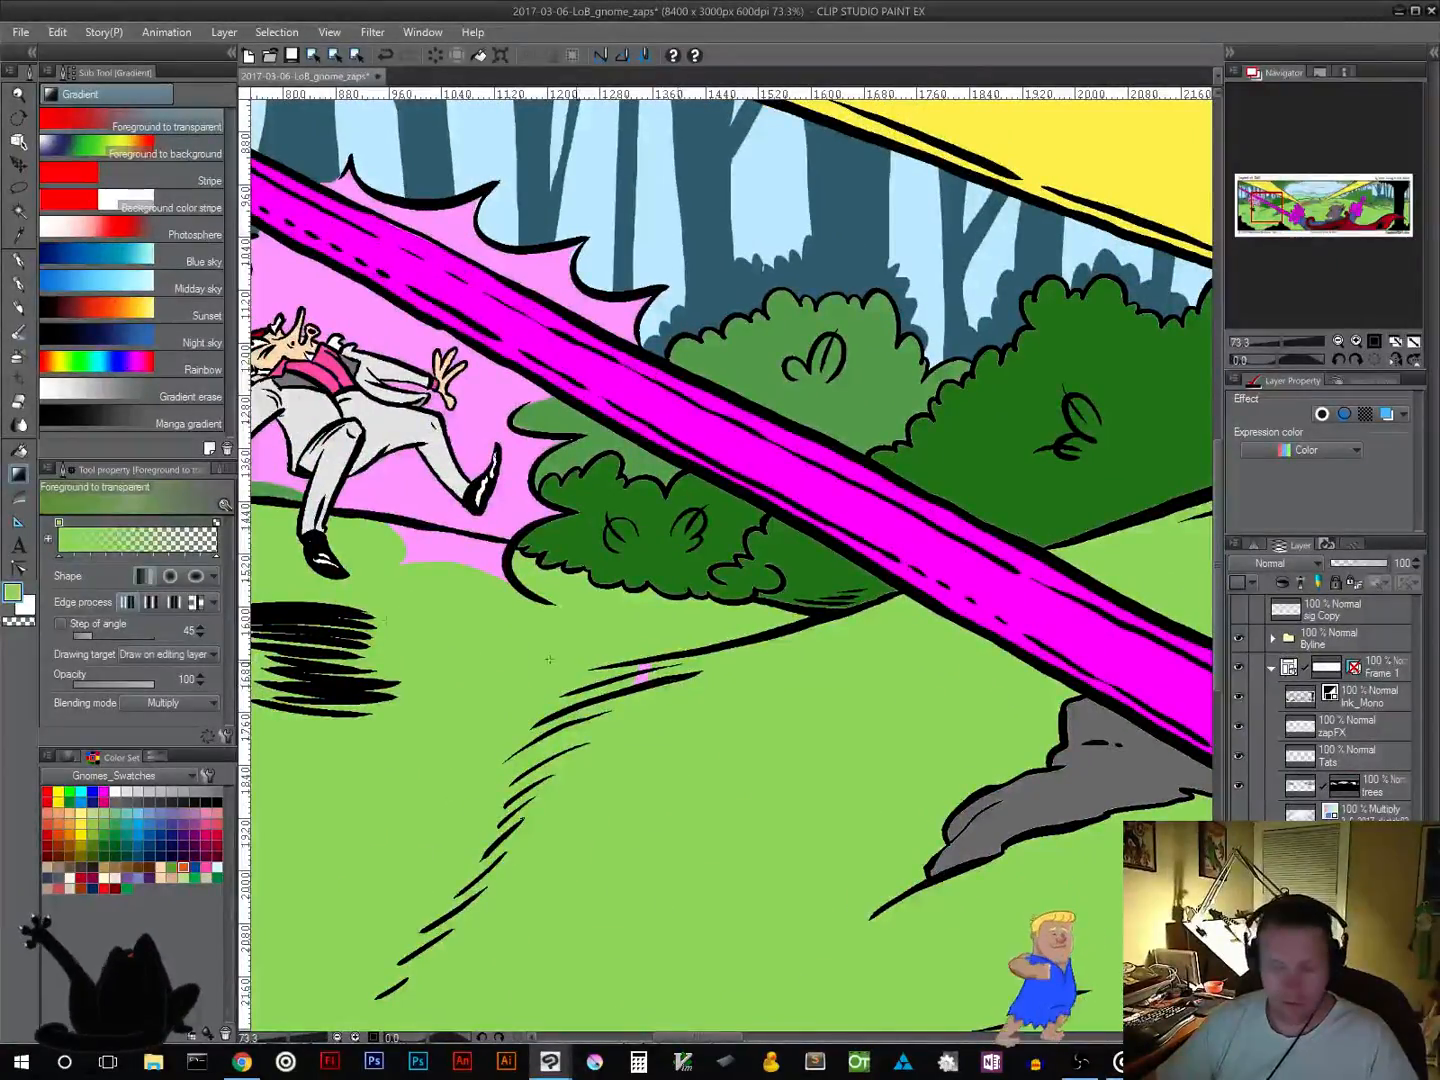
{"action": "left_click", "coordinate": [21, 265]}
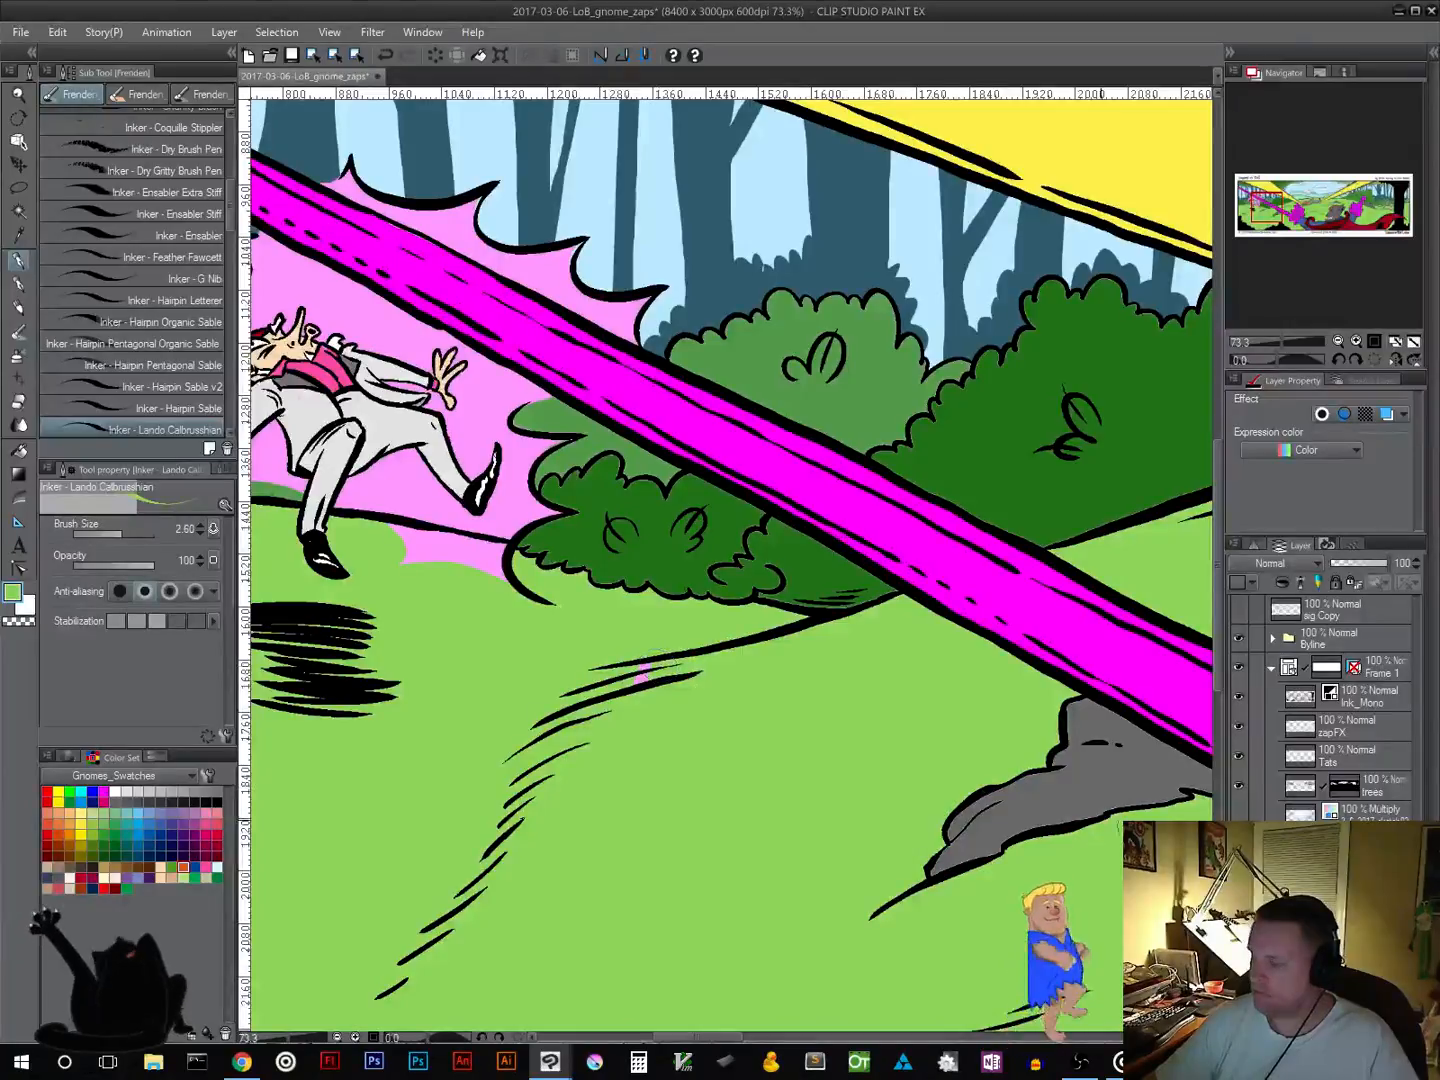
{"action": "left_click", "coordinate": [1237, 877]}
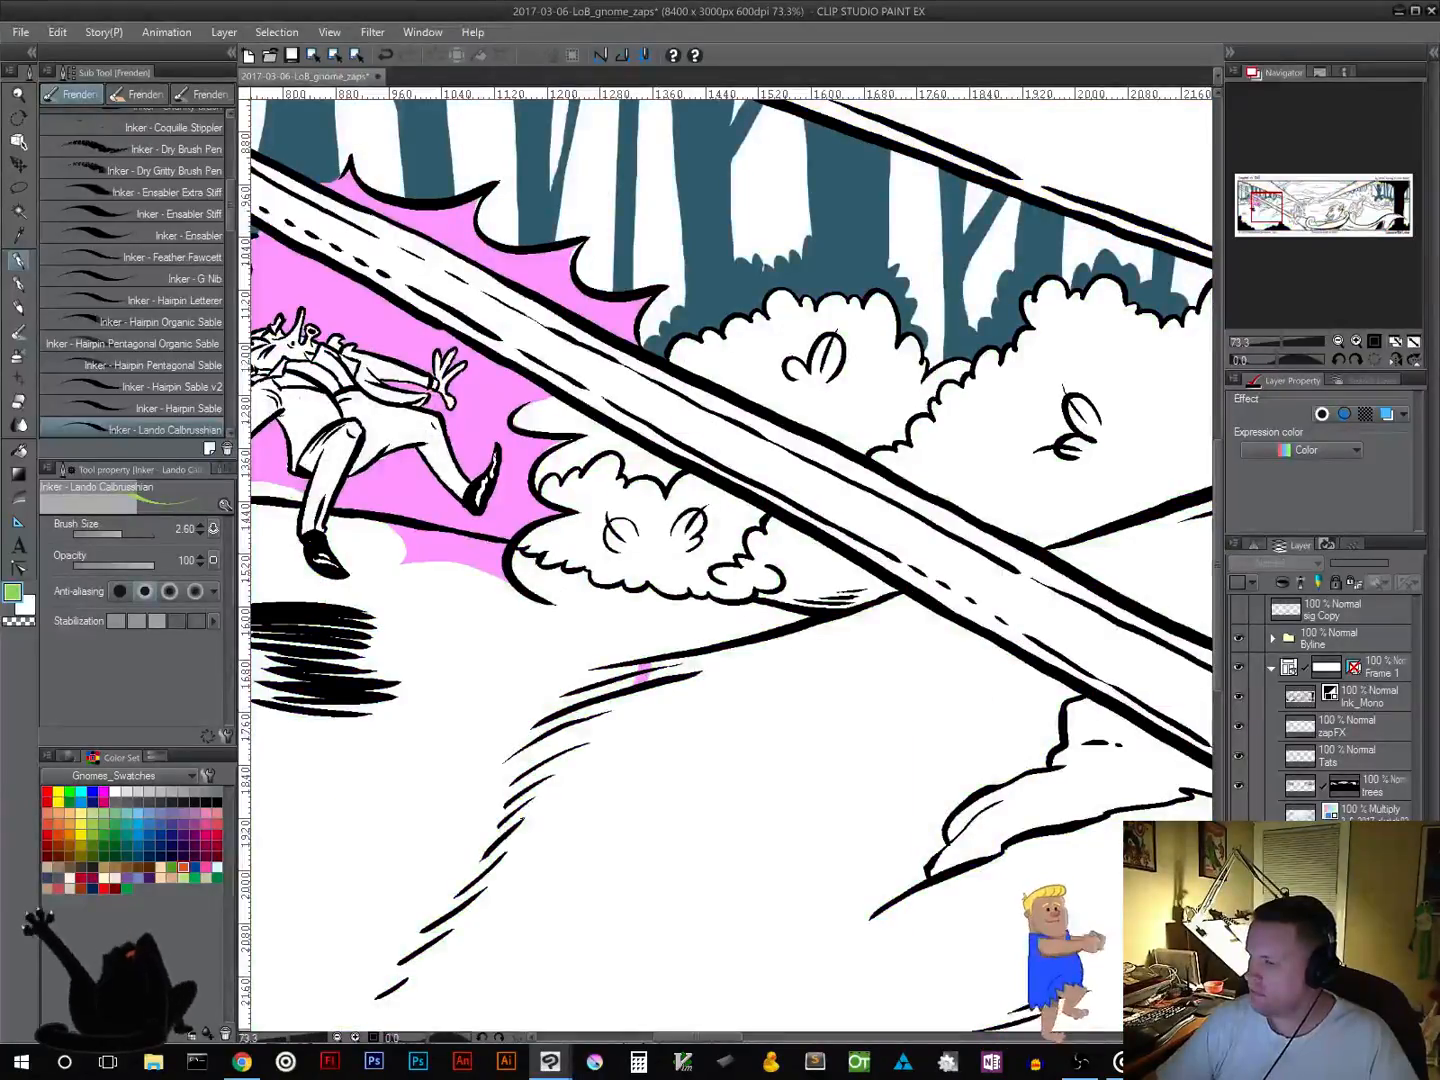
{"action": "left_click", "coordinate": [1357, 738]}
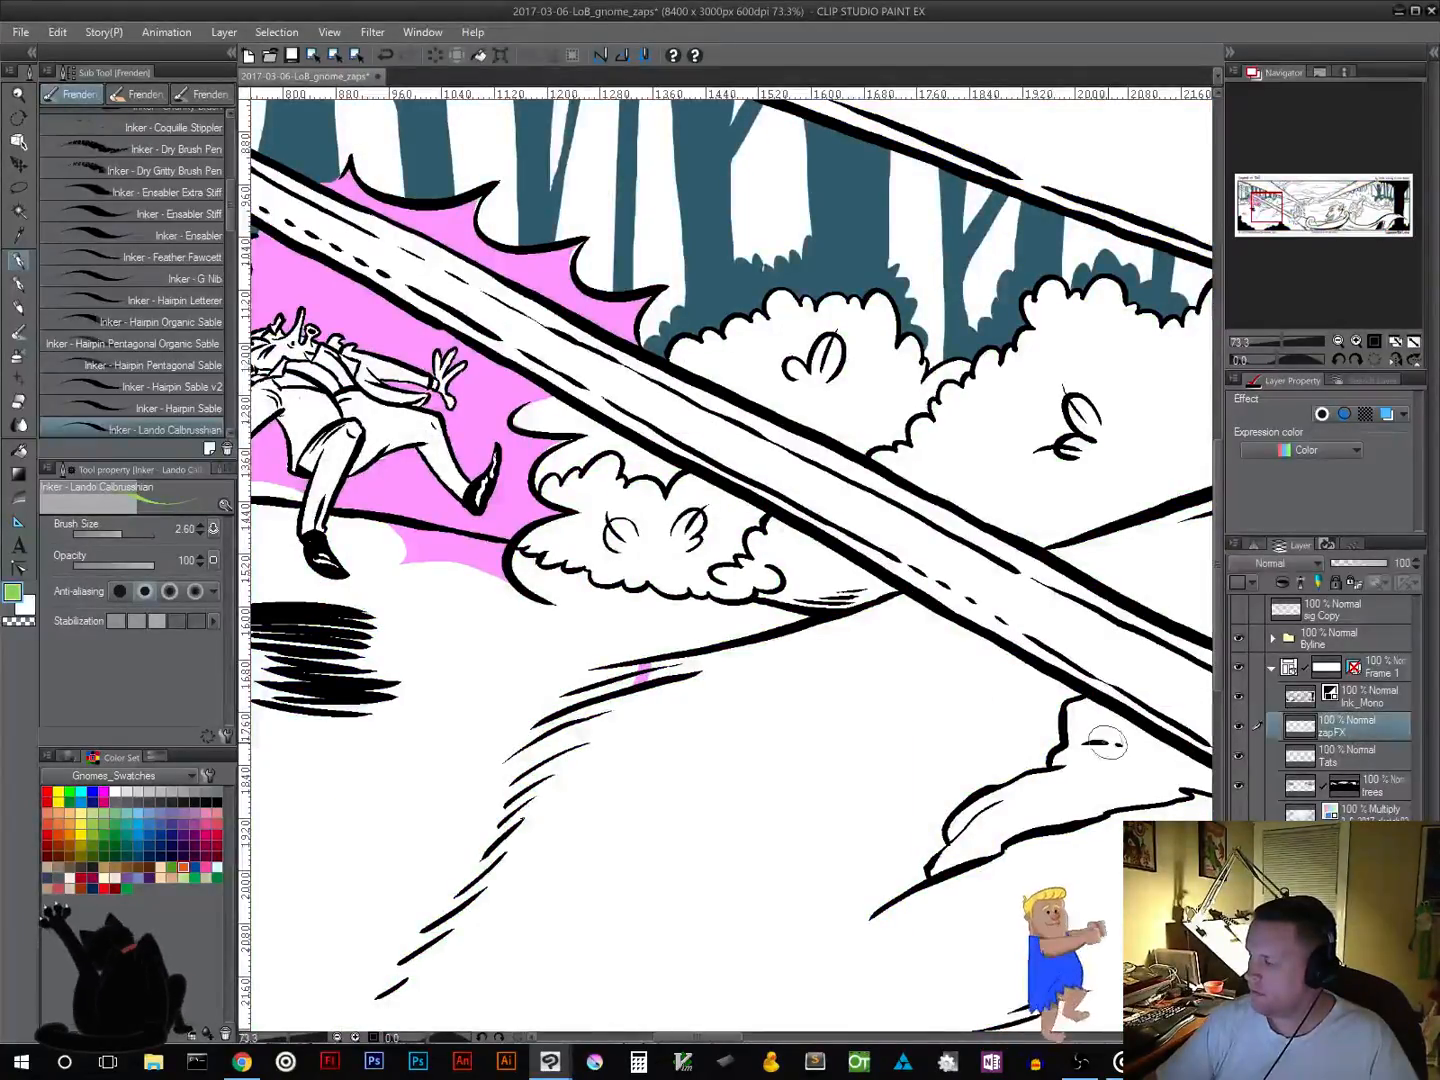
{"action": "left_click", "coordinate": [18, 622]}
{"action": "left_click_drag", "start_coordinate": [652, 661], "coordinate": [633, 698]}
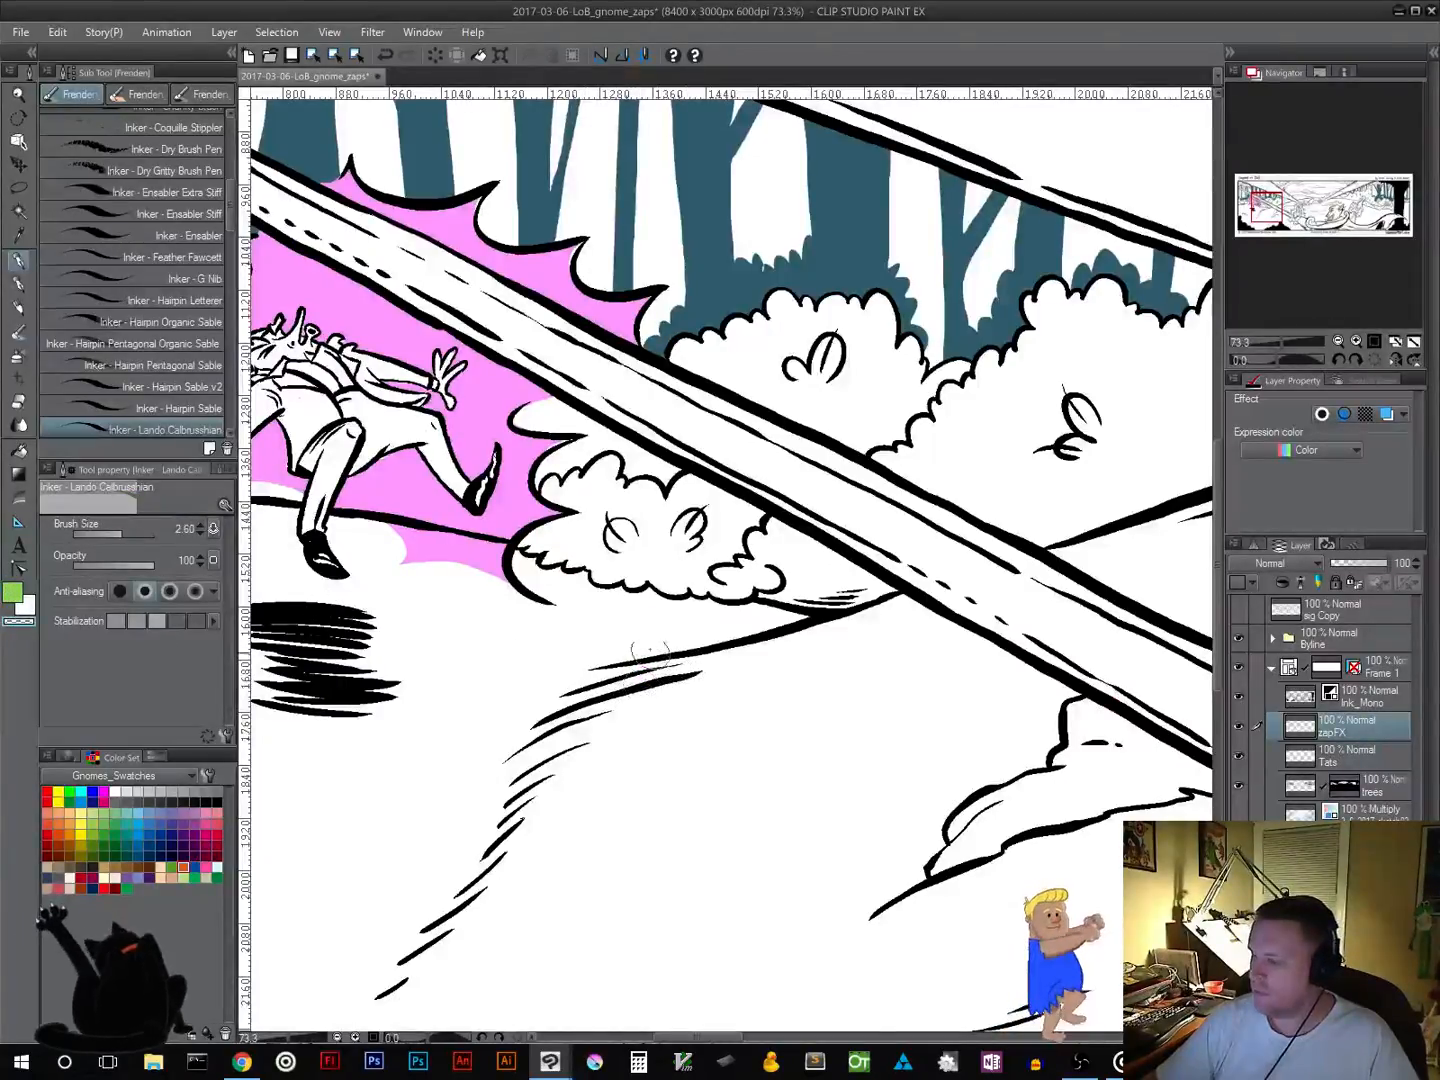
{"action": "left_click", "coordinate": [1239, 845]}
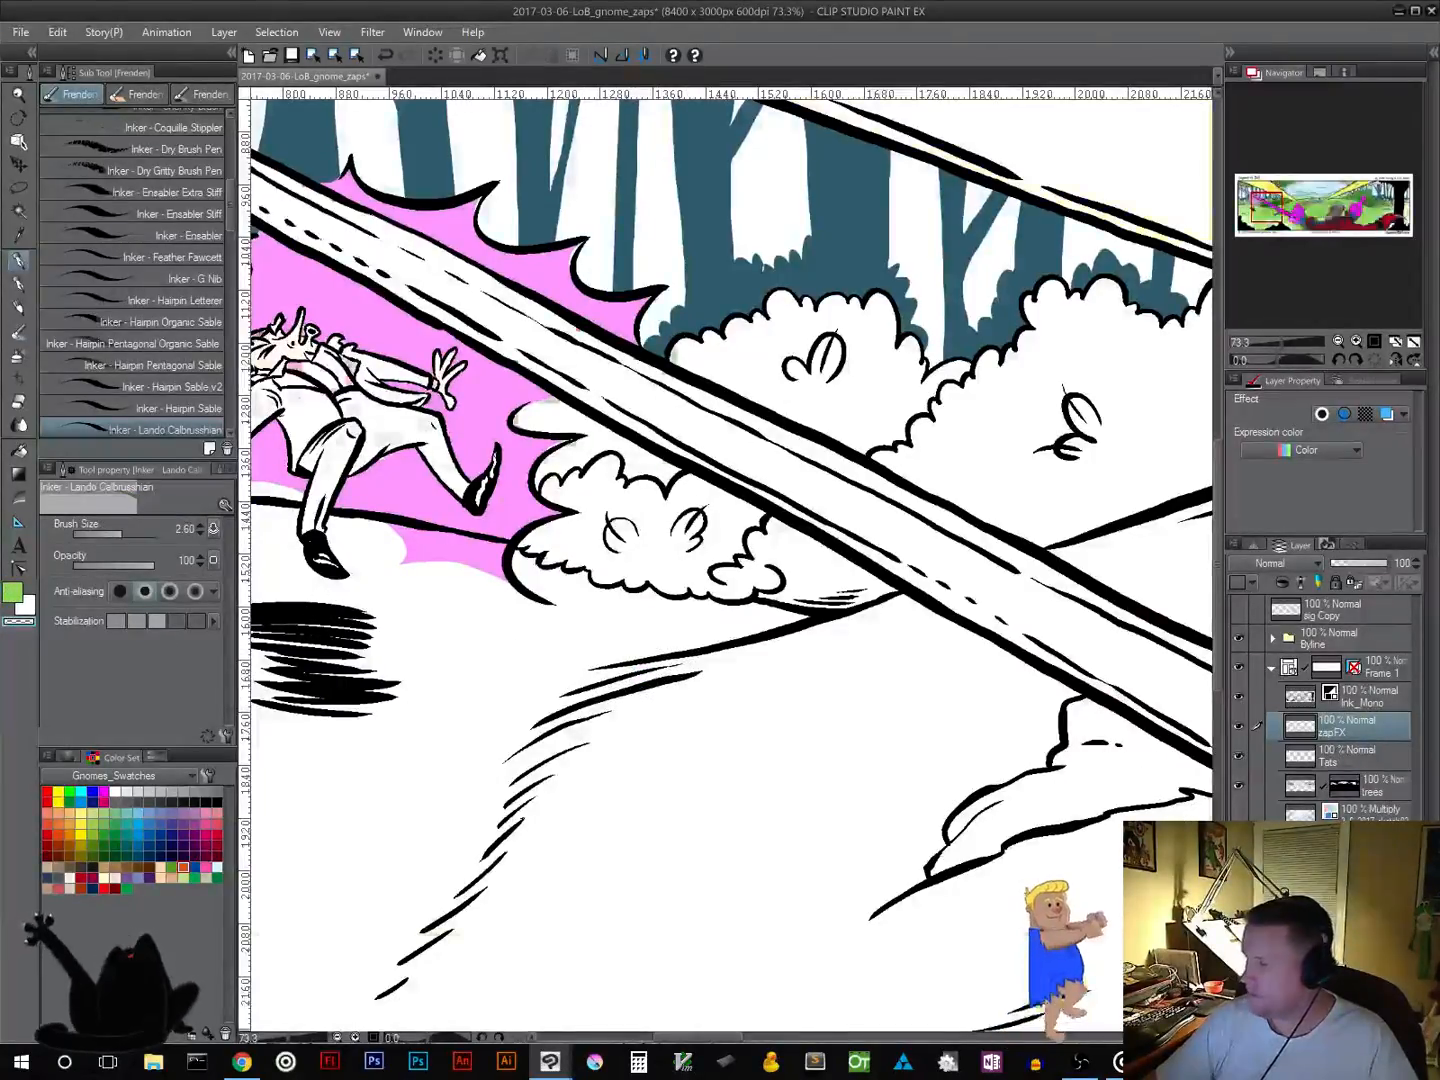
Step: Select all the light green grass across the whole strip with Auto select, referring to the edited layer only
{"action": "scroll", "coordinate": [734, 814], "scroll_direction": "down", "scroll_amount": 2}
{"action": "scroll", "coordinate": [733, 815], "scroll_direction": "down", "scroll_amount": 3}
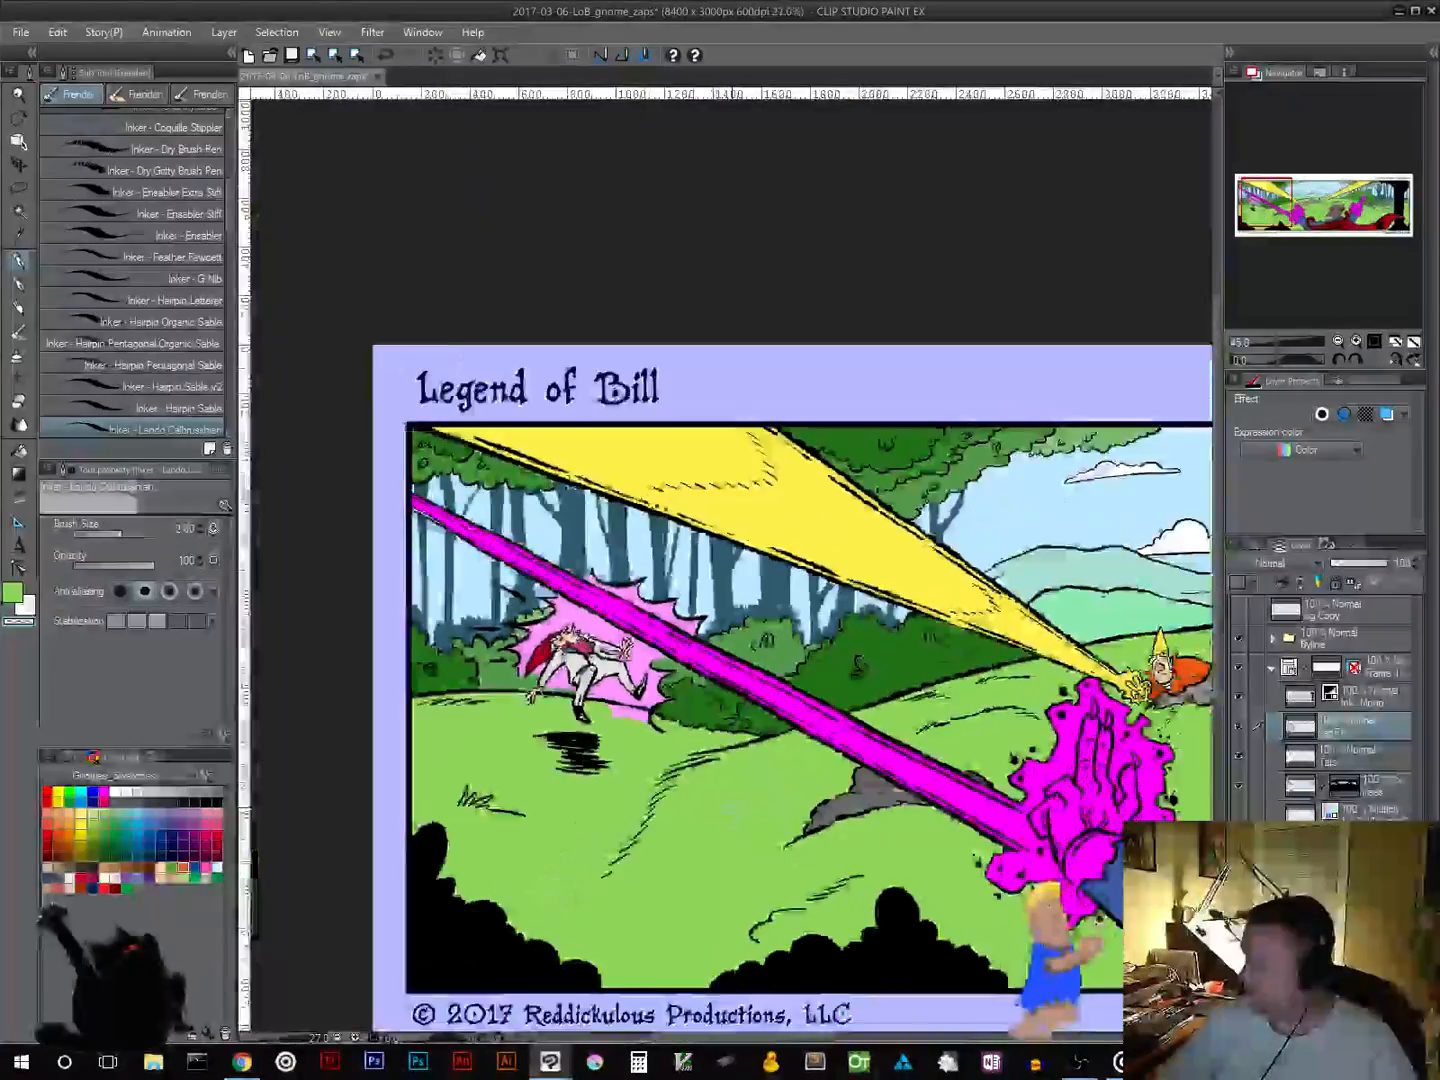
{"action": "scroll", "coordinate": [735, 811], "scroll_direction": "up", "scroll_amount": 1}
{"action": "left_click_drag", "start_coordinate": [886, 827], "coordinate": [651, 710]}
{"action": "scroll", "coordinate": [652, 710], "scroll_direction": "down", "scroll_amount": 2}
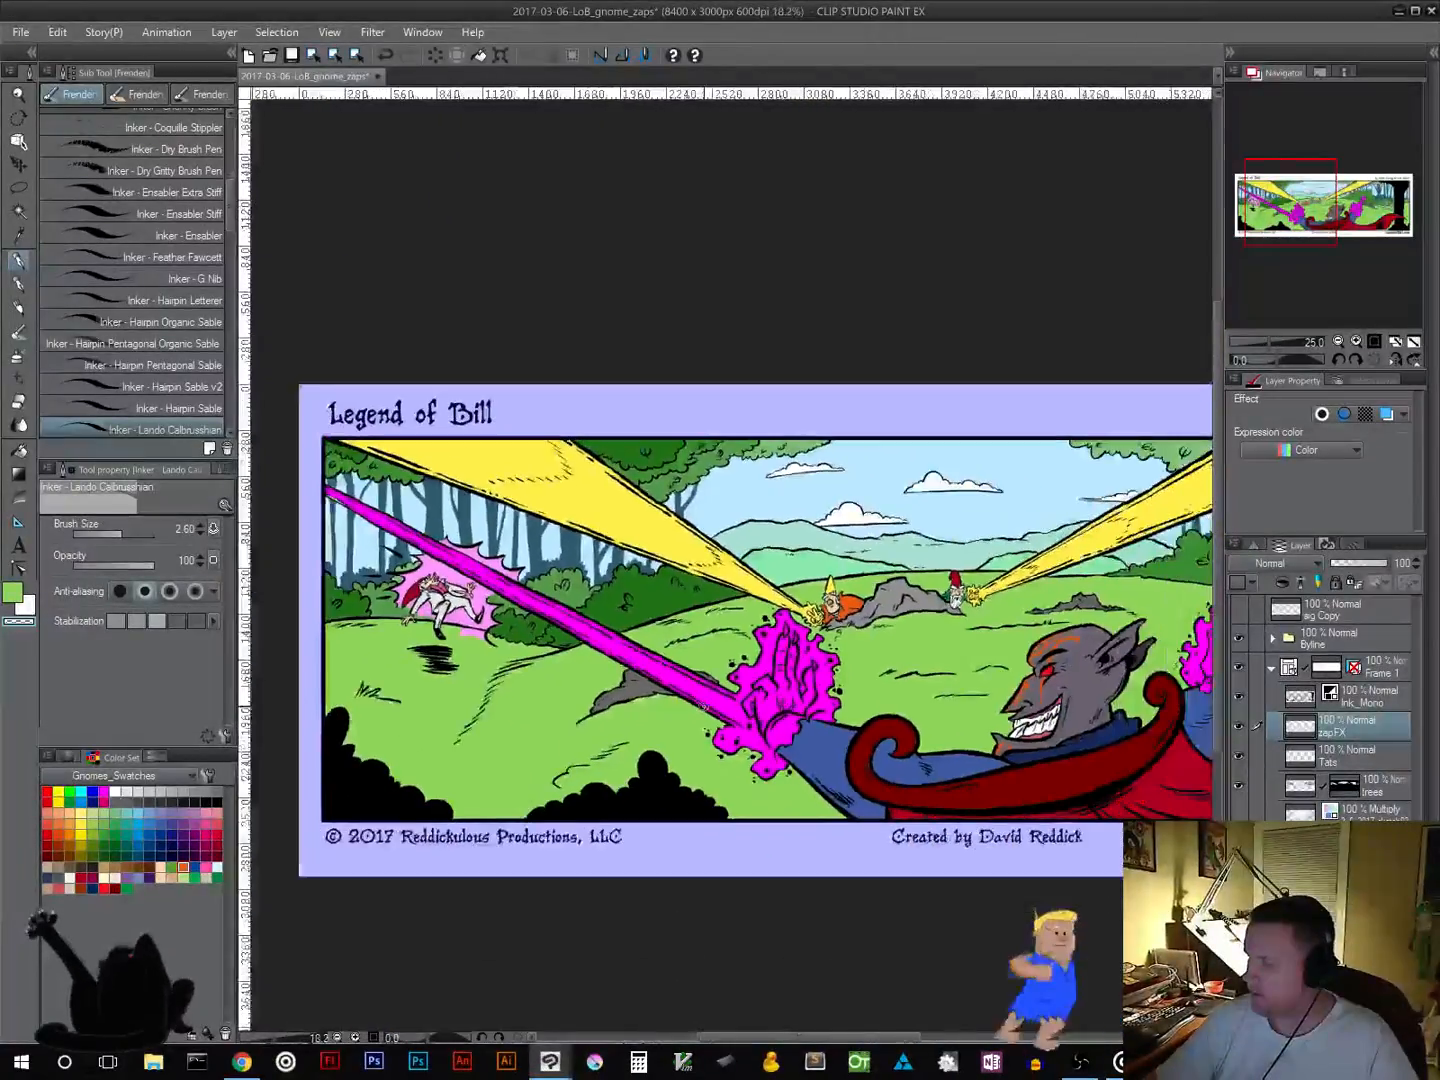
{"action": "left_click_drag", "start_coordinate": [977, 729], "coordinate": [762, 671]}
{"action": "scroll", "coordinate": [792, 725], "scroll_direction": "down", "scroll_amount": 2}
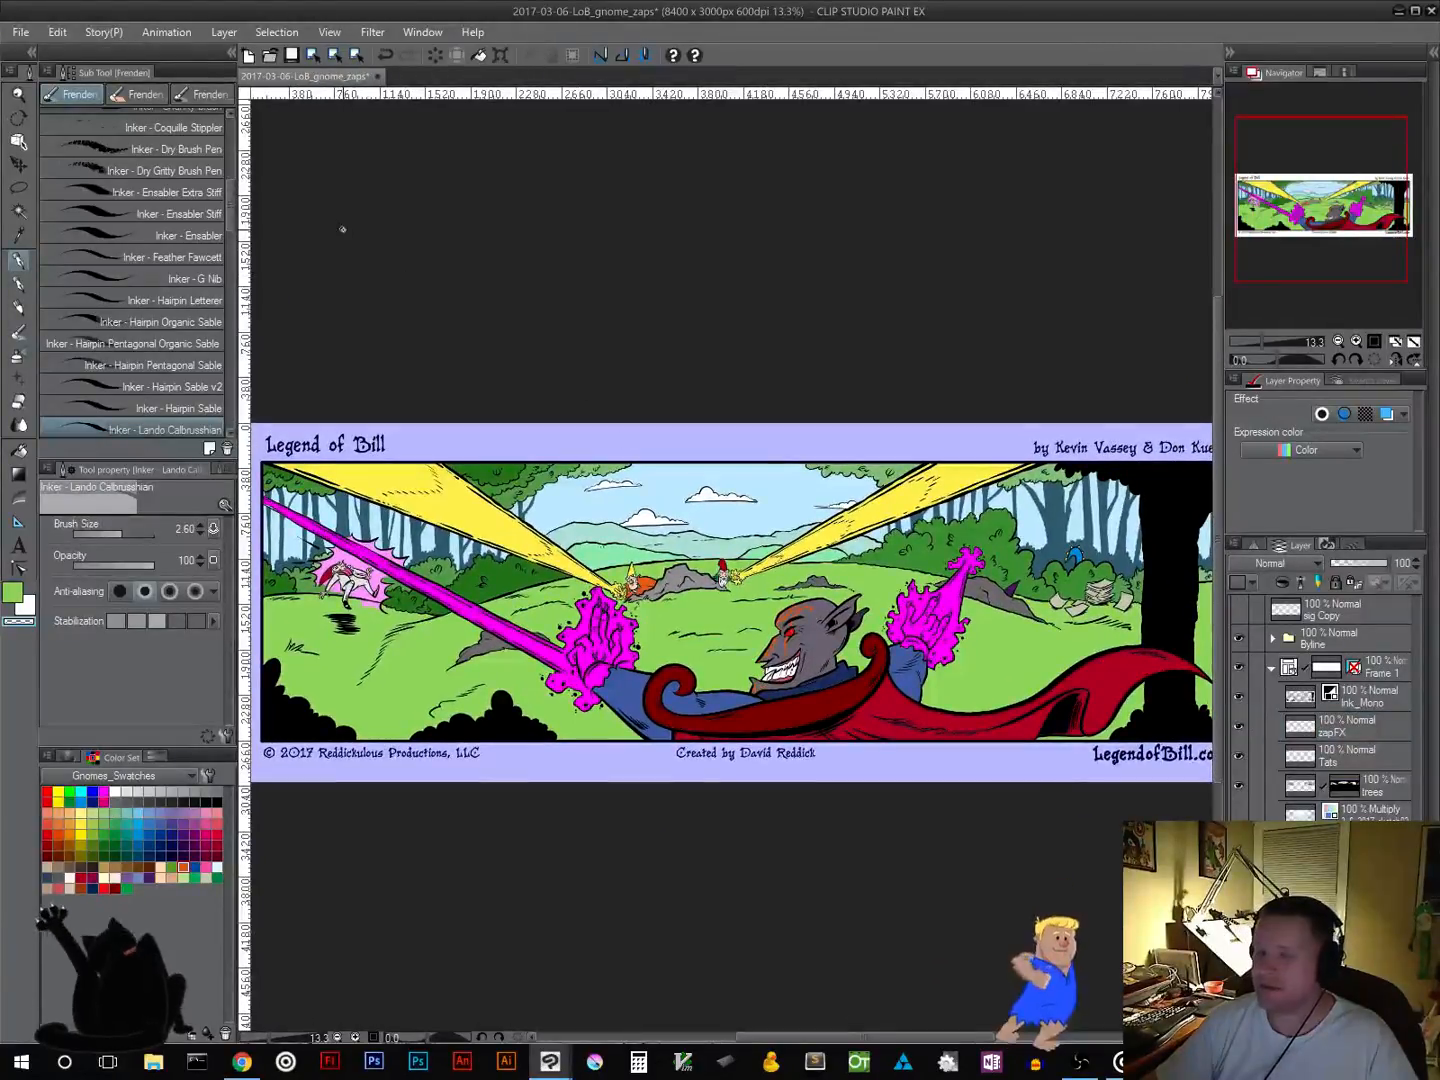
{"action": "left_click", "coordinate": [19, 476]}
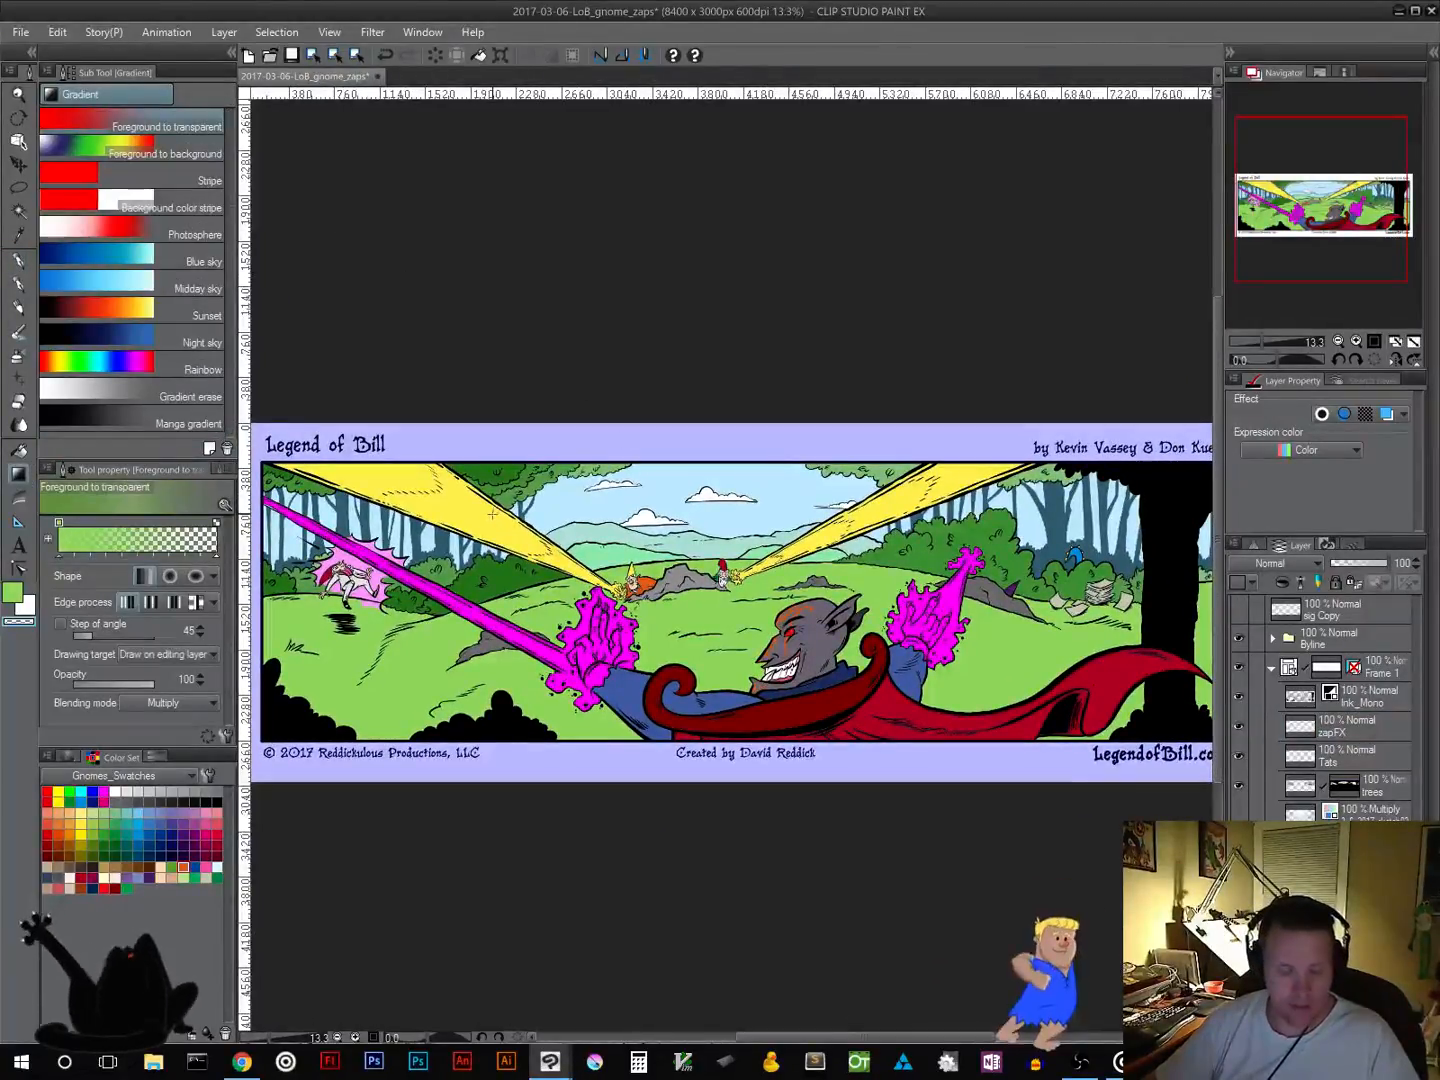
{"action": "left_click", "coordinate": [18, 211]}
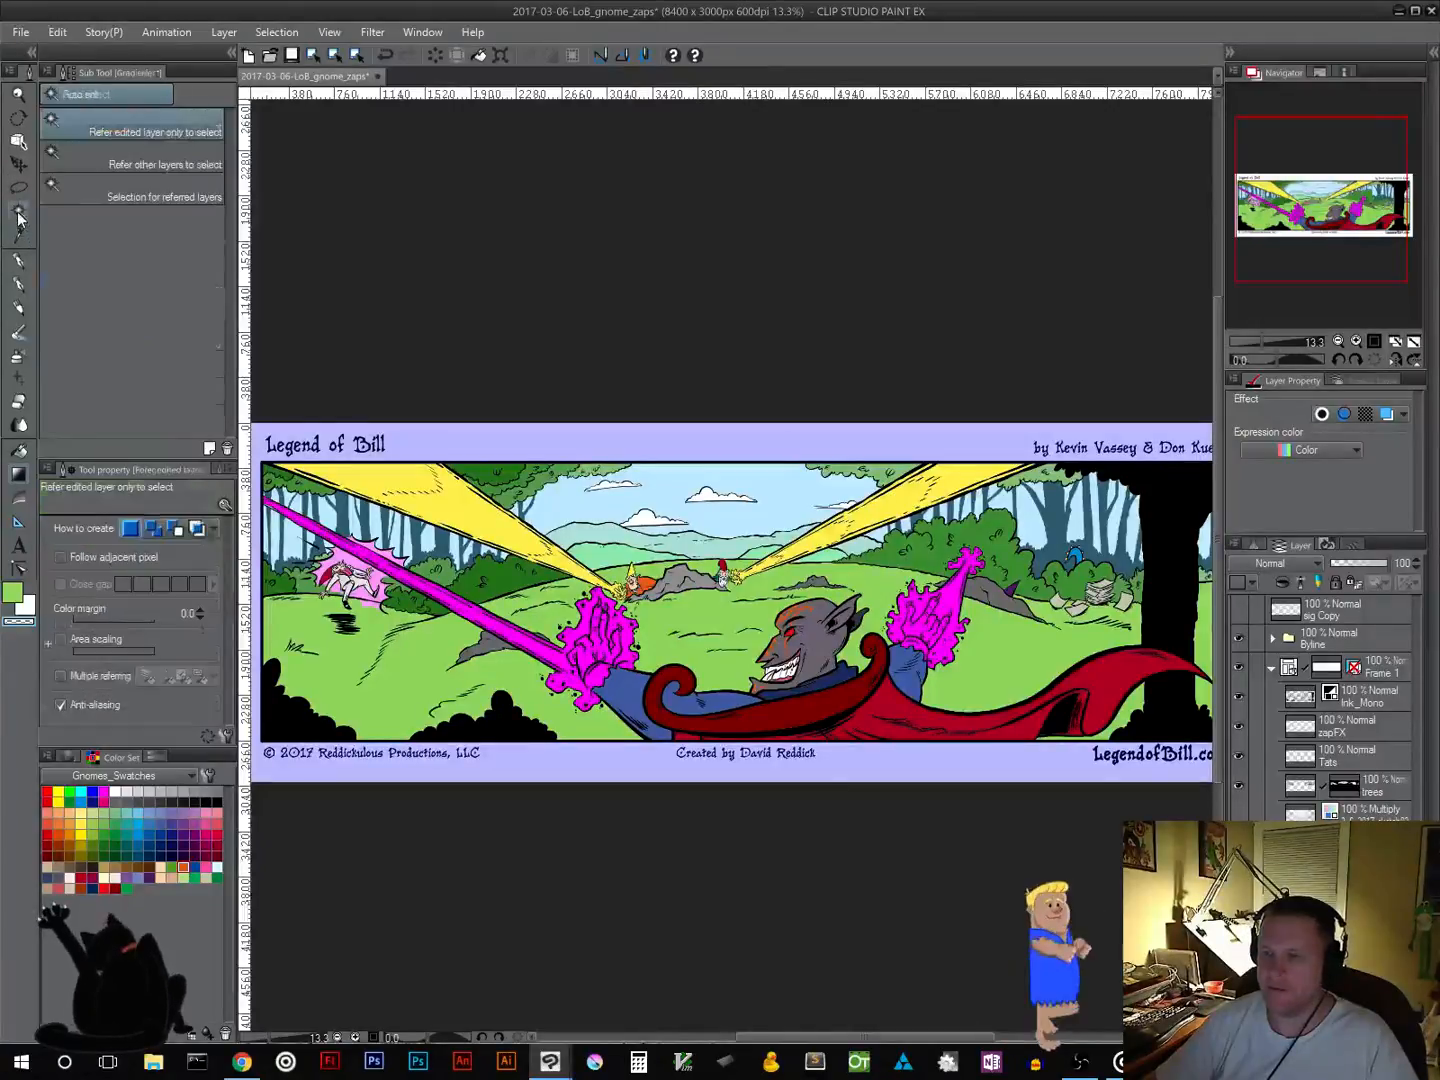
{"action": "left_click", "coordinate": [724, 610]}
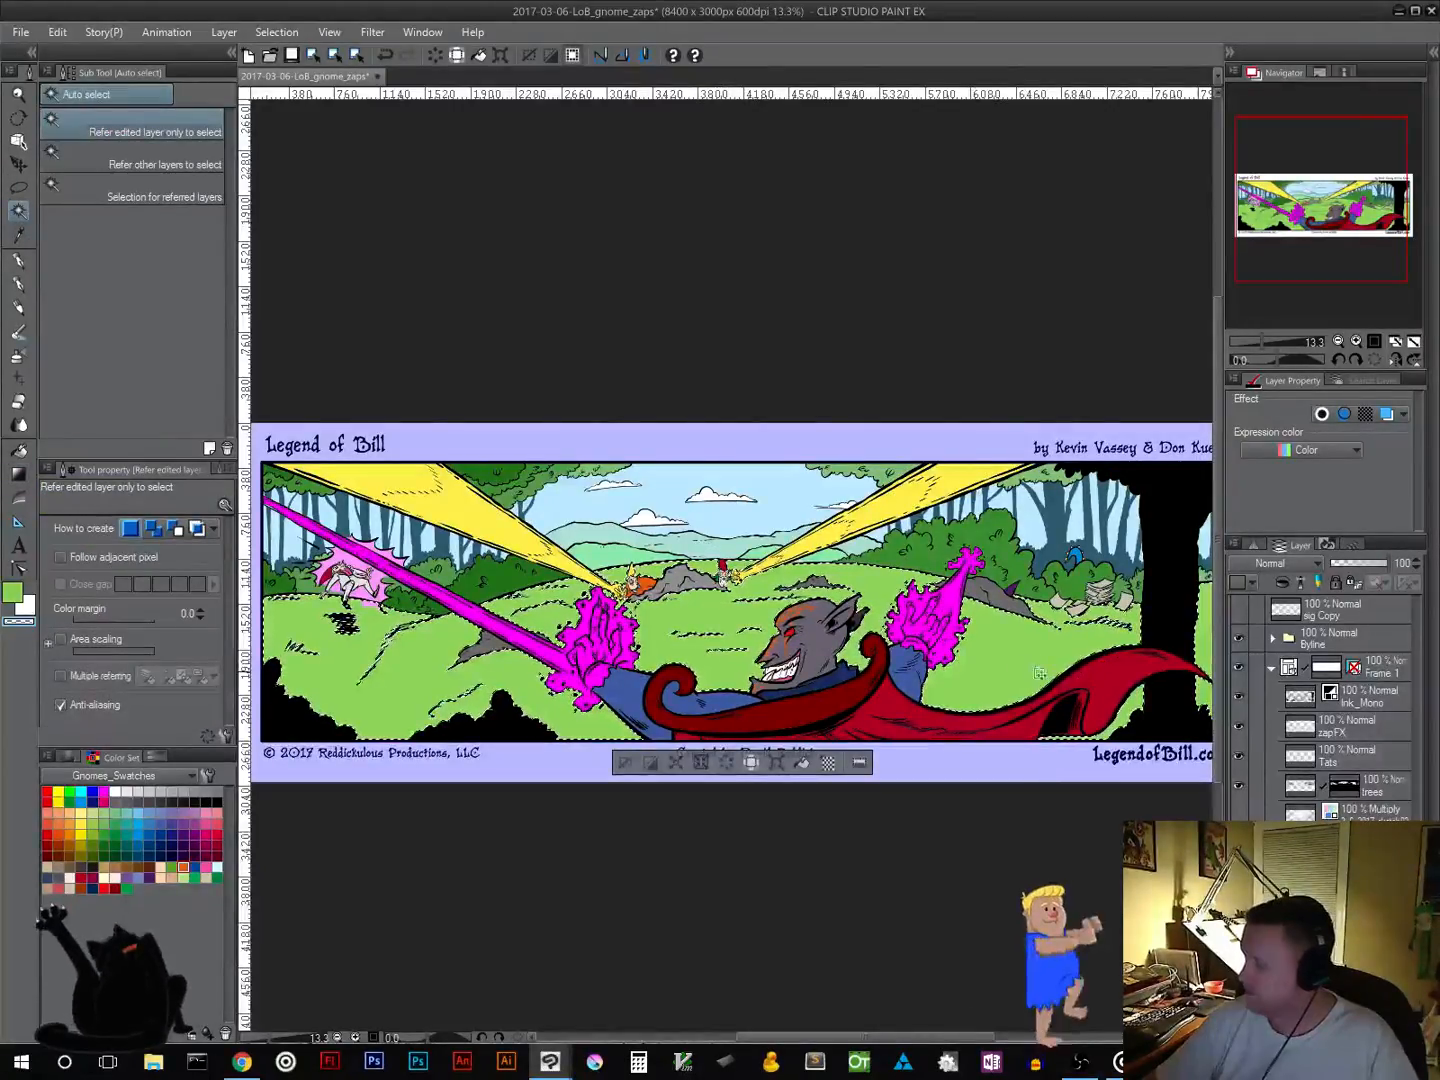
{"action": "key", "text": "ctrl+d"}
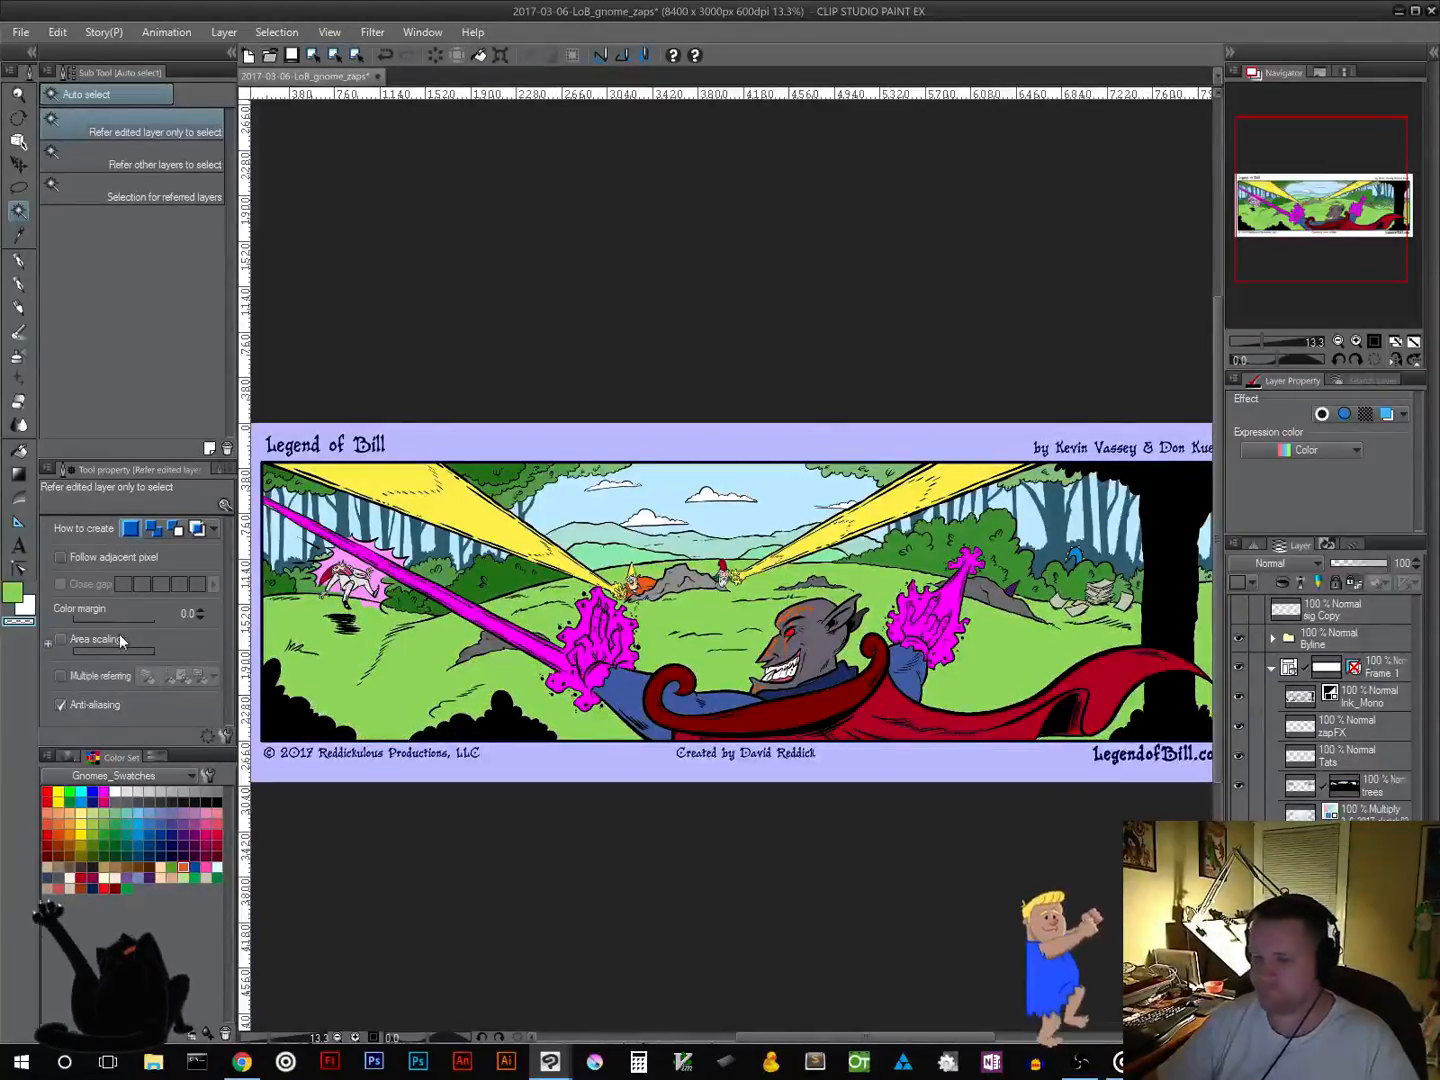
Step: Apply the Multiply green gradient to the grass, from below the strip up to the foot of the distant hills
{"action": "left_click", "coordinate": [23, 473]}
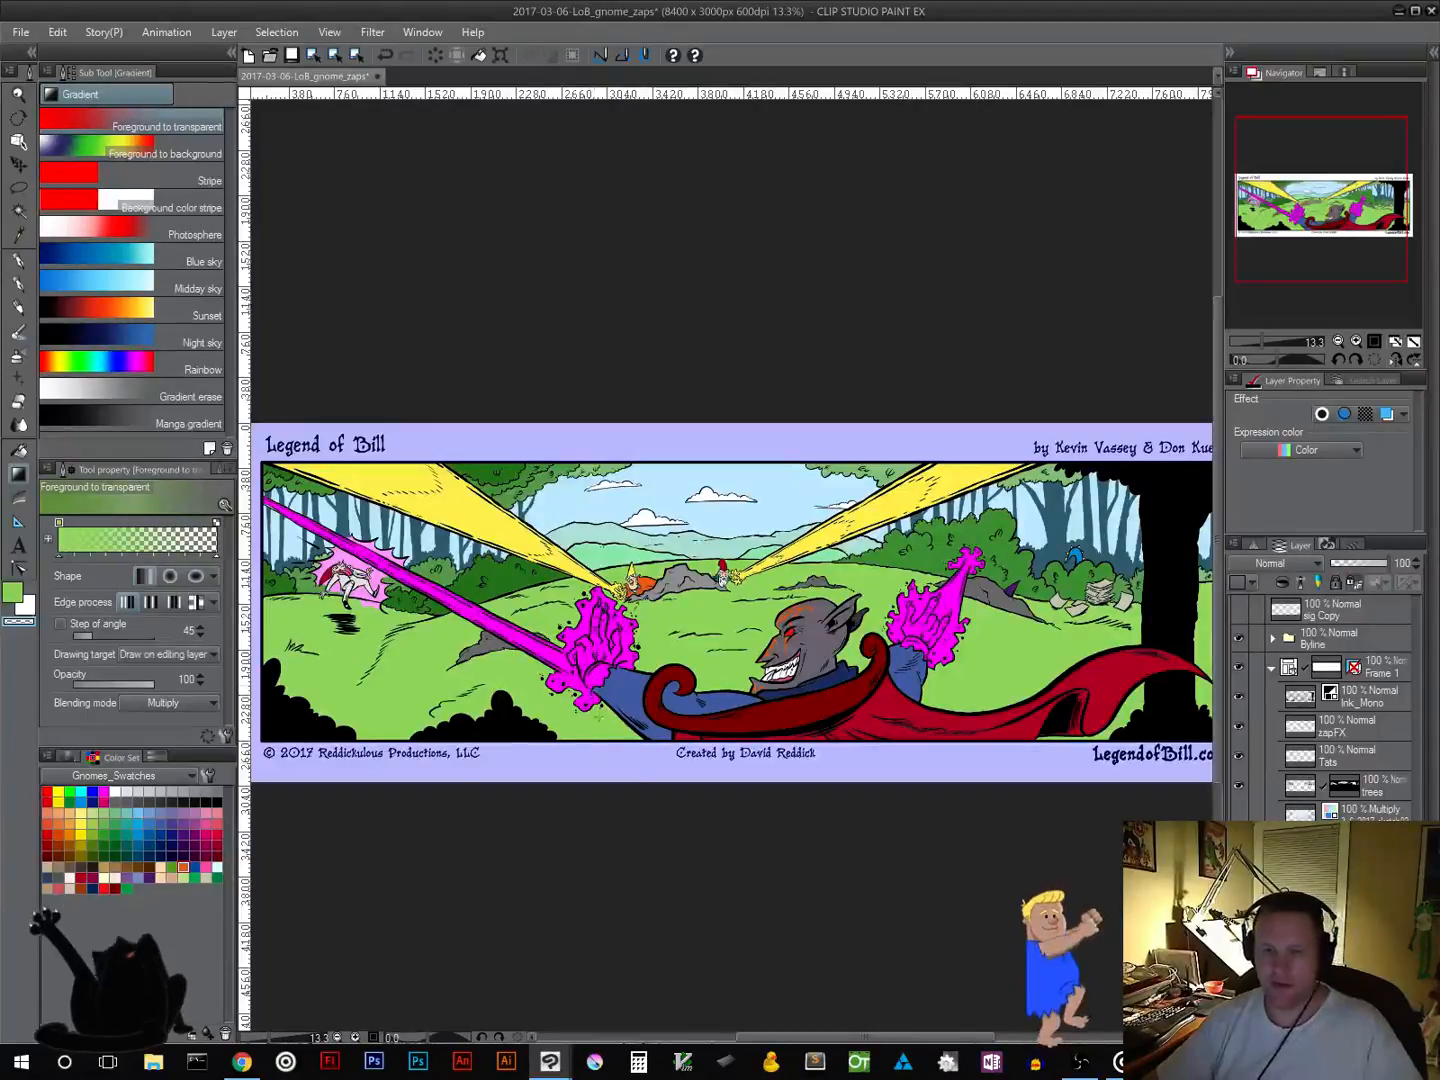
{"action": "left_click_drag", "start_coordinate": [709, 811], "coordinate": [710, 567]}
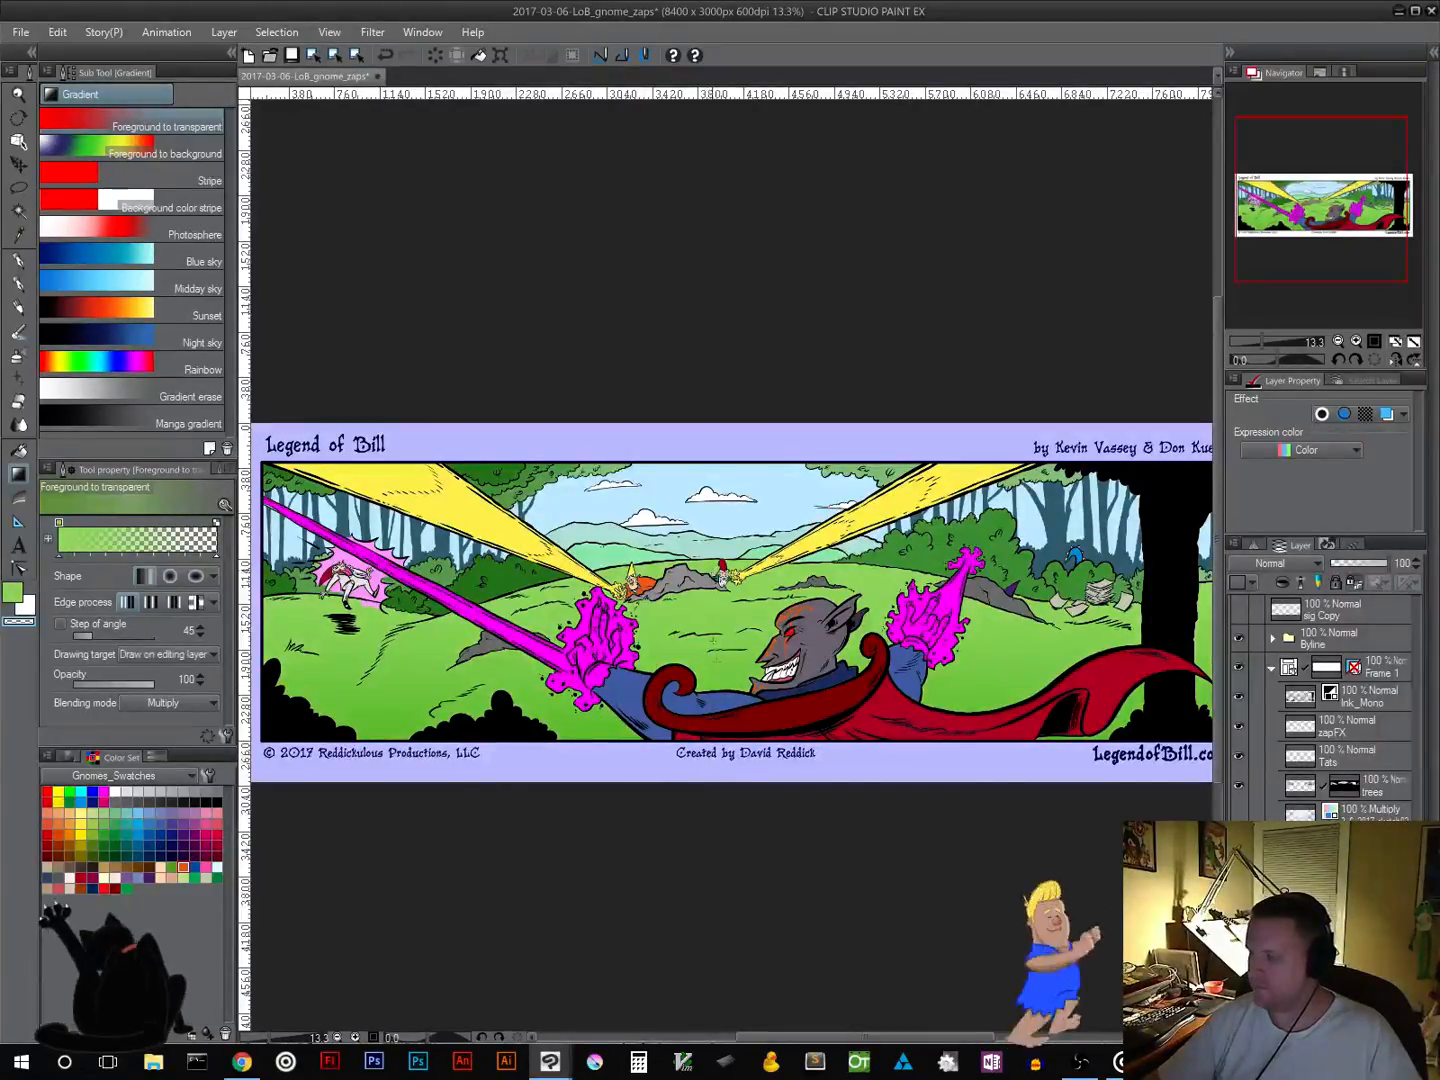
{"action": "left_click_drag", "start_coordinate": [725, 674], "coordinate": [740, 696]}
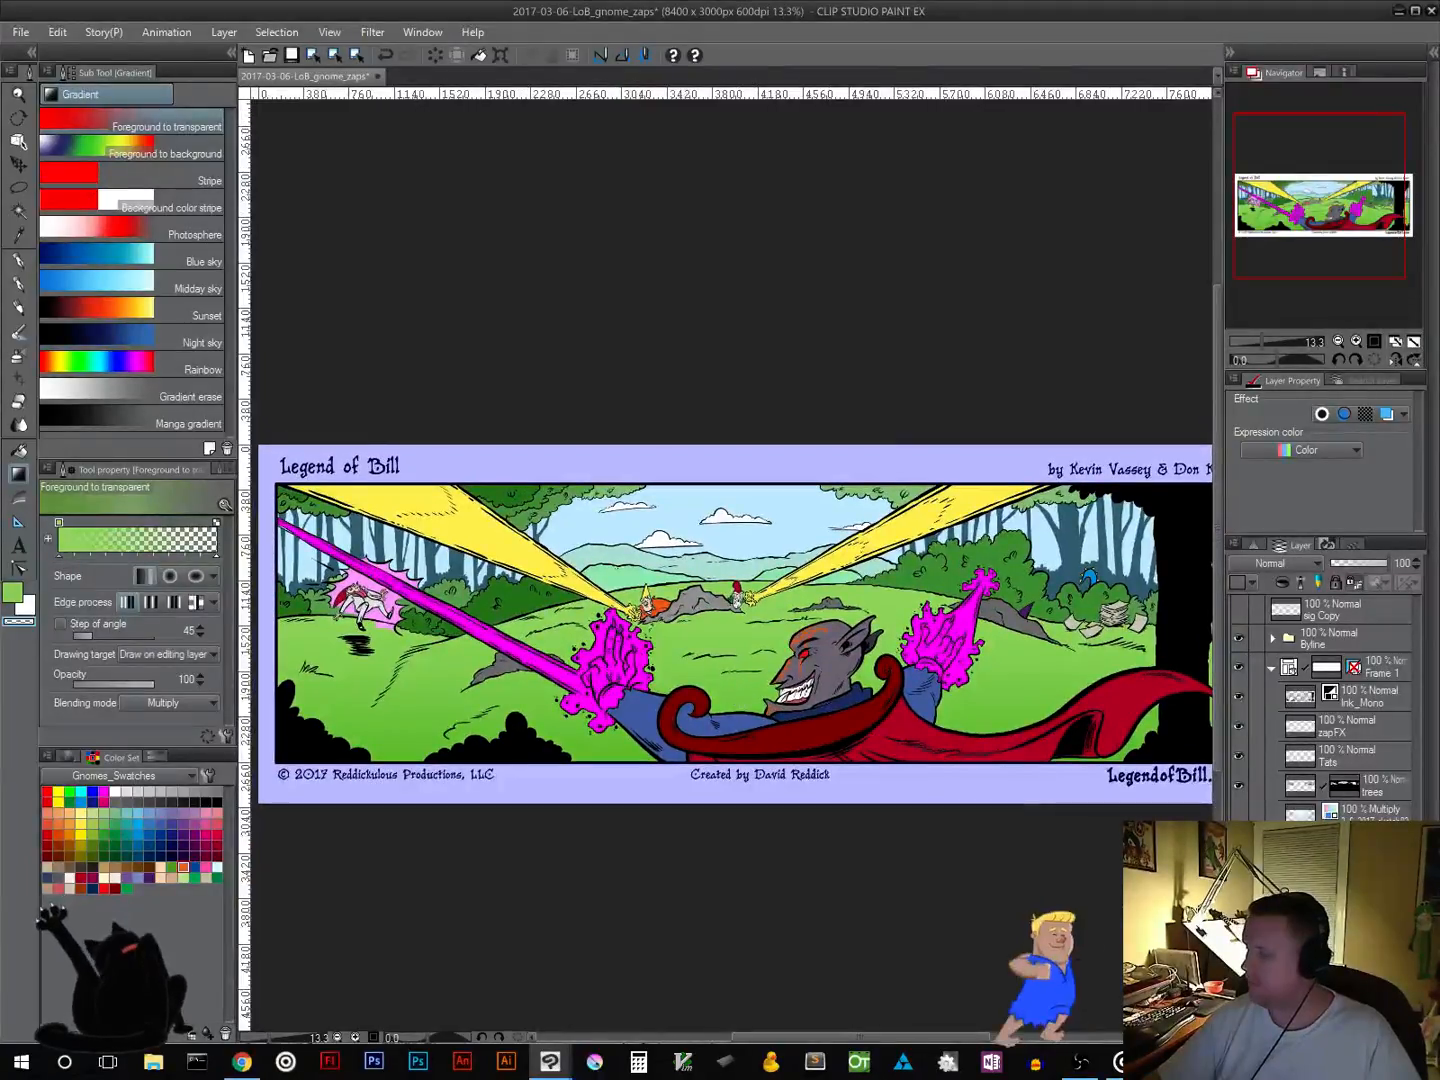
{"action": "left_click", "coordinate": [19, 211]}
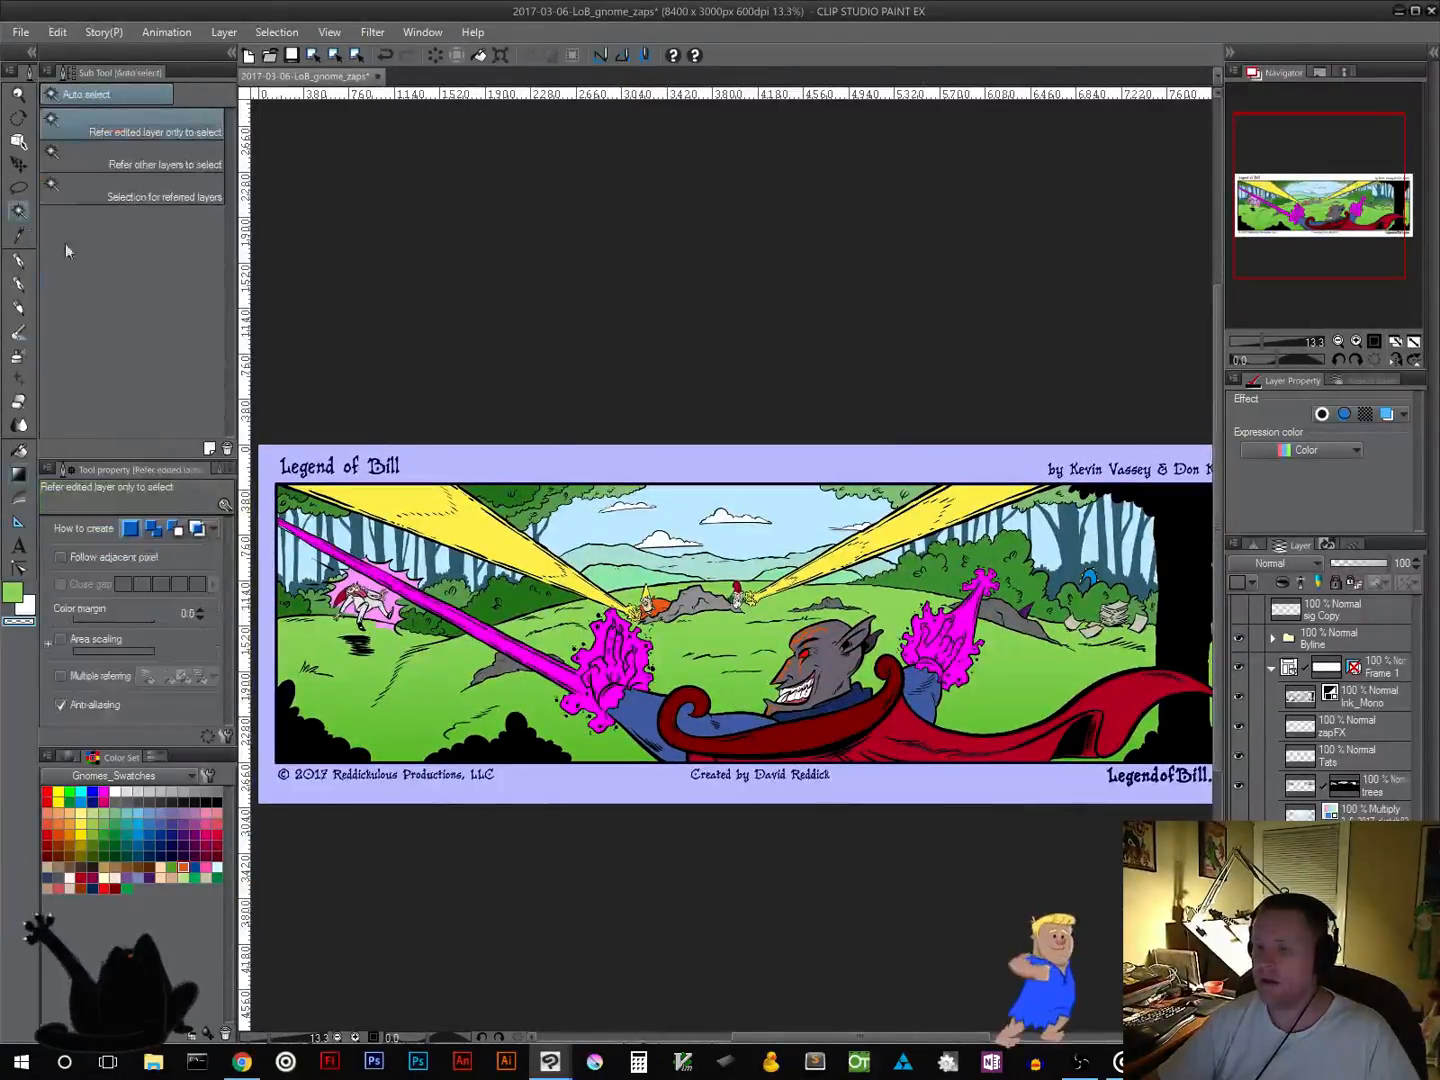
{"action": "left_click", "coordinate": [679, 516]}
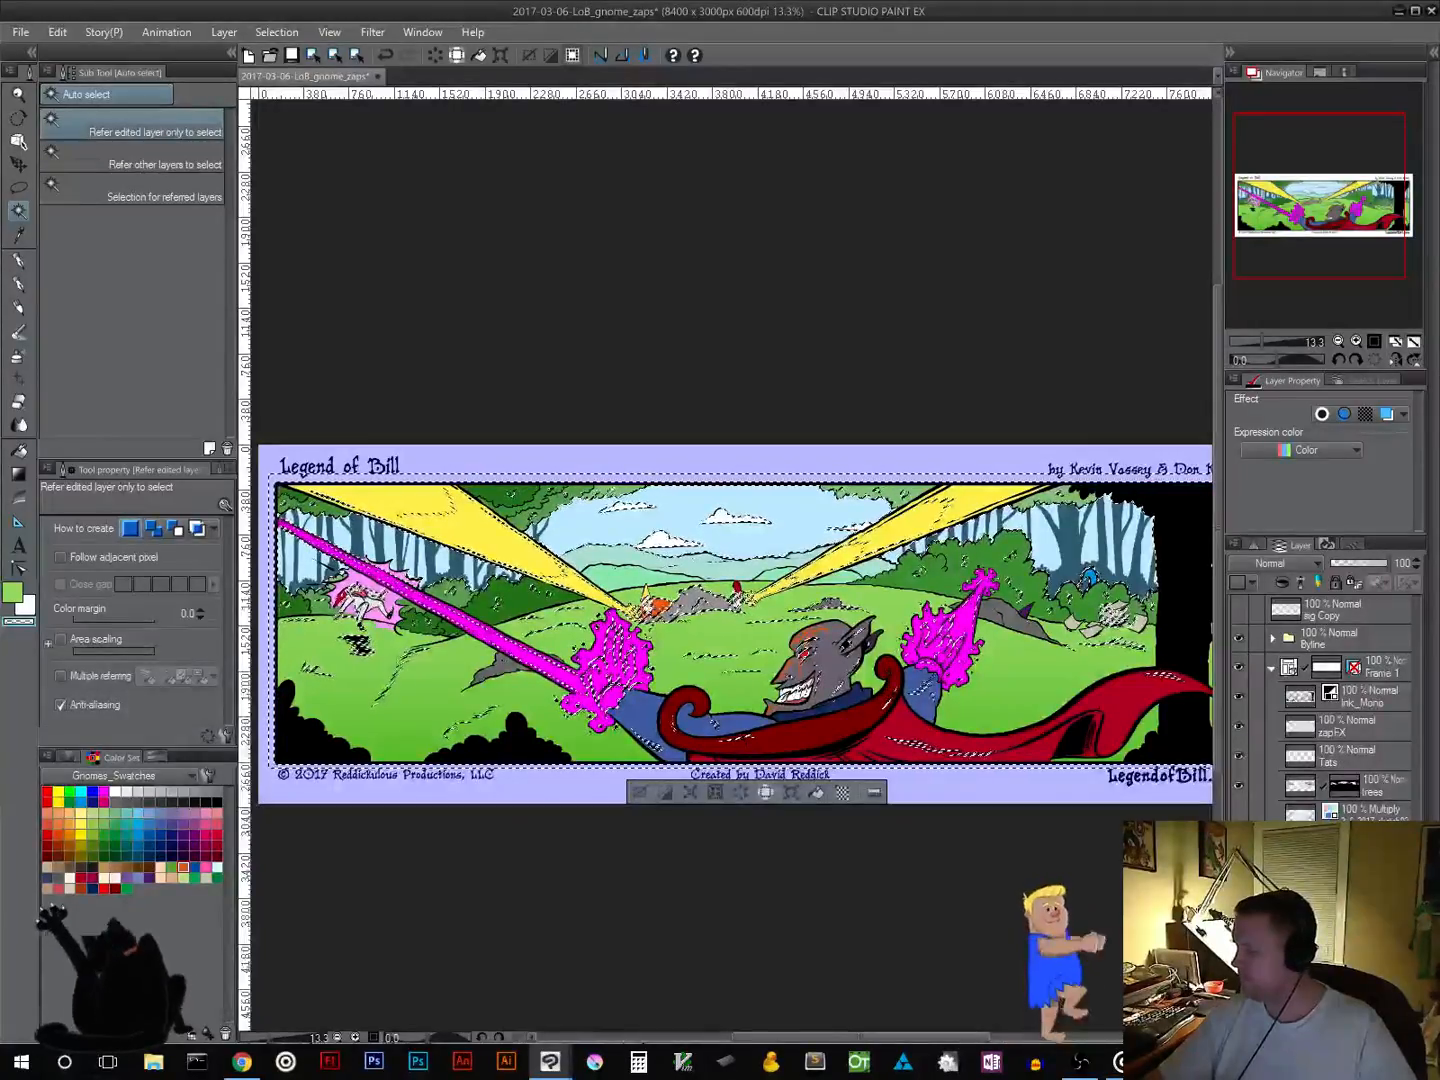
{"action": "left_click", "coordinate": [639, 792]}
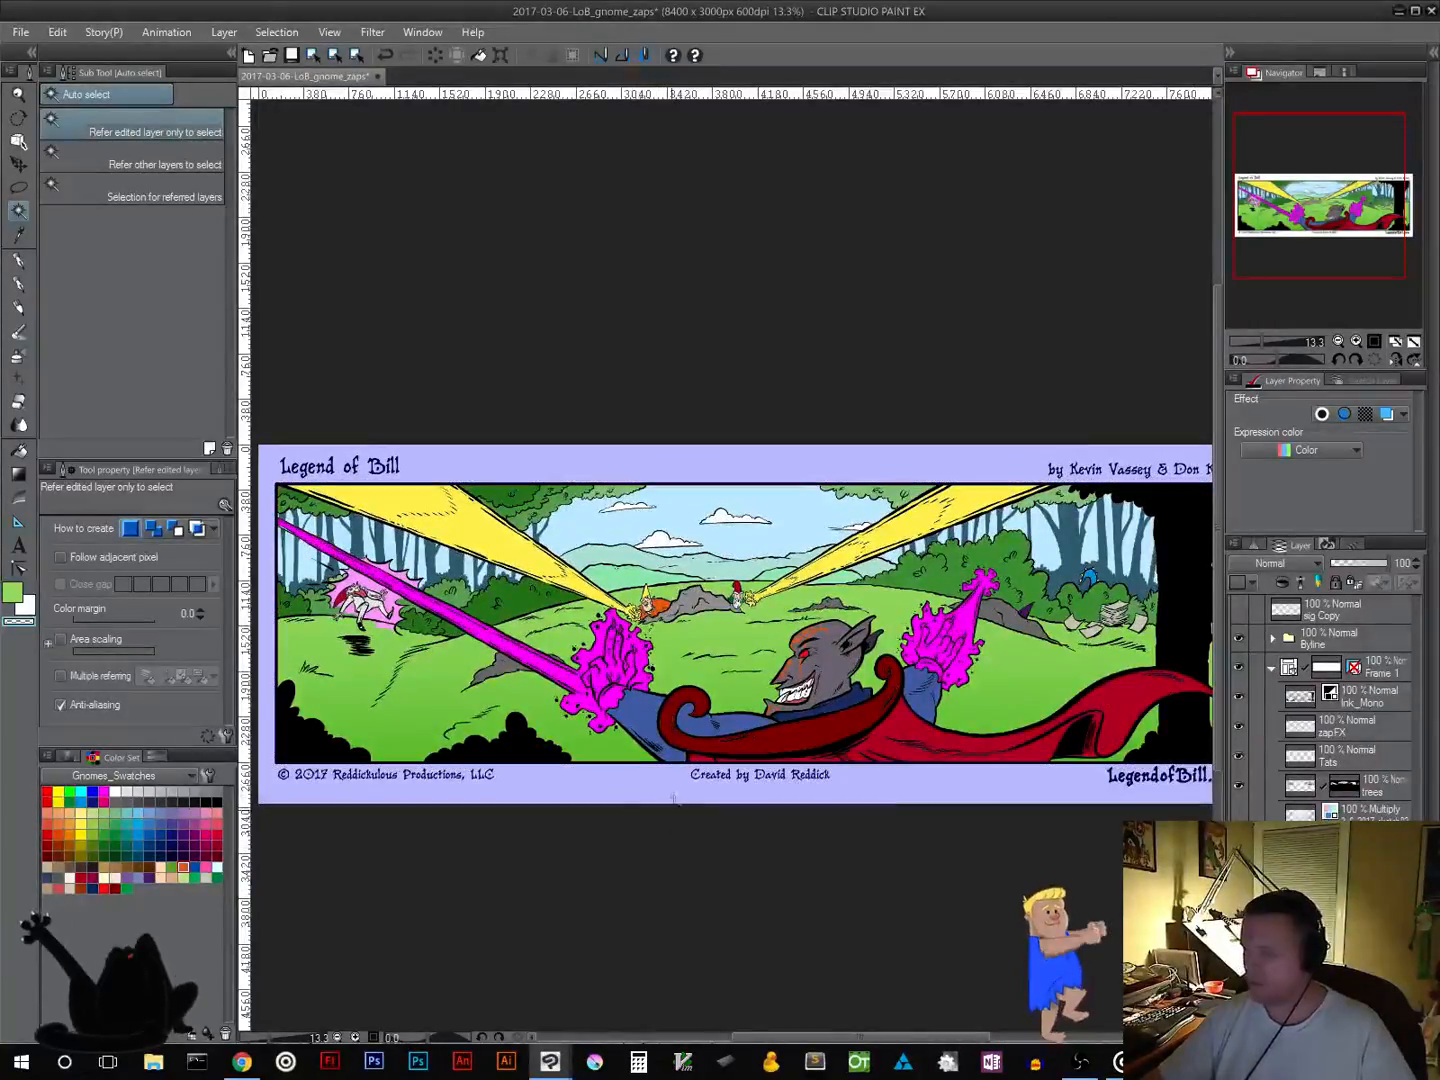
Step: Lock the layer's transparent pixels and apply a Multiply gradient in the sky's light blue from above the panel down to the distant hills
{"action": "left_click", "coordinate": [19, 474]}
{"action": "left_click", "coordinate": [746, 540], "text": "alt"}
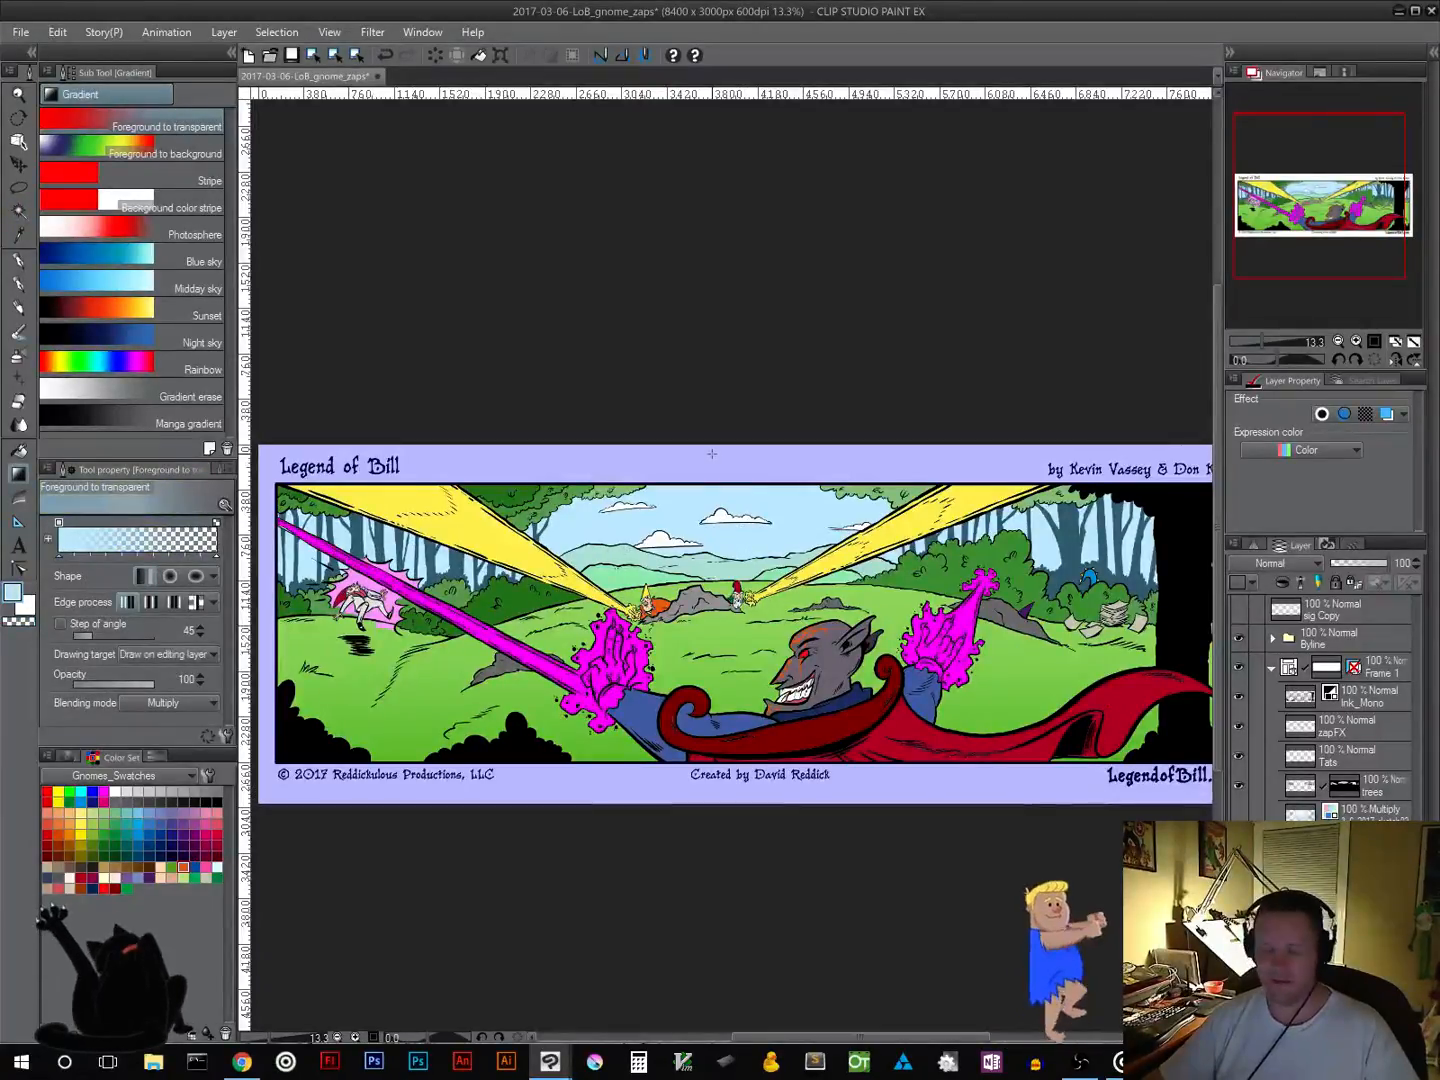
{"action": "left_click_drag", "start_coordinate": [712, 454], "coordinate": [712, 622]}
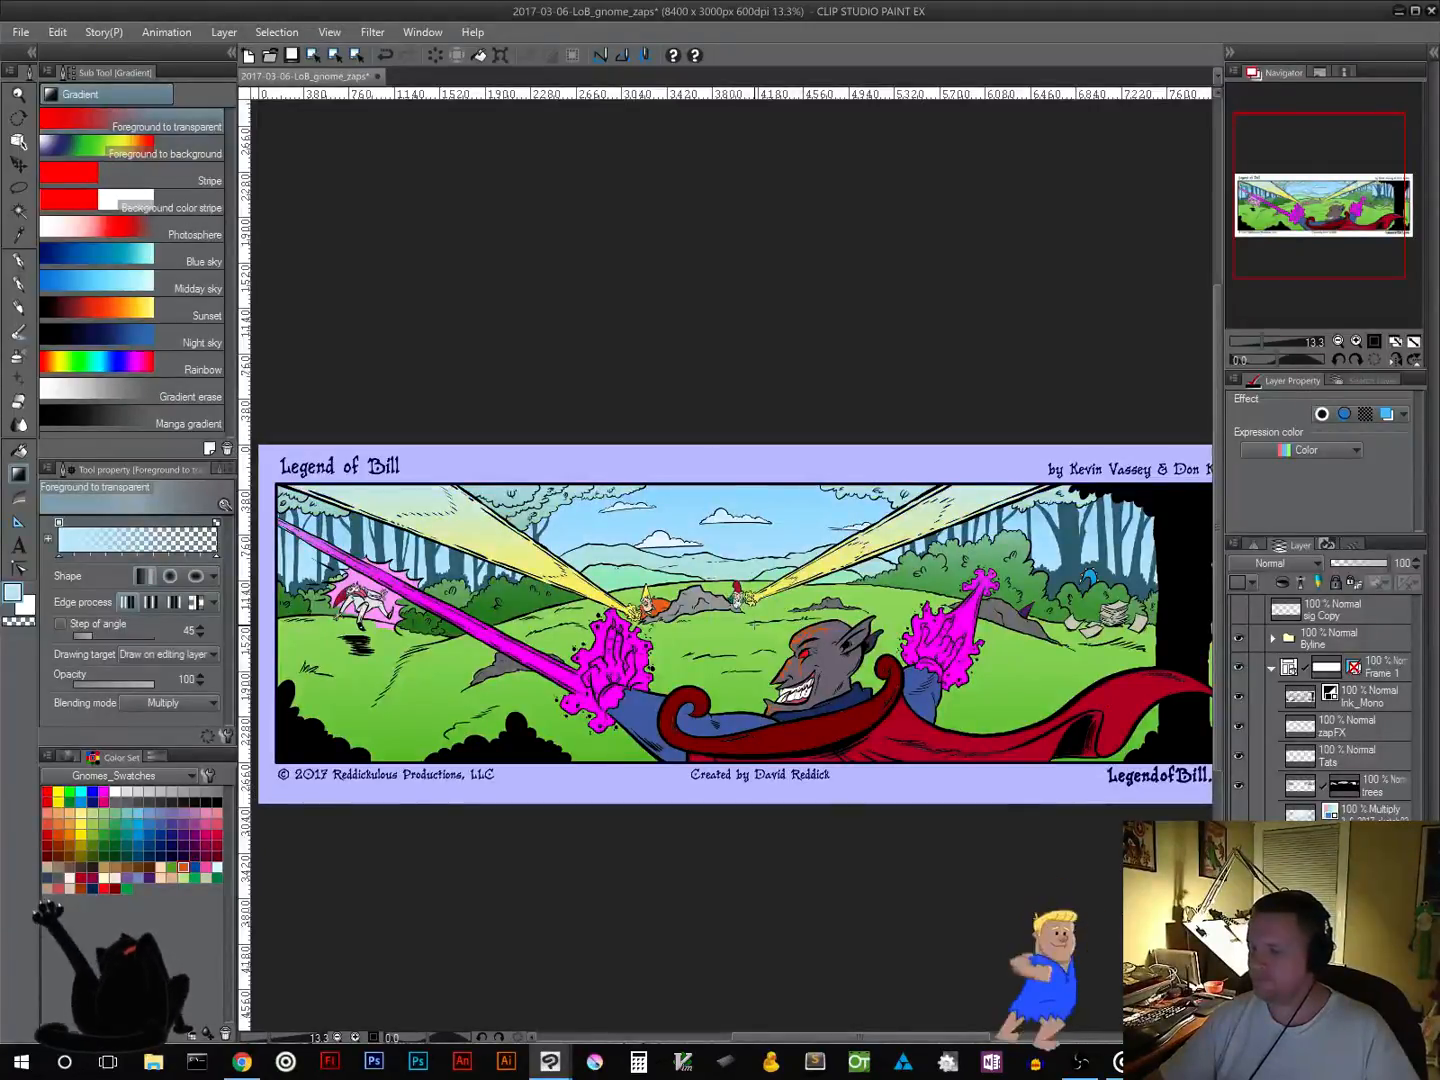
{"action": "key", "text": "ctrl+z"}
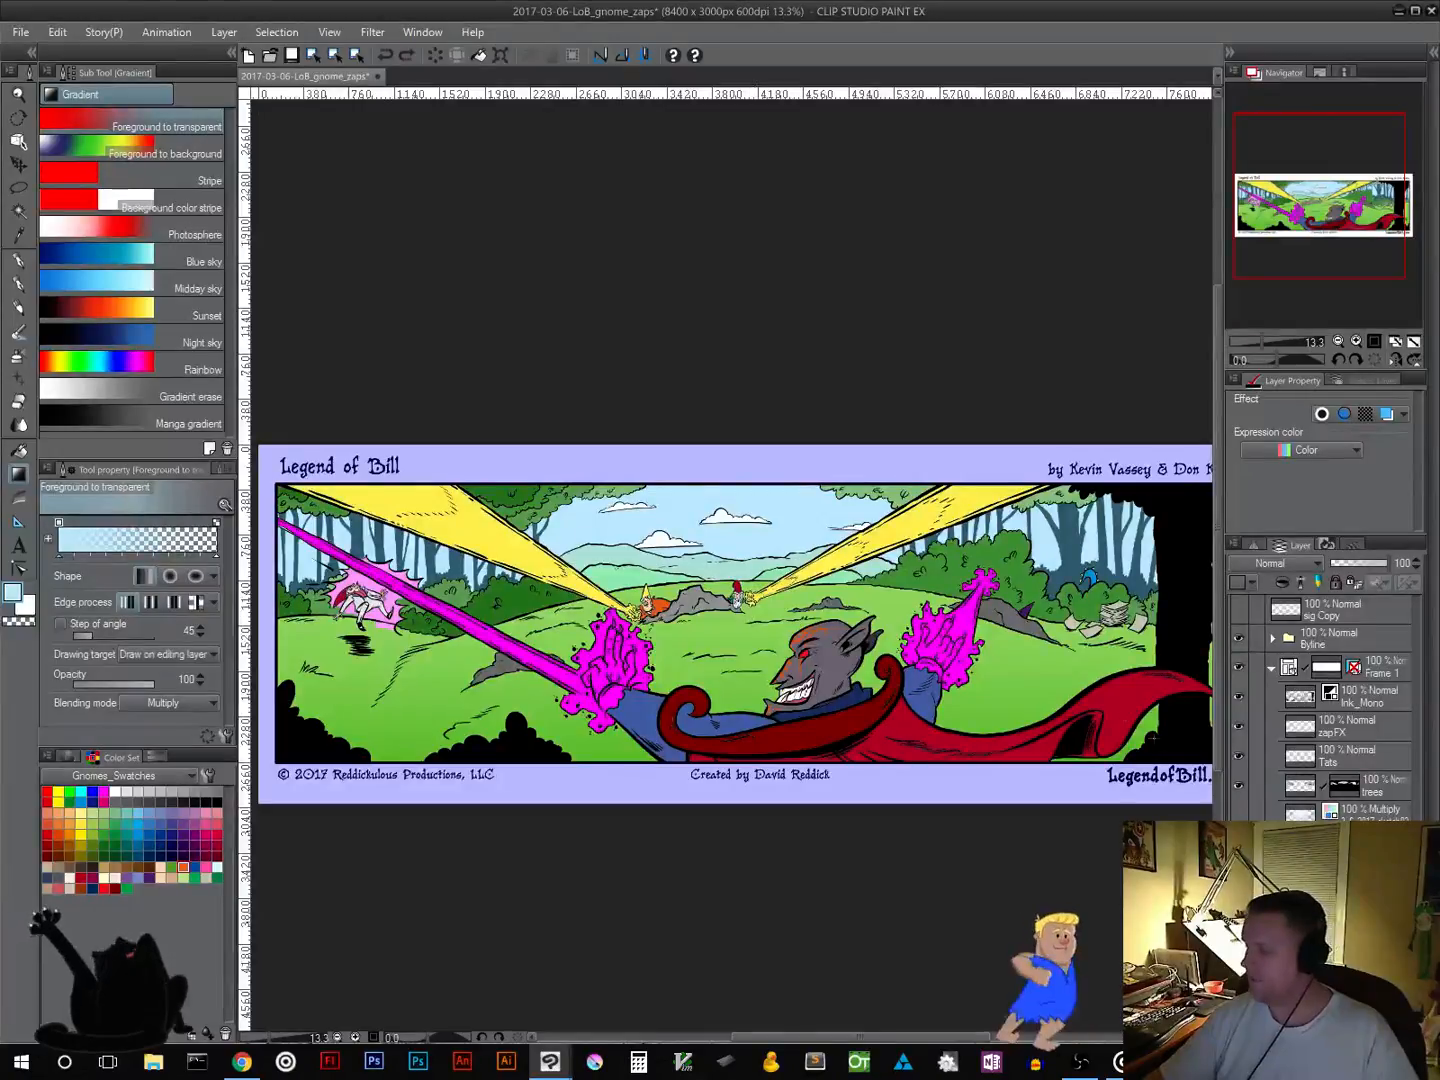
{"action": "left_click", "coordinate": [1356, 584]}
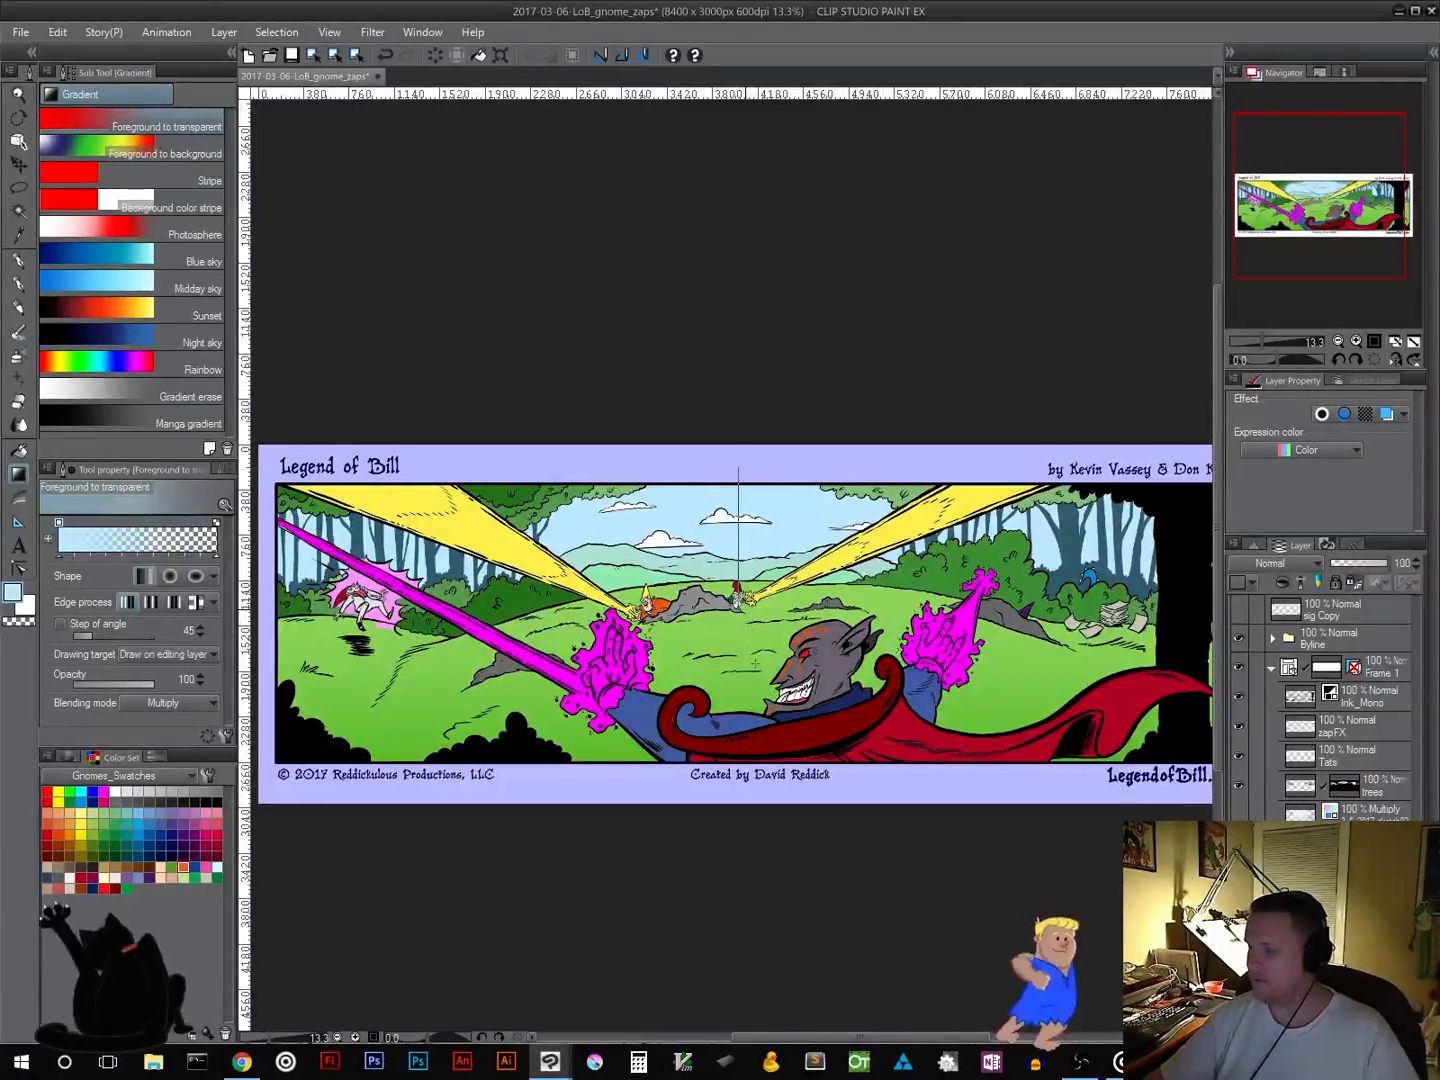
{"action": "left_click_drag", "start_coordinate": [755, 663], "coordinate": [755, 663]}
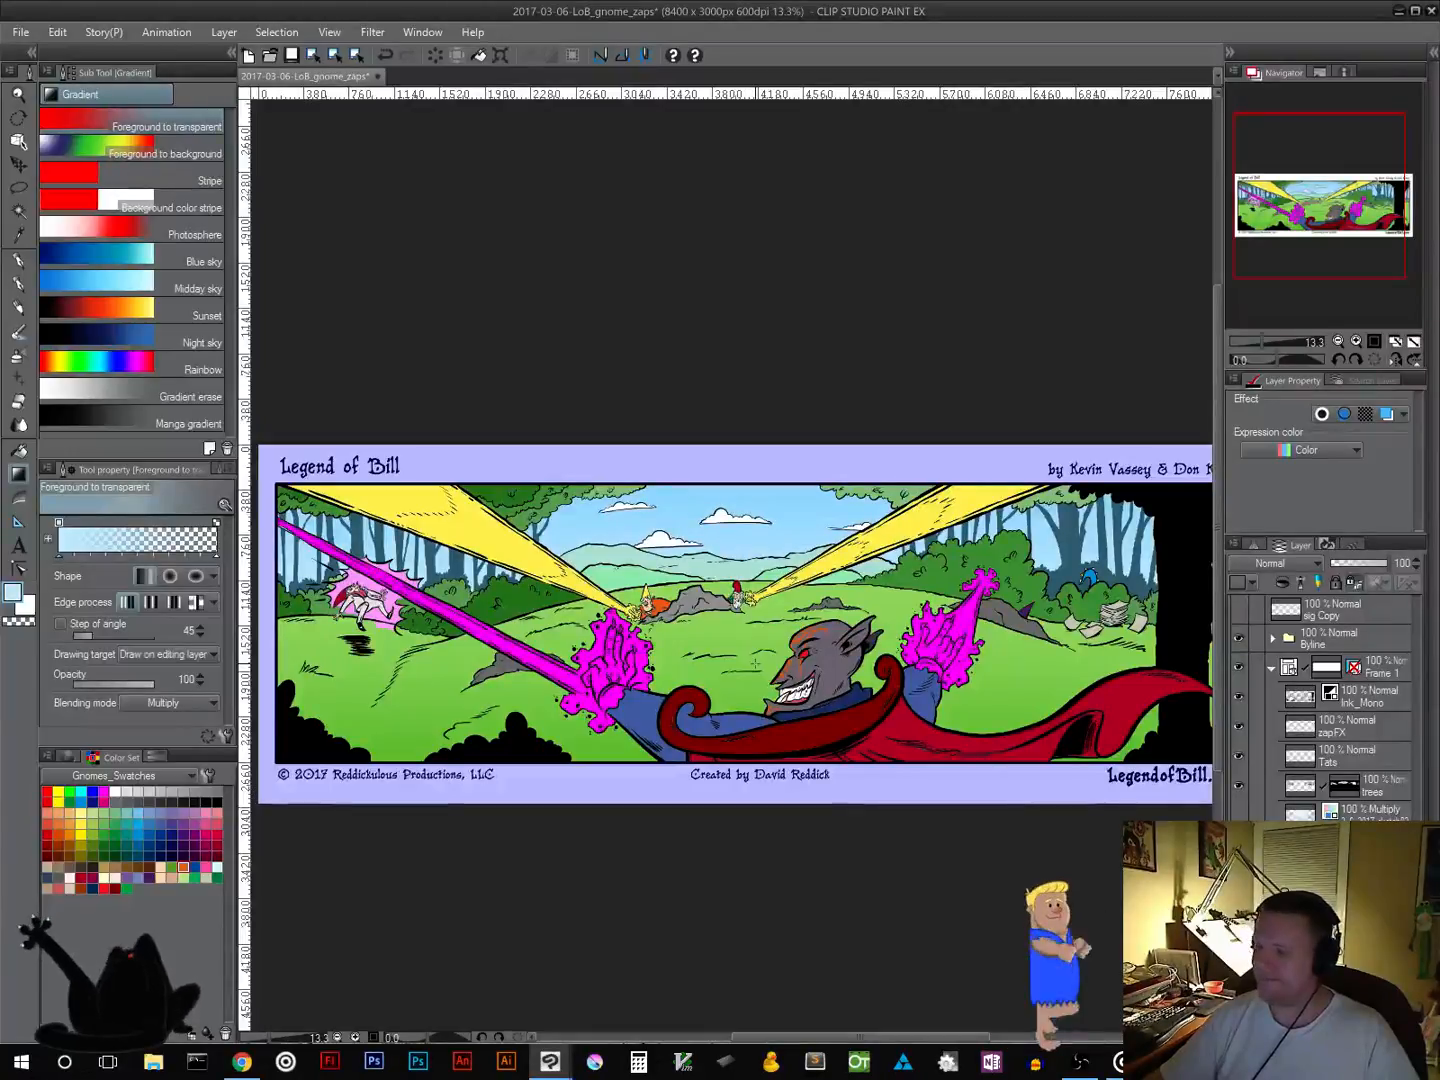
{"action": "key", "text": "ctrl+z"}
{"action": "left_click_drag", "start_coordinate": [734, 457], "coordinate": [736, 551]}
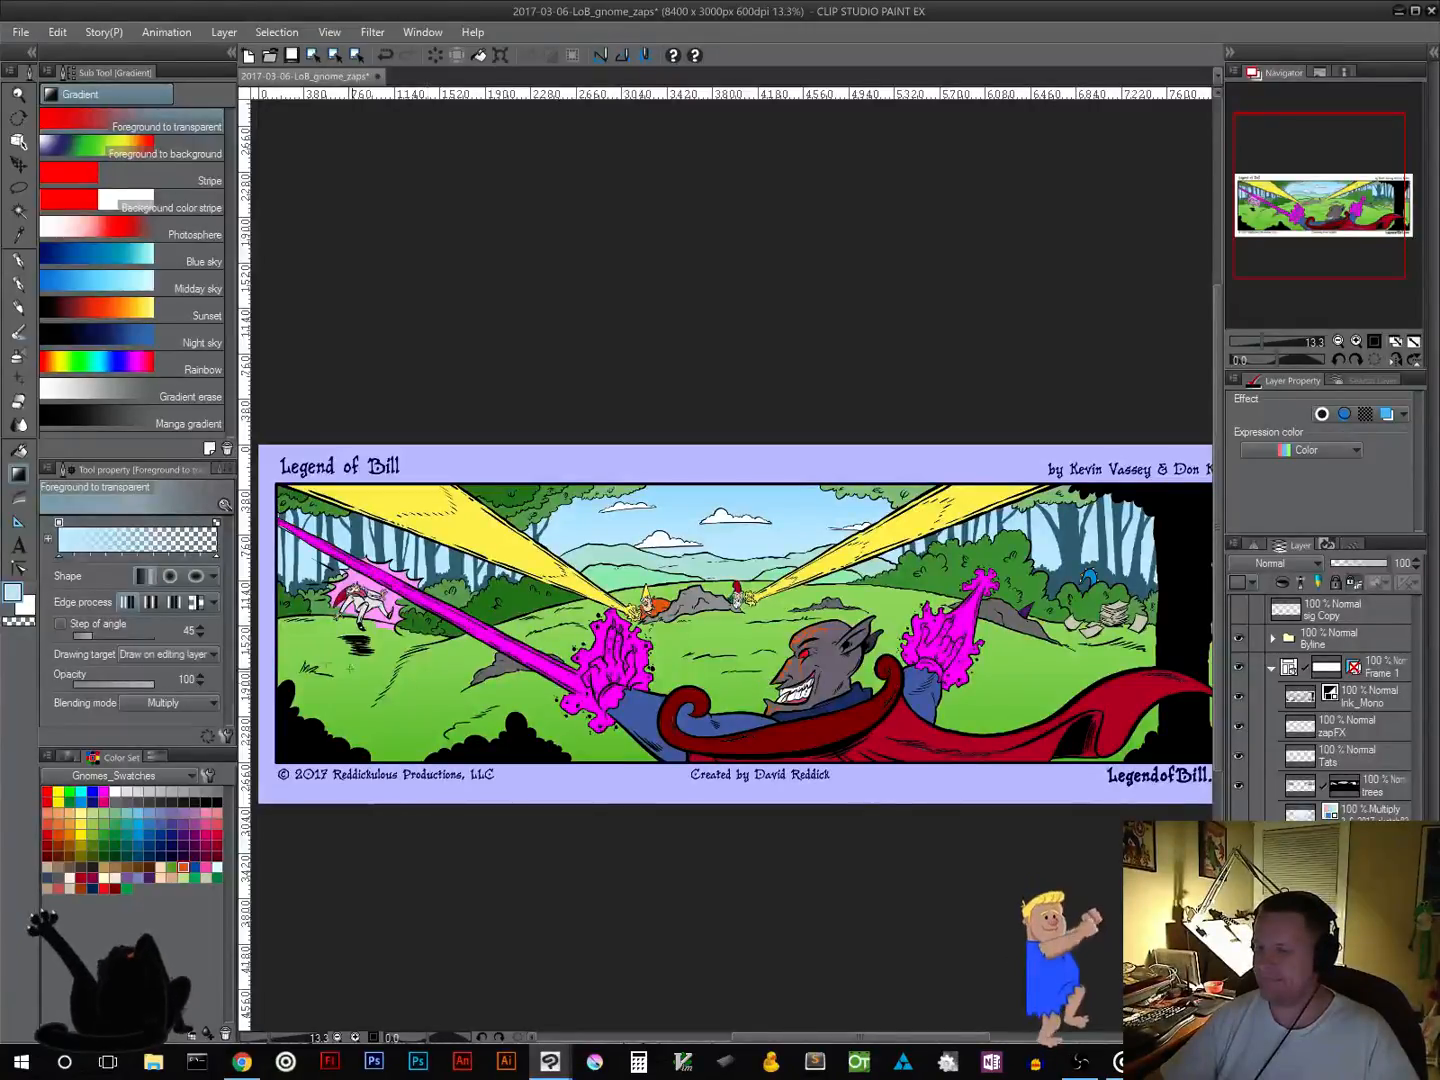
Step: Add circular light blue Multiply gradients spreading from the strip's upper left and upper right corners over the forest background
{"action": "left_click", "coordinate": [170, 576]}
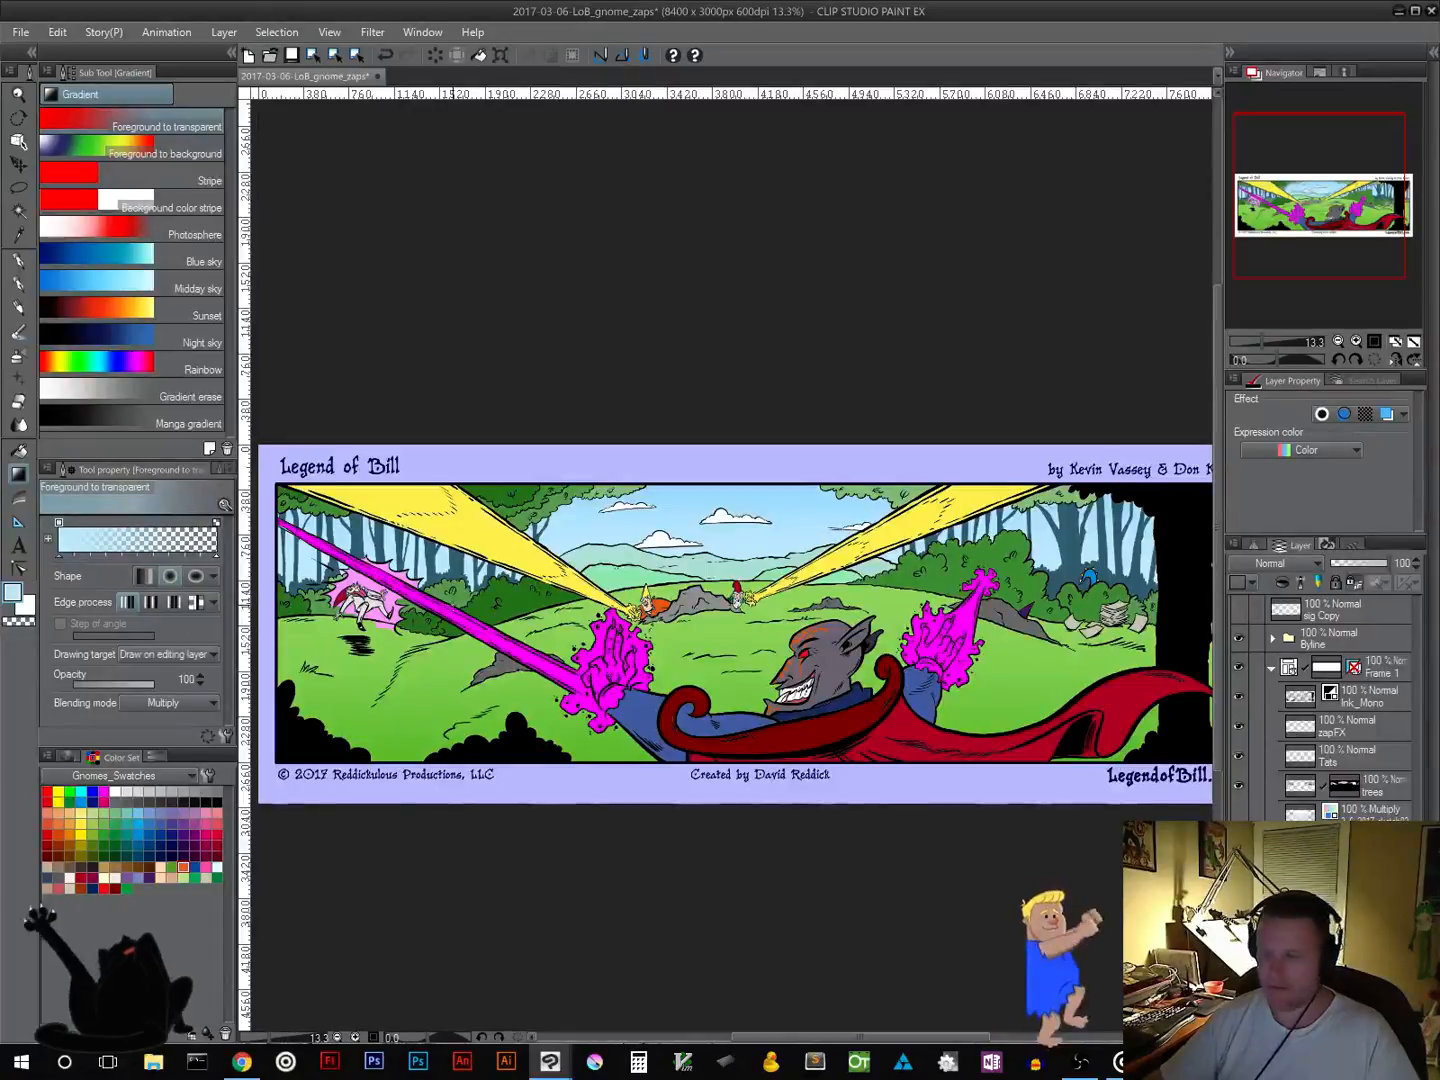
{"action": "left_click_drag", "start_coordinate": [493, 592], "coordinate": [778, 610]}
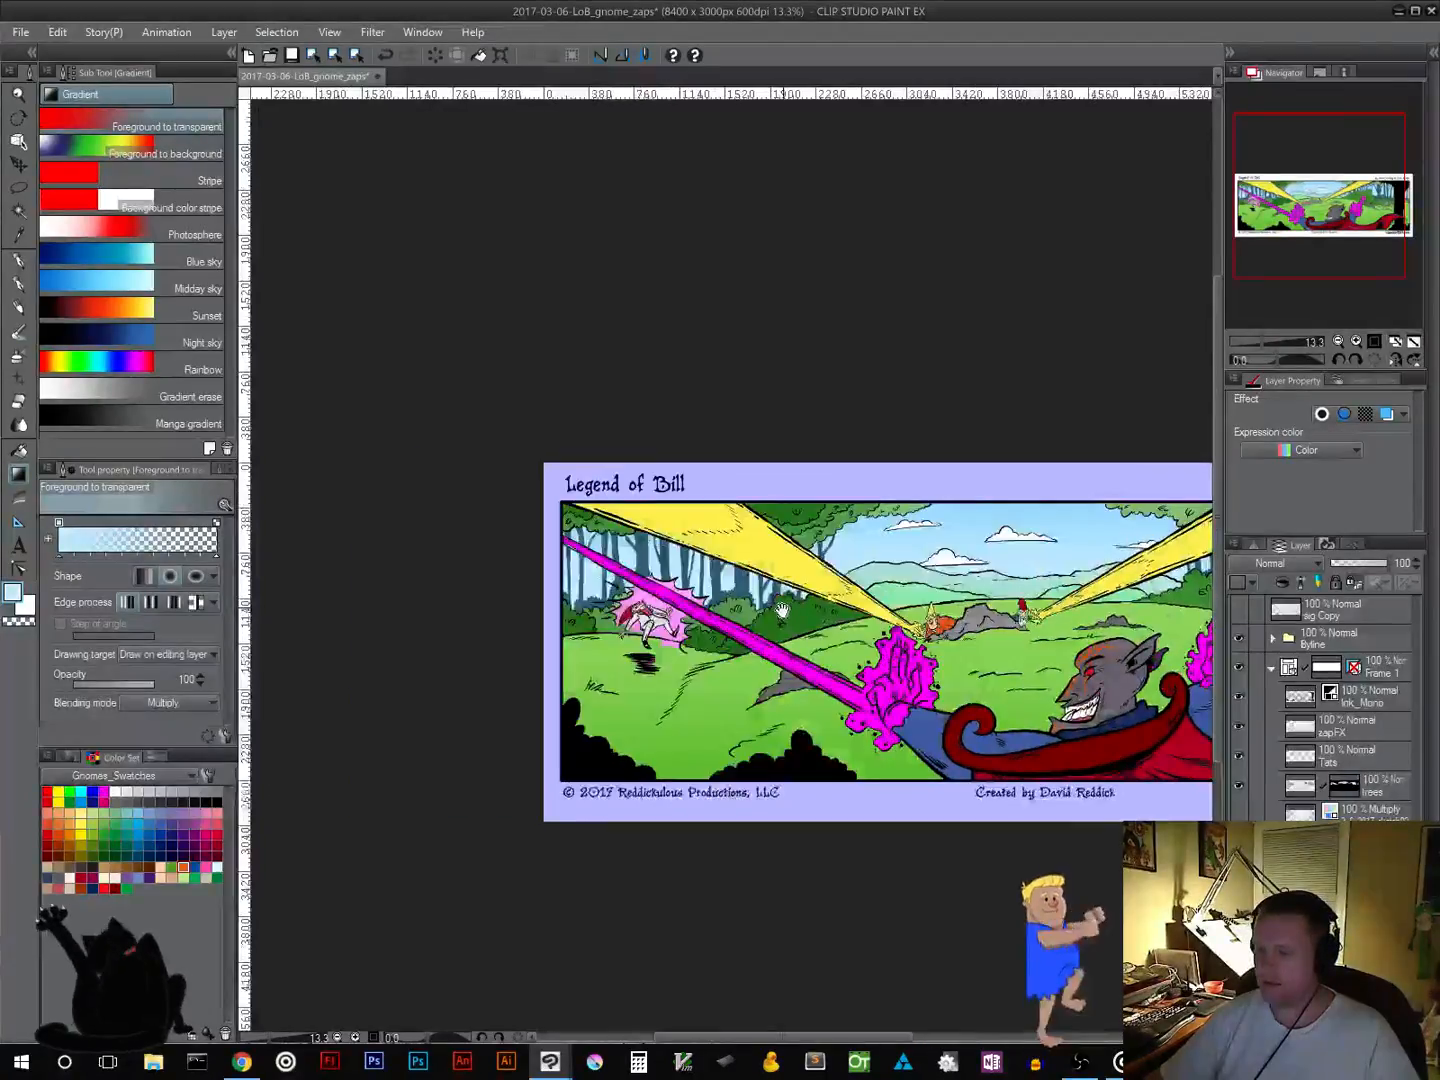
{"action": "left_click_drag", "start_coordinate": [549, 488], "coordinate": [732, 671]}
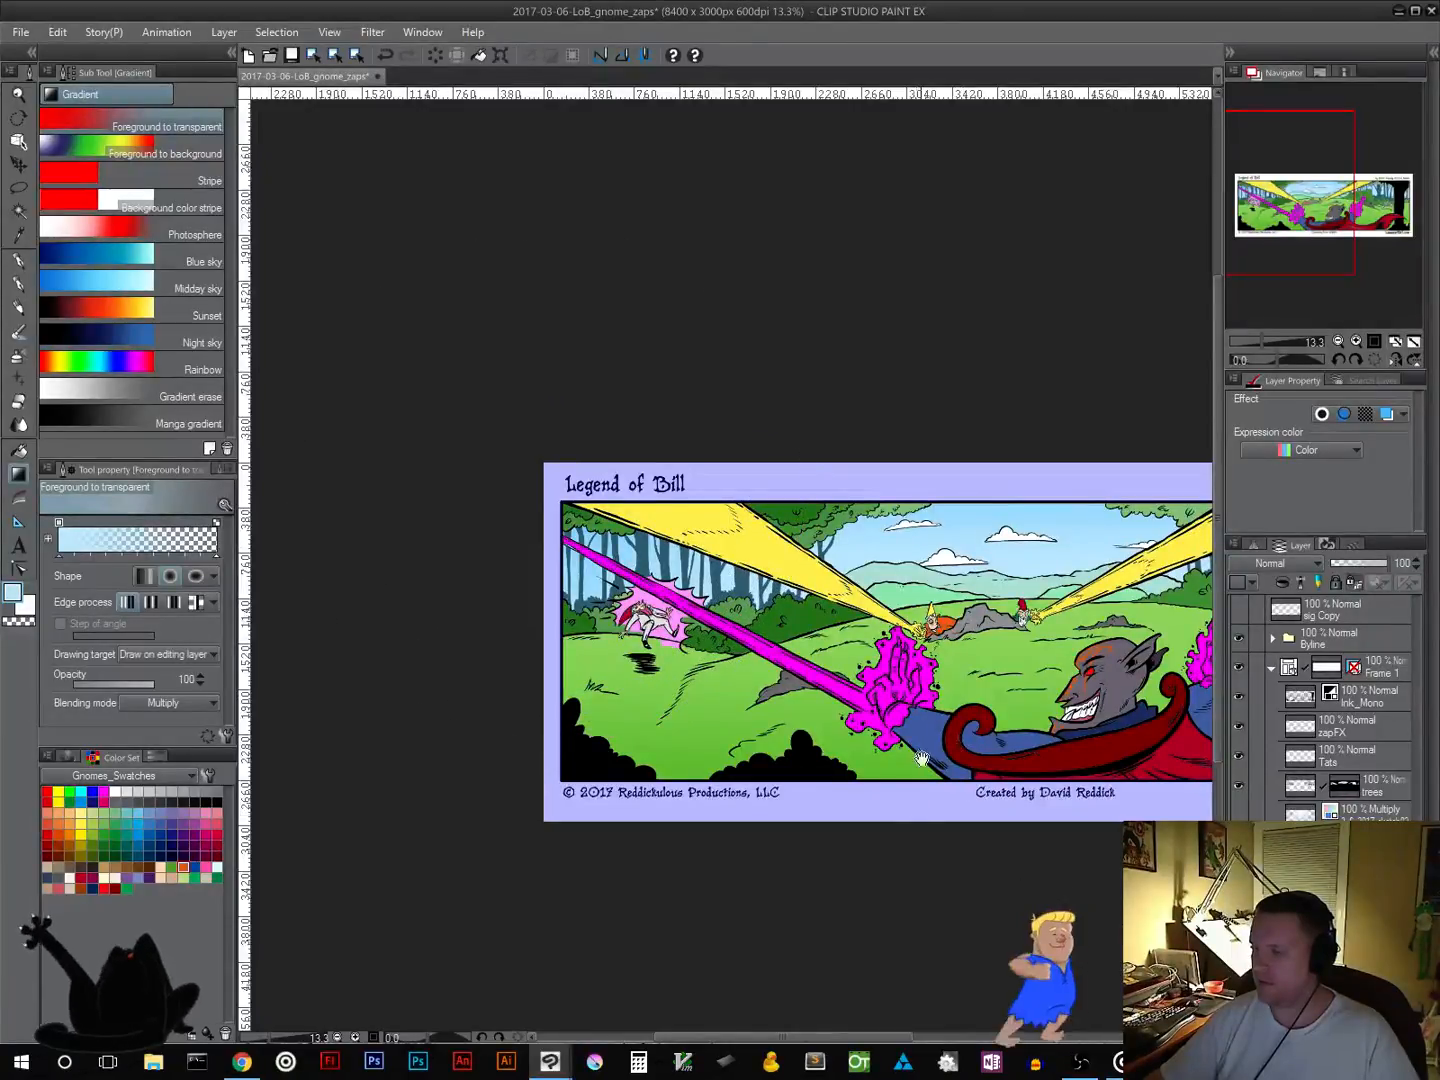
{"action": "left_click_drag", "start_coordinate": [921, 757], "coordinate": [328, 740]}
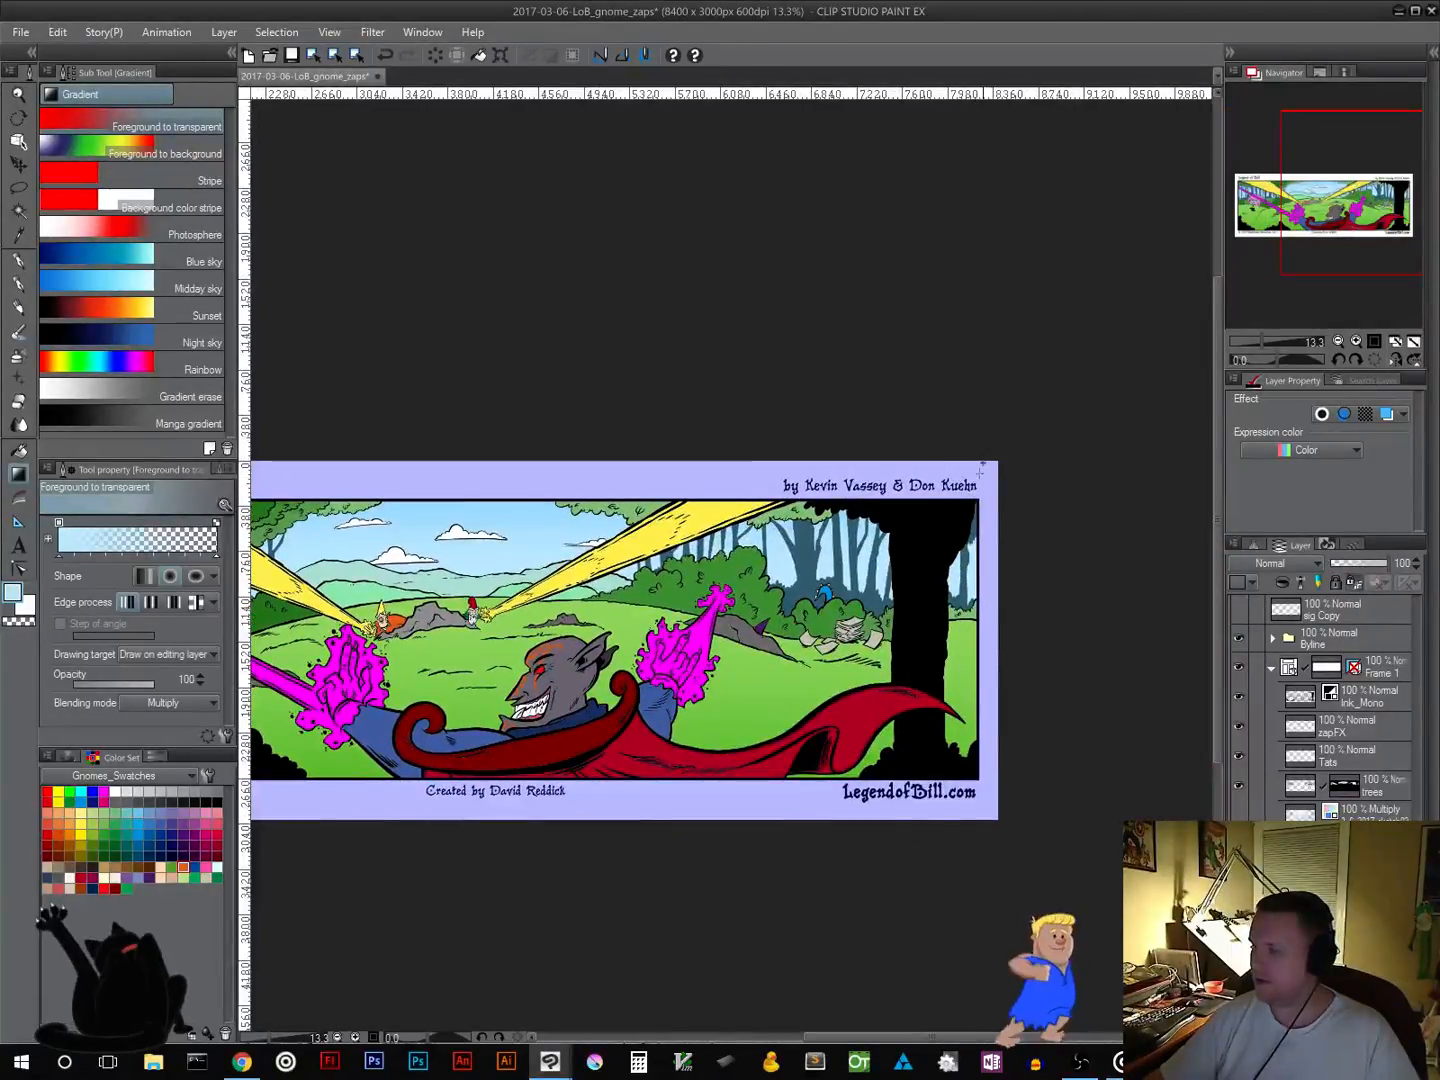
{"action": "left_click_drag", "start_coordinate": [984, 464], "coordinate": [744, 775]}
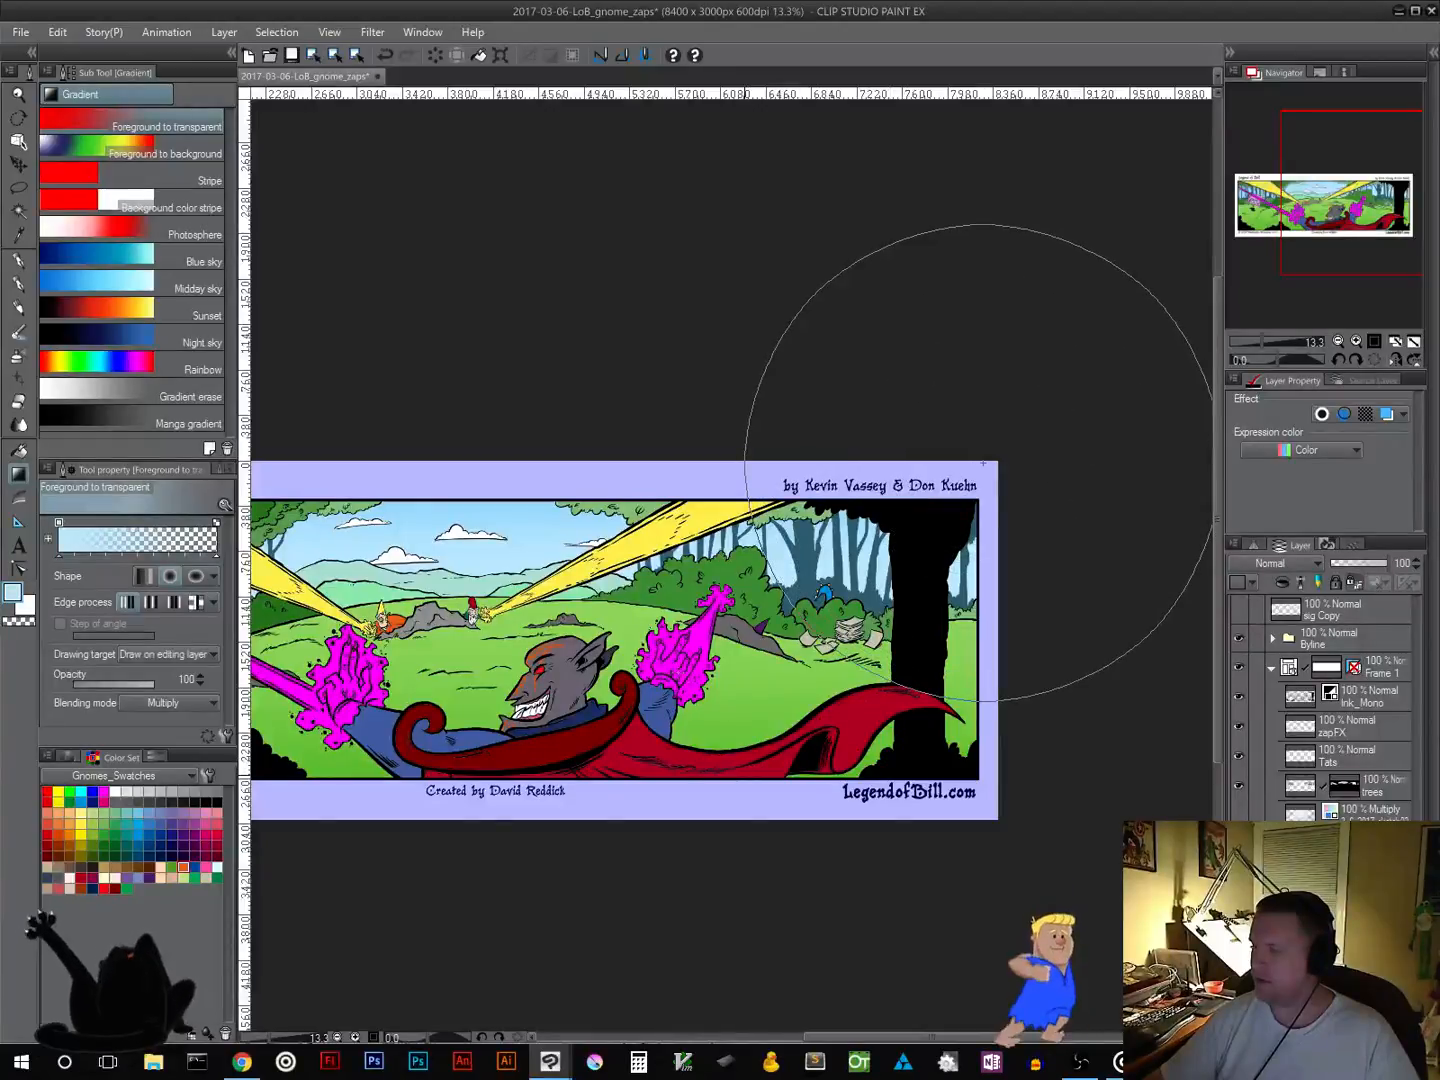
{"action": "left_click_drag", "start_coordinate": [520, 679], "coordinate": [772, 592]}
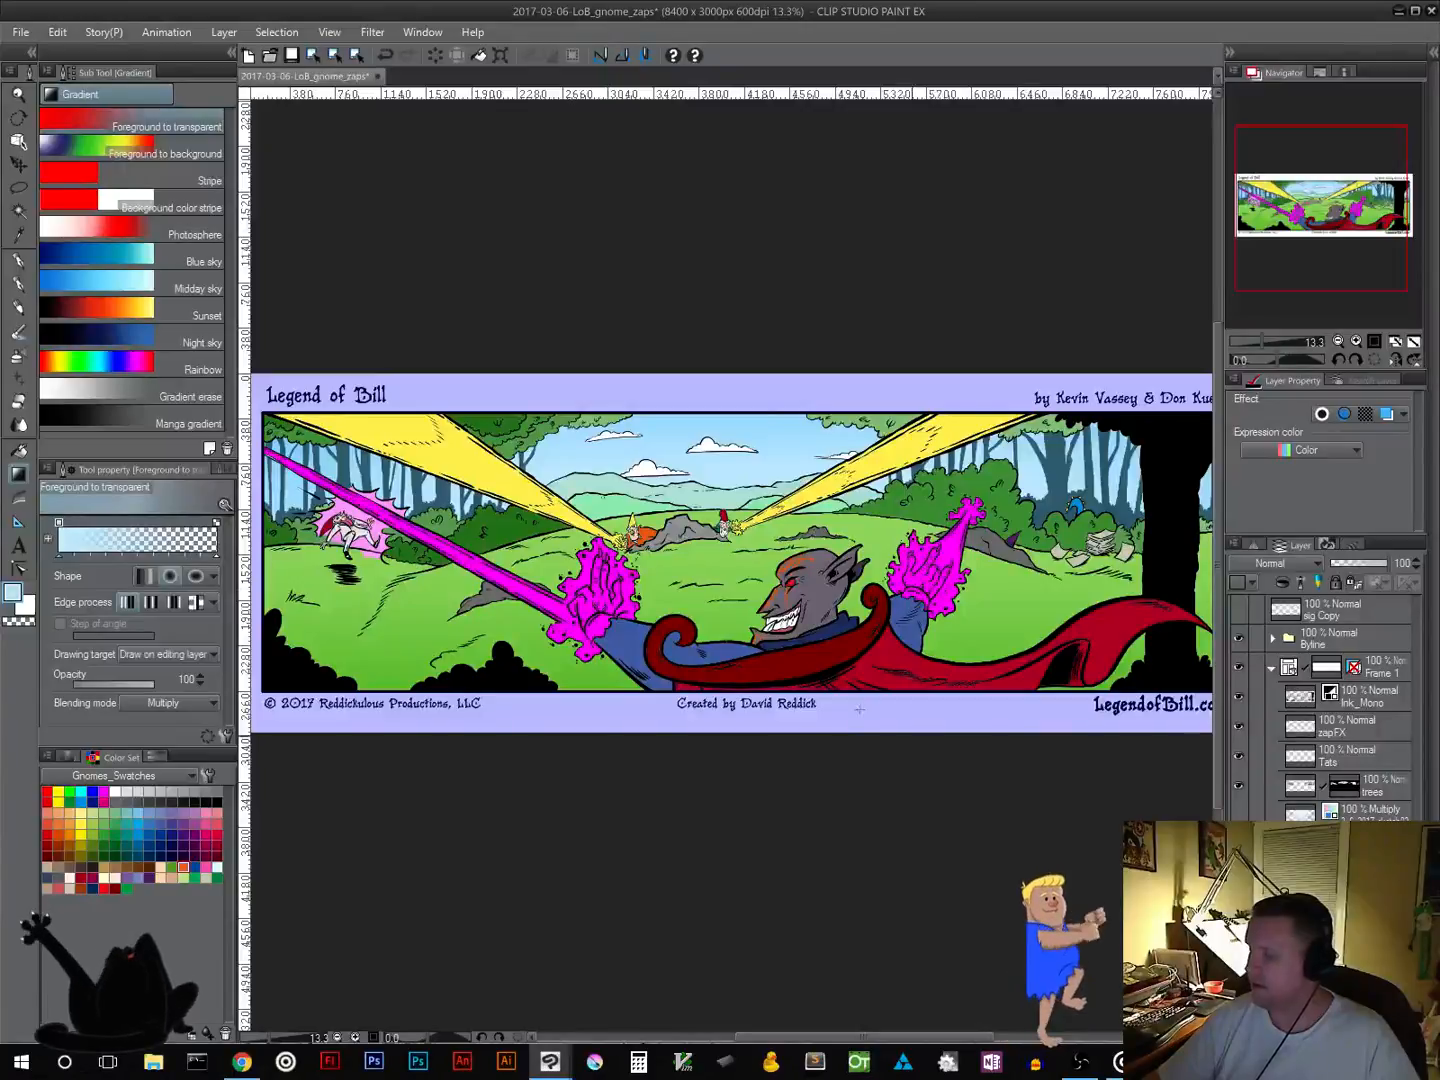
{"action": "left_click", "coordinate": [21, 211]}
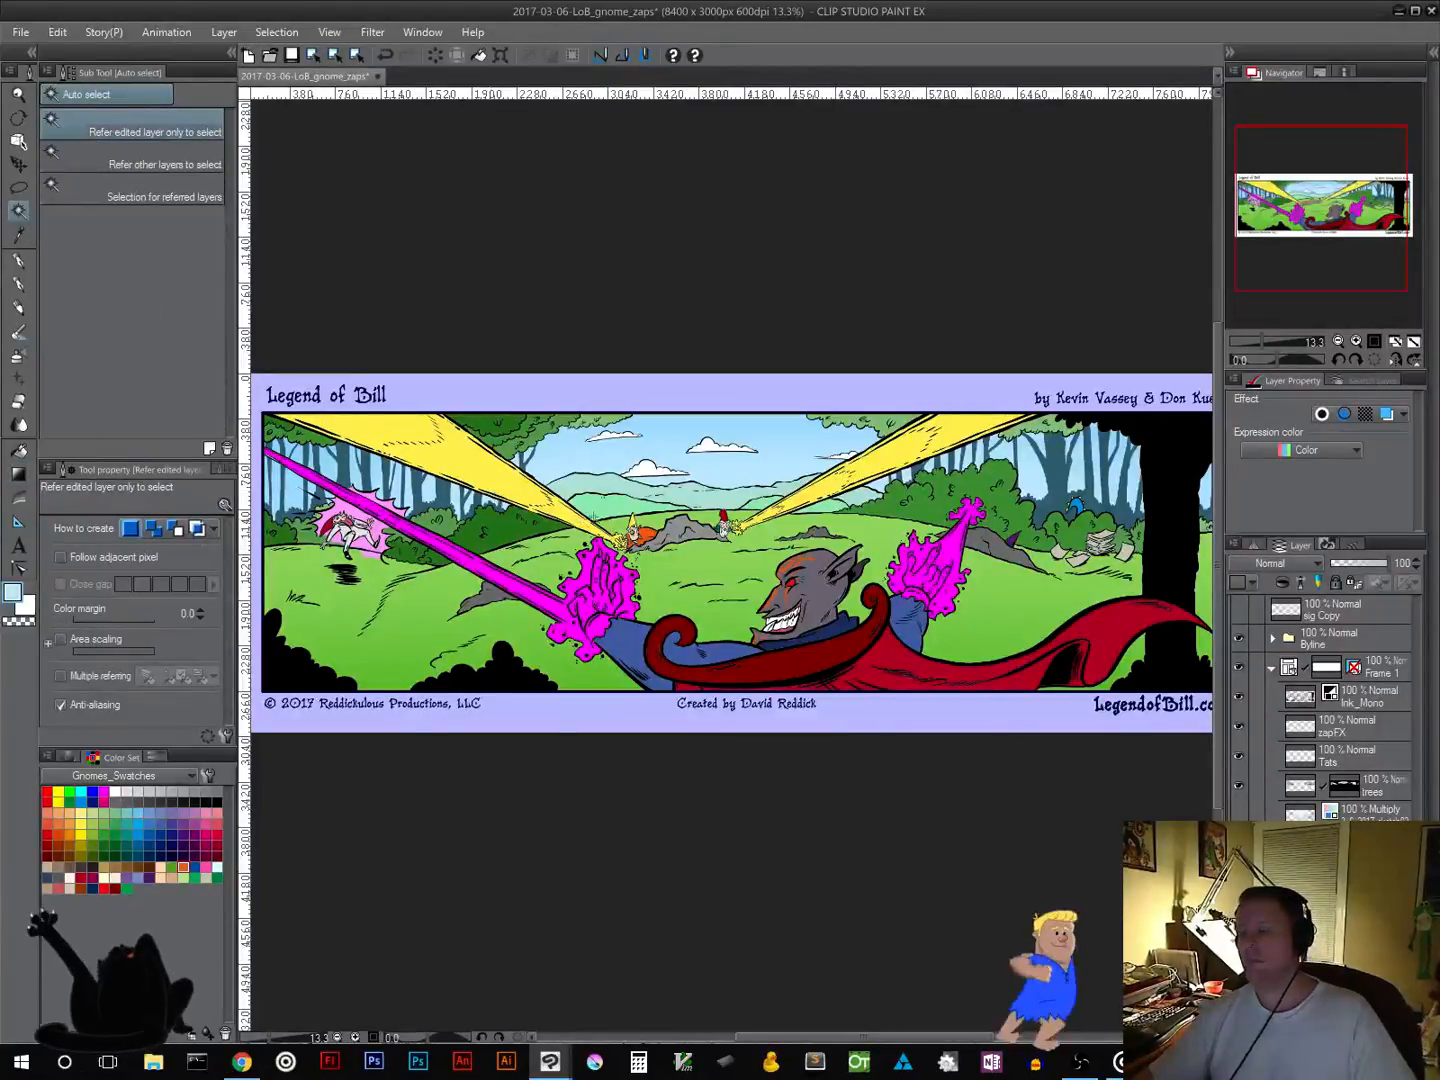
{"action": "left_click", "coordinate": [678, 530]}
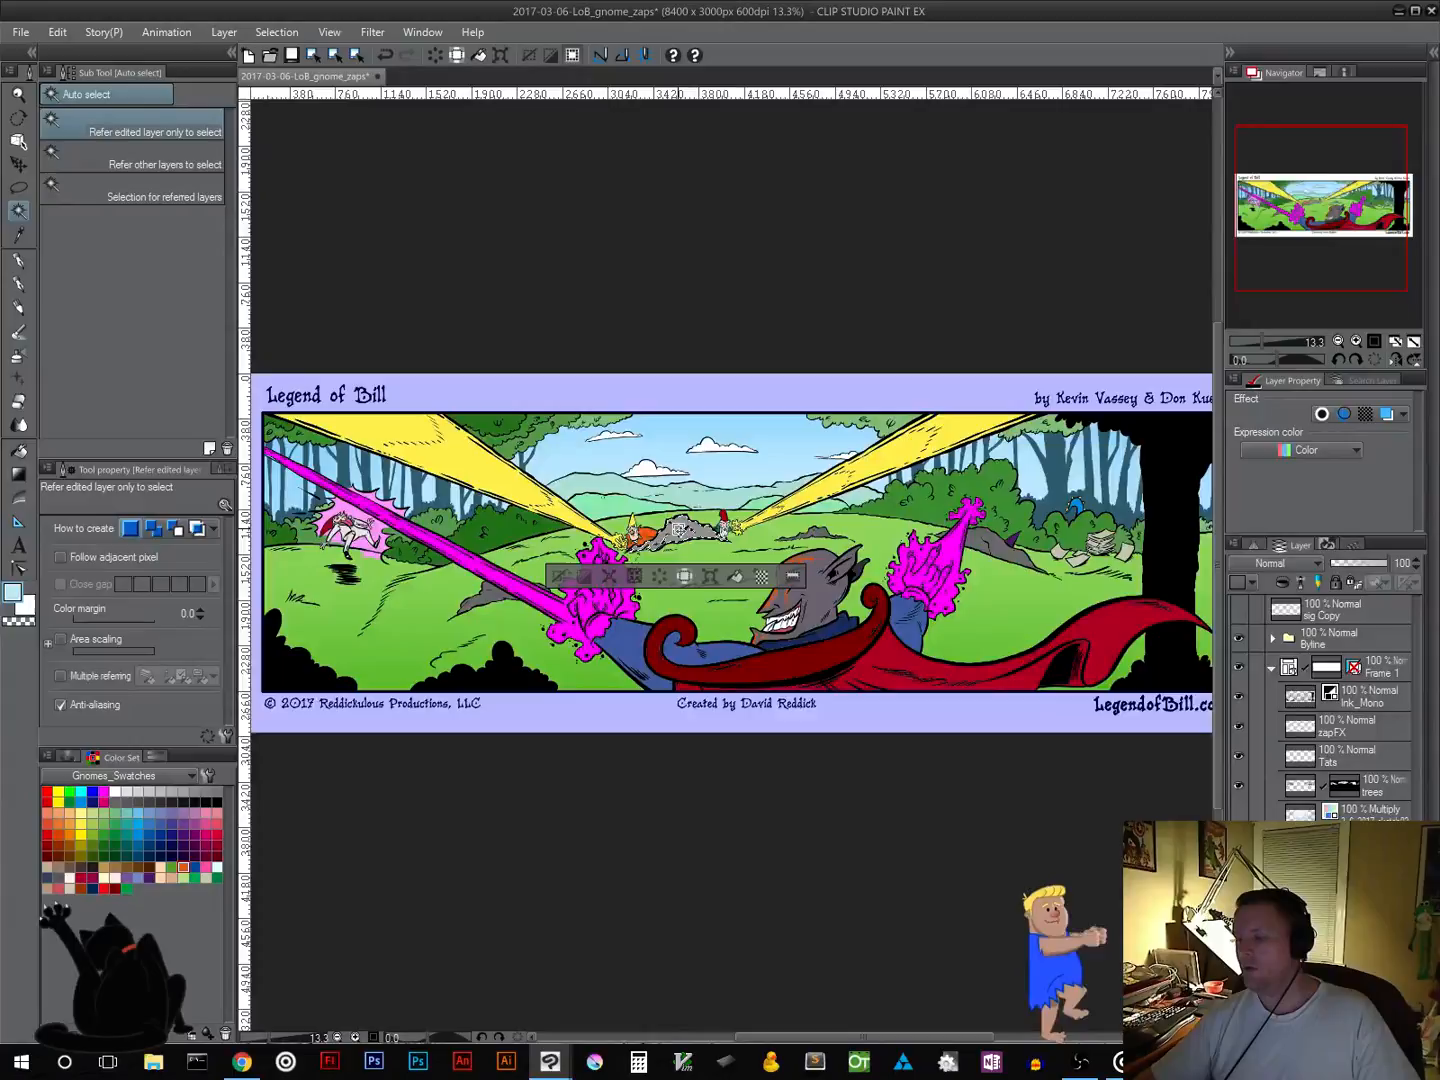
{"action": "left_click", "coordinate": [490, 599], "text": "shift"}
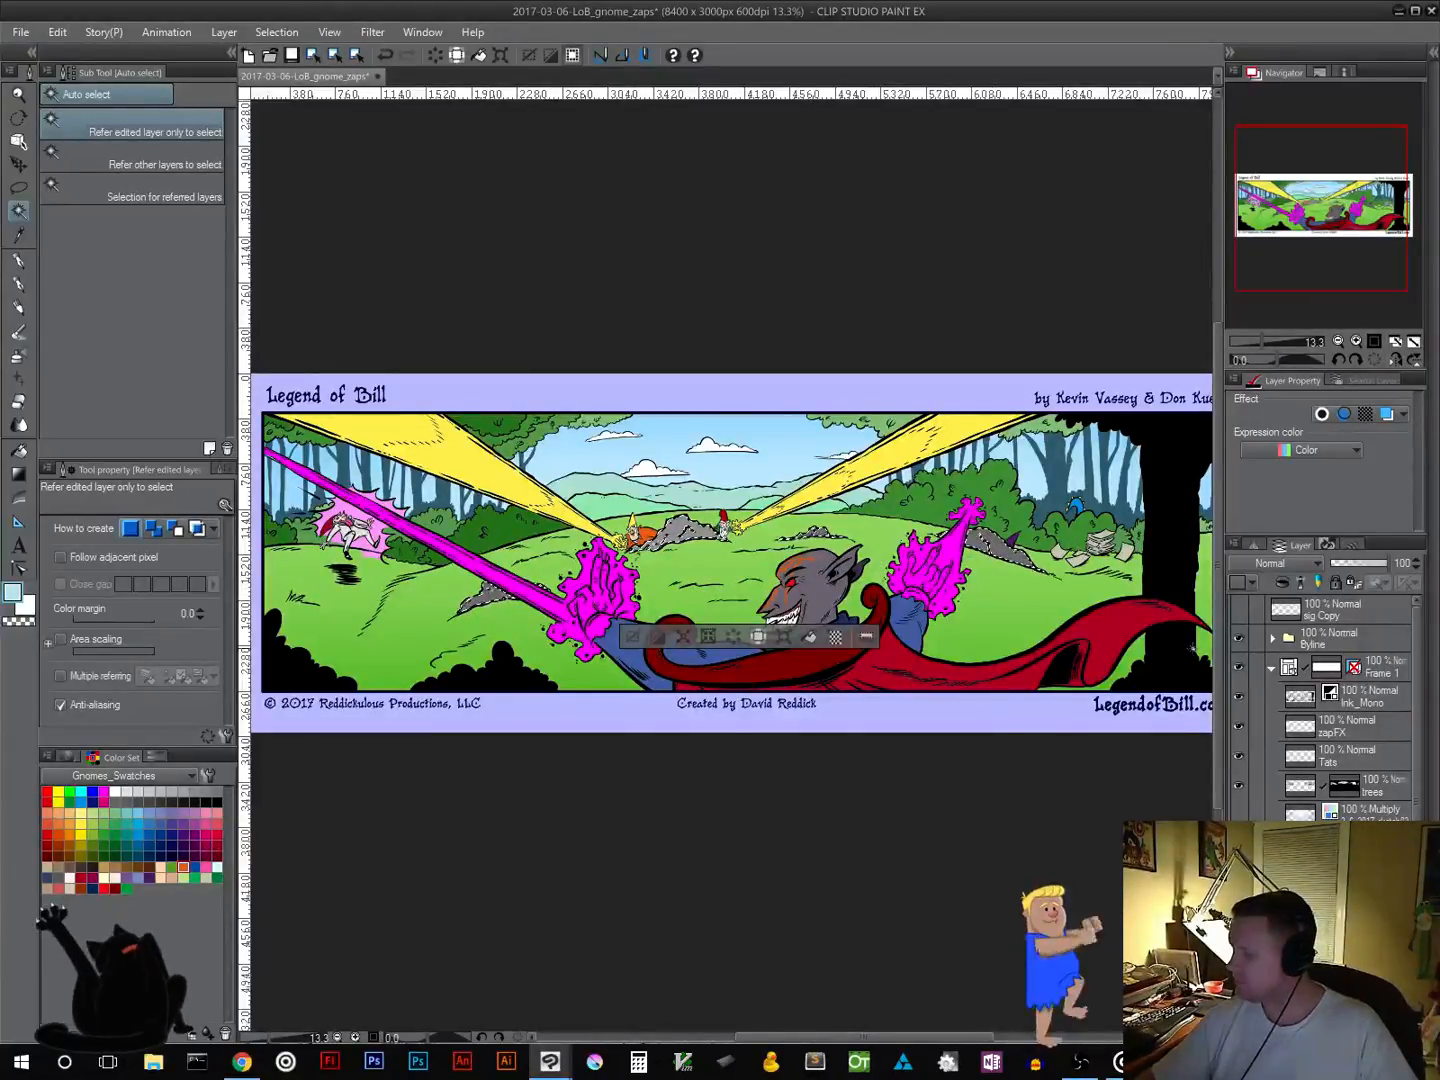
{"action": "key", "text": "ctrl+d"}
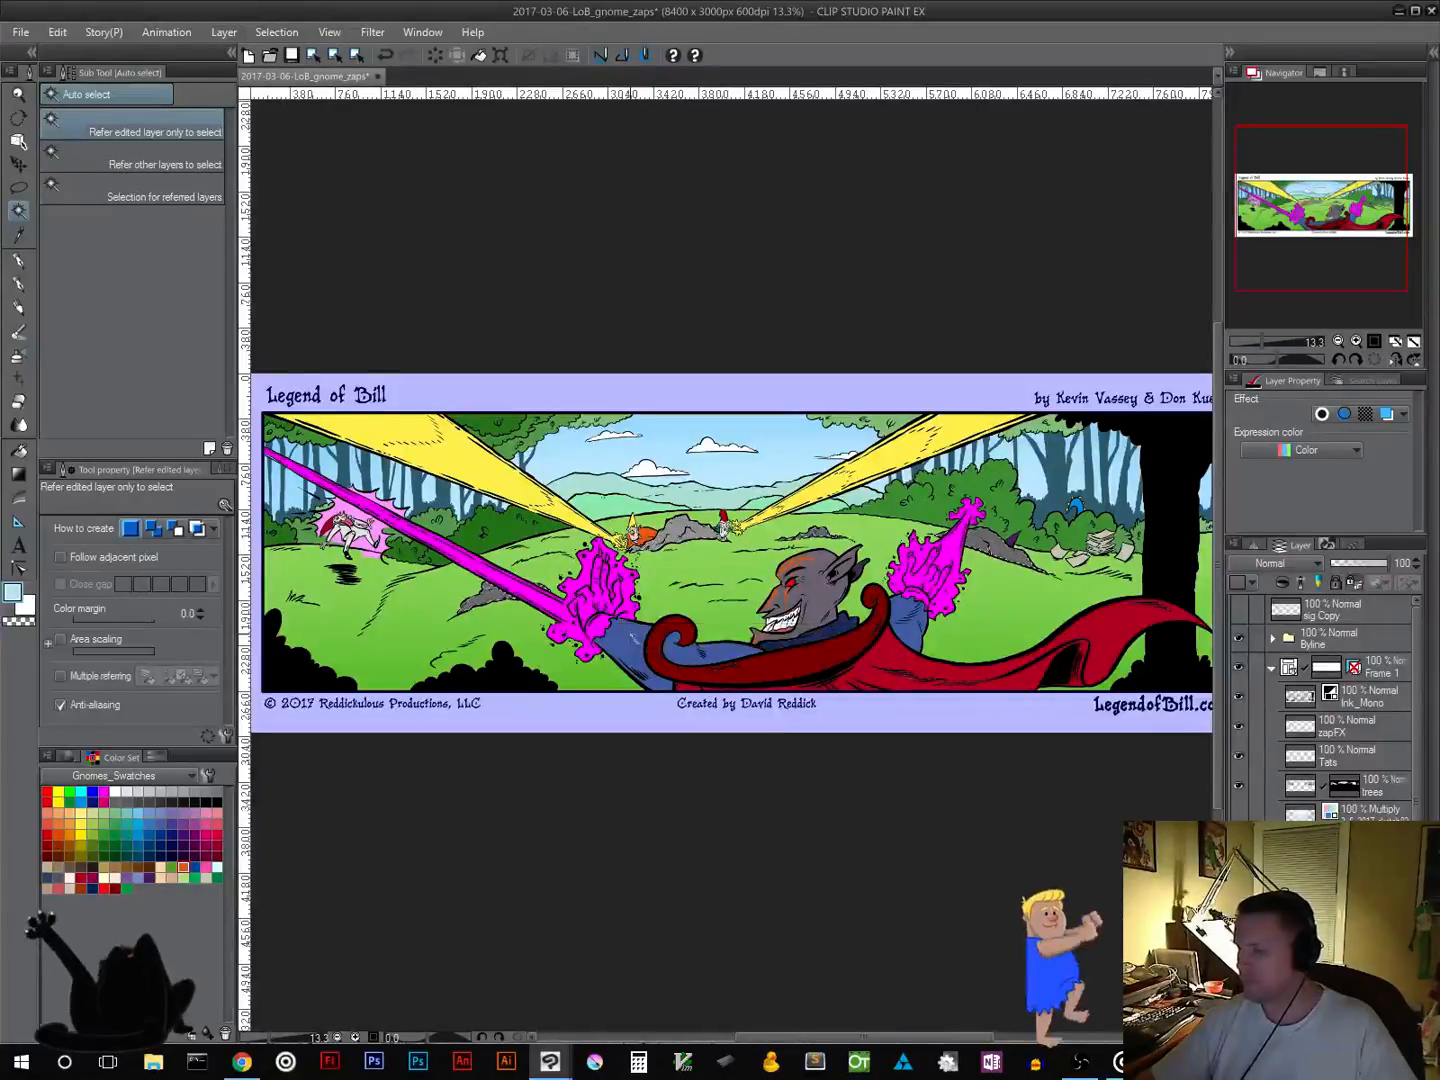
Step: Sample the grey of the foreground rock and try it as a straight Multiply gradient over the rocks
{"action": "left_click", "coordinate": [20, 474]}
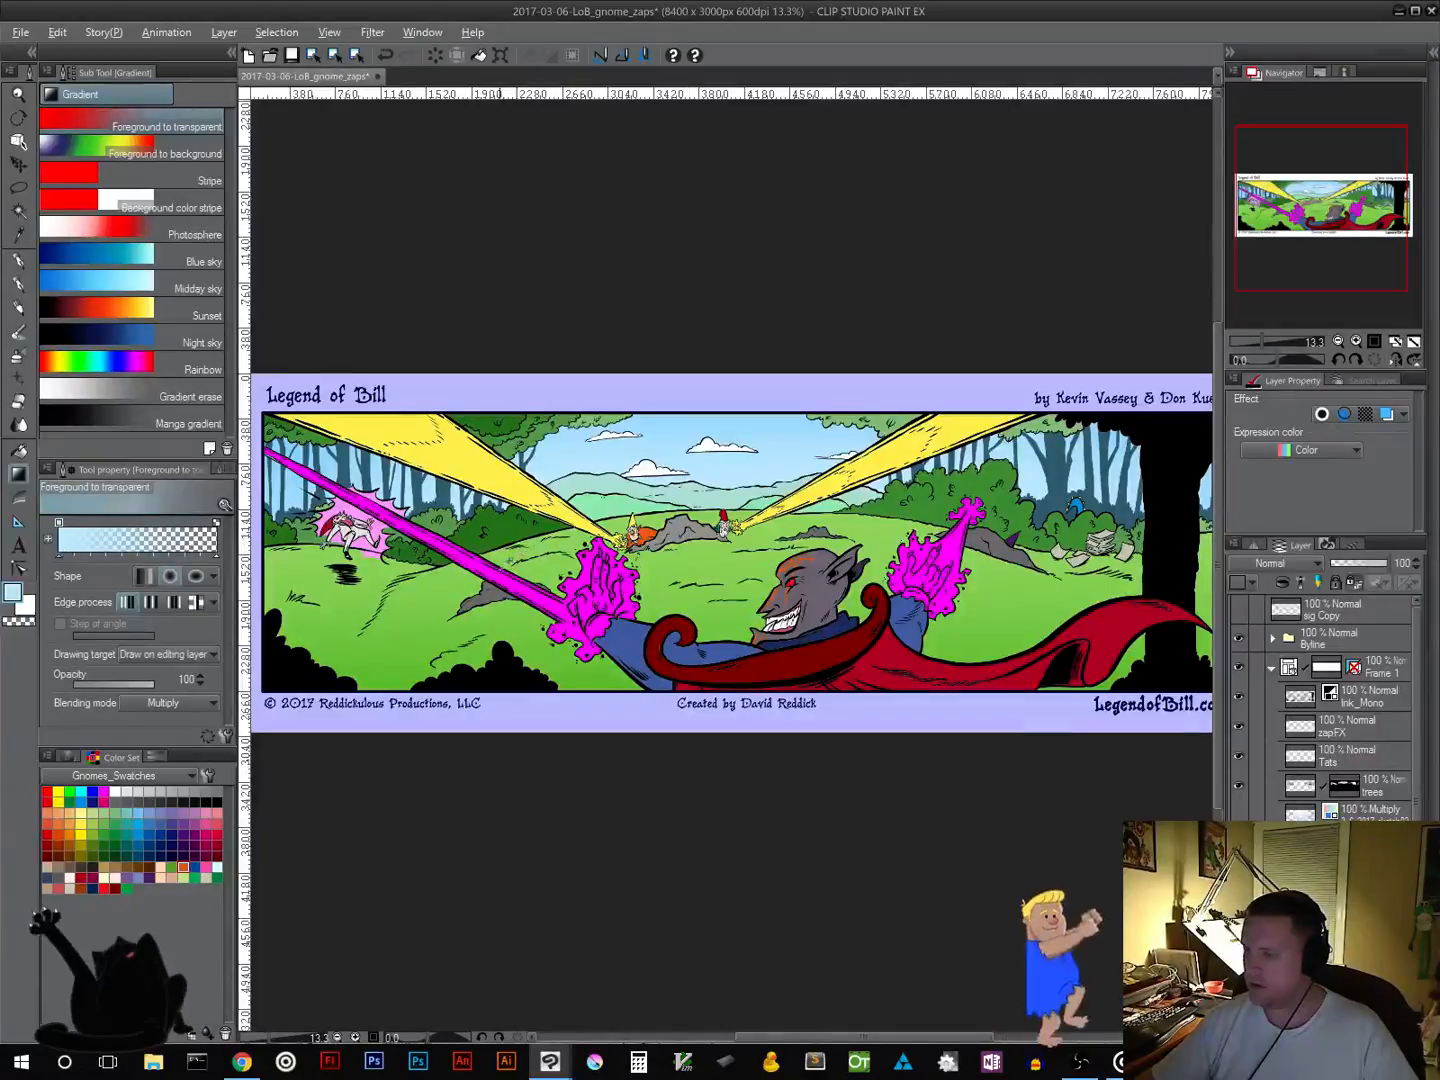
{"action": "left_click", "coordinate": [493, 591], "text": "alt"}
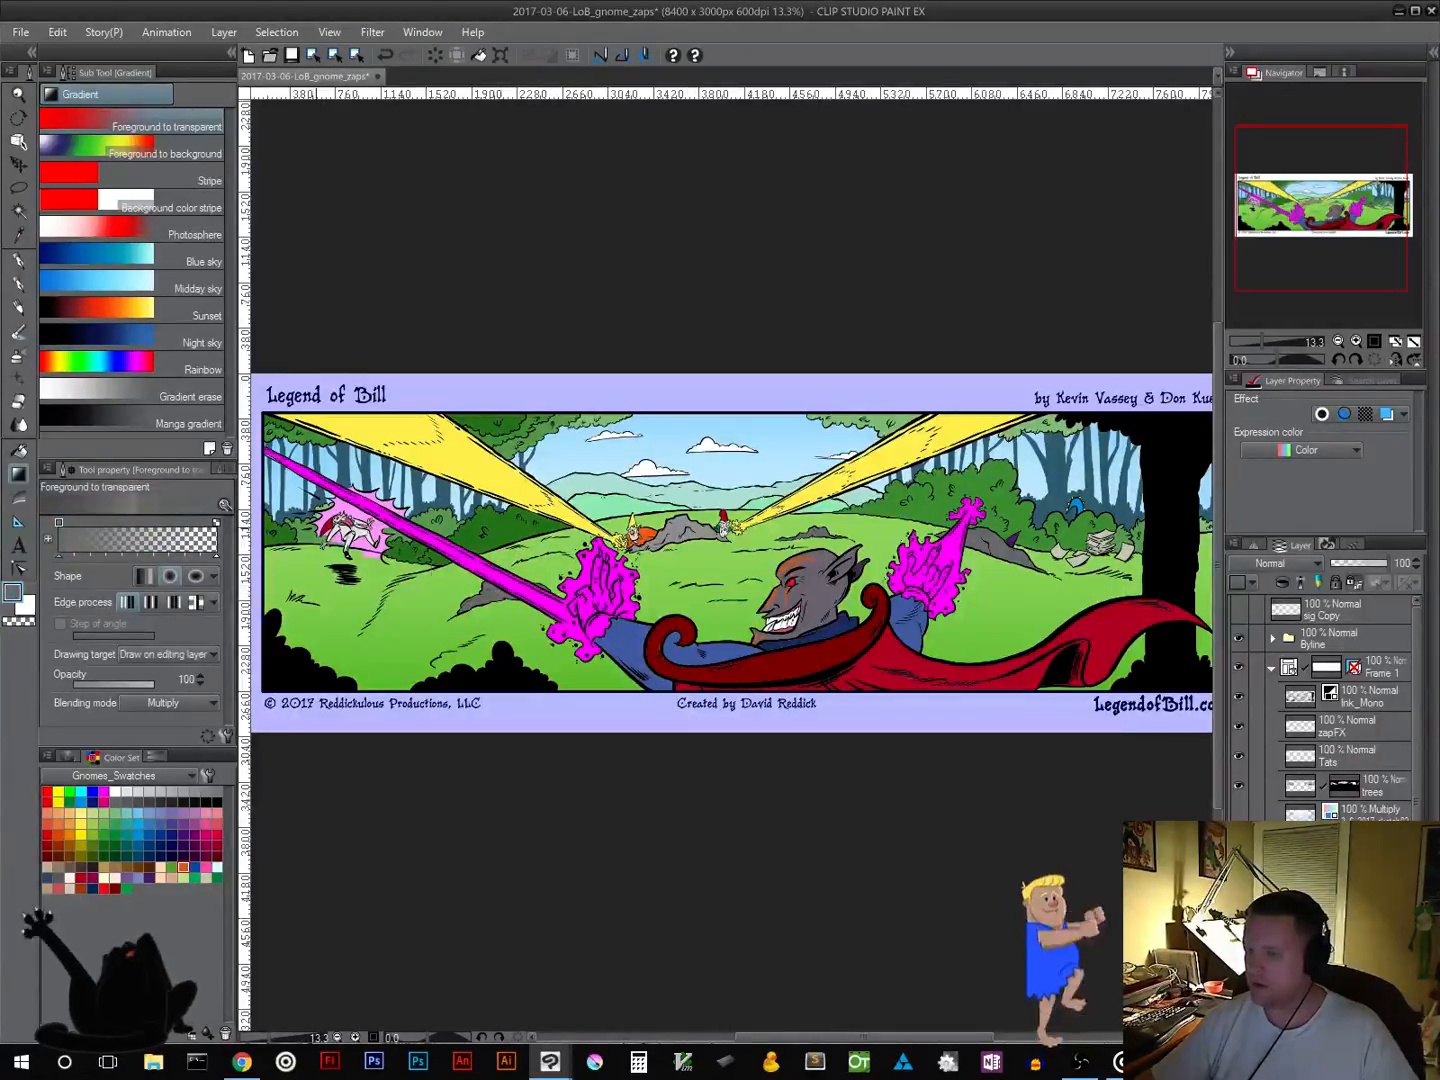
{"action": "left_click", "coordinate": [145, 576]}
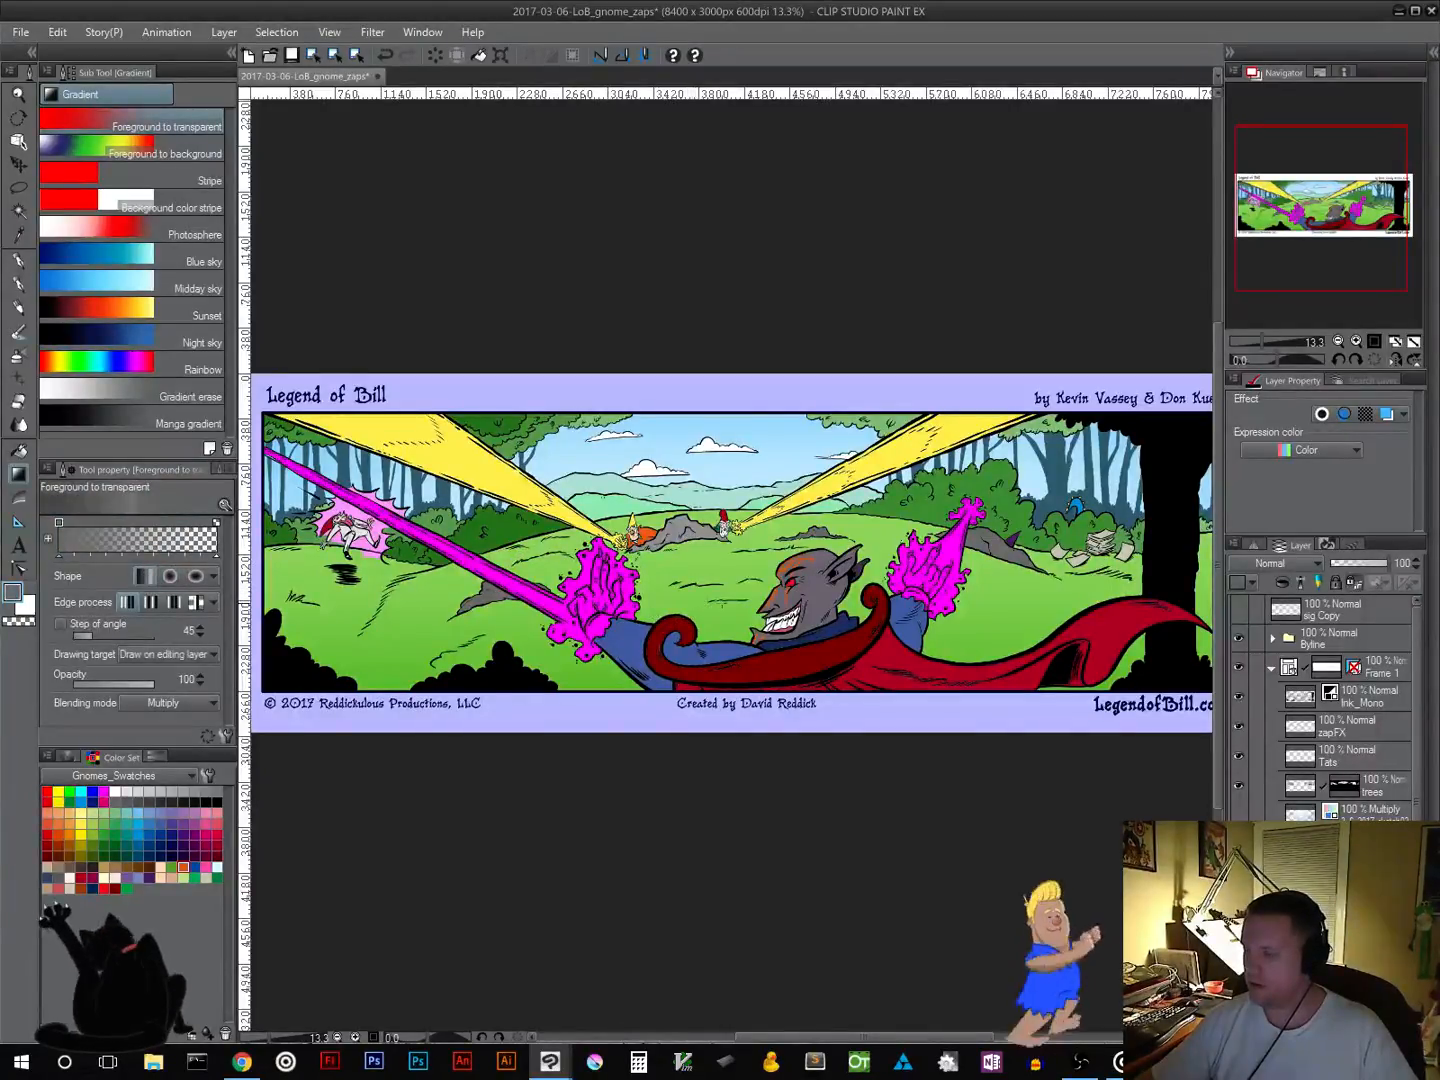
{"action": "left_click_drag", "start_coordinate": [712, 461], "coordinate": [712, 463]}
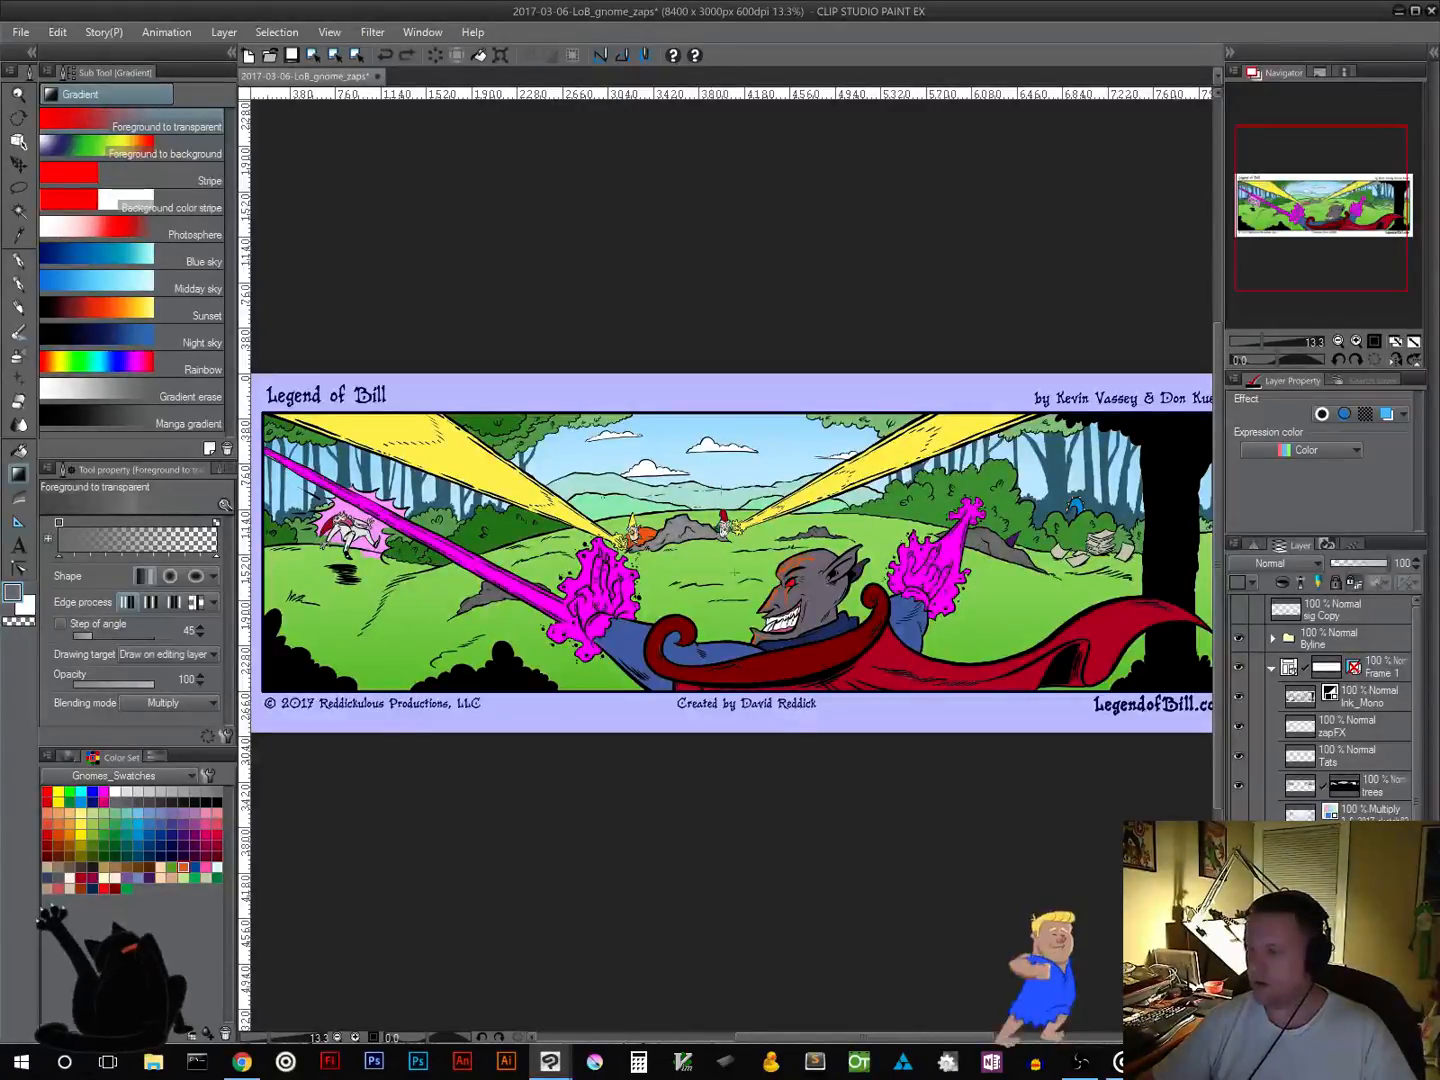
{"action": "left_click_drag", "start_coordinate": [756, 735], "coordinate": [733, 576]}
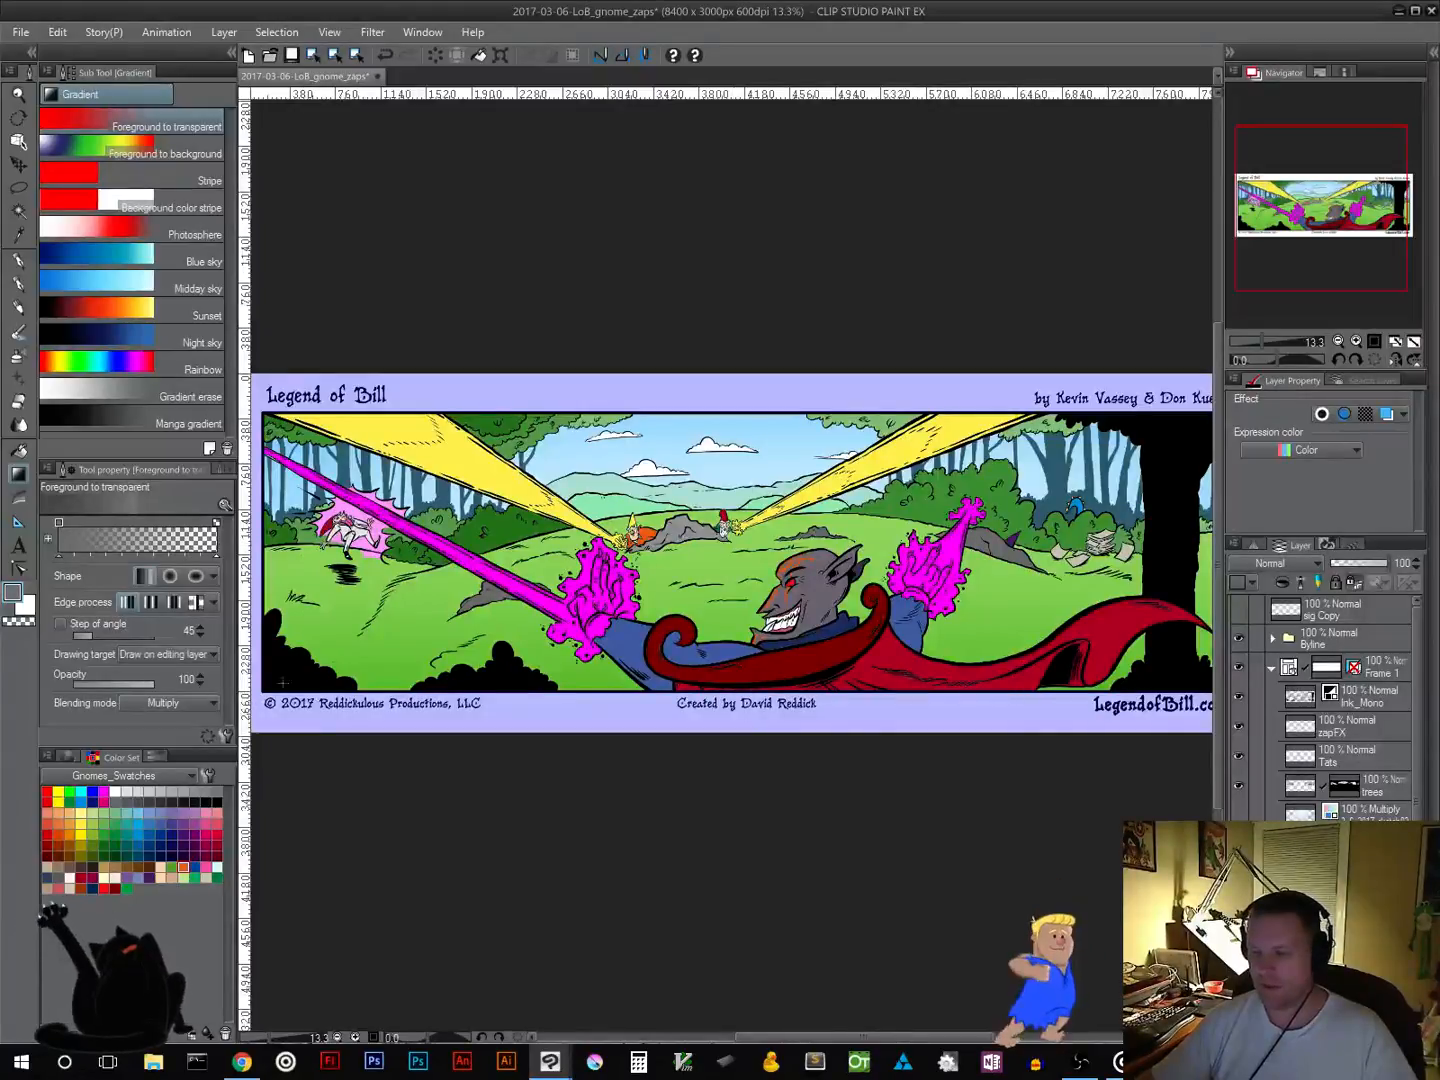
Step: Set the gradient's blending mode to Screen and apply the grey over the rocks, from the distant hills down into the grass
{"action": "left_click", "coordinate": [195, 704]}
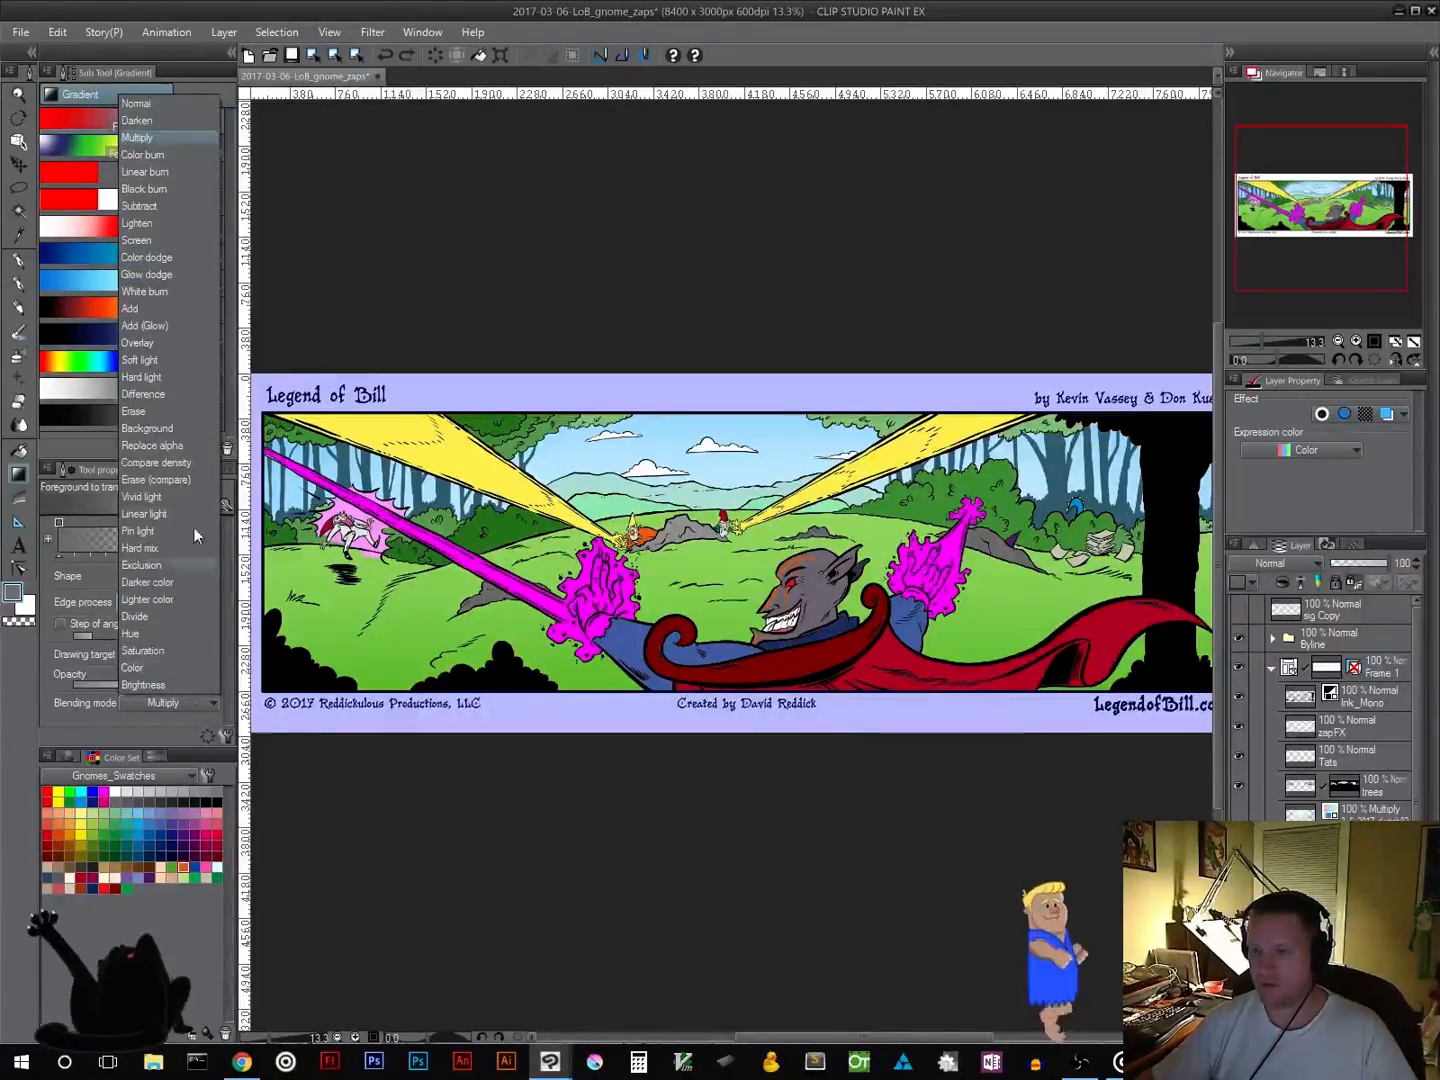
{"action": "left_click", "coordinate": [181, 239]}
{"action": "left_click_drag", "start_coordinate": [733, 406], "coordinate": [733, 675]}
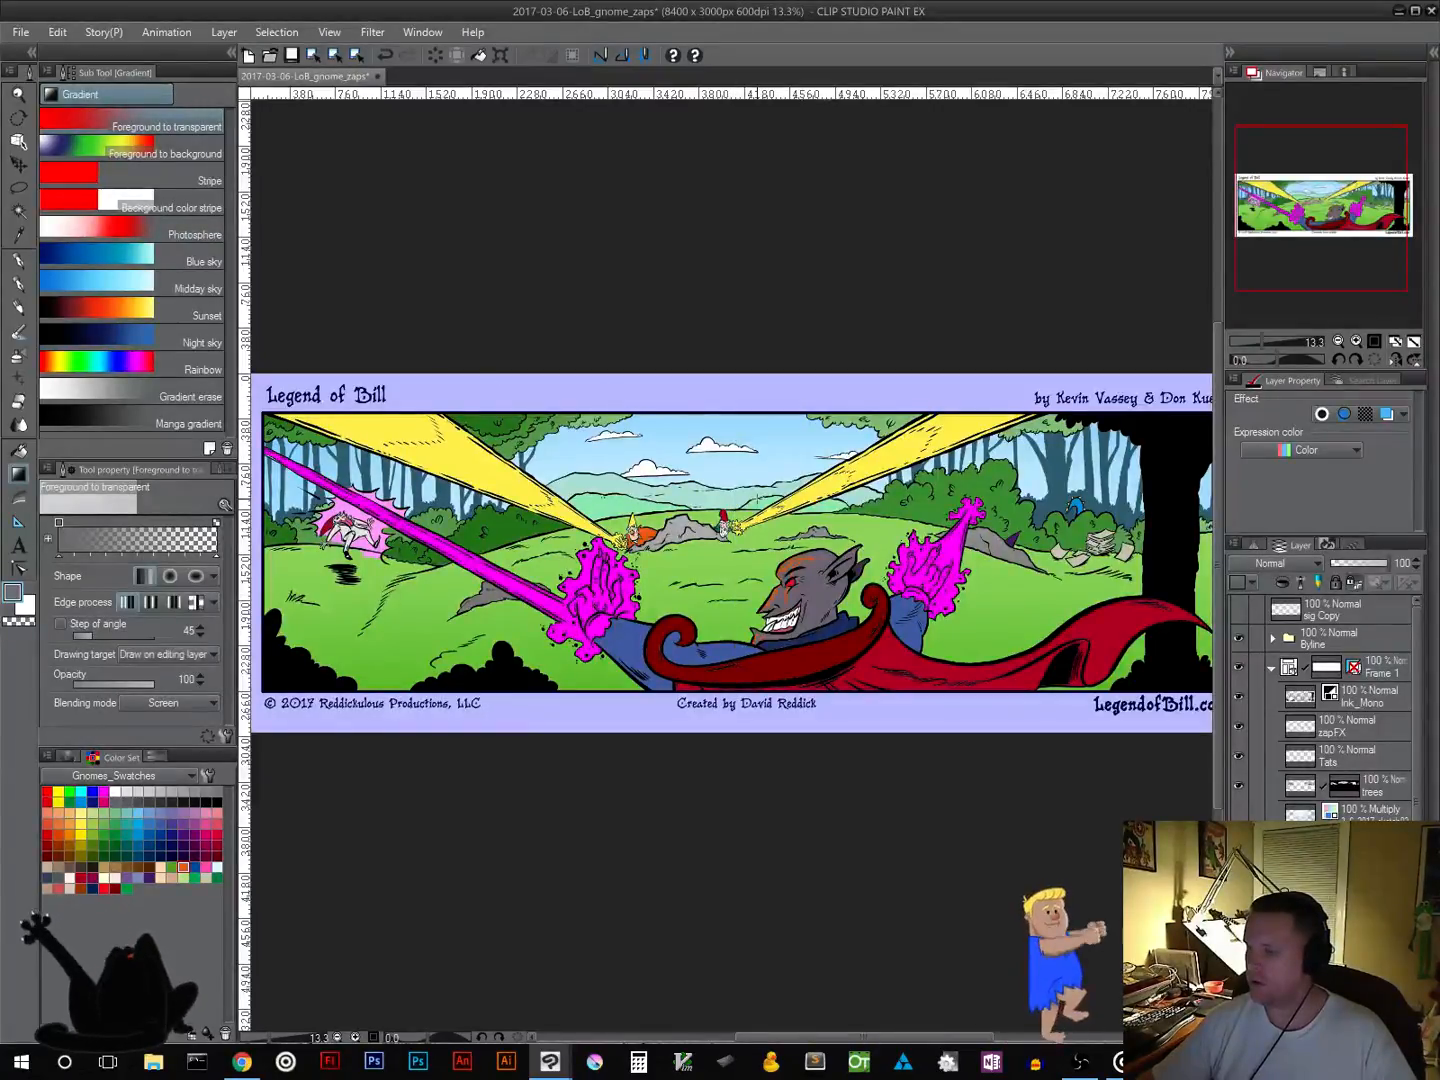
{"action": "key", "text": "ctrl+z"}
{"action": "left_click_drag", "start_coordinate": [720, 405], "coordinate": [726, 562]}
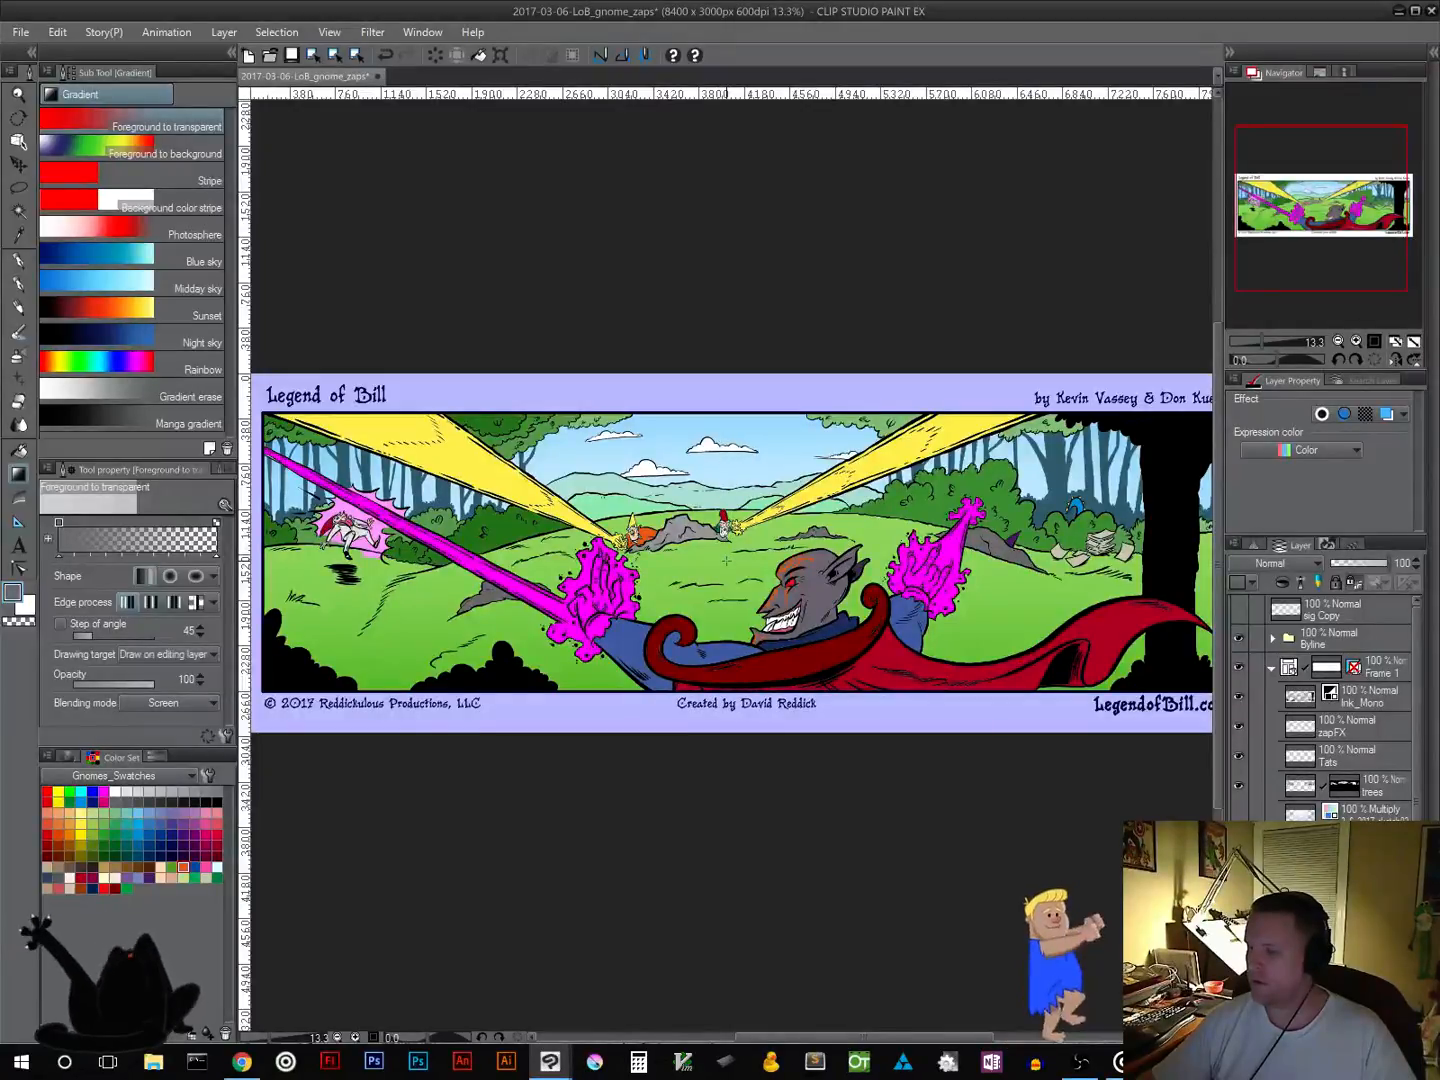
{"action": "key", "text": "ctrl+z"}
{"action": "left_click_drag", "start_coordinate": [707, 480], "coordinate": [725, 628]}
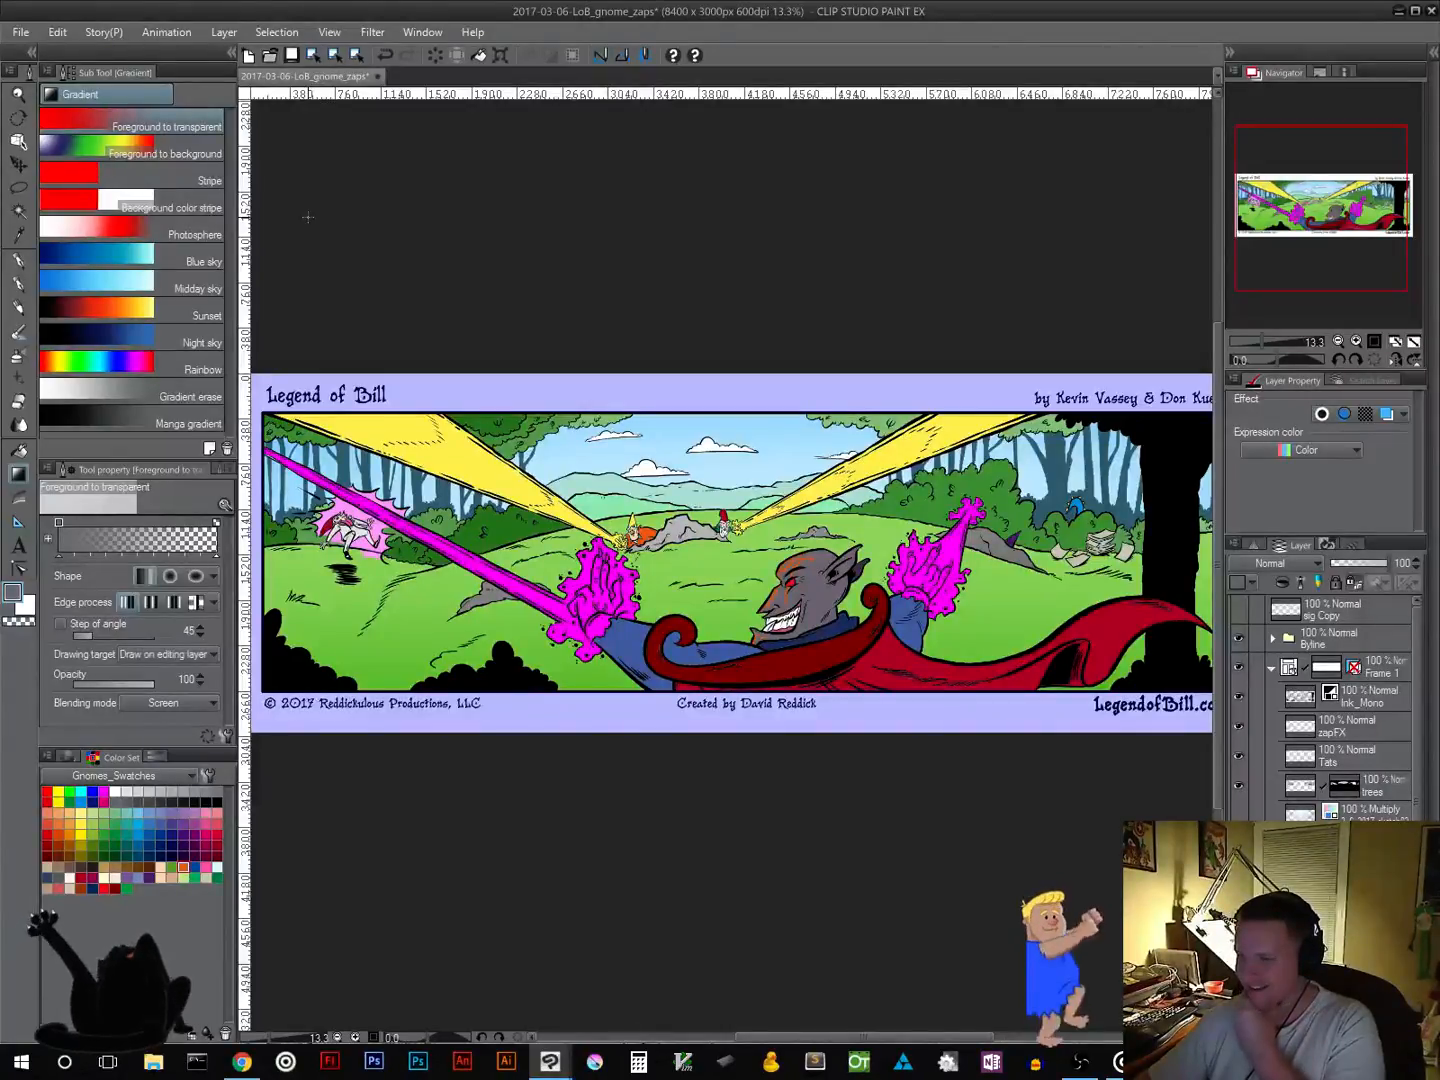
Step: Check the shading across the whole strip and save the file
{"action": "scroll", "coordinate": [704, 560], "scroll_direction": "down", "scroll_amount": 2}
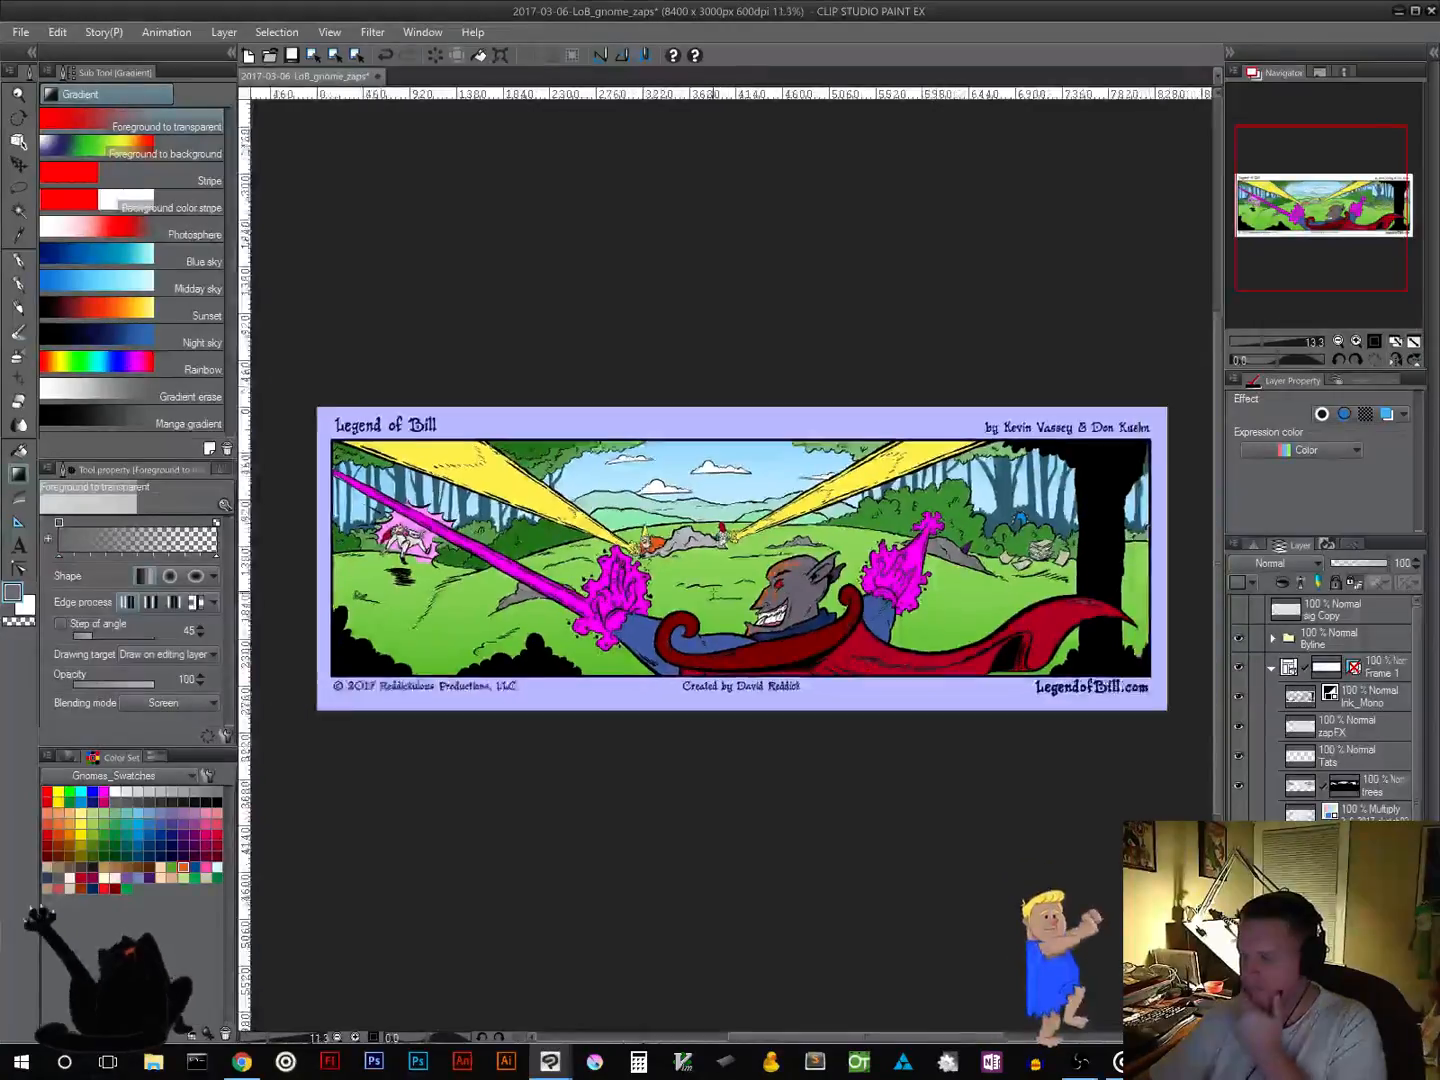
{"action": "scroll", "coordinate": [705, 561], "scroll_direction": "down", "scroll_amount": 1}
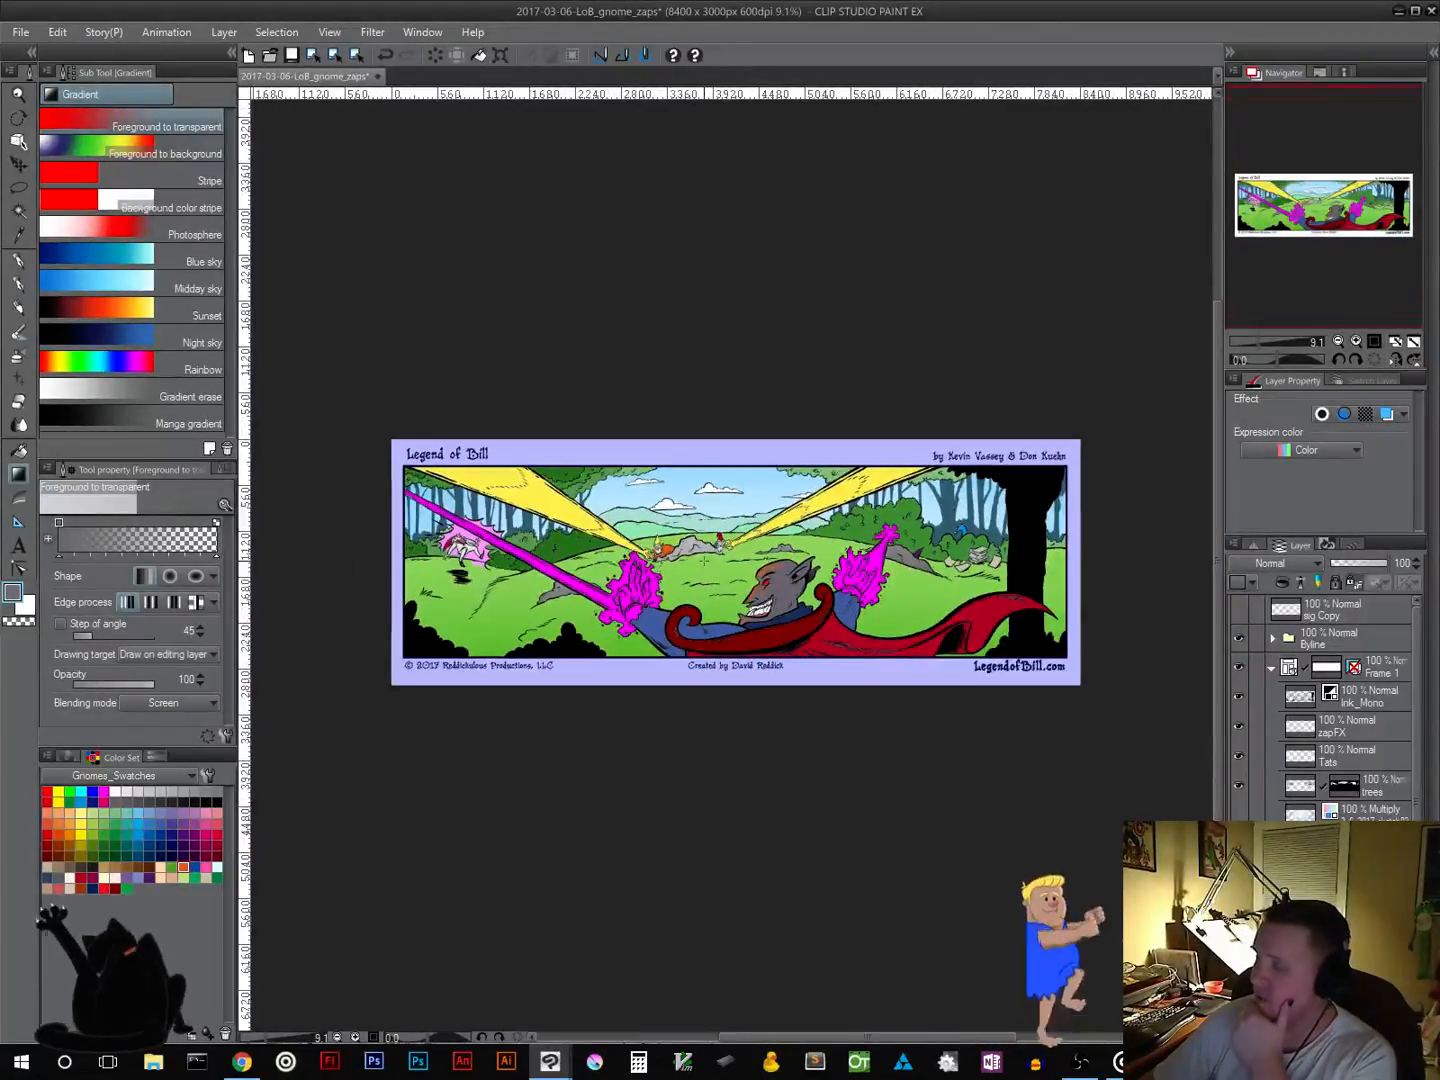
{"action": "scroll", "coordinate": [705, 561], "scroll_direction": "up", "scroll_amount": 4}
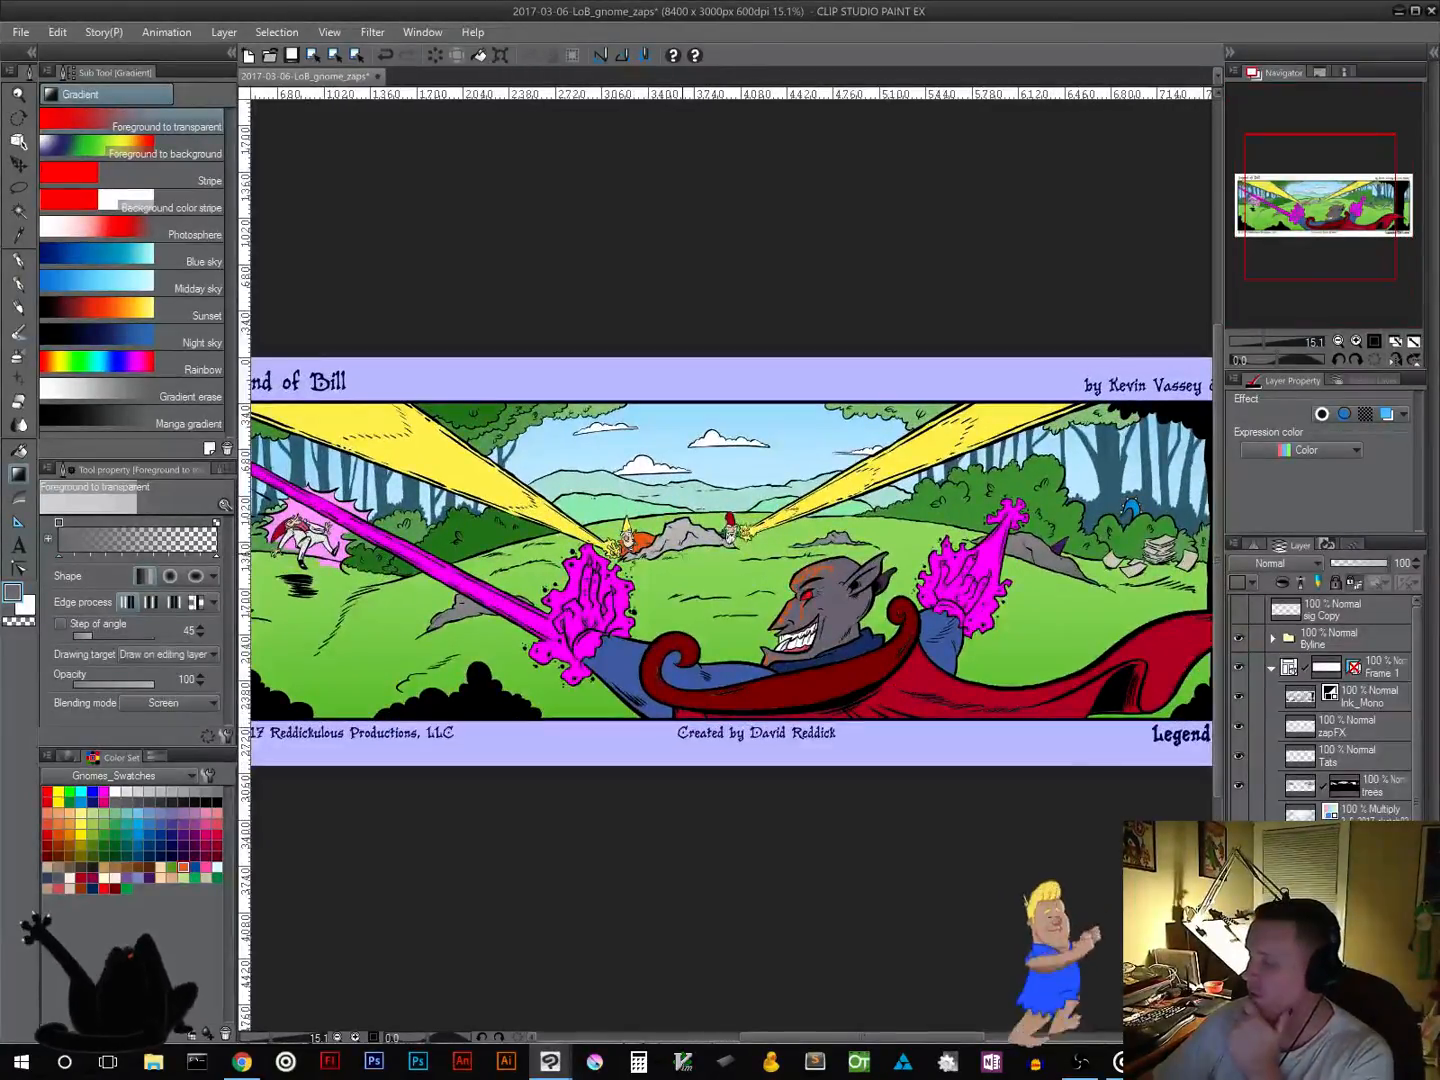
{"action": "scroll", "coordinate": [705, 560], "scroll_direction": "down", "scroll_amount": 1}
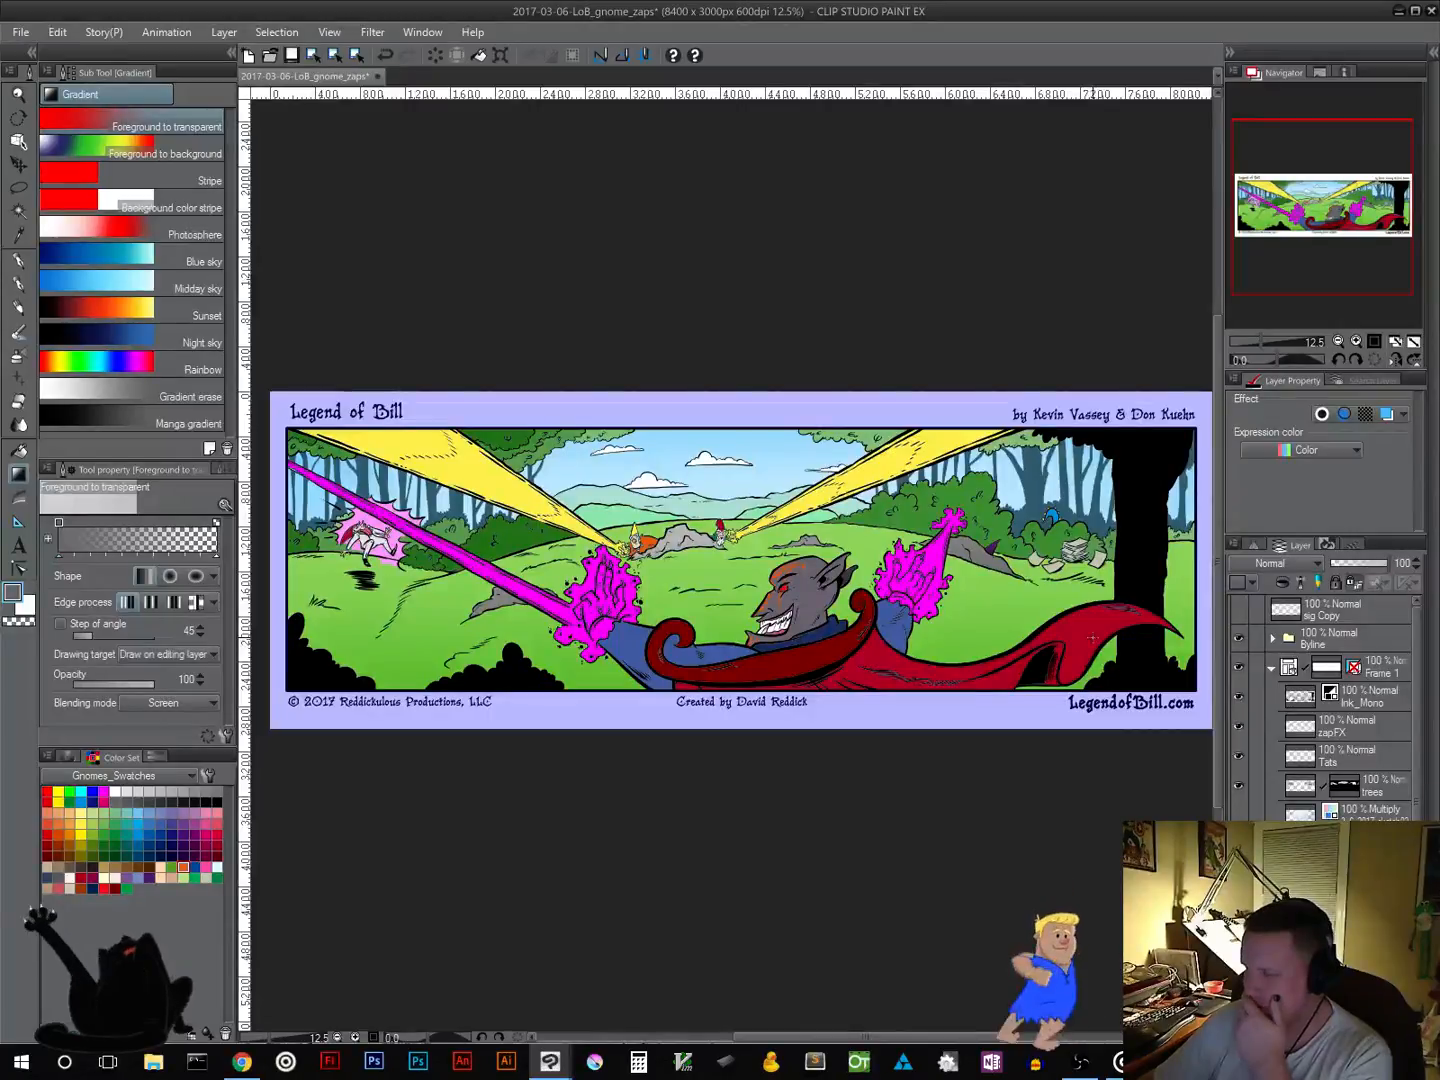
{"action": "left_click", "coordinate": [291, 56]}
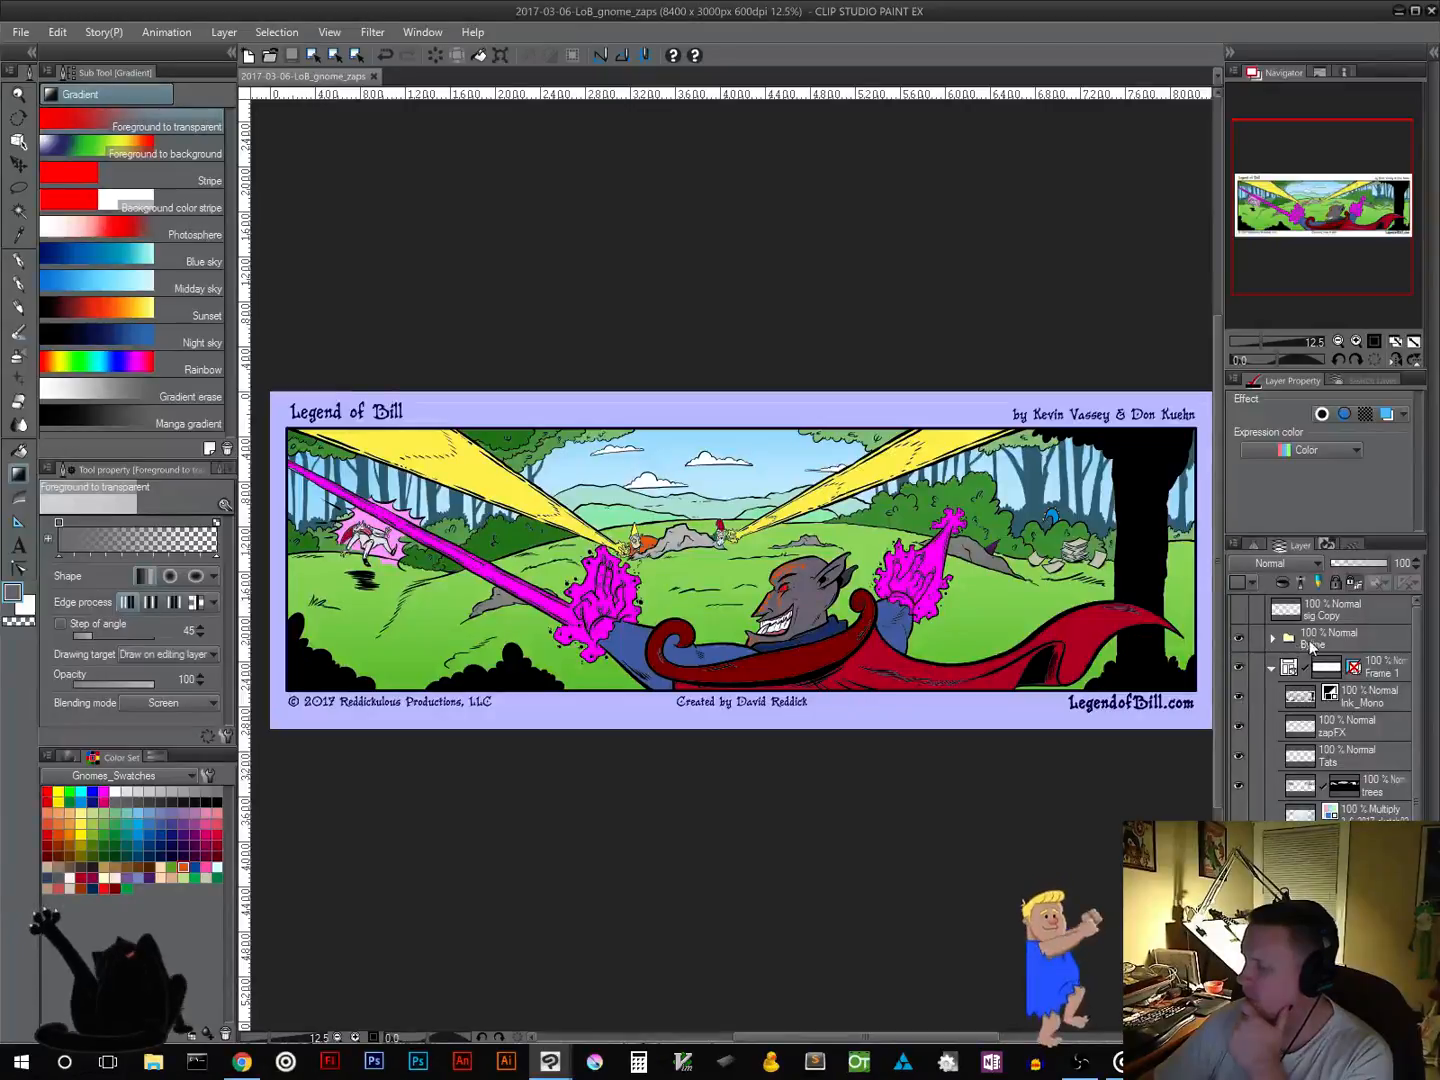
{"action": "left_click", "coordinate": [1364, 635]}
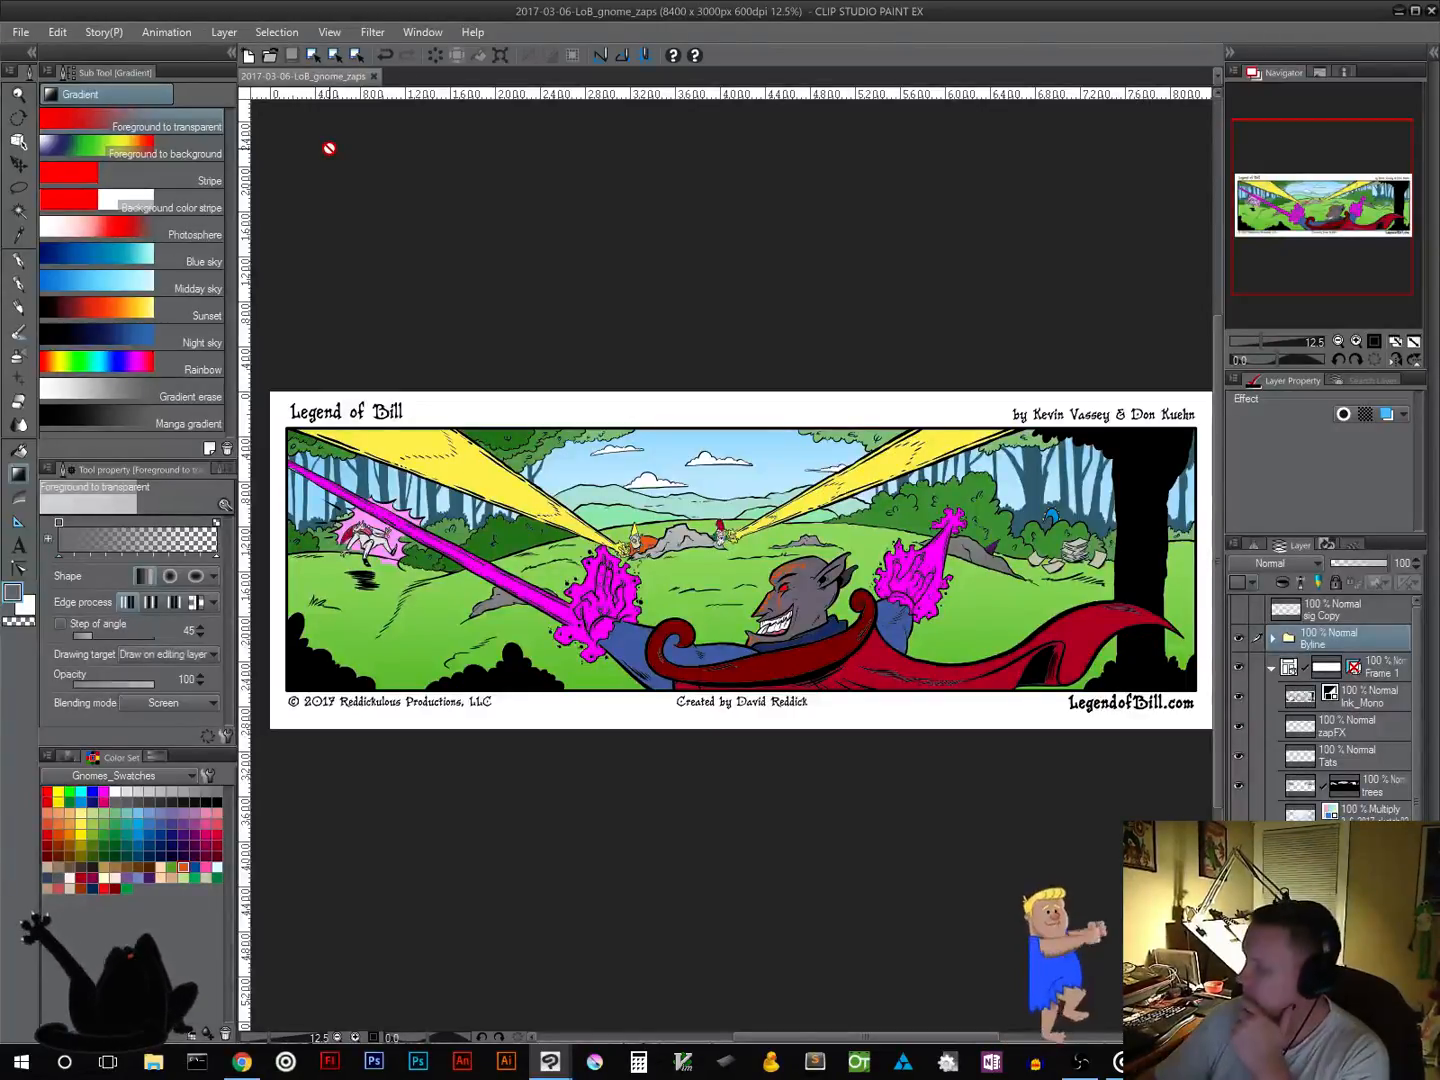
{"action": "left_click", "coordinate": [1350, 761]}
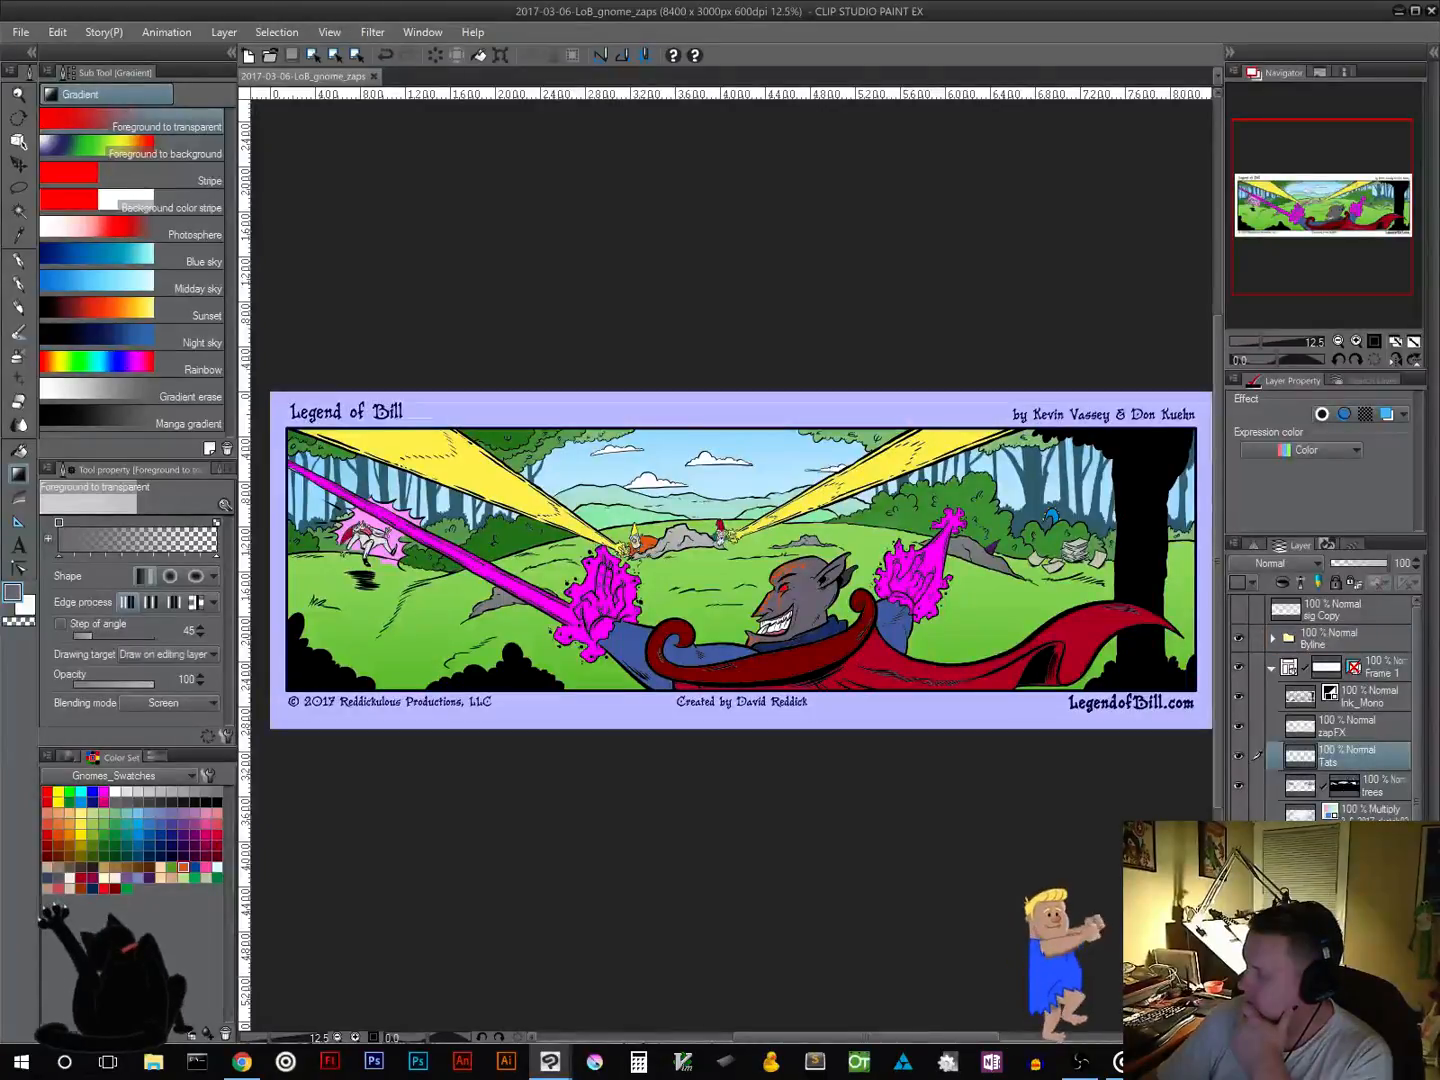
{"action": "key", "text": "ctrl+shift+n"}
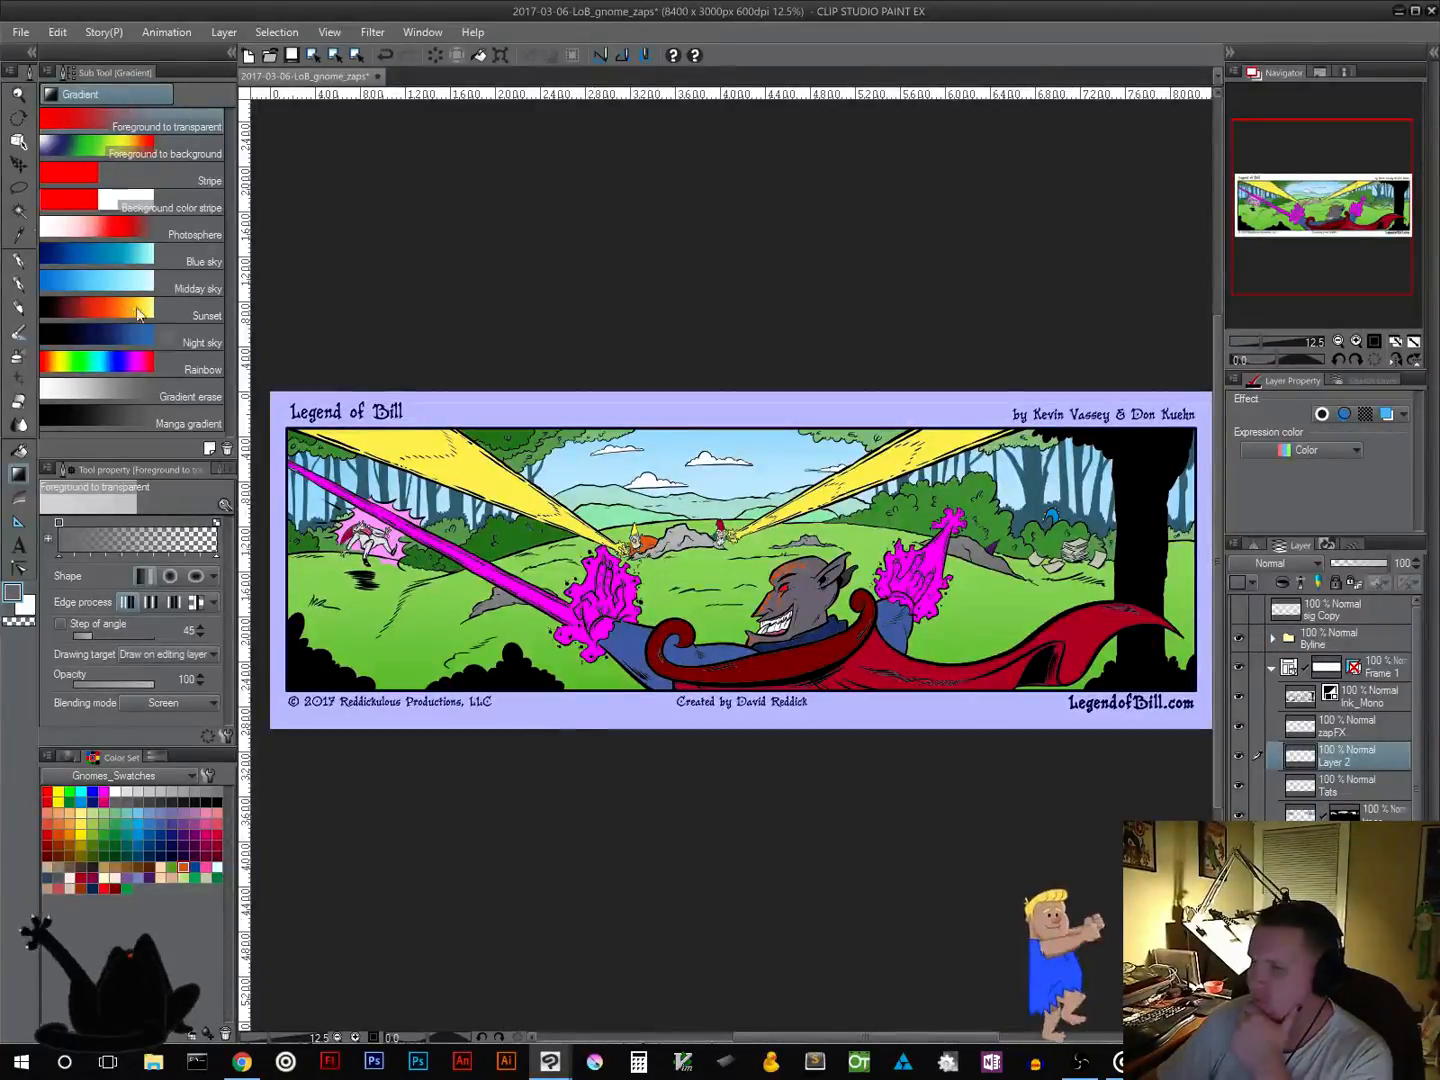
{"action": "left_click", "coordinate": [18, 187]}
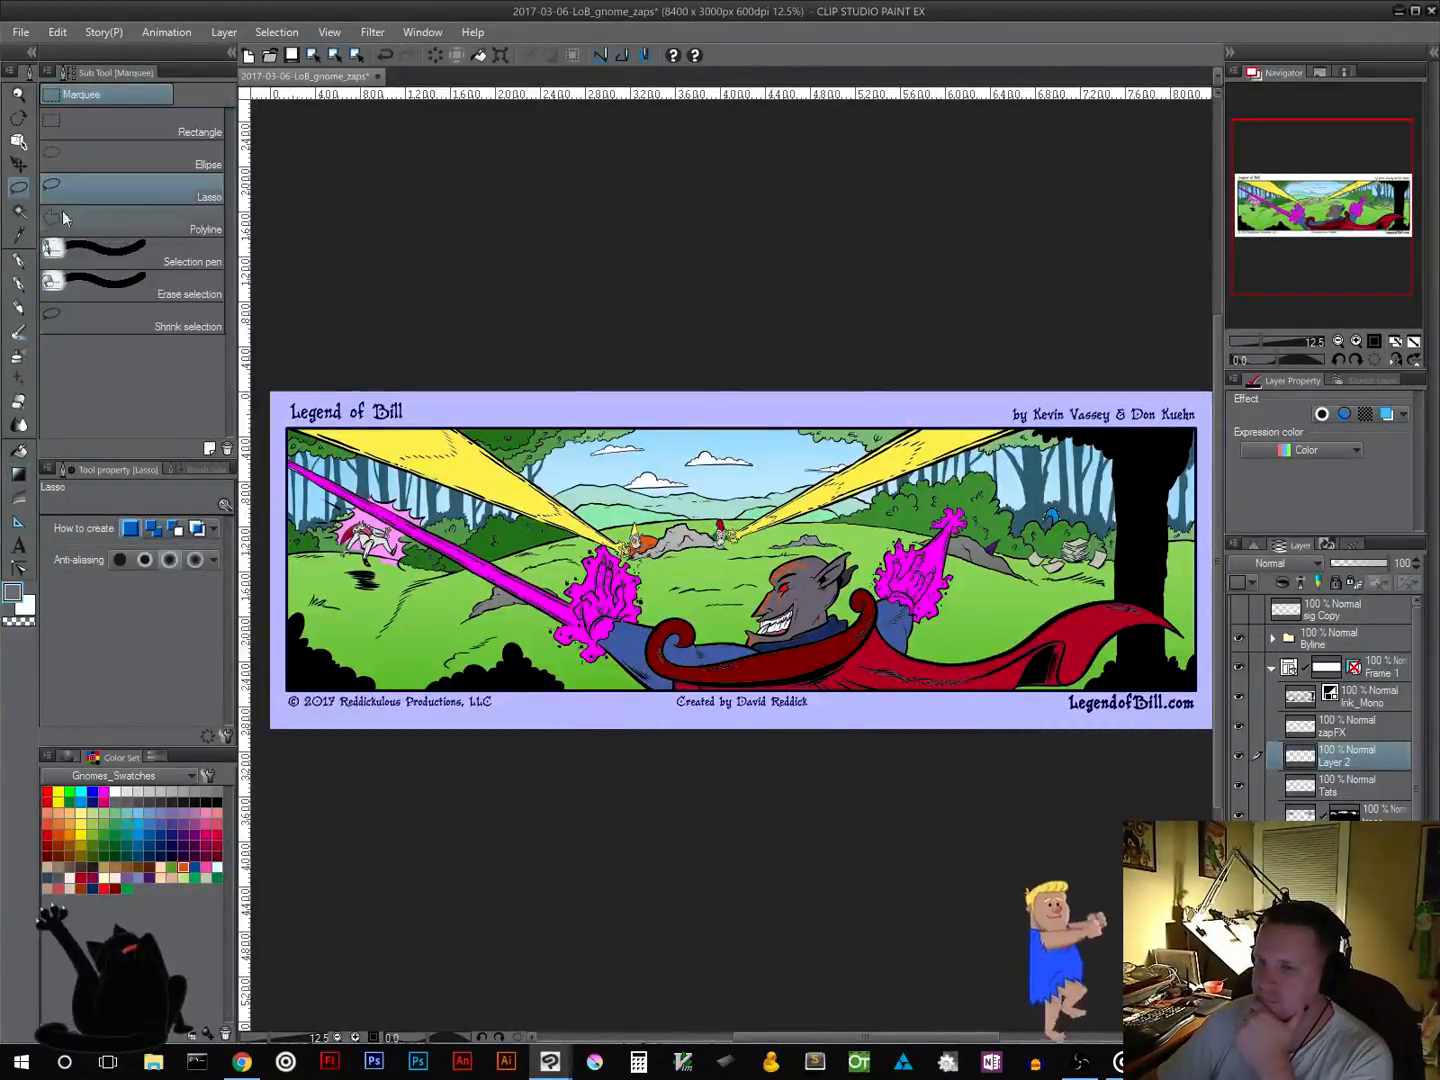
{"action": "left_click", "coordinate": [76, 125]}
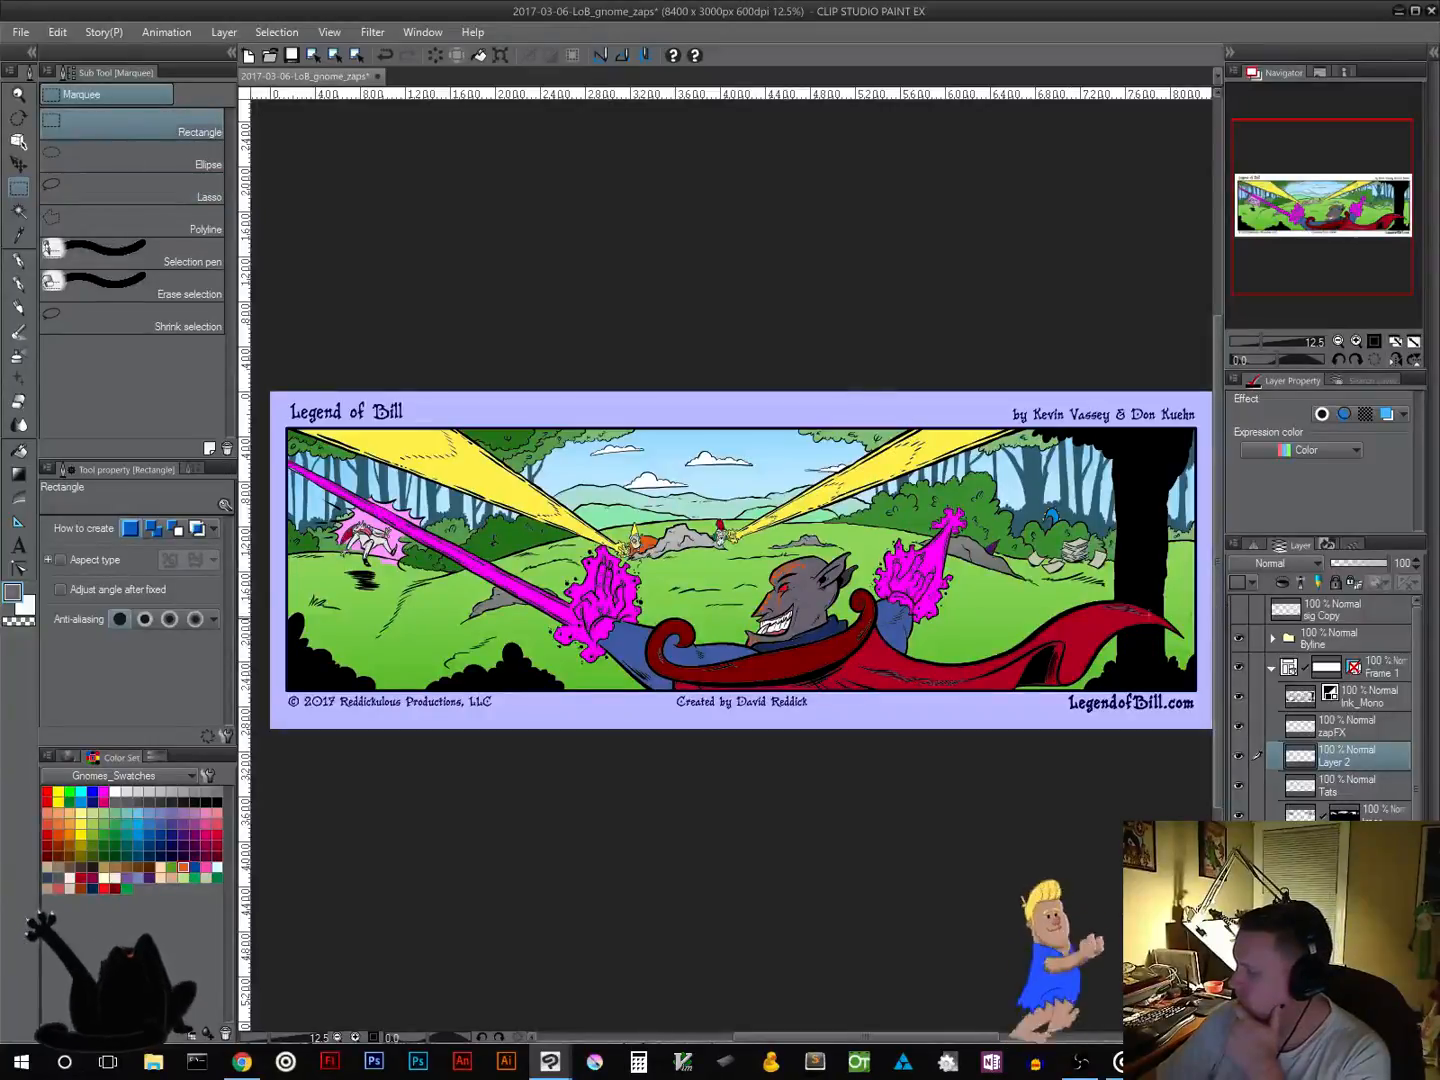
{"action": "left_click_drag", "start_coordinate": [1113, 587], "coordinate": [1165, 661]}
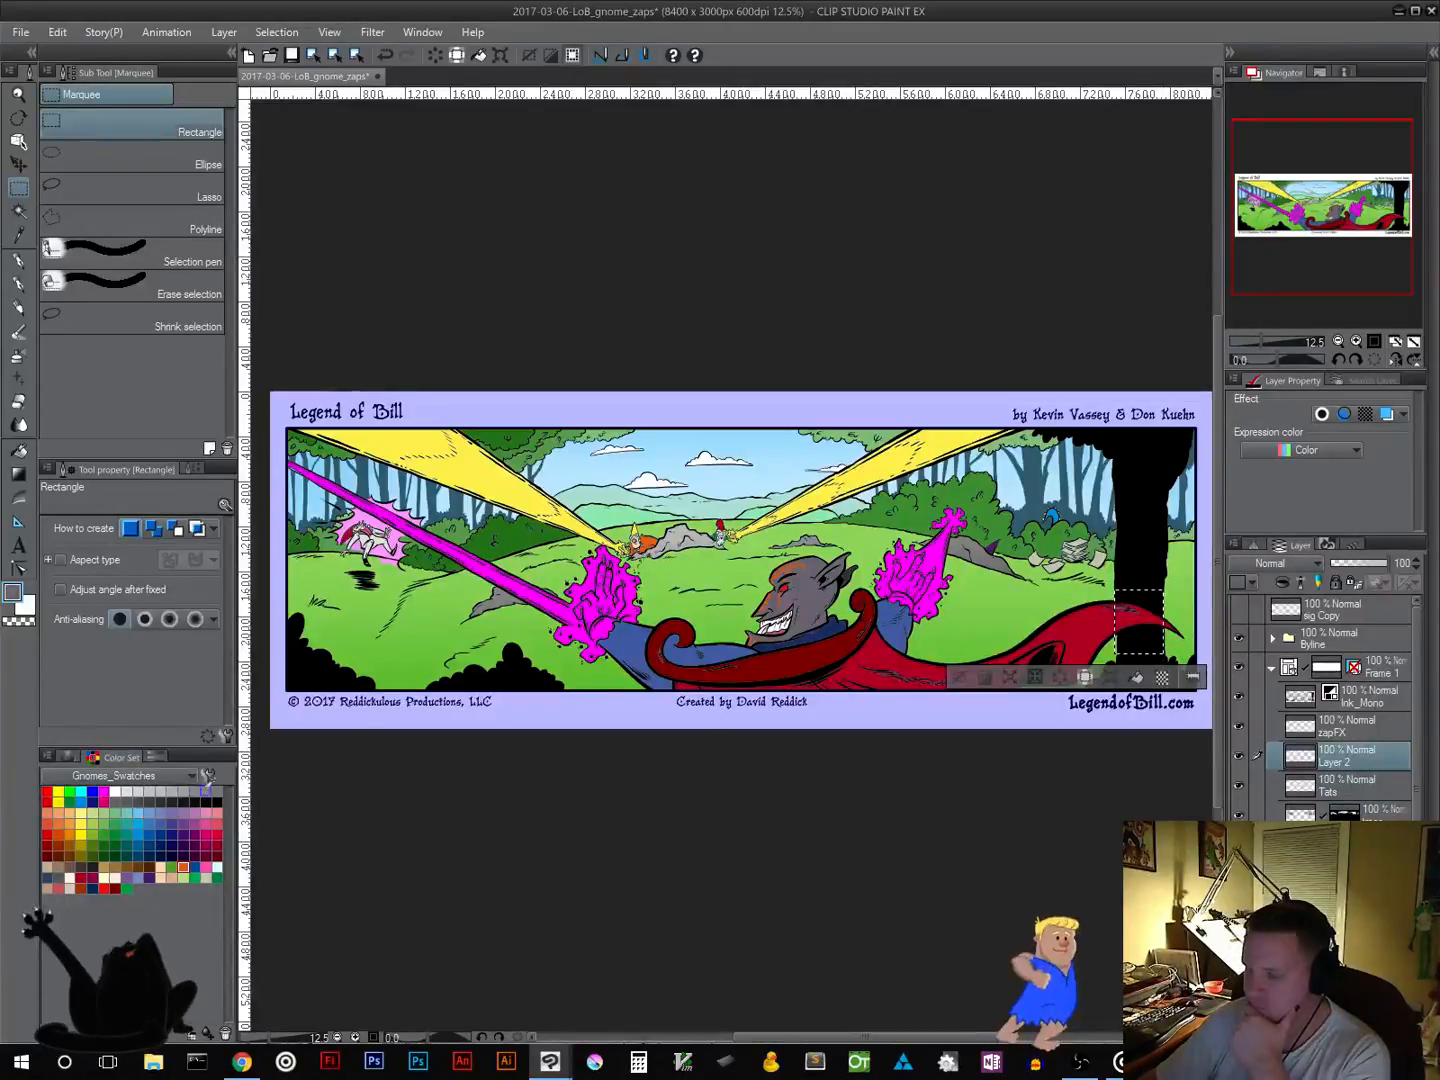
{"action": "left_click", "coordinate": [217, 801]}
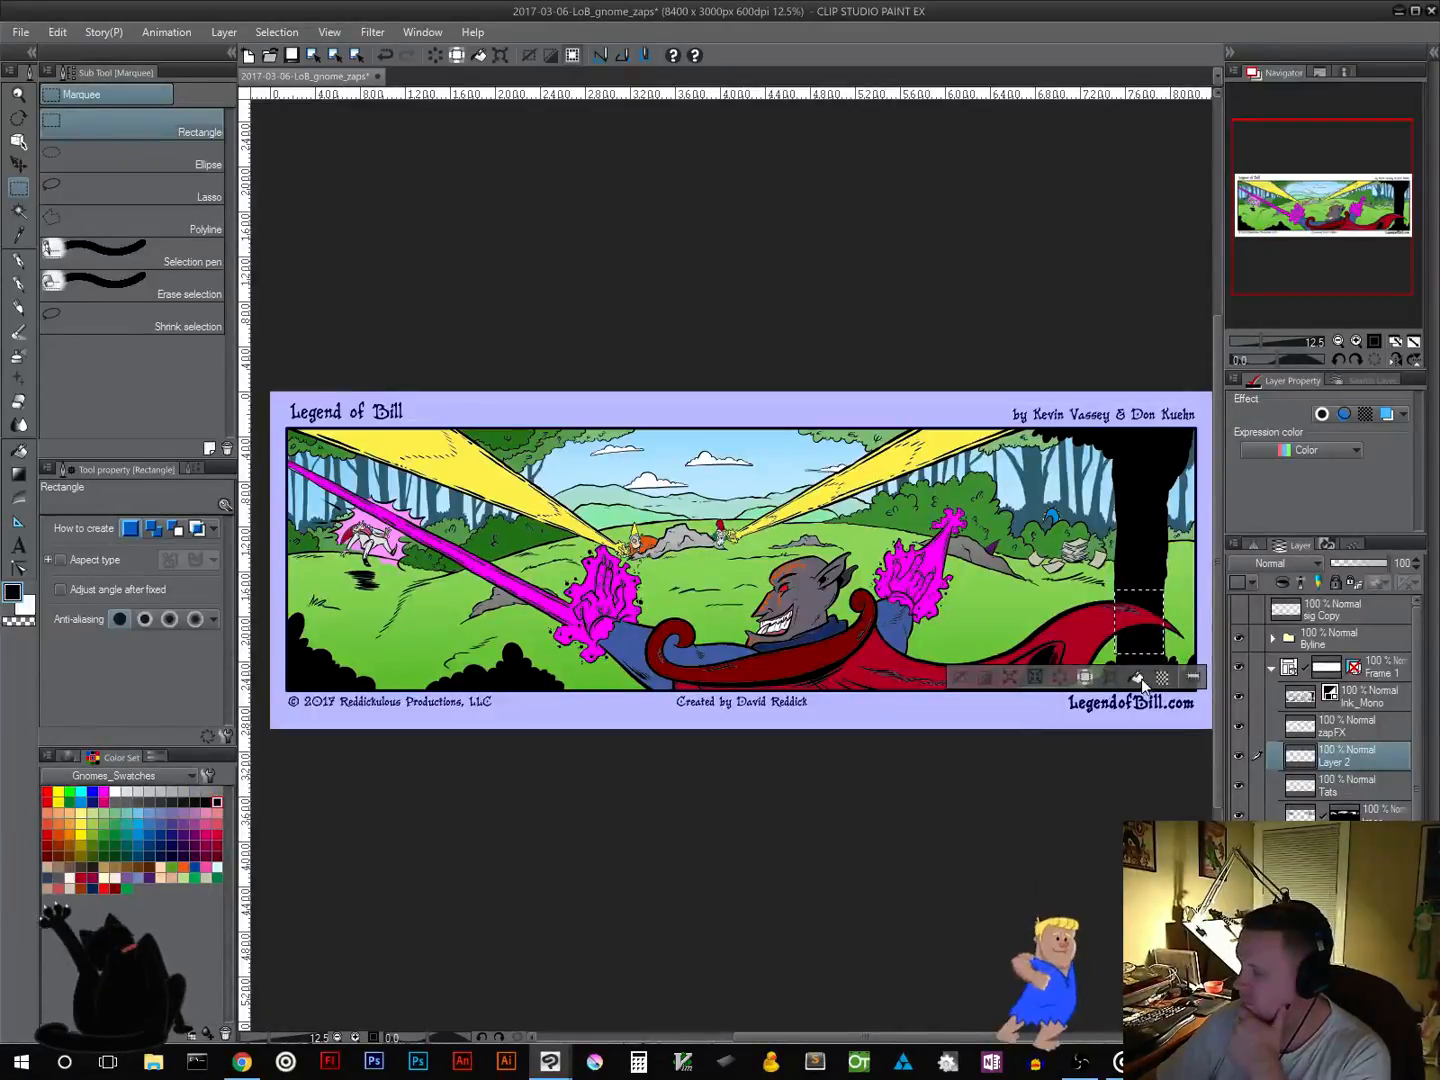
{"action": "left_click", "coordinate": [957, 686]}
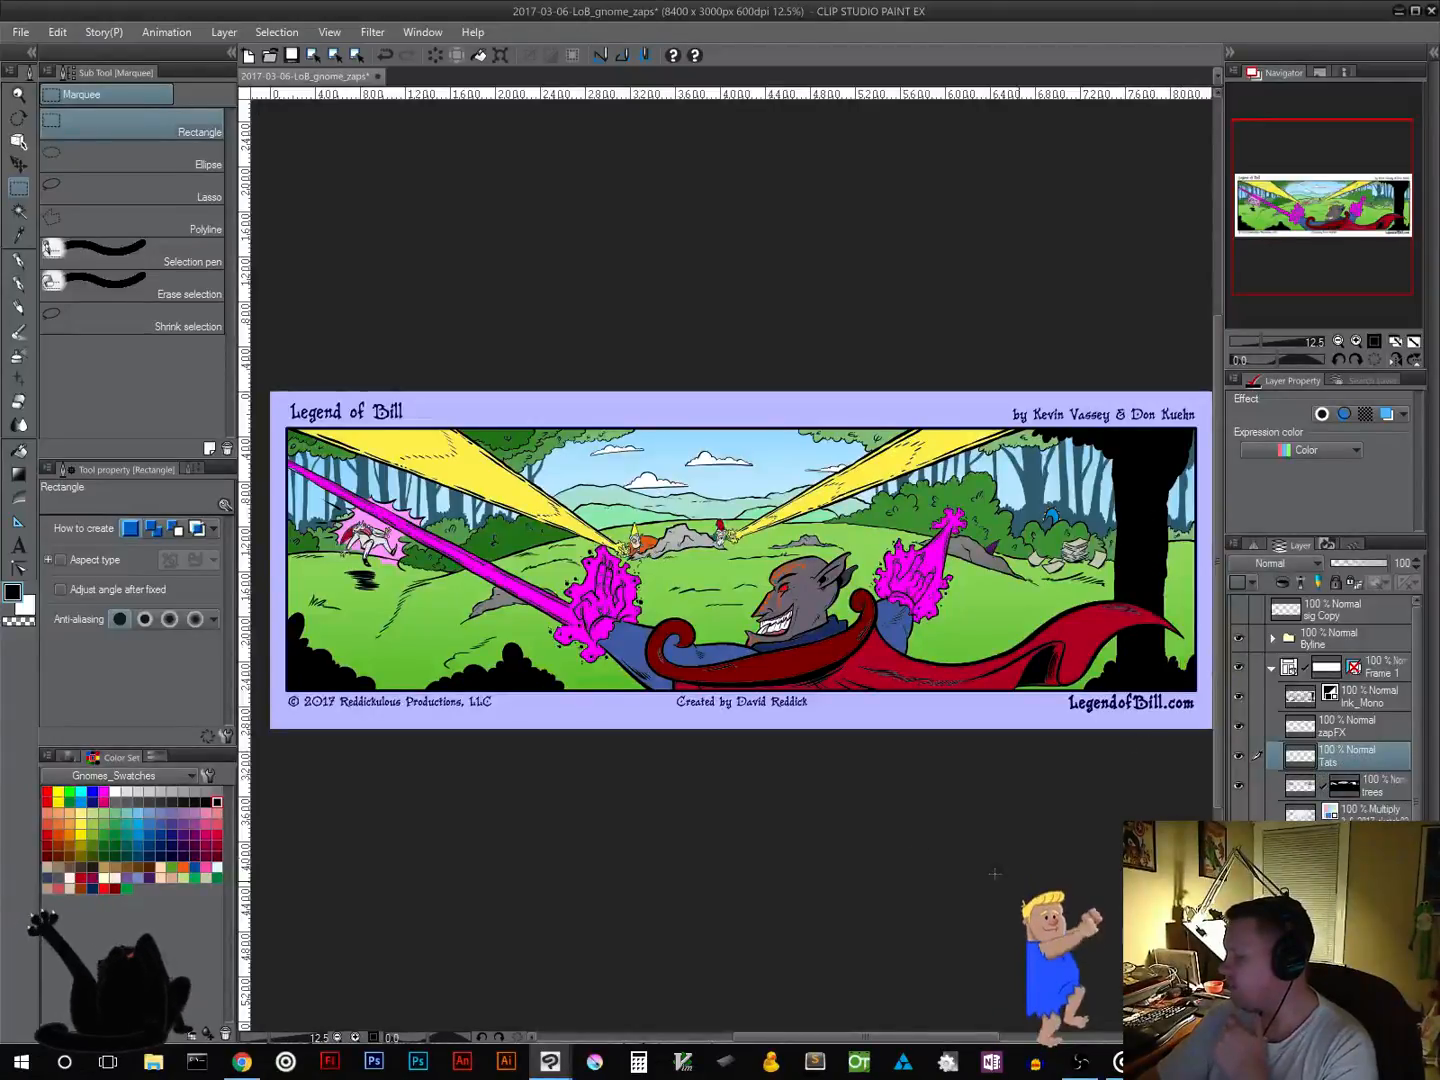
Step: Review the full strip at a reduced size, switch to the Move layer tool and save the file
{"action": "scroll", "coordinate": [670, 671], "scroll_direction": "down", "scroll_amount": 4}
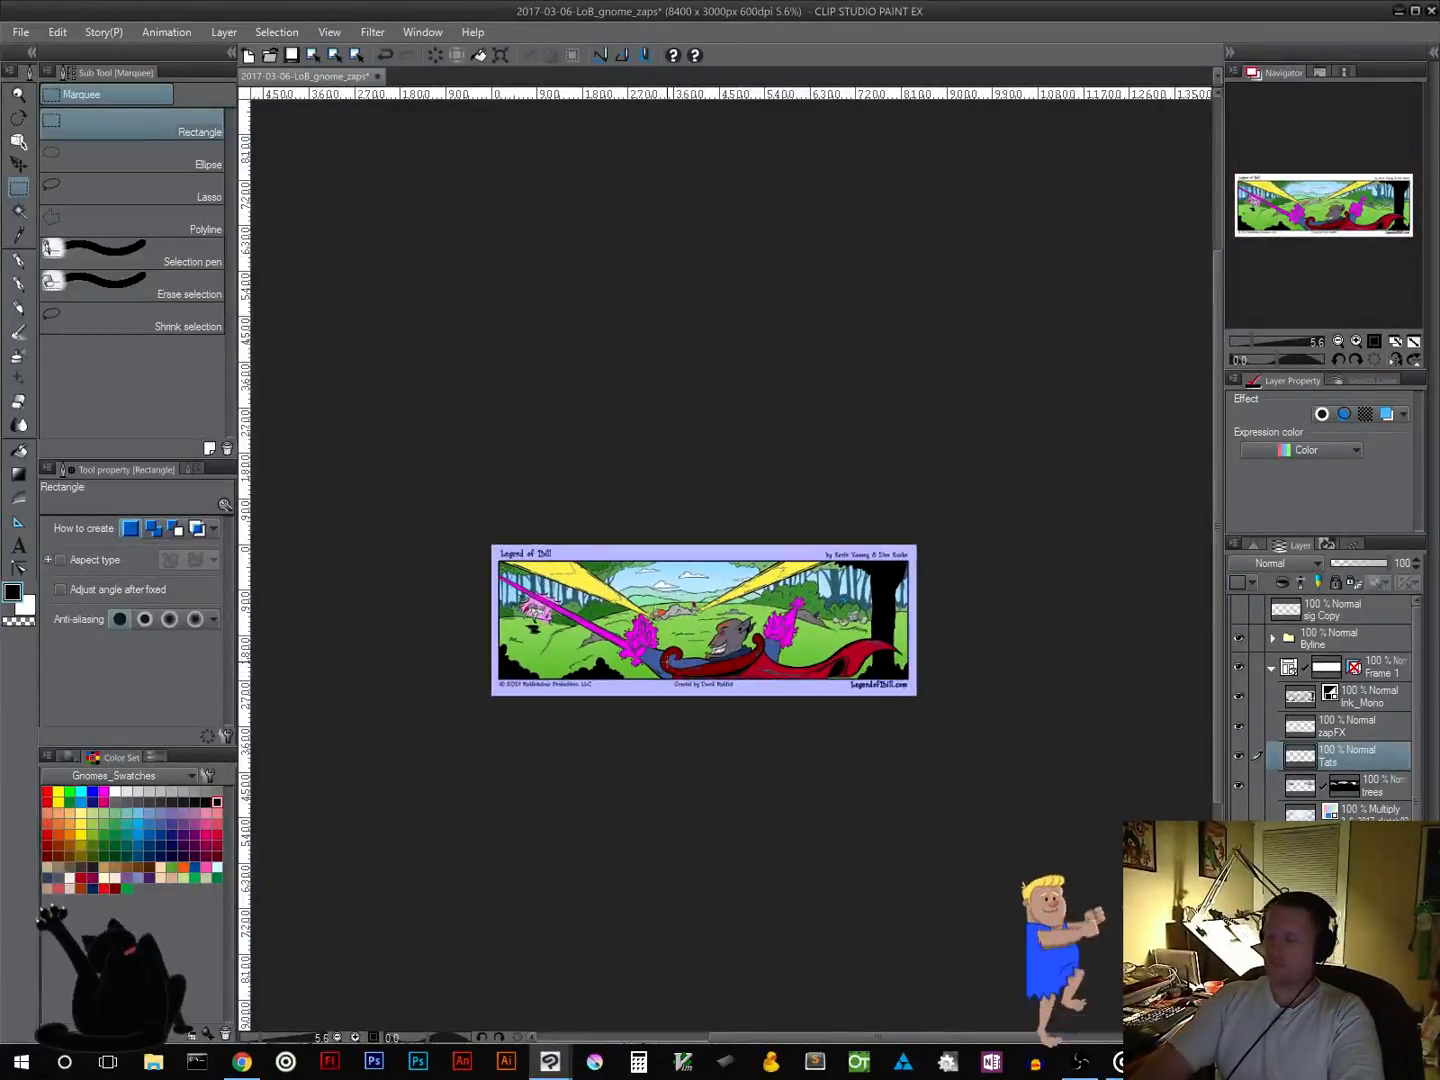
{"action": "scroll", "coordinate": [673, 662], "scroll_direction": "up", "scroll_amount": 3}
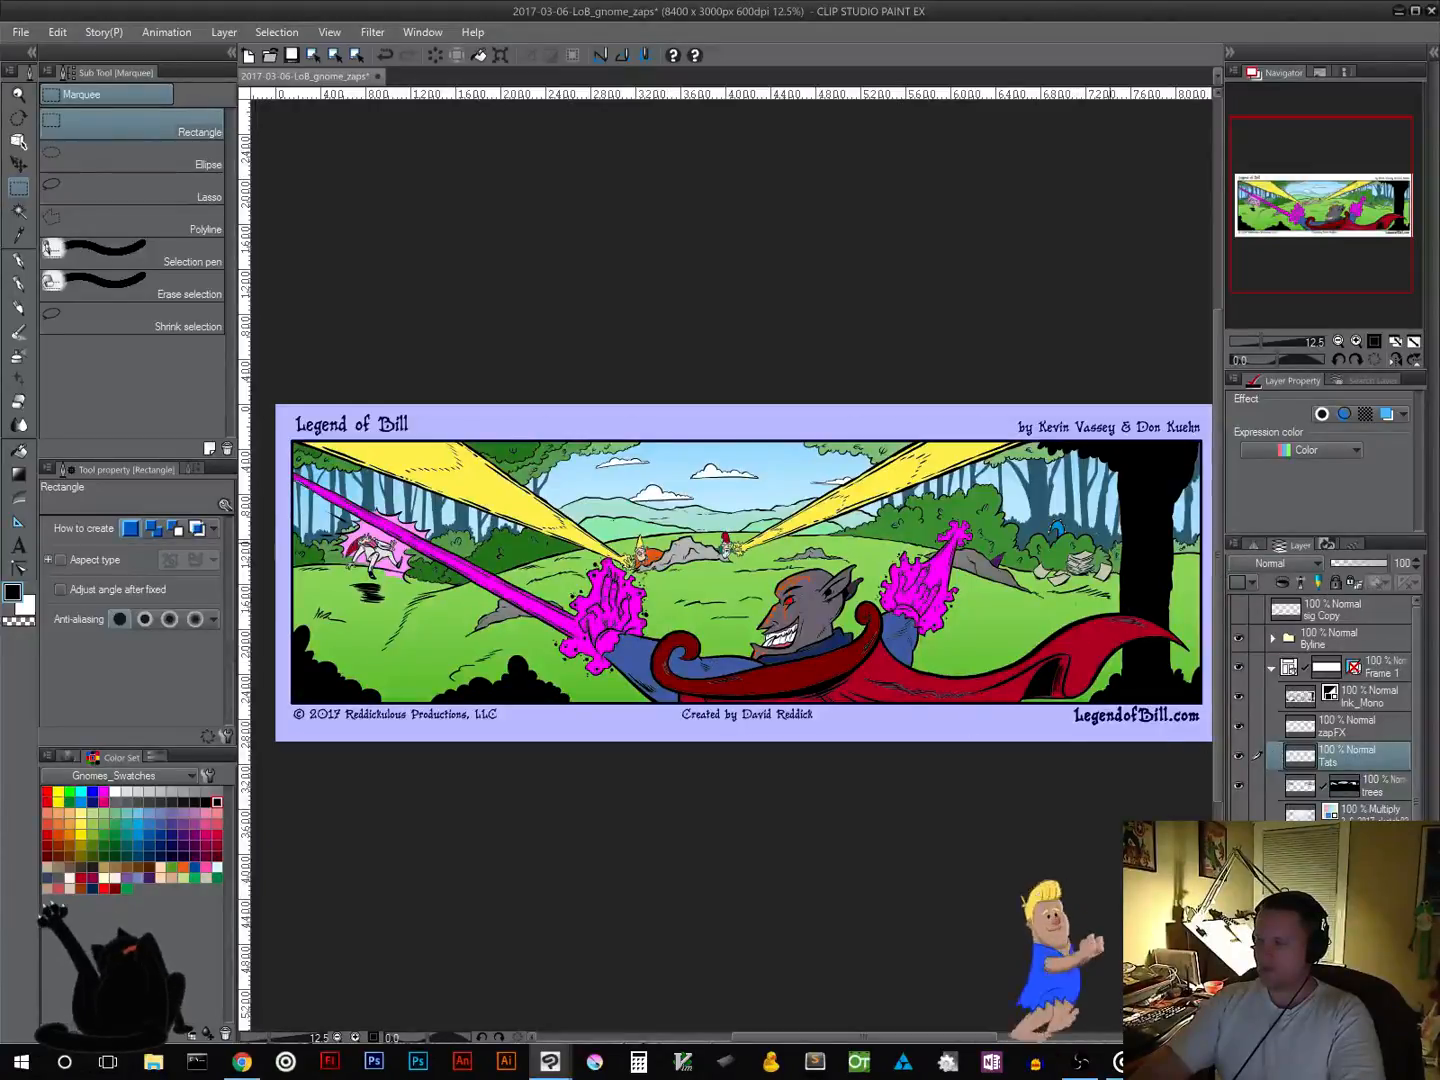
{"action": "left_click", "coordinate": [21, 165]}
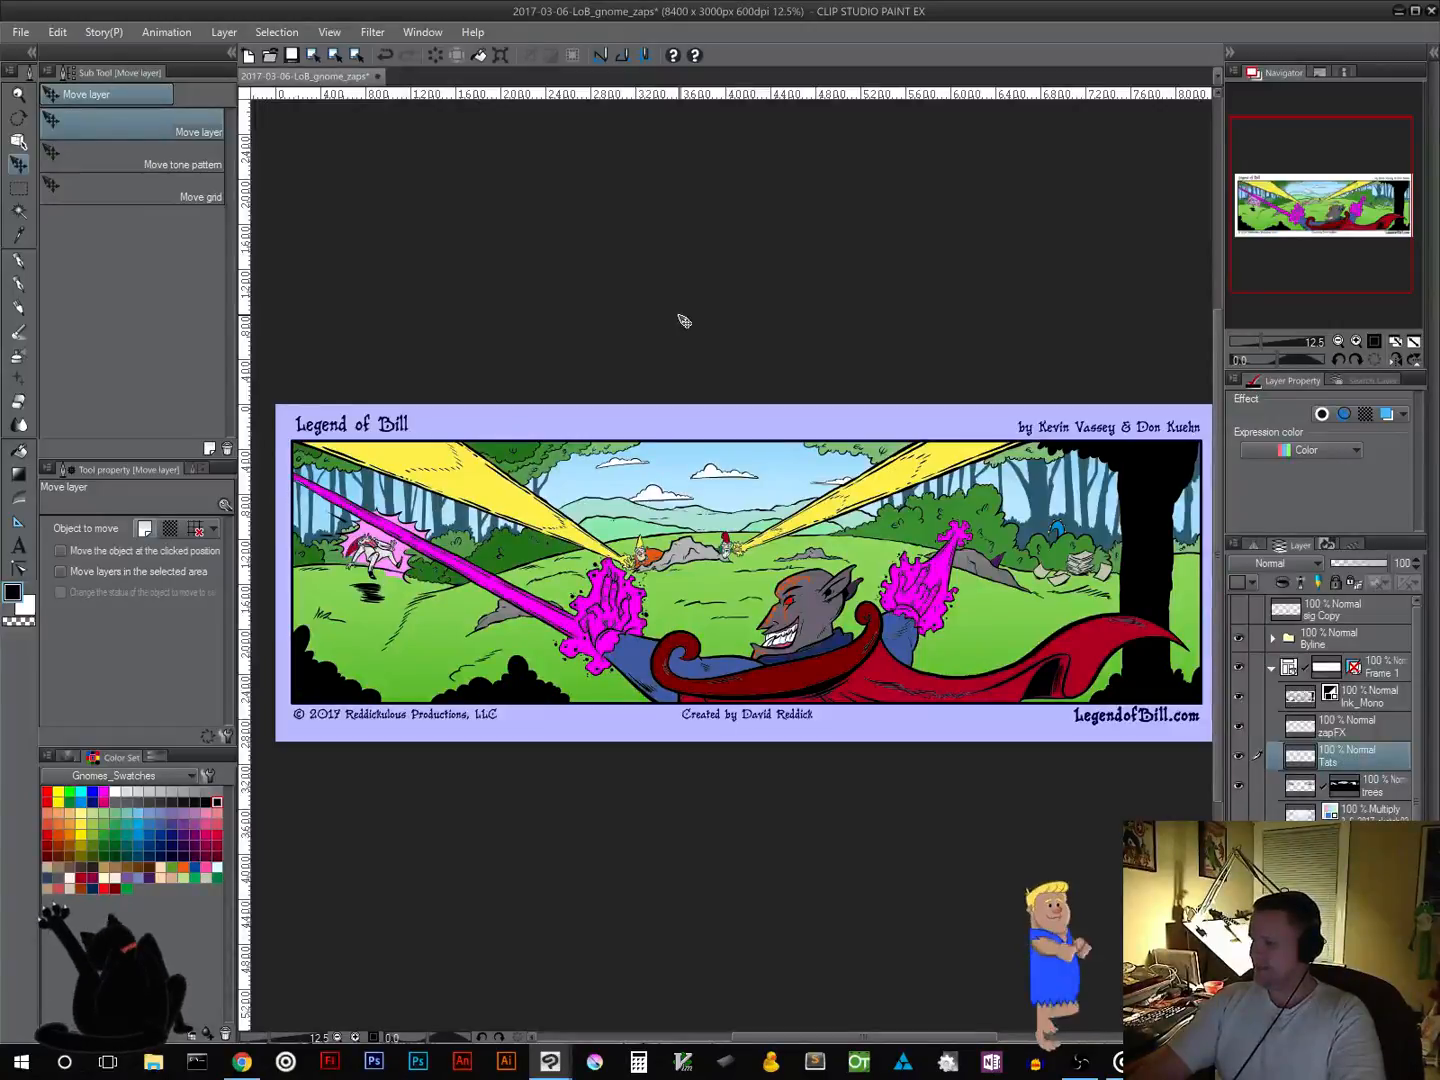
{"action": "left_click", "coordinate": [292, 58]}
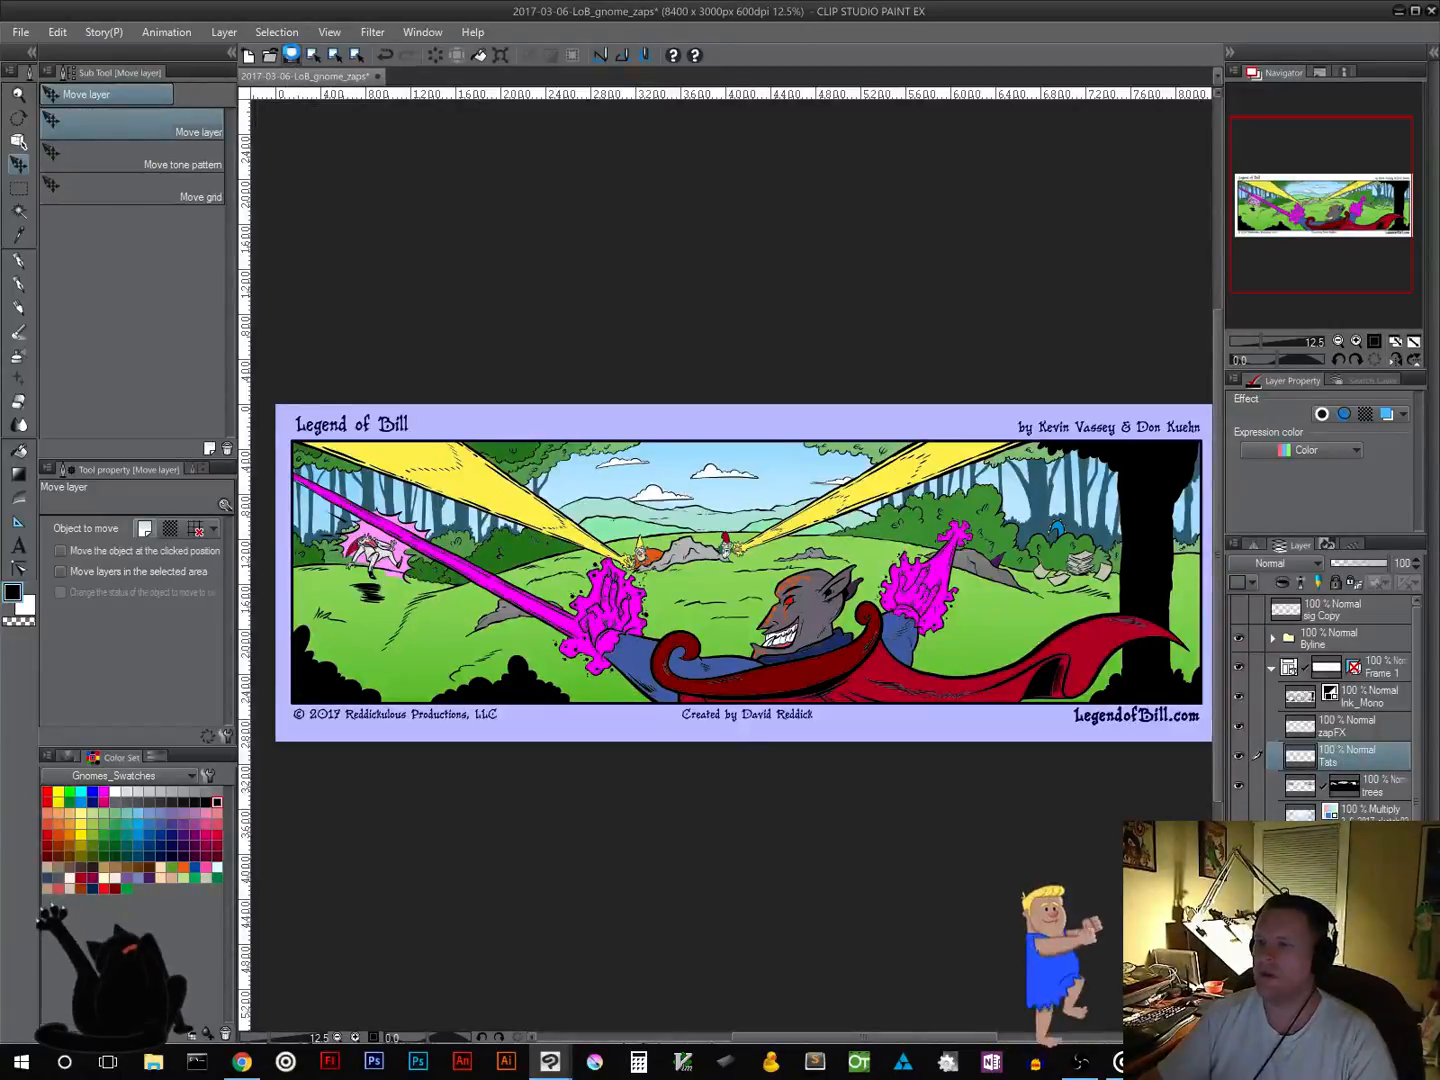